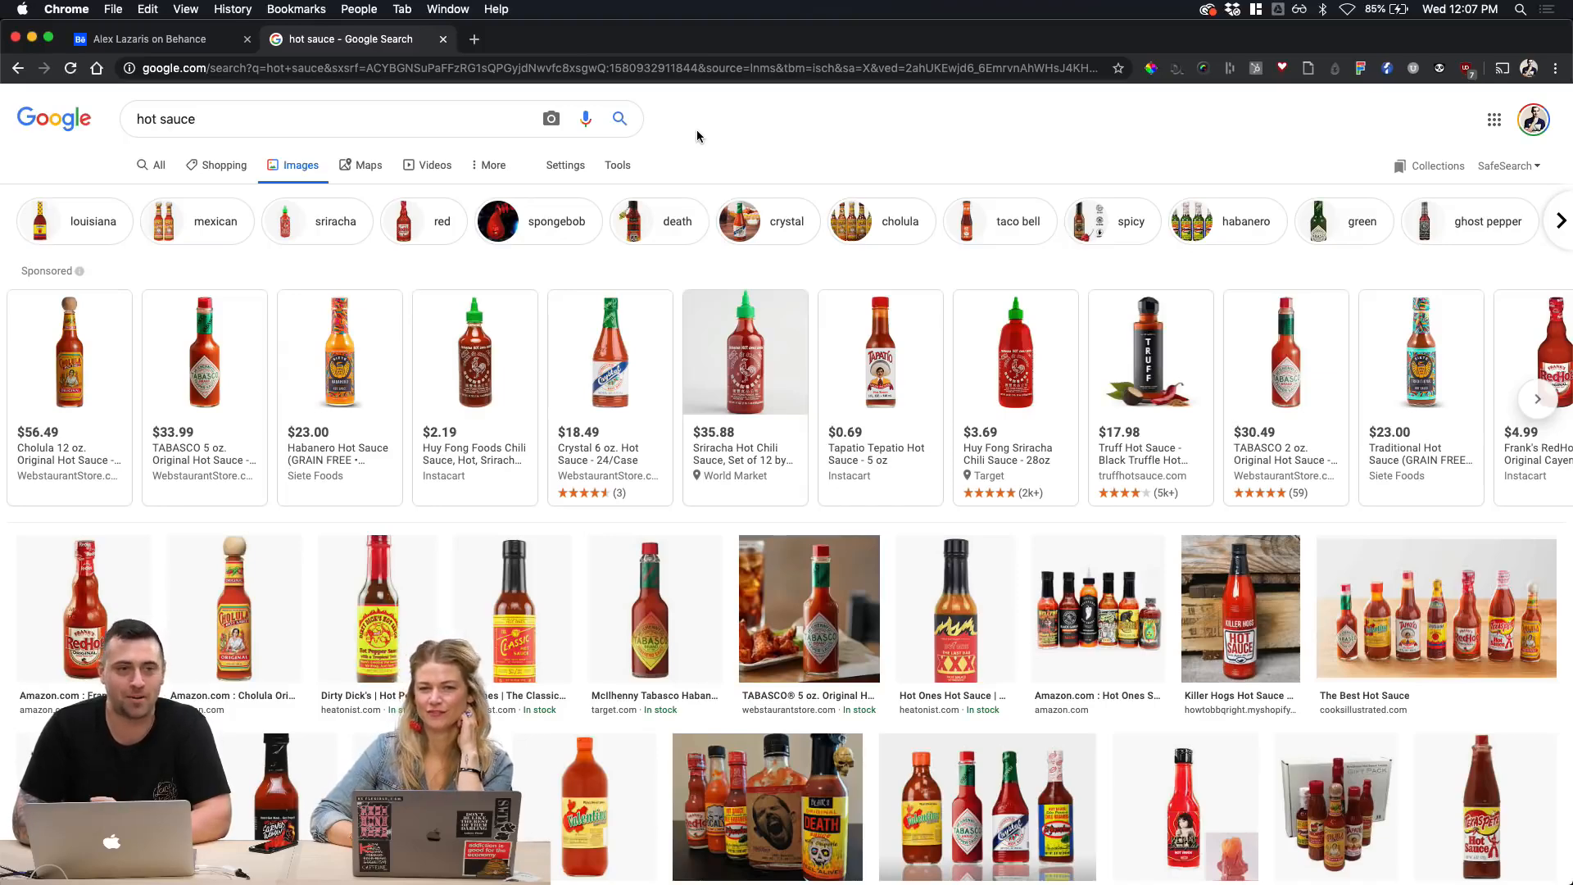
Step: Browse the hot sauce image results and preview the flask-shaped Cafe Tequila Cayenne Red Hot Sauce bottle
scroll(698, 131, "down", 5)
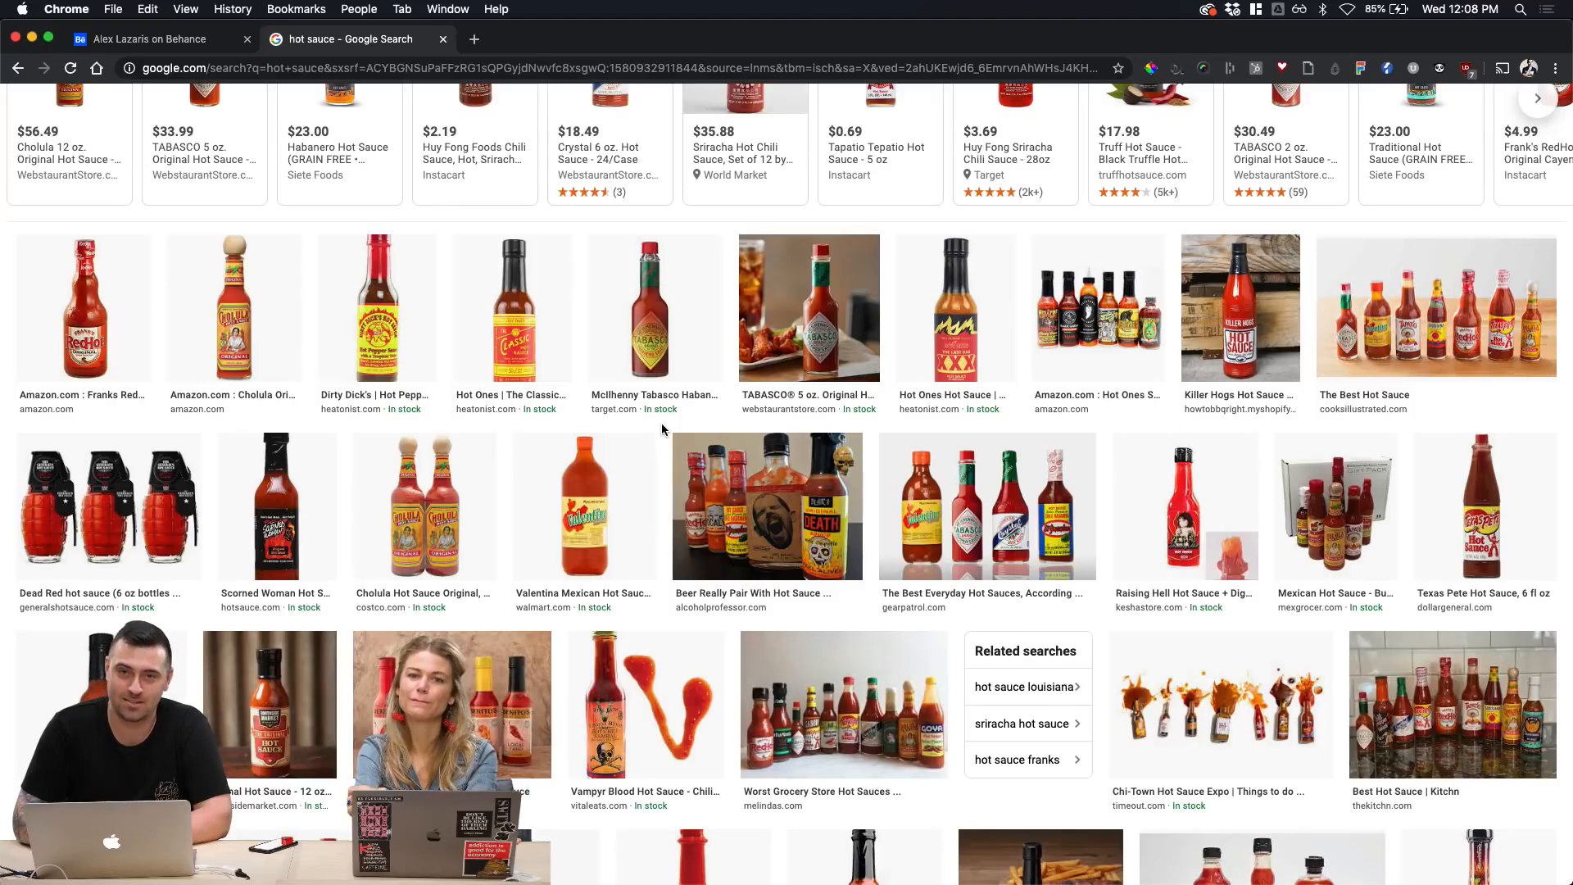
scroll(612, 512, "down", 2)
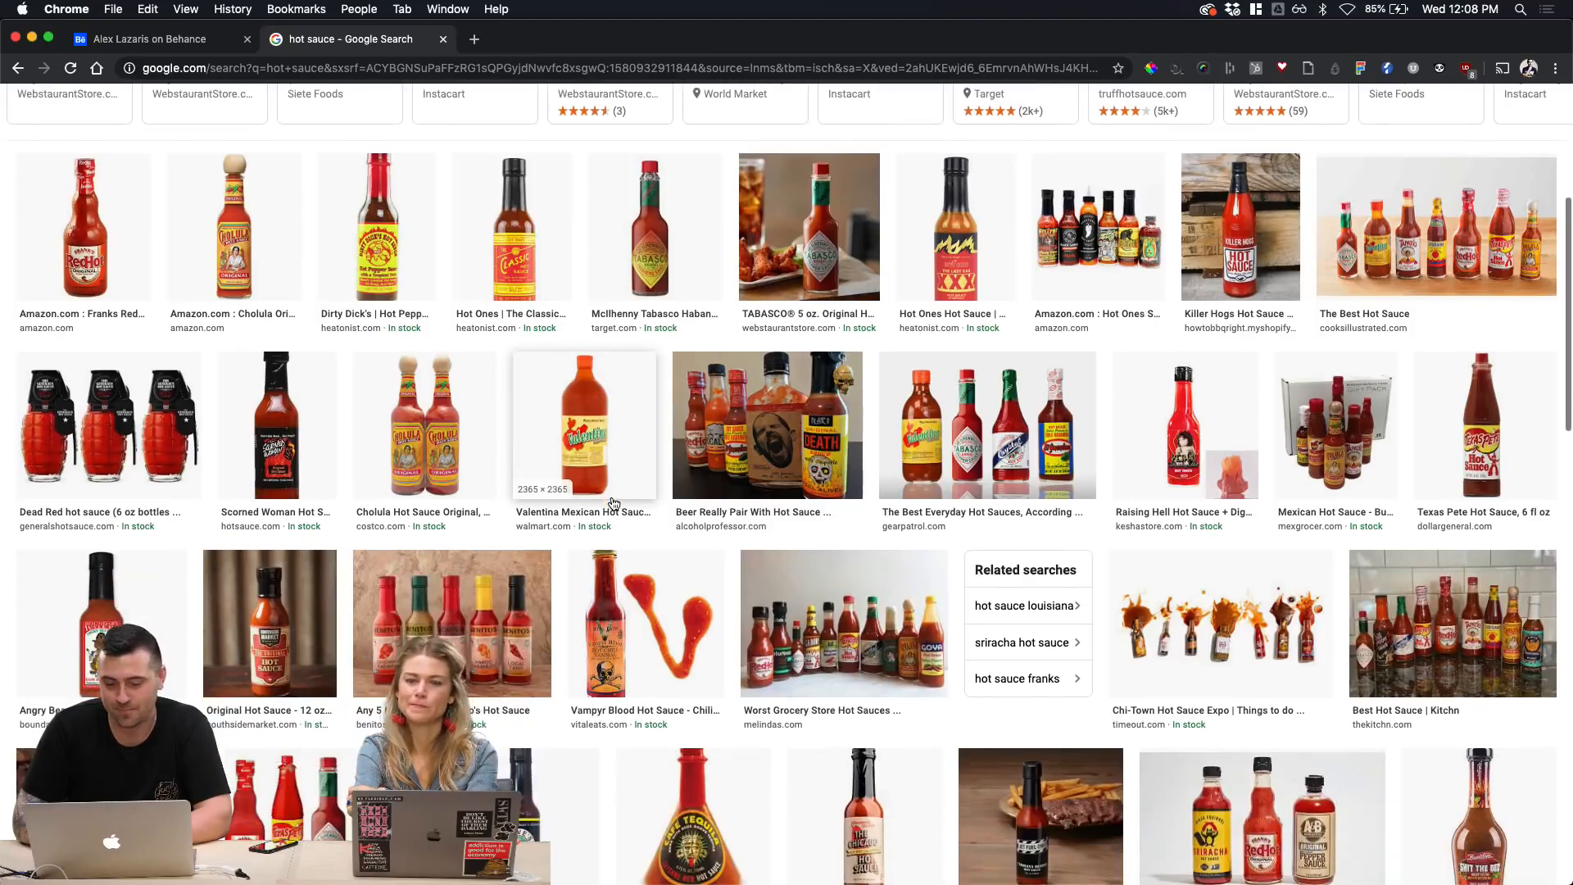
scroll(613, 503, "down", 4)
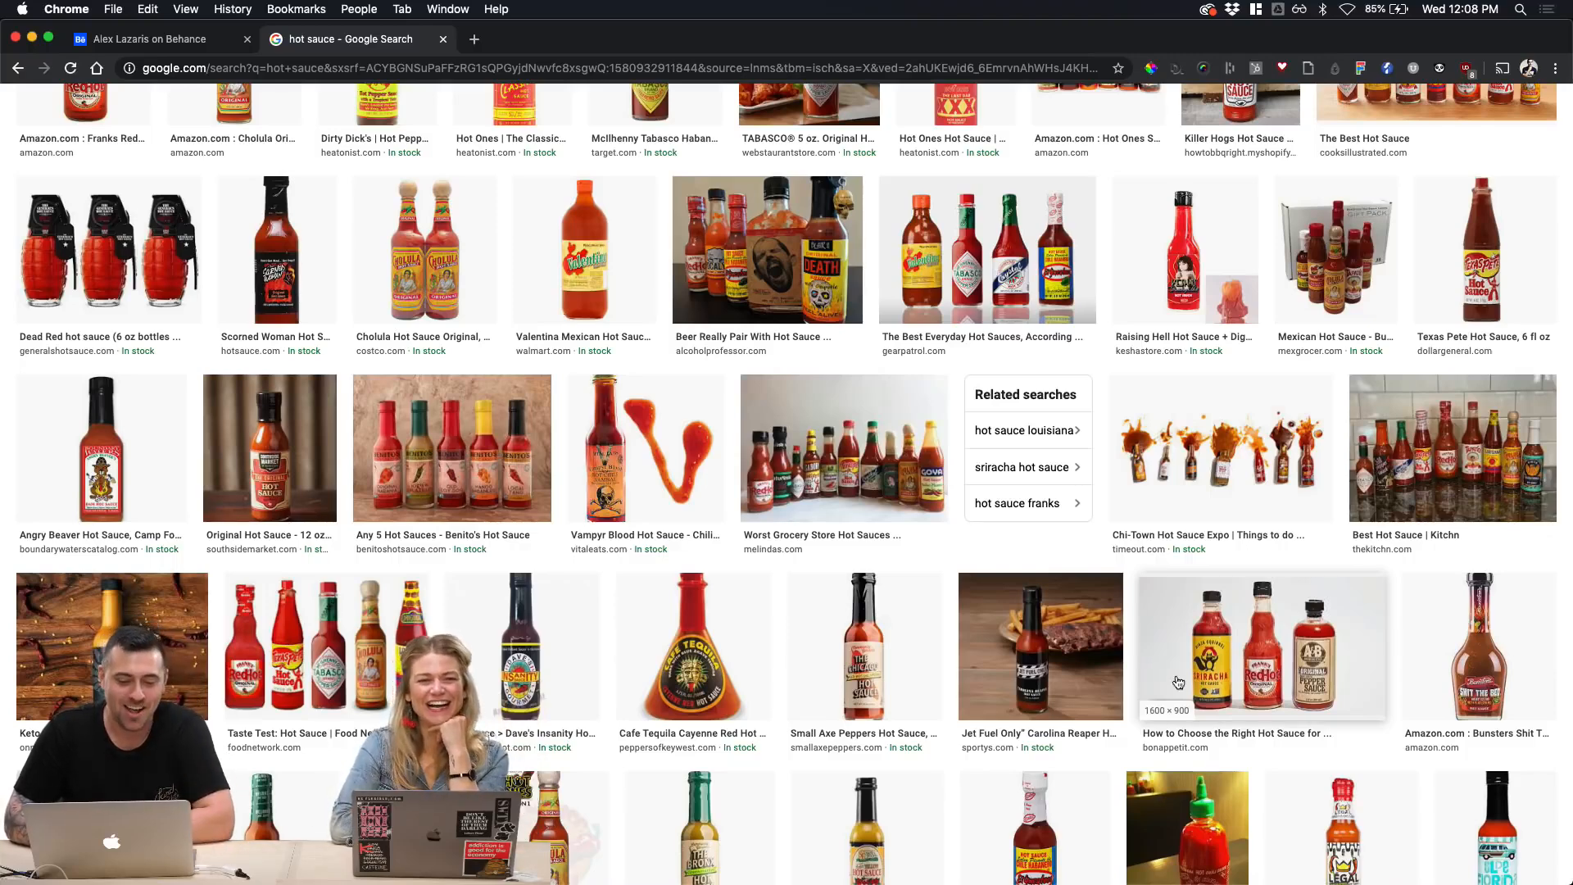
left_click(883, 688)
scroll(687, 574, "down", 3)
left_click(686, 545)
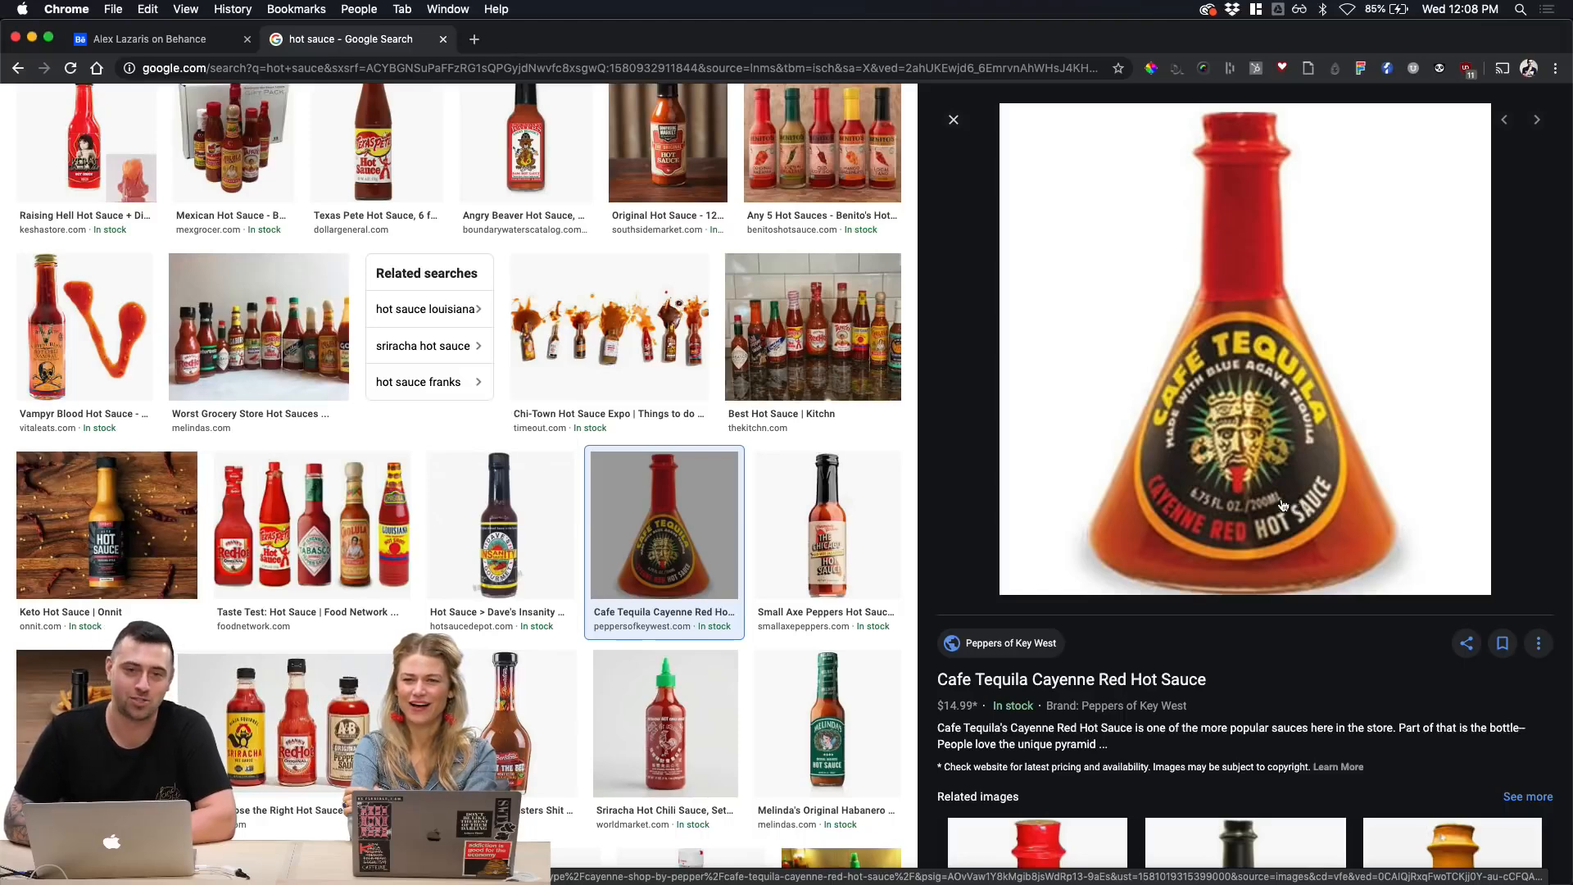
Step: Look further through the hot sauce images and preview the Skull Jar Hot Sauce packaging
scroll(521, 583, "down", 3)
scroll(521, 582, "down", 6)
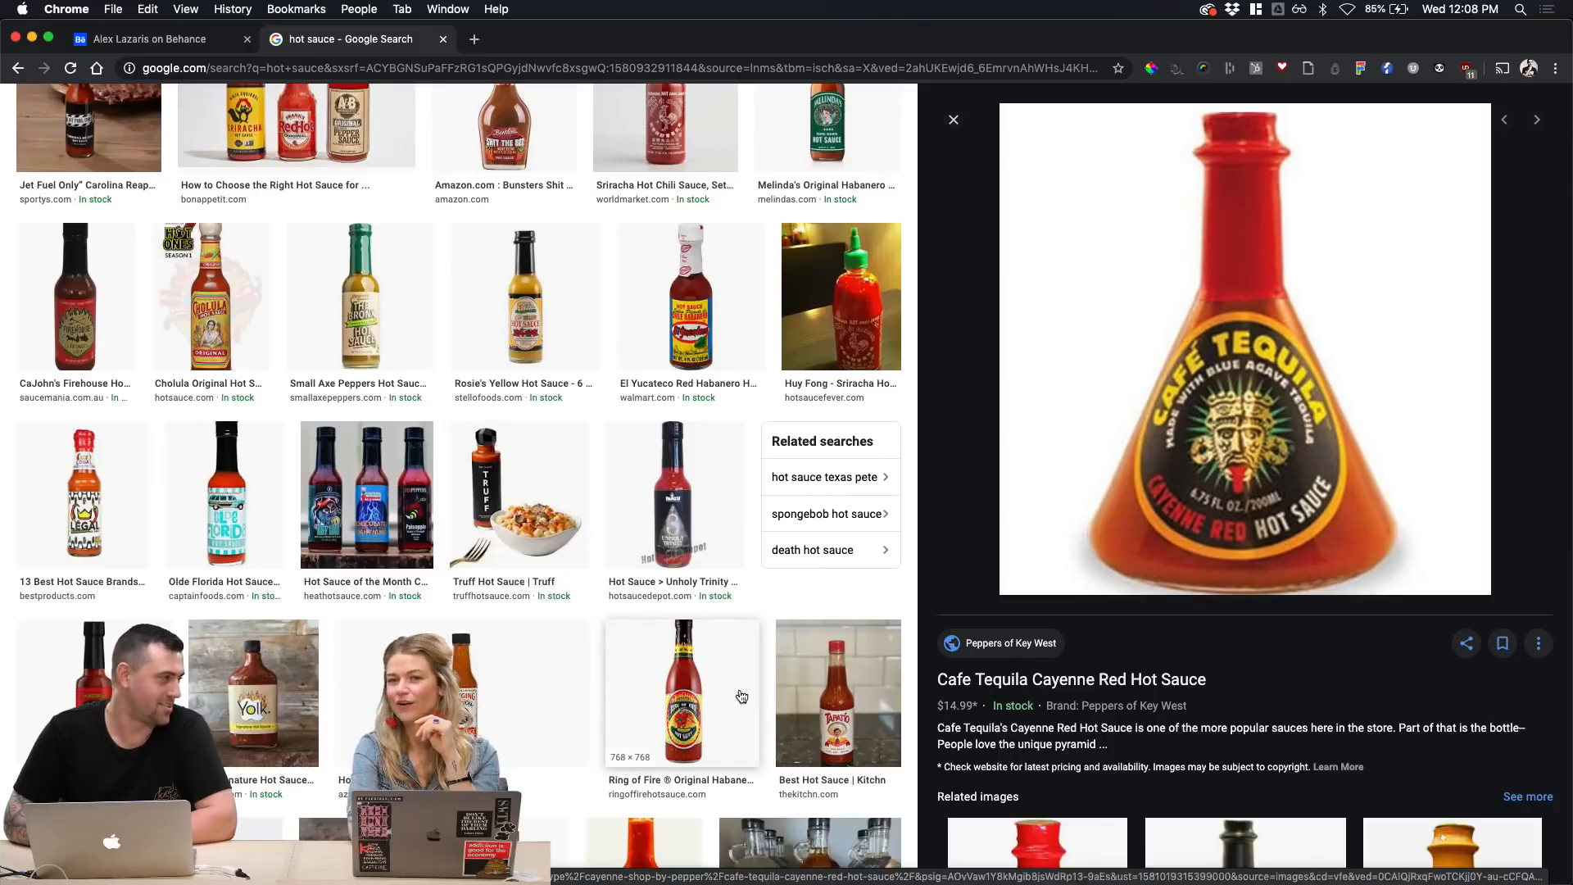
scroll(740, 697, "down", 3)
scroll(740, 696, "down", 3)
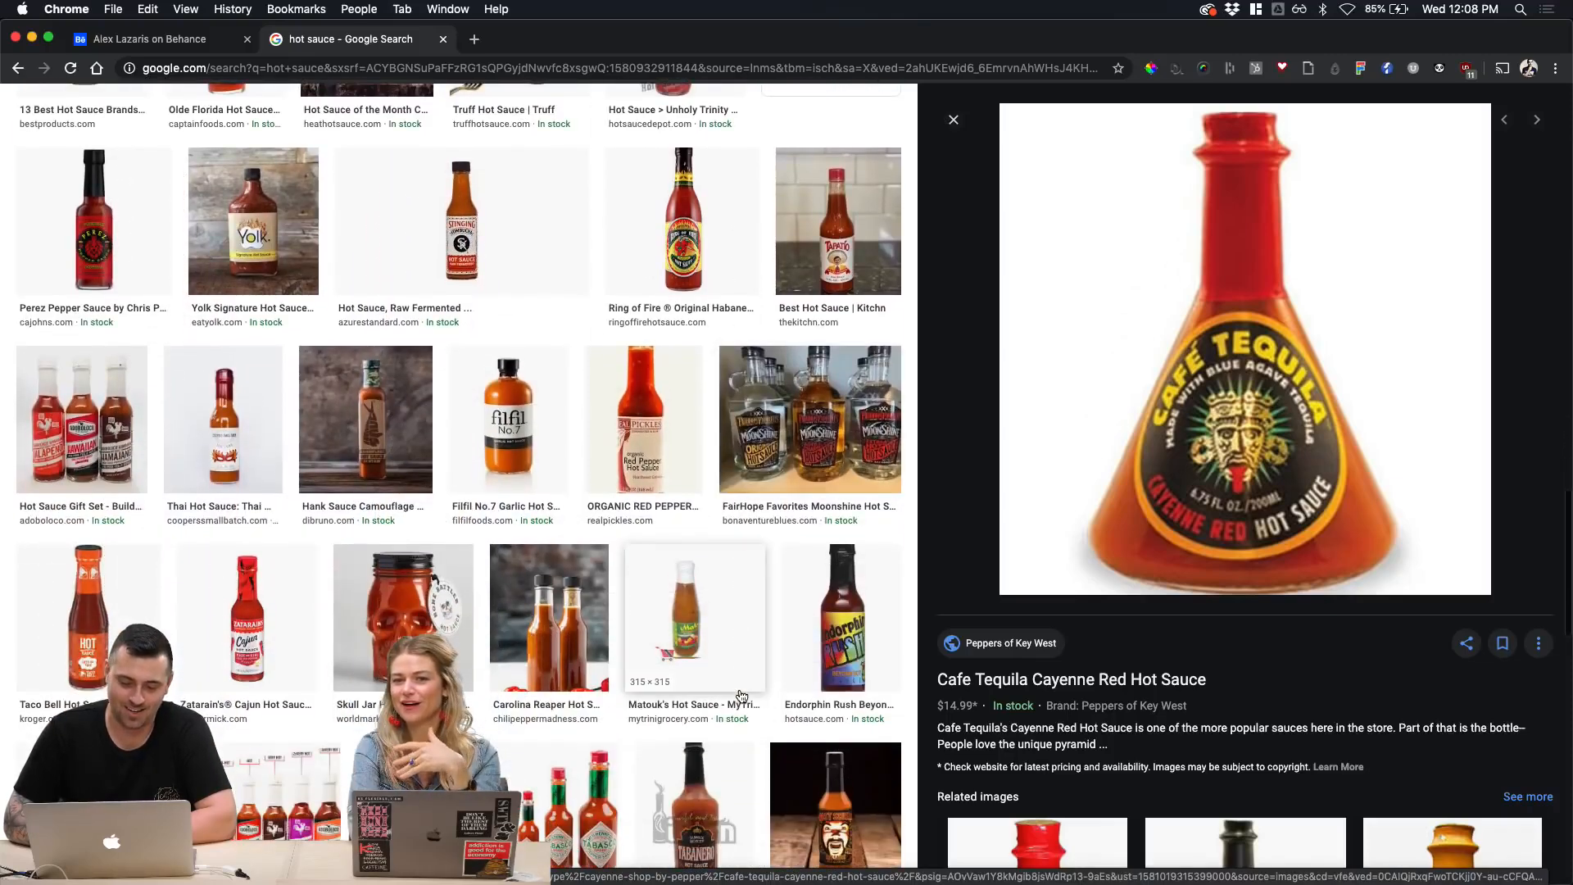
left_click(427, 631)
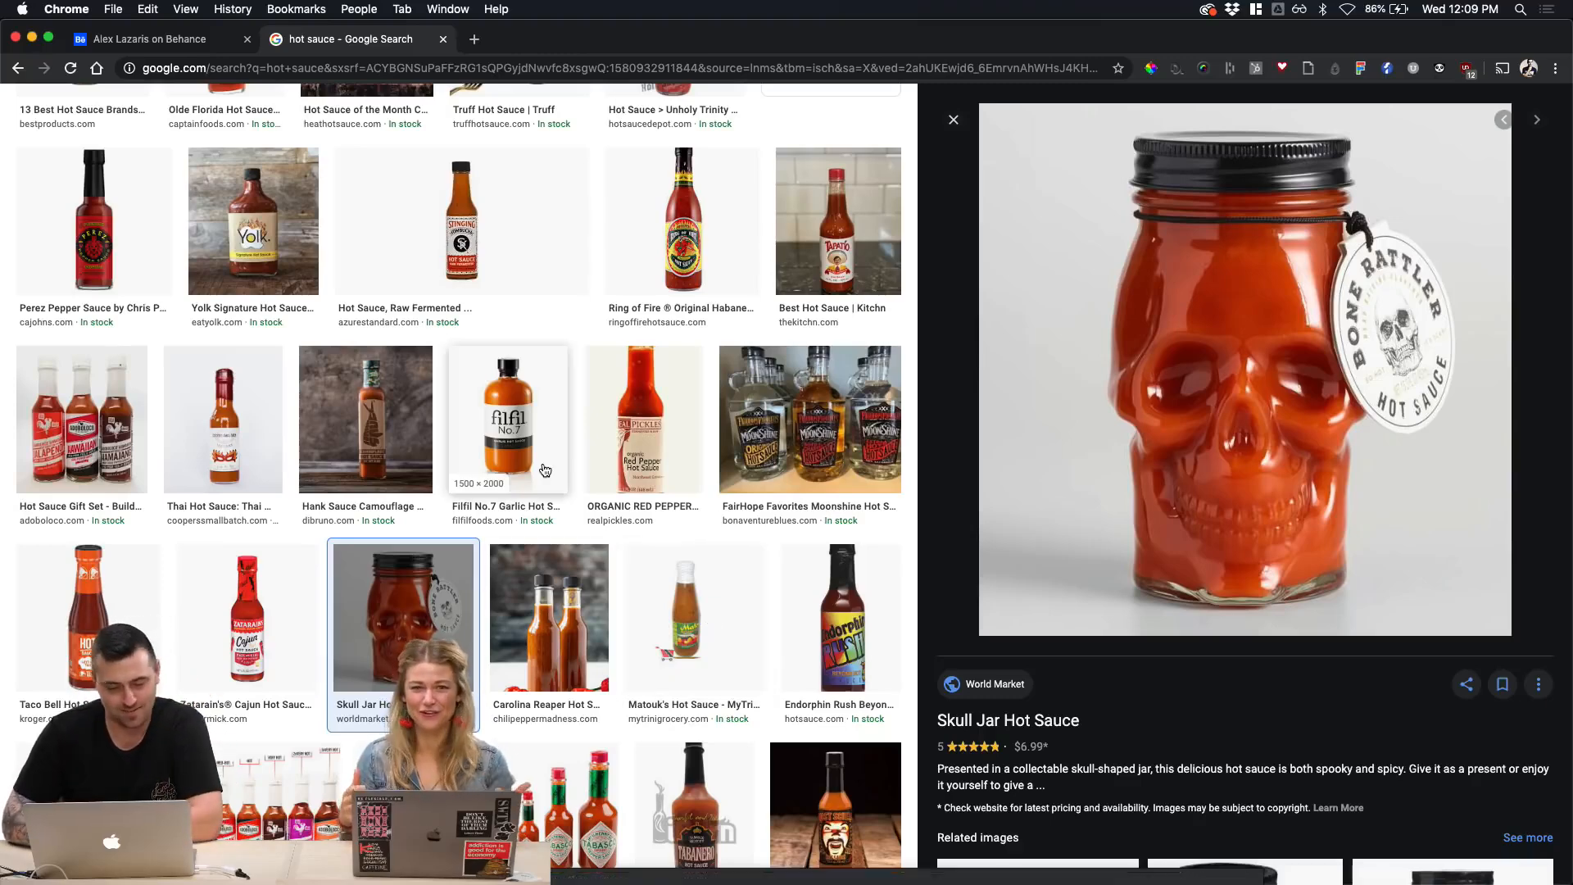
Step: Preview the group shot of bottles from the Spork & Barrel ranking of the 13 best hot sauces
scroll(545, 469, "down", 3)
scroll(545, 468, "down", 1)
scroll(359, 472, "down", 3)
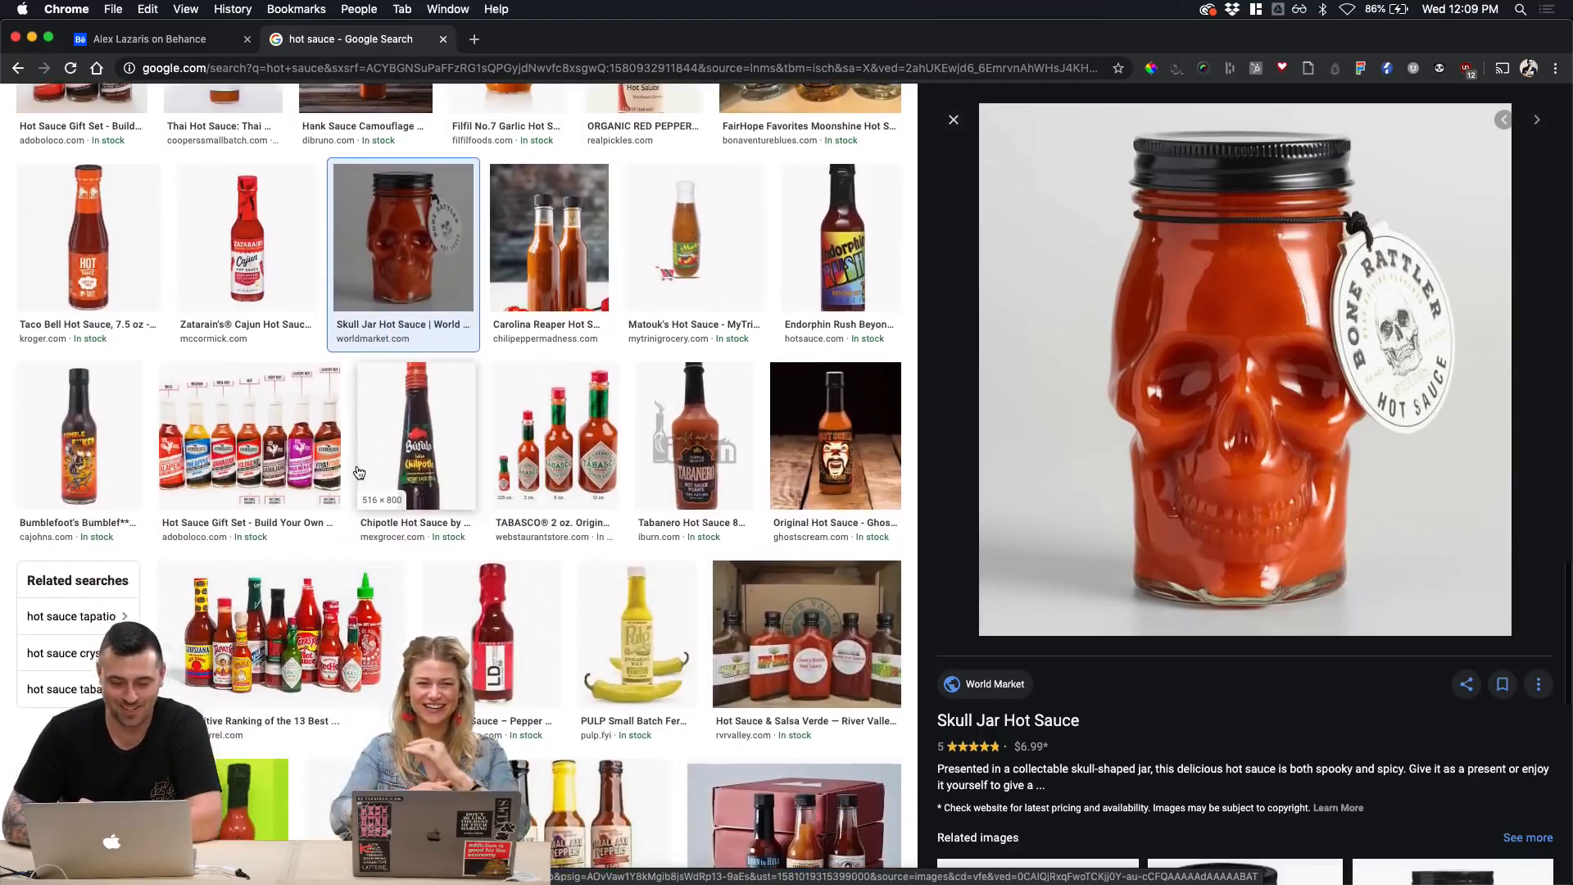
scroll(359, 472, "down", 1)
left_click(359, 472)
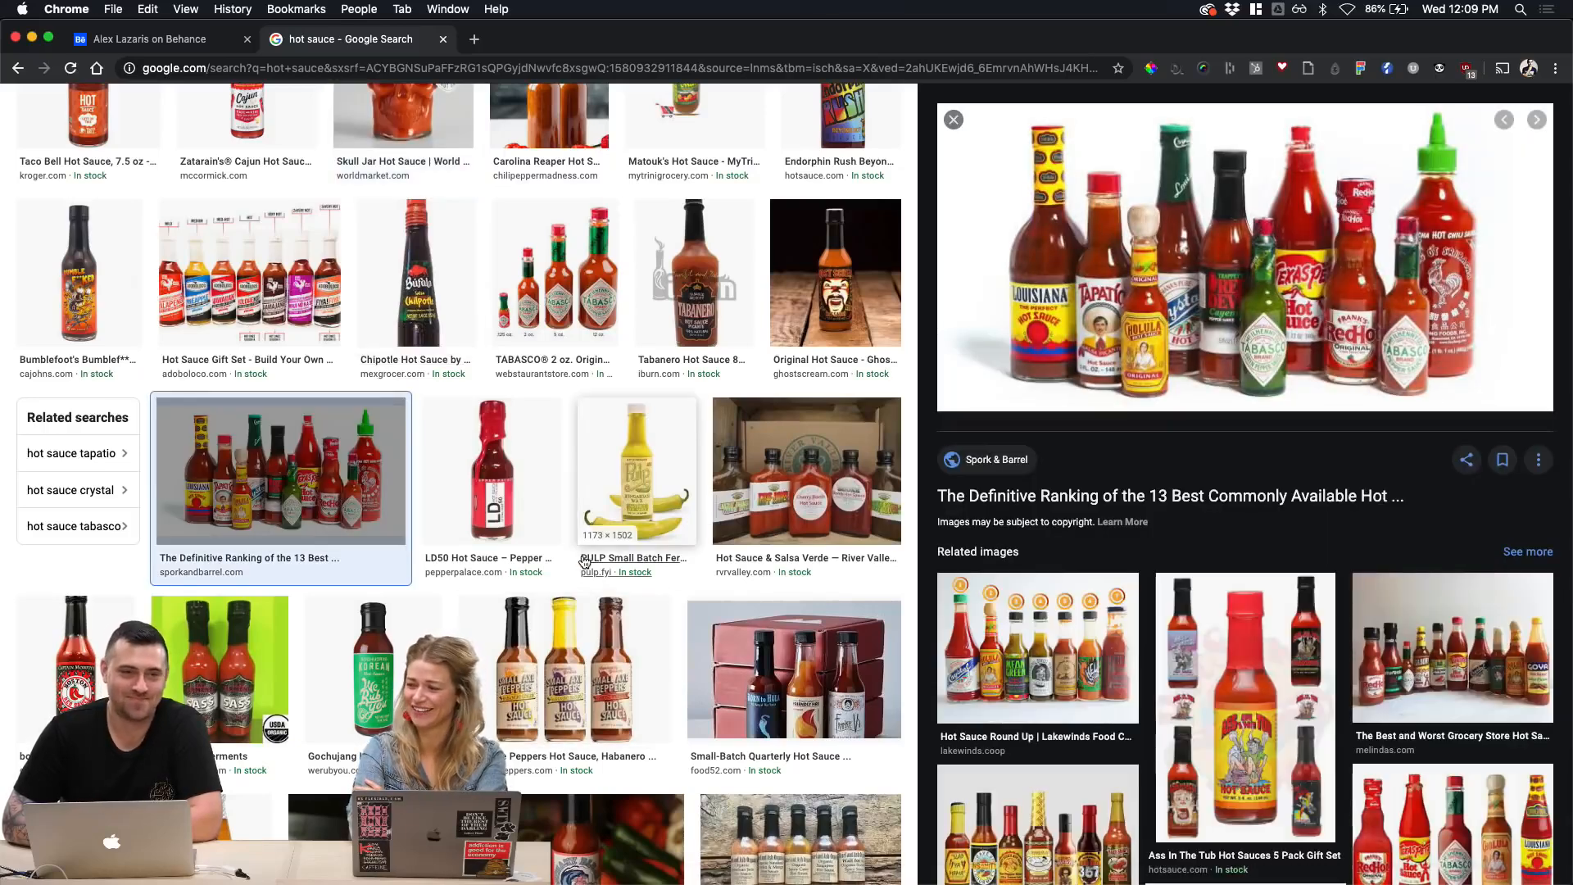
Step: Continue through the bottle images and preview the Heat Me Up Garlic Habanero Hot Sauce label
scroll(583, 562, "down", 1)
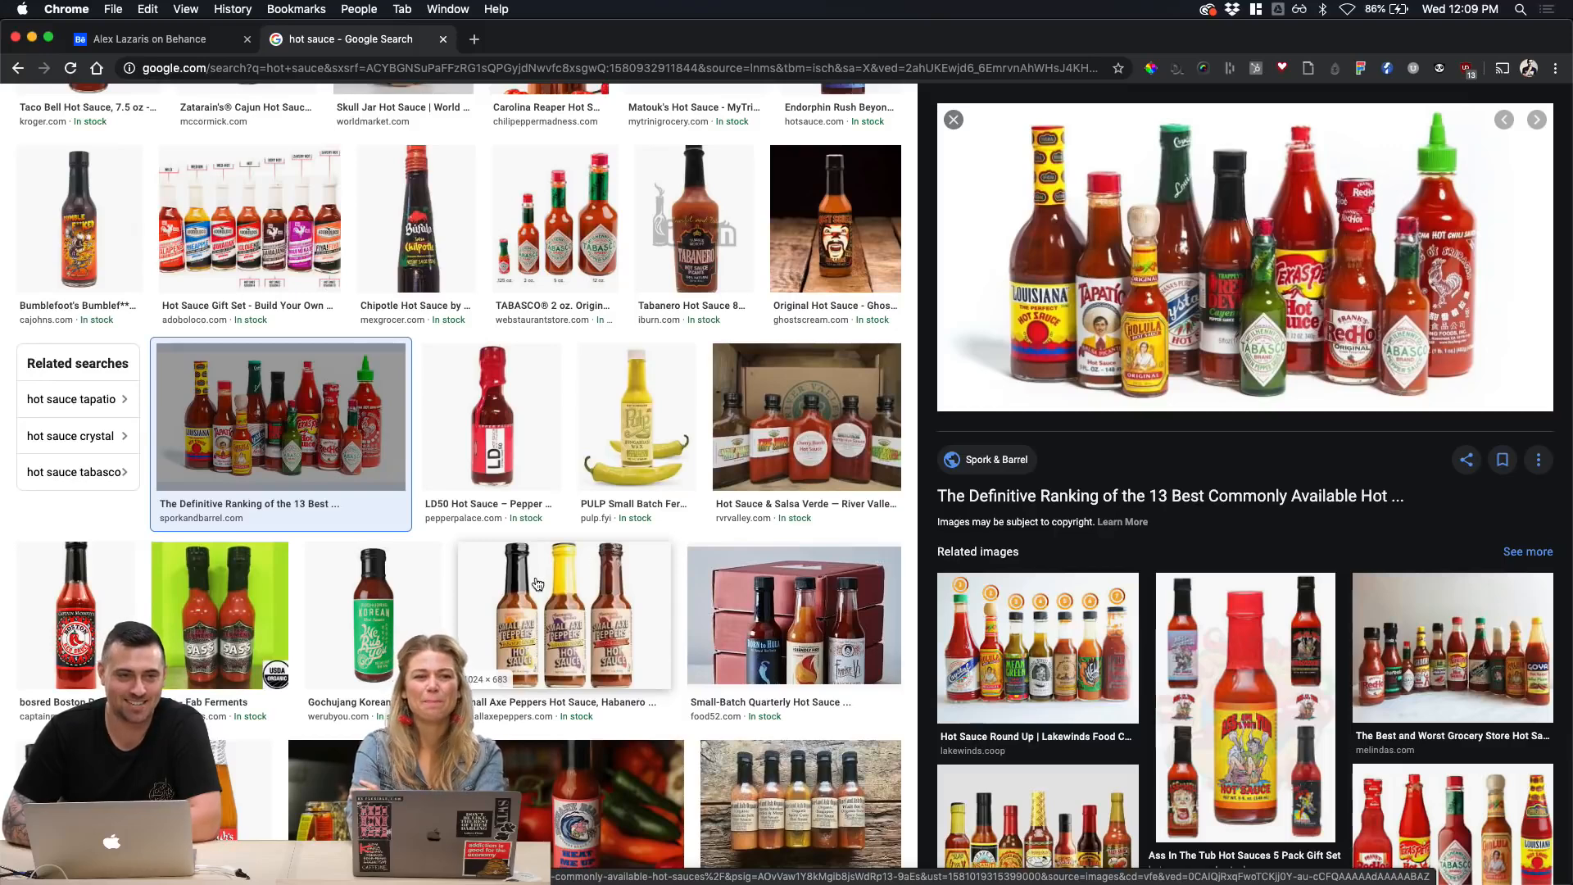
scroll(381, 579, "down", 1)
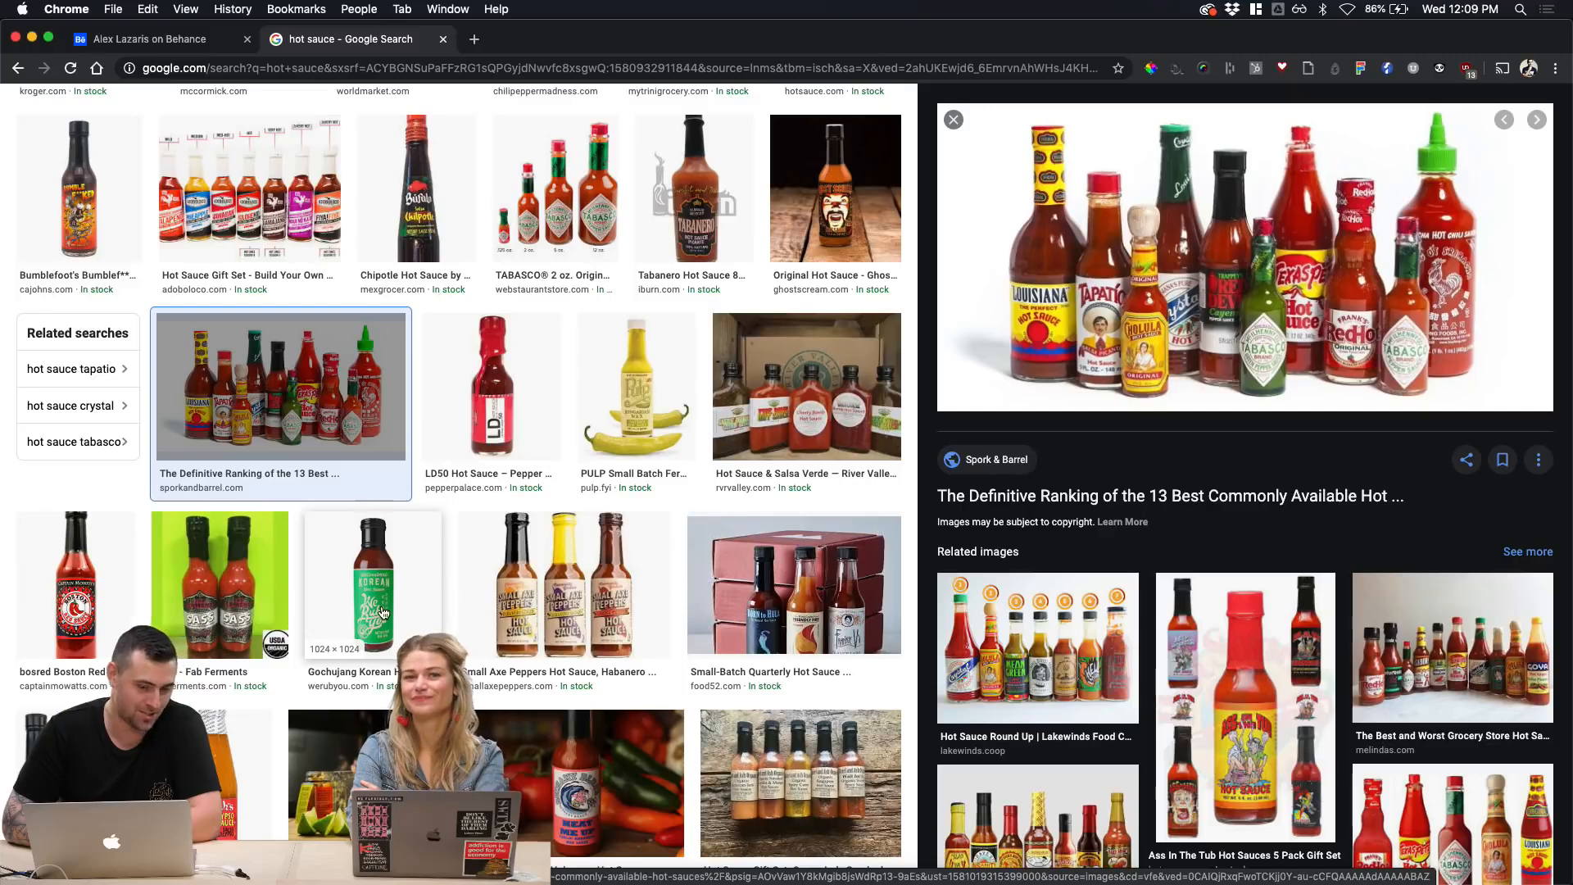
scroll(382, 579, "down", 5)
scroll(381, 612, "down", 2)
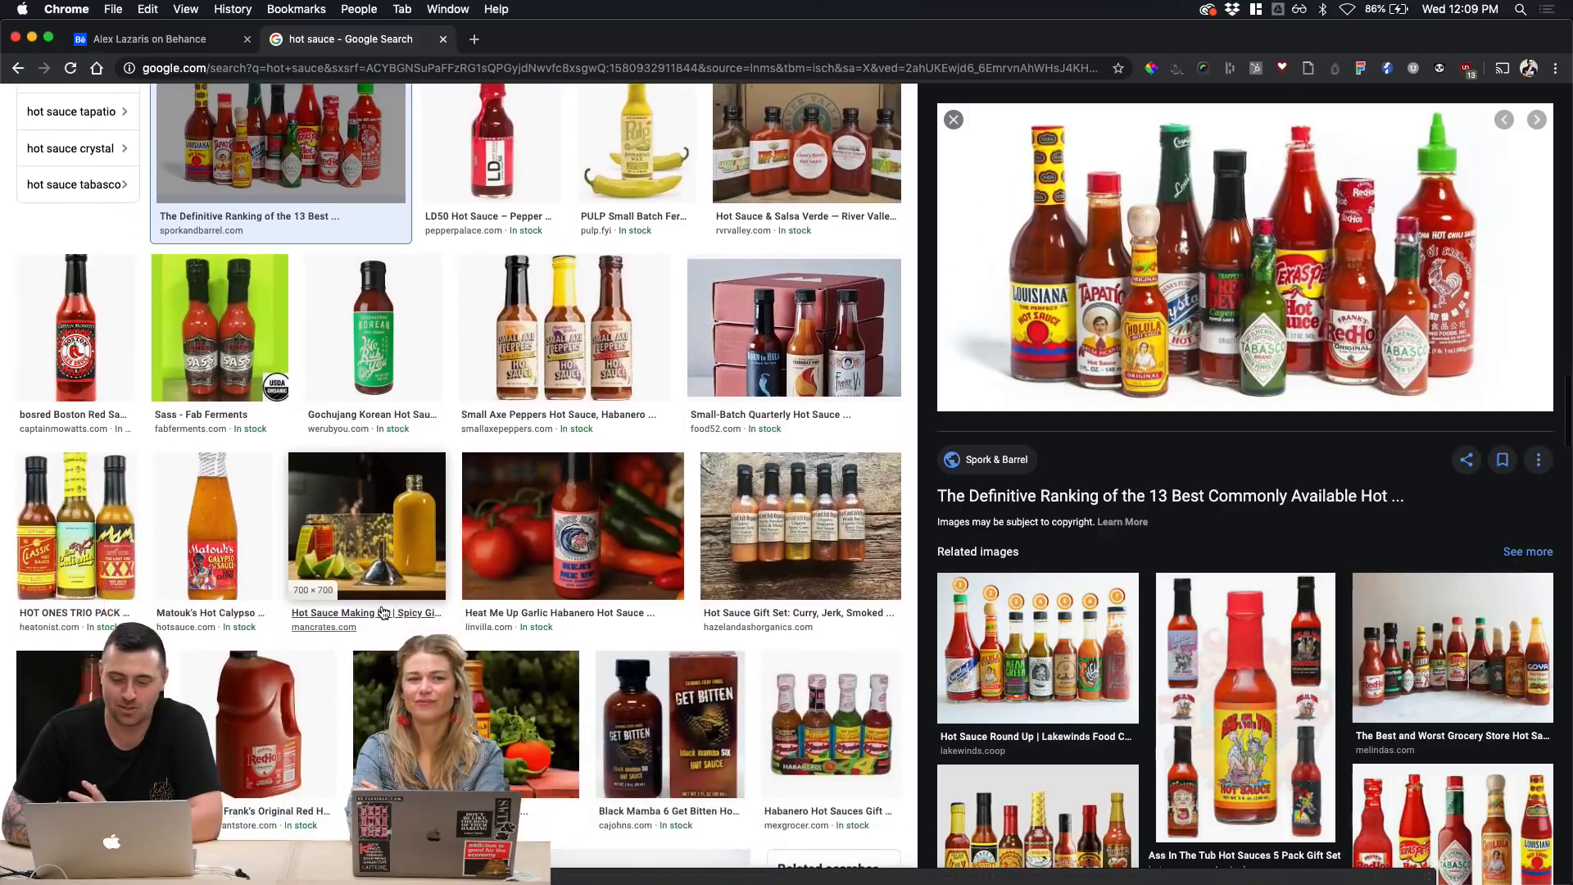
left_click(591, 589)
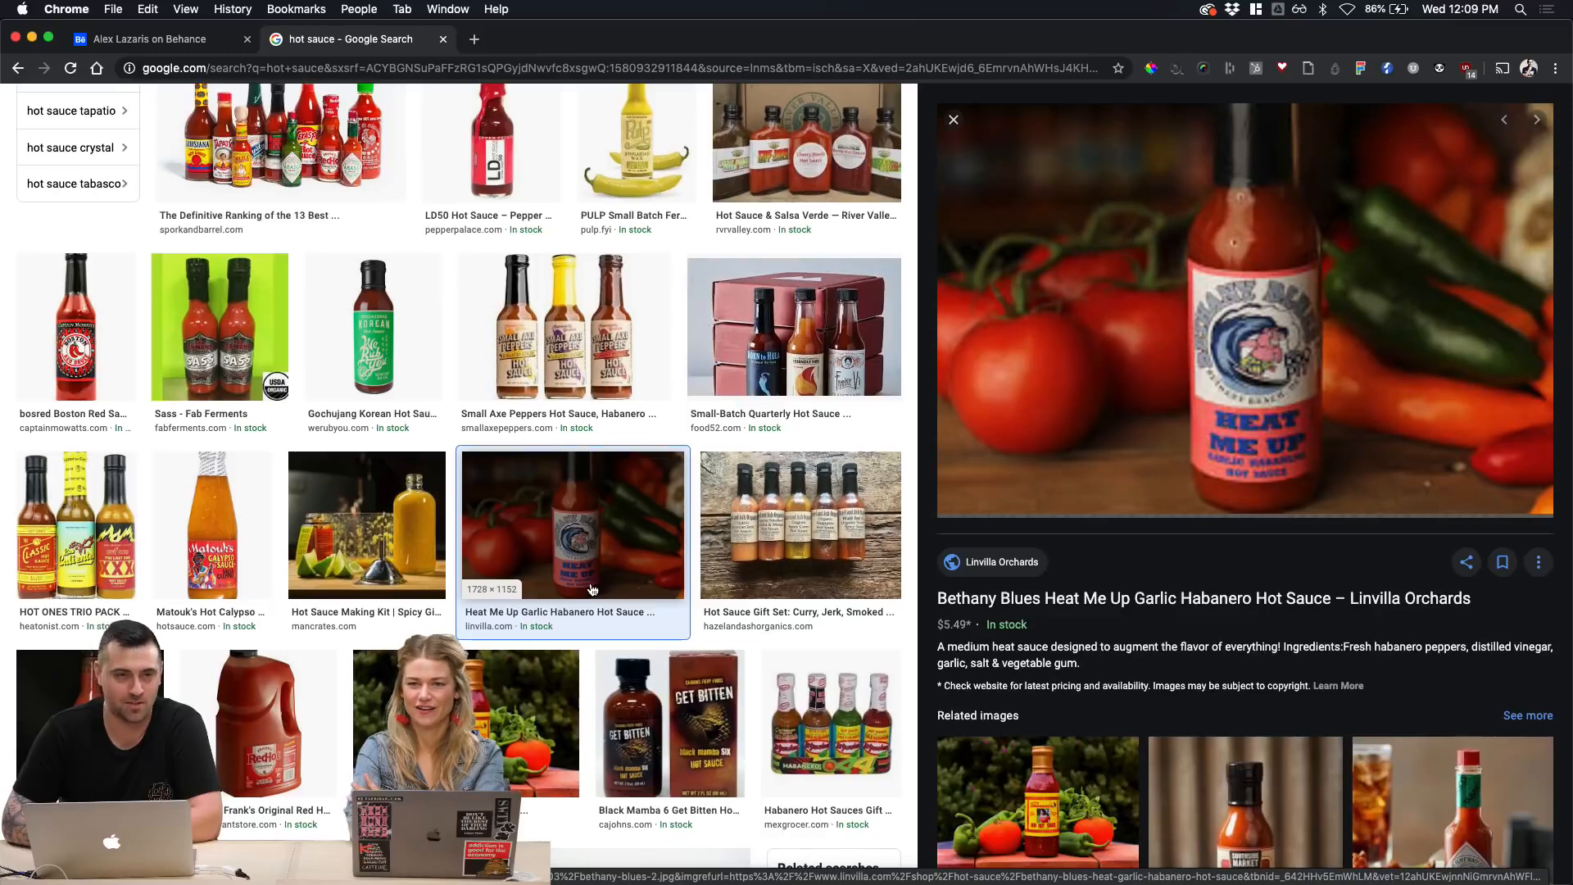
Step: Preview the Outer Limits Hot Sauce lineup and examine more bottle and label designs in the image results
scroll(592, 589, "down", 1)
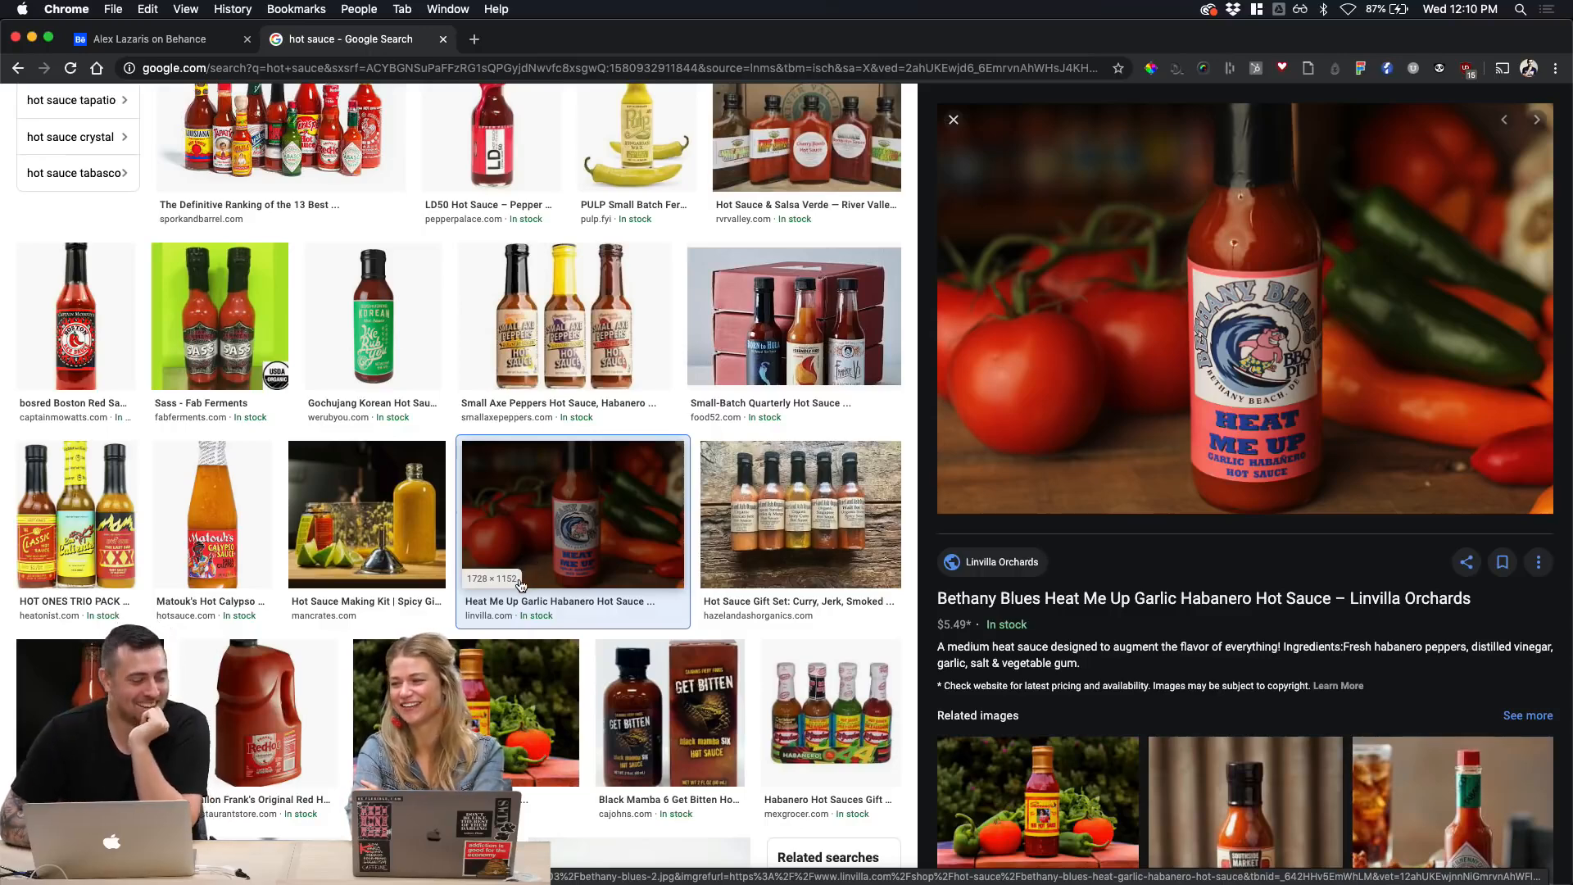
scroll(491, 586, "down", 5)
scroll(483, 595, "down", 13)
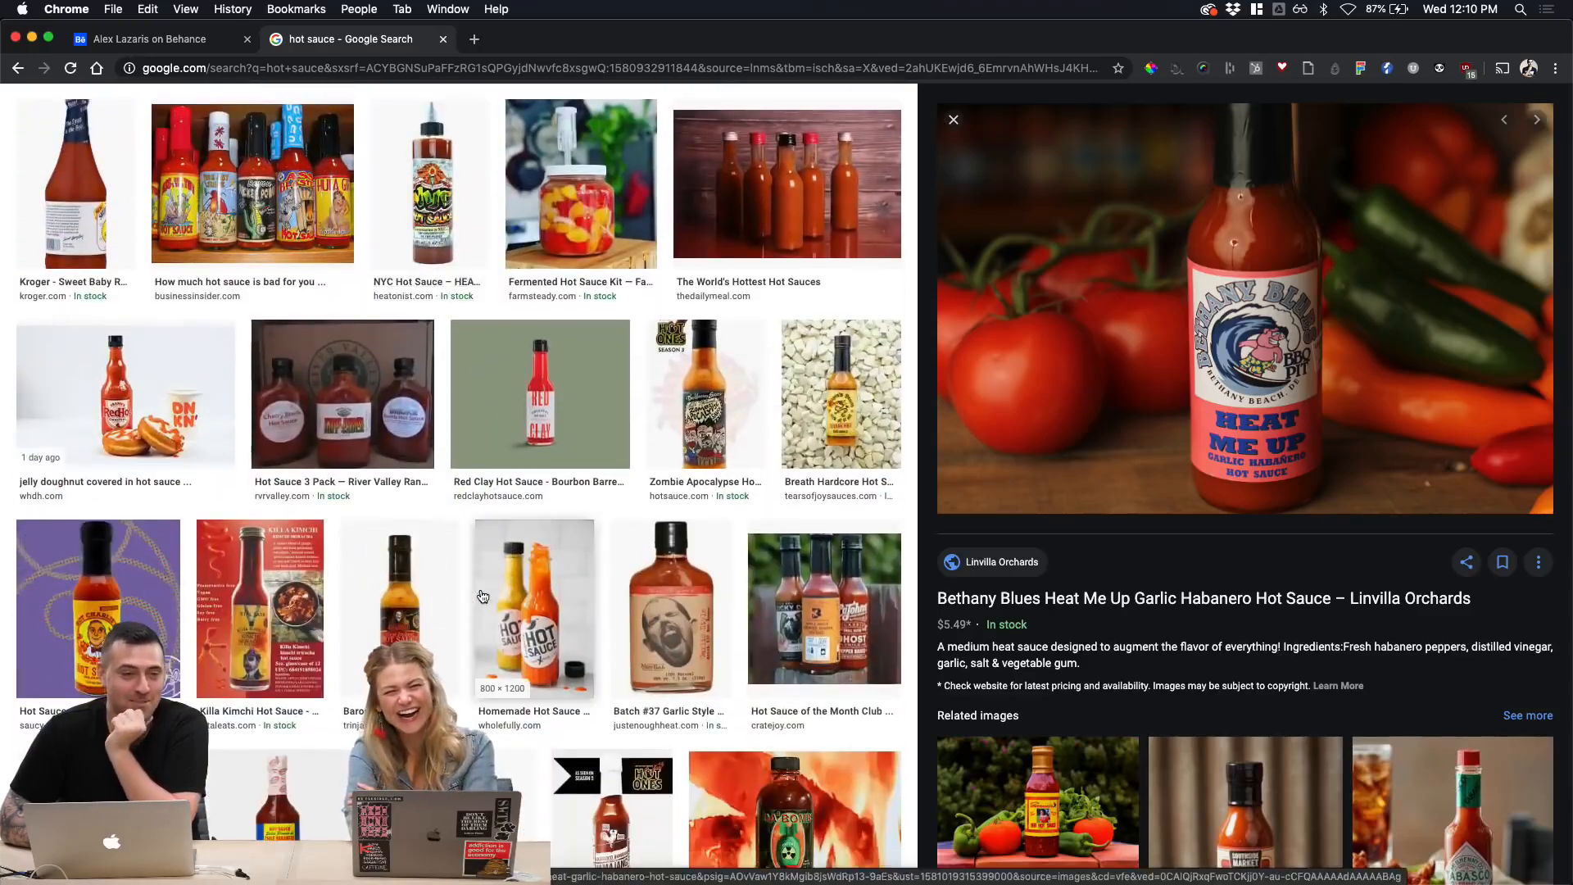
scroll(483, 596, "down", 2)
scroll(480, 588, "down", 4)
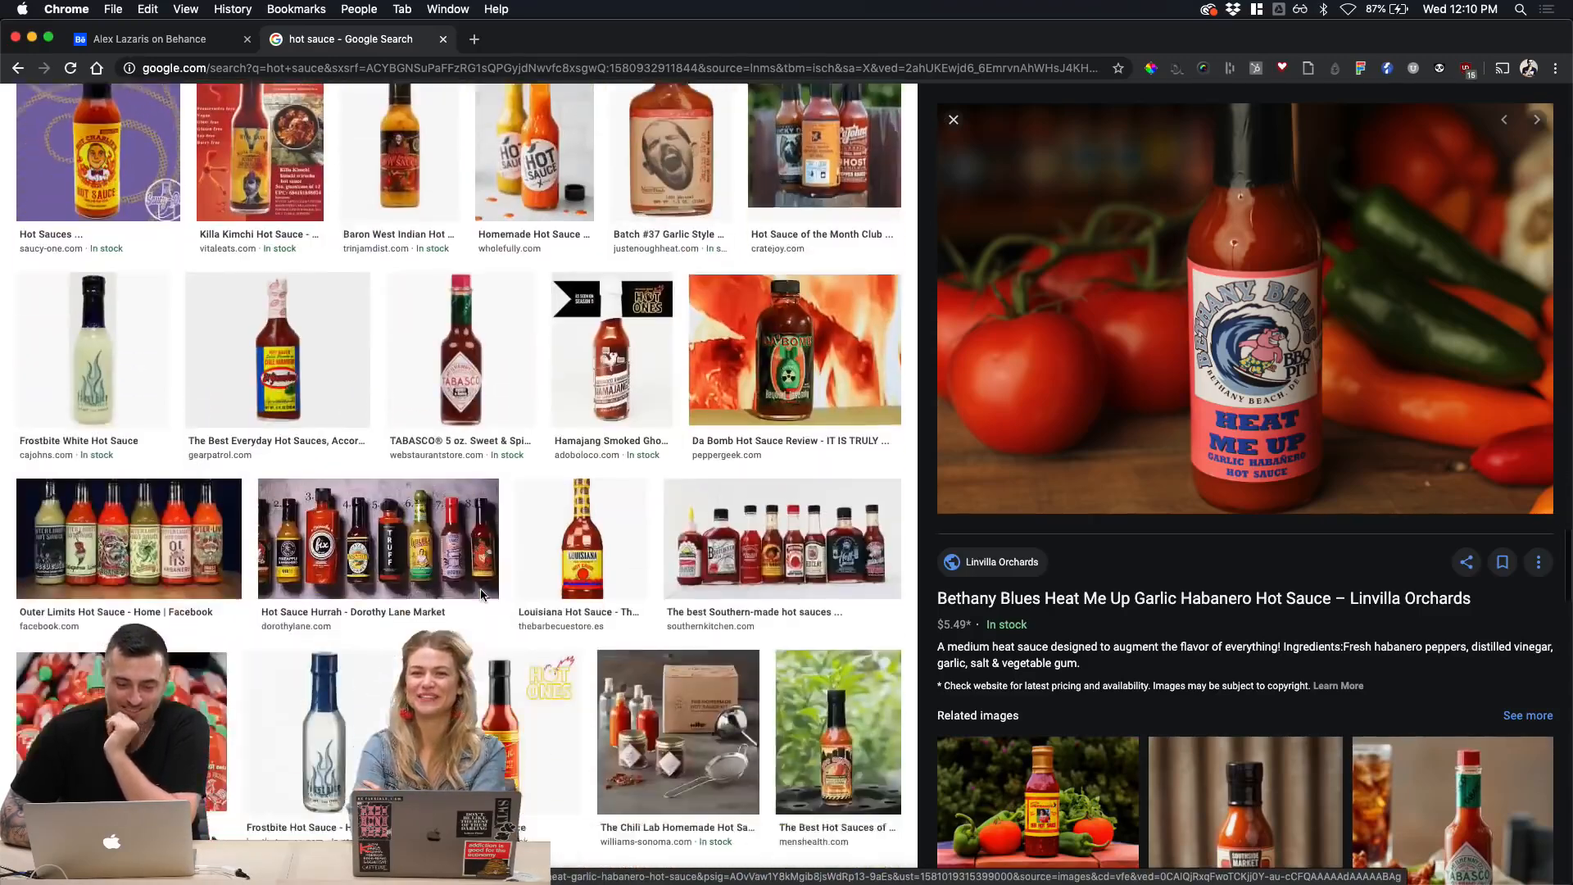
left_click(215, 514)
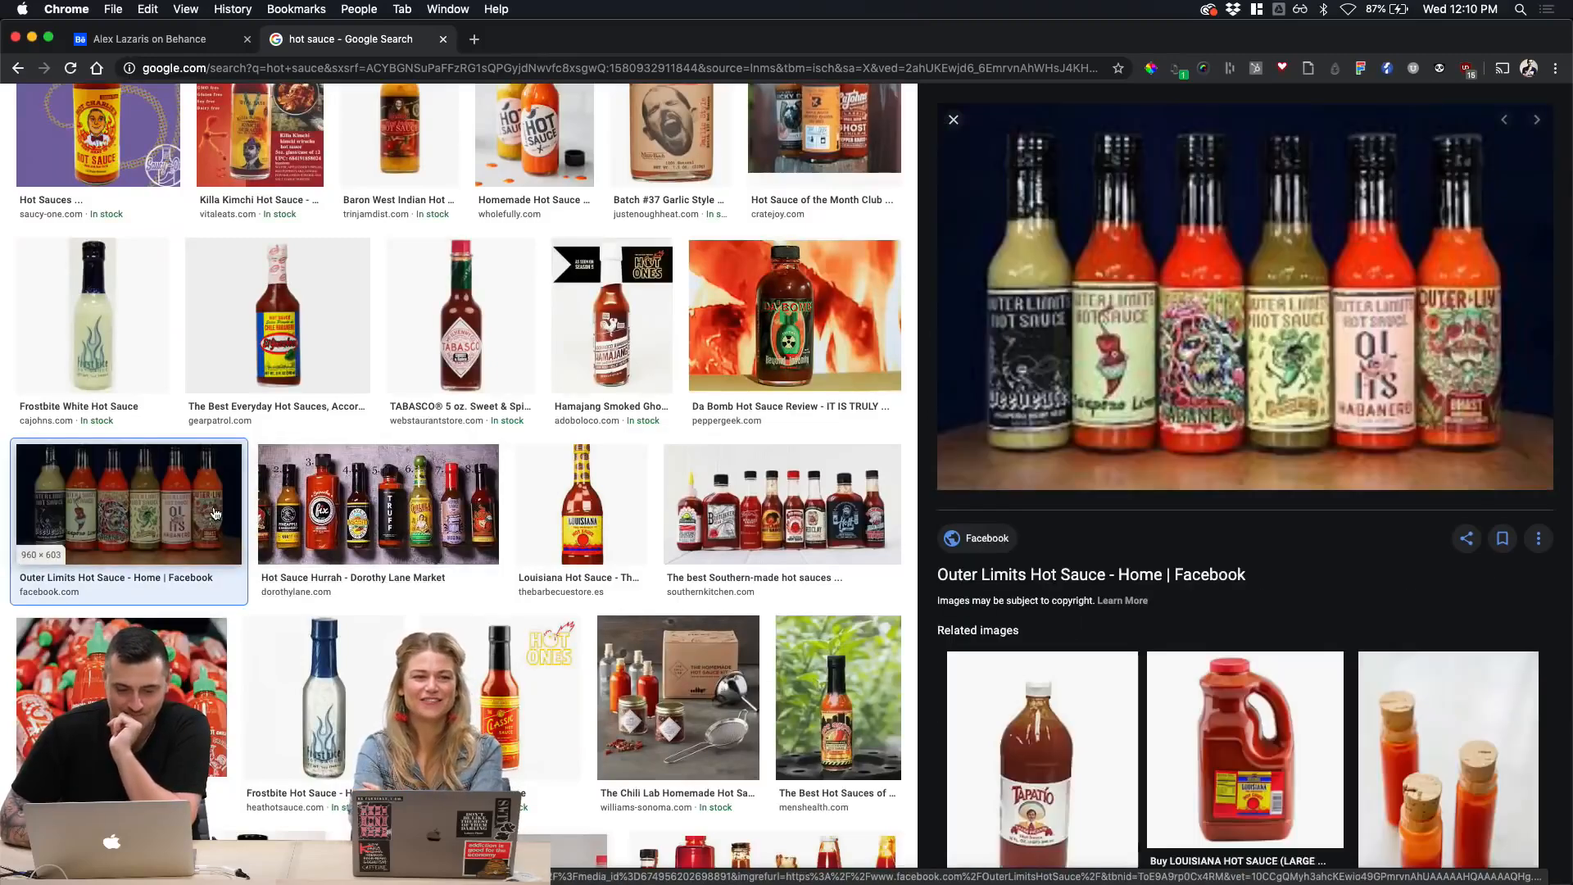
scroll(299, 646, "down", 5)
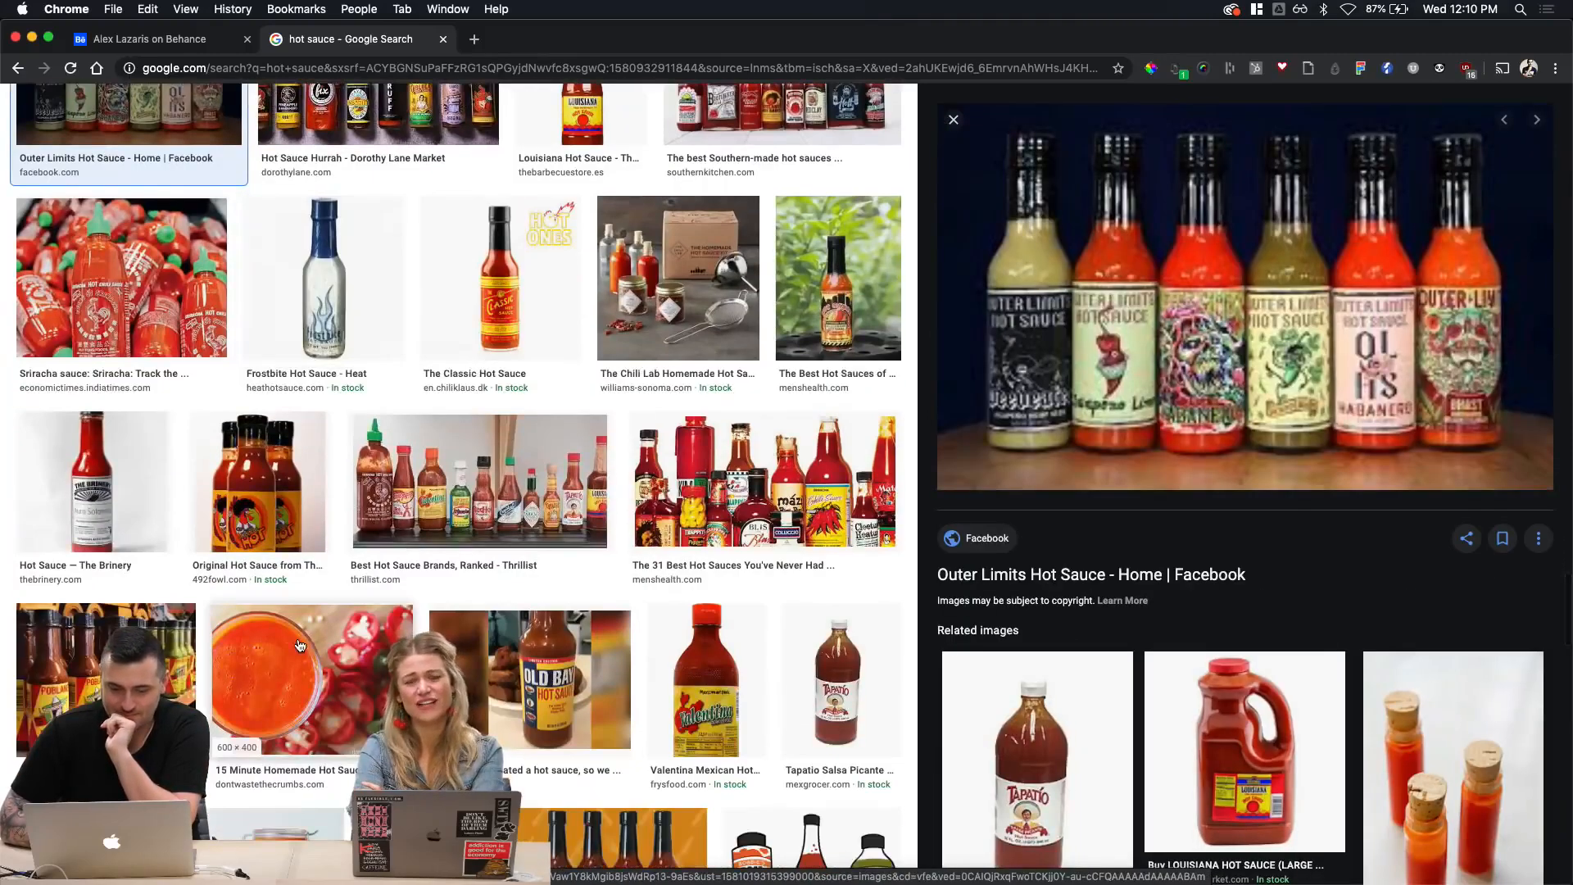
scroll(300, 646, "down", 4)
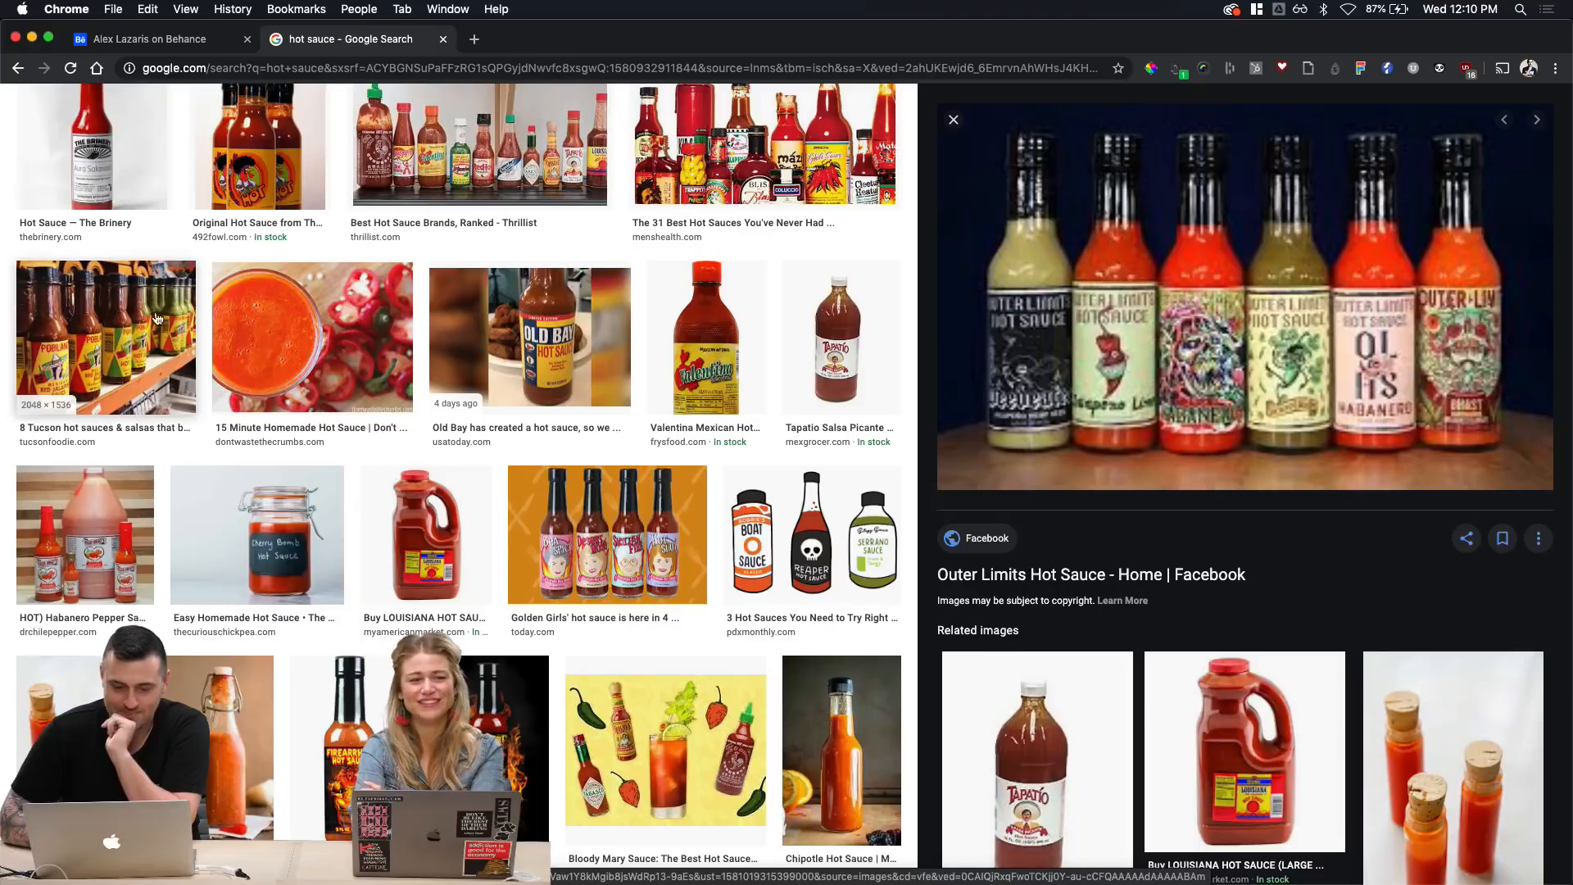
Step: Close the hot sauce image search, switch to Illustrator, and bring up the Adobe Live folder in Finder
left_click(442, 40)
mouse_move(686, 877)
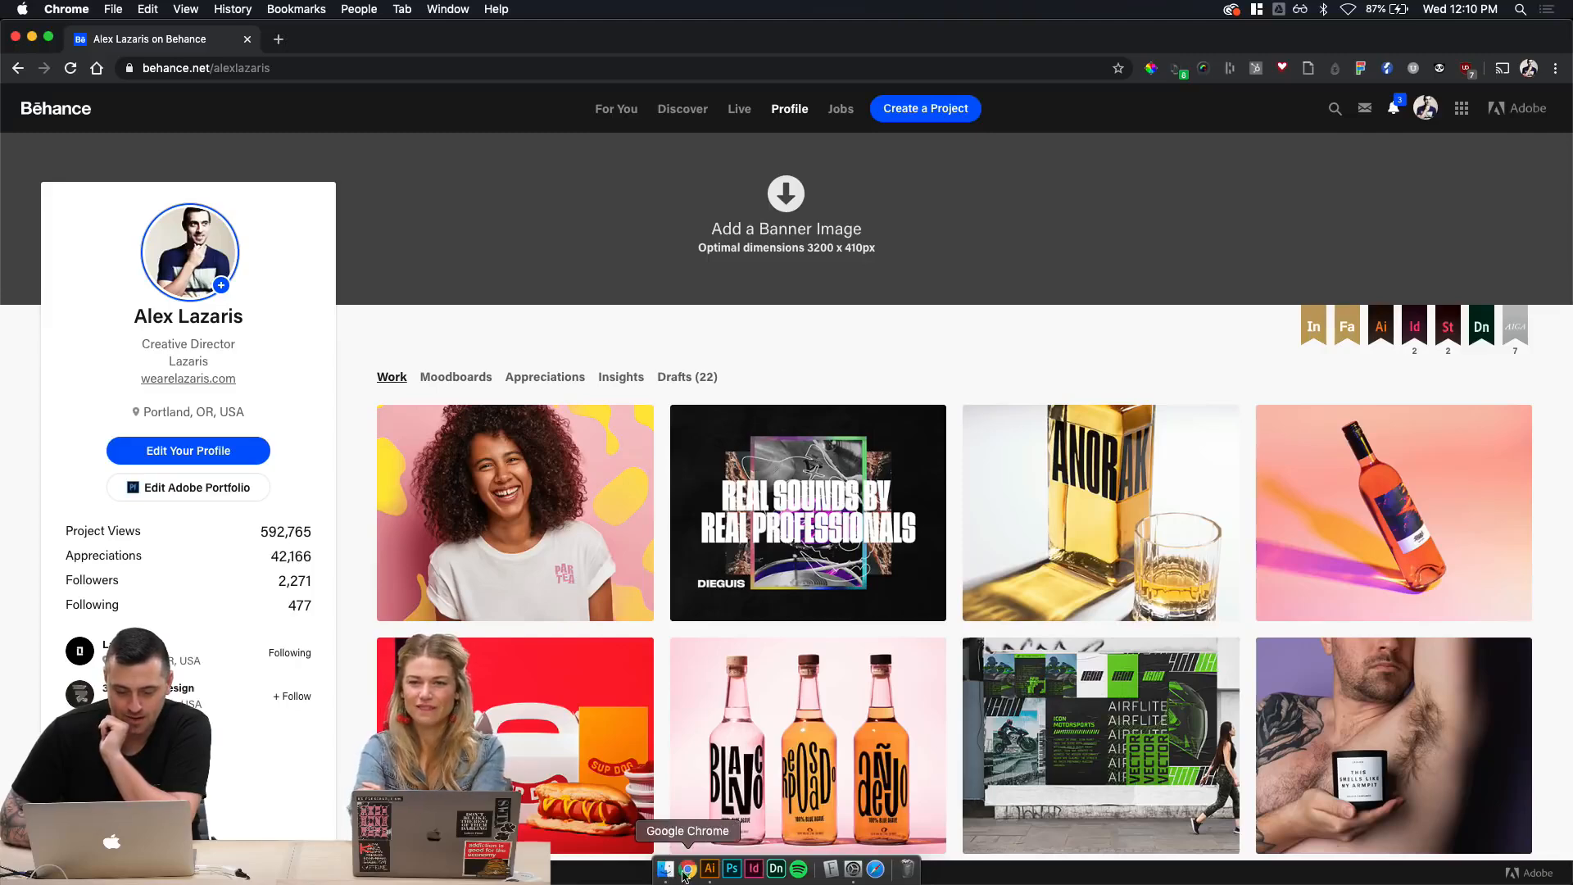
left_click(710, 868)
left_click(665, 868)
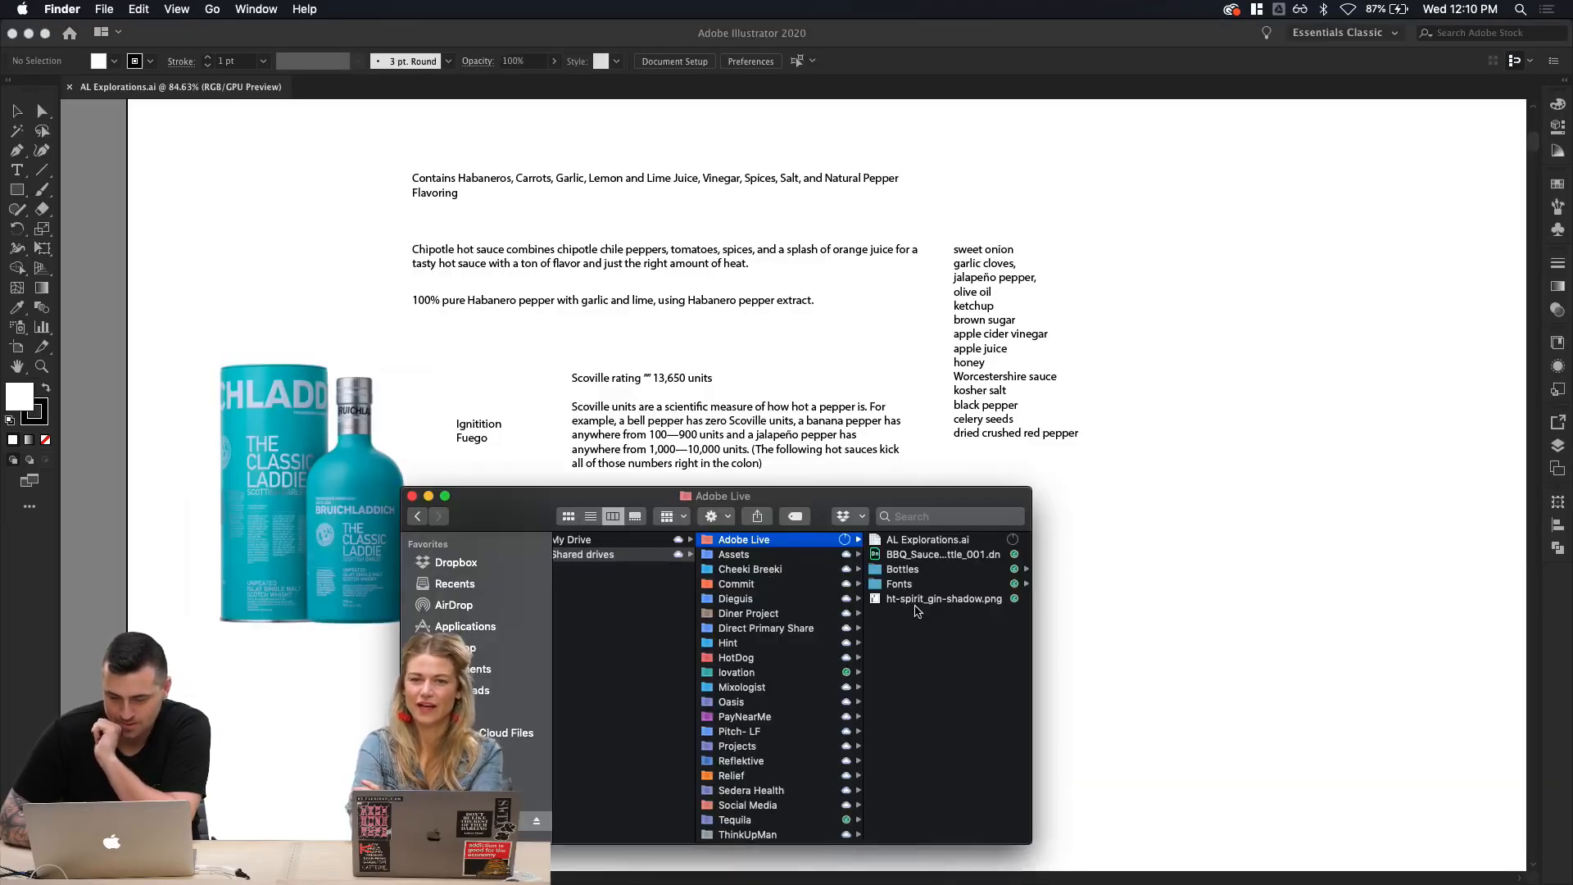
Step: Open all five images from the Adobe Live project's Bottles folder as documents in Illustrator
left_click(901, 583)
left_click(795, 568)
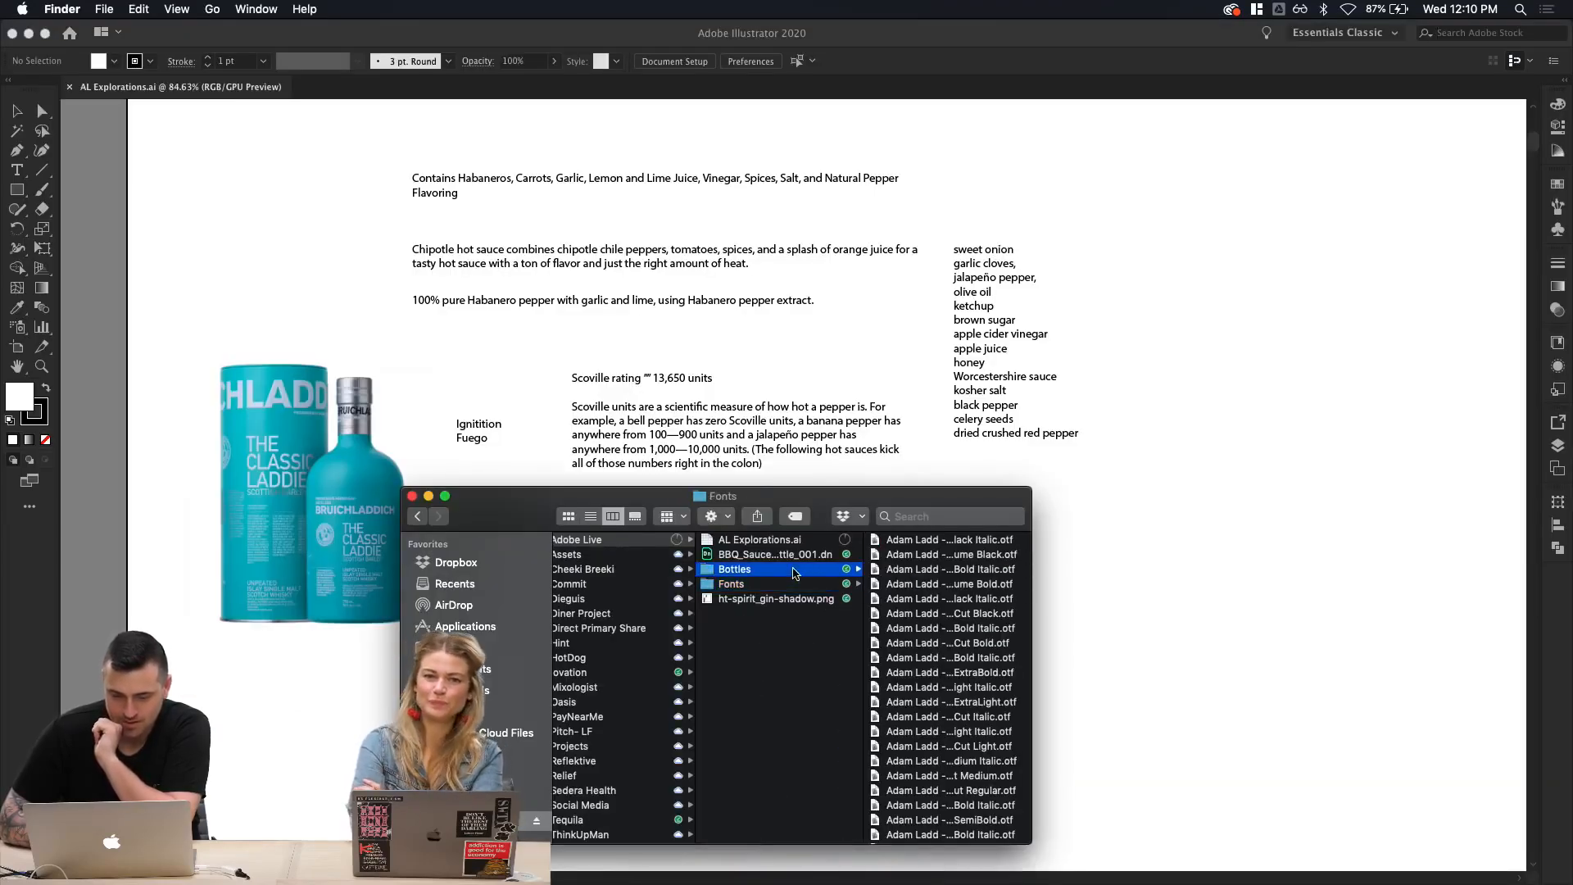
left_click(942, 541)
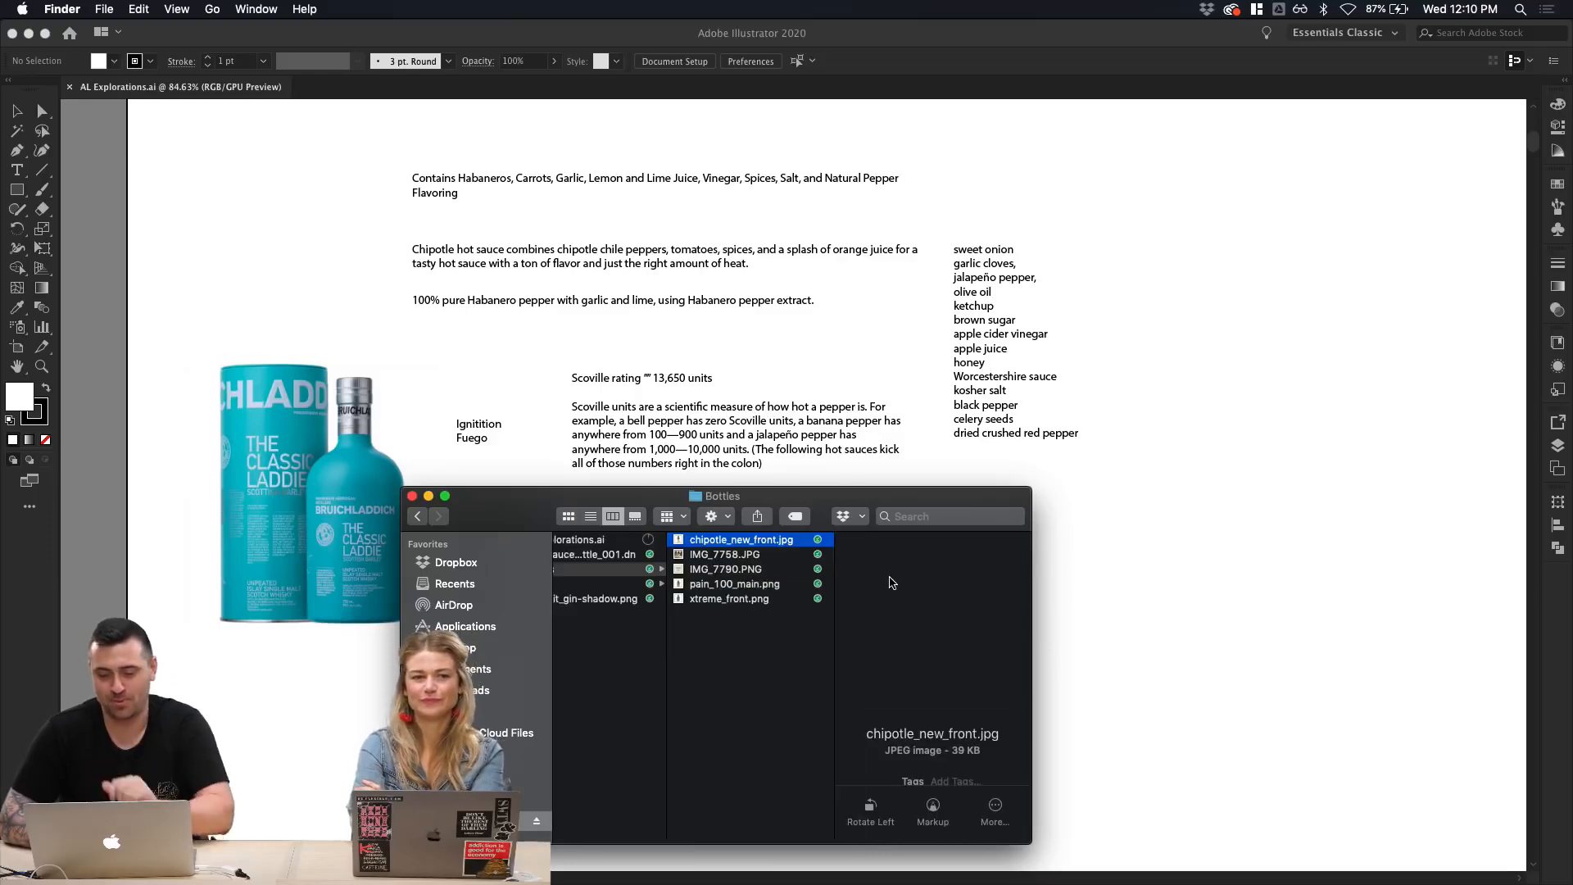
left_click(732, 601, "shift")
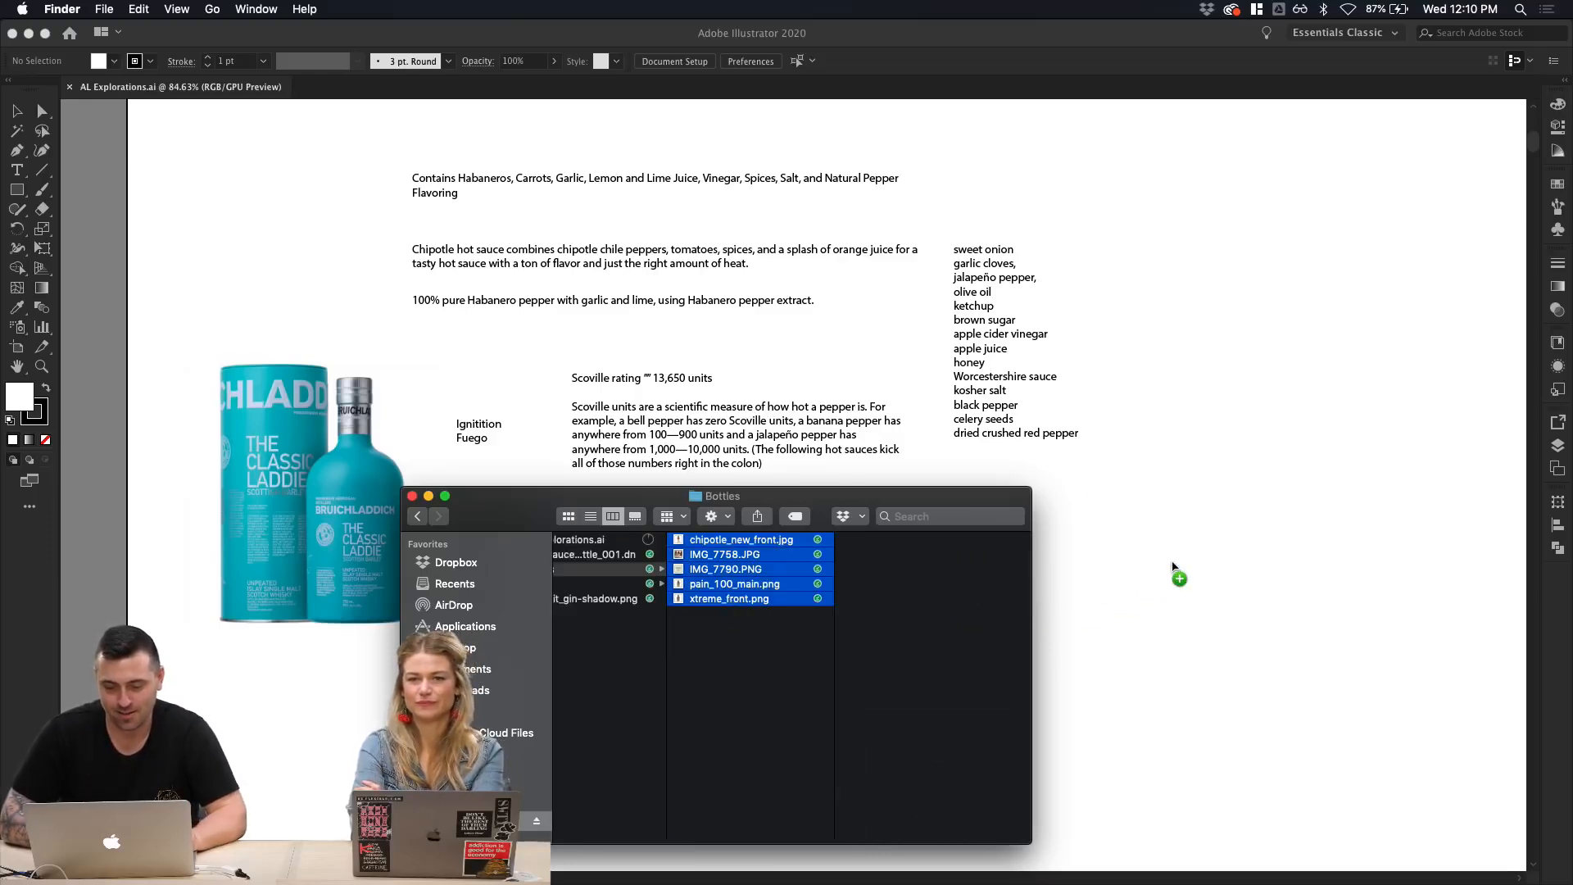
left_click(1266, 549)
key("super+v")
left_click(958, 483)
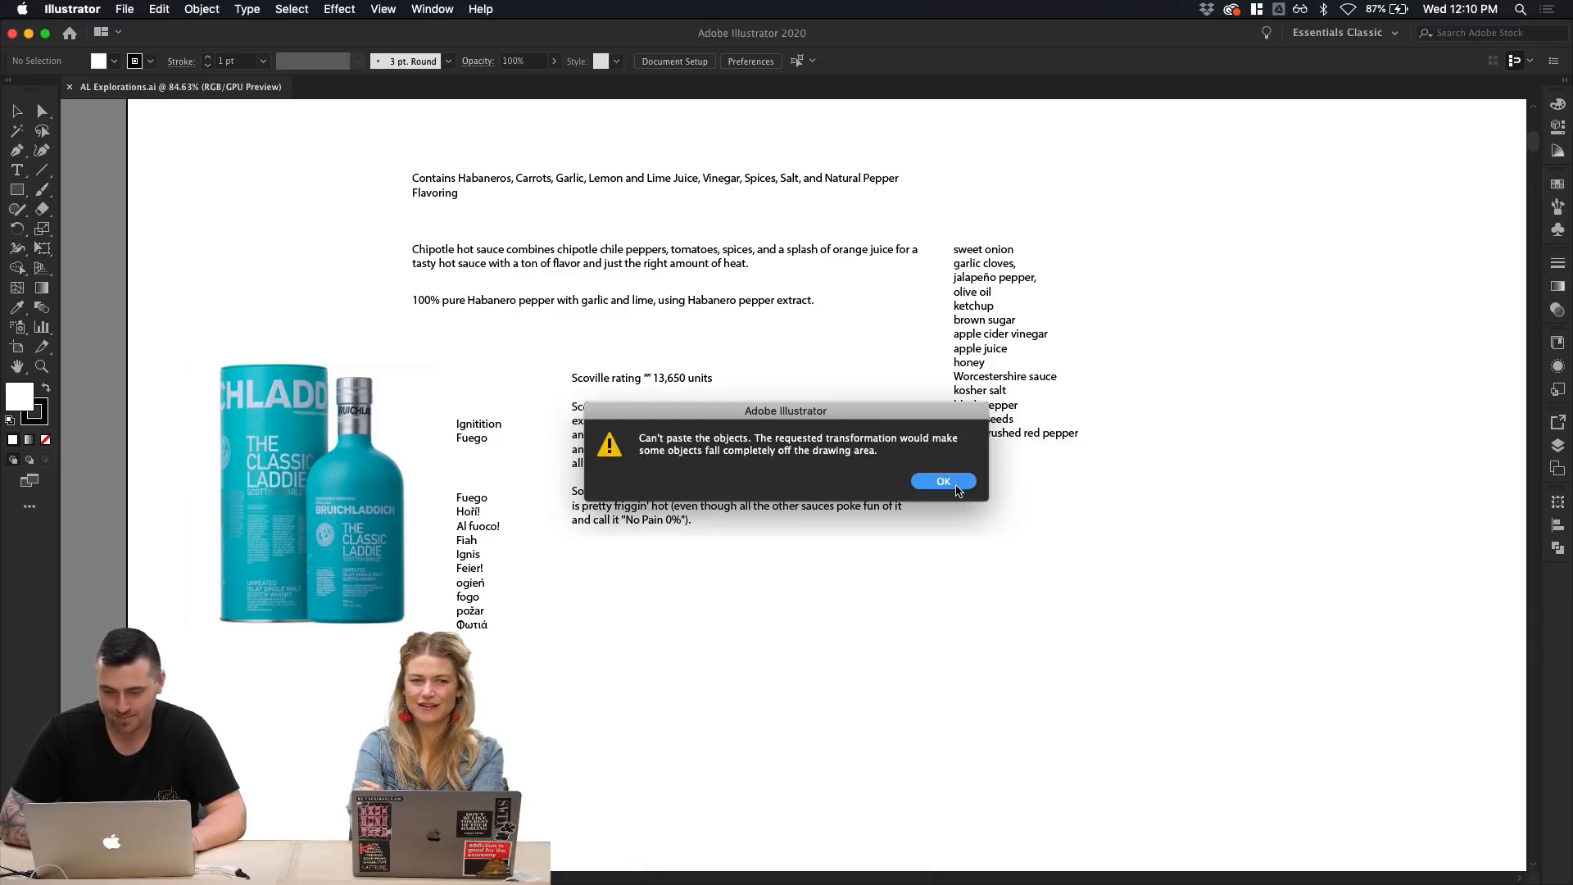
left_click(944, 482)
scroll(879, 526, "down", 2)
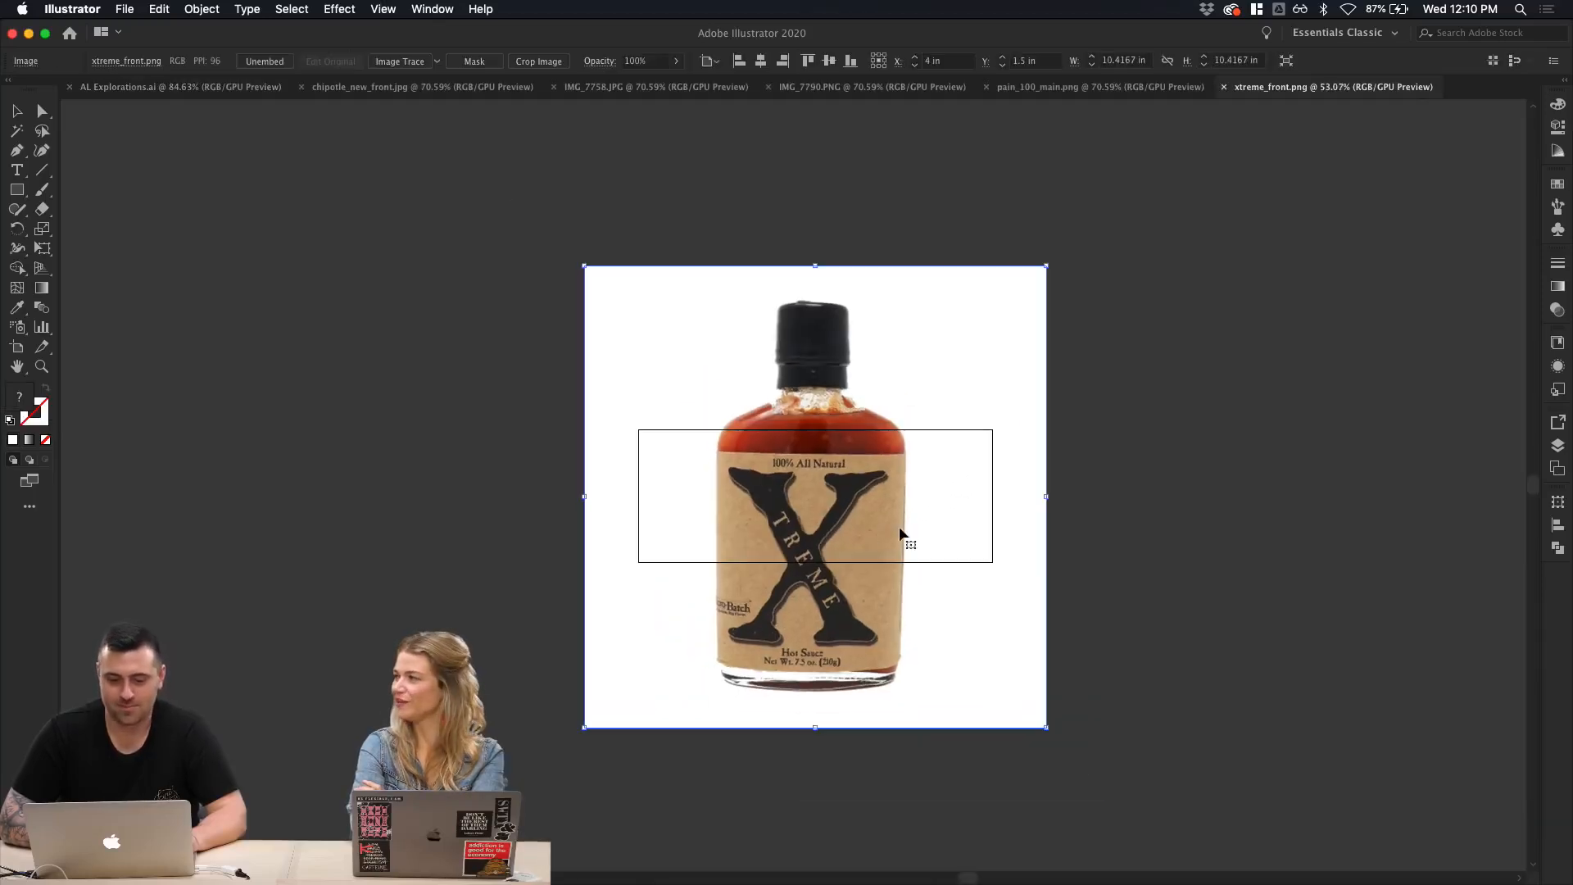
Step: Hide the artboards in the xtreme_front.png document and select its bottle image
left_click(1190, 588)
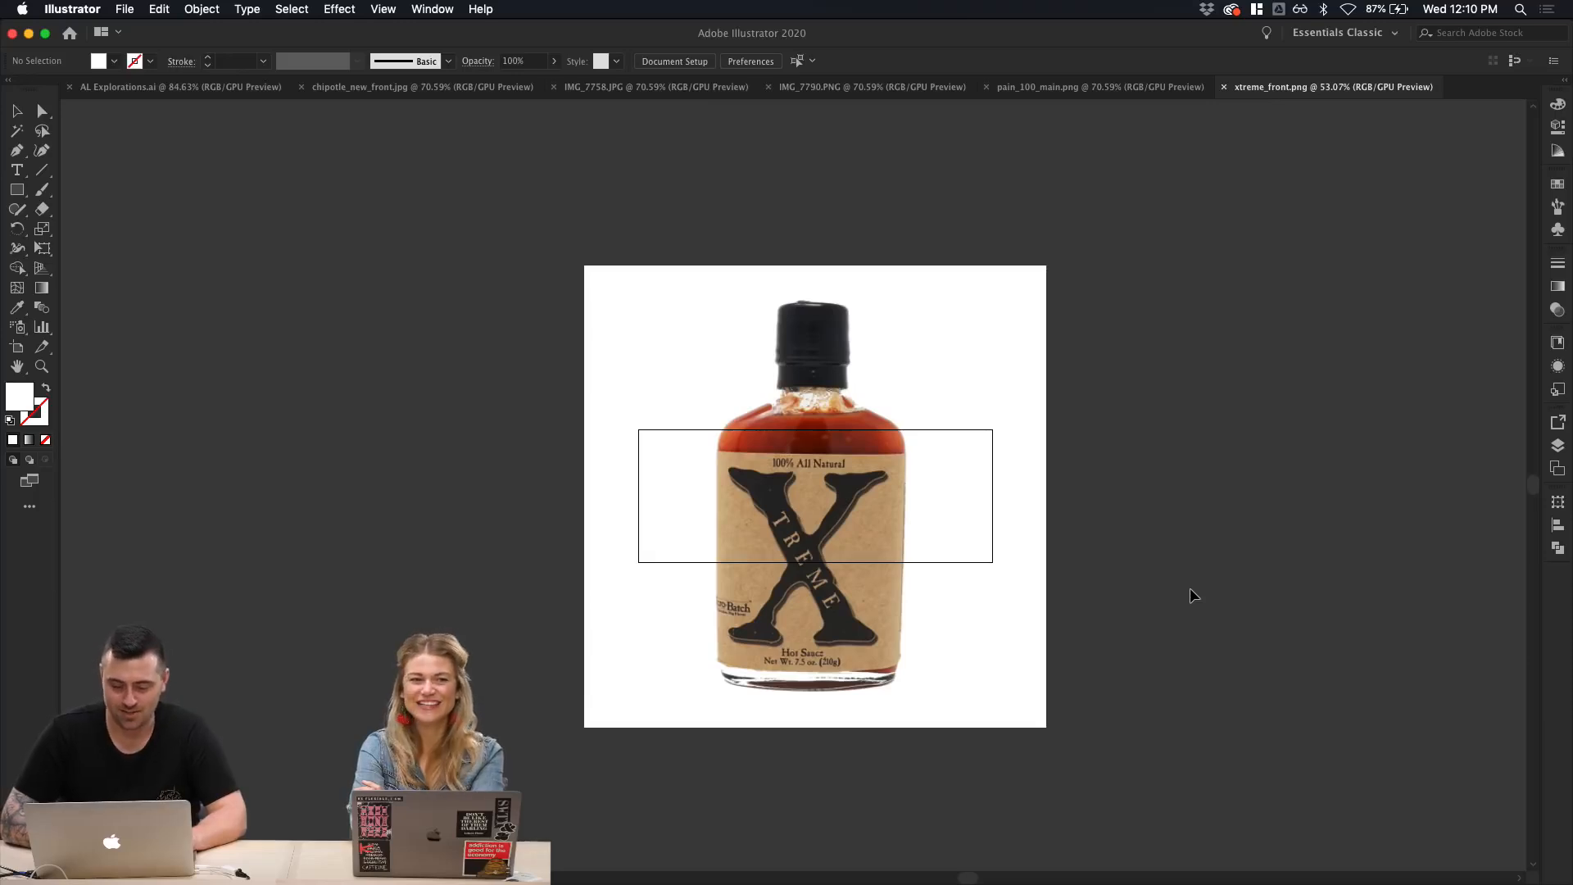
key("super+shift+h")
scroll(1163, 613, "down", 1)
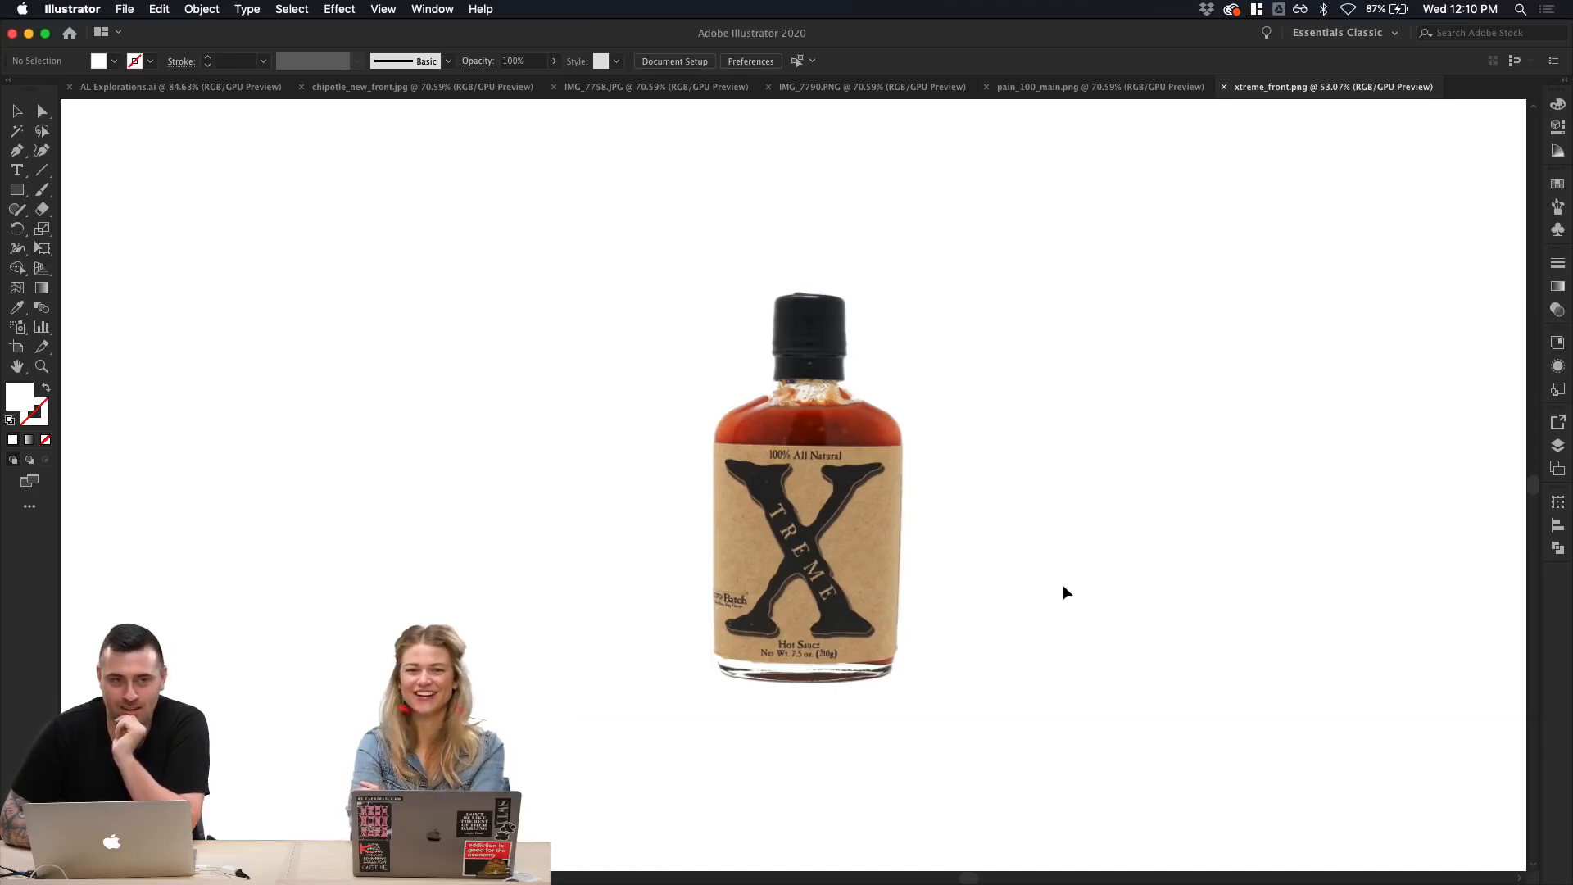
left_click_drag(1064, 585, 674, 478)
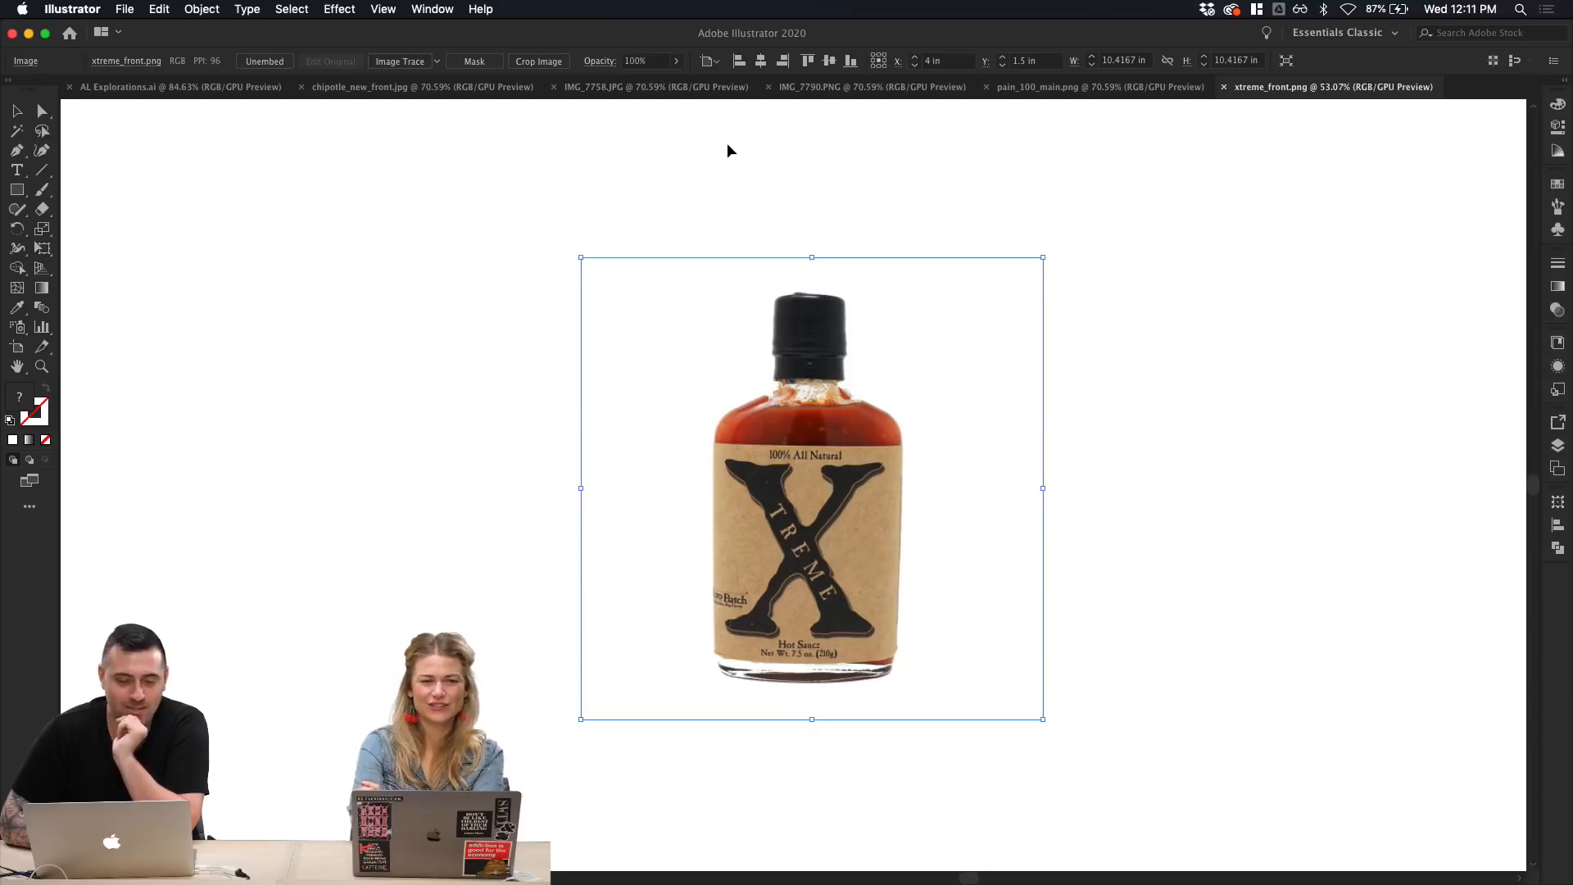
Step: Copy the Pain 100% bottle image from pain_100_main.png into AL Explorations.ai and place it below the text blocks
left_click(1075, 96)
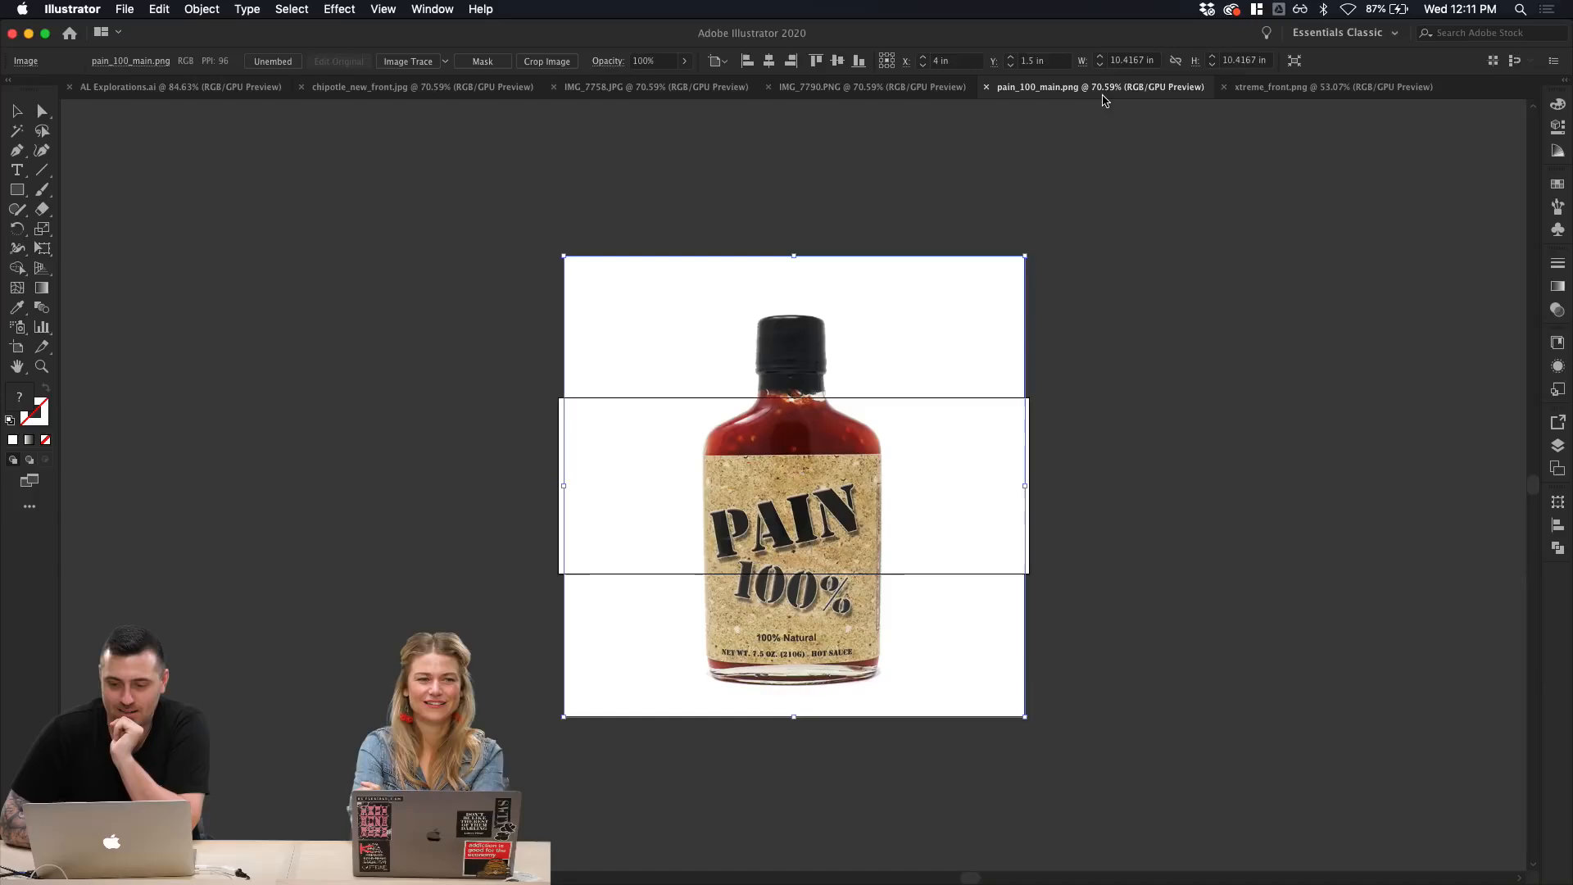
left_click(1053, 468)
left_click(990, 482)
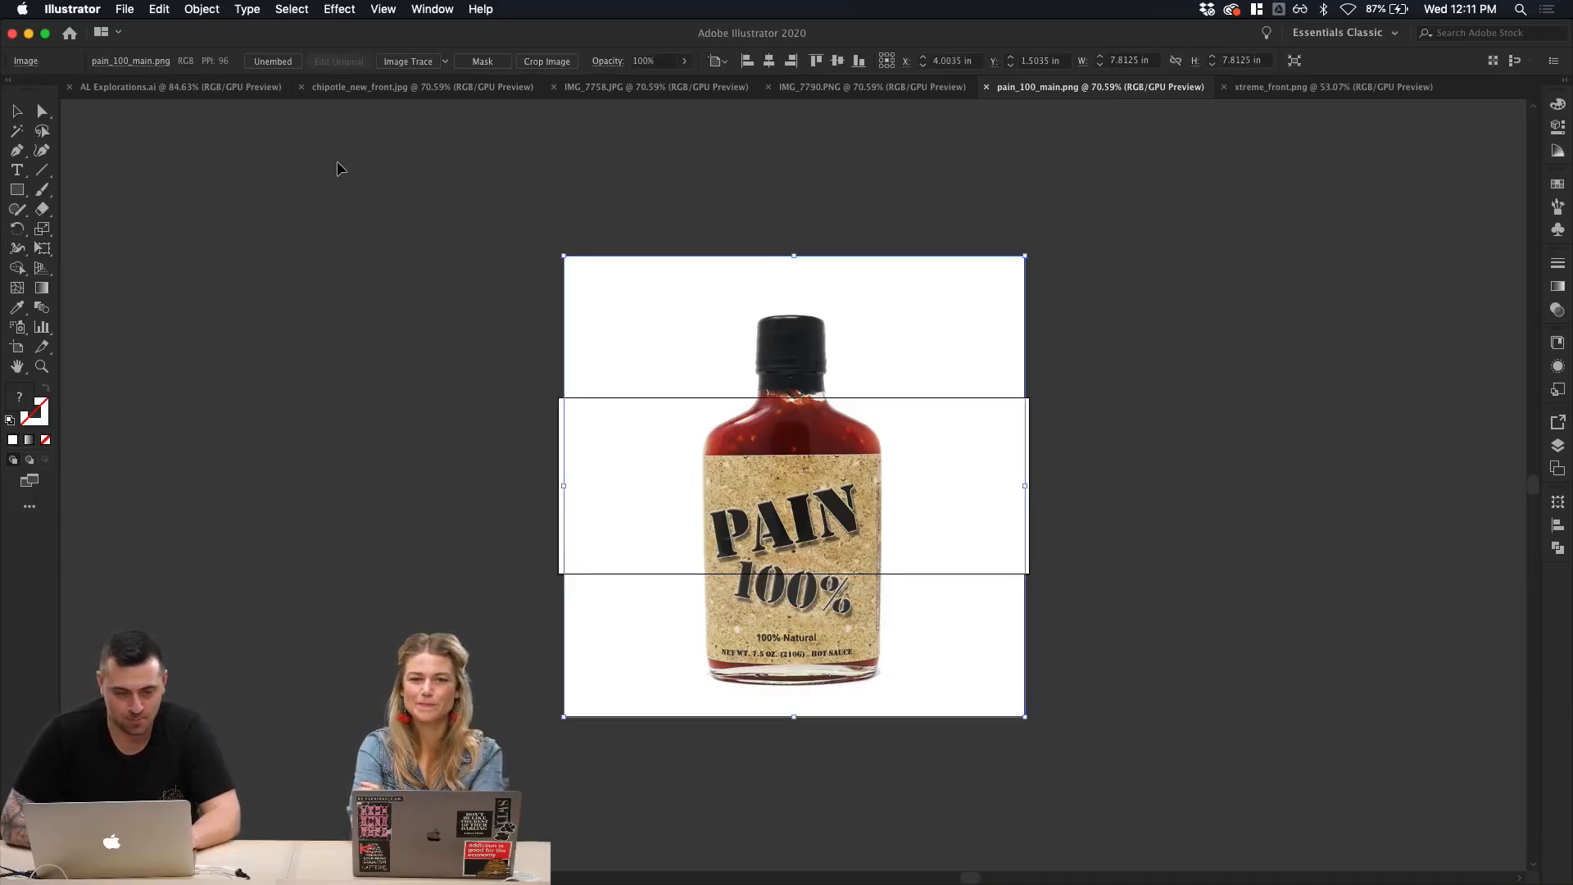
left_click(220, 86)
key("super+v")
left_click_drag(803, 583, 803, 830)
left_click(1127, 618)
scroll(1127, 618, "down", 5)
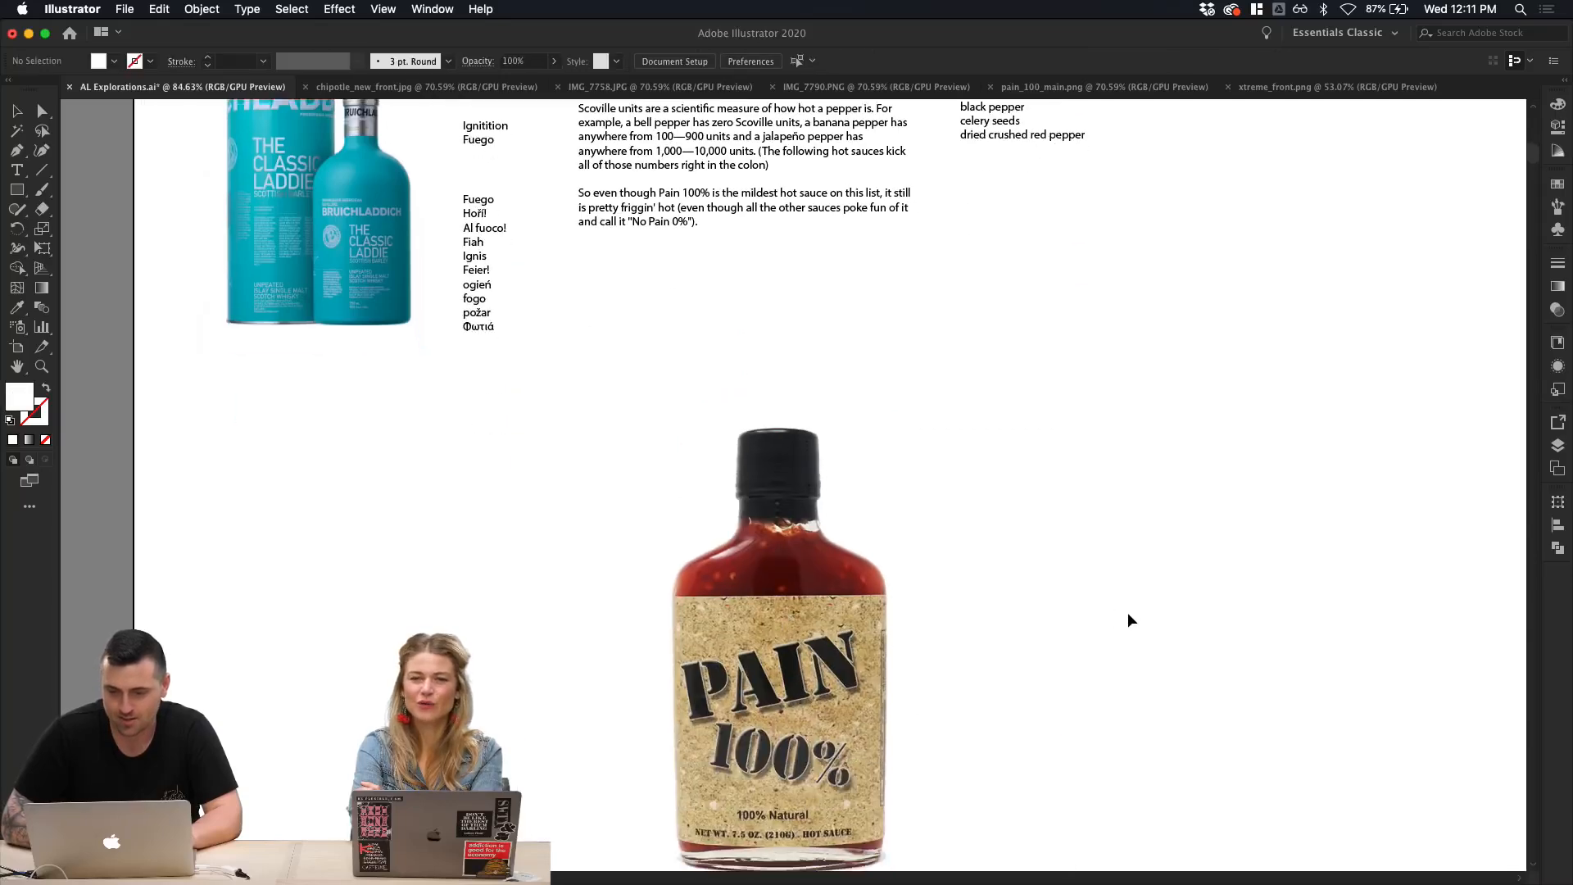
Step: Copy the Xtreme bottle image into AL Explorations.ai, scale it down, and place it beside the Pain 100% bottle
left_click(1300, 86)
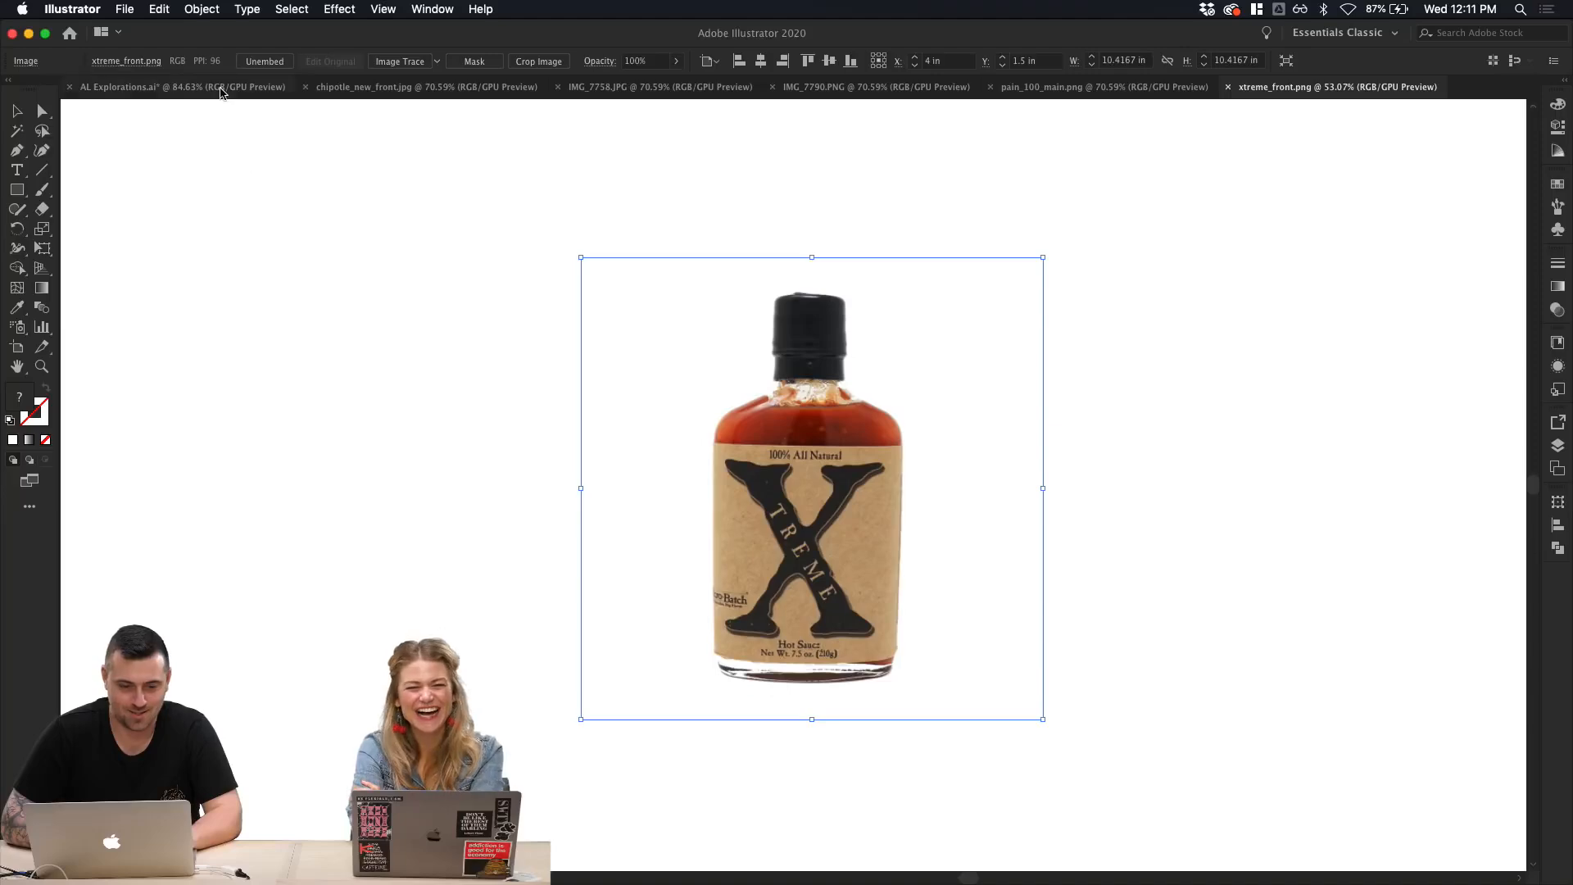
left_click(219, 86)
scroll(1082, 602, "down", 2)
key("super+v")
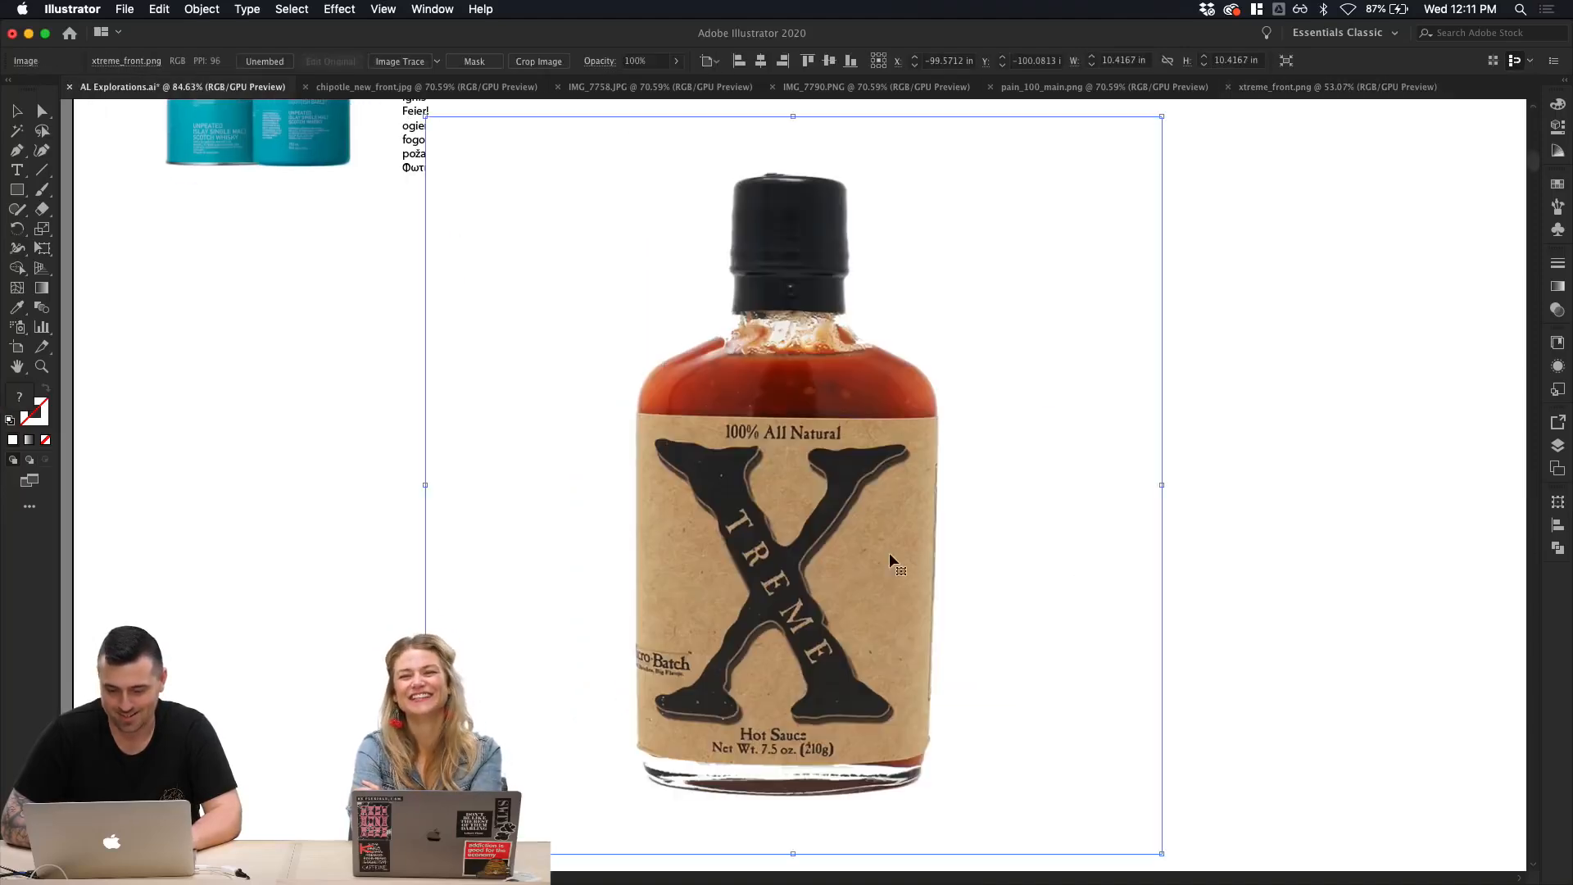
scroll(889, 565, "down", 2)
left_click_drag(1093, 229, 1005, 298)
left_click_drag(887, 394, 1172, 385)
Step: Copy the three-bottle photo from IMG_7758.JPG into AL Explorations.ai and place it beside the Xtreme bottle
left_click(1065, 86)
left_click(892, 88)
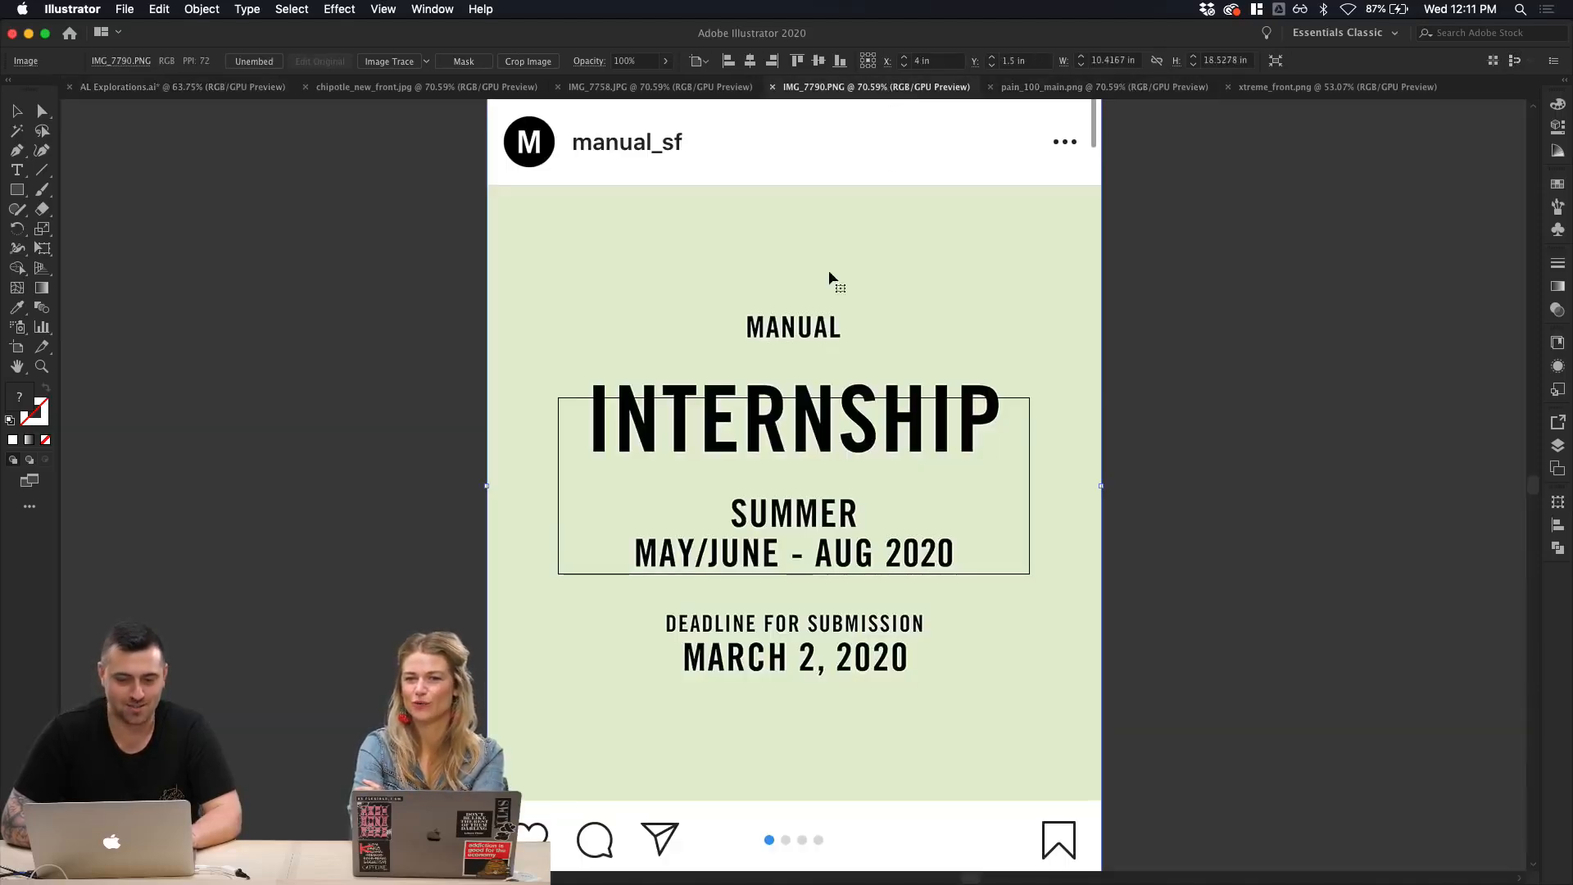
left_click(680, 89)
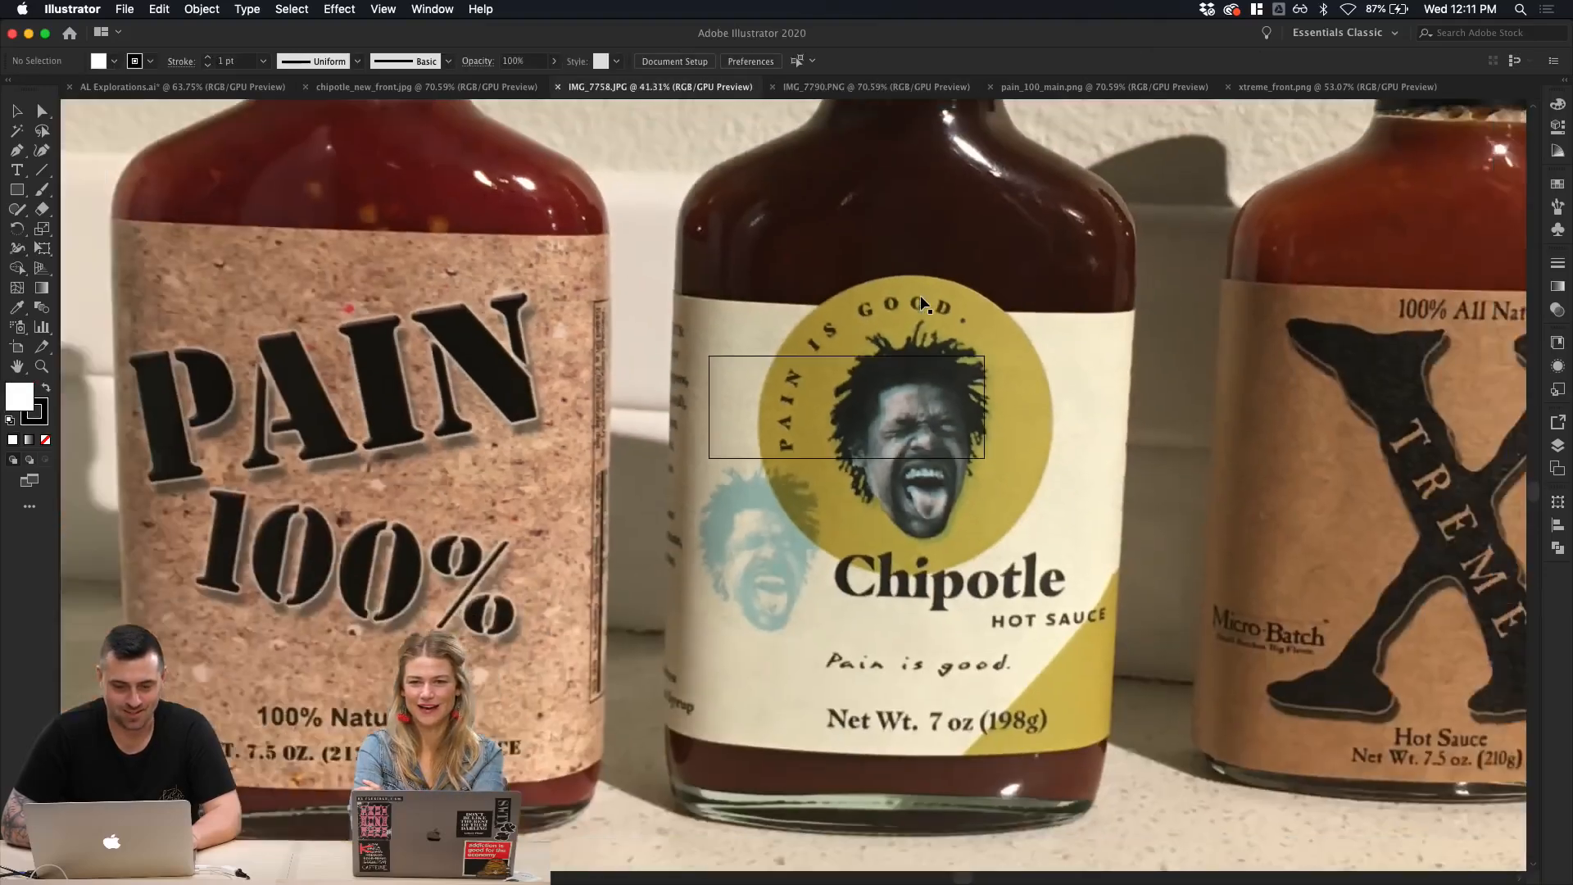
key("super+0")
left_click(923, 303)
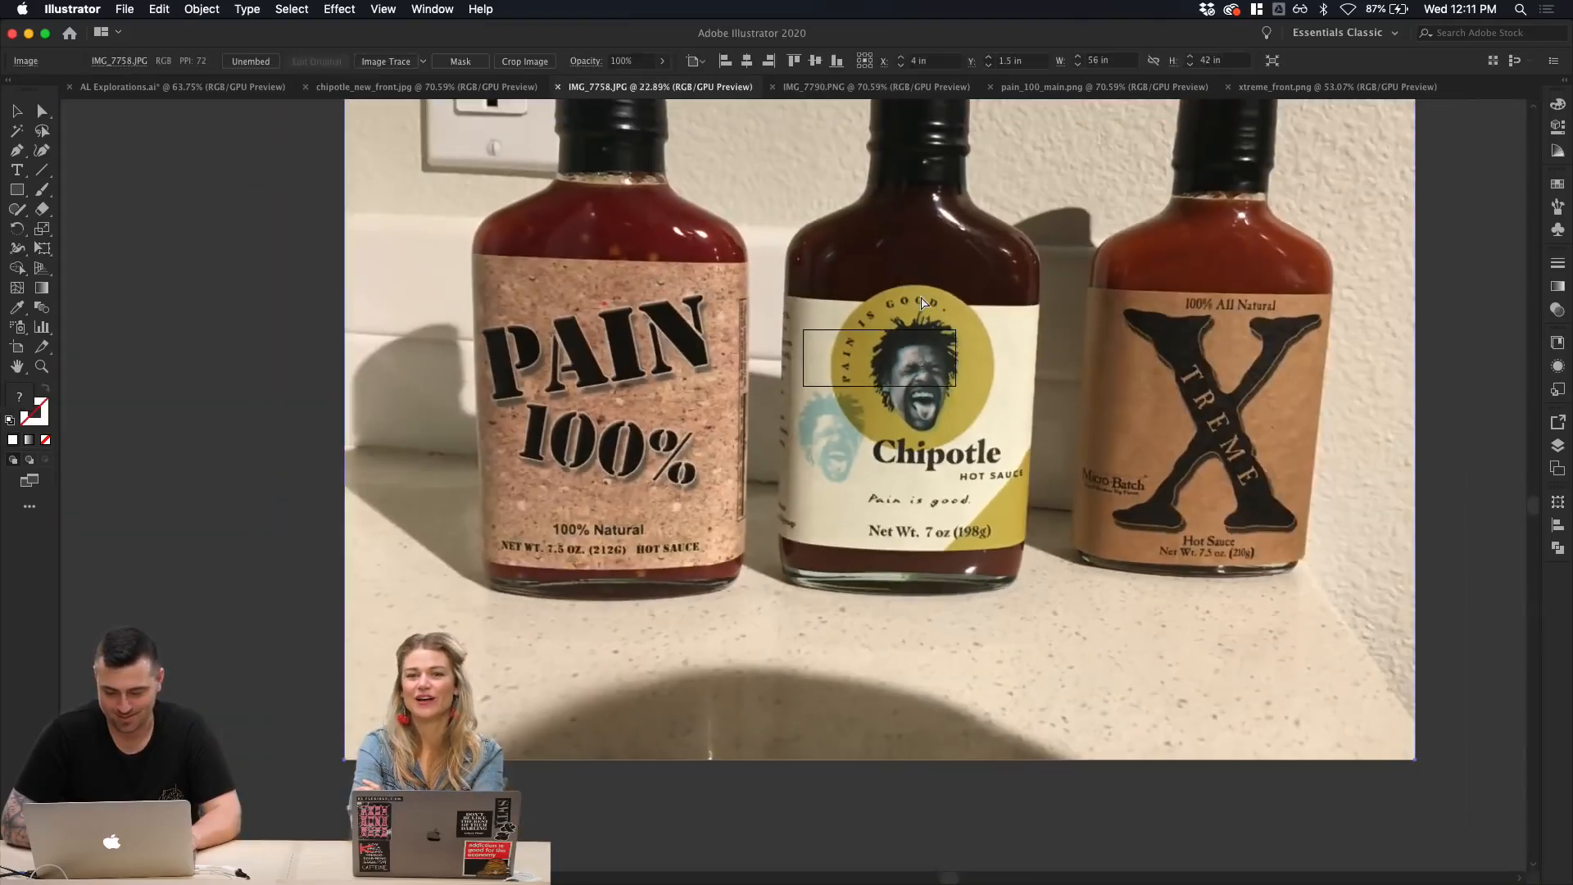
left_click(250, 90)
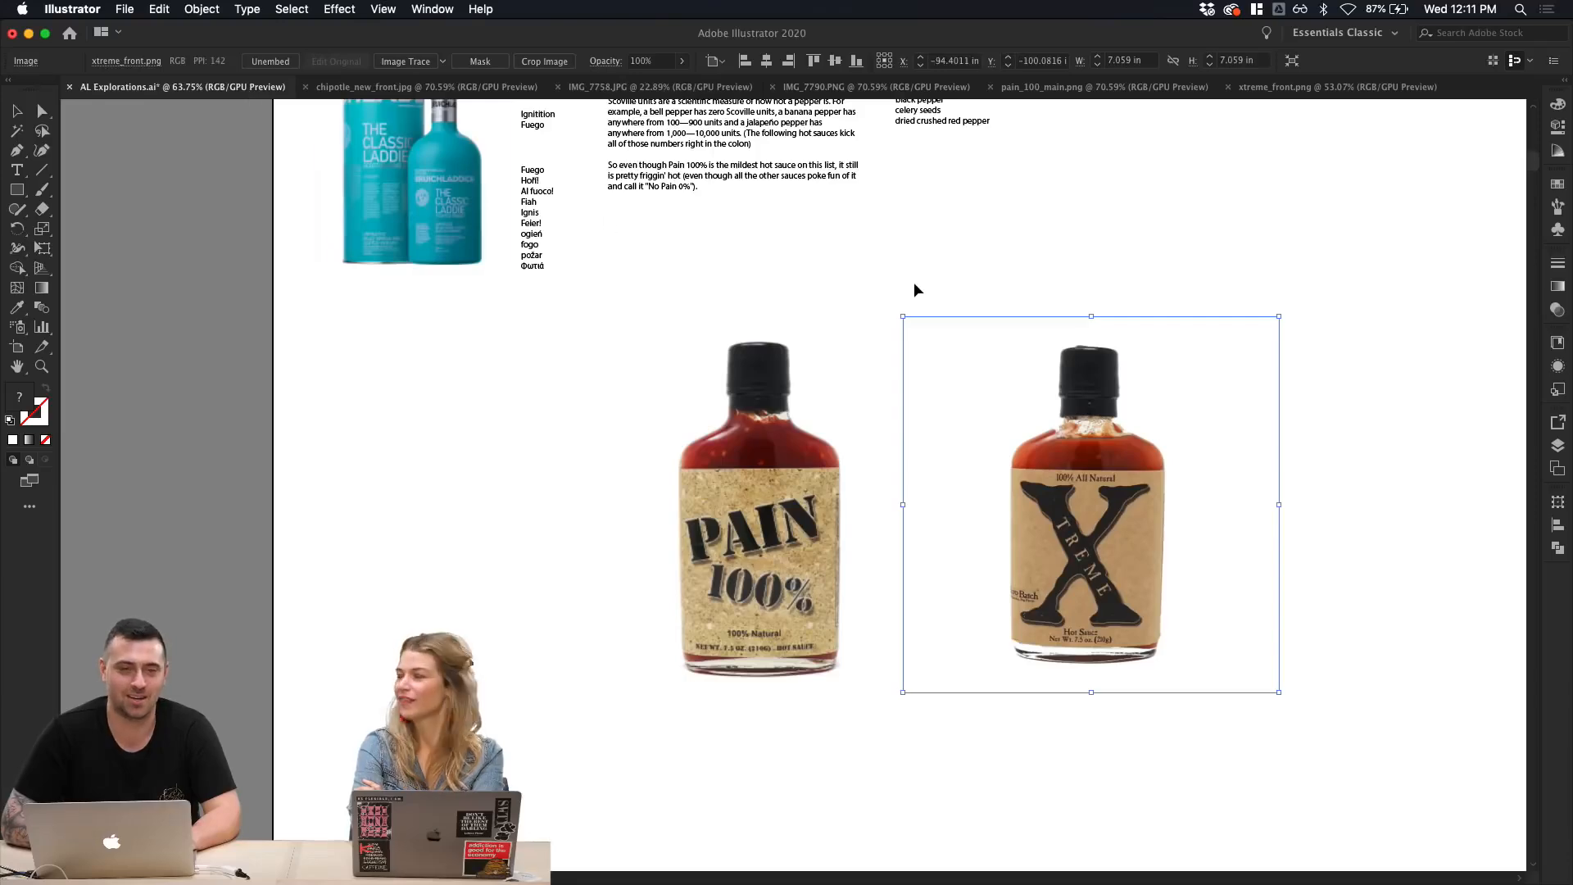
left_click(916, 289)
key("super+v")
scroll(858, 350, "down", 10)
left_click_drag(1041, 219, 970, 298)
scroll(975, 355, "up", 5)
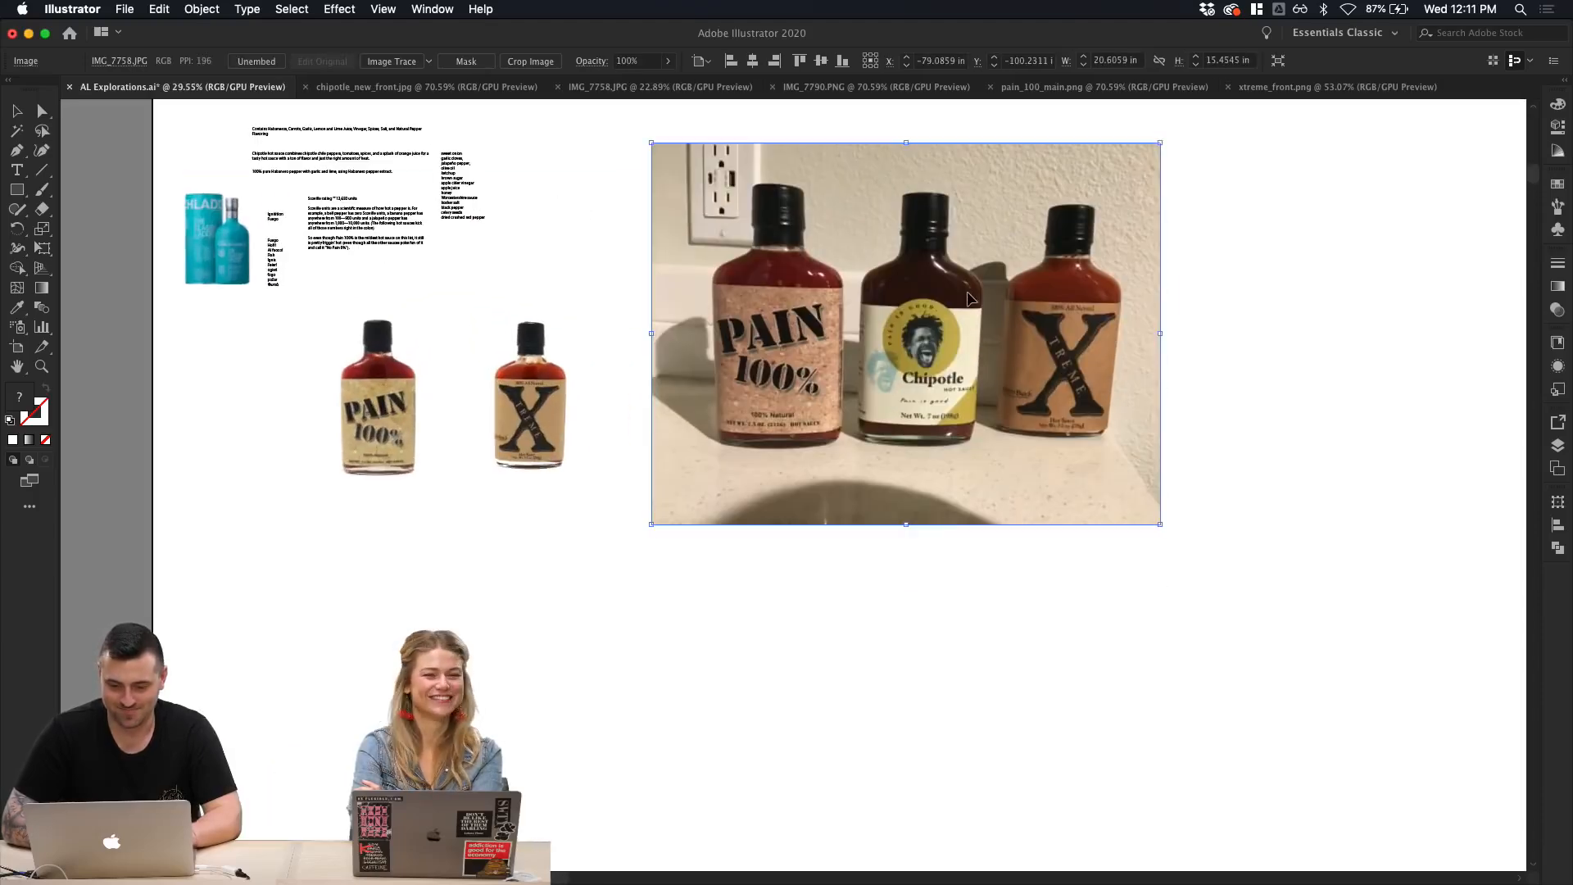
scroll(970, 298, "up", 3)
Step: Close the xtreme_front.png, pain_100_main.png, IMG_7790.PNG and IMG_7758.JPG documents and return to AL Explorations.ai
left_click(1235, 88)
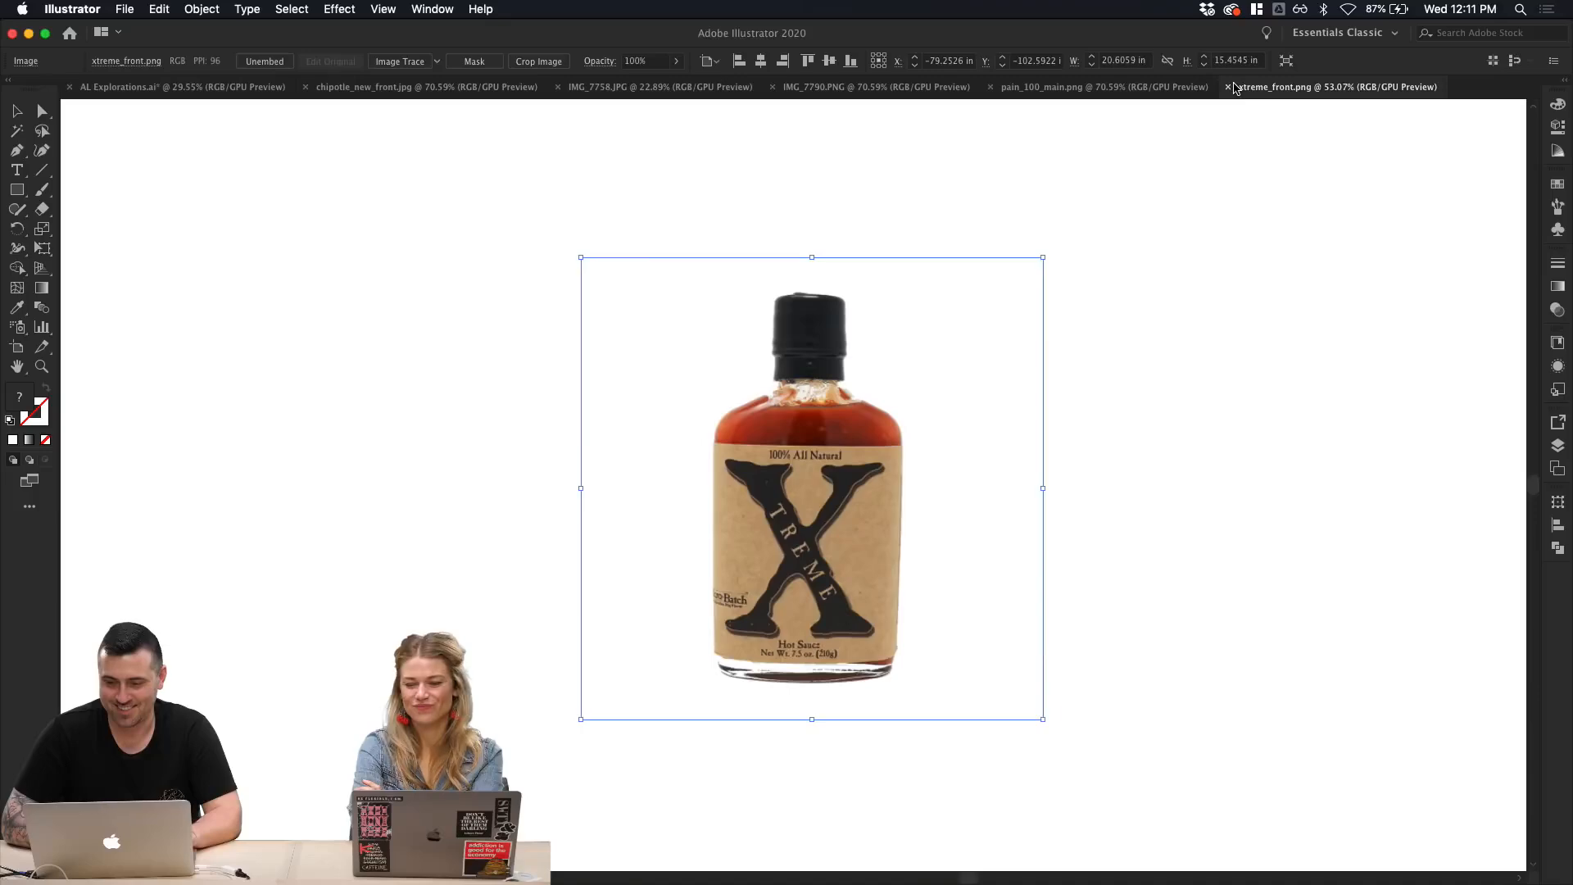
left_click(1227, 87)
left_click(1007, 92)
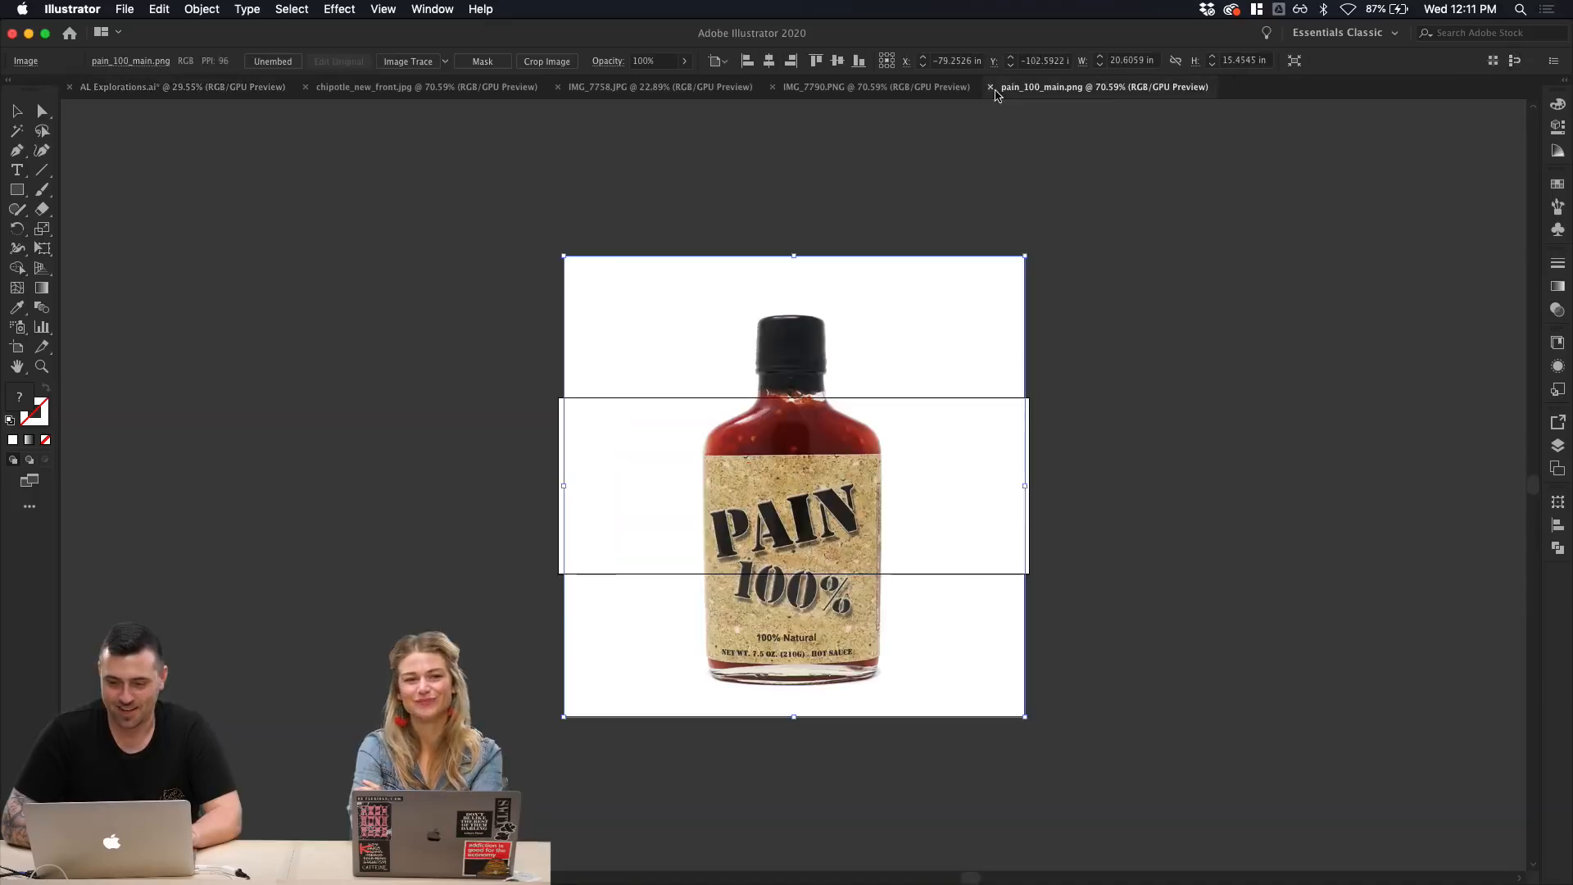
left_click(989, 87)
left_click(772, 87)
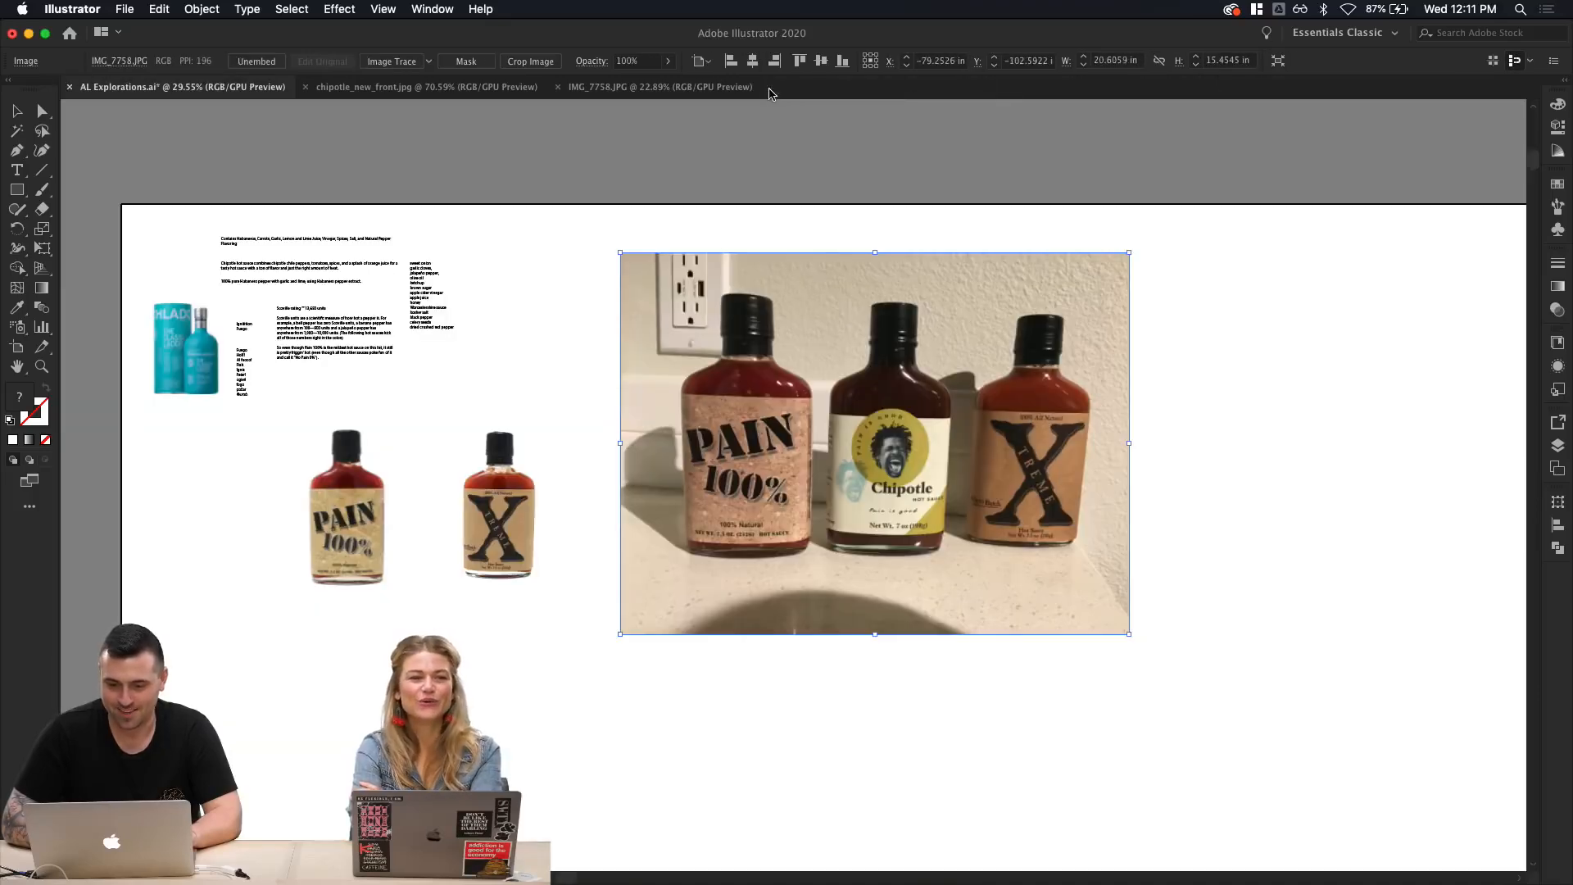
left_click(557, 87)
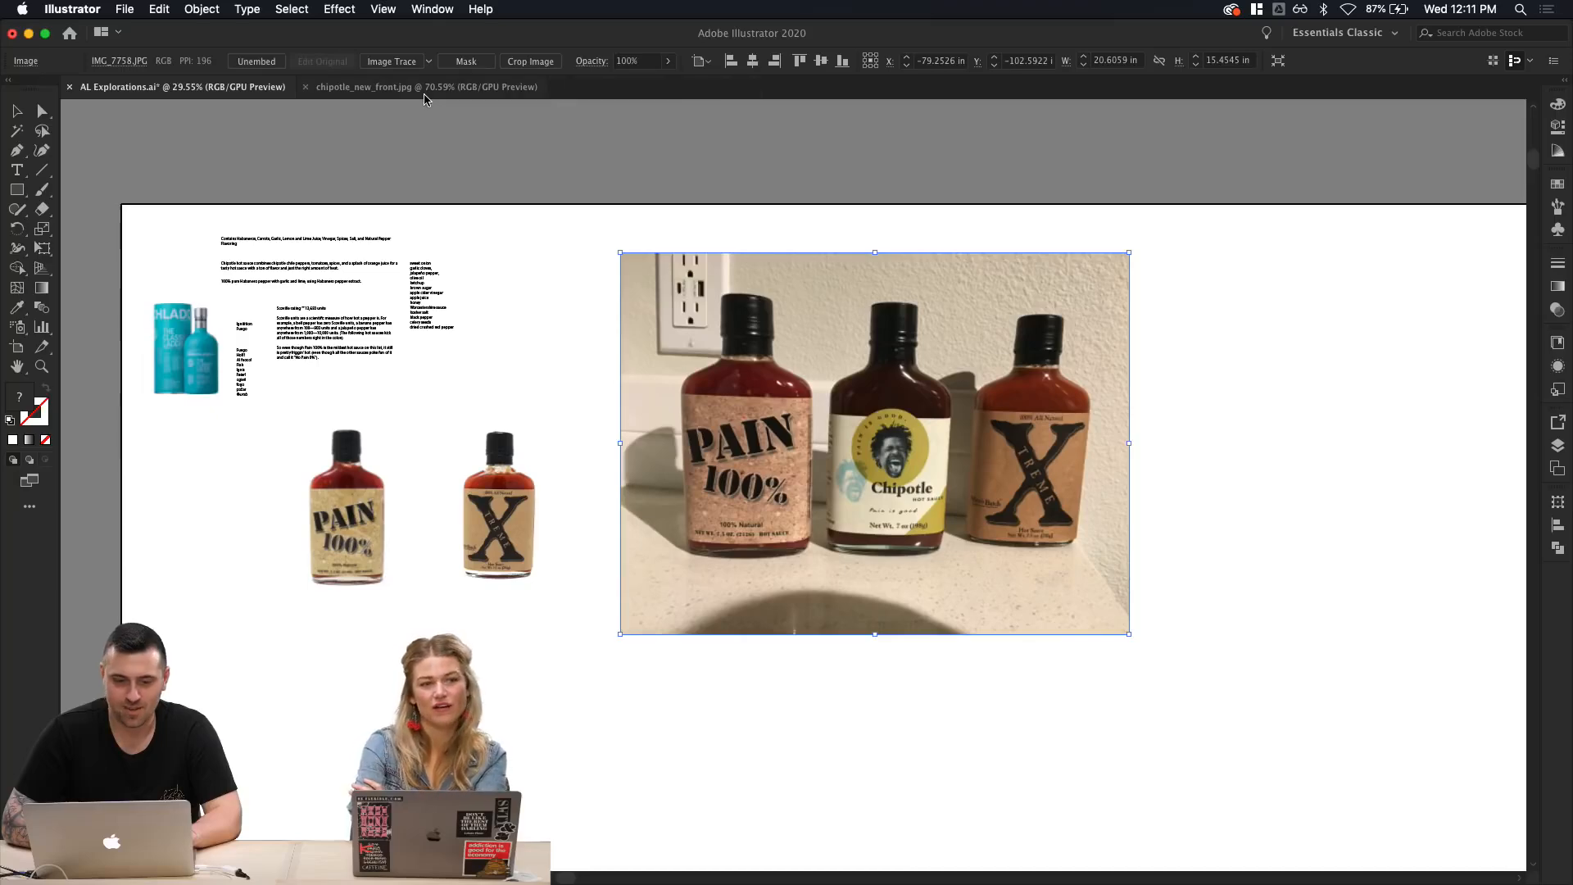
left_click(422, 88)
left_click(168, 87)
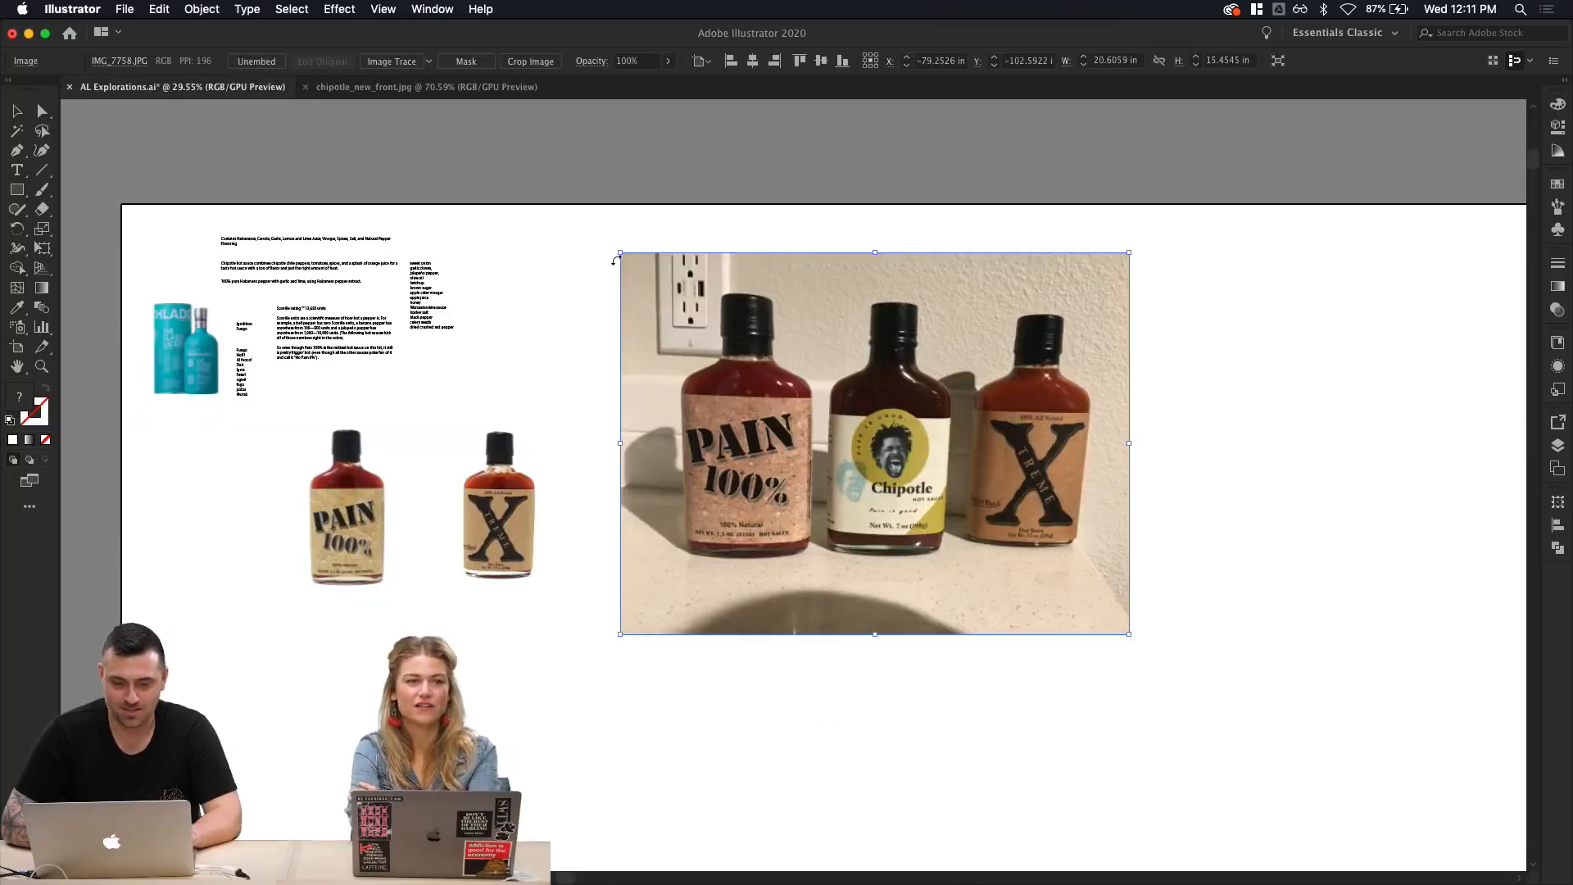
Step: Move the three-bottle photo slightly closer to the single bottle images and deselect it
scroll(616, 260, "up", 2)
scroll(616, 260, "down", 1)
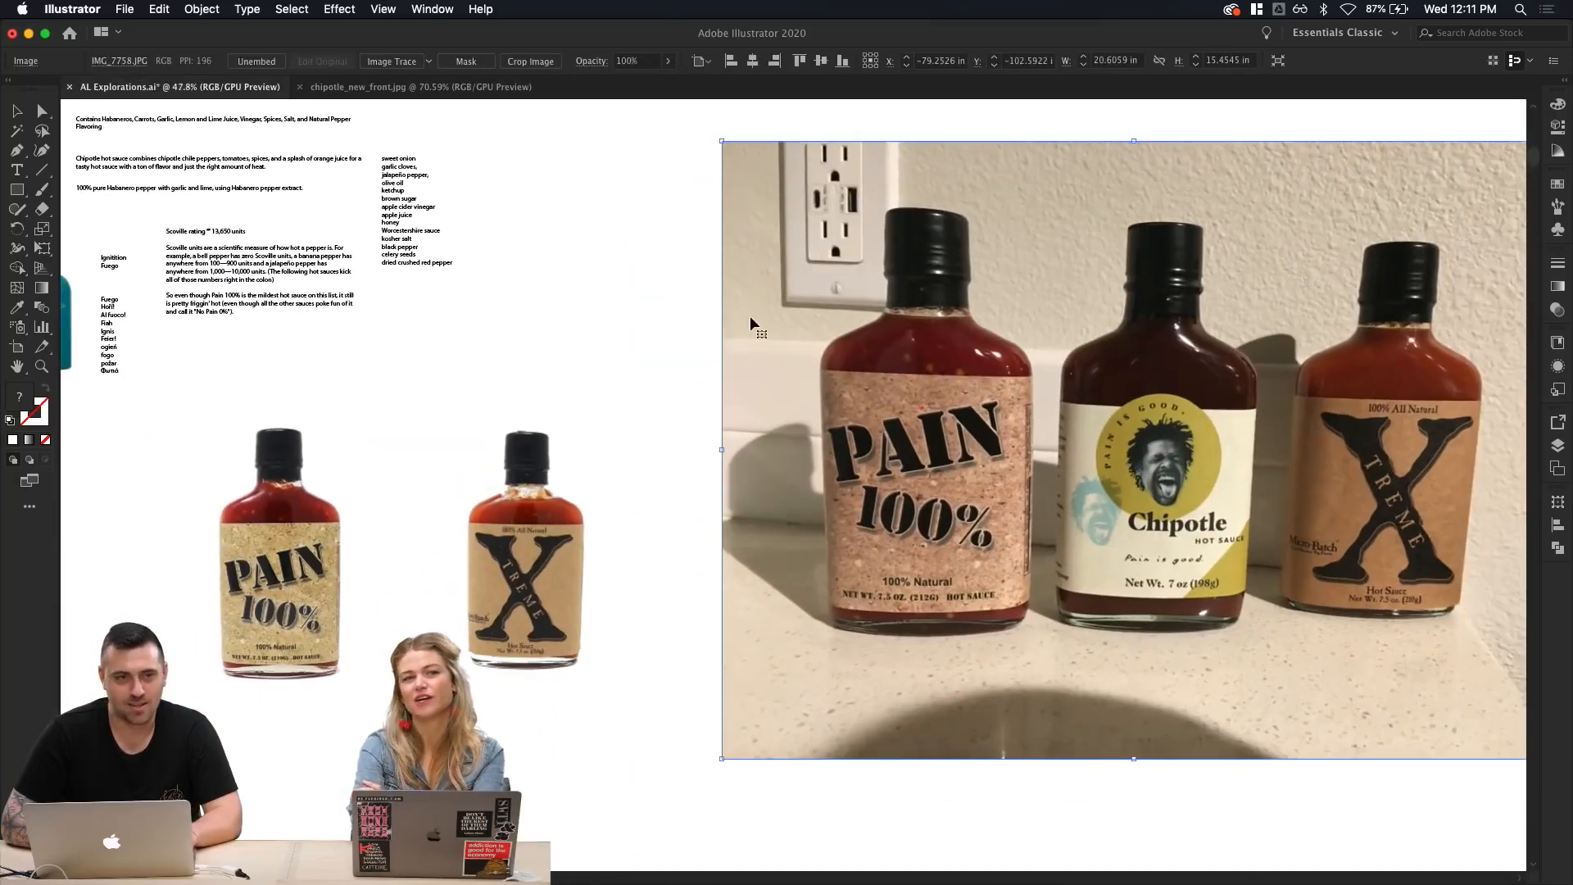
scroll(749, 316, "down", 4)
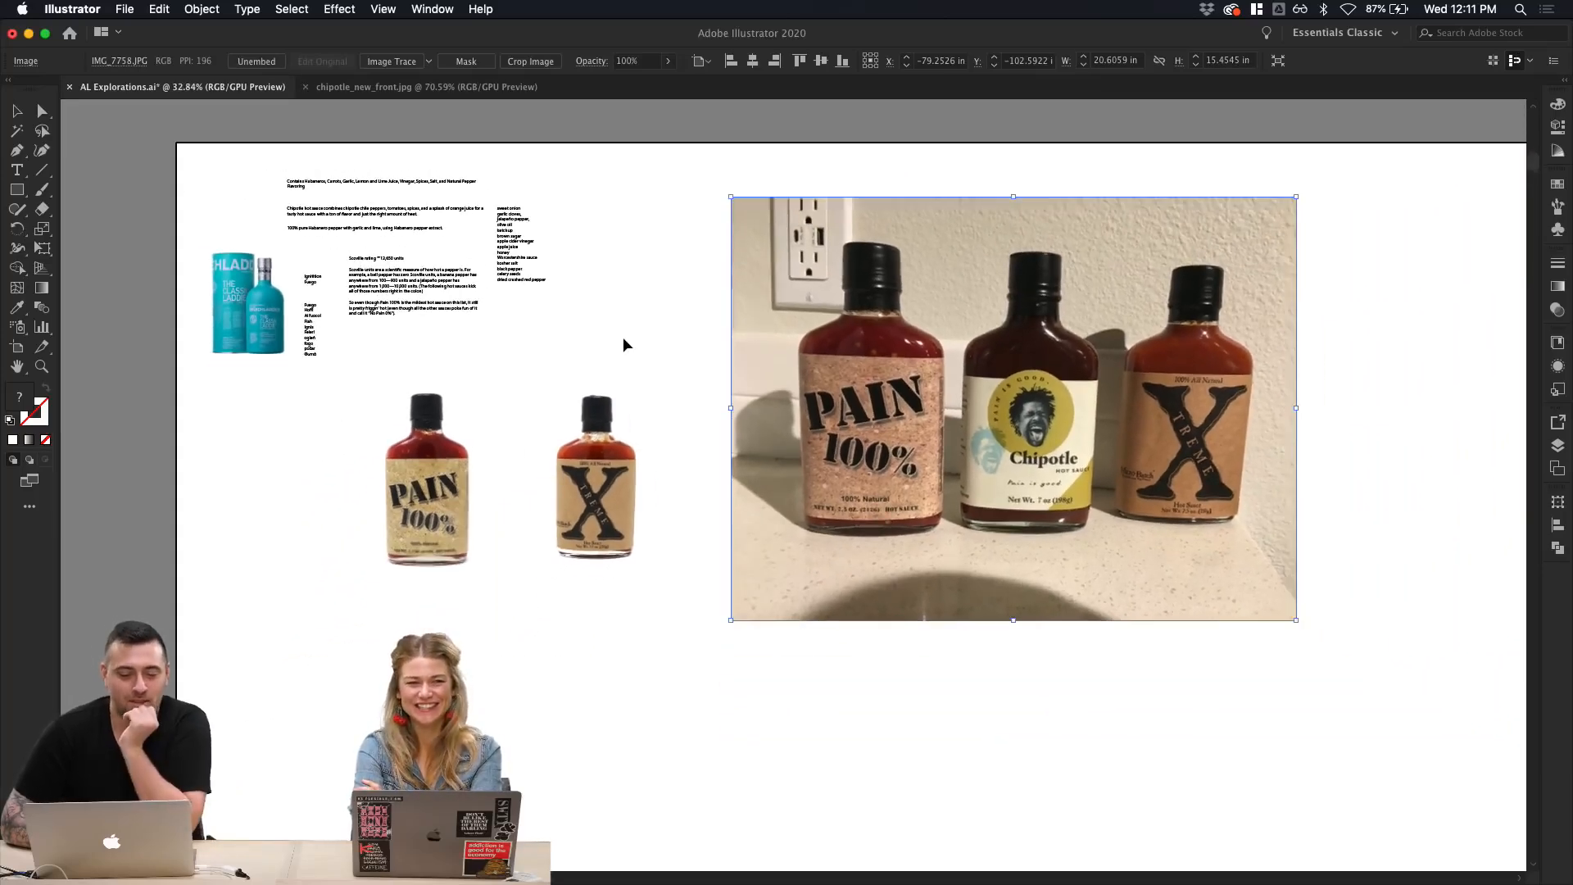
left_click_drag(785, 351, 738, 371)
left_click(672, 565)
left_click(636, 636)
scroll(634, 636, "right", 5)
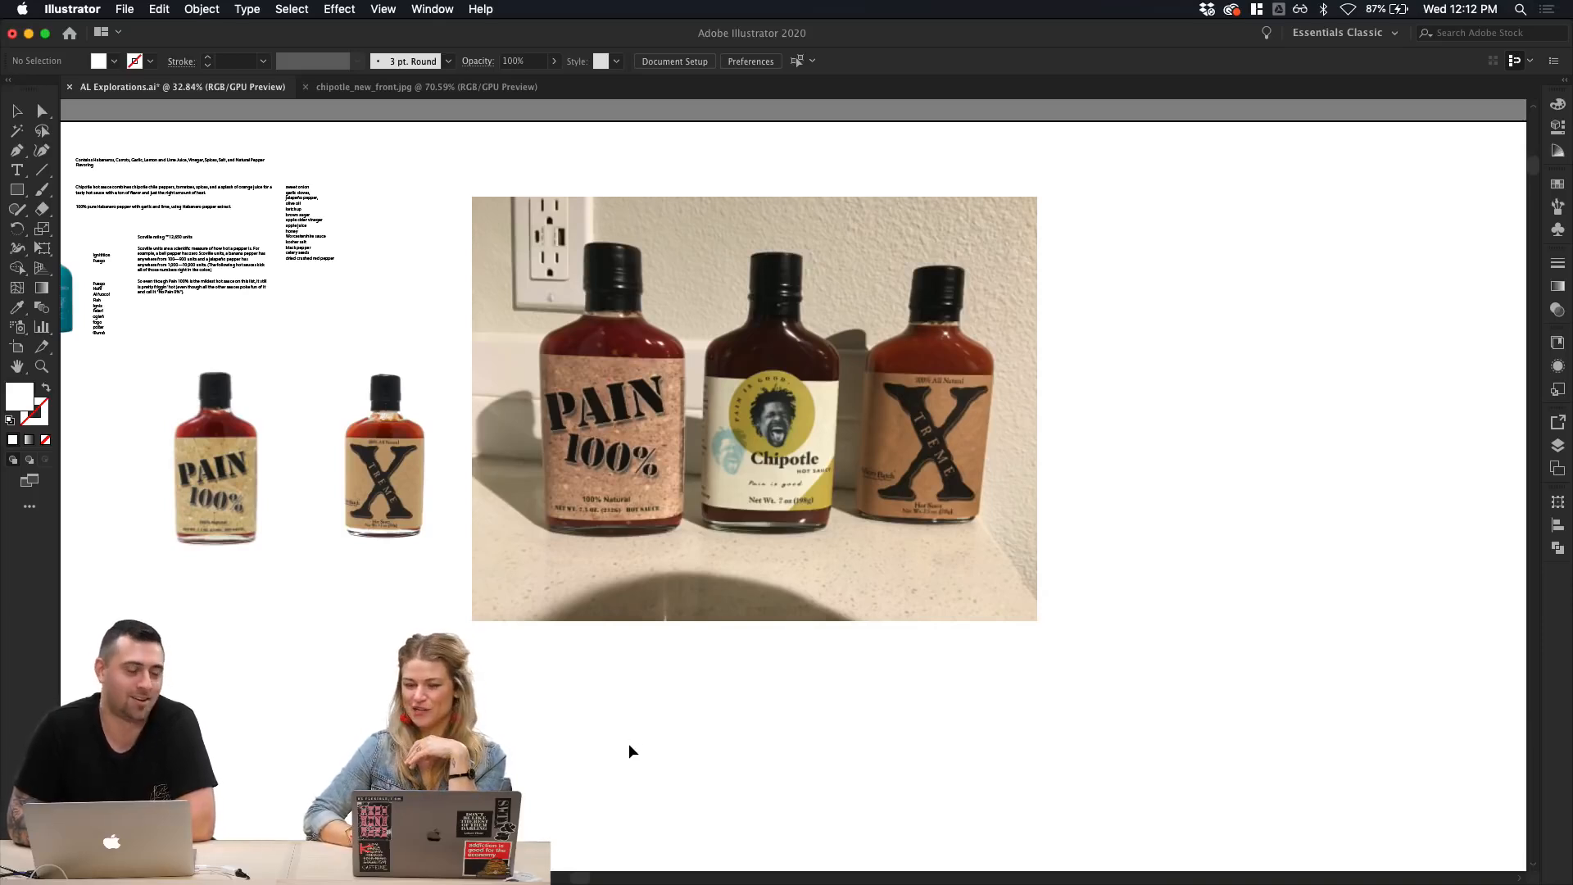
Step: Examine the Pain 100%, Xtreme and Chipotle labels up close in the bottle images and the group photo
left_click(412, 548)
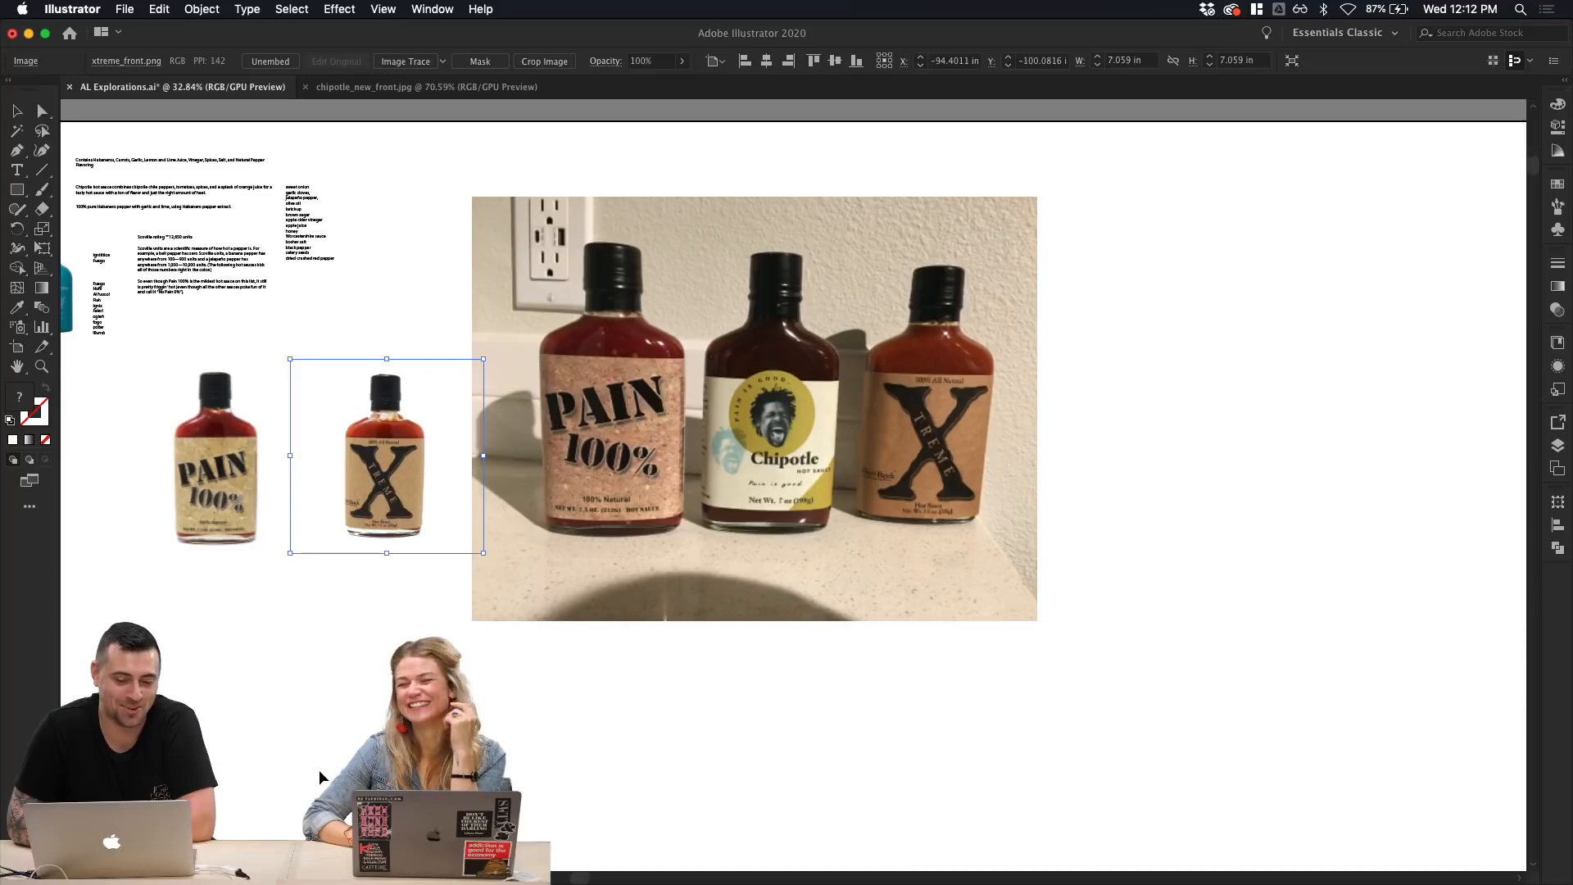
scroll(563, 622, "up", 3)
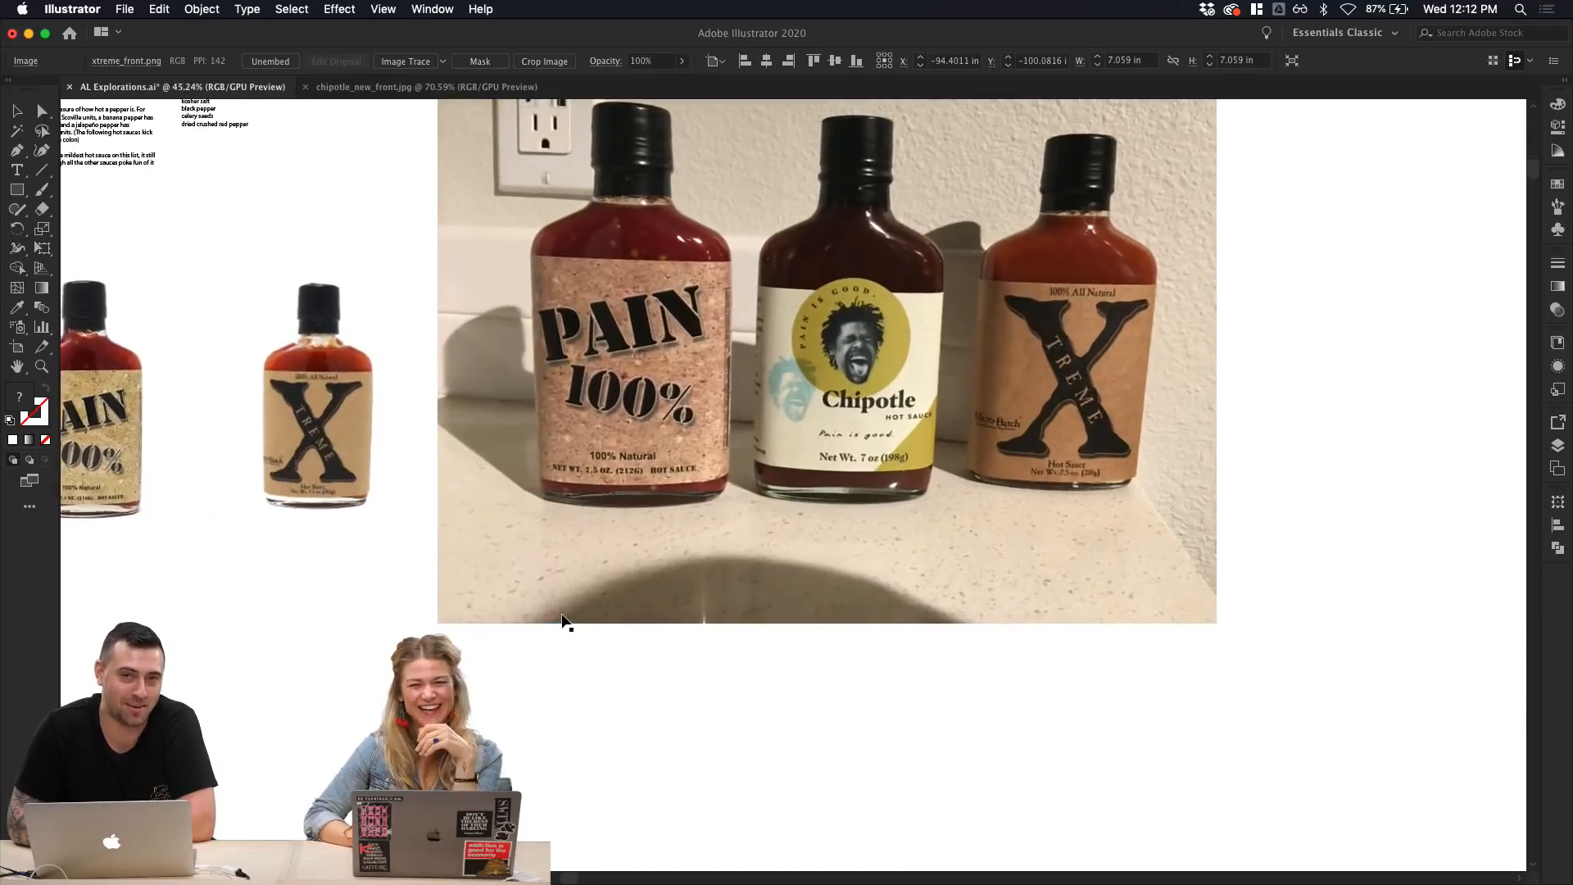
scroll(563, 622, "up", 2)
scroll(563, 622, "left", 5)
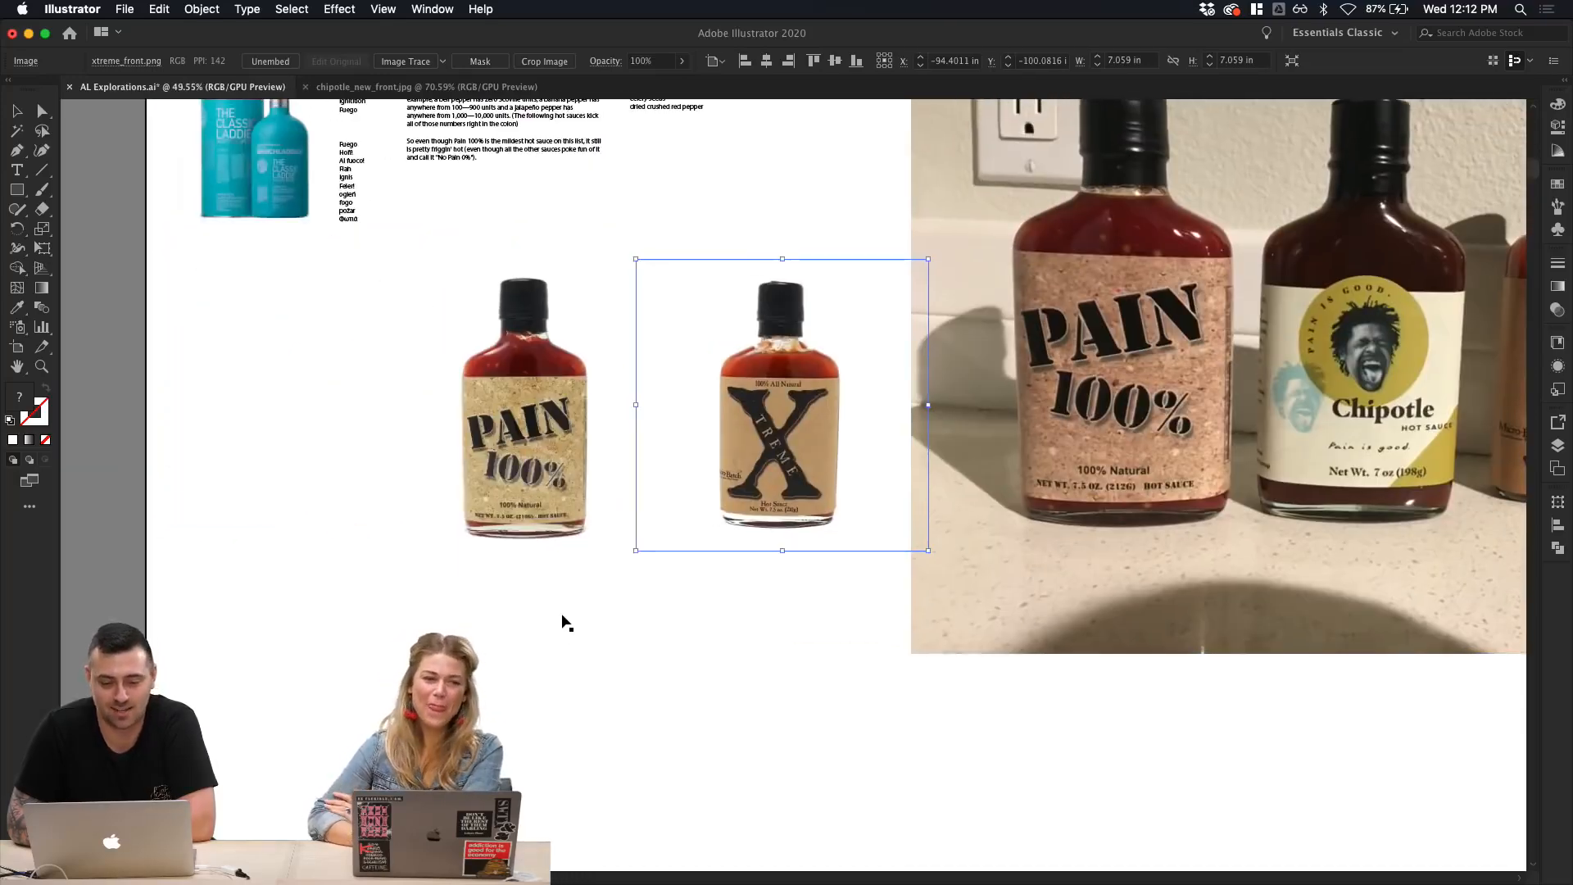
scroll(563, 622, "up", 6)
scroll(563, 622, "up", 1)
scroll(563, 622, "right", 1)
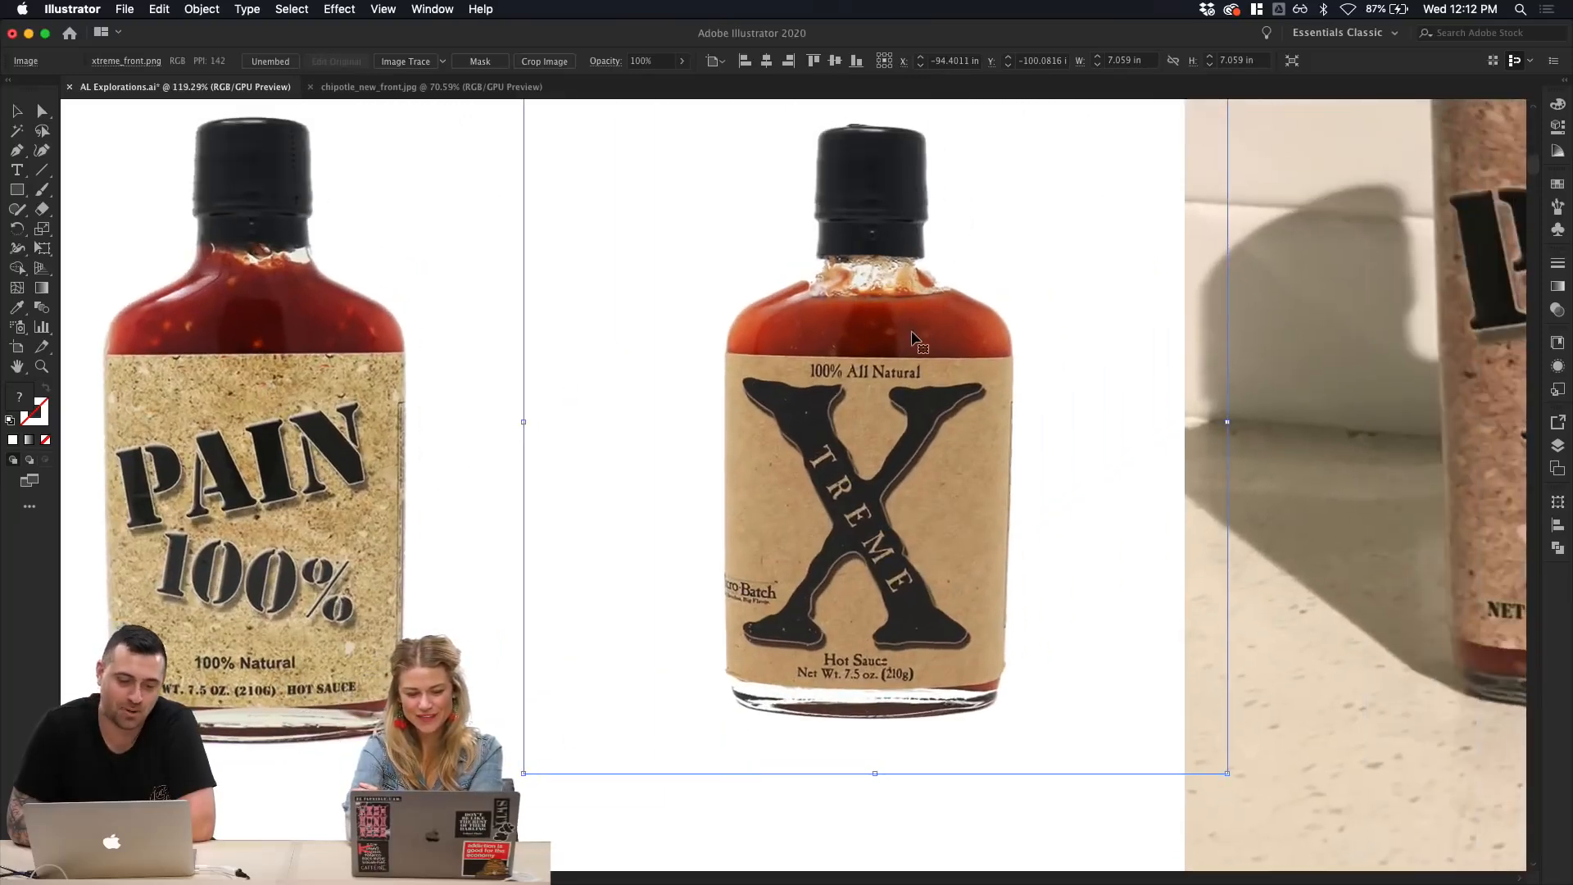
scroll(917, 336, "down", 6)
scroll(909, 333, "right", 10)
scroll(910, 336, "up", 4)
scroll(912, 340, "right", 3)
scroll(911, 340, "up", 1)
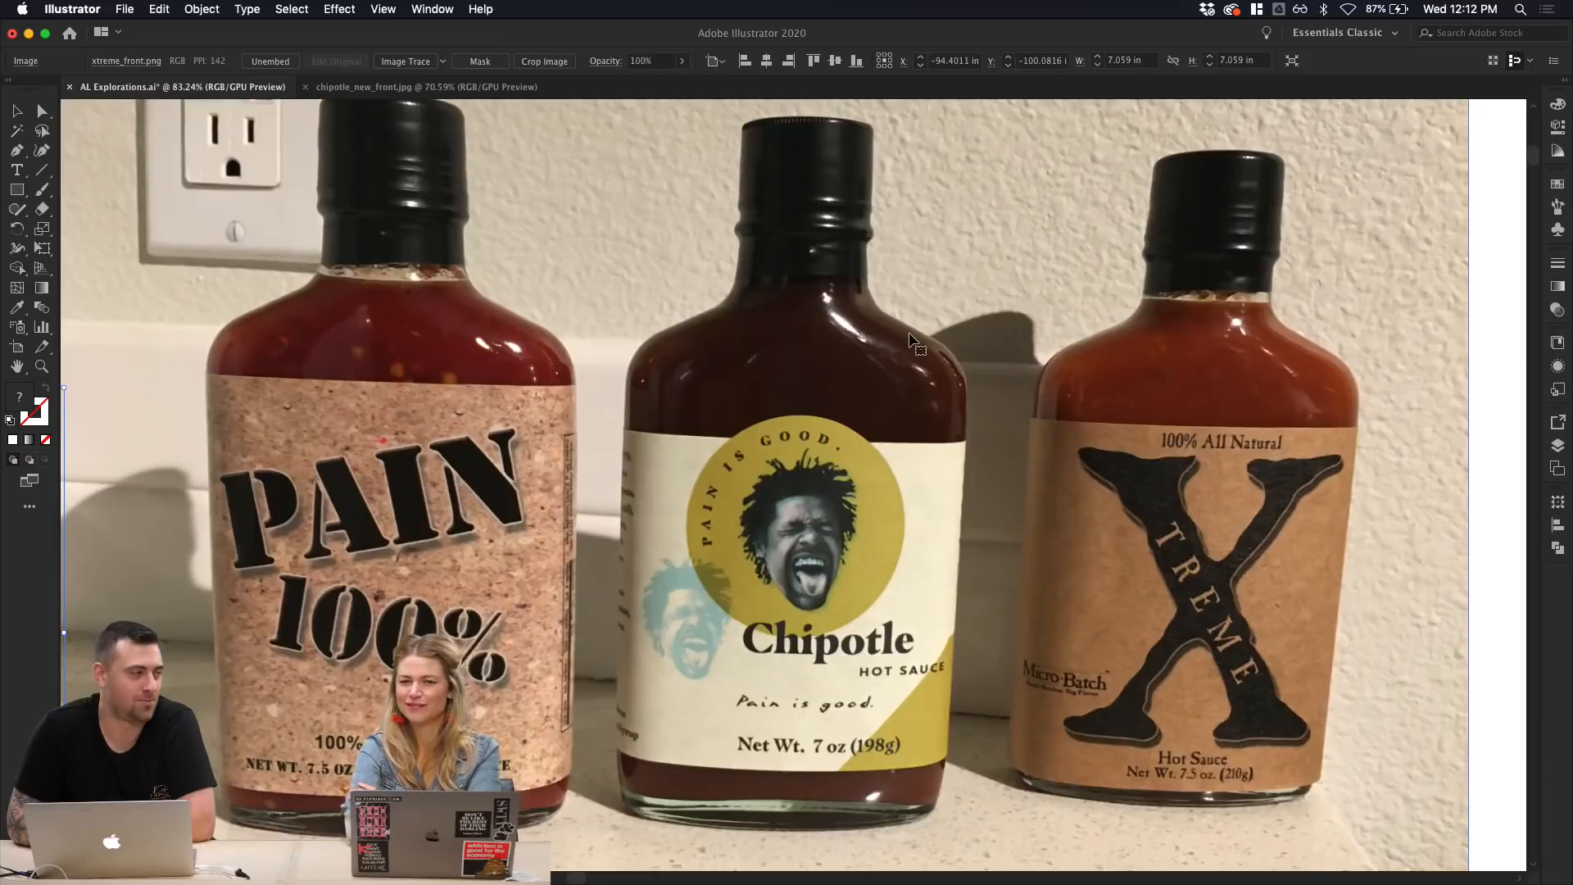
scroll(911, 340, "down", 1)
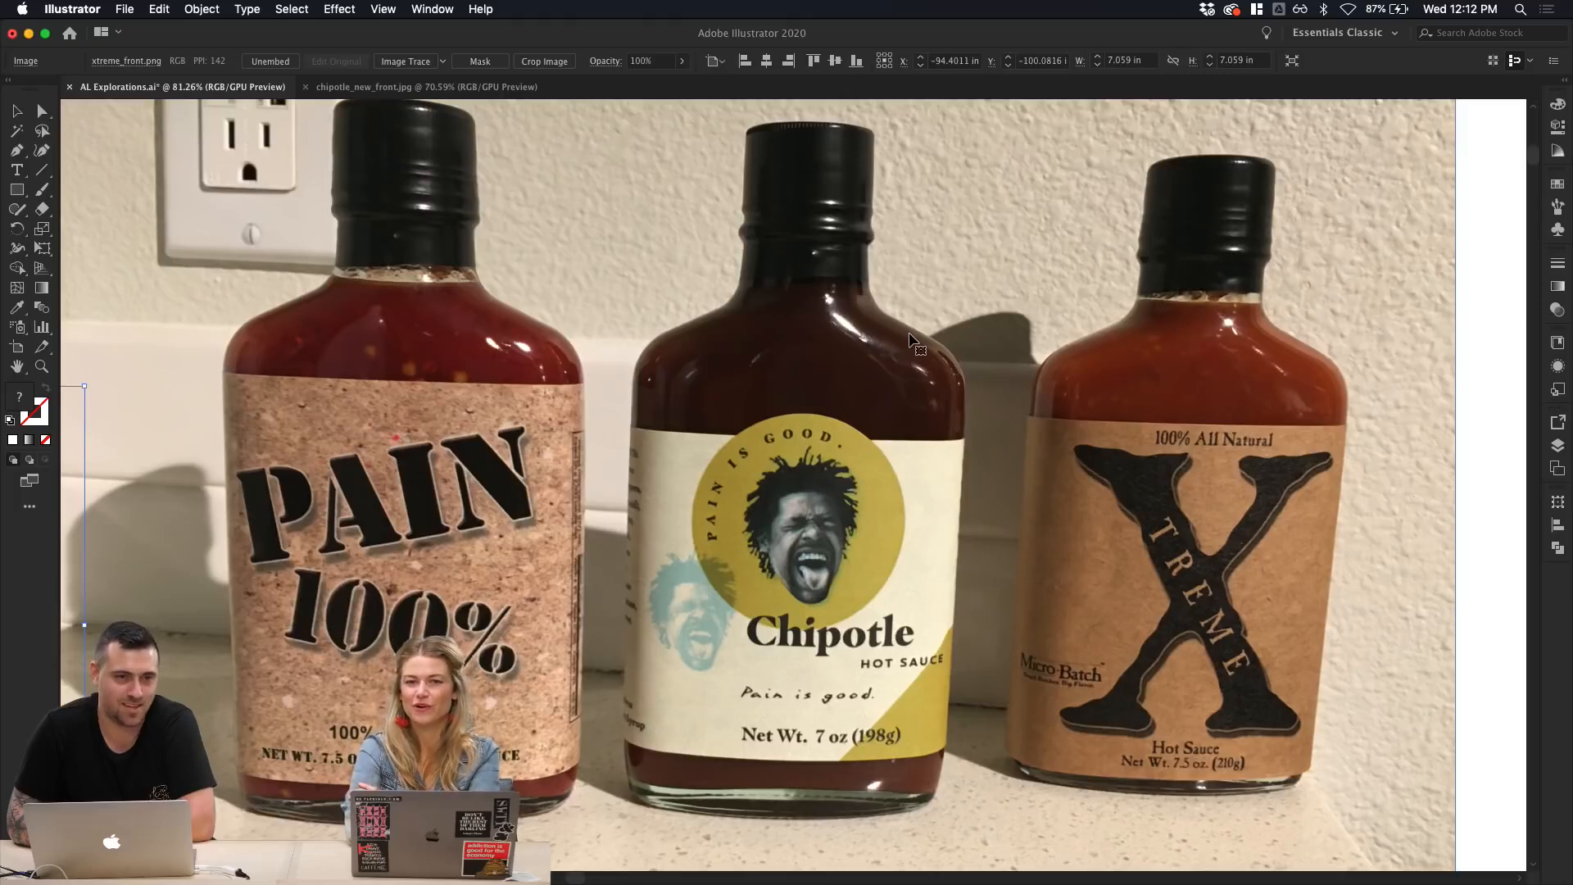
Step: Scale the three-bottle photo down to about half size and place it beside the ingredients text
left_click(911, 339)
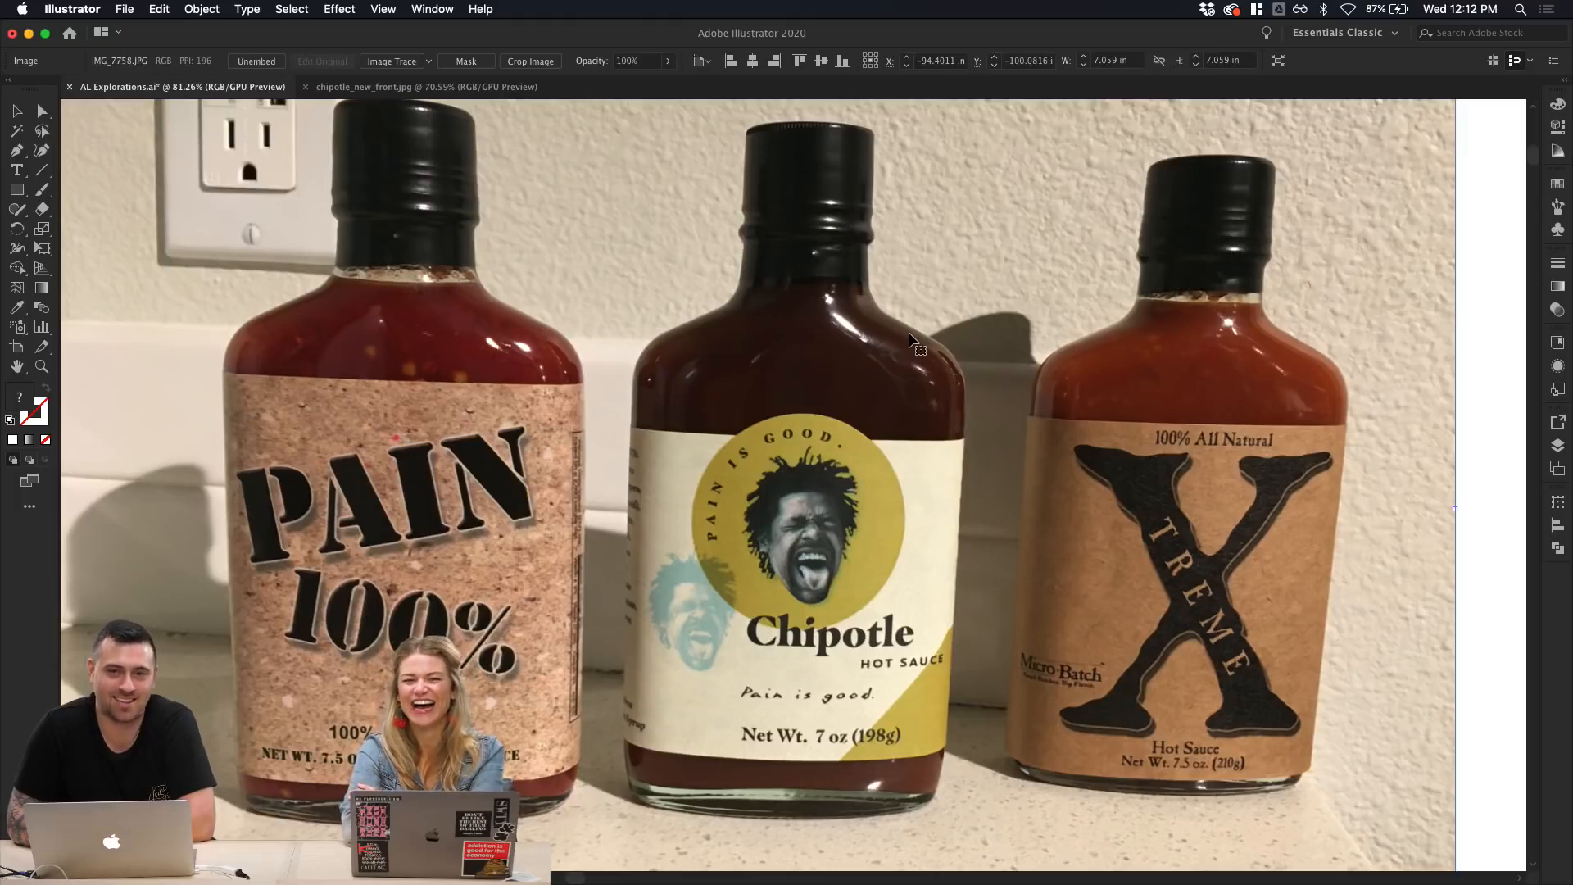
scroll(911, 338, "down", 5)
scroll(912, 340, "down", 2)
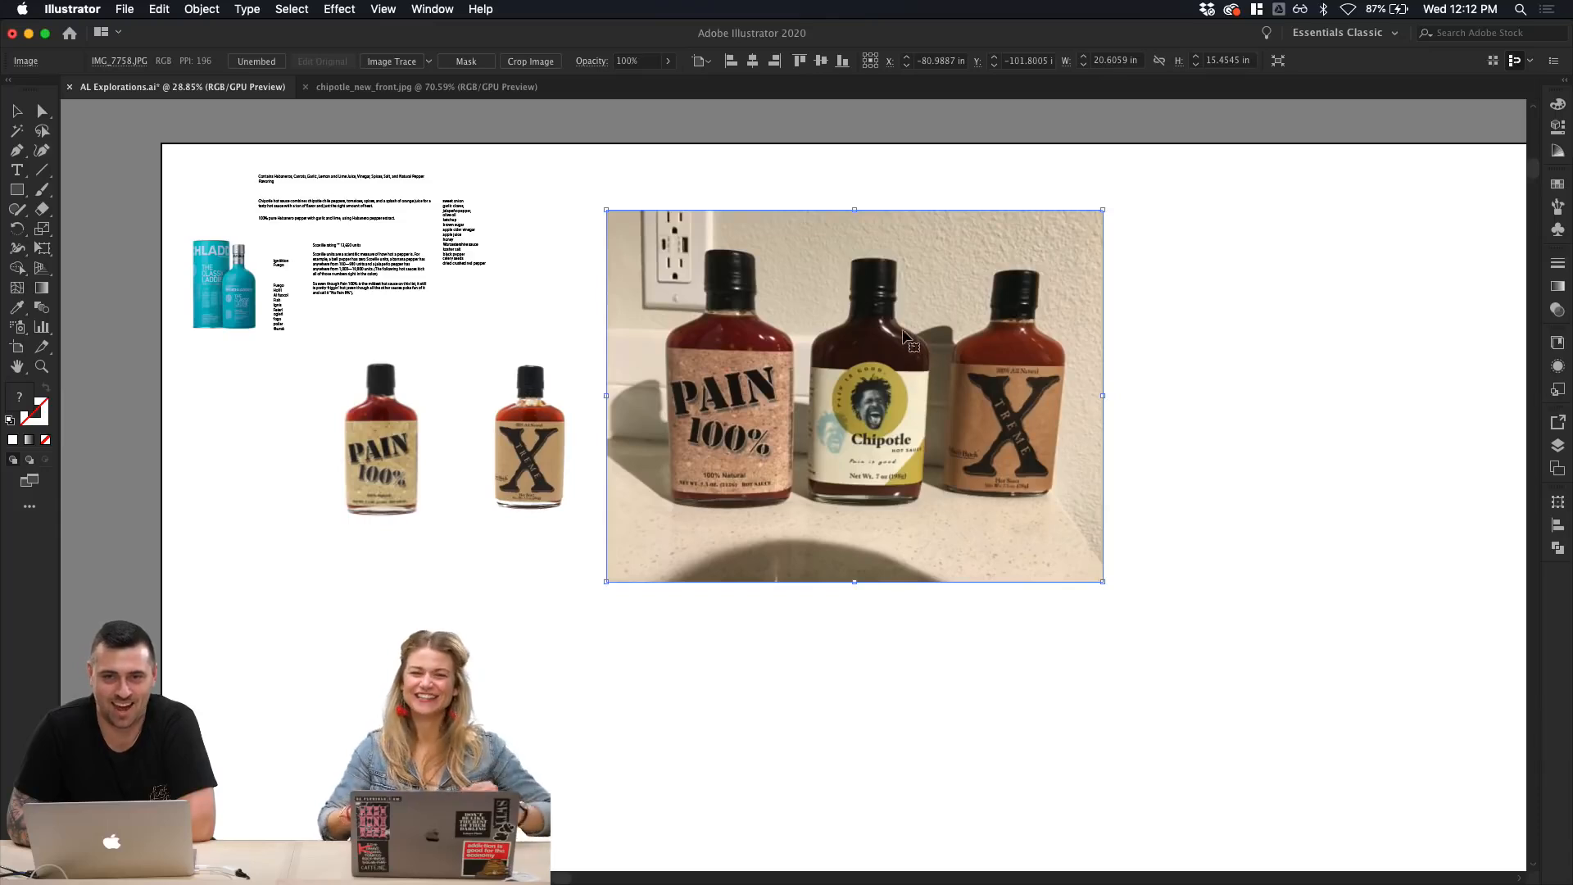
left_click_drag(608, 212, 731, 303)
left_click_drag(809, 344, 533, 109)
left_click(611, 541)
Step: Switch to Chrome and open the Sauce-y moodboard from the Behance profile
mouse_move(567, 881)
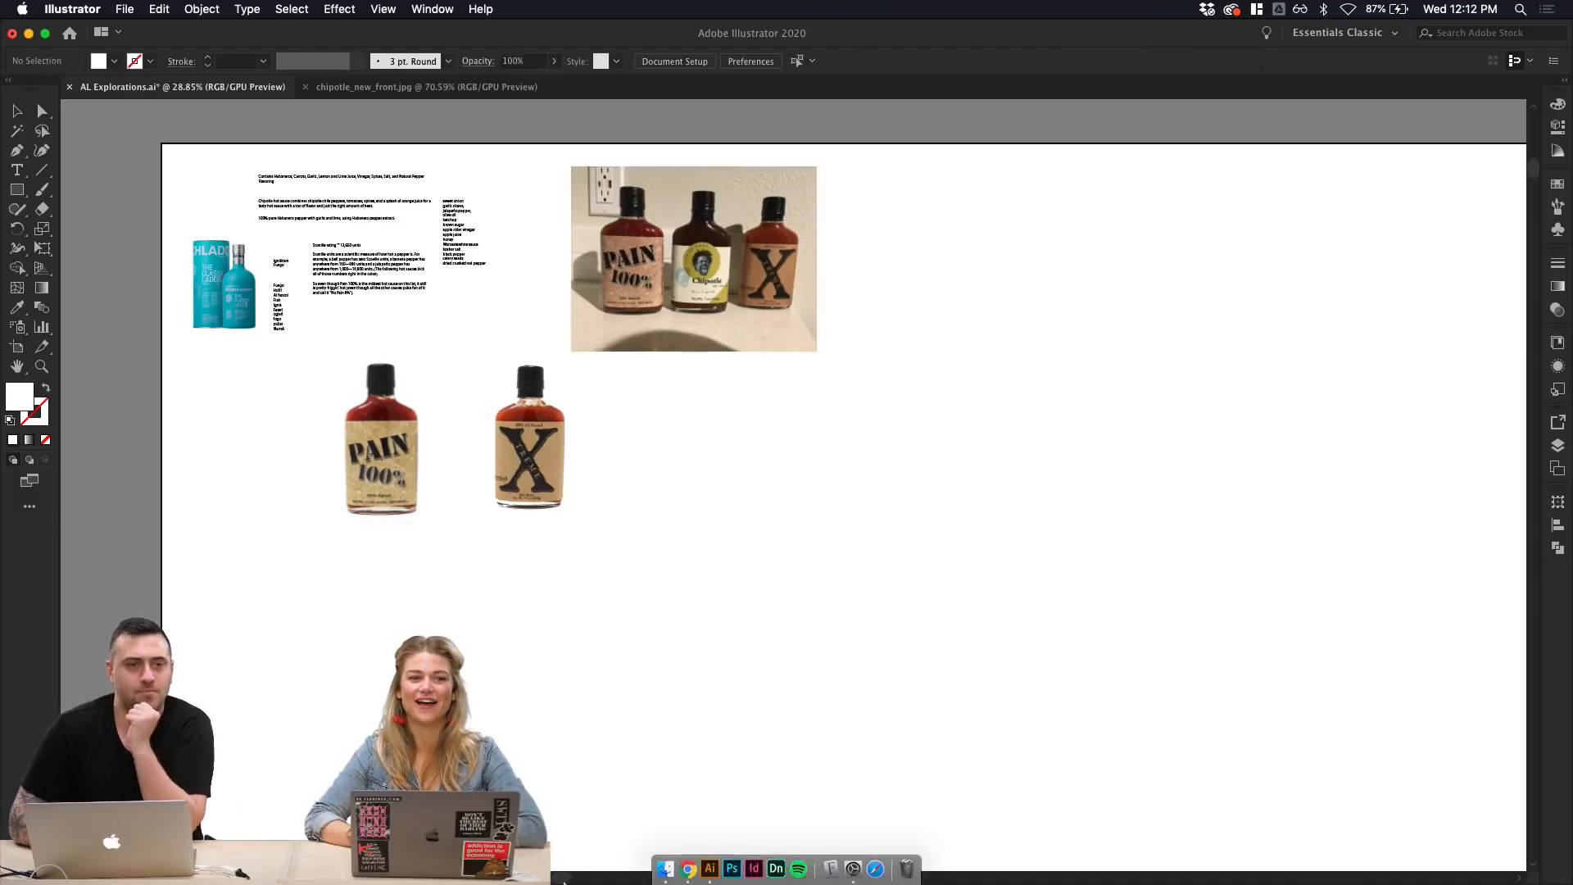
left_click(688, 869)
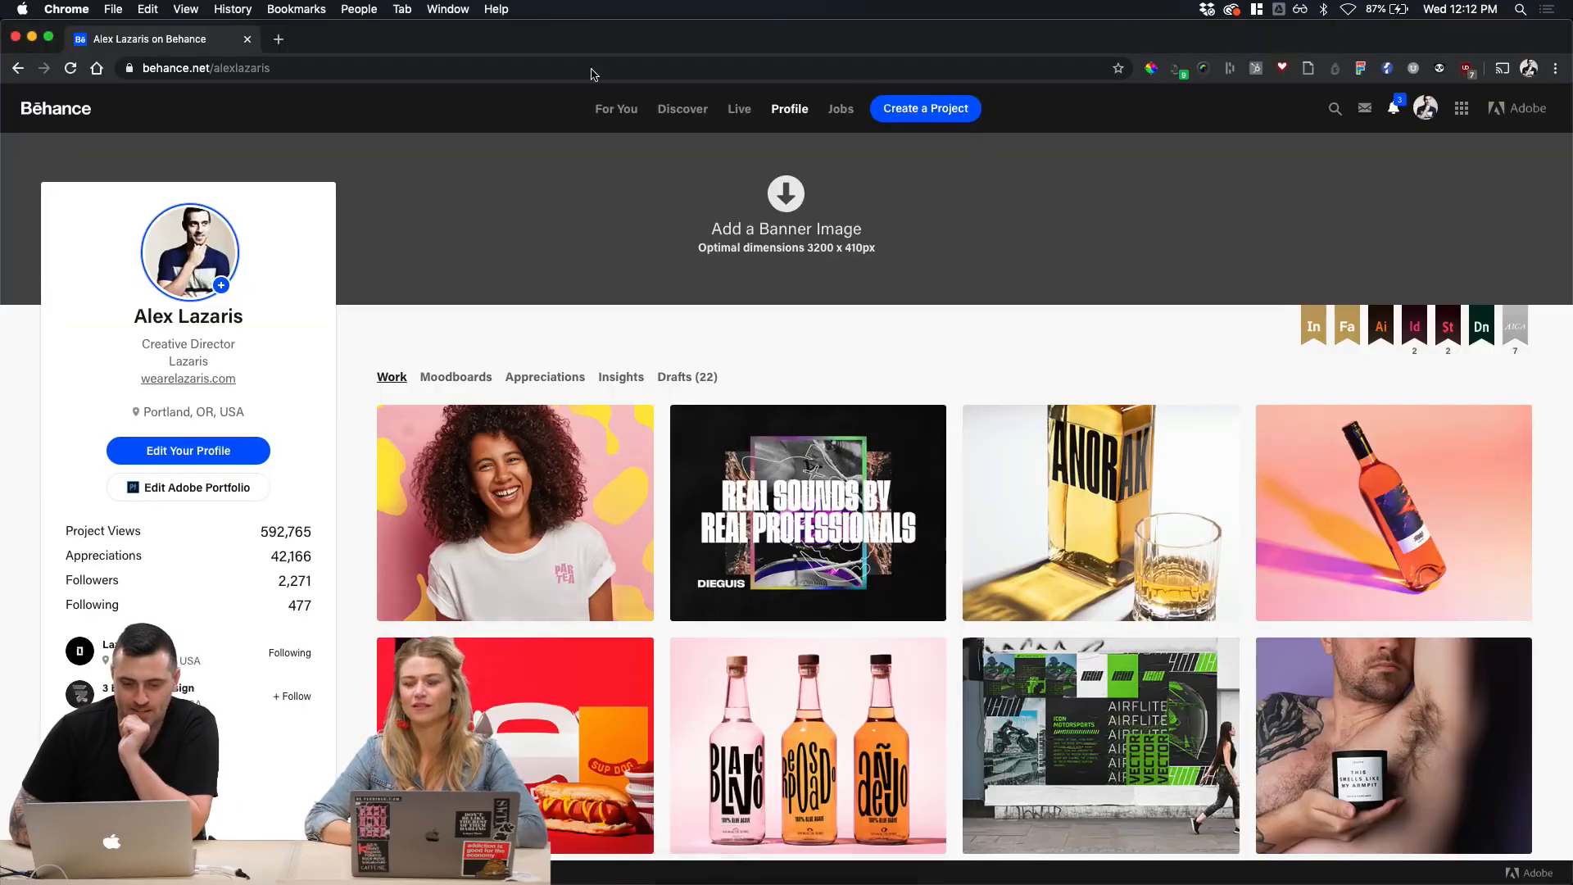
left_click(456, 377)
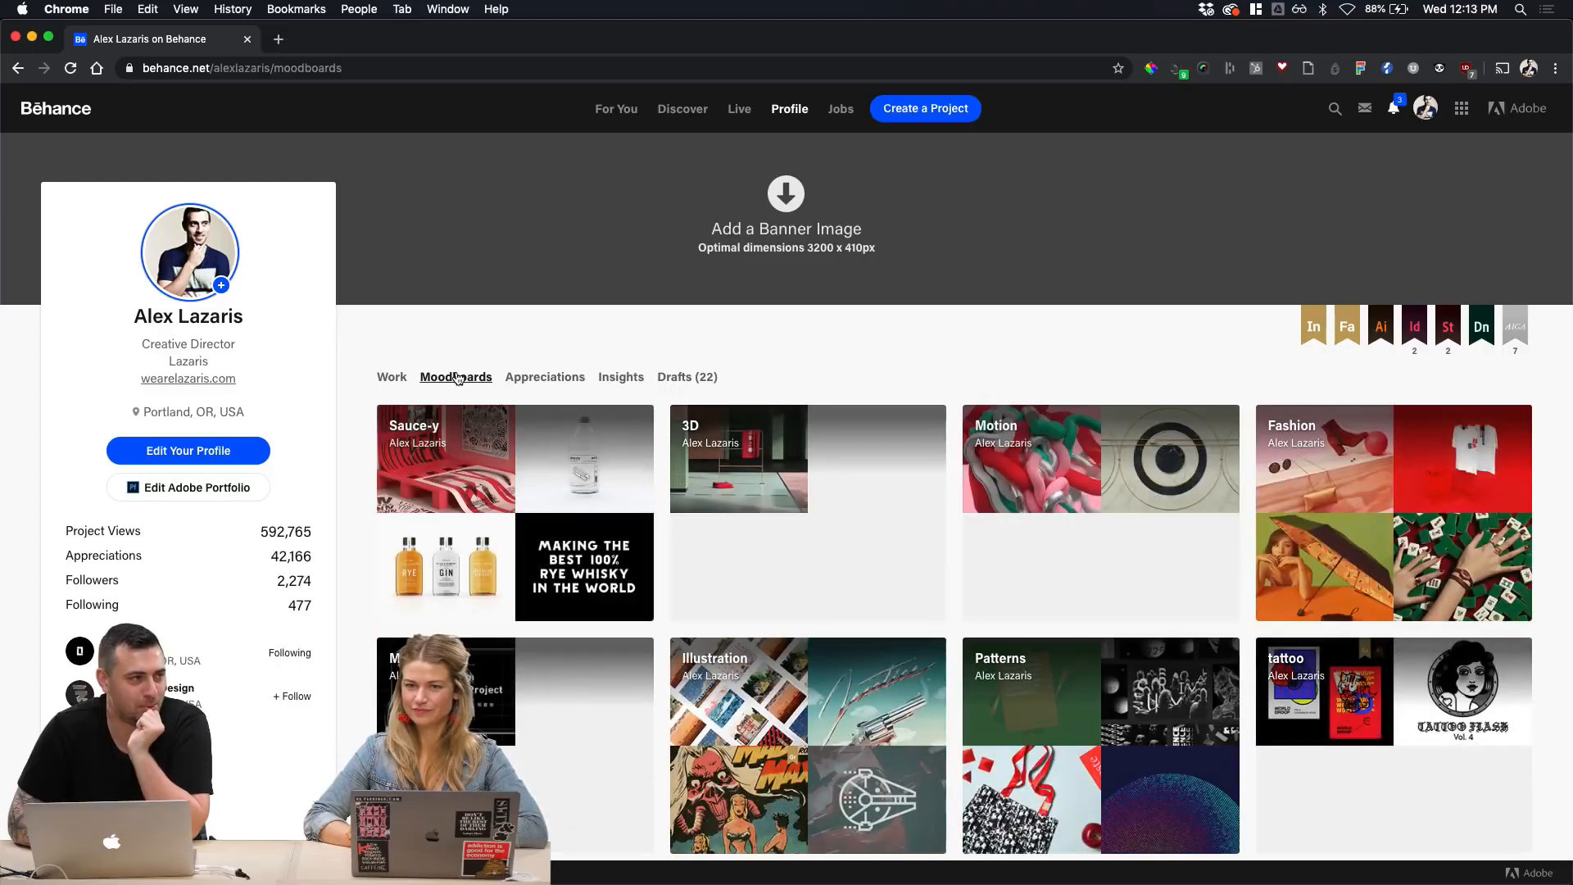
left_click(457, 476)
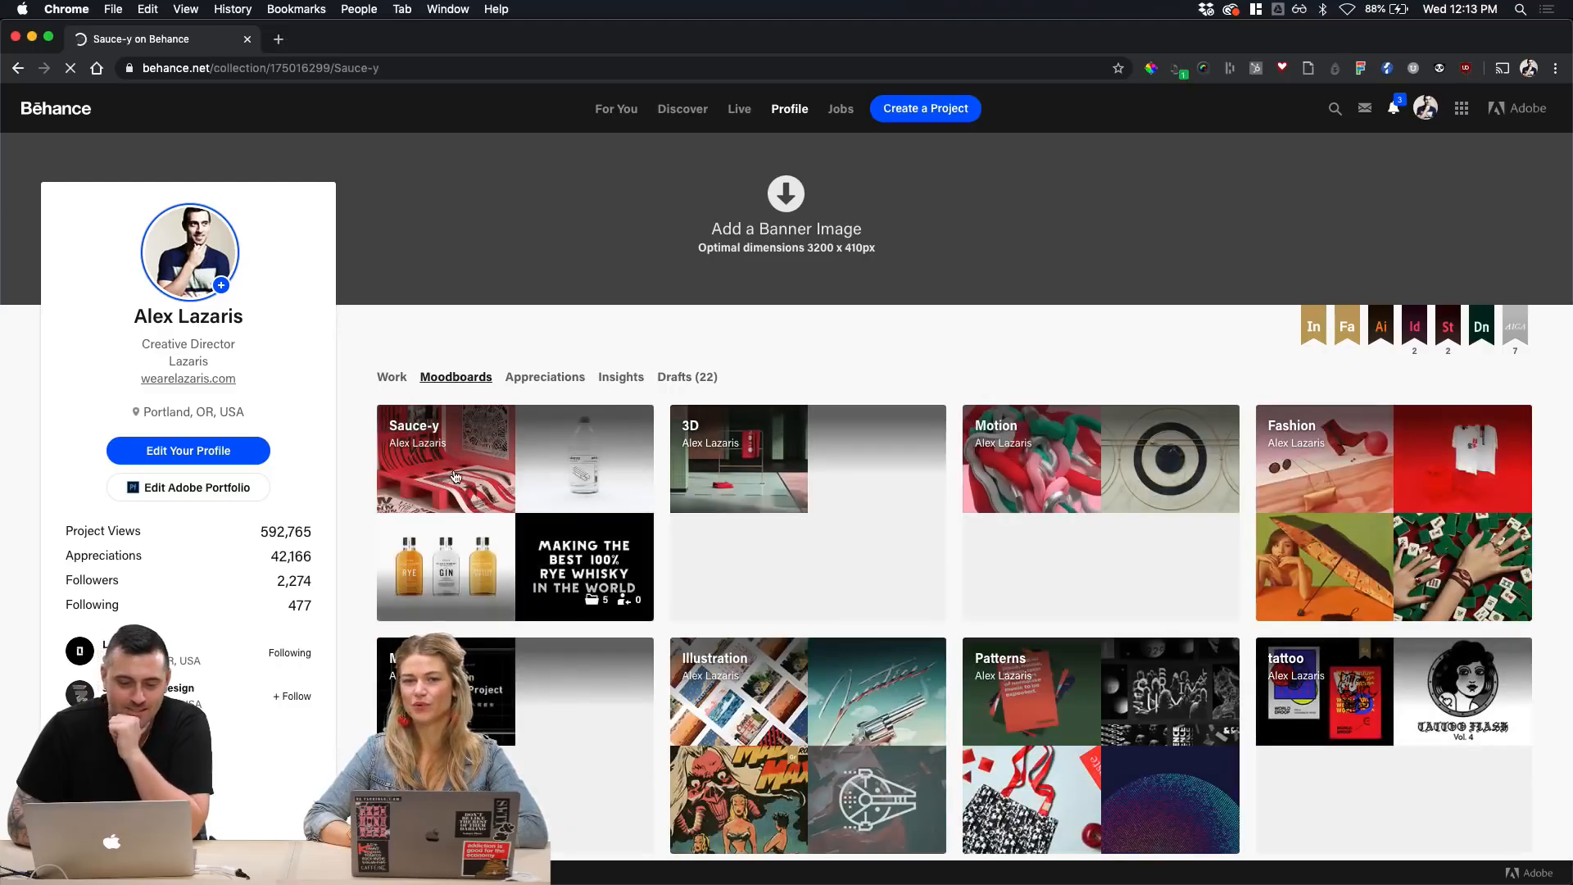
scroll(936, 359, "down", 3)
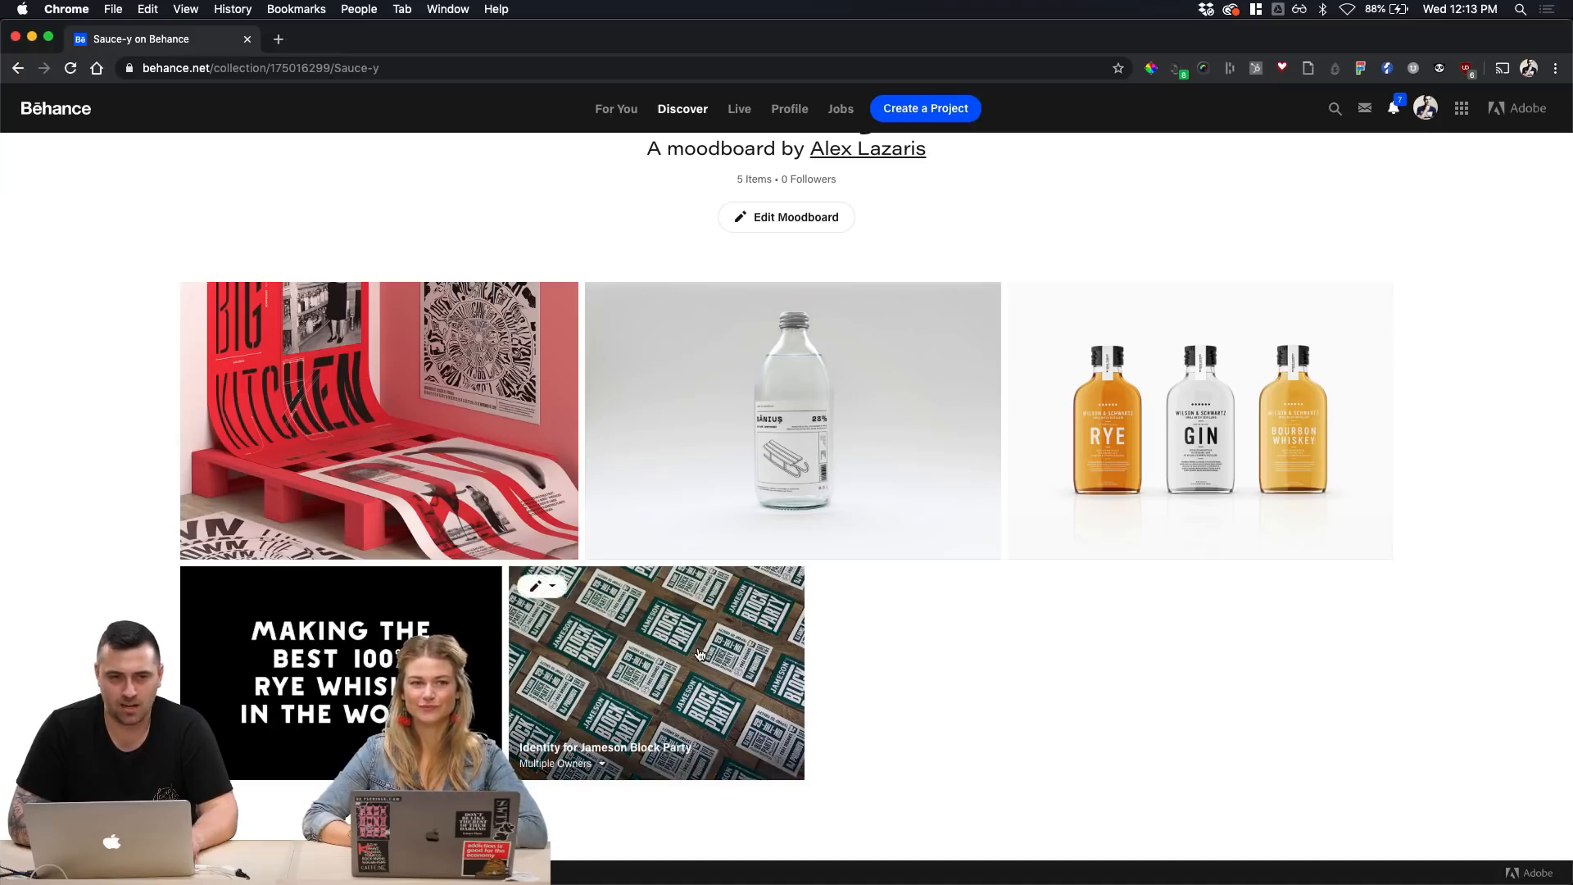
Step: View the Jameson Block Party image from the moodboard and open its full project for browsing
left_click(698, 648)
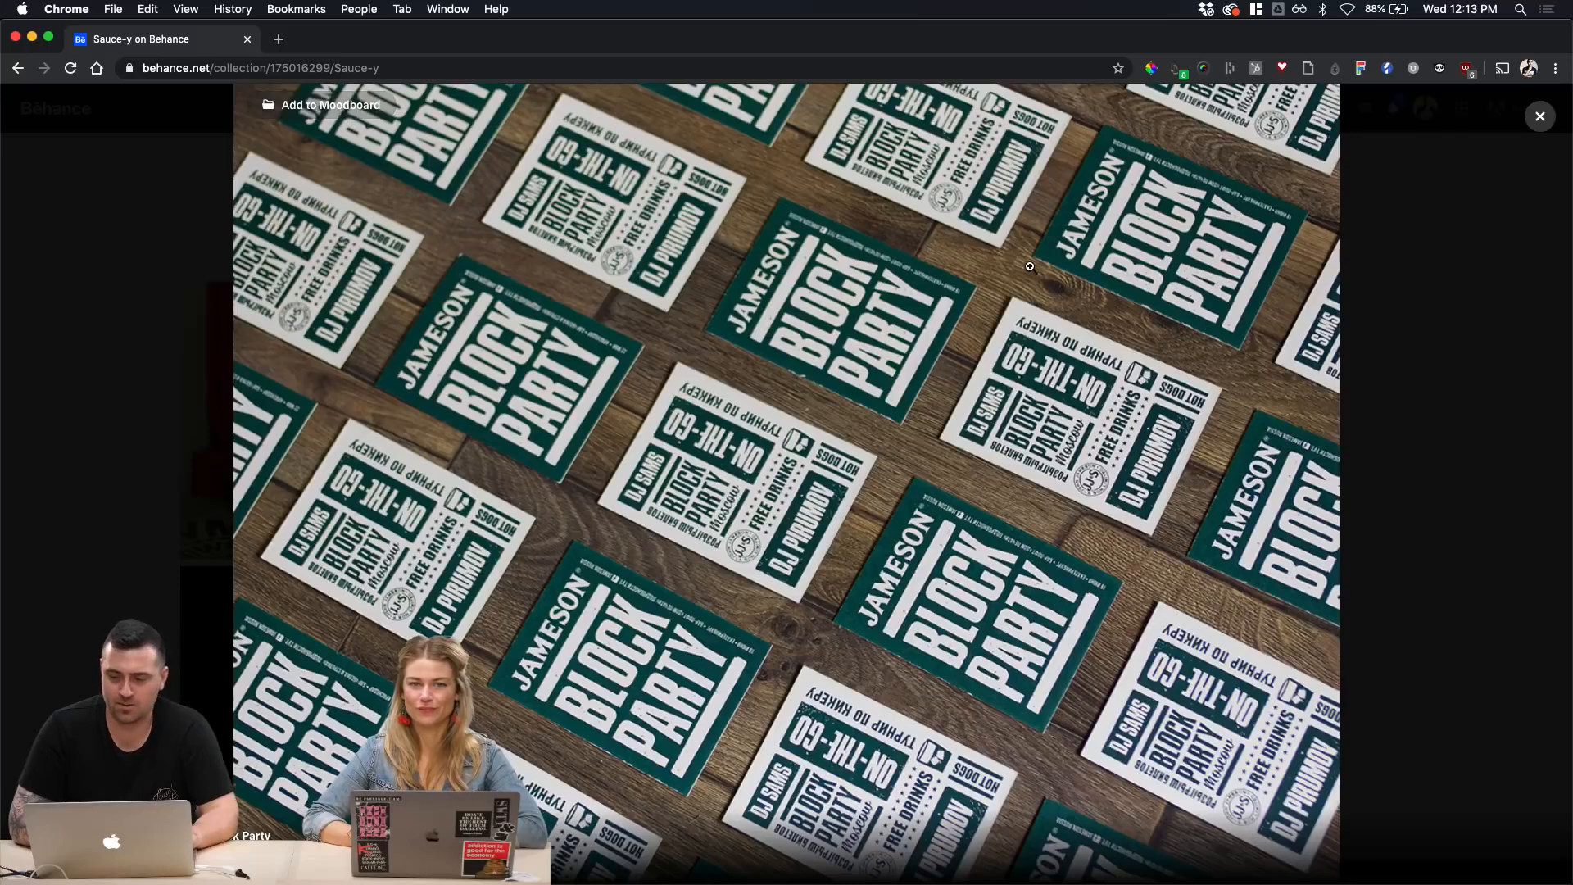
right_click(853, 427)
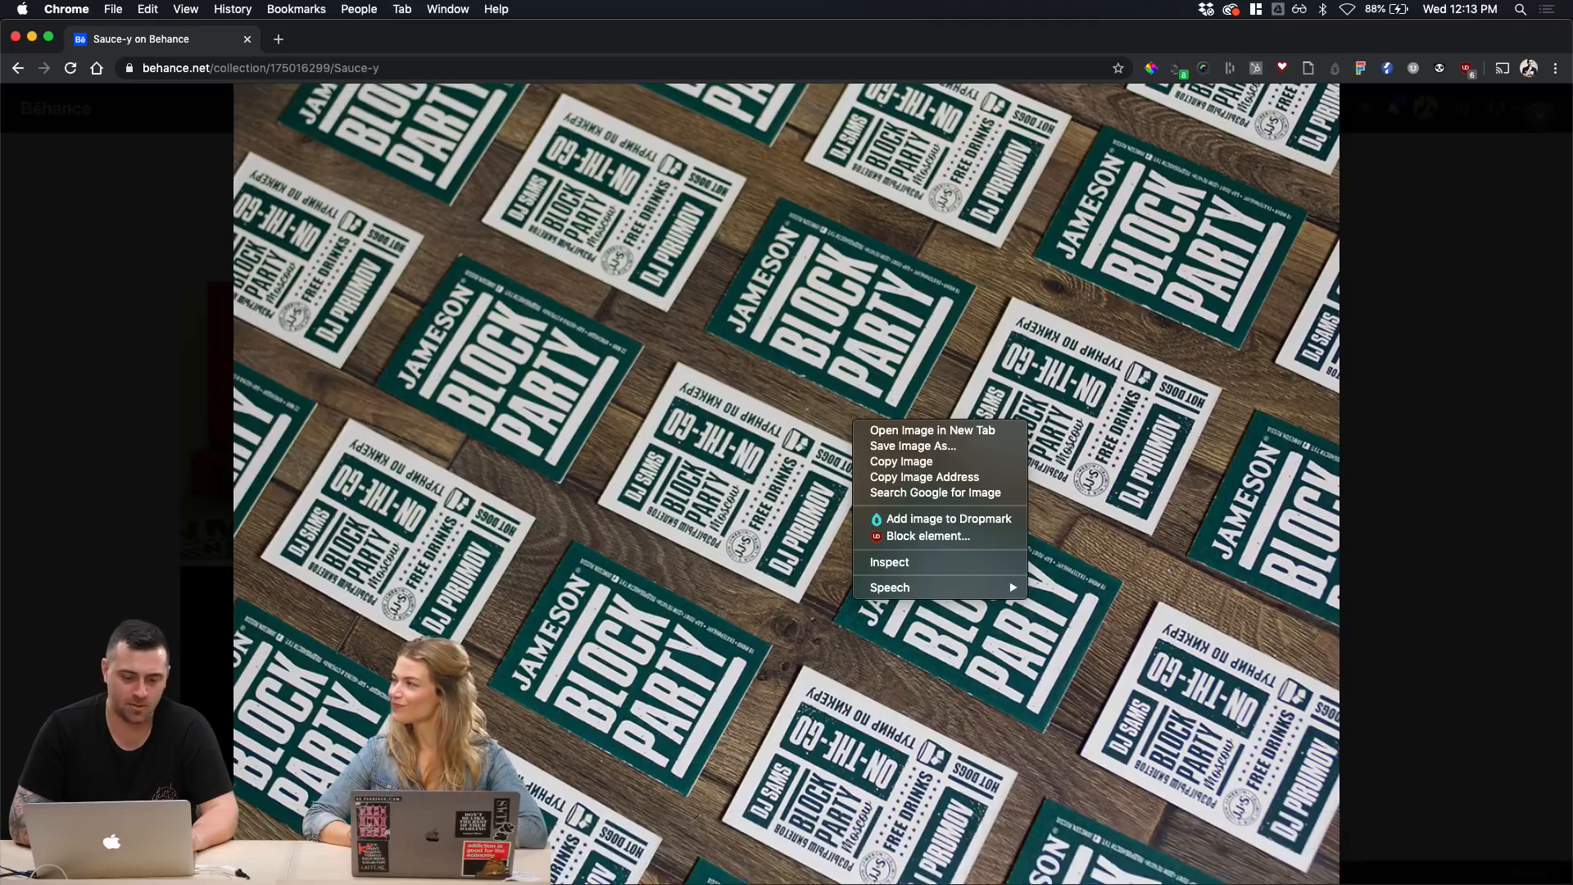
left_click(567, 729)
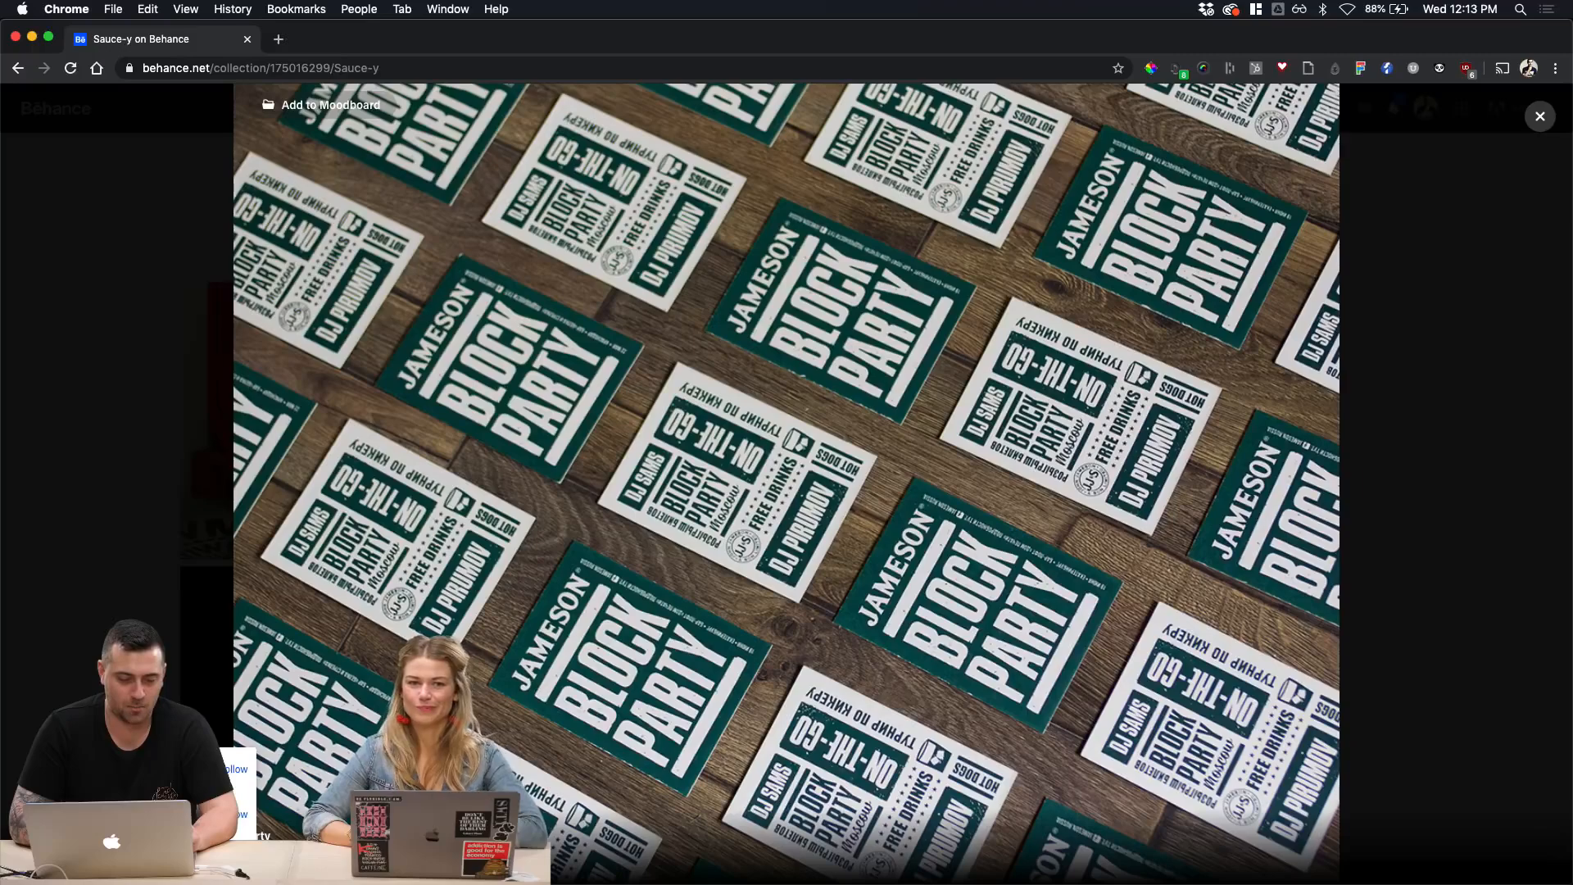
left_click(201, 836)
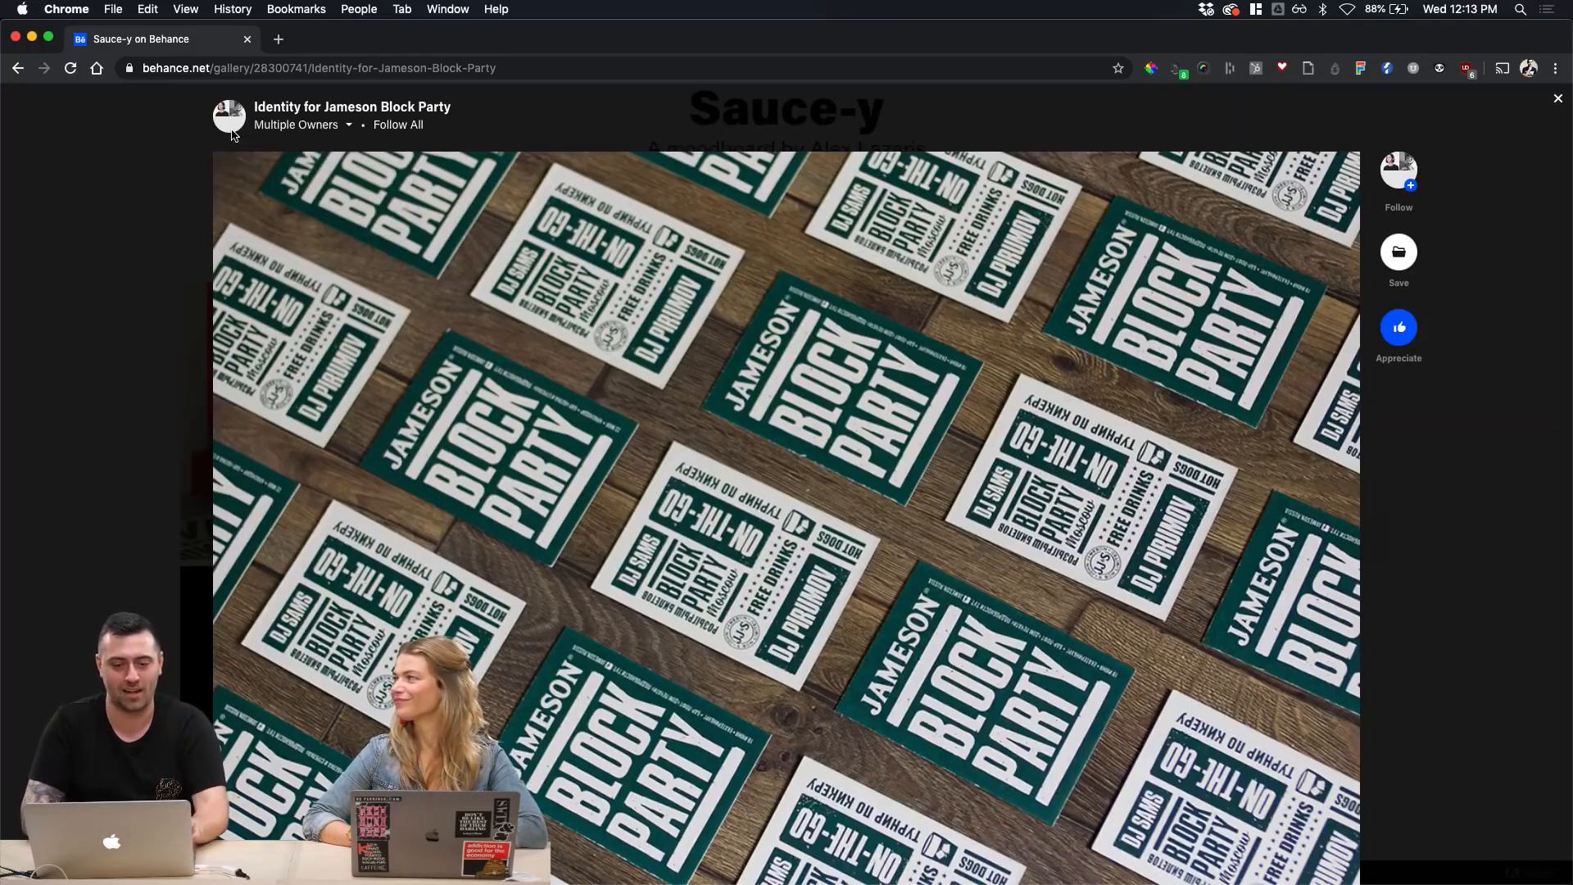
scroll(364, 461, "down", 10)
scroll(365, 461, "down", 10)
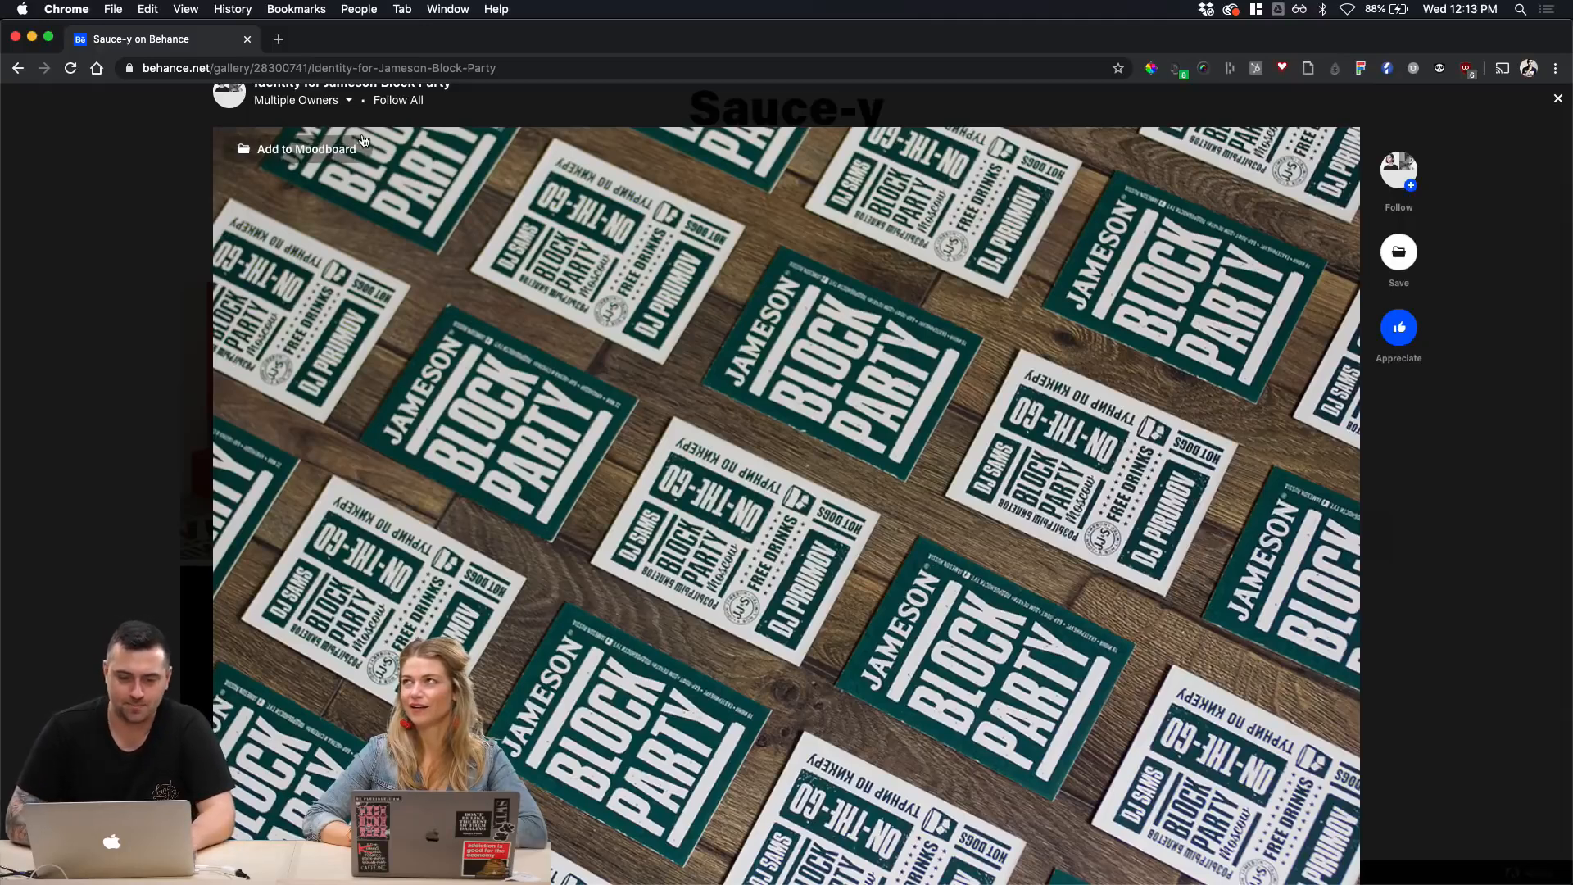
Step: Open the Behance profile in a new browser tab and show its moodboards
left_click(280, 41)
type("behance.net")
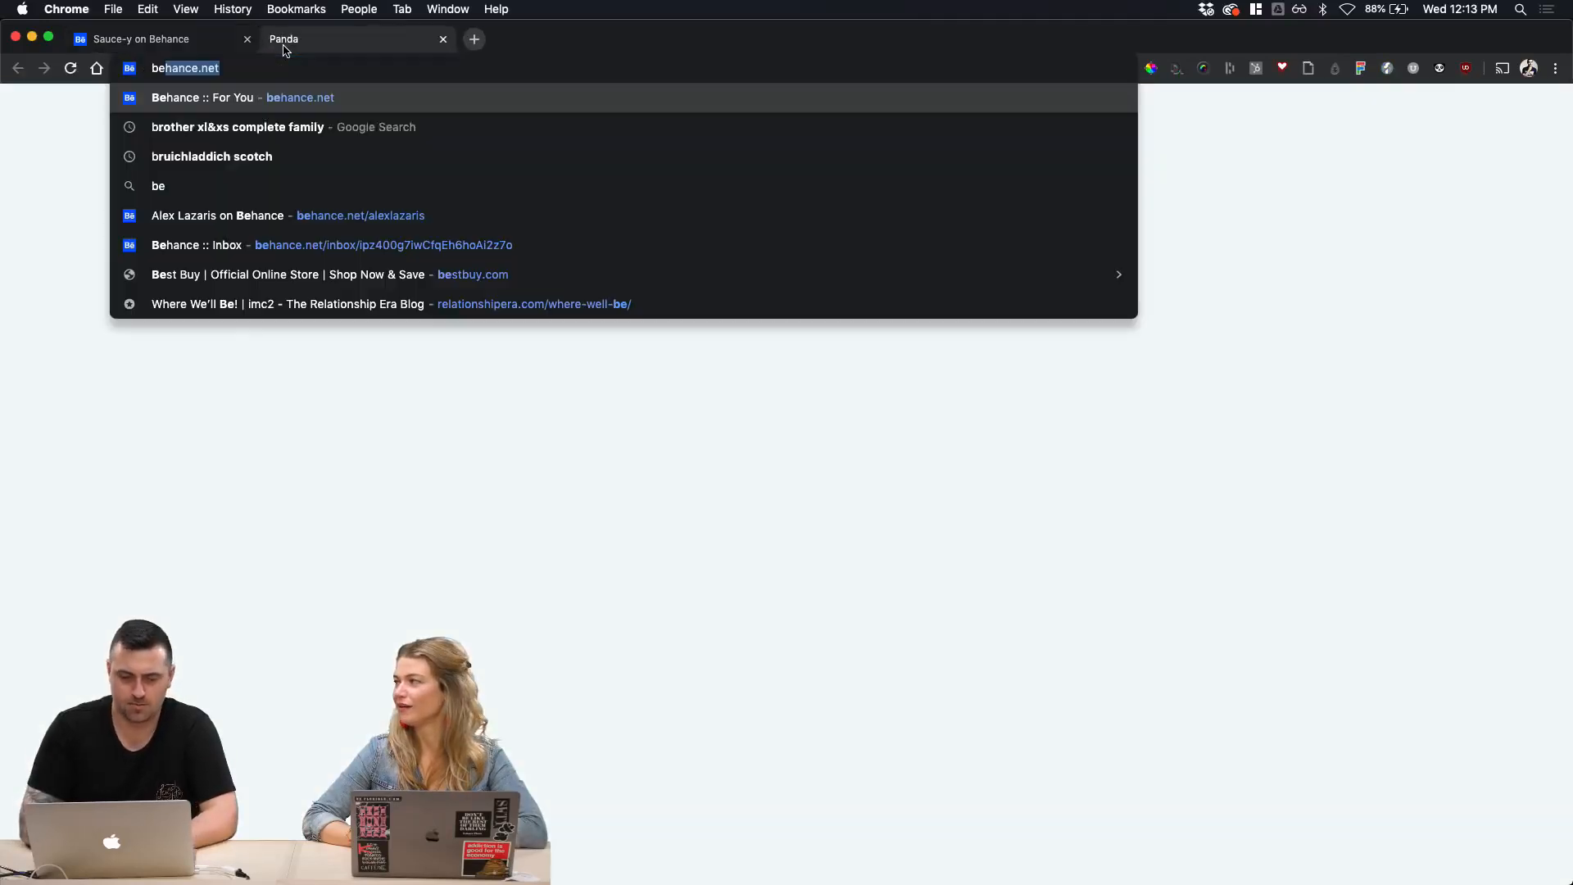
key("Down")
key("Down")
key("Down")
key("Down")
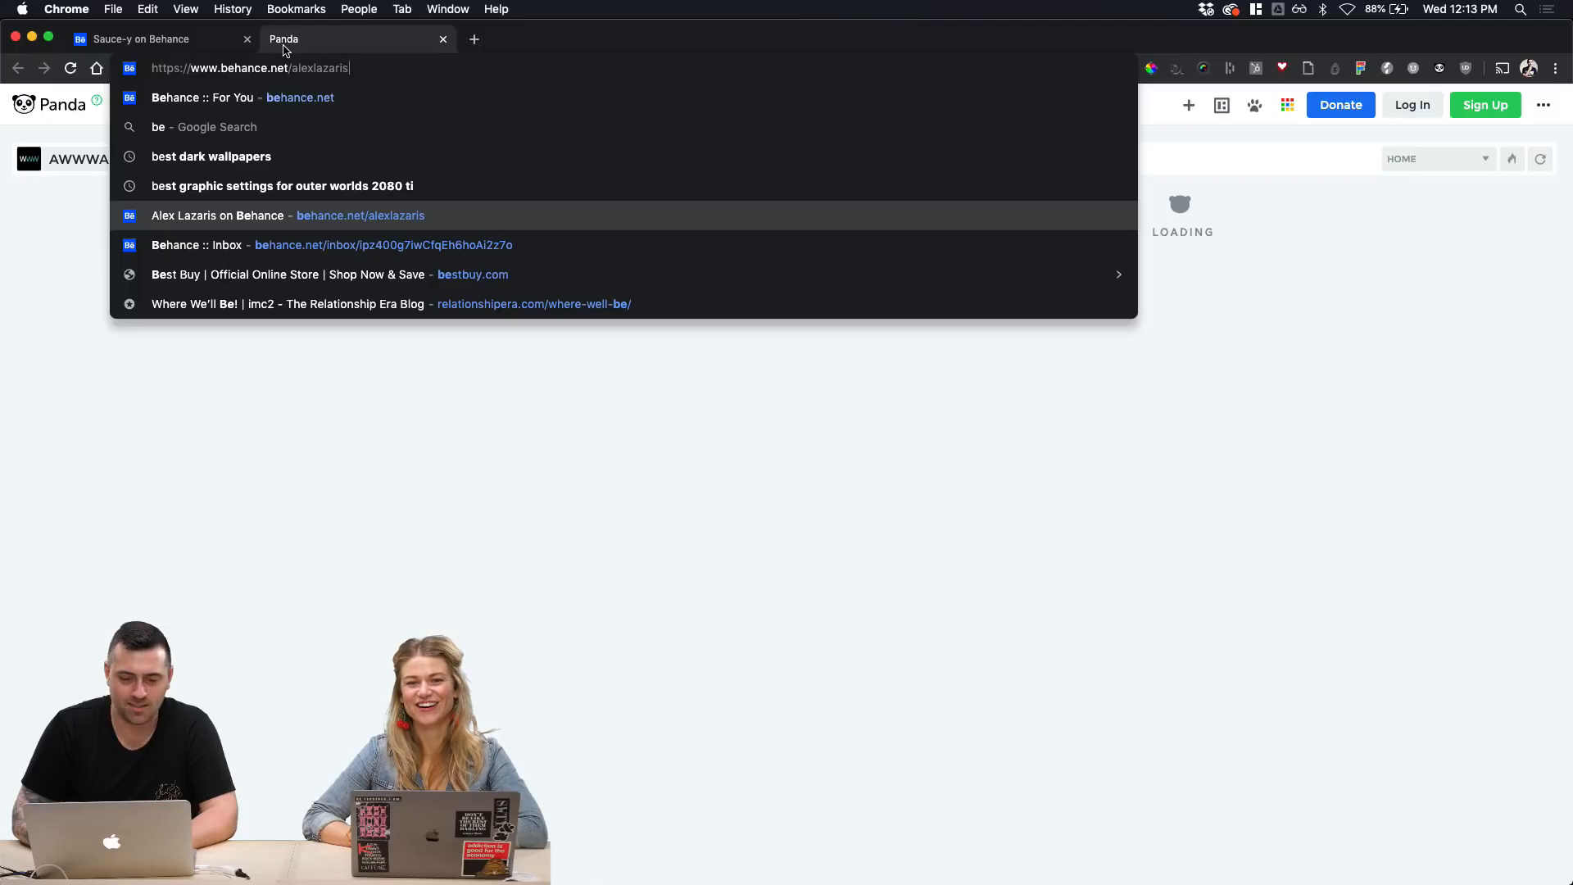
key("Return")
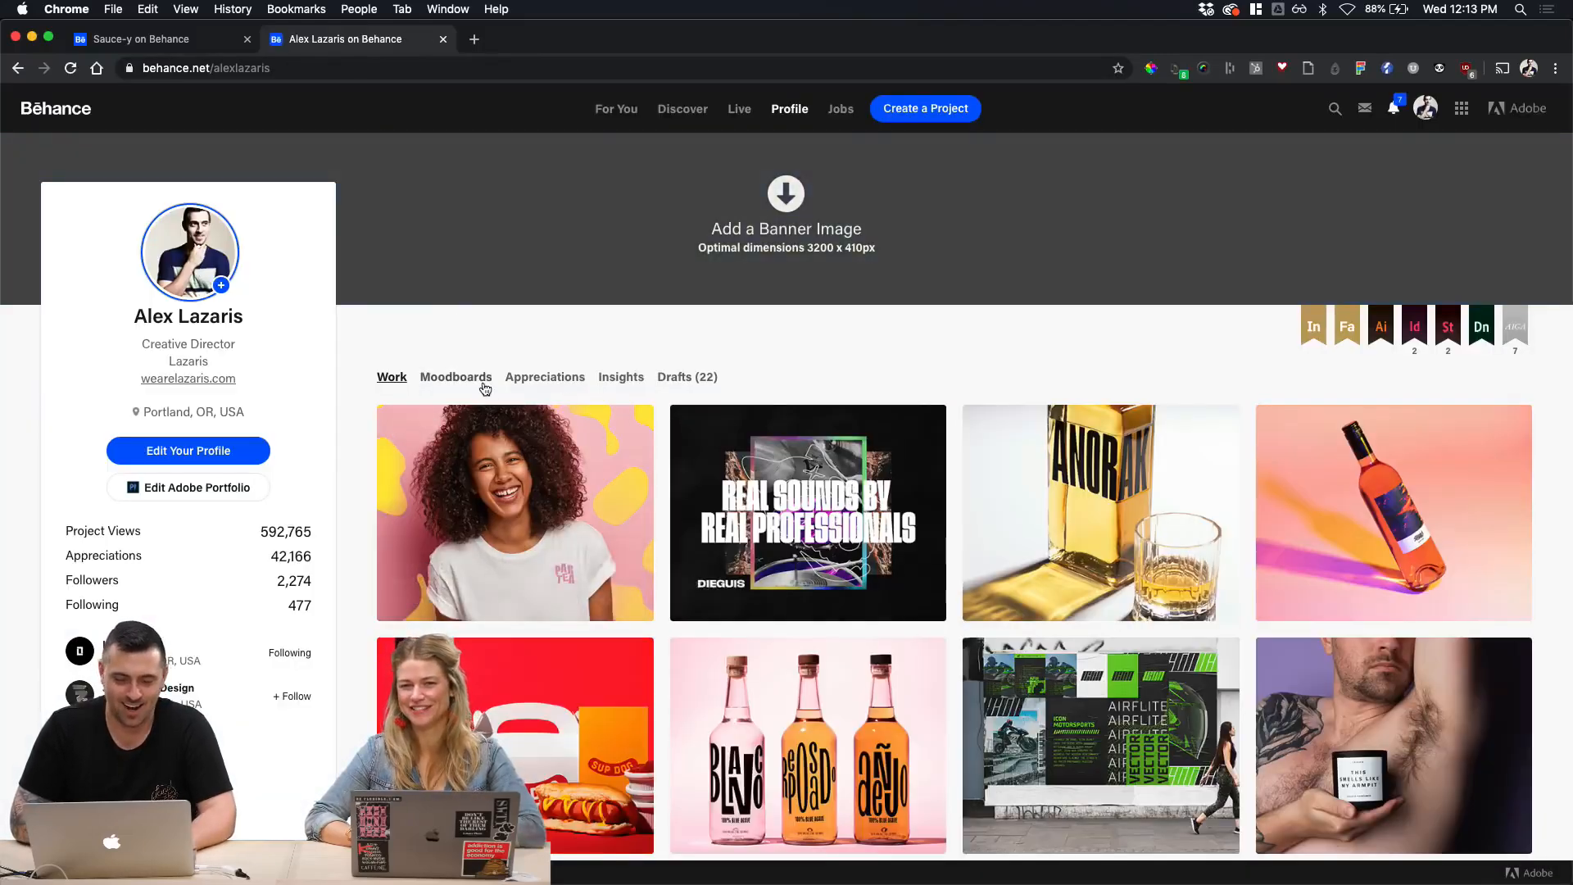
left_click(483, 381)
scroll(704, 447, "down", 3)
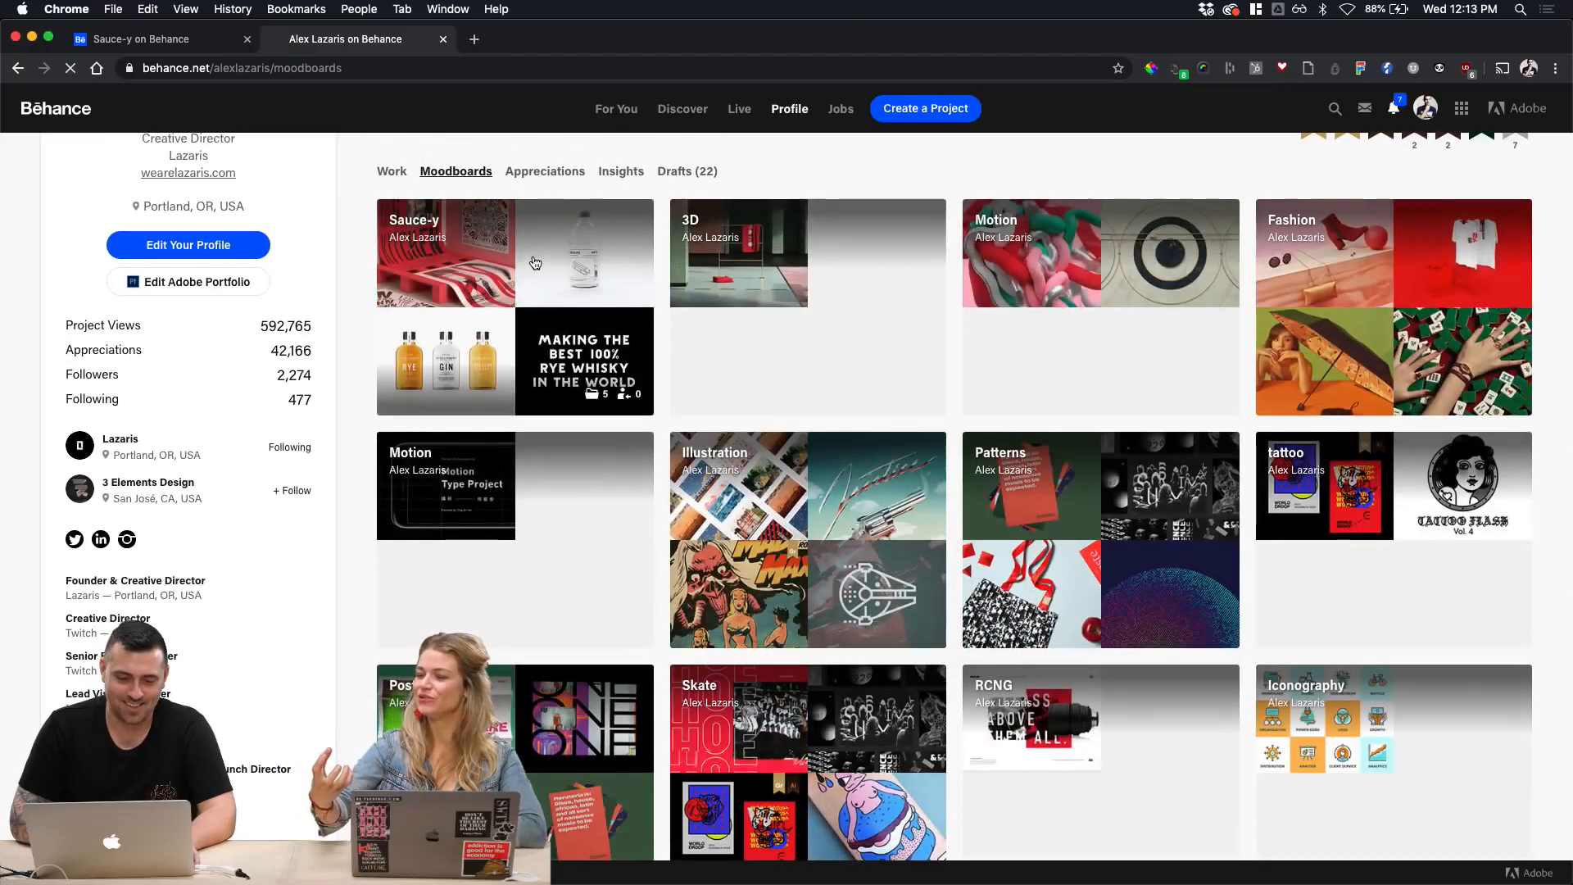
Step: Open the Sauce-y moodboard and open the Kyrö Distillery Company project from its rye whisky image in a new browser tab
left_click(635, 414)
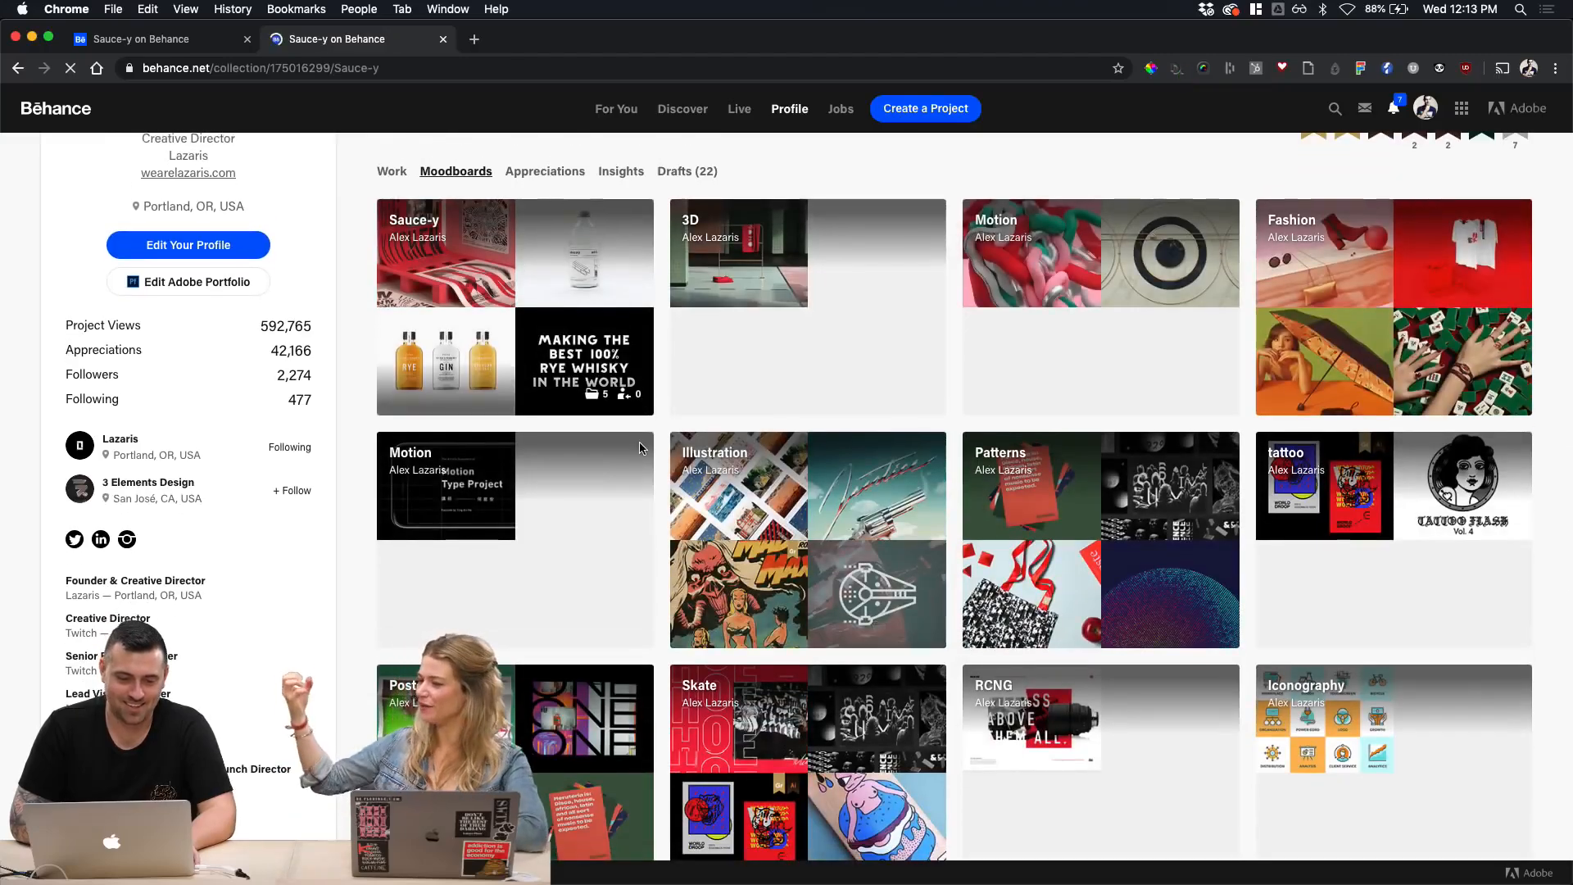
scroll(592, 536, "down", 3)
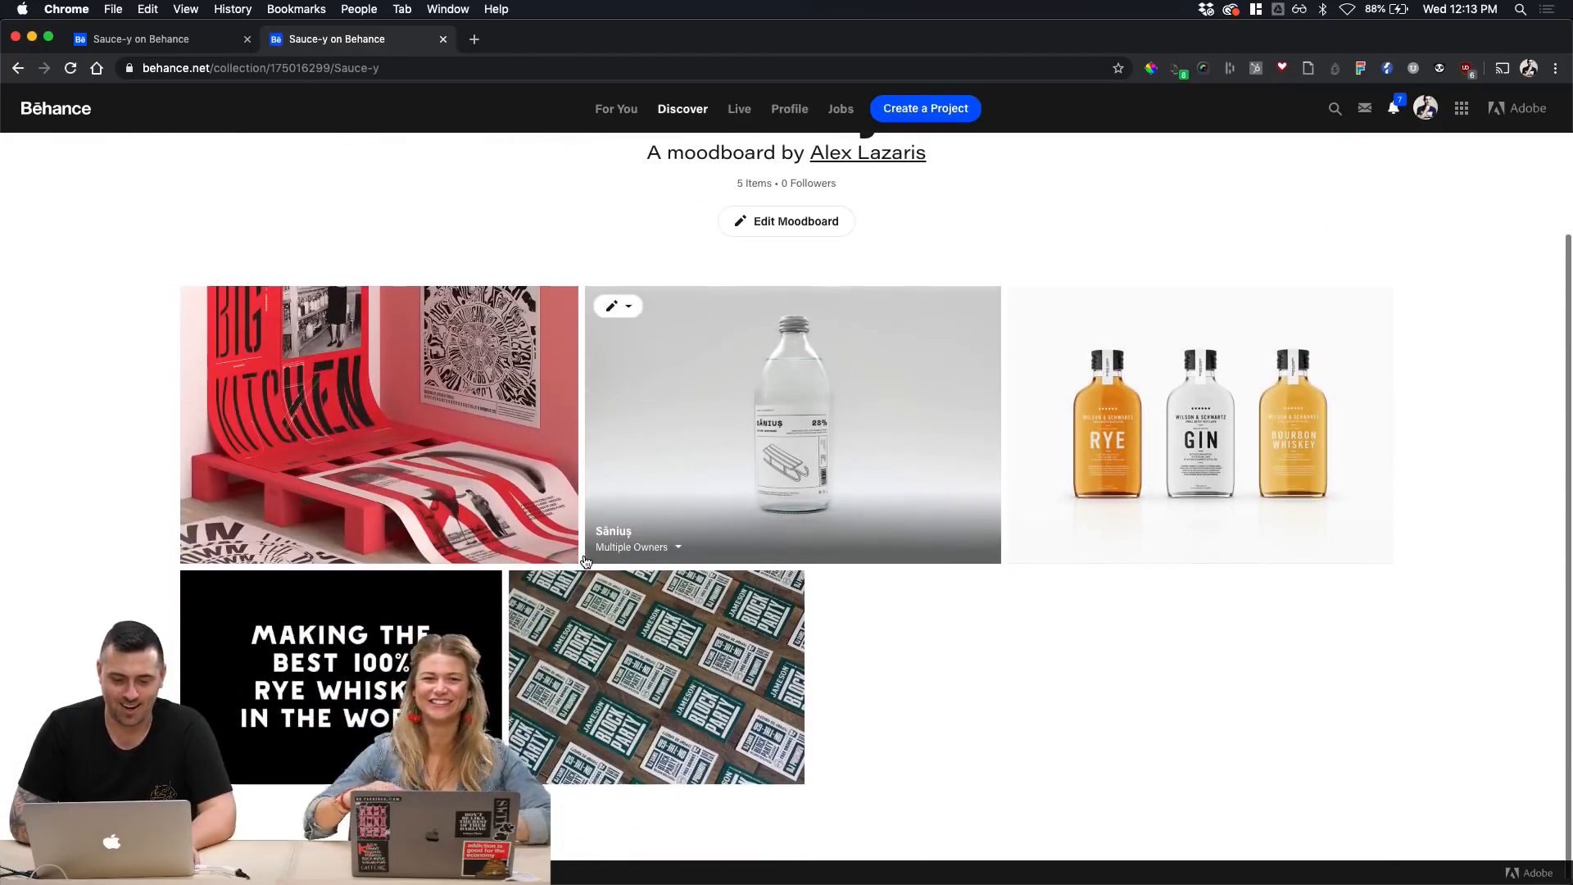
left_click(344, 713)
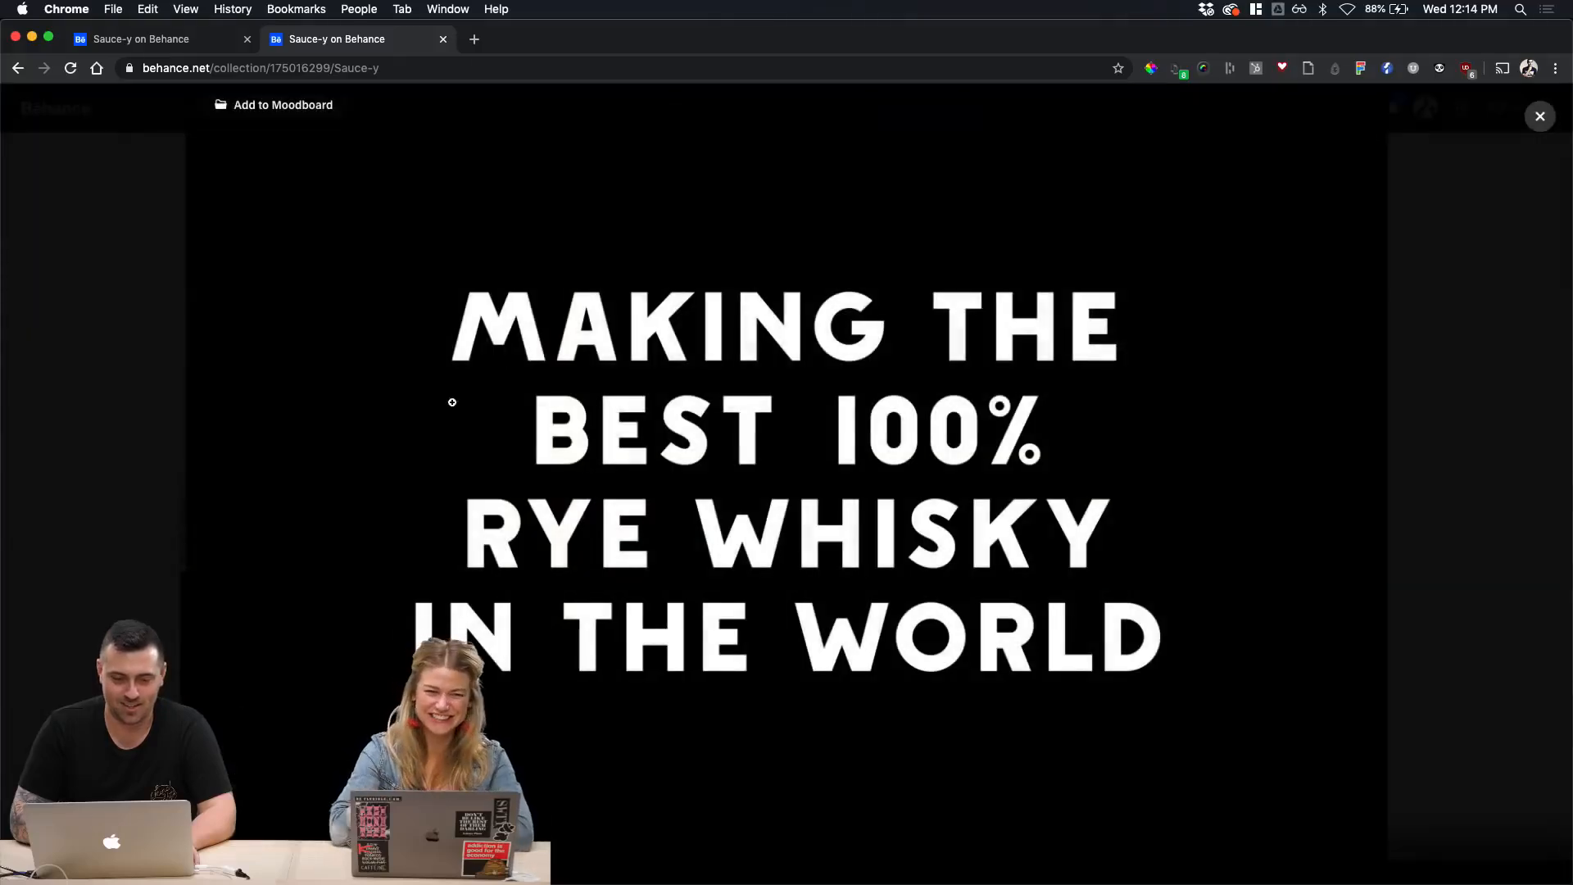
left_click(74, 840, "super")
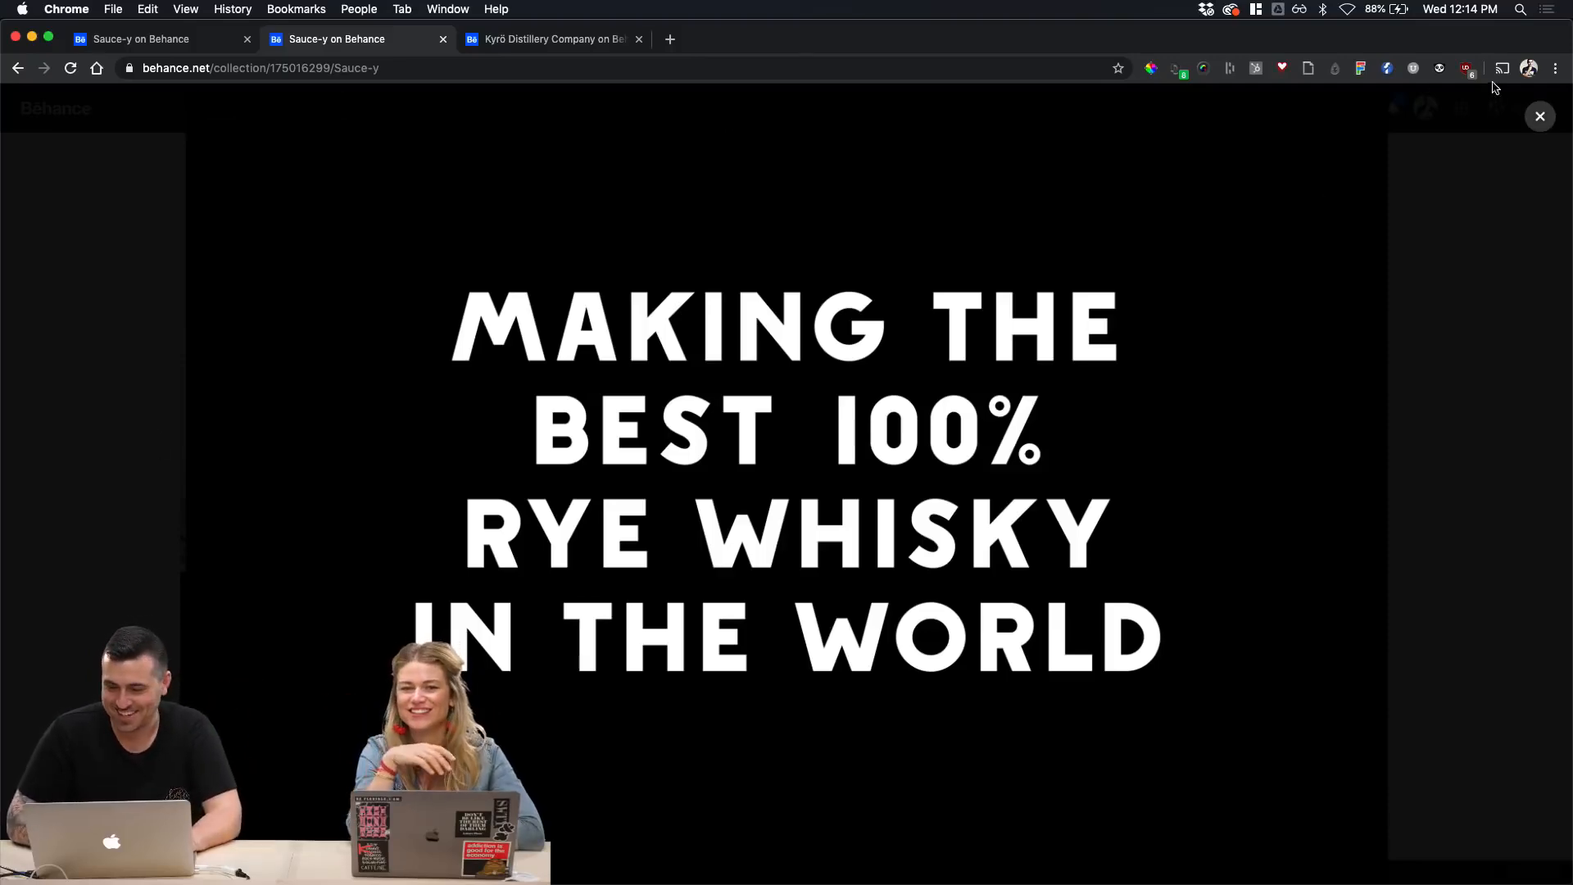
left_click(1539, 115)
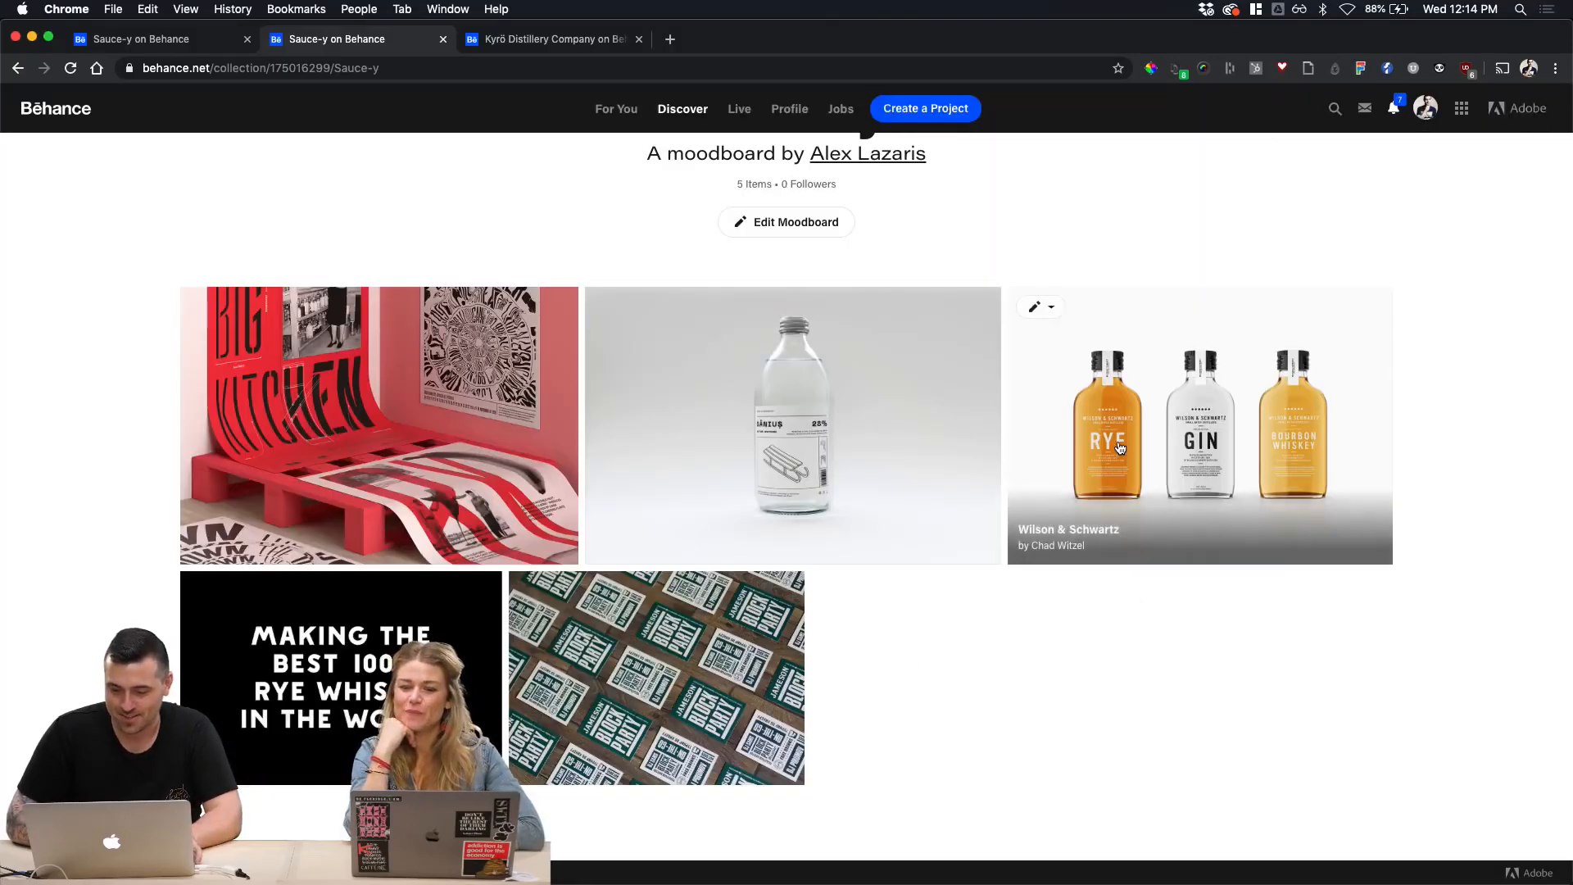
Step: Open the Wilson & Schwartz project from the moodboard's three-bottle image in a new browser tab
left_click(1121, 449)
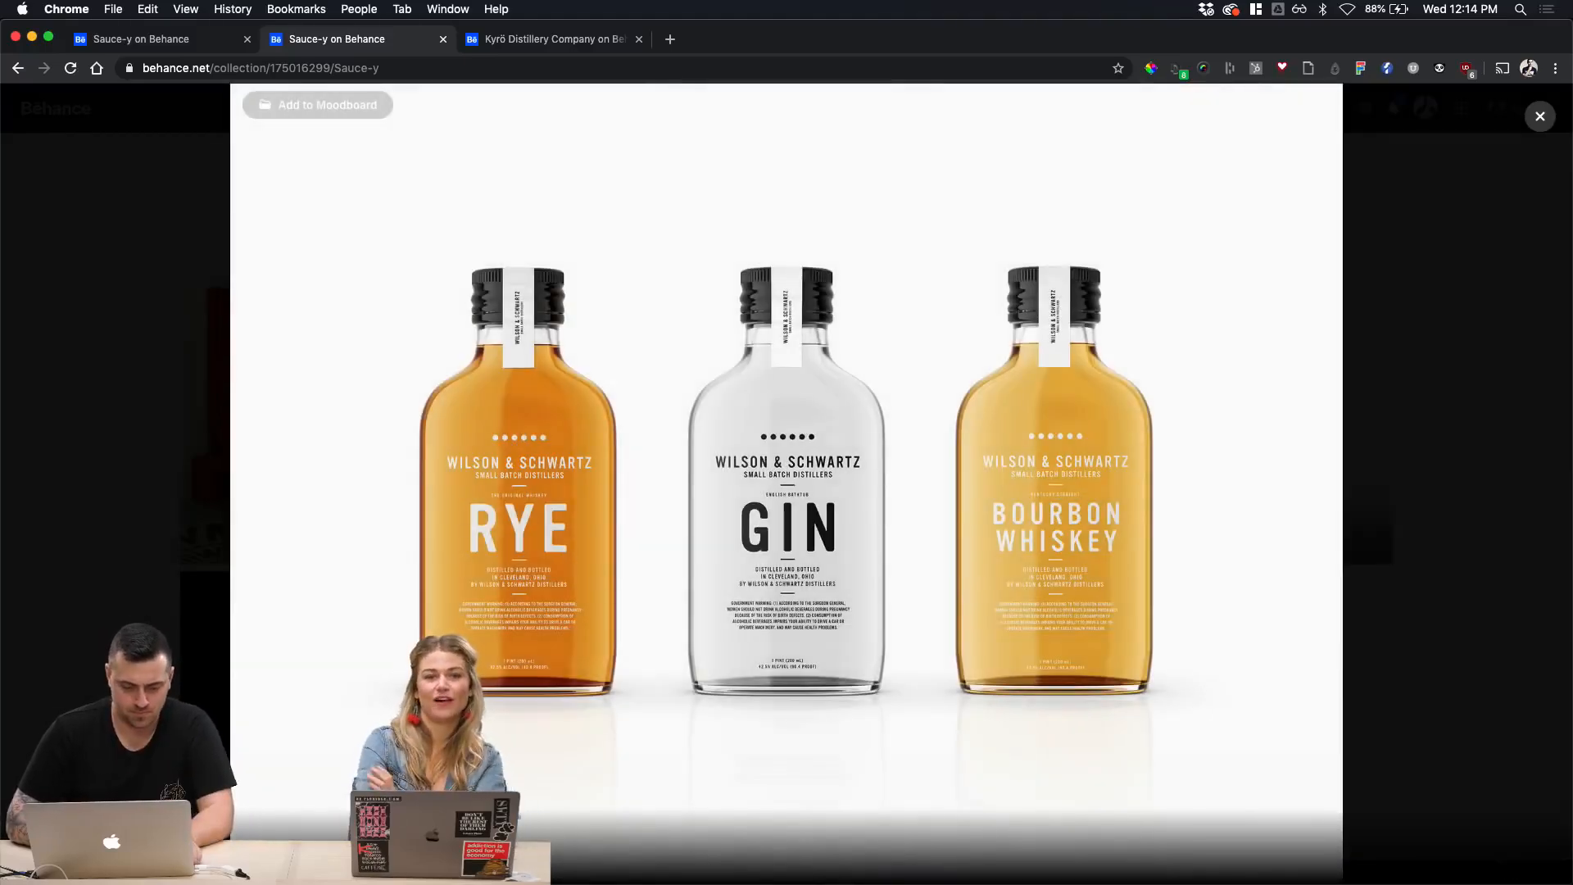
left_click(303, 848, "super")
left_click(204, 49)
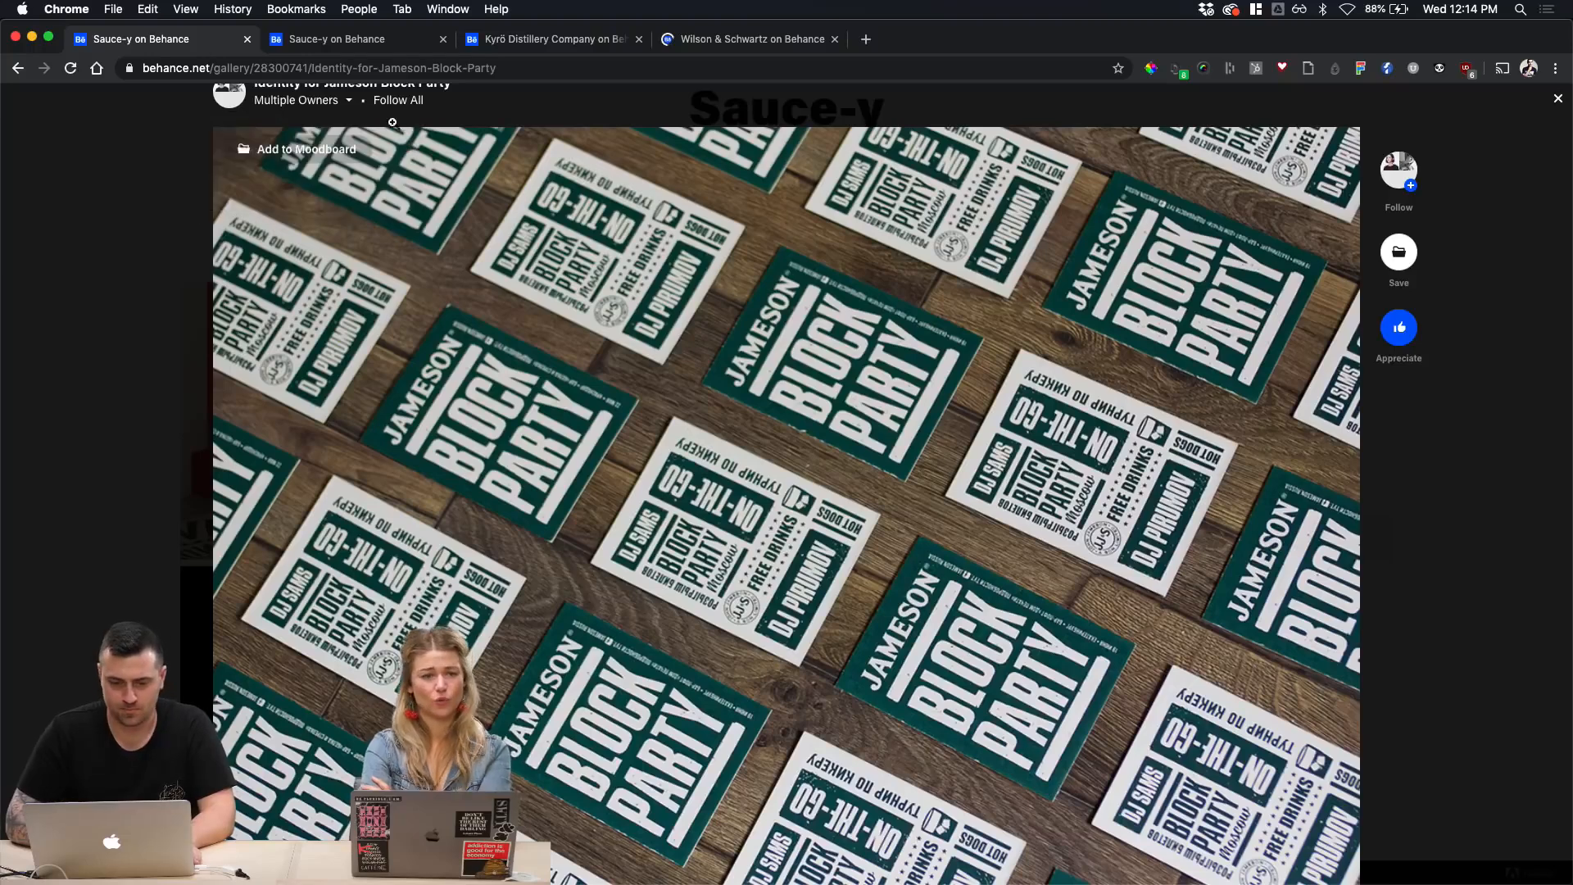
left_click(353, 42)
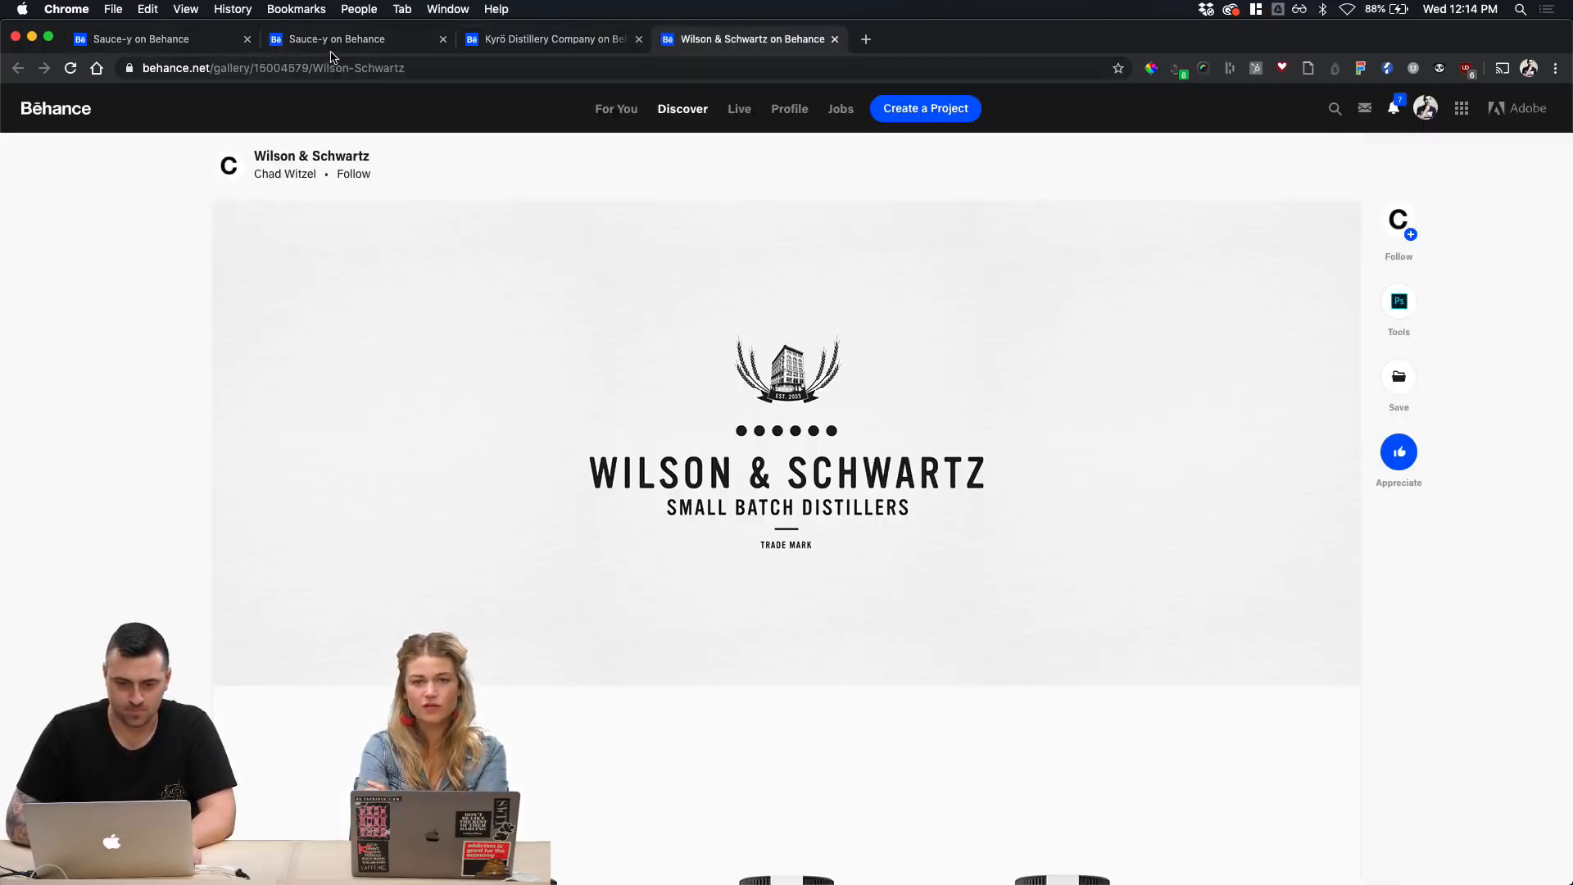
Step: Open the Big Kitchen – Living Type Specimen project from the Sauce-y moodboard in a new tab and close the moodboard's own tab
left_click(332, 51)
left_click(18, 69)
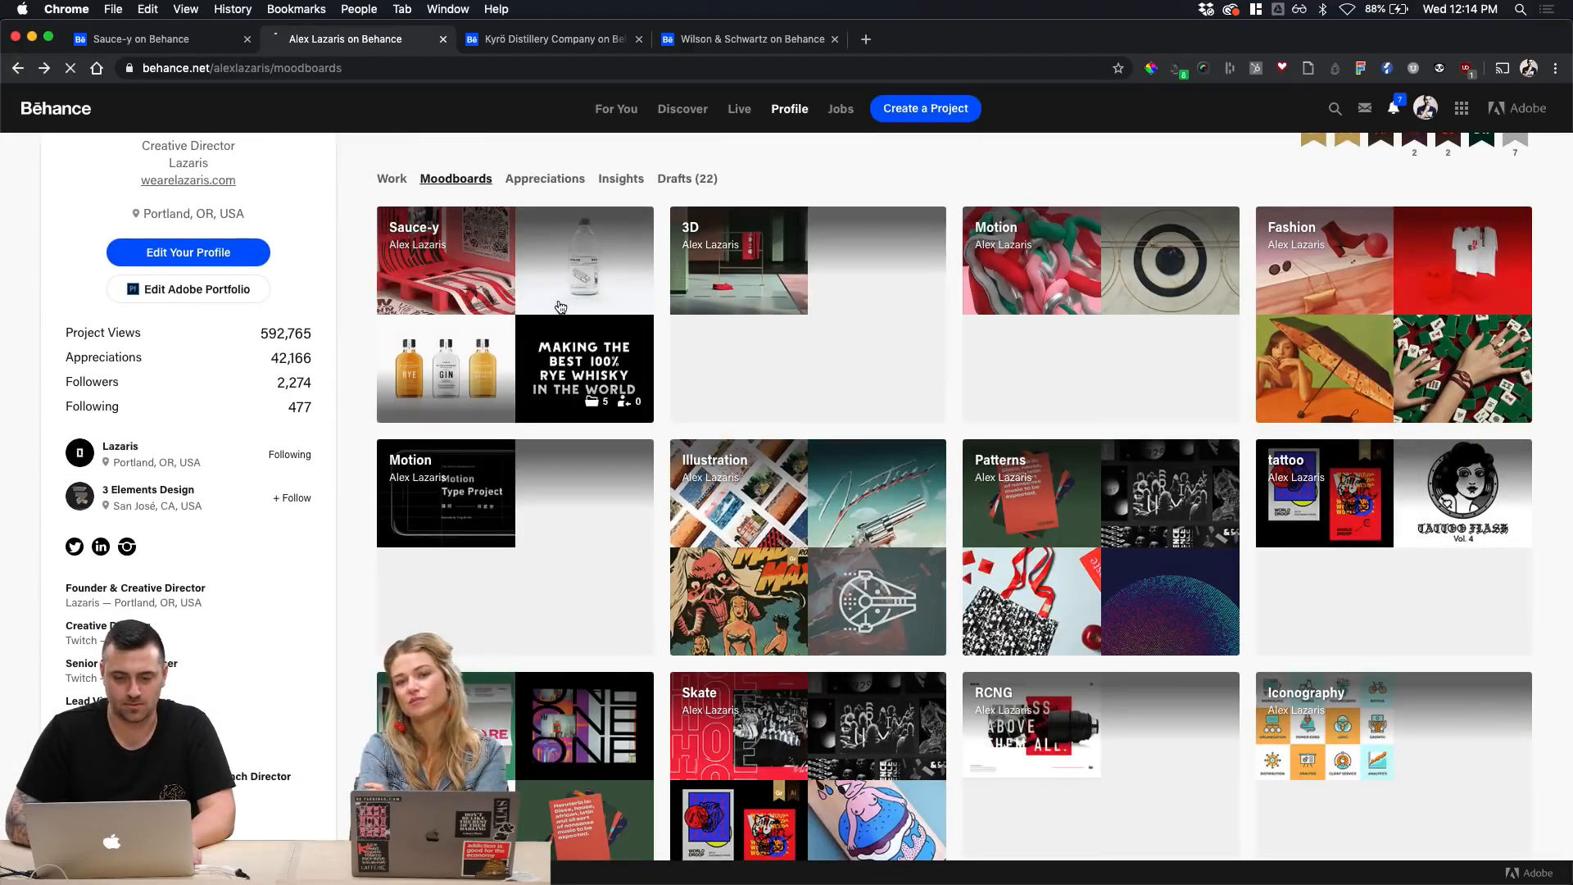
left_click(559, 306)
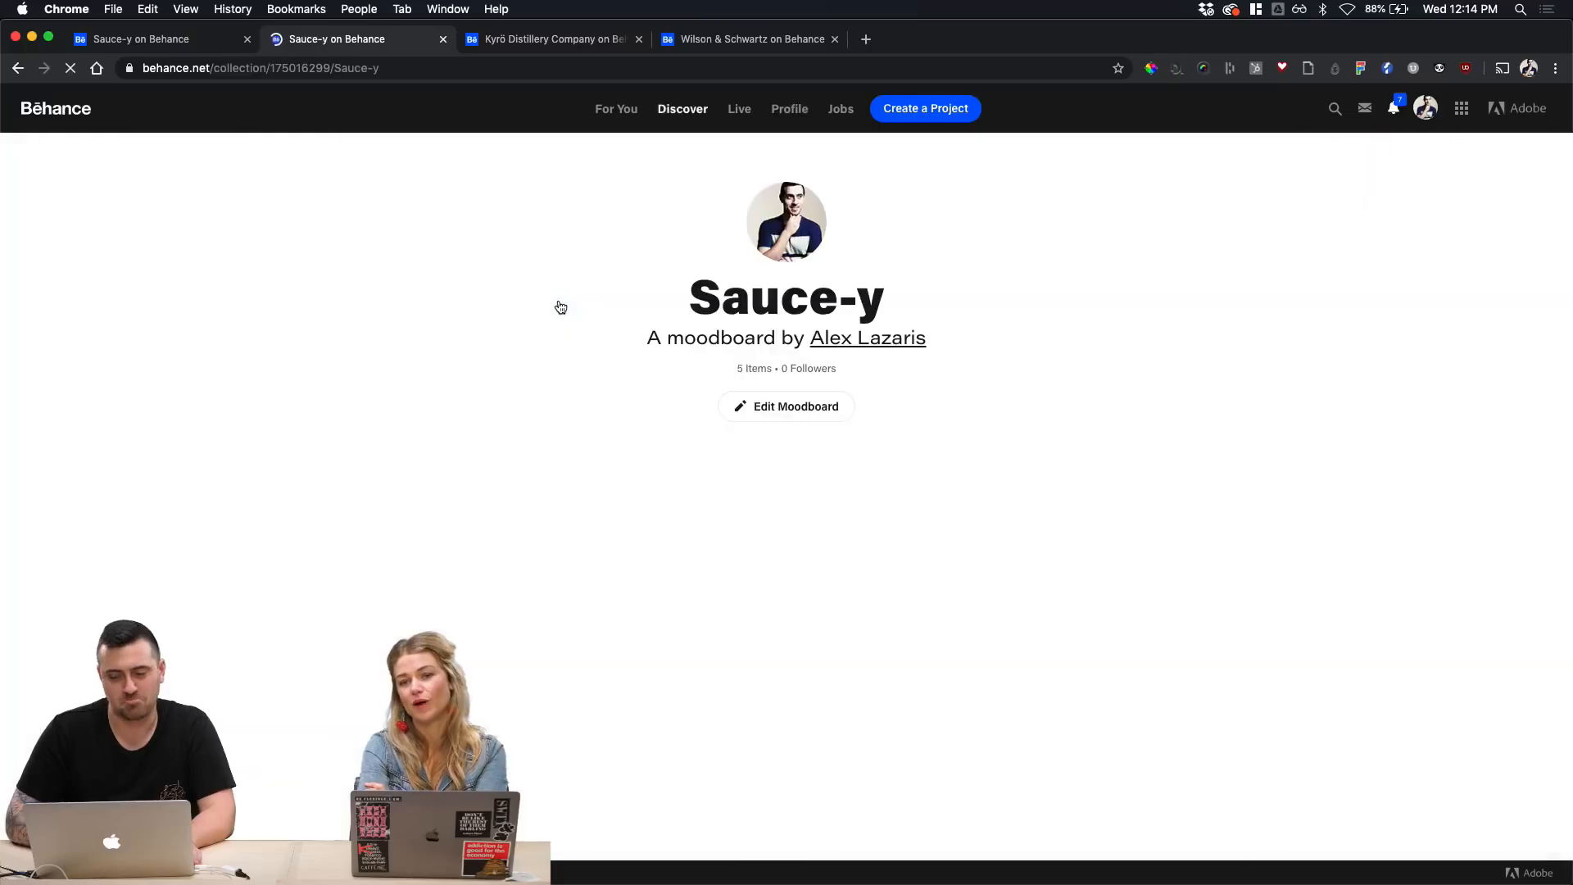
left_click(616, 491)
left_click(367, 579)
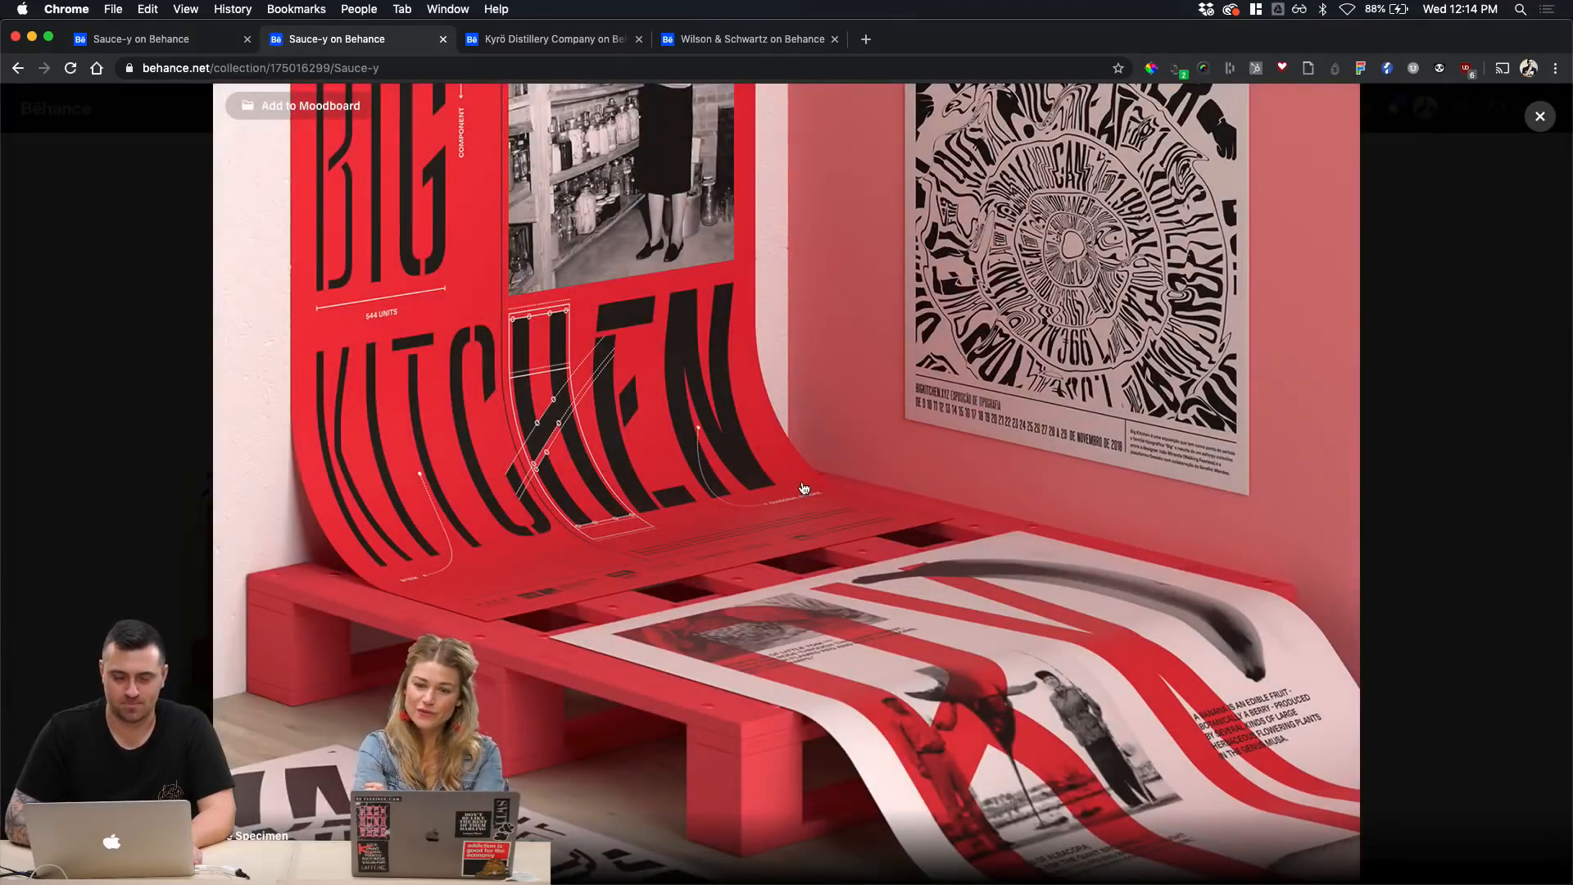
mouse_move(135, 854)
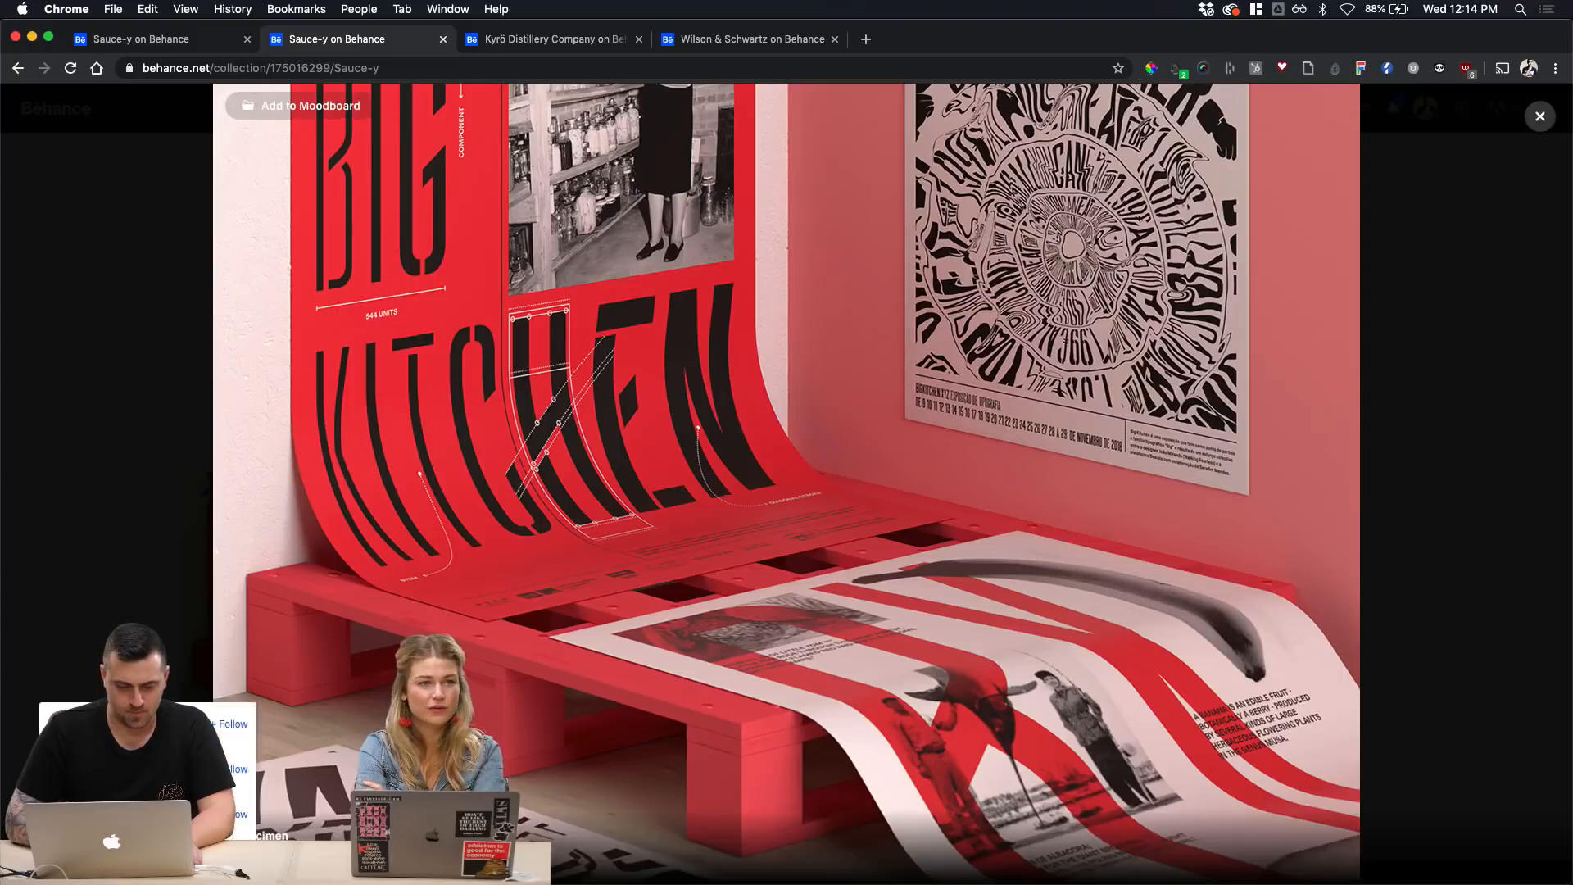
left_click(262, 836, "super")
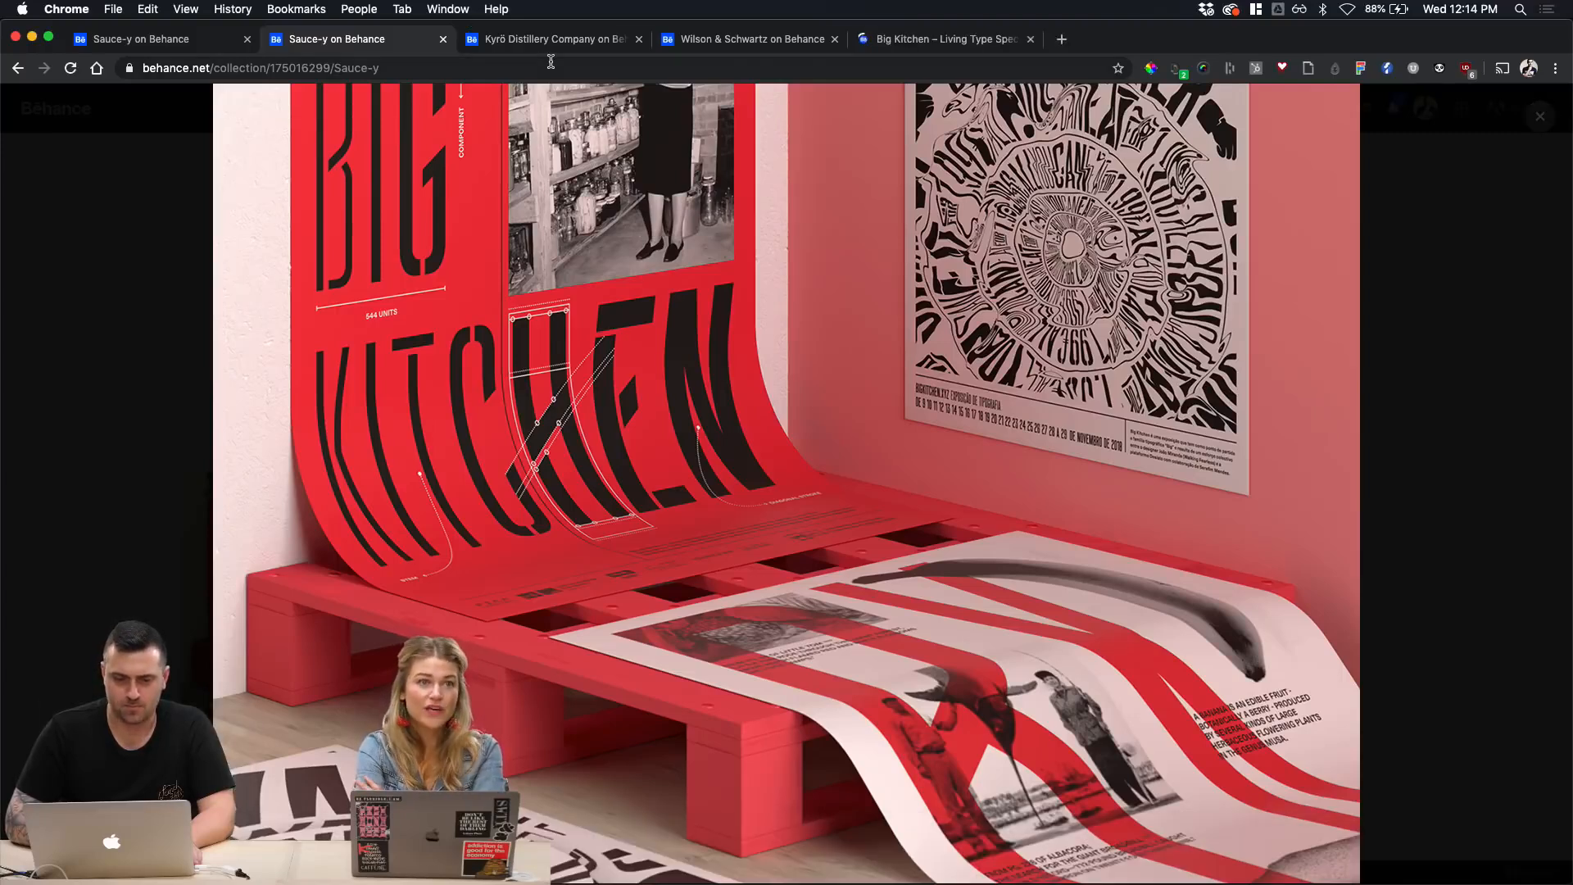
left_click(443, 39)
Step: Browse the Kyrö Distillery Company images and compare them with the Jameson Block Party card layouts
scroll(518, 332, "down", 10)
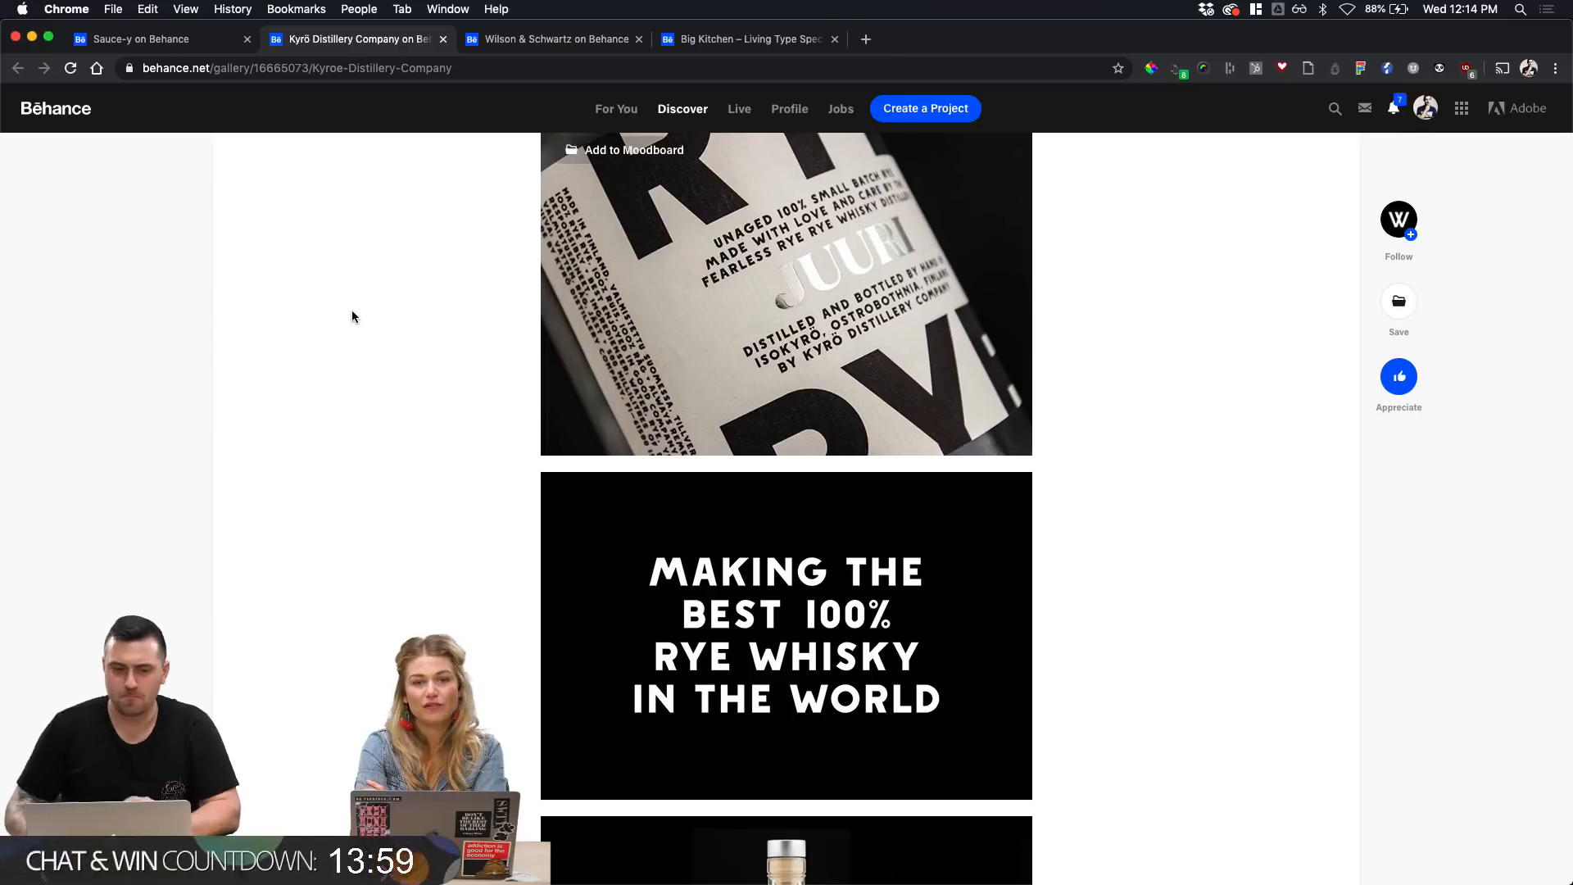
mouse_move(685, 881)
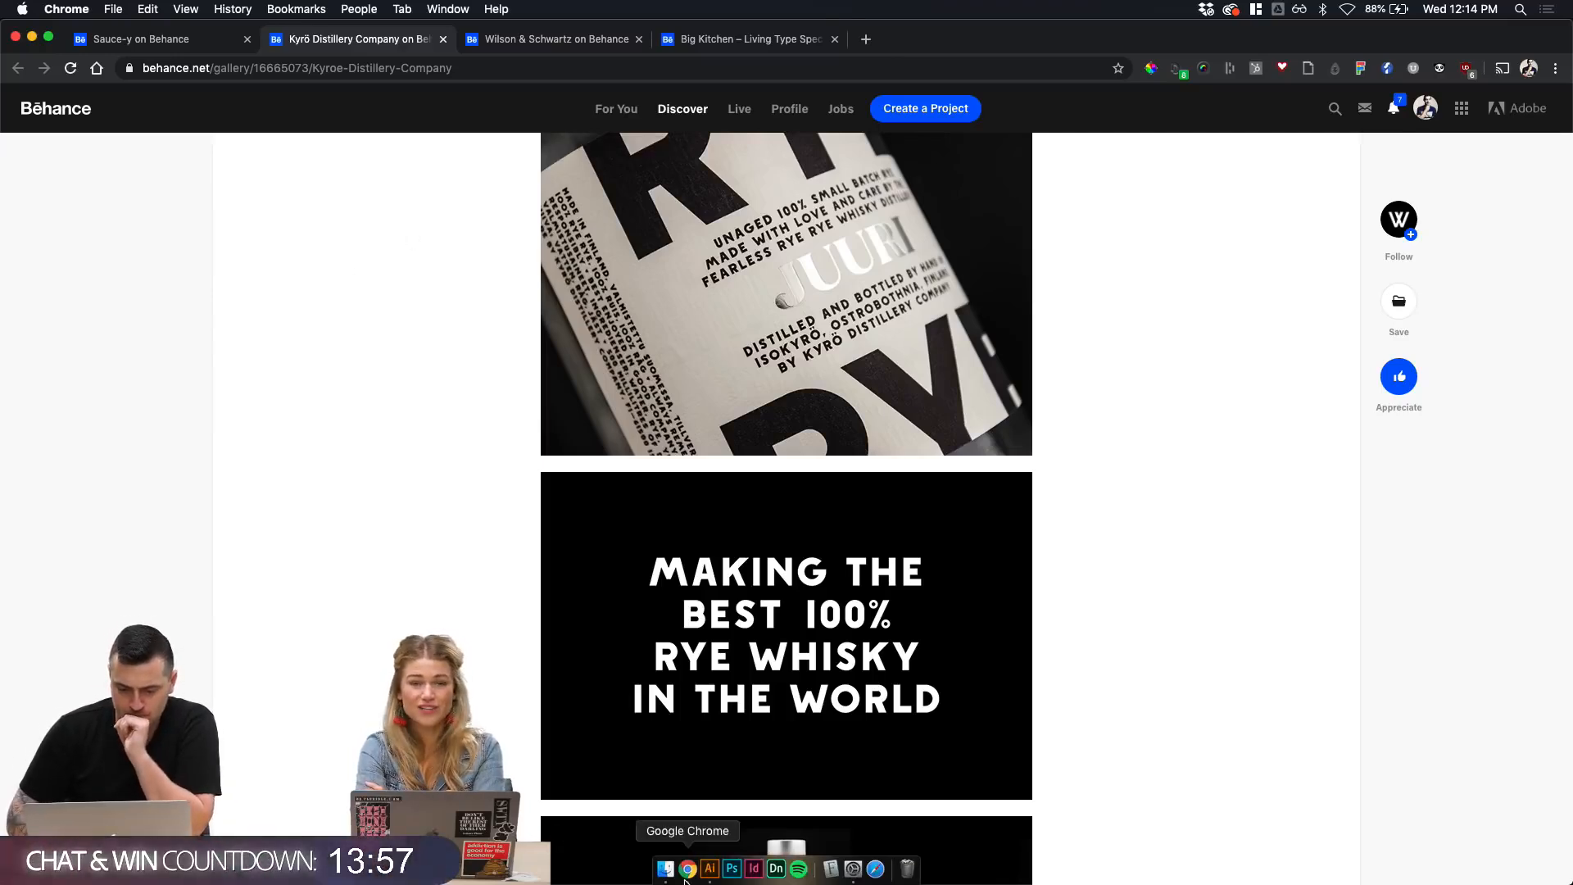
left_click(176, 40)
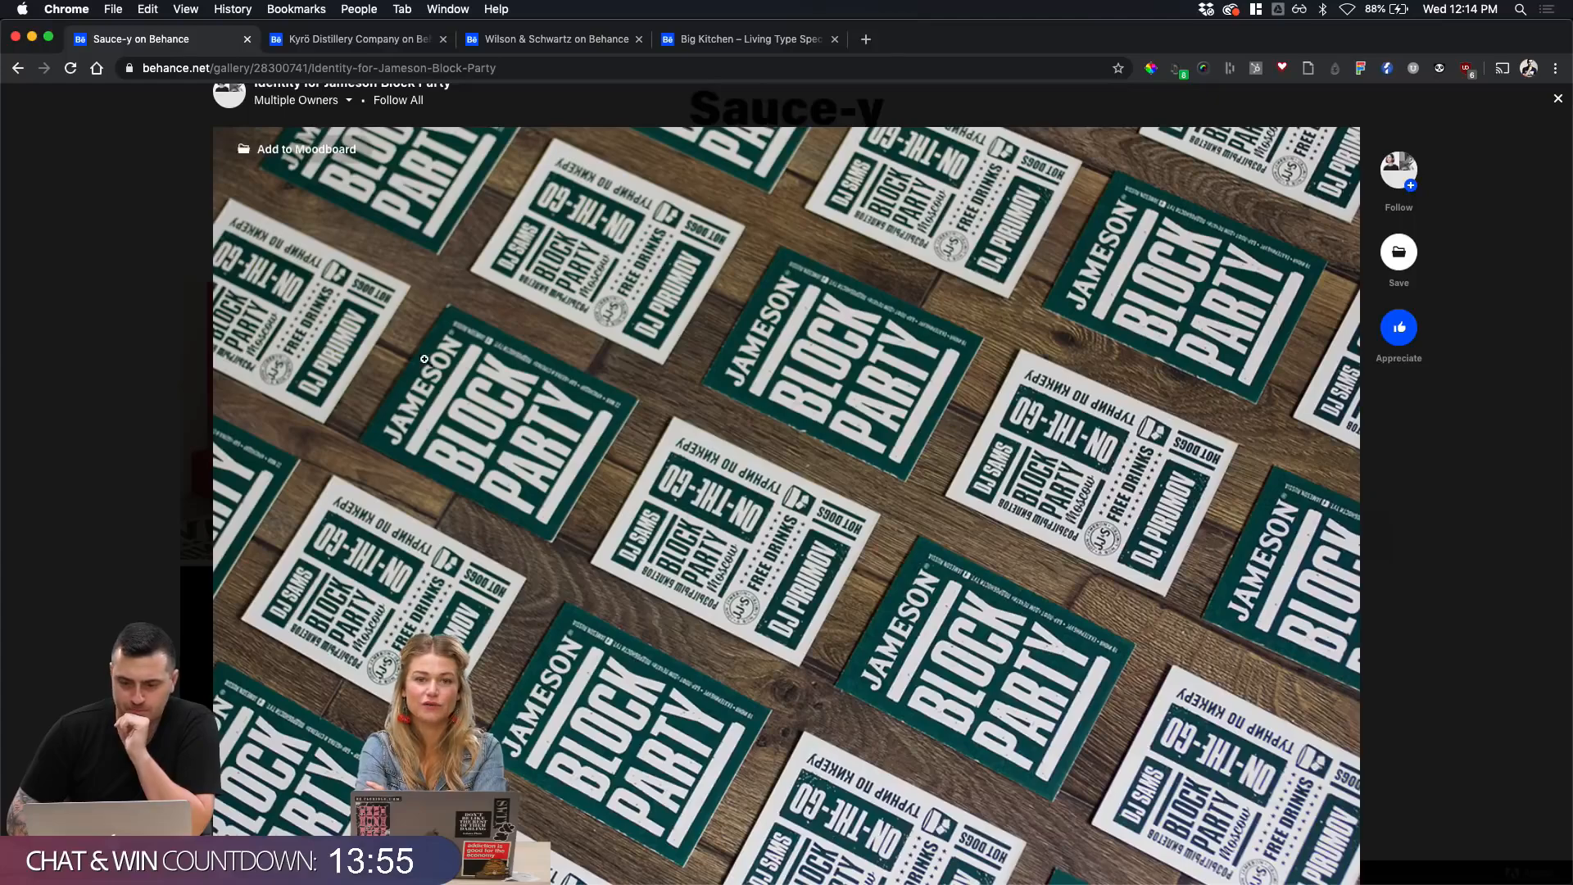
scroll(584, 377, "down", 5)
scroll(583, 377, "up", 5)
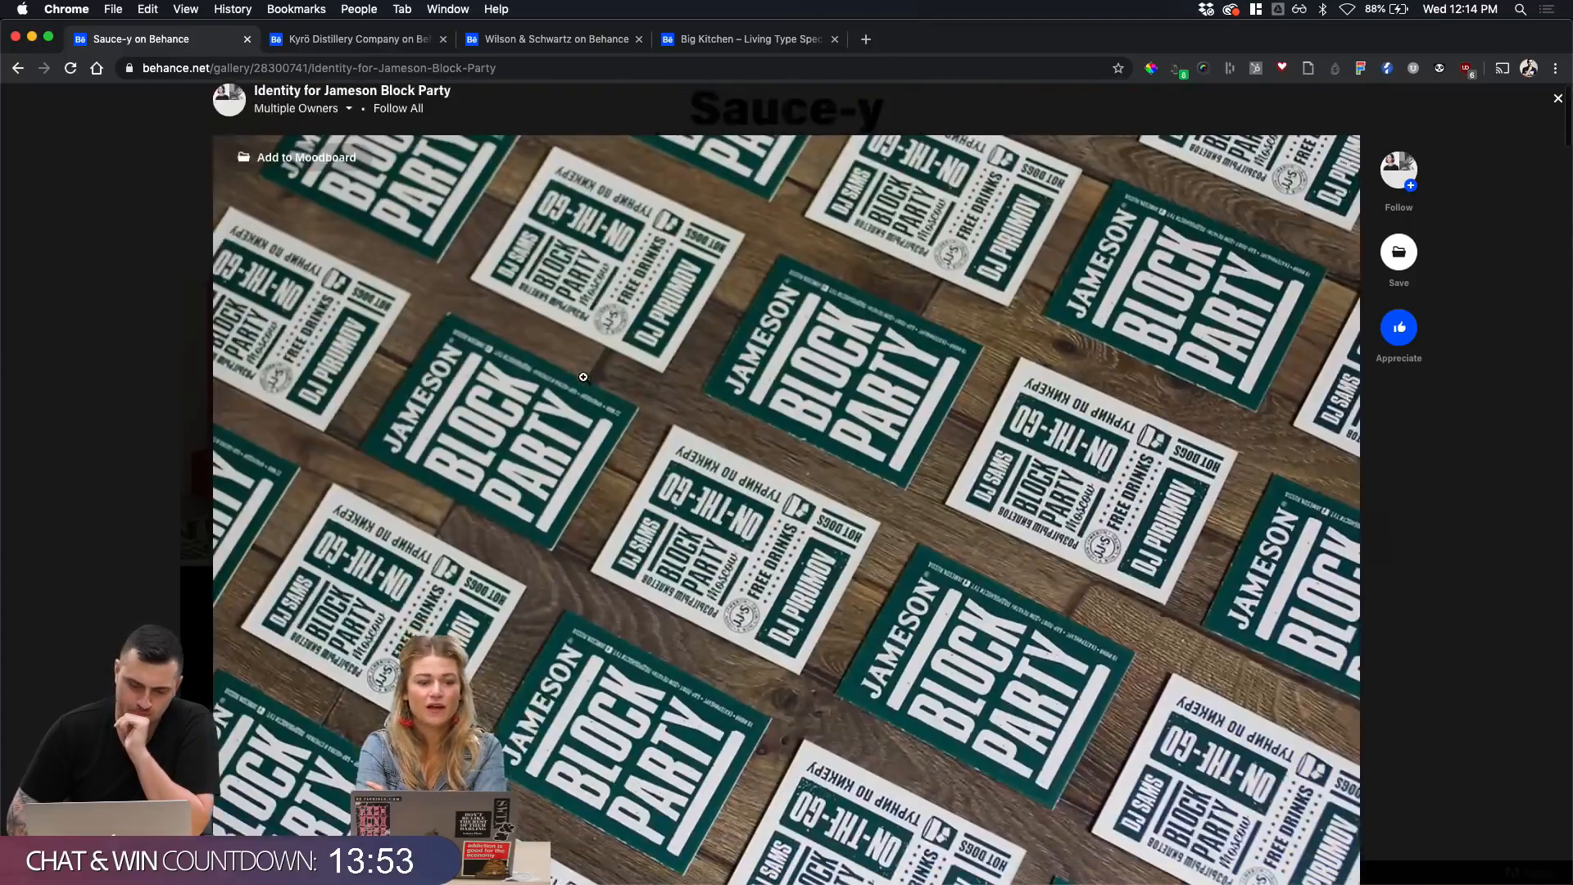
scroll(583, 376, "down", 3)
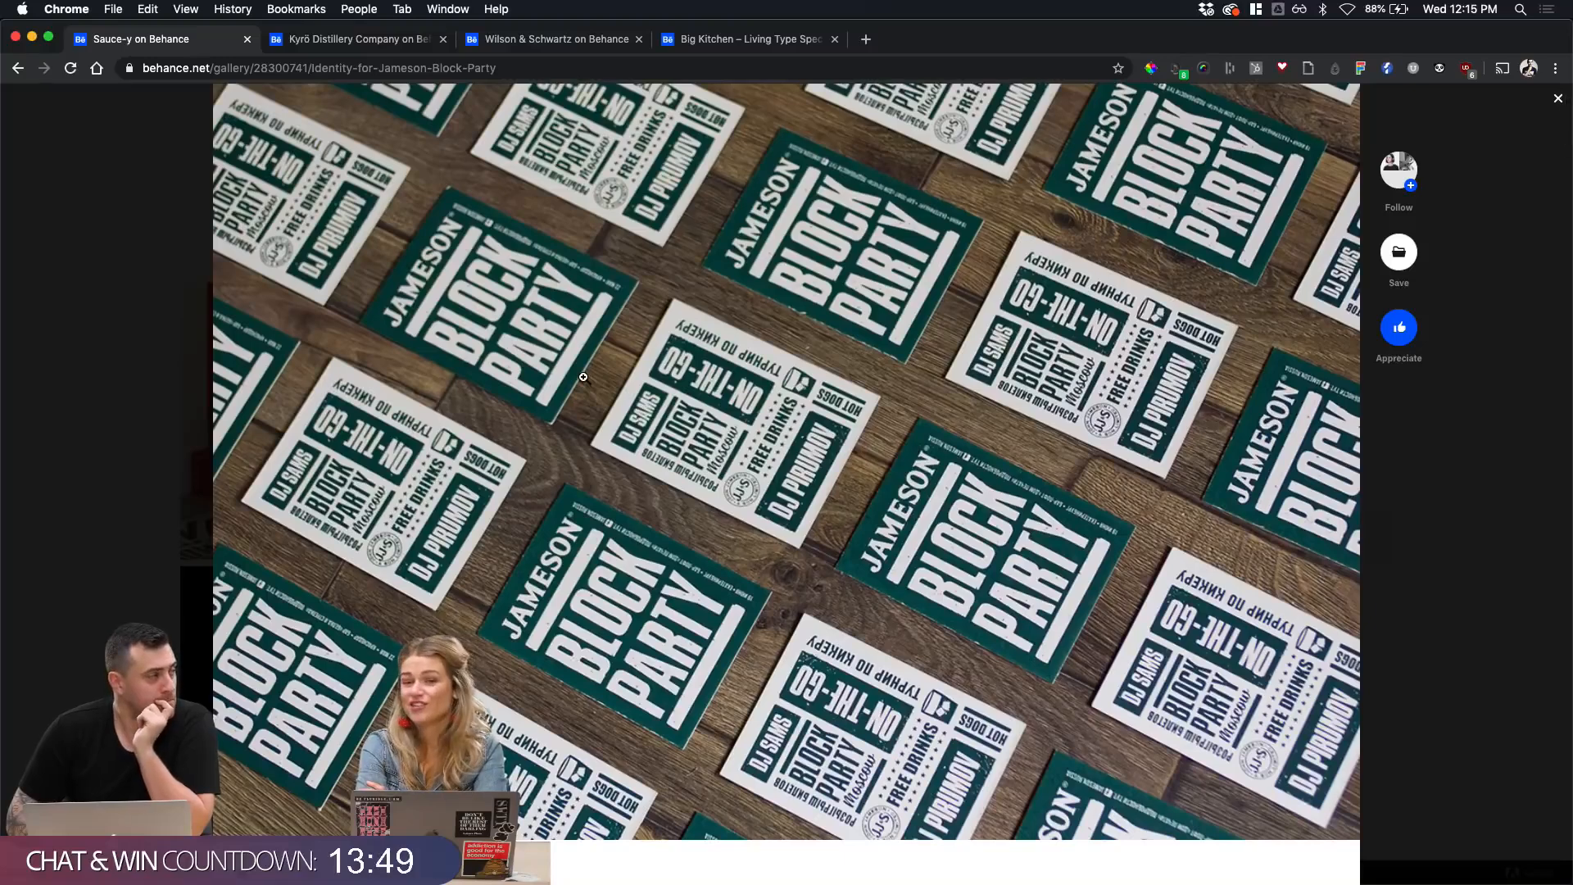
Step: Look through the Big Kitchen – Living Type Specimen project for its poster typography
left_click(721, 39)
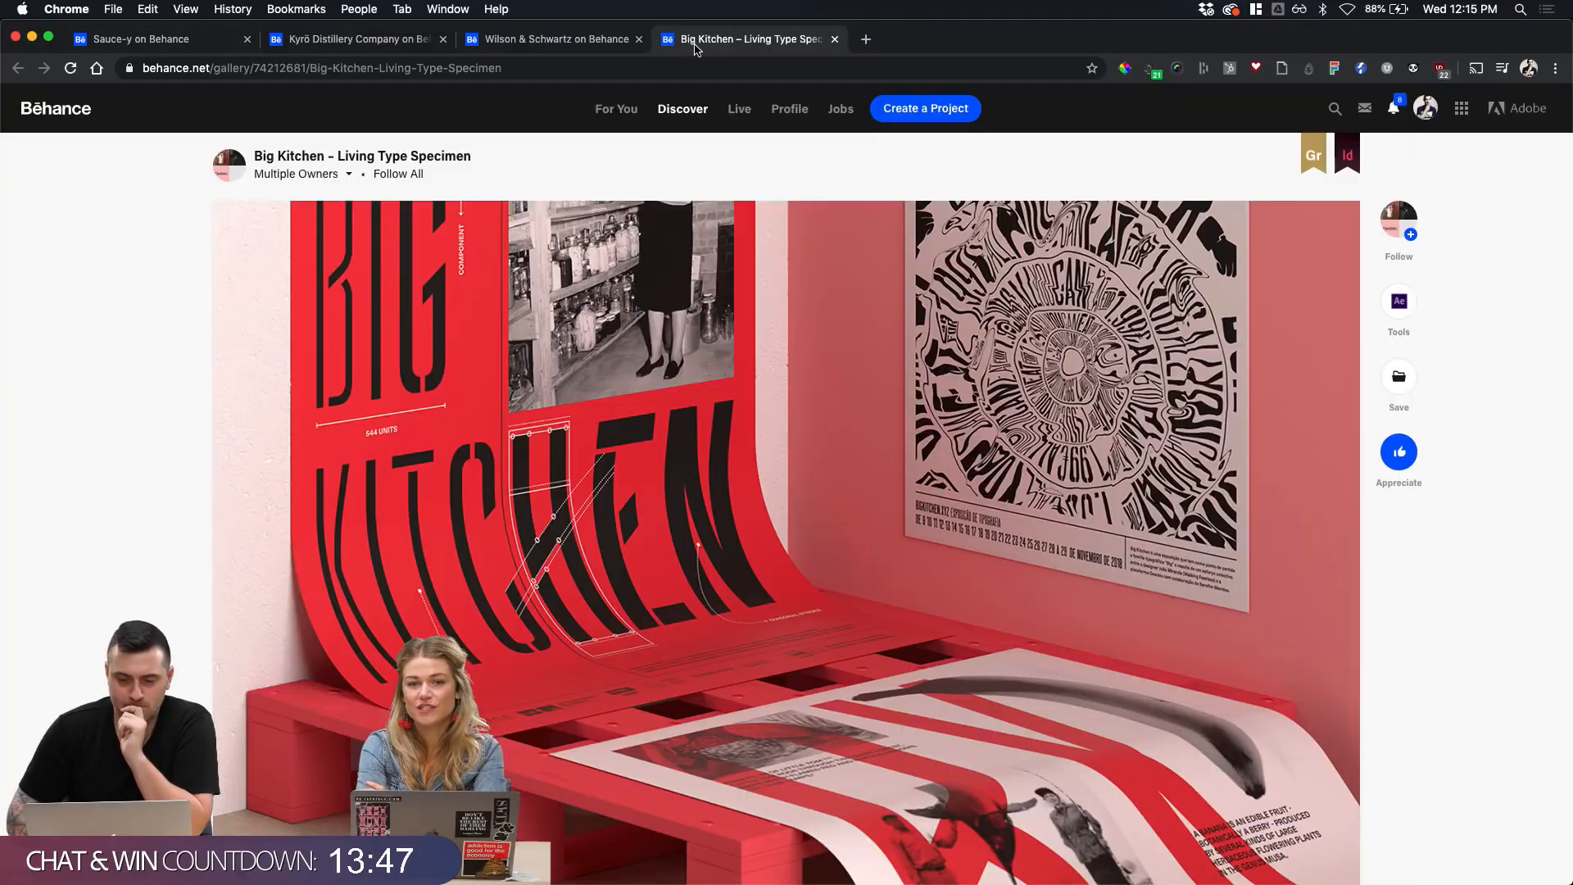
scroll(601, 241, "down", 10)
scroll(602, 242, "up", 10)
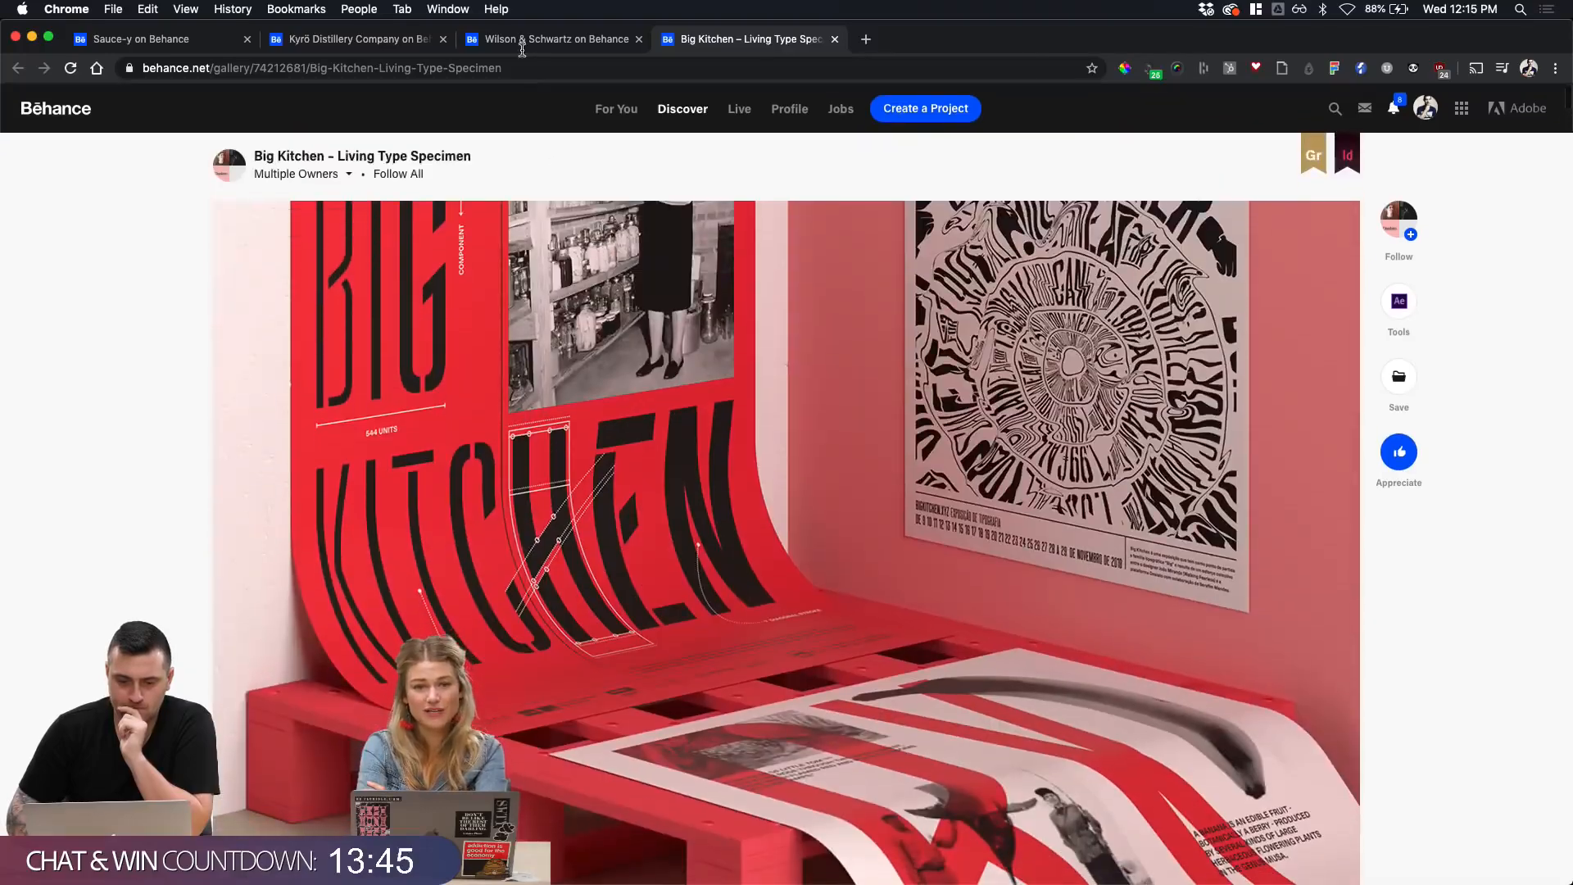
Step: Return to the Jameson Block Party project and examine the lettering and layout of its green and white cards
left_click(159, 39)
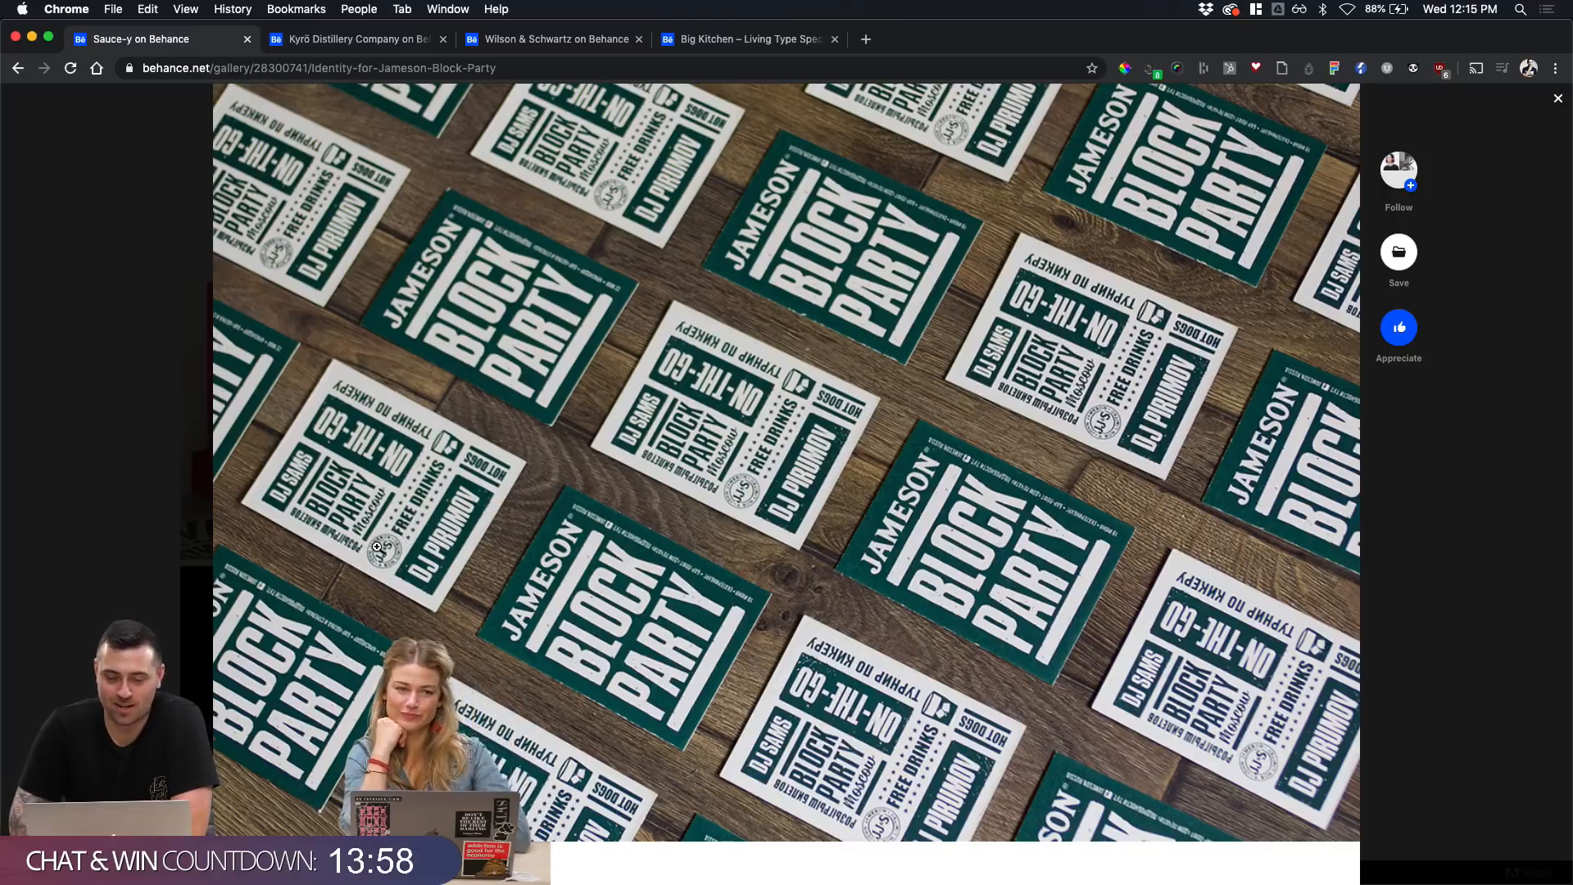
scroll(381, 554, "up", 3)
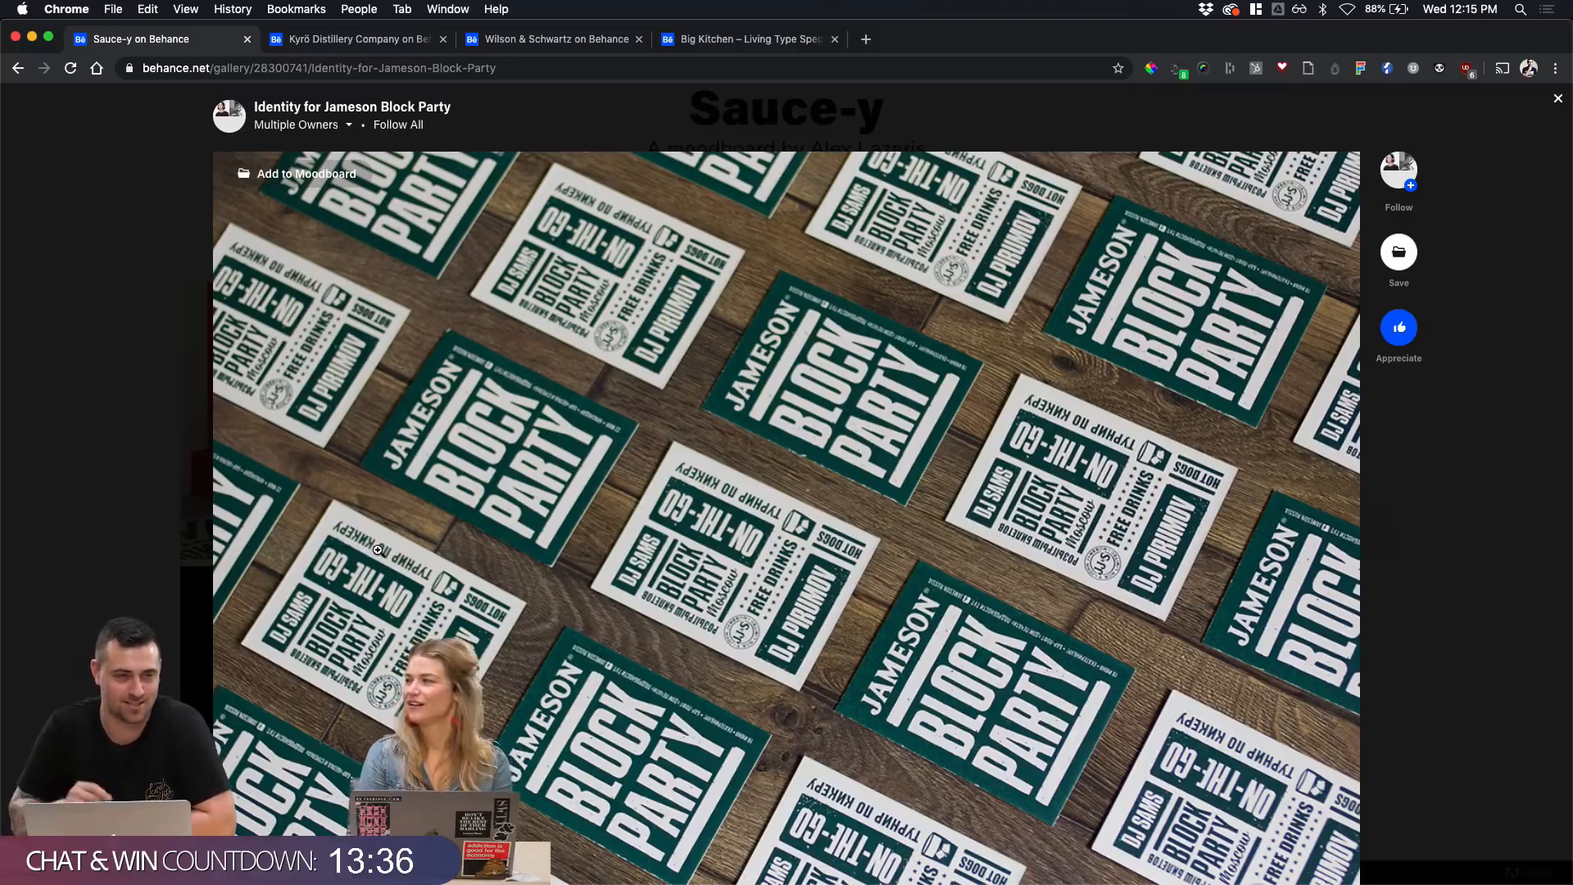
scroll(357, 712, "down", 3)
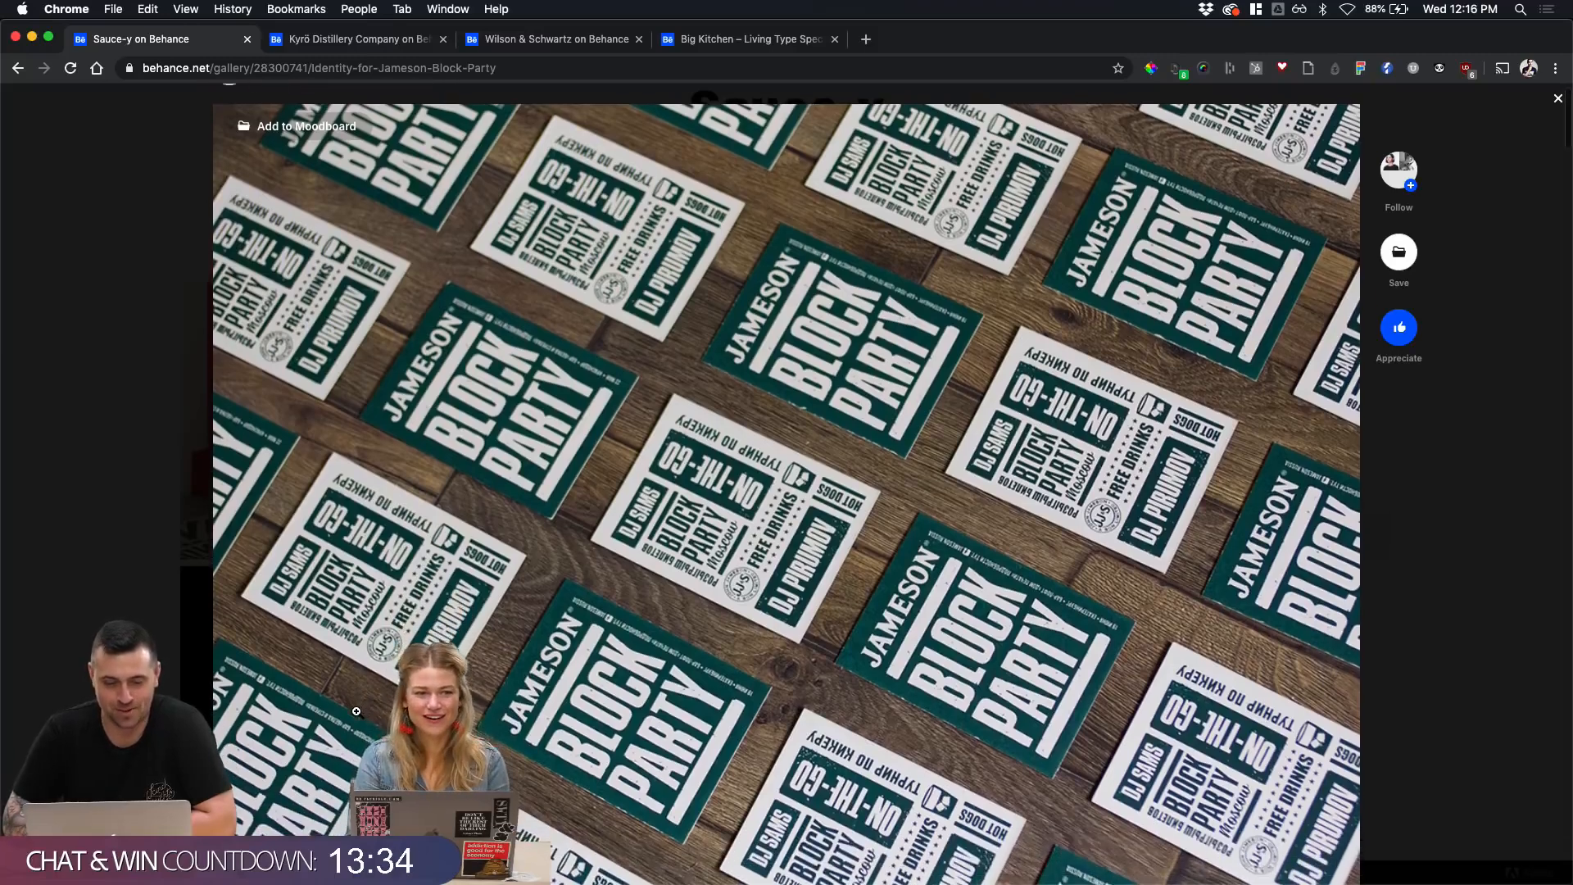
scroll(357, 712, "up", 1)
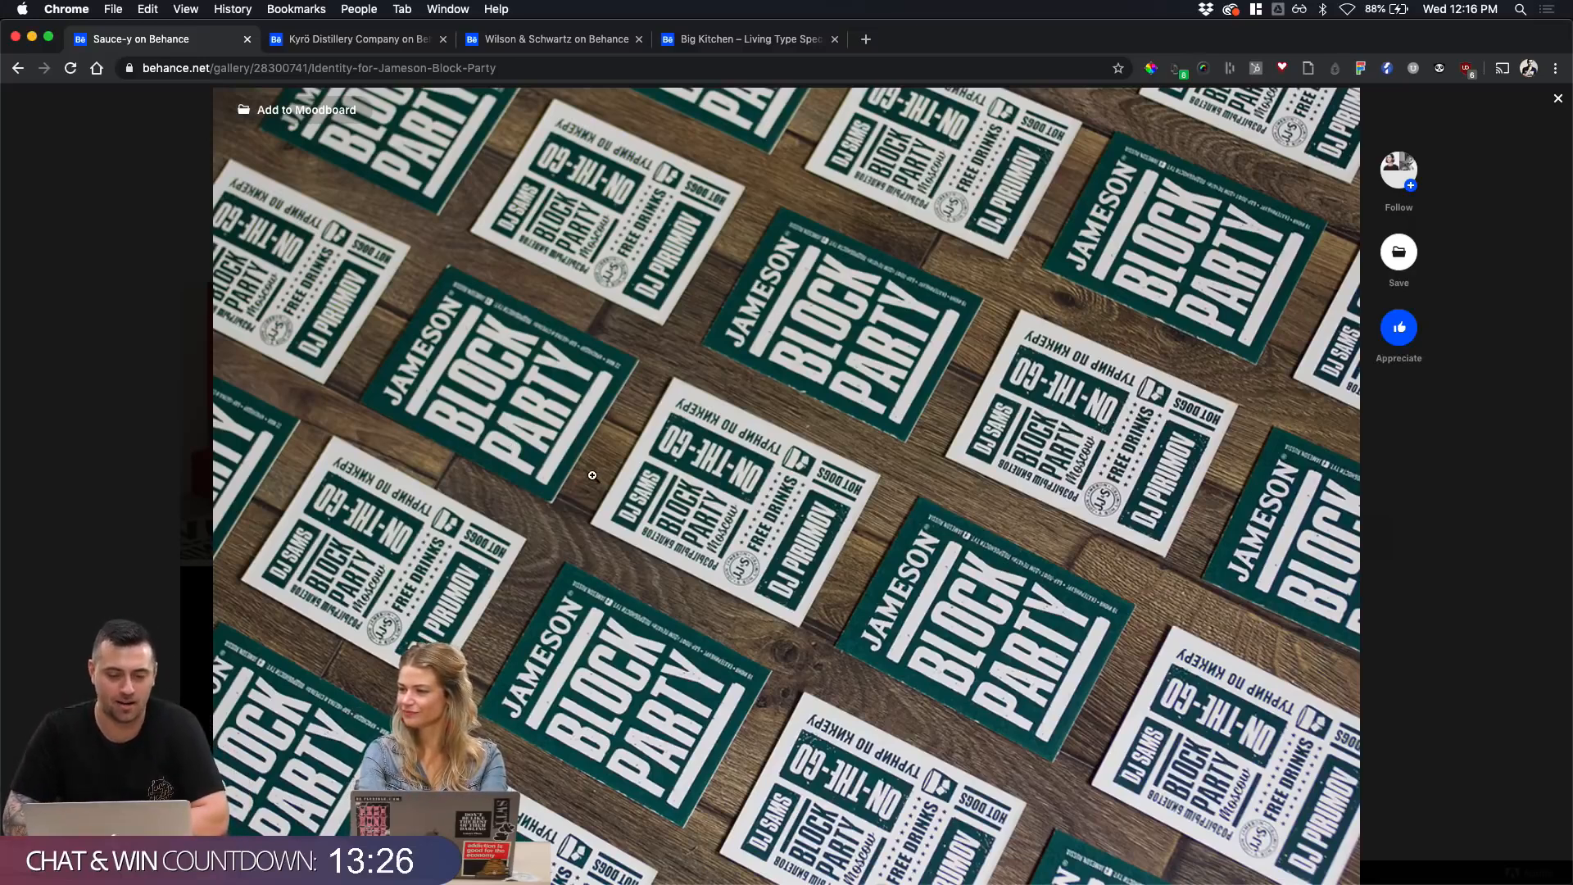
scroll(592, 475, "down", 1)
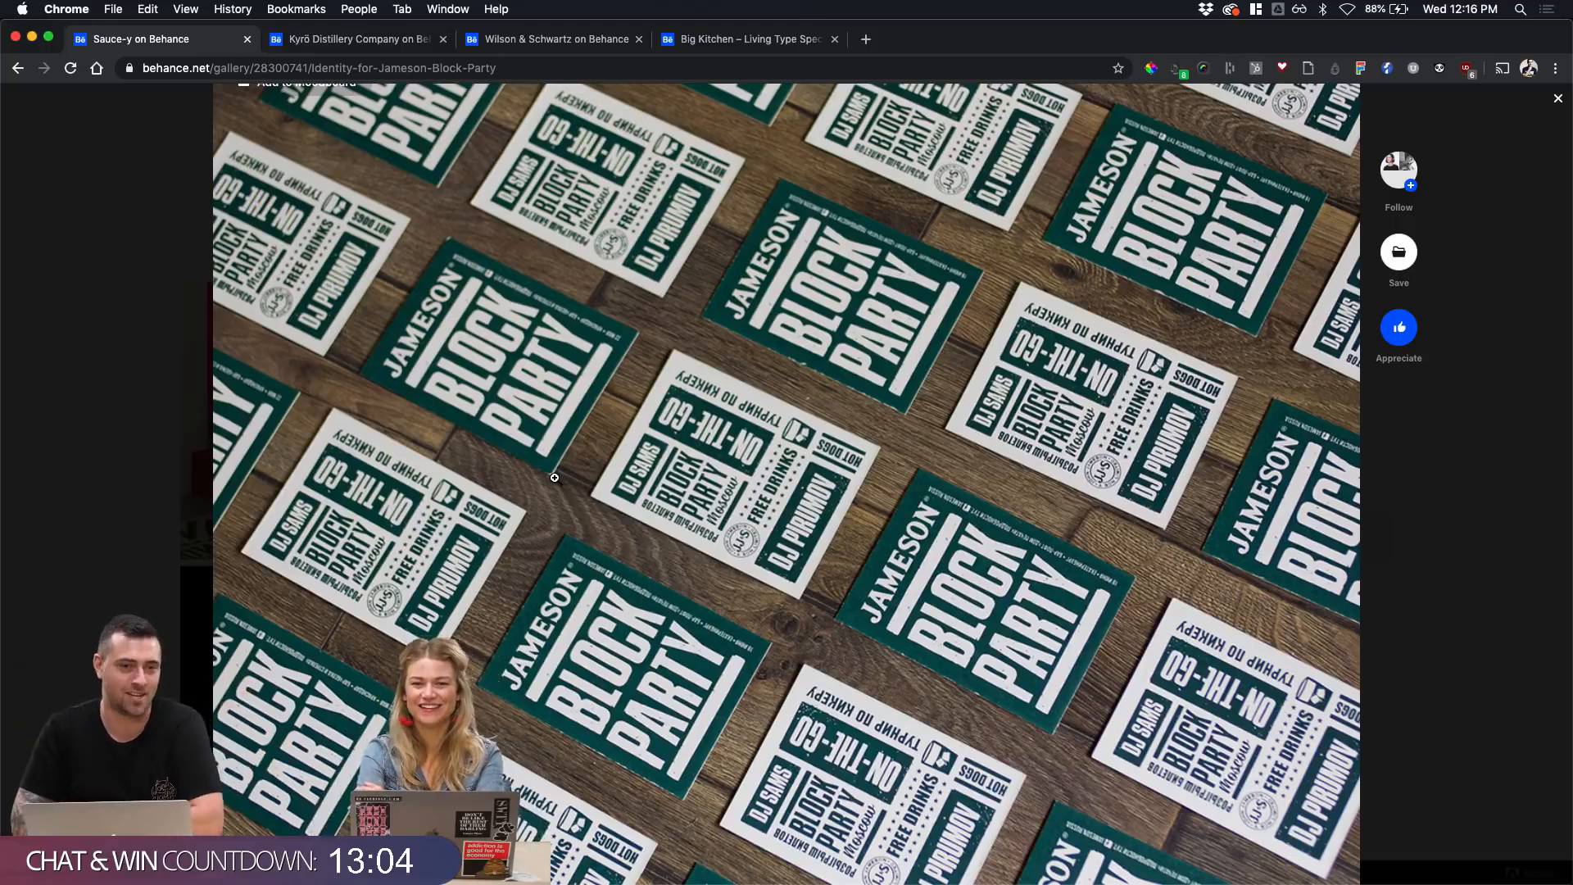
Step: Review the Kyrö Distillery Company project from its logo through the rye and gin bottle labels
left_click(389, 42)
scroll(446, 442, "up", 6)
scroll(447, 445, "up", 4)
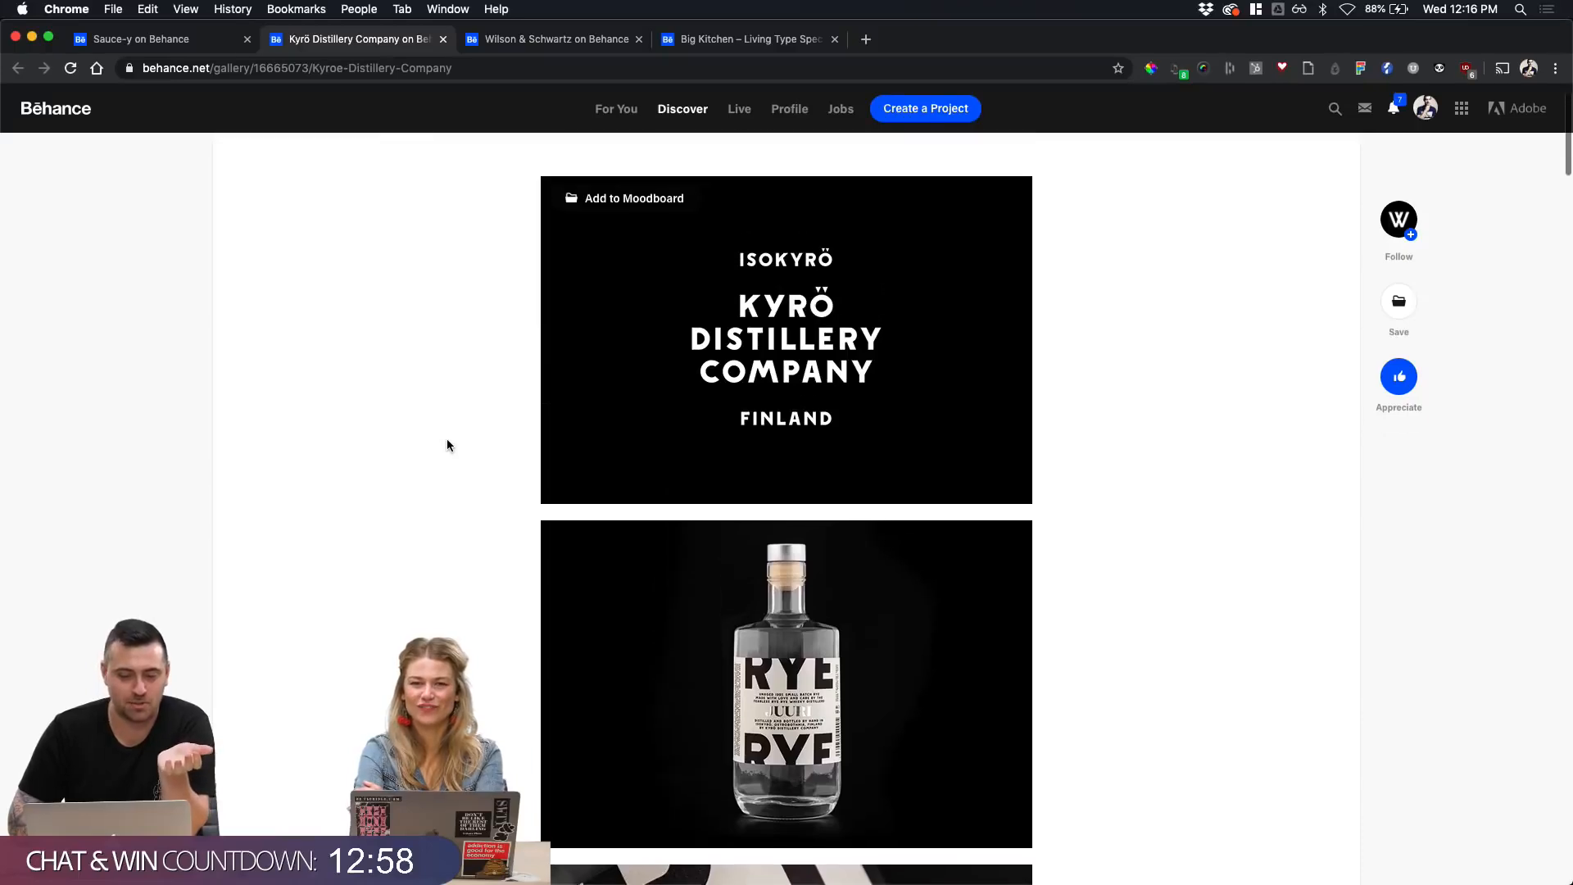
scroll(447, 445, "down", 5)
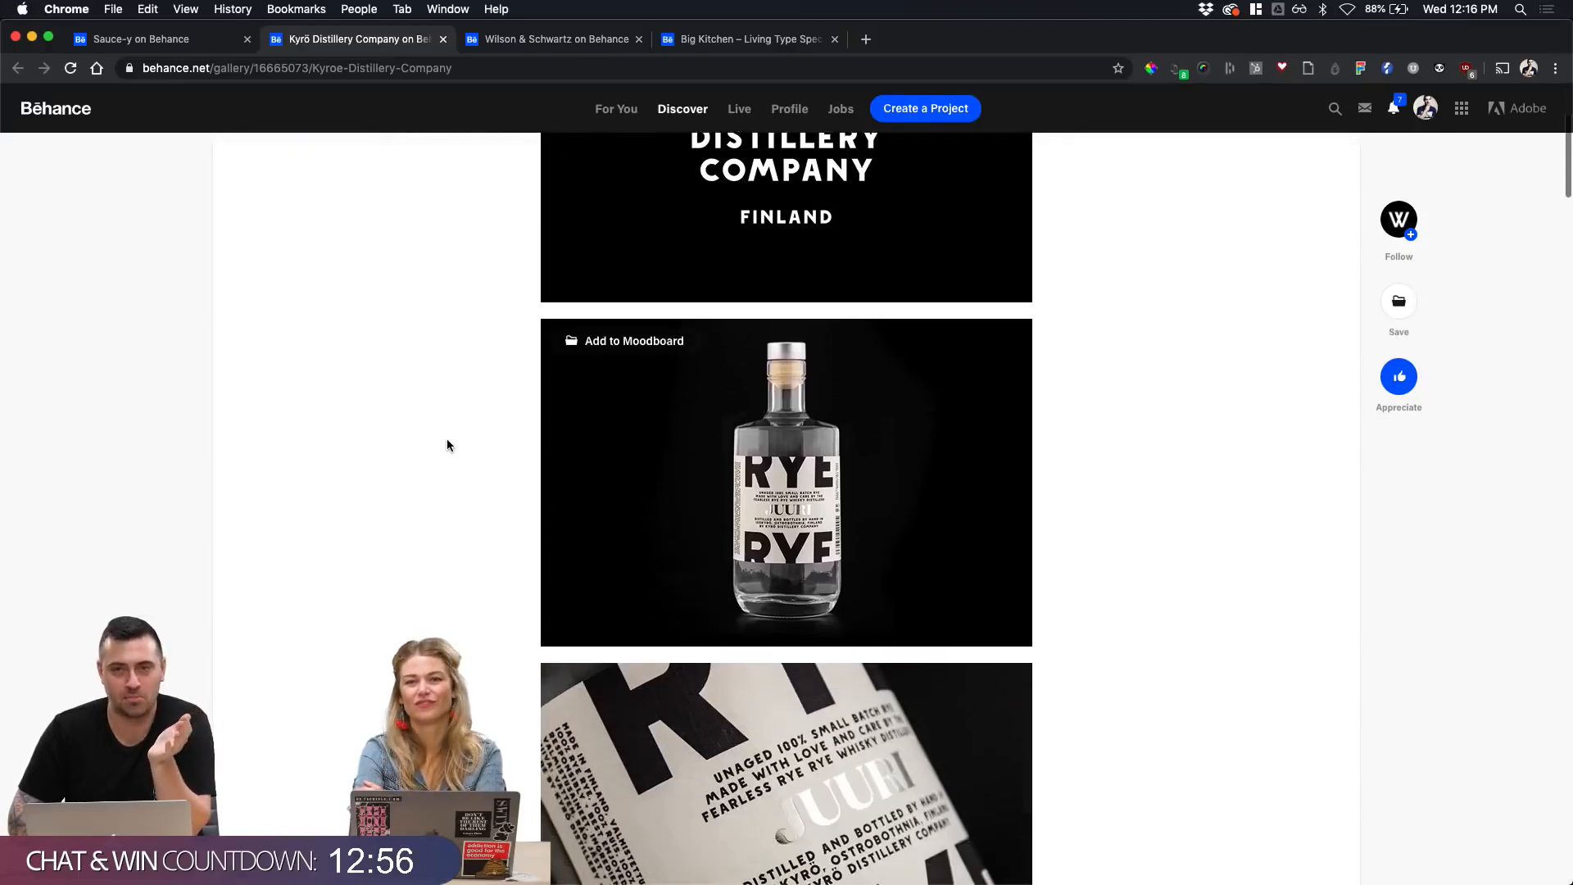
scroll(446, 445, "down", 4)
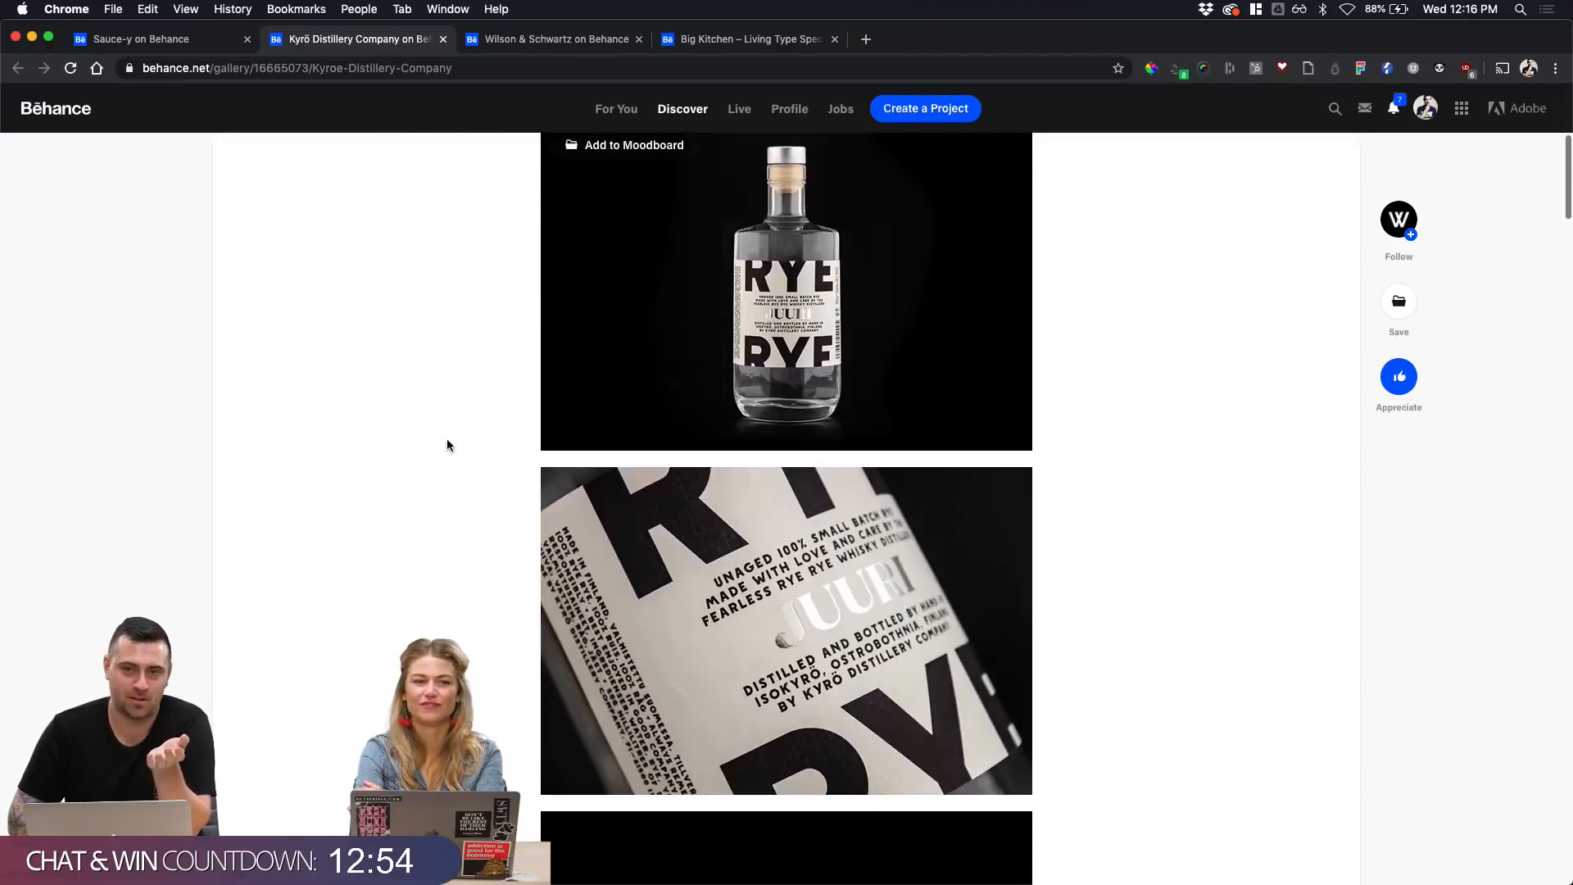
scroll(447, 444, "down", 6)
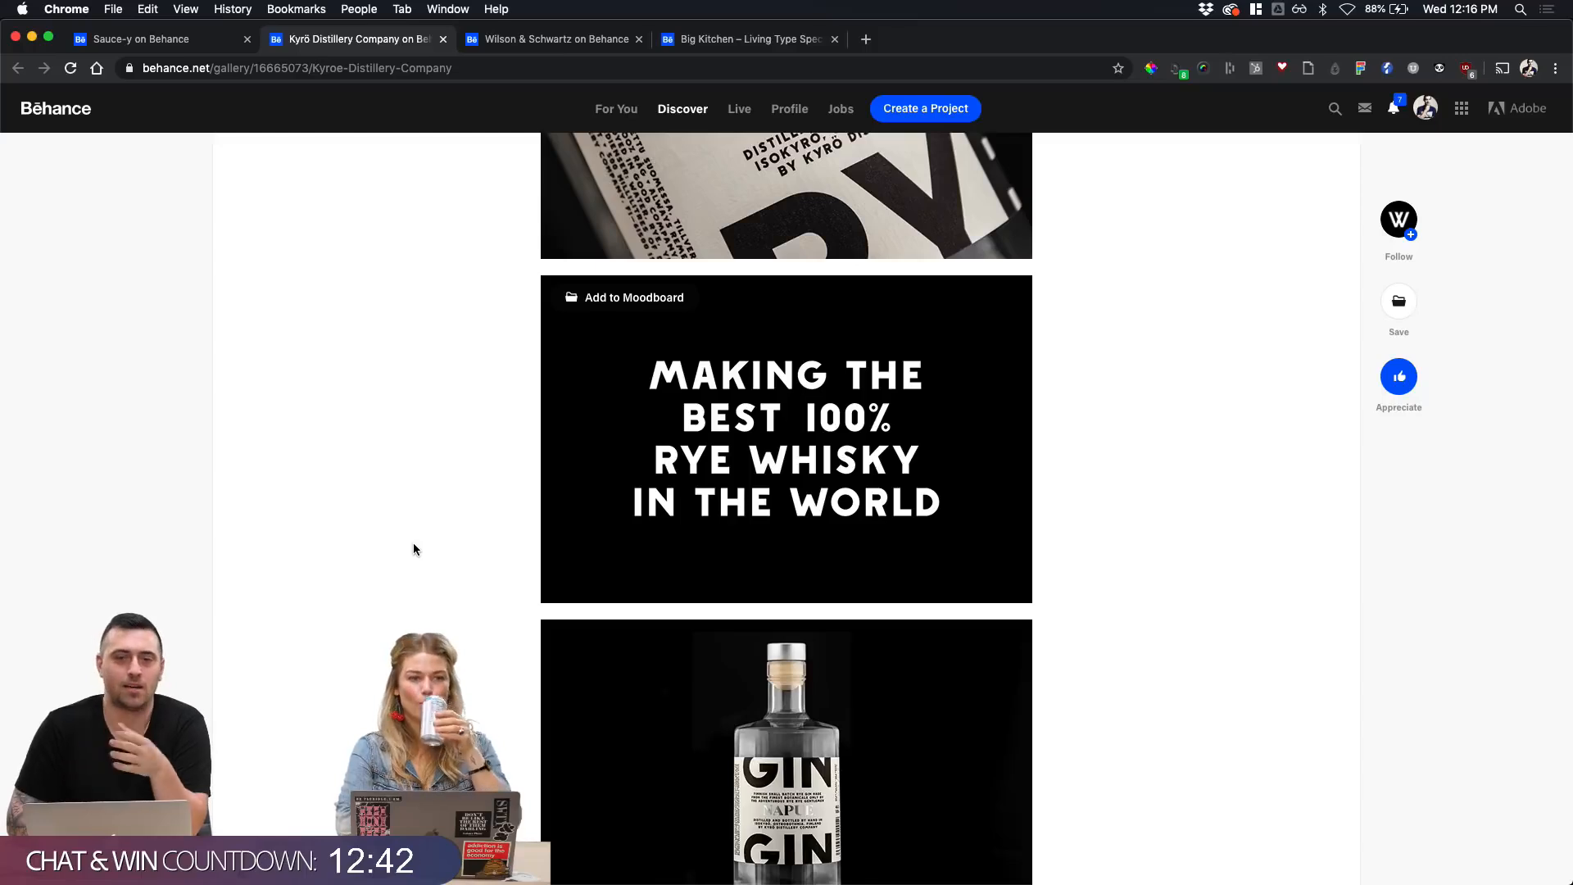
scroll(414, 549, "down", 7)
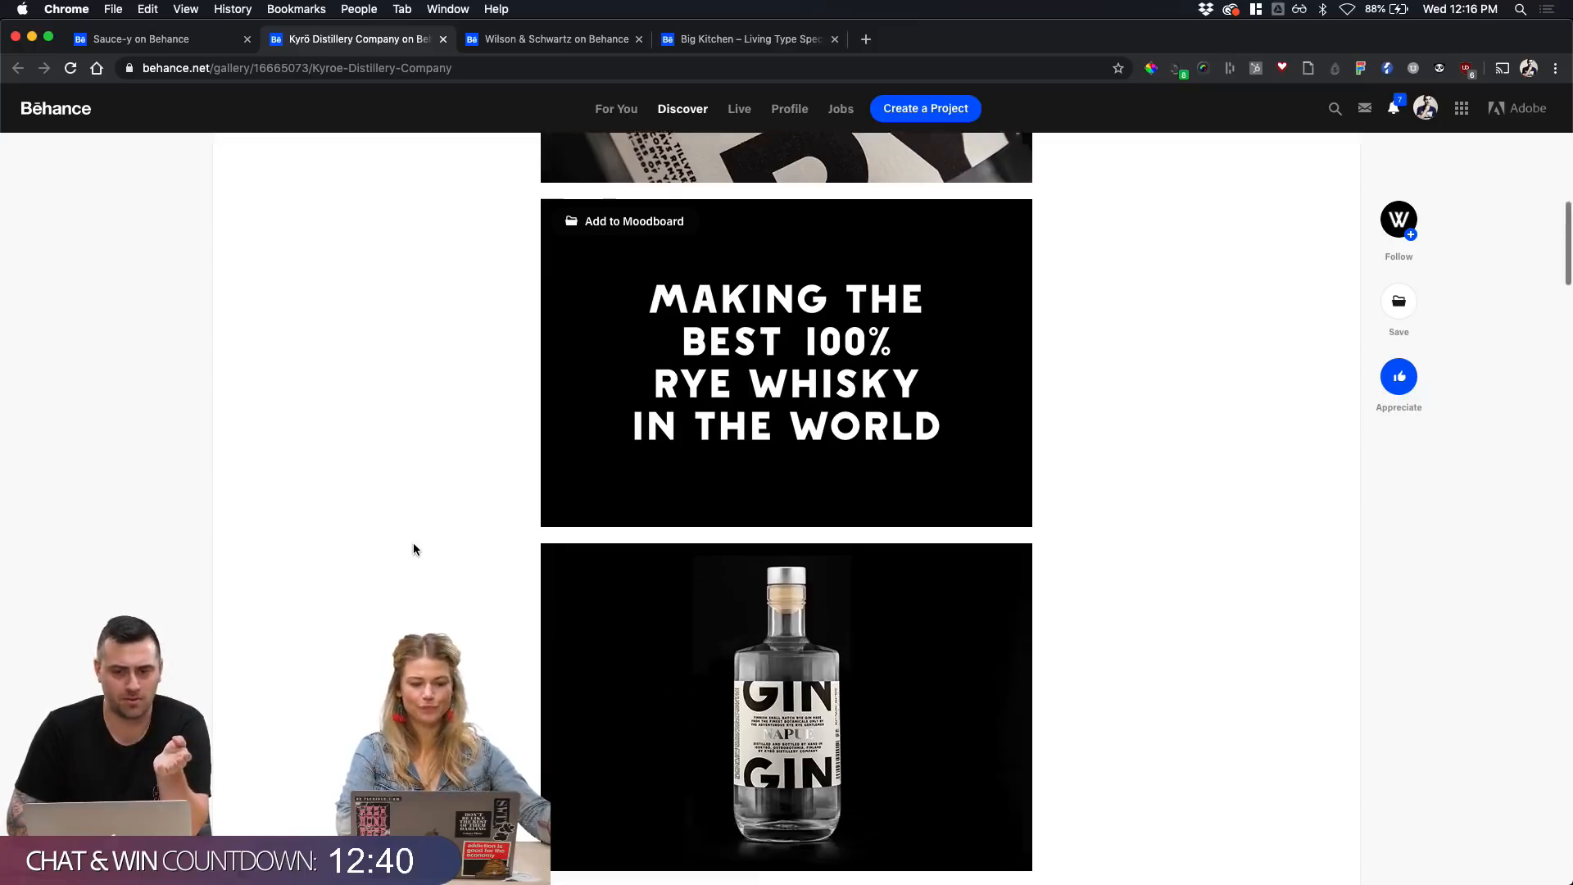
Step: View the Wilson & Schwartz project and examine the labels on the rye, gin and bourbon whiskey bottles
left_click(520, 44)
scroll(418, 456, "down", 1)
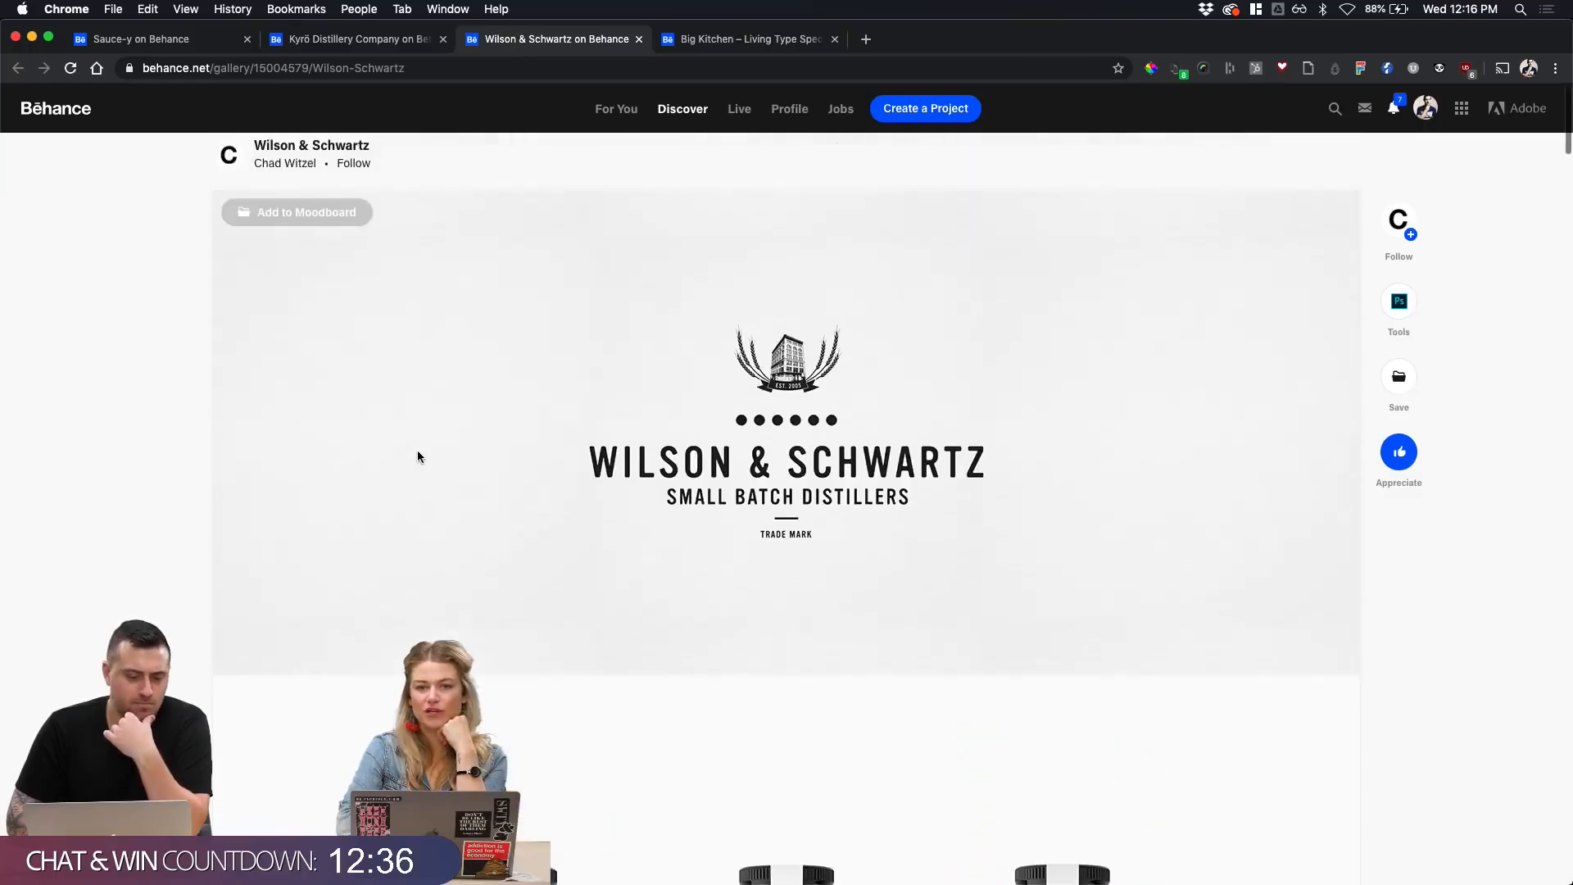
scroll(418, 457, "down", 8)
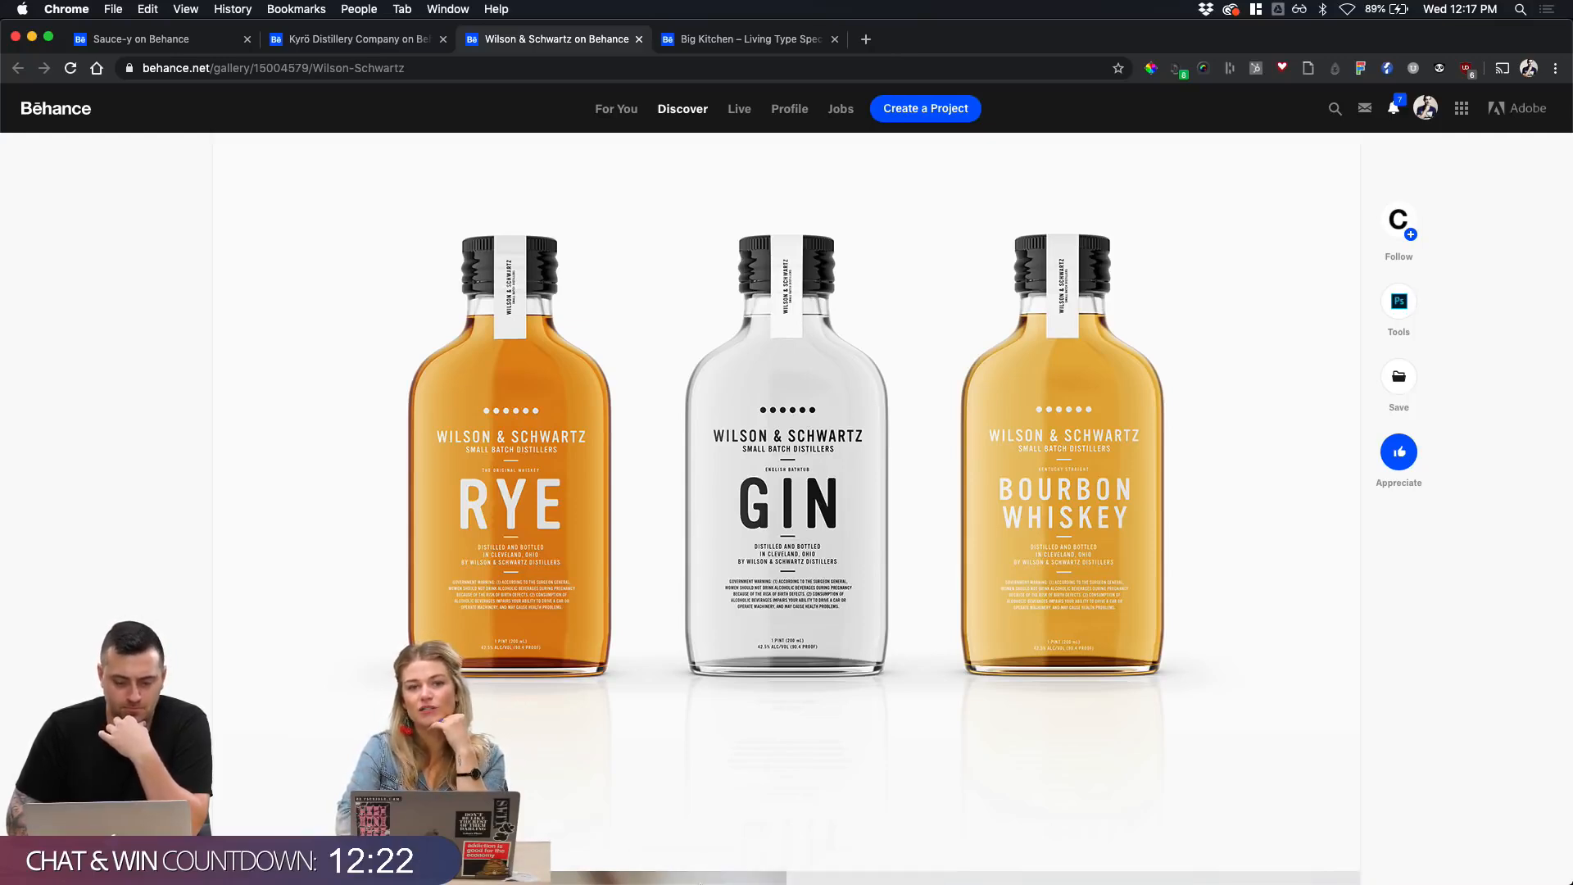
Step: Switch to Illustrator and inspect the turquoise Bruichladdich bottle and tin reference in AL Explorations.ai up close
left_click(711, 871)
scroll(193, 296, "up", 3)
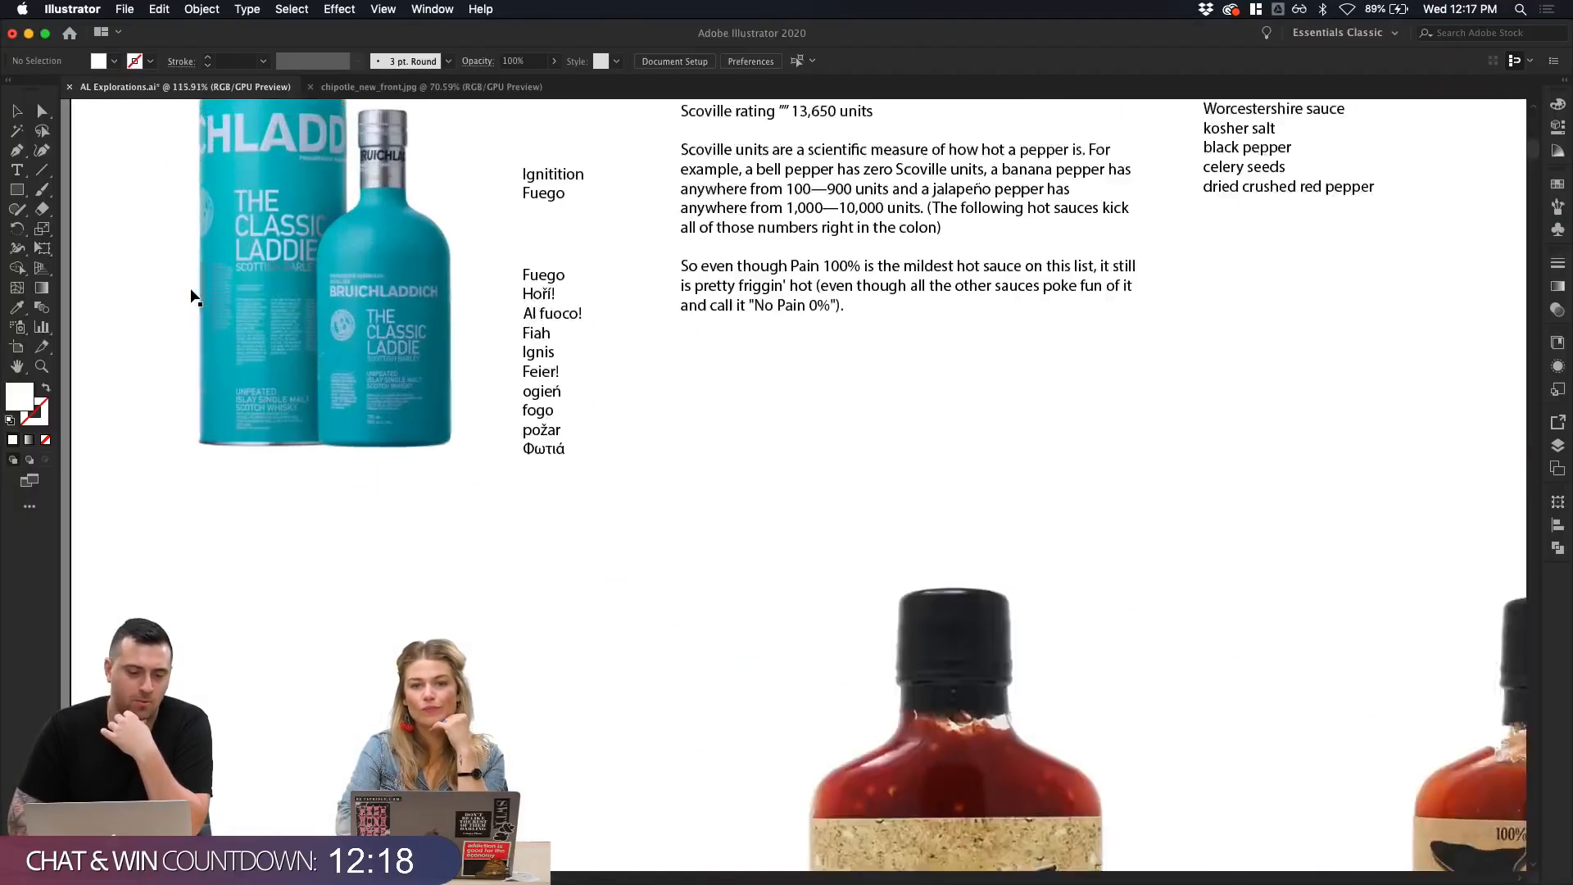
scroll(193, 297, "up", 2)
scroll(310, 367, "up", 5)
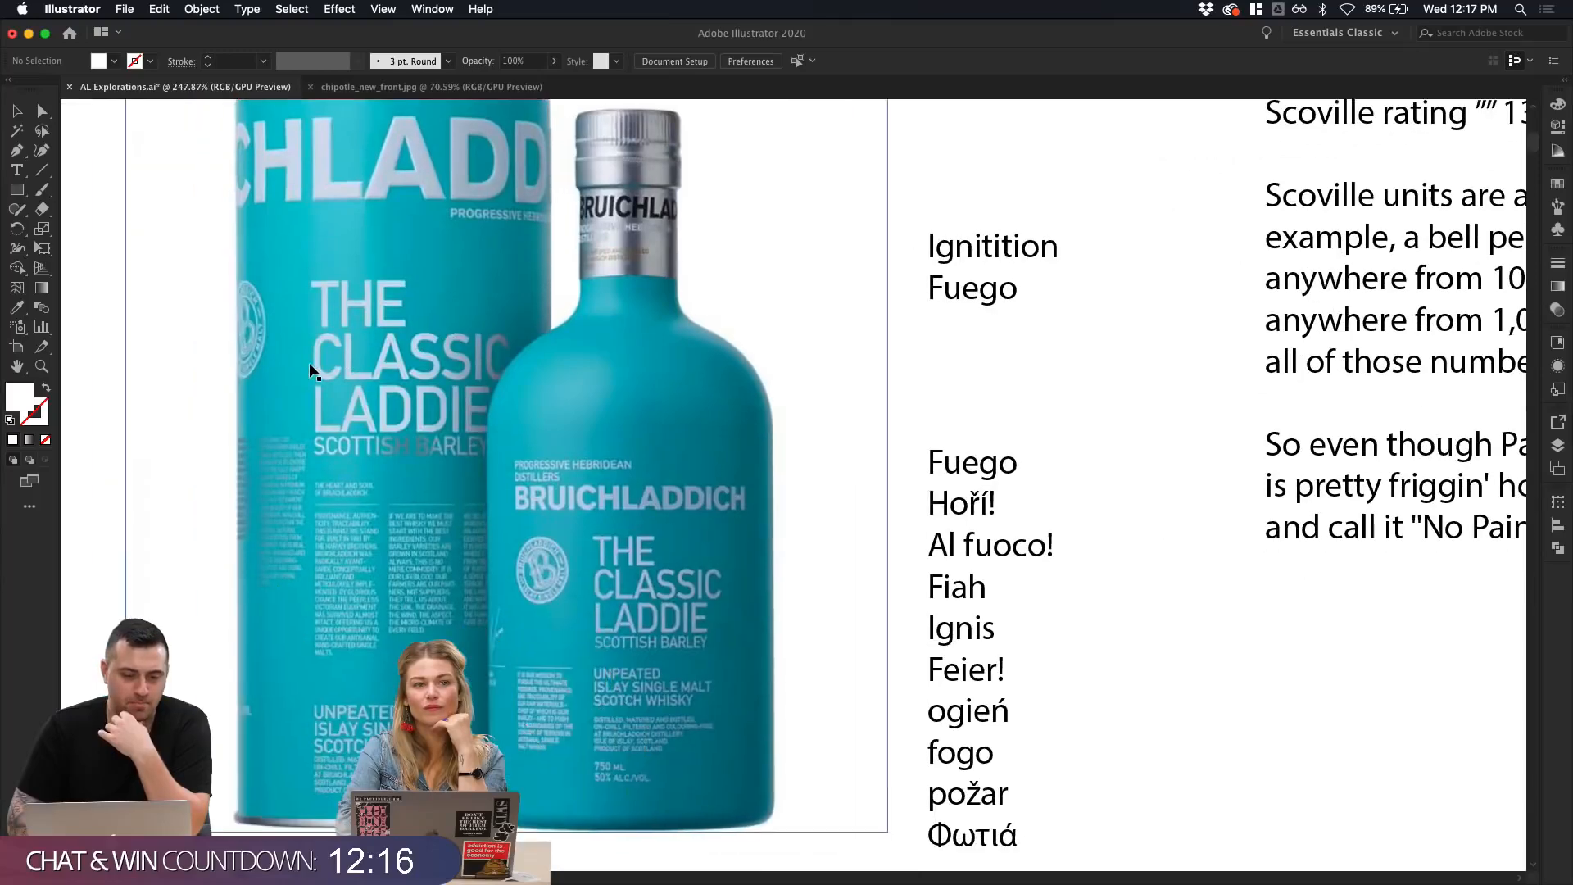
scroll(309, 366, "up", 2)
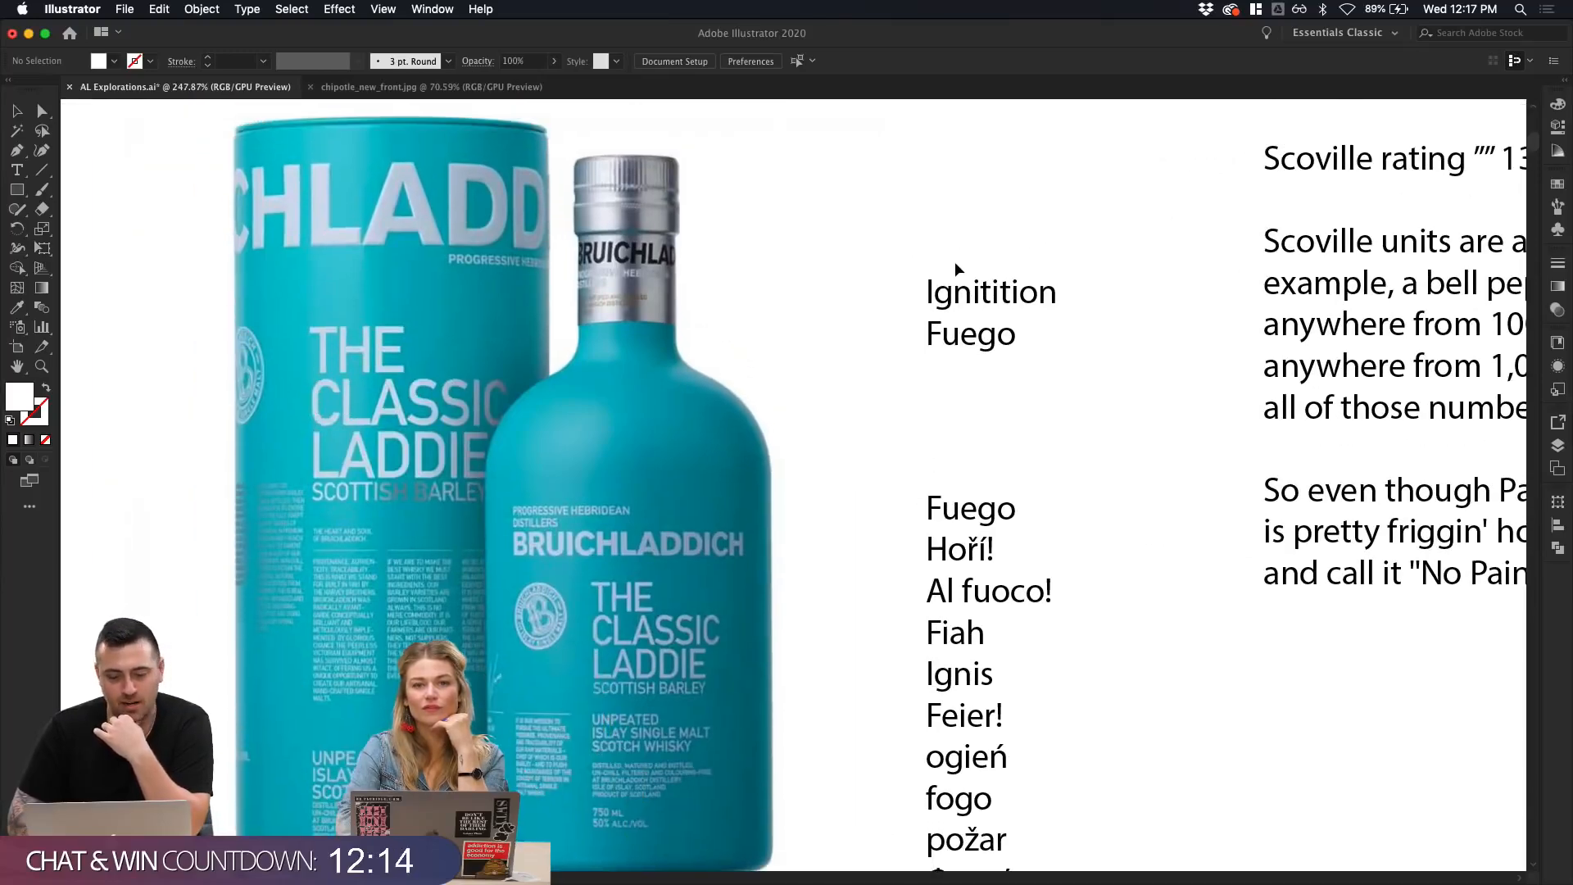
Step: Examine the type hierarchy on the Bruichladdich bottle and tin beside the list of words for fire
scroll(955, 264, "down", 2)
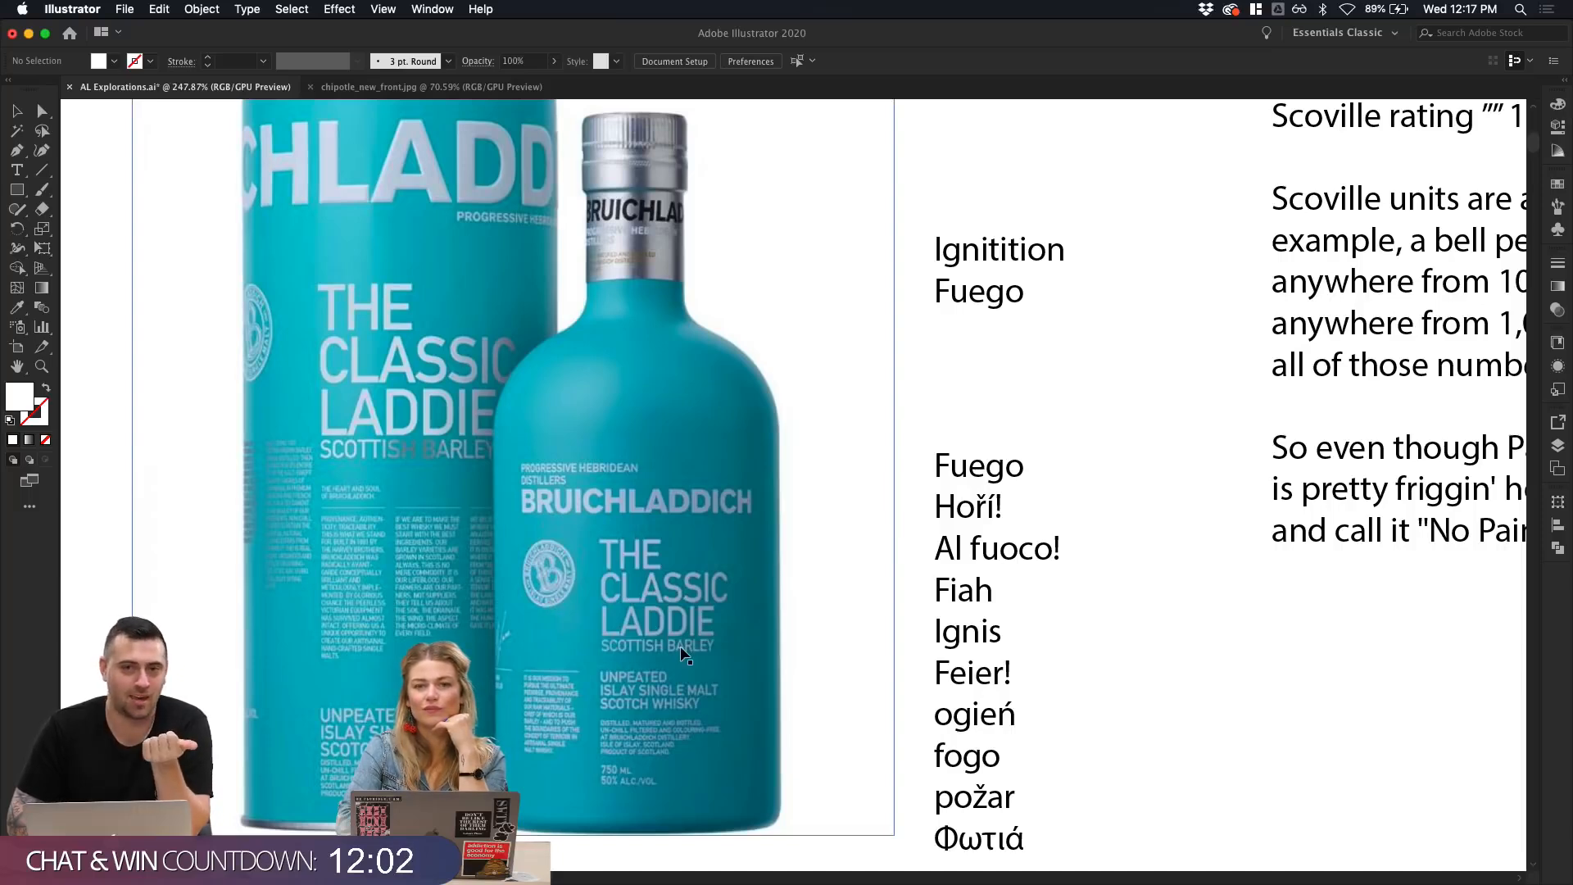
scroll(684, 656, "down", 4)
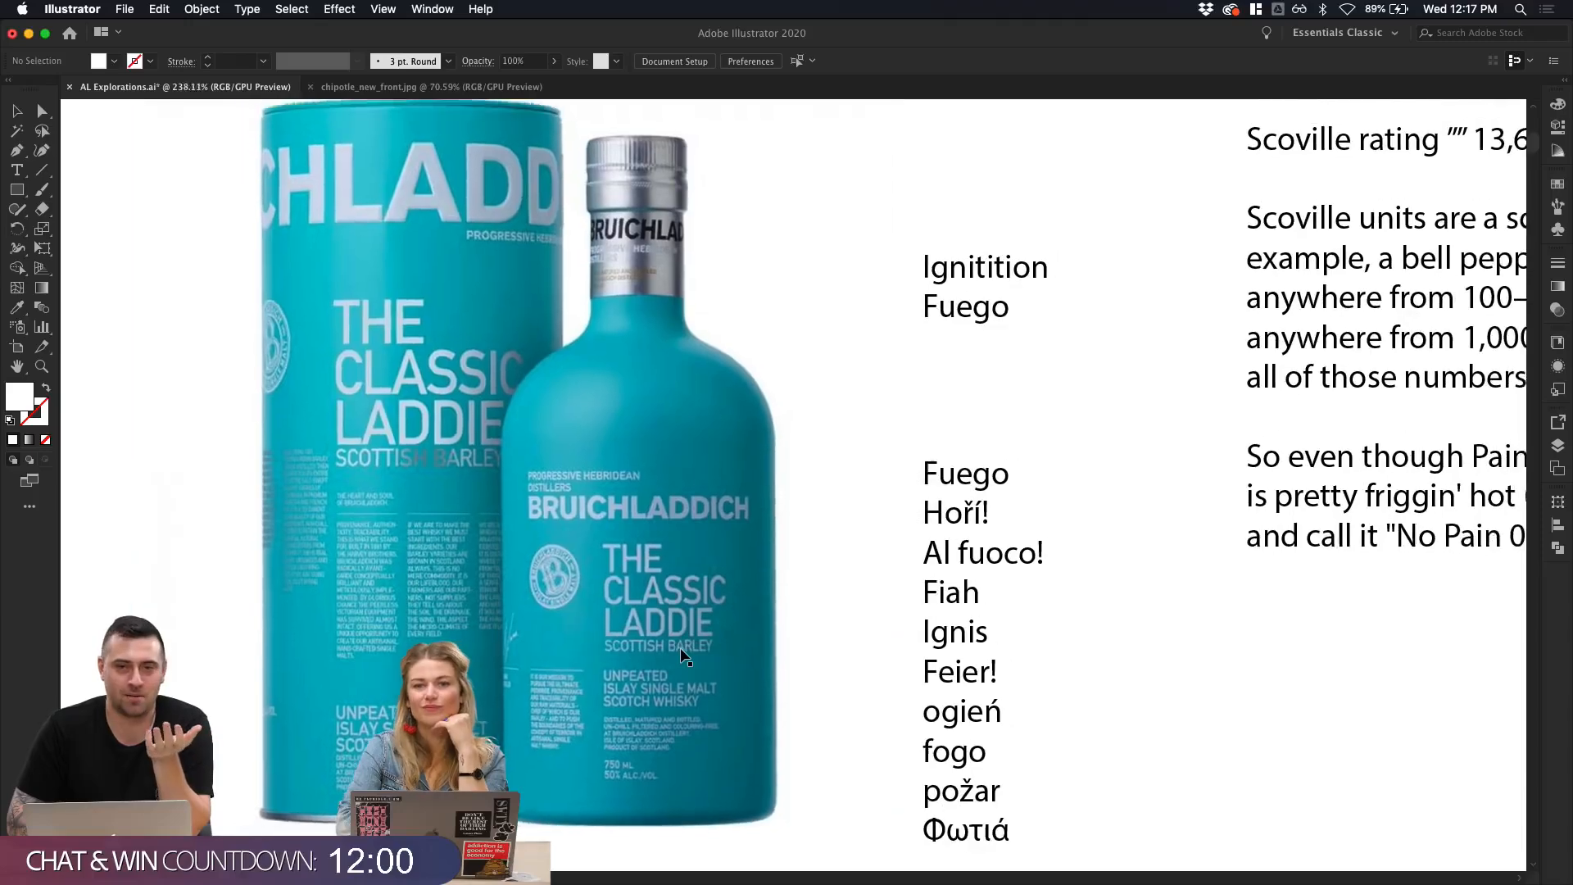
scroll(684, 656, "right", 2)
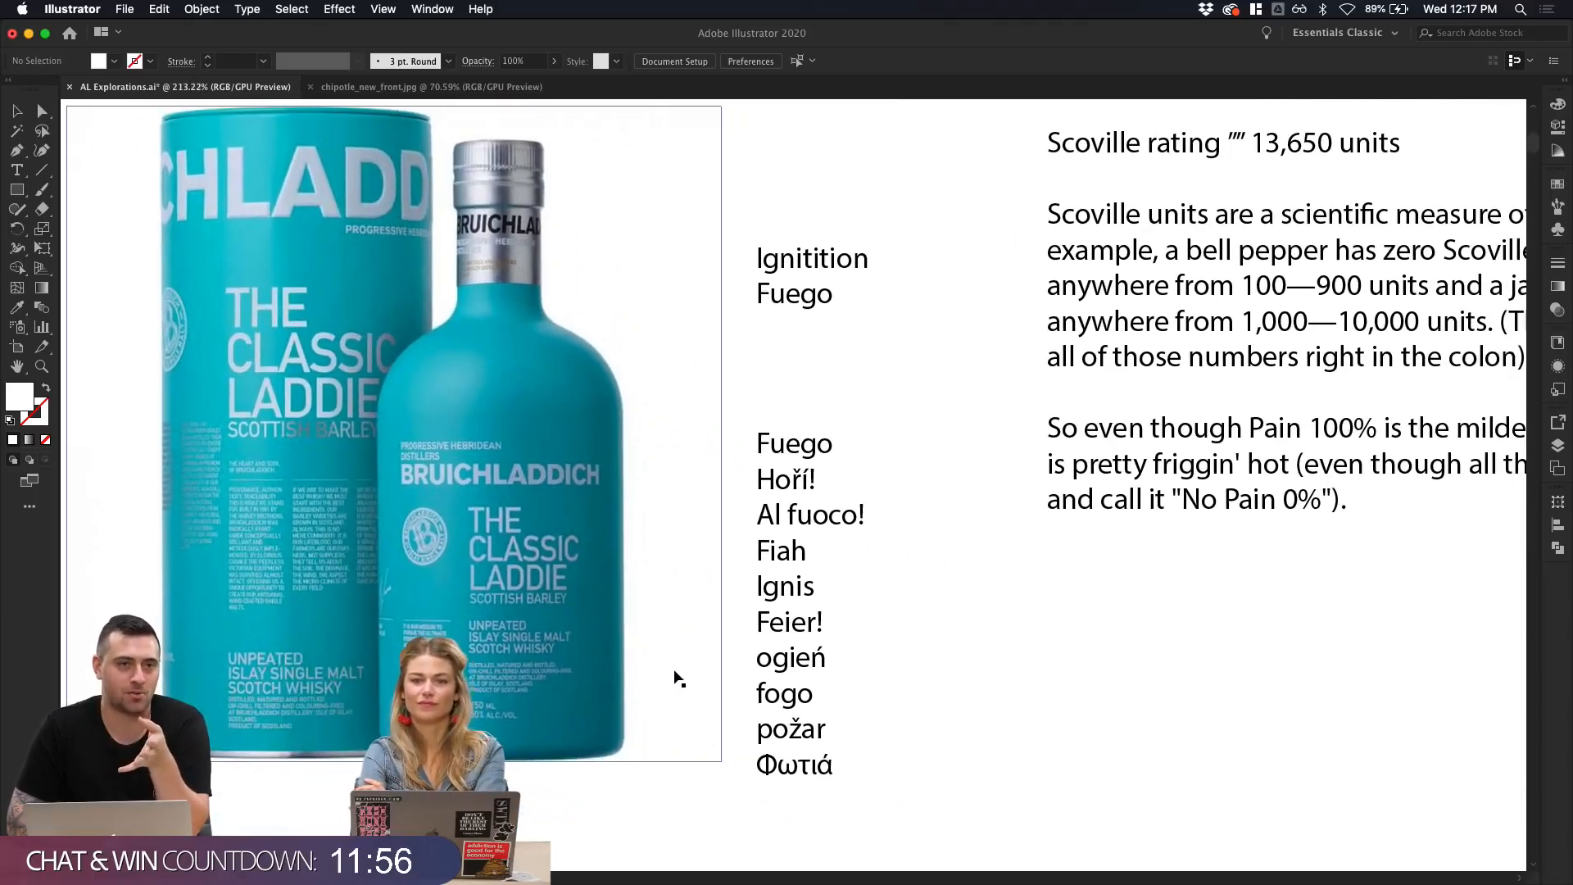
Step: Switch to Chrome and compare the Wilson & Schwartz logo with the labels on its rye, gin and bourbon whiskey bottles
left_click(682, 870)
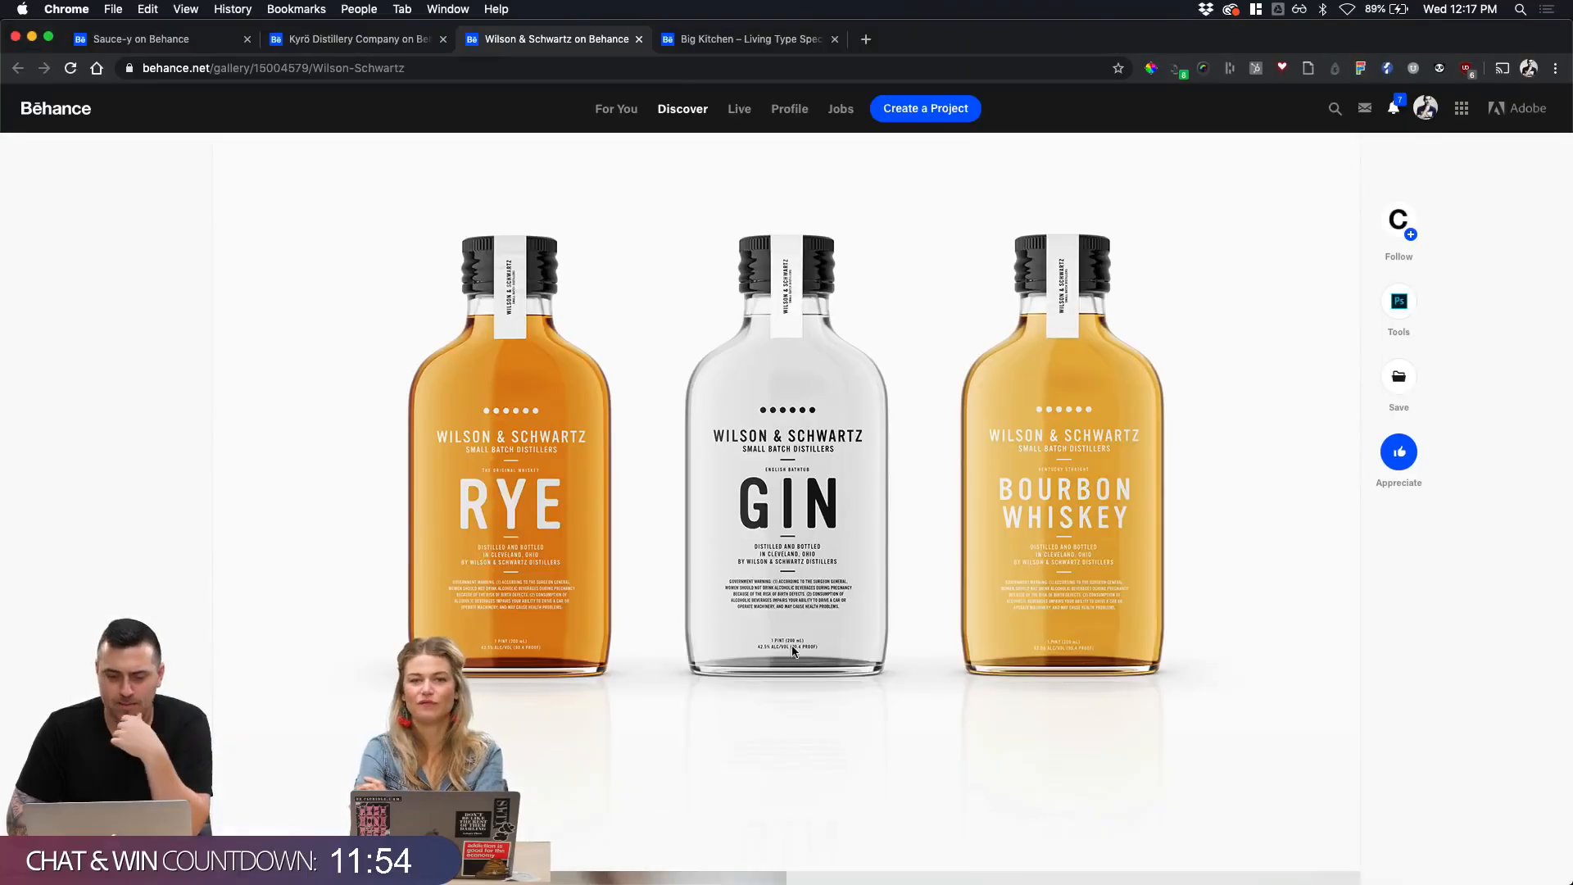
scroll(672, 655, "up", 5)
scroll(672, 653, "down", 2)
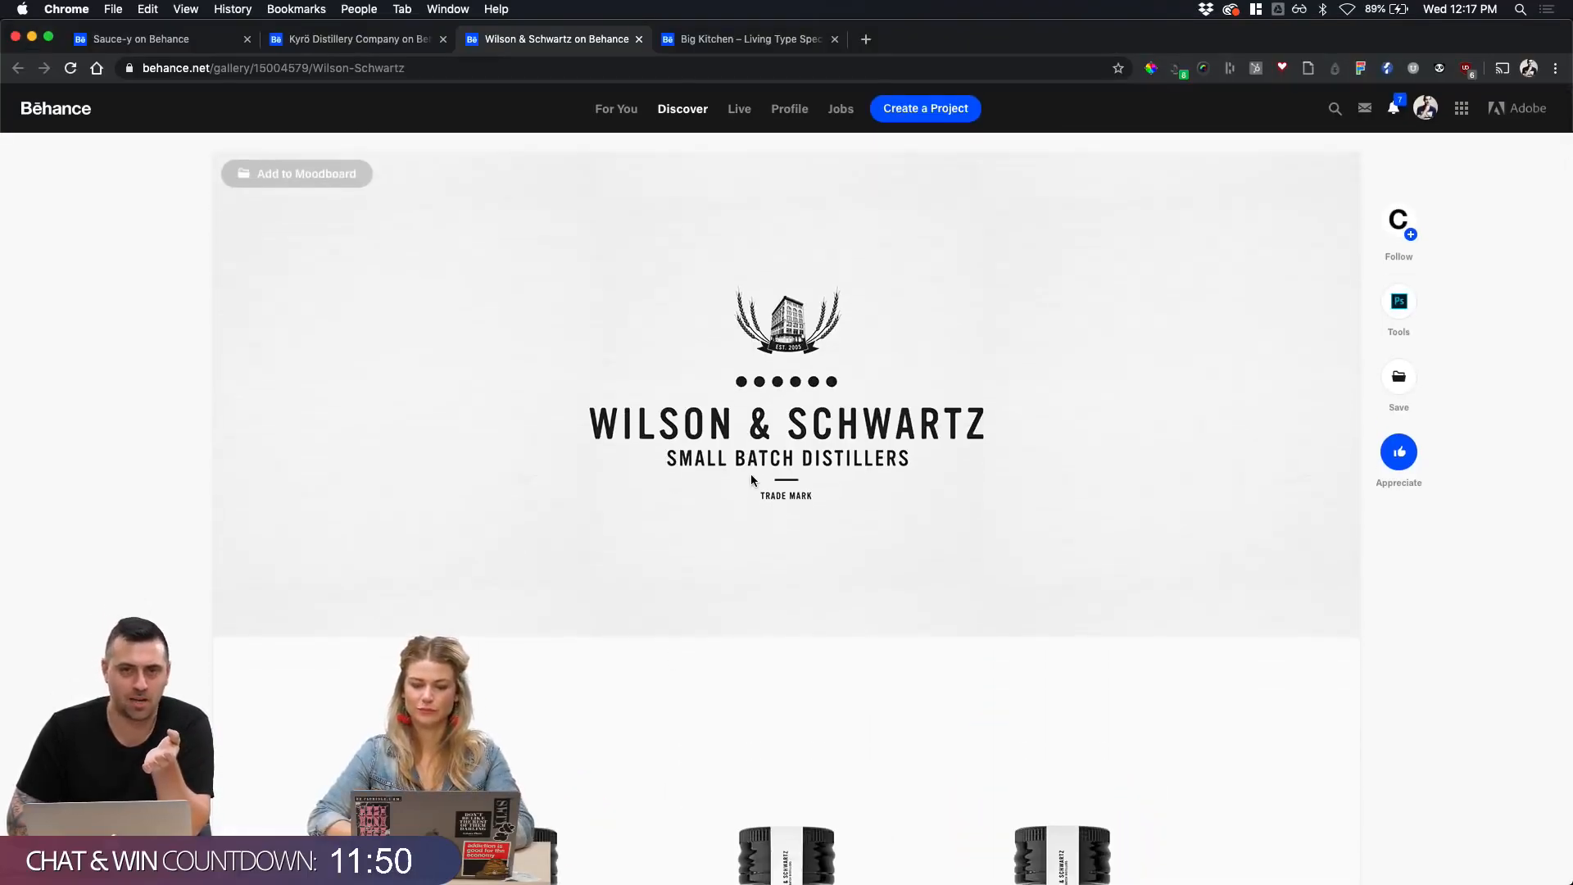
scroll(750, 476, "down", 10)
scroll(752, 480, "down", 1)
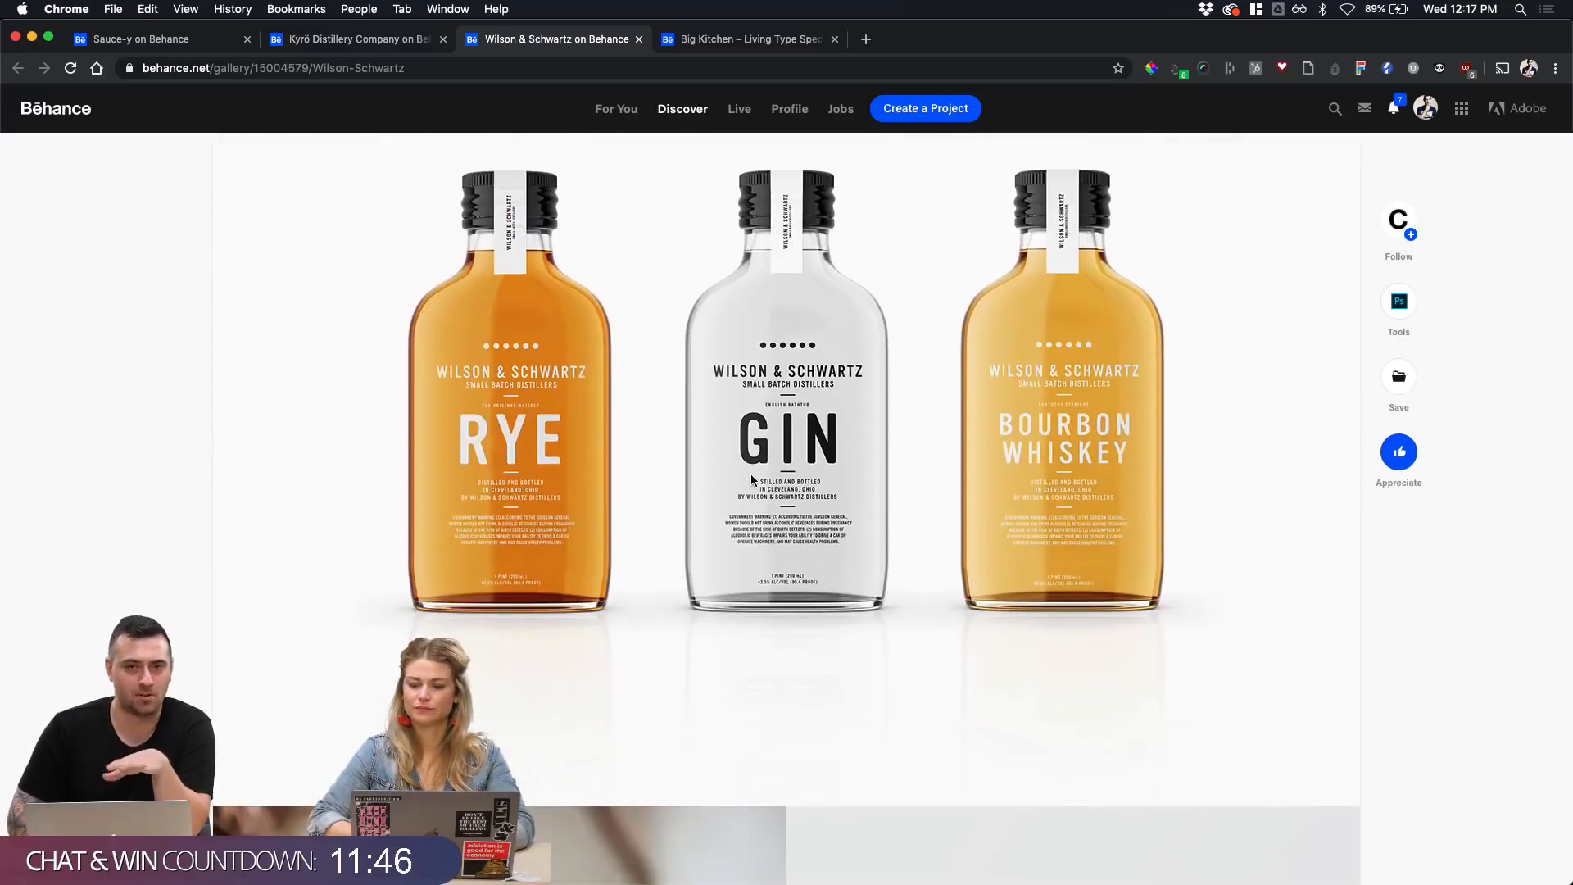
scroll(752, 479, "down", 4)
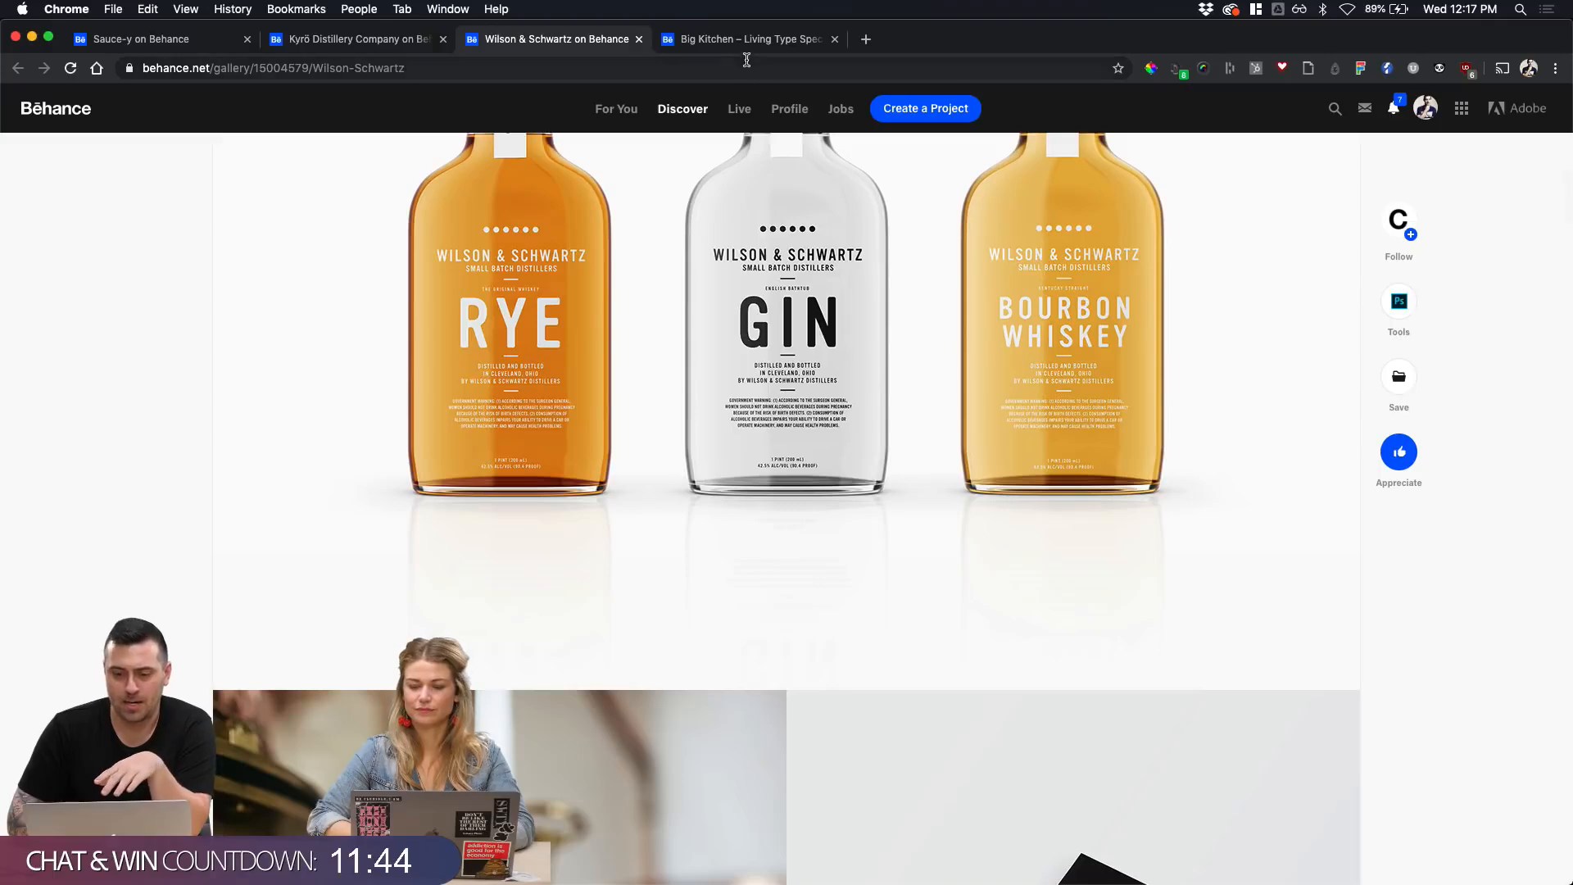
Step: View the Big Kitchen – Living Type Specimen project and examine its stencil lettering on posters, printed pieces and exhibition walls
left_click(759, 43)
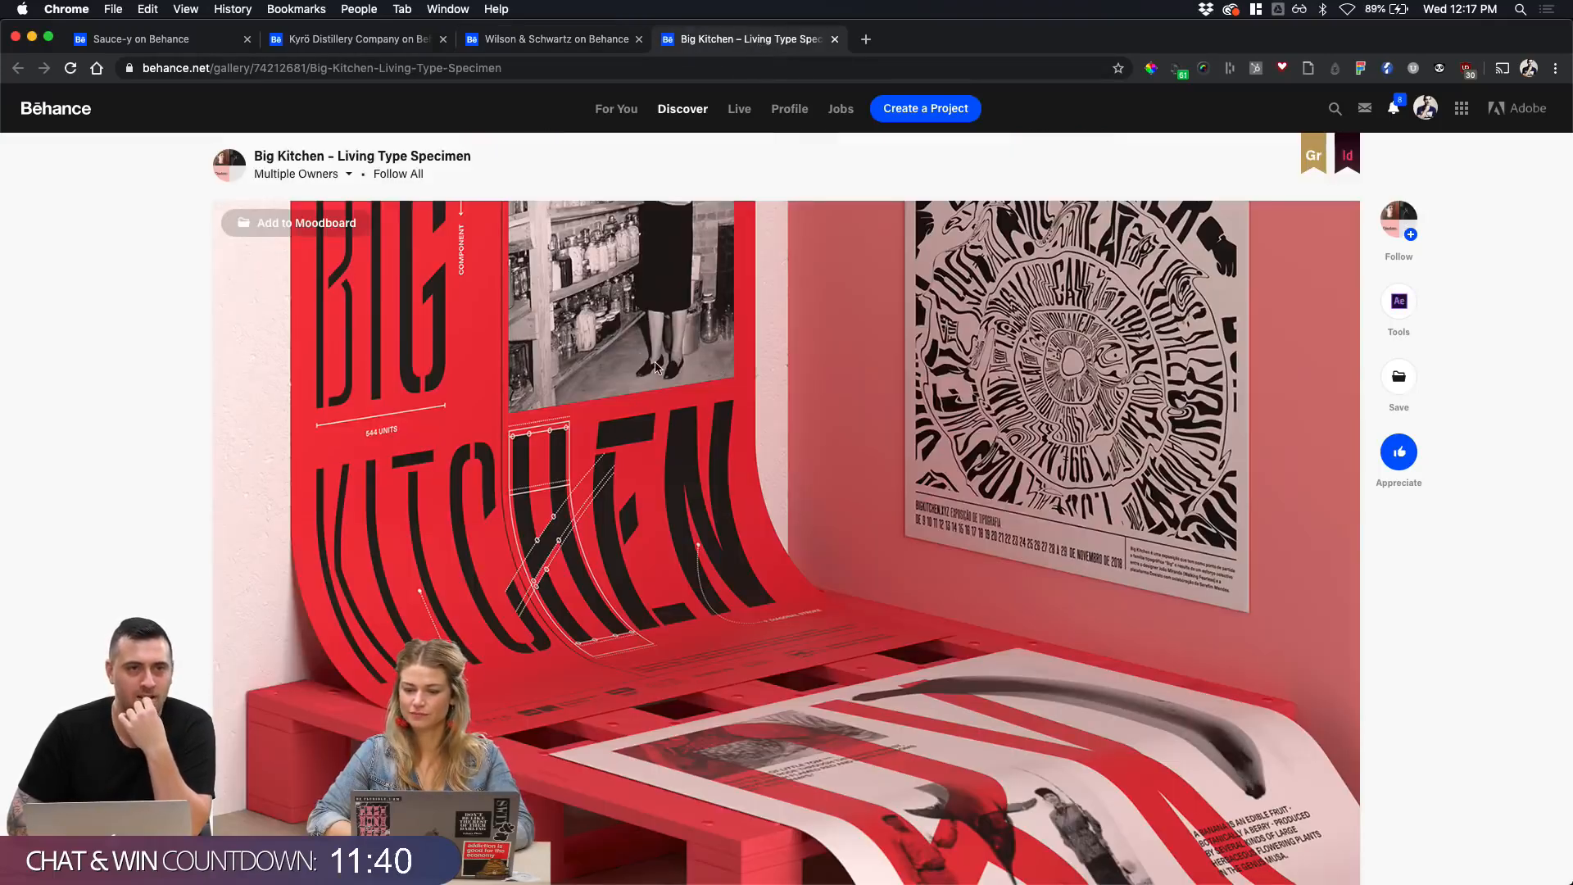
scroll(656, 366, "down", 1)
scroll(655, 367, "down", 4)
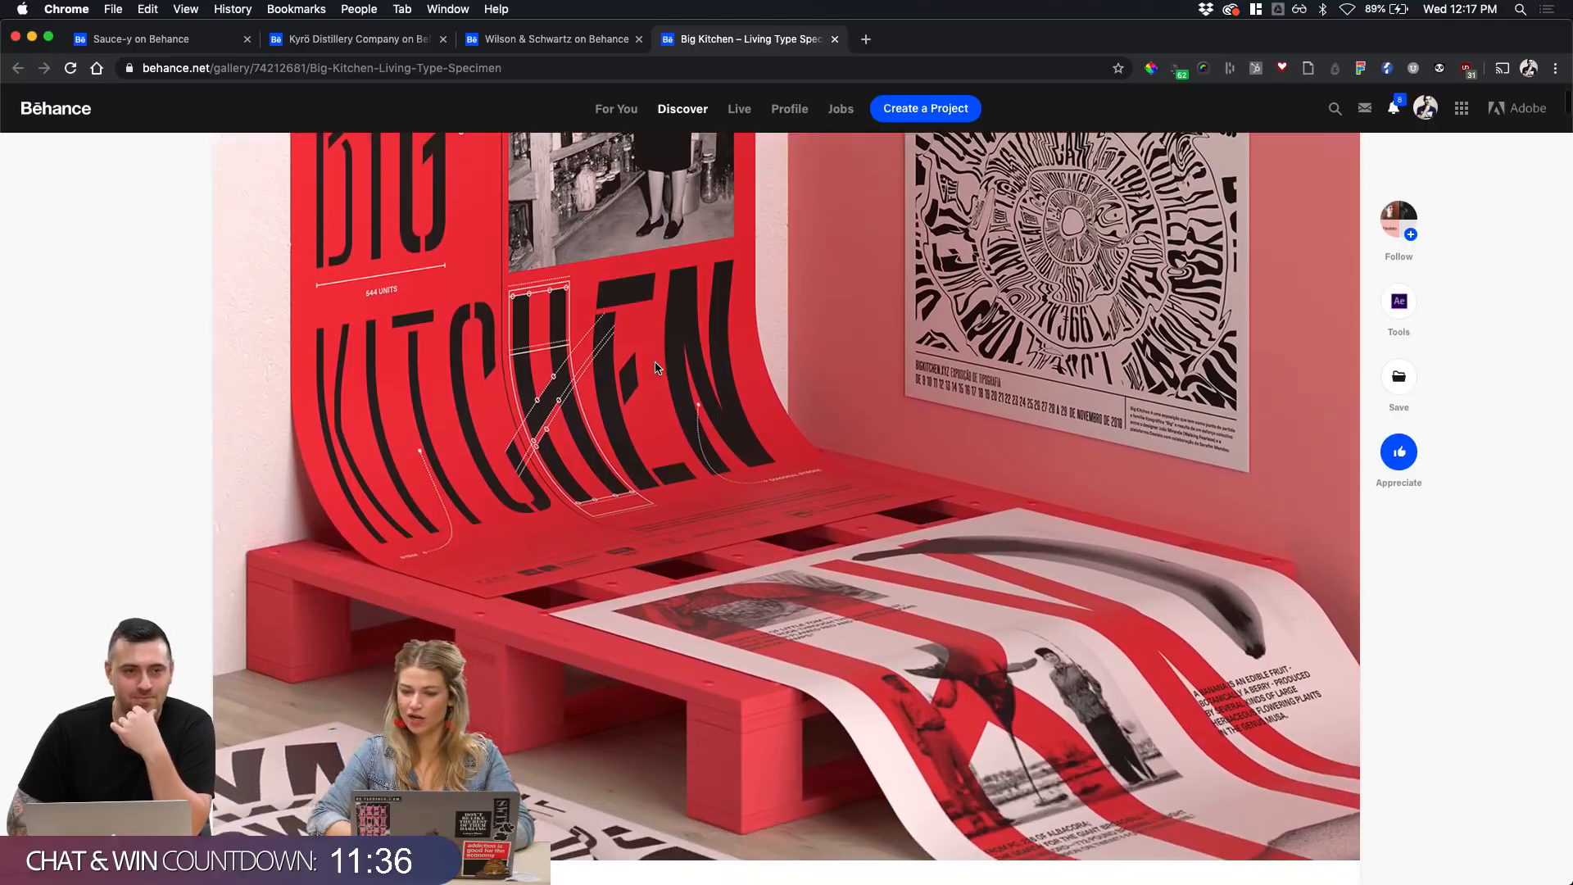
scroll(656, 367, "up", 4)
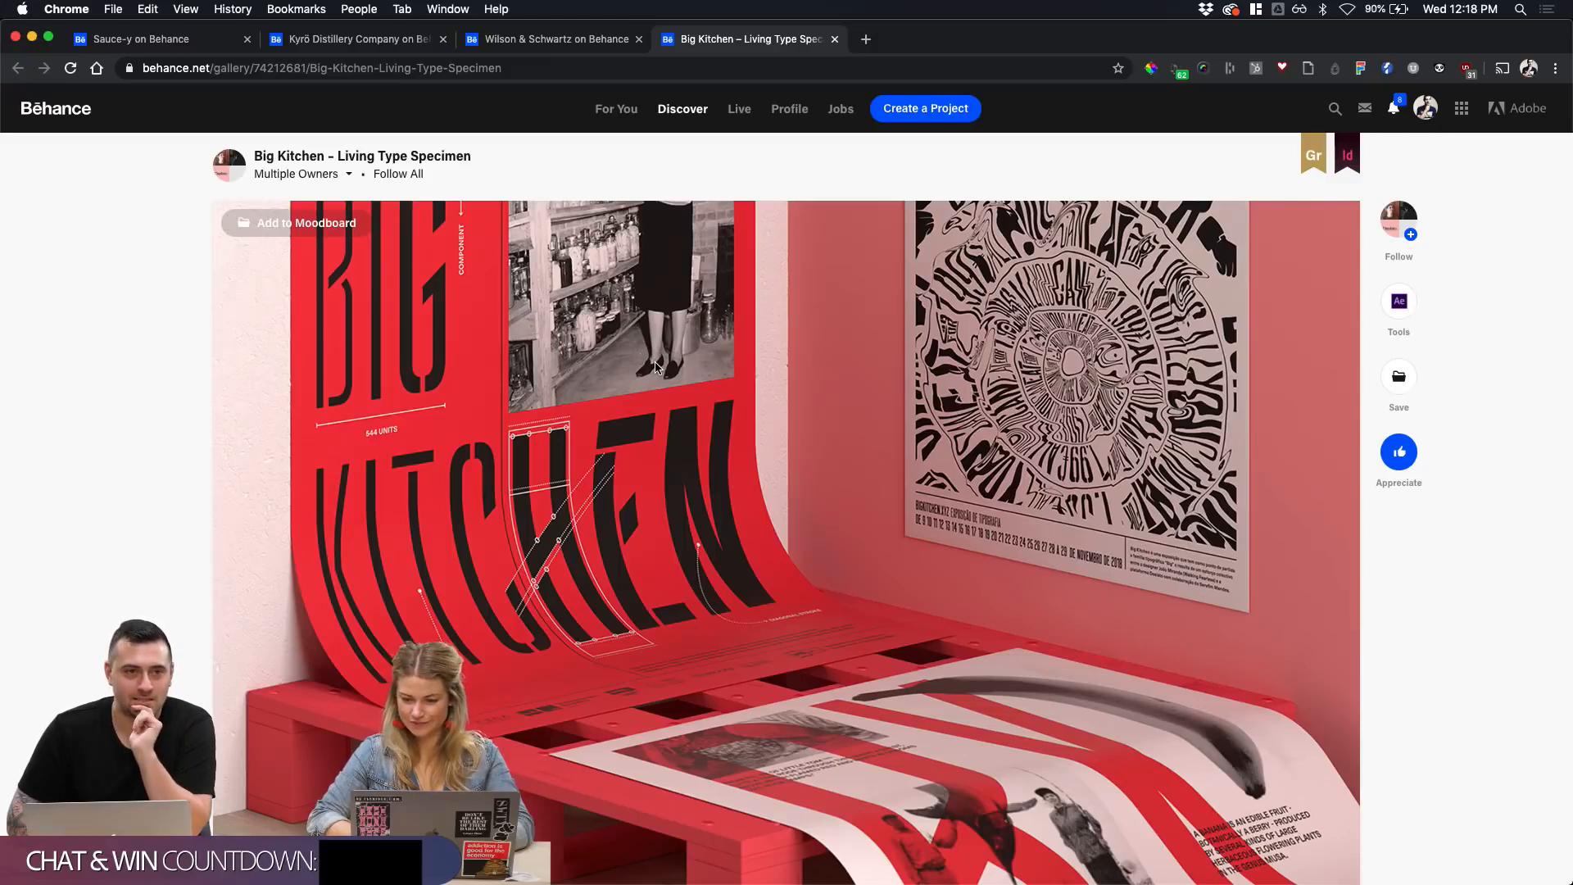
scroll(655, 366, "down", 5)
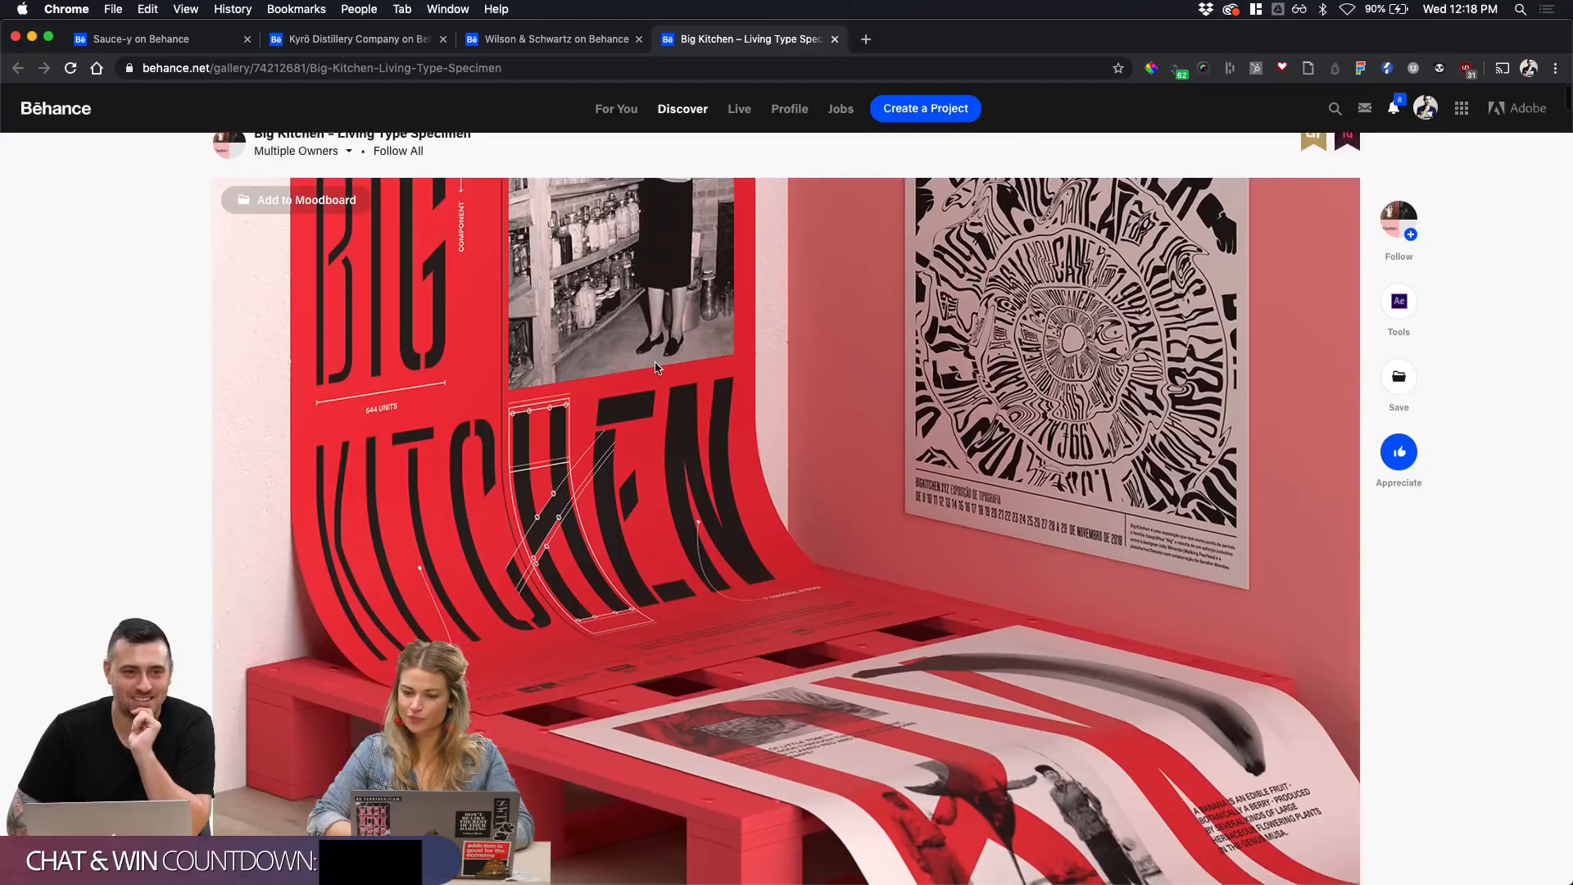
scroll(656, 366, "down", 2)
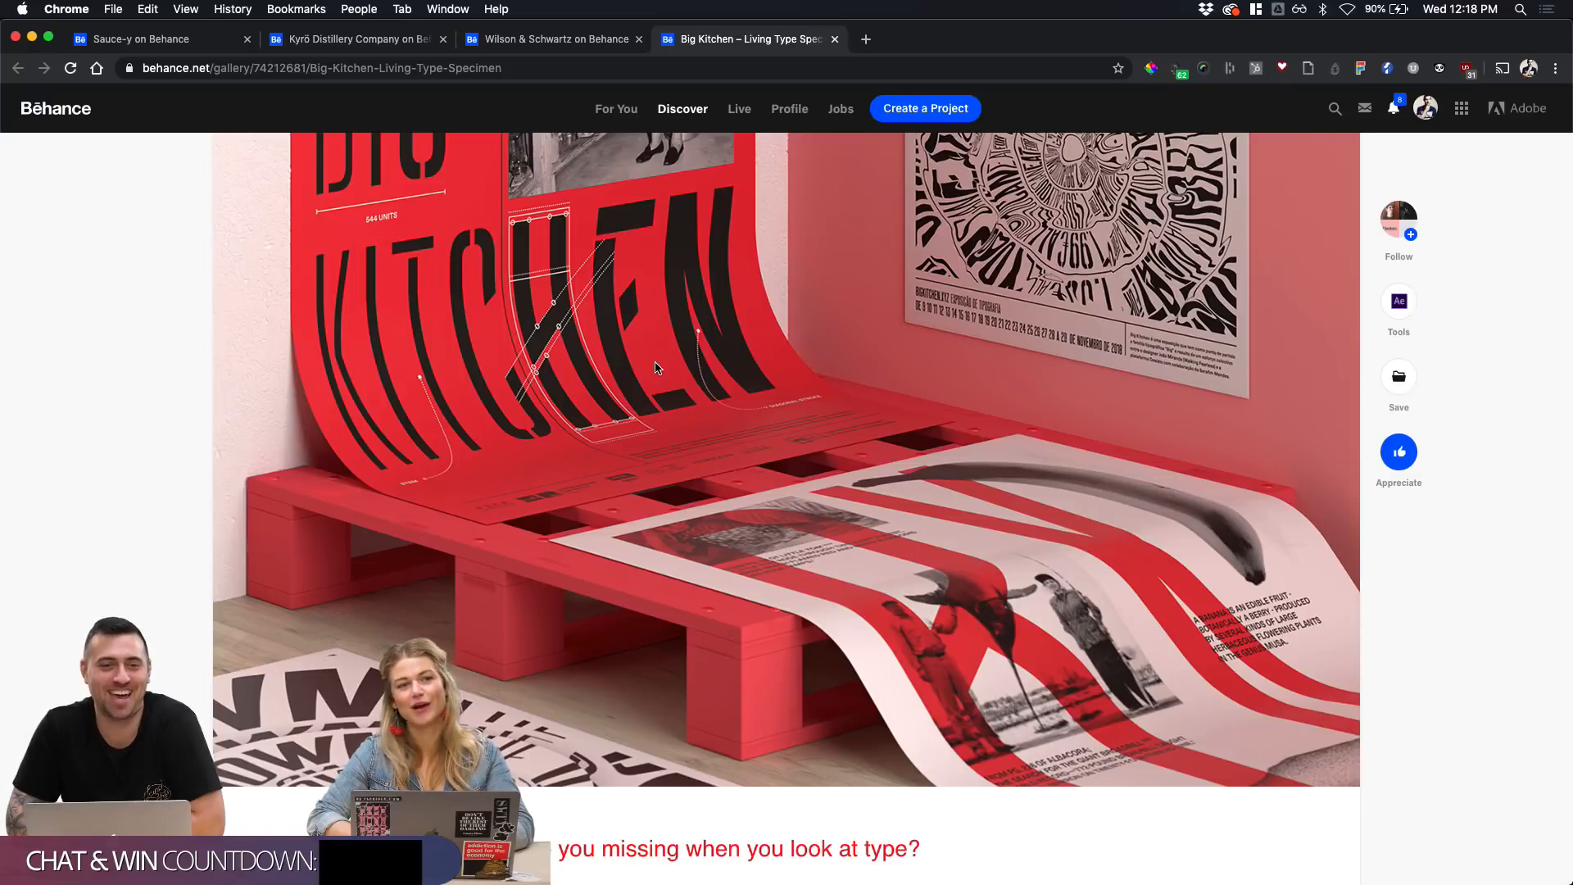
scroll(655, 368, "down", 20)
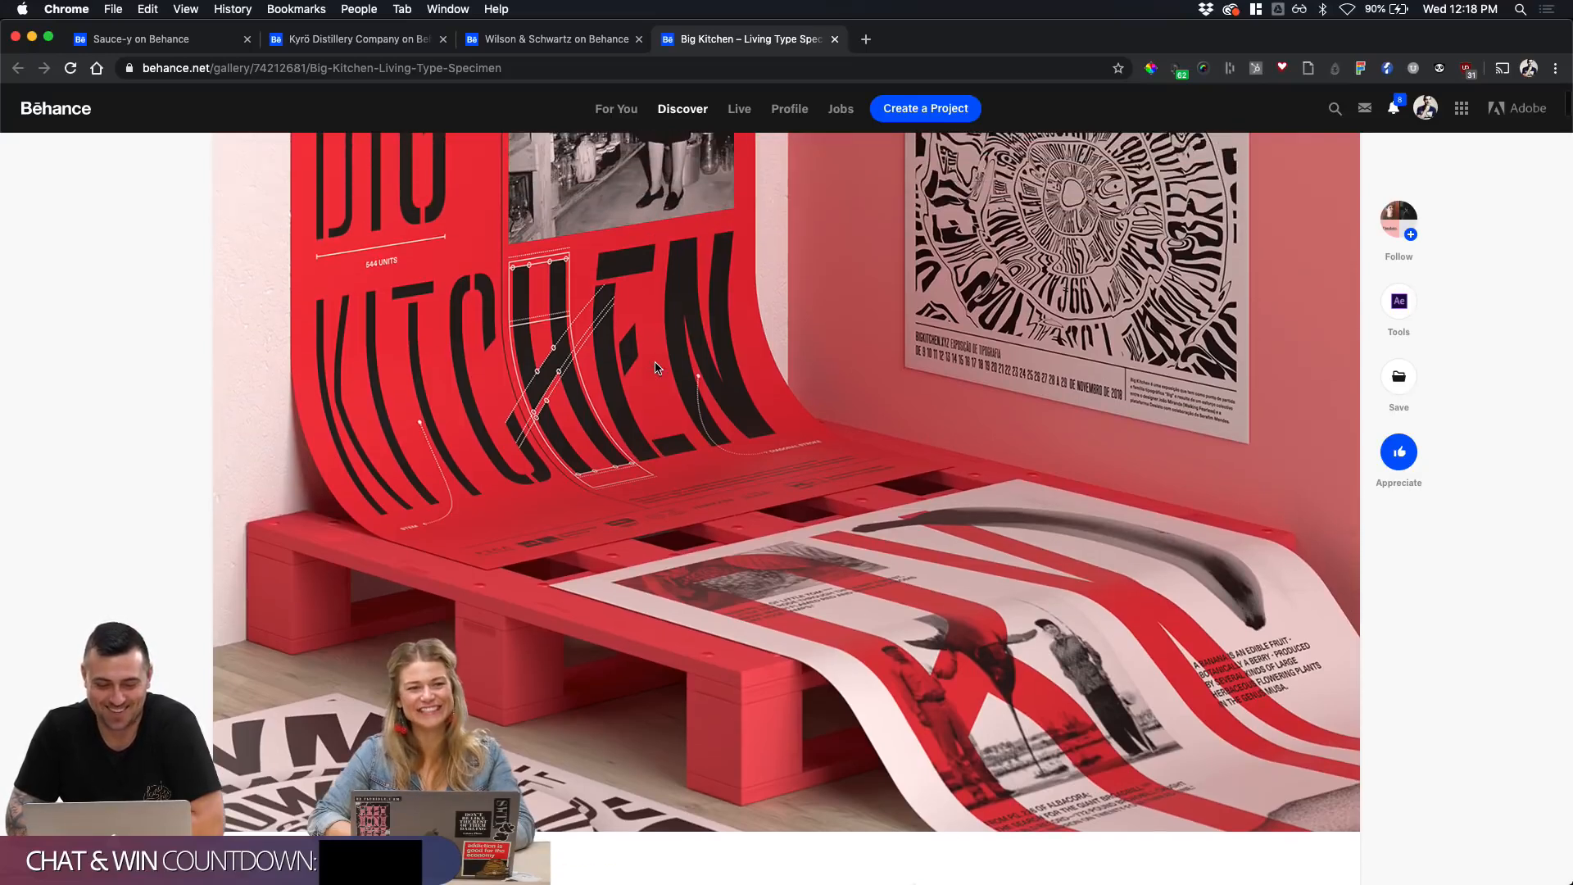
scroll(656, 368, "down", 15)
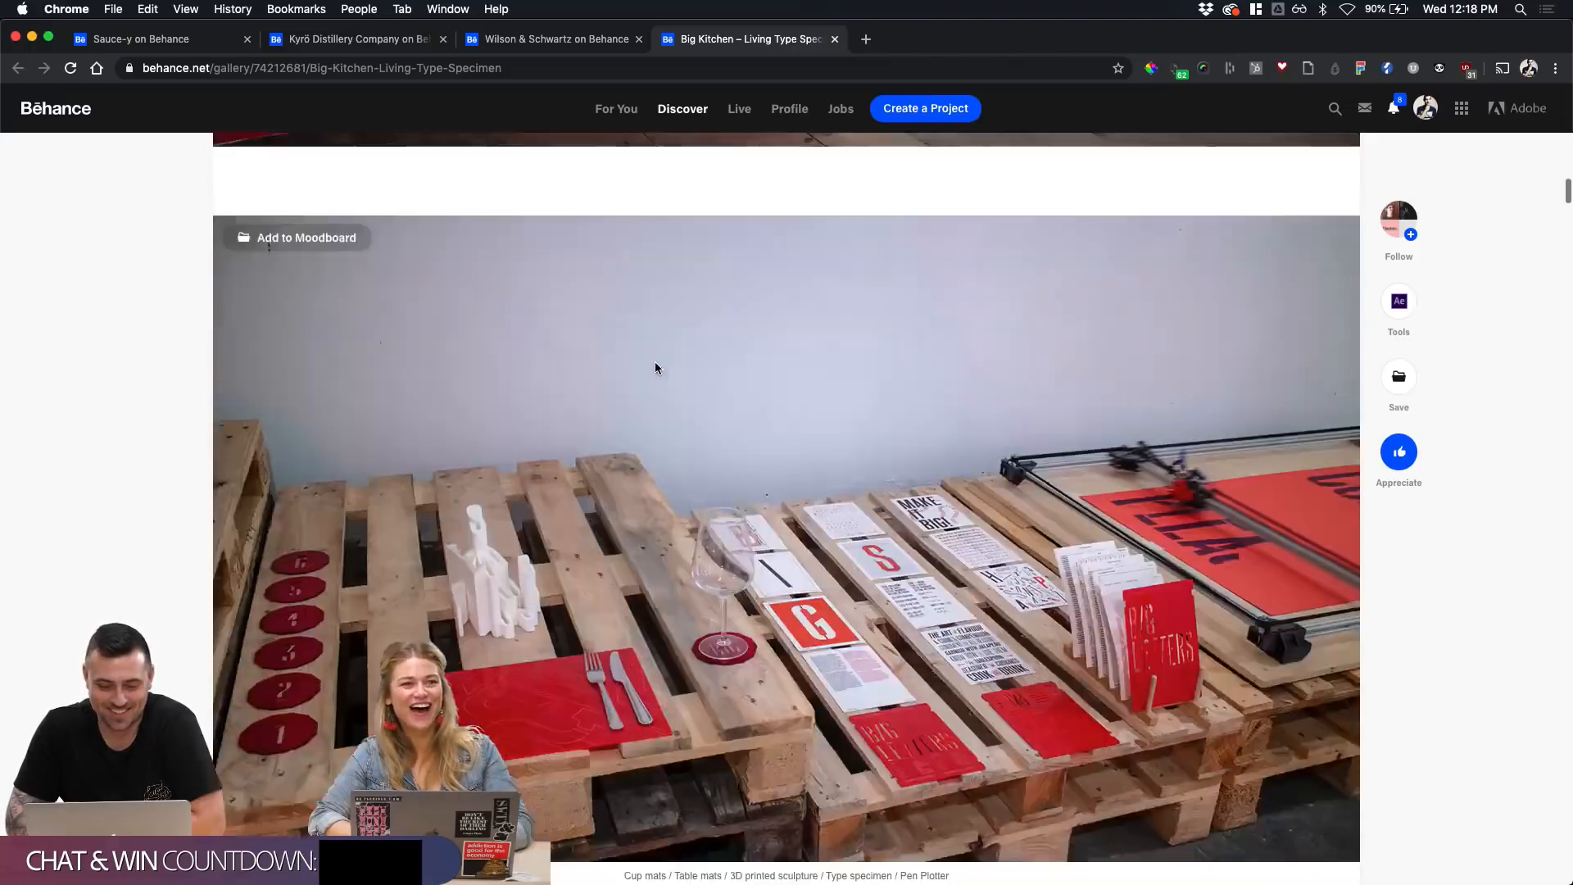
scroll(656, 368, "down", 2)
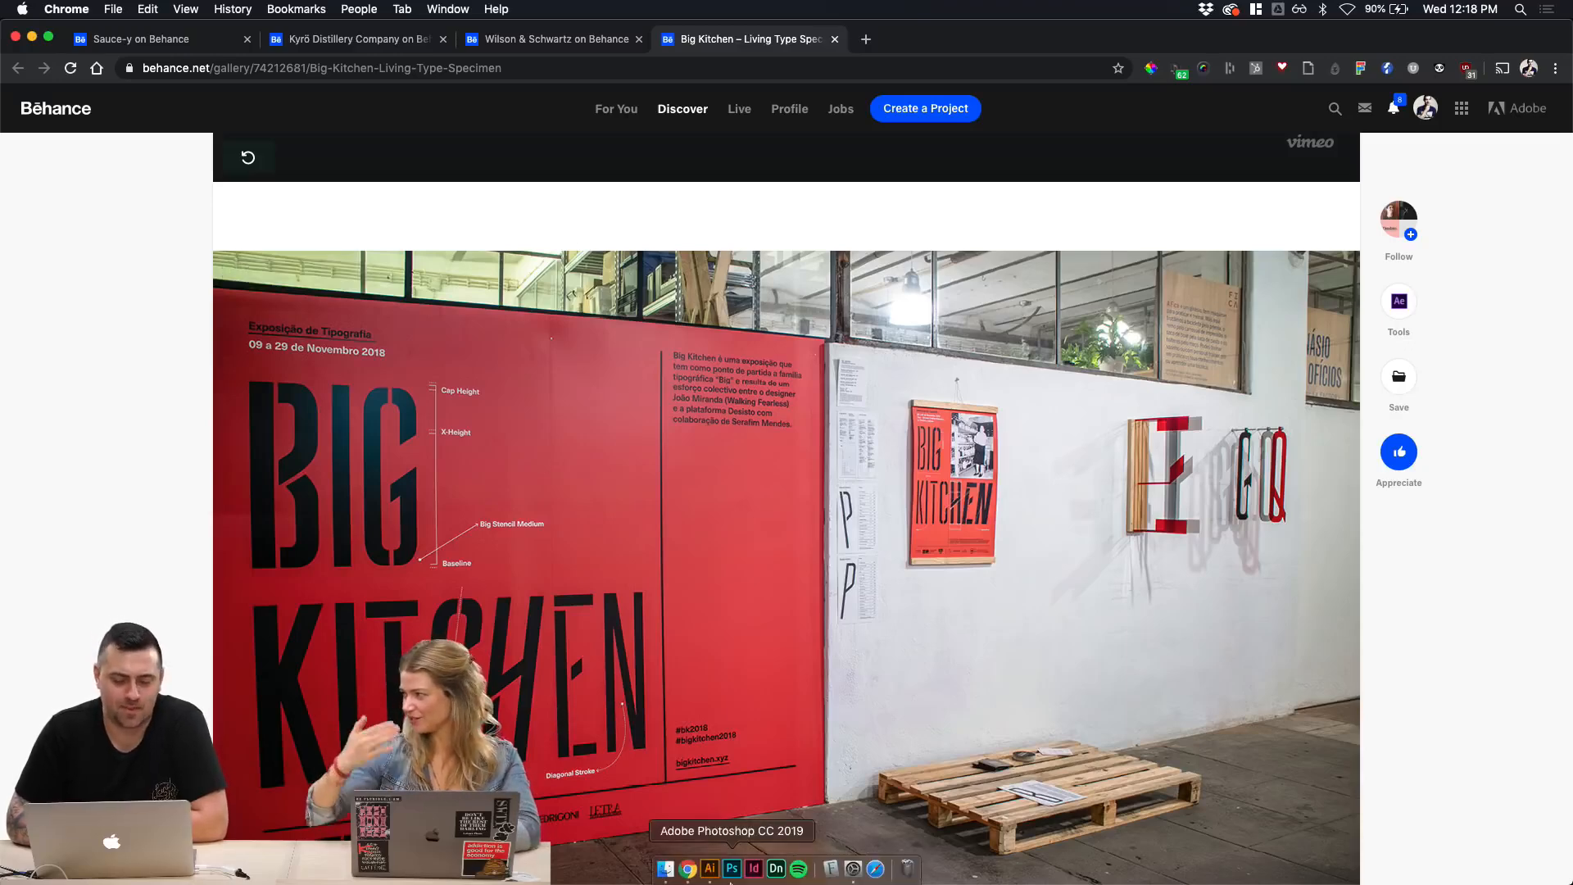
Step: Switch to Illustrator and examine the list of foreign words for fire, from Fuego to Φωτιά, in AL Explorations.ai
left_click(711, 875)
scroll(628, 580, "down", 5)
scroll(626, 580, "down", 3)
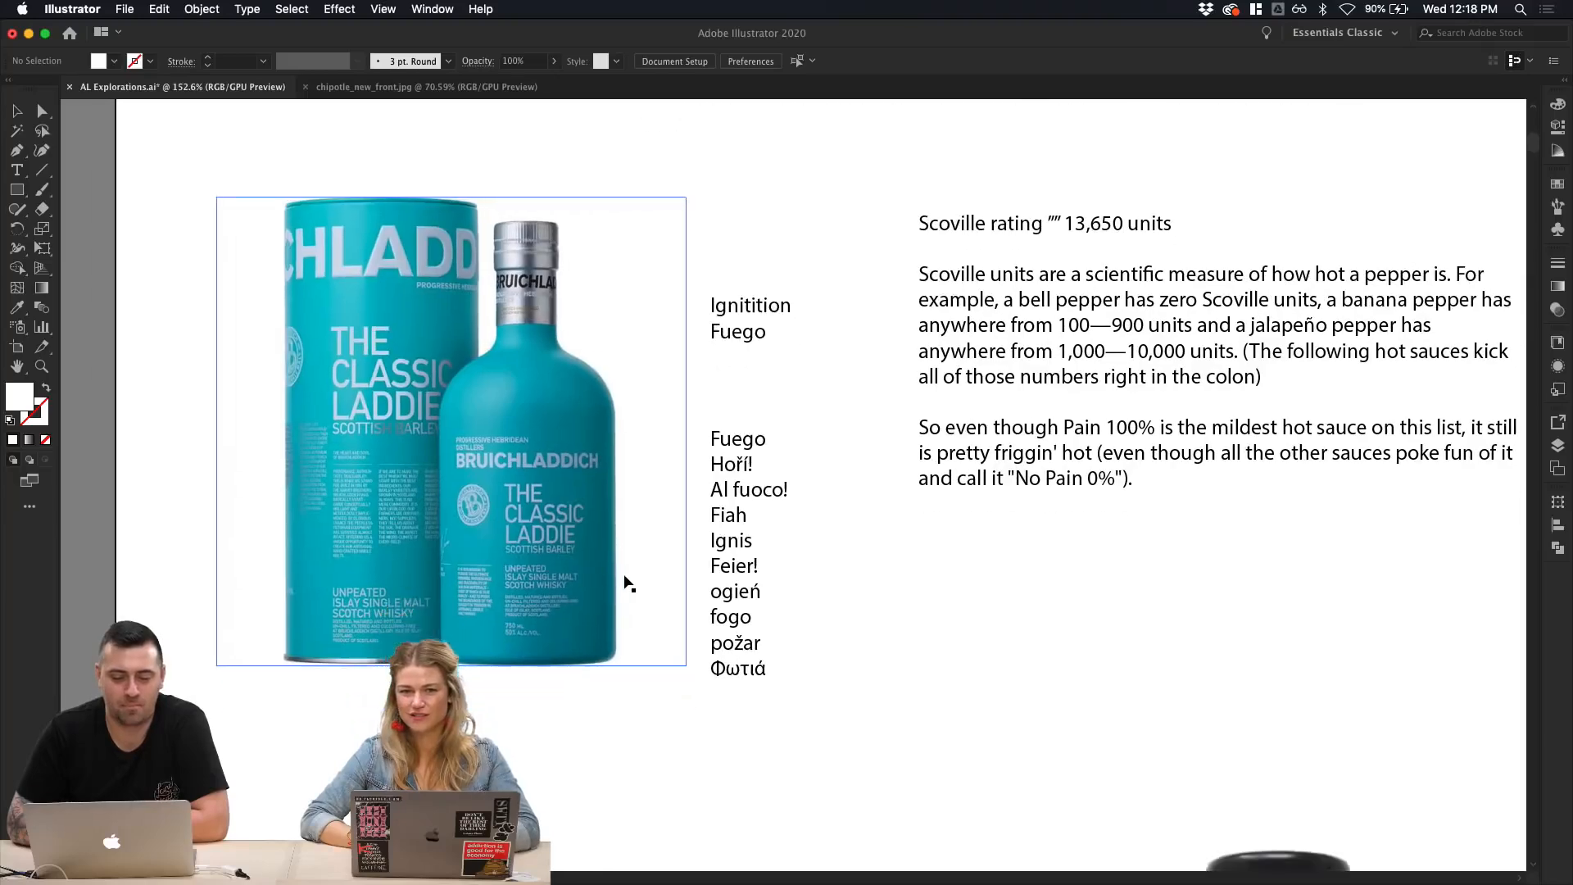
scroll(626, 580, "right", 3)
scroll(626, 580, "up", 8)
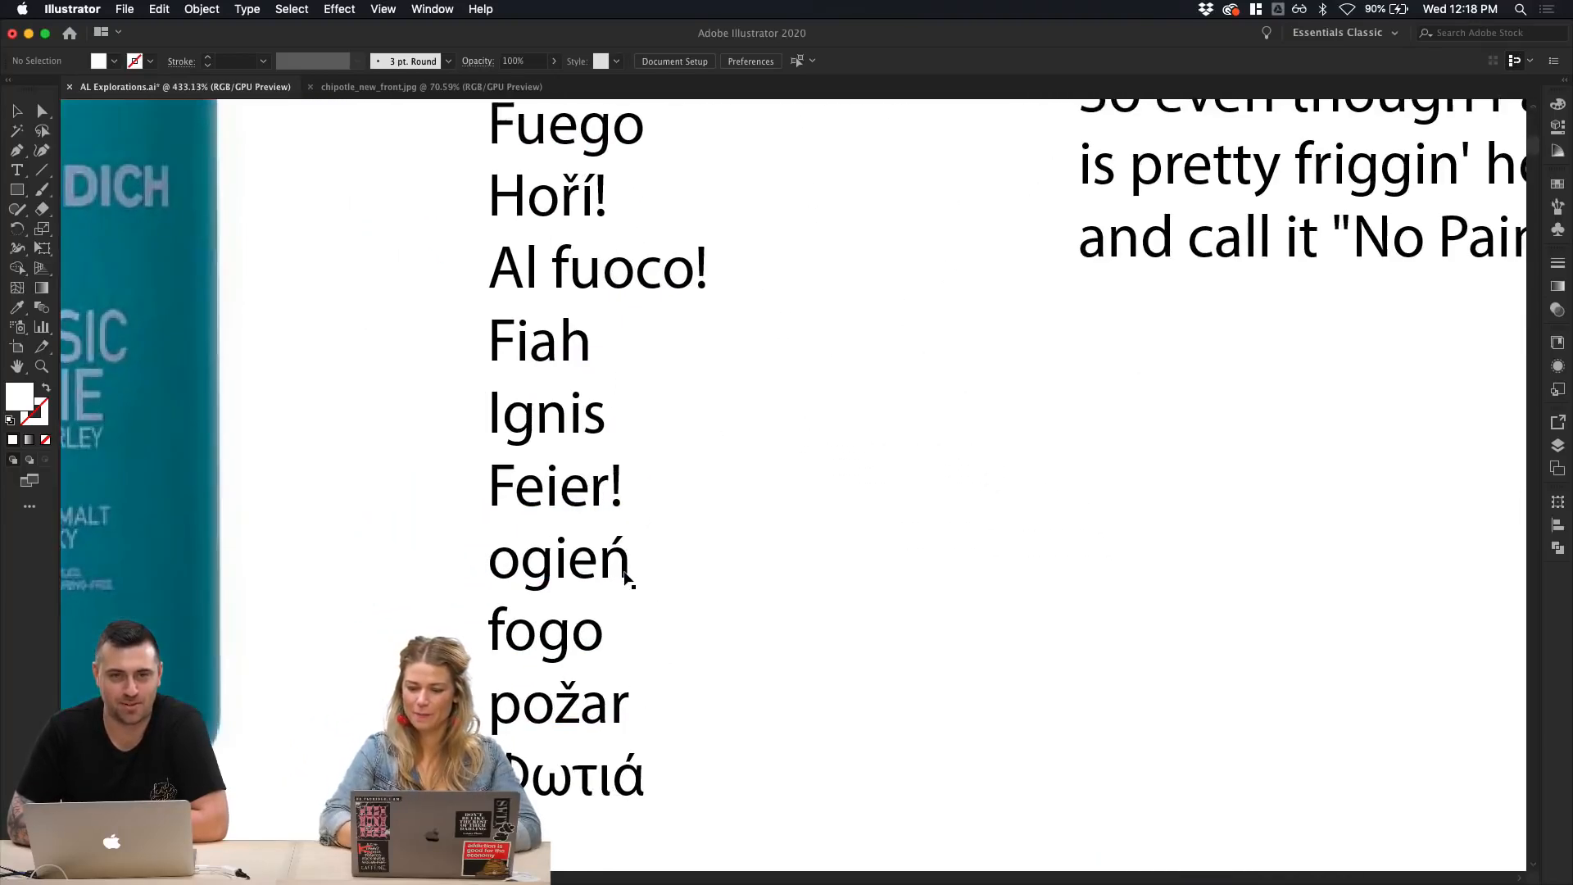
scroll(624, 572, "left", 3)
scroll(625, 574, "up", 2)
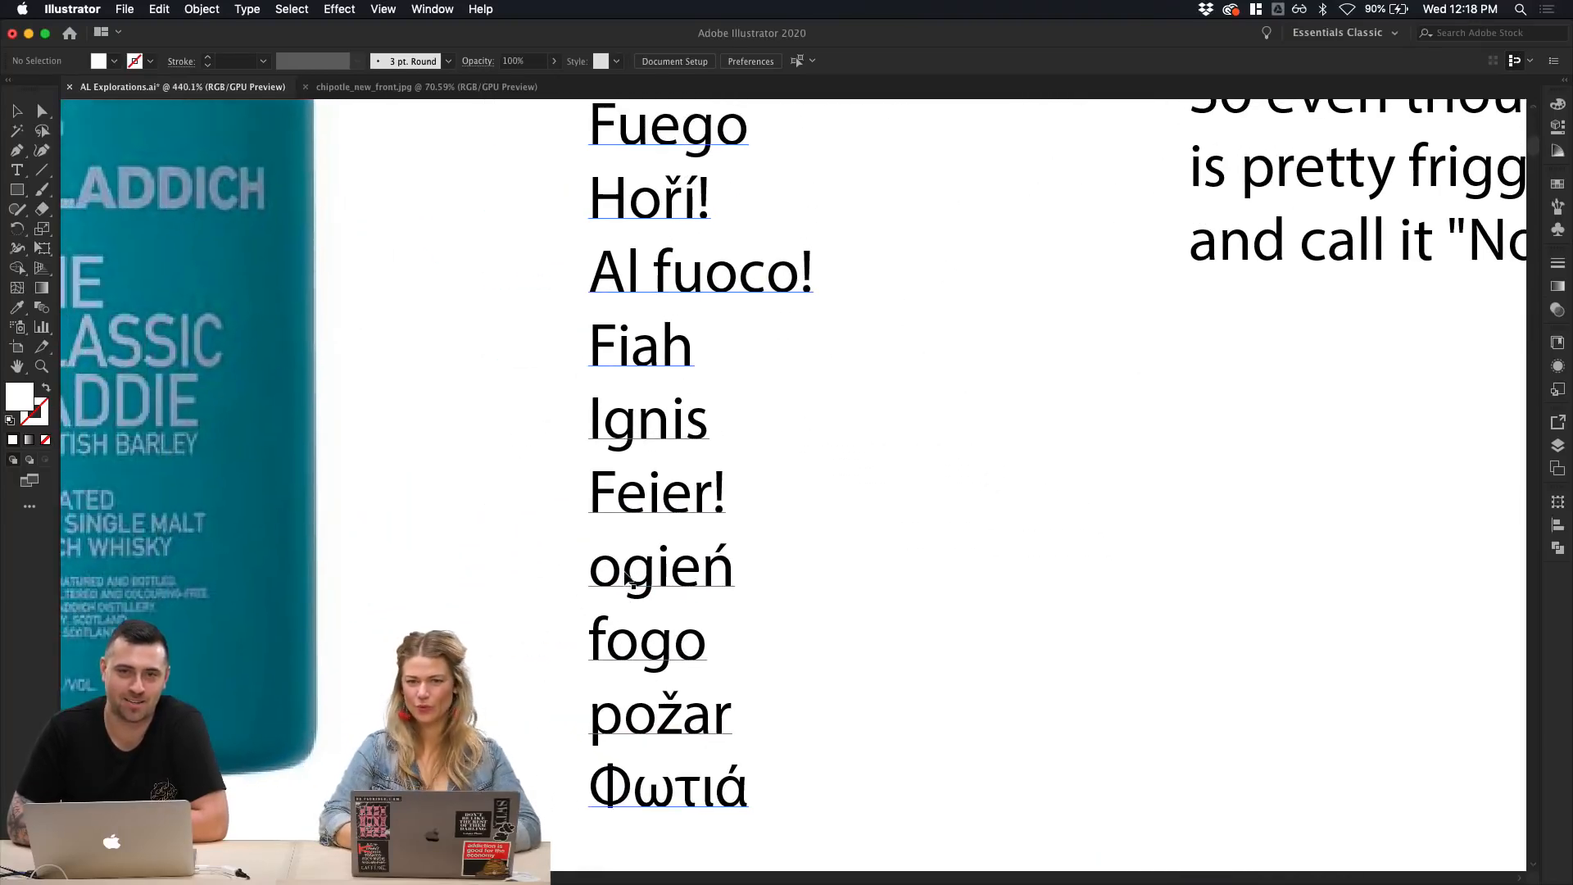
scroll(627, 579, "down", 1)
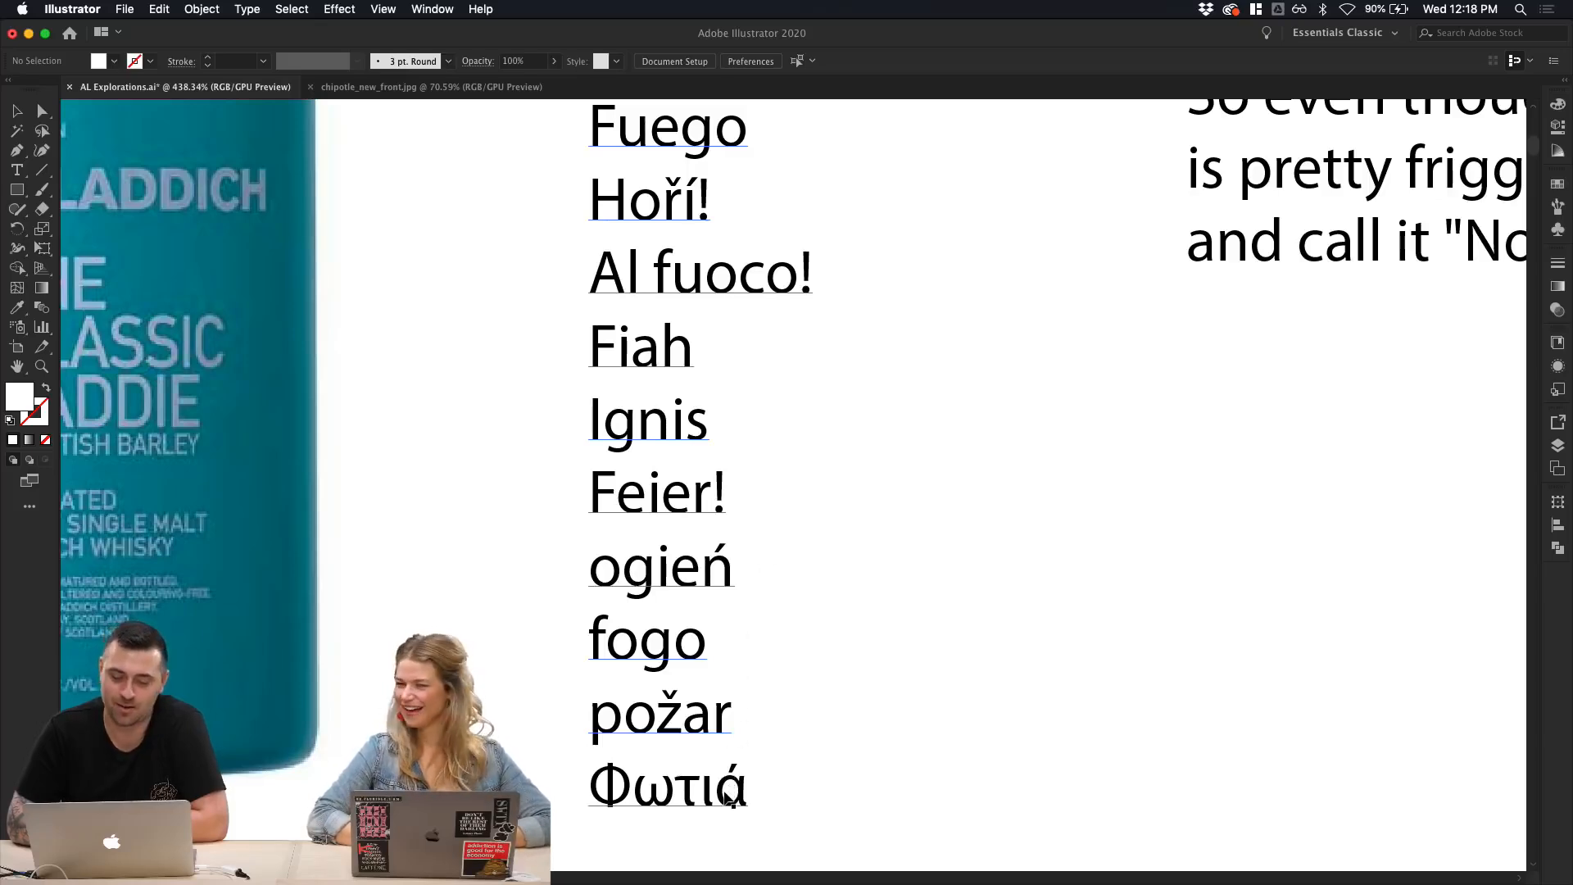
scroll(725, 798, "down", 3)
scroll(726, 798, "up", 3)
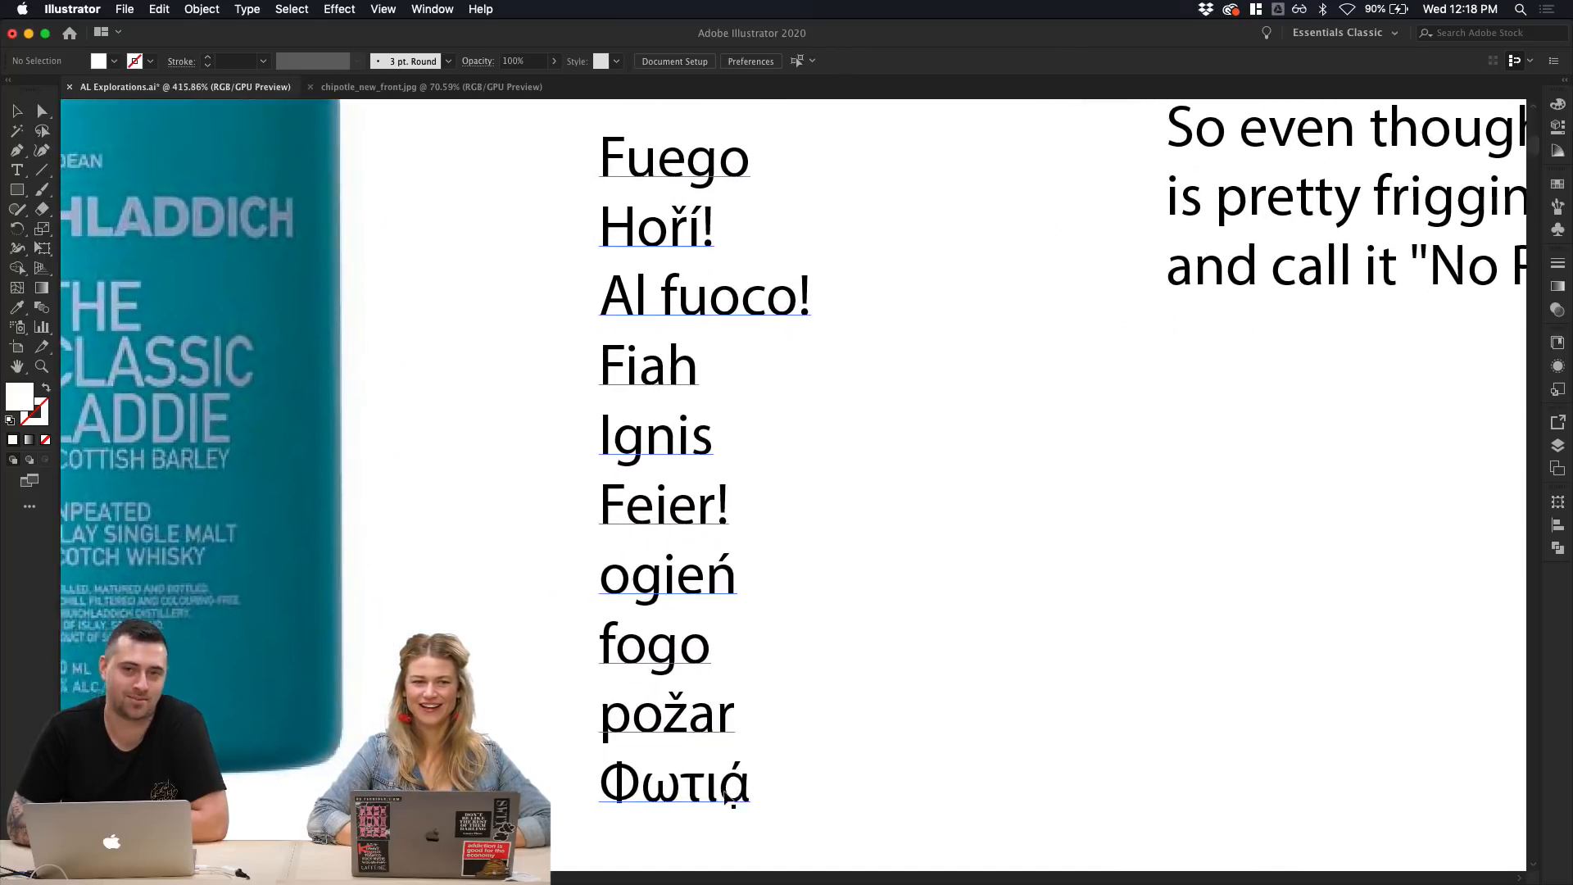
scroll(726, 798, "left", 1)
scroll(726, 798, "down", 1)
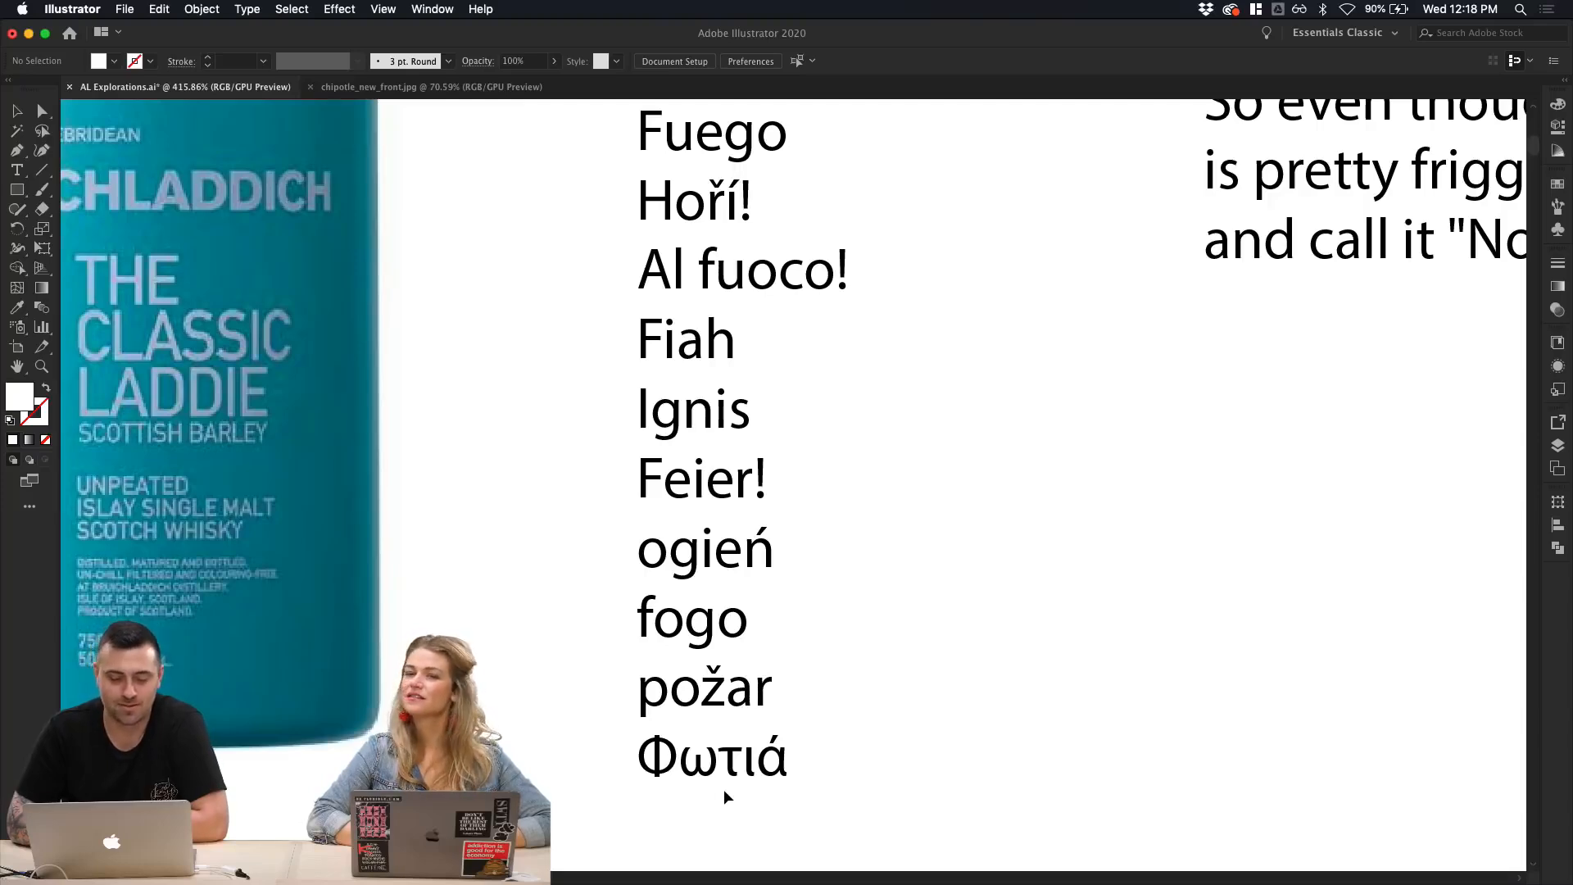
scroll(728, 785, "up", 3)
scroll(728, 785, "right", 1)
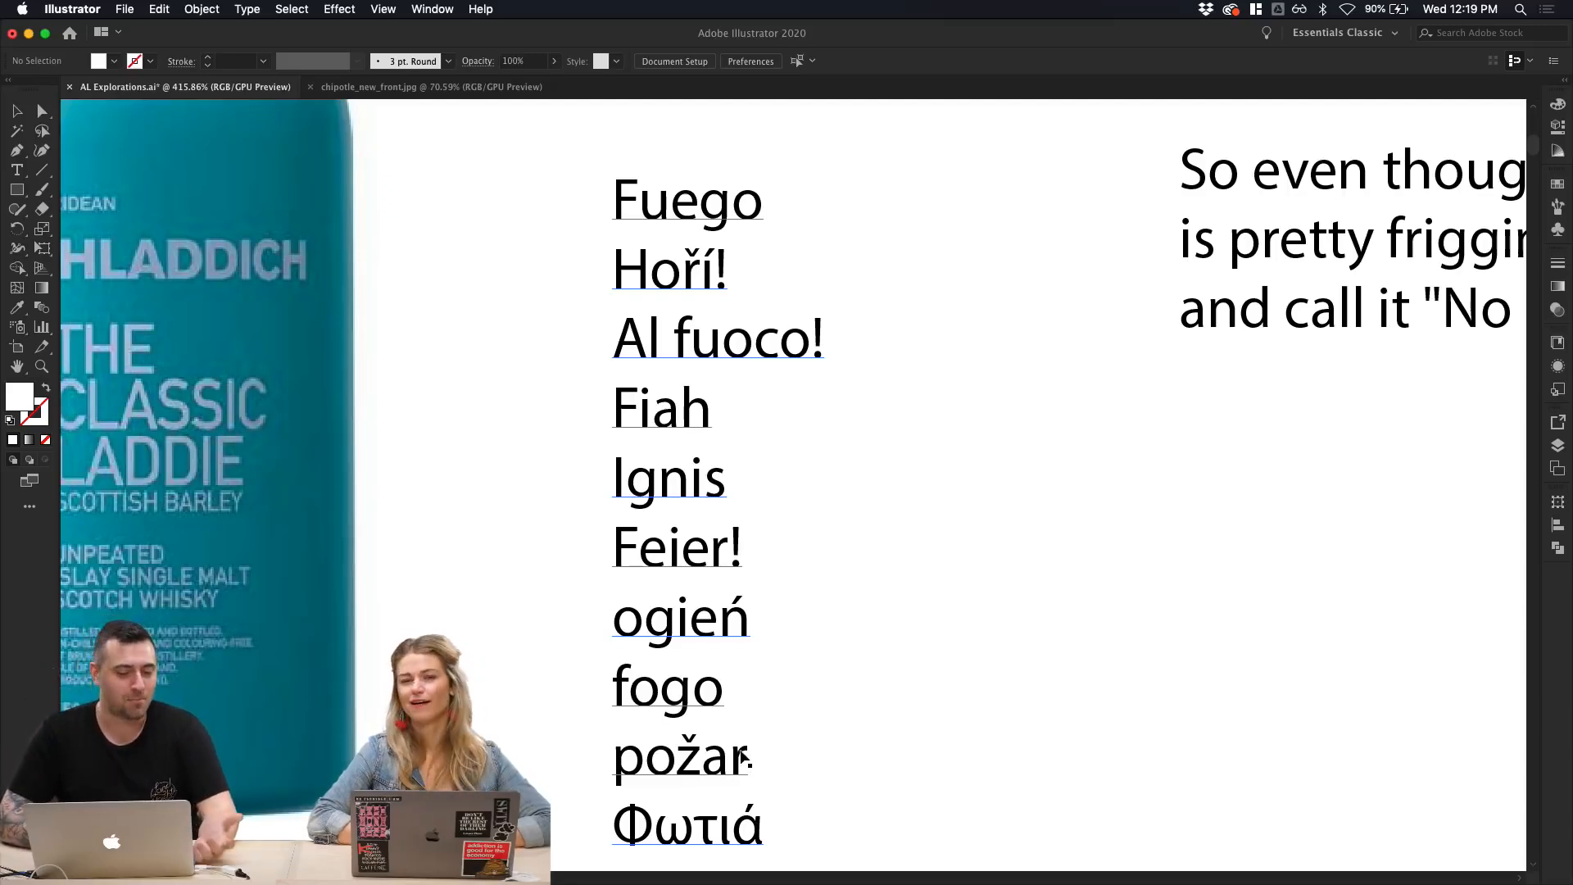
scroll(716, 731, "down", 5)
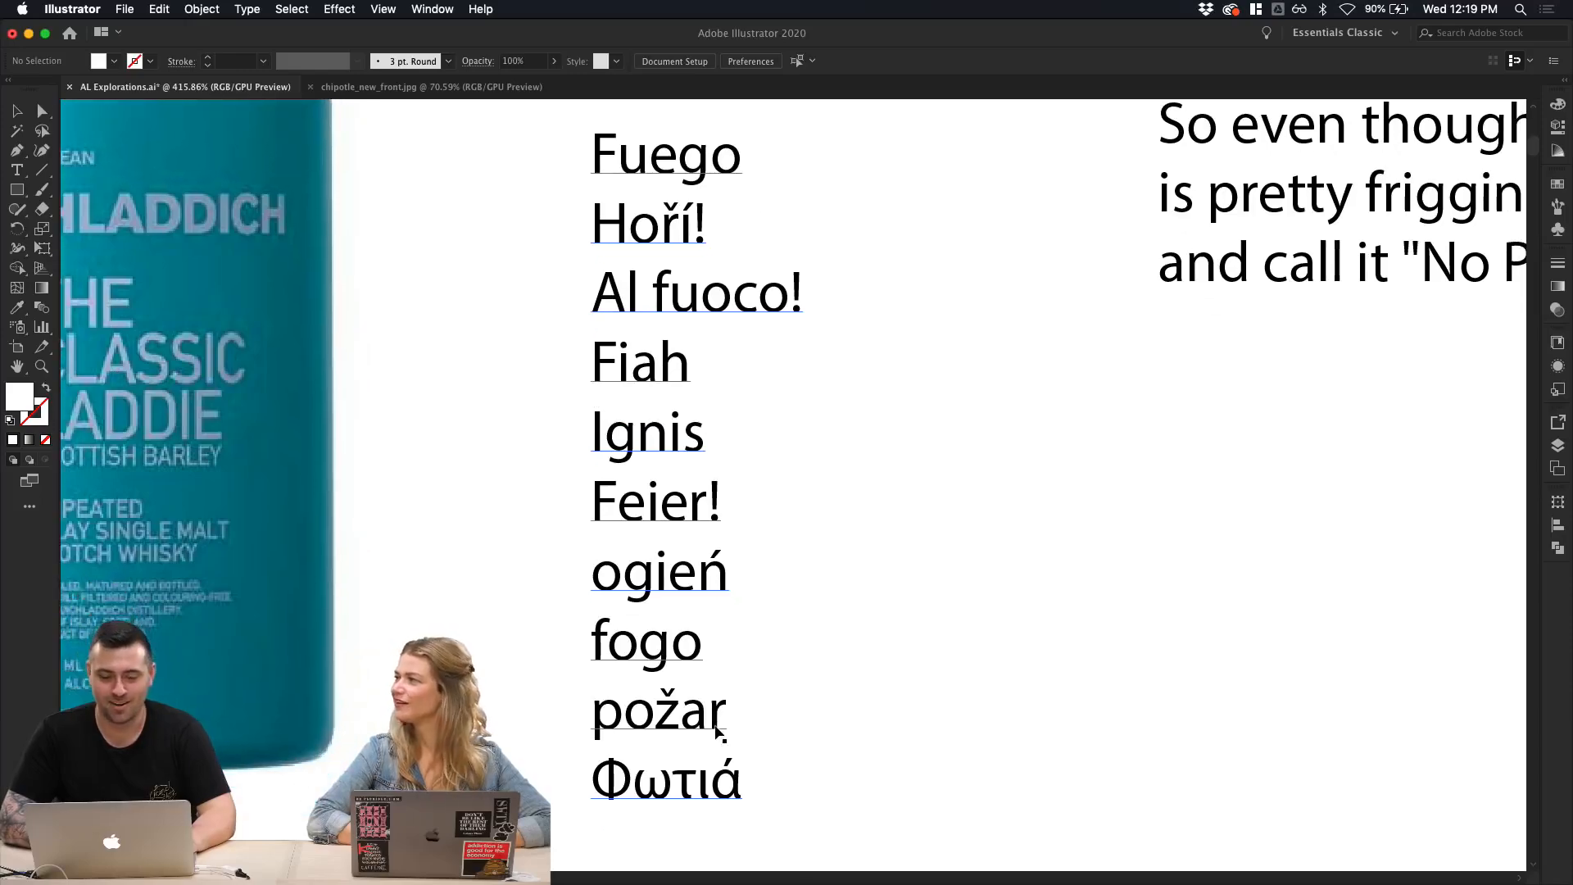
scroll(715, 732, "up", 3)
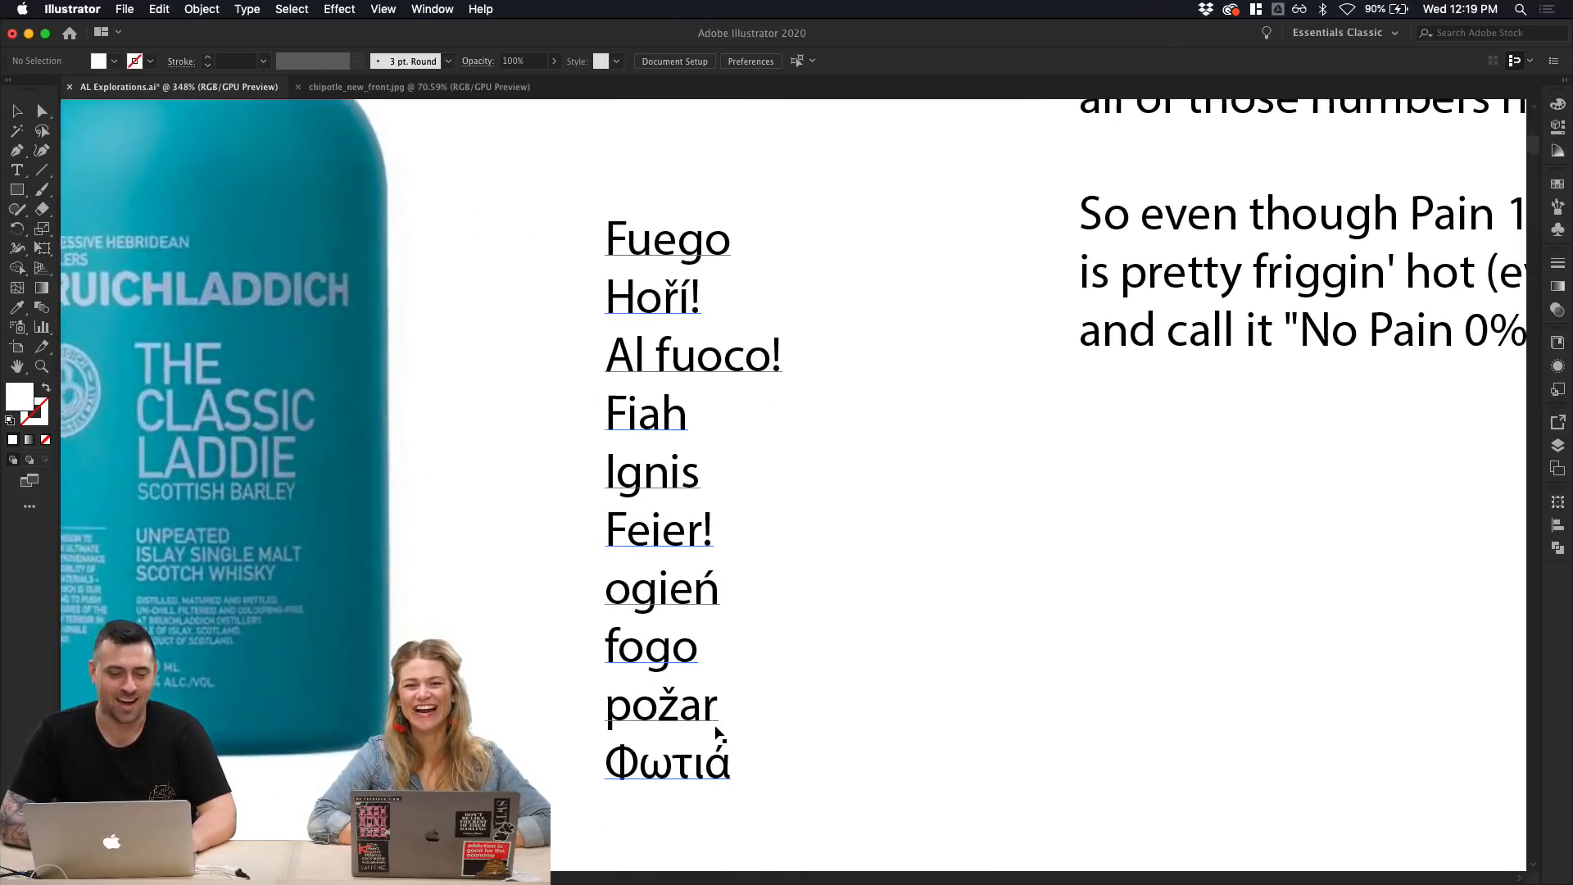
scroll(715, 732, "down", 6)
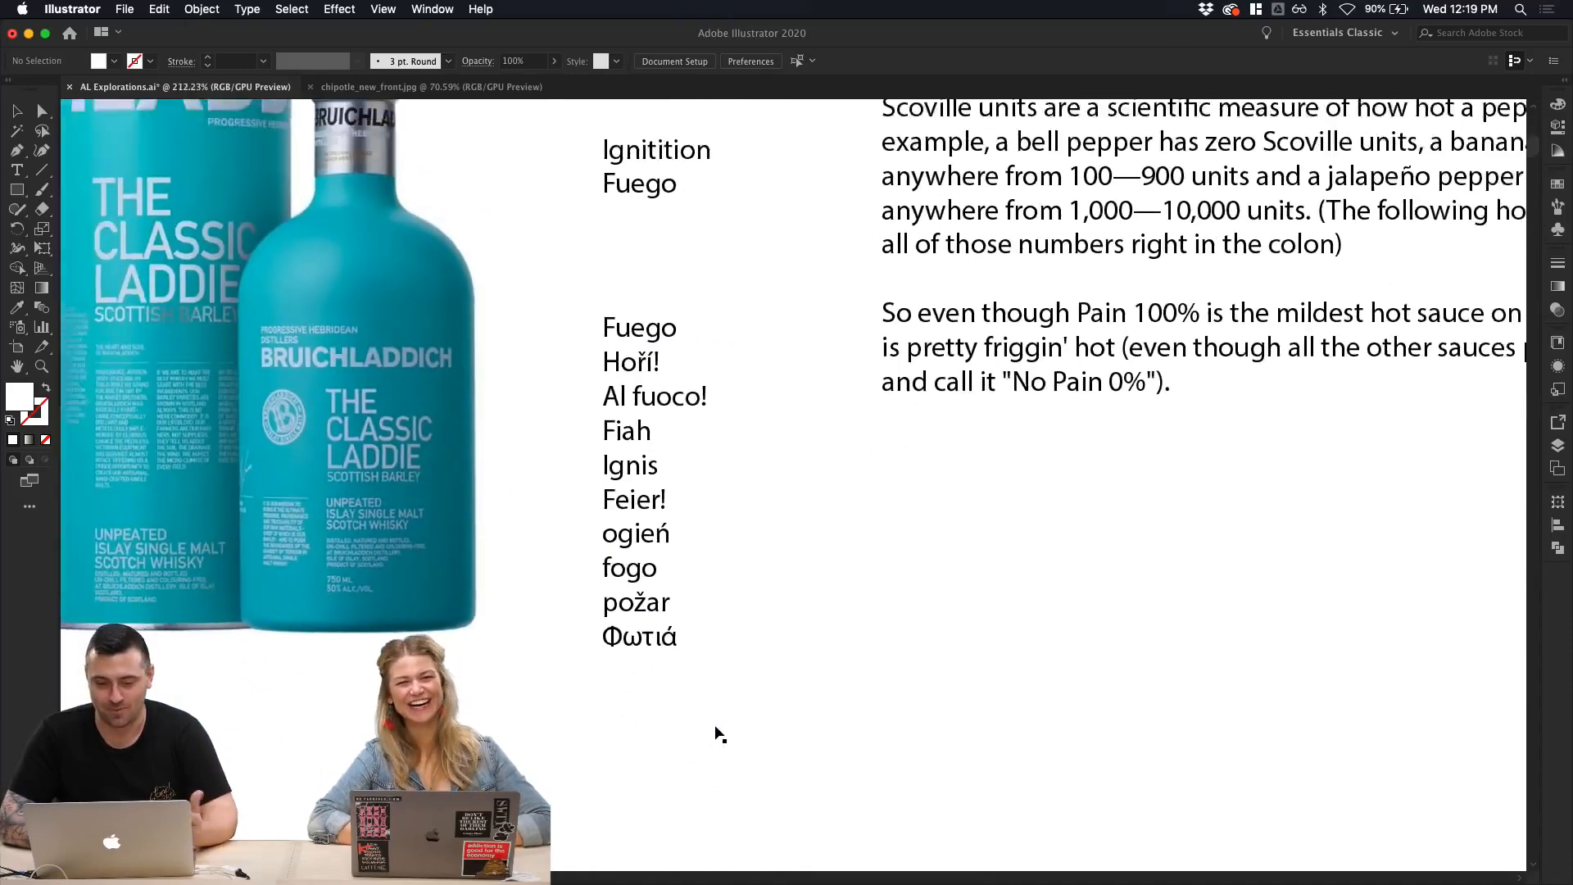
scroll(1005, 740, "down", 4)
scroll(1004, 739, "down", 8)
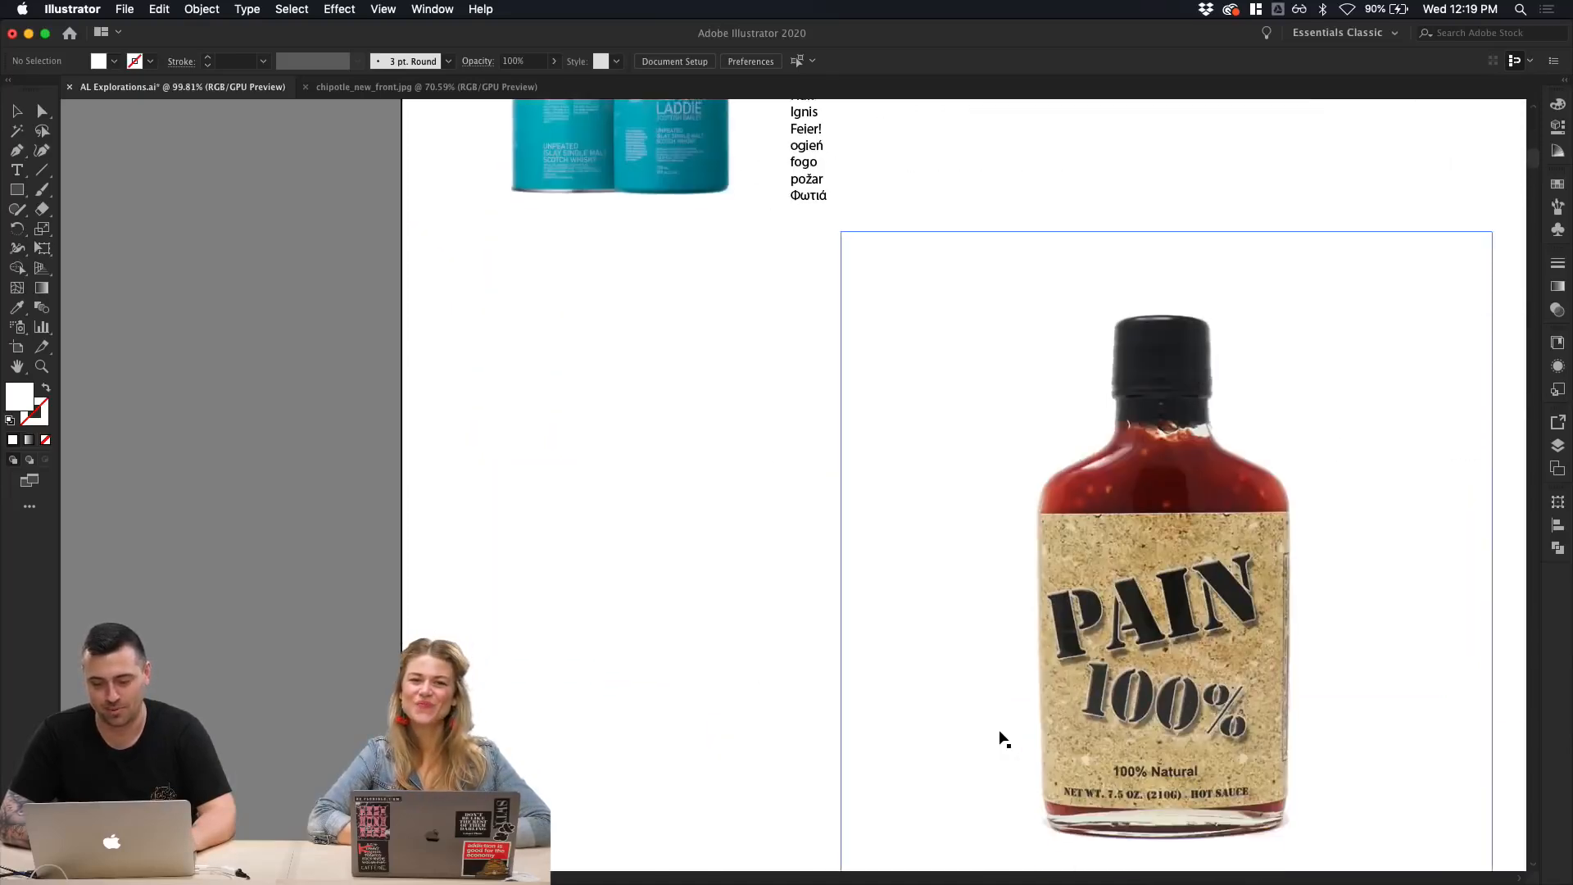
scroll(1002, 737, "down", 2)
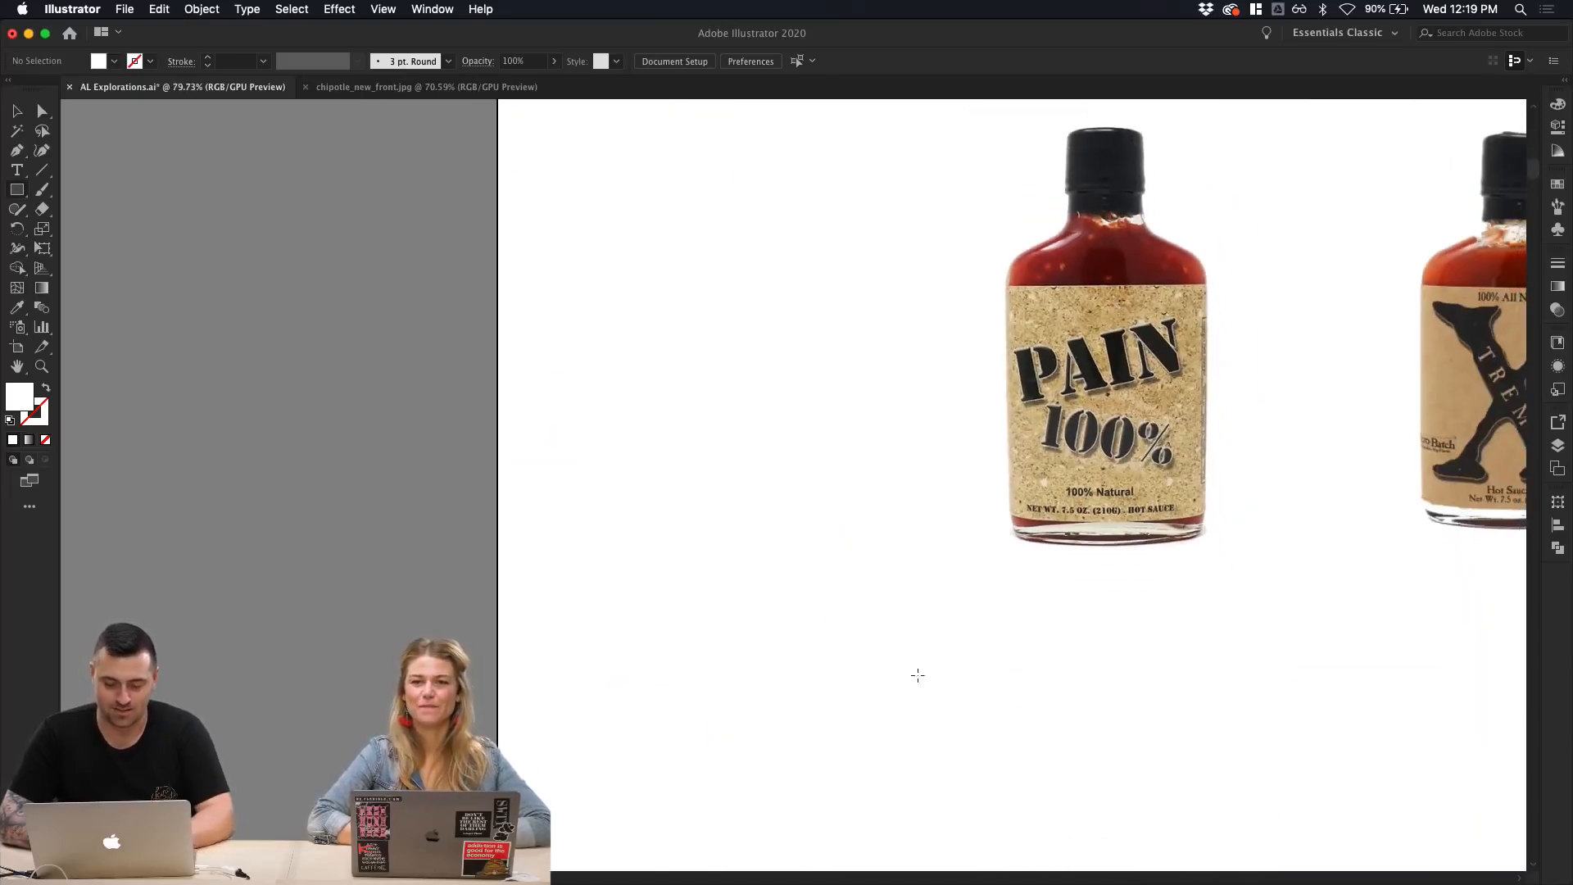
mouse_move(801, 666)
left_mouse_down()
mouse_move(1282, 871)
mouse_move(1370, 879)
left_mouse_up()
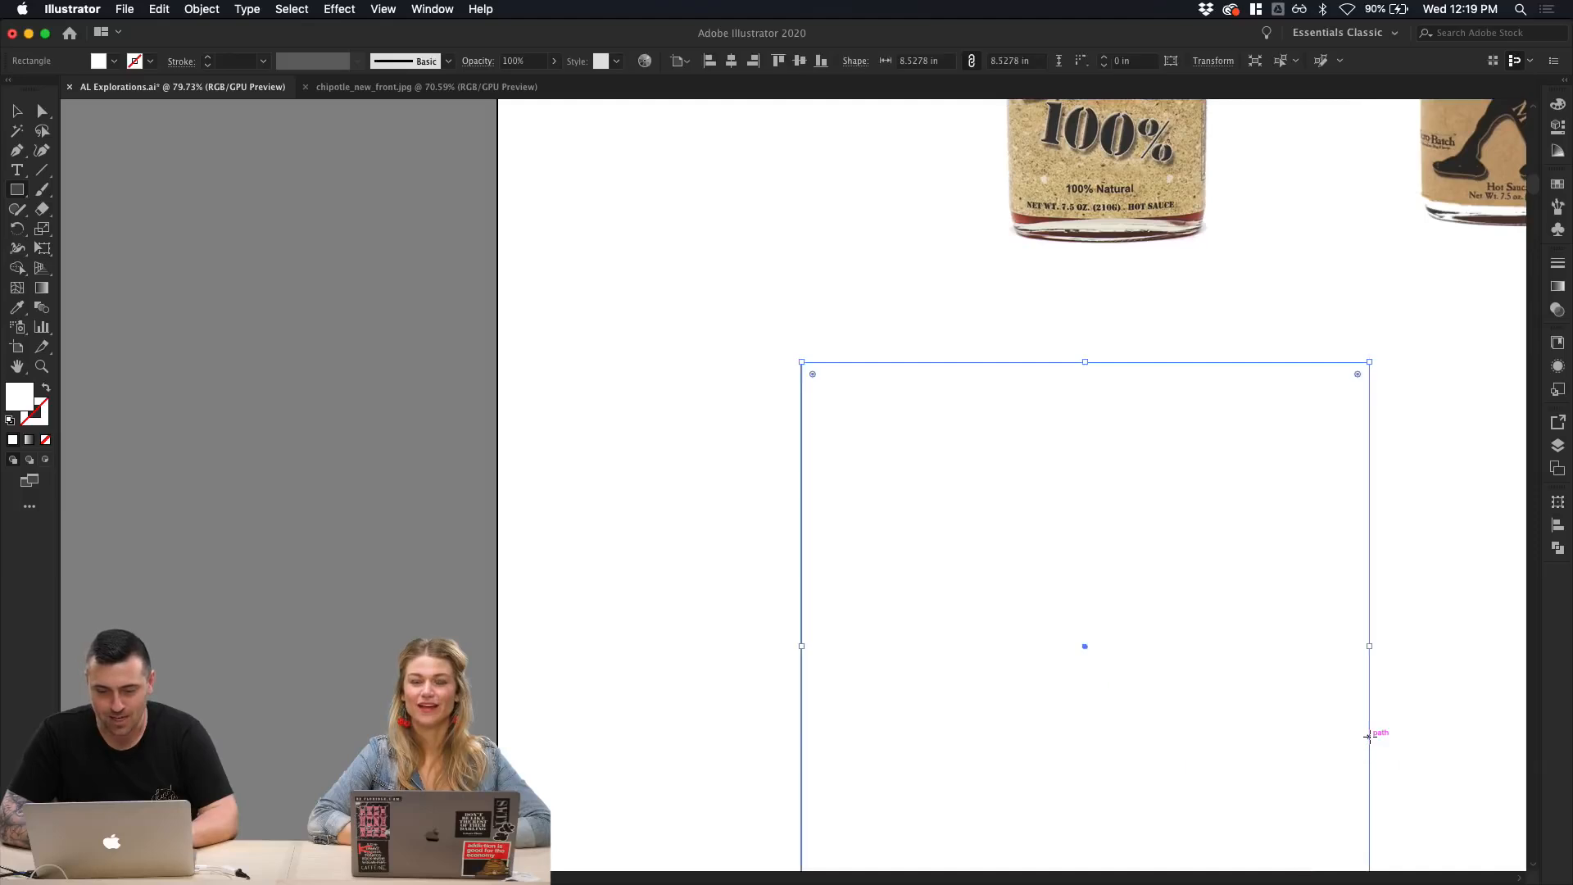
scroll(1368, 738, "down", 3)
scroll(1307, 664, "right", 5)
scroll(1307, 665, "down", 2)
key("v")
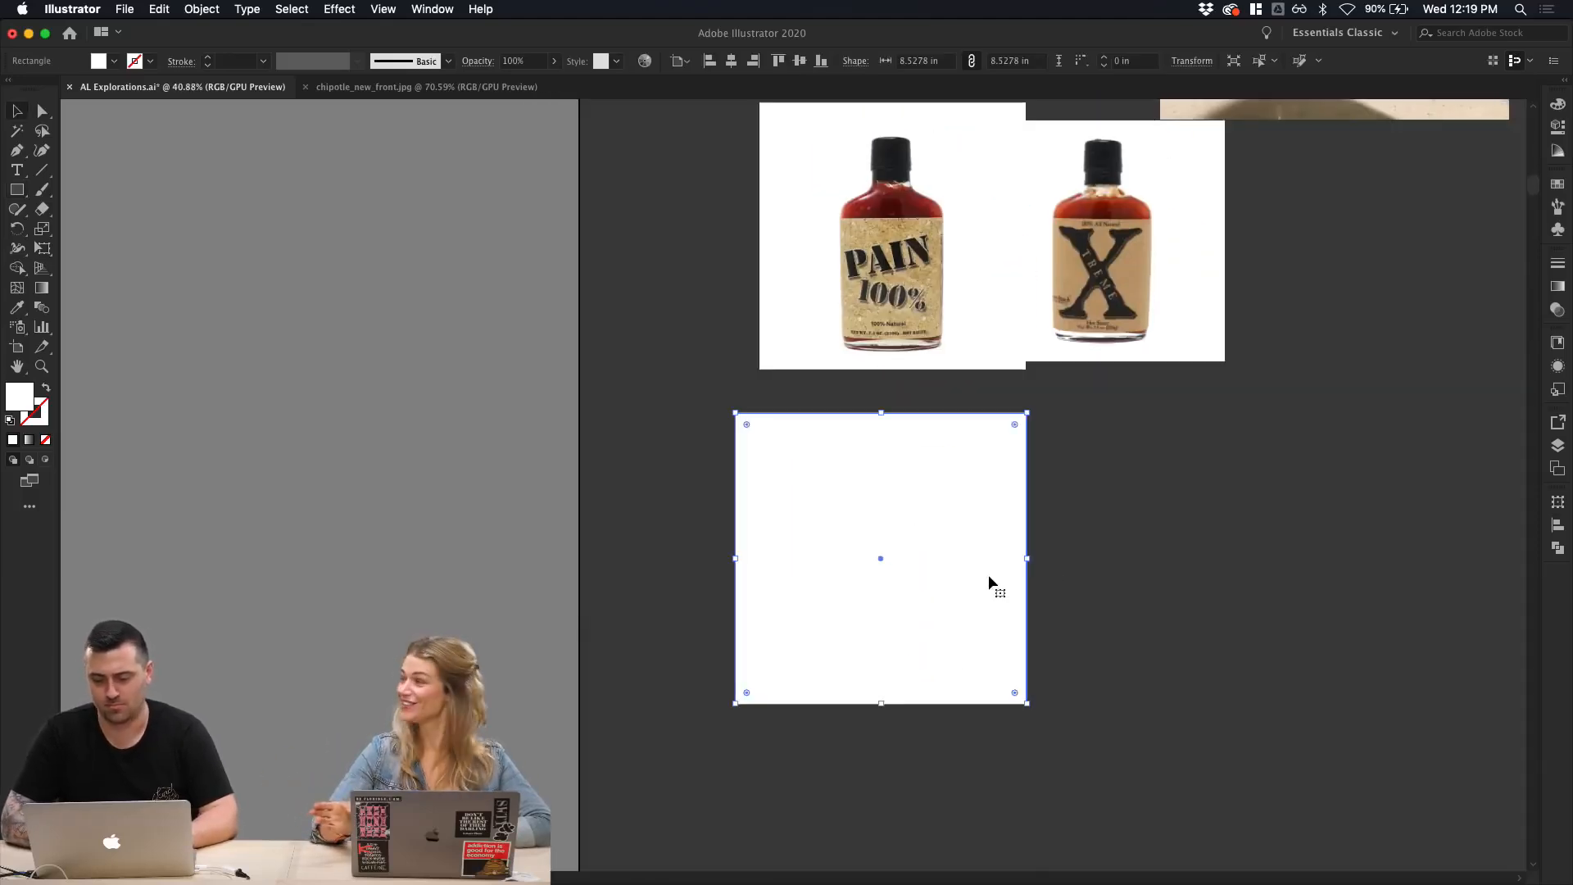
key("BackSpace")
Step: Move the Xtreme hot sauce bottle image so it sits top-aligned and flush against the Pain 100% image
scroll(989, 578, "up", 5)
scroll(989, 578, "right", 5)
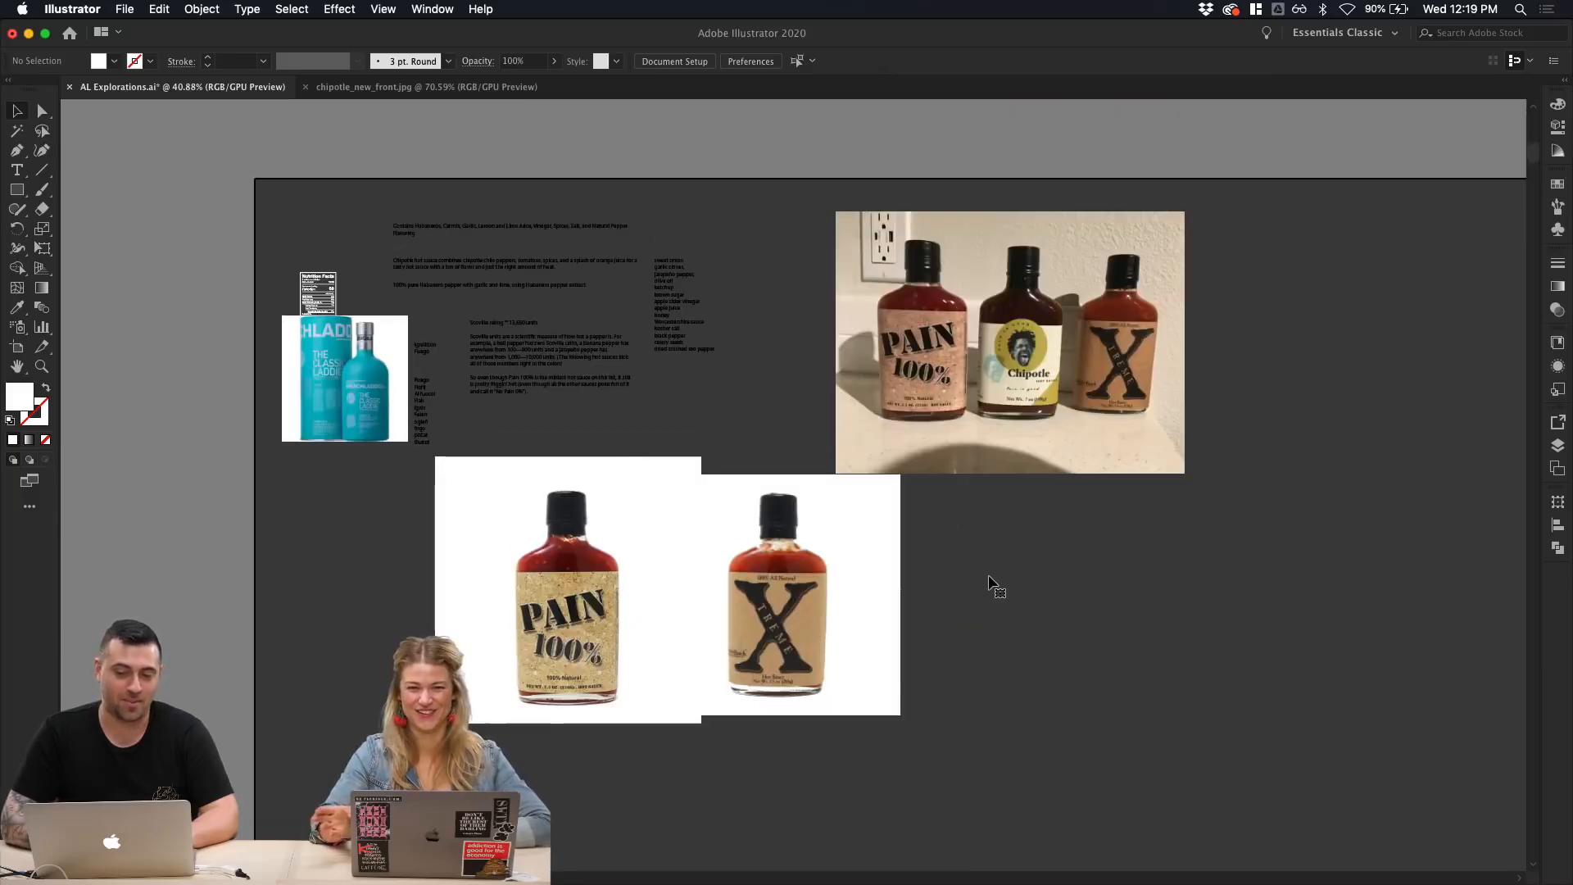
scroll(989, 579, "up", 2)
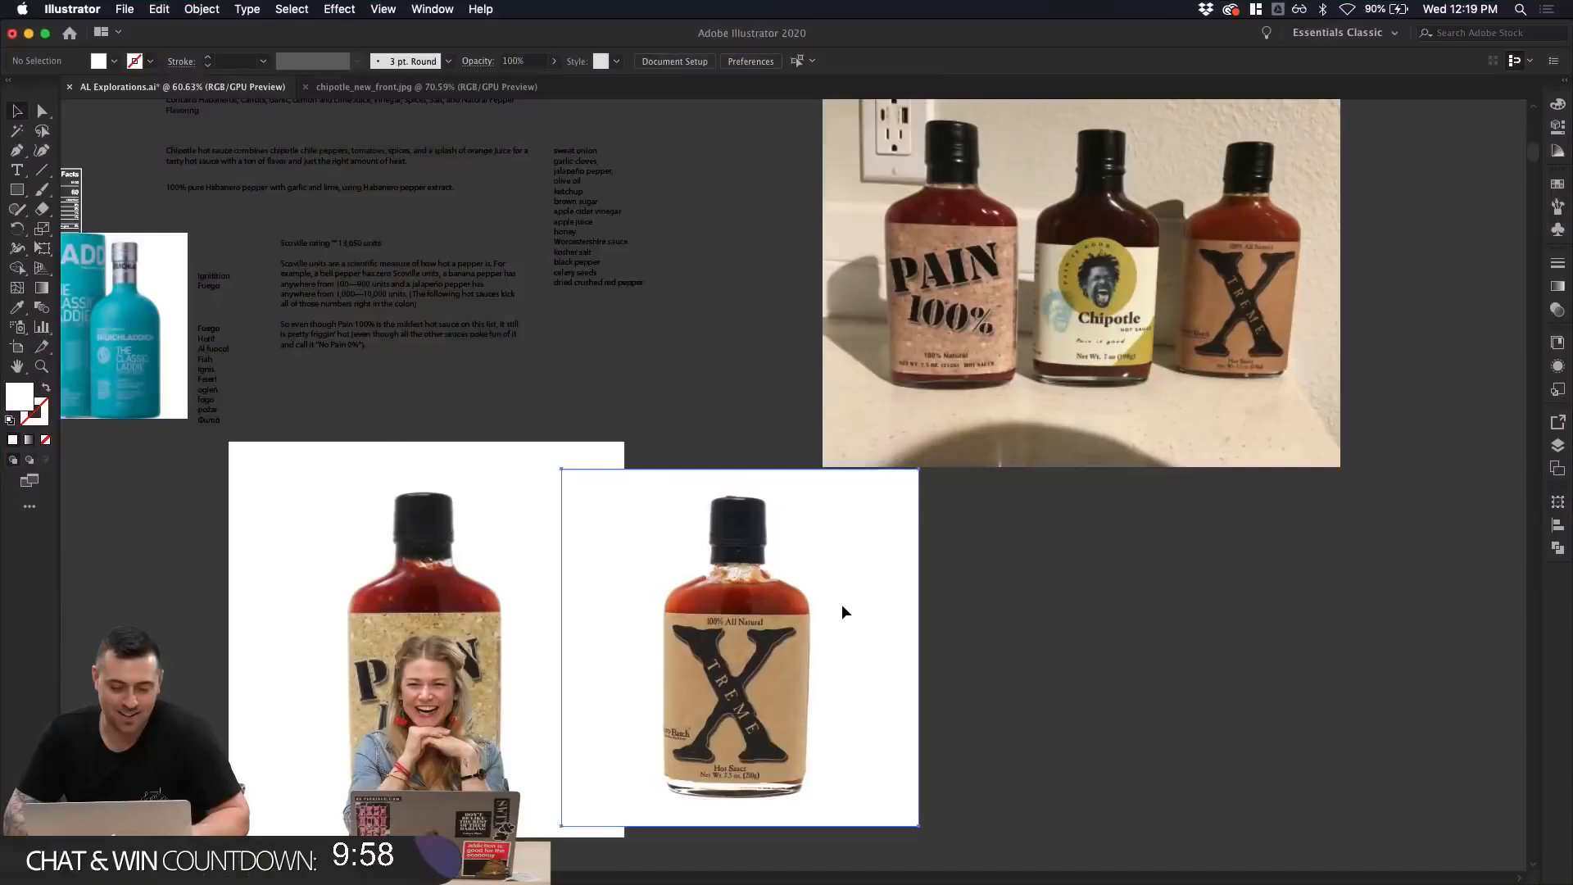
left_click_drag(843, 604, 907, 576)
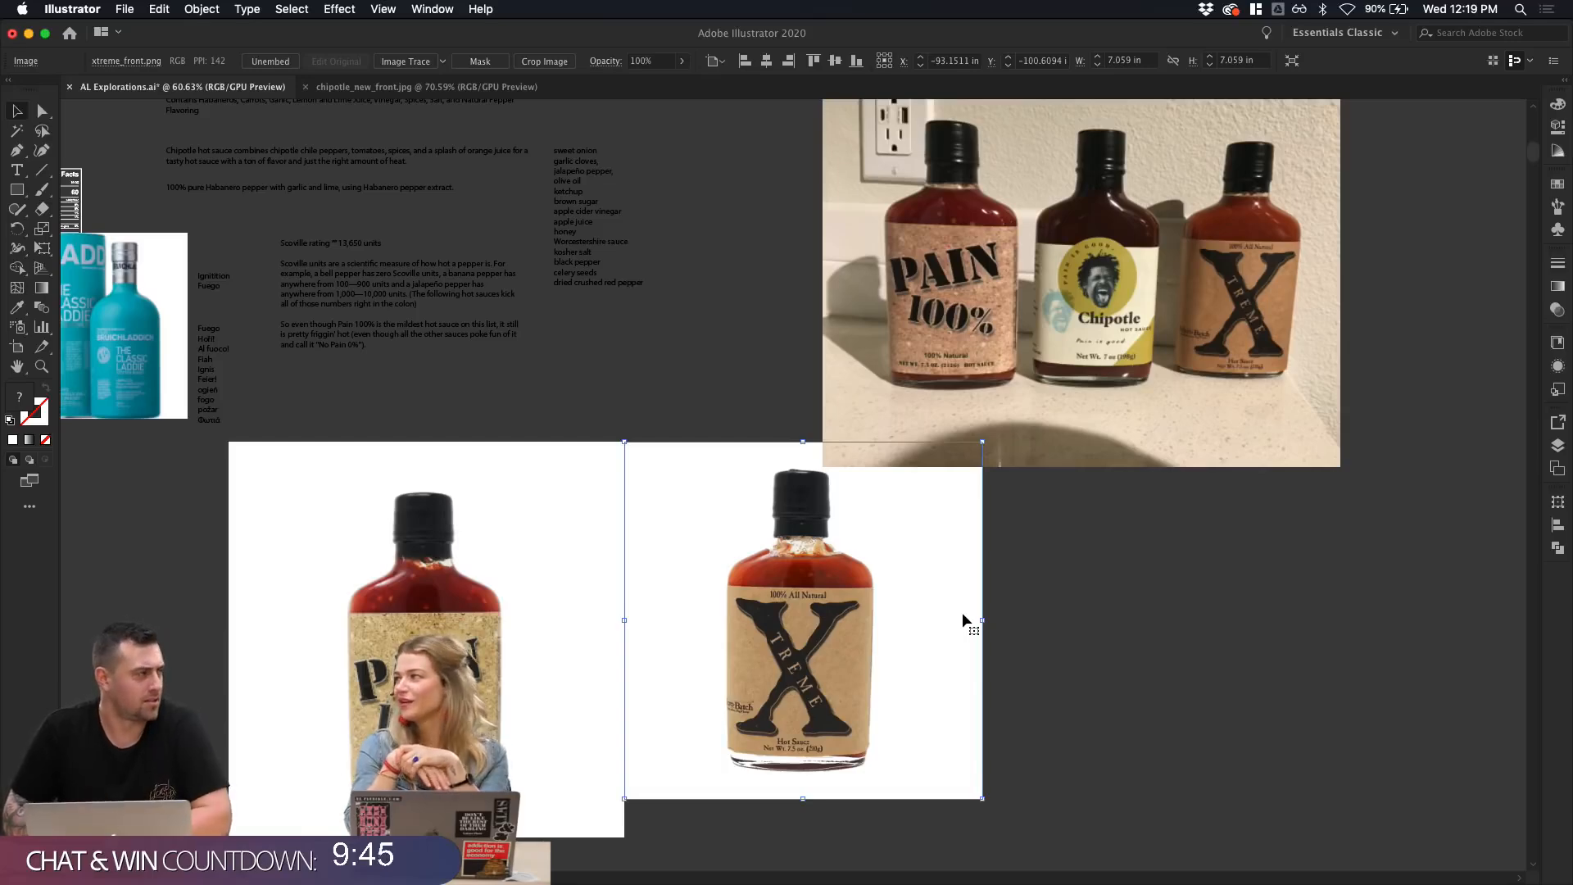
Step: Scale the Pain 100% and Xtreme bottle images together to about half size and move them up beside the three-bottle photo
scroll(962, 612, "down", 3)
scroll(962, 612, "down", 5)
right_click(962, 612)
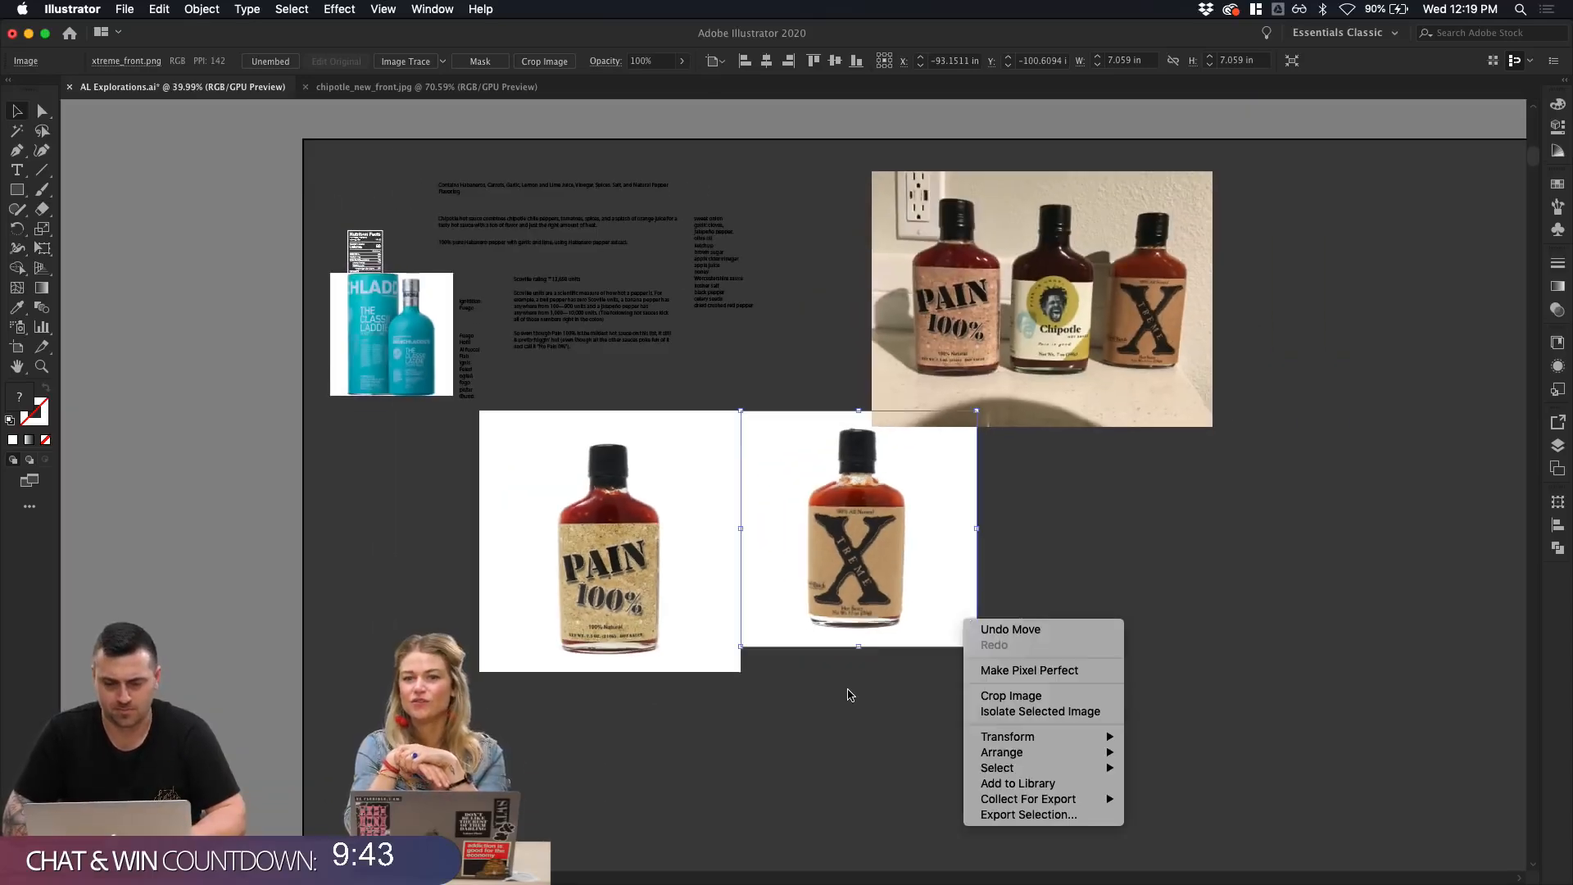
key("Escape")
scroll(845, 690, "up", 2)
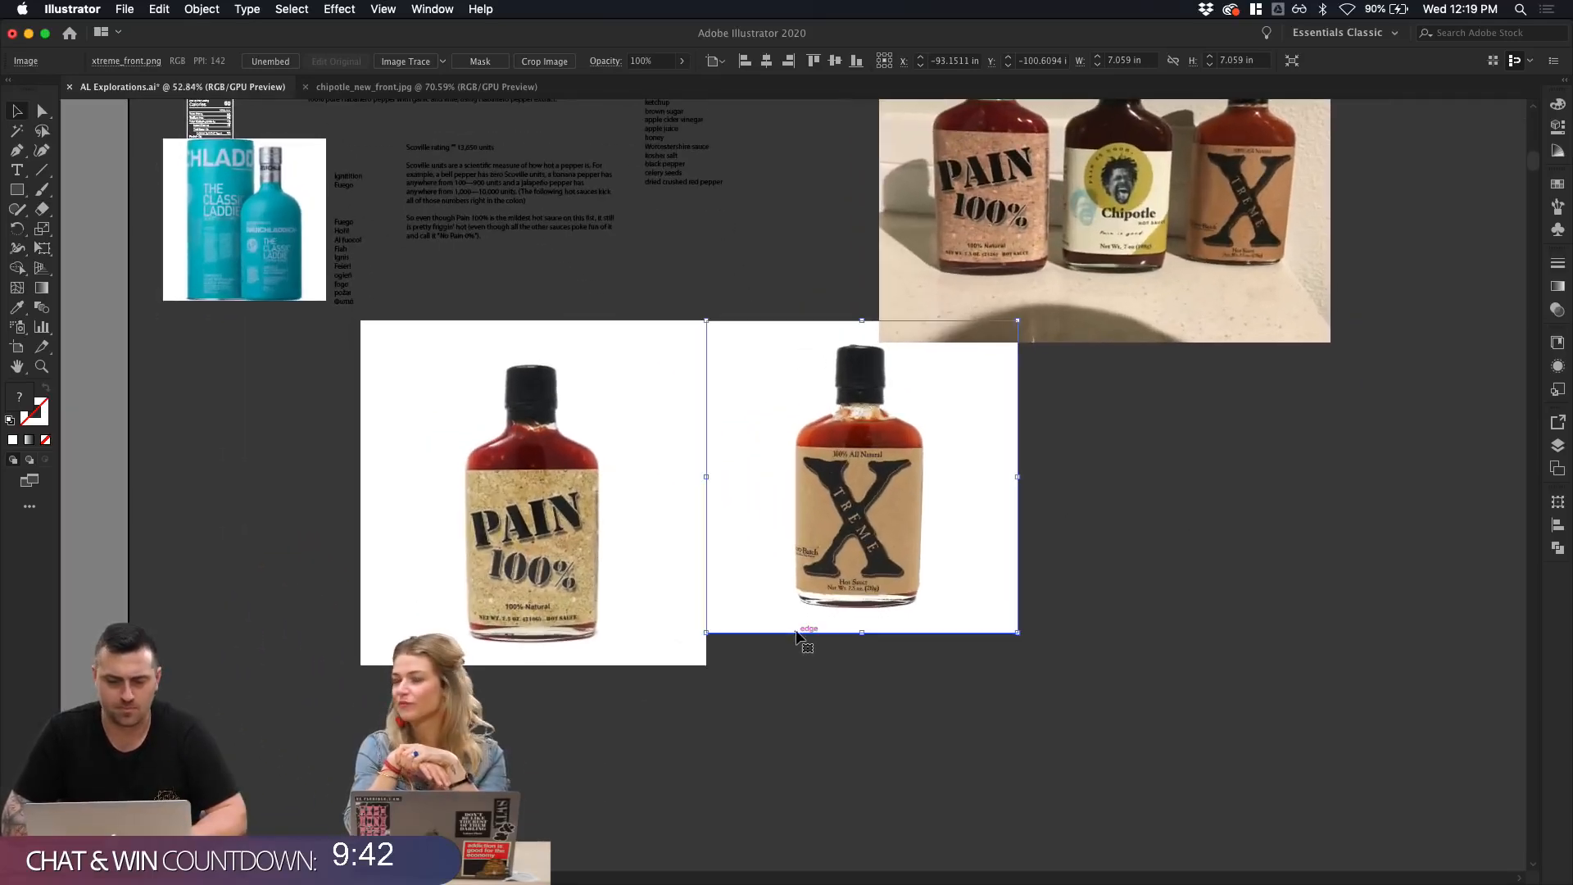
left_click(667, 604, "shift")
left_click_drag(1020, 327, 857, 411)
left_click_drag(799, 457, 865, 297)
left_click(889, 484)
scroll(886, 482, "up", 1)
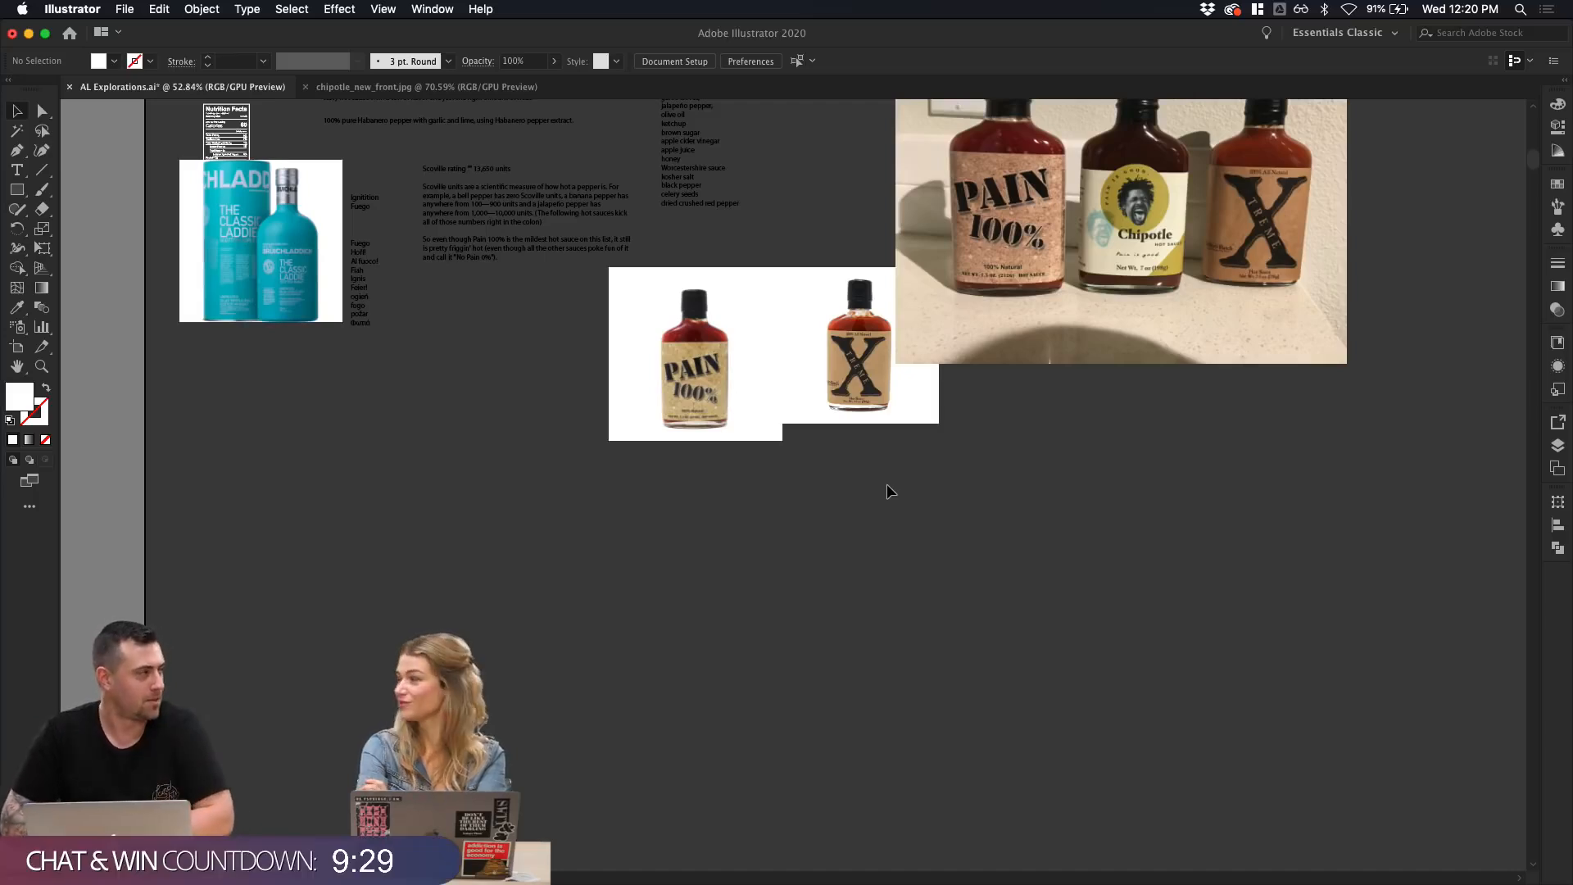
scroll(881, 524, "up", 2)
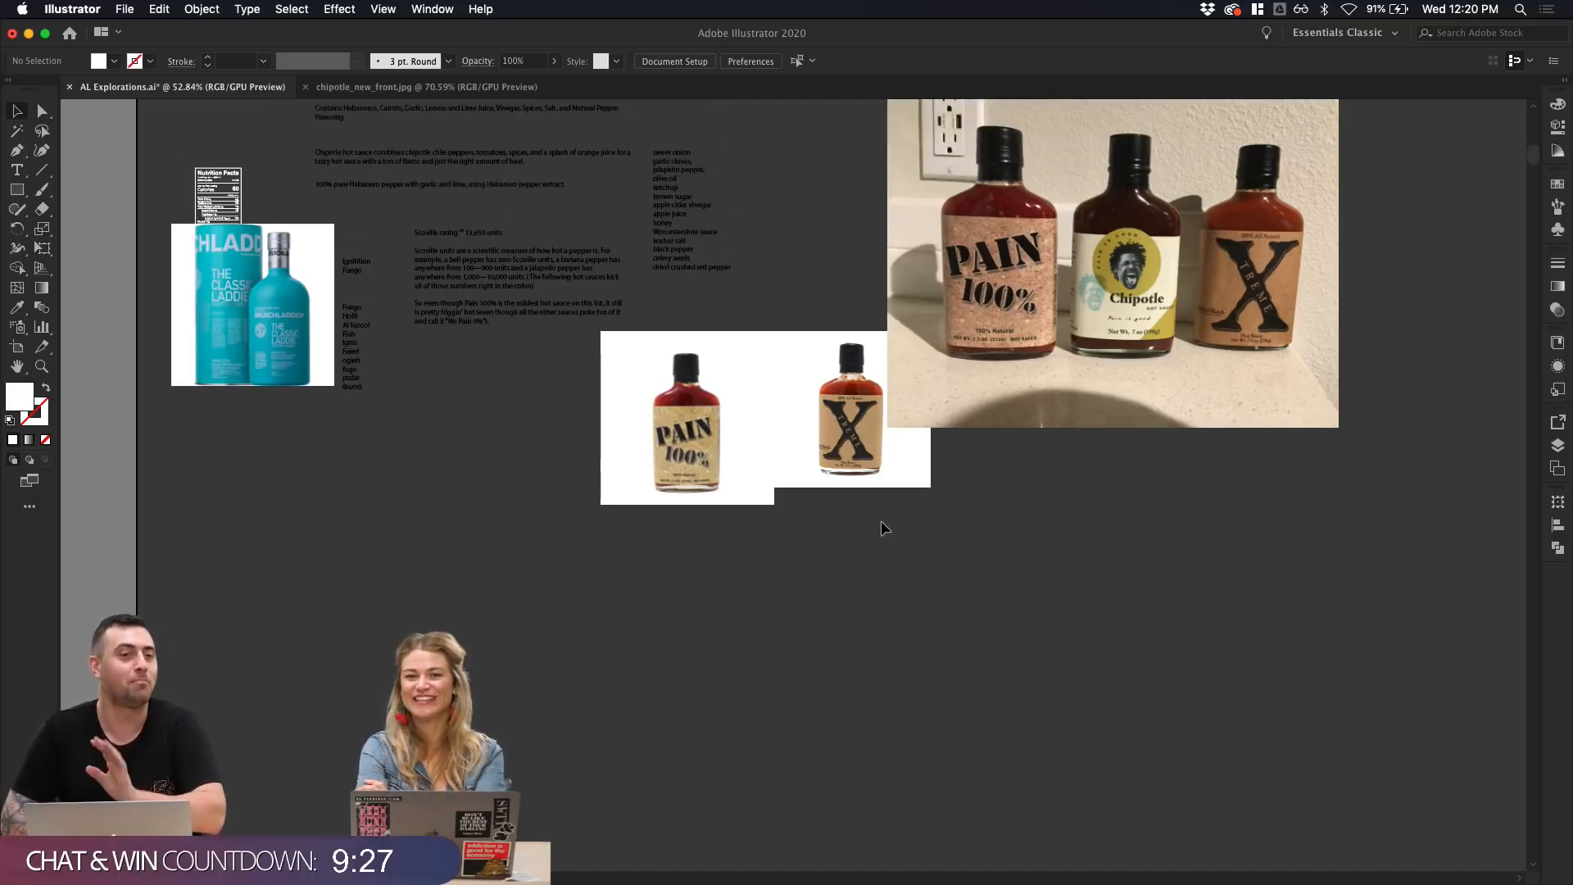
scroll(882, 522, "right", 1)
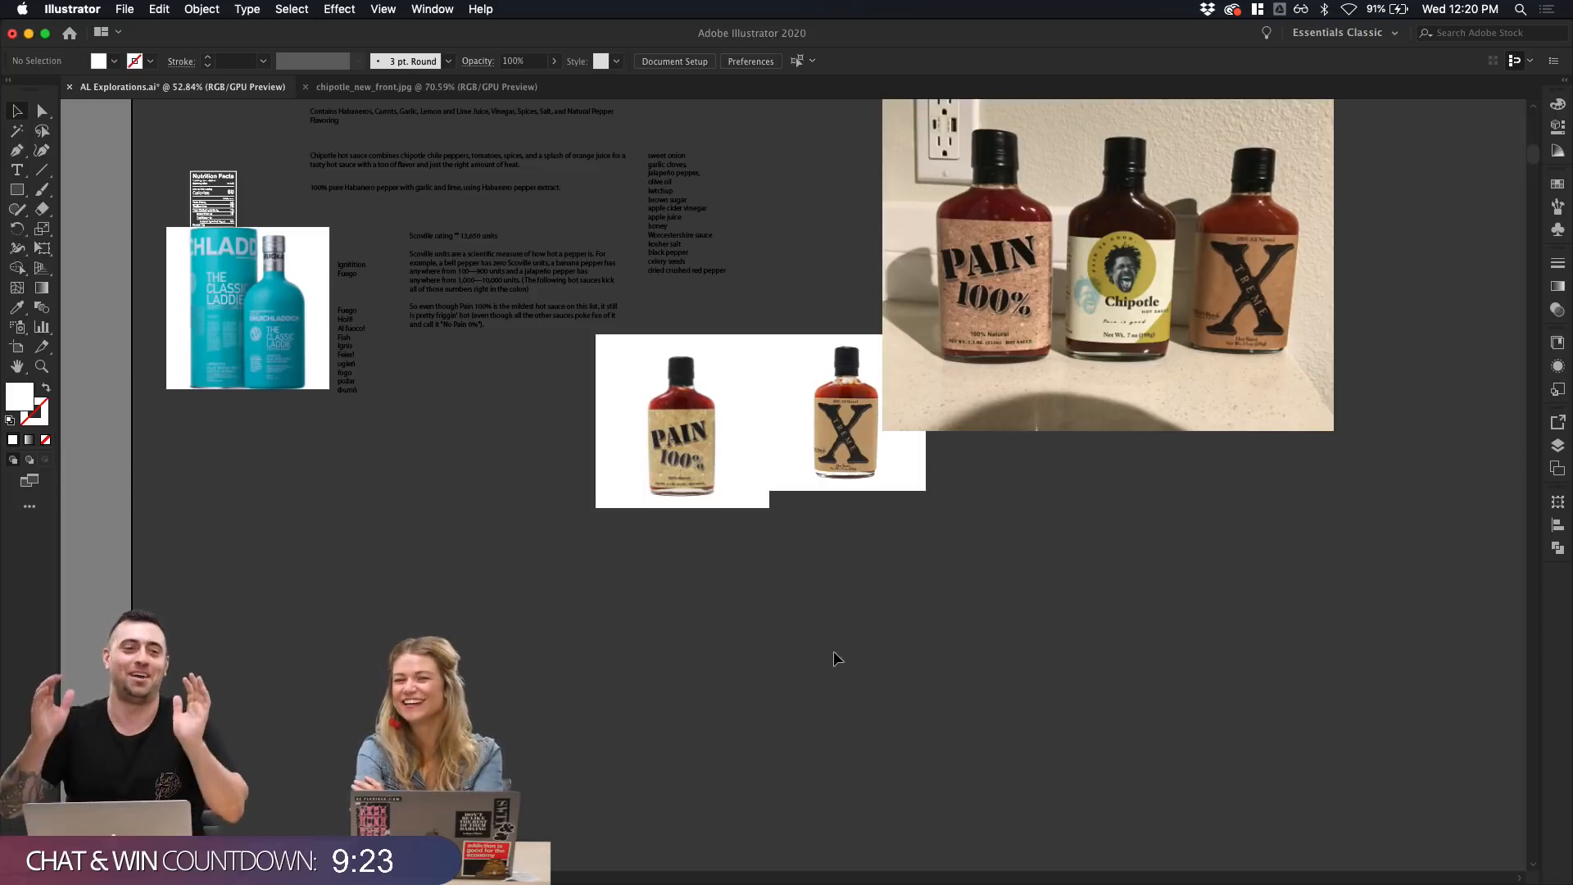
scroll(834, 651, "up", 2)
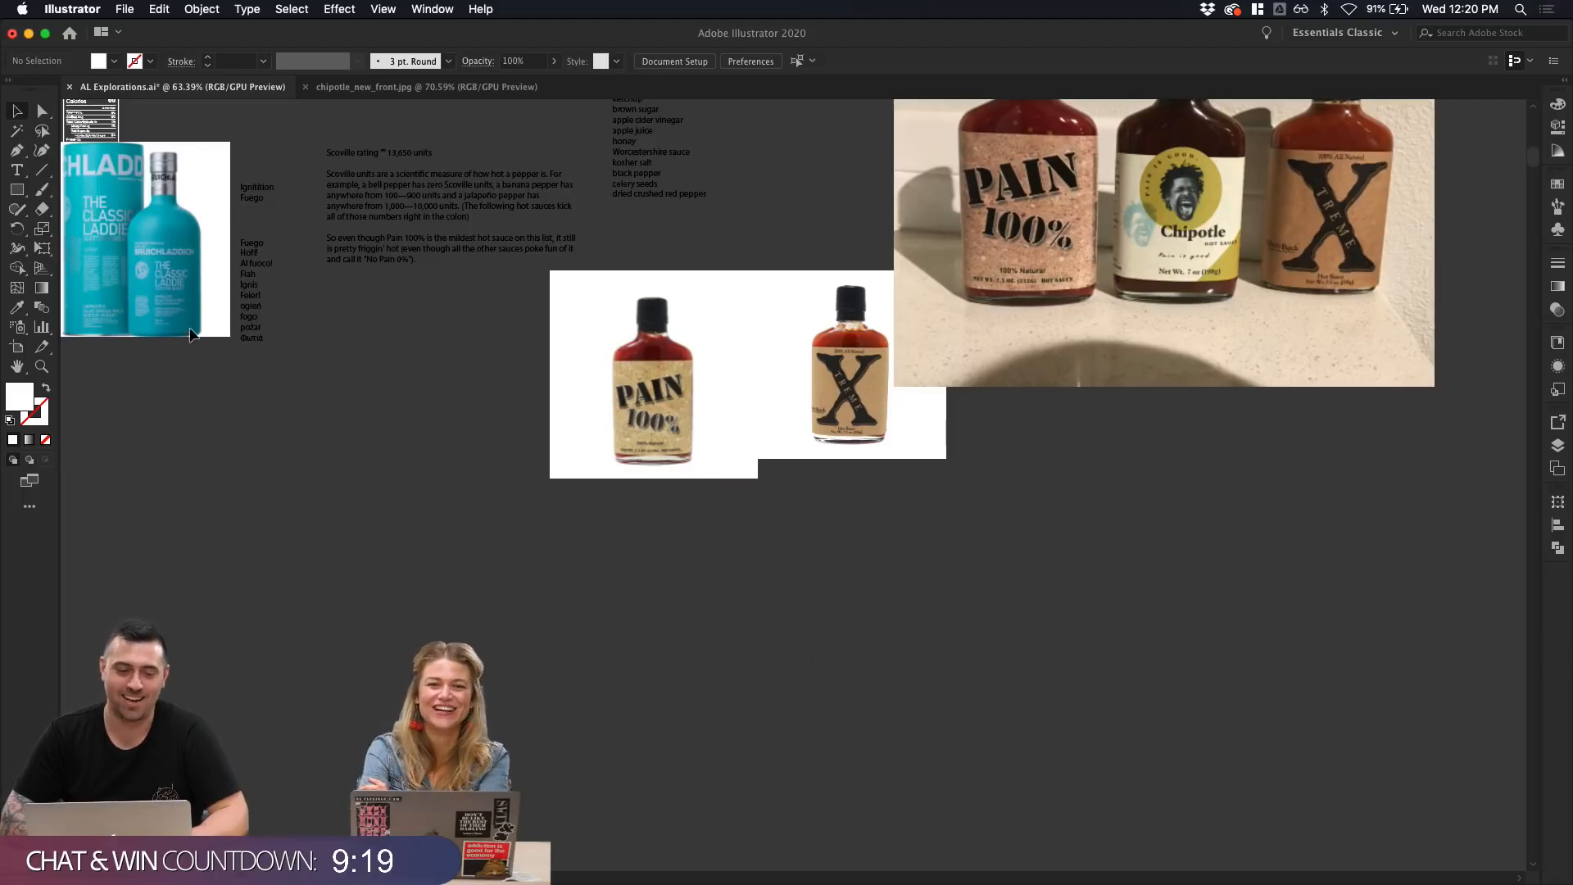
scroll(275, 401, "left", 1)
scroll(438, 529, "left", 3)
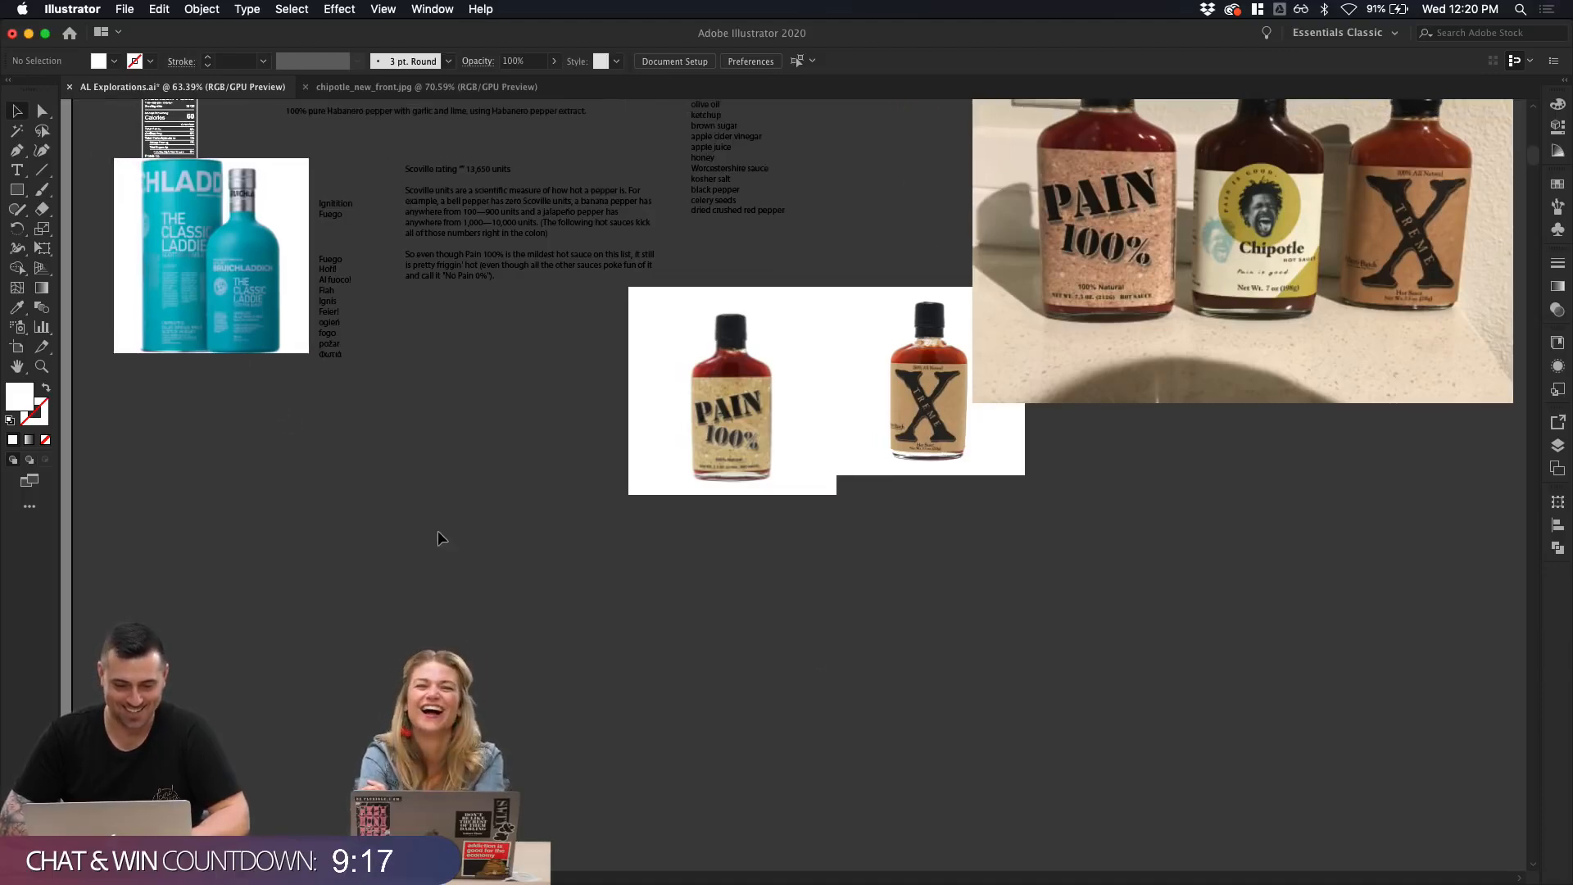
Step: Move the 8 x 3 in artboard from the middle of the canvas up to just below the bottle reference images
scroll(437, 530, "down", 3)
scroll(438, 529, "down", 3)
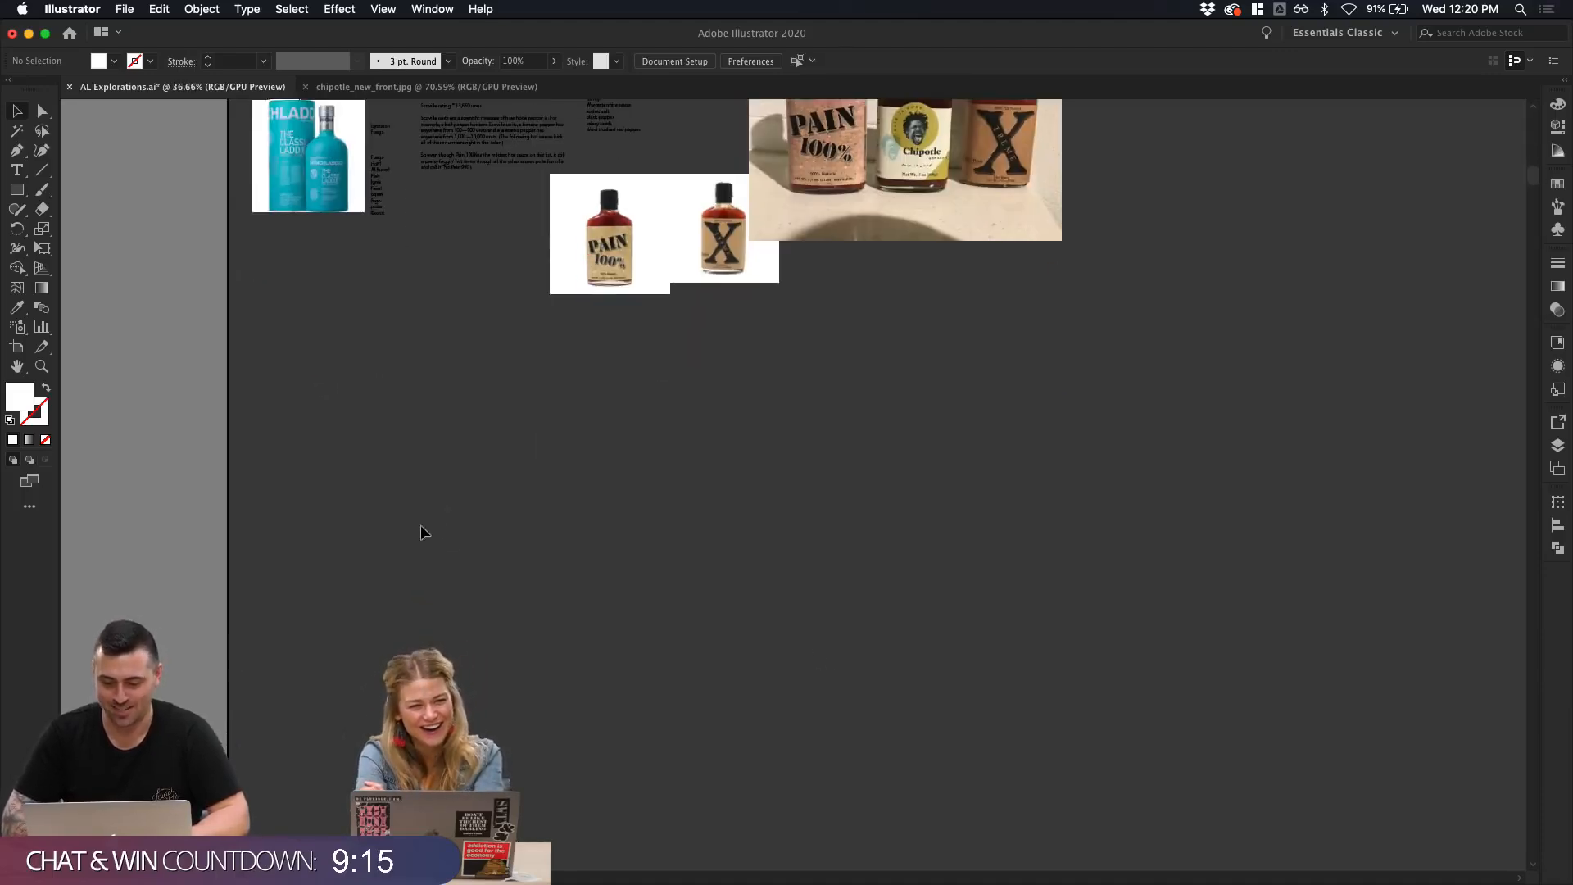
scroll(412, 539, "down", 8)
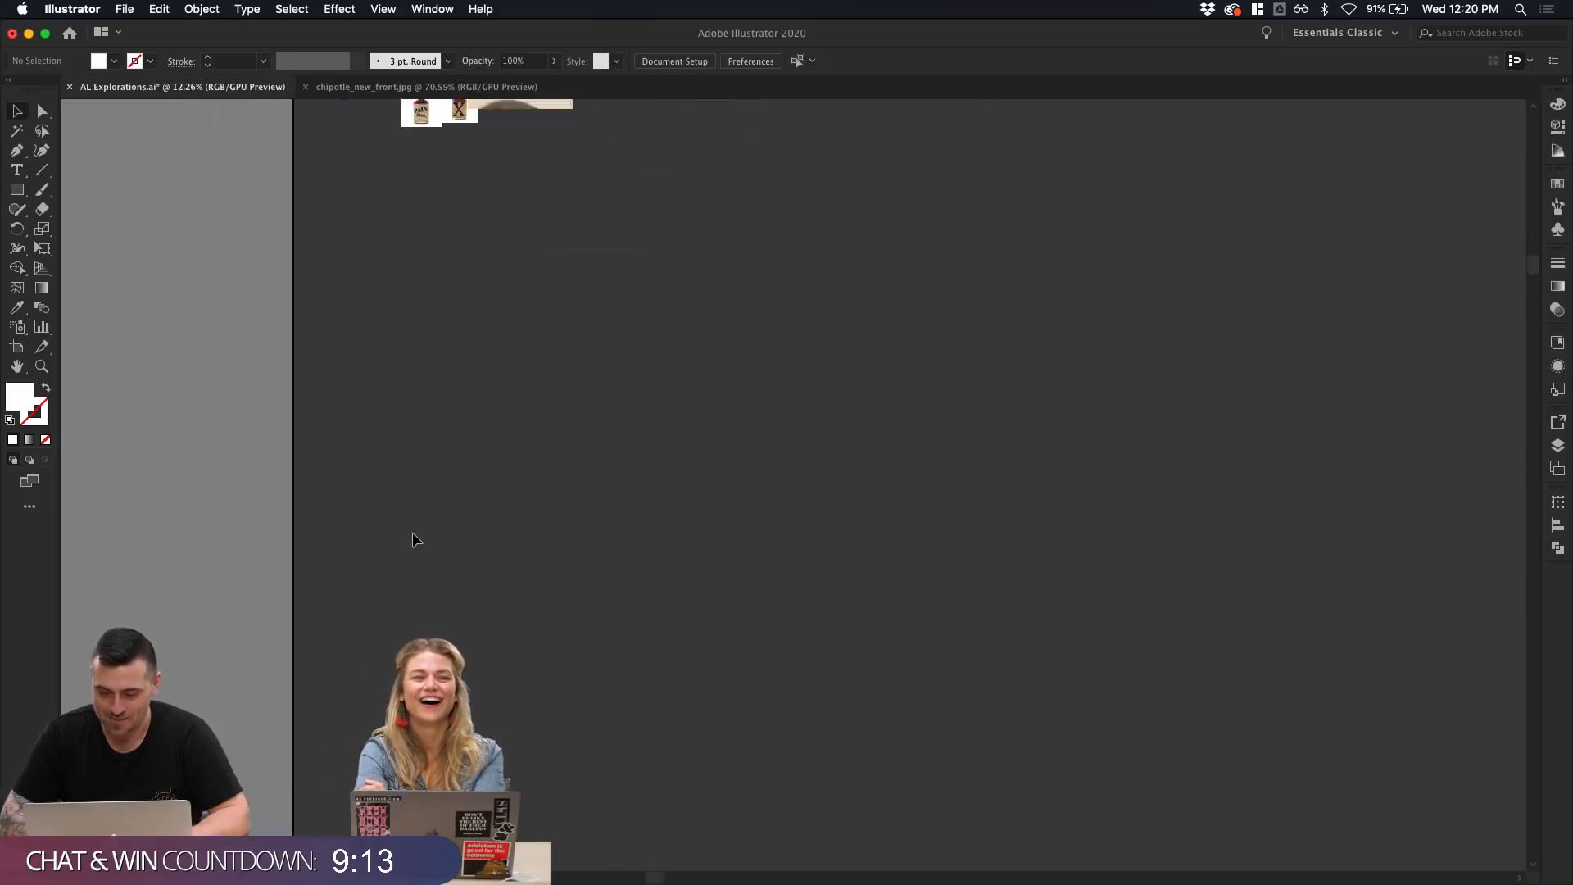
key("shift+o")
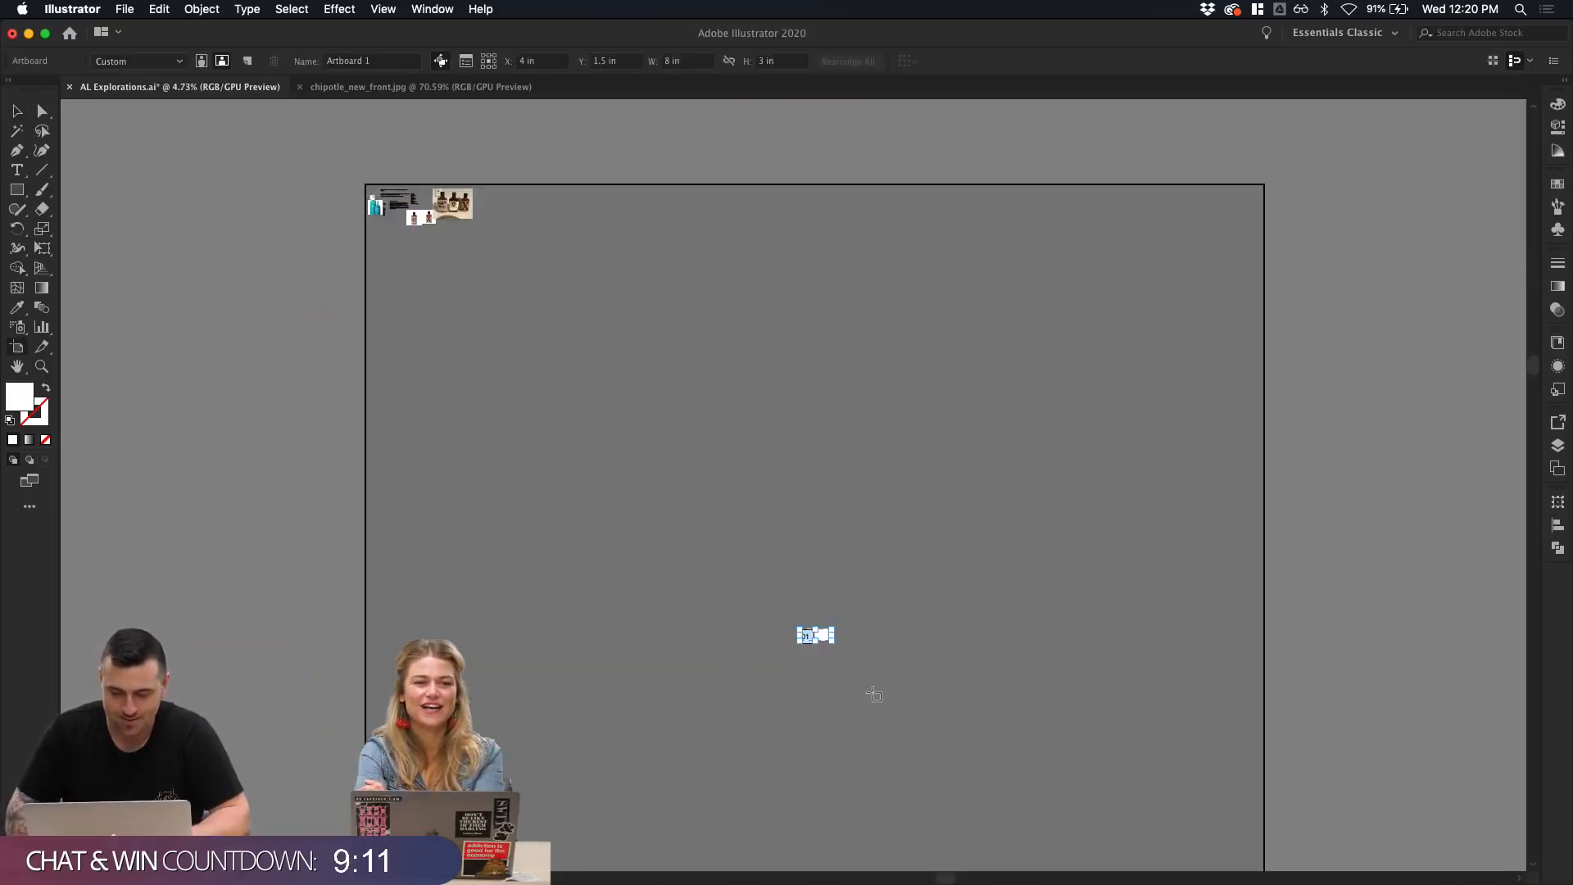
left_click_drag(823, 636, 423, 259)
scroll(481, 323, "up", 5)
scroll(481, 323, "left", 5)
scroll(484, 324, "up", 4)
key("v")
scroll(483, 326, "up", 1)
scroll(481, 327, "up", 4)
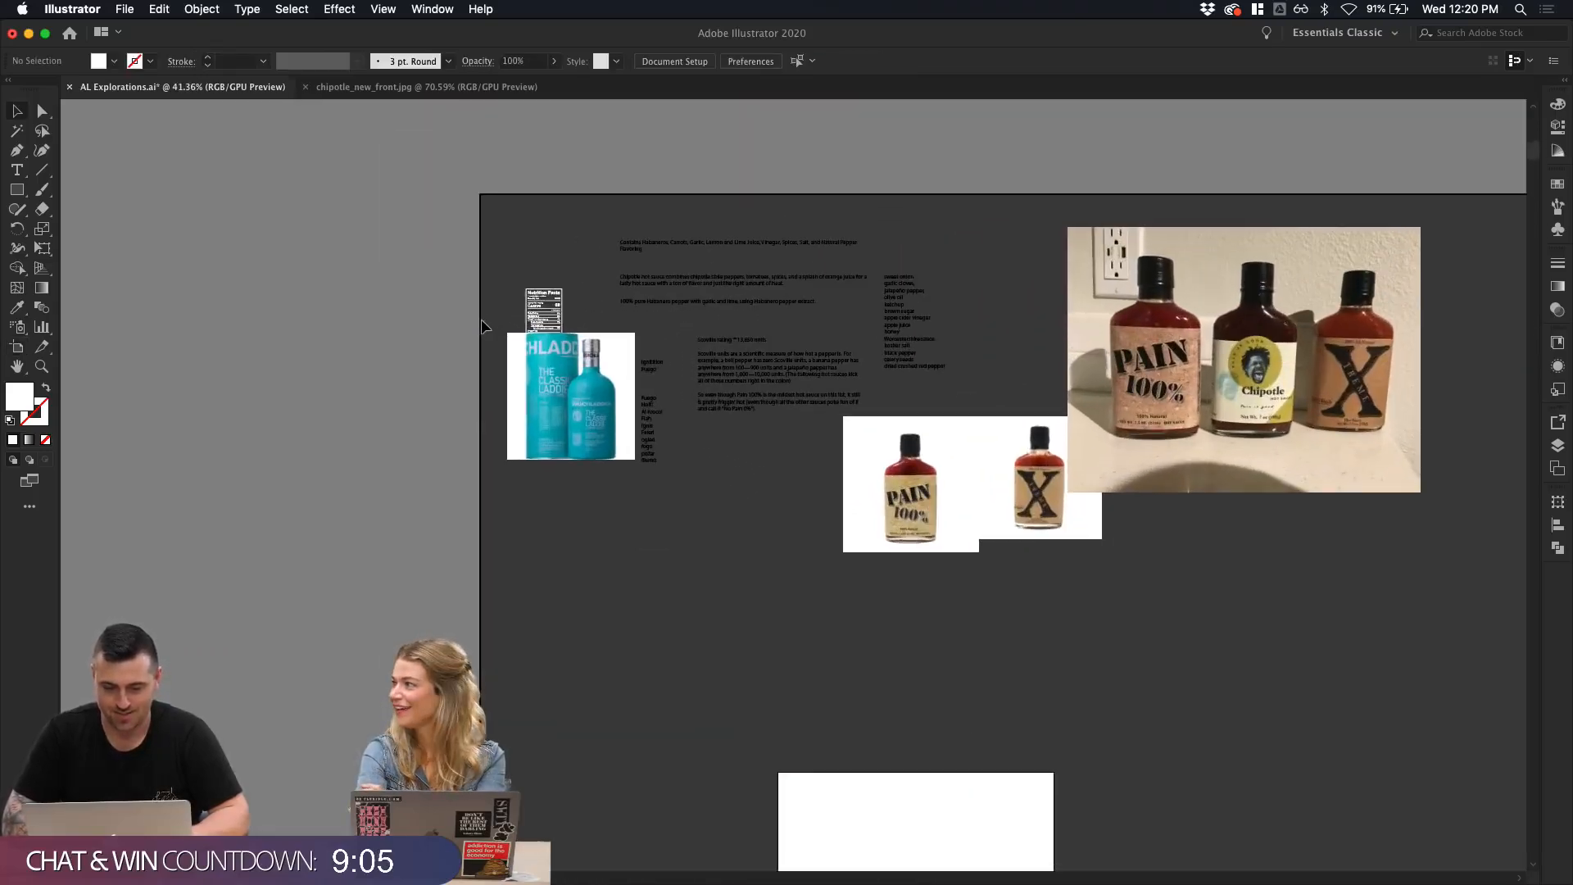
scroll(481, 327, "down", 3)
scroll(483, 326, "down", 2)
scroll(789, 388, "up", 5)
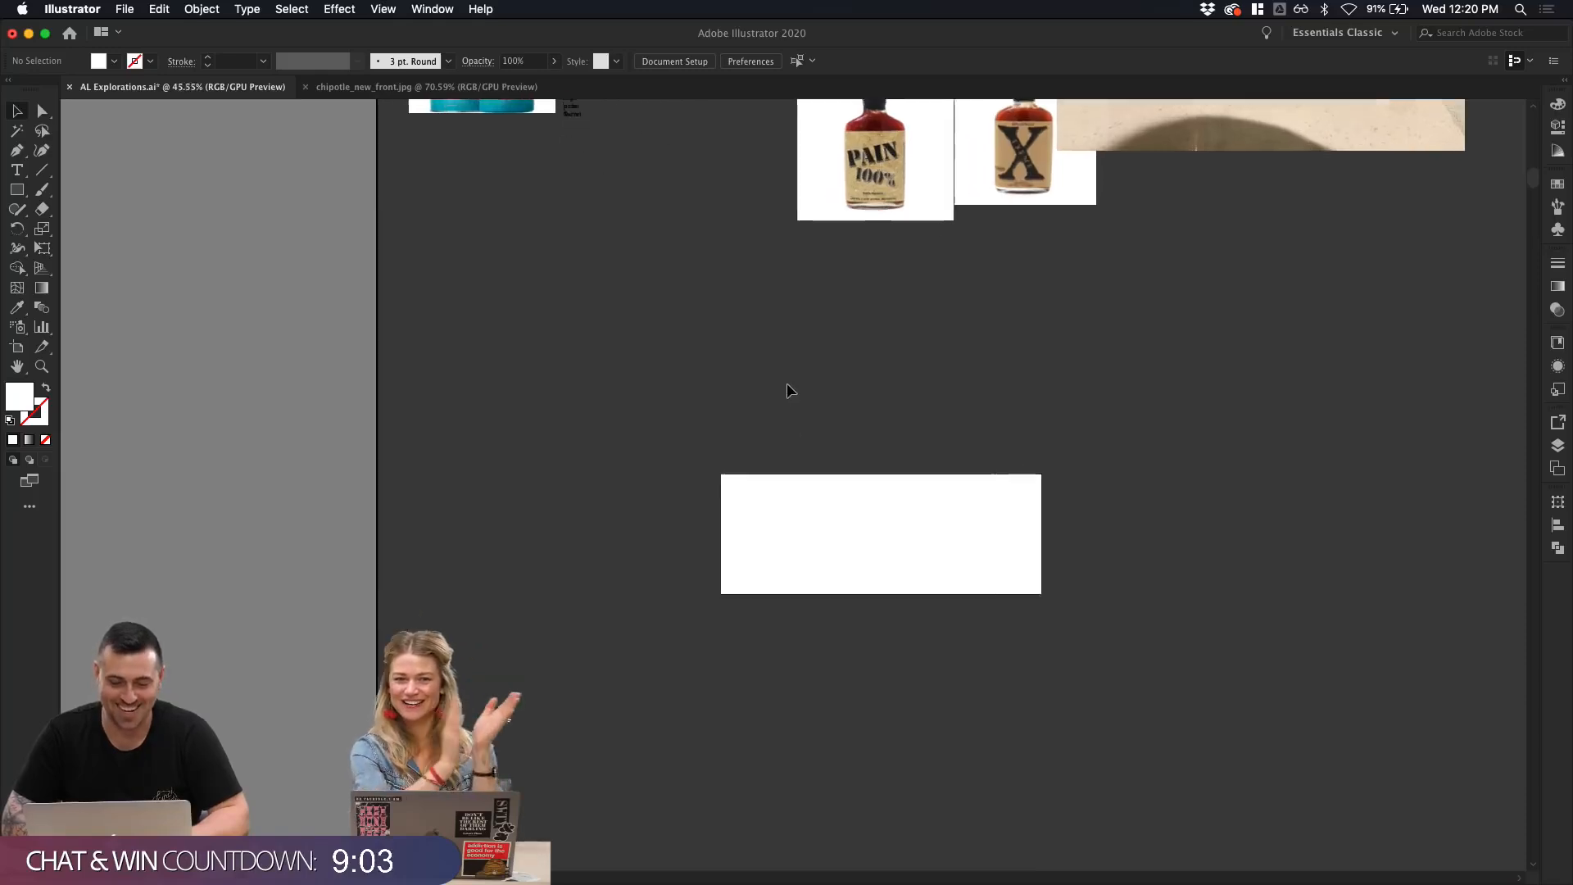
scroll(789, 388, "down", 3)
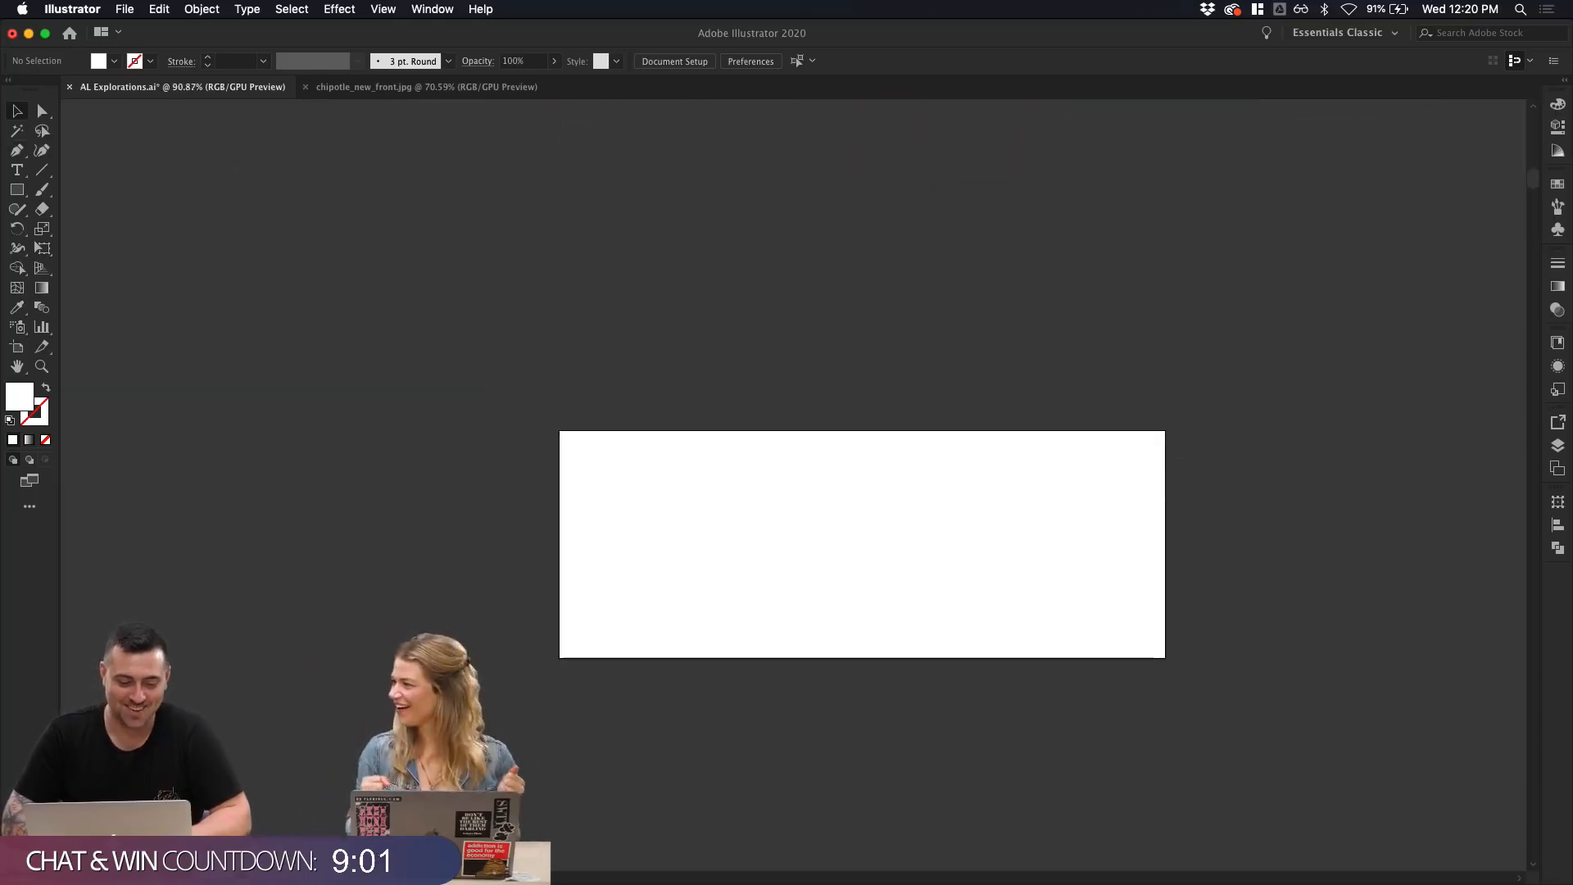
Step: Switch to Finder and preview the Zuume Cut ExtraBold font file in the Adobe Live project's Fonts folder
left_click(665, 870)
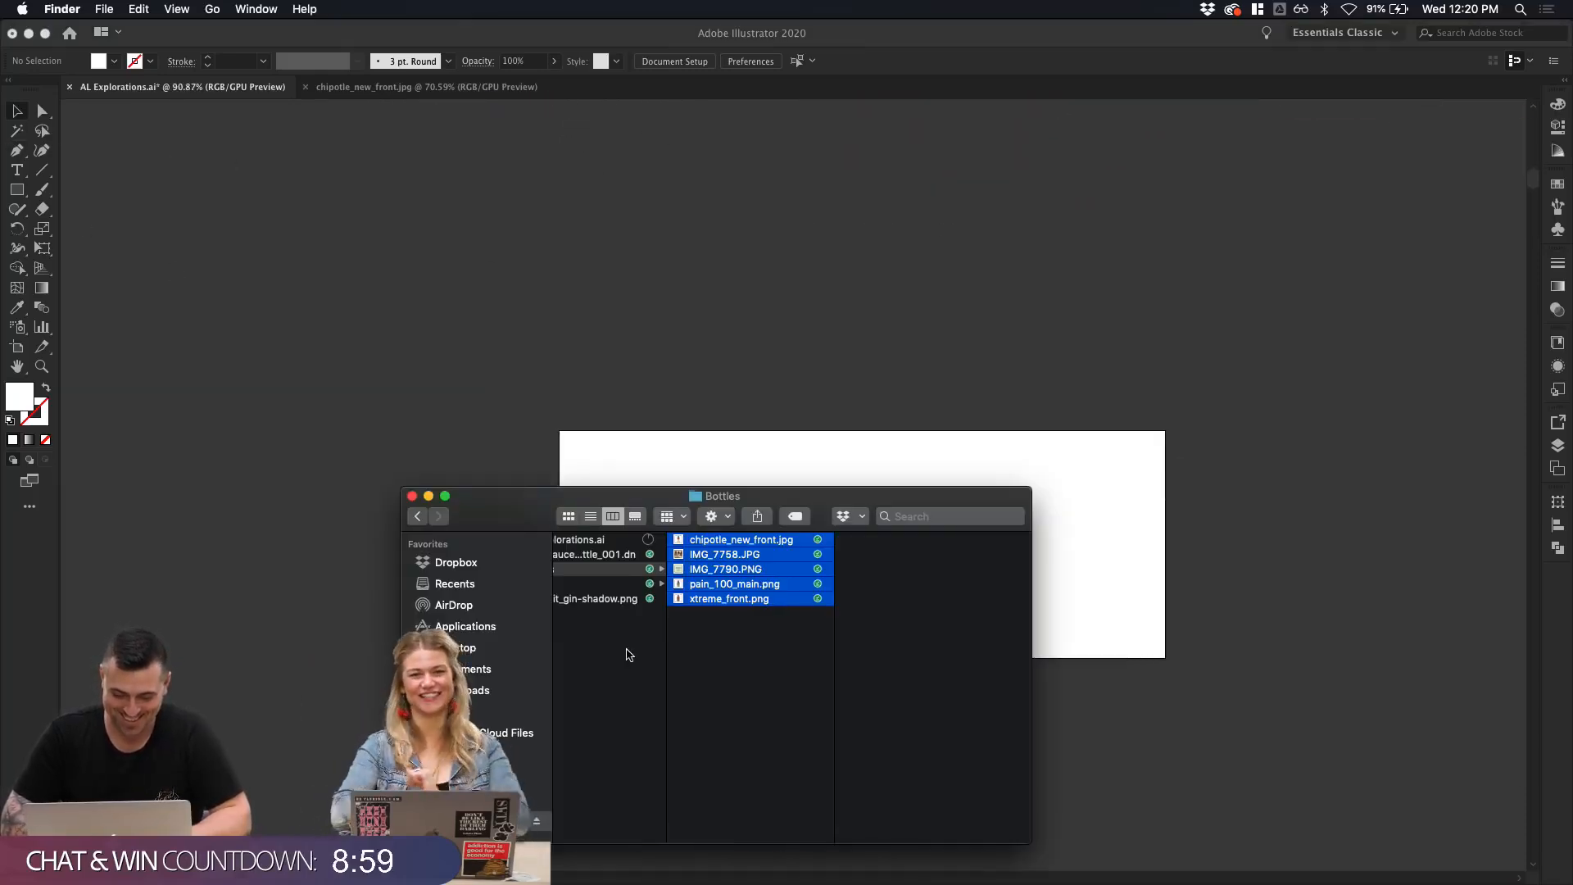
scroll(627, 653, "left", 3)
scroll(705, 606, "left", 5)
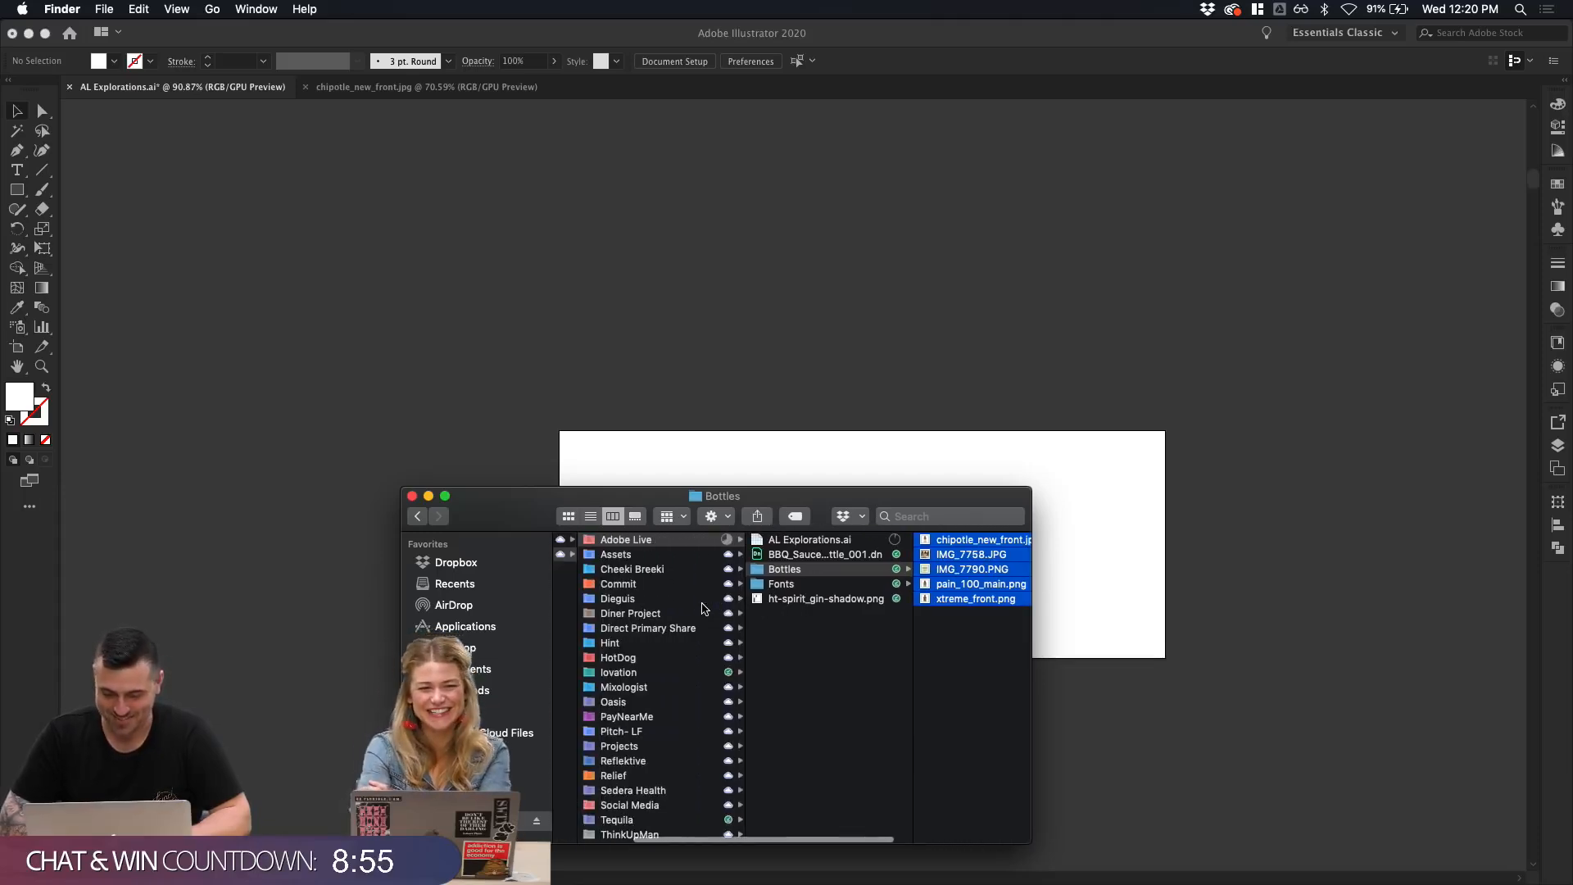
left_click(799, 584)
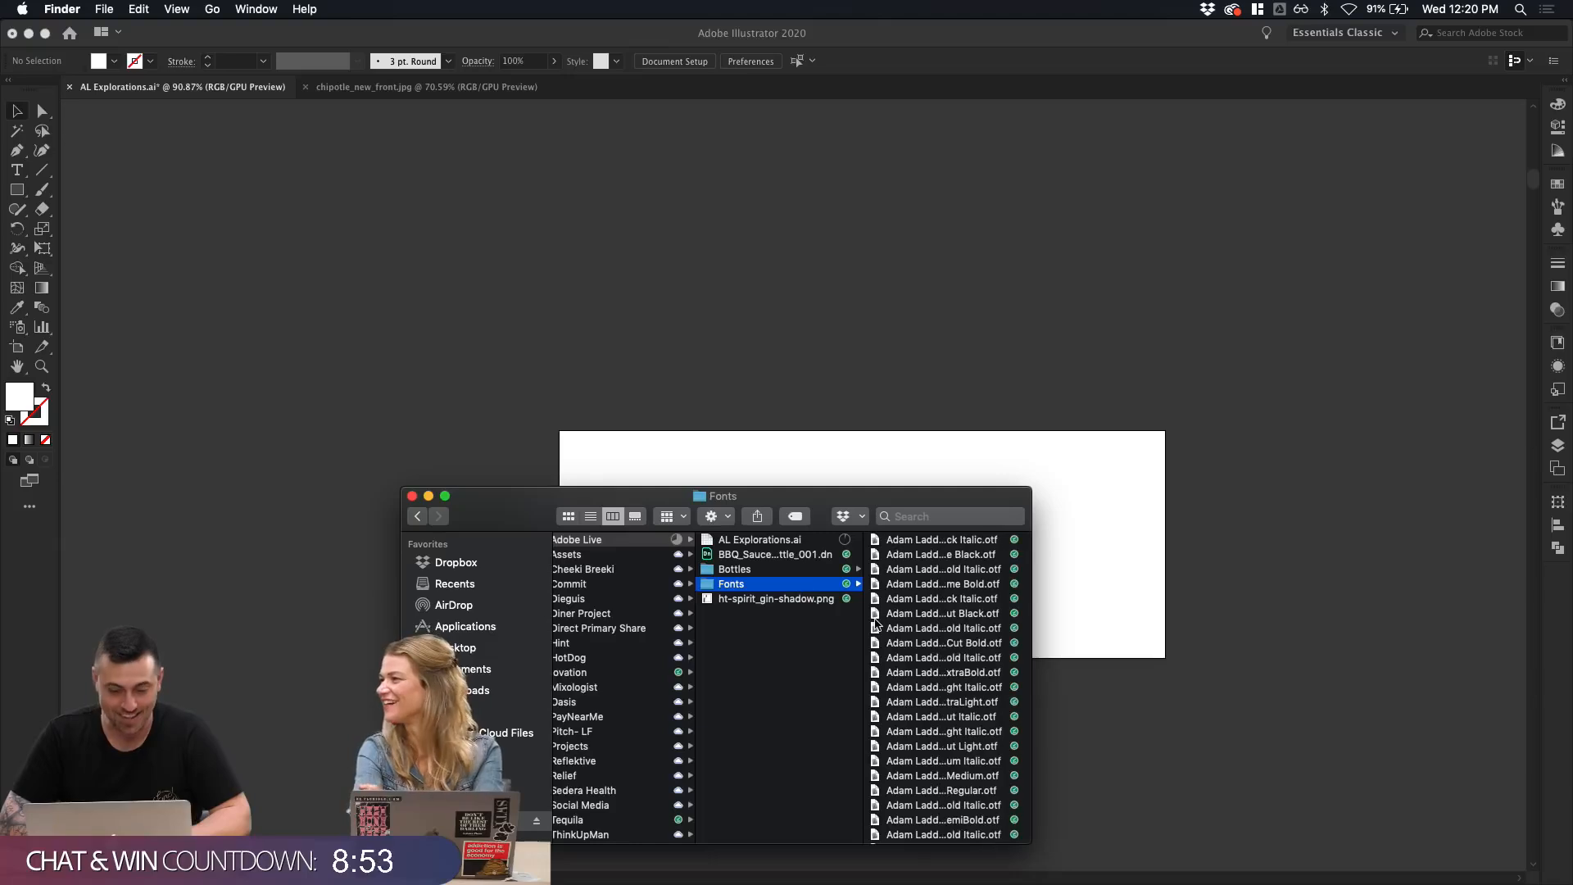
left_click(880, 642)
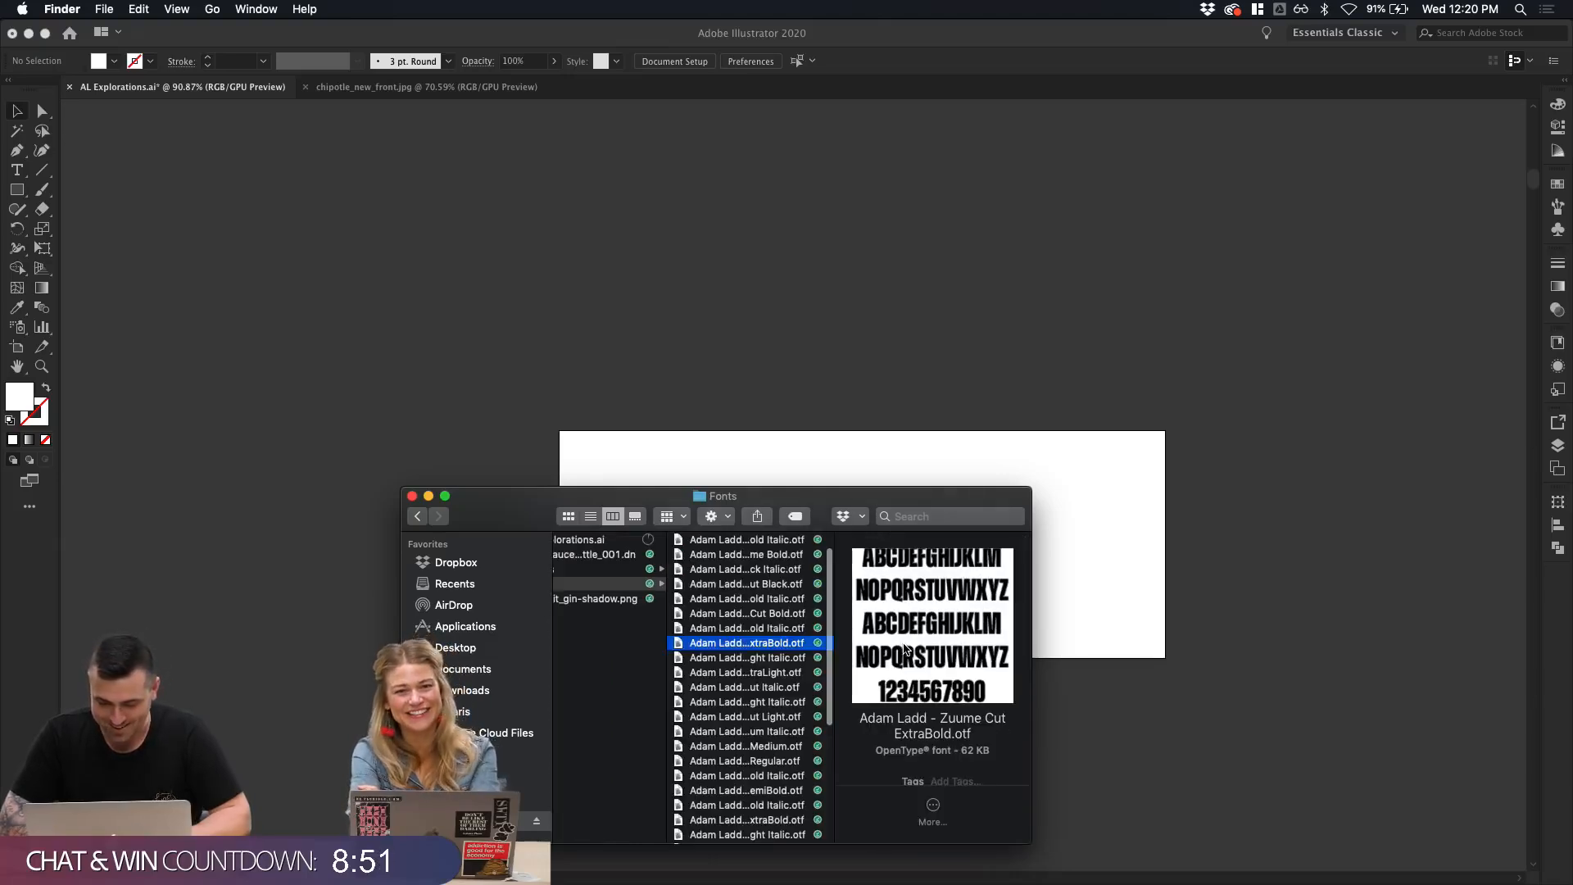
Step: Switch back to Illustrator, add placeholder point text above the artboard and set its font to Zuume Black
left_click(672, 356)
left_click(17, 169)
left_click(688, 245)
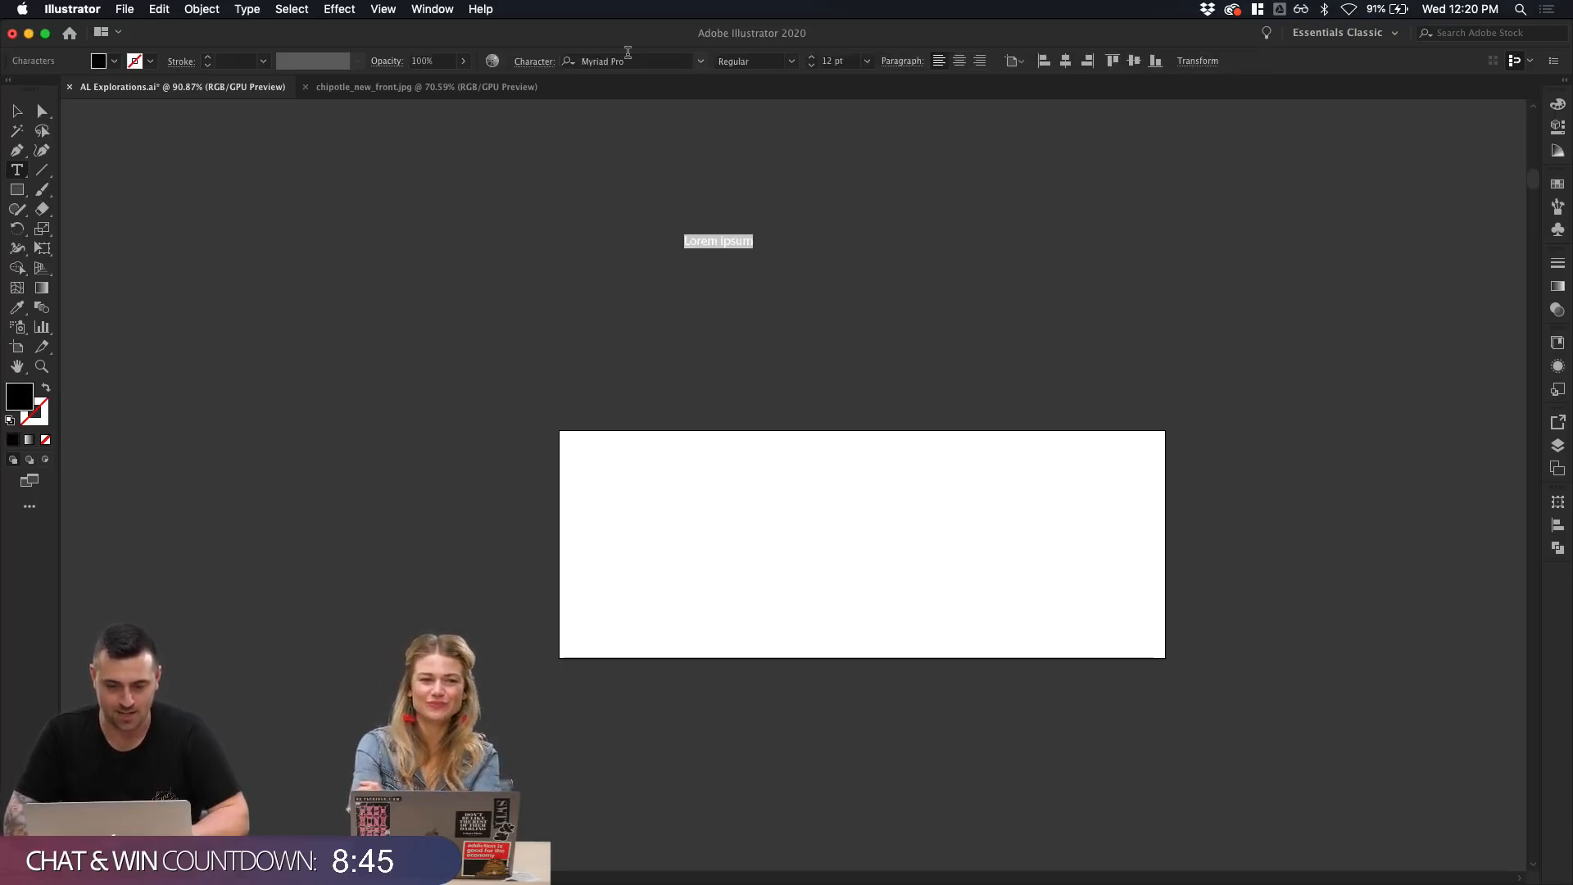
left_click(630, 59)
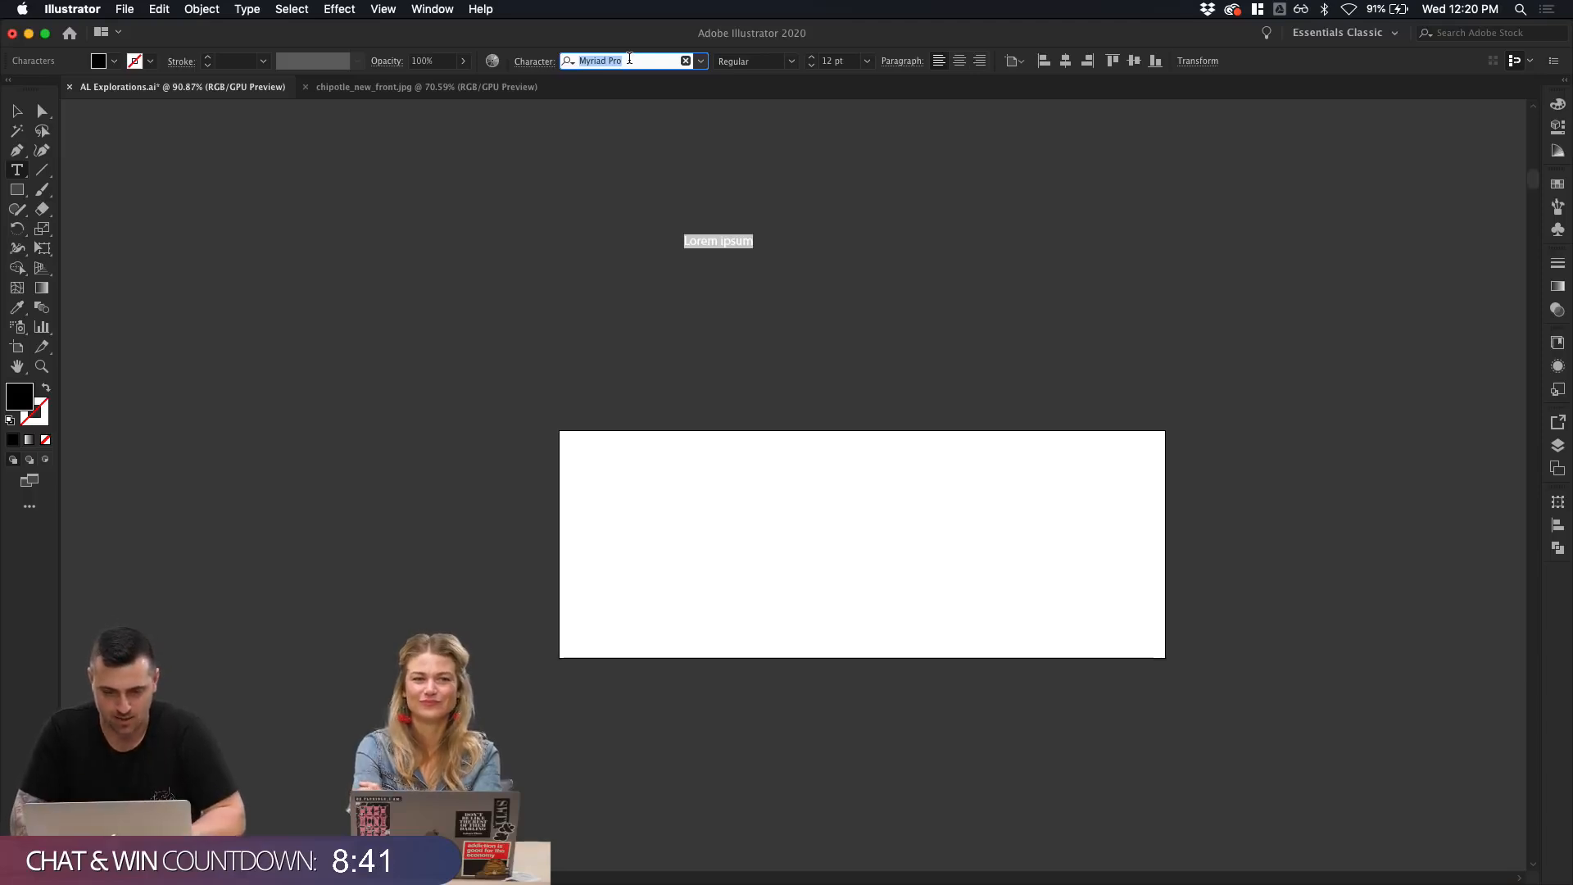
type("Re")
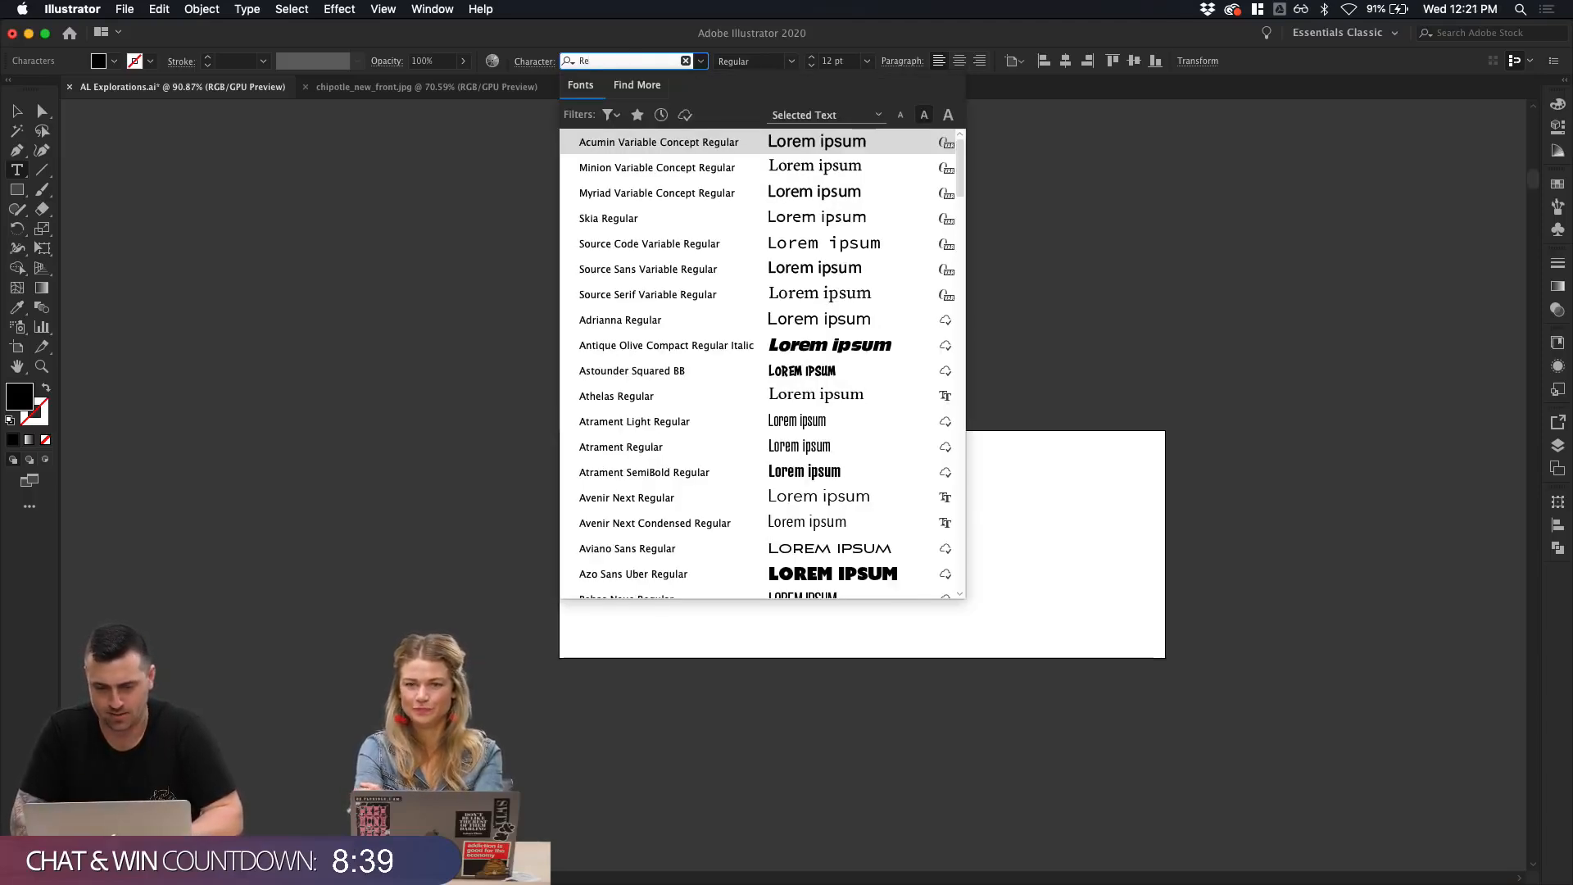
key("BackSpace")
type("um")
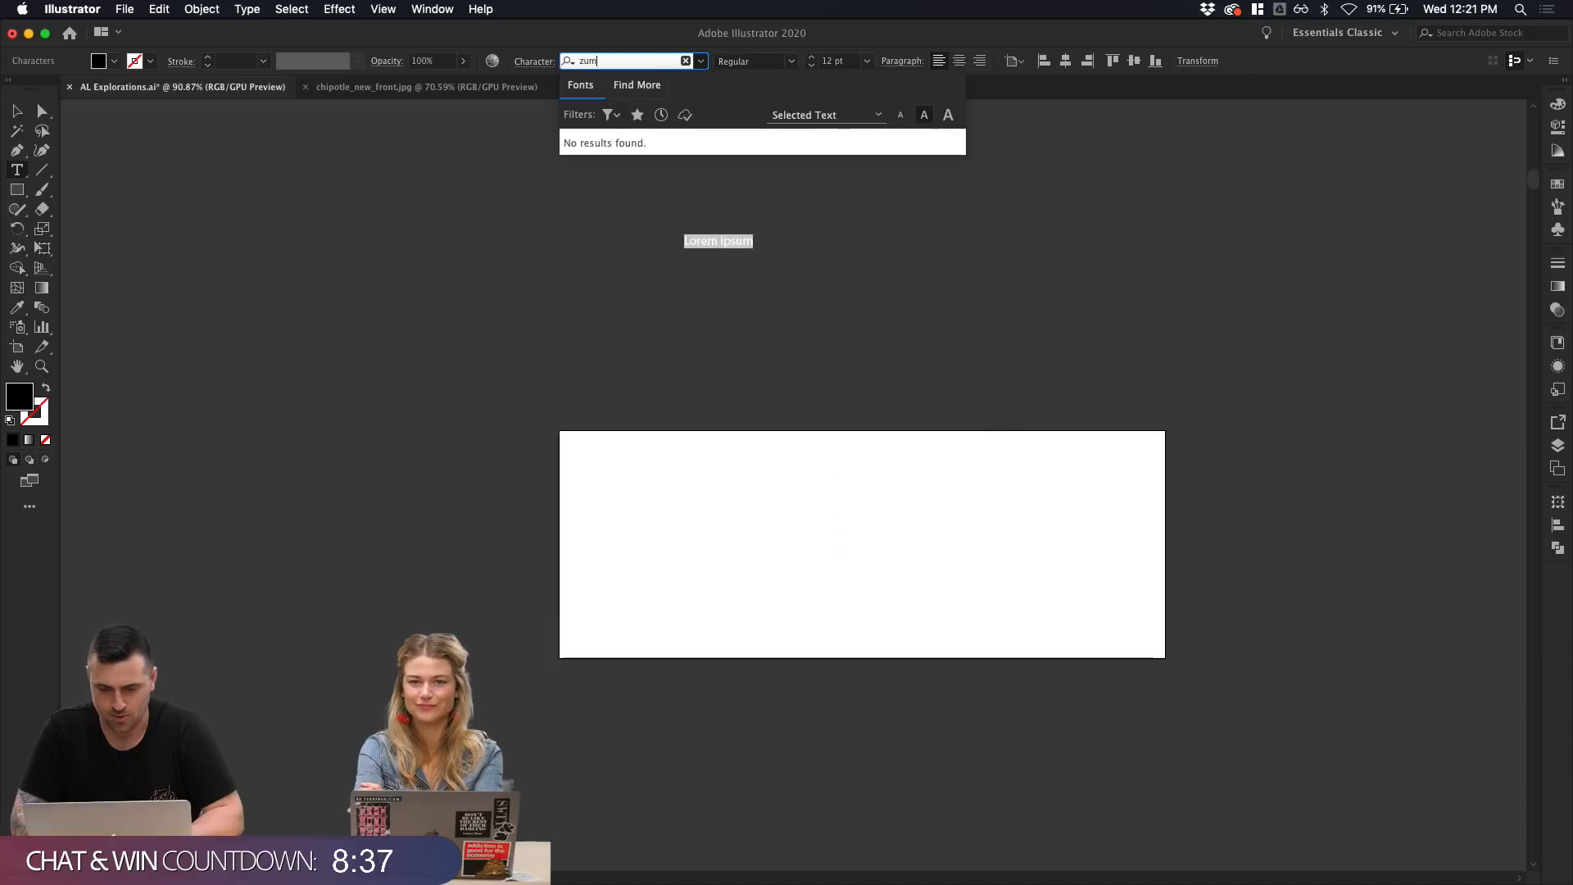
key("BackSpace")
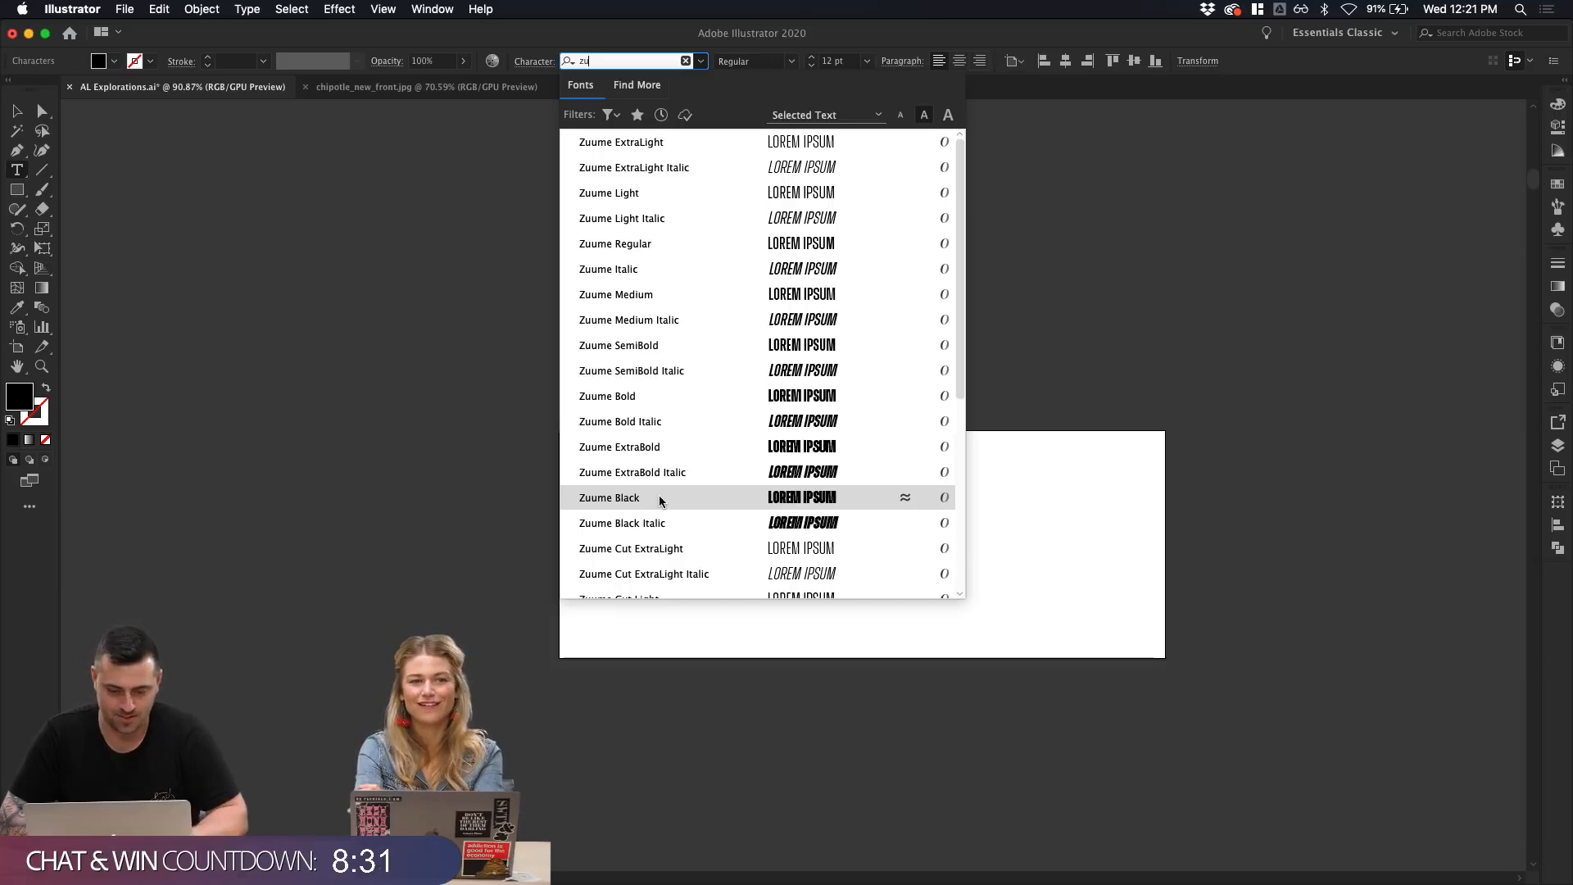
left_click(655, 498)
left_click(17, 111)
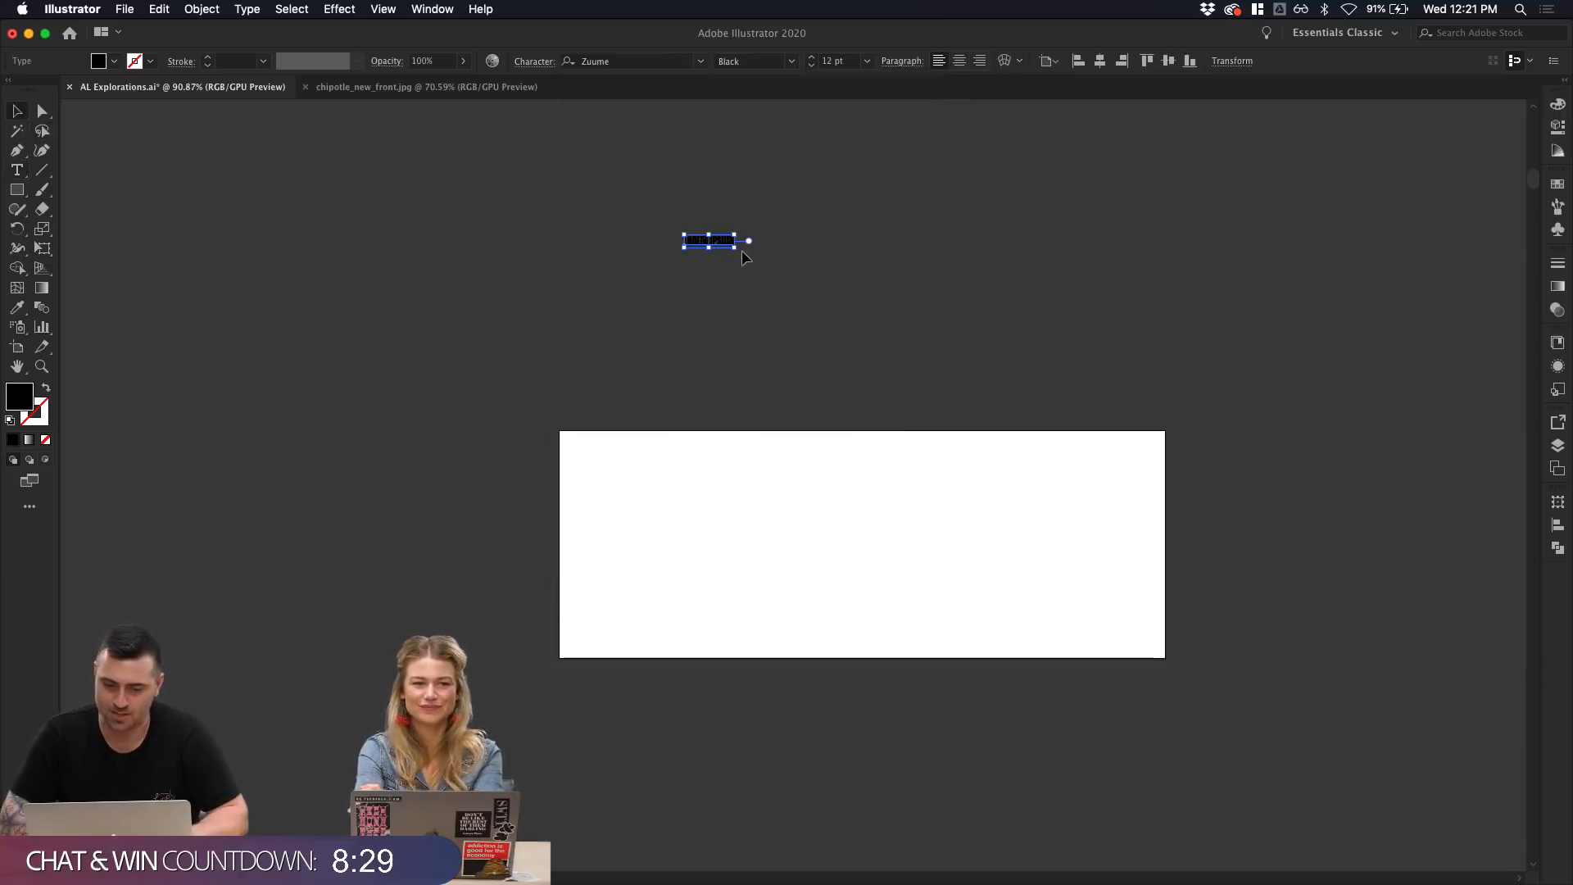
Step: Scale the Lorem ipsum placeholder text up to about 83 pt above the artboard
left_click_drag(734, 249, 1039, 433)
left_click(1125, 426)
scroll(1125, 424, "up", 5)
scroll(1125, 422, "left", 3)
scroll(1124, 421, "up", 2)
scroll(1124, 421, "left", 1)
scroll(1124, 422, "down", 2)
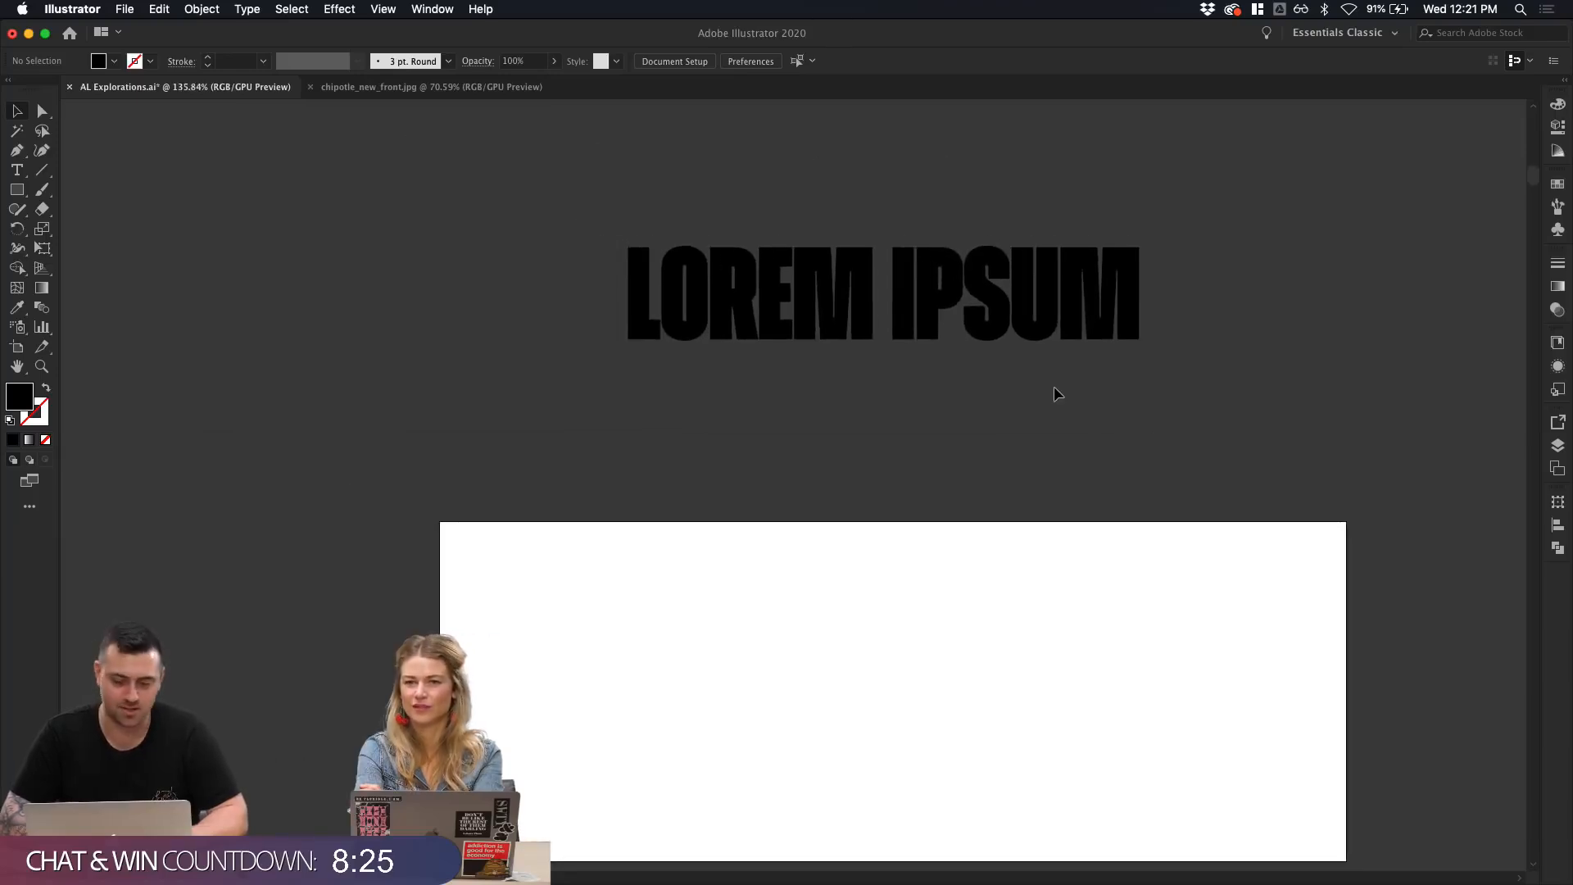
Step: Replace the placeholder text with AWESOME SAUCE and deselect it
double_click(1028, 355)
key("ctrl+a")
type("AWESO")
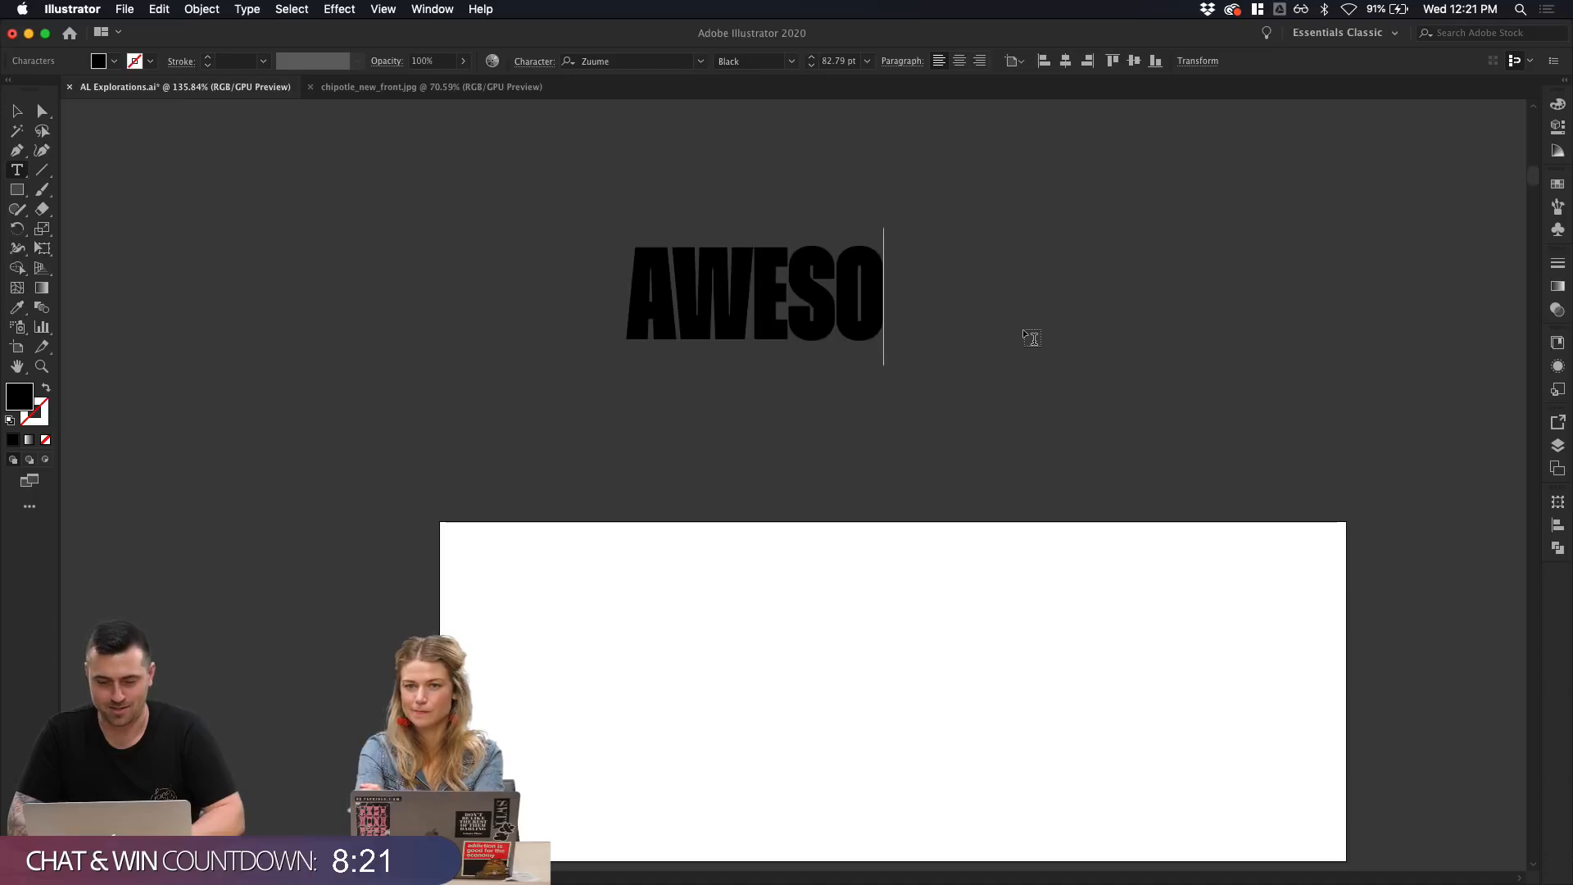
type("ME SAUCE")
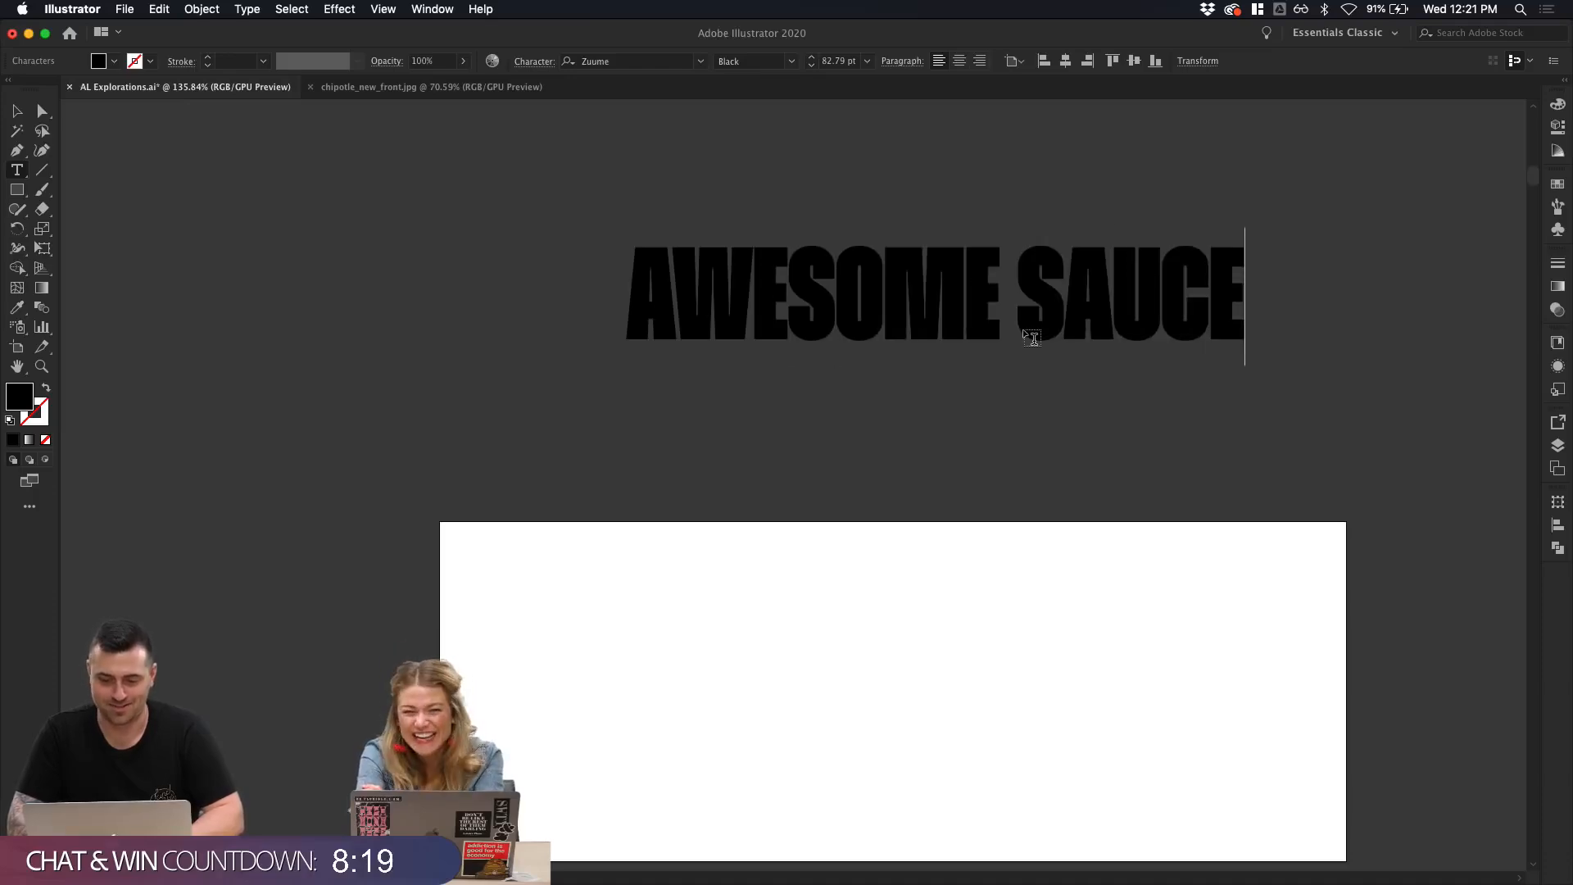
left_click(32, 111)
left_click(19, 111)
left_click(774, 416)
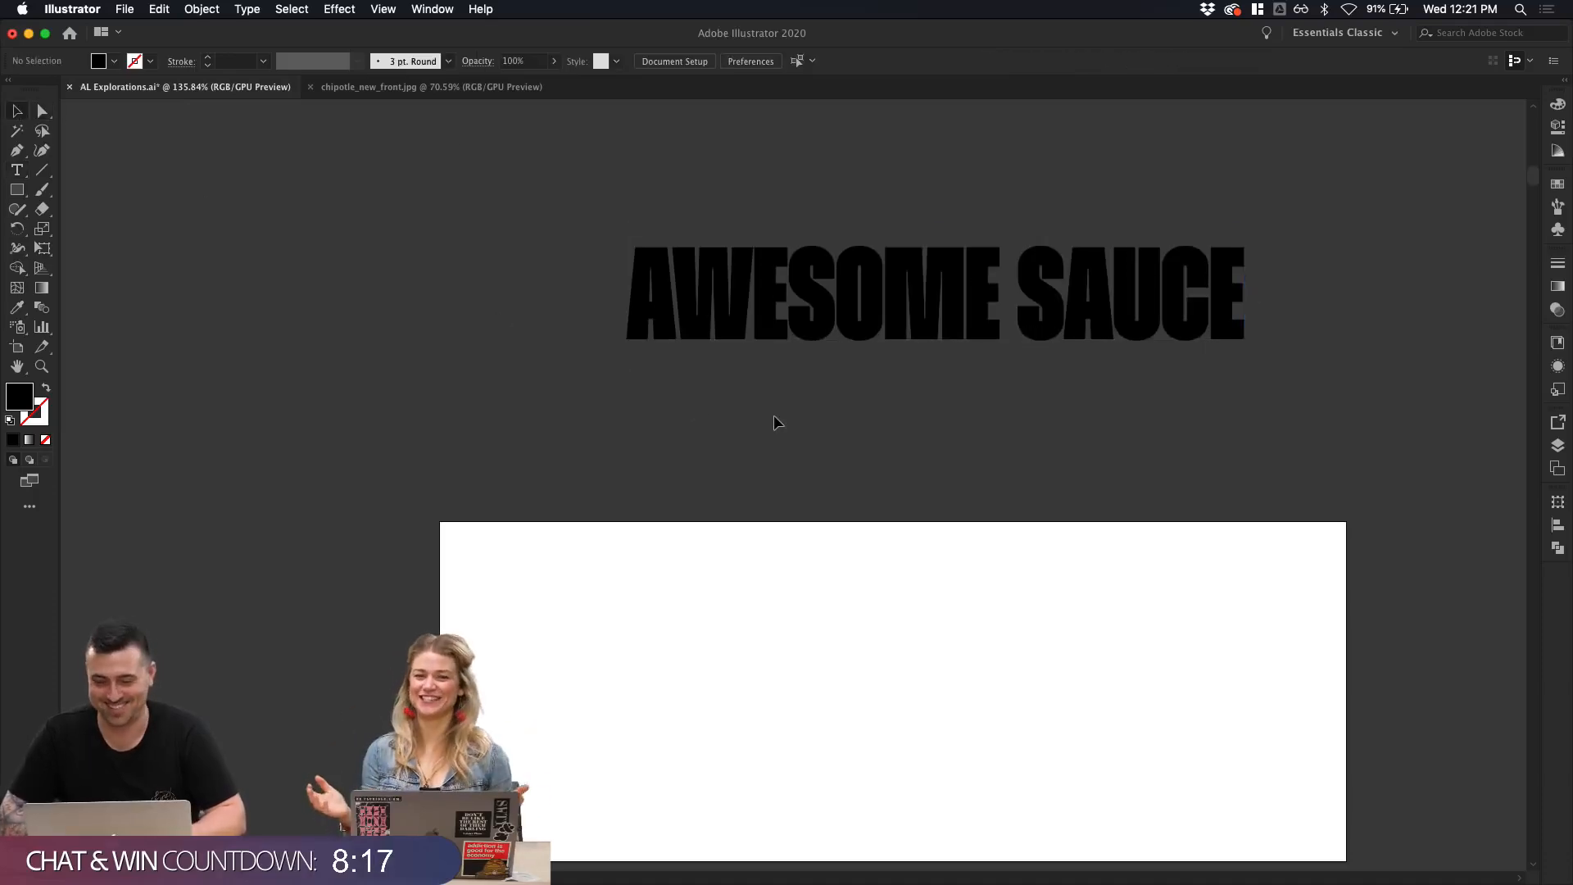
Step: Move the AWESOME SAUCE text down onto the upper part of the white artboard
scroll(773, 416, "down", 3)
scroll(773, 416, "down", 1)
left_click_drag(833, 295, 799, 589)
left_click(816, 685)
scroll(810, 687, "down", 3)
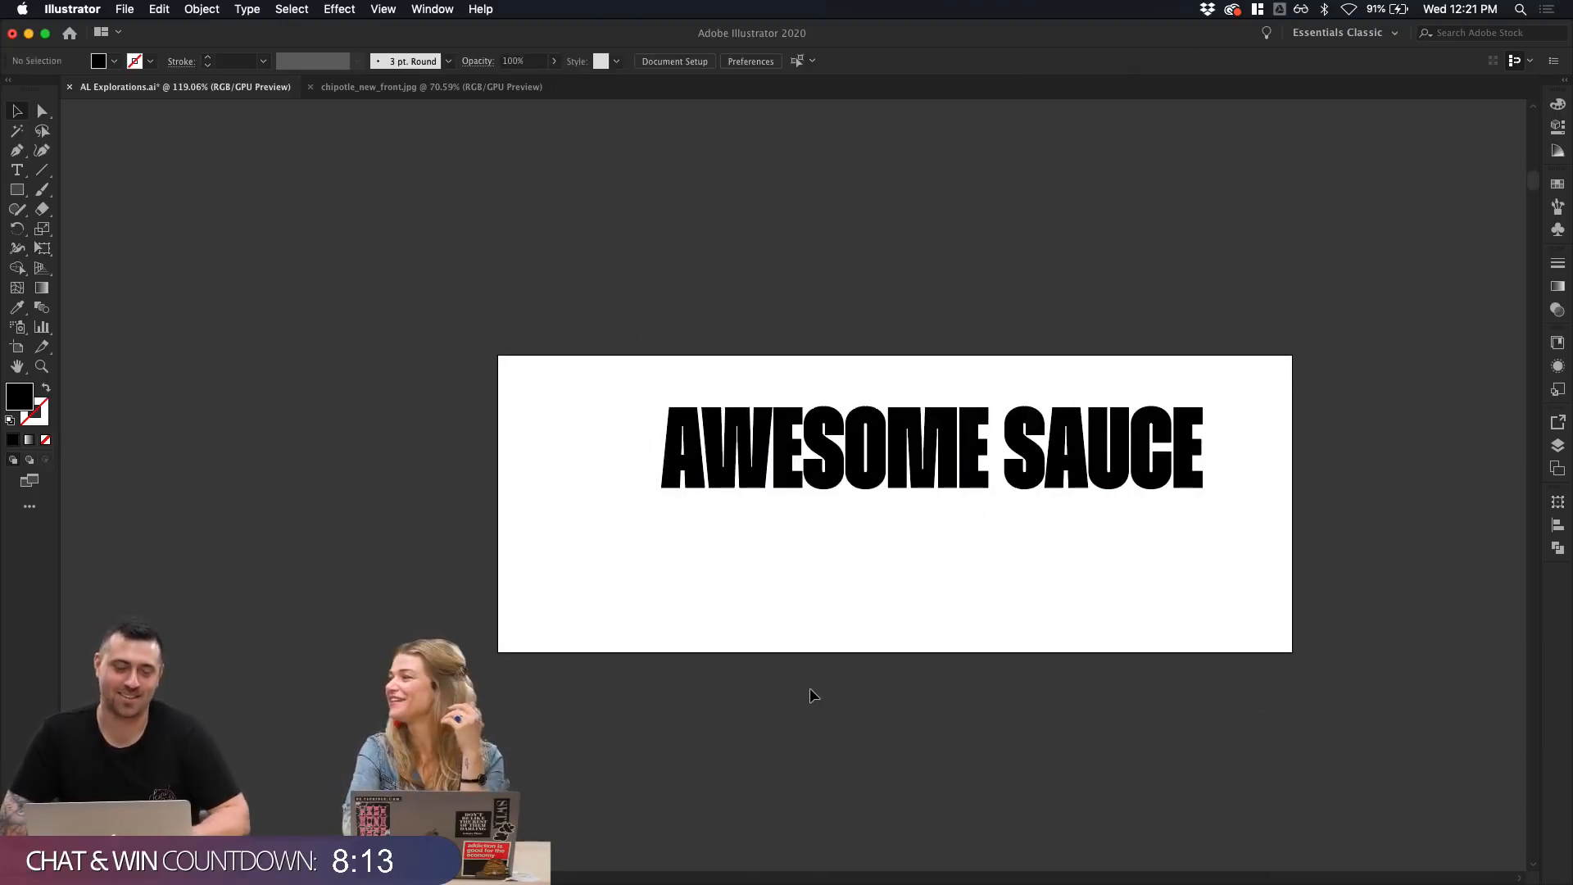
Step: Hide the artboards and place a duplicate of the AWESOME SAUCE text directly below the original
left_click(954, 482)
scroll(955, 483, "down", 5)
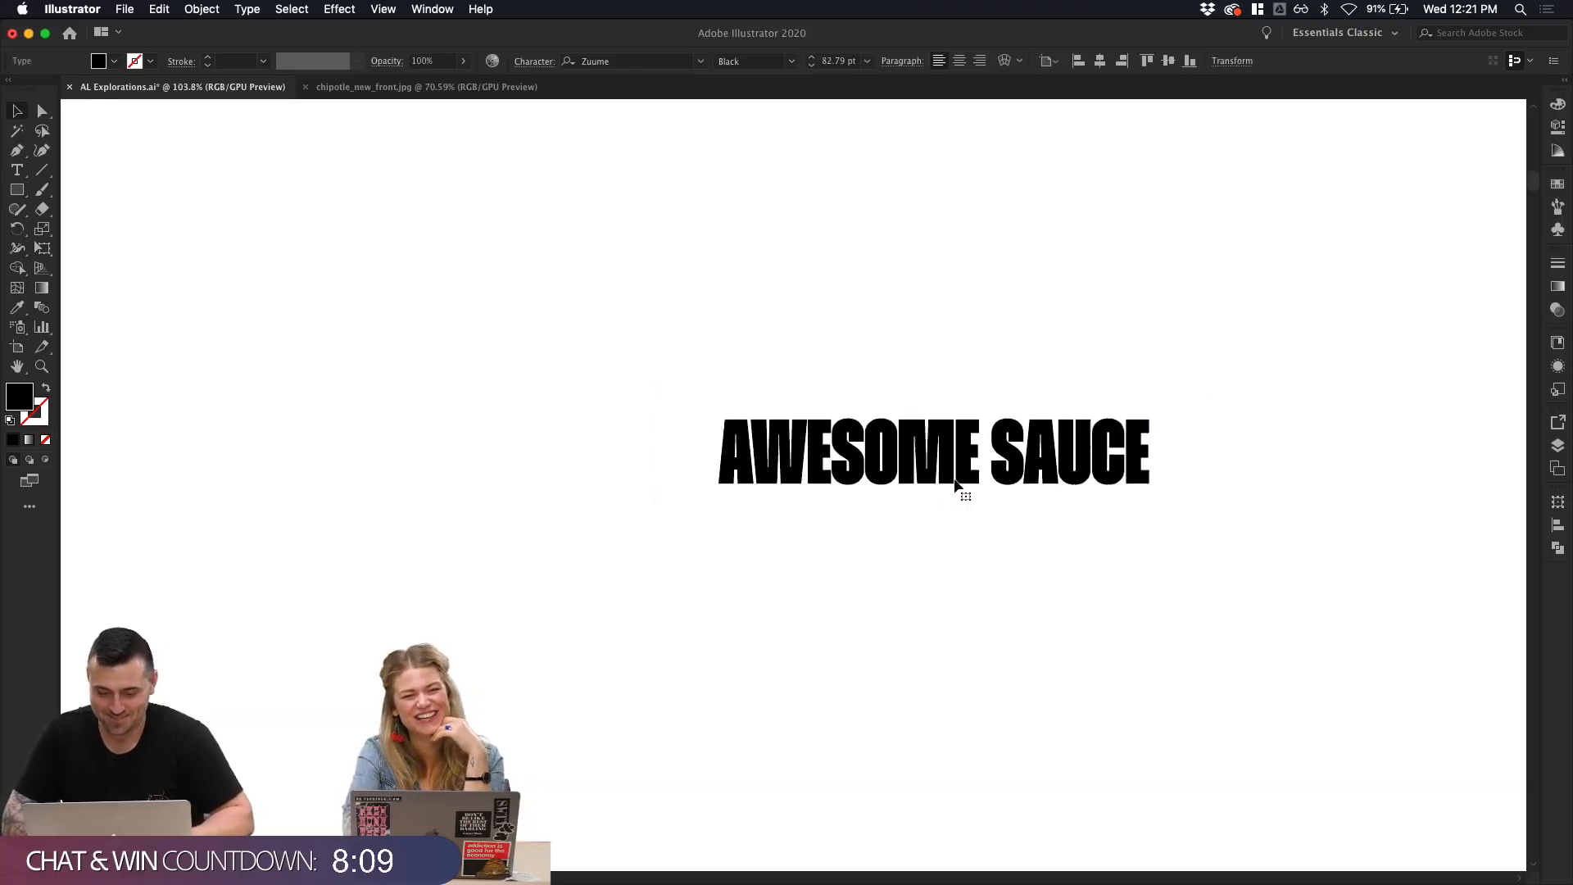
left_click_drag(956, 485, 940, 617)
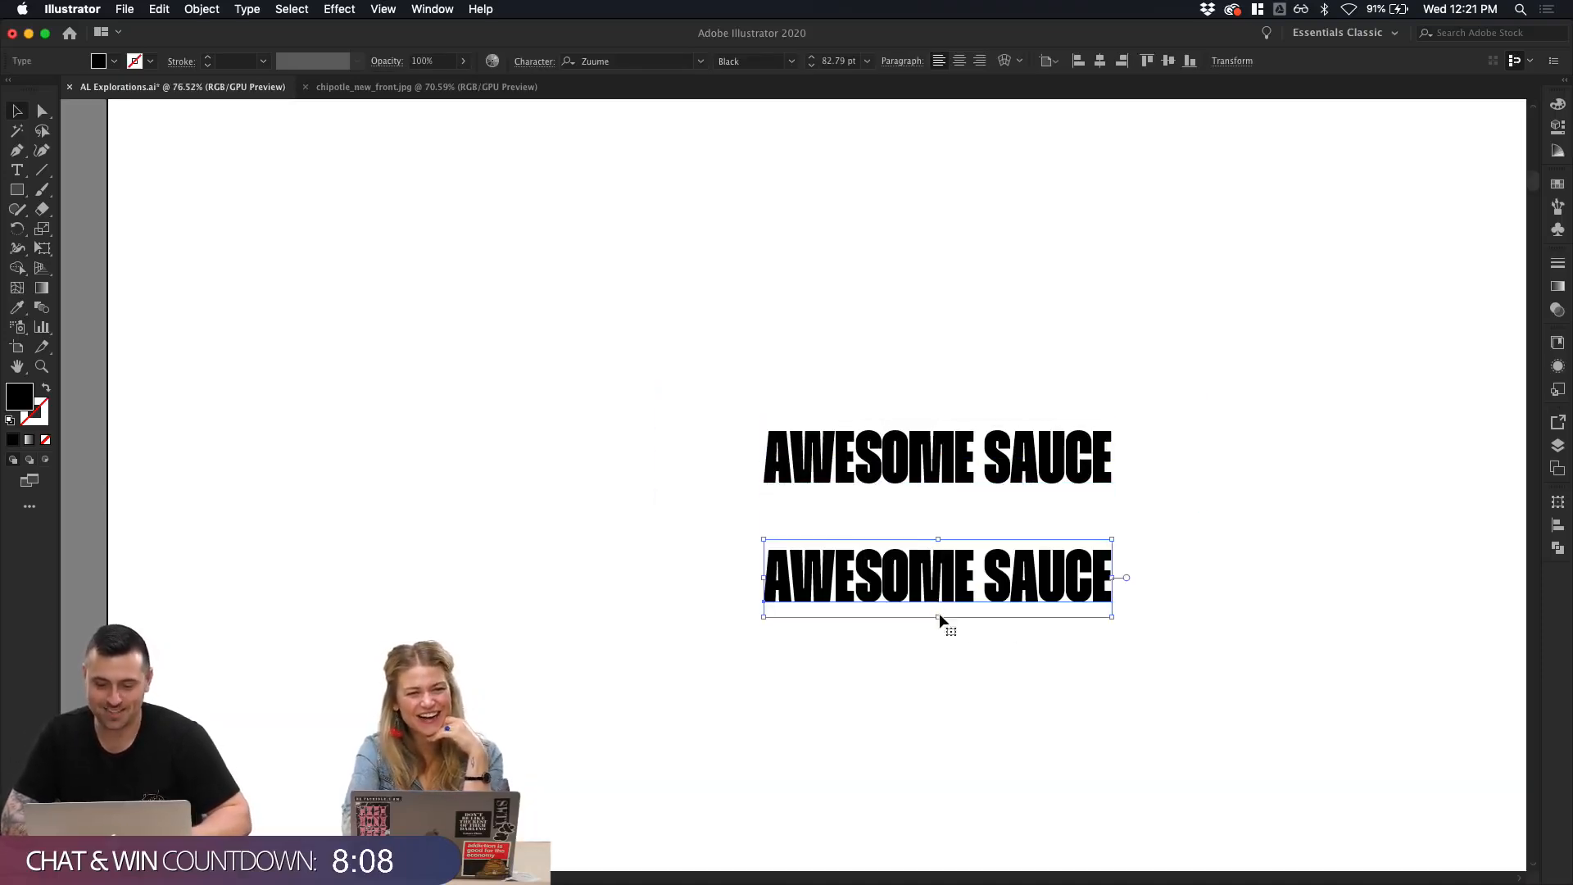
left_click(973, 676)
left_click(1005, 612)
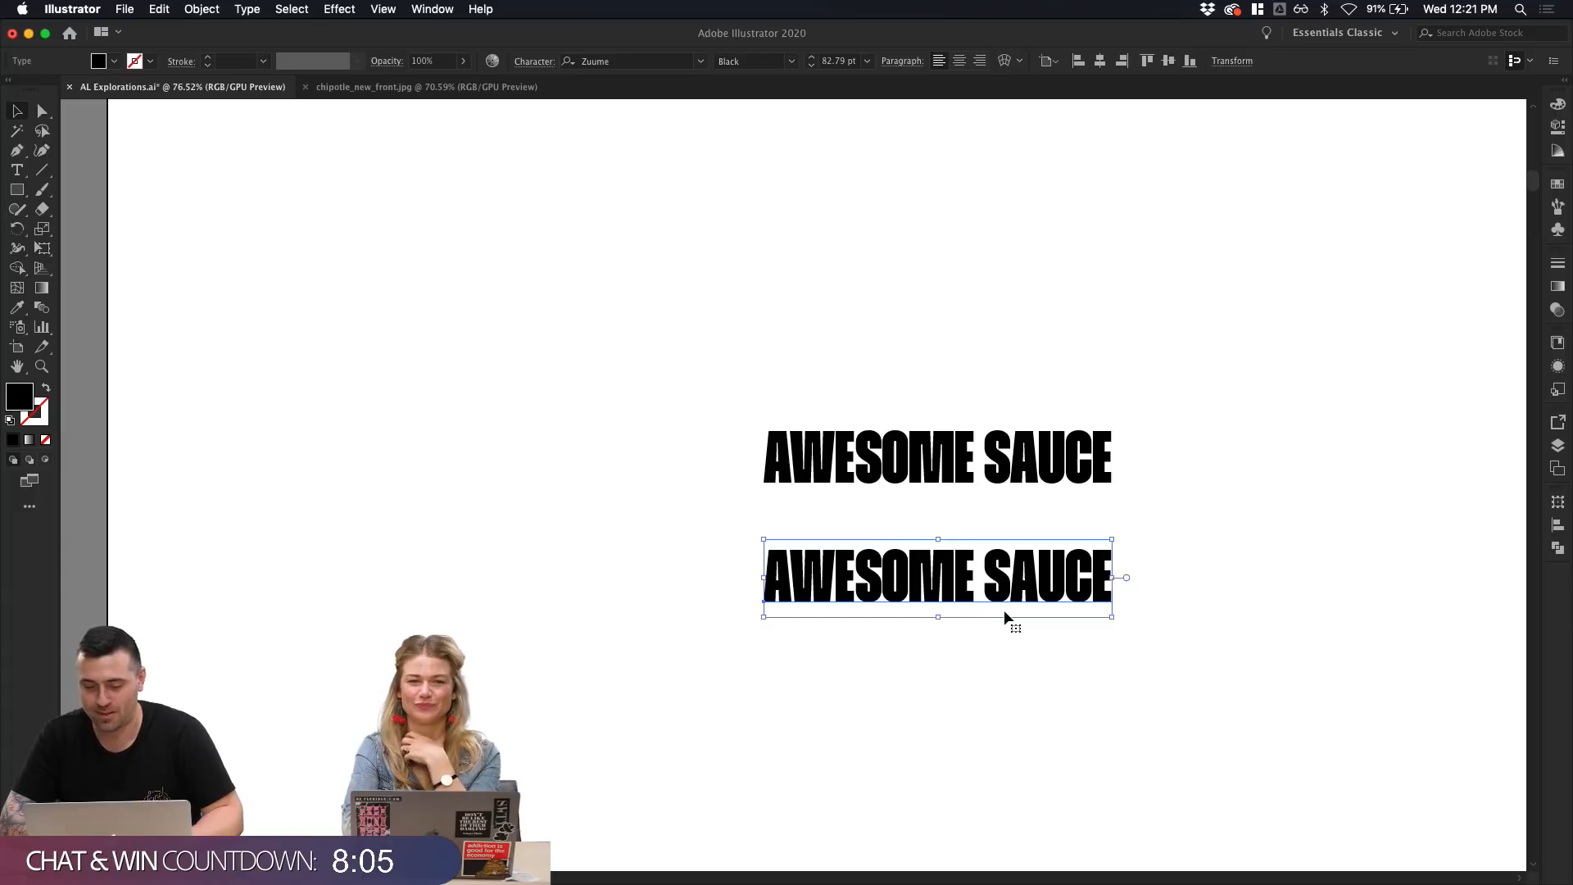
Step: Set the upper AWESOME SAUCE text to the Zuume ExtraBold weight and deselect it
scroll(1004, 610, "up", 4)
left_click(987, 396)
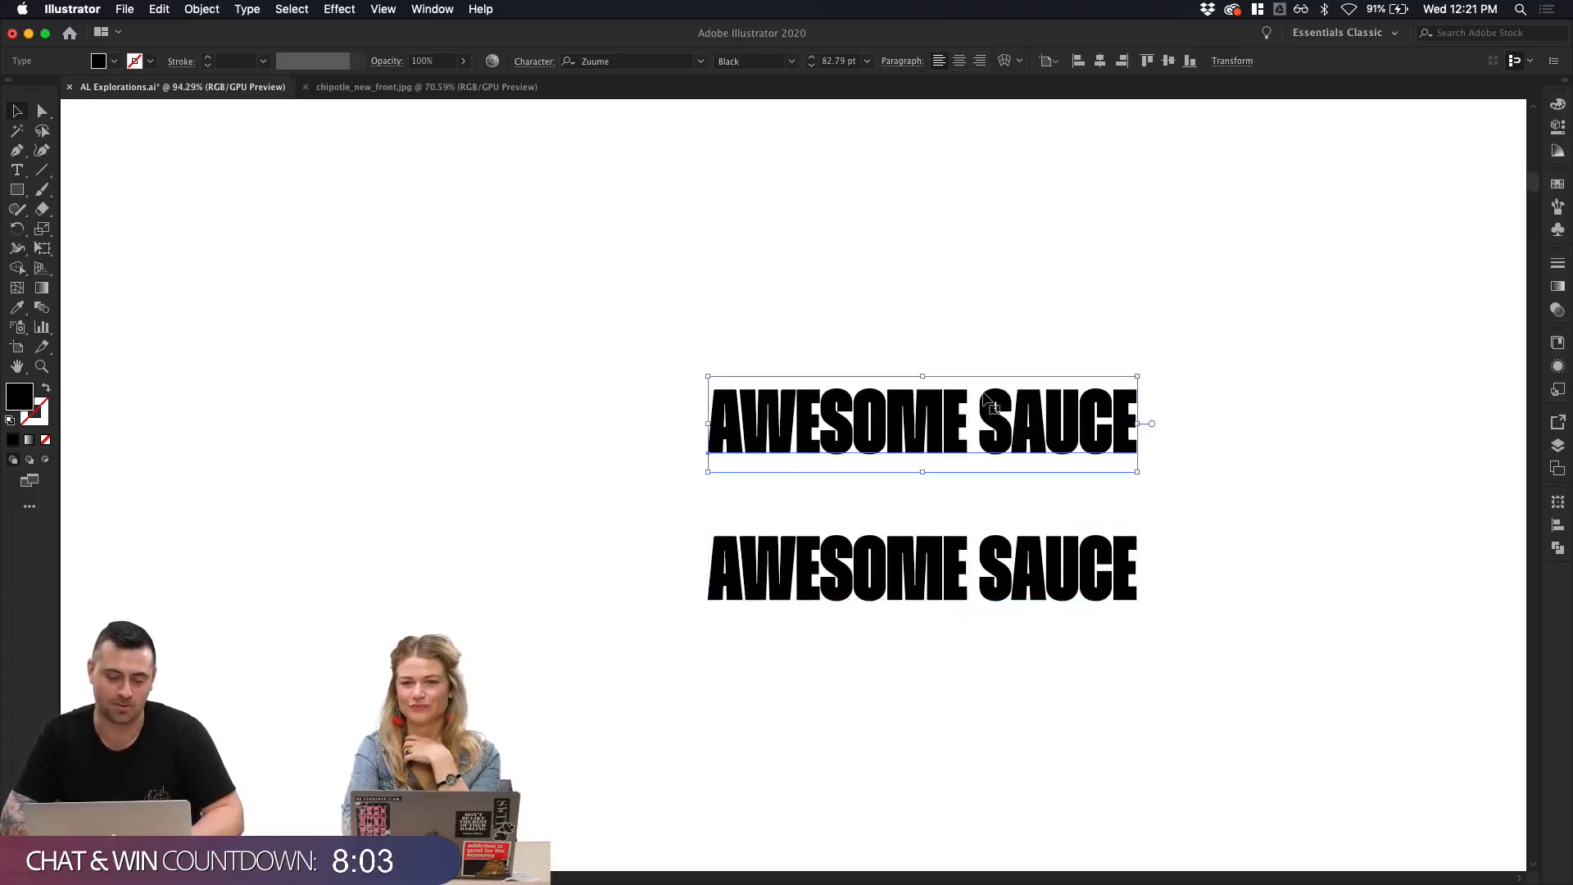
double_click(1089, 422)
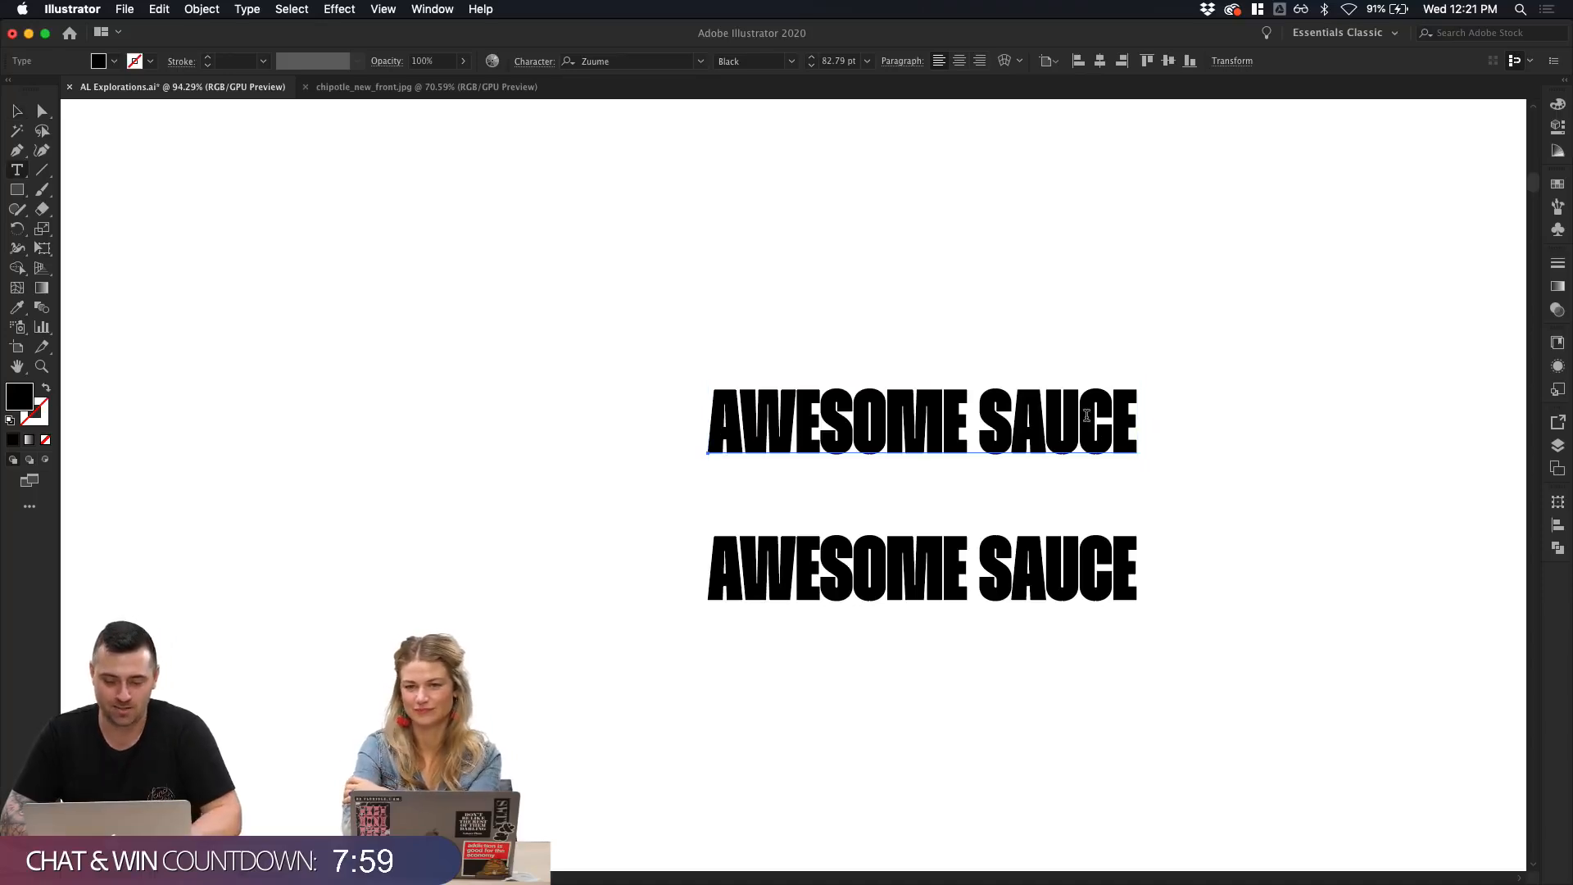
key("super+a")
left_click(793, 62)
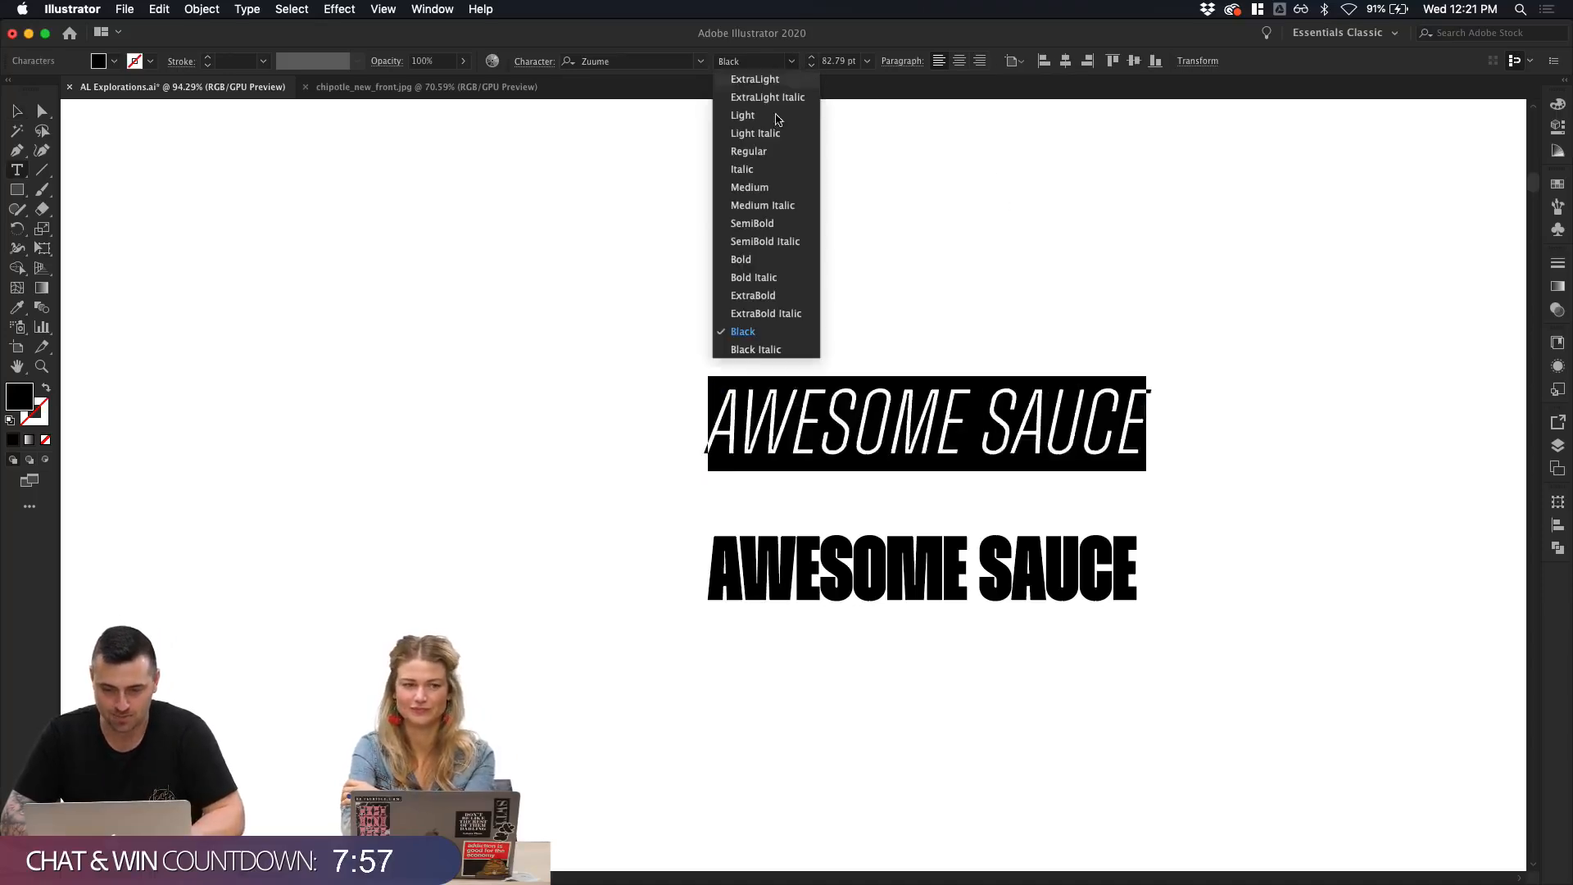
left_click(752, 295)
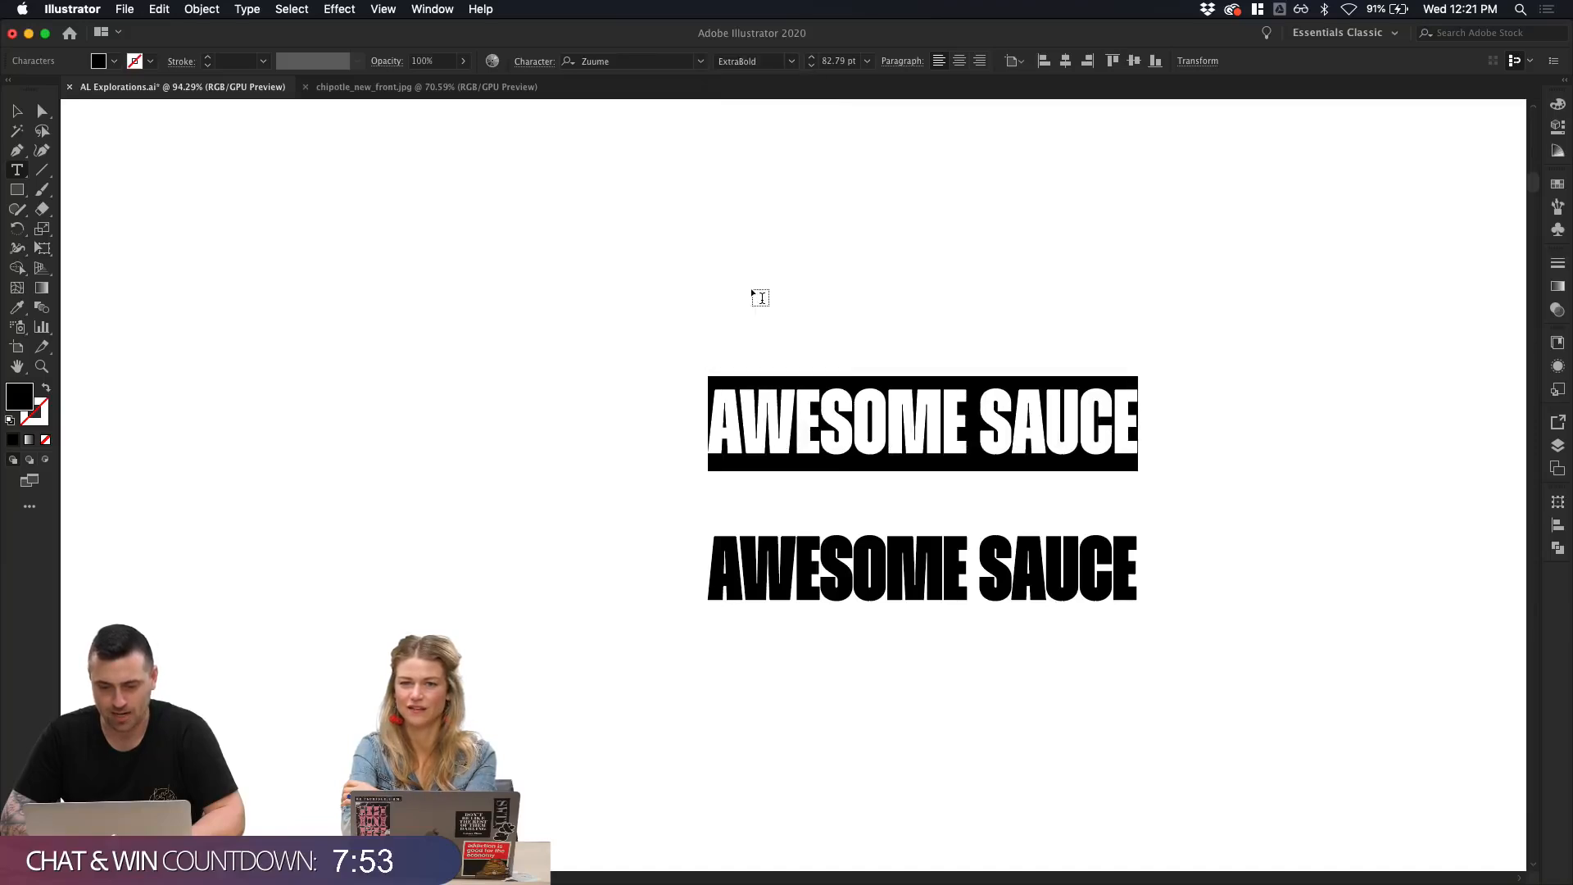
key("Escape")
left_click(433, 285)
Step: Remove the space between the two words in the upper ExtraBold text so it reads AWESOMESAUCE
scroll(432, 275, "up", 3)
scroll(432, 275, "right", 3)
scroll(431, 275, "down", 2)
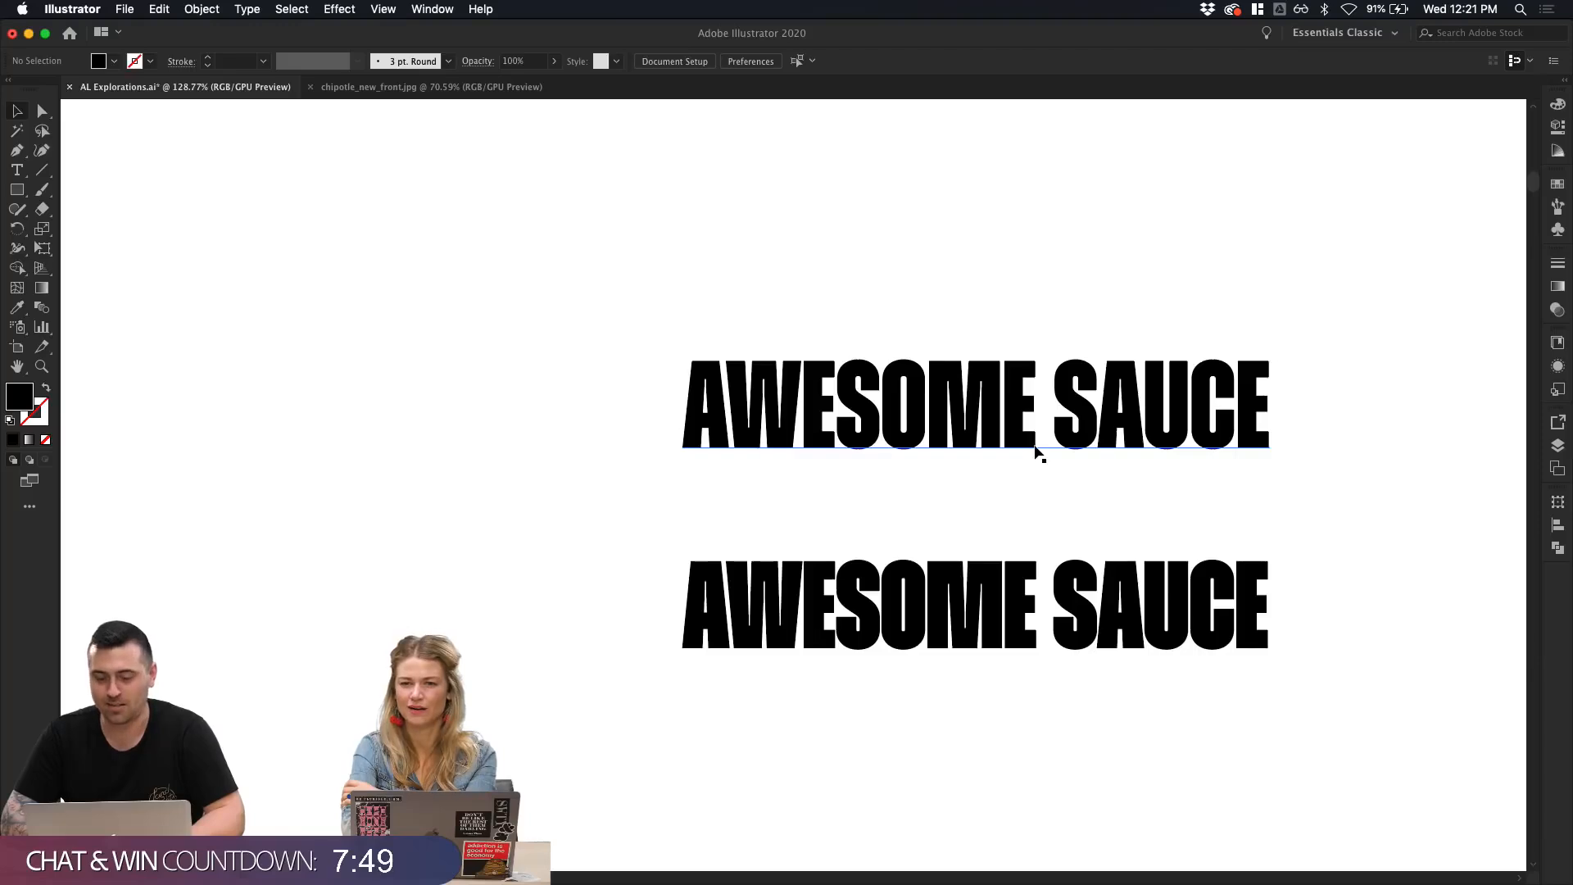
scroll(1035, 449, "down", 2)
left_click(1055, 387)
double_click(1054, 388)
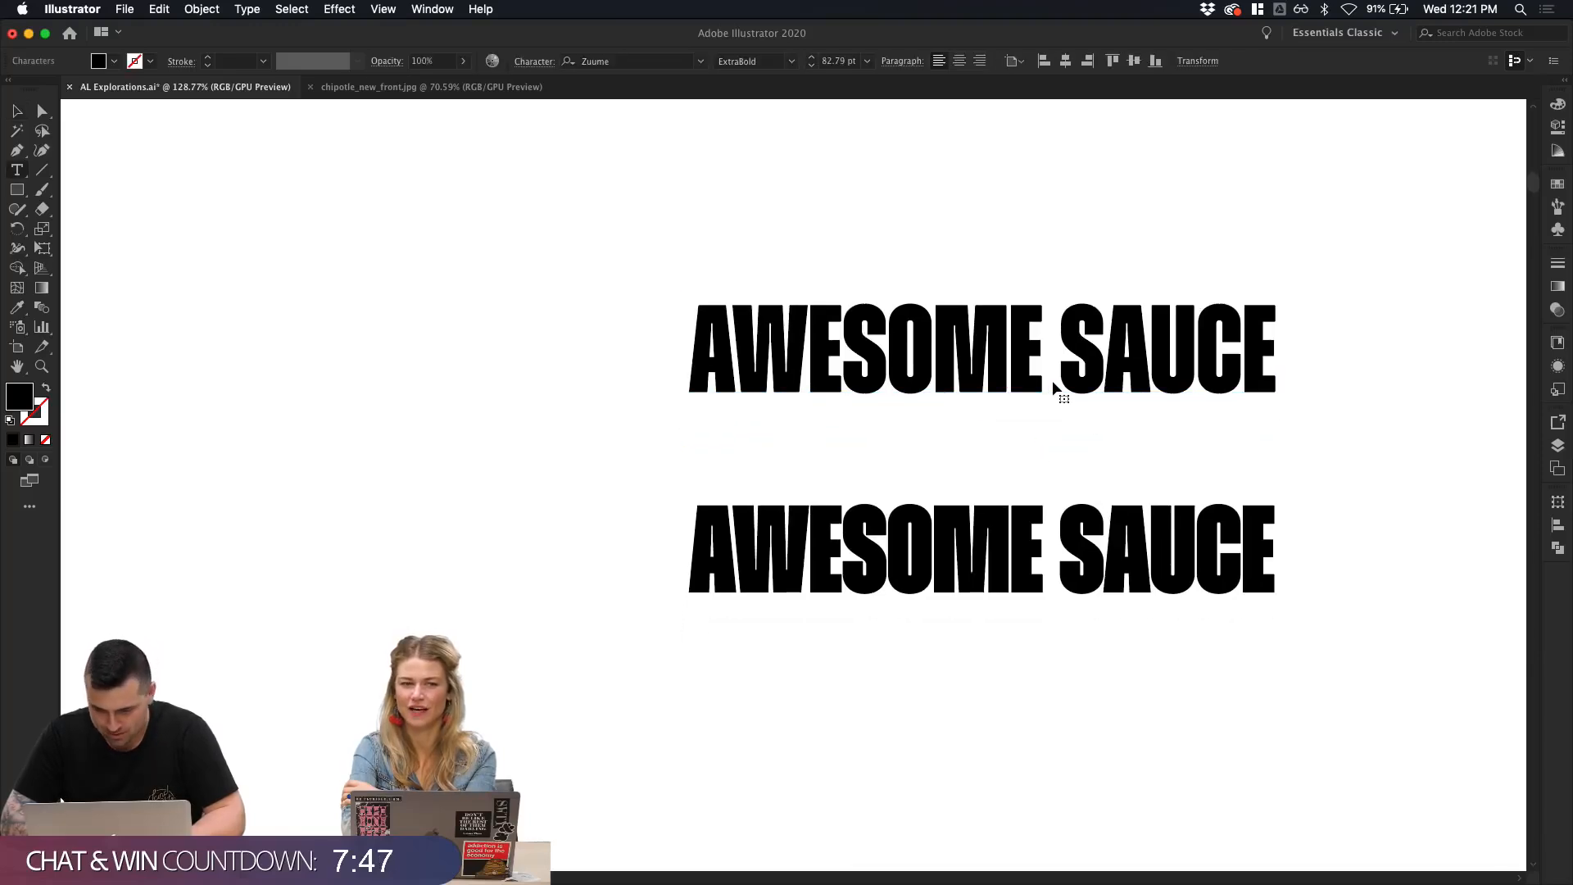
key("BackSpace")
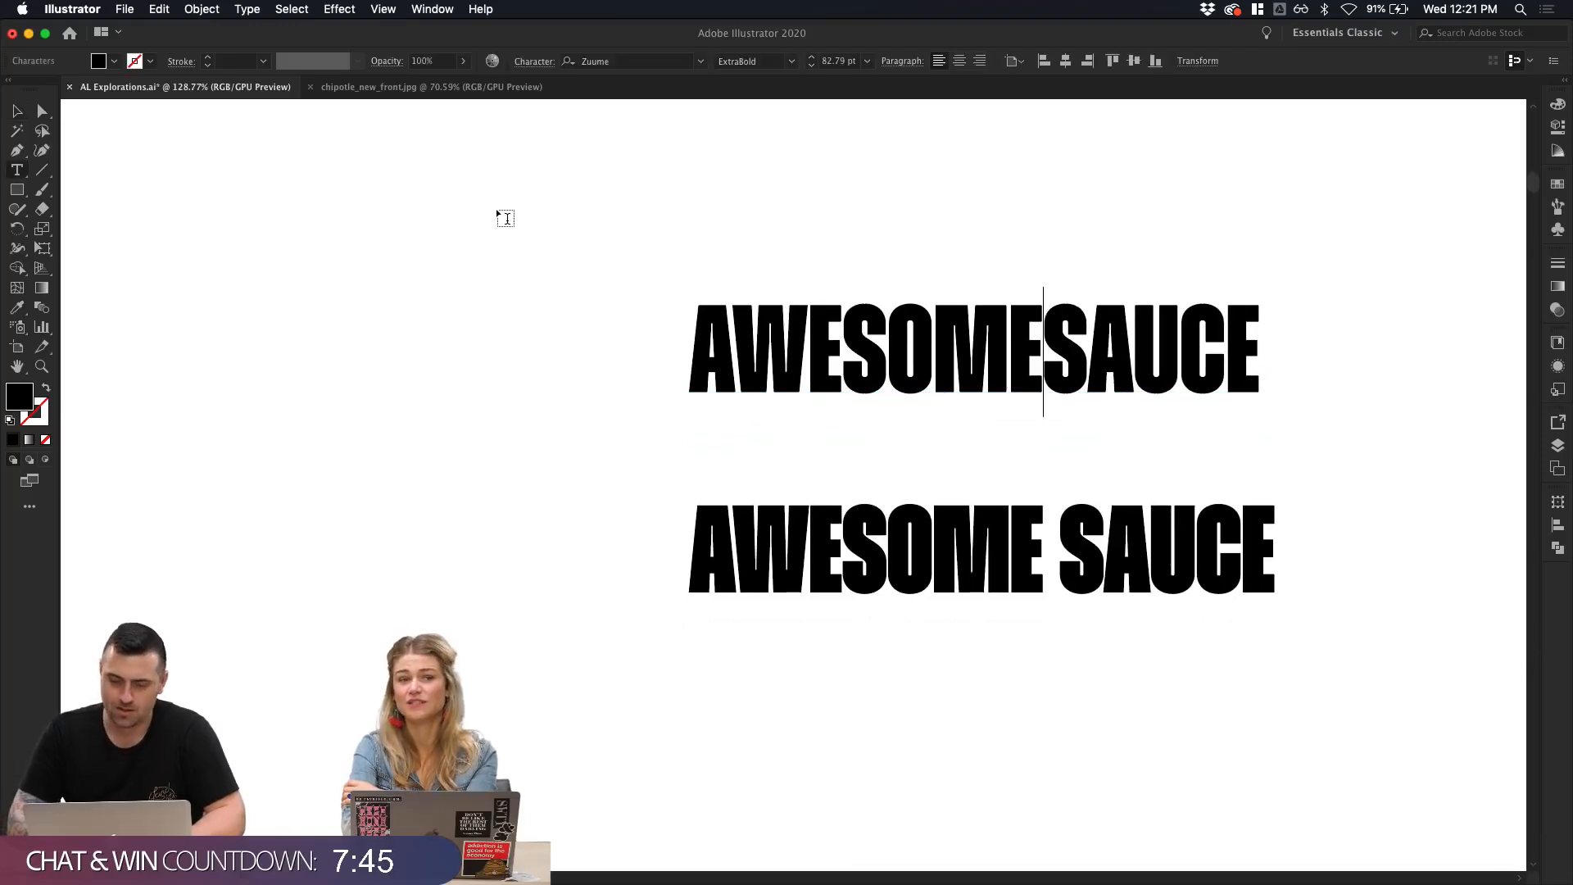
Step: Break the upper AWESOMESAUCE text into two lines and tighten its leading so SAUCE sits close beneath AWESOME
key("Return")
key("super+a")
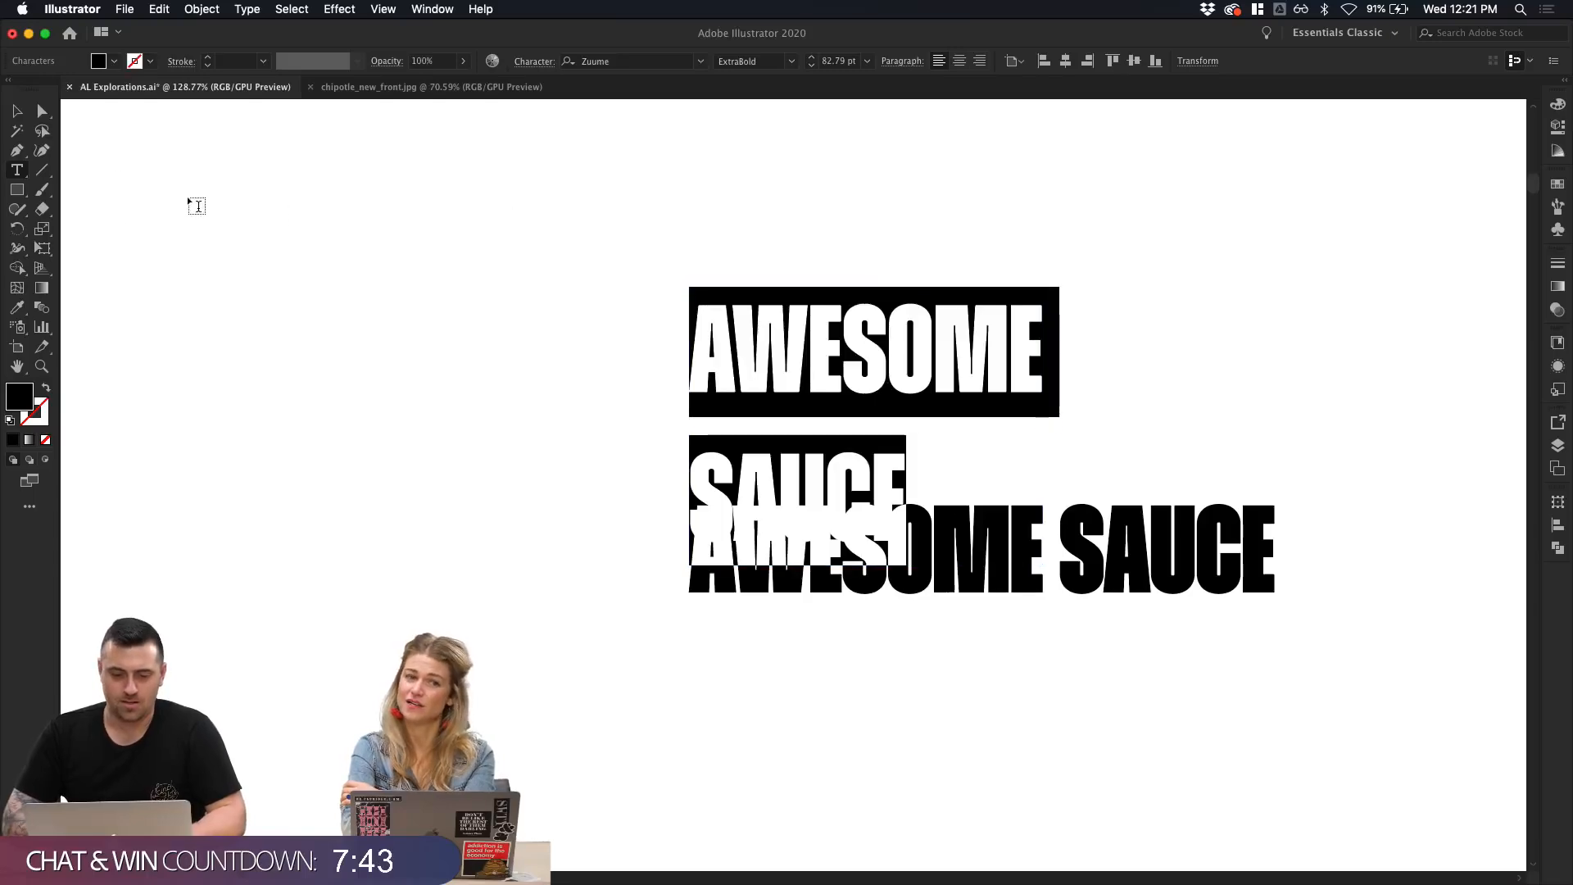
left_click(19, 112)
key("alt+Up")
key("alt+Up")
key("alt+Up")
key("alt+Up")
key("alt+Up")
key("alt+Up")
key("alt+Up")
key("alt+Up")
key("alt+Up")
key("alt+Up")
key("alt+Up")
key("alt+Up")
key("alt+Up")
key("alt+Up")
key("alt+Up")
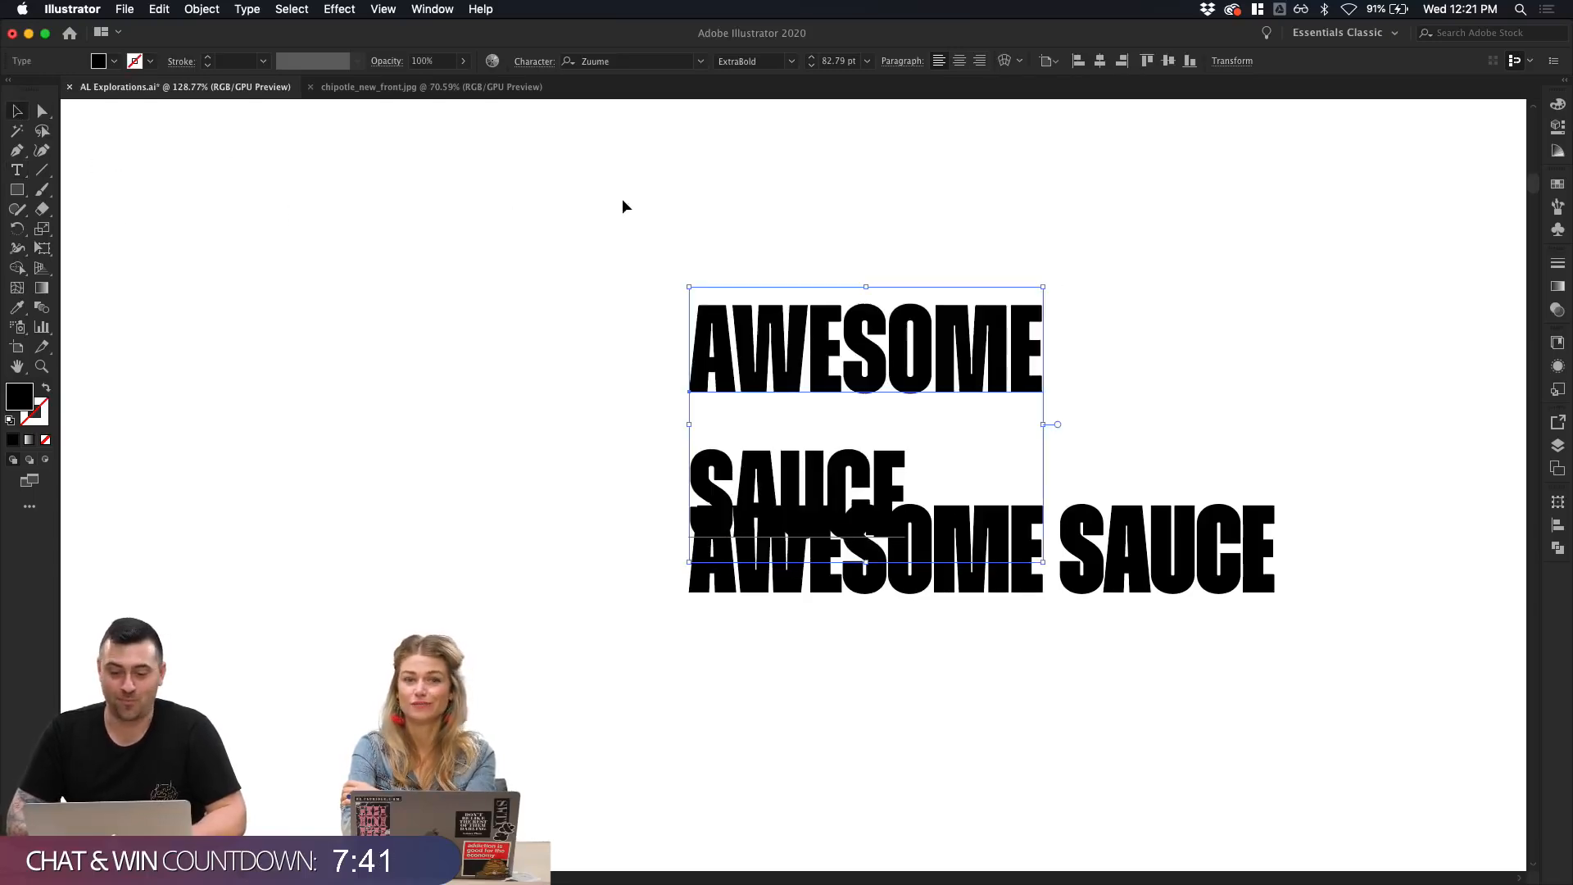
key("alt+Up")
key("alt+Up")
key("alt+Up")
key("alt+Up")
key("alt+Up")
key("alt+Up")
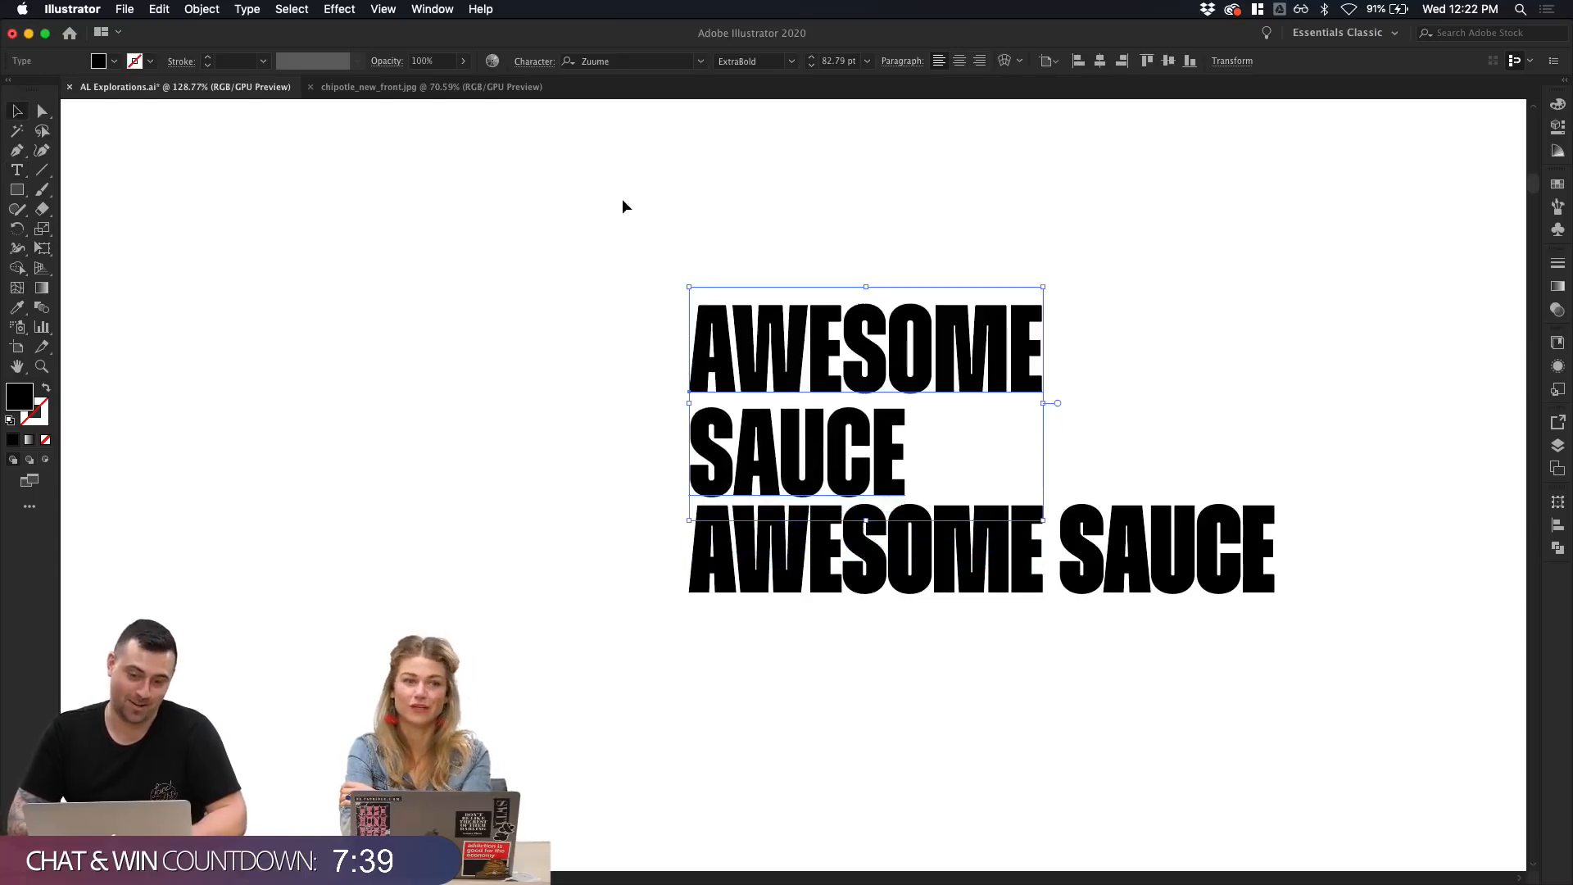
Step: Move the single-line AWESOME SAUCE text down, well clear of the two-line version, and deselect it
left_click(608, 262)
scroll(754, 394, "down", 2)
left_click_drag(804, 516, 804, 767)
left_click(1006, 607)
scroll(1007, 608, "up", 2)
scroll(1007, 586, "up", 2)
scroll(1007, 586, "up", 3)
scroll(1007, 573, "up", 1)
scroll(1006, 568, "up", 2)
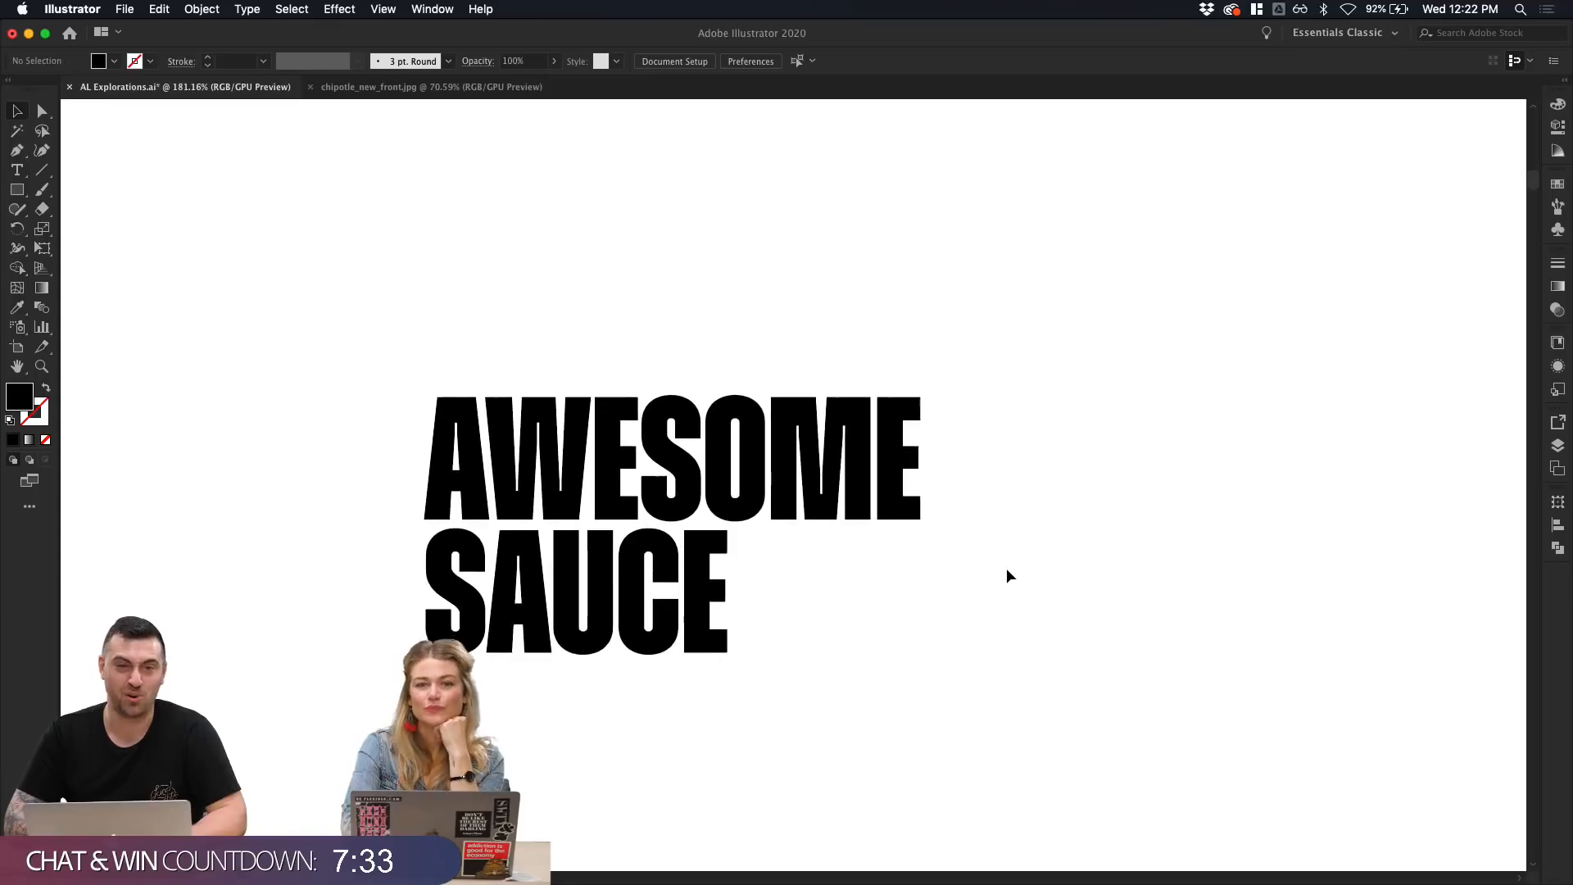
scroll(1006, 574, "down", 2)
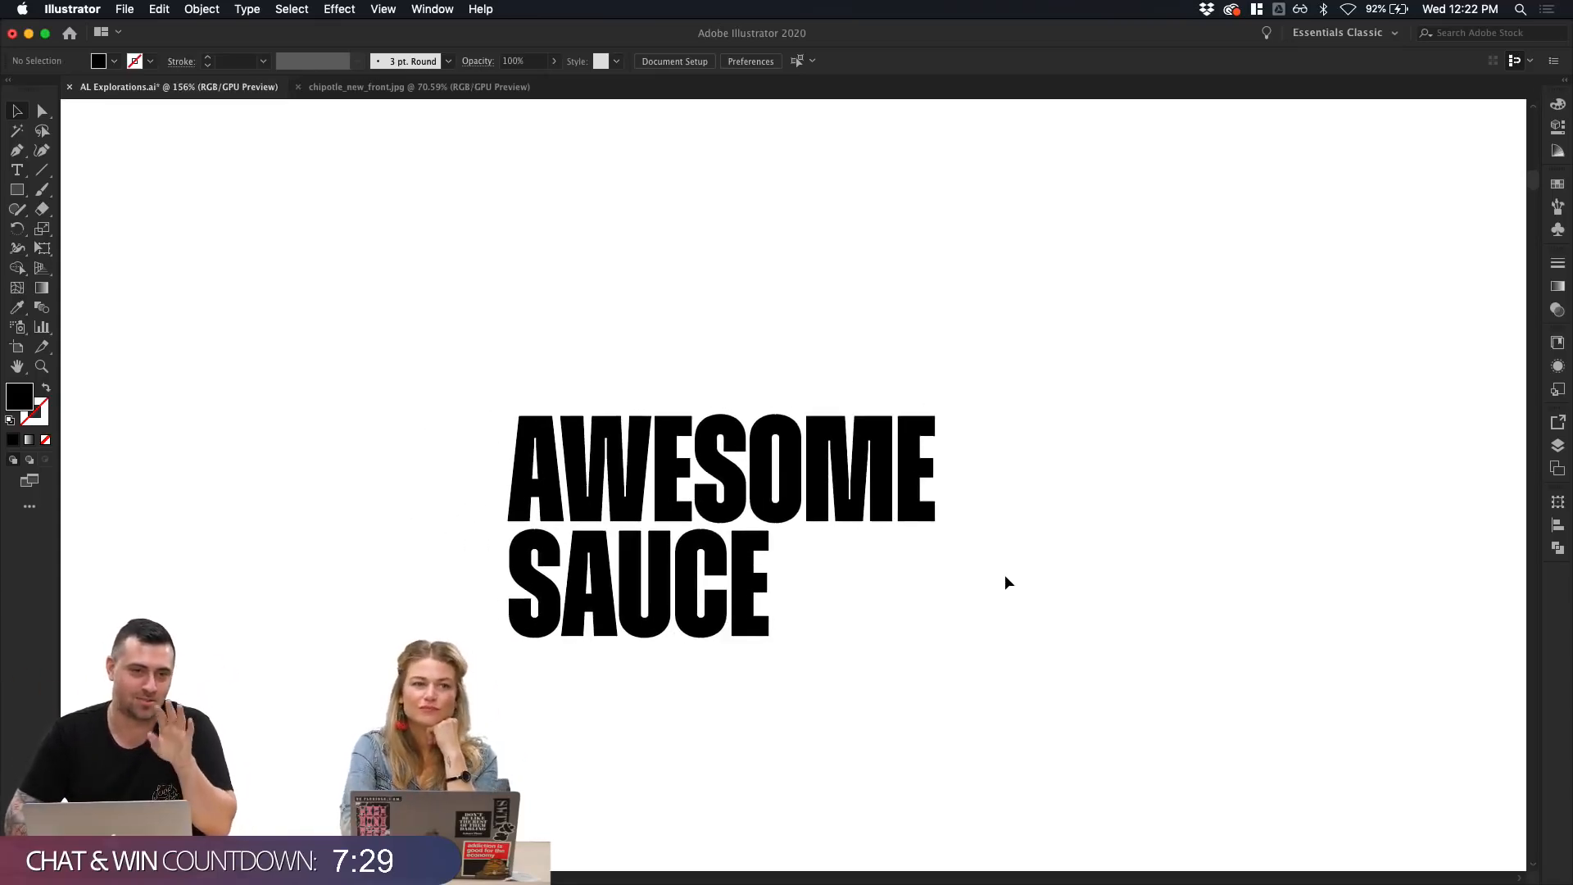
scroll(1005, 573, "down", 2)
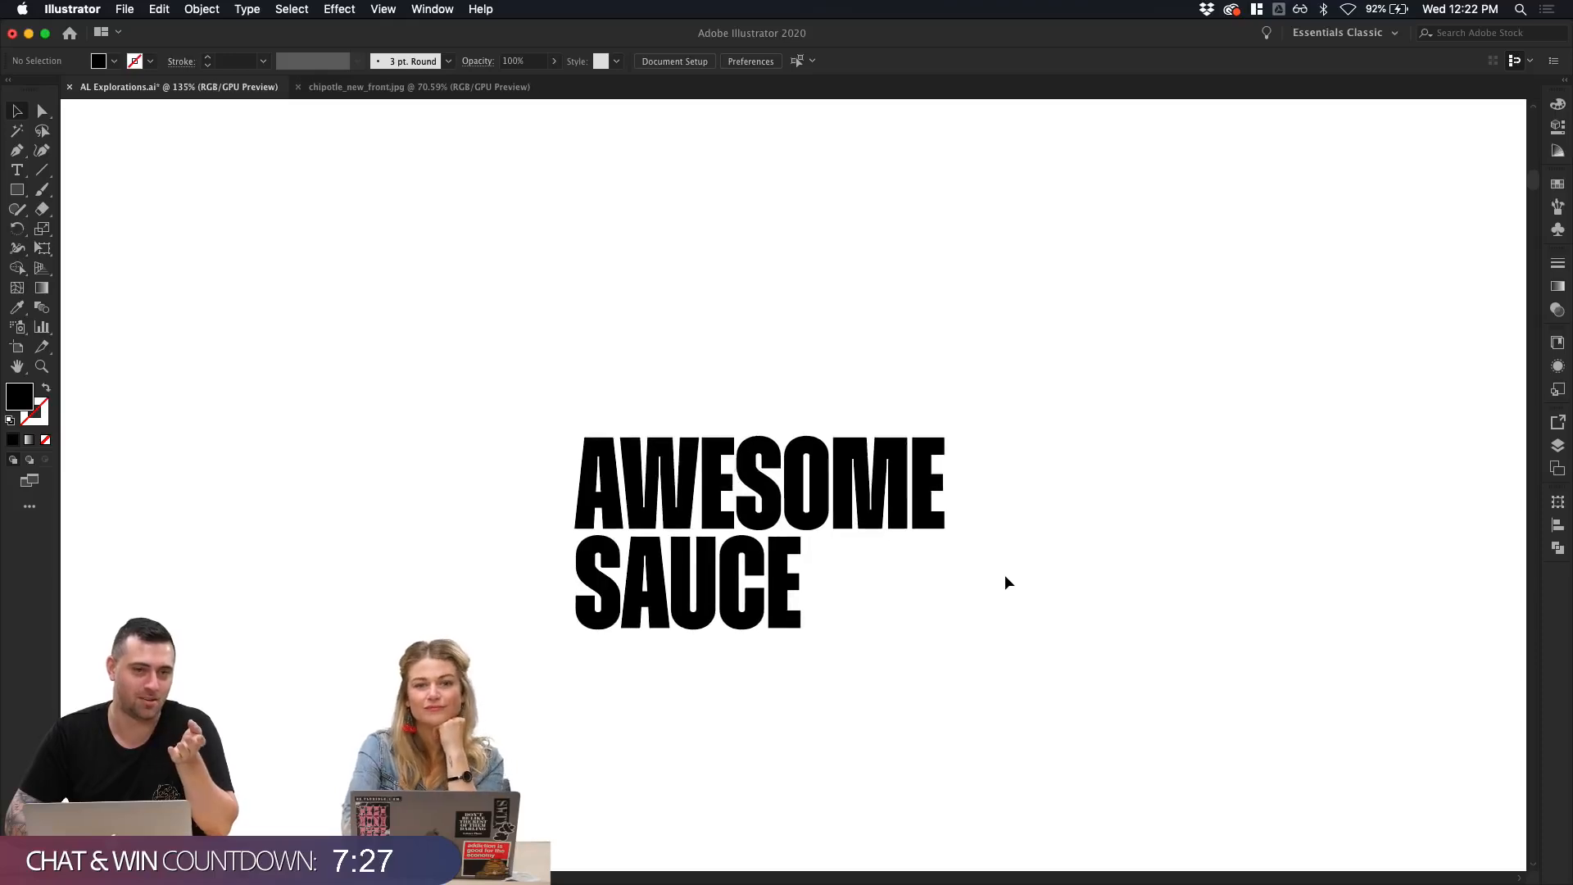
left_click(850, 545)
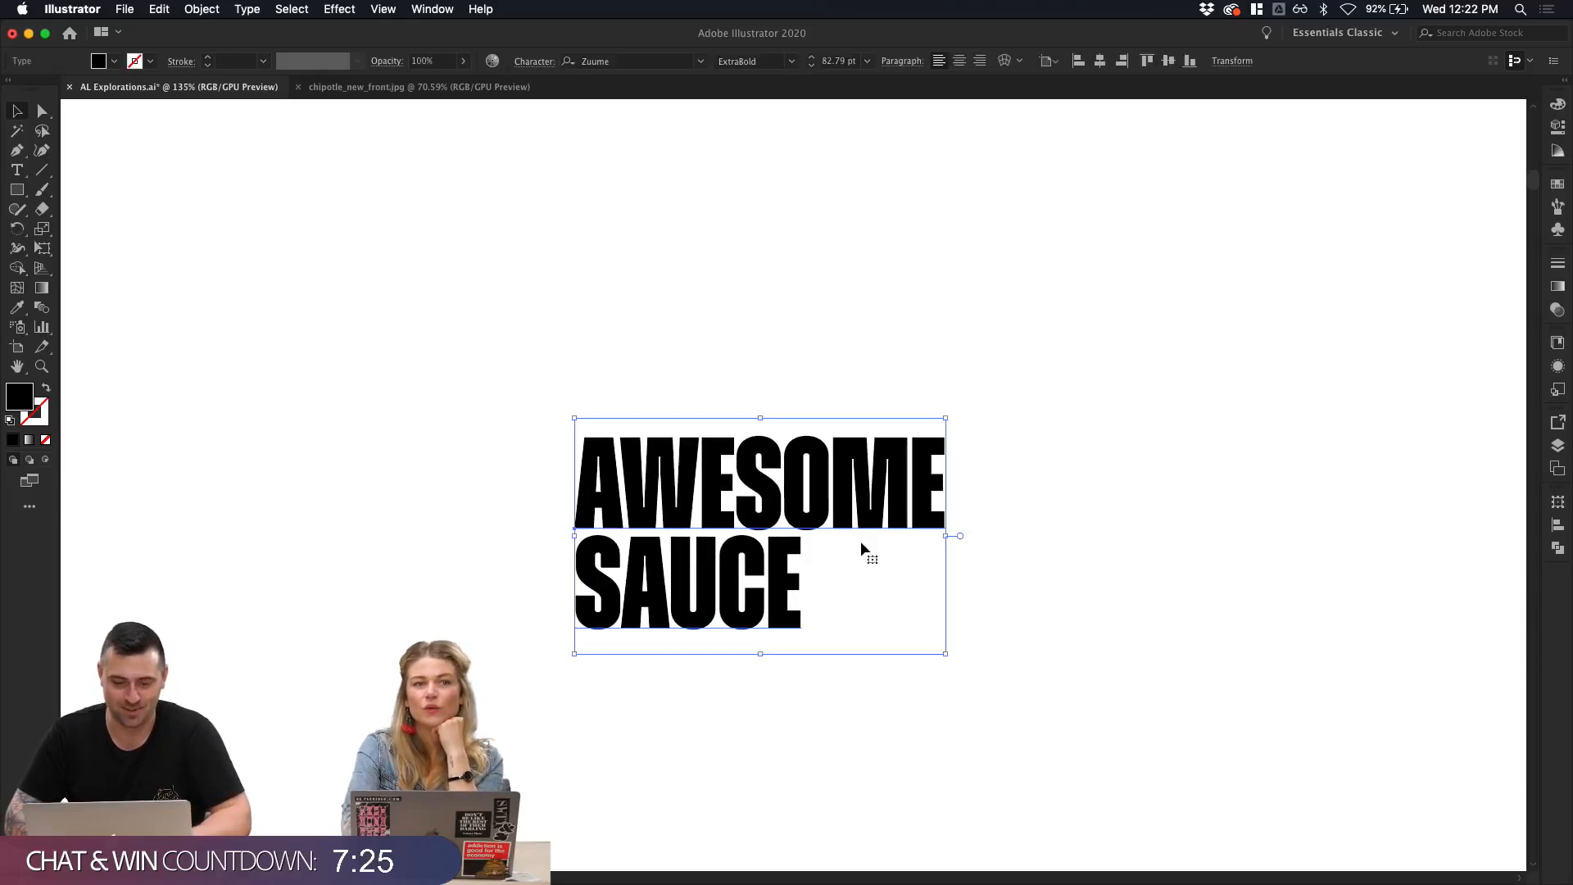
scroll(952, 518, "down", 3)
scroll(952, 519, "left", 2)
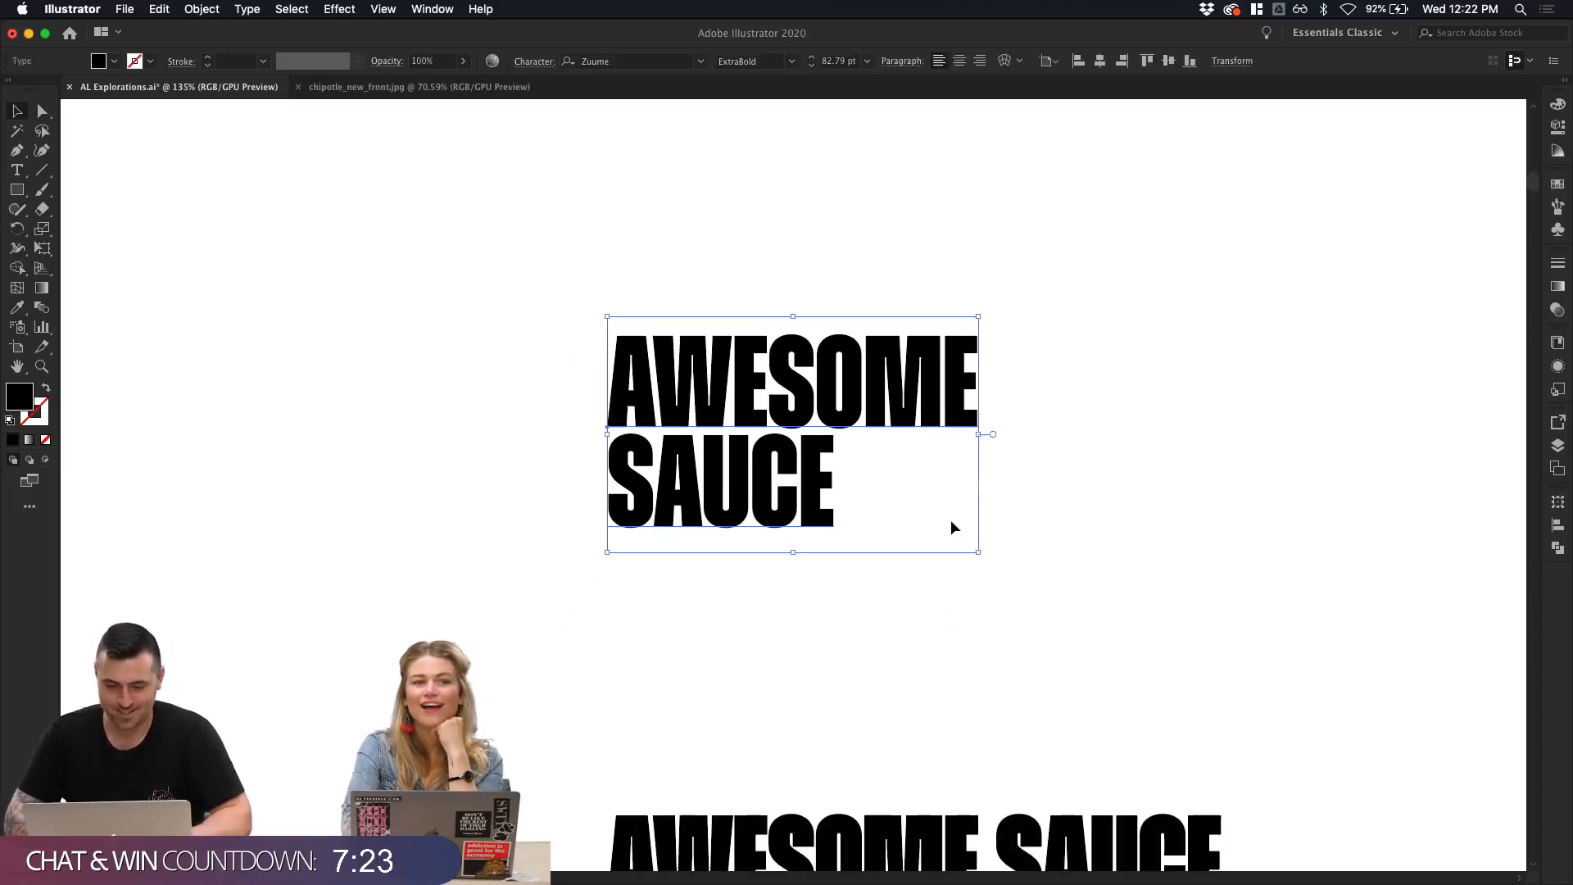
left_click(861, 564)
left_click_drag(860, 474, 842, 689)
key("super+z")
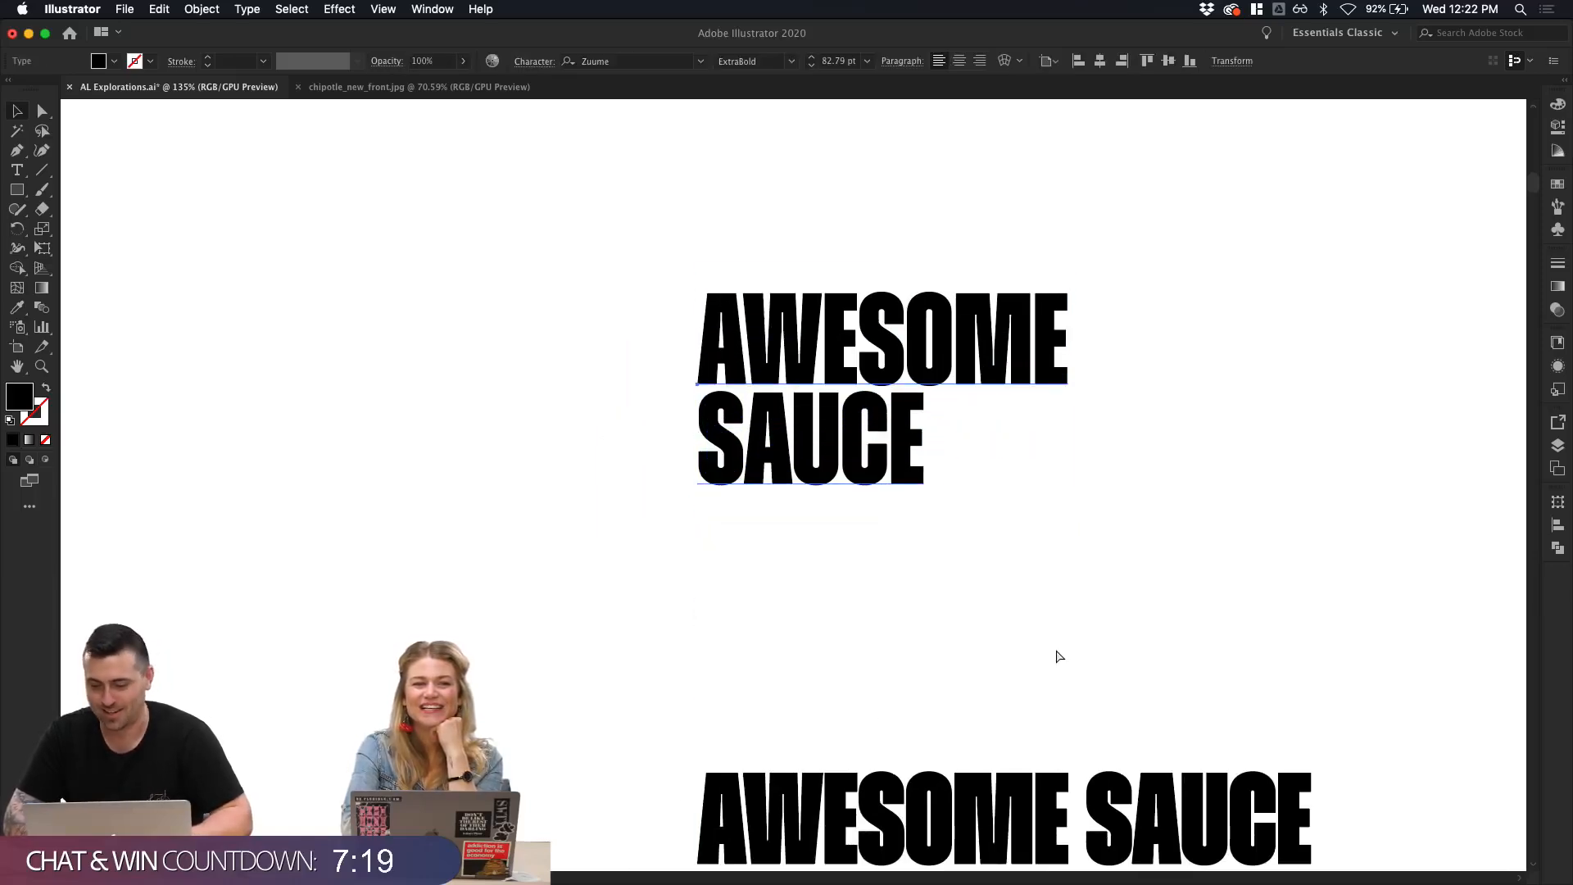
Step: Switch to Finder, preview the Disket Mono and Moneta Black fonts in the Fonts folder, and return to Illustrator
scroll(1055, 649, "down", 2)
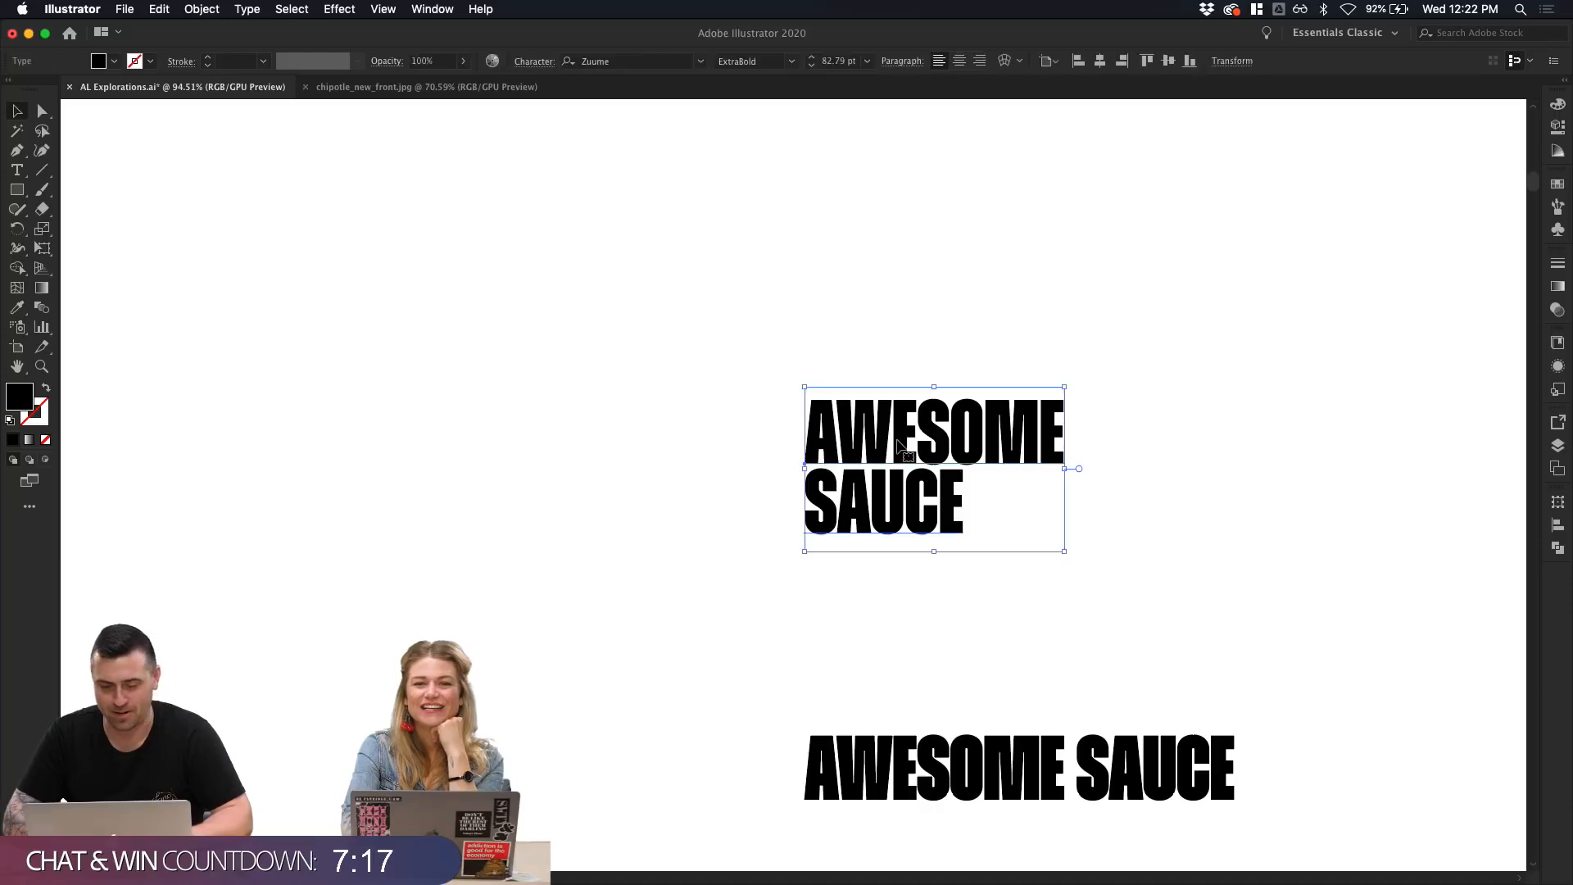
scroll(898, 443, "down", 1)
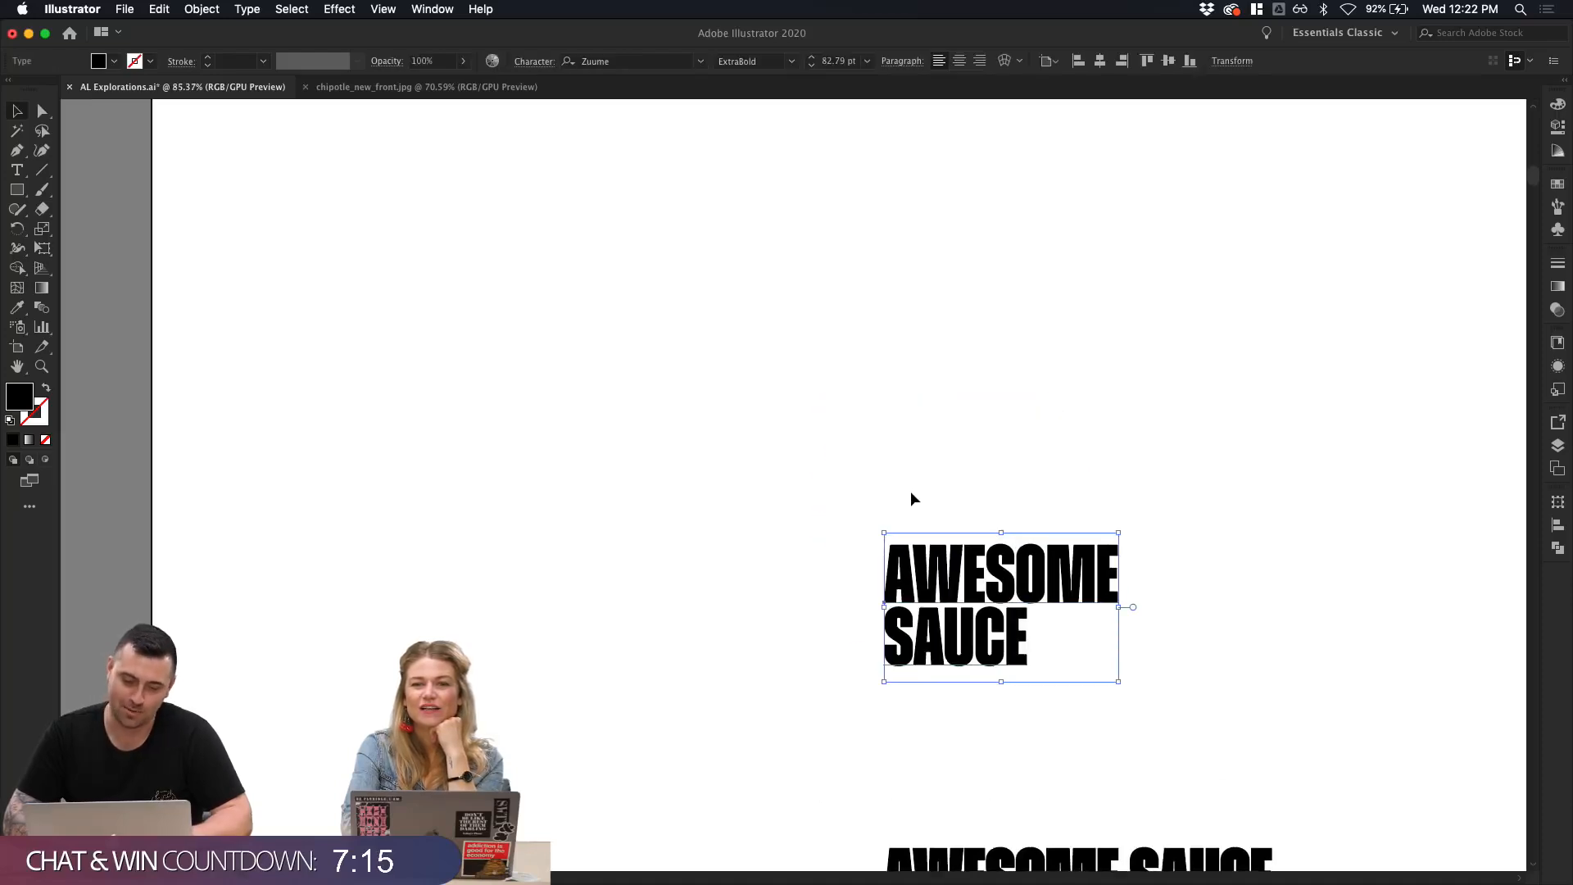
scroll(949, 592, "down", 1)
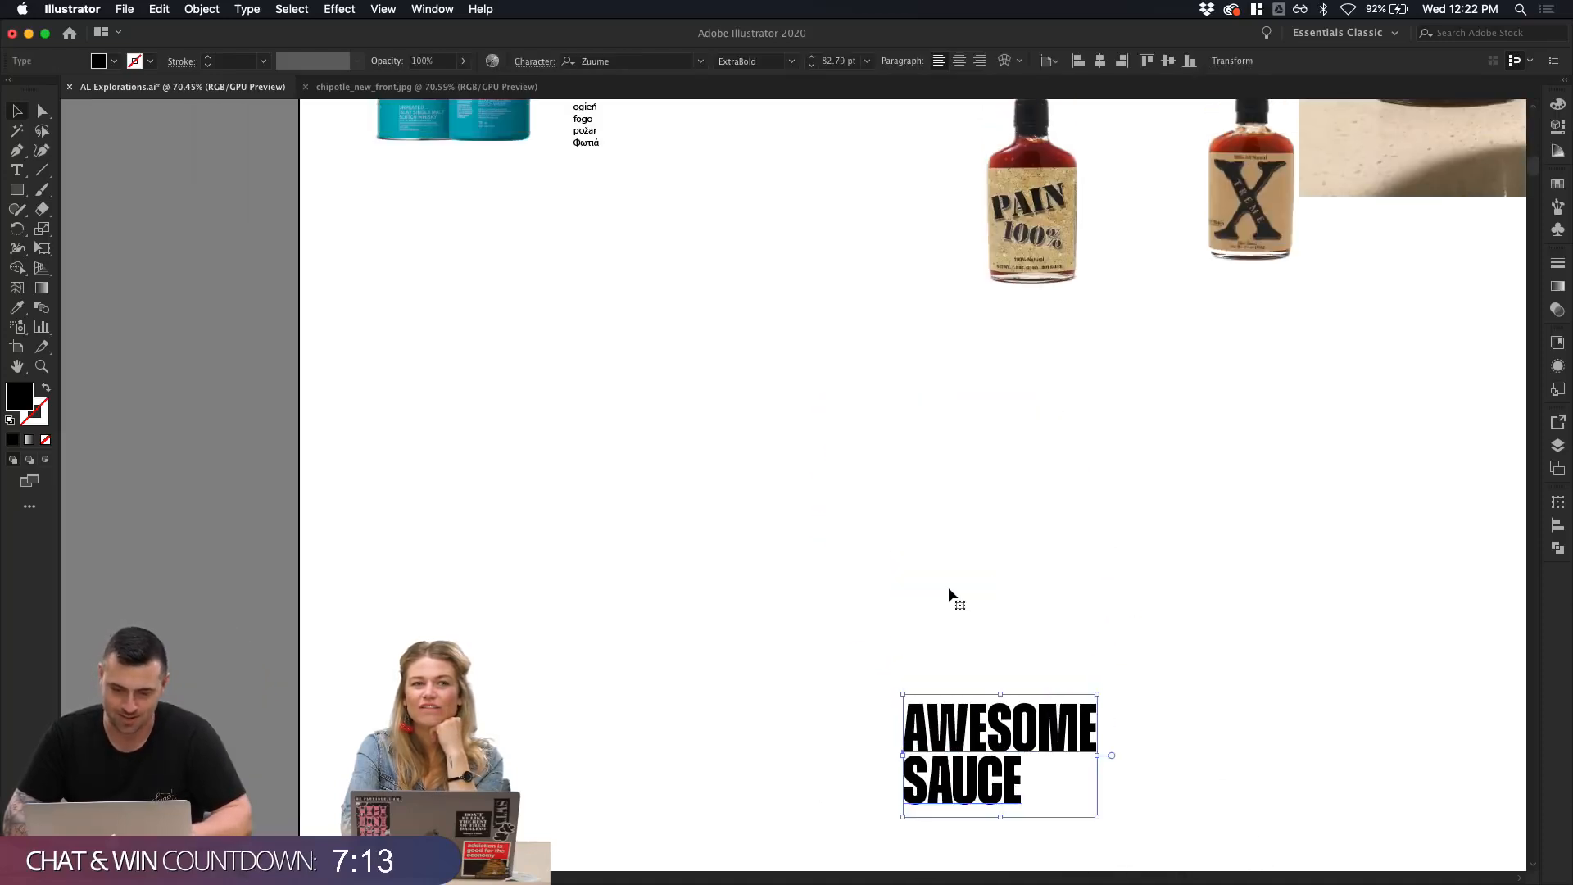
scroll(947, 586, "down", 2)
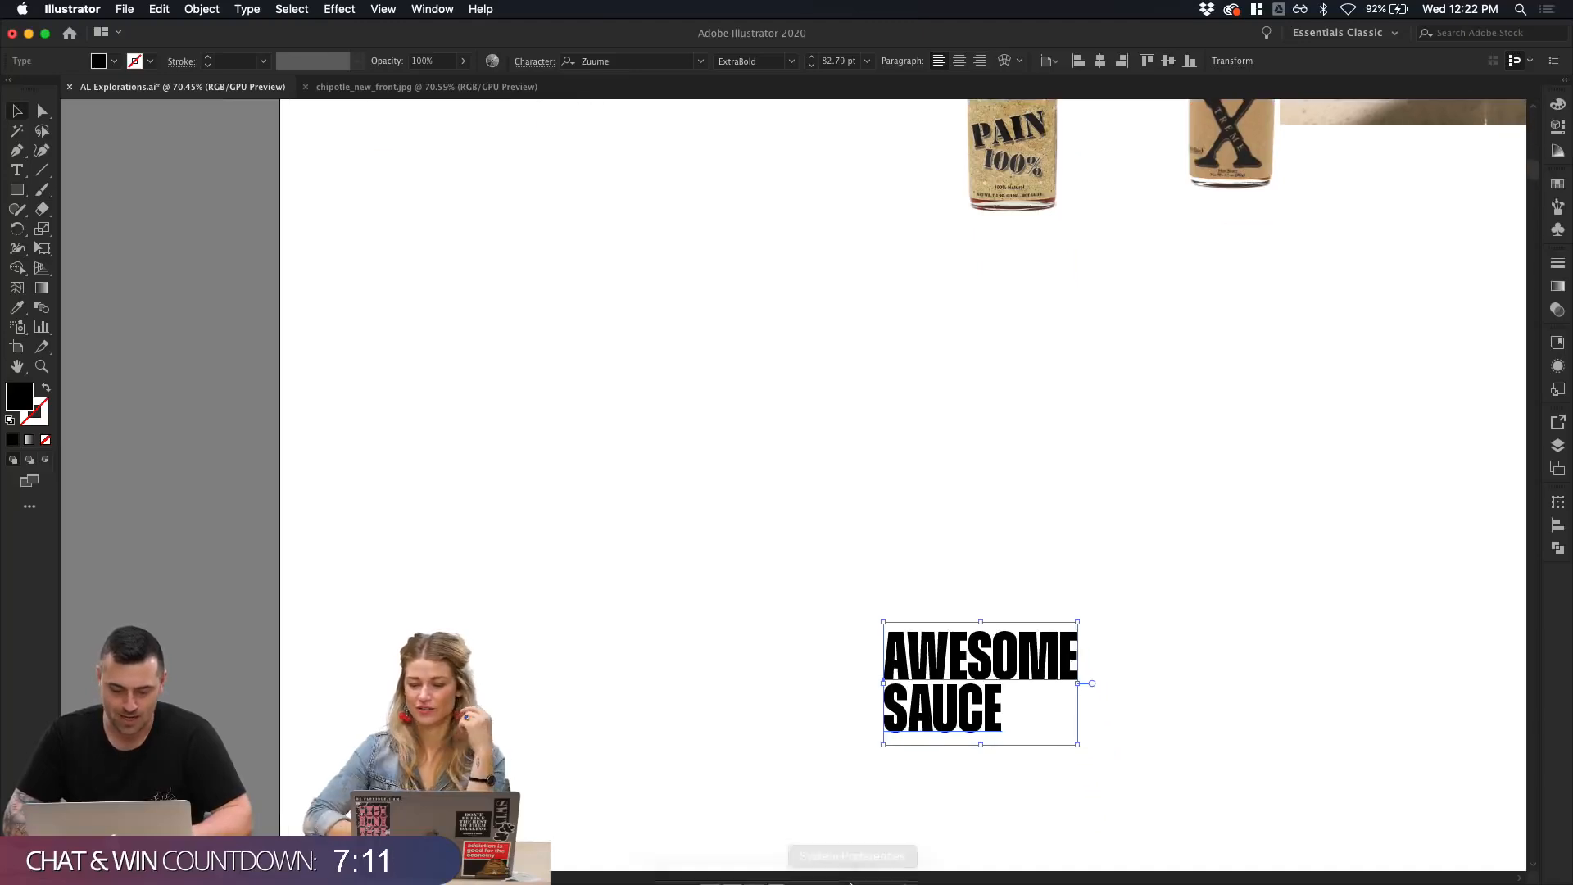
left_click(666, 870)
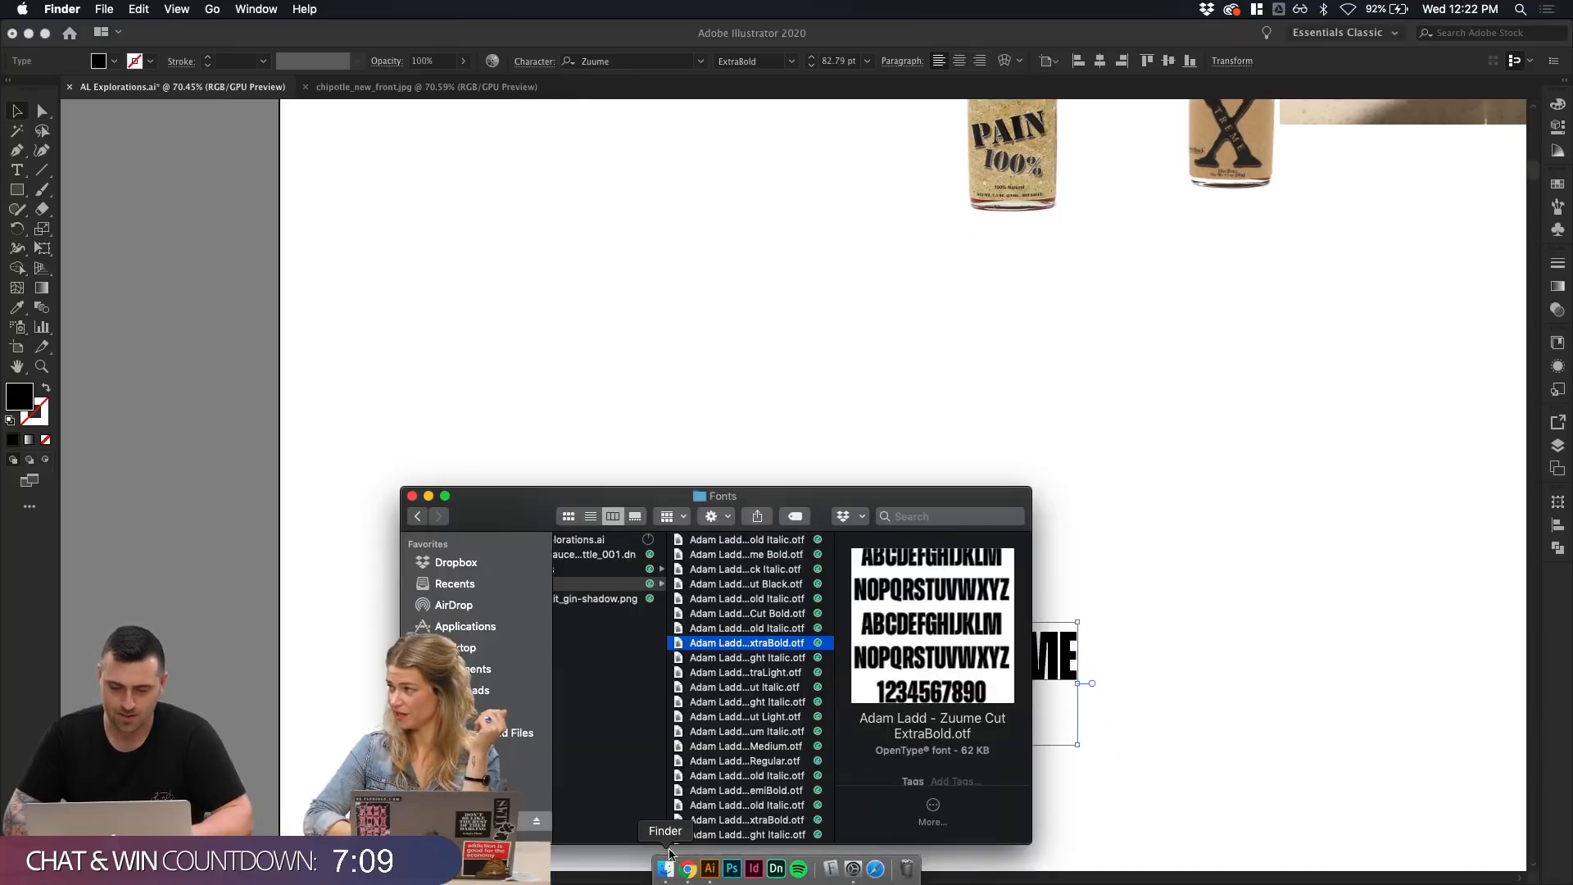
scroll(750, 704, "down", 5)
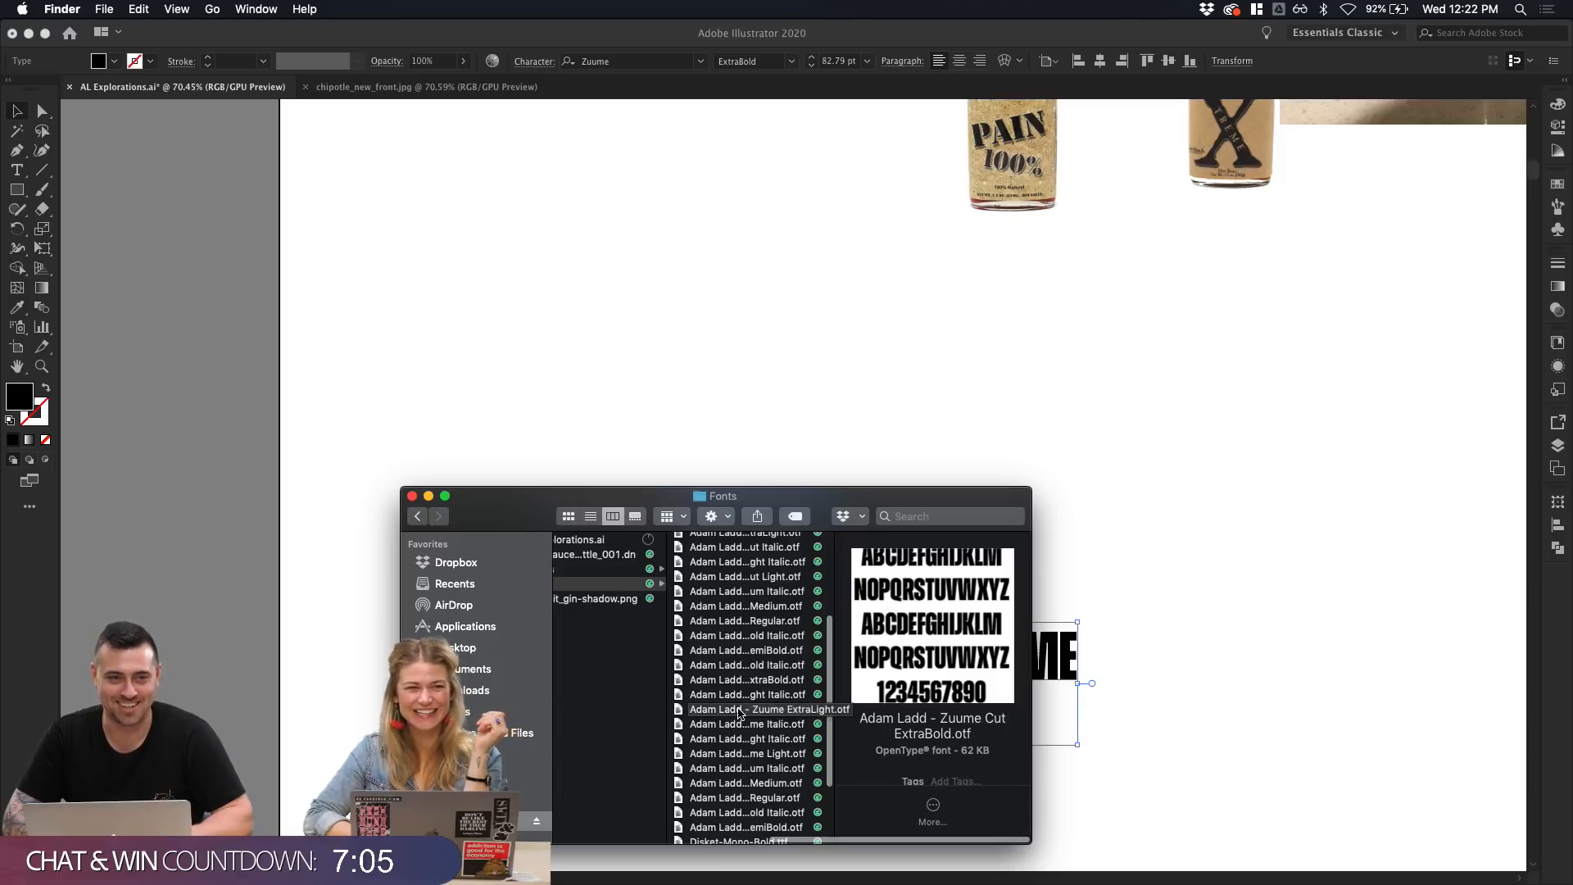
scroll(740, 713, "down", 3)
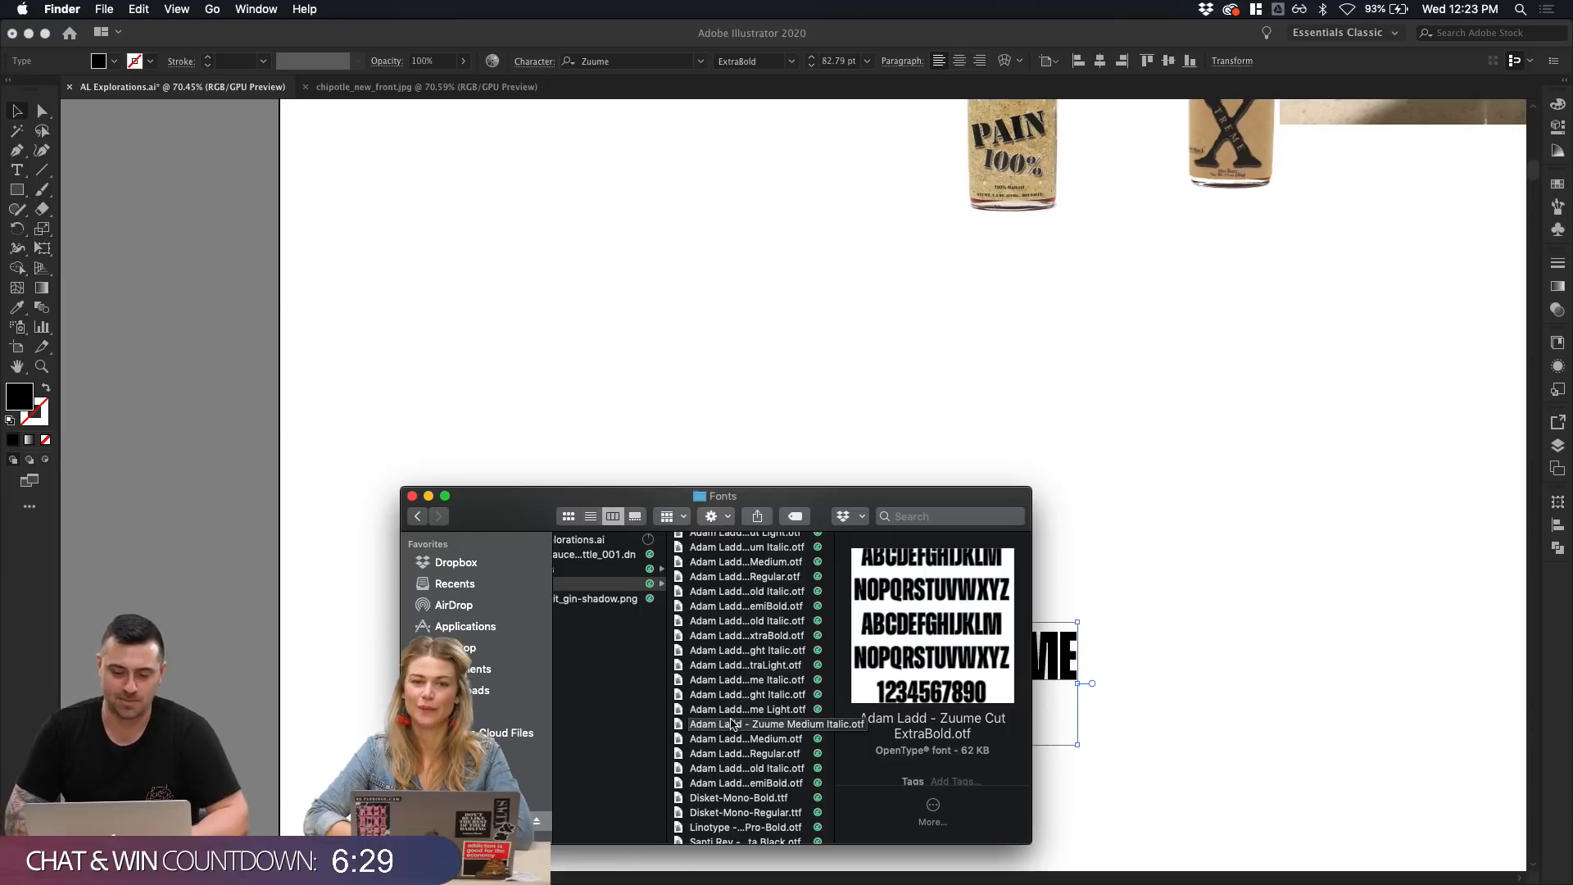
scroll(732, 724, "down", 3)
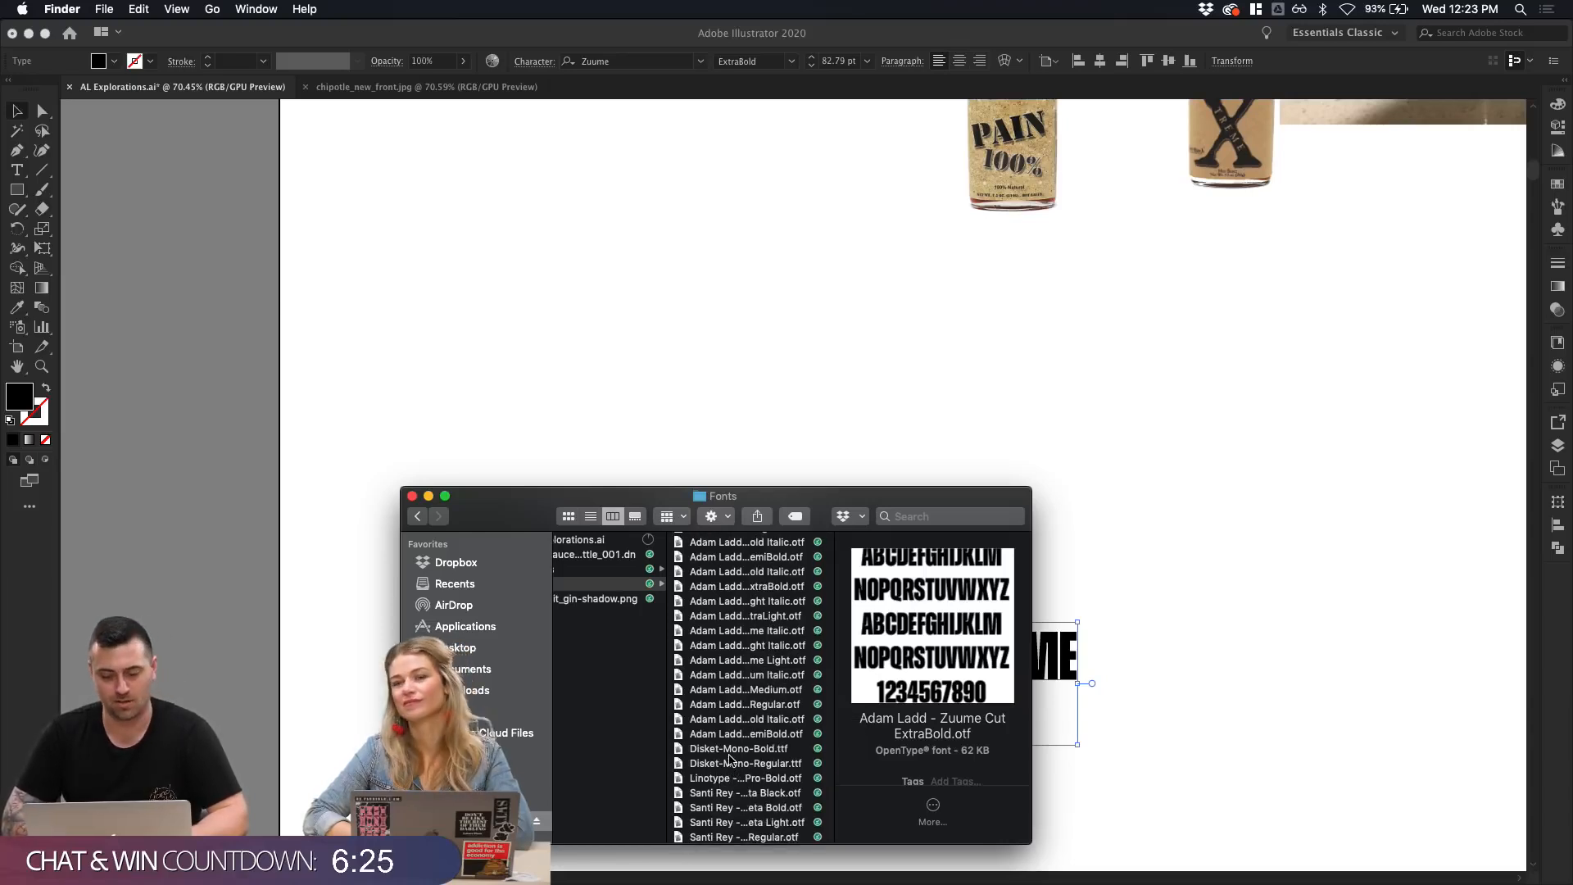
left_click(732, 764)
left_click(729, 751)
left_click(726, 792)
left_click(842, 301)
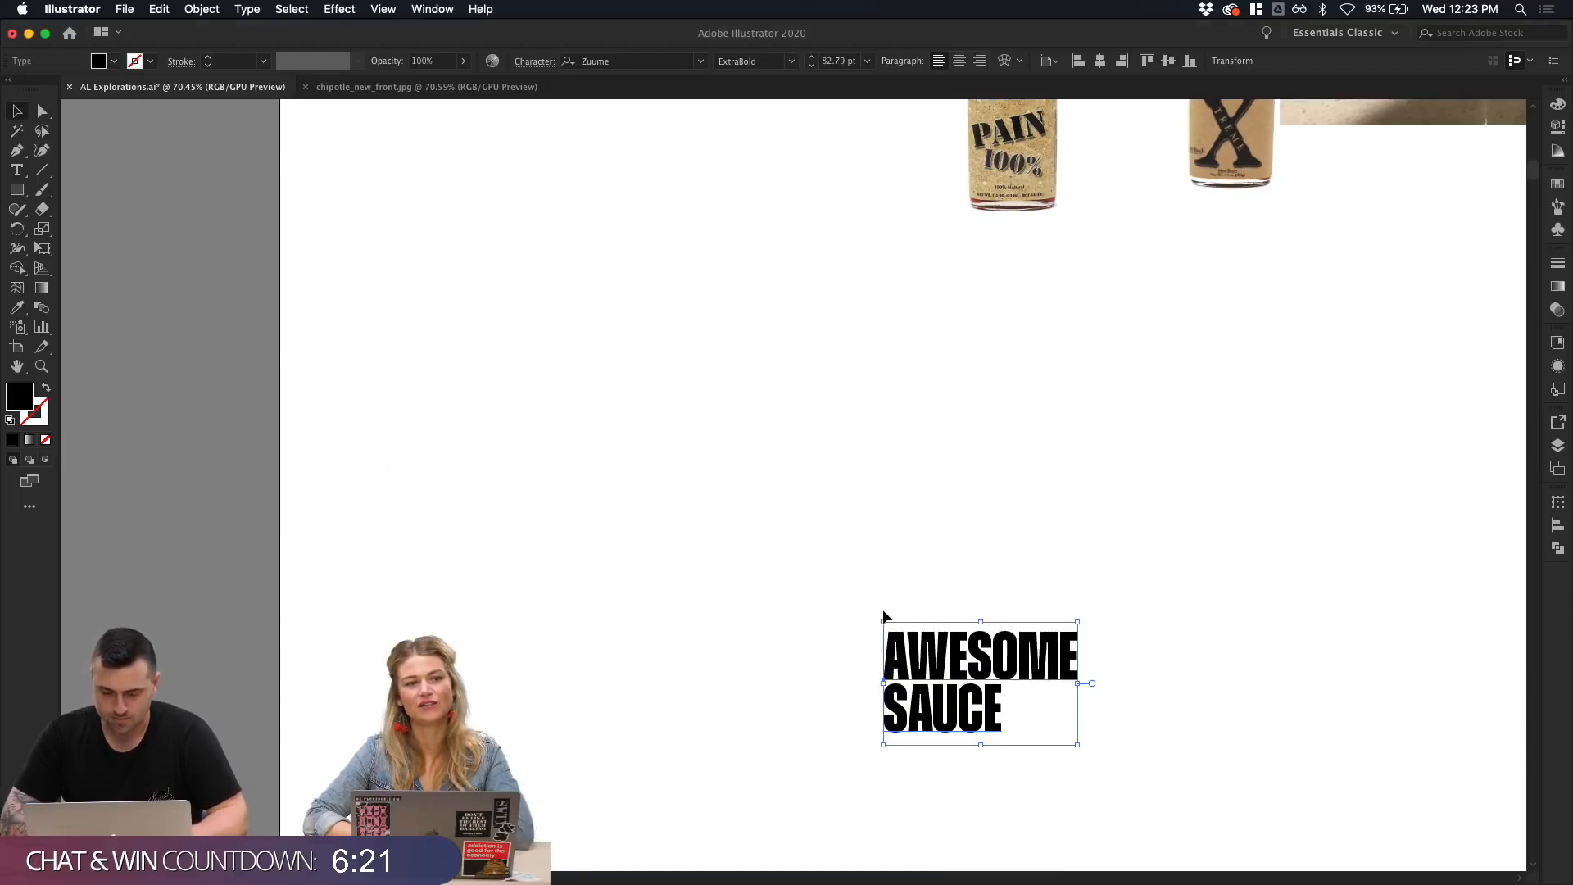
Step: Place a duplicate of the two-line AWESOME SAUCE text directly above it and set its font to Moneta
left_click_drag(972, 682, 972, 530)
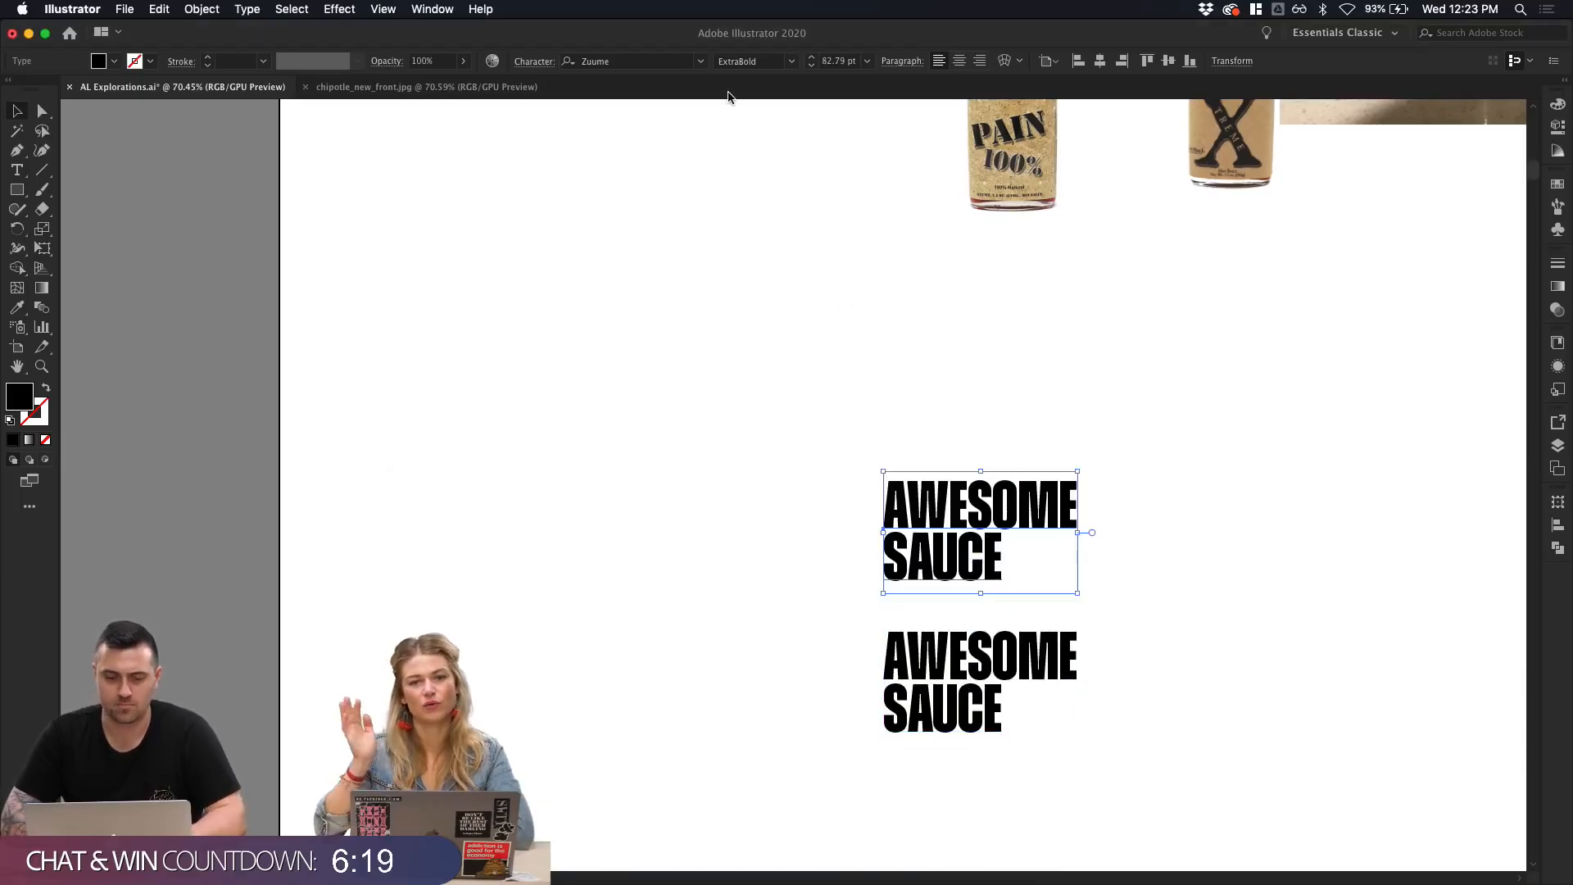
left_click(653, 65)
type("monte")
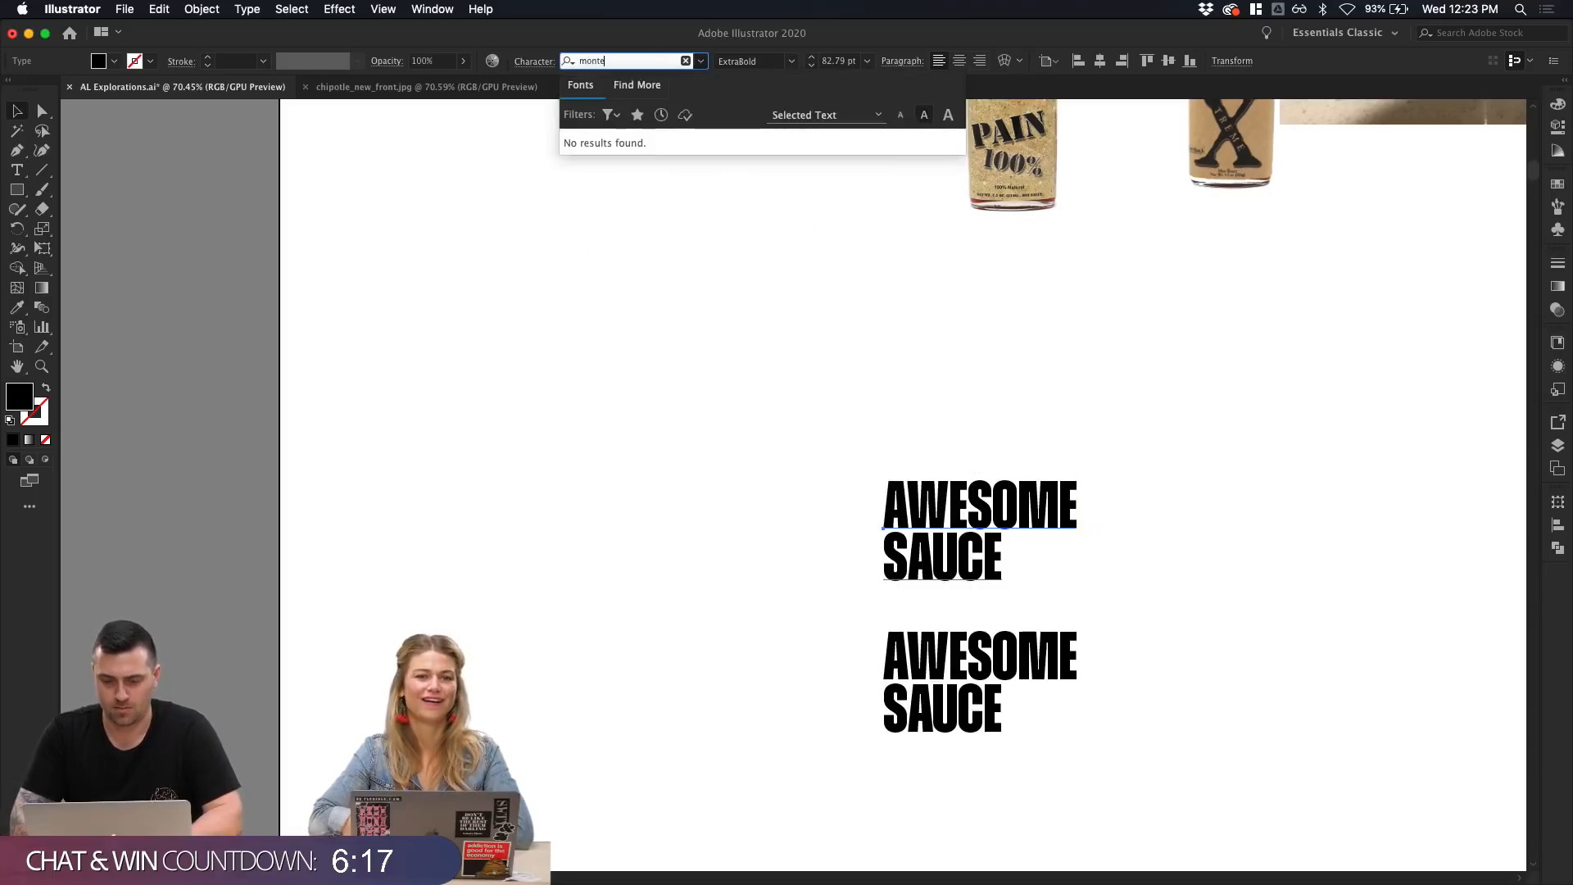
key("BackSpace")
key("BackSpace")
type("e")
key("Return")
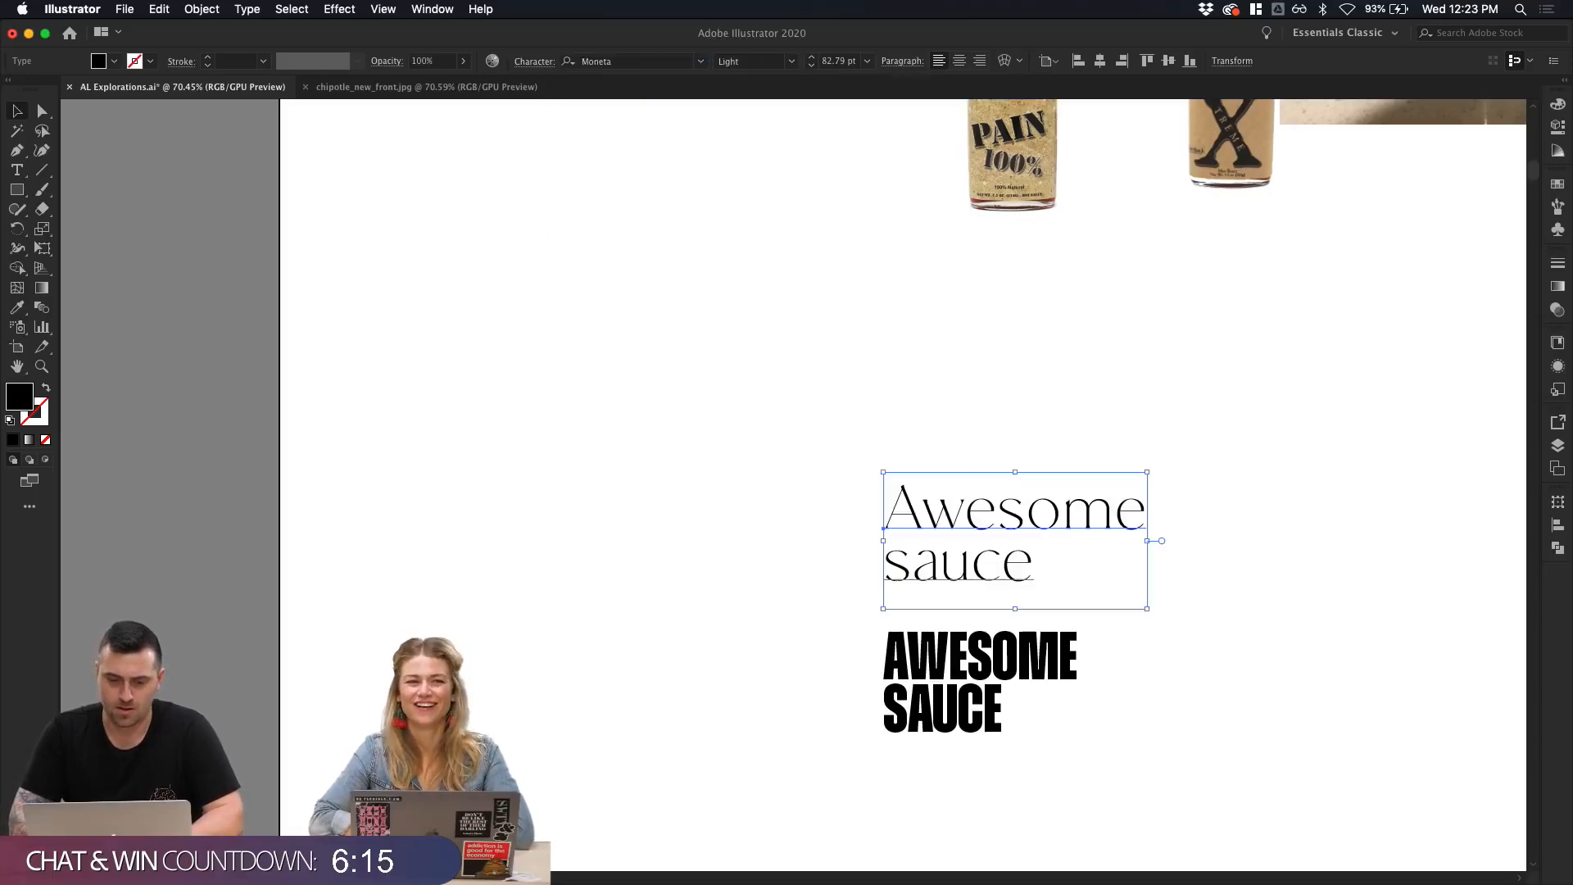
Step: Set the Moneta text's weight to Black and deselect it
left_click(18, 113)
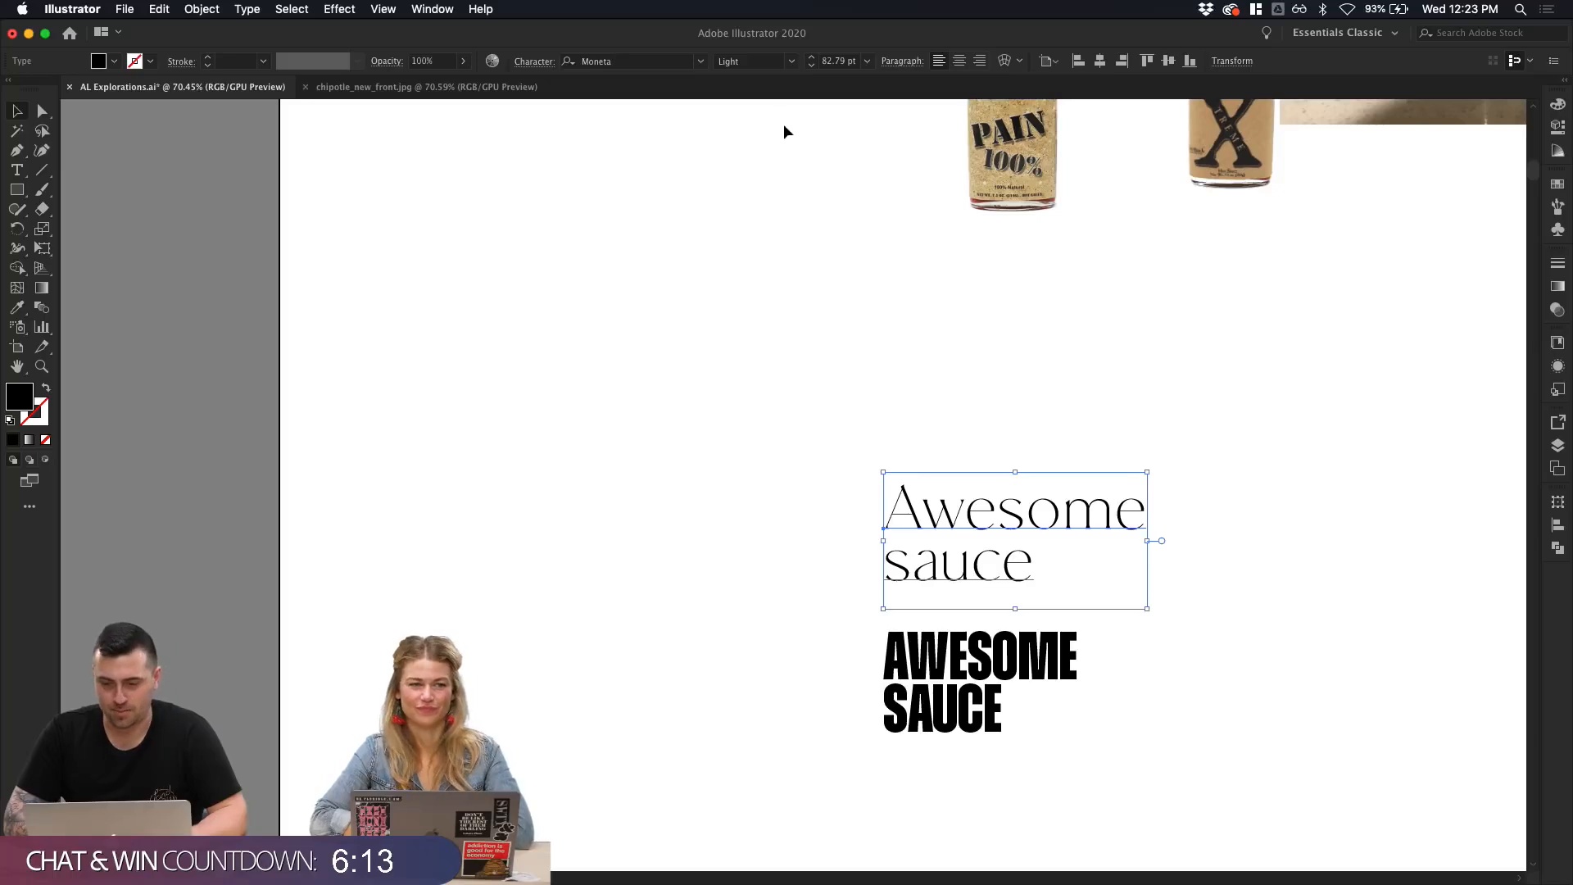
left_click(791, 61)
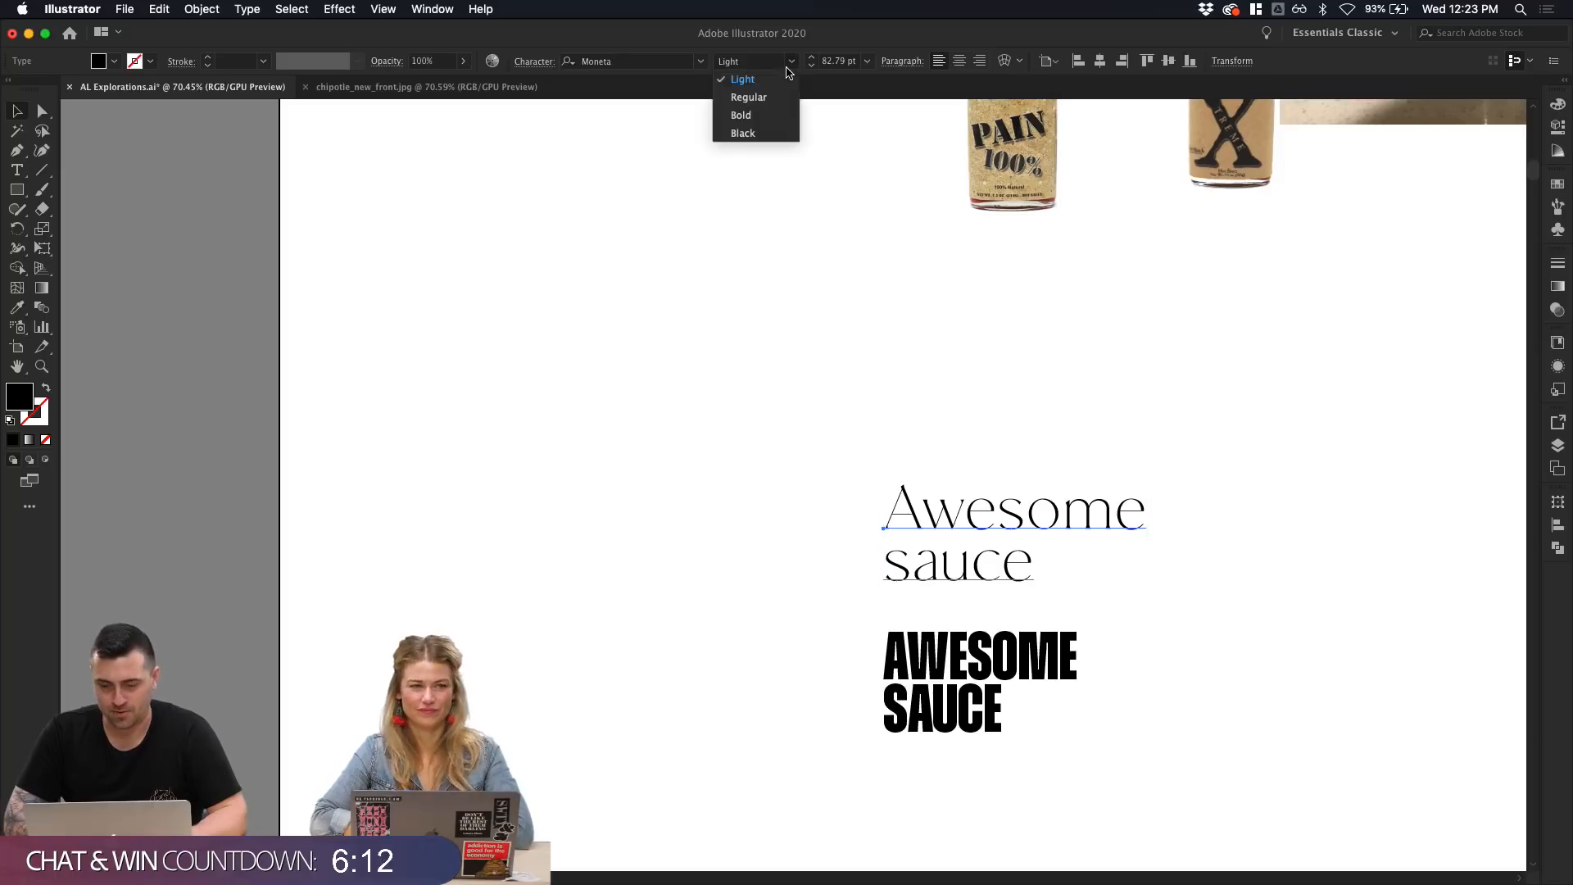
left_click(778, 133)
left_click(921, 400)
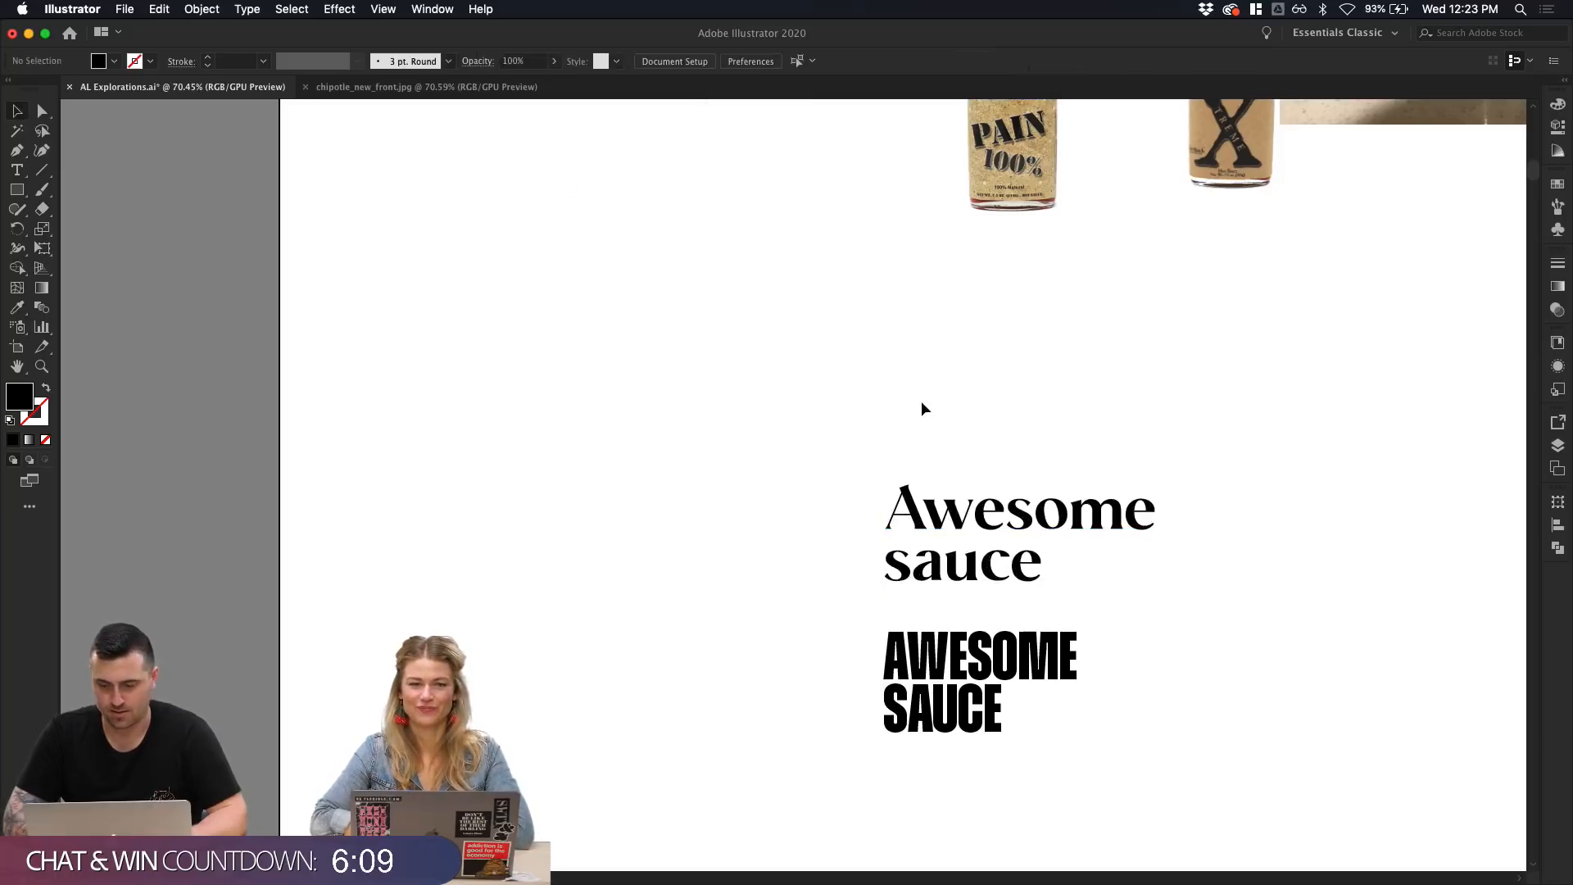
Step: Capitalize the S of the Moneta text so it reads Awesome Sauce, and place a duplicate beside it to the right
scroll(921, 401, "right", 5)
scroll(921, 400, "down", 2)
key("t")
left_click_drag(711, 504, 677, 502)
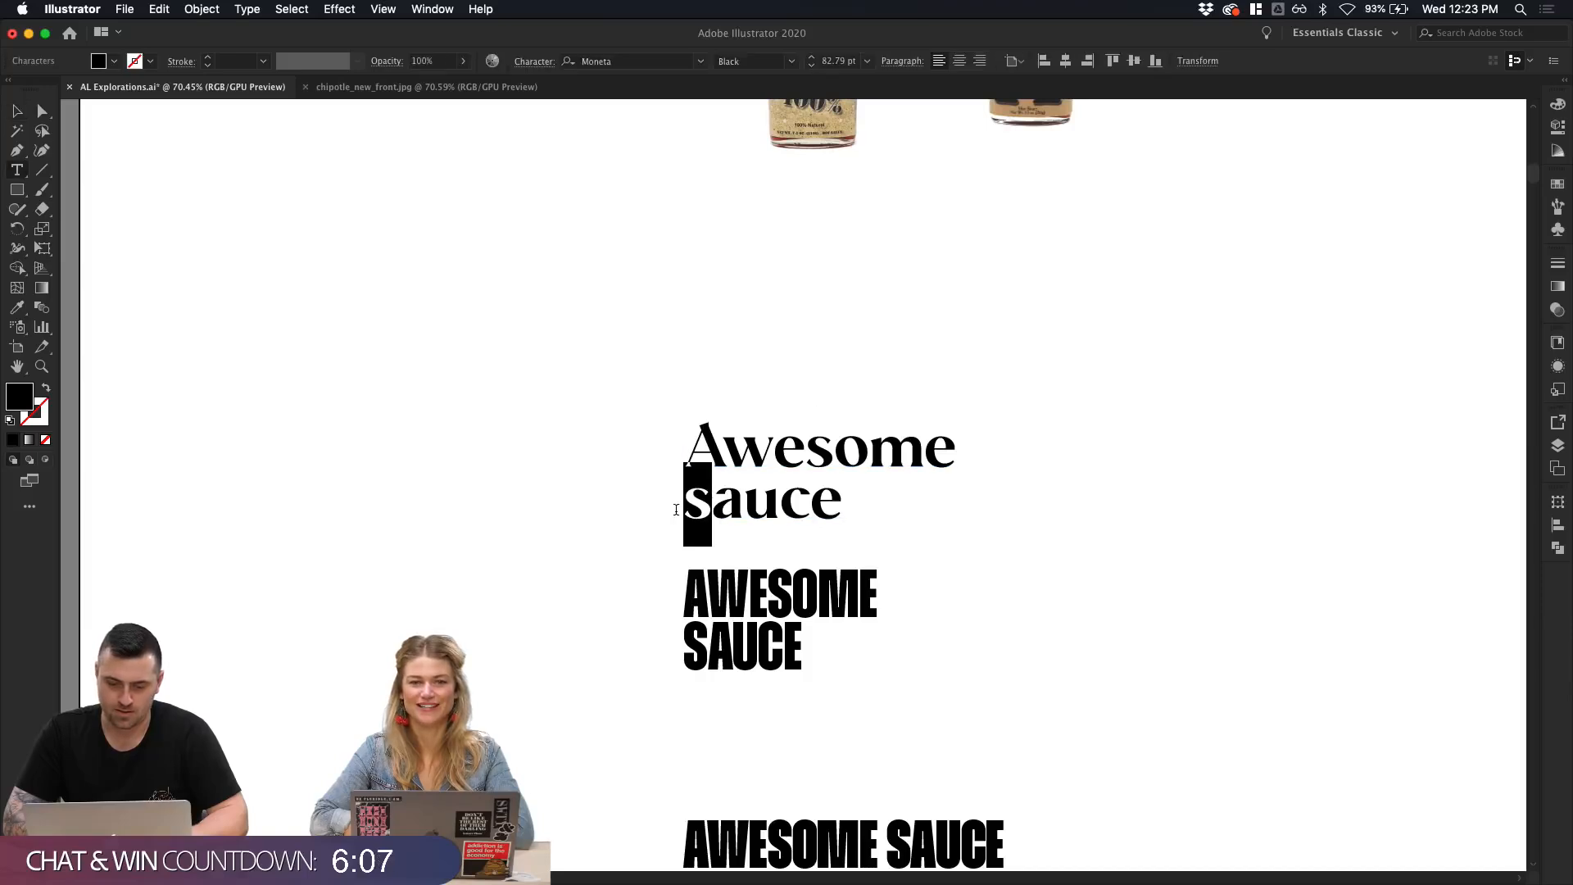
type("S")
left_click(16, 111)
left_click(298, 292)
left_click_drag(826, 465, 1112, 467)
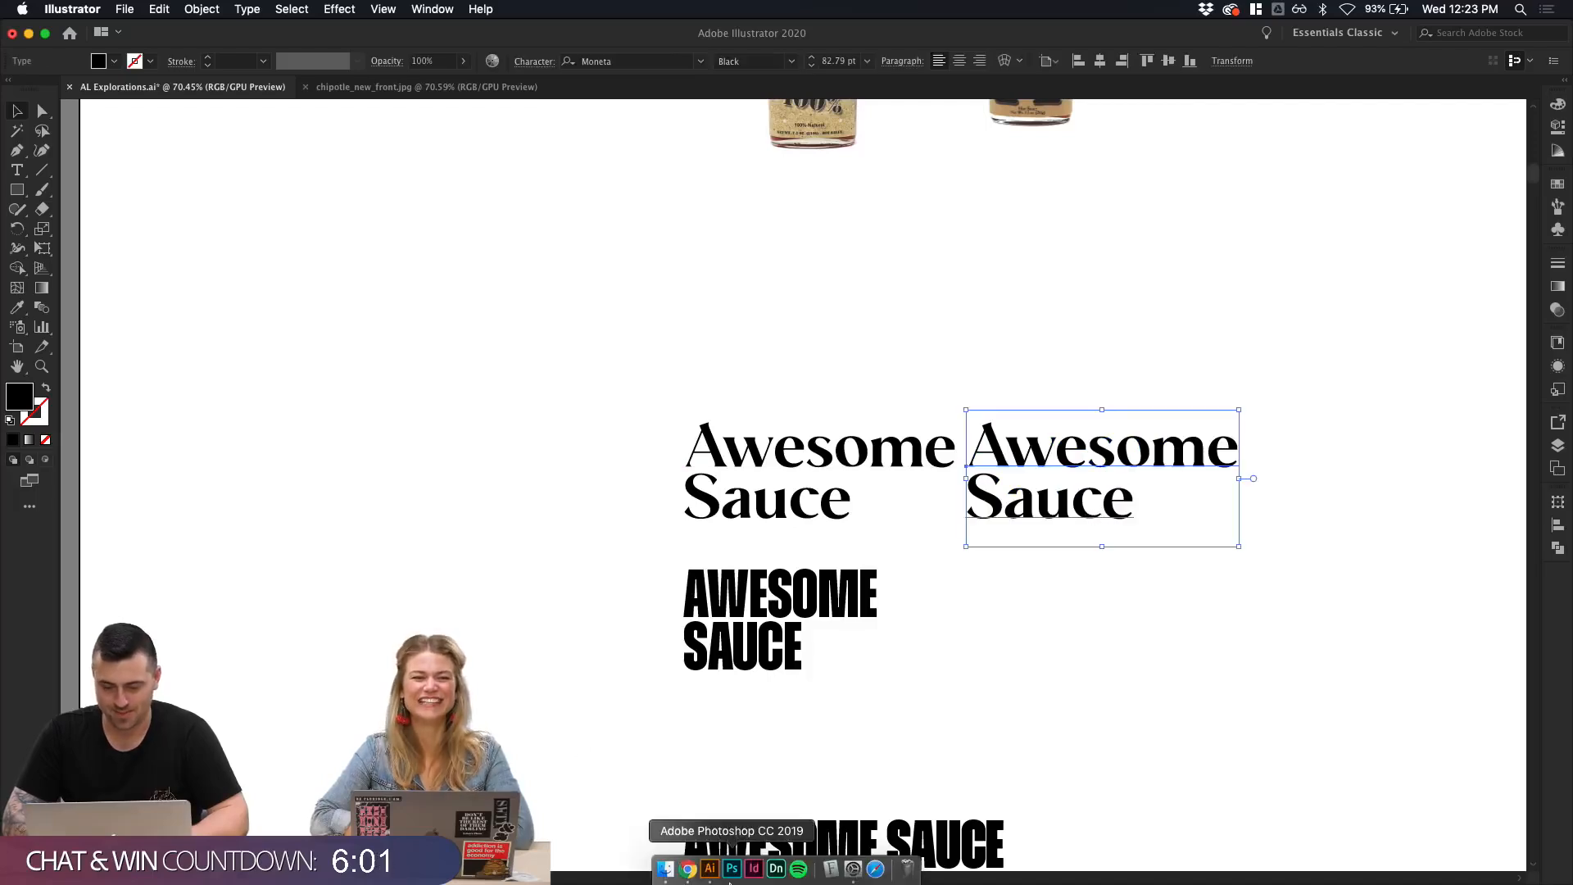
Step: Switch to Finder, preview the Disket Mono Bold and Zuume Regular fonts in the Fonts folder, and return to Illustrator
left_click(666, 881)
scroll(726, 699, "up", 5)
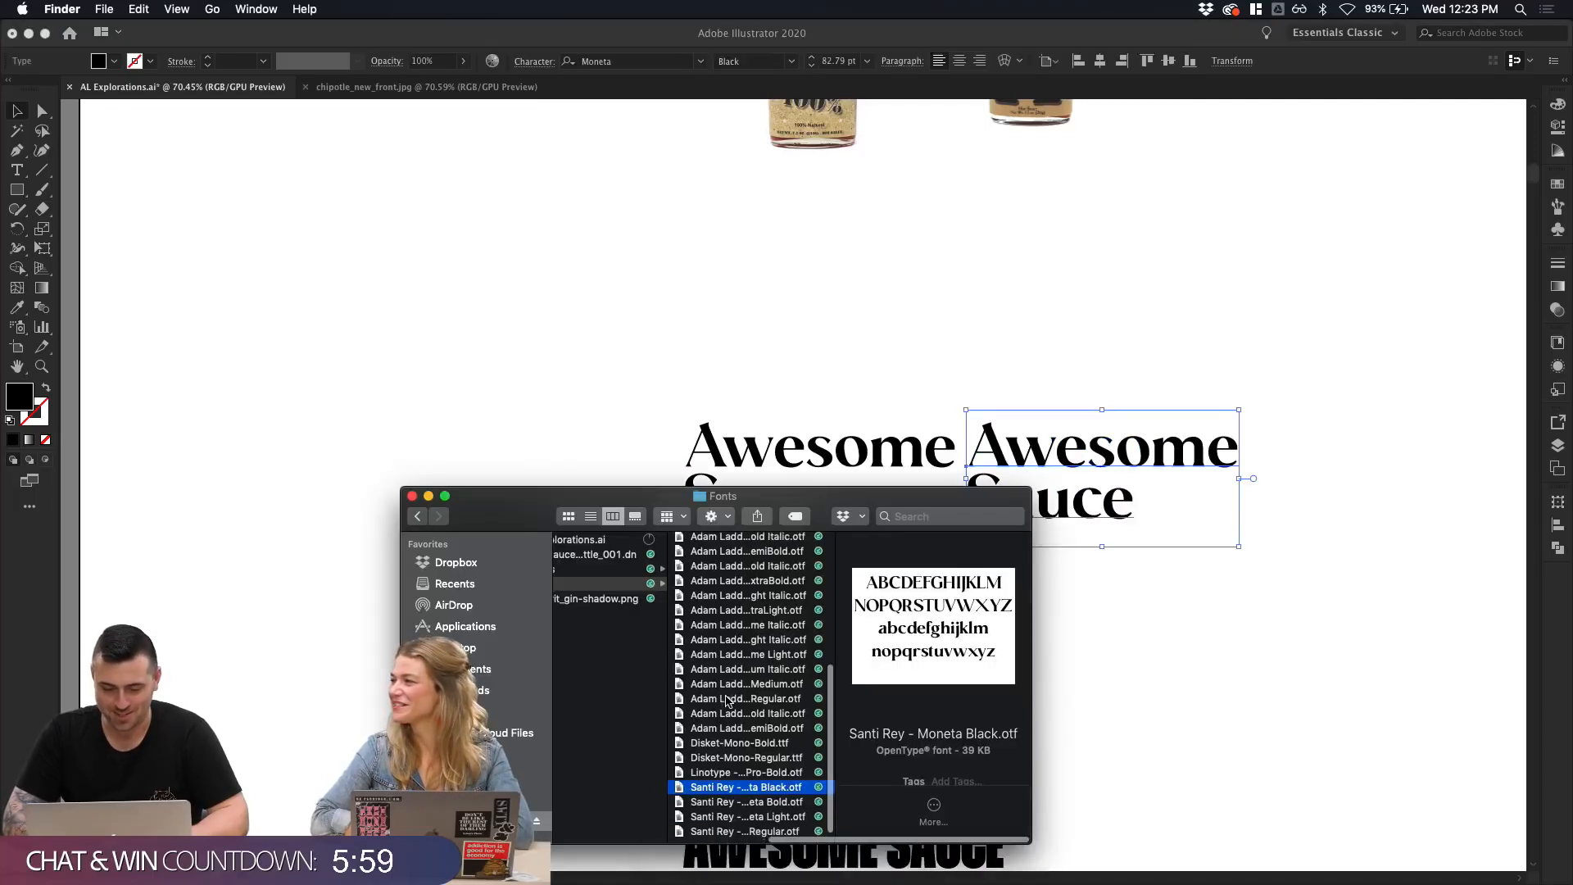
scroll(717, 789, "down", 5)
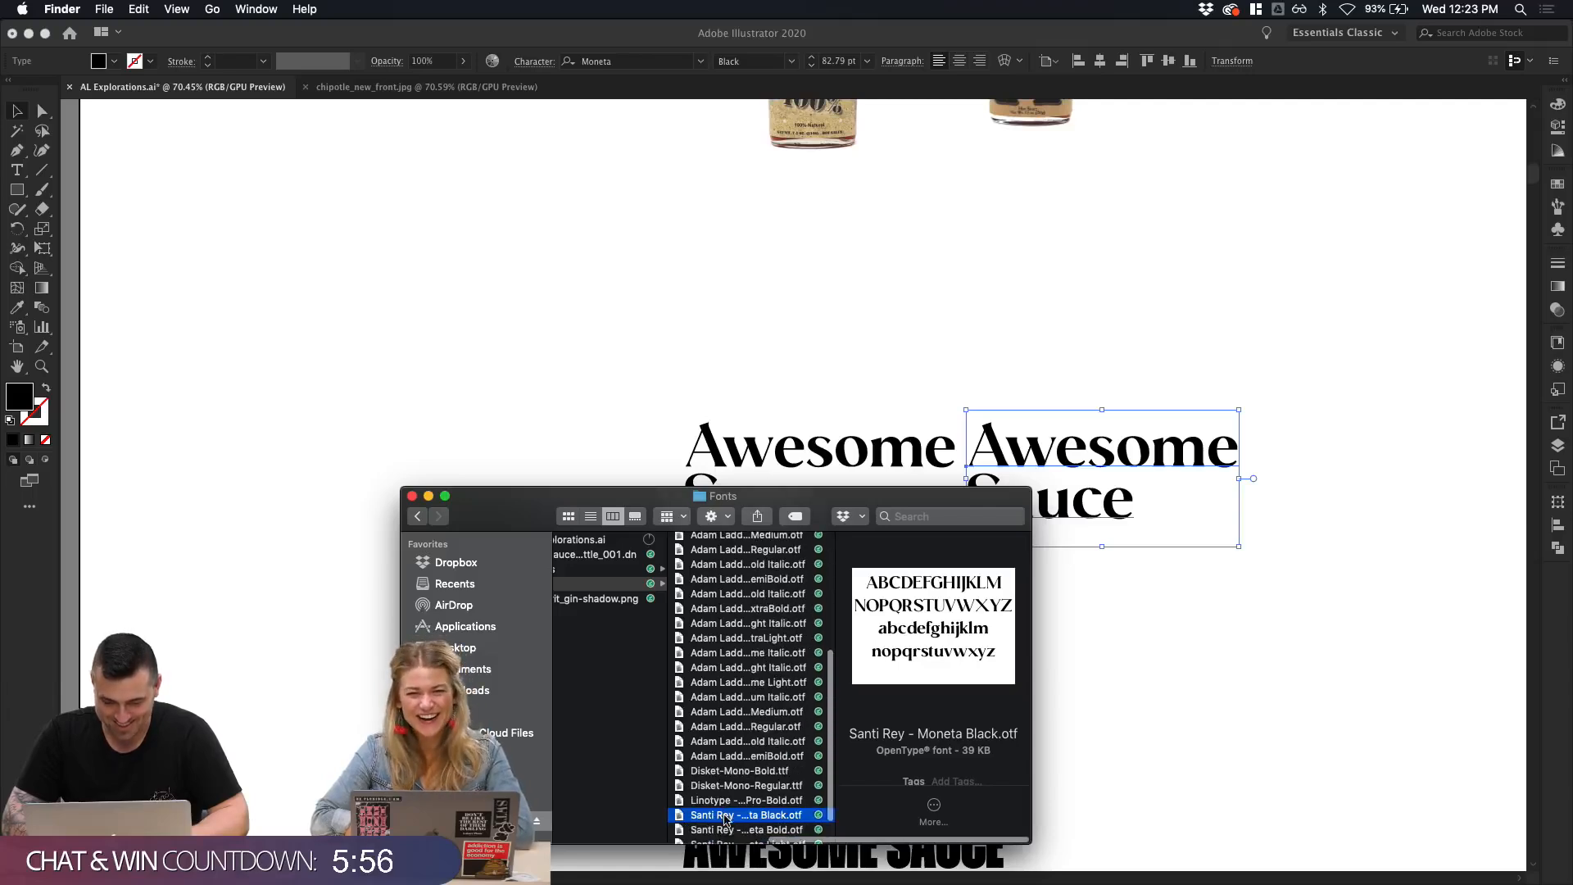
left_click(726, 755)
left_click(725, 771)
left_click(724, 727)
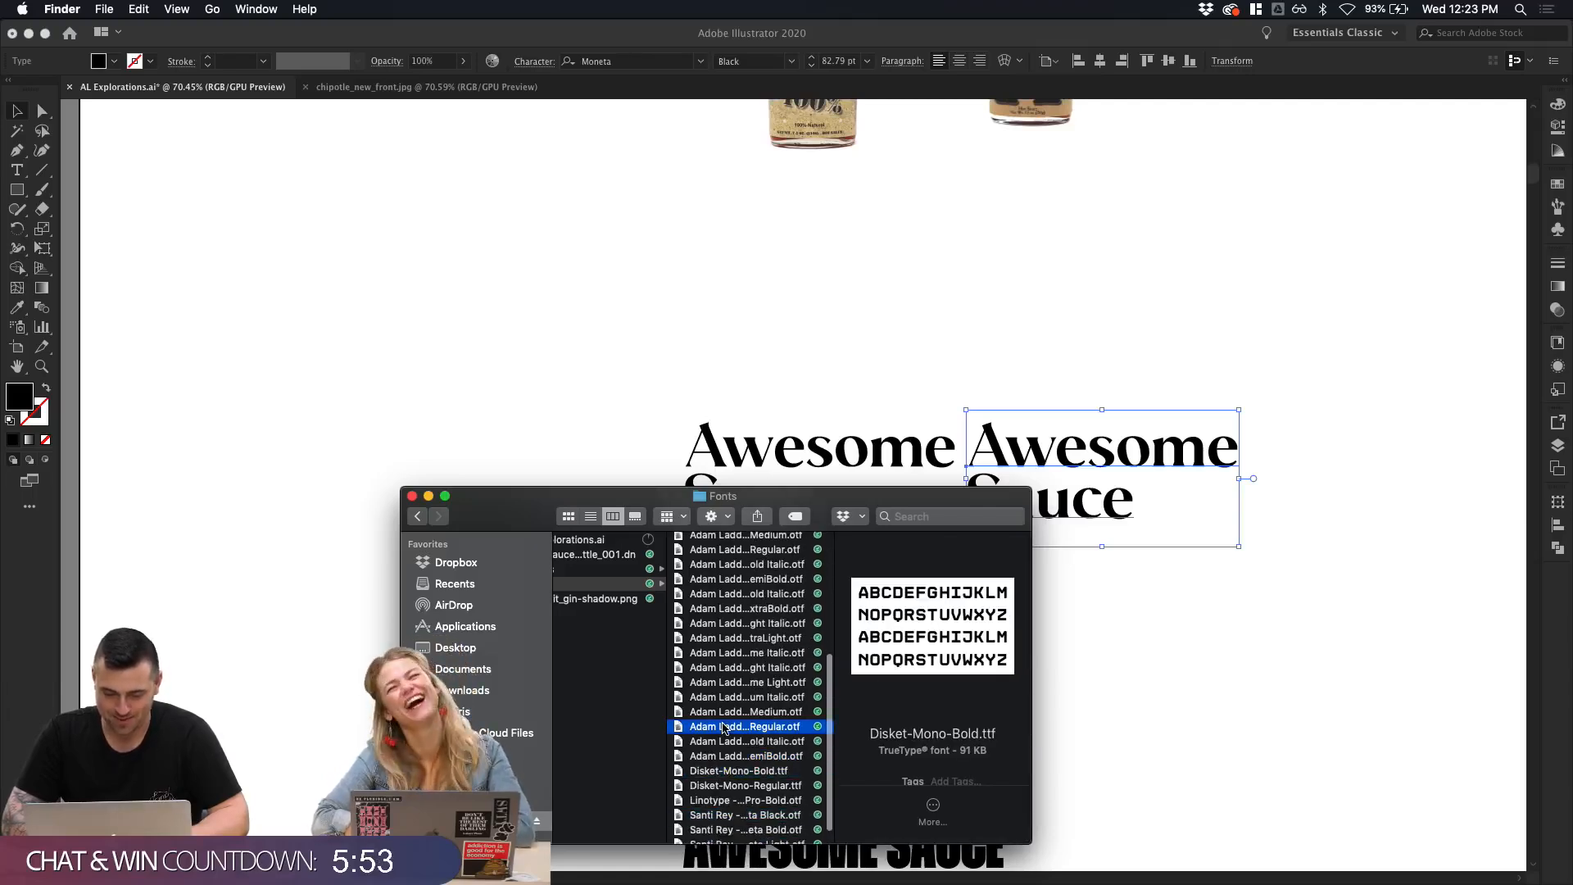
scroll(721, 730, "down", 2)
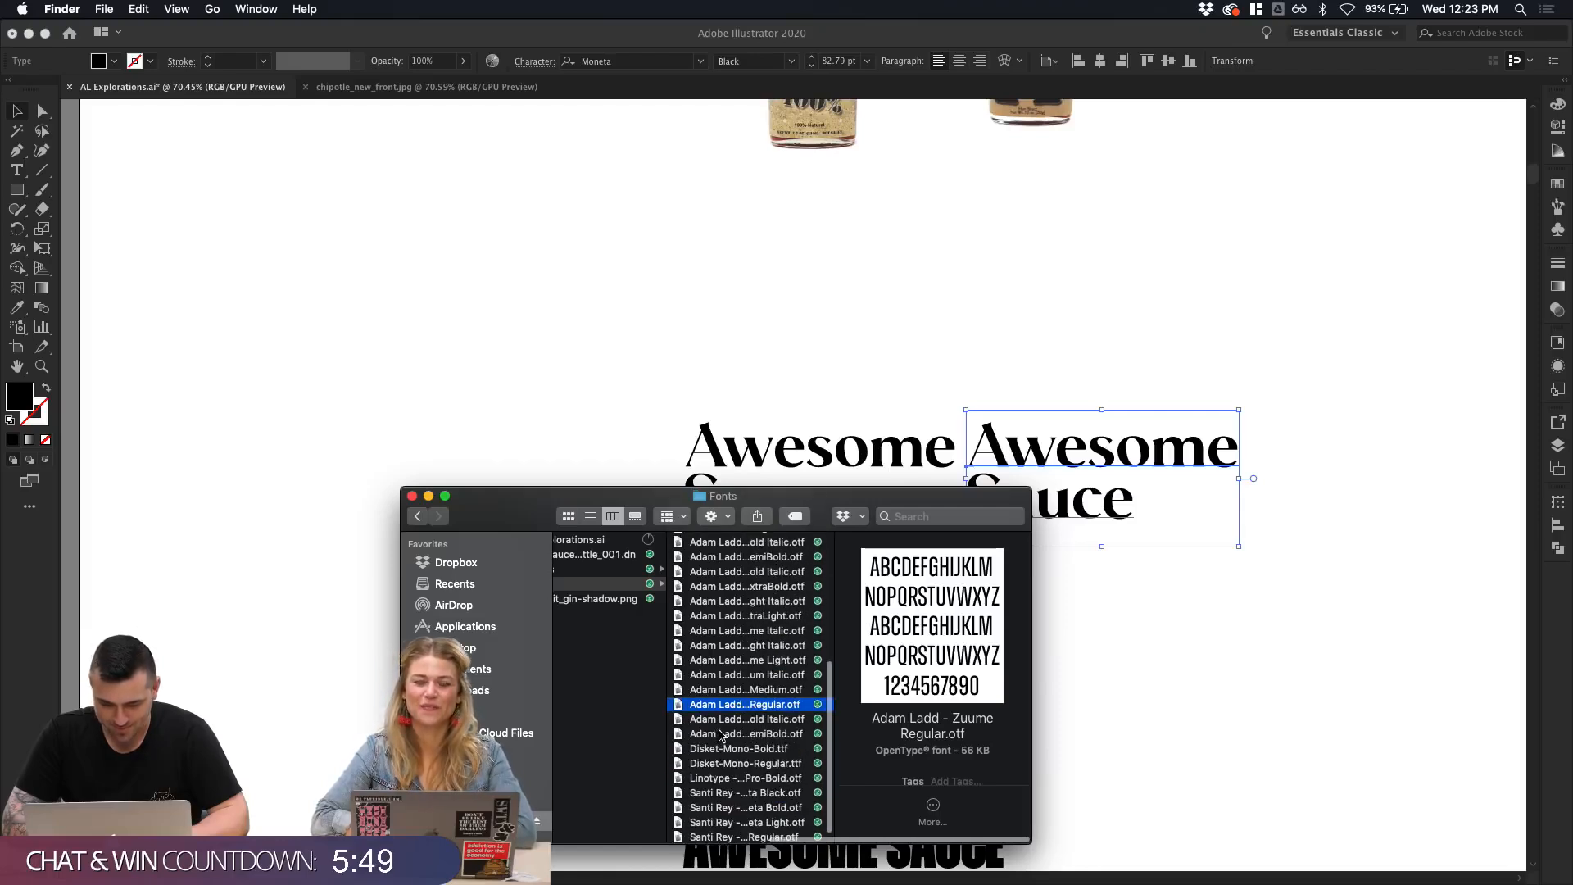
left_click(1071, 626)
Step: Place a copy of the right-hand Moneta text below it and set its font to Brice Black SemiCondensed
left_click_drag(1065, 518, 1059, 667)
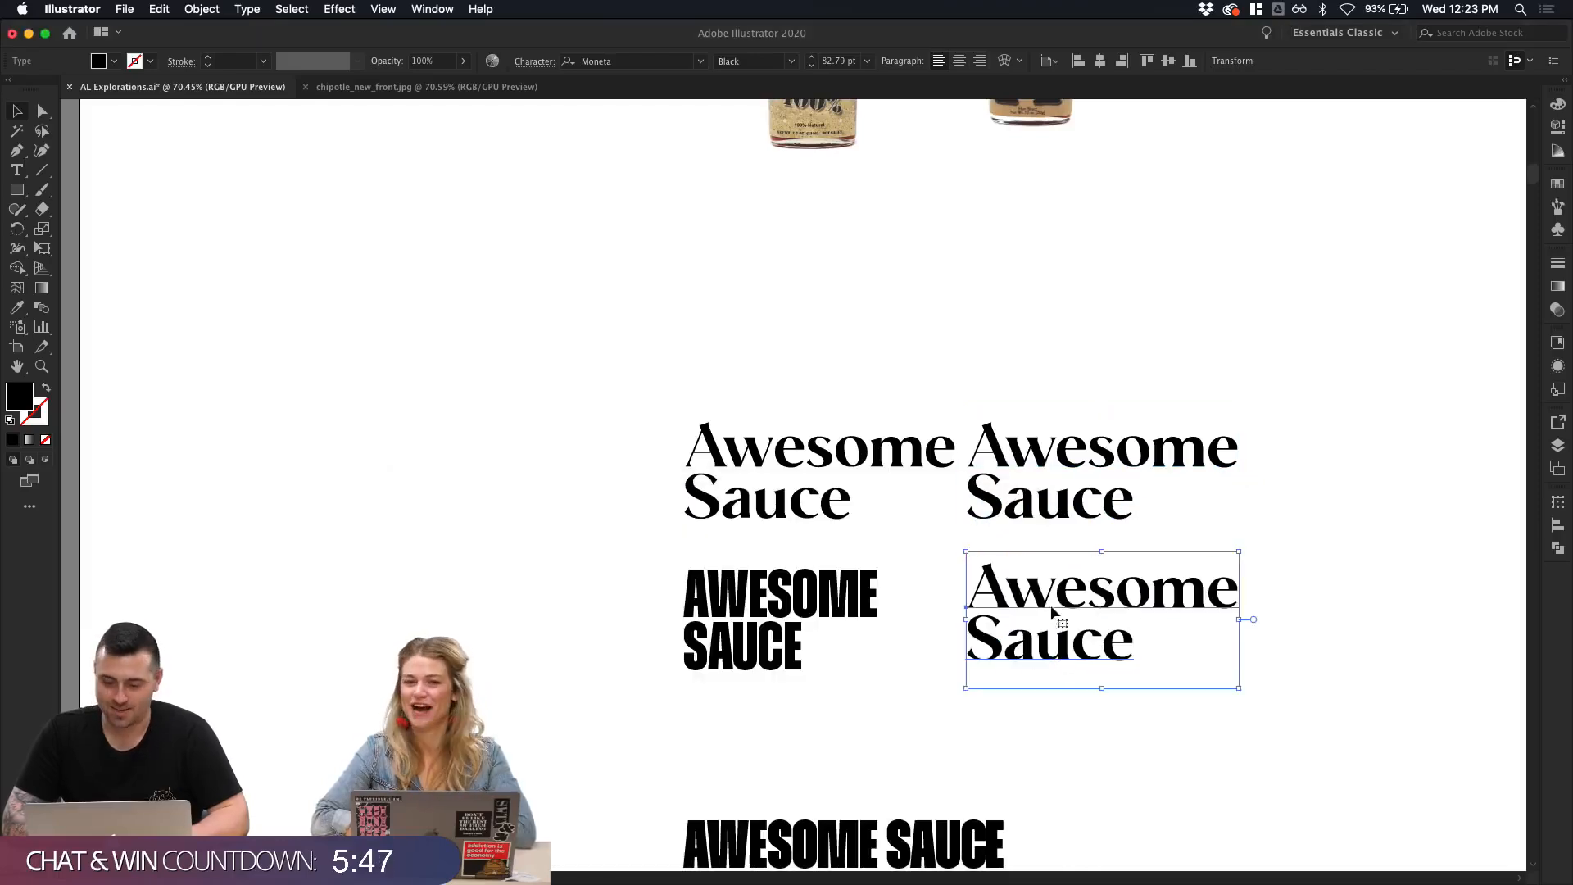
key("super+alt+shift+m")
type("brice")
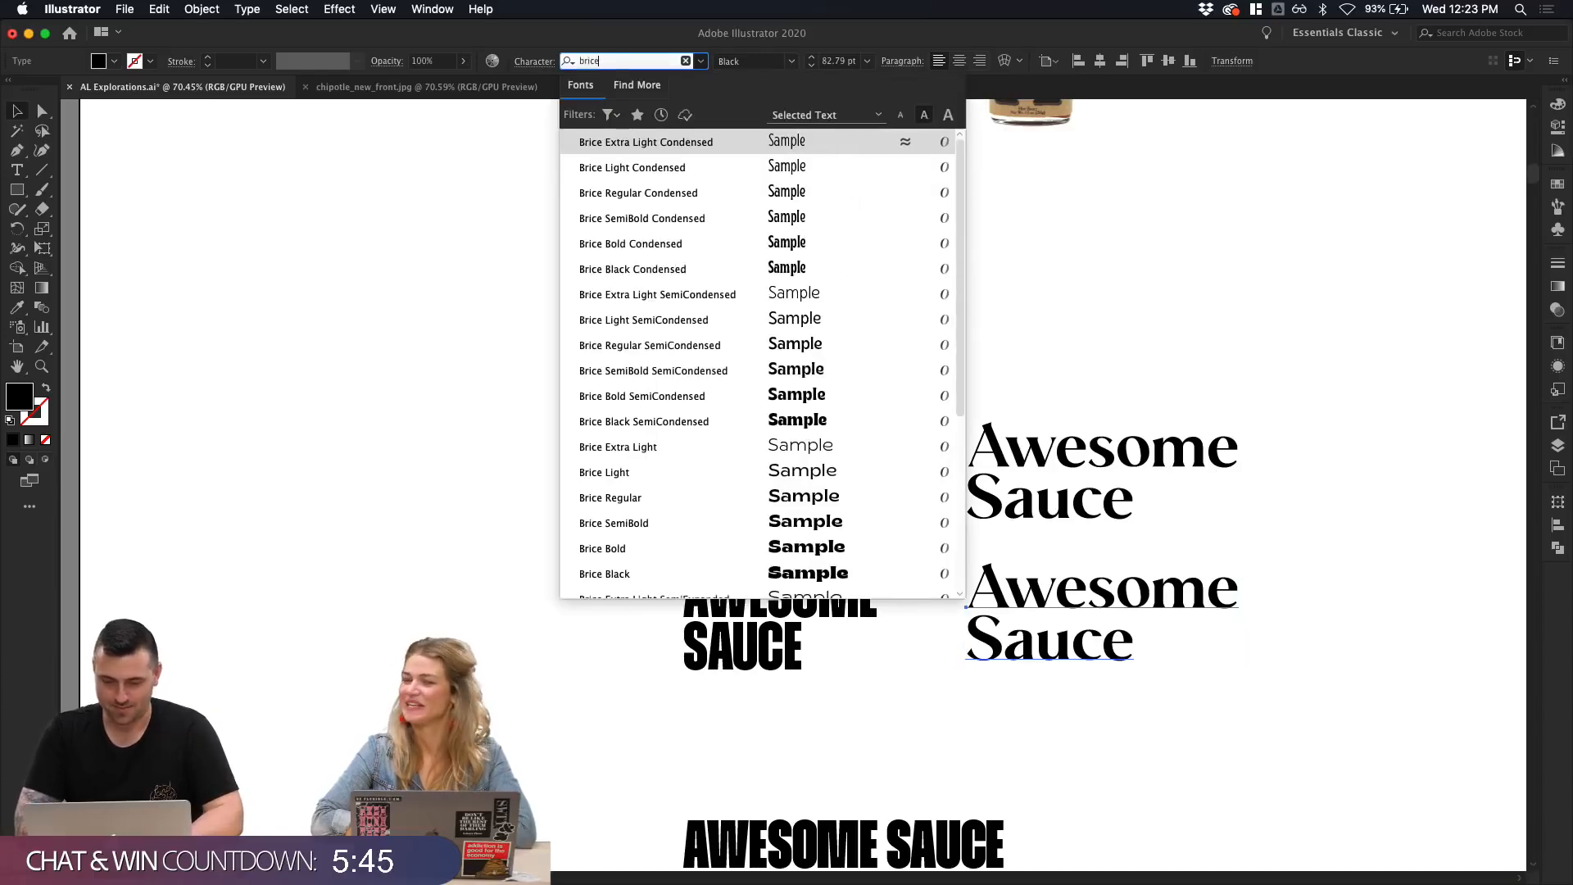
left_click(660, 421)
left_click(1080, 519)
left_click(1104, 610)
Step: Delete the Moneta duplicate above the Brice text
left_click(1086, 516)
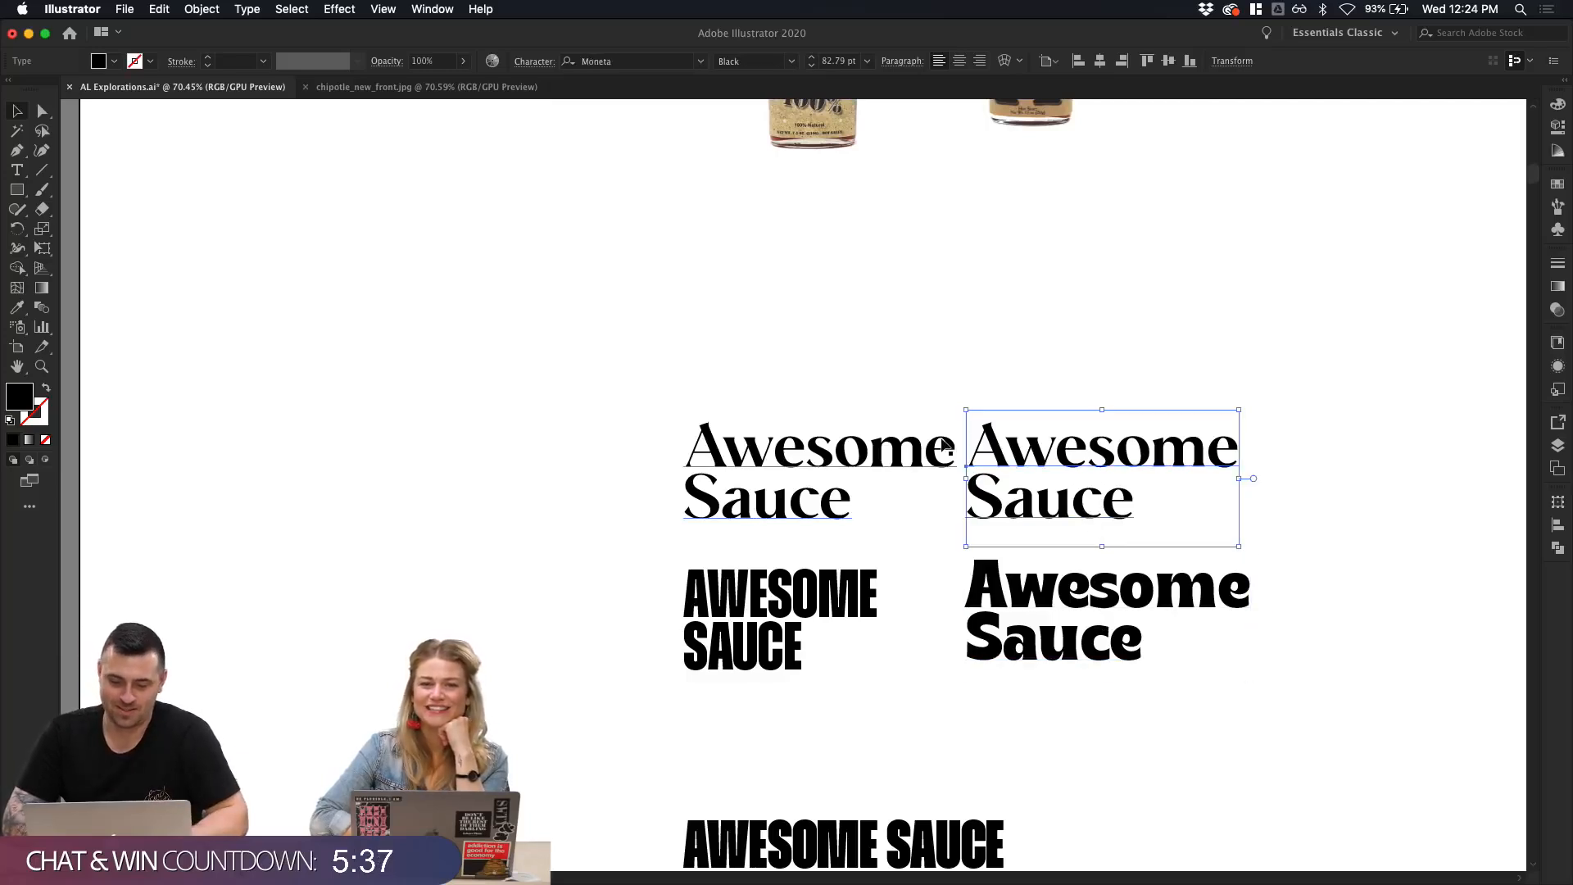
scroll(1000, 389, "down", 4)
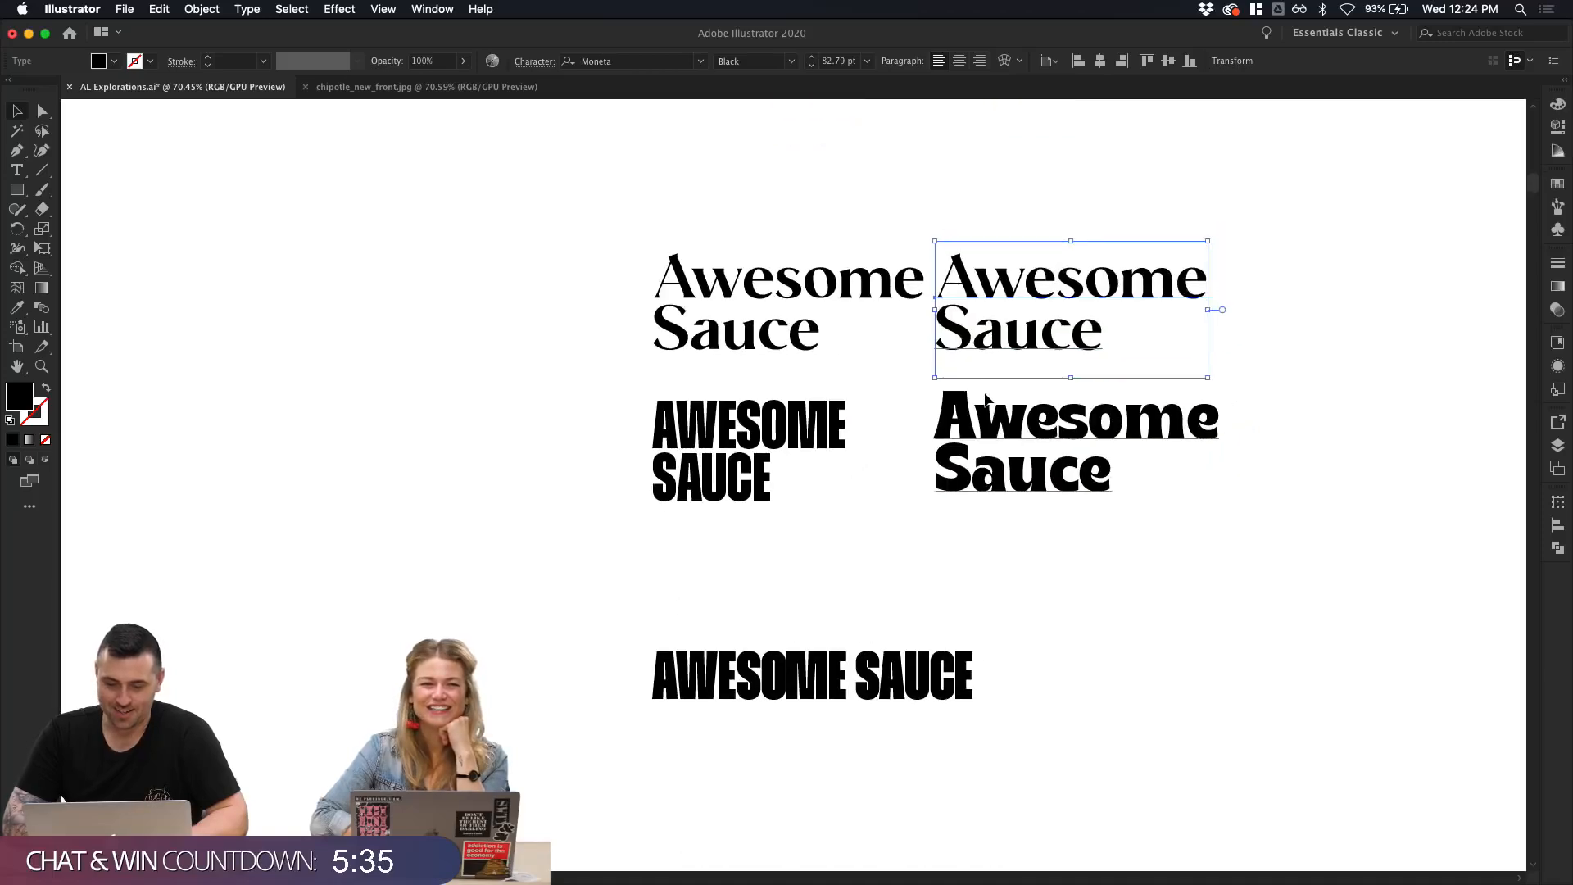
key("Delete")
Step: Place a duplicate of the Brice Awesome Sauce text directly above it, in the spot beside the Moneta version
left_click(934, 434)
left_click(776, 419, "shift")
left_click(790, 361, "shift")
left_click(948, 376)
left_click_drag(1042, 456, 1043, 297)
left_click(664, 62)
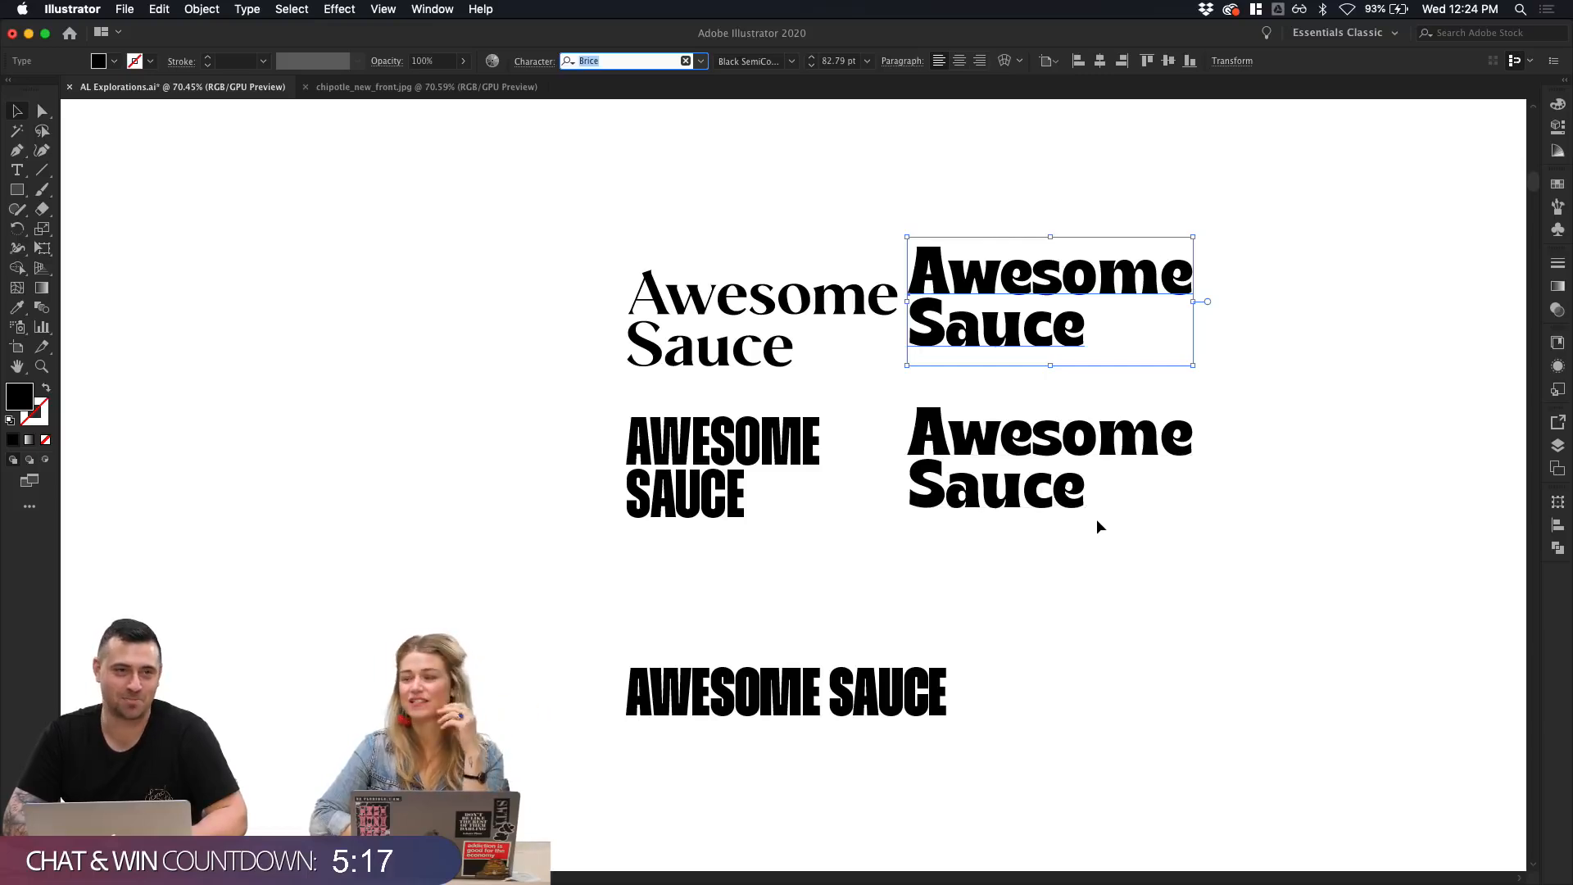
Step: Move the lower Brice Awesome Sauce text to the left of the stacked Zuume version
left_click(1260, 431)
left_click(1147, 442)
scroll(1115, 422, "right", 5)
scroll(1101, 418, "up", 8)
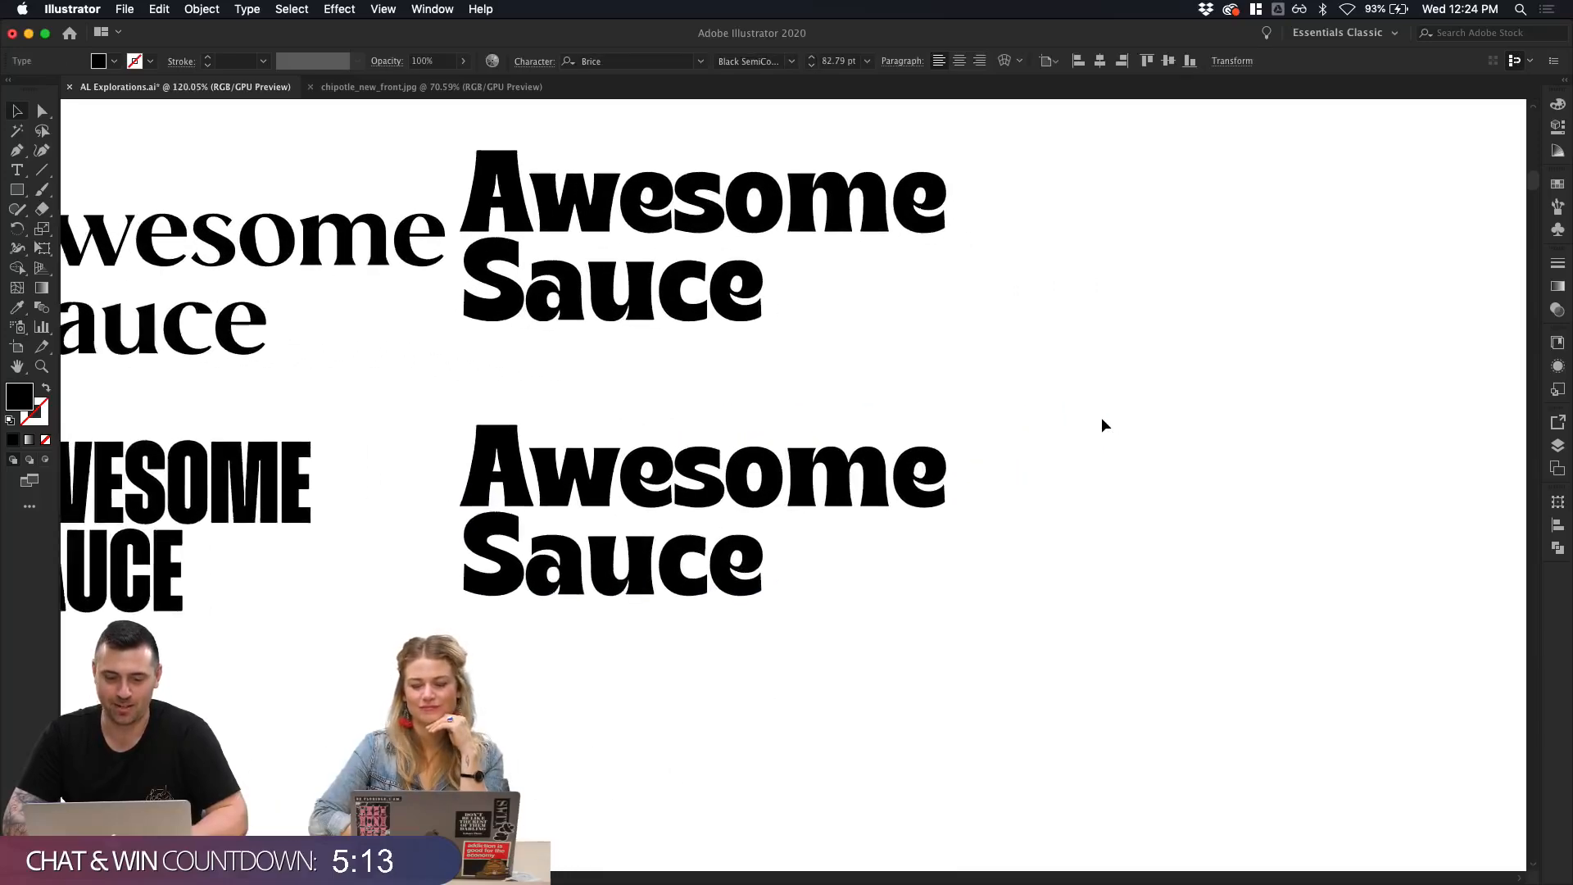
scroll(1103, 420, "left", 1)
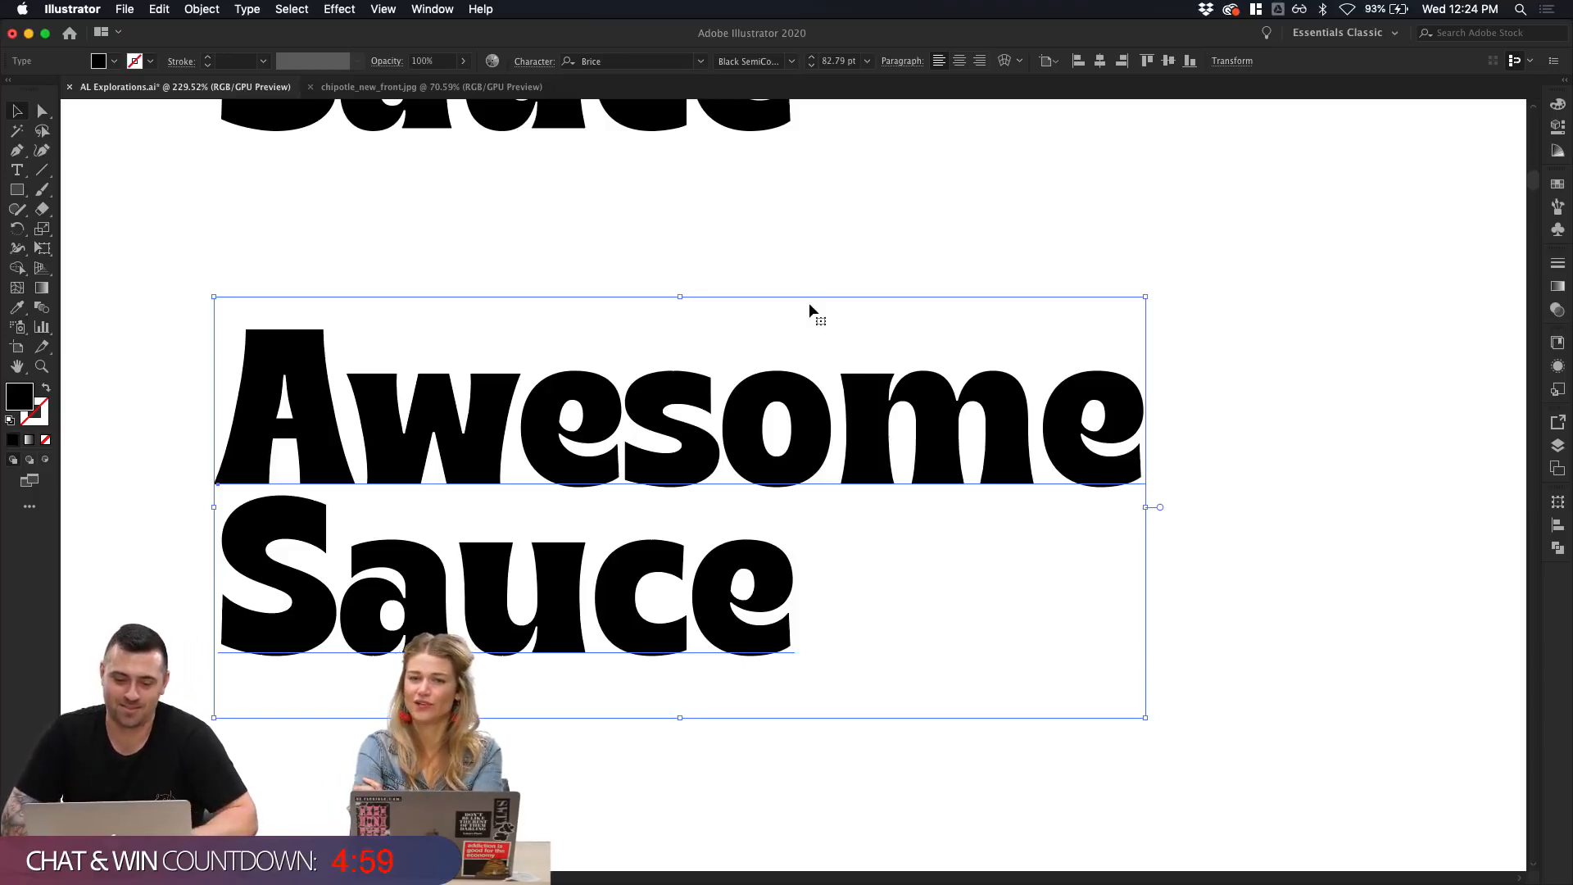
scroll(809, 302, "down", 2)
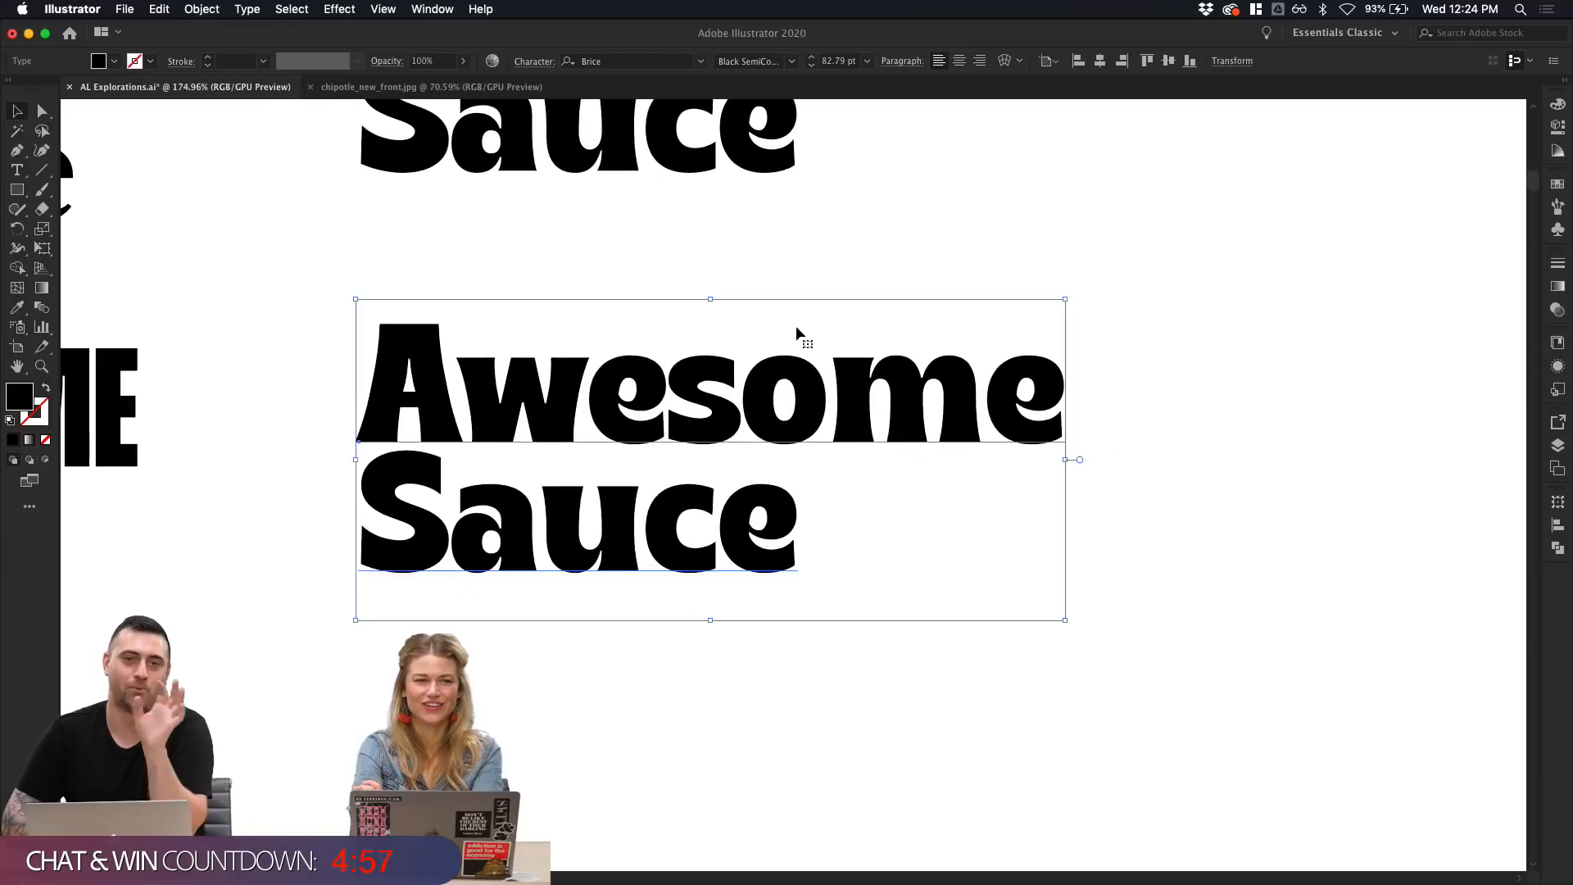
scroll(756, 353, "down", 2)
scroll(756, 353, "left", 2)
scroll(756, 352, "down", 5)
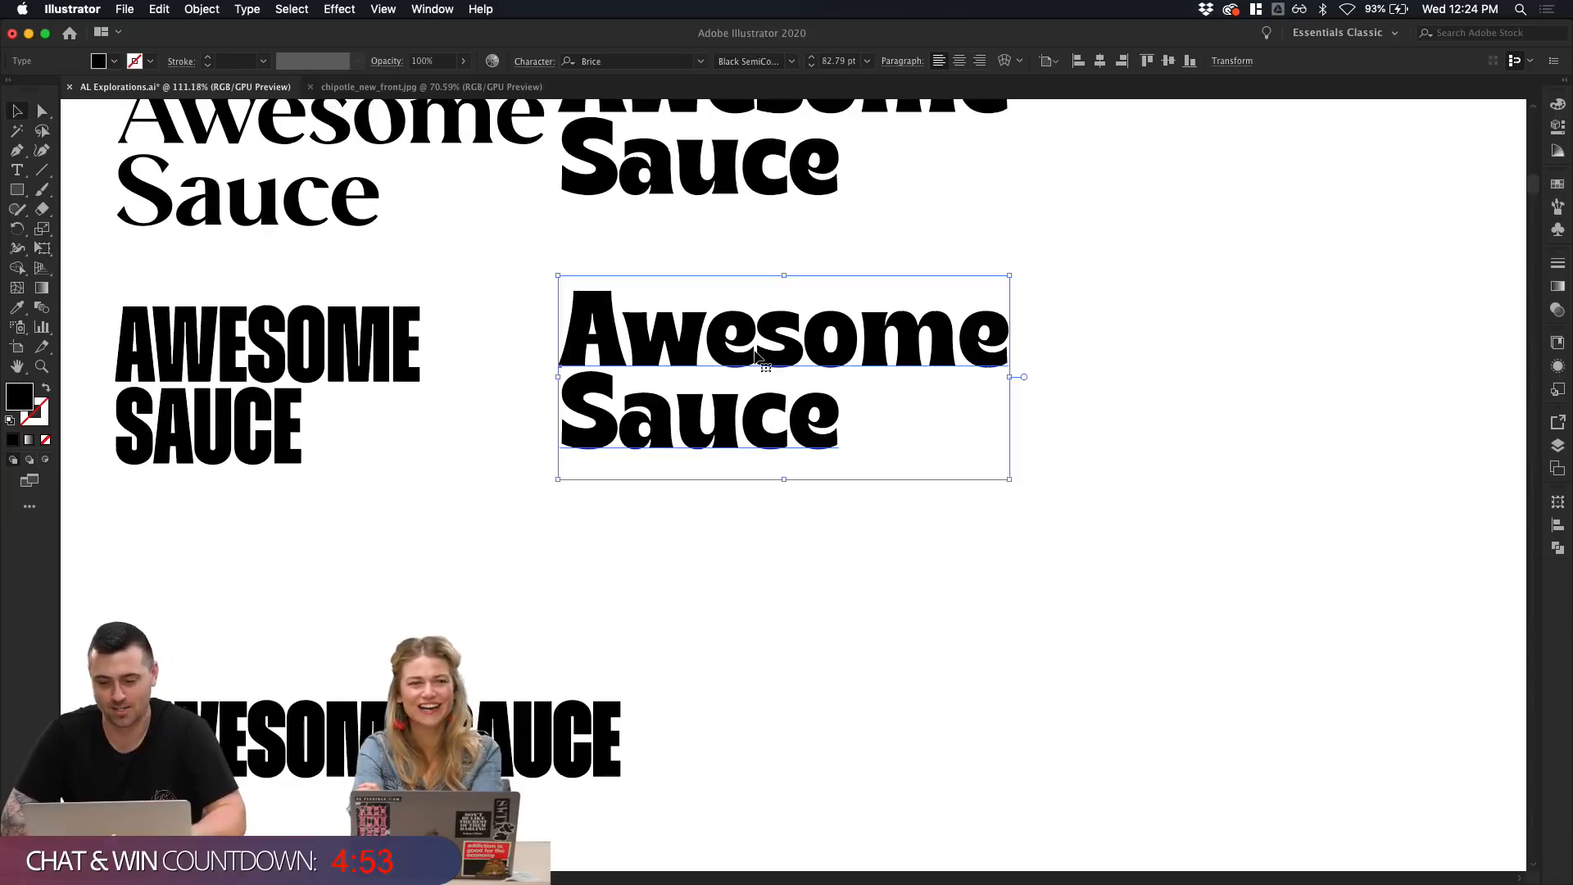
left_click_drag(755, 354, 228, 356)
left_click(687, 354)
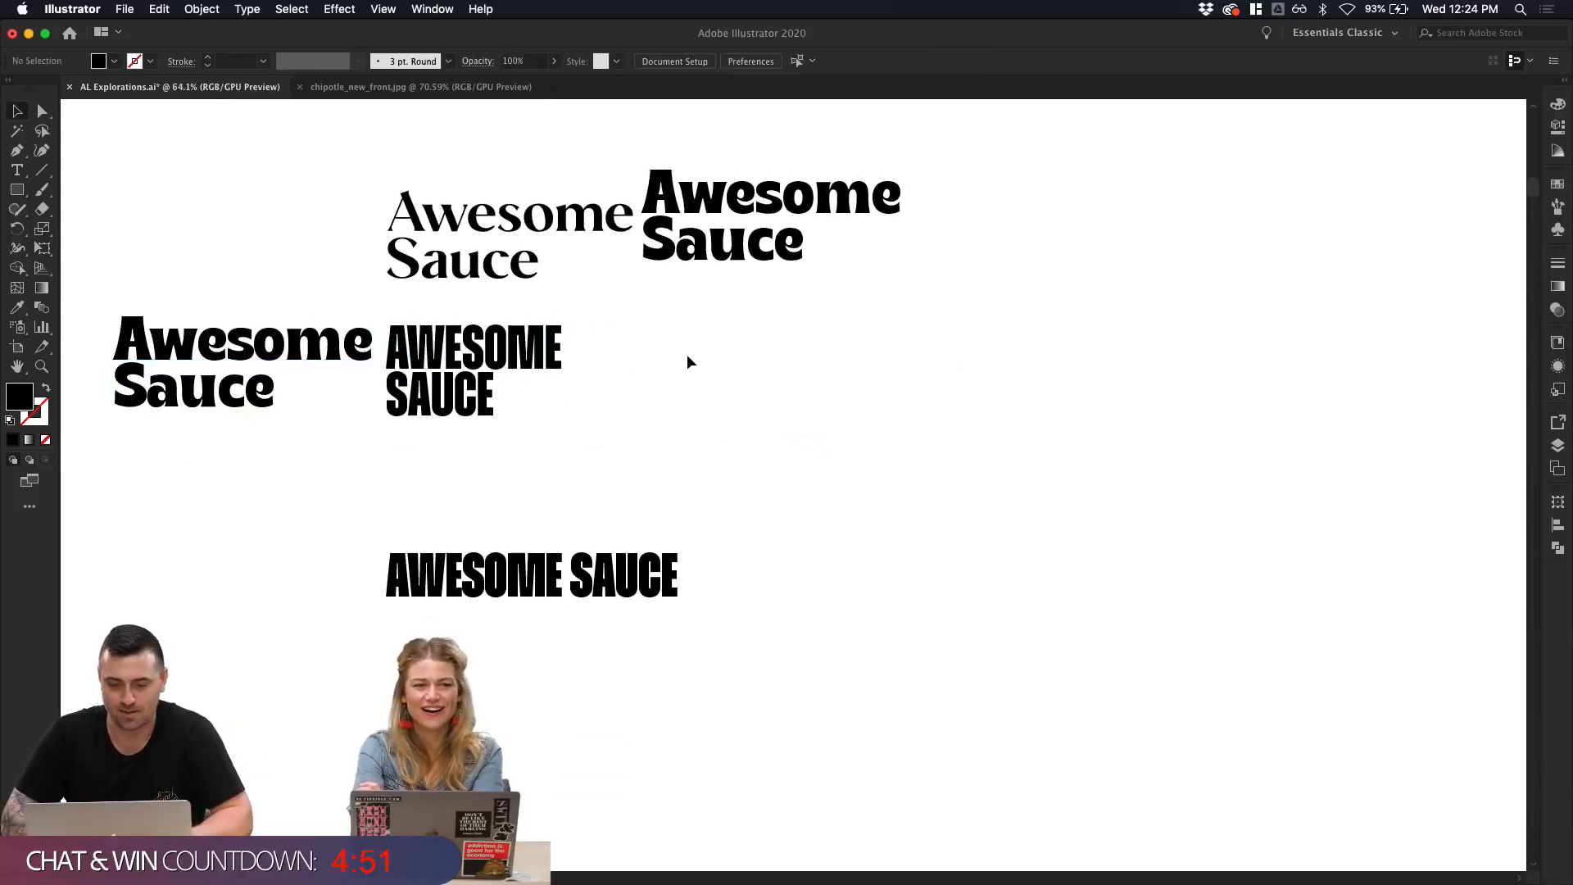
Step: Bring the list of foreign words for fire from the reference area to the empty space right of the Awesome Sauce treatments
scroll(687, 354, "up", 3)
scroll(687, 354, "left", 2)
left_click(687, 354)
scroll(744, 267, "up", 5)
scroll(744, 267, "left", 2)
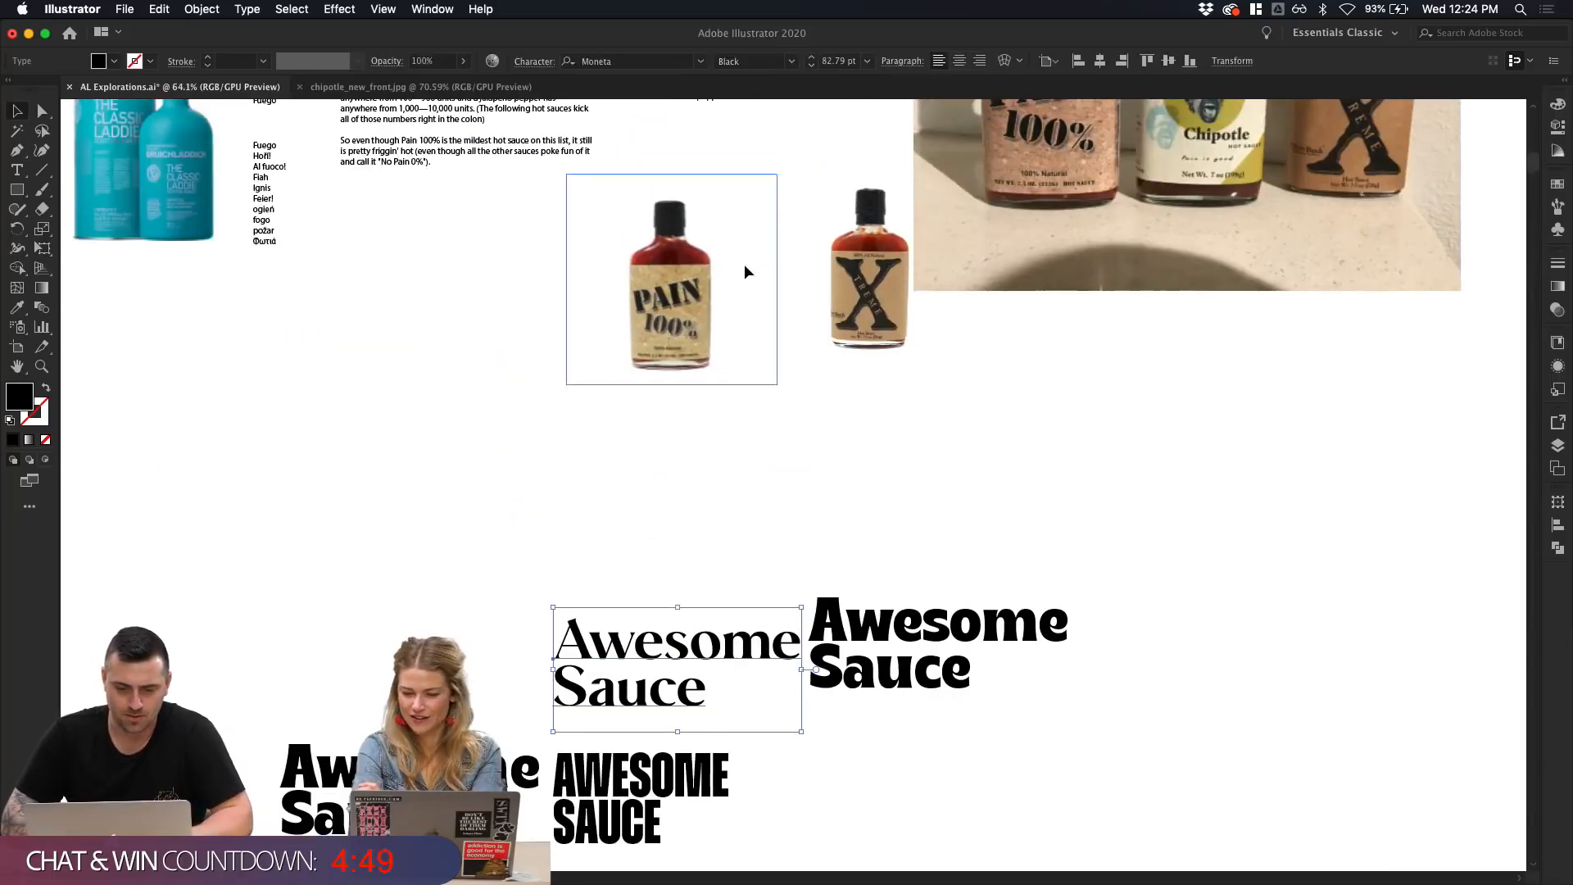
left_click_drag(279, 203, 1219, 737)
scroll(1219, 737, "down", 1)
scroll(1219, 737, "right", 1)
scroll(1219, 737, "up", 5)
scroll(1219, 737, "down", 3)
scroll(1219, 738, "right", 1)
Step: Remove the exclamation marks after Al fuoco and Feier, and delete the Greek word Φωτιά from the fire word list
double_click(1152, 500)
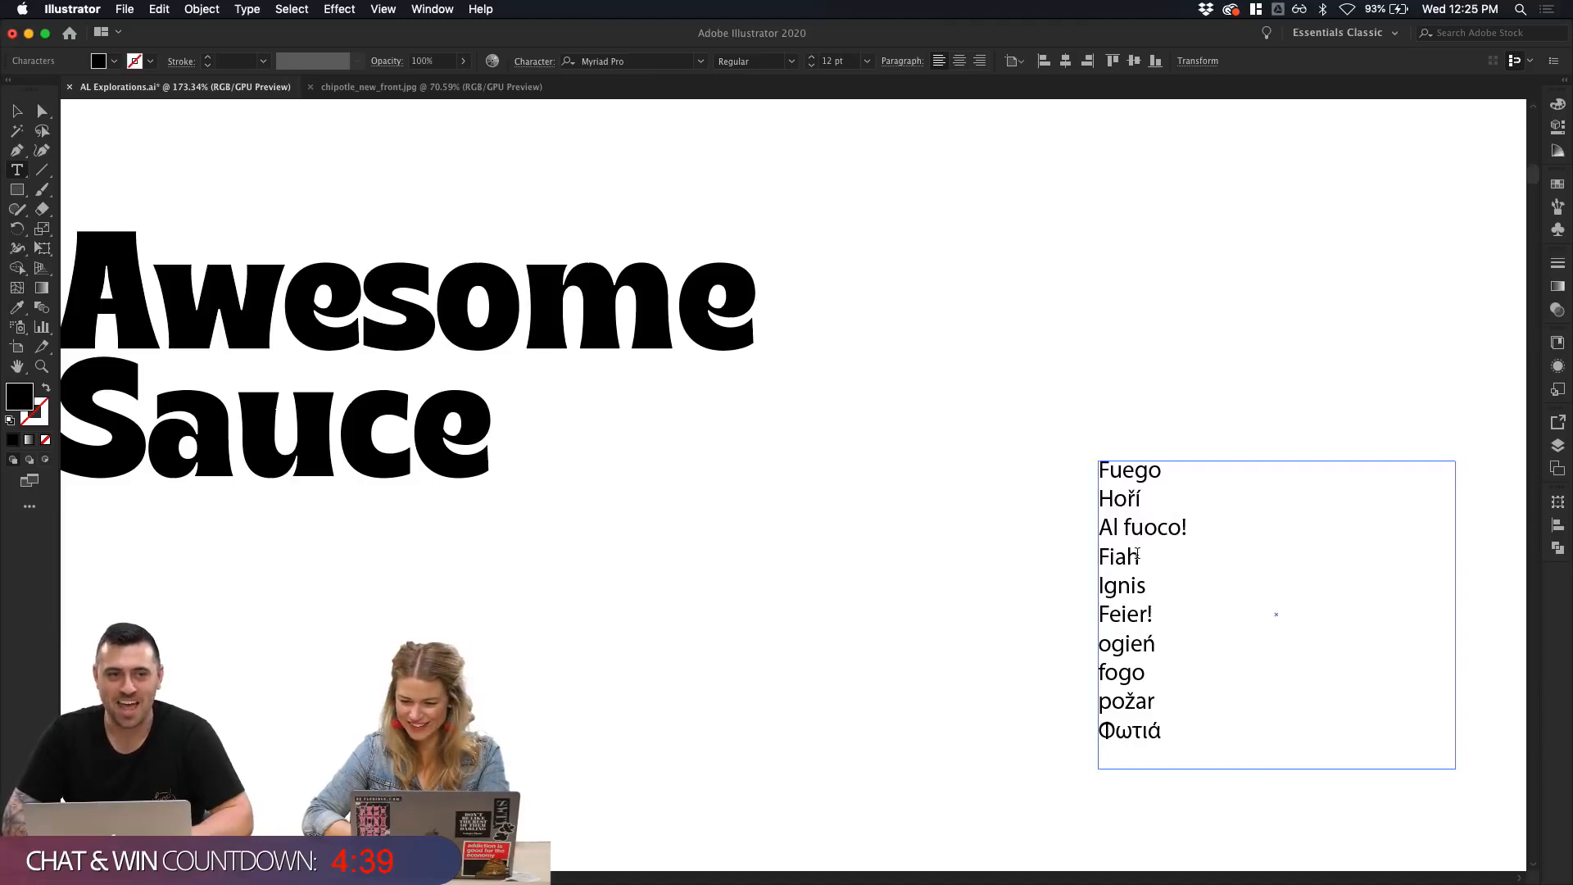
left_click(1203, 527)
key("BackSpace")
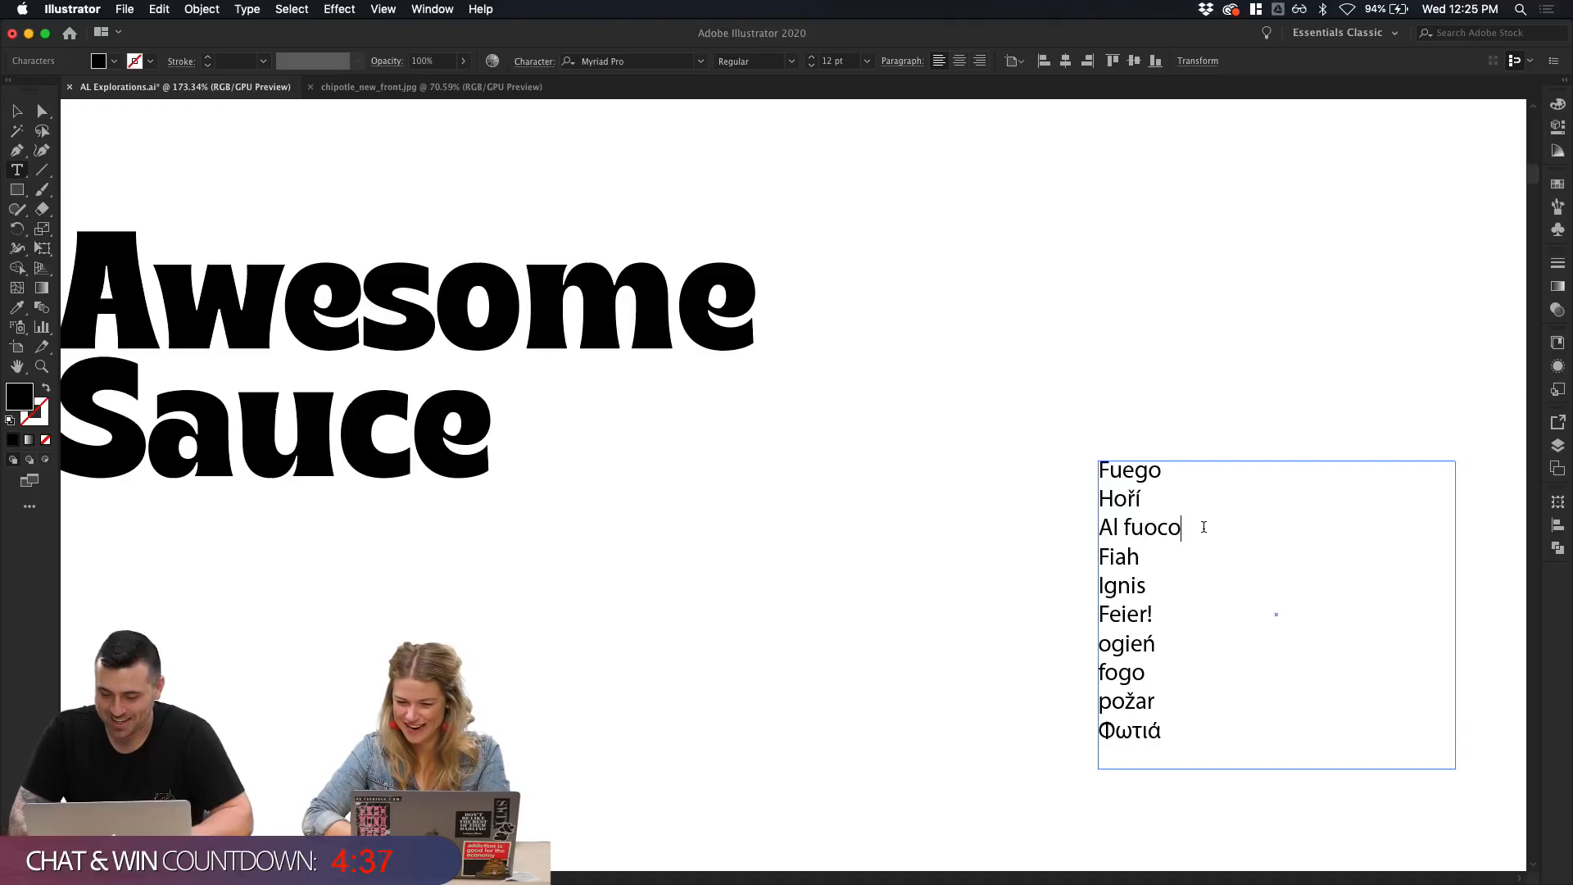
left_click(1159, 612)
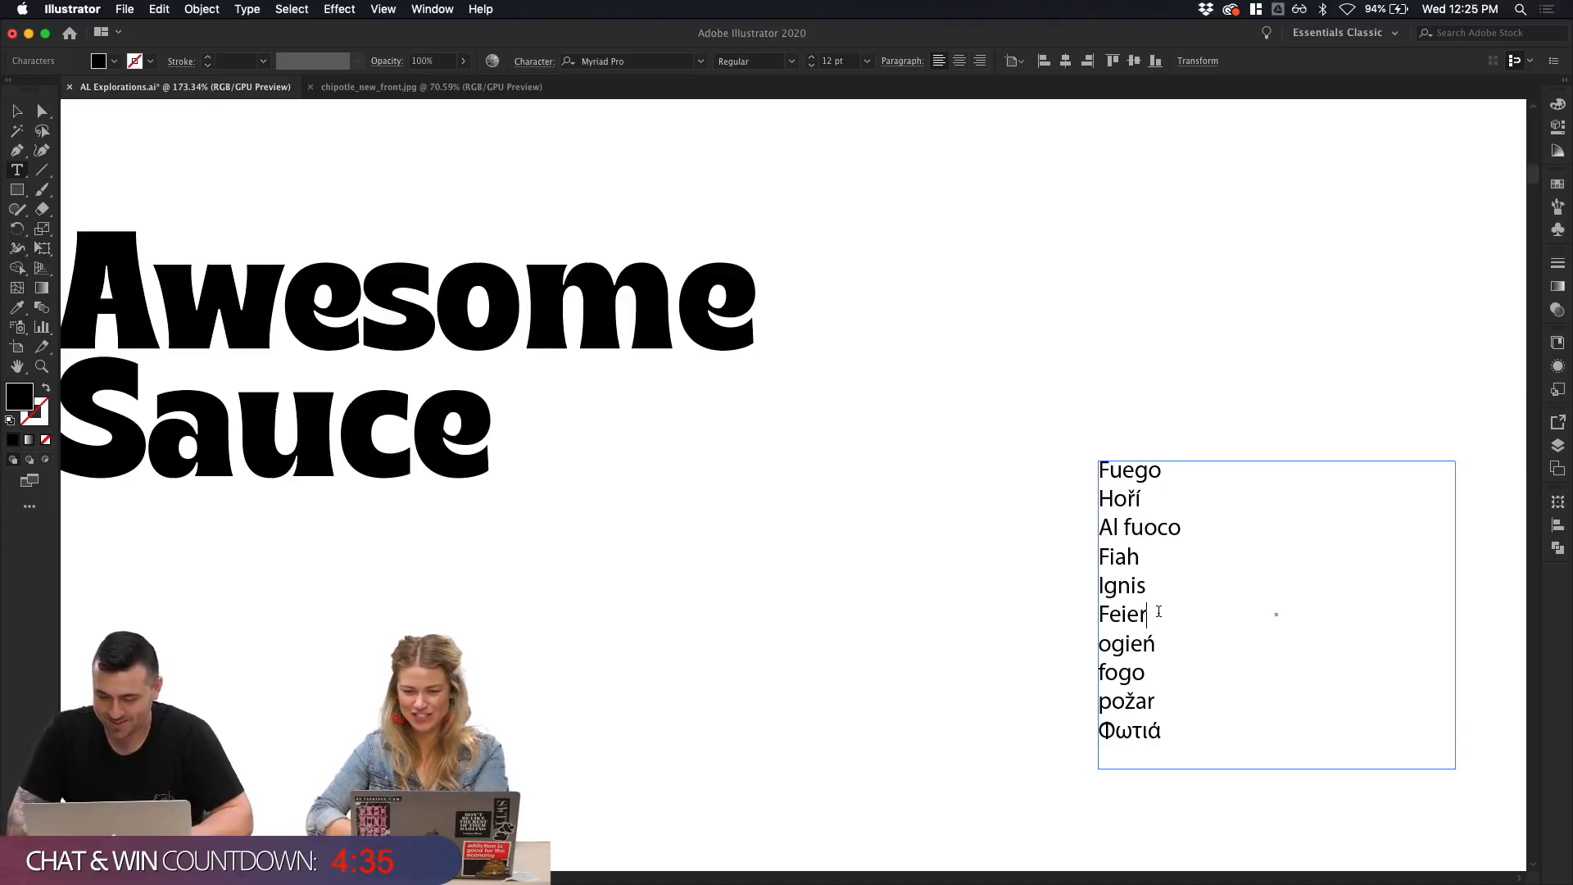
key("BackSpace")
left_click_drag(1164, 724, 1096, 735)
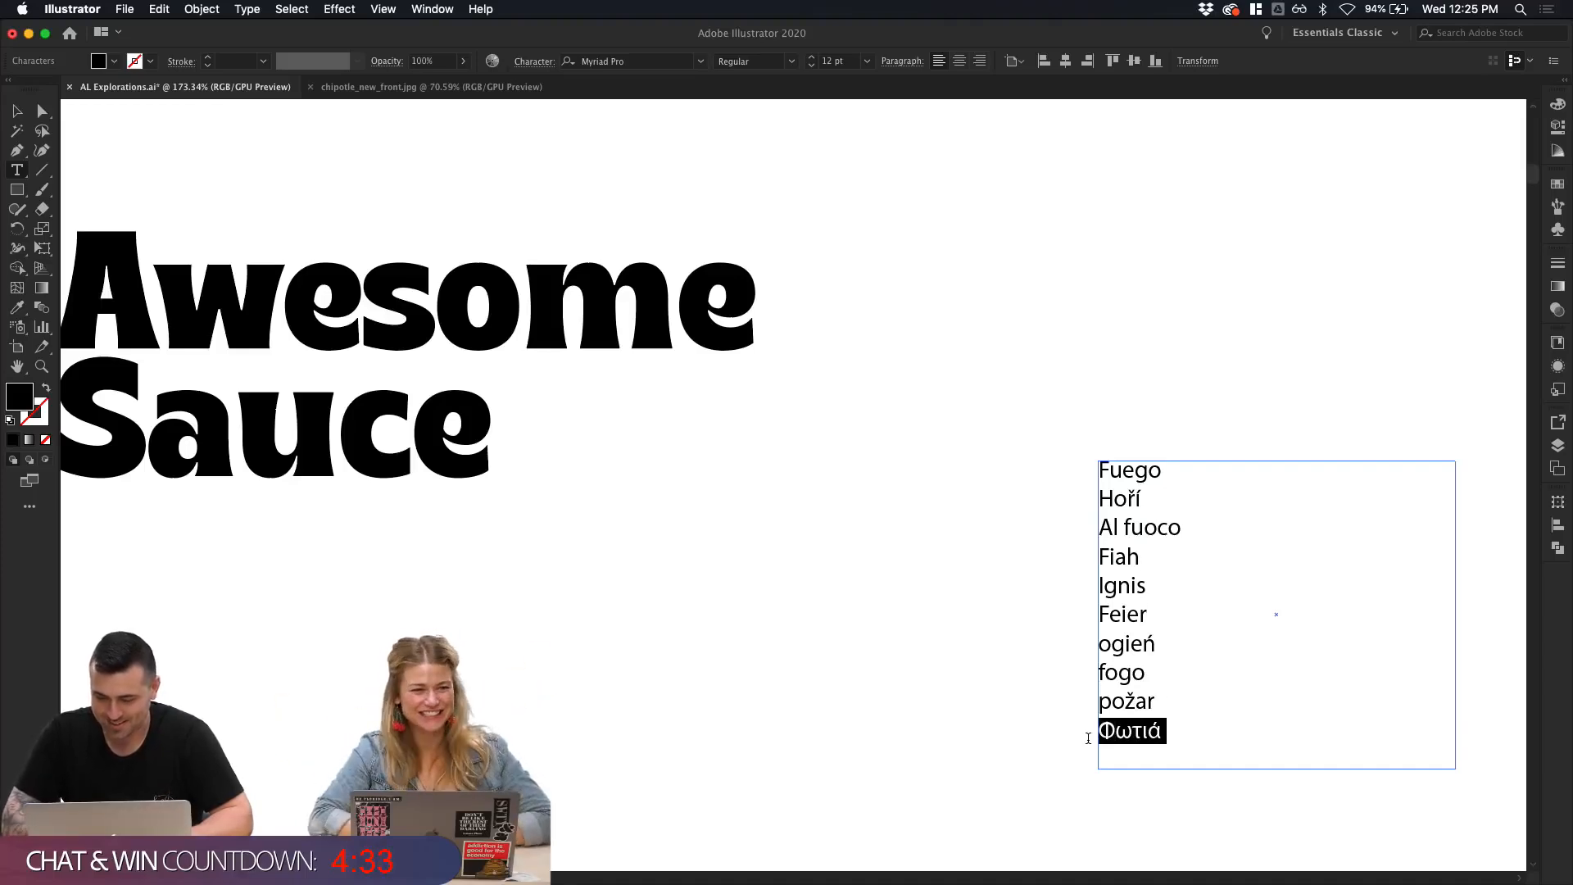
key("BackSpace")
Step: Capitalize the first letters of Požar, Fogo and Ogień in the fire word list
left_click(1111, 701)
key("BackSpace")
type("P")
left_click(1108, 670)
key("BackSpace")
type("F")
key("BackSpace")
type("o")
key("BackSpace")
key("Return")
type("O")
key("BackSpace")
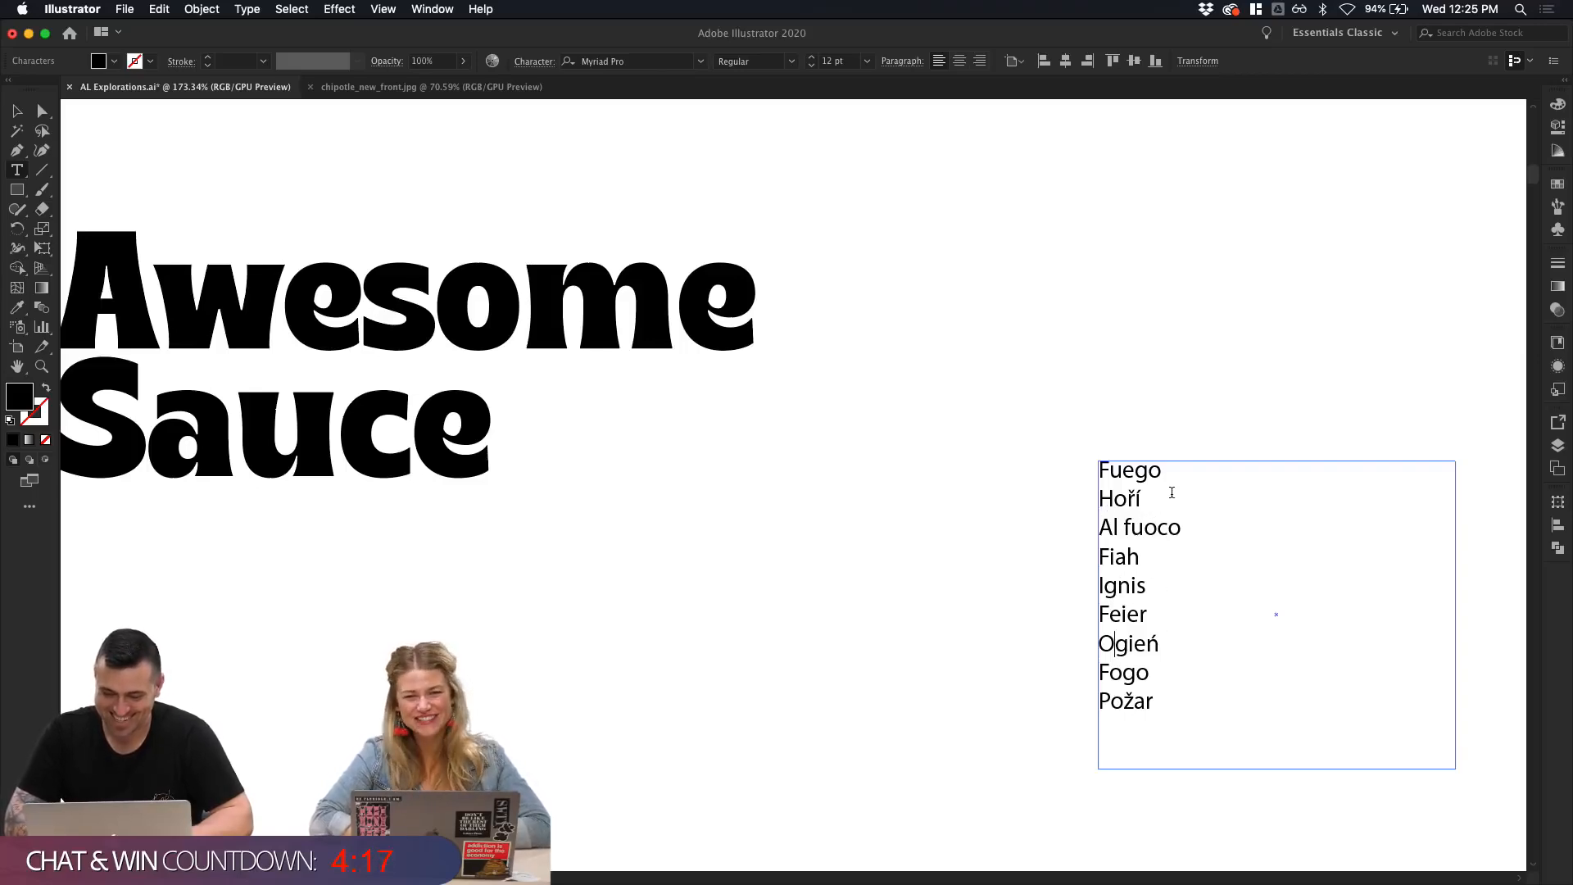
Step: Apply the Moneta Black formatting of the Awesome Sauce text to the whole fire word list with the Eyedropper
key("super+a")
scroll(1130, 523, "down", 3, "alt")
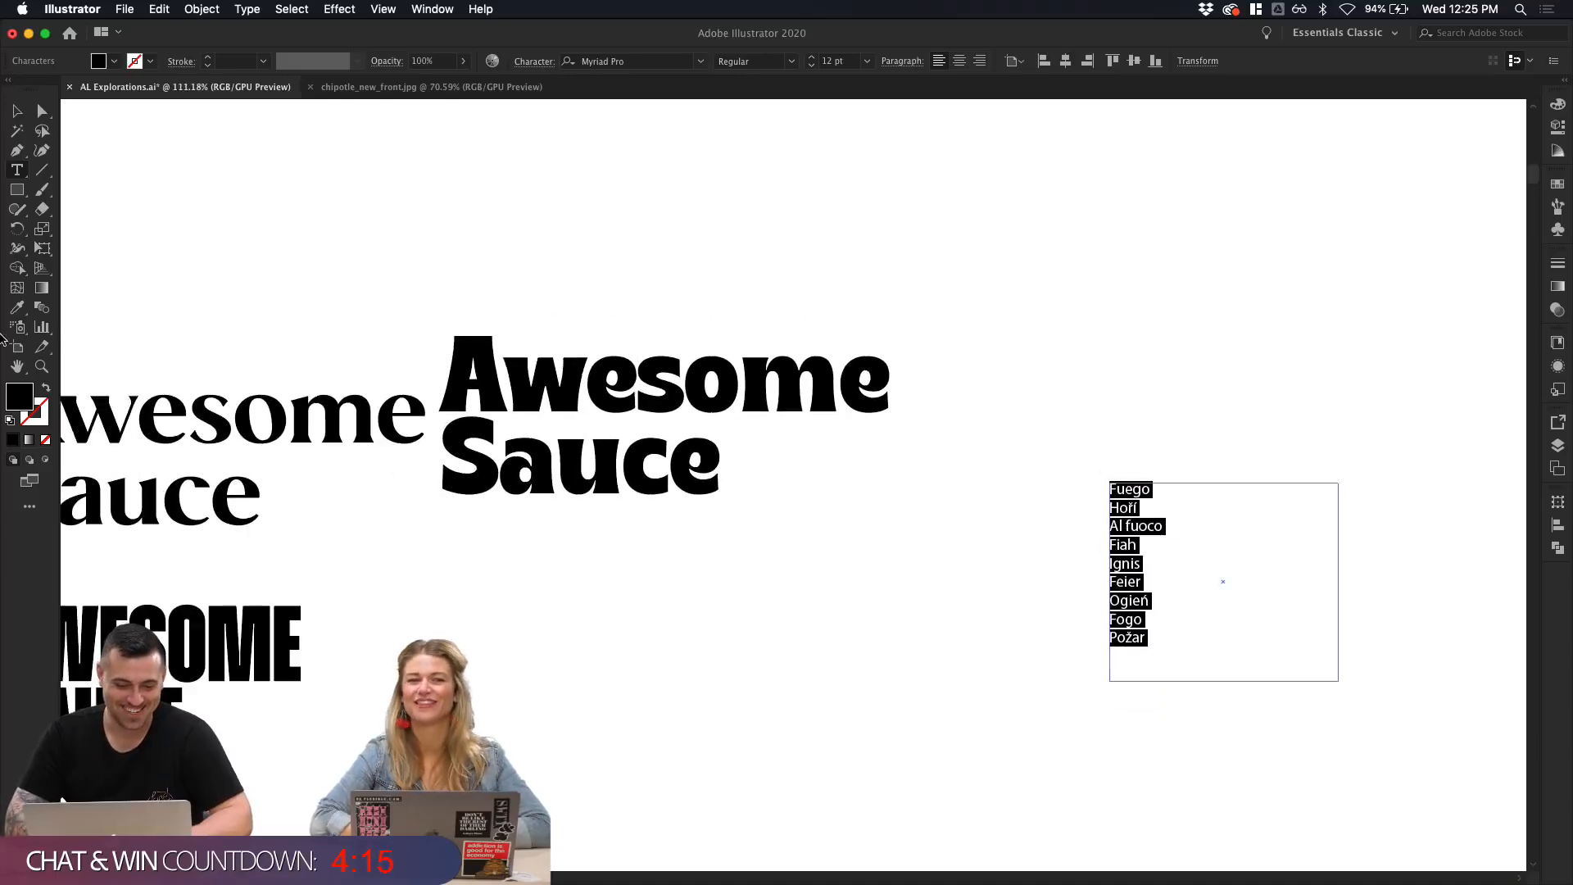
left_click(18, 308)
left_click(245, 399)
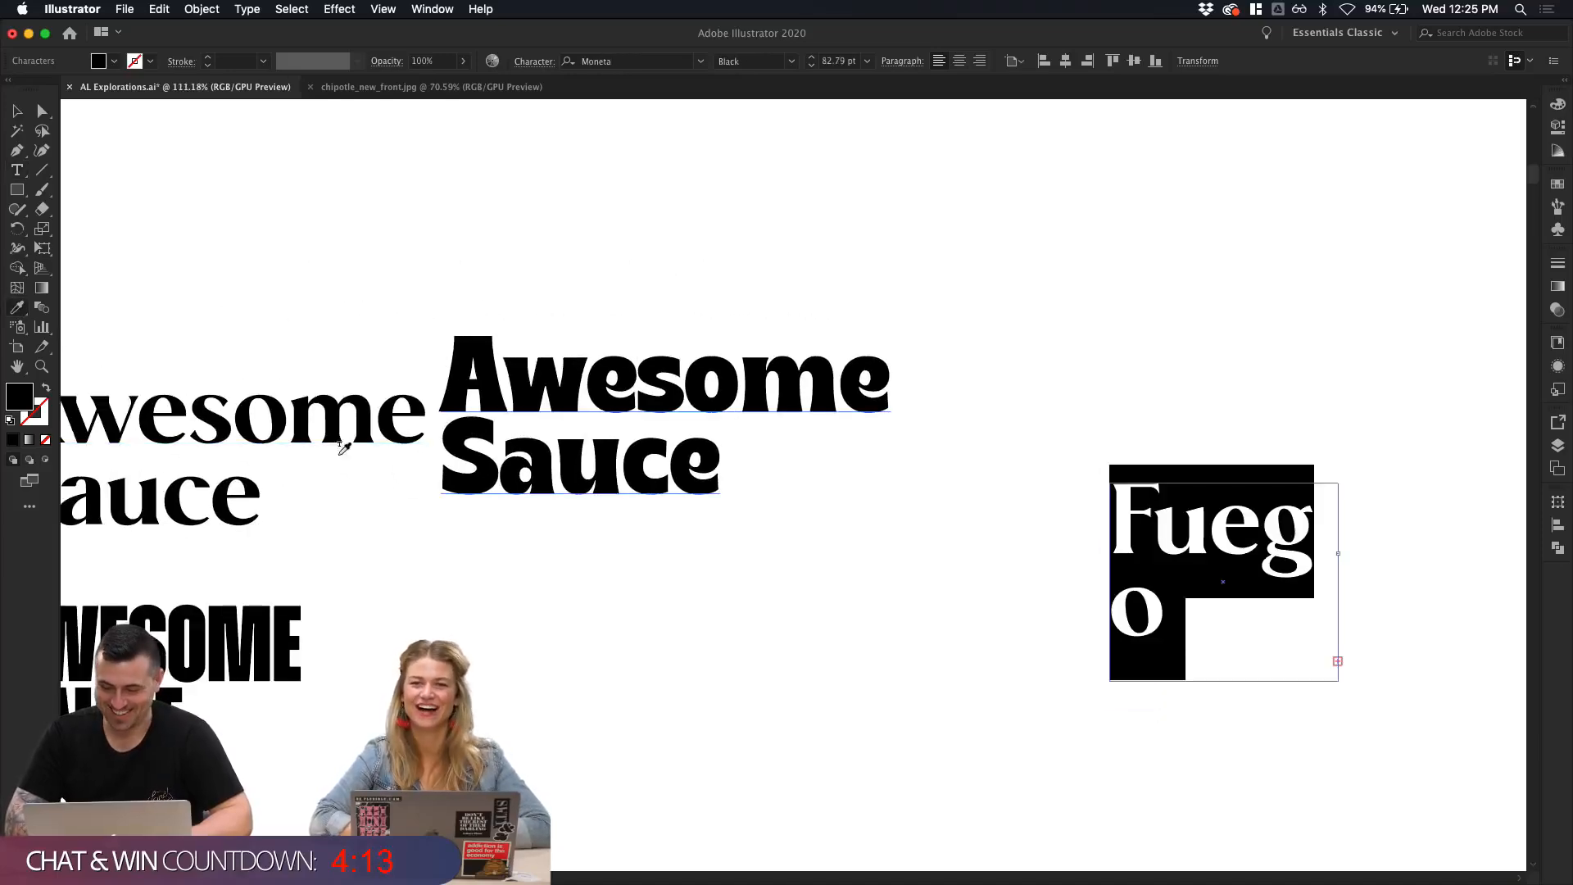
Step: Widen and lengthen the fire word text frame so the enlarged words from Fuego to Feier fit on their own lines
left_click(18, 112)
scroll(1059, 464, "down", 3, "alt")
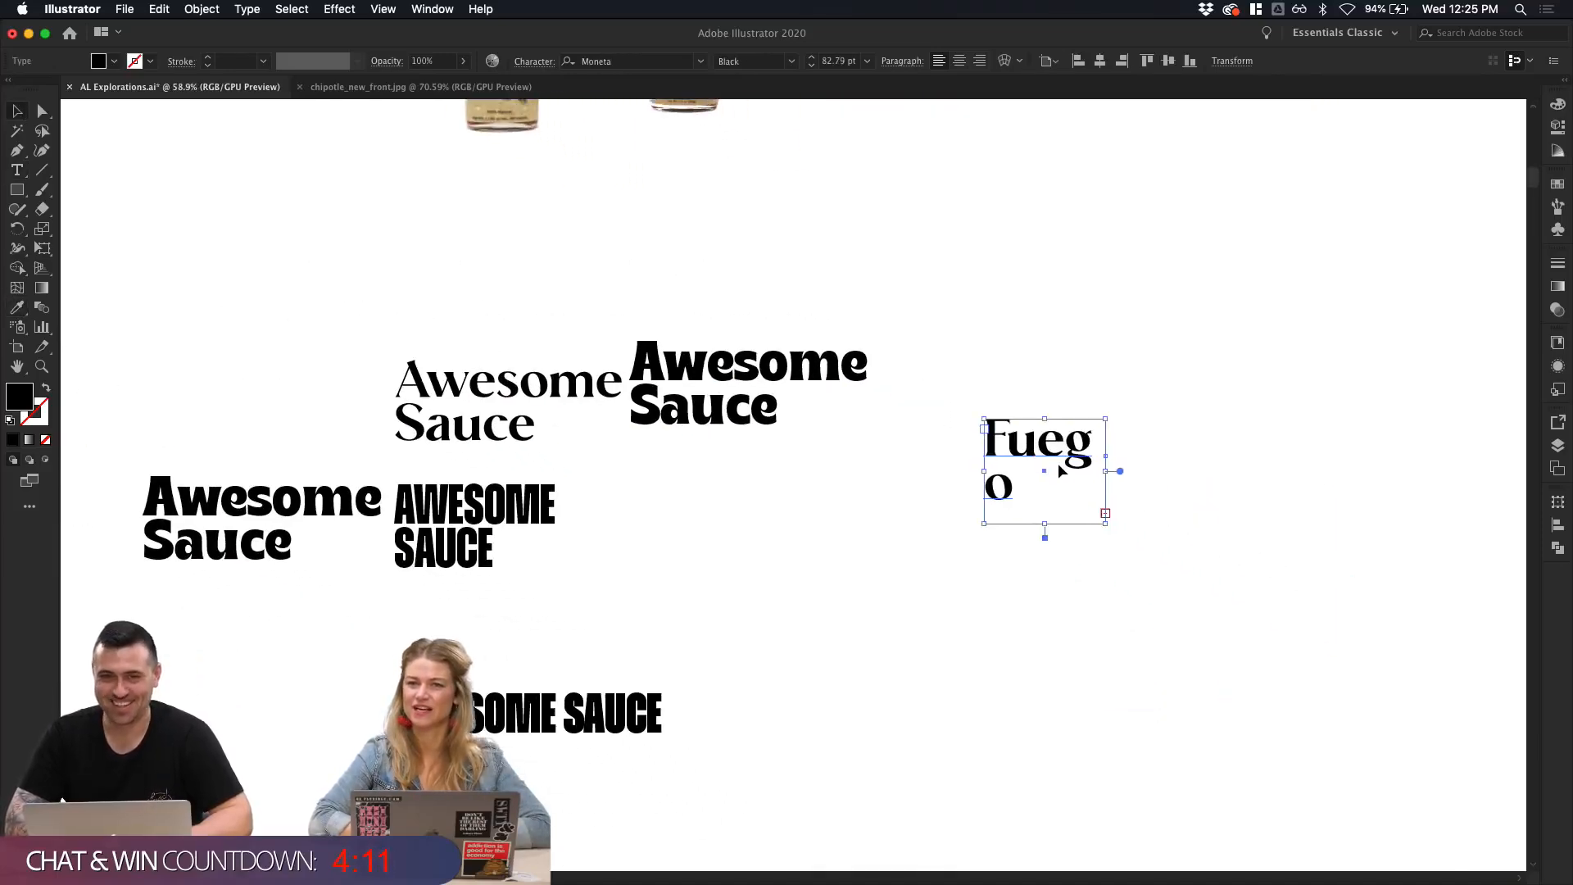
left_click_drag(1108, 475, 1379, 499)
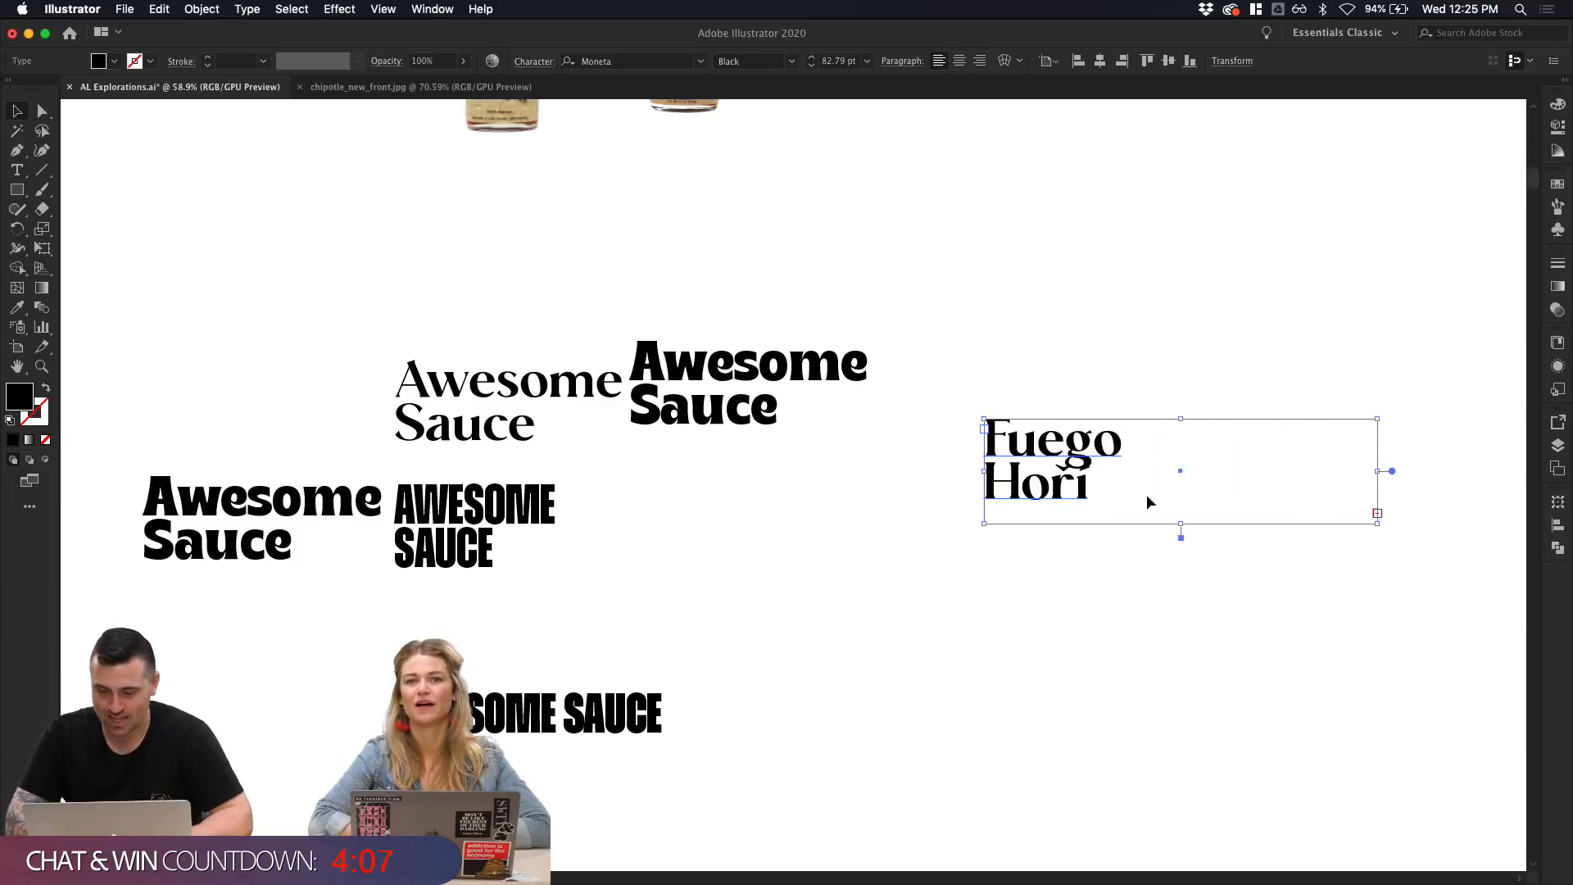
left_click_drag(1180, 522, 1181, 708)
scroll(993, 695, "down", 2)
scroll(993, 695, "right", 3)
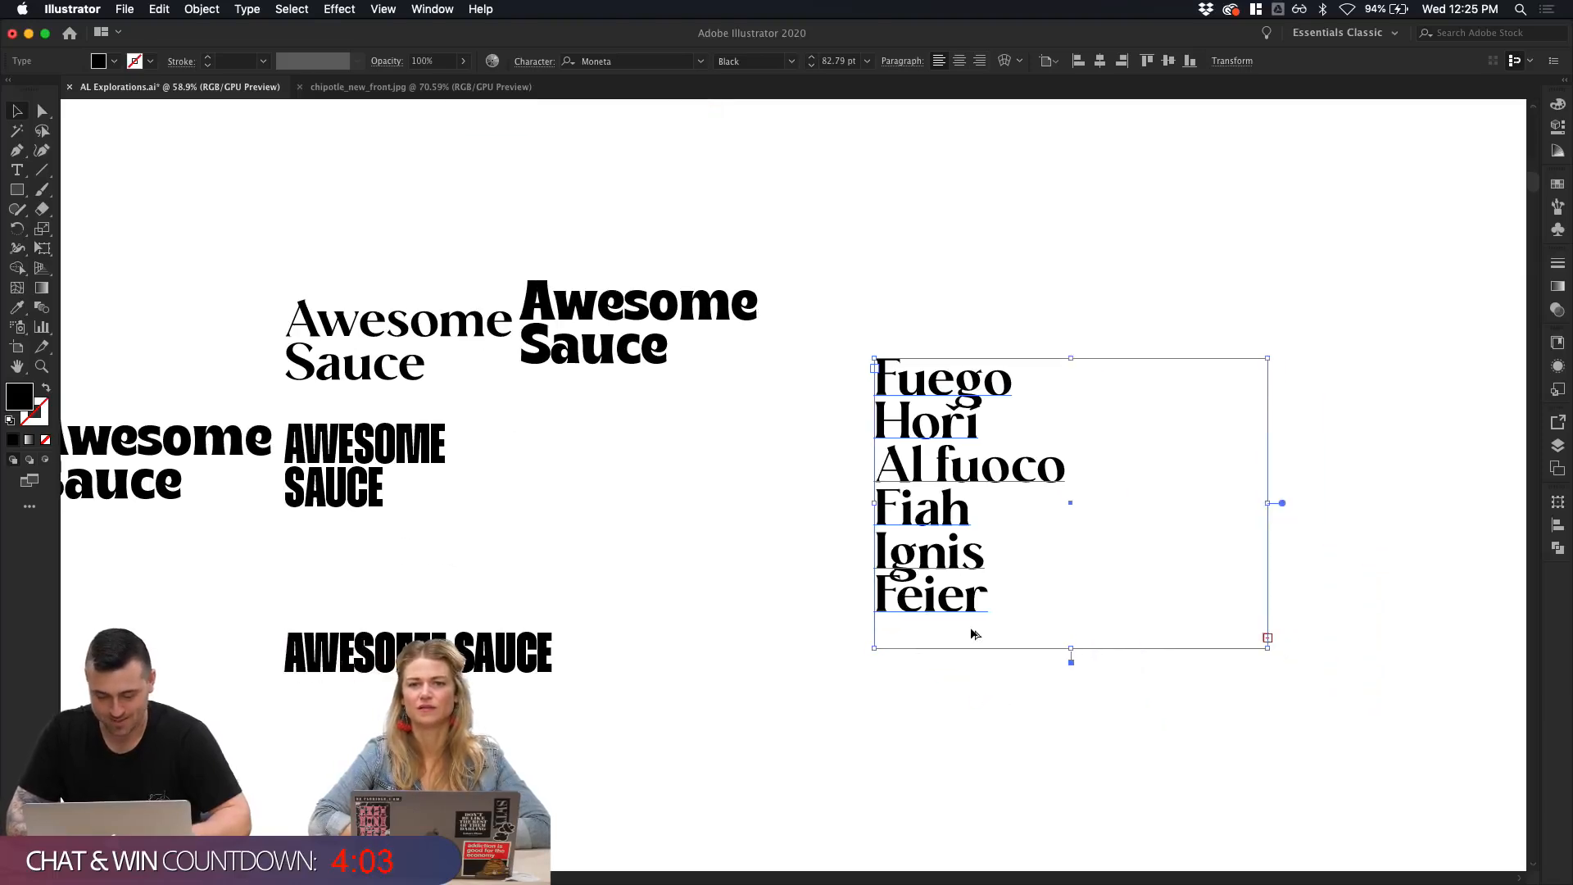
Step: Increase the line spacing of the fire word list in small increments and deselect it
key("alt+Down")
key("alt+Down")
key("alt+Down")
key("alt+Down")
key("alt+Down")
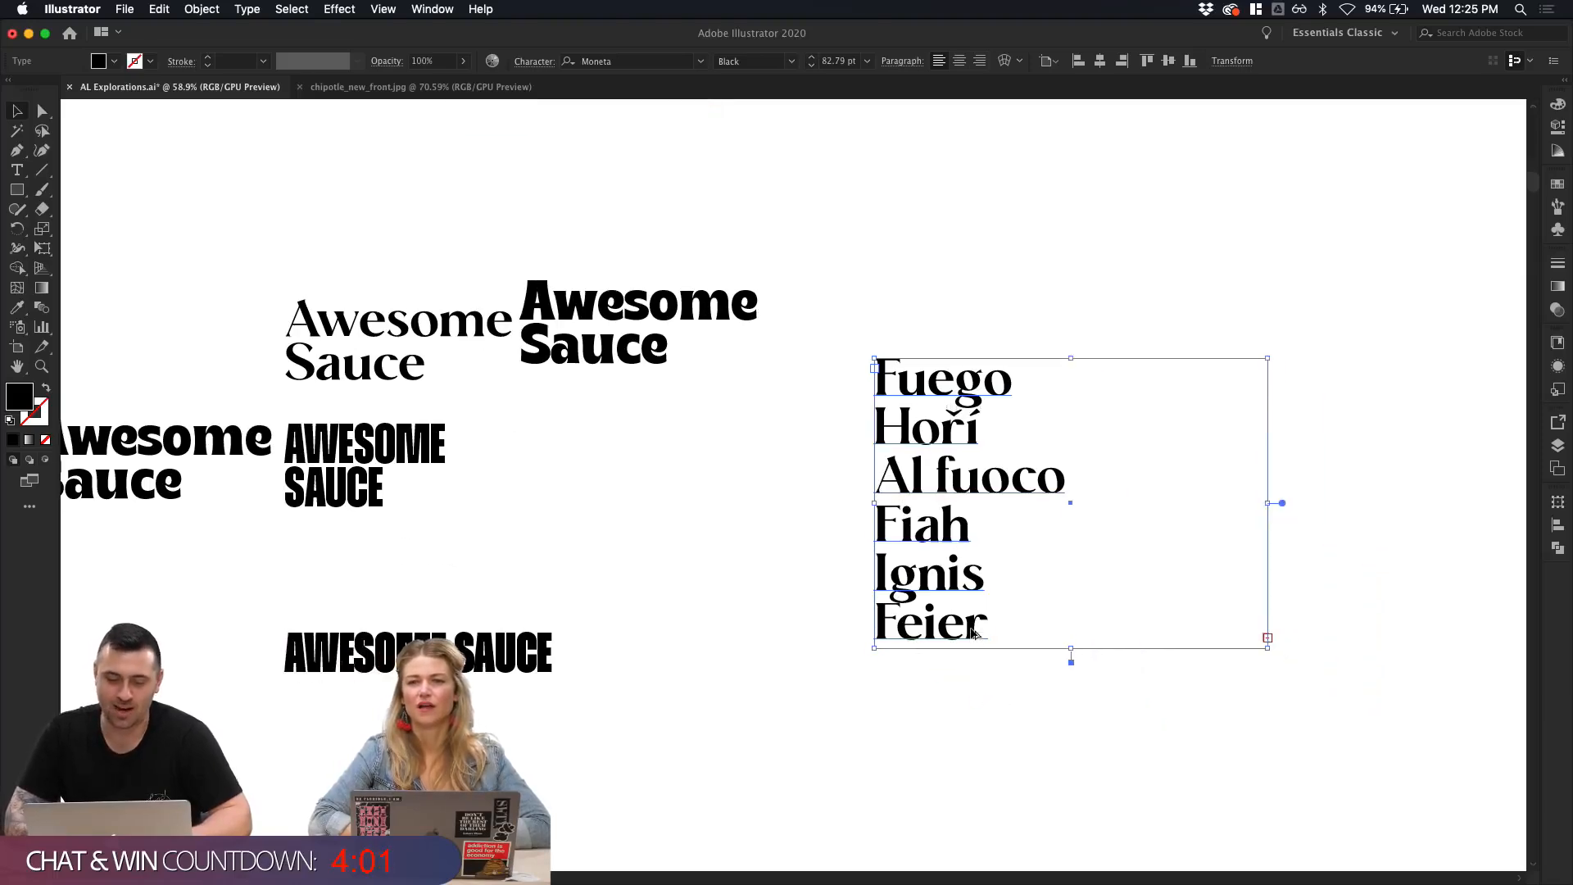
left_click(561, 504)
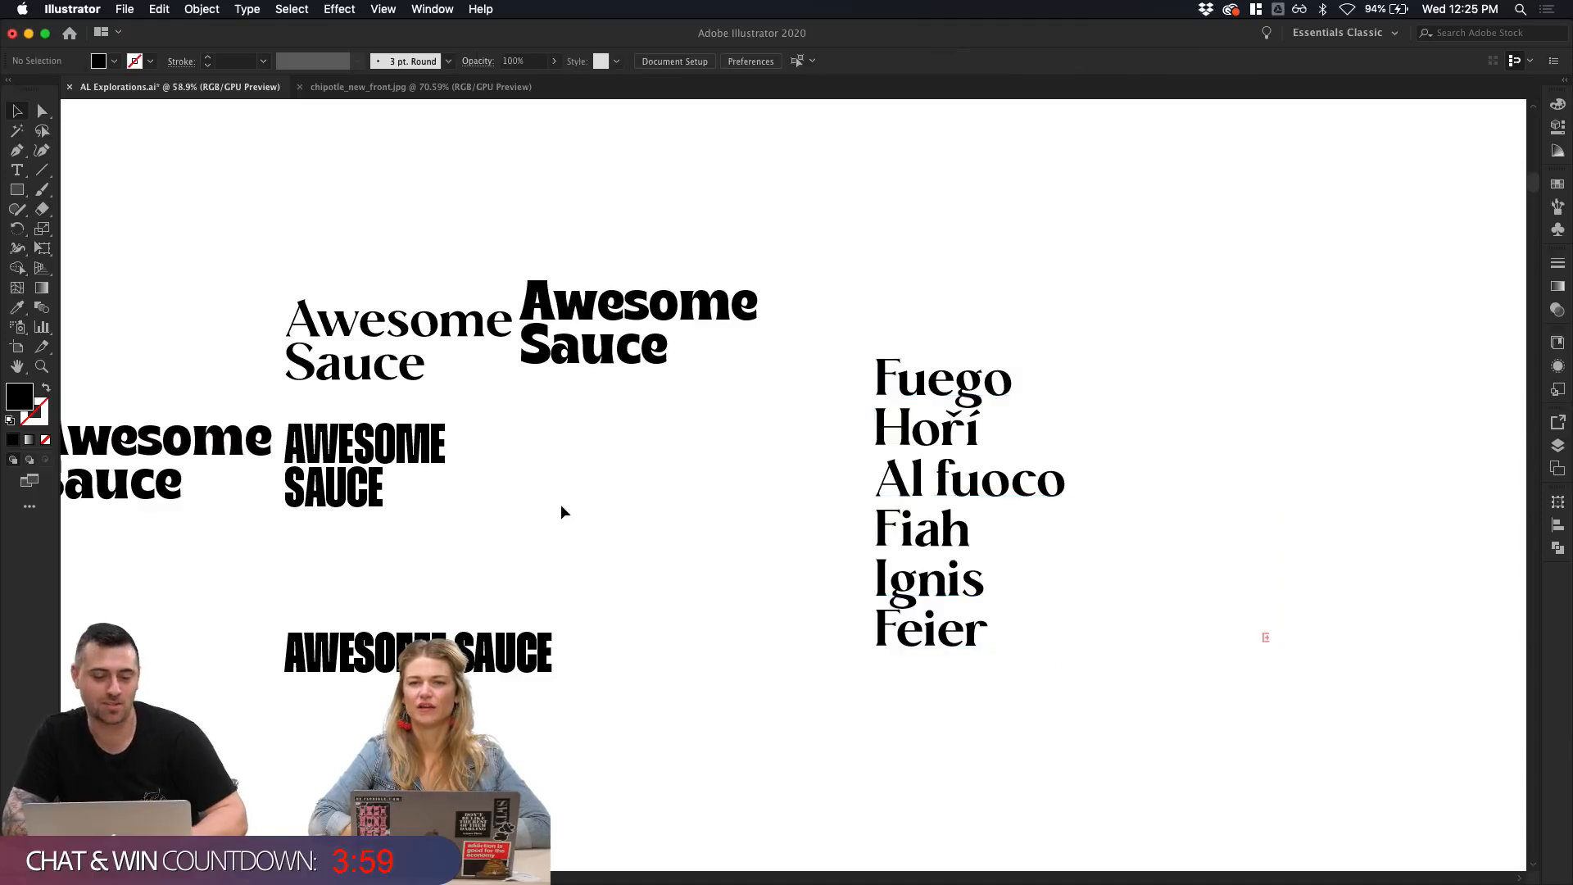
Step: Set the whole fire word list to Moneta Regular at 82 pt with 73 pt leading
scroll(561, 503, "down", 2)
scroll(561, 504, "left", 3)
left_click(956, 502)
double_click(958, 500)
key("super+a")
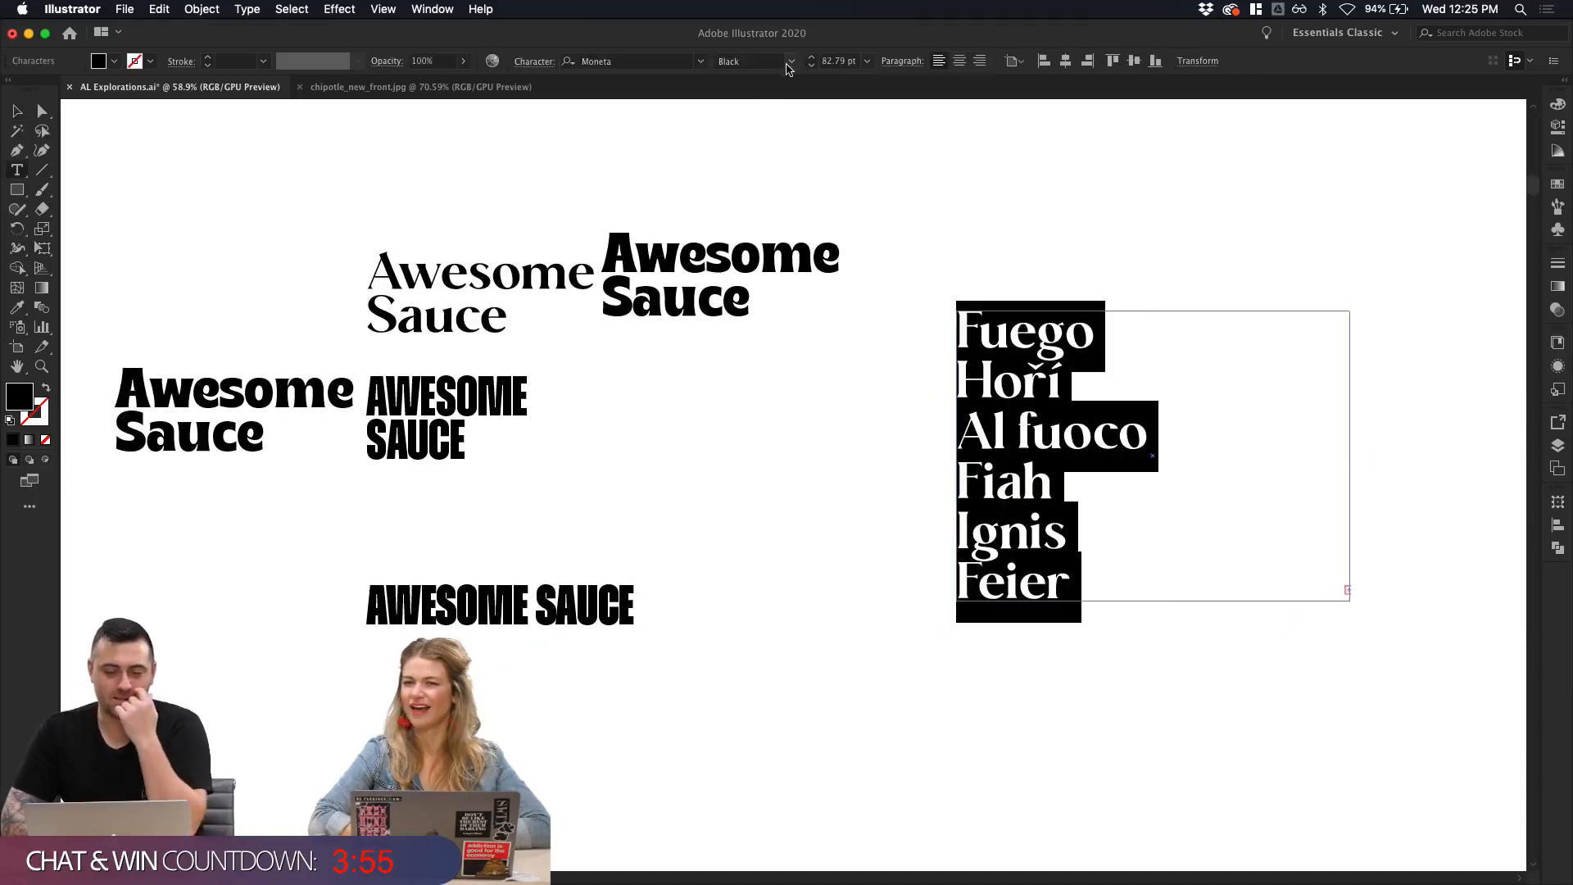
key("super+t")
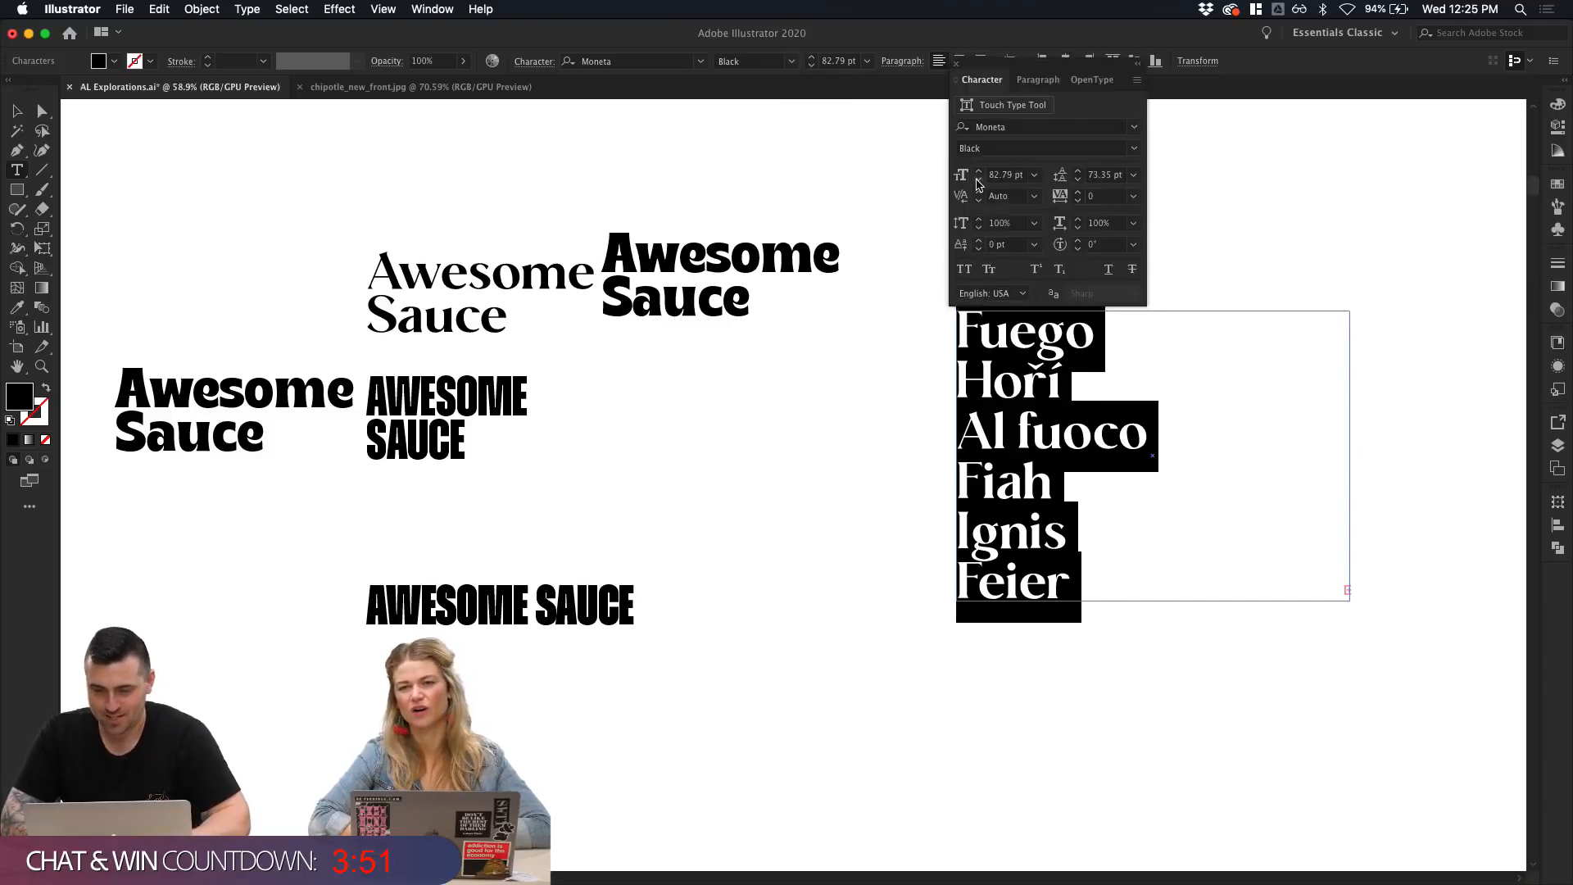
left_click(1134, 148)
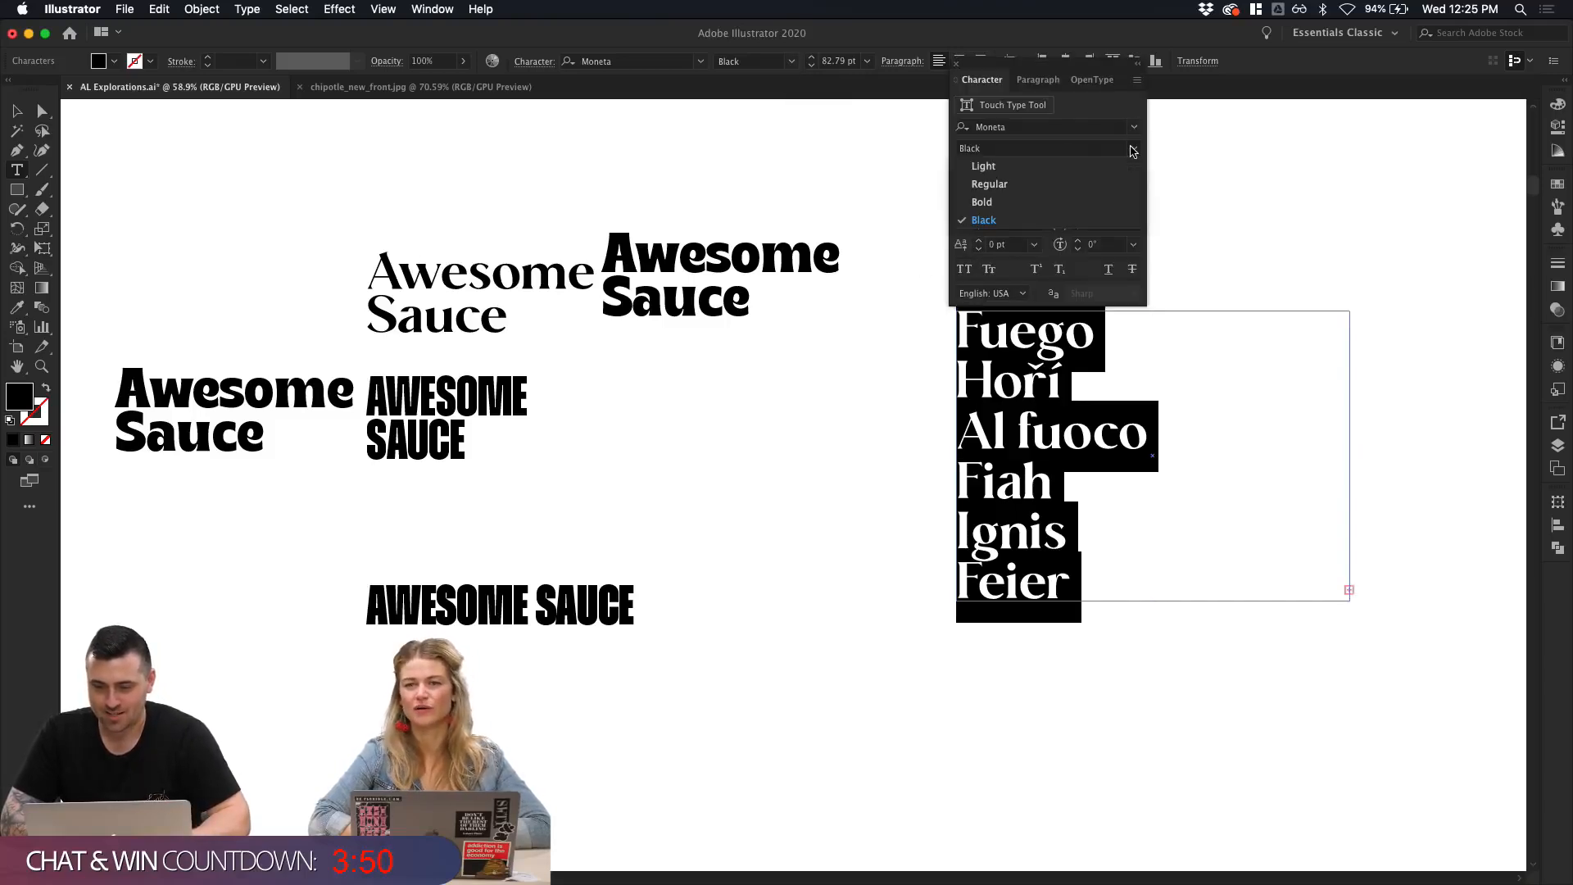
left_click(1045, 189)
left_click(1077, 179)
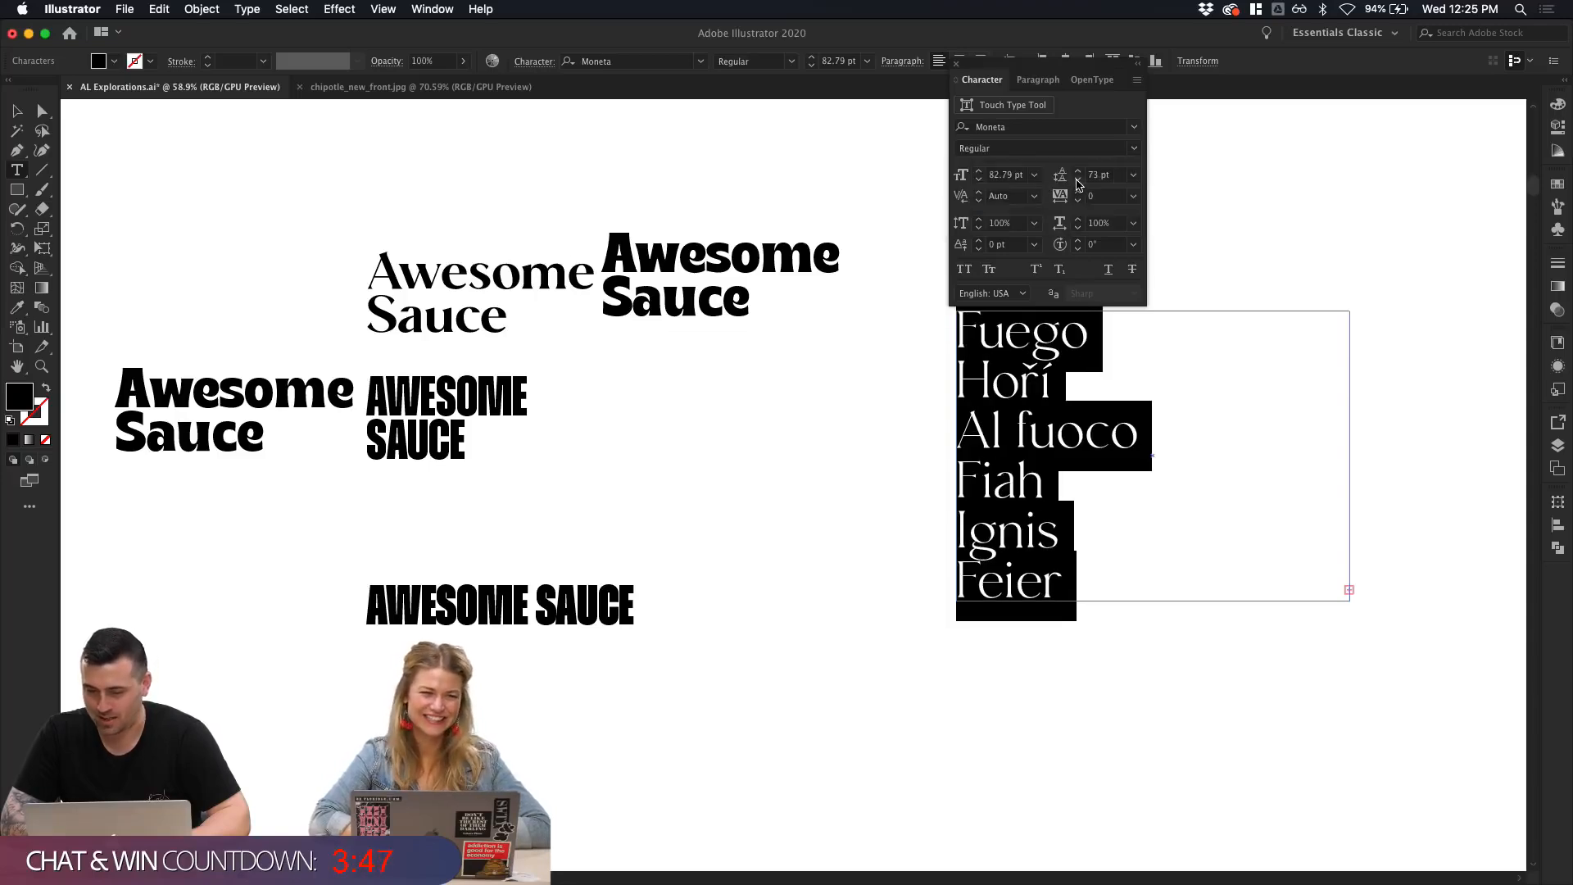
left_click(979, 178)
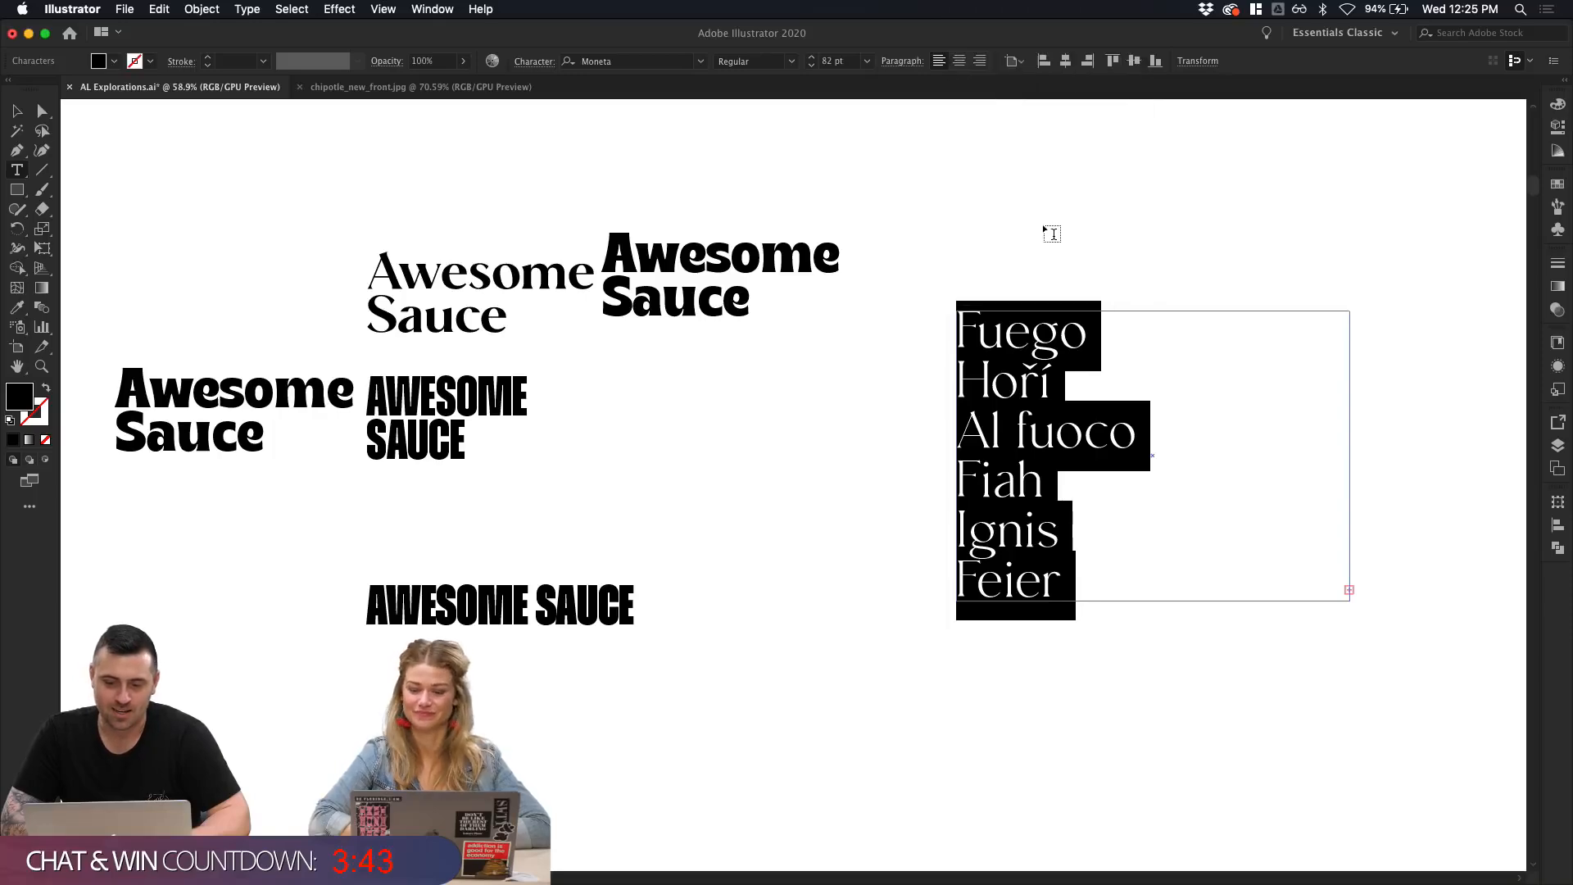
Step: Lengthen the fire word text frame downward until it holds every word through Požar
scroll(1046, 232, "right", 3)
scroll(1047, 232, "down", 1)
key("Escape")
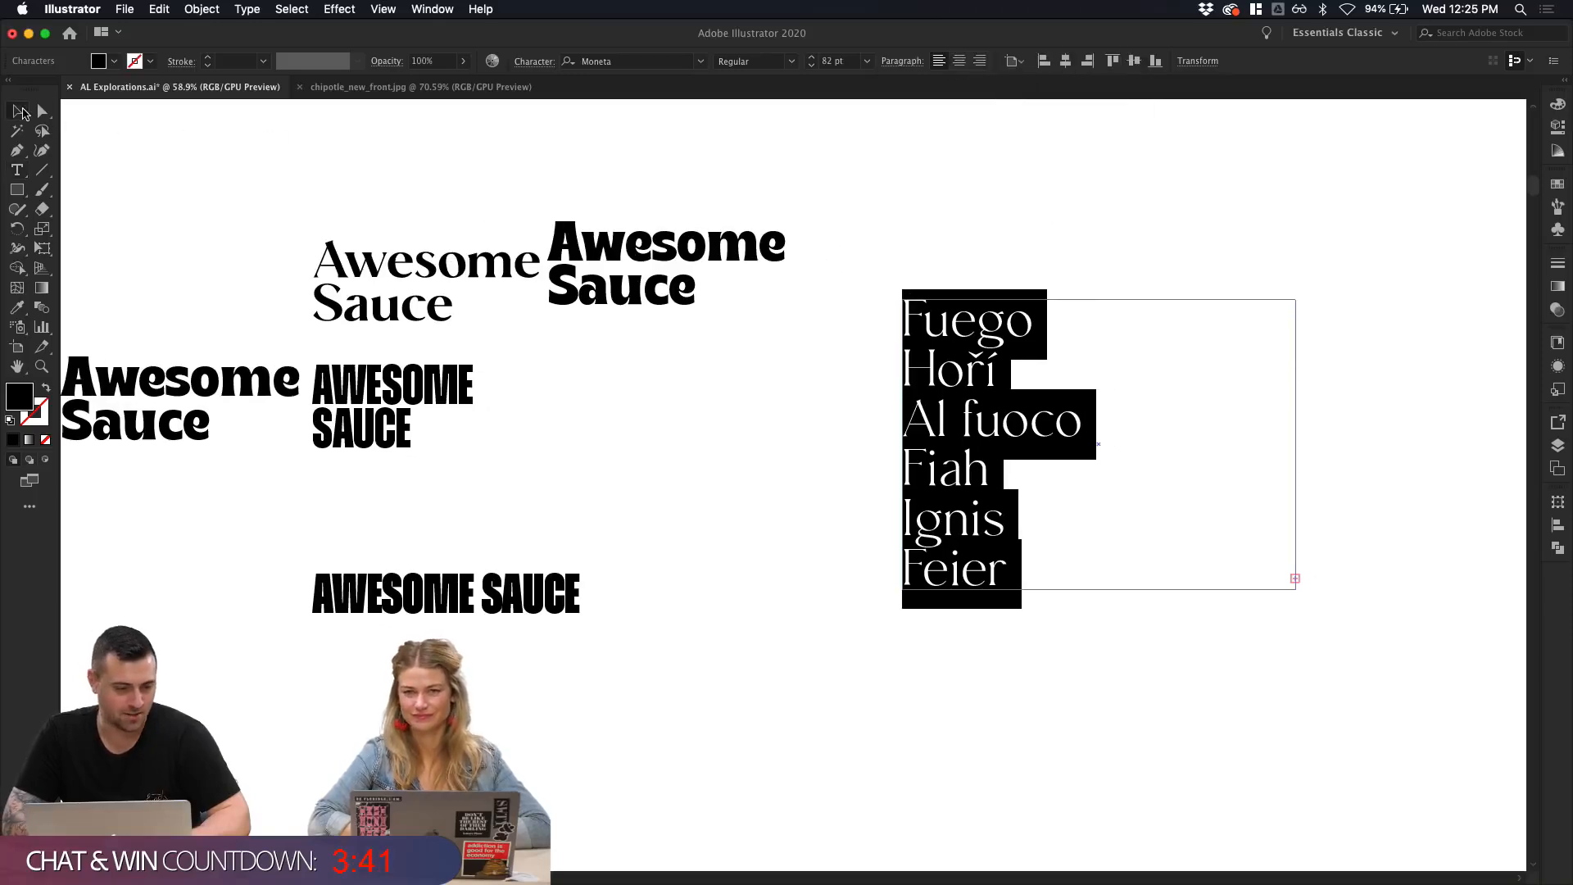
left_click_drag(1102, 586, 1071, 752)
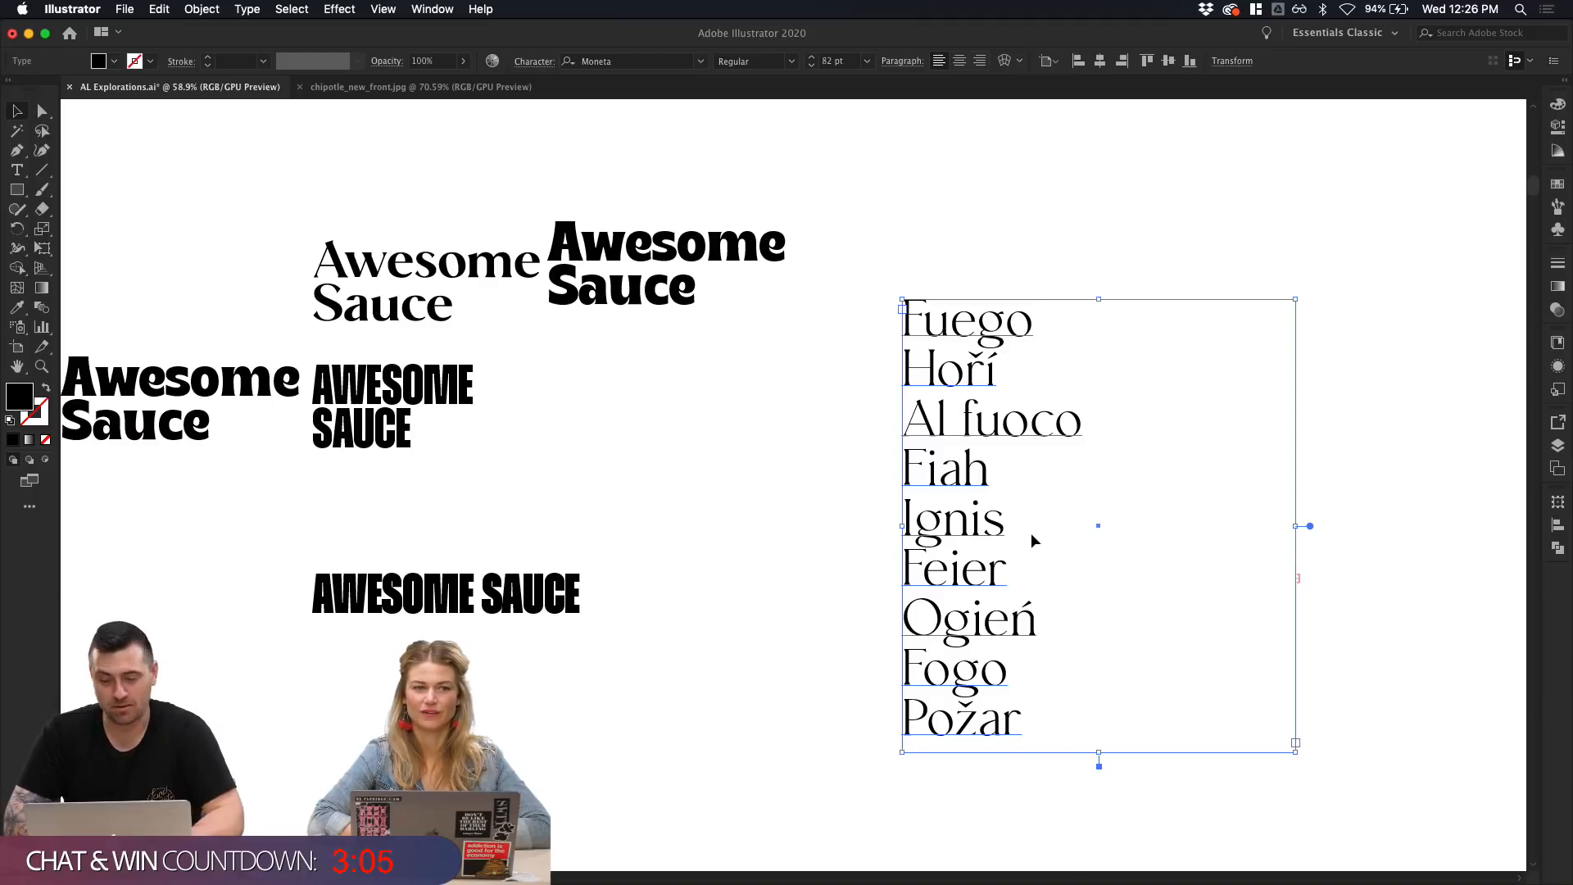
Step: Run Fuego, Hoří and Al fuoco together as continuous text, replacing the line breaks with slashes
double_click(916, 390)
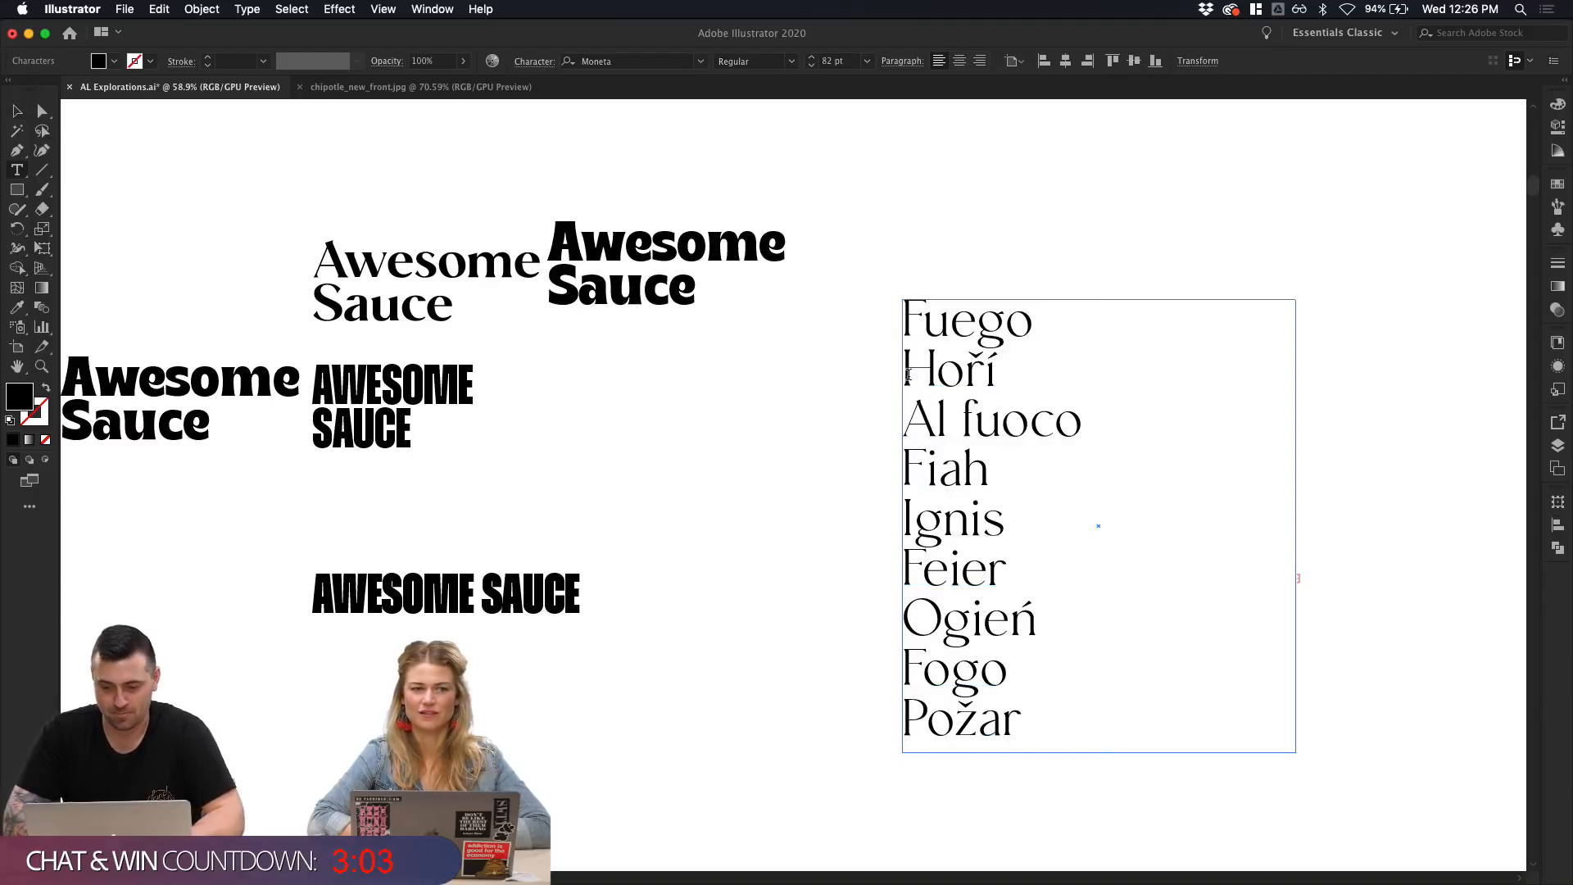
key("BackSpace")
type("/ Hoří")
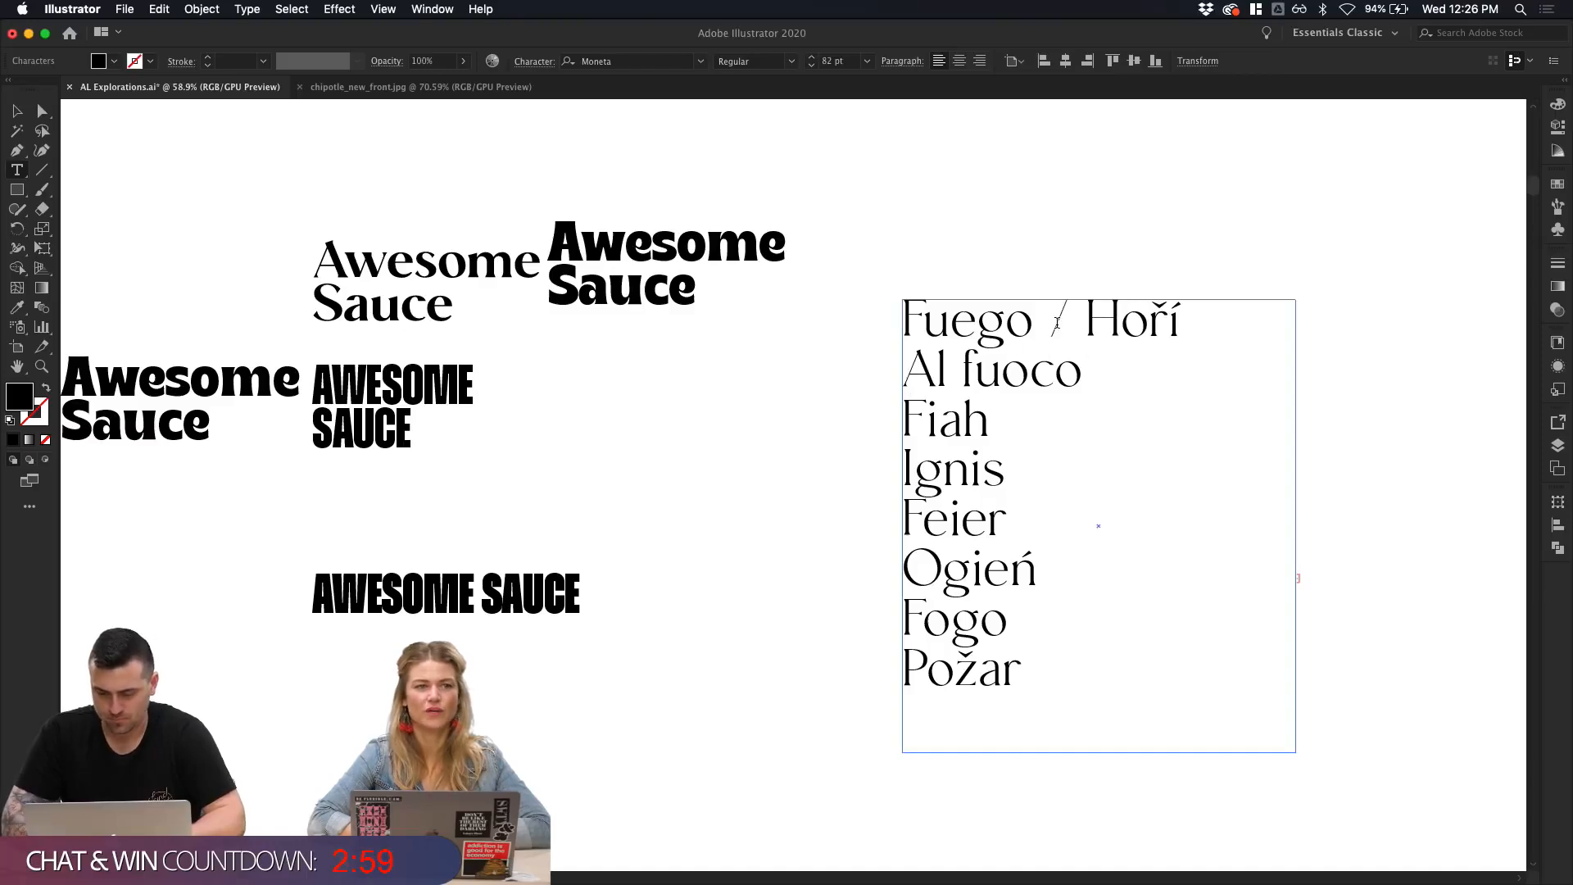
left_click(905, 369)
key("BackSpace")
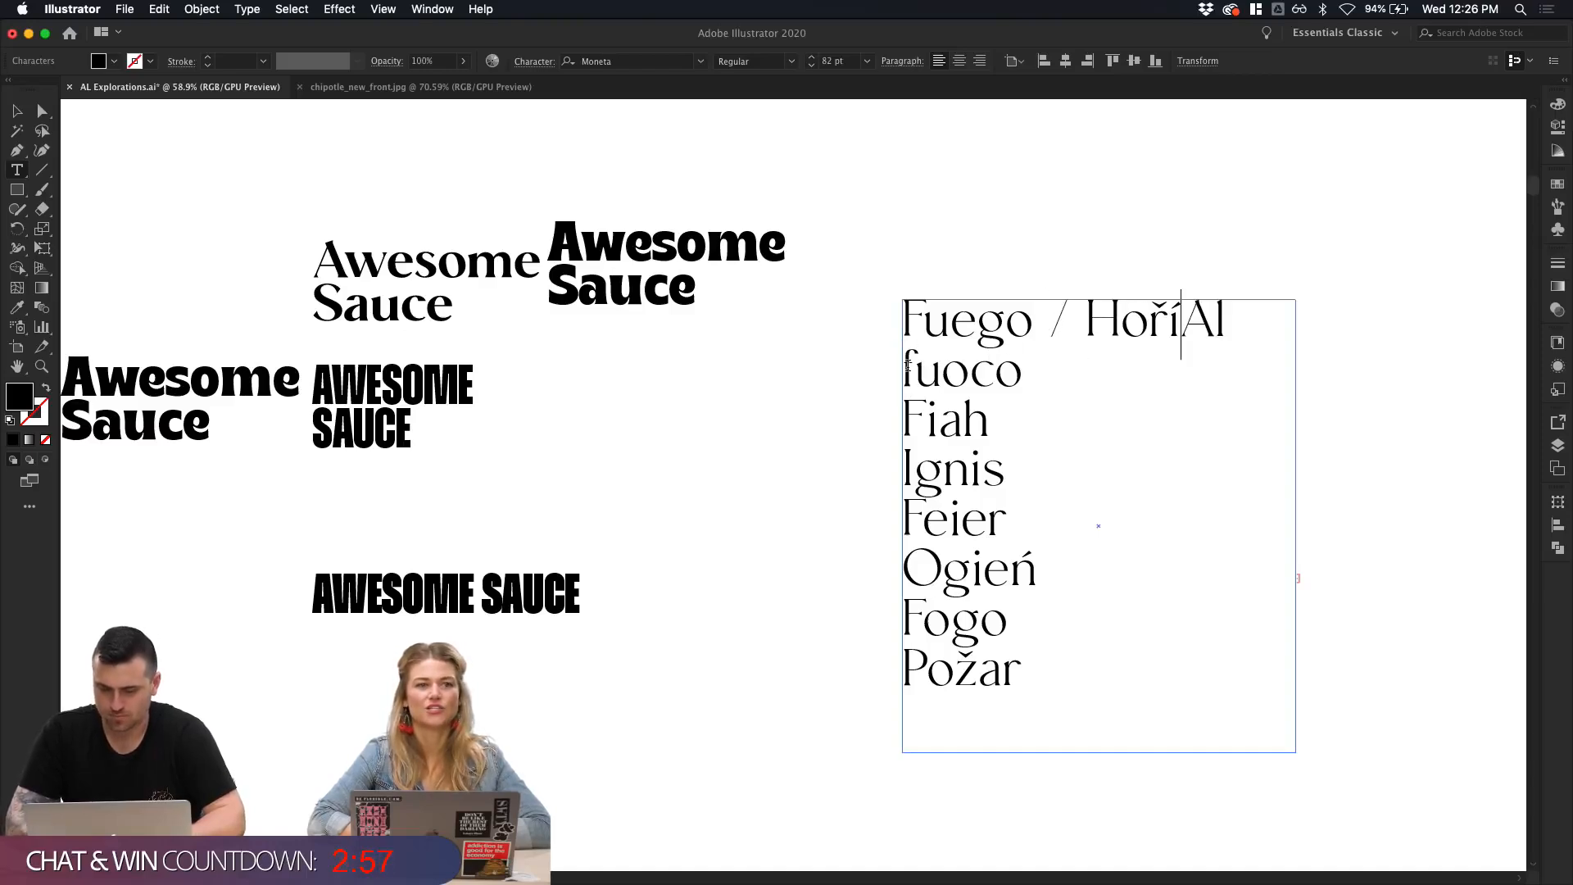
type("/")
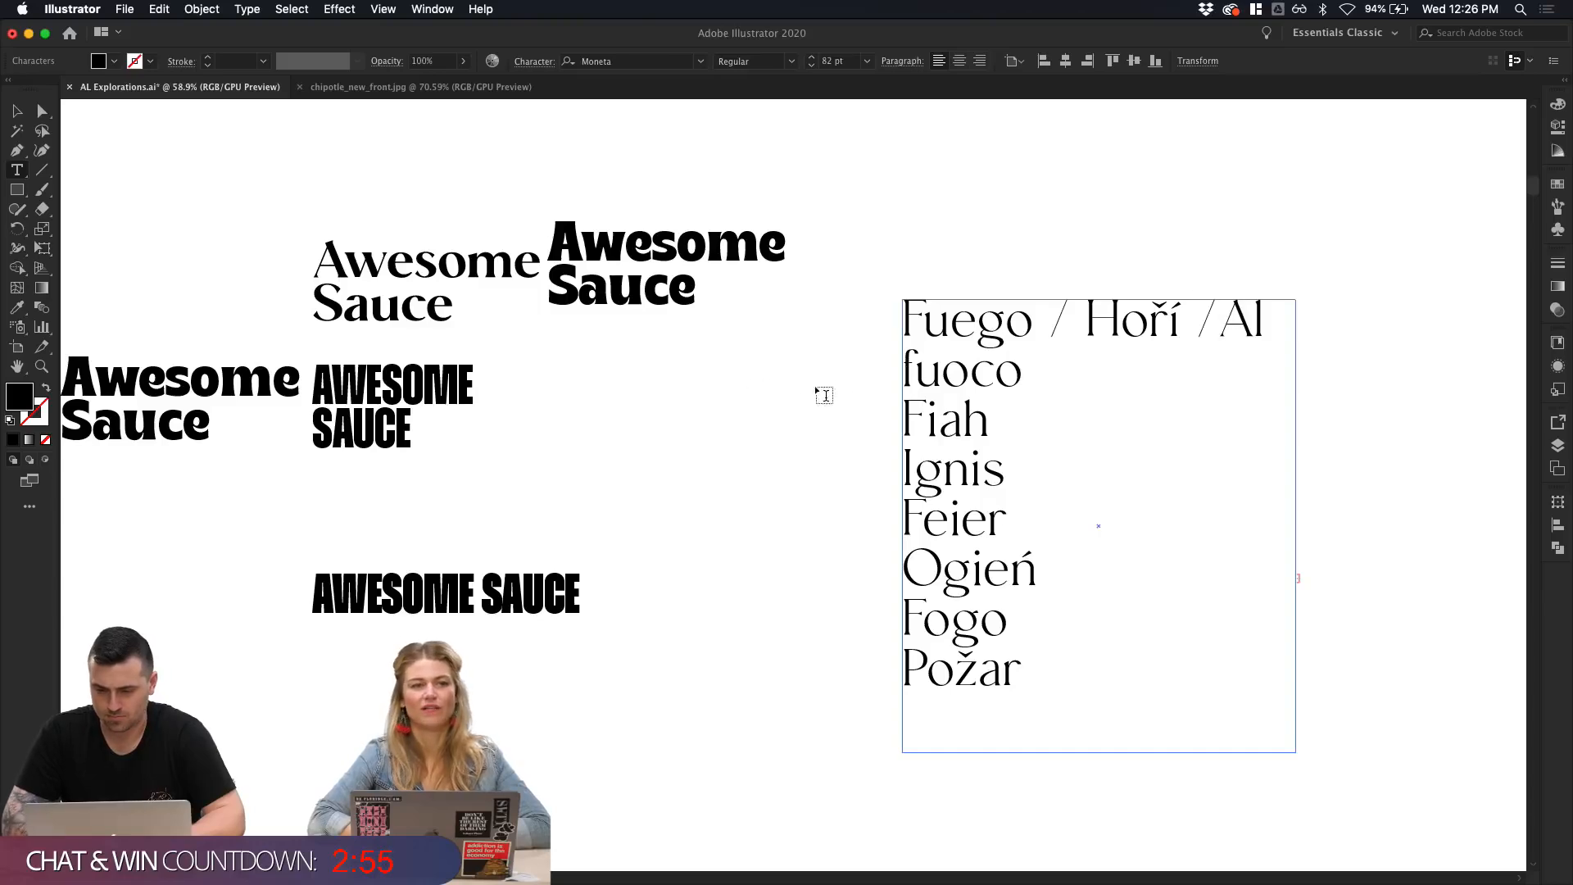
left_click(905, 369)
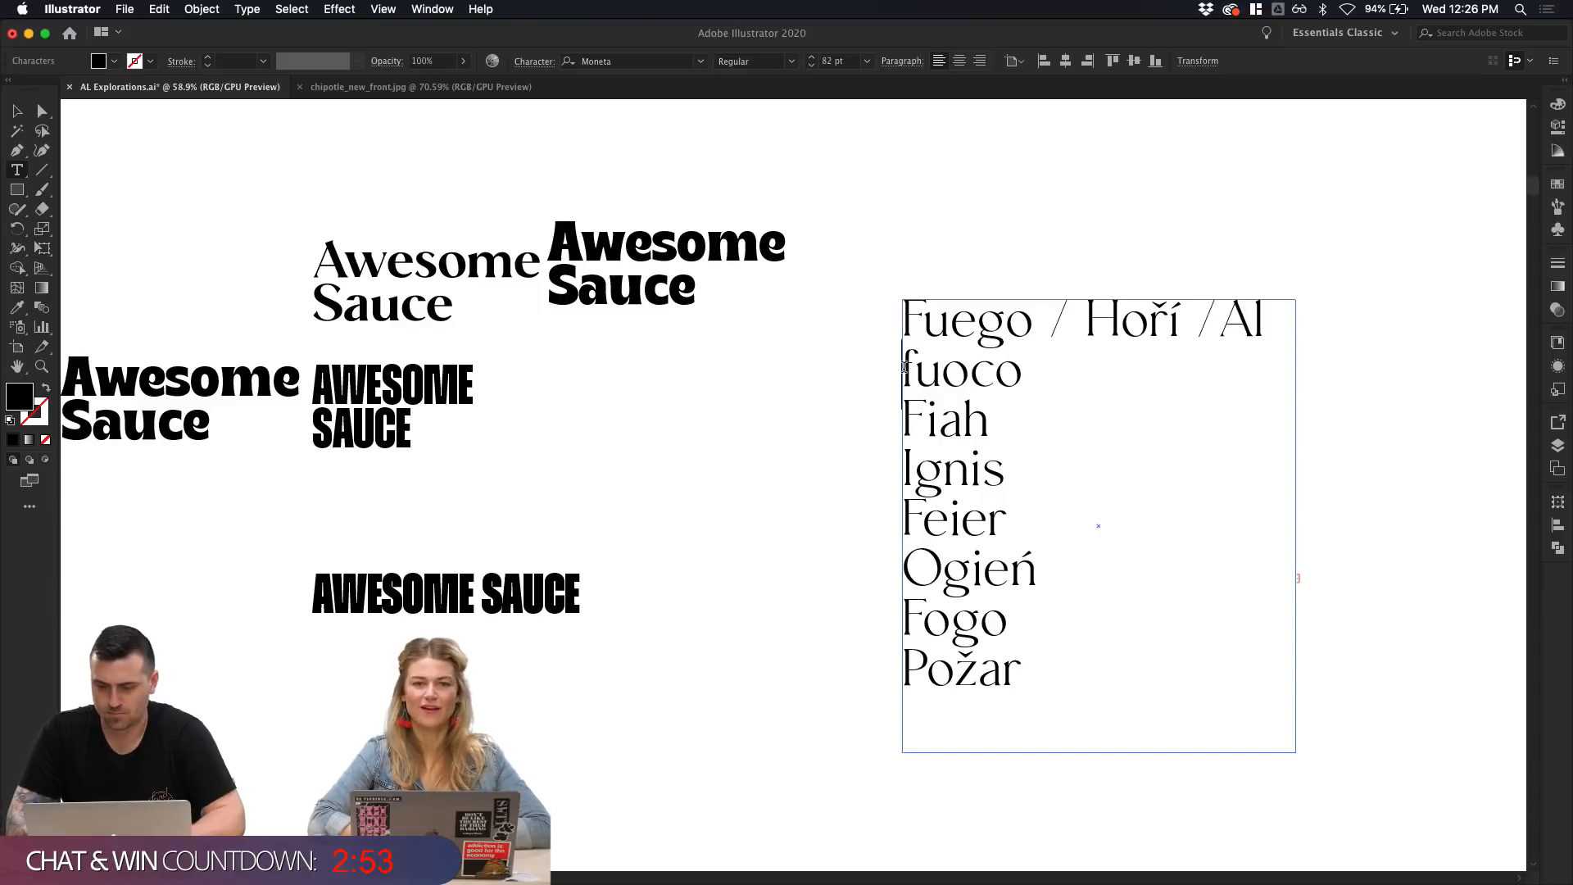
key("Escape")
Step: Run Fiah, Ignis and Feier on after Al fuoco, replacing their line breaks with slashes
left_click(906, 417)
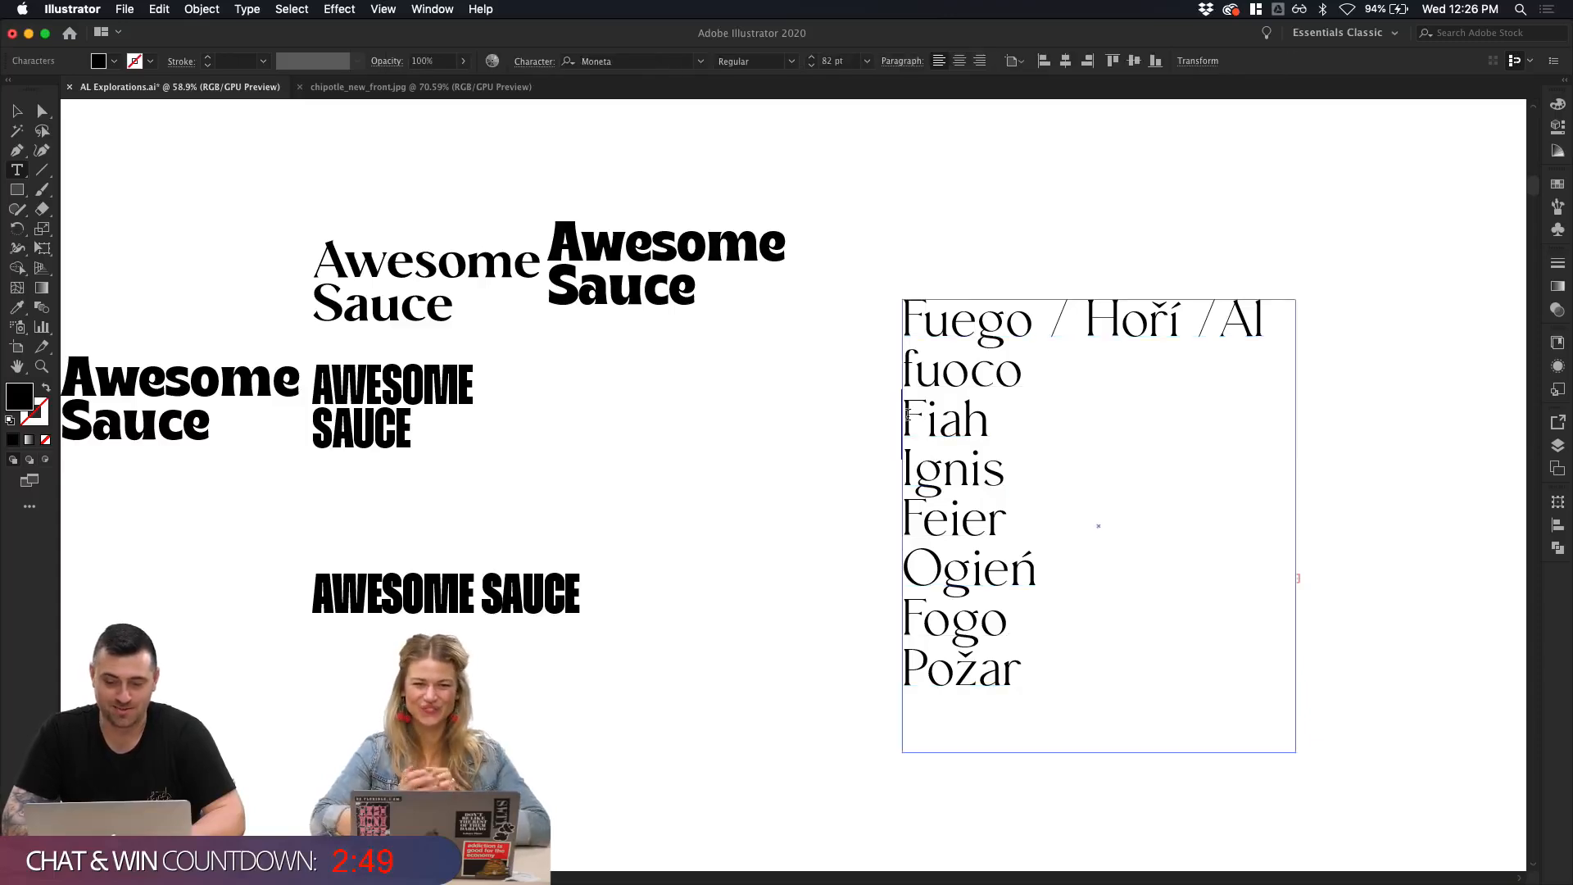
key("BackSpace")
type("/")
left_click(907, 420)
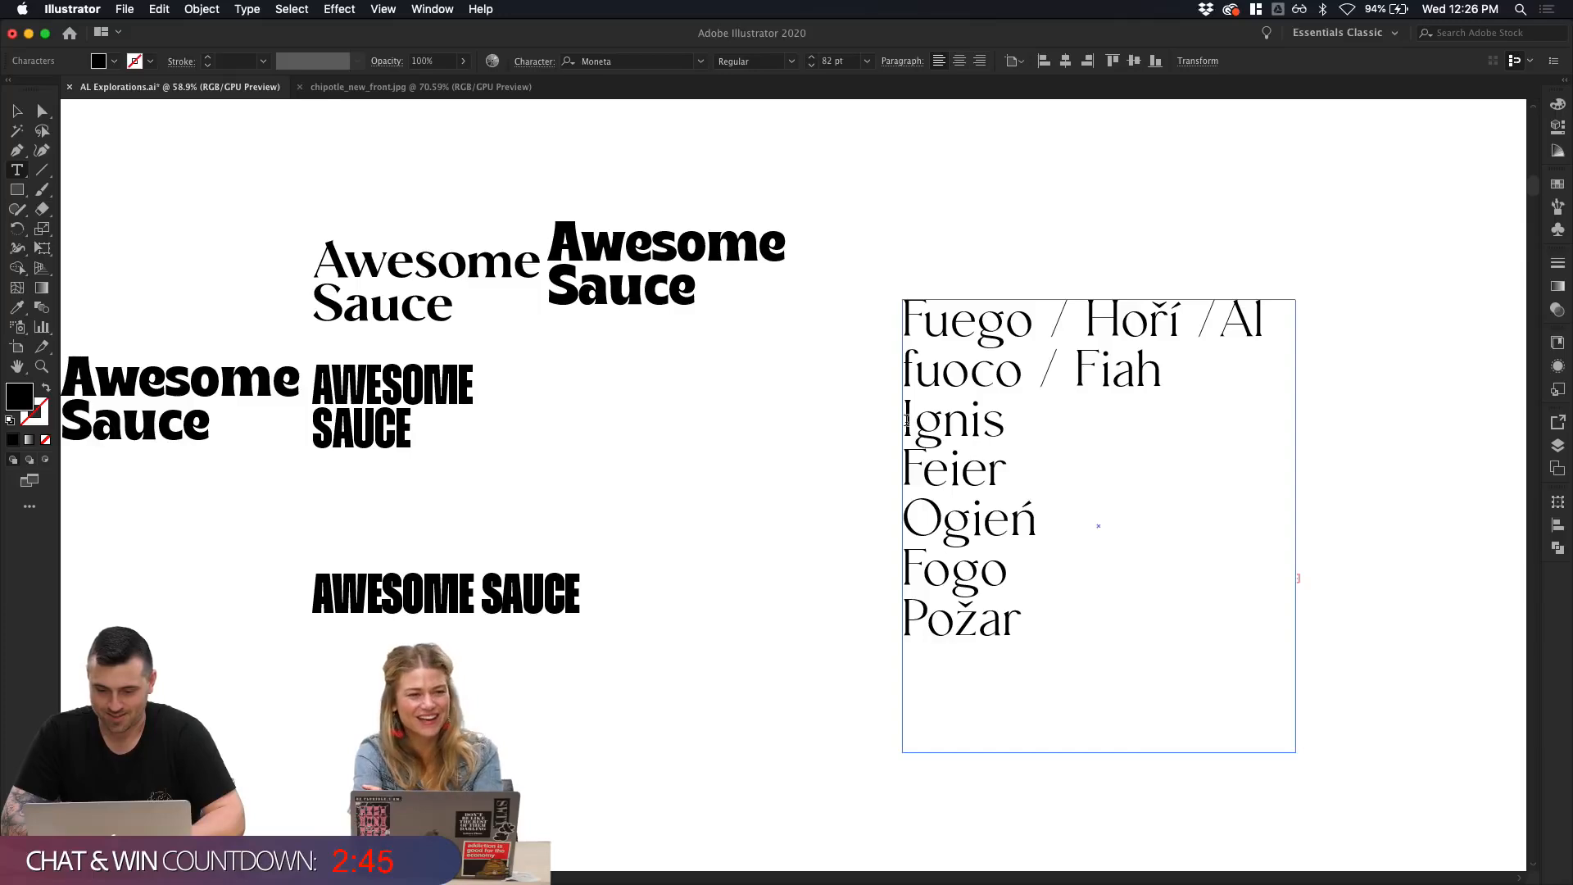
key("BackSpace")
type("/")
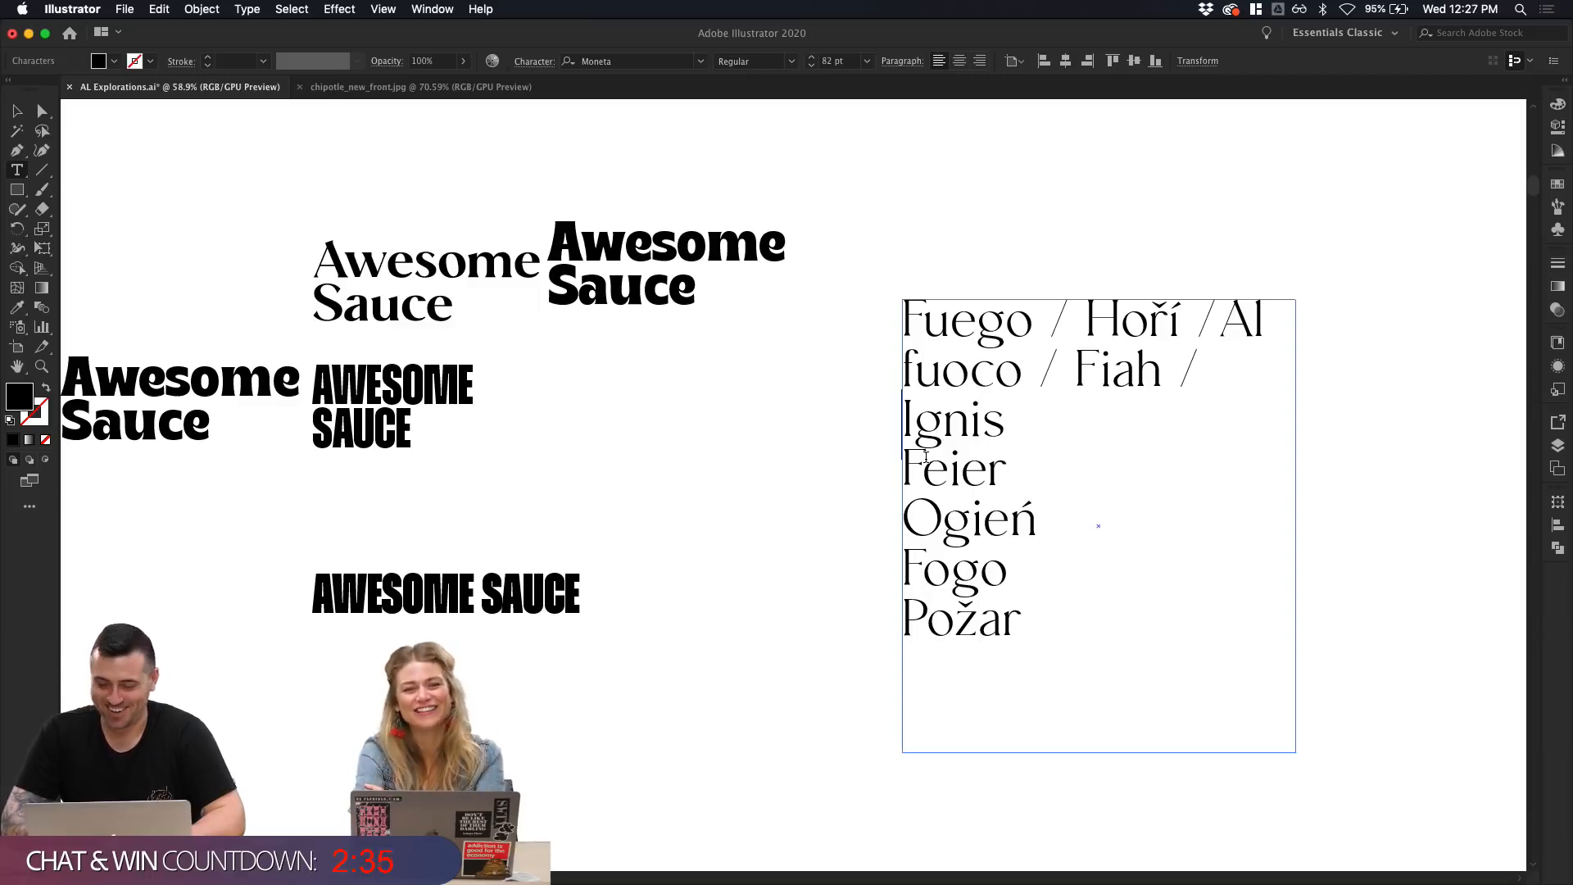
key("BackSpace")
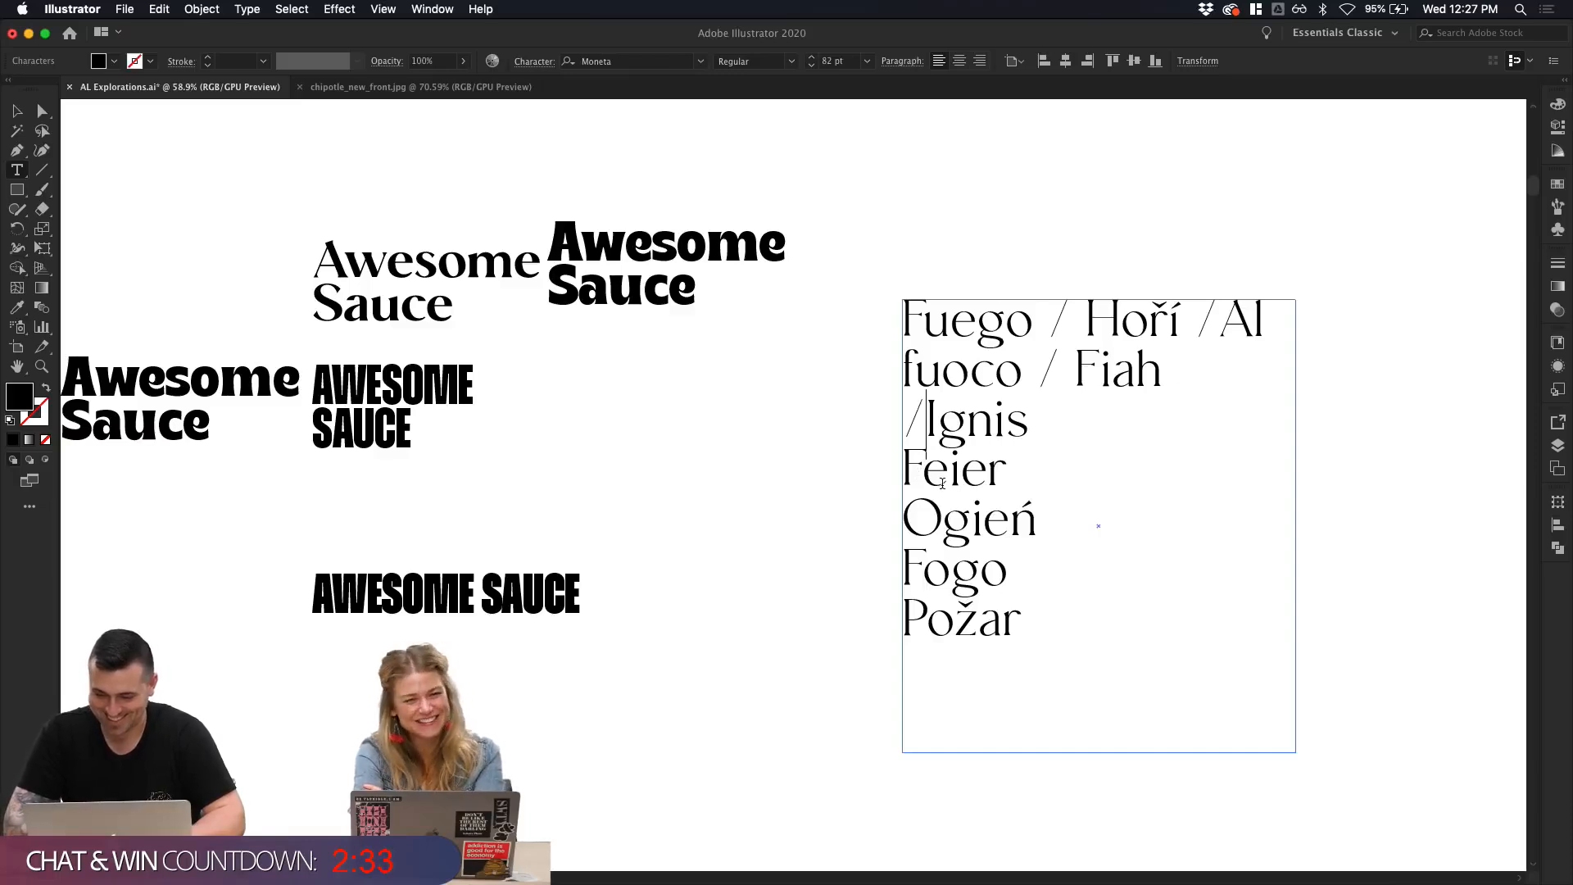
left_click(905, 463)
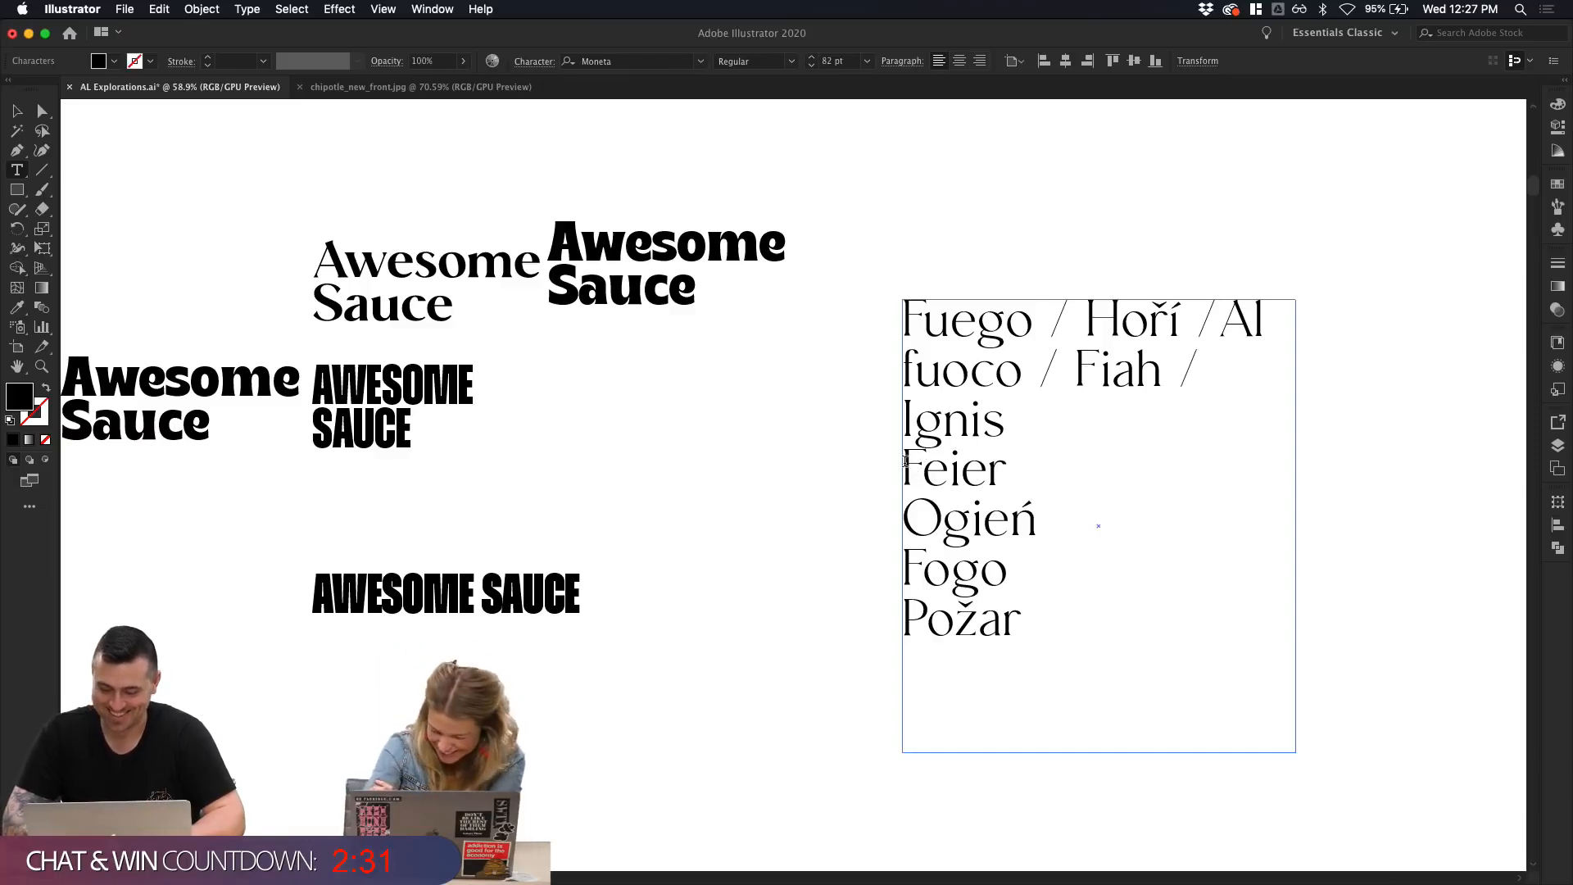
key("BackSpace")
type("/Feier")
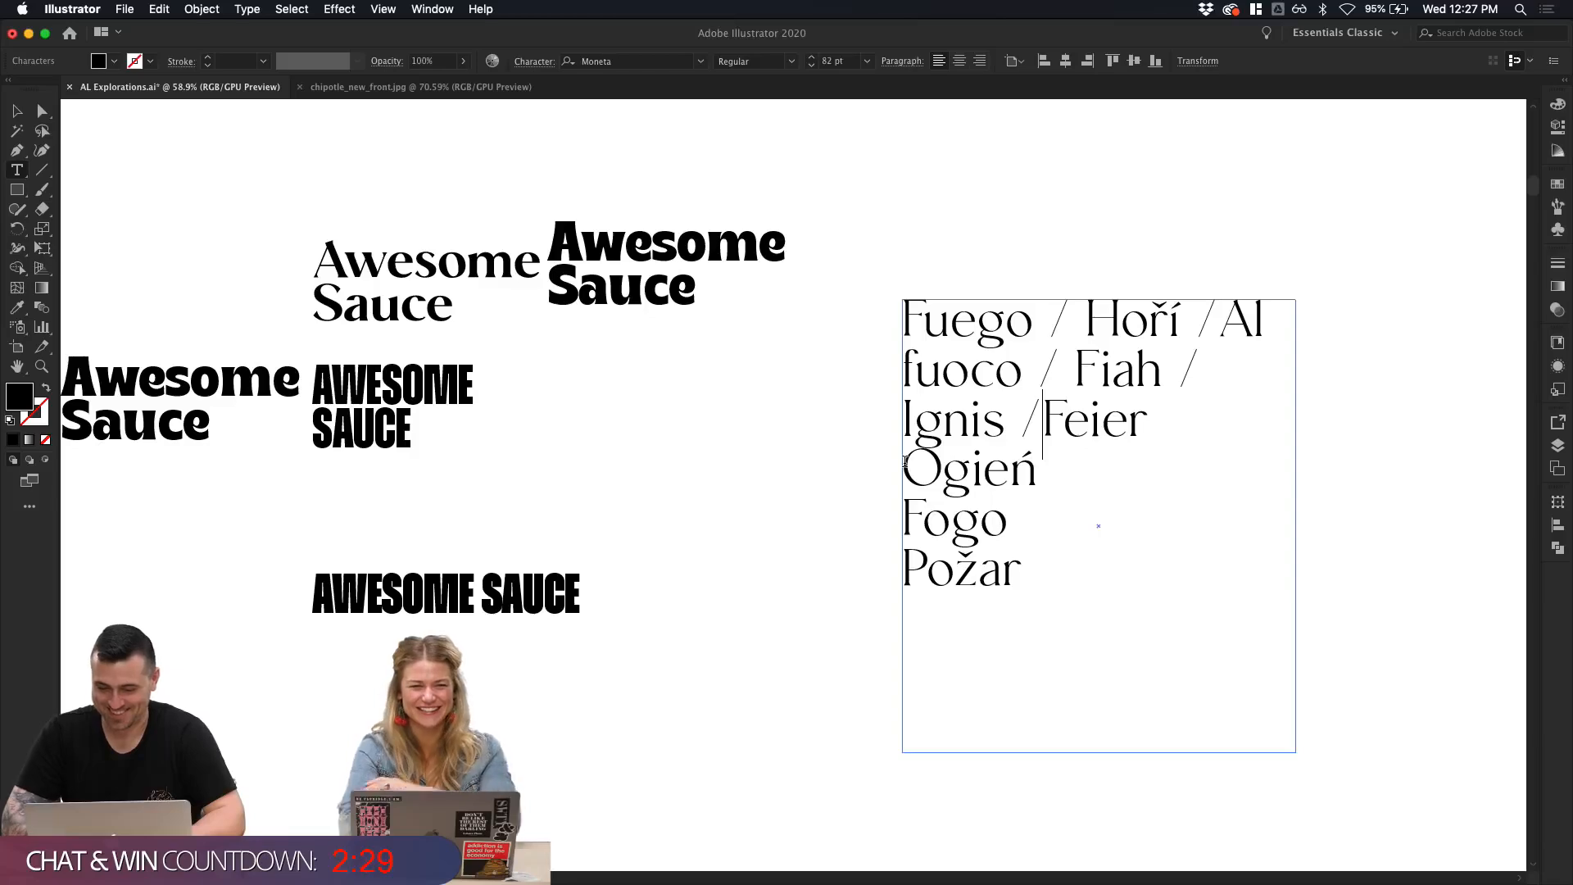
Step: Join Ogień, Fogo and Požar to the continuous fire word text, replacing the remaining line breaks with slashes
left_click(905, 463)
key("BackSpace")
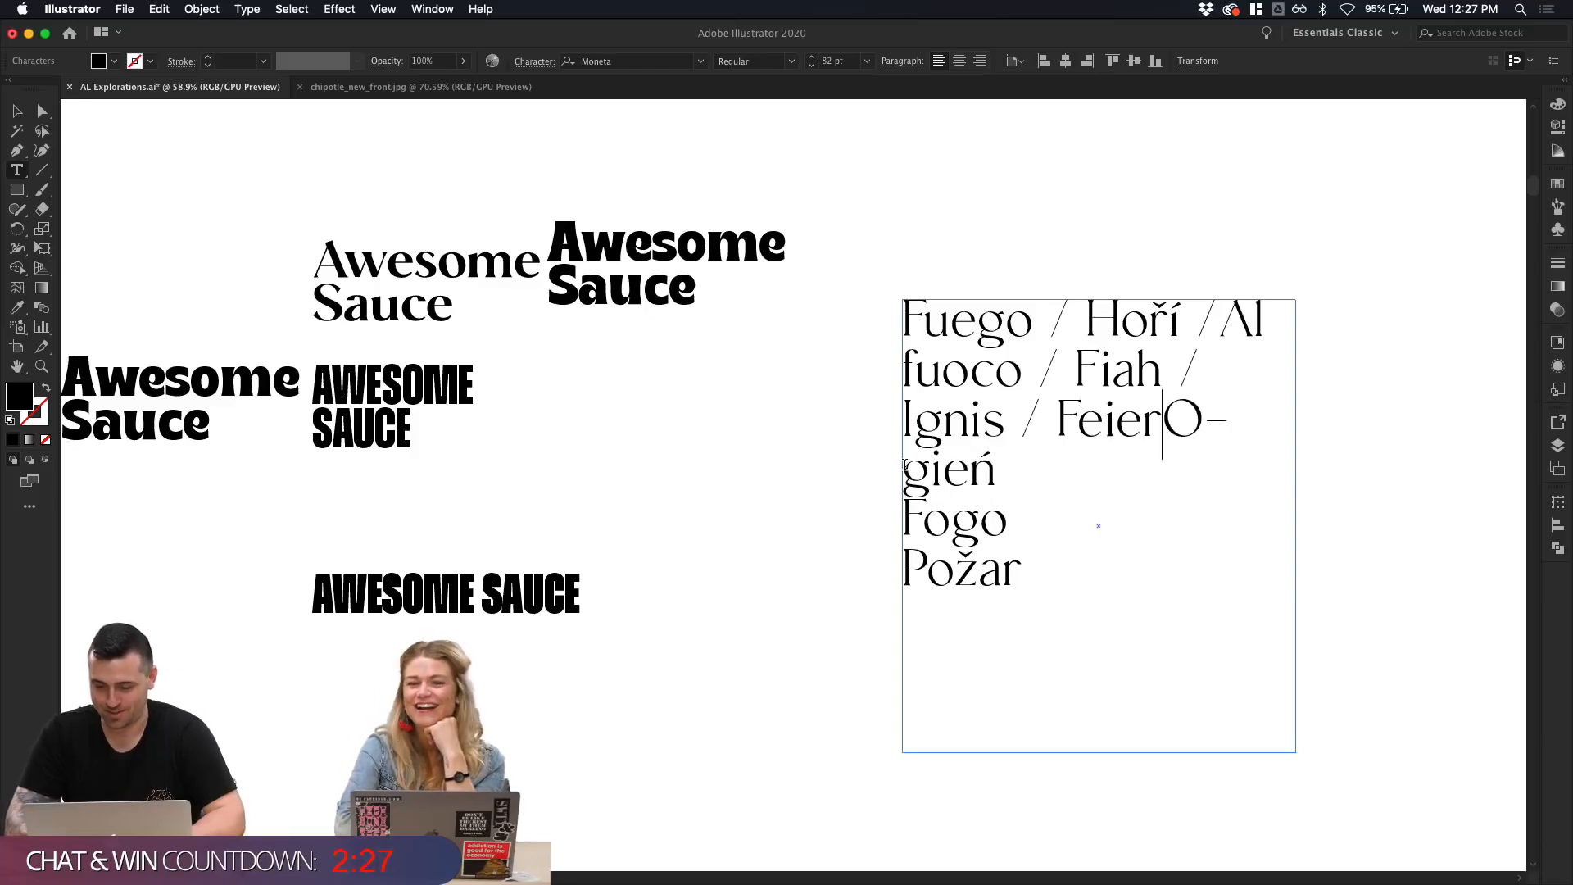
key("Return")
key("Left")
type("/")
left_click(905, 520)
key("BackSpace")
type("/")
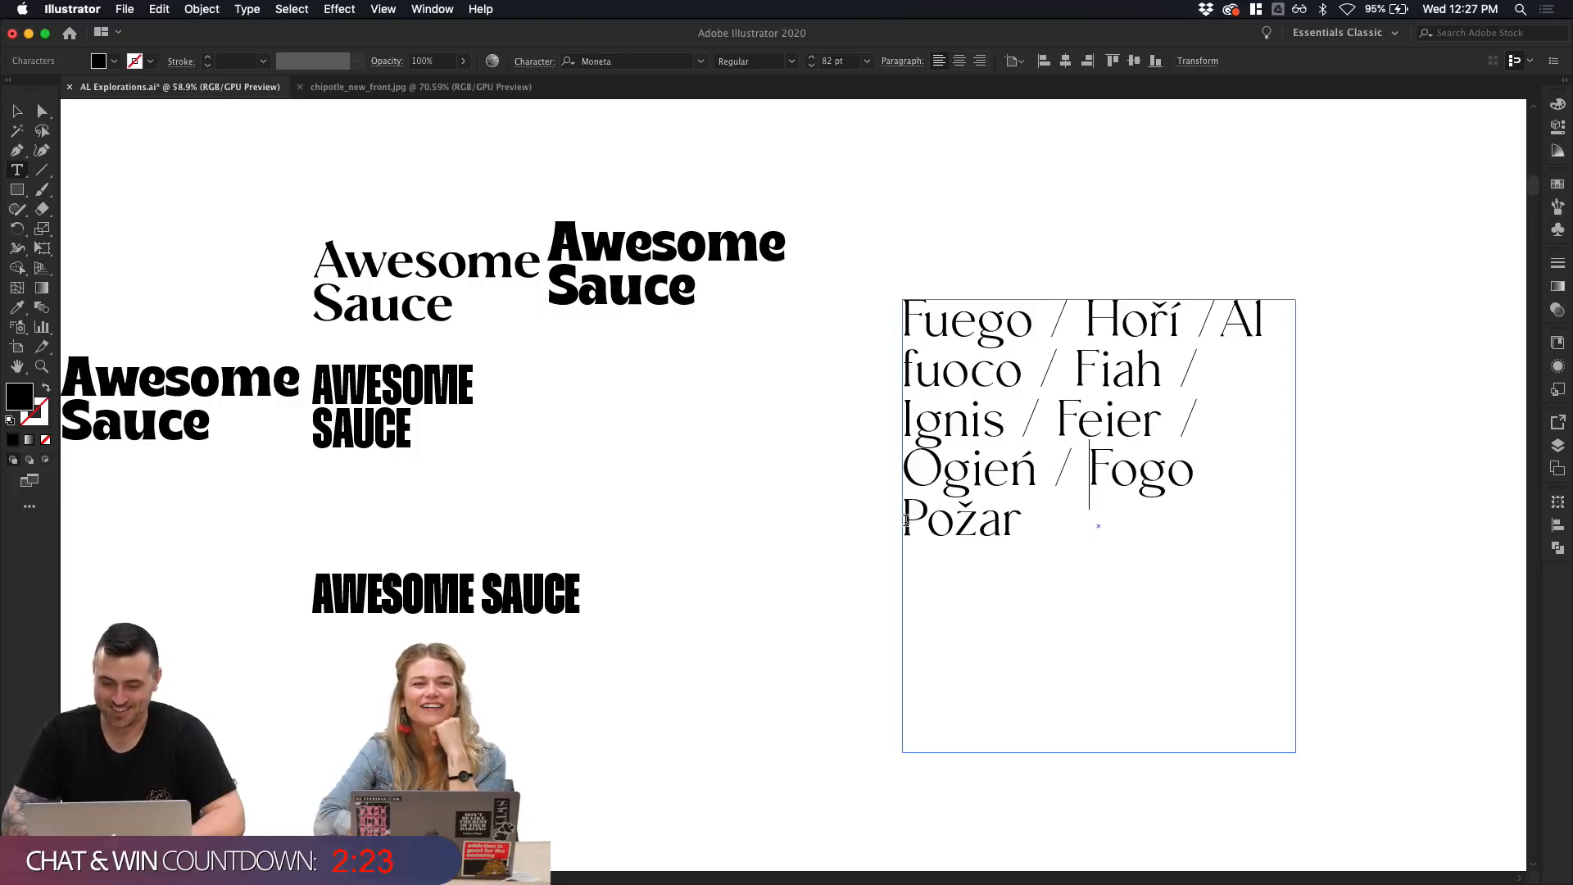
left_click(905, 519)
key("BackSpace")
key("Return")
type("/")
key("Escape")
Step: Make the fire word text frame wider and shorter so the words run over three lines
left_click_drag(1296, 529, 1430, 527)
left_click_drag(1169, 752, 1191, 485)
left_click(1207, 553)
scroll(1208, 556, "down", 4)
scroll(1207, 555, "right", 3)
scroll(1208, 555, "up", 2)
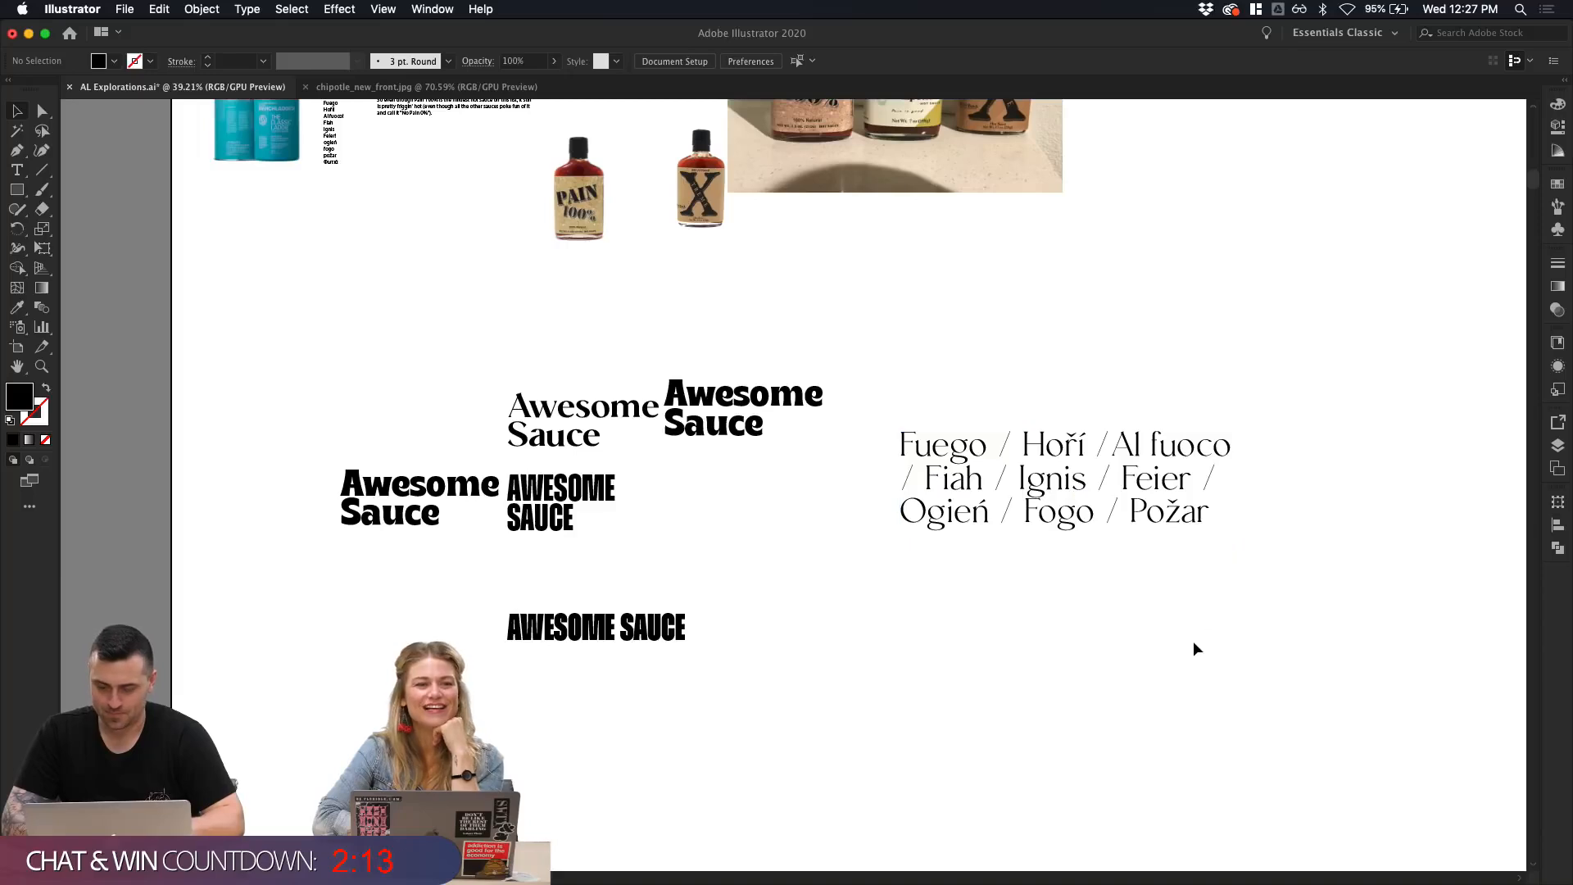
Step: Set the whole fire word text to Moneta Bold
double_click(1187, 509)
key("super+a")
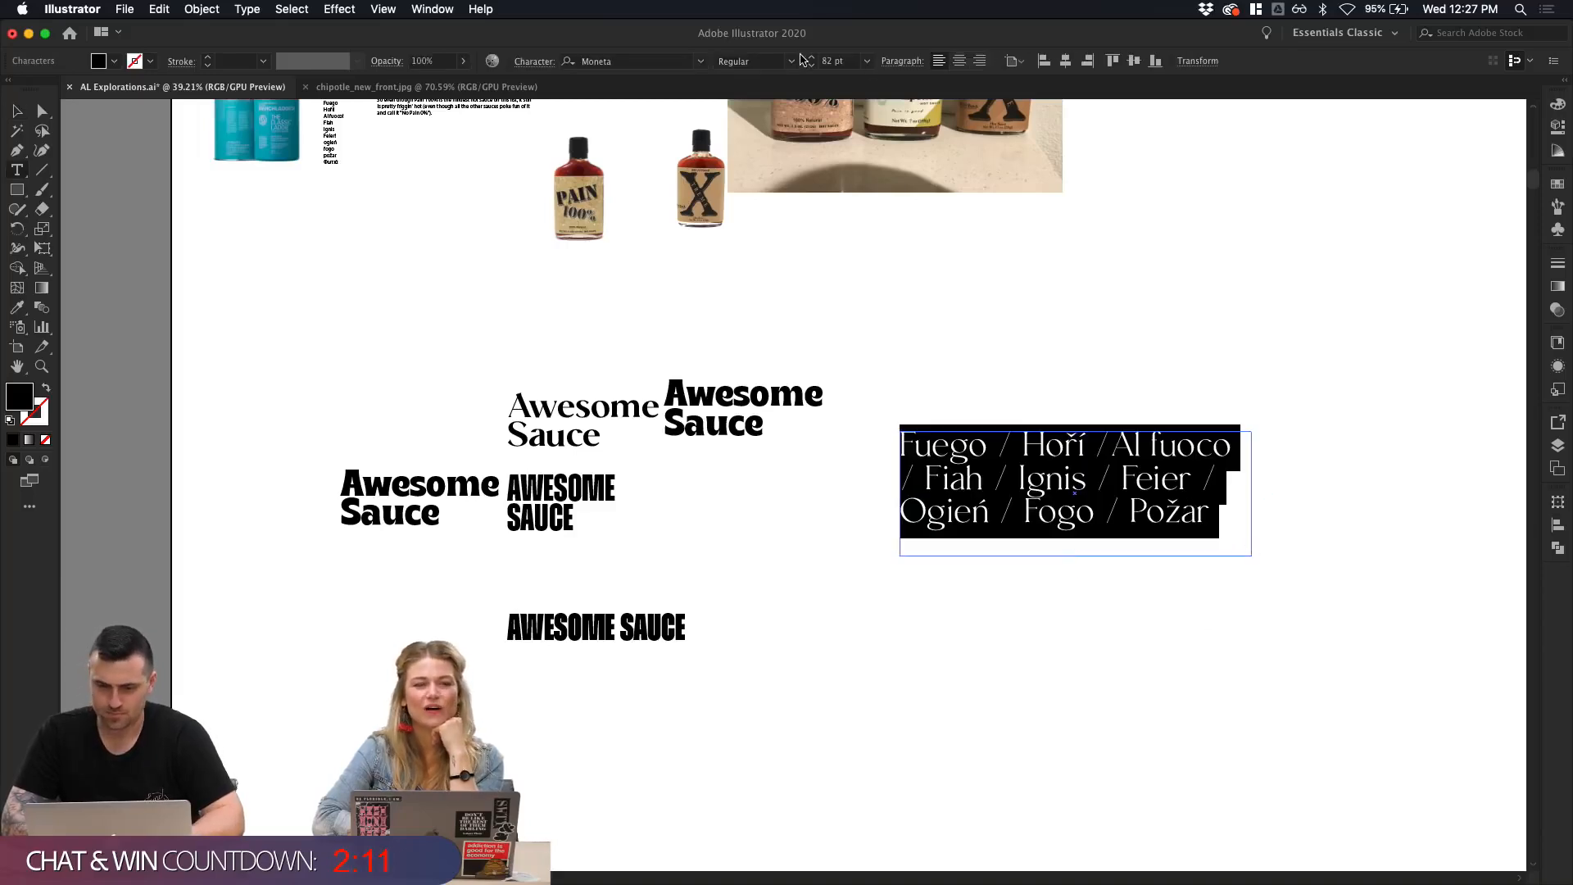
left_click(791, 62)
left_click(766, 121)
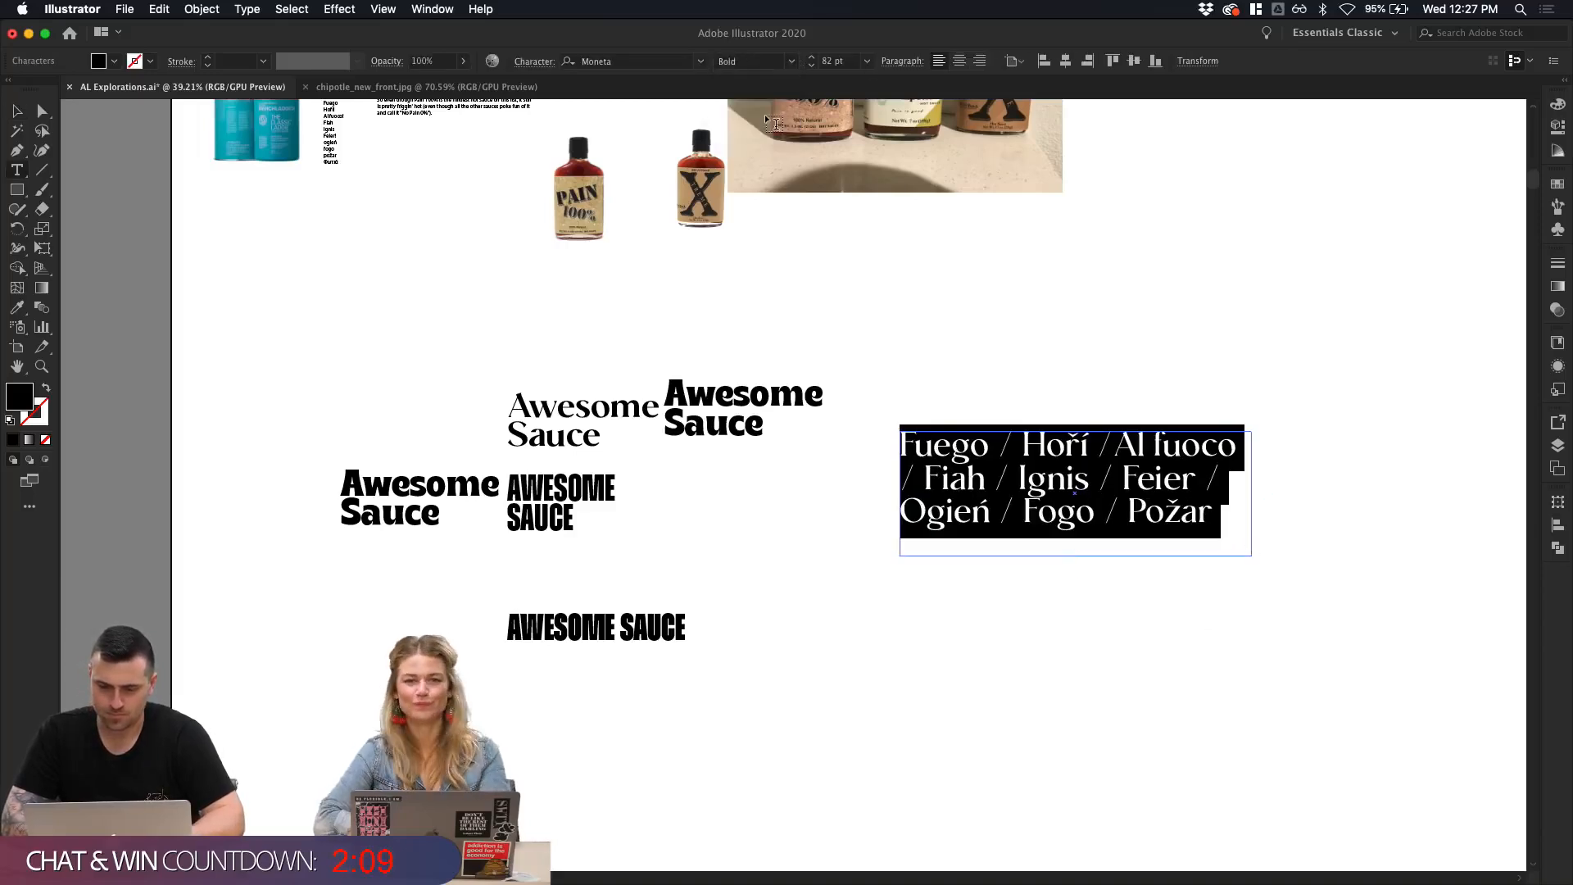
key("Escape")
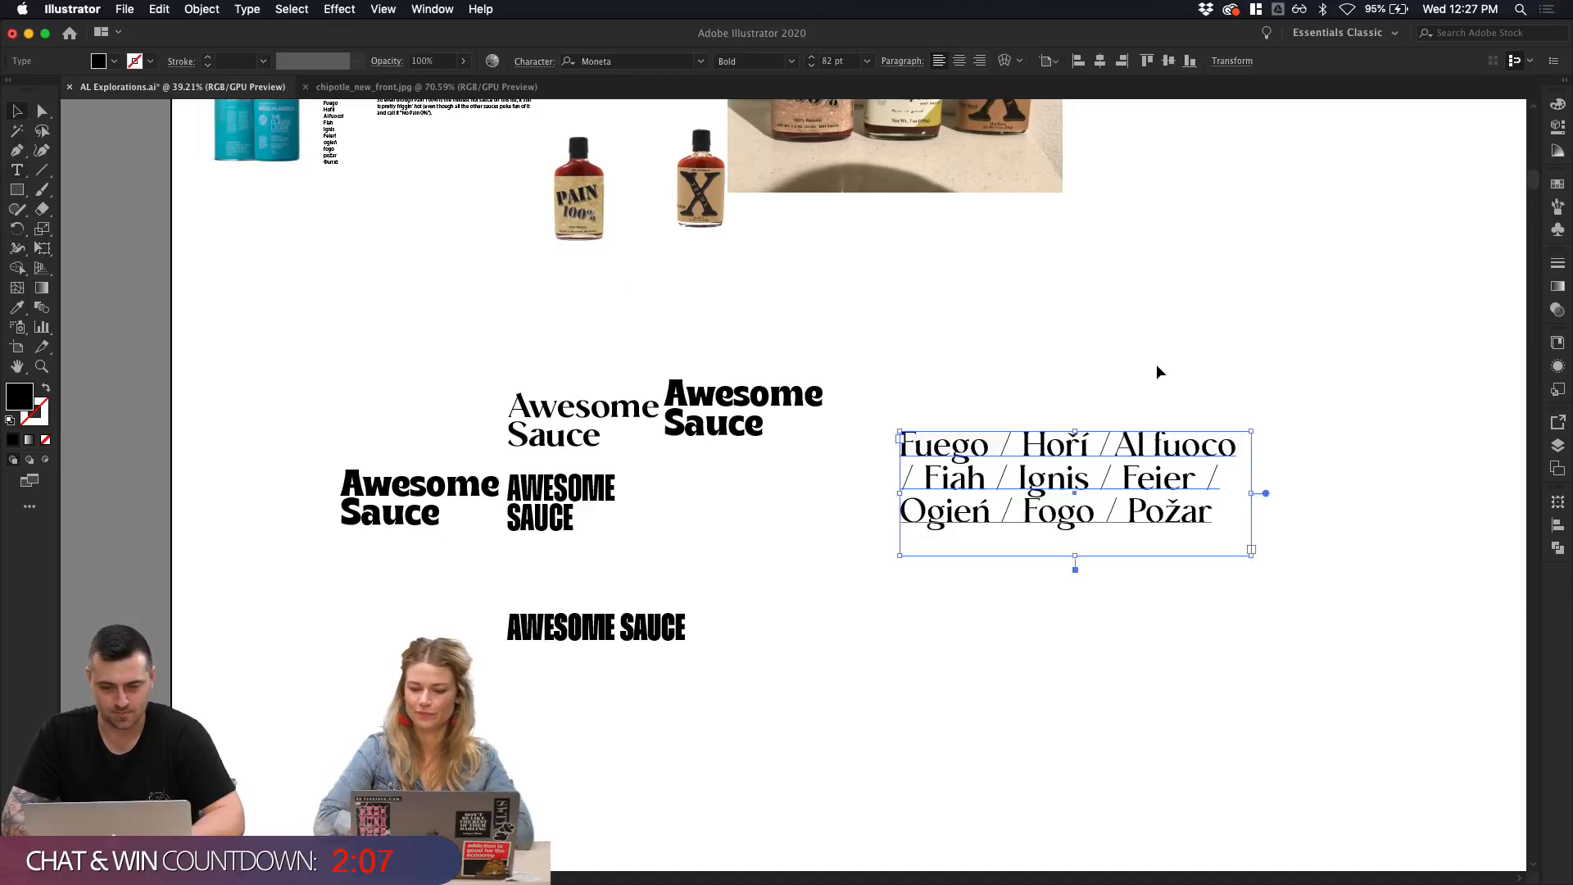
Step: Widen the fire word text frame so Ogień fits on the second line, and tighten the text's tracking
left_click_drag(1252, 493, 1307, 497)
left_click(1422, 527)
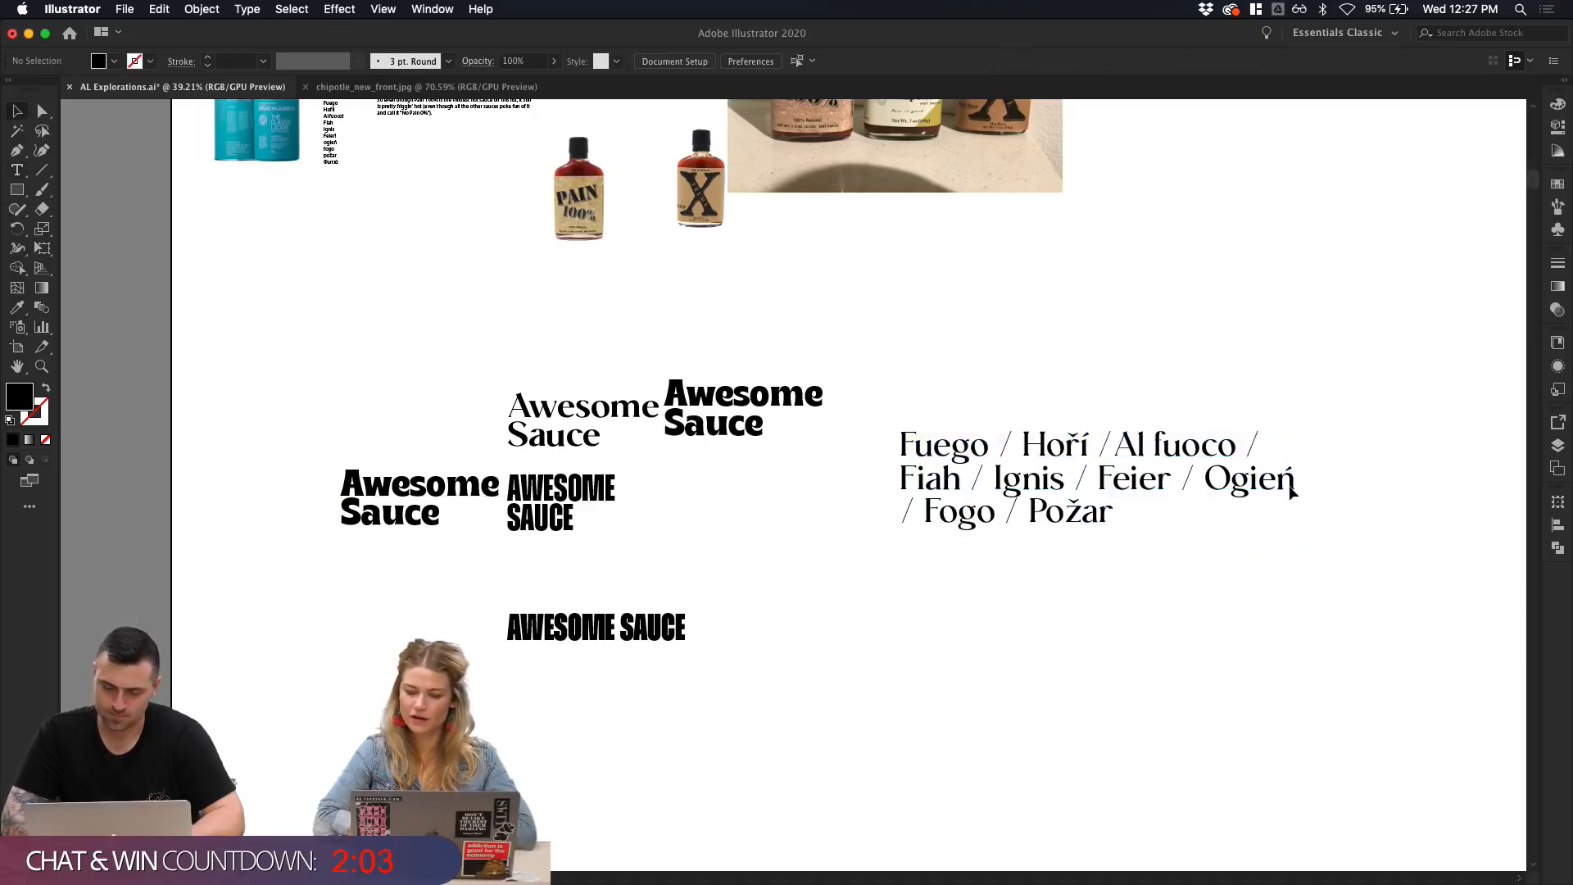
key("super+a")
left_click(1241, 618)
left_click(1173, 492)
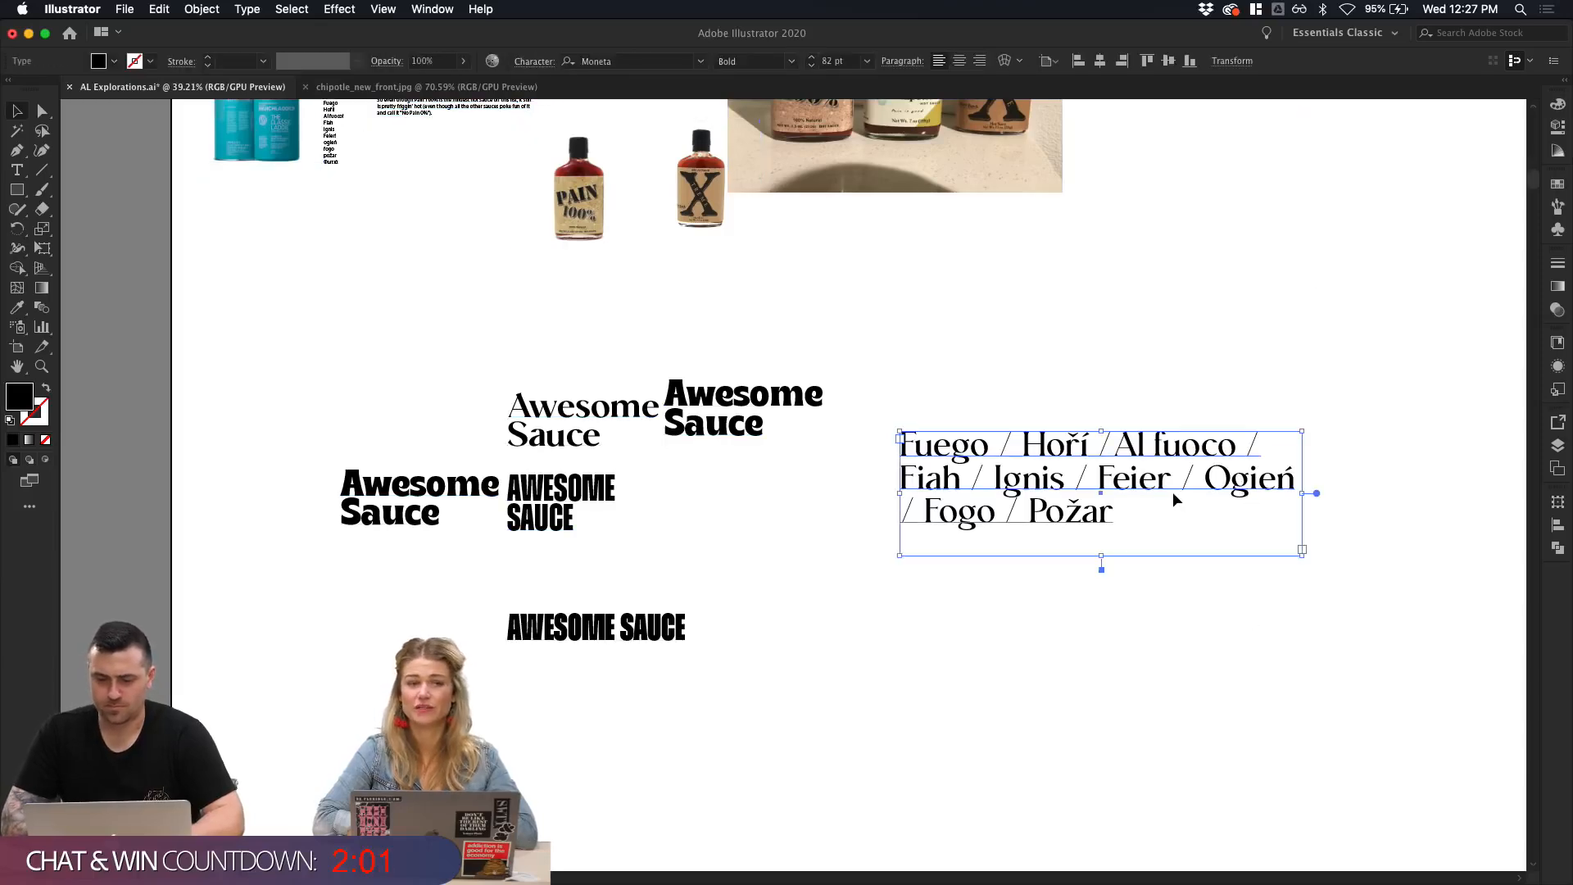
key("alt+Left")
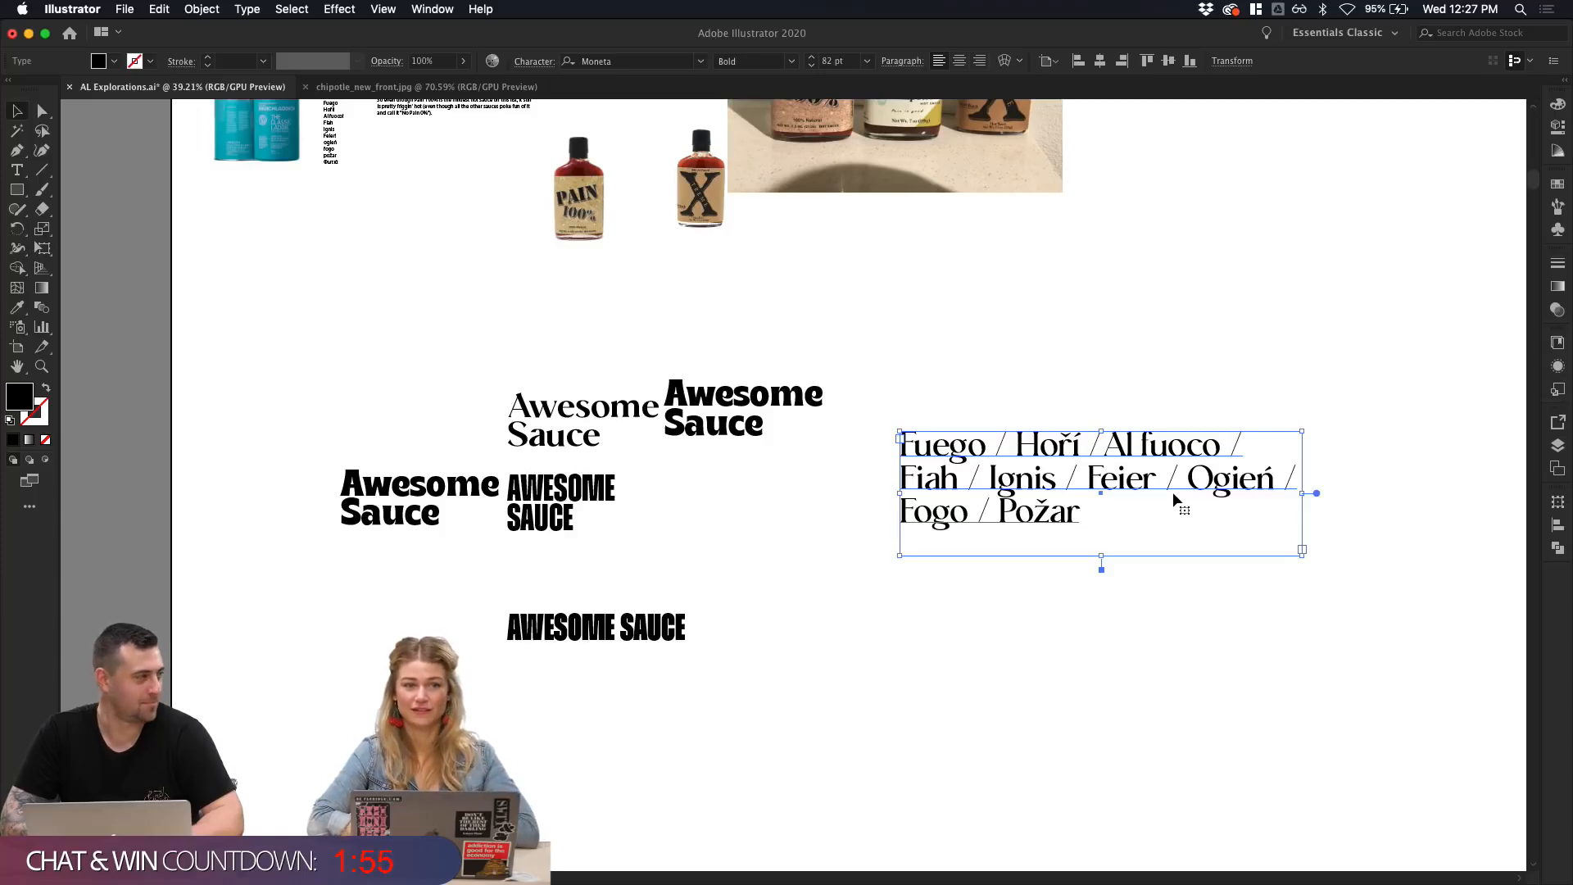
left_click(1076, 582)
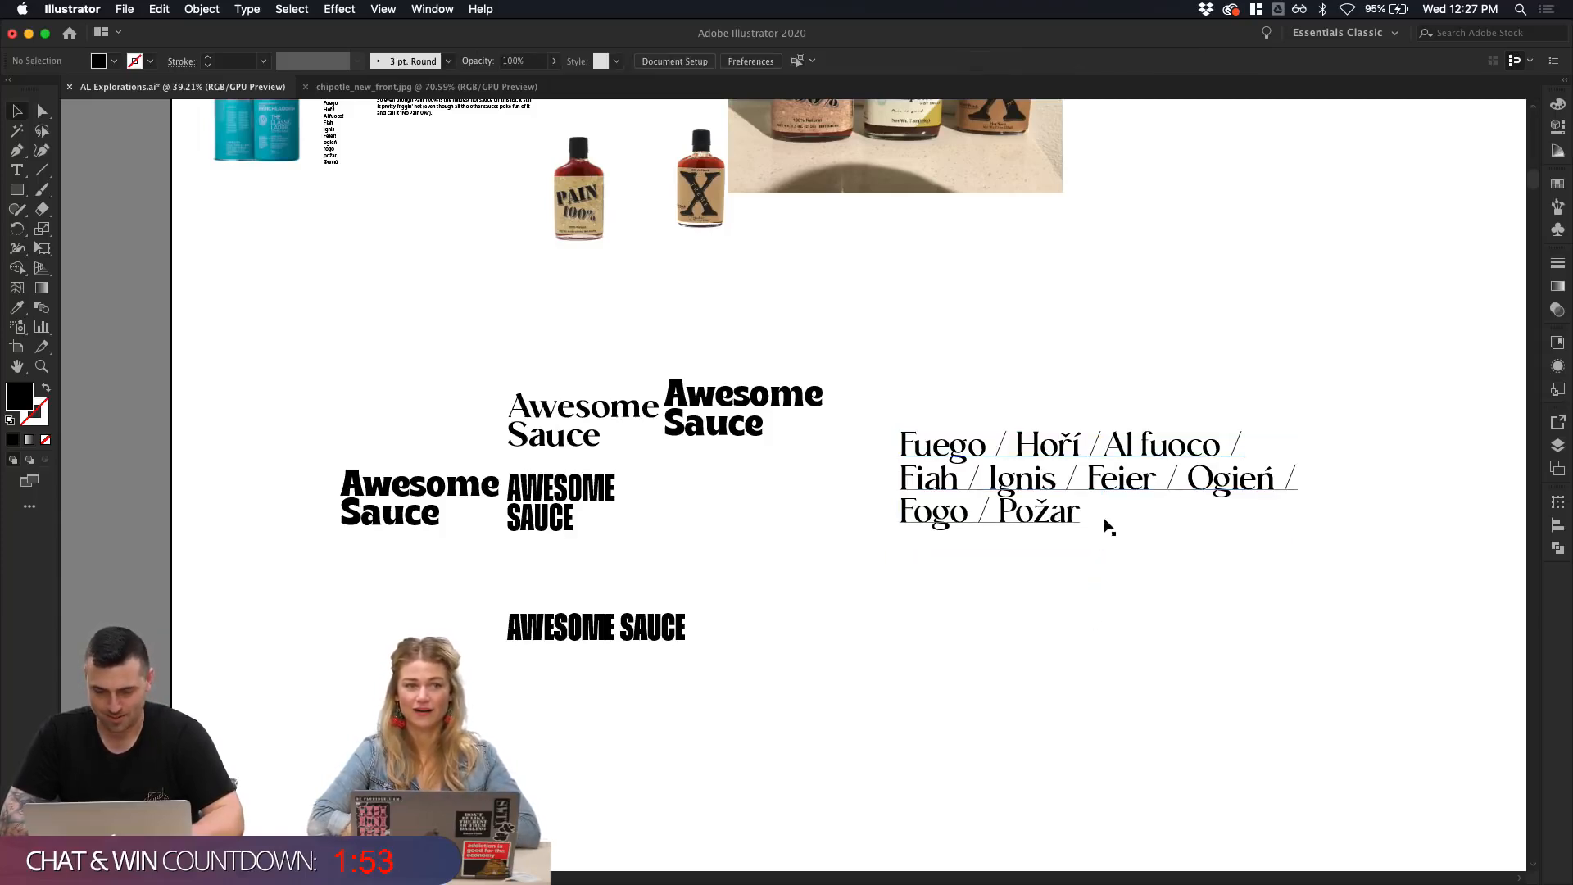
Step: Duplicate the fire word text directly below the original and replace the copy's wording with Chipotle
left_click(994, 556)
left_click(891, 592)
left_click_drag(1038, 515, 1049, 640)
double_click(1049, 644)
key("ctrl+a")
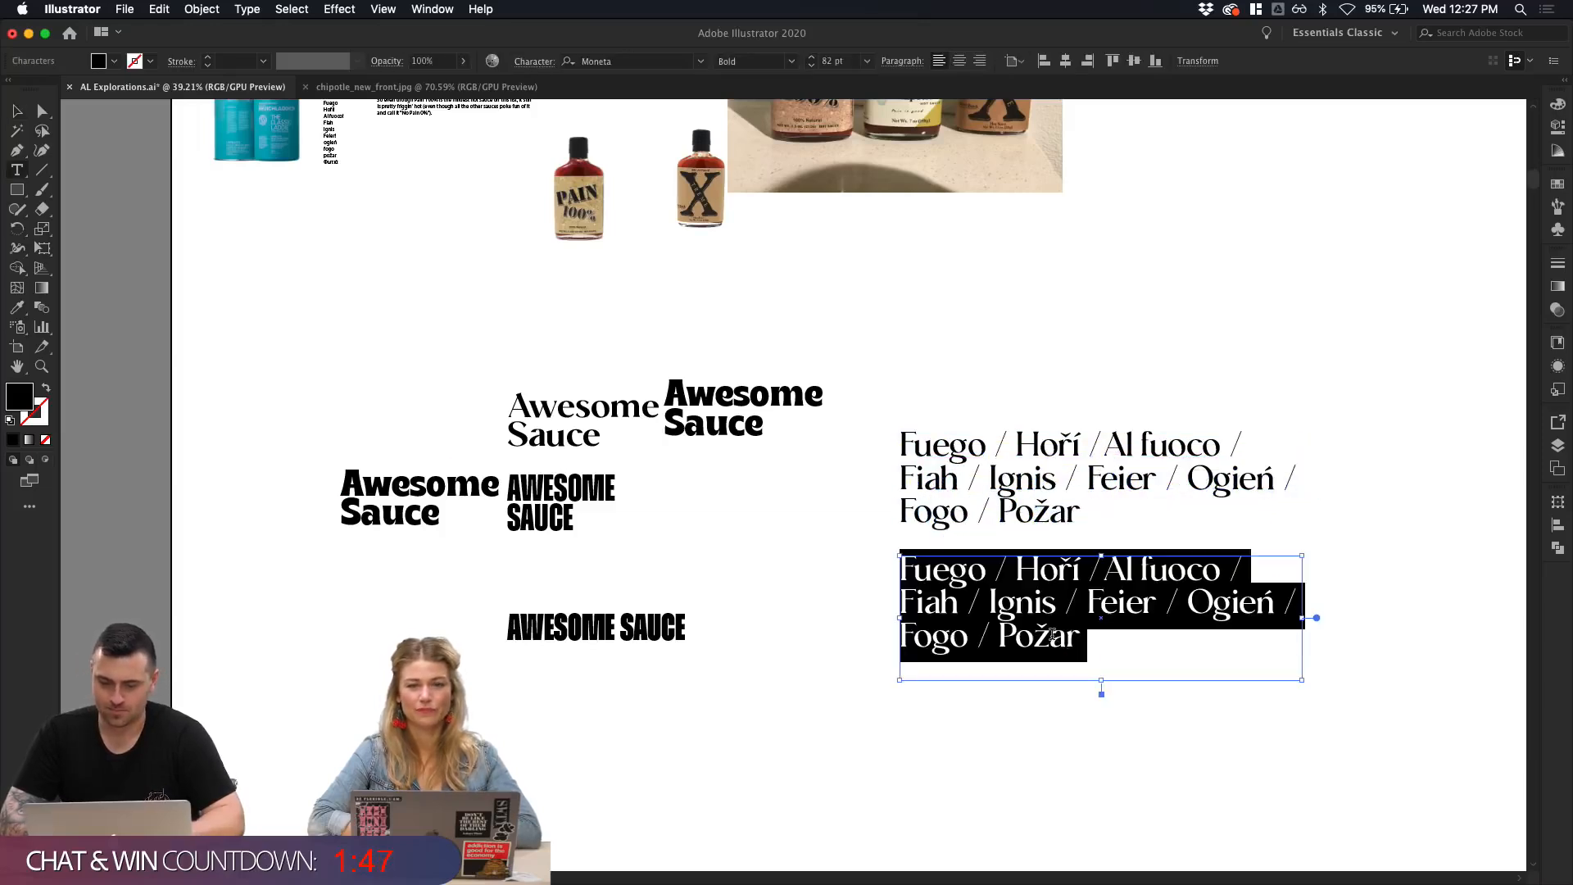
type("Chipotle")
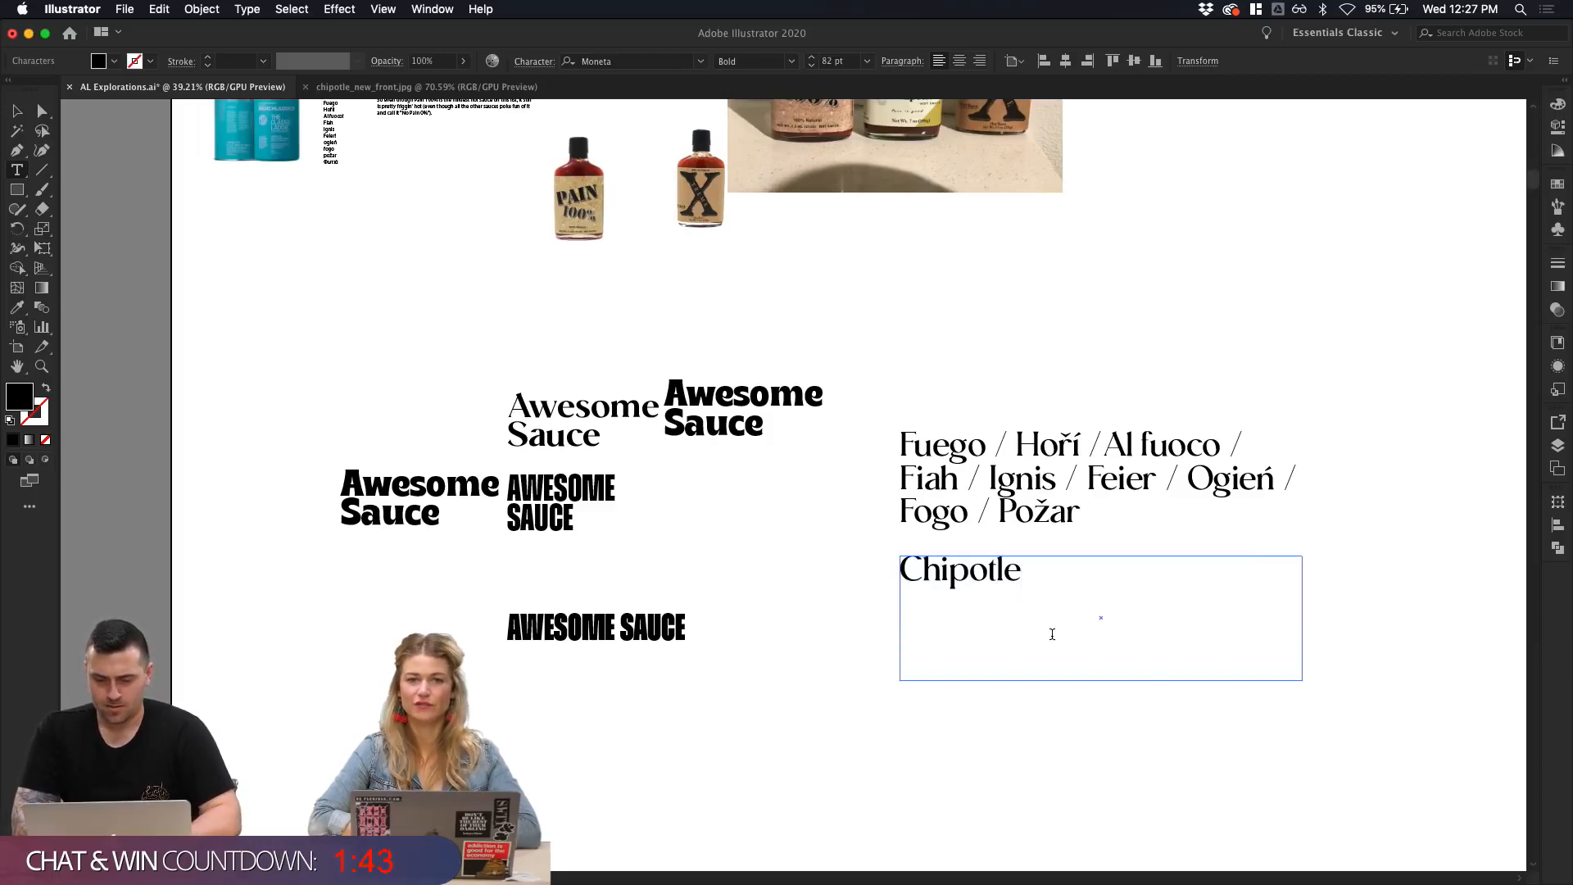
Step: Nudge the Chipotle text up slightly and set it to Moneta Black
scroll(1053, 633, "up", 3)
double_click(985, 554)
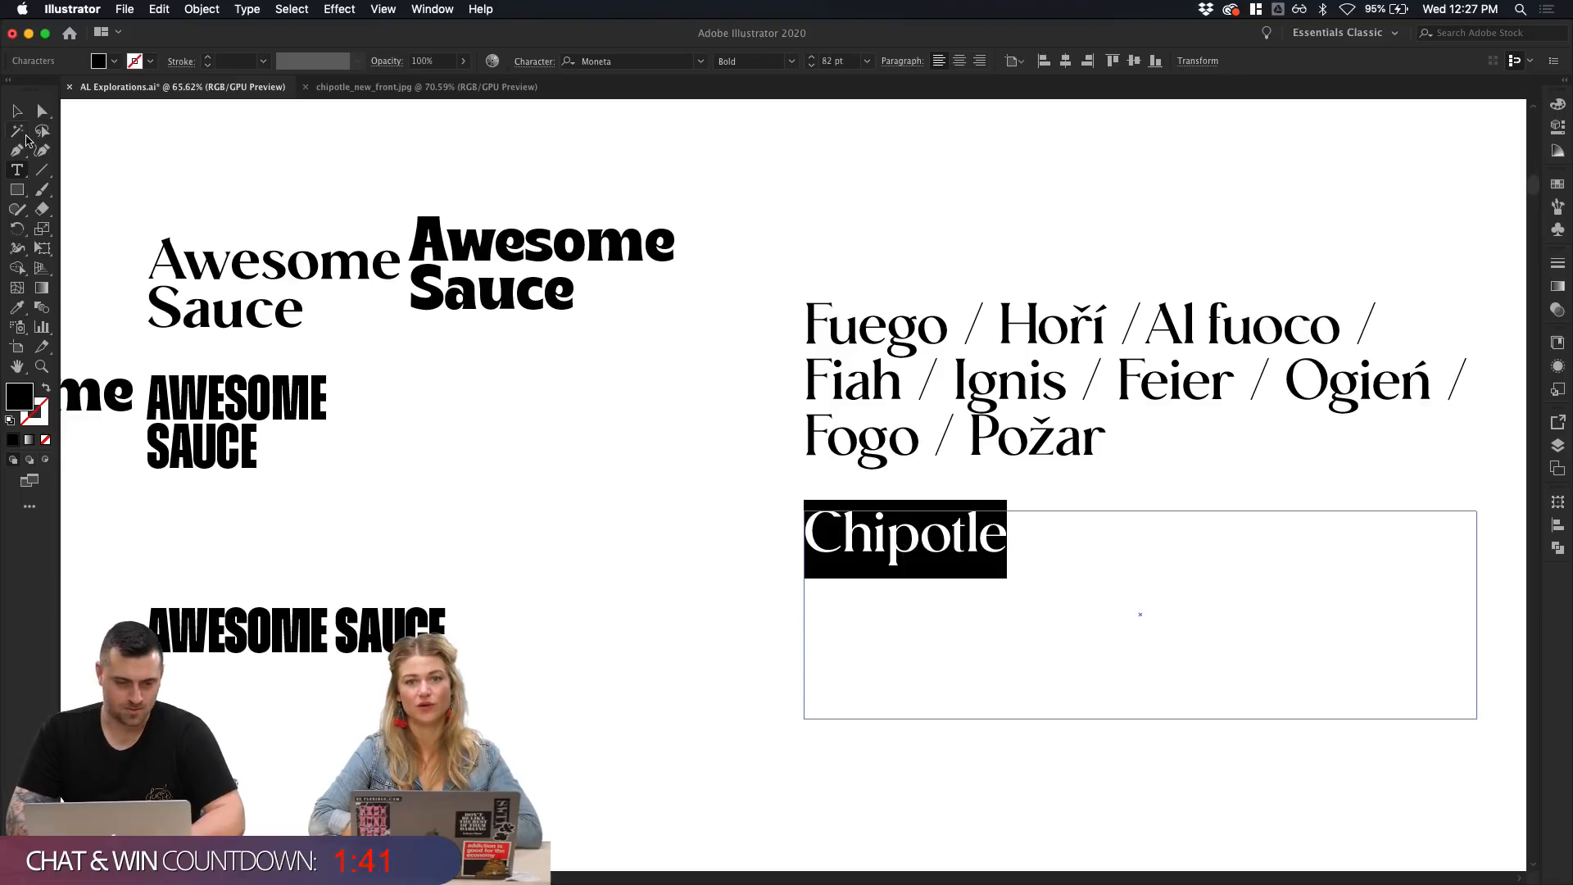
left_click(17, 112)
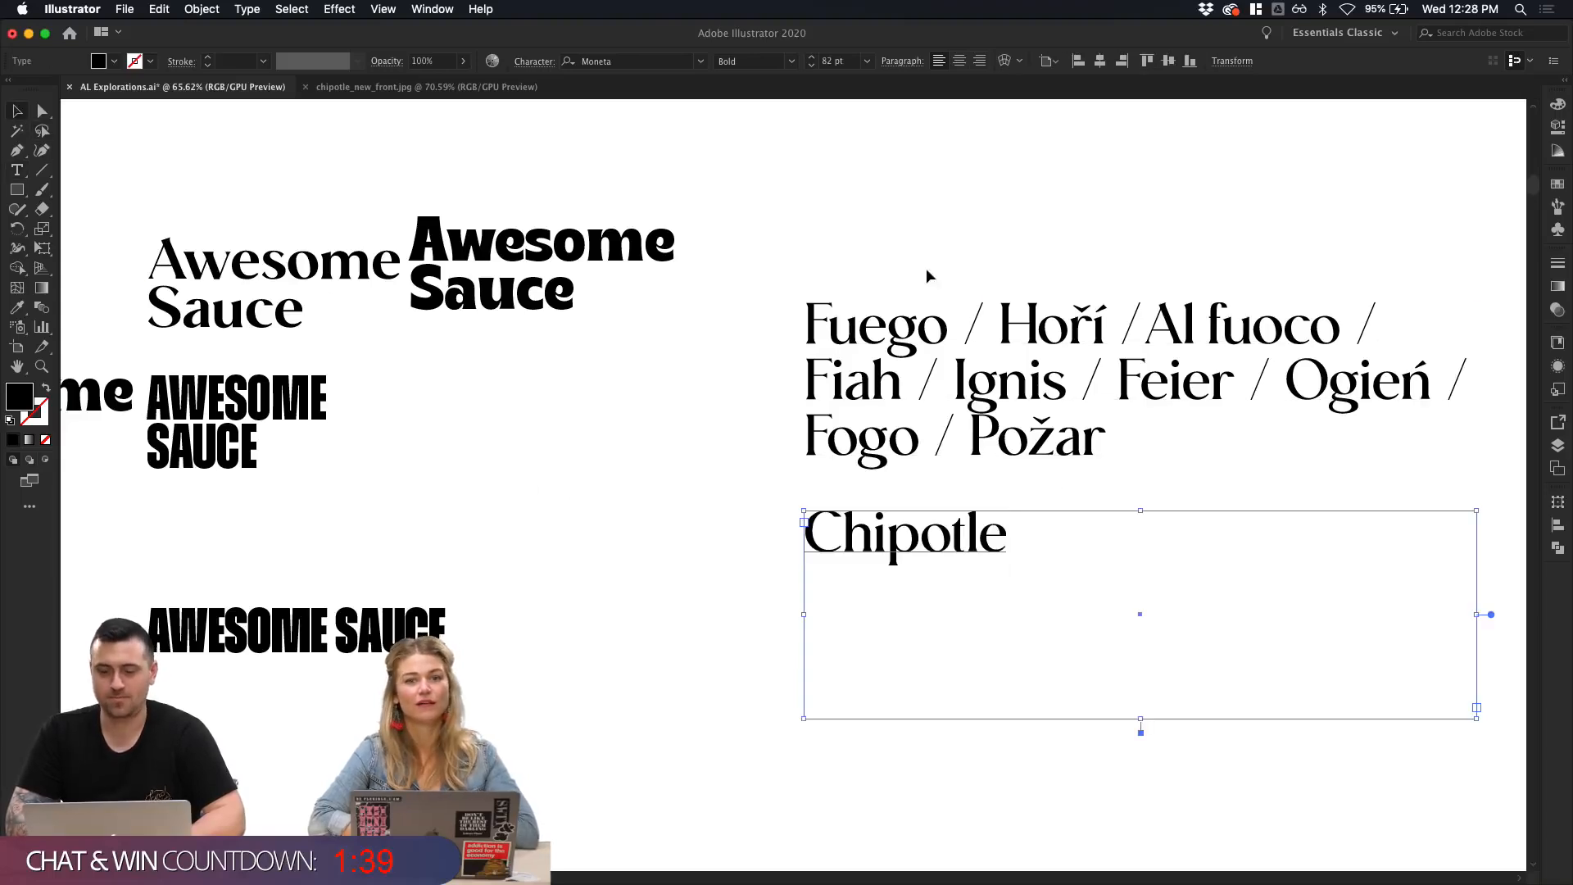
left_click_drag(993, 528, 991, 516)
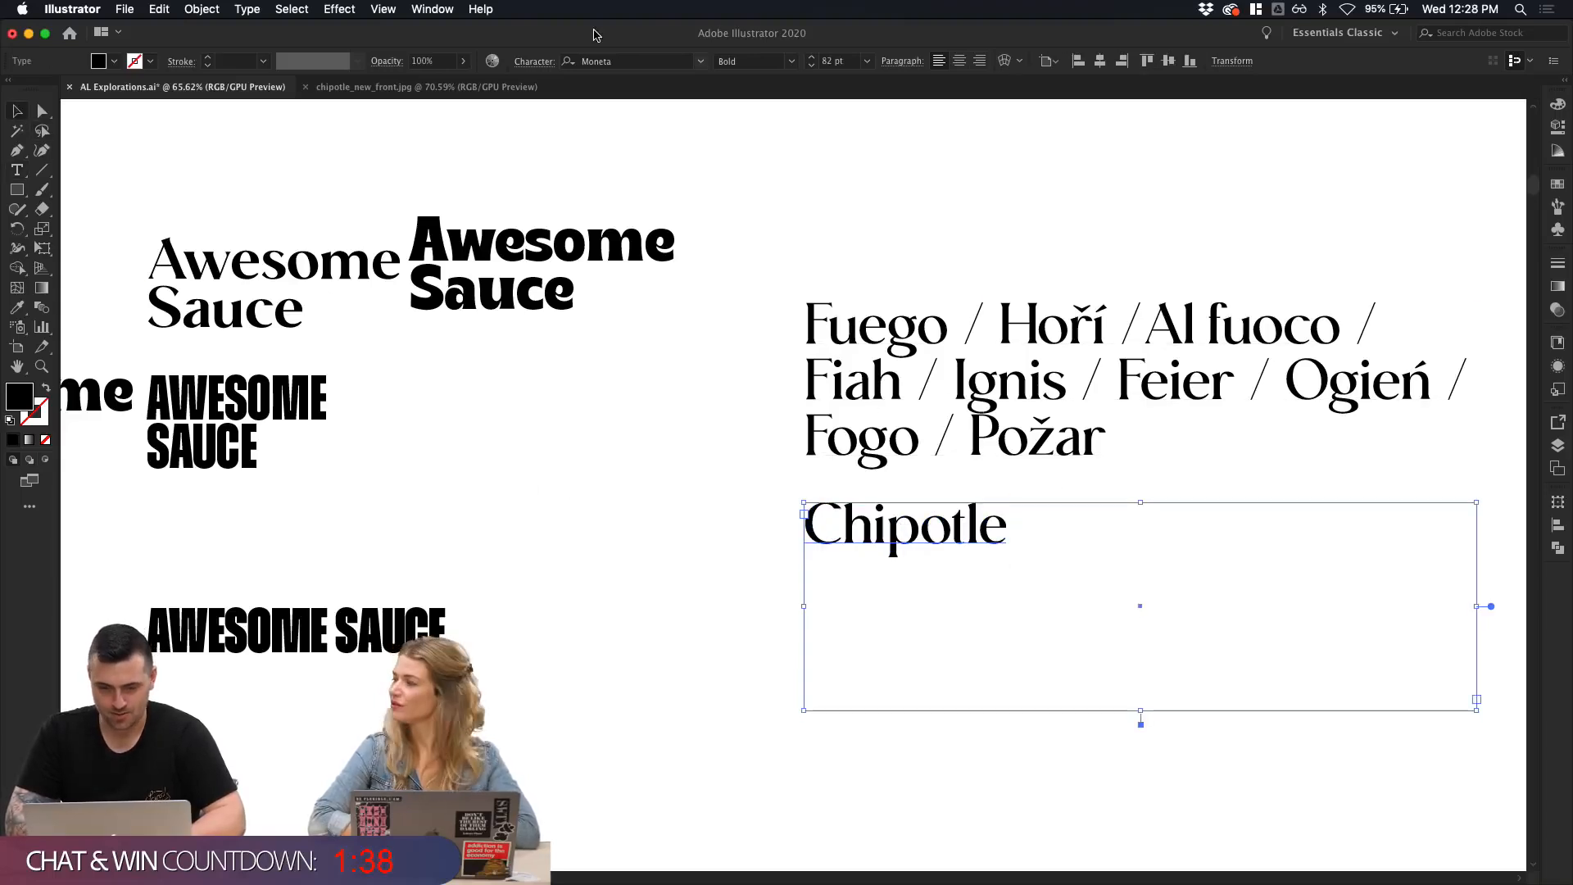
left_click(793, 60)
left_click(737, 109)
left_click(975, 187)
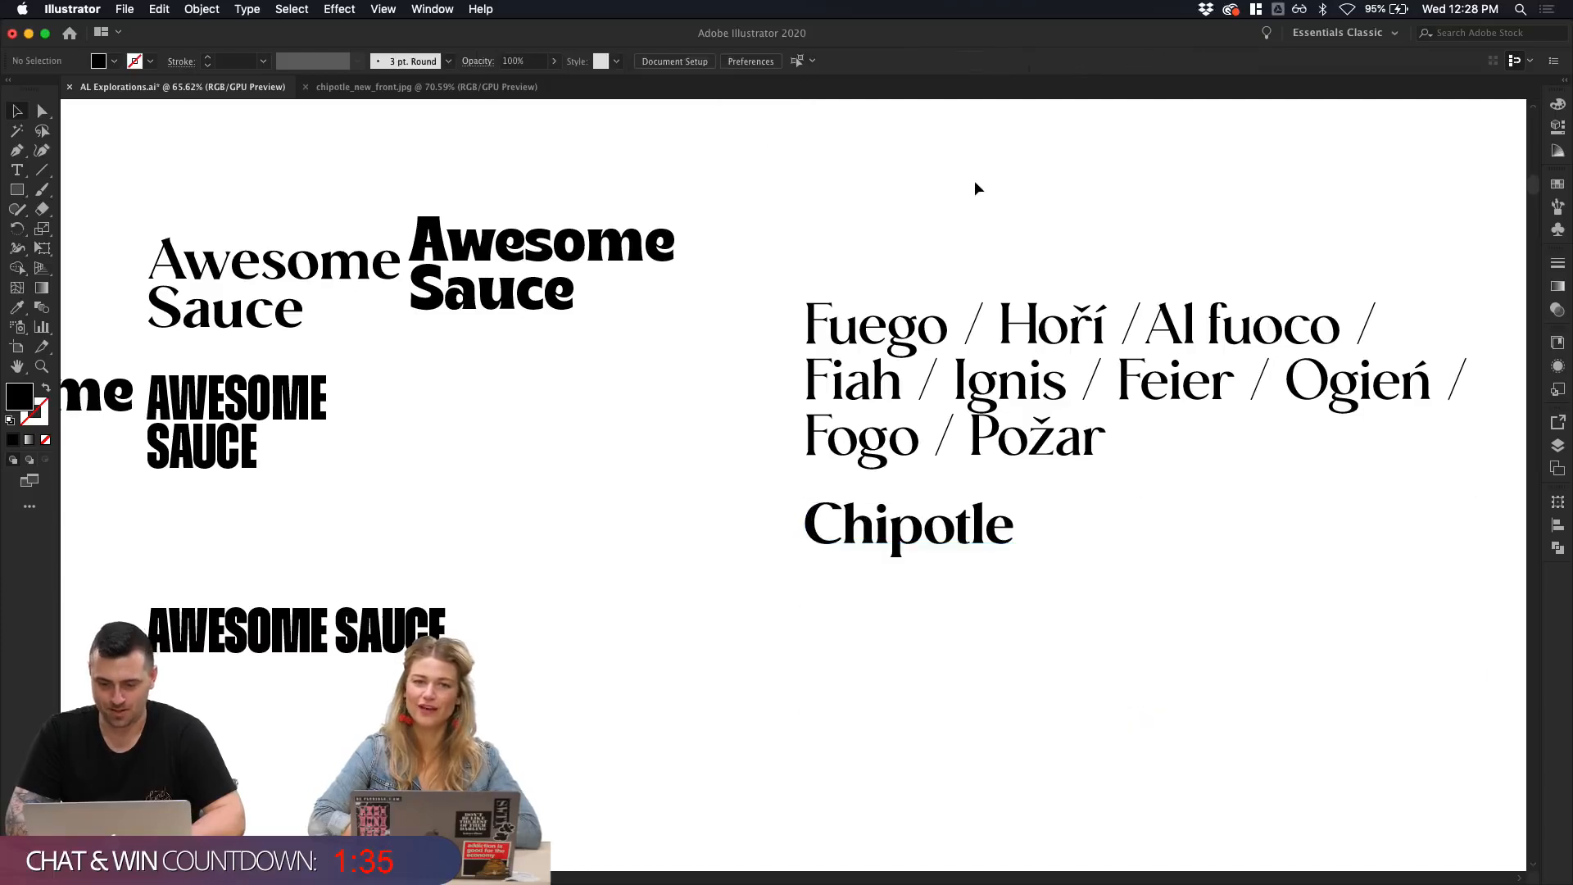
Step: Set the whole fire word text to Moneta Regular and deselect it
left_click(984, 385)
double_click(1013, 449)
key("super+a")
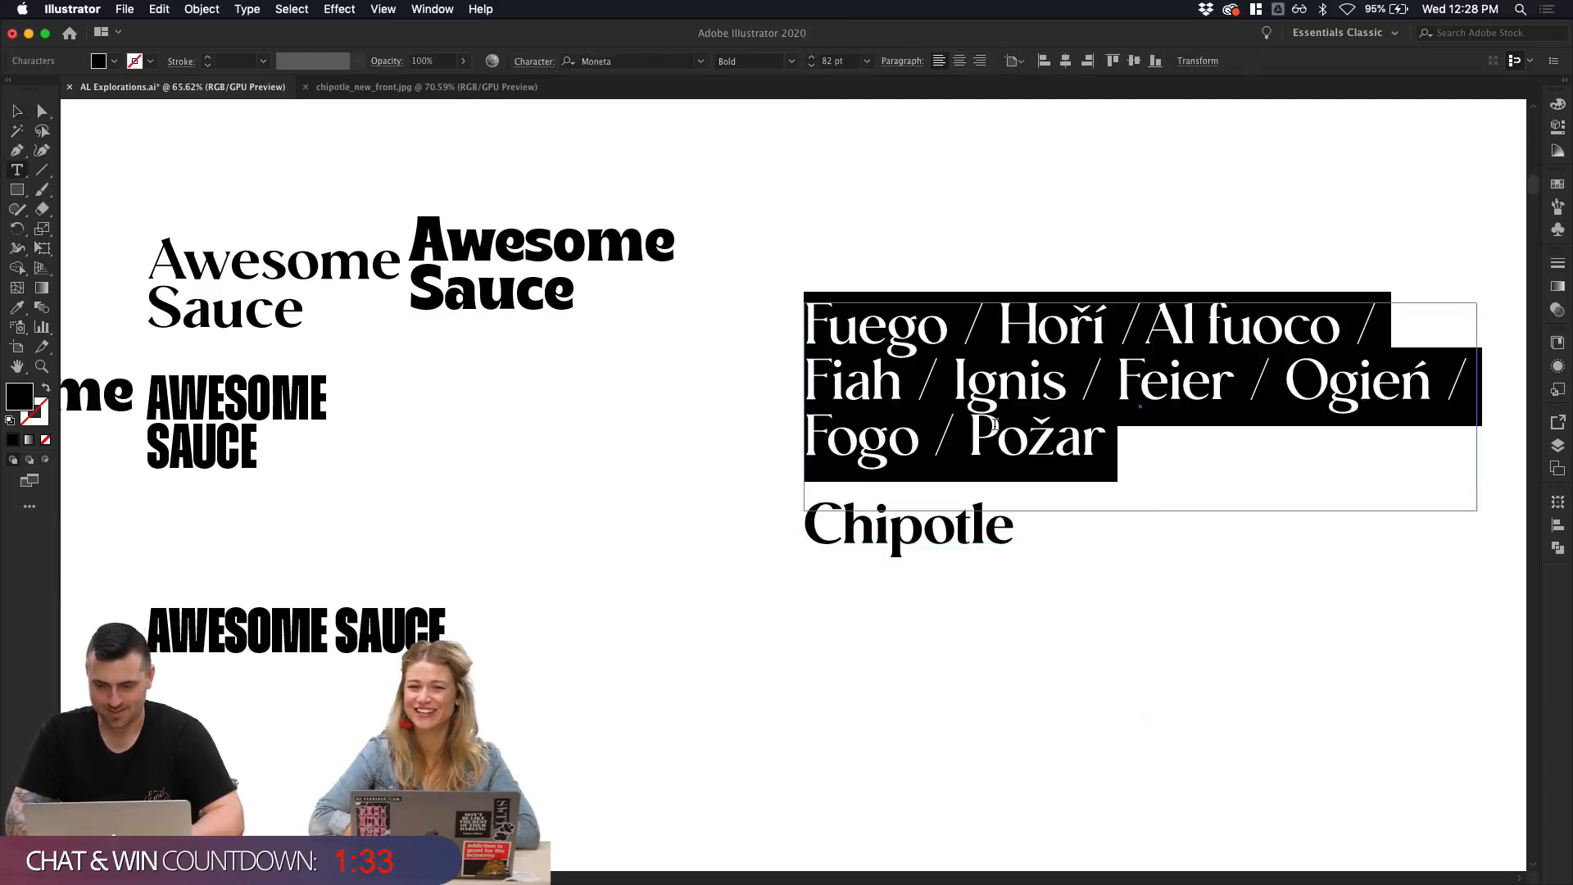
left_click(791, 62)
left_click(765, 99)
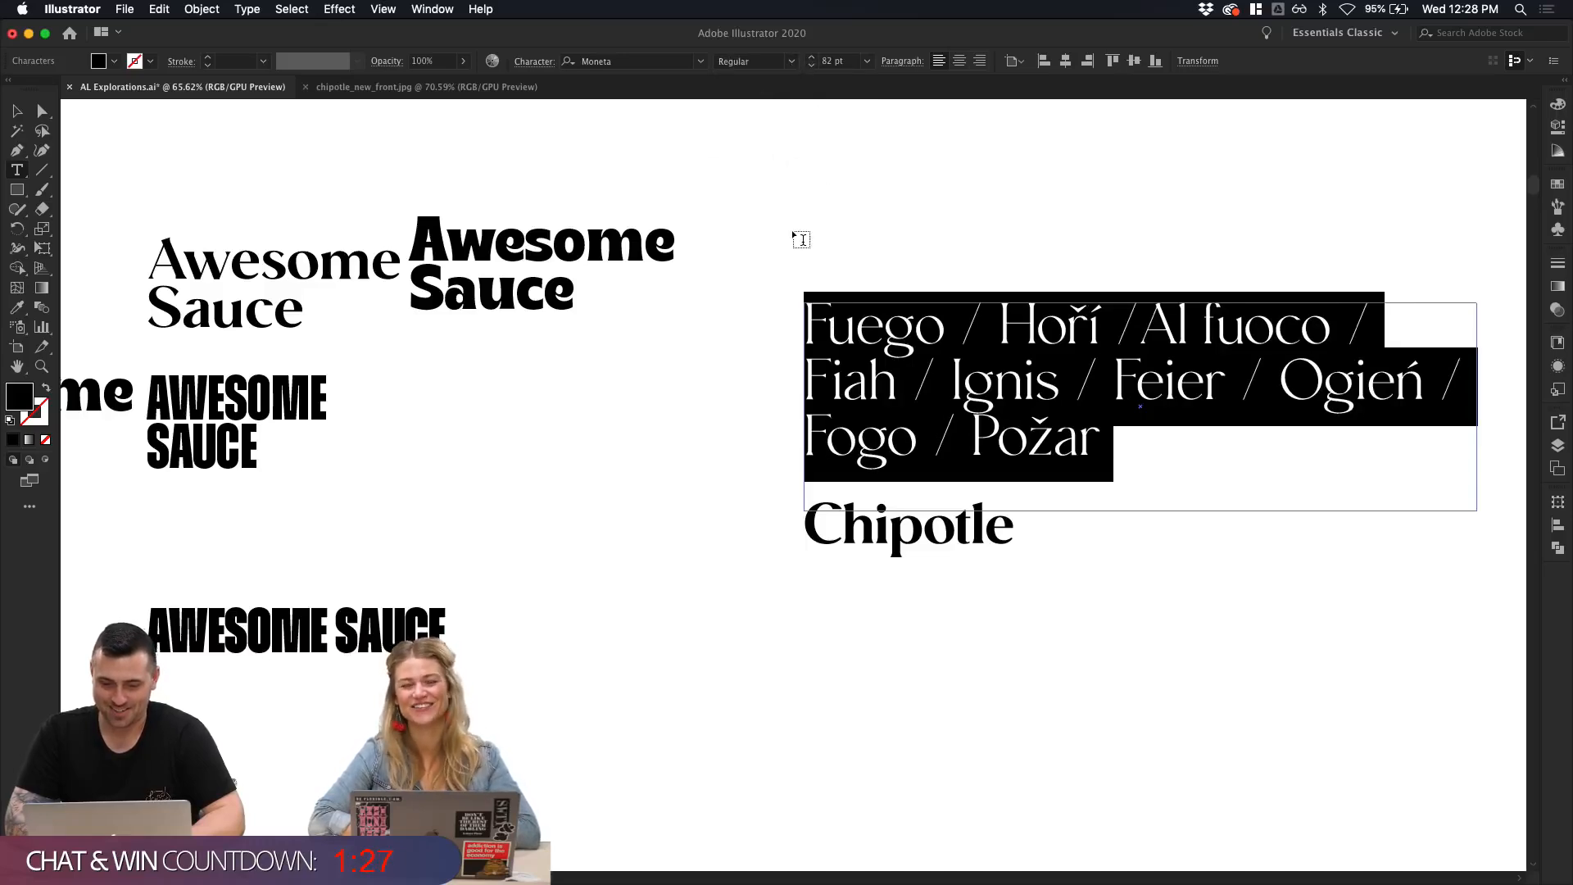
left_click(16, 110)
left_click(735, 196)
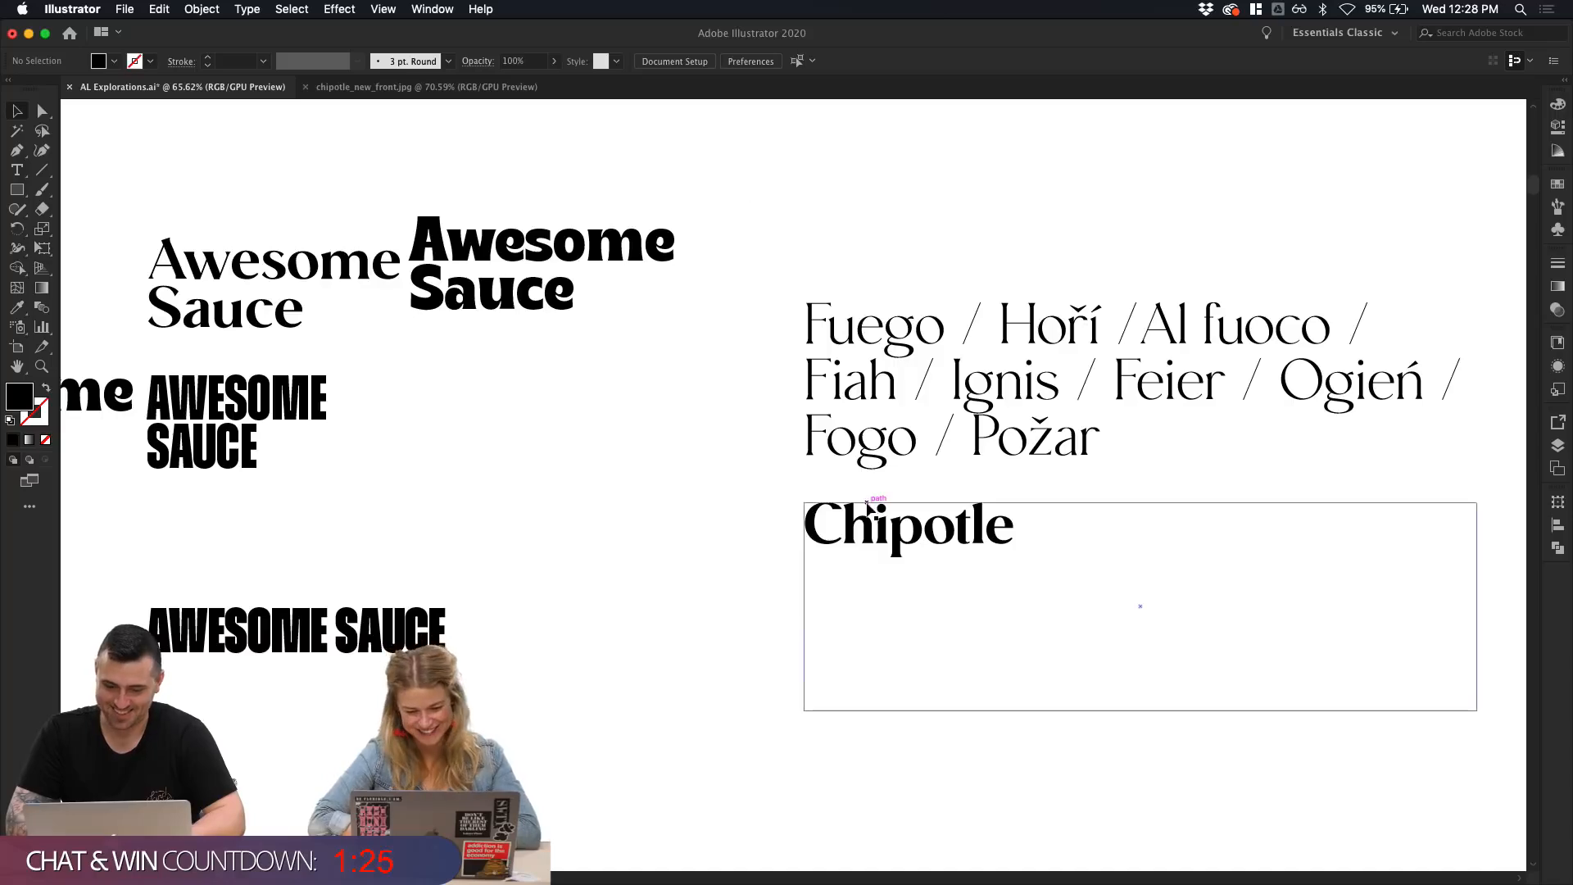
Step: Move the Chipotle text up so it sits tightly beneath the last line of fire words
left_click_drag(870, 524, 870, 500)
scroll(865, 672, "up", 5)
scroll(865, 672, "right", 3)
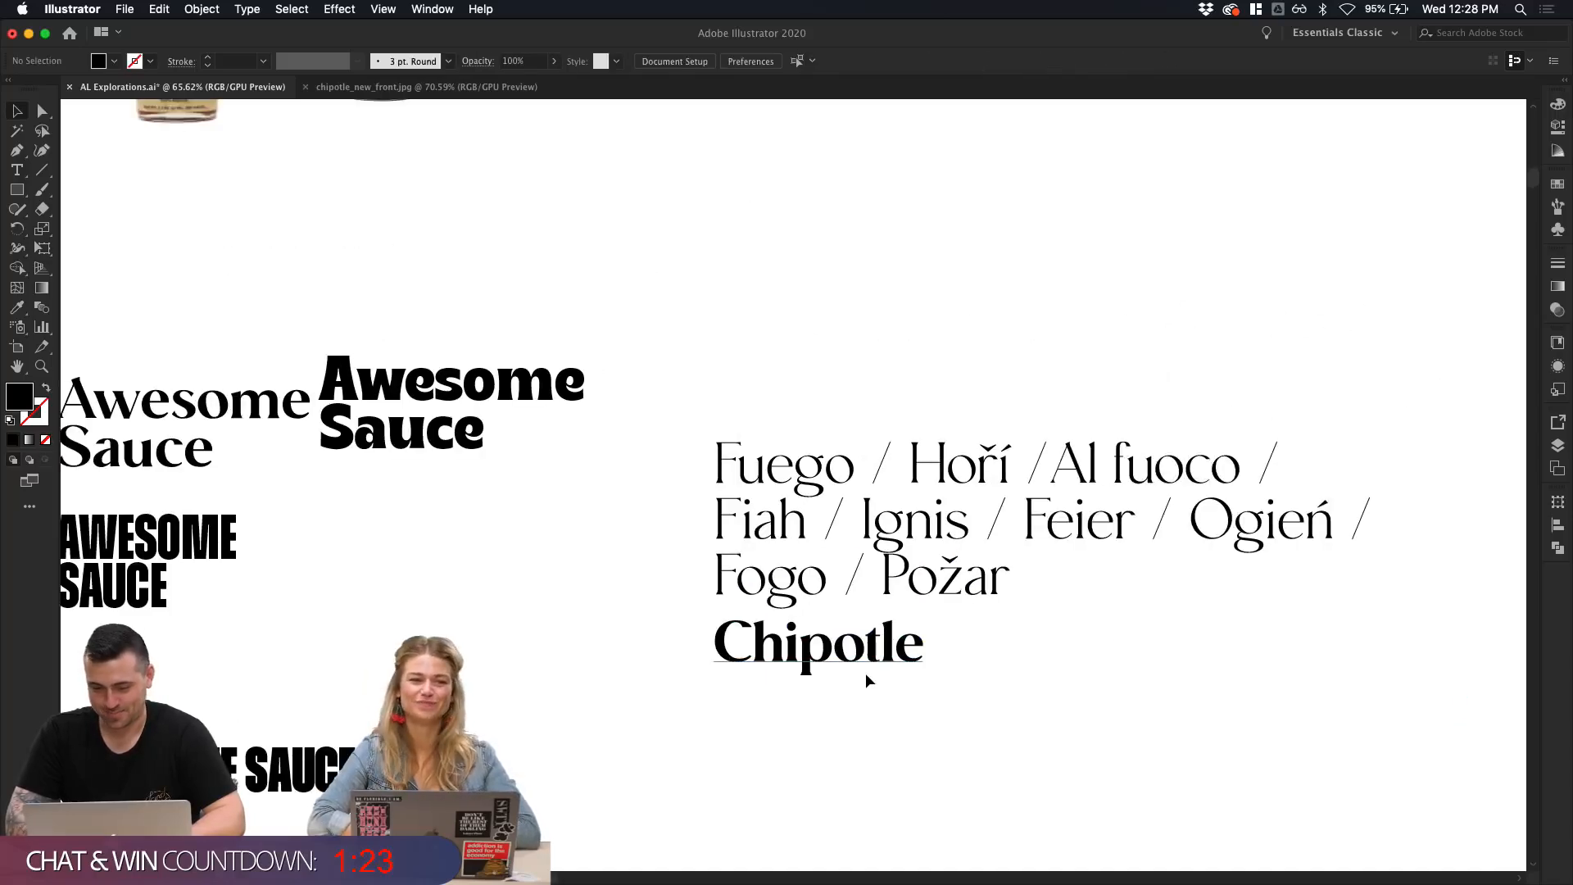
key("t")
left_click_drag(924, 647, 715, 635)
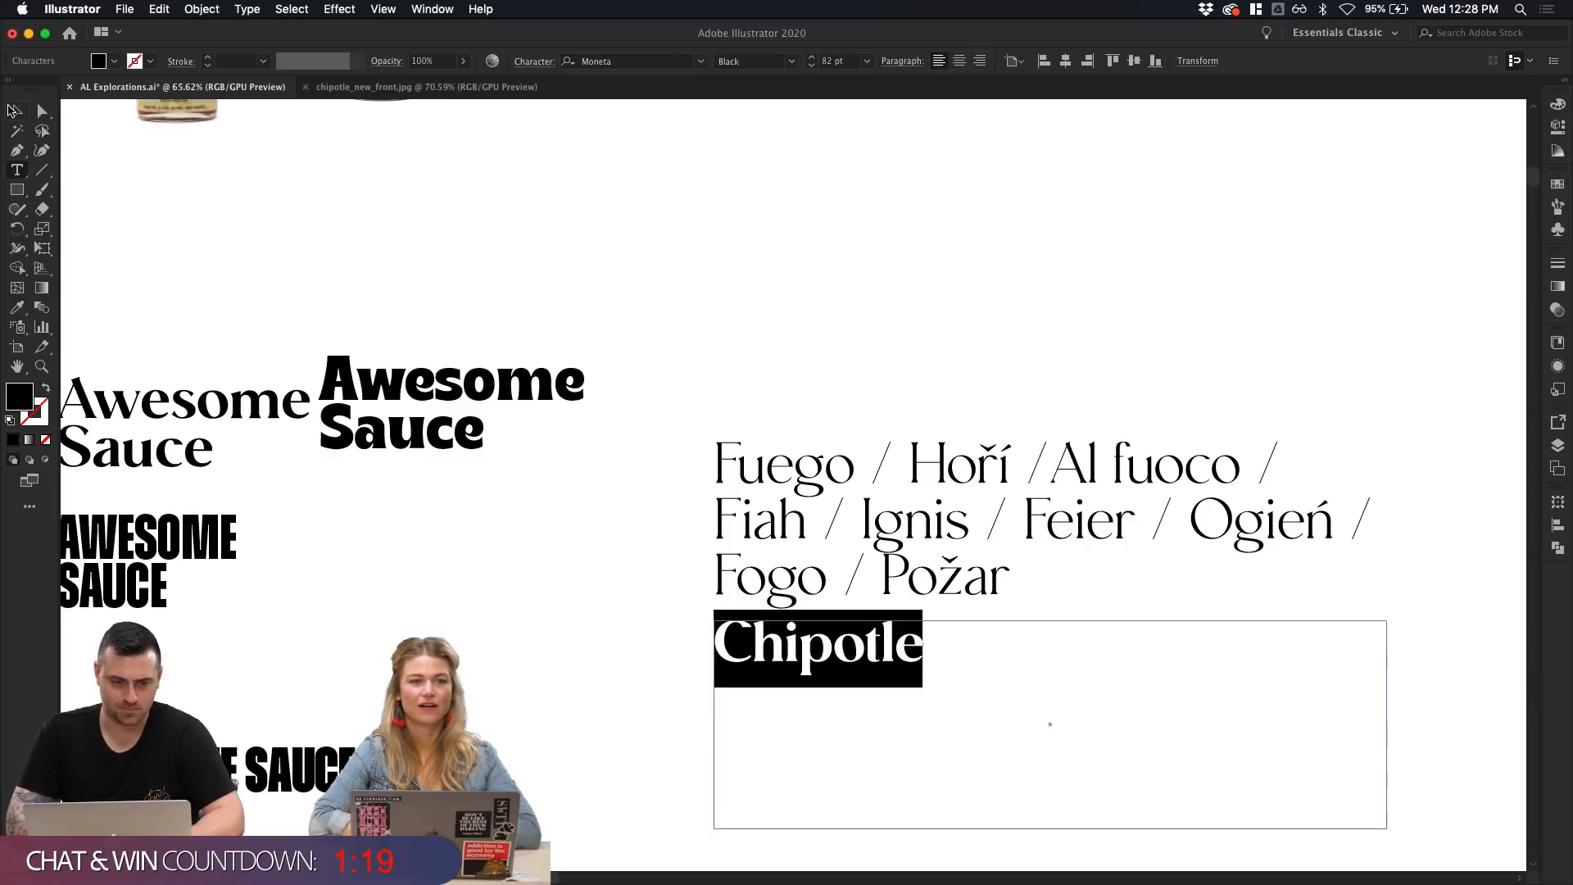
left_click(14, 109)
scroll(804, 238, "down", 3)
scroll(803, 246, "up", 2)
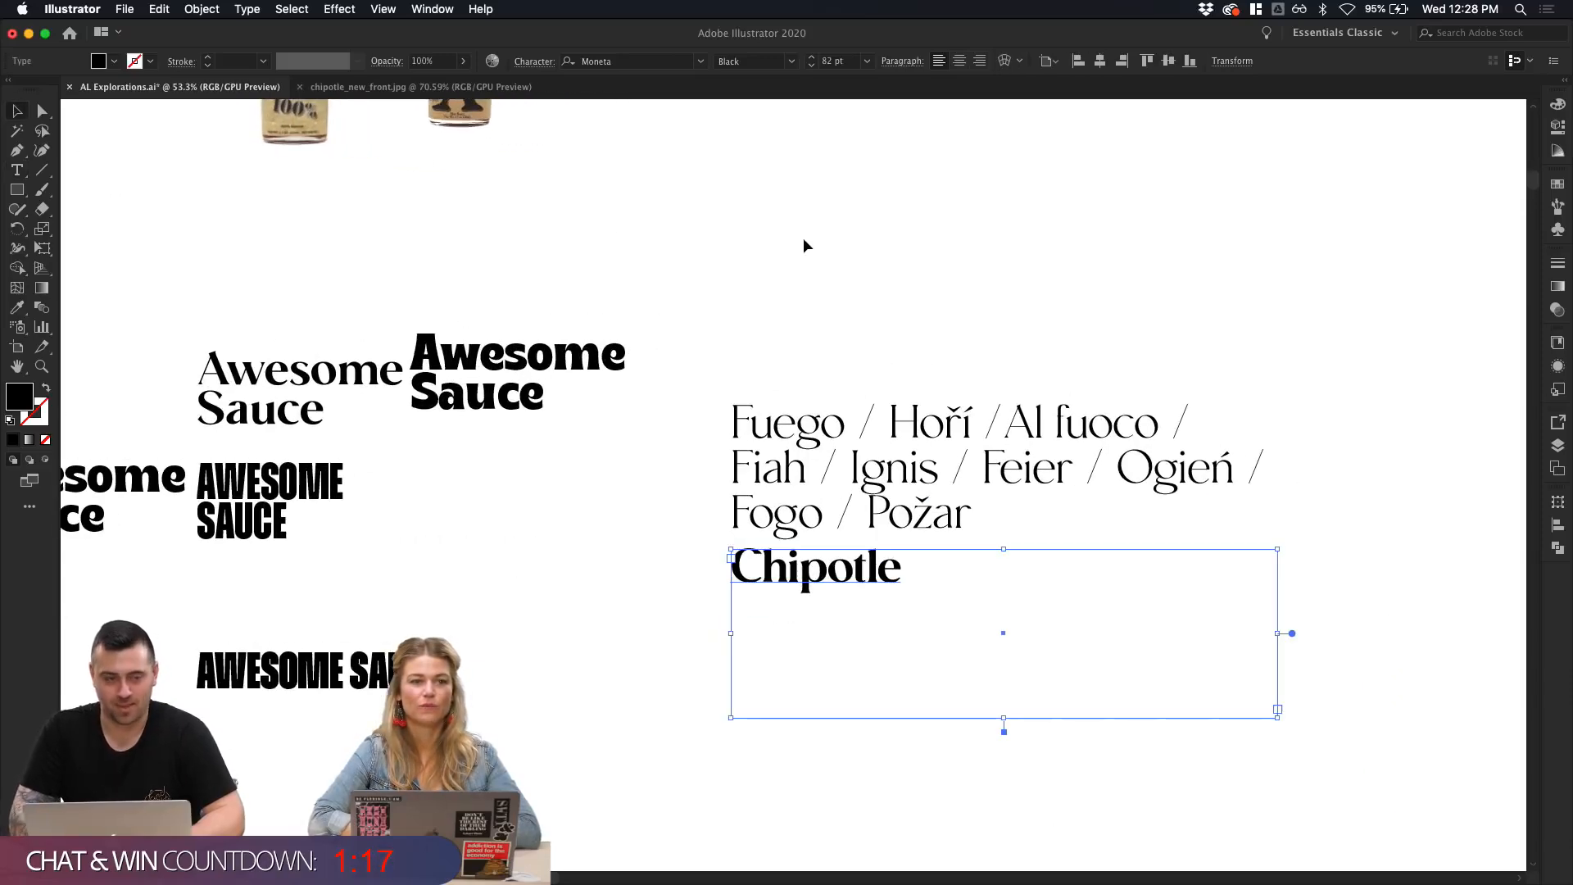
Step: Append a slash and the word Chipotle after Požar in the fire word text
double_click(917, 579)
left_click(985, 512)
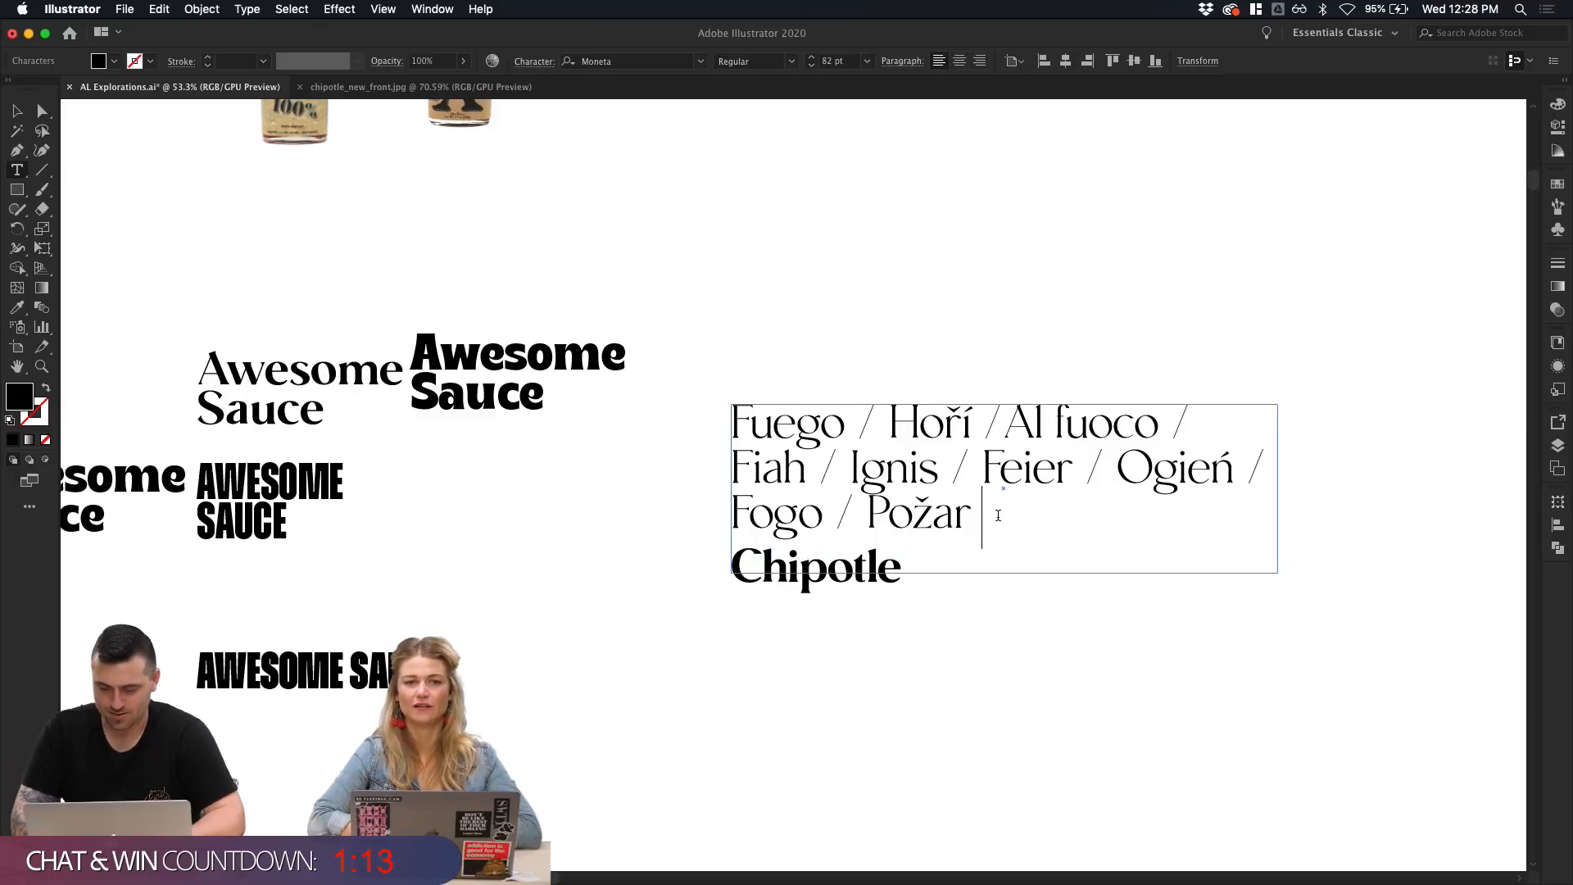
type("Chipotle")
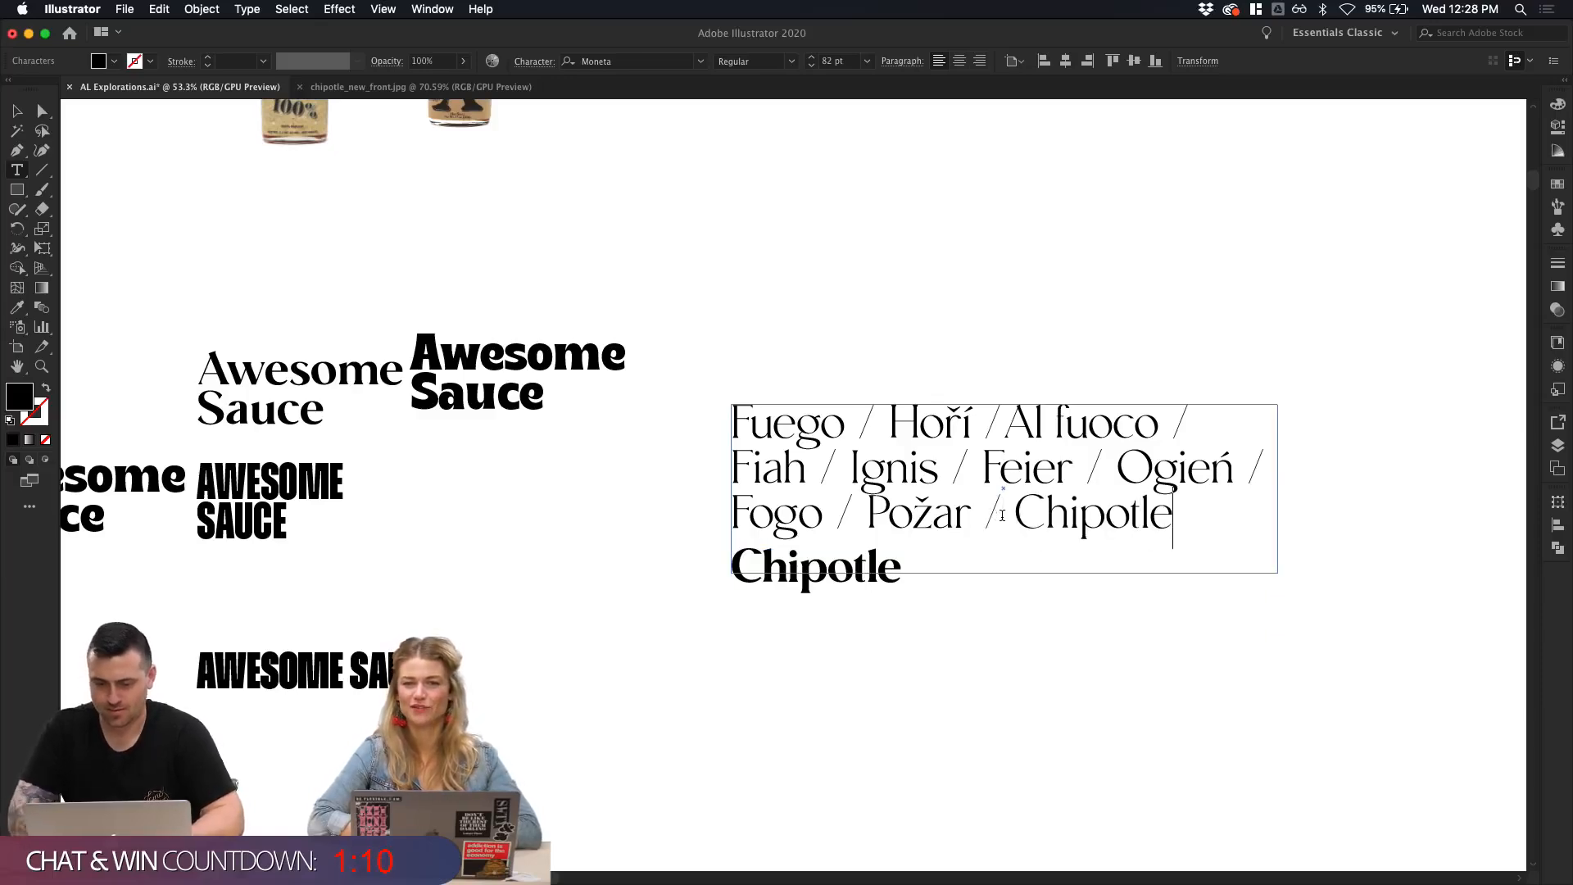
Step: Set the appended word Chipotle to Moneta Bold and loosen the leading of the whole fire word text slightly
left_click_drag(1002, 516, 1196, 512)
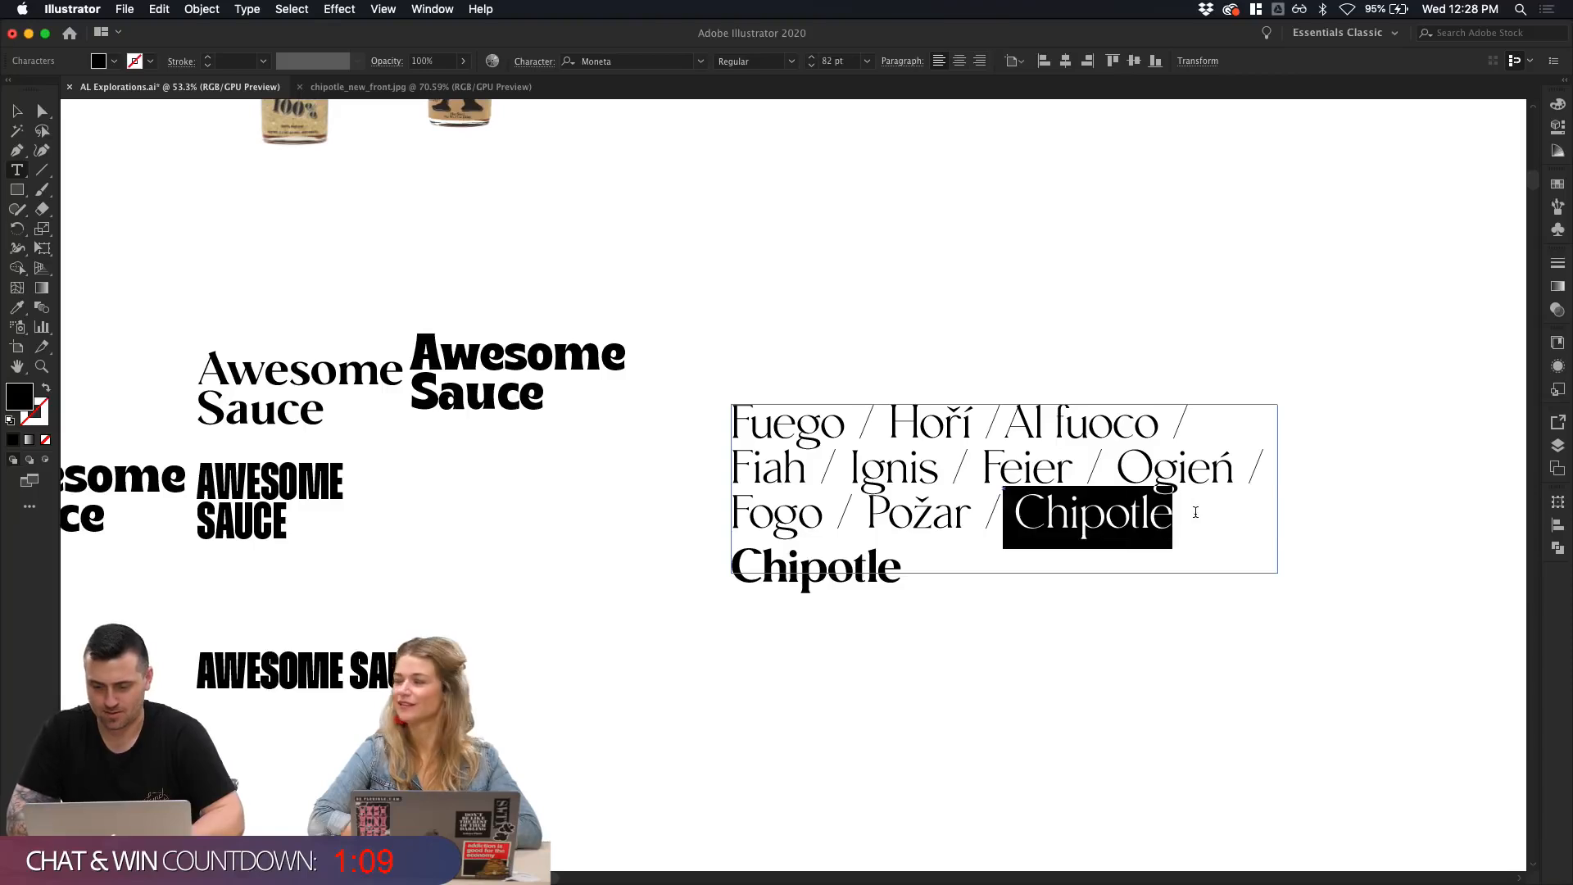
left_click(789, 62)
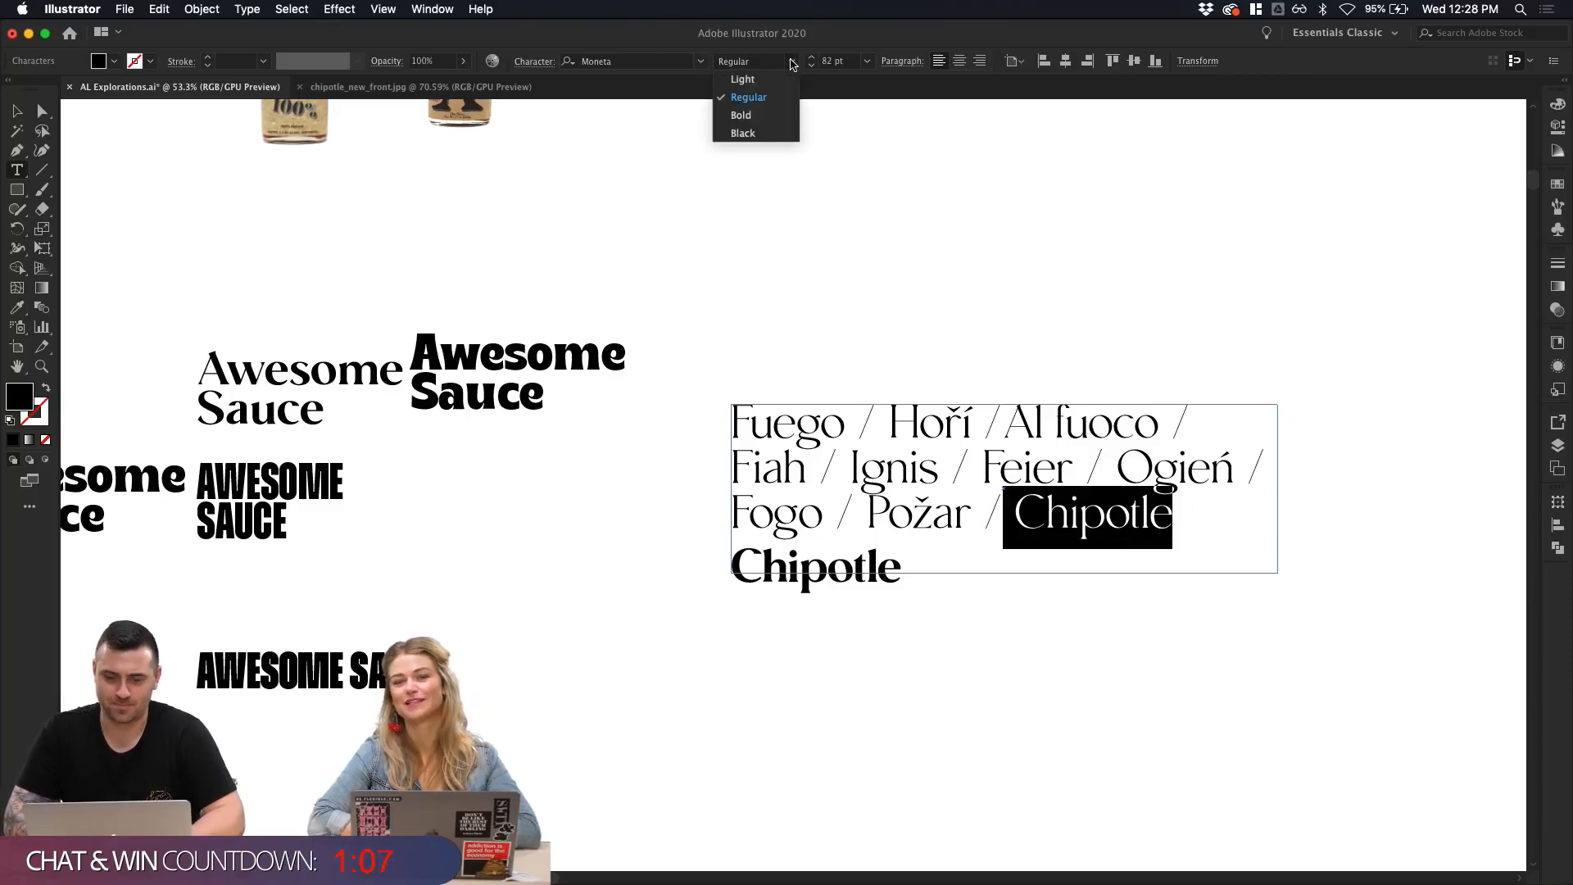
left_click(767, 123)
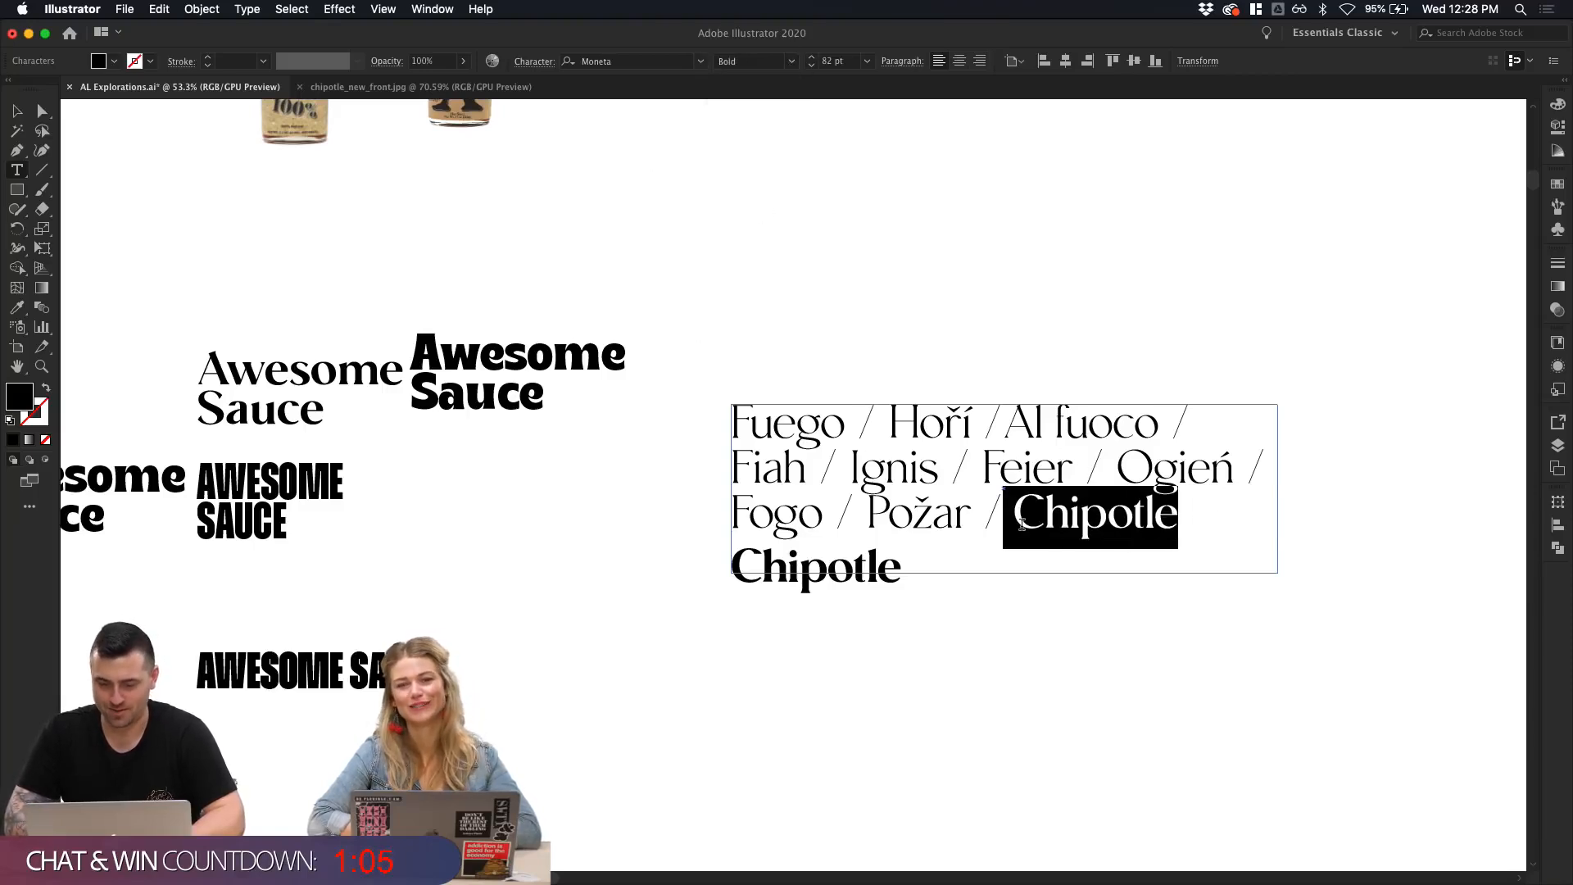
left_click(1023, 525)
triple_click(1187, 523)
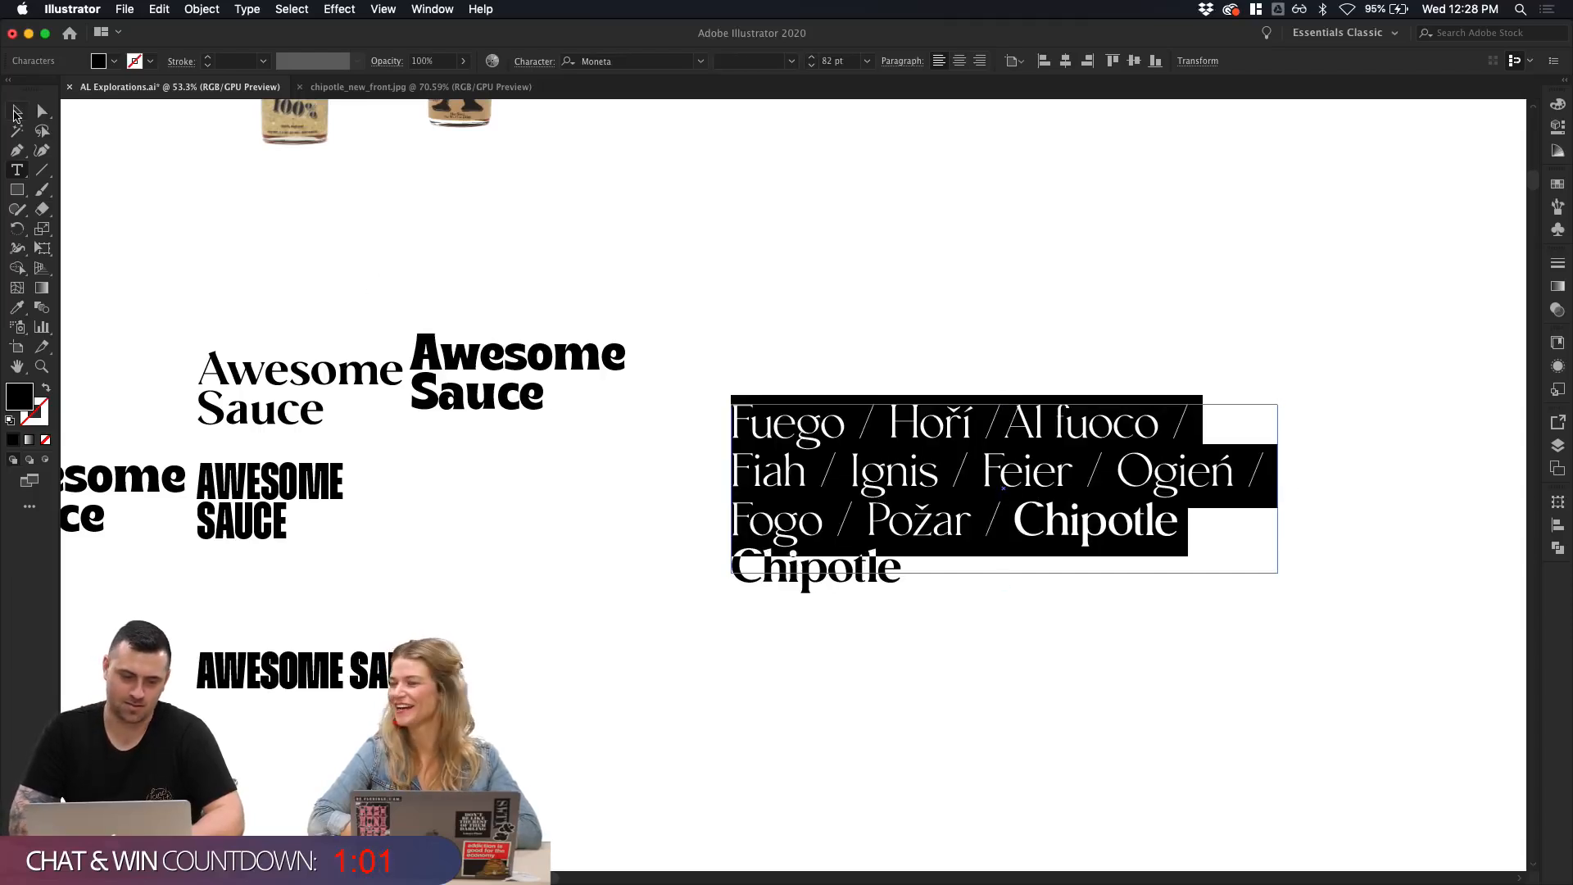
left_click(16, 113)
left_click(866, 685)
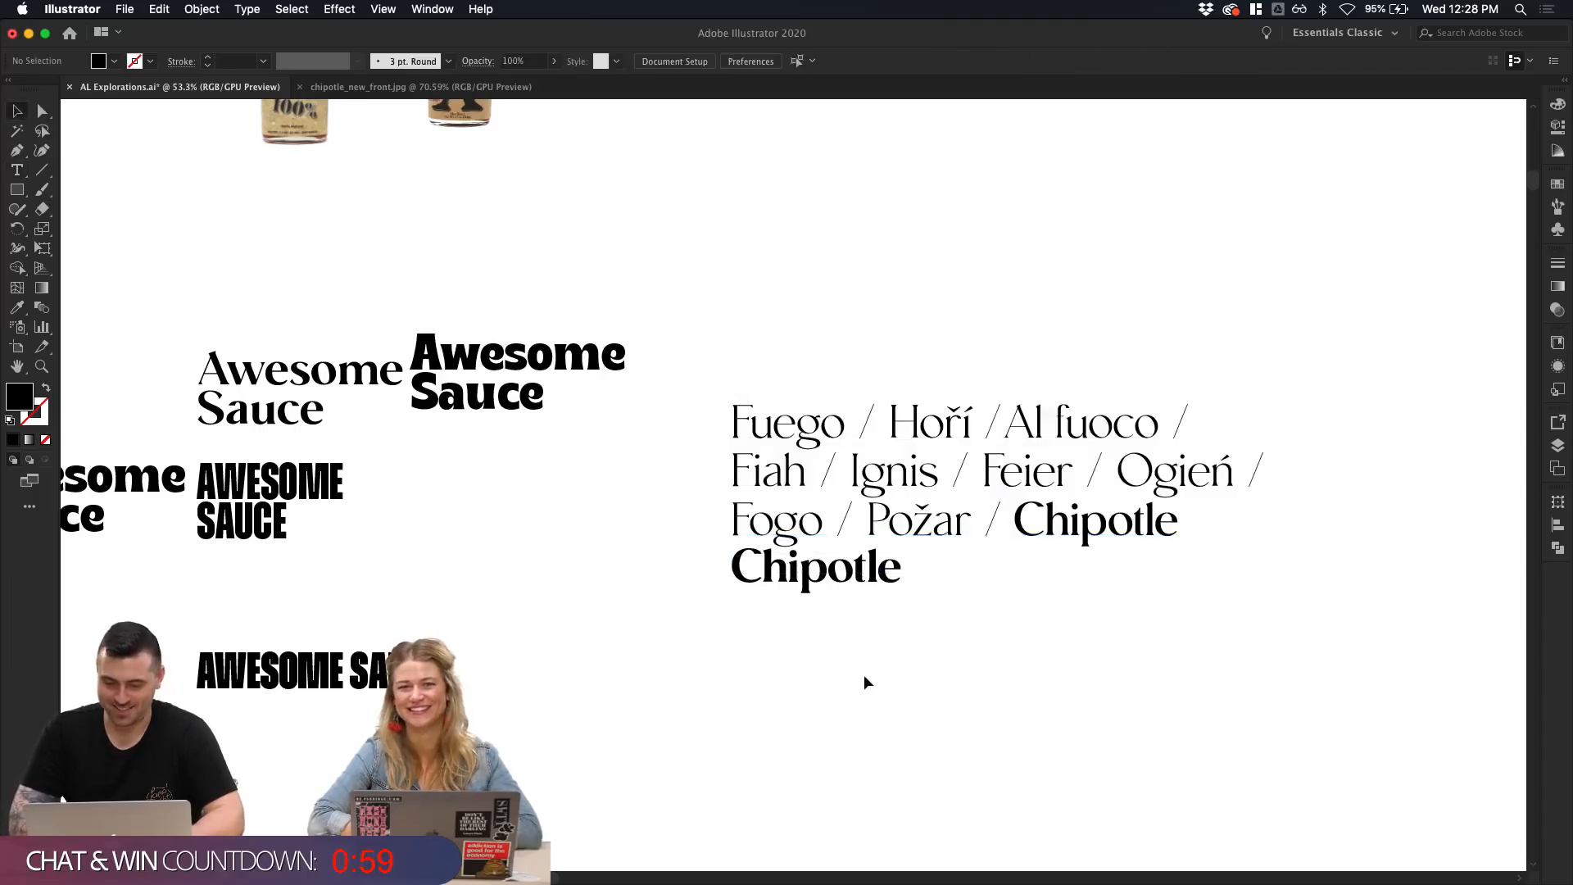
Step: Delete the separate Chipotle text beneath the fire word text
left_click(857, 598)
key("BackSpace")
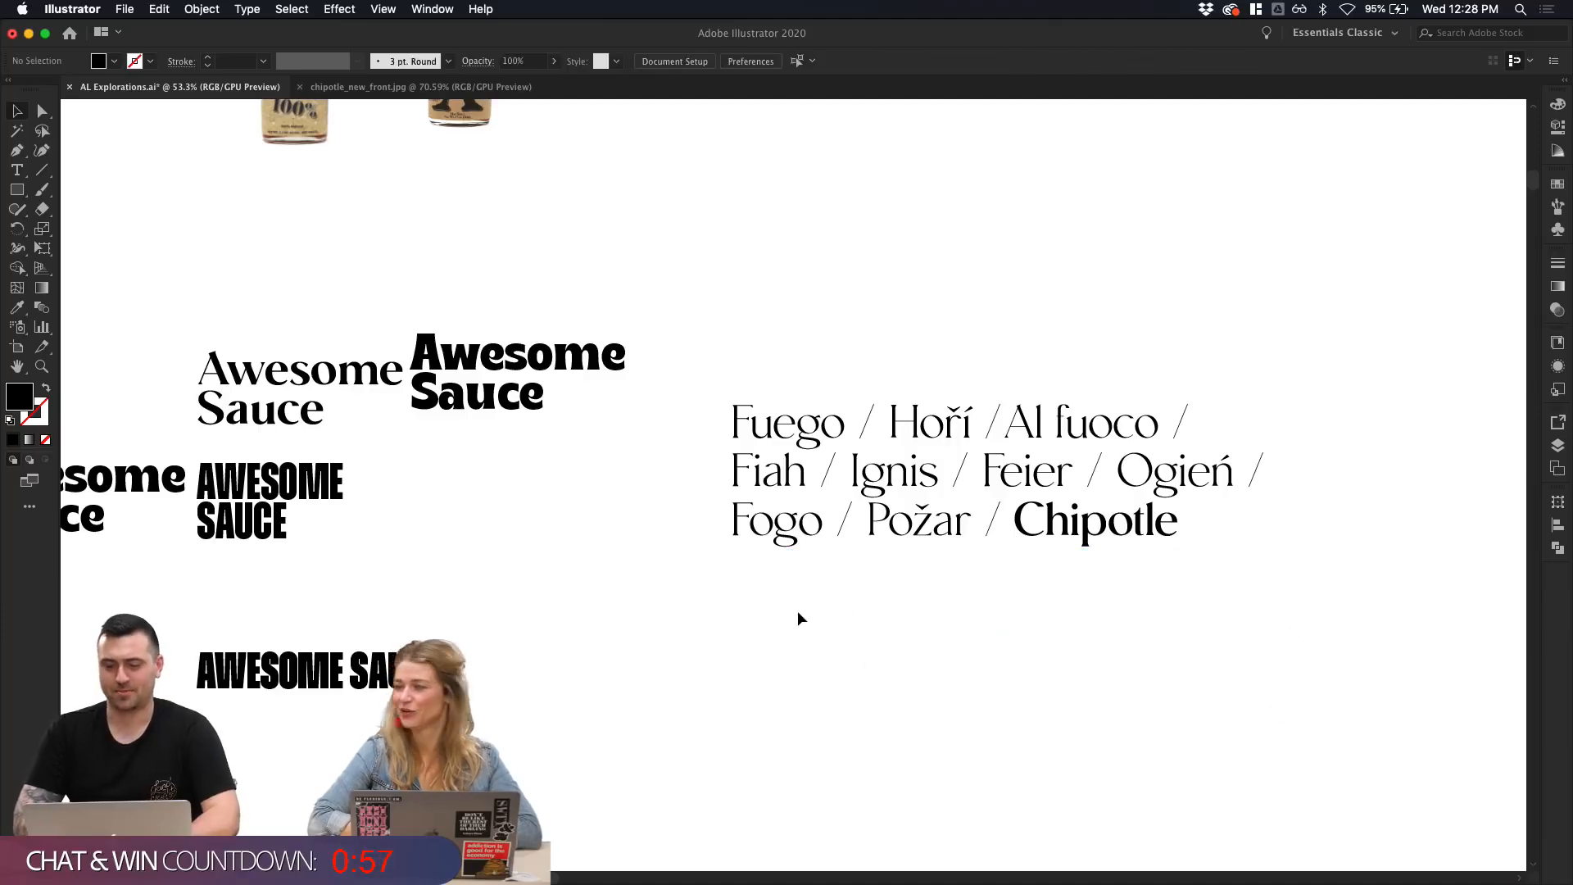
Step: Move the leftmost heavy Awesome Sauce and the two-line uppercase AWESOME SAUCE together up and left, clear of the small artboard
scroll(796, 611, "right", 2)
scroll(797, 611, "up", 1)
scroll(901, 612, "down", 3)
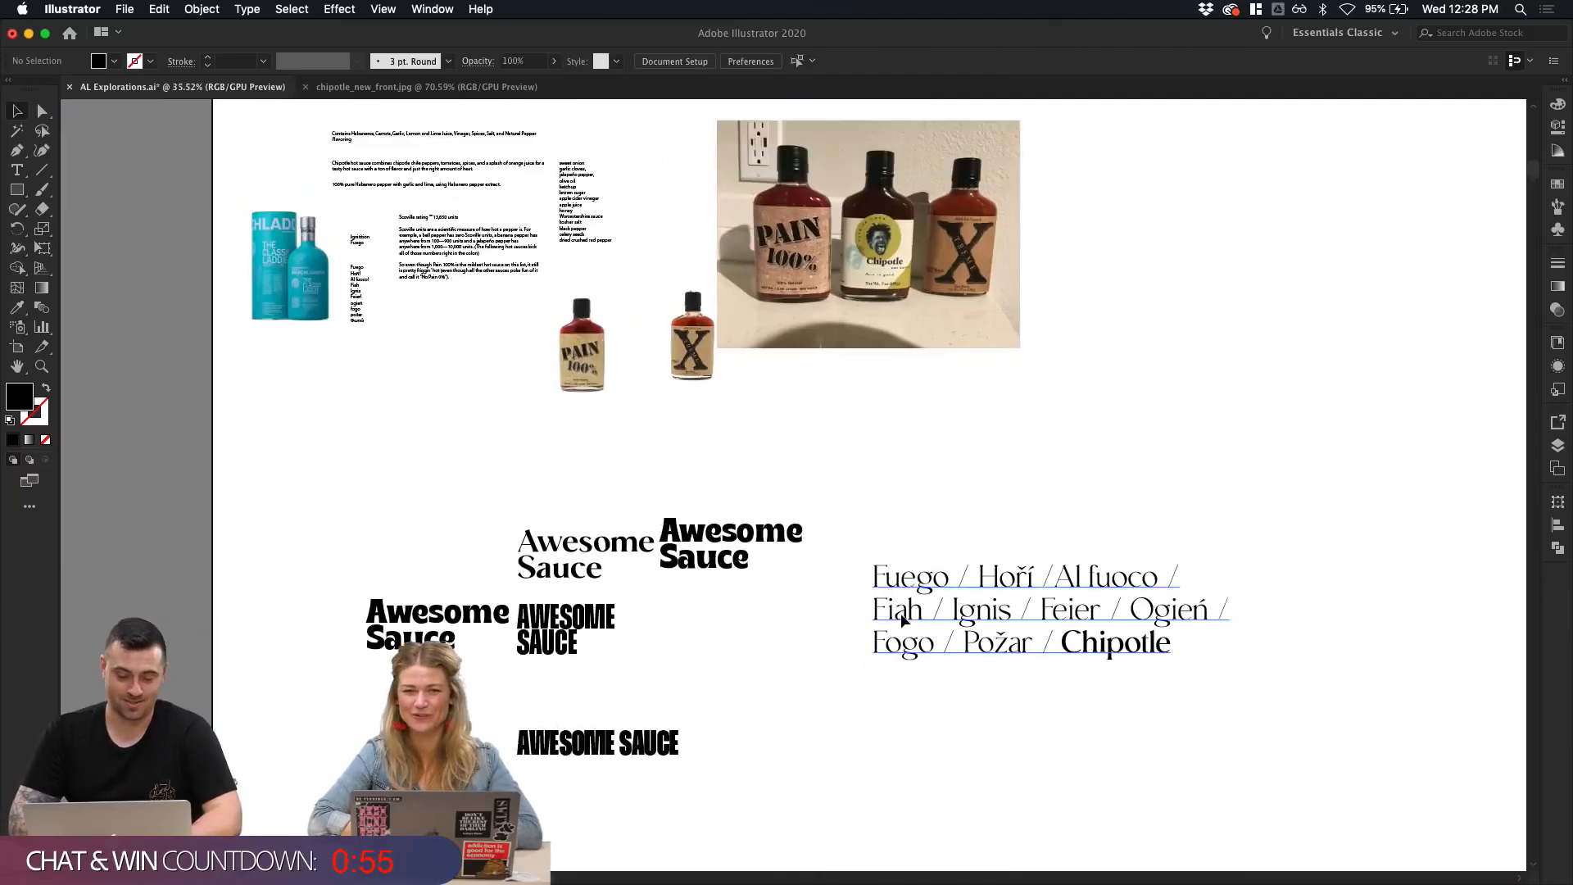
scroll(590, 181, "up", 5)
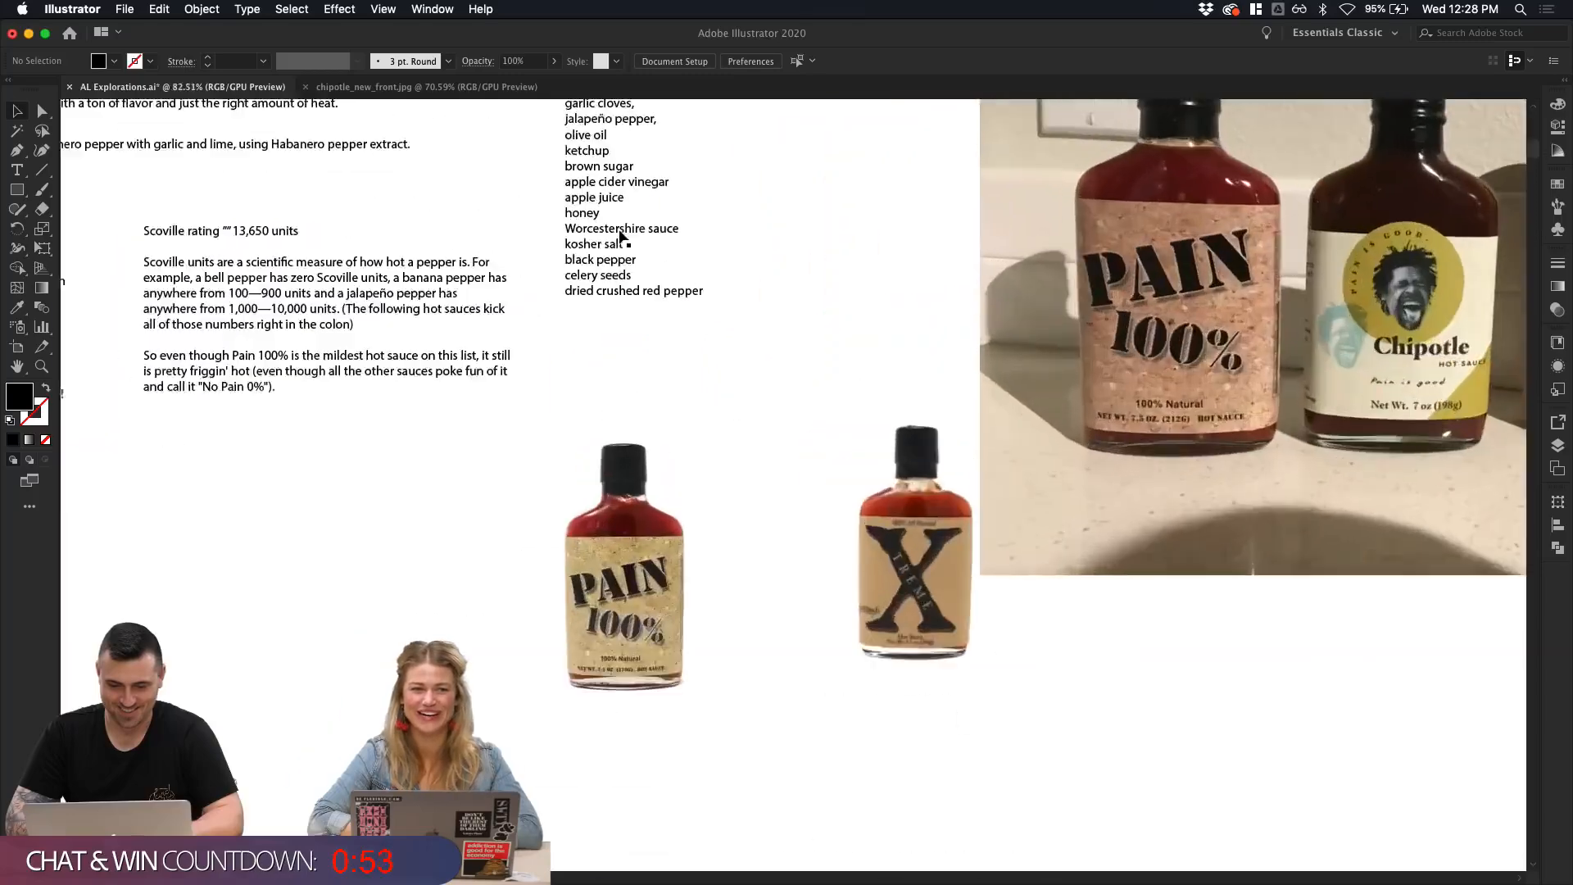
scroll(623, 239, "left", 4)
scroll(622, 238, "down", 3)
scroll(623, 239, "down", 8)
scroll(620, 238, "down", 5)
key("shift+o")
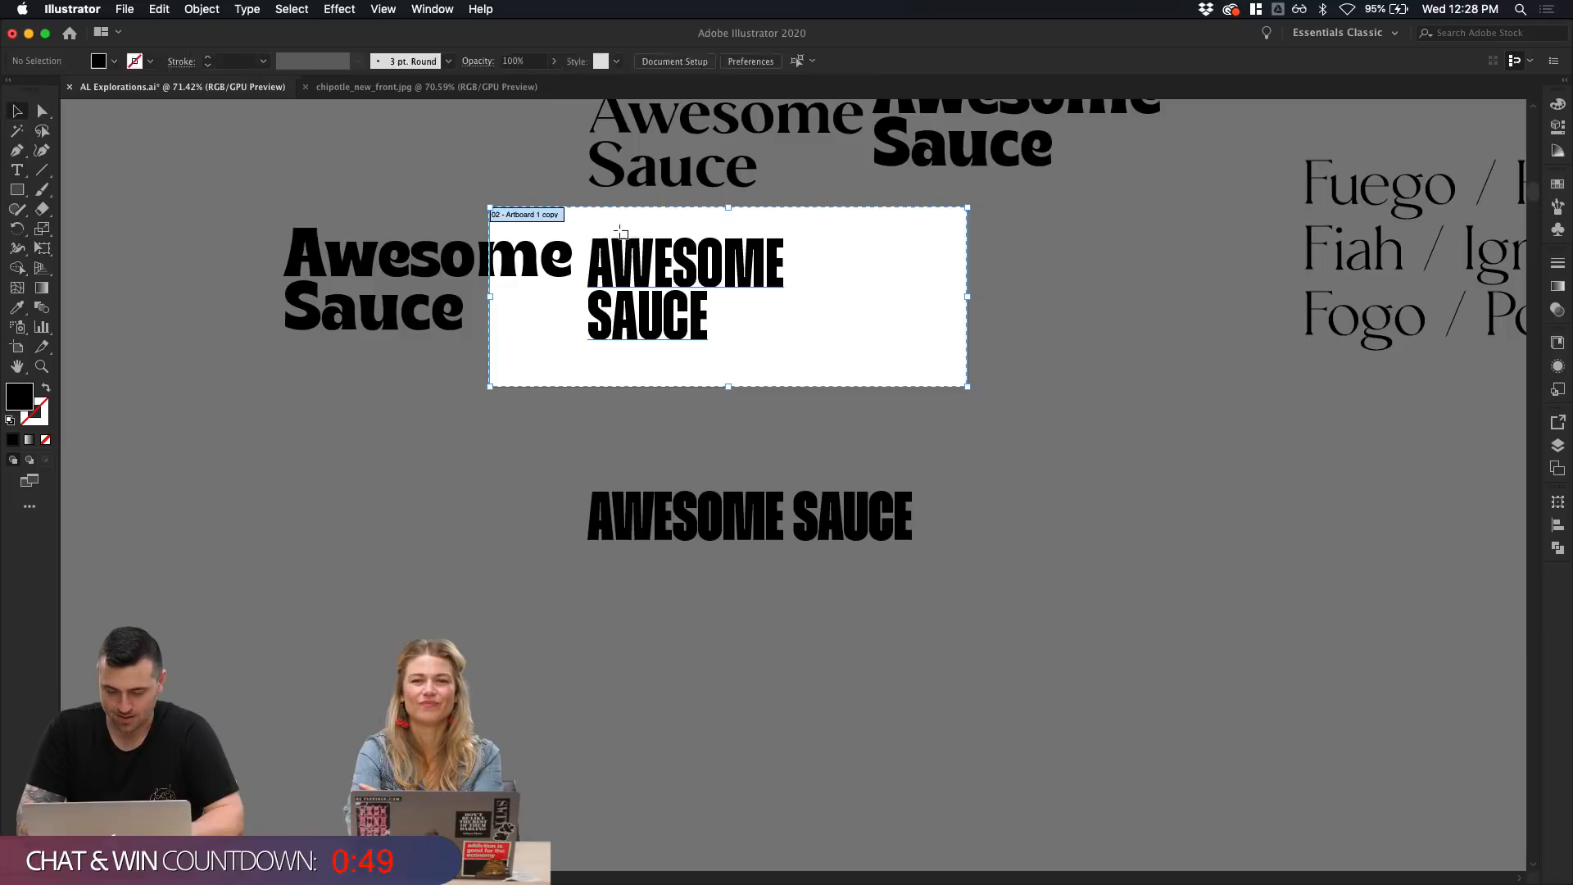
scroll(655, 504, "up", 5)
scroll(655, 504, "left", 3)
key("v")
left_click(778, 596)
left_click(635, 555, "shift")
left_click_drag(635, 555, 504, 285)
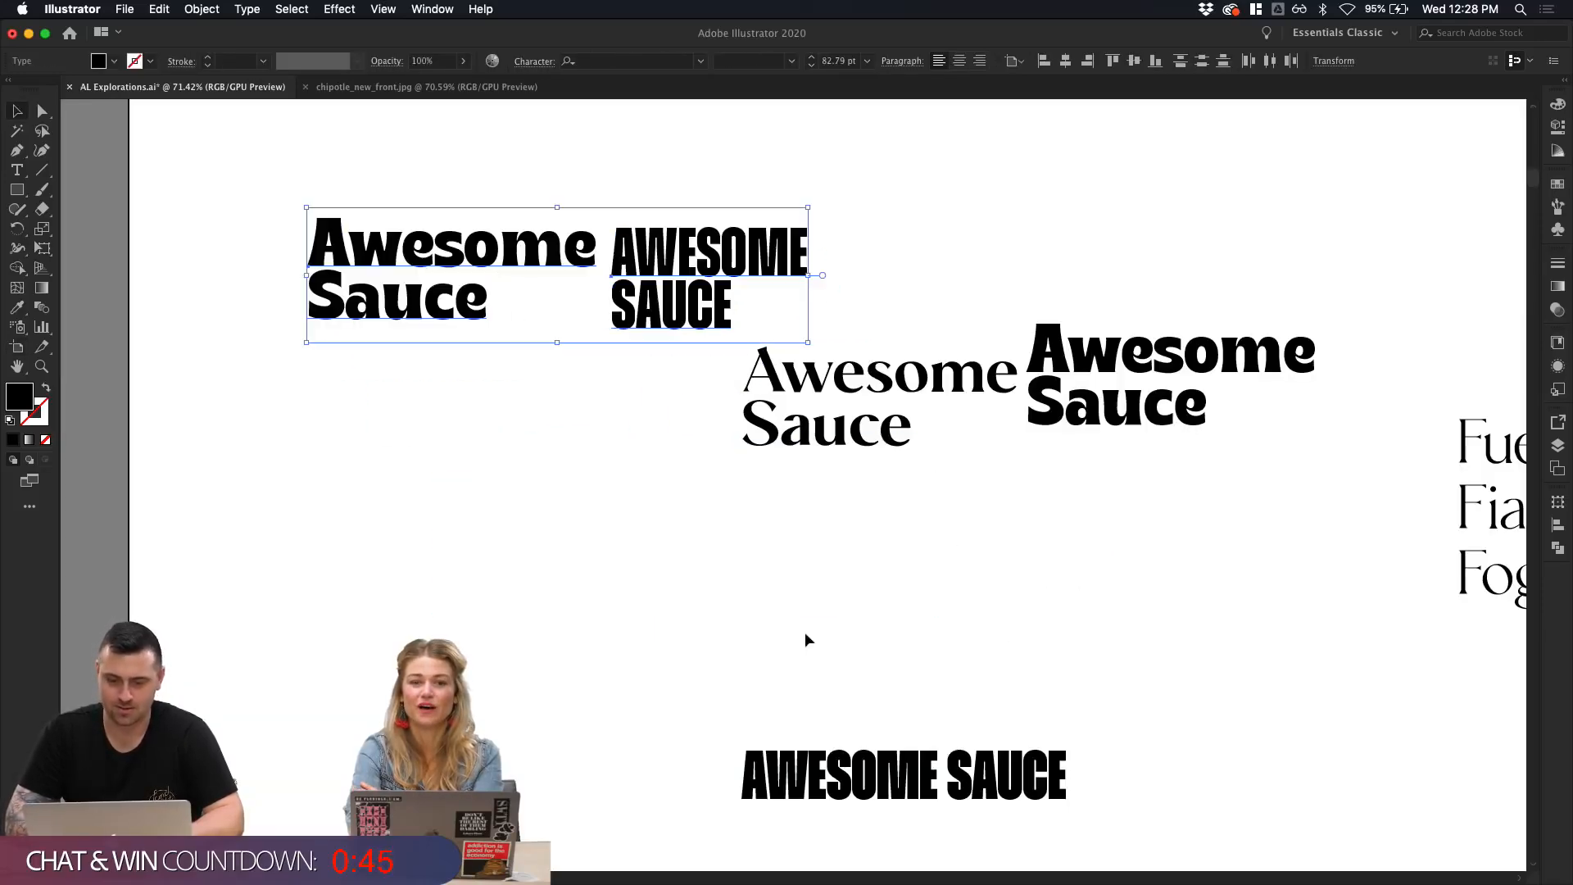
left_click(823, 646)
Step: Set the width of the Artboard 1 copy artboard to 5 in
key("shift+o")
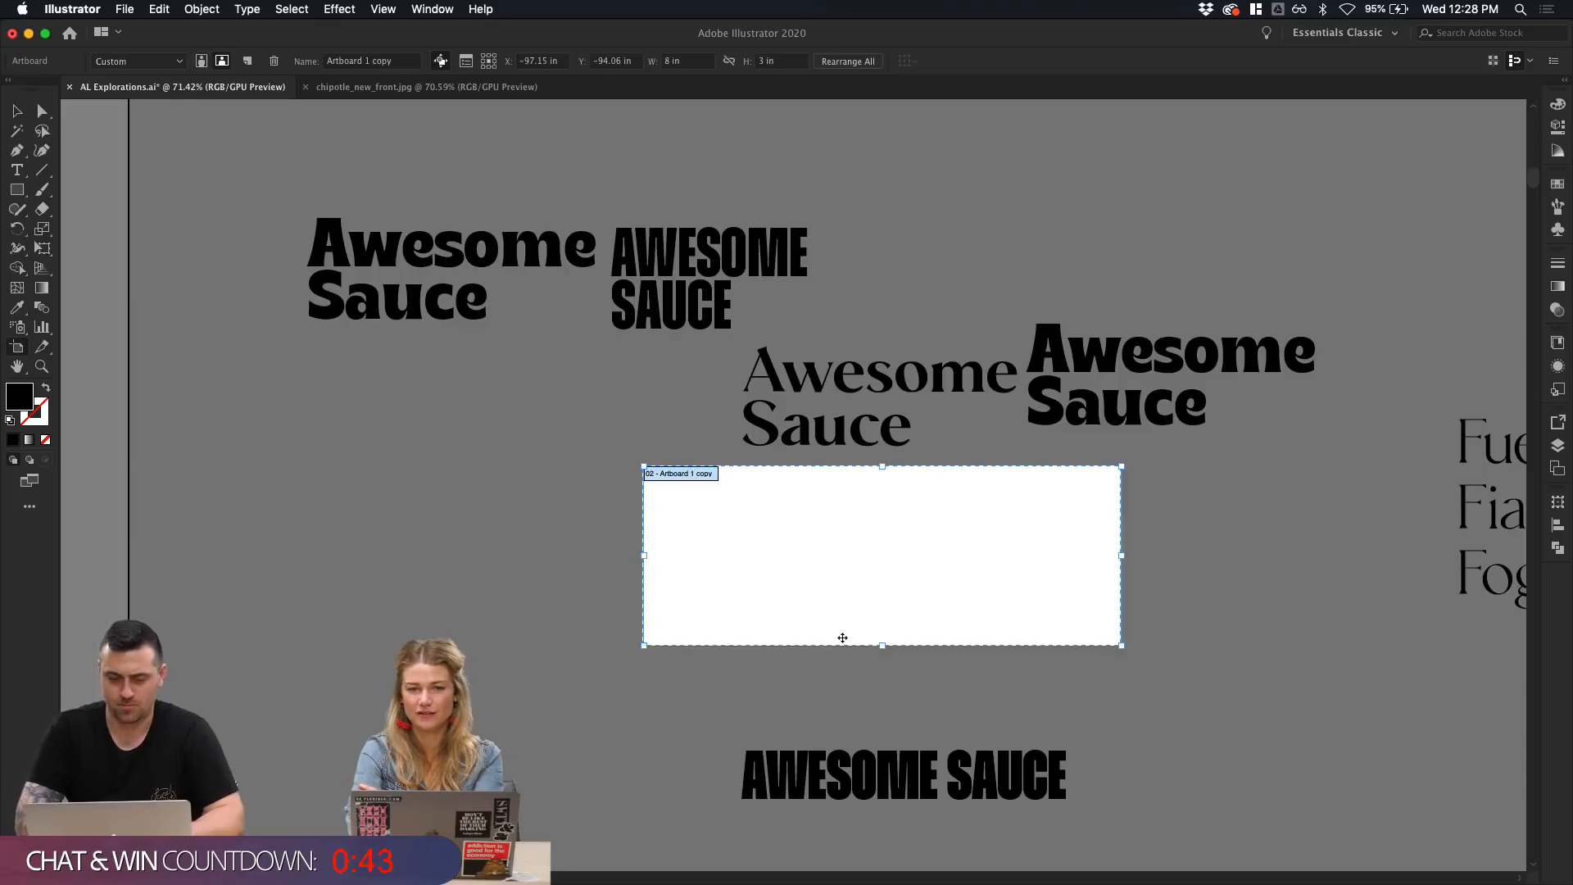
key("v")
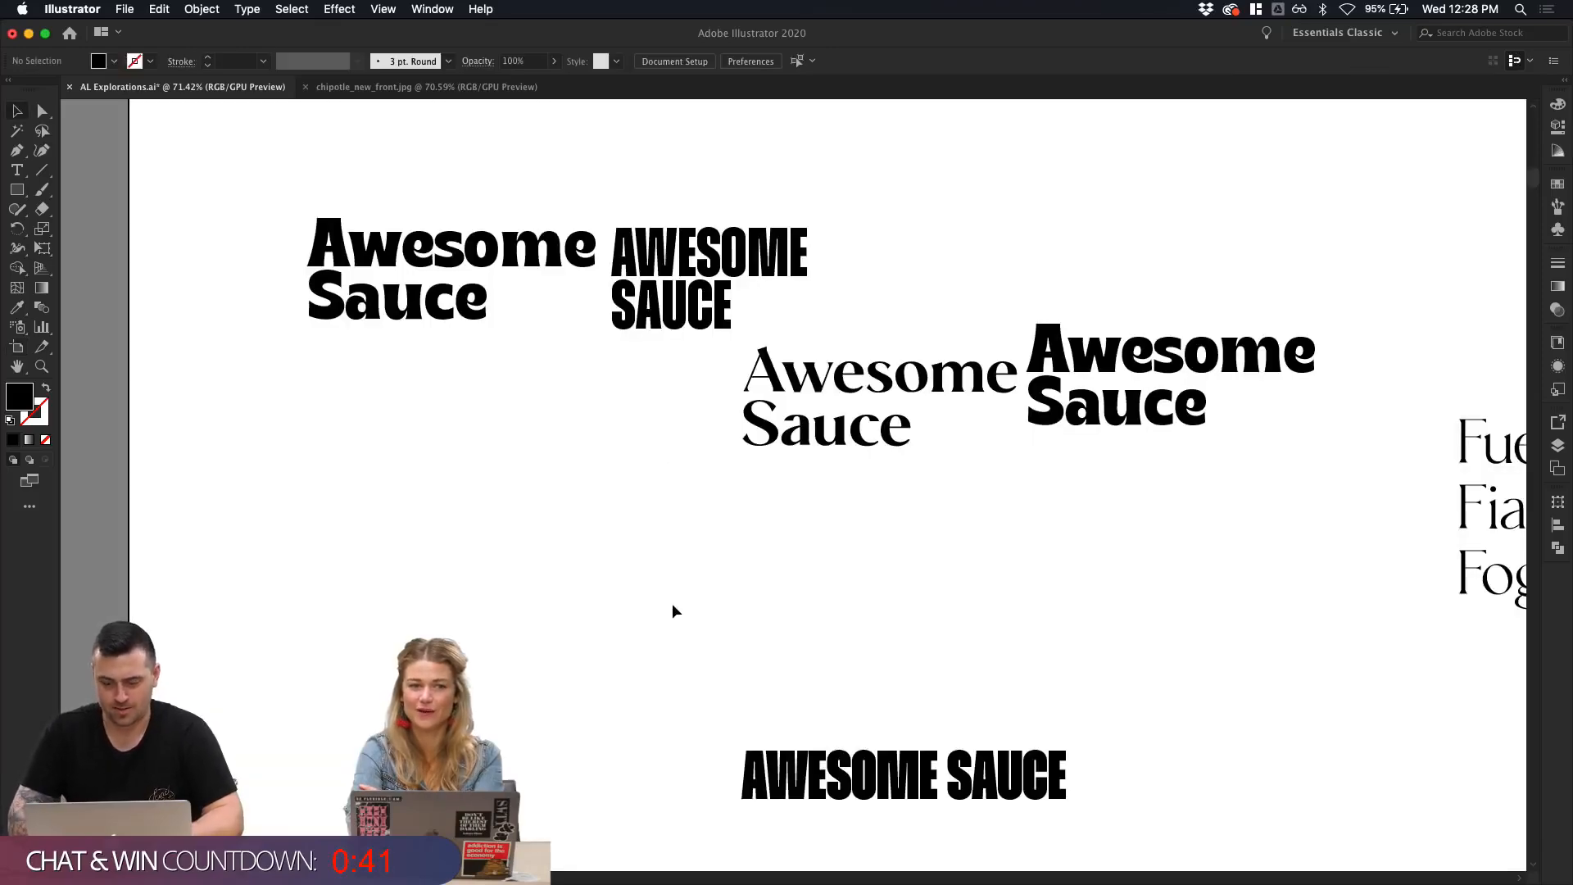
key("shift+o")
key("v")
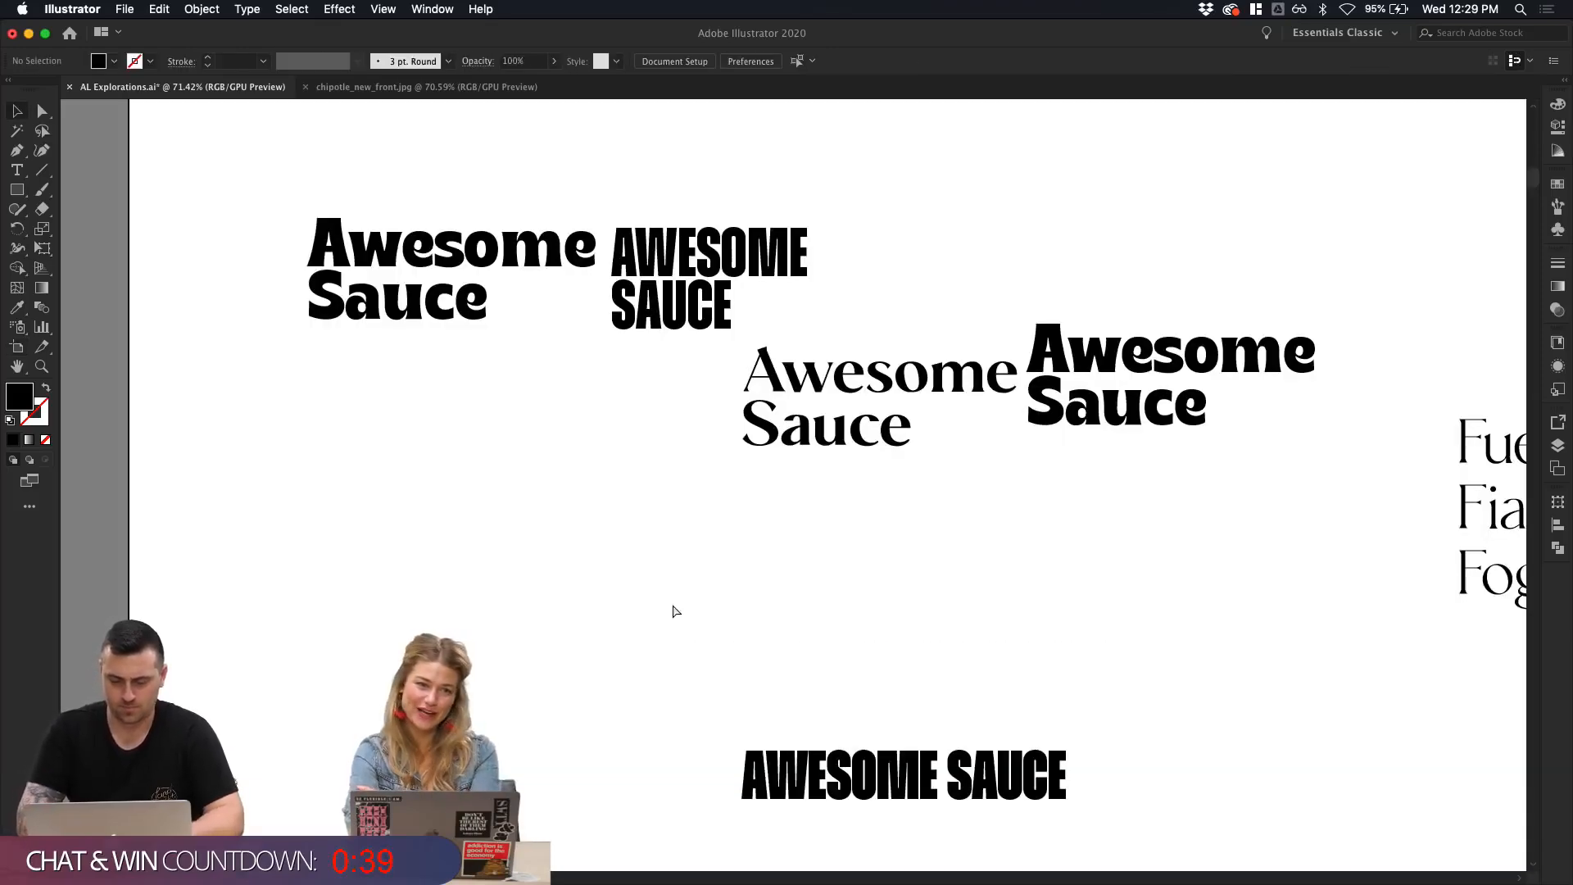
scroll(927, 605, "up", 2)
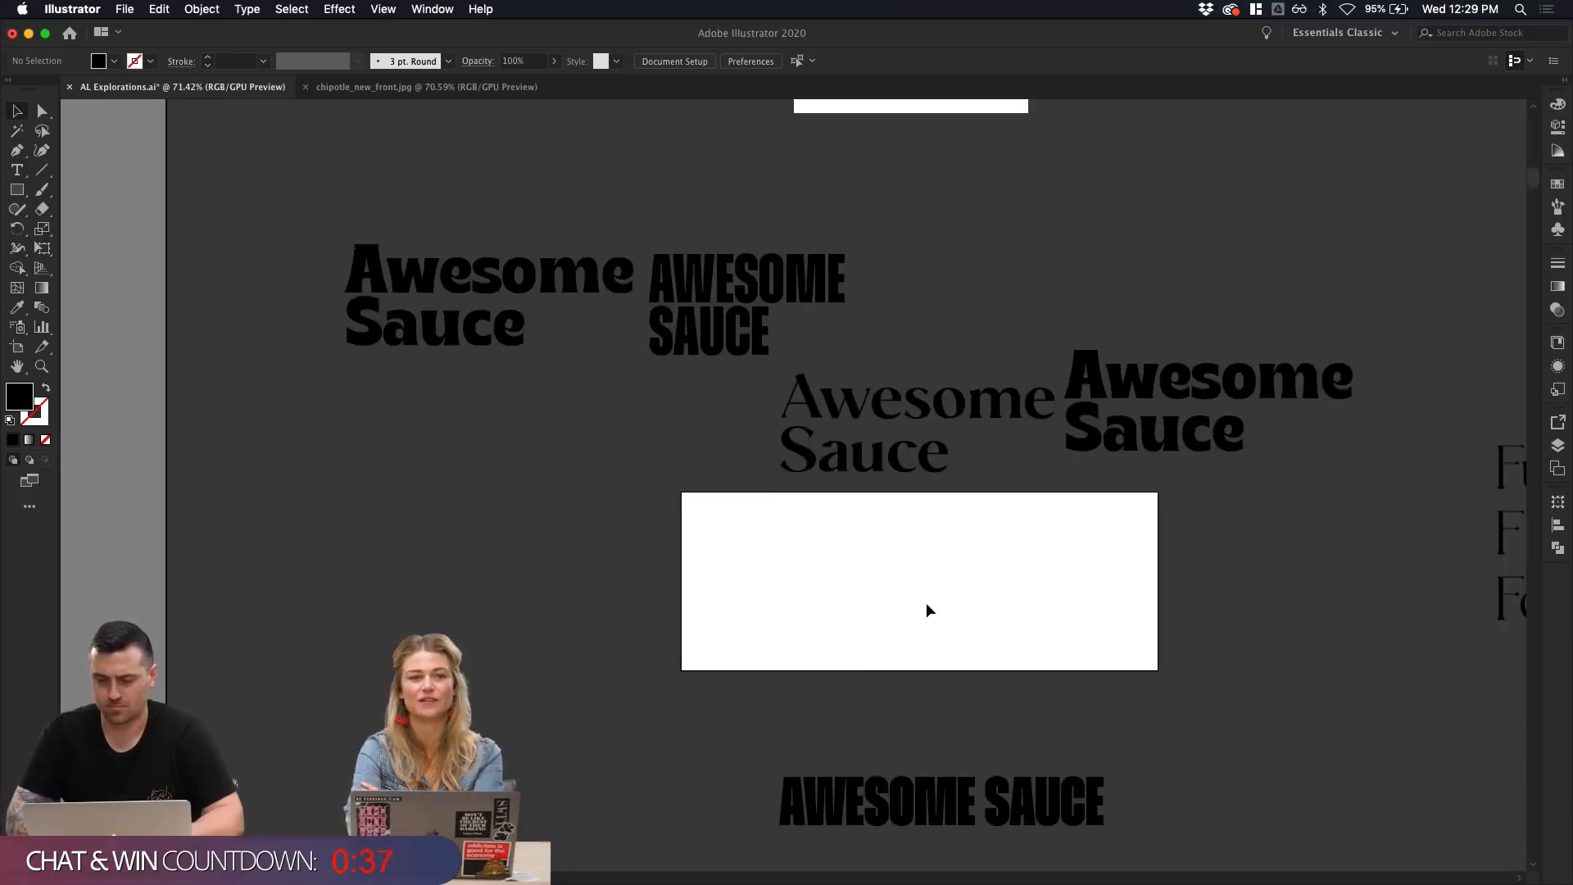
key("shift+o")
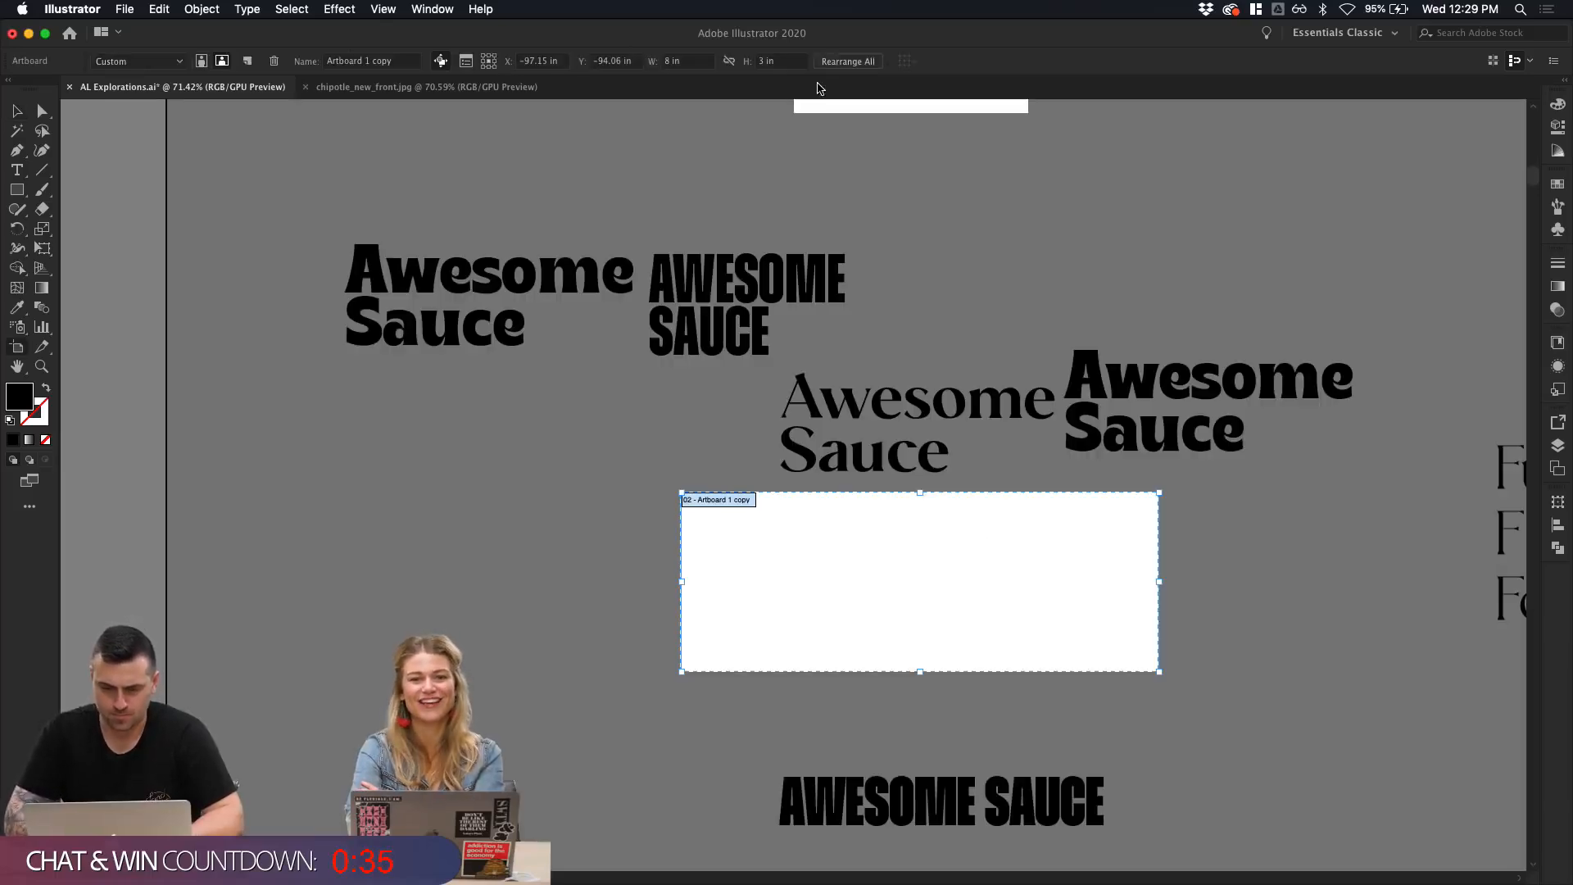
left_click(662, 62)
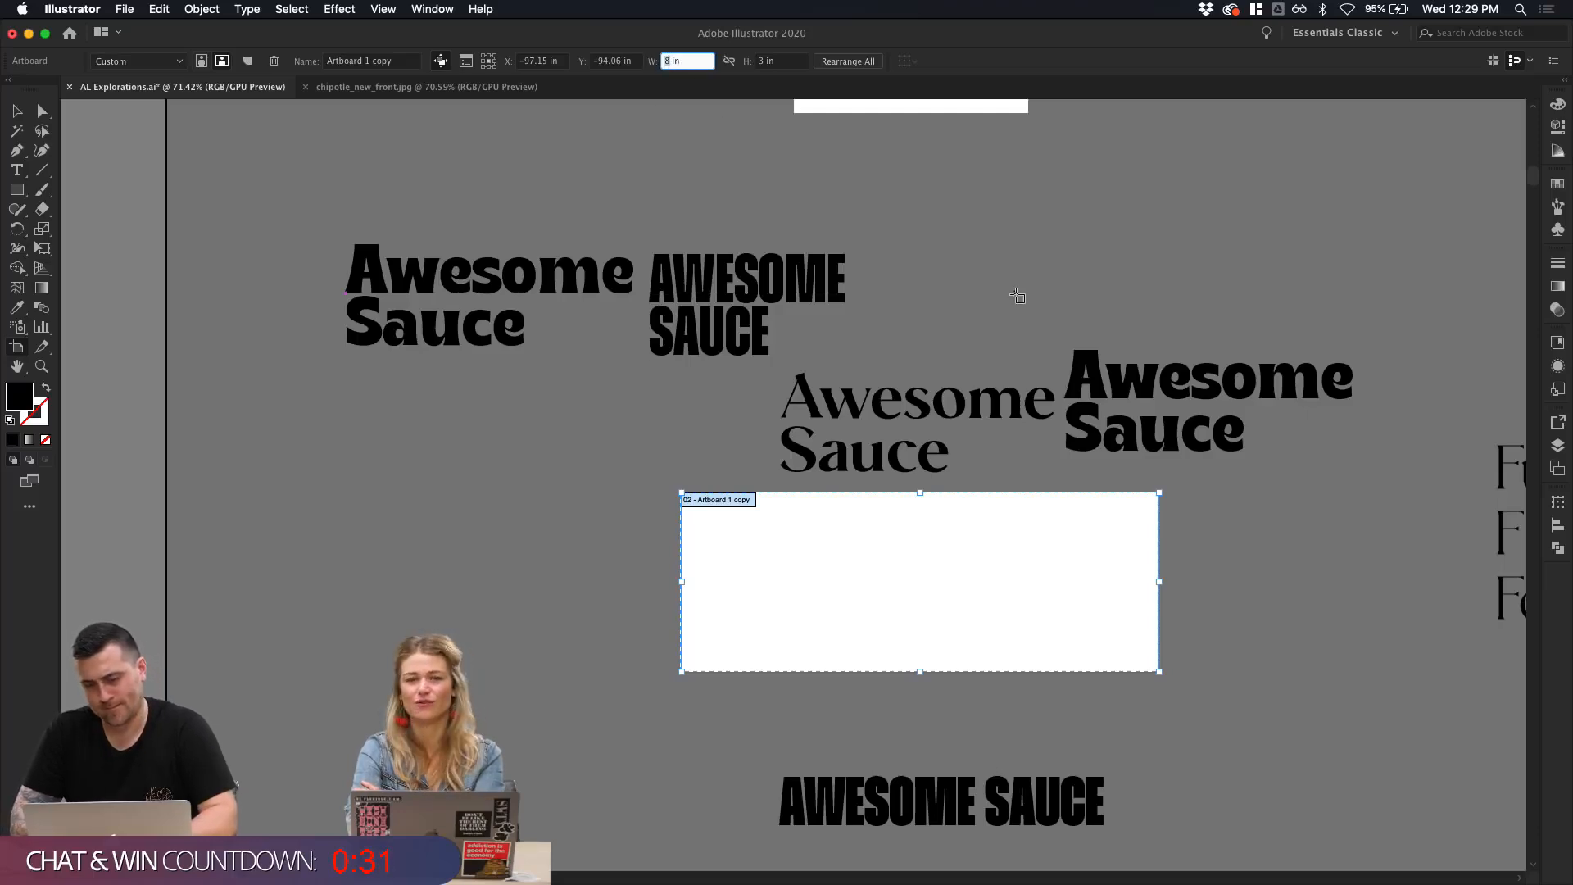
type("4")
key("Return")
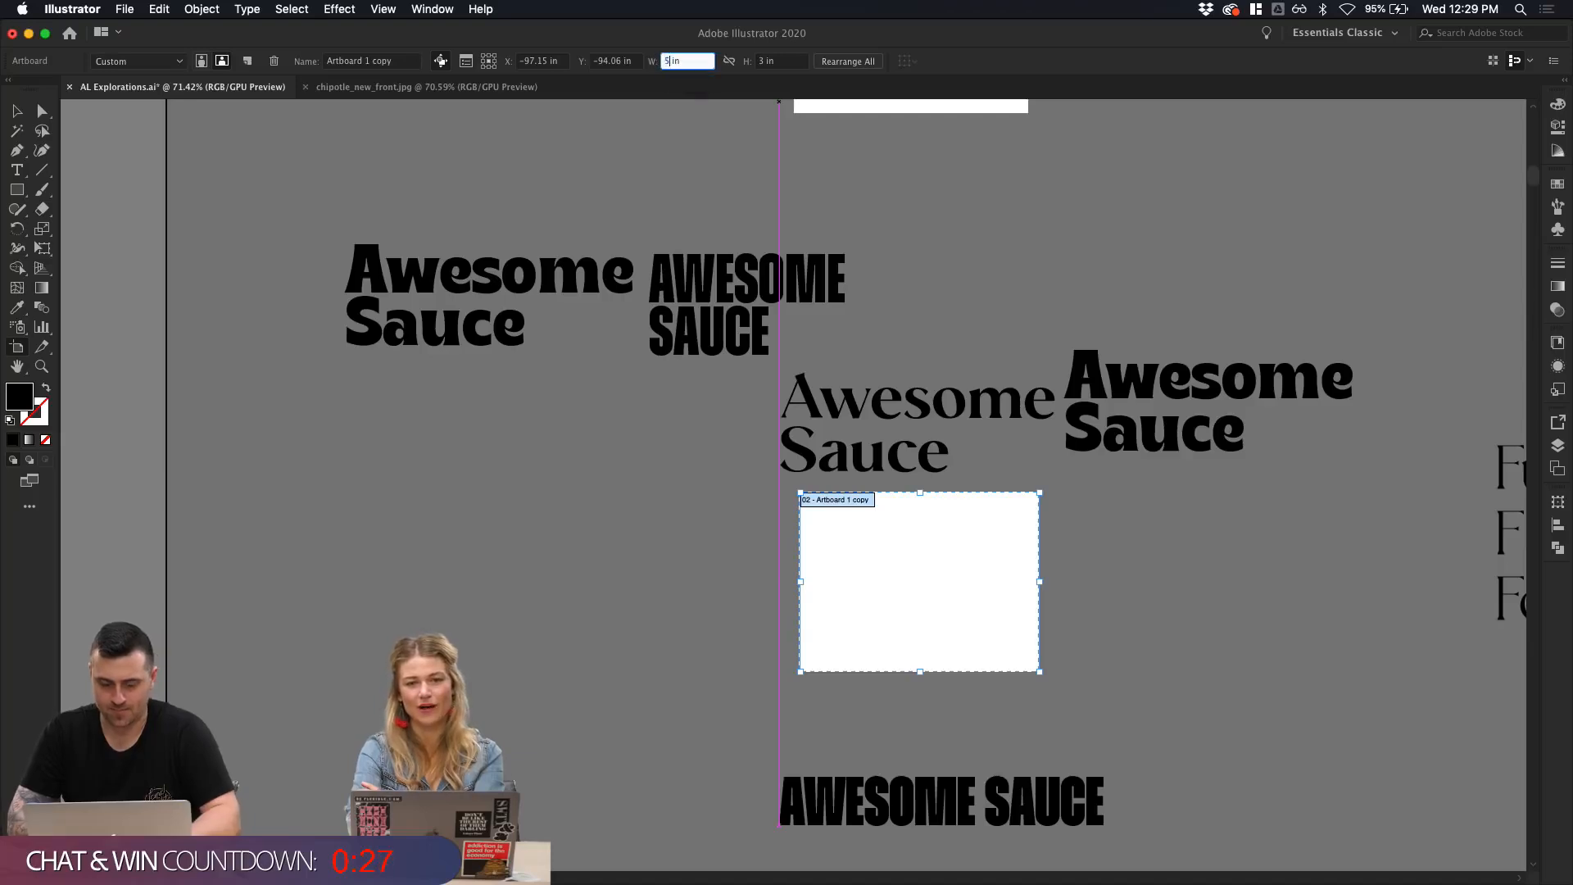
type("5")
key("Return")
key("Escape")
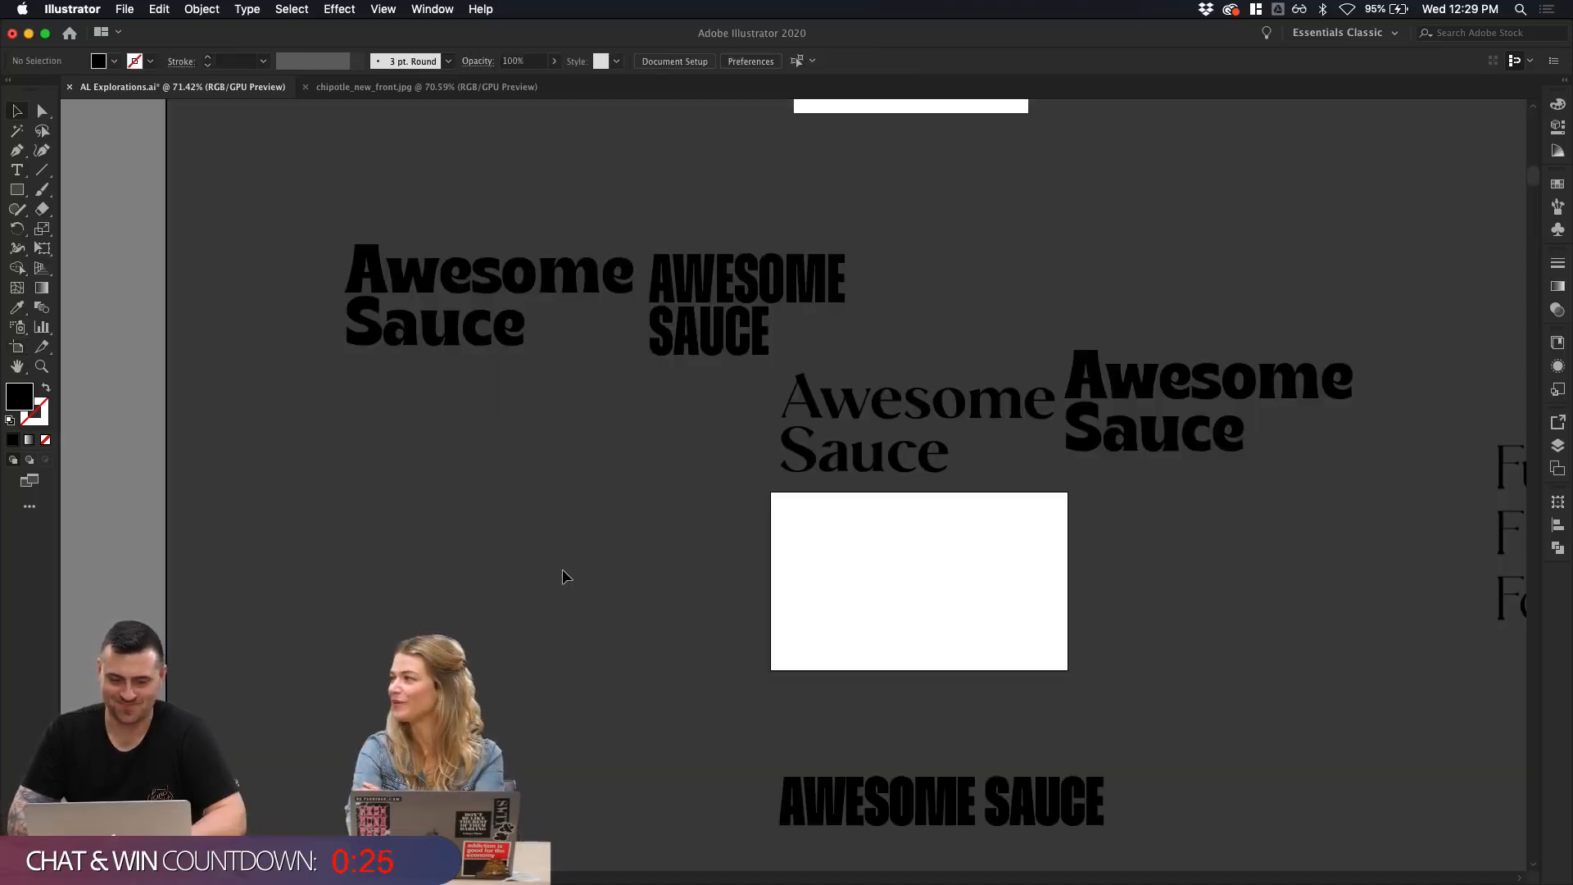
Step: Place a copy of the Moneta fire word text on the resized artboard, starting near its upper-left corner
scroll(562, 576, "down", 3)
scroll(562, 576, "right", 3)
left_click_drag(1515, 485, 801, 539)
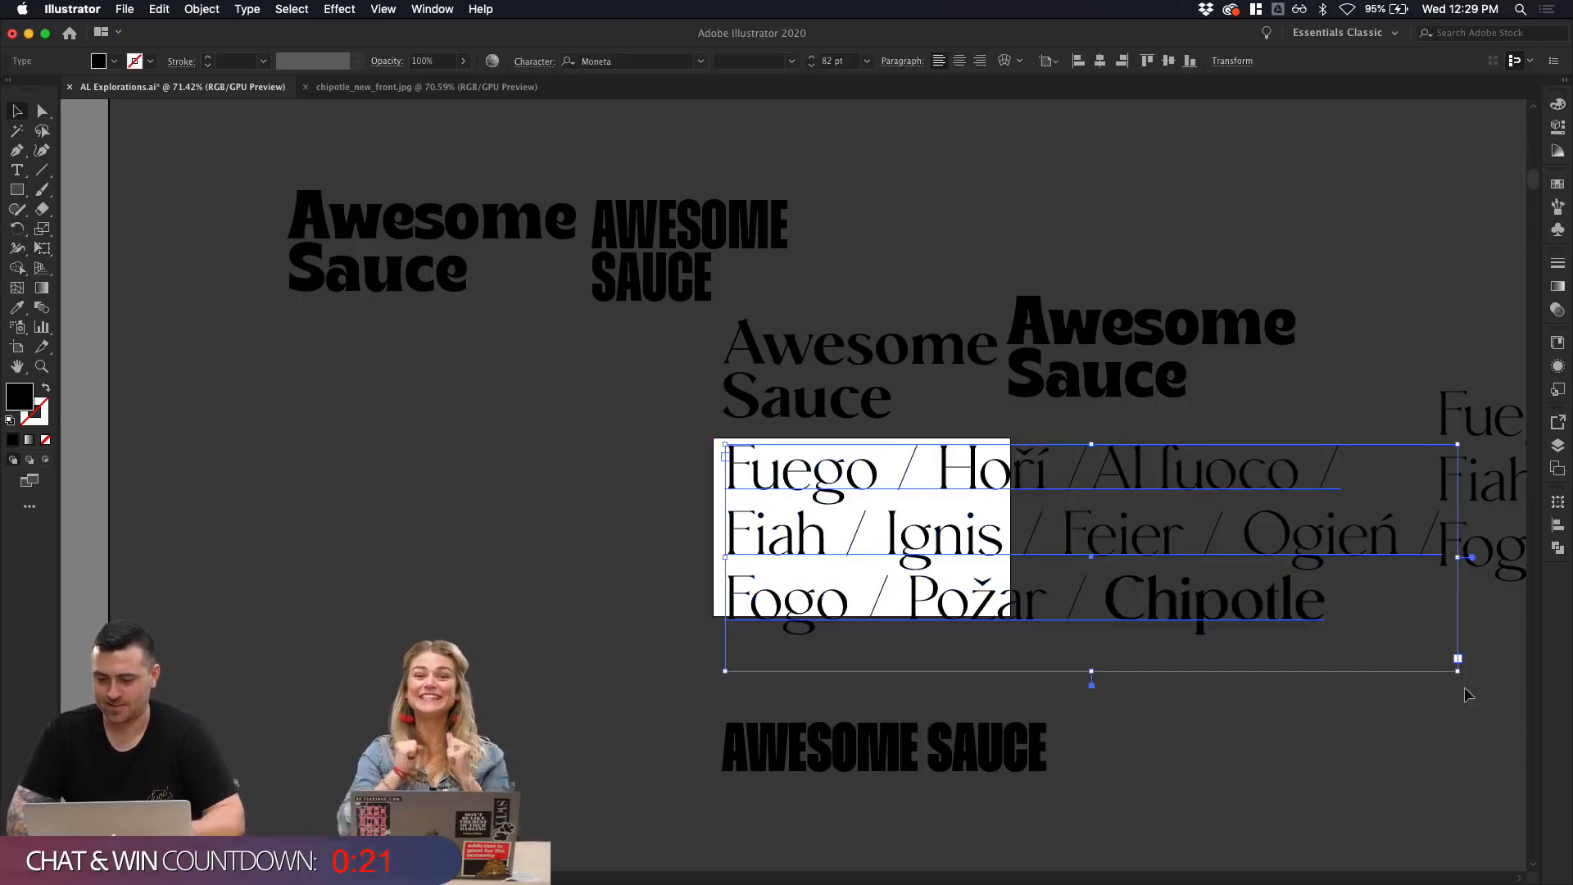
Step: Convert the copied fire word text to point type and scale it down to 32 pt so it sits centred within the artboard
left_click_drag(1461, 665, 1056, 676)
key("super+z")
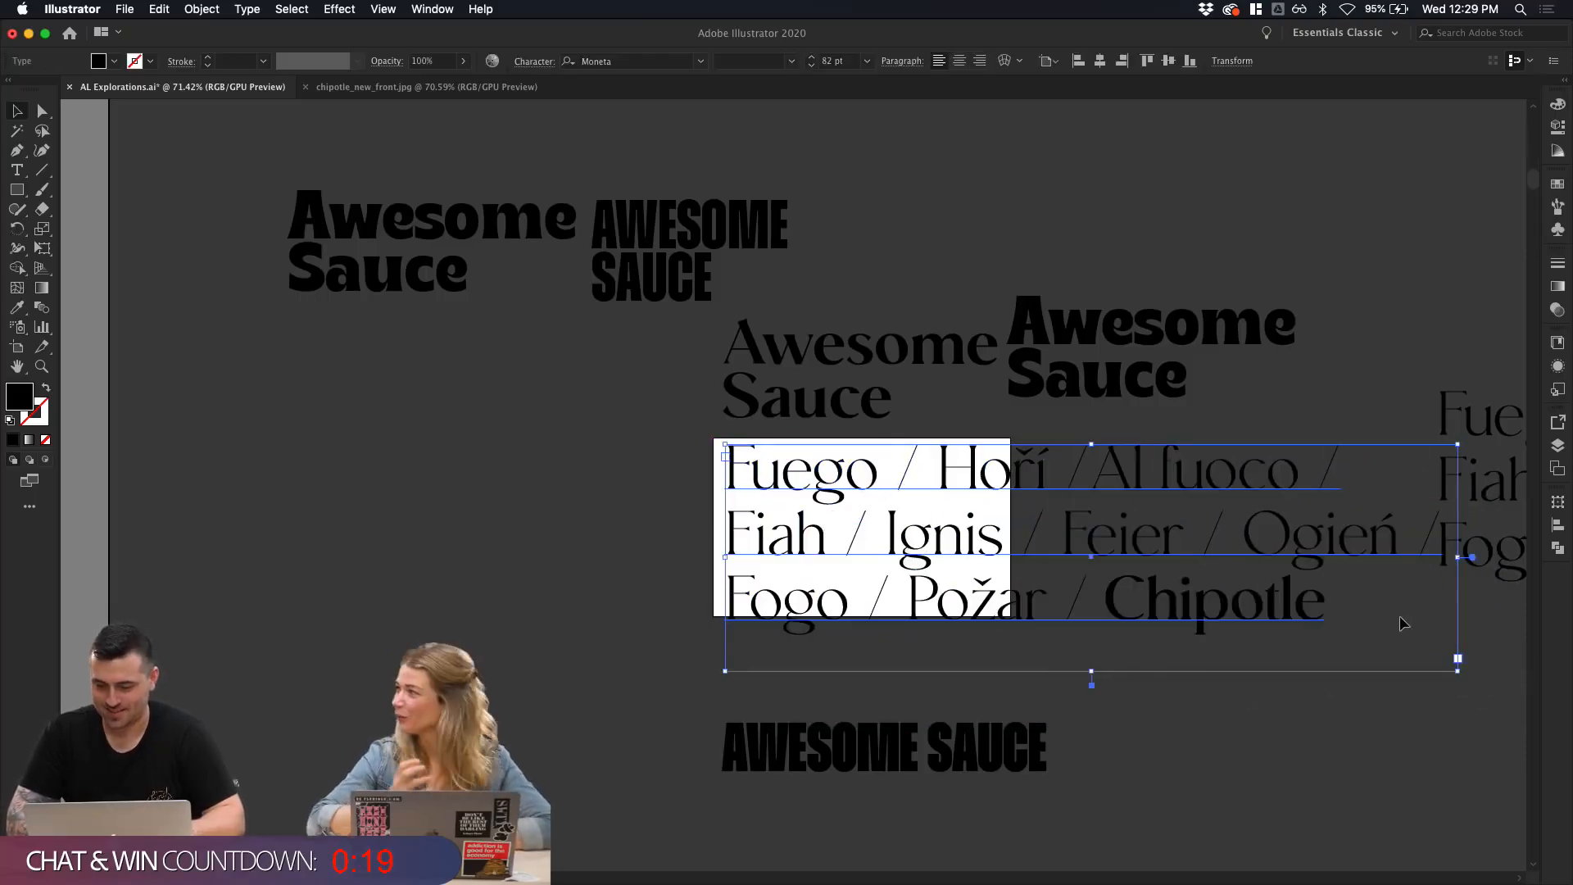
double_click(1473, 558)
left_click_drag(1462, 717, 1002, 624)
left_click(1086, 624)
left_click_drag(950, 501, 952, 549)
left_click(1067, 559)
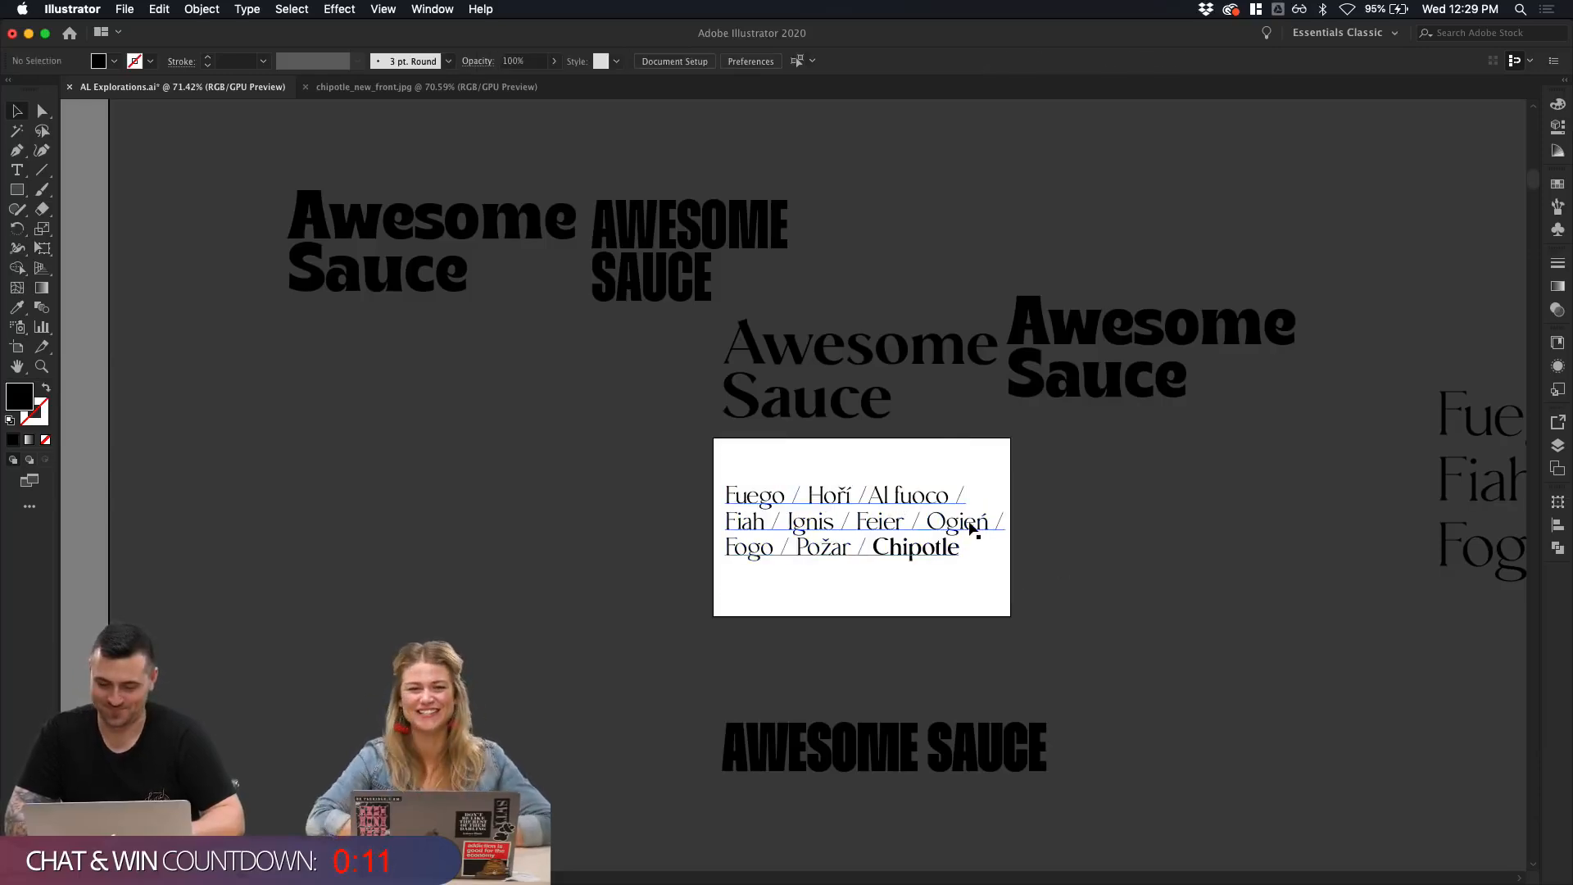
Step: Try to narrow the scaled fire word text horizontally
scroll(1057, 559, "up", 5)
left_click(871, 545)
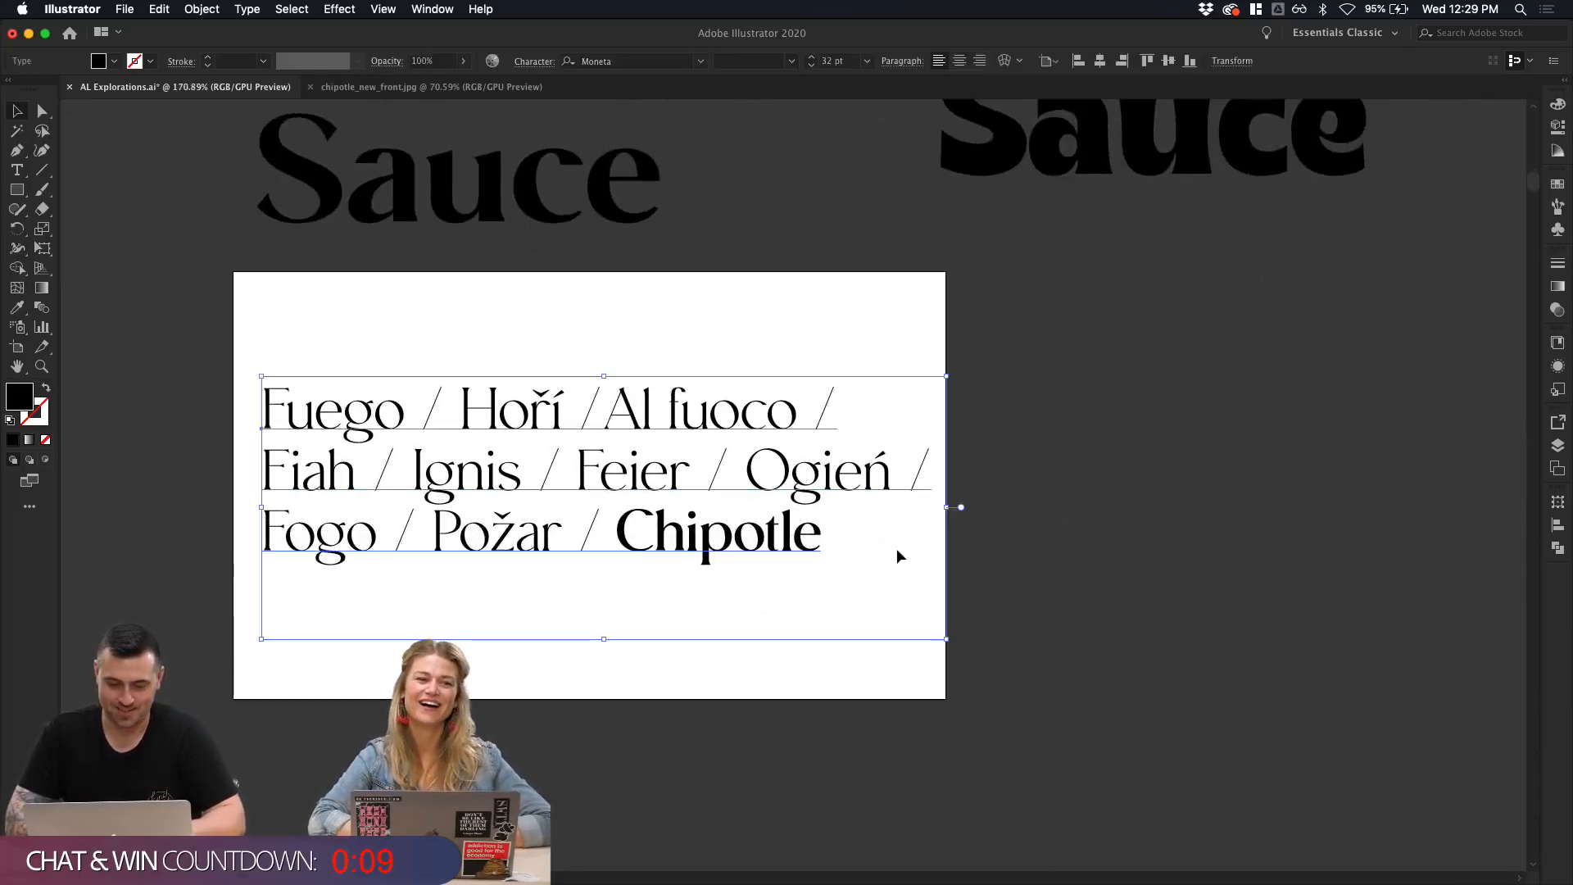
left_click_drag(947, 507, 887, 508)
key("super+z")
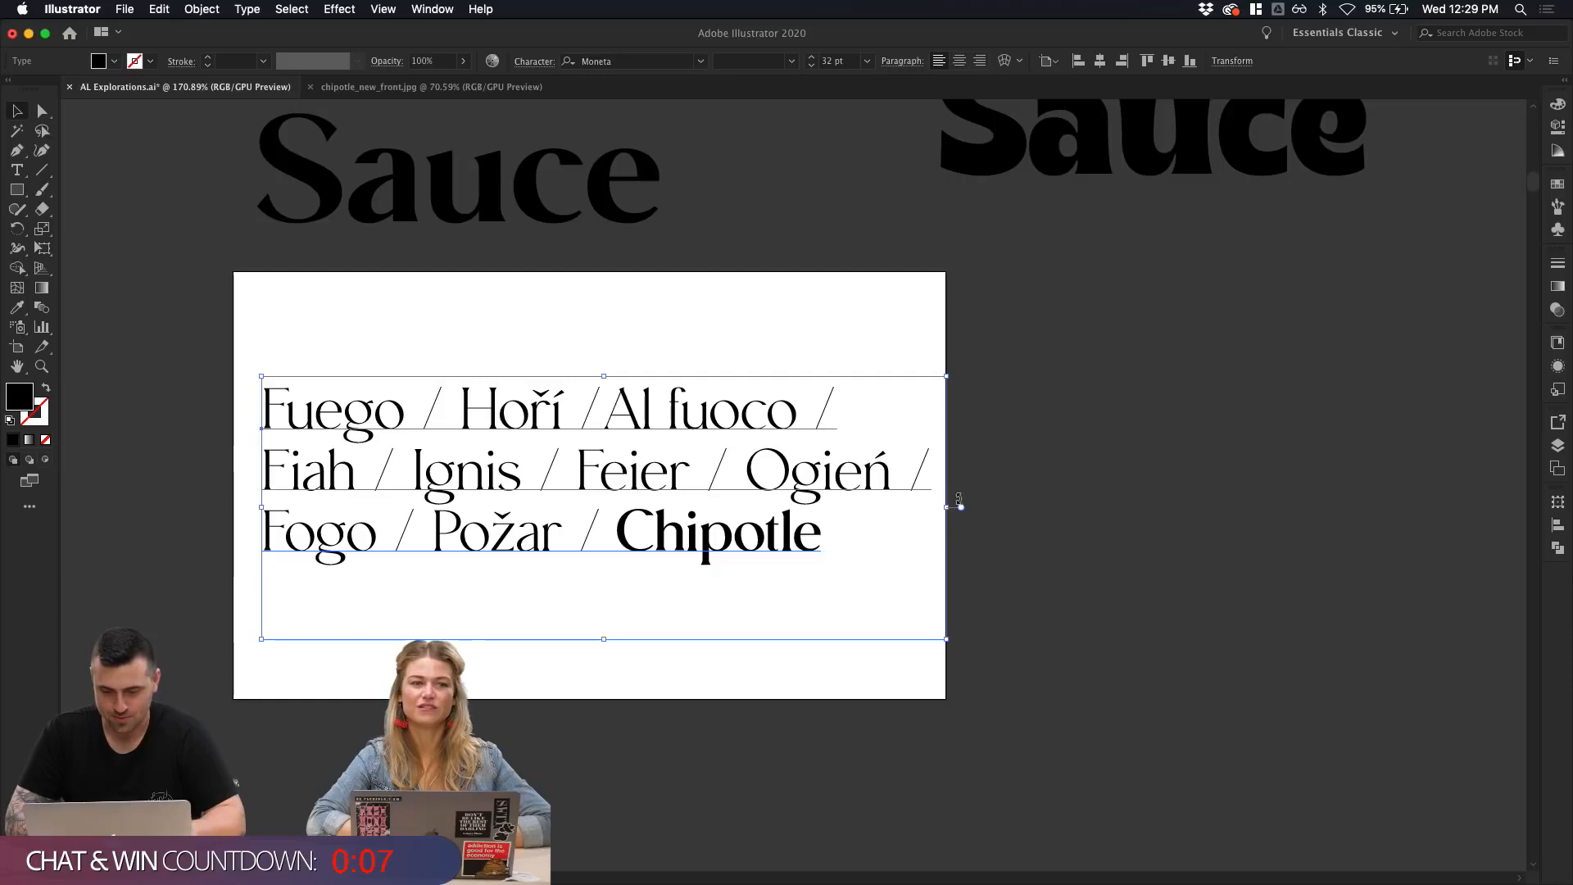
Step: Select everything before Chipotle in the artboard's fire word text and open its font style for editing
double_click(638, 496)
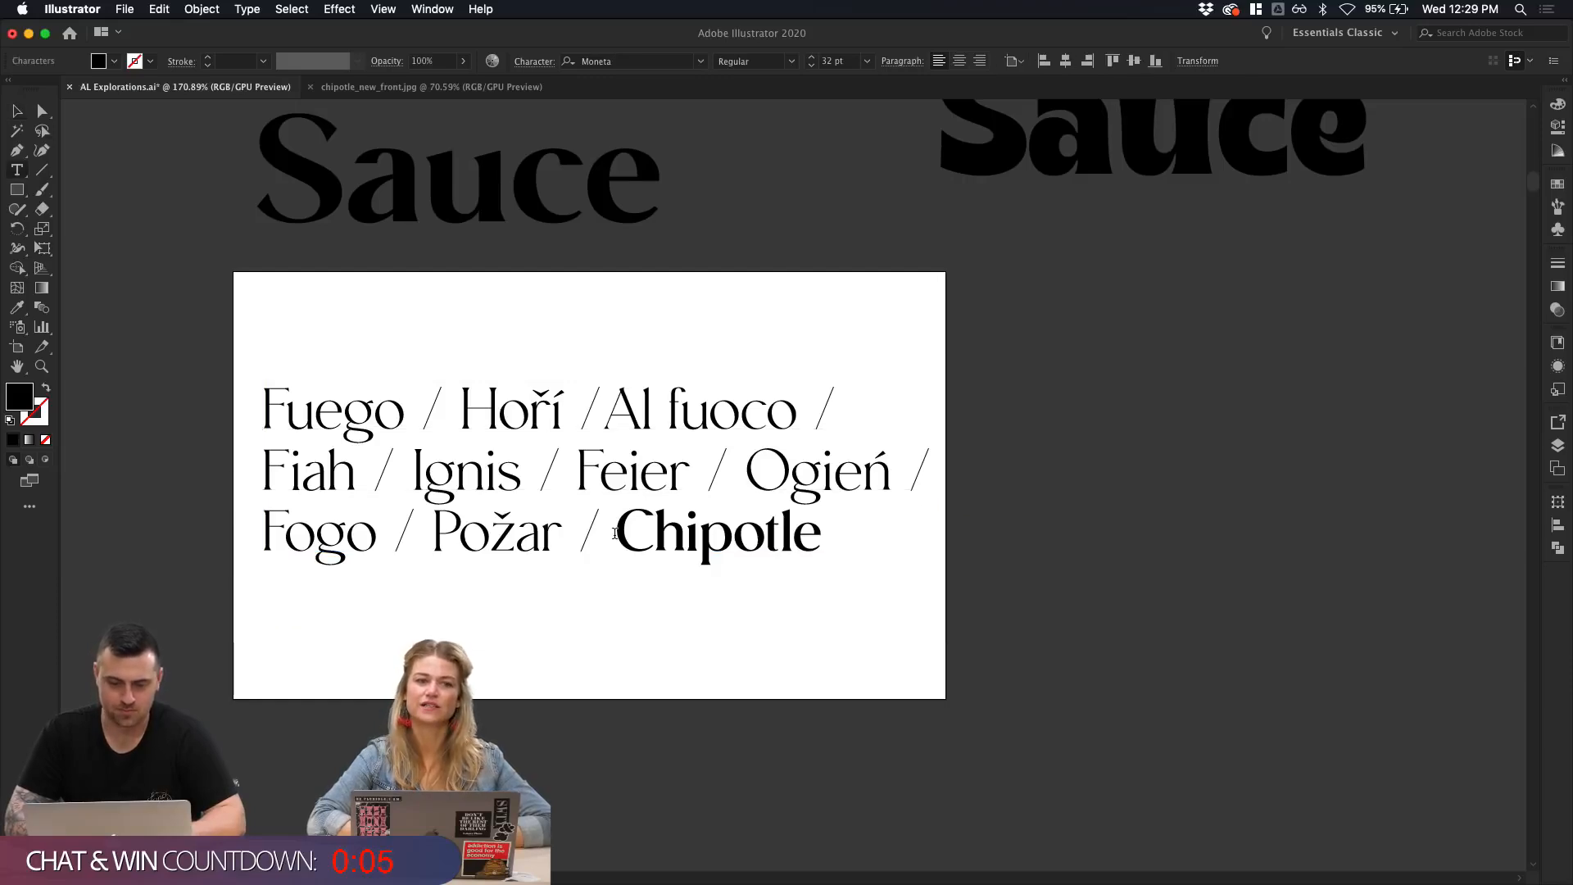
left_click_drag(615, 533, 81, 370)
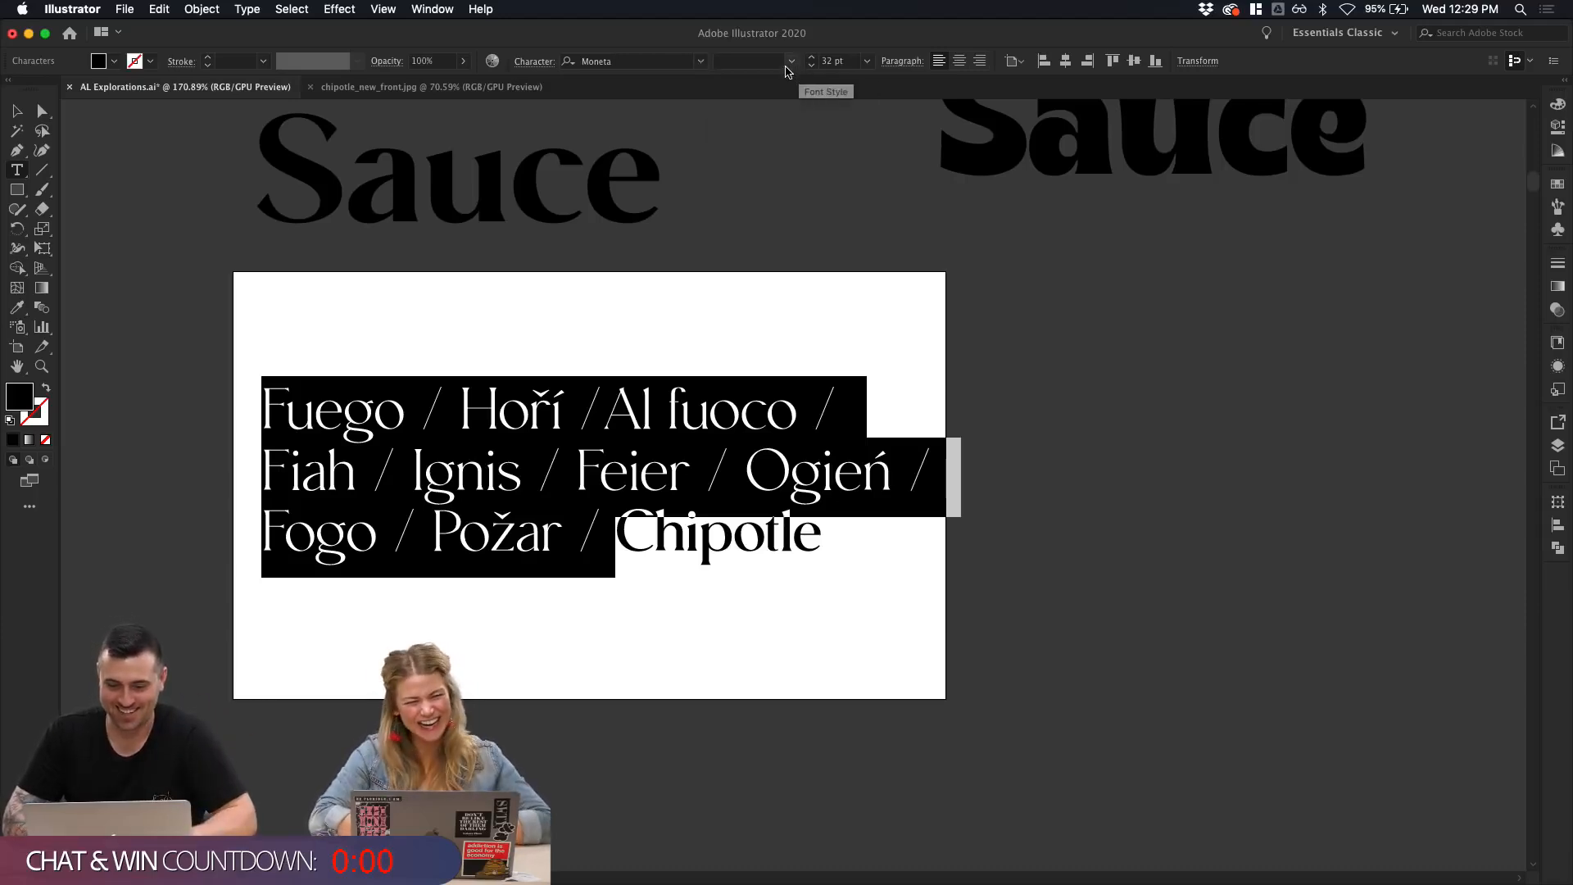
left_click(758, 62)
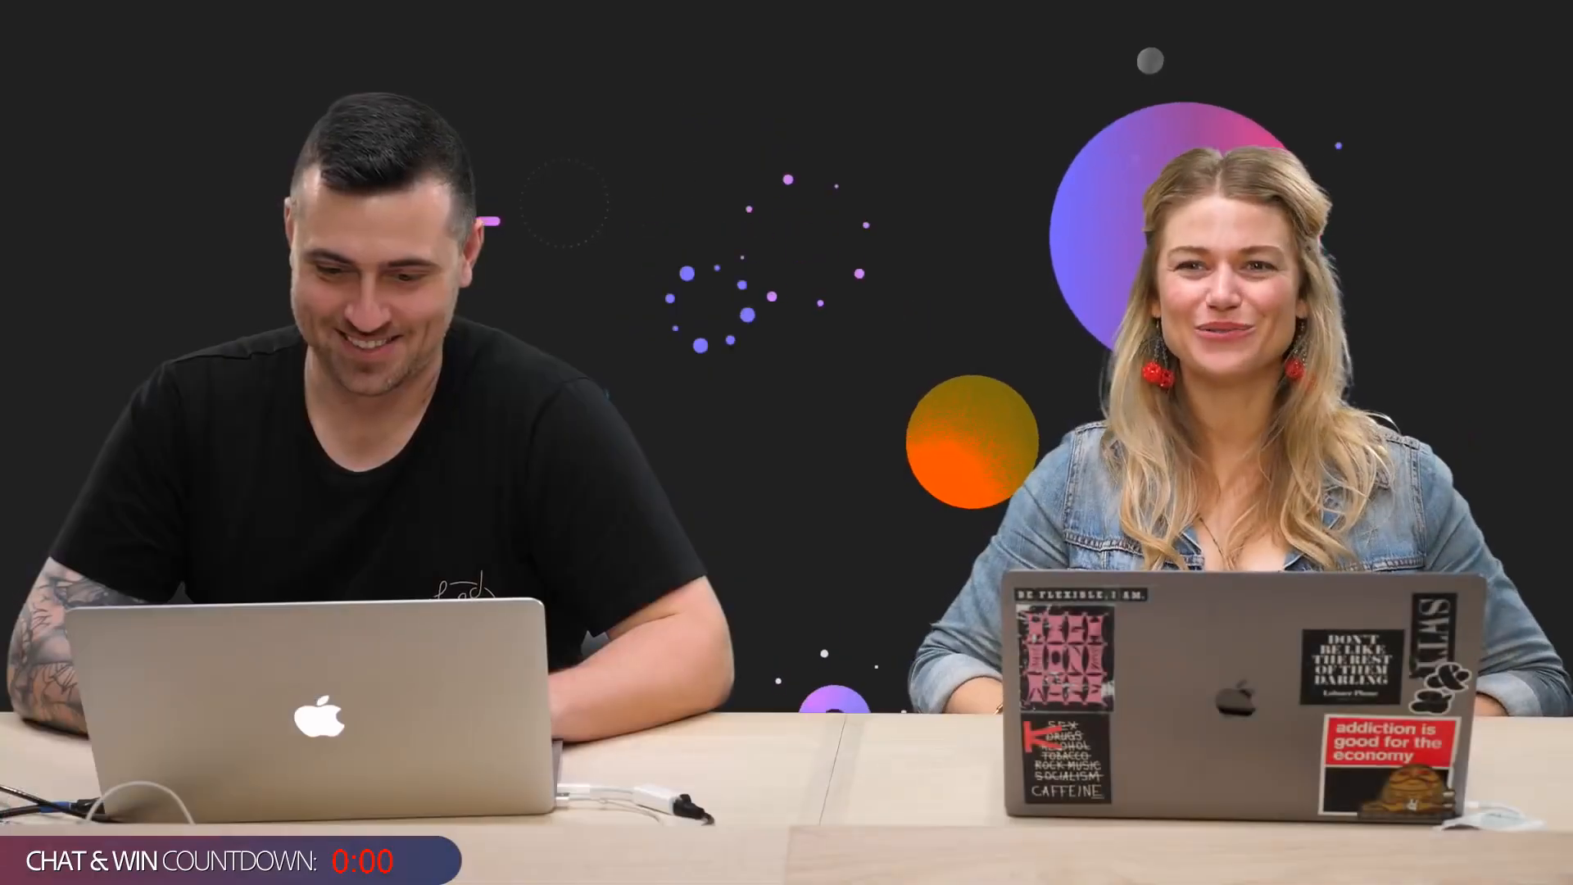
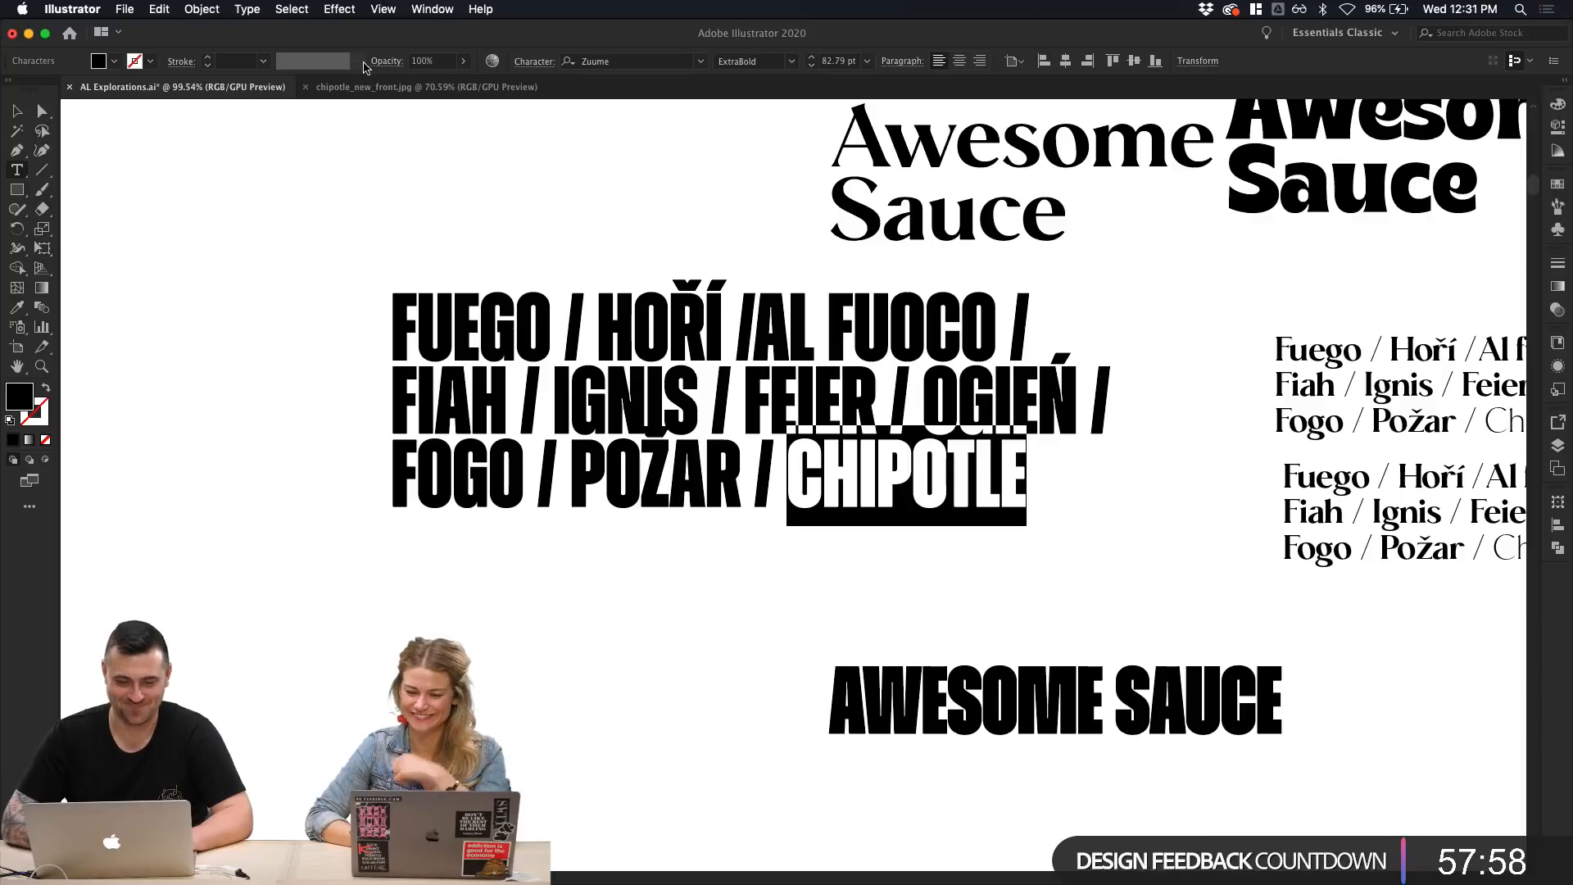
Step: Set the word CHIPOTLE in the Zuume fire word text to Light and deselect the text
left_click(793, 62)
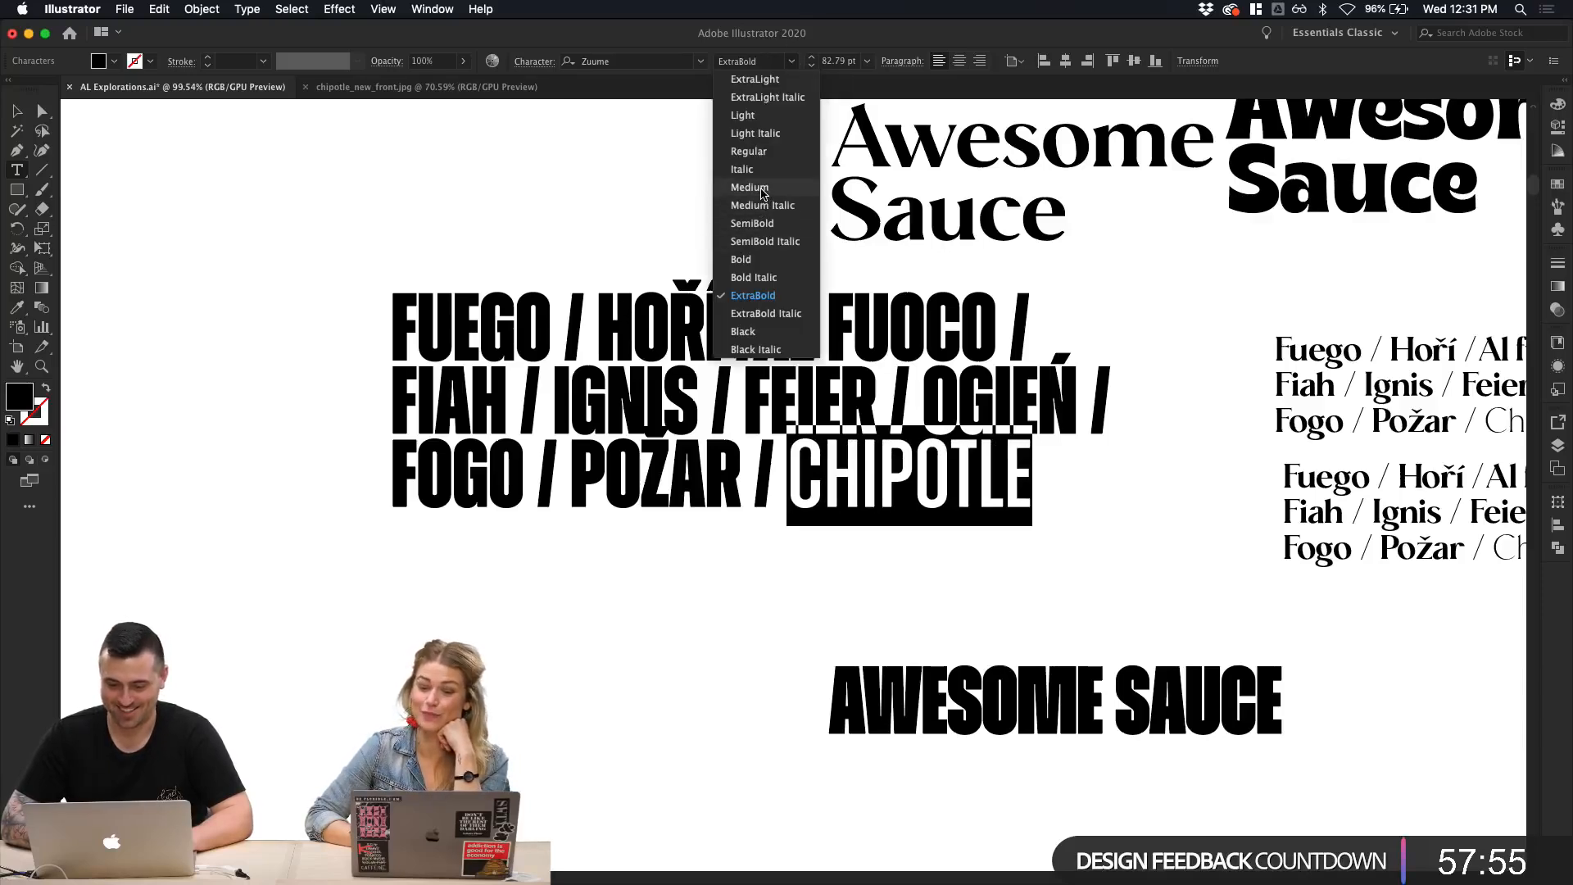
left_click(743, 115)
left_click(16, 112)
left_click(358, 199)
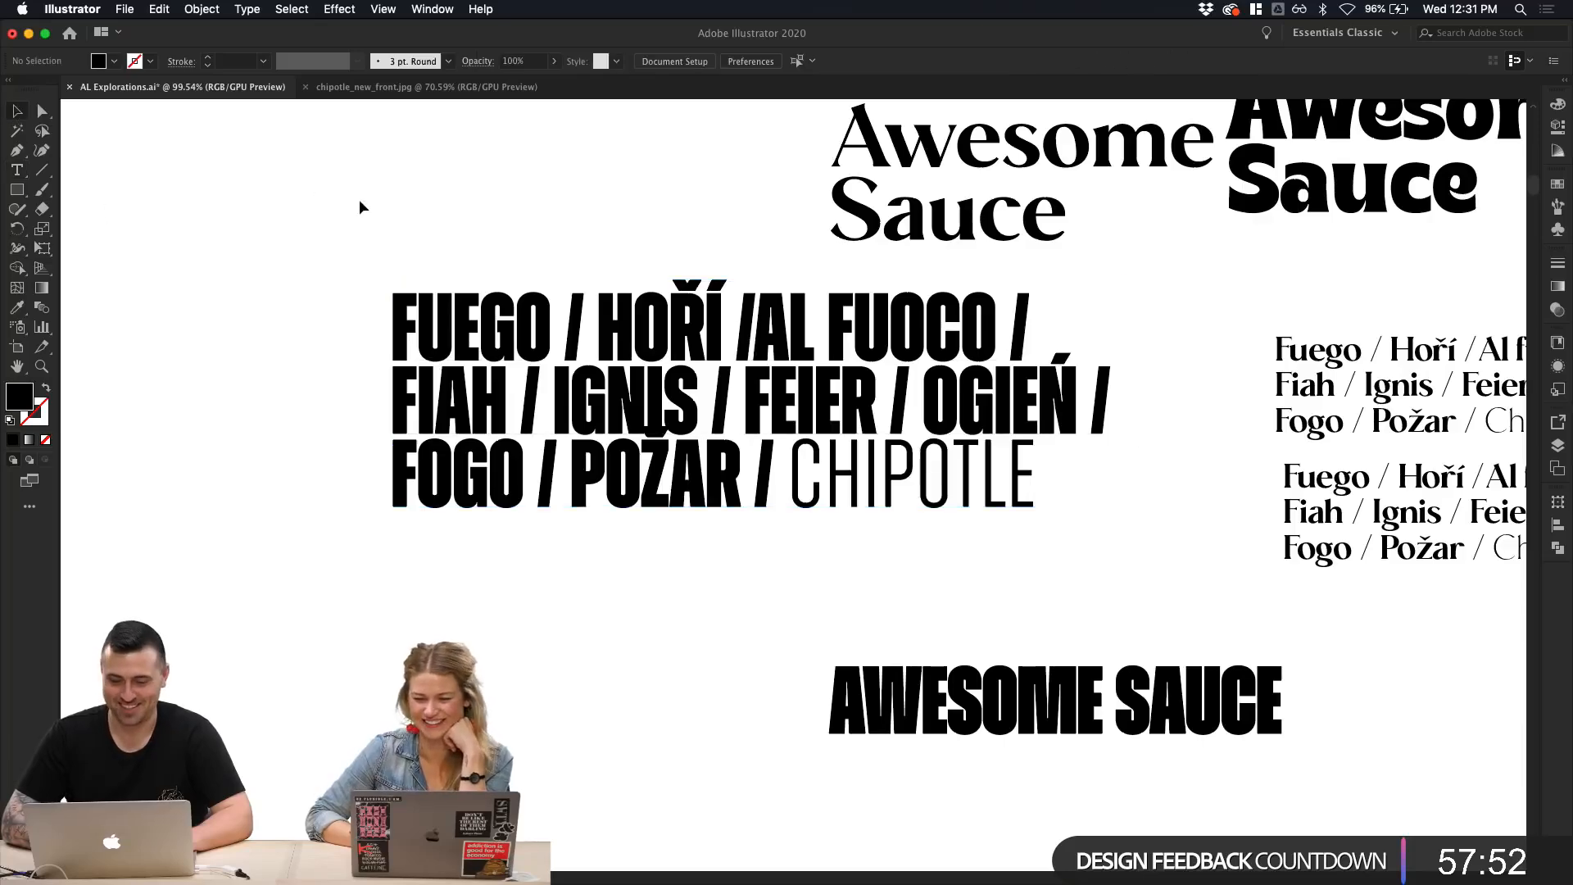
Step: Copy the word CHIPOTLE from the Zuume fire word text and delete it there, keeping the slash after POŽAR
scroll(357, 203, "down", 2)
scroll(568, 441, "up", 4)
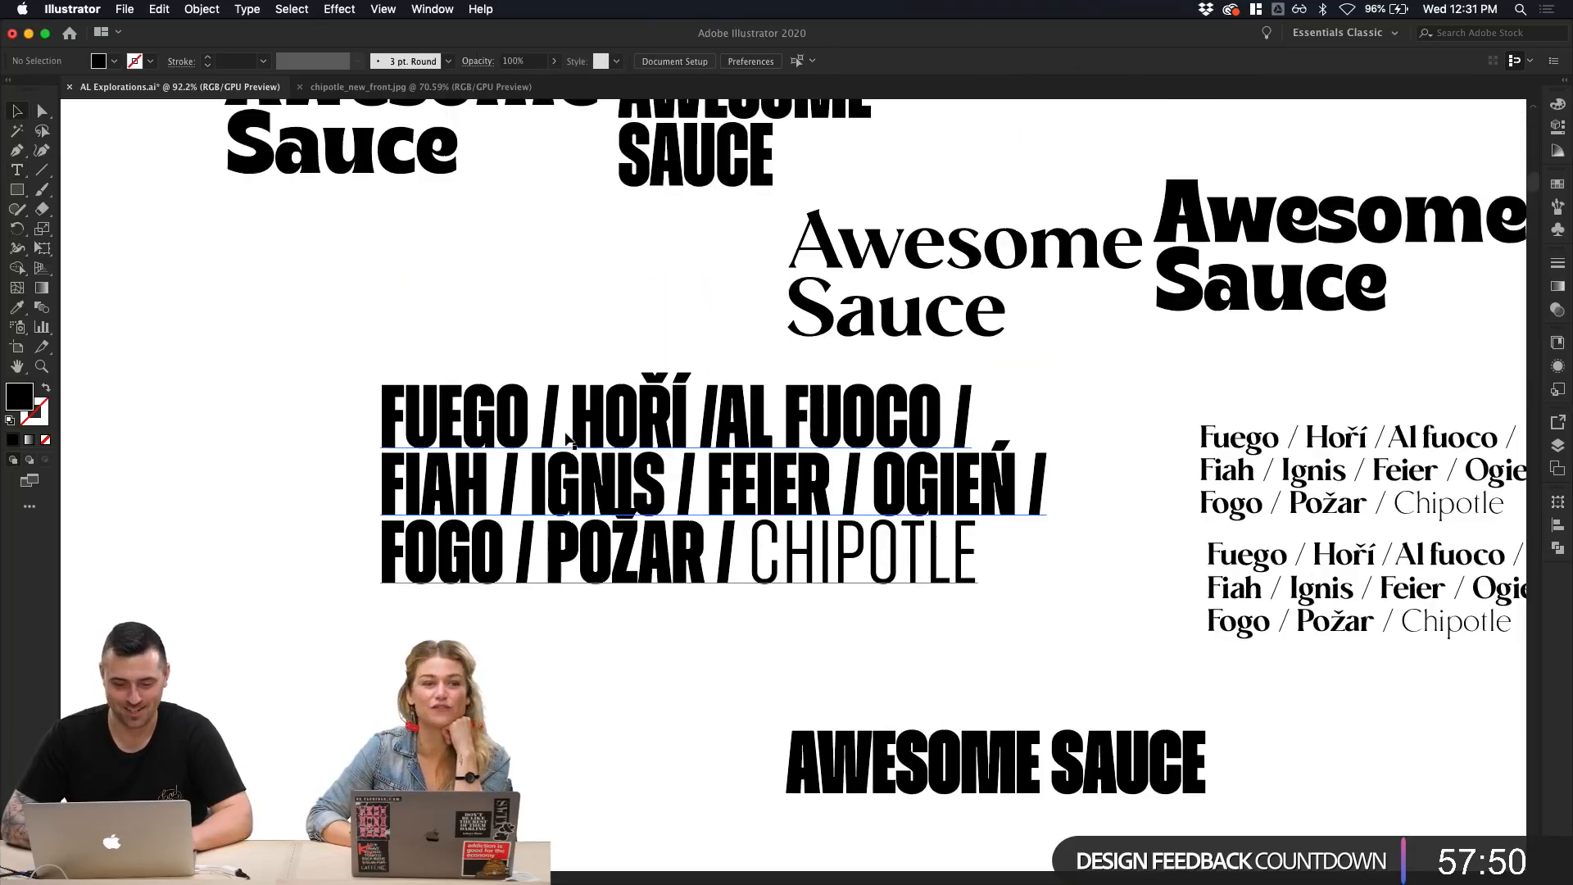
key("t")
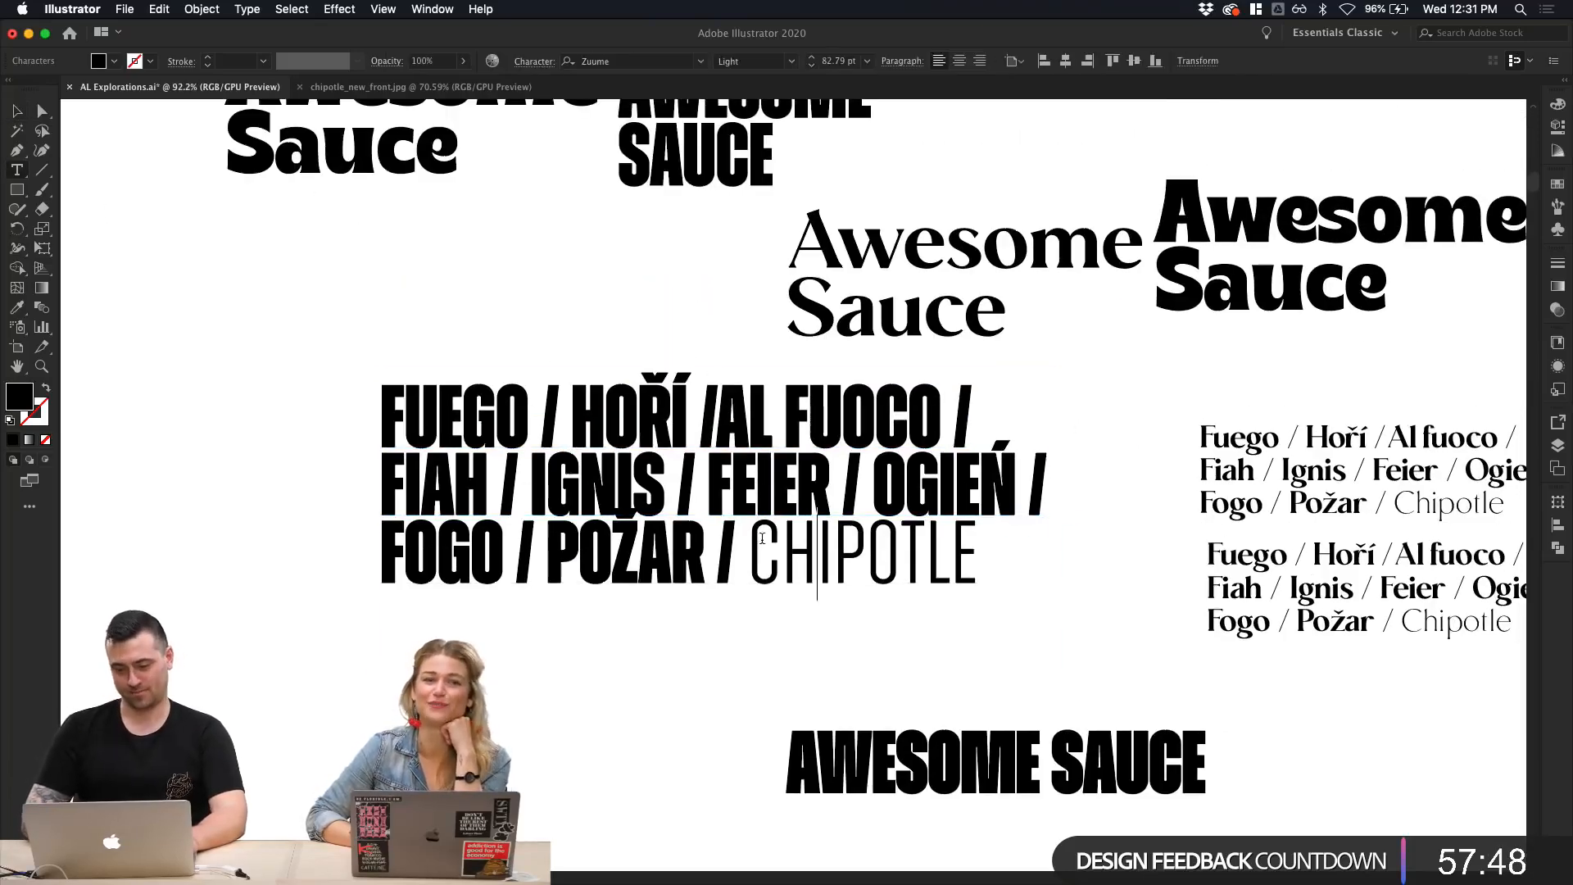
double_click(823, 545)
key("super+c")
key("BackSpace")
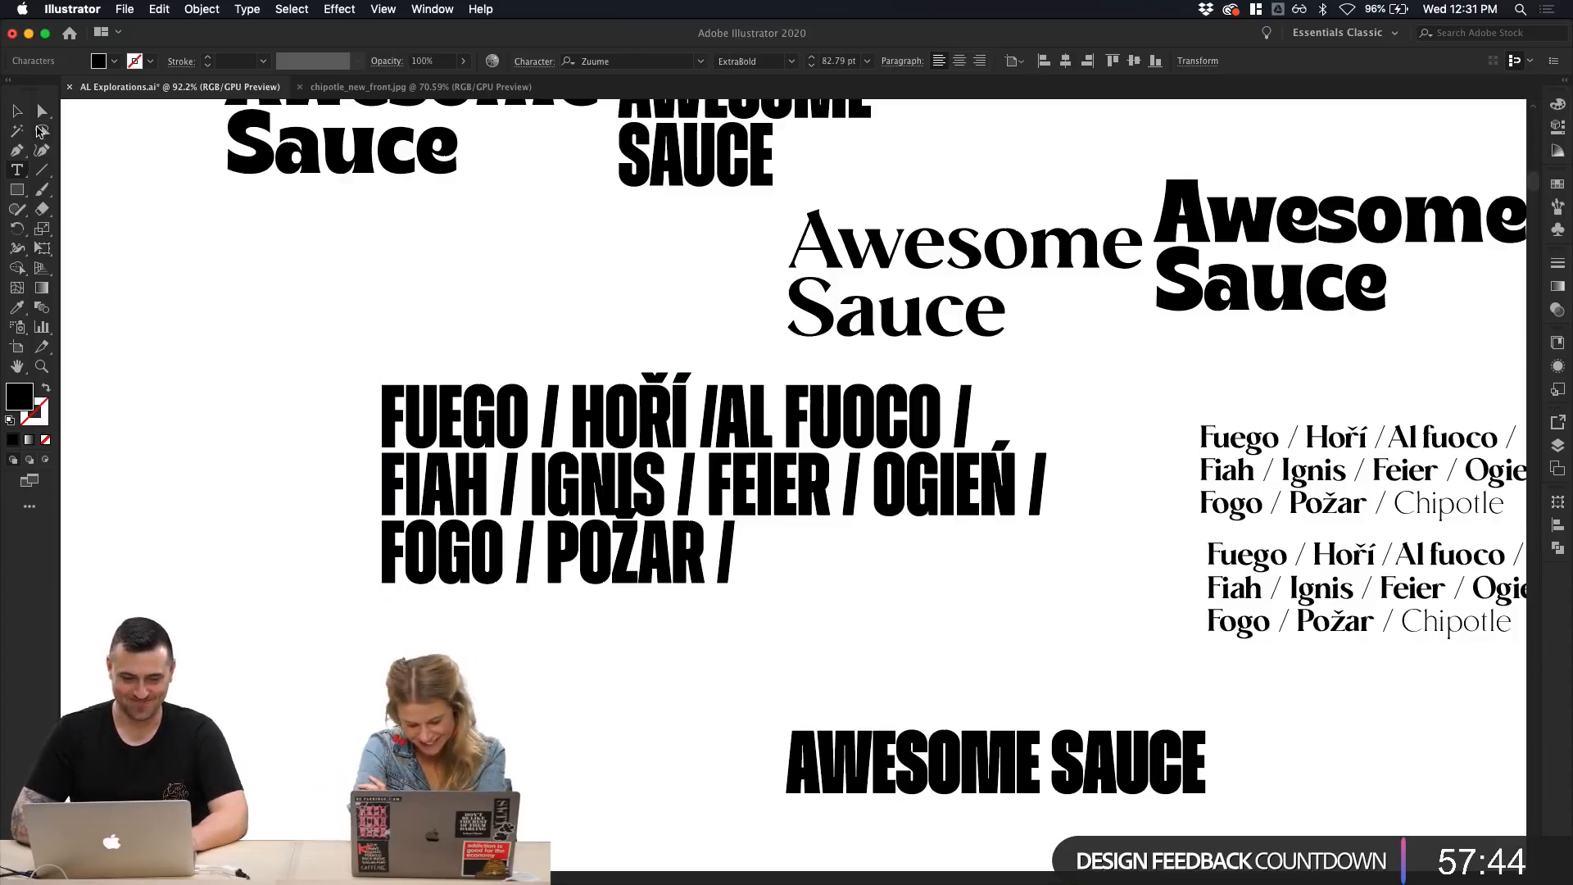
left_click(16, 111)
left_click(647, 760)
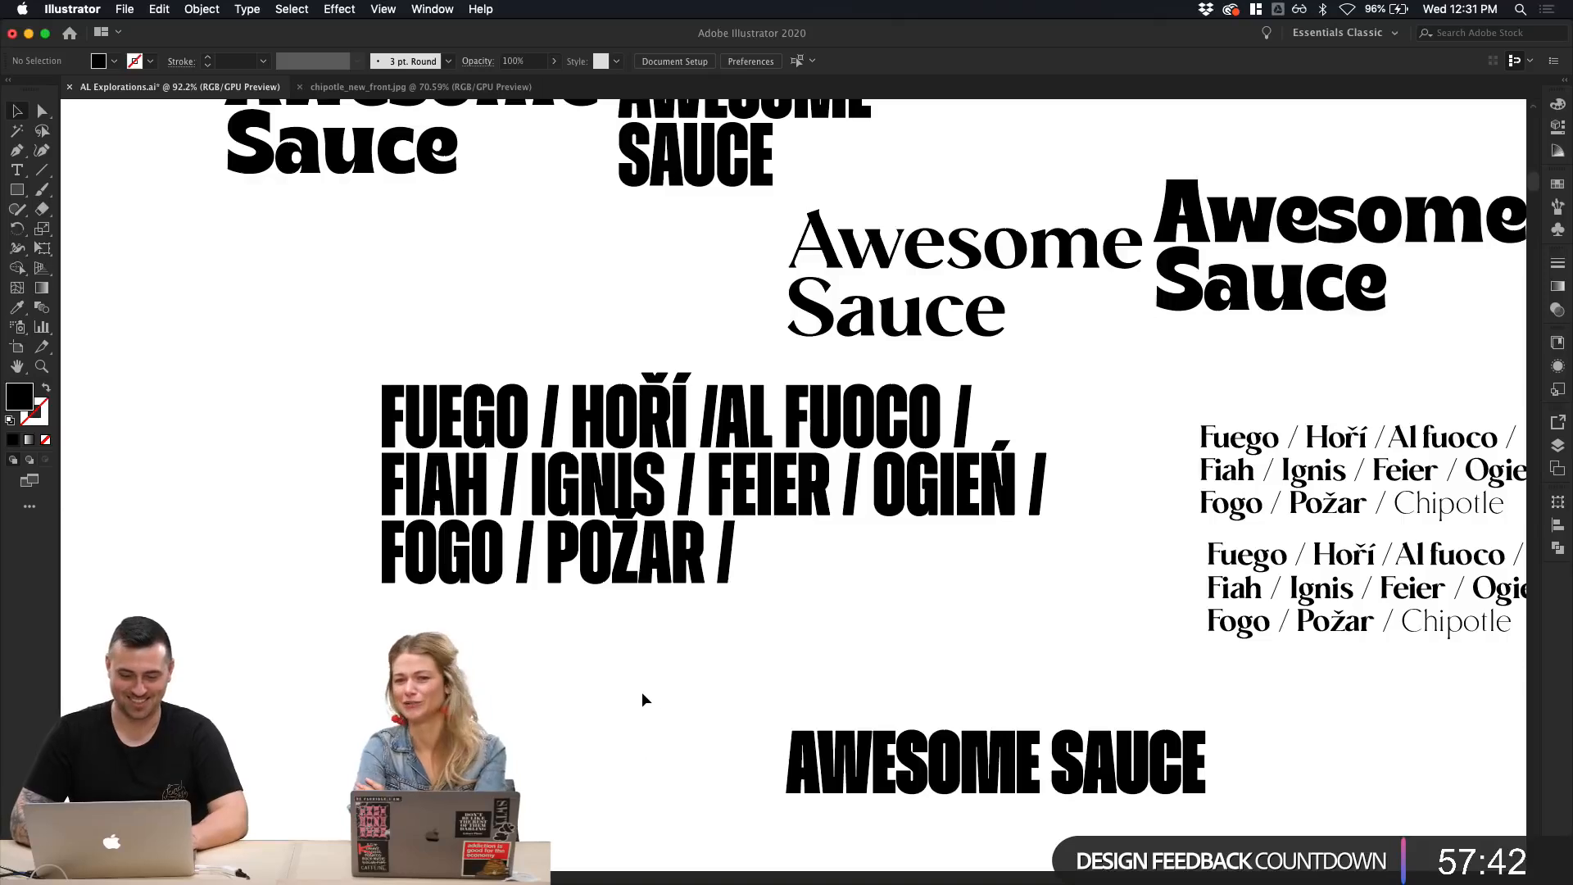
Step: Paste CHIPOTLE as a separate text and place it beneath FOGO / POŽAR, aligned with the left edge of the fire words
key("super+v")
left_click_drag(731, 516, 450, 662)
left_click(499, 764)
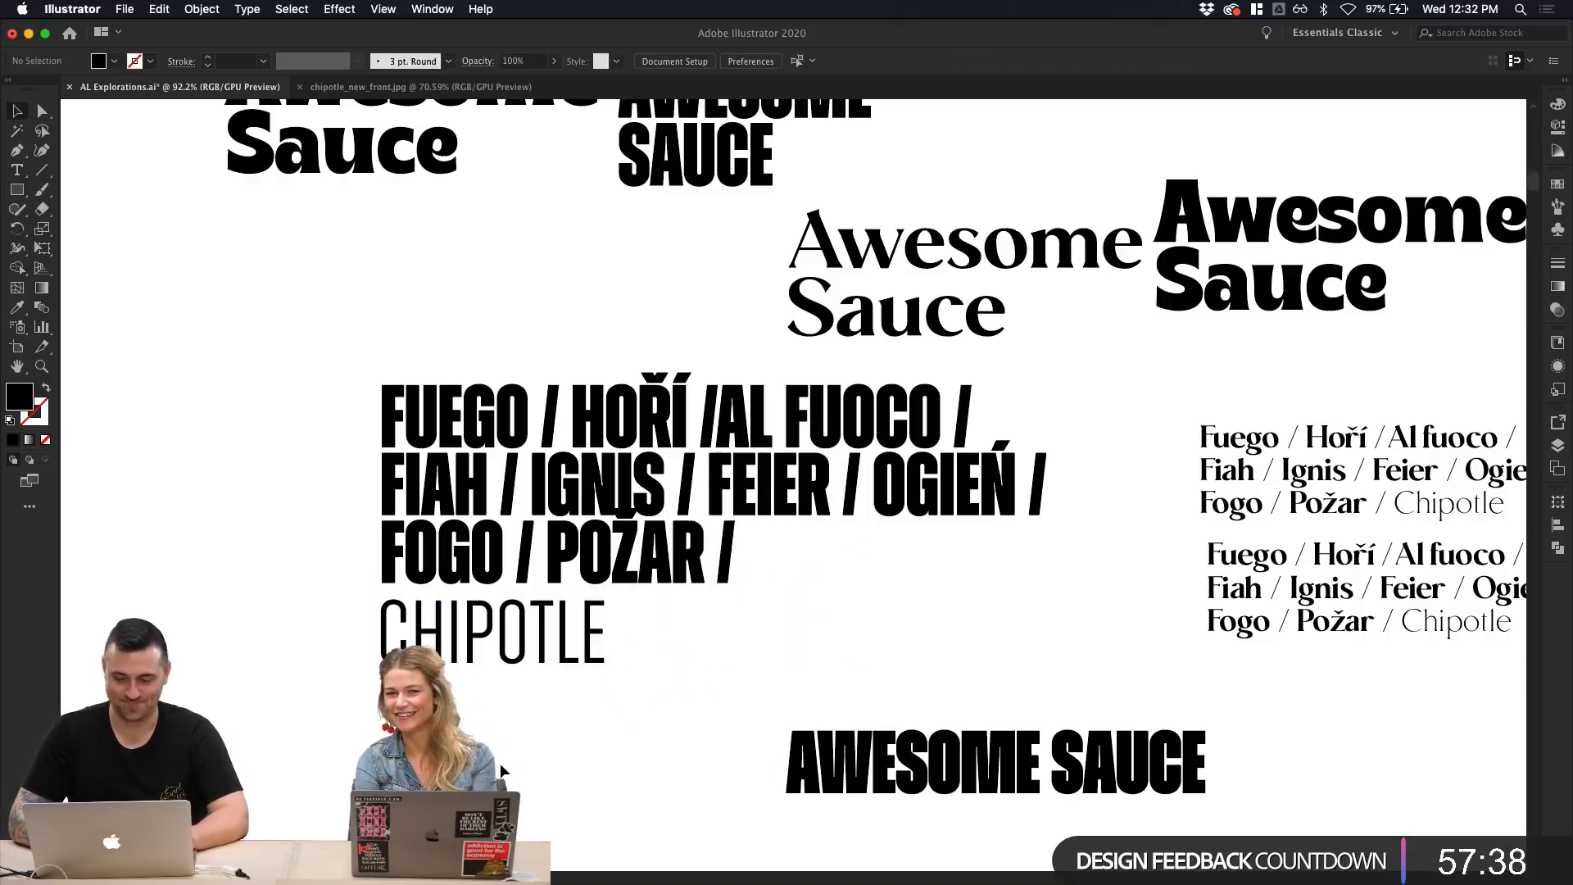
Step: Examine the Zuume fire word block with its light CHIPOTLE alongside the Moneta versions and the Awesome Sauce treatments
scroll(500, 764, "up", 2)
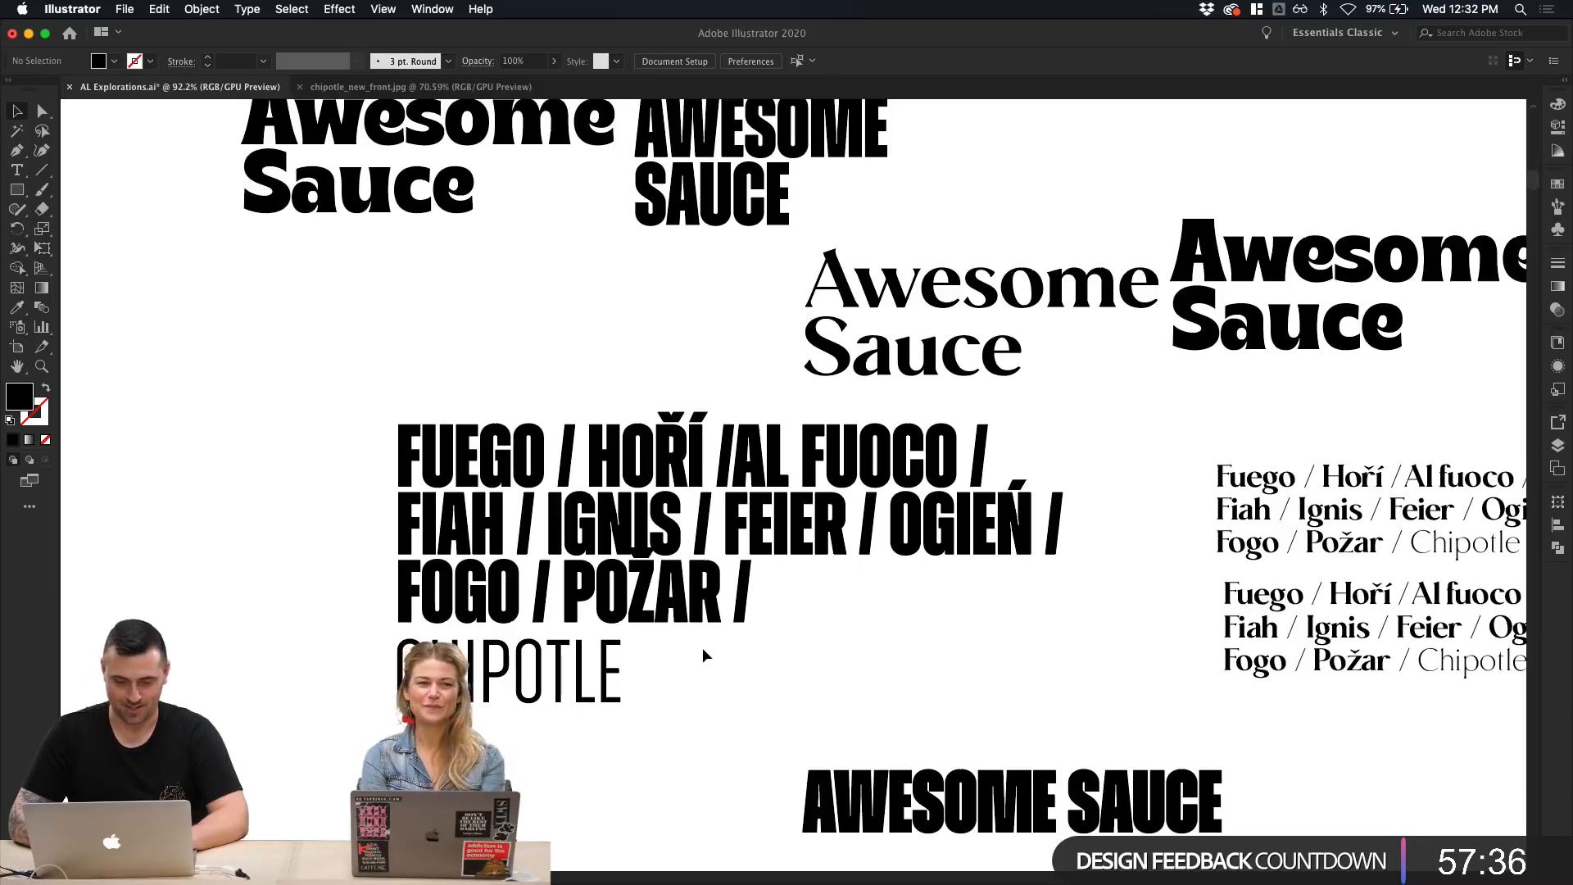
scroll(718, 742, "down", 2)
scroll(715, 741, "right", 3)
scroll(714, 741, "down", 1)
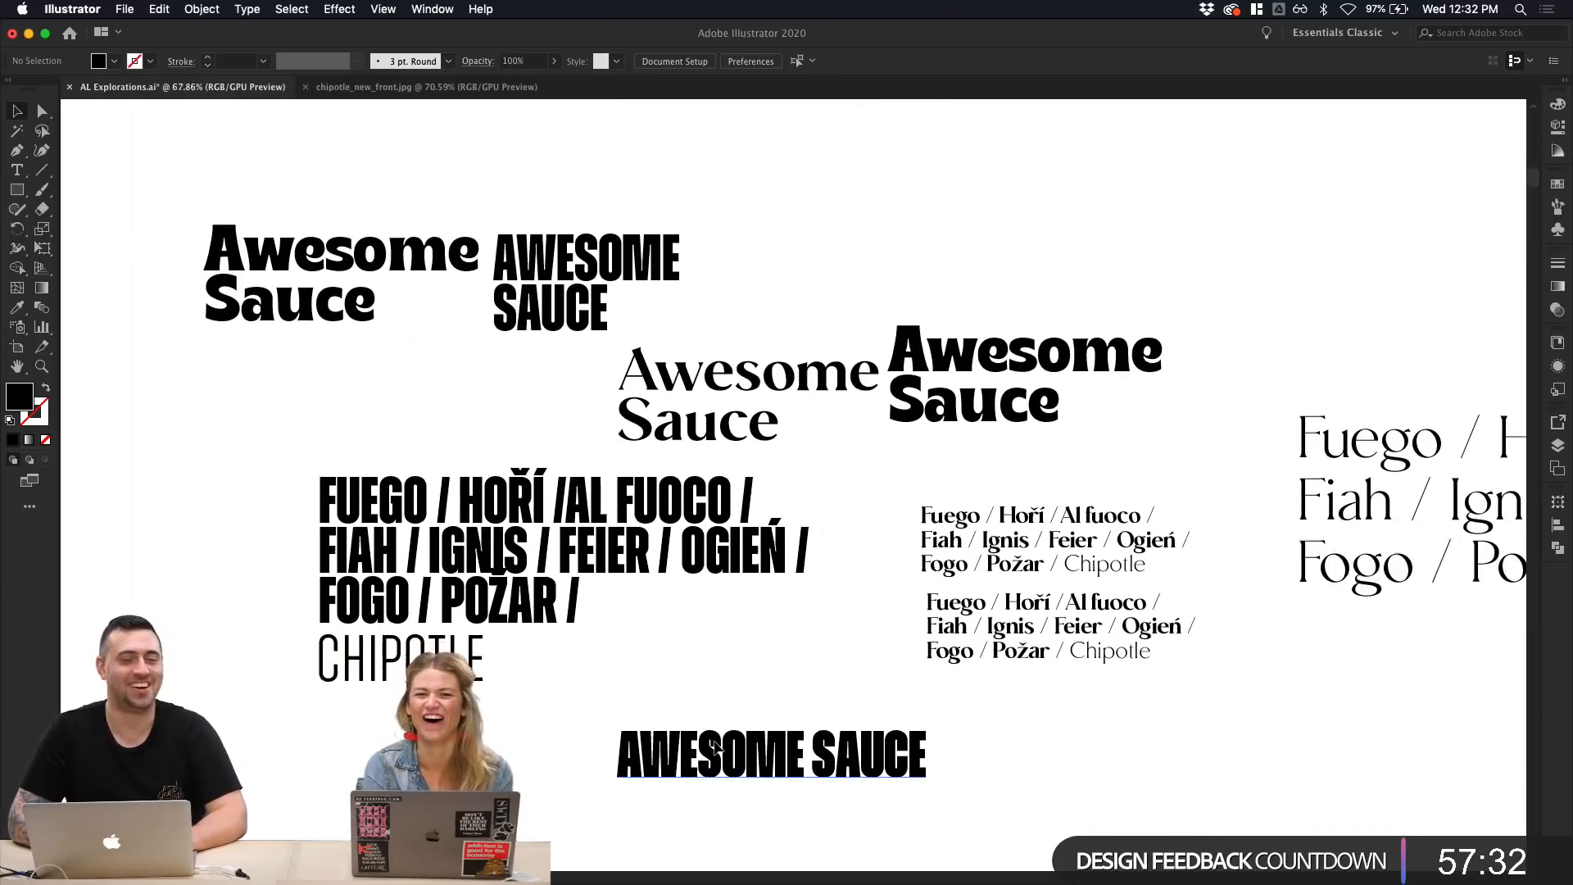
left_click(967, 554)
right_click(798, 614)
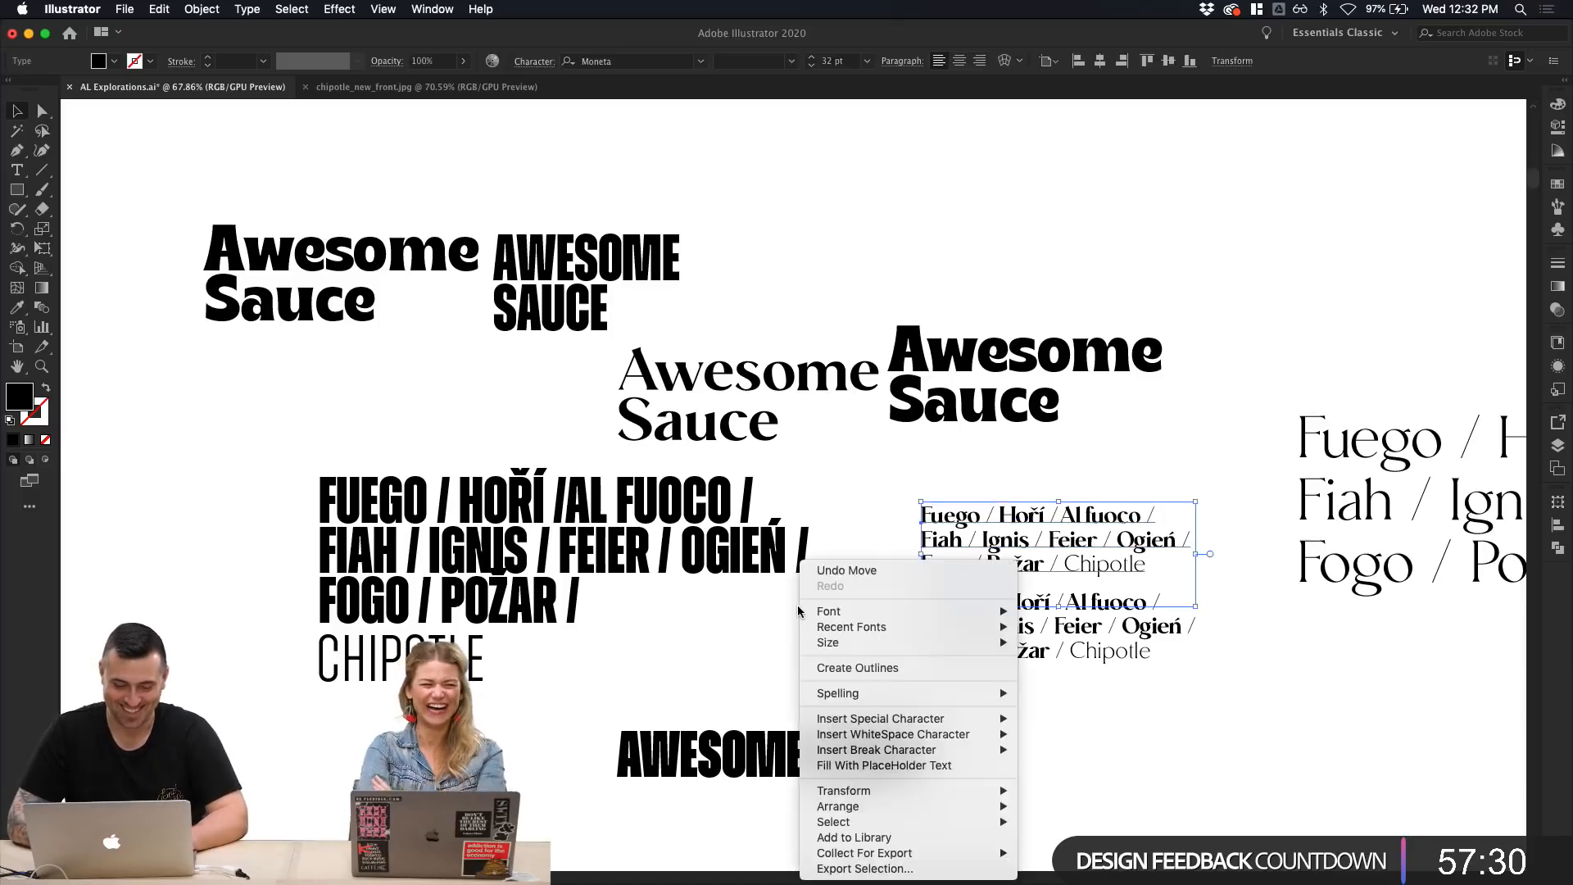
left_click(739, 613)
scroll(739, 613, "up", 2)
left_click(732, 648)
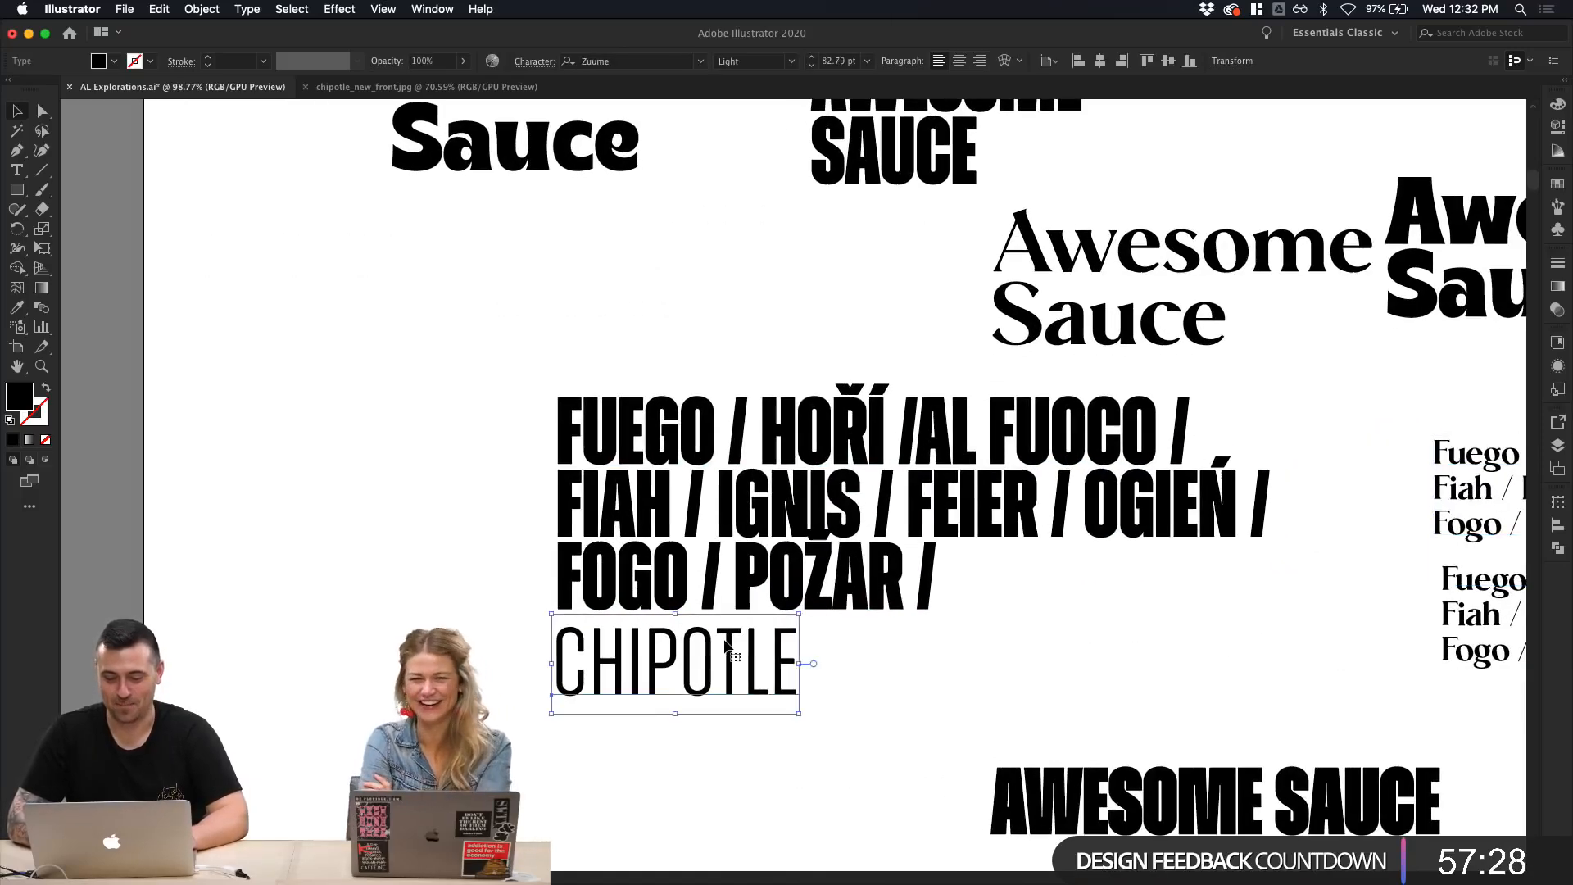
left_click(785, 560, "shift")
left_click(993, 680)
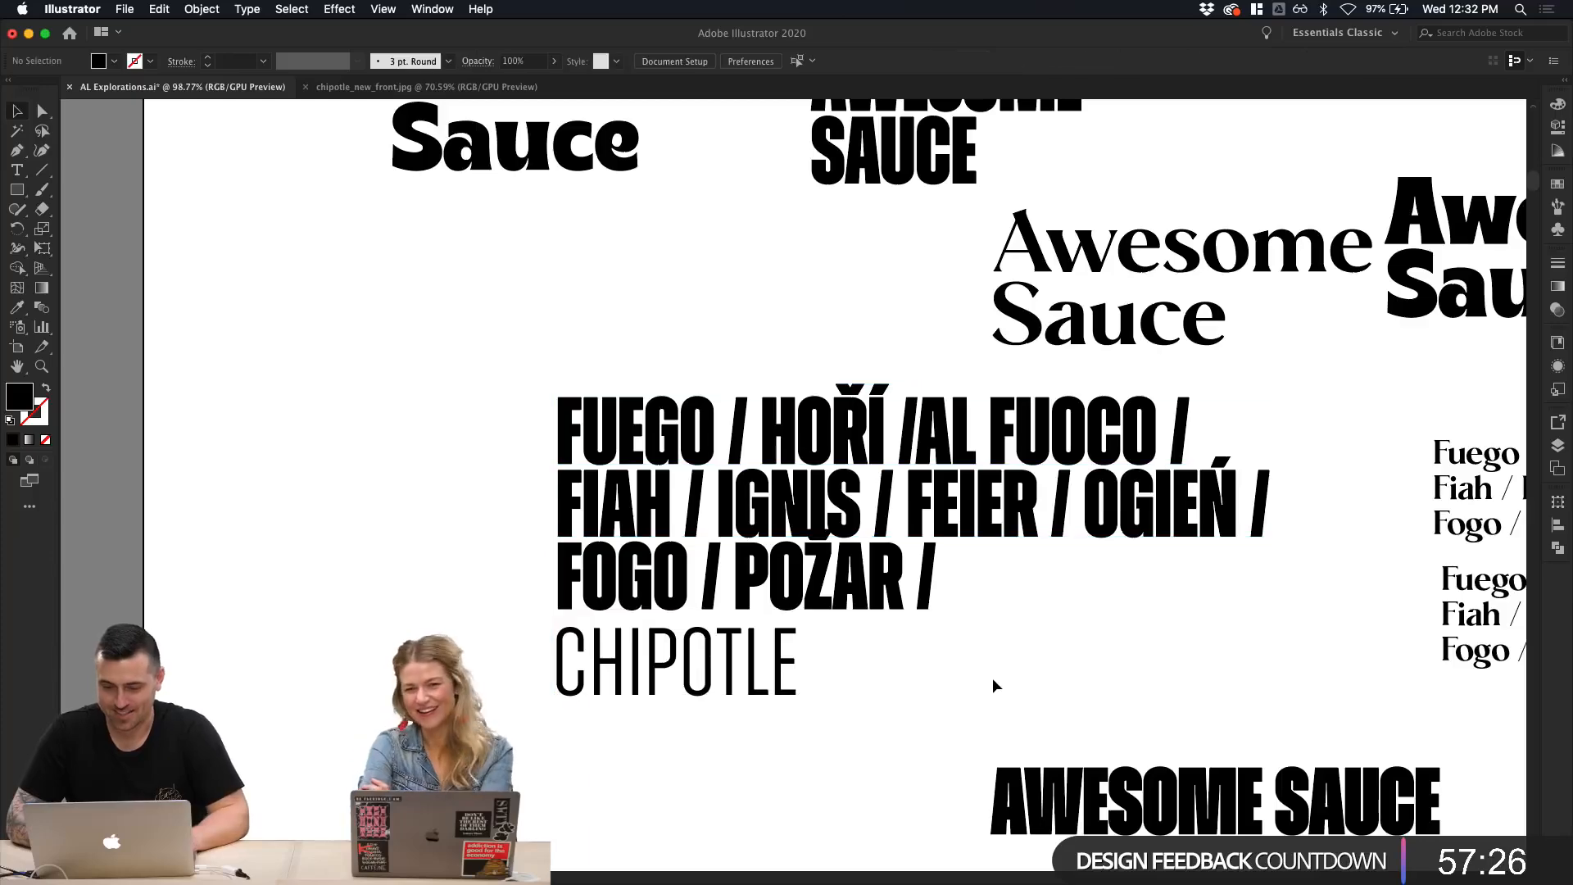
scroll(991, 680, "right", 5)
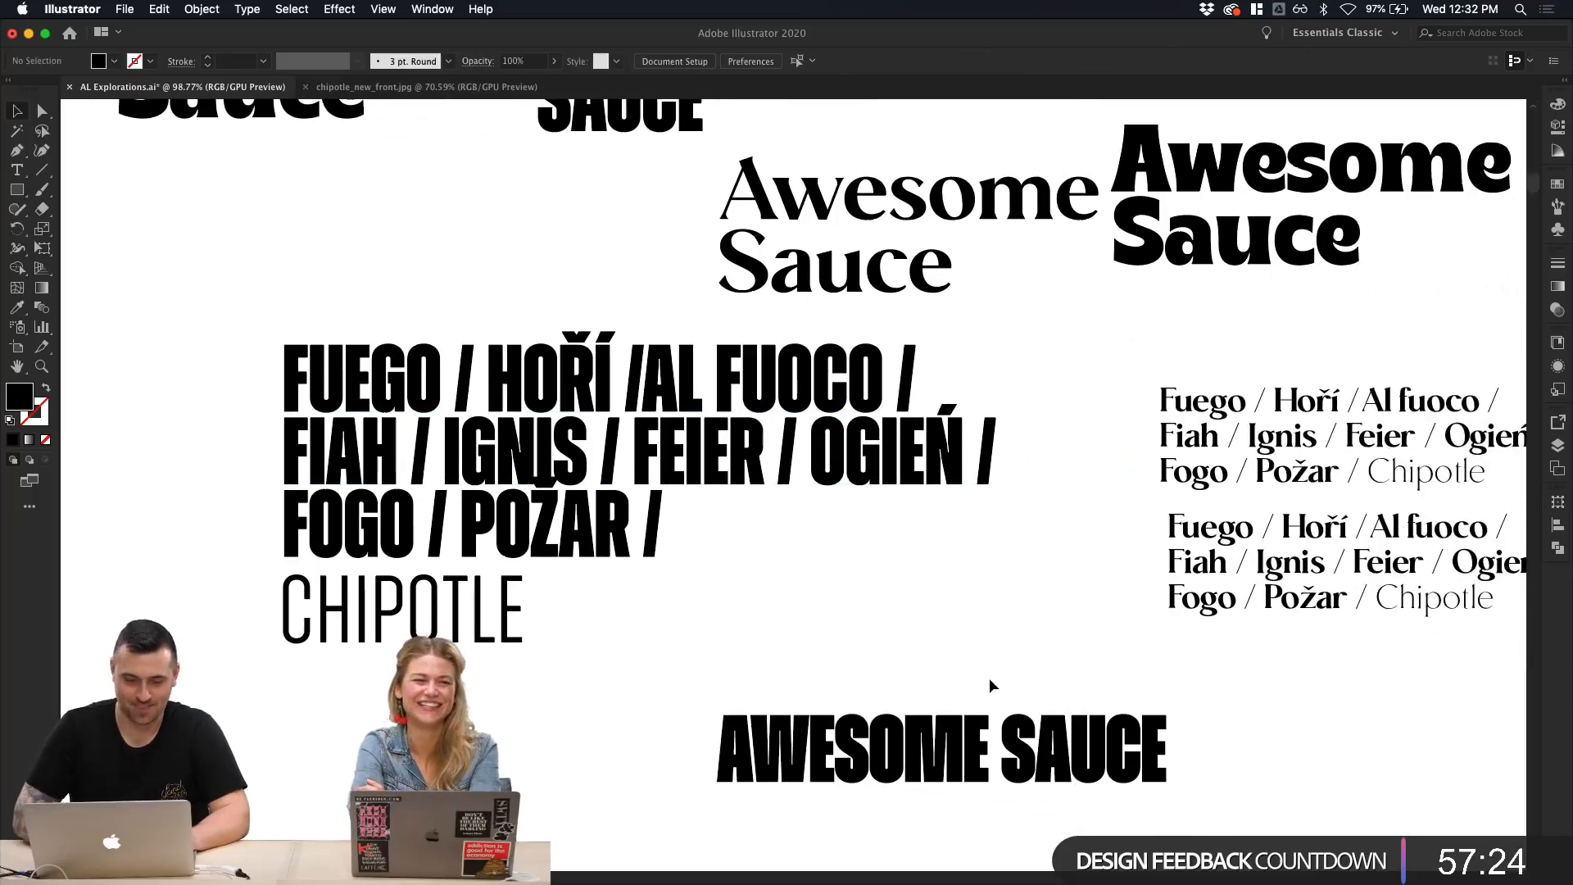
scroll(990, 677, "left", 1)
left_click(487, 627)
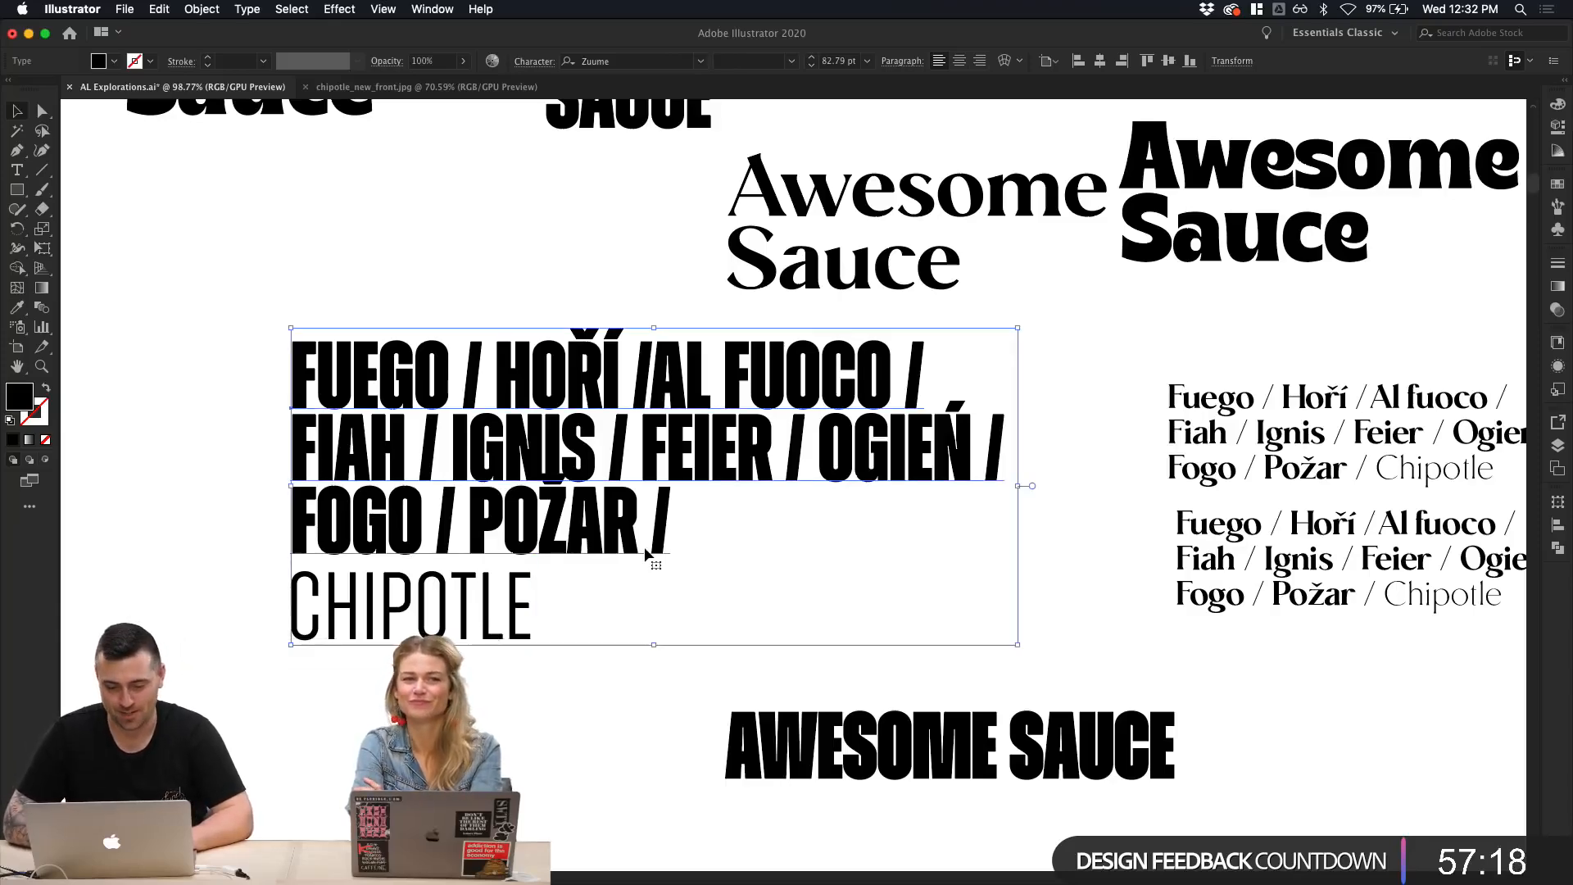
left_click(526, 699)
Step: Move the single-line AWESOME SAUCE directly beneath the lower small Moneta fire word block, aligned near its left edge, and deselect it
scroll(542, 690, "right", 5)
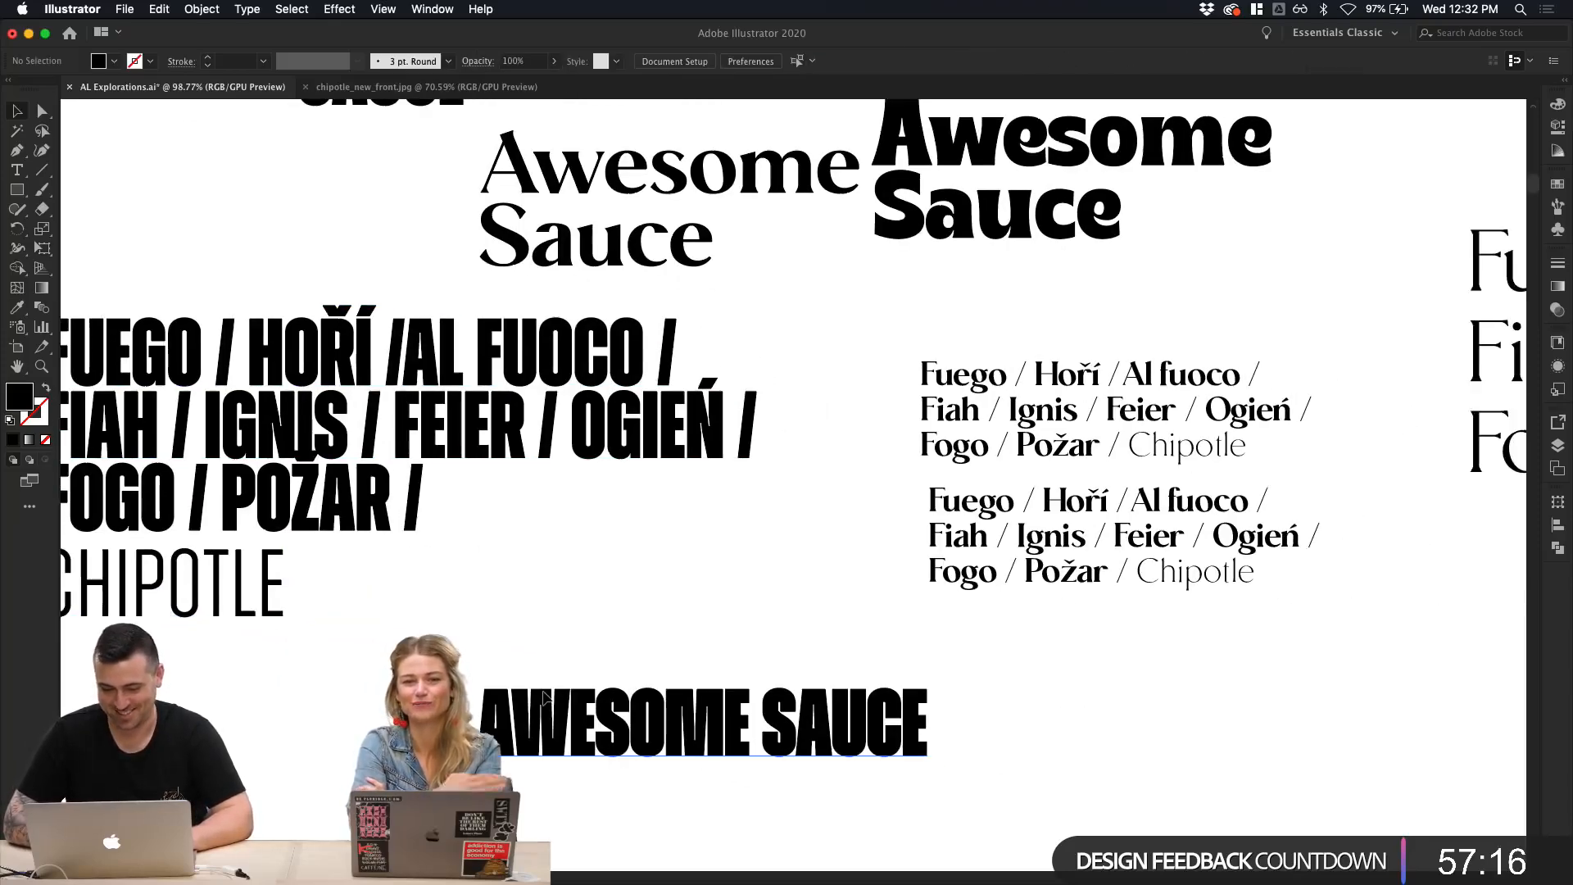
scroll(543, 690, "down", 5)
scroll(773, 679, "down", 5)
scroll(819, 692, "up", 5)
scroll(820, 692, "left", 2)
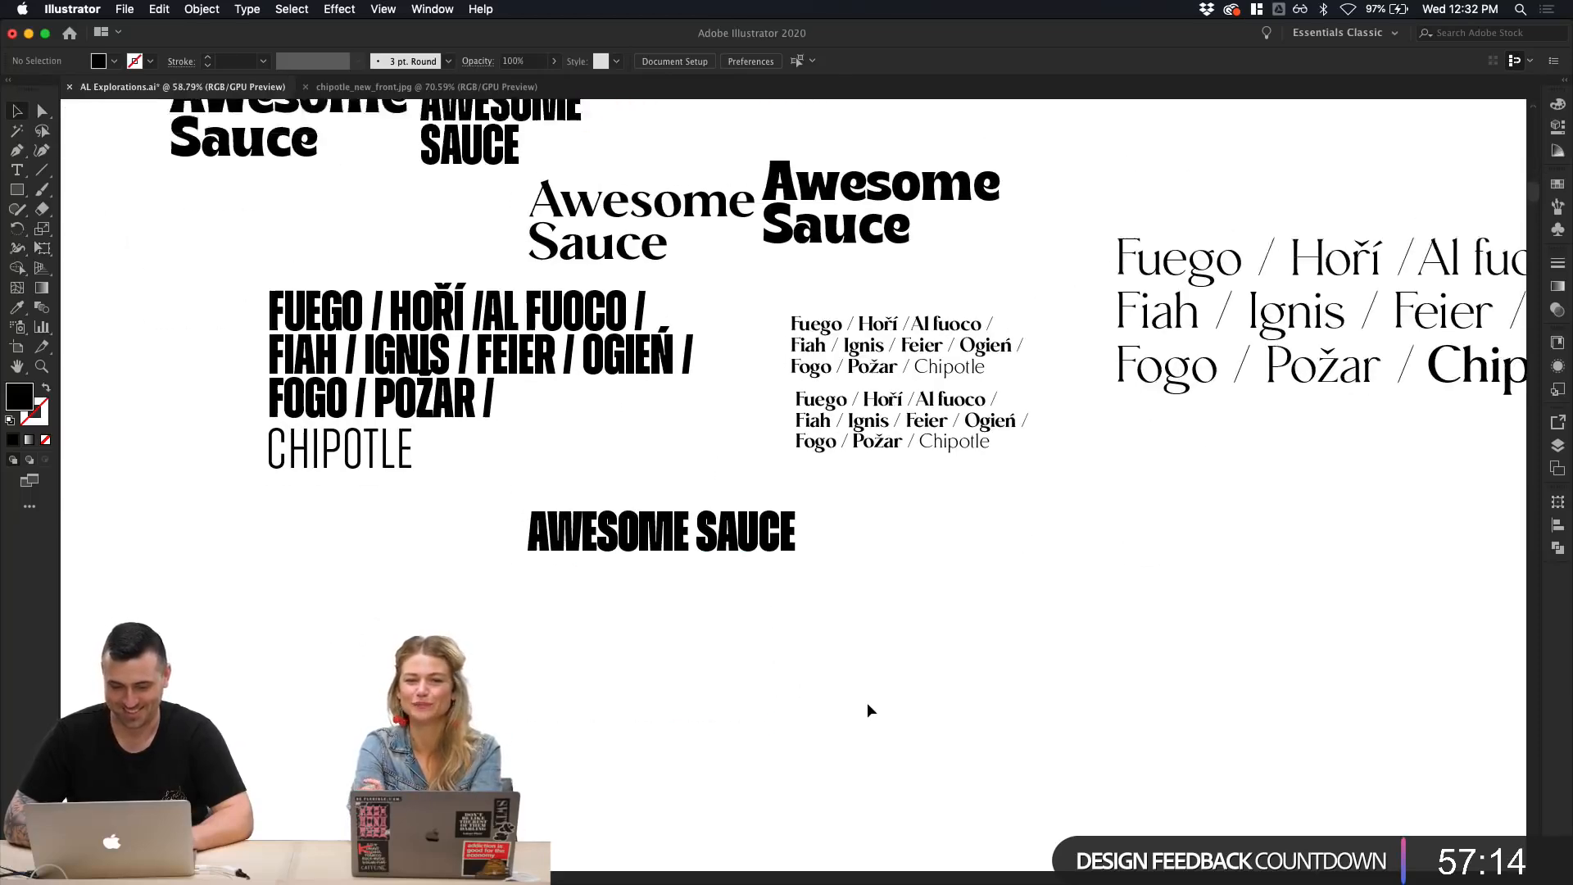
left_click(732, 591)
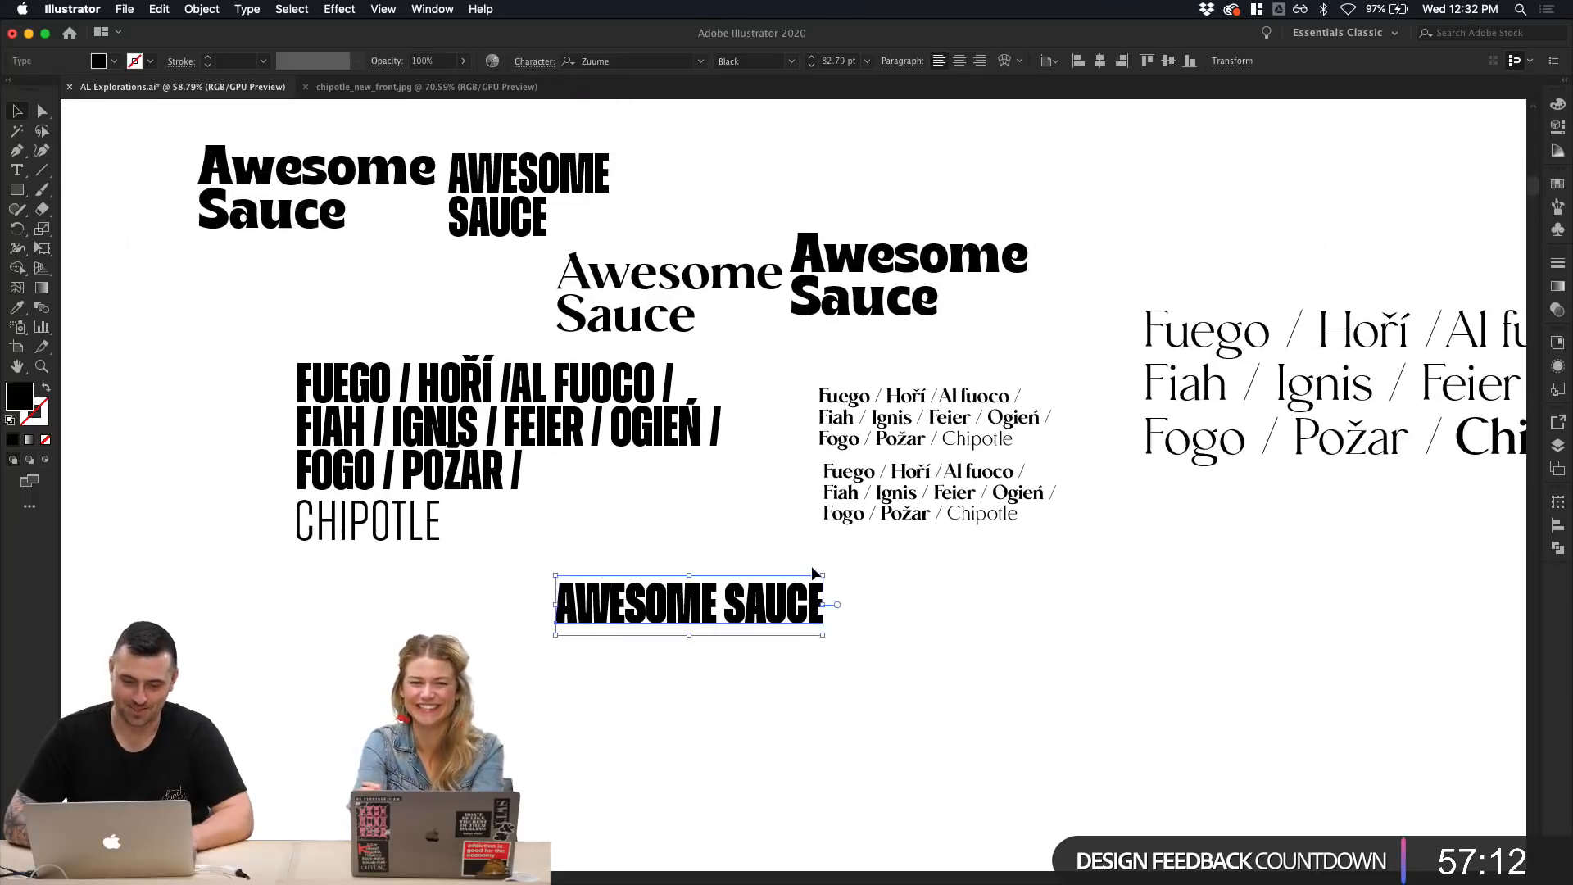
scroll(814, 572, "up", 3)
scroll(814, 571, "left", 3)
left_click_drag(744, 675, 1003, 566)
left_click(991, 726)
scroll(991, 726, "left", 1)
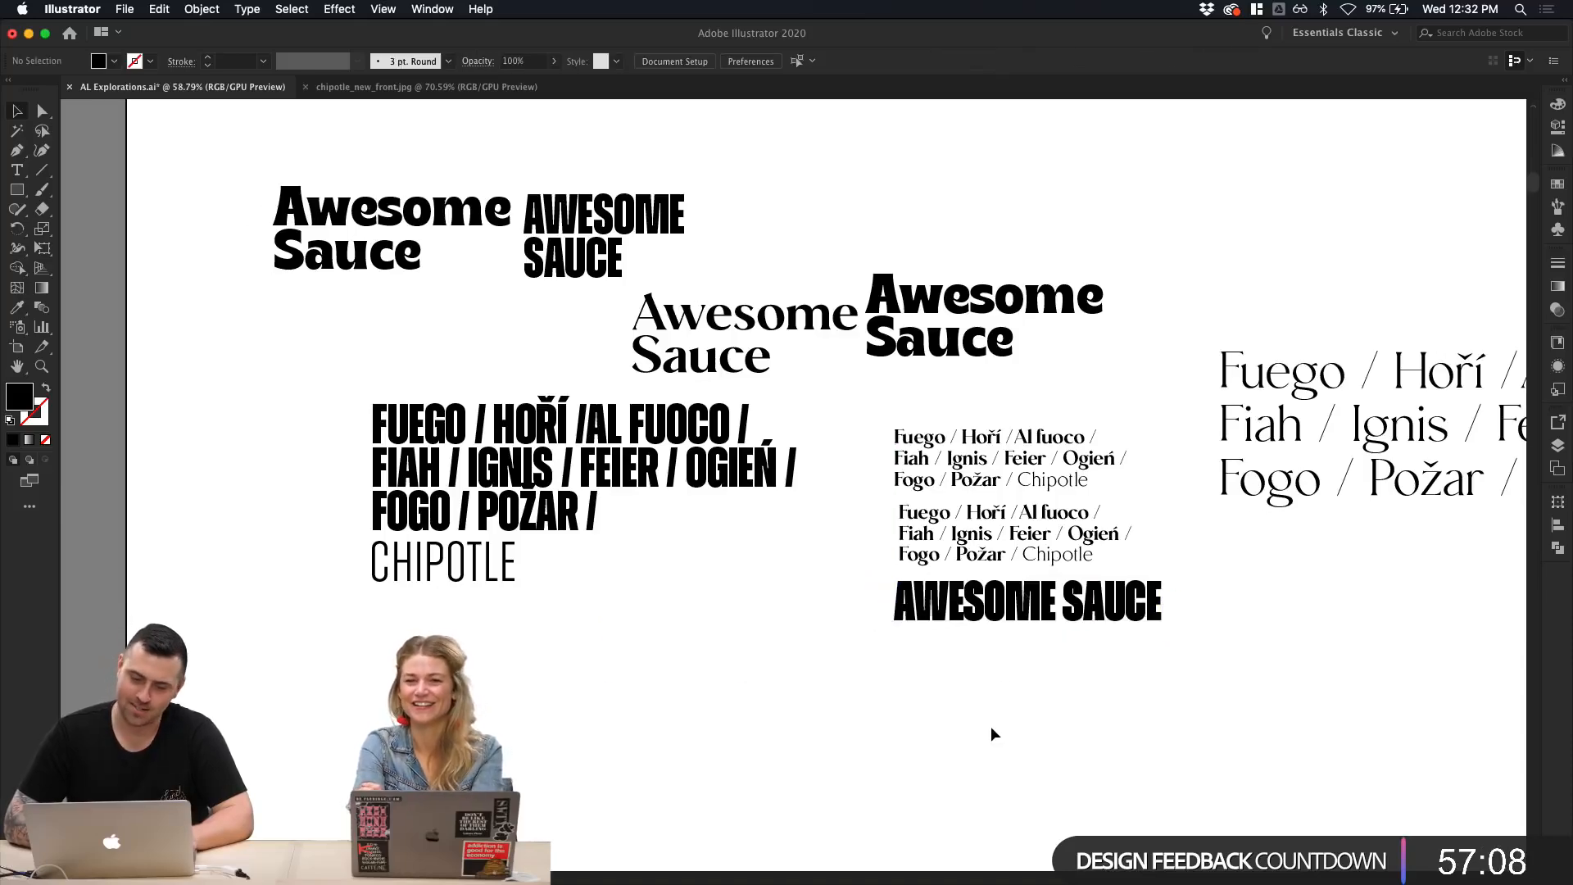
Step: Examine the two small Moneta fire word blocks and the AWESOME SAUCE line beneath them at close range
scroll(991, 726, "up", 3)
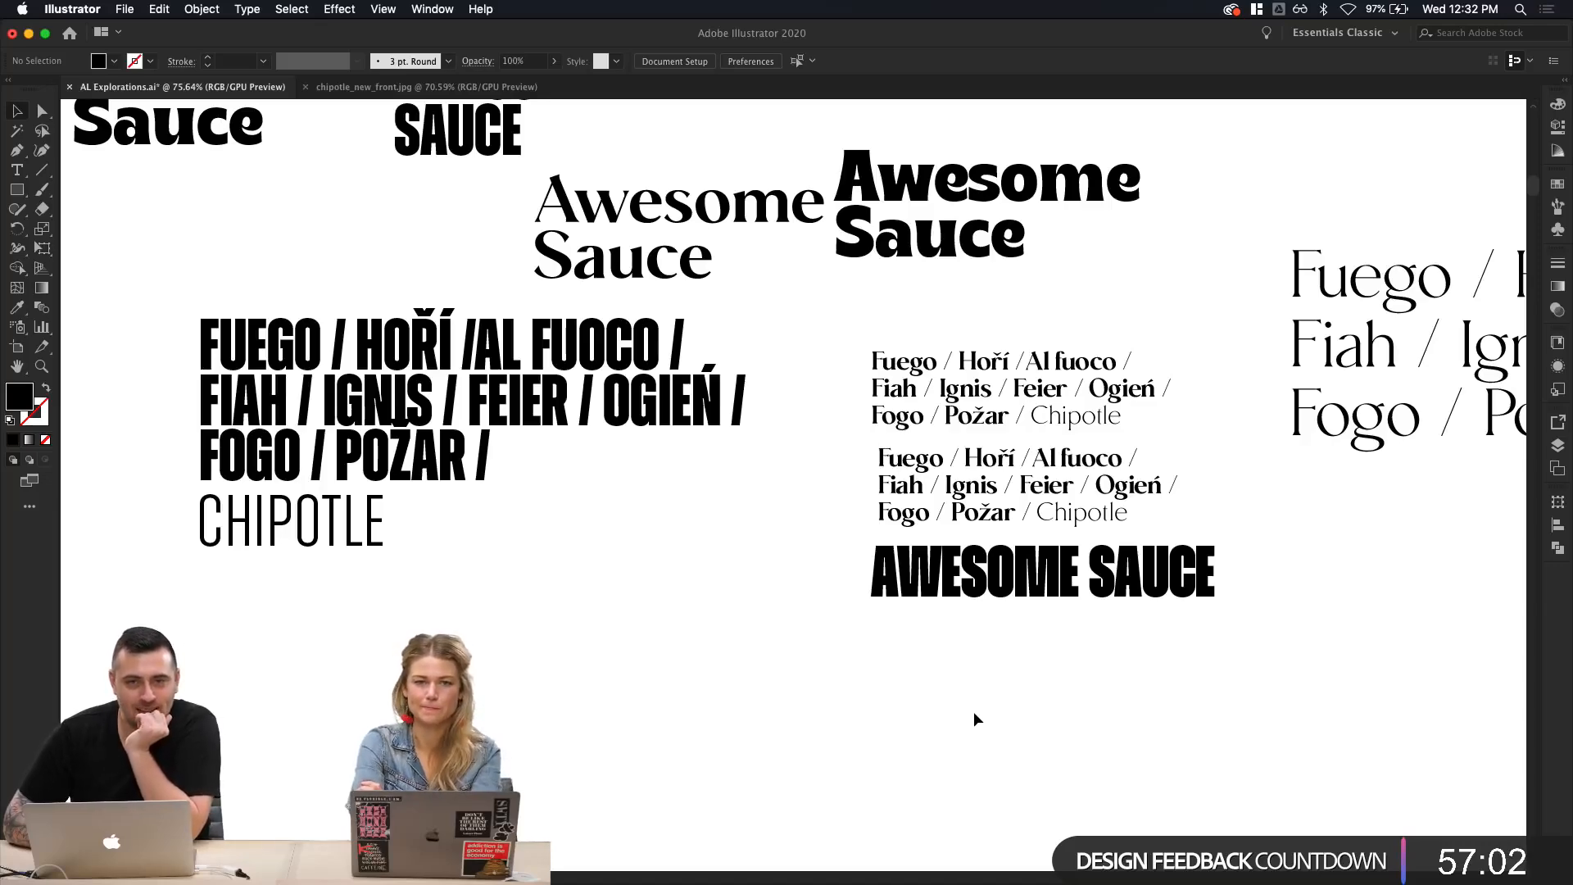
scroll(970, 696, "up", 8)
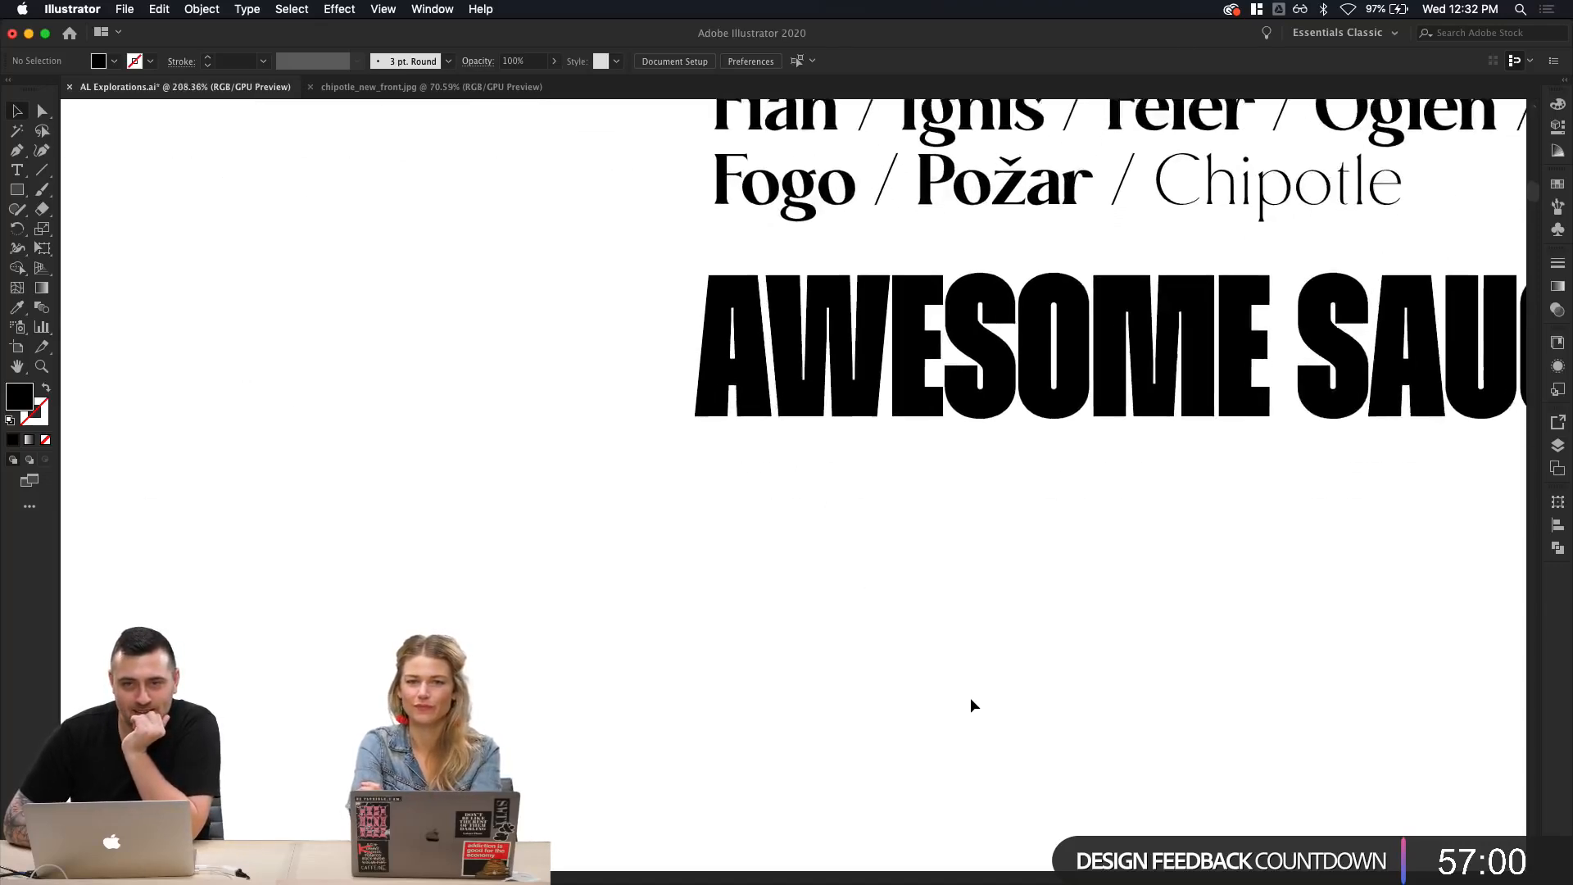
scroll(971, 696, "up", 5)
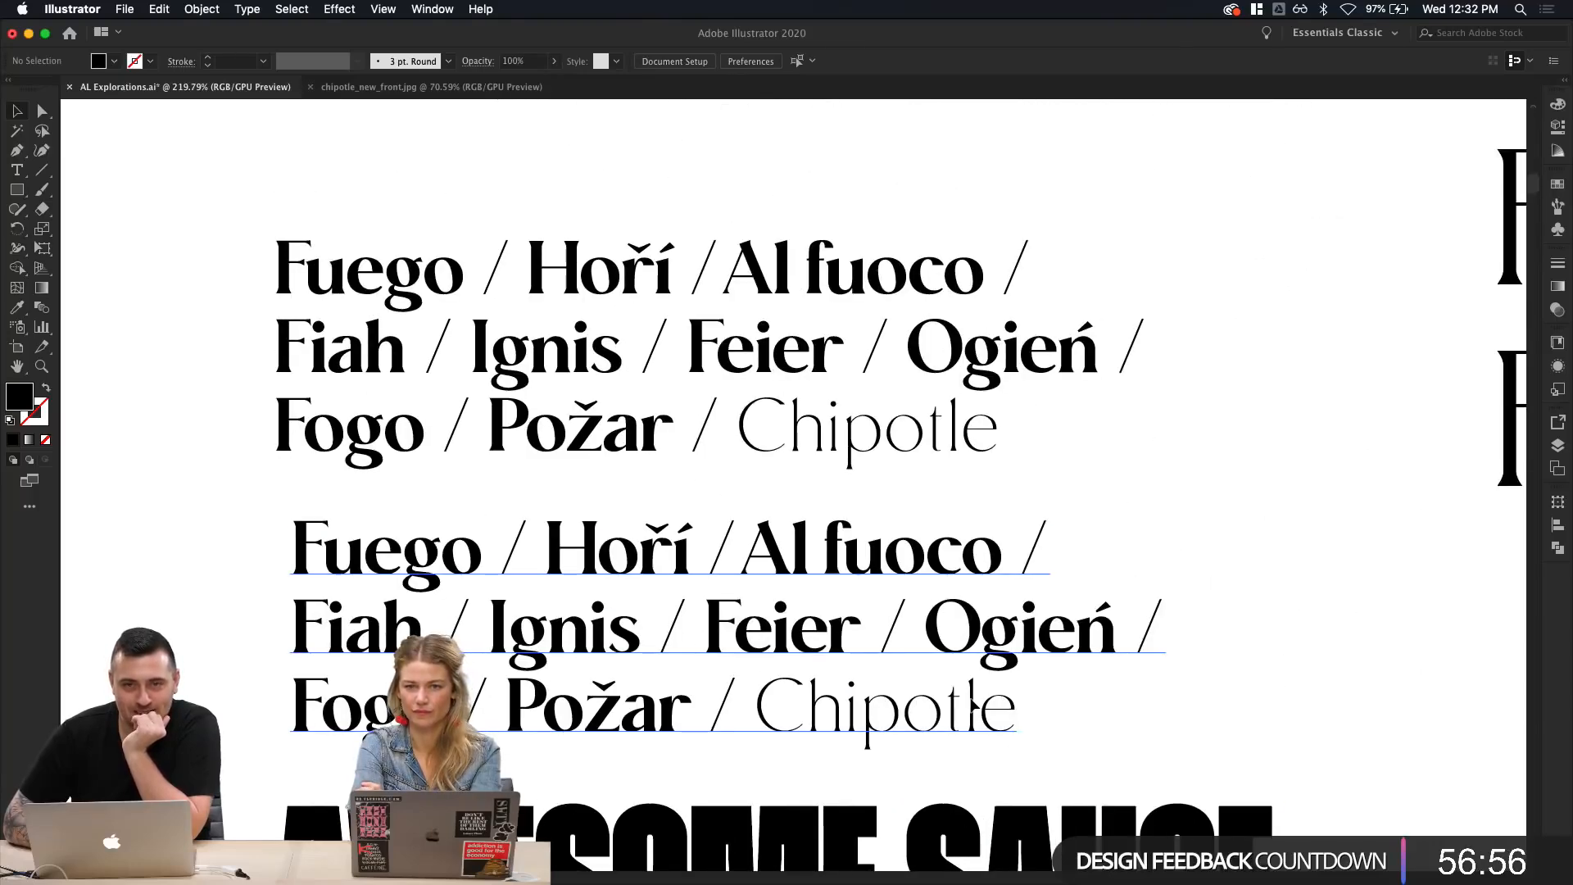
scroll(972, 705, "right", 4)
scroll(972, 705, "down", 3)
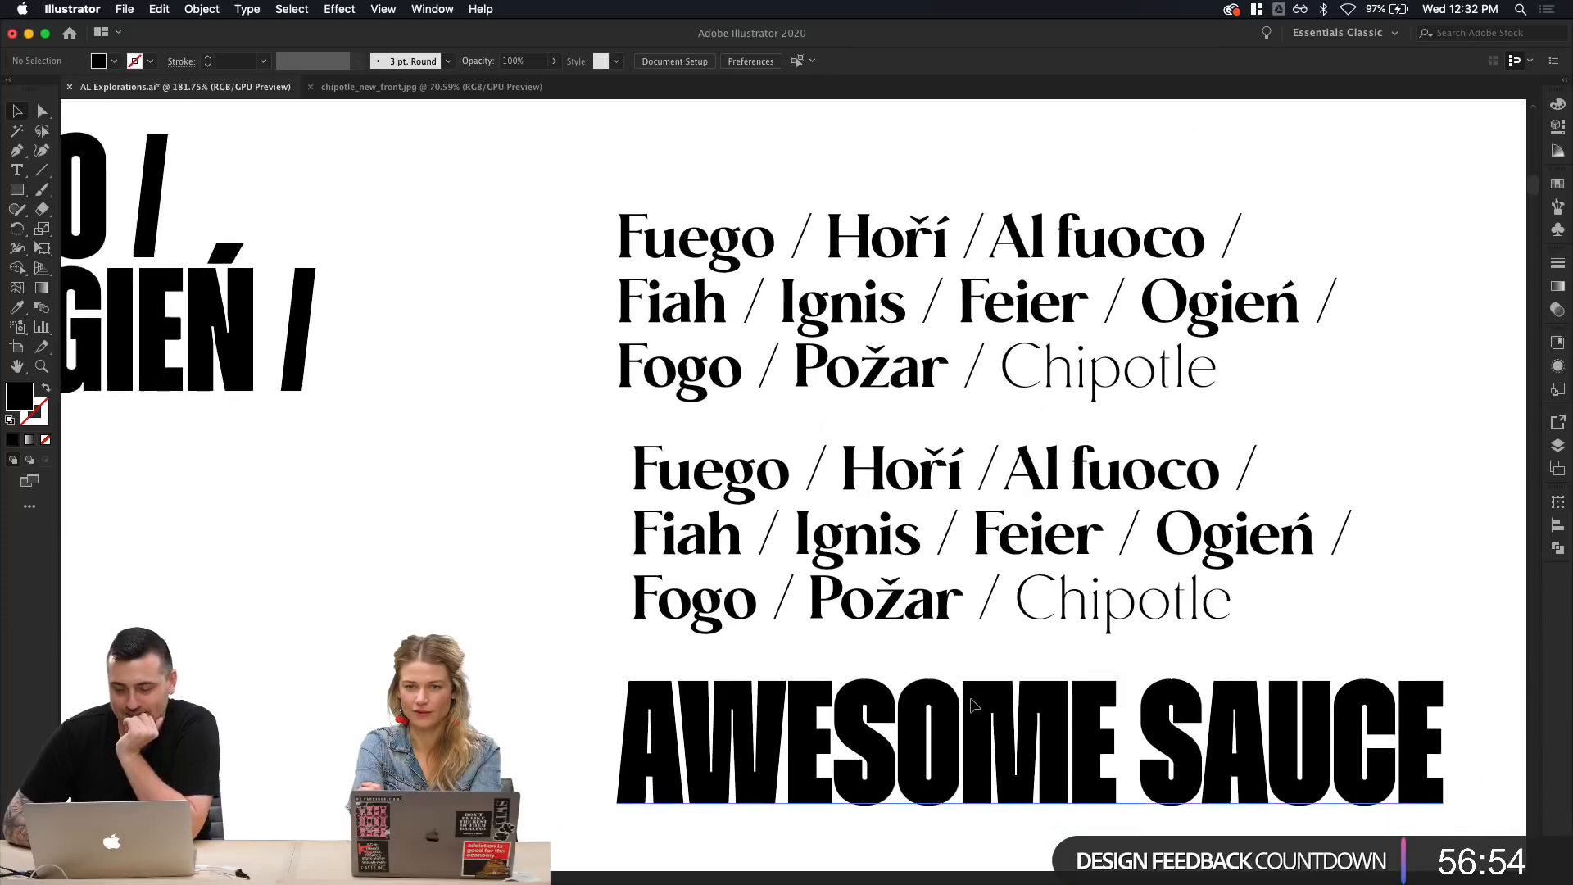
scroll(972, 704, "down", 5)
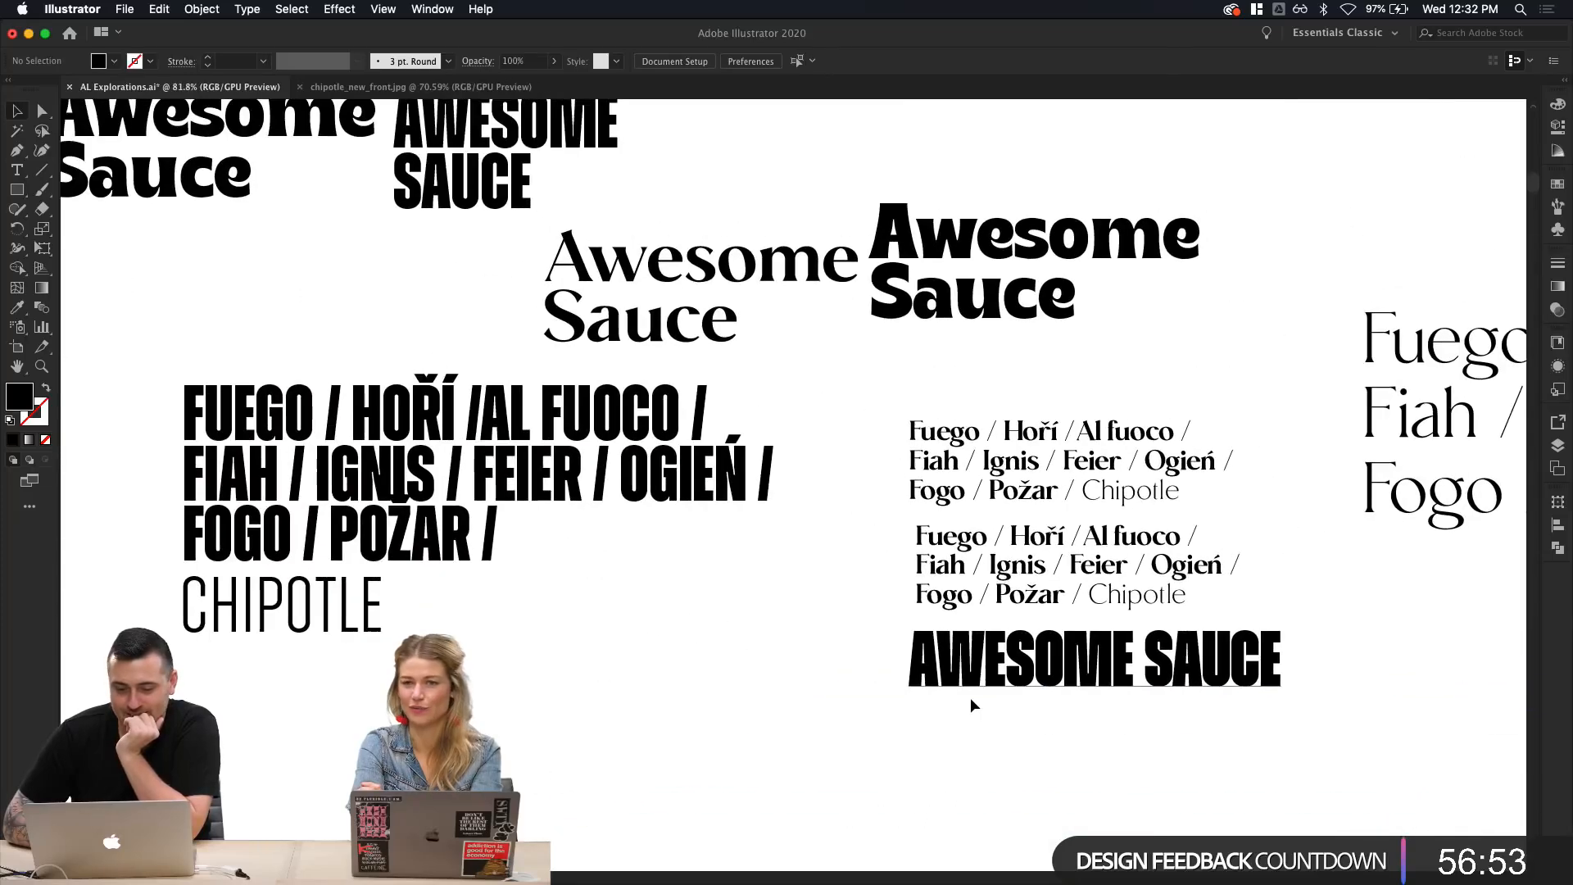
Step: Increase the line spacing of the Zuume fire words slightly and shift CHIPOTLE down to clear the last line
left_click(505, 447)
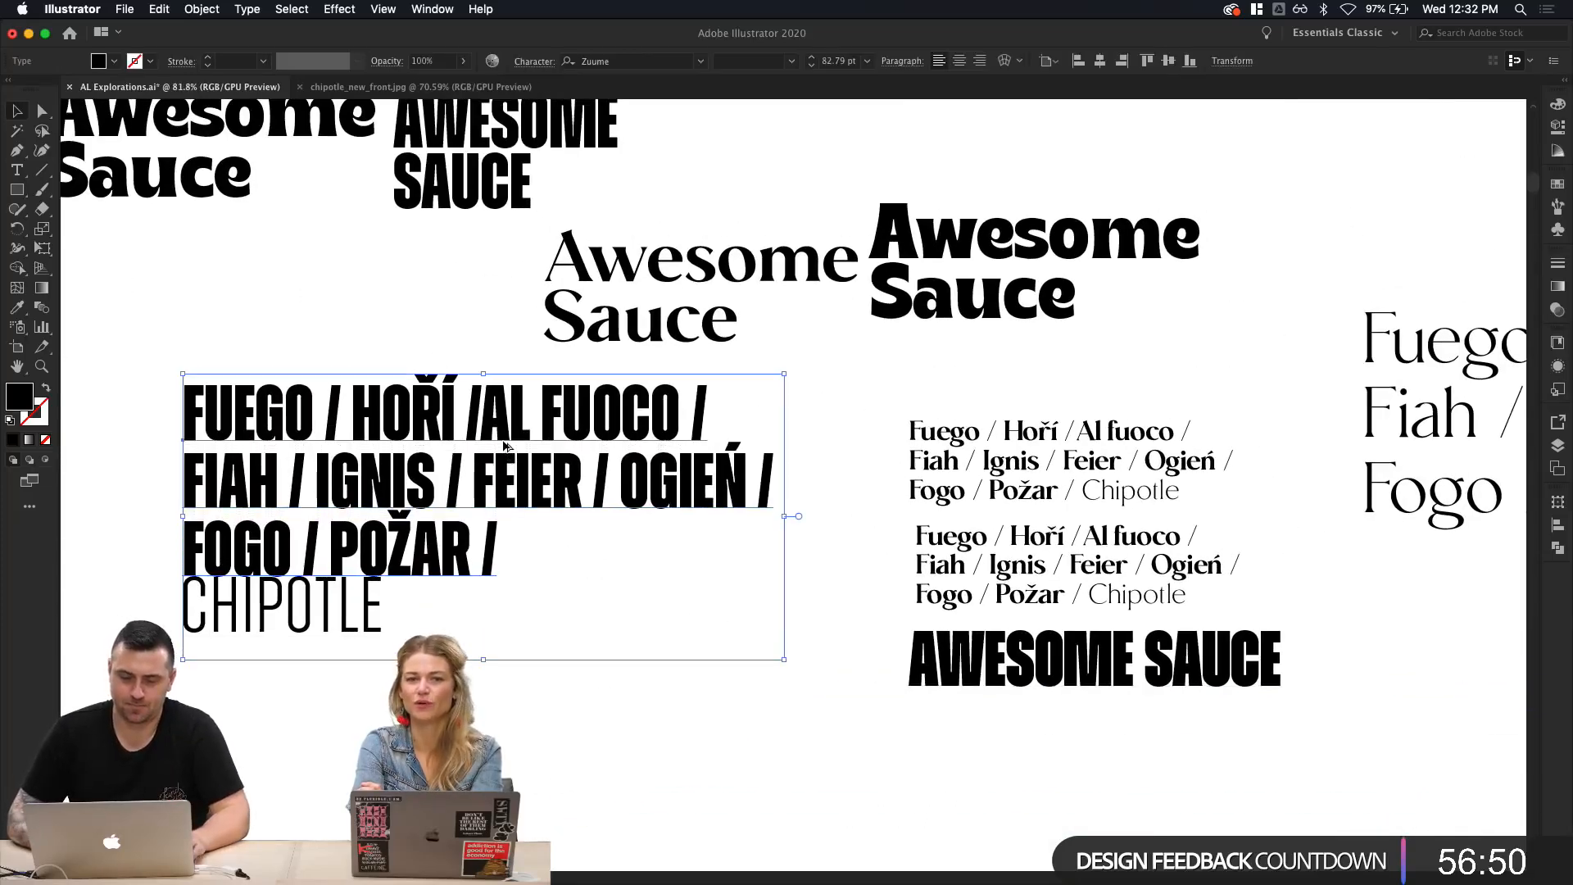
left_click(347, 608)
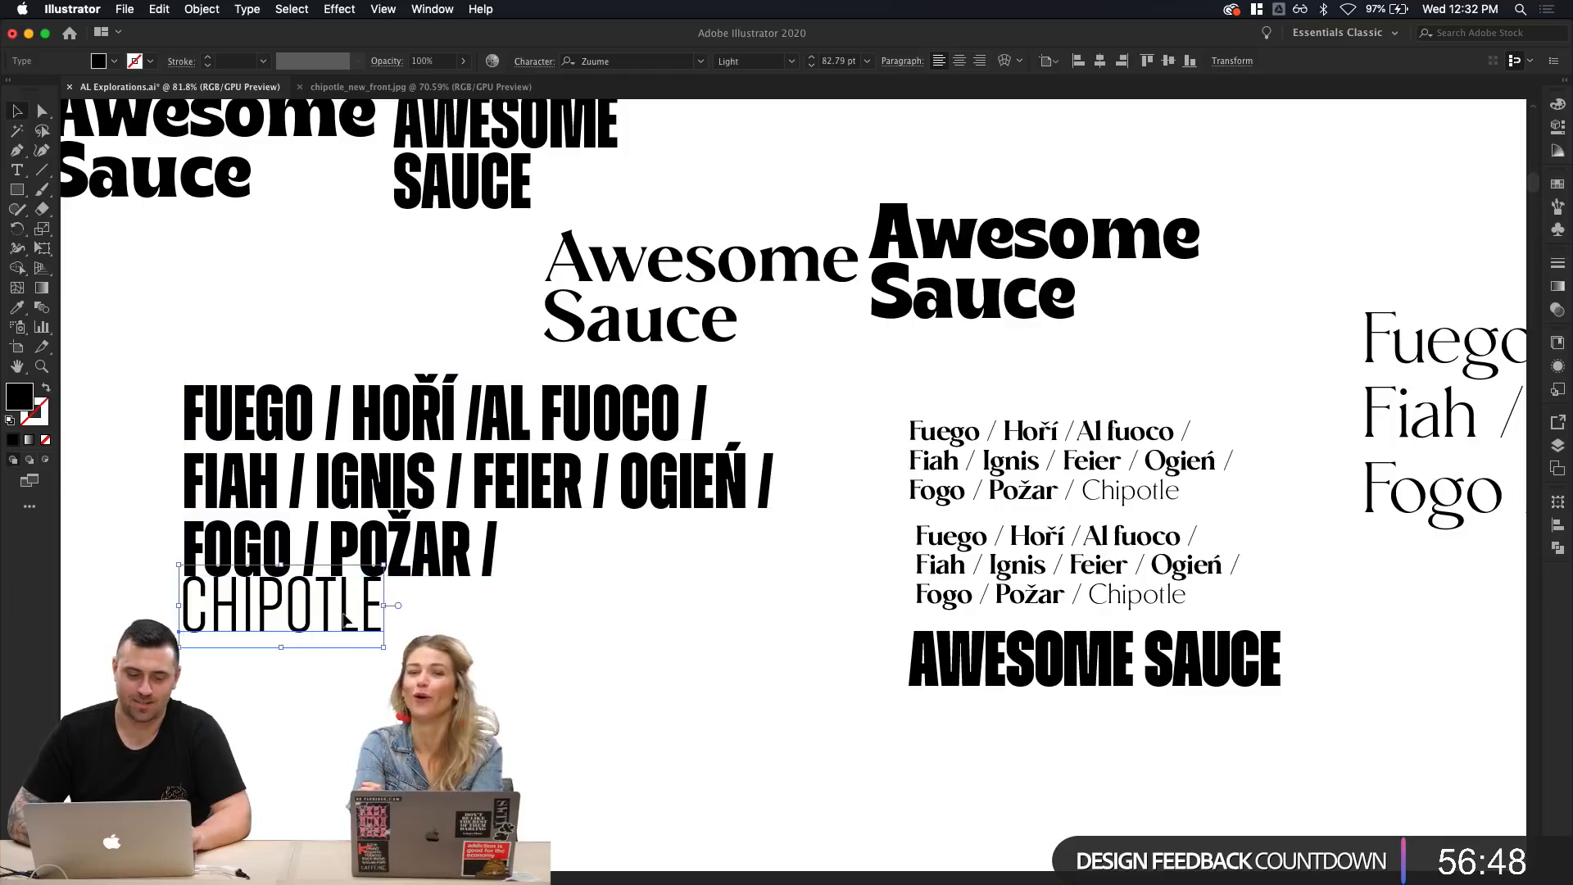
left_click_drag(346, 608, 347, 622)
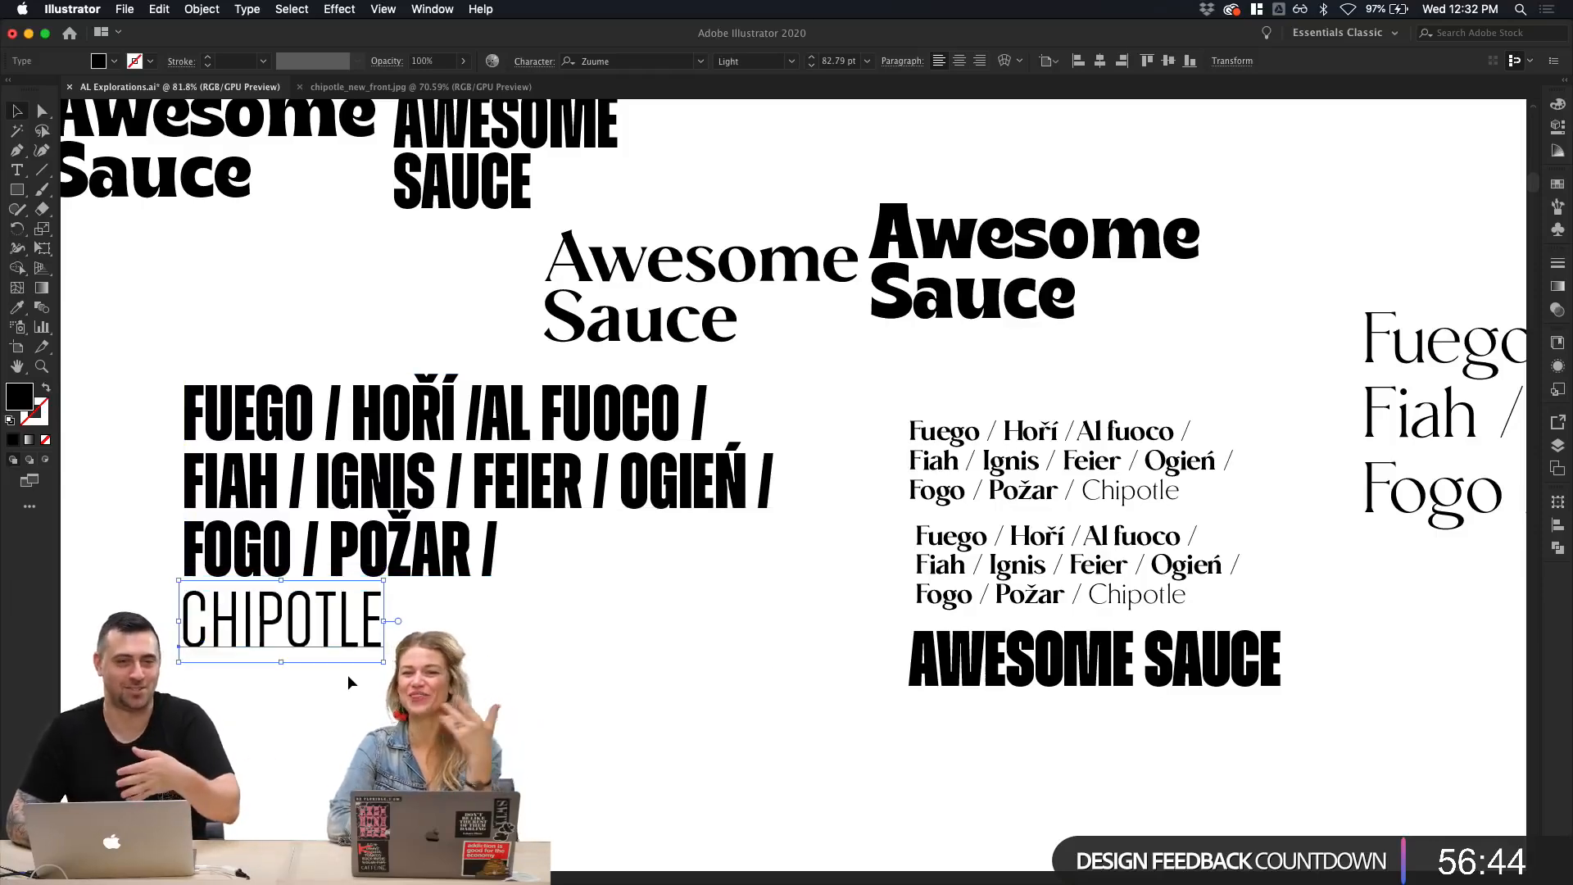
left_click(342, 725)
Step: Duplicate the lower small Moneta fire word block beneath the Zuume CHIPOTLE, aligned left, and scale the copy up to 55.6 pt
scroll(341, 725, "right", 3)
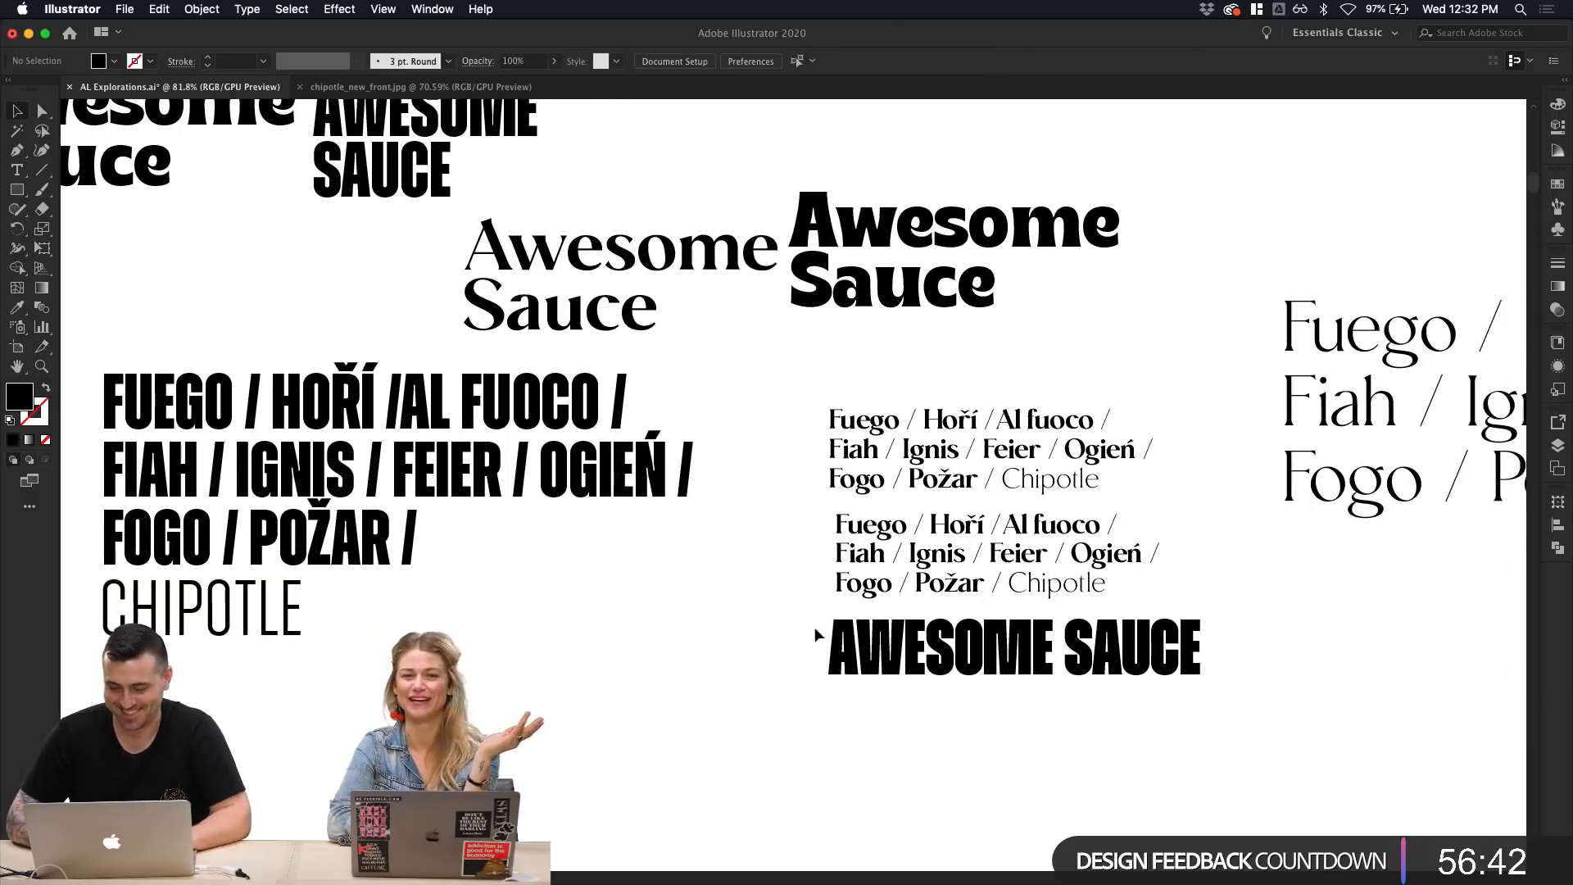
left_click(844, 647)
left_click(930, 573)
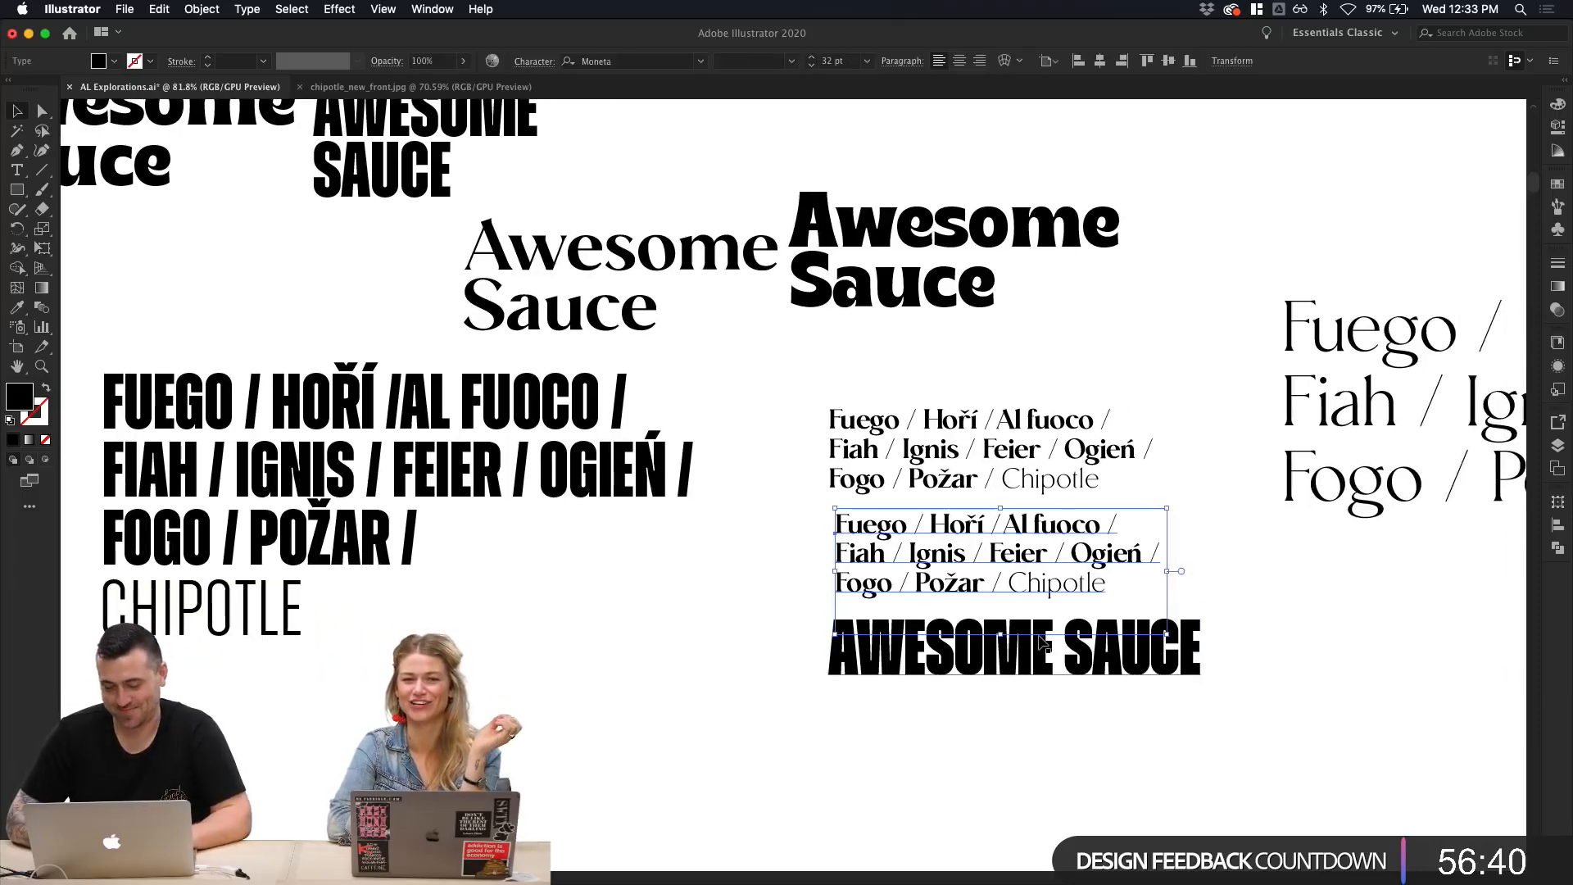
left_click(1055, 500)
left_click_drag(1055, 499, 348, 748)
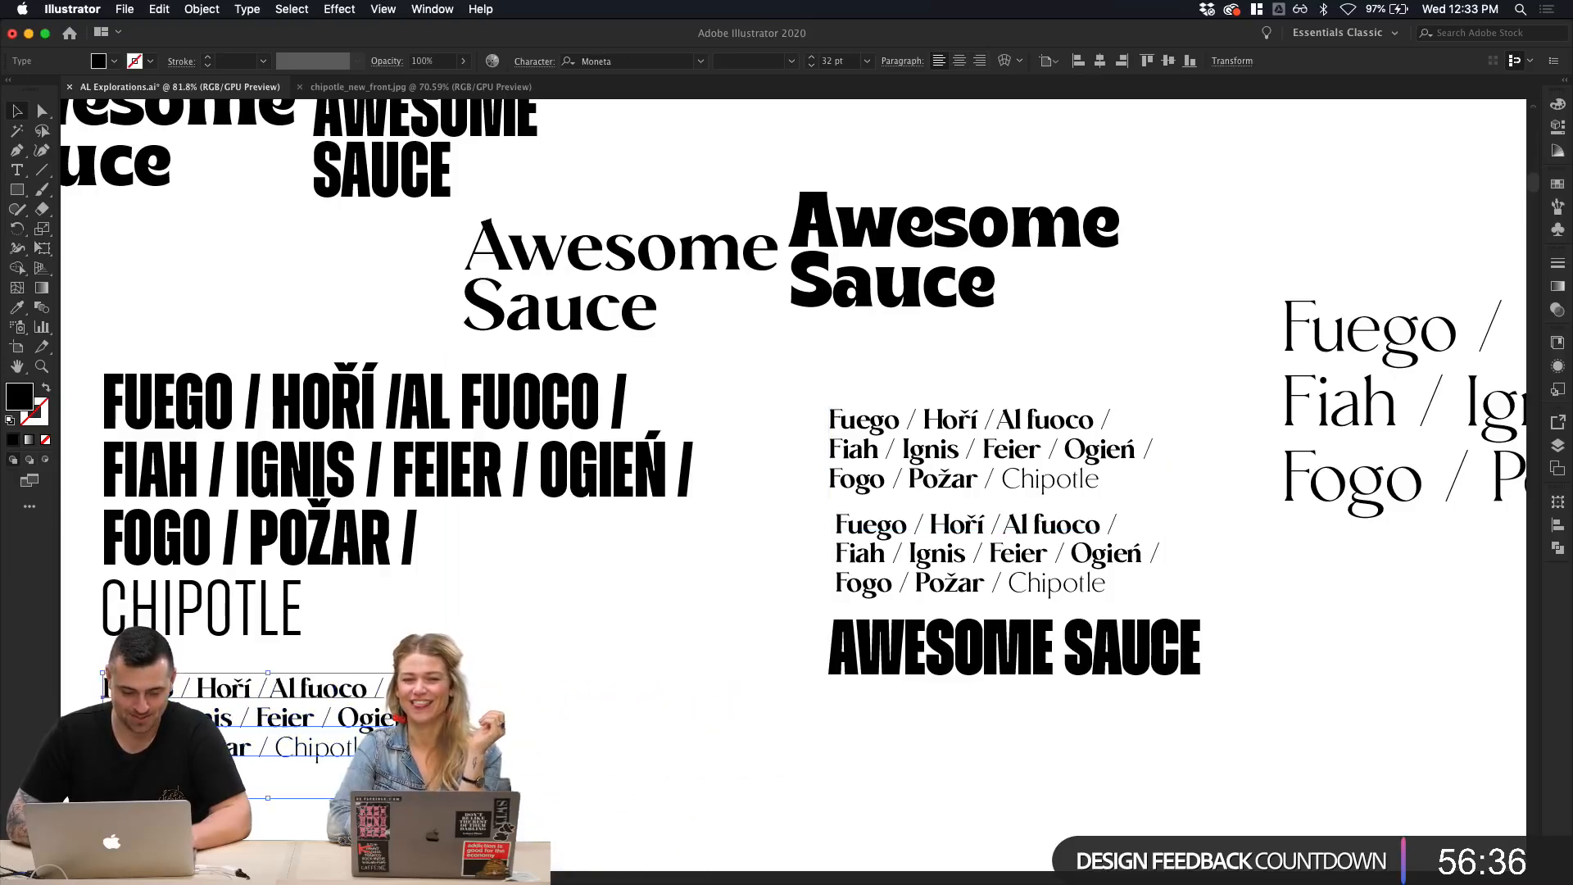
left_click_drag(434, 798, 677, 701)
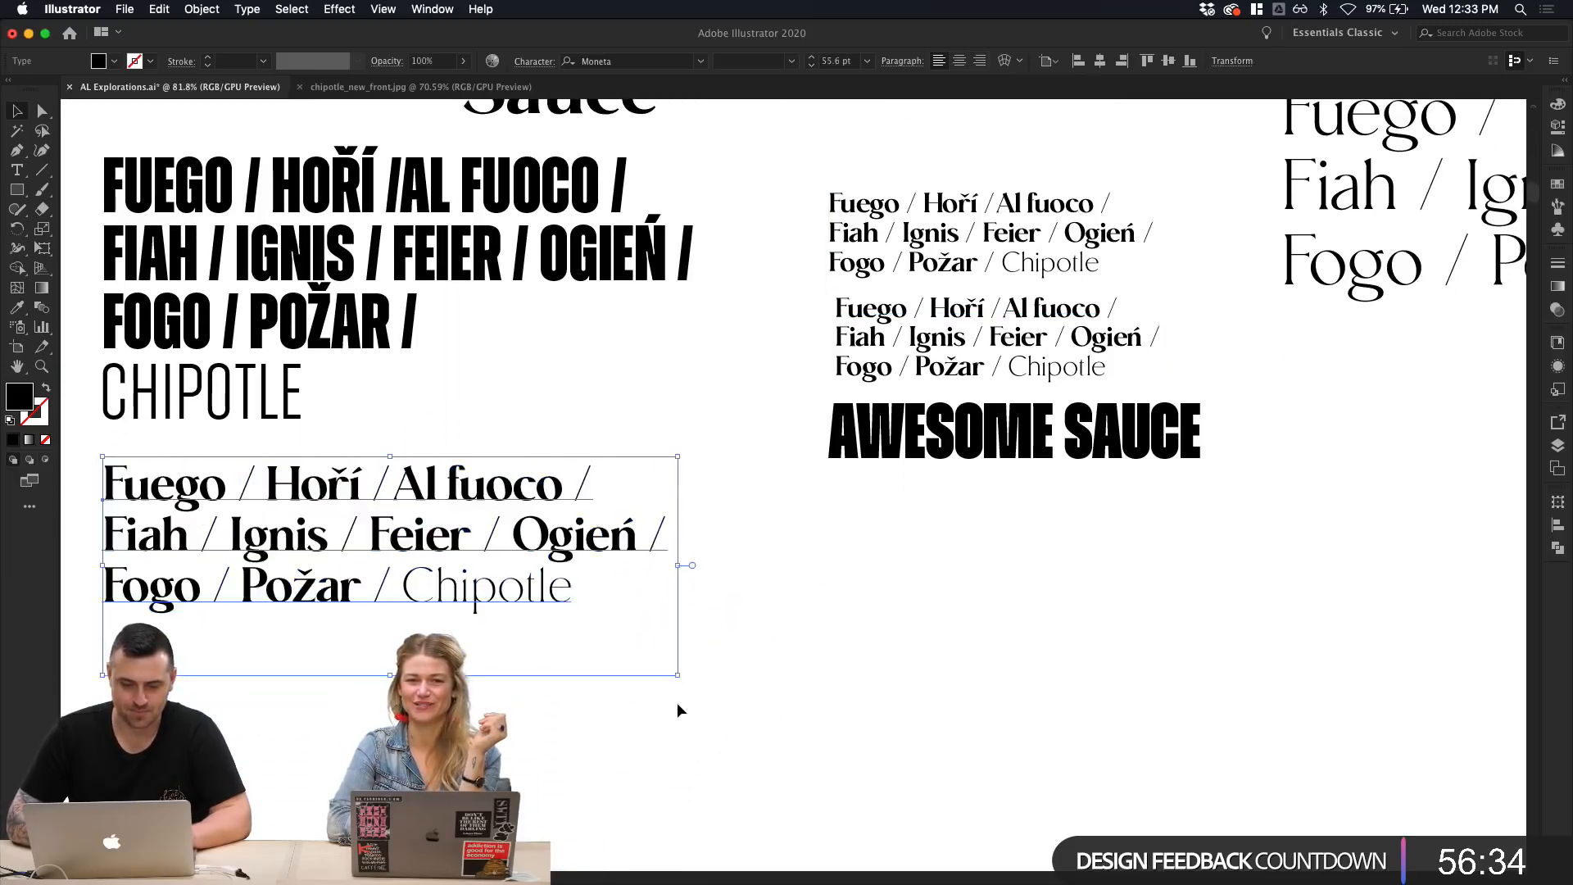
Step: Set all the text in the enlarged Moneta fire word copy to Black
scroll(680, 701, "left", 5)
double_click(642, 529)
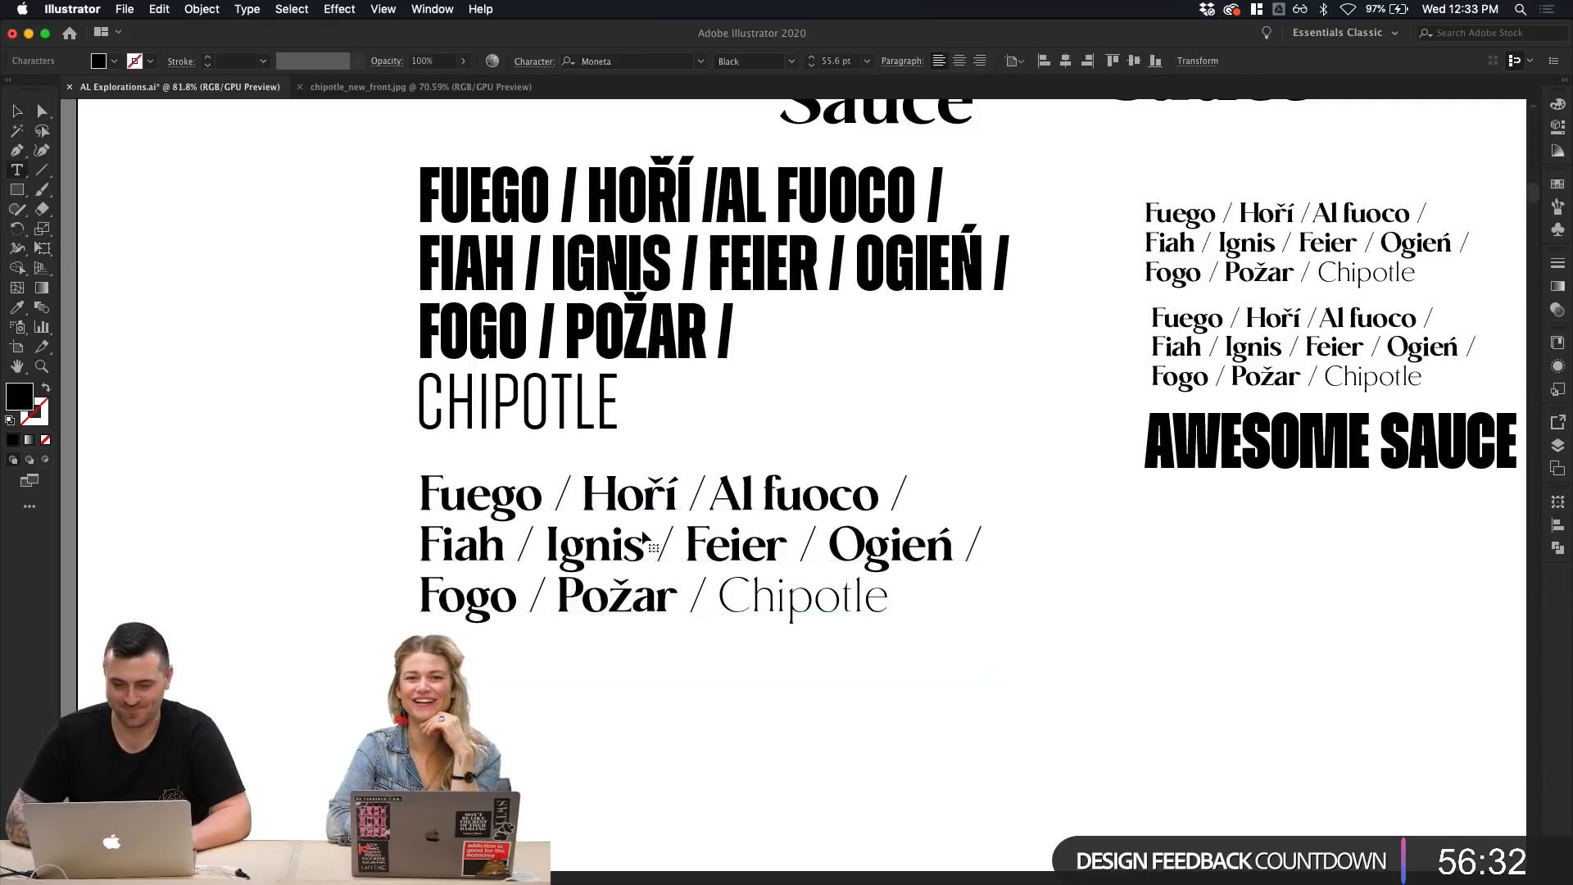
key("super+a")
left_click(792, 60)
left_click(742, 132)
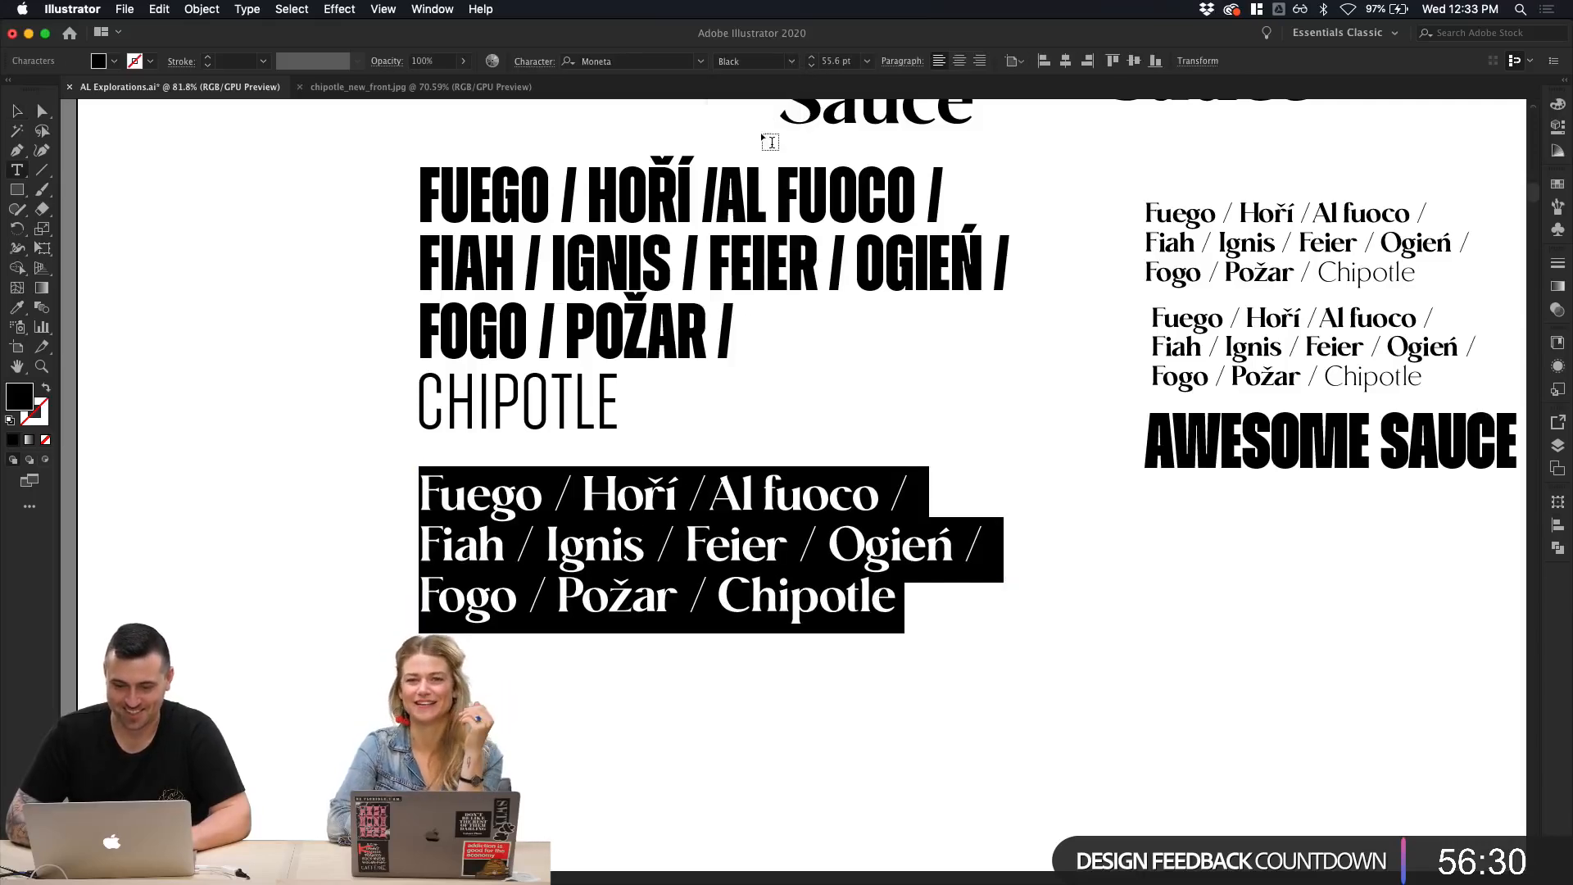
Step: Set the word Chipotle in the enlarged Moneta copy to Light and deselect the text
left_click(653, 547)
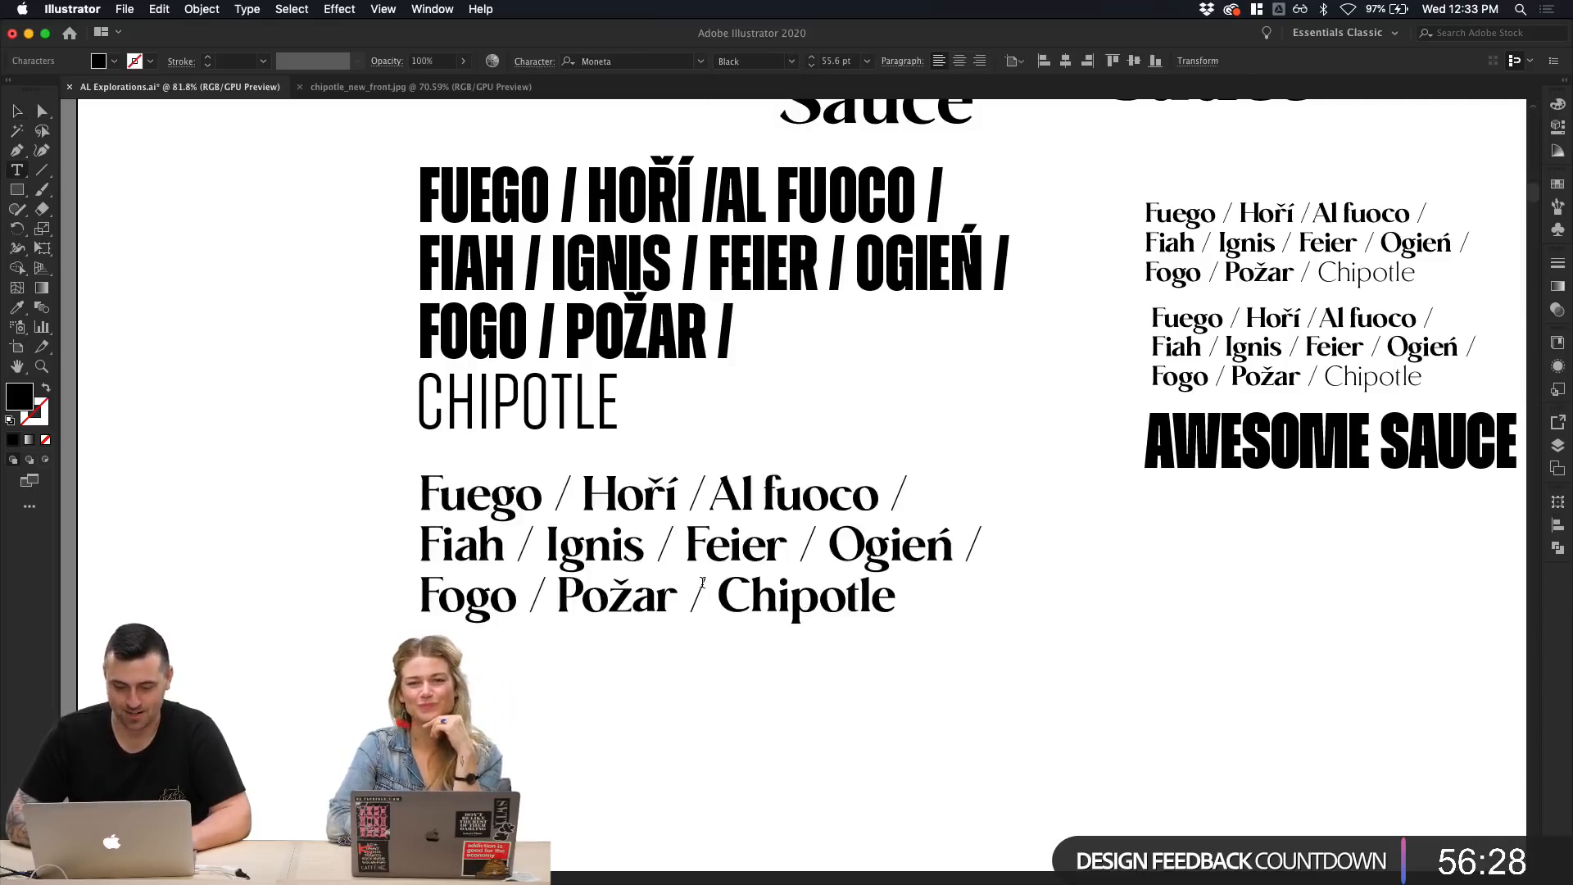
left_click_drag(719, 603, 877, 617)
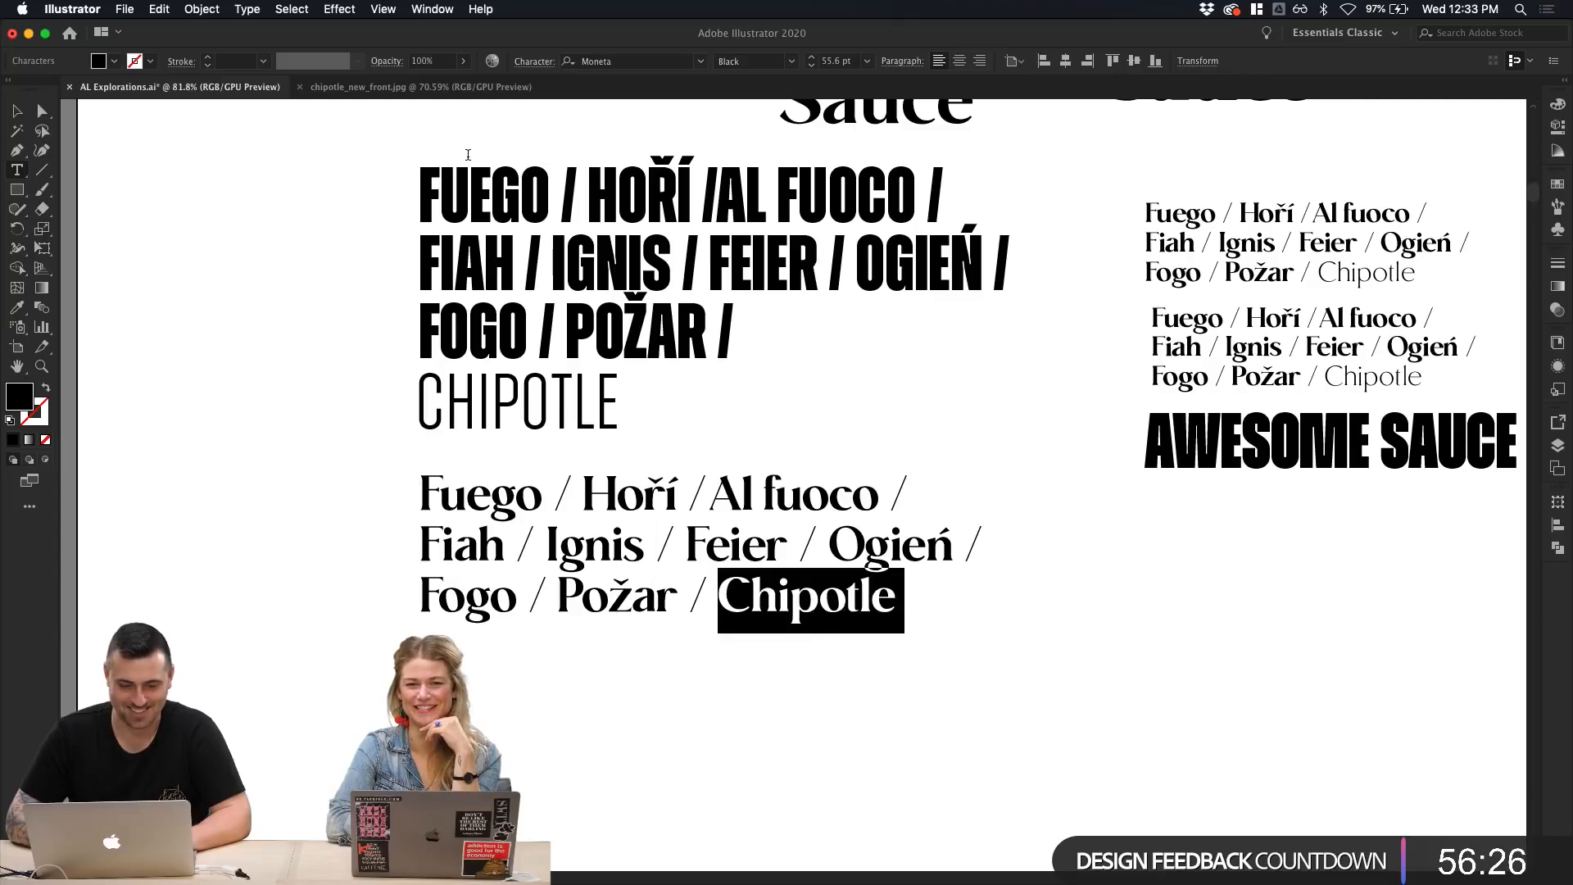
left_click(792, 61)
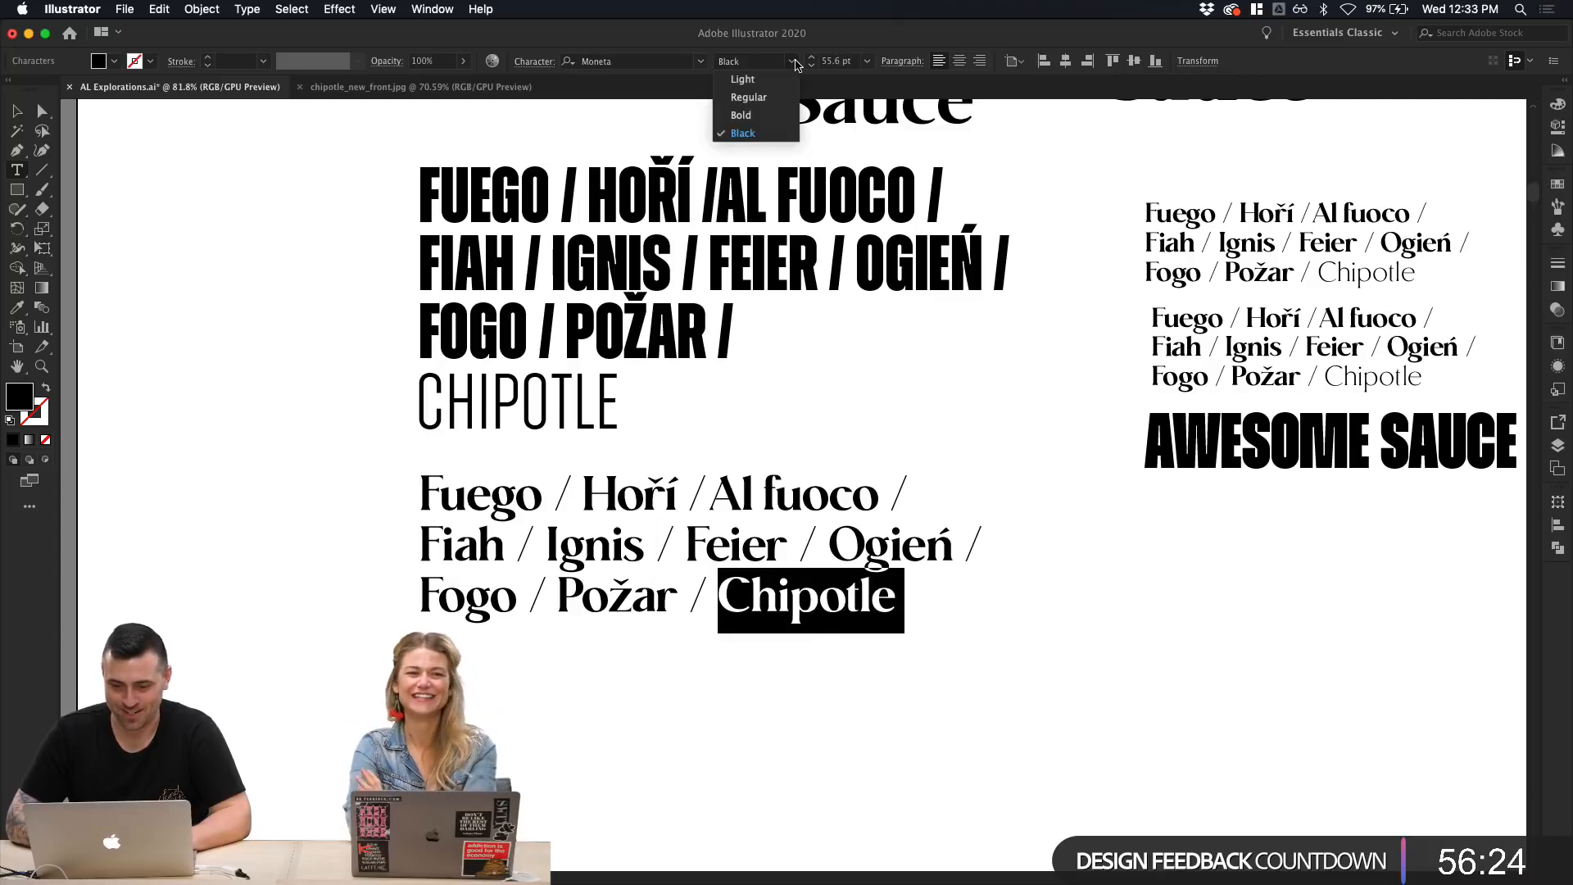
left_click(741, 82)
key("super+shift+a")
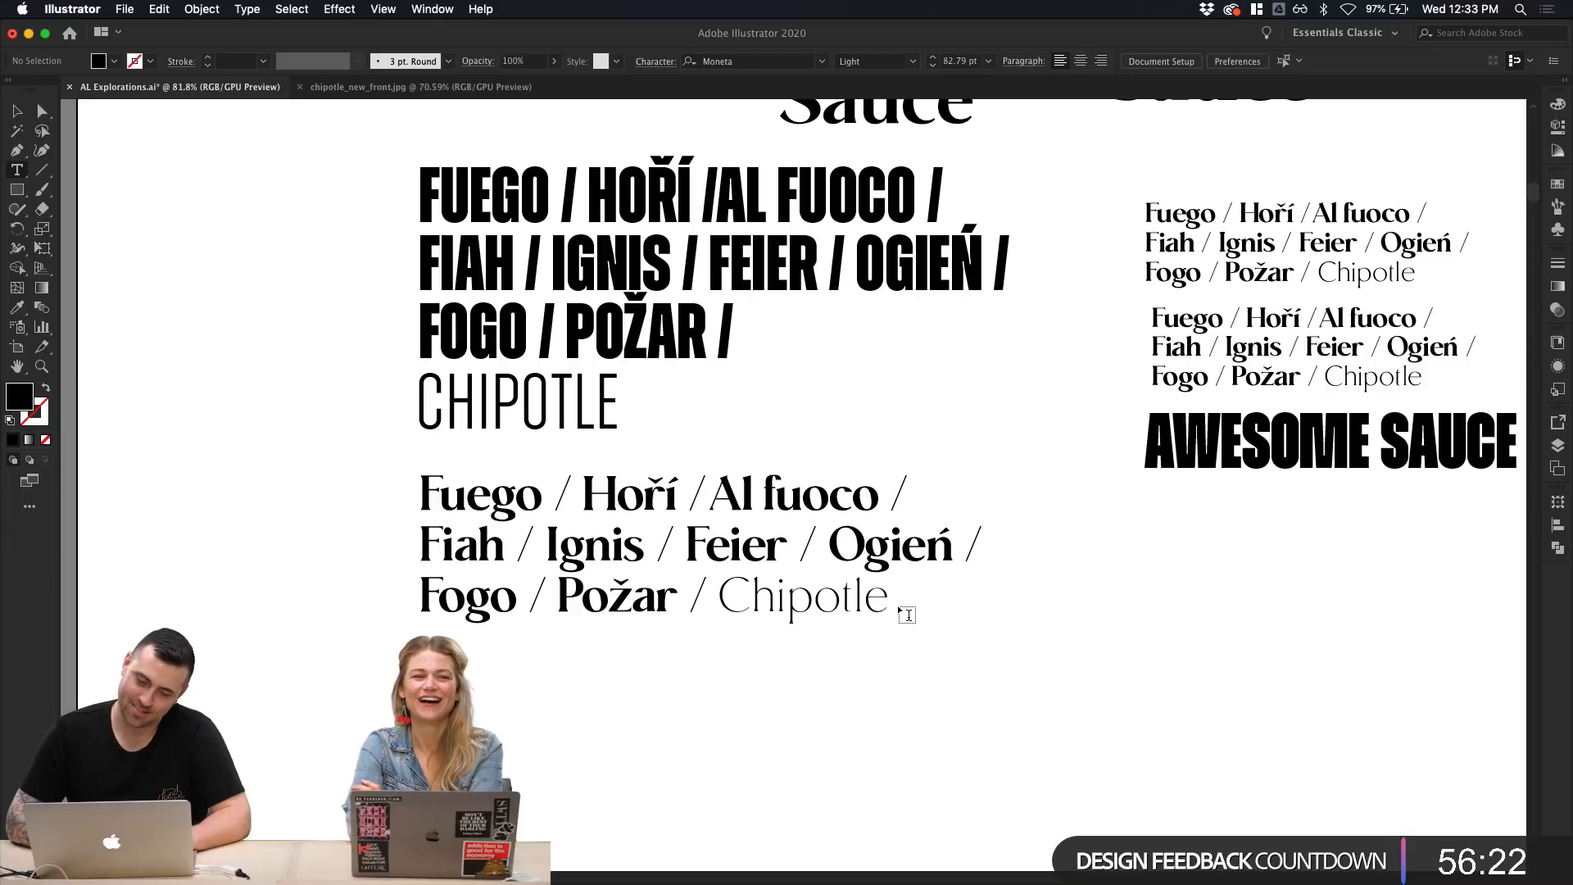
Step: Delete all the slashes between the words in the enlarged Moneta fire word copy, leaving only spaces
left_click(567, 538)
left_click(565, 498)
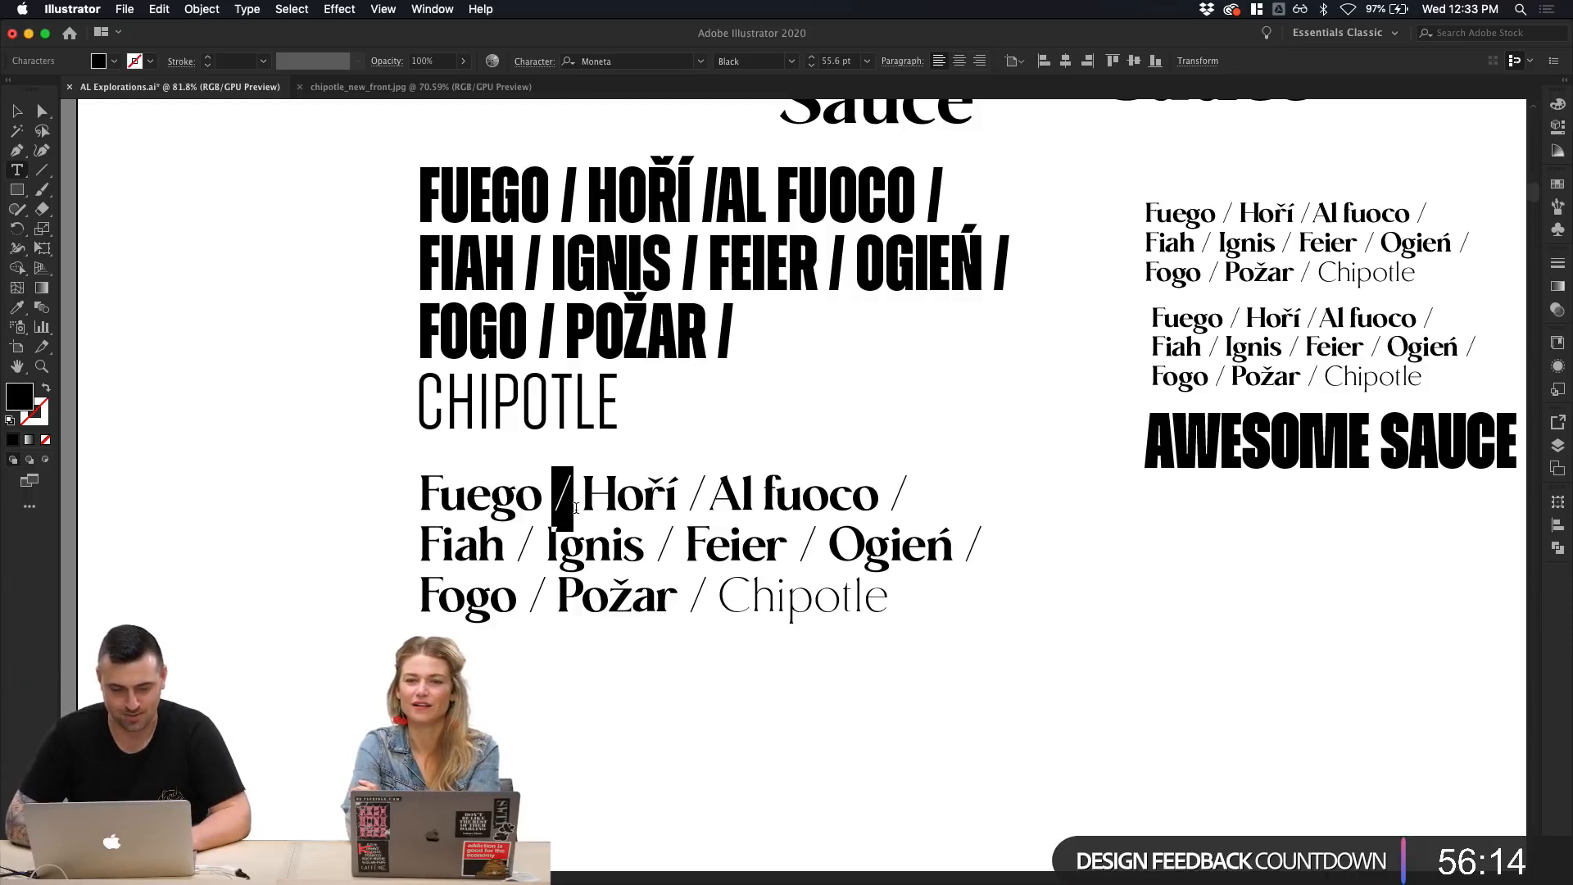
key("BackSpace")
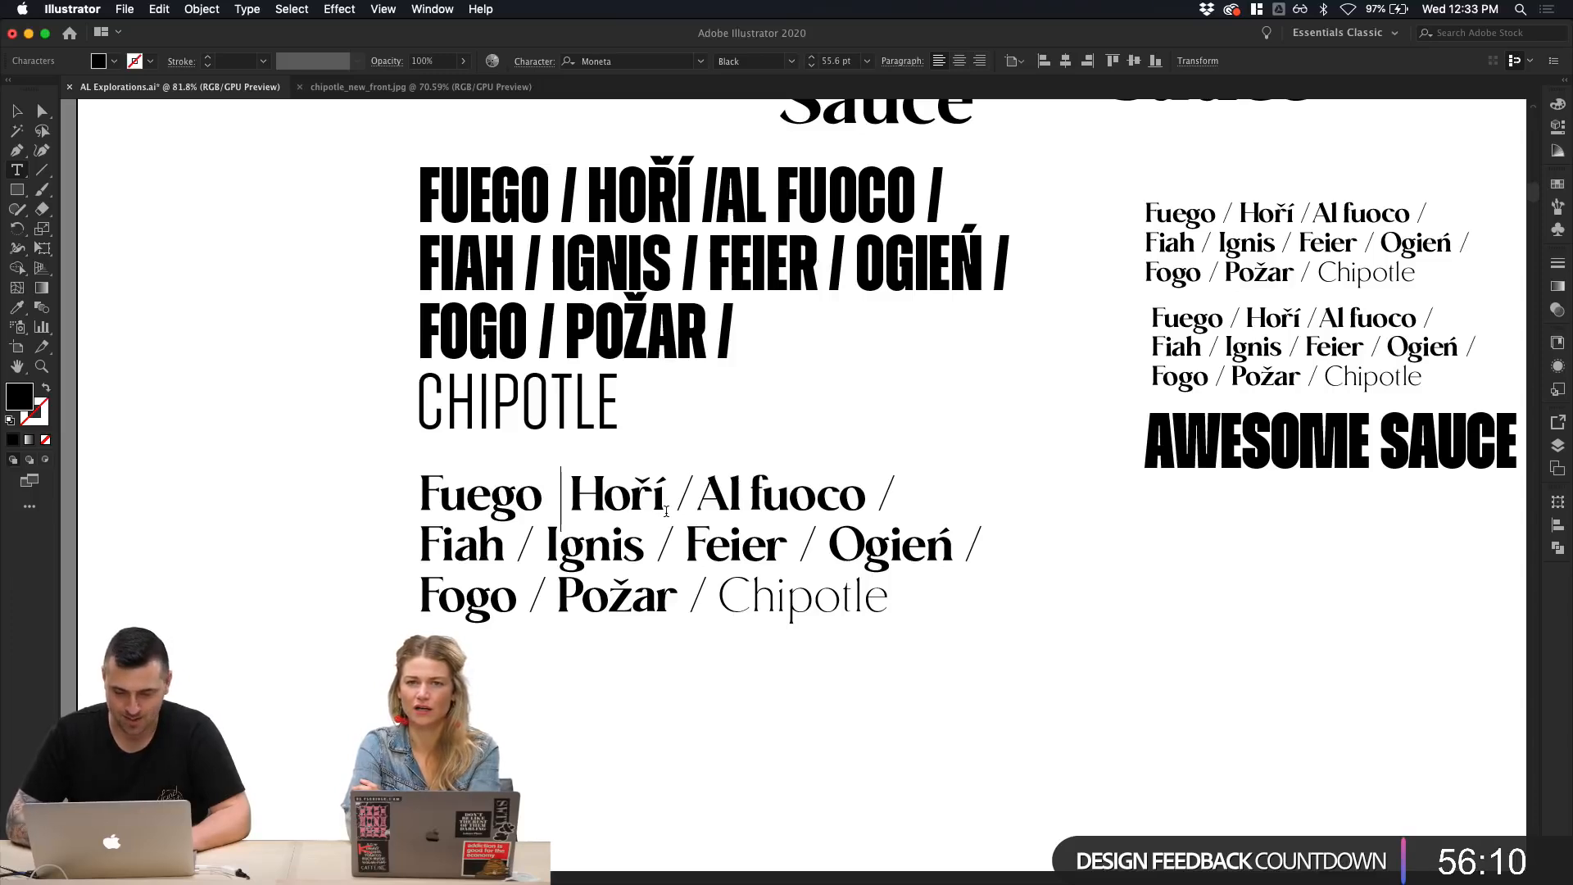
key("BackSpace")
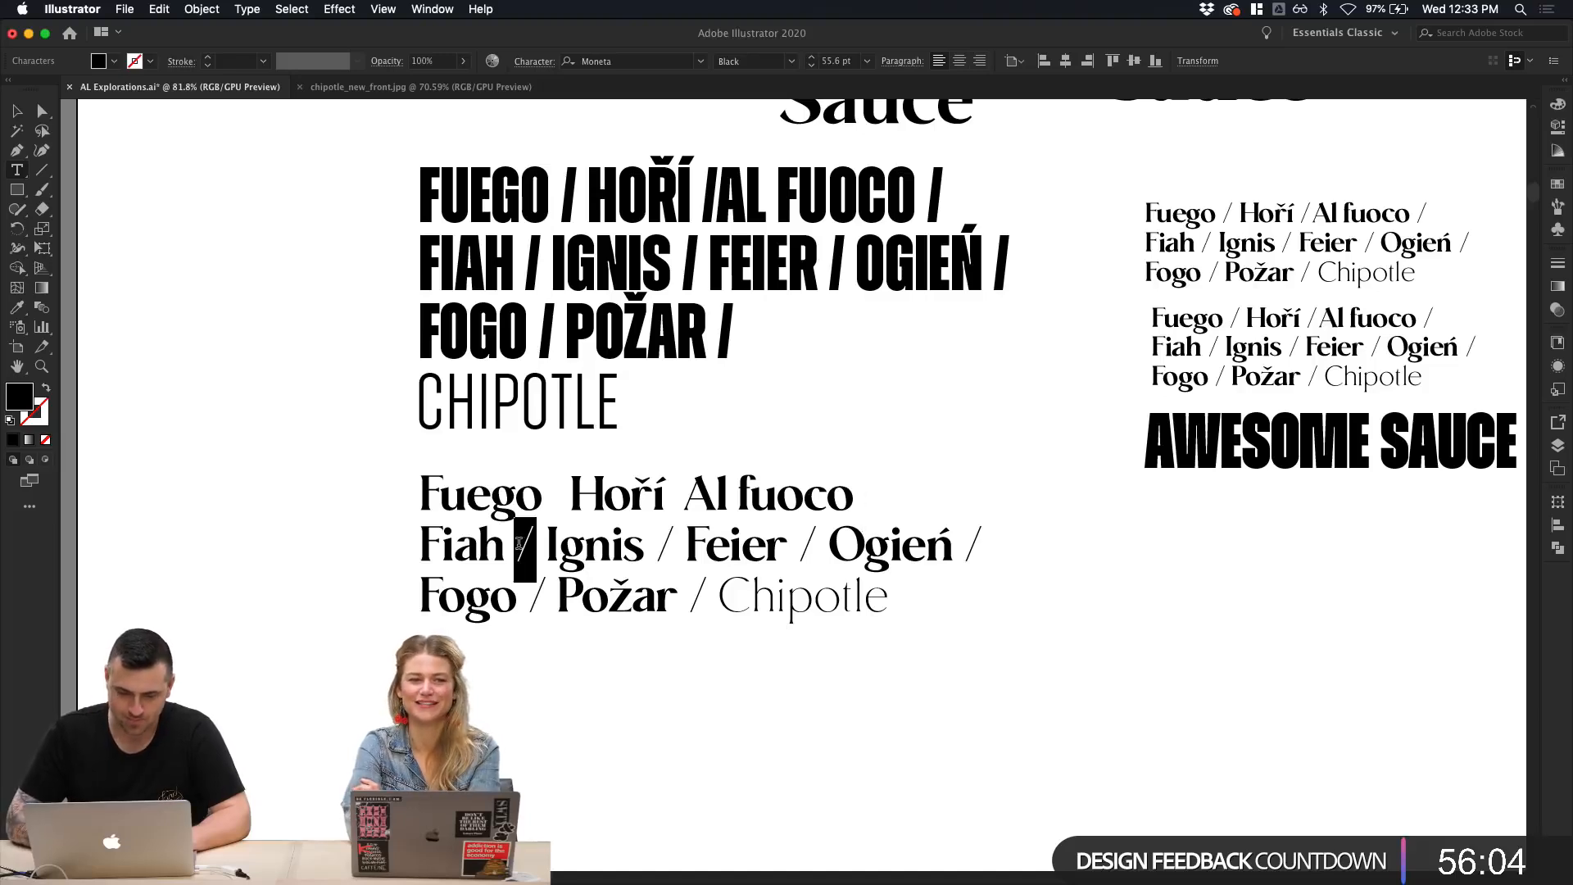
key("BackSpace")
left_click(653, 547)
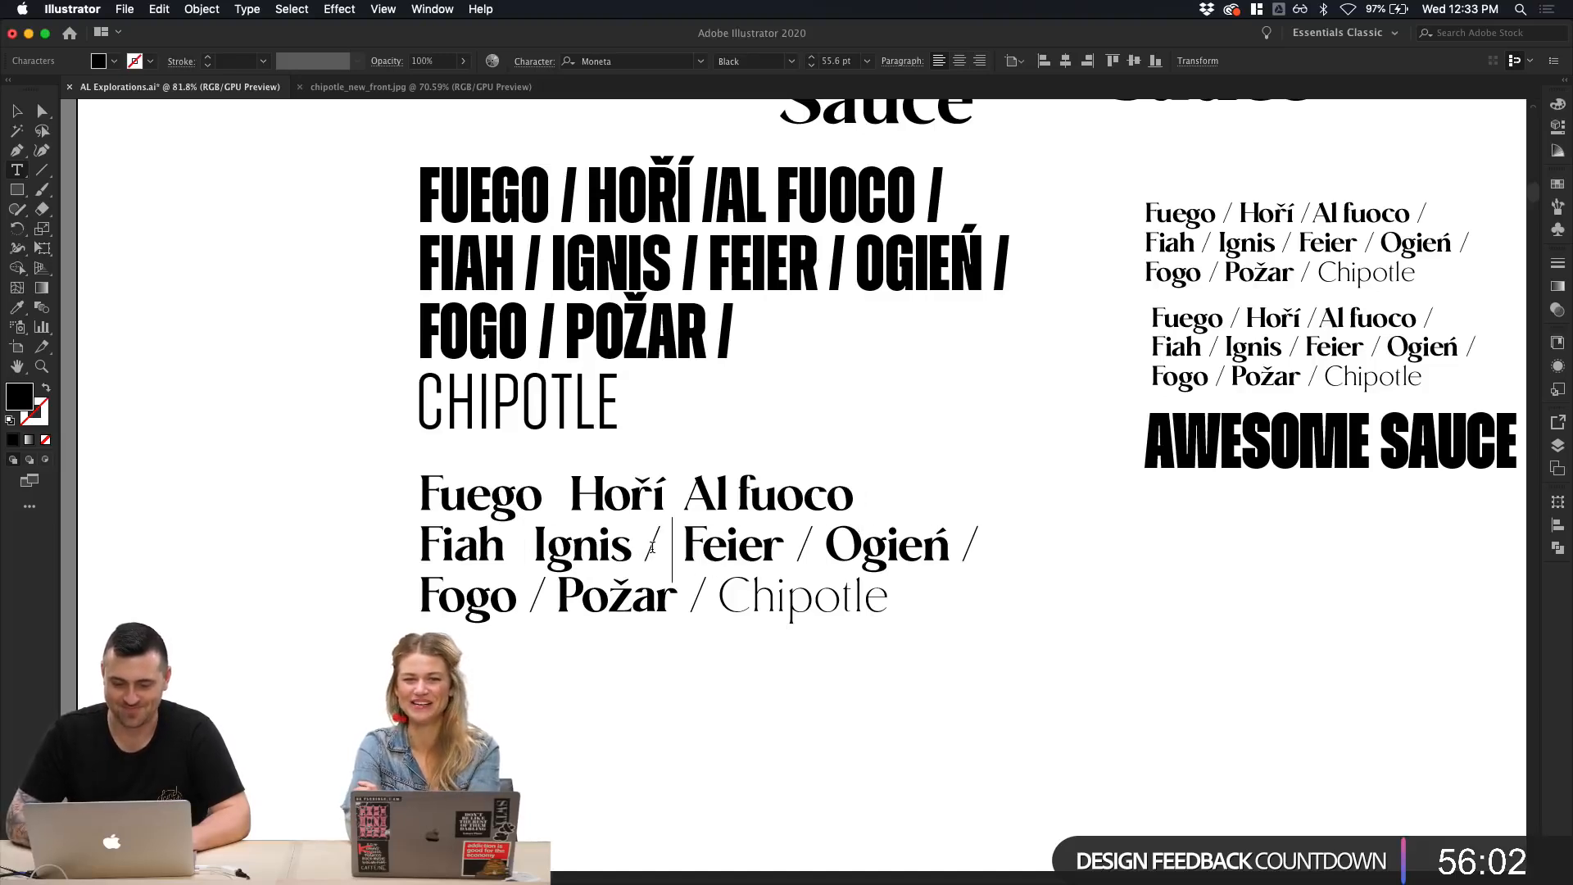
key("BackSpace")
key("BackSpace")
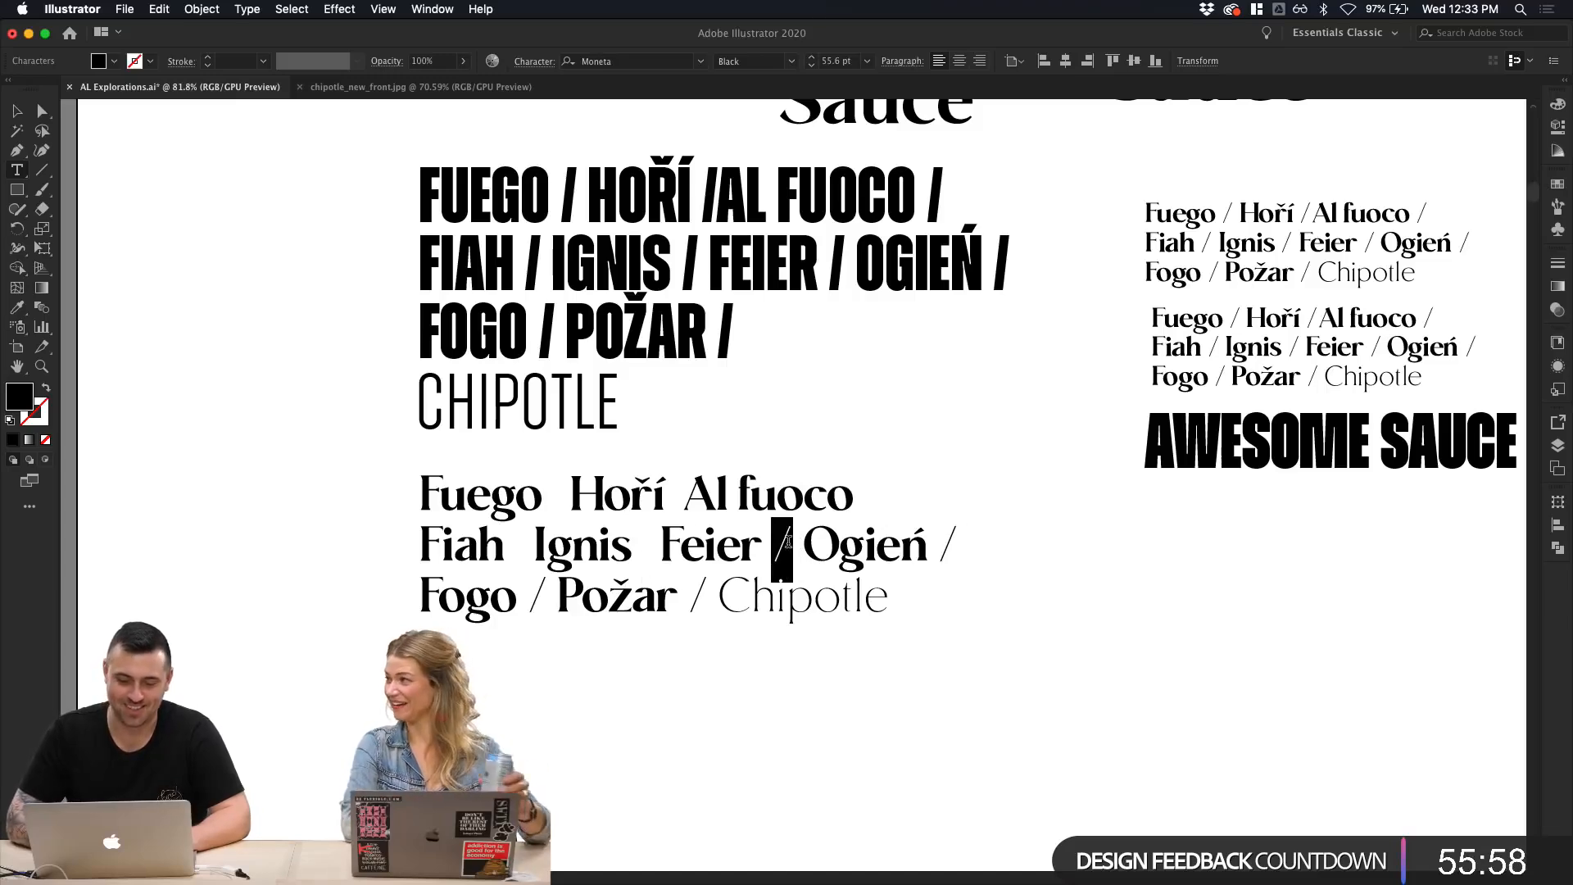
key("BackSpace")
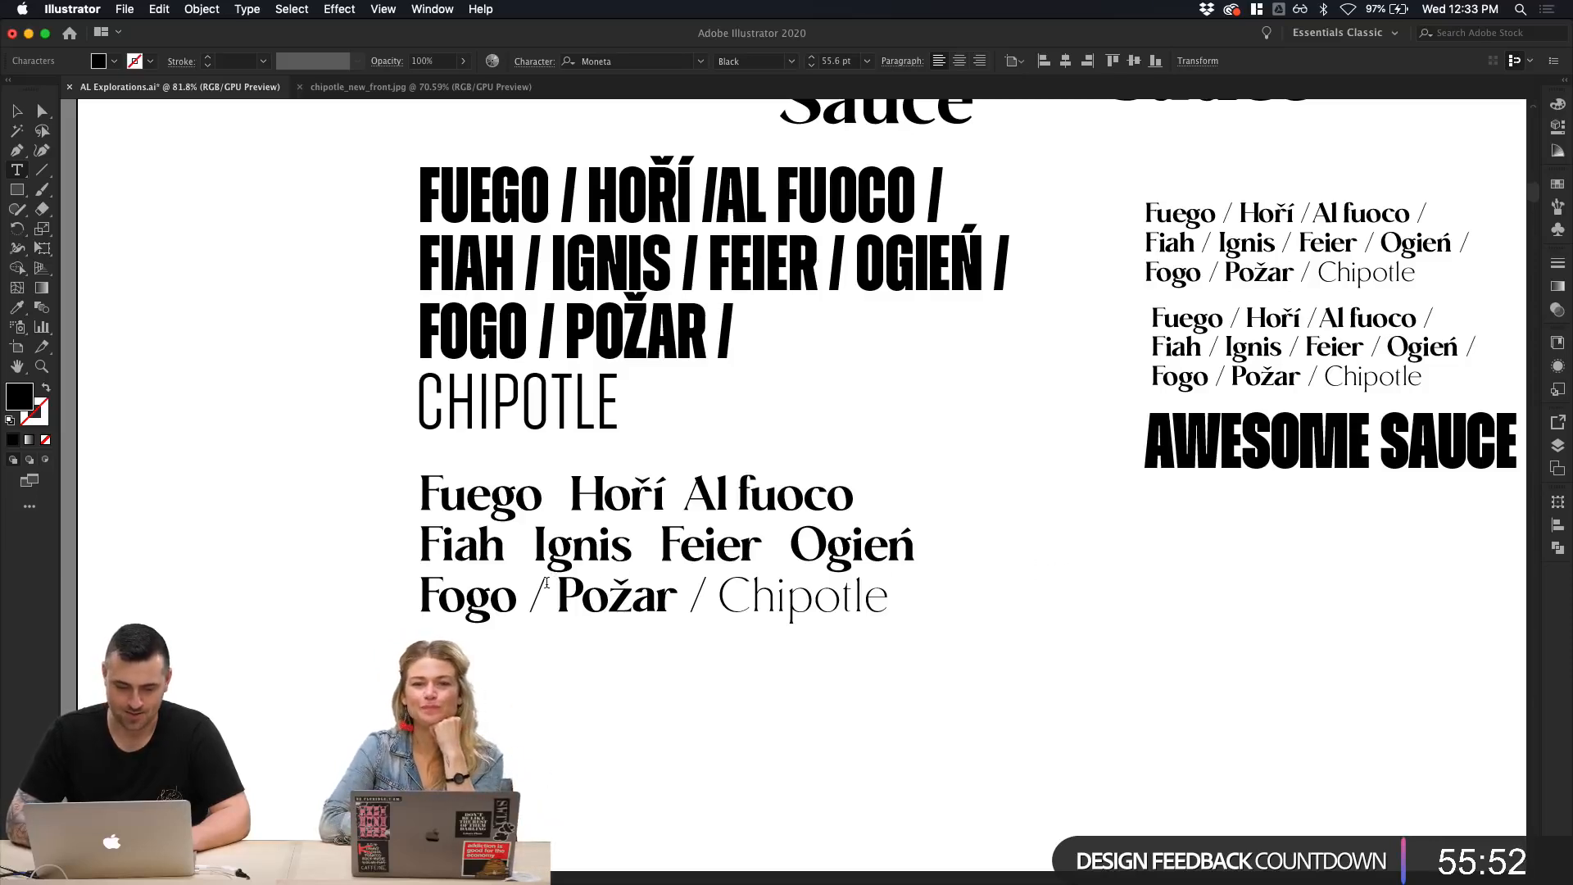
key("BackSpace")
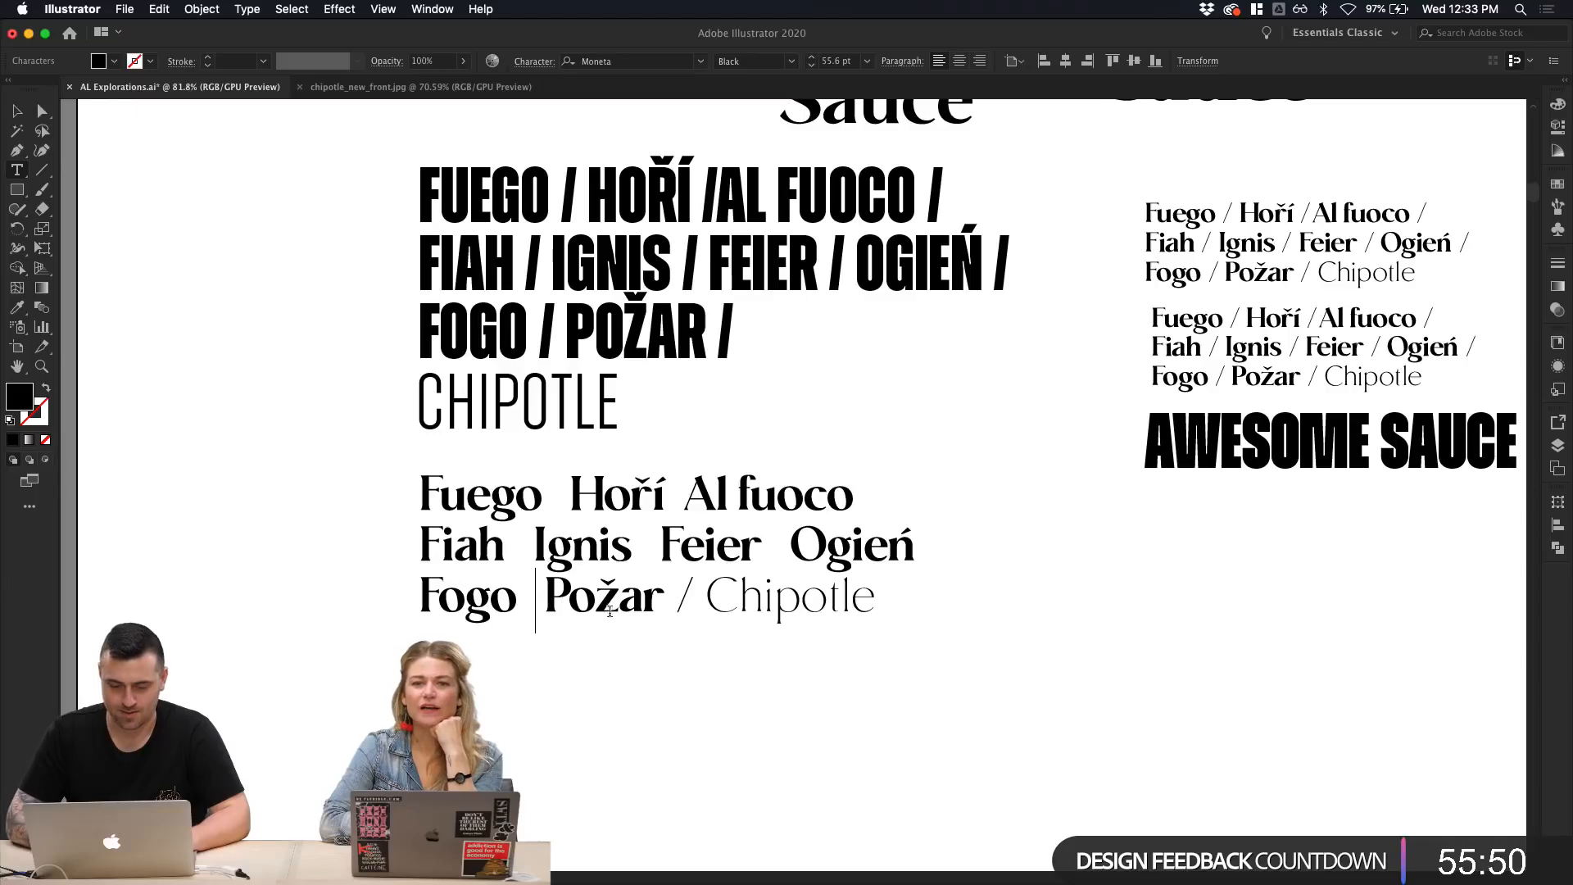
key("BackSpace")
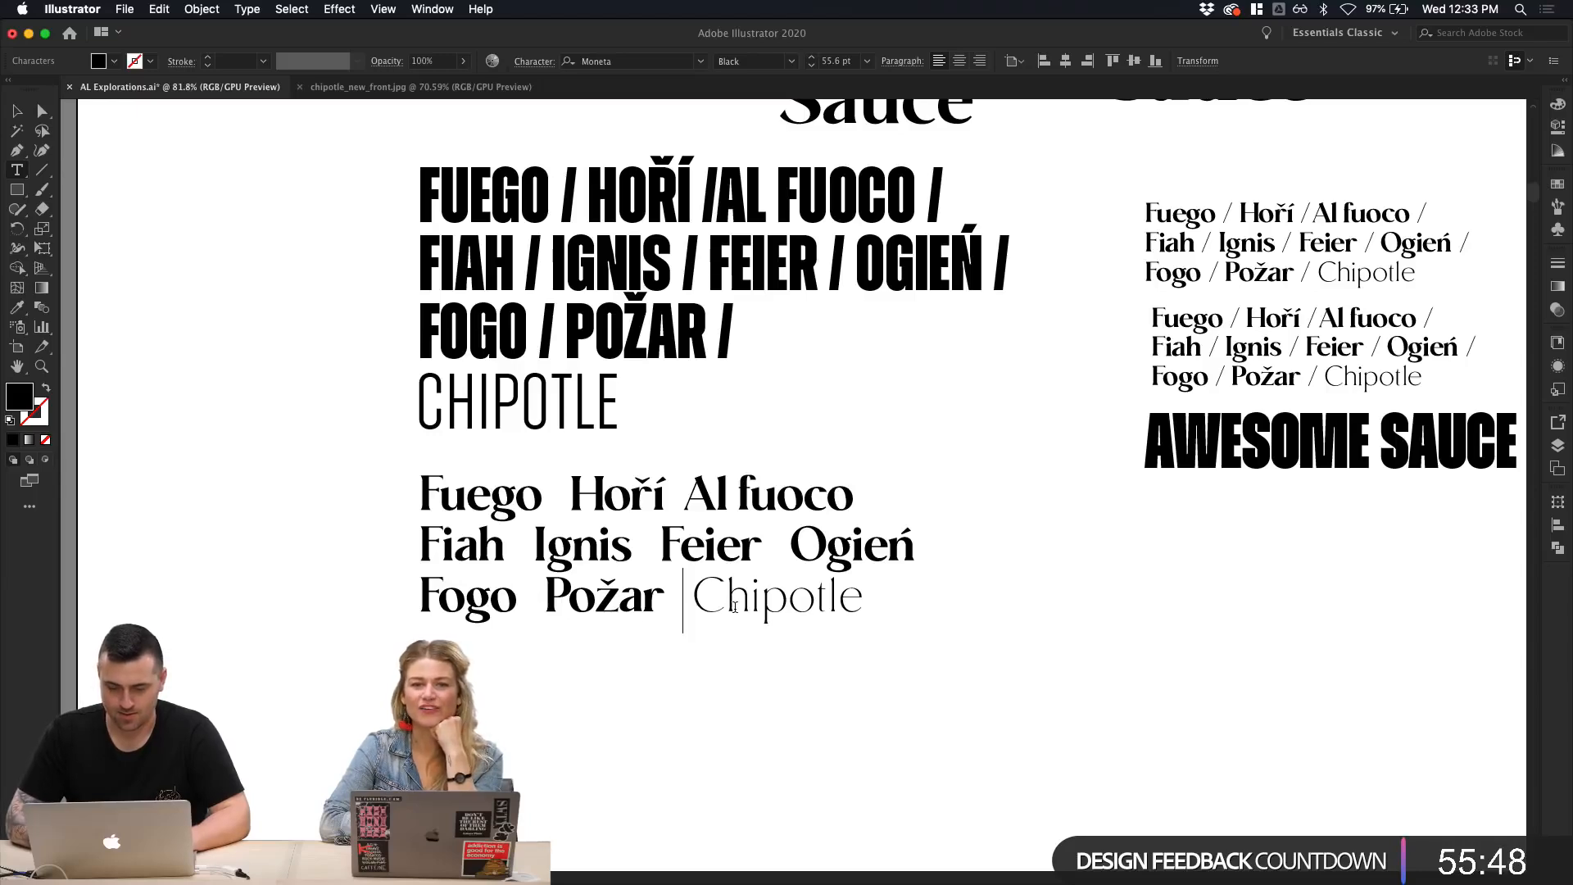
Step: Copy the word Chipotle from the slash-free Moneta block, delete it there, and deselect the text
left_click_drag(693, 590, 1022, 590)
key("ctrl+c")
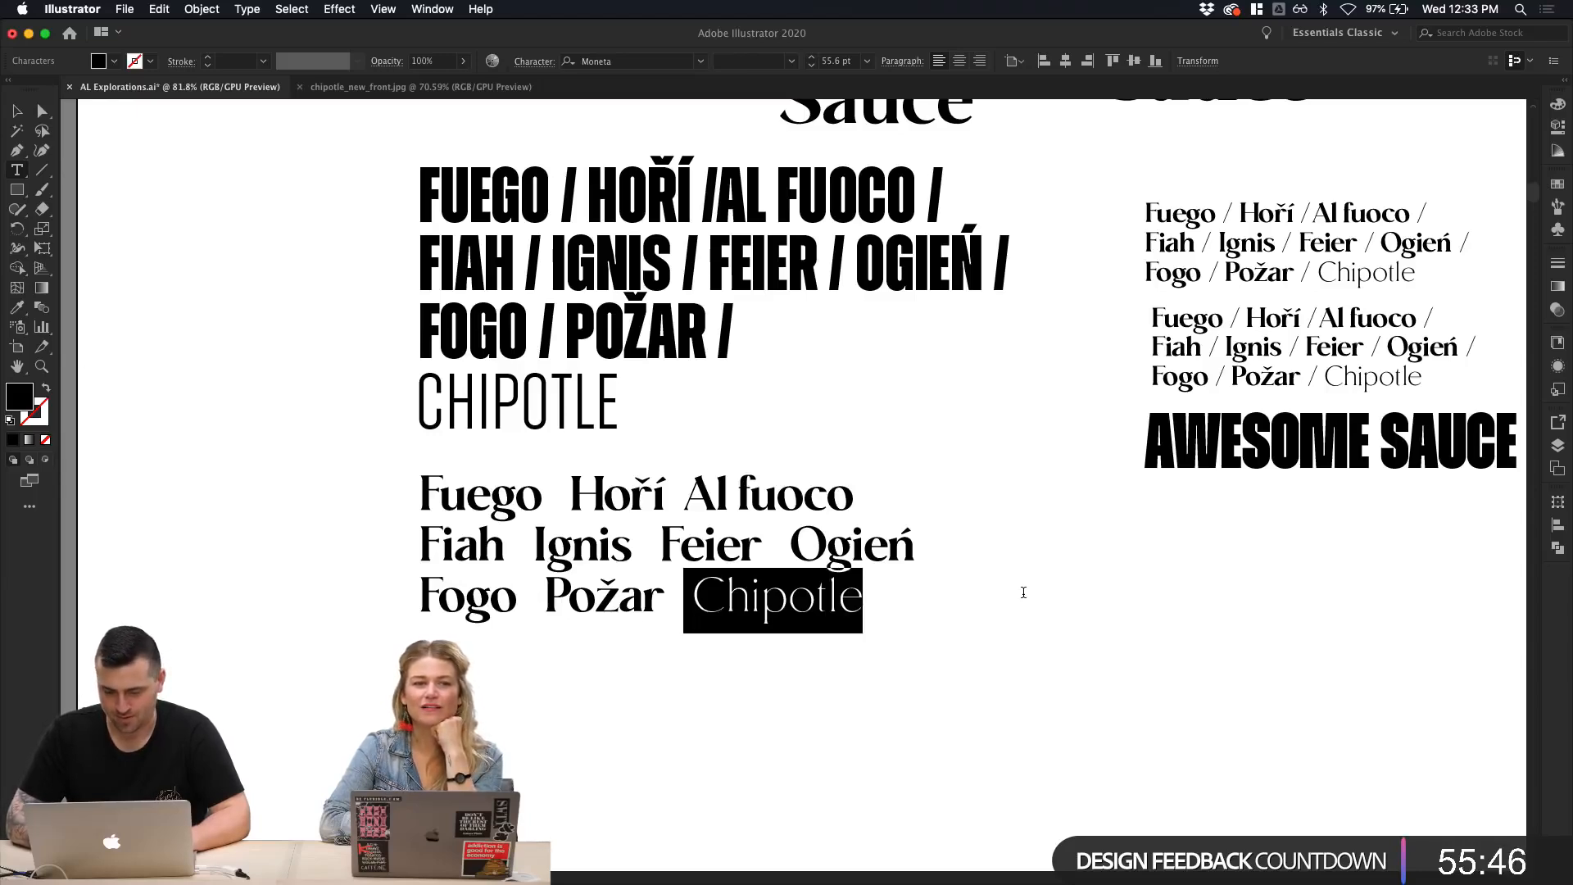
key("BackSpace")
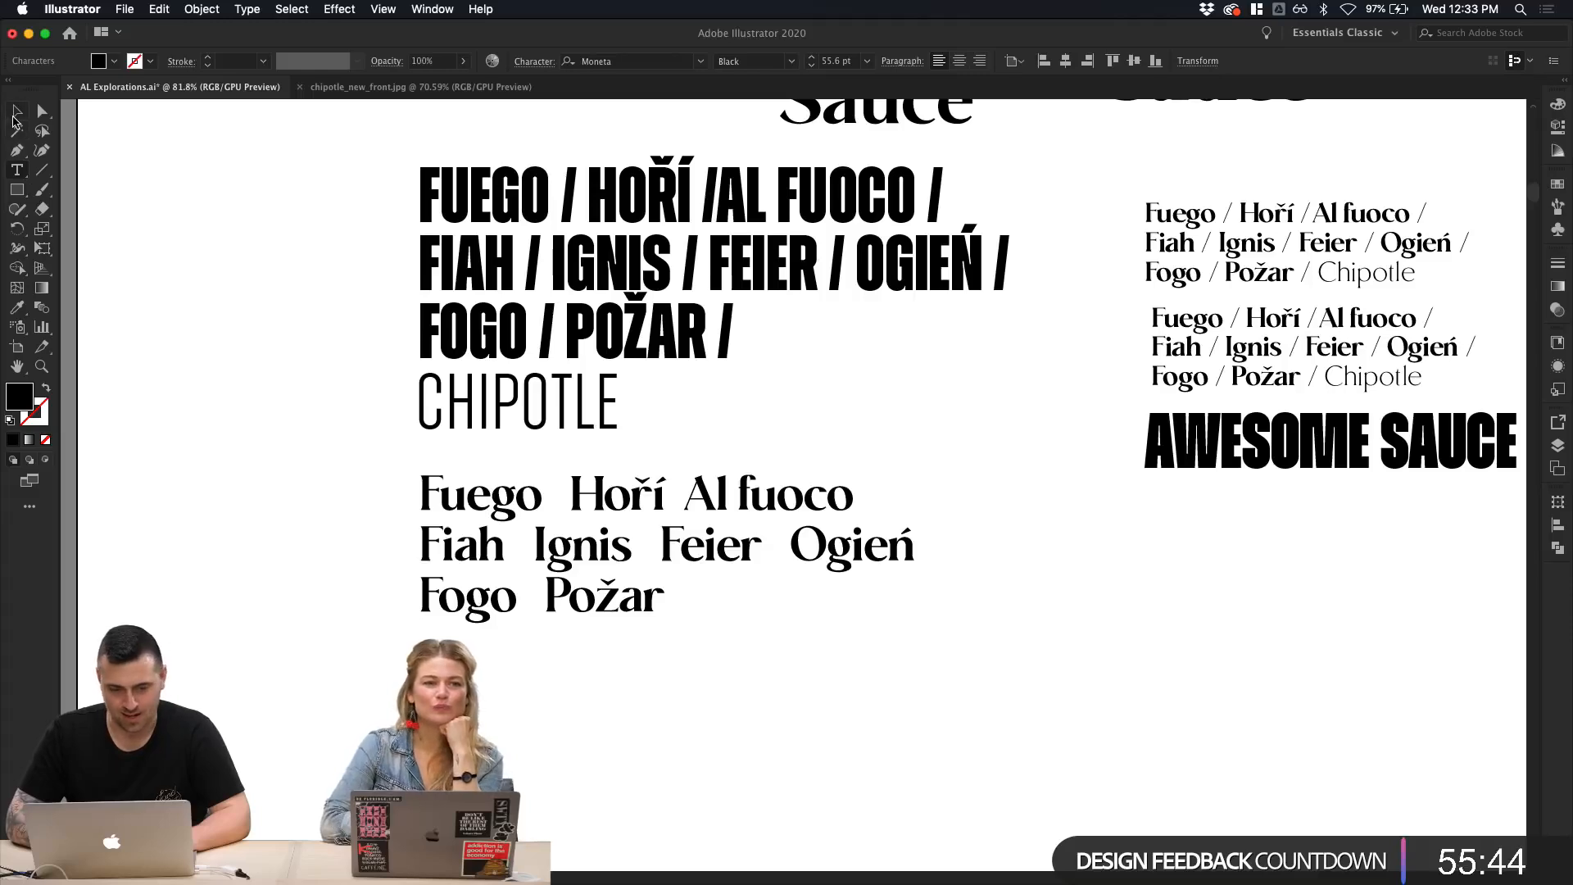
left_click(17, 111)
left_click(333, 658)
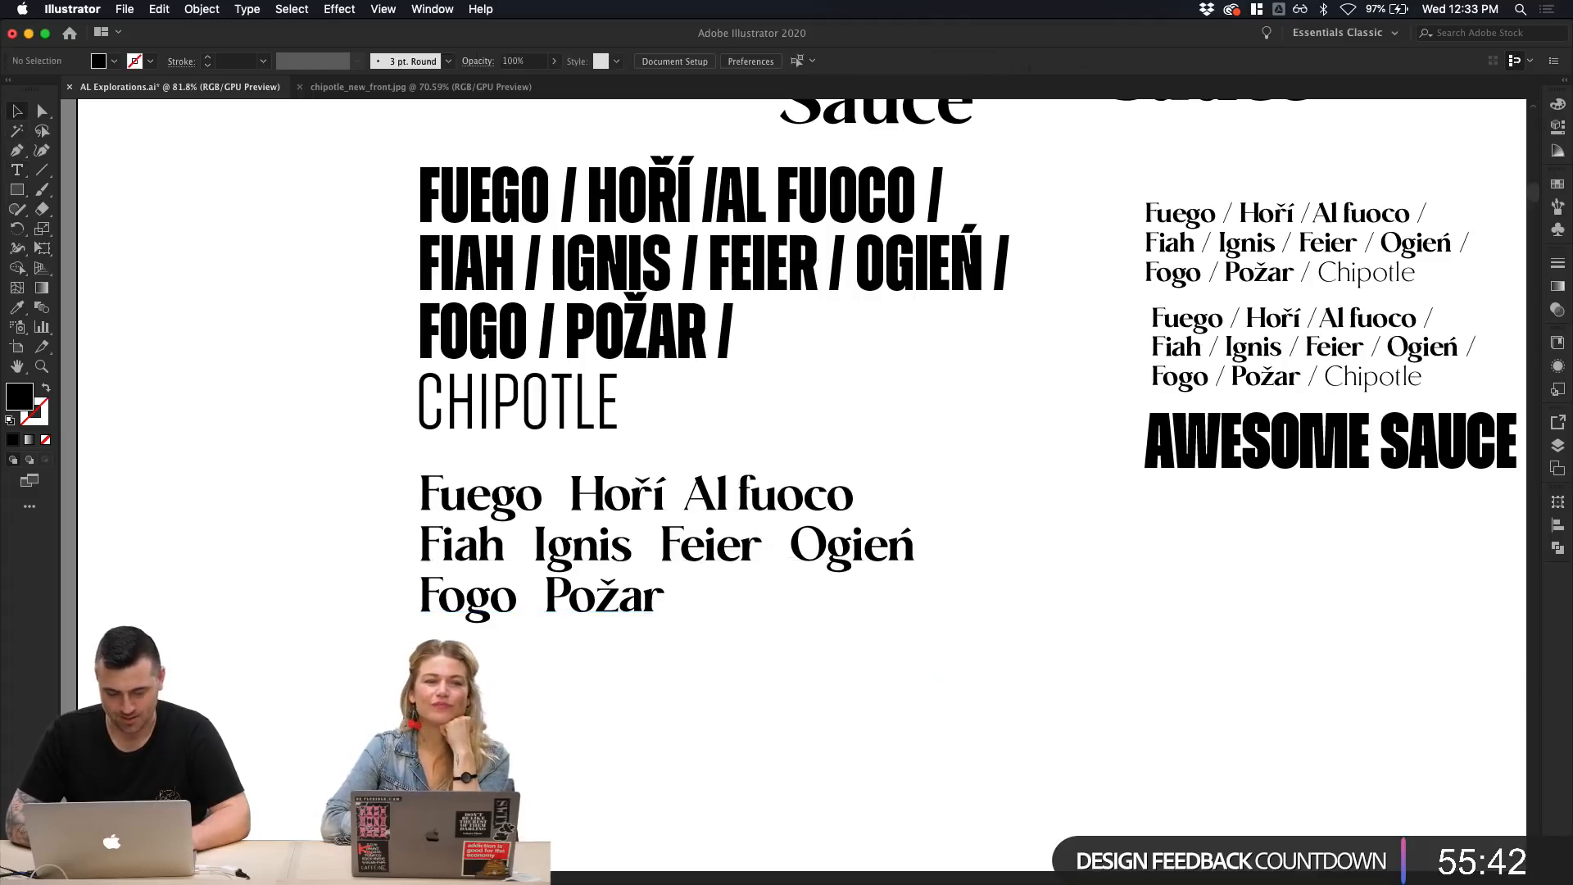
Step: Duplicate the slash-free Moneta block directly below and replace all of its text with the copied word Chipotle
scroll(801, 483, "down", 1)
left_click_drag(543, 584, 543, 770)
double_click(516, 784)
type("a Požar")
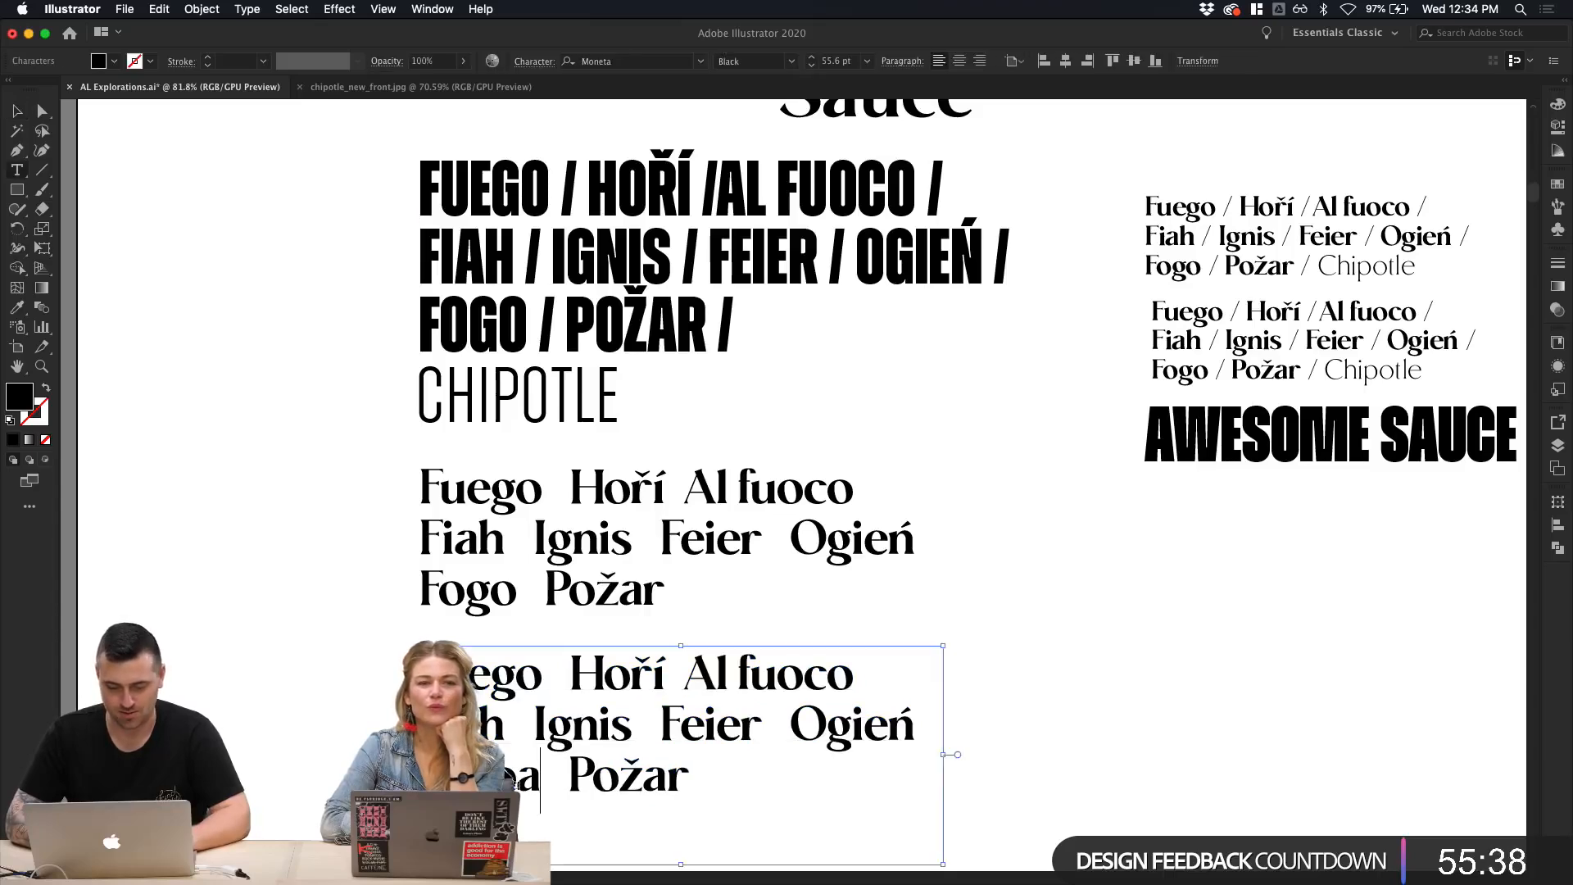
key("ctrl+a")
key("ctrl+v")
left_click(19, 129)
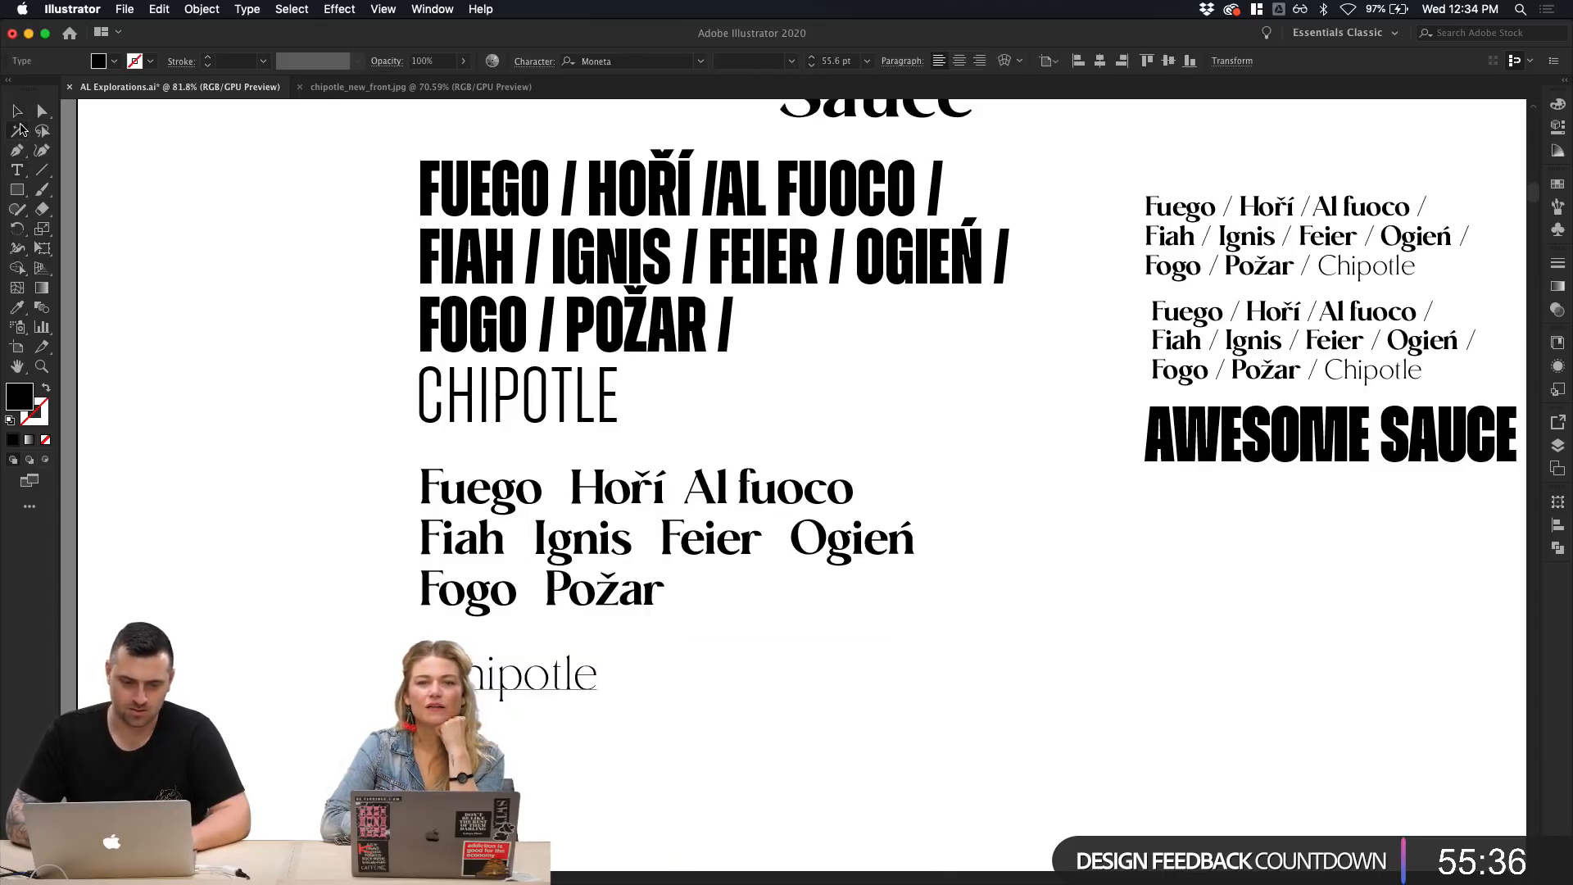
Step: Move the separate Moneta word Chipotle slightly lower and deselect it
left_click(16, 110)
left_click(223, 493)
scroll(234, 494, "up", 1)
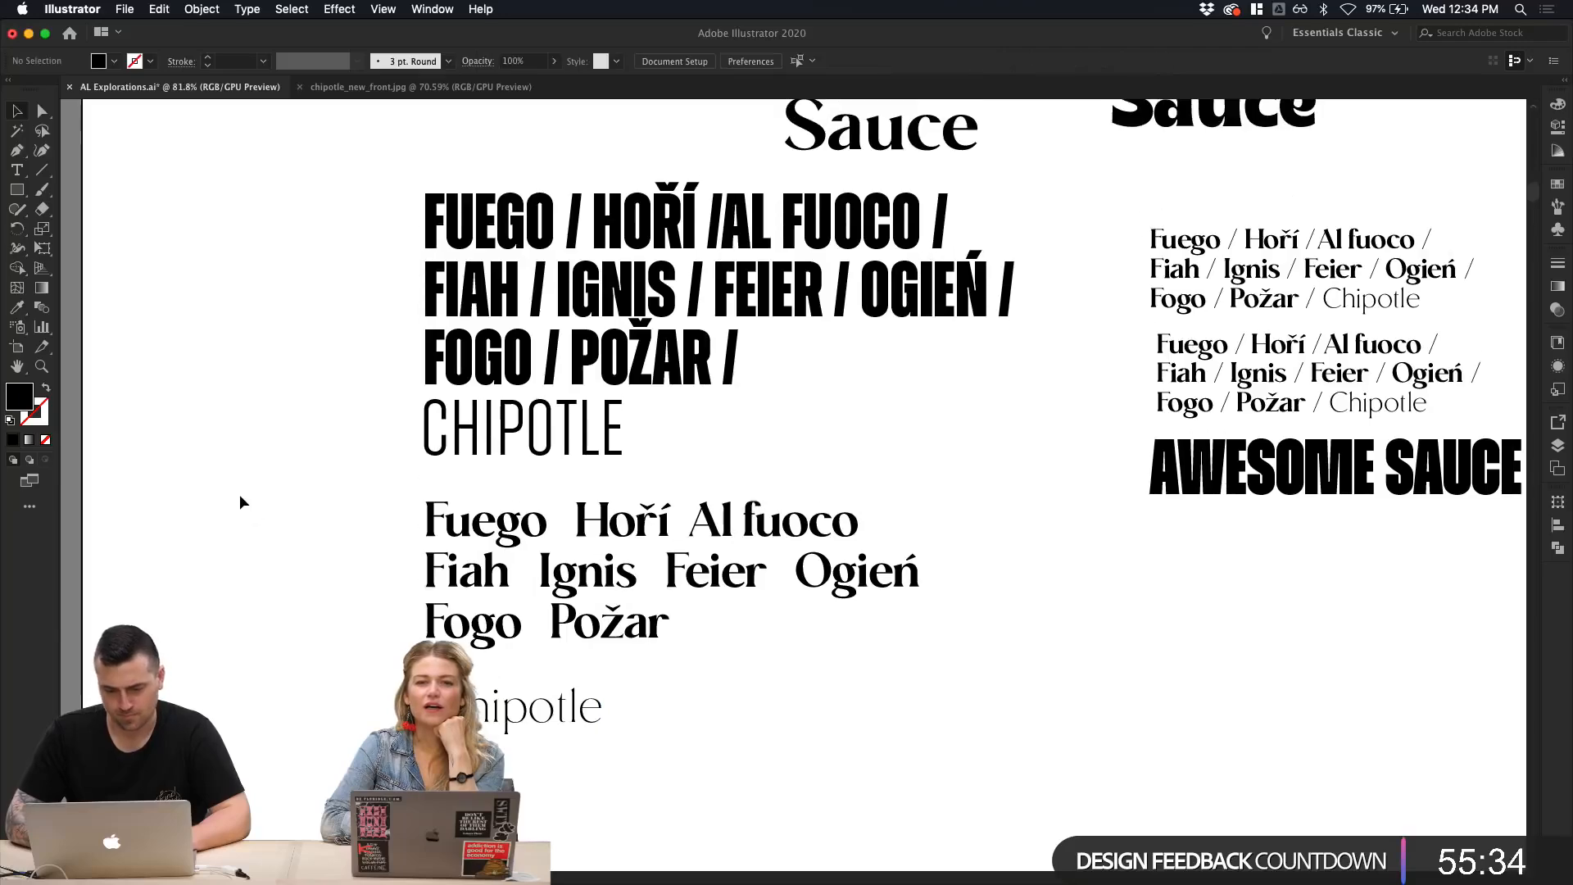
left_click_drag(501, 732, 503, 769)
left_click(647, 710)
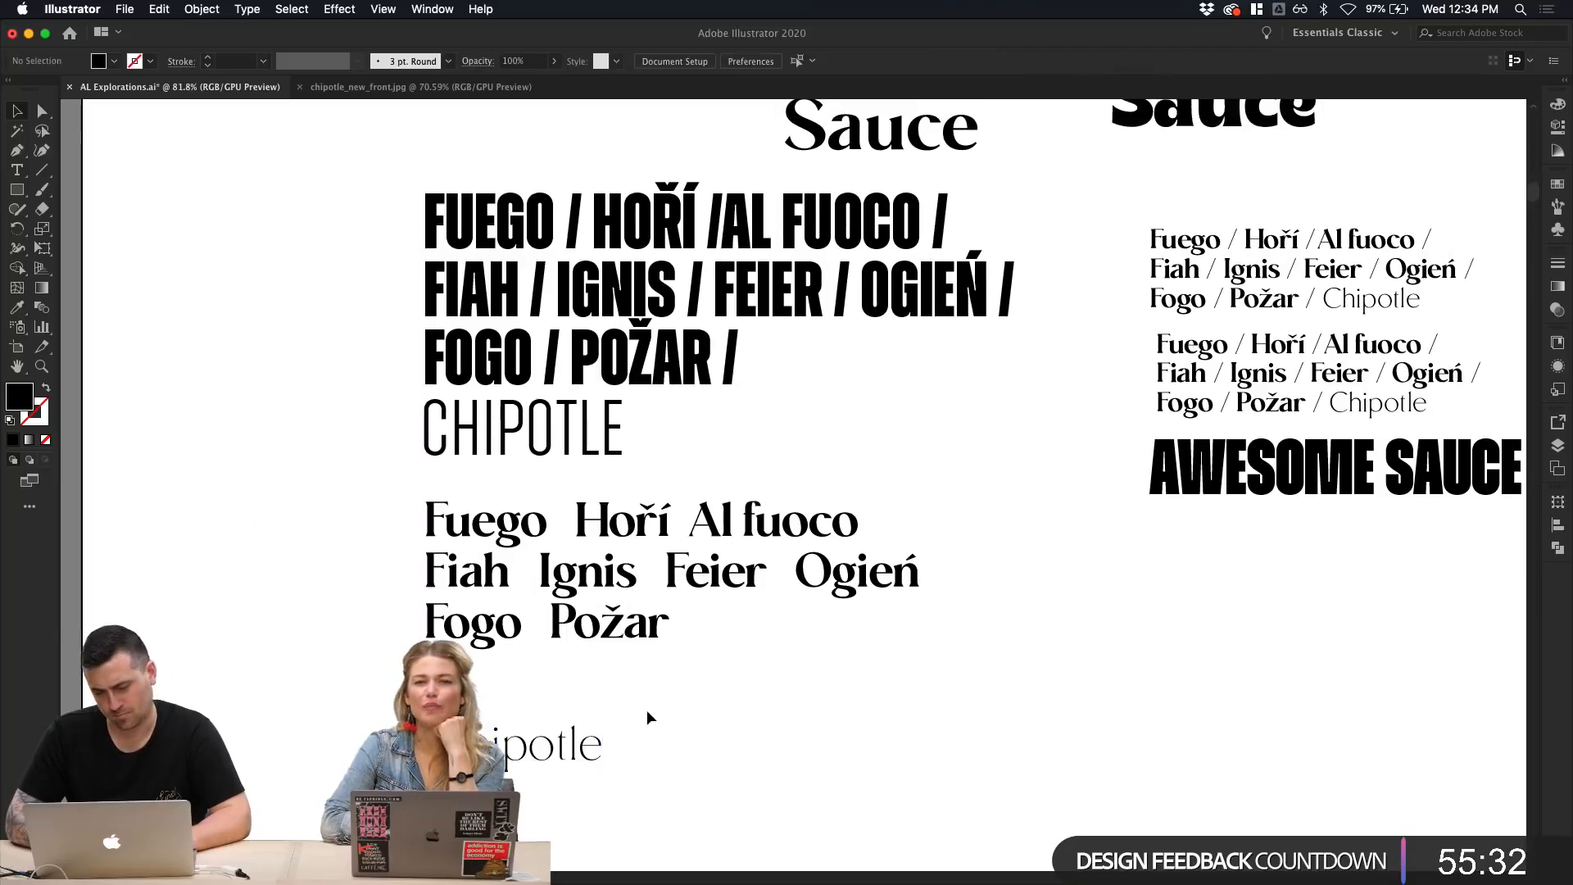
Step: Set every word after Fuego in the slash-free Moneta block to Regular and finish editing the text
scroll(647, 710, "up", 3)
left_click(587, 485)
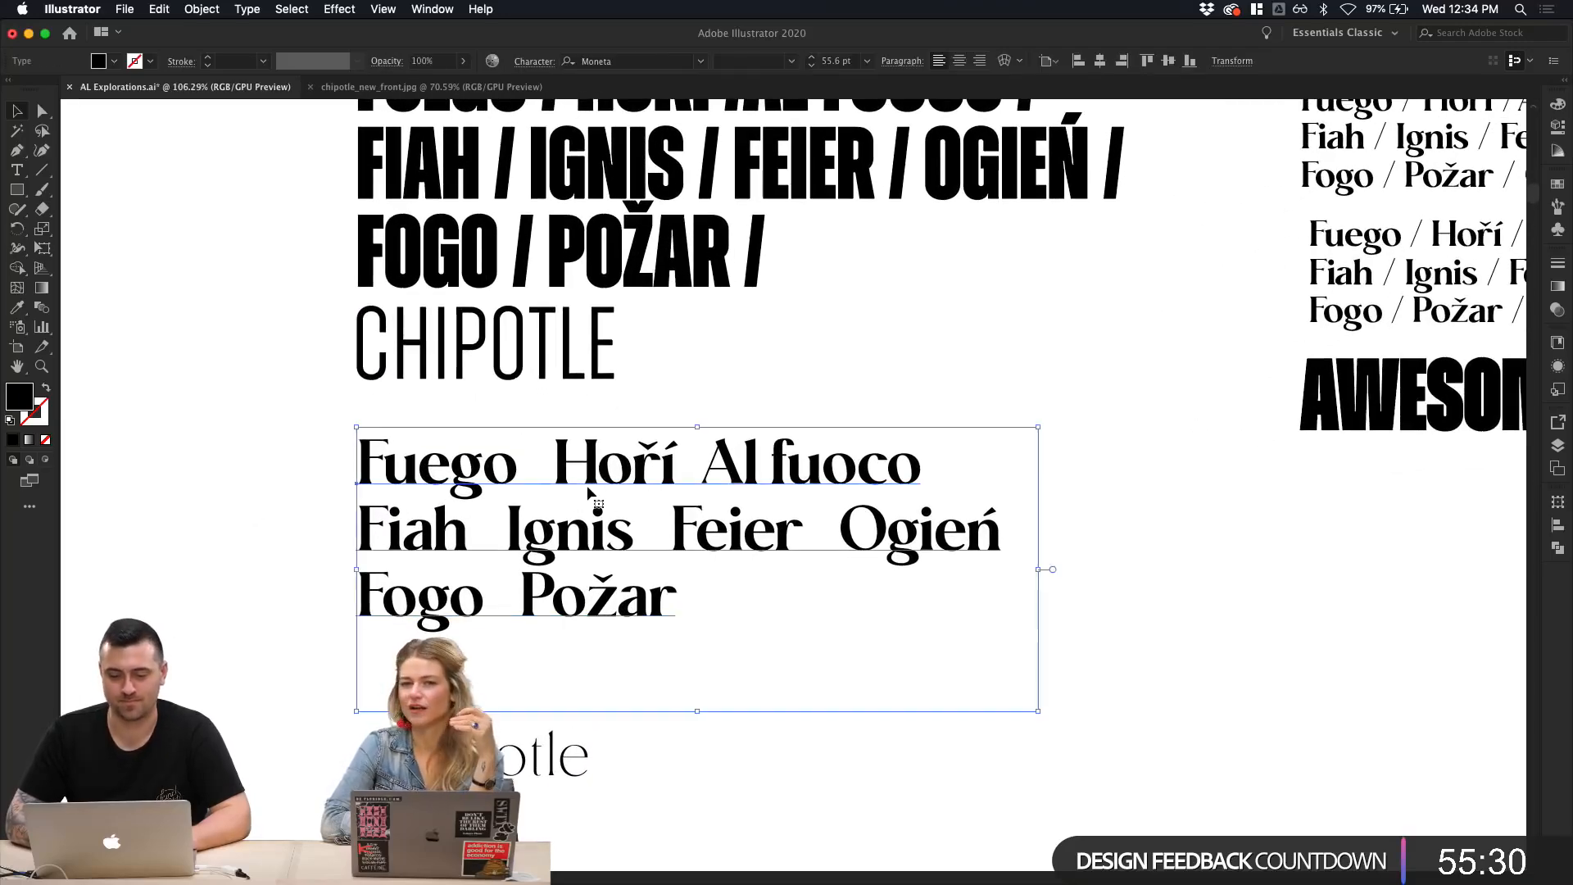
double_click(563, 468)
mouse_move(563, 469)
left_mouse_down()
mouse_move(730, 632)
mouse_move(554, 463)
left_mouse_up()
left_click(685, 604)
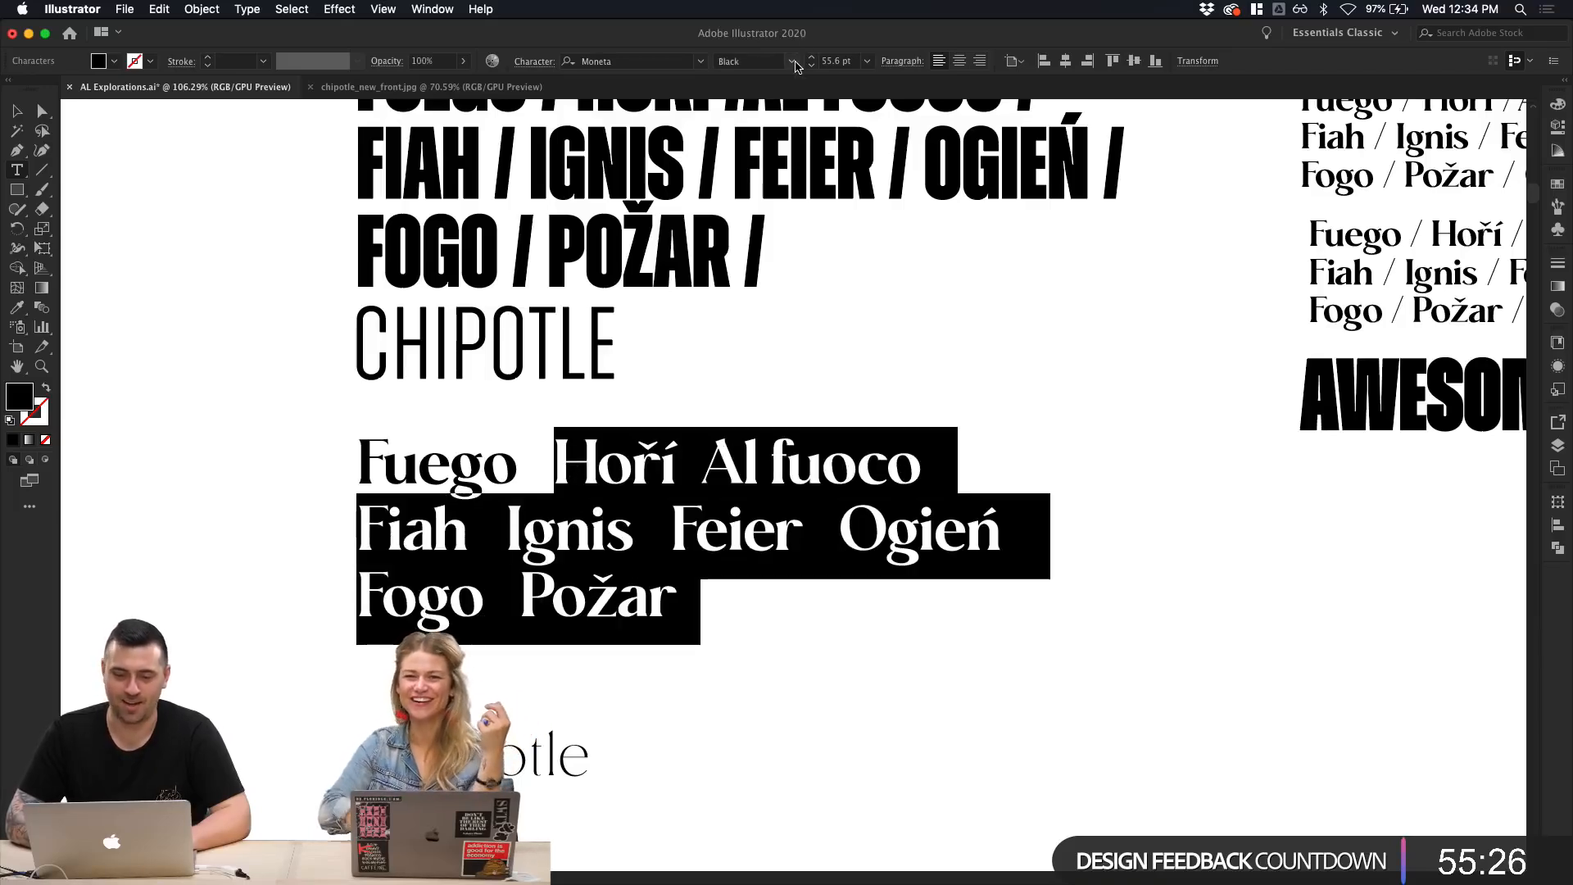
left_click(793, 61)
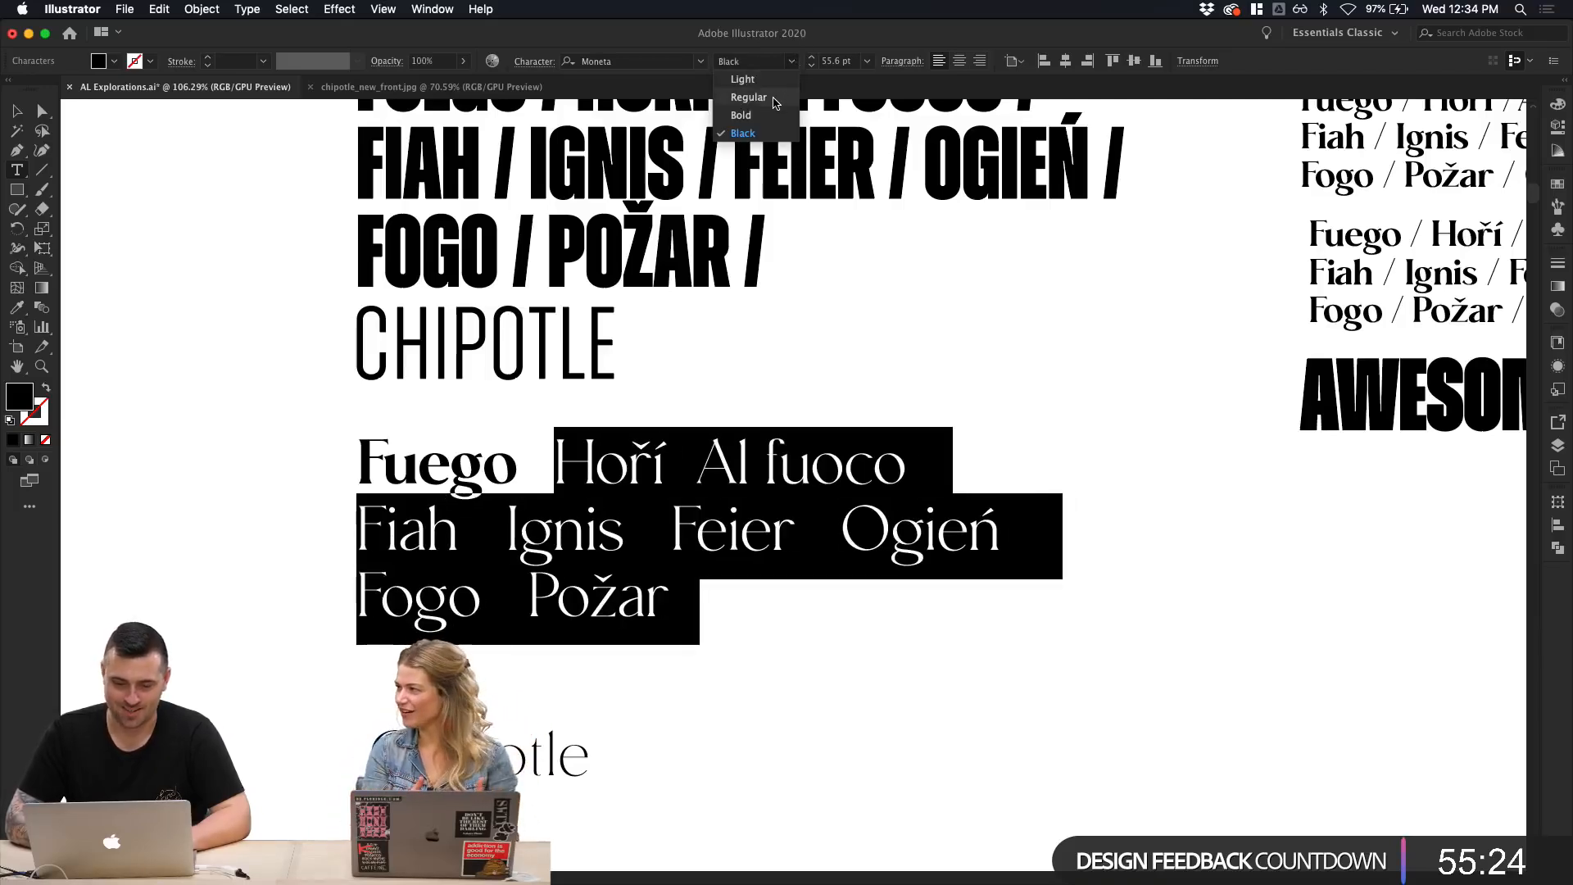
left_click(775, 99)
left_click(518, 537)
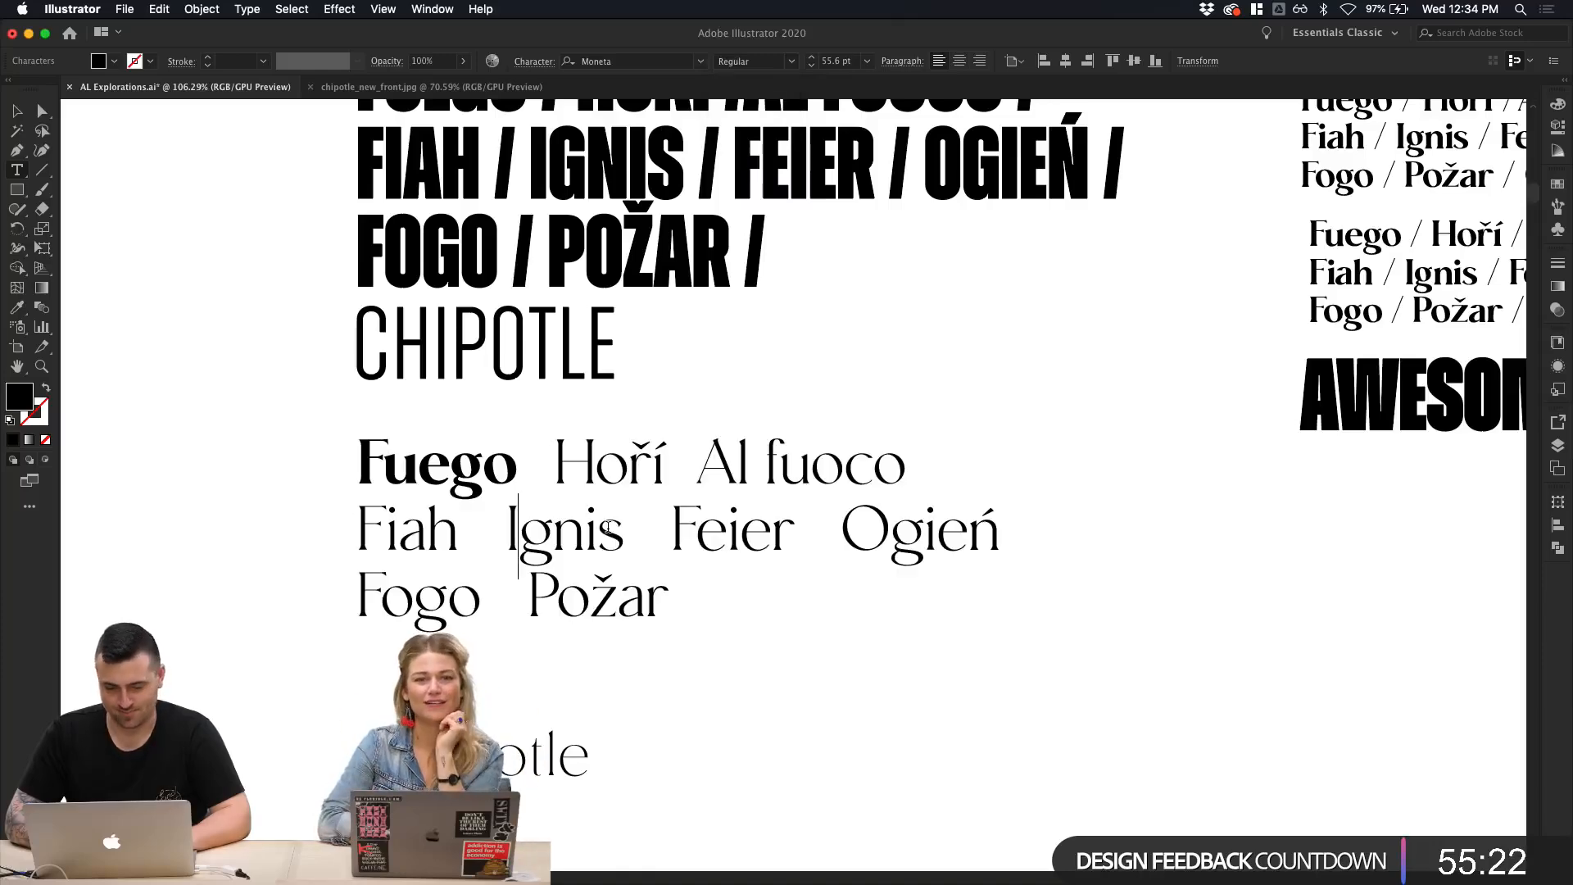
left_click(17, 131)
scroll(337, 430, "down", 1)
scroll(337, 429, "left", 1)
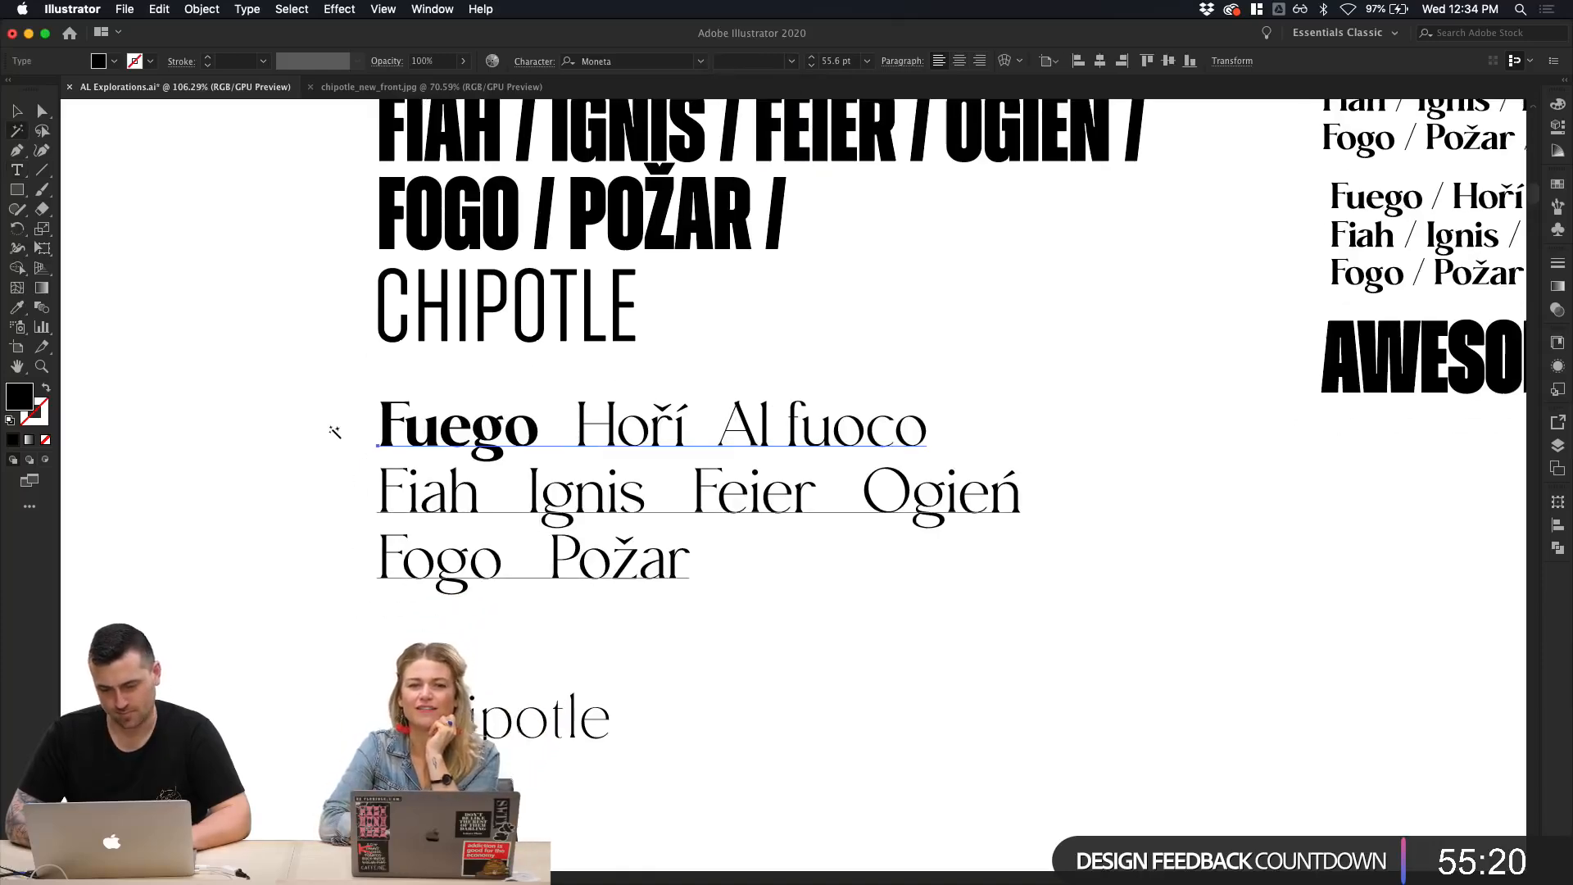
Step: Shorten the slash-free Moneta text frame so it ends just below its third line, then deselect it
scroll(373, 453, "down", 2)
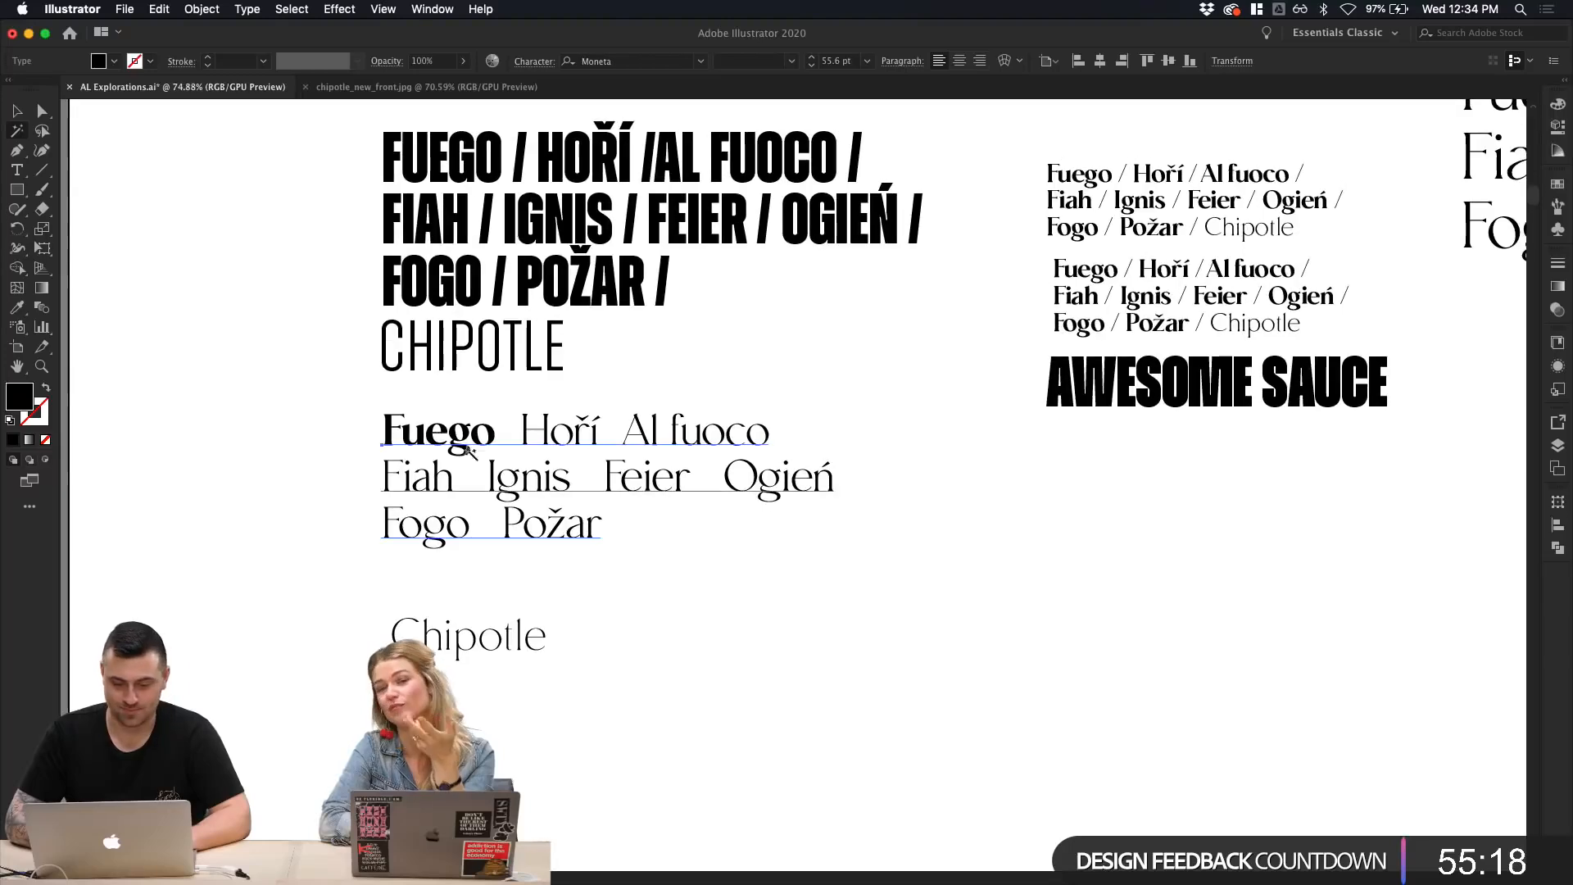
key("v")
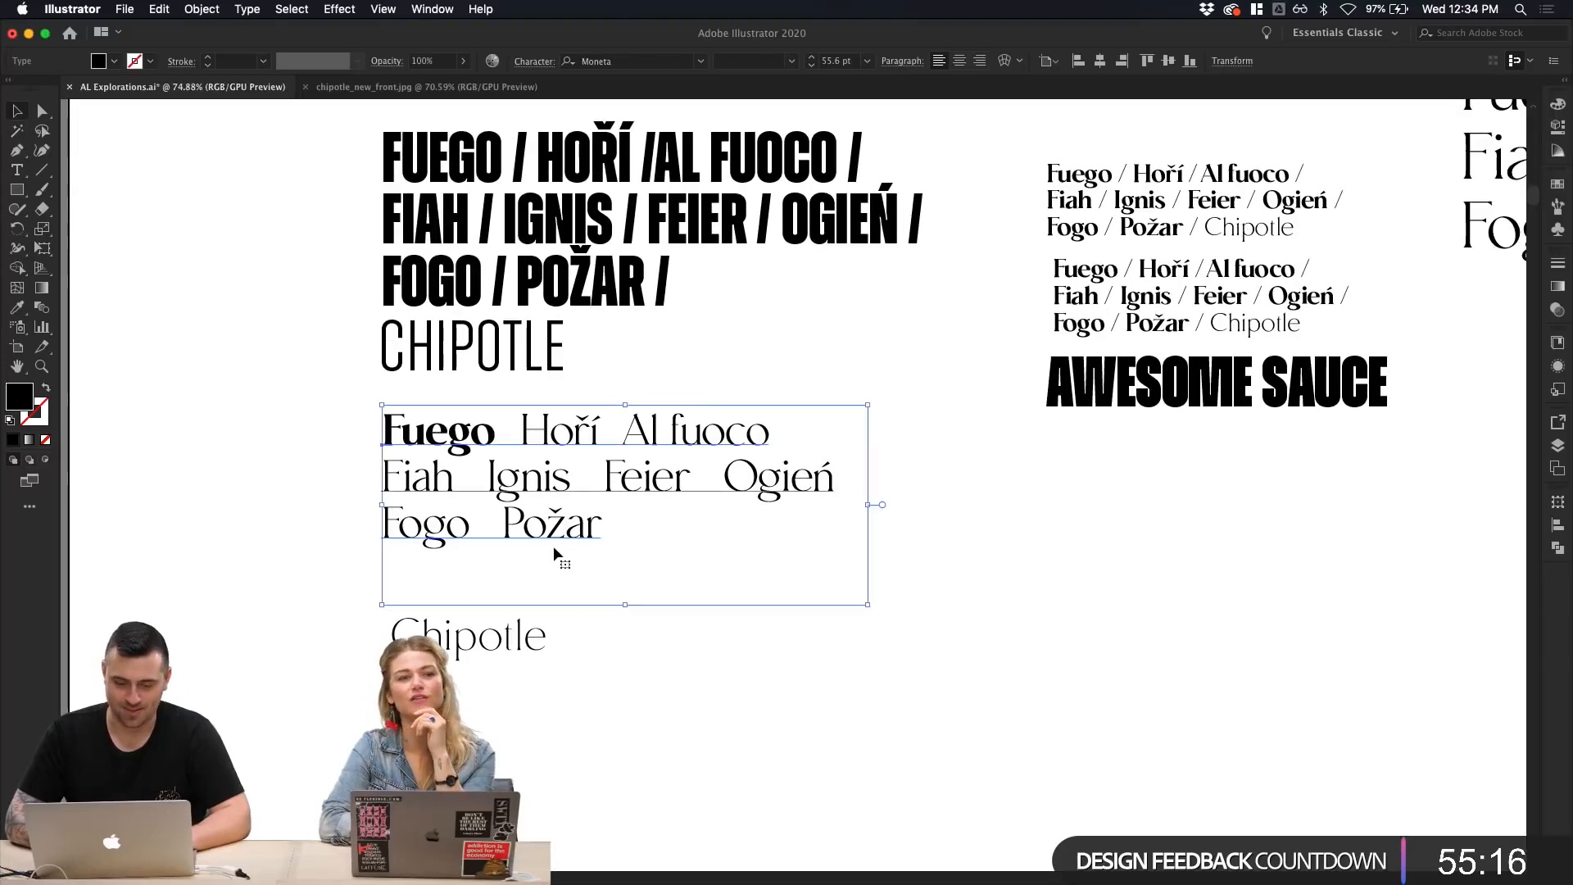
mouse_move(626, 601)
left_mouse_down()
mouse_move(625, 562)
mouse_move(625, 581)
left_mouse_up()
key("super+z")
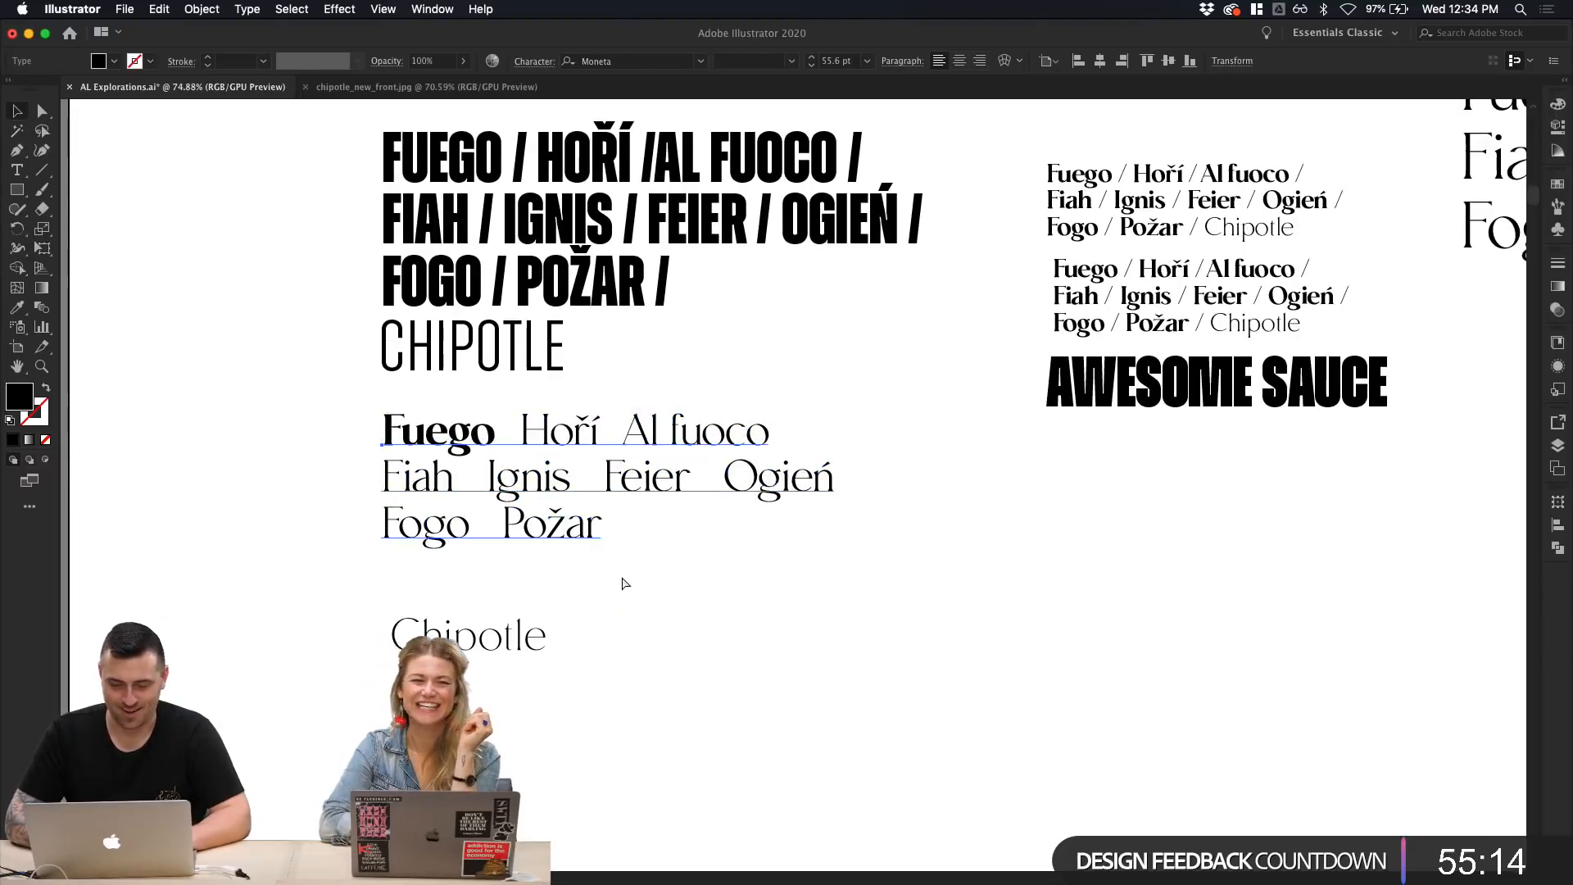
double_click(884, 506)
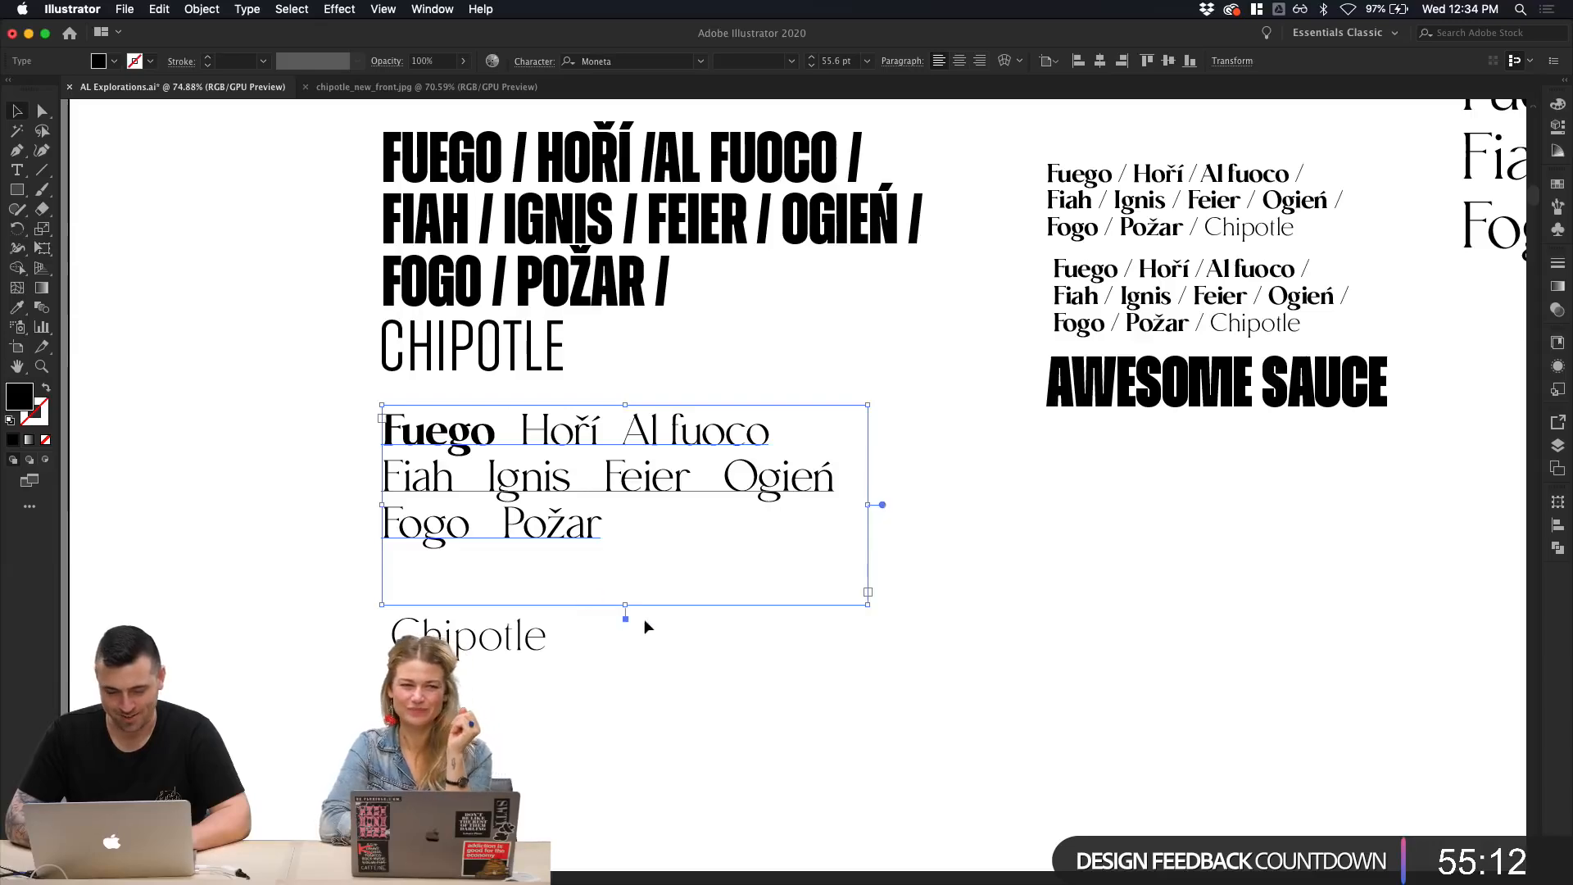
left_click_drag(625, 606, 624, 559)
left_click(597, 603)
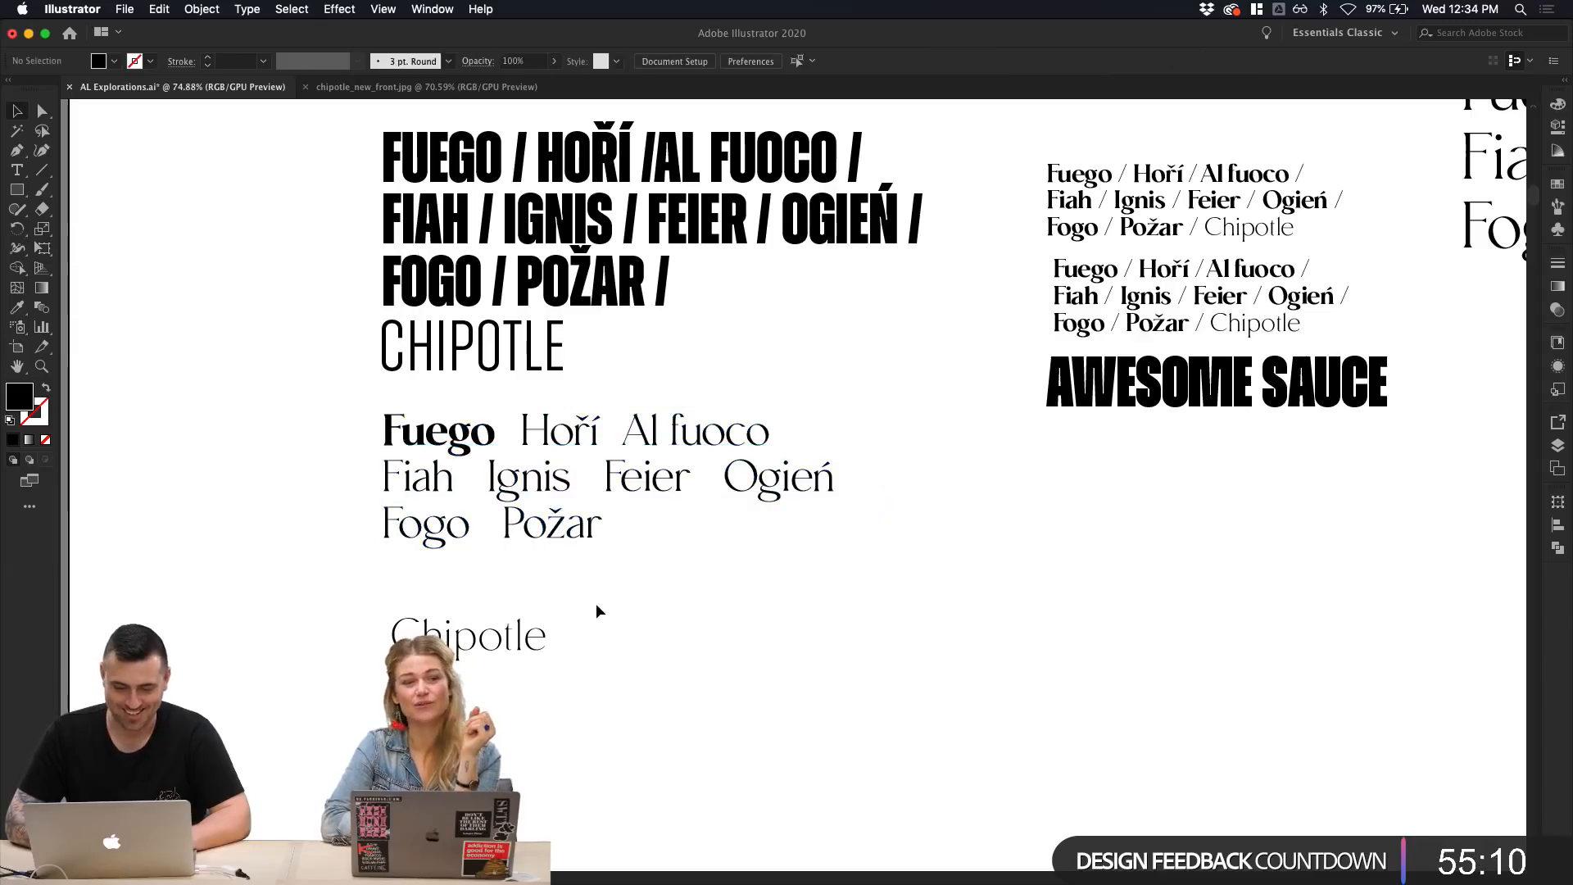
Step: Move the Moneta word Chipotle to the left, clear of the space below the fire words
scroll(596, 603, "up", 3)
left_click_drag(446, 649, 192, 651)
scroll(522, 629, "up", 2)
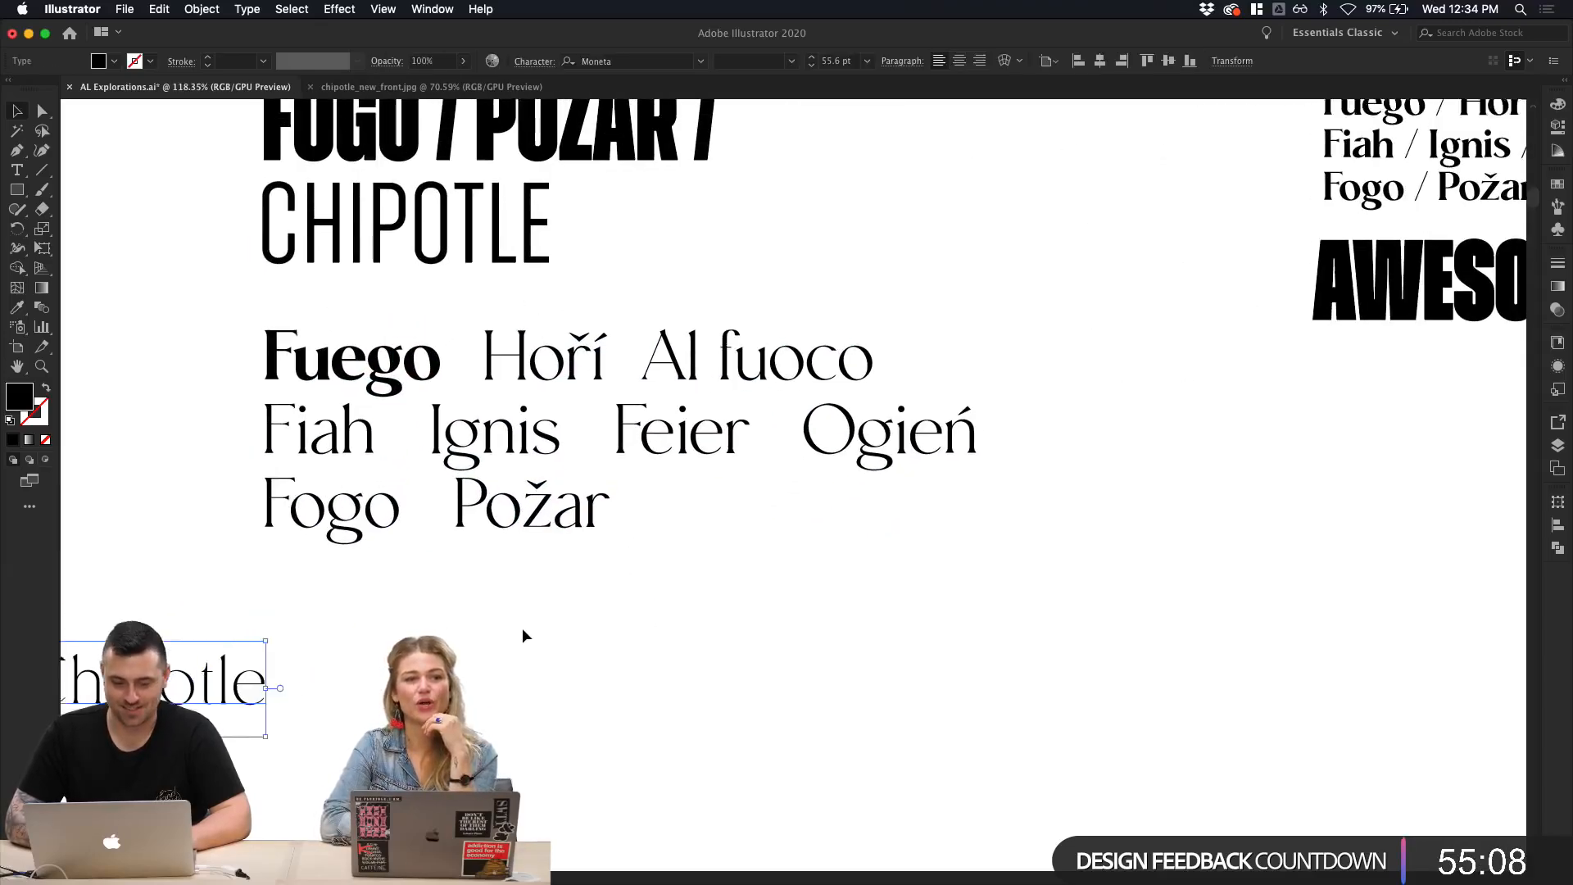
Step: Duplicate the slash-free Moneta fire word block into the space directly below it
scroll(523, 629, "down", 2)
scroll(523, 628, "down", 2)
left_click(471, 549)
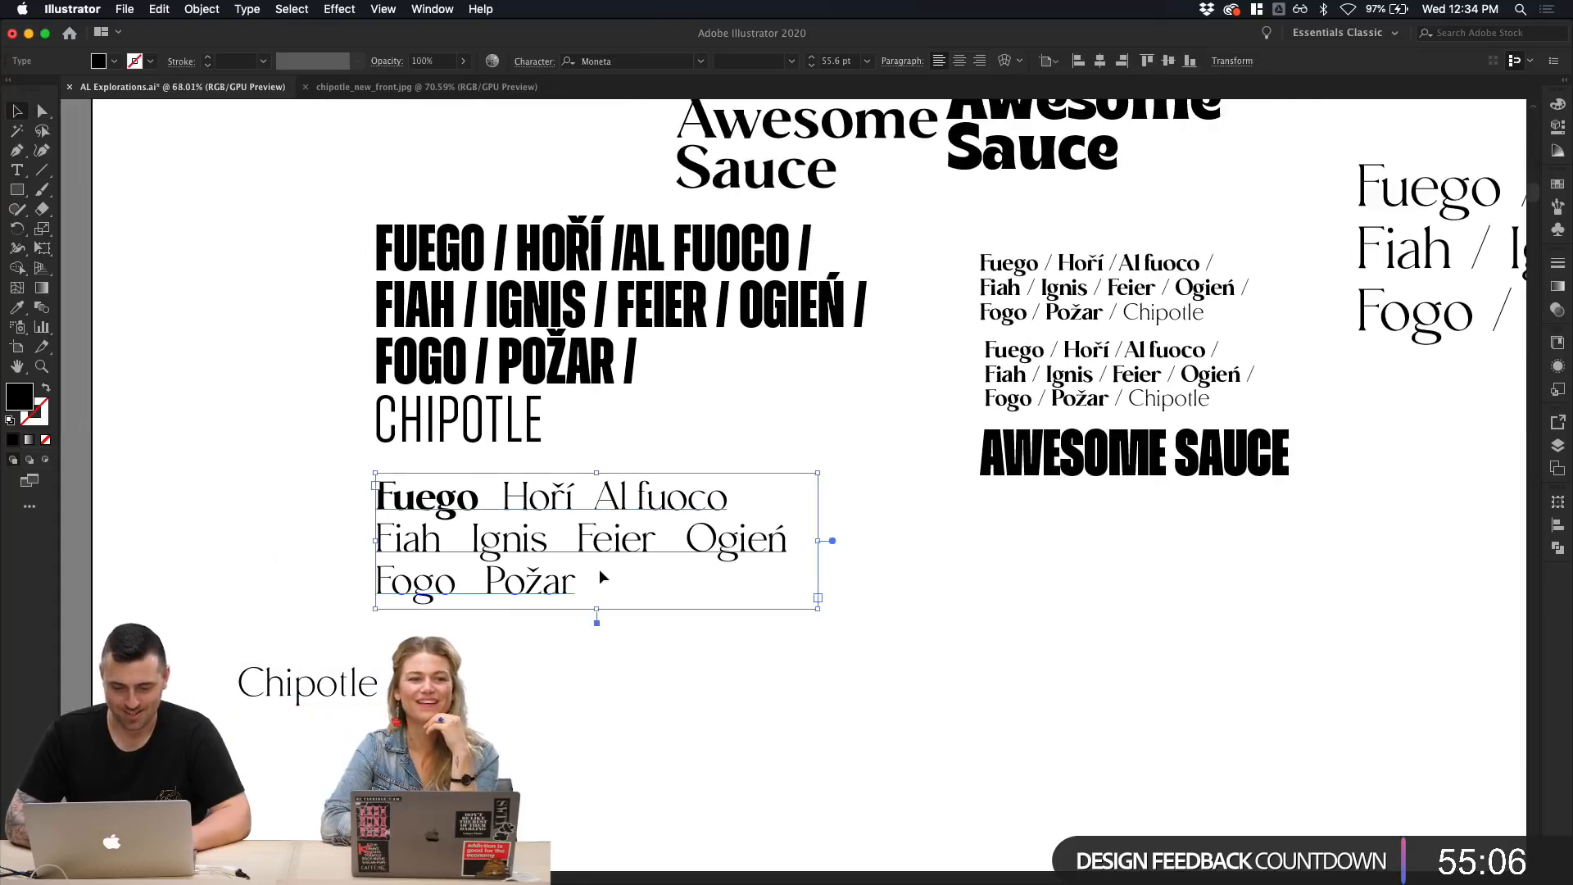
left_click_drag(589, 552, 606, 713)
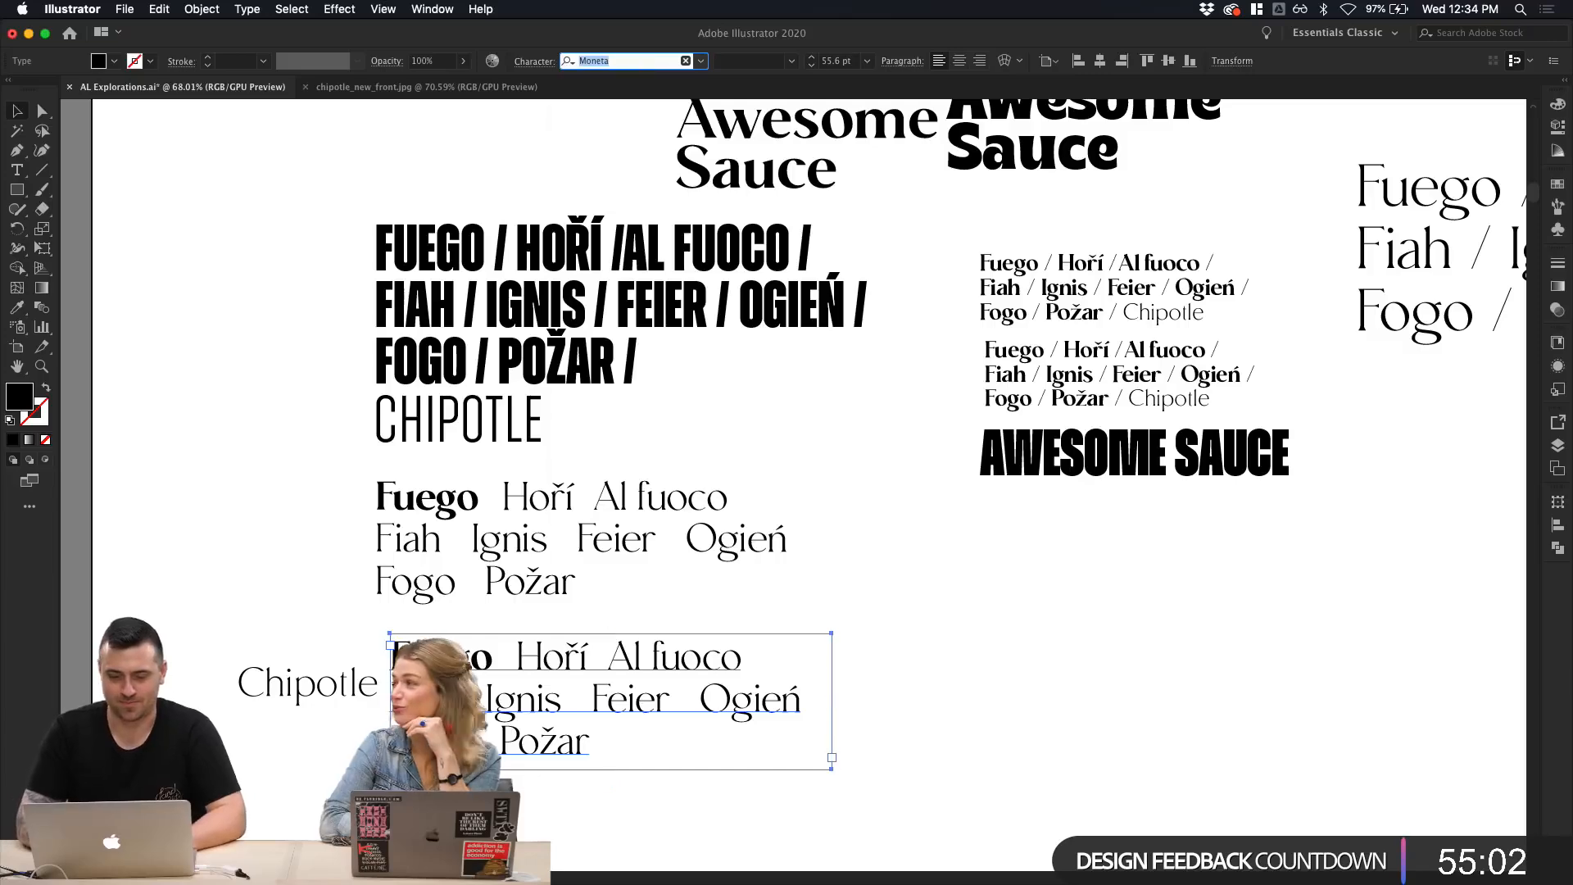
Step: Set the duplicated fire word block in Papyrus Condensed and deselect it
type("pap")
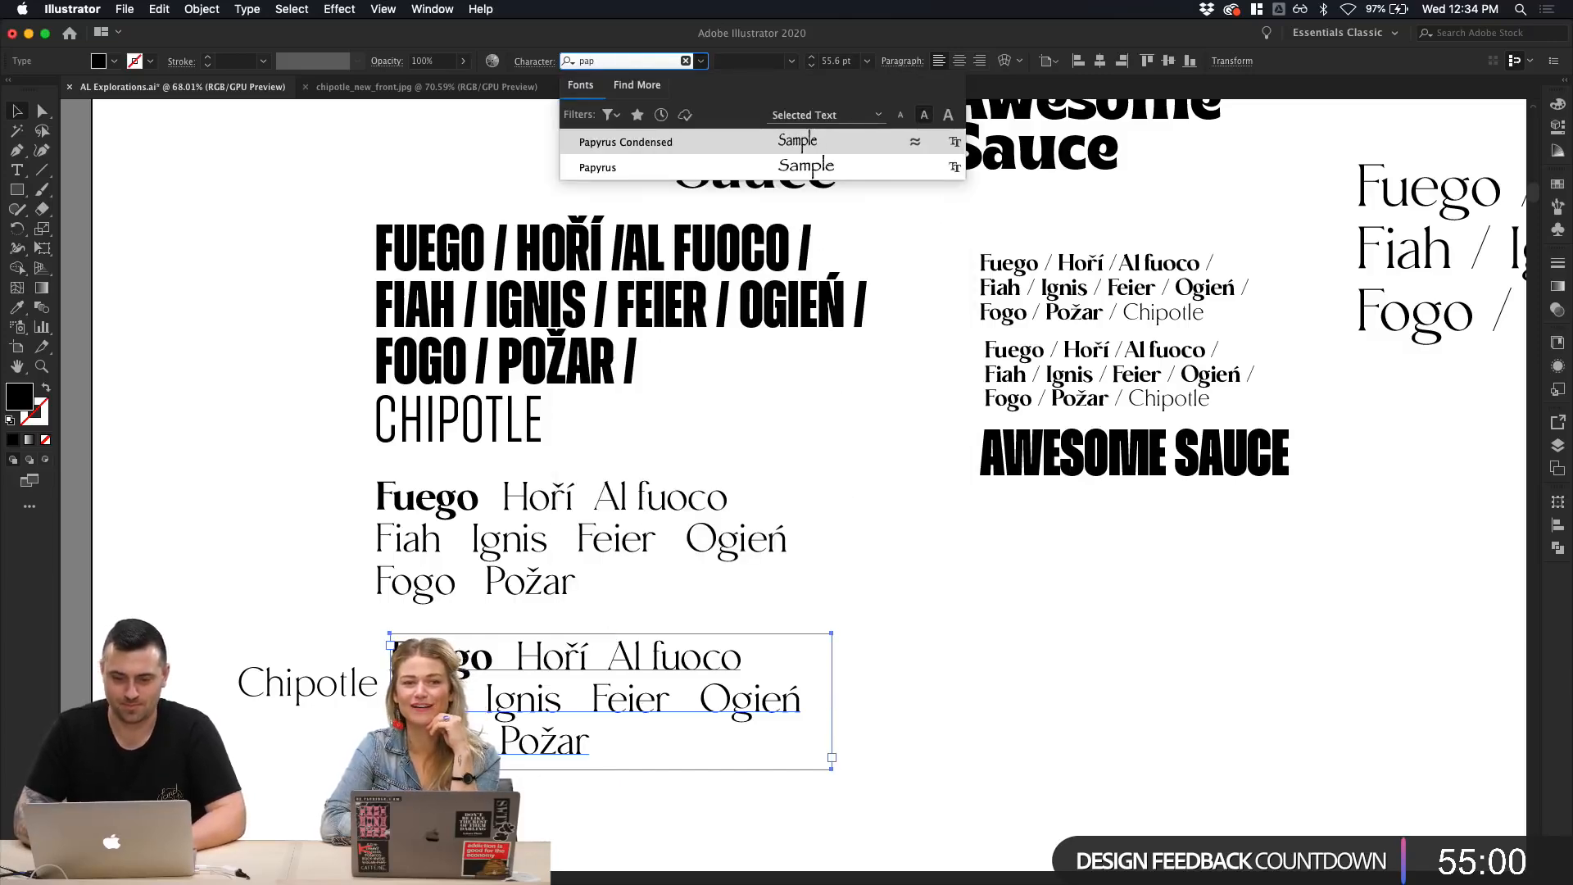
key("Return")
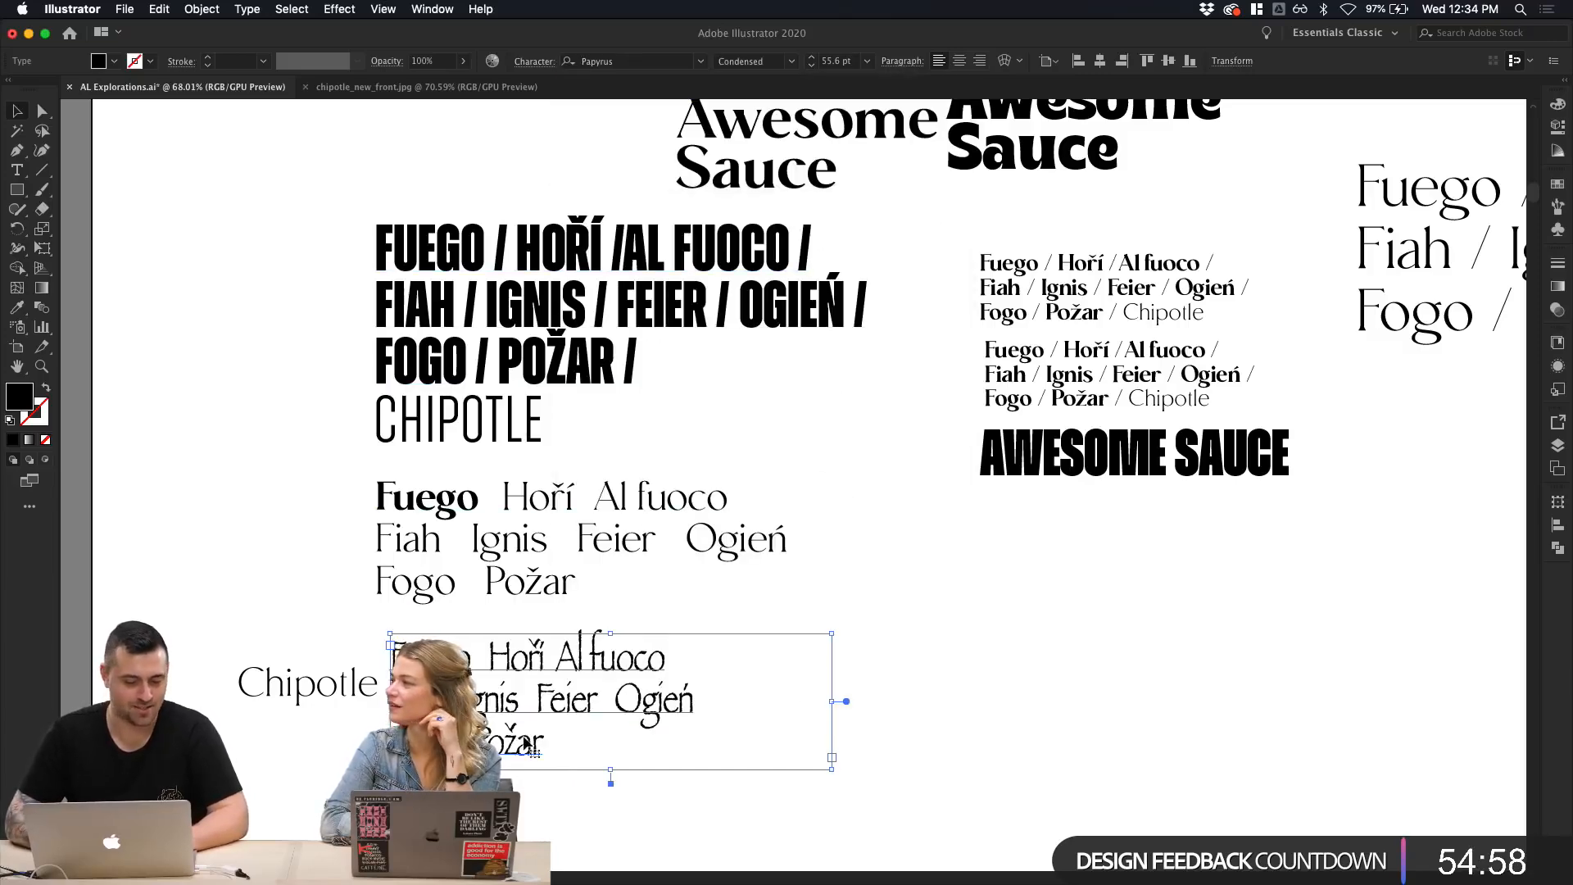
scroll(531, 752, "up", 5)
left_click(241, 599)
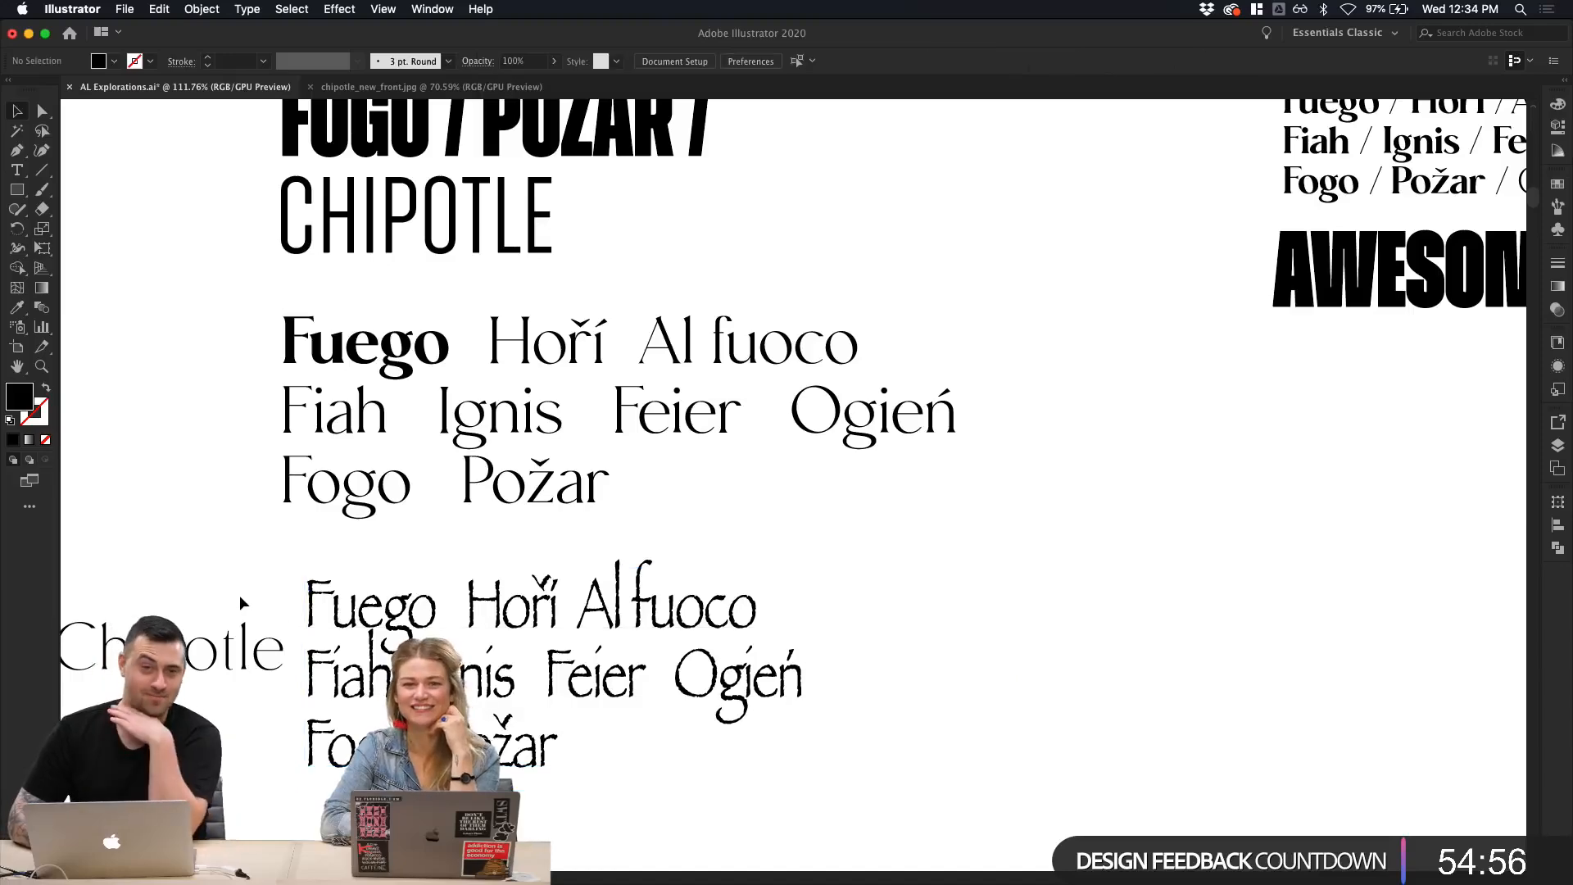
Step: Move the Papyrus fire word block to the right and change all its text to Comic Sans MS
left_click(374, 626)
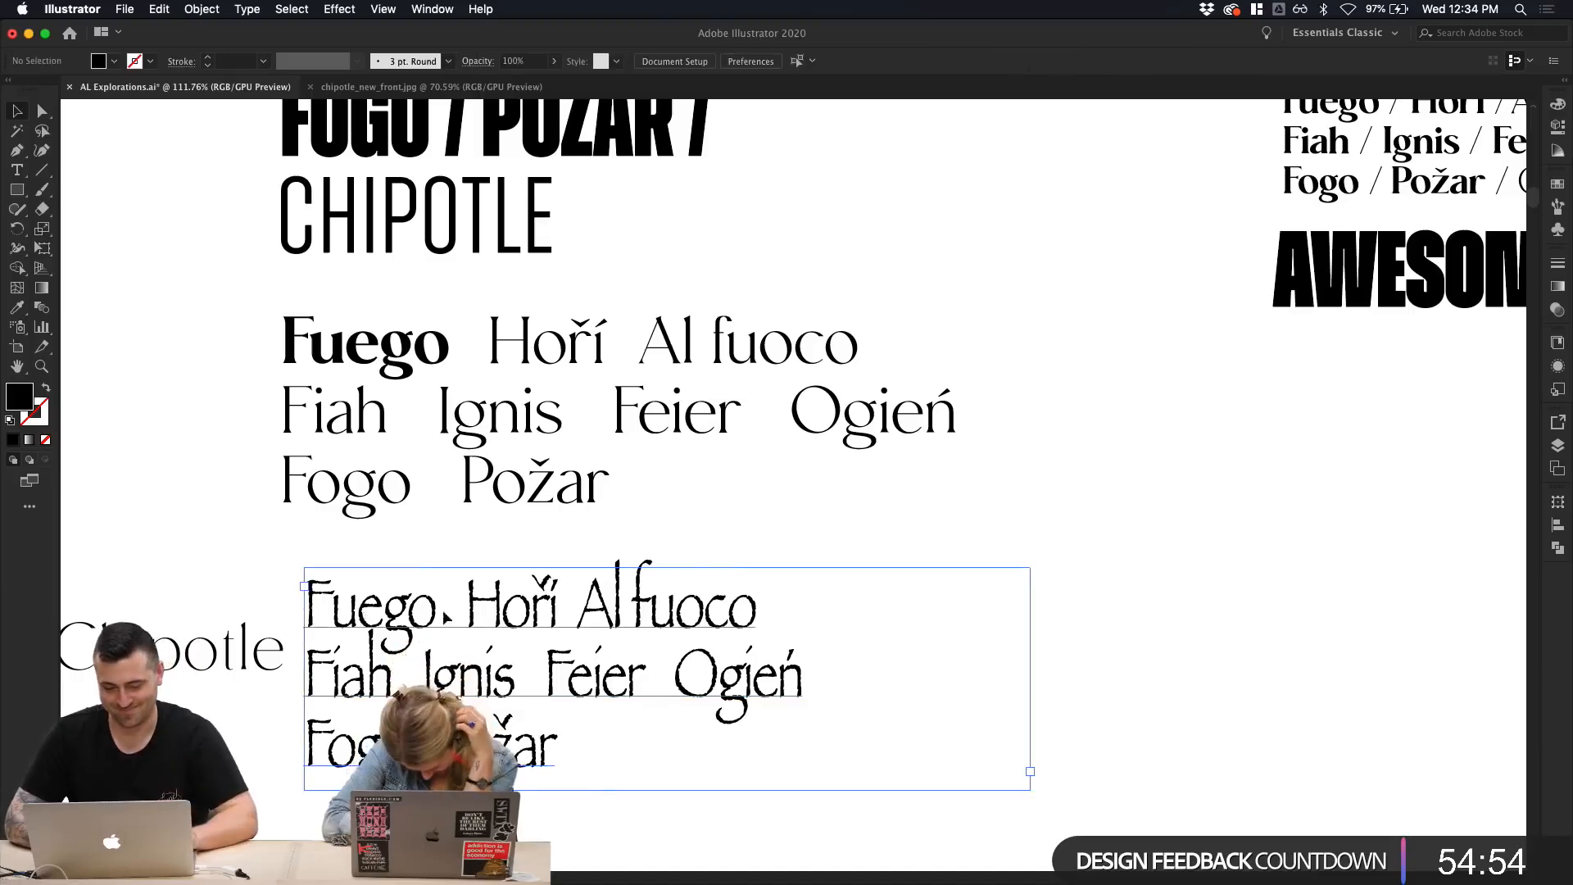
left_click_drag(374, 627, 647, 626)
double_click(715, 630)
key("super+a")
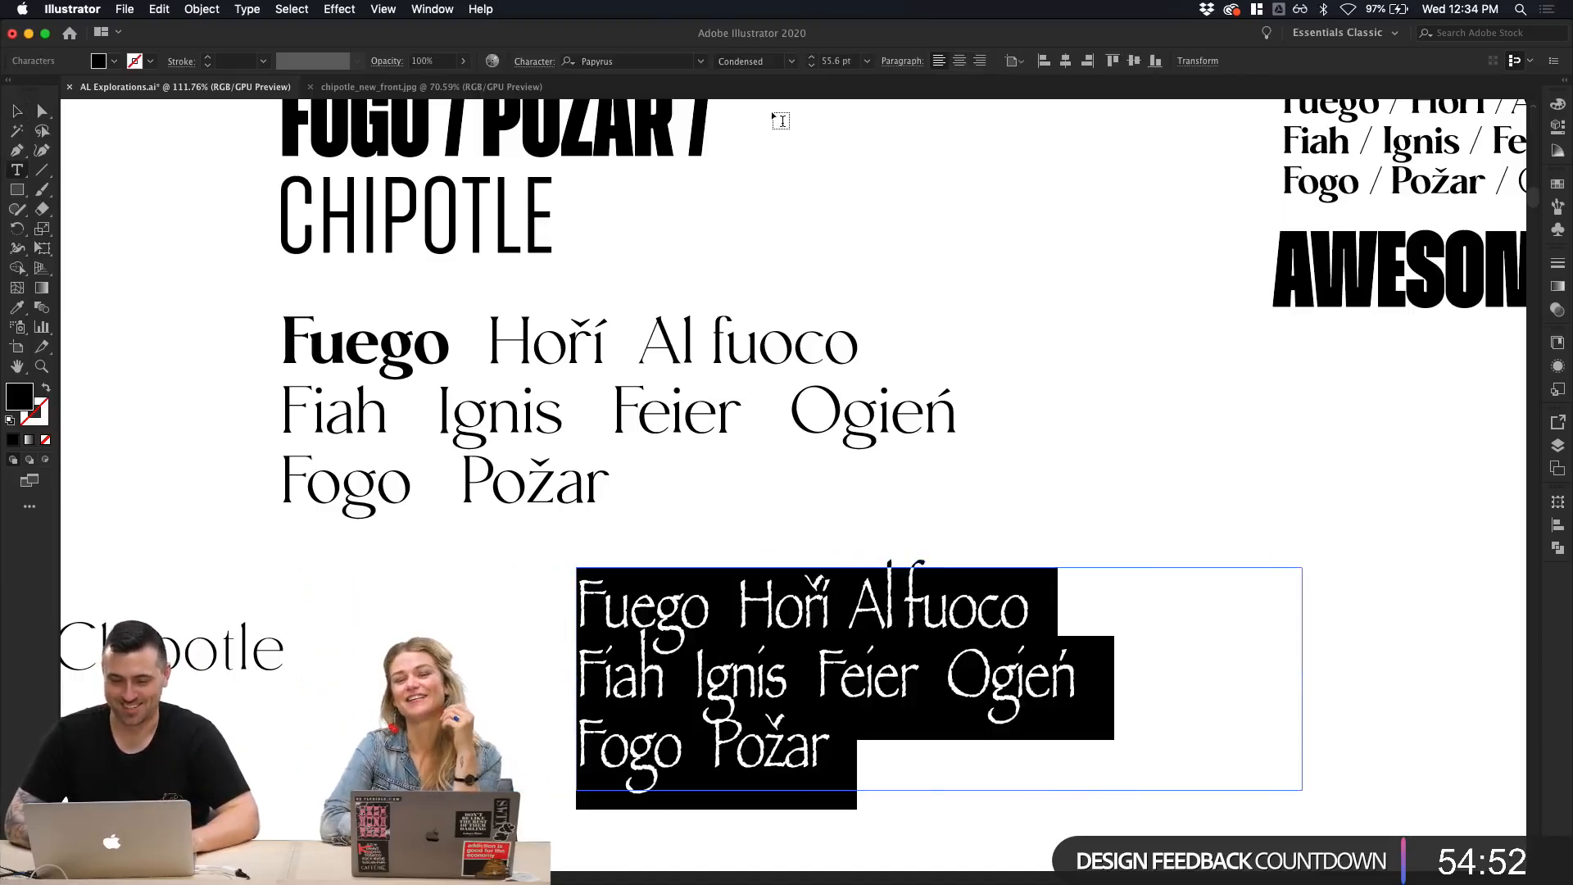
left_click(793, 62)
left_click(663, 60)
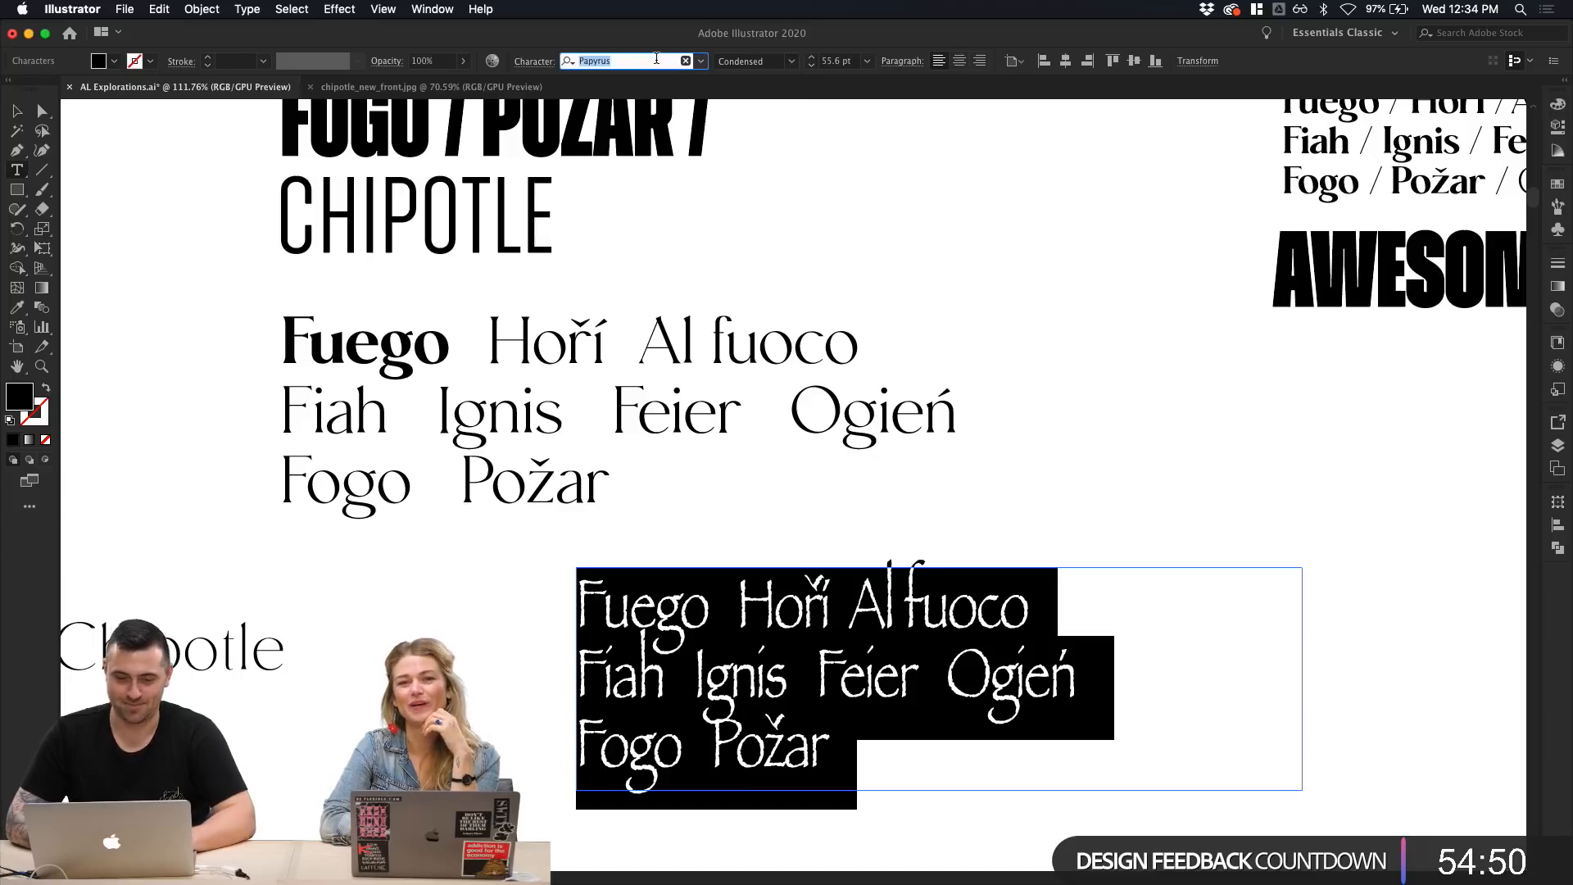
type("comic")
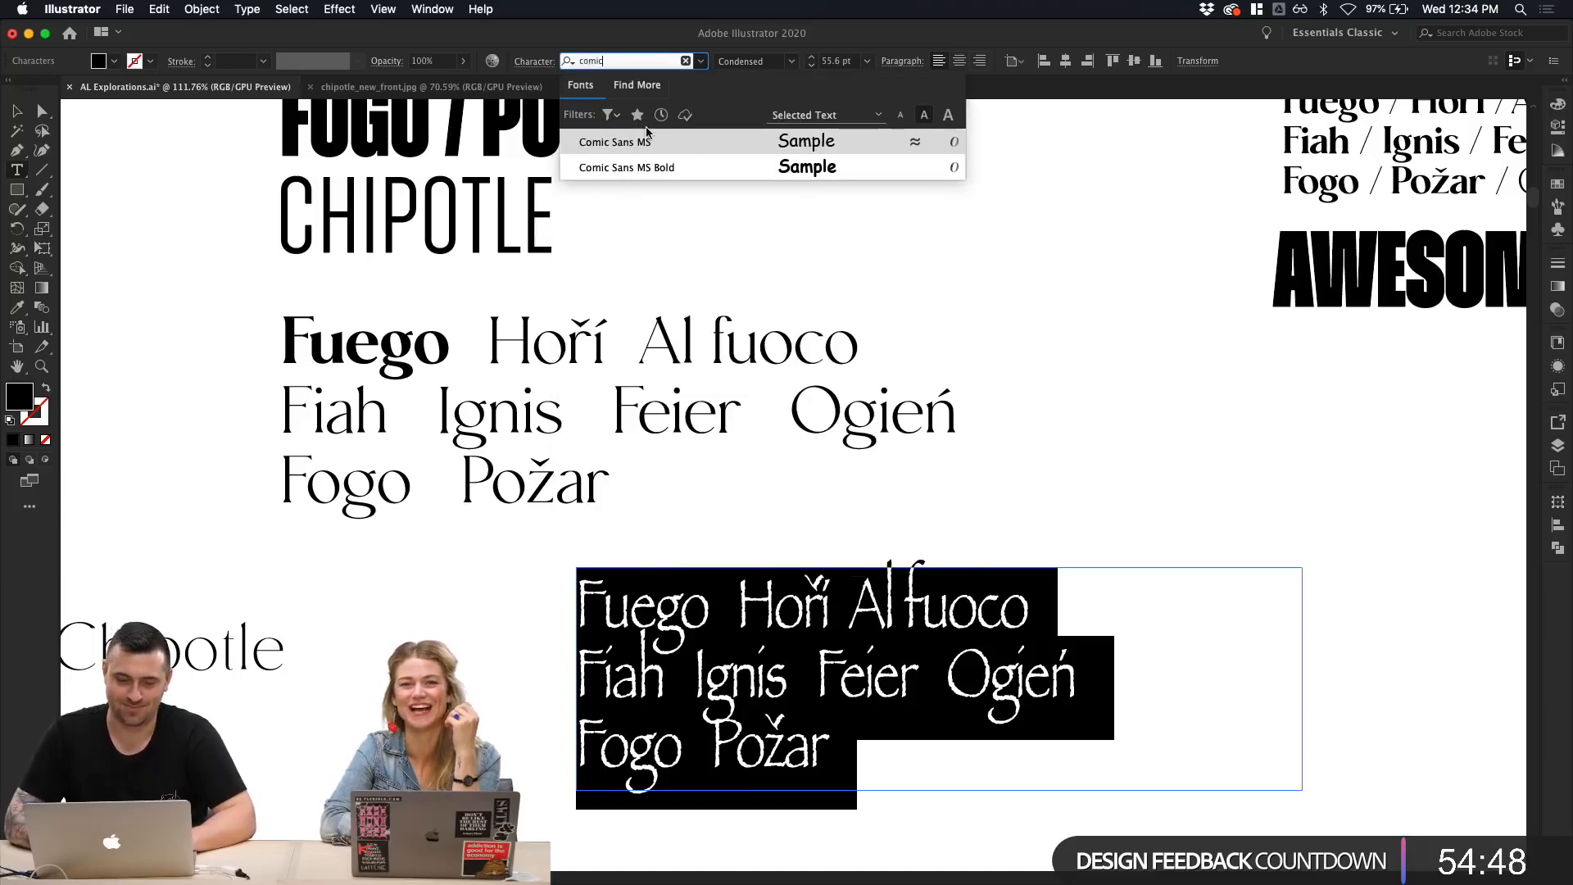
left_click(647, 145)
left_click(17, 120)
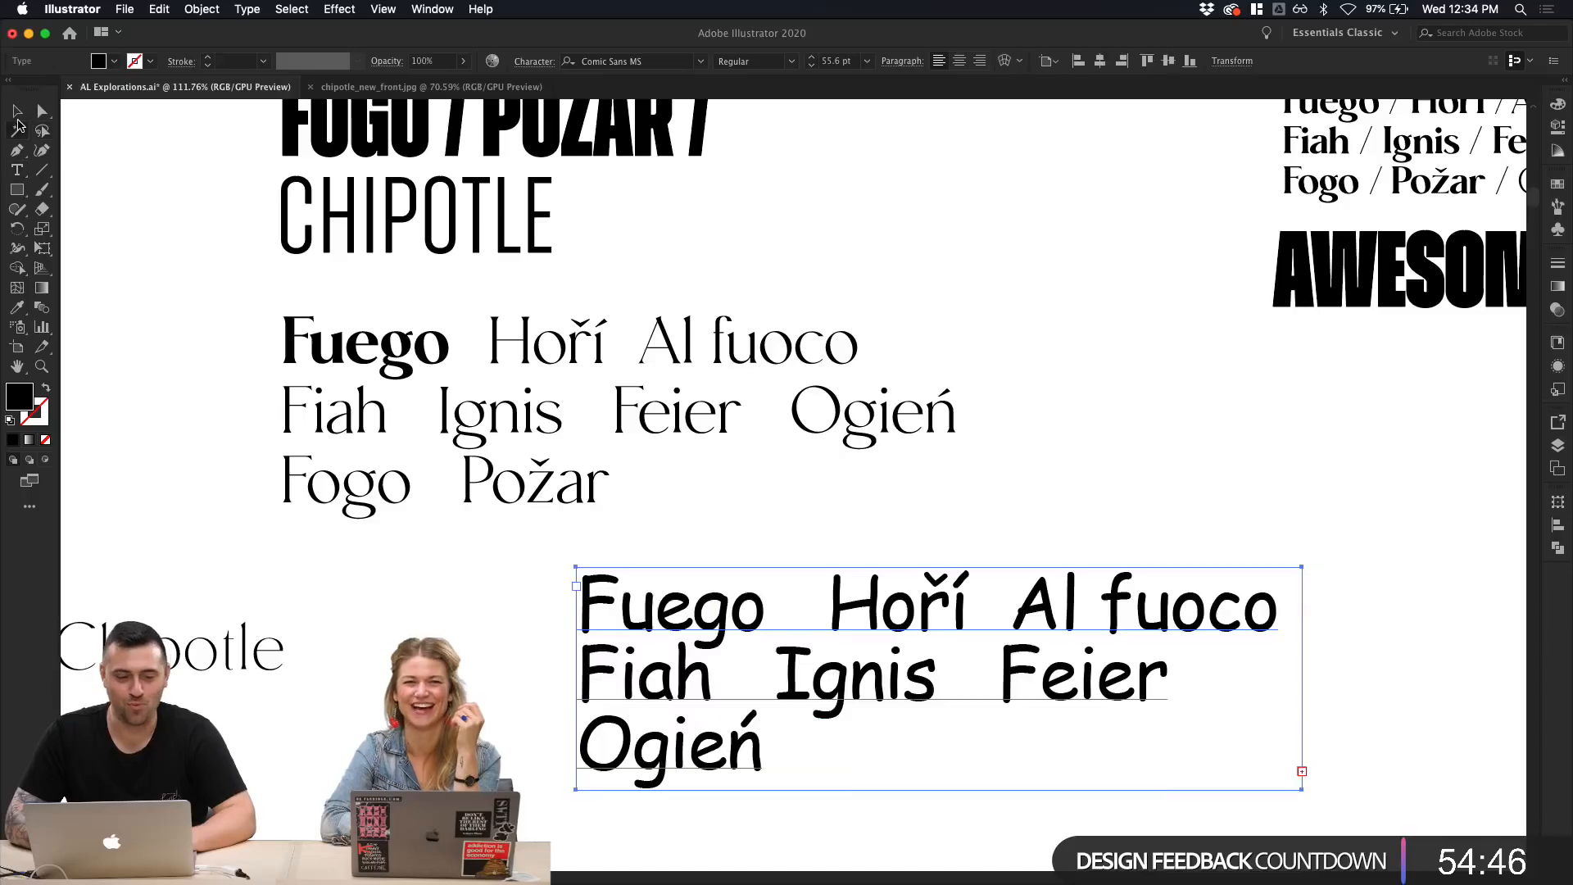
Step: Move the Comic Sans fire word block under the AWESOME SAUCE line and deselect it
scroll(932, 209, "down", 3)
scroll(932, 208, "down", 2)
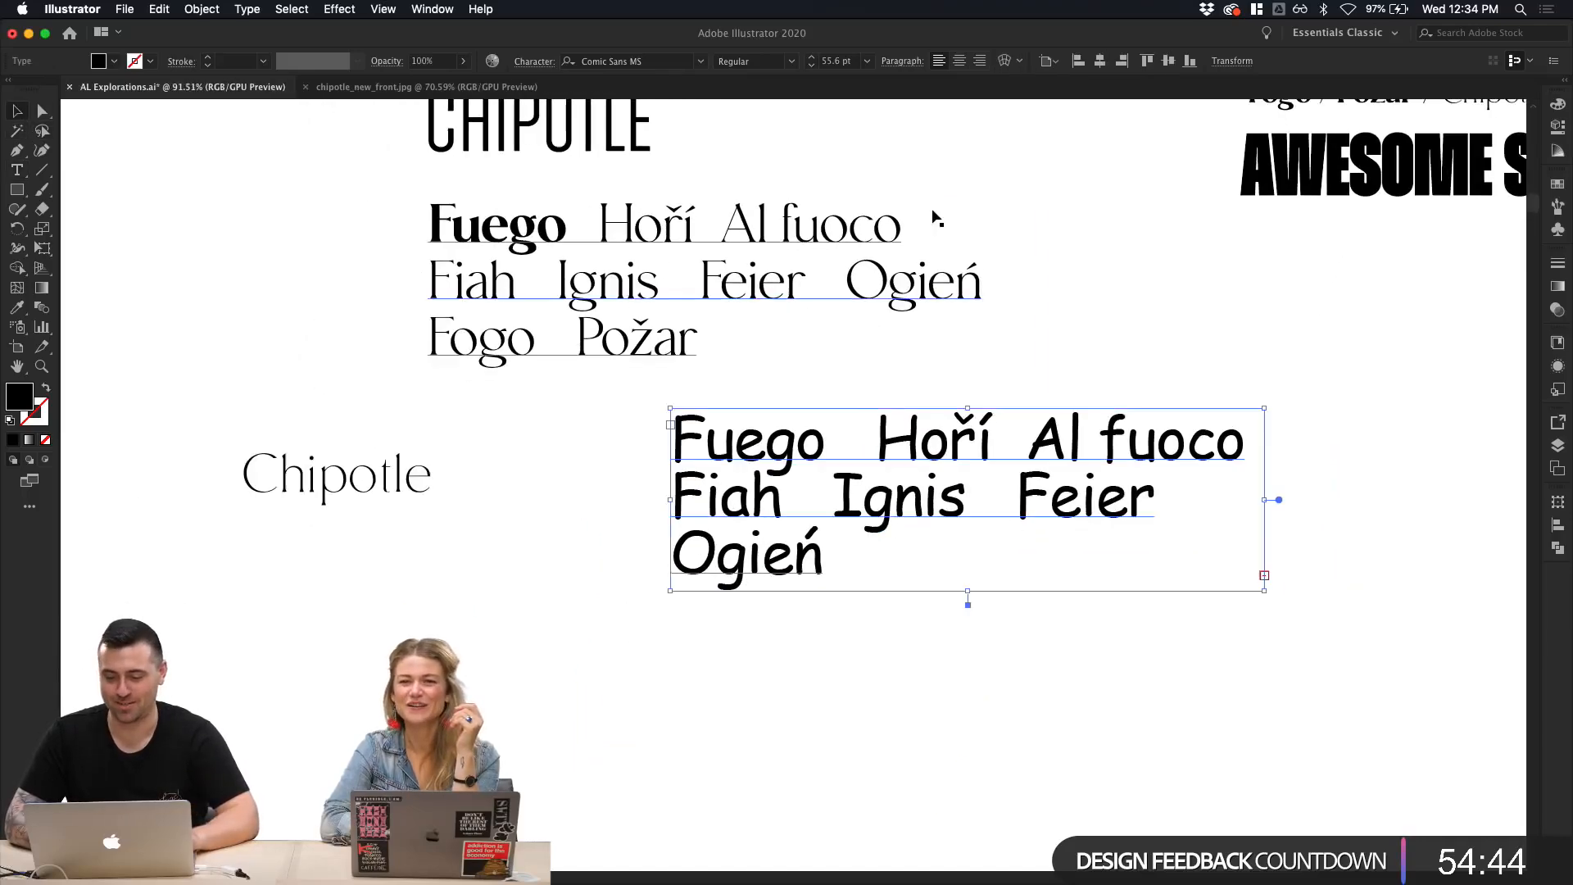
left_click(613, 524)
left_click(683, 528)
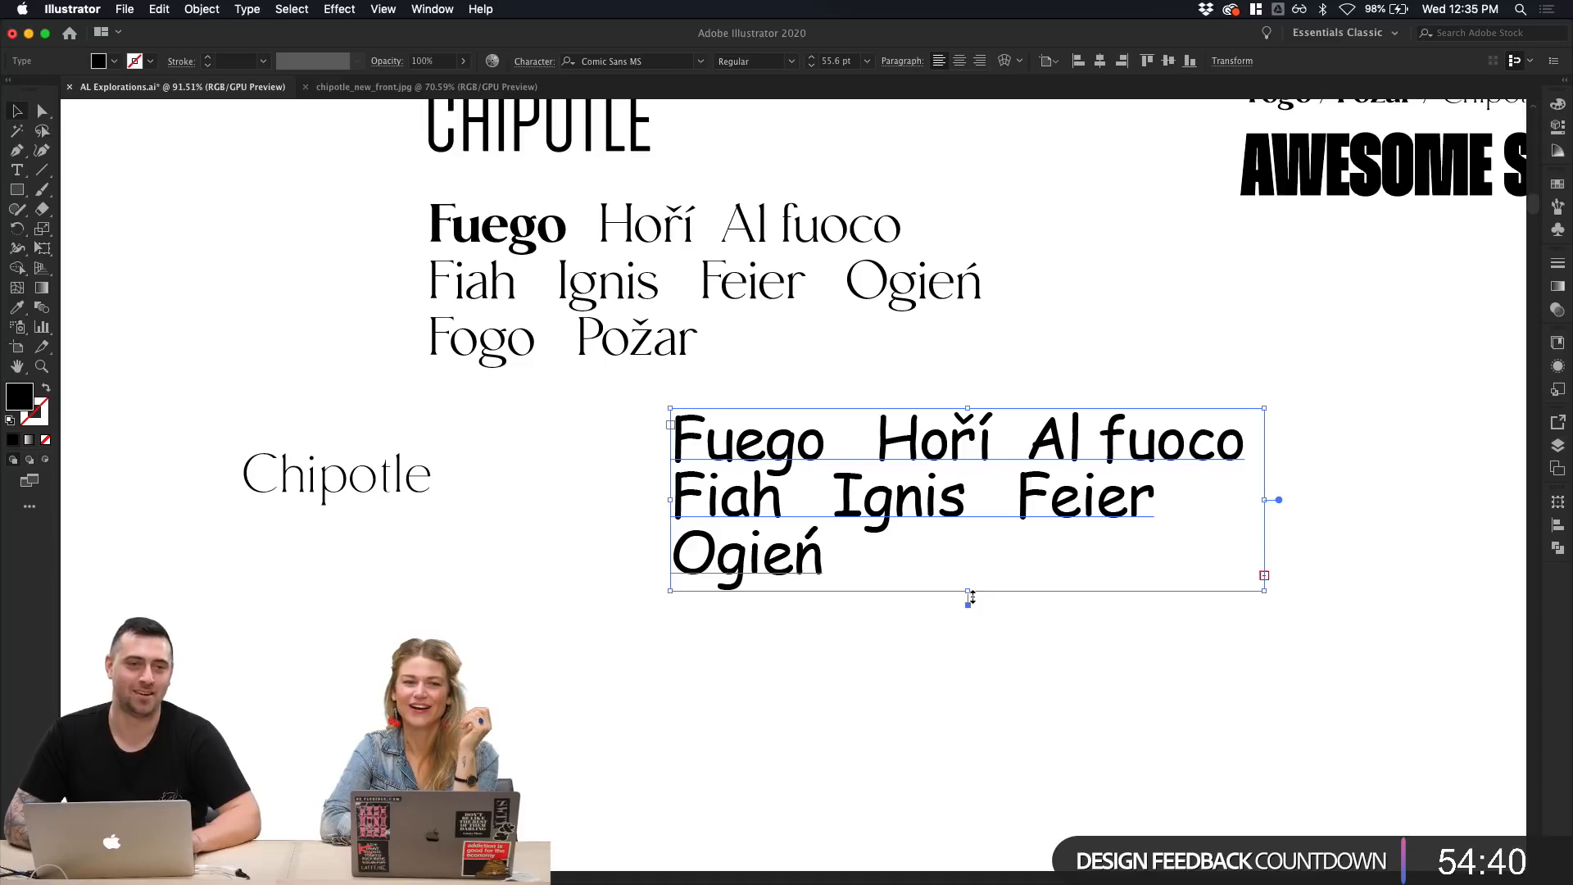
scroll(973, 597, "down", 1)
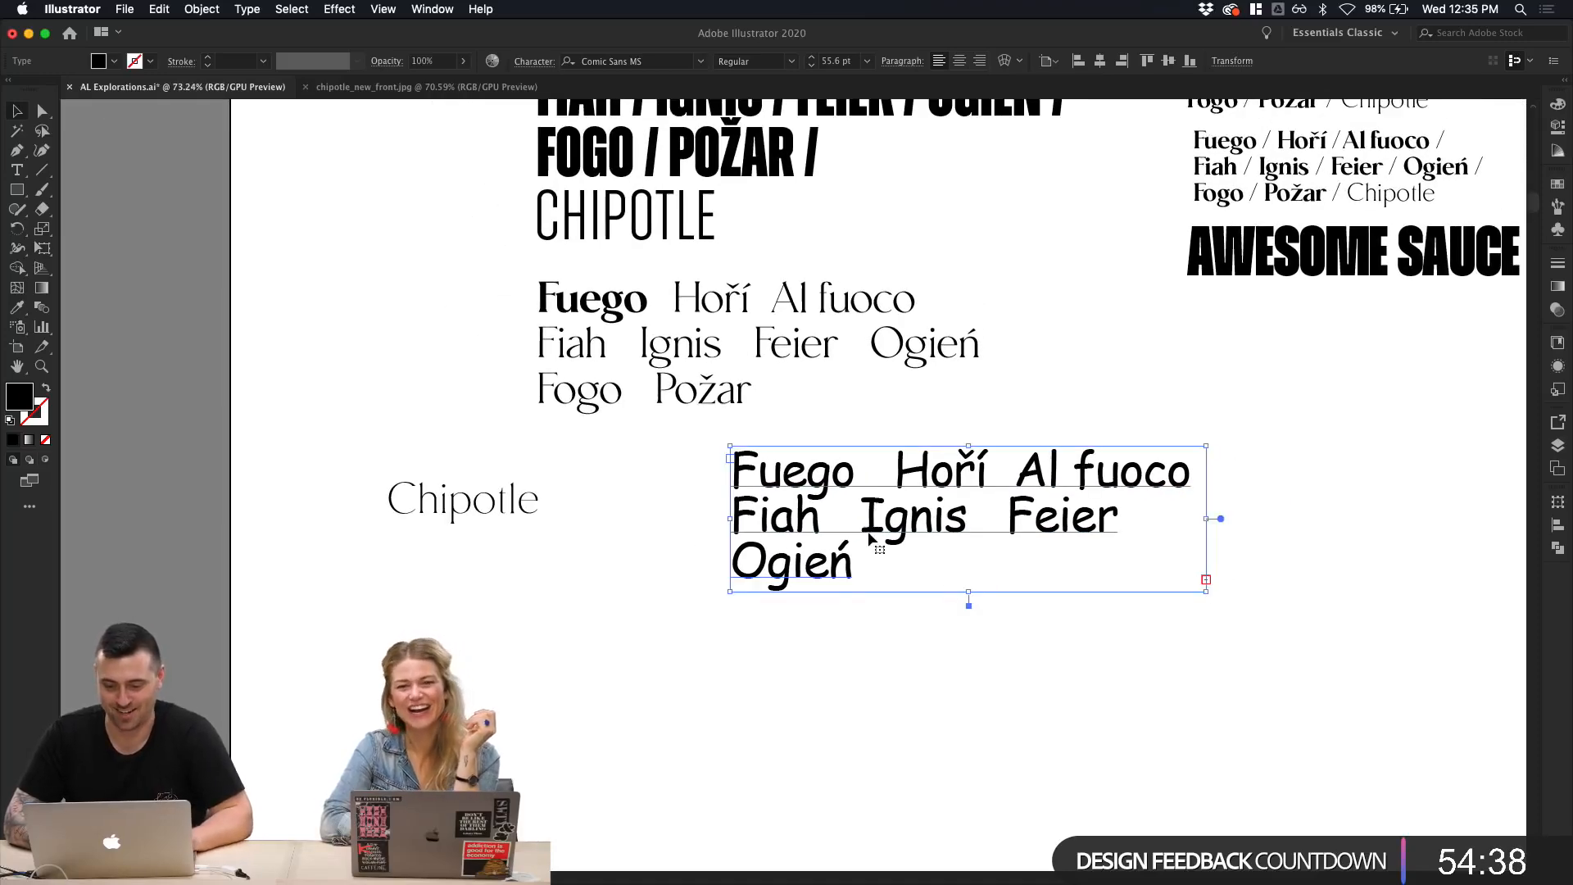
left_click_drag(893, 551, 1260, 413)
left_click(1135, 594)
right_click(1134, 586)
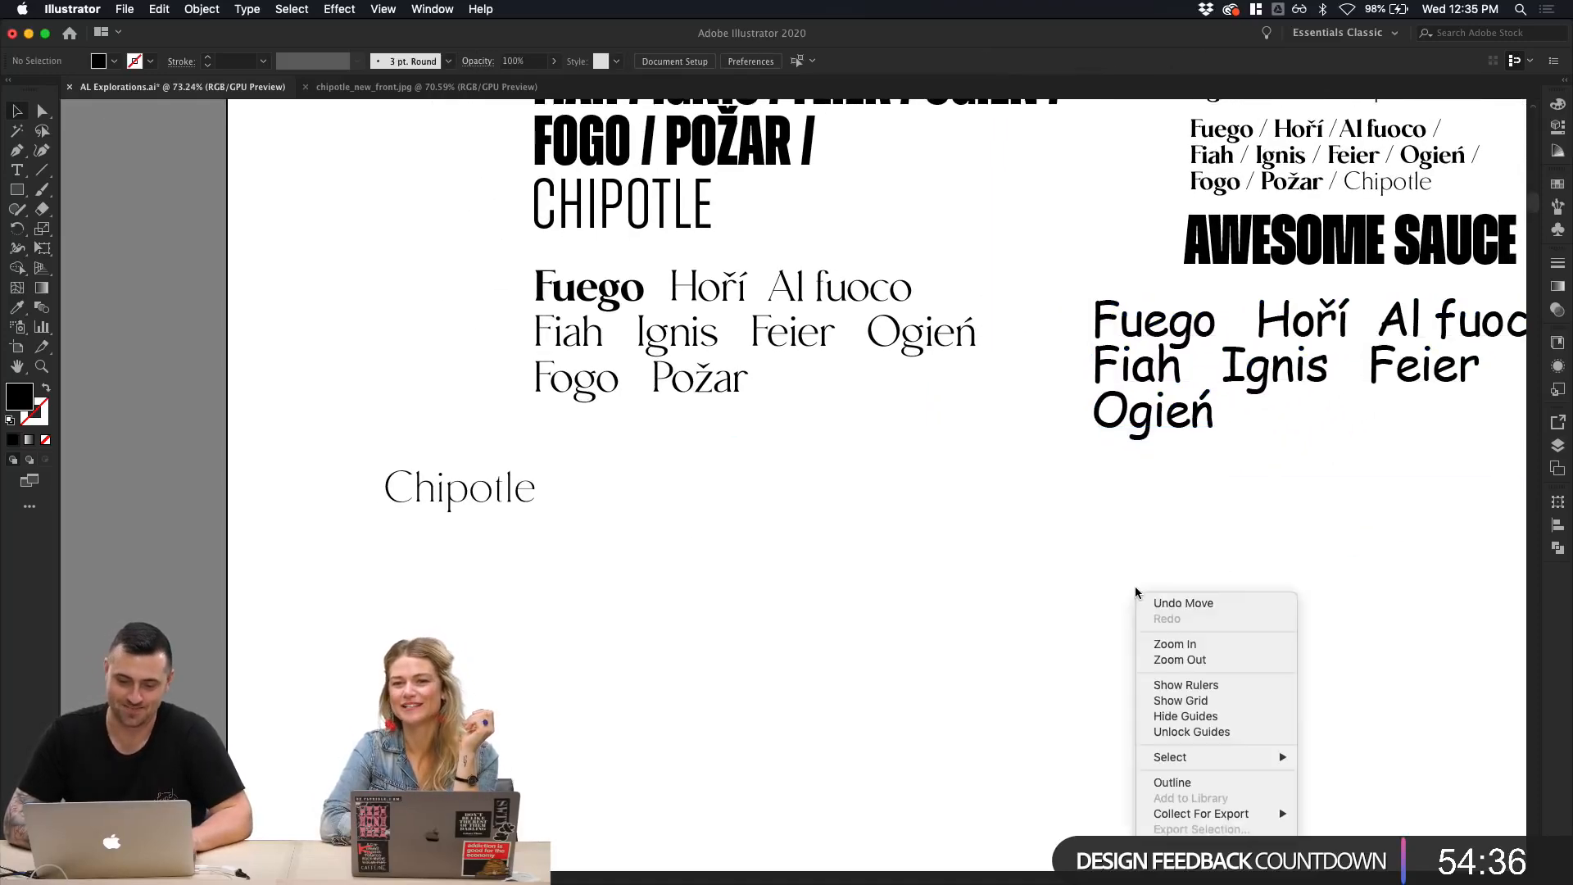
Step: Draw a short horizontal line about 0.19 in wide to the left of Fuego with the Pen tool
scroll(975, 537, "up", 5)
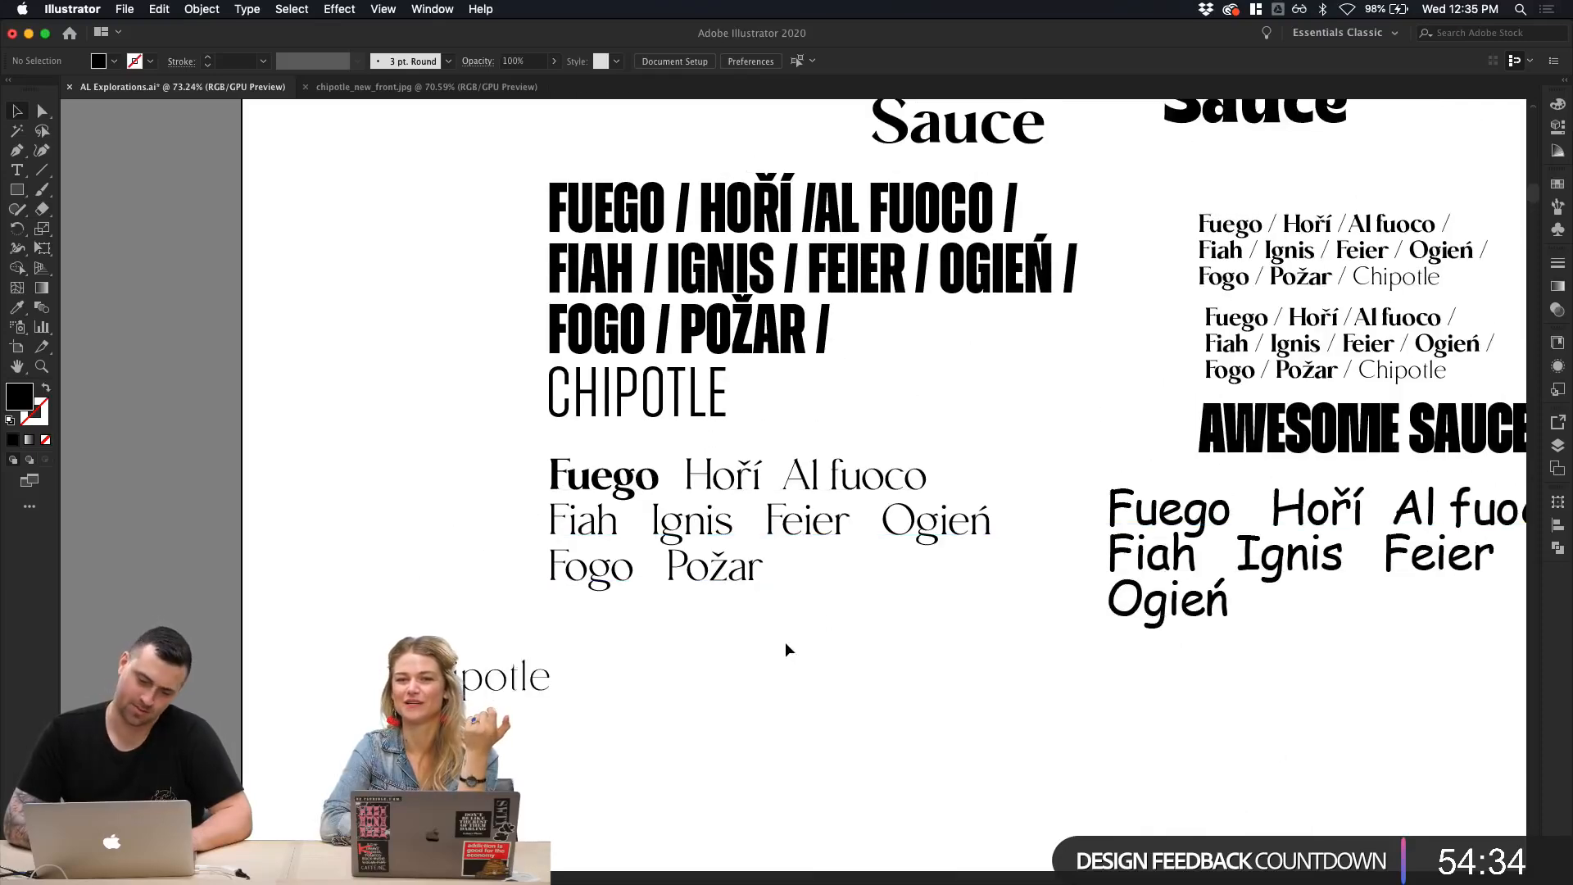
scroll(692, 467, "up", 3)
scroll(692, 467, "up", 3)
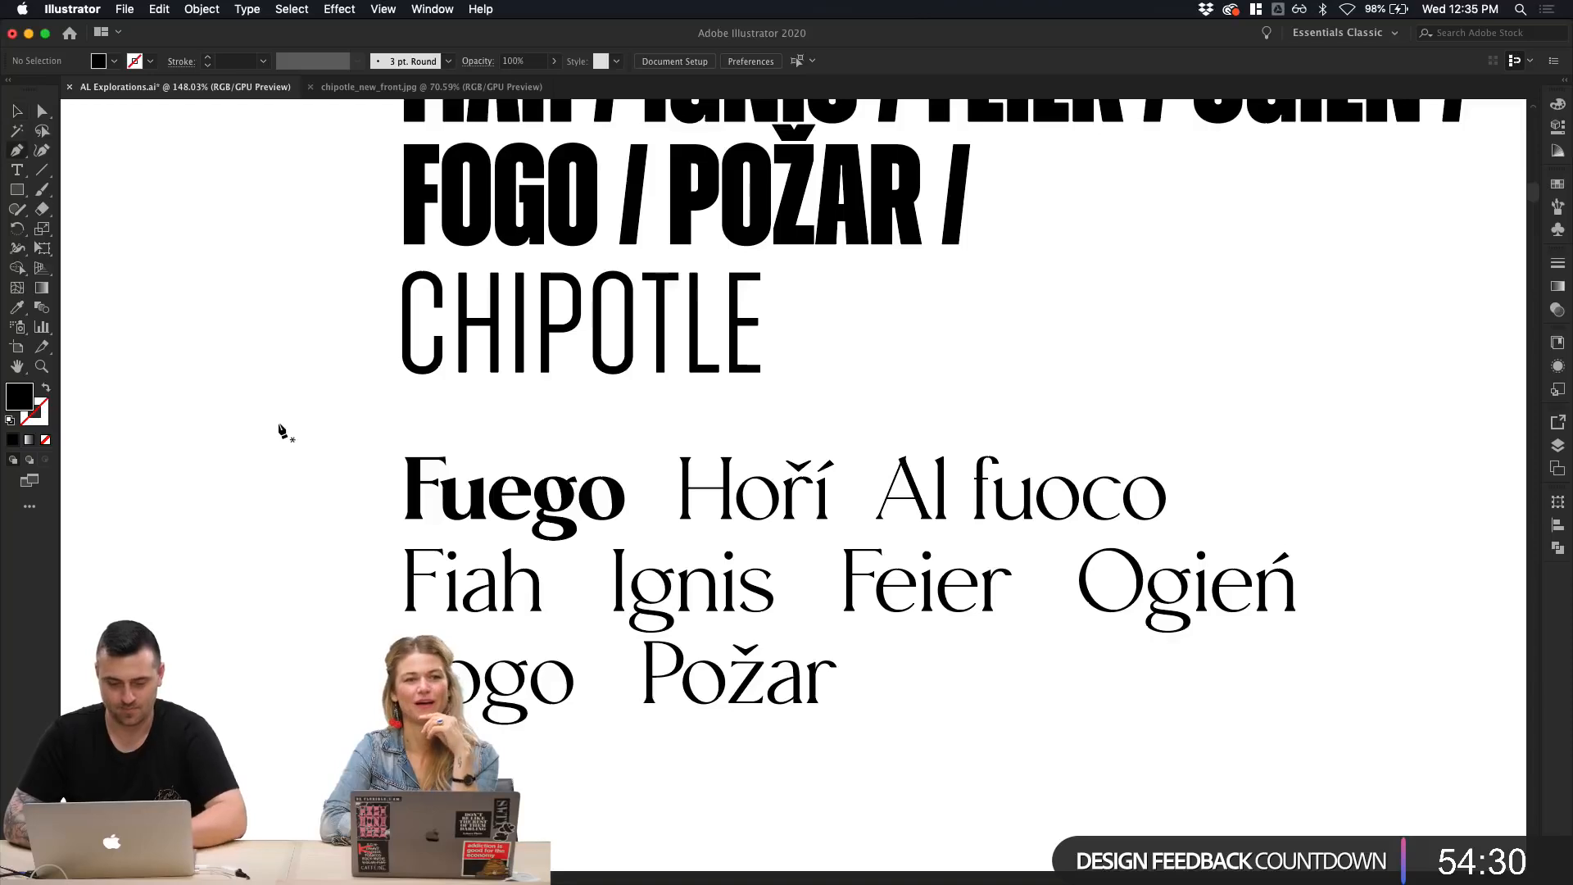
key("p")
mouse_move(269, 491)
left_mouse_down()
mouse_move(316, 493)
mouse_move(295, 500)
left_mouse_up()
key("v")
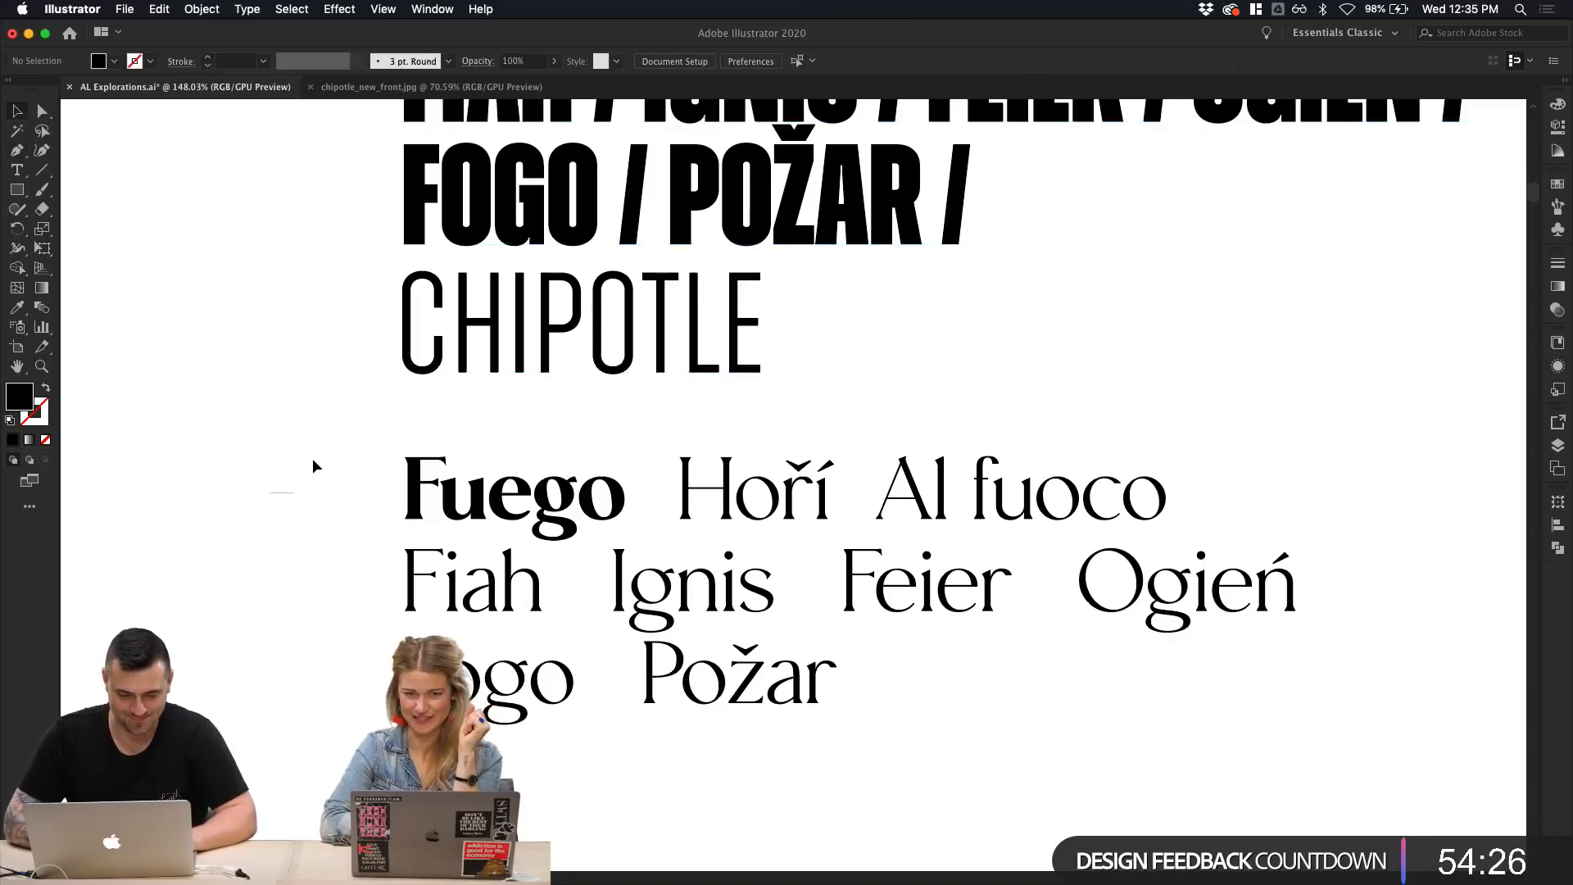
Step: Set the stroke weight of the short line beside Fuego to 5 pt
left_click(209, 58)
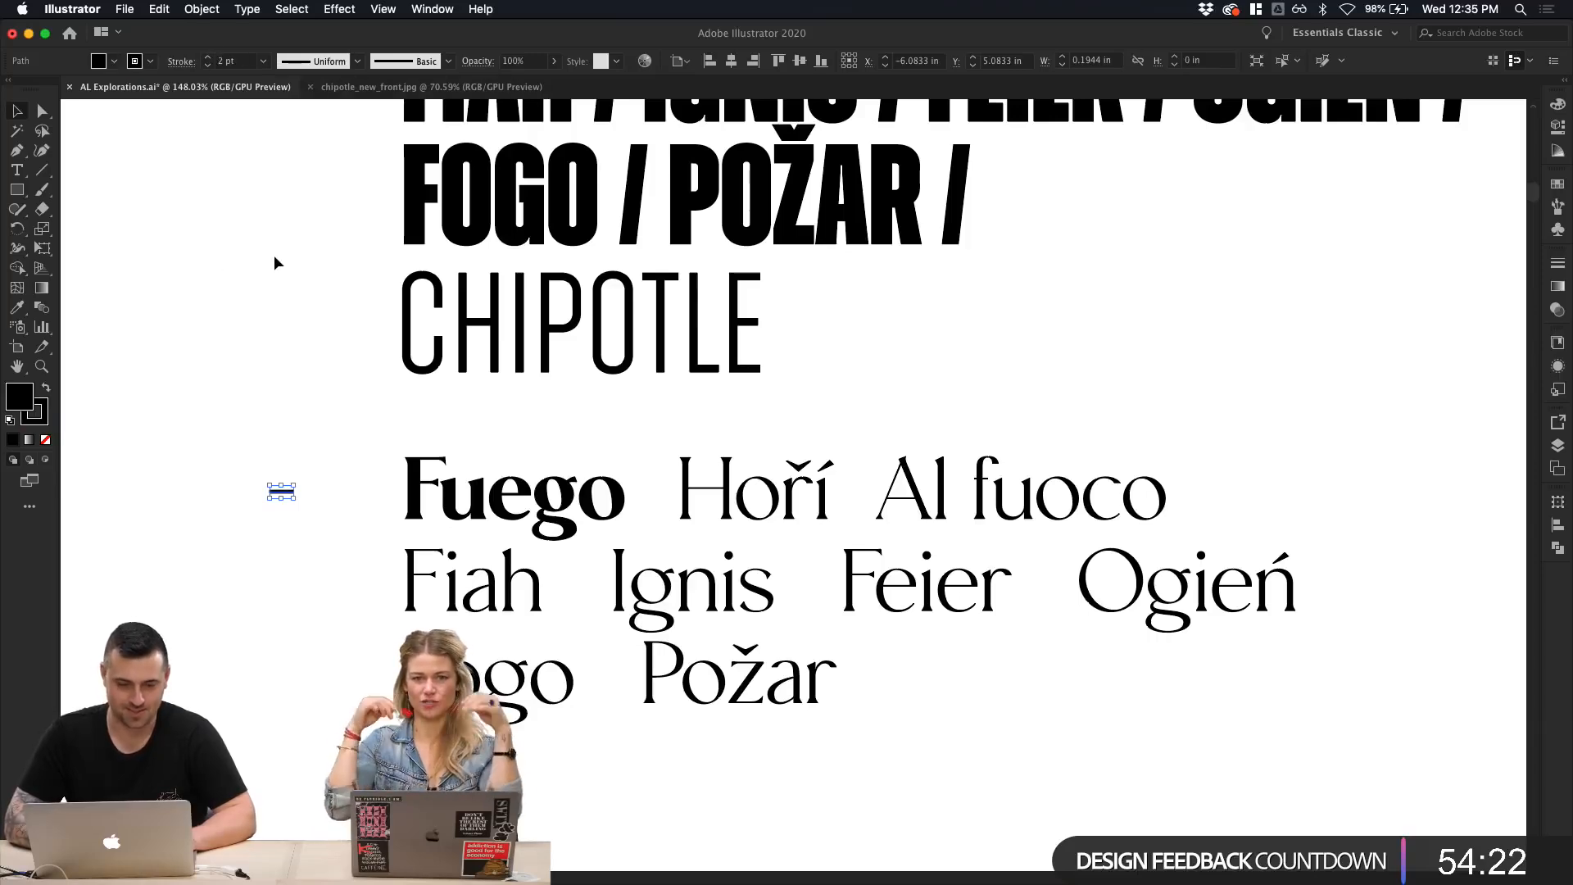
left_click(273, 355)
left_click_drag(229, 508, 274, 436)
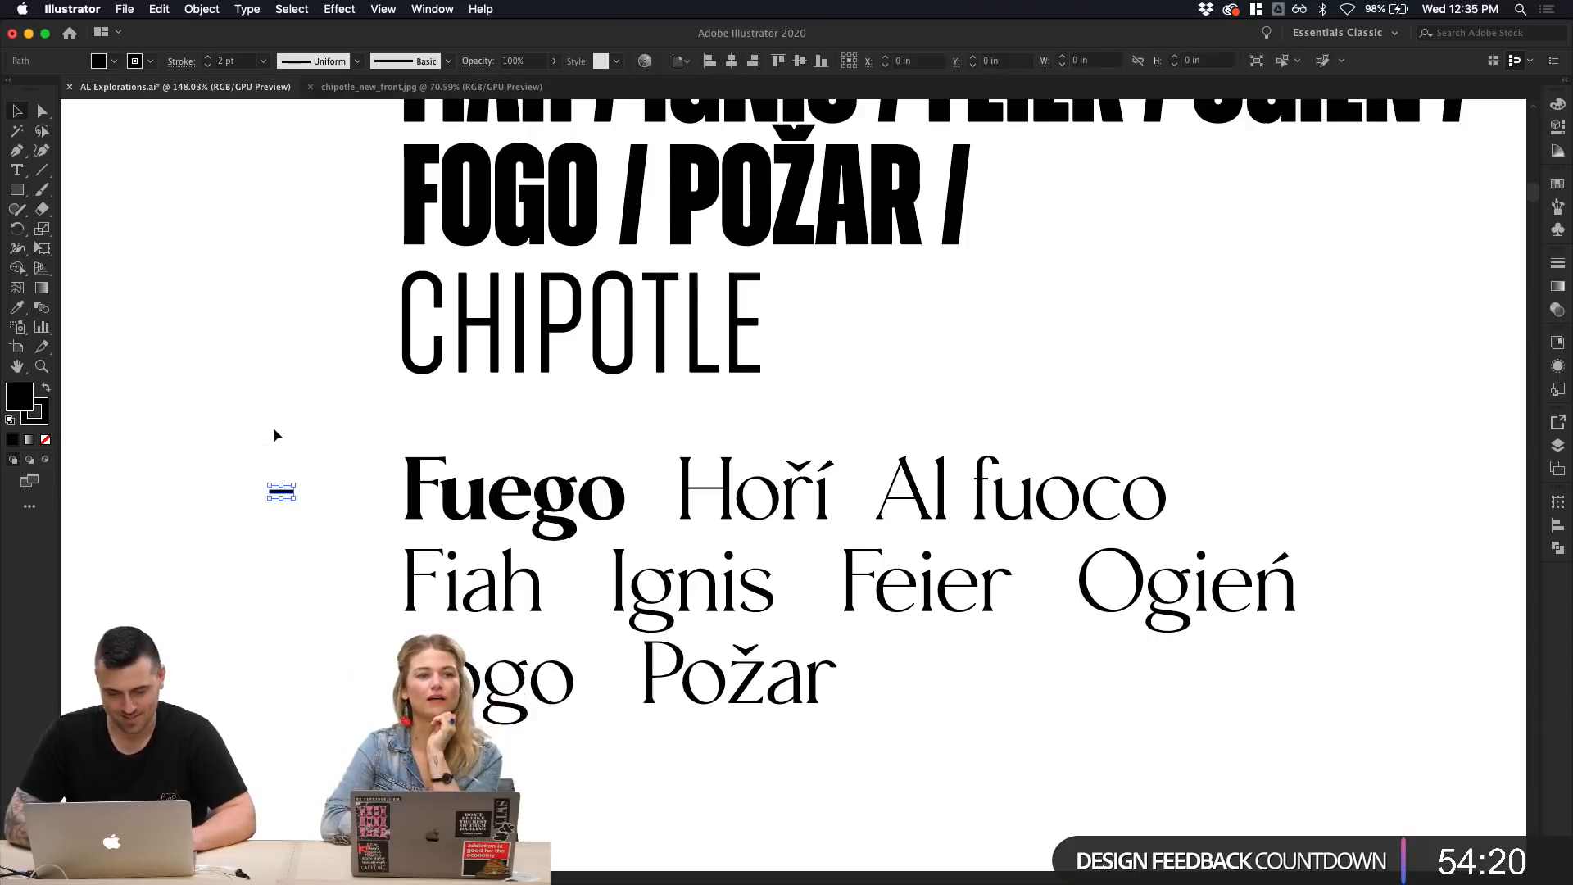
left_click(207, 58)
left_click(207, 57)
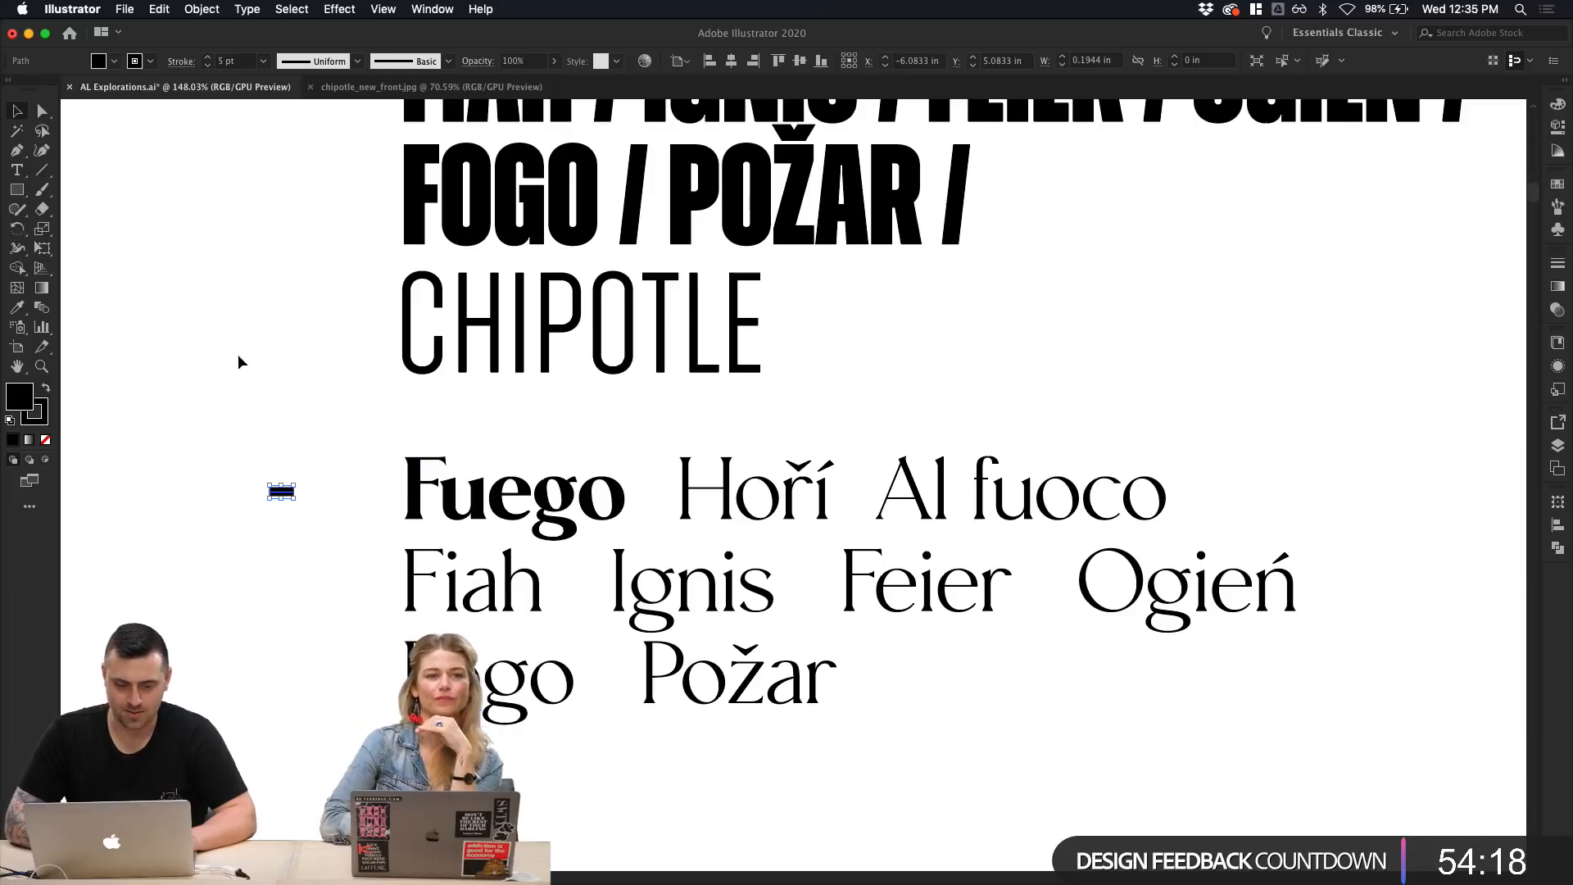
Step: Move the short 5 pt dash into the gap between Fuego and Hoří
left_click(239, 357)
mouse_move(283, 492)
left_mouse_down()
mouse_move(665, 462)
mouse_move(658, 501)
left_mouse_up()
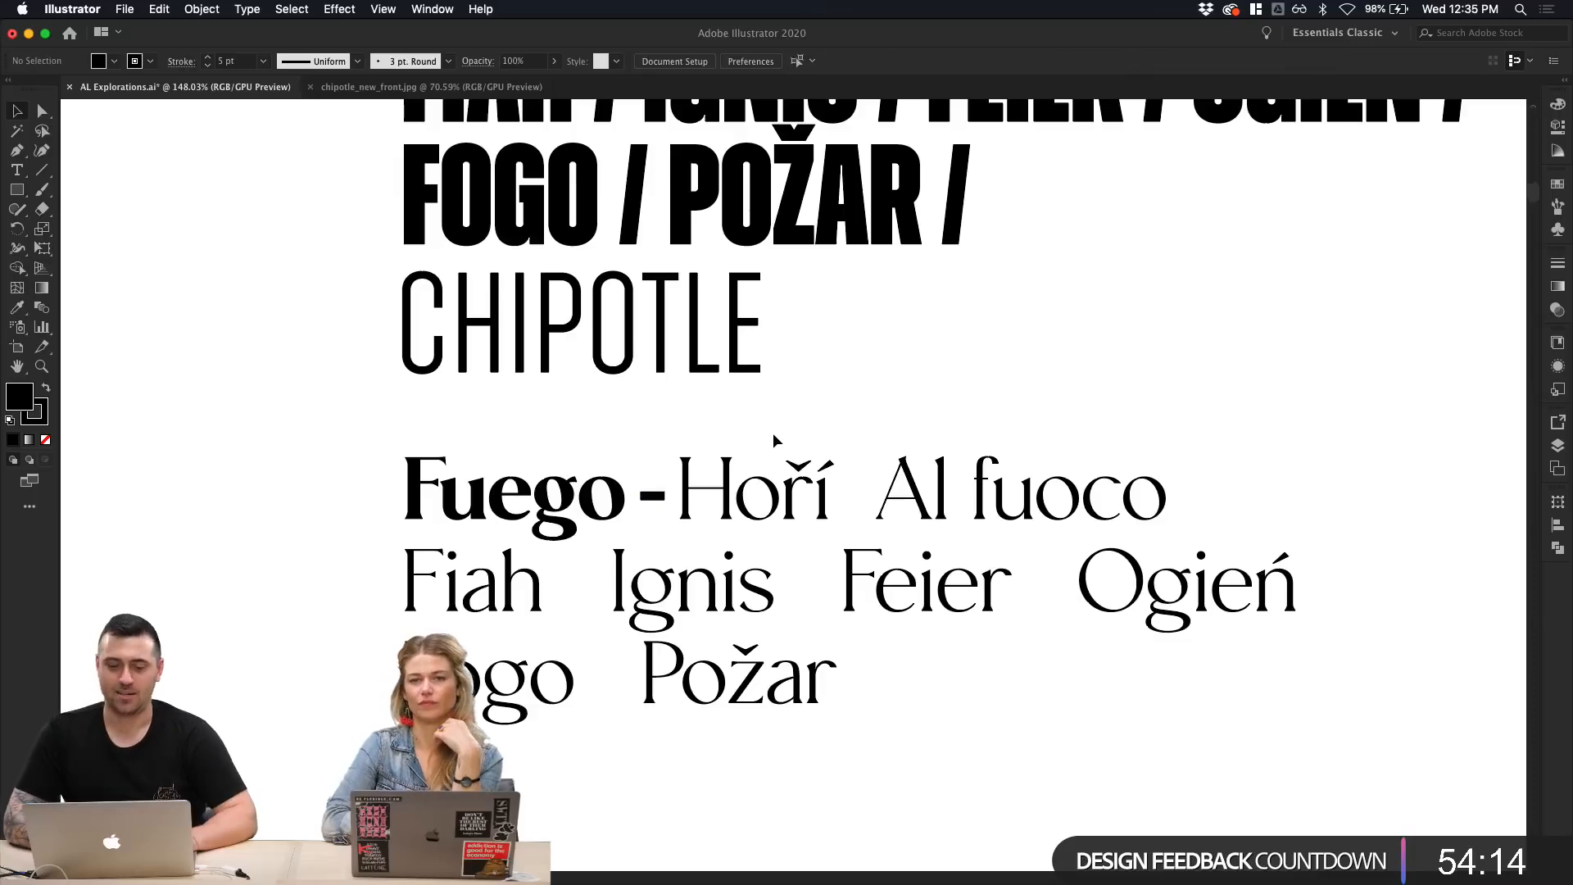
scroll(770, 434, "down", 1)
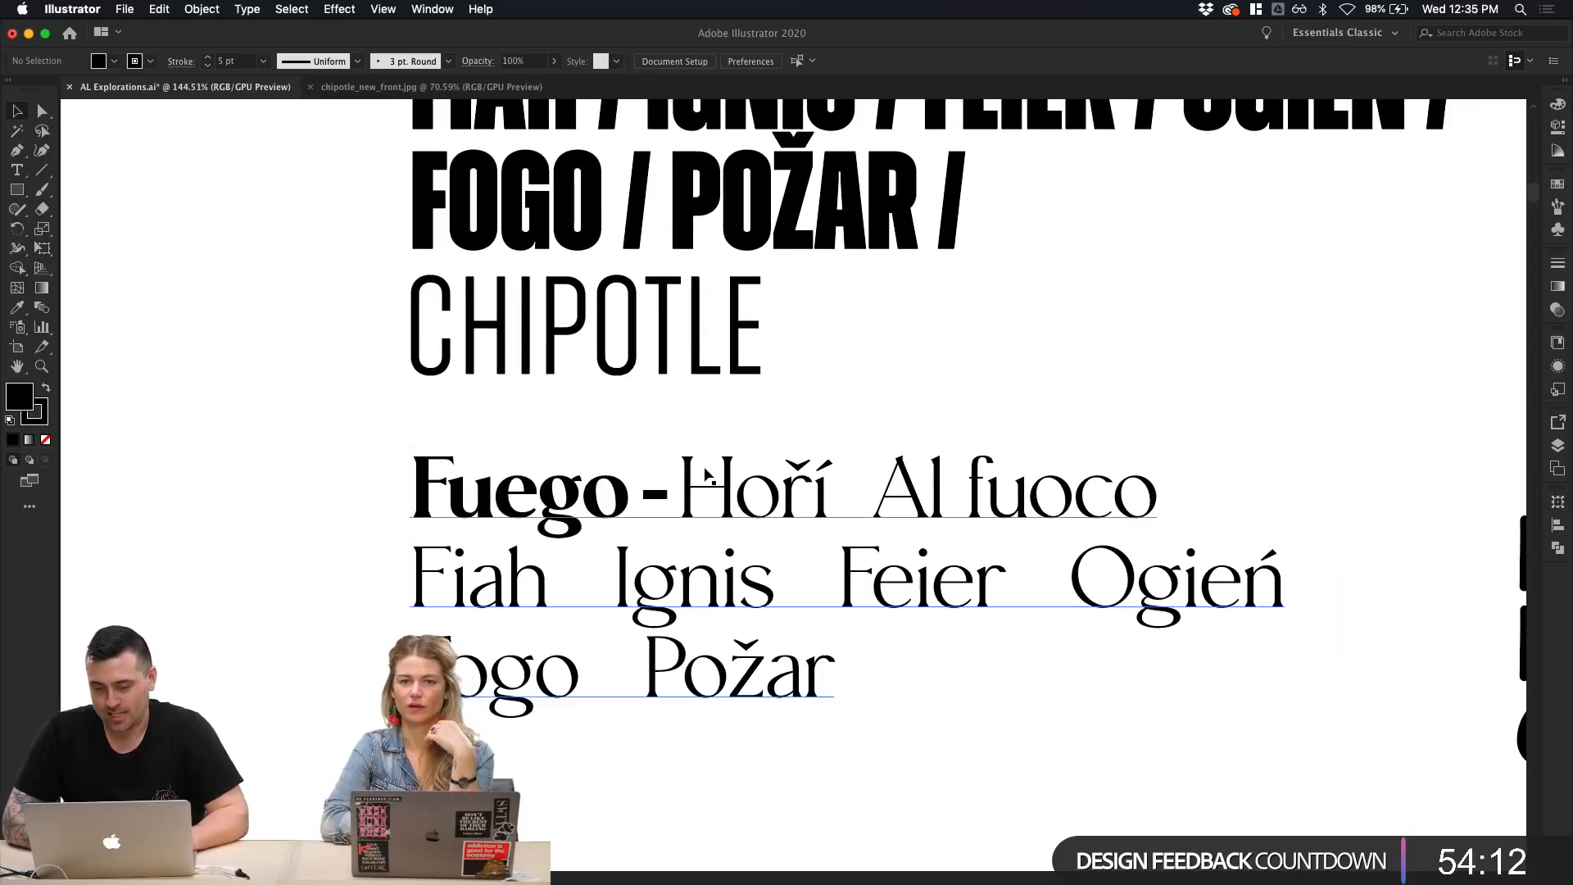
scroll(704, 475, "up", 2)
scroll(721, 449, "down", 5)
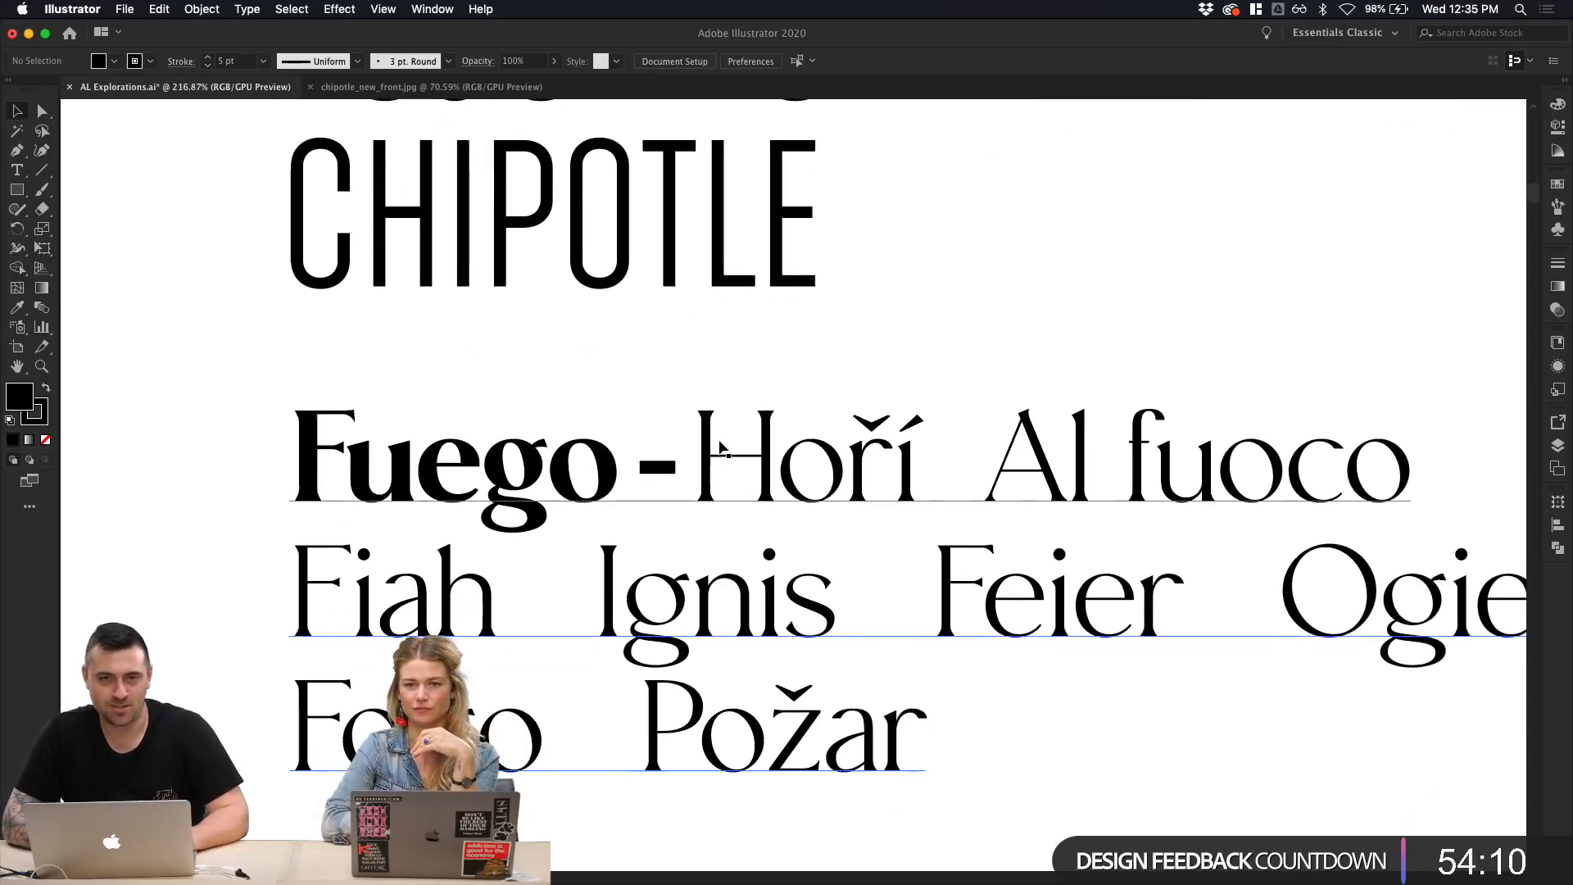
scroll(721, 448, "right", 1)
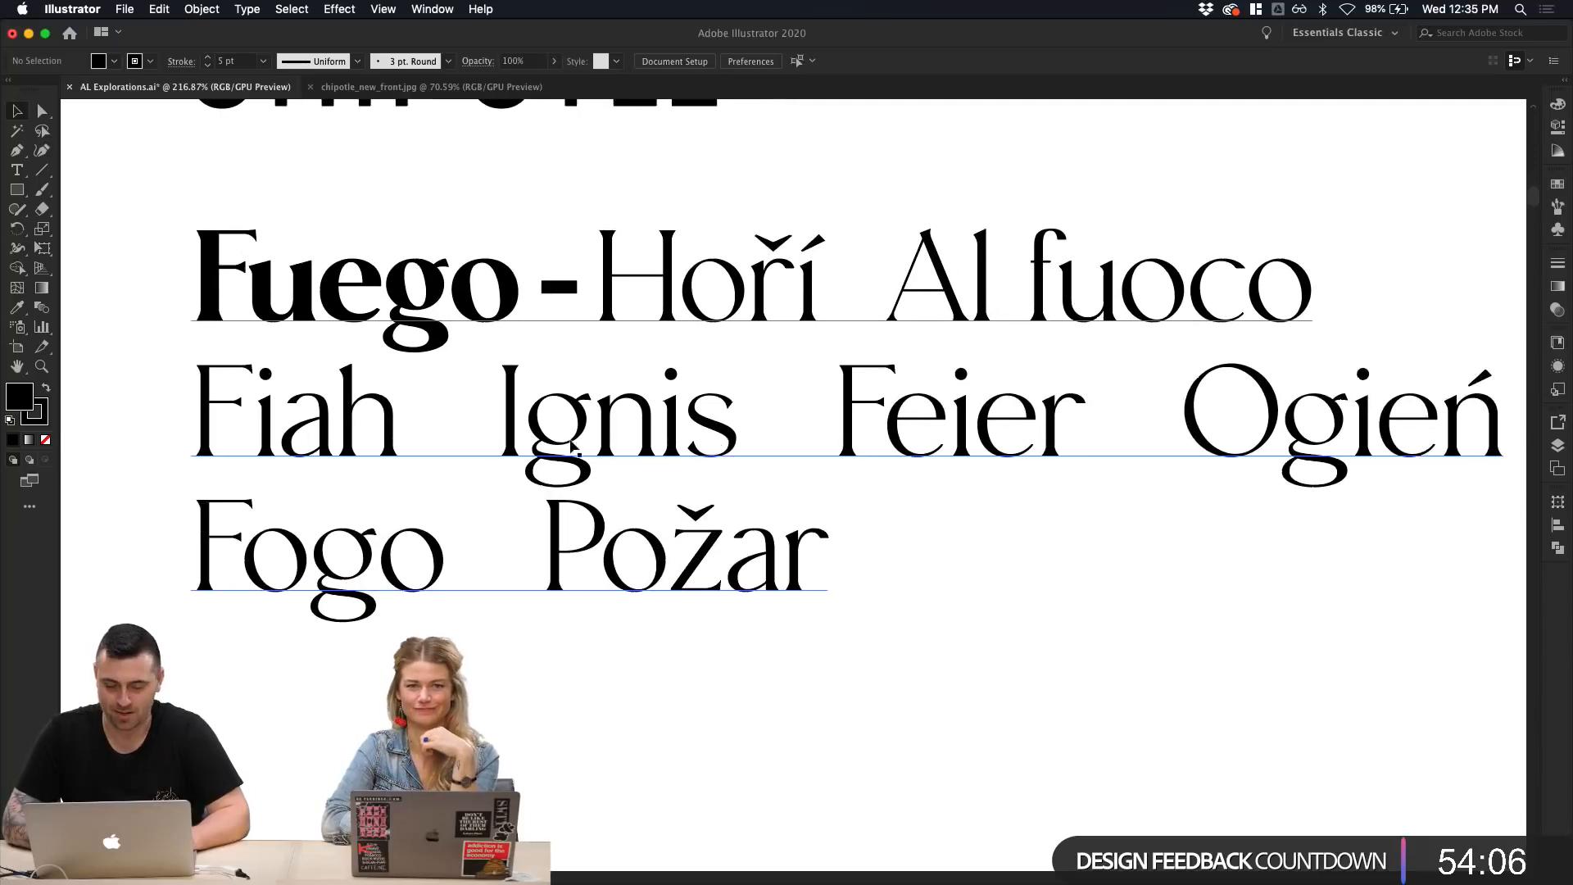
Step: Move the Moneta fire word block together with its dash straight down, below the separate Chipotle word
left_click(528, 314)
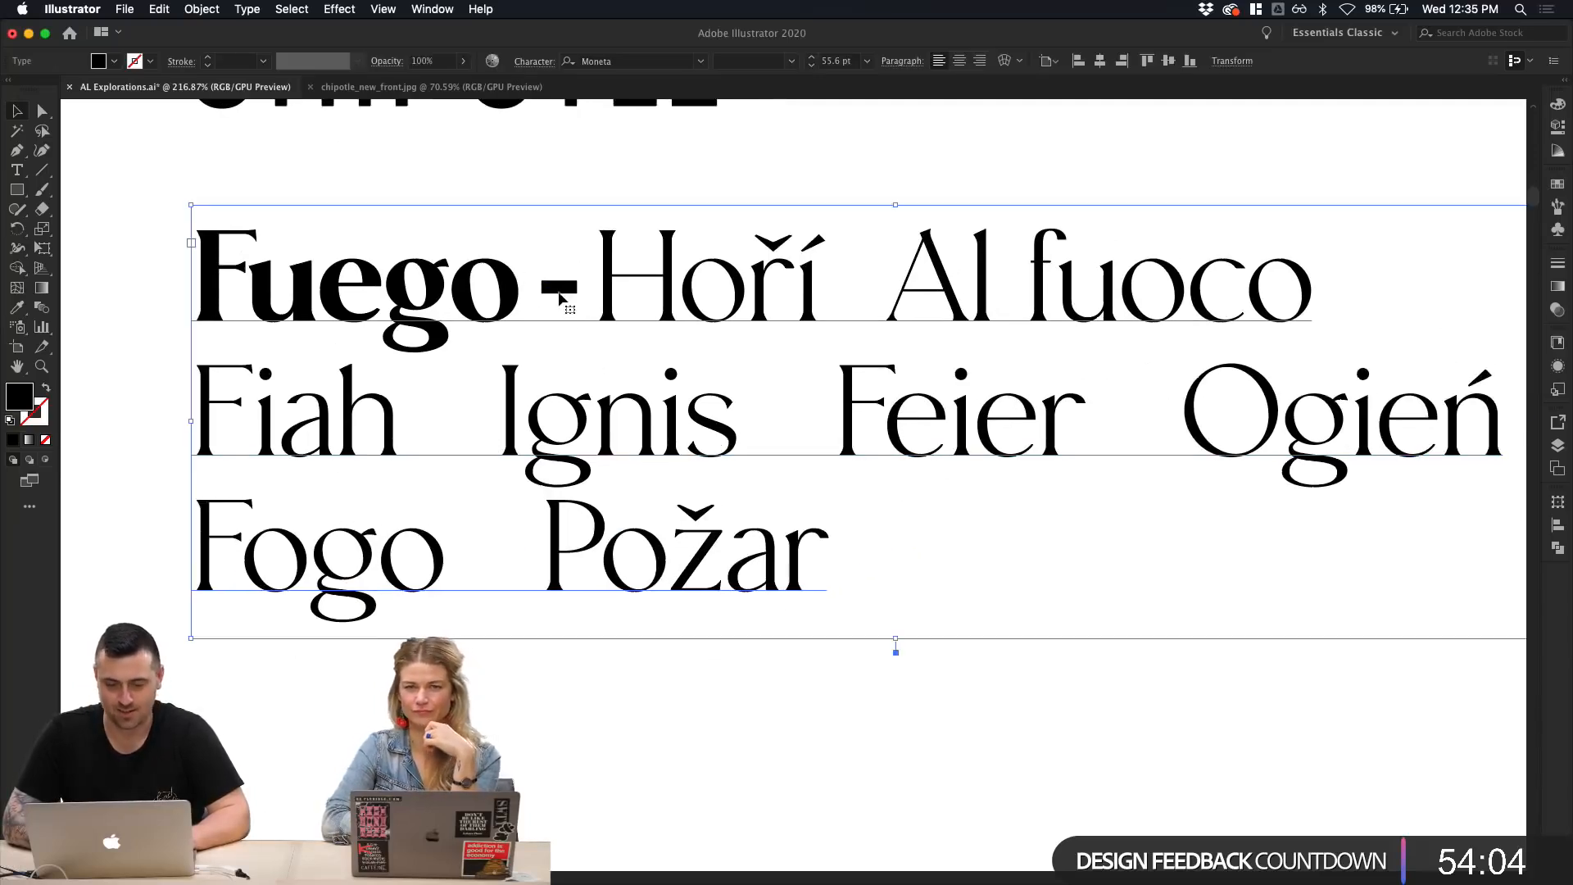
double_click(559, 291)
key("Escape")
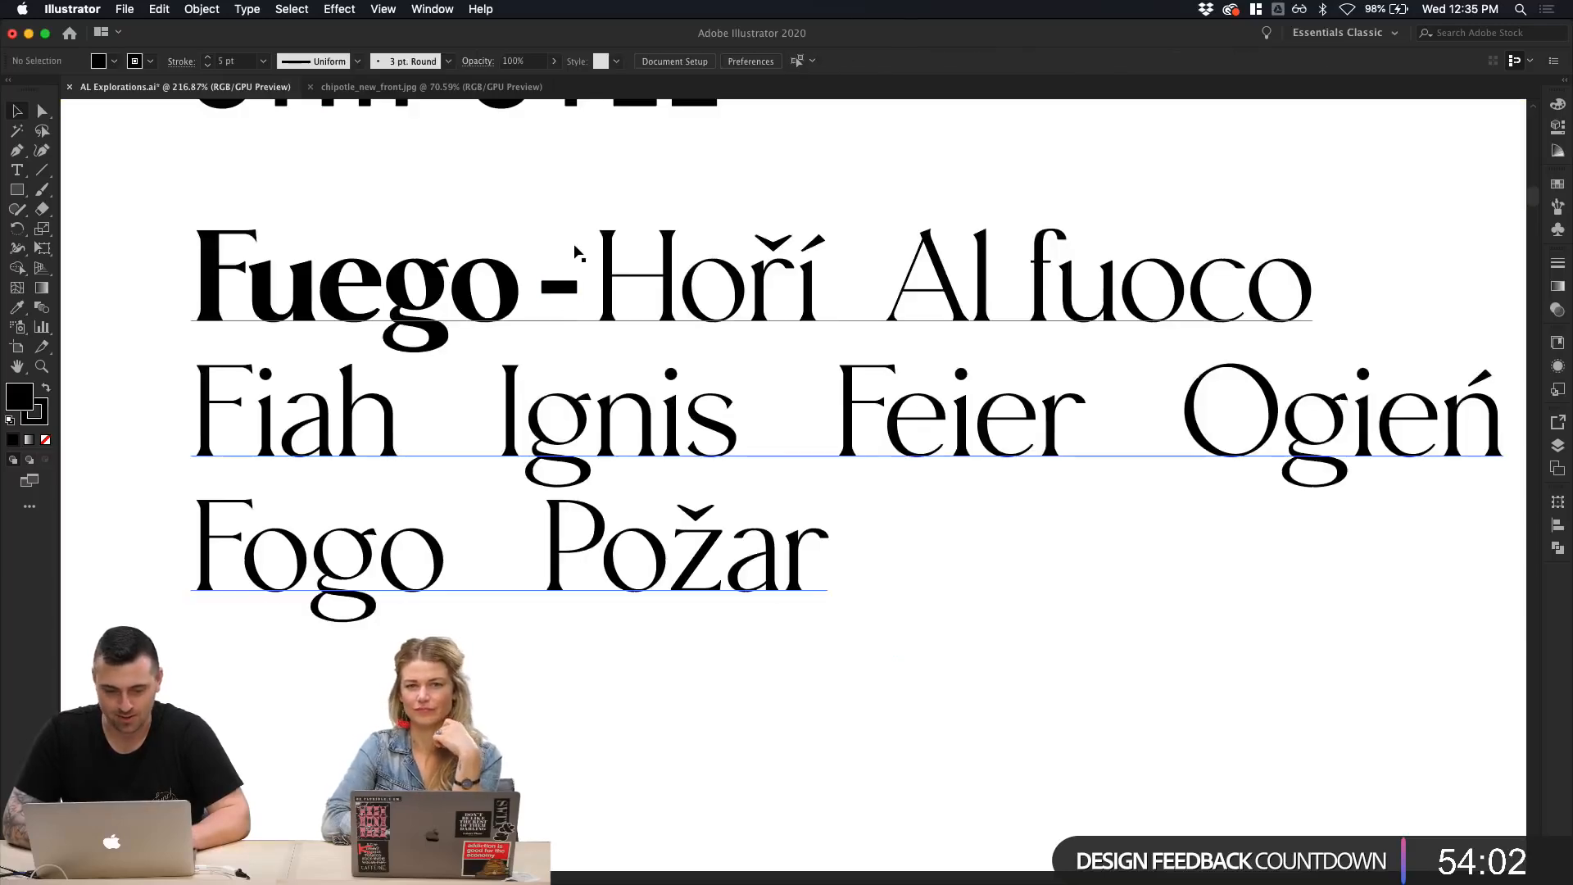
left_click(564, 302)
scroll(597, 322, "down", 3)
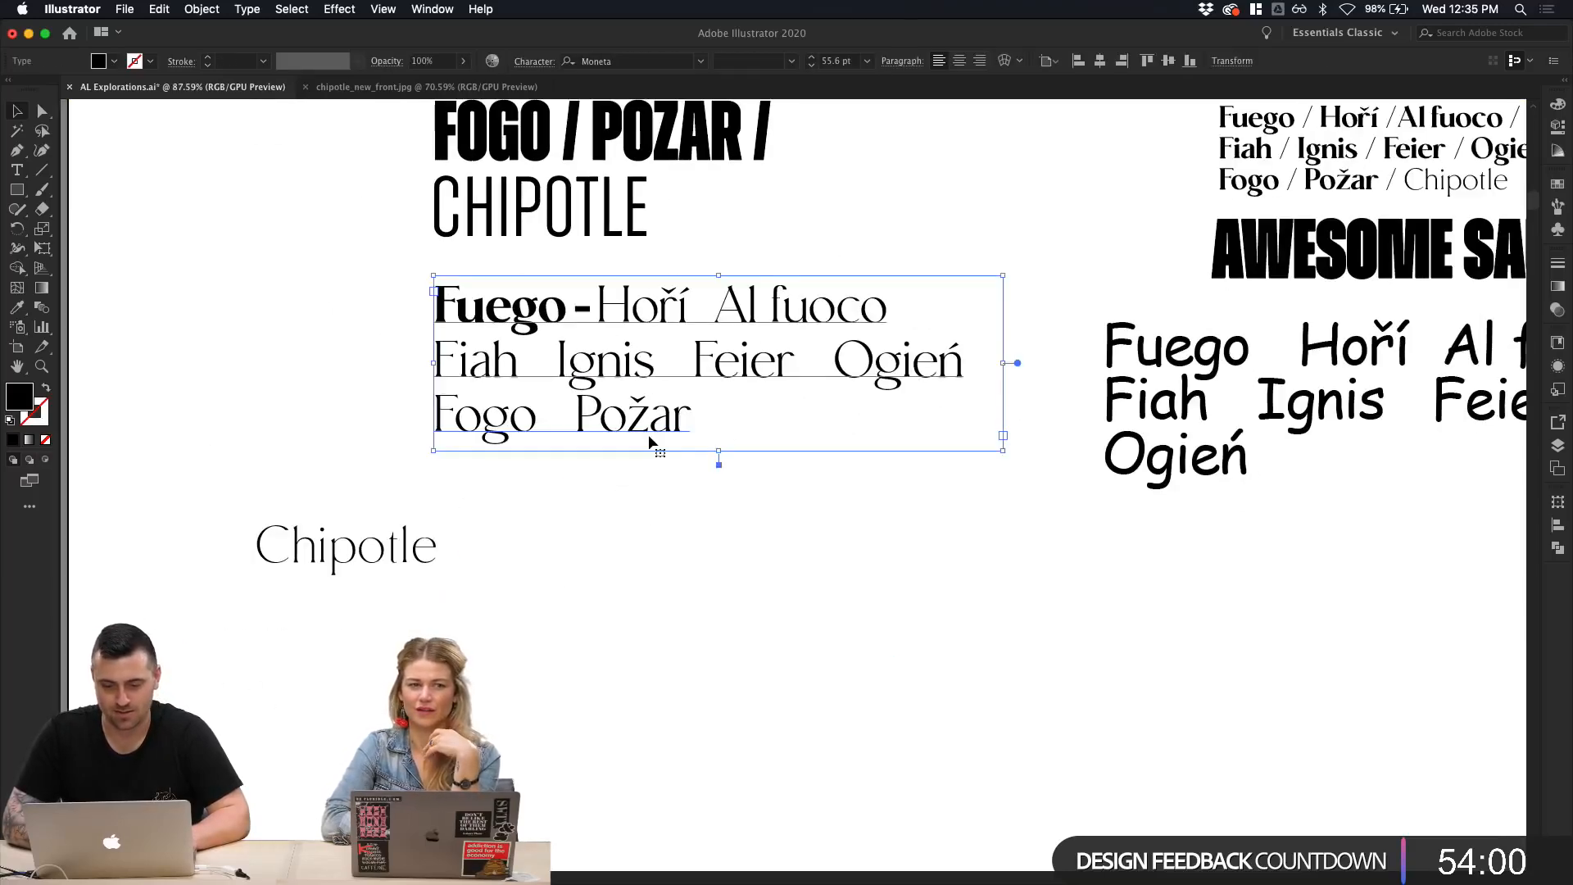
left_click(685, 528)
left_click_drag(685, 529, 586, 430)
left_click_drag(580, 308, 580, 659)
left_click(614, 595)
Step: Match all words from Hoří through Požar to Fuego's heavy Moneta style with the Eyedropper, and deselect the text
scroll(615, 595, "up", 3)
scroll(615, 597, "down", 5)
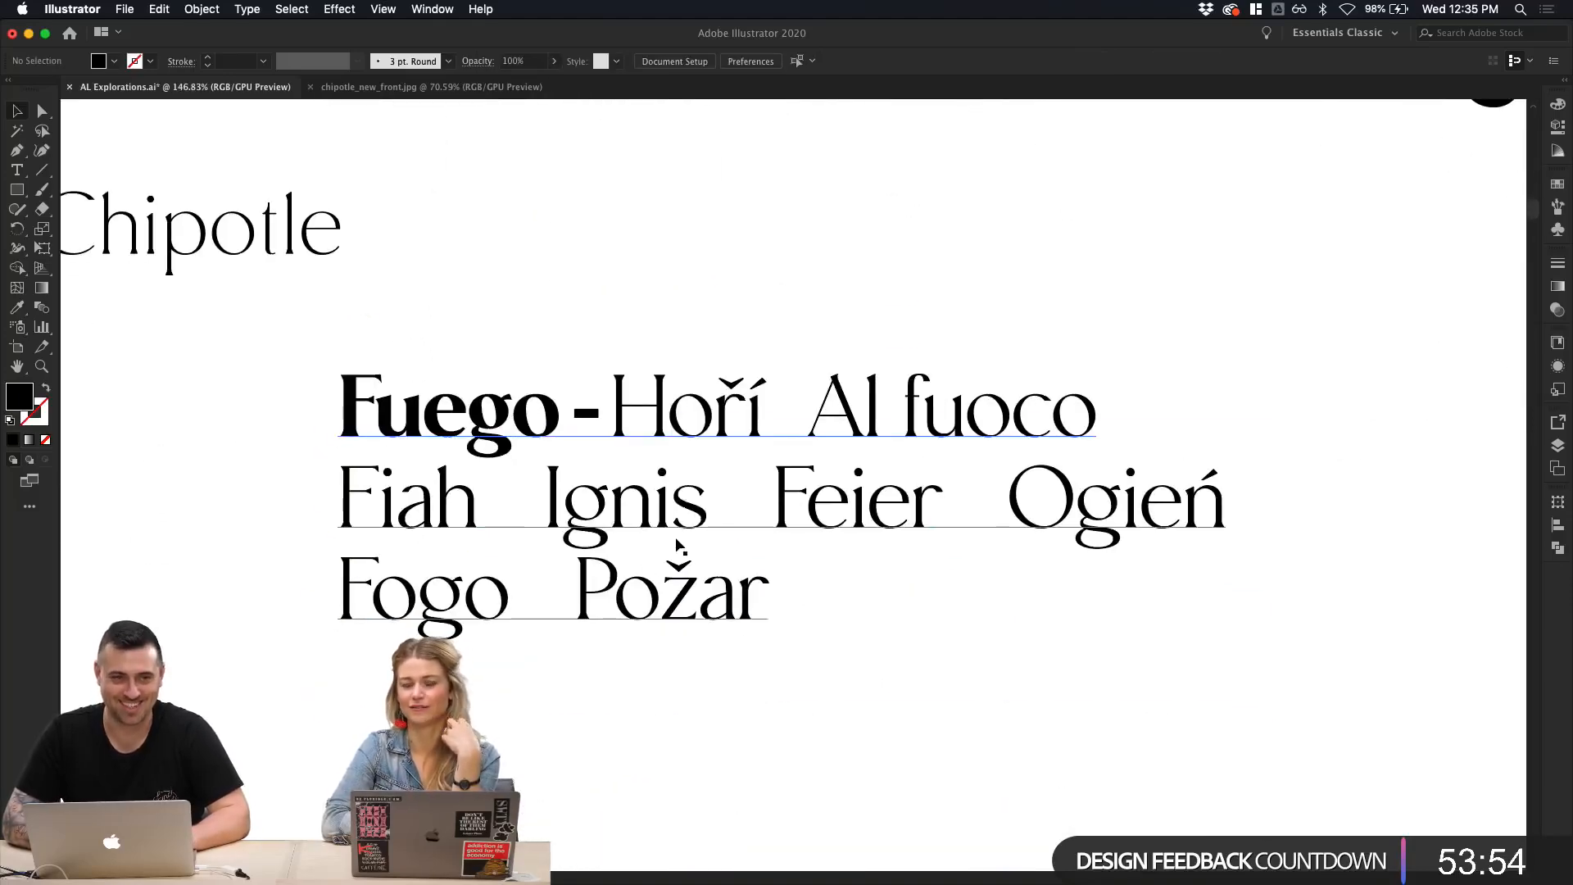
left_click(635, 414)
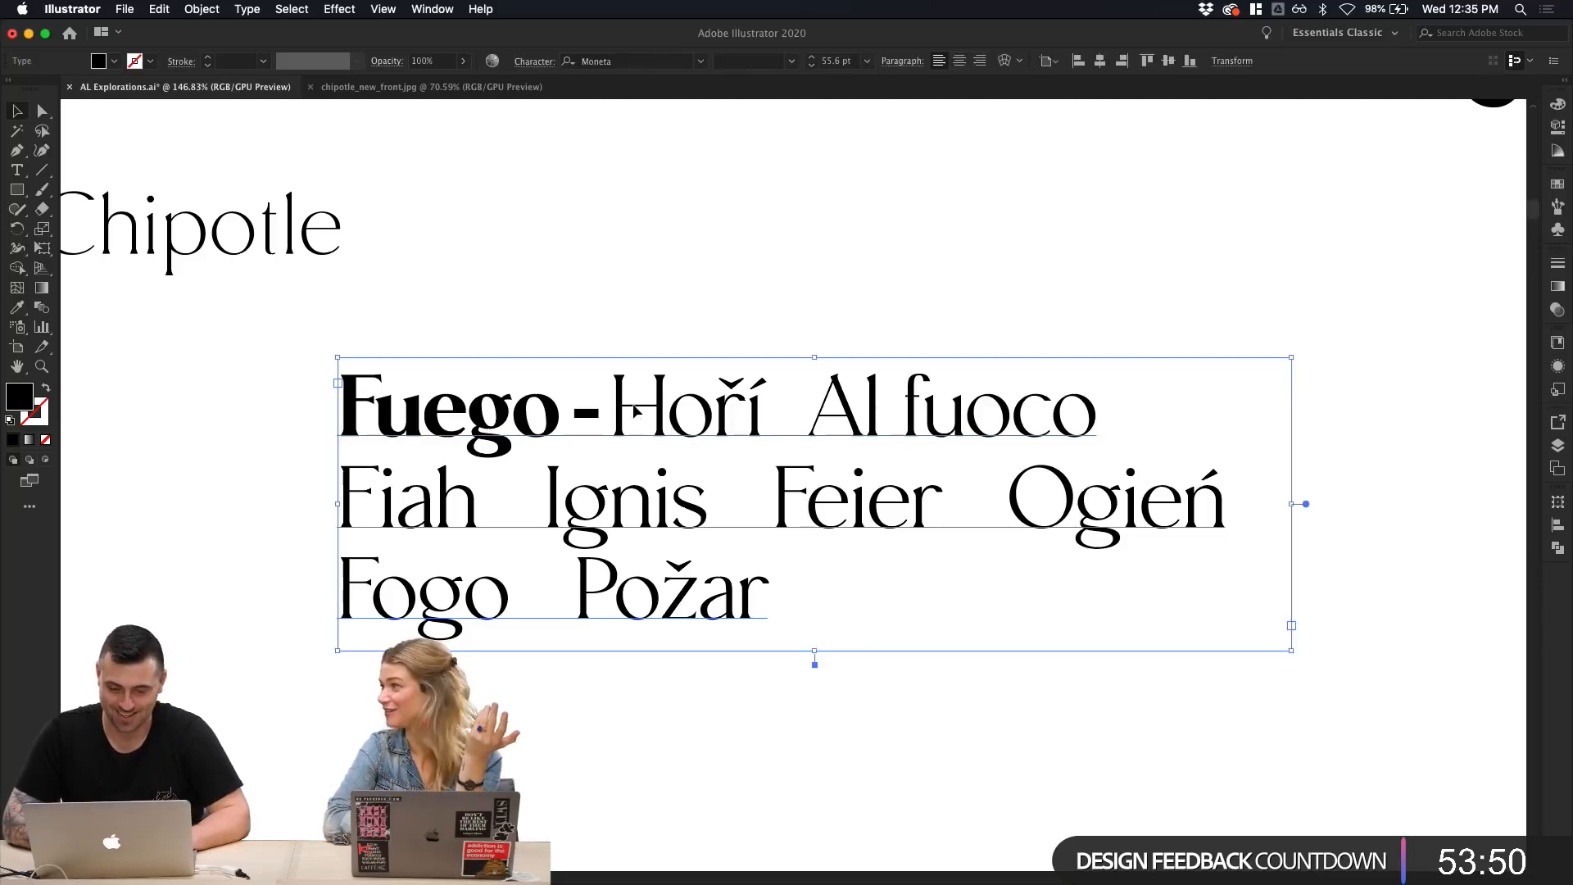
double_click(635, 410)
left_click_drag(636, 410, 876, 597)
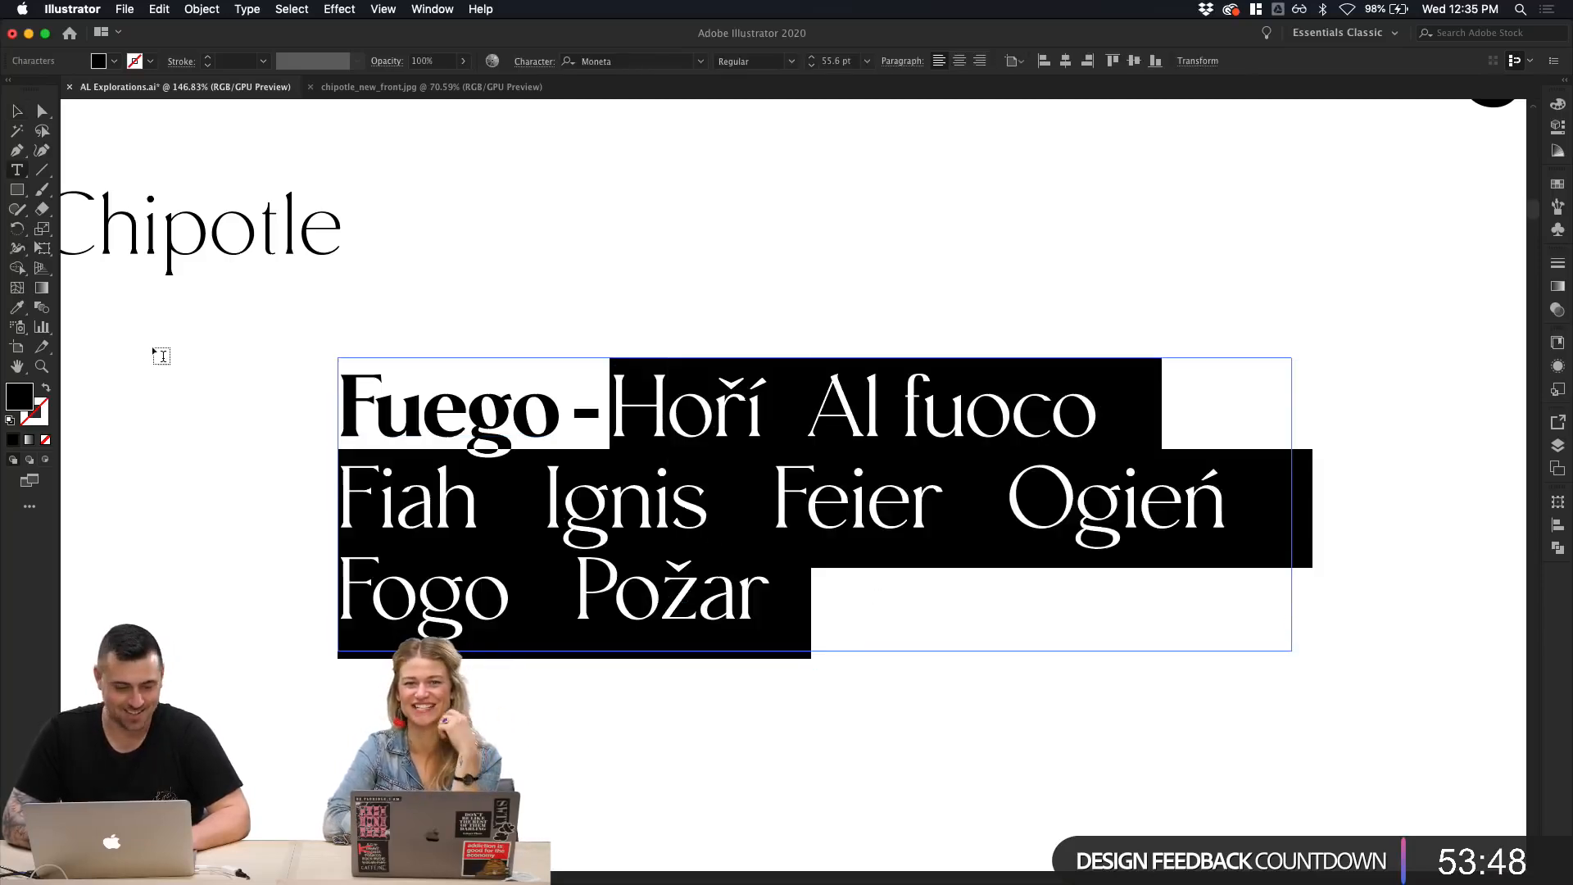
left_click(16, 308)
left_click(498, 412)
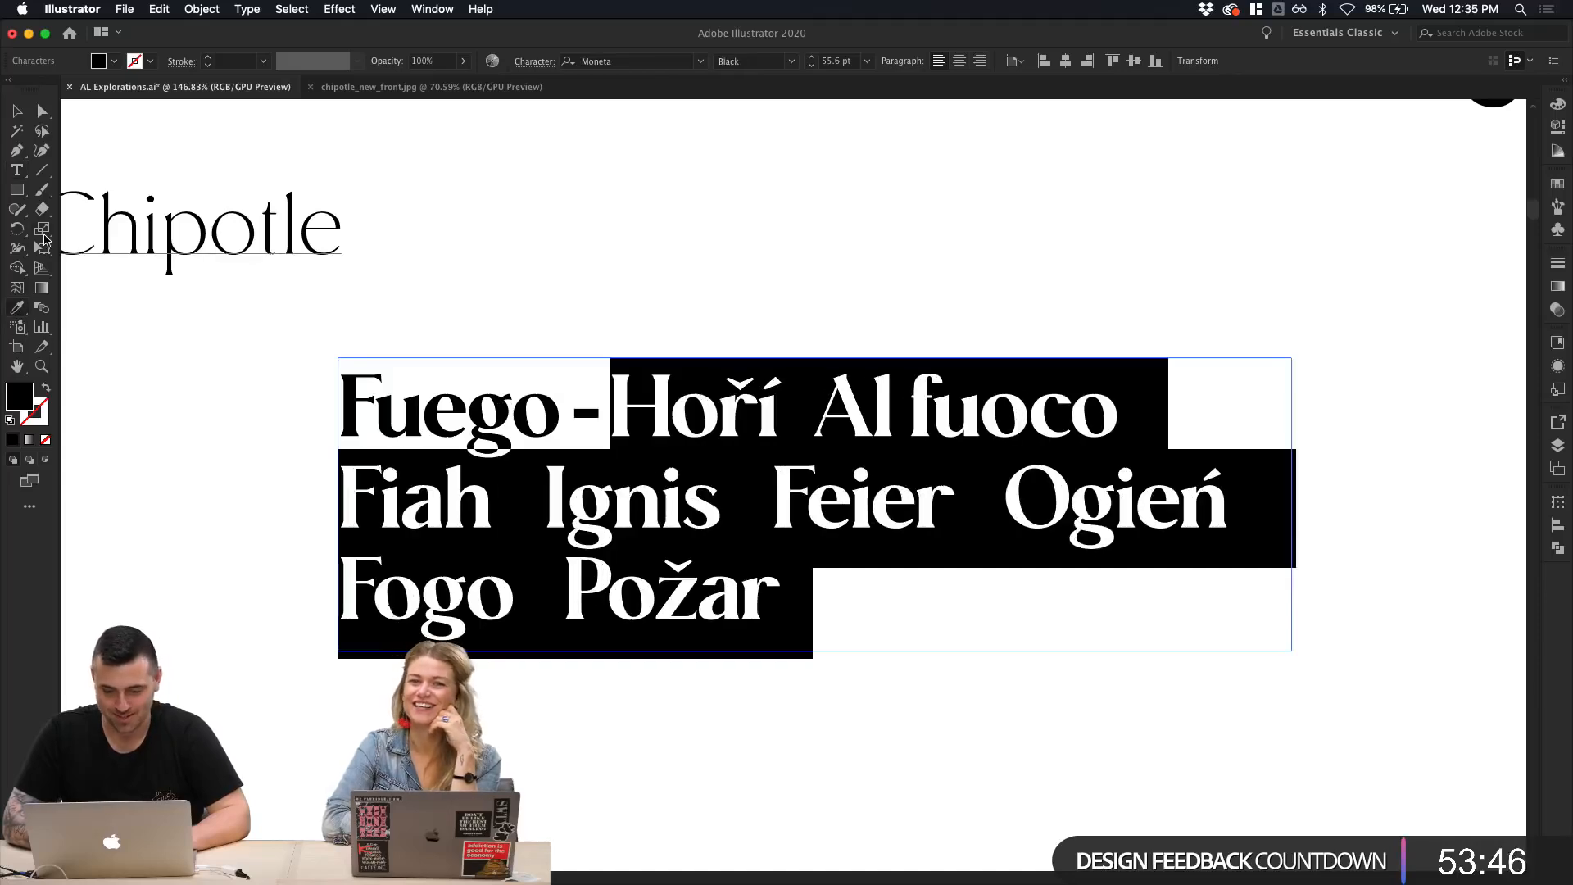
left_click(21, 109)
left_click(593, 268)
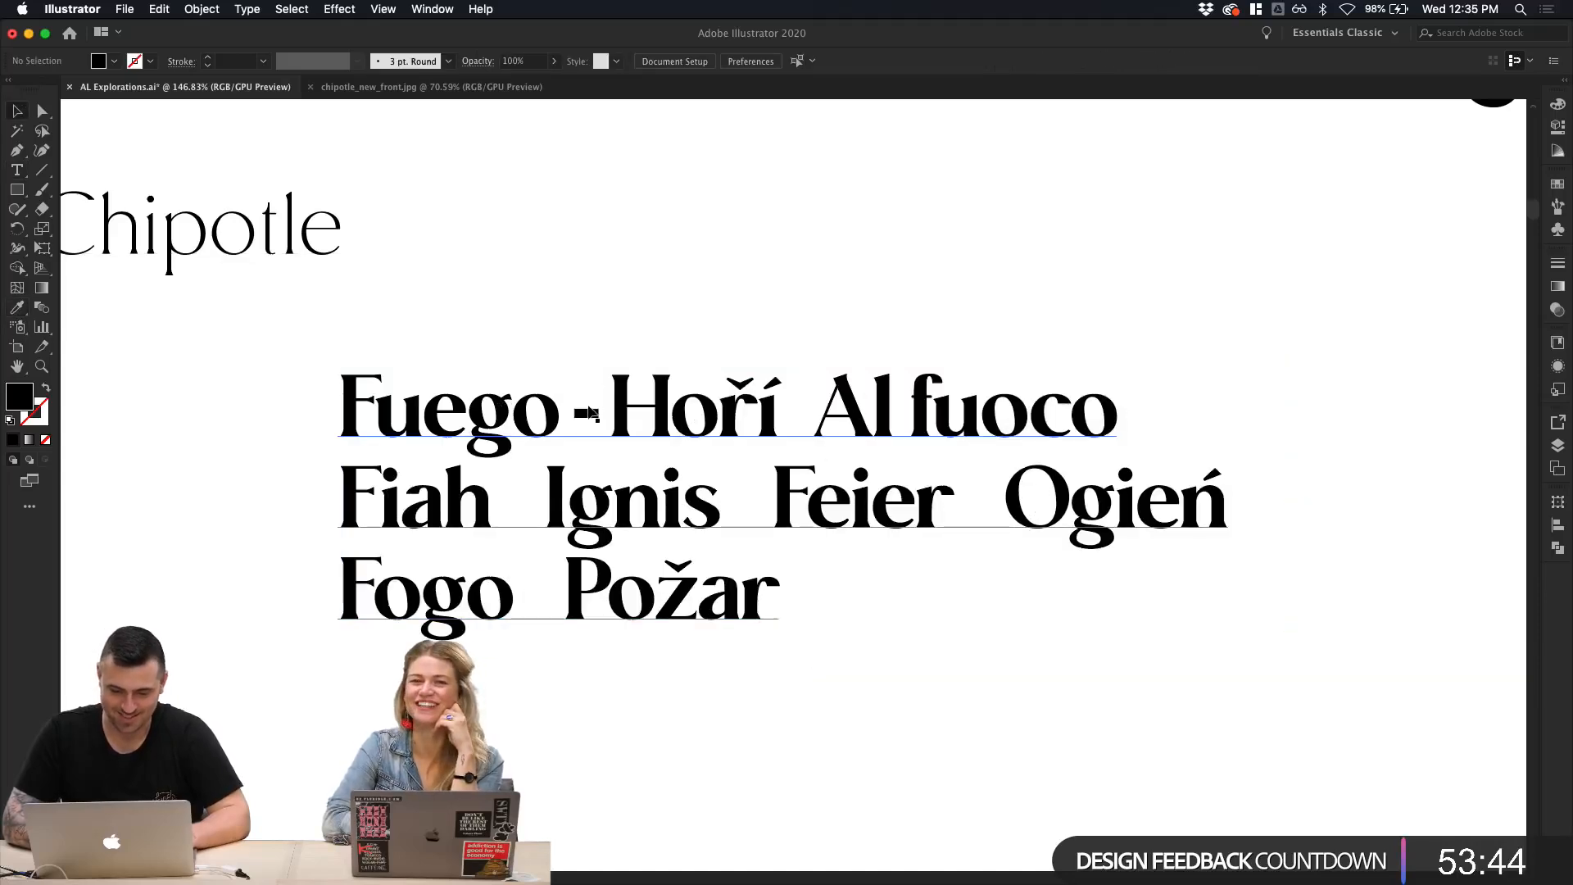
Step: Duplicate the dash into the gap between Hoří and Al fuoco and nudge it to sit centred there
left_click_drag(587, 420, 797, 412)
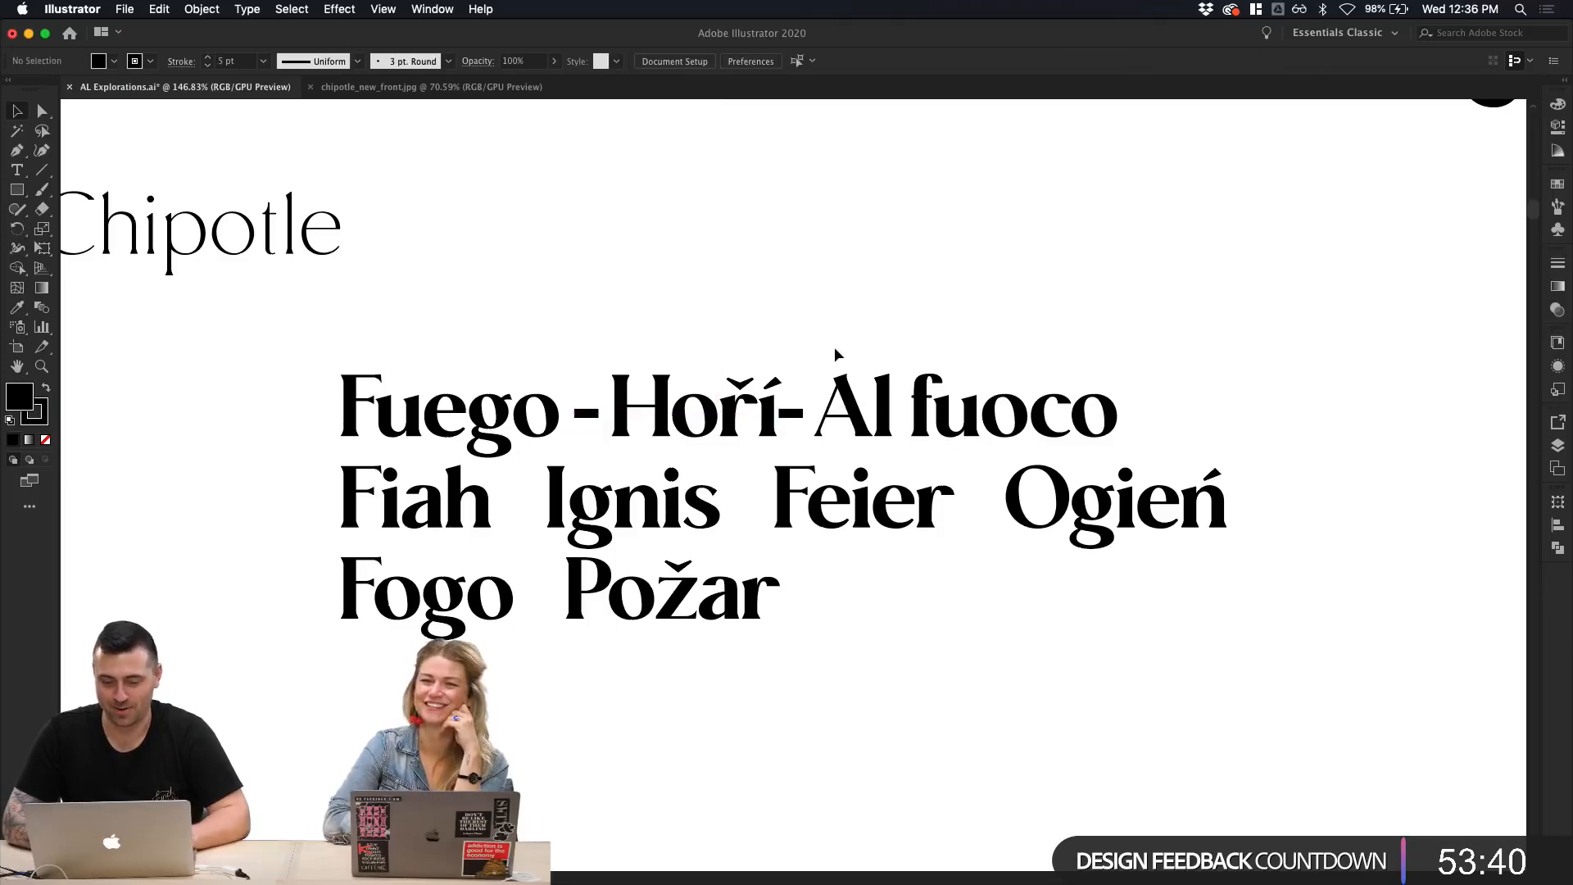
left_click(799, 412)
left_click(795, 412)
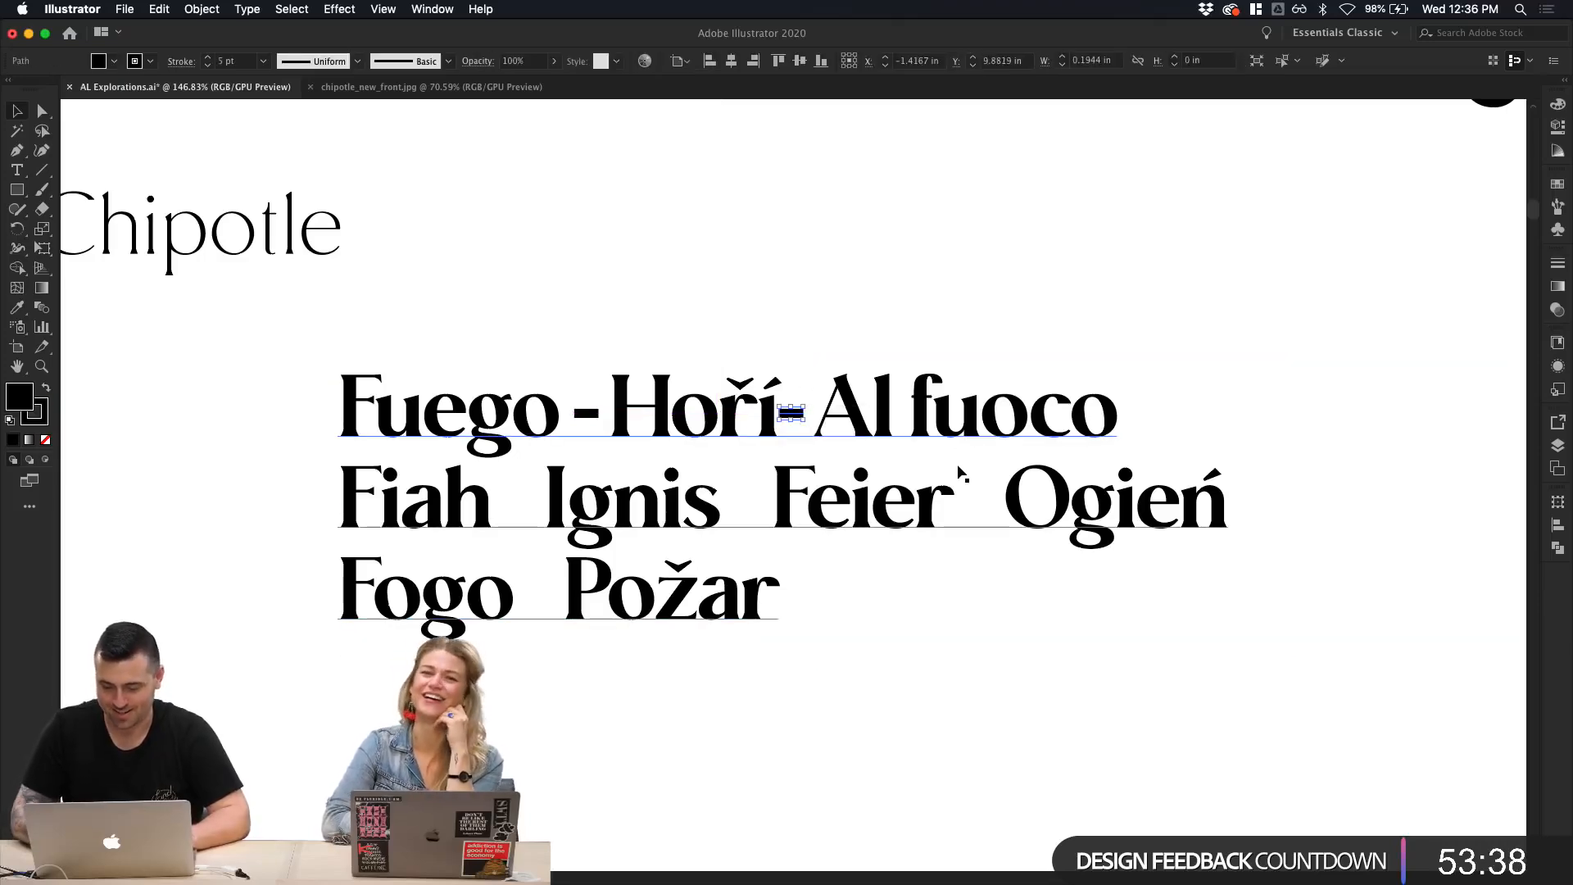
key("Right")
key("Right")
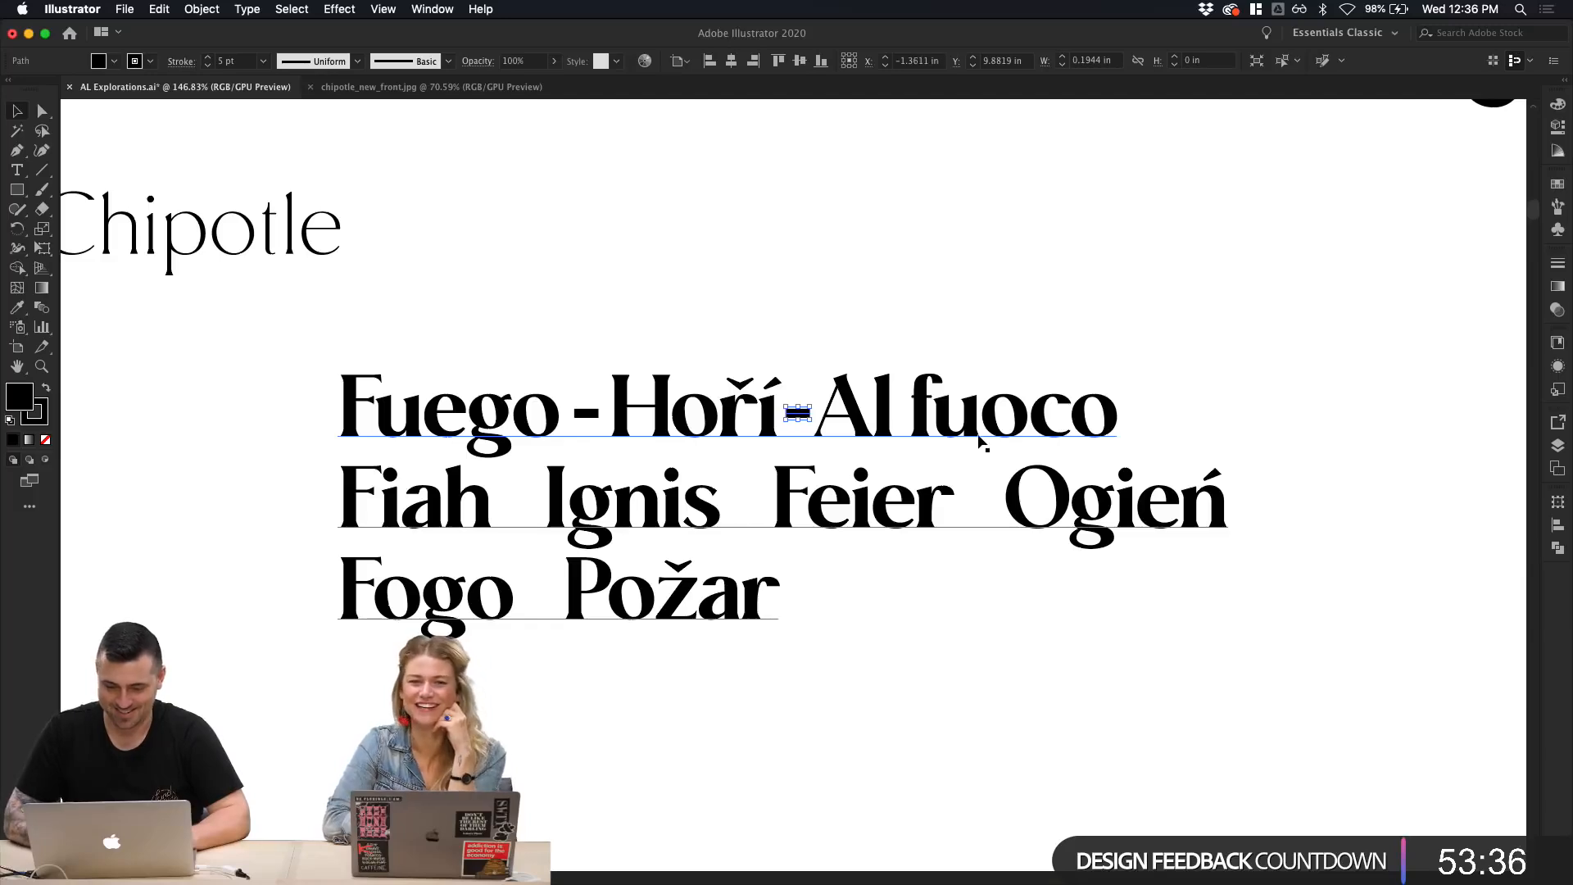
left_click(1012, 315)
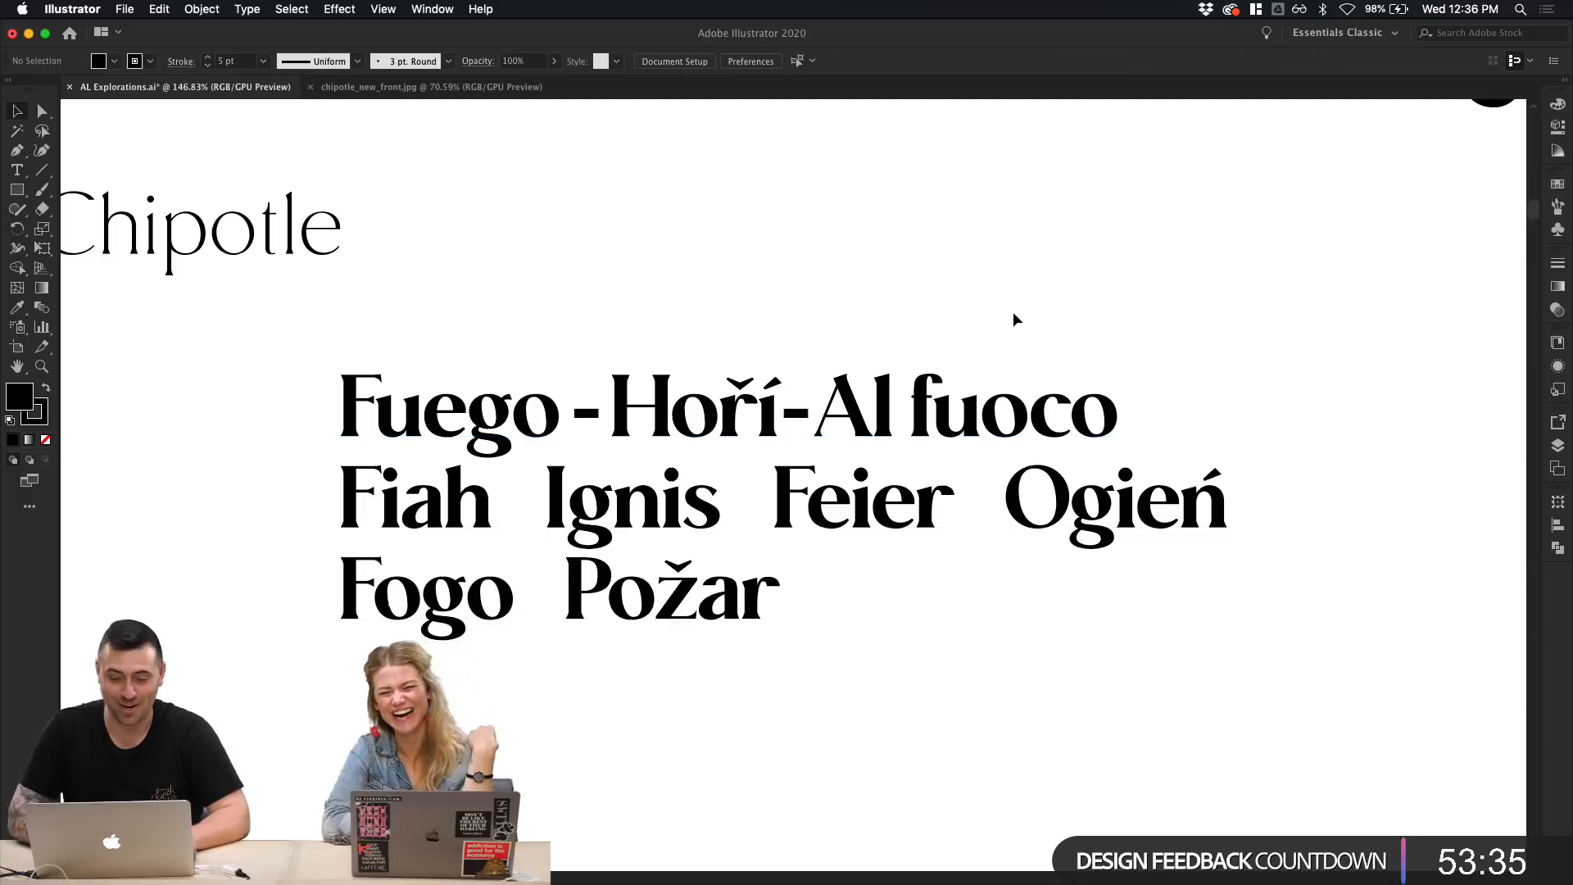
Step: Duplicate both first-line dashes onto the second line, placing them before and after Ignis
left_click(798, 416)
left_click(586, 414, "shift")
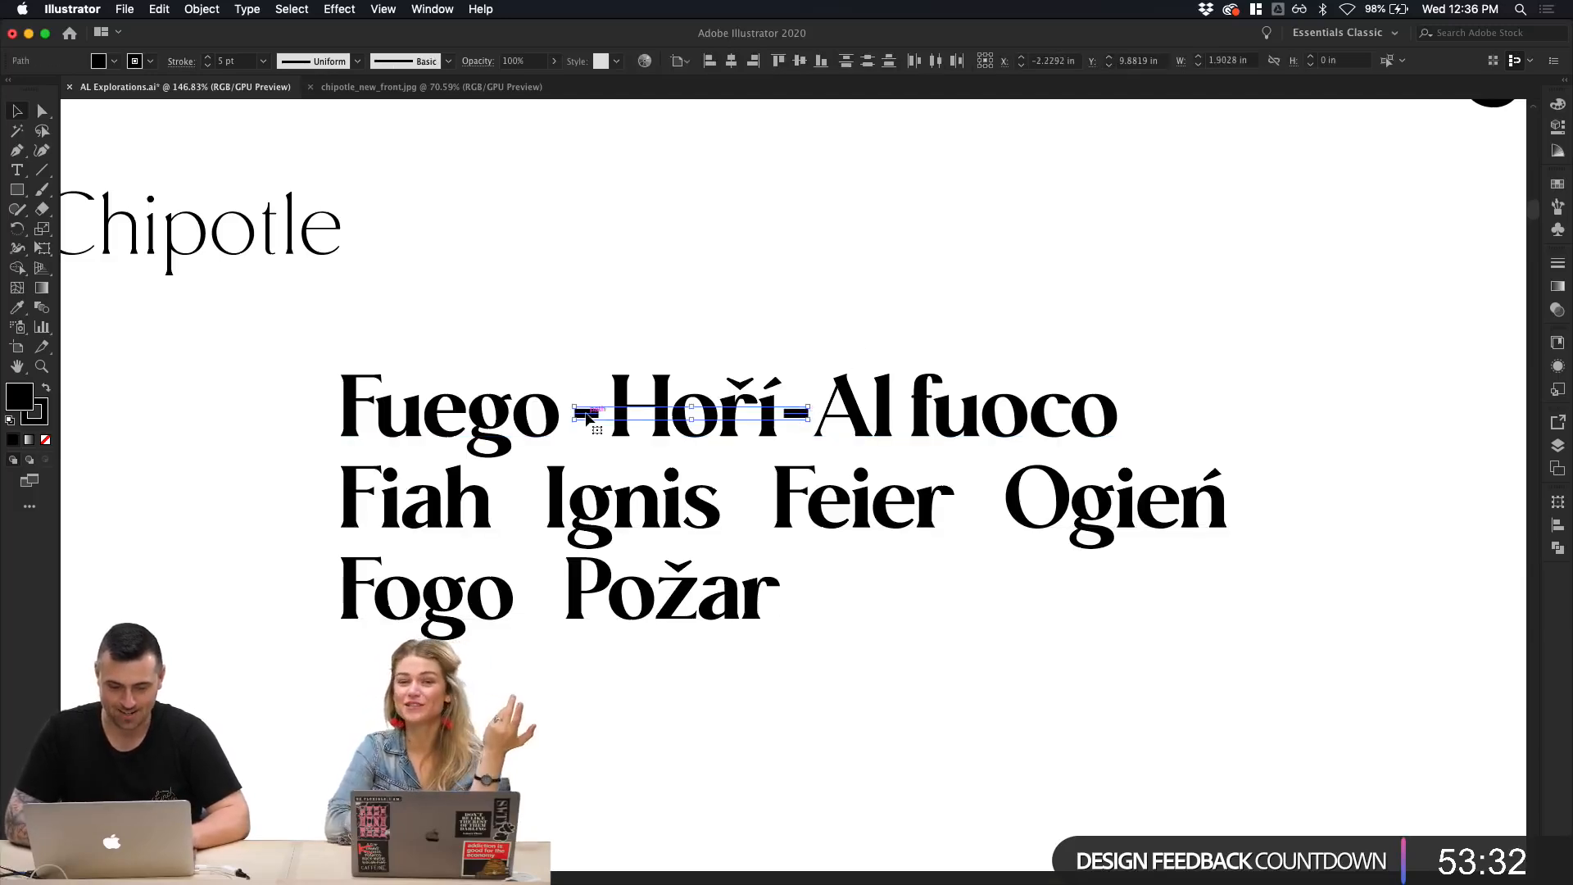
left_click_drag(586, 414, 522, 509)
left_click(927, 646)
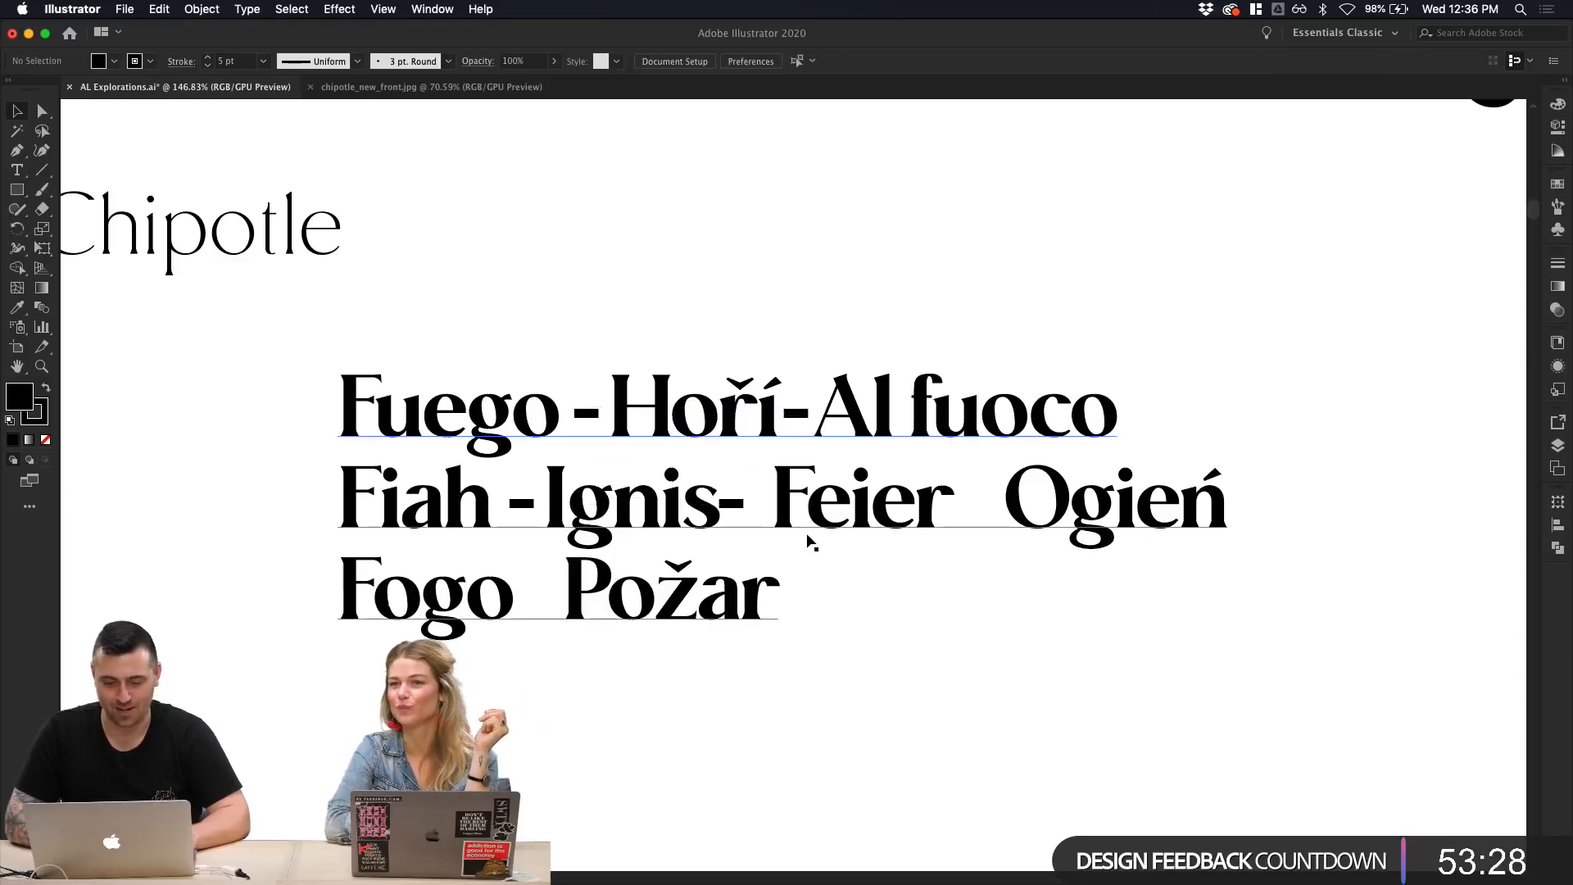
Step: Select the dash between Ignis and Feier on the second line
left_click(739, 514)
left_click(738, 505)
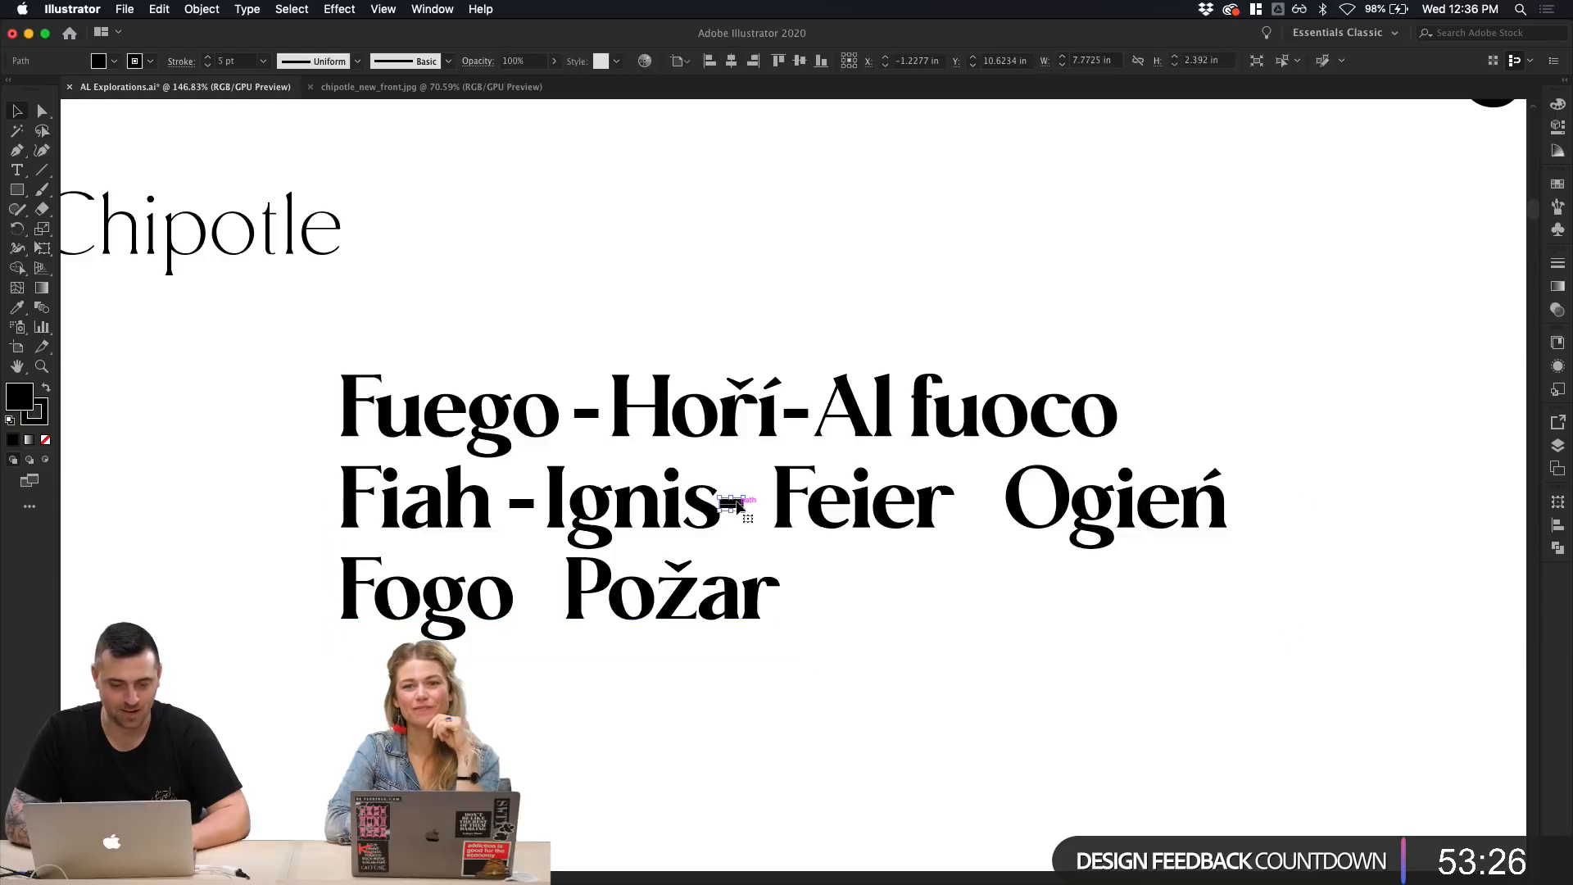
Step: Place the copied dash midway in the gap between Ignis and Feier in the bold word list
left_click_drag(734, 508, 756, 508)
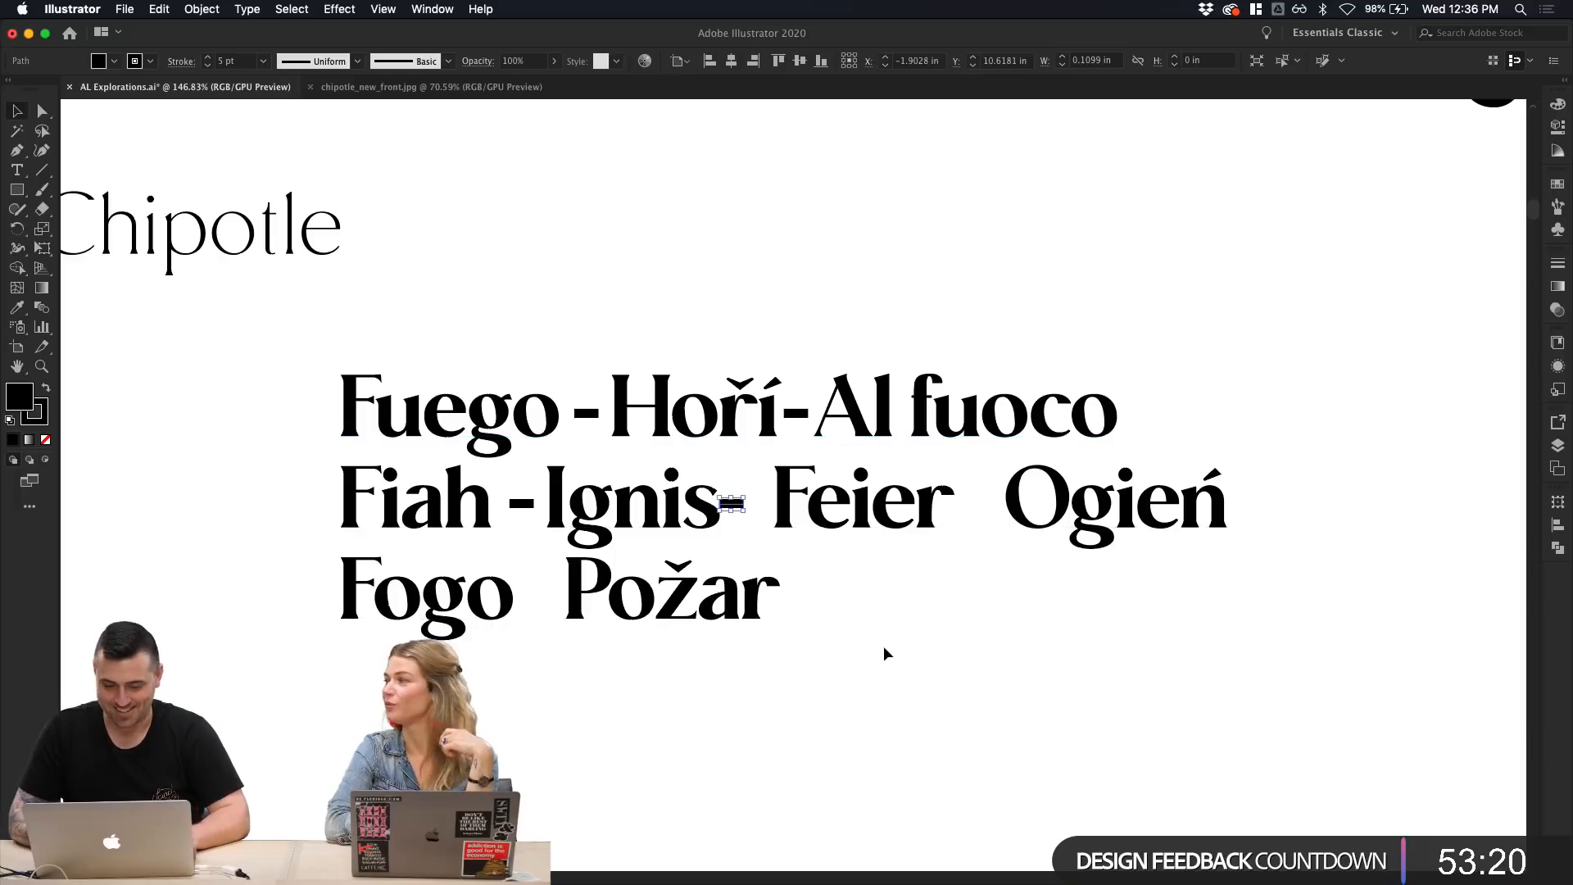
key("shift+Right")
key("Left")
key("Left")
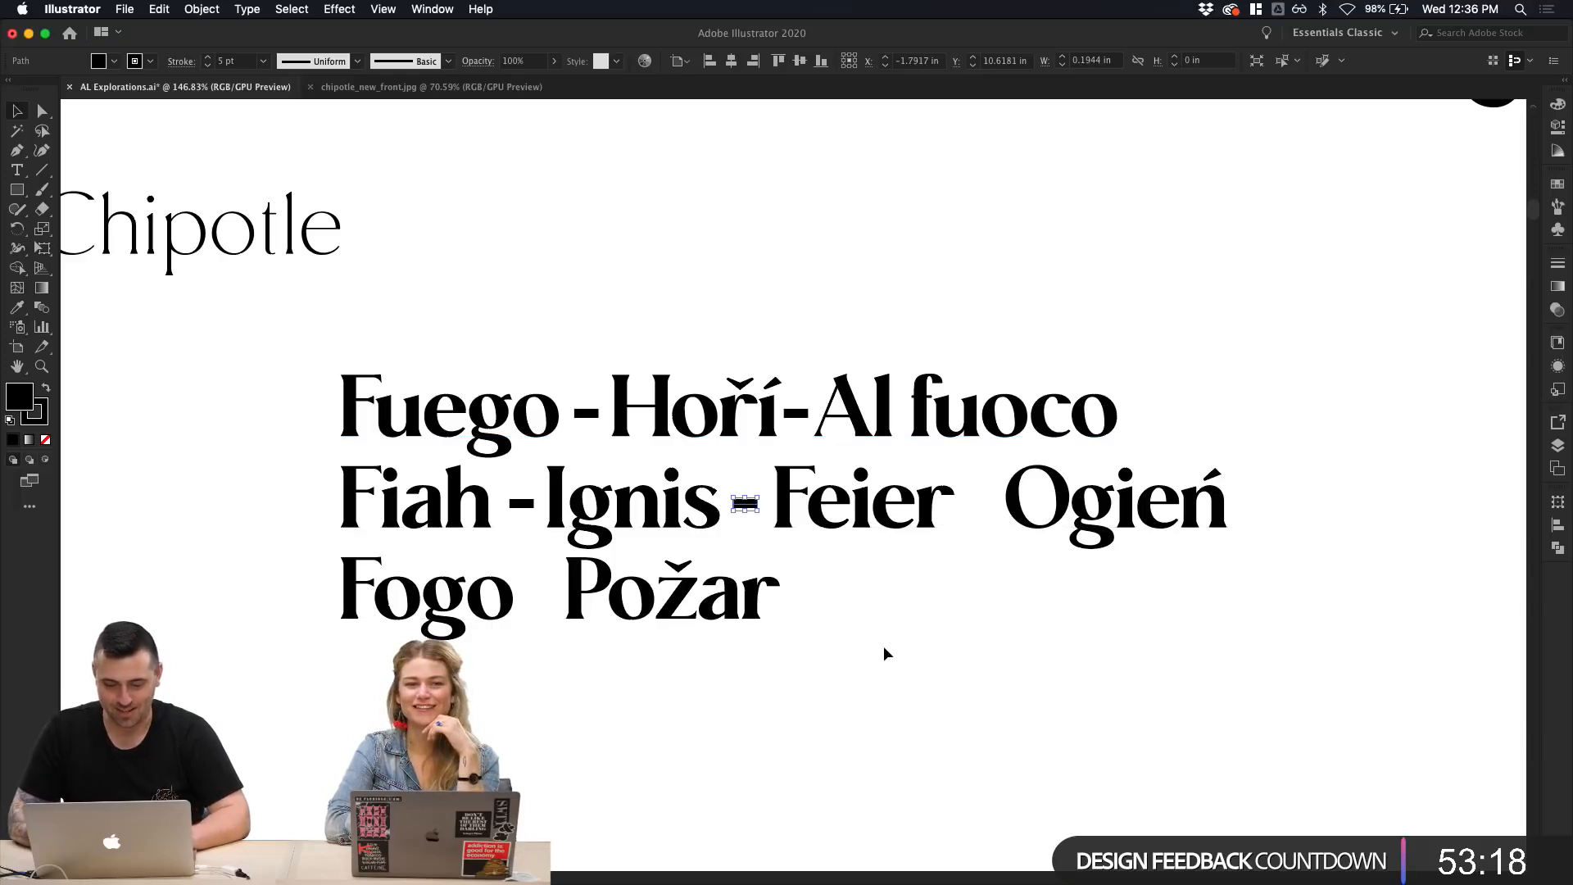
left_click(887, 678)
Step: Copy the dash after Ignis into the gap between Feier and Ogień on the same line
left_click_drag(741, 504, 879, 531)
key("shift+Right")
key("shift+Right")
key("shift+Right")
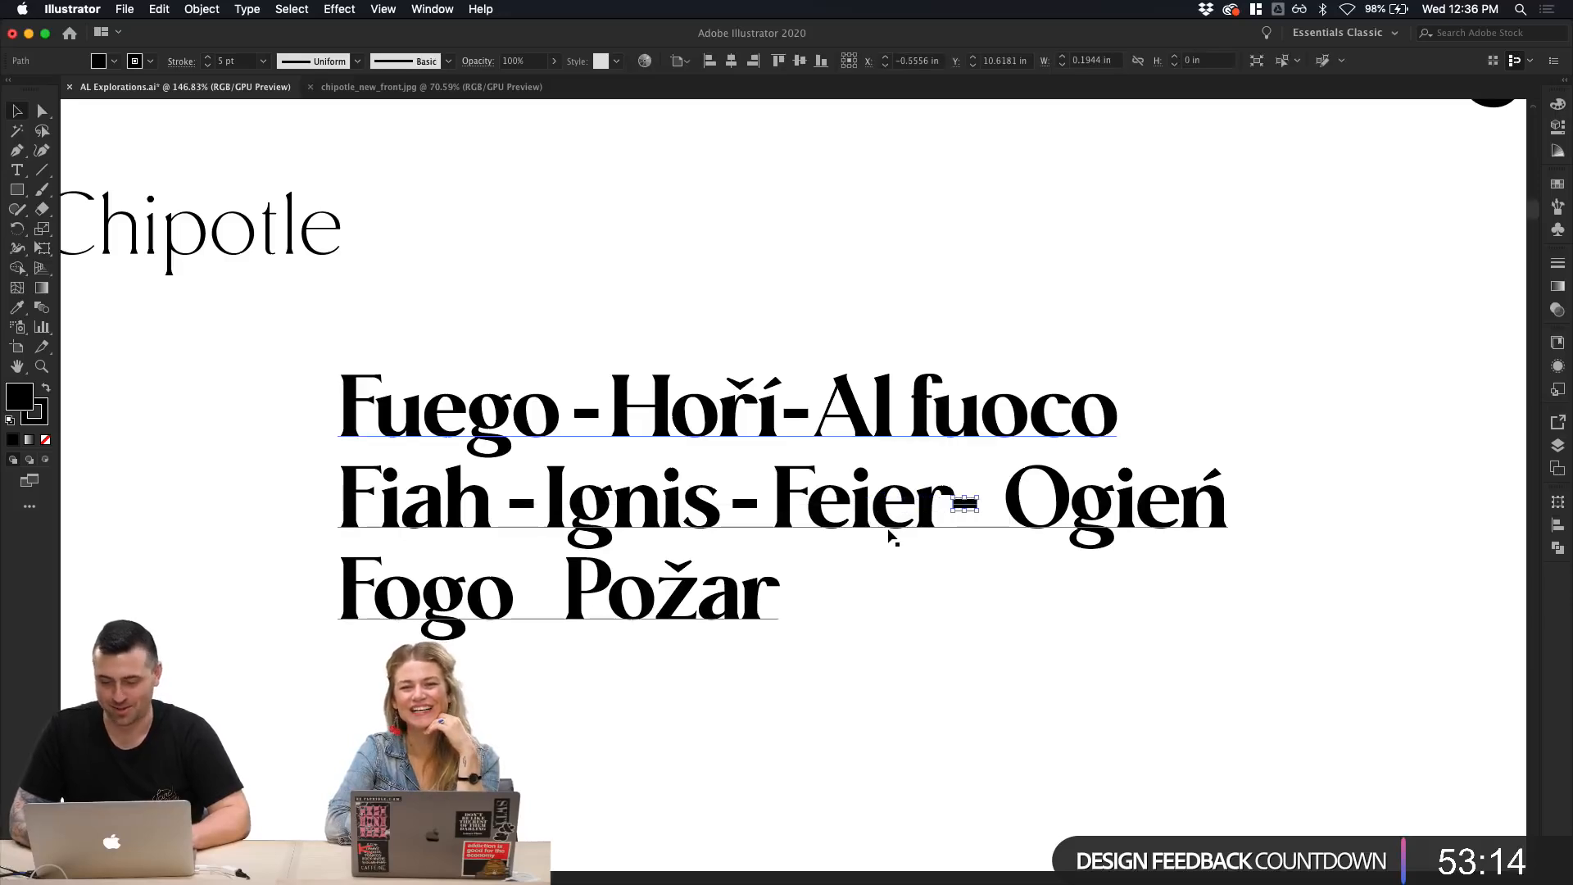
key("shift+Right")
key("shift+Left")
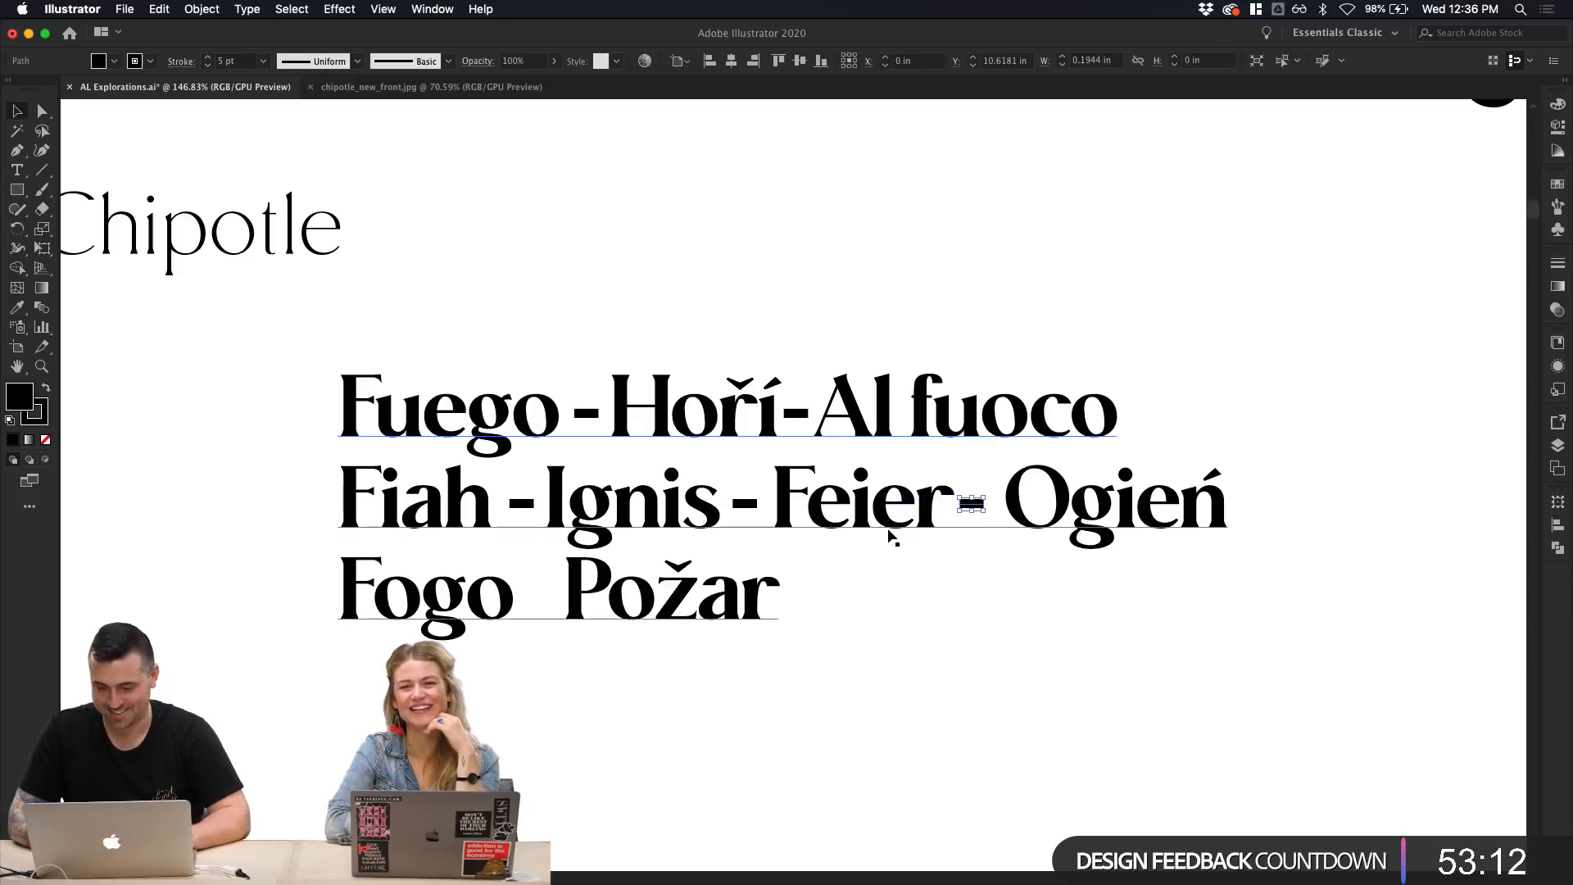
left_click(976, 660)
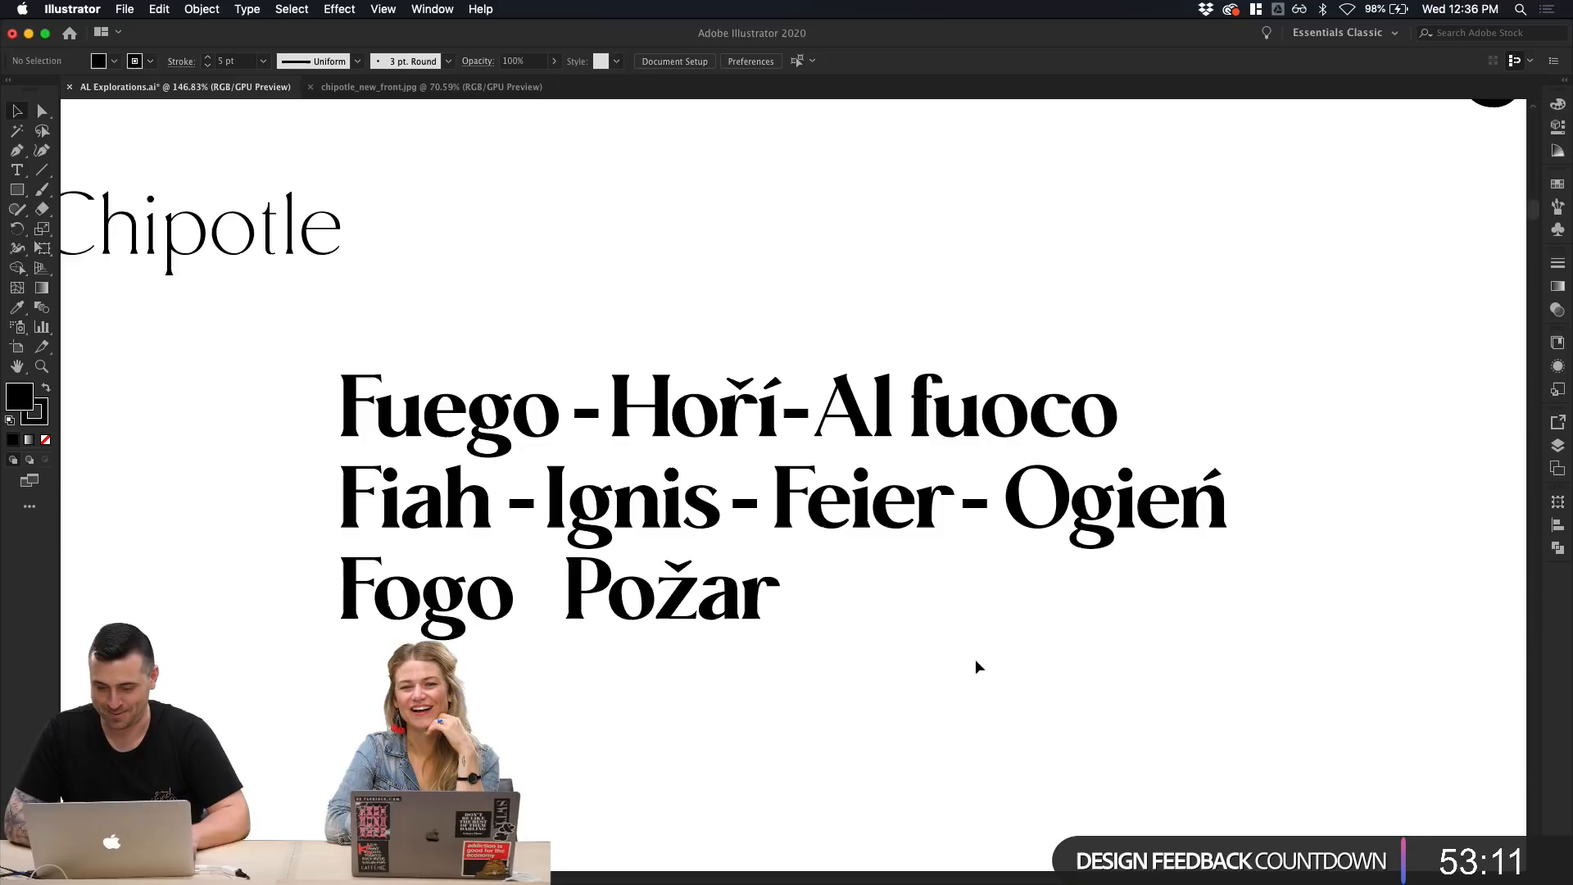
Step: Copy the three second-line dashes down to the third line, fitting the first between Fogo and Požar
left_click(979, 506)
left_click(746, 505, "shift")
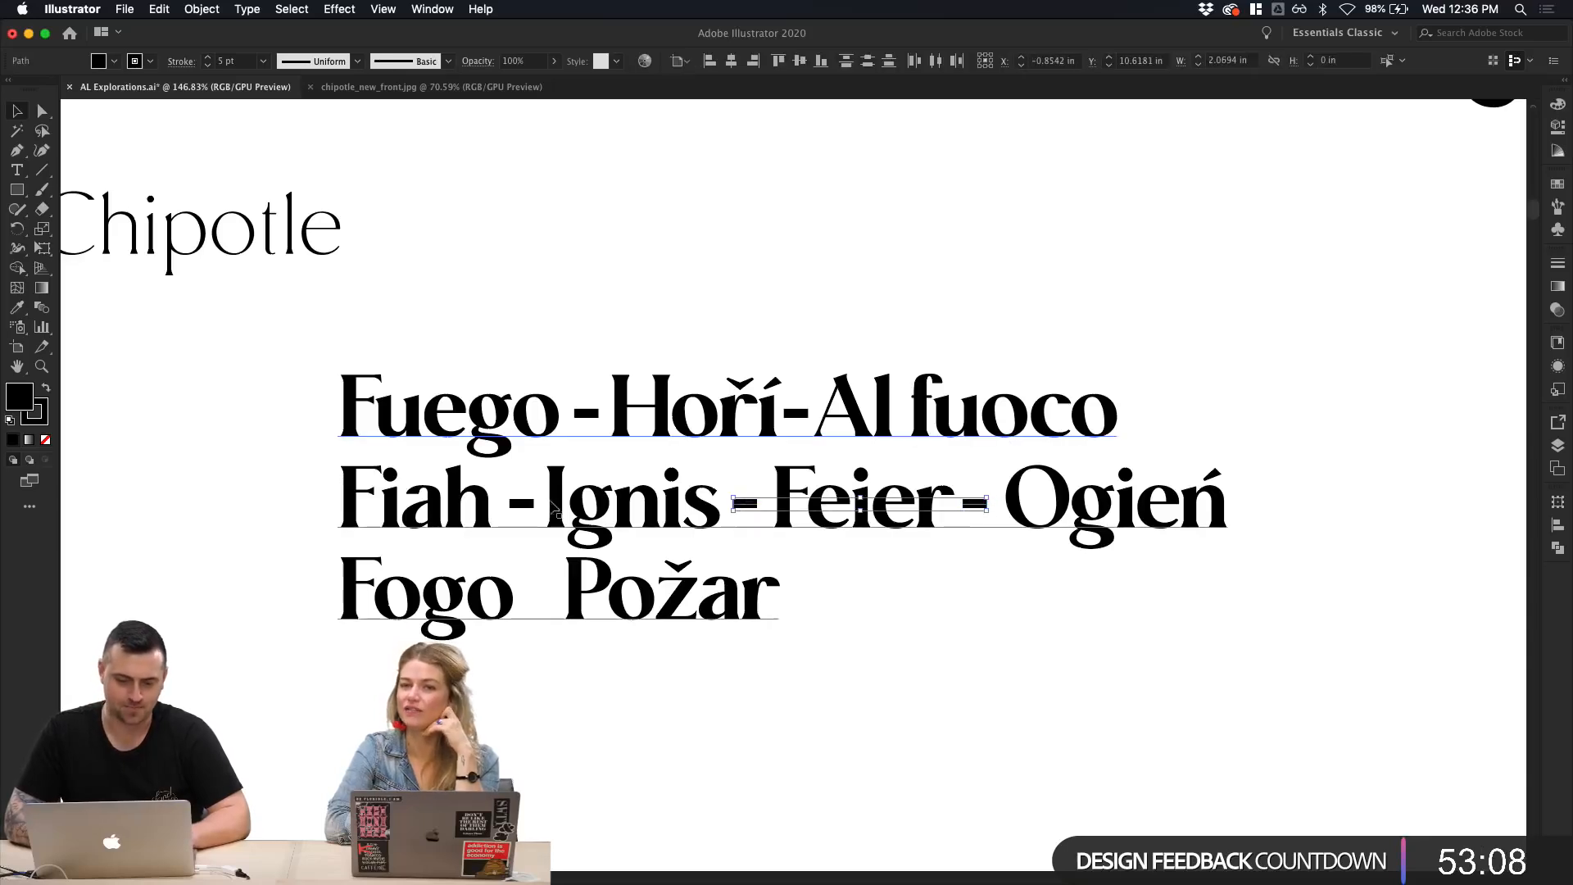
left_click(525, 505, "shift")
left_click_drag(526, 509, 548, 599)
left_click(632, 713)
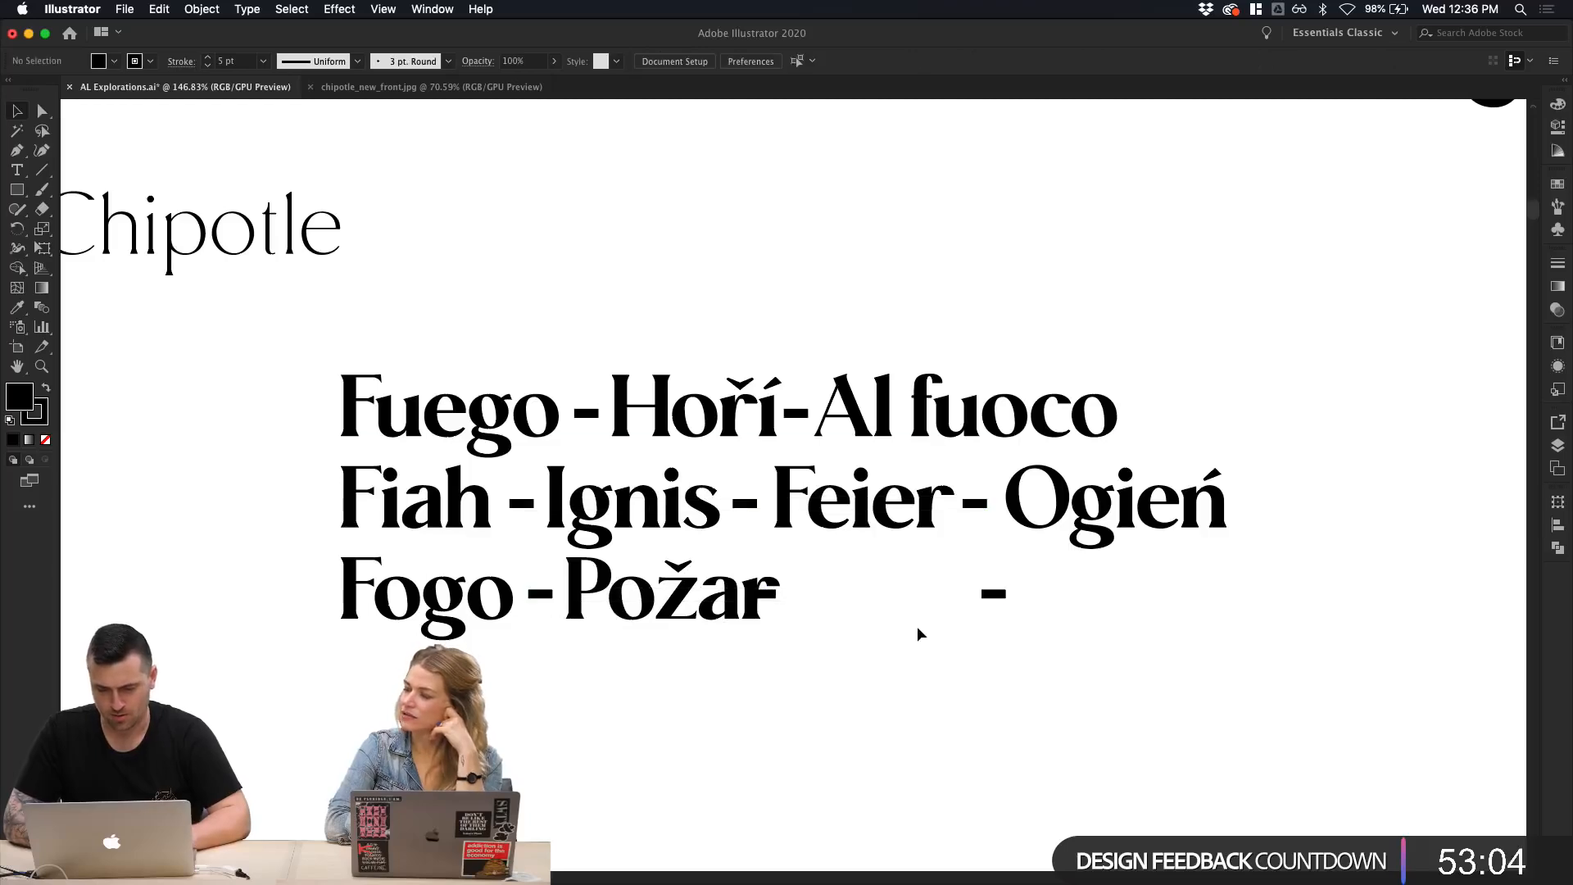
Step: Delete the two surplus dashes on the third line, one overlapping the end of Požar and one beyond it
left_click(764, 591)
left_click(772, 593)
key("Delete")
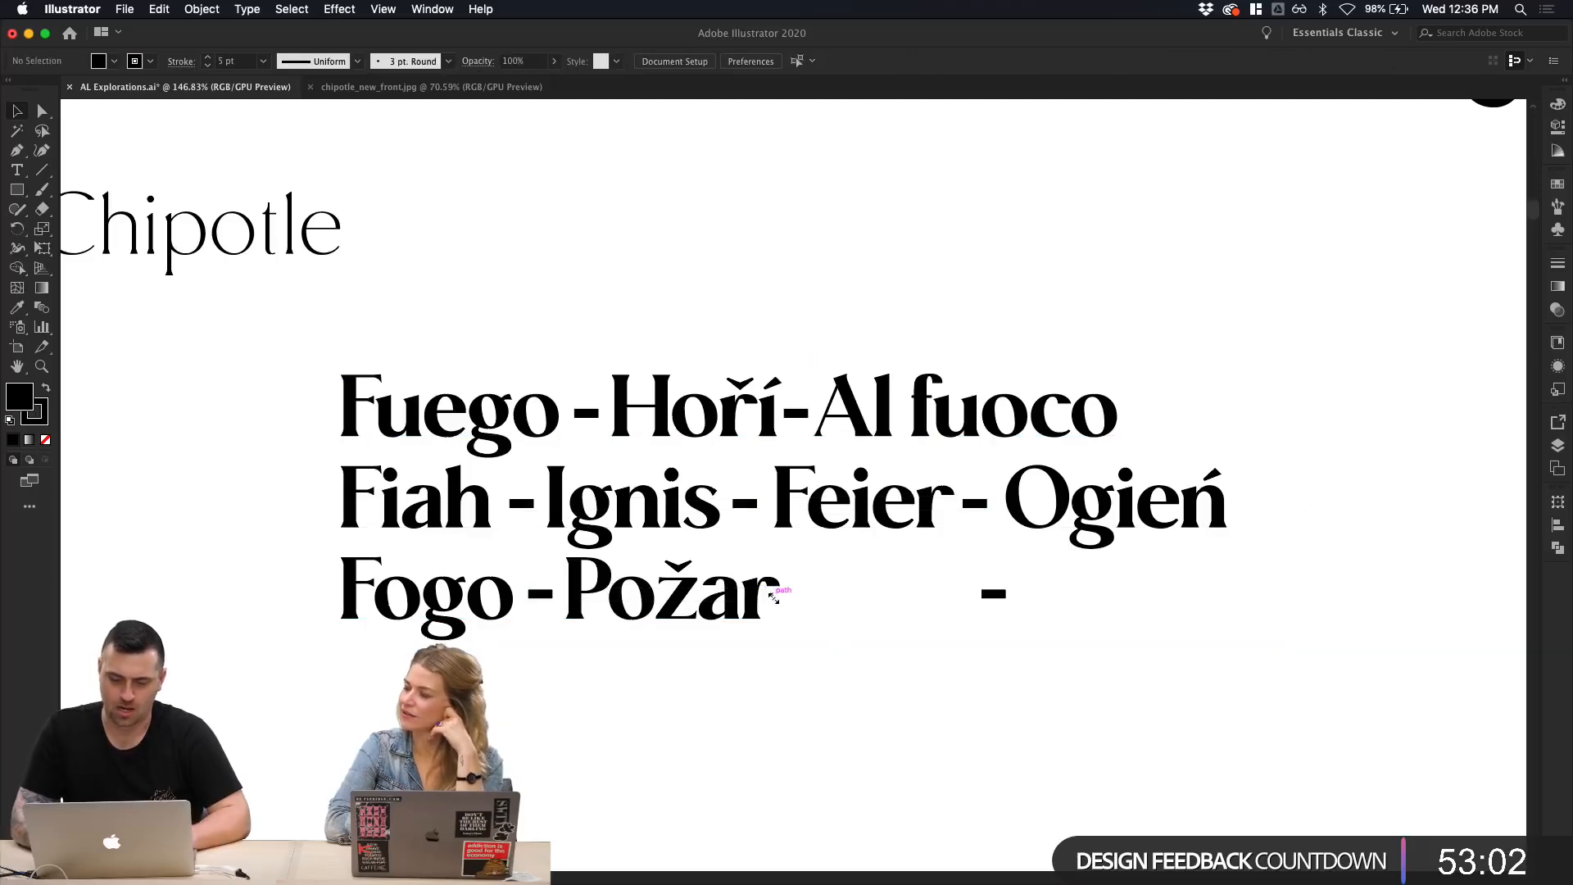
left_click(993, 593)
left_click(996, 593)
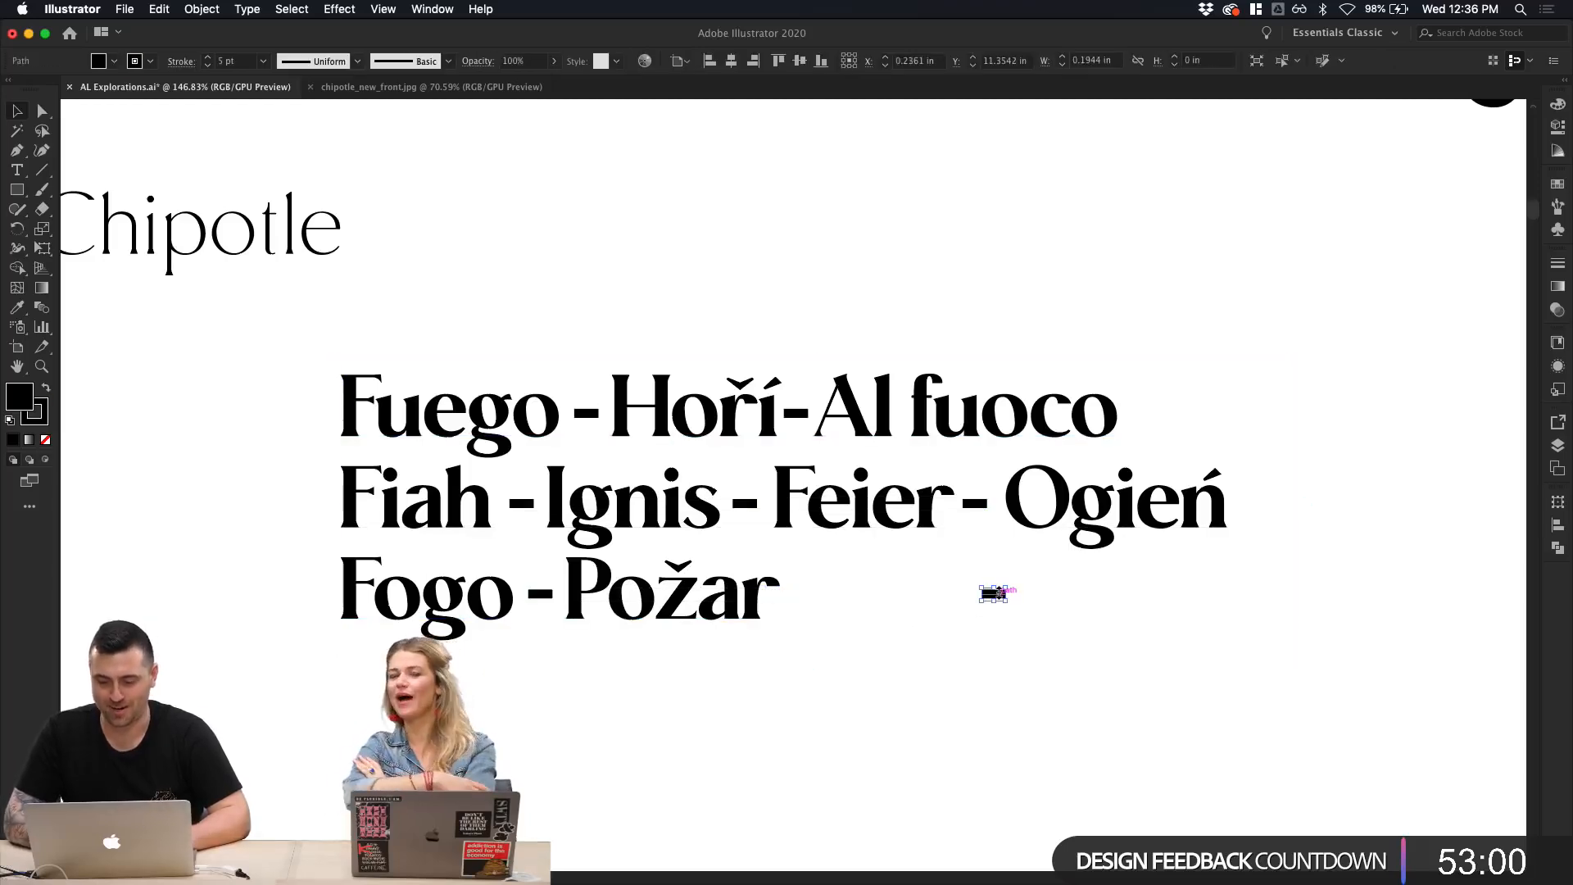
key("Delete")
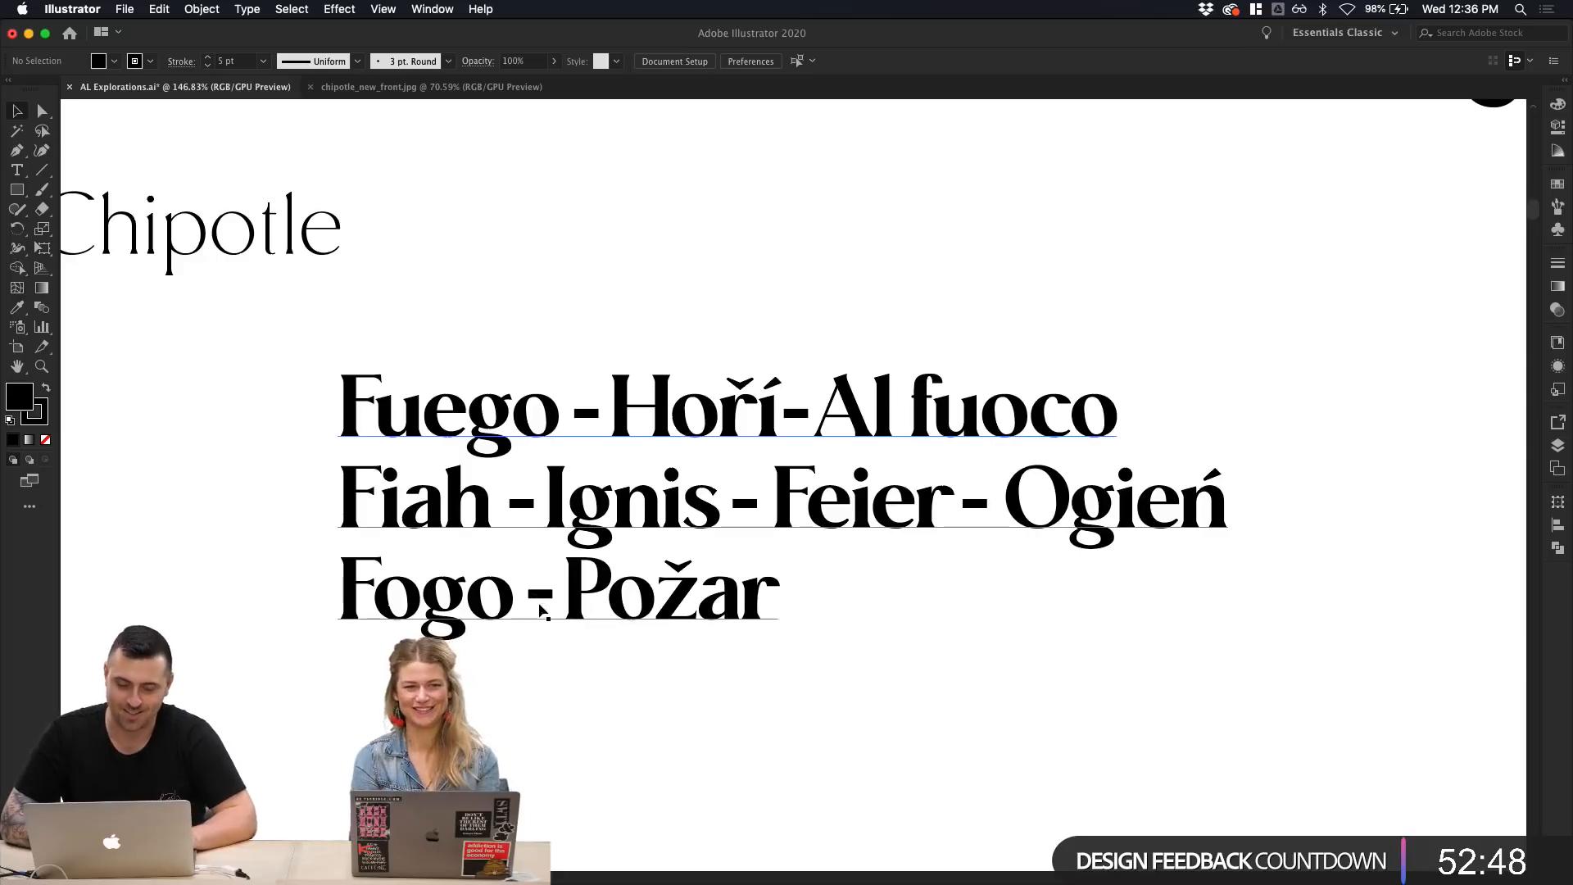
Step: Fine-tune the position of the dash between Feier and Ogień
left_click(977, 515)
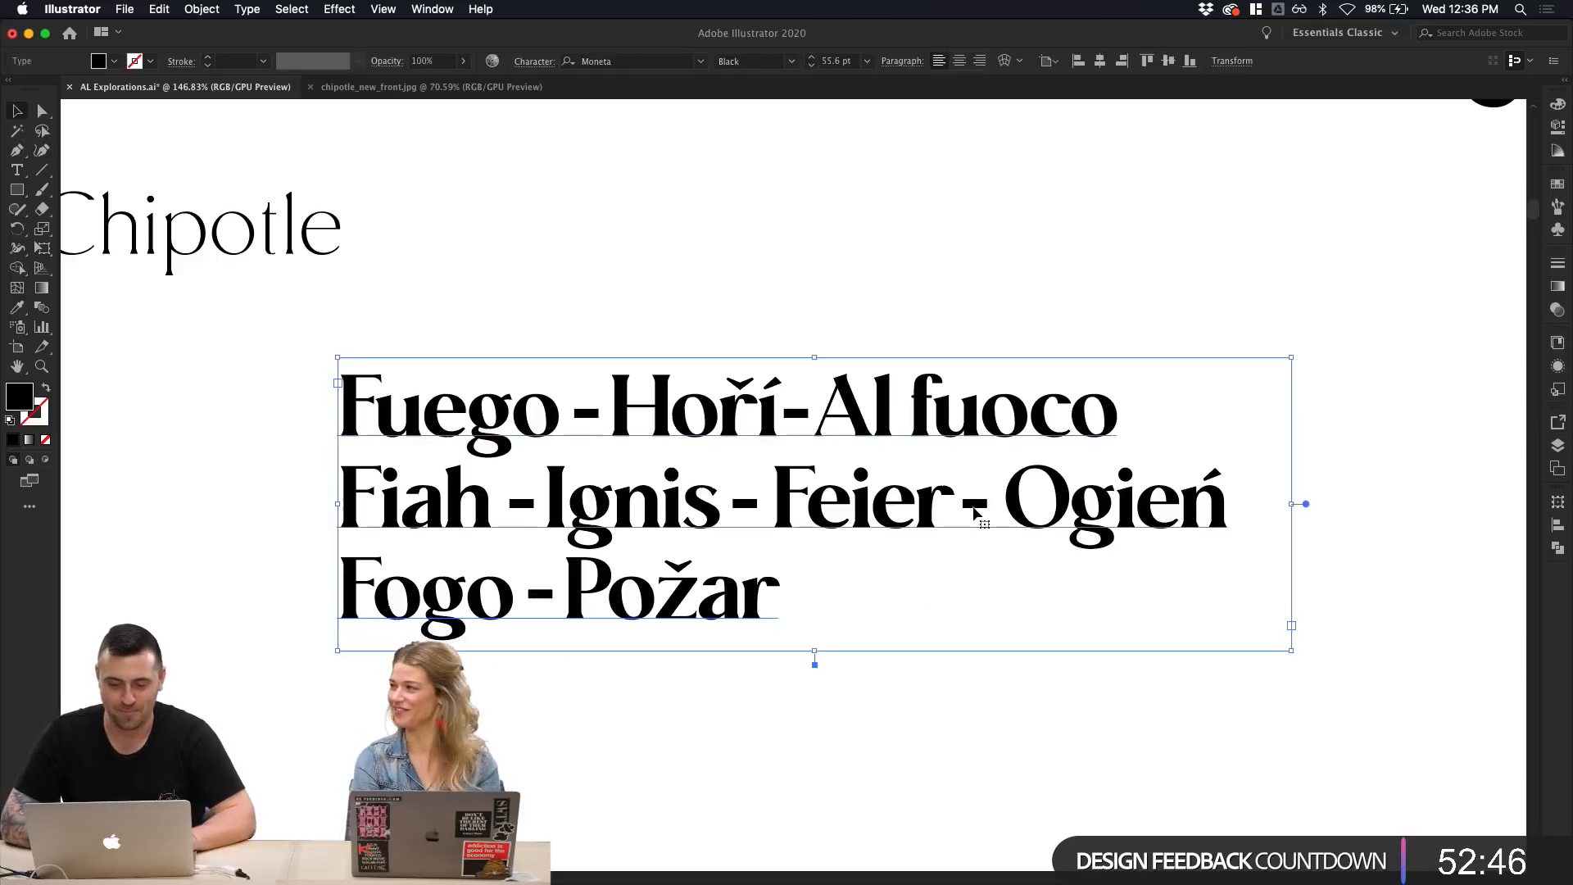
left_click(975, 506)
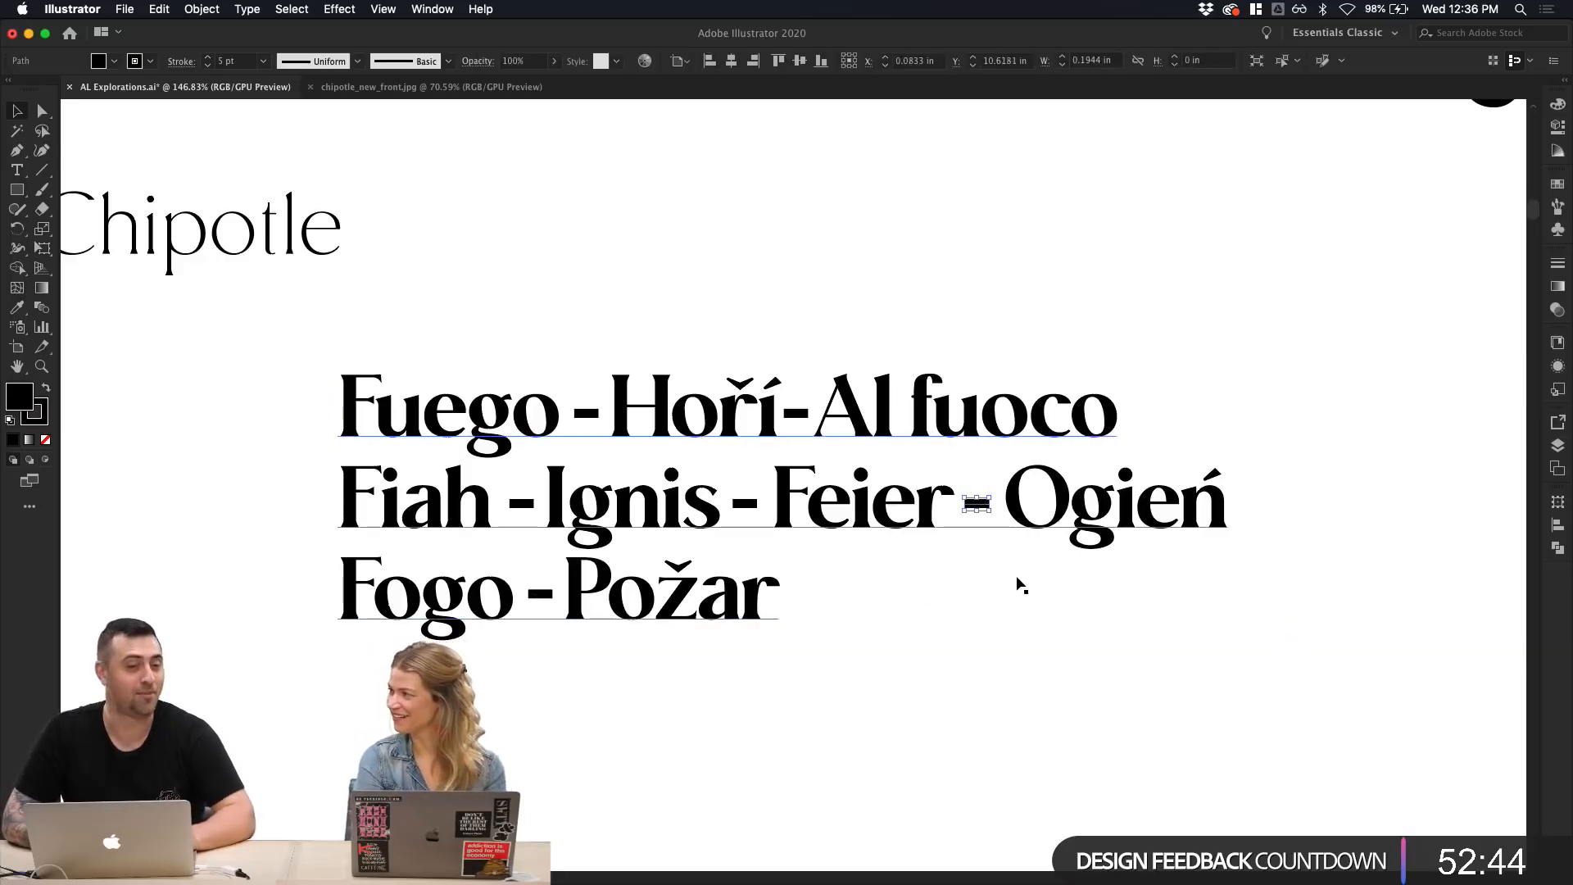
left_click(1026, 789)
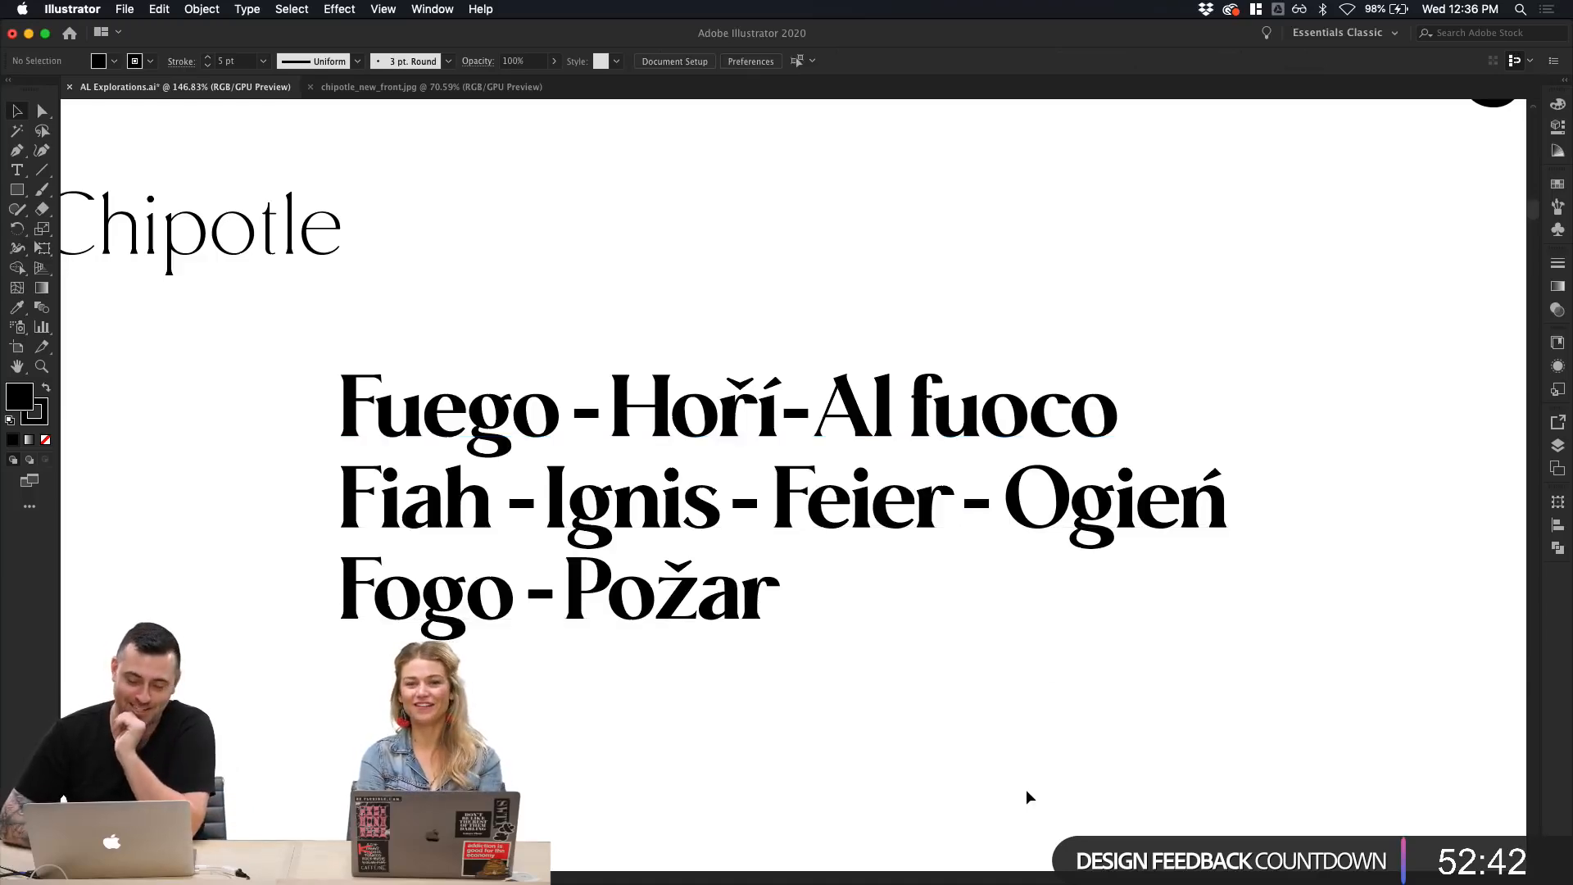
Step: Review the bold dashed word list against the lighter version above and the neighbouring type explorations
scroll(1046, 646, "down", 3)
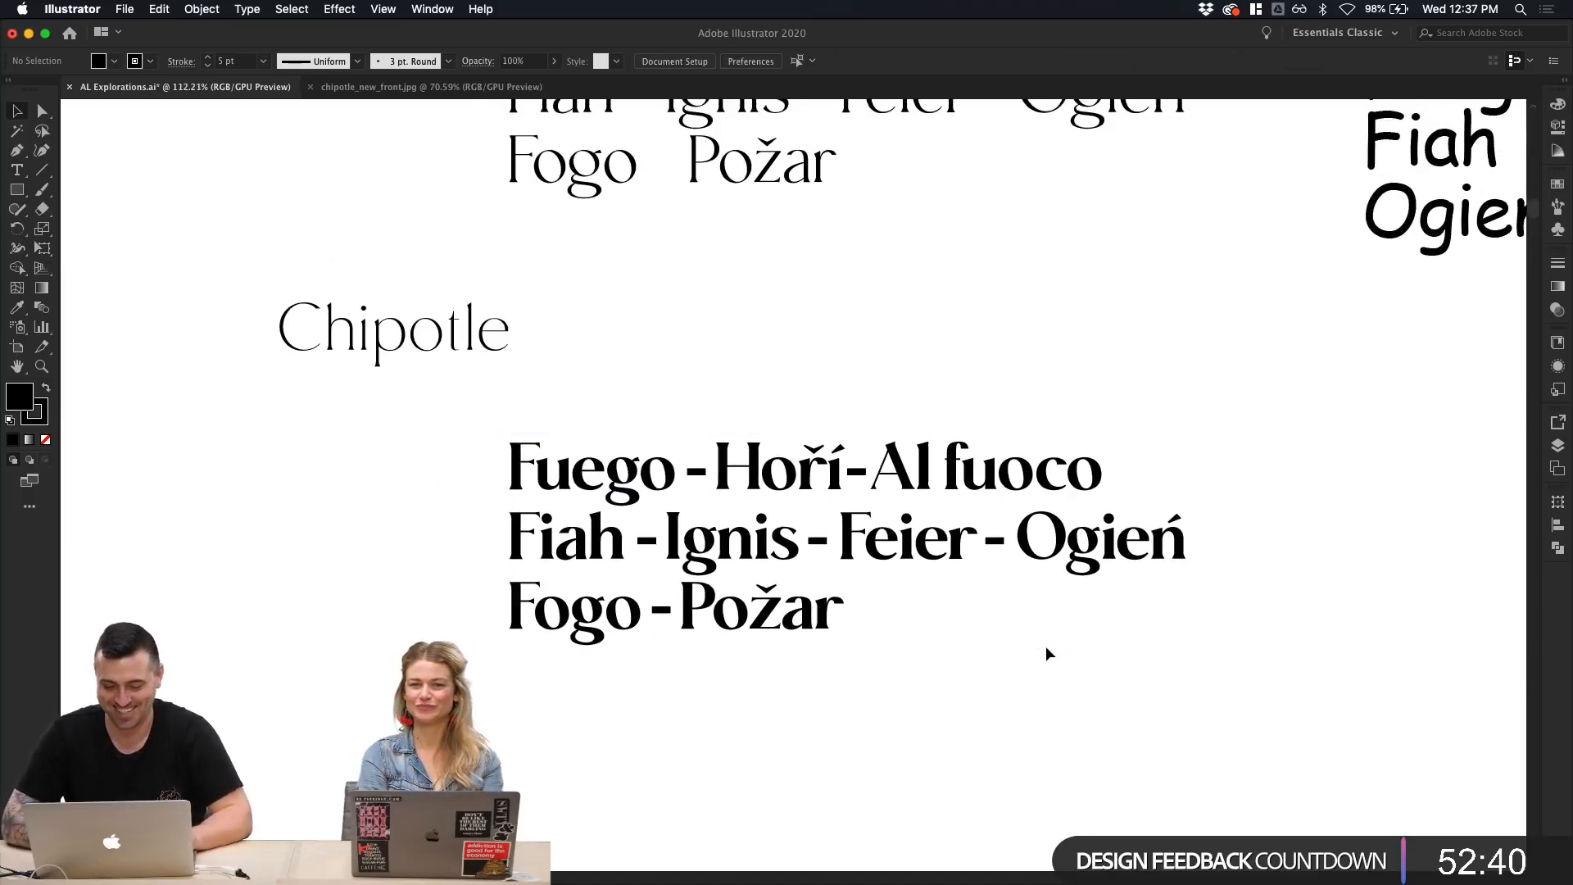
scroll(973, 666, "up", 1)
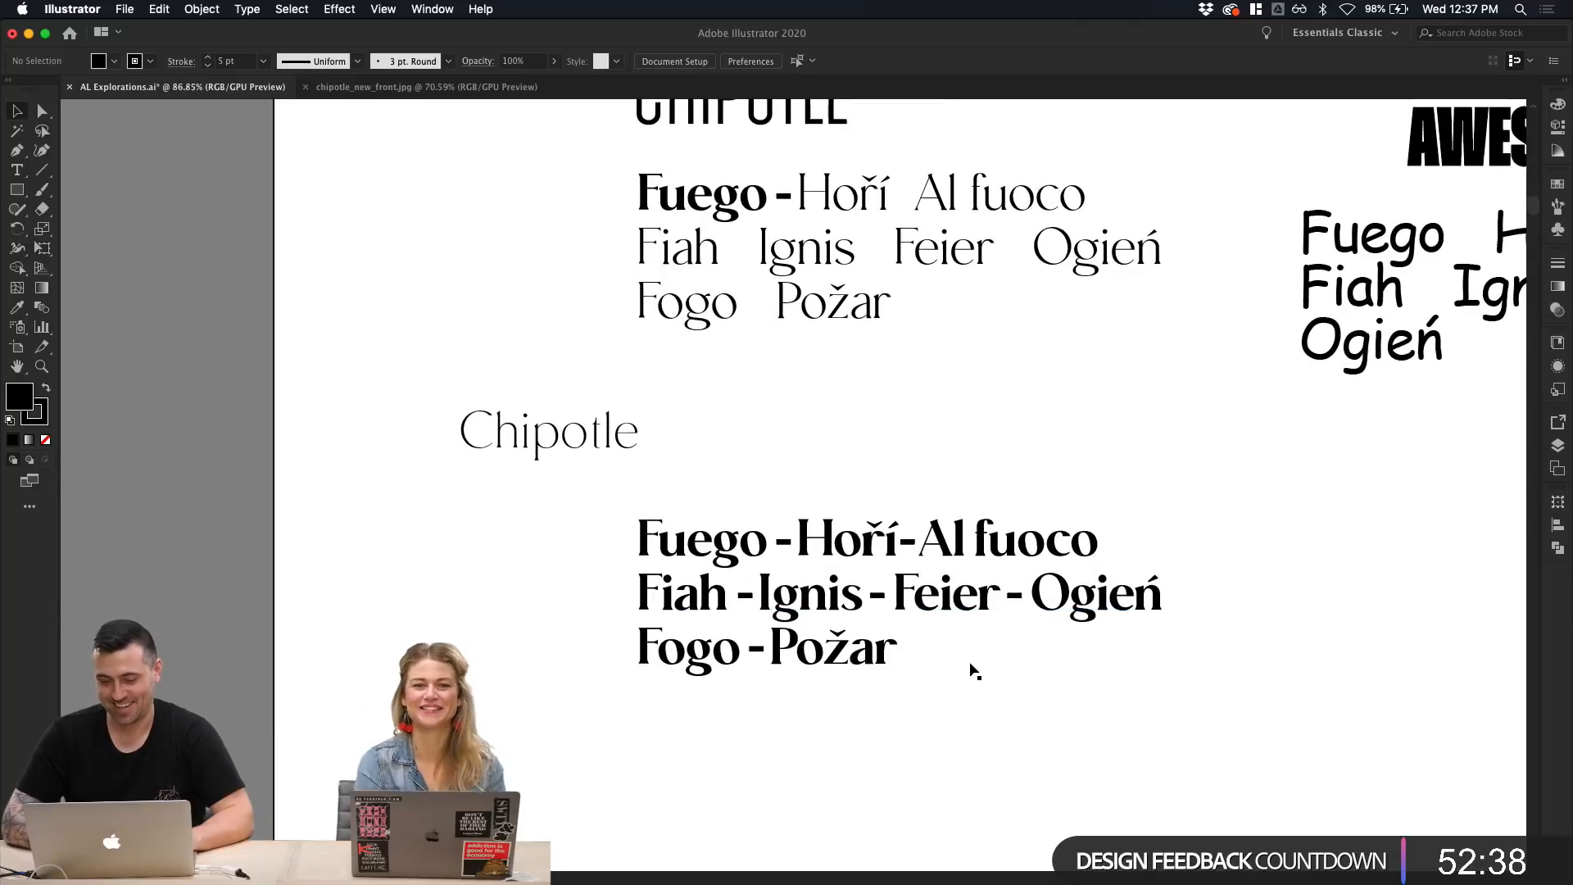
scroll(639, 450, "right", 4)
scroll(639, 450, "up", 2)
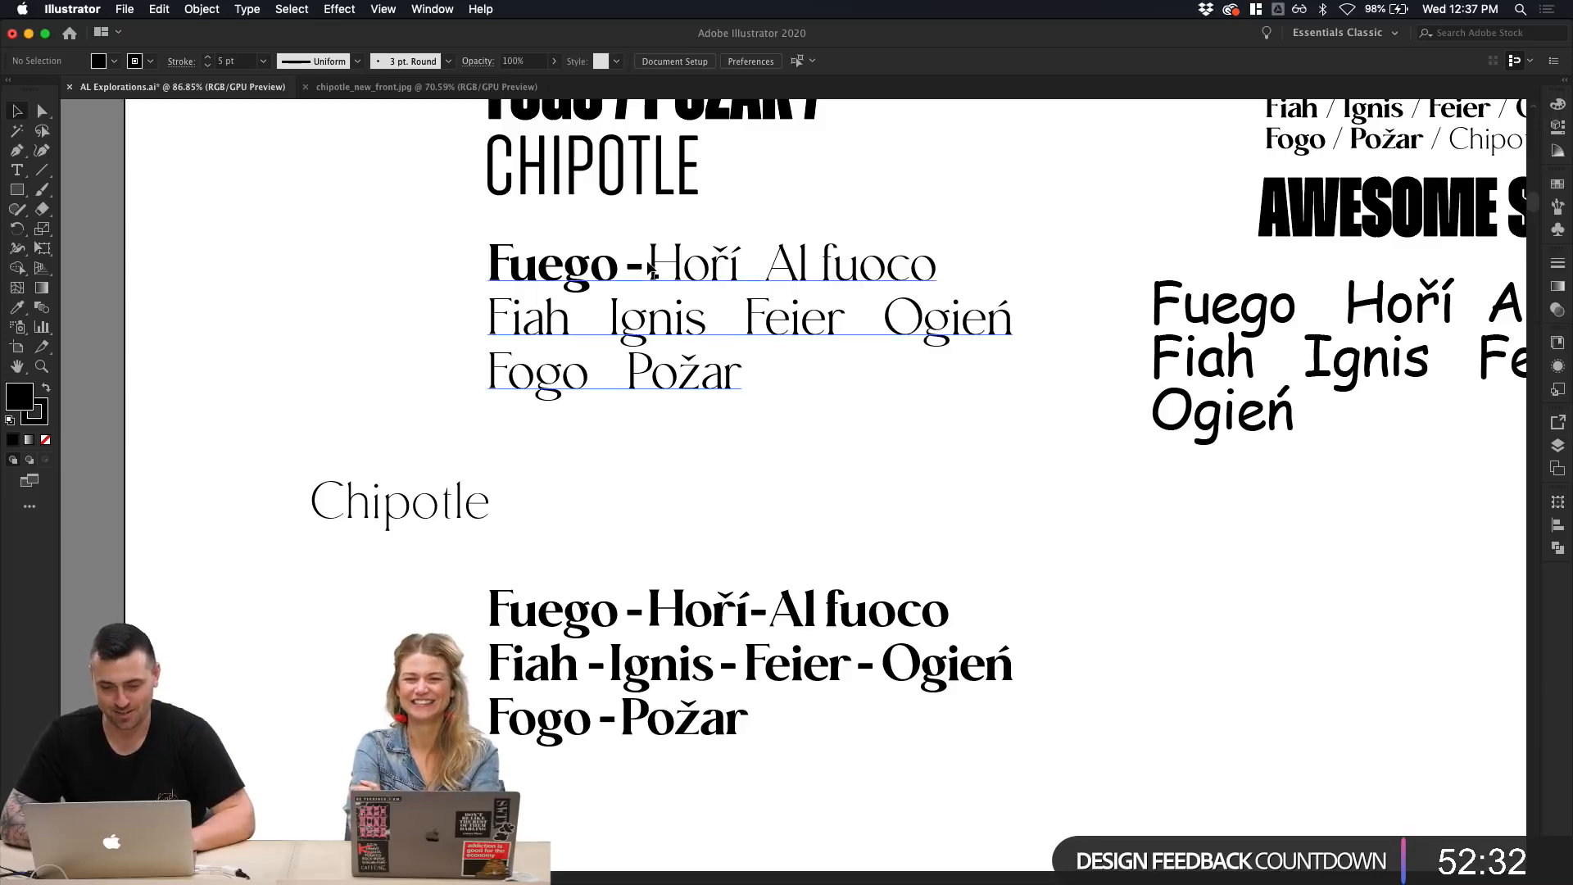
scroll(737, 713, "up", 3)
scroll(721, 729, "down", 2)
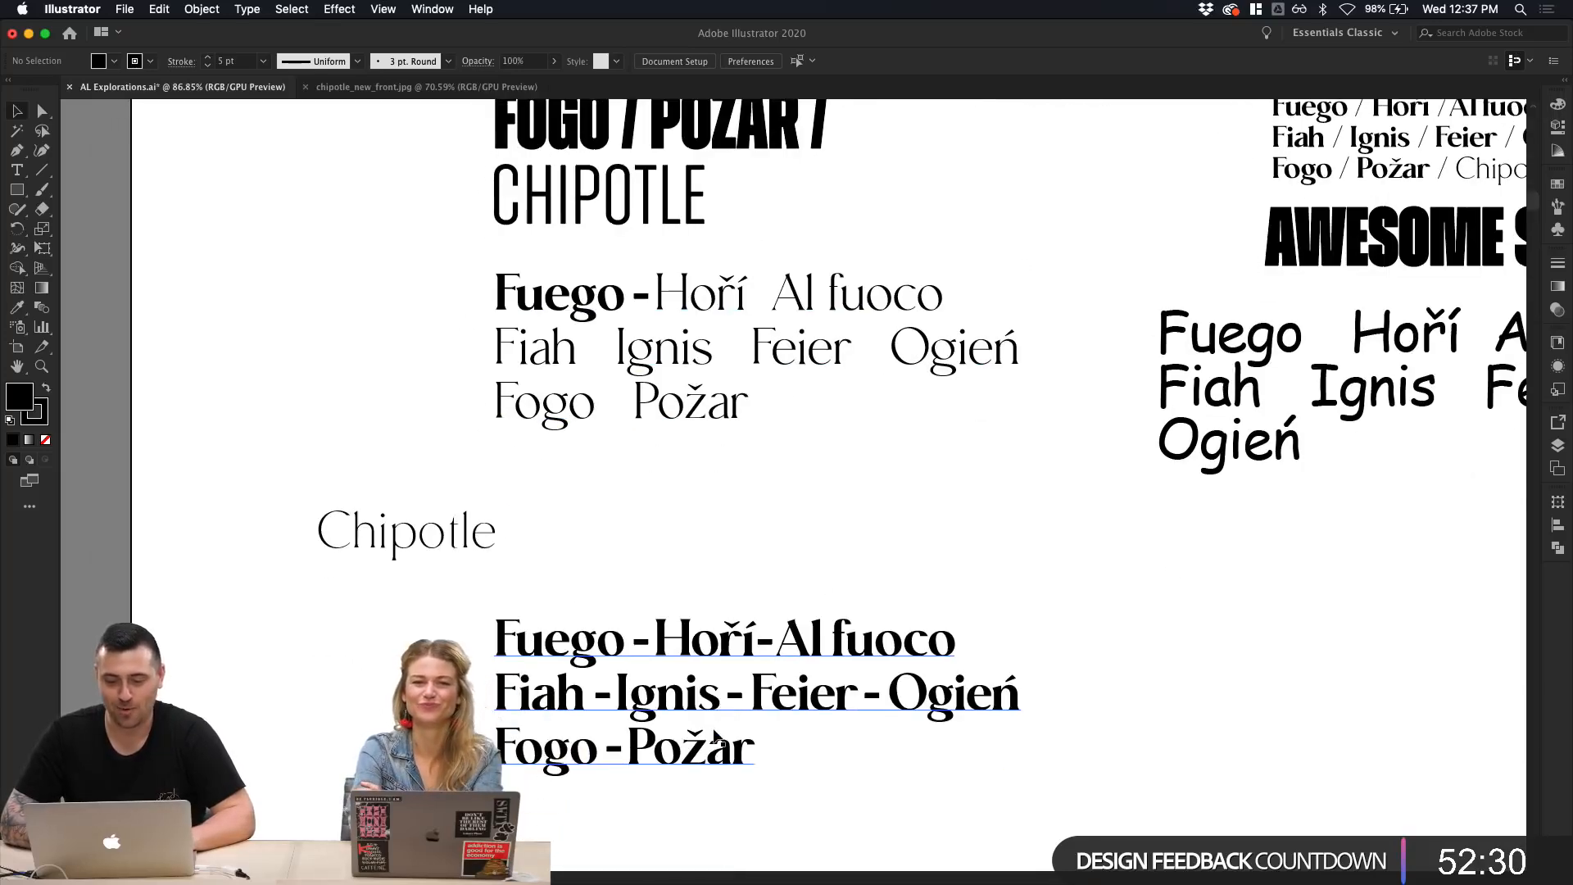
scroll(716, 738, "down", 2)
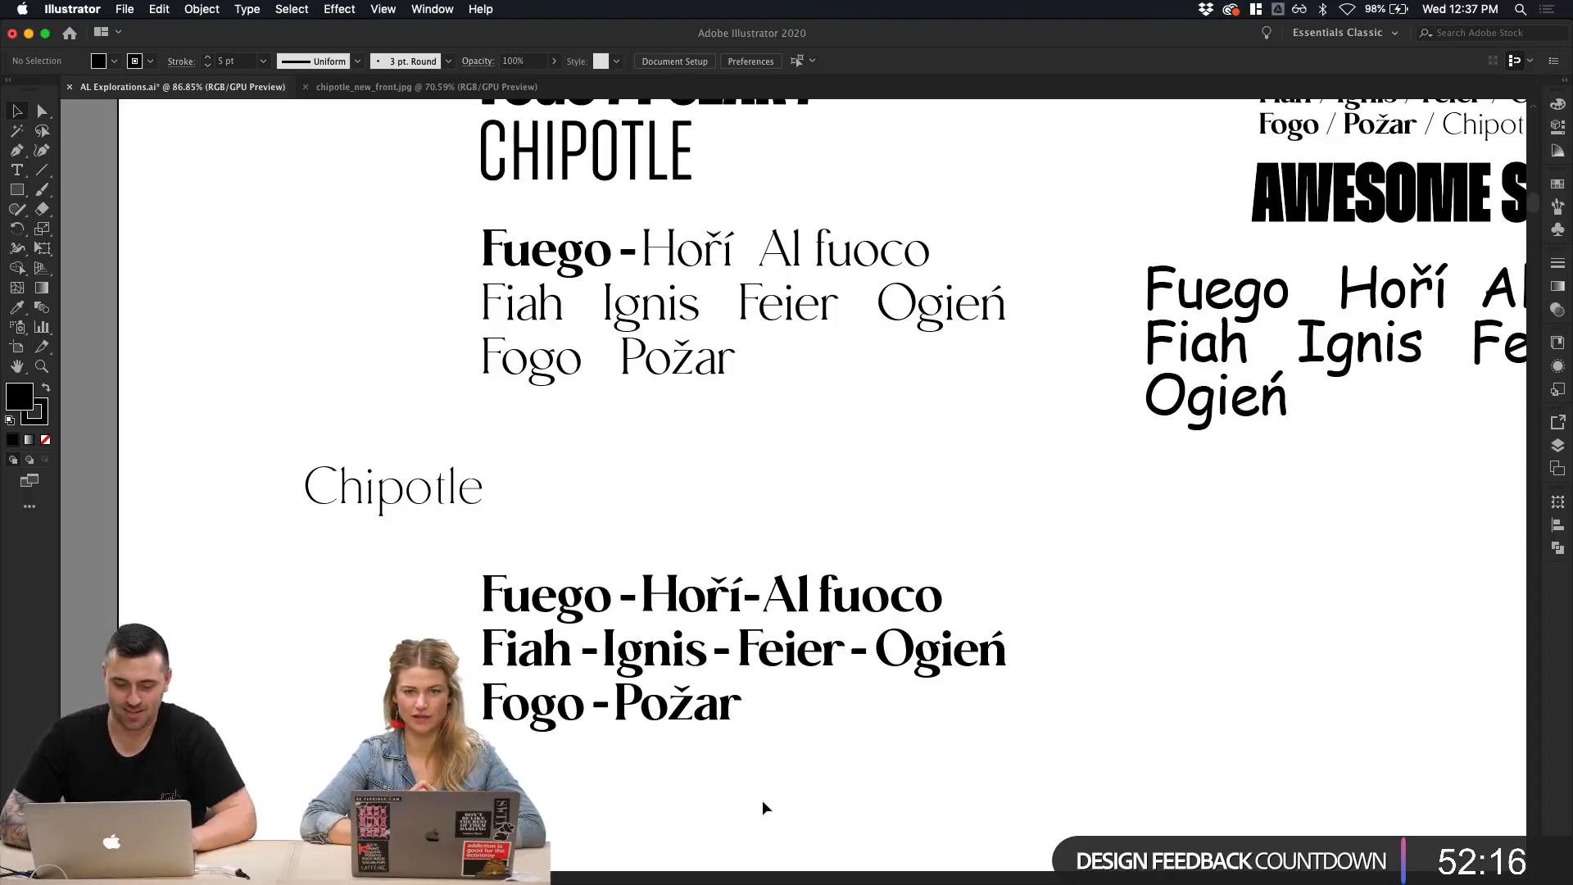
scroll(762, 800, "down", 3)
scroll(762, 807, "up", 5)
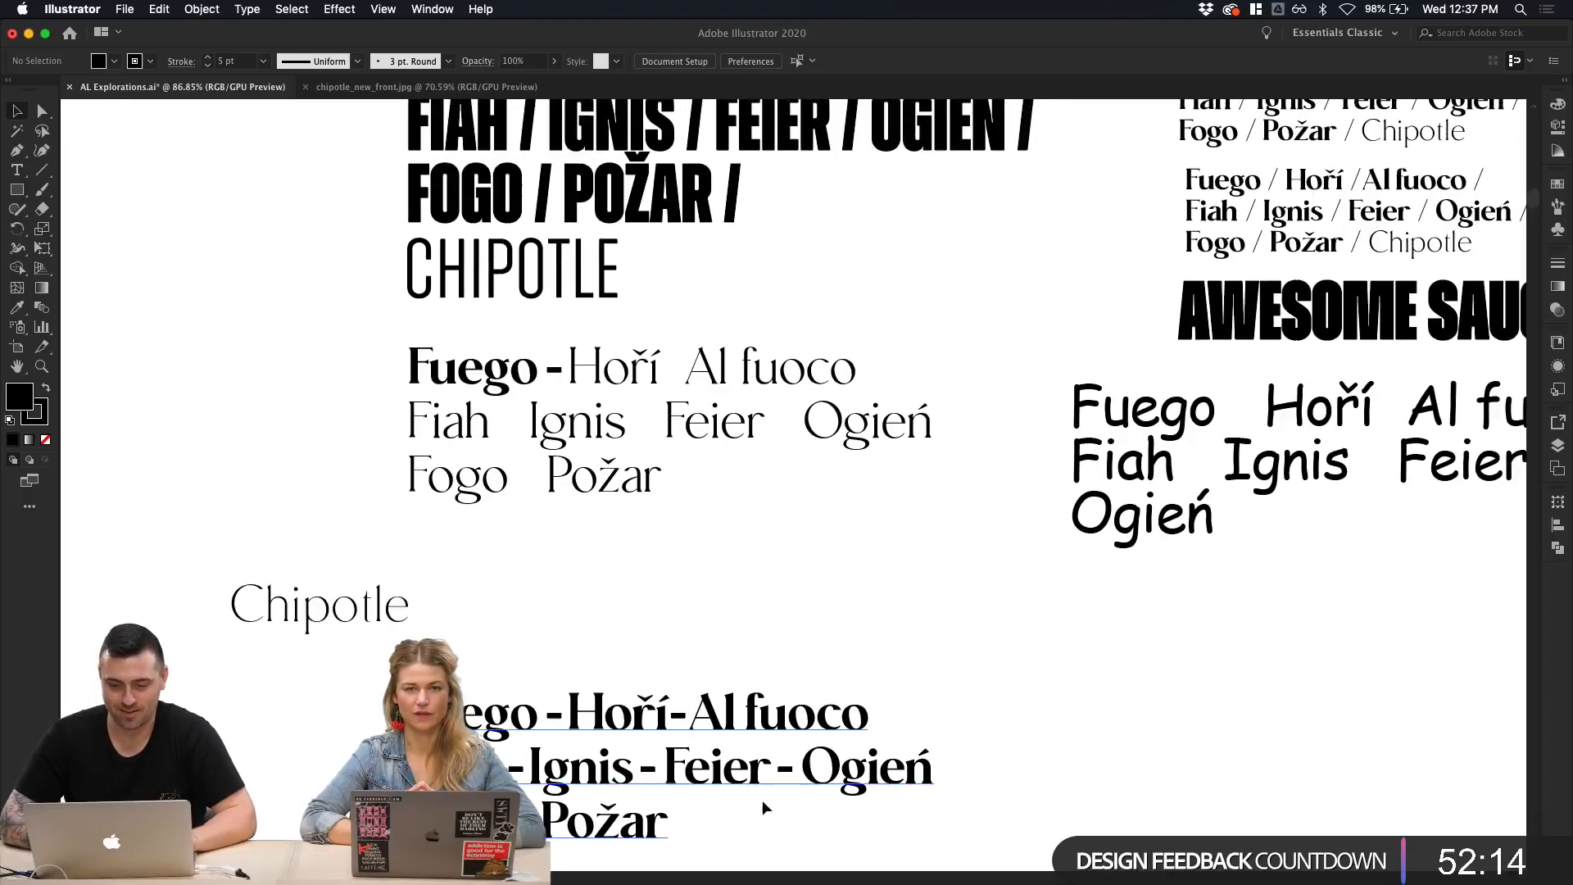
scroll(762, 807, "down", 5)
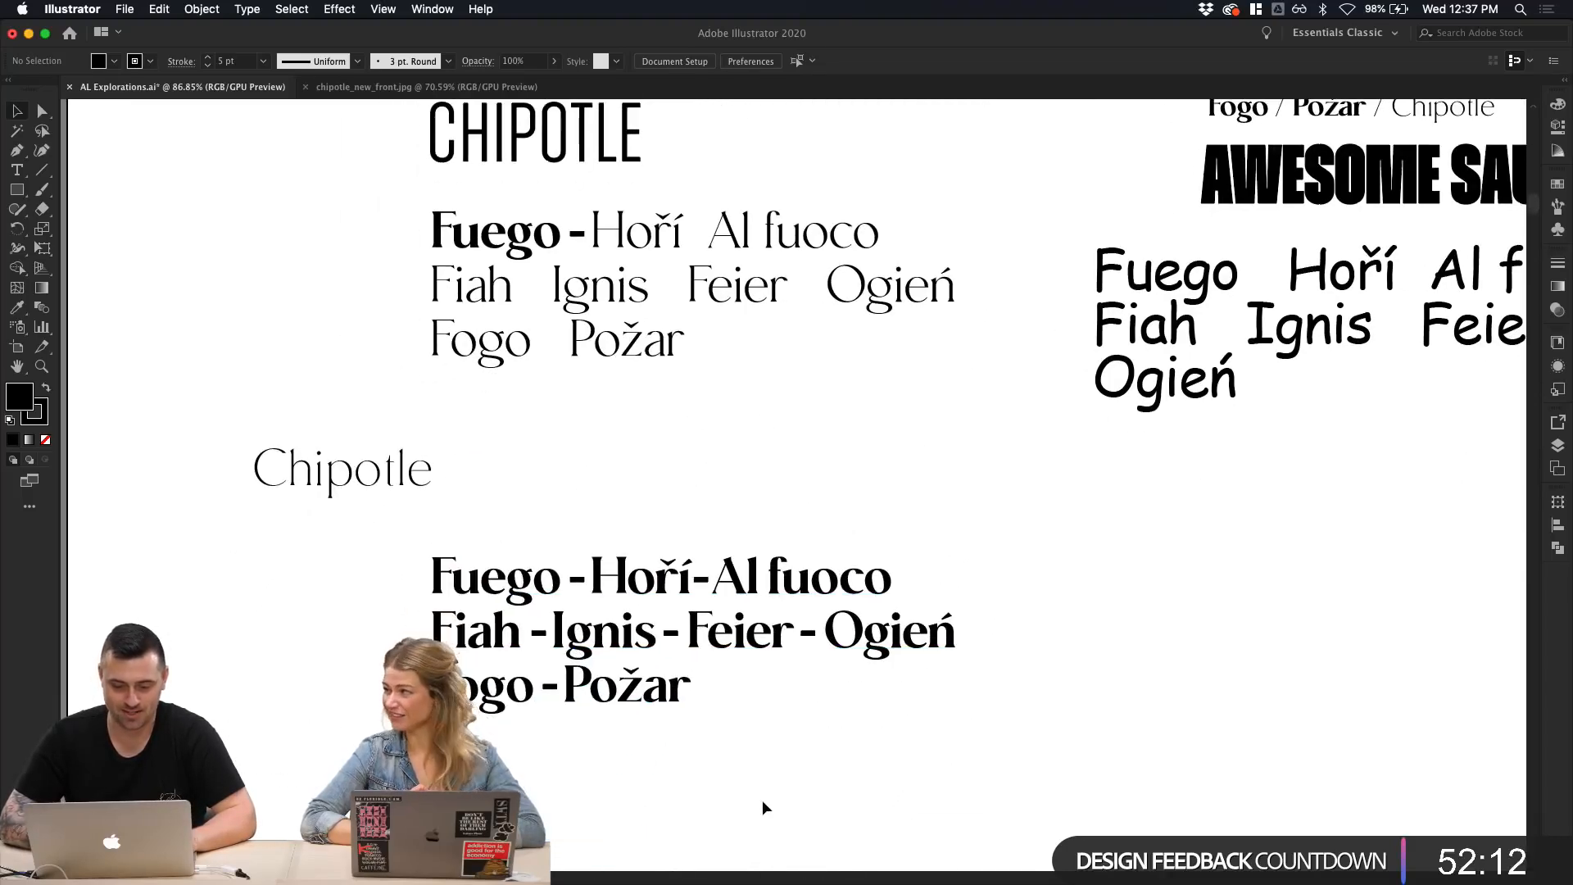
scroll(762, 807, "down", 1)
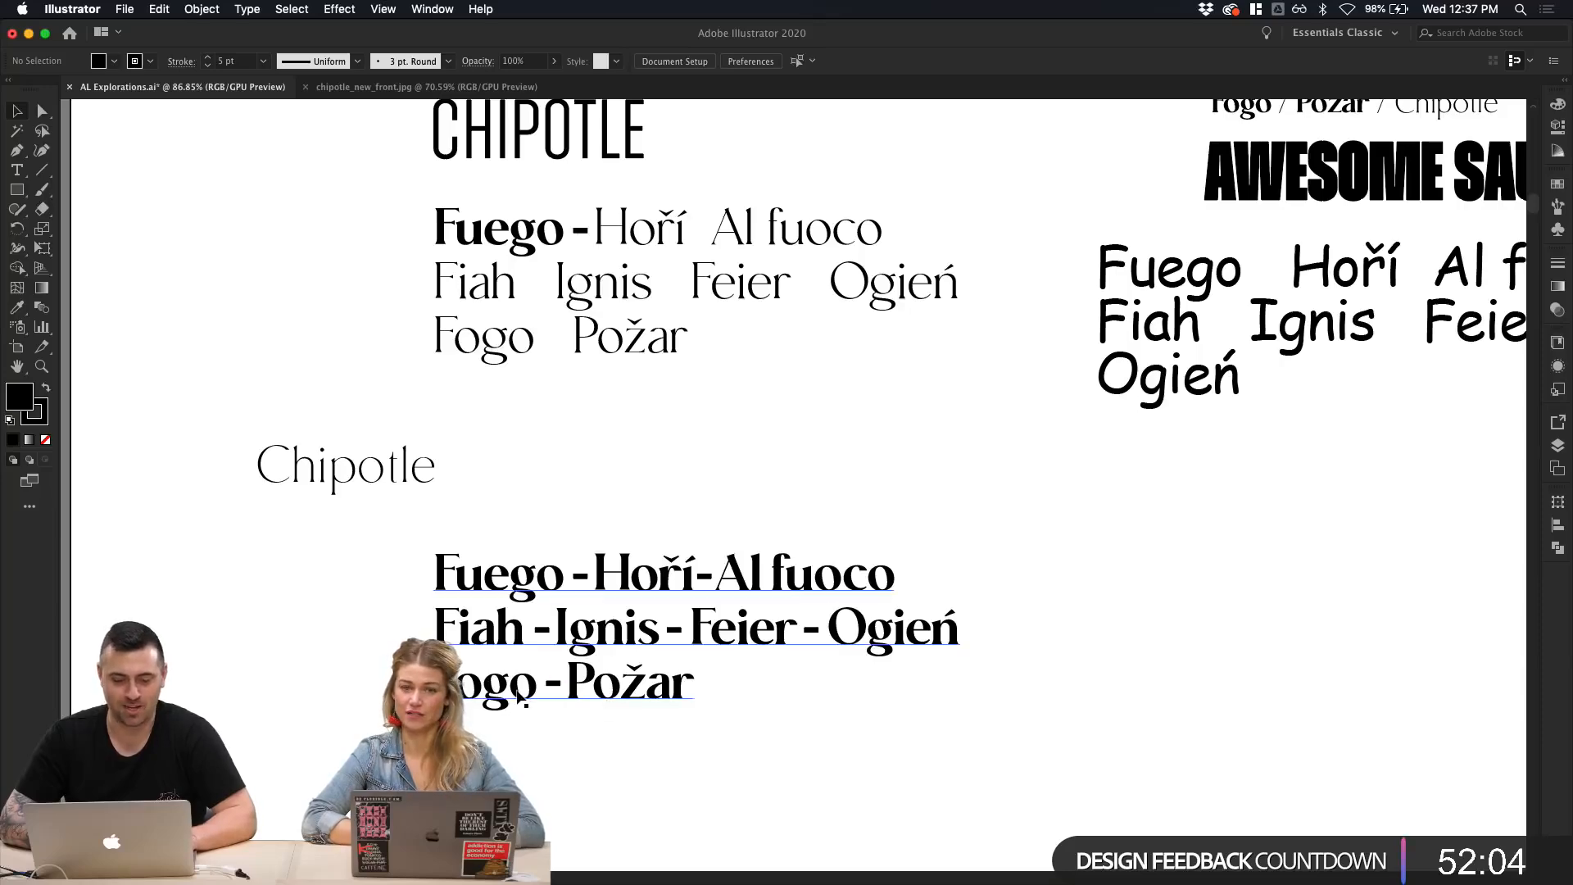
Step: Duplicate the bold text block beside the original and replace "Al fuoco" with "Fuoco" in the original
left_click_drag(519, 695, 1051, 638)
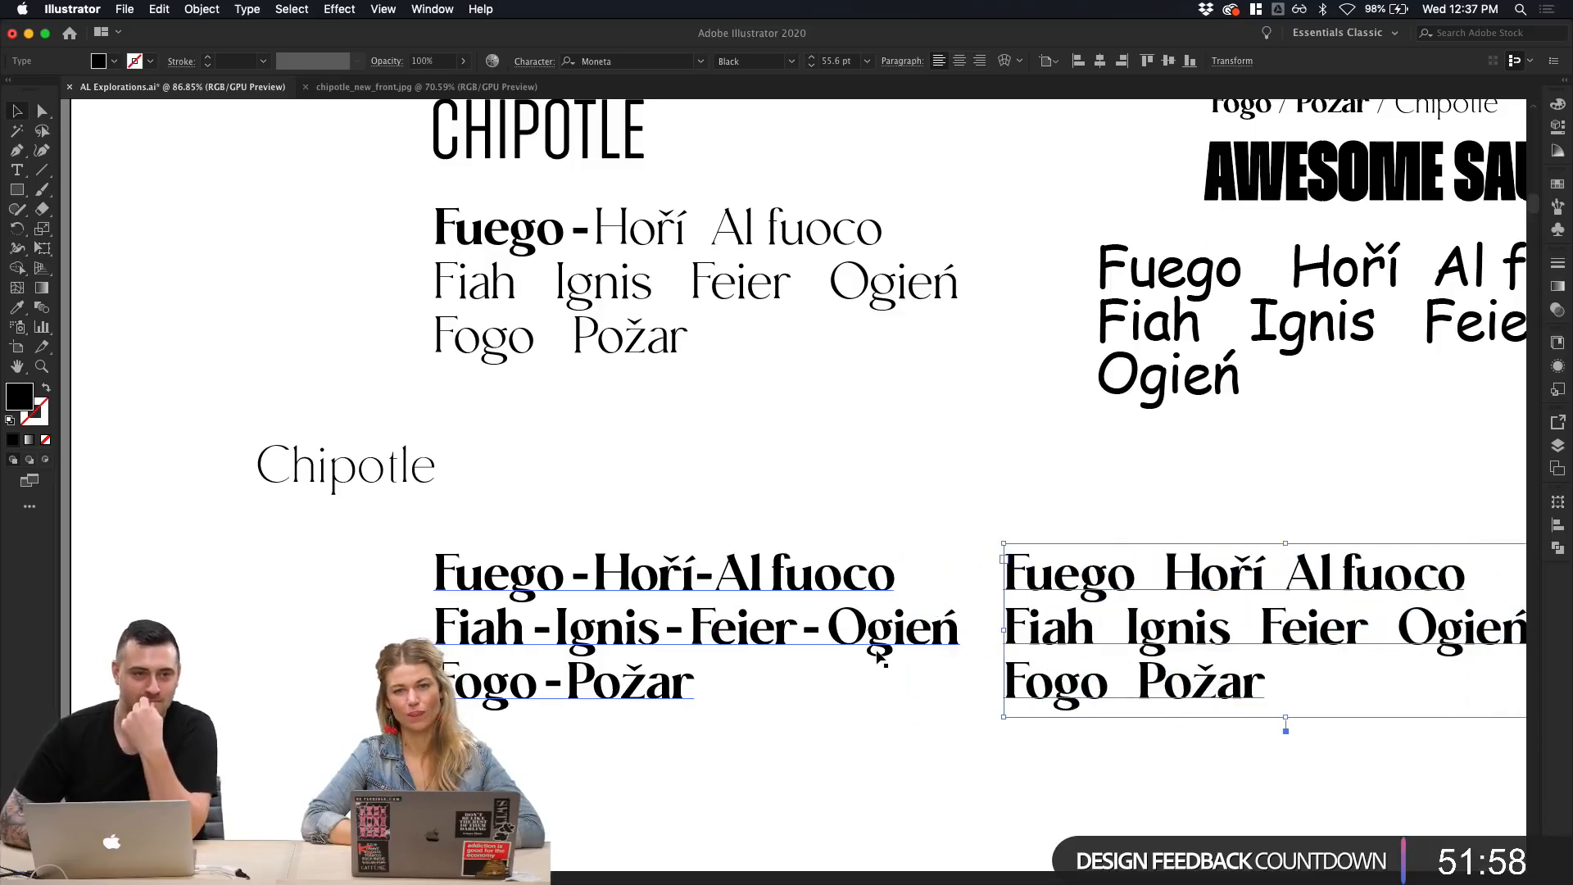
double_click(765, 572)
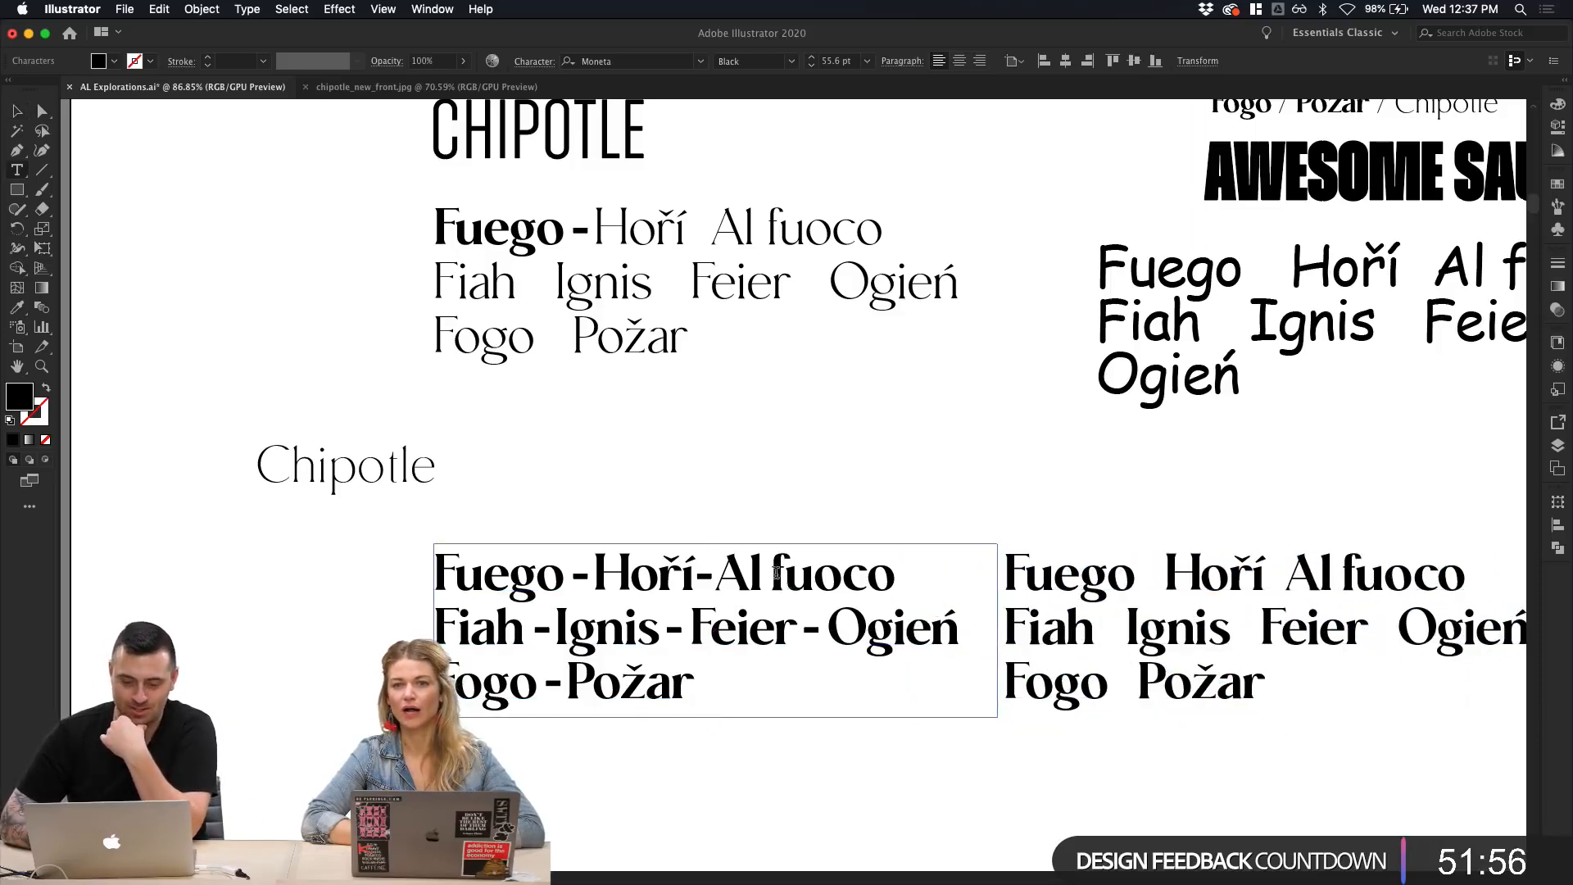
double_click(729, 573)
key("BackSpace")
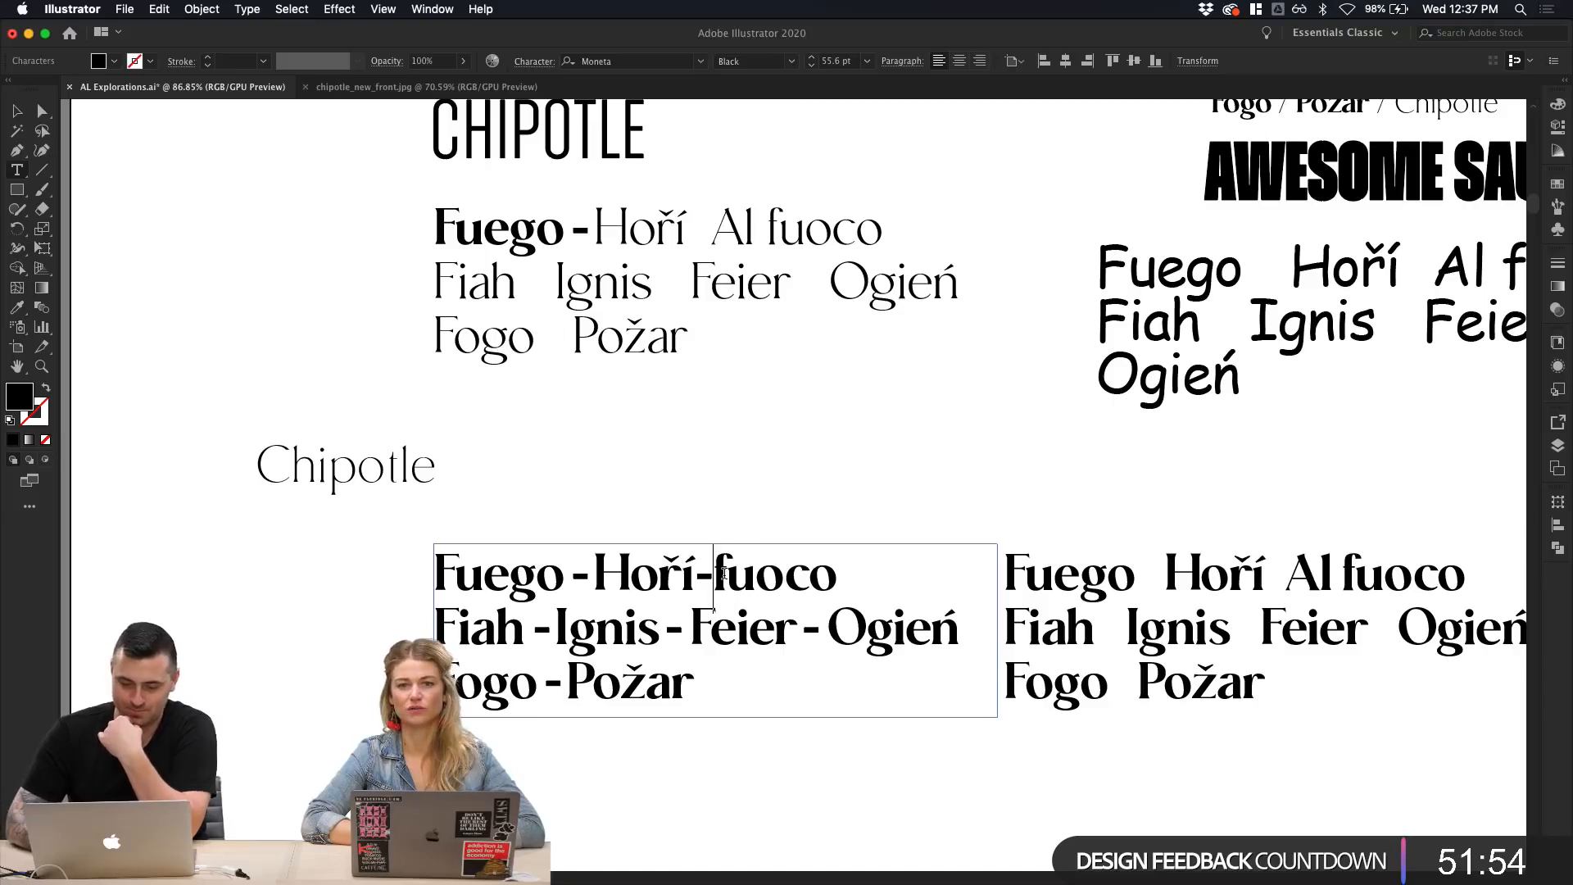
key("Delete")
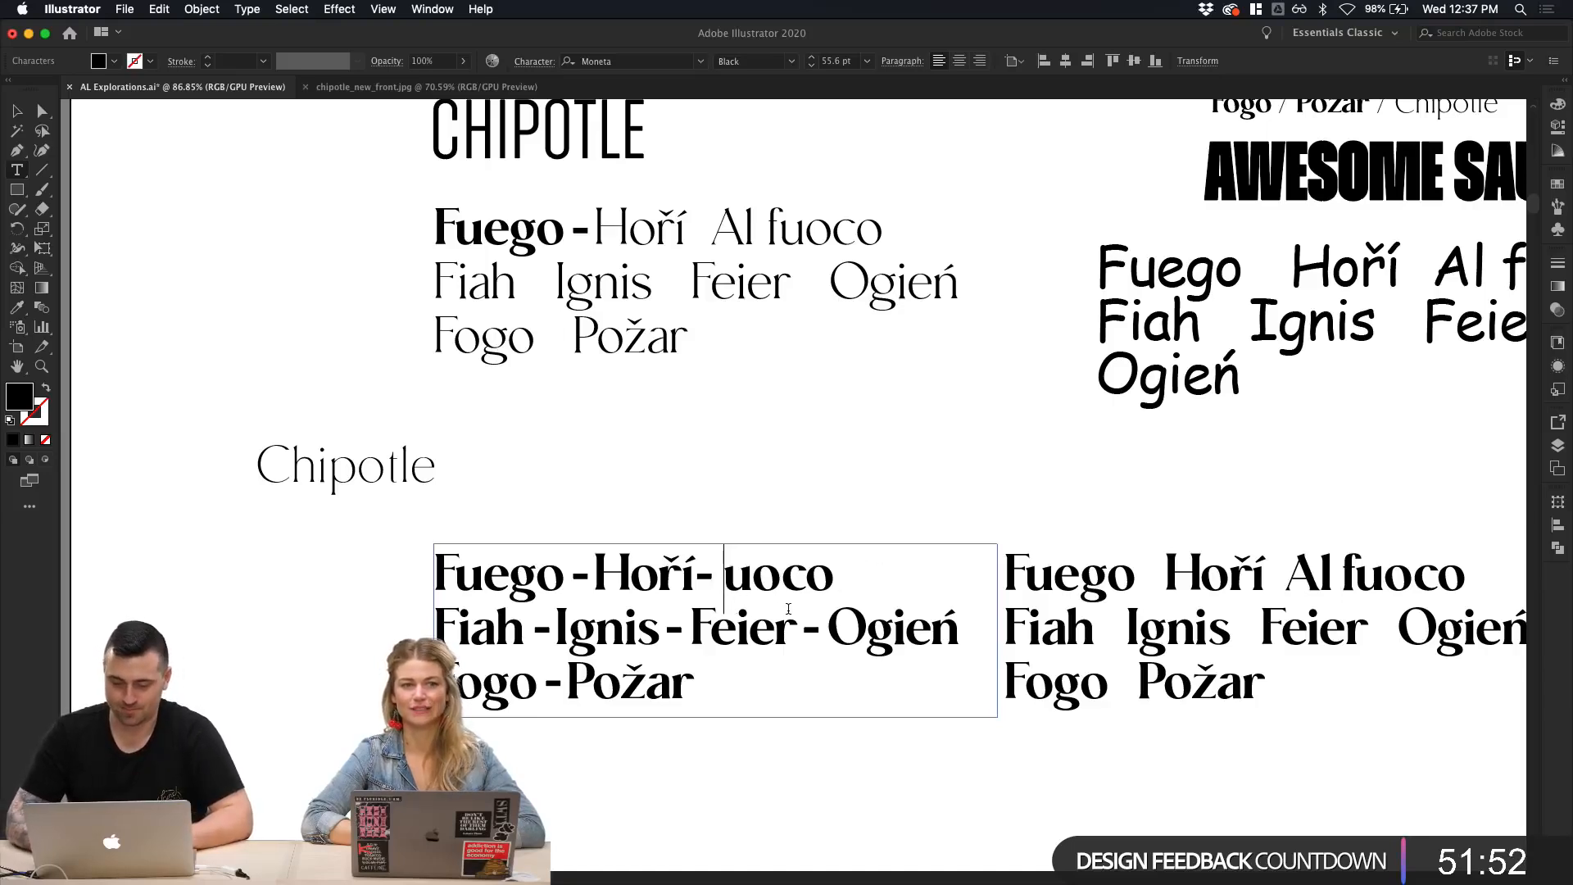
type("F")
left_click(18, 112)
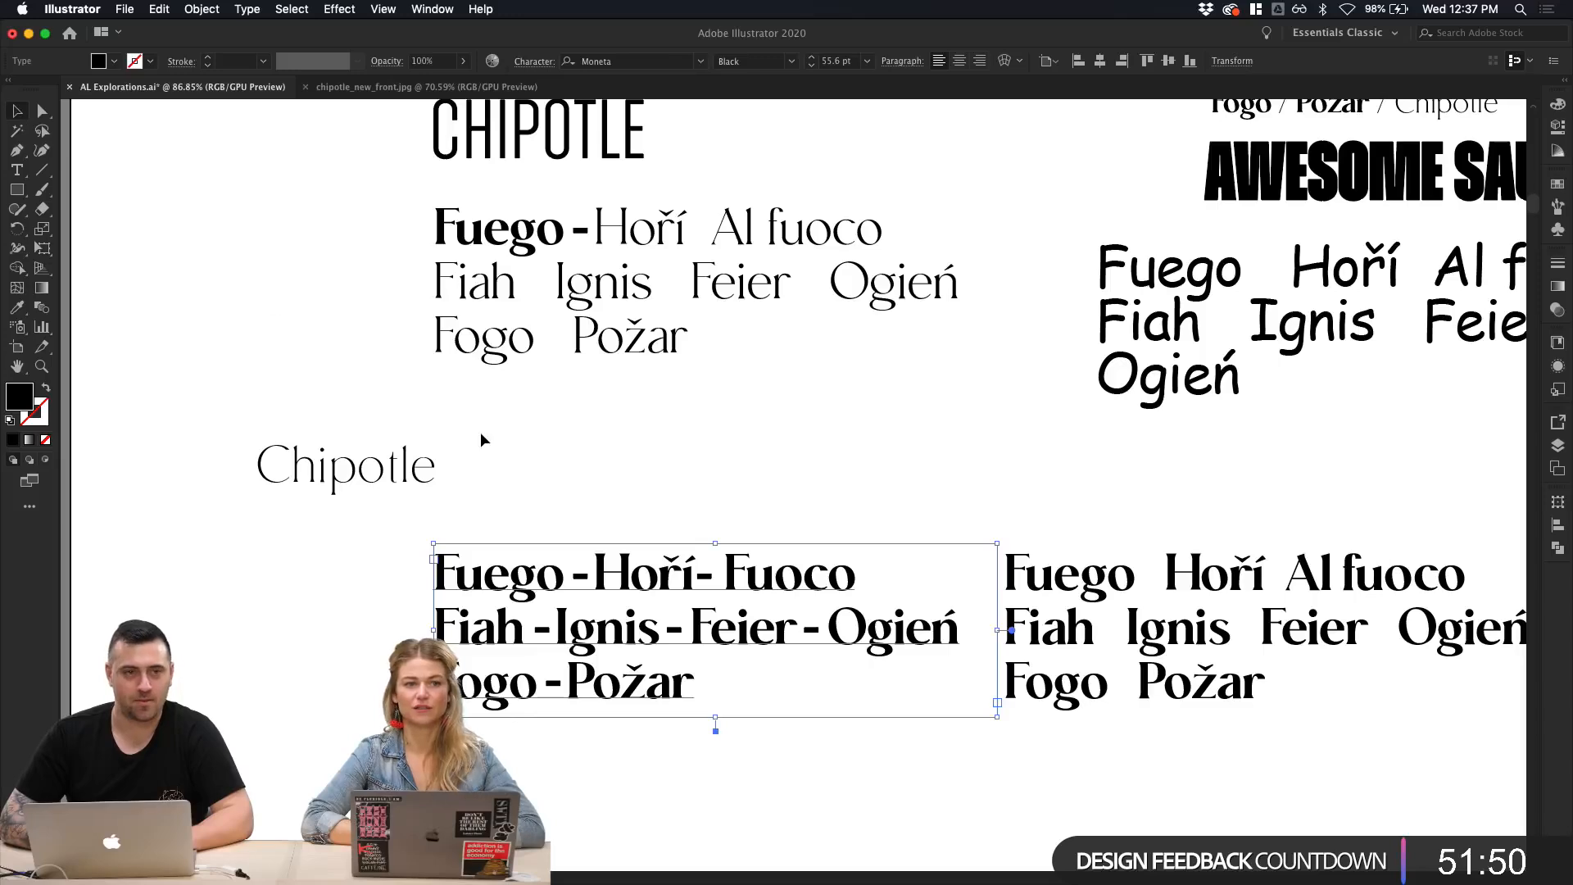
Step: Append the words "Feu", "vuur" and "Feuer" after Požar on the last line of the bold word list
scroll(713, 516, "down", 2)
double_click(684, 684)
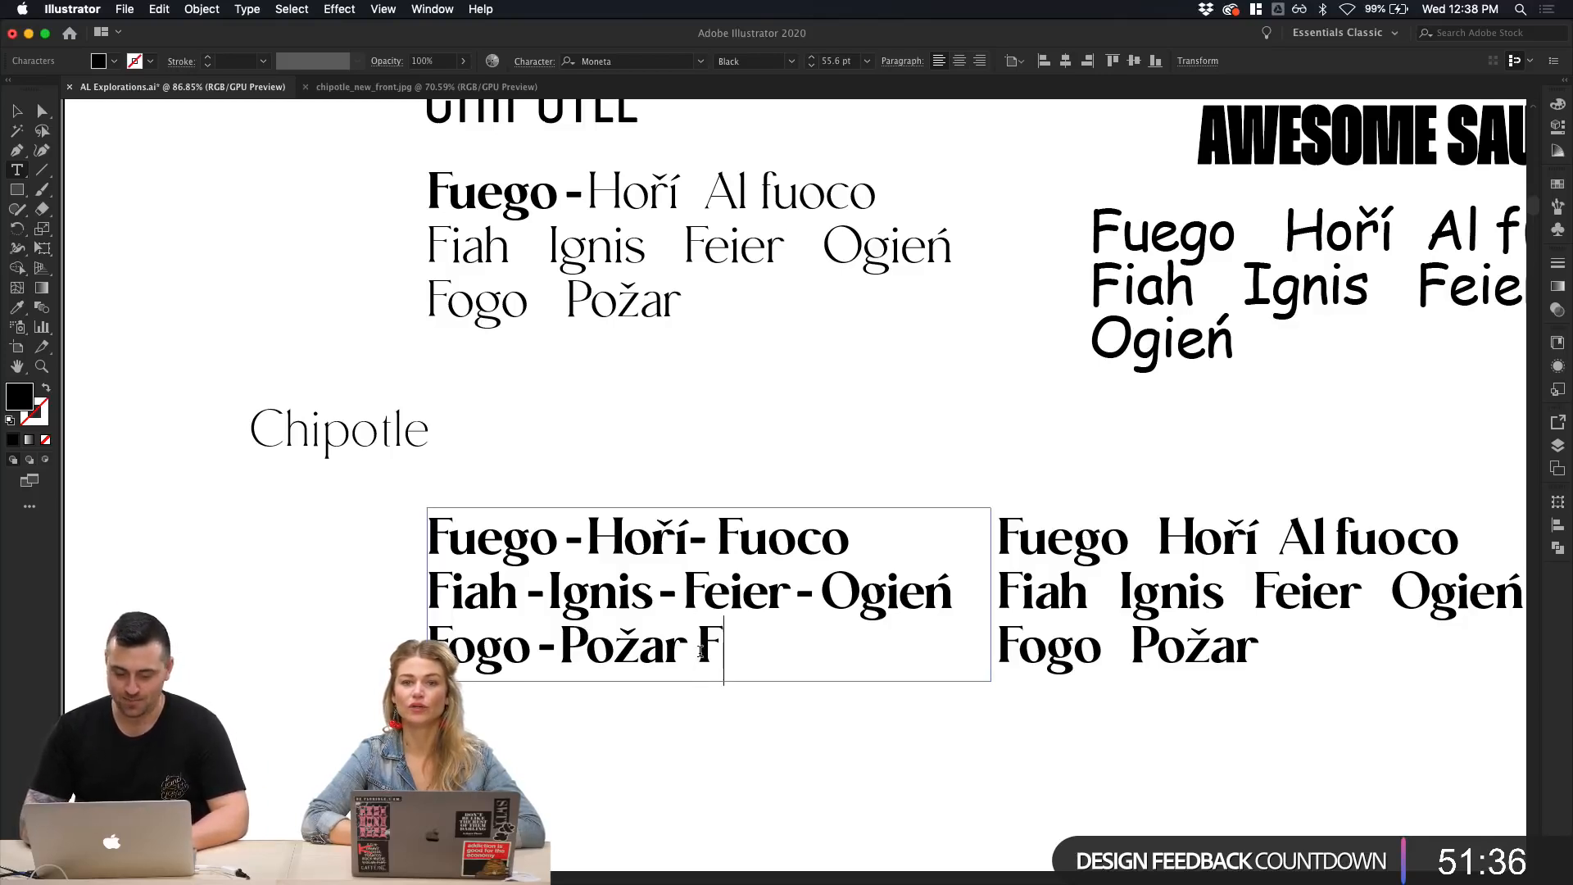
type("EUR")
key("BackSpace")
key("BackSpace")
key("BackSpace")
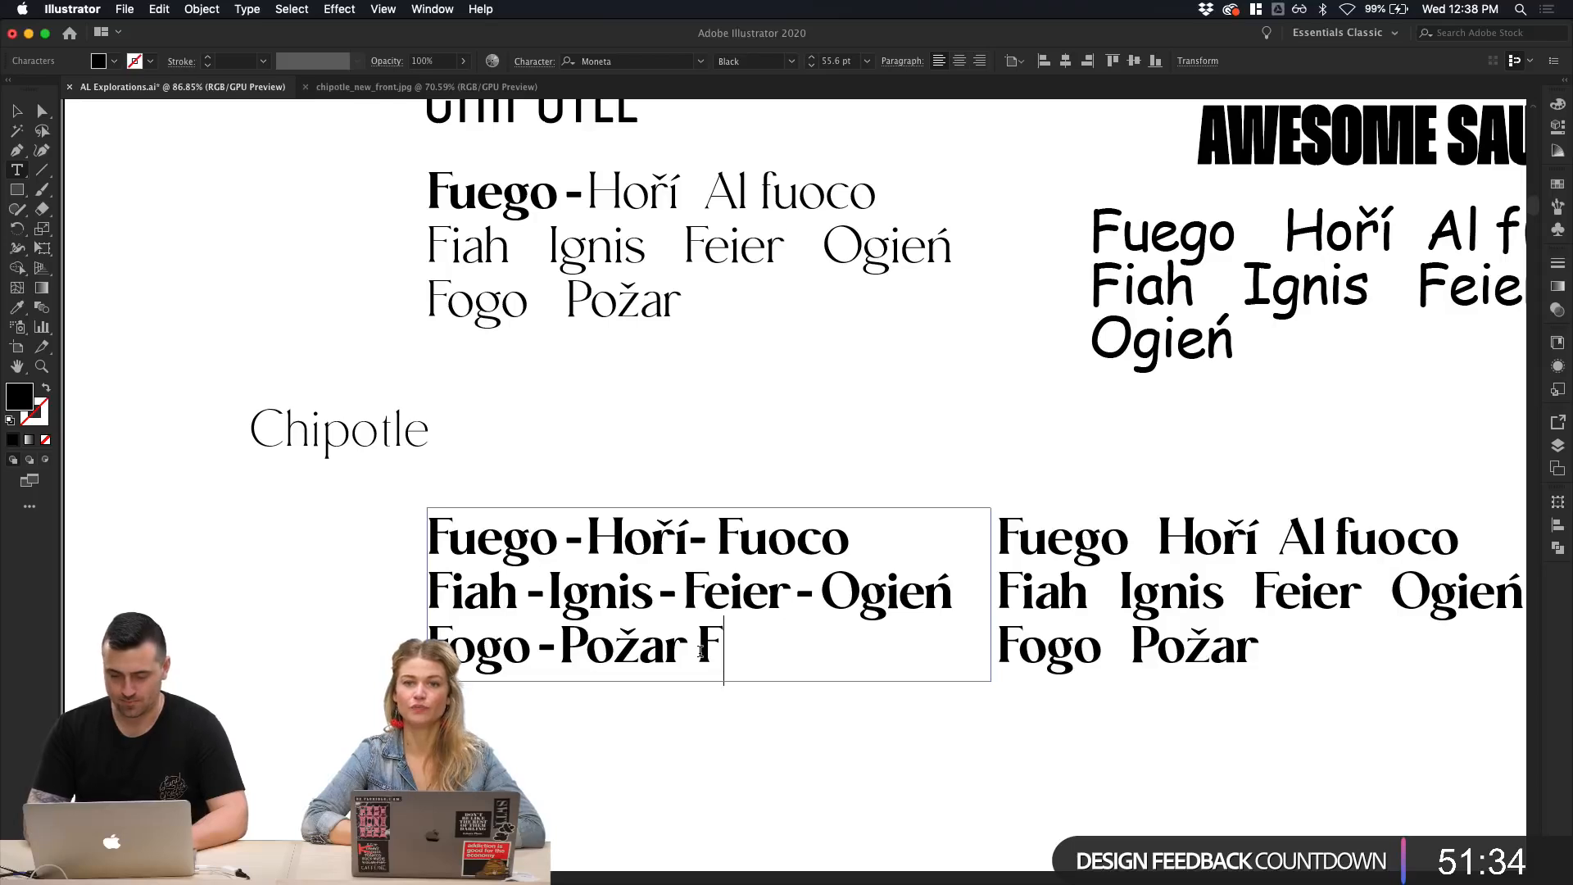
type("eu")
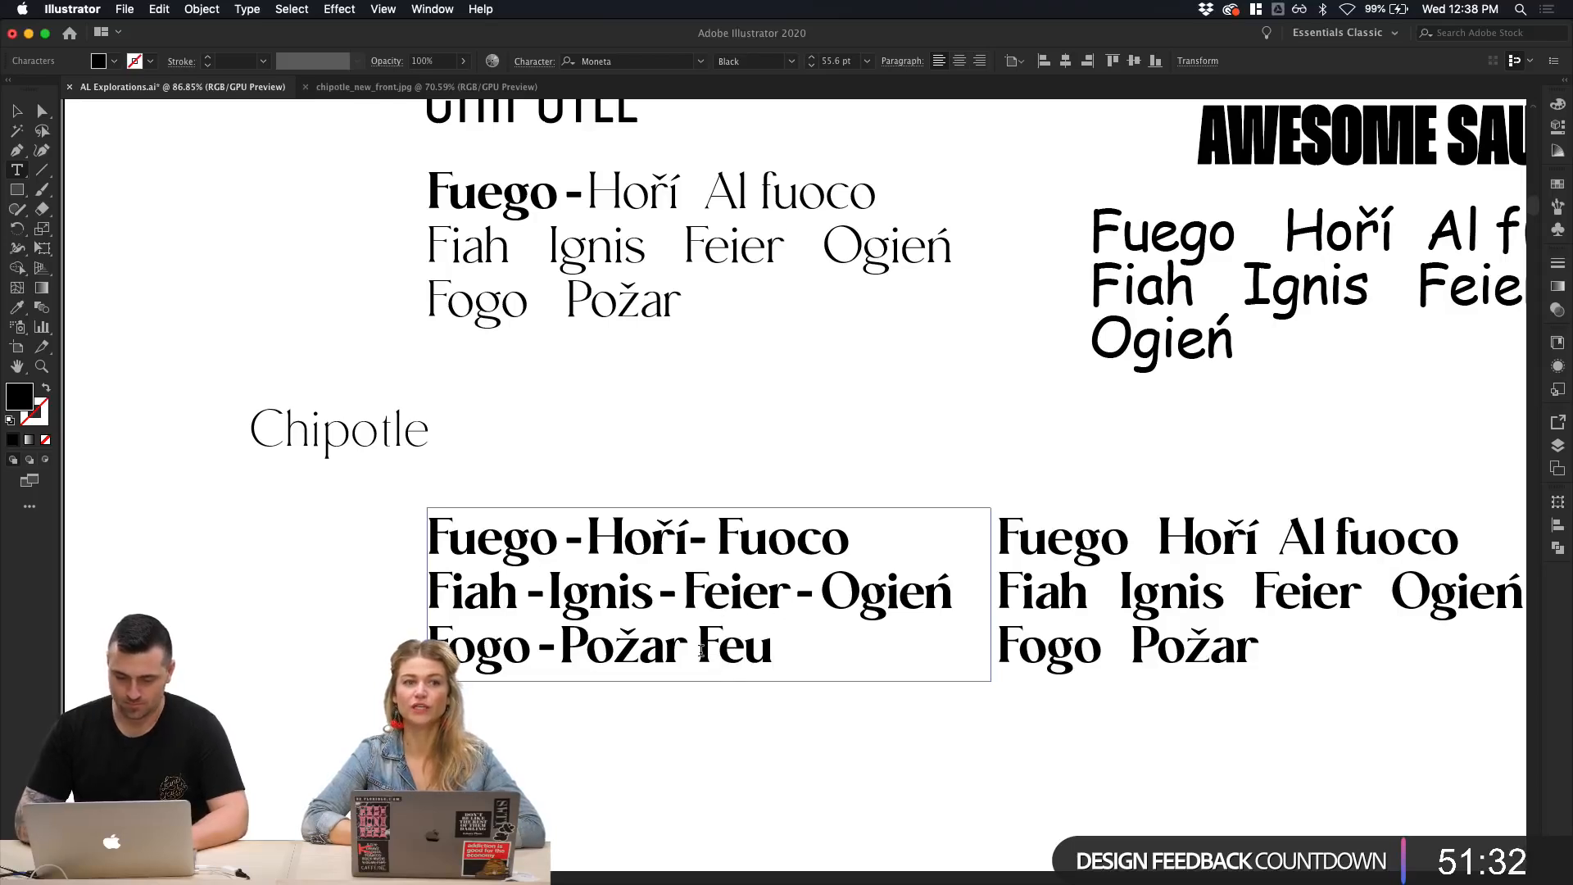
left_click(701, 652)
type("vuur")
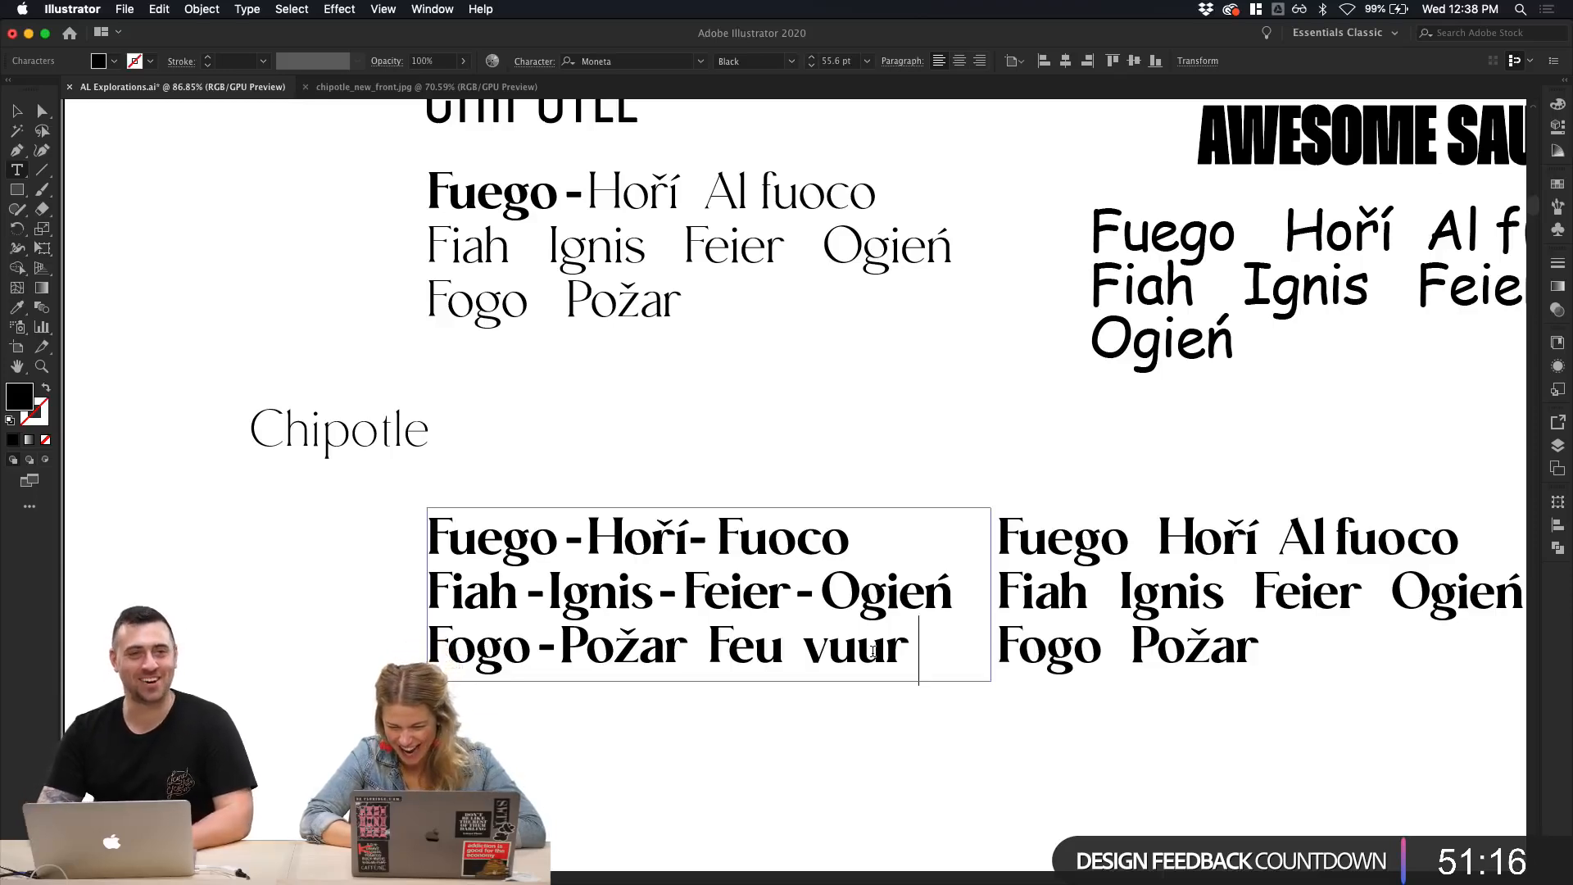
Step: Move the duplicate text block farther away and widen the original's text frame until Feuer fits on the last line
left_click(16, 113)
left_click_drag(1098, 553, 1287, 554)
left_click(960, 589)
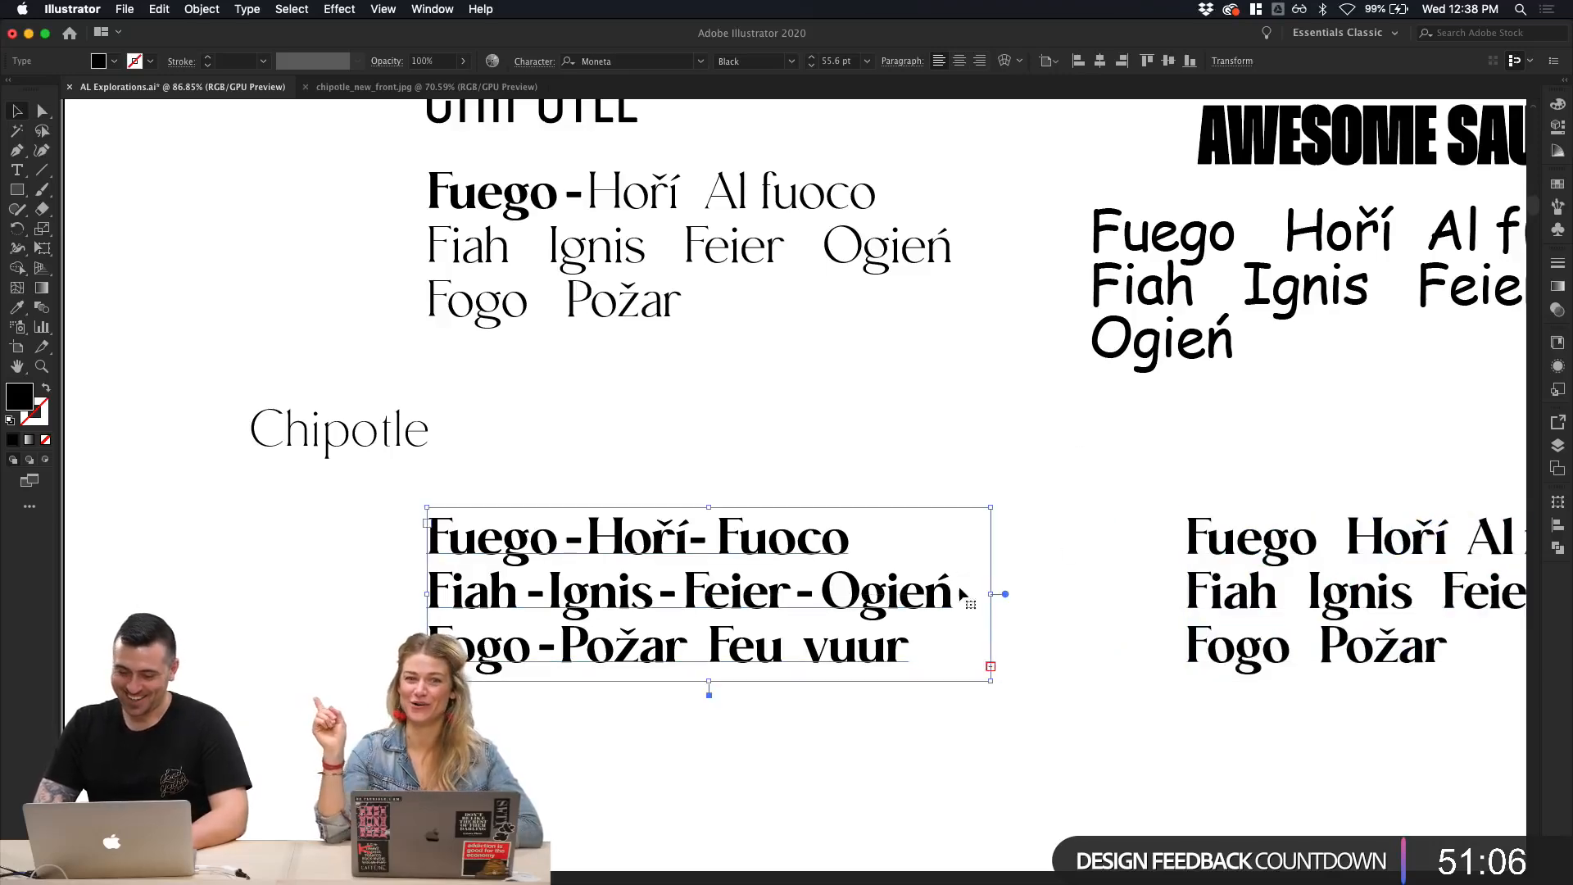
left_click_drag(993, 594, 1064, 594)
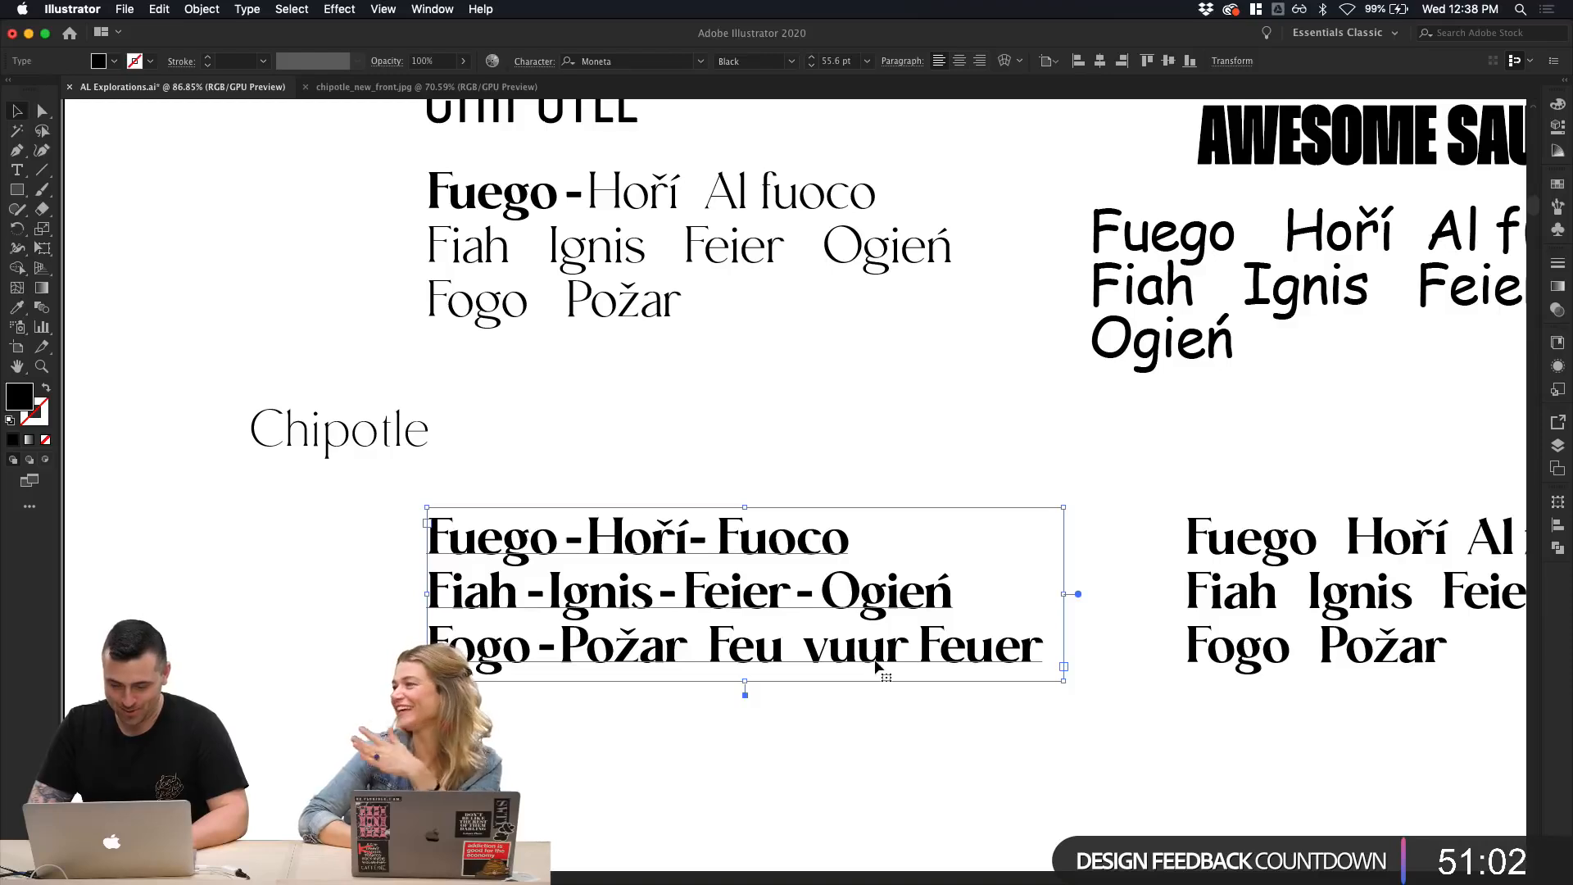
Step: Capitalise "vuur" as "Vuur" on the last line of the bold word list
double_click(822, 668)
key("BackSpace")
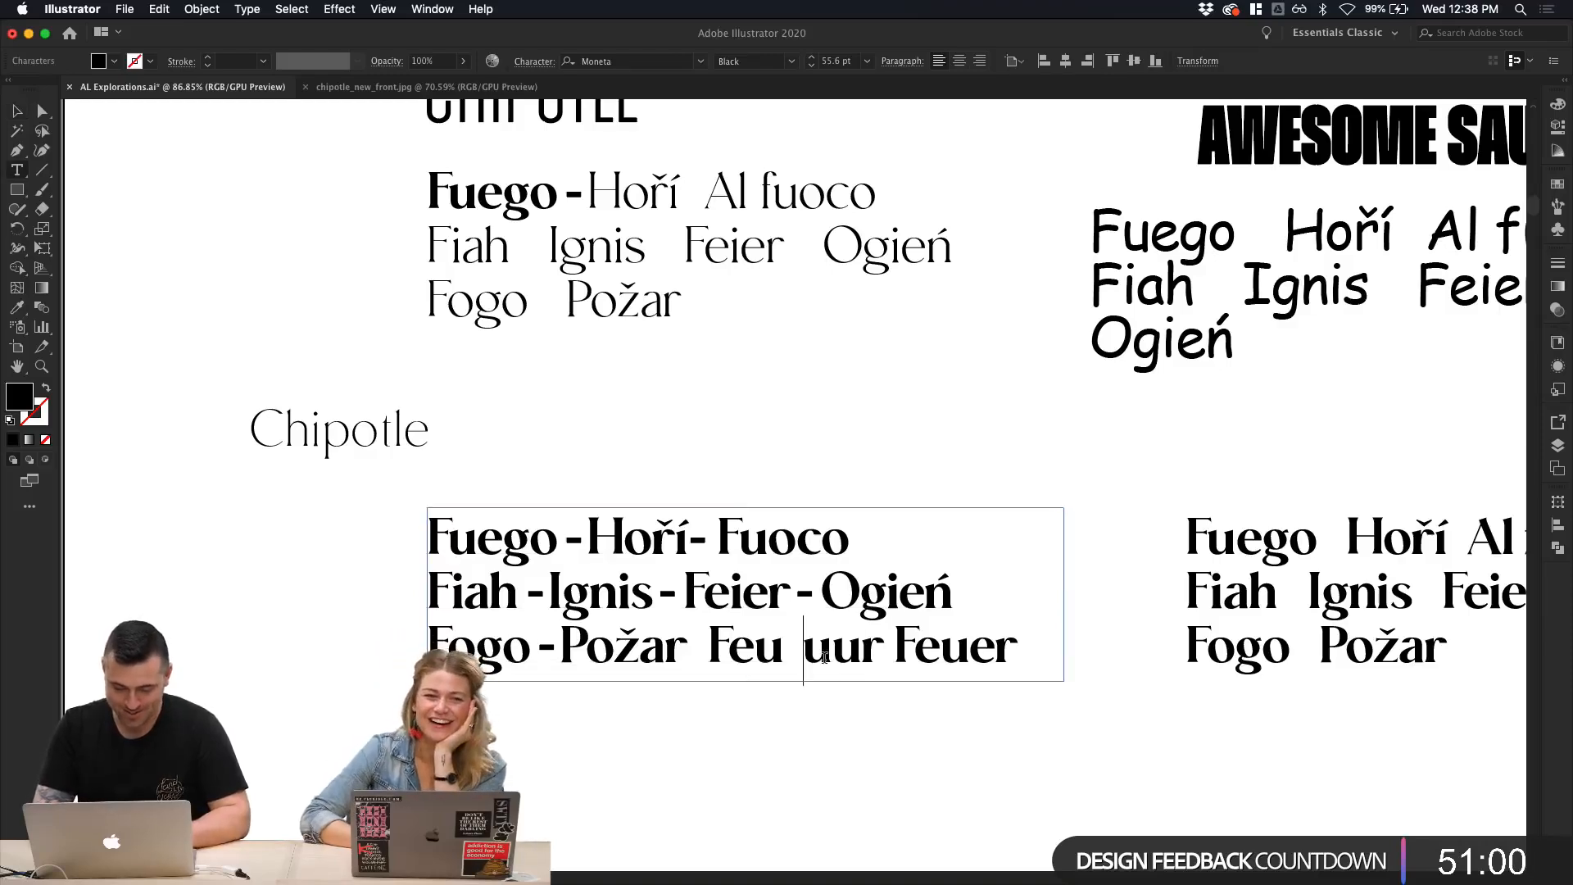
type("V")
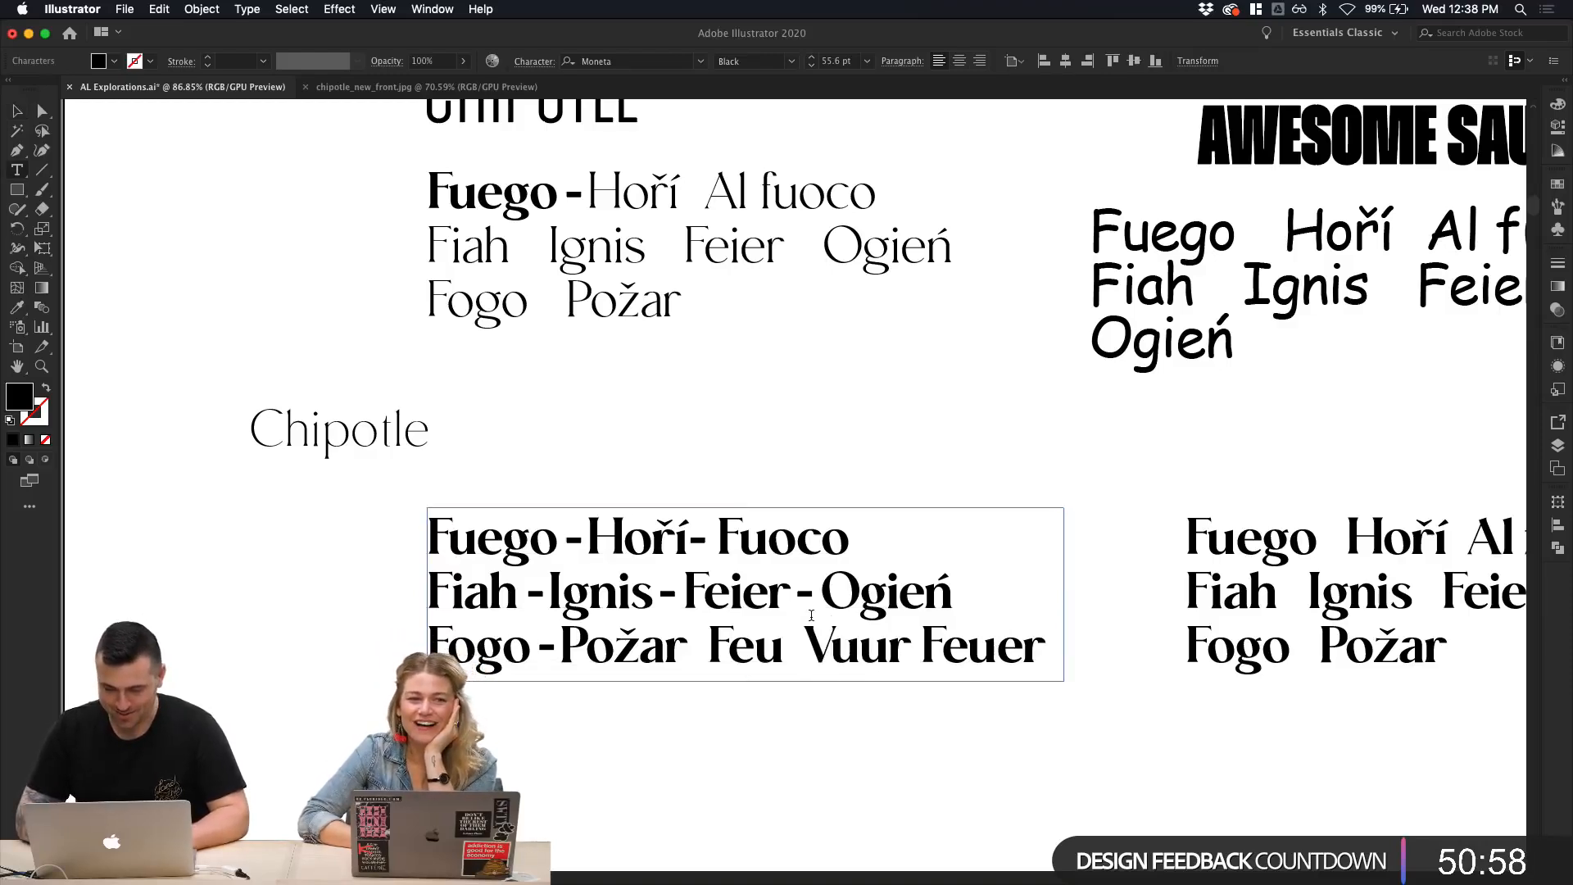
left_click(17, 110)
left_click(623, 326)
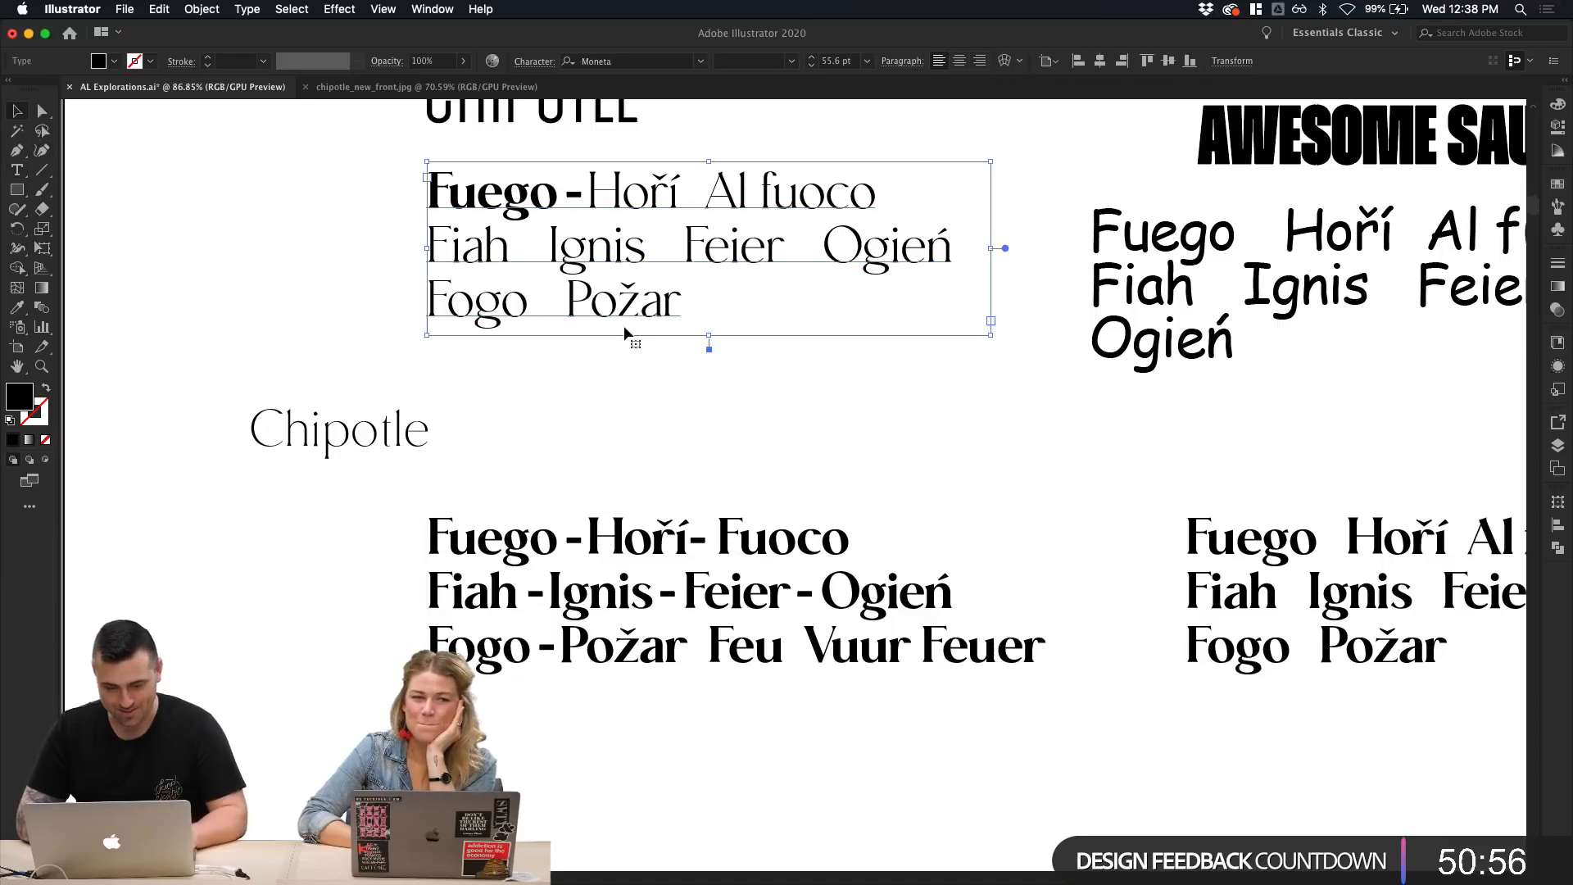
Step: Duplicate the bold word list below the original and replace all of the copy's text with "Umlilo"
left_click(667, 415)
scroll(667, 416, "down", 3)
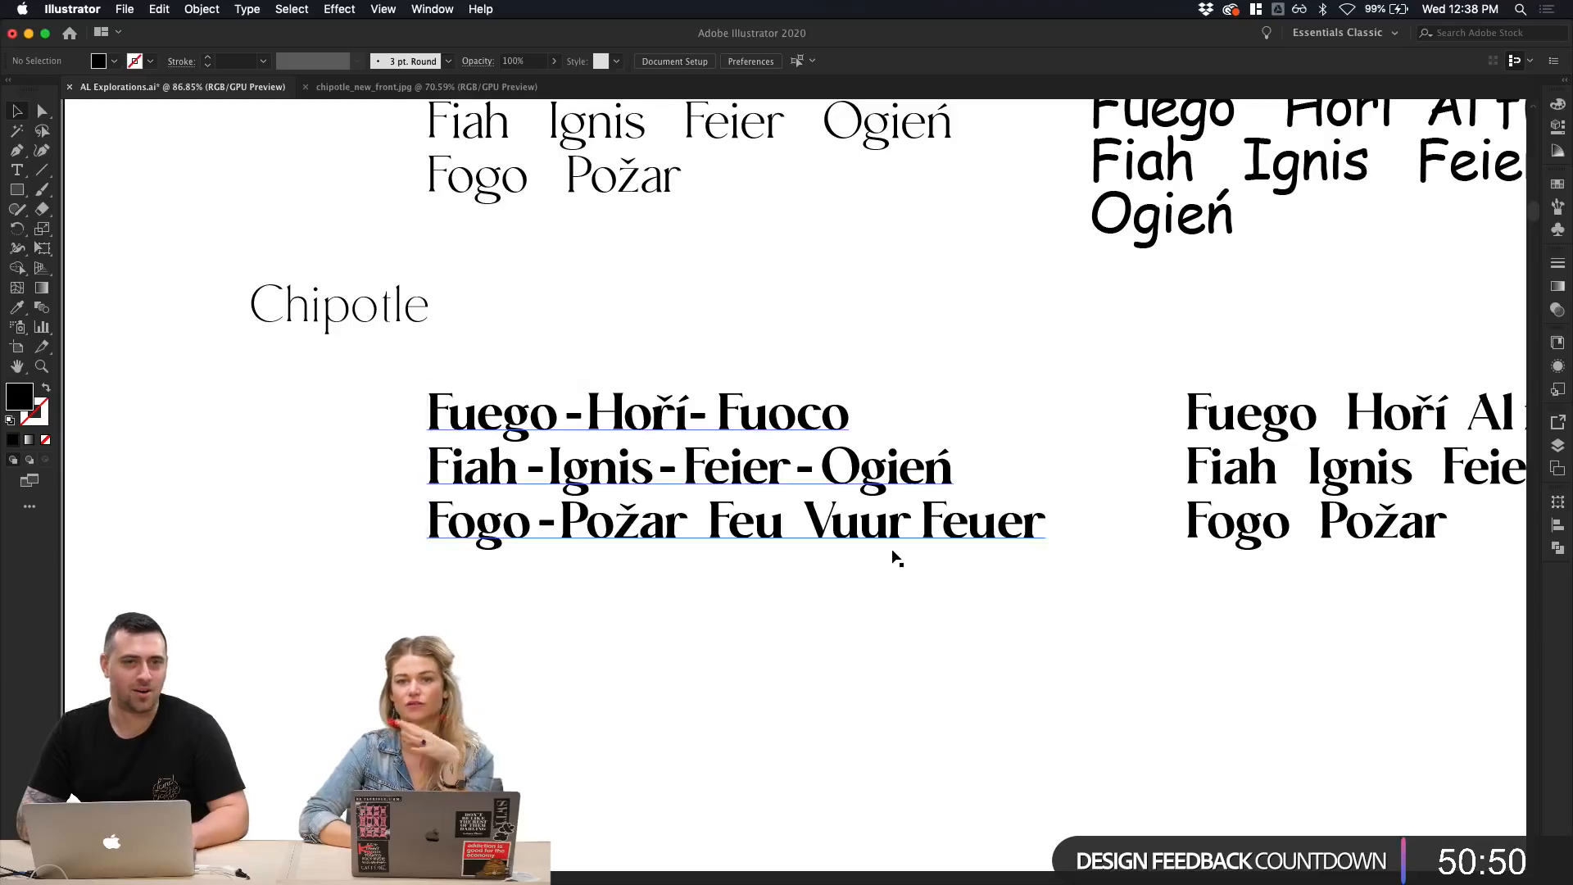
left_click_drag(893, 552, 893, 789)
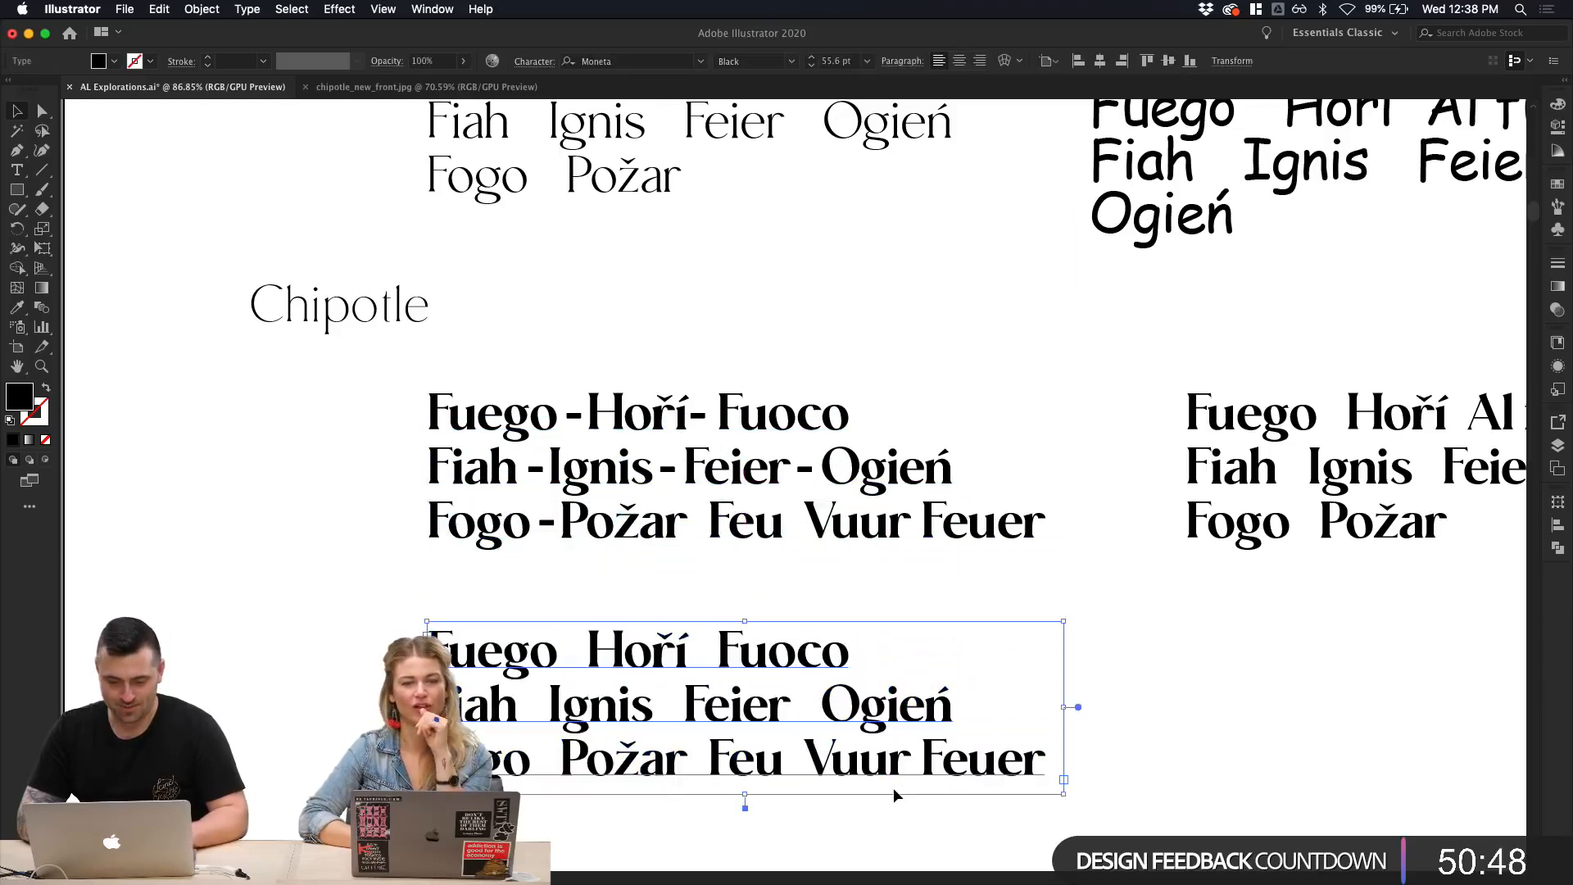
double_click(893, 789)
key("super+a")
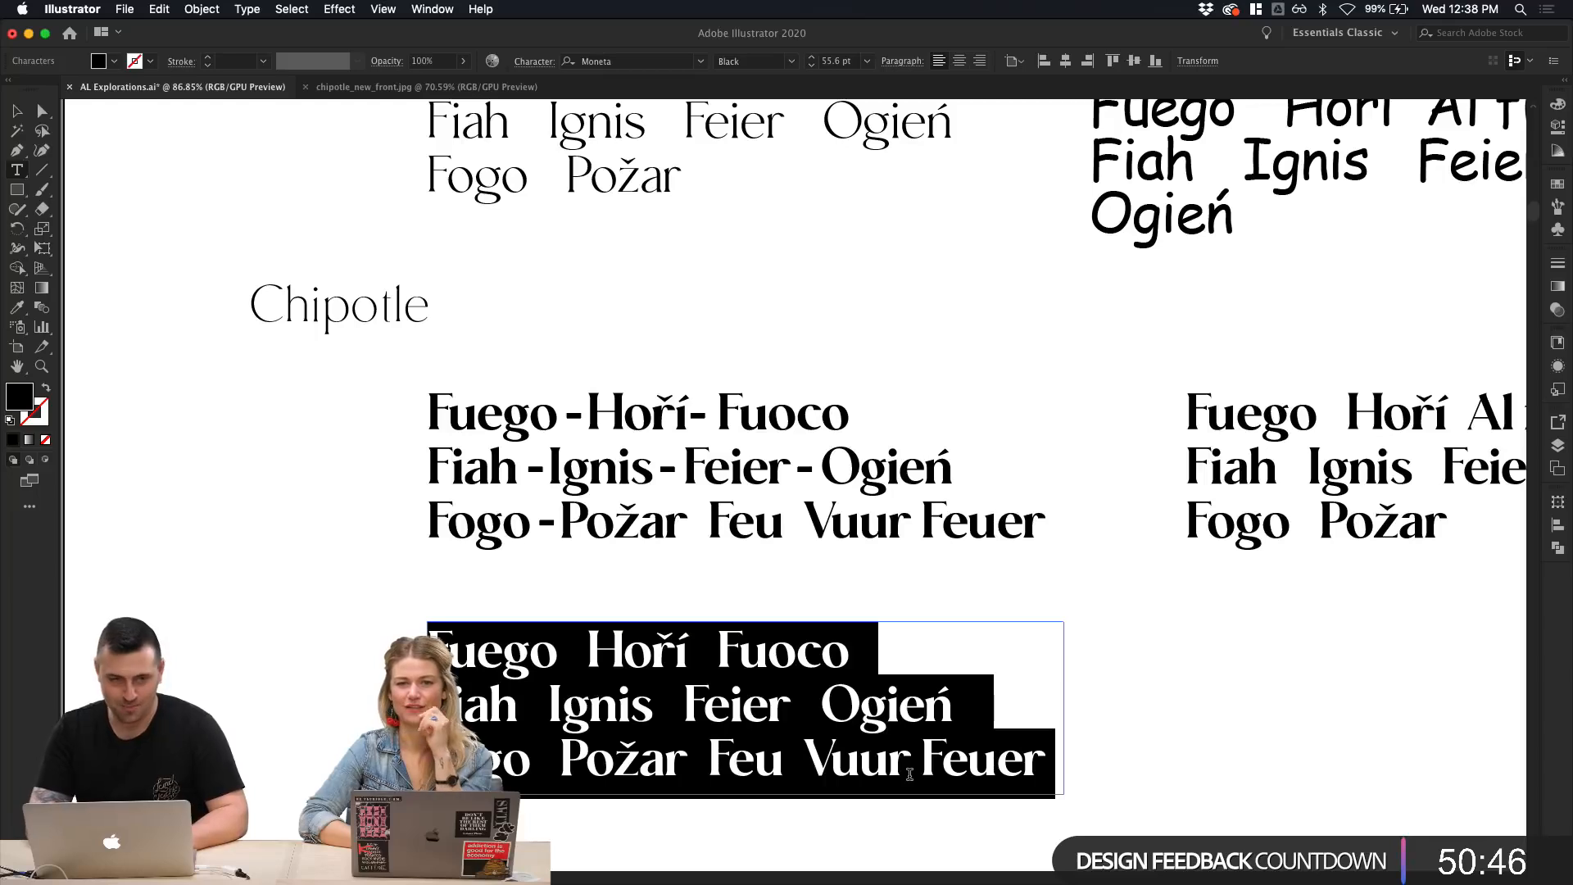
type("Umlilo")
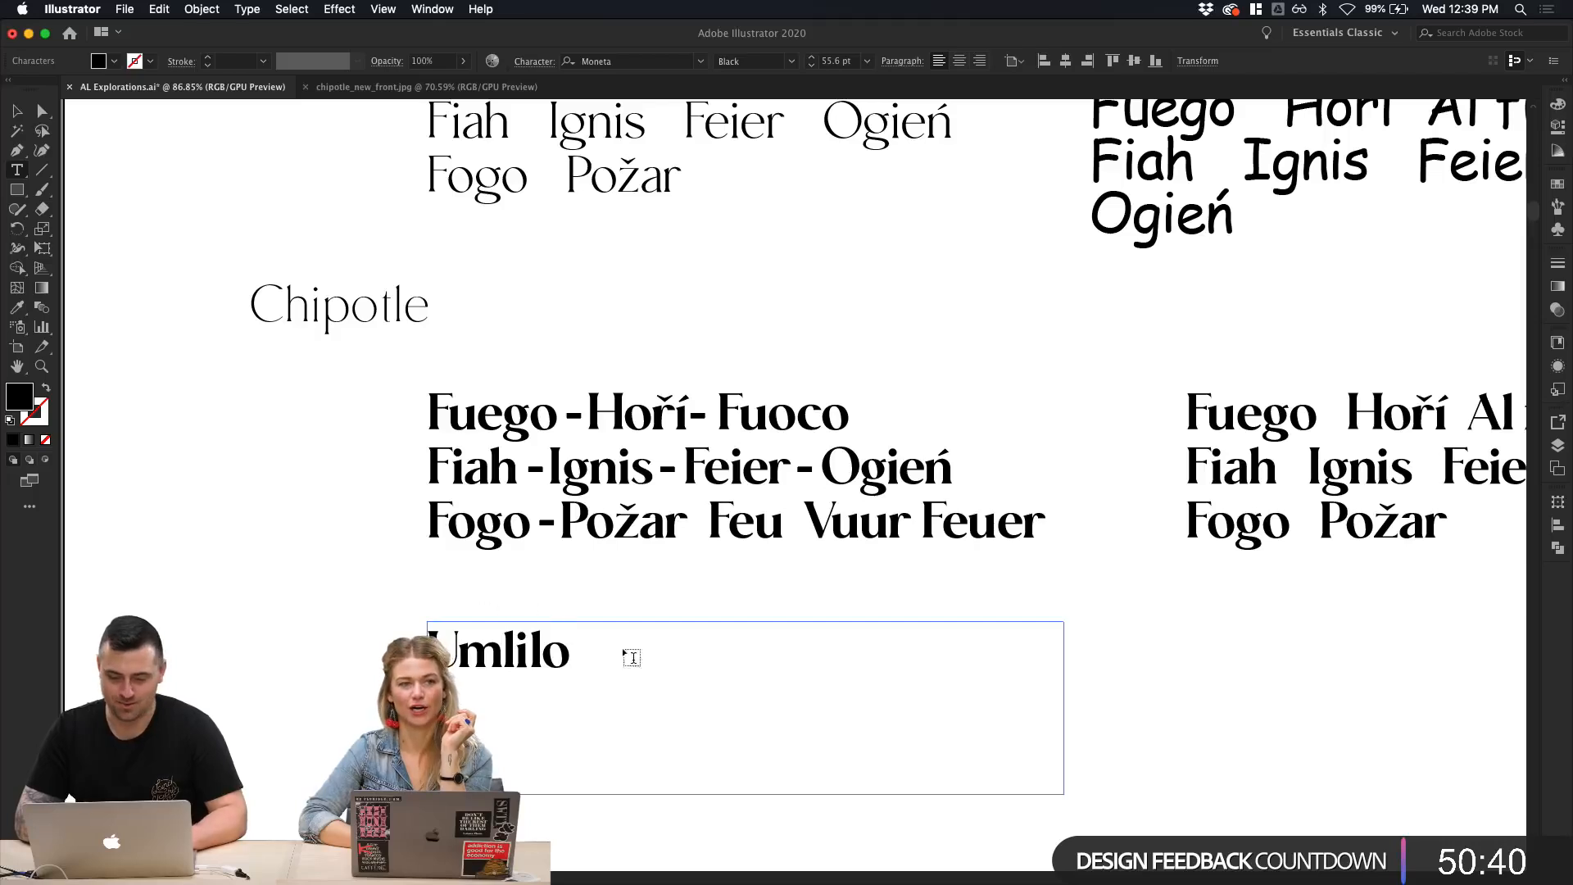
Step: Cut "Umlilo" out of the copy and paste it over "Feuer" on the original list's last line
key("super+a")
key("BackSpace")
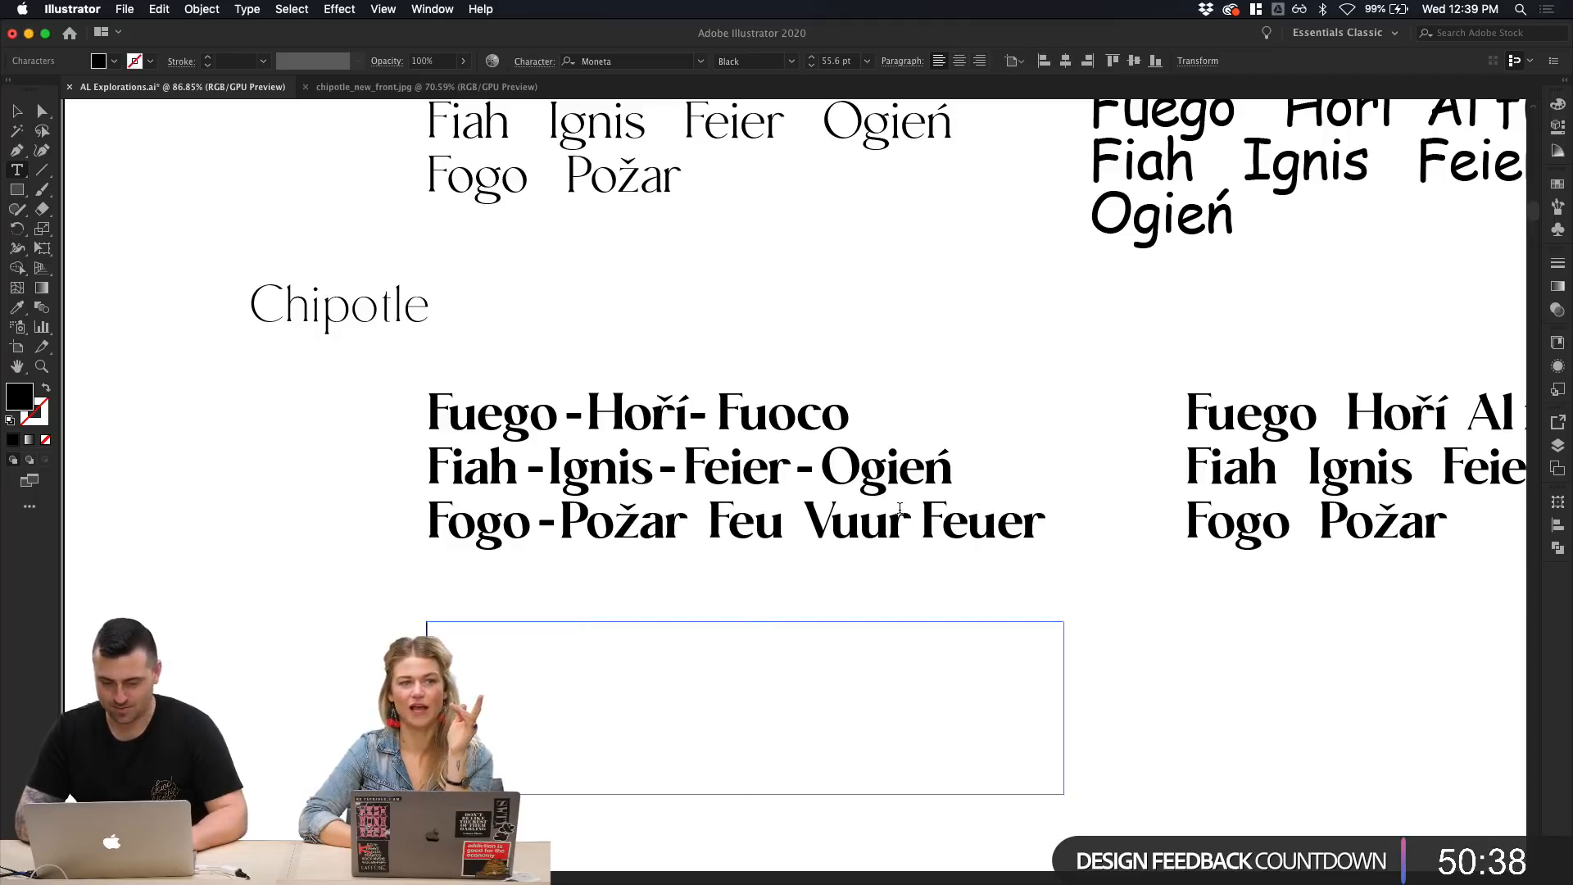
left_click(934, 512)
double_click(933, 514)
key("BackSpace")
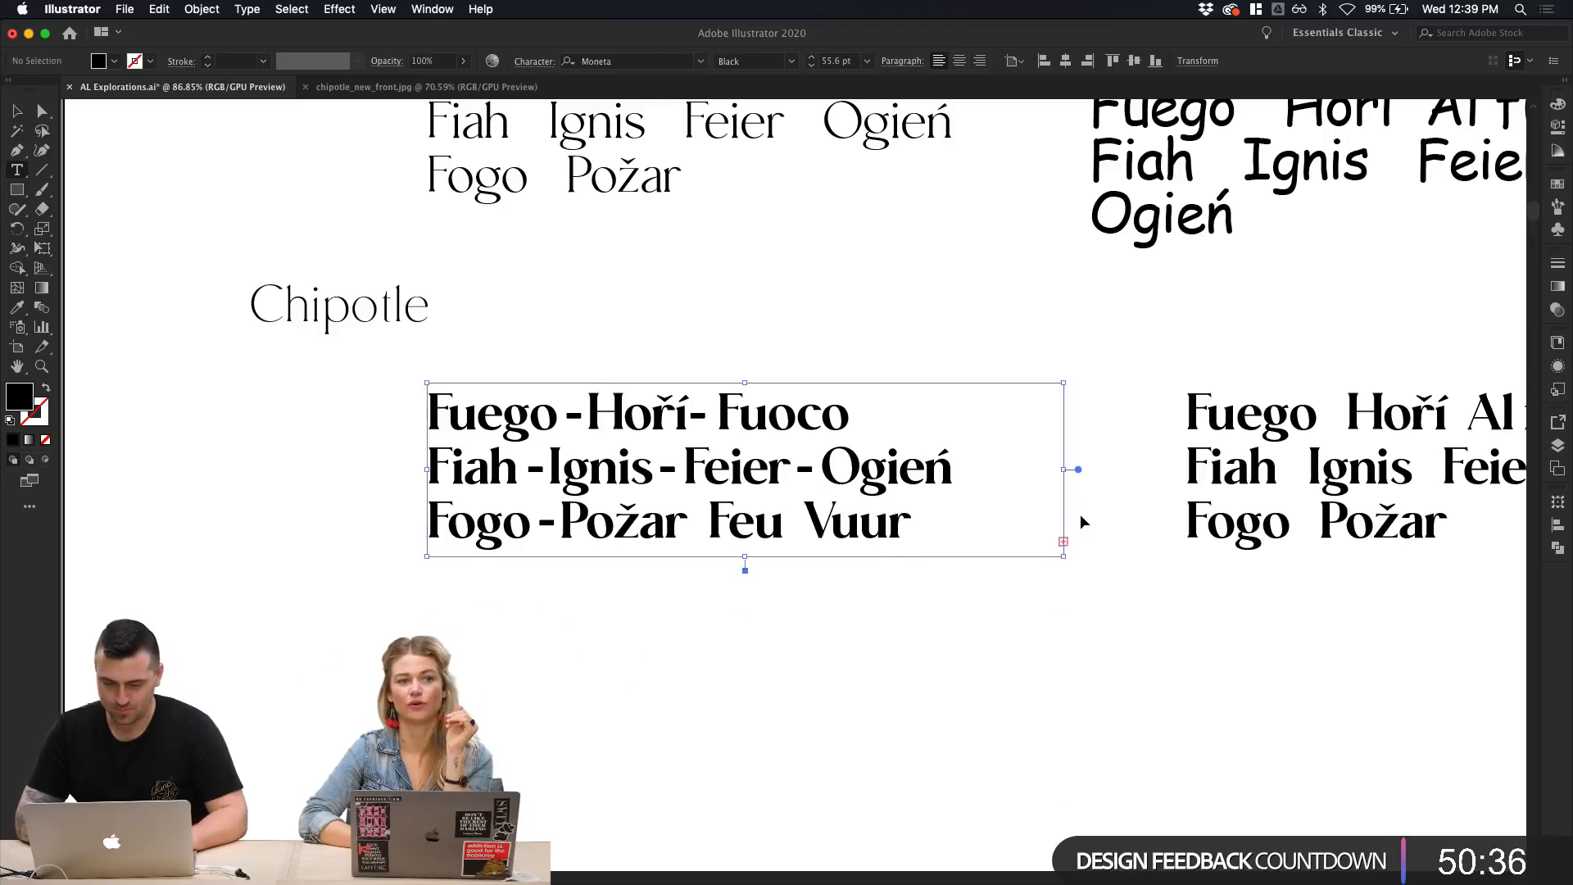
Step: Widen the original list's text frame until Umlilo fits on the last line and add an extra space before that word
key("Escape")
left_click(15, 109)
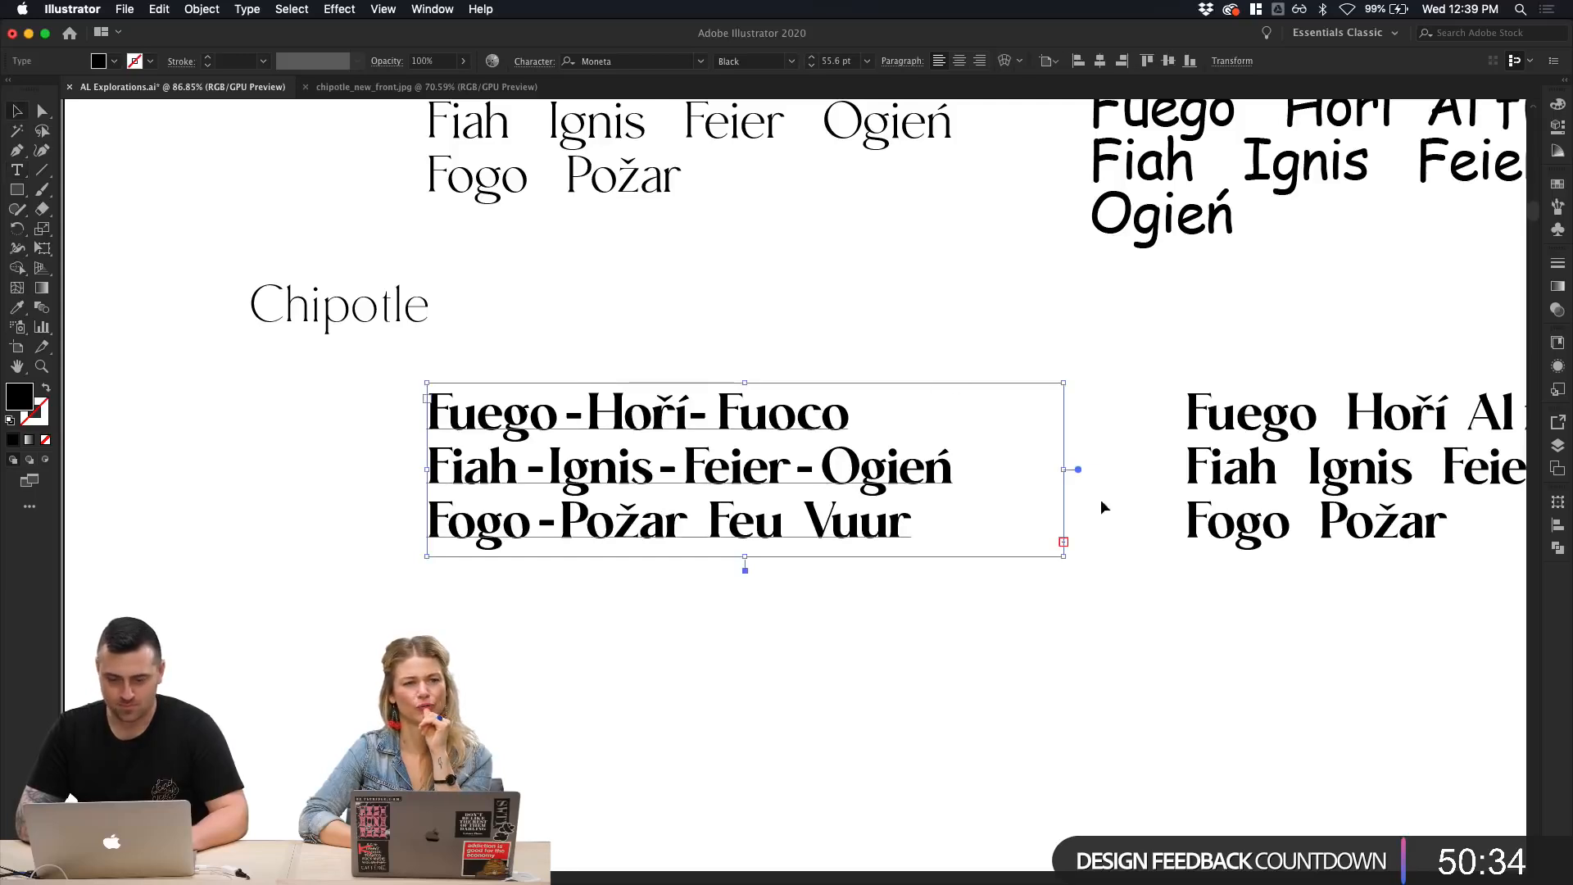
left_click_drag(1062, 475, 1088, 470)
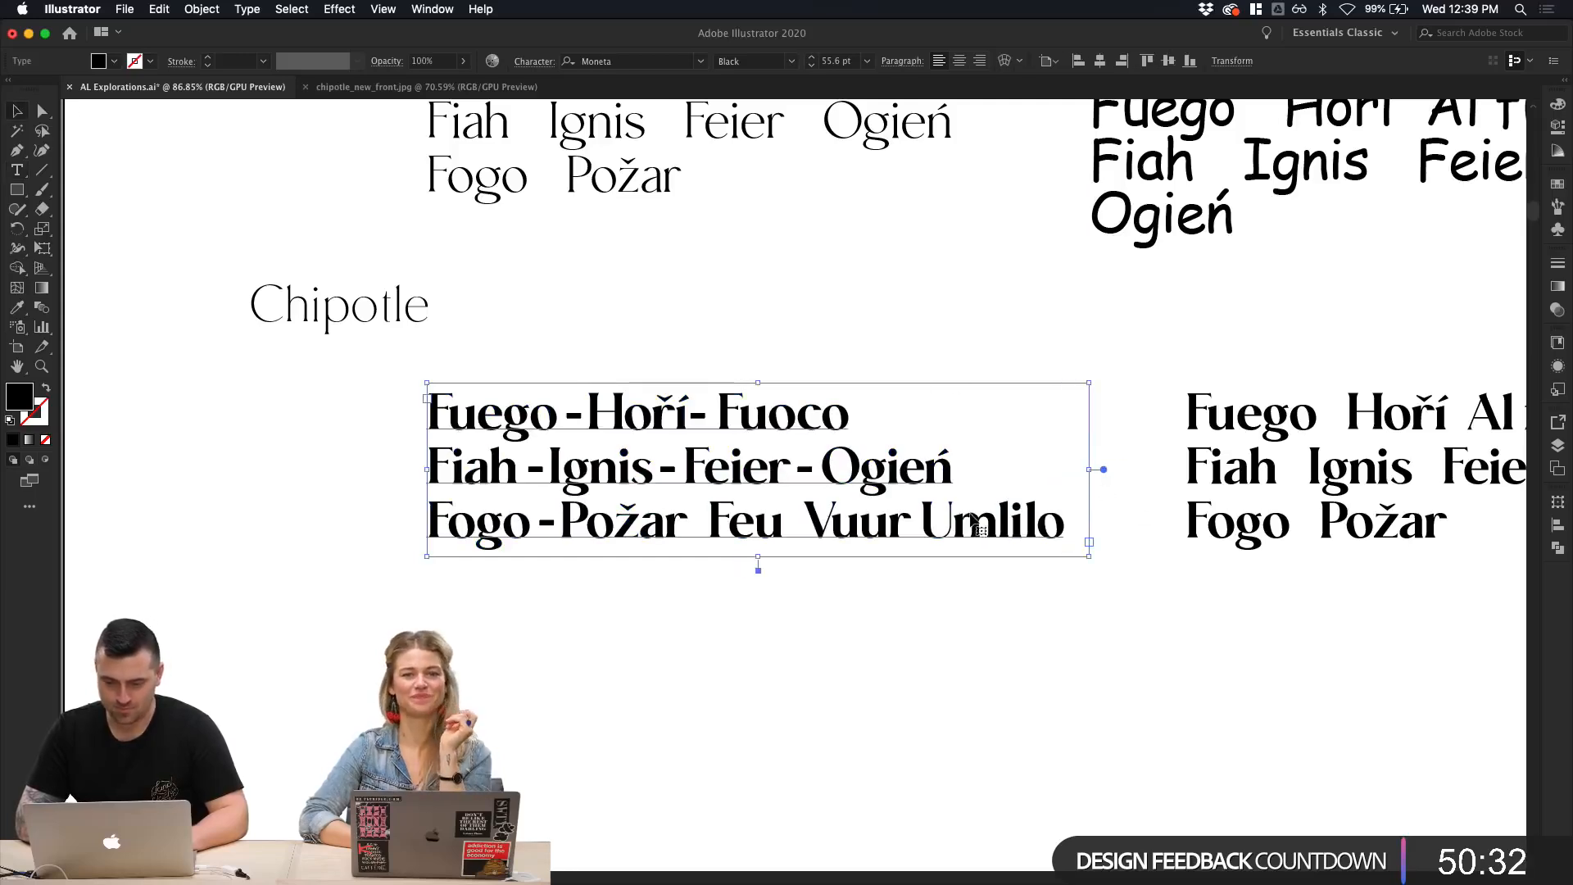
key("t")
key("Left")
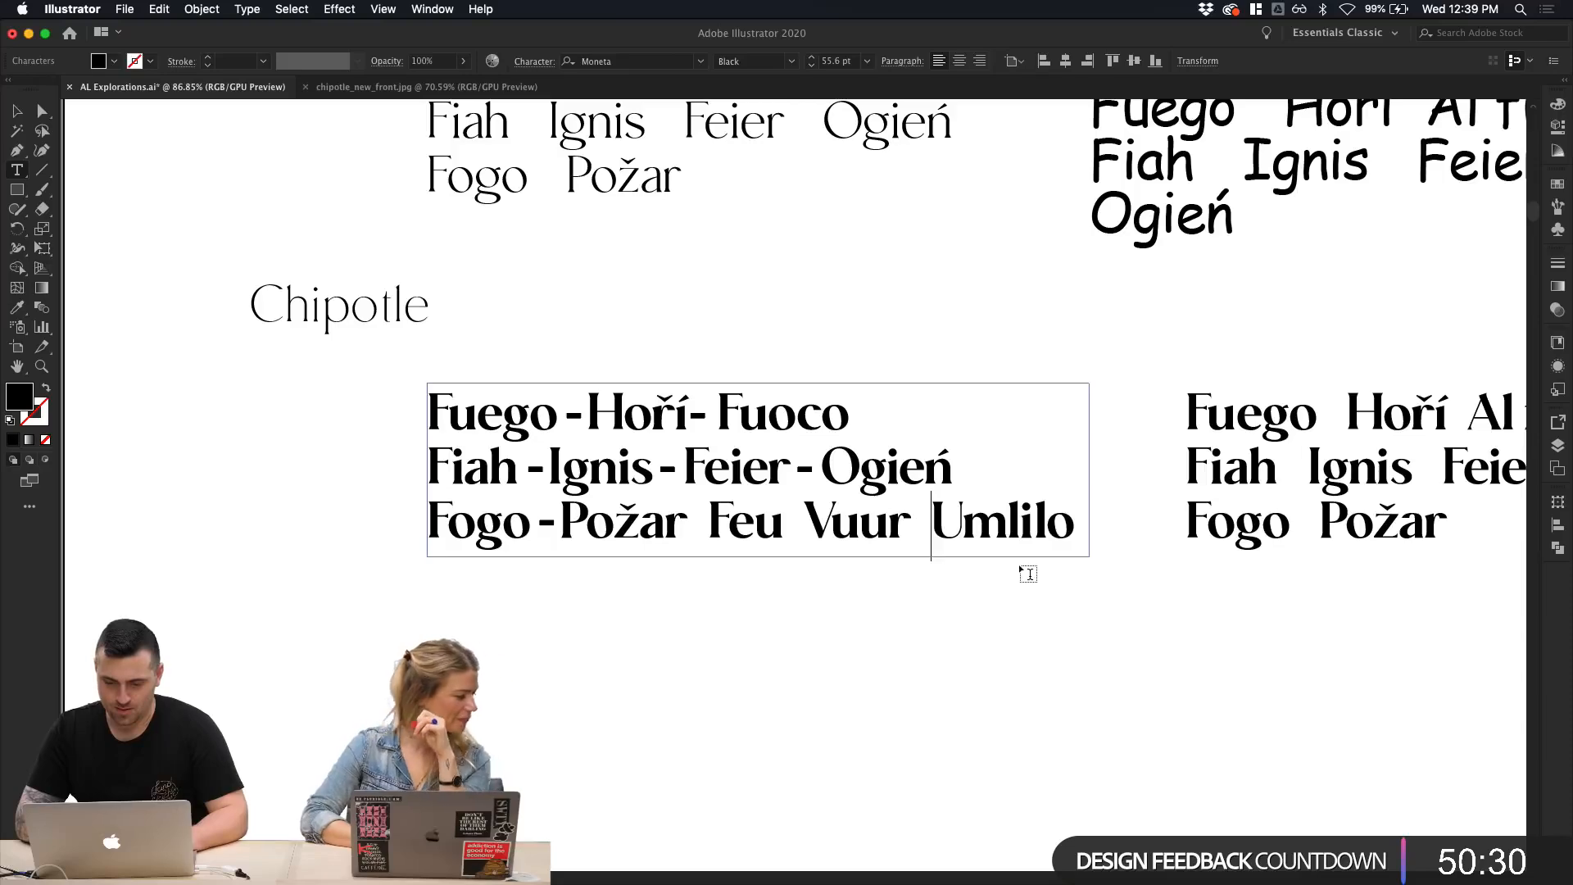
key("Escape")
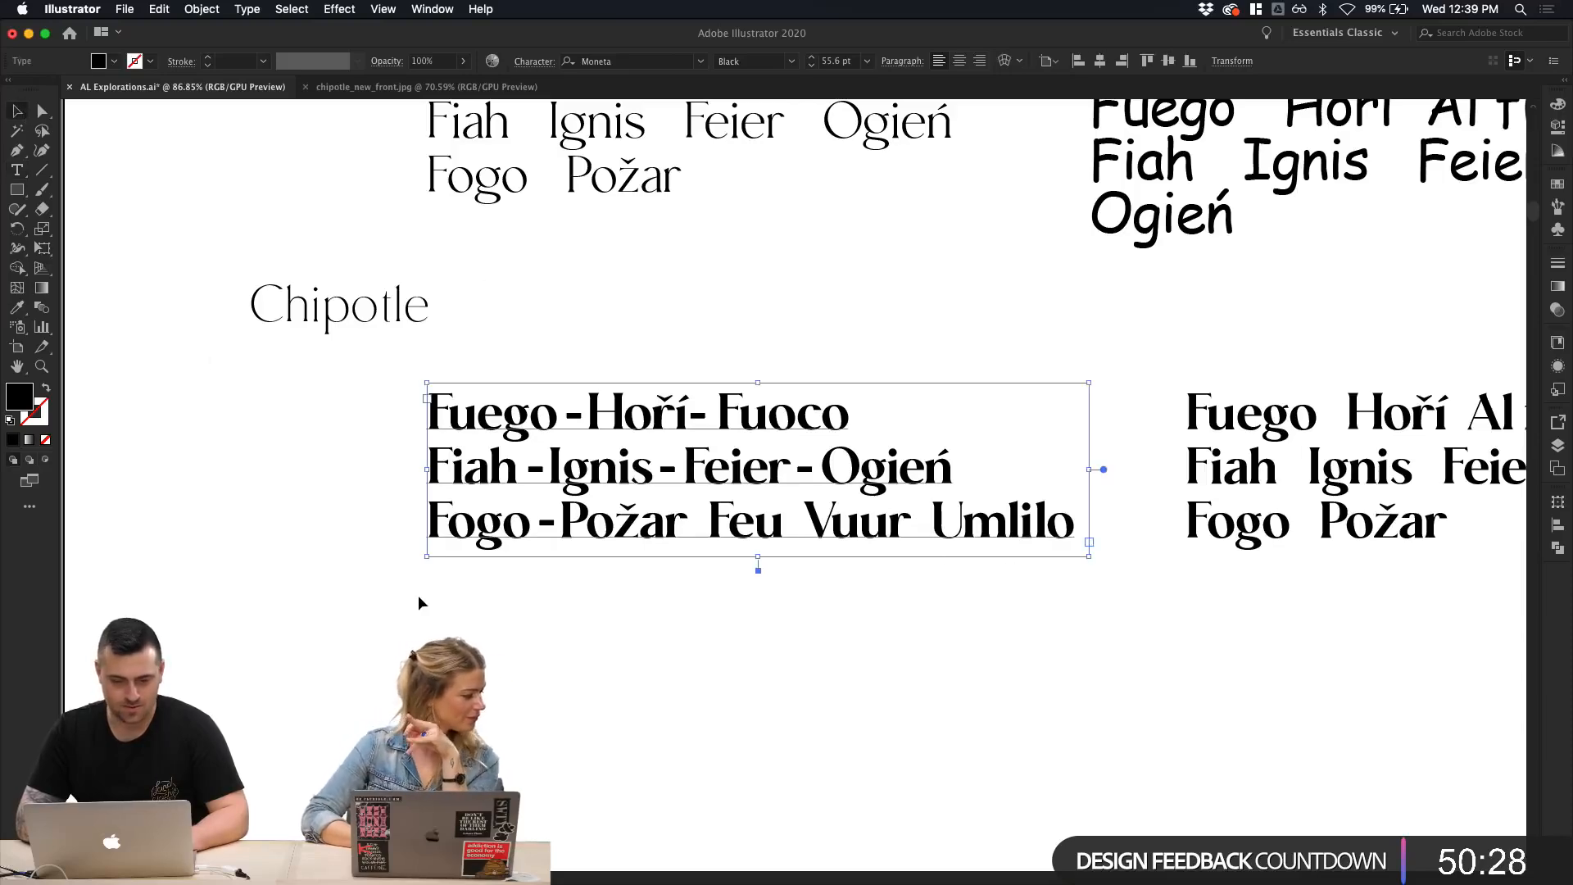
Step: Delete the emptied text frame below the bold word list
left_click(418, 603)
left_click_drag(408, 596, 841, 789)
key("Delete")
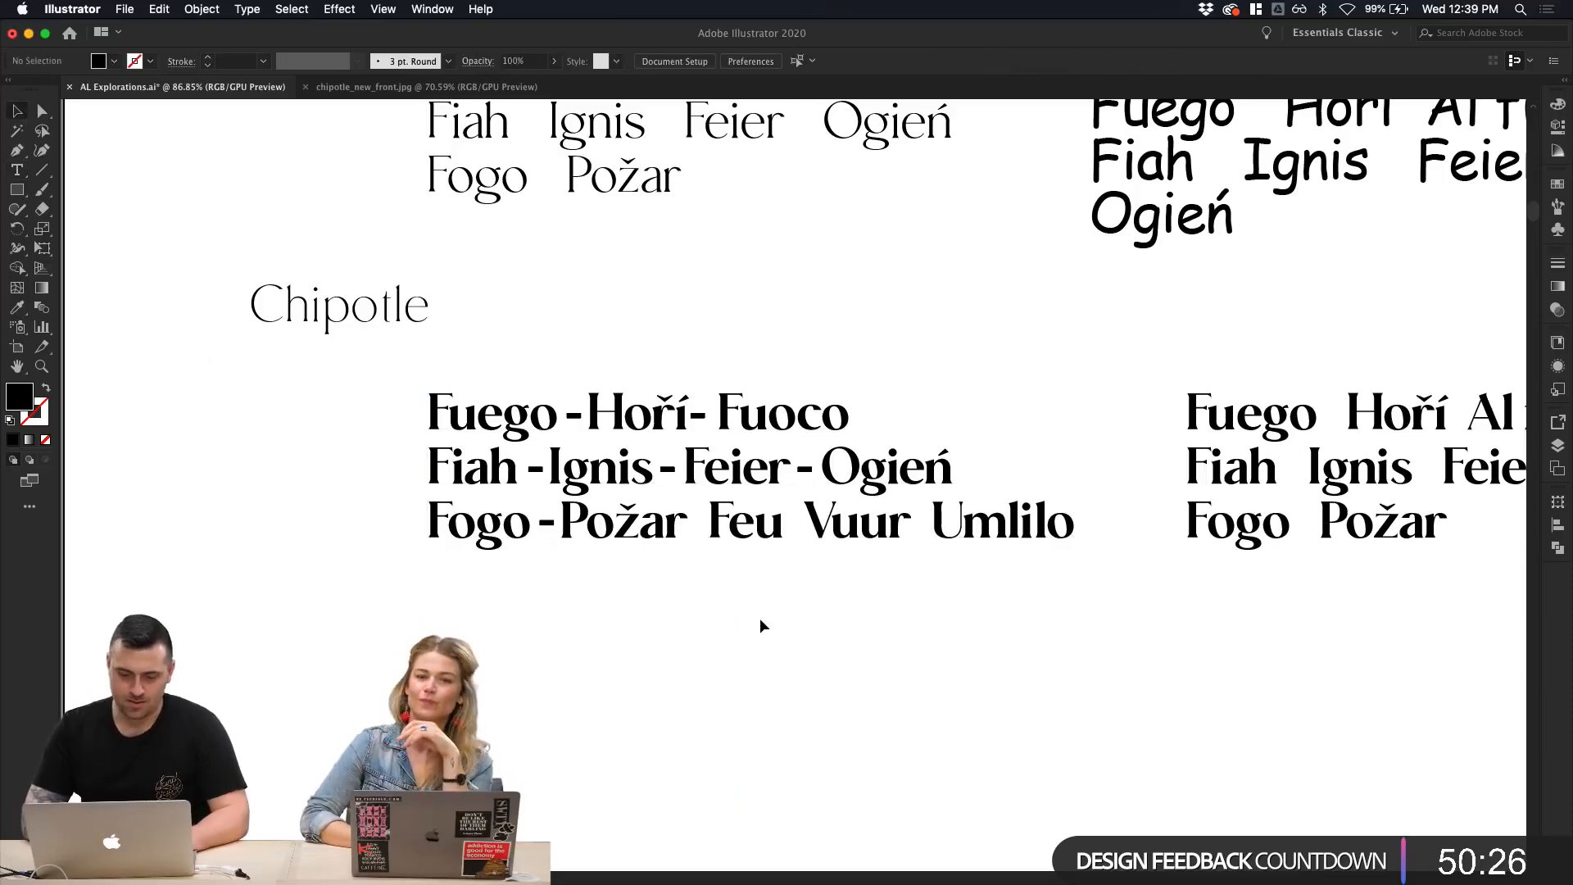
Step: Fine-tune the placement of the dashes between Fiah and Ignis and between Fogo and Požar
scroll(760, 616, "up", 2)
left_click(496, 443)
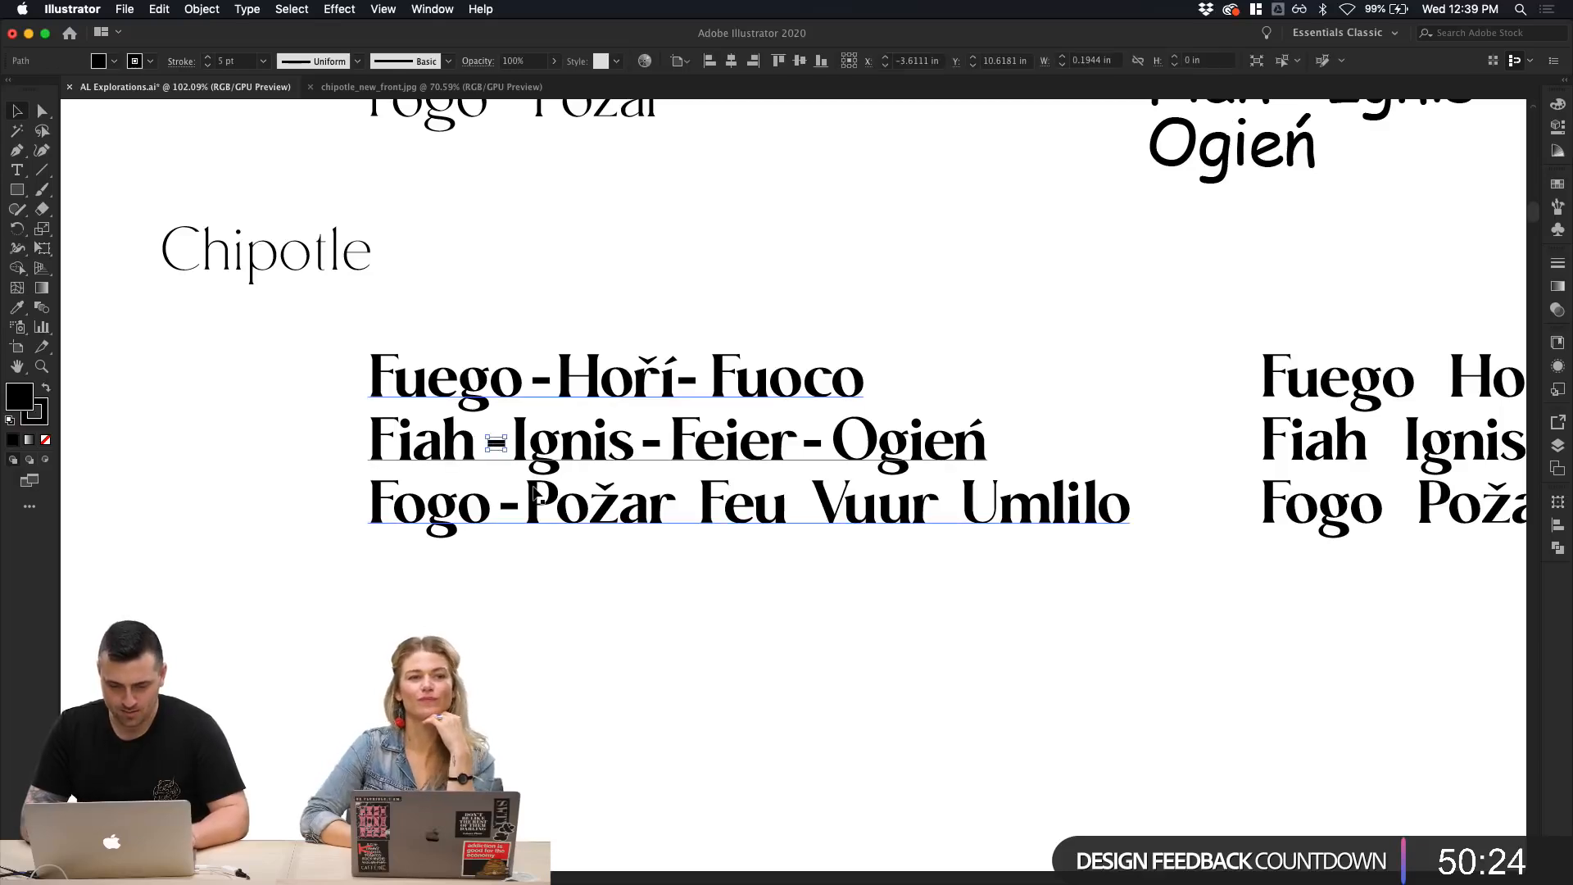
left_click_drag(512, 506, 511, 509)
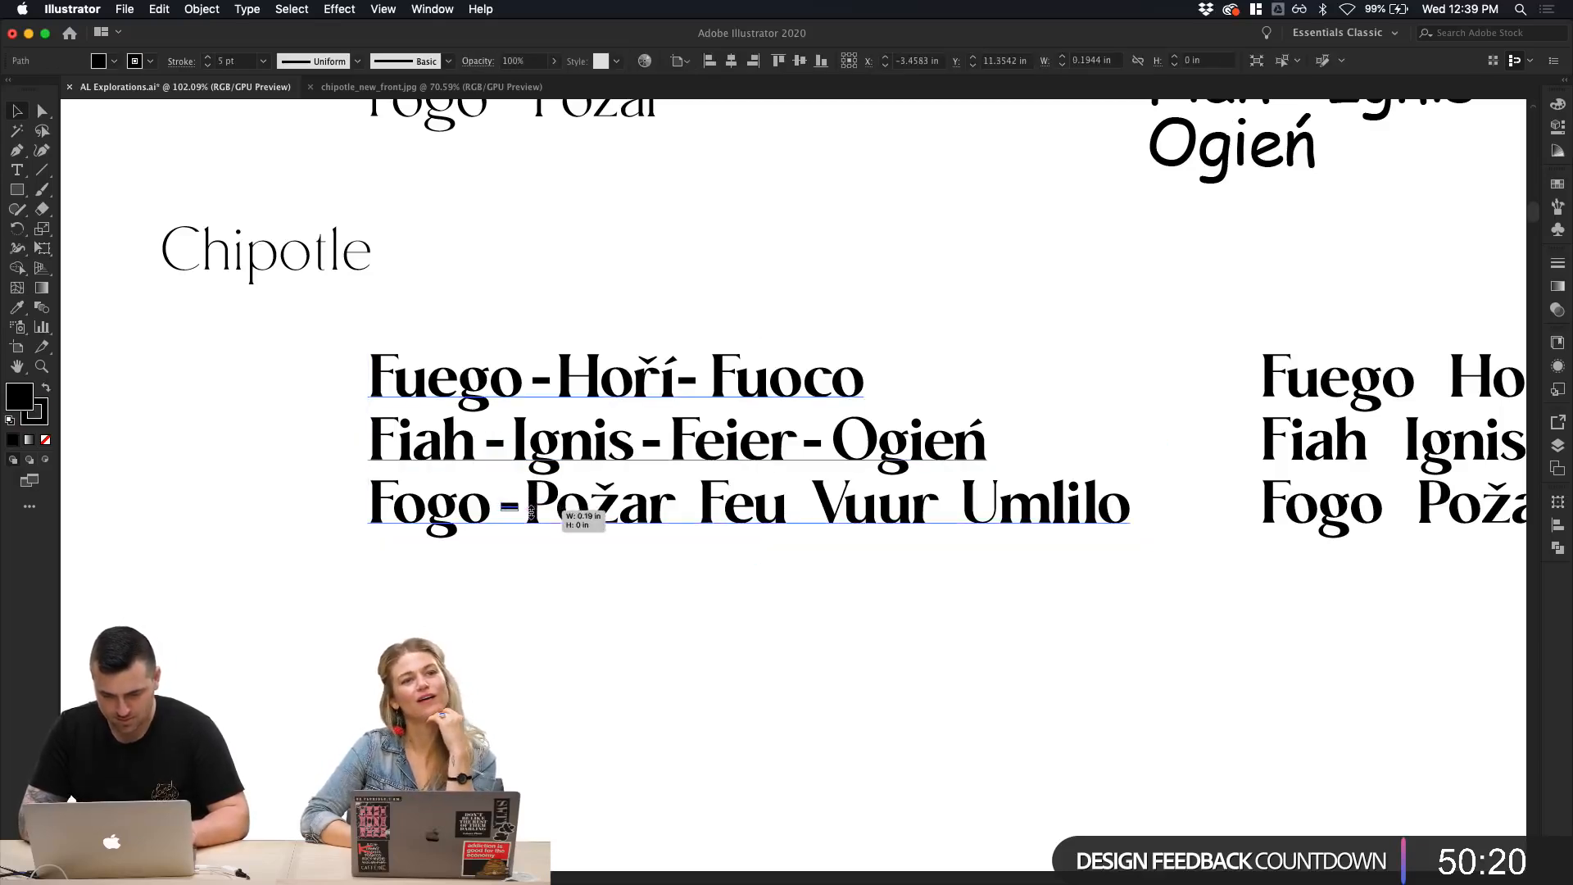
left_click(567, 637)
scroll(538, 616, "up", 3)
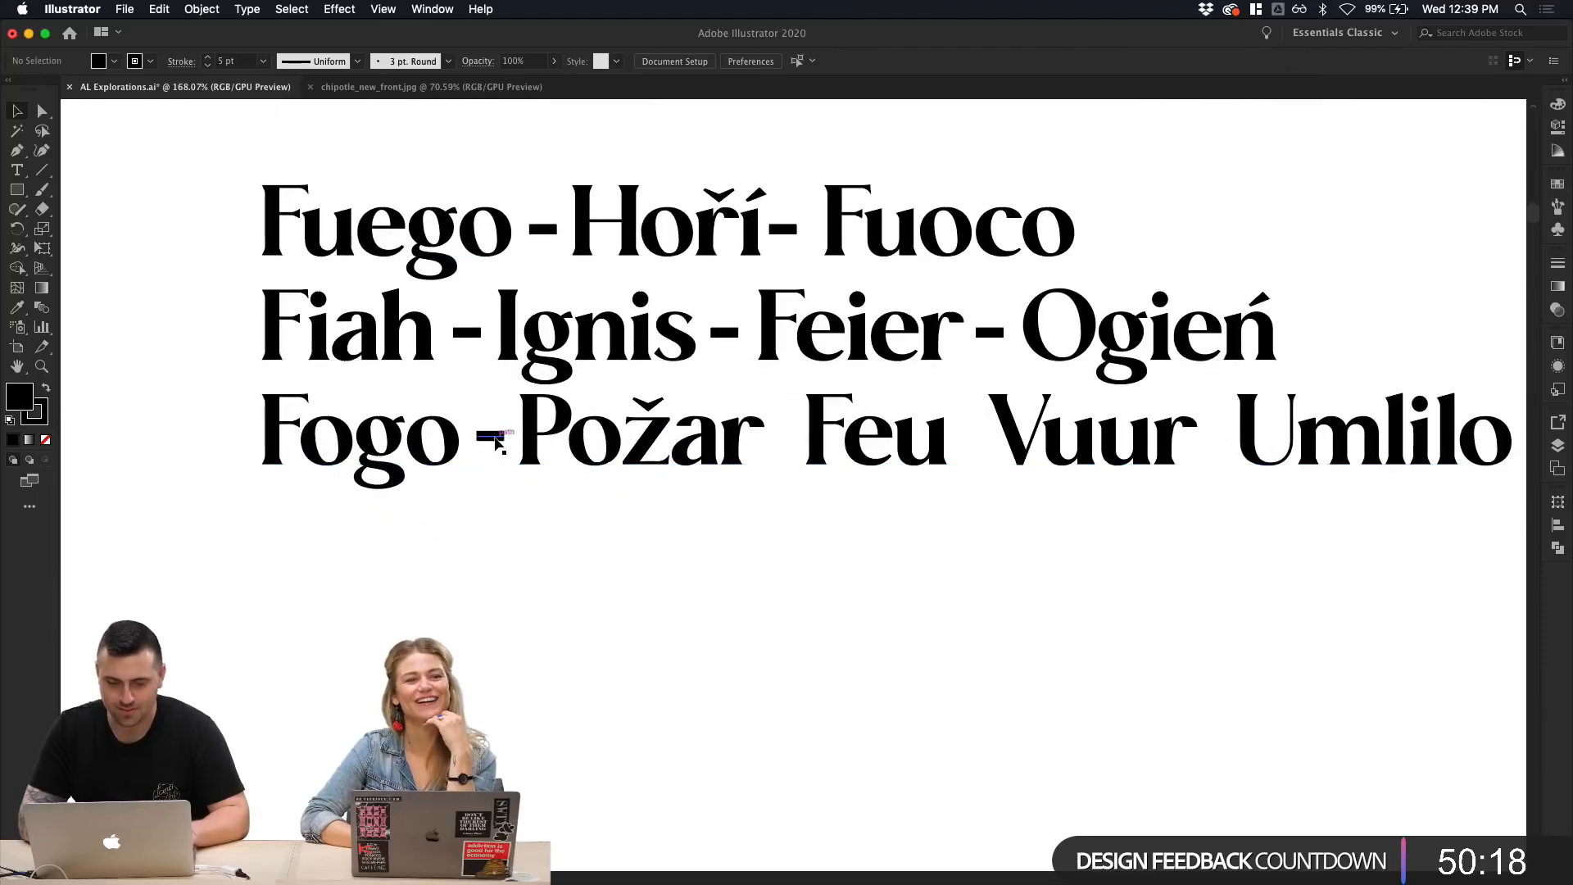
Step: Copy the dash into the gaps between Požar and Feu, Feu and Vuur, and Vuur and Umlilo on the last line
left_click_drag(496, 443, 783, 445)
left_click(824, 533)
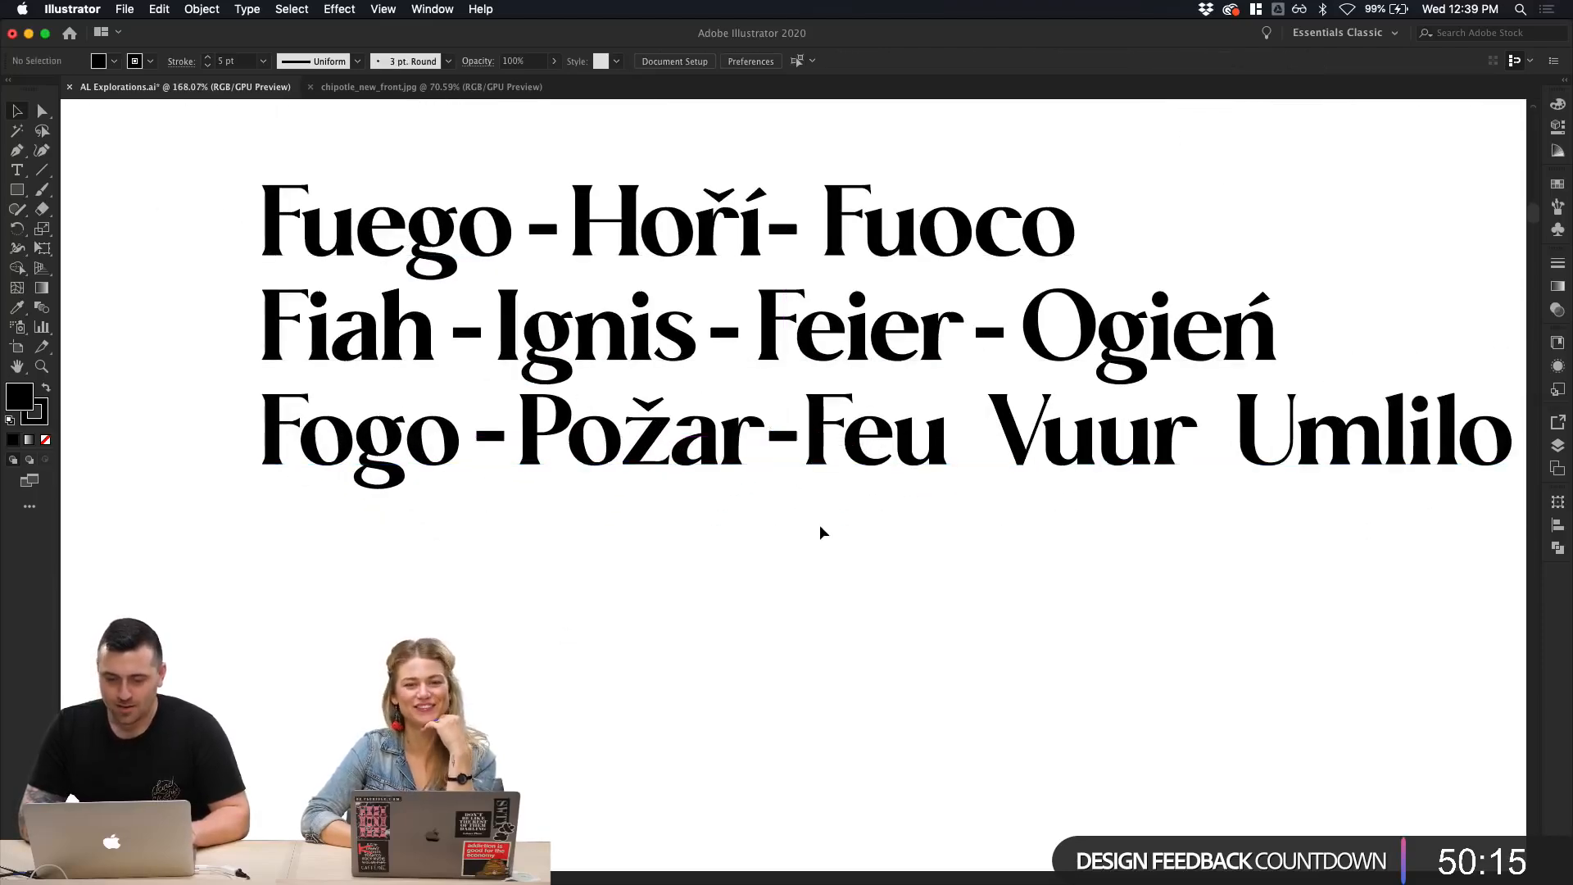
double_click(795, 461)
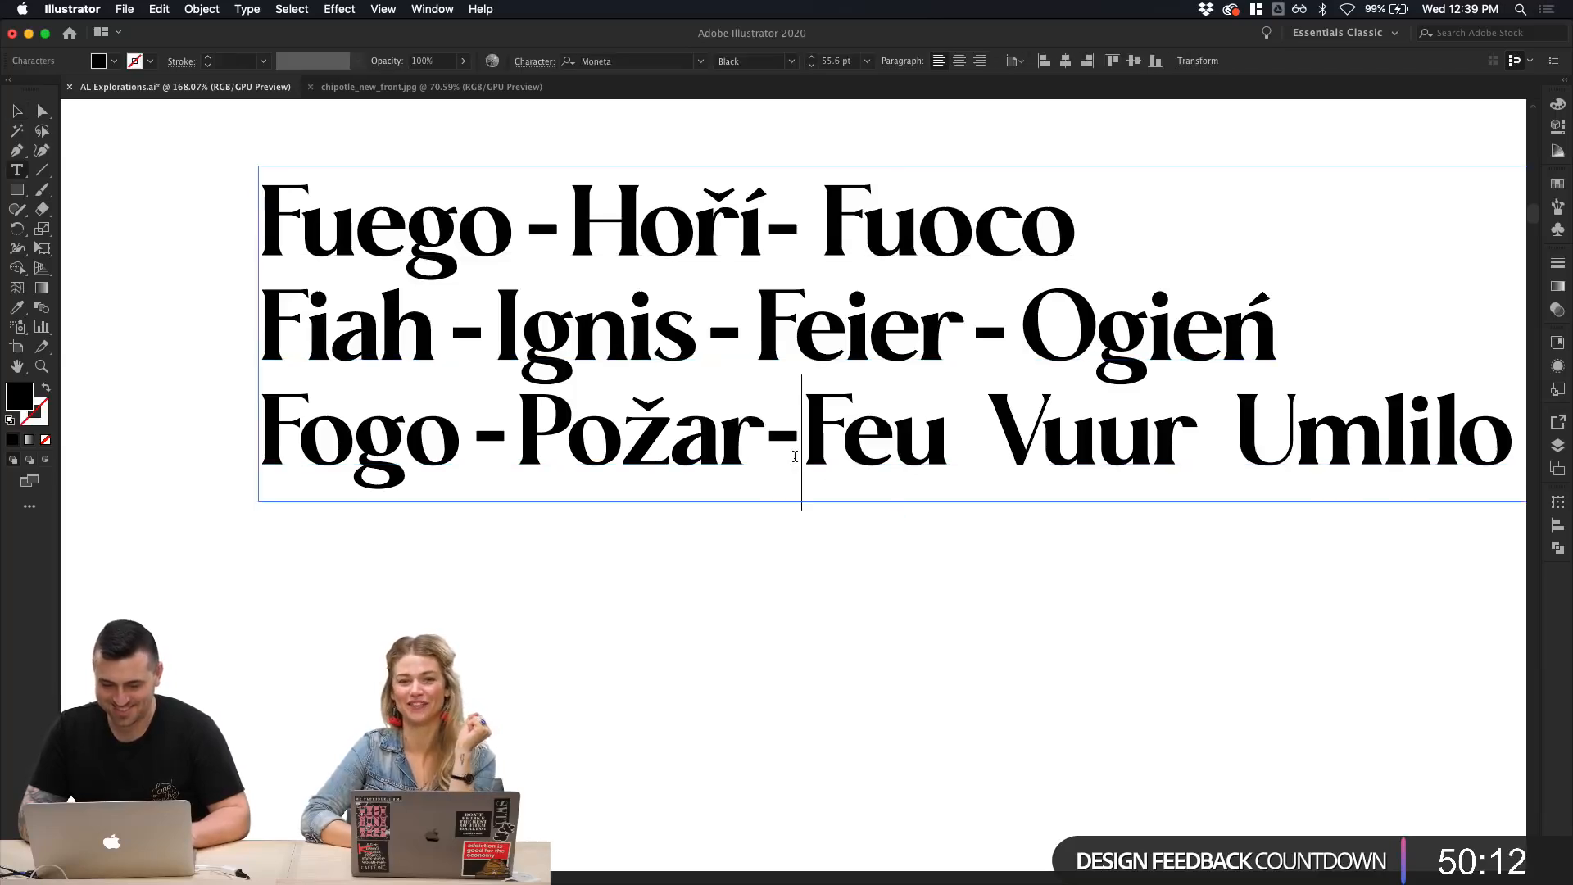
key("Escape")
left_click(614, 741)
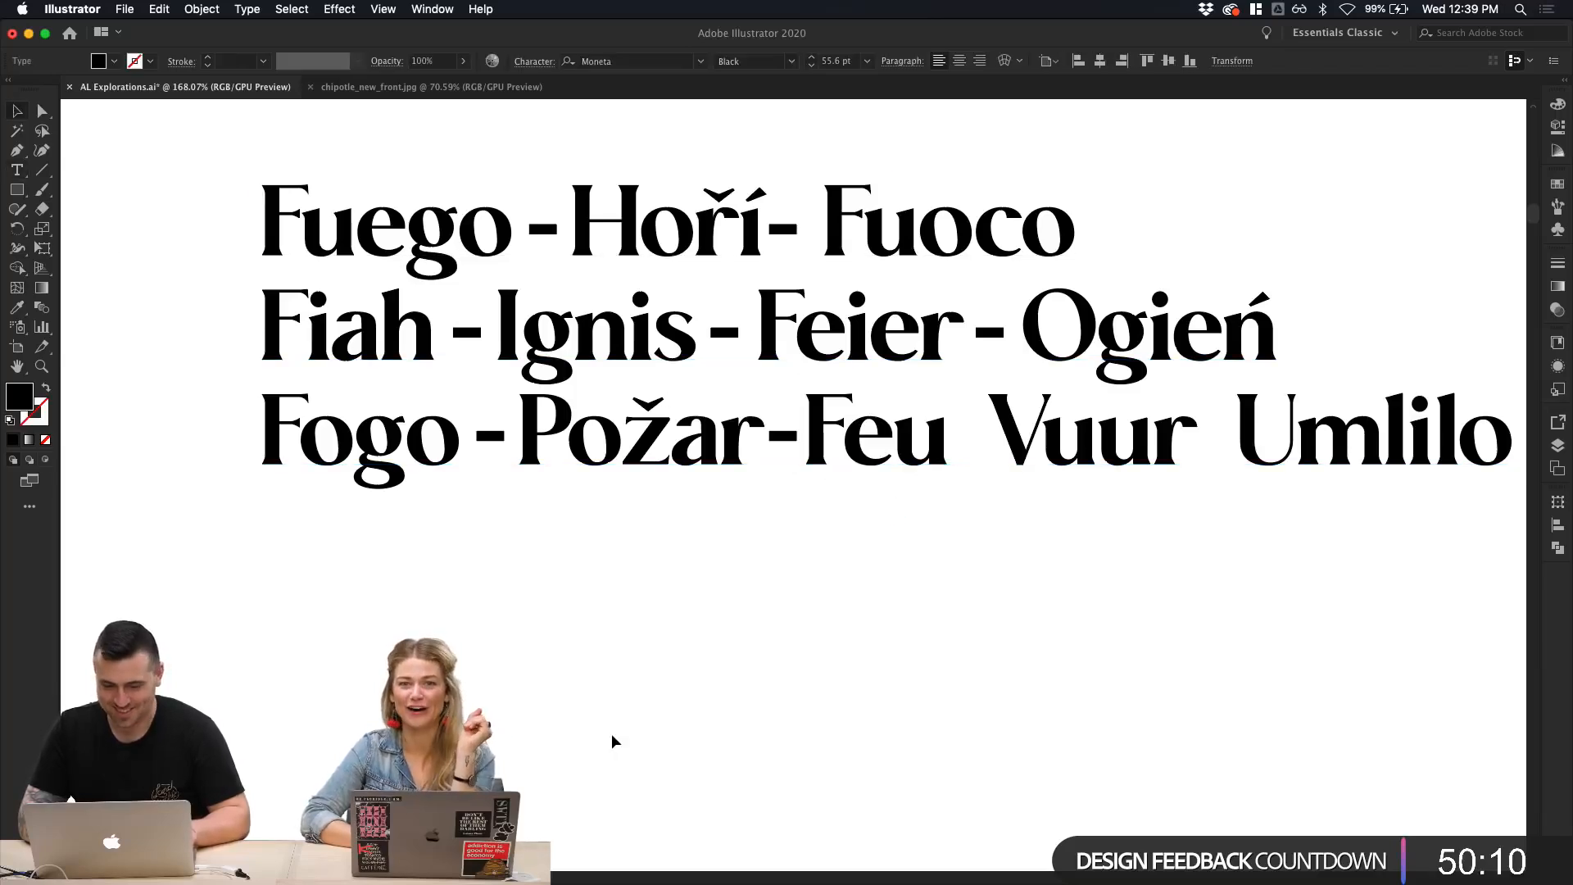
left_click(786, 441)
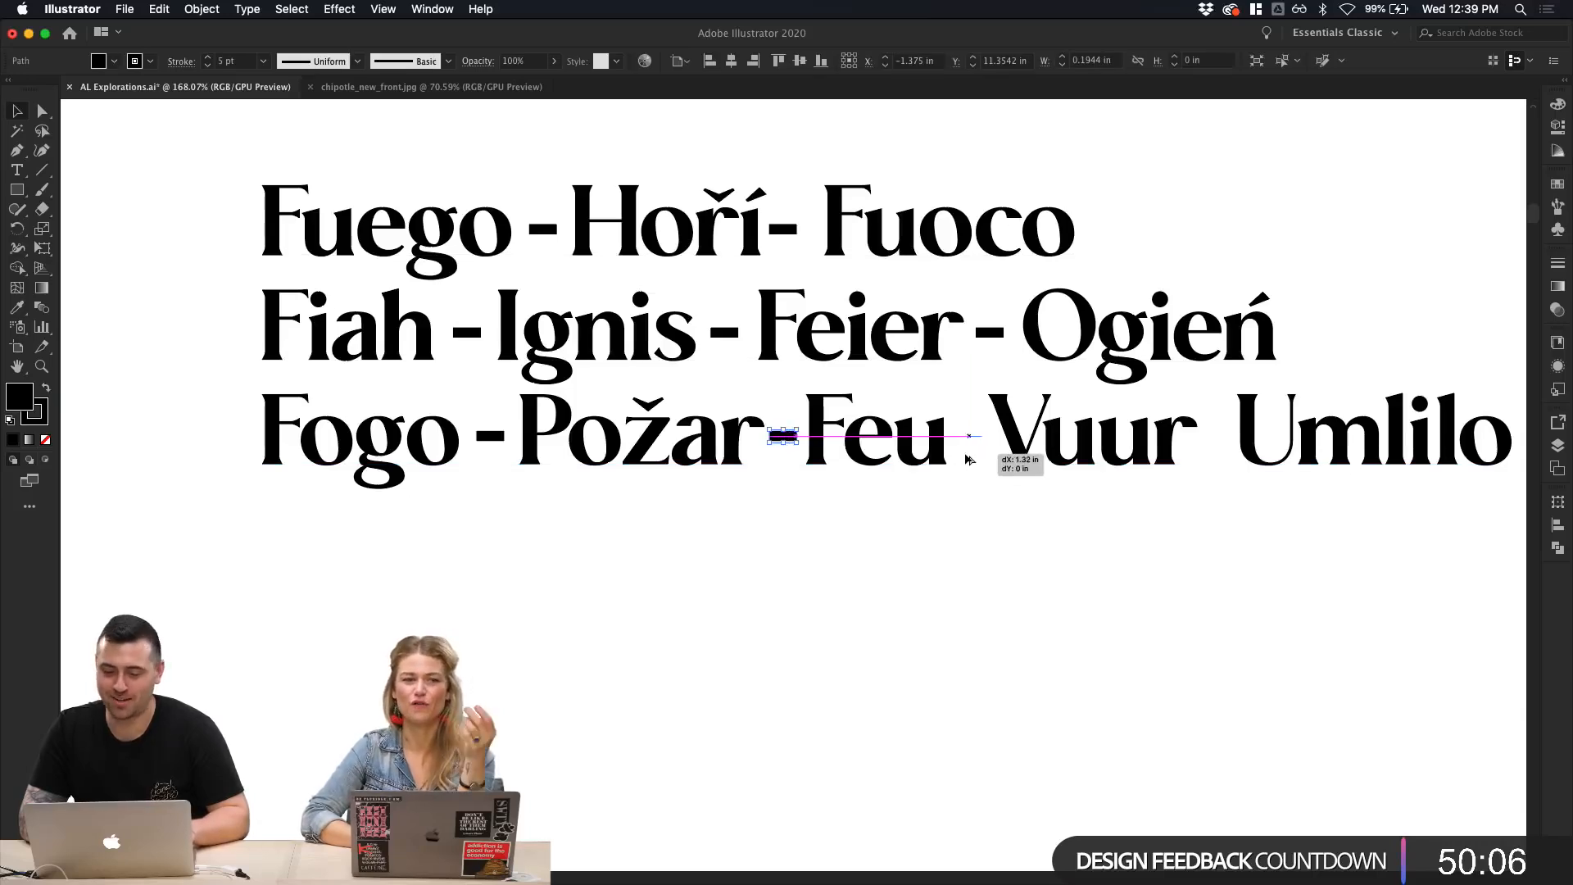
left_click_drag(968, 459, 968, 459)
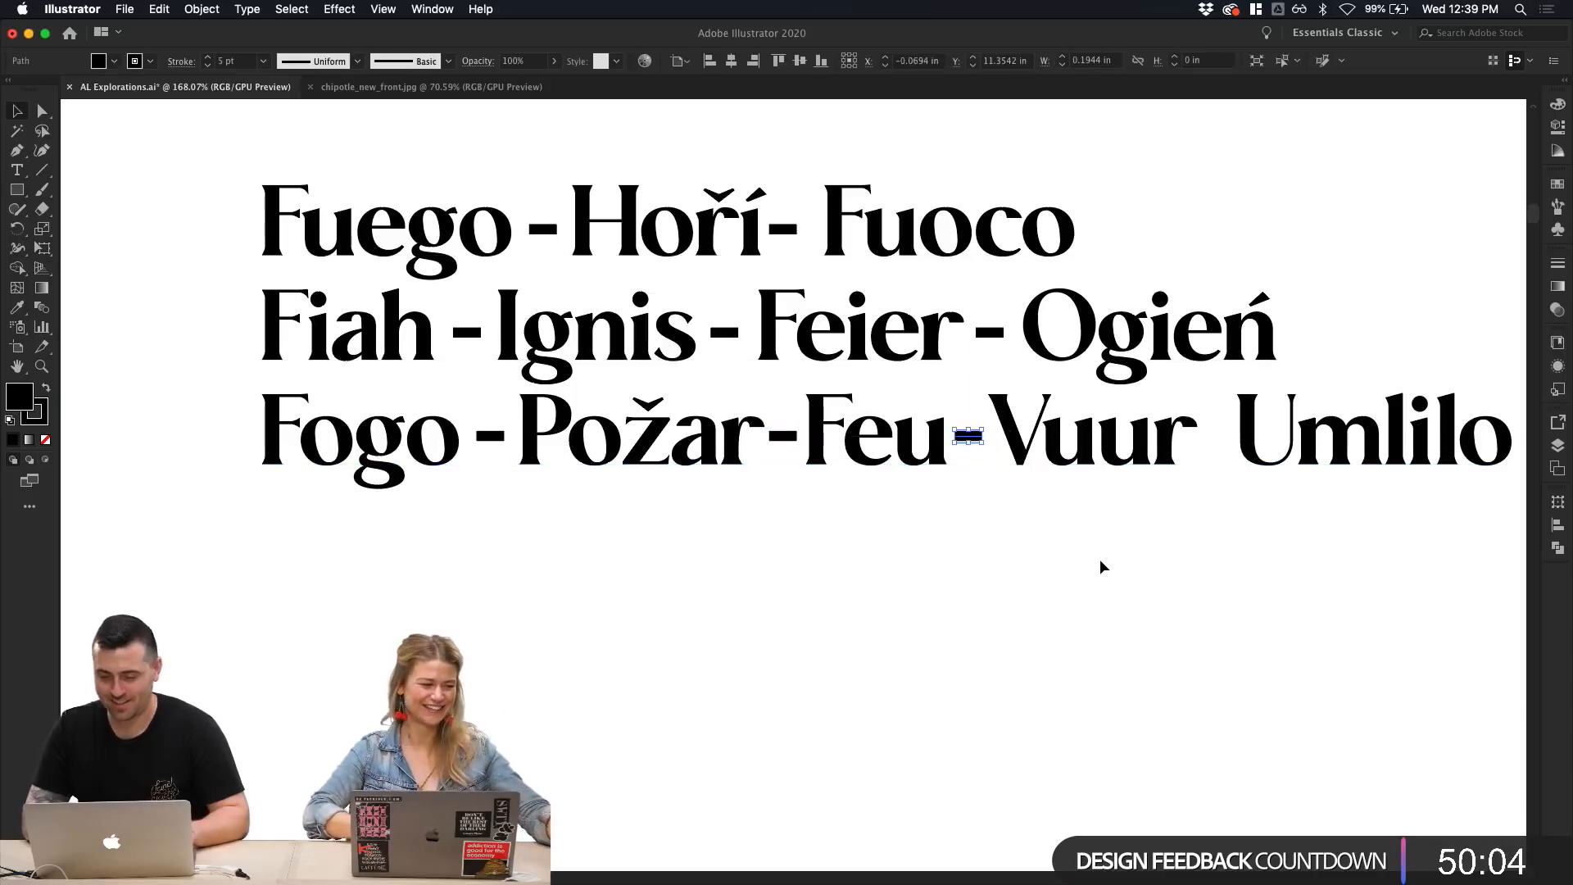
left_click(981, 454)
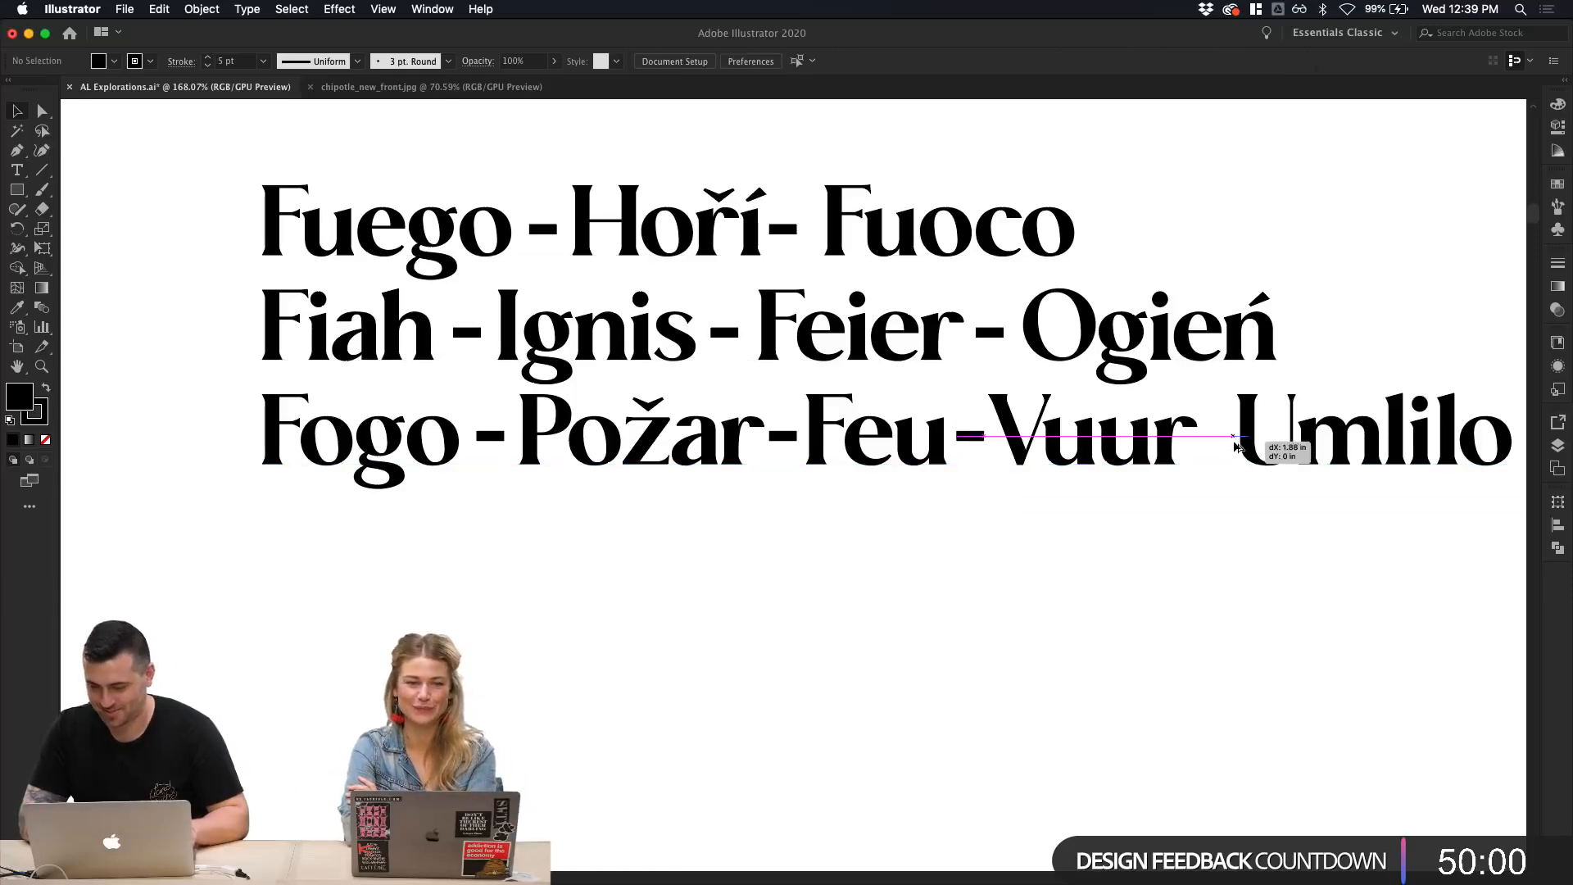
left_click_drag(1218, 447, 1218, 447)
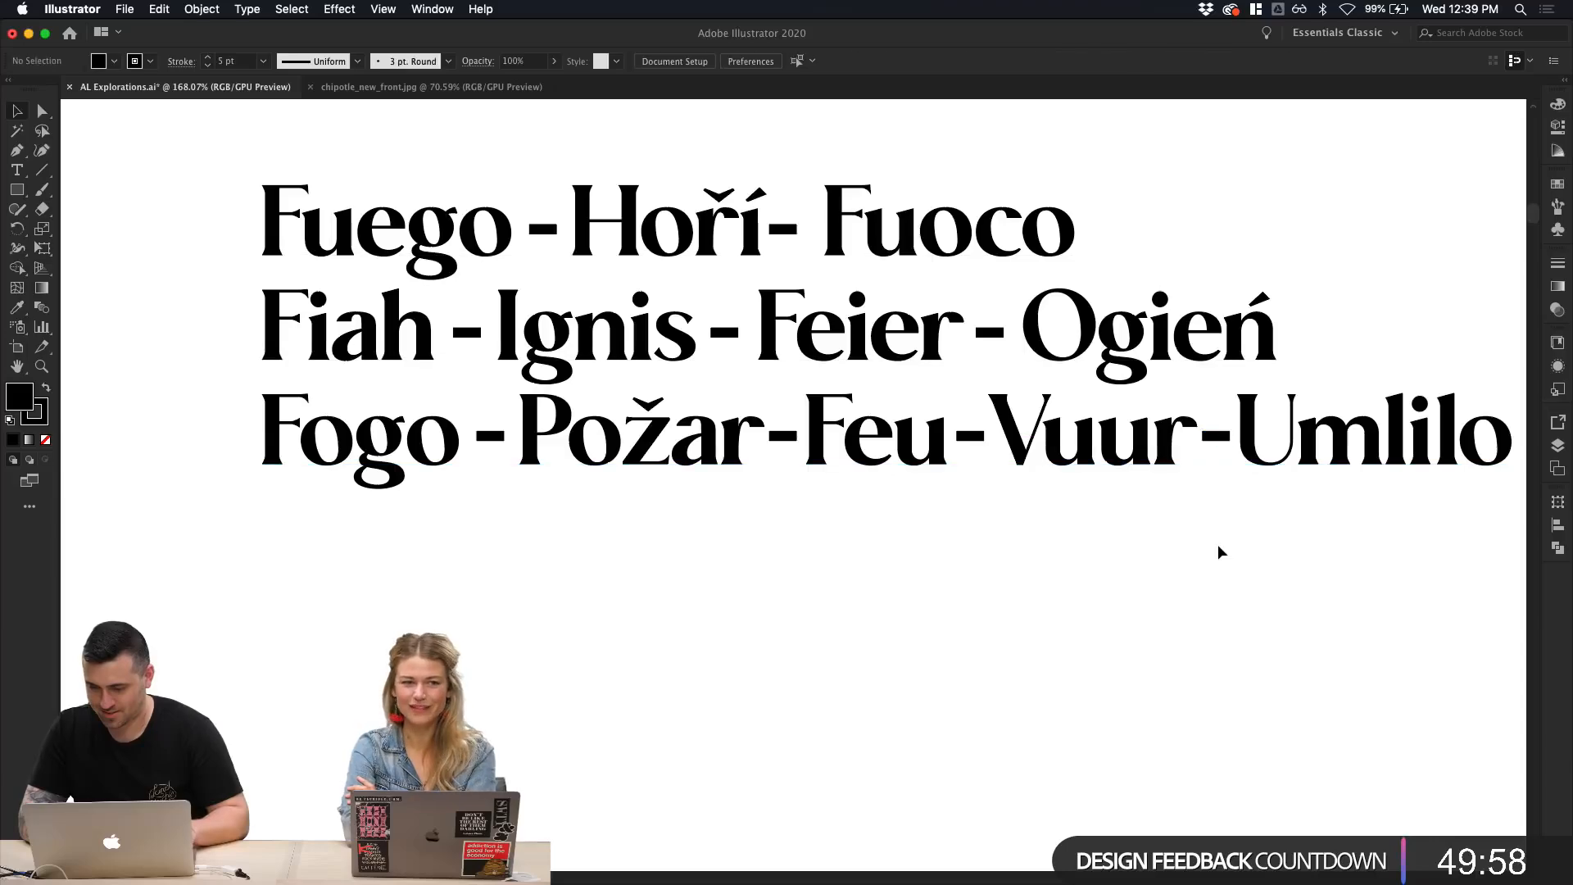
Step: Center the dash in the gap between Hoří and Fuoco on the first line
scroll(1217, 544, "down", 5)
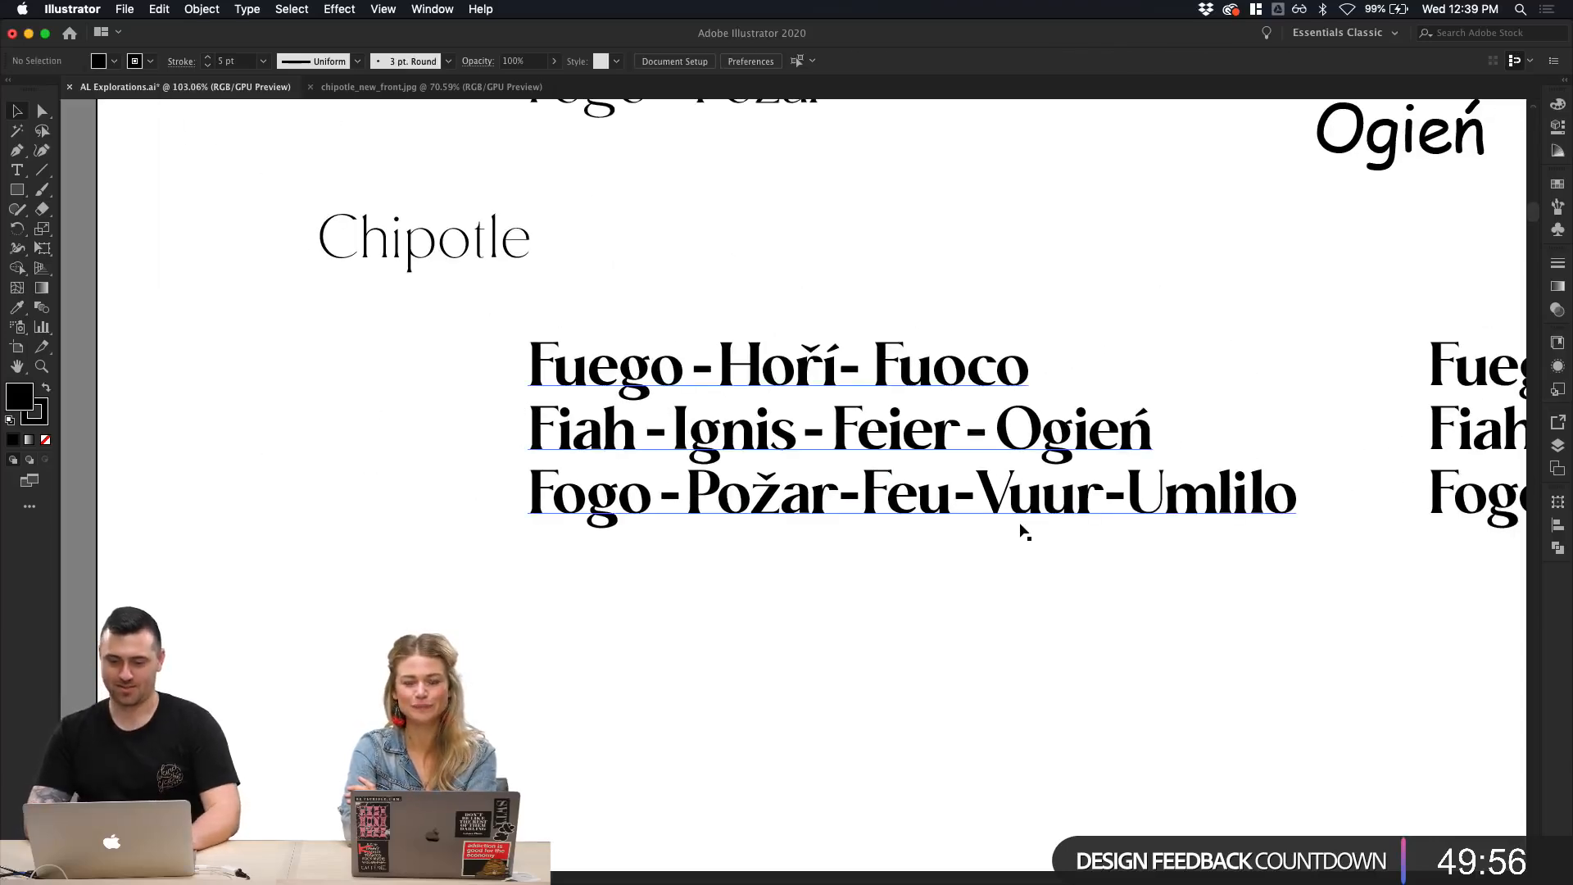
scroll(1020, 526, "down", 4)
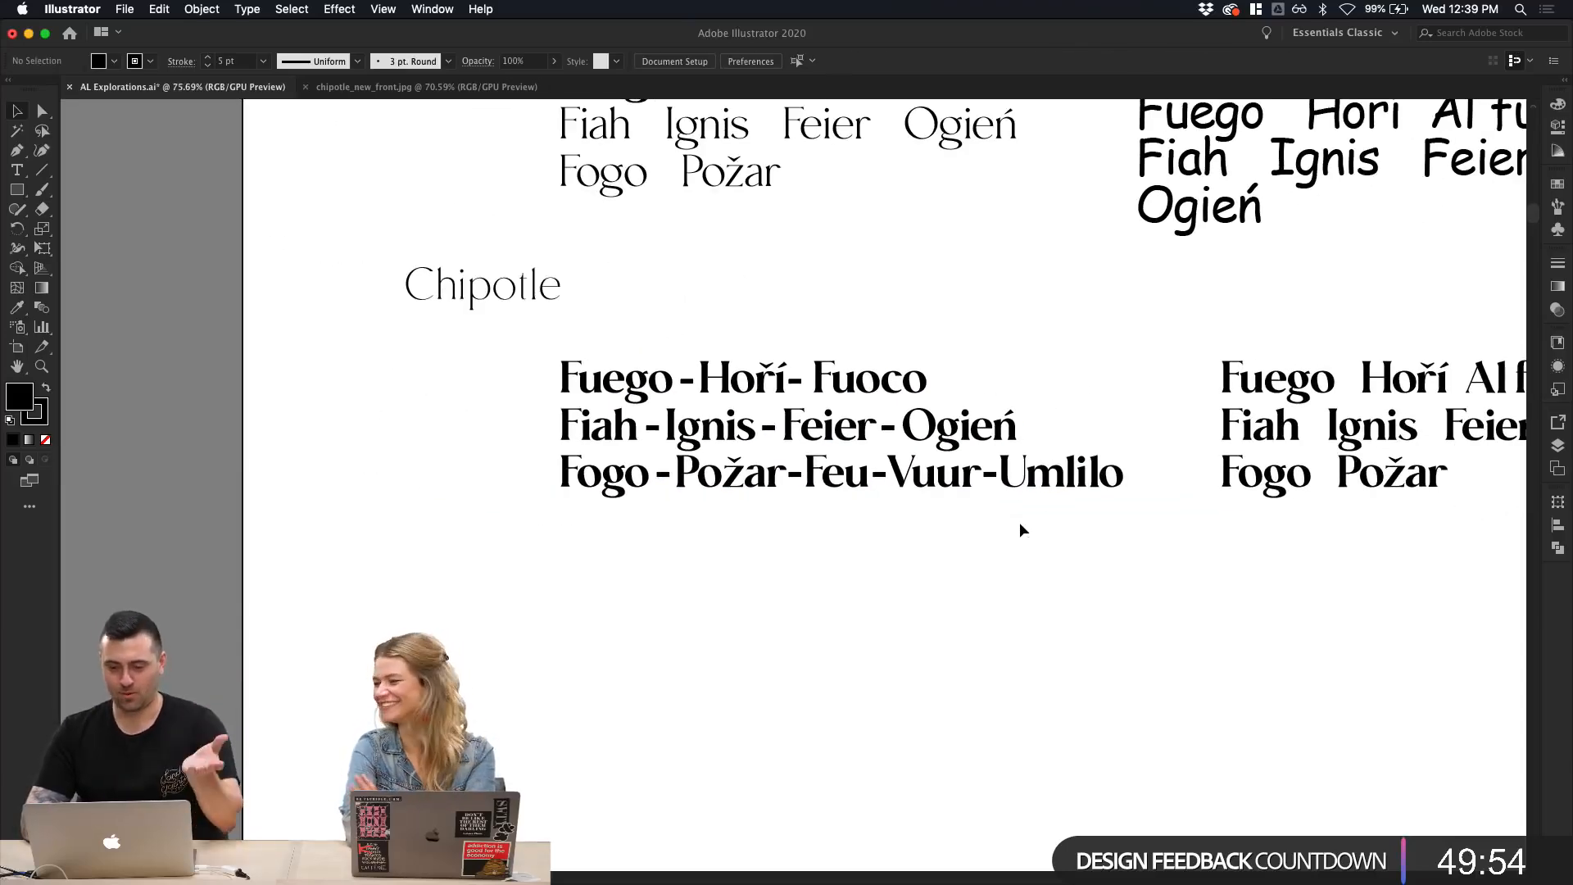
left_click(795, 383)
scroll(795, 383, "up", 3)
scroll(795, 385, "up", 3)
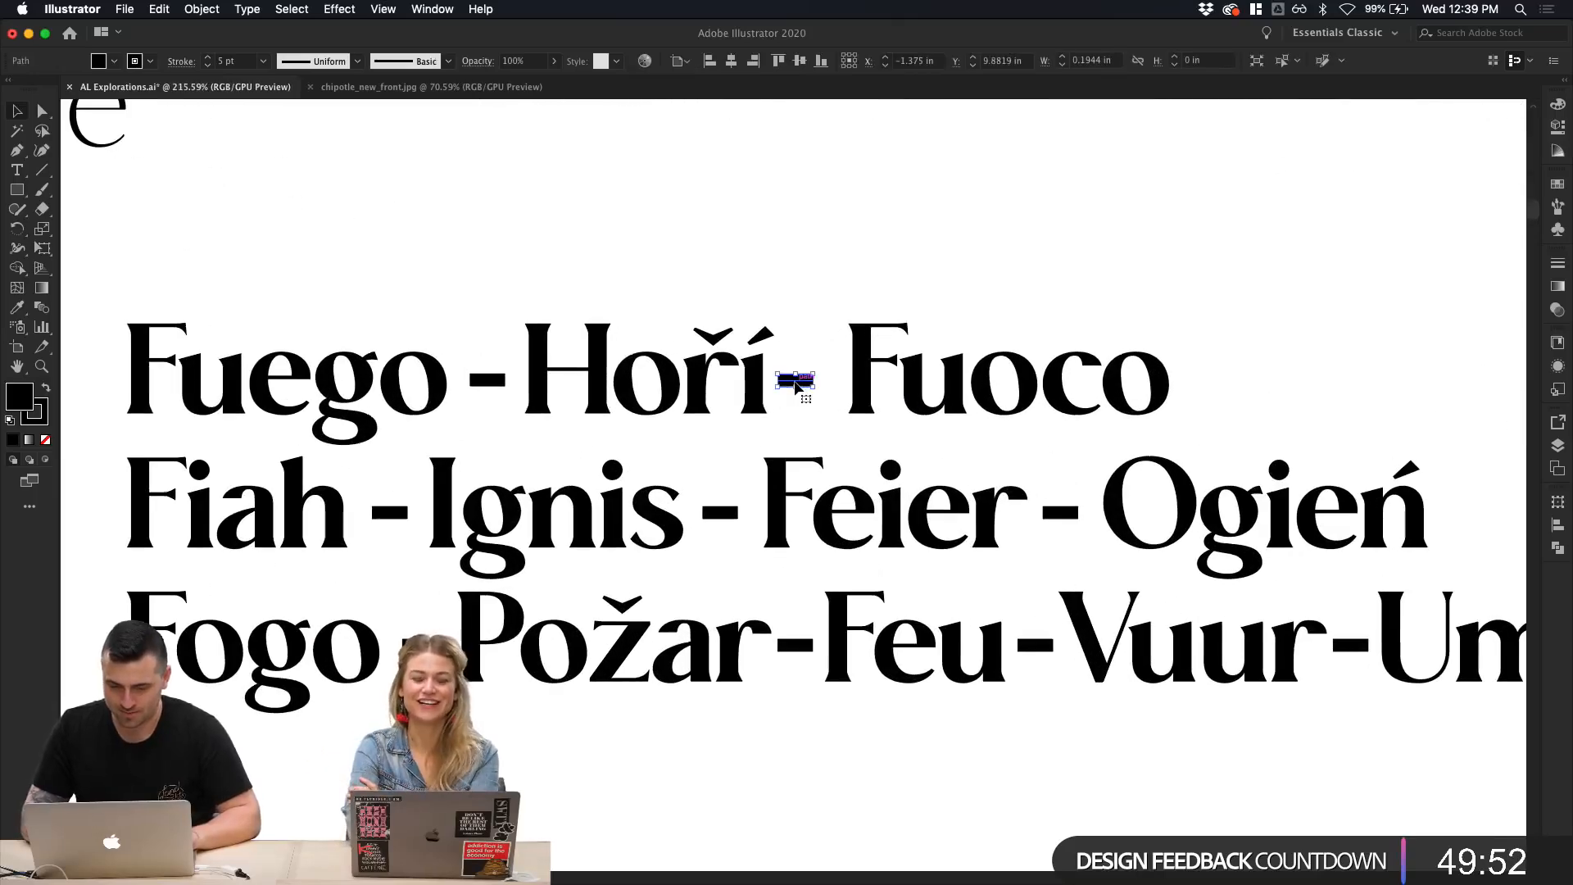
left_click(946, 192)
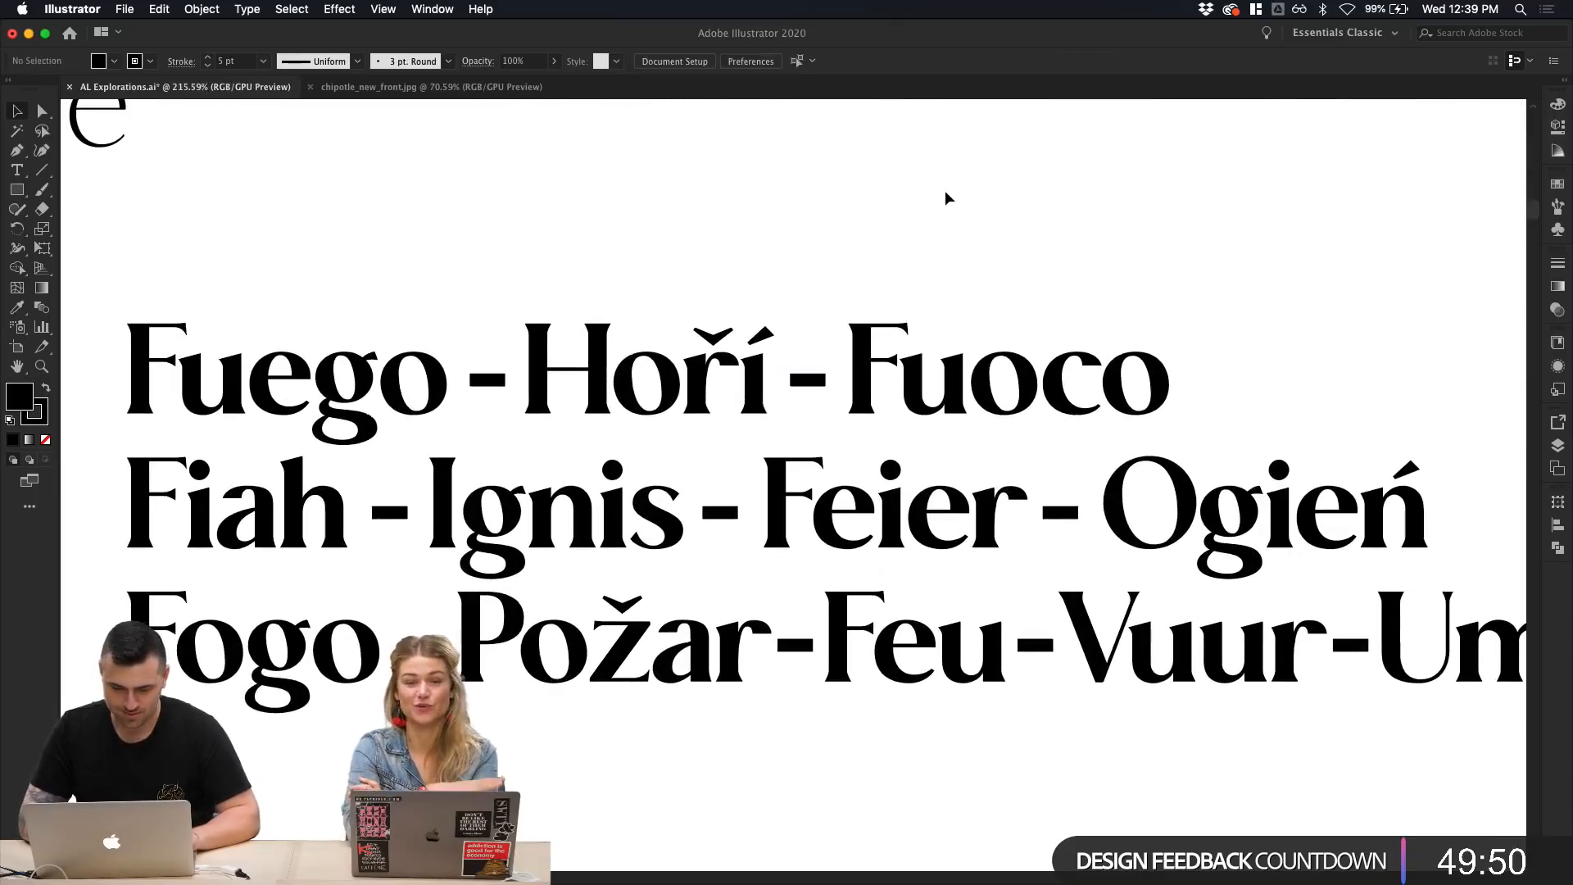
Step: Move the bold text block without dashes up and farther away from the dashed word list
scroll(946, 193, "down", 3)
scroll(946, 192, "right", 3)
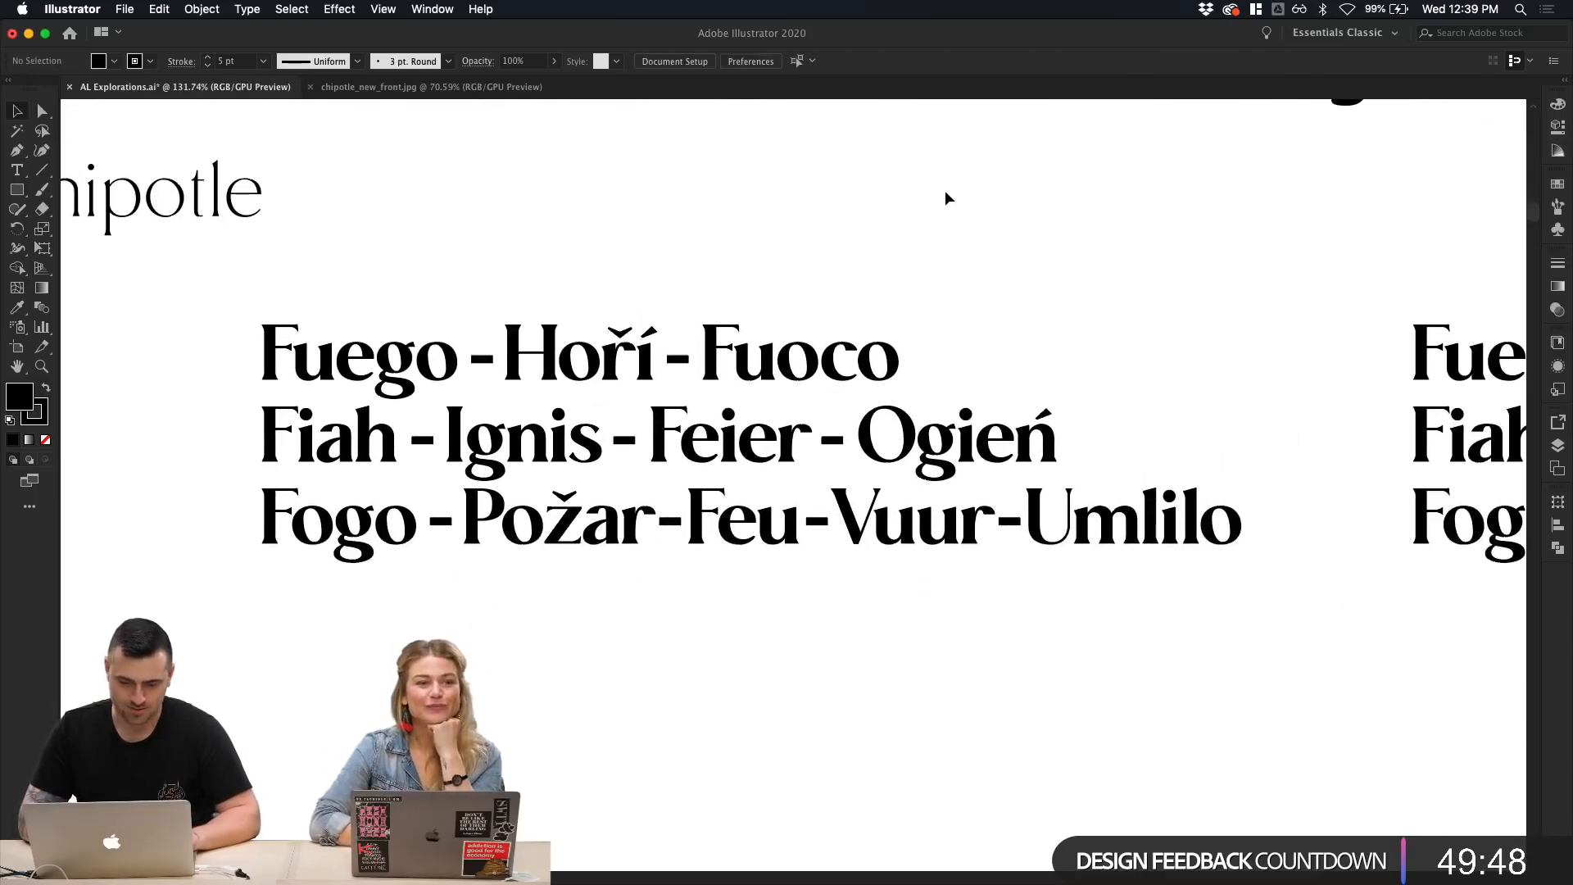
scroll(945, 197, "down", 5)
scroll(934, 198, "up", 3)
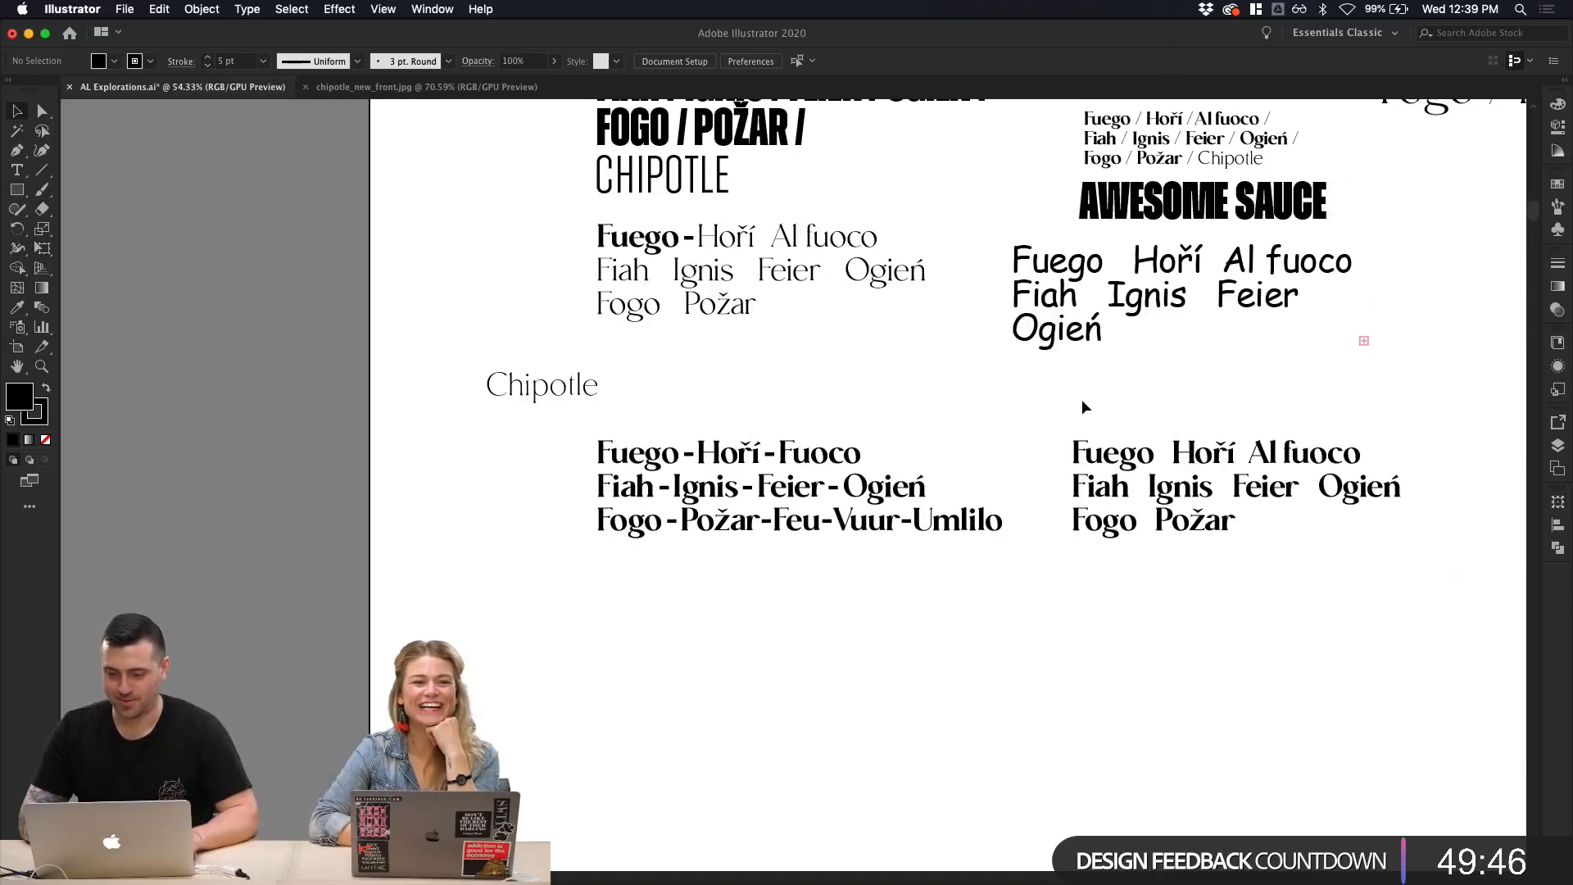
left_click_drag(1169, 498, 1209, 446)
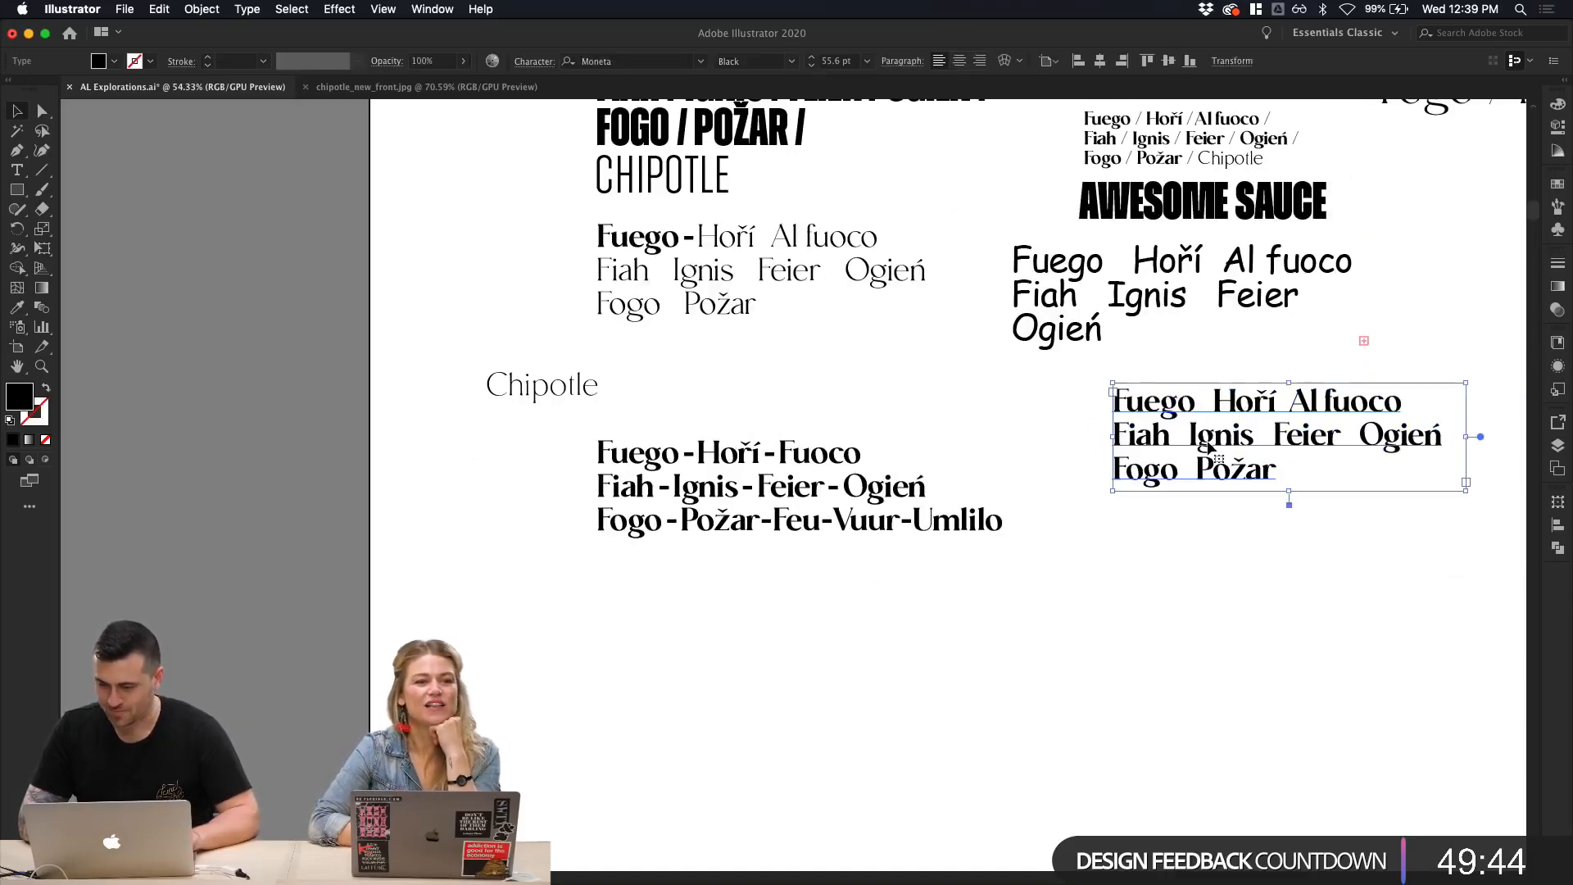
left_click(1108, 539)
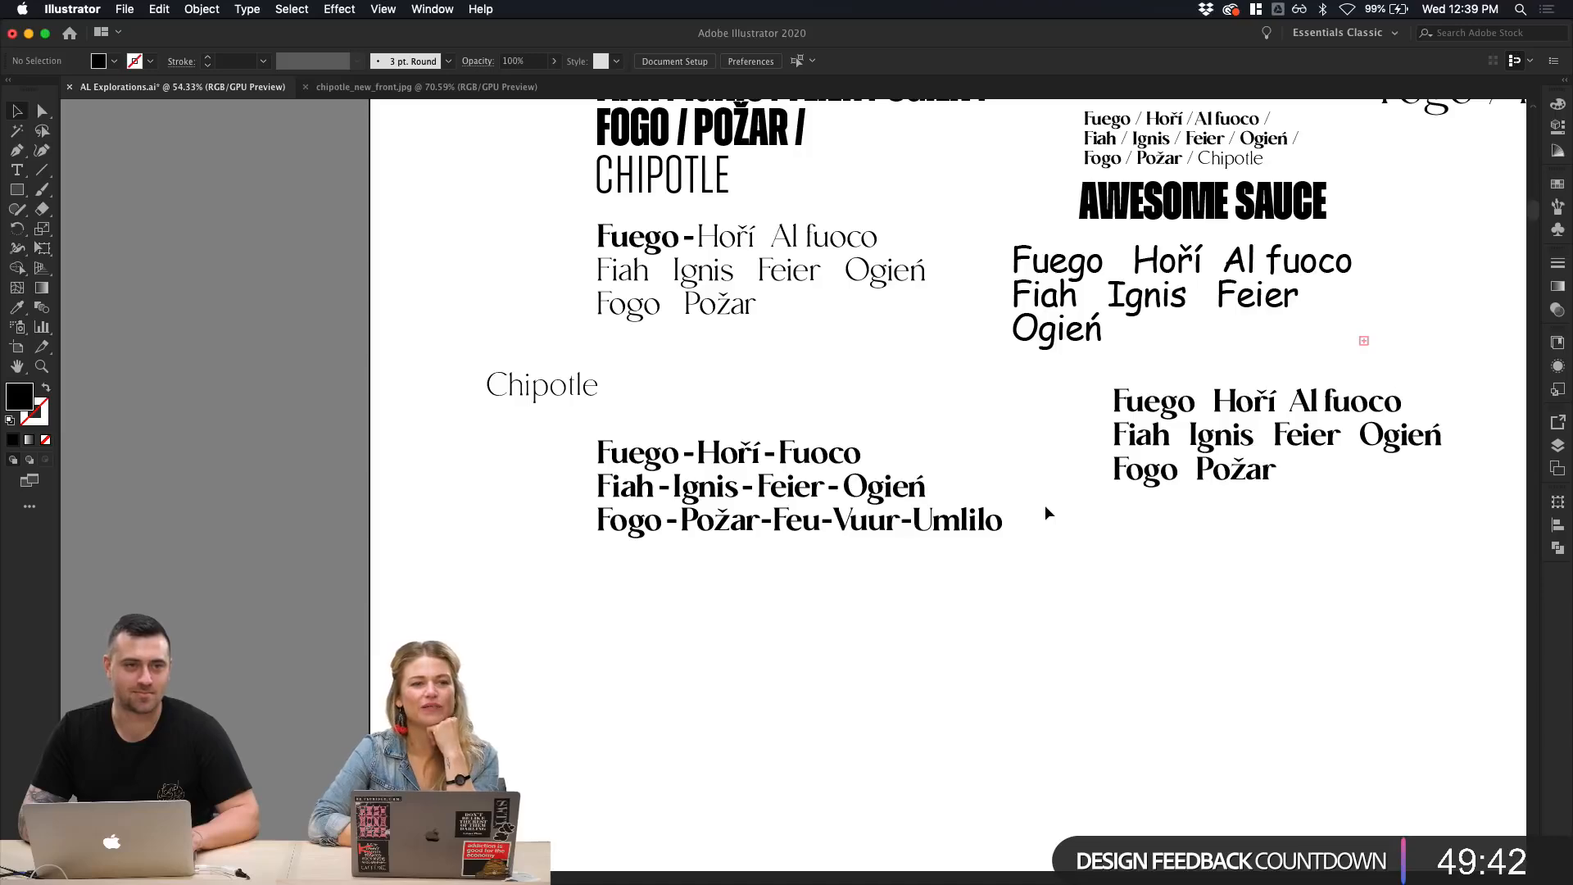
Step: Duplicate the dashed word list together with its dashes directly below the original
scroll(1045, 501, "up", 1)
left_click_drag(1039, 534, 574, 646)
left_click(998, 643)
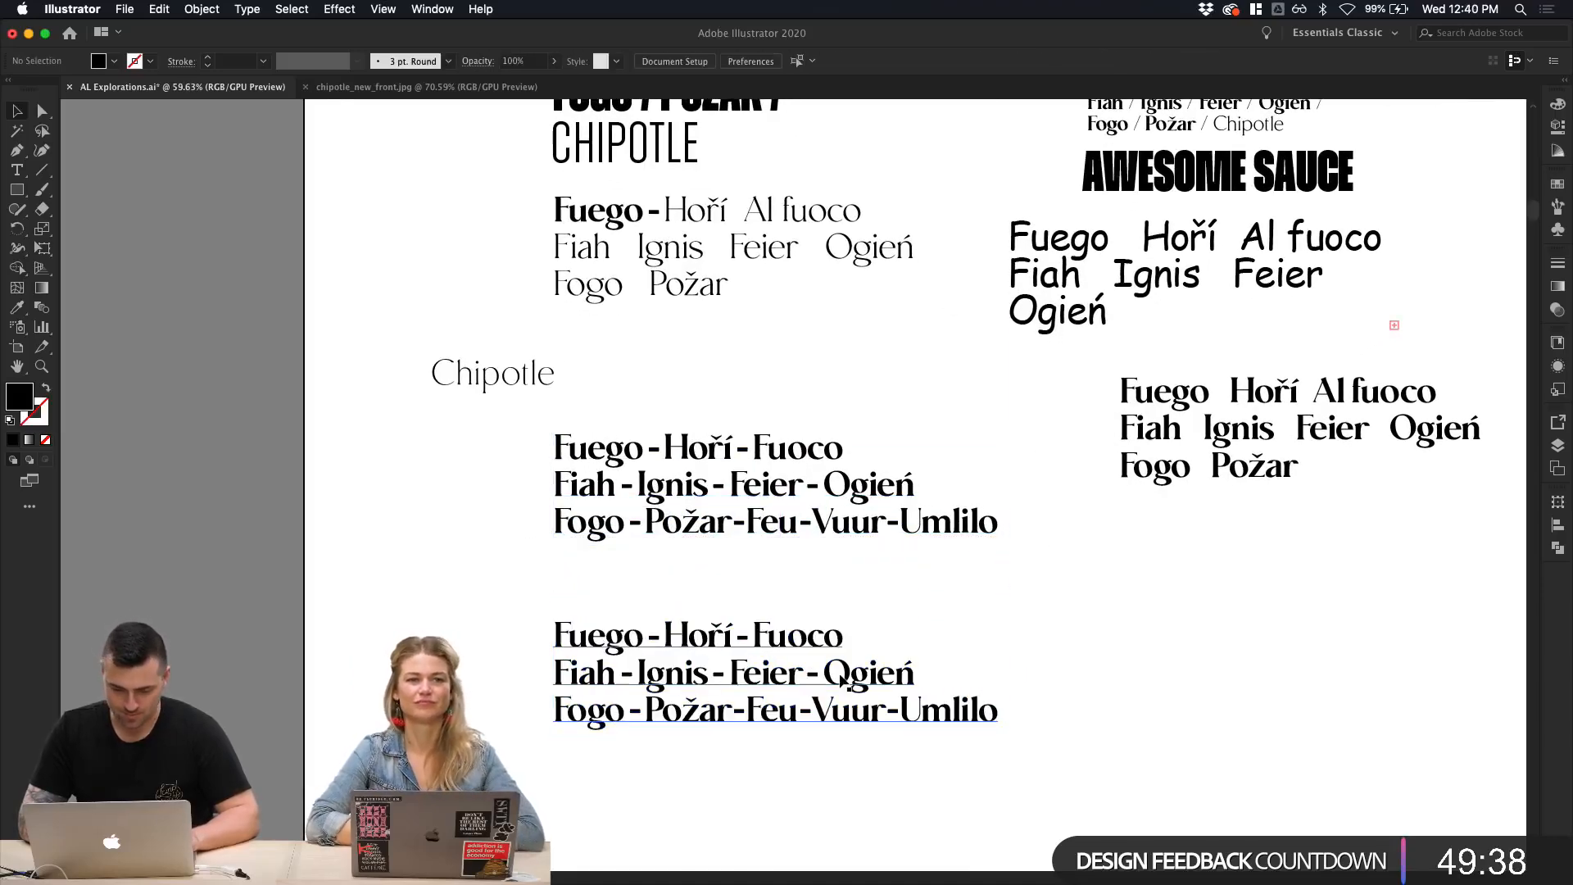
Step: Remove the word "Feu" and a surplus space from the last line of the lower copy
double_click(801, 714)
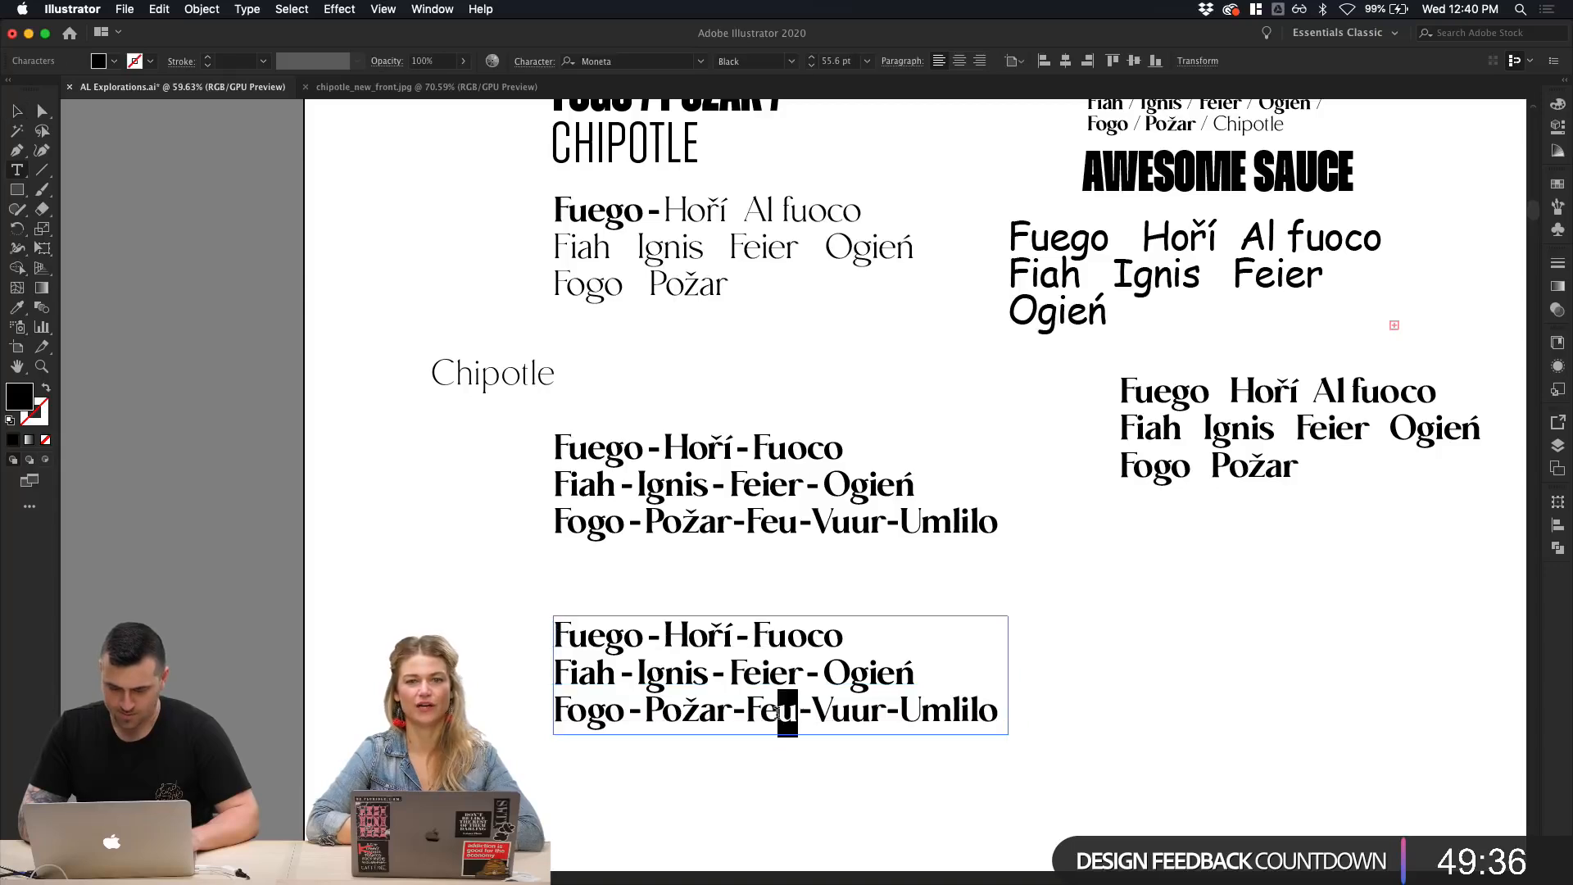
key("BackSpace")
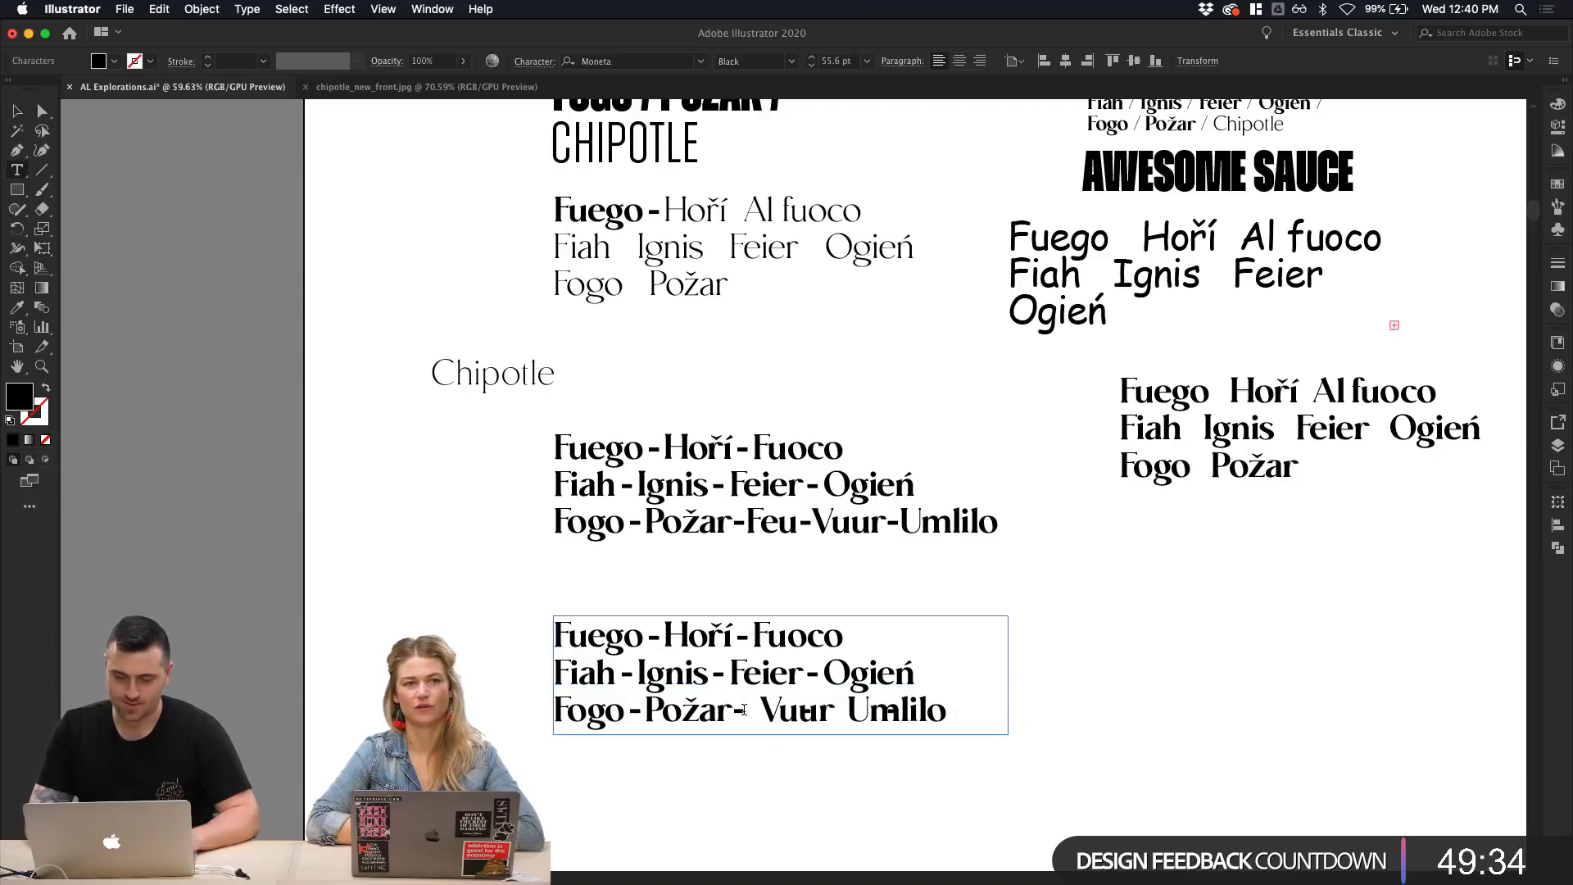
key("BackSpace")
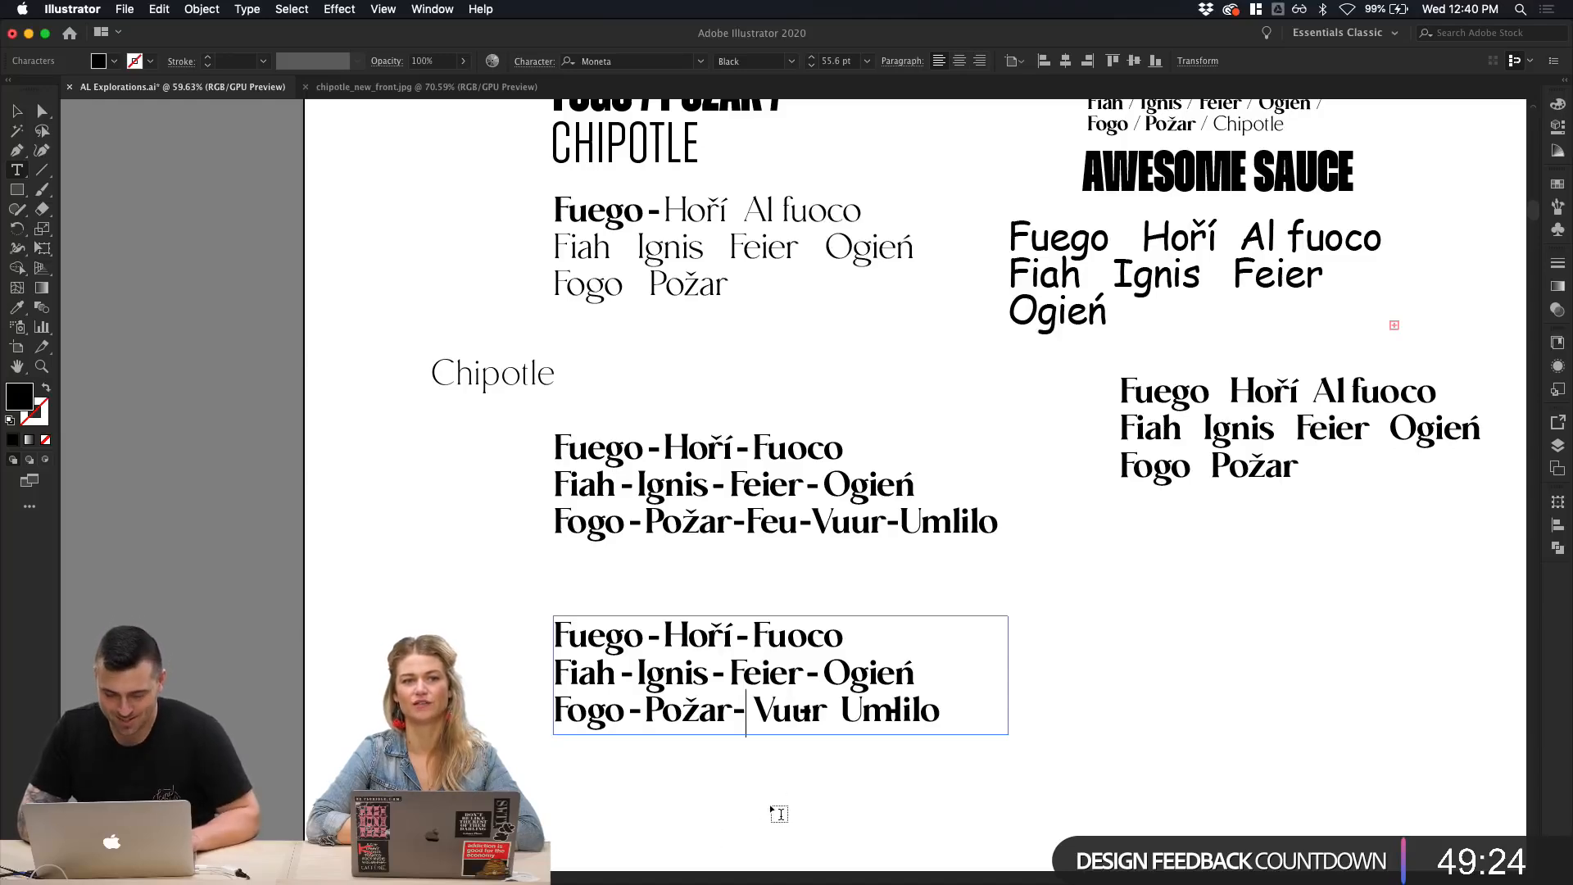
left_click(11, 108)
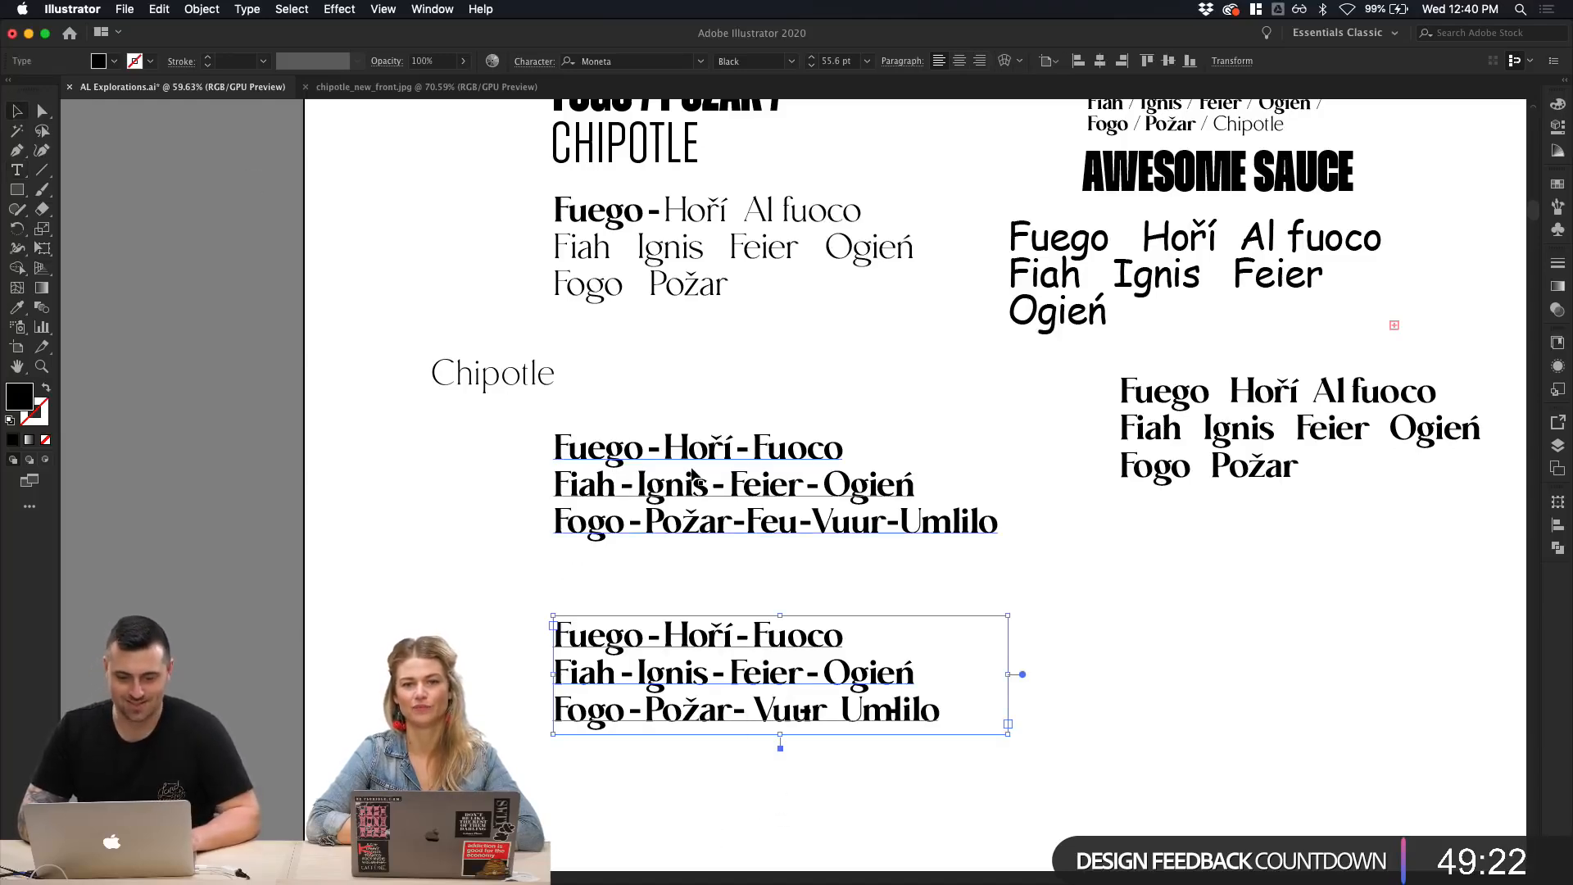
scroll(693, 476, "up", 5)
scroll(693, 475, "down", 1)
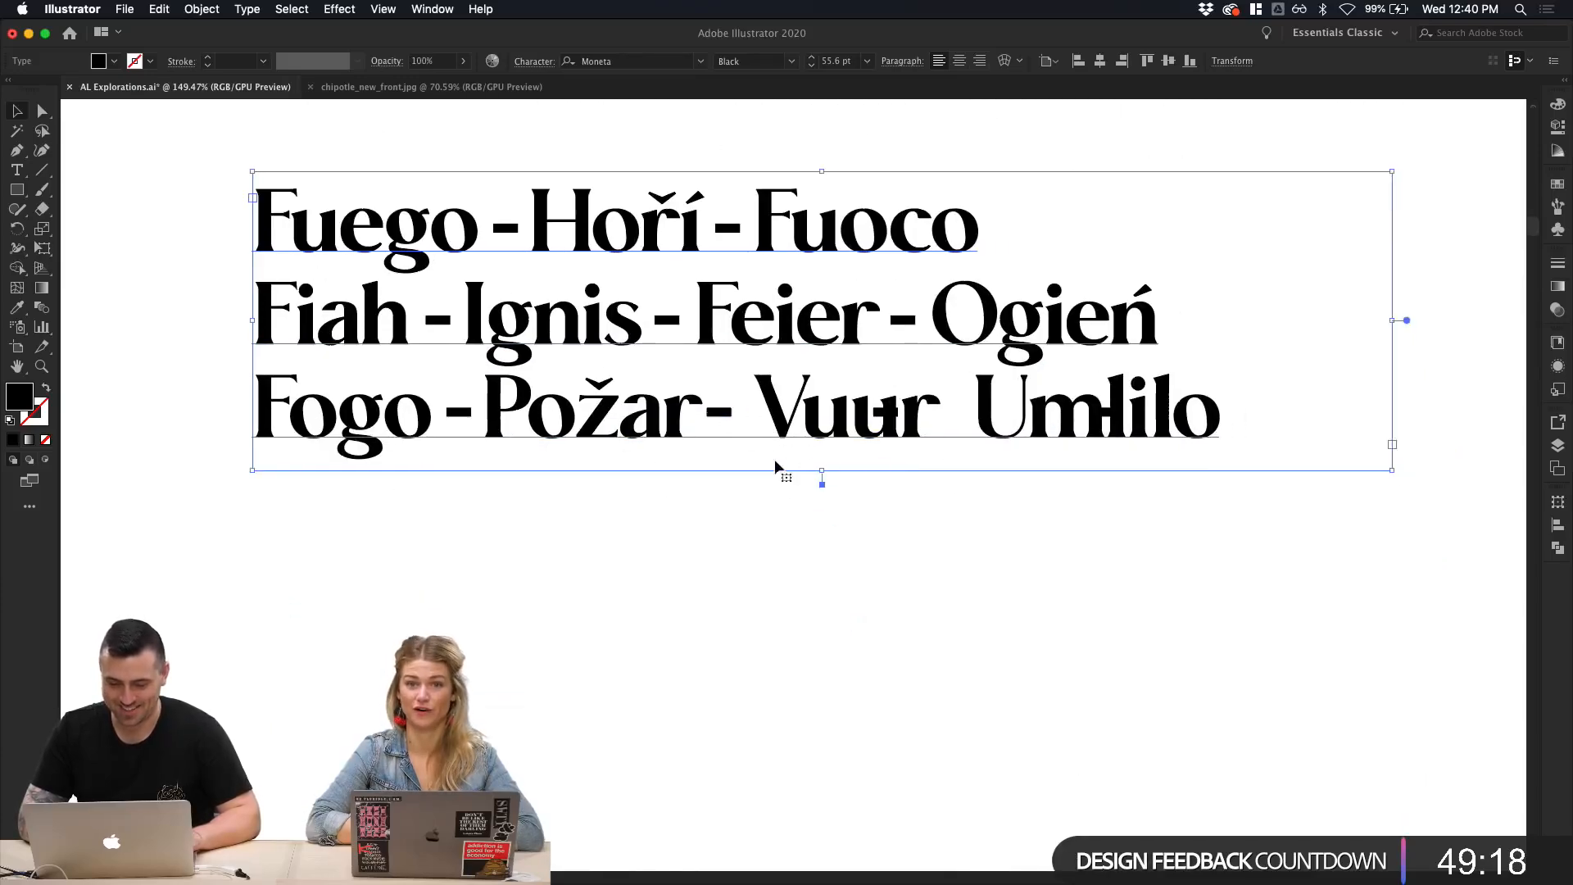
Step: Center the dash in the gap between Požar and Vuur on the last line of the lower word list
left_click(776, 464)
left_click(725, 419)
left_click(725, 419)
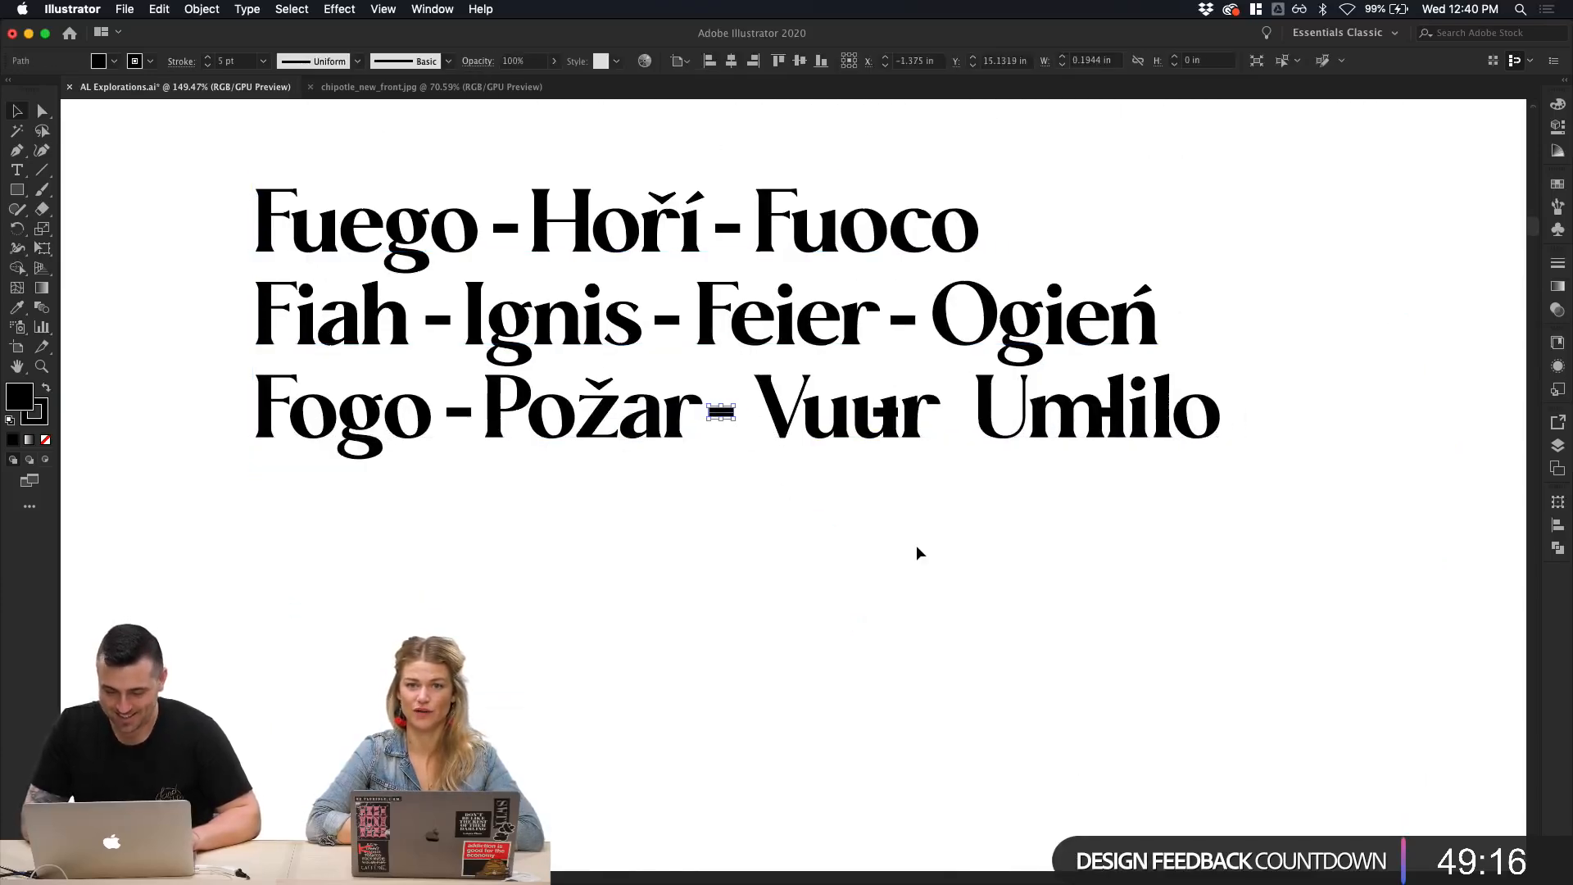
key("Right")
key("Right")
key("Right")
key("Right")
key("Right")
key("Right")
Step: Move the dash overlapping Vuur into the gap between Vuur and Umlilo, keeping the word list in place
left_click(904, 433)
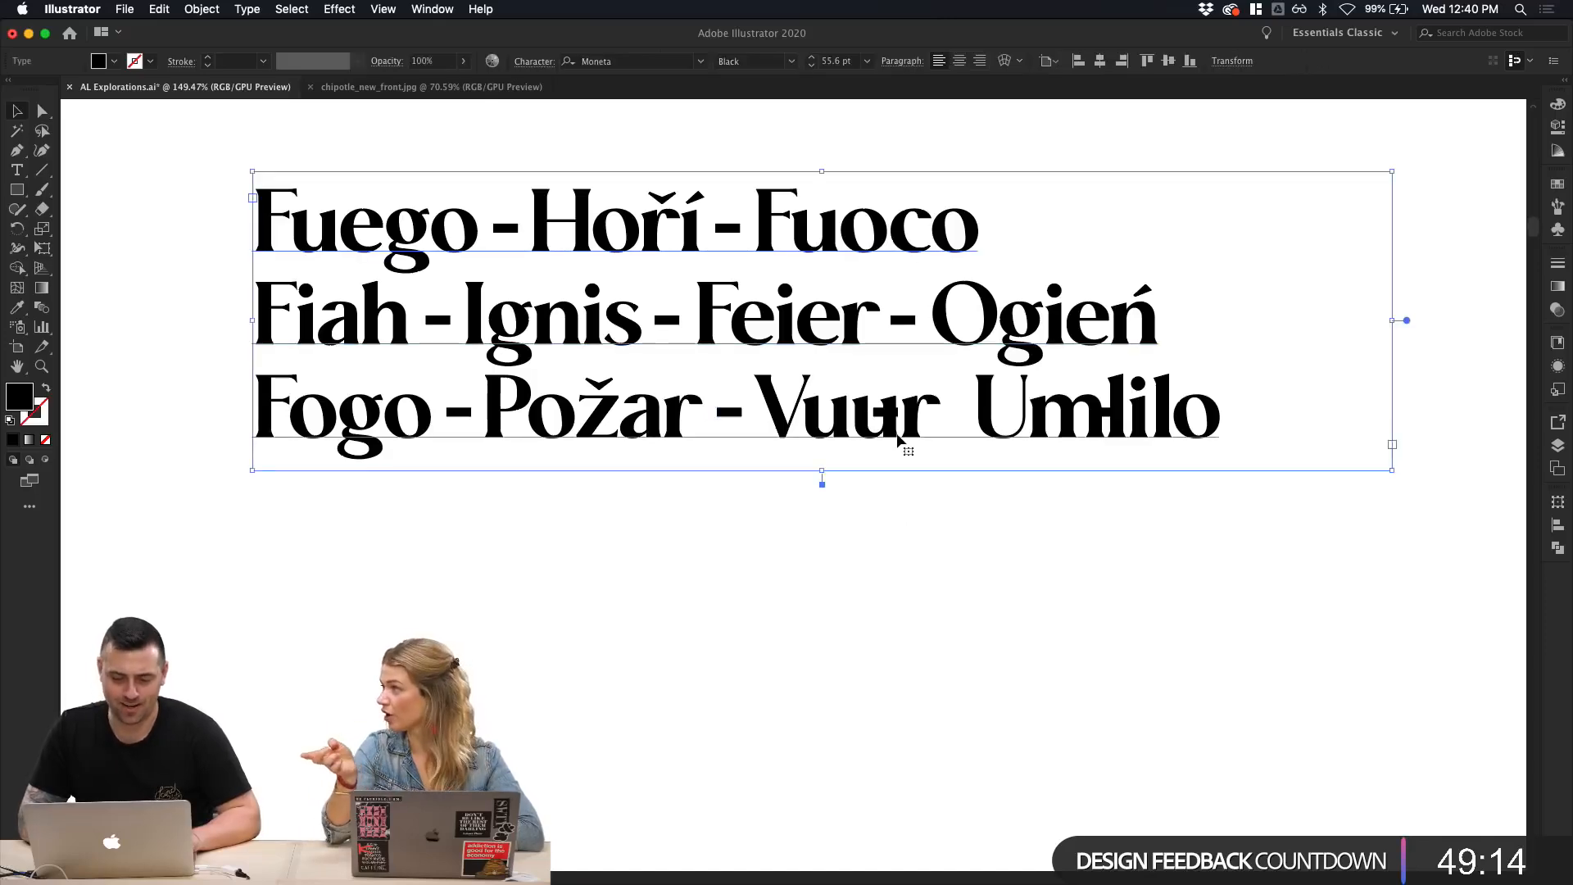
key("Delete")
left_click(890, 413)
key("shift+Right")
key("shift+Right")
key("shift+Right")
key("shift+Right")
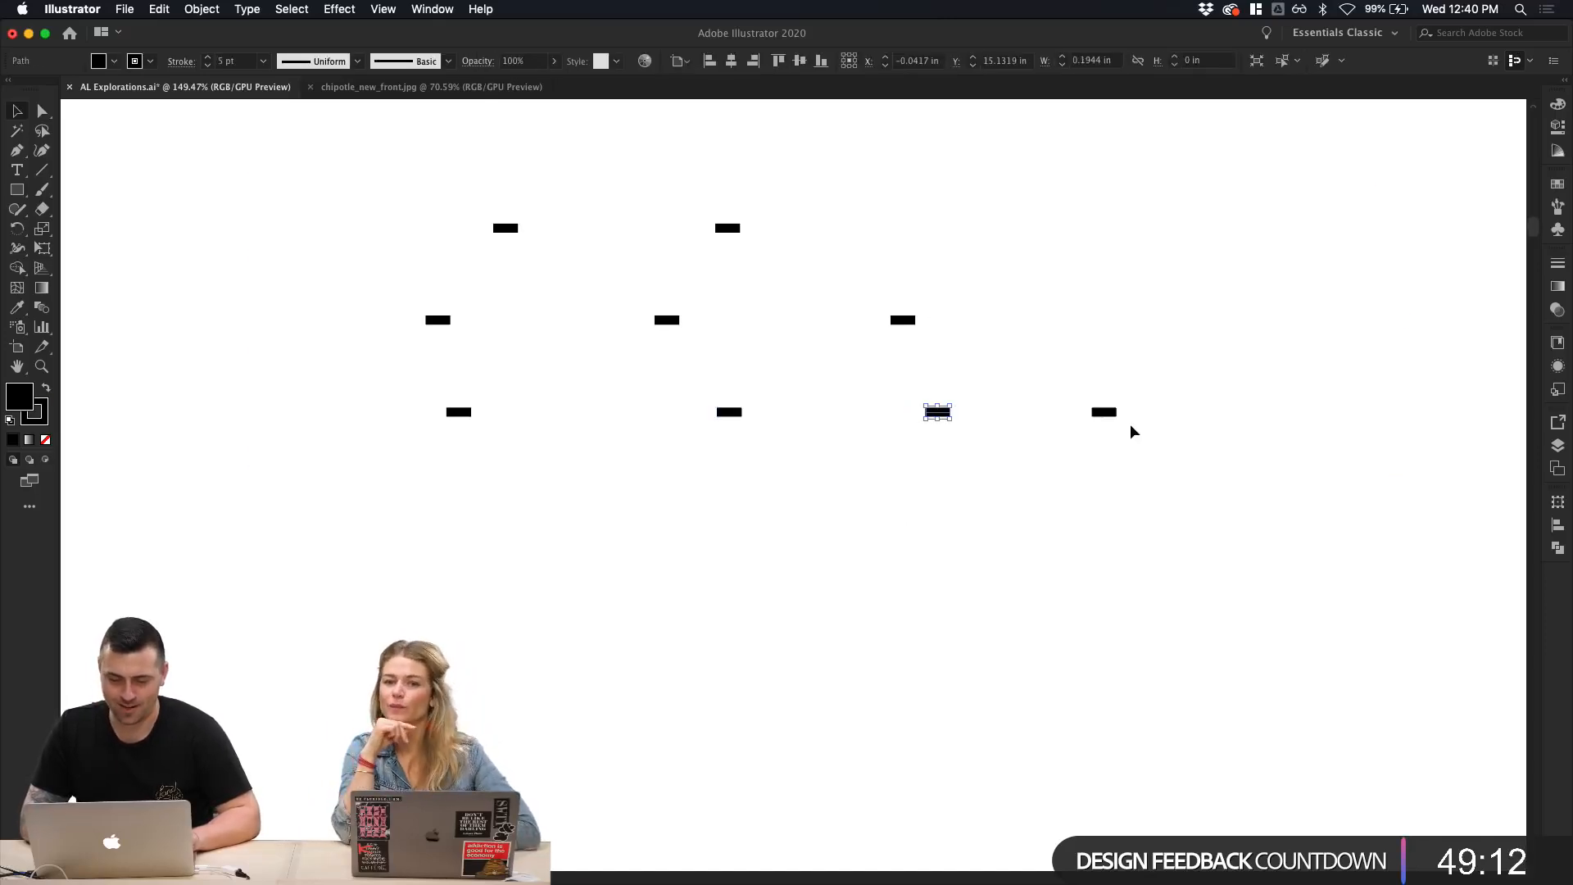
left_click(1062, 467)
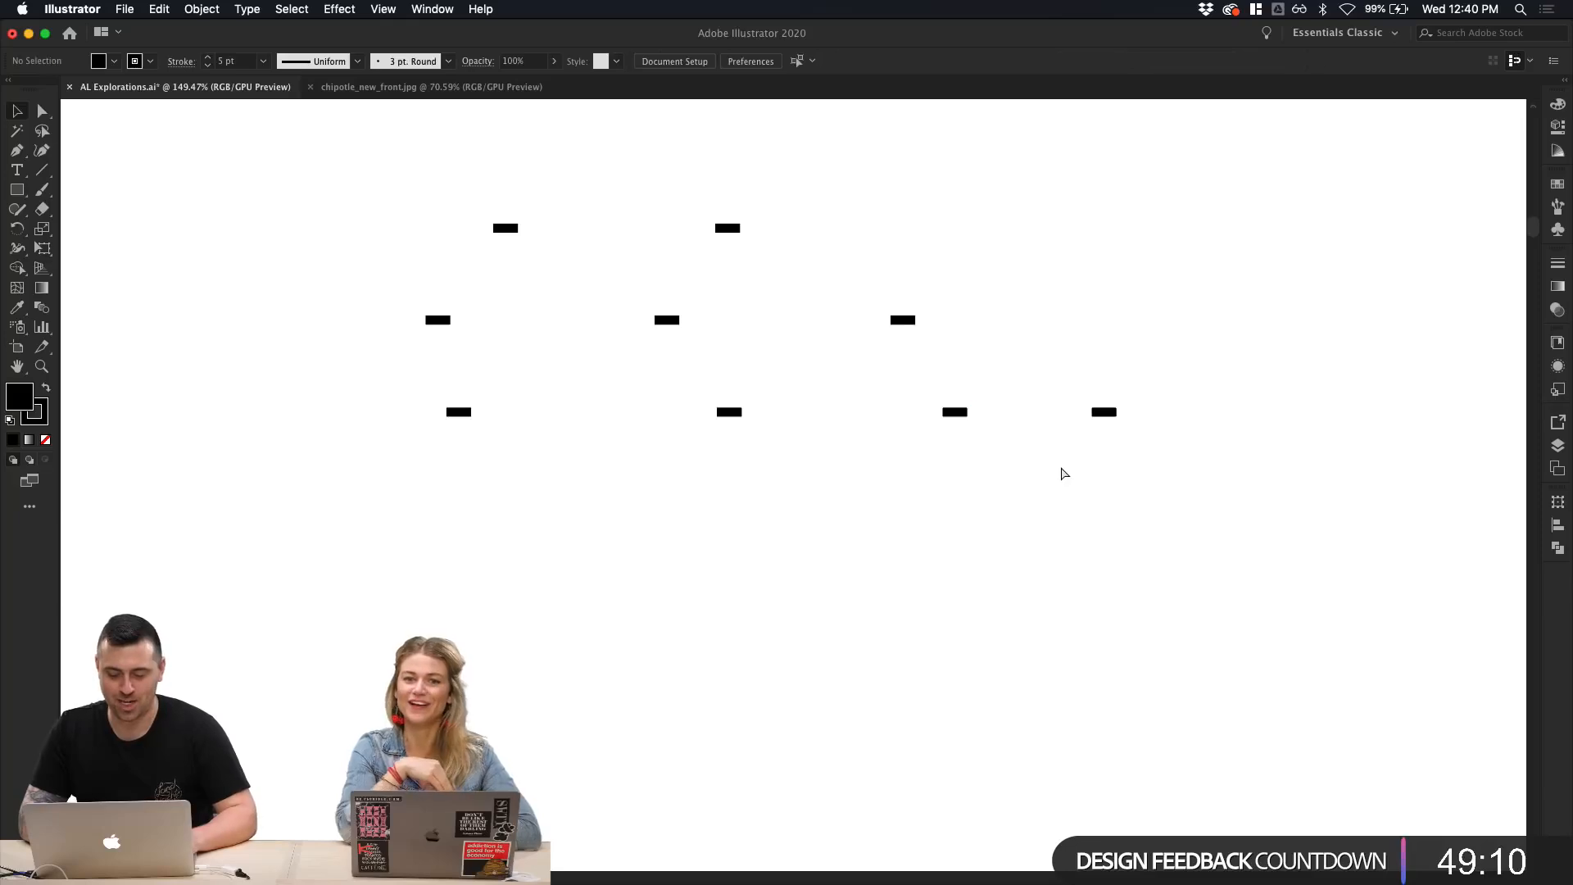
key("super+v")
key("Delete")
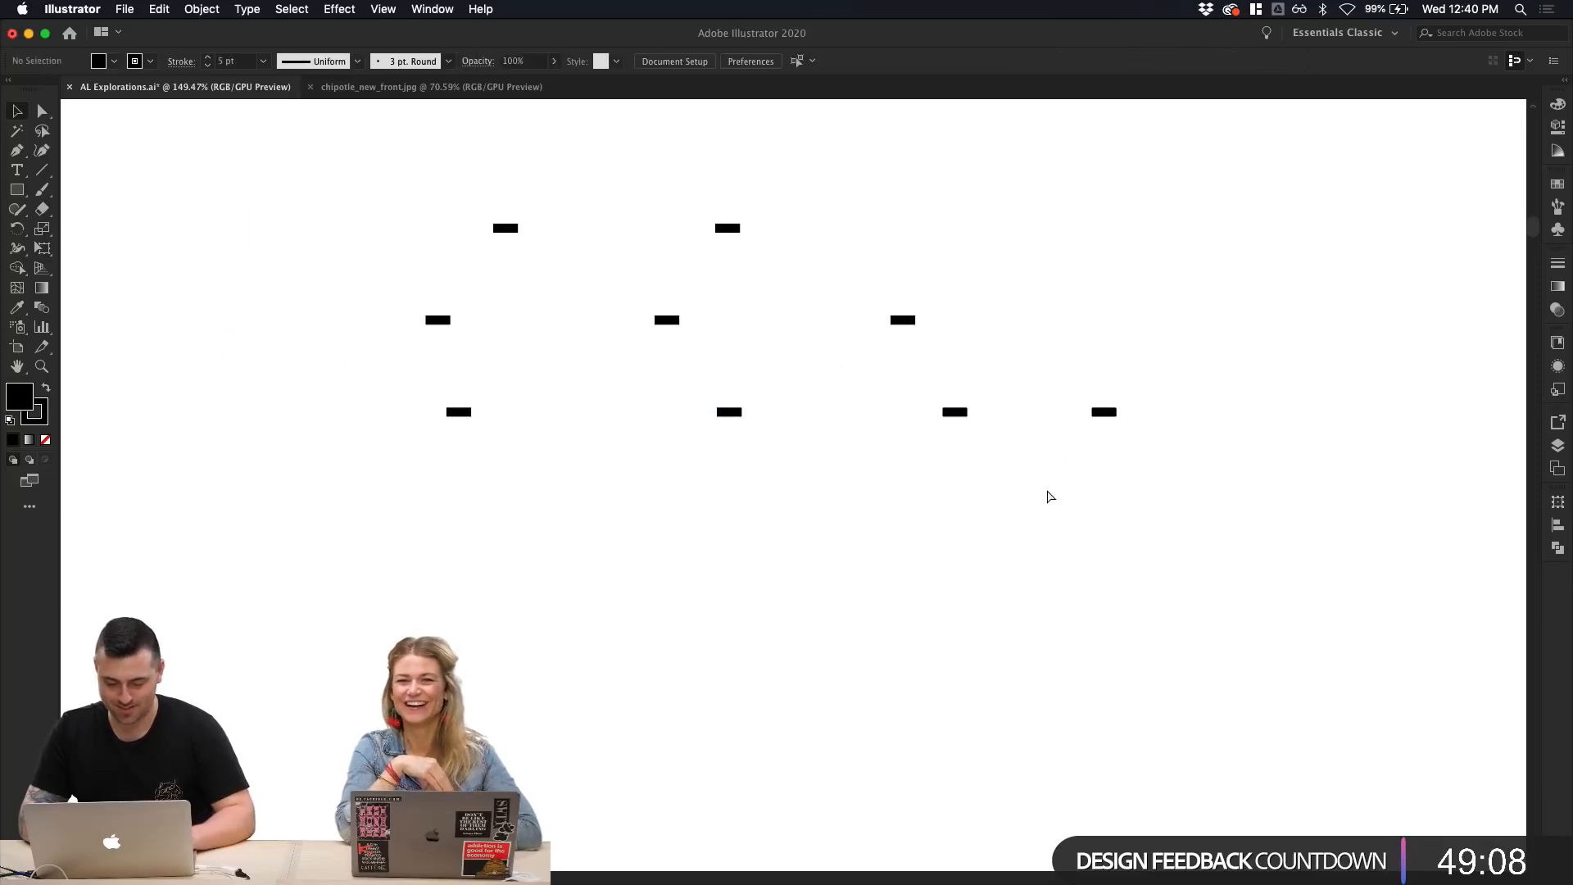
key("super+z")
left_click(1050, 604)
Step: Delete the surplus dash overlapping the word Umlilo
left_click(1111, 430)
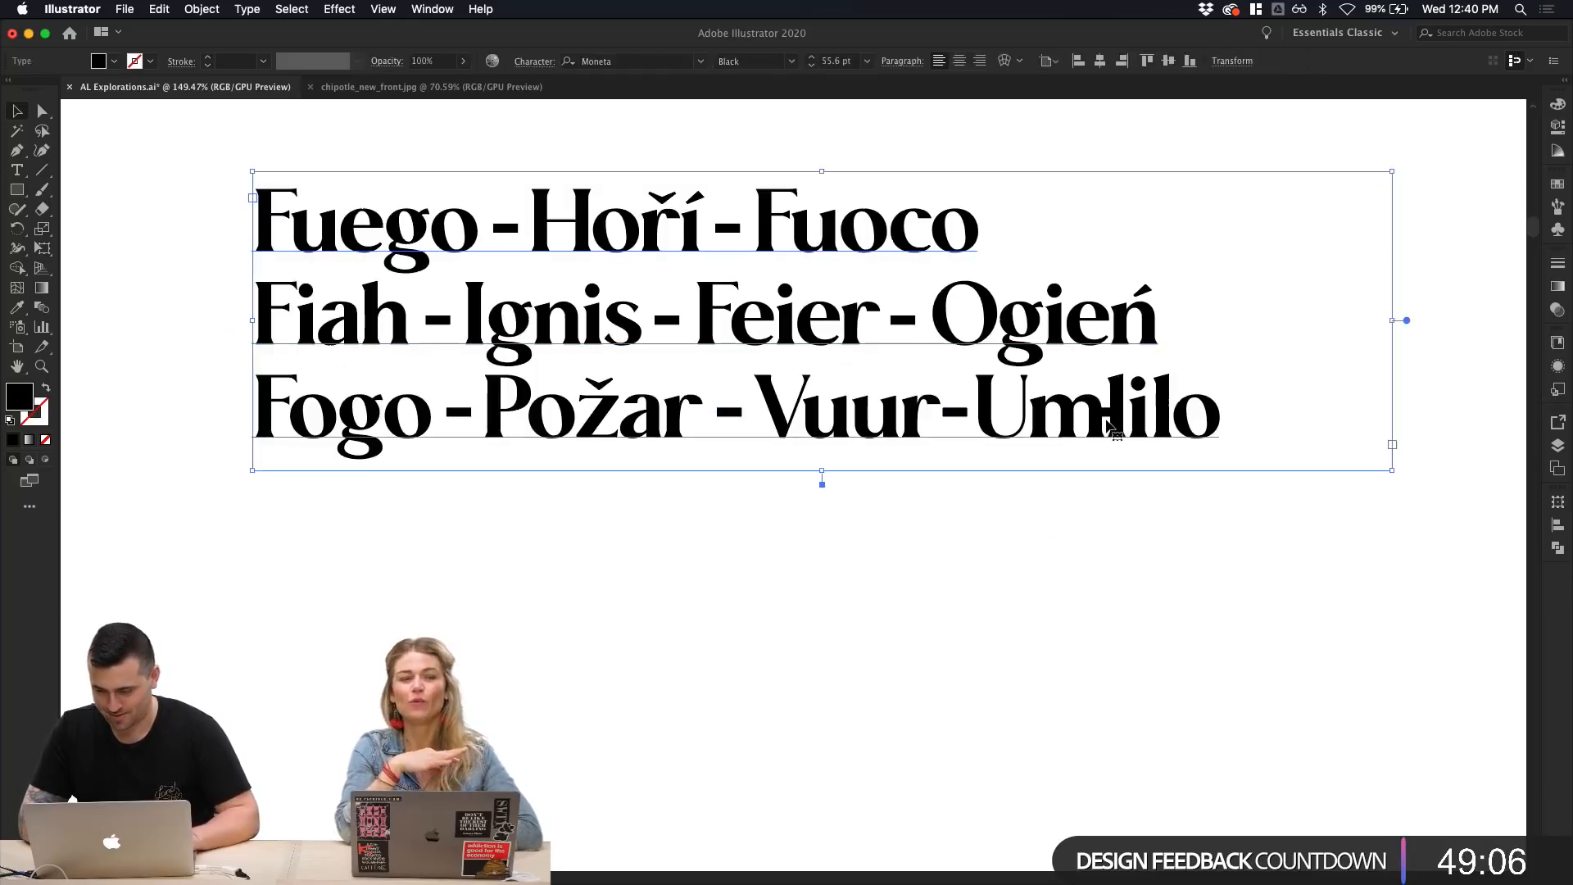
left_click(1112, 421)
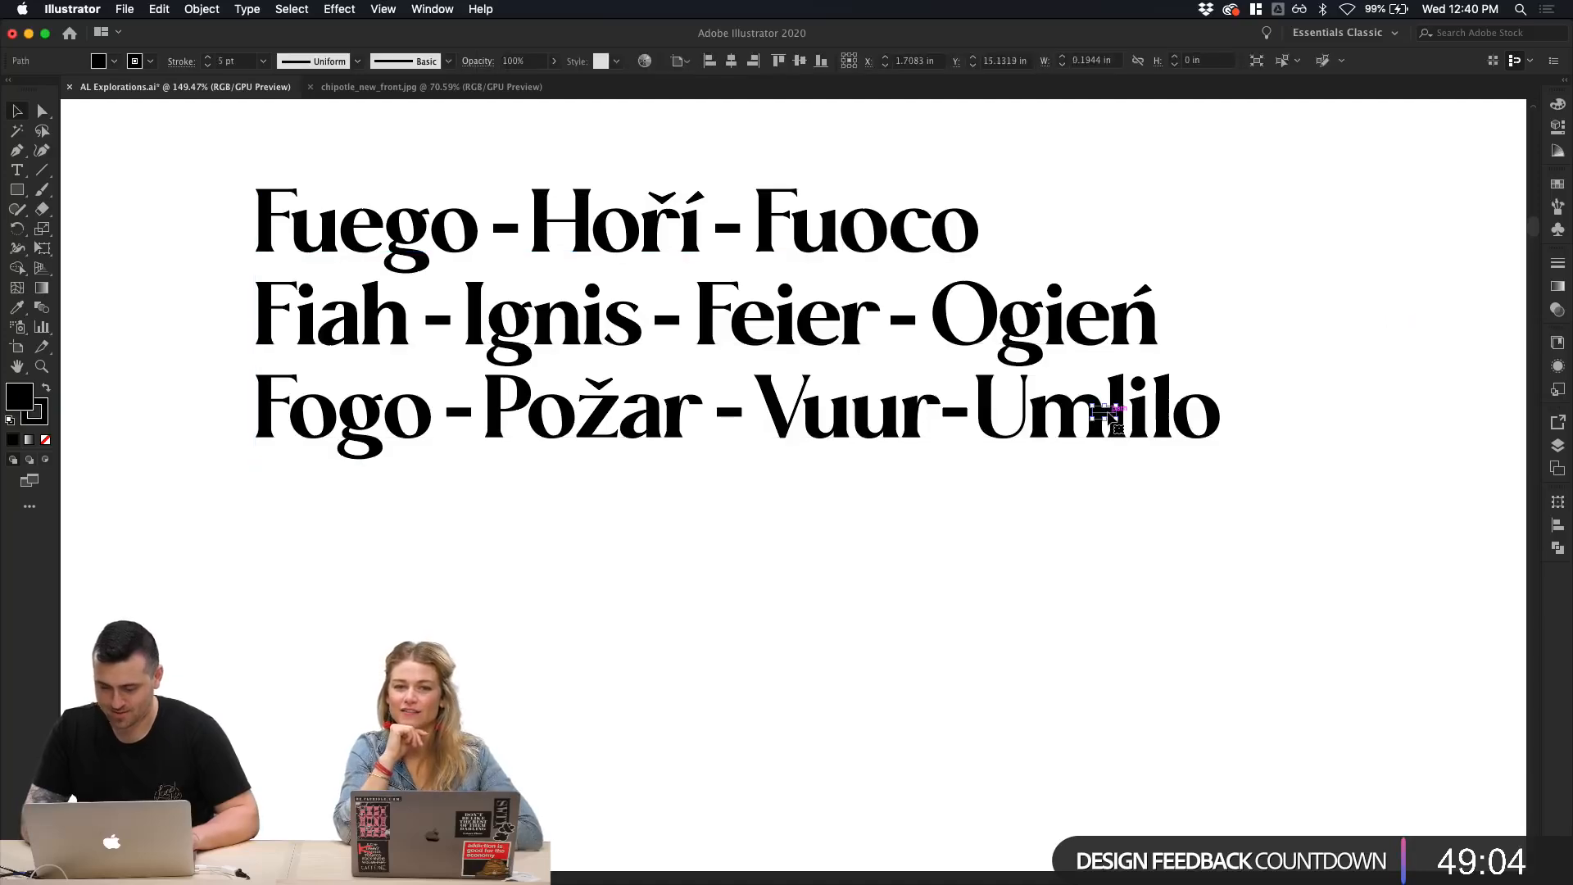
key("Delete")
Step: Examine the dash spacing and overall shape of the lower word list against the original above it
scroll(1078, 488, "down", 1)
scroll(1078, 488, "up", 2)
scroll(1079, 488, "down", 3)
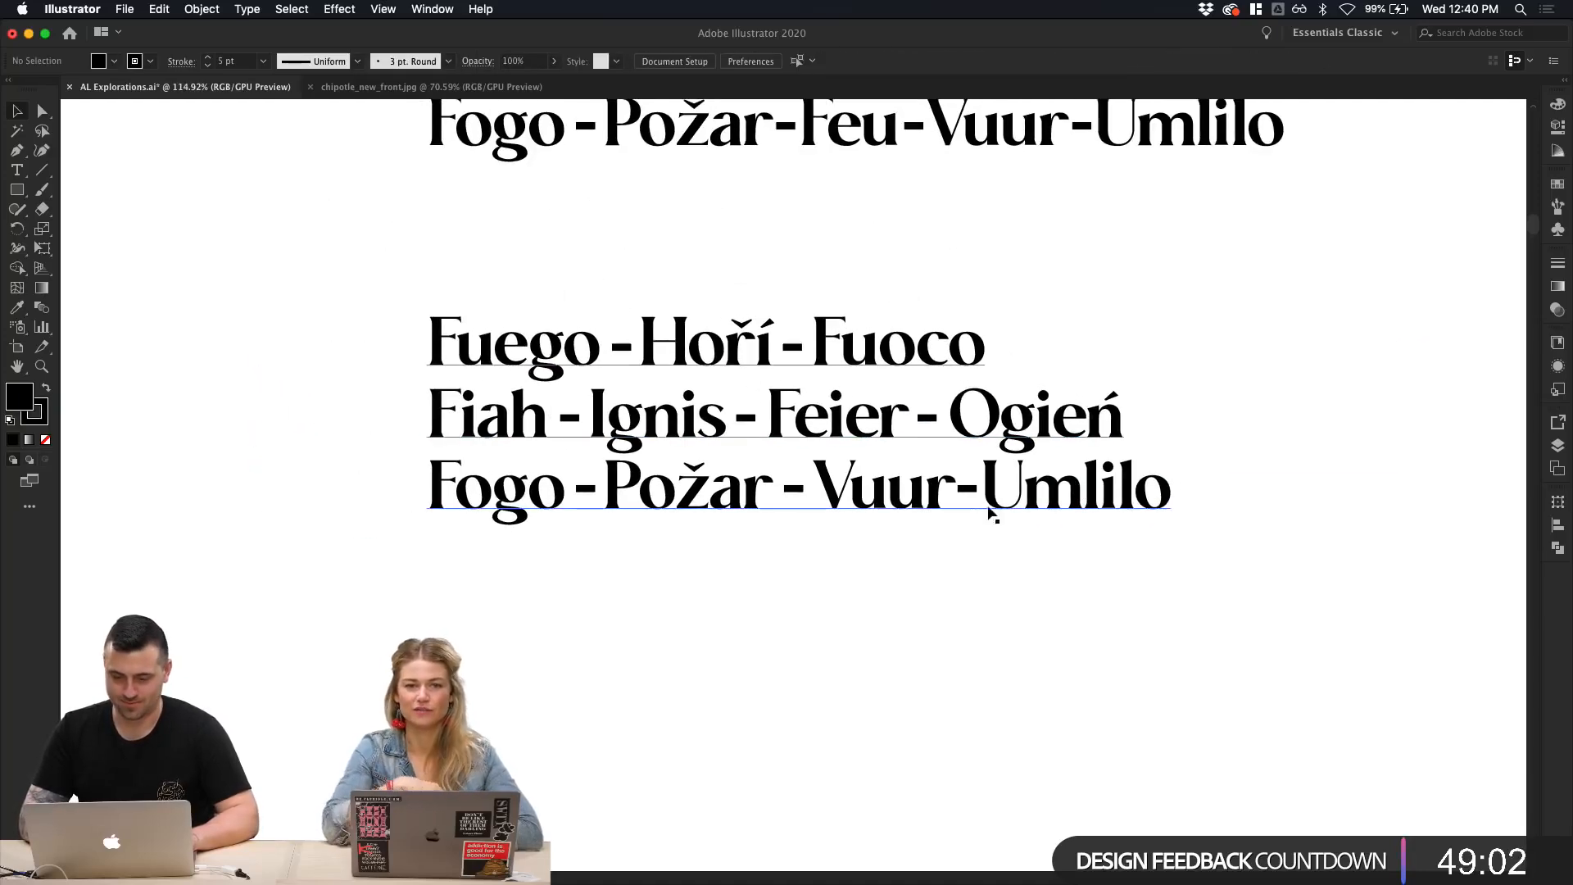
scroll(646, 546, "up", 2)
scroll(646, 546, "down", 1)
scroll(646, 545, "up", 2)
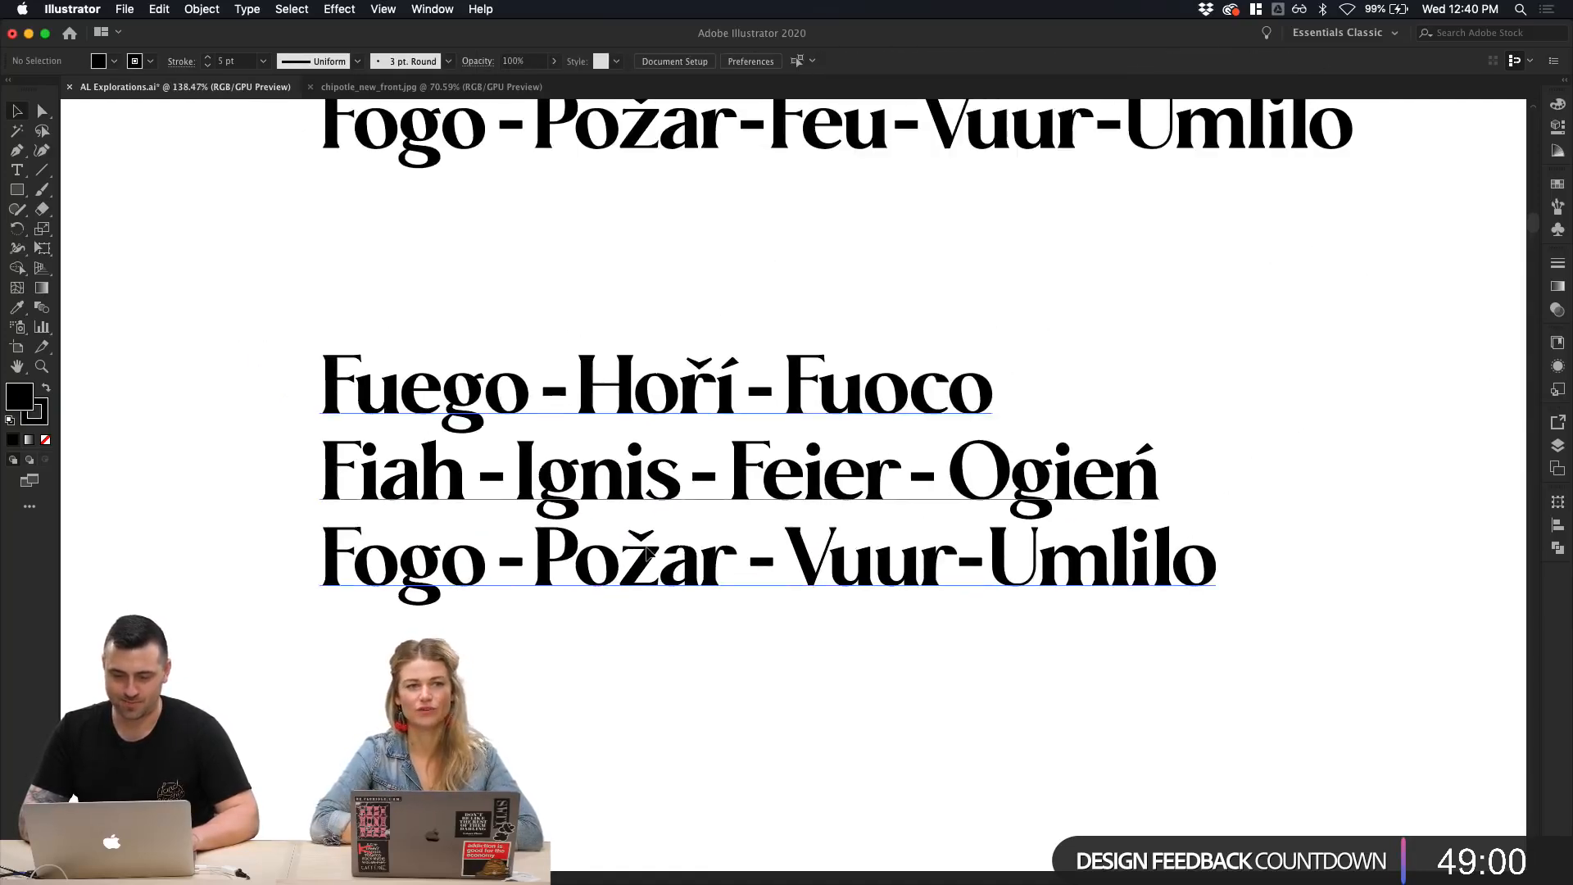
scroll(660, 653, "right", 4)
scroll(661, 653, "up", 2)
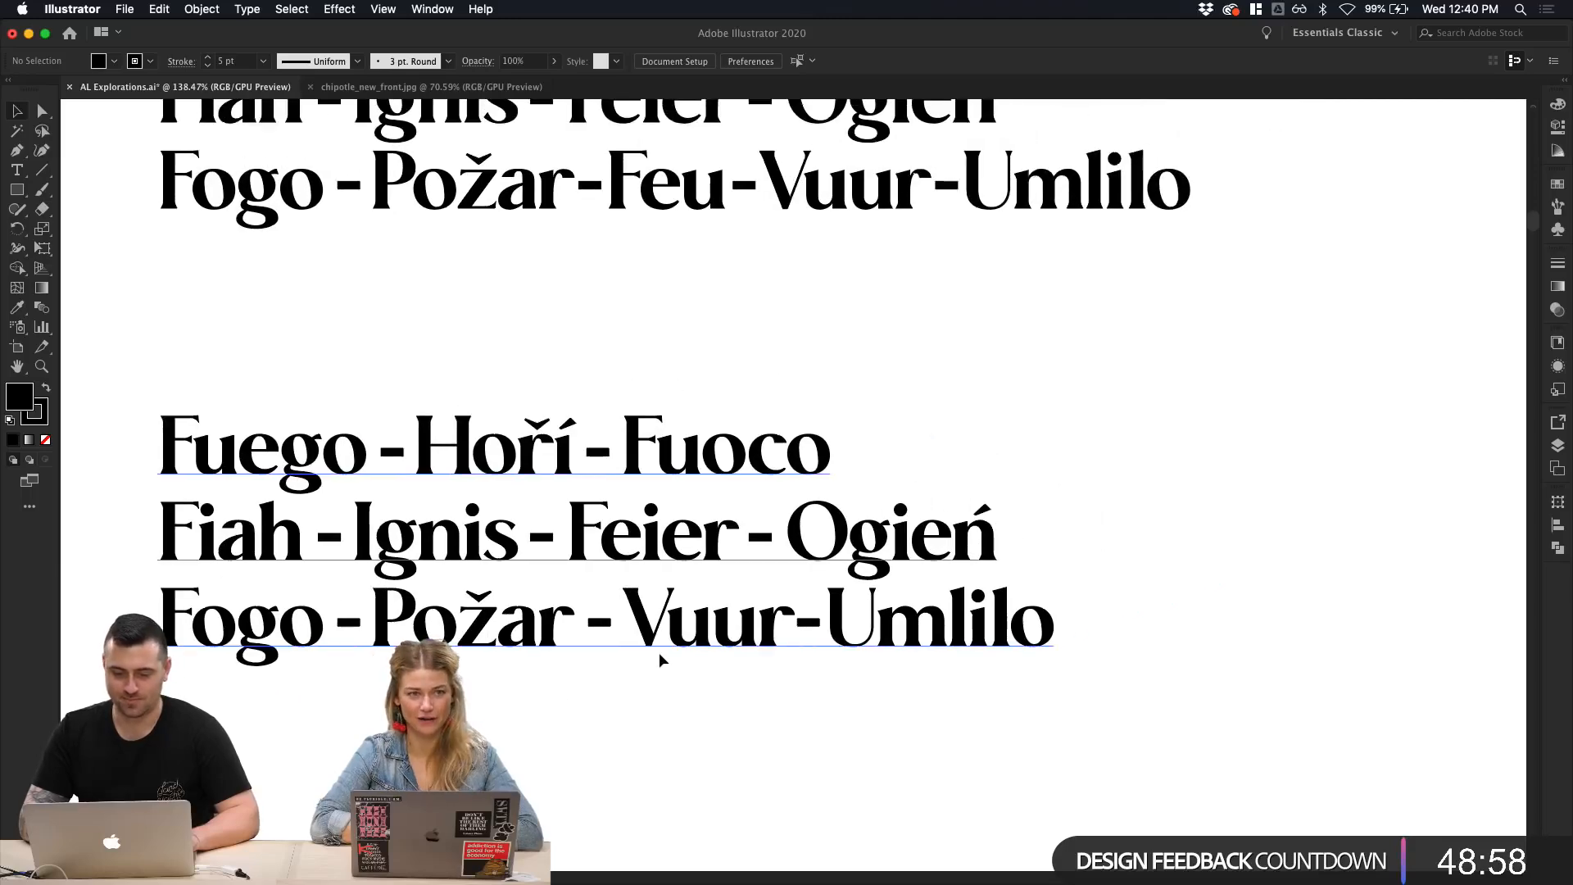
scroll(659, 652, "up", 2)
scroll(659, 652, "left", 1)
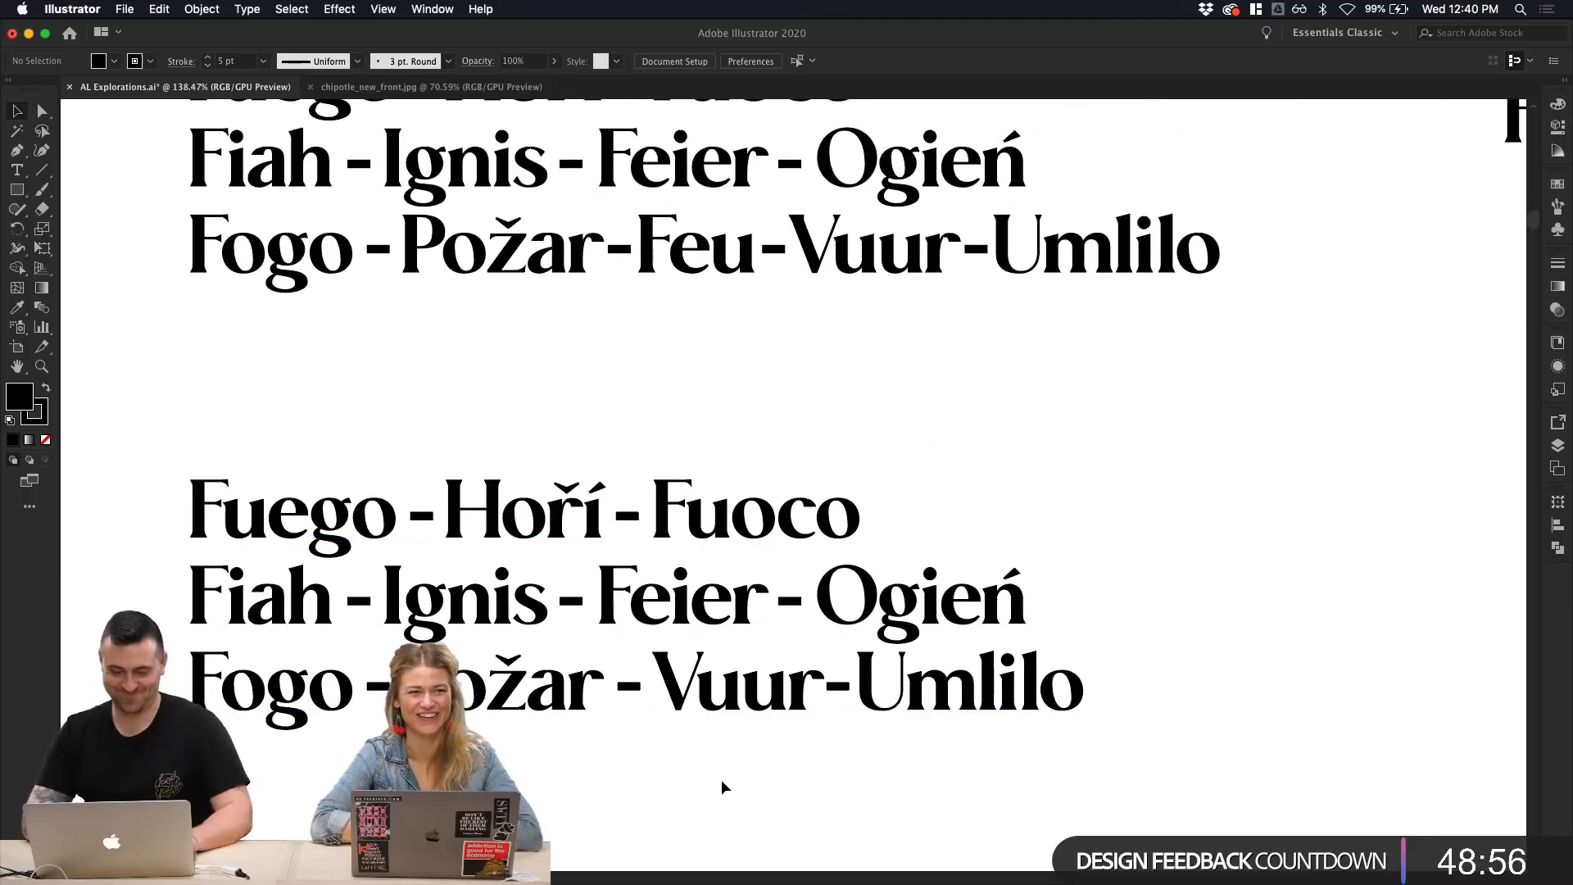
scroll(721, 787, "down", 2)
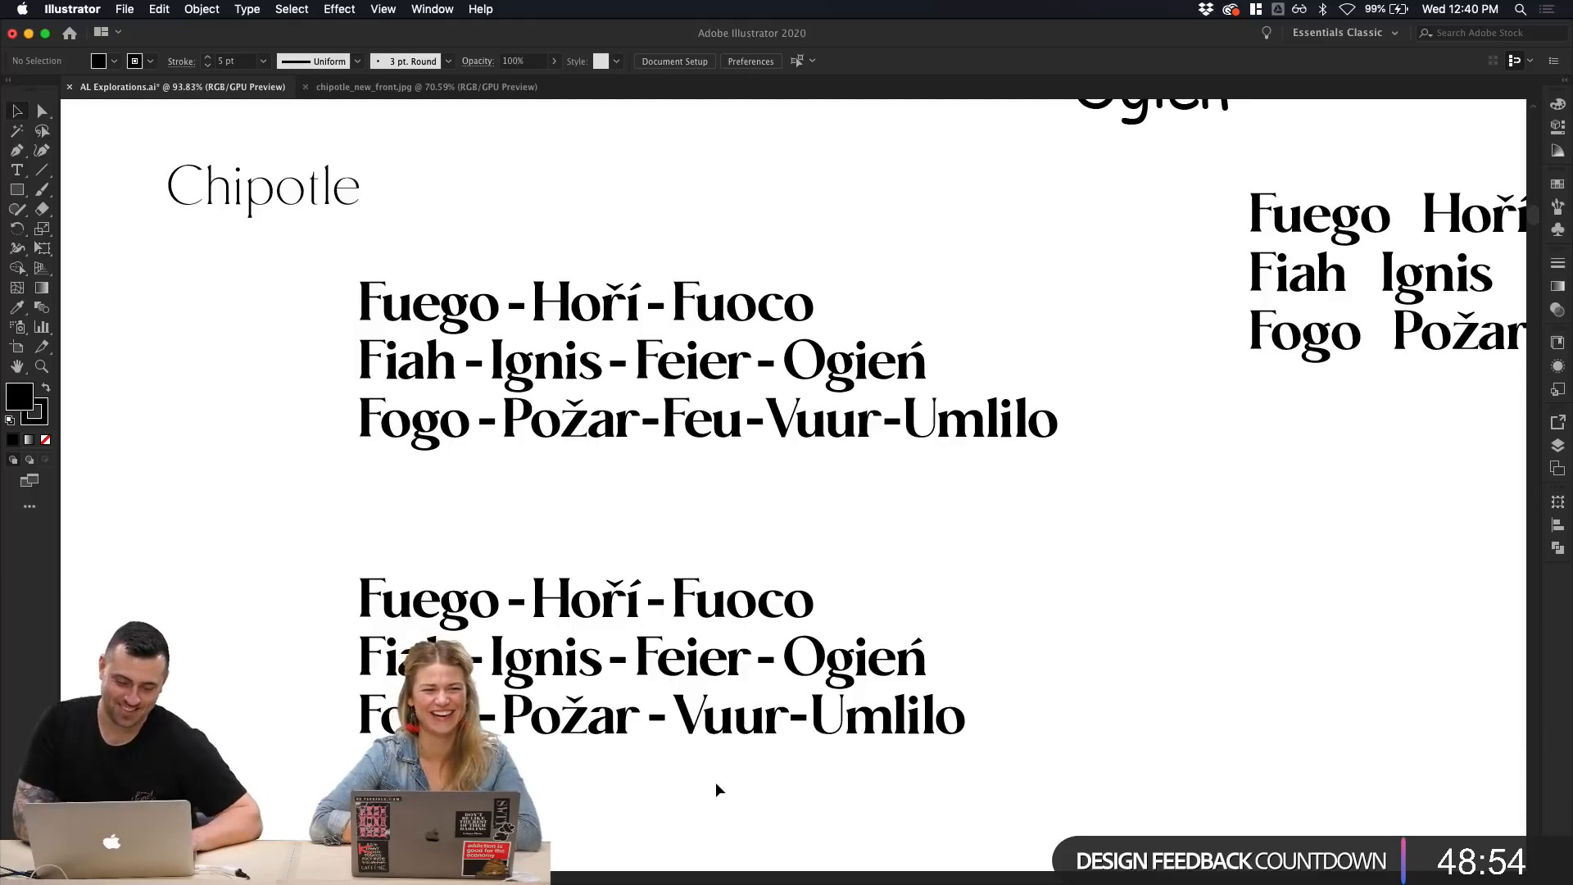
Step: Tighten the leading of the lower word list slightly while keeping its dashes visually level with the words
left_click_drag(961, 771, 336, 569)
left_click(432, 545)
left_click(616, 619)
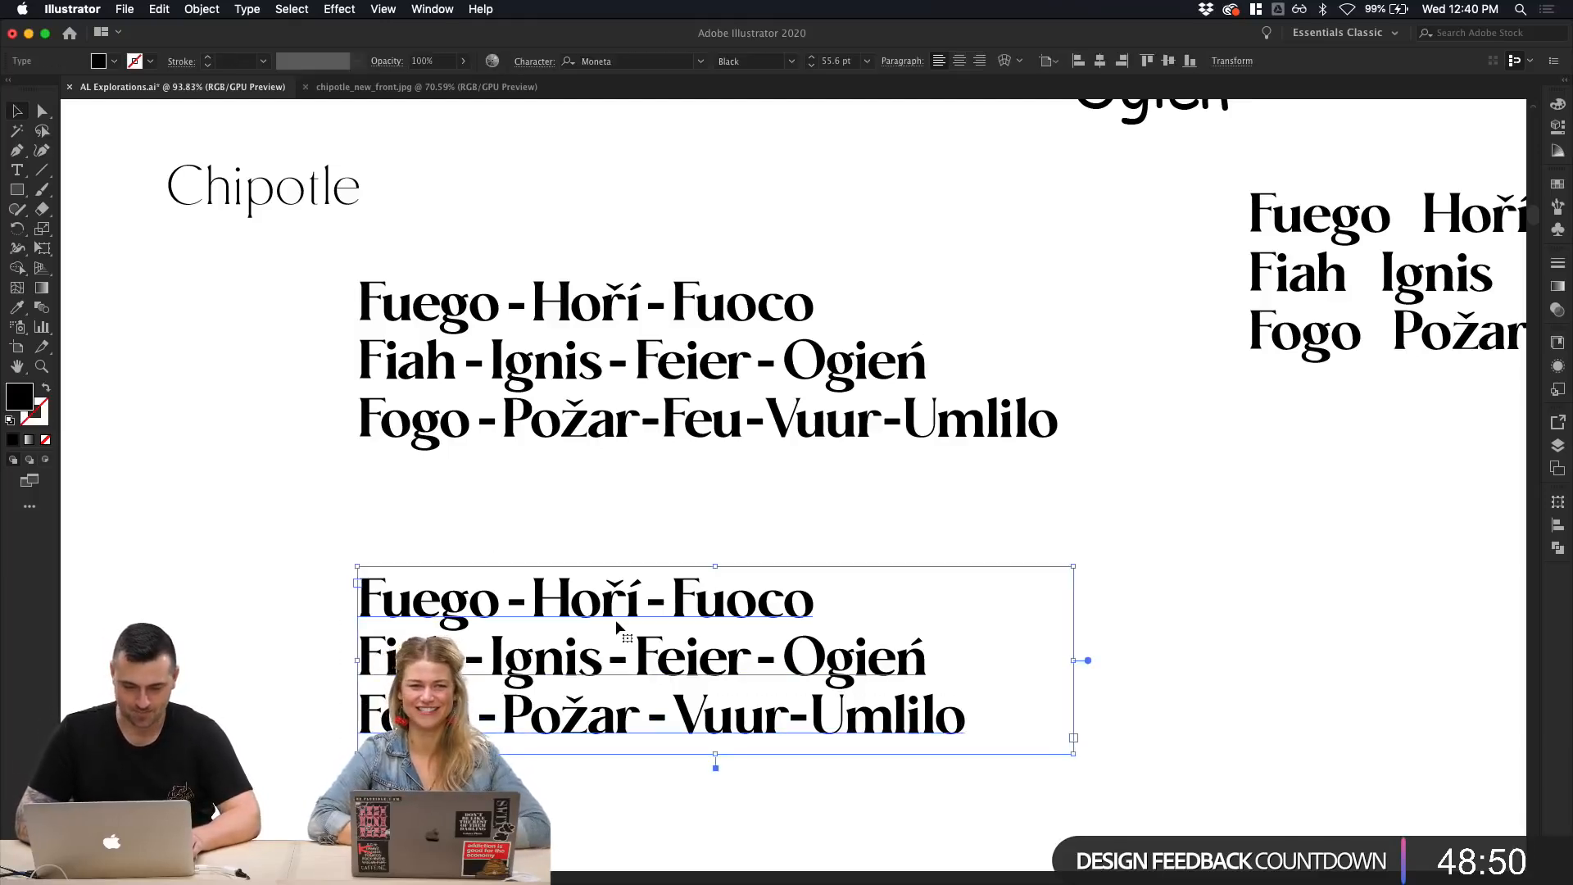
key("alt+Up")
key("alt+Up")
key("alt+Up")
key("alt+Up")
key("alt+Up")
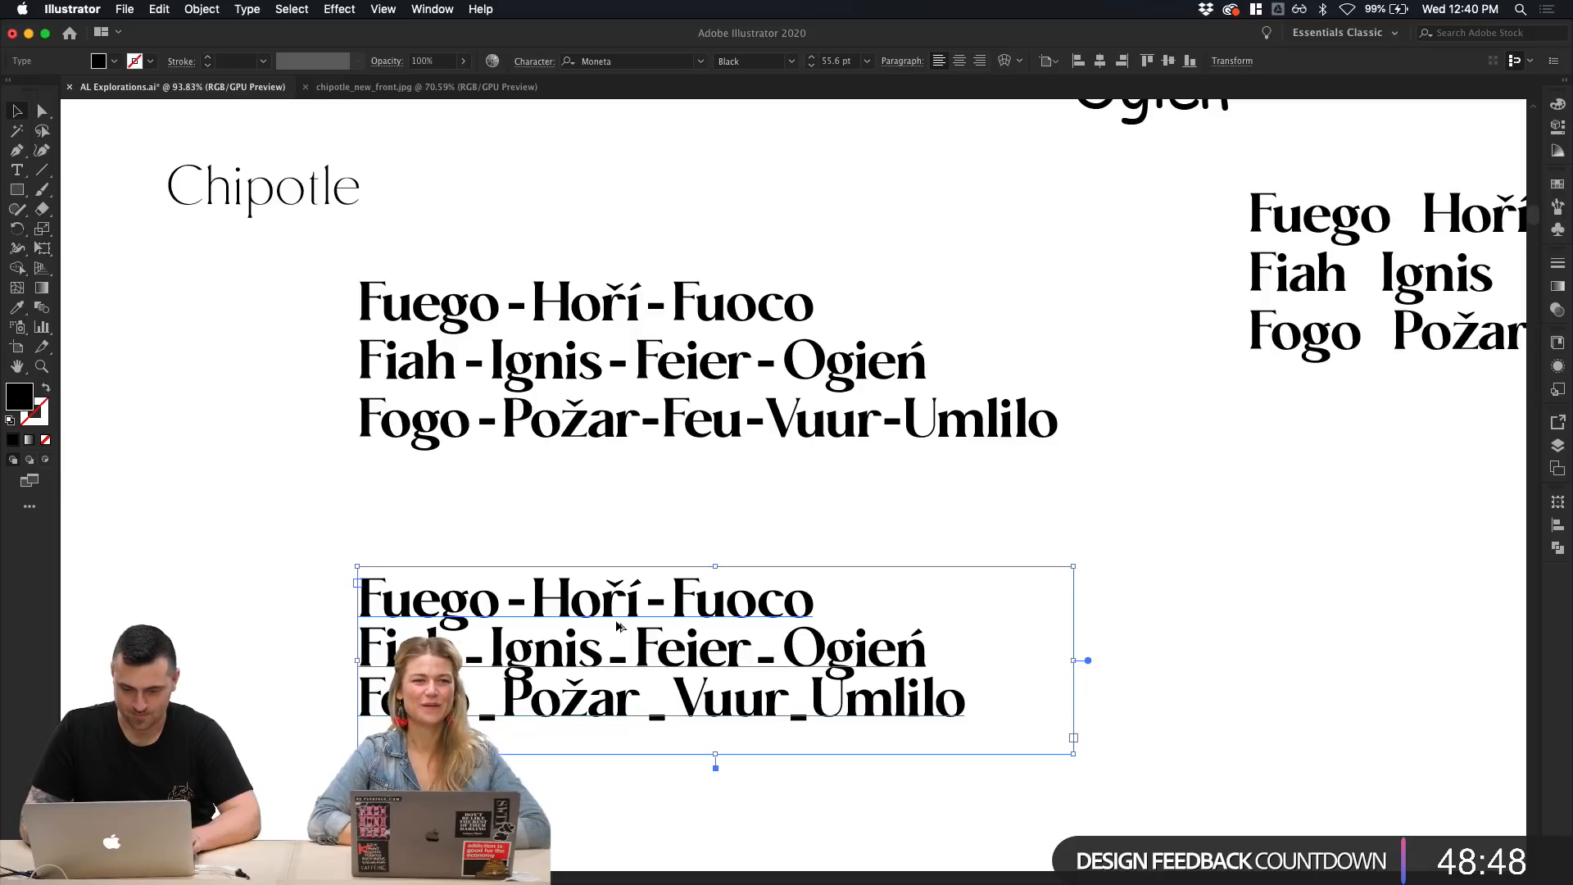
key("alt+Down")
key("alt+Down")
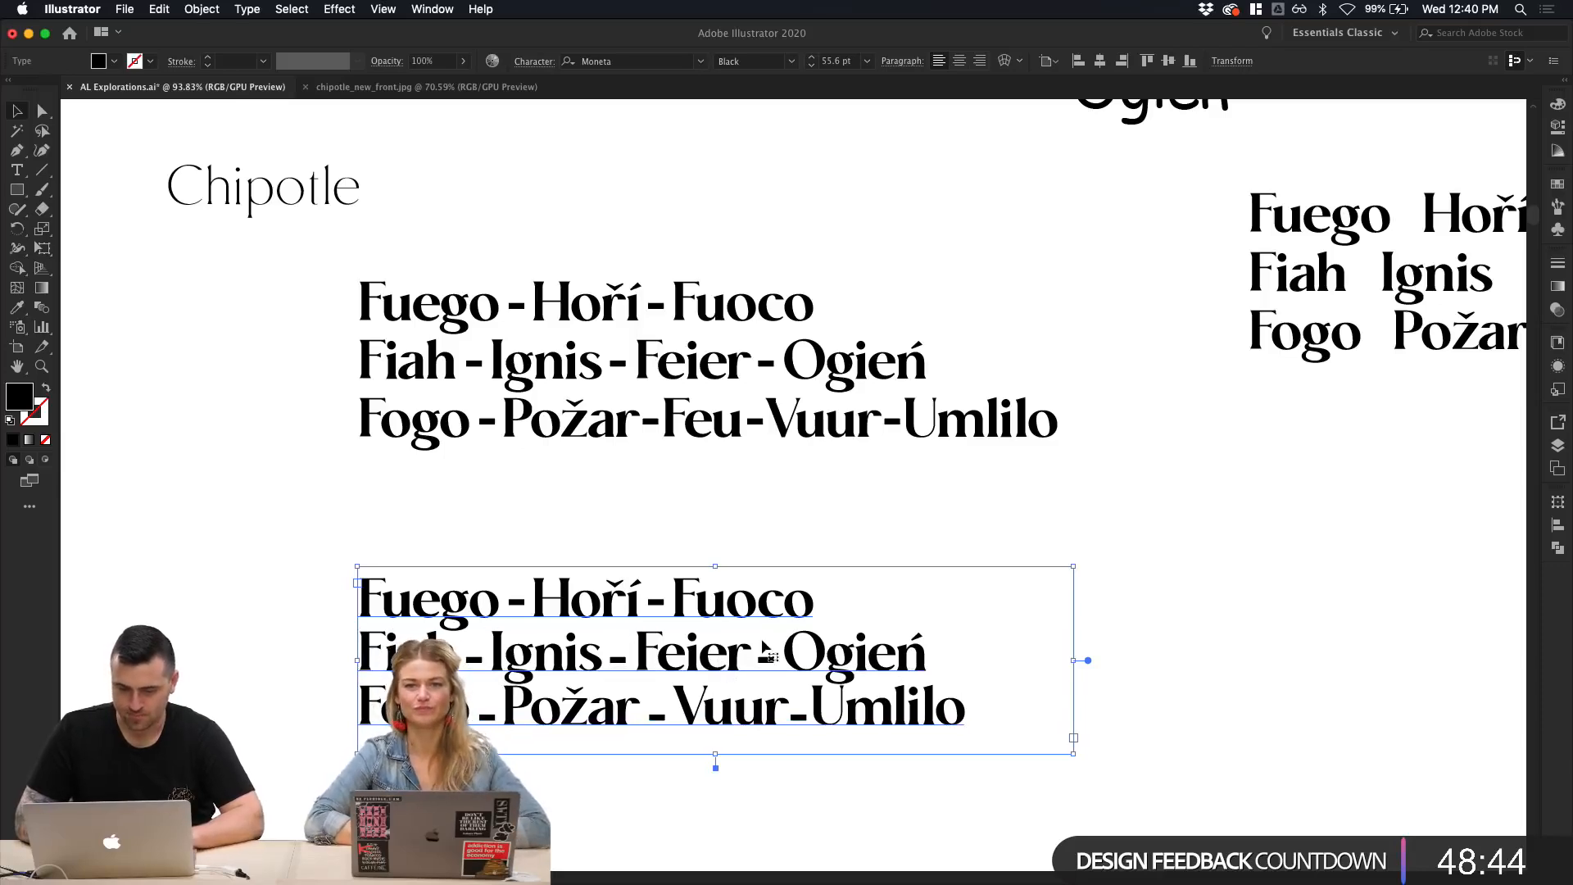
key("alt+Up")
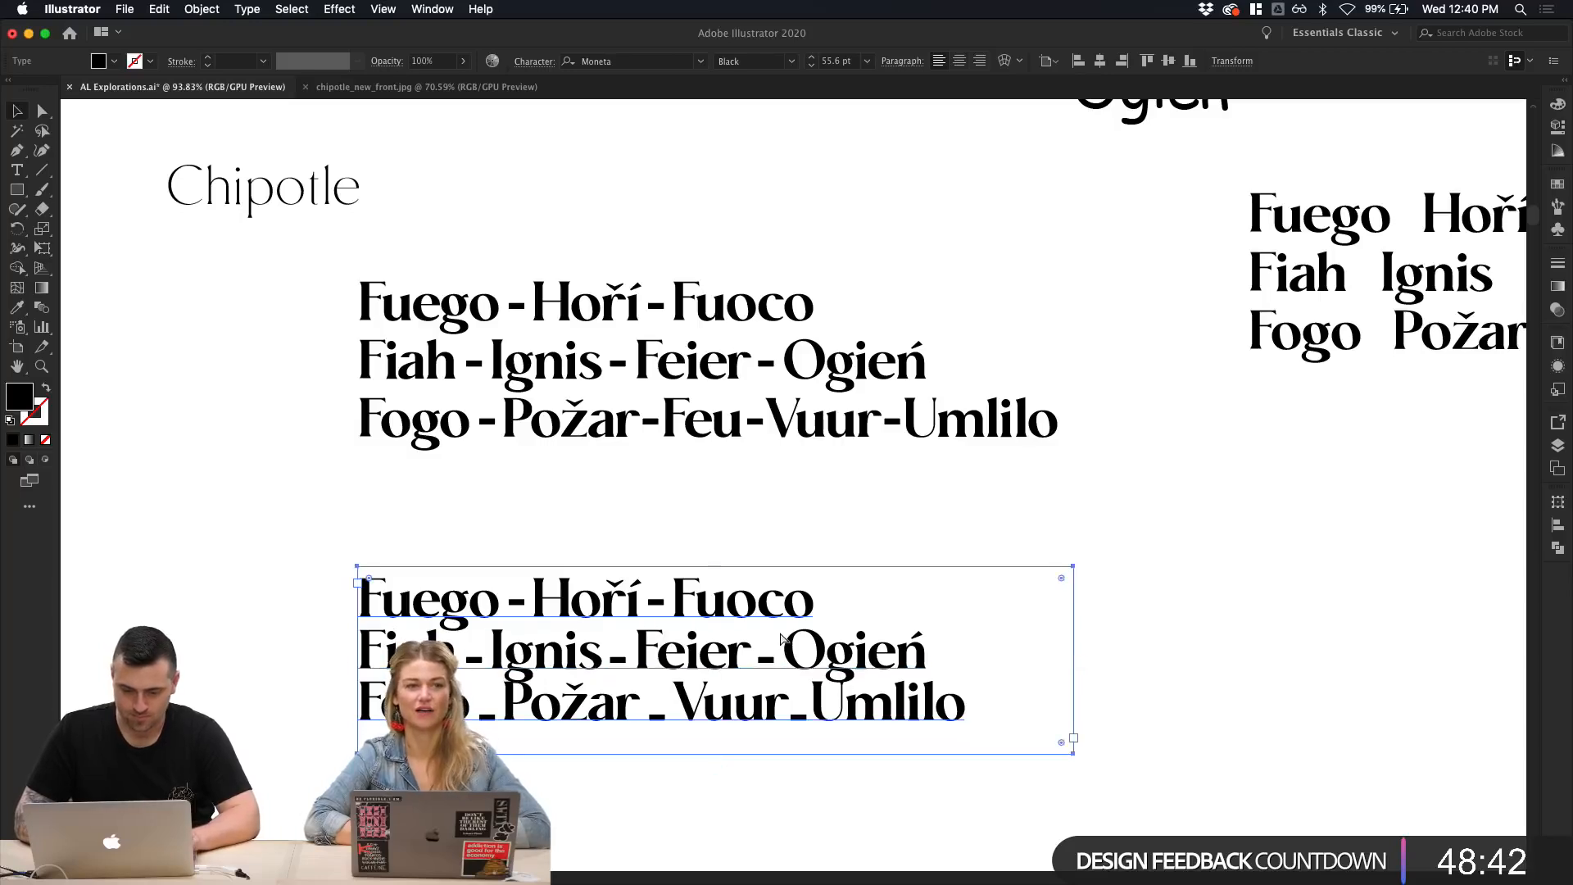
key("alt+Down")
key("alt+Down")
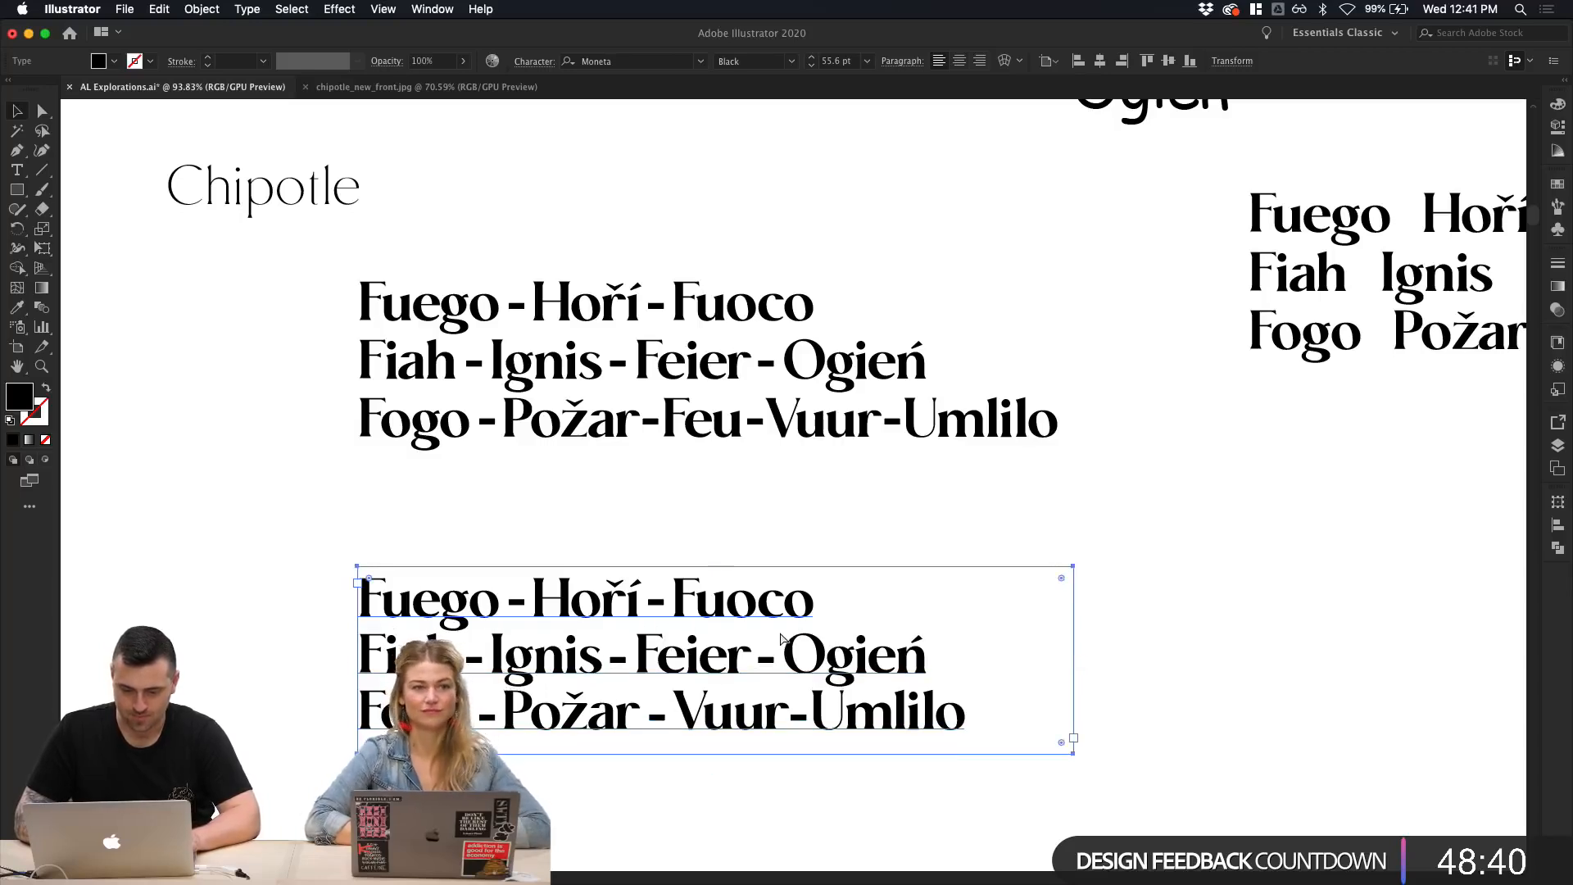
left_click(195, 557)
Step: Duplicate the tightened word list together with its dashes directly below itself
scroll(195, 557, "down", 3)
scroll(505, 671, "up", 3)
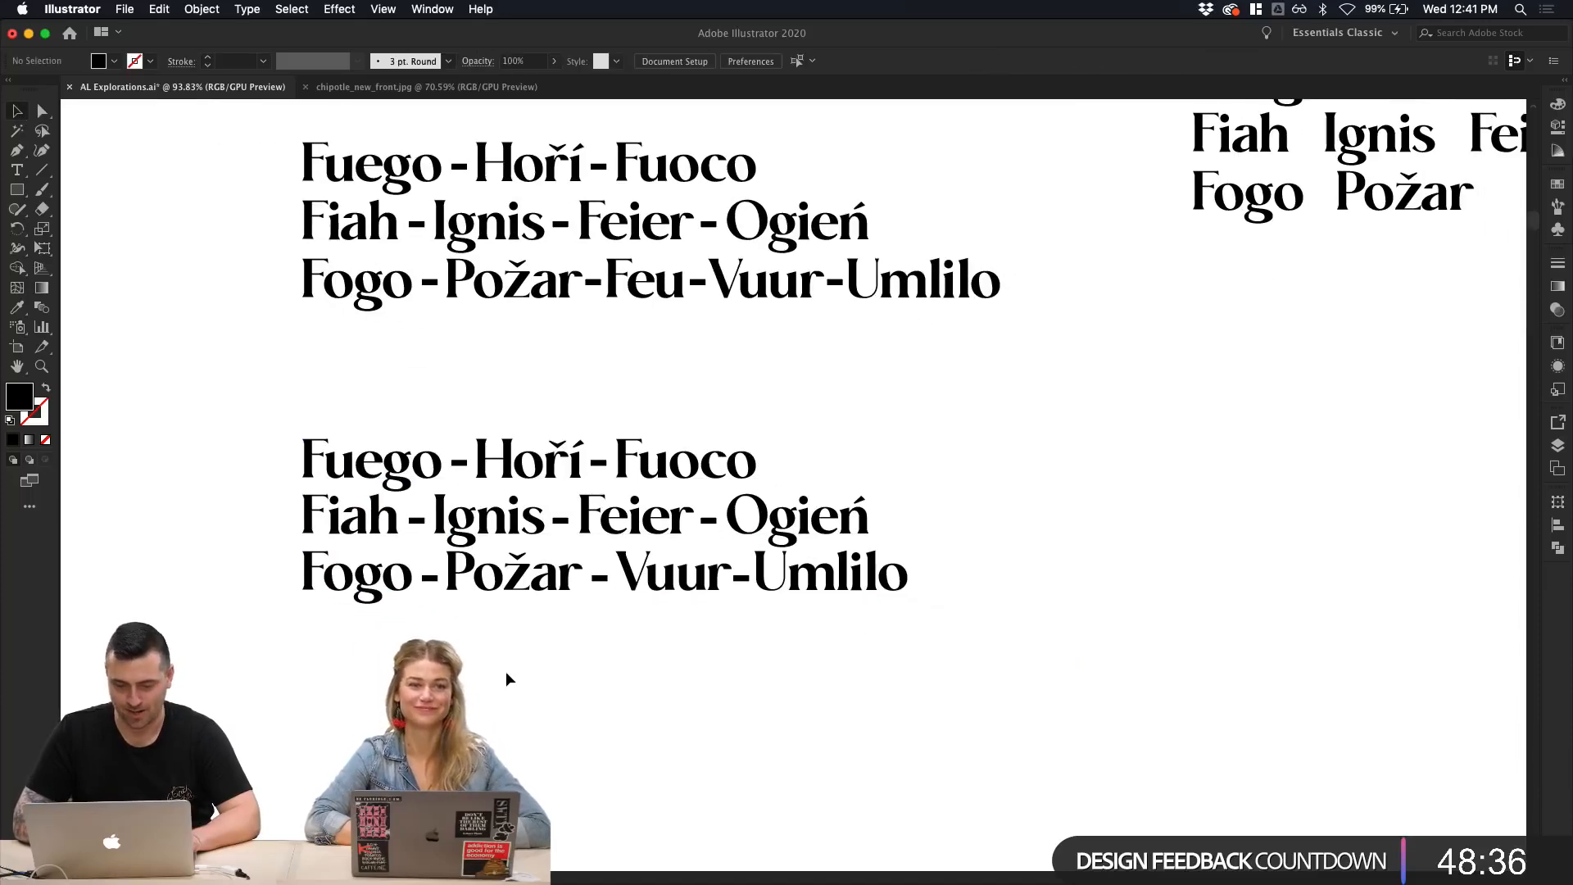
scroll(489, 635, "down", 3)
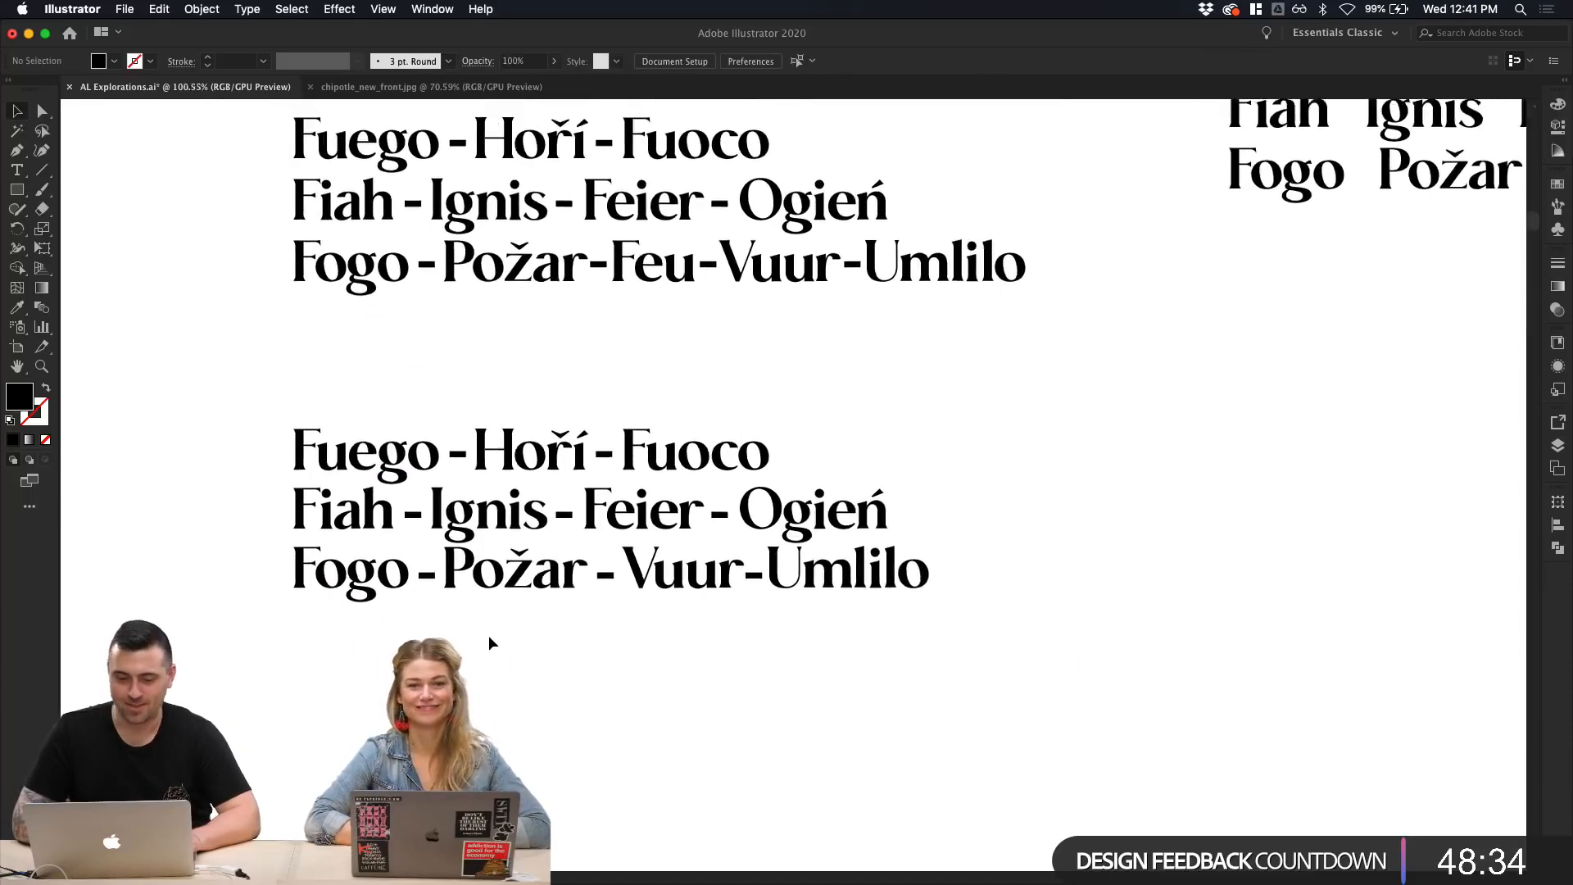
left_click_drag(1046, 650, 292, 411)
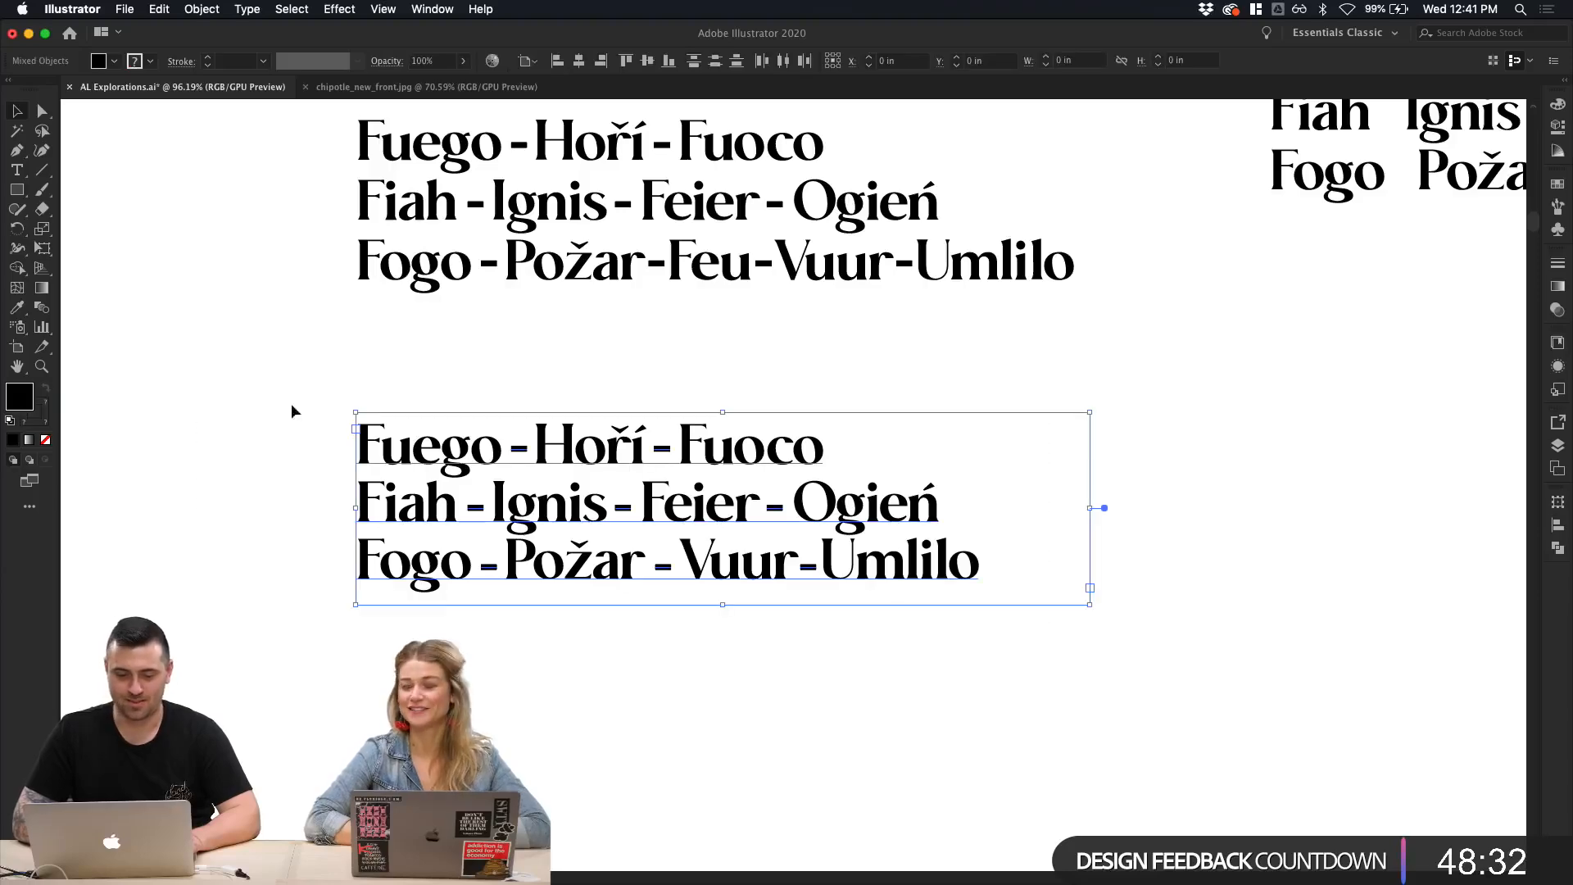
left_click_drag(395, 432, 385, 670)
left_click(284, 665)
scroll(284, 660, "down", 5)
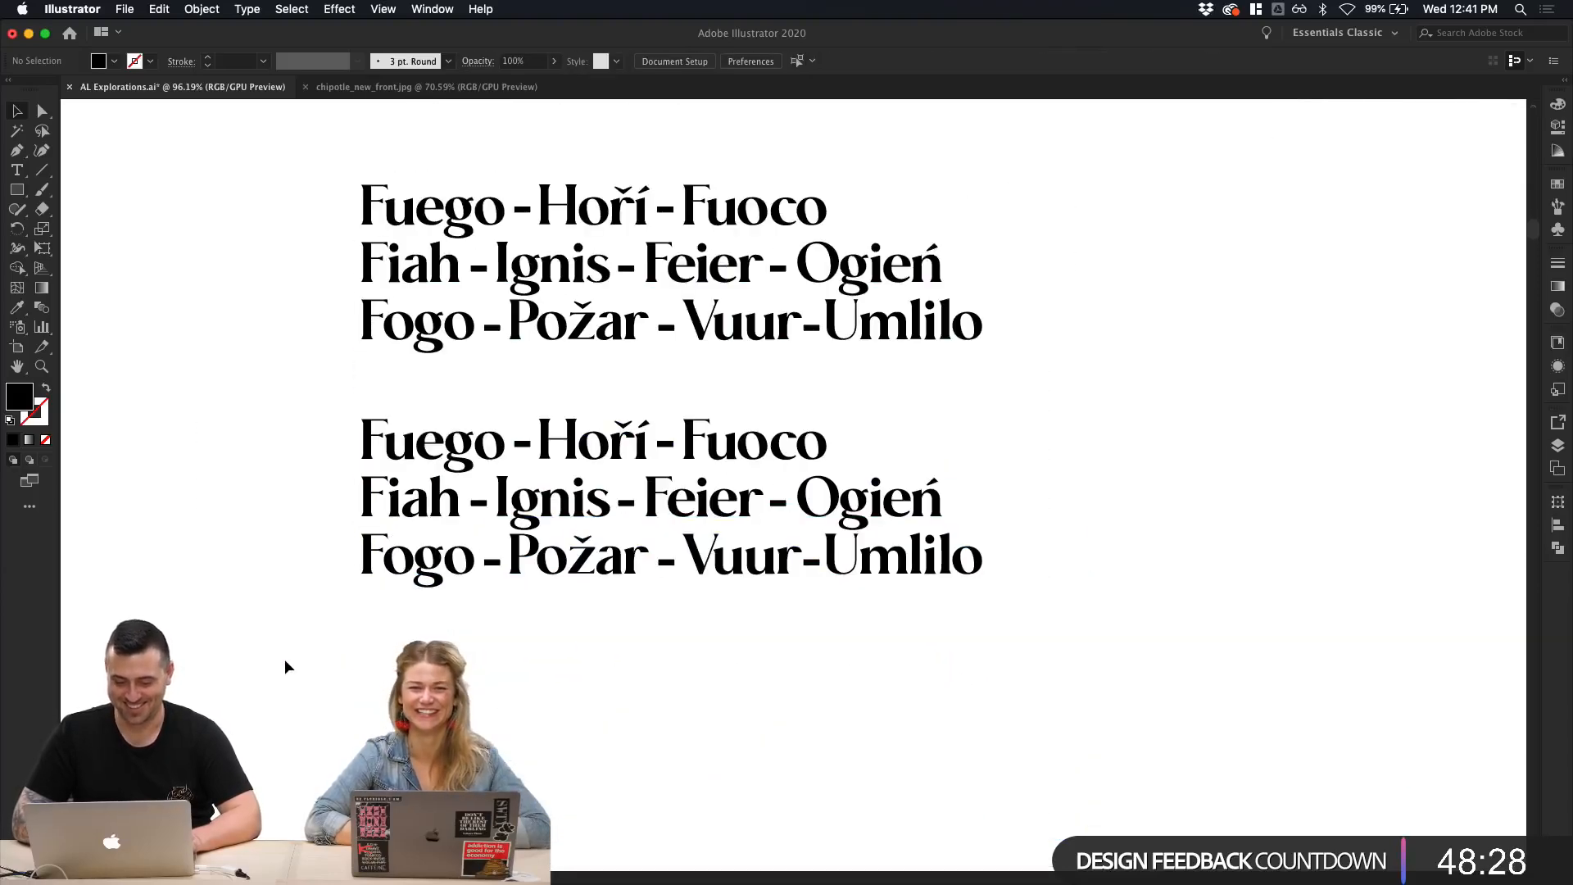
Step: Apply the heavy condensed Zuume ExtraBold style of the slash-separated uppercase sample to the lowest word list using the Eyedropper
scroll(464, 464, "down", 2)
left_click(464, 464)
scroll(463, 464, "down", 2)
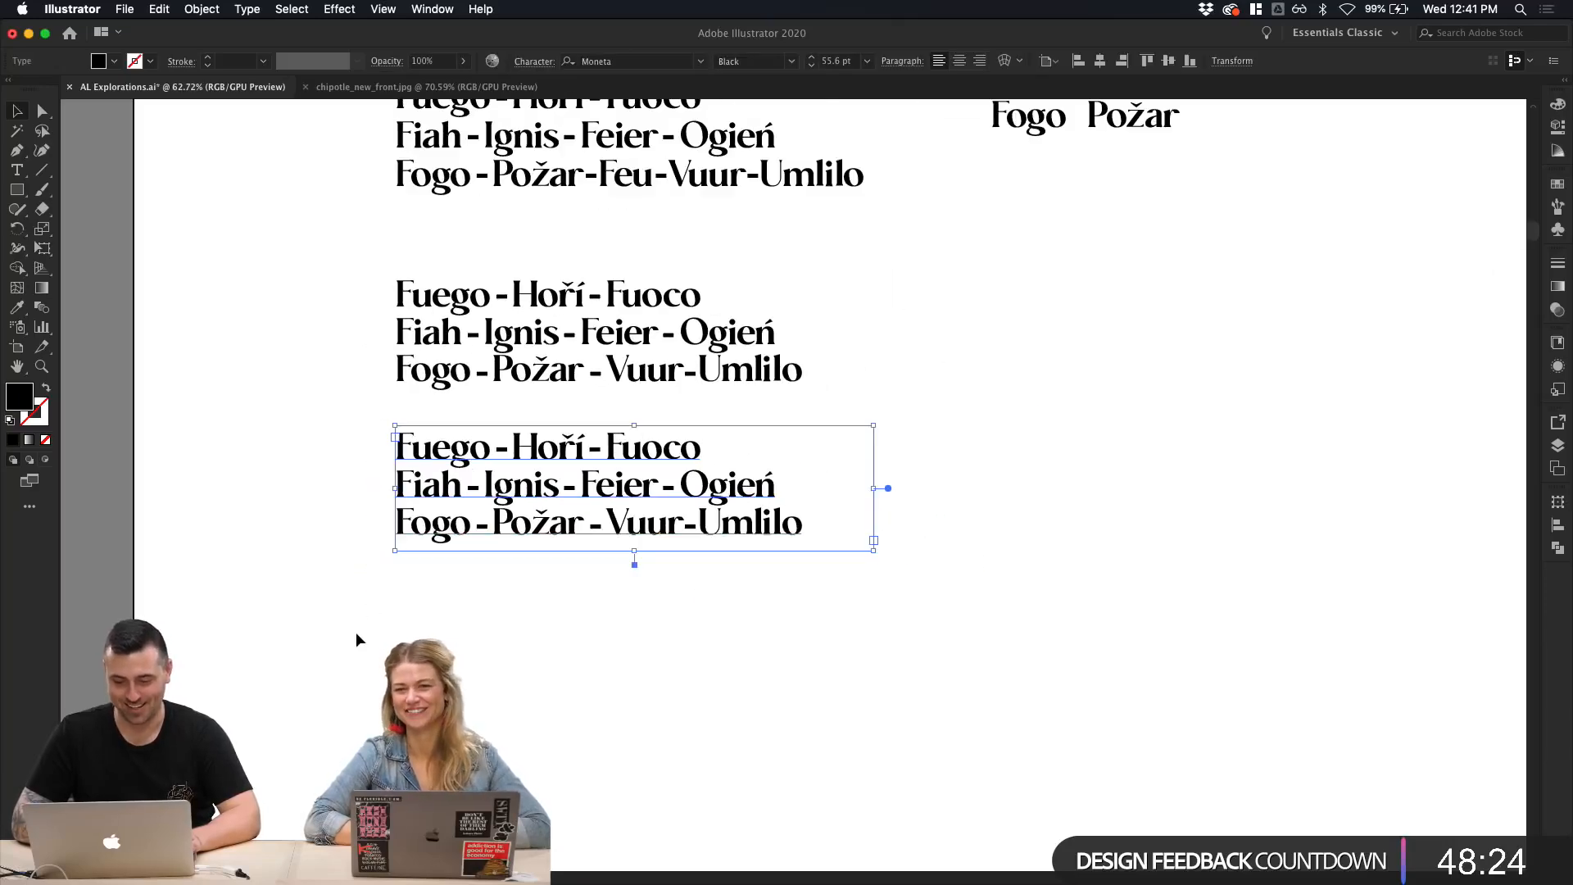
scroll(356, 632, "up", 2)
scroll(354, 636, "down", 2)
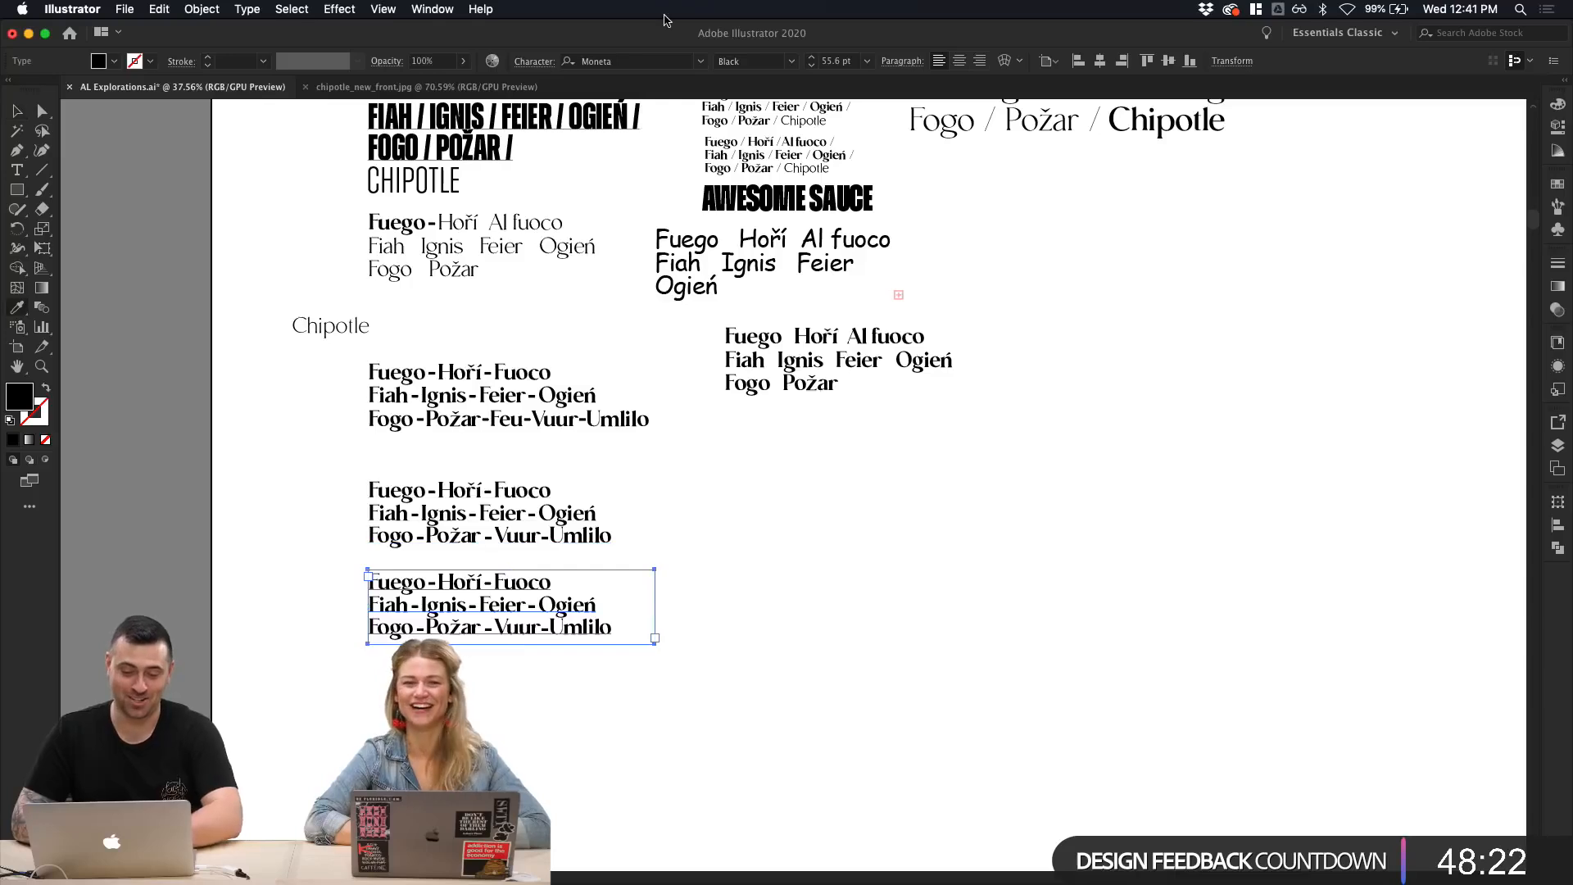
key("i")
left_click(539, 109)
key("v")
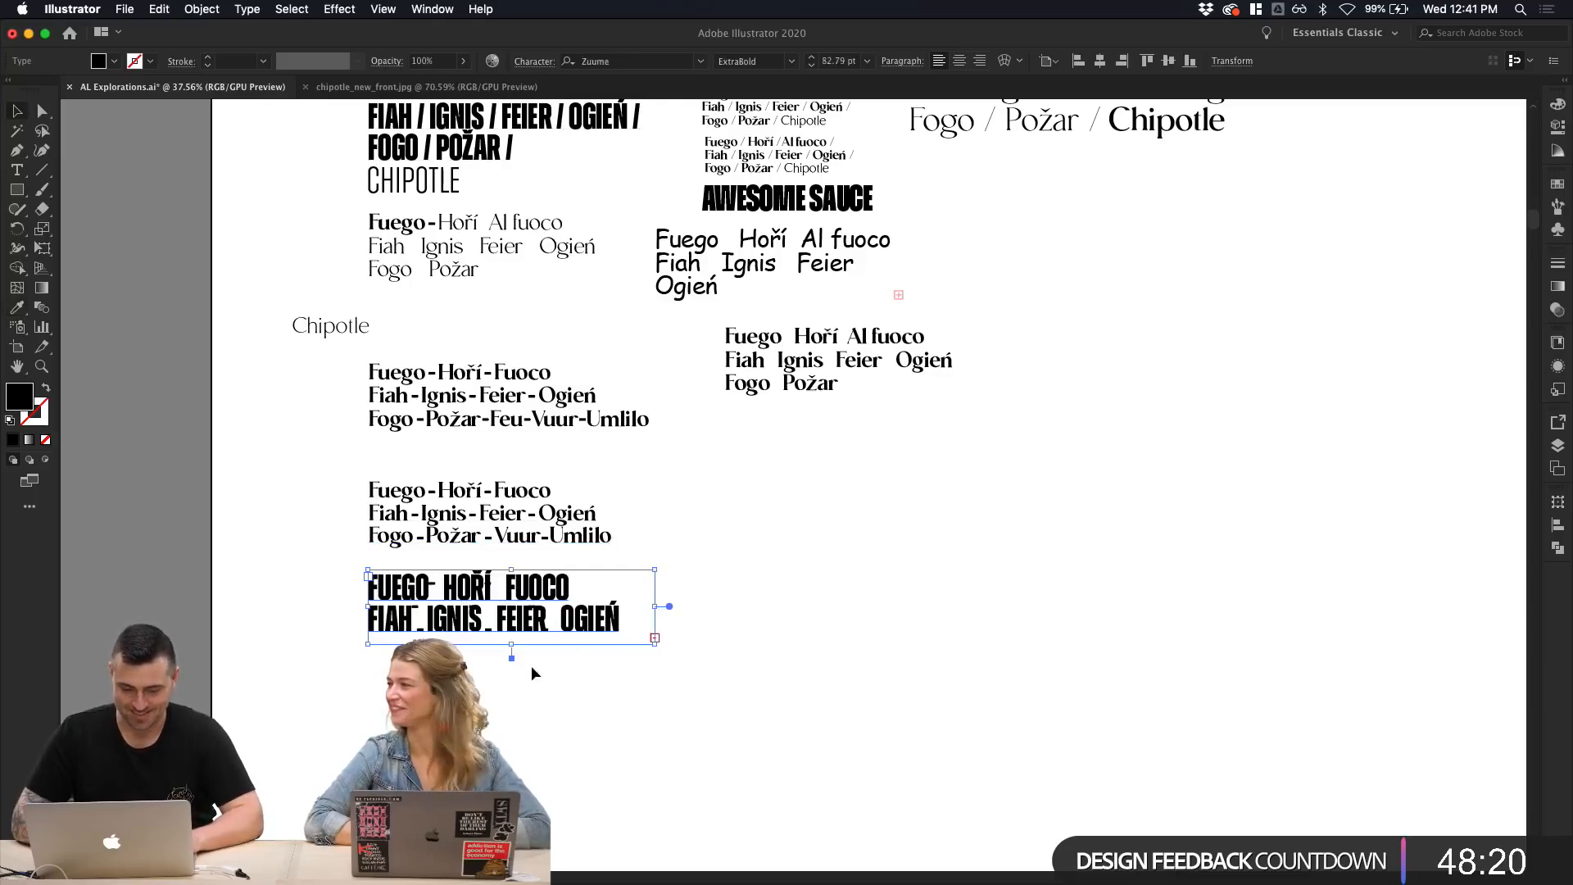
Step: Enlarge the text frame of the condensed word list in height and slightly in width so all three lines fit
left_click_drag(511, 643, 511, 682)
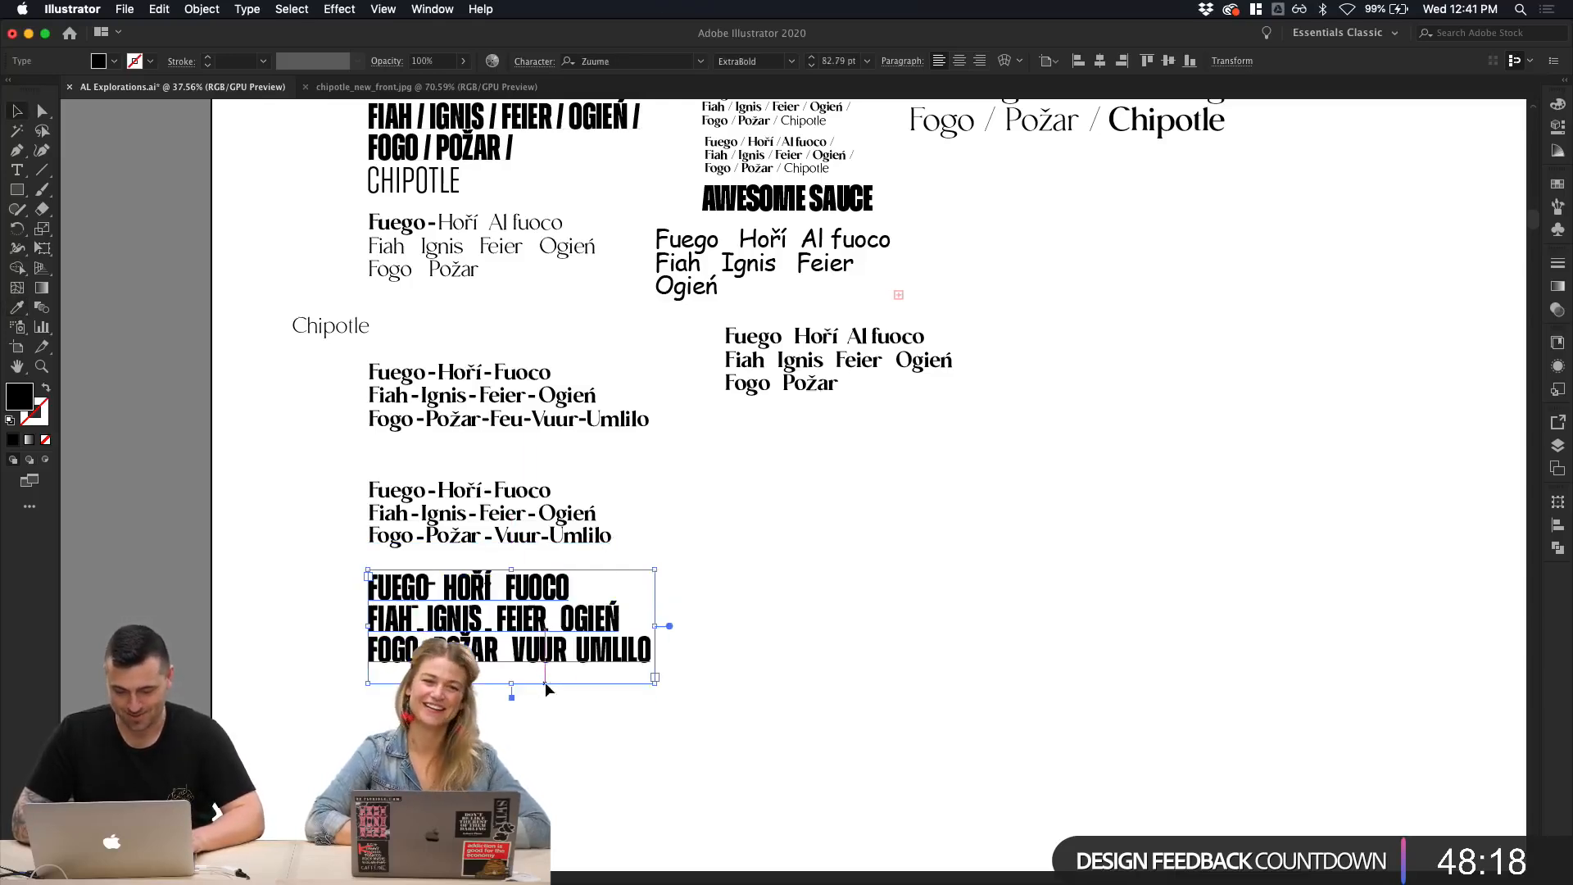
left_click_drag(658, 629, 665, 630)
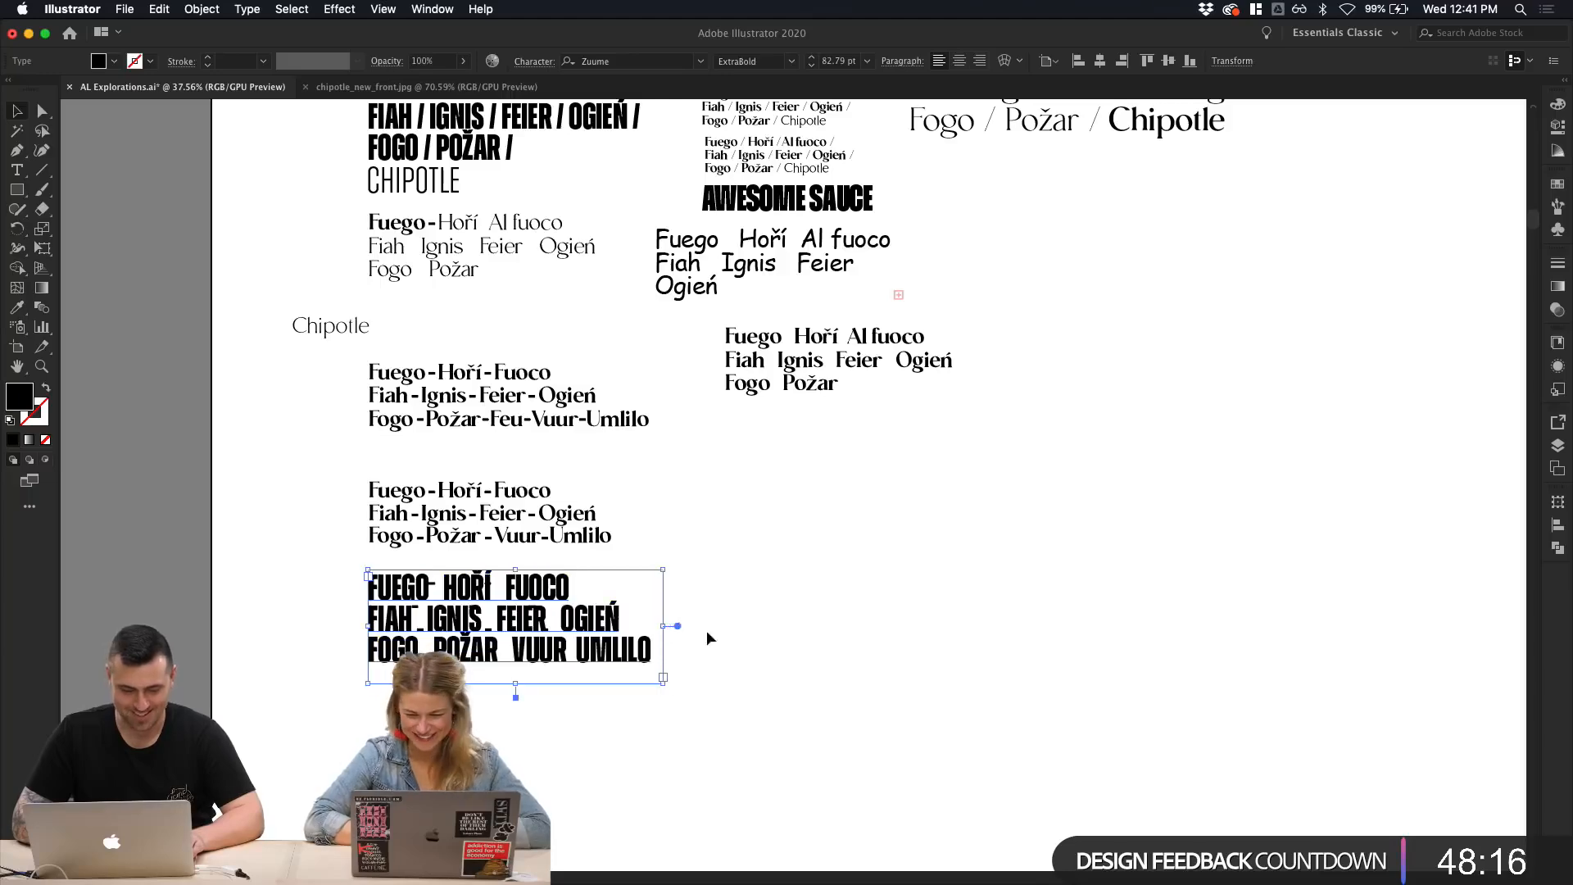
left_click(730, 633)
Step: Narrow the text frame of the tightened Moneta word list to fit closely around its longest line
scroll(729, 633, "up", 5)
scroll(729, 633, "left", 3)
scroll(730, 641, "left", 2)
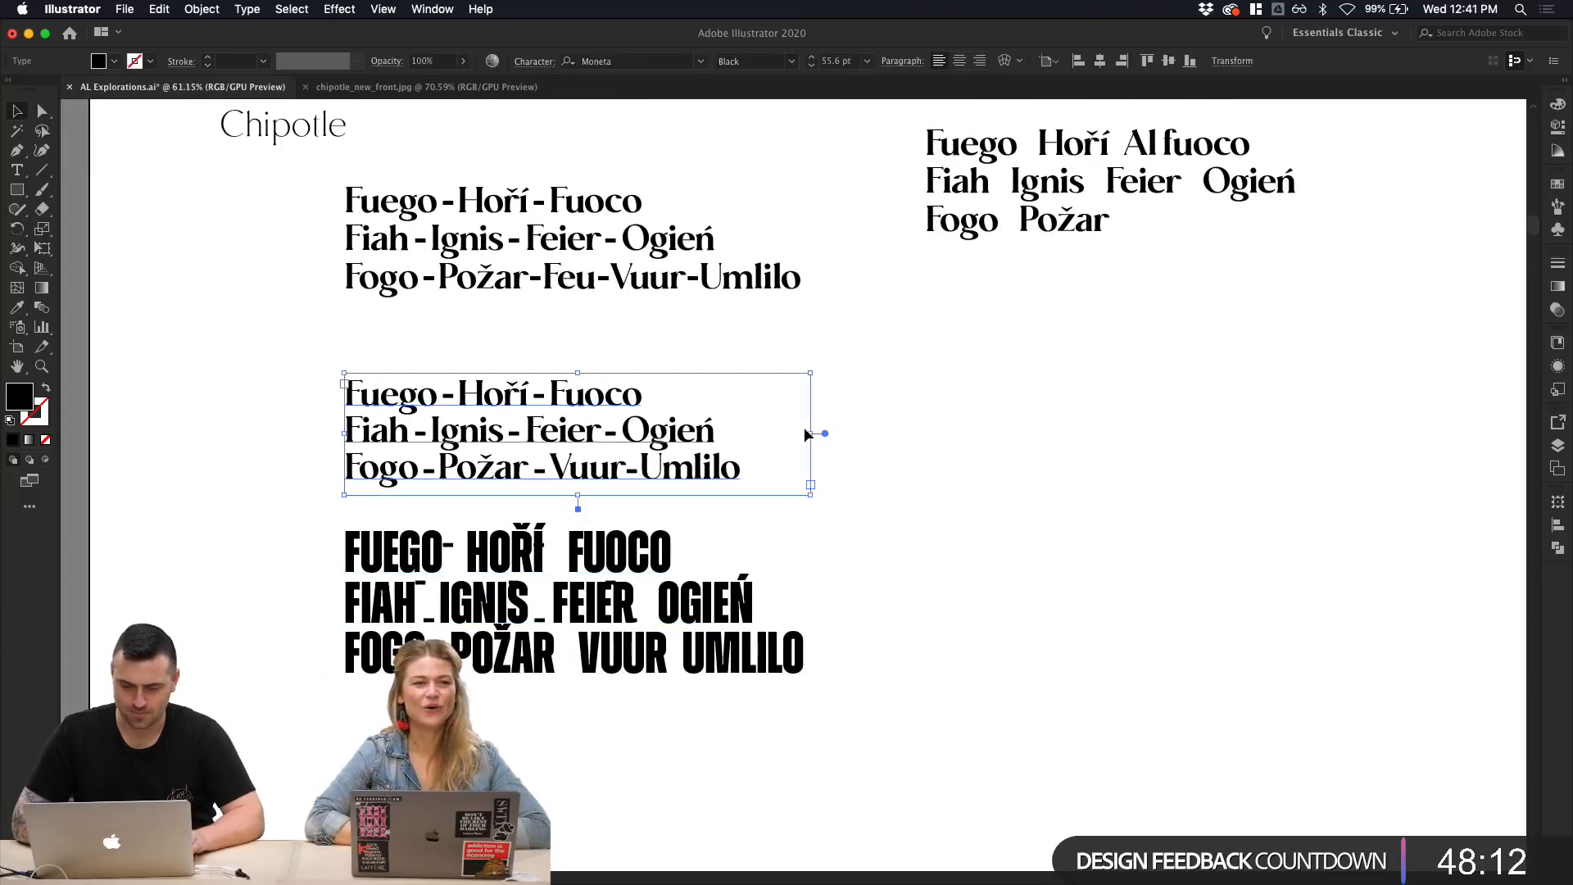
left_click_drag(811, 432, 756, 440)
left_click(811, 445)
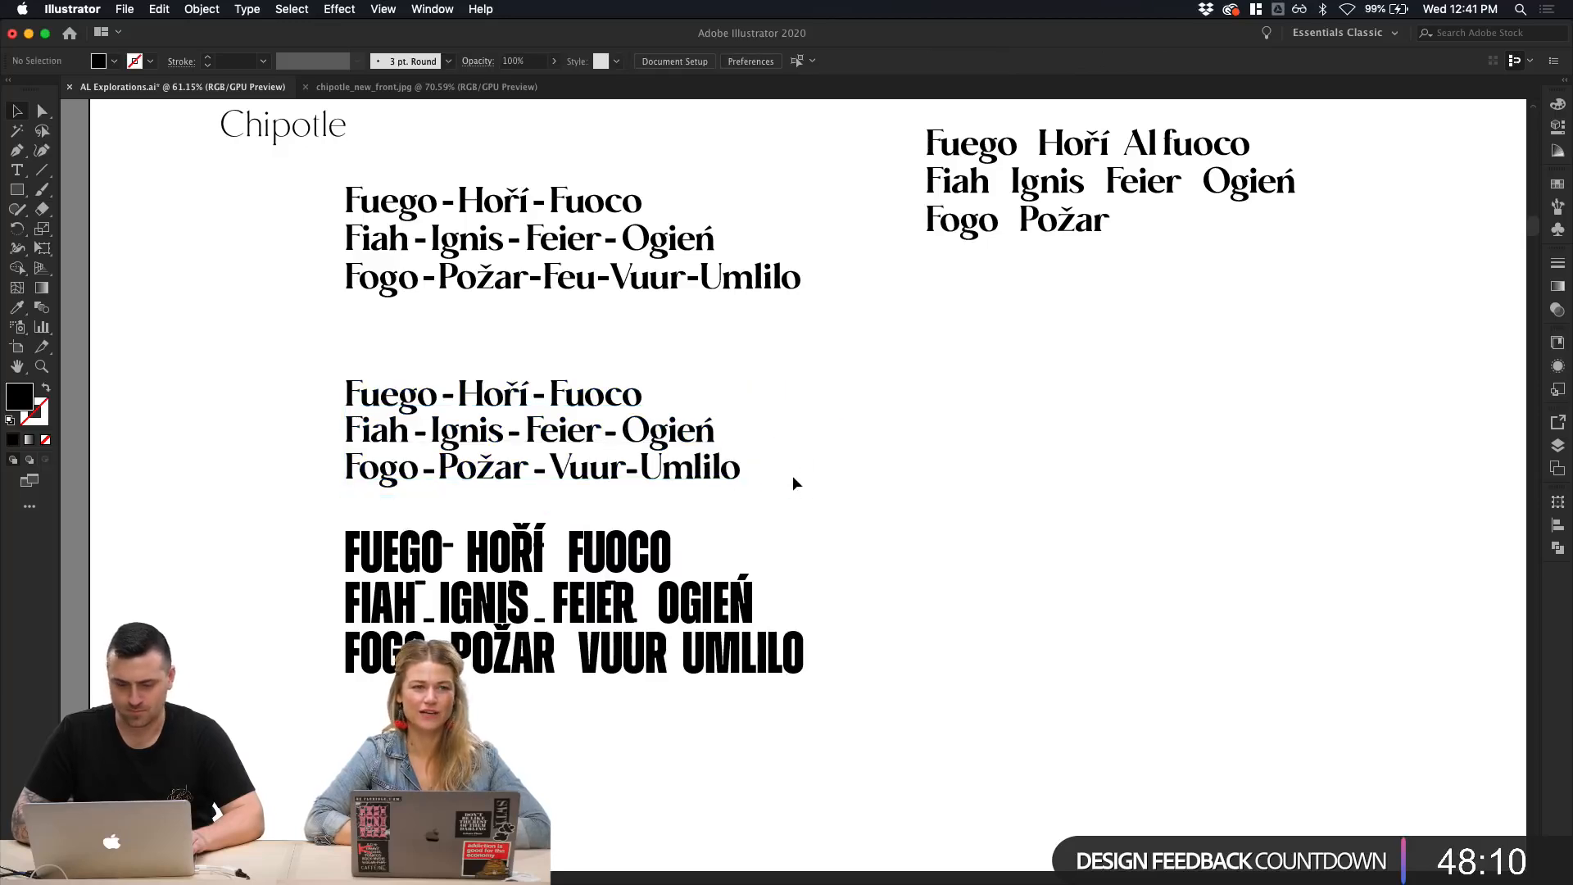
Step: Duplicate the tightened Moneta word list with its dashes to the right, leaving a clear gap between the two
left_click_drag(408, 408, 817, 409)
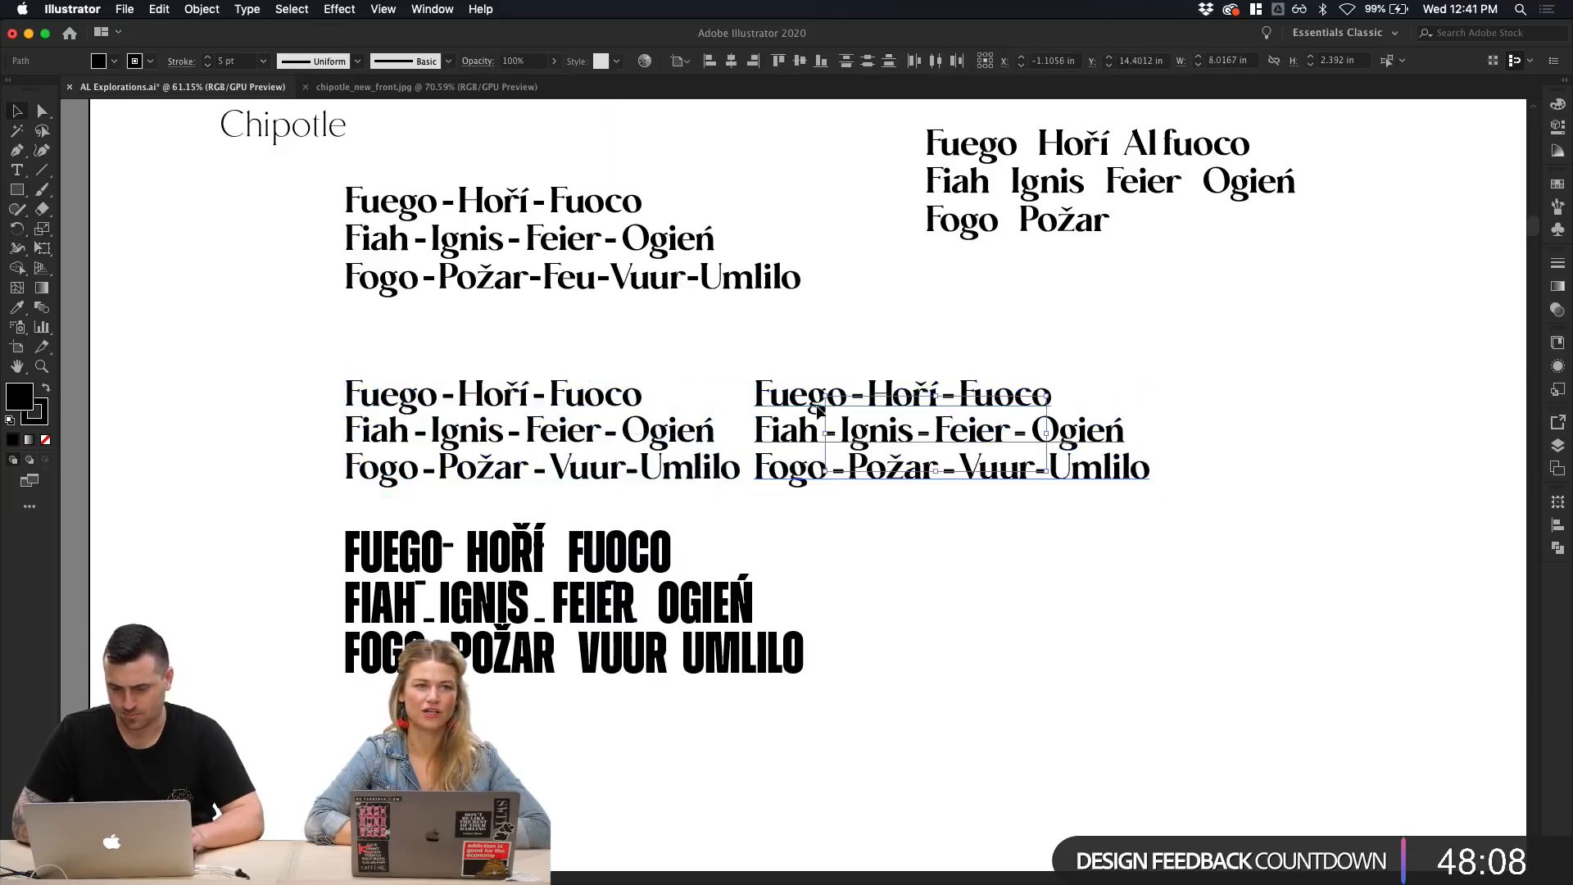
key("super+z")
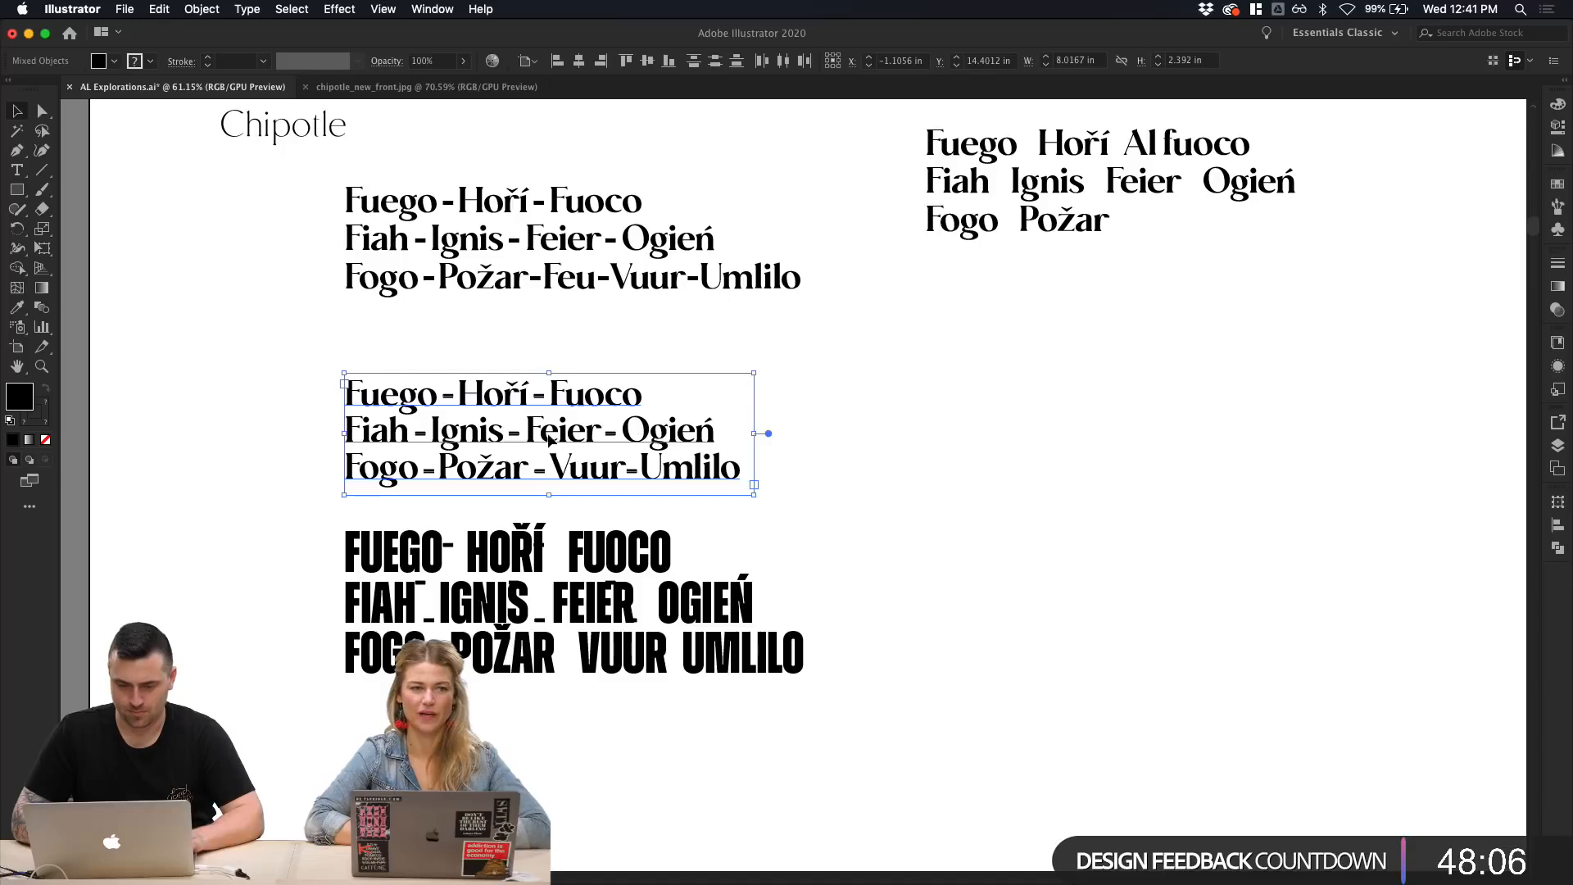
left_click_drag(551, 440, 1030, 440)
left_click(1000, 545)
Step: Rotate the dash between Fuego and Hoří in the new copy into a slanted slash and lengthen it to about cap height
left_click(1016, 469)
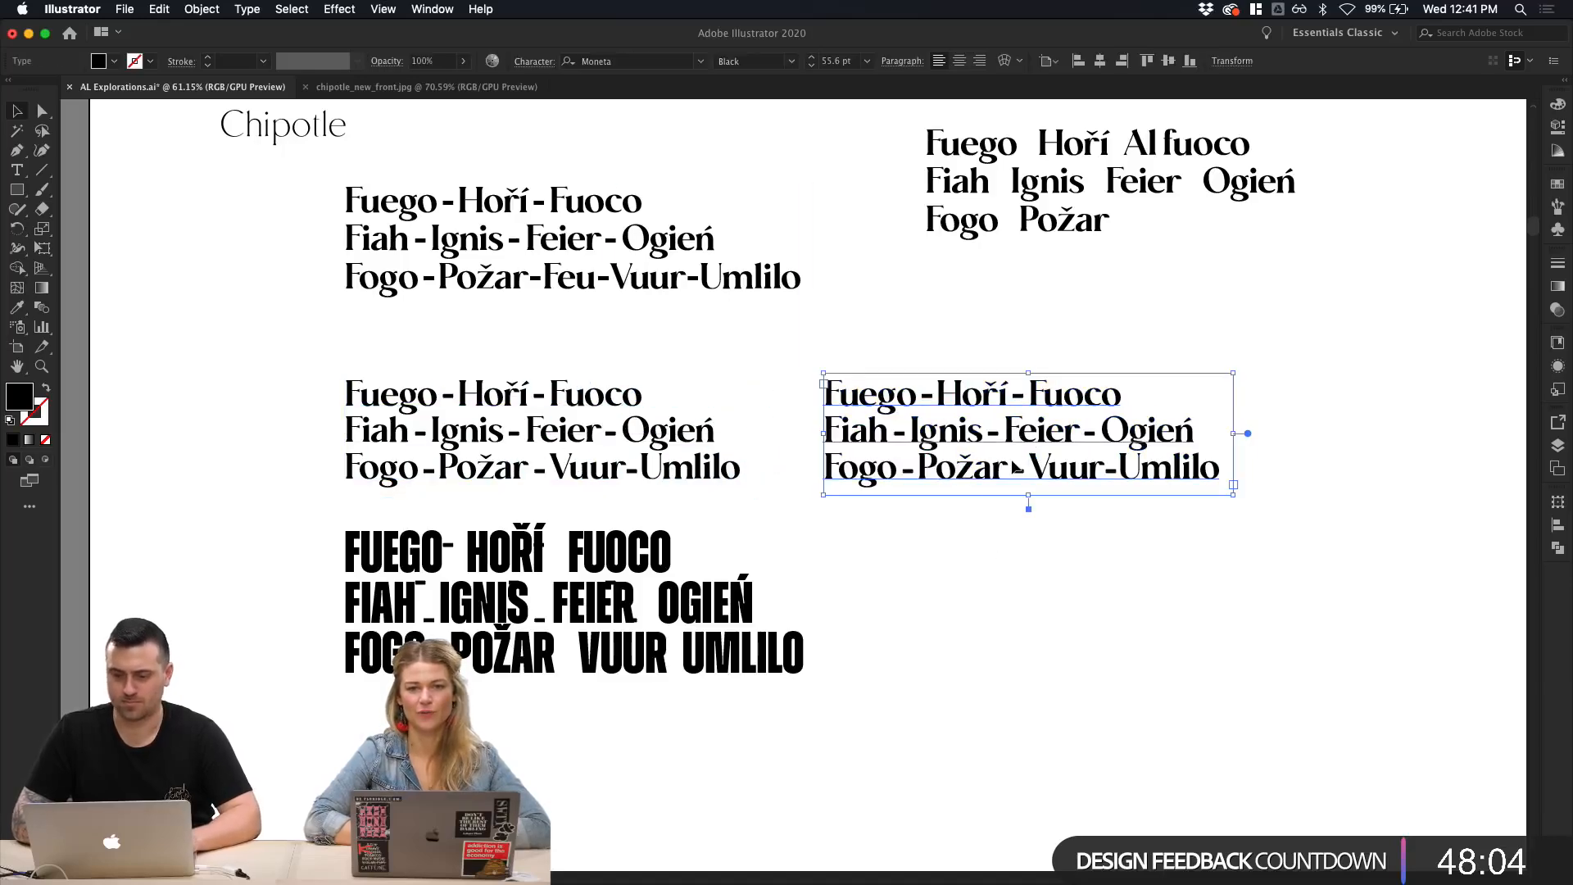
scroll(986, 518, "up", 8)
left_click(772, 301)
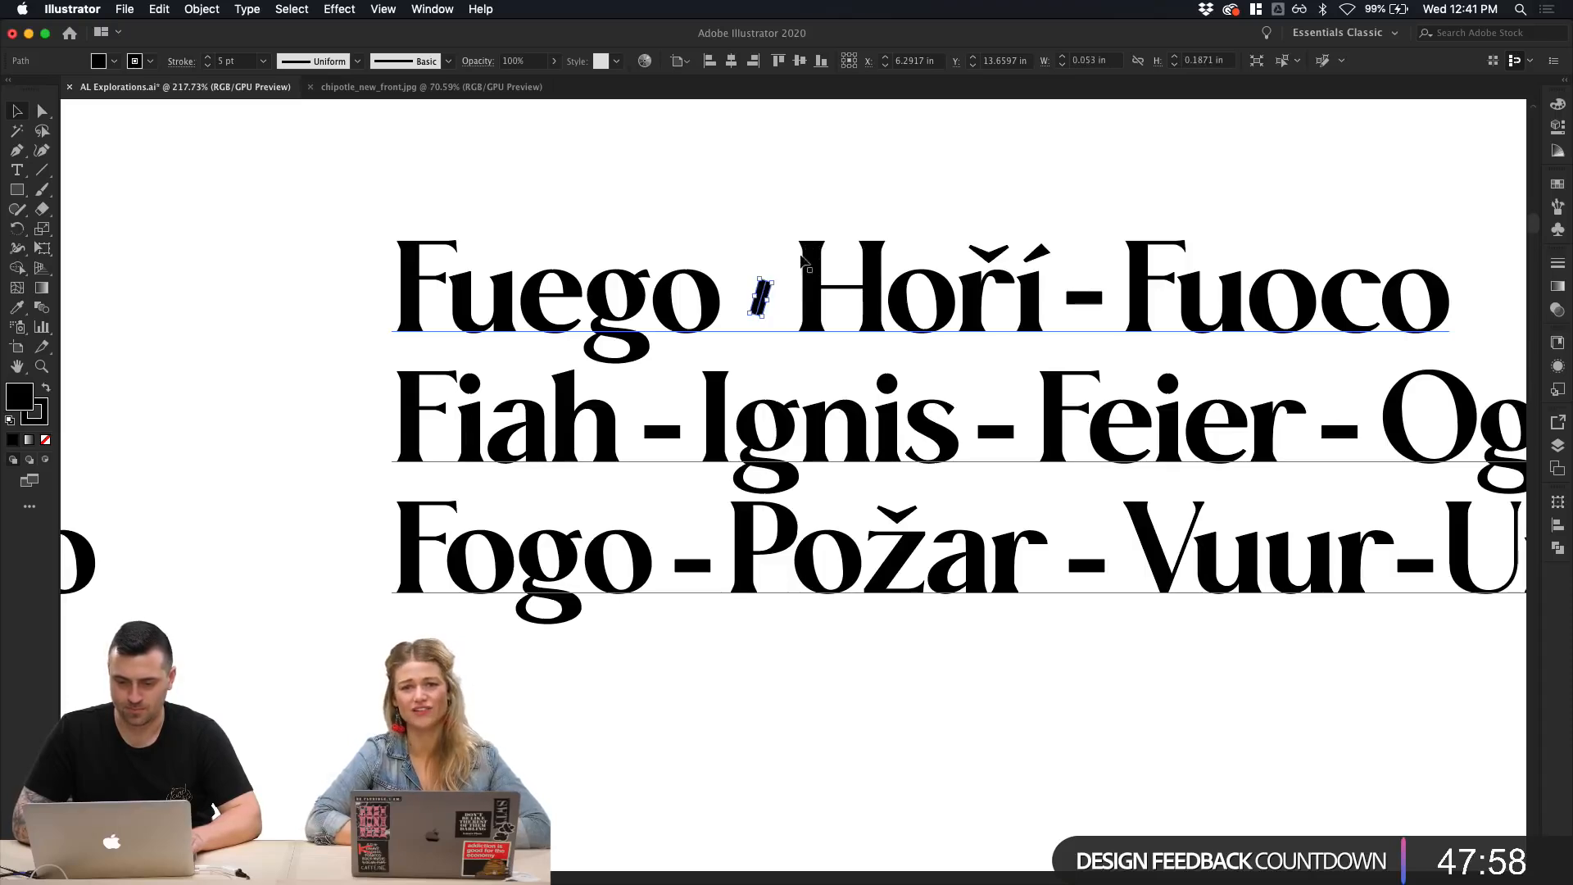
left_click_drag(769, 269, 775, 234)
left_click(814, 166)
scroll(812, 166, "up", 2)
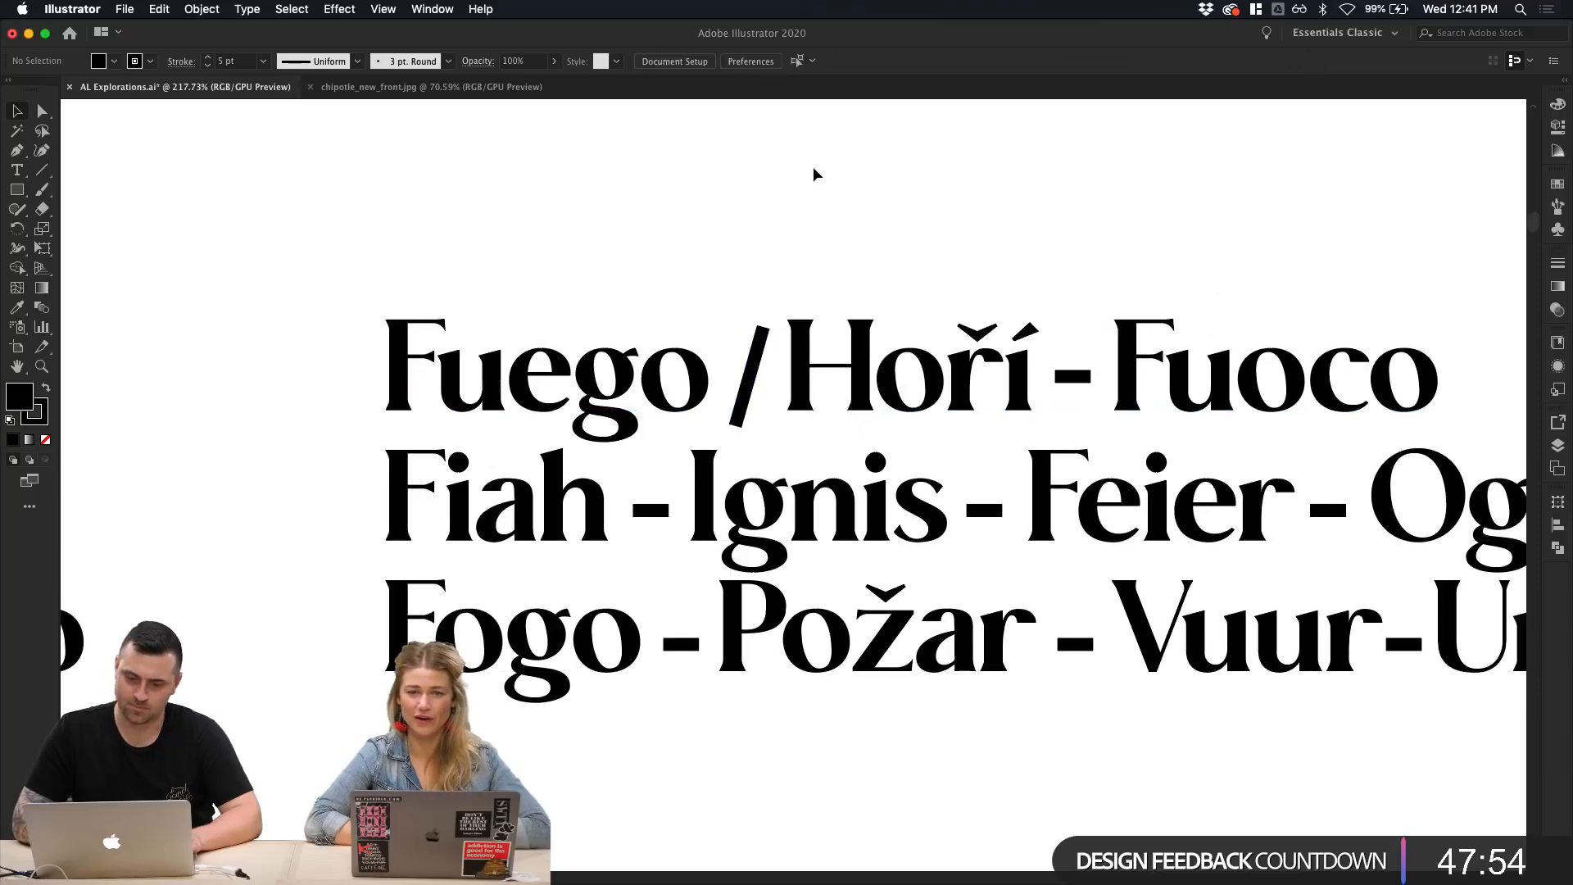
Step: Shift the slash between Fuego and Hoří slightly upward to align it vertically with the capital letters
scroll(803, 174, "right", 3)
scroll(800, 177, "up", 2)
scroll(549, 446, "up", 1)
left_click(549, 445)
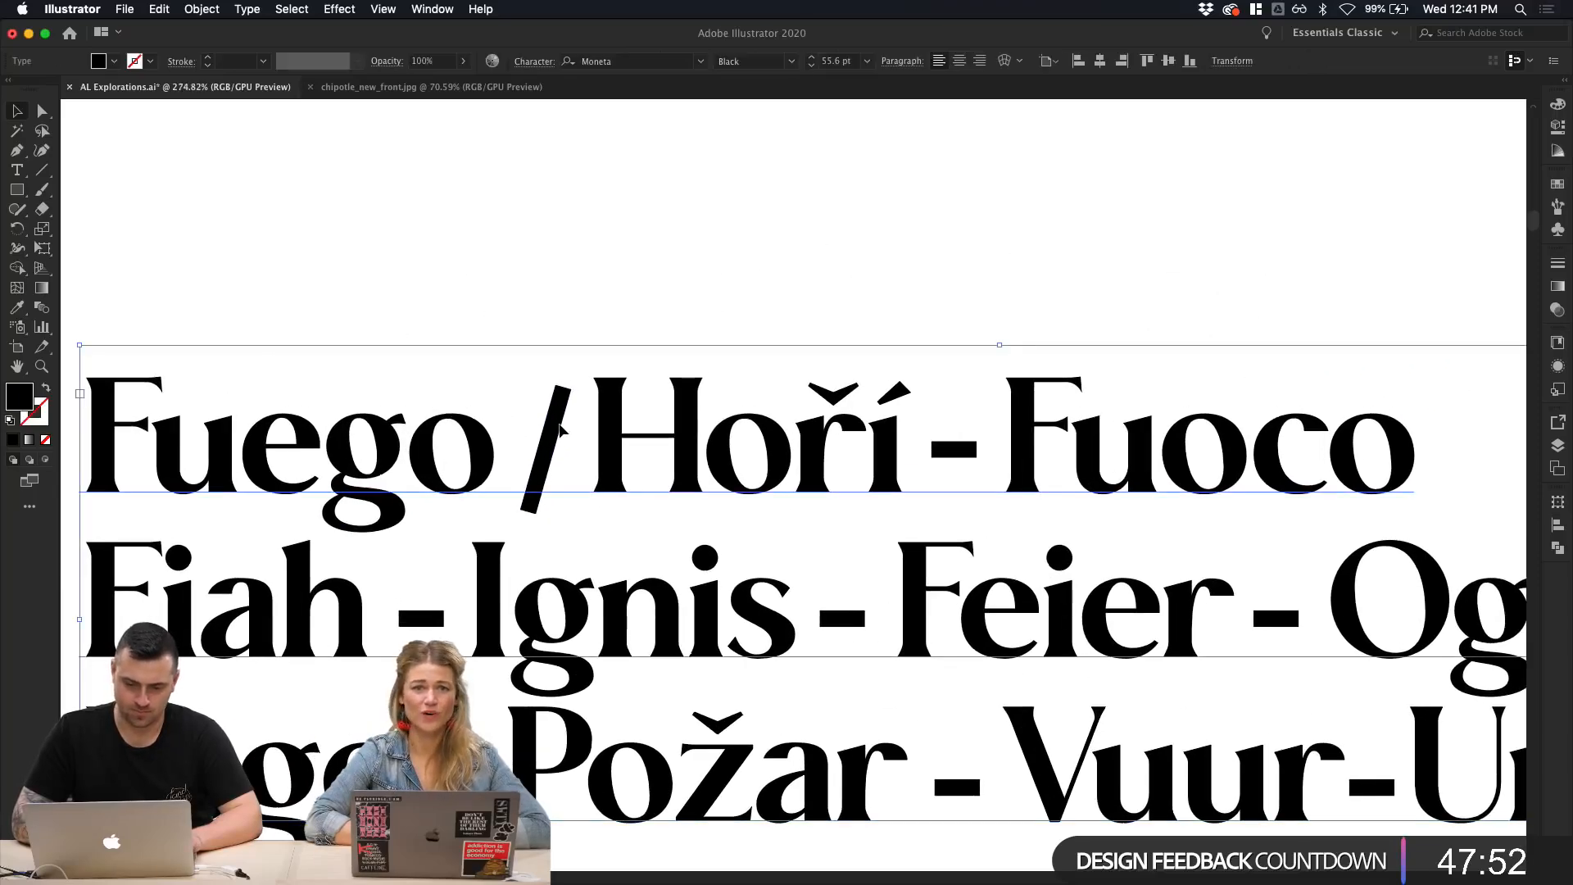
left_click_drag(549, 445, 542, 433)
scroll(604, 285, "down", 4)
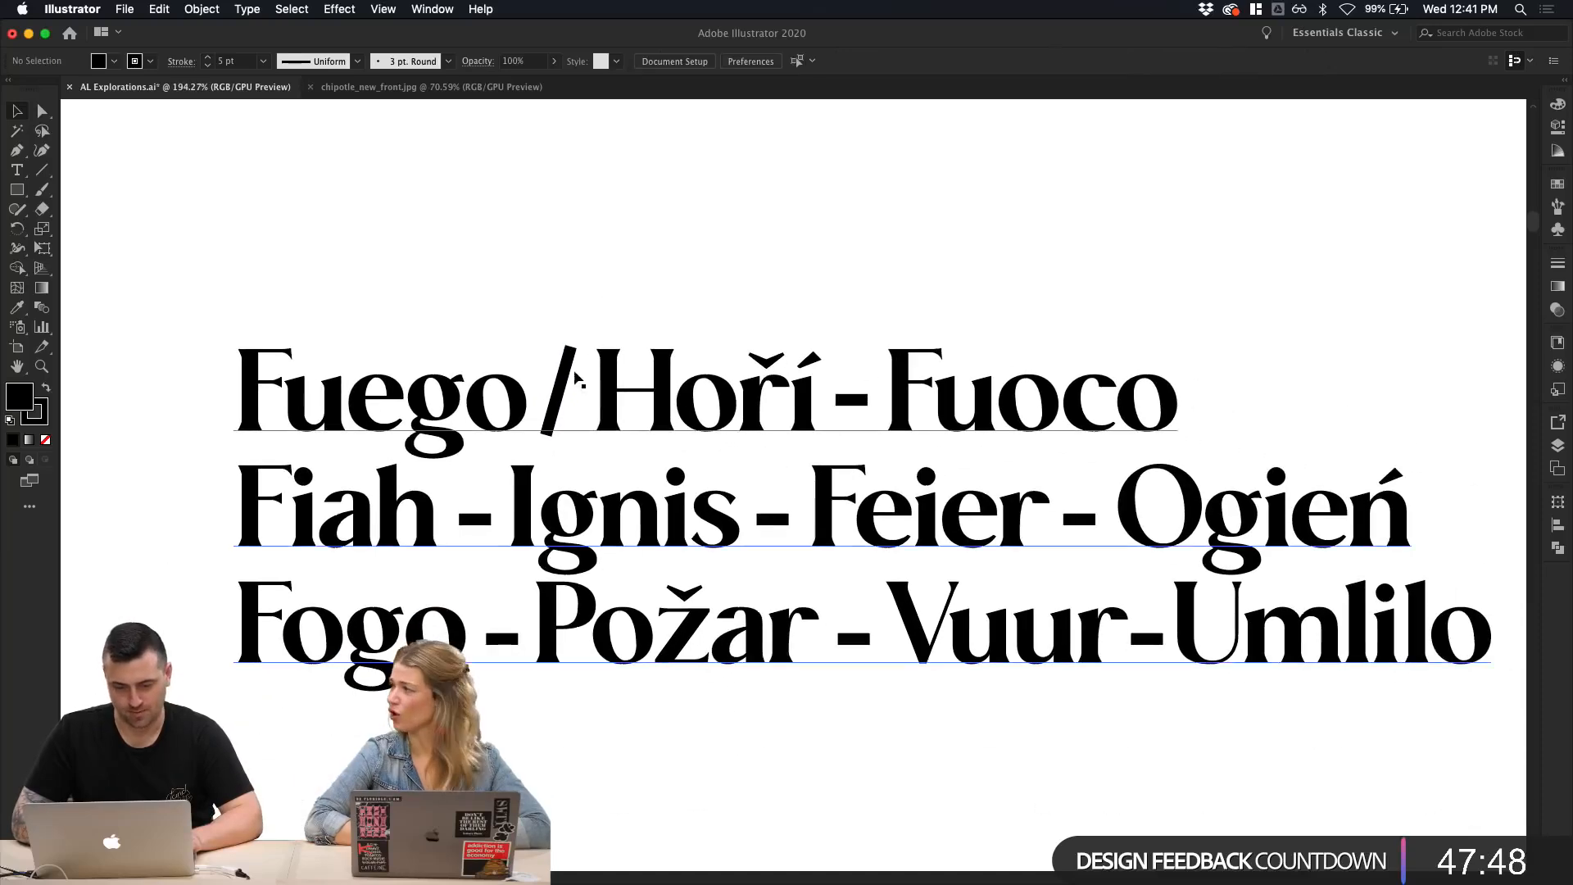
Step: Delete all the remaining dashes from the new Moneta copy, keeping only the slash between Fuego and Hoří
left_click(656, 213)
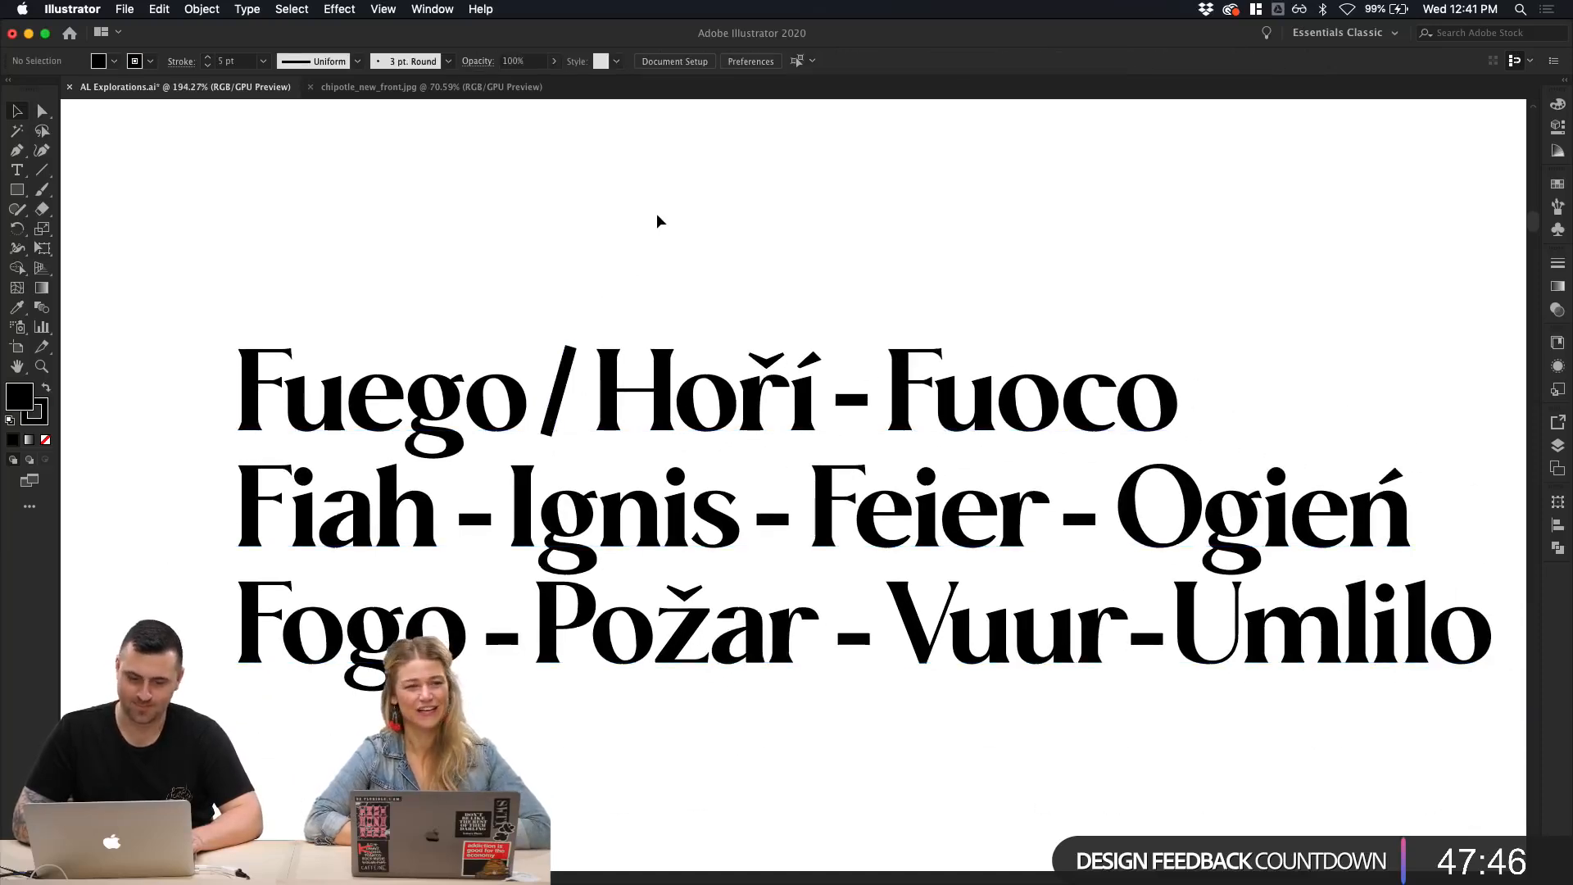
scroll(656, 213, "down", 4)
left_click_drag(793, 348, 815, 442)
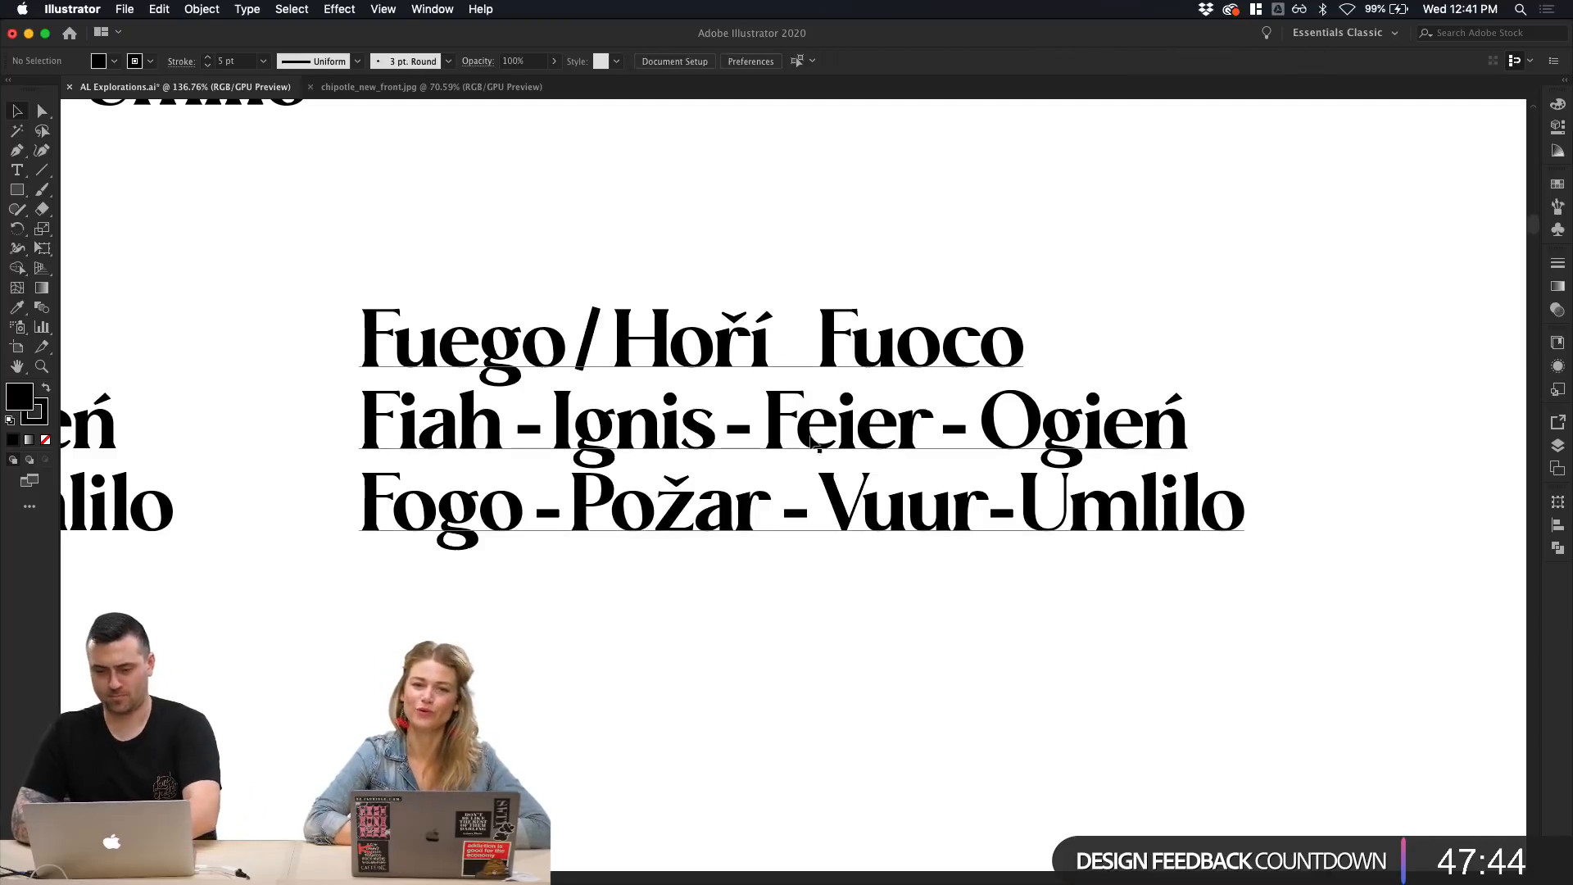
left_click_drag(550, 434, 554, 513)
left_click(556, 566)
left_click(606, 601)
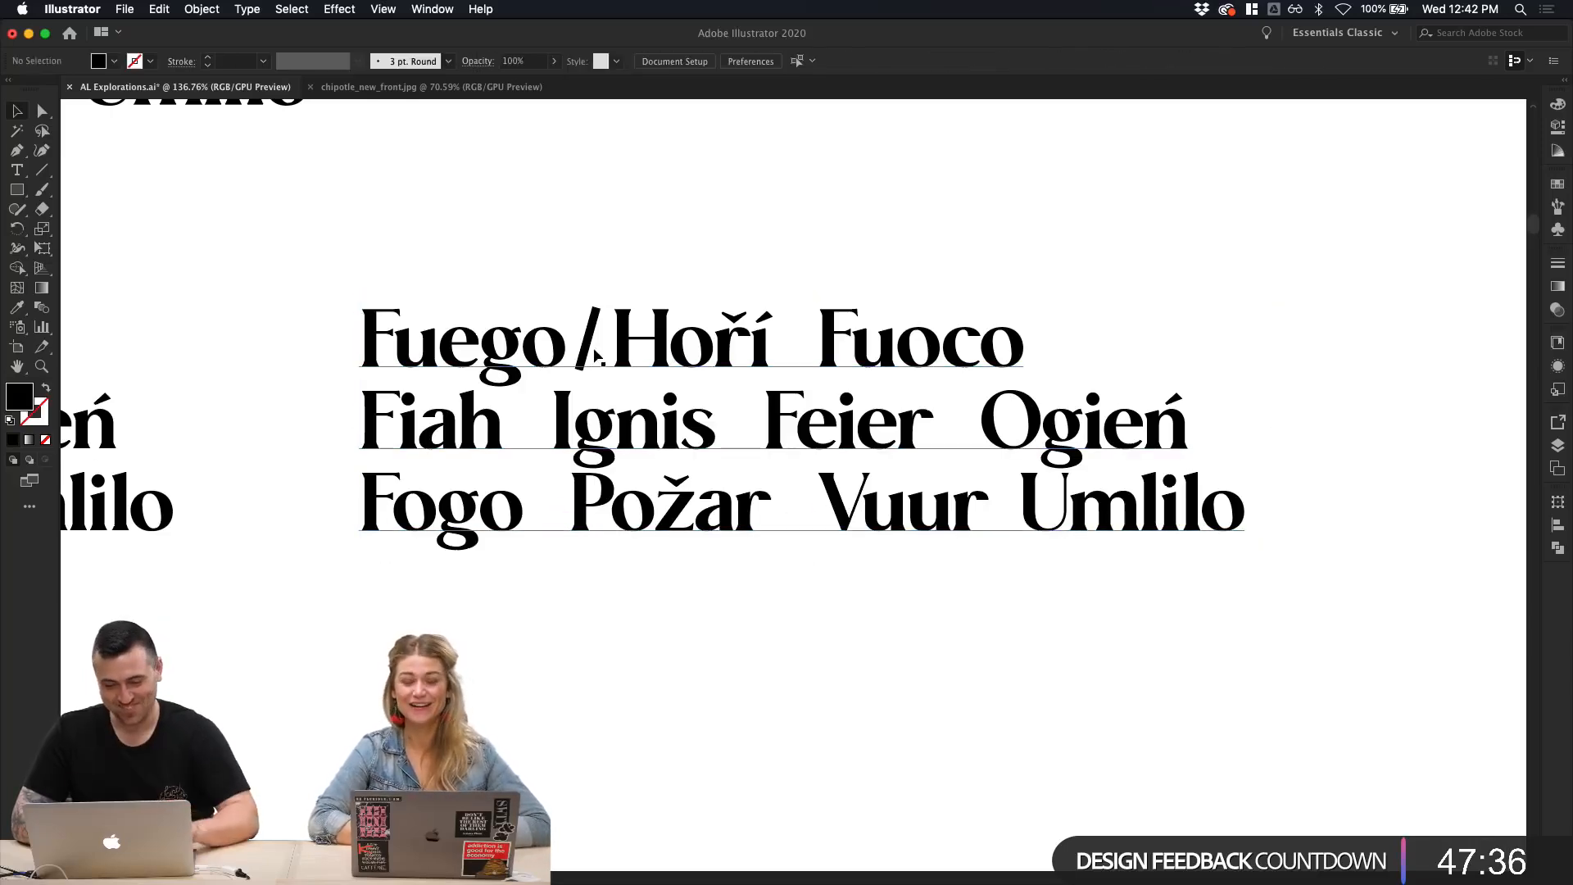
Step: Duplicate the slash between Fuego and Hoří into the gap between Hoří and Fuoco
left_click(591, 336)
left_click_drag(591, 336, 797, 379)
left_click(818, 221)
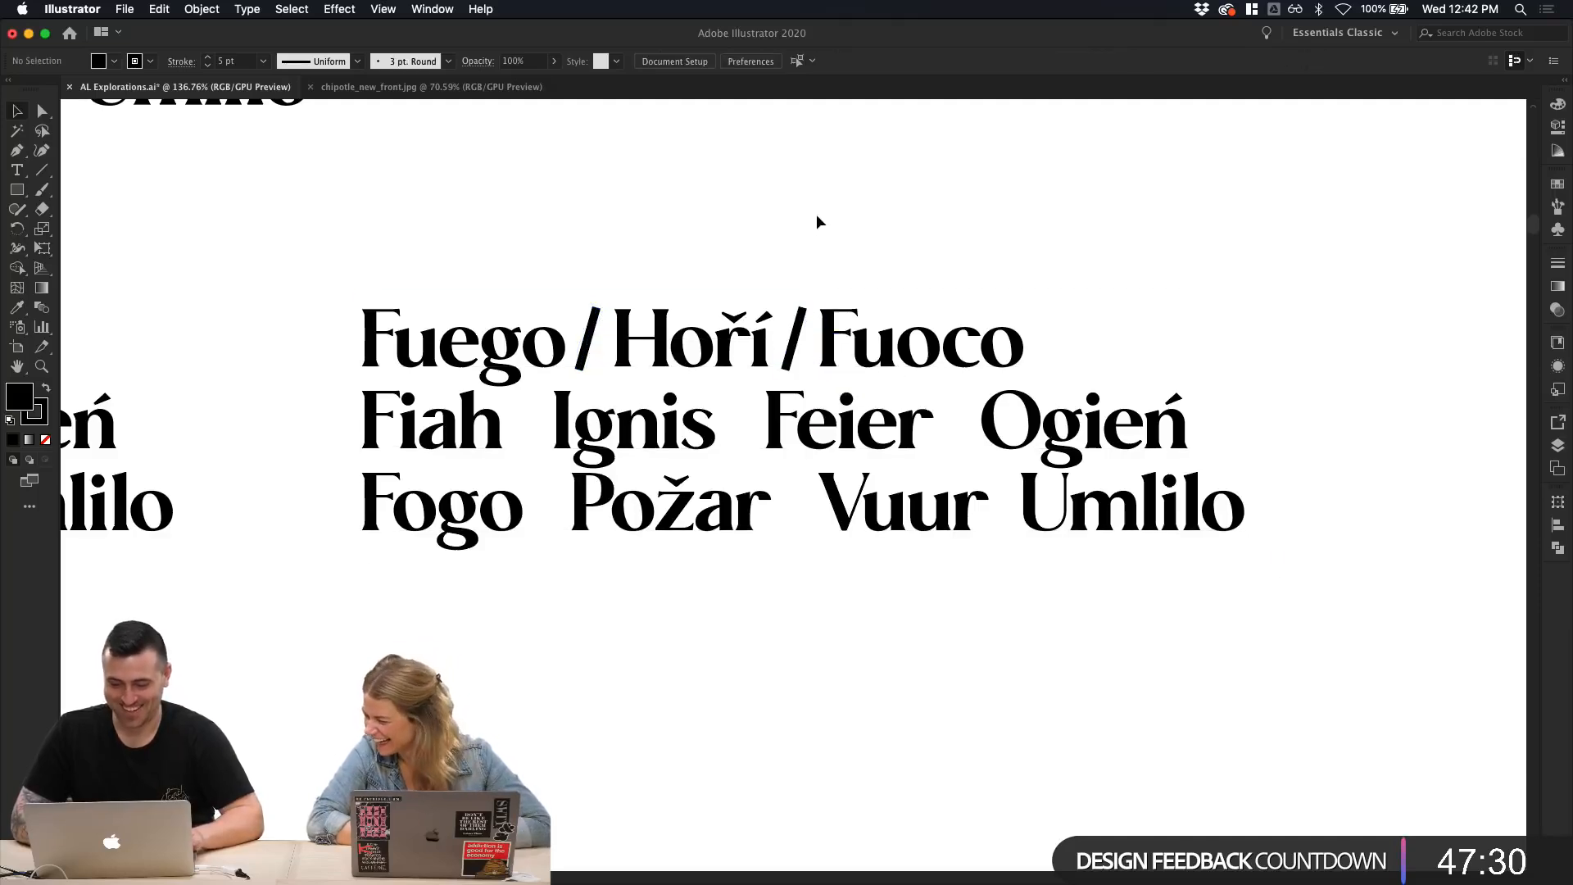
left_click(591, 338)
left_click(626, 250)
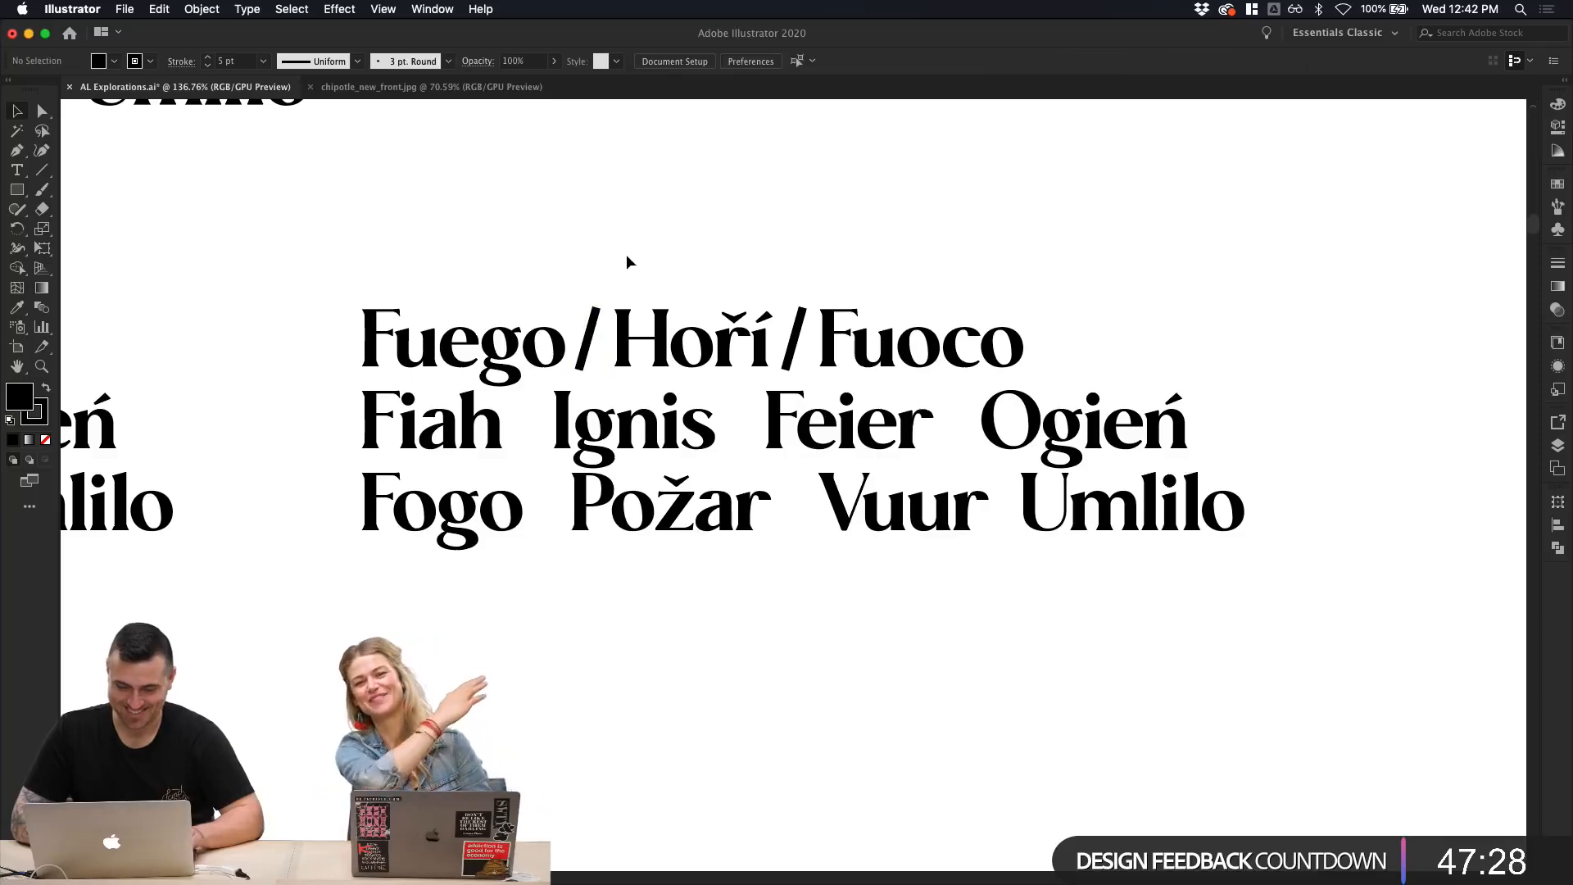
Step: Copy the slash into all three gaps of the second line, separating Fiah, Ignis, Feier and Ogień
left_click_drag(593, 315, 533, 406)
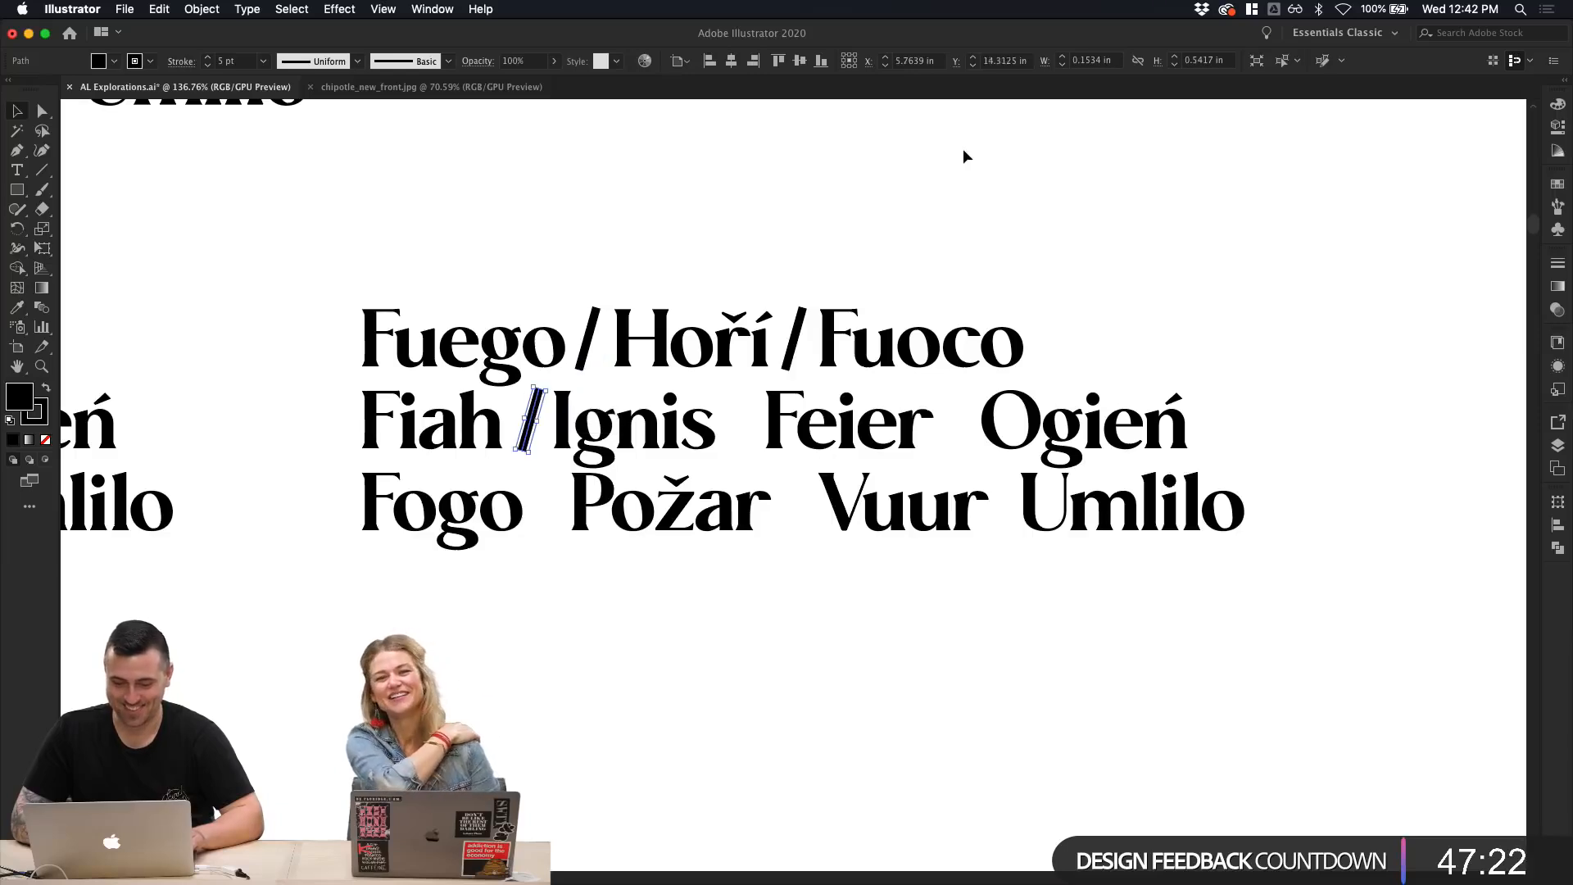
left_click(966, 154)
left_click(536, 423)
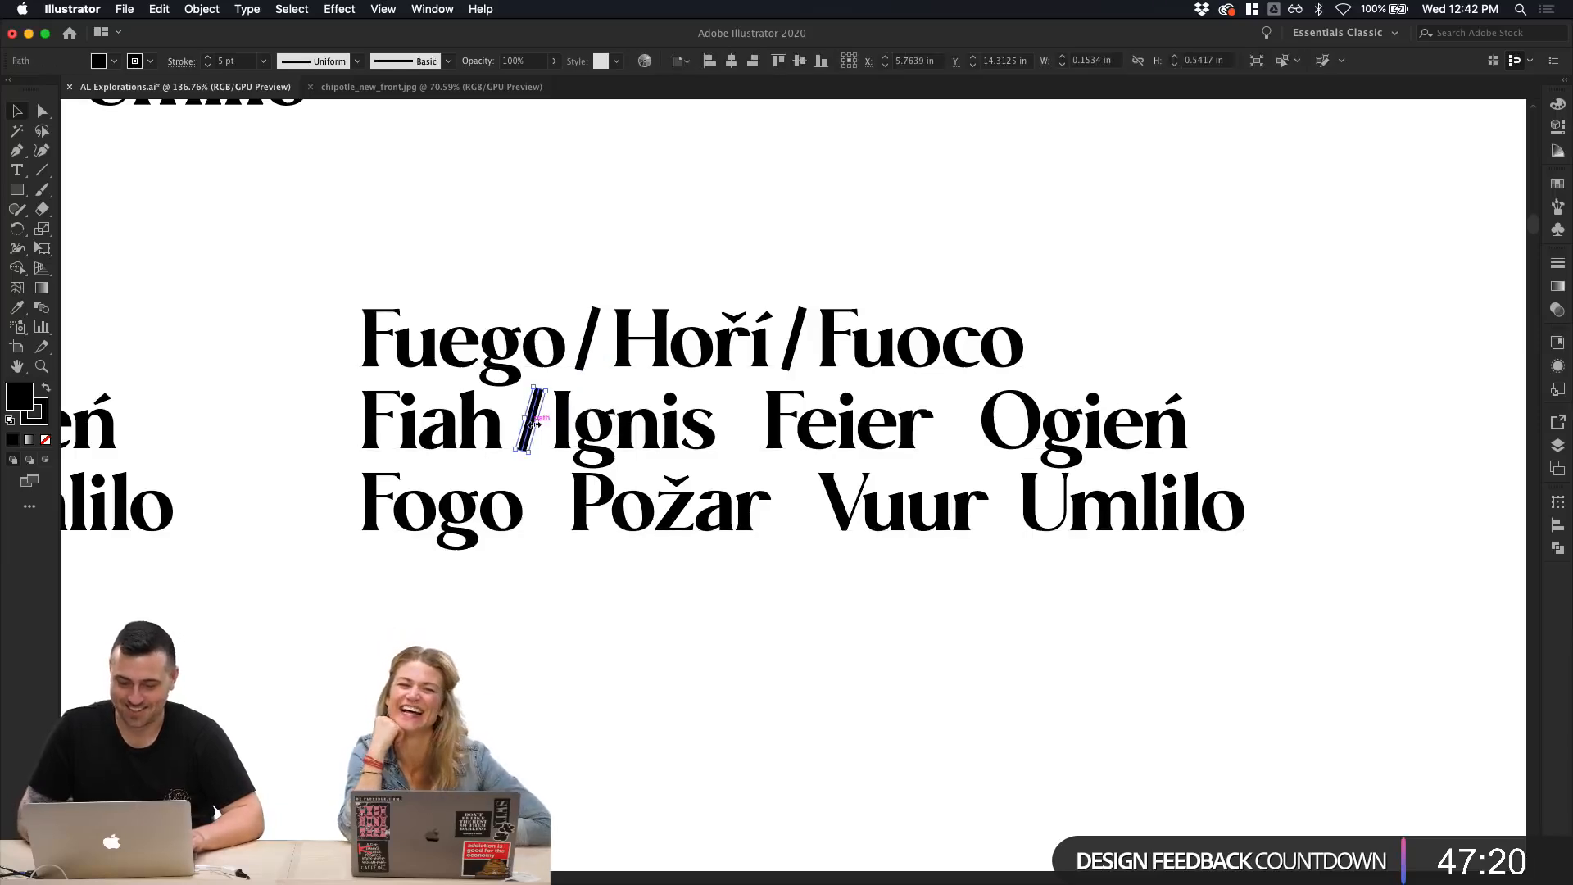
left_click(691, 264)
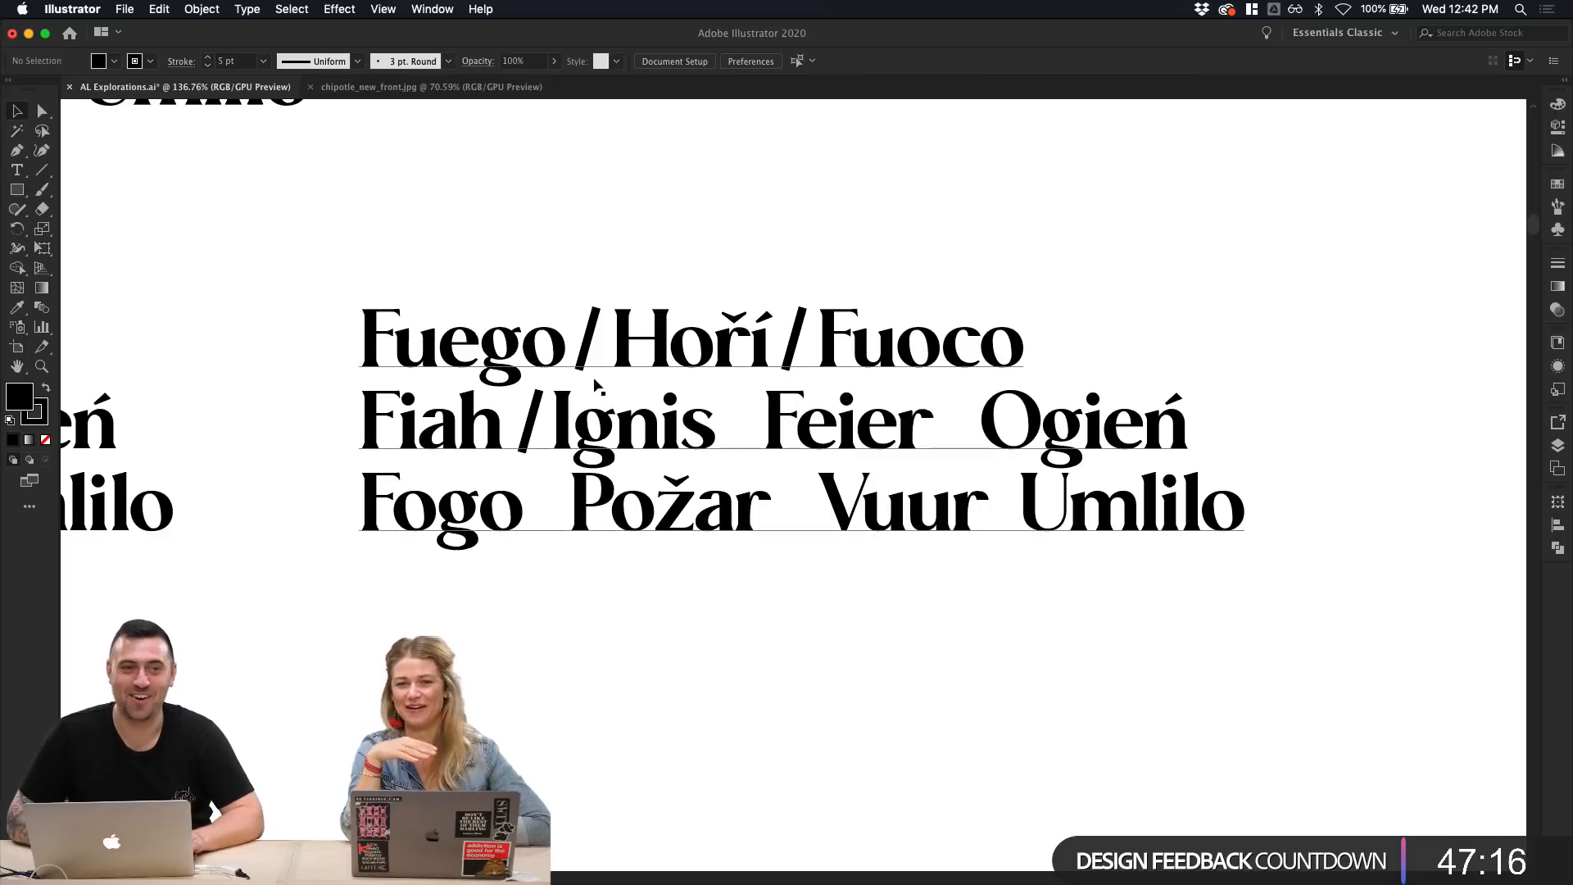
left_click_drag(547, 403, 741, 436)
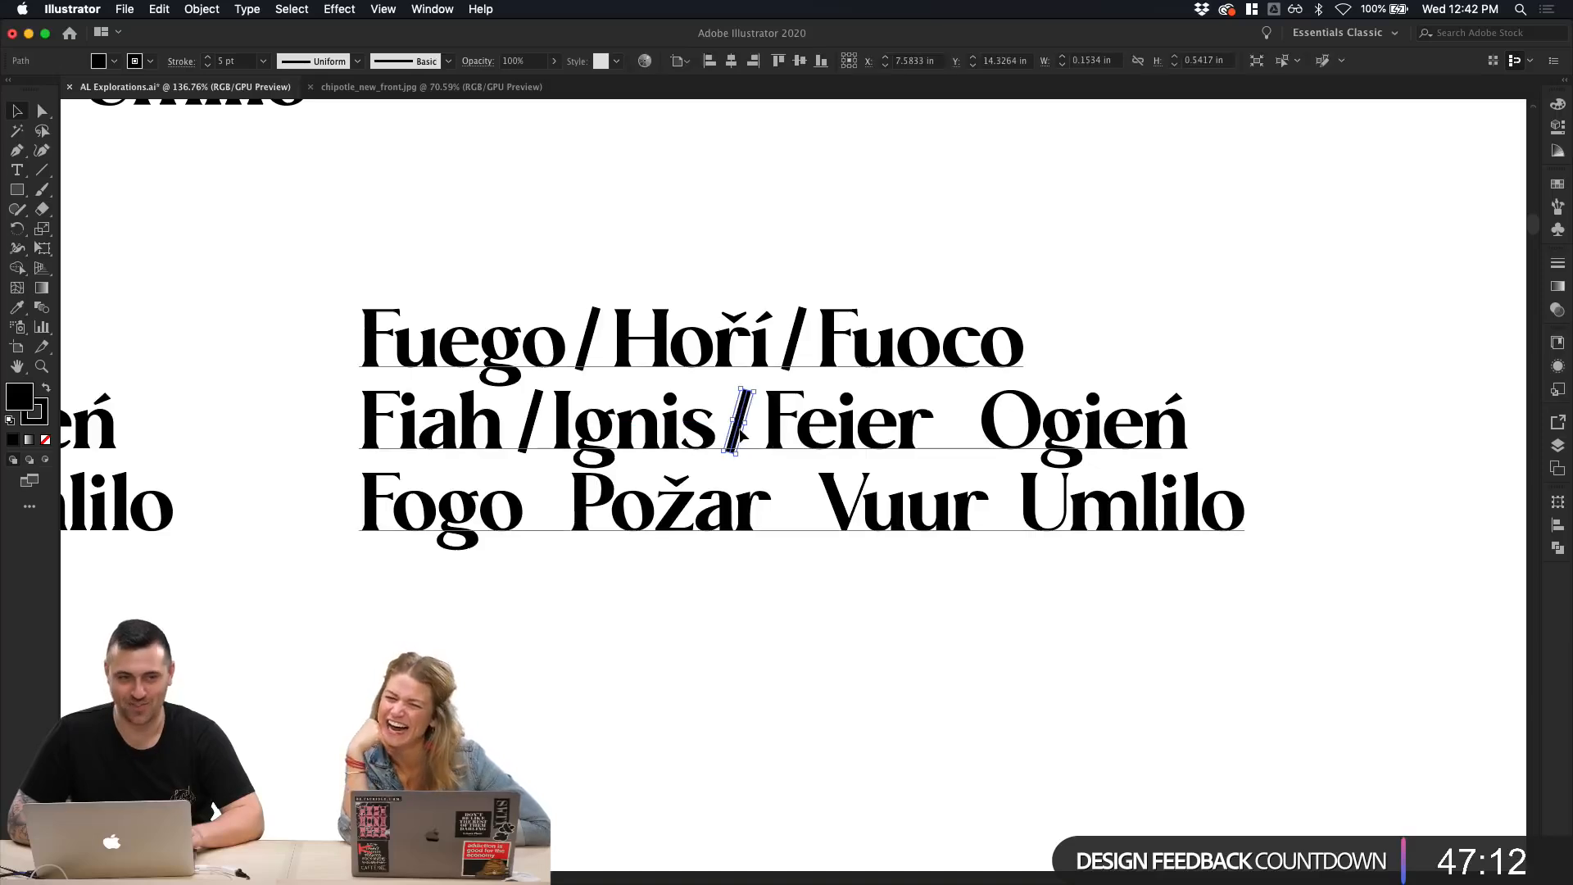
left_click(920, 264)
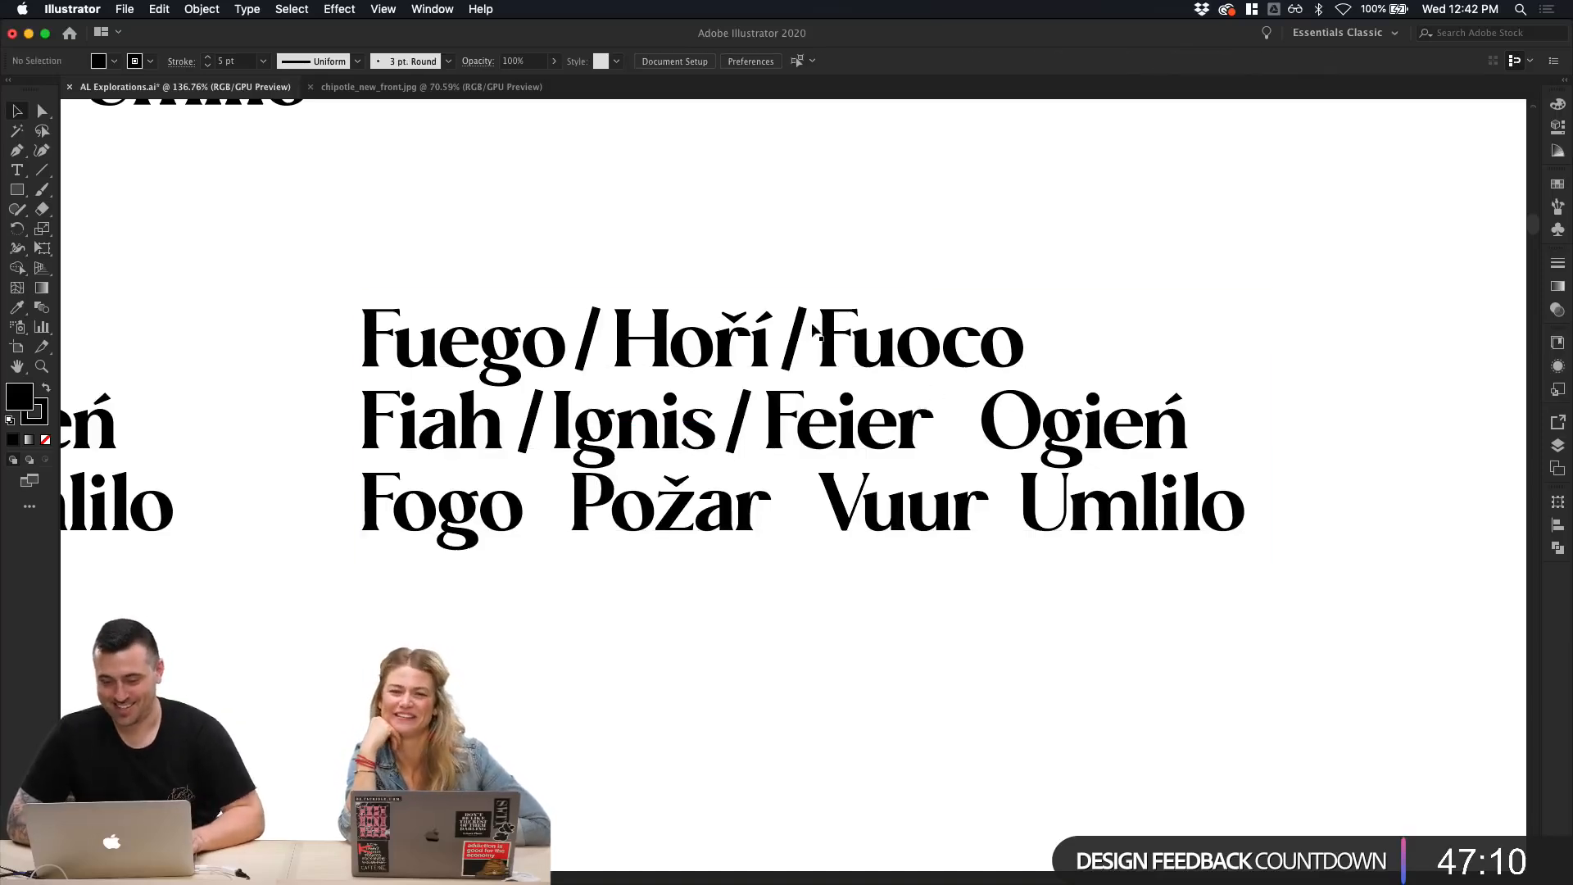
left_click_drag(741, 419, 959, 421)
left_click(1086, 407)
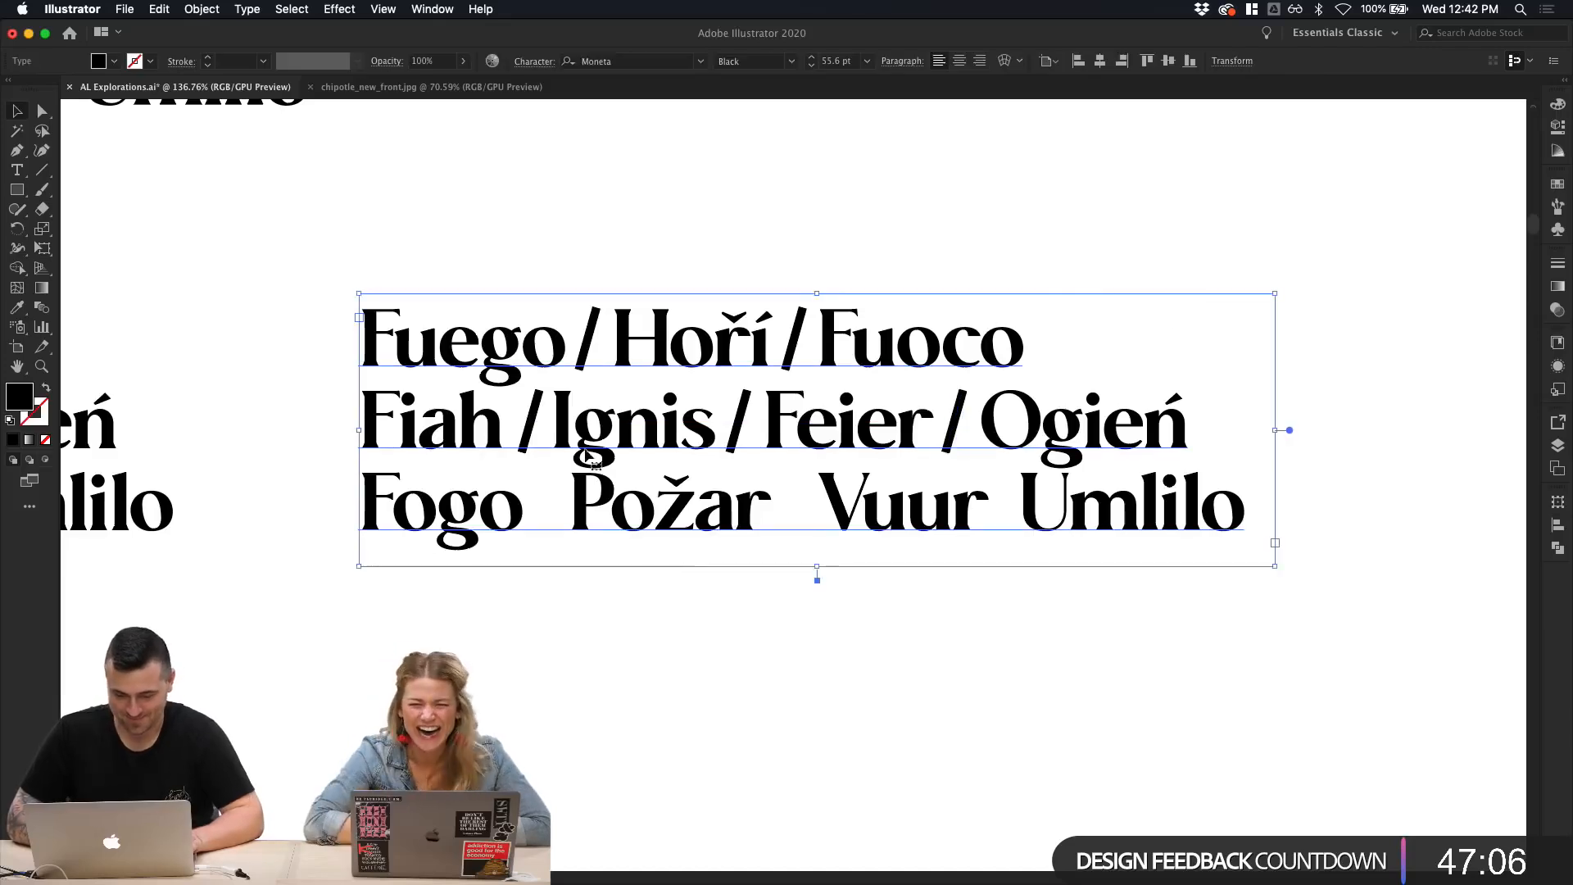
Step: Copy the slash into all three gaps of the third line, separating Fogo, Požar, Vuur and Umlilo
left_click(530, 441)
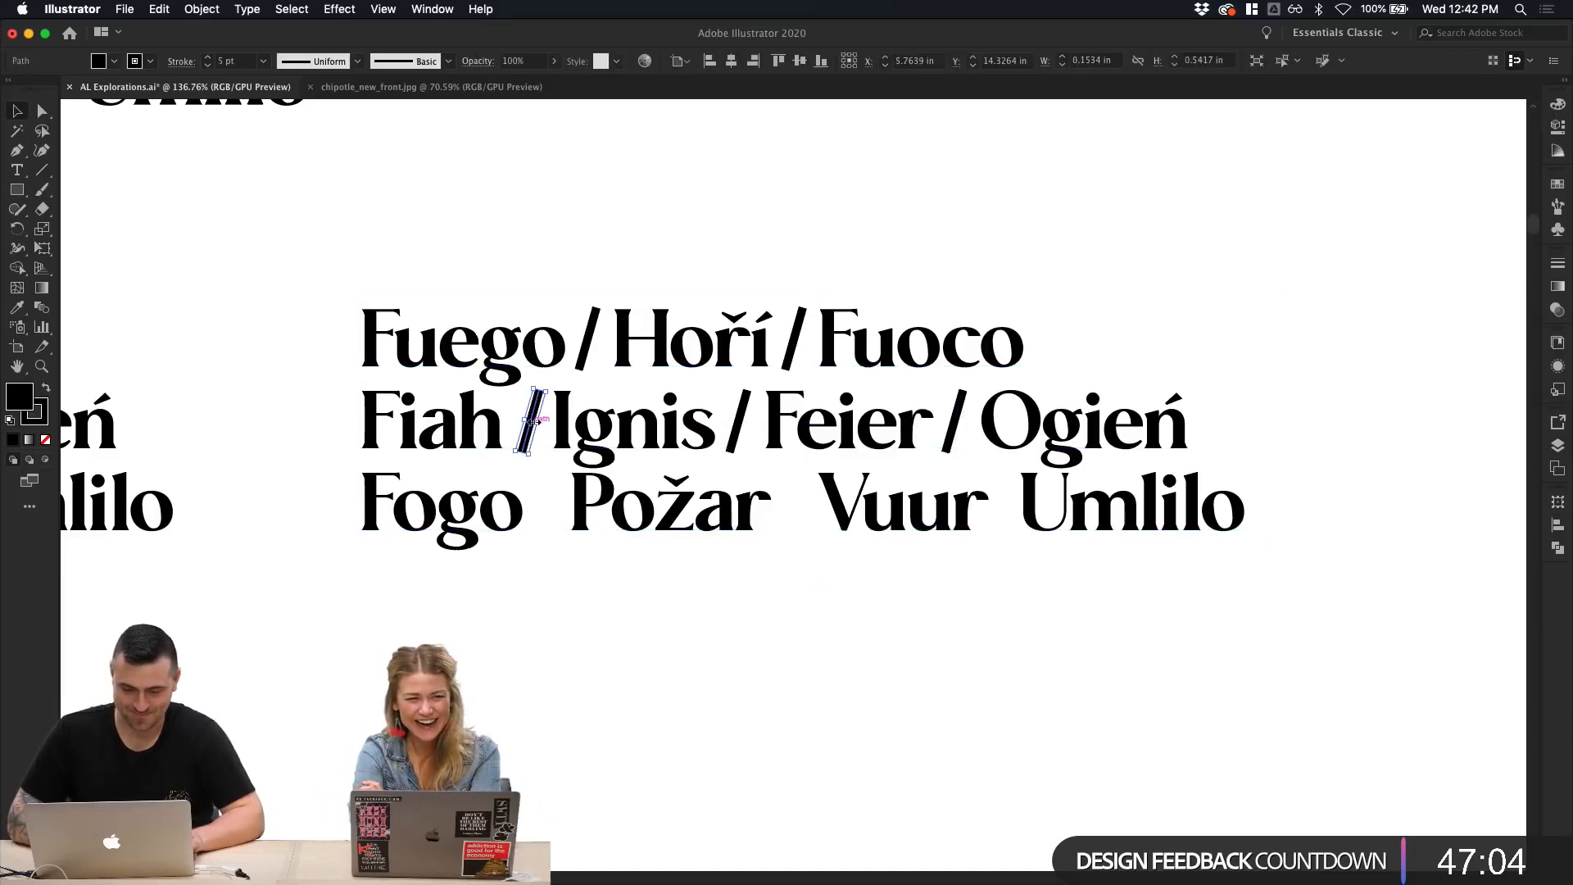
left_click_drag(537, 410, 552, 494)
left_click(611, 631)
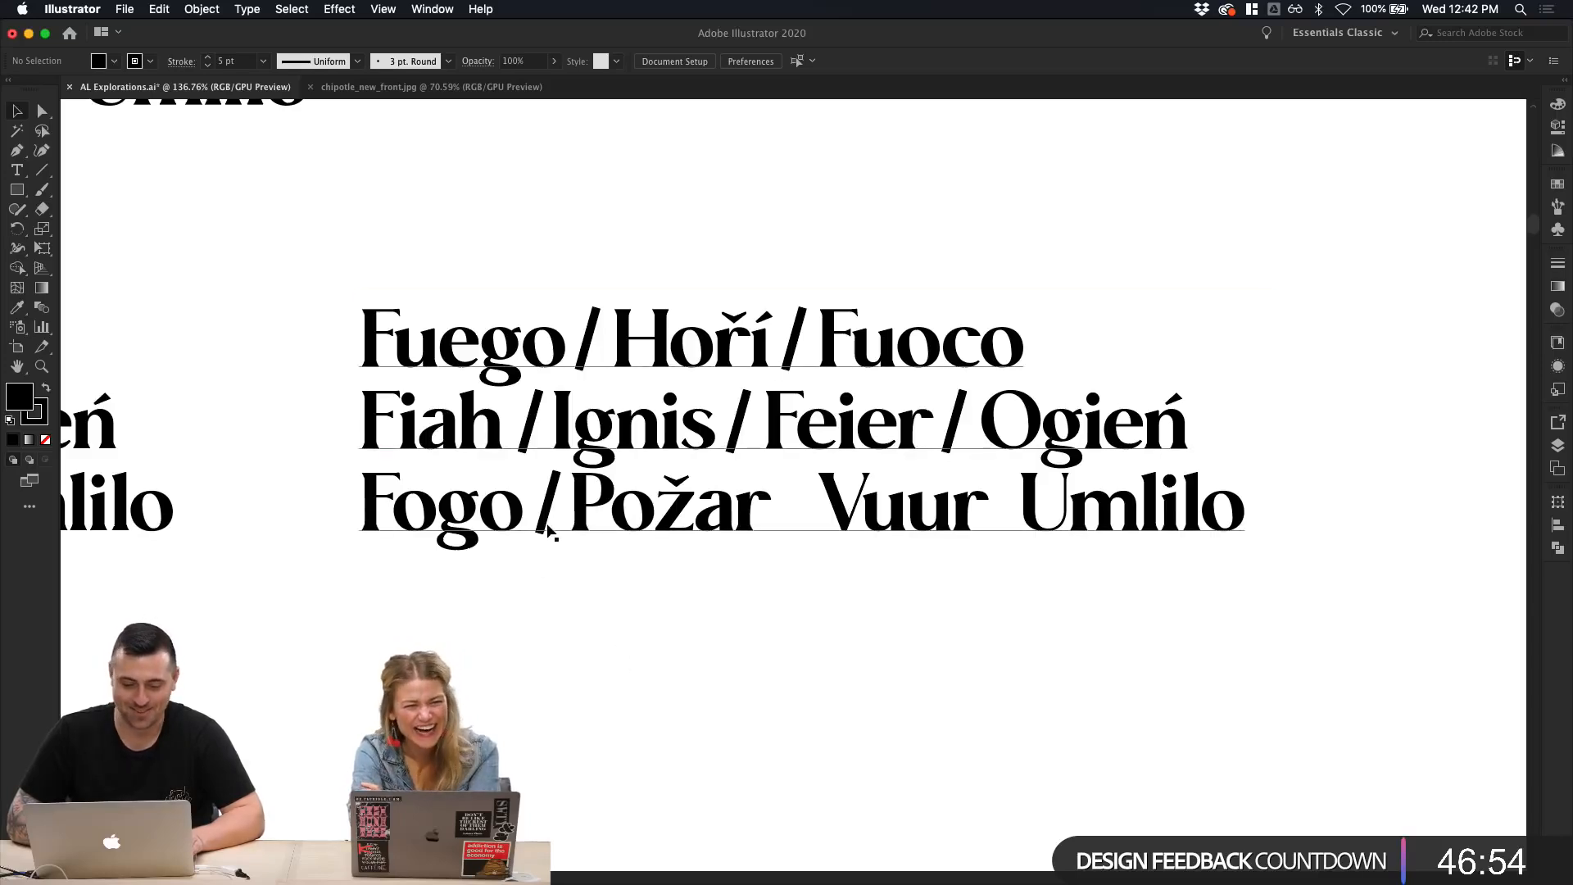
left_click_drag(547, 529, 790, 535)
left_click(797, 646)
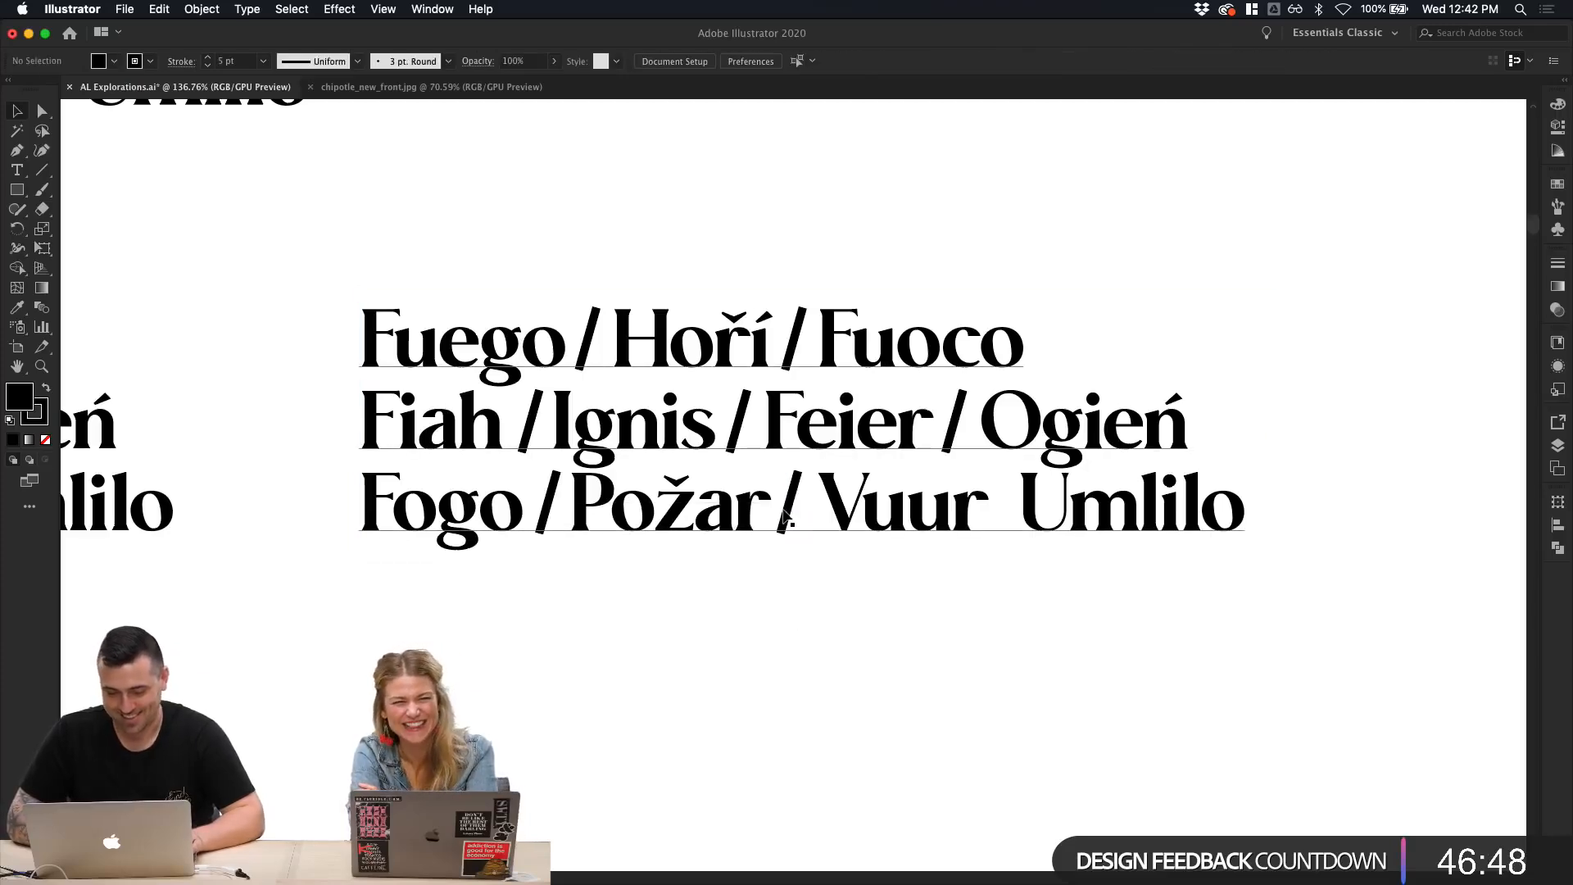
left_click_drag(787, 522, 998, 528)
left_click(1011, 586)
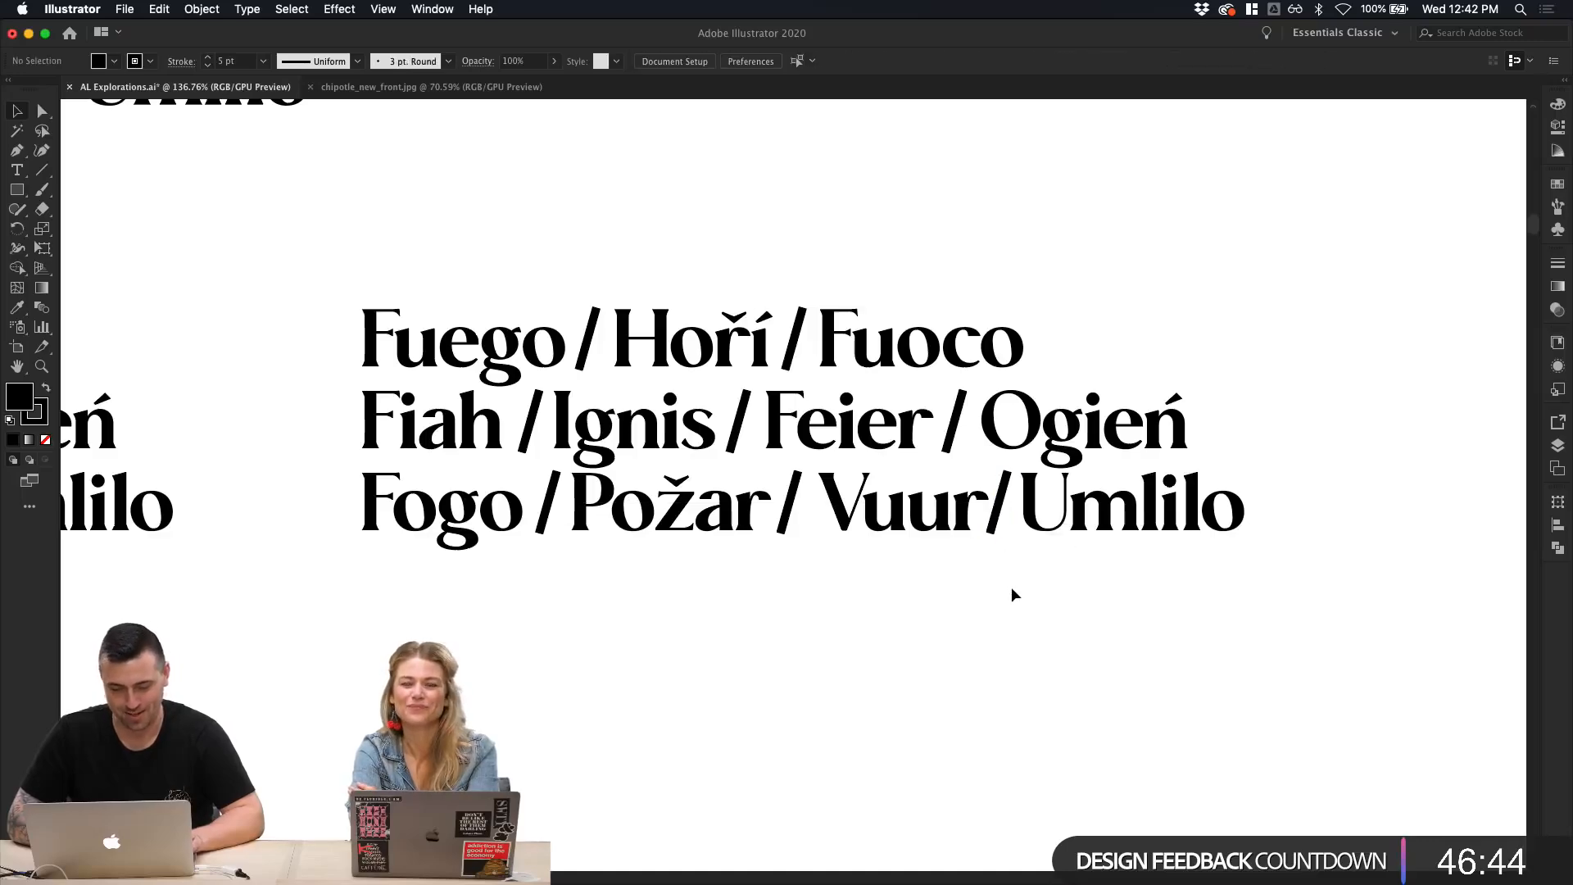
Step: Examine the spacing of the slashes in the new list and compare it with the dashed and Zuume versions
scroll(1011, 587, "down", 2)
scroll(1011, 587, "down", 1)
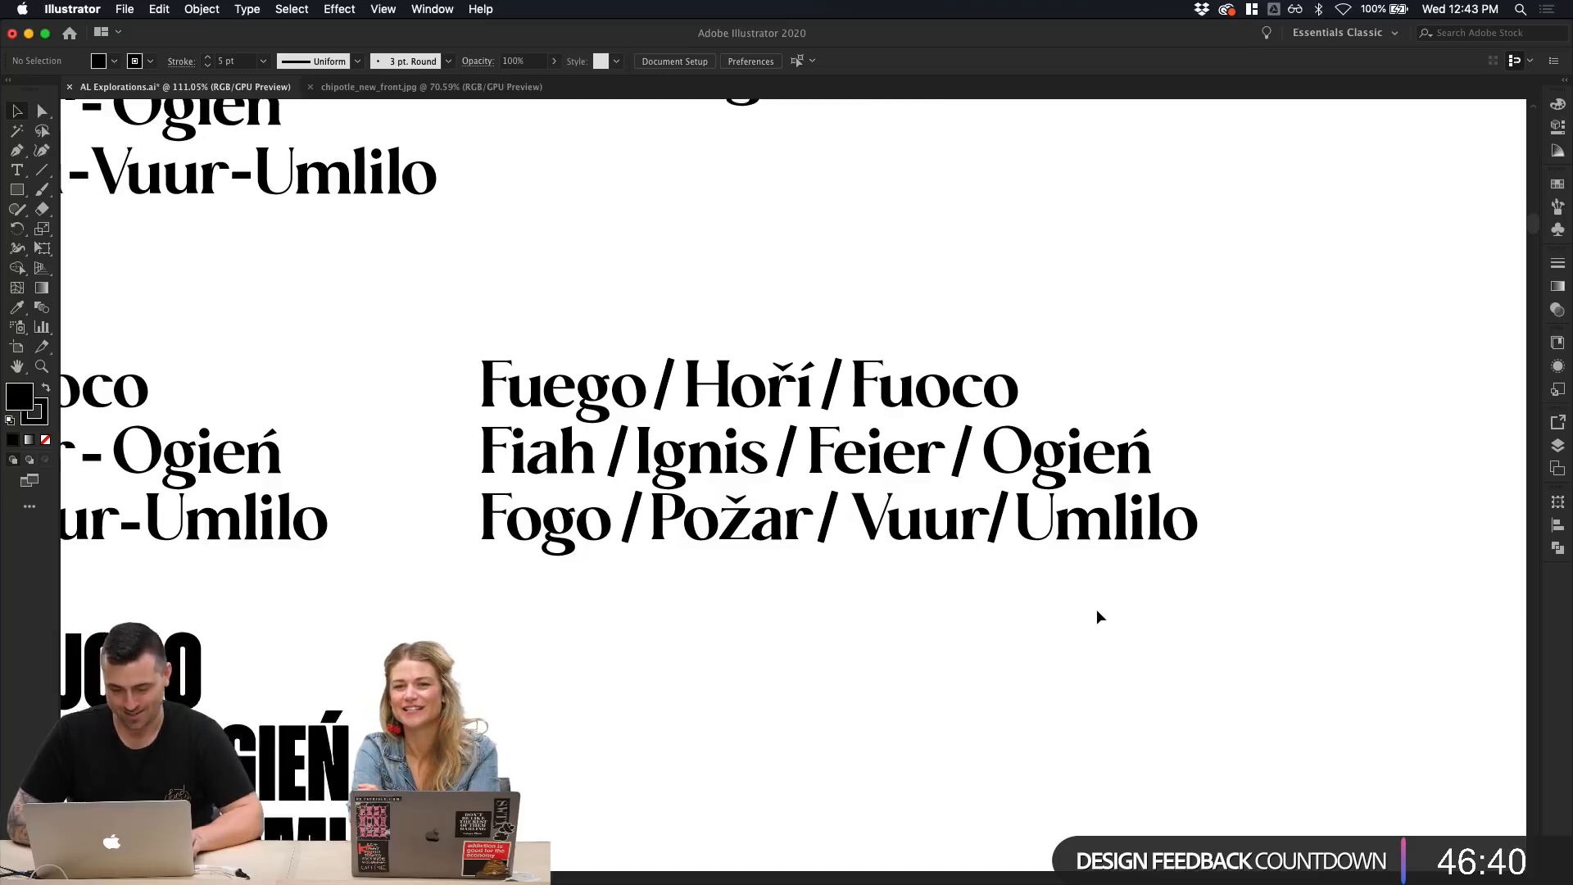
scroll(1097, 616, "up", 1)
scroll(1098, 617, "up", 1)
scroll(1099, 604, "left", 2)
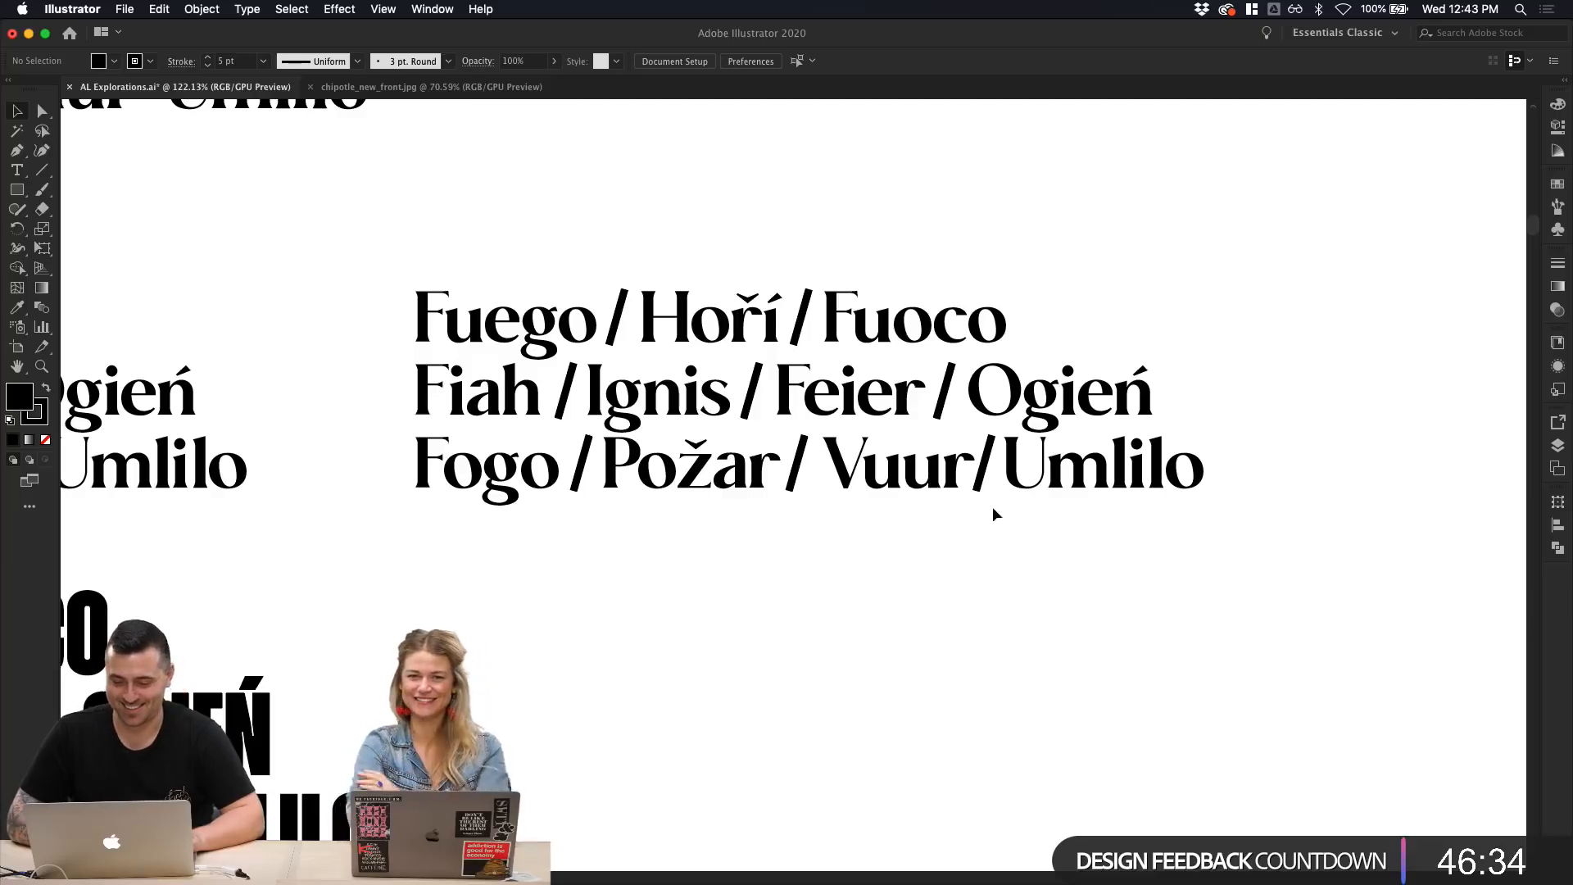
left_click(986, 465)
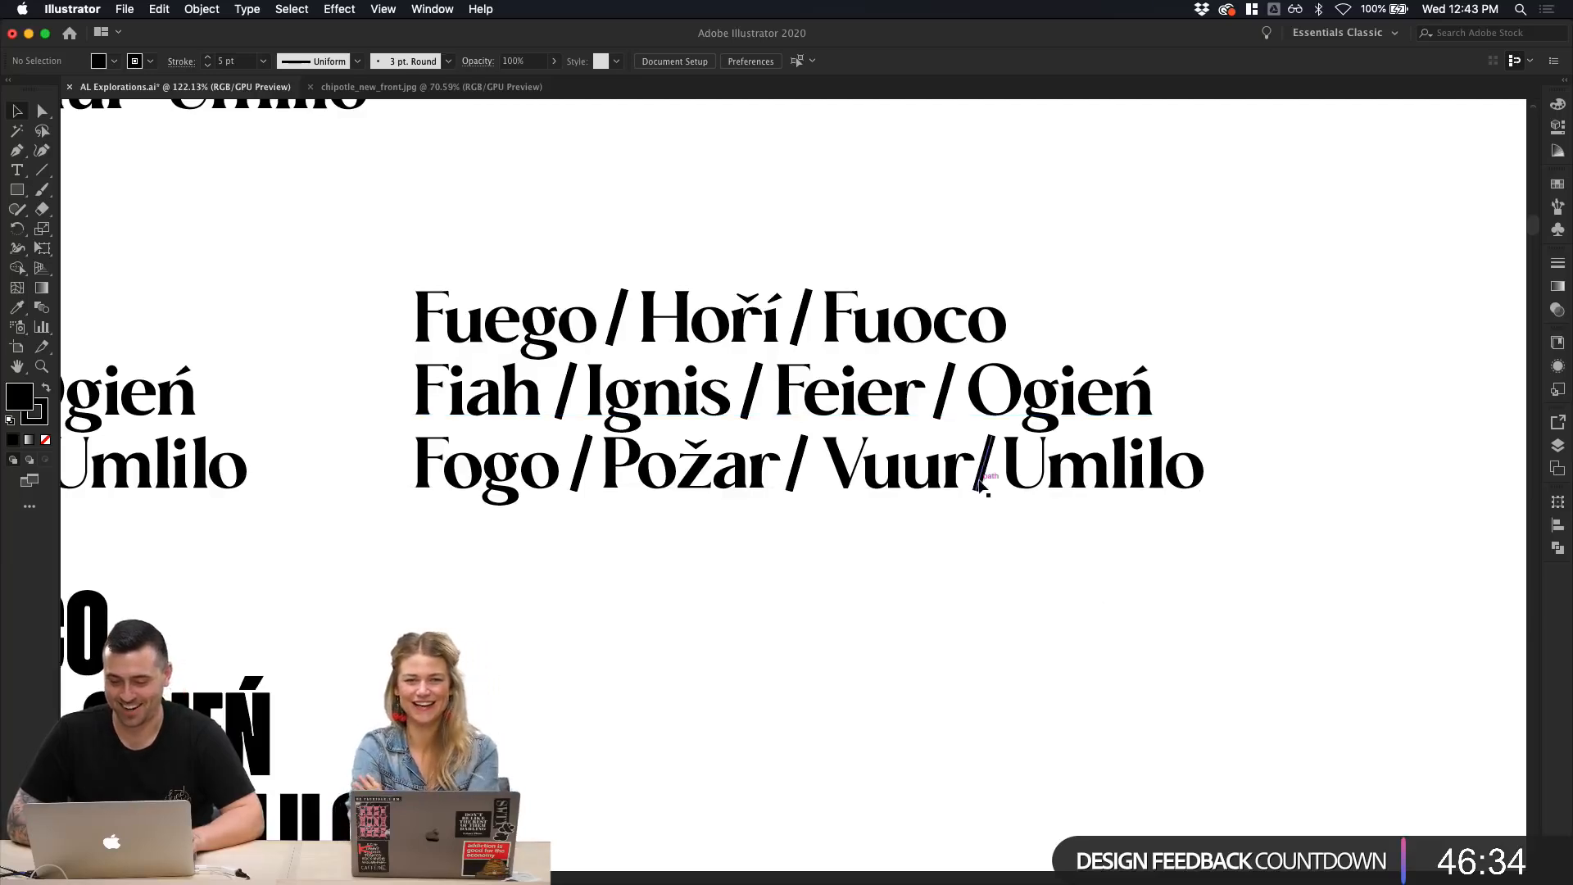
left_click(1080, 526)
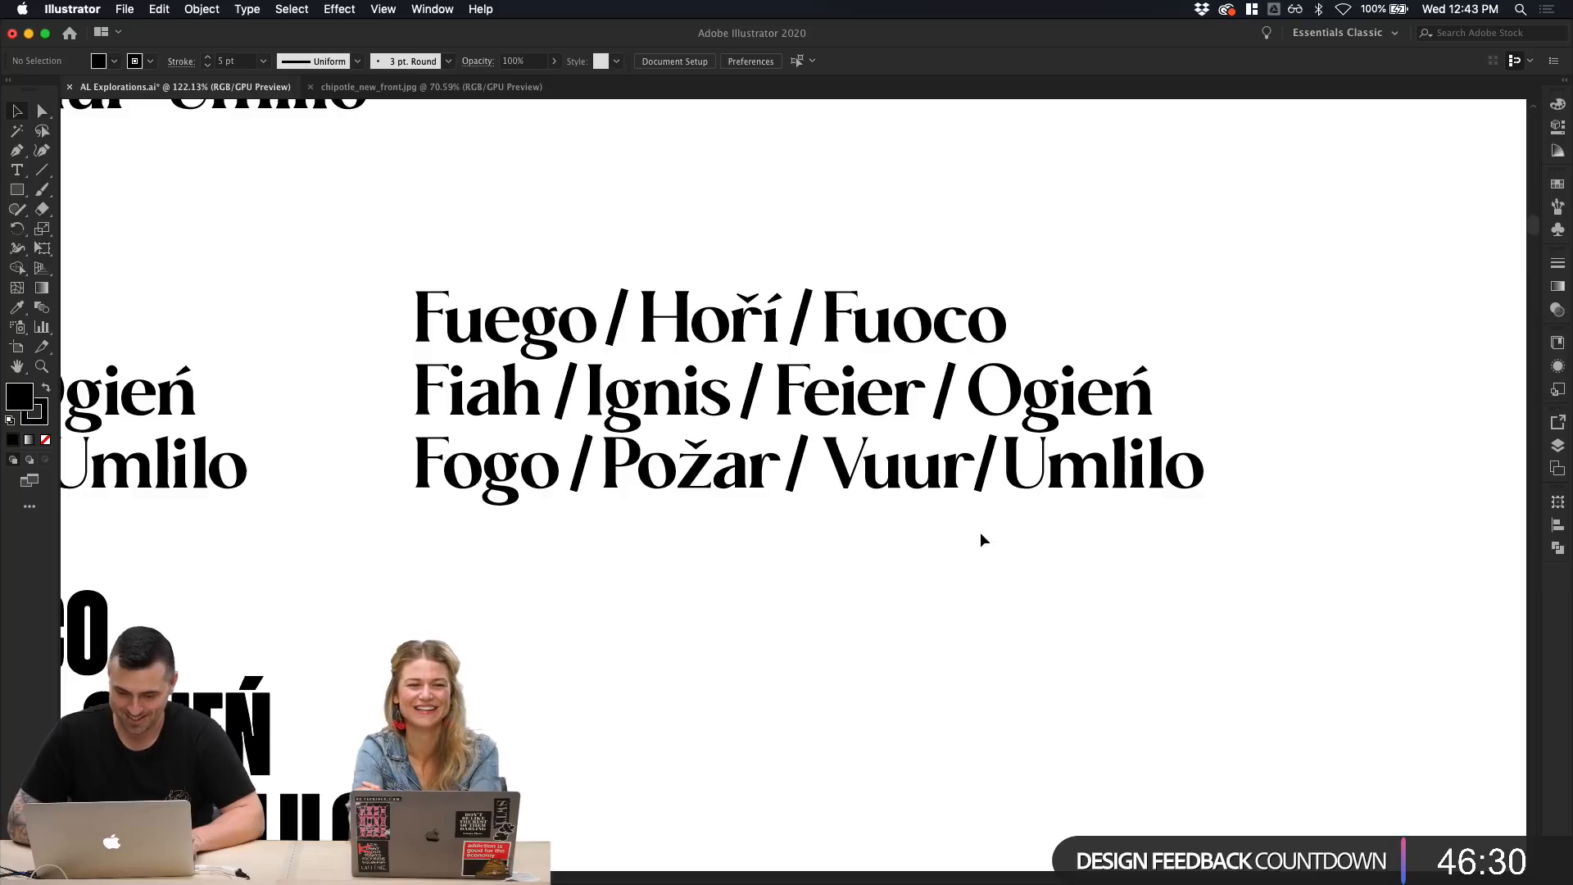
scroll(982, 539, "down", 2)
scroll(980, 534, "up", 2)
scroll(980, 534, "down", 2)
scroll(980, 535, "left", 1)
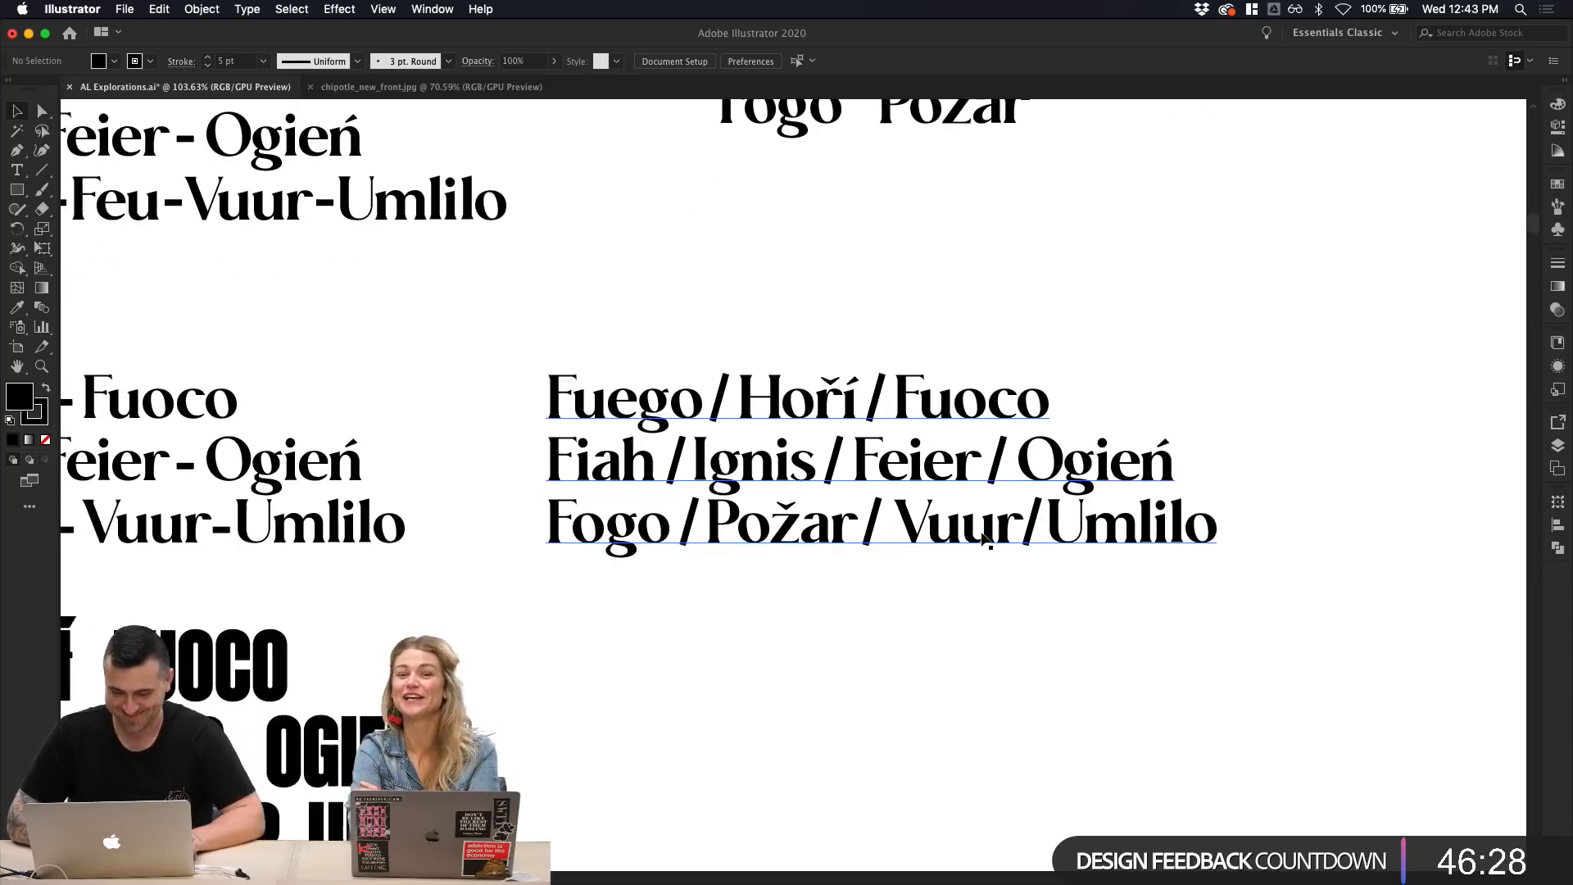
scroll(1026, 728, "down", 2)
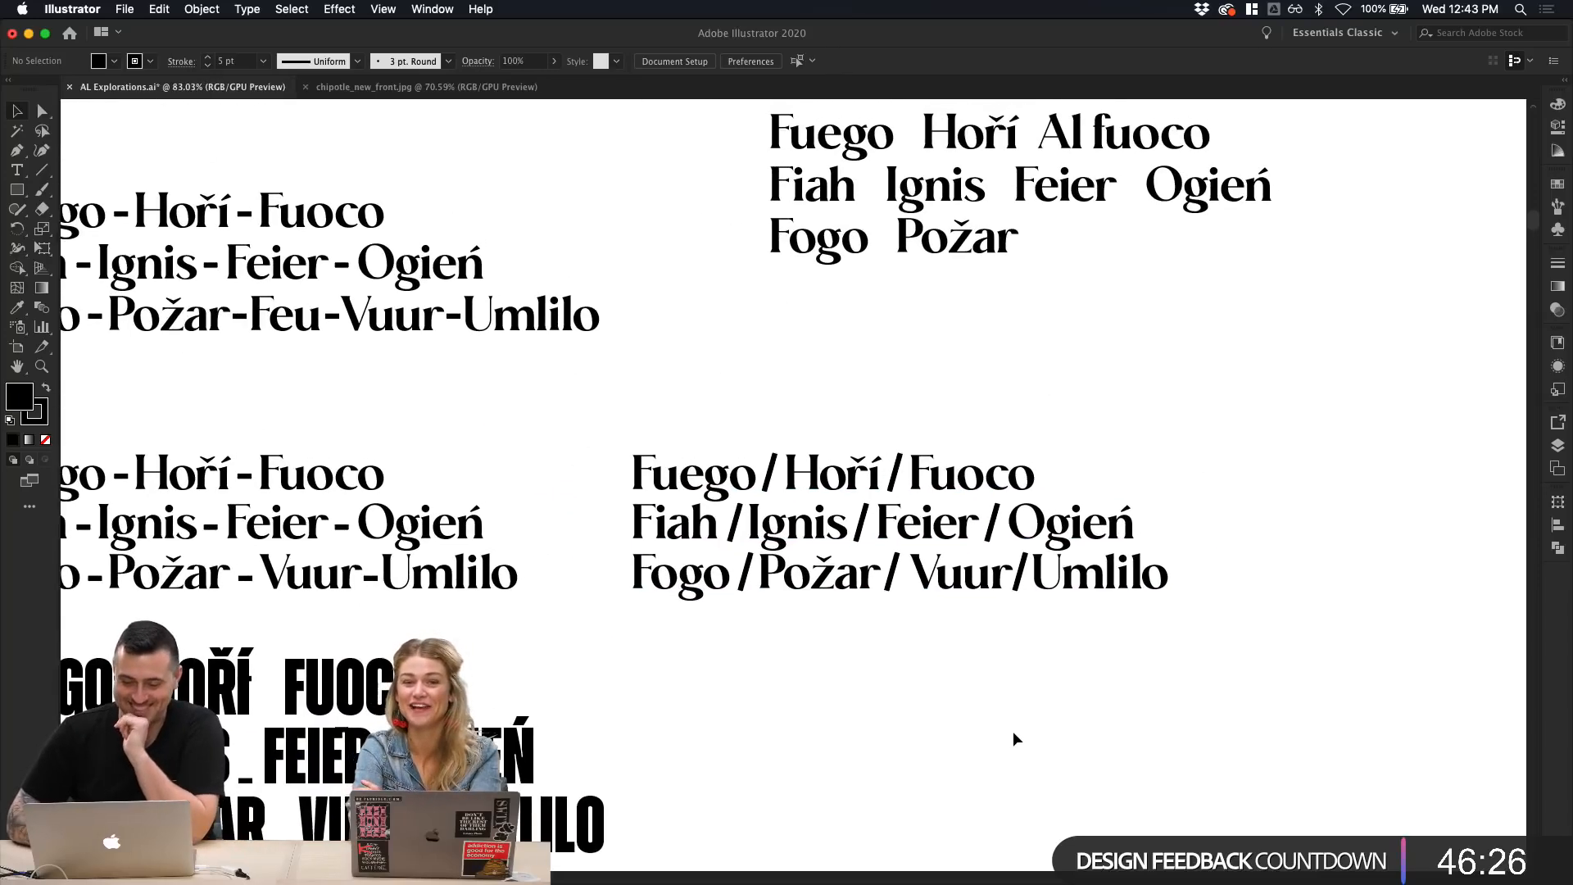
scroll(1014, 735, "down", 1)
scroll(1013, 735, "left", 1)
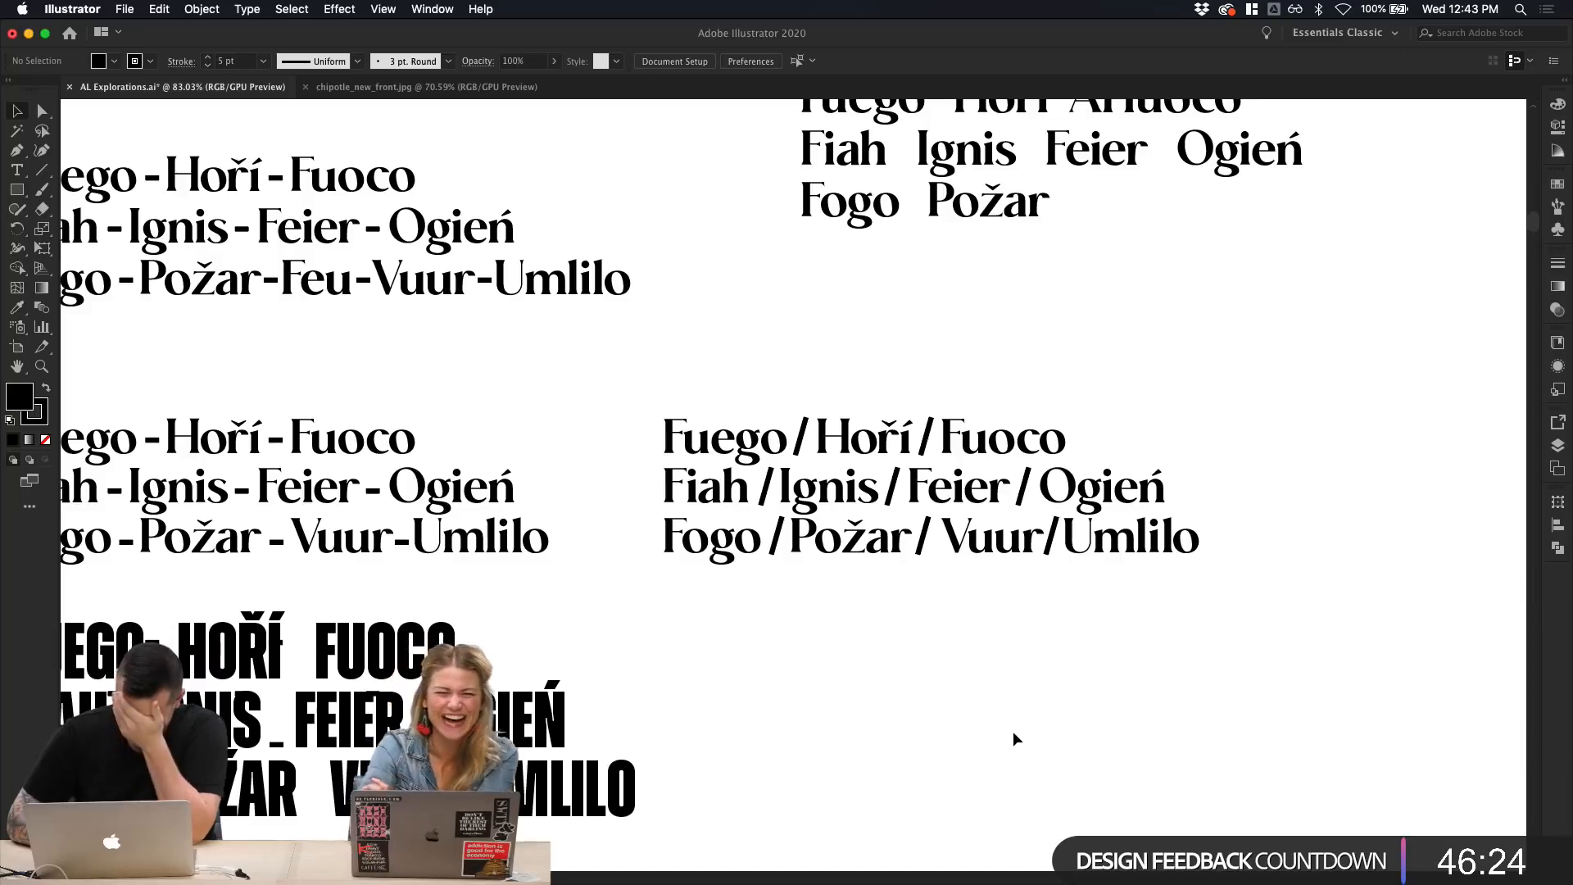
scroll(1013, 731, "right", 1)
scroll(1013, 731, "down", 1)
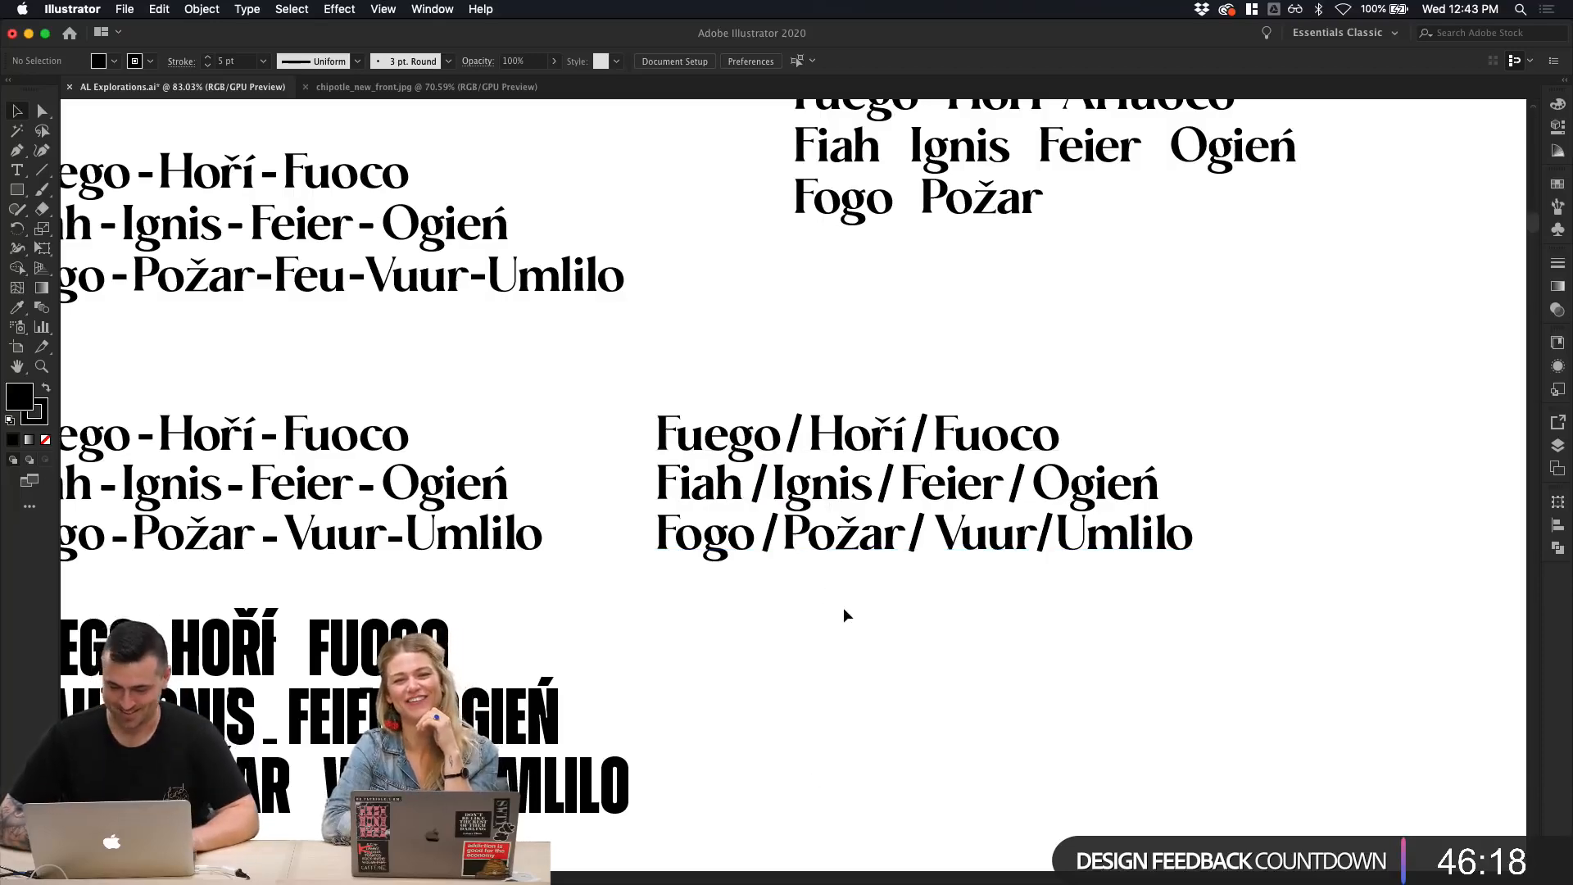
scroll(843, 614, "down", 2)
scroll(843, 614, "up", 3)
left_click(792, 426)
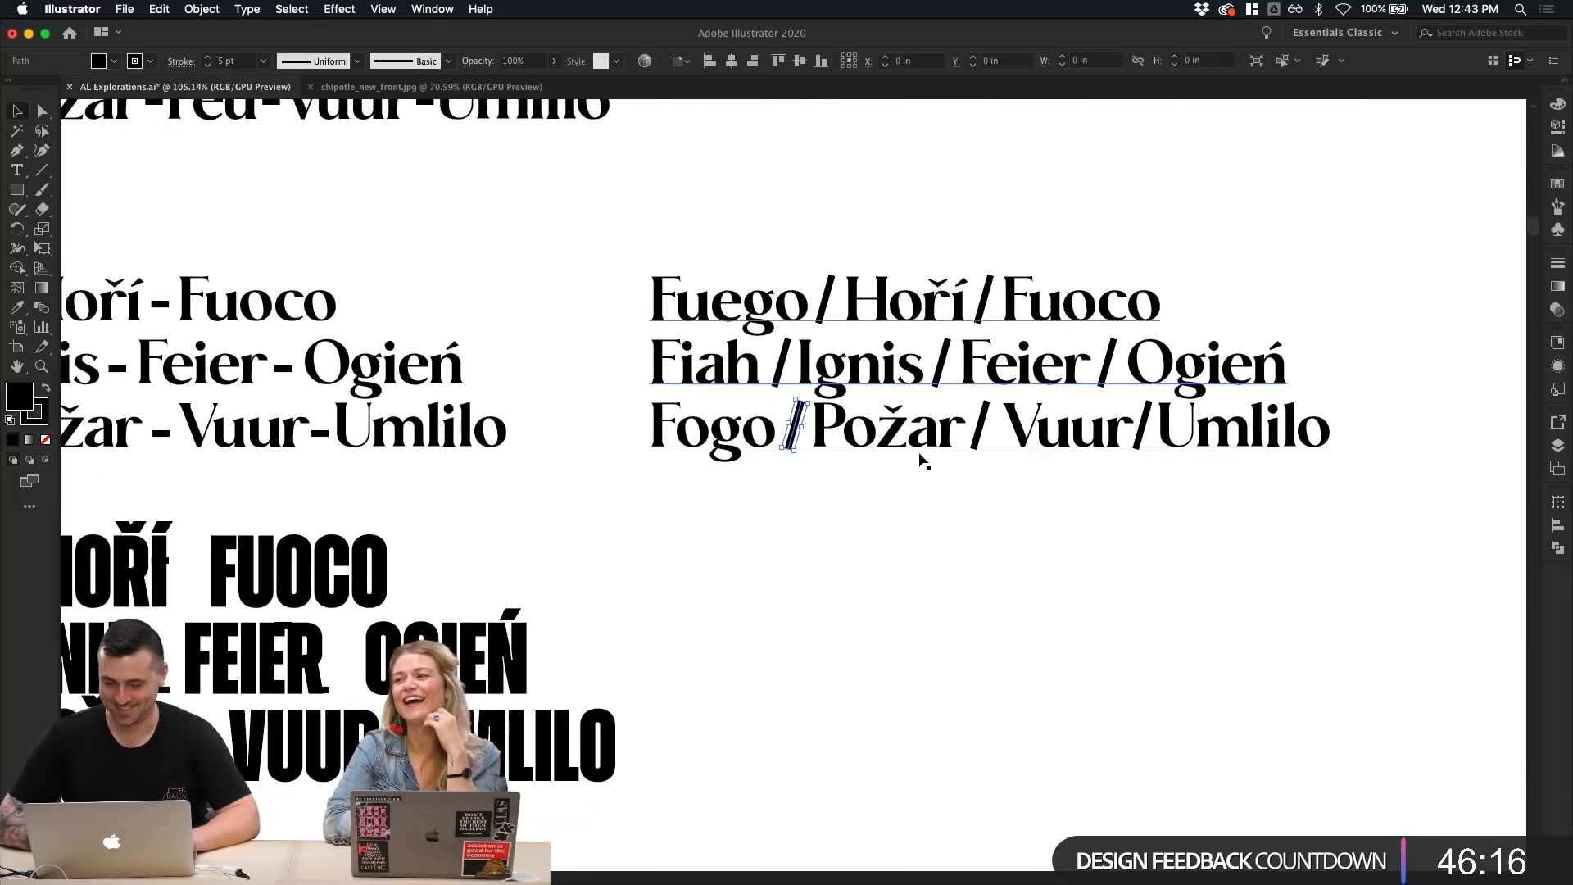
left_click(1145, 465)
scroll(1146, 465, "down", 1)
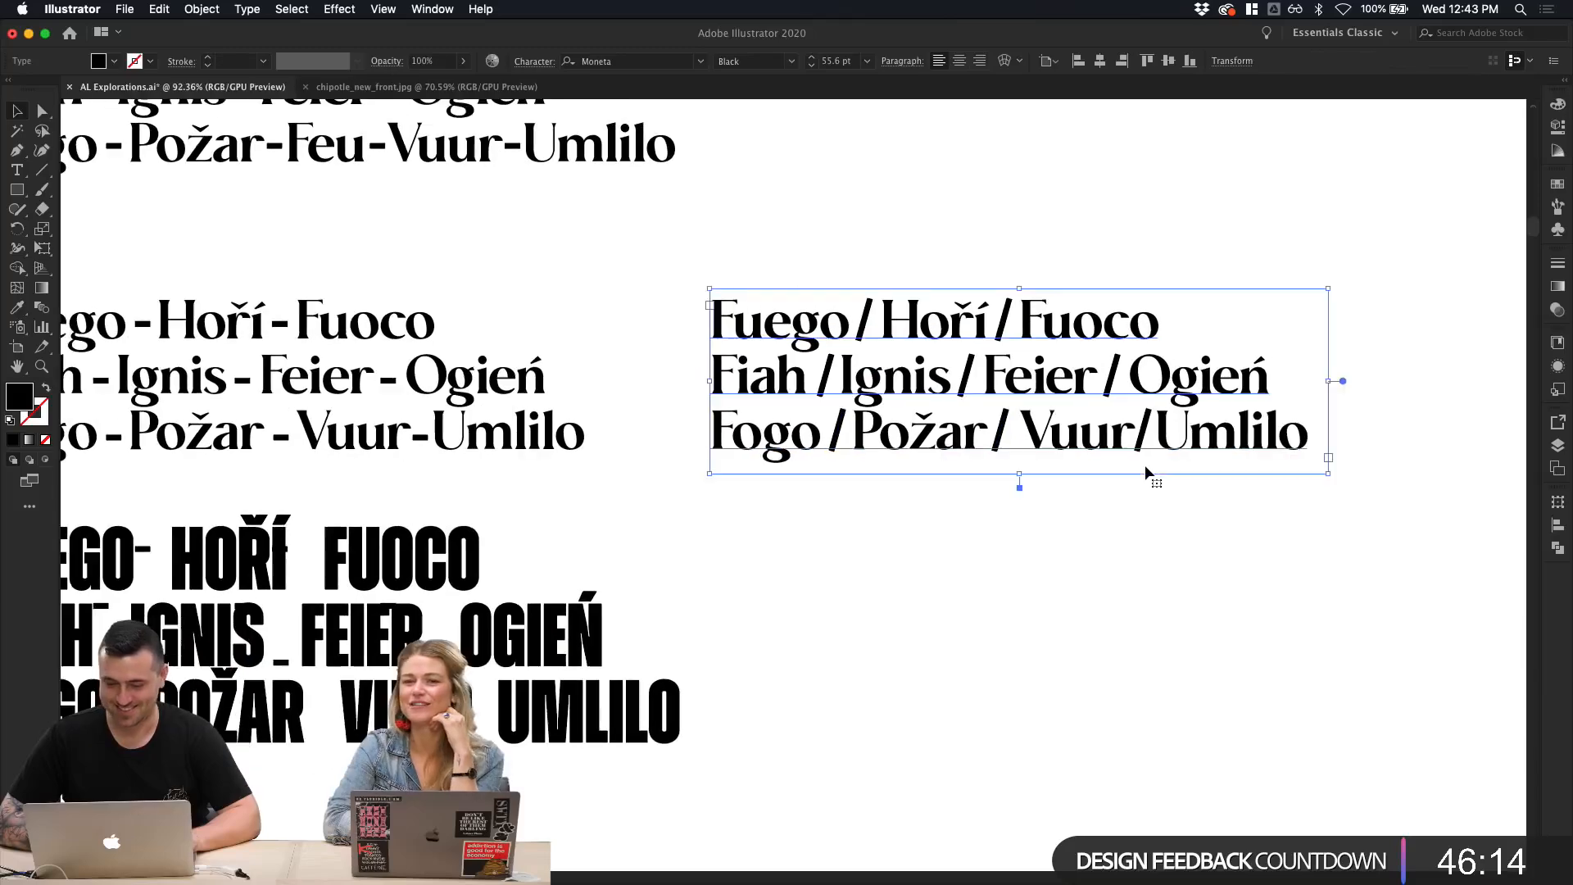
left_click(1148, 524)
scroll(1147, 523, "down", 3)
scroll(1093, 558, "up", 1)
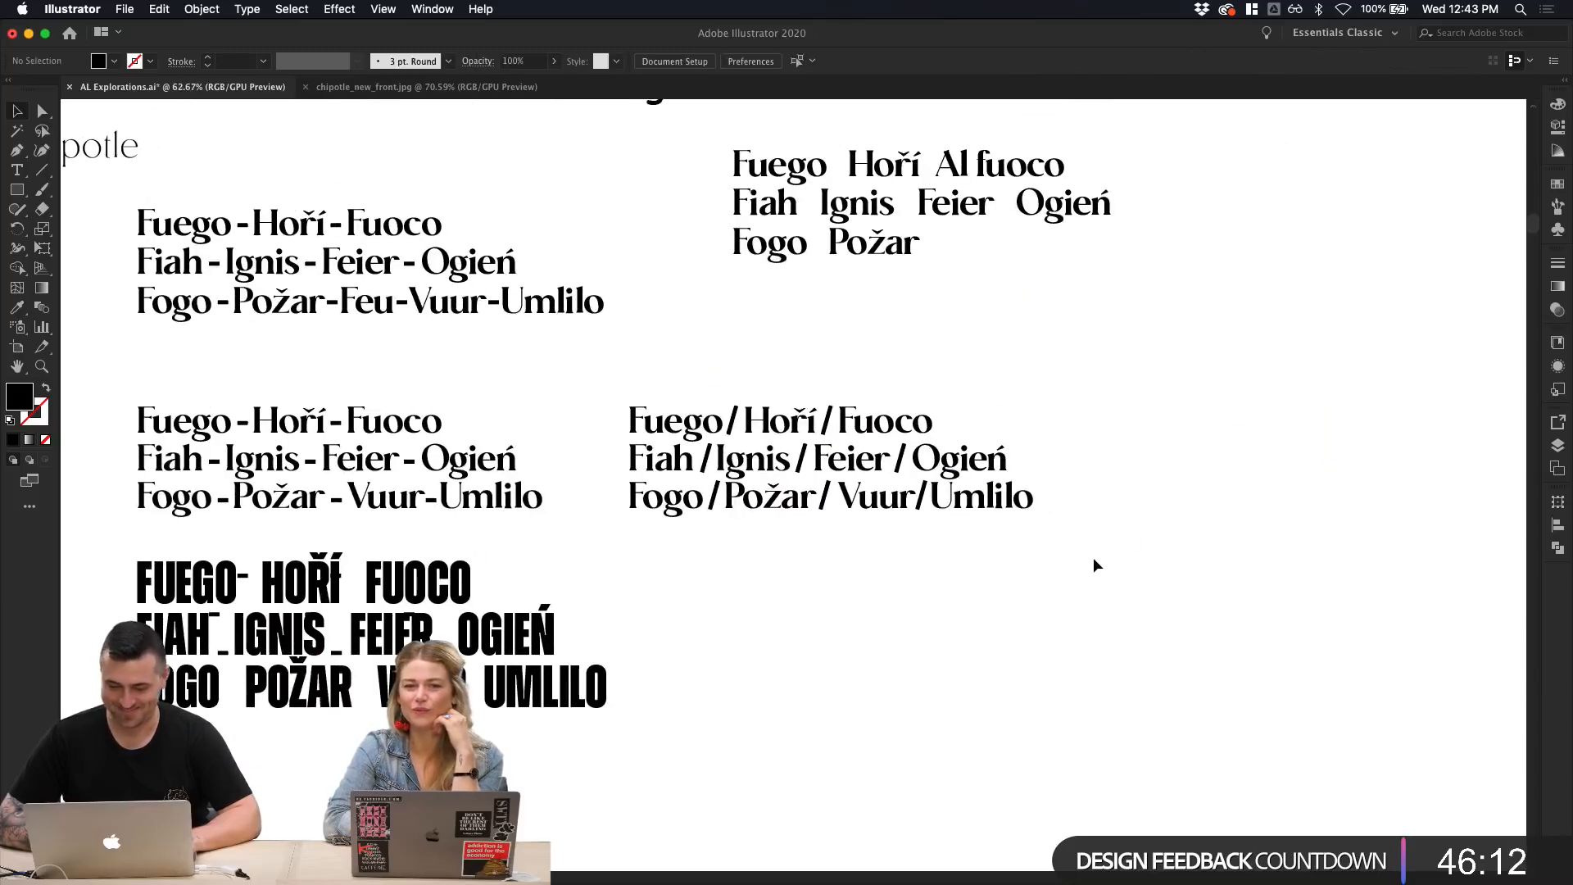
Step: Move the uppercase Zuume word list to the right off its misaligned dashes and delete those dashes
scroll(1095, 565, "left", 5)
left_click(579, 667)
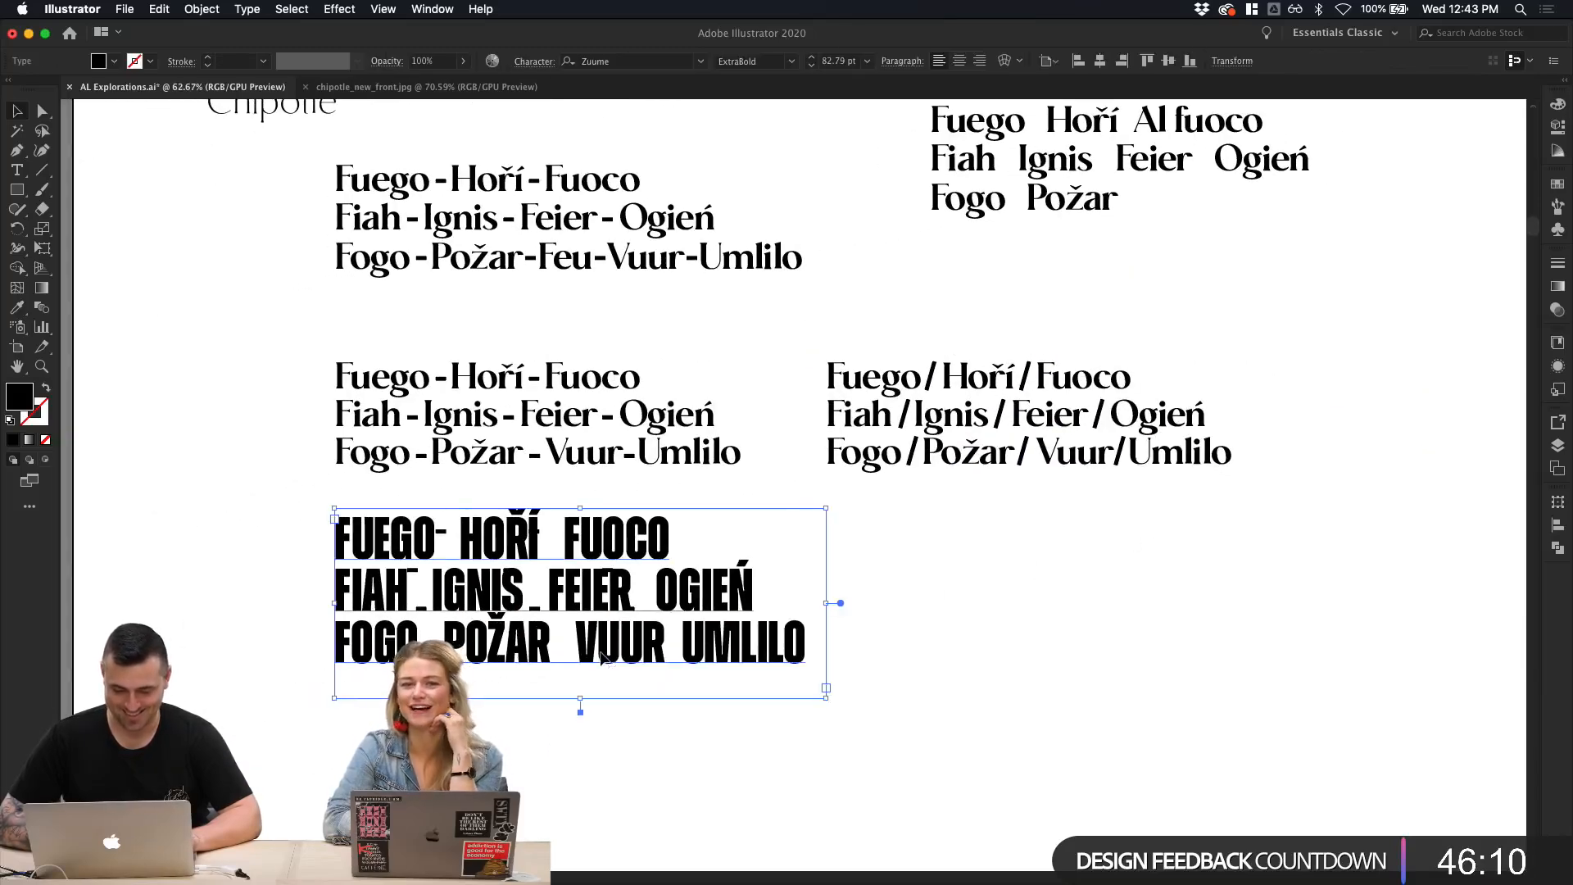
left_click_drag(600, 656, 967, 655)
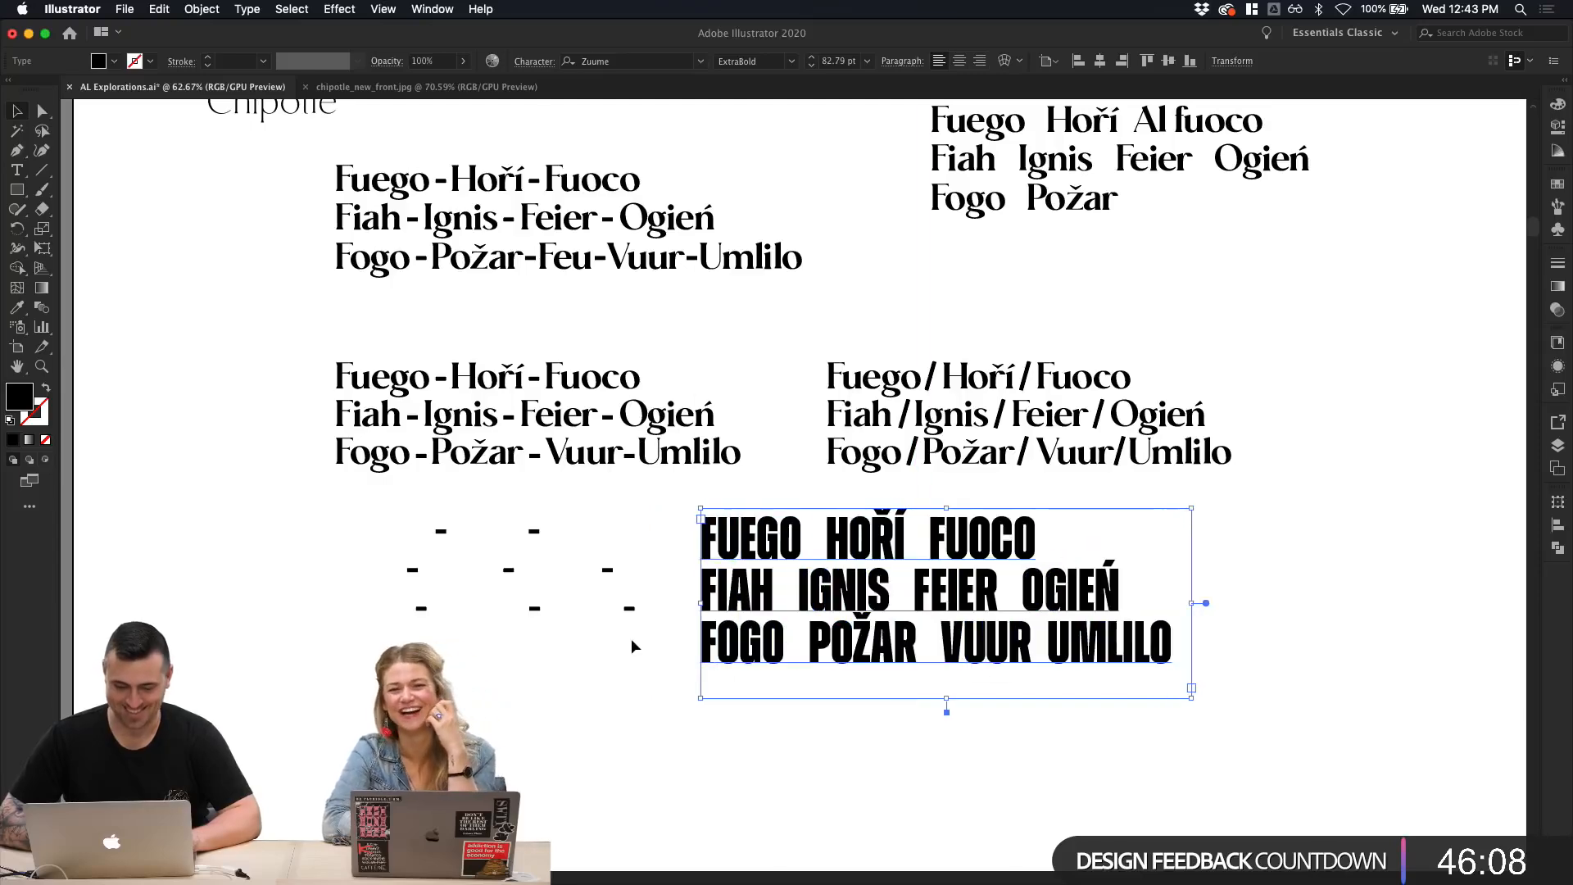
left_click_drag(633, 644, 331, 516)
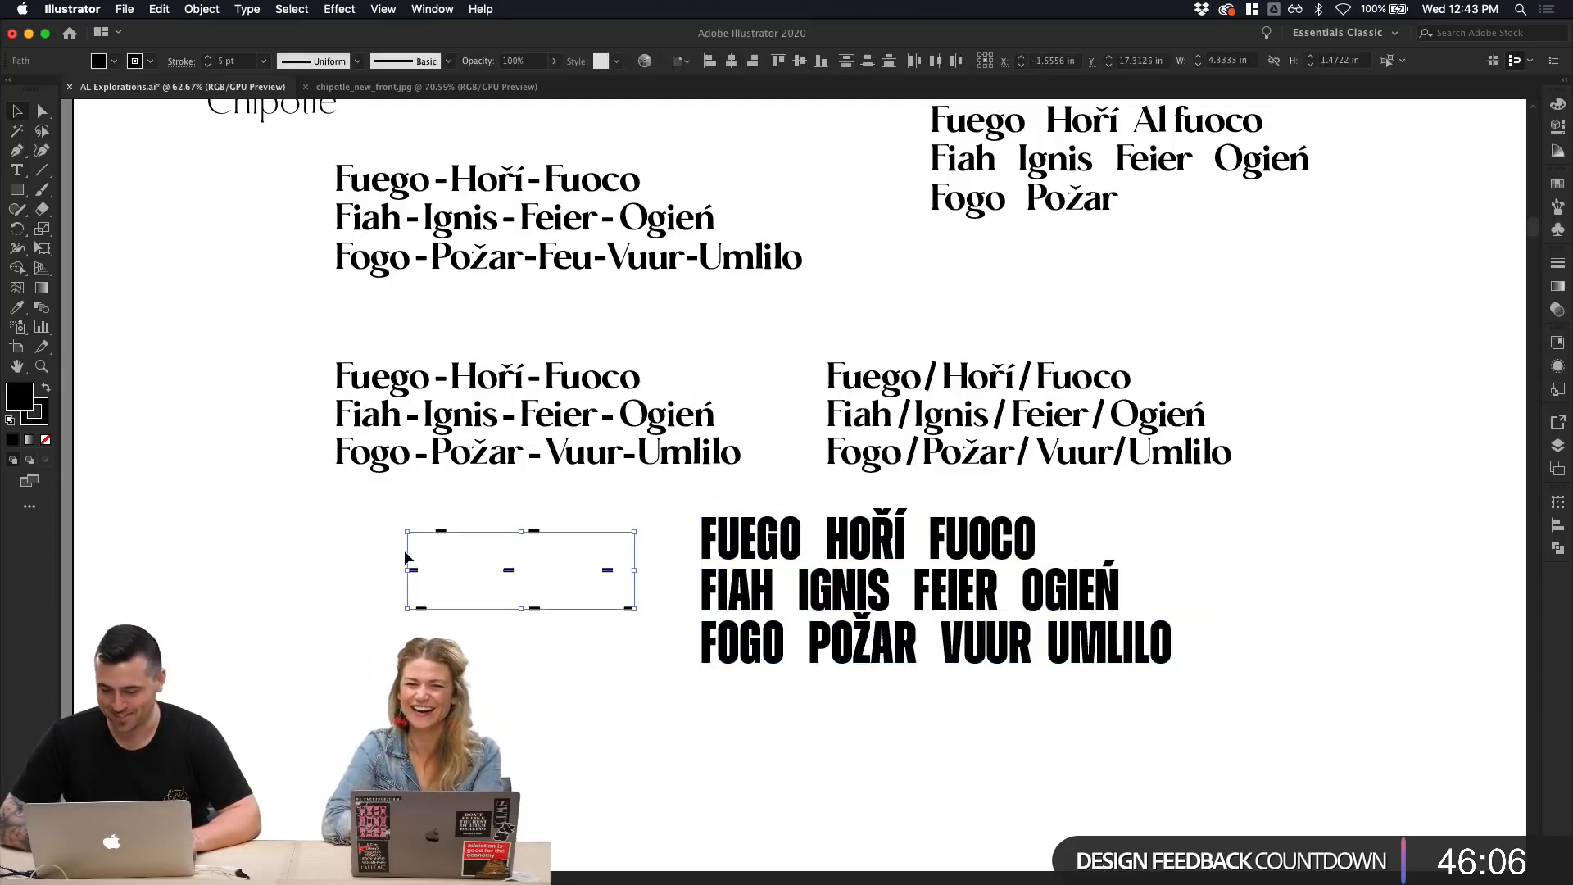
key("Delete")
Step: Move the Zuume word list back under the dashed Moneta list, aligning their left edges
scroll(1003, 533, "up", 3)
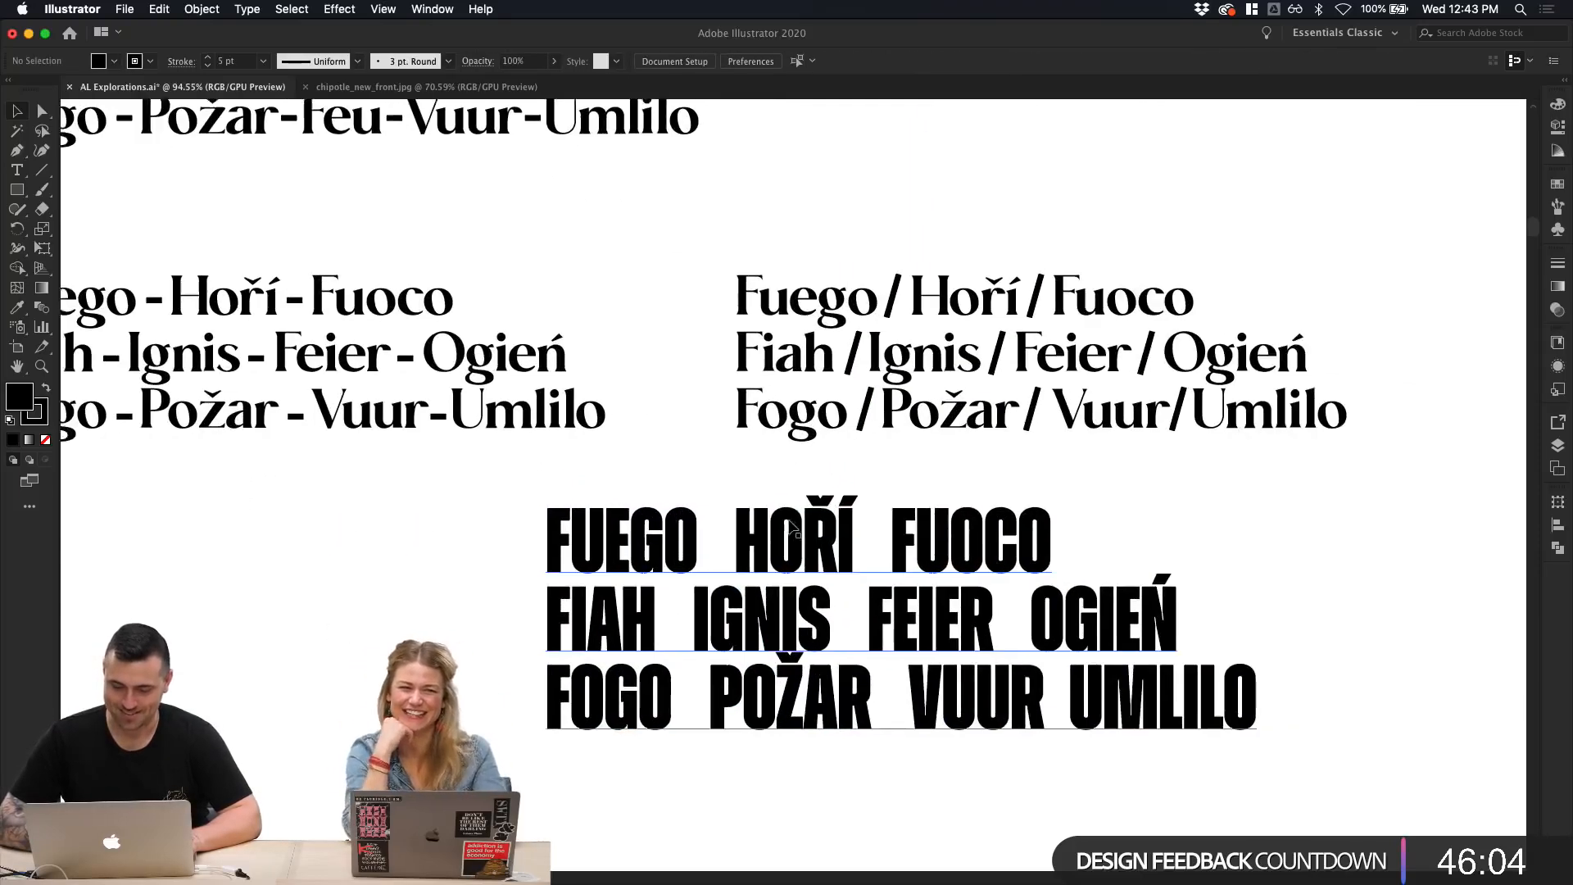
left_click(793, 529)
scroll(793, 529, "down", 2)
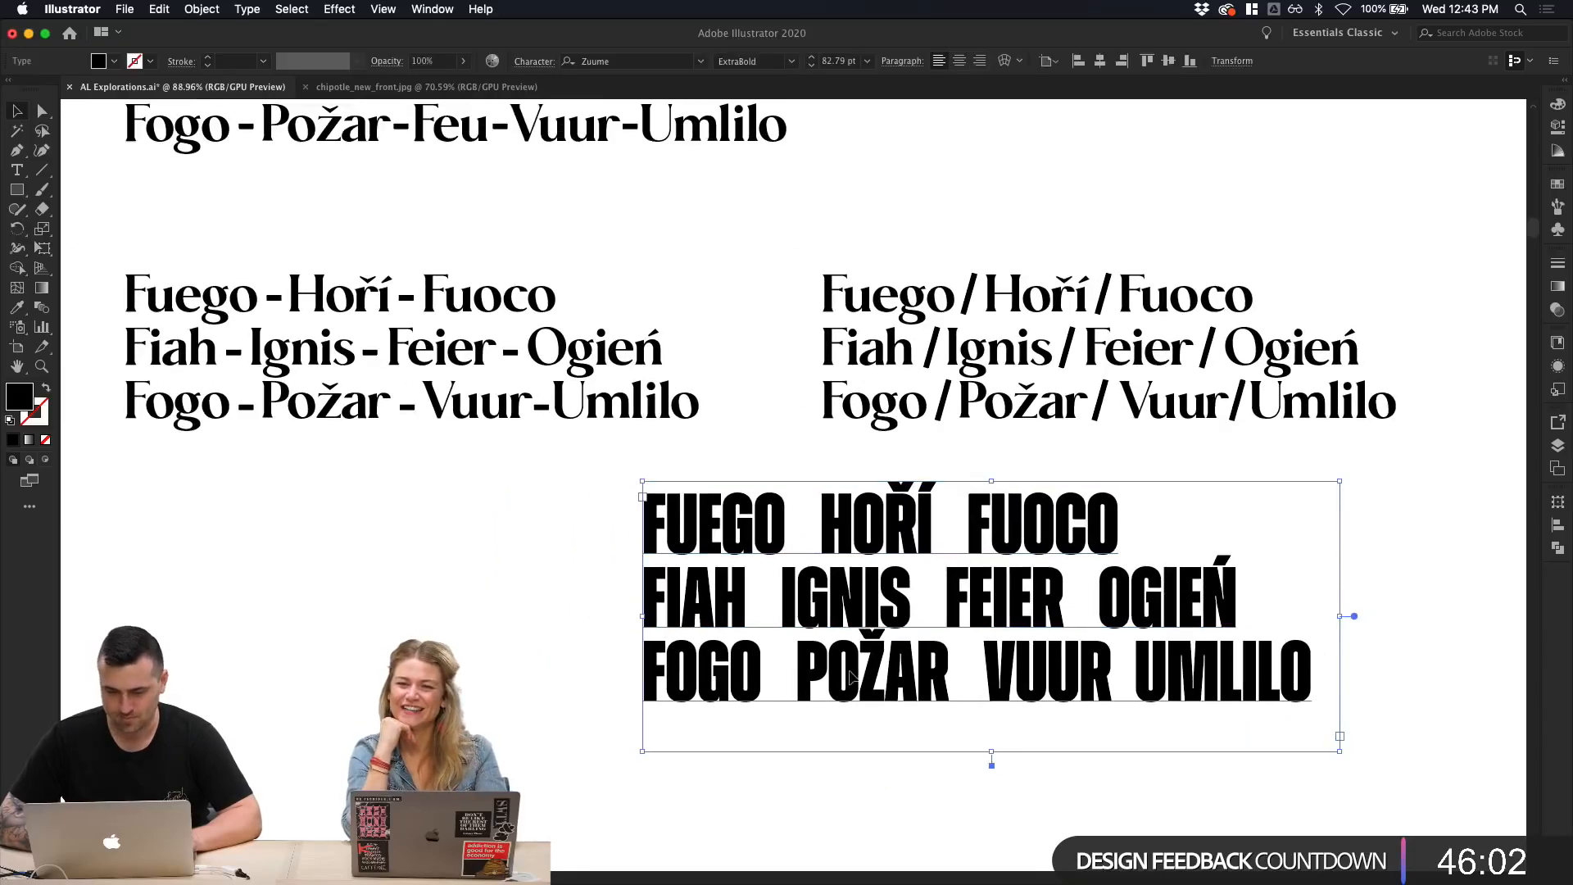
left_click_drag(852, 676, 328, 645)
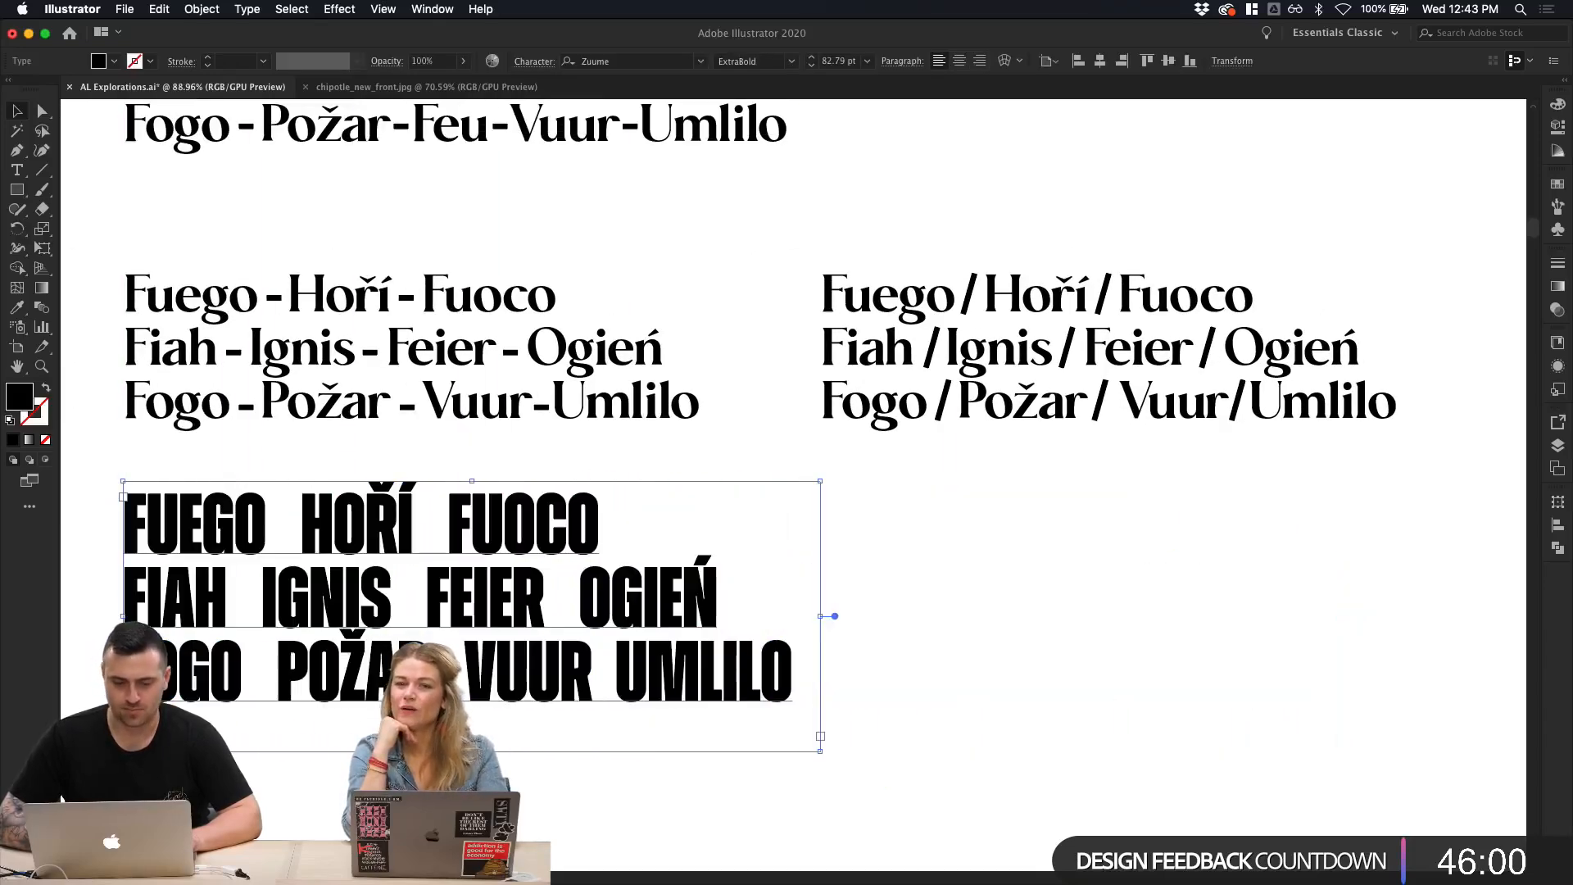
left_click(377, 797)
scroll(376, 796, "up", 2)
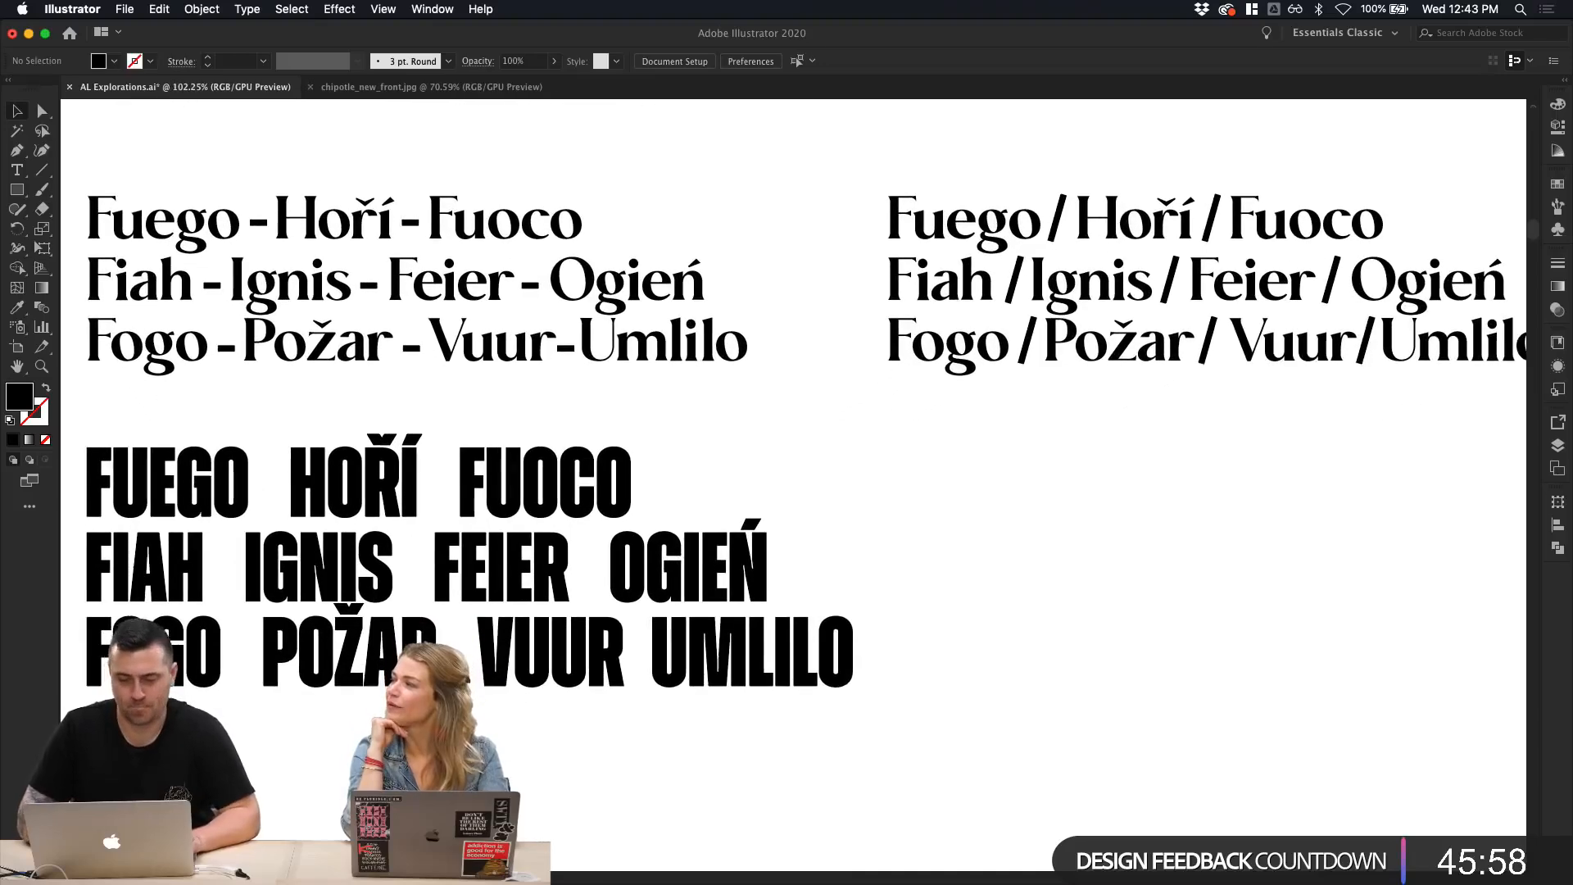
scroll(305, 318, "left", 3)
scroll(305, 317, "down", 1)
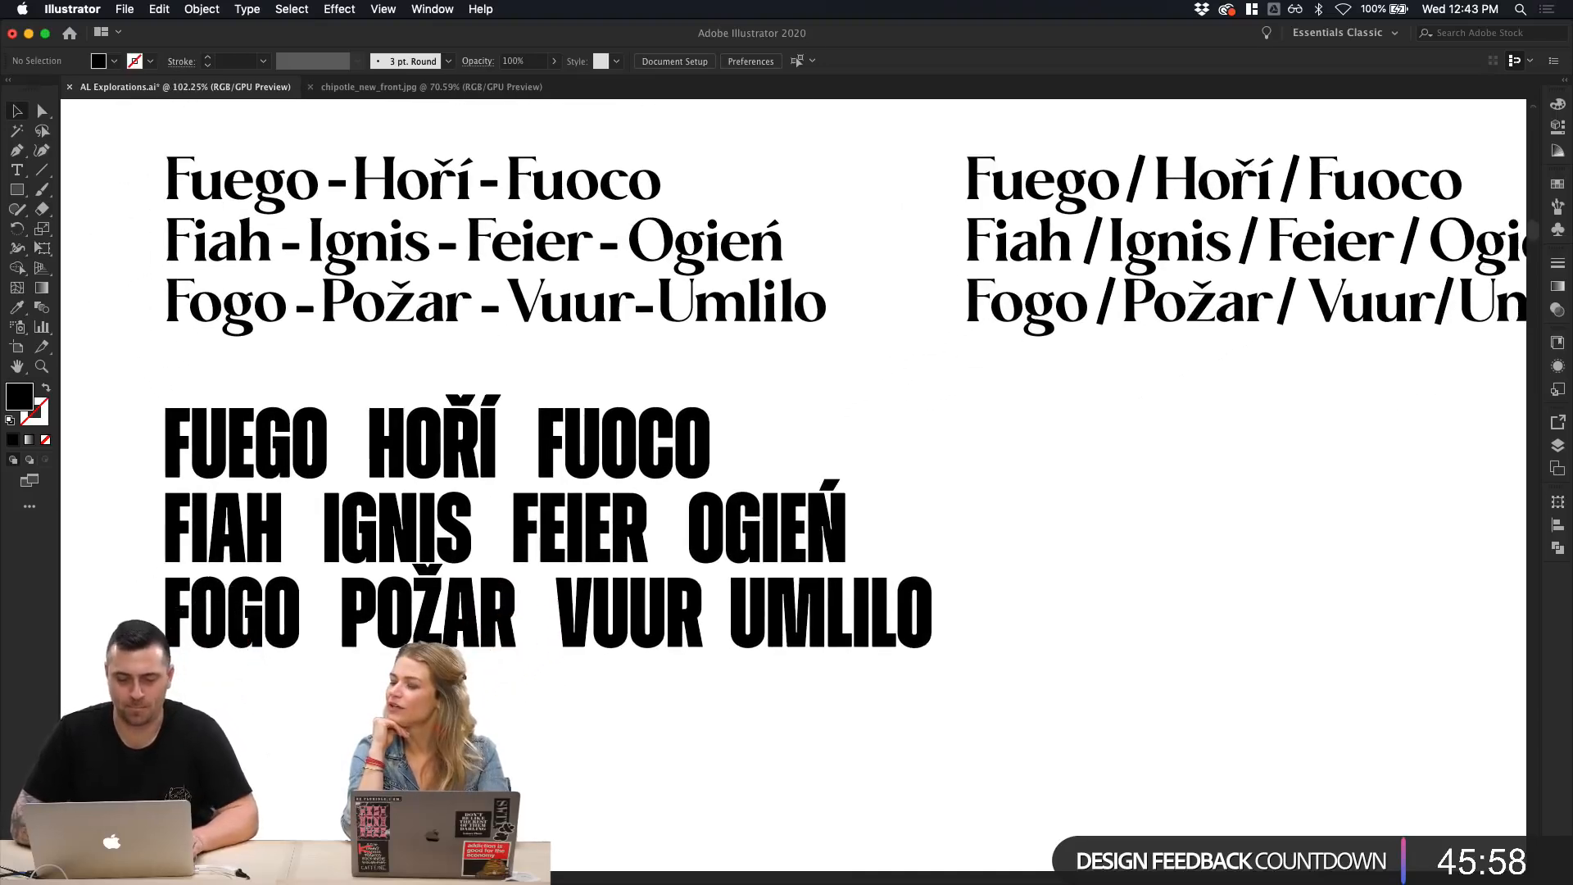
left_click(305, 311)
left_click(488, 309, "shift")
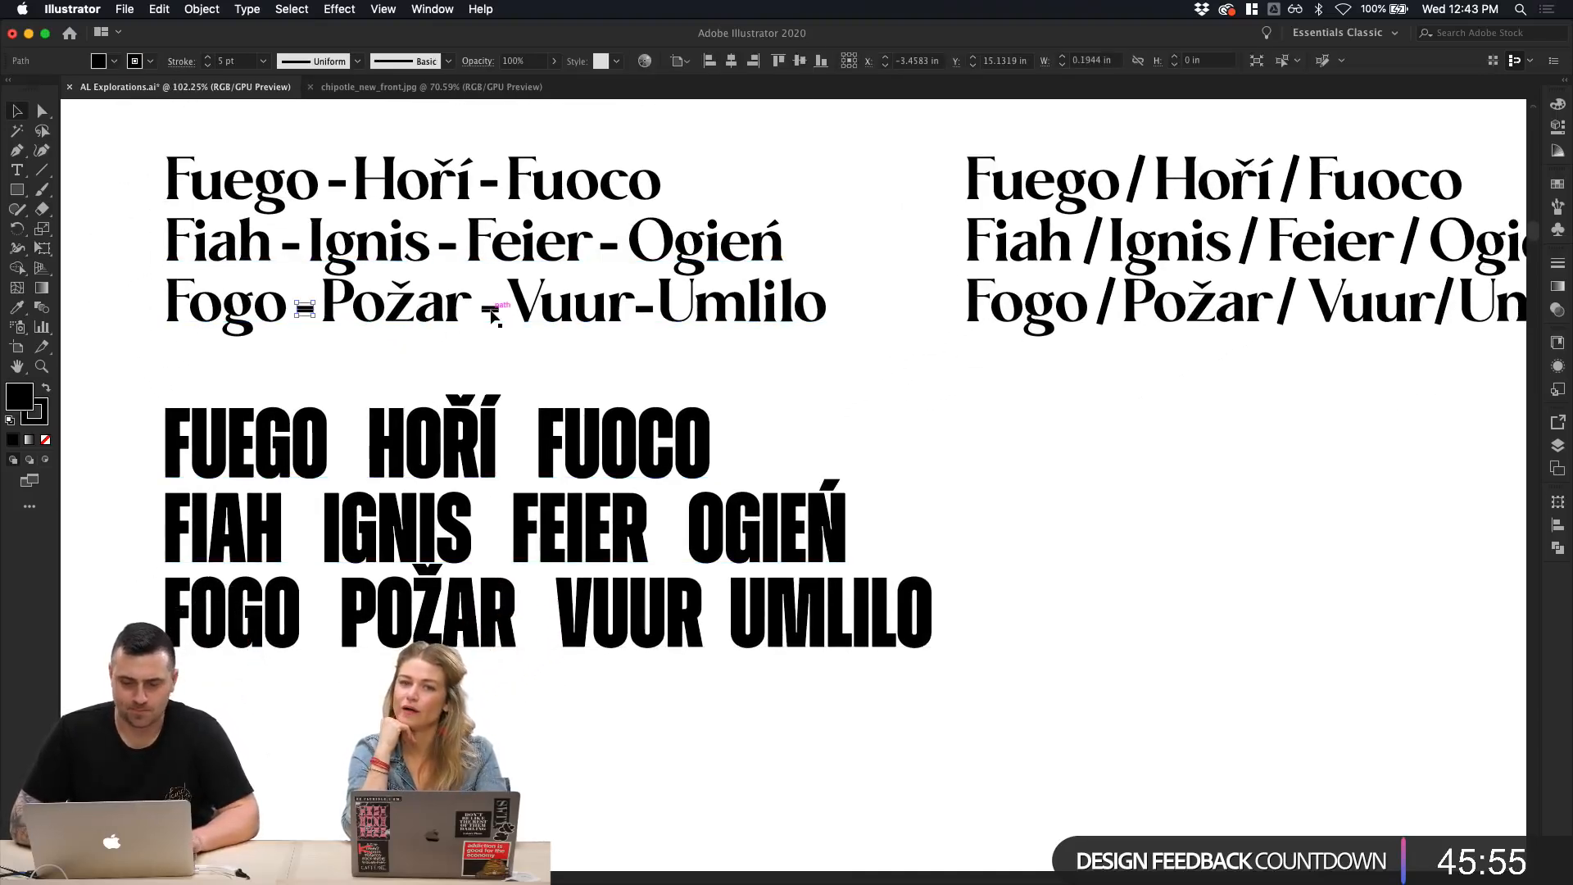
left_click(646, 309, "shift")
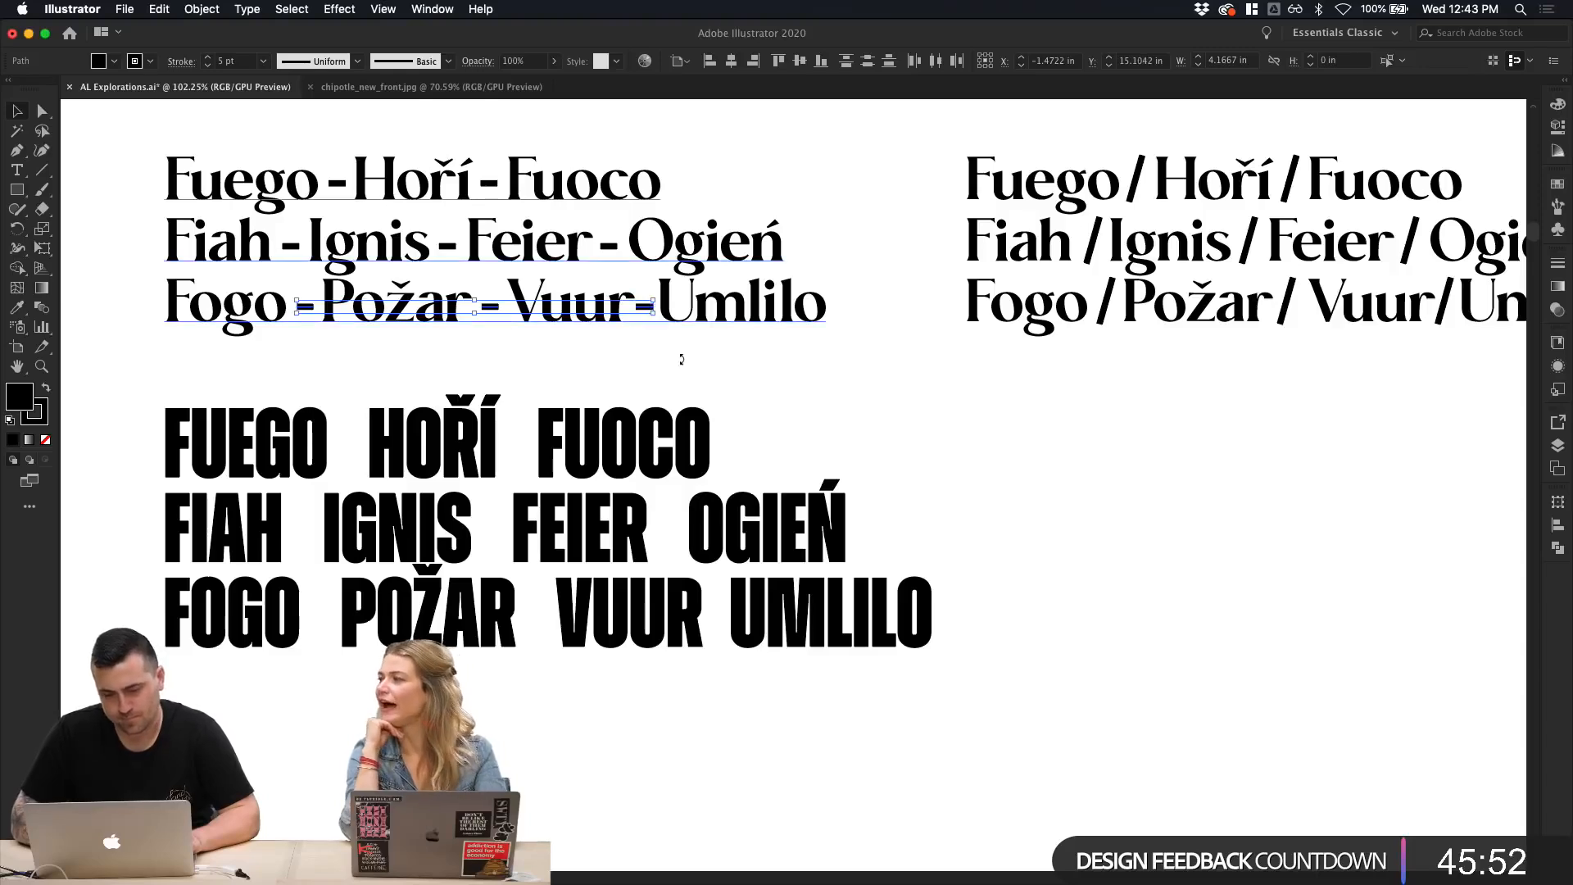
left_click(724, 417)
Step: Move the uppercase Zuume word list slightly down, widening the gap beneath the dashed Moneta list
left_click_drag(623, 466, 622, 481)
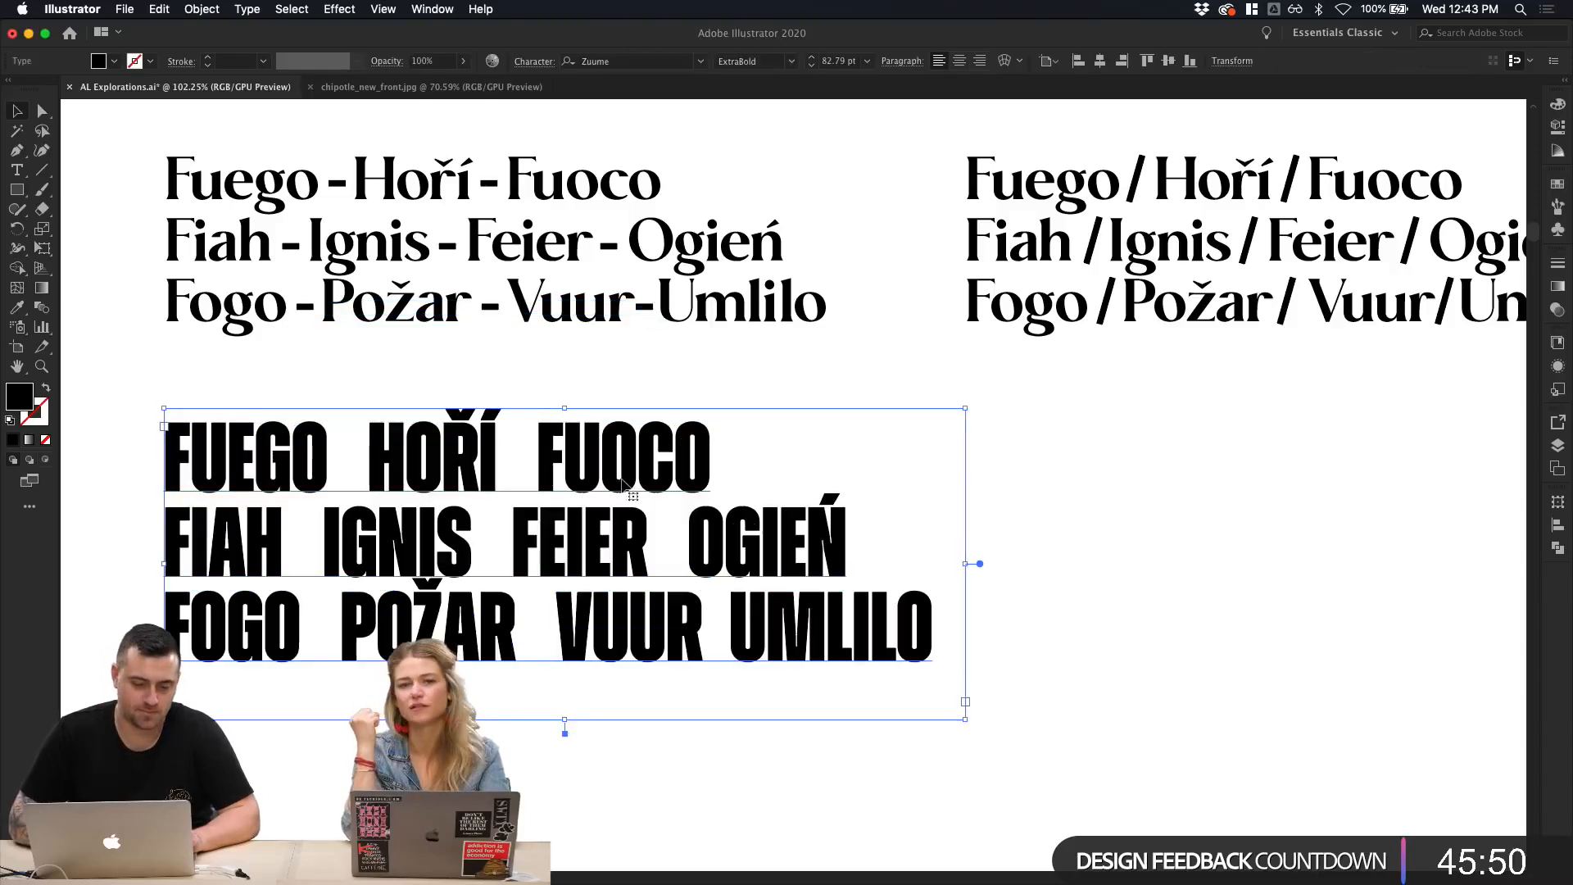
left_click(719, 385)
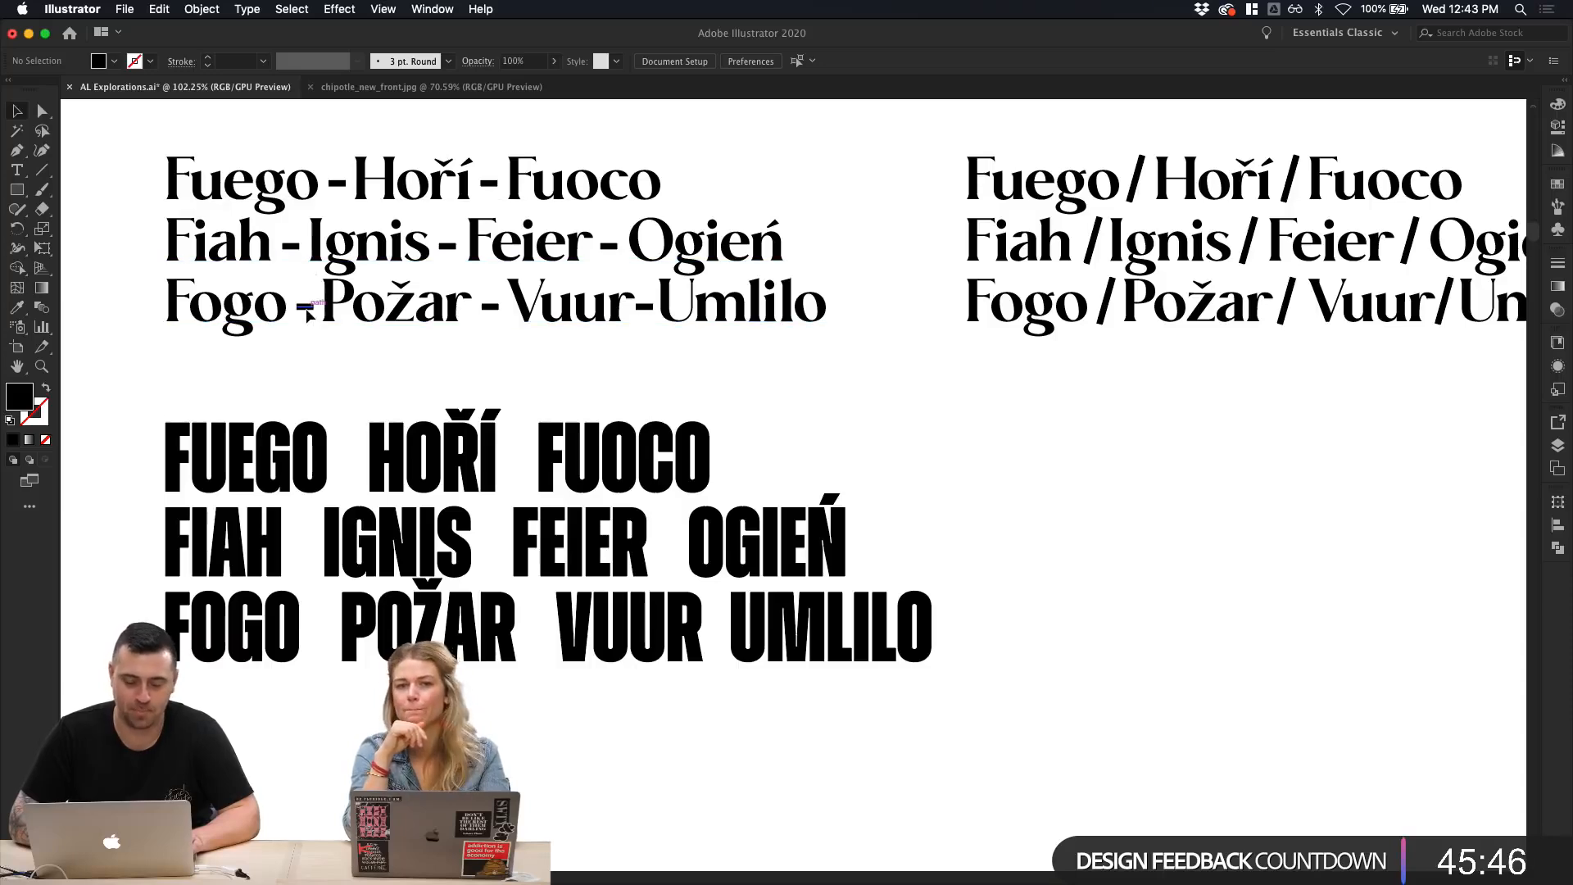
Step: Copy a dash from the Moneta list between FUEGO and HOŘÍ and set its stroke weight to 13 pt
mouse_move(306, 312)
left_mouse_down()
mouse_move(363, 461)
mouse_move(351, 464)
left_mouse_up()
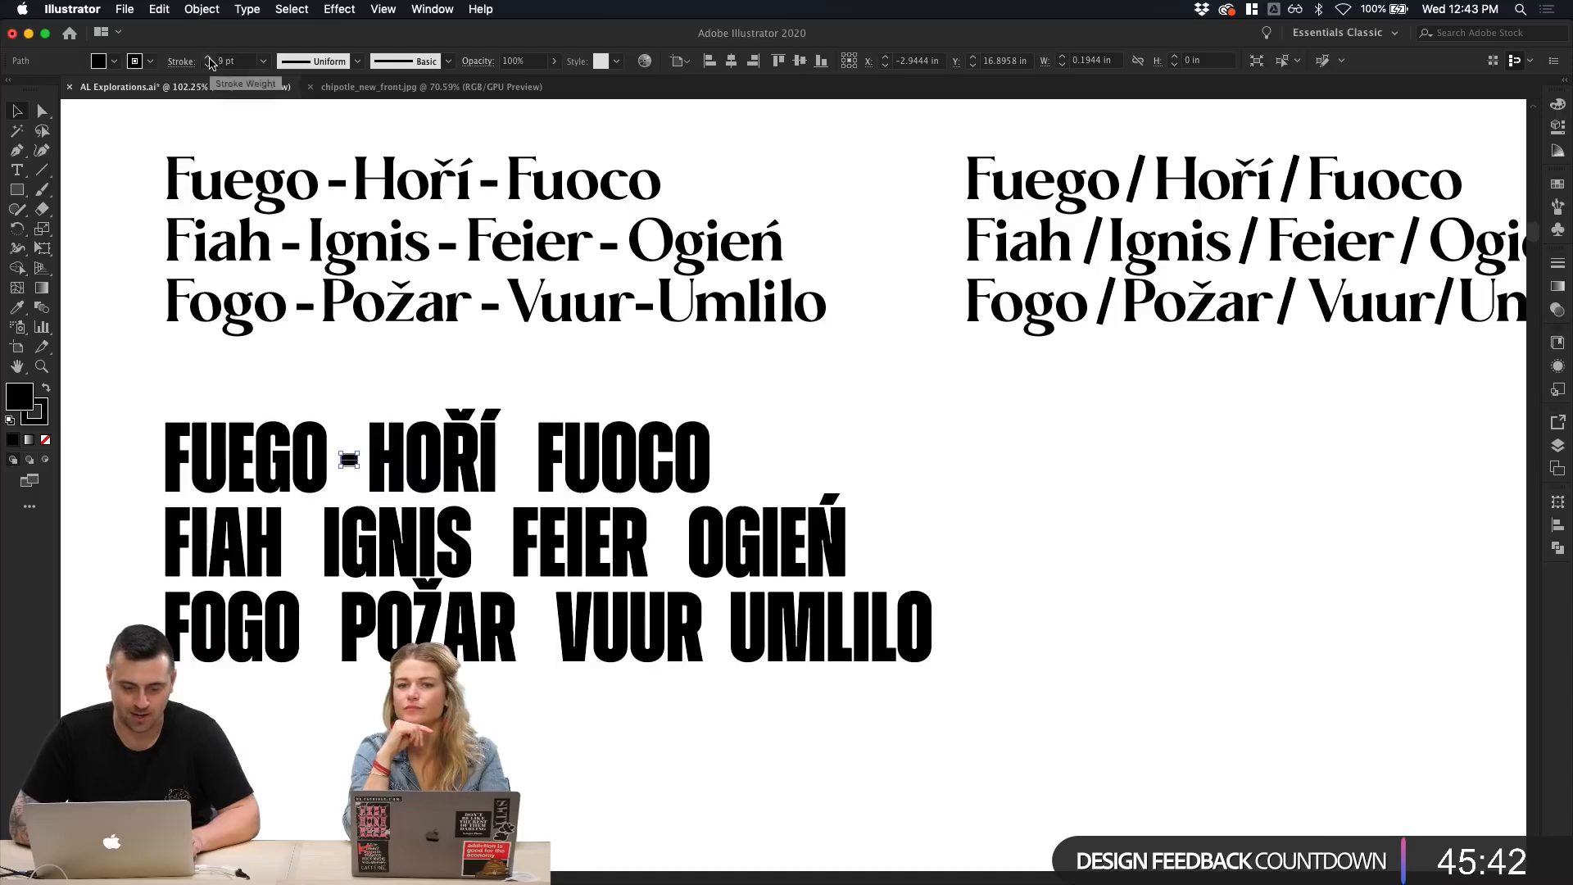
left_click(326, 377)
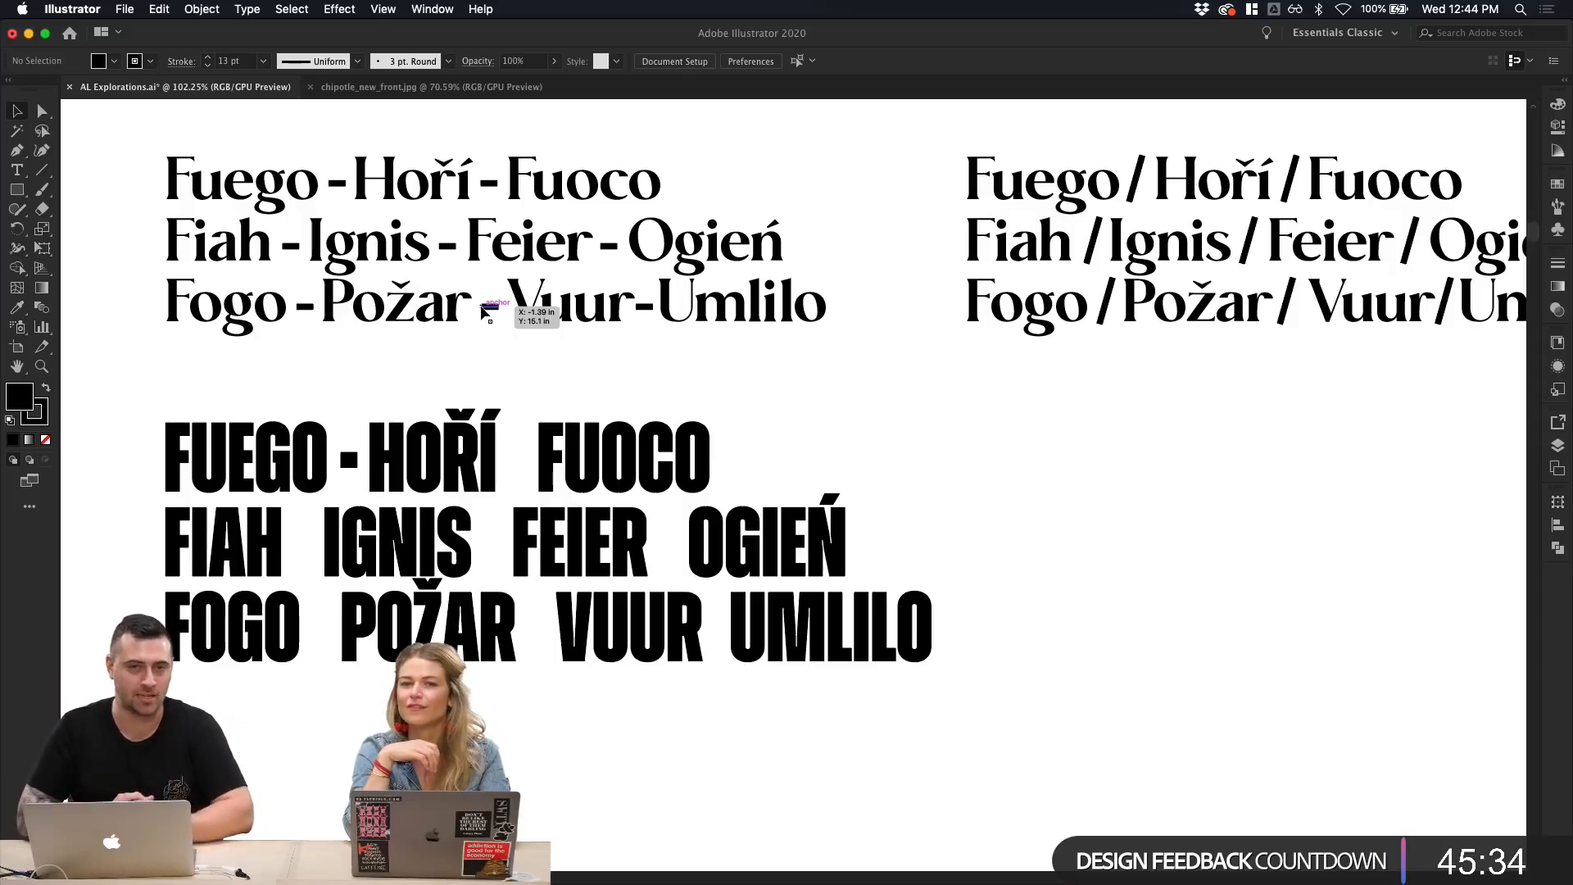
Step: Examine the weight and spacing of the dash between FUEGO and HOŘÍ against the bold Zuume lettering
left_click(512, 493)
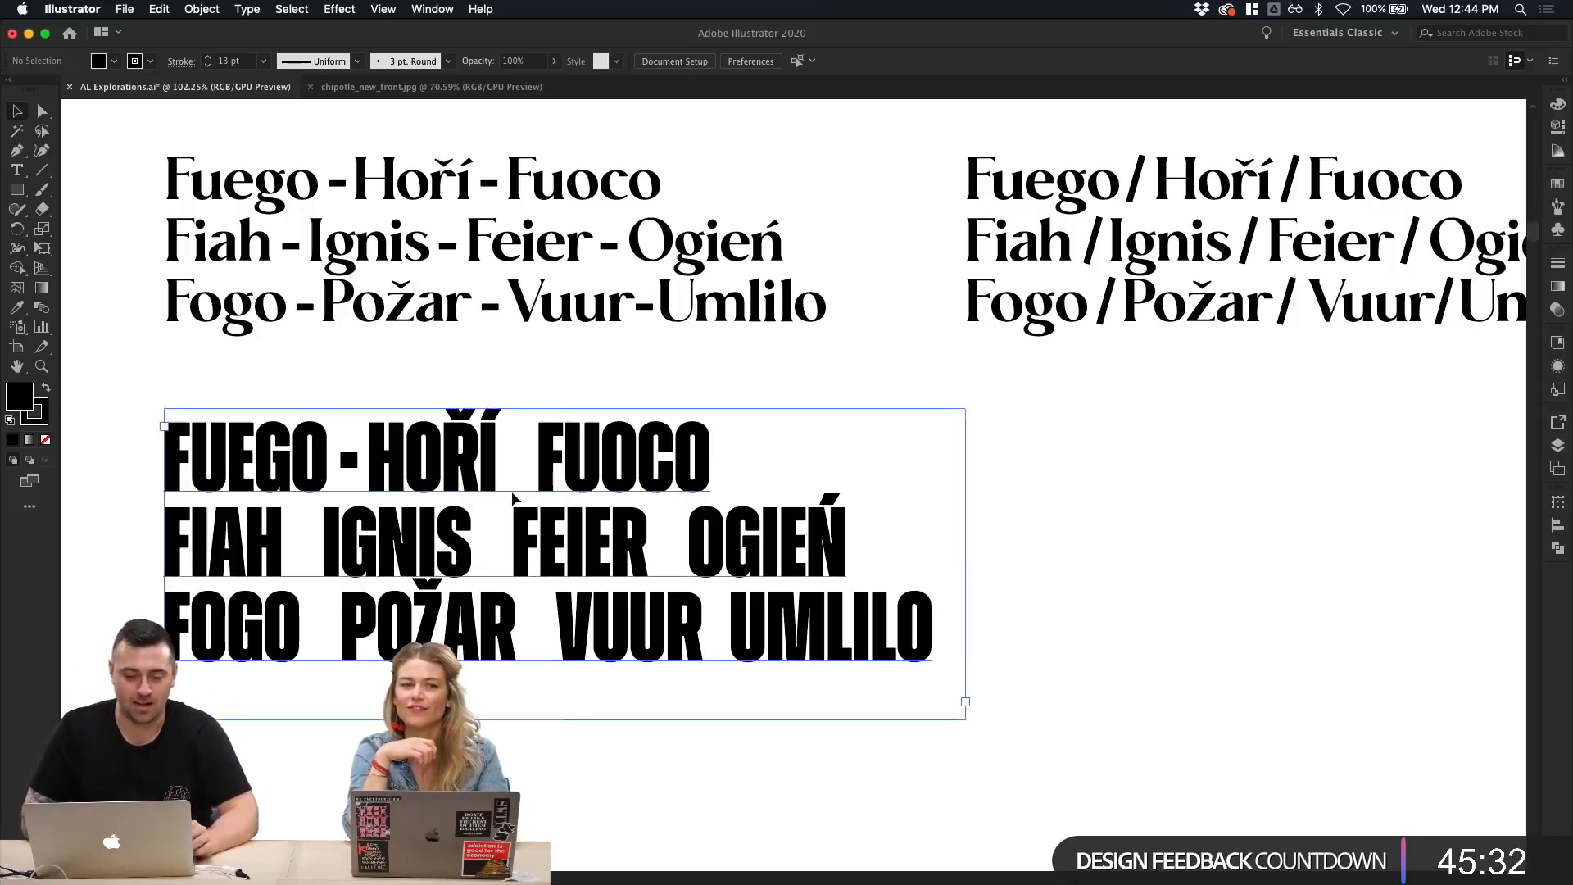
scroll(1078, 477, "down", 2)
left_click(1078, 478)
left_click(623, 495)
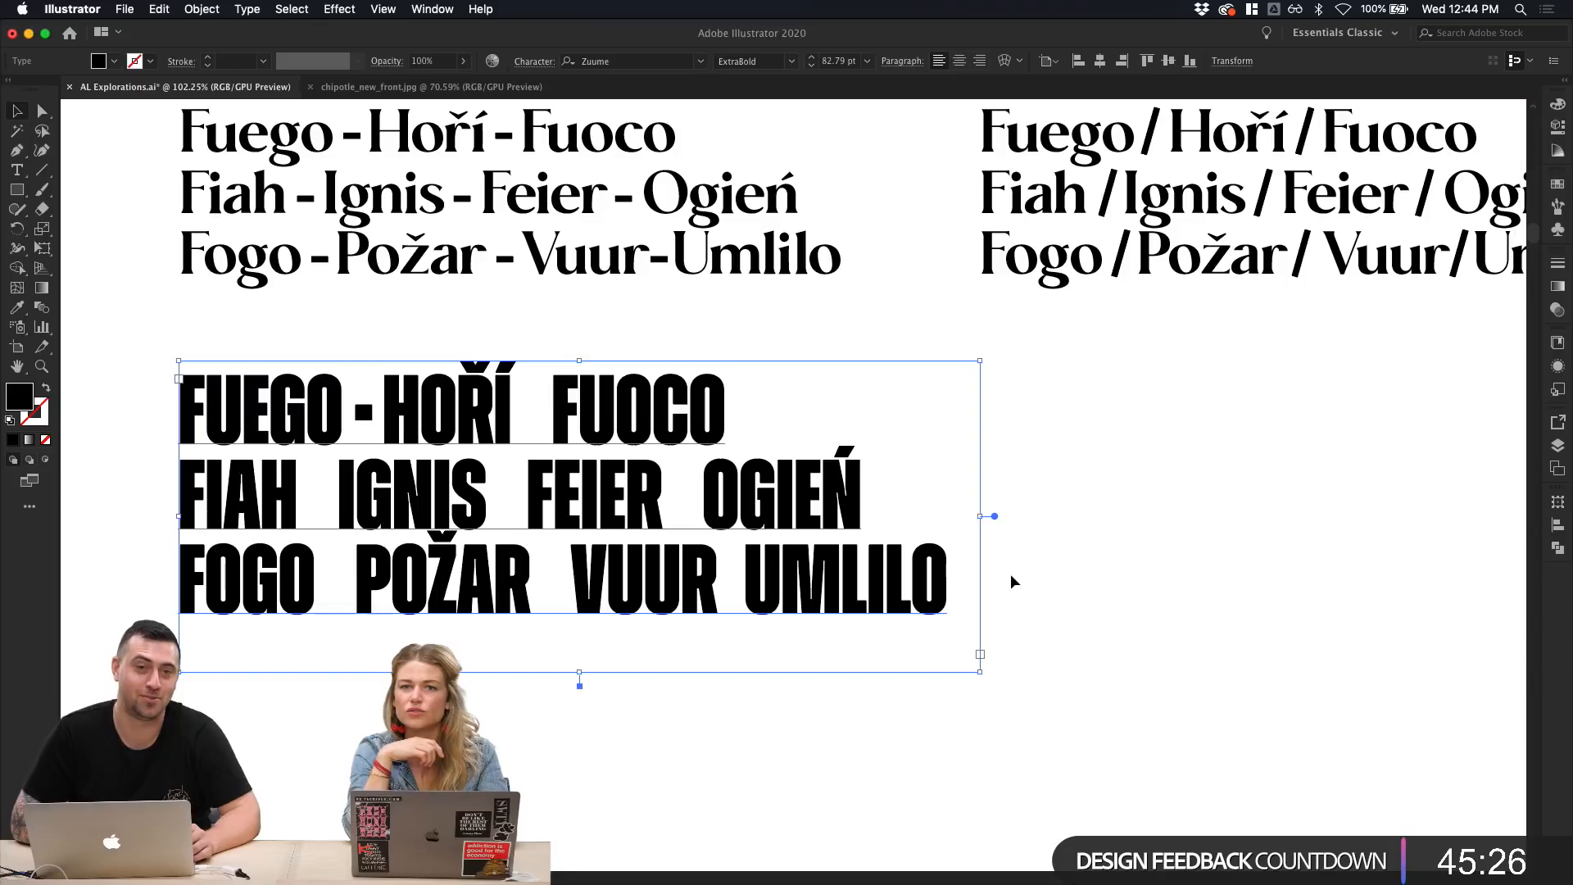
left_click(1075, 544)
scroll(535, 478, "up", 8)
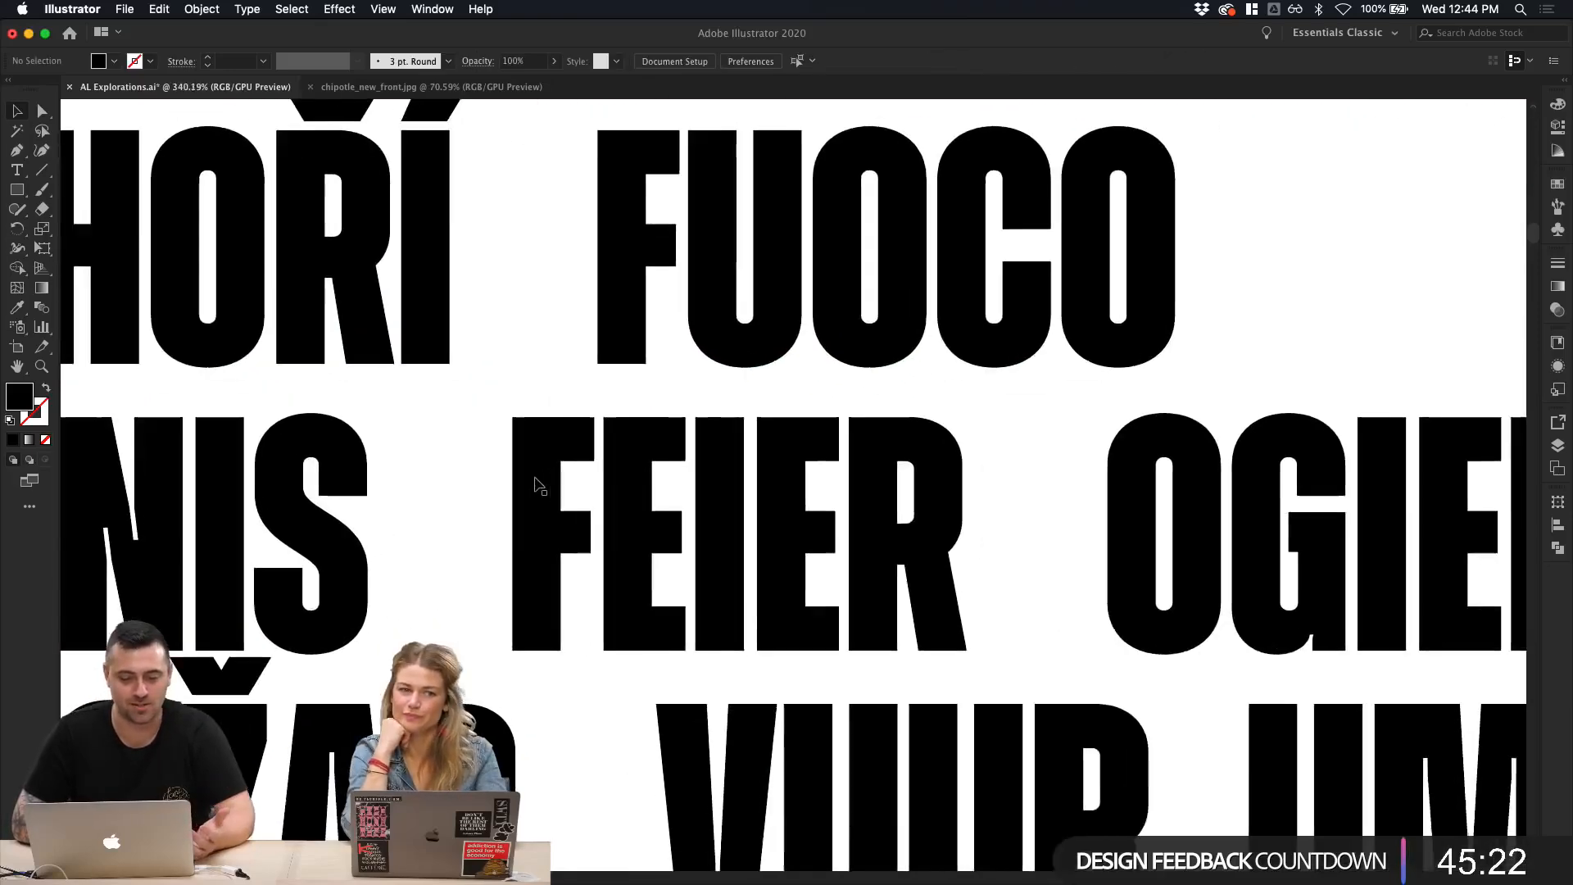
scroll(535, 478, "up", 5)
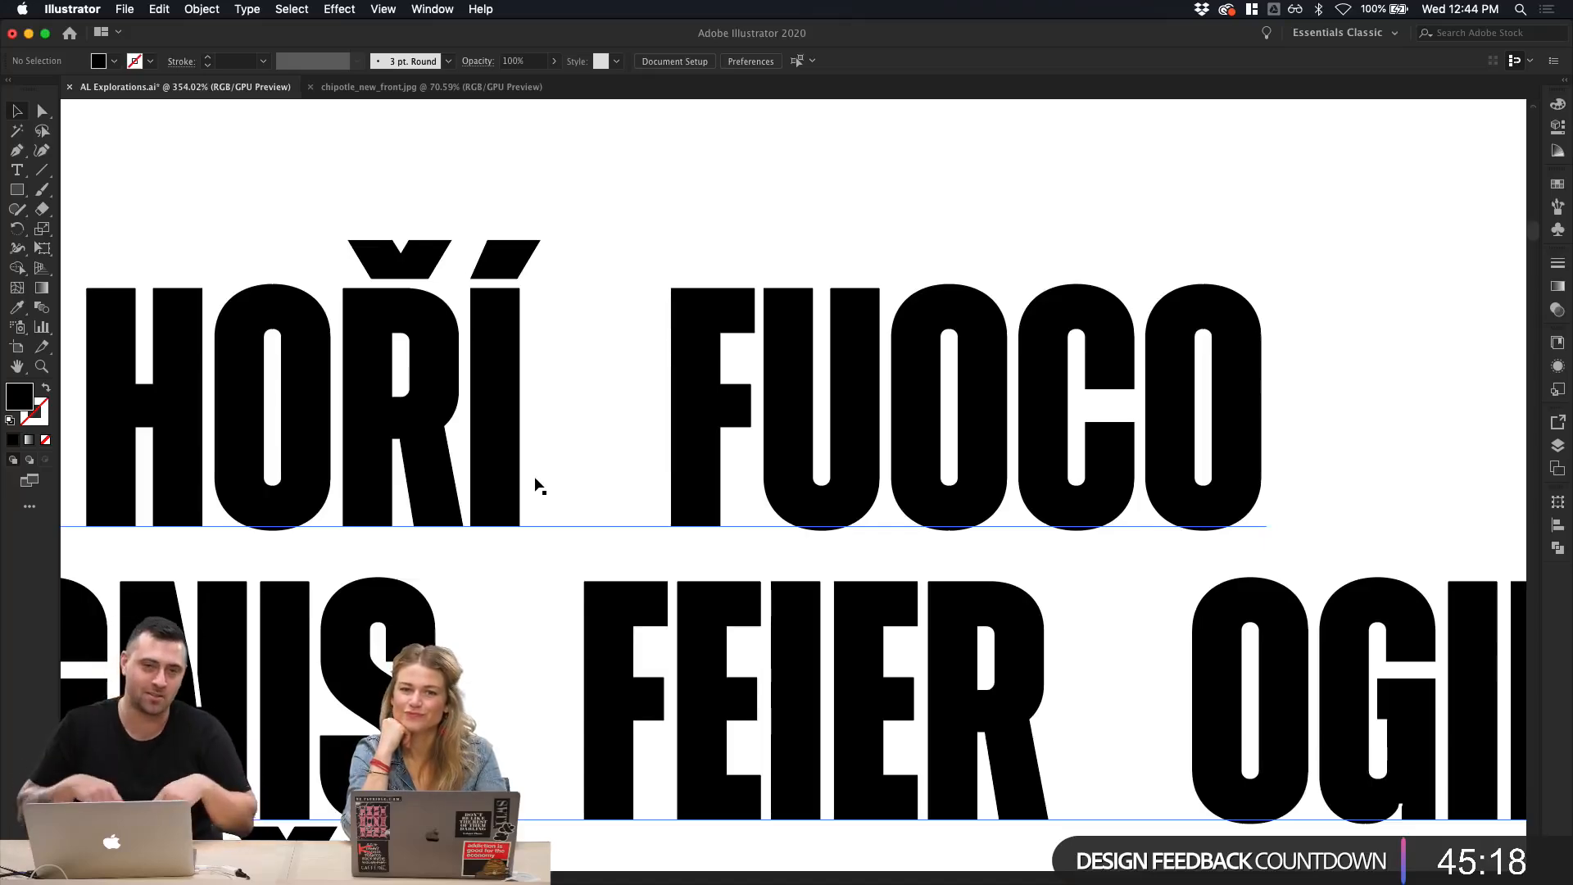
scroll(535, 483, "down", 5)
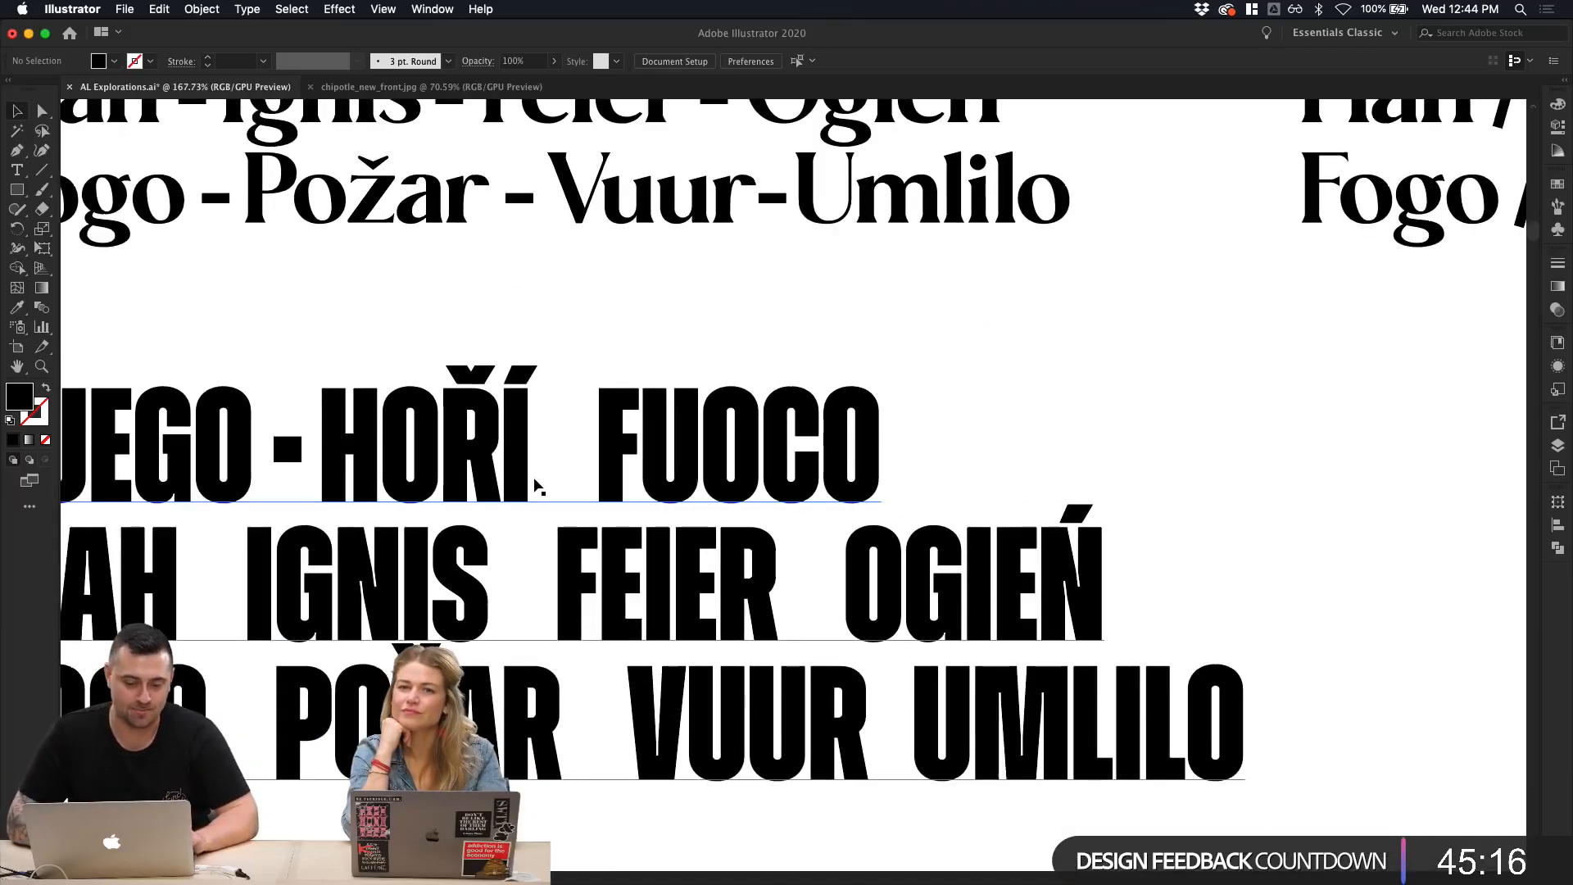
scroll(533, 484, "up", 1)
left_click(397, 396)
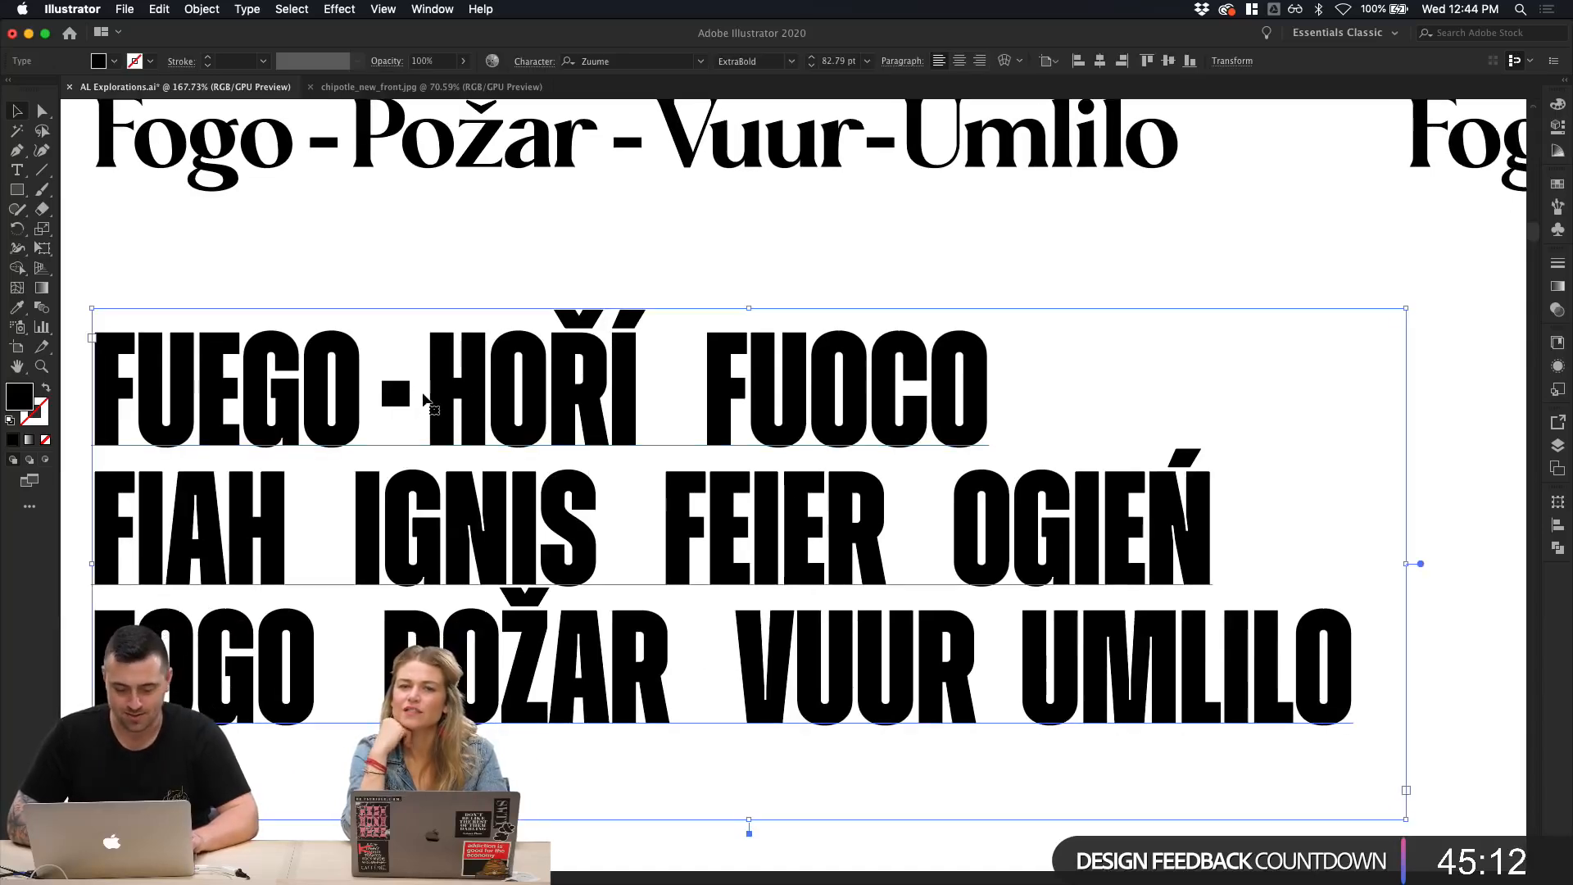
key("Delete")
left_click_drag(357, 347, 426, 408)
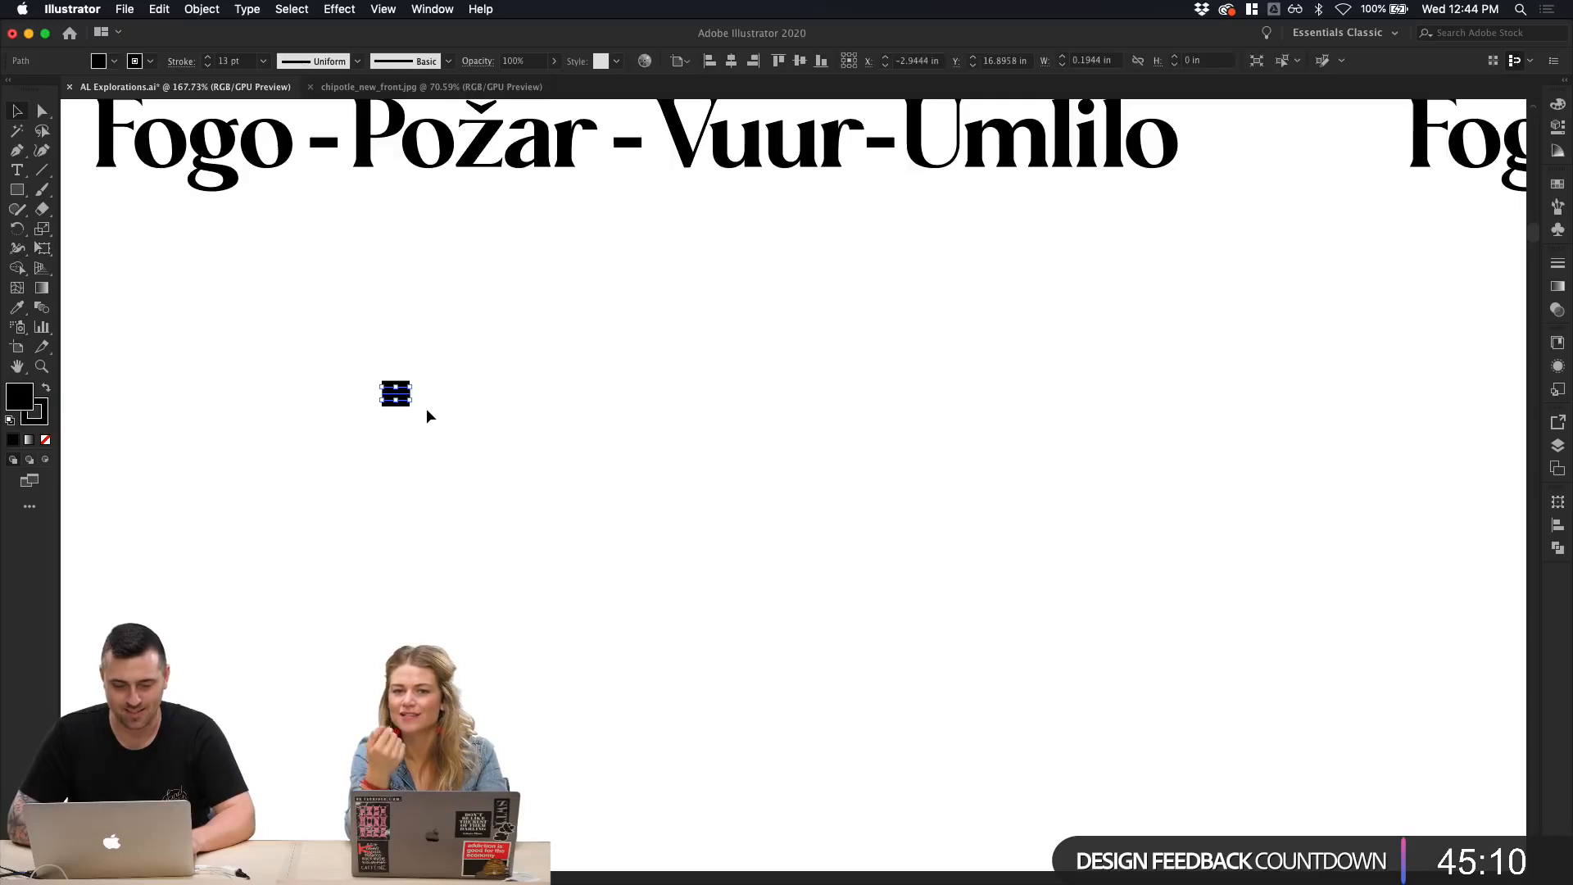
key("super+z")
left_click(437, 300)
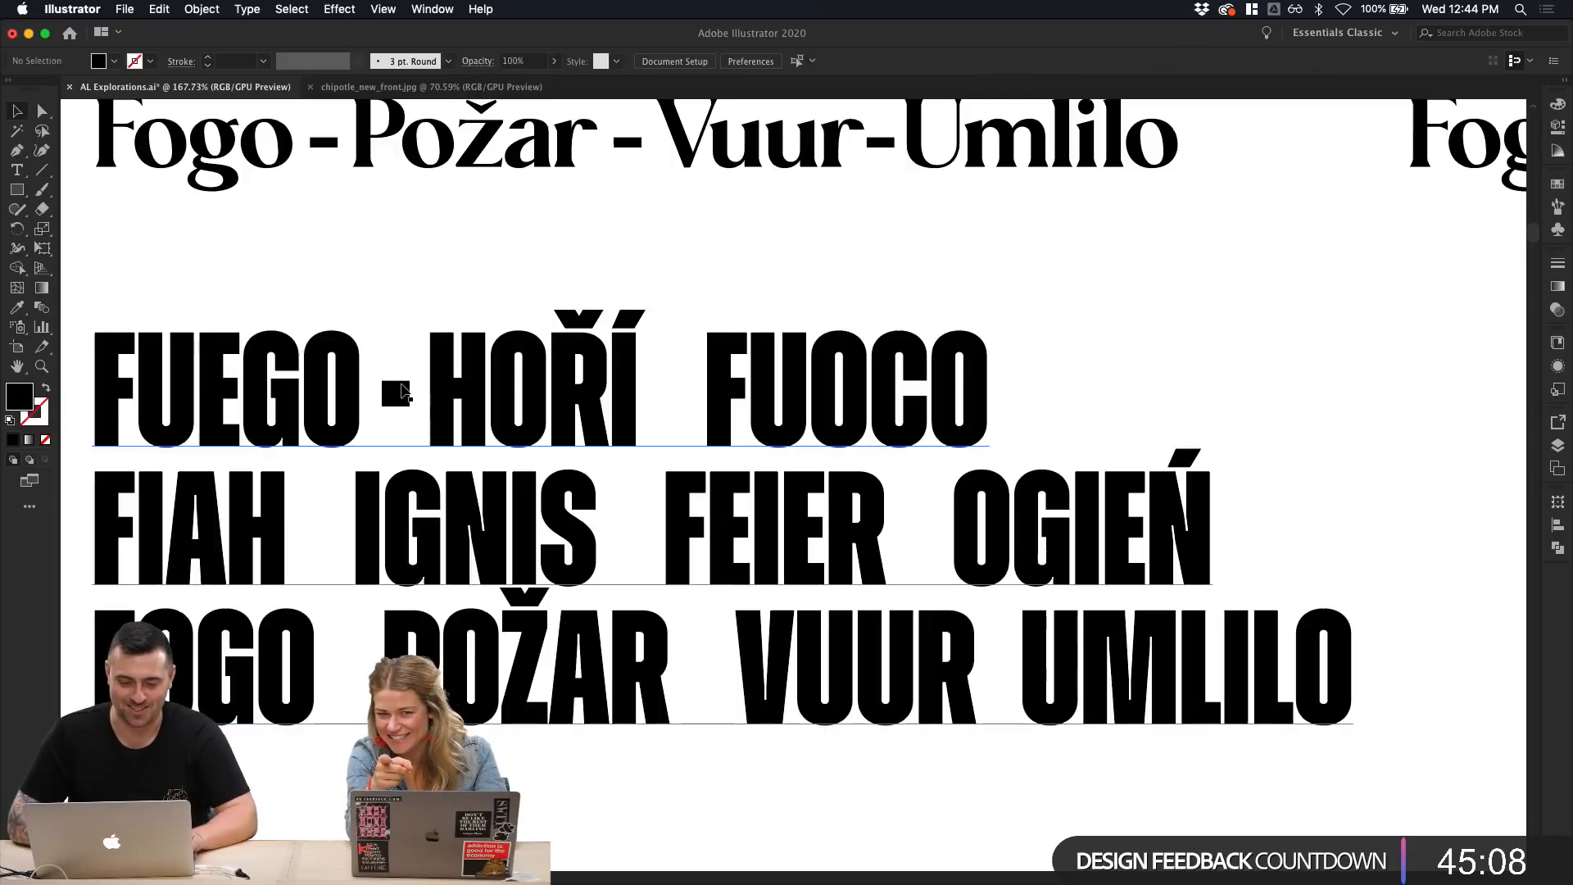
Step: Send the Zuume word list to the back and select the dash between FUEGO and HOŘÍ
left_click(399, 394)
key("shift+super+bracketleft")
left_click(399, 395)
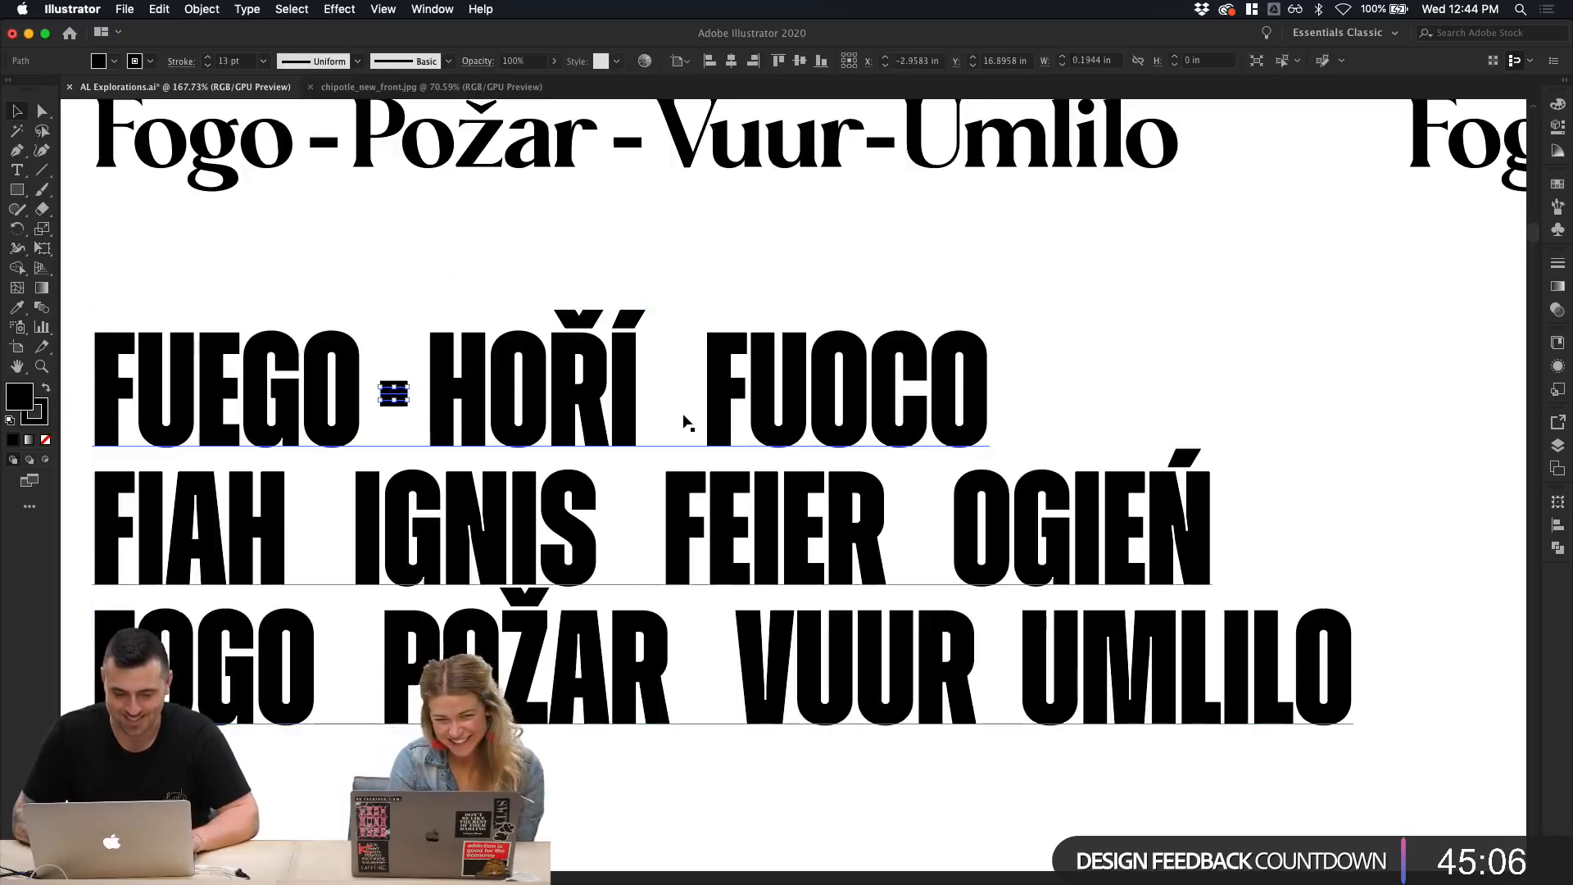
Step: Match the dash to the crossbar of the H, setting its stroke to 8 pt, and move it back between FUEGO and HOŘÍ
scroll(392, 252, "up", 5)
scroll(394, 249, "left", 3)
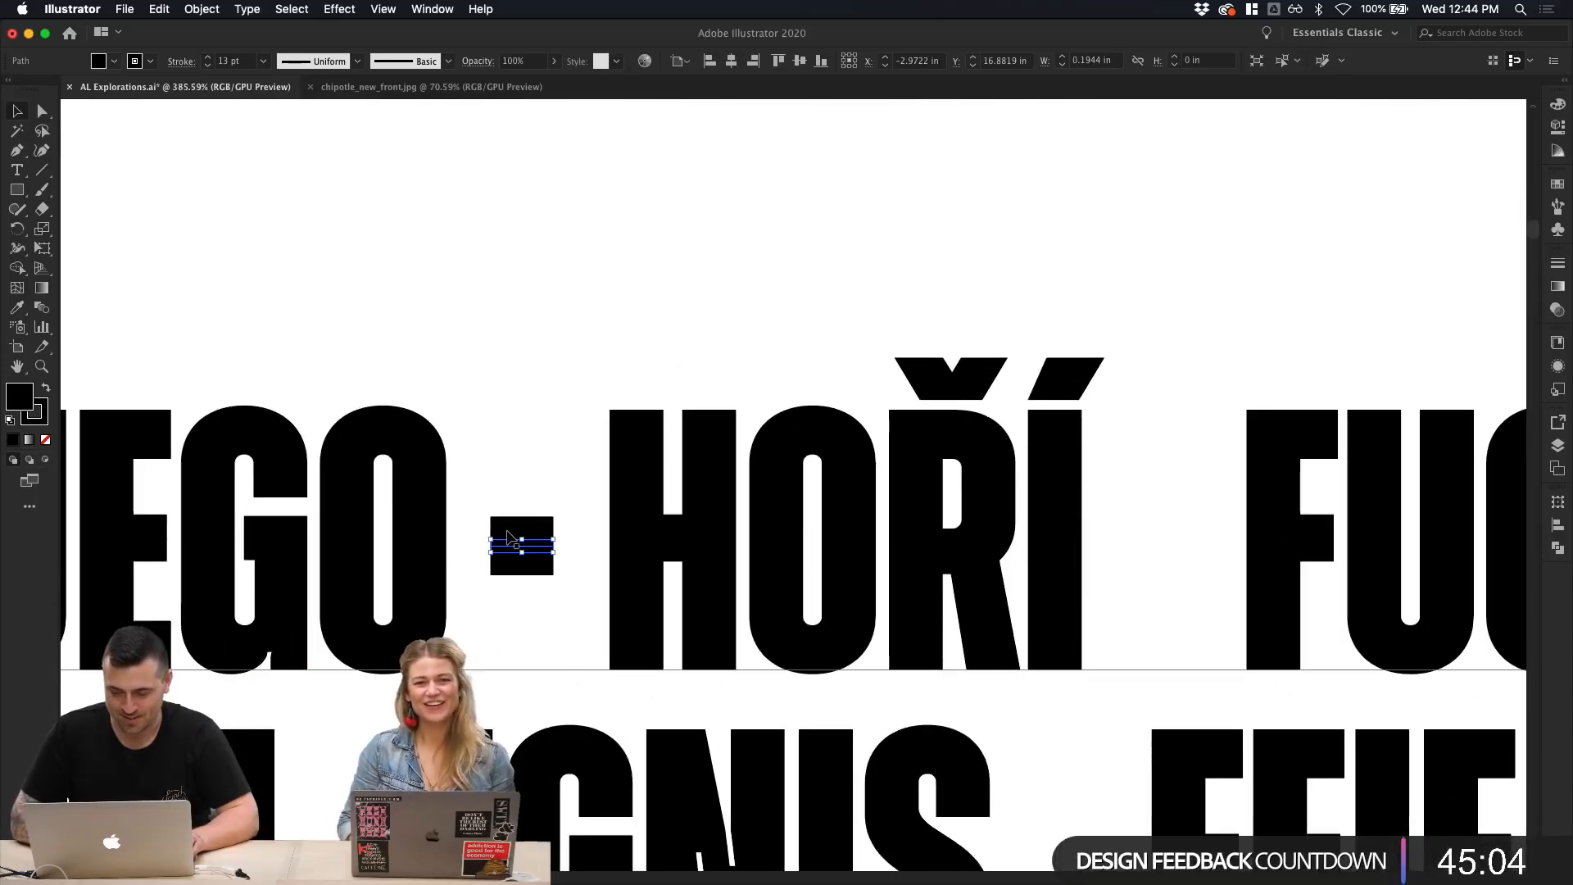
left_click_drag(522, 551, 675, 542)
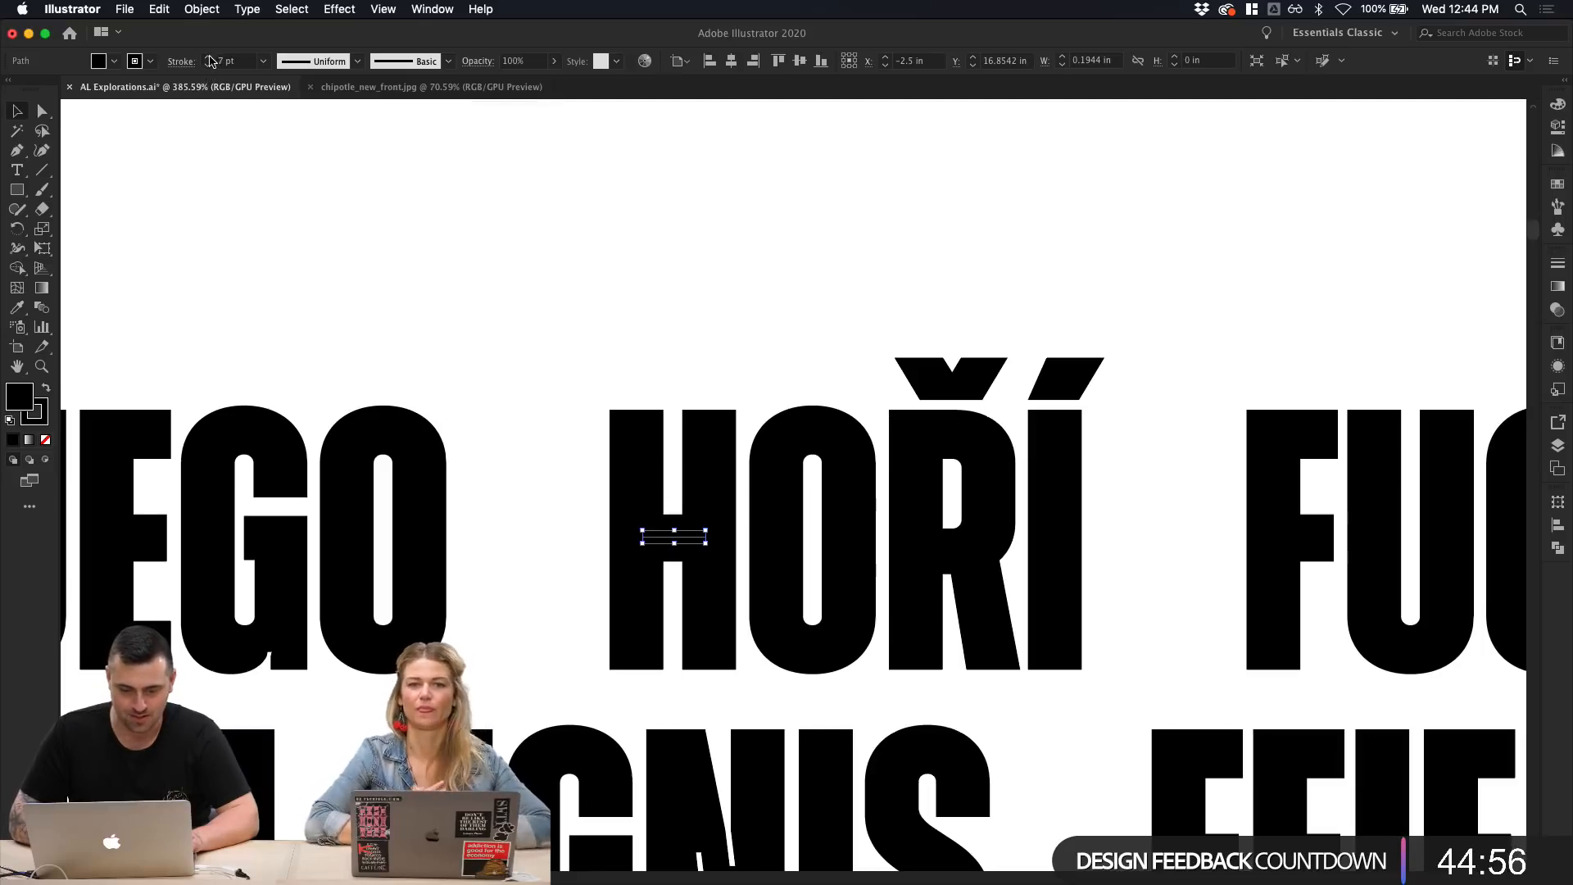
key("shift+Left")
key("shift+Left")
key("shift+Left")
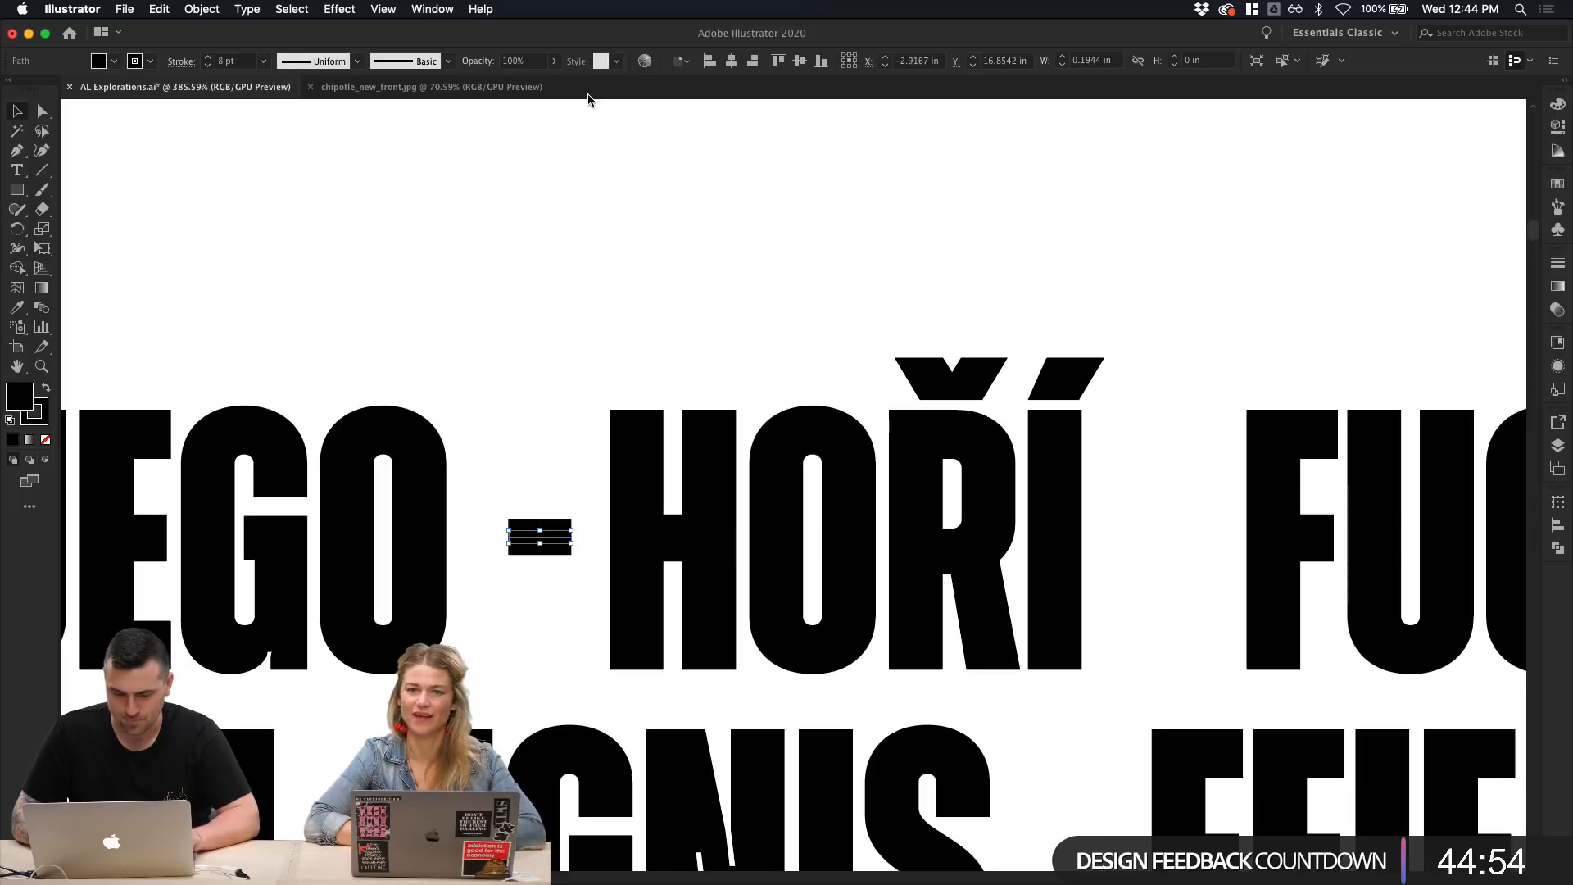
left_click(710, 301)
Step: Copy the 8 pt dash into the gap between HOŘÍ and FUOCO
scroll(711, 299, "down", 5)
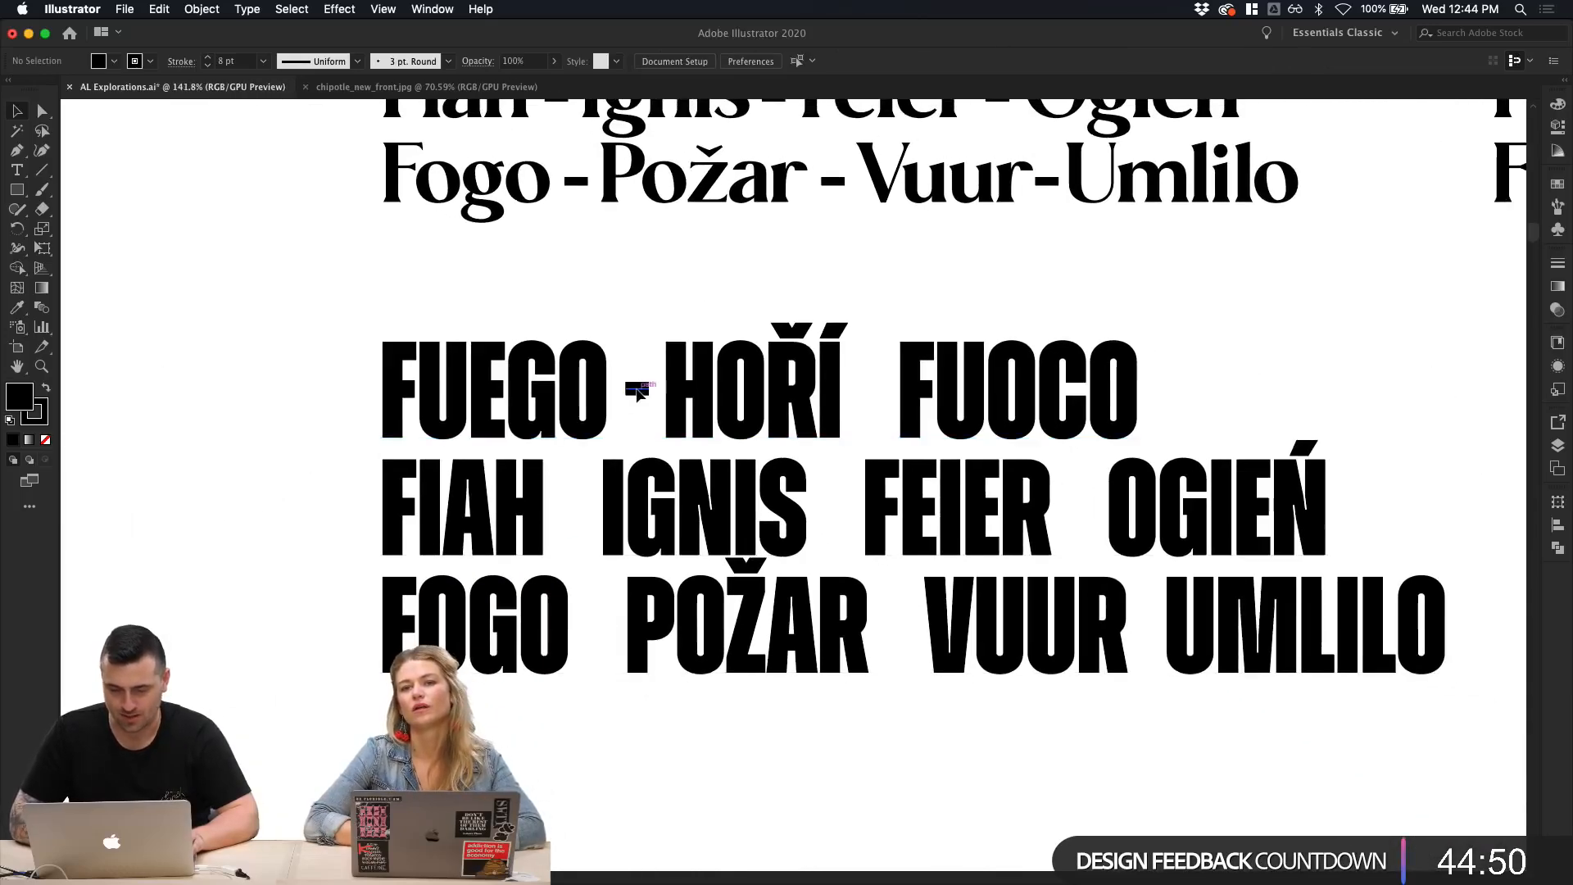
left_click_drag(648, 384, 870, 401)
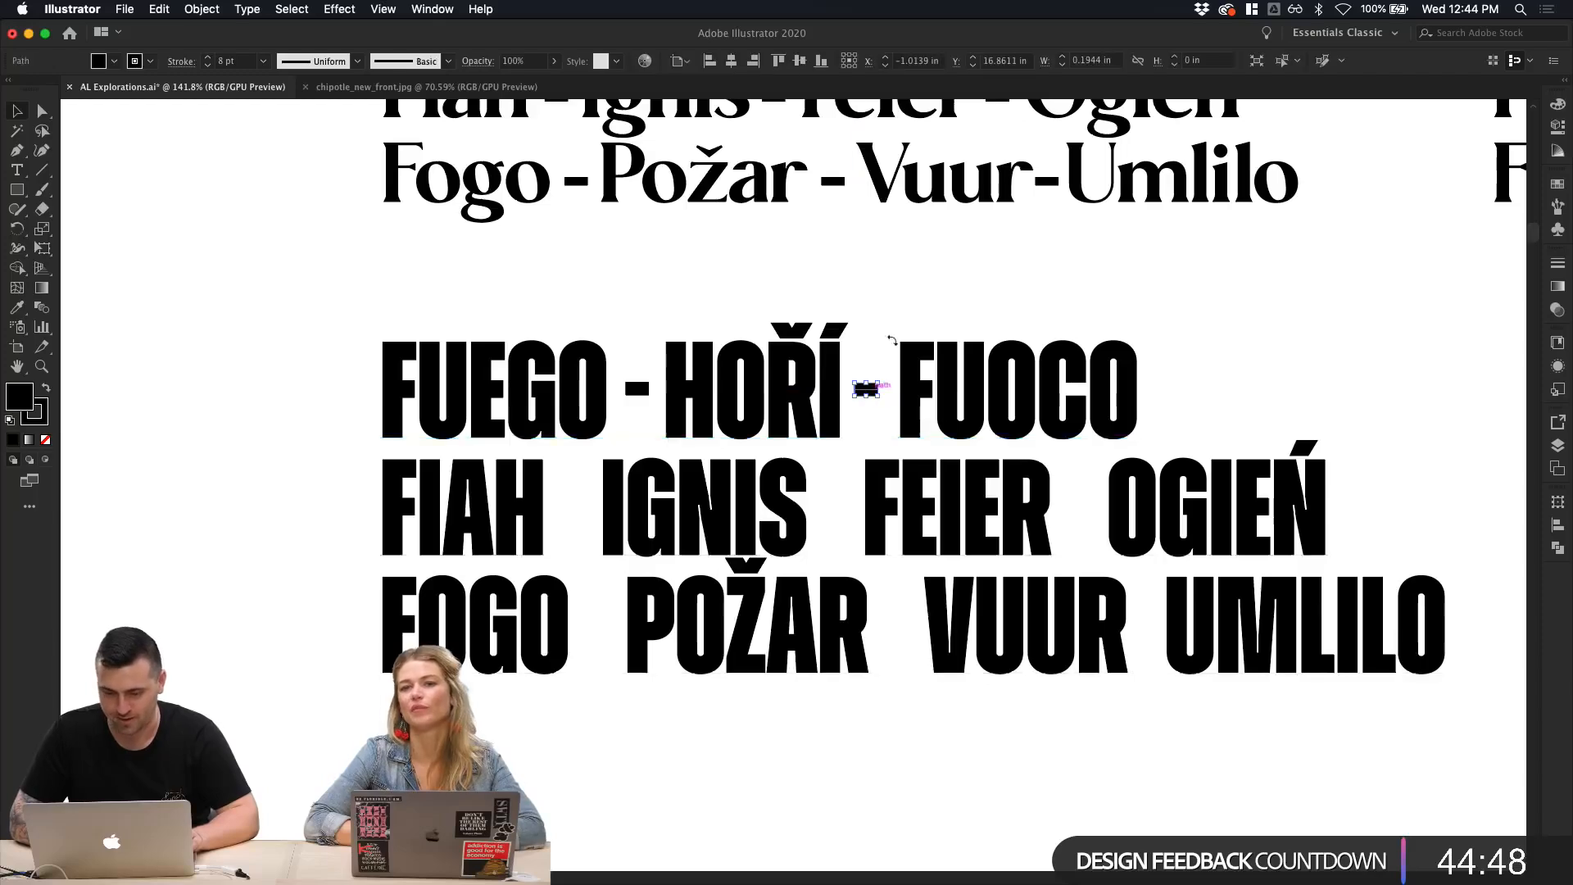
left_click(905, 321)
Step: Copy both dashes to the second line and place dashes in all three gaps between FIAH, IGNIS, FEIER and OGIEŃ
left_click(858, 390)
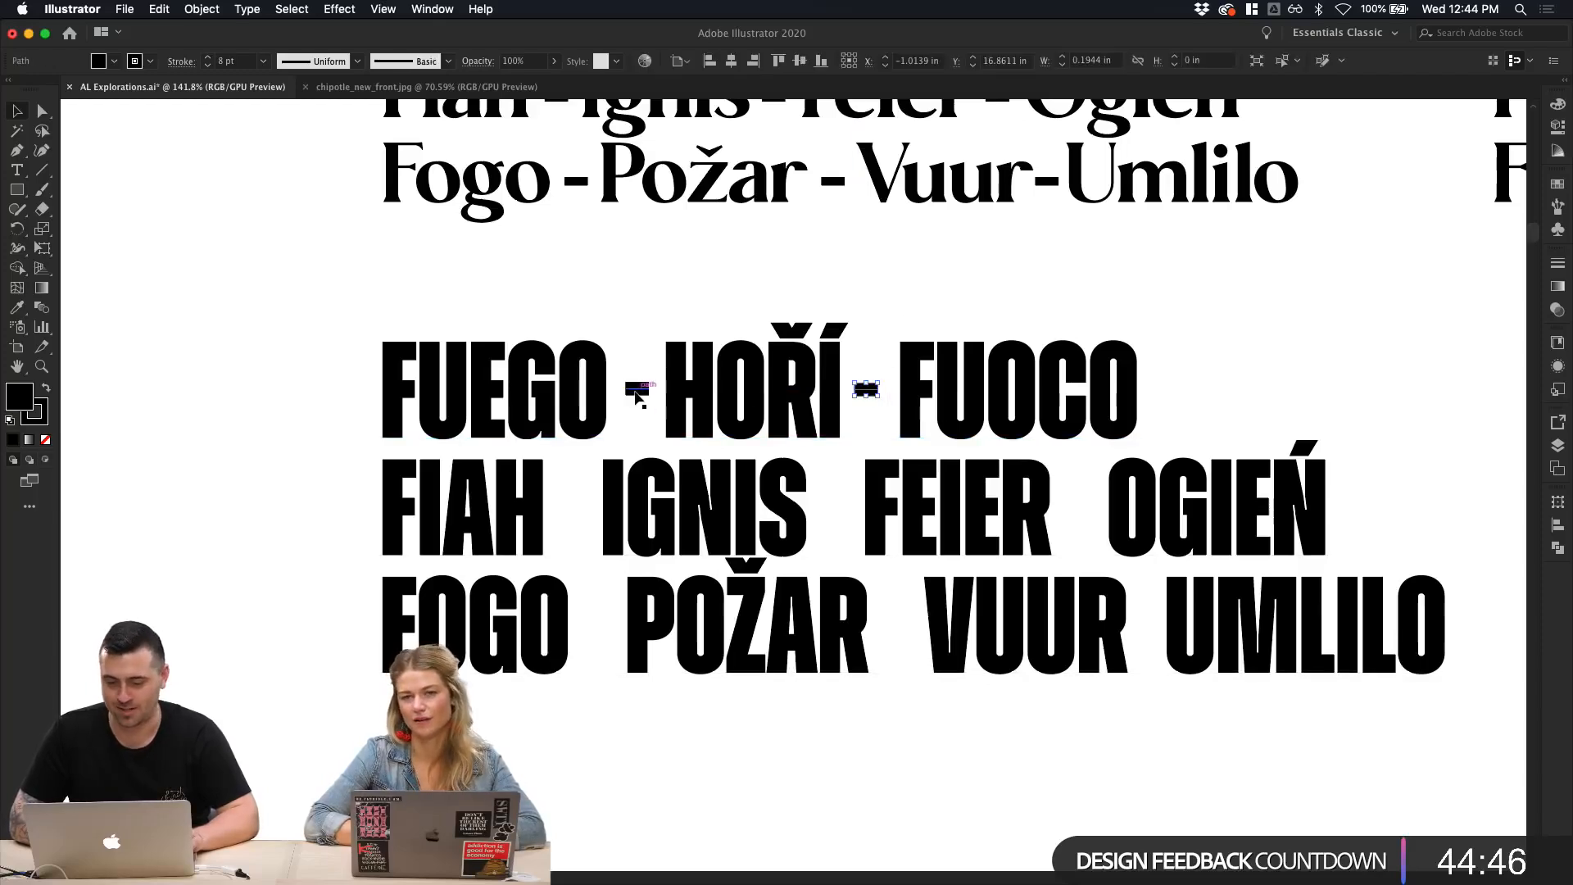
left_click(638, 388, "shift")
left_click_drag(638, 389, 576, 509)
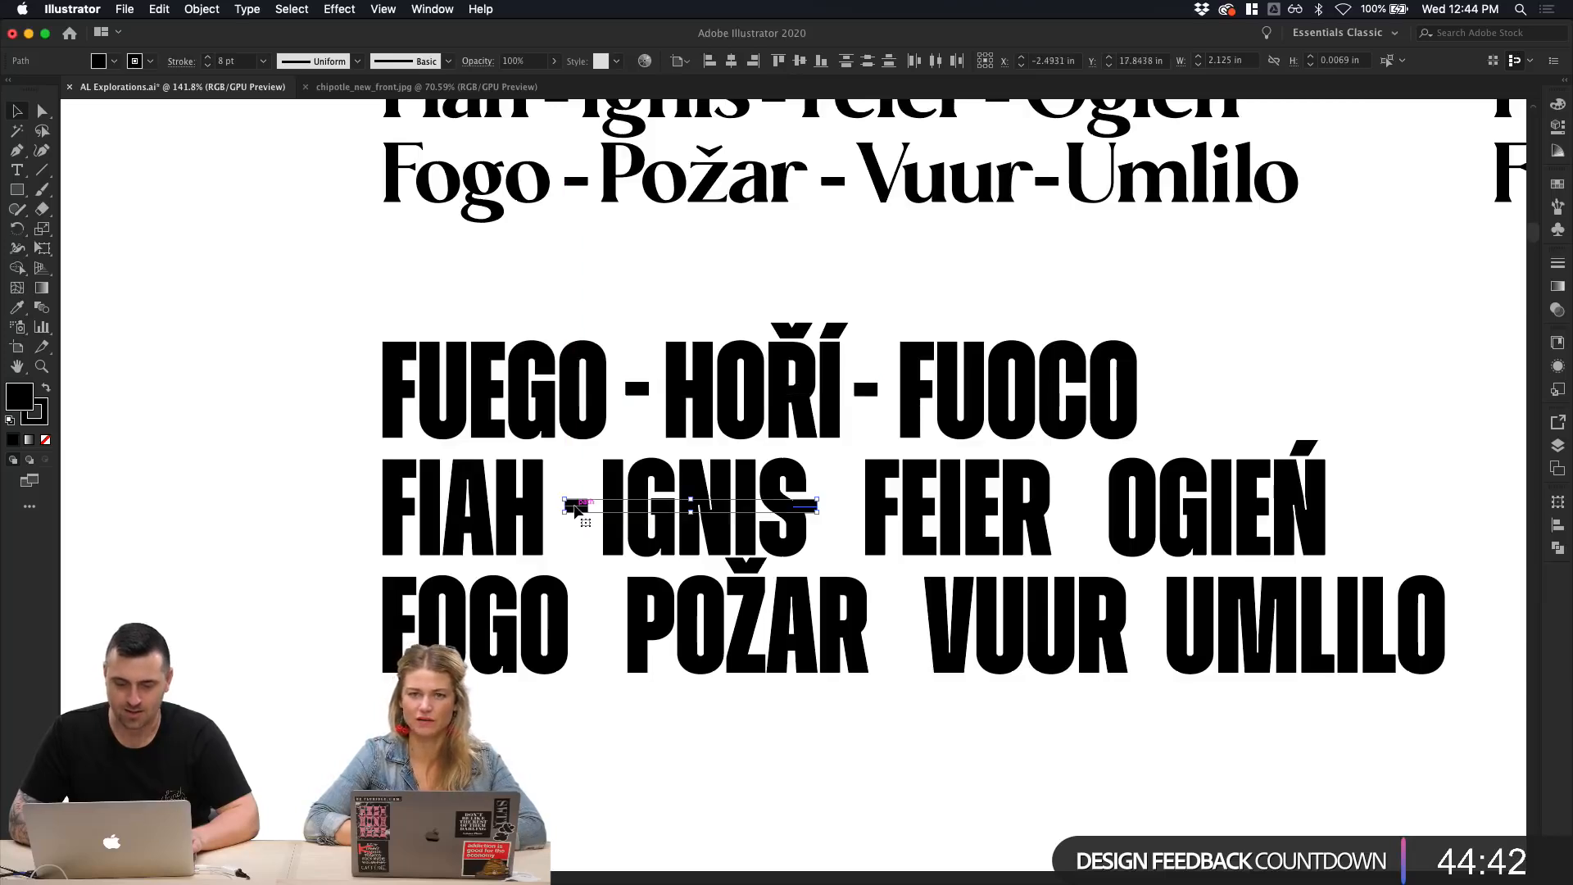
left_click(587, 770)
left_click_drag(812, 508, 840, 510)
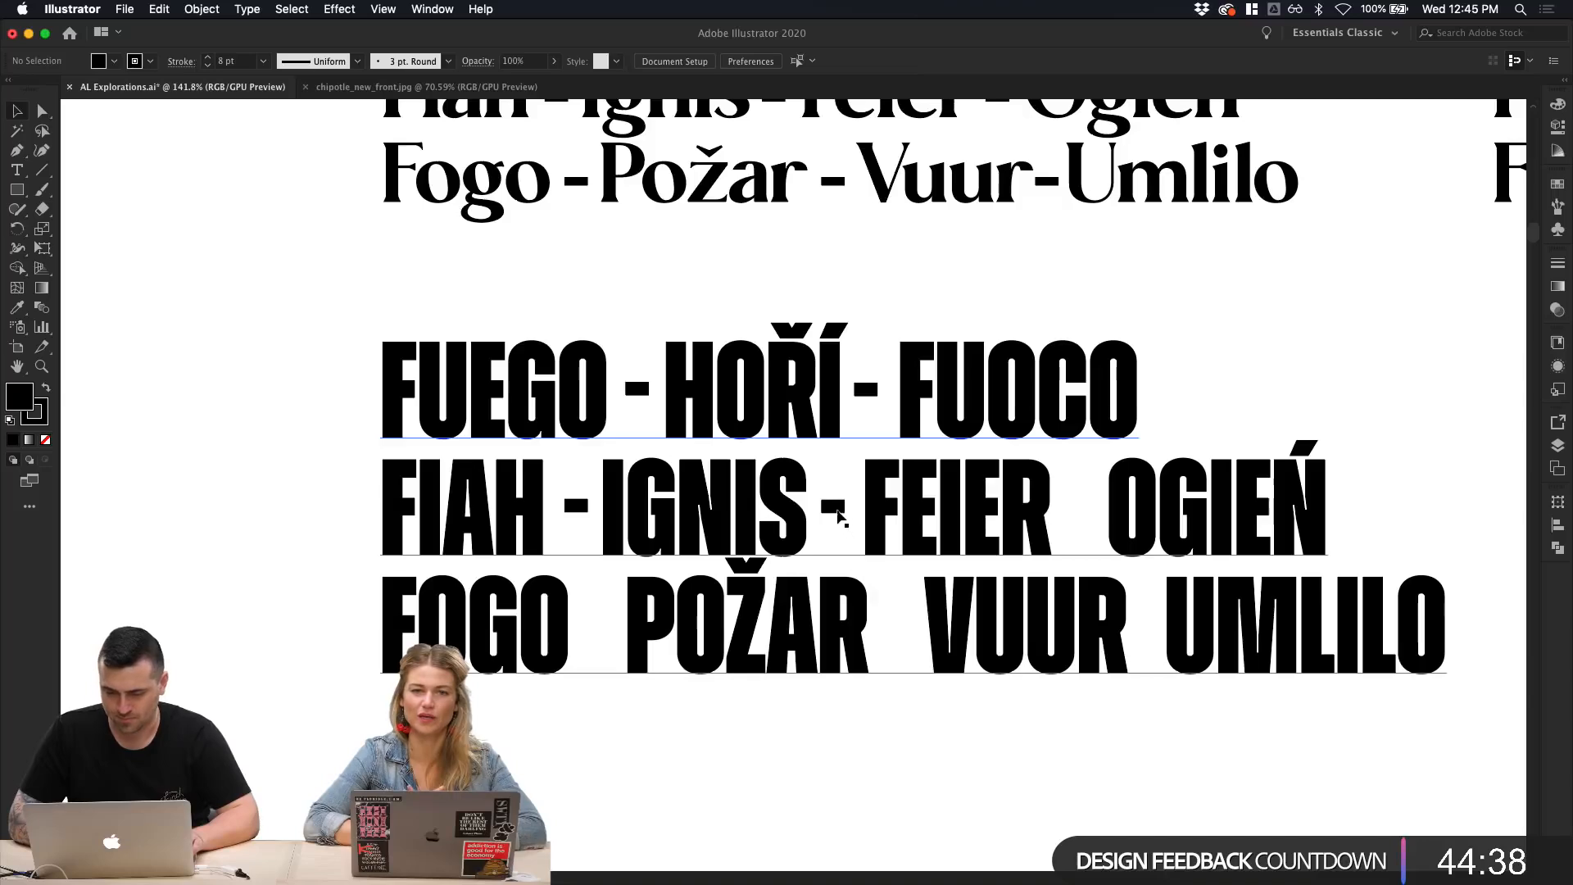
mouse_move(827, 509)
left_mouse_down()
mouse_move(1084, 511)
mouse_move(832, 513)
left_mouse_up()
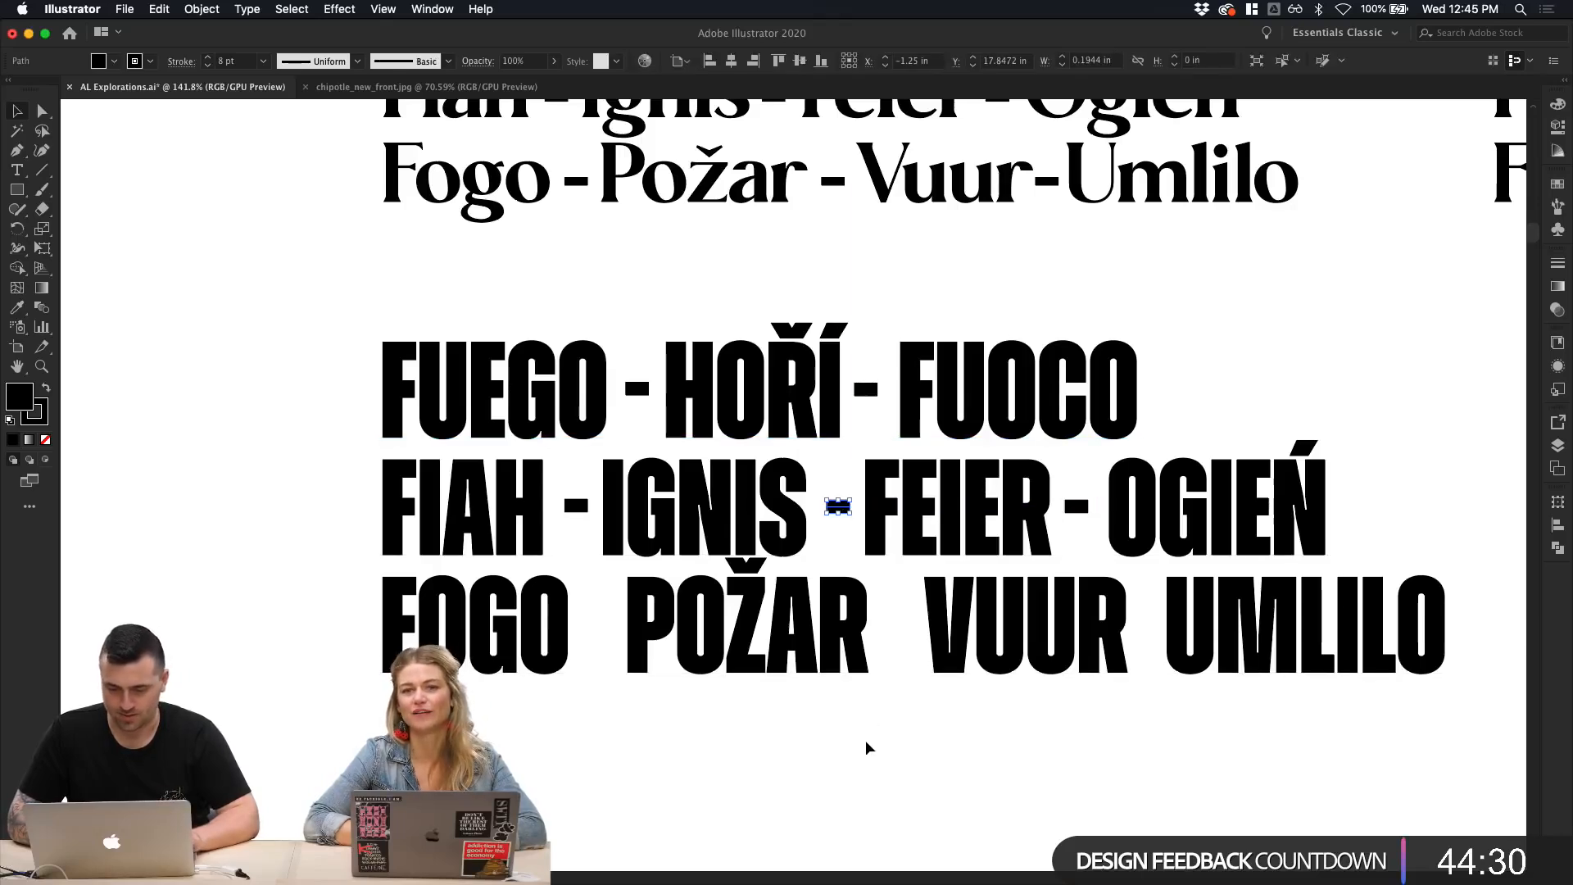
Step: Copy the first two dashes of the second line down to the third line, fitting the first one between FOGO and POŽAR
left_click(568, 508)
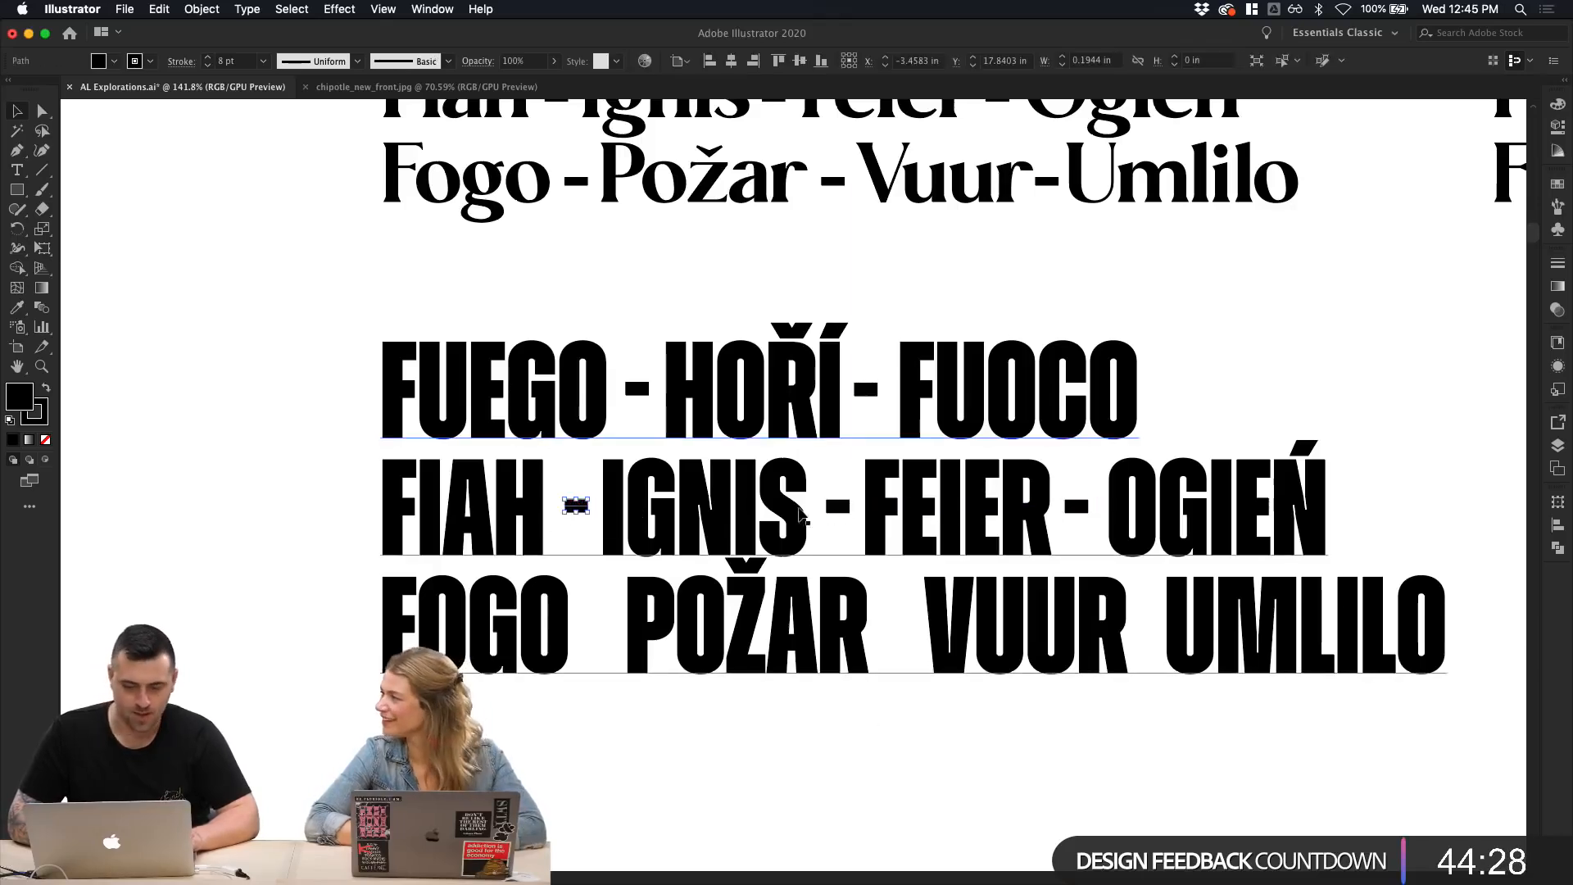
left_click(836, 509, "shift")
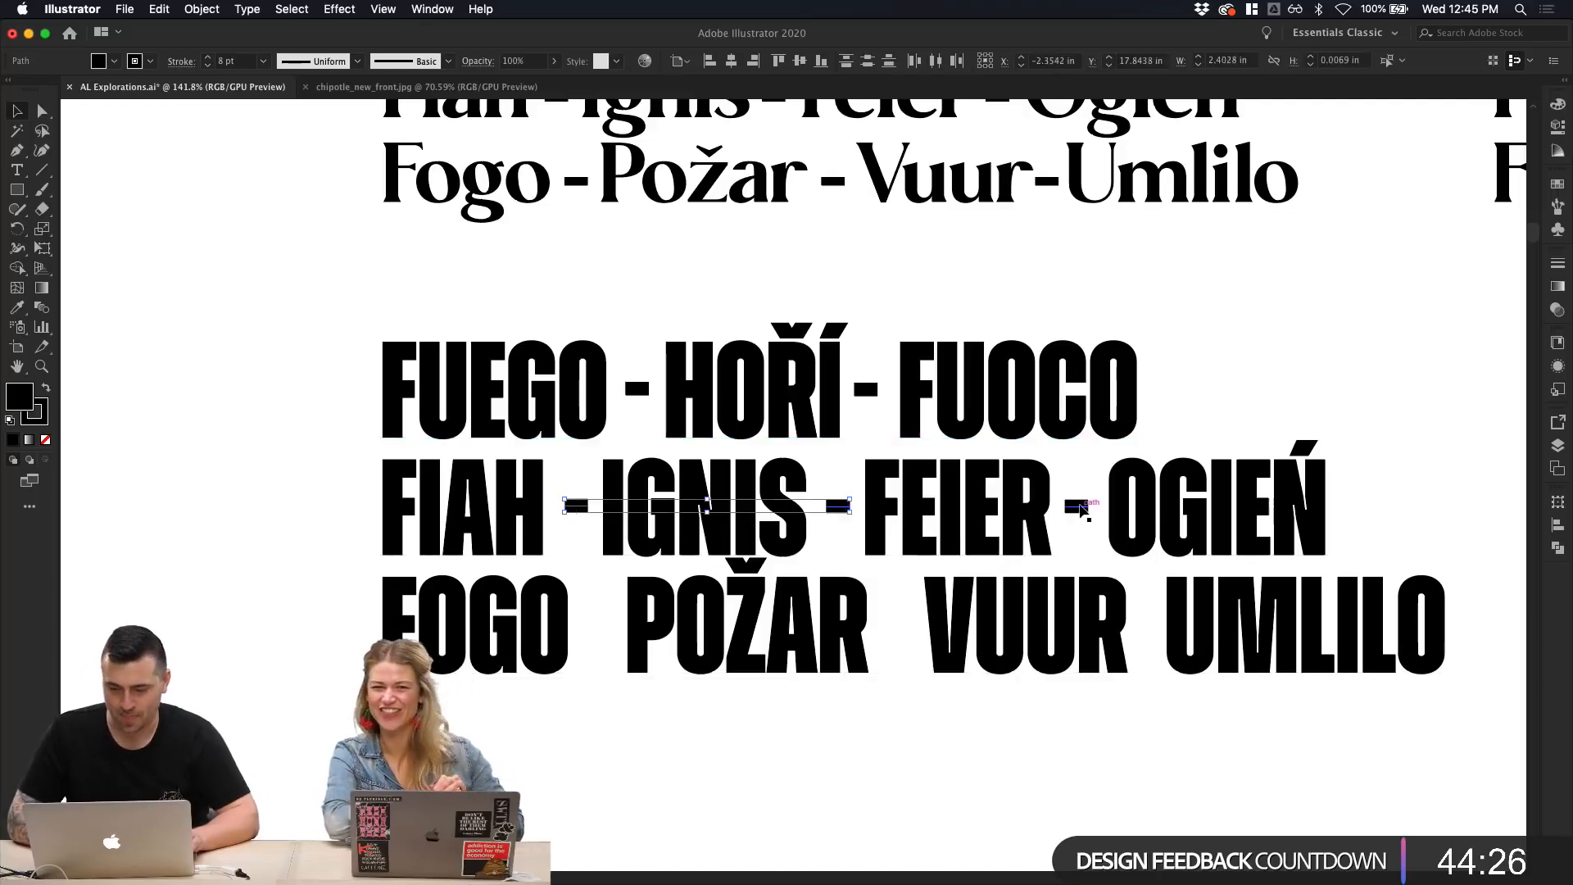
left_click_drag(842, 501, 898, 632)
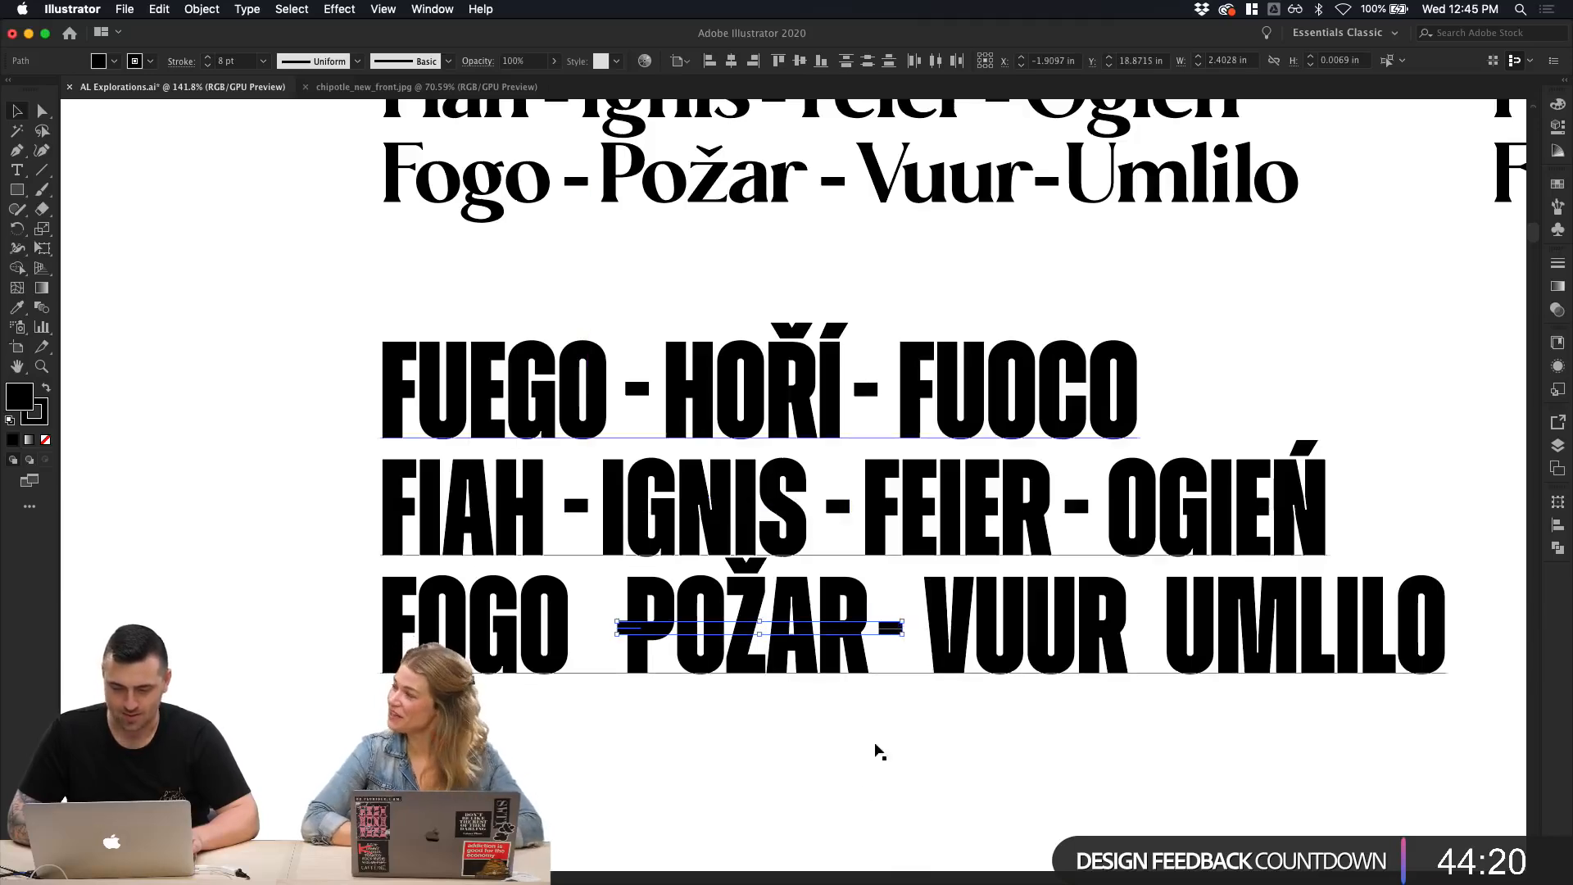
key("shift+Left")
key("shift+Left")
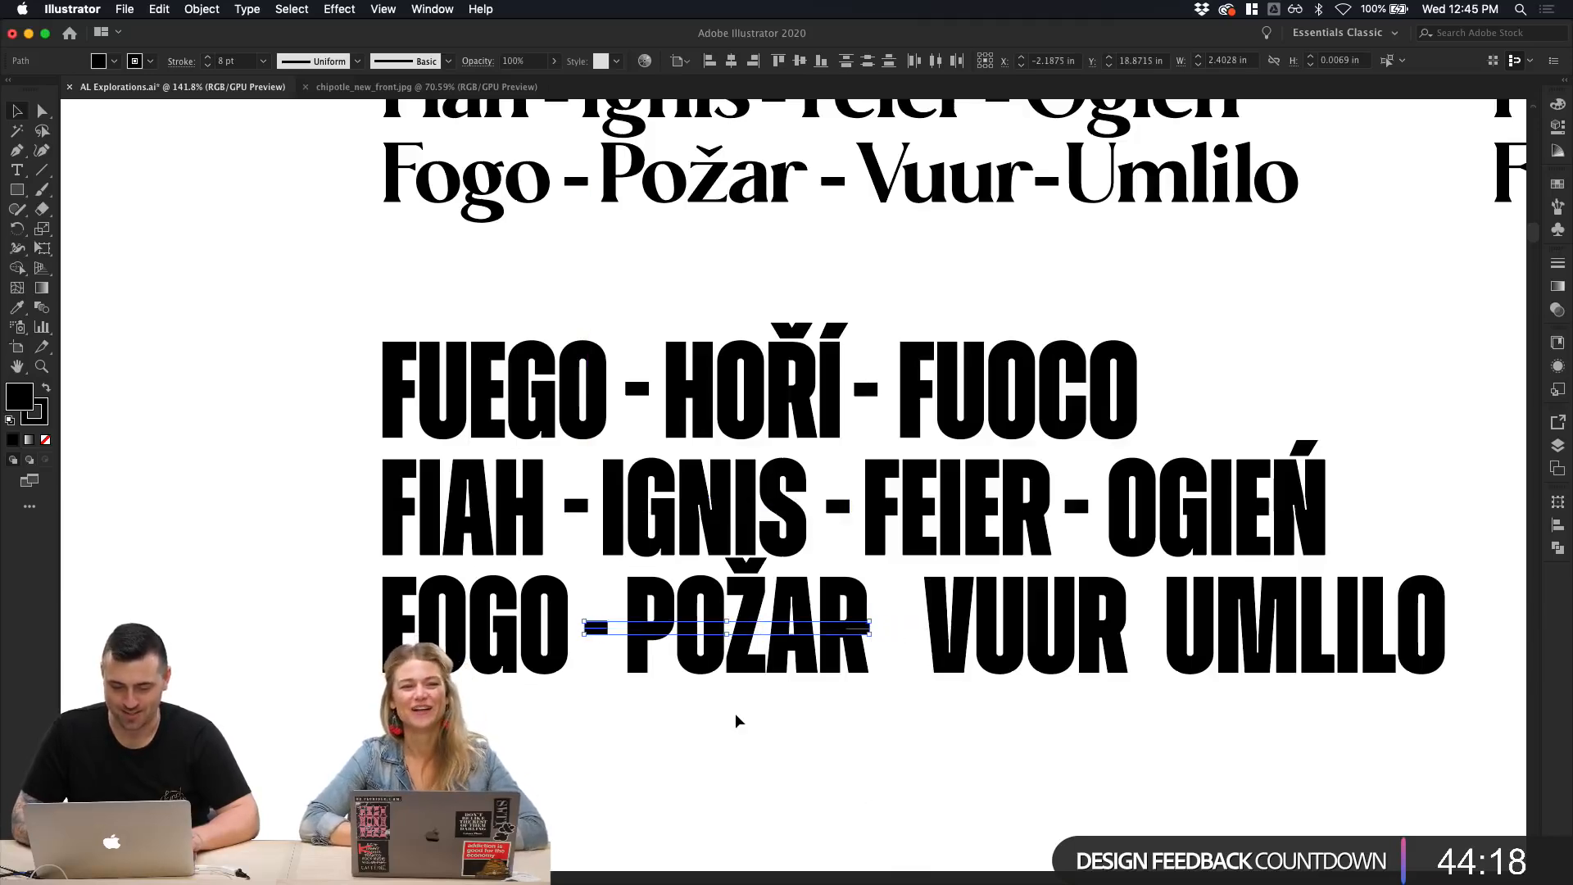
key("Up")
key("Up")
key("Down")
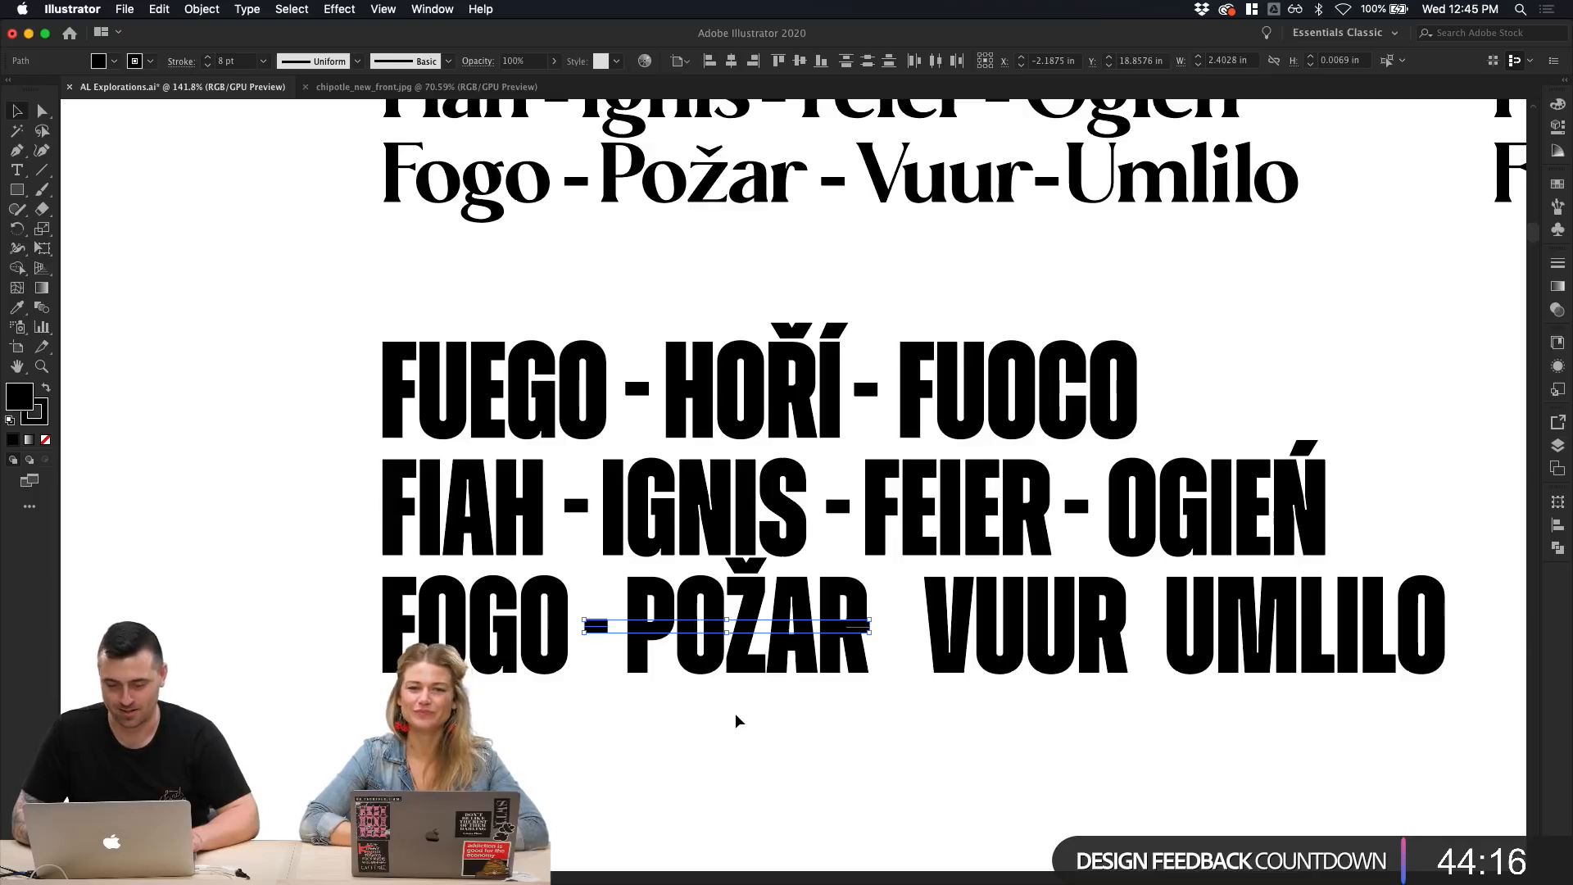
left_click(736, 724)
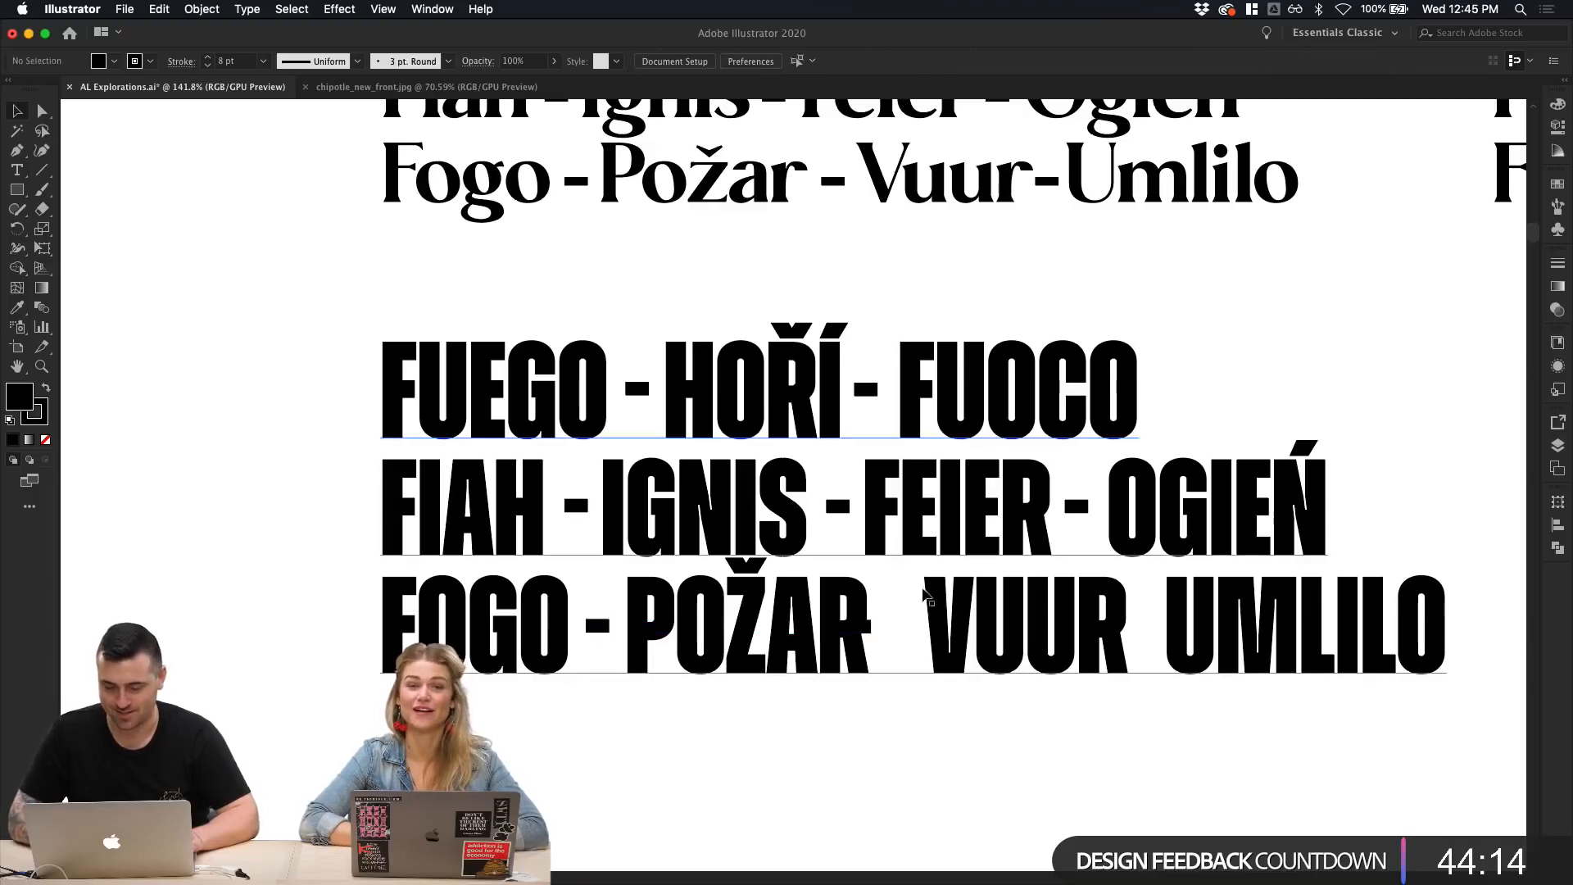
Step: Move the third line's second dash between POŽAR and VUUR and copy it into the gap before UMLILO
left_click_drag(871, 631, 907, 631)
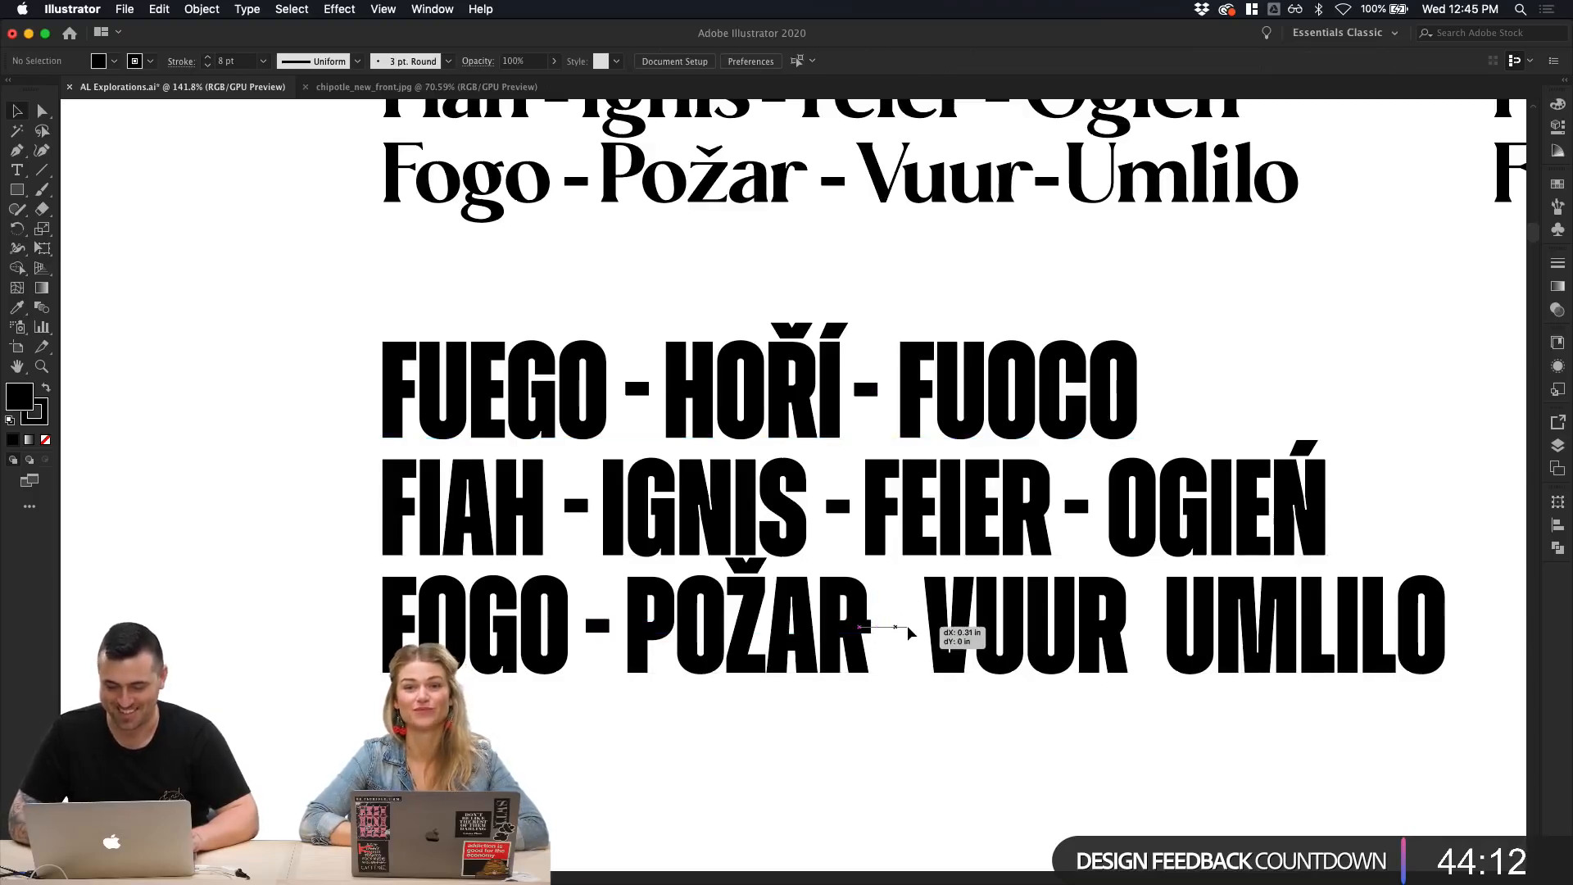
left_click(931, 772)
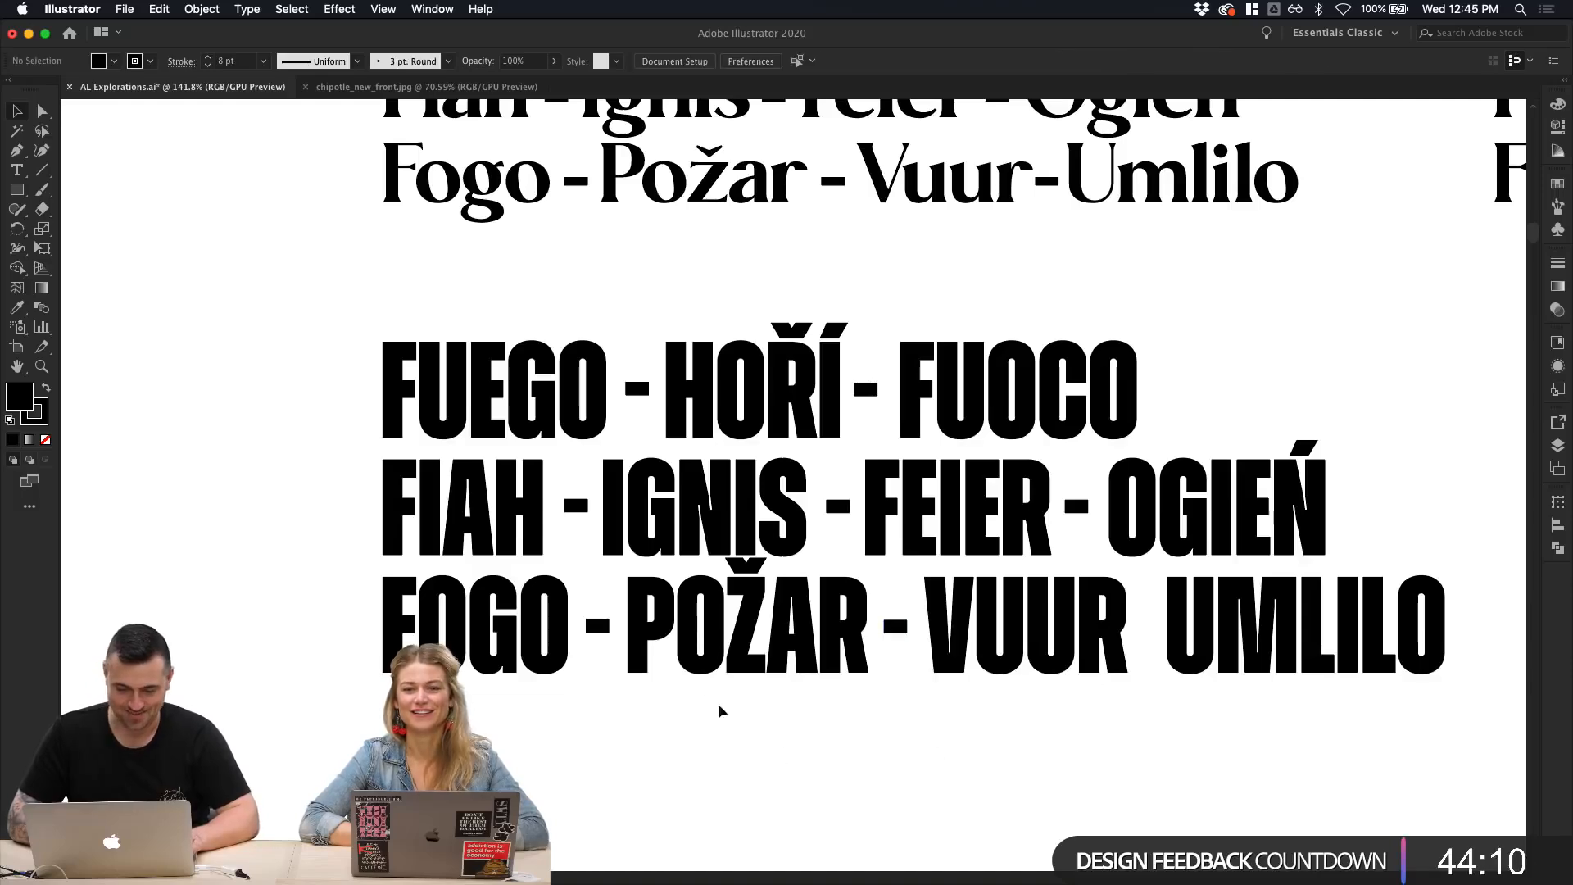
left_click_drag(907, 632, 1163, 638)
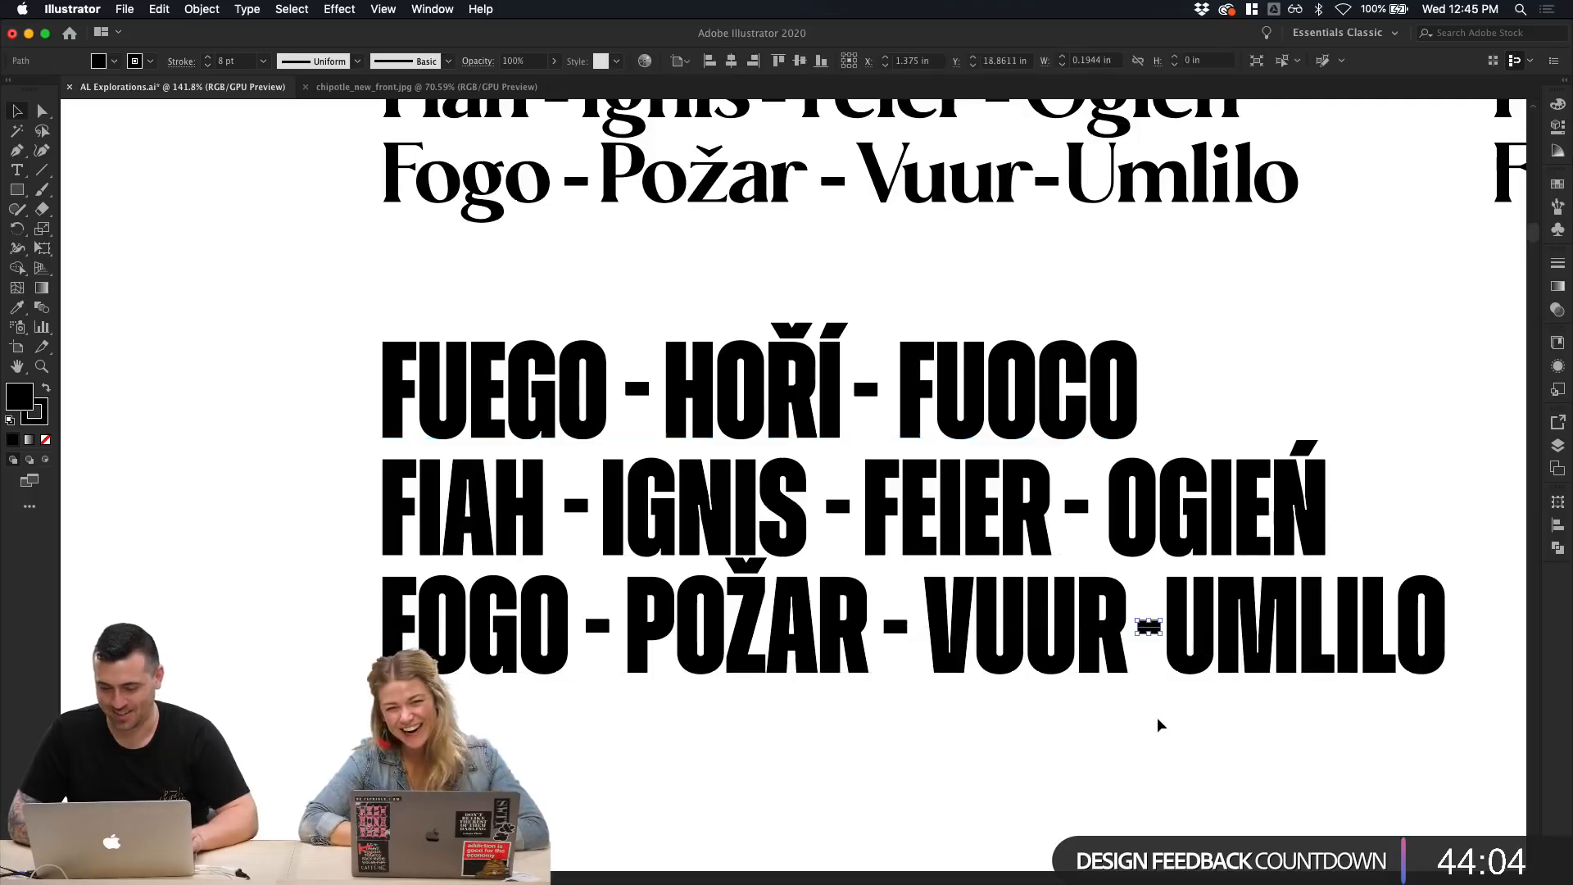
Step: Nudge the dash between VUUR and UMLILO slightly closer to VUUR and deselect it
key("Left")
left_click(1158, 719)
scroll(1158, 719, "down", 2)
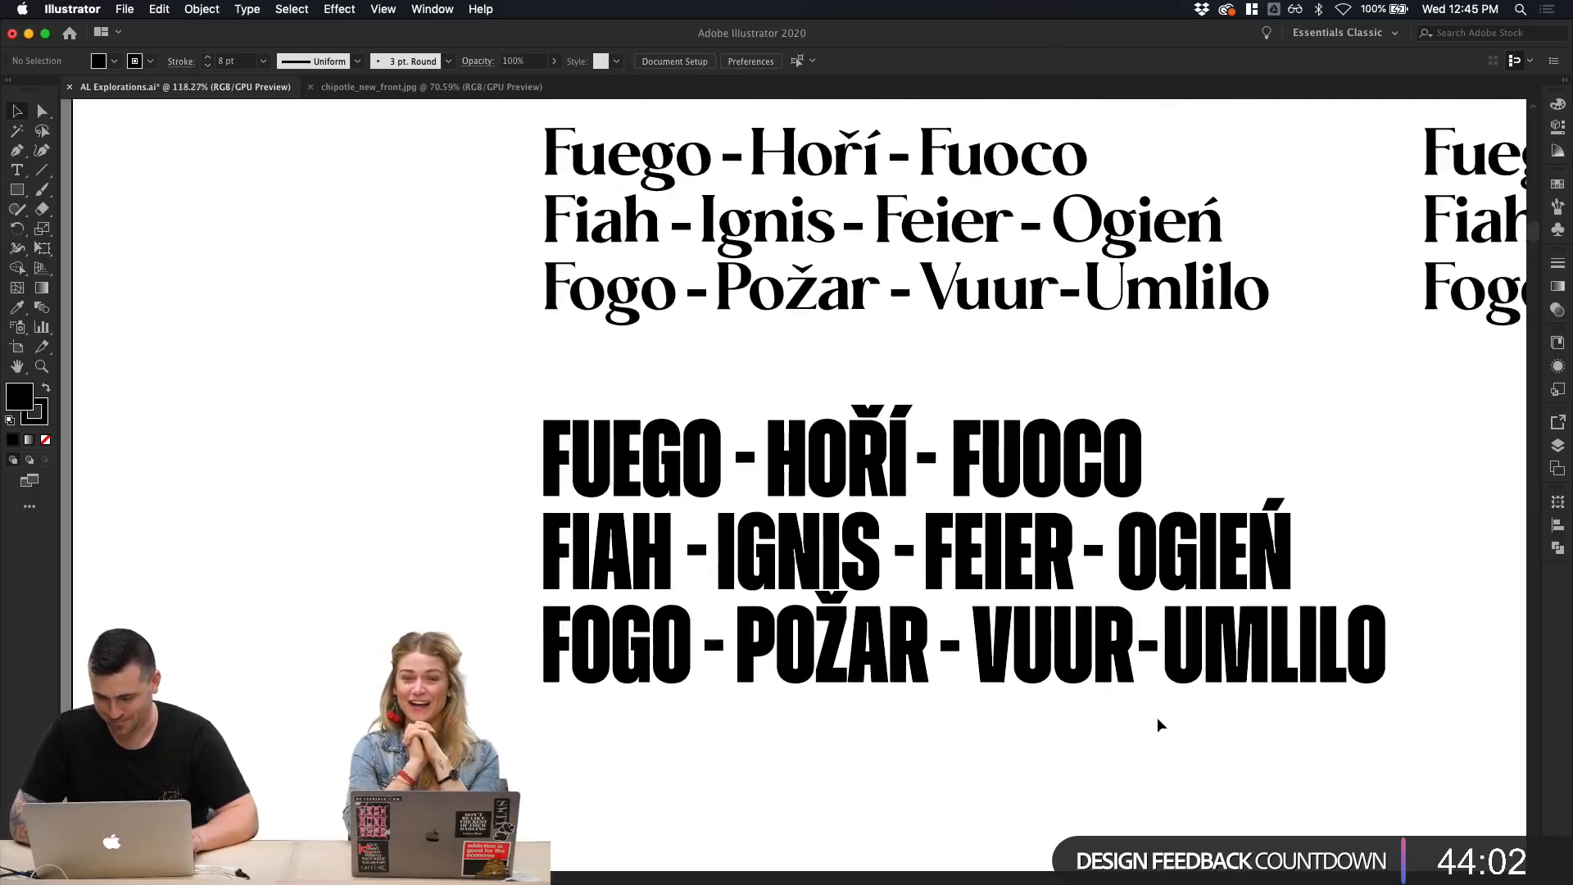
Step: Compare the finished Zuume list with the dash and slash versions set in Moneta
scroll(1158, 720, "right", 2)
scroll(1158, 720, "down", 3)
scroll(1158, 719, "right", 1)
scroll(1158, 724, "down", 2)
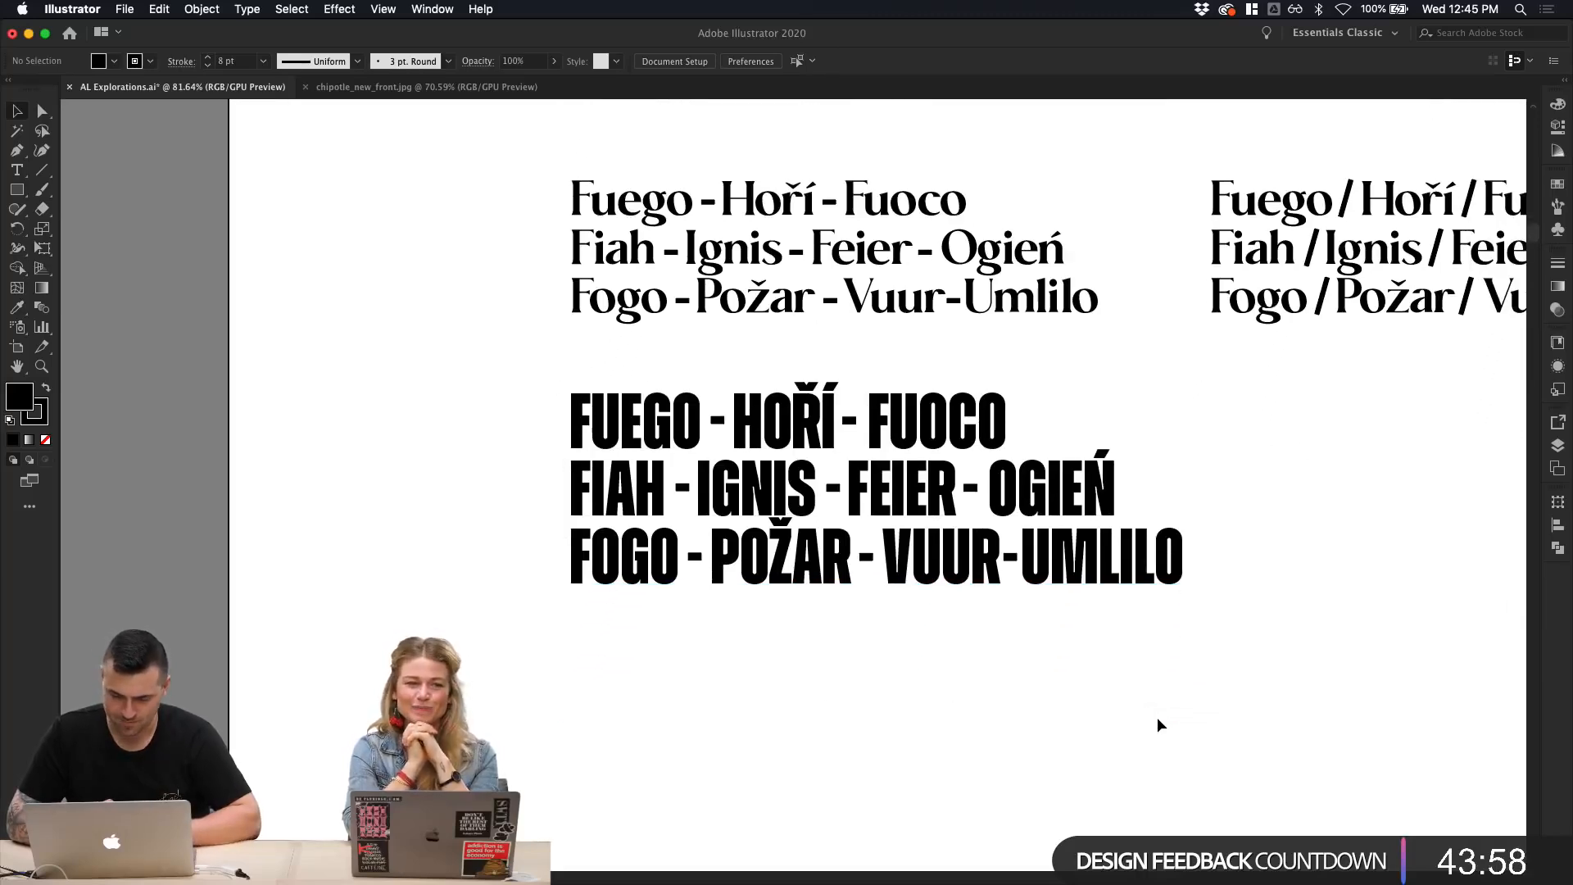
scroll(1159, 724, "up", 3)
scroll(1158, 724, "right", 1)
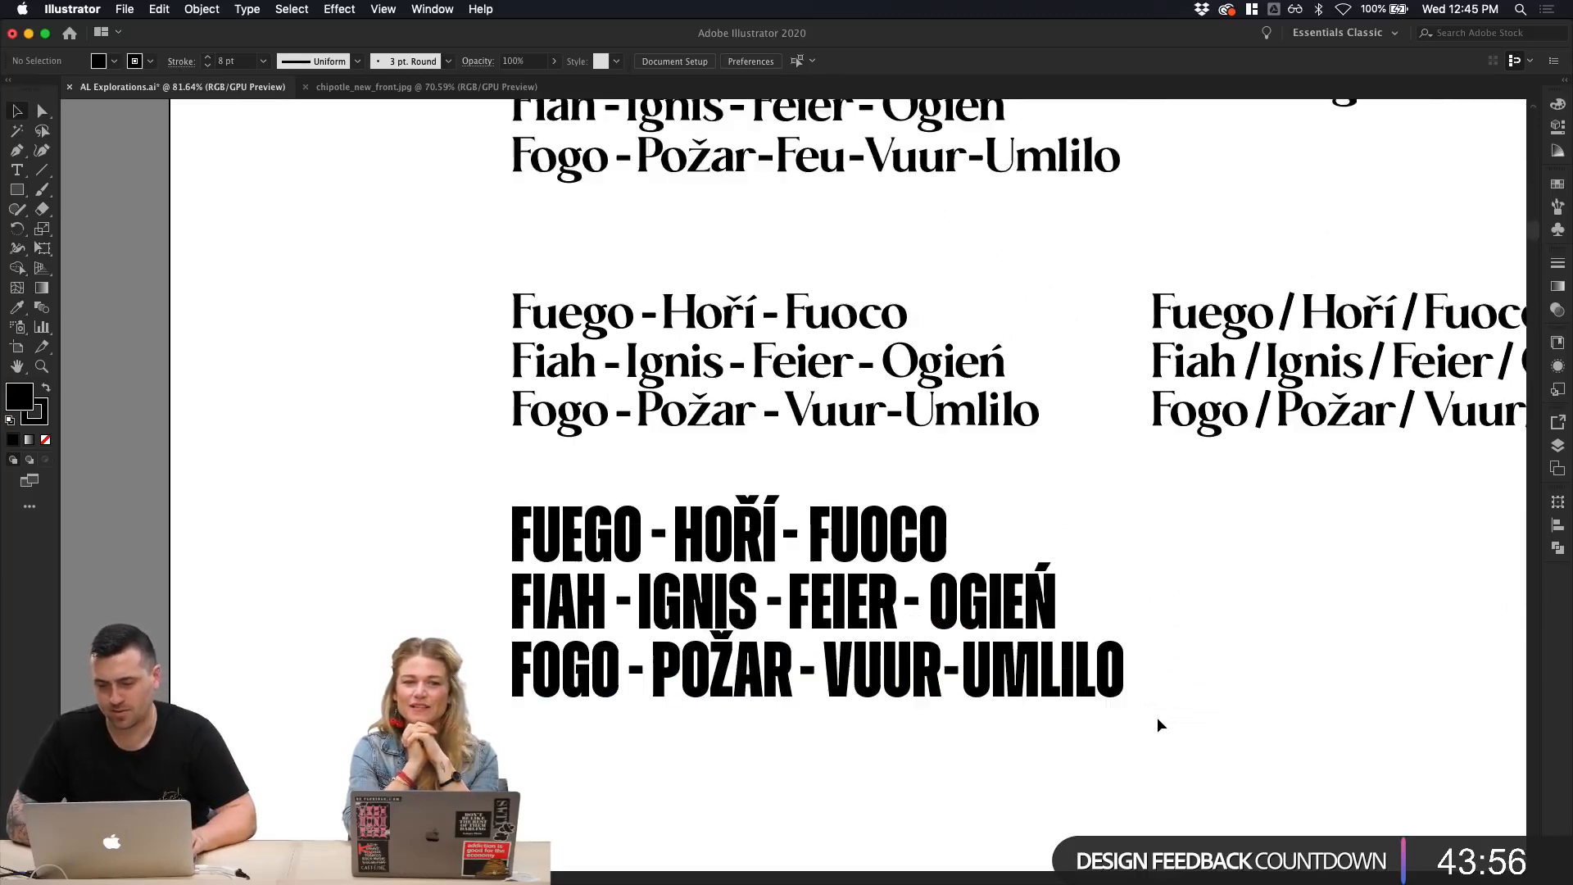
scroll(1157, 717, "up", 3)
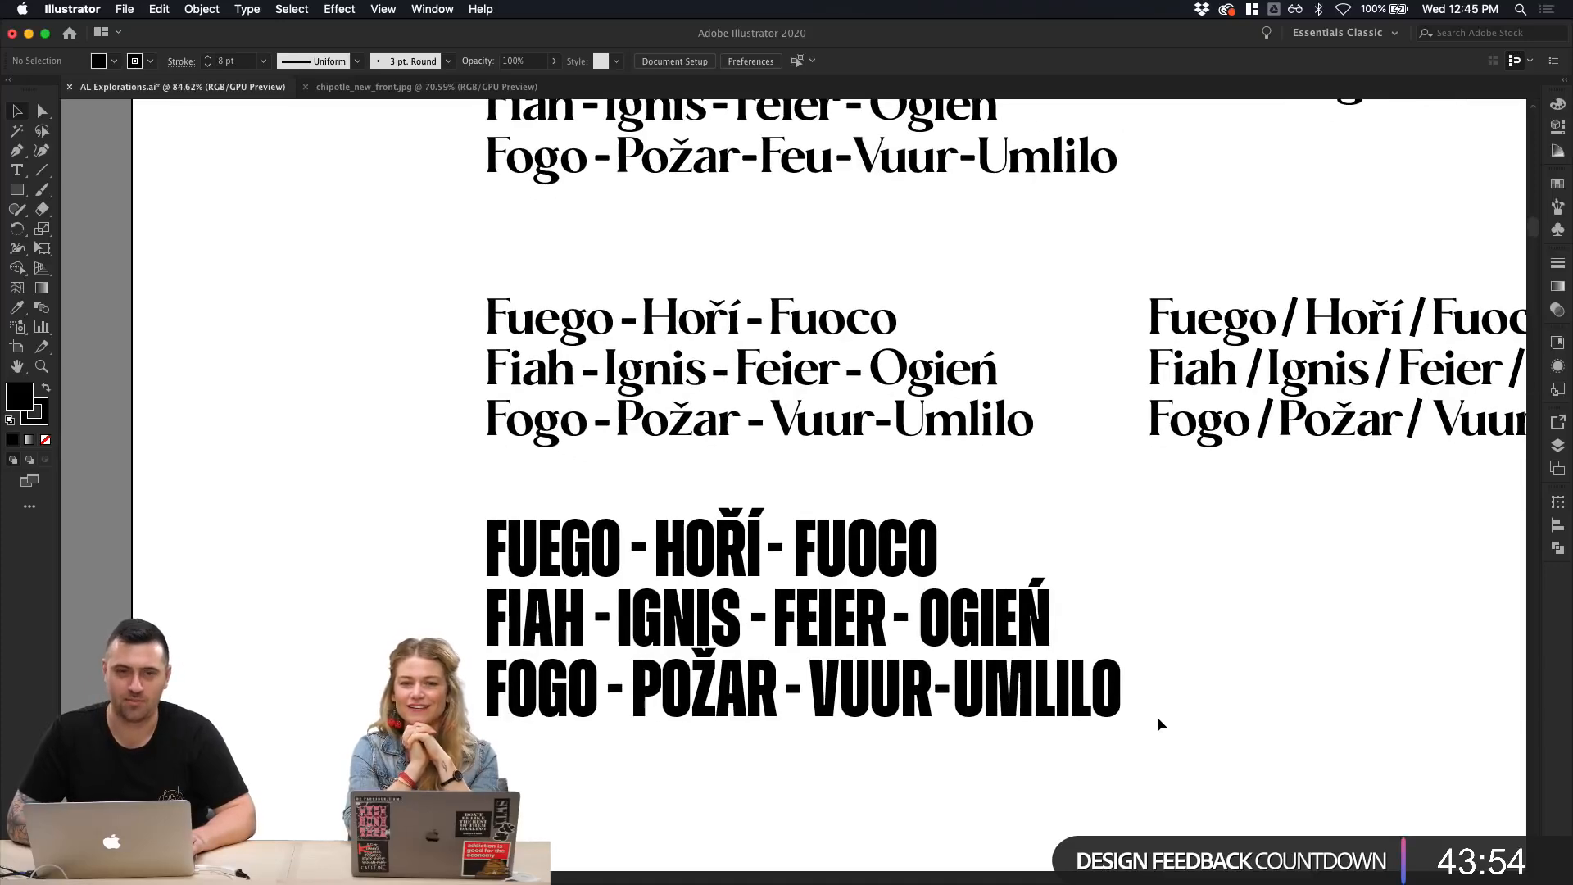
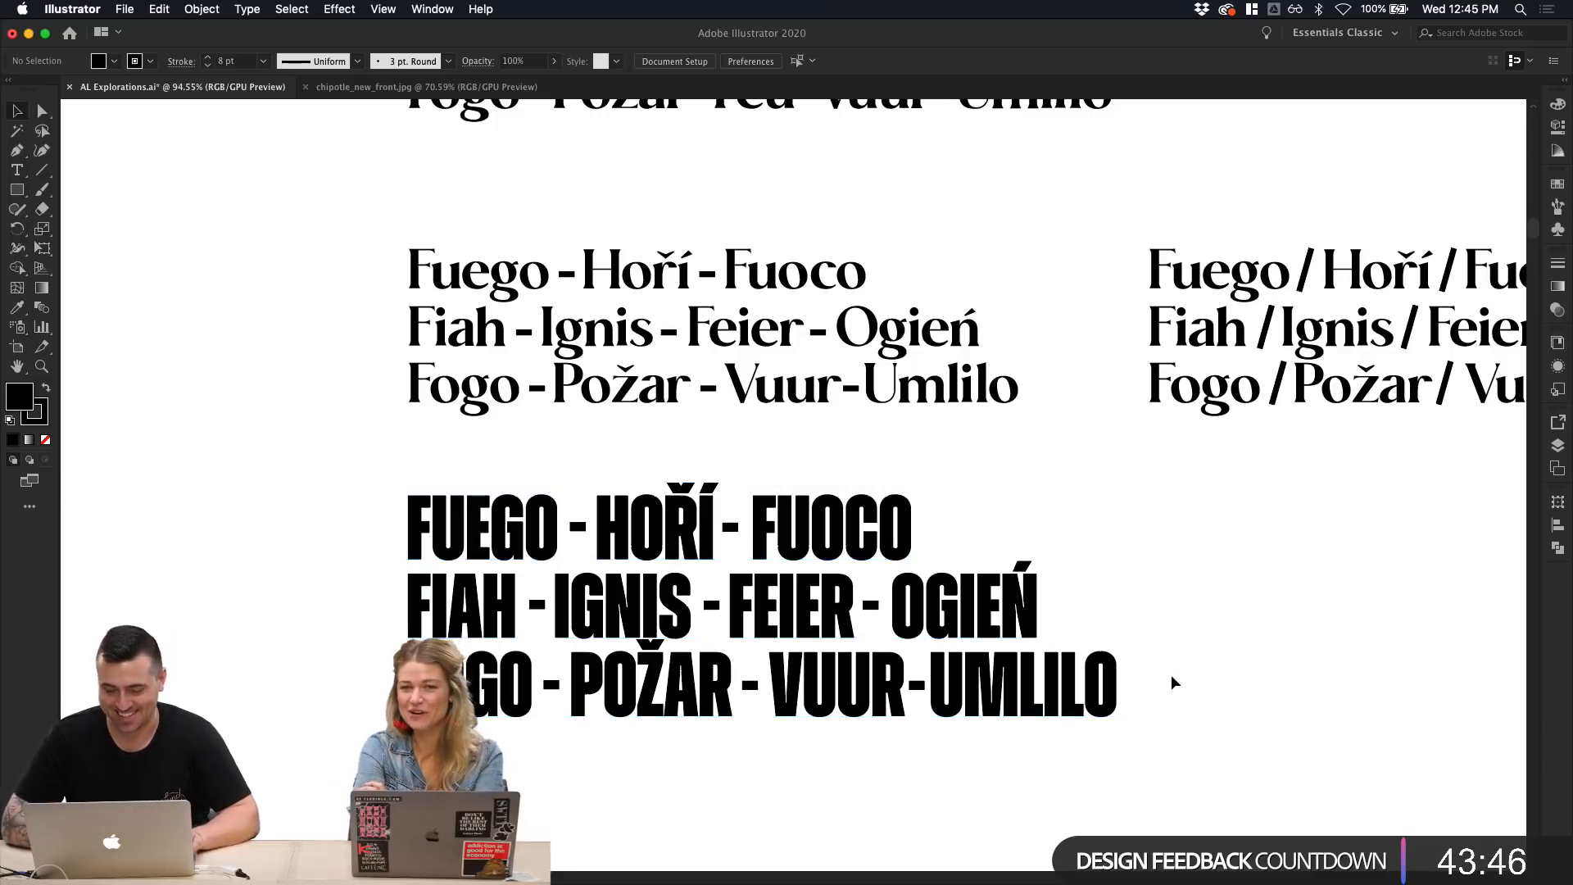
scroll(1171, 680, "down", 3)
scroll(1172, 681, "down", 2)
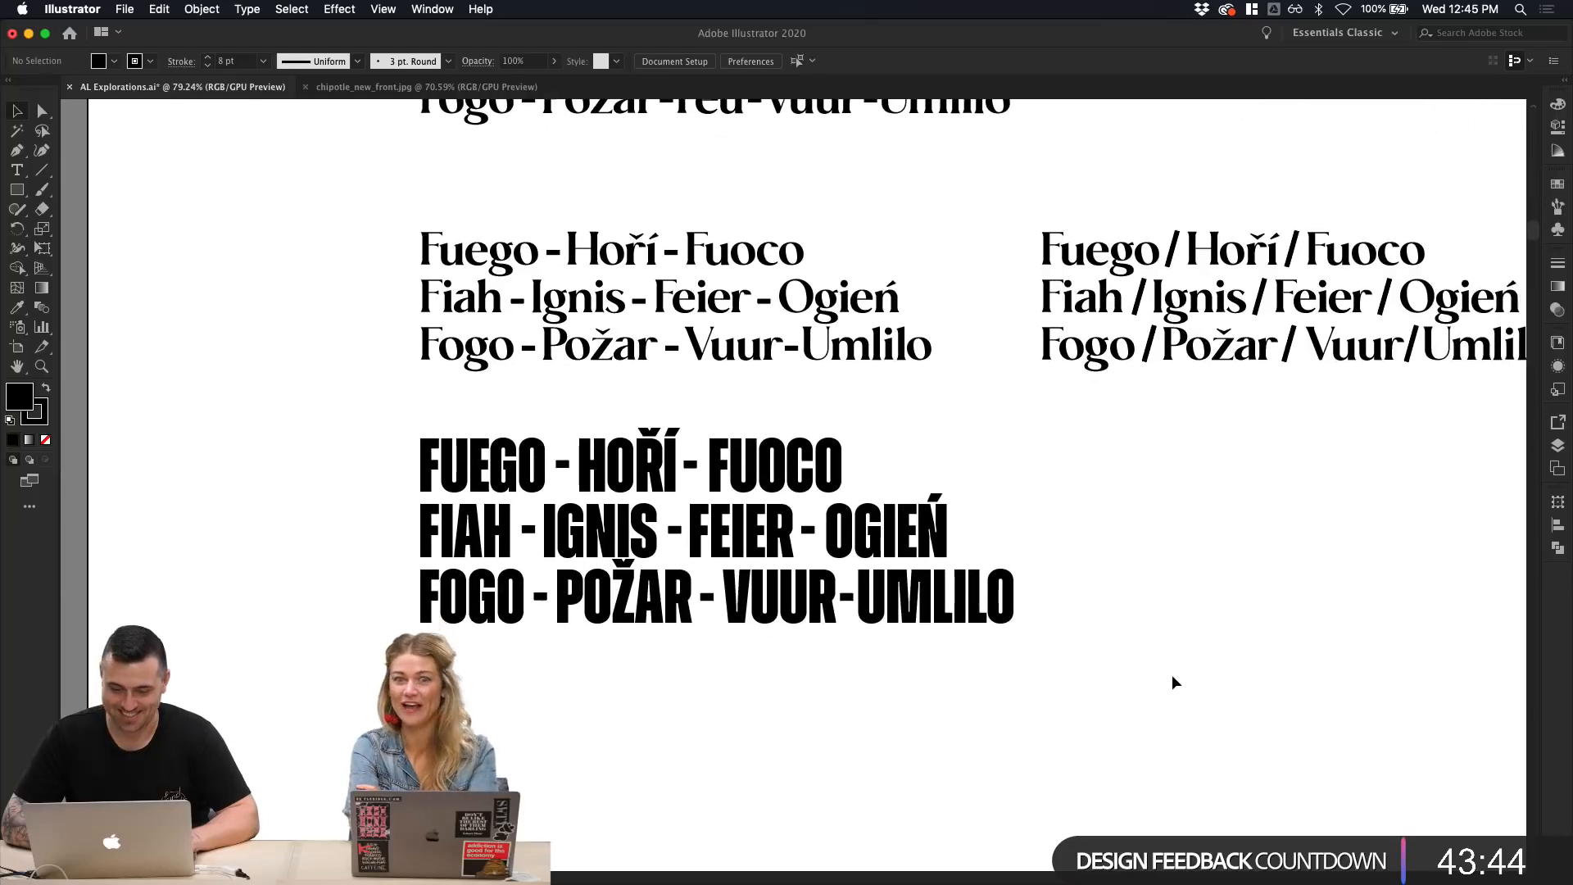
scroll(1173, 682, "right", 4)
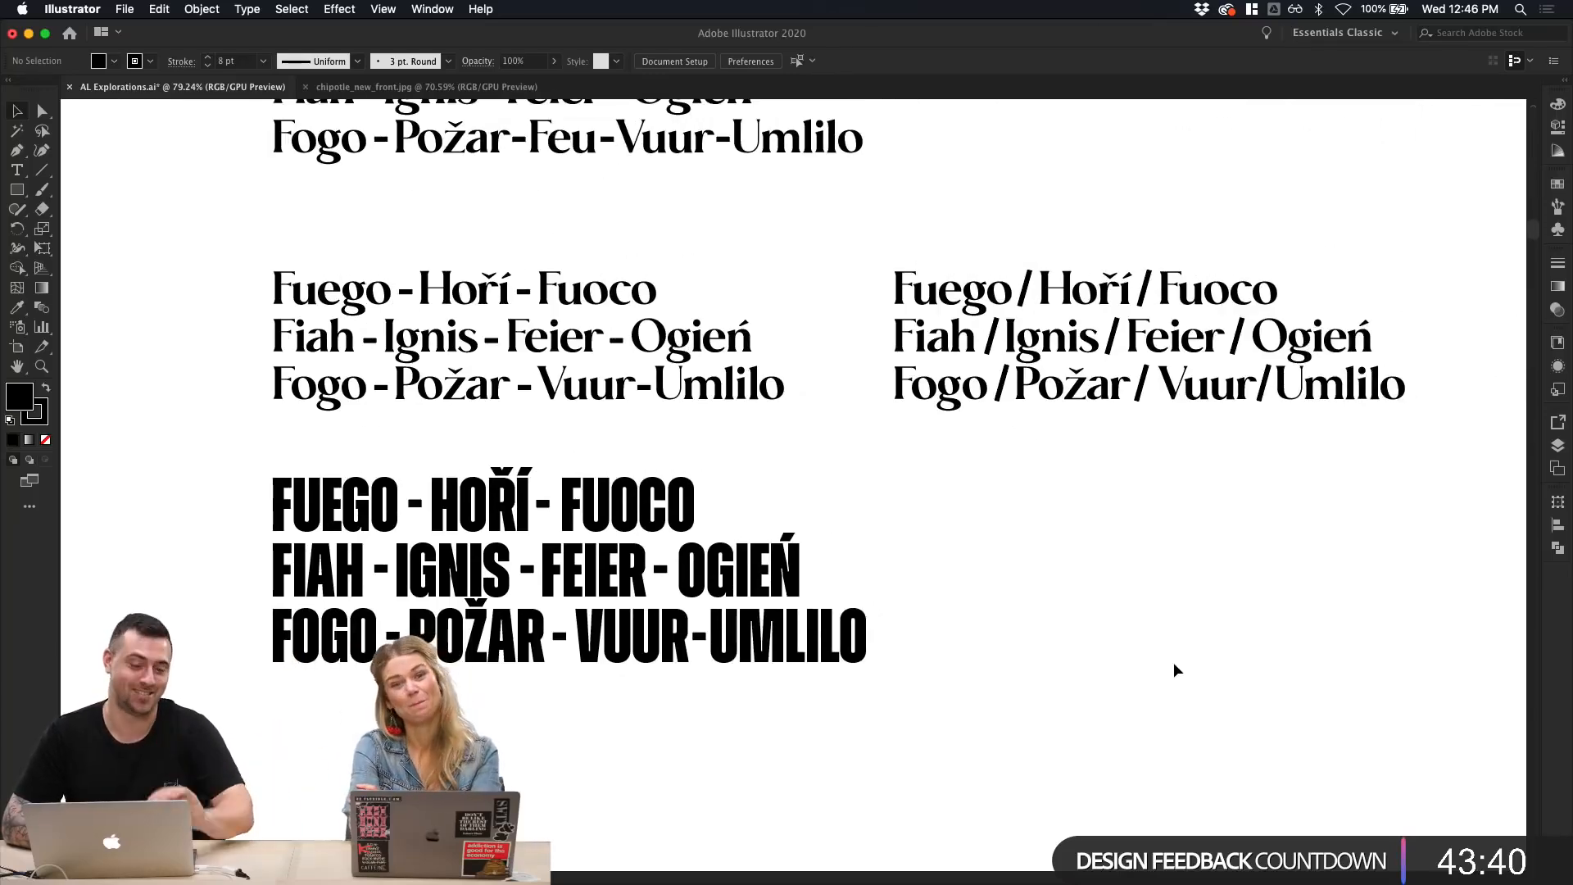
scroll(869, 759, "left", 4)
scroll(869, 759, "up", 2)
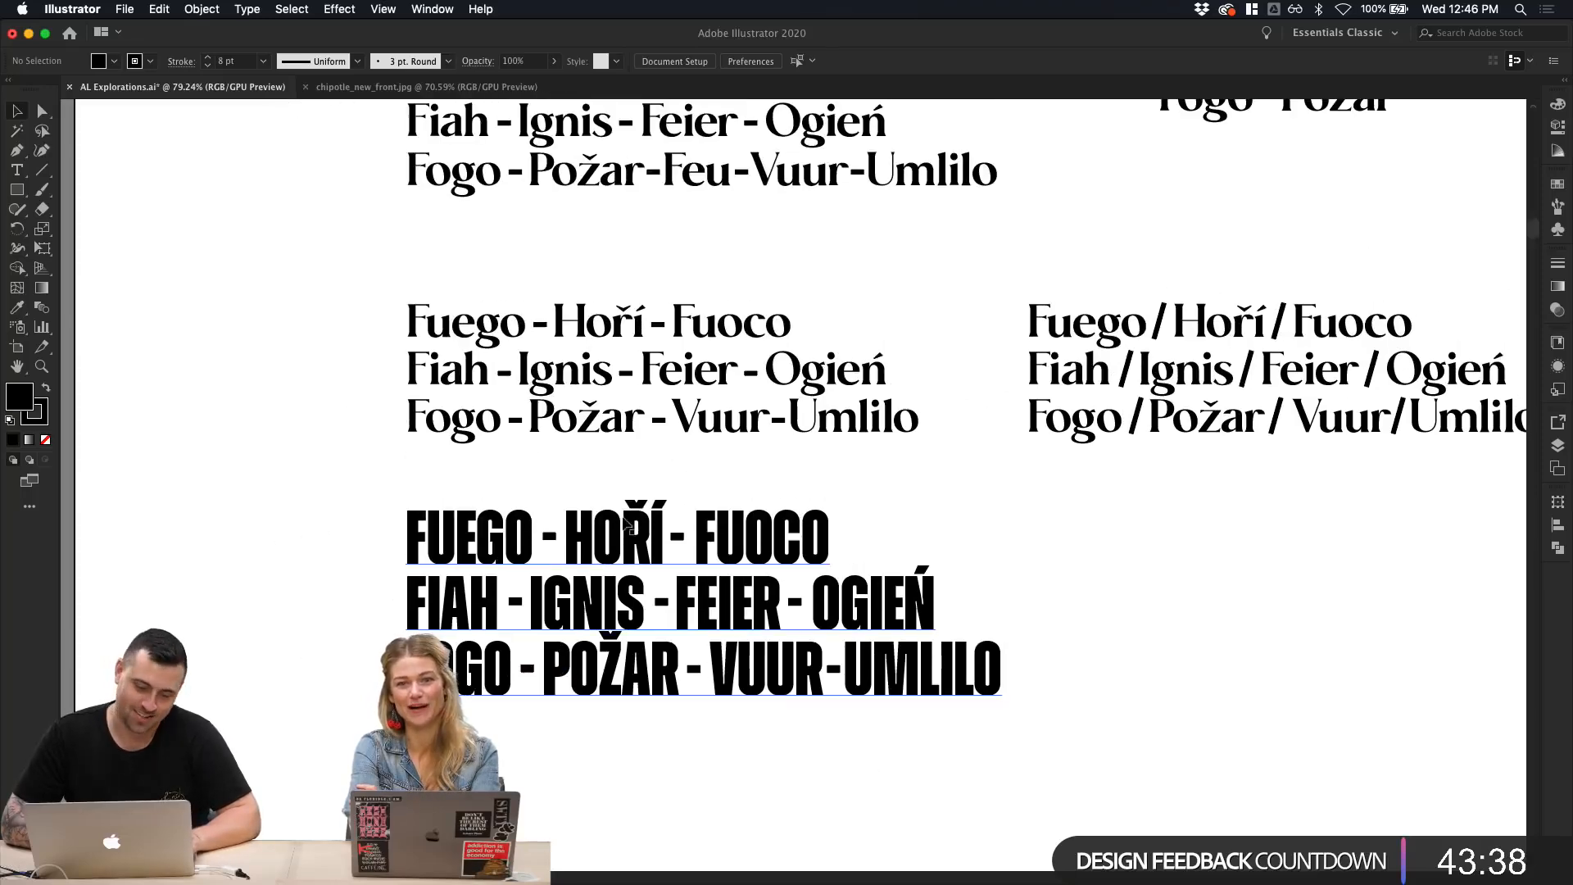
scroll(639, 472, "right", 2)
scroll(639, 472, "up", 1)
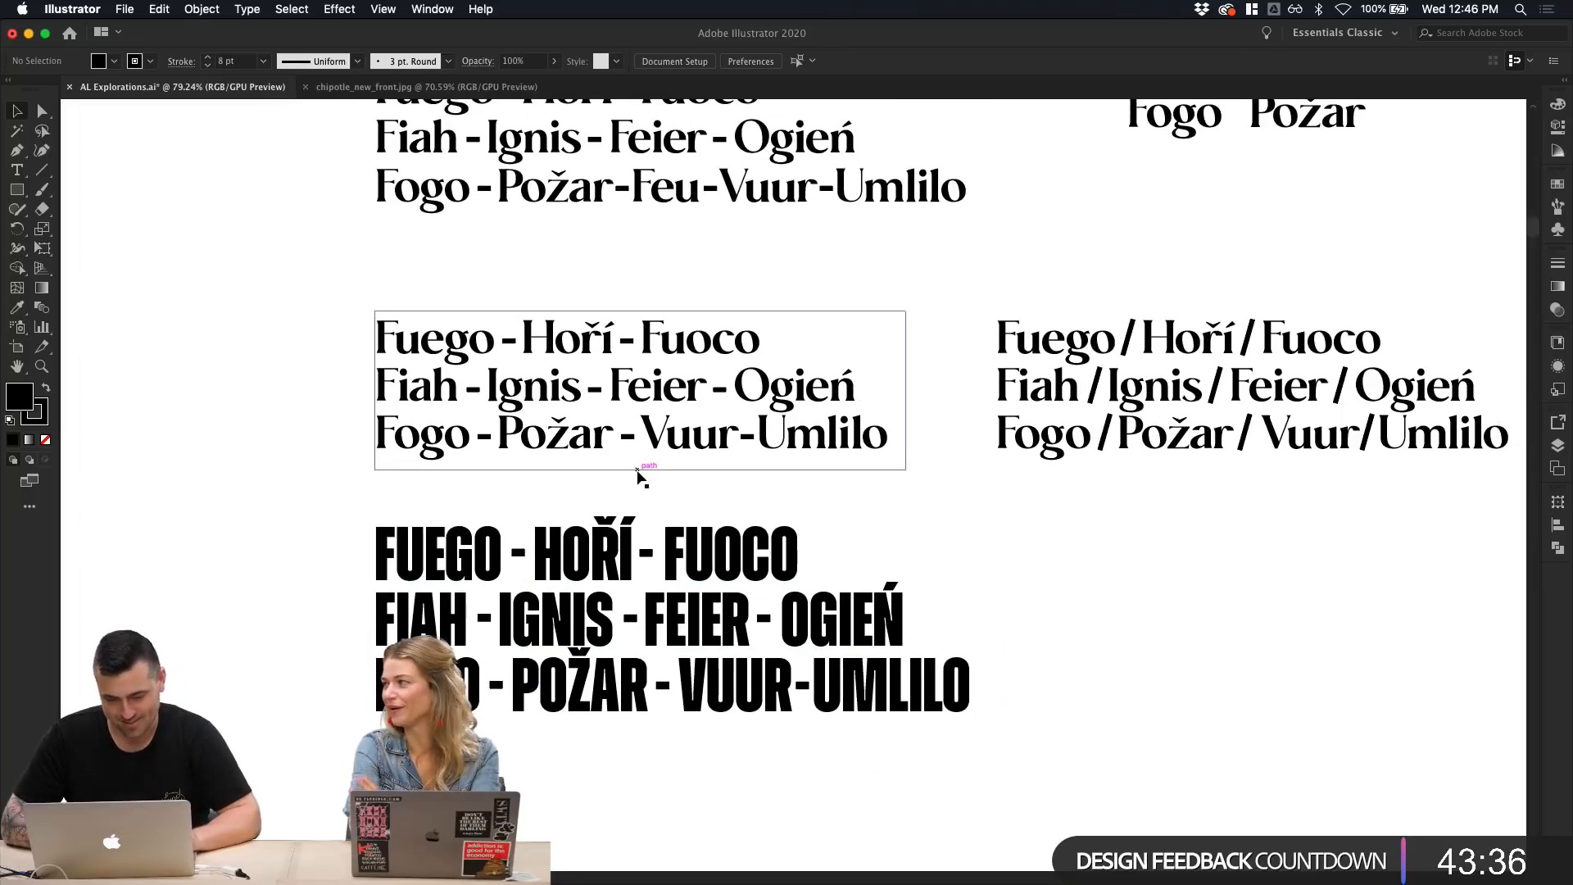
scroll(1141, 572, "down", 1)
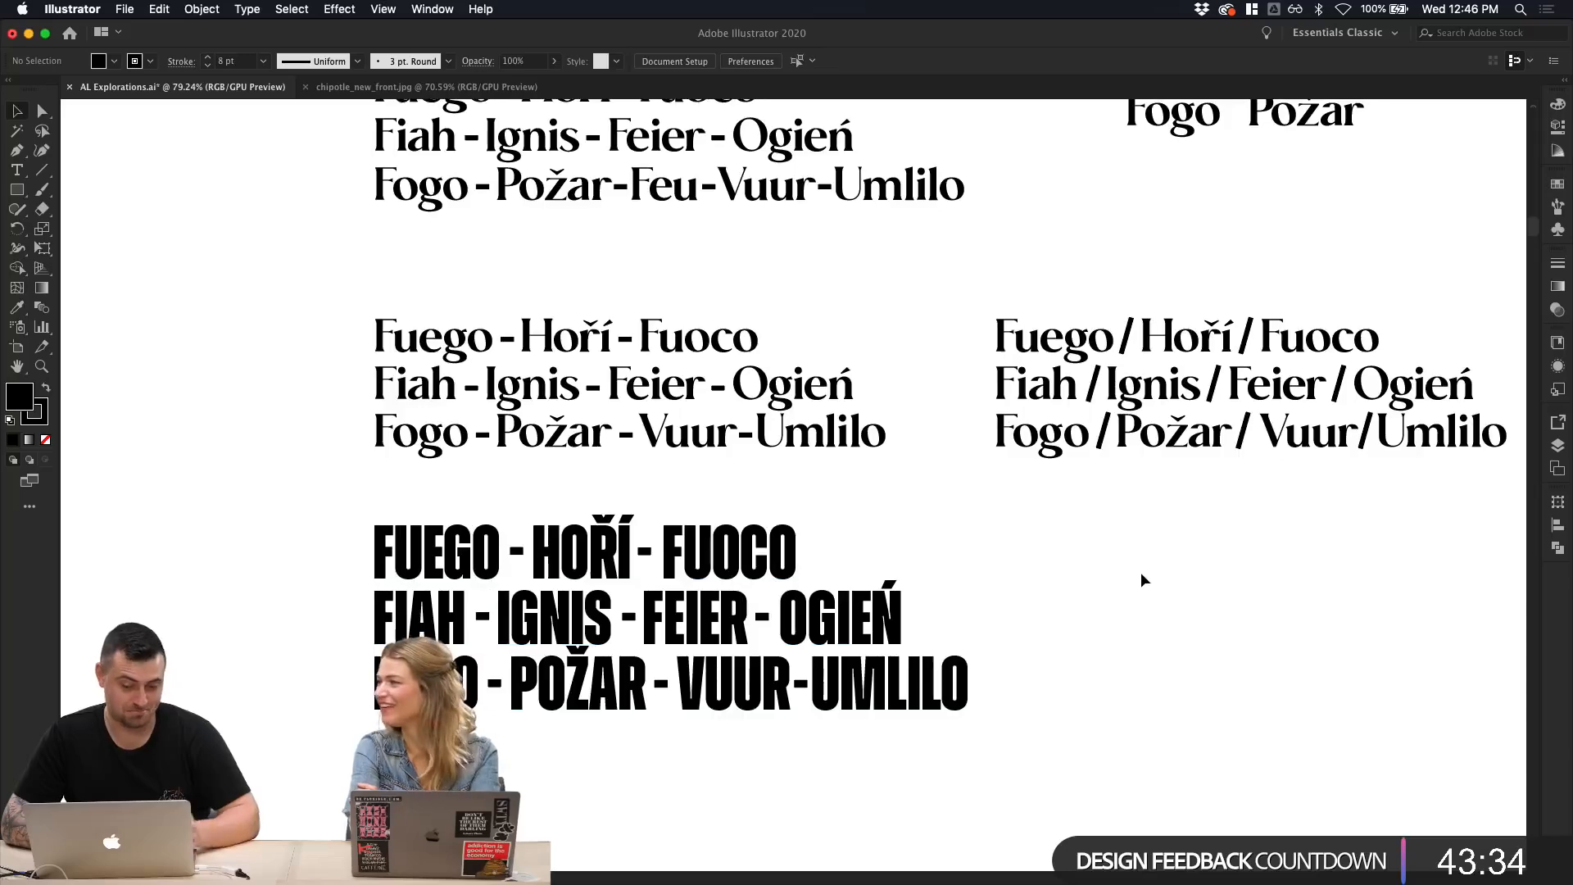
left_click(742, 538)
left_click(1031, 531)
scroll(1031, 531, "down", 3)
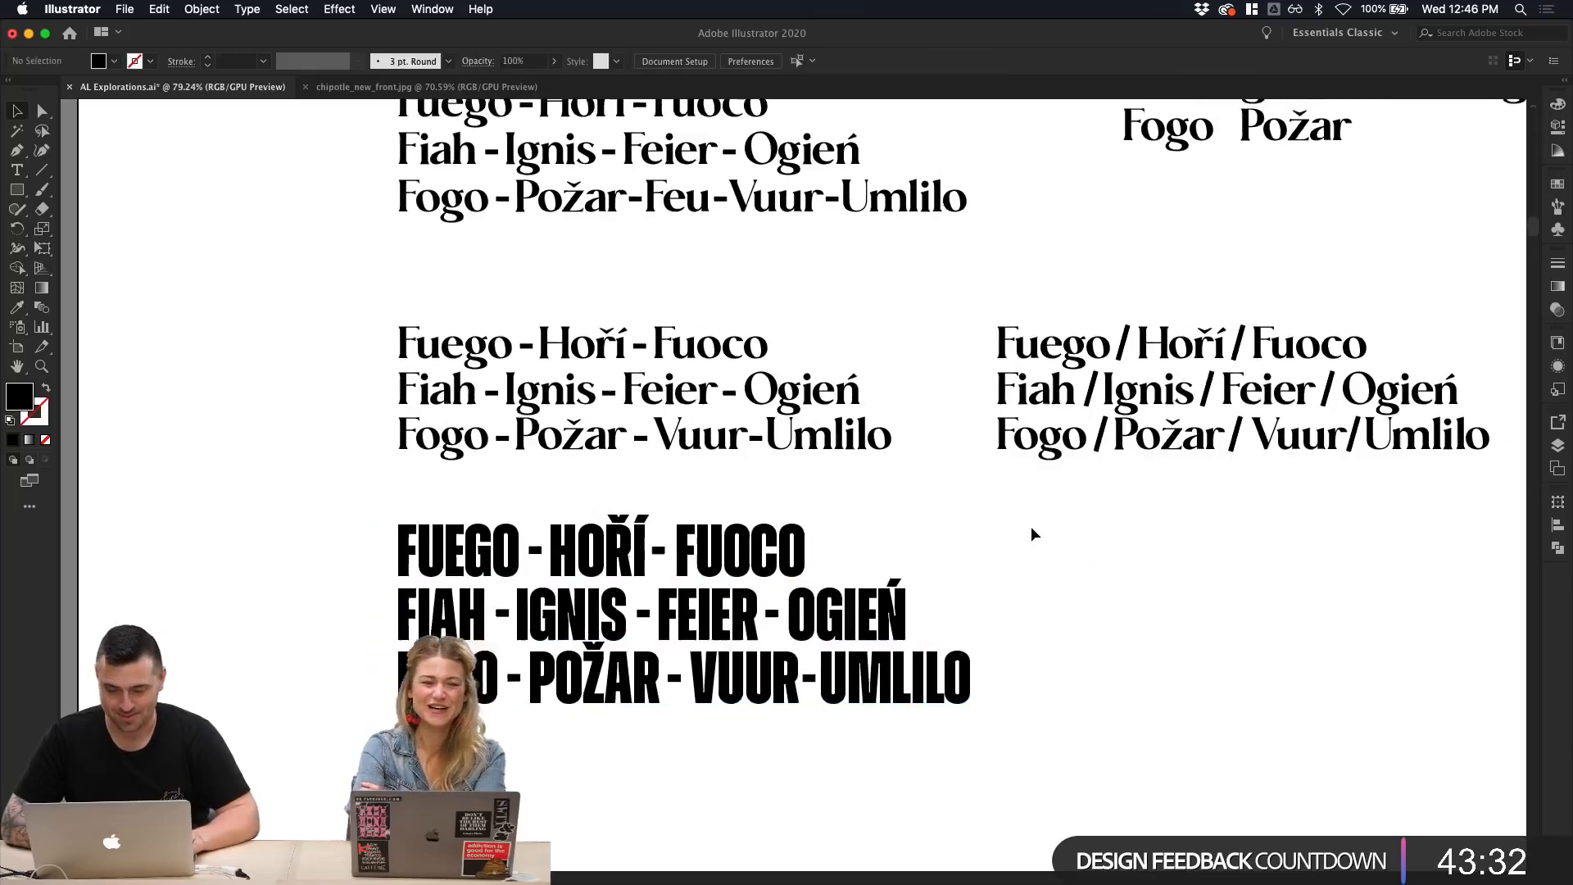
scroll(1032, 531, "up", 2)
scroll(1031, 530, "up", 1)
scroll(1031, 530, "down", 1)
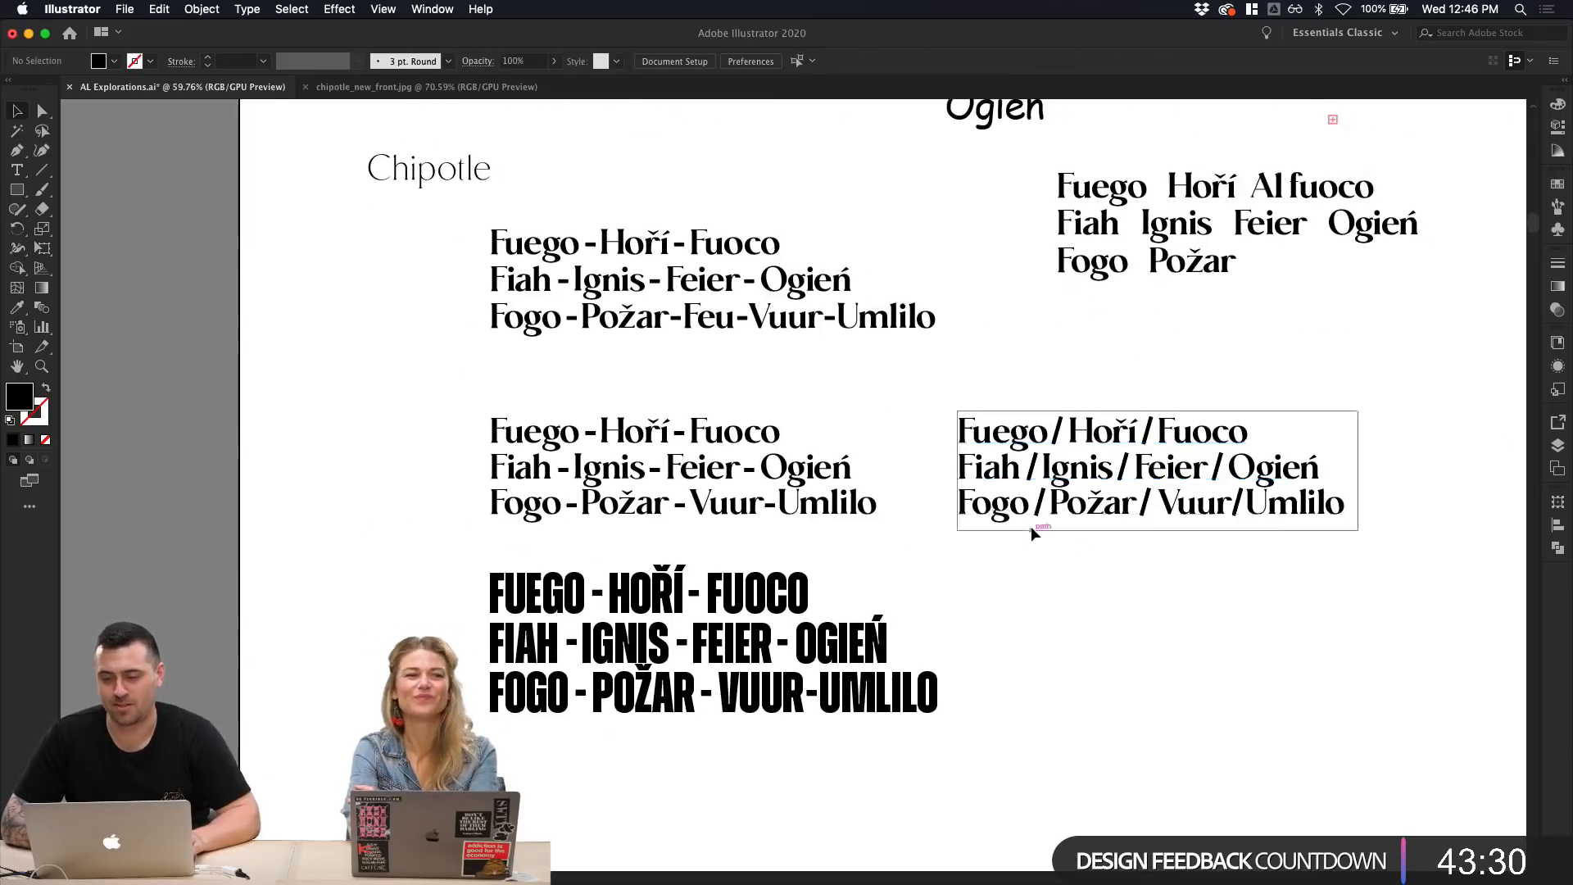
scroll(1031, 531, "right", 4)
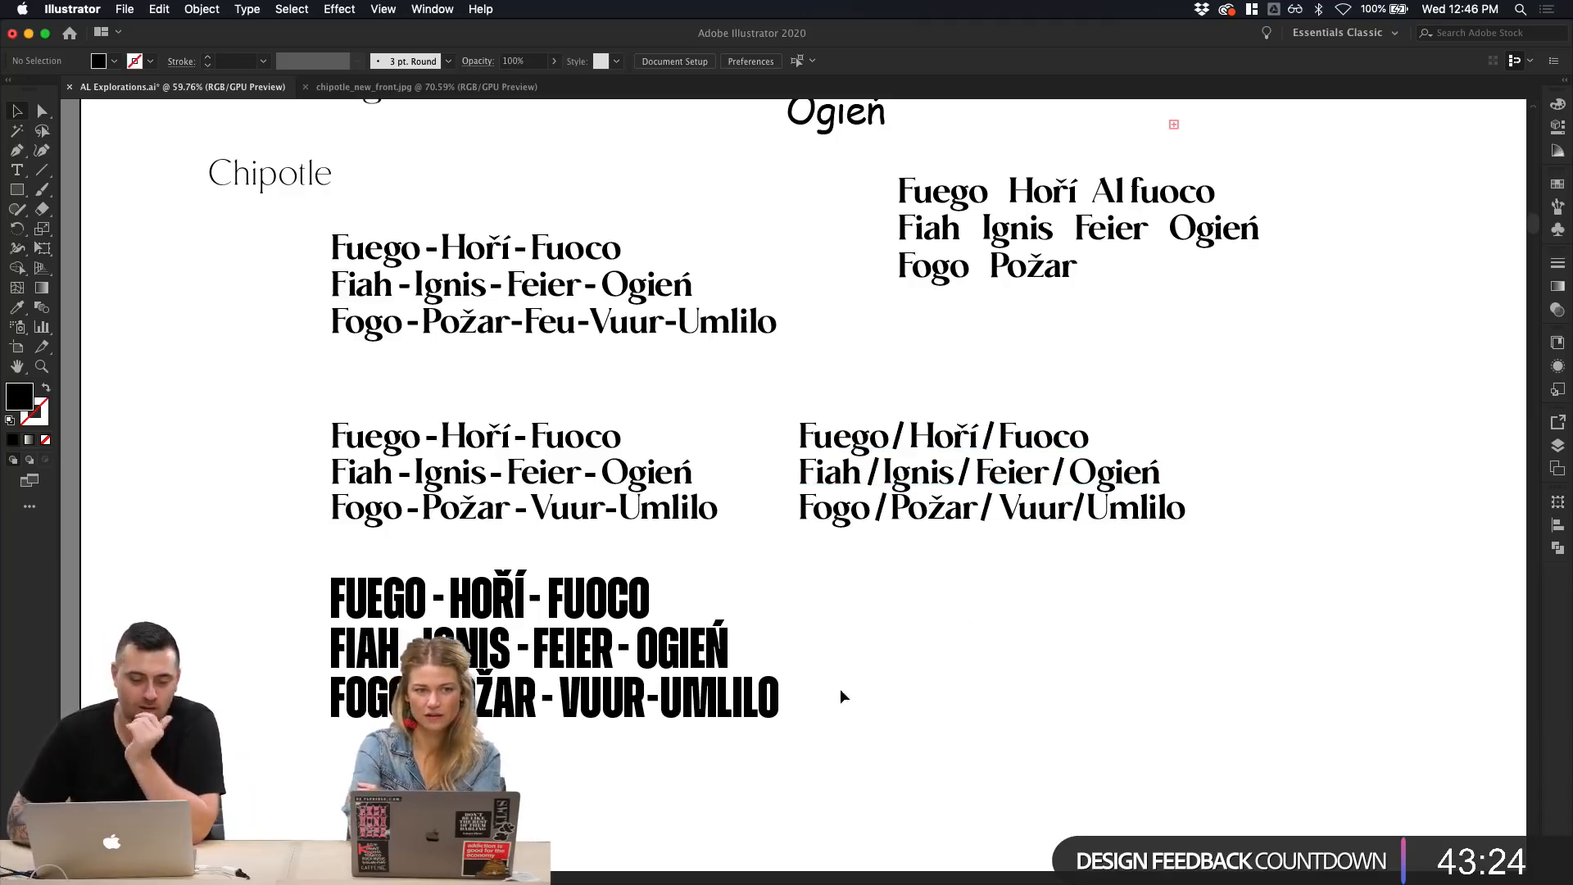
Step: Duplicate the Zuume text block without its dashes directly below the original list
scroll(842, 695, "down", 2)
scroll(841, 695, "left", 1)
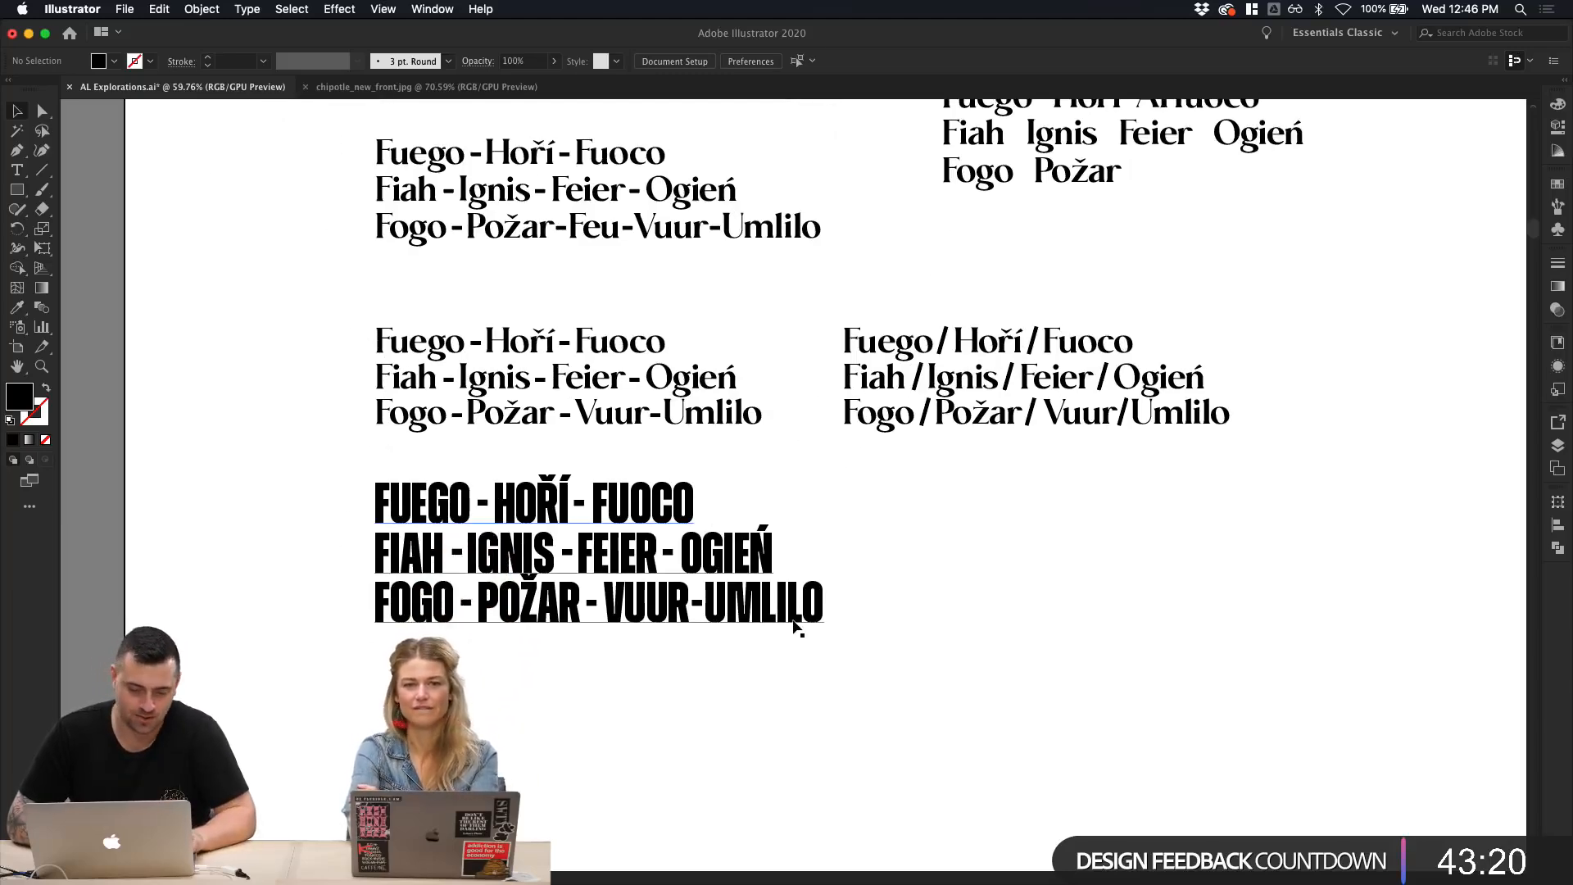
left_click_drag(793, 620, 782, 784)
left_click(897, 742)
left_click(743, 717)
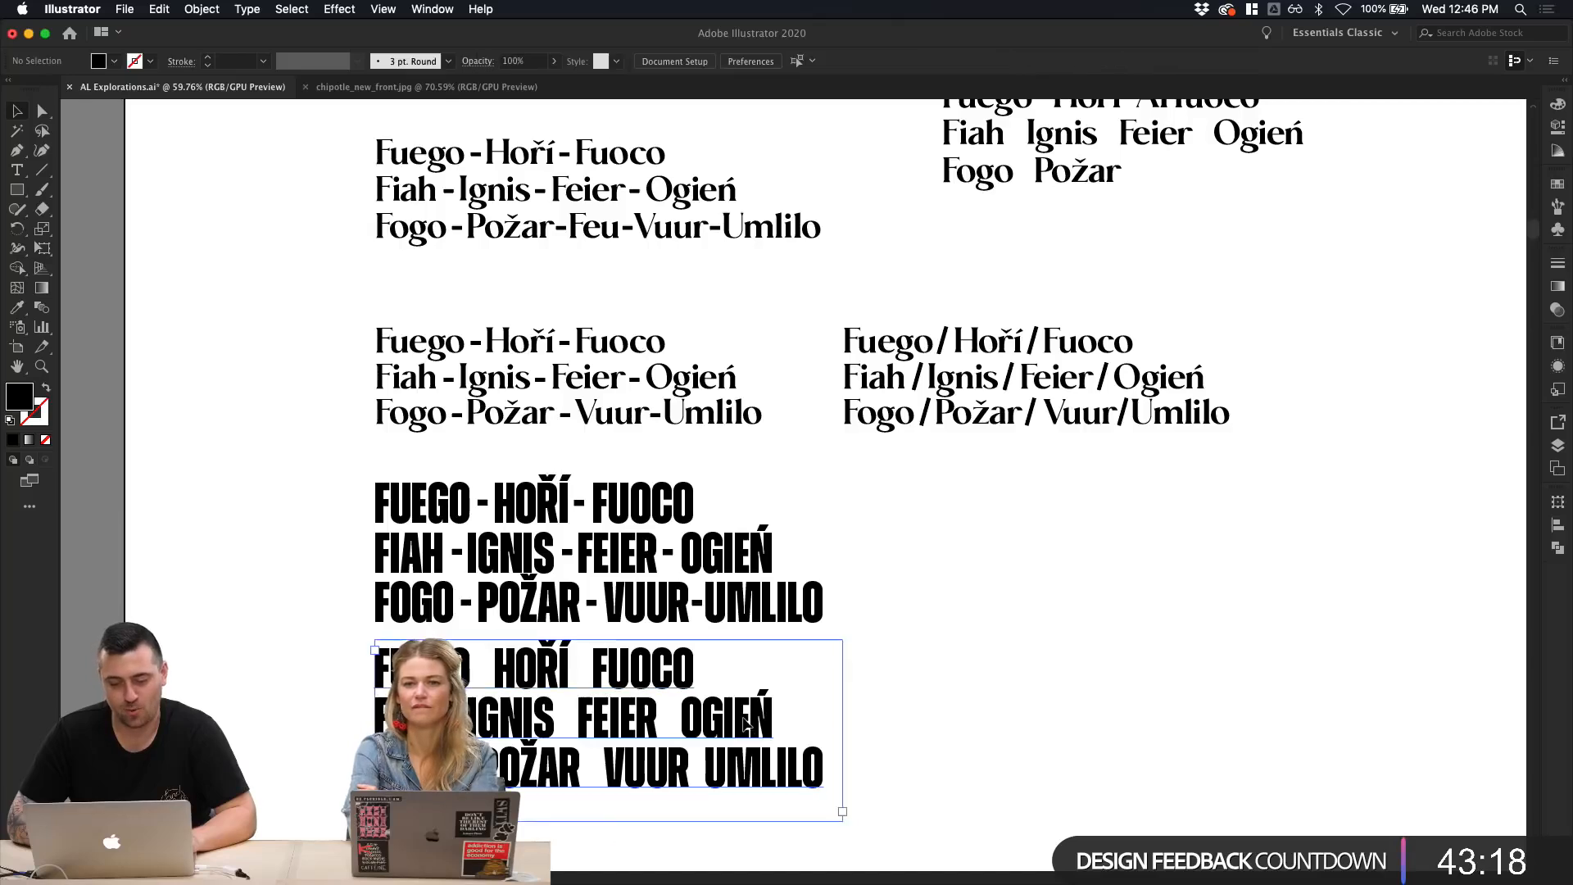
Step: Replace all text in the duplicated block with CHIPOTLE and set its weight to Regular
double_click(743, 718)
key("super+a")
type("CLEAR")
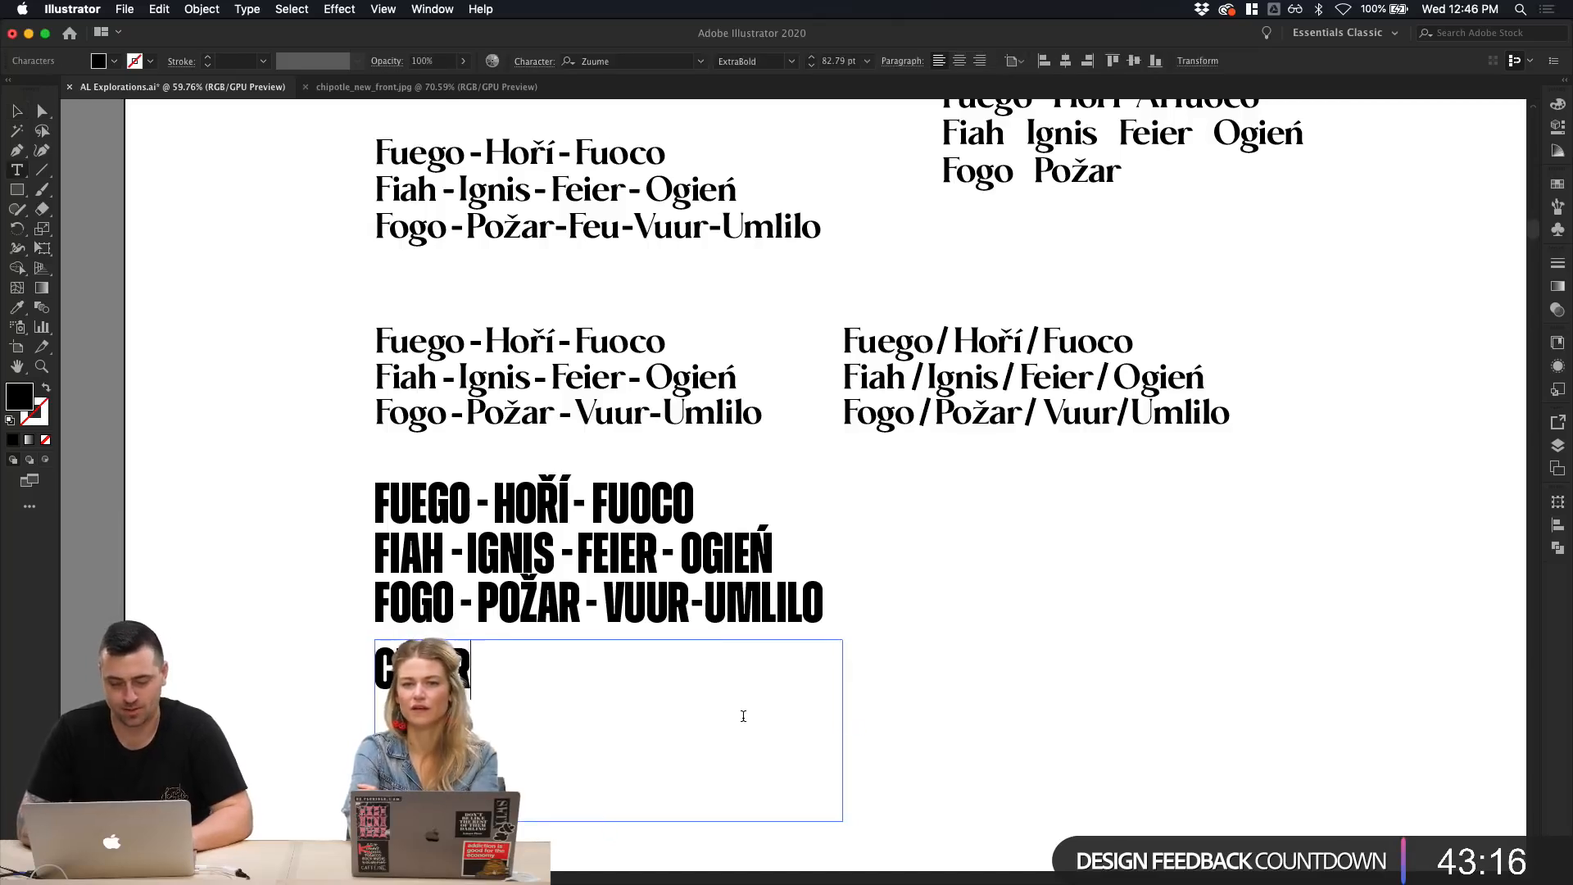
type("LE")
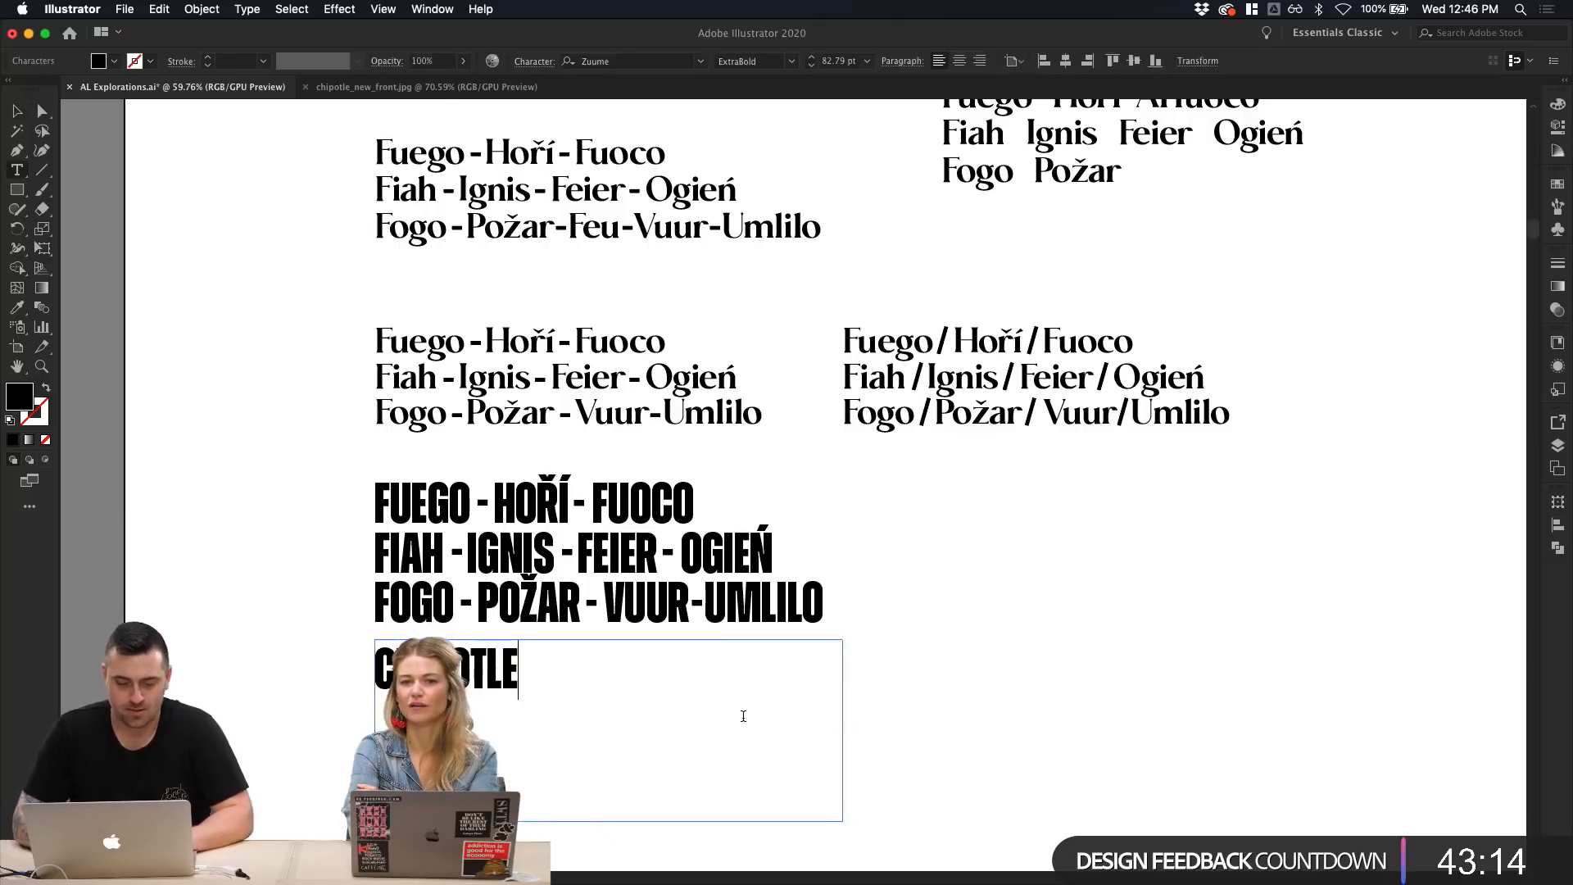
key("super+a")
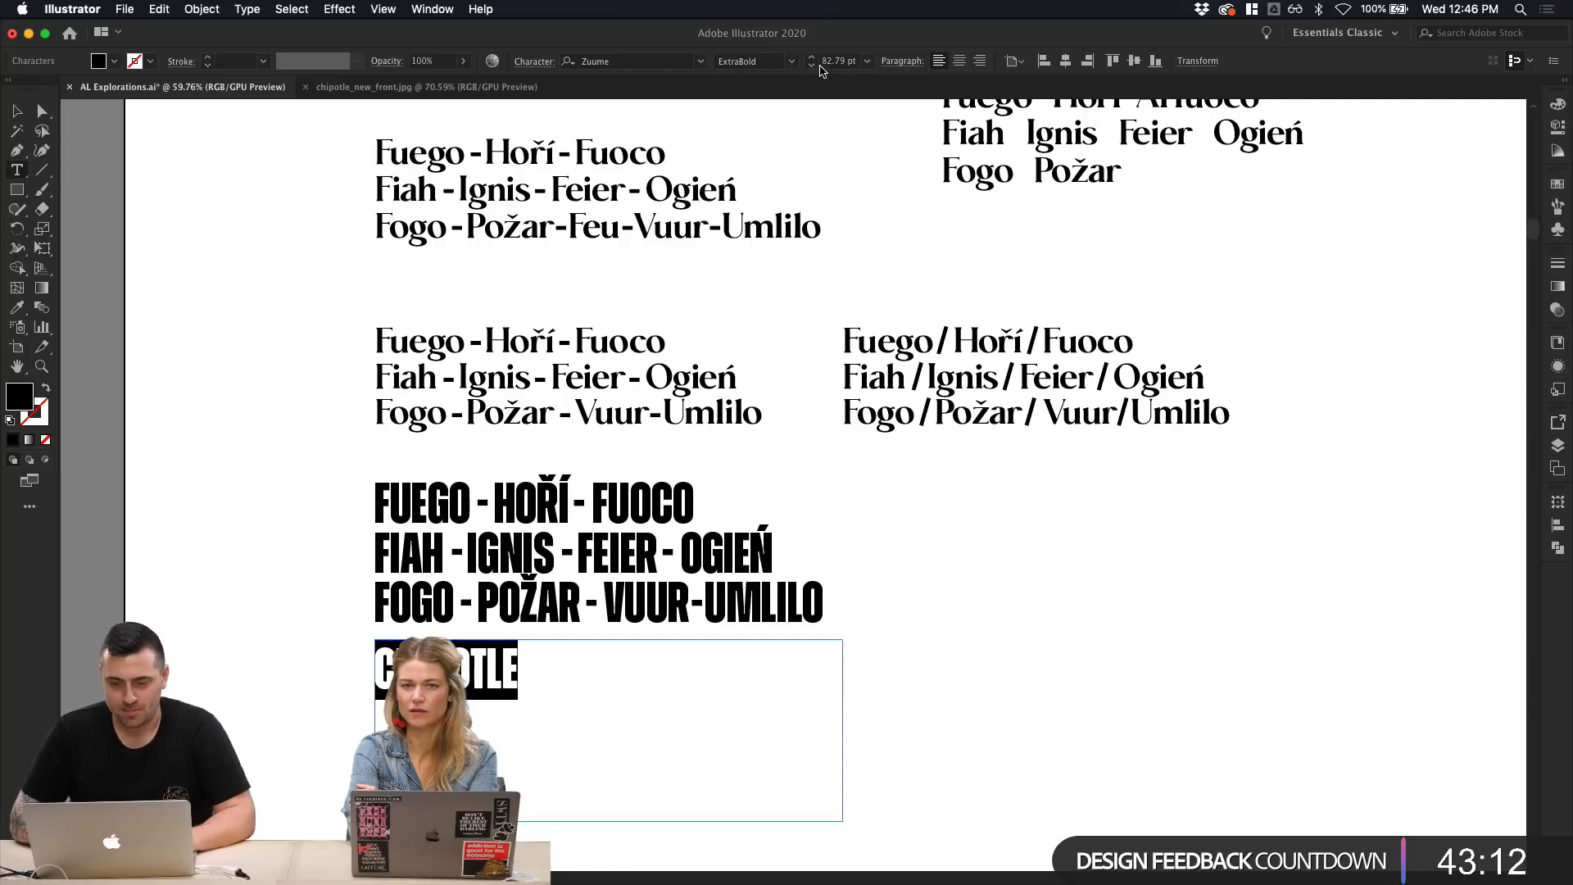
left_click(791, 61)
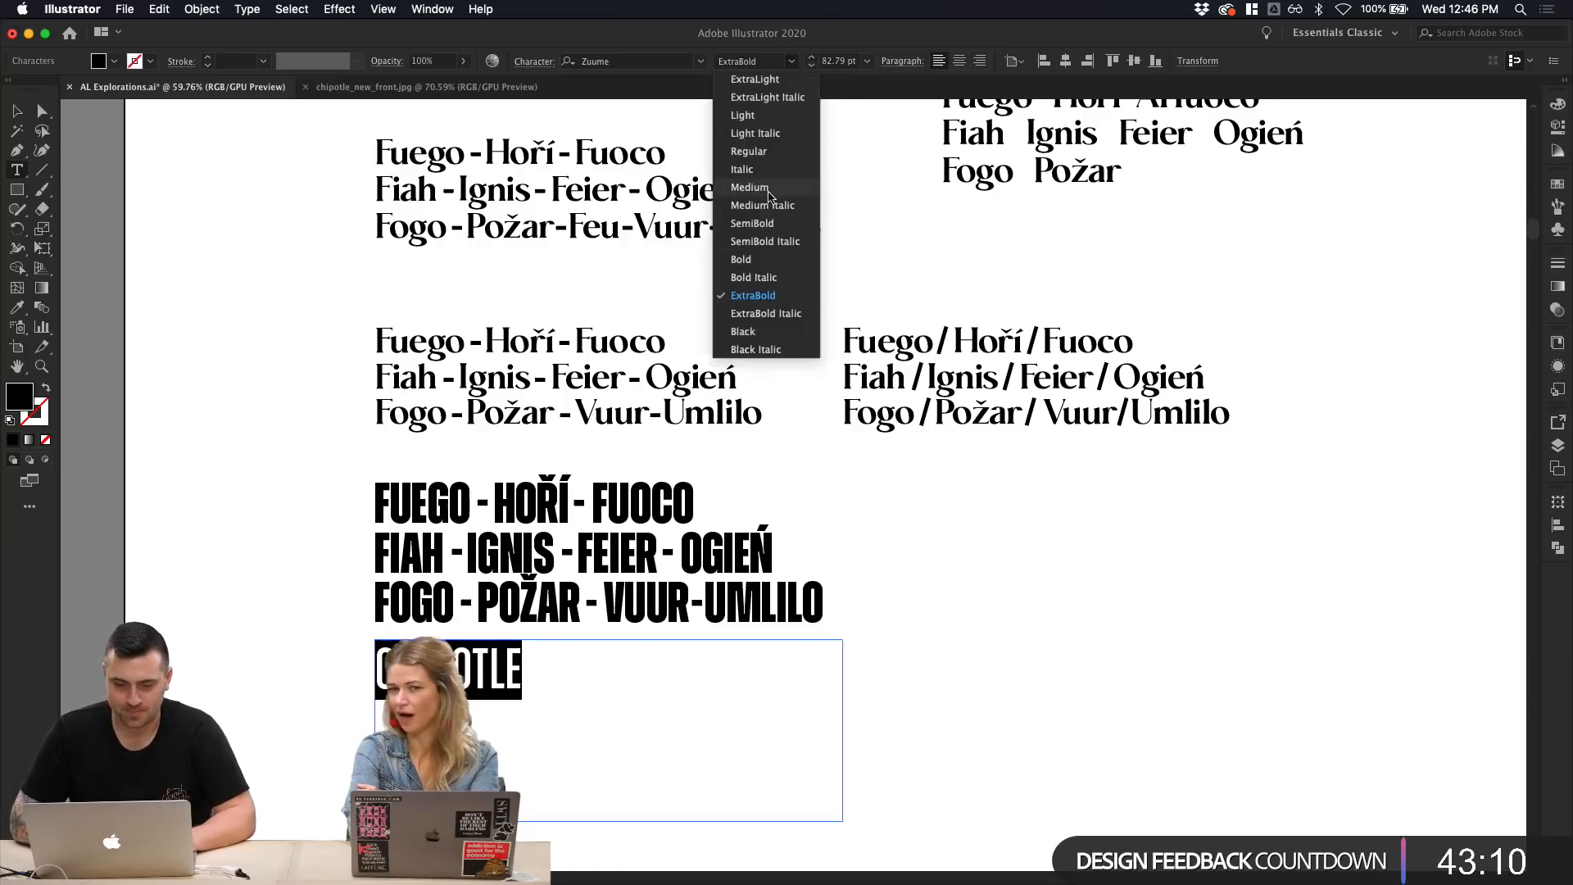
left_click(758, 151)
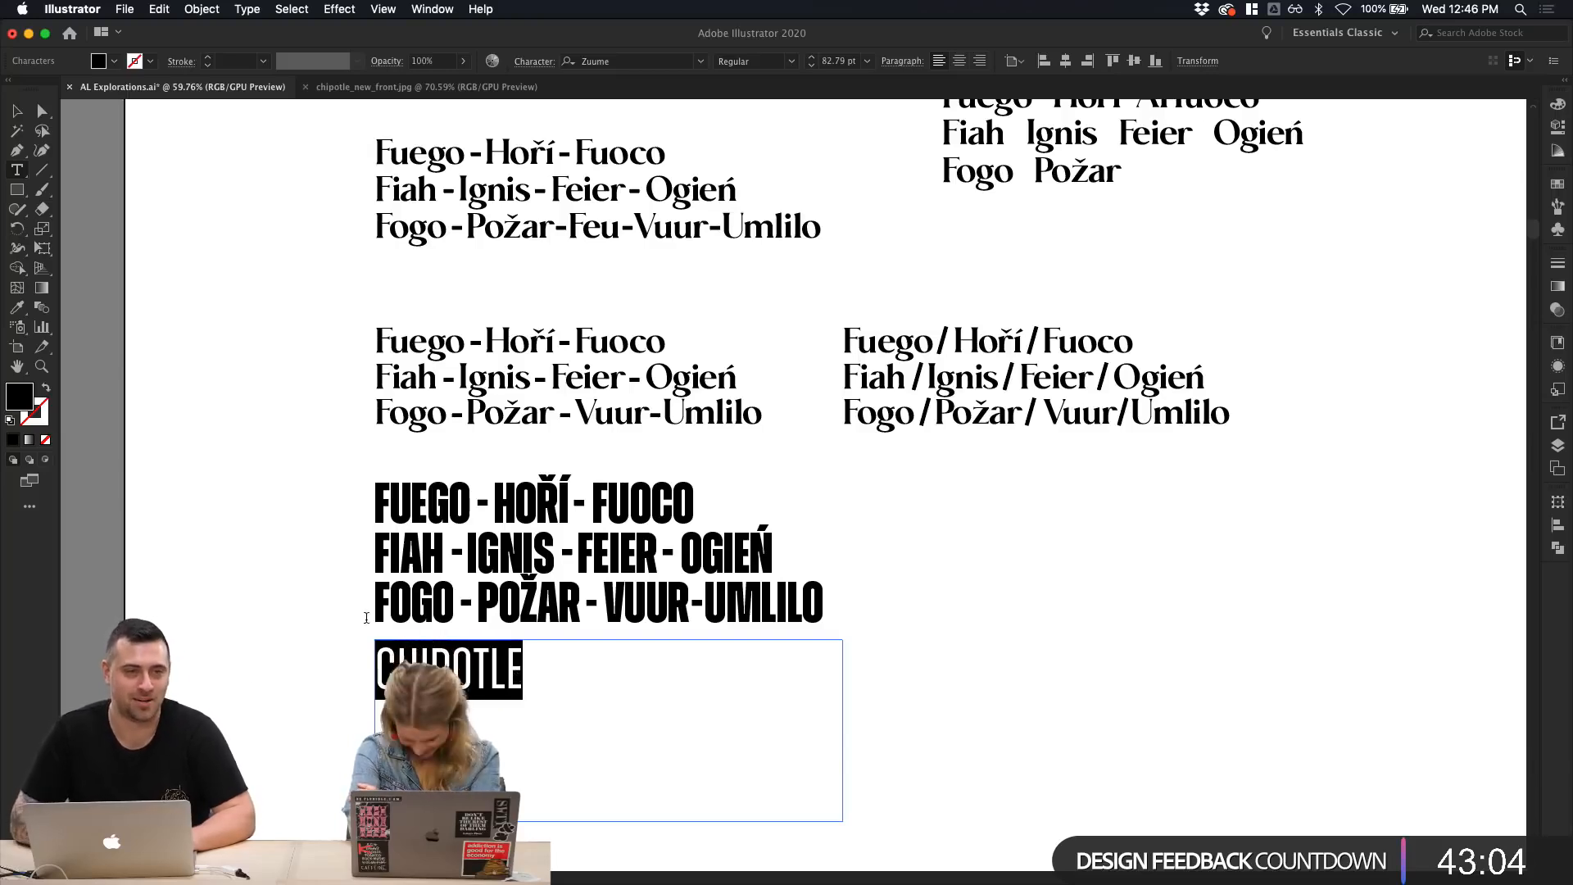
key("Escape")
Step: Copy the word Habanero, without the plural s, from the ingredients paragraph that starts with "Contains Habaneros"
scroll(256, 234, "up", 4)
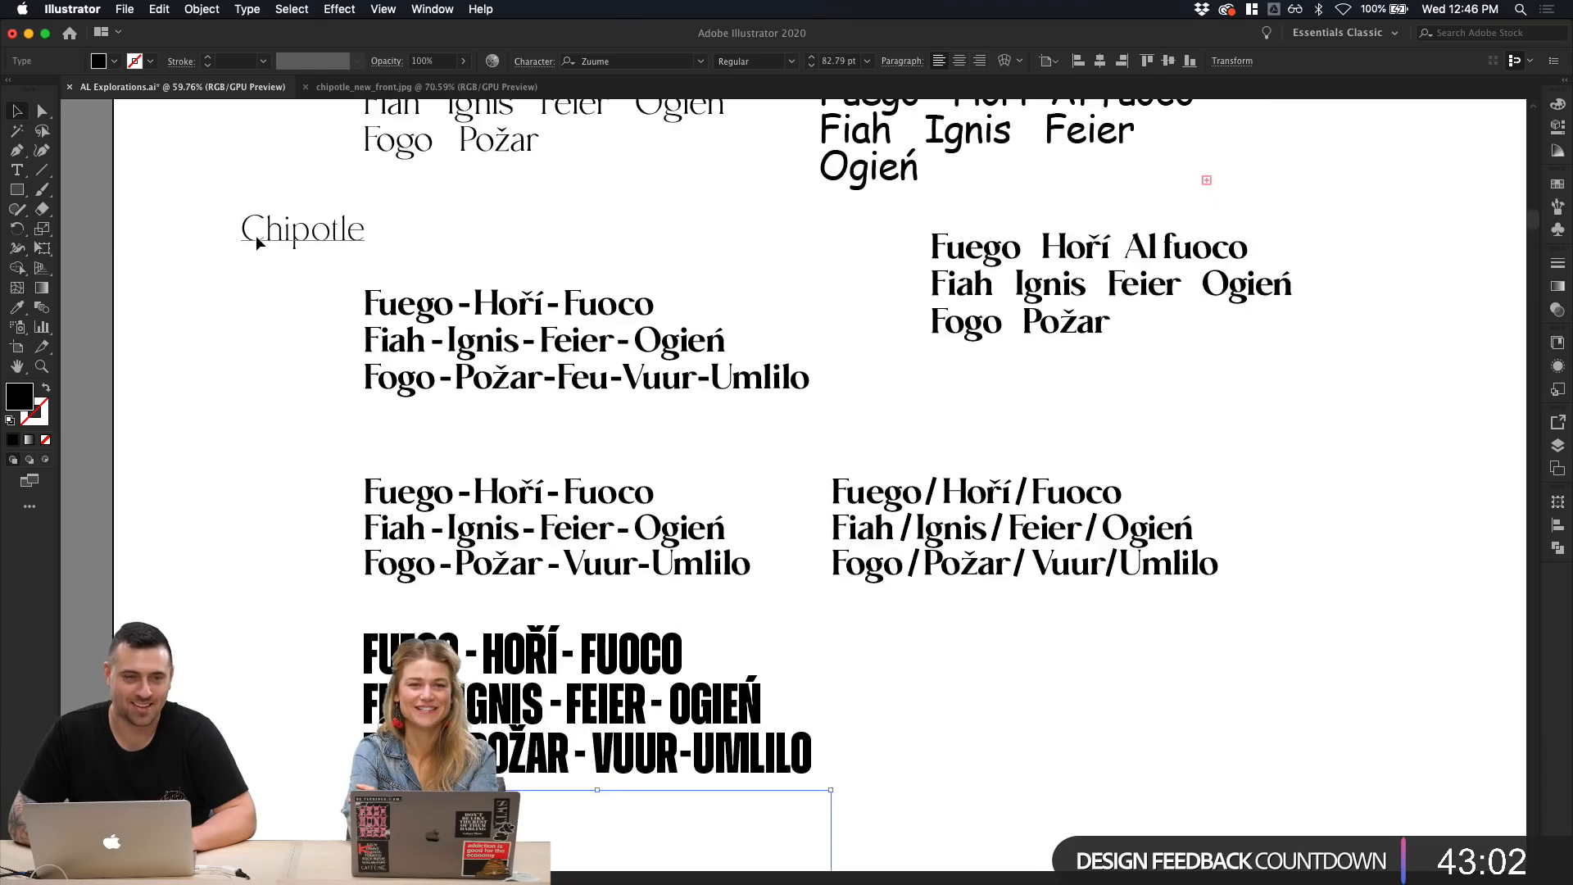
scroll(256, 234, "up", 20)
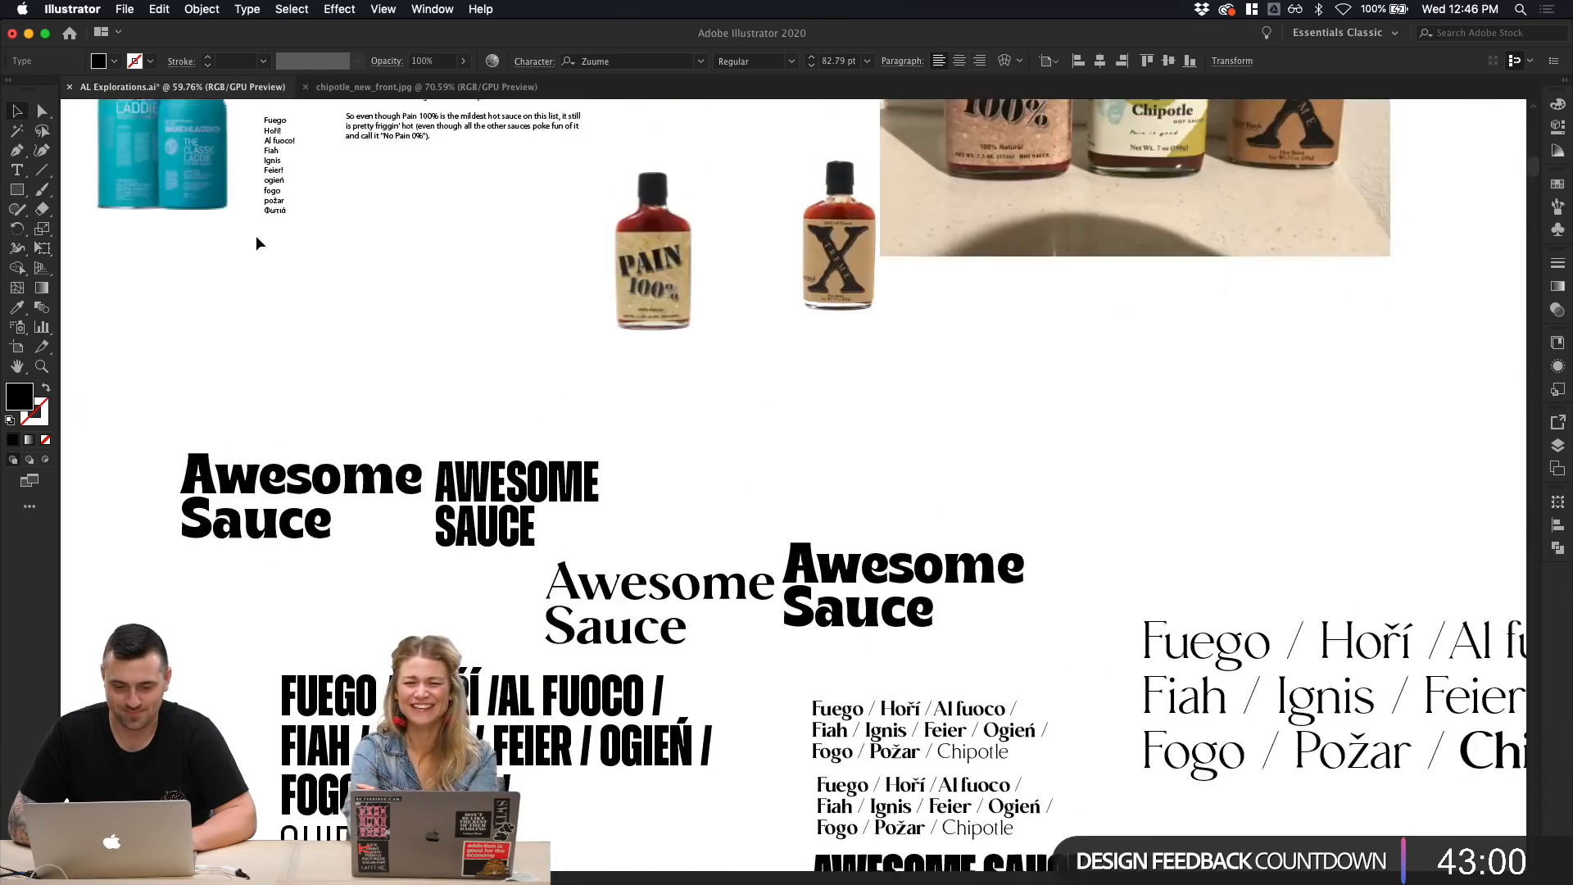
scroll(256, 234, "up", 4)
scroll(256, 235, "up", 8)
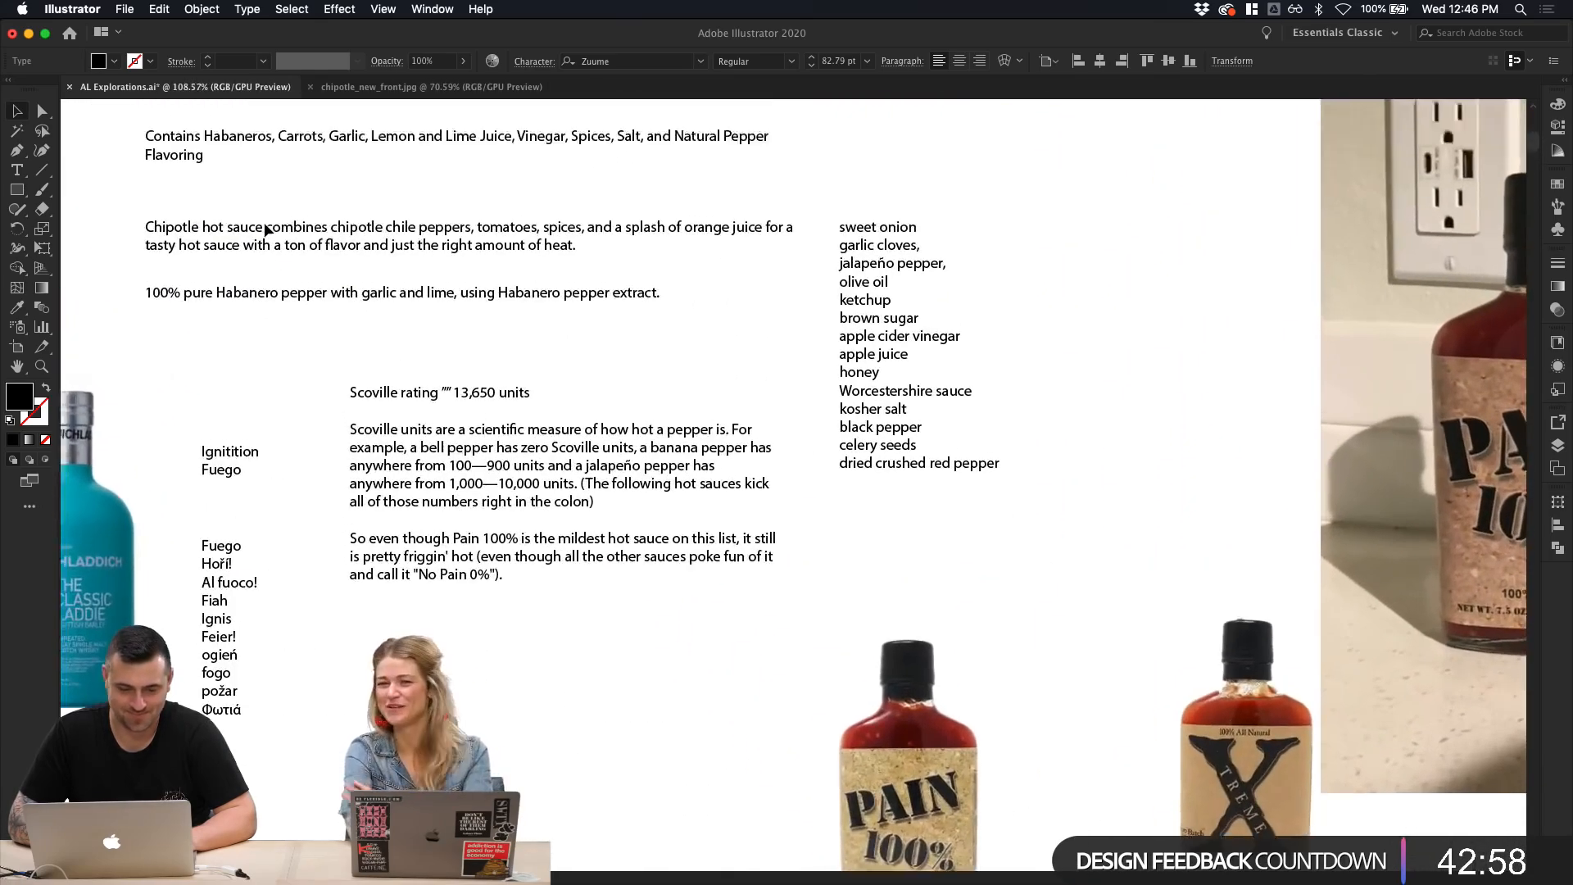
scroll(264, 226, "up", 2)
left_click(264, 234)
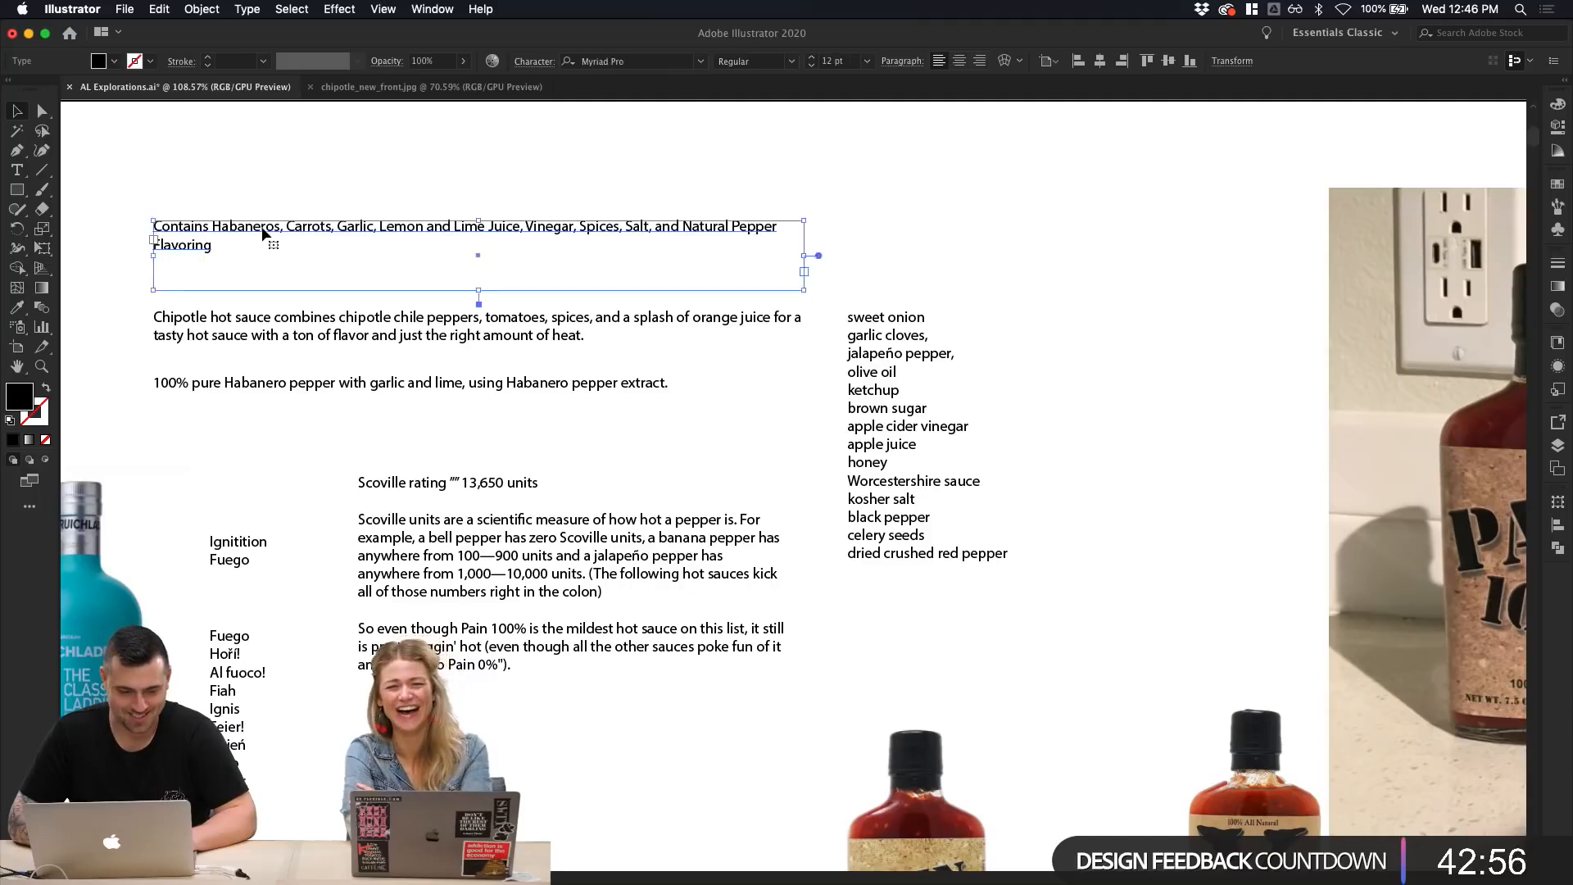
double_click(287, 228)
left_click_drag(273, 227, 213, 228)
key("super+c")
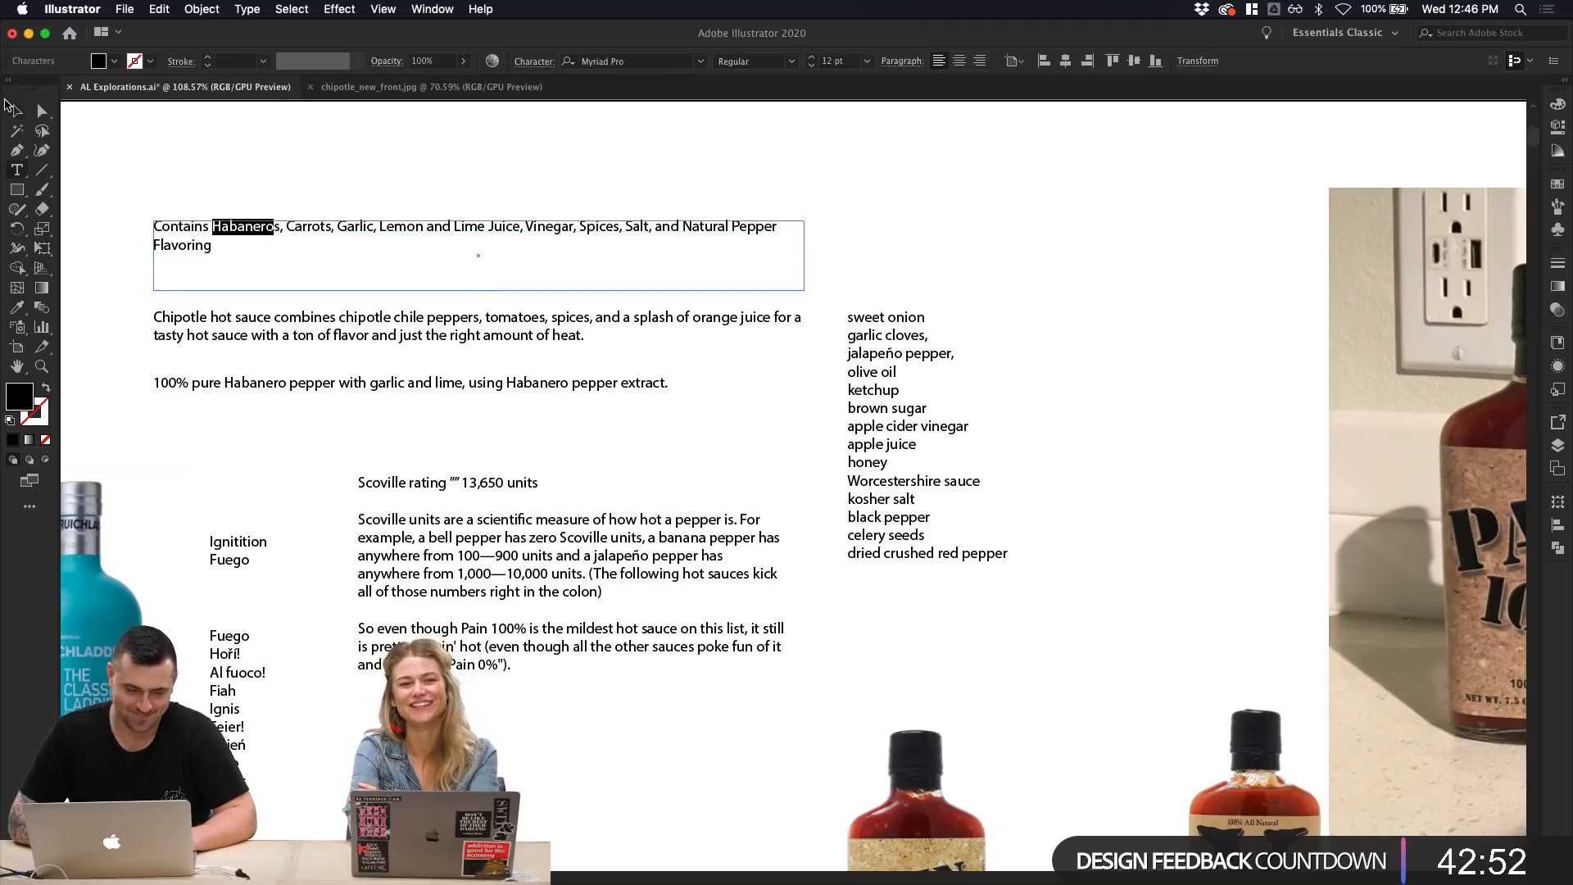
key("Escape")
left_click(143, 141)
Step: Replace CHIPOTLE below the Zuume list with the copied word Habanero
scroll(295, 485, "down", 10)
scroll(295, 484, "down", 15)
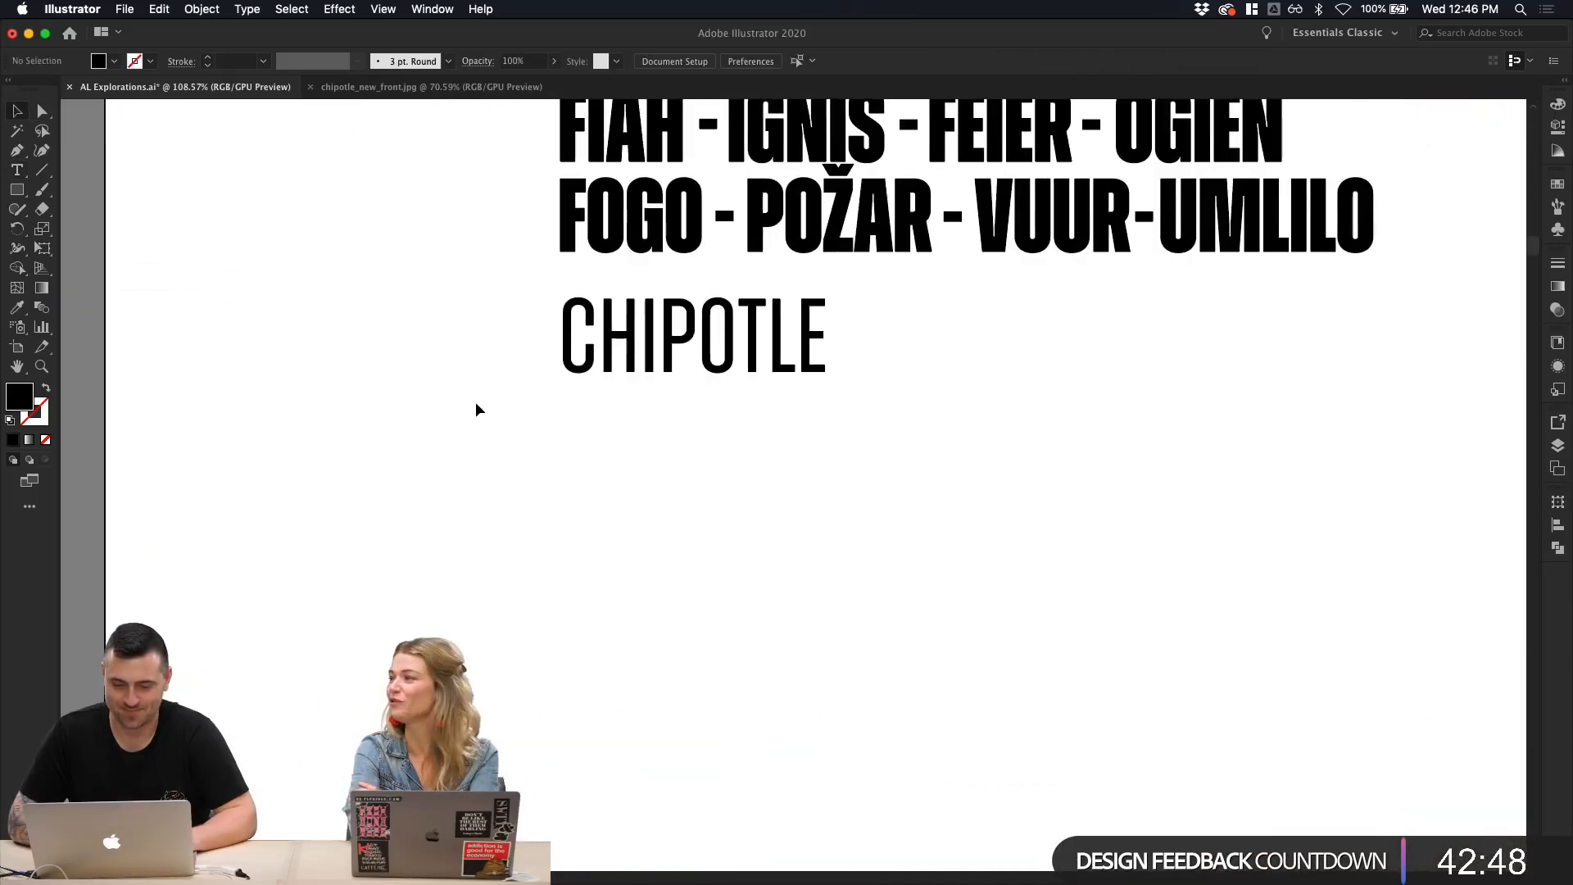
scroll(492, 426, "up", 2)
left_click(557, 437)
double_click(557, 437)
key("super+v")
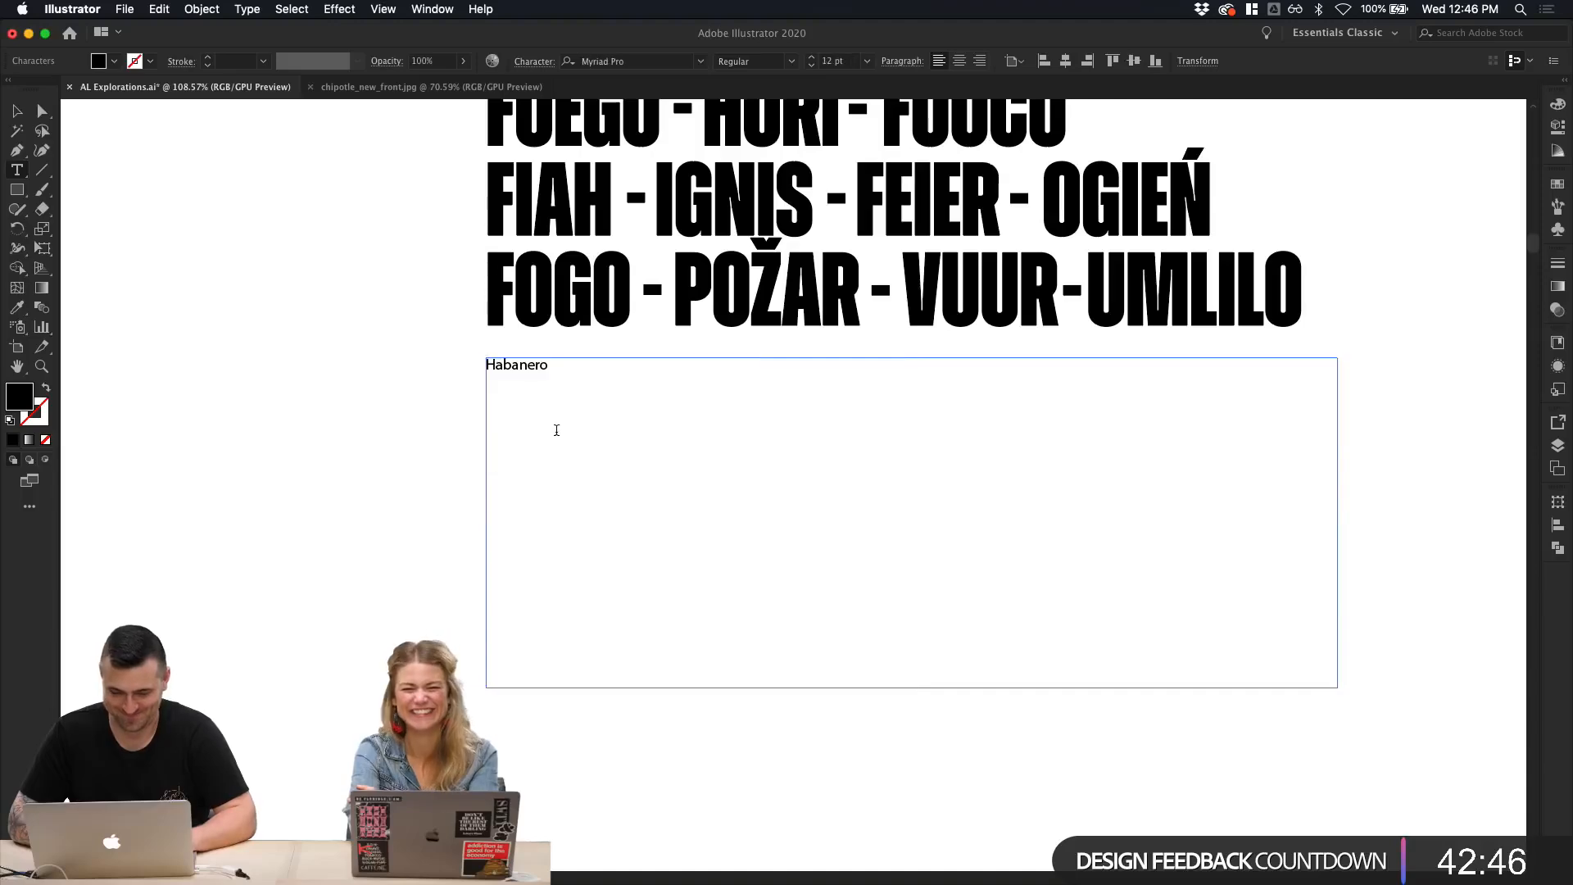
Step: Match Habanero to the Zuume ExtraBold style of the fire list with the Eyedropper and deselect it
key("super+a")
left_click(13, 308)
left_click(544, 279)
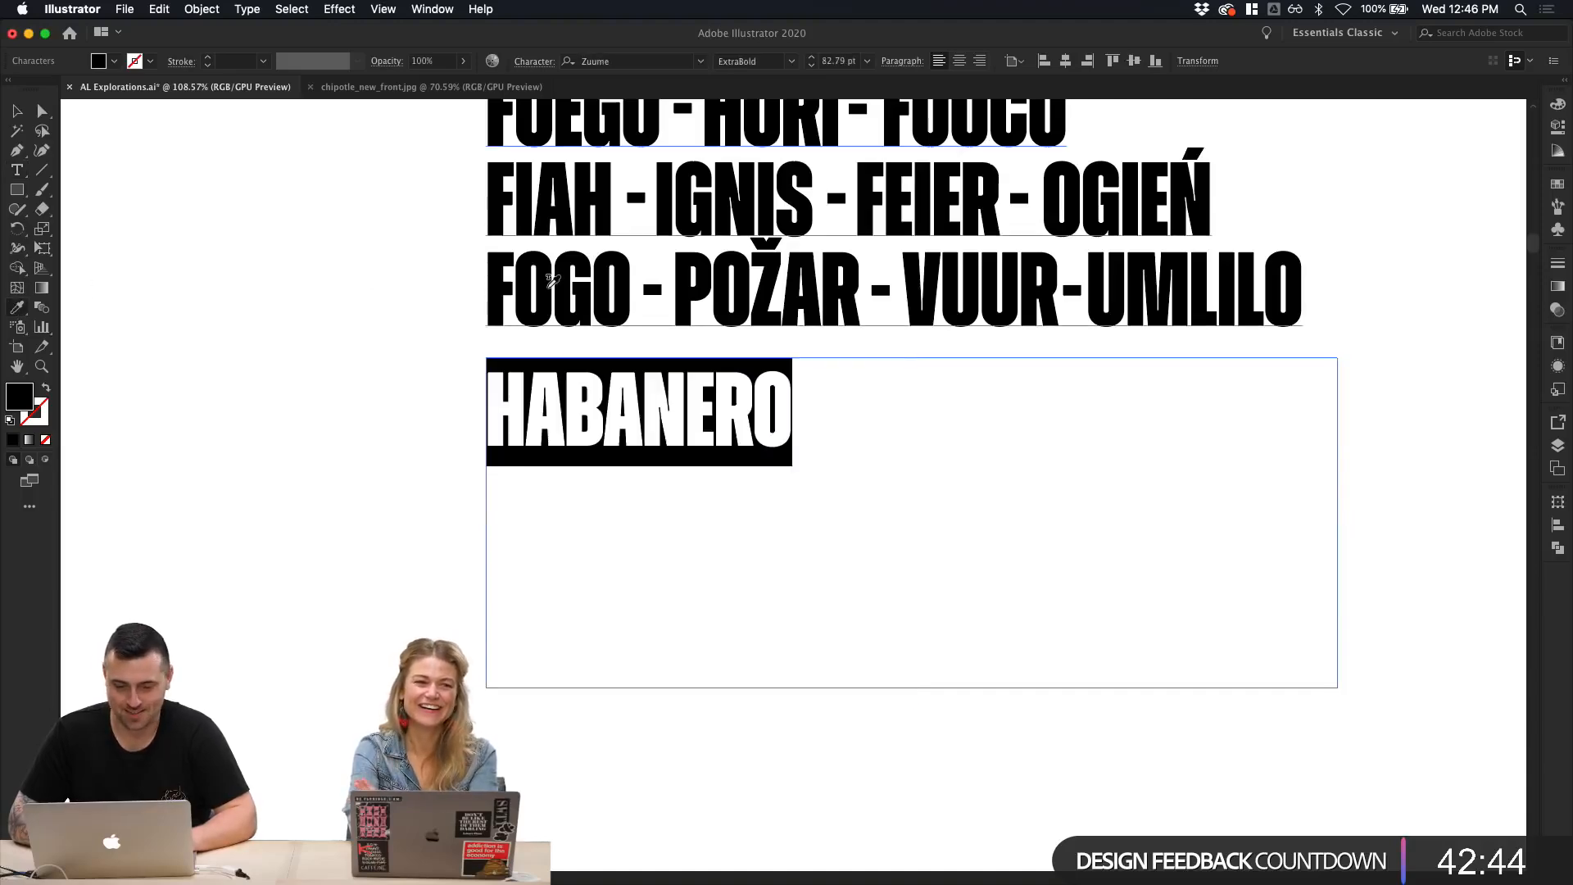
left_click(16, 110)
left_click(352, 436)
Step: Compare the Zuume list and HABANERO with the slash and dash versions in Moneta, selecting each Moneta block in turn
scroll(352, 429, "down", 3)
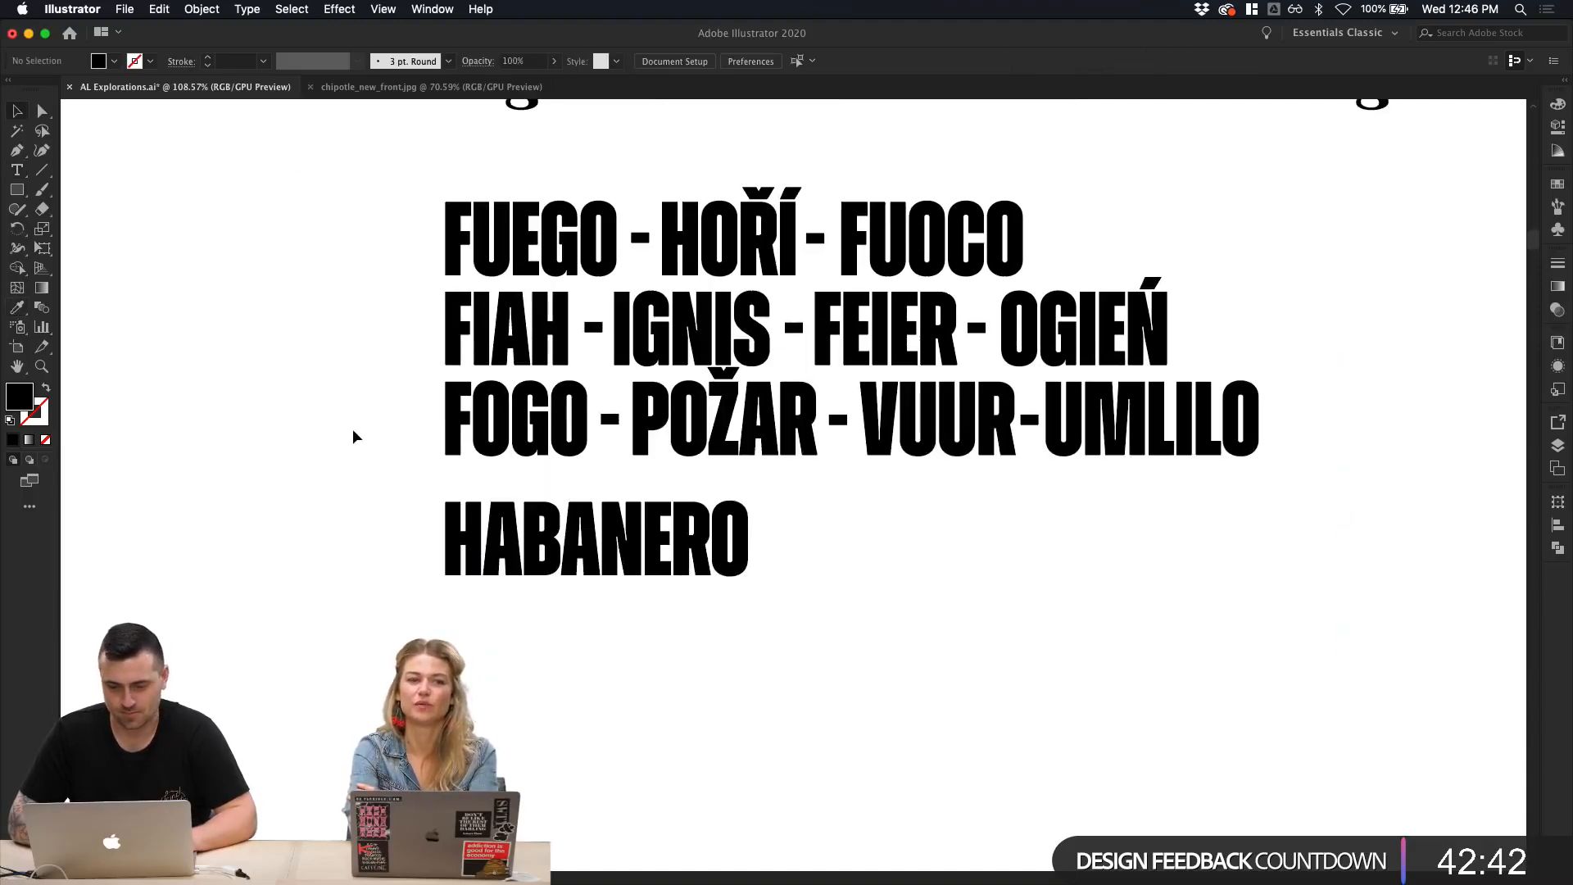
scroll(389, 474, "right", 3)
scroll(389, 474, "up", 3)
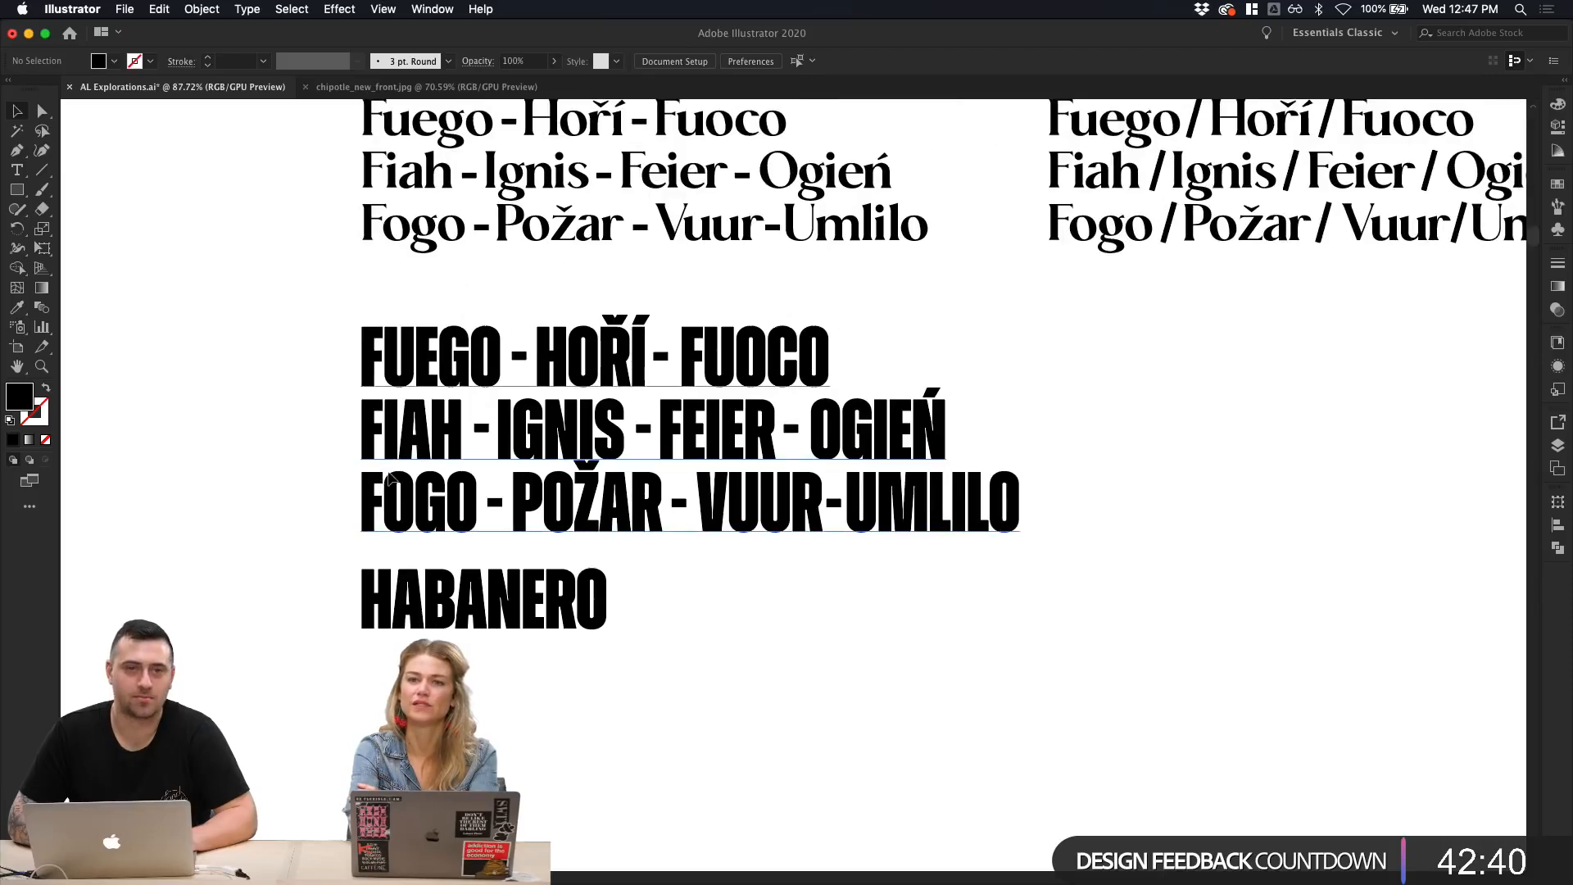
scroll(389, 476, "down", 3)
scroll(389, 477, "right", 2)
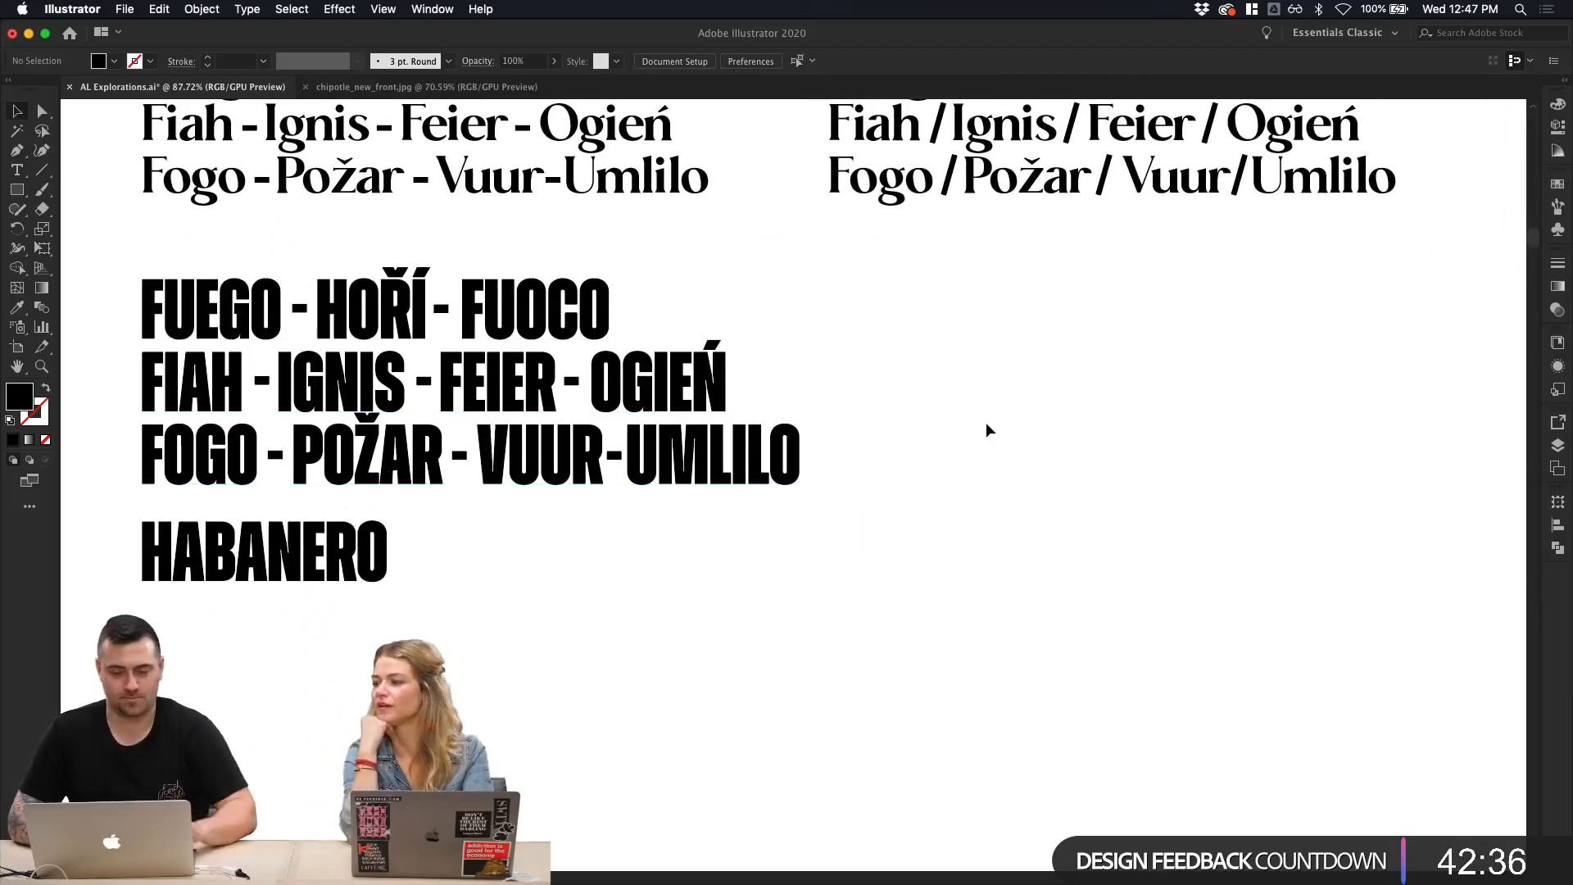
left_click(1103, 172)
scroll(1005, 372, "up", 4)
scroll(1005, 372, "left", 2)
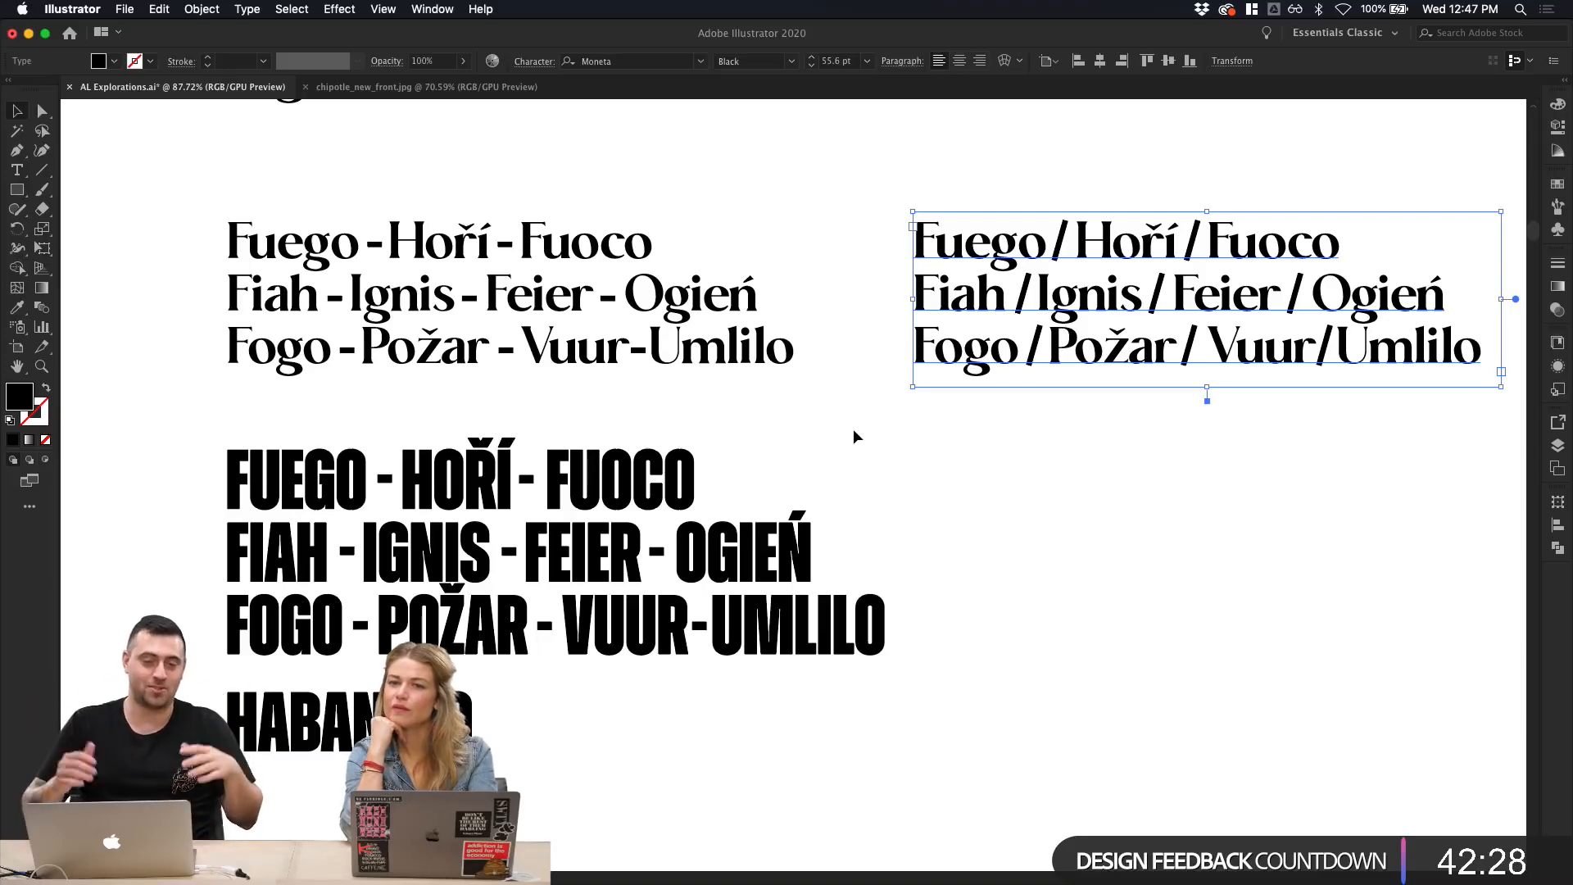
scroll(745, 404, "down", 5)
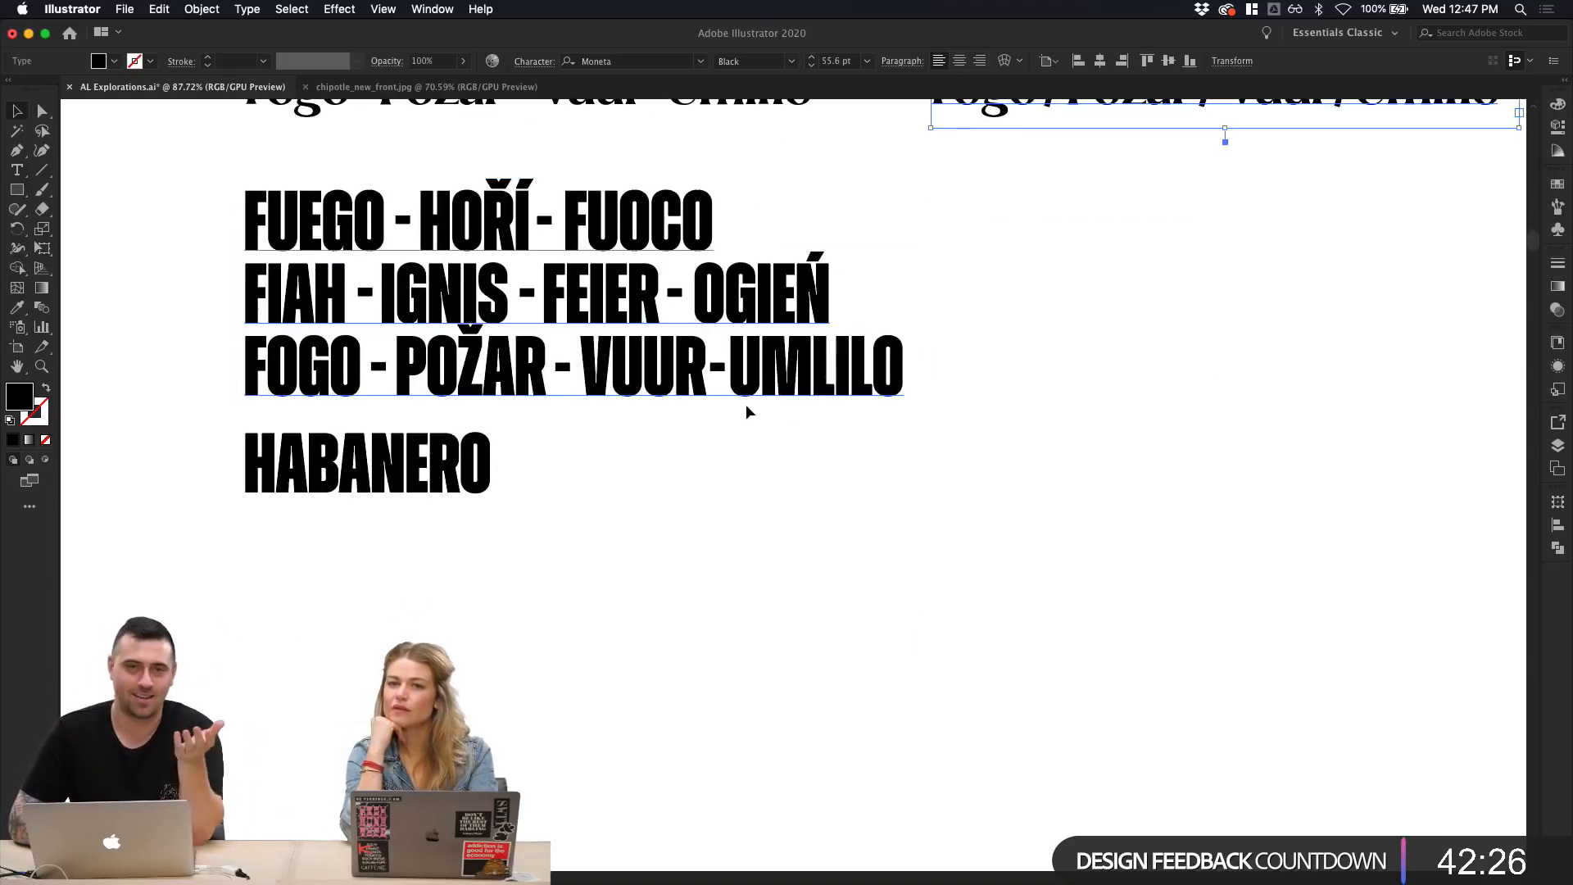
scroll(746, 406, "up", 8)
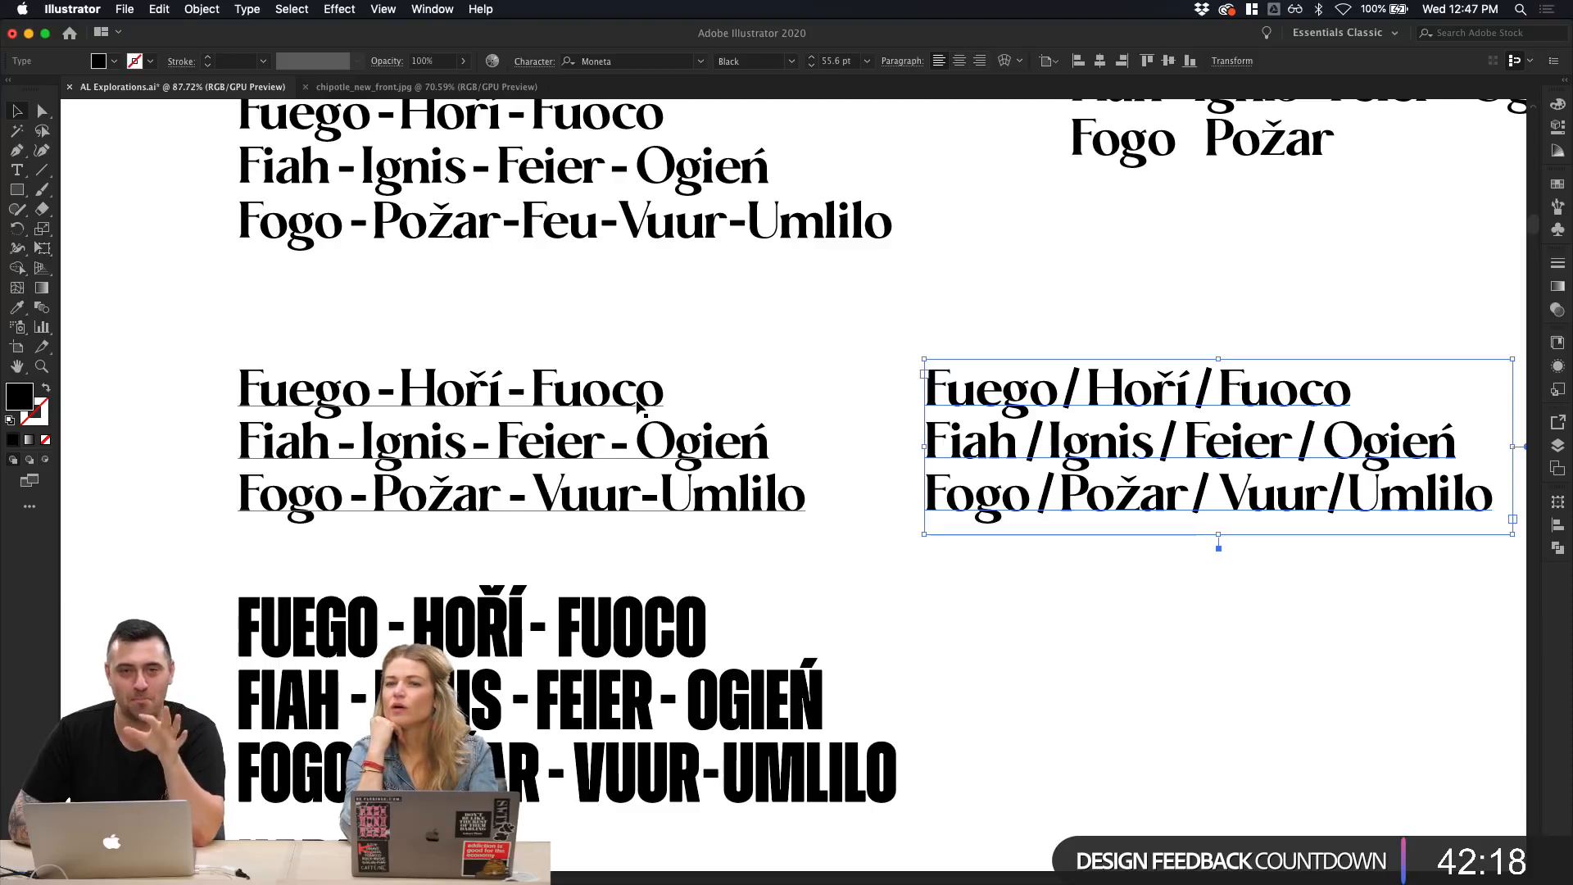
left_click(652, 471)
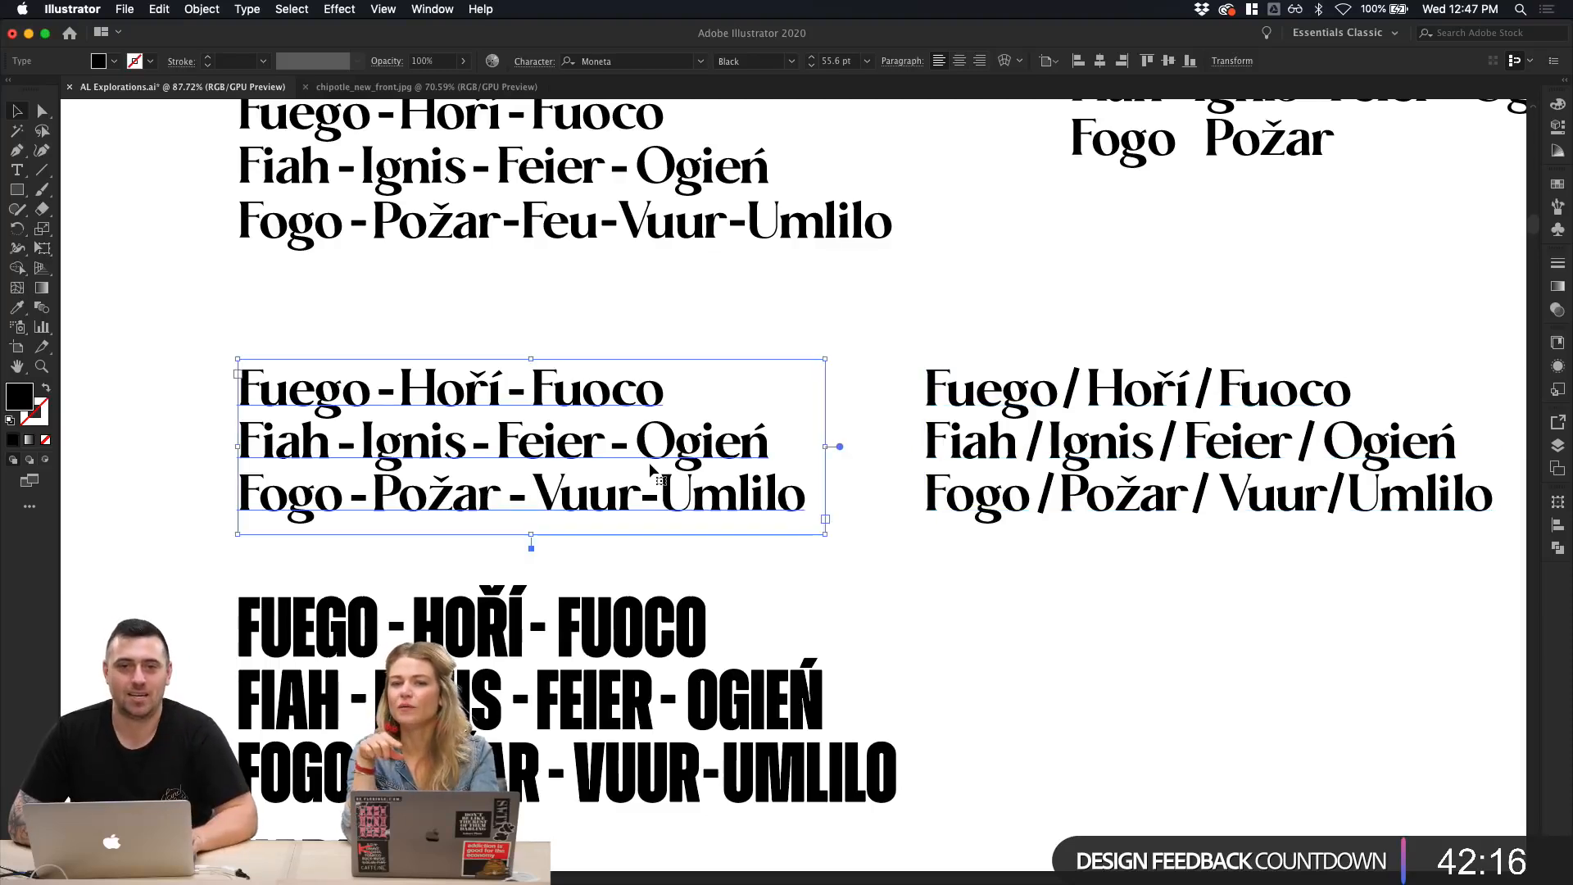
Step: Move the Xtreme hot sauce bottle photo to the empty artboard area beside the Moneta lists and deselect it
left_click(875, 594)
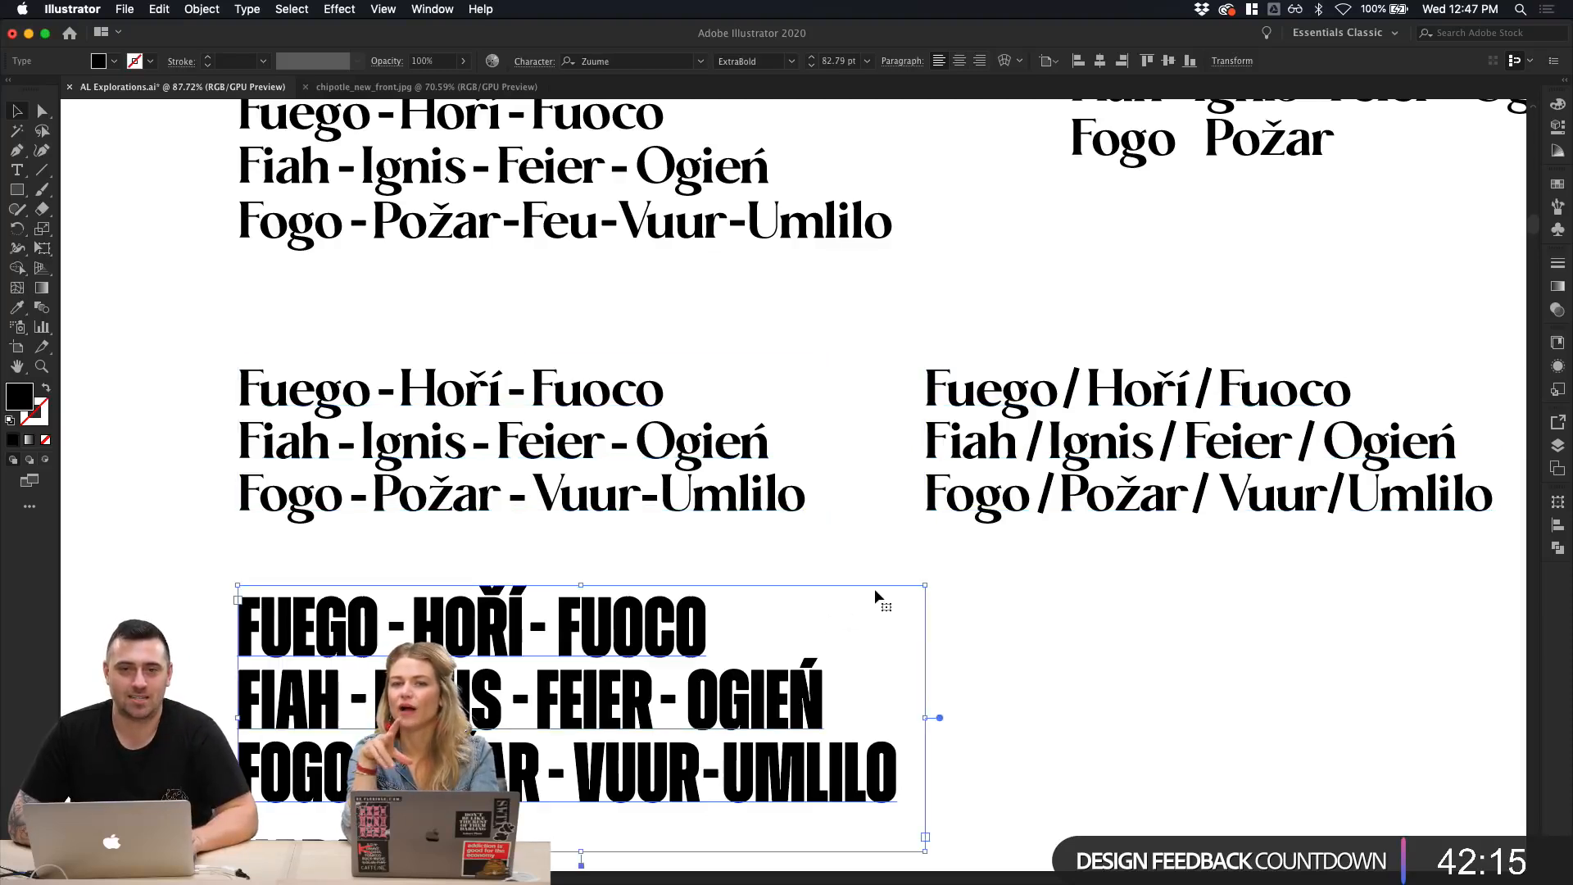
left_click(865, 544)
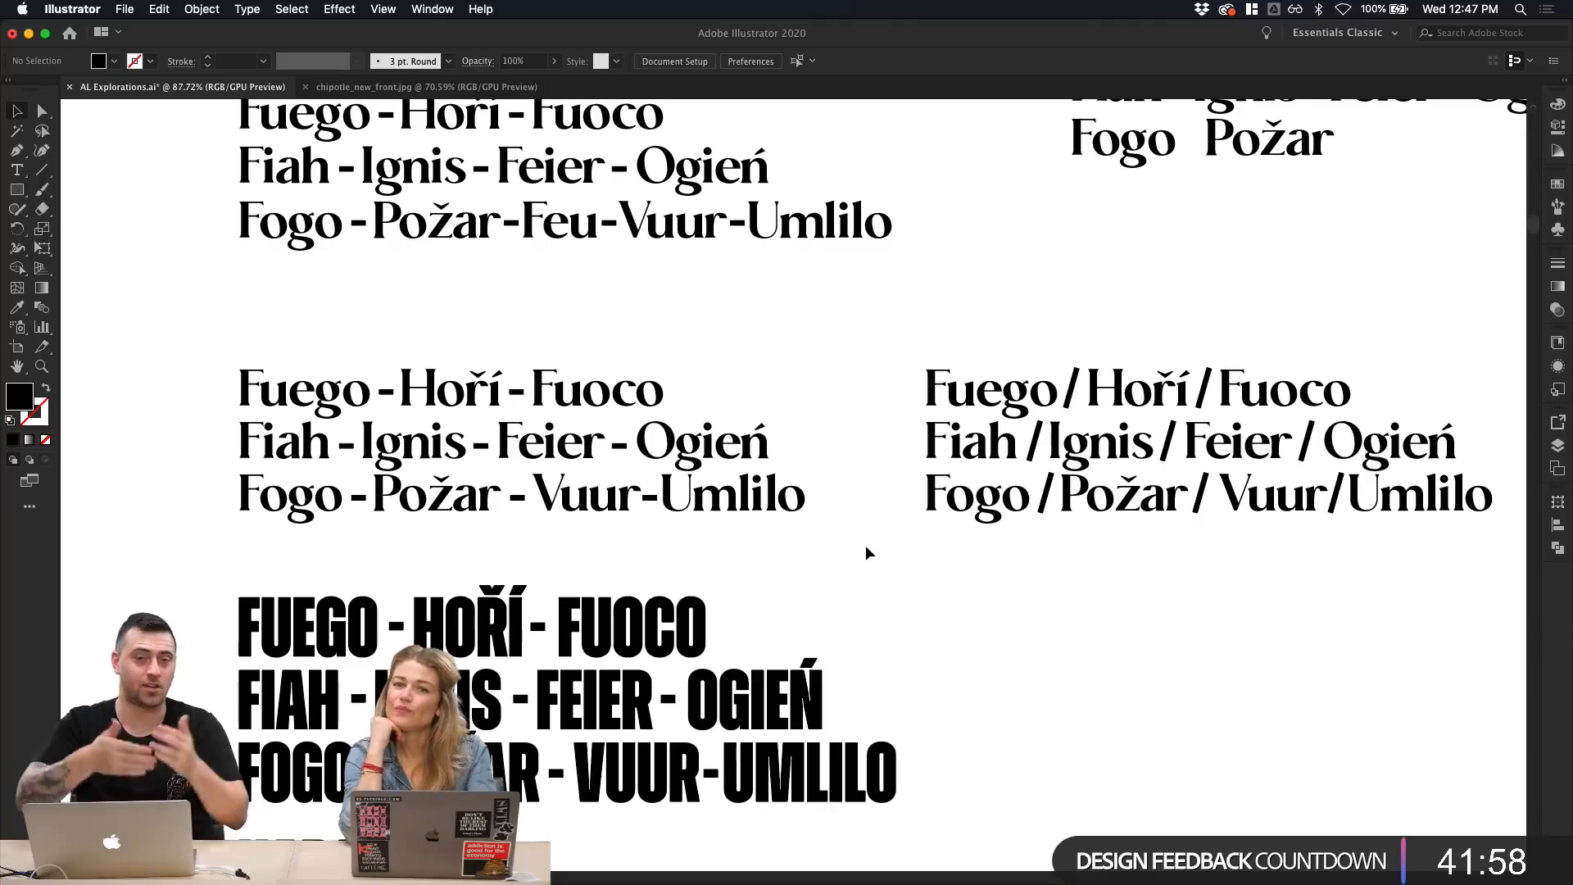
scroll(722, 497, "down", 3)
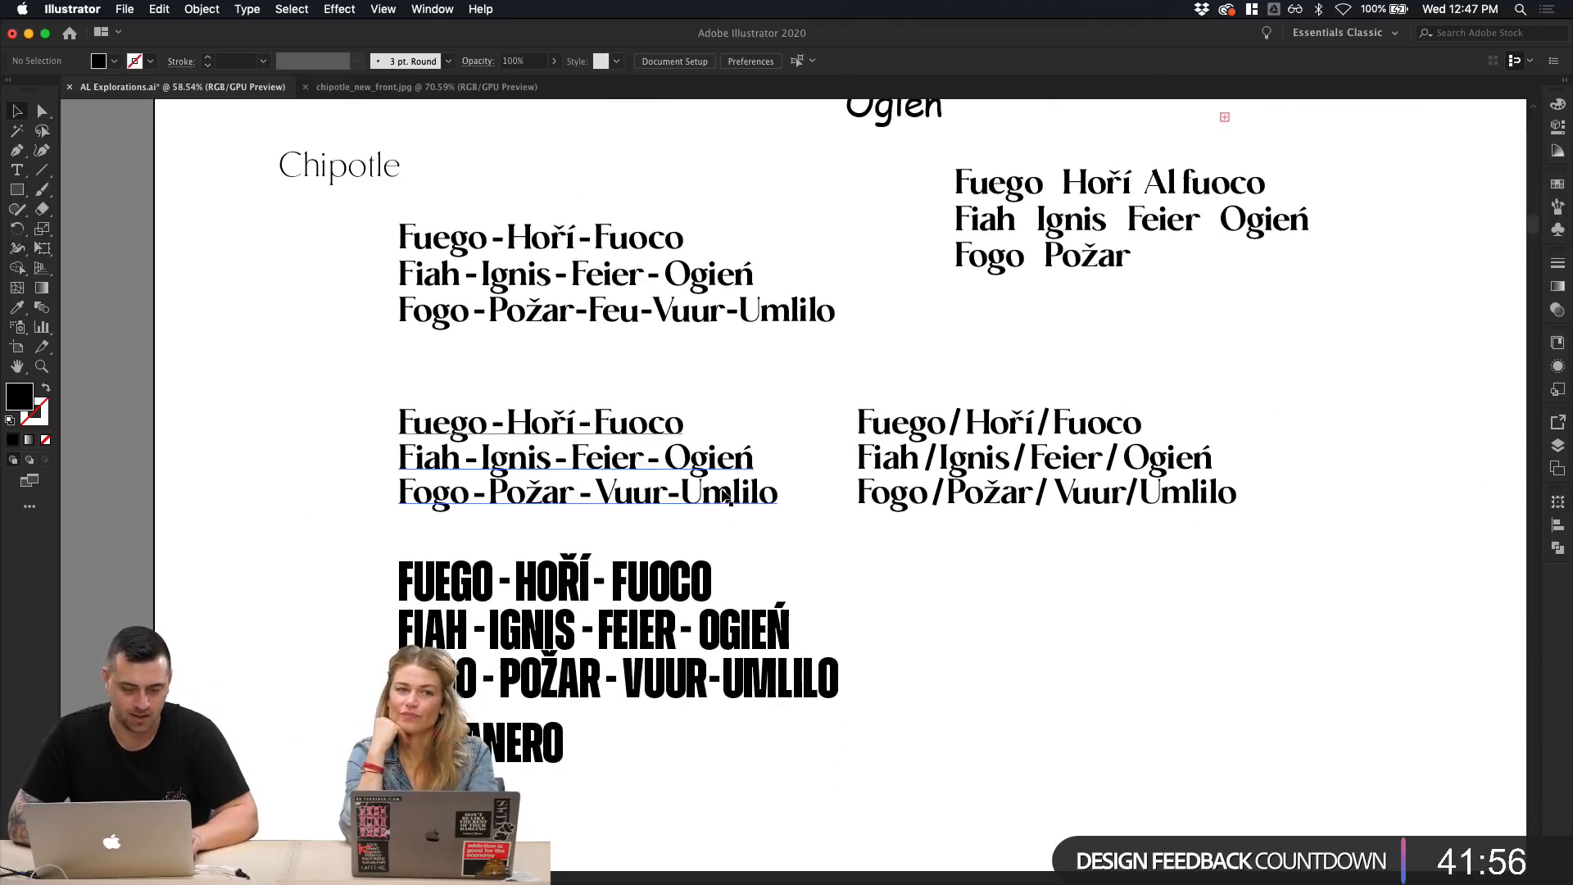
scroll(787, 531, "down", 5)
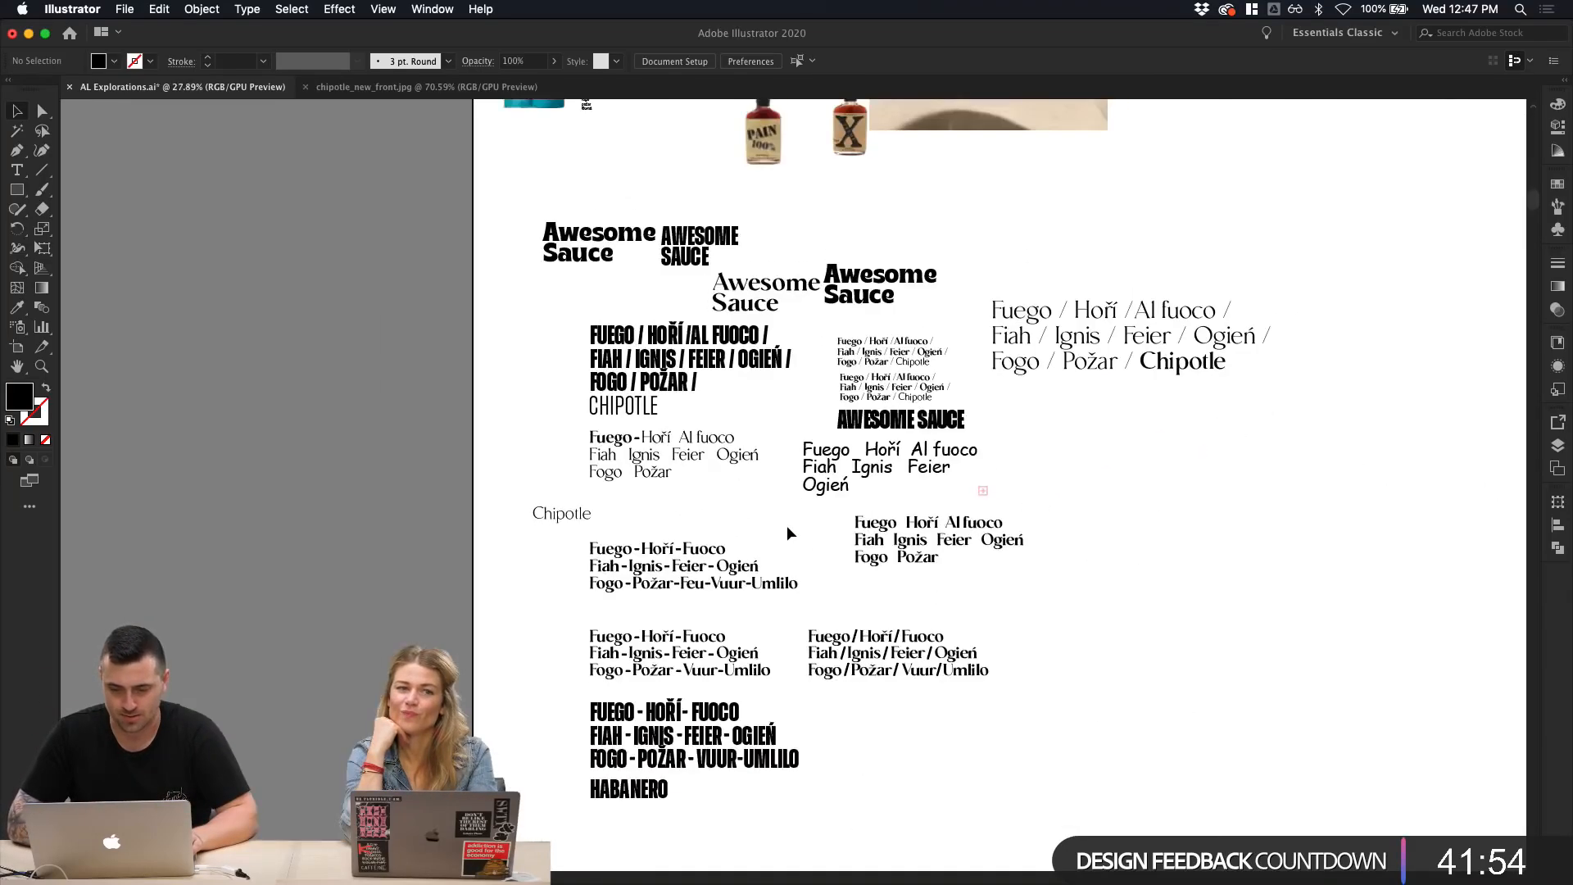
scroll(949, 268, "up", 5)
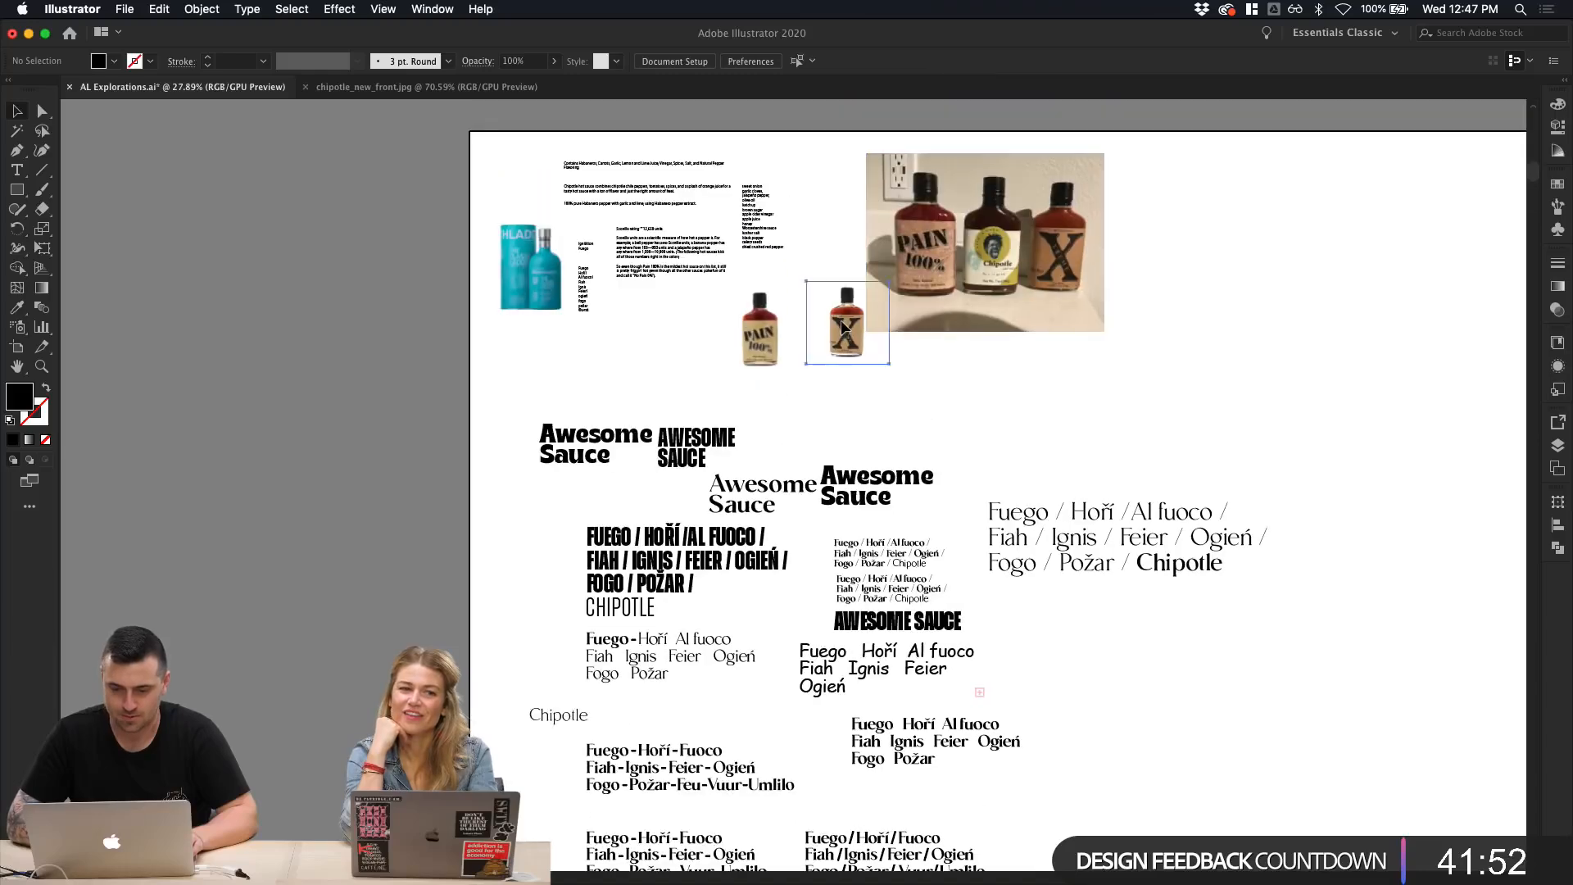
left_click_drag(844, 327, 1210, 818)
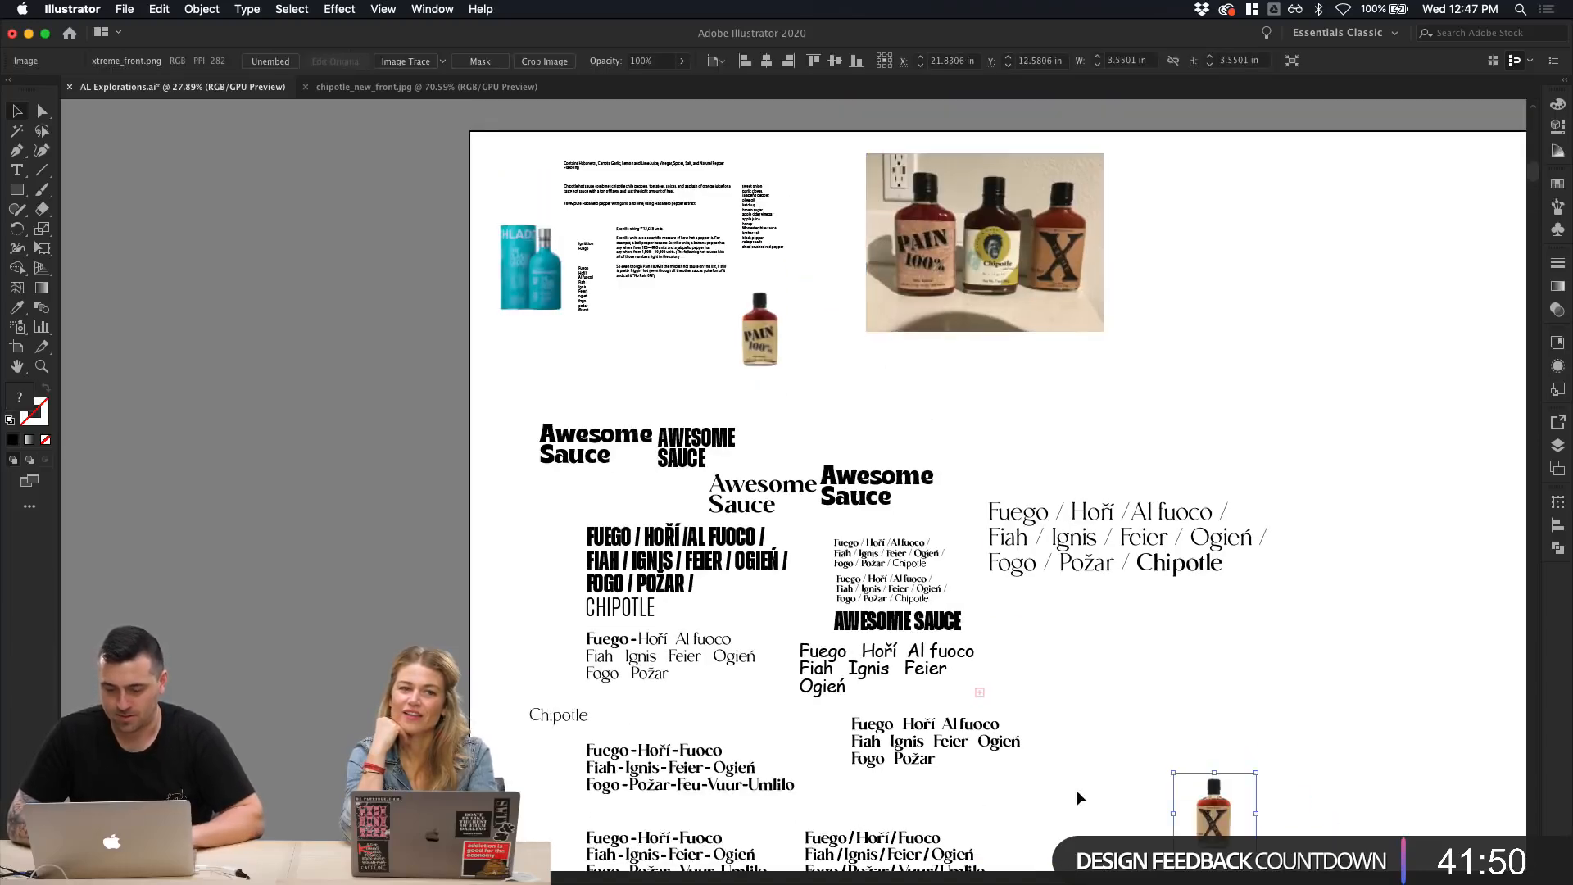
scroll(1068, 608, "up", 7)
left_click(1035, 646)
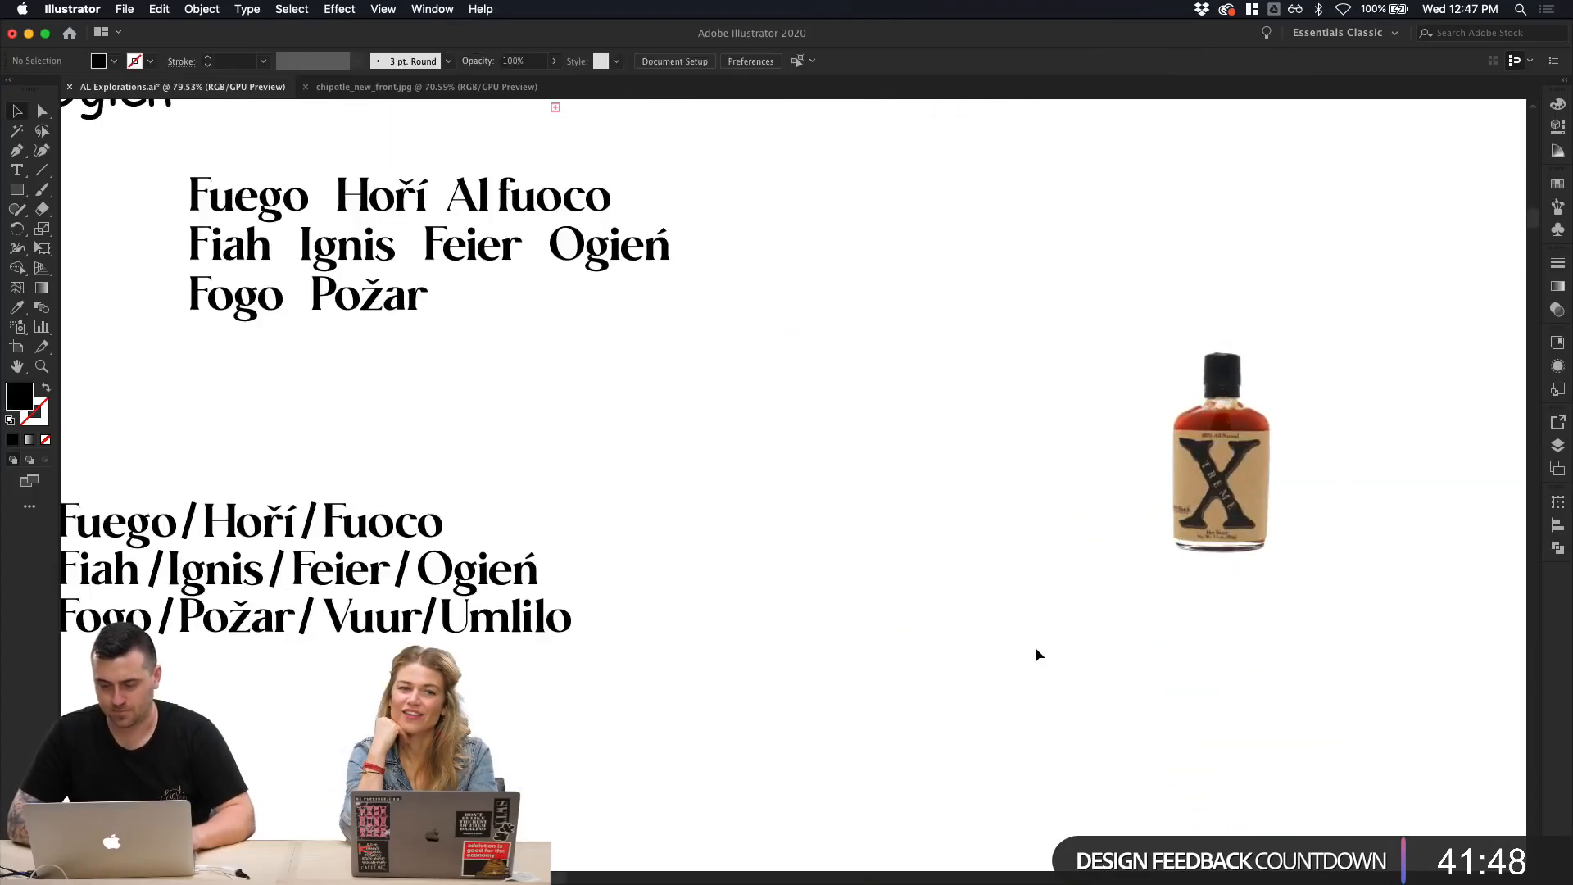
Step: Draw a black rectangle over the Xtreme bottle's label and stretch it to cover the label, about 1.47 by 1.69 in
scroll(1035, 646, "up", 7)
scroll(1035, 647, "right", 7)
scroll(1035, 647, "up", 4)
scroll(1035, 646, "down", 1)
left_click(1035, 647)
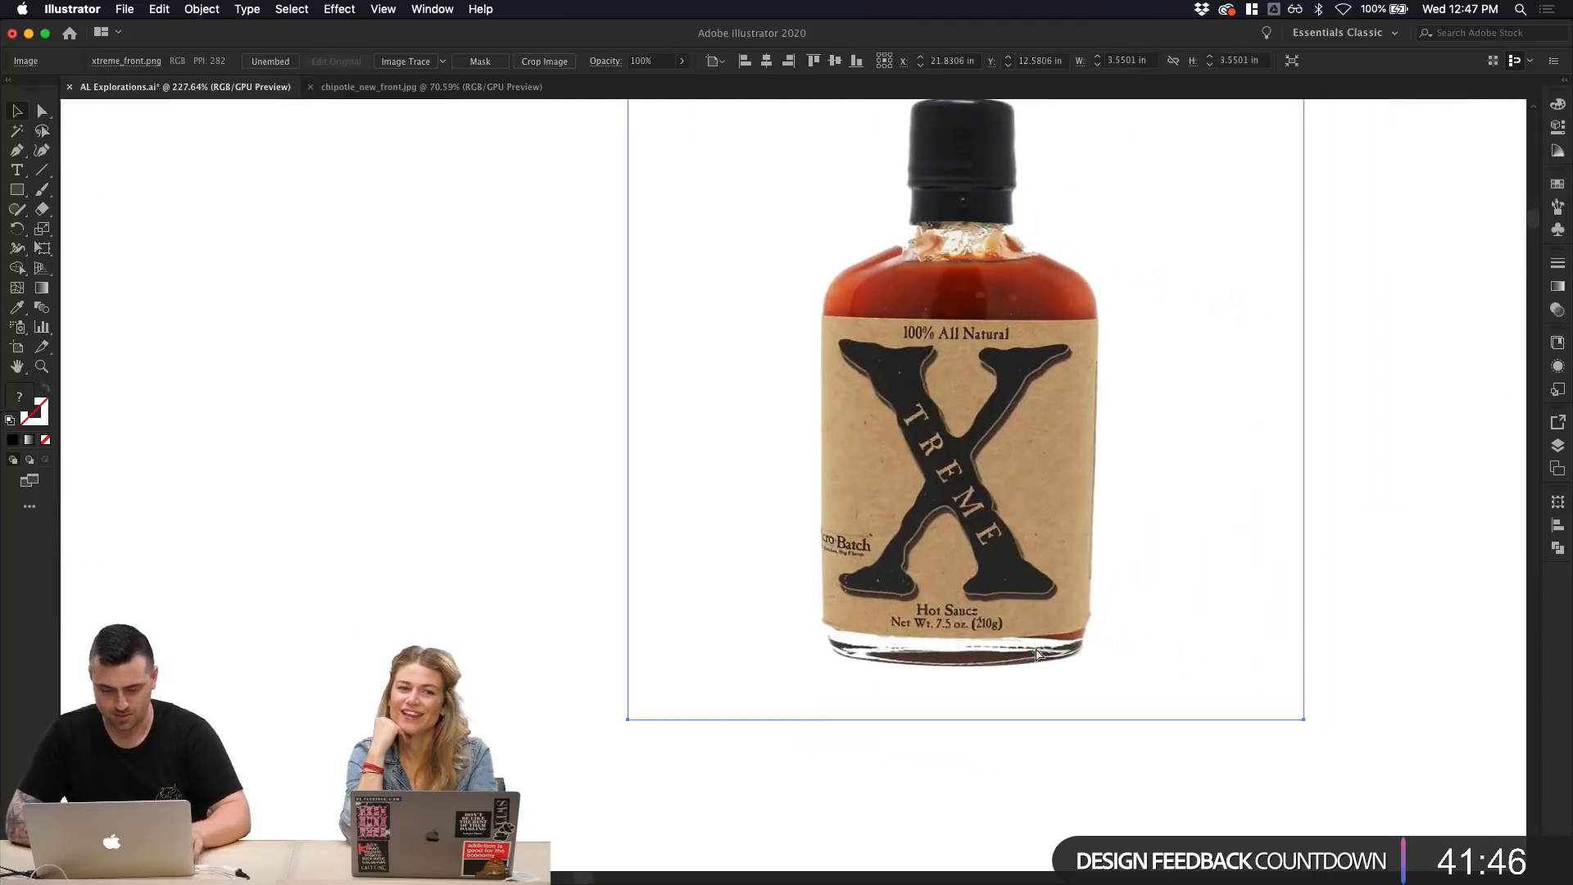
key("super+shift+a")
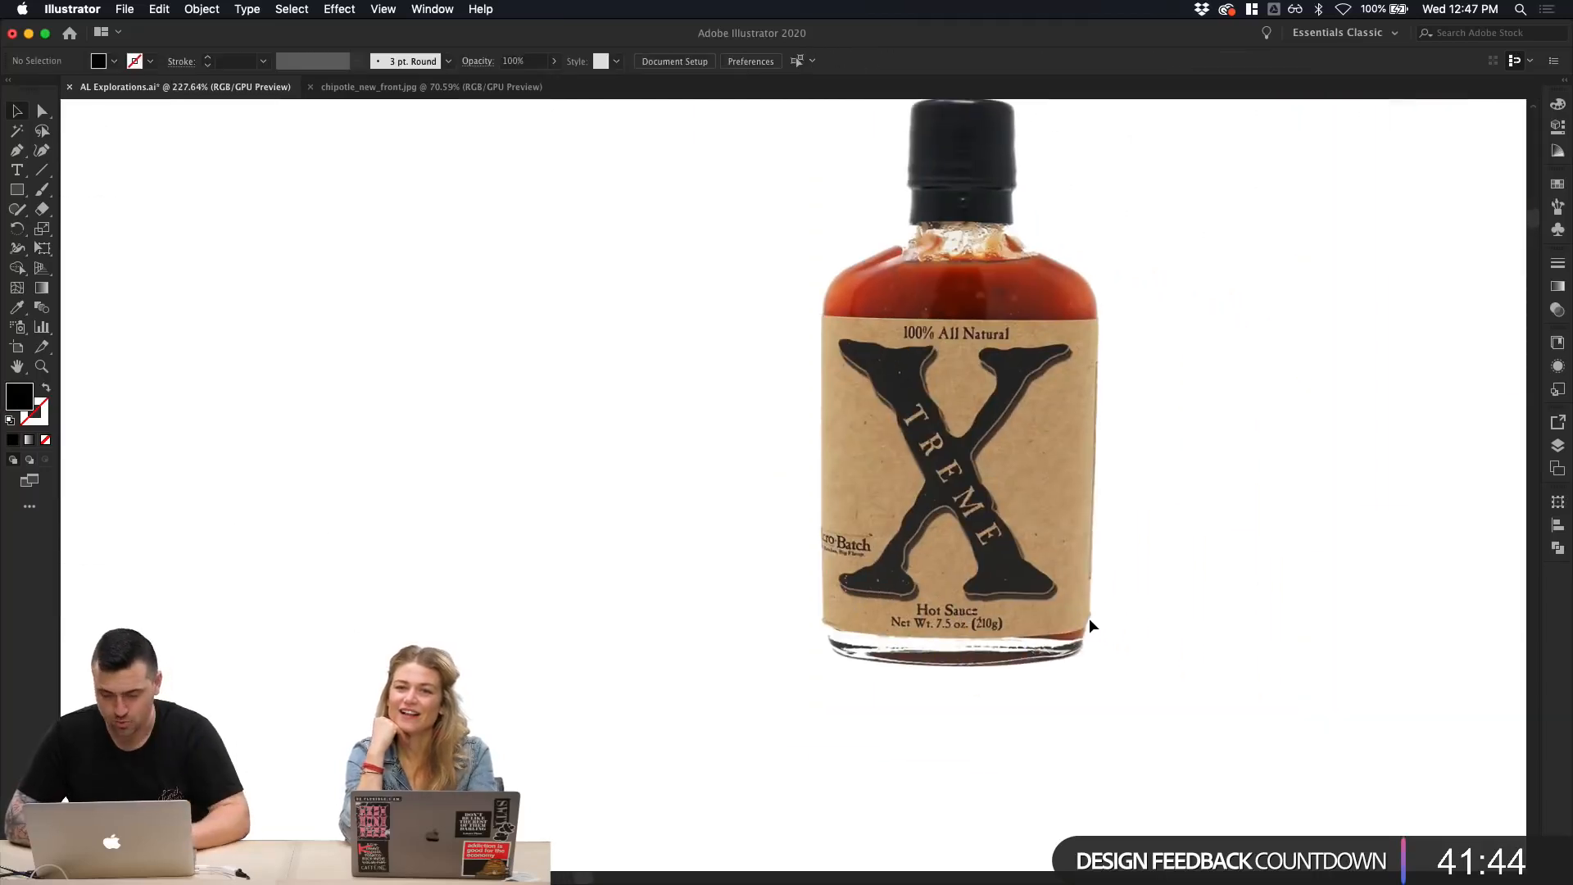
key("m")
left_click_drag(1089, 619, 821, 314)
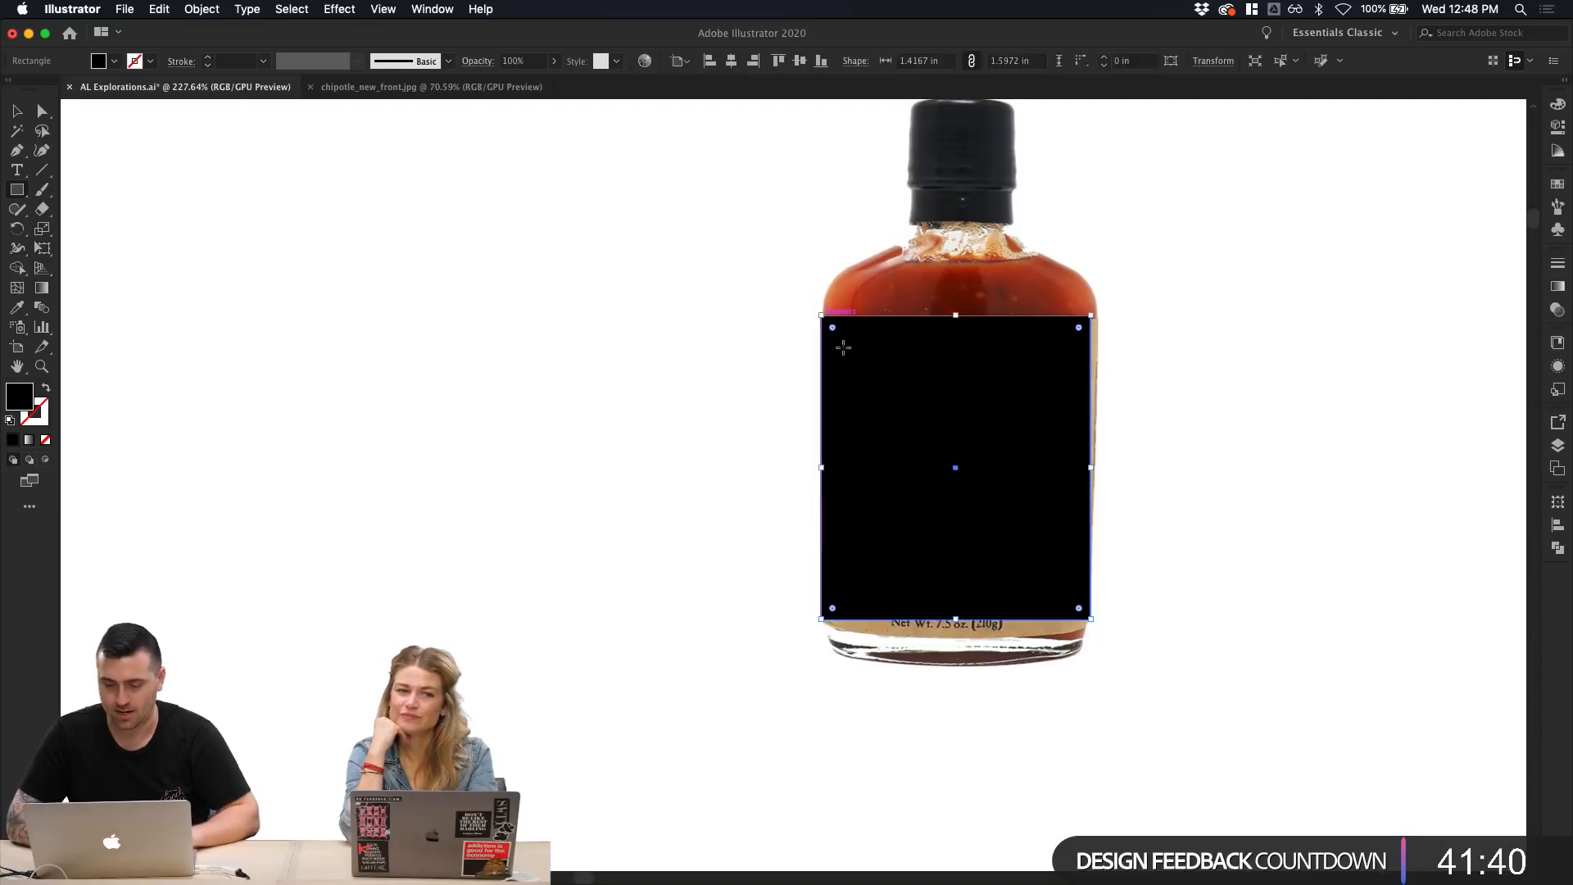
left_click_drag(955, 619, 956, 638)
mouse_move(1097, 482)
left_mouse_down()
mouse_move(1124, 476)
mouse_move(1103, 479)
left_mouse_up()
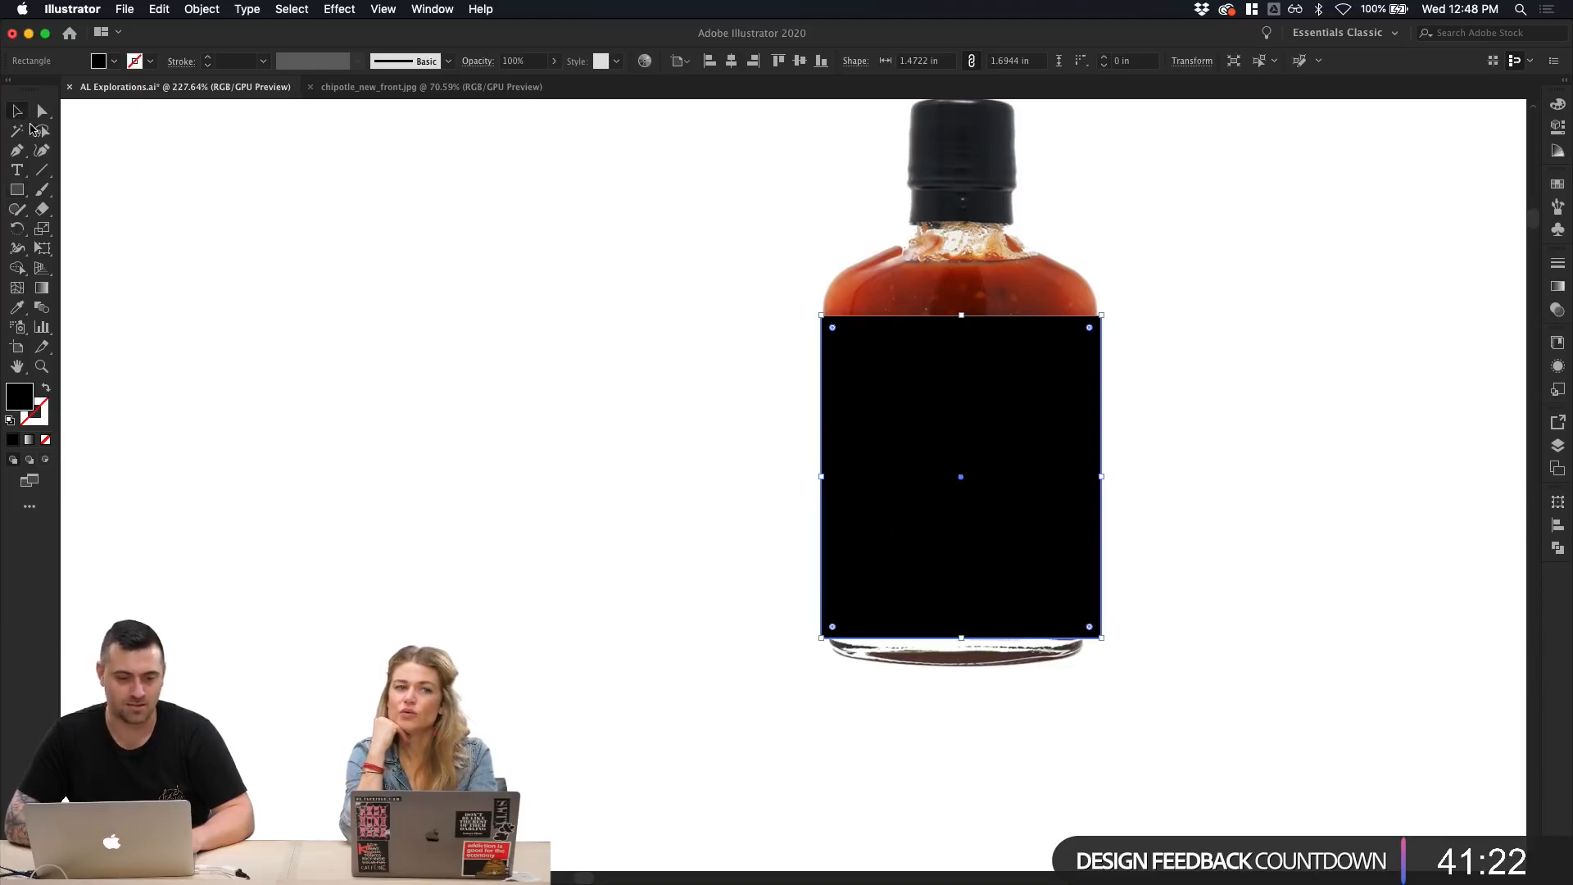
Step: Recolor the label rectangle's fill to a light turquoise, about RGB 141, 255, 236, and deselect it
scroll(407, 508, "down", 3)
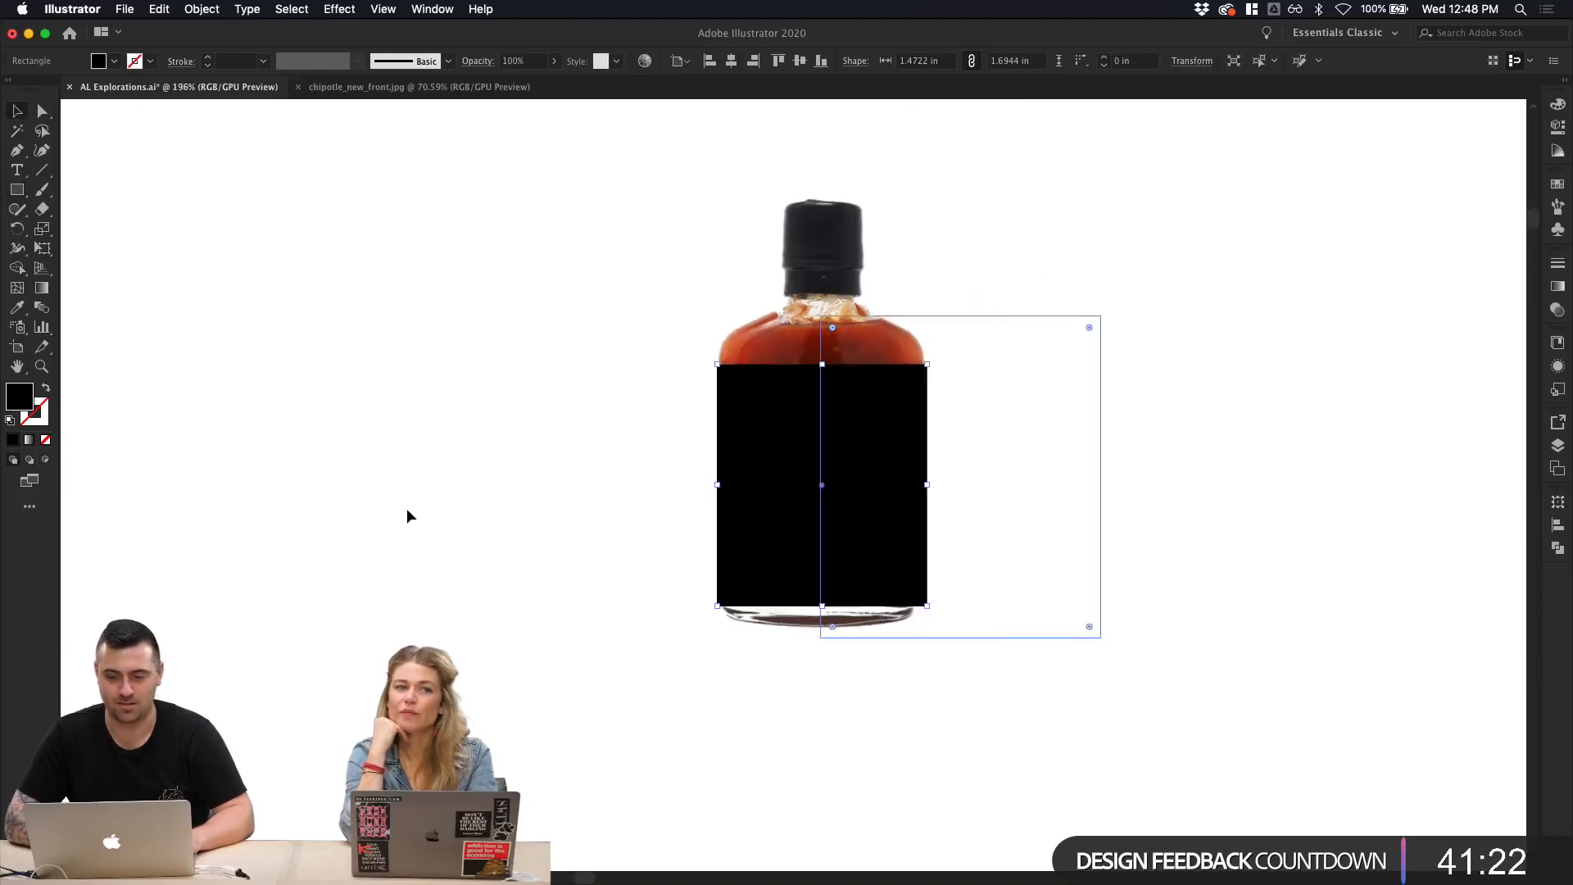
double_click(19, 396)
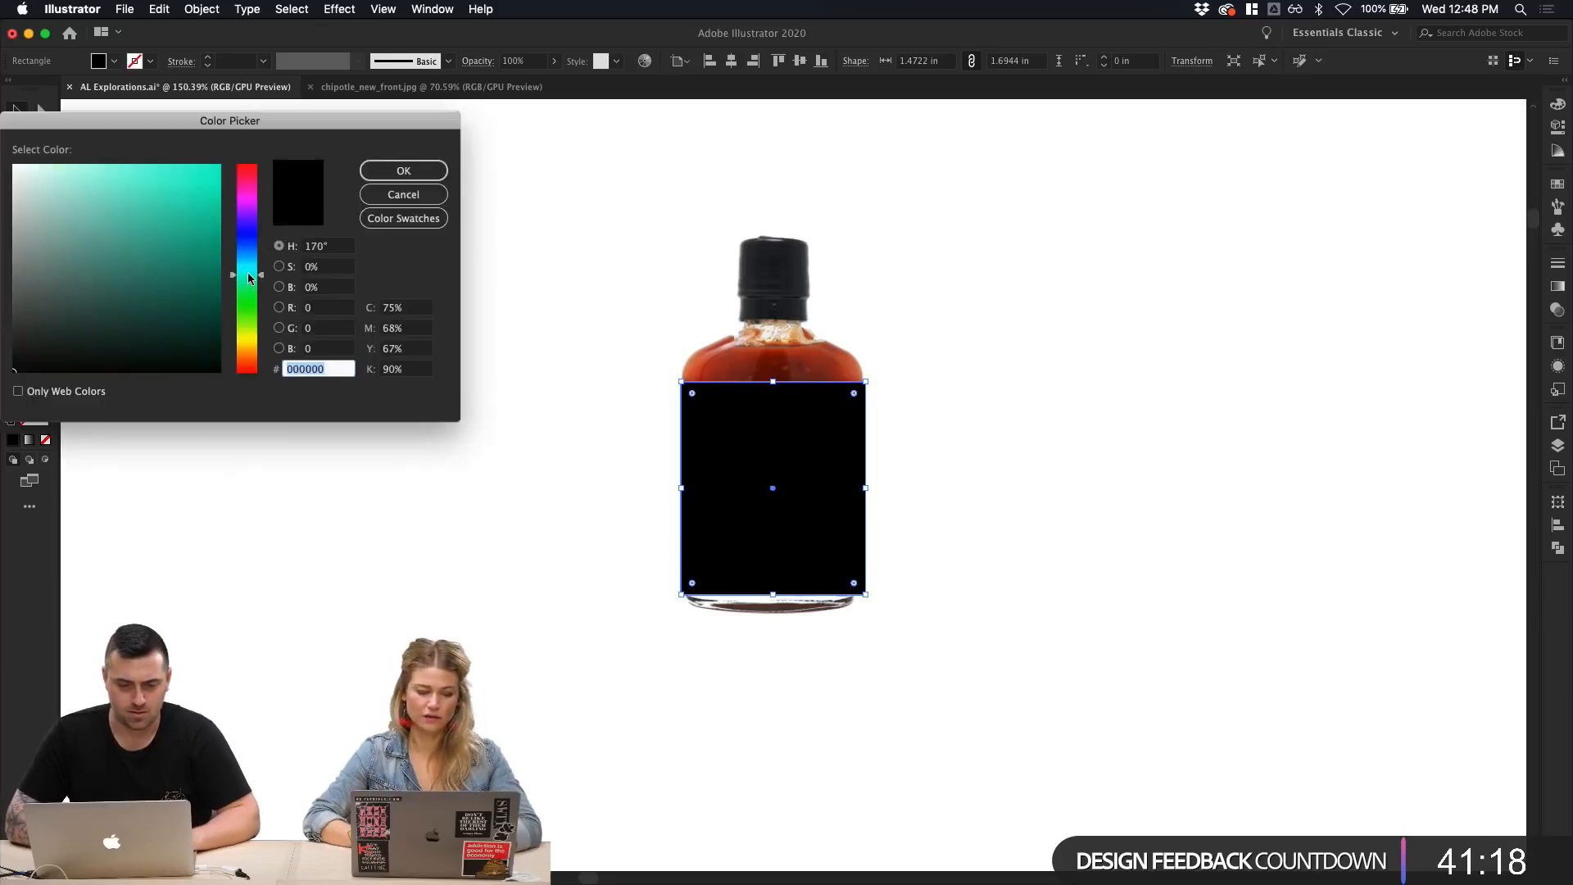
left_click_drag(184, 225, 107, 151)
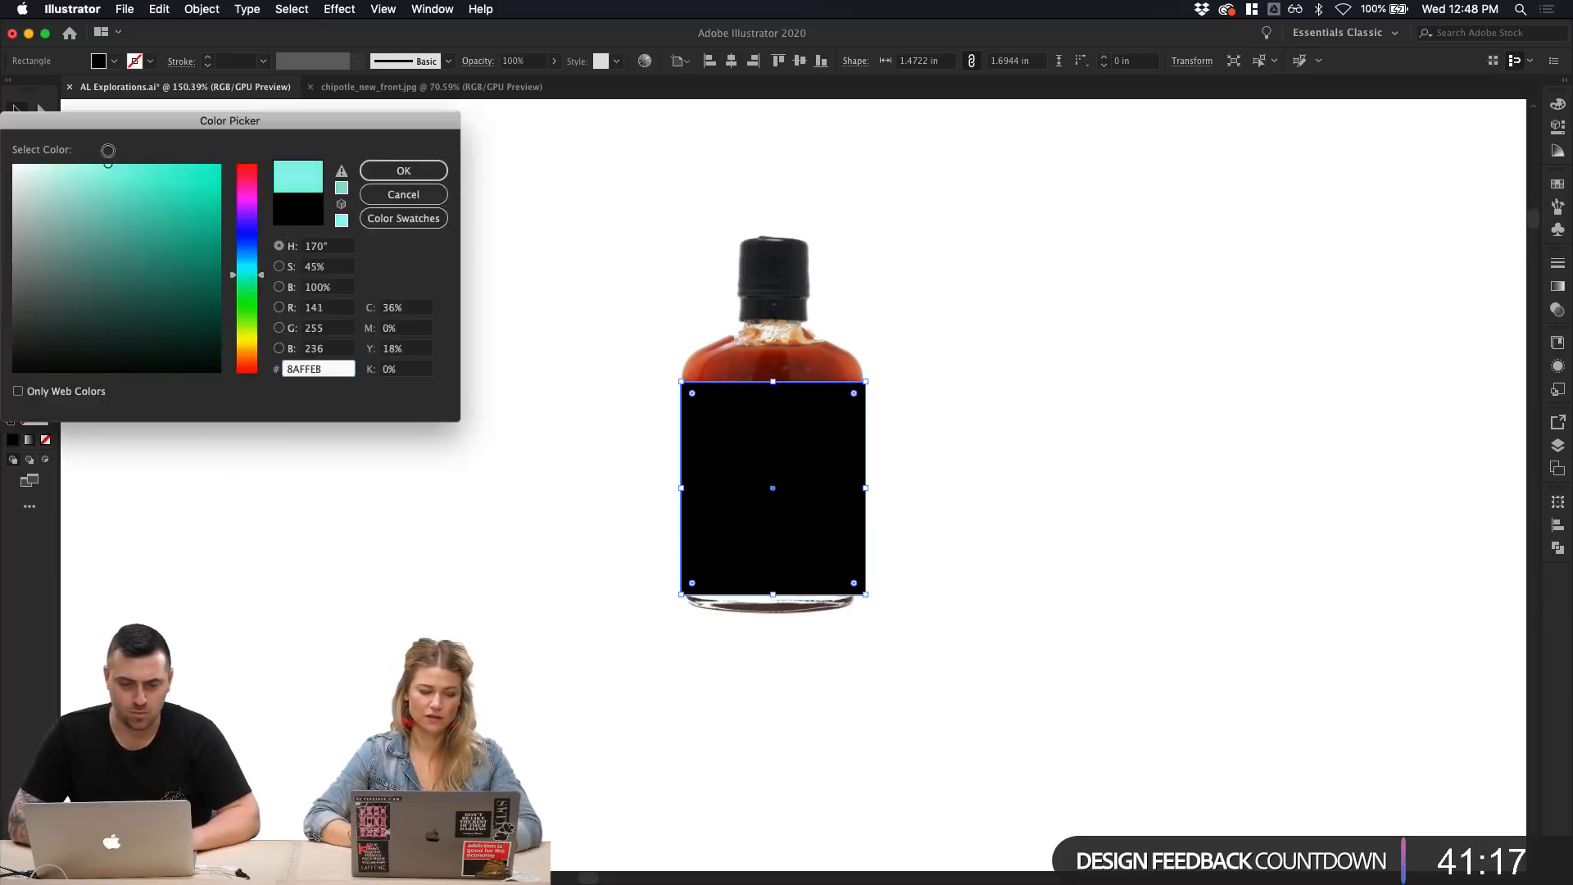
left_click(404, 171)
left_click(437, 443)
scroll(440, 443, "down", 6)
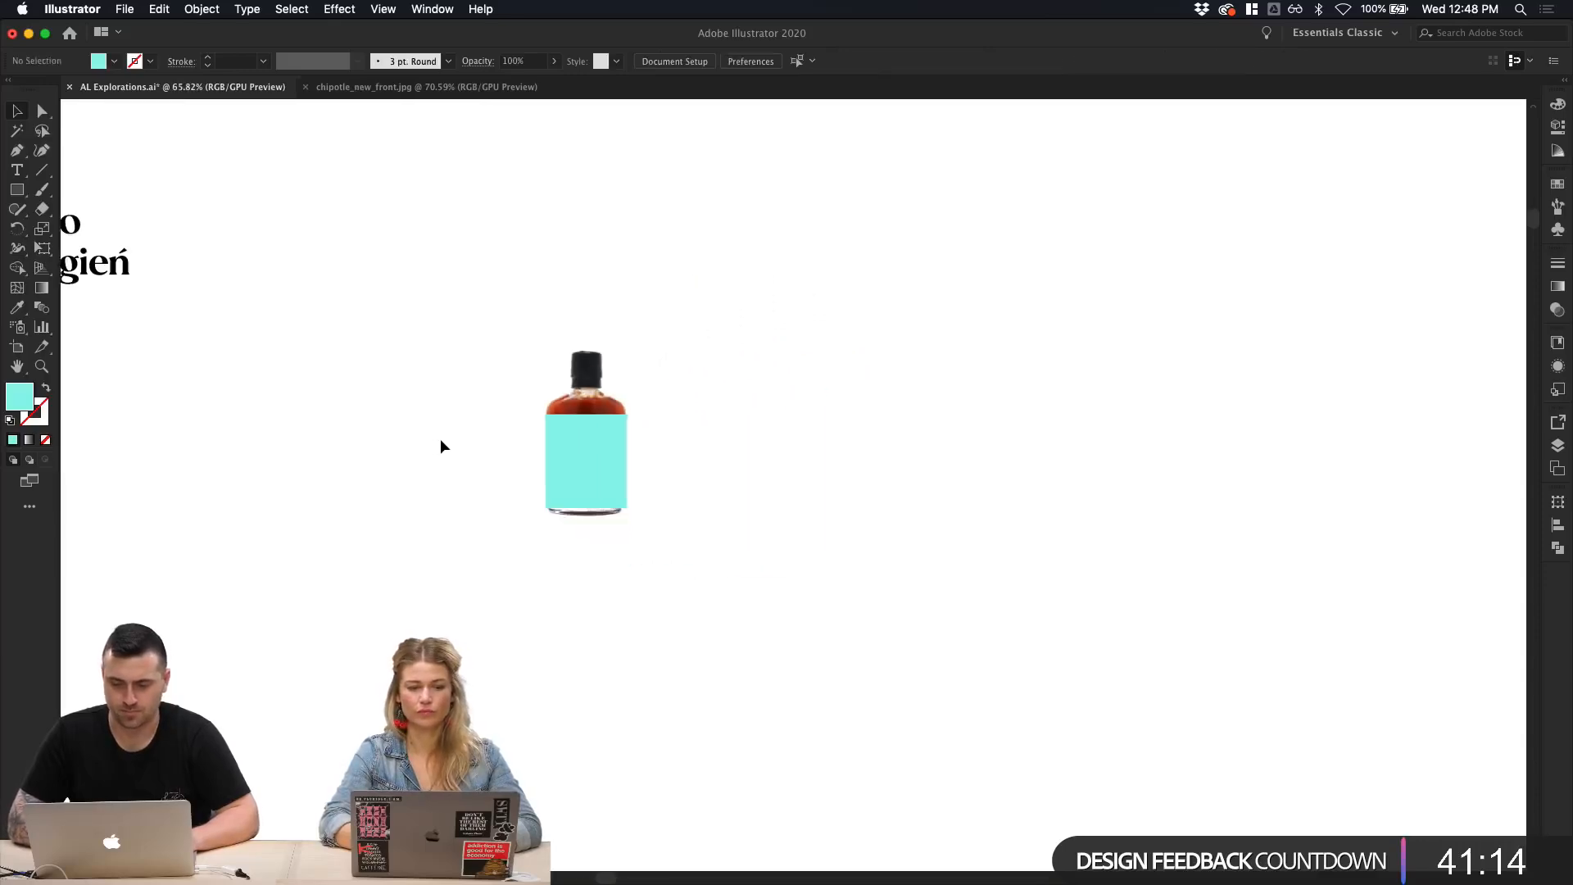
Step: Copy the lower Moneta dash version of the fire list, including its drawn dashes, and paste it at the turquoise-labelled bottle
scroll(441, 445, "up", 5)
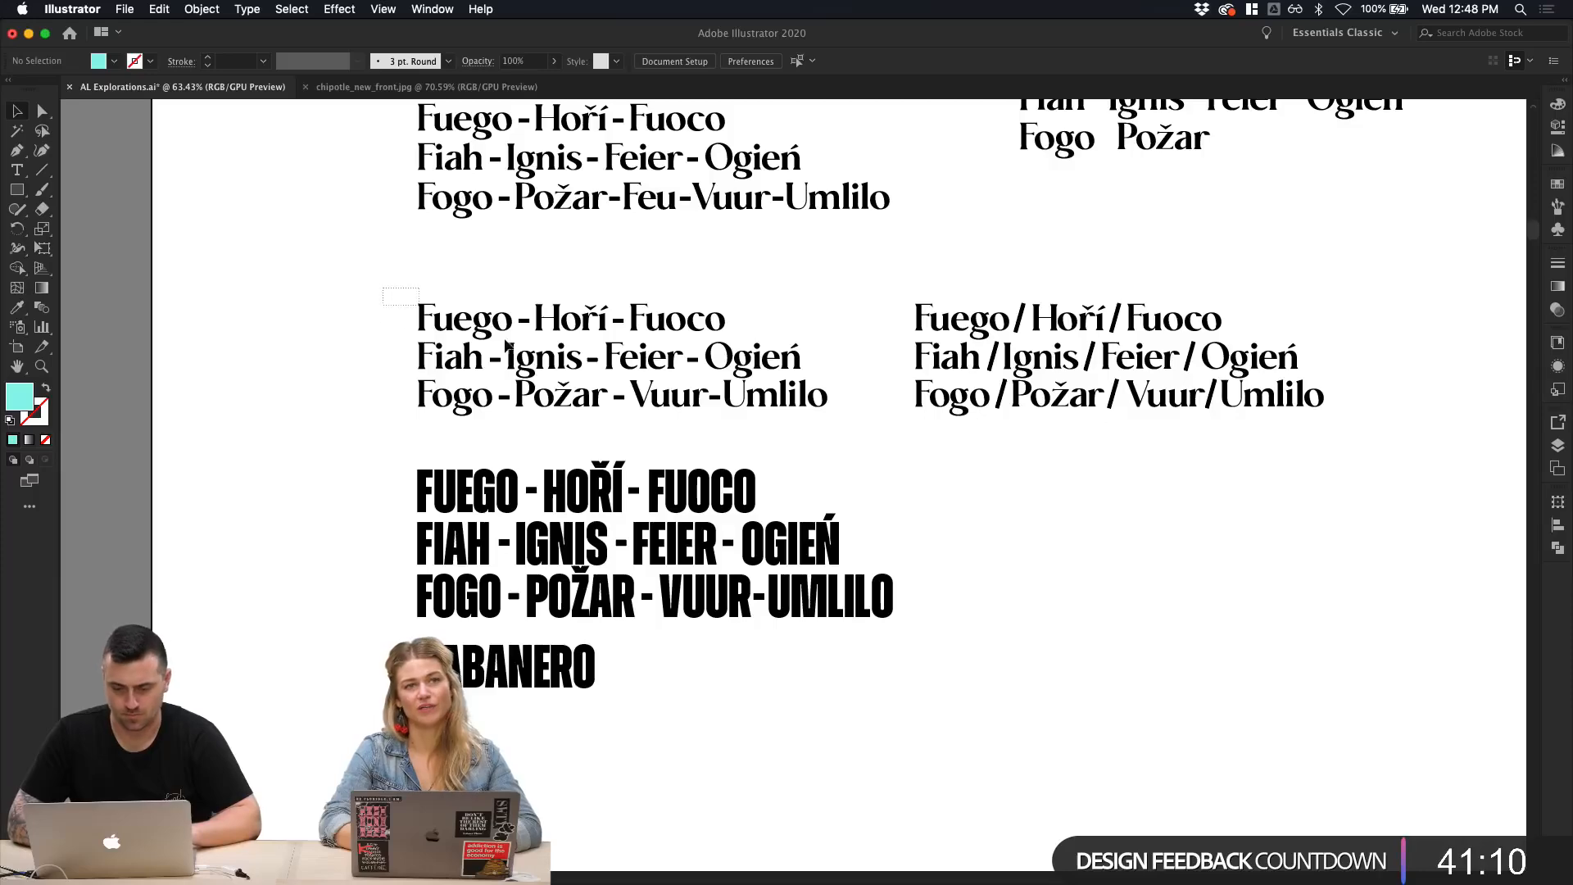
left_click_drag(740, 425, 812, 418)
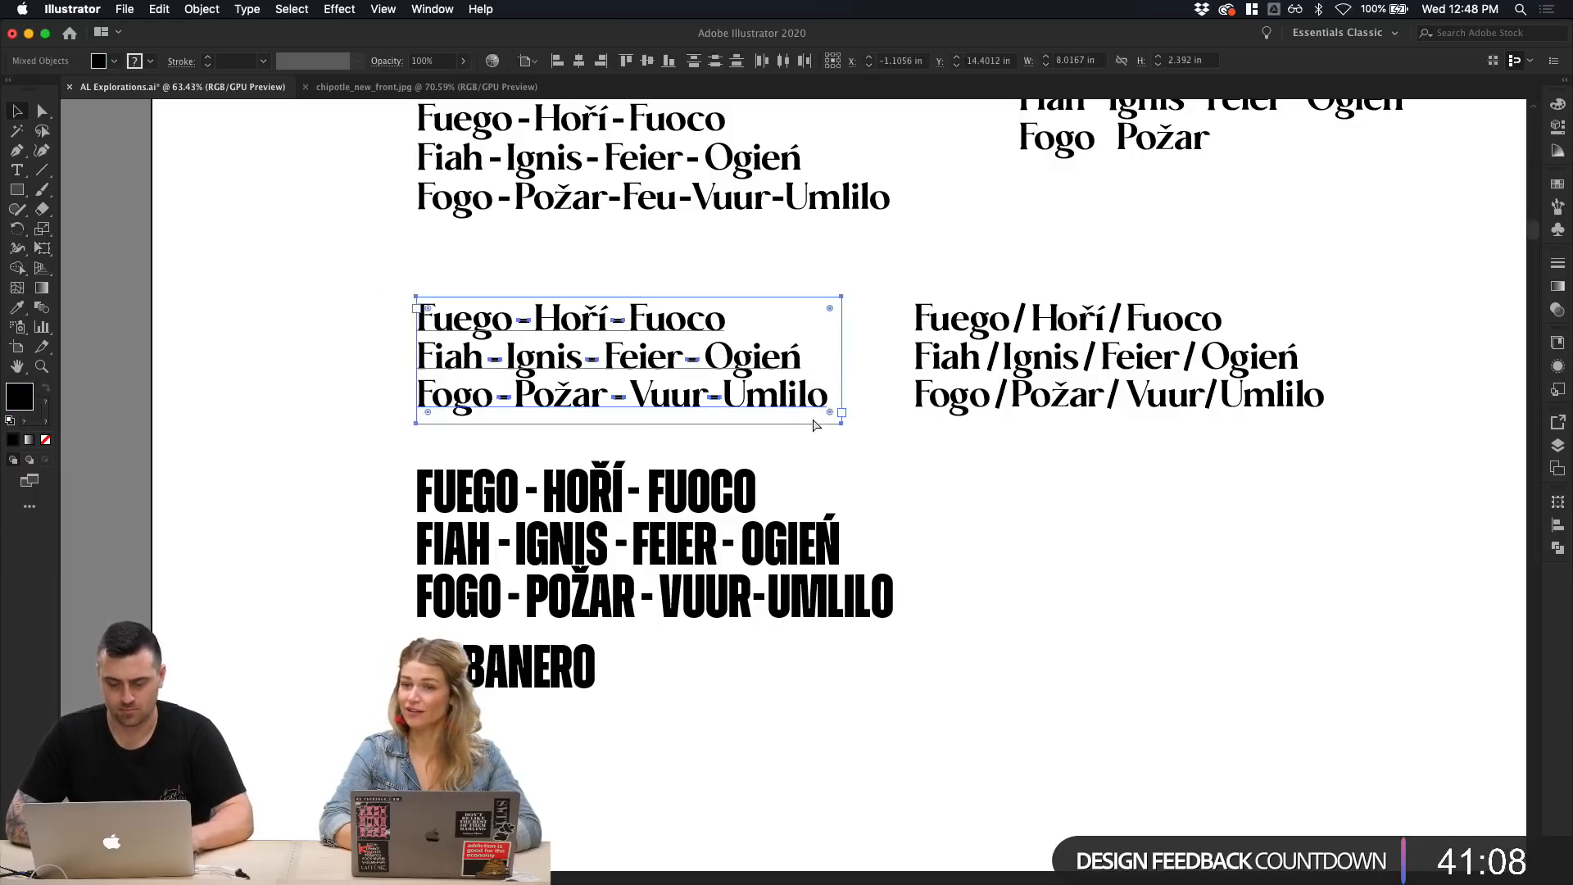
scroll(813, 420, "right", 10)
scroll(813, 419, "up", 2)
scroll(813, 417, "right", 9)
scroll(813, 416, "up", 5)
scroll(1097, 418, "up", 2)
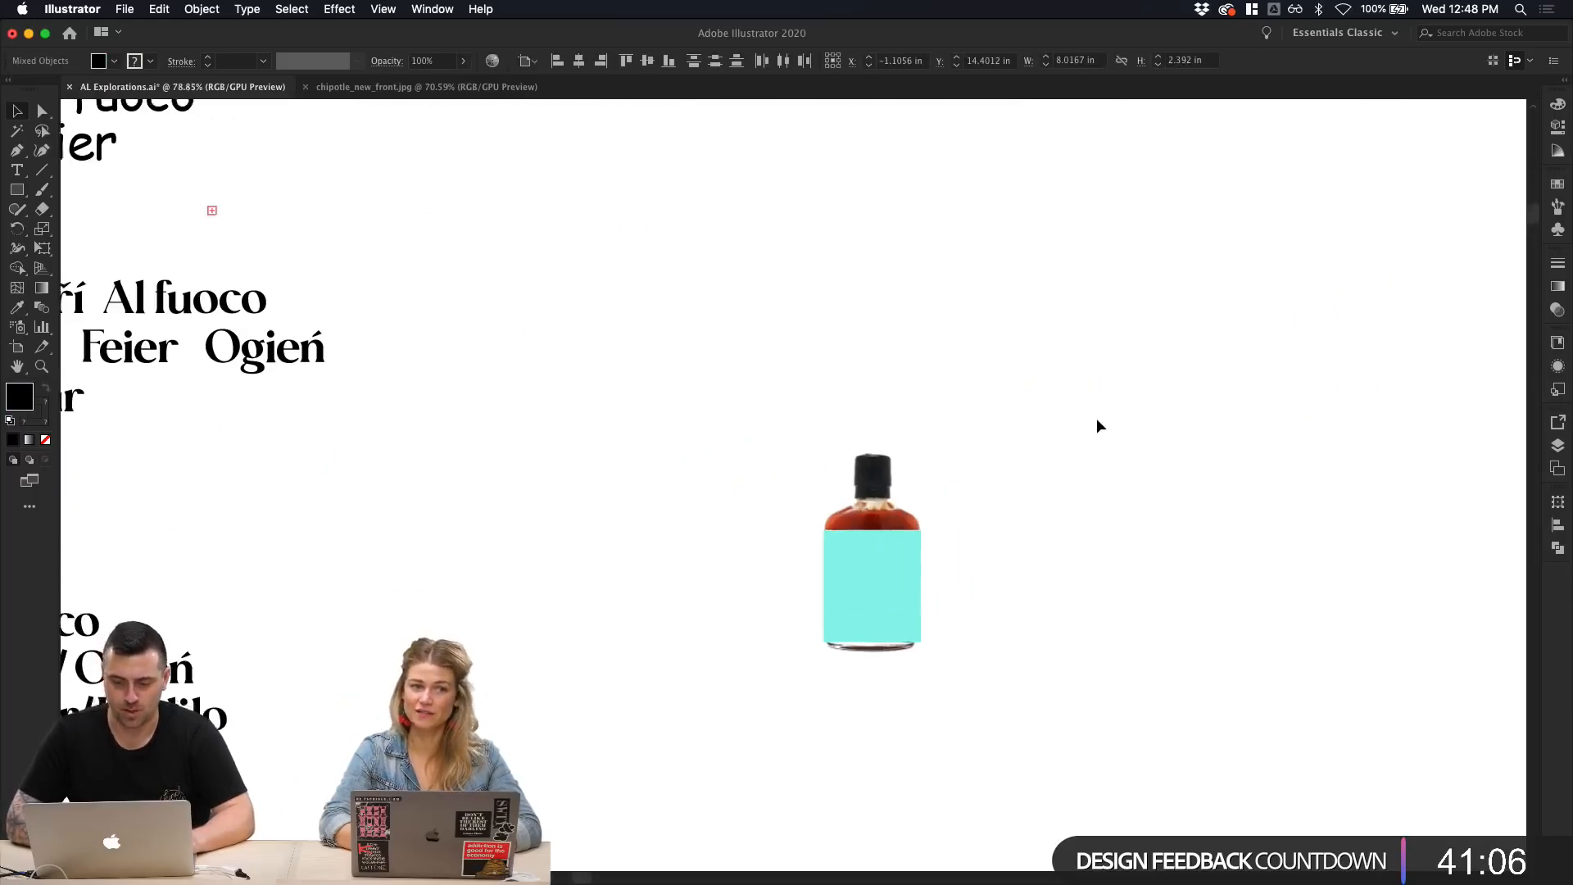
scroll(1096, 416, "down", 3)
scroll(1097, 416, "up", 7)
scroll(1096, 416, "left", 5)
scroll(1096, 416, "down", 2)
key("super+v")
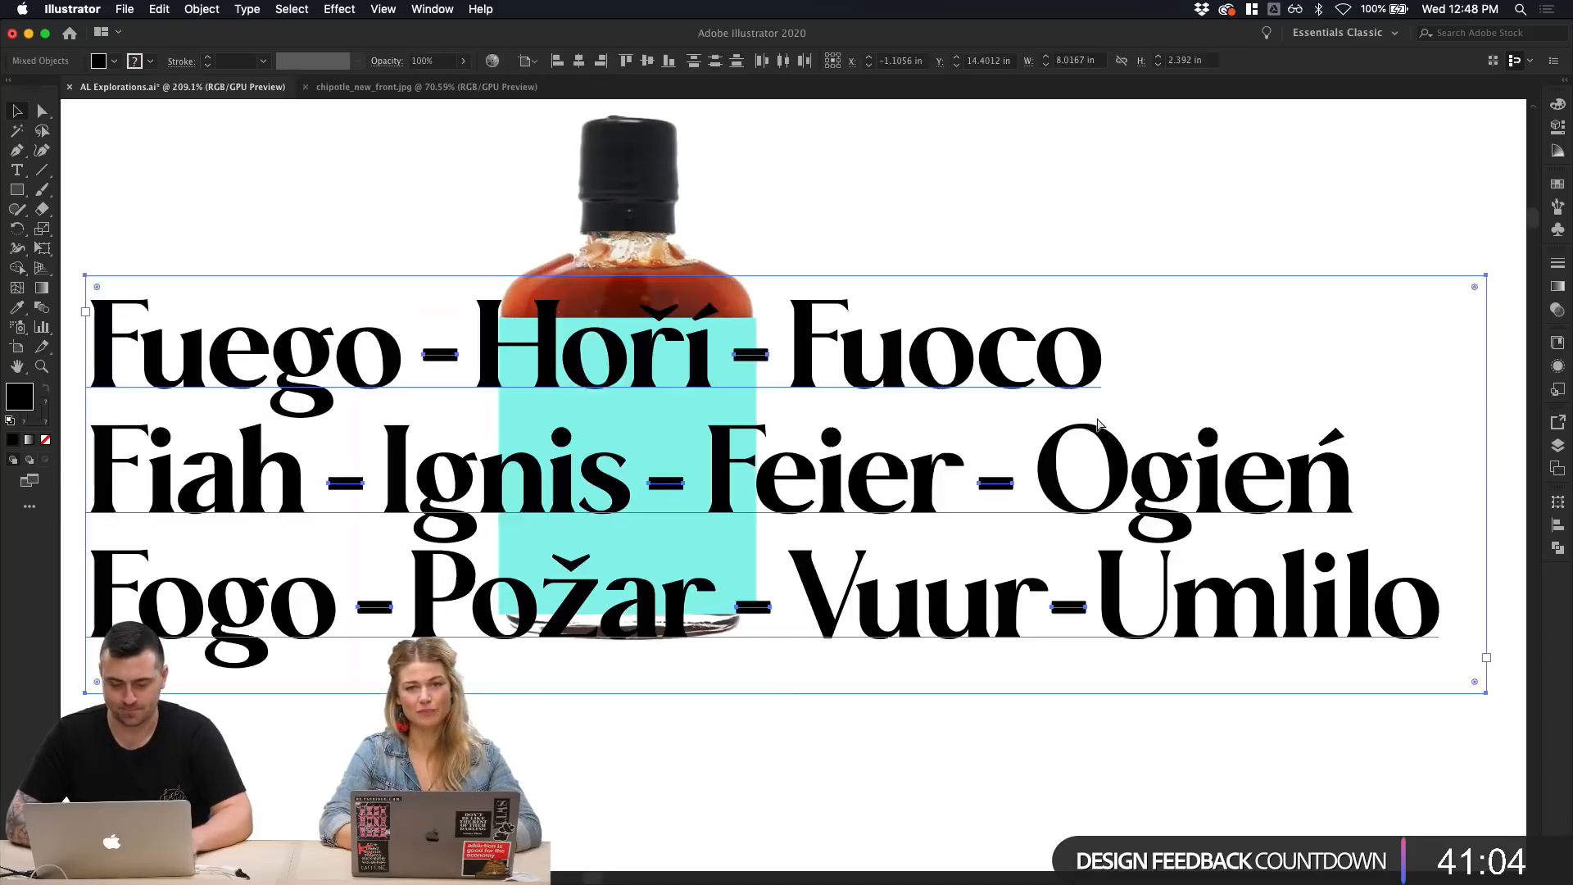
Step: Move the pasted Moneta list straight down below the bottle and deselect it
scroll(1096, 417, "down", 3)
scroll(1098, 422, "down", 1)
left_click_drag(1026, 414, 1026, 699)
left_click(1096, 531)
scroll(1092, 530, "down", 1)
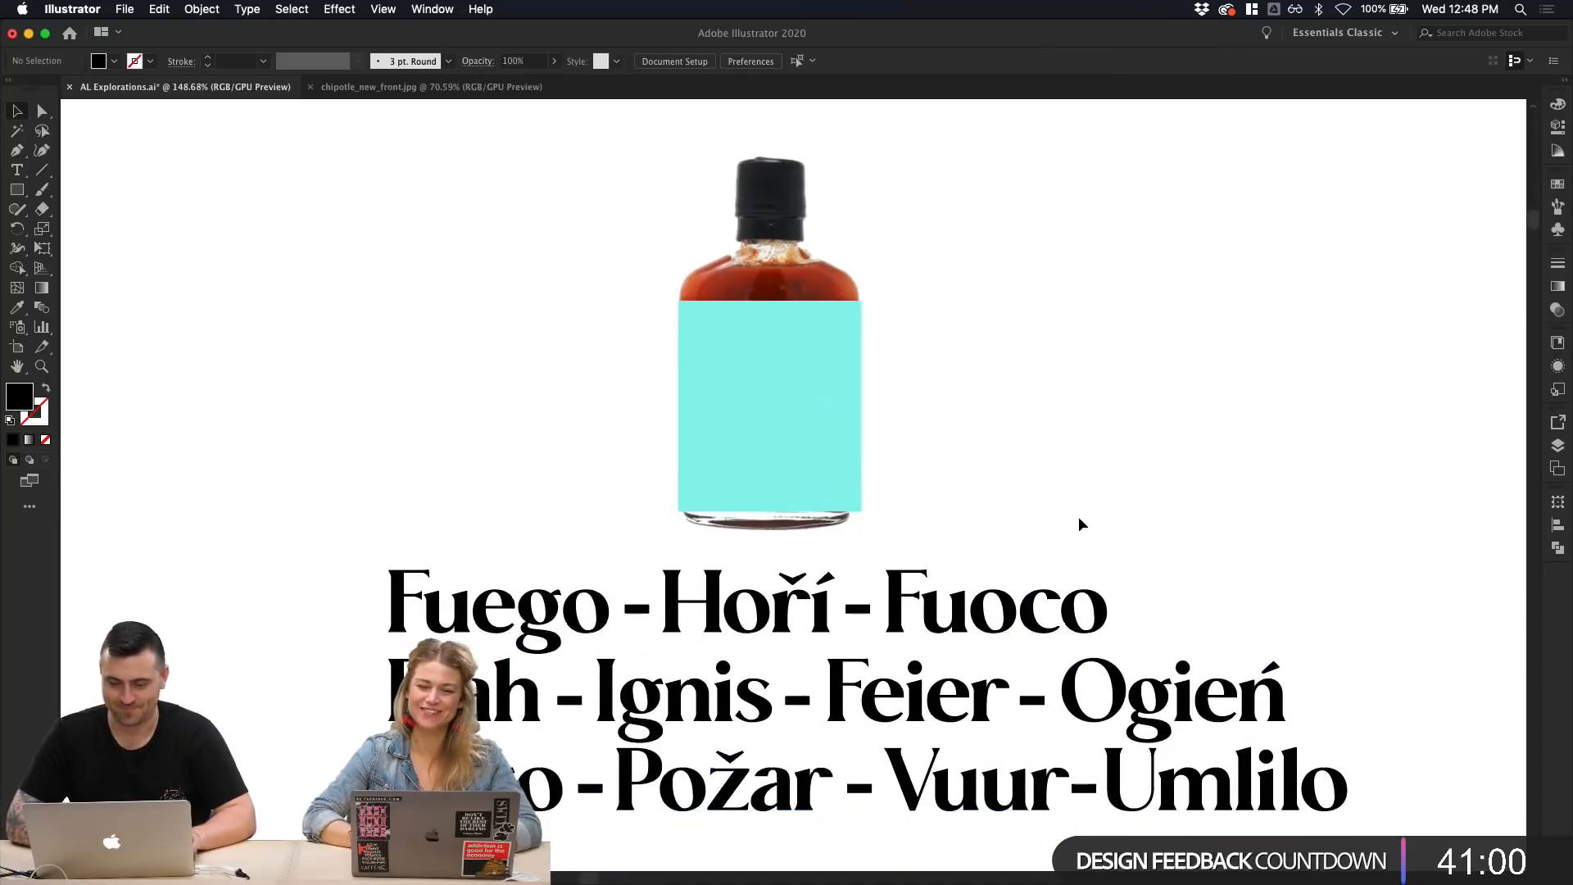
Step: Convert the live text of the Moneta list below the bottle to outlines
left_click(1076, 603)
scroll(1075, 596, "down", 3)
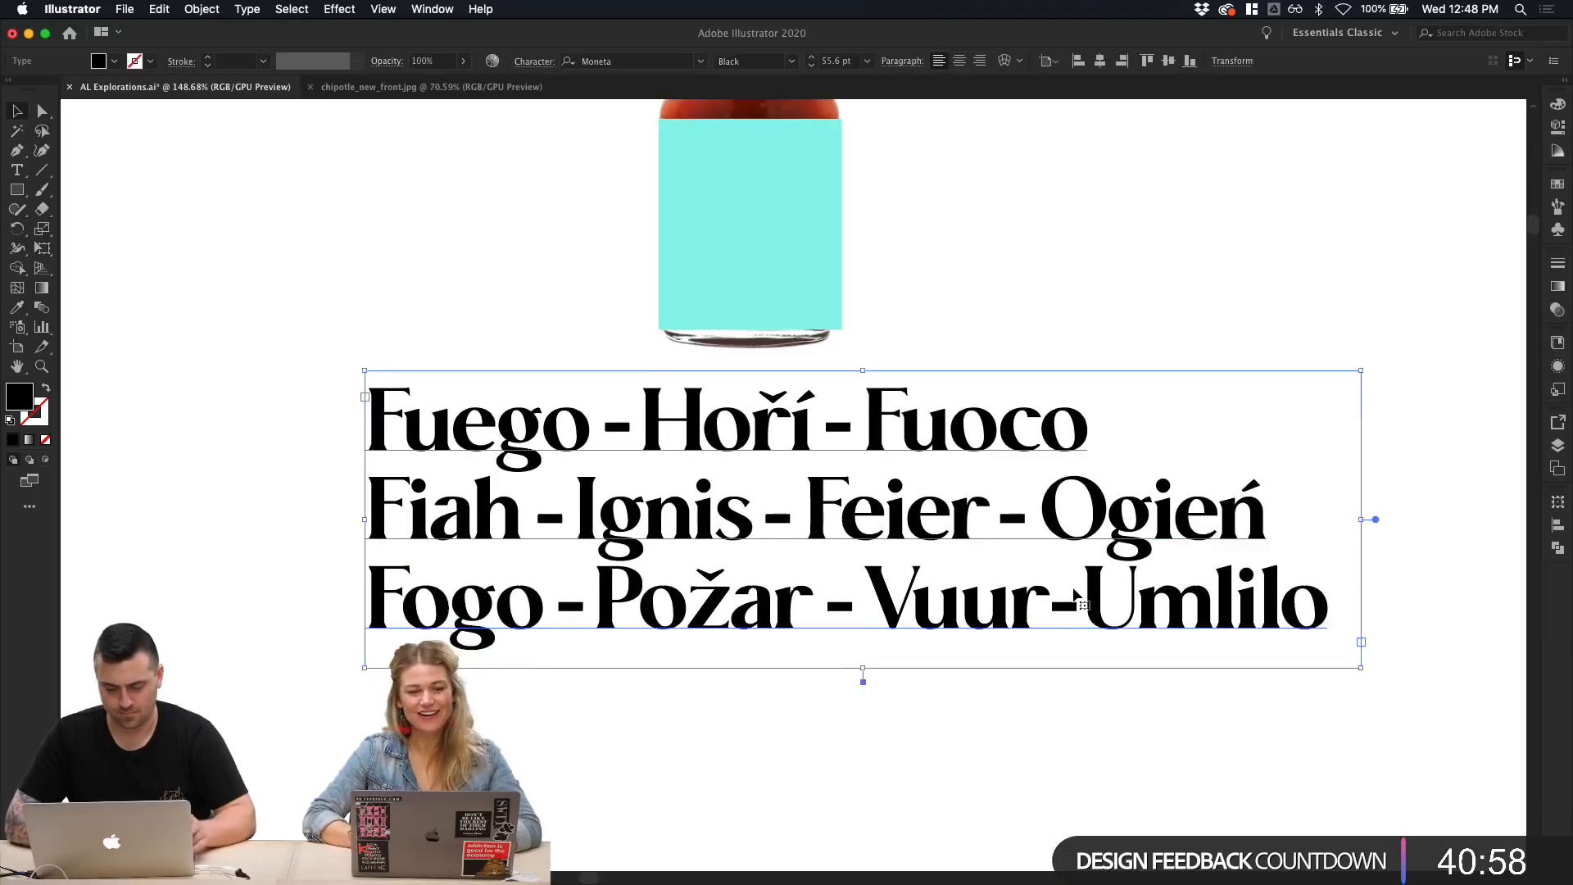
right_click(1076, 597)
left_click(1094, 669)
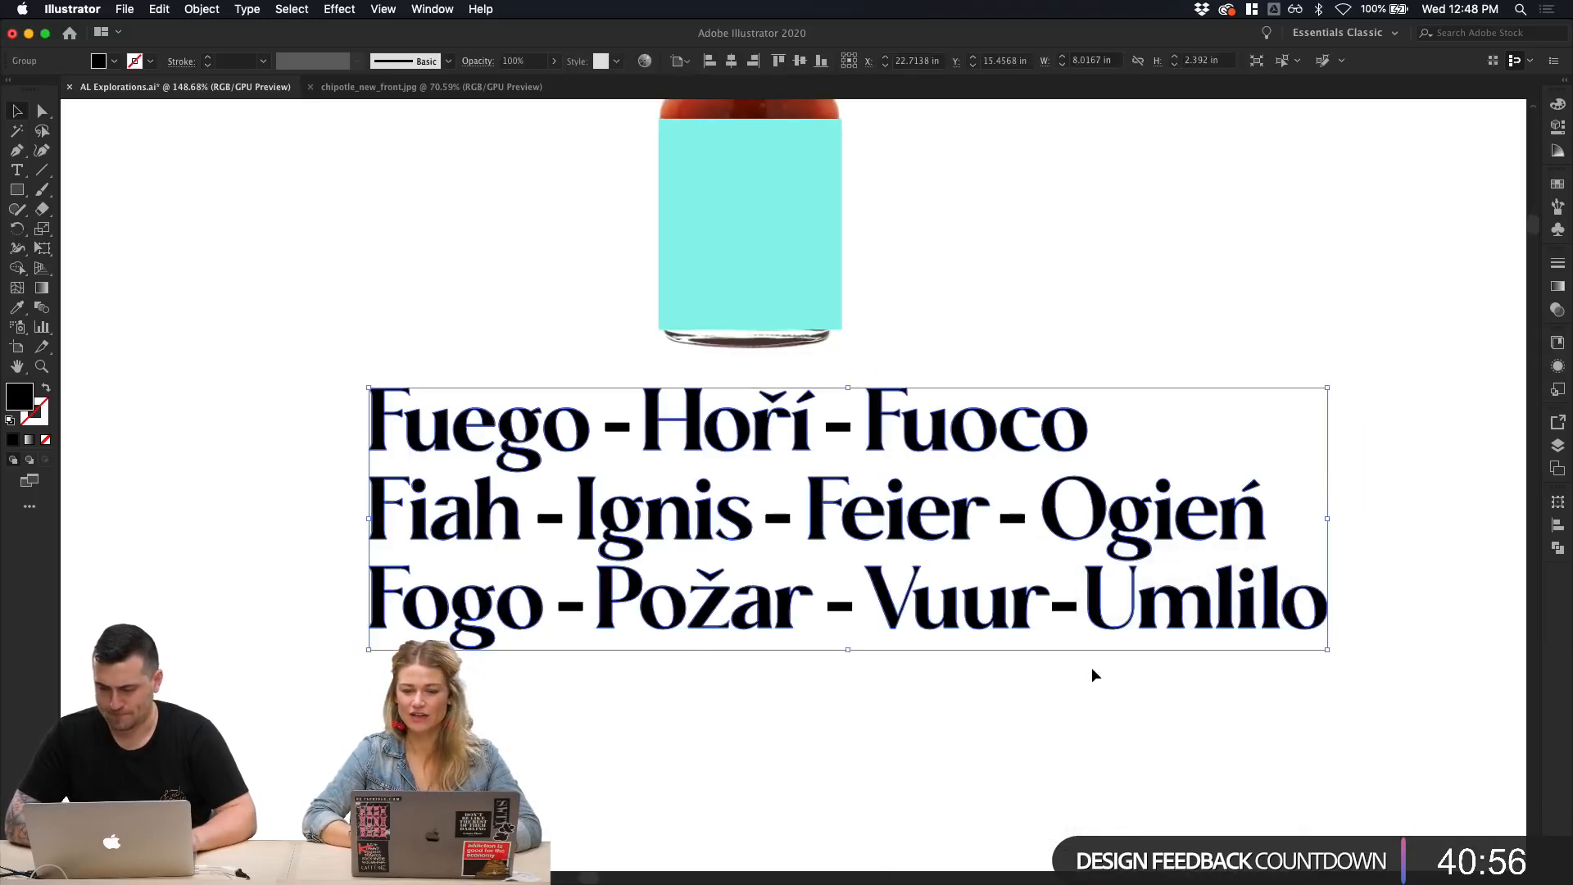
Step: Select only the drawn dashes between the outlined words, apply Outline Stroke to them and deselect
left_click(1060, 615)
left_click(1068, 608)
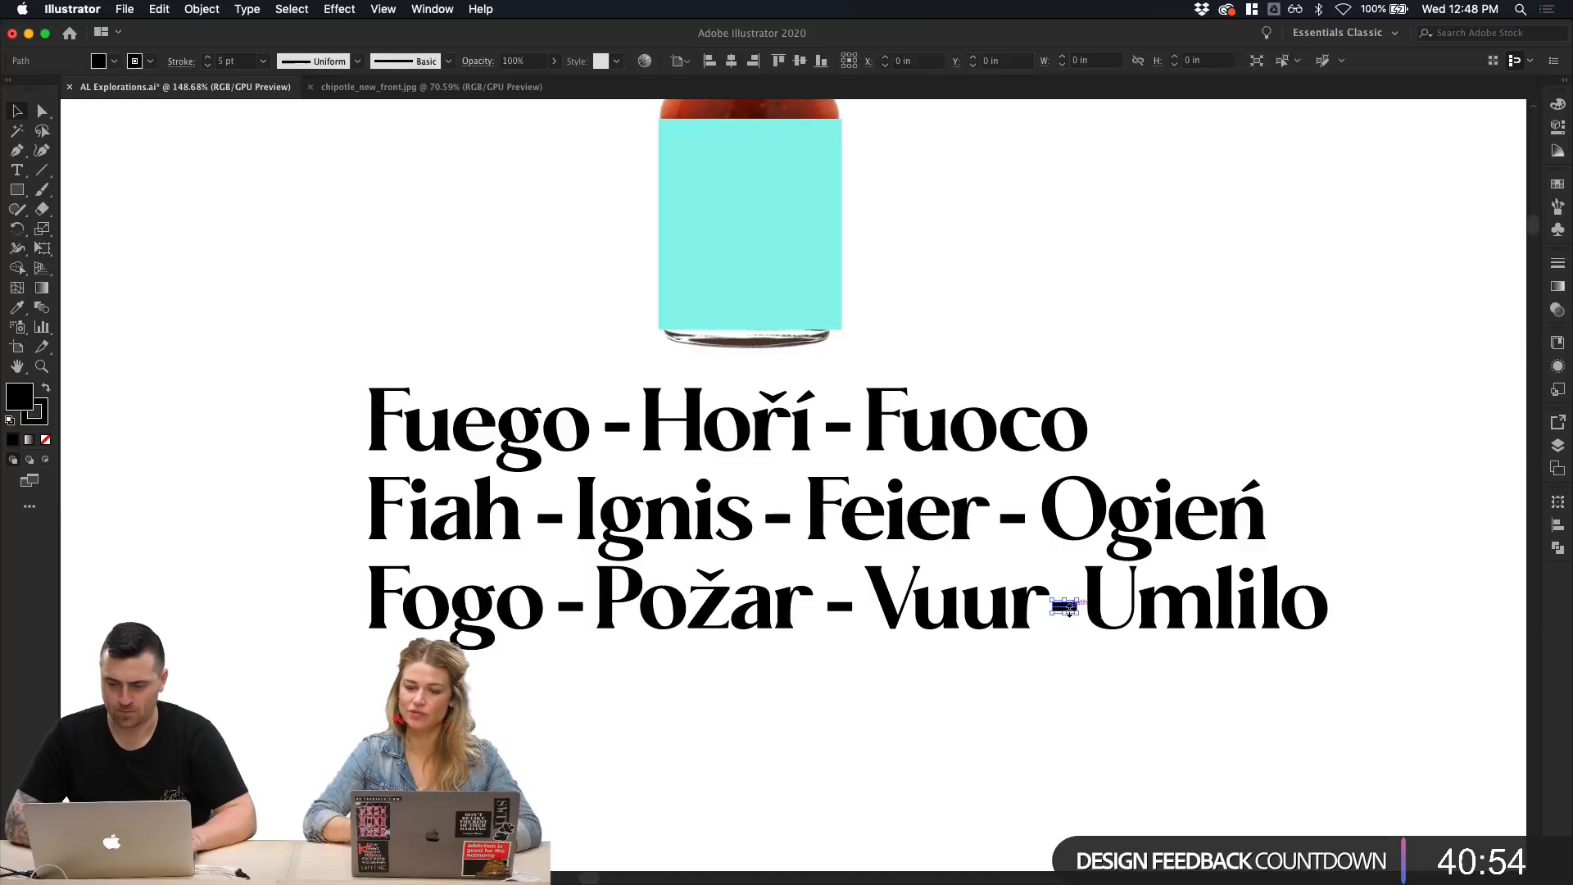
left_click(1136, 623)
left_click(1166, 612)
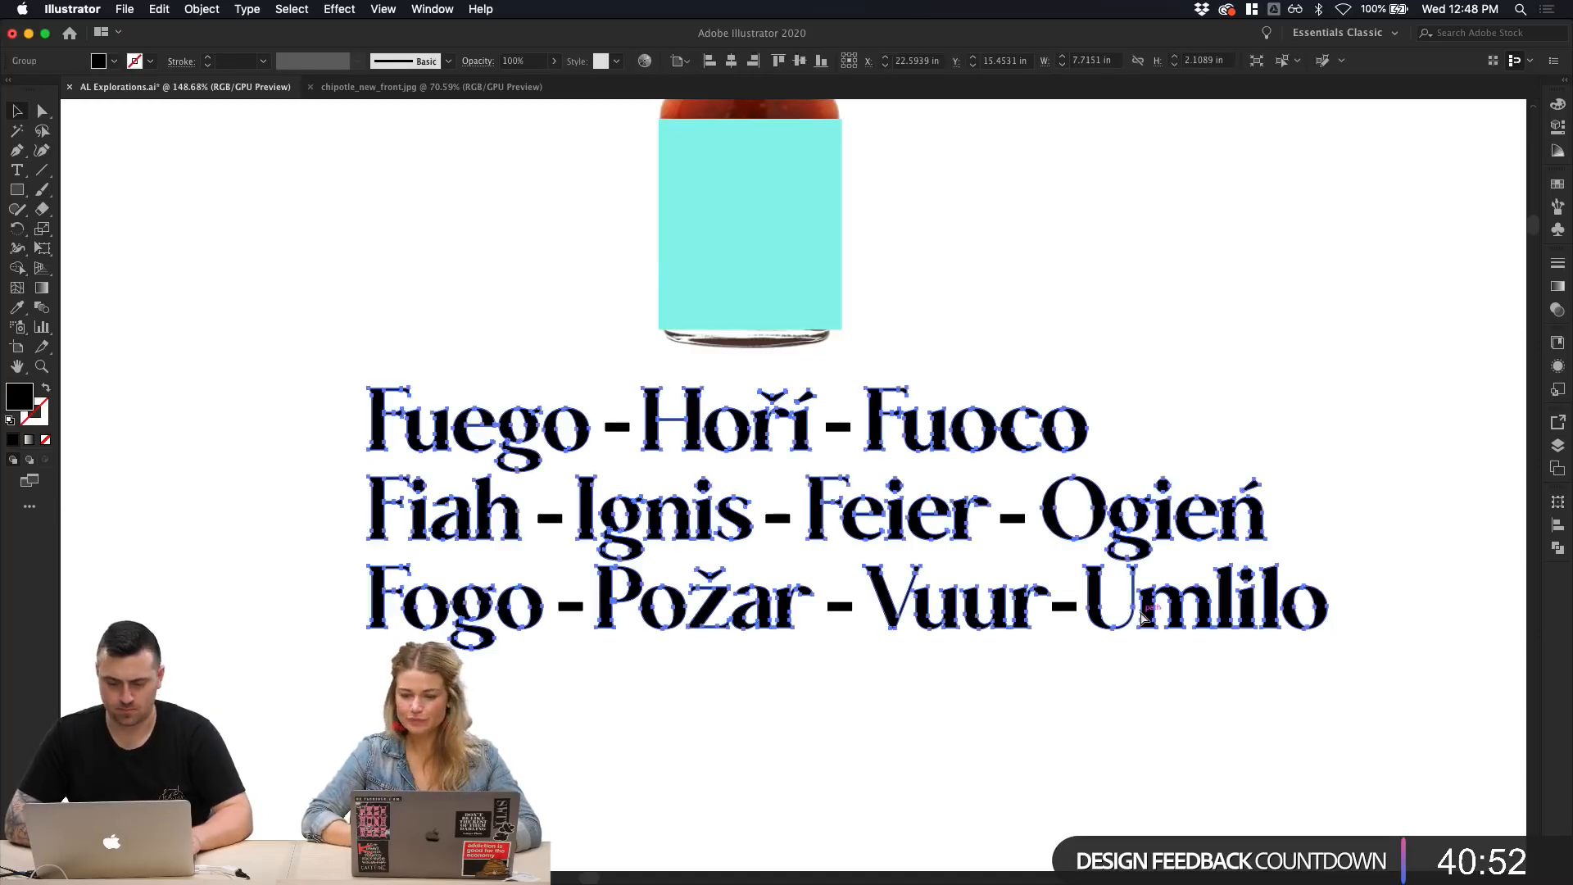
left_click(1140, 620)
left_click_drag(1049, 576, 361, 401)
left_click(201, 9)
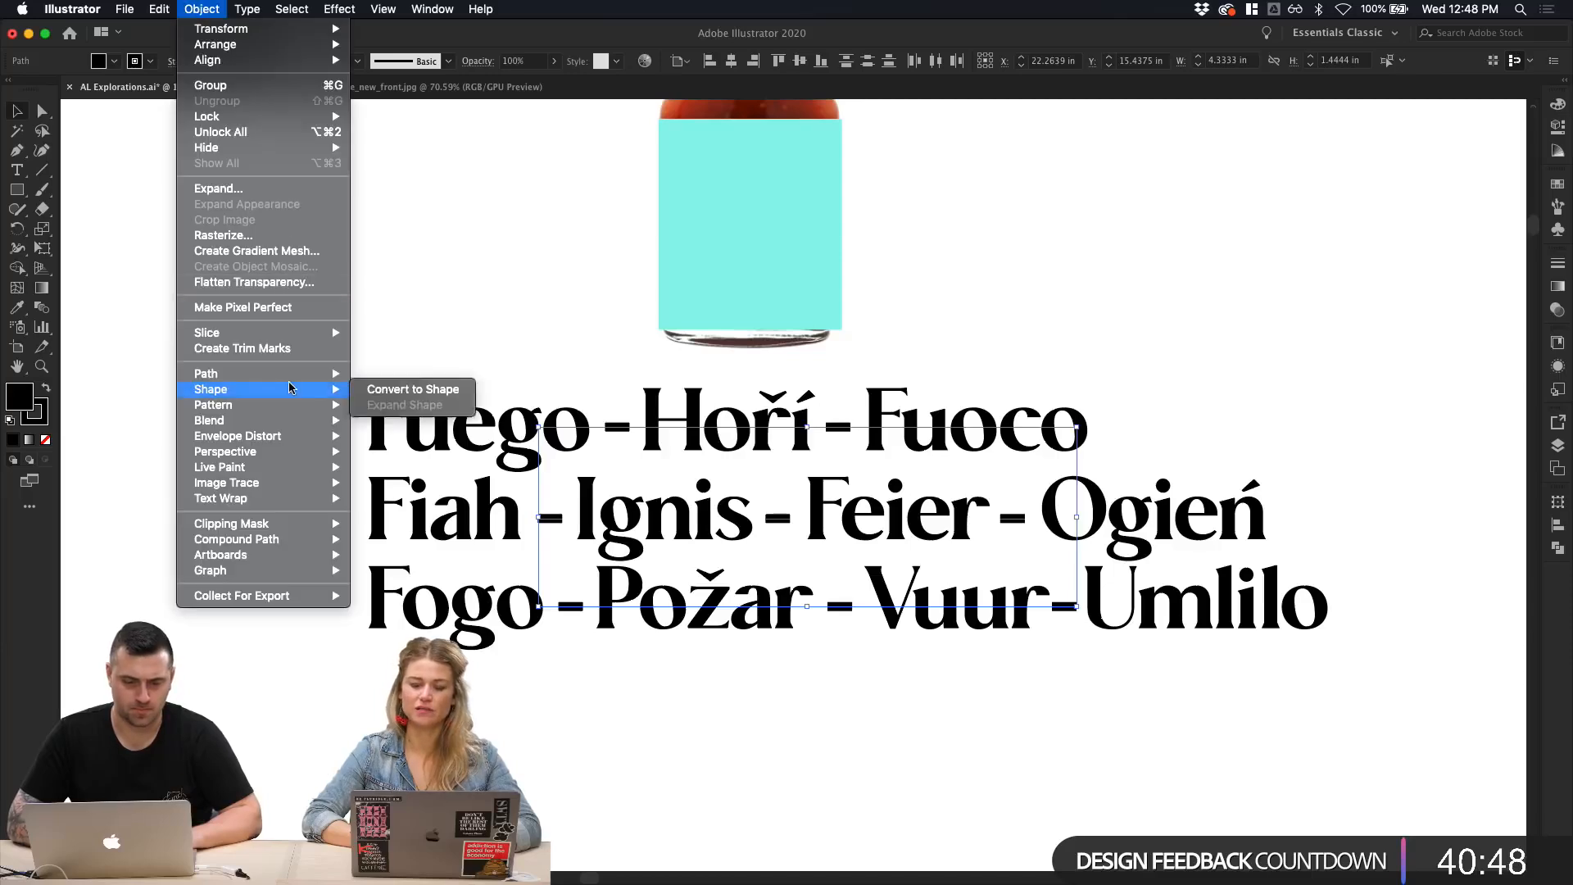
mouse_move(246, 374)
left_click(405, 415)
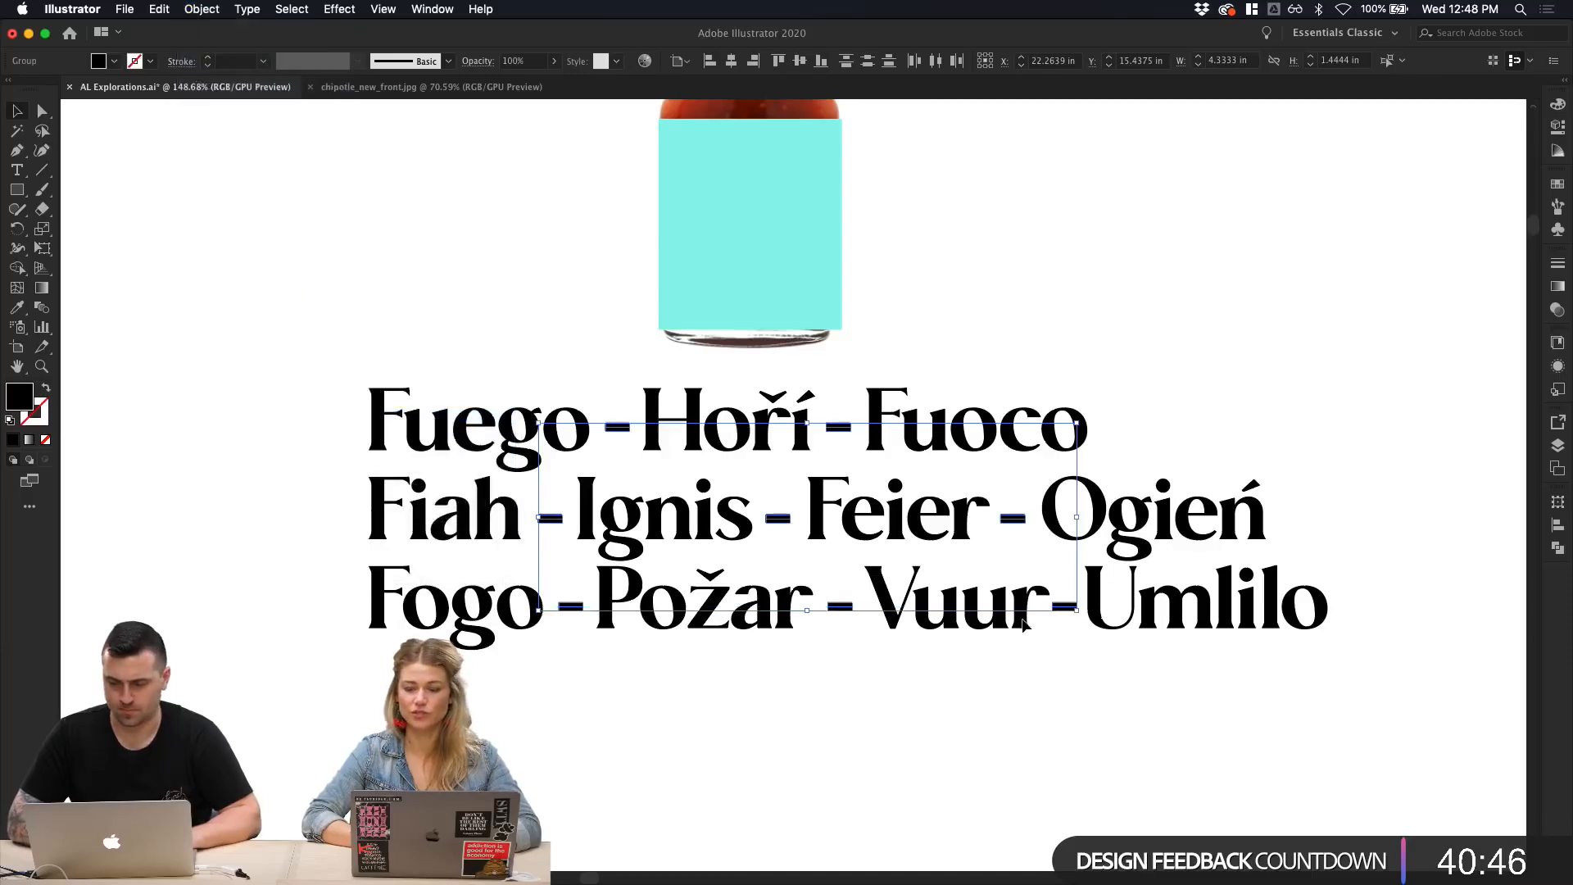
left_click(1048, 778)
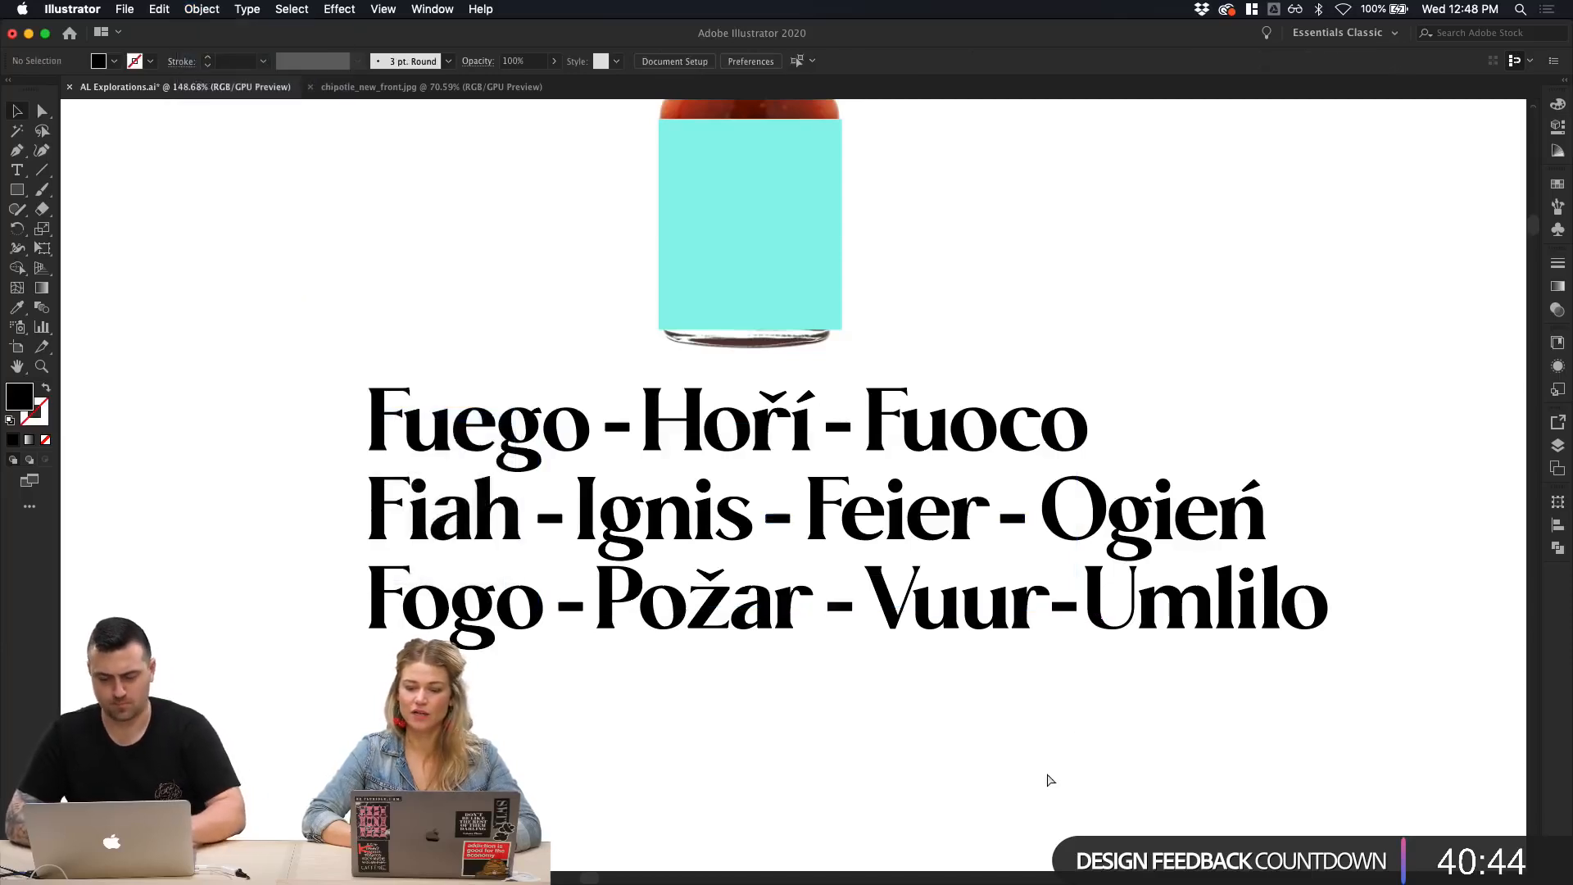
Step: Lock the bottle image and scale the outlined list together with its dashes down to about 4.03 in wide
left_click(961, 311)
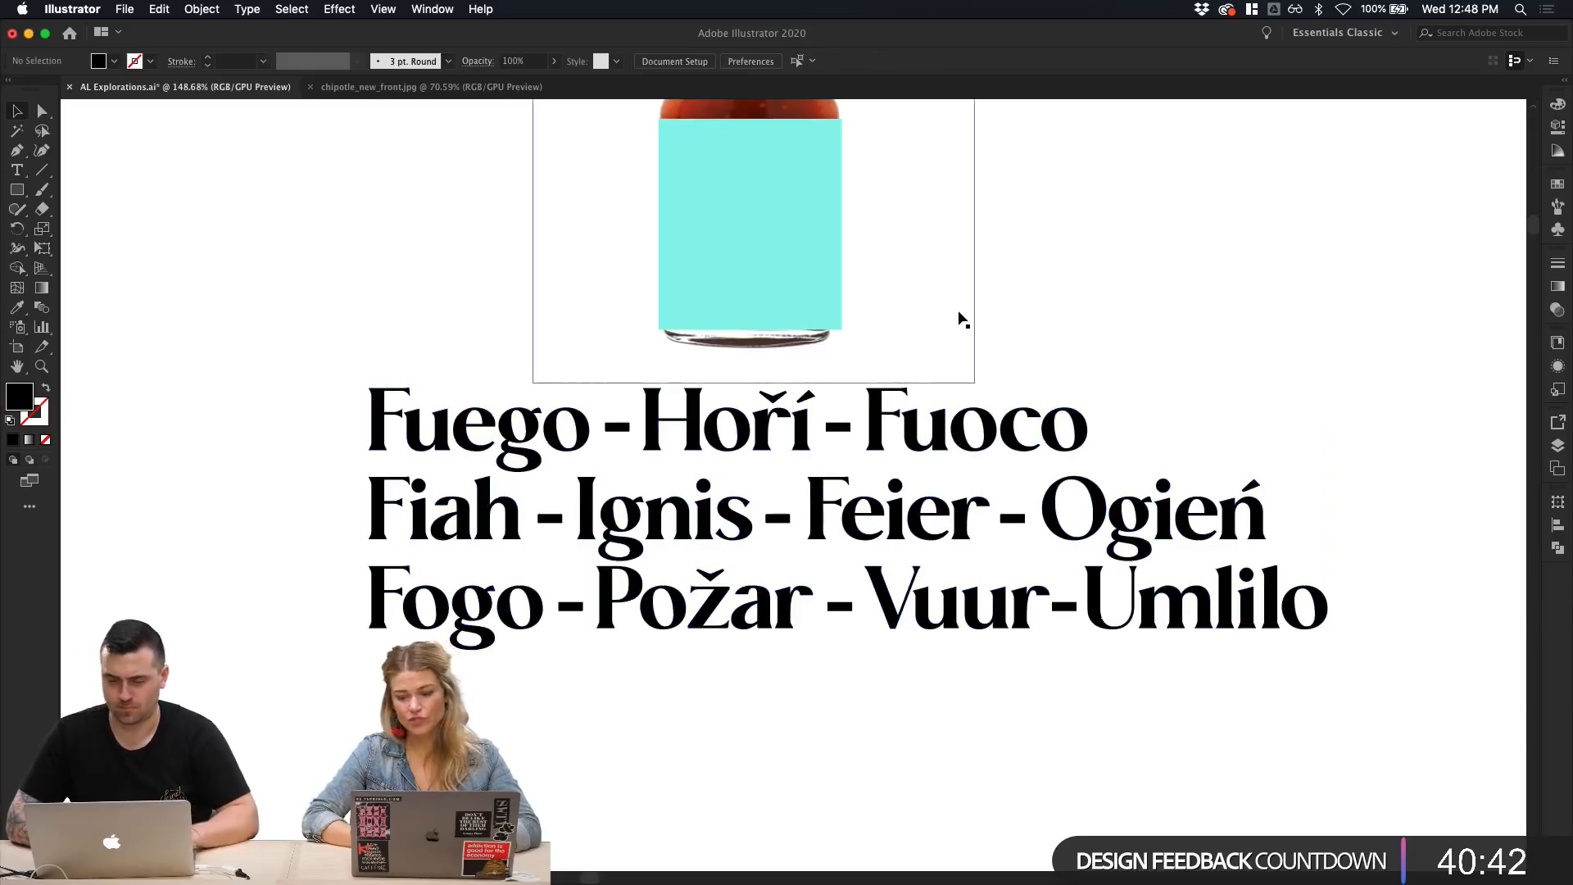
key("super+2")
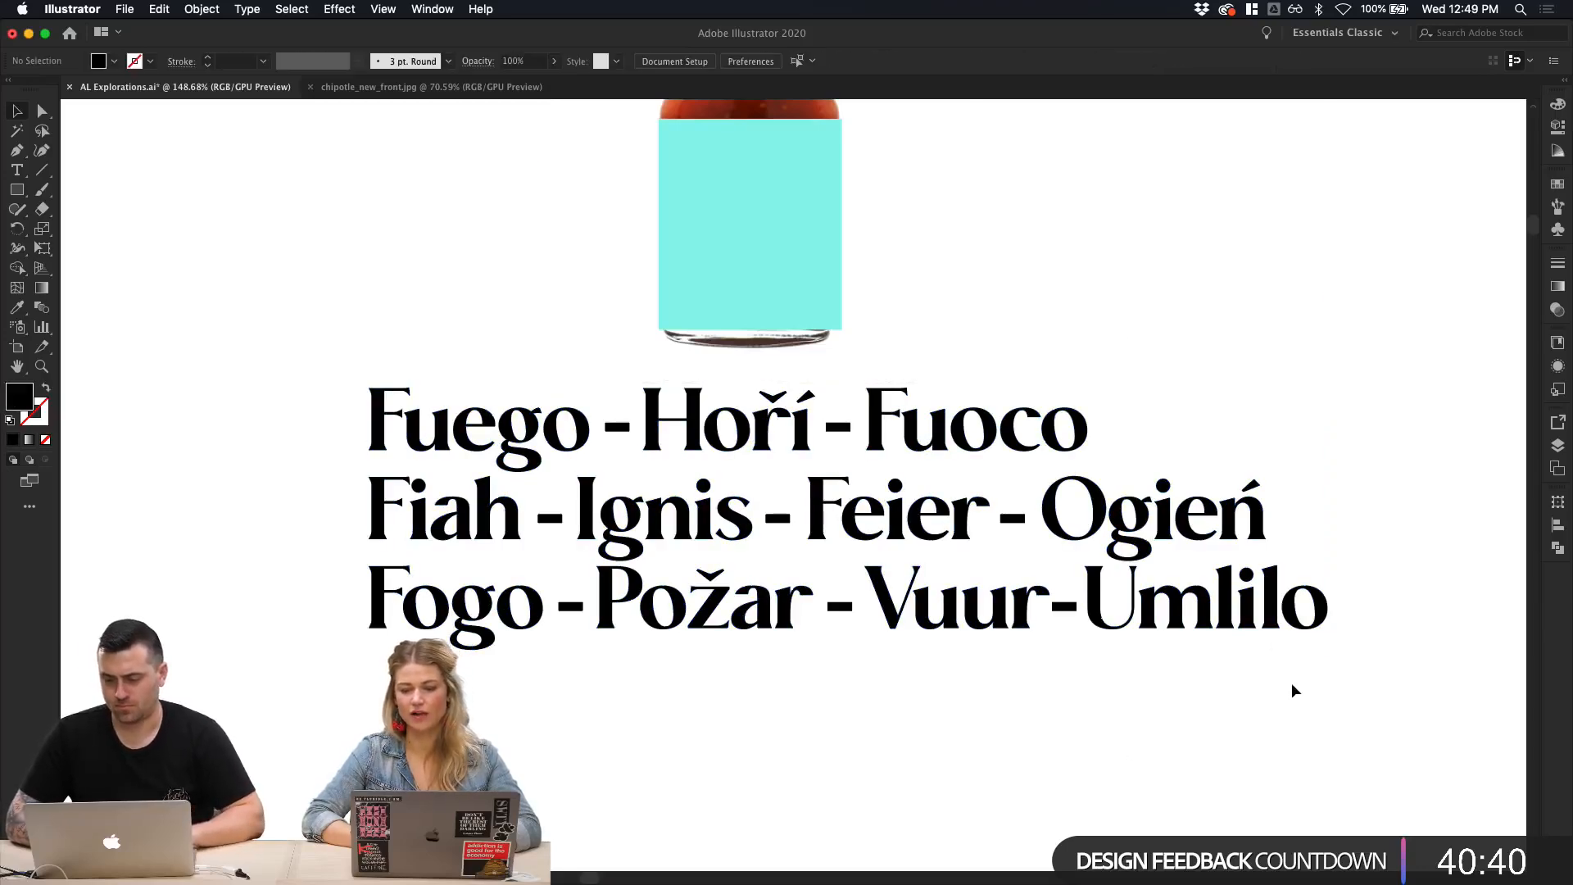
left_click_drag(1295, 690, 831, 396)
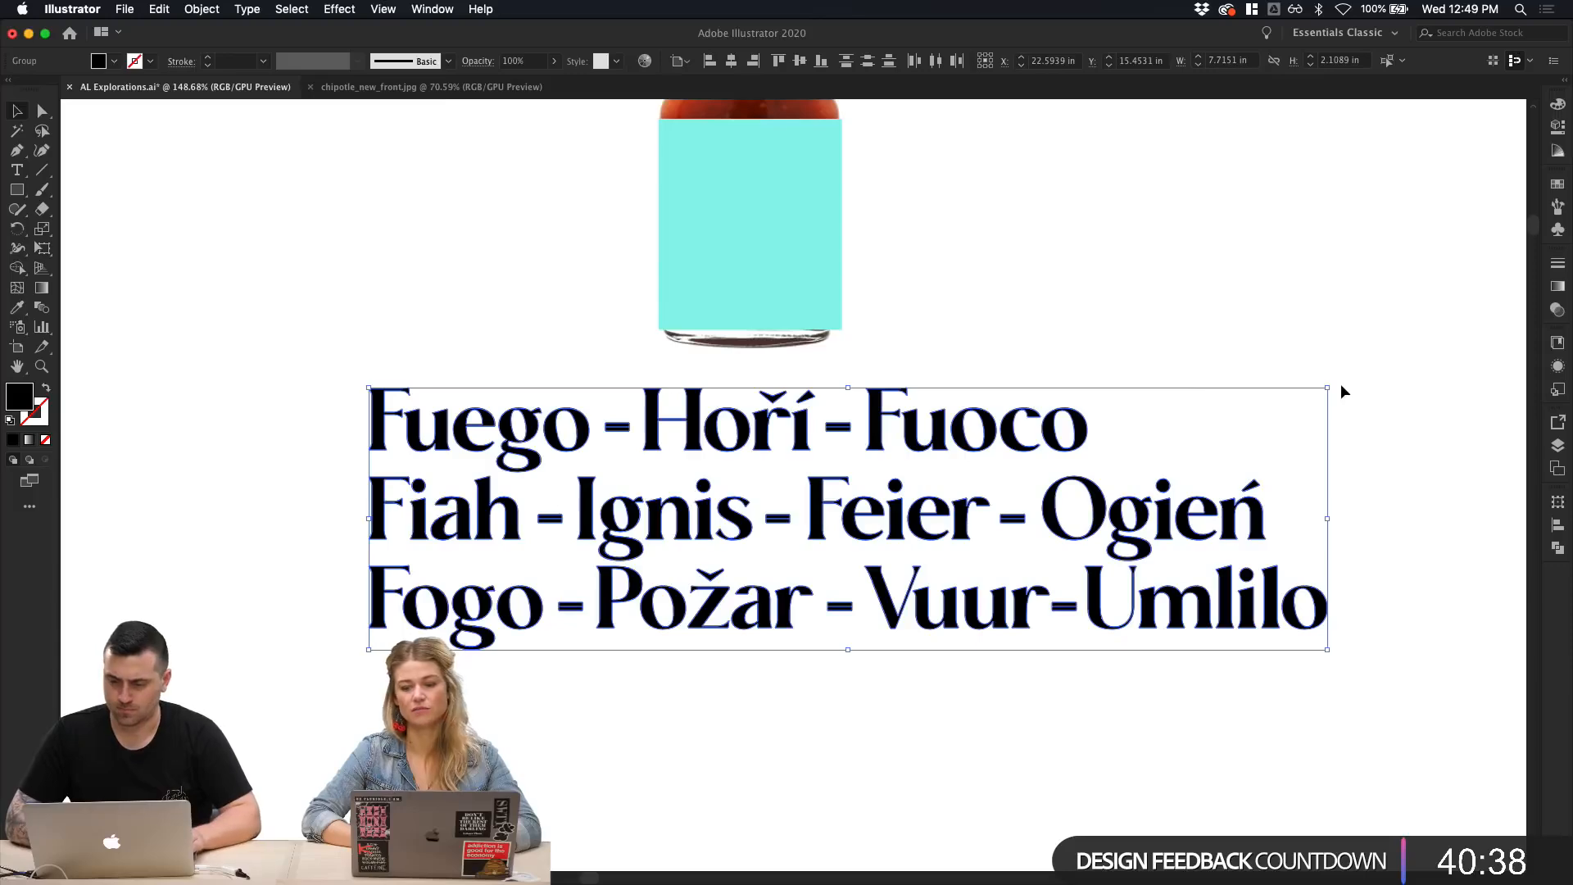
left_click_drag(1331, 390, 1100, 452)
Step: Duplicate the outlined list onto the turquoise label and scale the copy down to about 2.11 in wide
left_click_drag(867, 479, 938, 179)
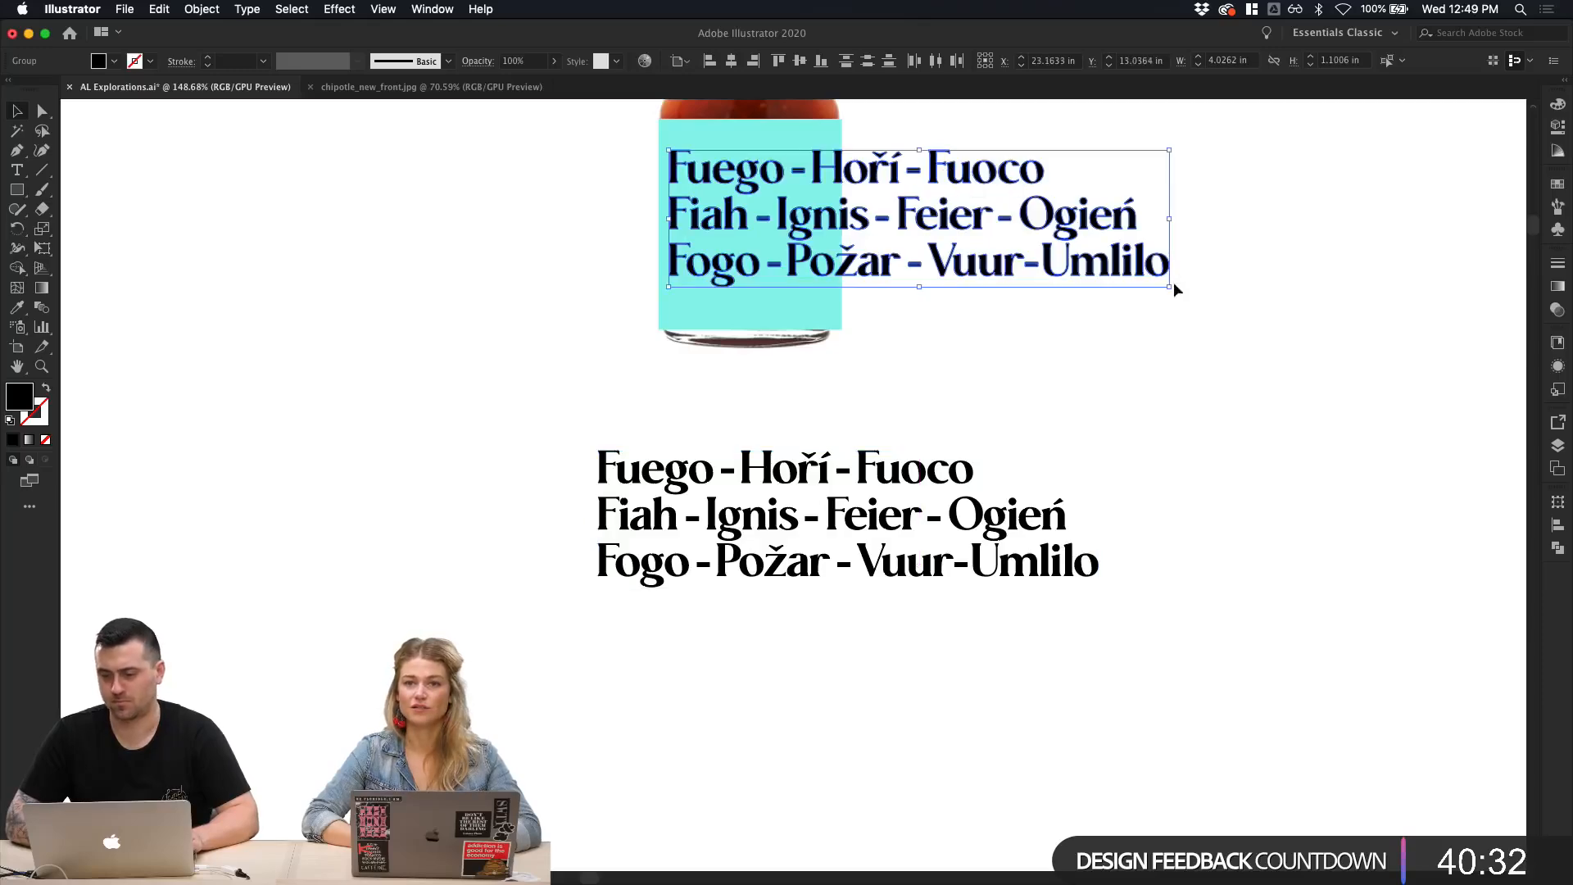
left_click_drag(1172, 283, 931, 304)
scroll(948, 238, "up", 3)
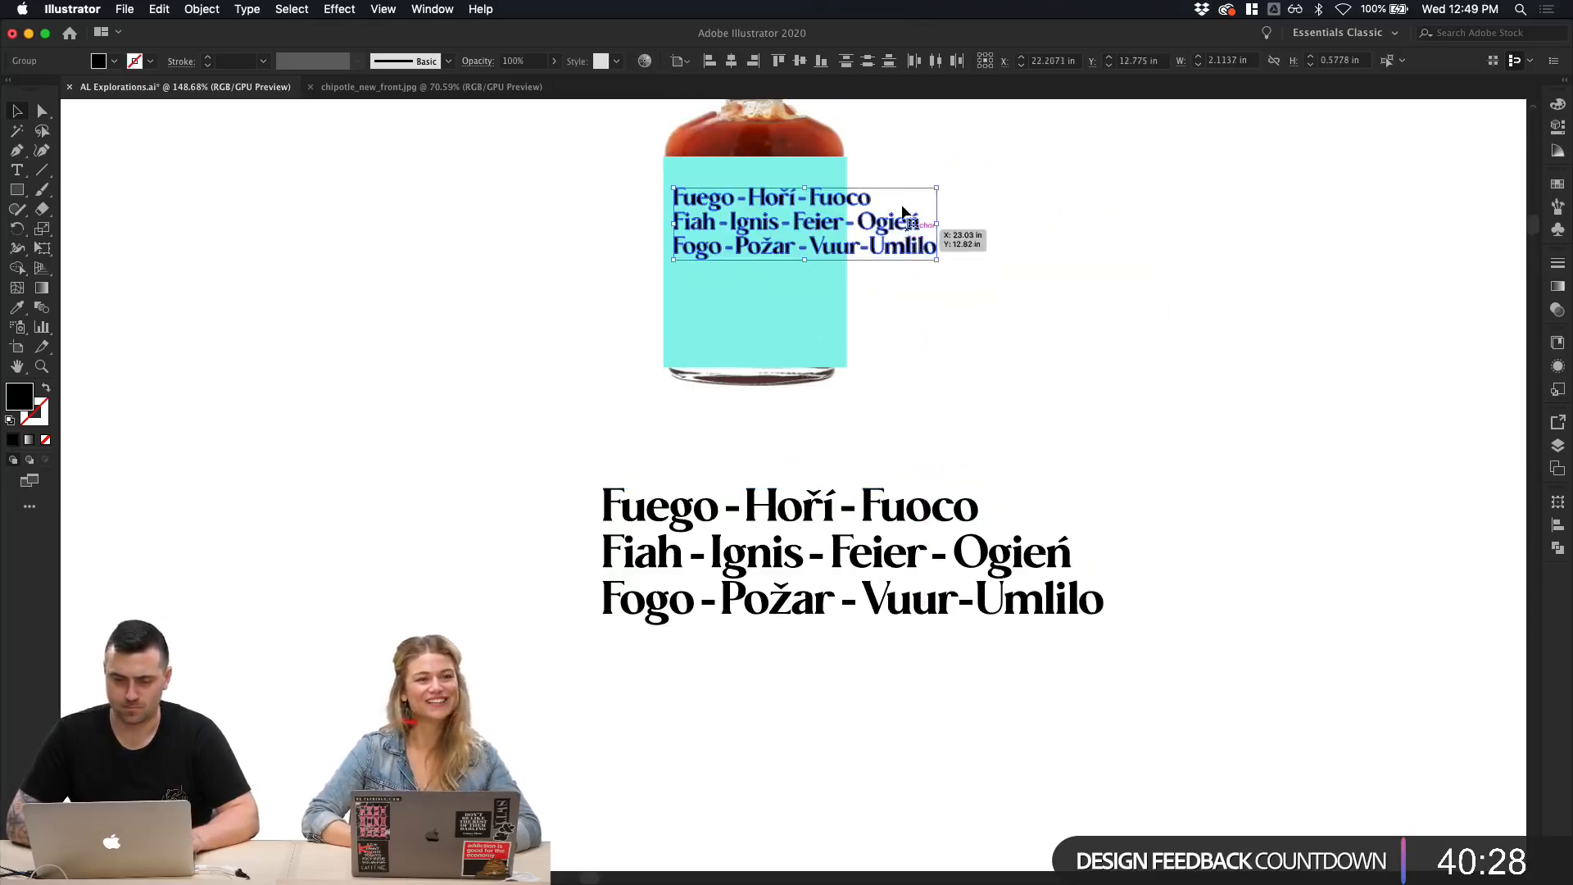
Step: Delete the larger outlined list below the bottle and select the smaller copy on the turquoise label
left_click(930, 520)
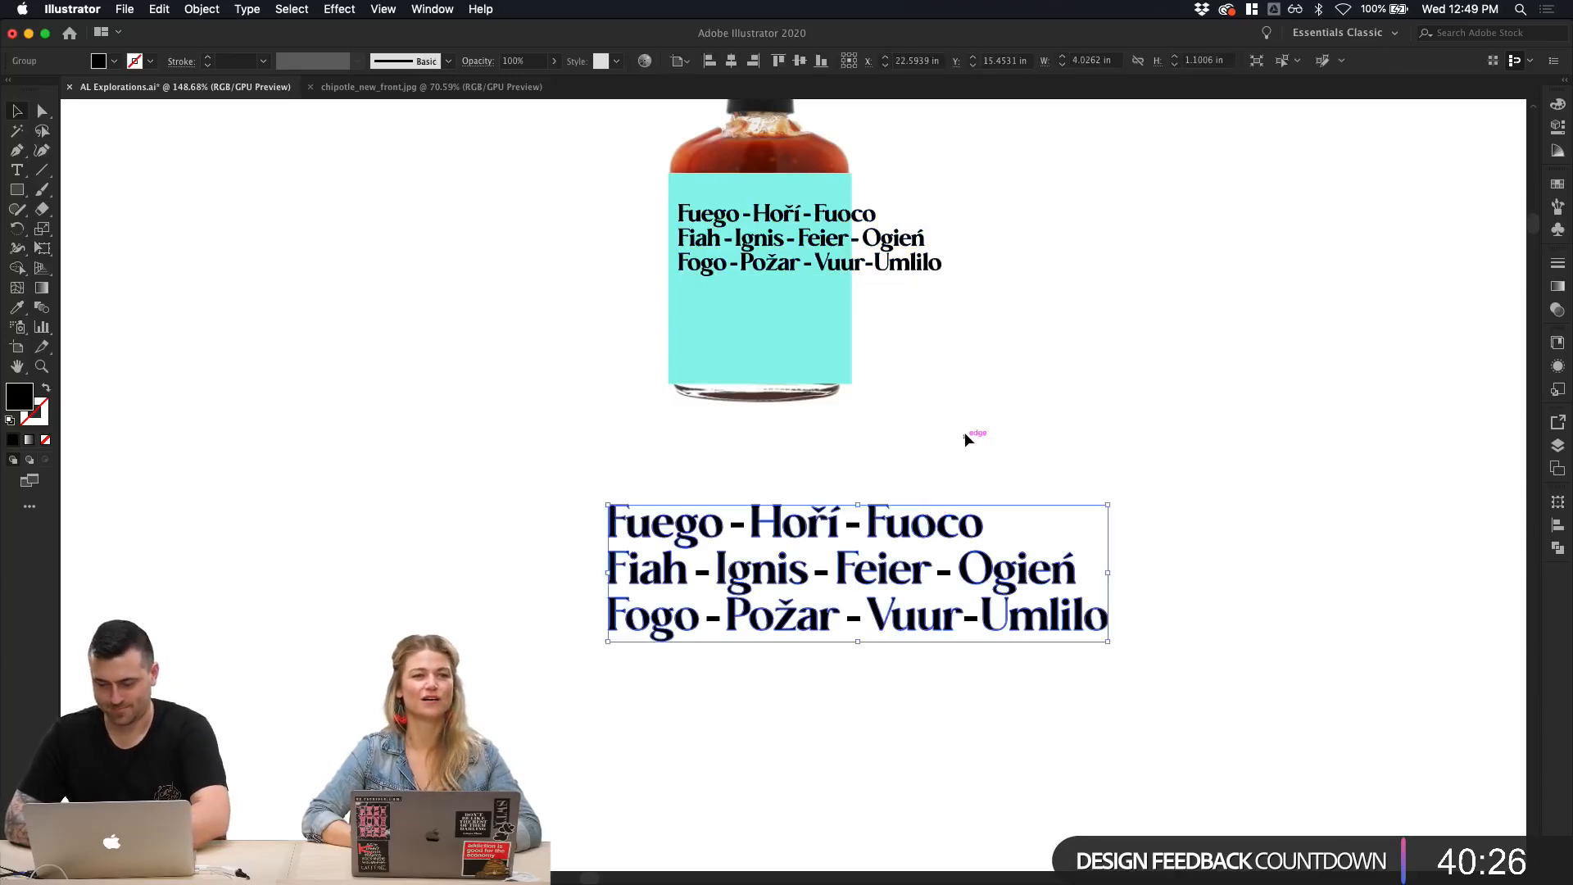
key("Delete")
scroll(1021, 558, "up", 5)
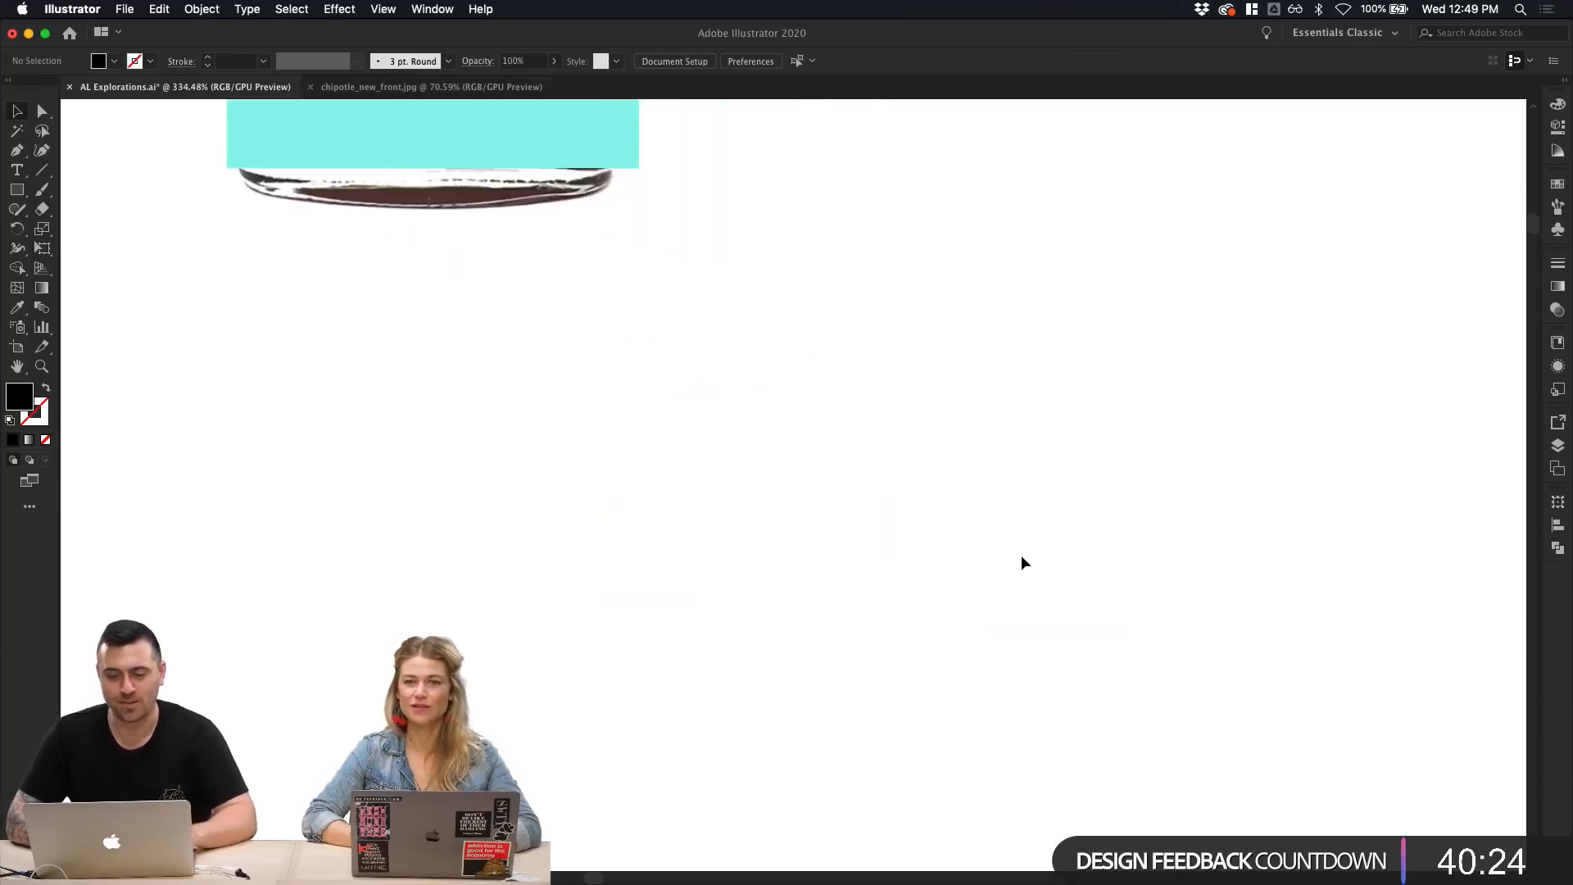
scroll(1021, 559, "up", 8)
scroll(1021, 559, "left", 4)
left_click(1143, 472)
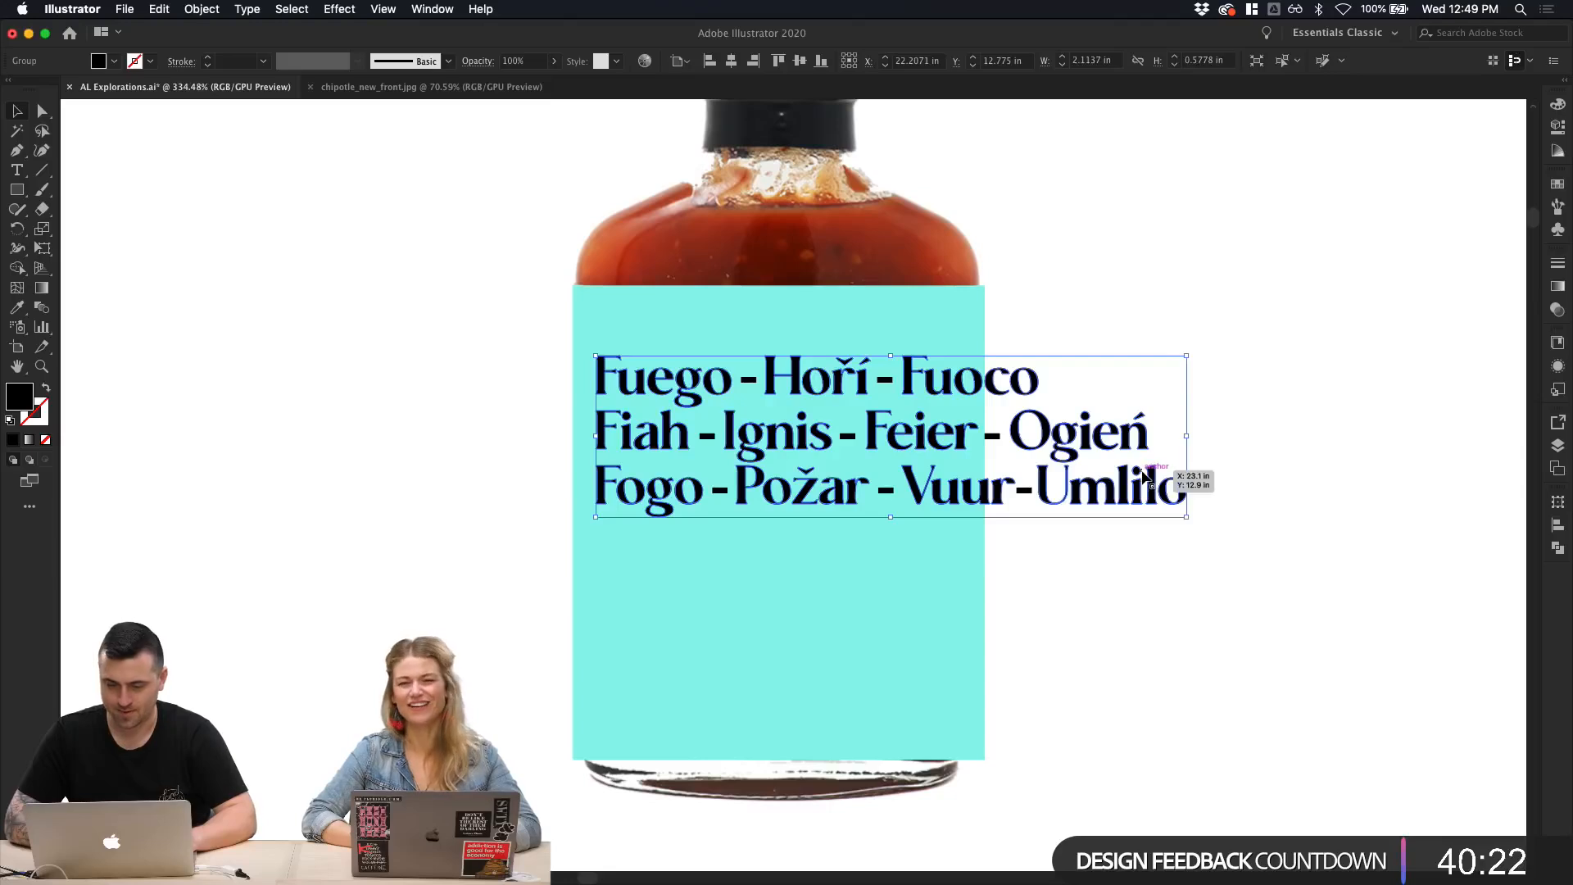
Step: Select the turquoise label rectangle and raise its lower edge to make it about 1.06 in high
double_click(1053, 488)
key("Escape")
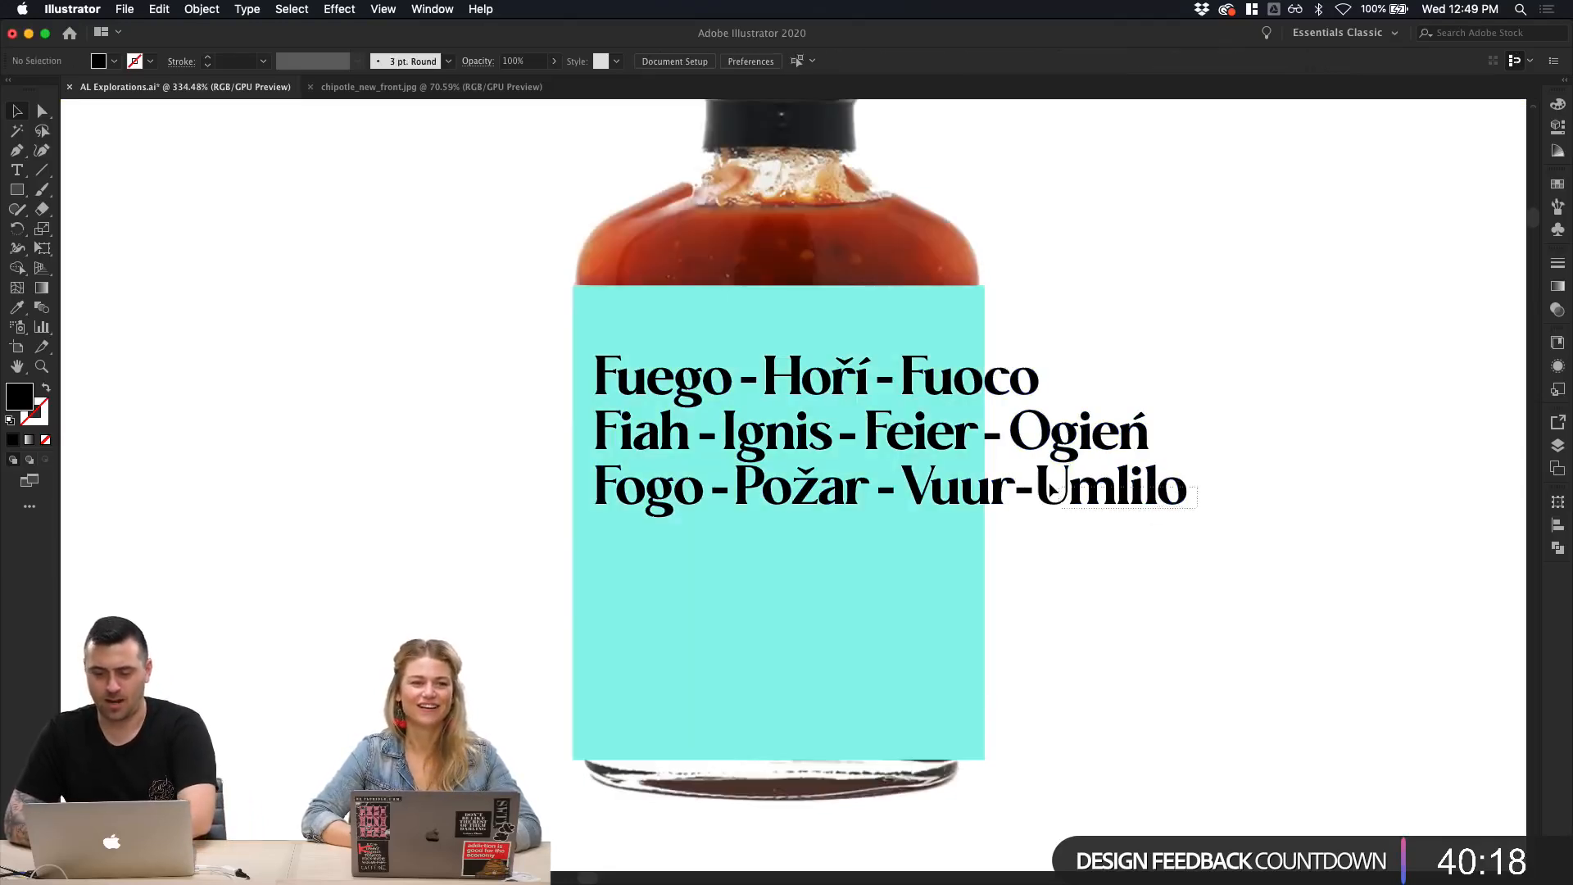
left_click(1036, 515)
left_click(960, 615)
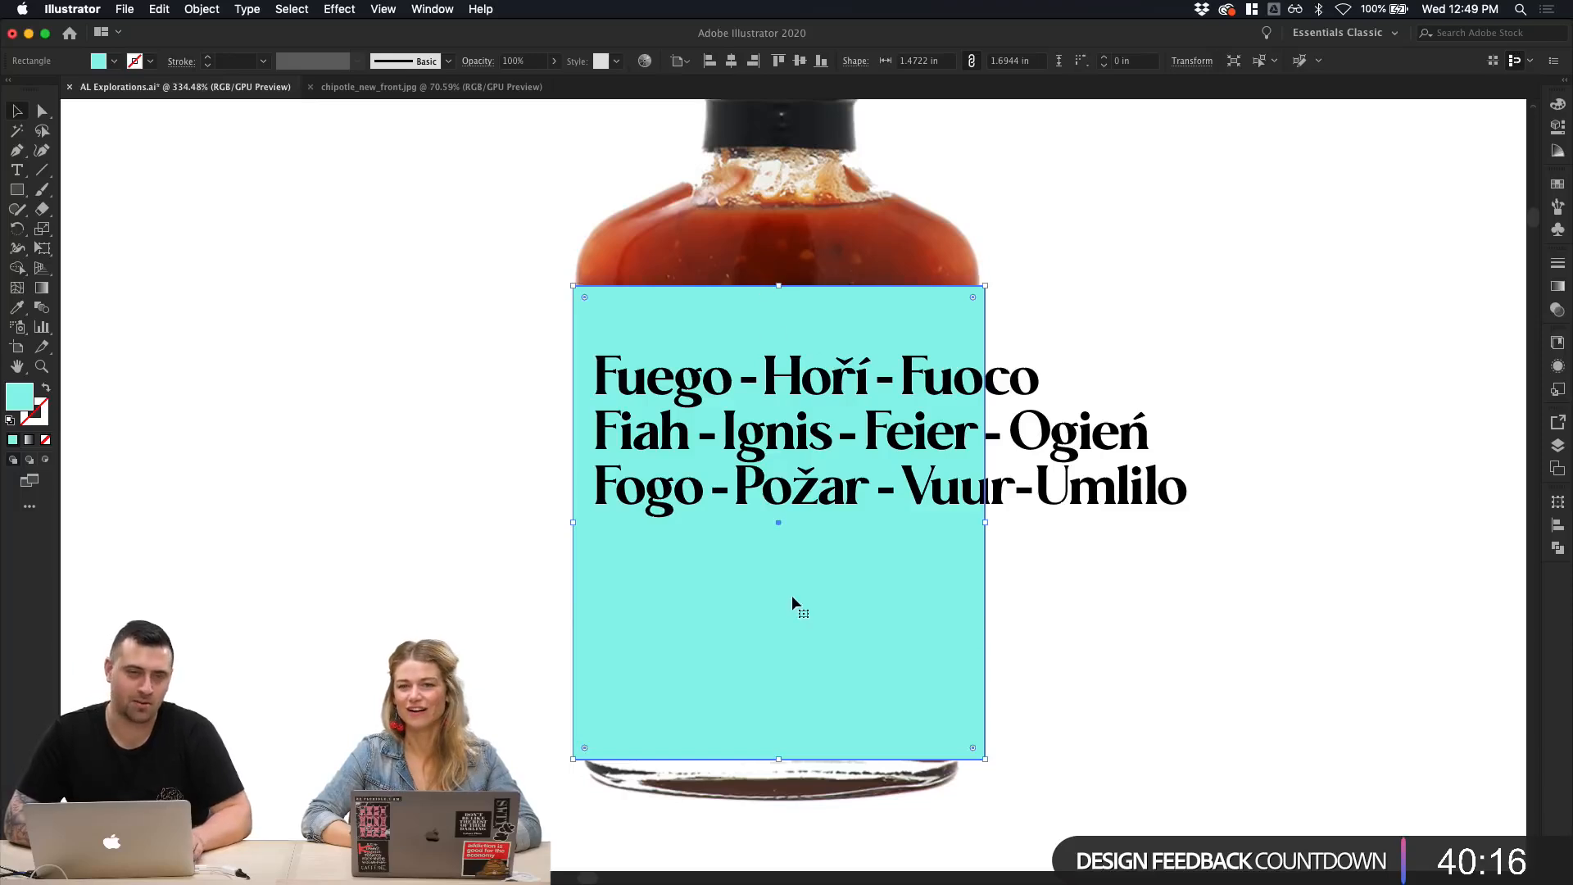
left_click_drag(782, 759, 785, 599)
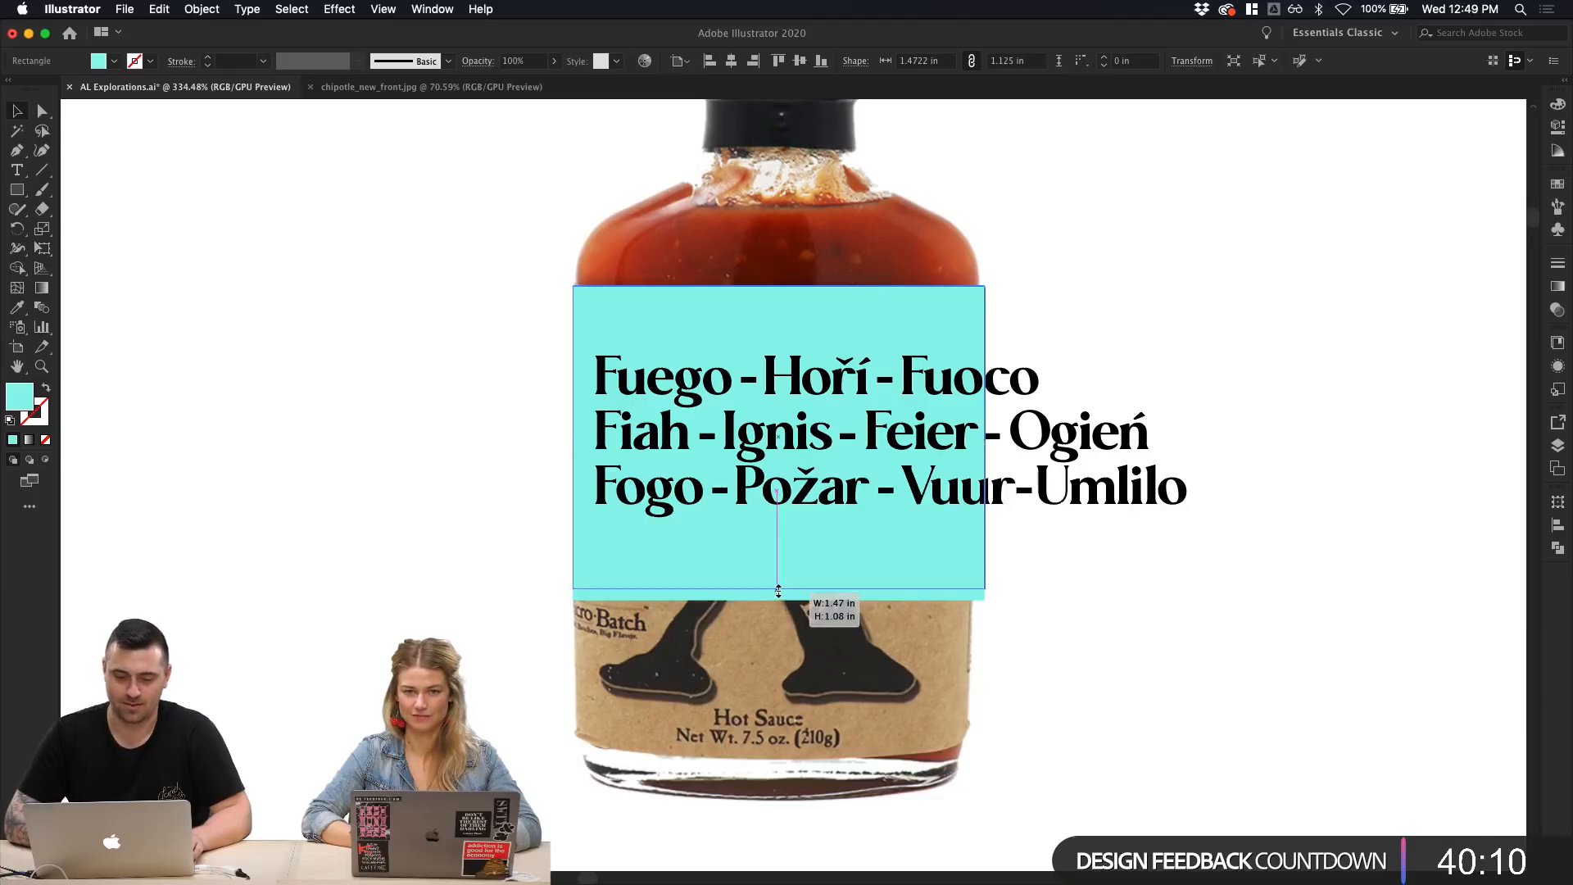
left_click_drag(778, 599, 809, 869)
key("super+z")
scroll(845, 647, "down", 3)
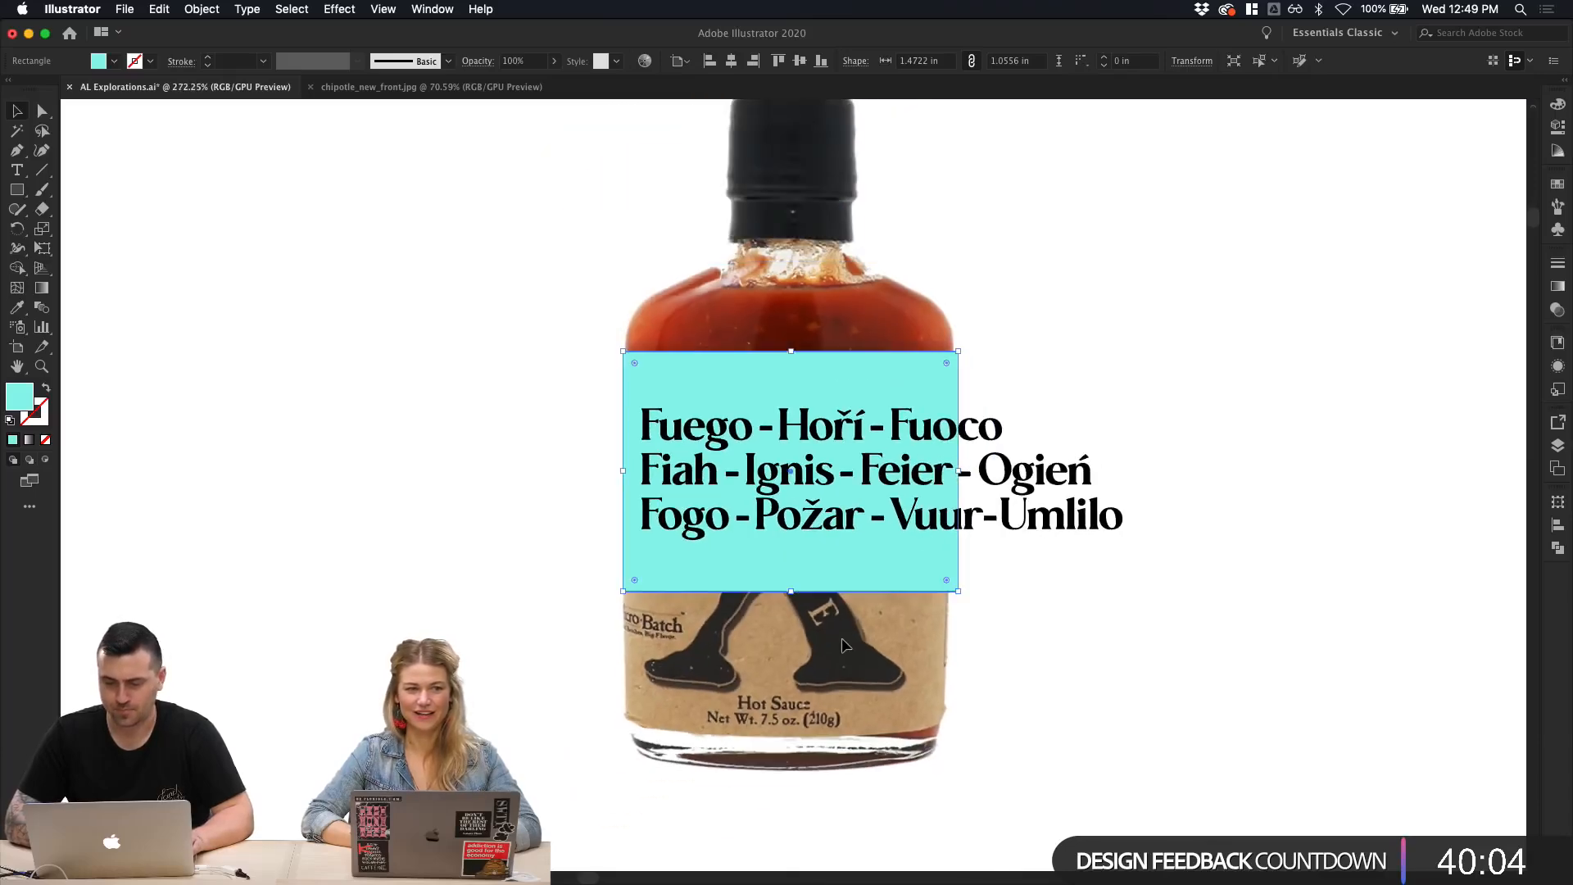
Step: Duplicate the turquoise rectangle directly below it, shorten the copy to about 0.64 in high and fill it with dark red sampled from the sauce
left_click_drag(858, 517, 805, 663)
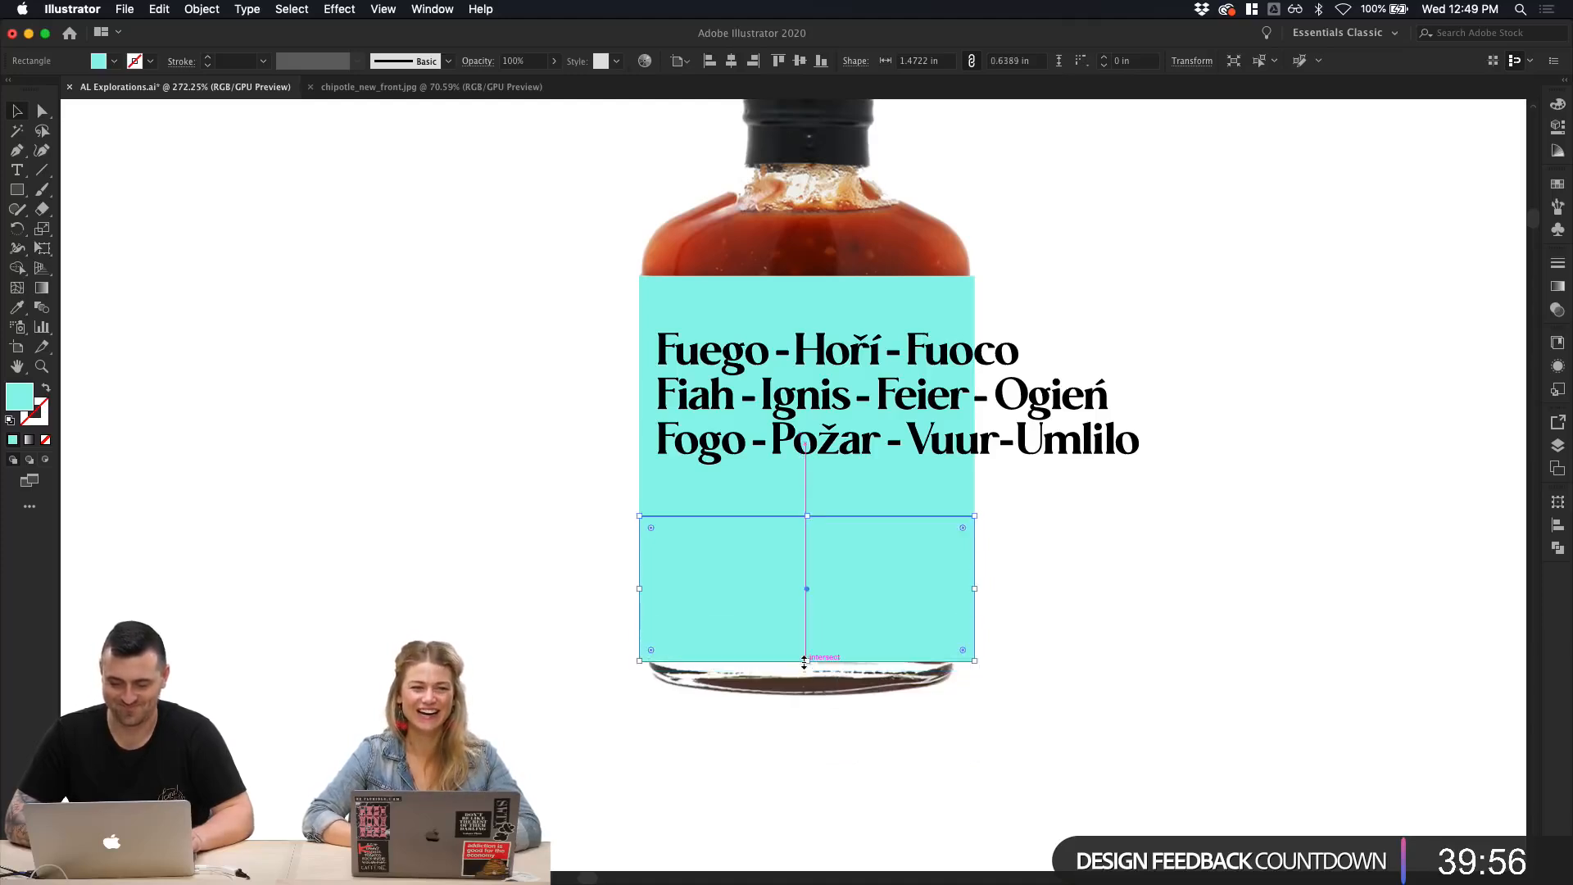
key("i")
left_click(894, 241)
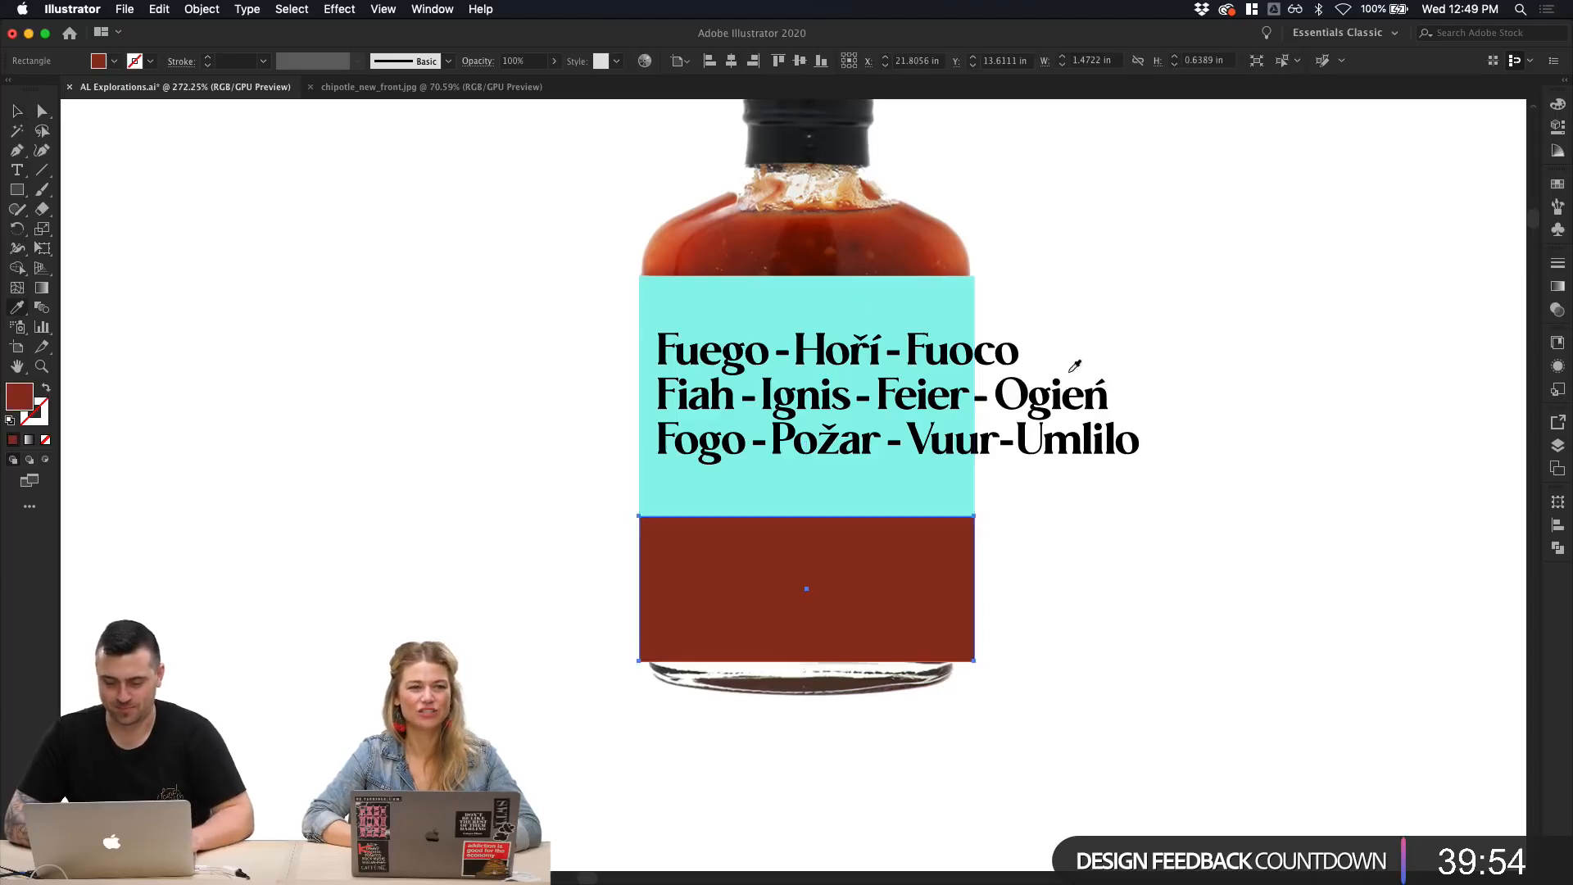
key("v")
left_click(1133, 464)
scroll(1183, 477, "up", 3)
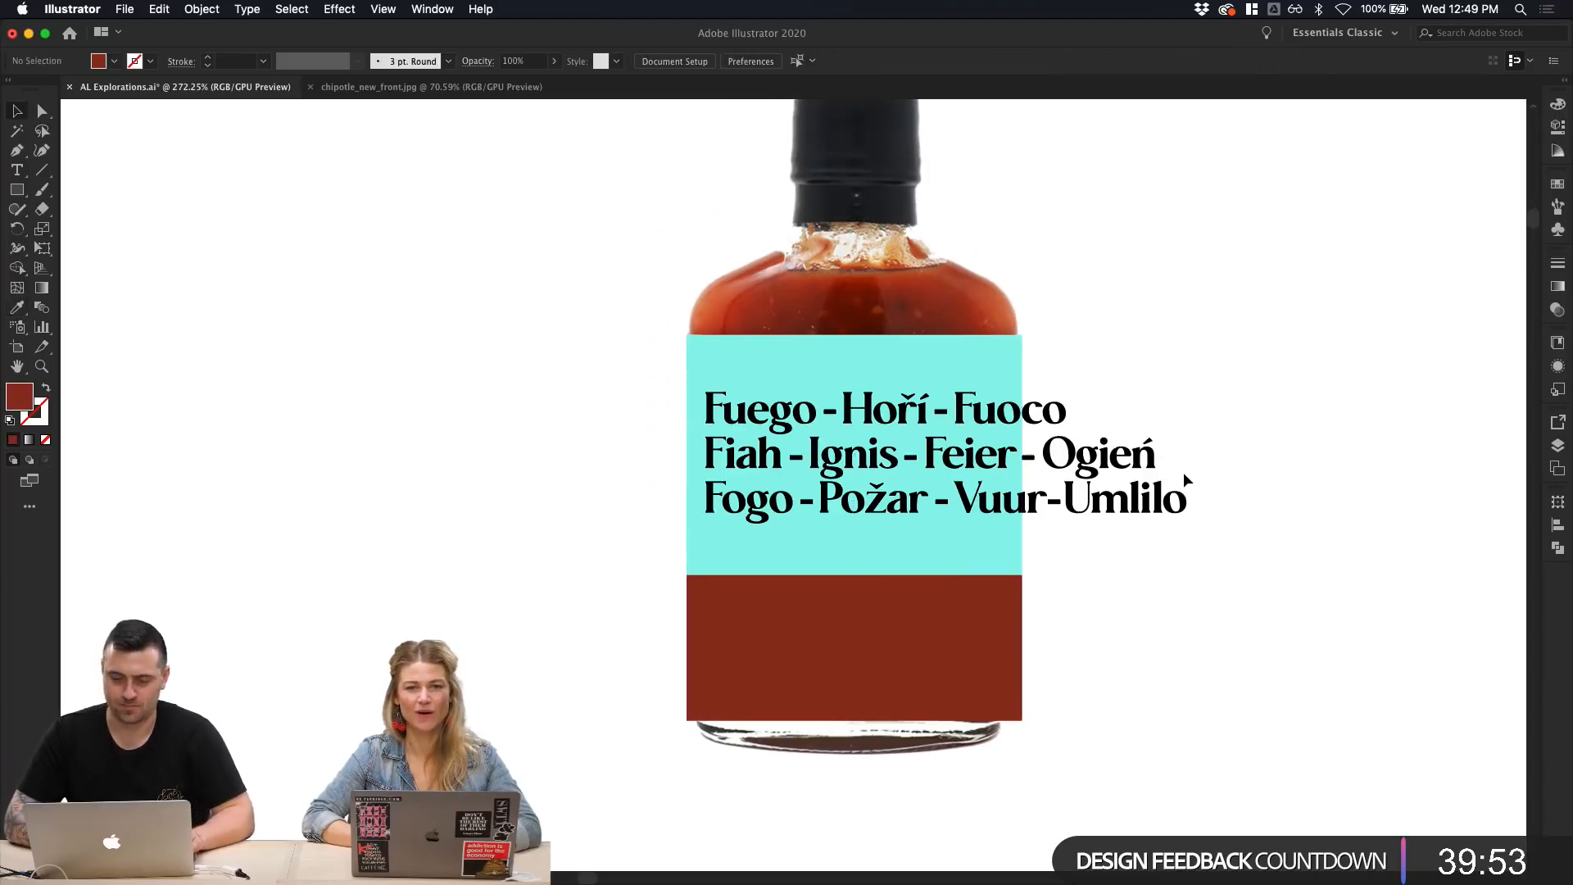
Step: Scale the outlined word list down proportionally to fit within the width of the turquoise label
left_click(1133, 471)
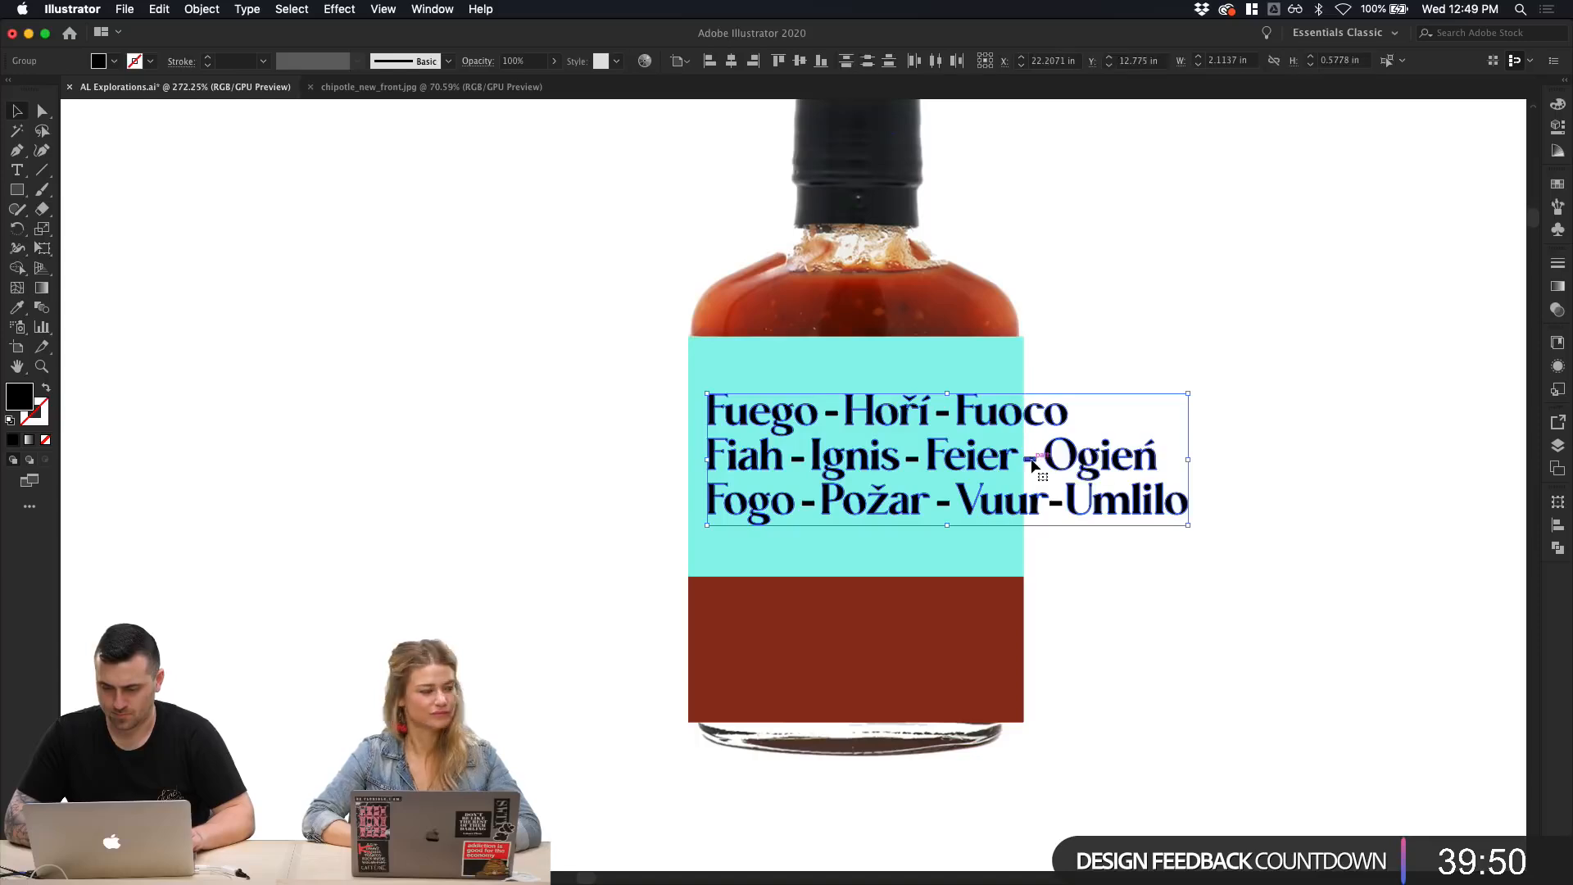
left_click(1058, 502)
left_click_drag(1193, 517, 665, 407)
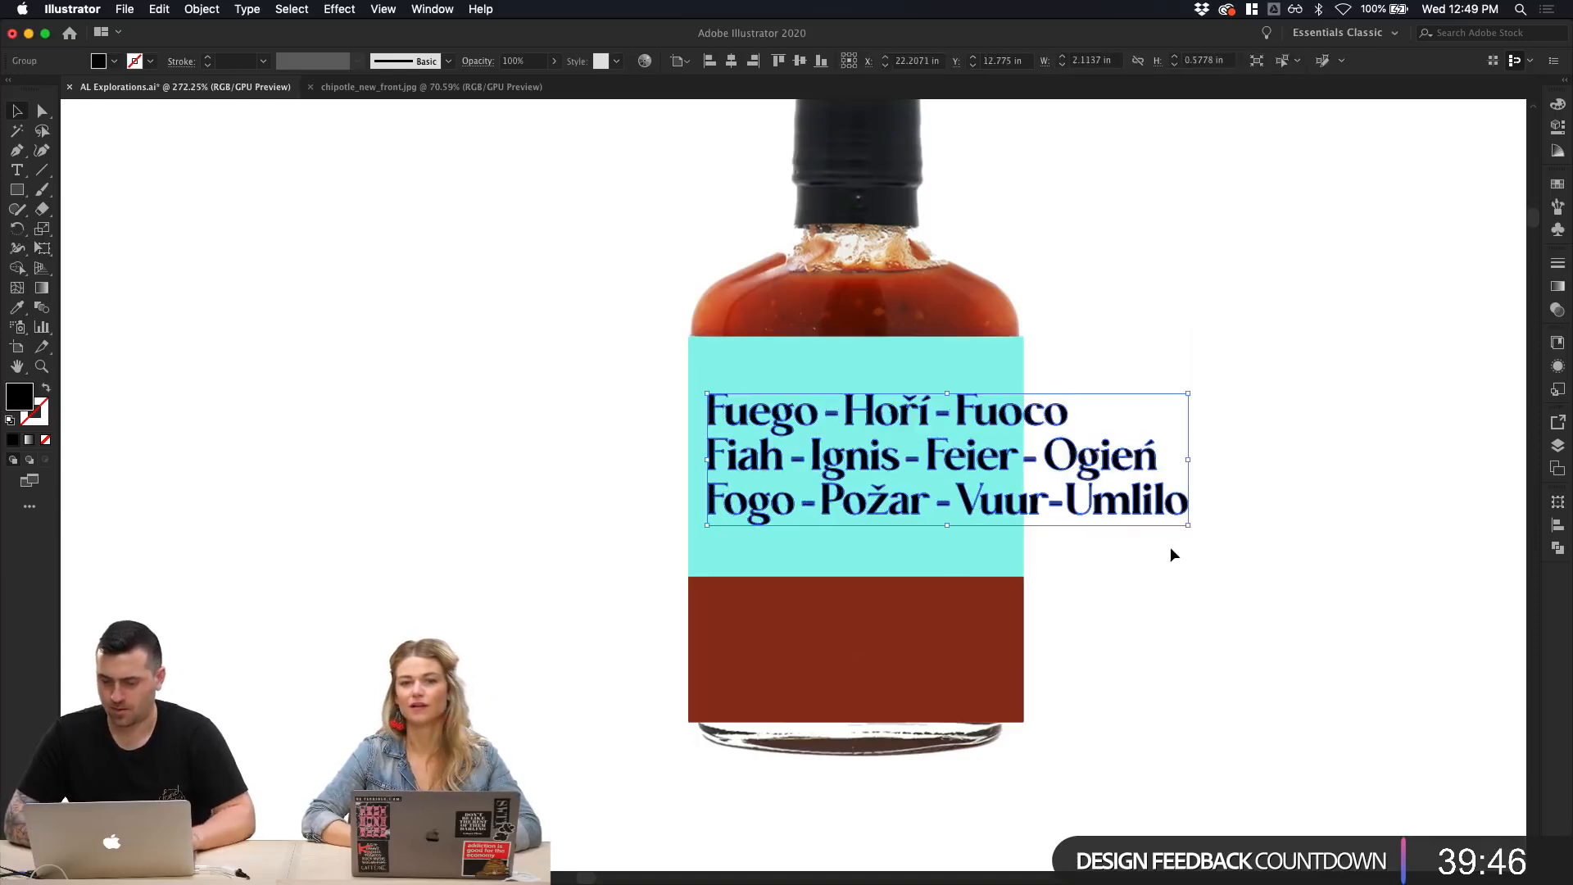
left_click_drag(1191, 530, 1020, 539)
scroll(1025, 502, "up", 3)
Step: Delete the outlined words Ogień and Umlilo from inside the grouped list on the label
double_click(987, 458)
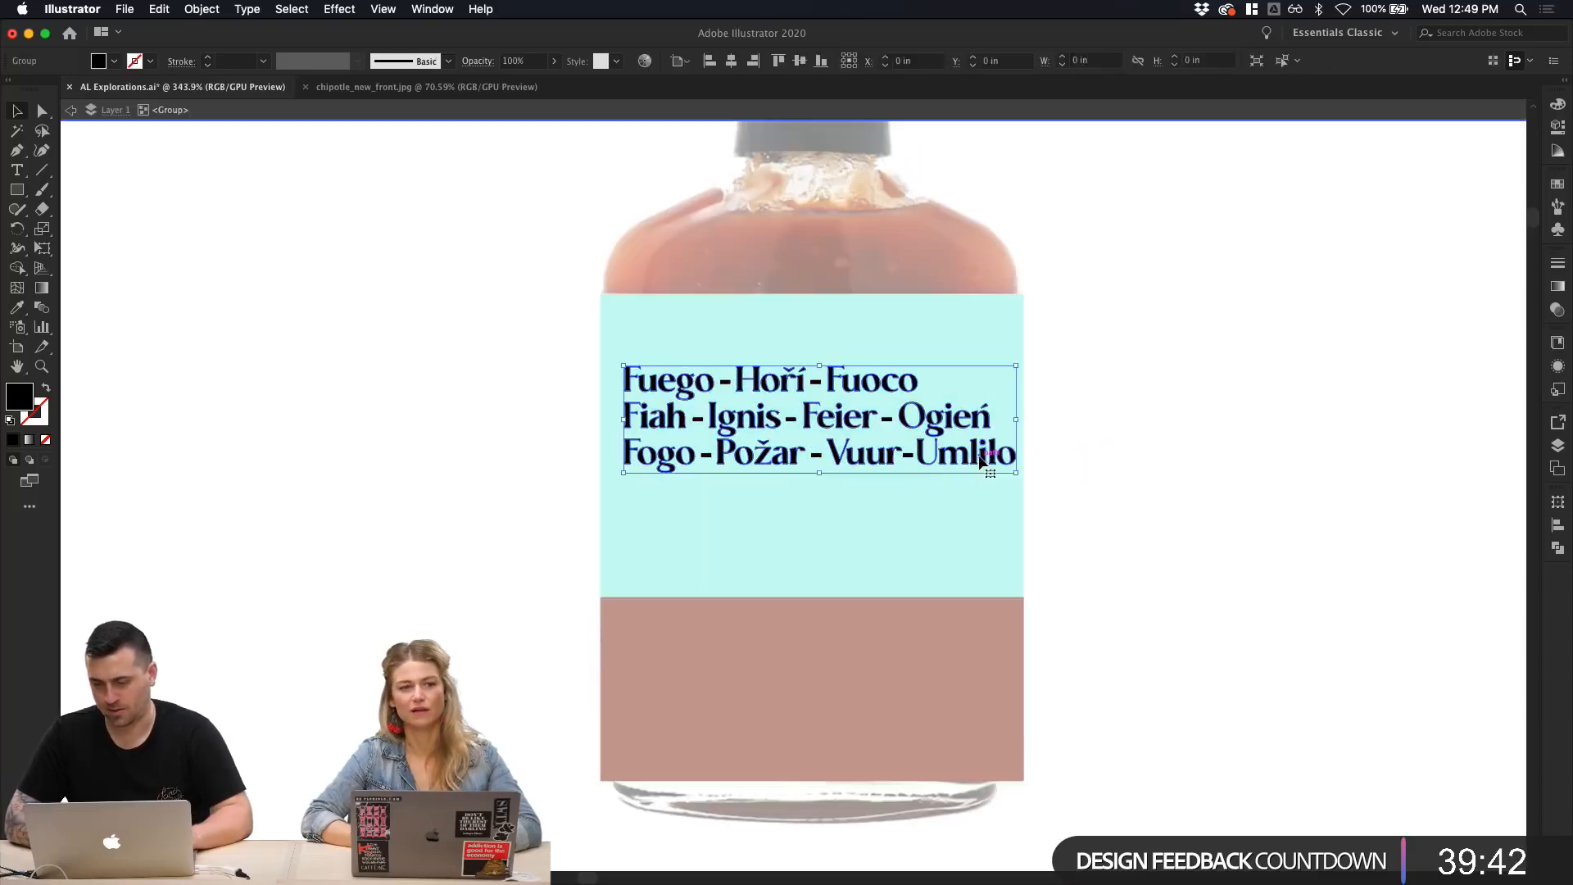
double_click(998, 463)
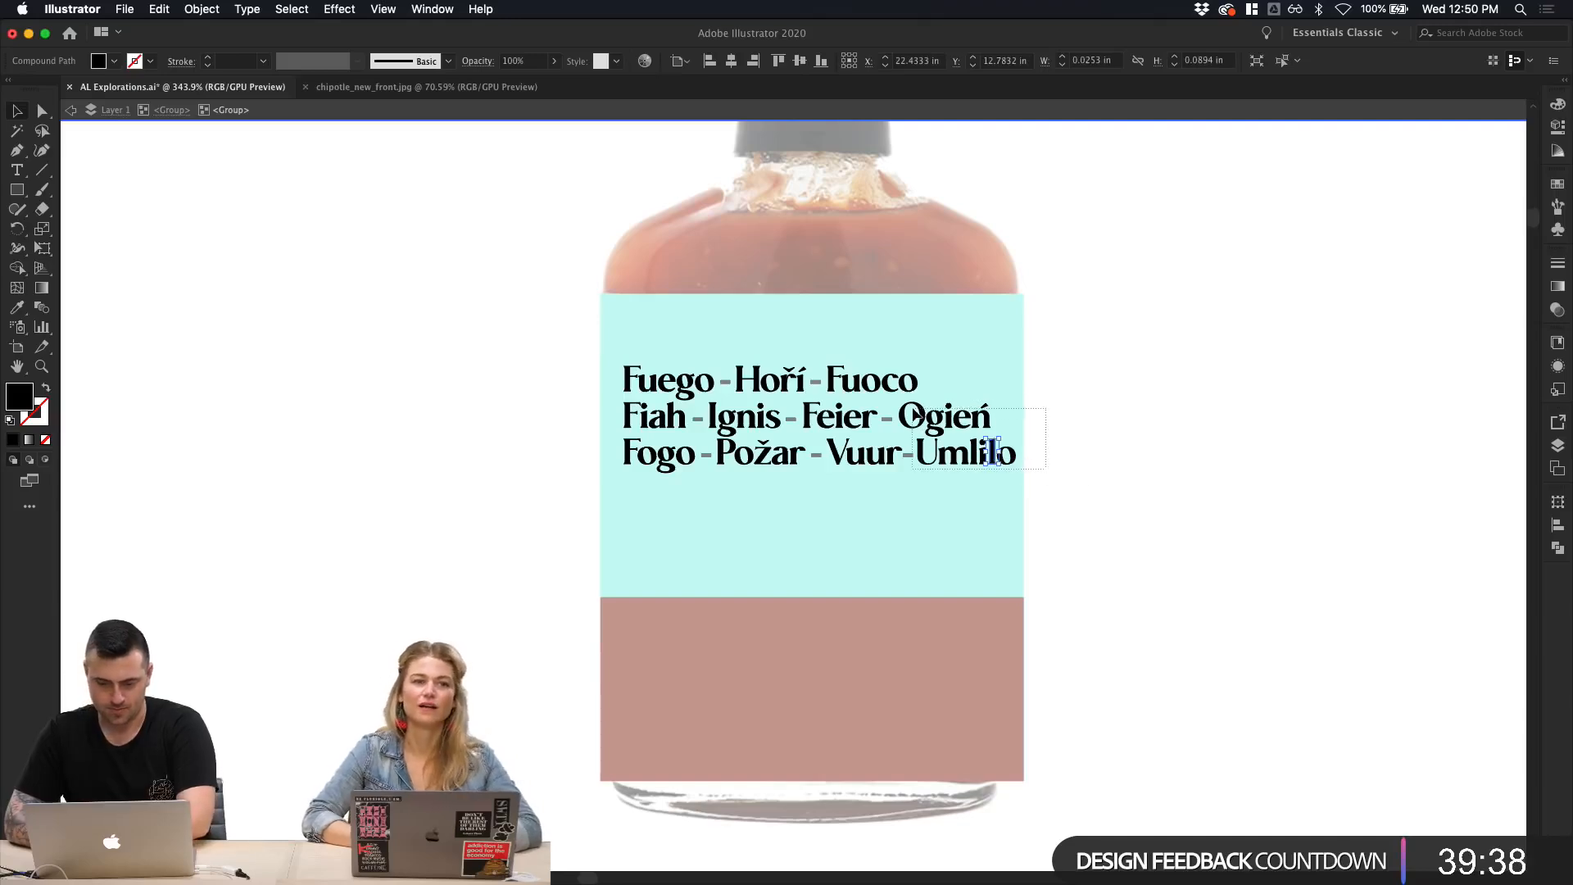
key("Delete")
key("Escape")
Step: Delete the leftover dashes after Feier and Vuur, keeping the turquoise rectangle in place
left_click(912, 457)
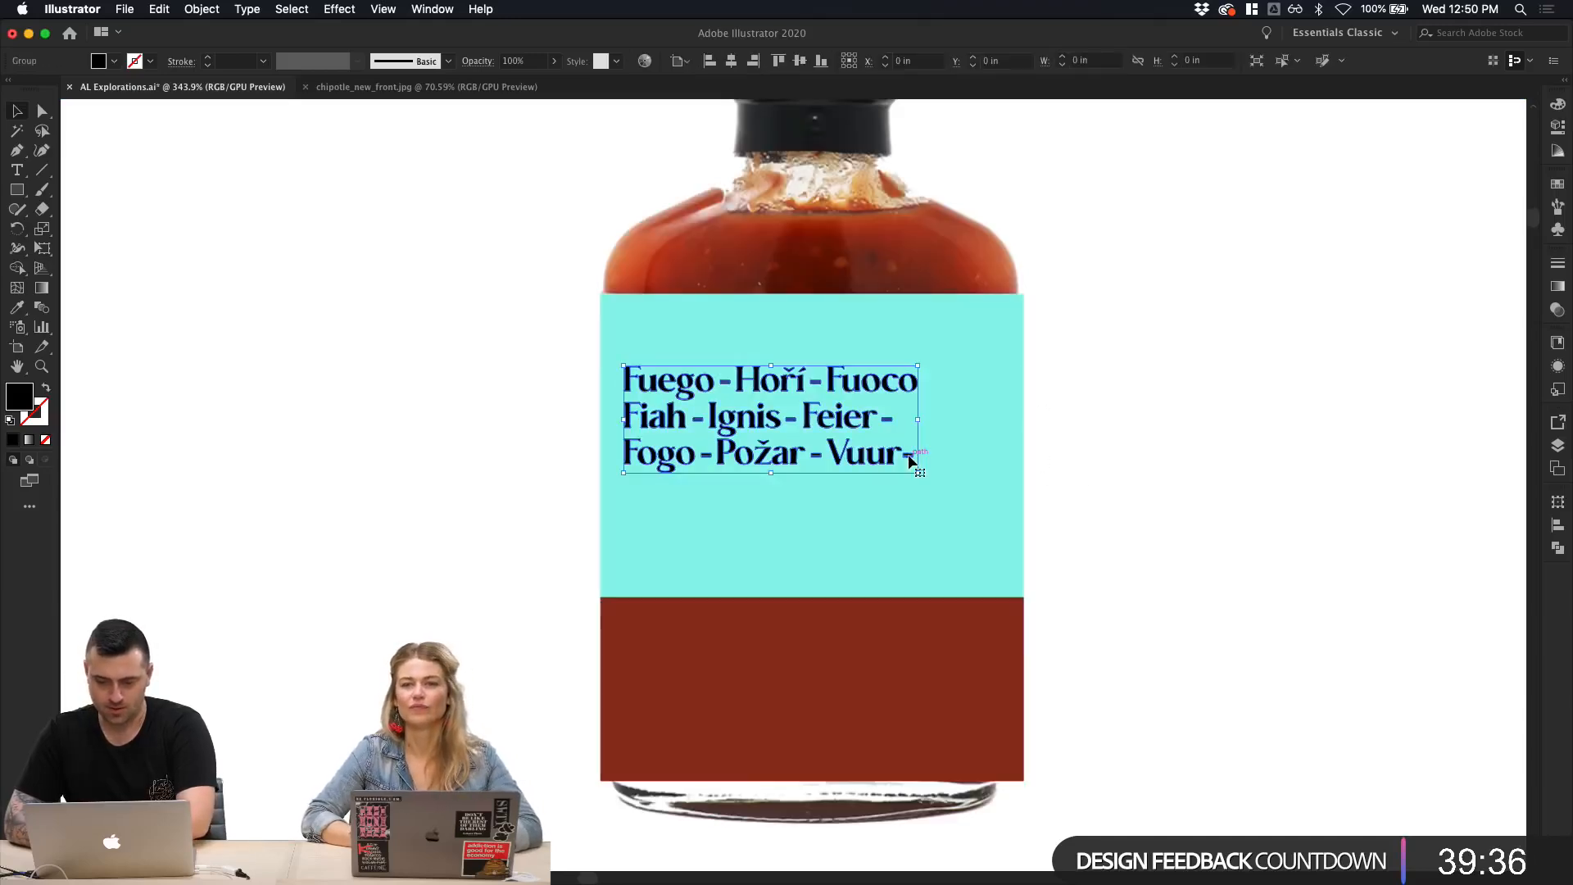
double_click(911, 460)
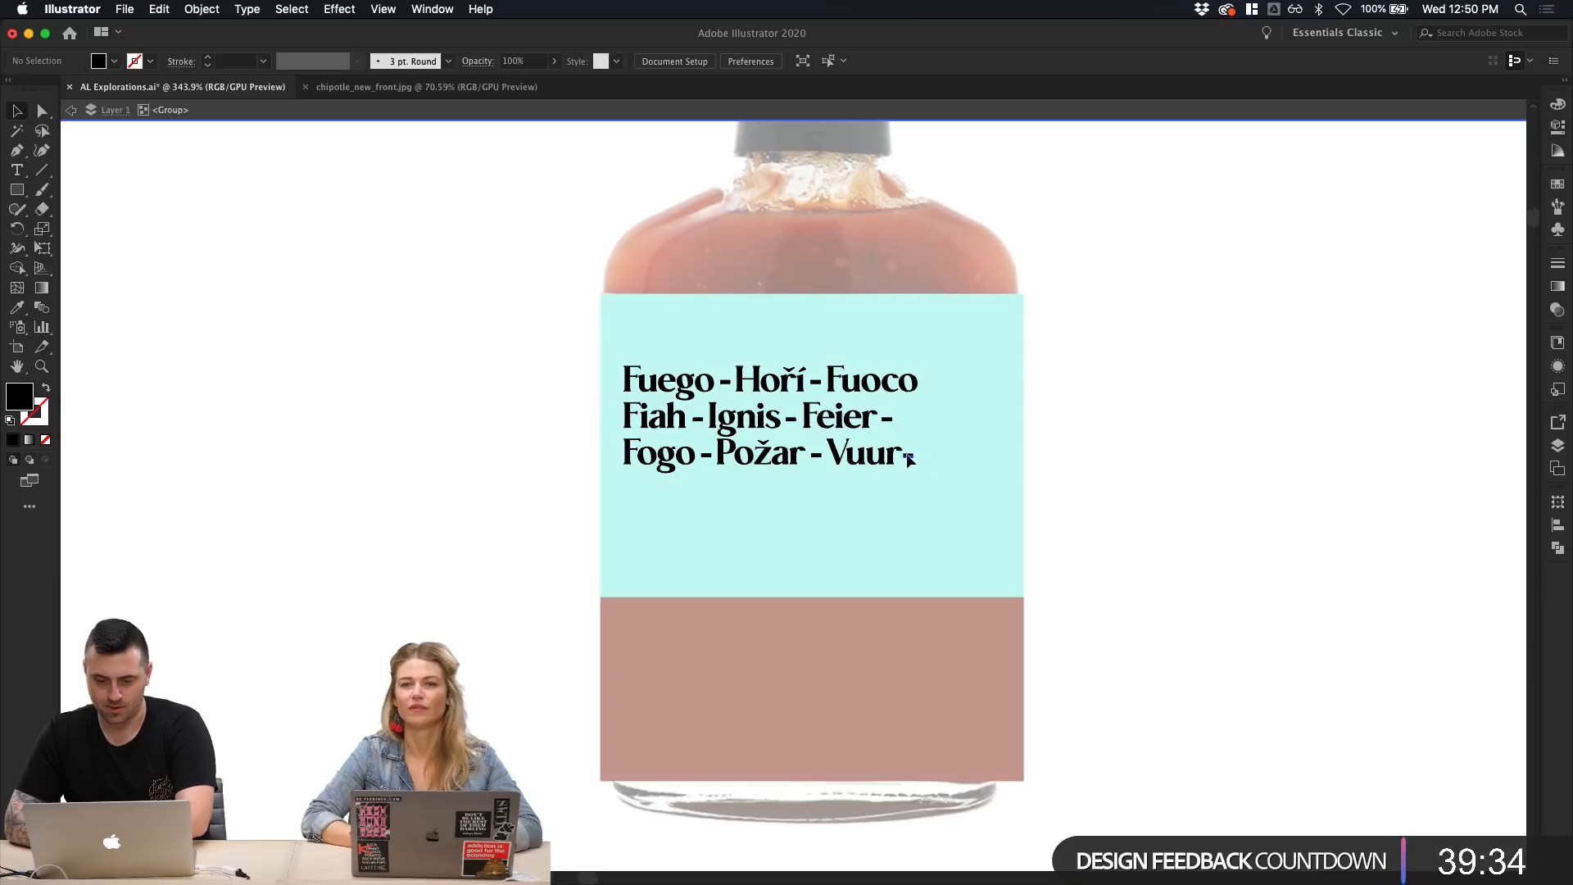
key("Escape")
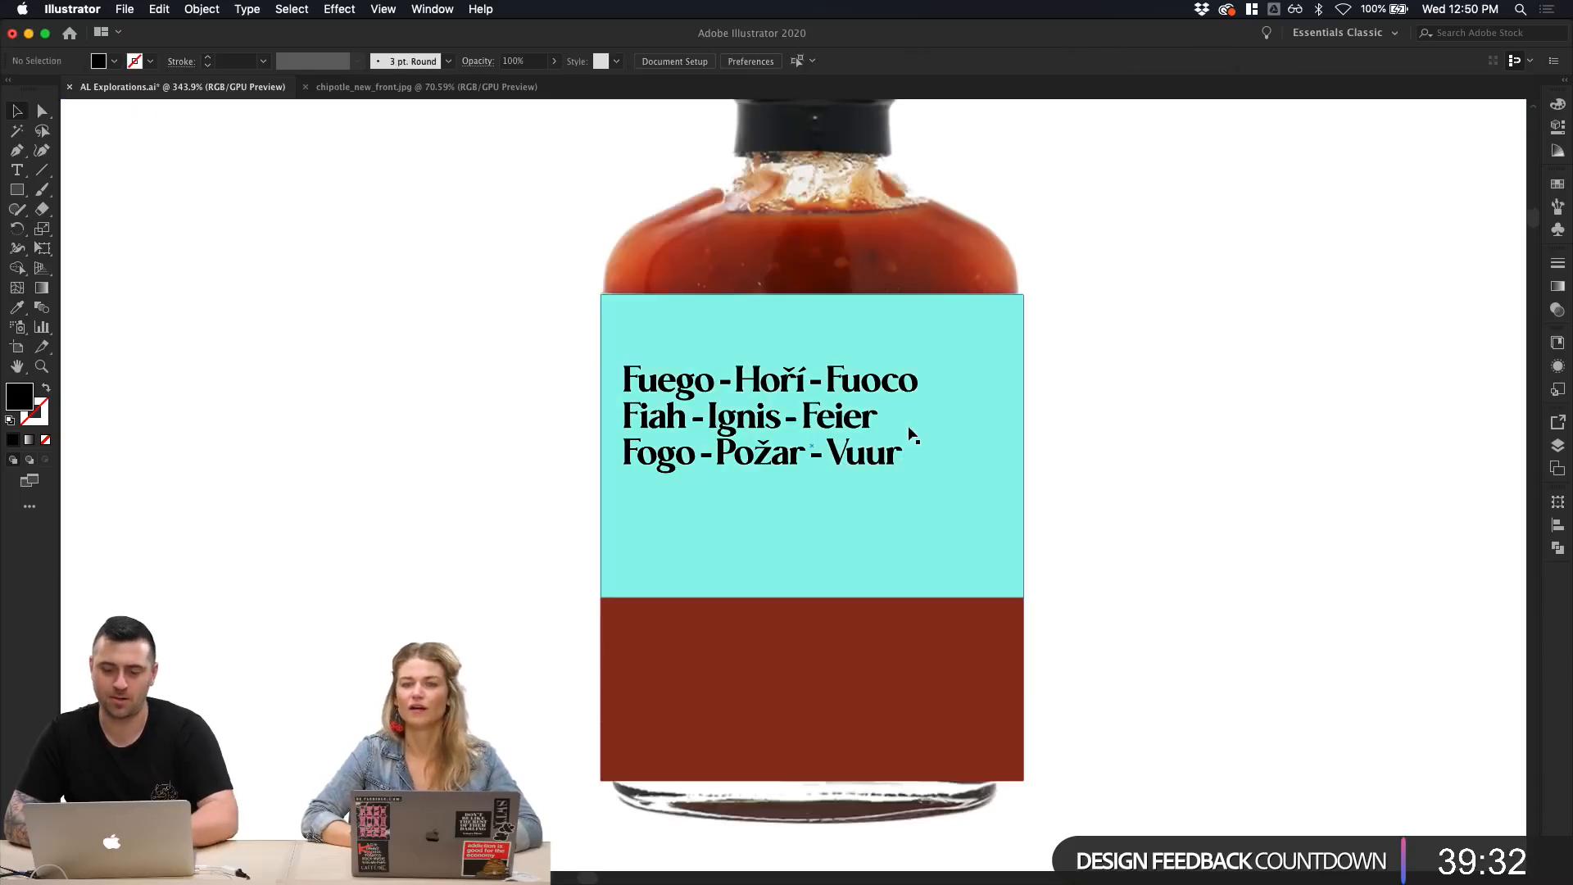
left_click(912, 436)
key("Delete")
double_click(858, 438)
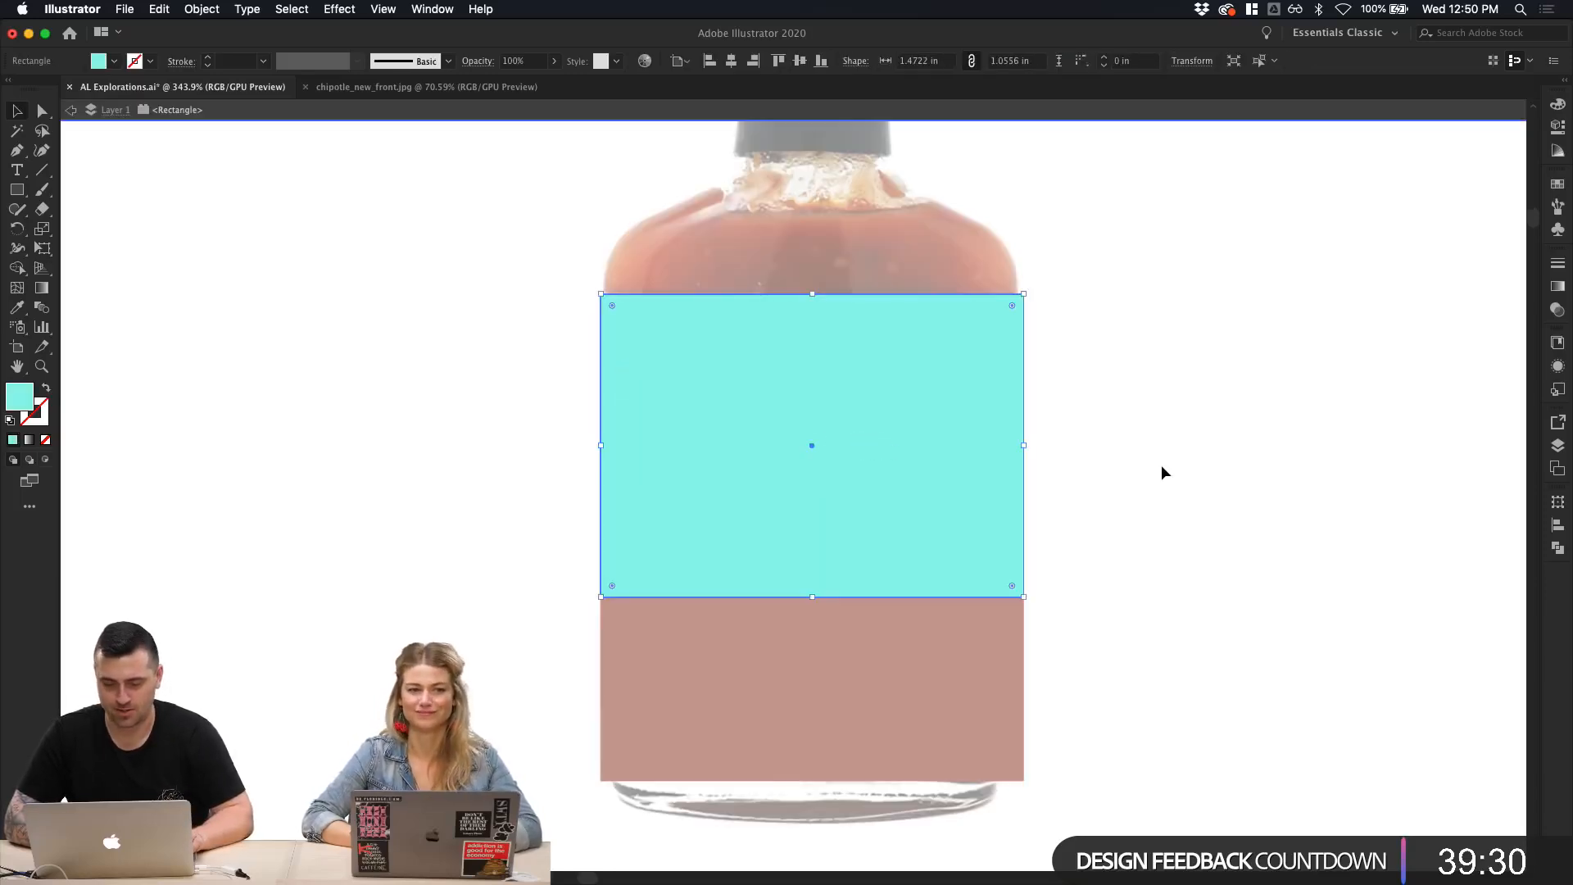
key("super+z")
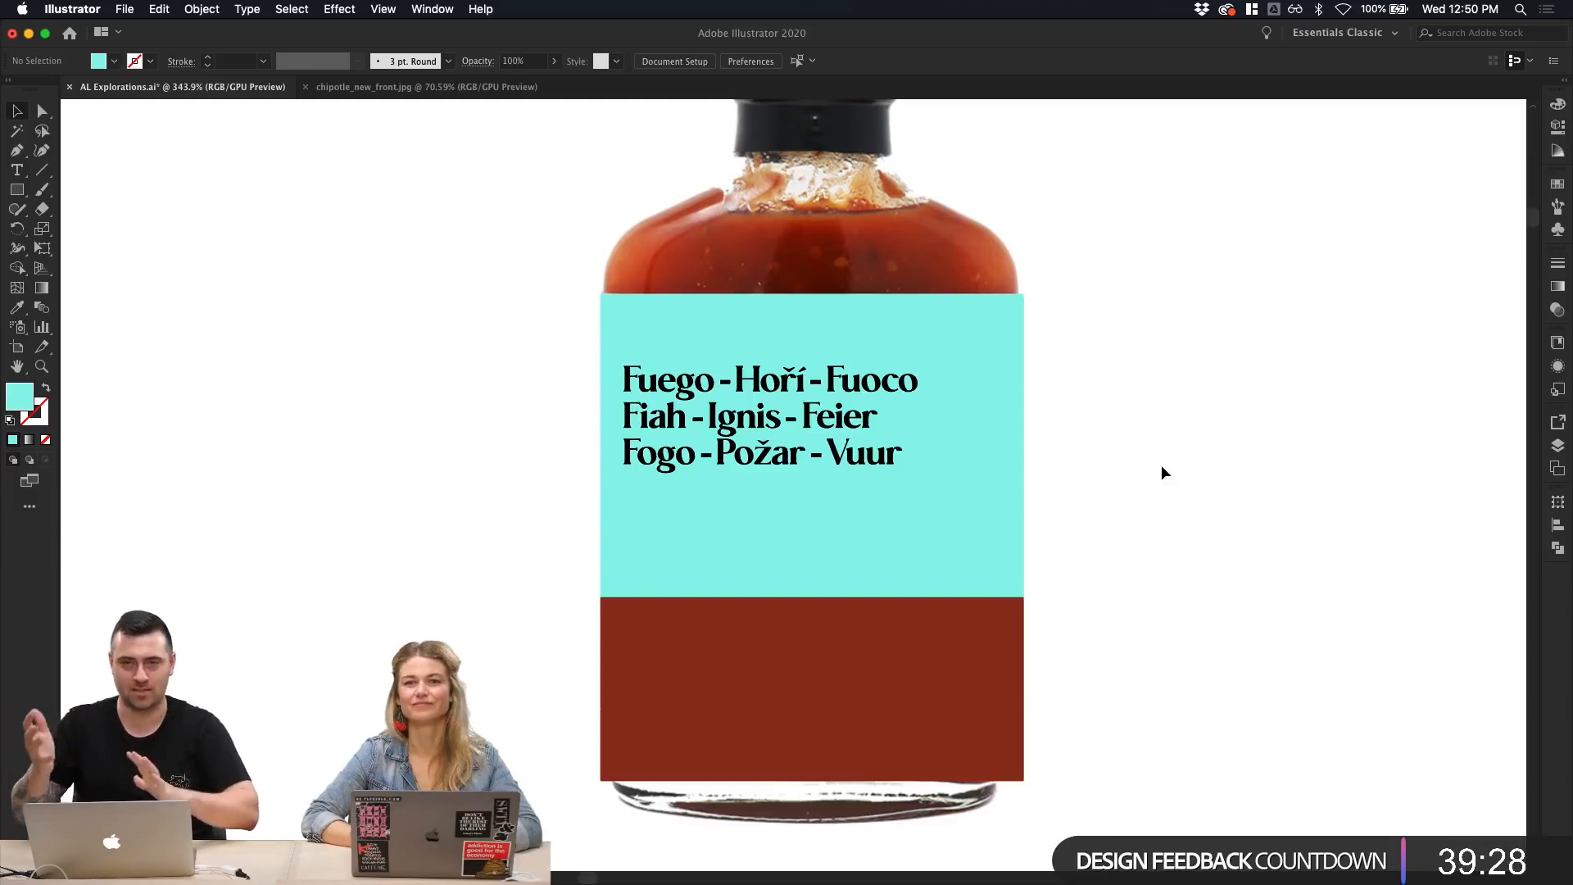
Step: Scale the shortened word list up to about 1.36 in wide and adjust its vertical position in the upper part of the turquoise label
left_click(864, 451)
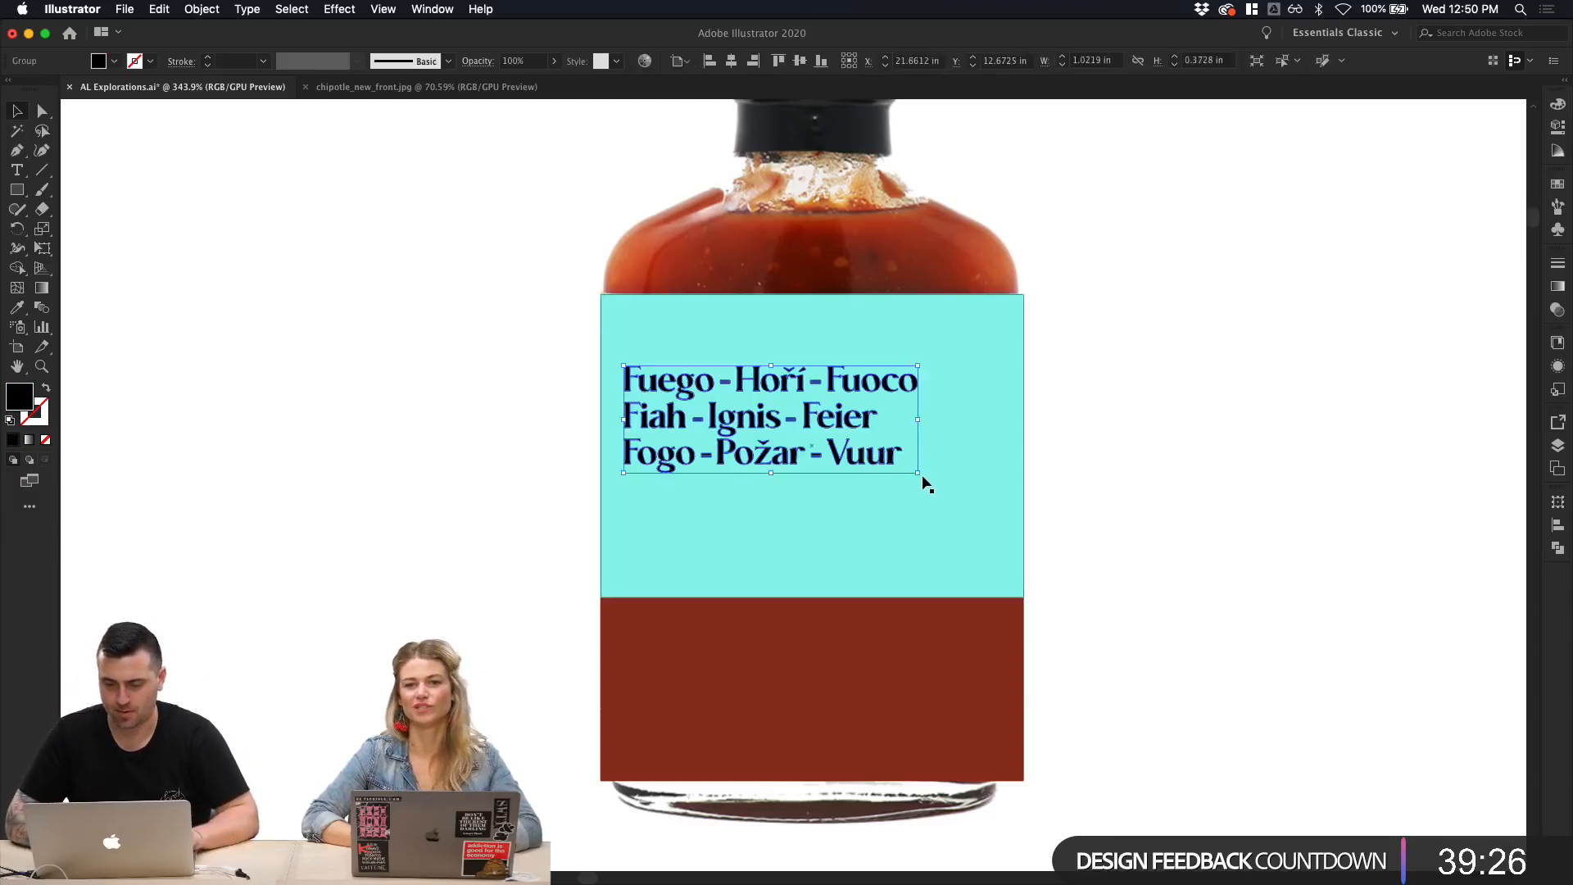
left_click_drag(922, 476, 1018, 557)
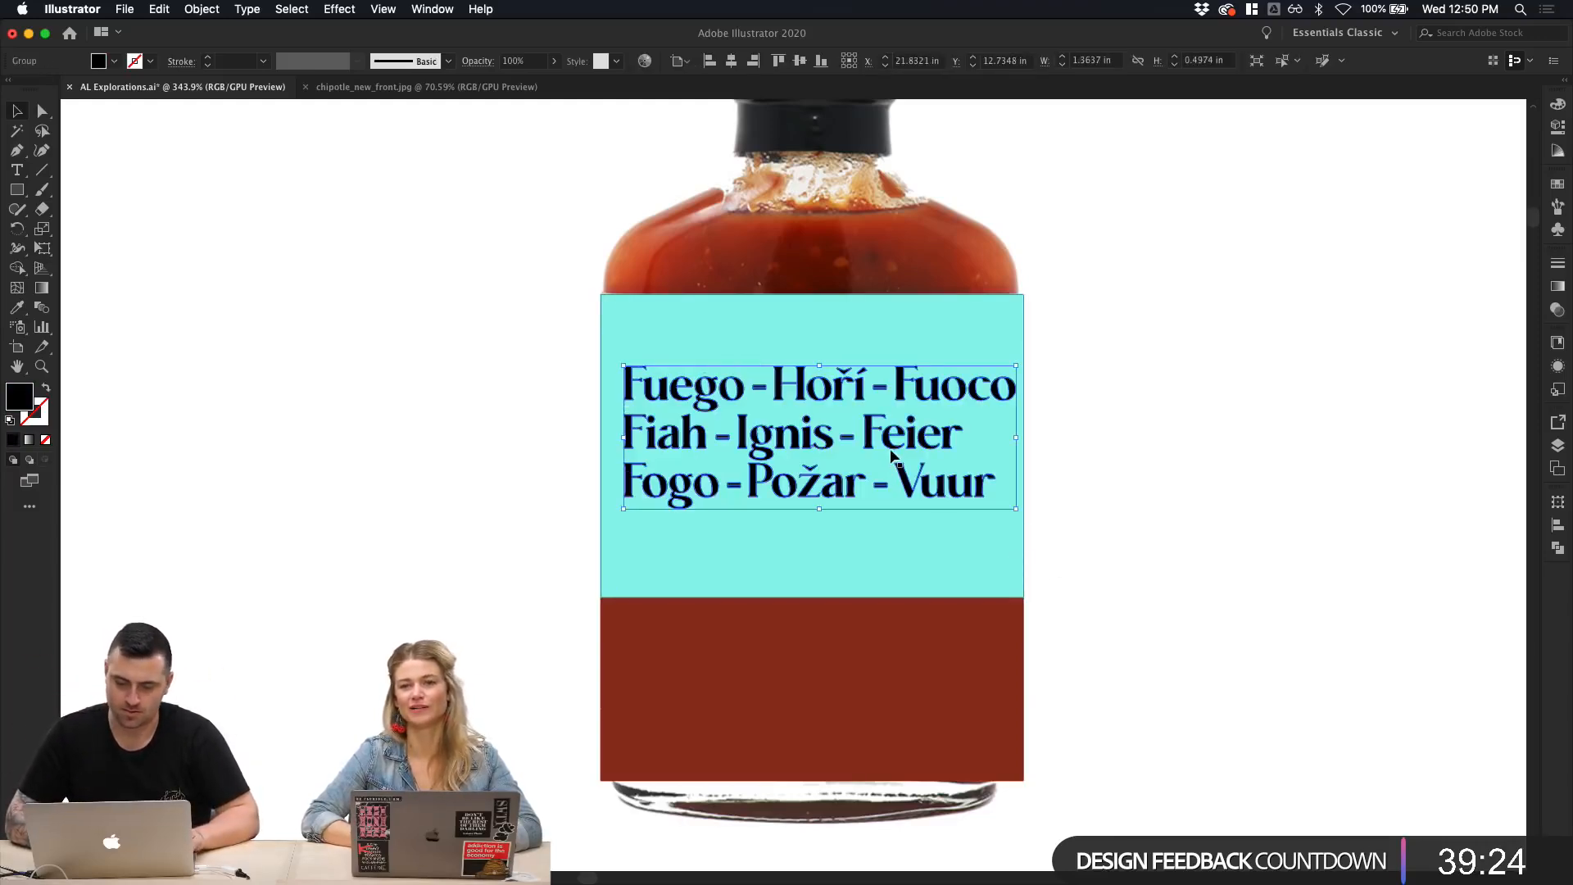
left_click_drag(892, 456, 897, 473)
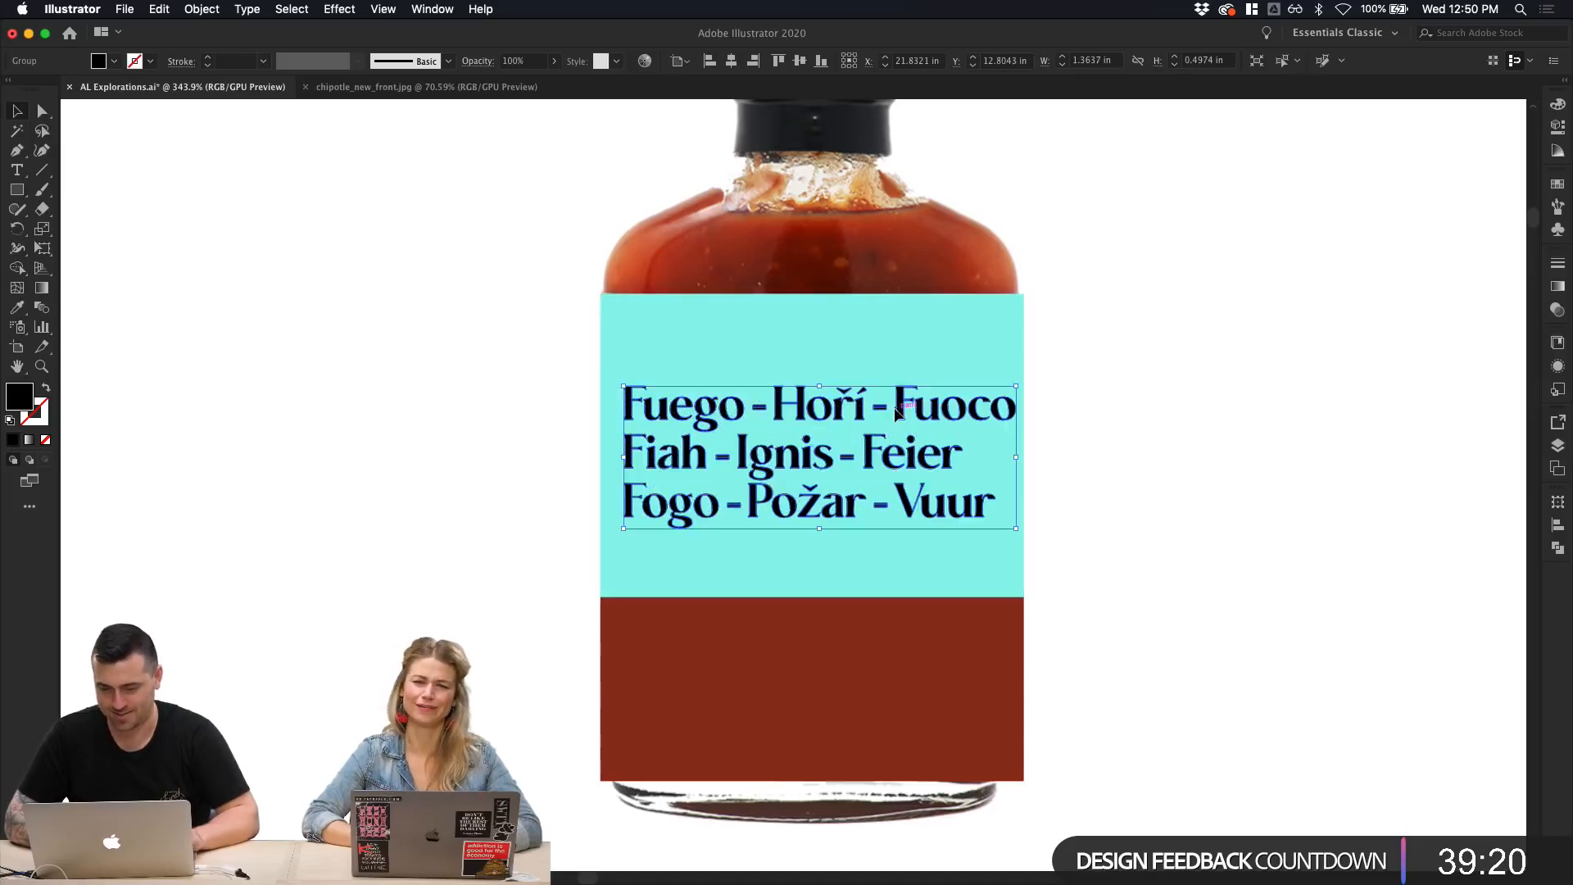
key("shift+Up")
left_click(1153, 426)
scroll(1152, 425, "down", 3)
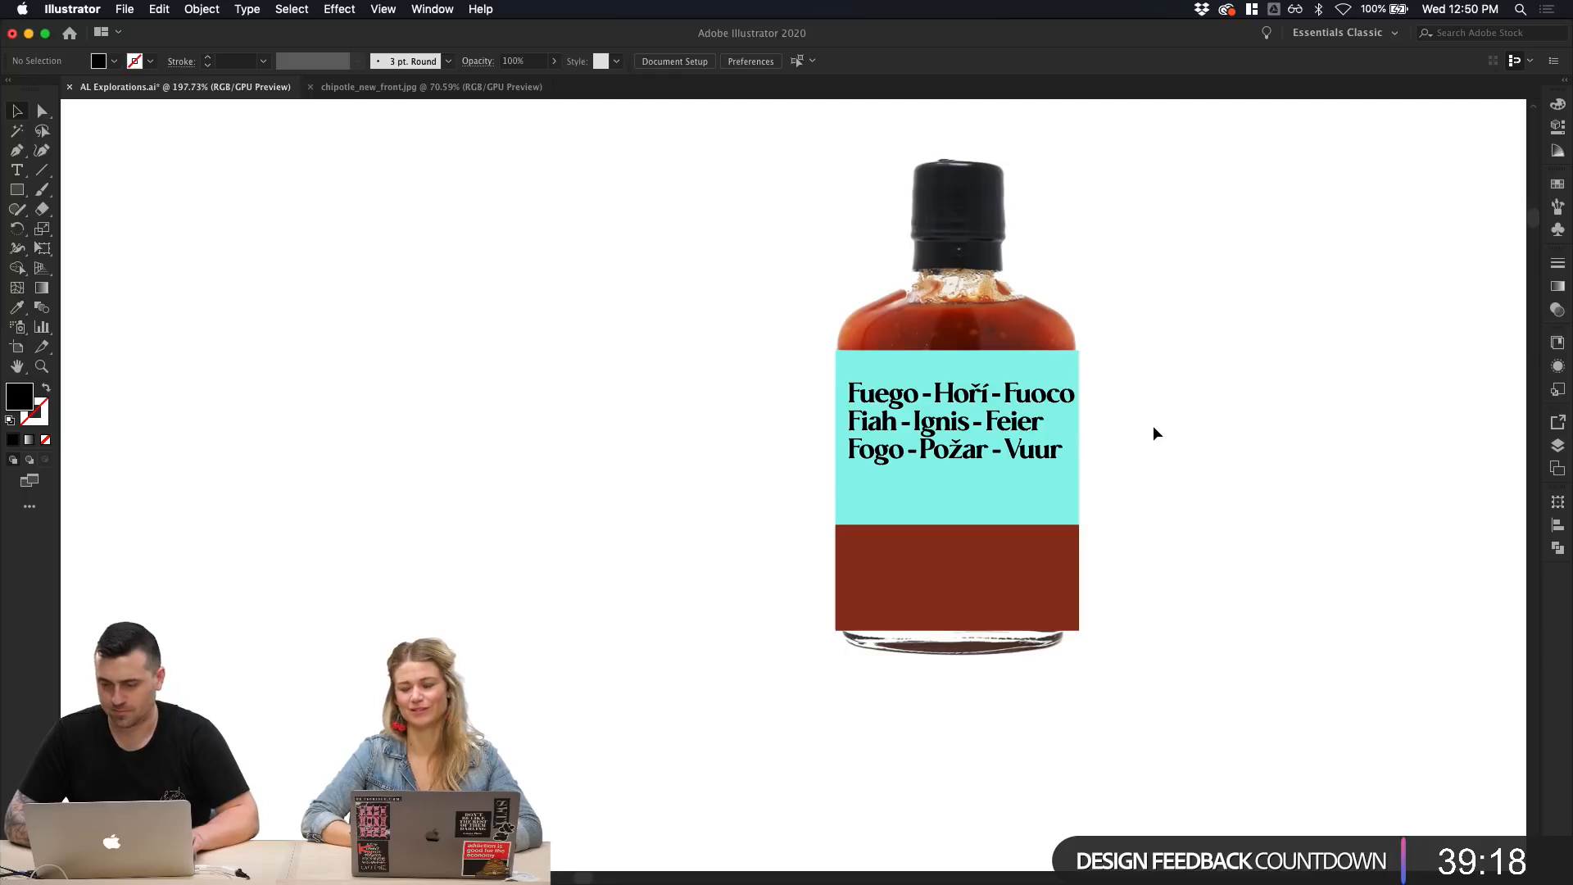
Step: Duplicate the live Moneta text of the slash-separated word list, without its slashes, and place the copy over the bottle
double_click(1009, 420)
double_click(1026, 434)
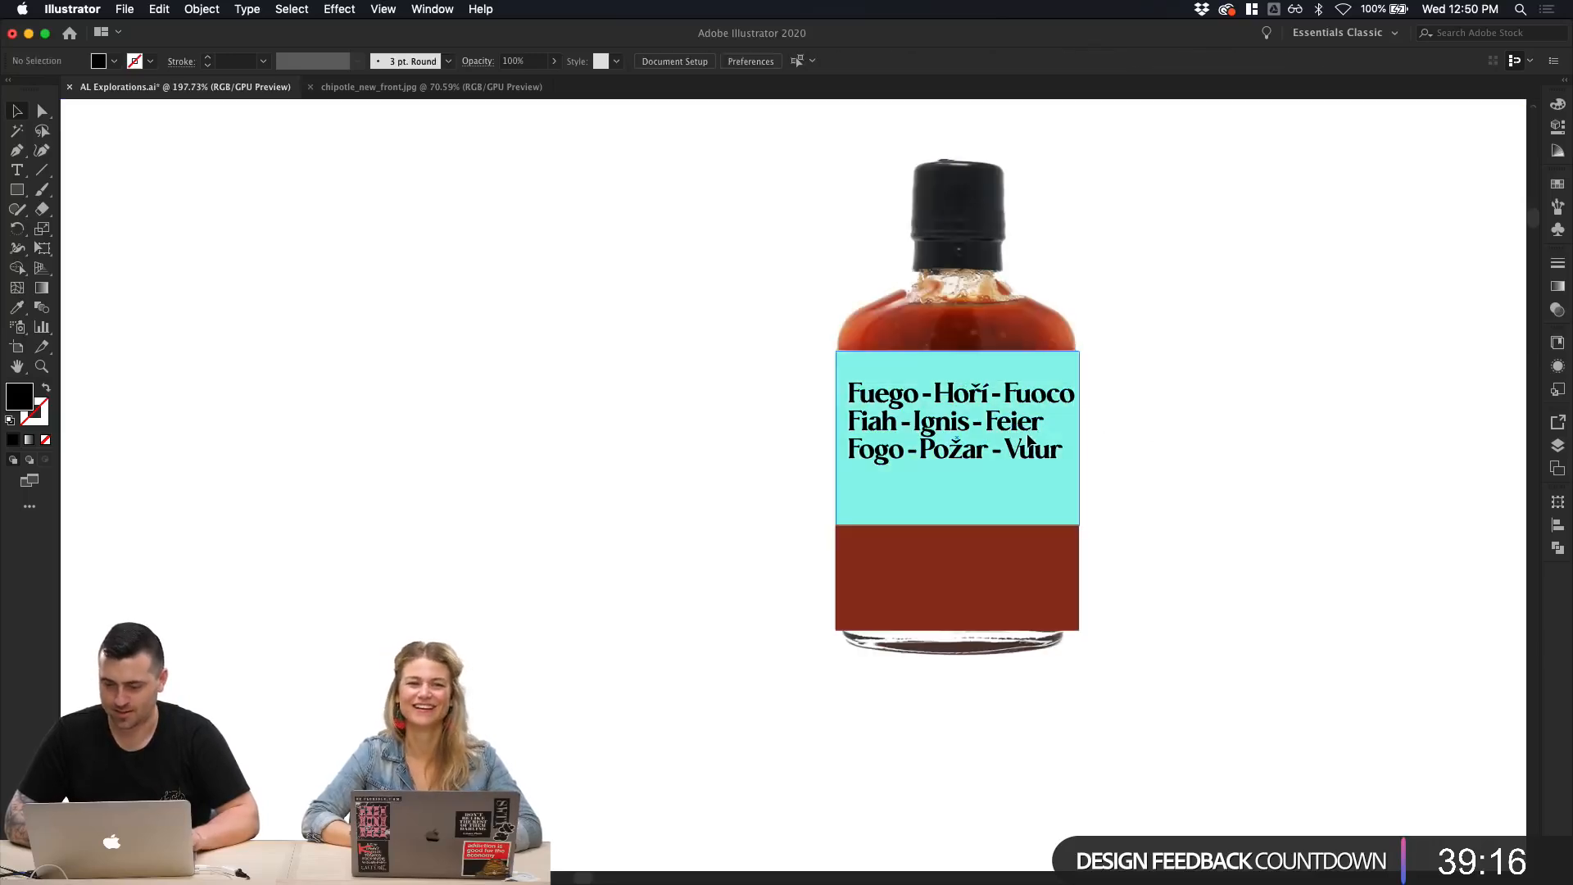
scroll(1147, 443, "down", 4)
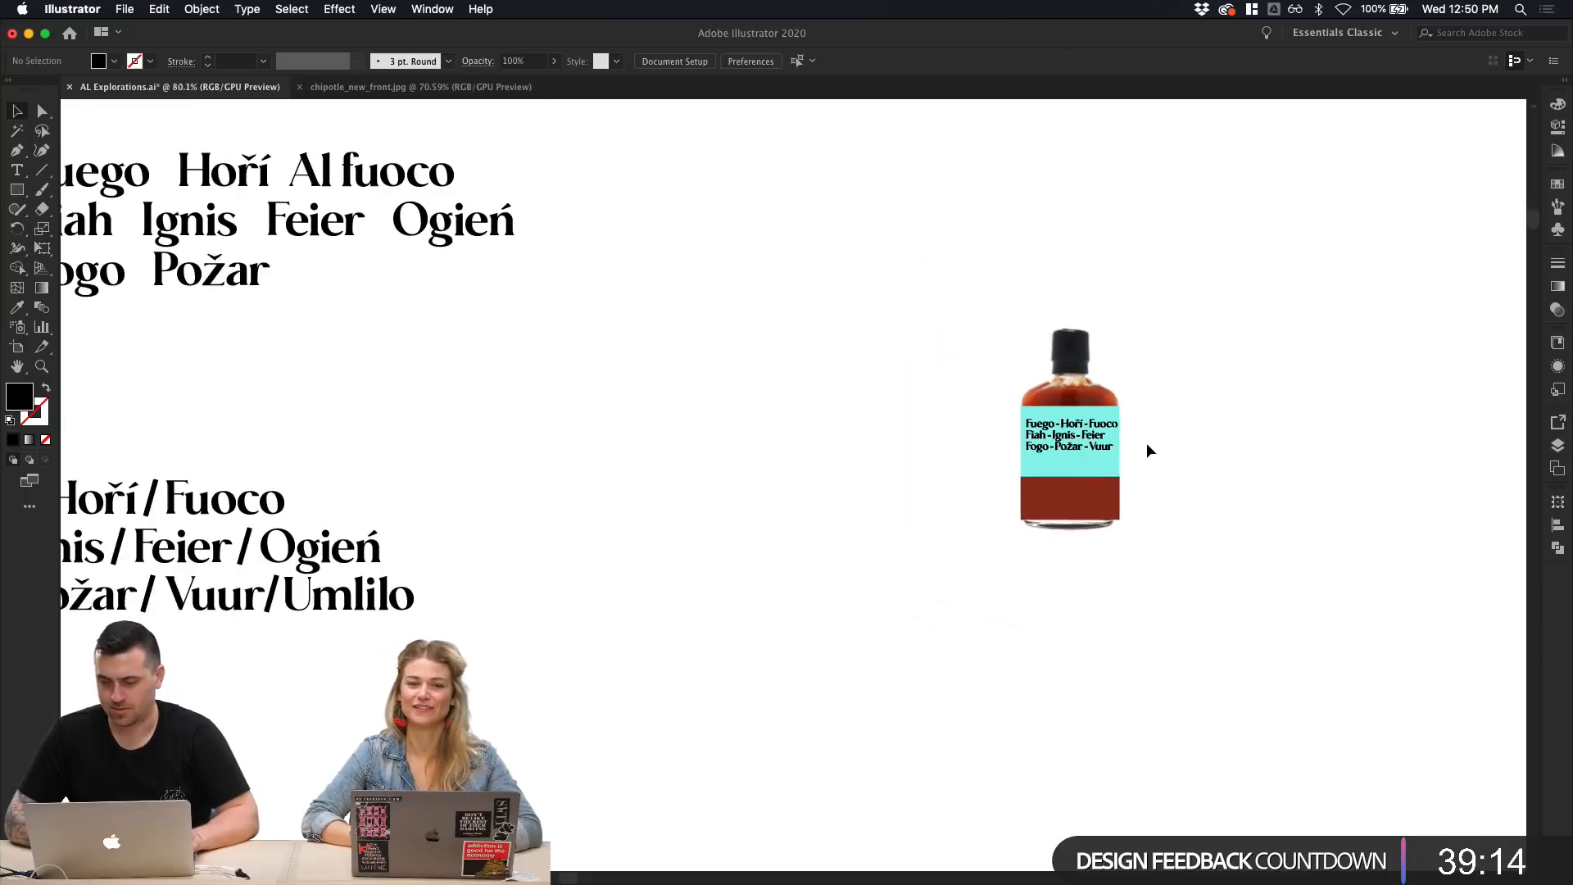
scroll(1147, 442, "down", 3)
scroll(1148, 443, "left", 5)
scroll(1147, 443, "down", 3)
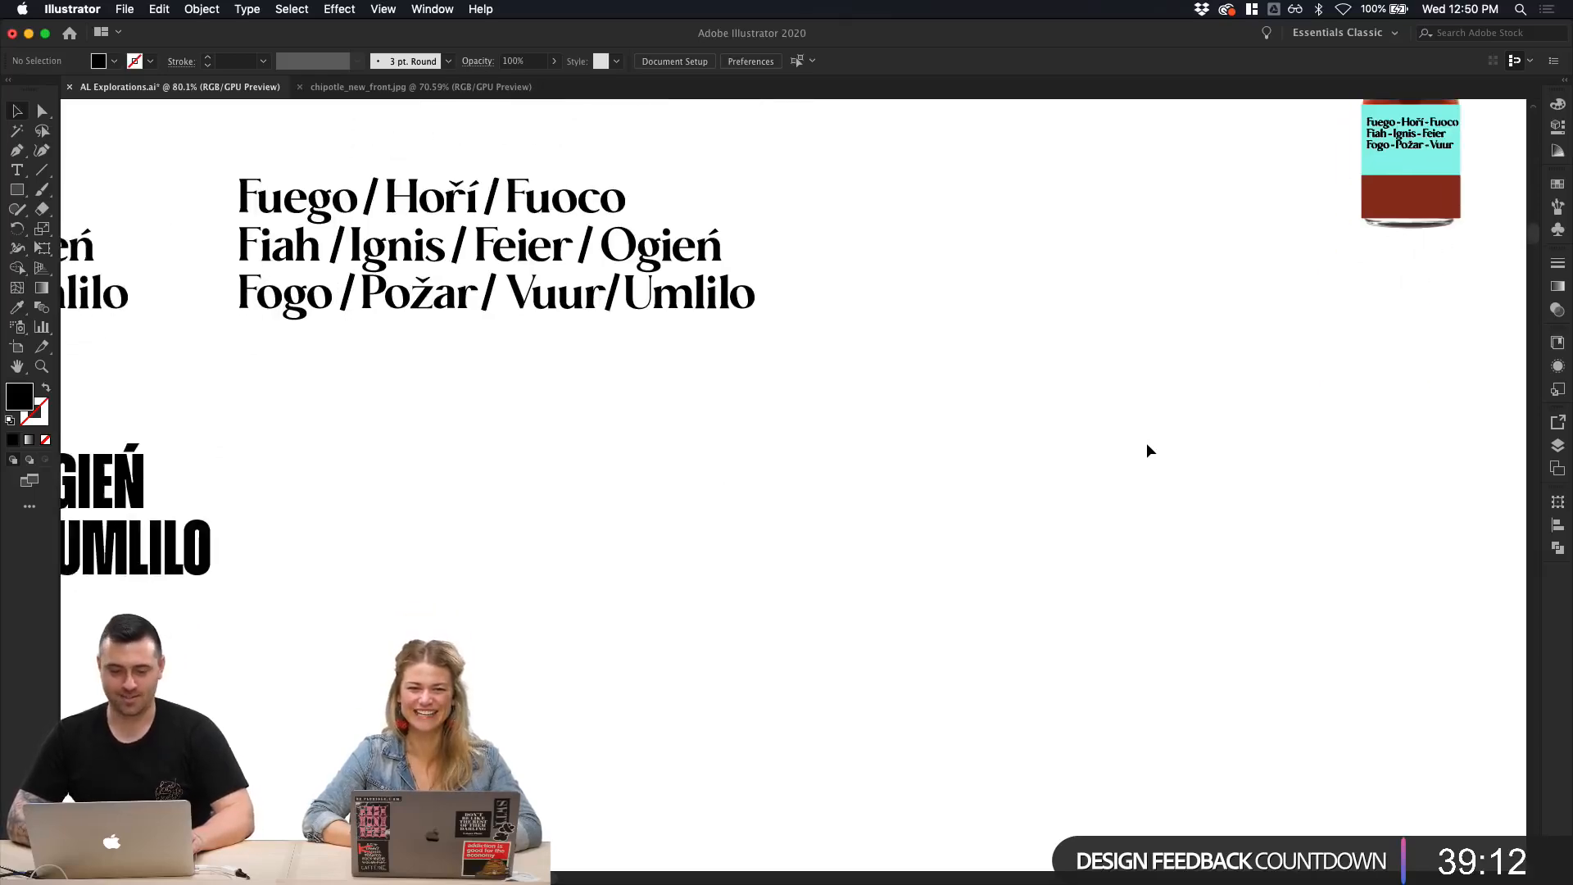
scroll(1147, 444, "left", 8)
scroll(1178, 450, "up", 3)
scroll(745, 336, "right", 5)
scroll(745, 336, "up", 1)
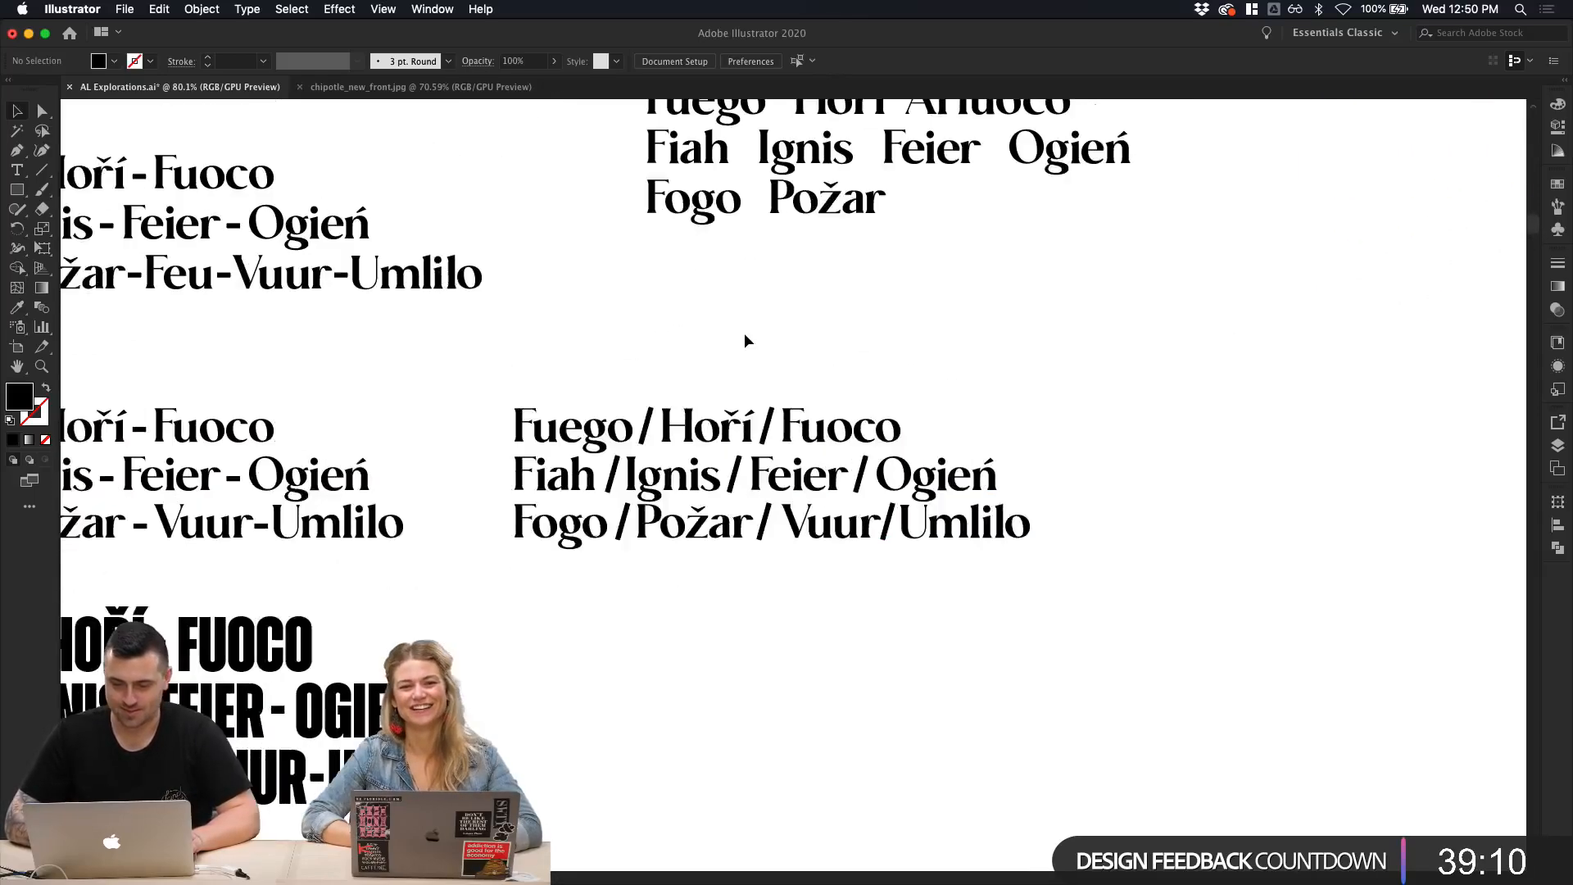
scroll(745, 336, "right", 2)
left_click(502, 445)
left_click_drag(538, 432, 1310, 341, "alt")
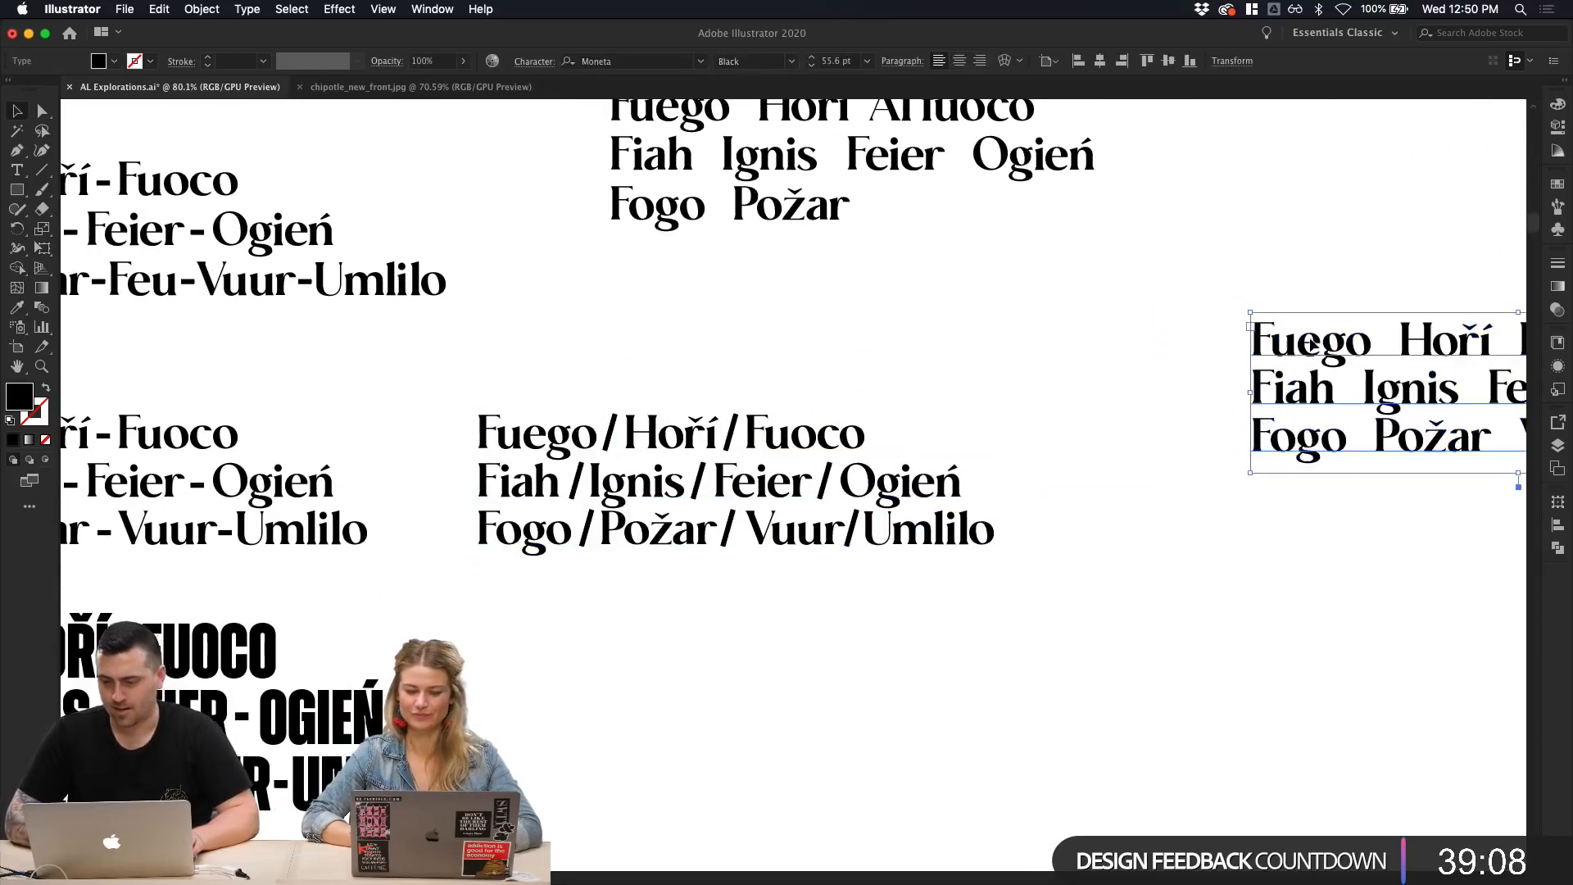
scroll(1310, 342, "down", 5)
scroll(1309, 337, "up", 8)
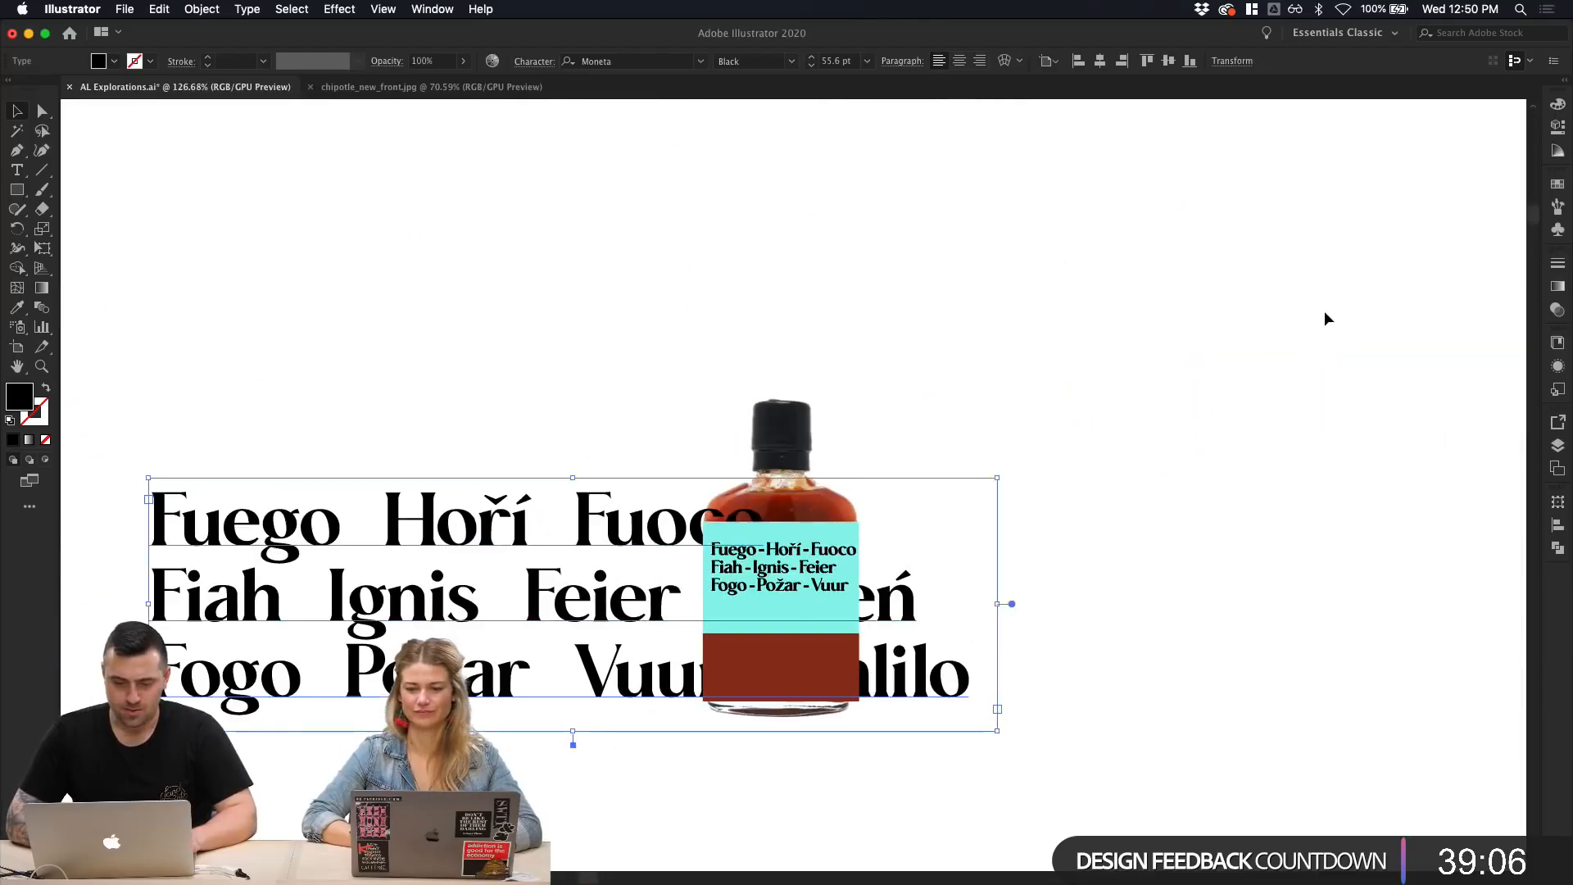
Step: Replace the copied text with "Chipotle" and set its Moneta font style to Regular
scroll(1326, 318, "down", 4)
scroll(1326, 318, "left", 3)
triple_click(620, 326)
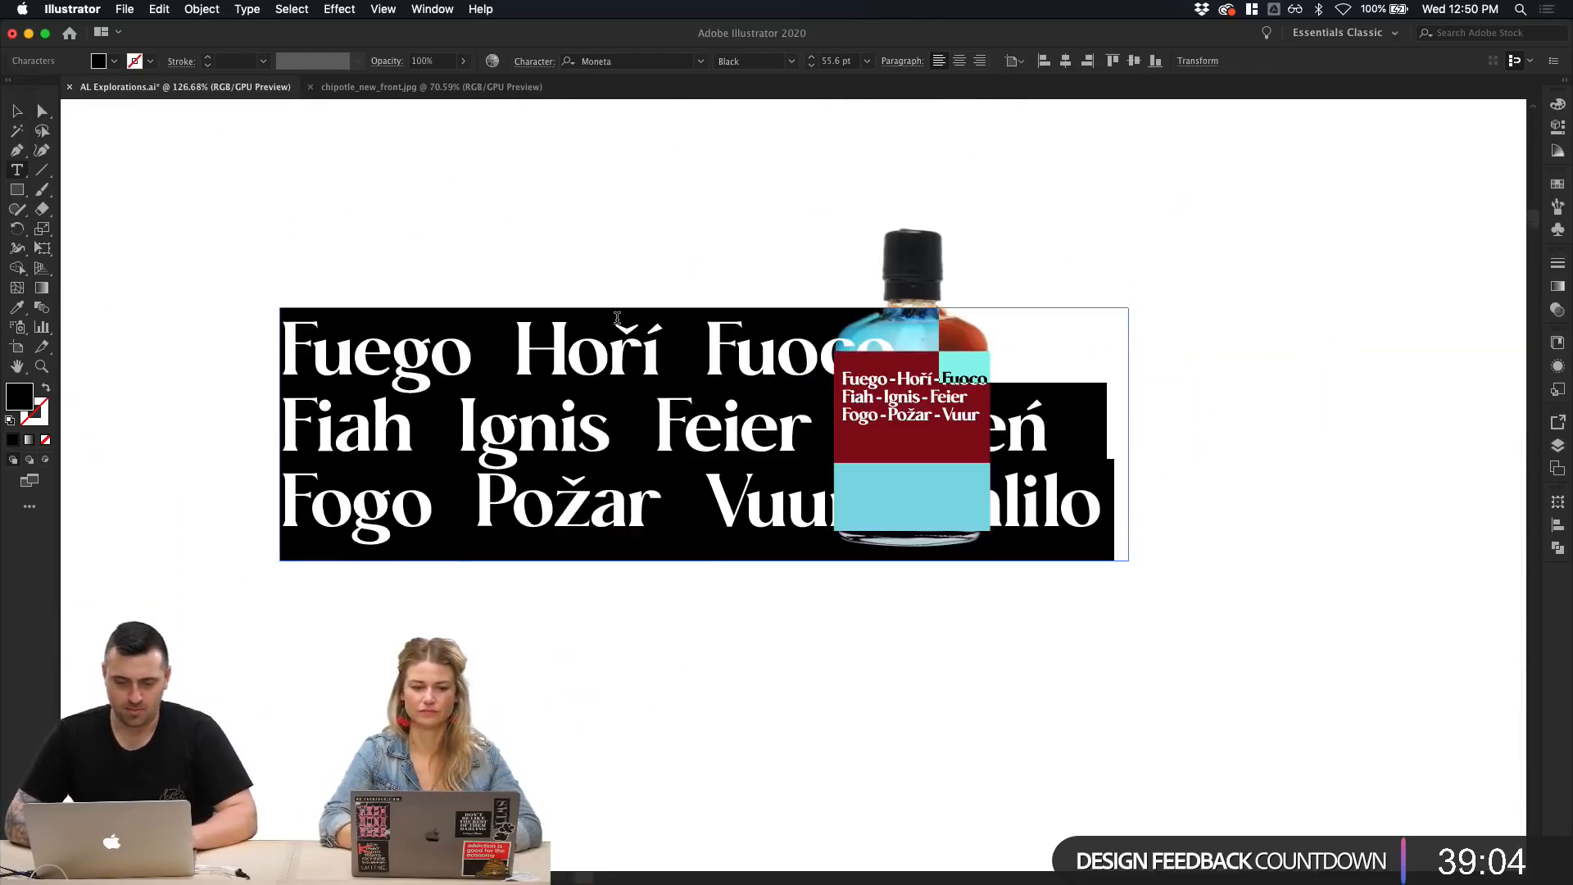
type("Chipotle")
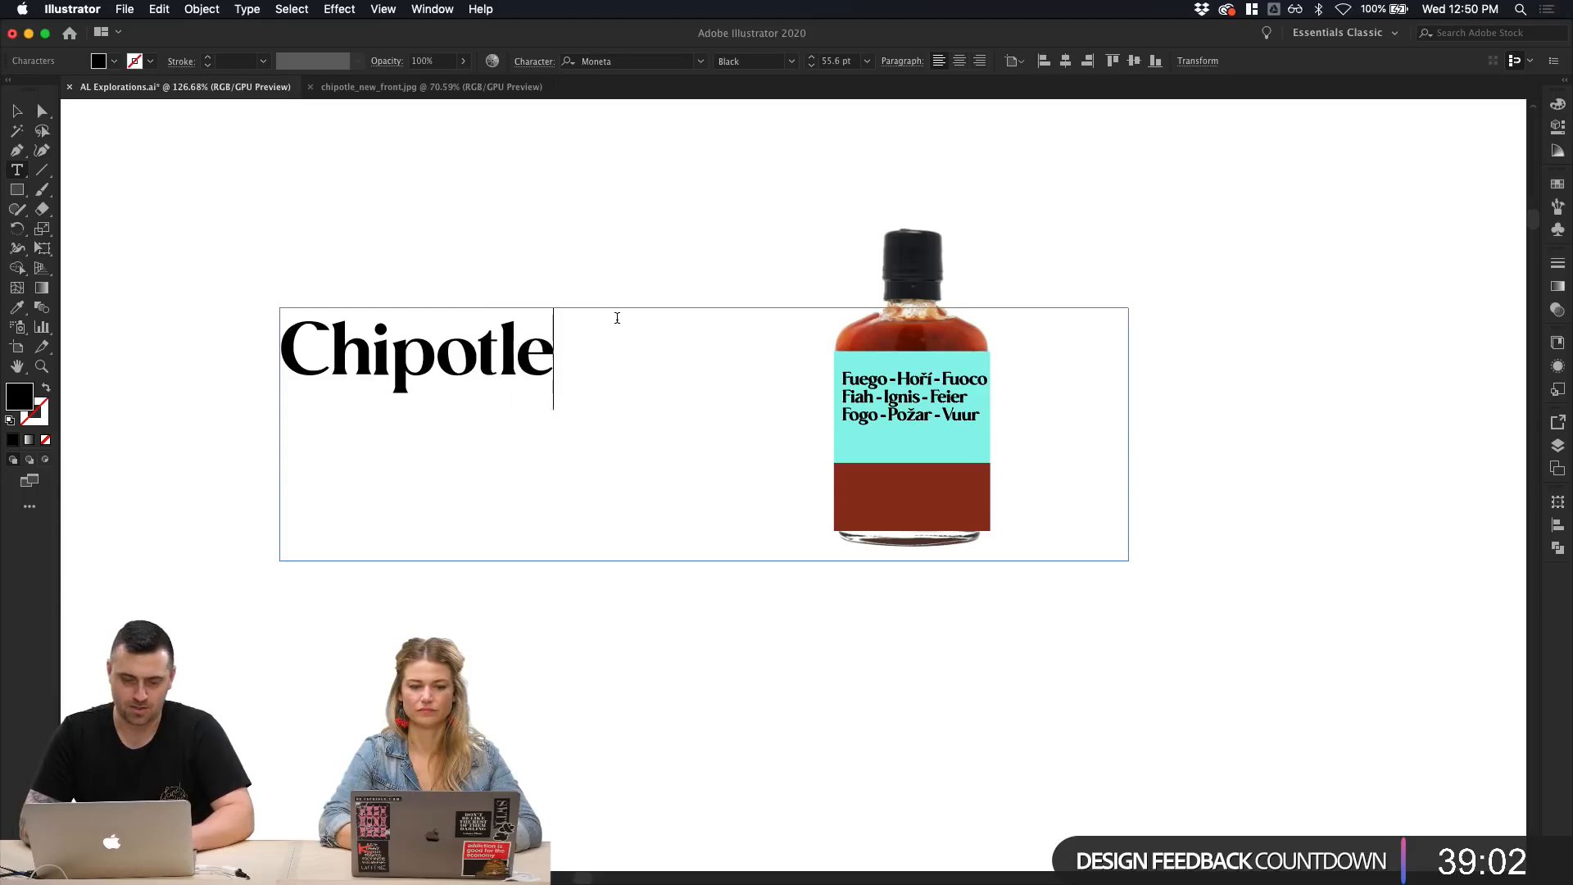
key("Escape")
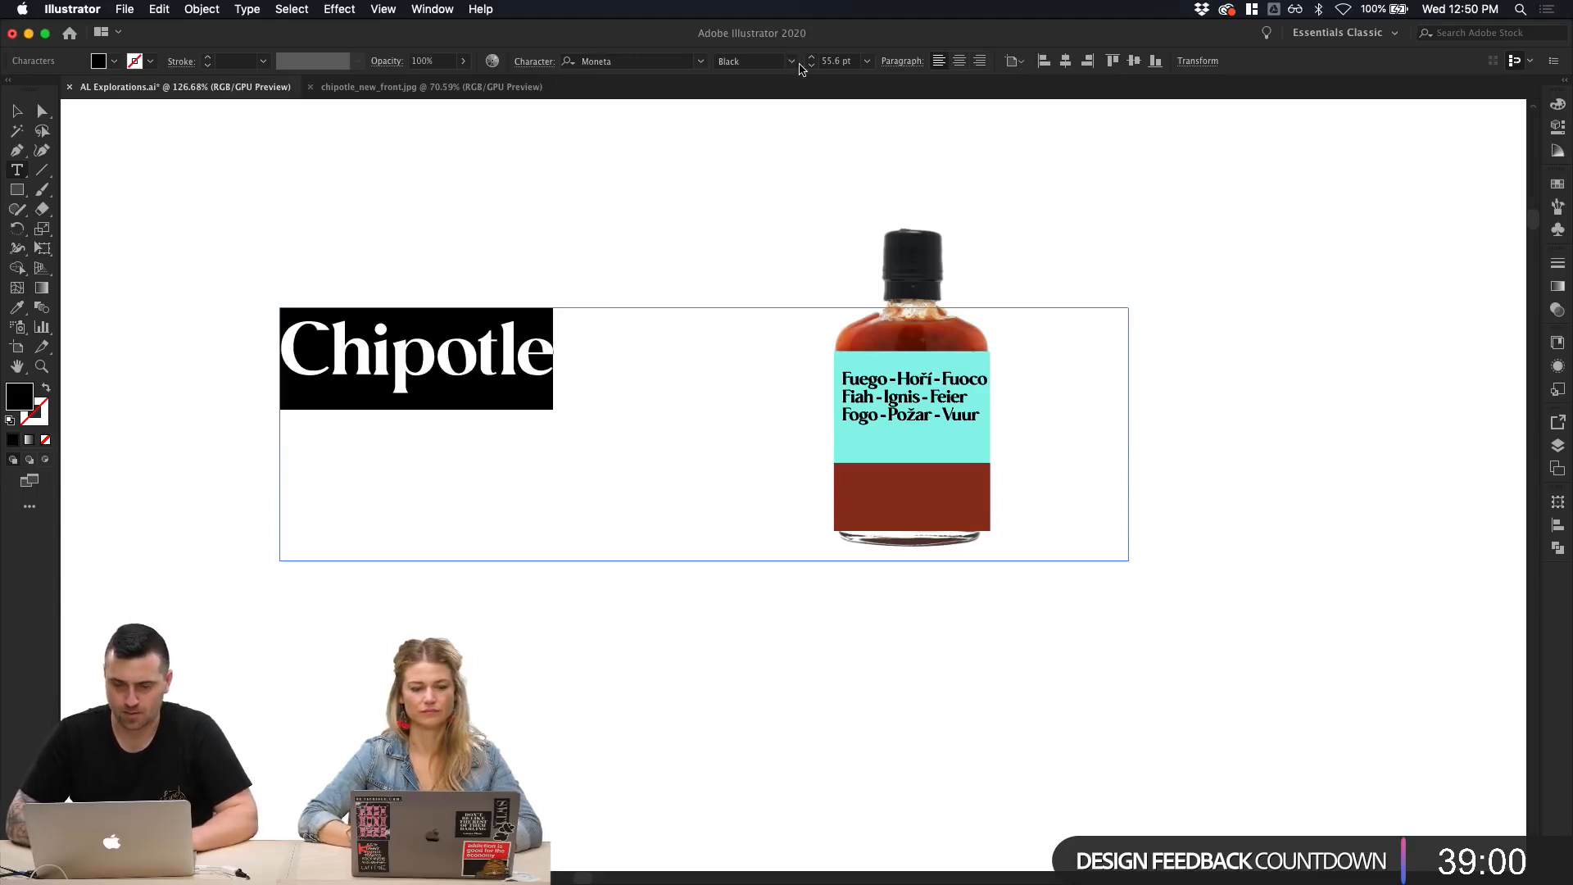
left_click(791, 62)
left_click(768, 100)
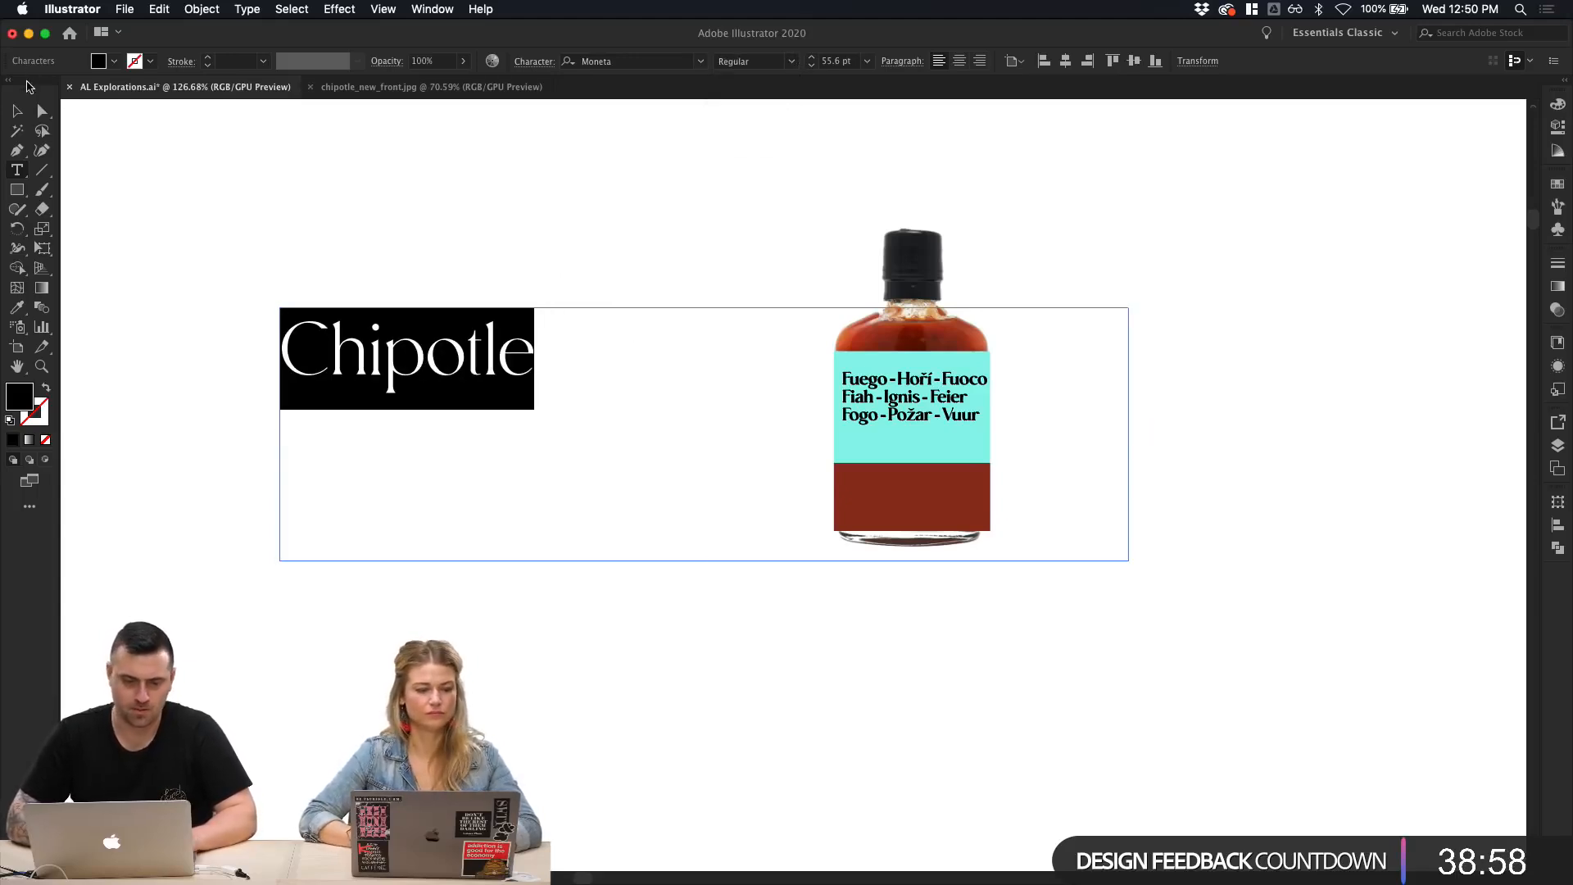
left_click(17, 111)
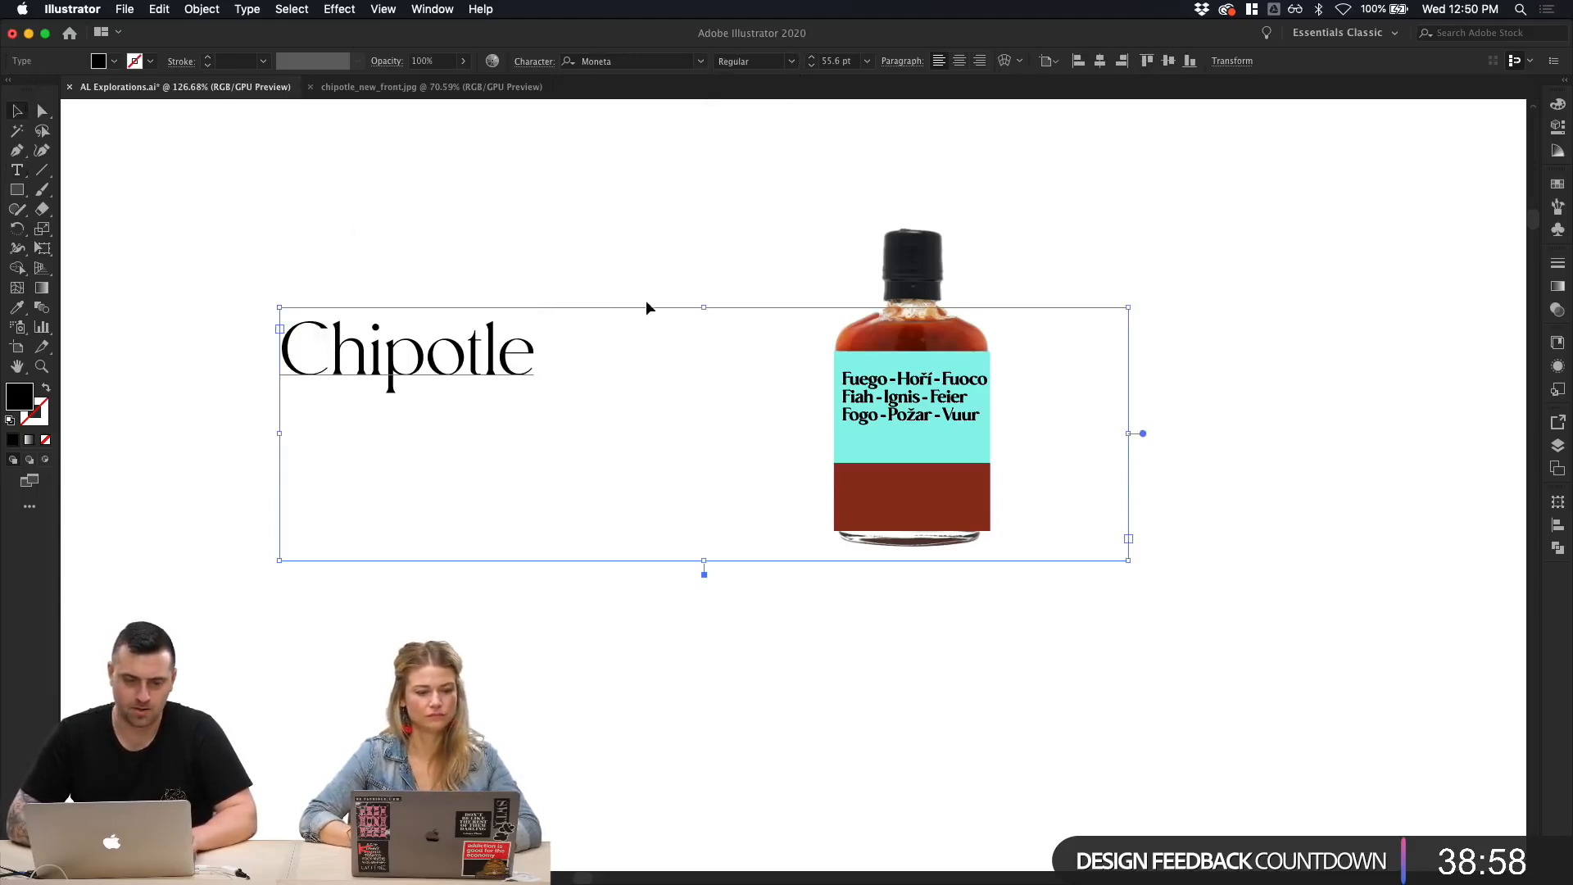
Step: Fit the text frame to the word Chipotle and scale the text down to 15.81 pt
double_click(1143, 433)
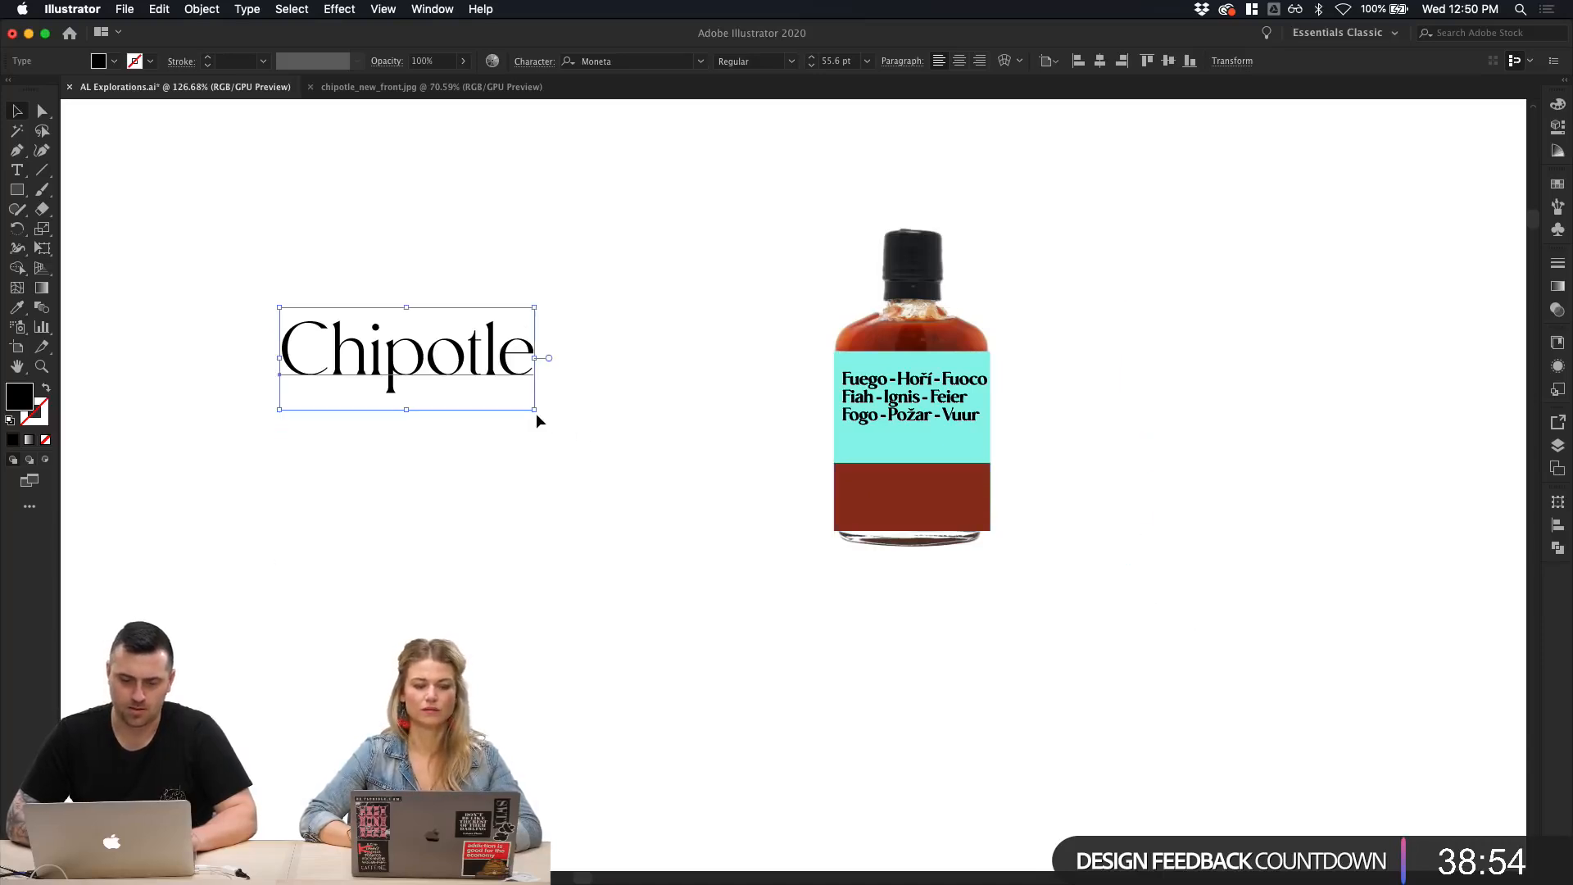
left_click_drag(534, 410, 351, 377)
left_click(359, 361)
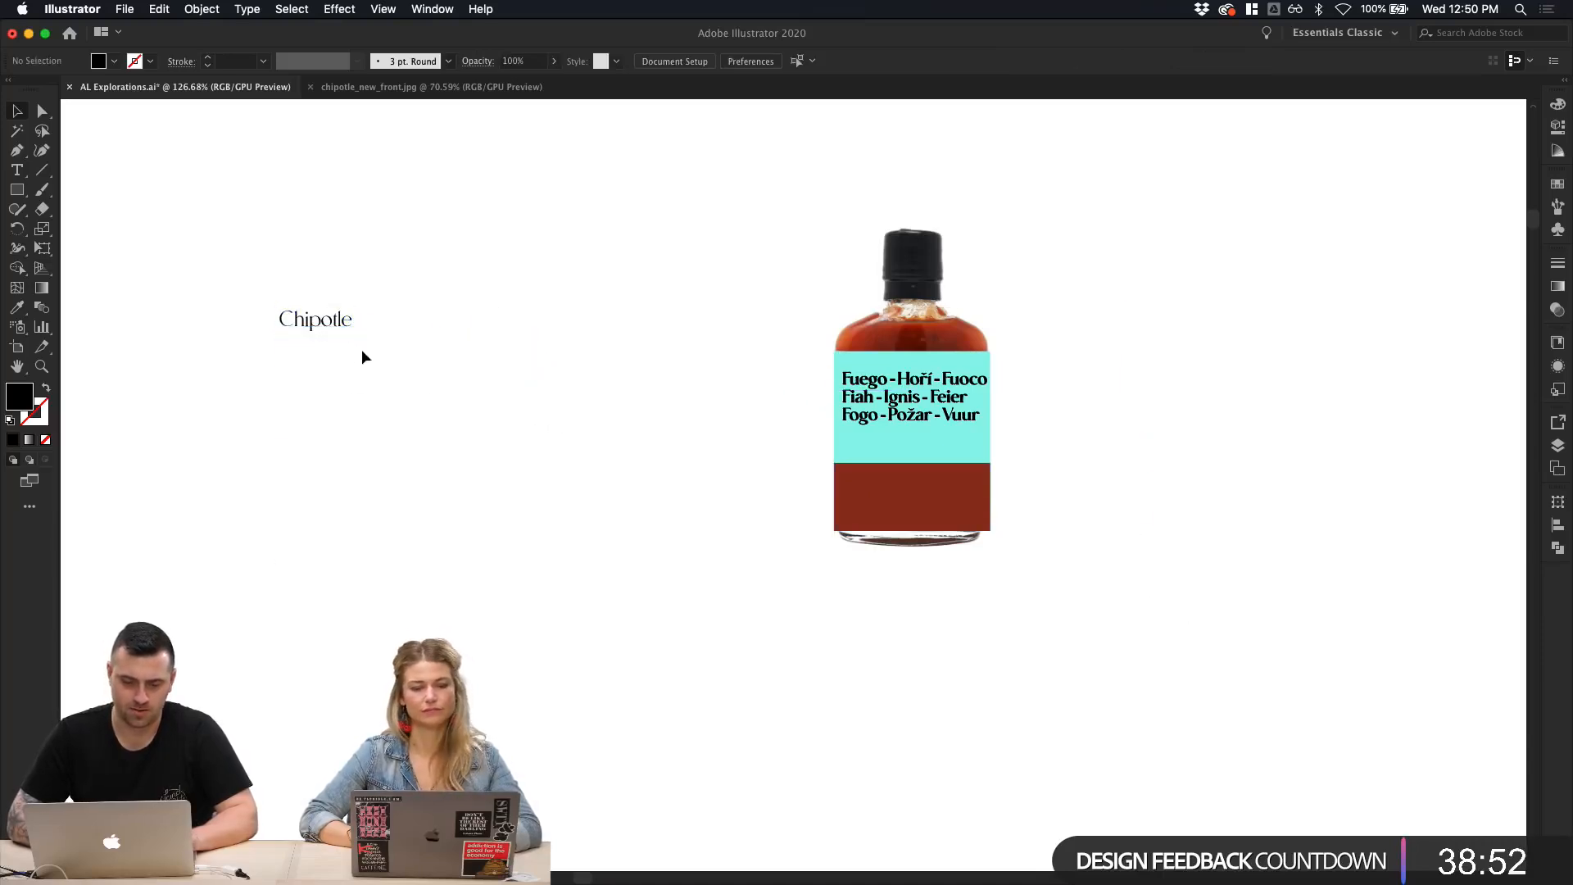
Step: Move the Chipotle text onto the lower part of the turquoise label and bring it in front of the rectangles
left_click_drag(321, 323, 879, 454)
scroll(879, 454, "up", 5)
key("super+x")
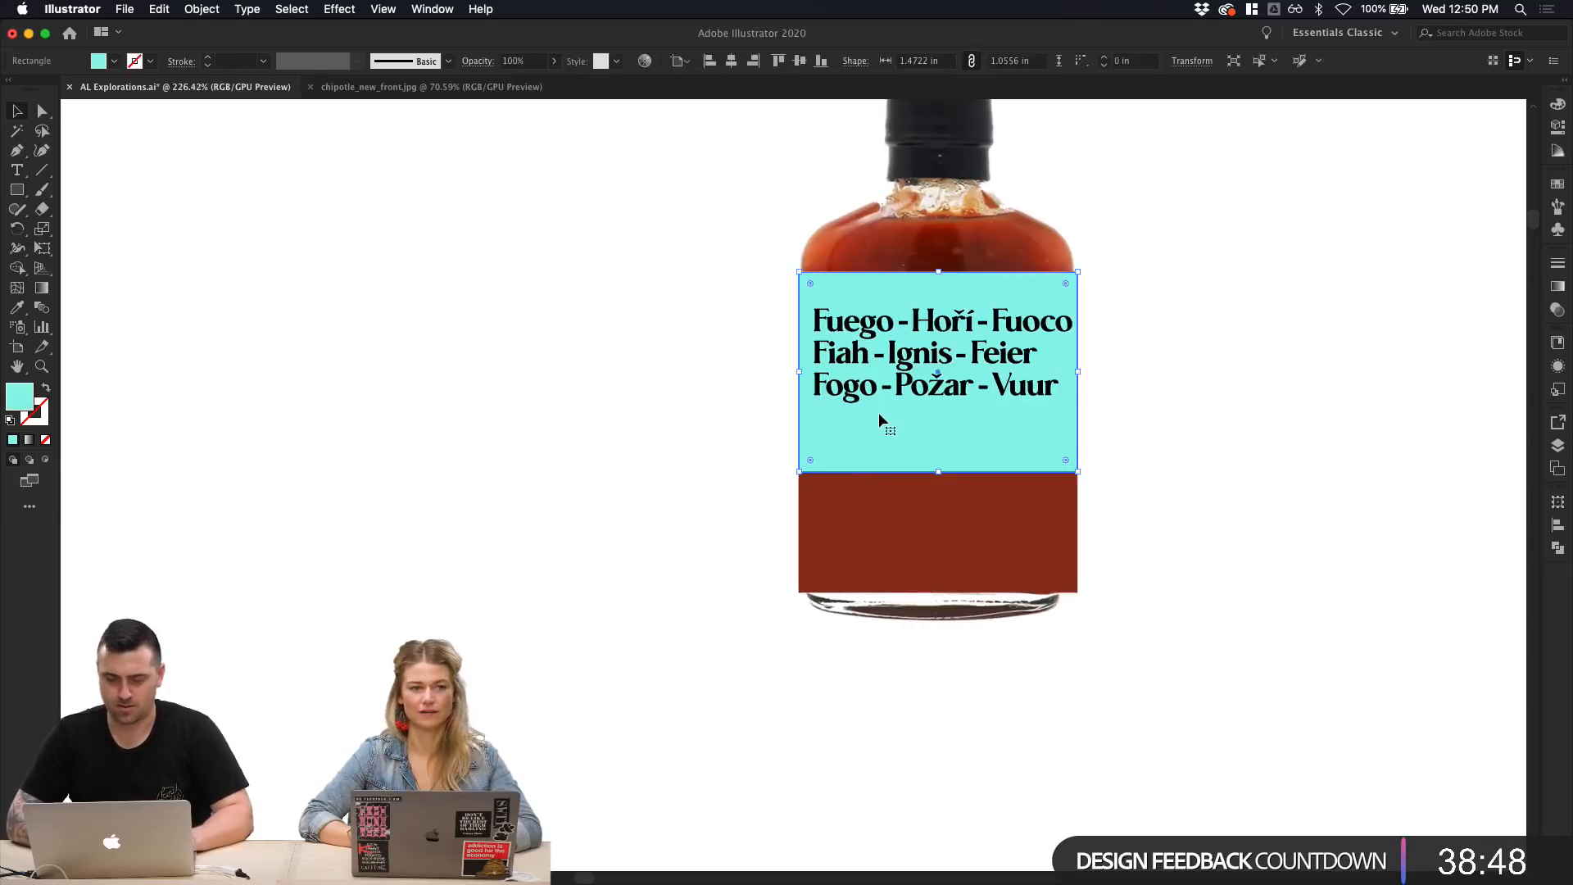
key("super+f")
scroll(937, 502, "up", 7)
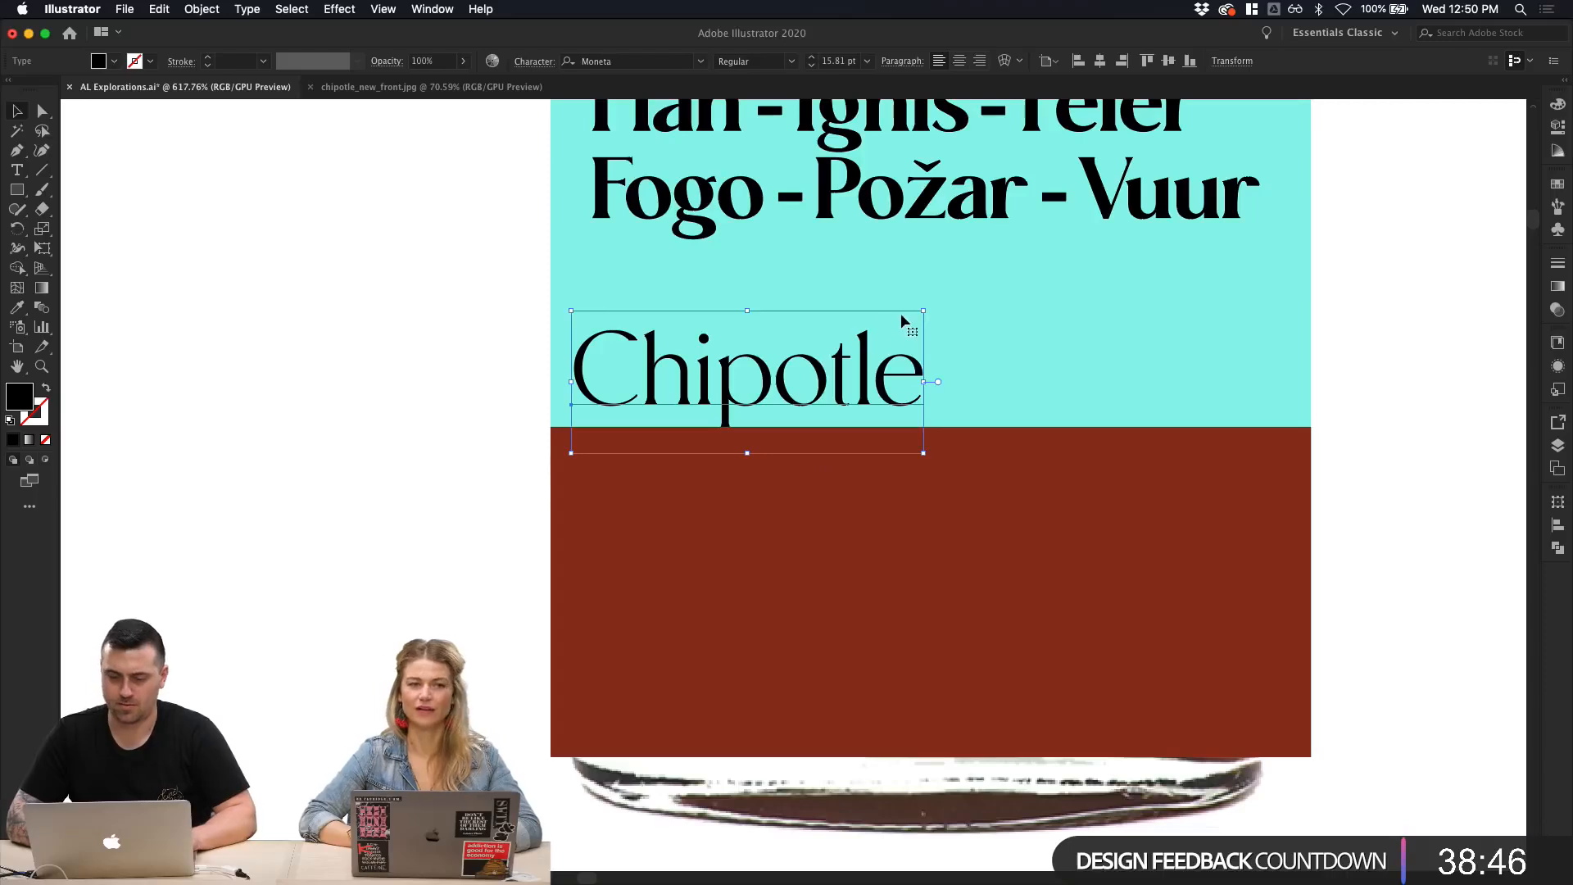
Step: Scale the Chipotle text down to 6.81 pt and place it low on the turquoise label, aligned with the word list's left edge
left_click_drag(923, 310, 723, 391)
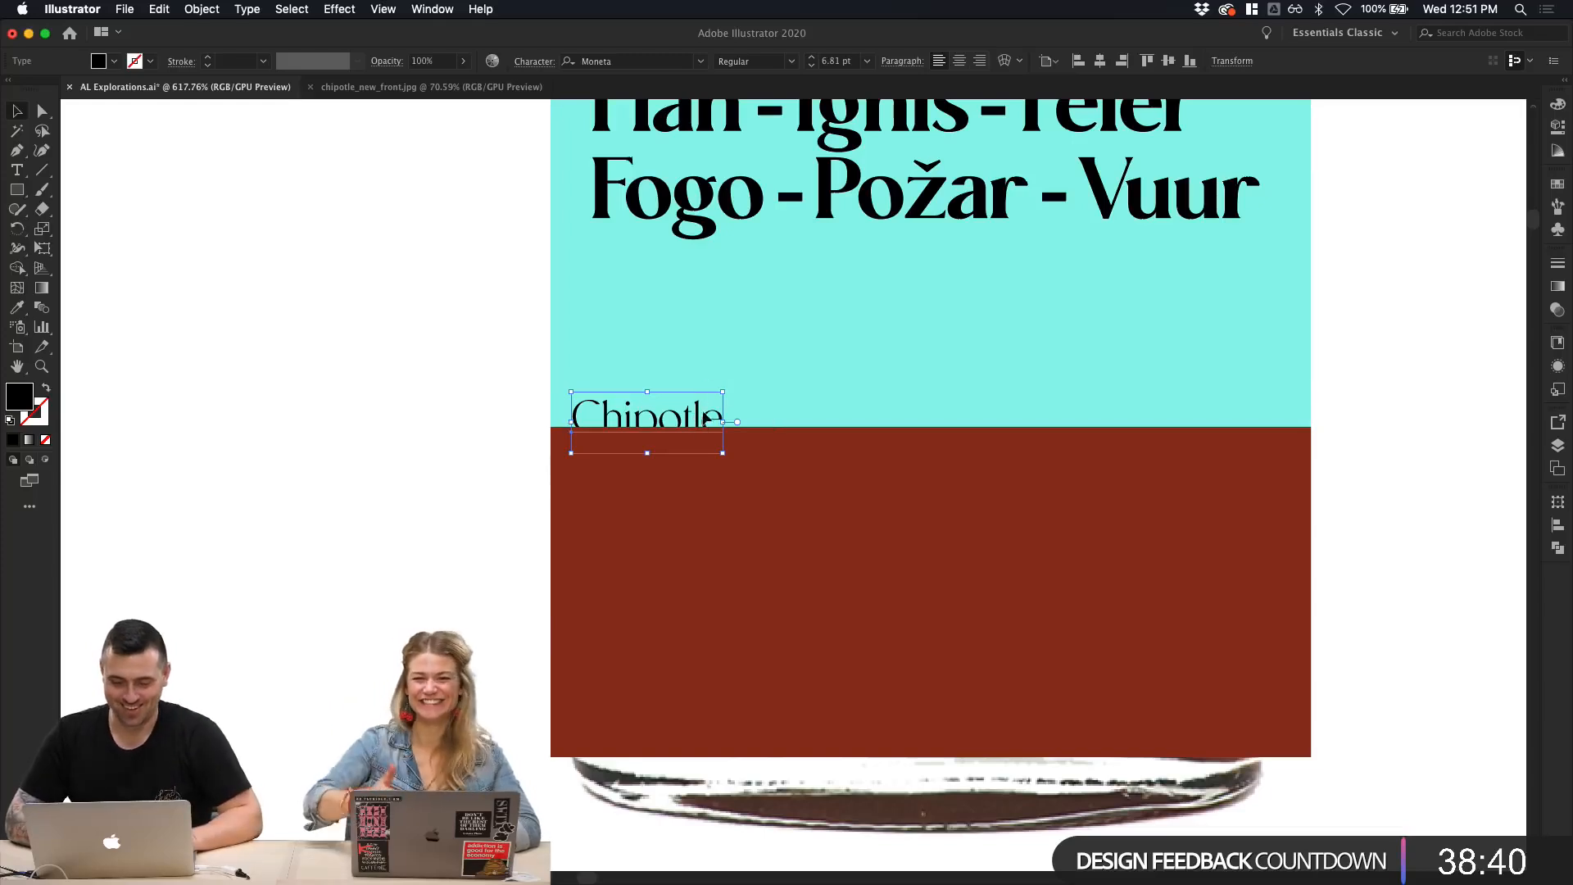
left_click_drag(706, 419, 728, 383)
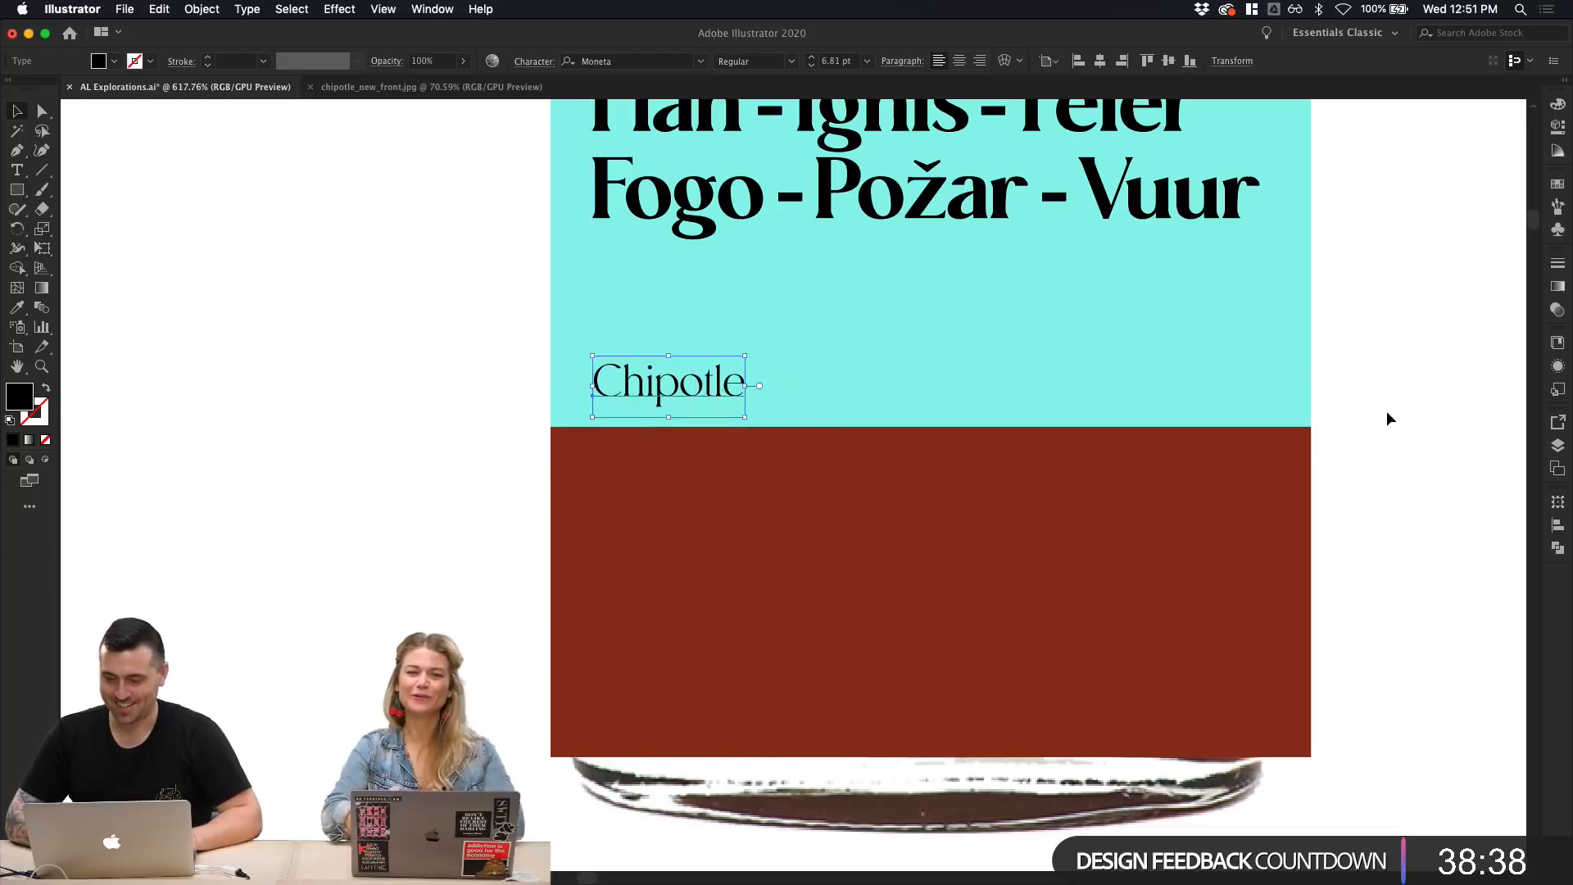
scroll(1358, 482, "up", 4)
left_click(1357, 482)
scroll(1357, 482, "up", 5)
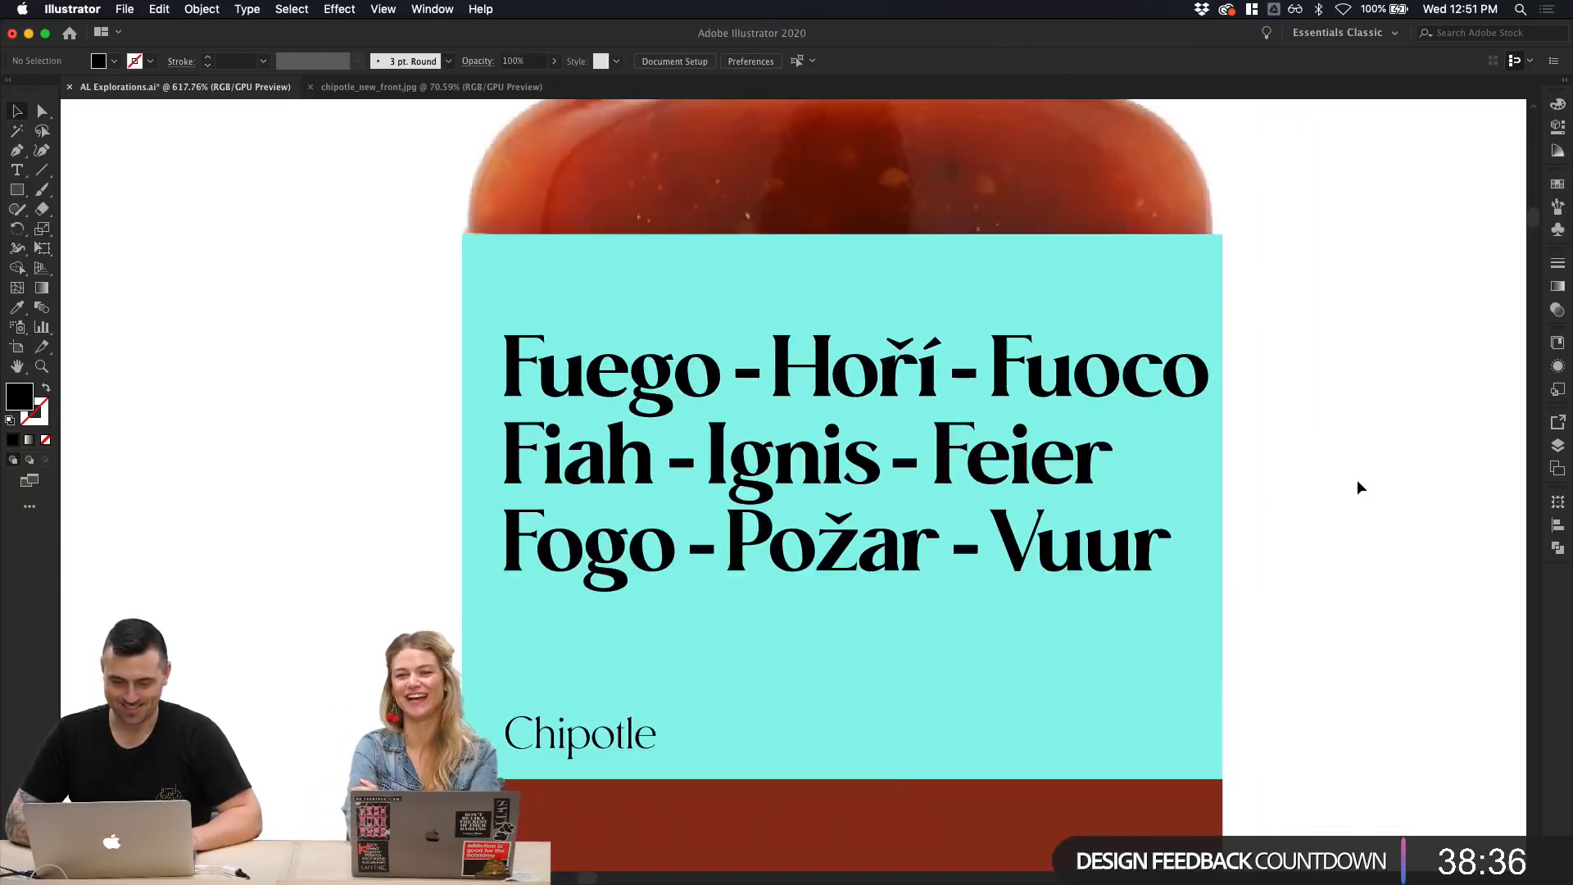
Step: Examine the size and left alignment of the Chipotle text against the word list on the bottle label
left_click(607, 728)
left_click(578, 582, "shift")
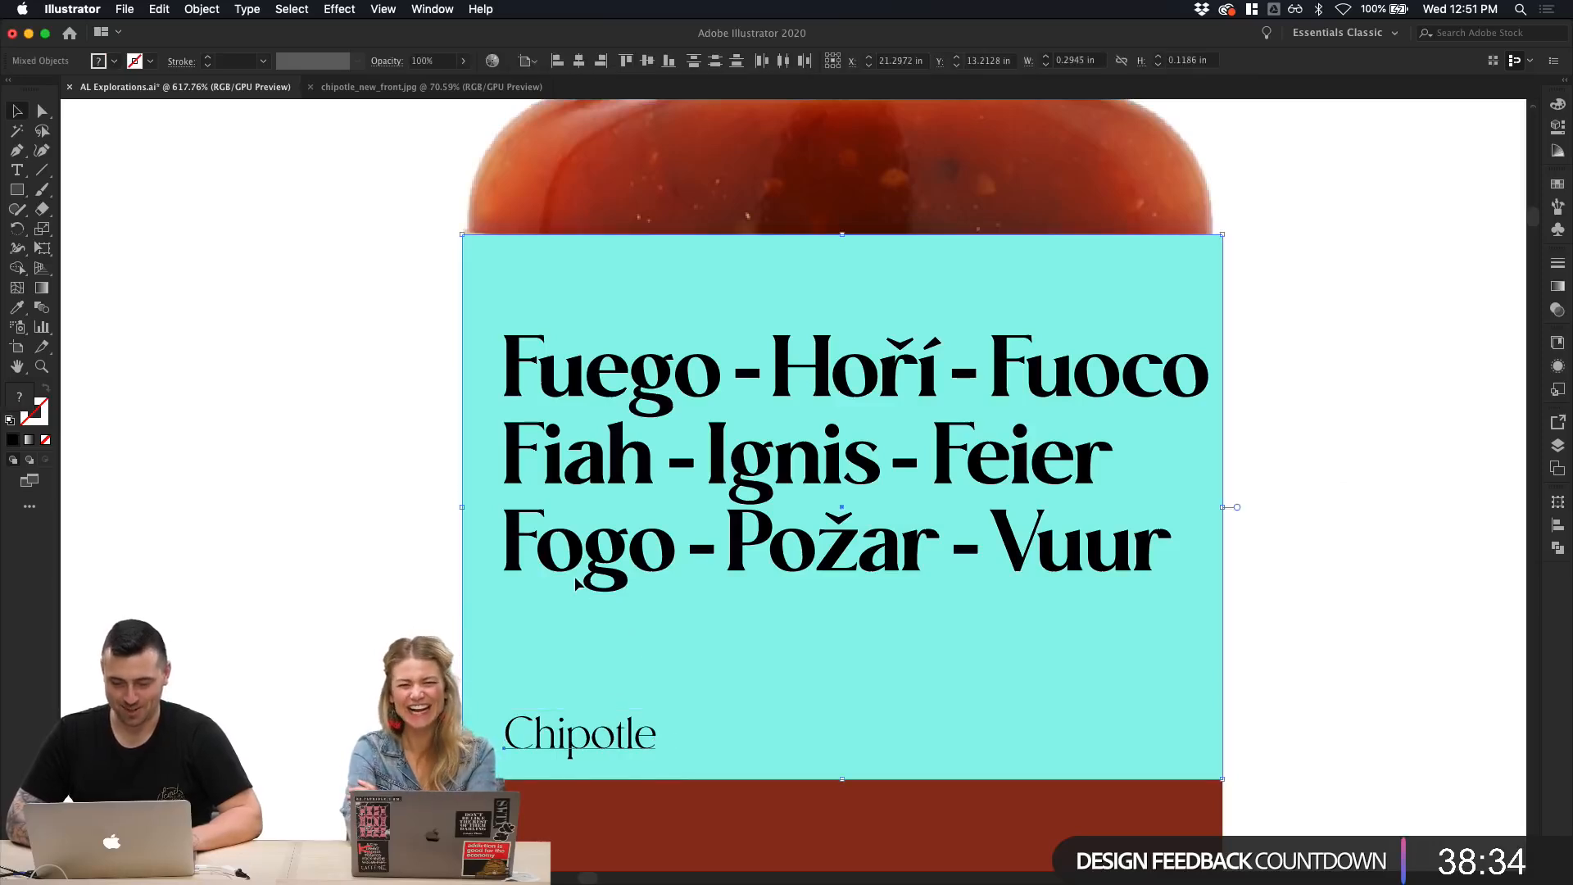
left_click(593, 571, "shift")
left_click(1356, 640)
scroll(1352, 641, "down", 5)
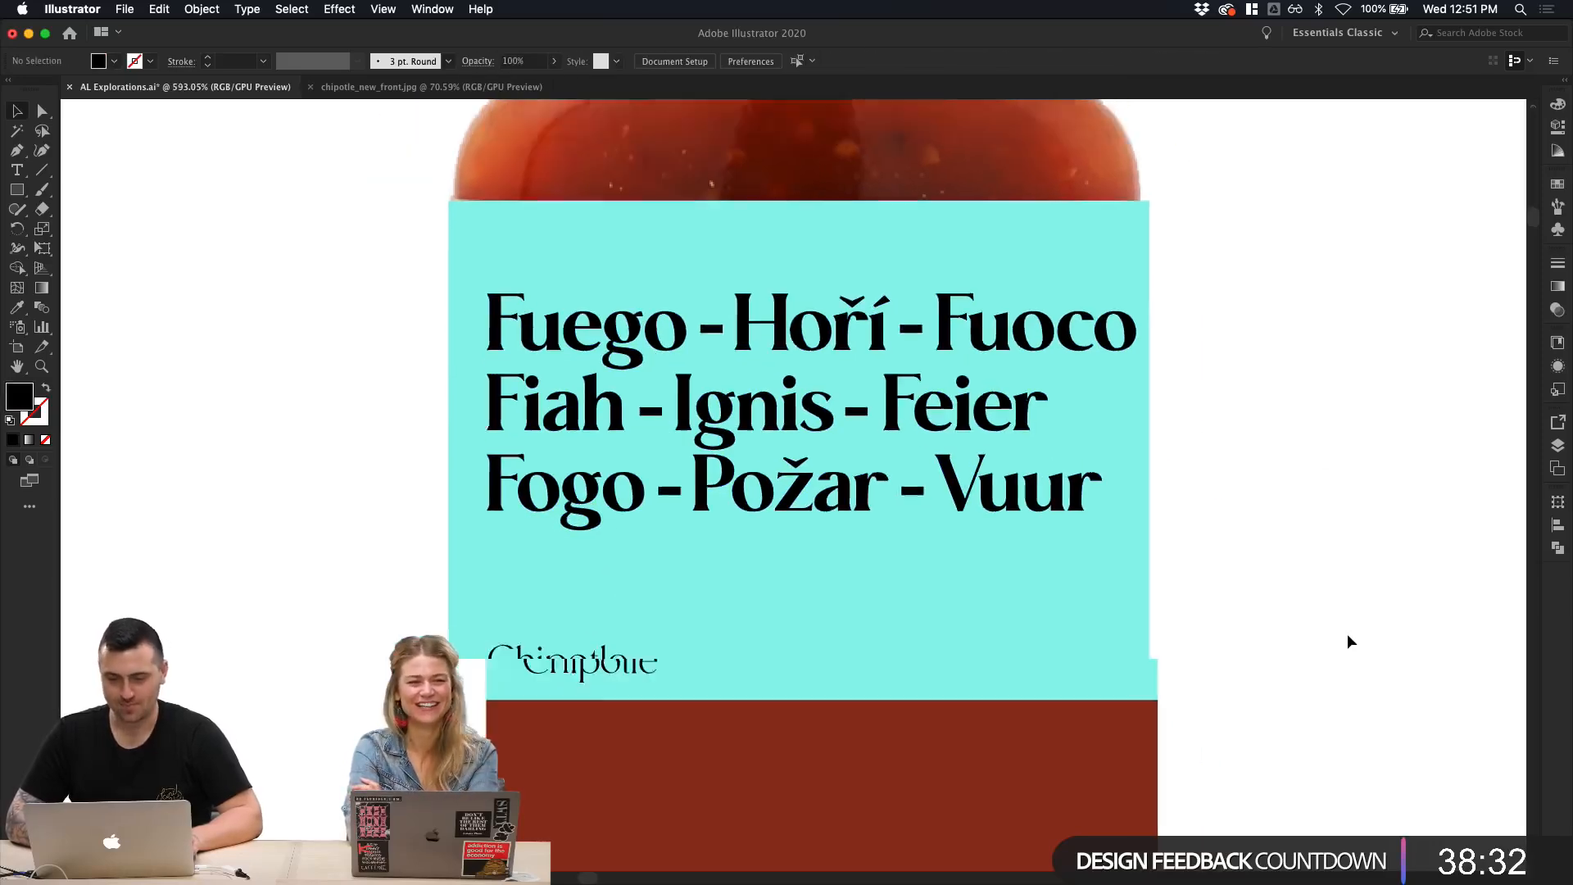
scroll(1349, 641, "right", 4)
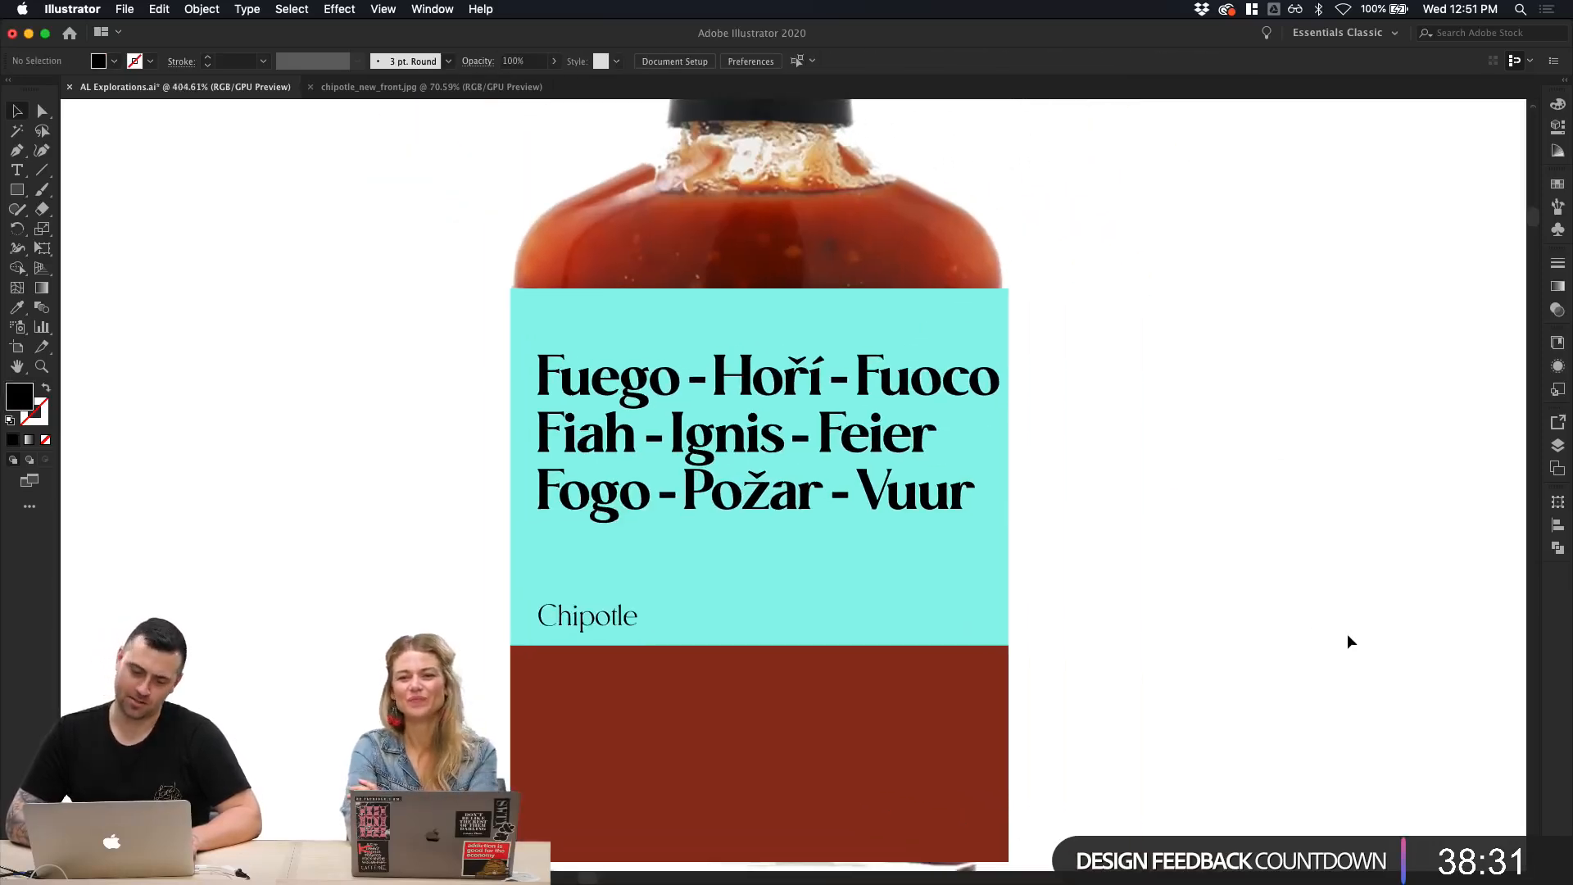
left_click(632, 616)
left_click(743, 500)
left_click(775, 502)
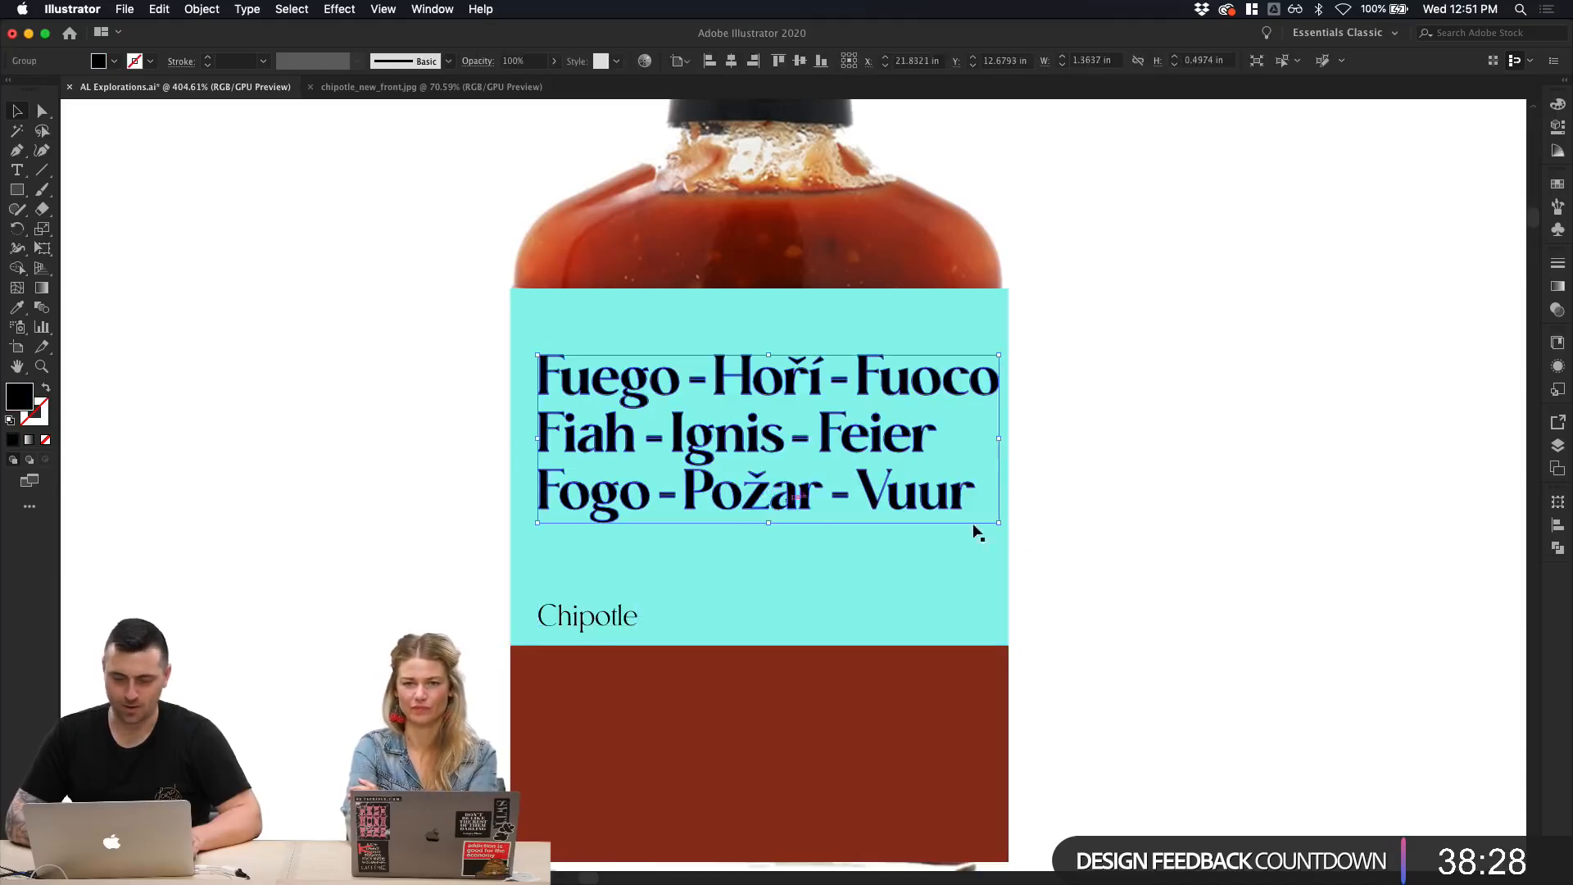
scroll(1055, 535, "down", 1)
left_click(640, 610)
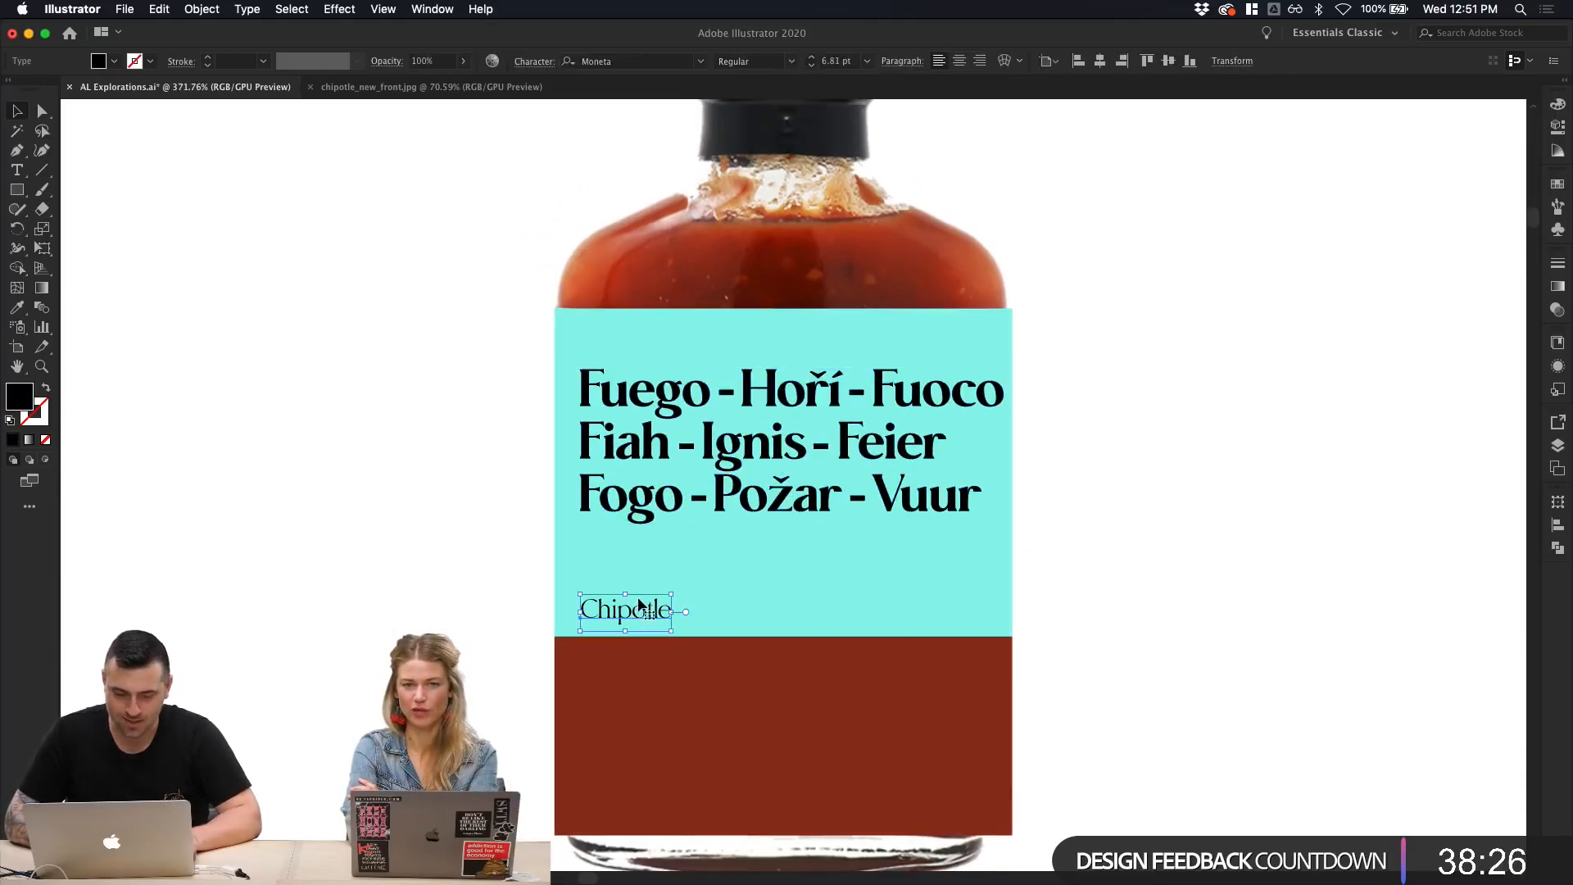
scroll(639, 600, "up", 5)
scroll(639, 601, "down", 3)
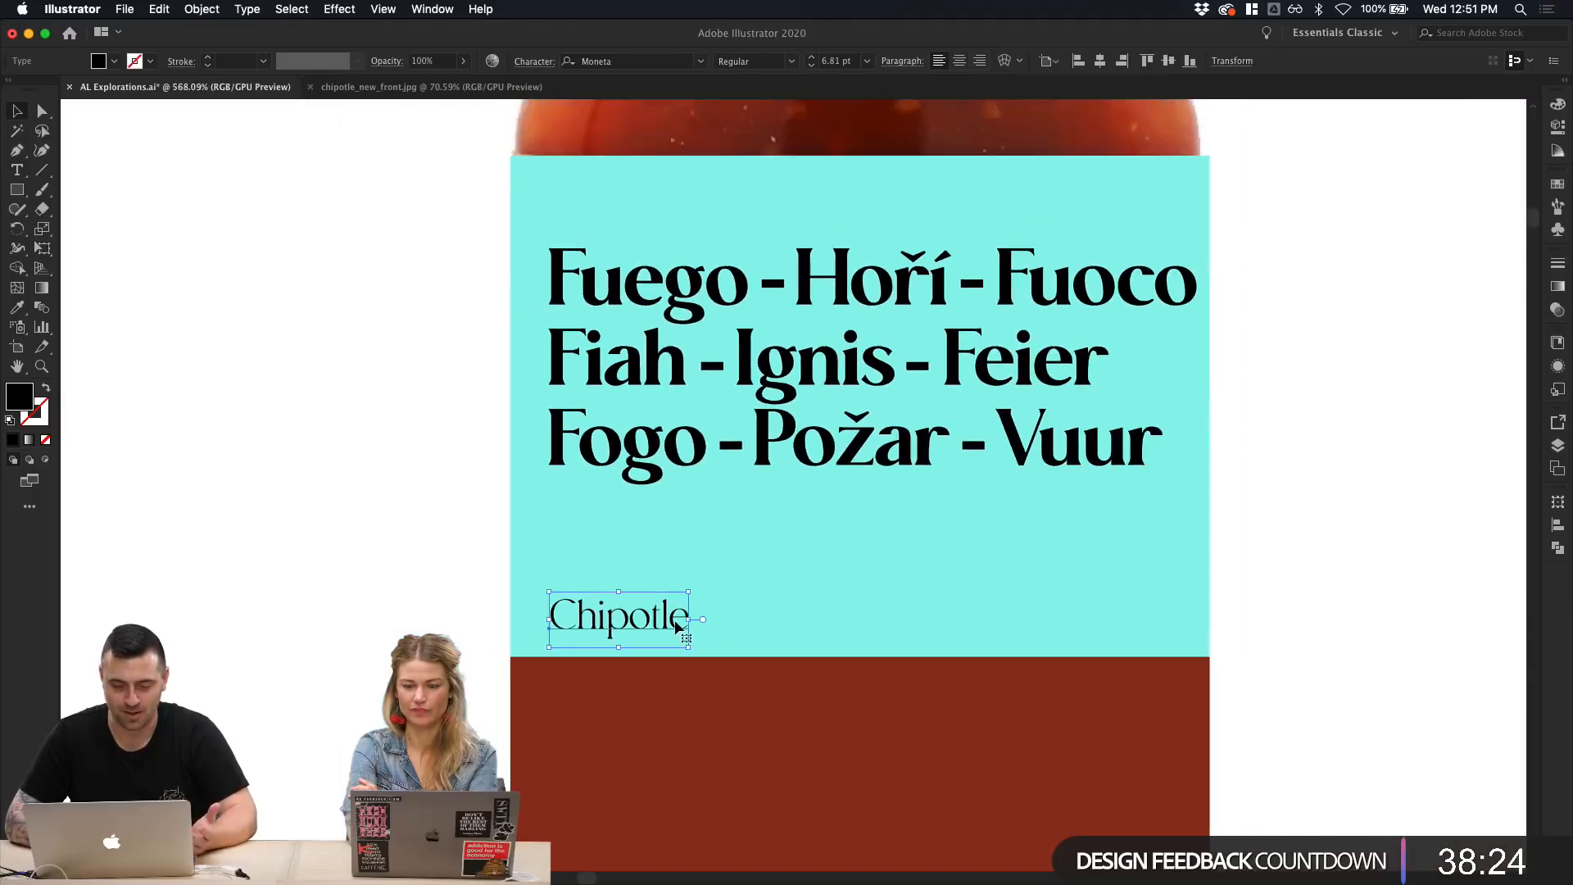
scroll(677, 628, "down", 5)
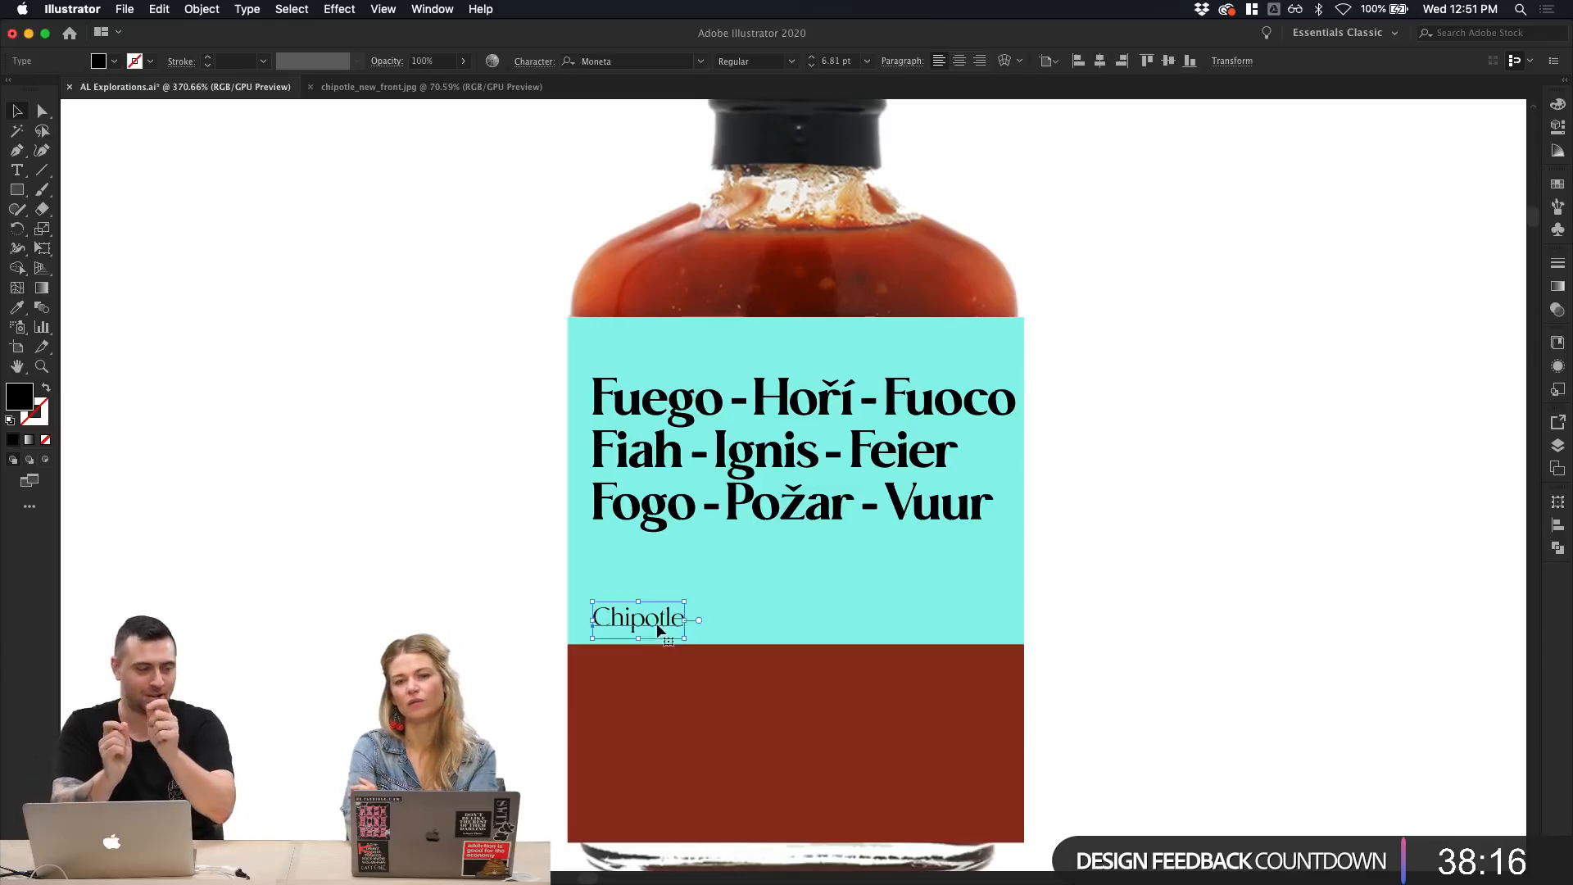
Step: Duplicate the Chipotle text directly above the original on the turquoise label
scroll(660, 628, "up", 10)
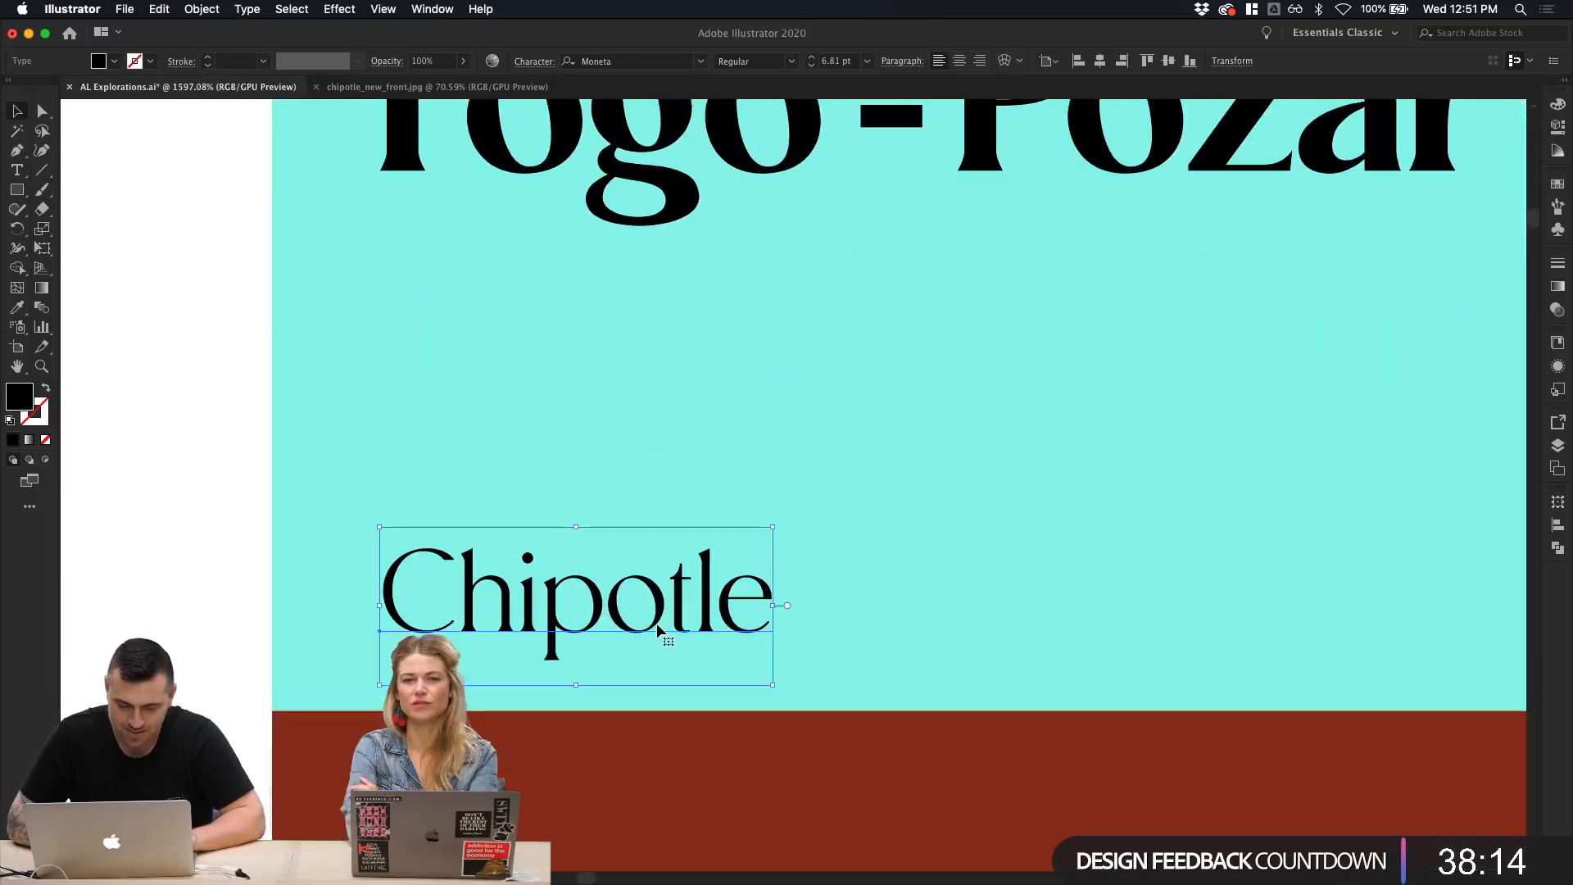
scroll(659, 630, "up", 5)
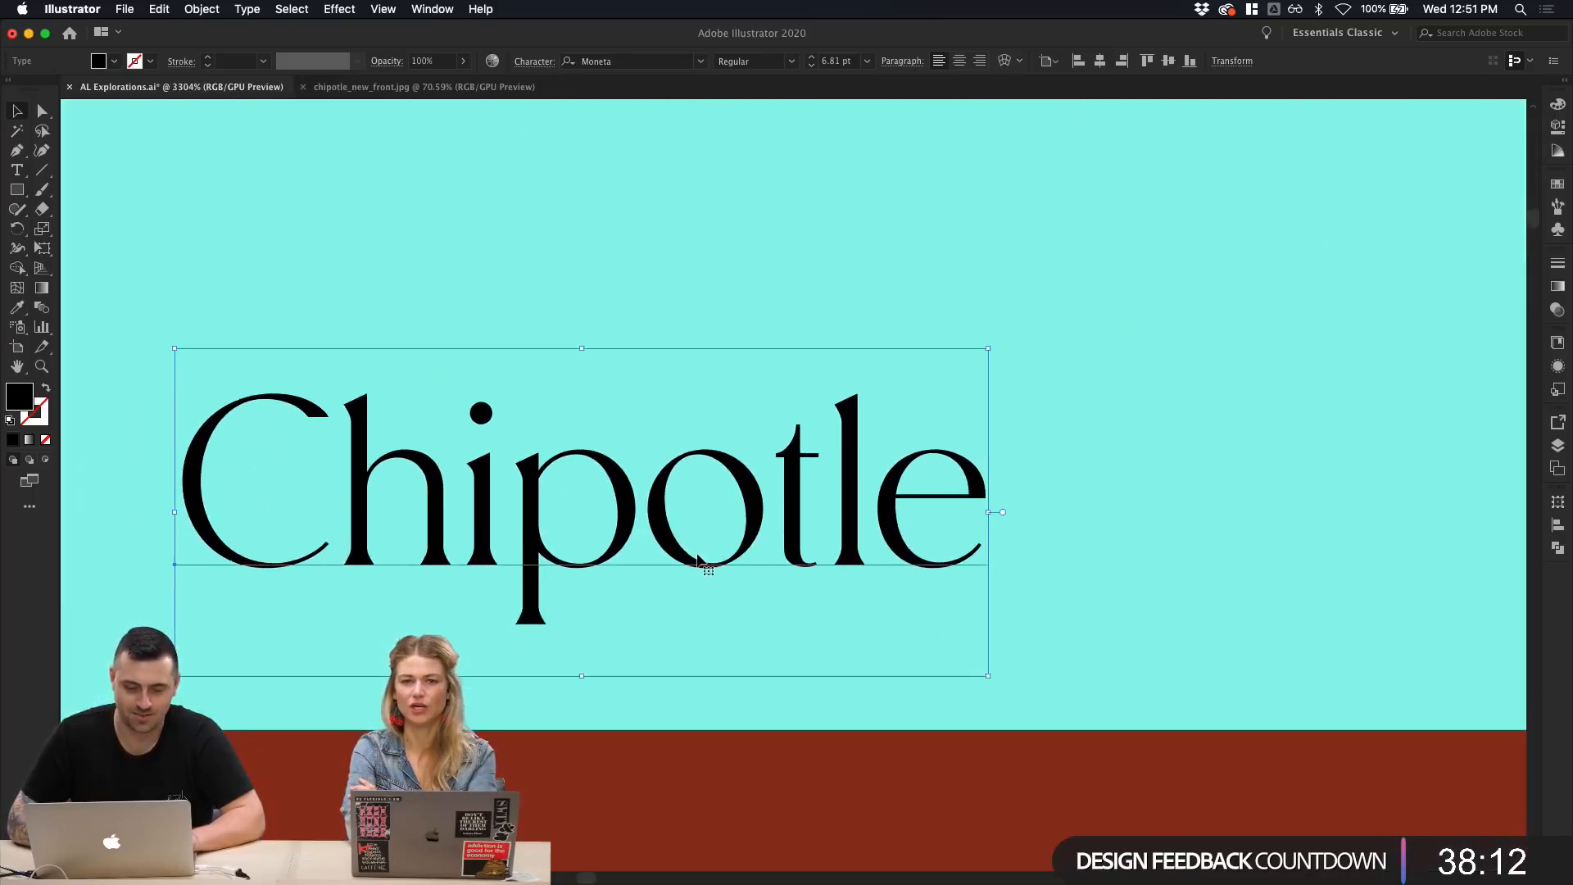
left_click_drag(698, 560, 690, 270)
Step: Set the upper Chipotle copy in the Papyrus font with the Regular style
key("t")
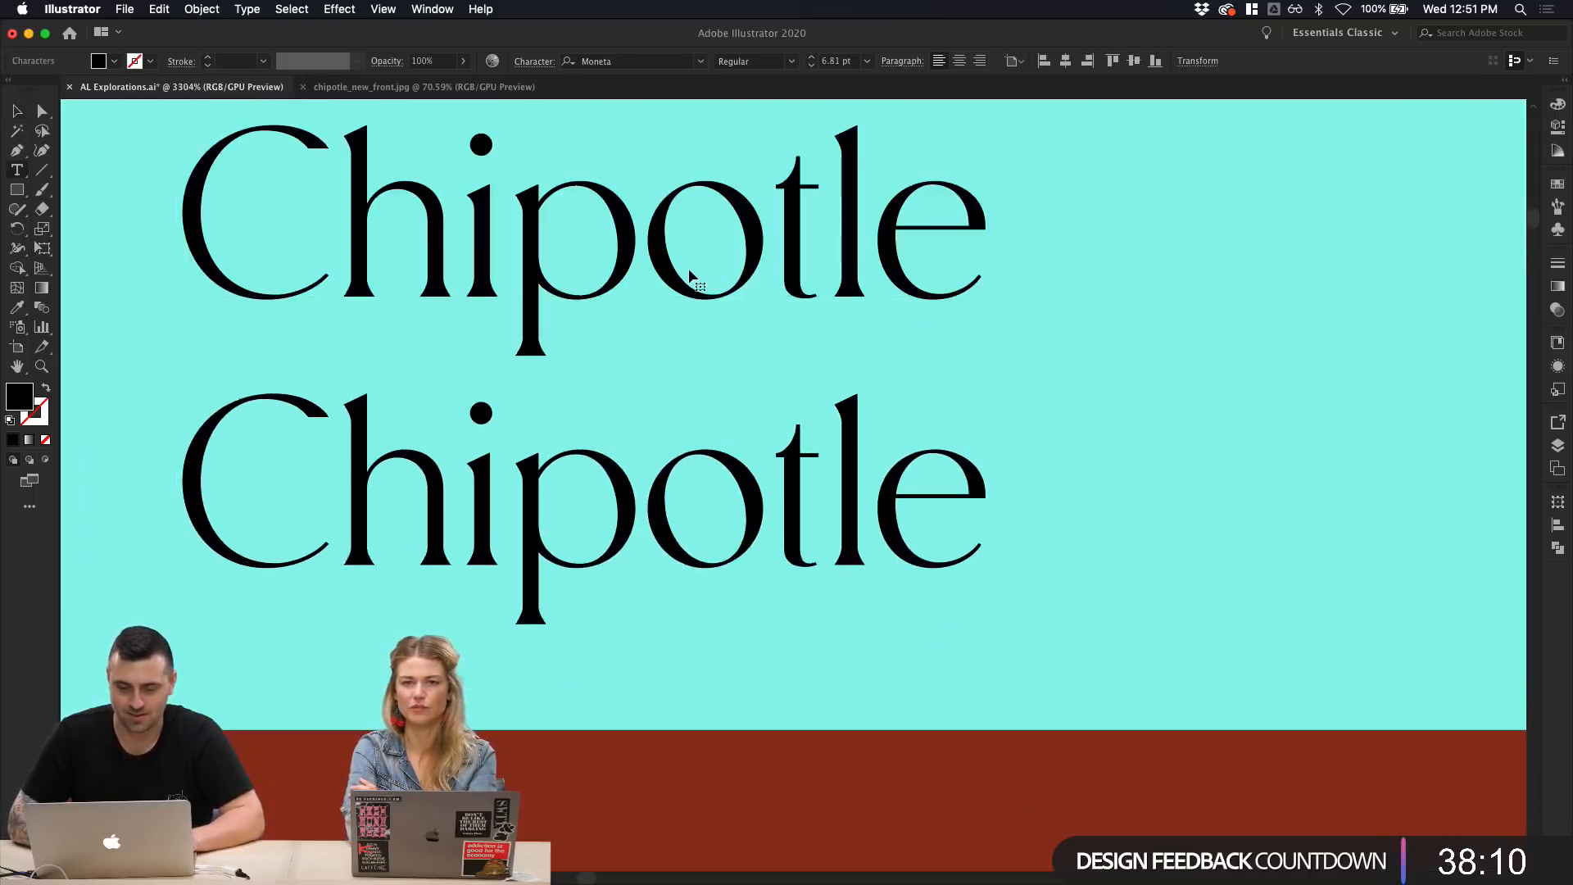
double_click(690, 268)
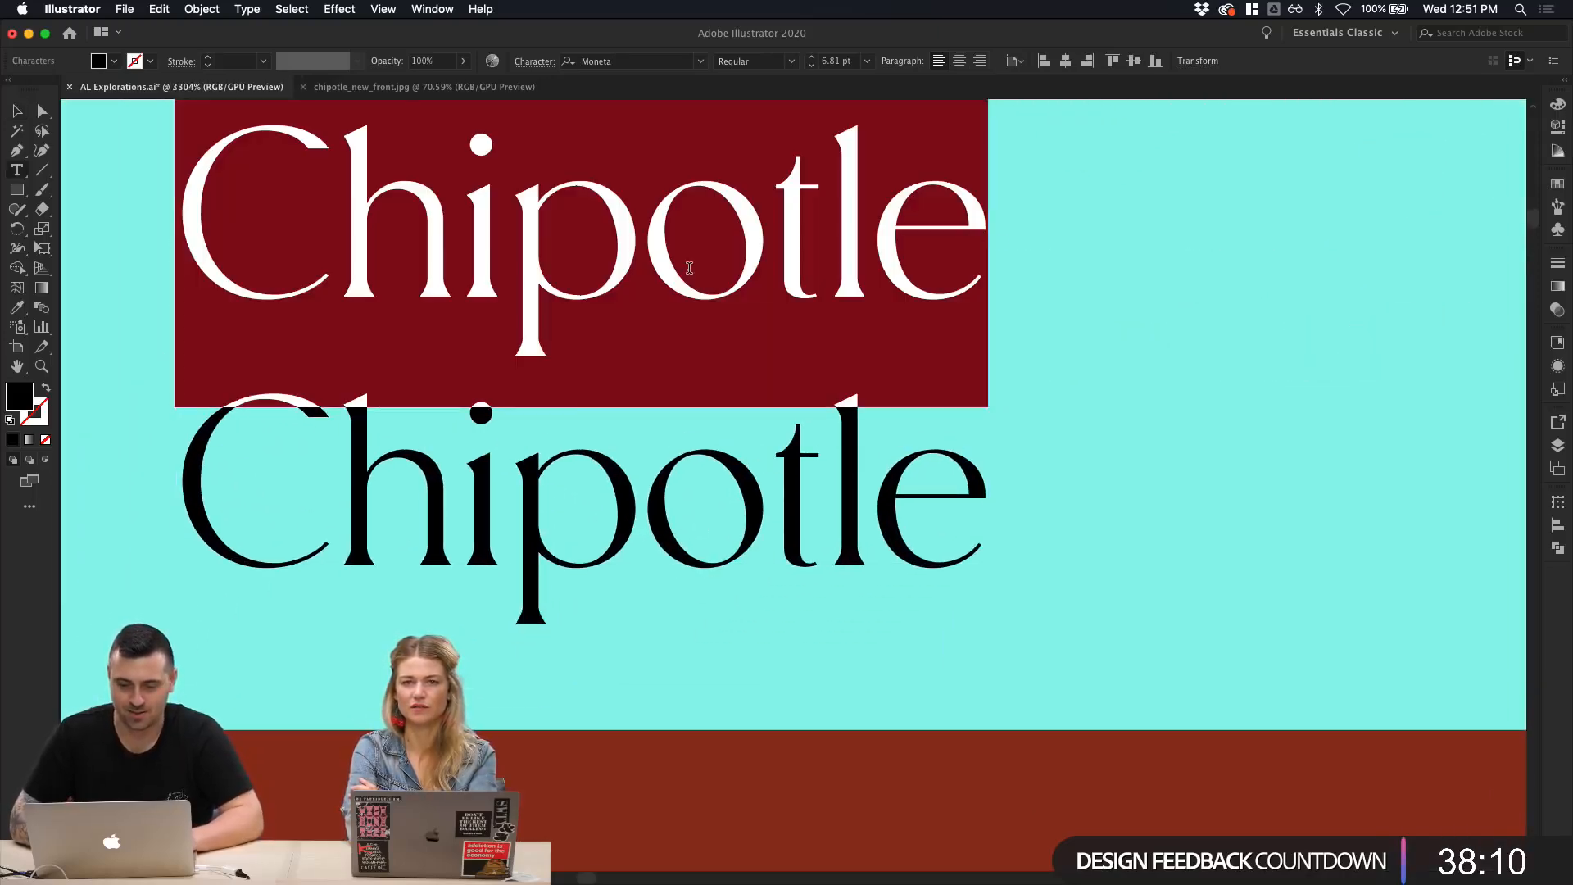
left_click(682, 56)
type("pap")
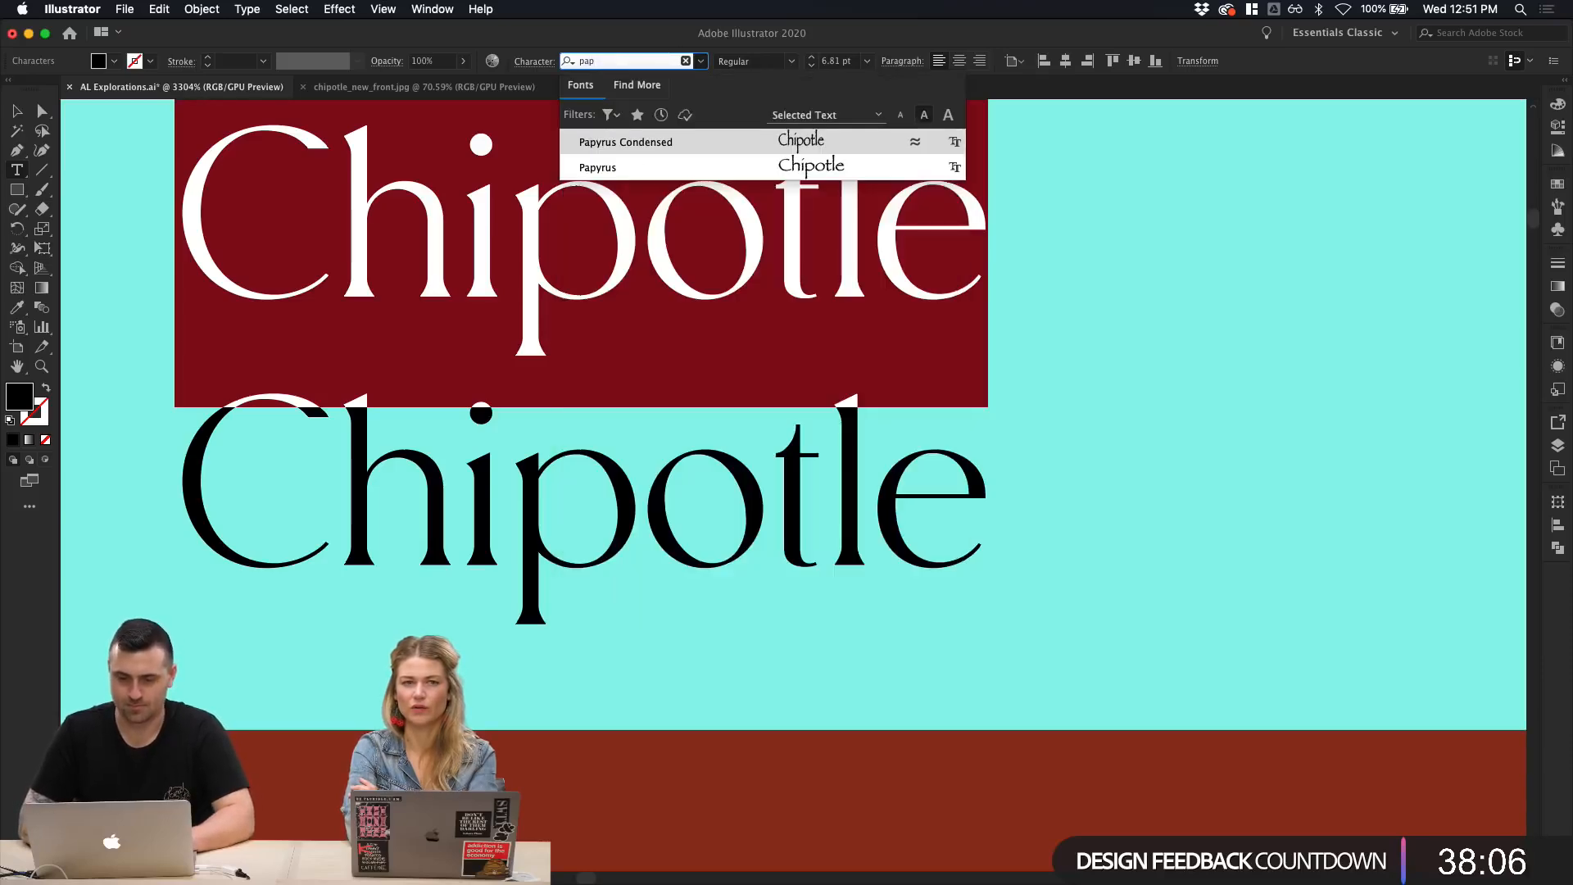
key("Return")
left_click(646, 59)
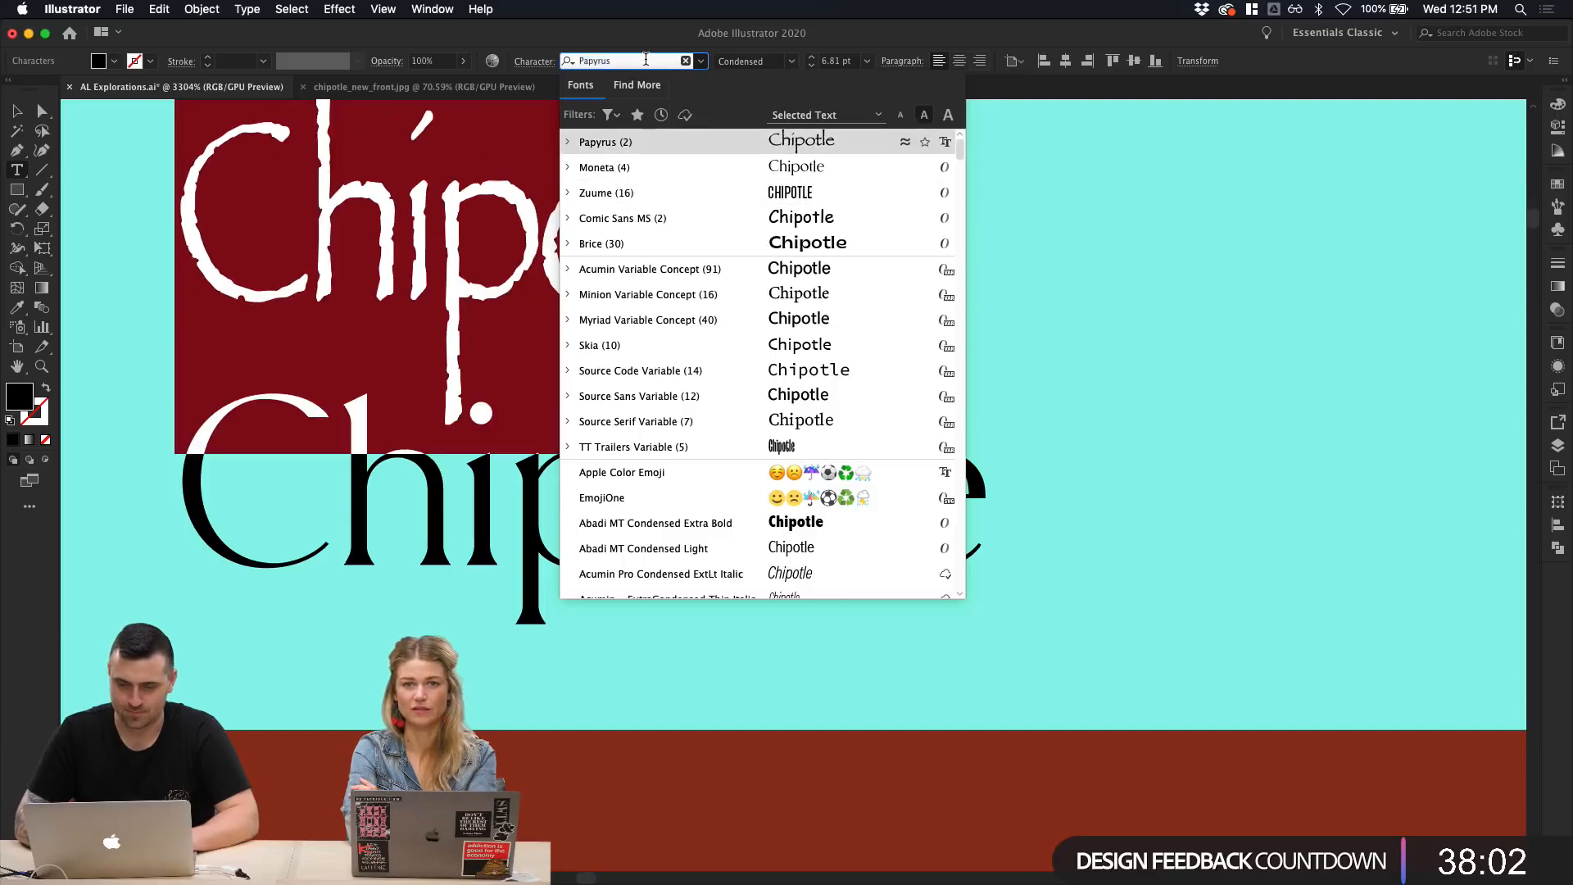
key("Escape")
left_click(770, 61)
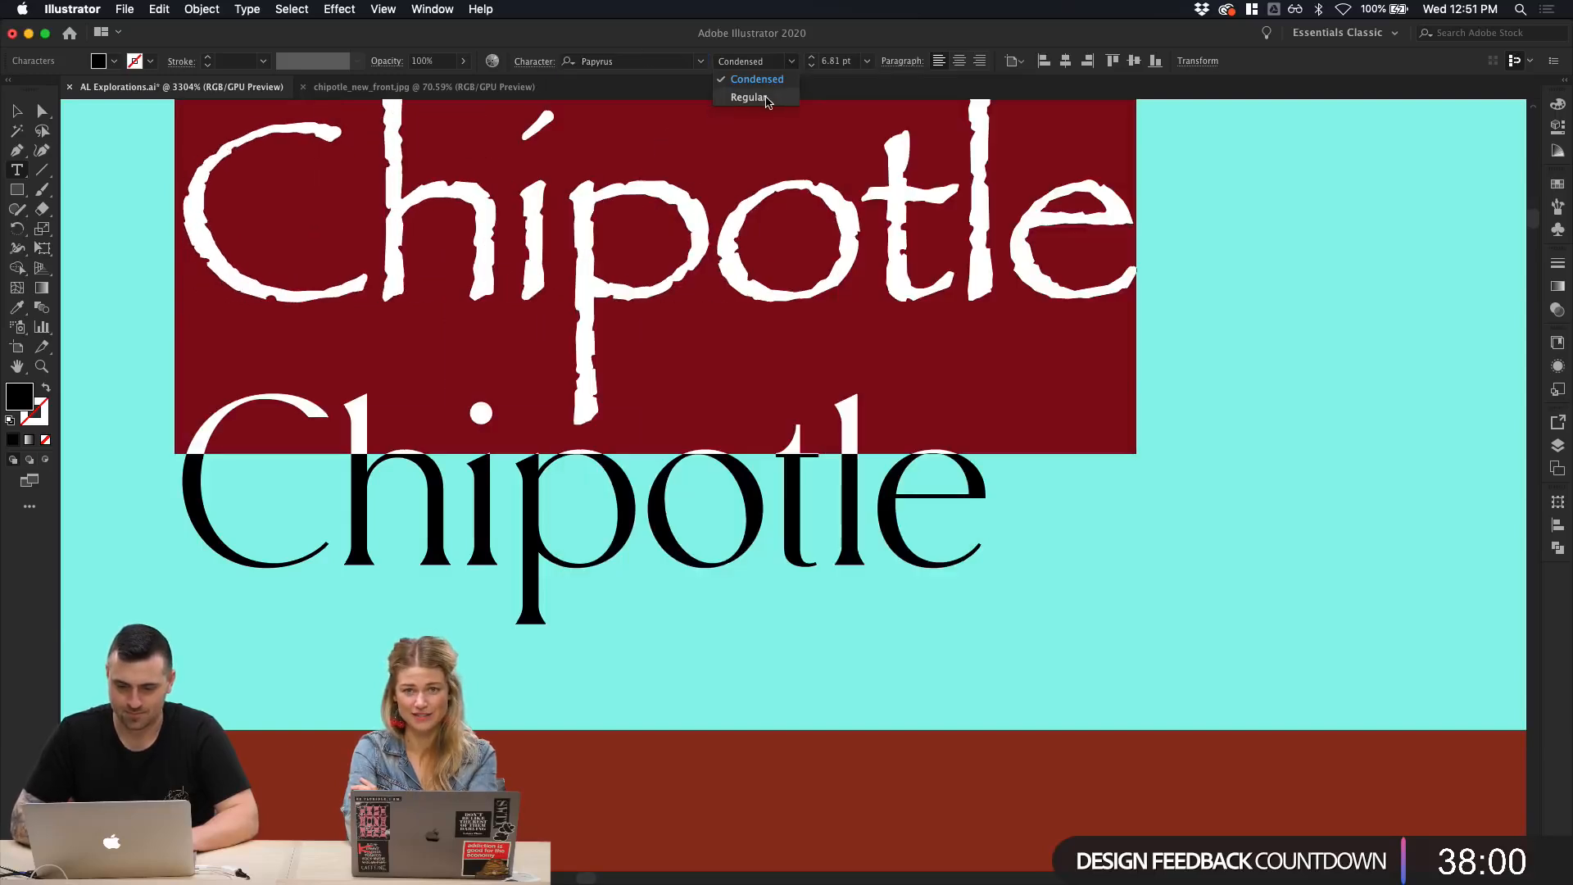
left_click(760, 96)
scroll(763, 102, "down", 3)
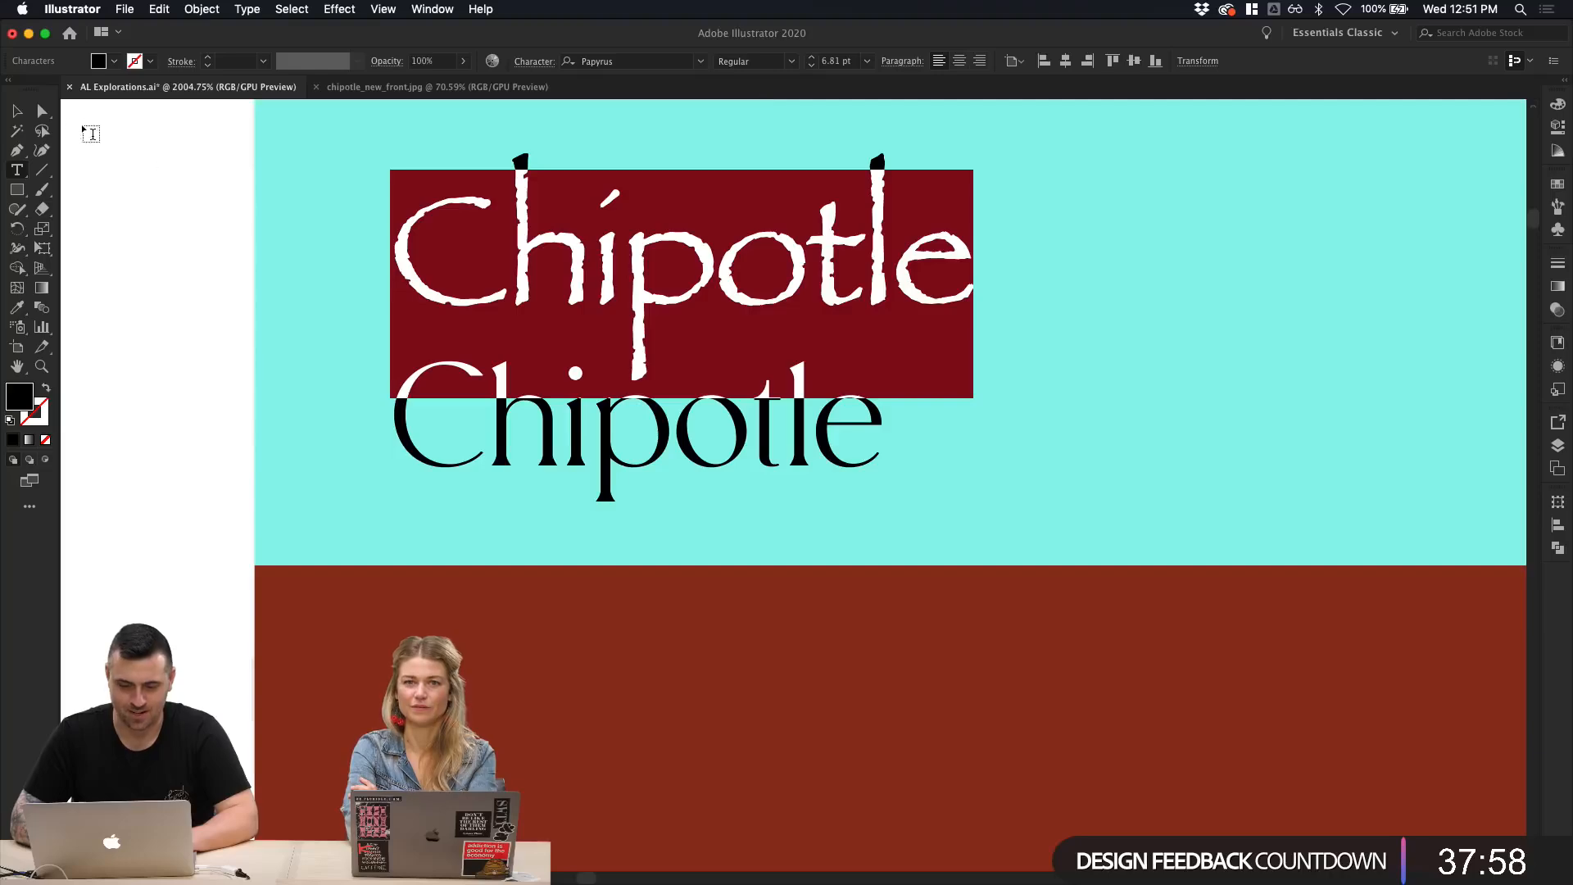
left_click(16, 112)
left_click(144, 199)
Step: Scale the Papyrus Chipotle text down to 6.03 pt, closer in width to the Moneta version below it
scroll(145, 199, "down", 5)
scroll(144, 200, "up", 2)
scroll(145, 199, "left", 2)
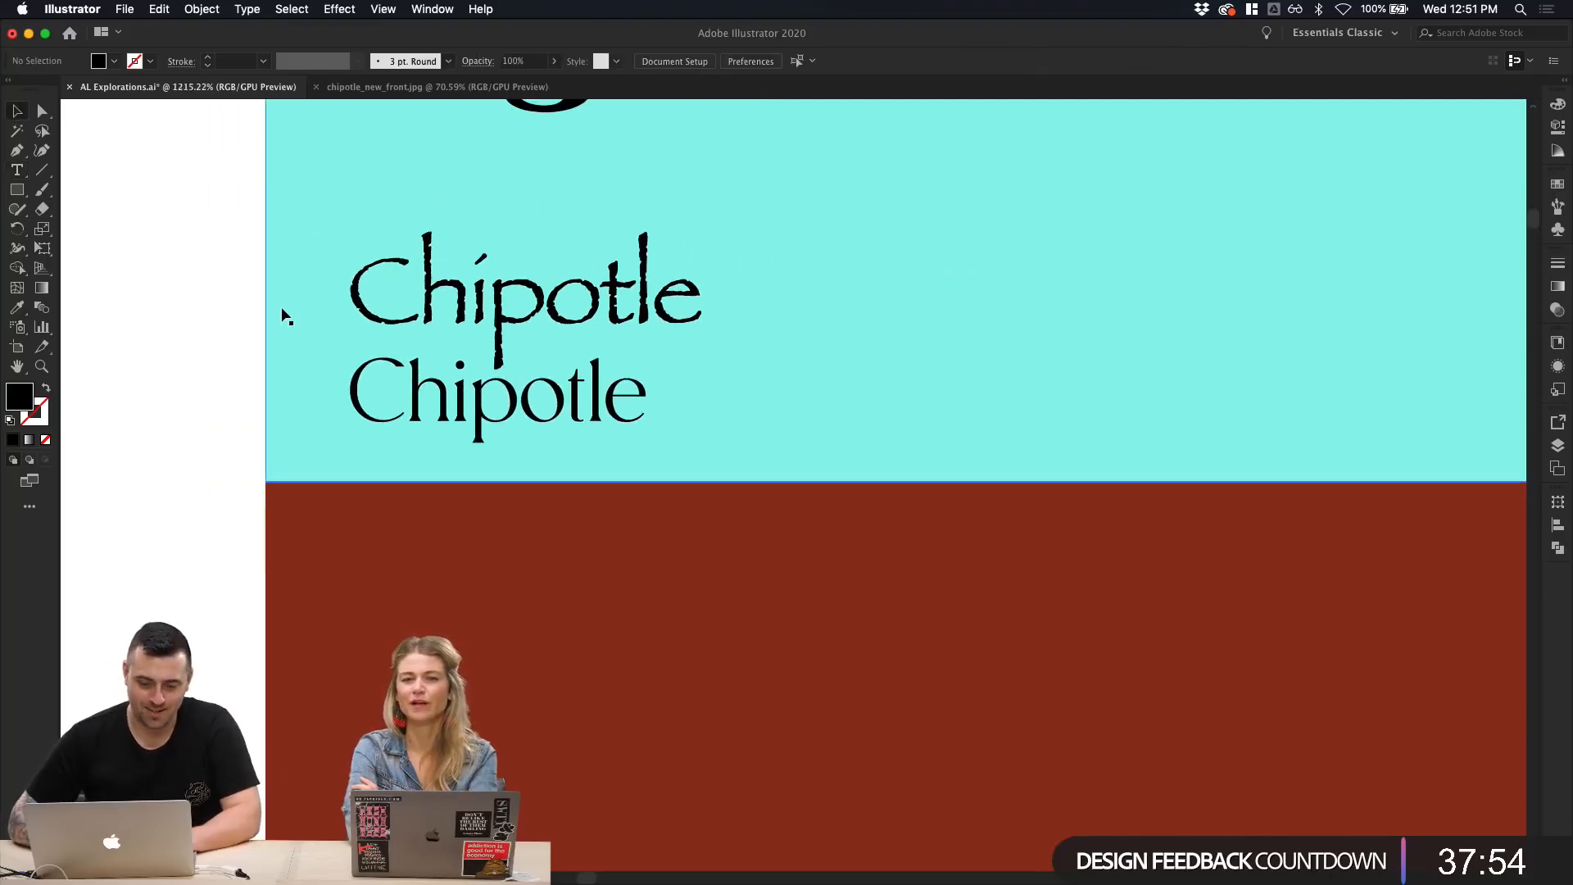
scroll(281, 309, "up", 3)
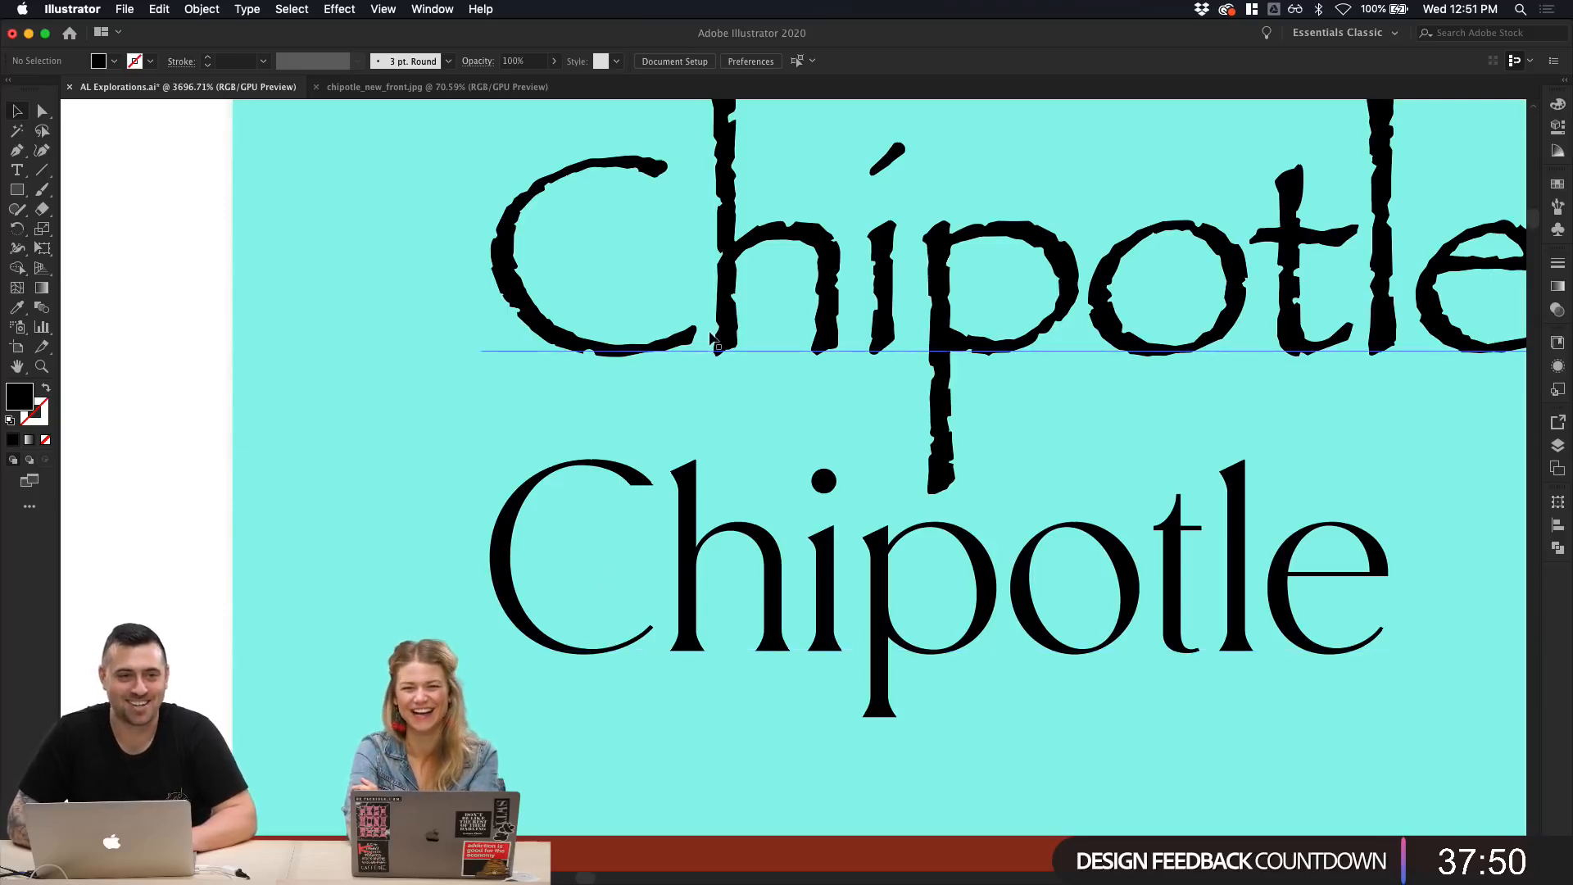
scroll(712, 338, "down", 4)
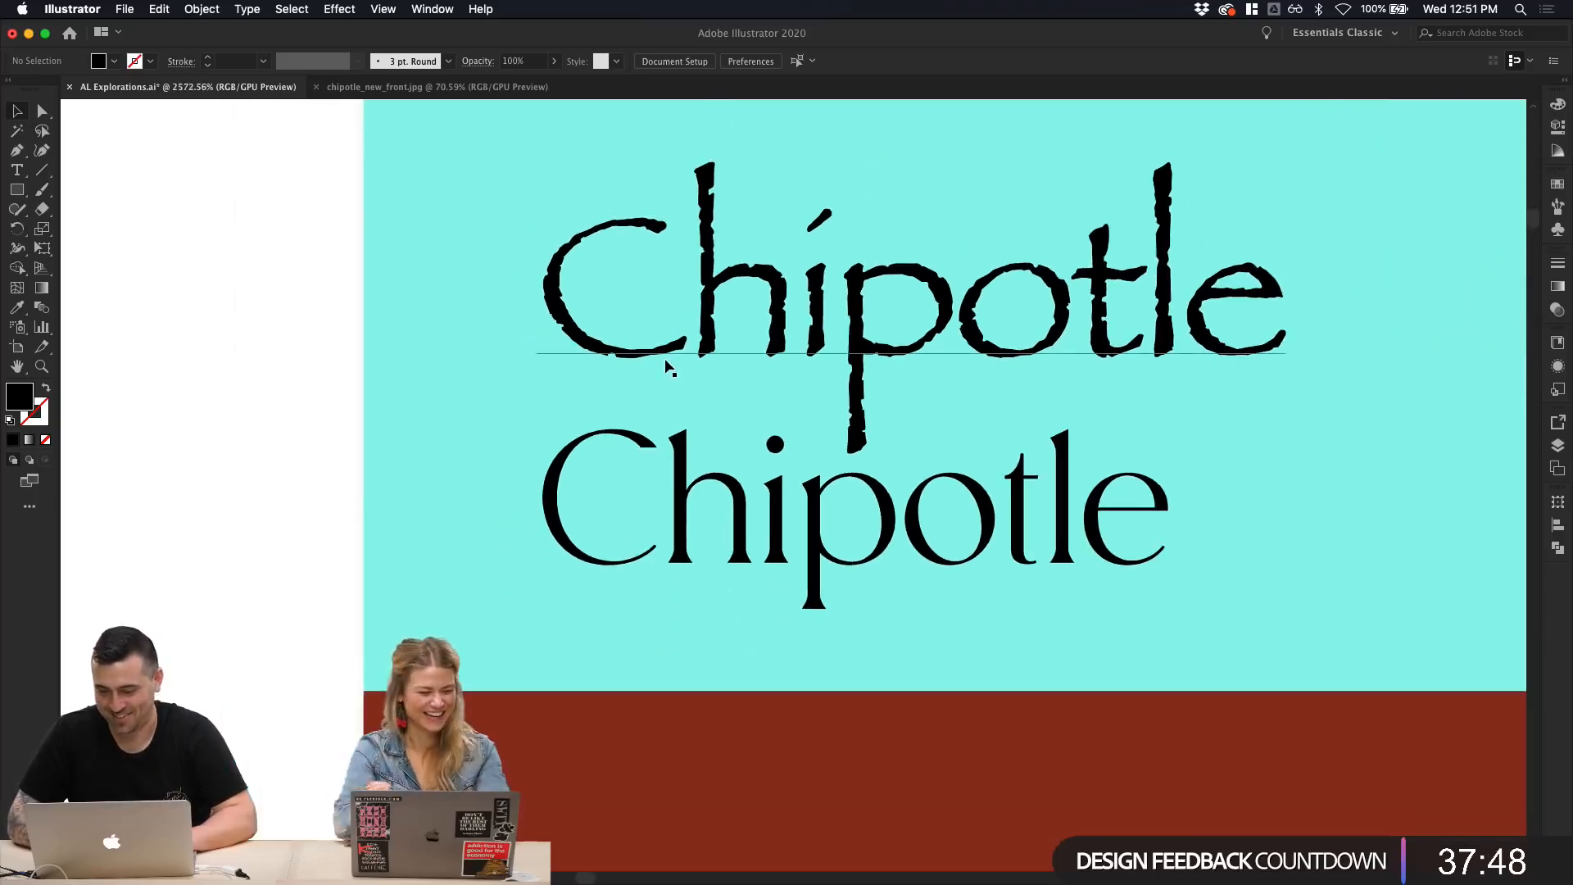
left_click(666, 365)
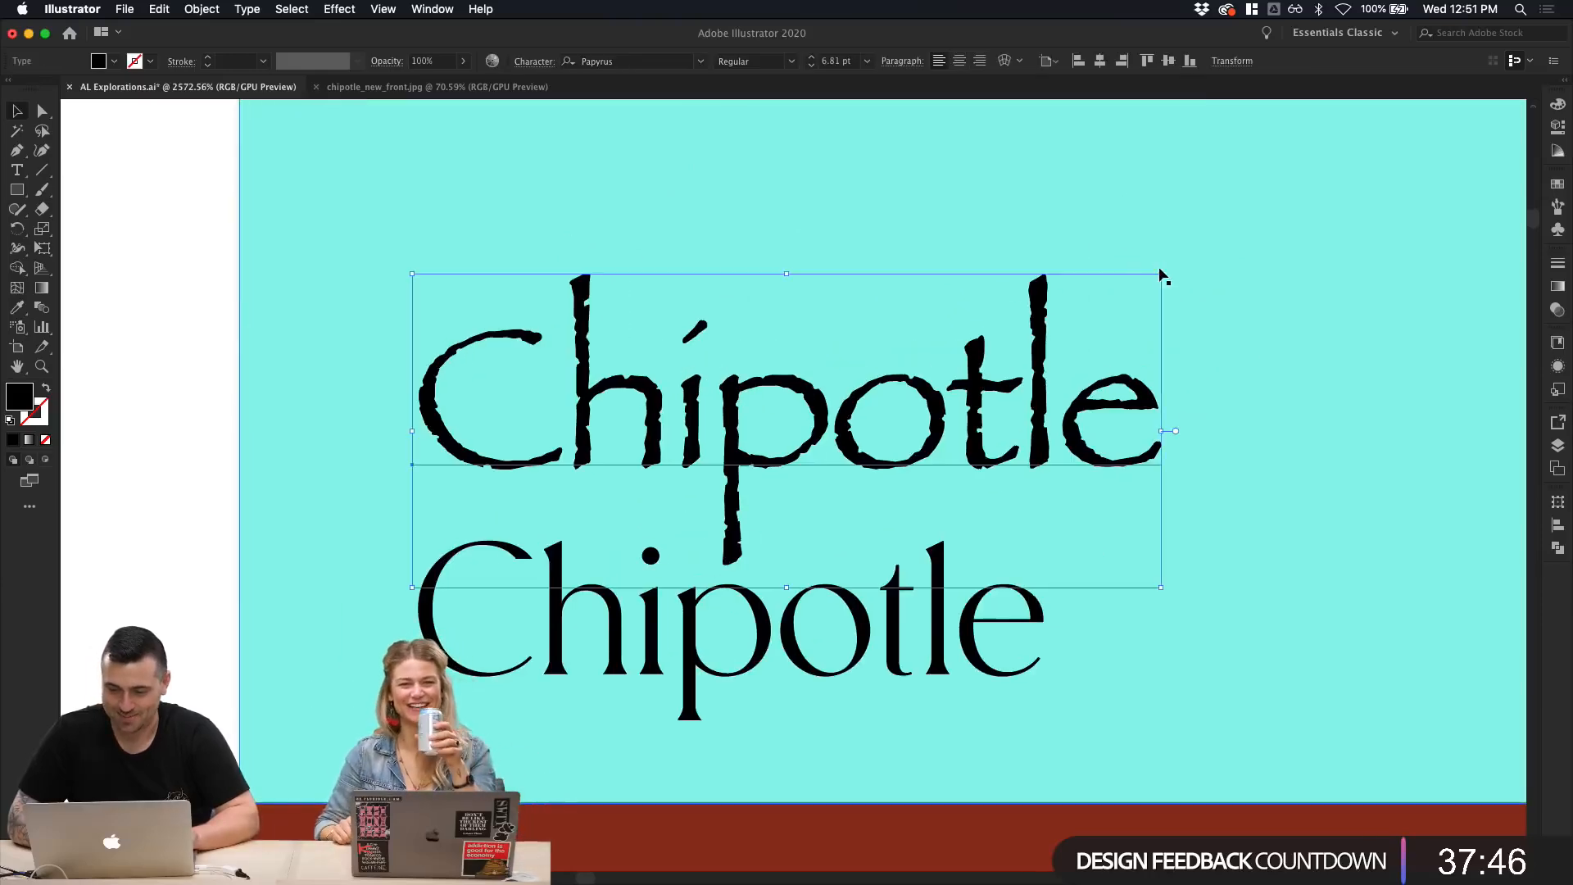
left_click_drag(1162, 275, 1075, 309)
scroll(1017, 344, "down", 1)
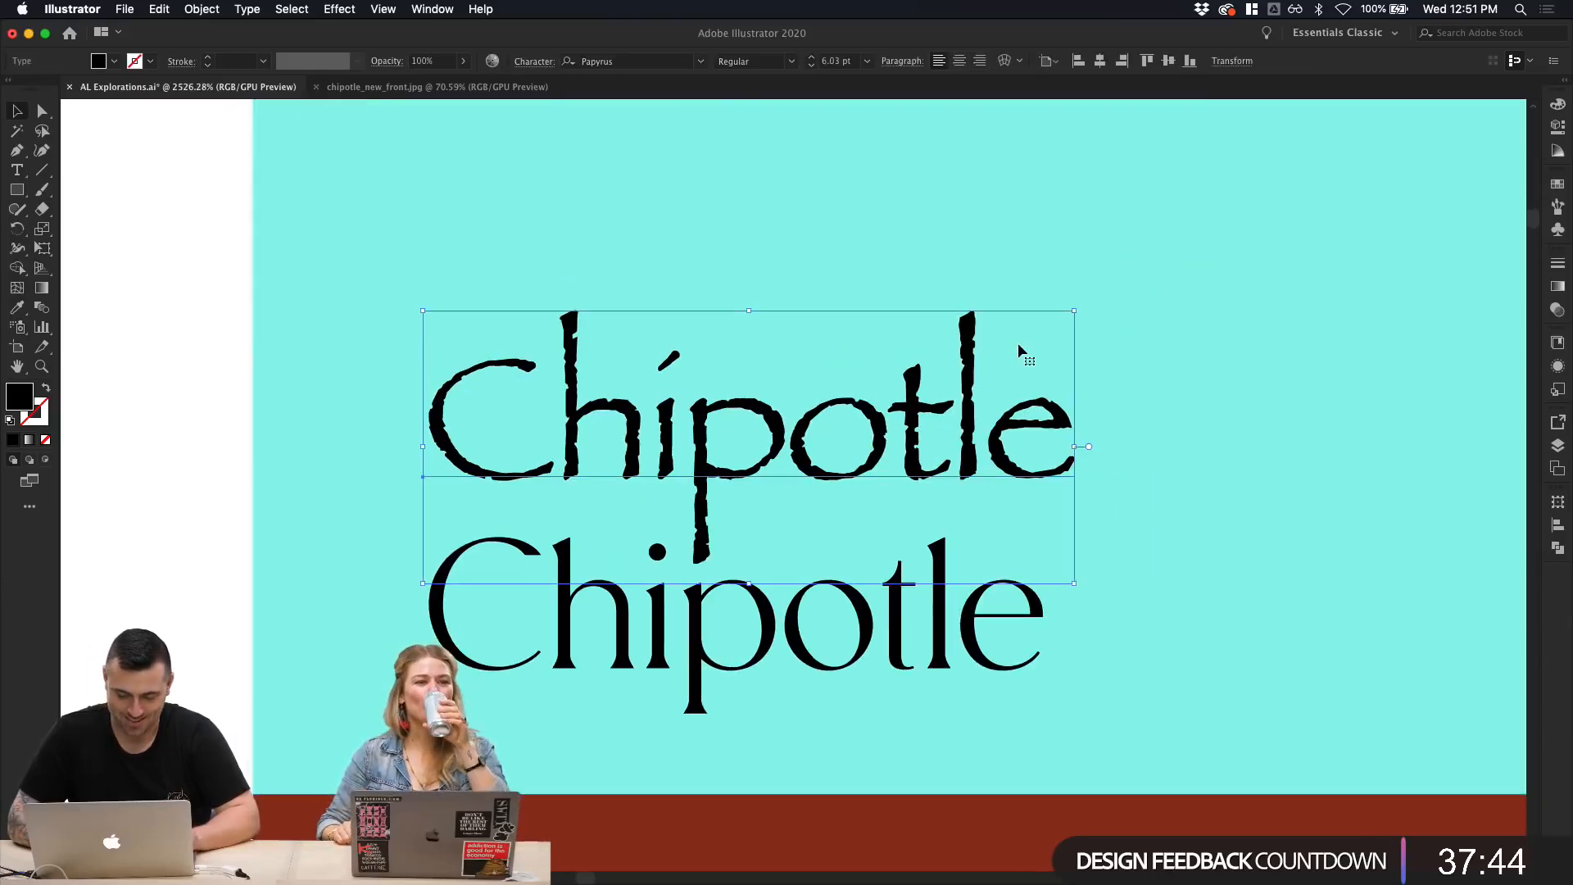
left_click(321, 433)
Step: Compare the Papyrus and Moneta versions of Chipotle up close and on the whole bottle label
scroll(322, 433, "down", 1)
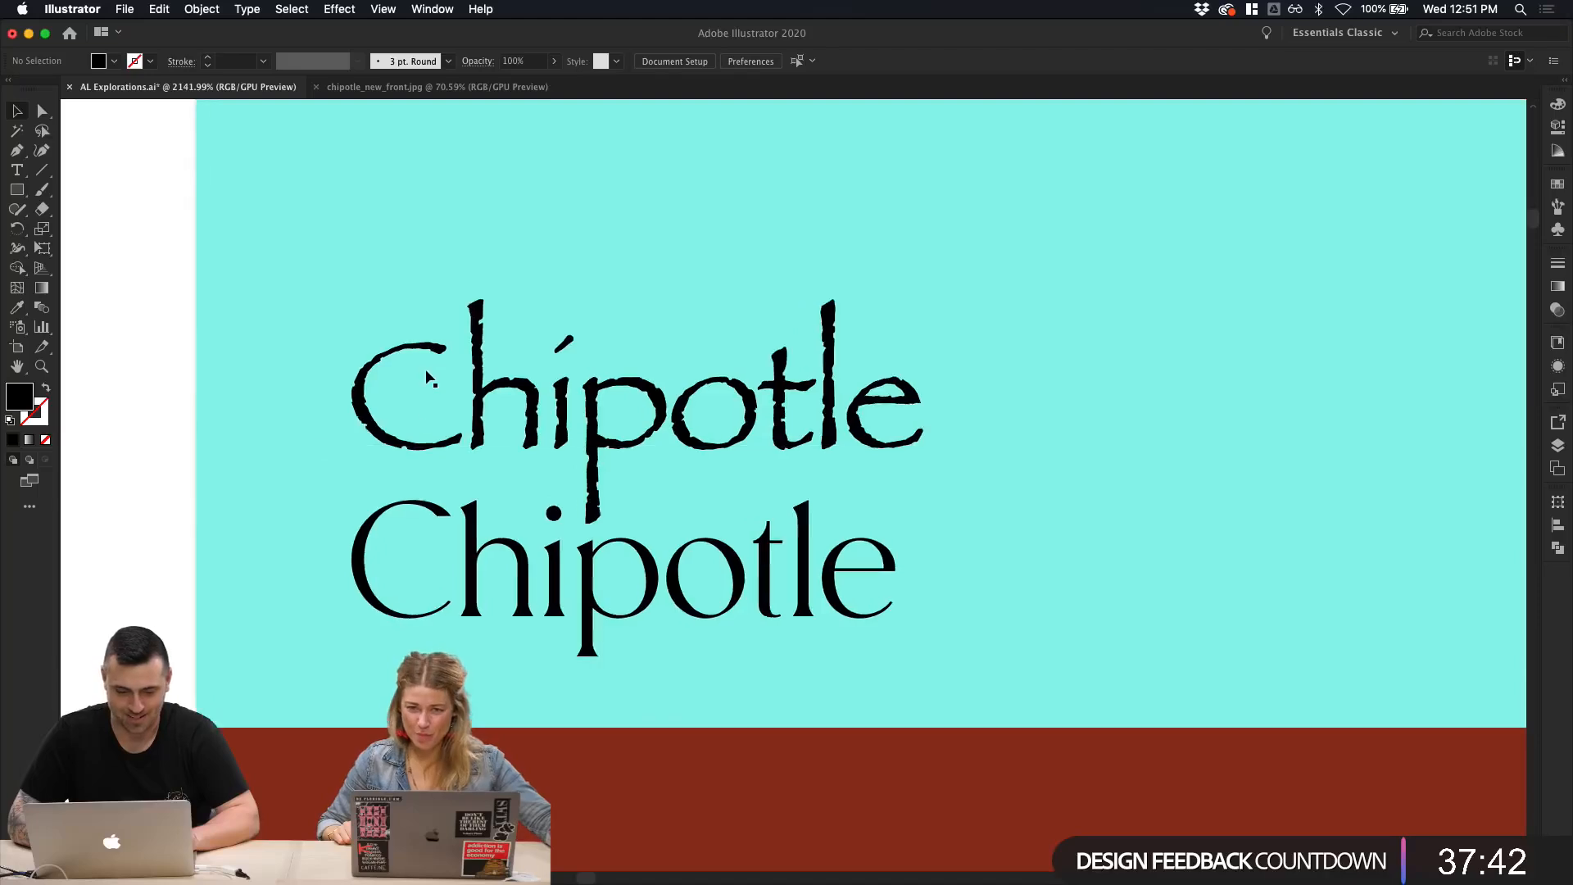
scroll(426, 377, "up", 2)
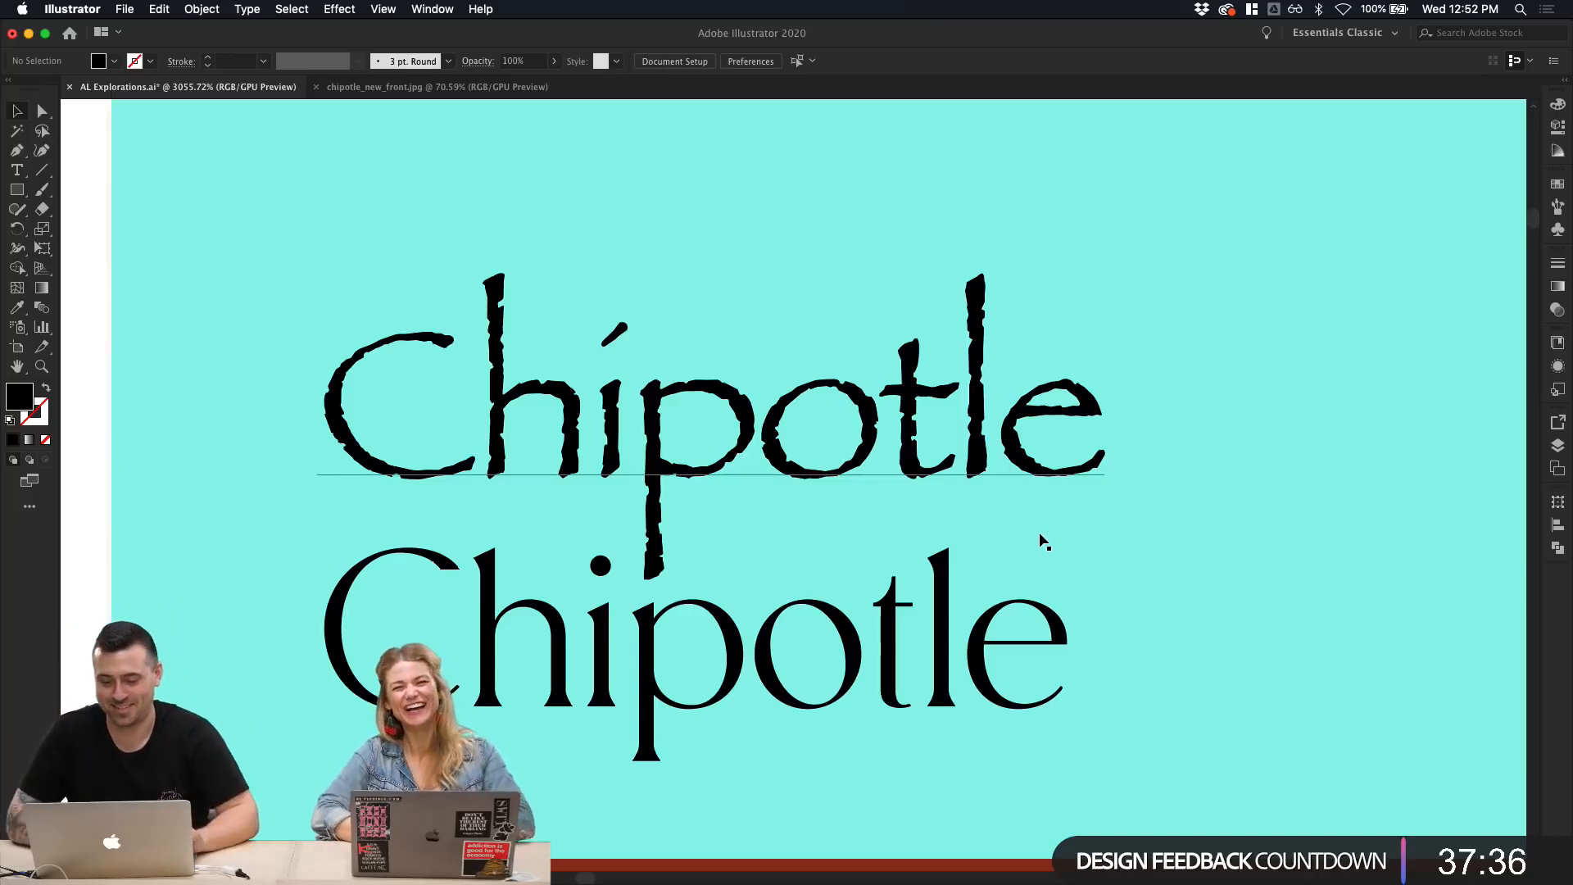
scroll(1043, 540, "down", 9)
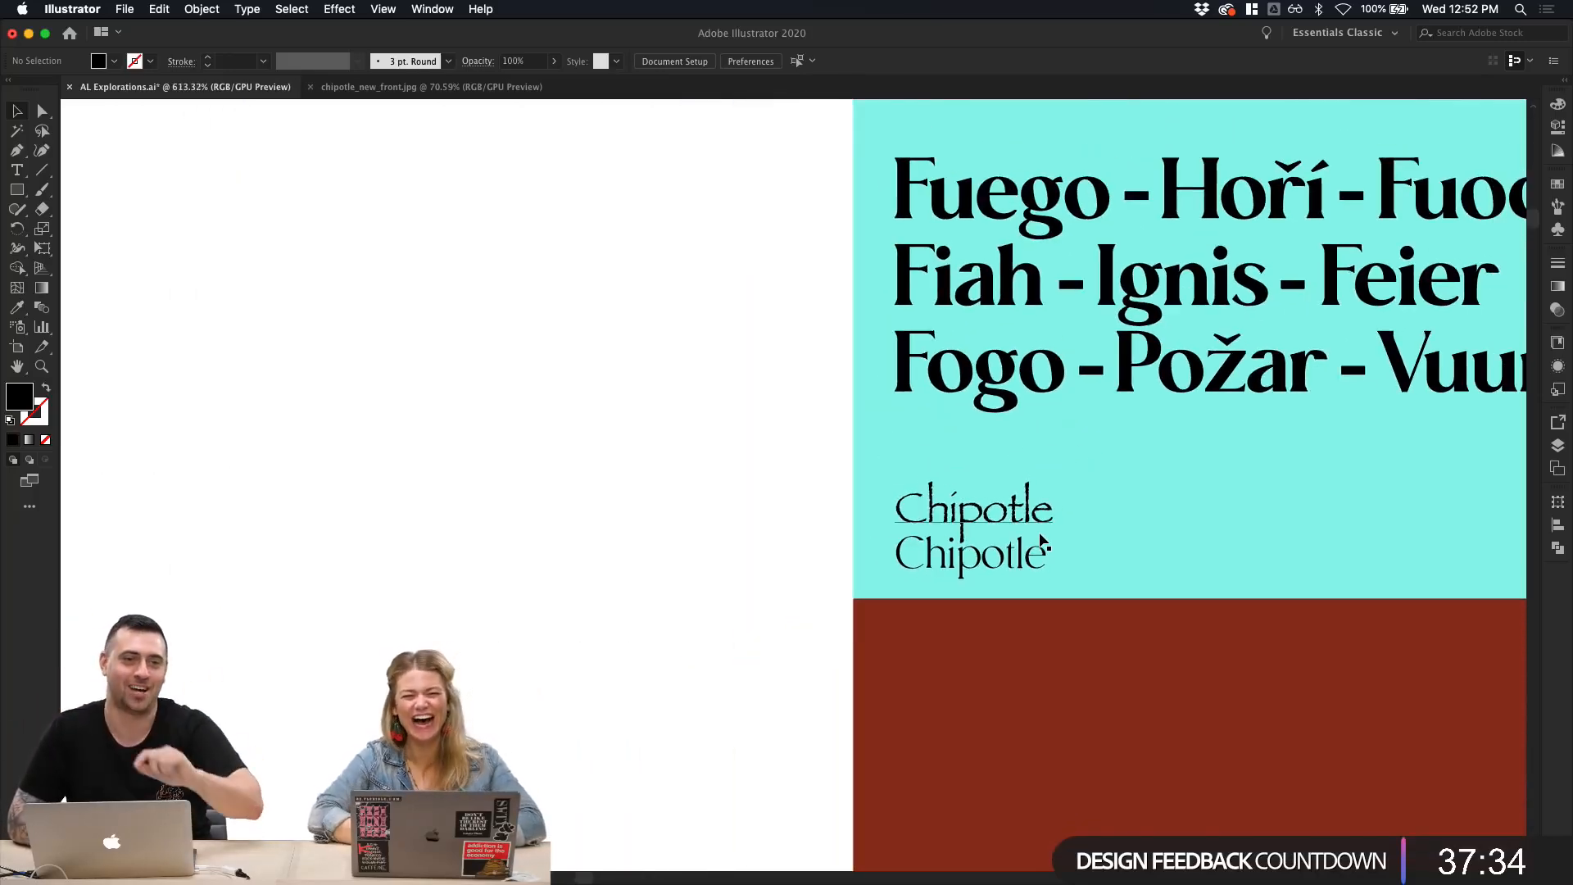
scroll(1043, 540, "right", 5)
scroll(1015, 569, "down", 1)
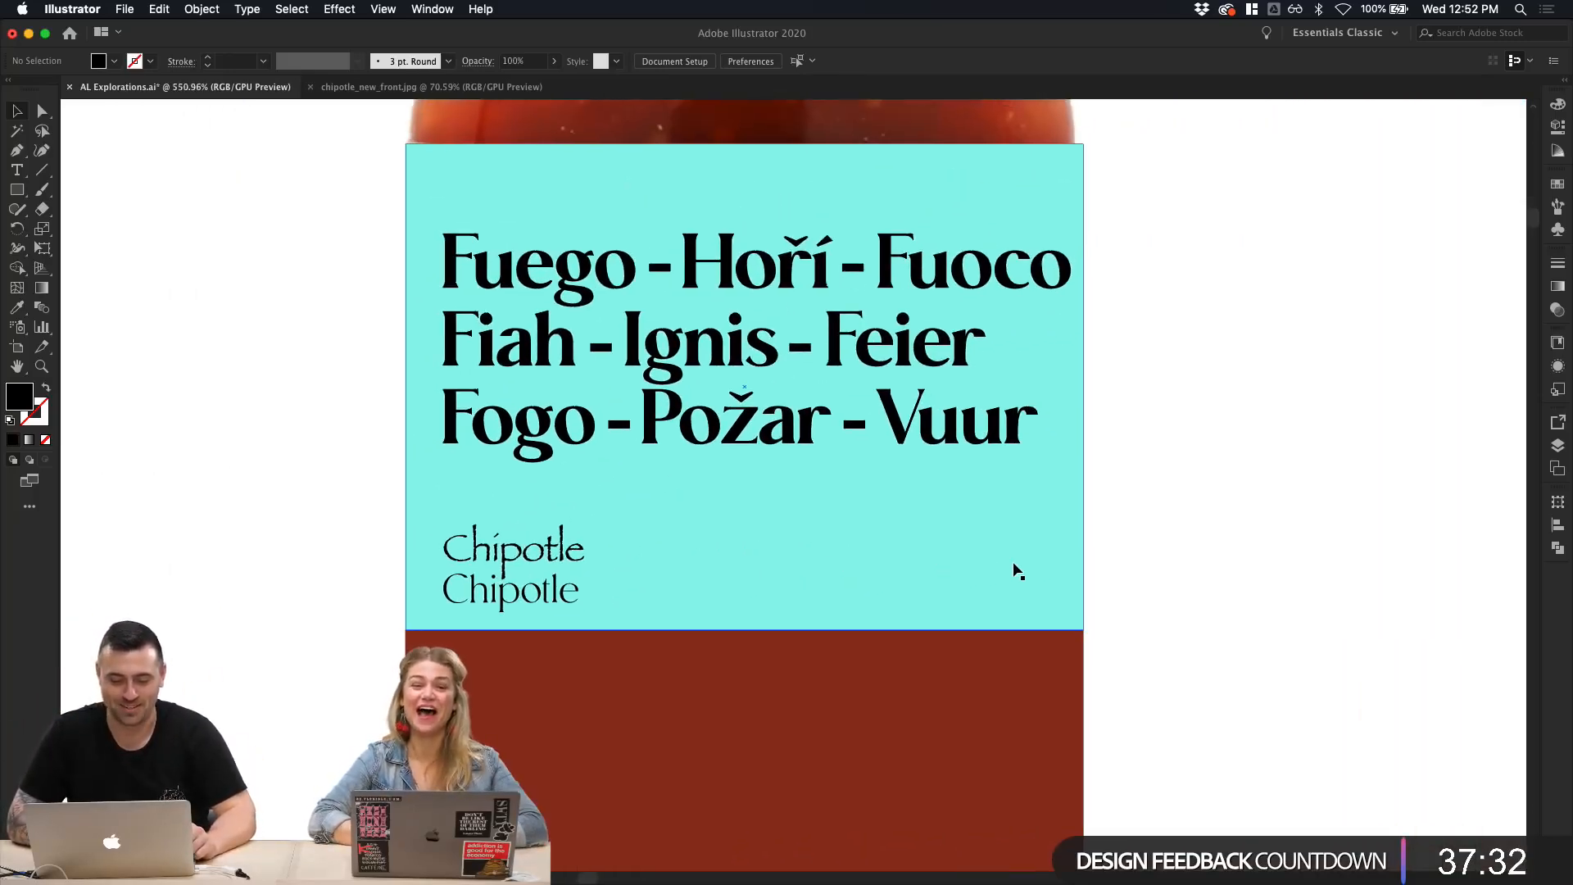
scroll(1016, 571, "down", 4)
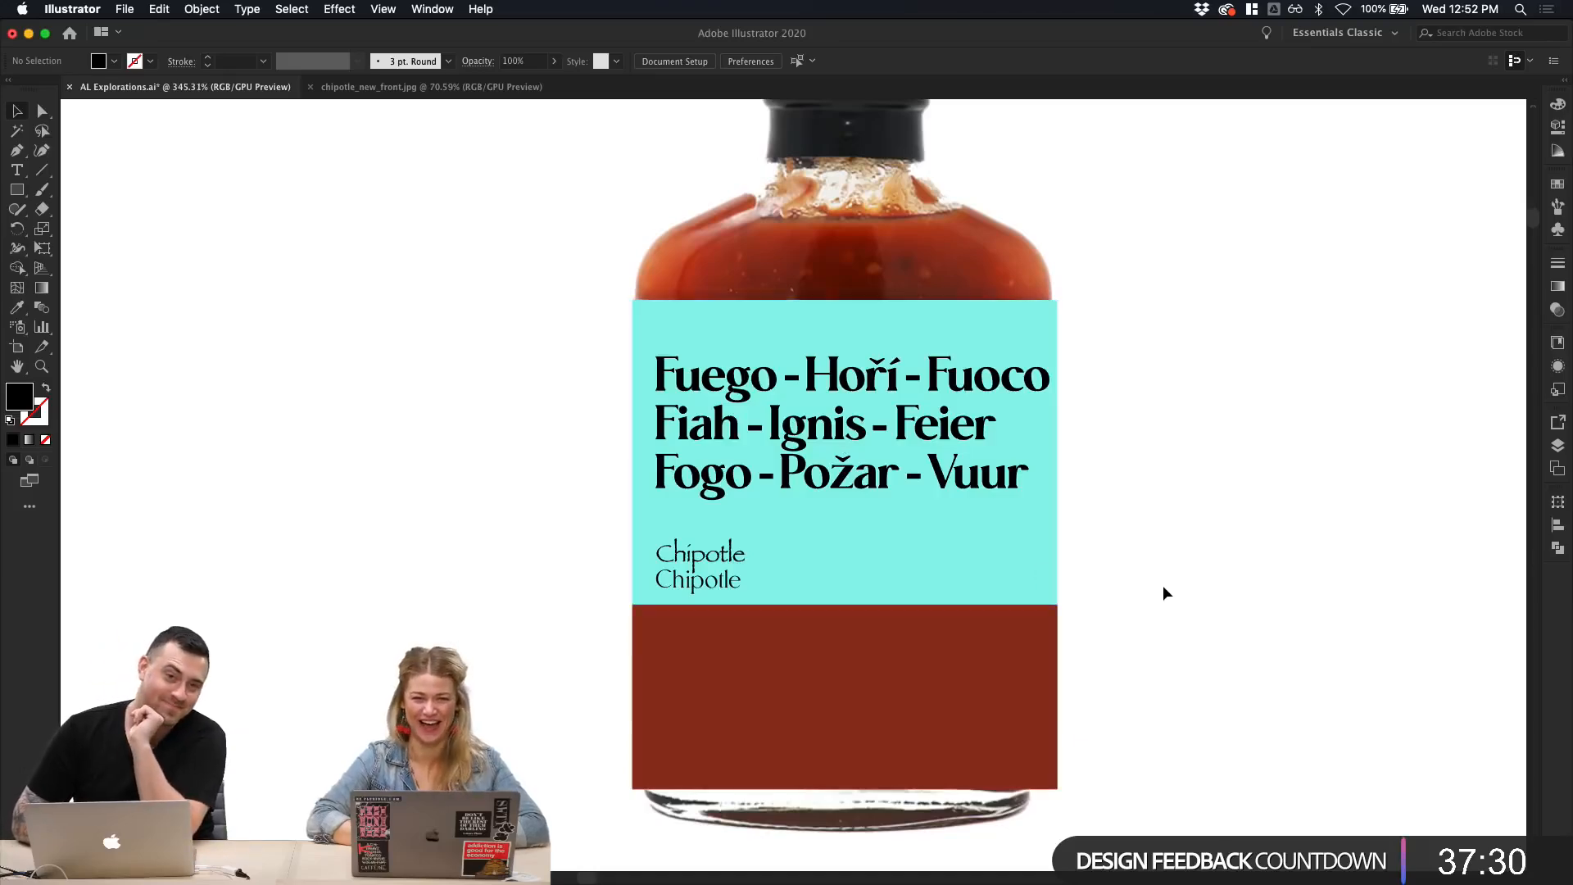
scroll(1155, 582, "up", 6)
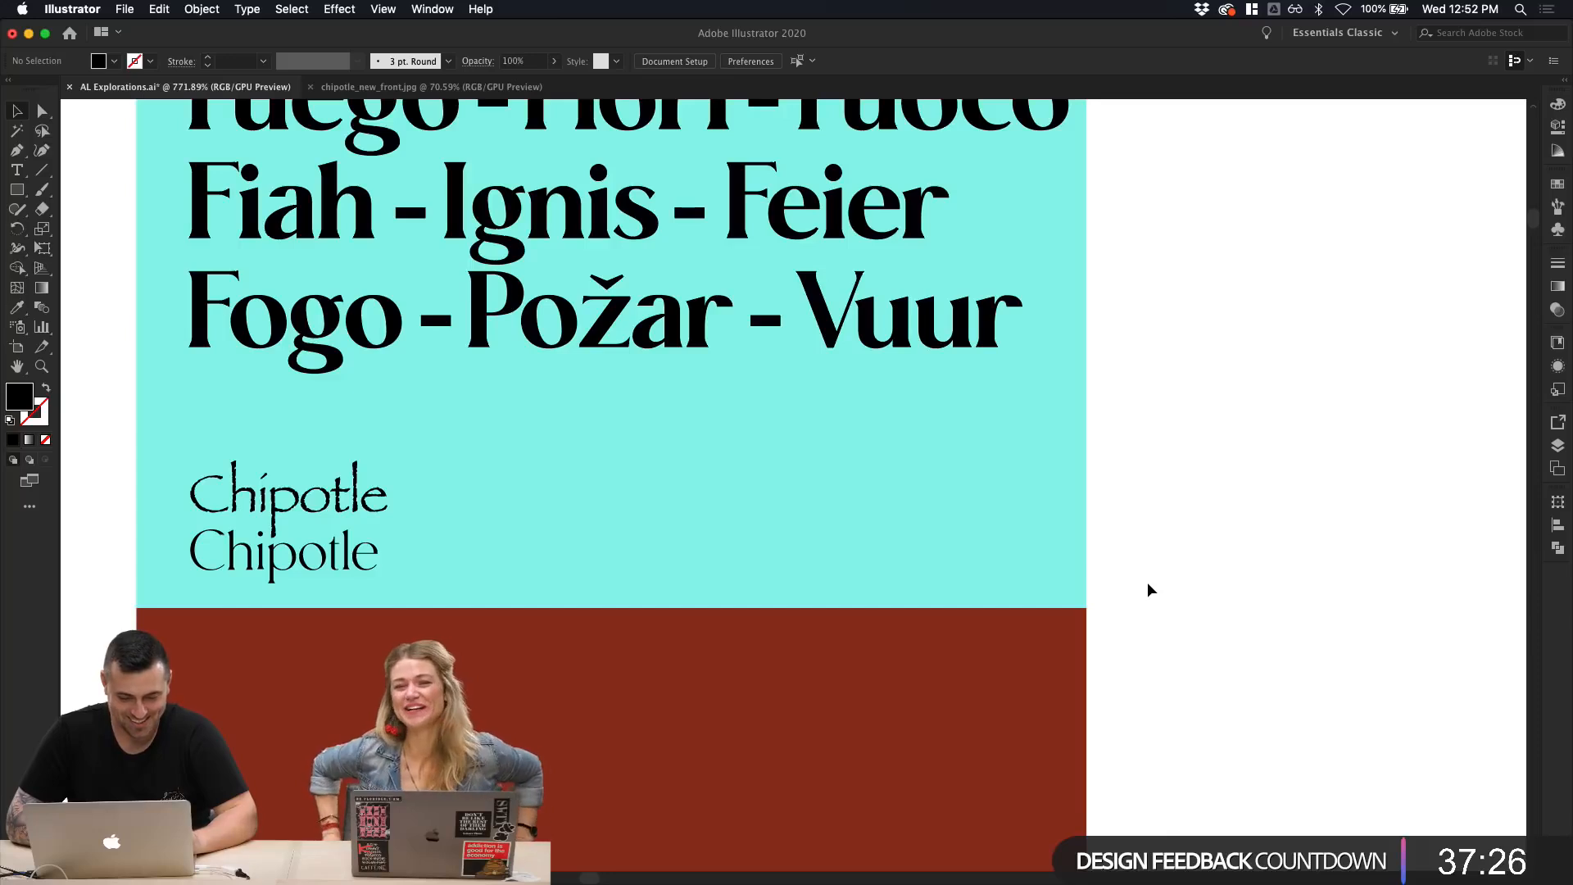
left_click(378, 499)
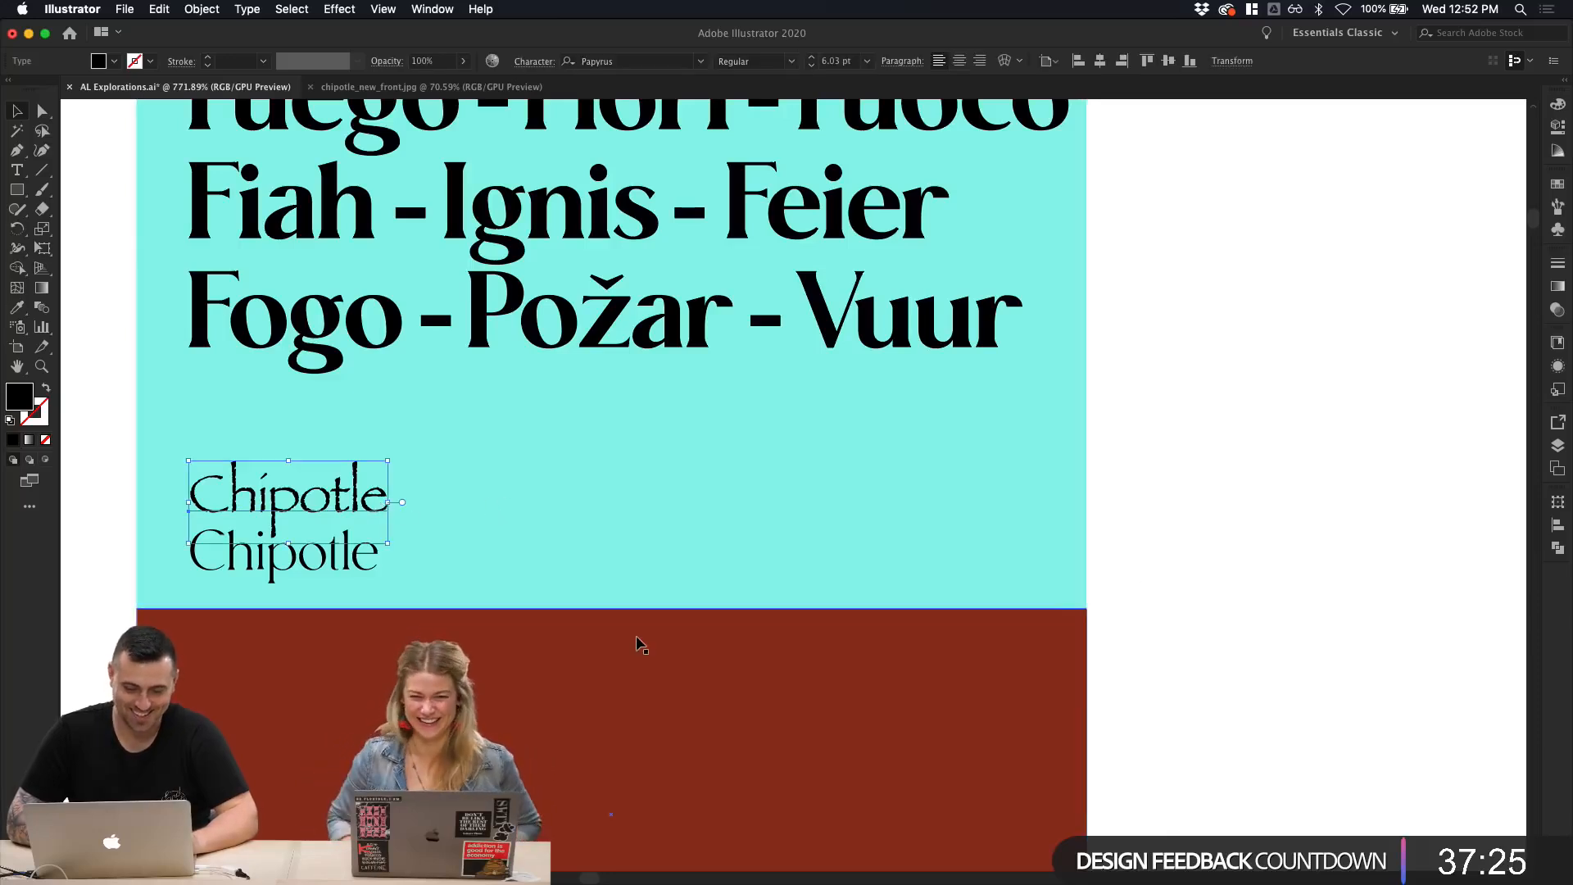
left_click(1384, 479)
scroll(1385, 479, "left", 3)
scroll(1320, 459, "up", 3)
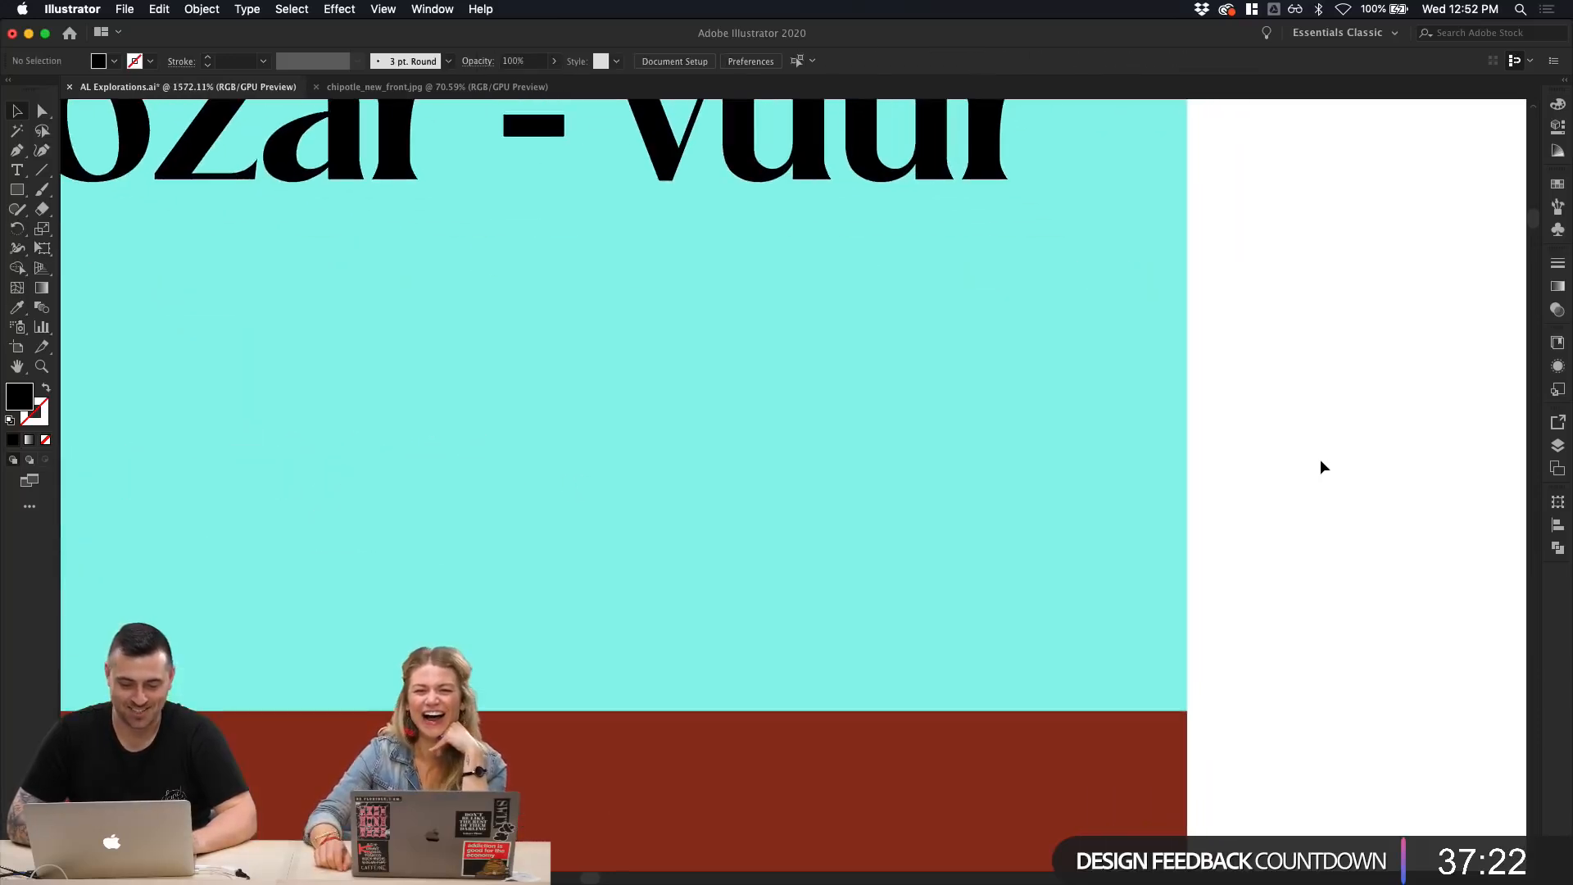
scroll(1320, 459, "left", 9)
left_click(434, 432)
left_click(413, 522)
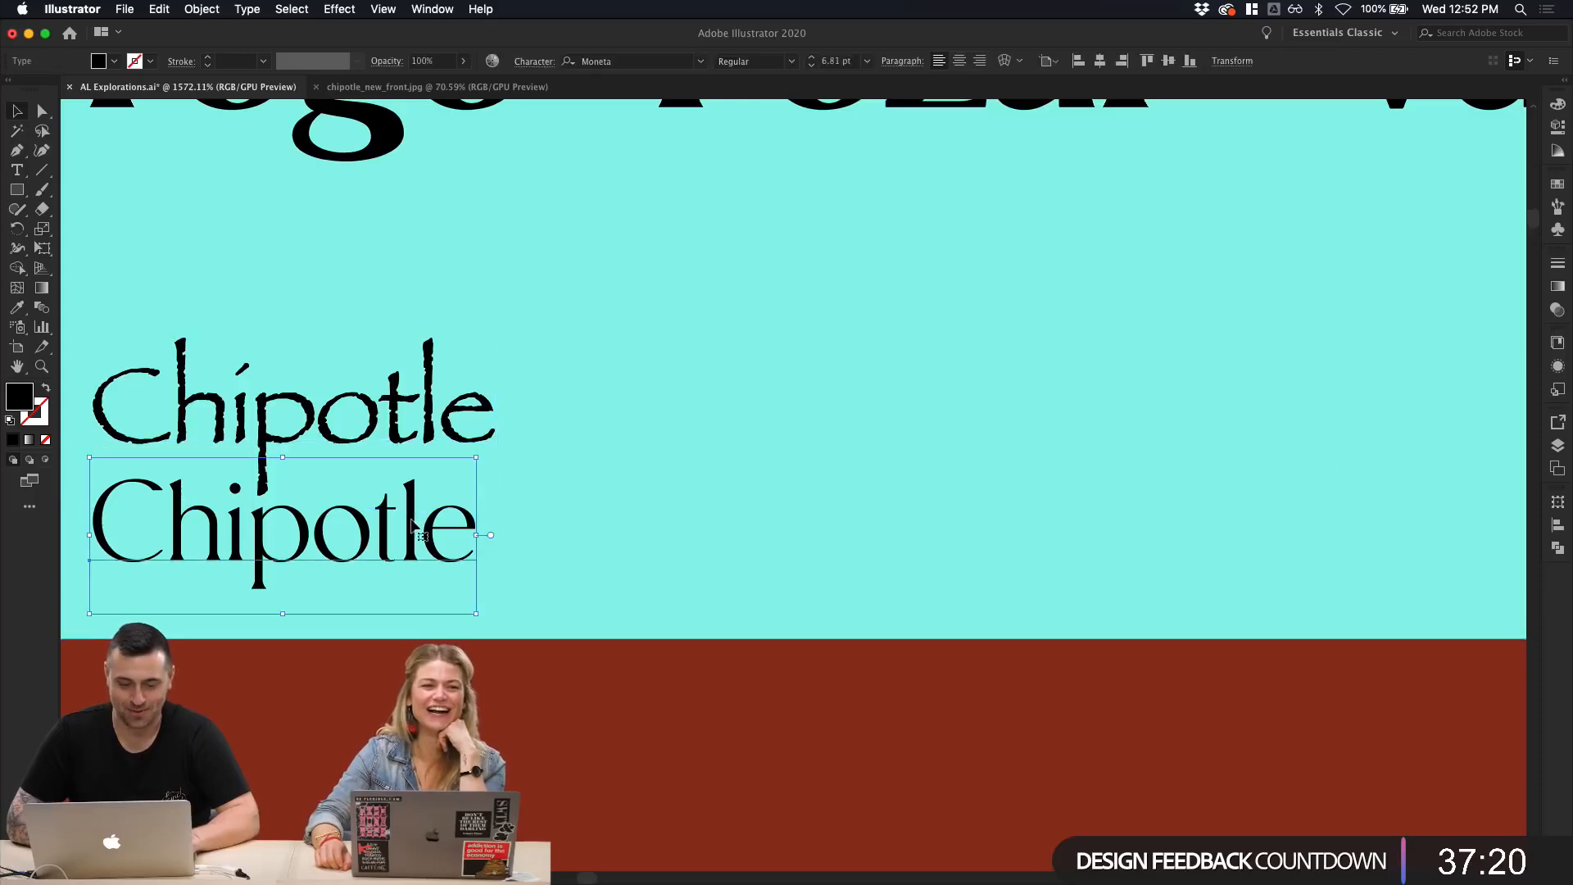
left_click(340, 9)
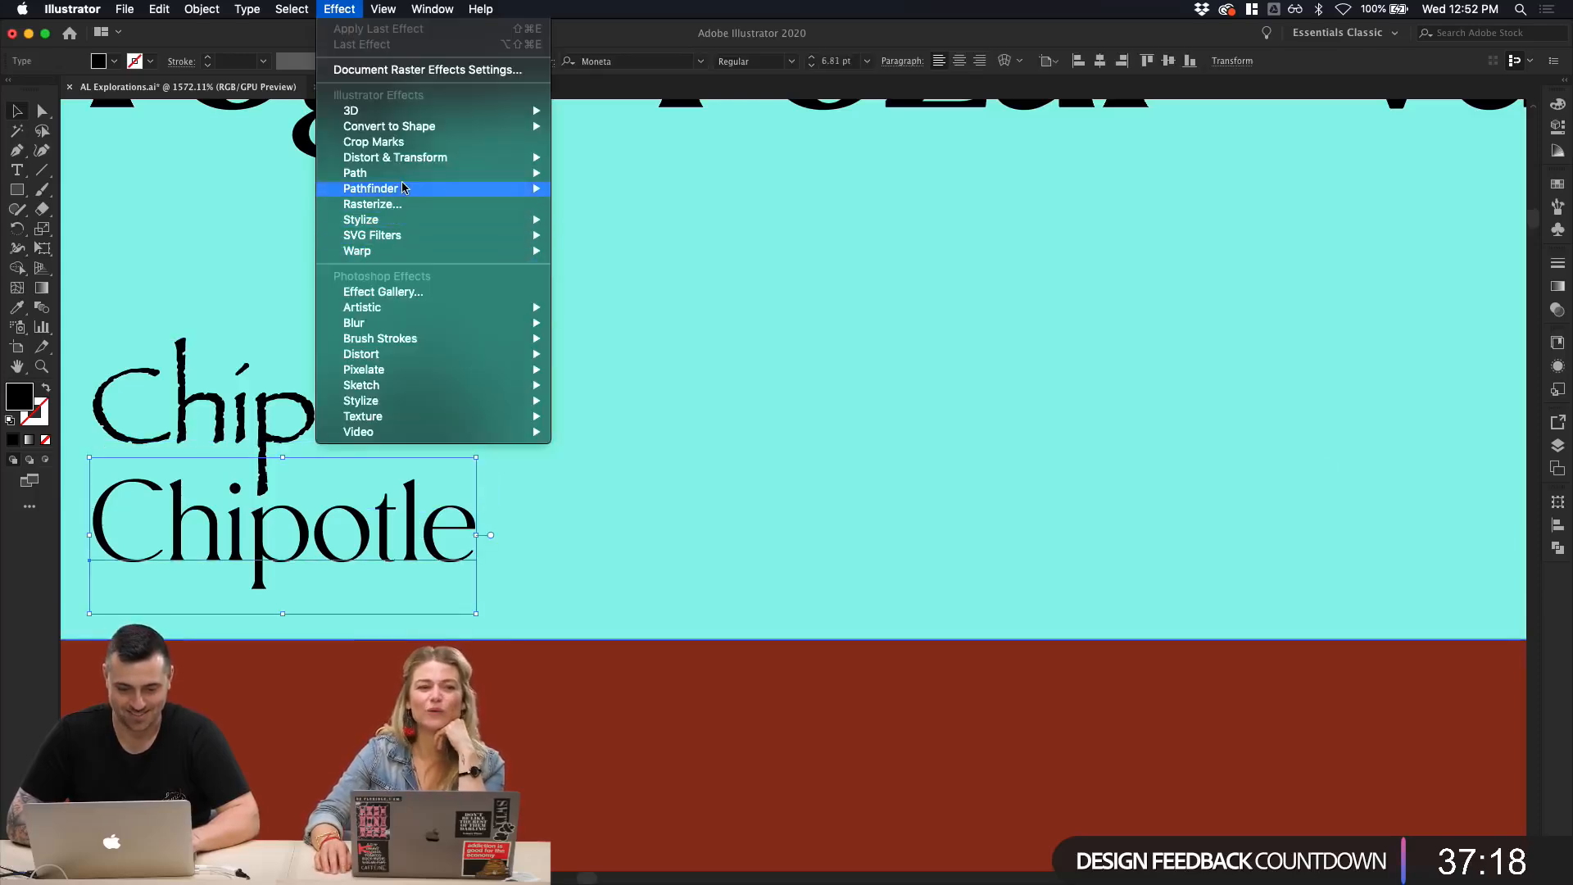
left_click(95, 357)
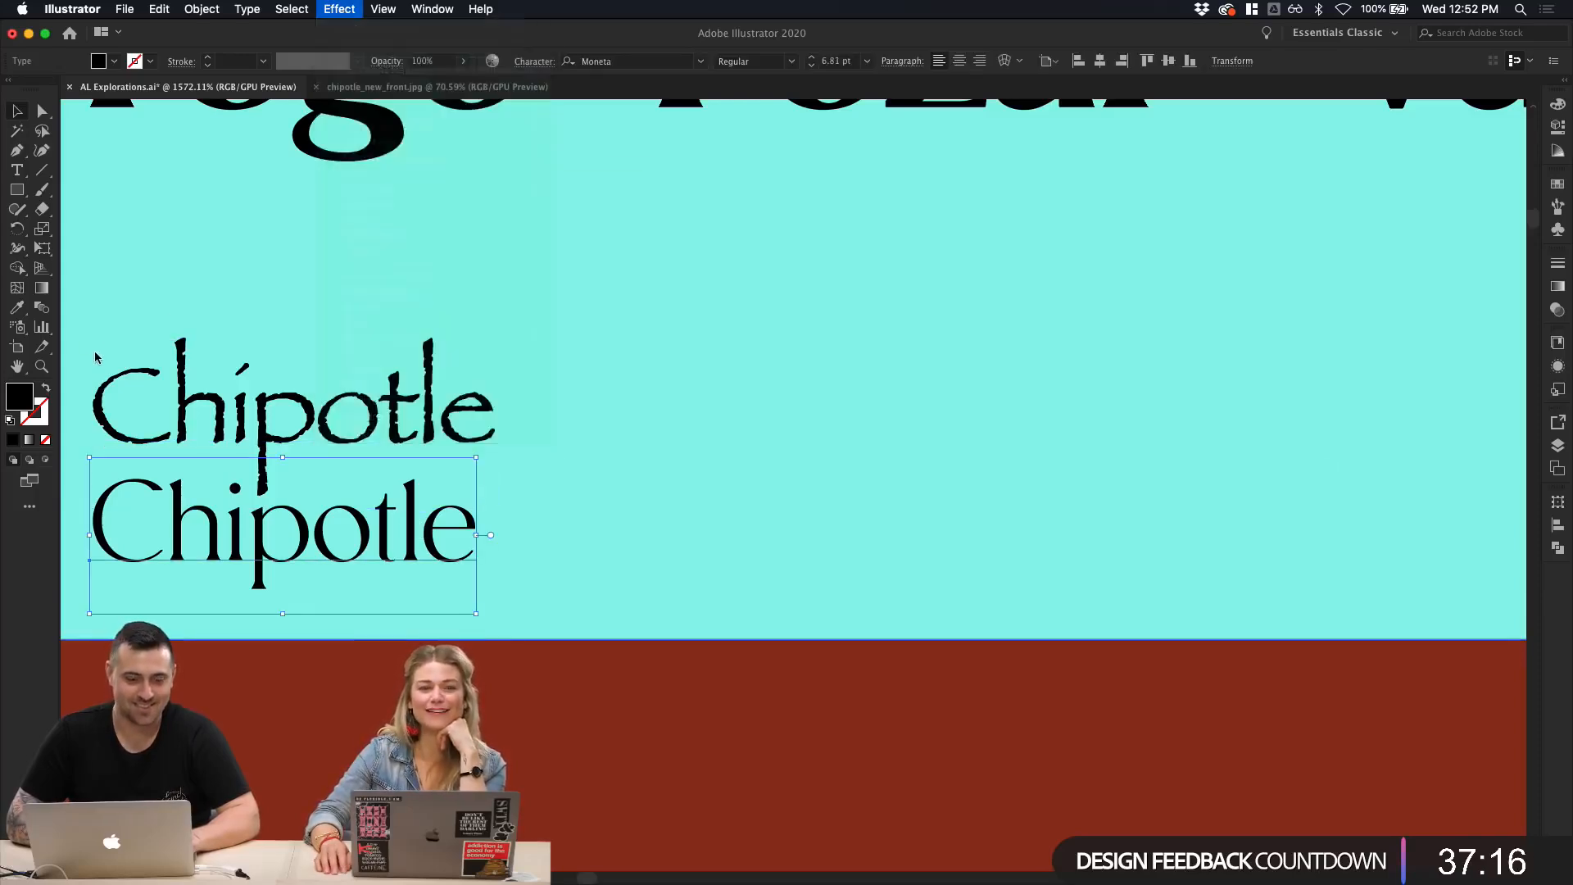
Step: Delete the Papyrus copy of the Chipotle text from the label
left_click(292, 410)
scroll(292, 410, "down", 5)
scroll(292, 410, "left", 5)
key("Delete")
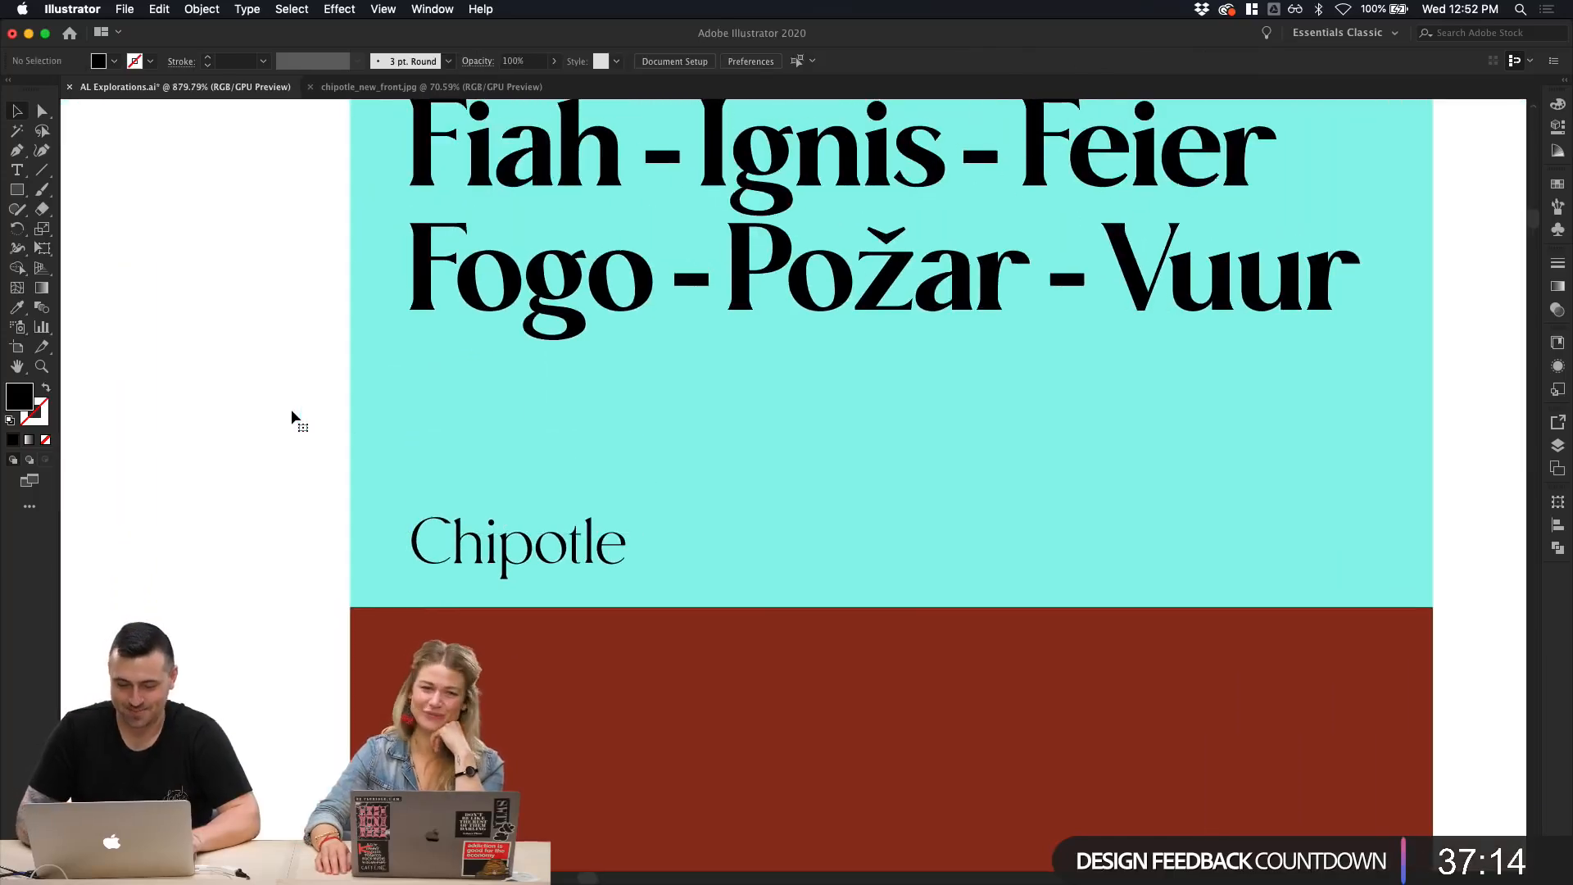
Step: Set the Chipotle flavour name on the turquoise label to the Bold style of Moneta
left_click(492, 545)
left_click(794, 62)
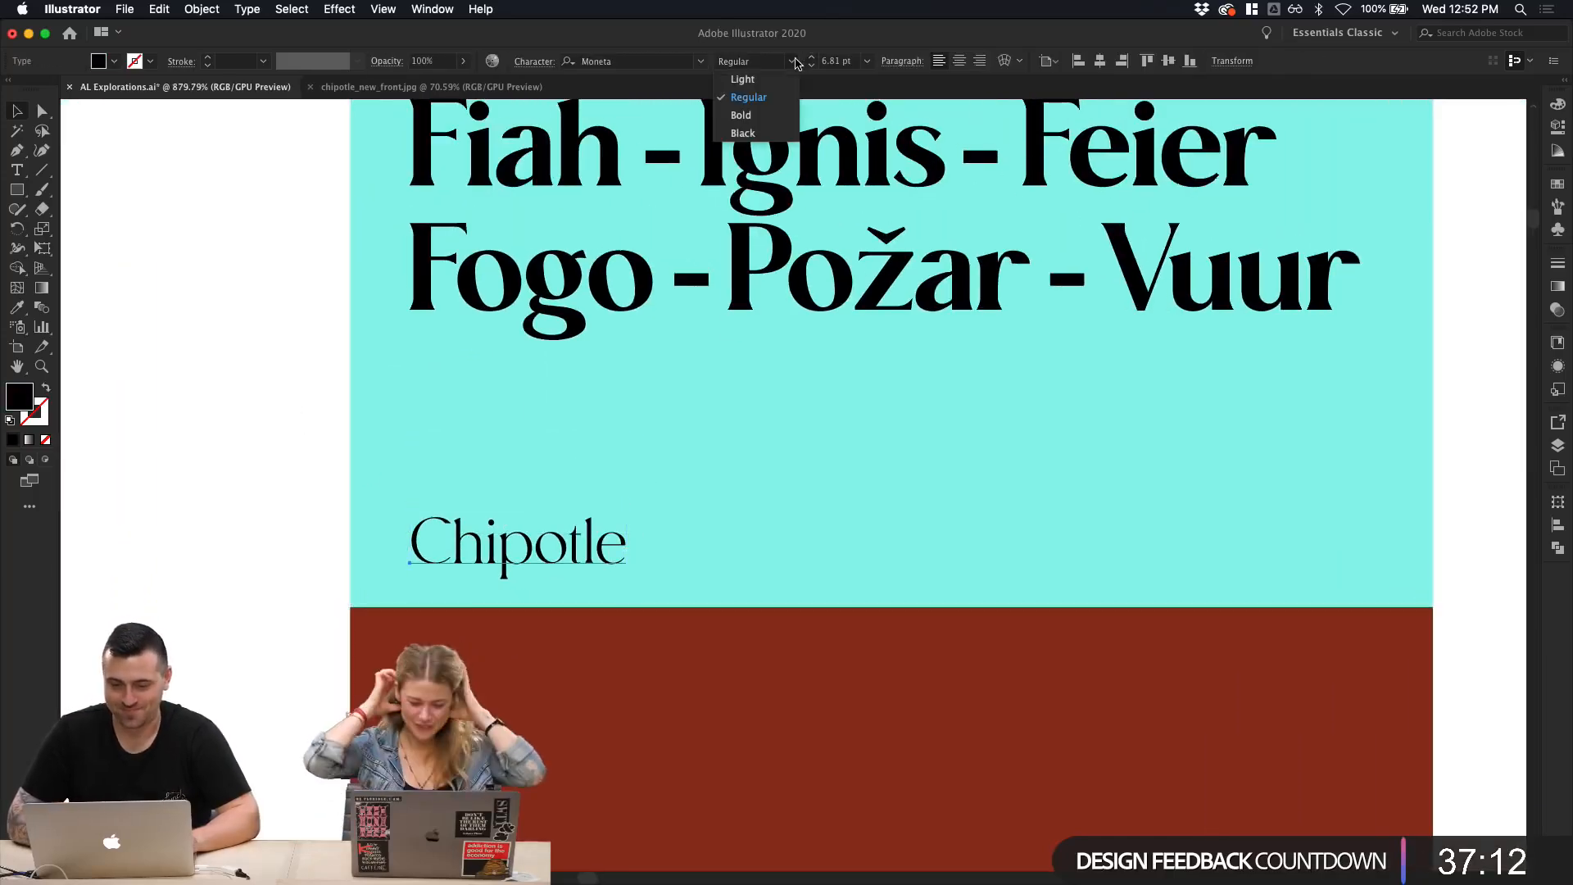
left_click(741, 115)
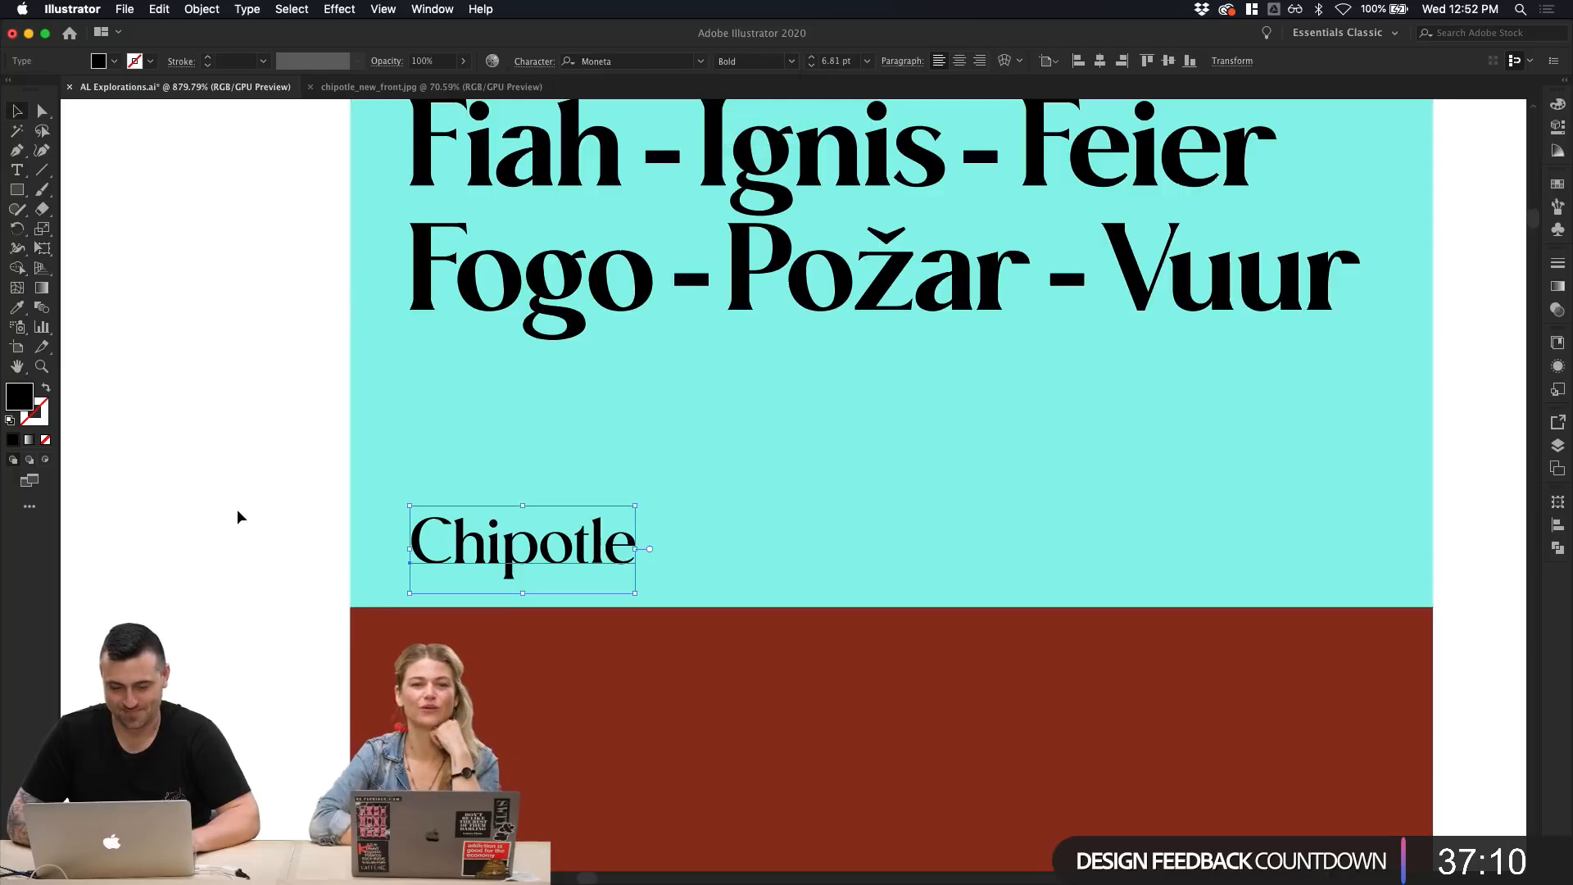
left_click(238, 516)
scroll(238, 516, "down", 5)
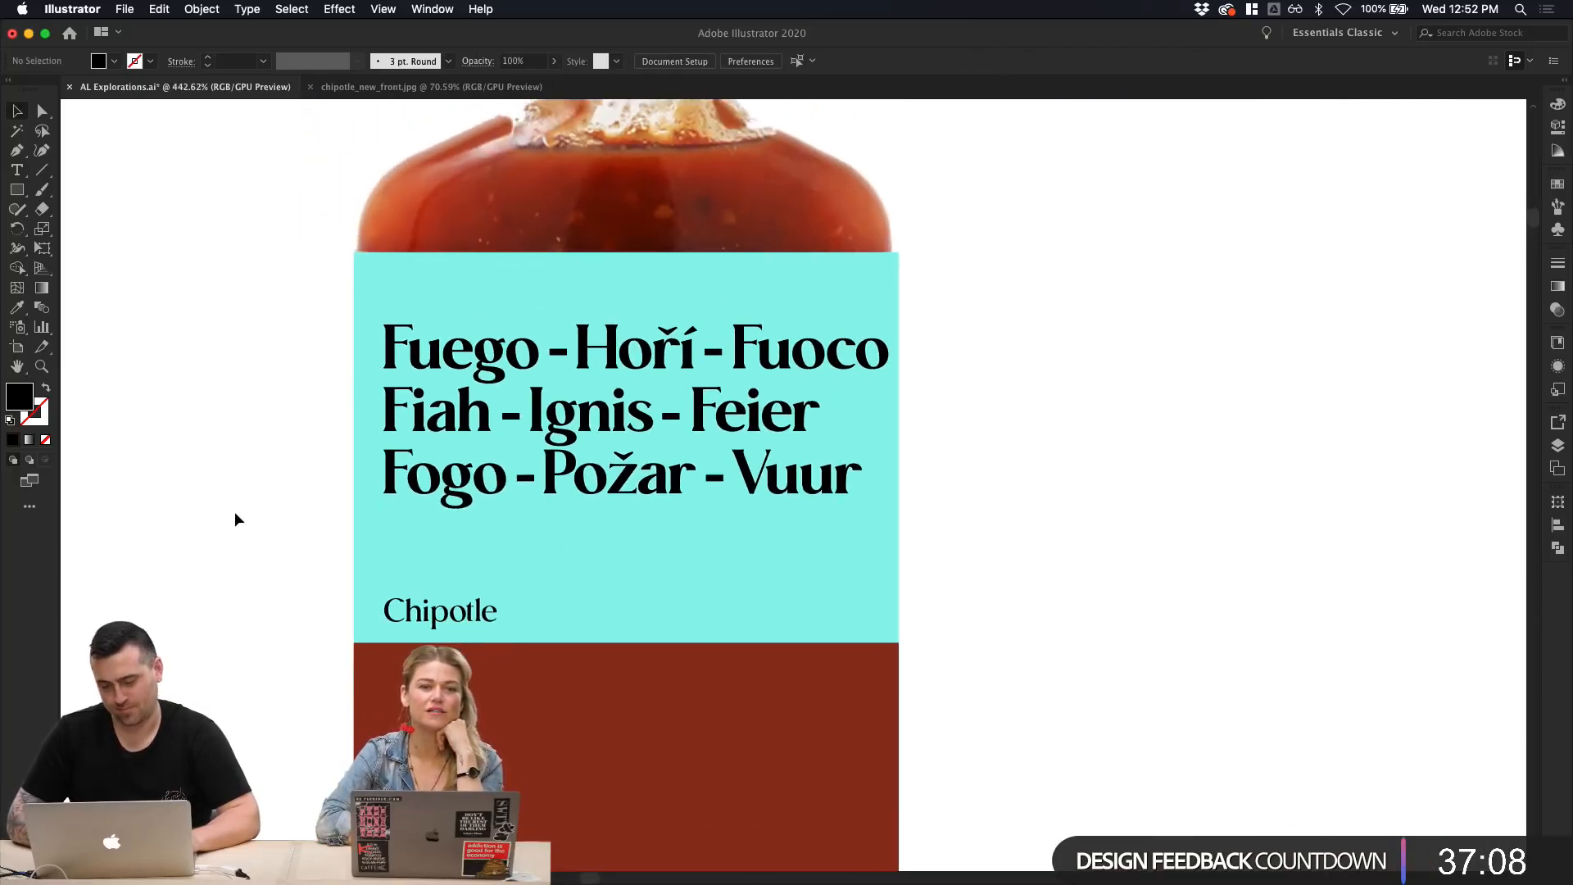
scroll(320, 604, "down", 5)
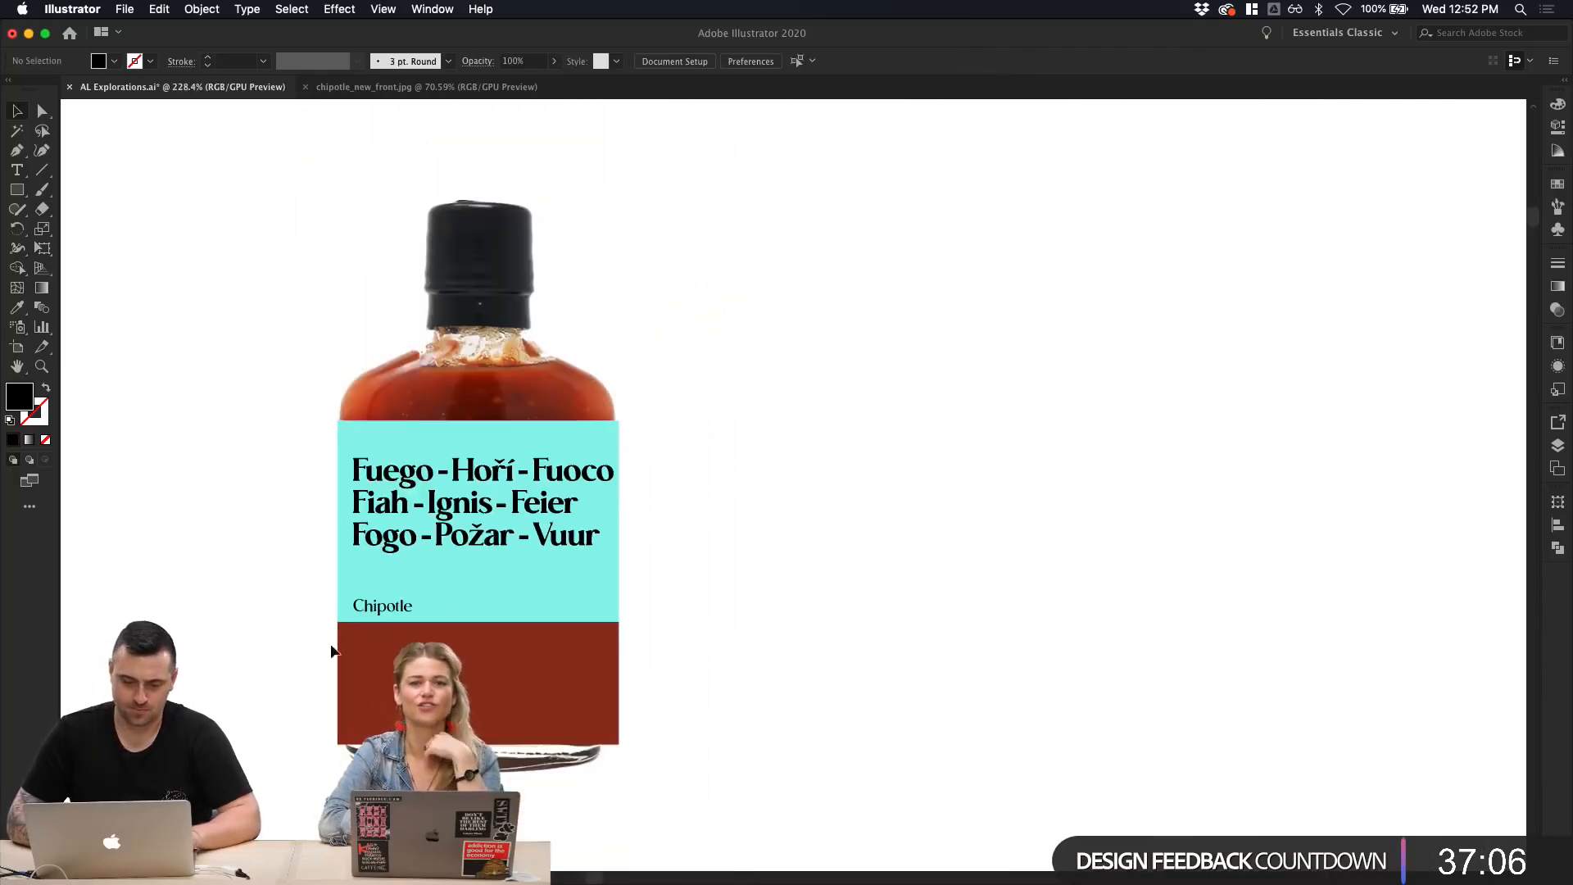
Step: Change the turquoise label rectangle's fill to the bluer tone 8FF2FF
left_click(382, 606)
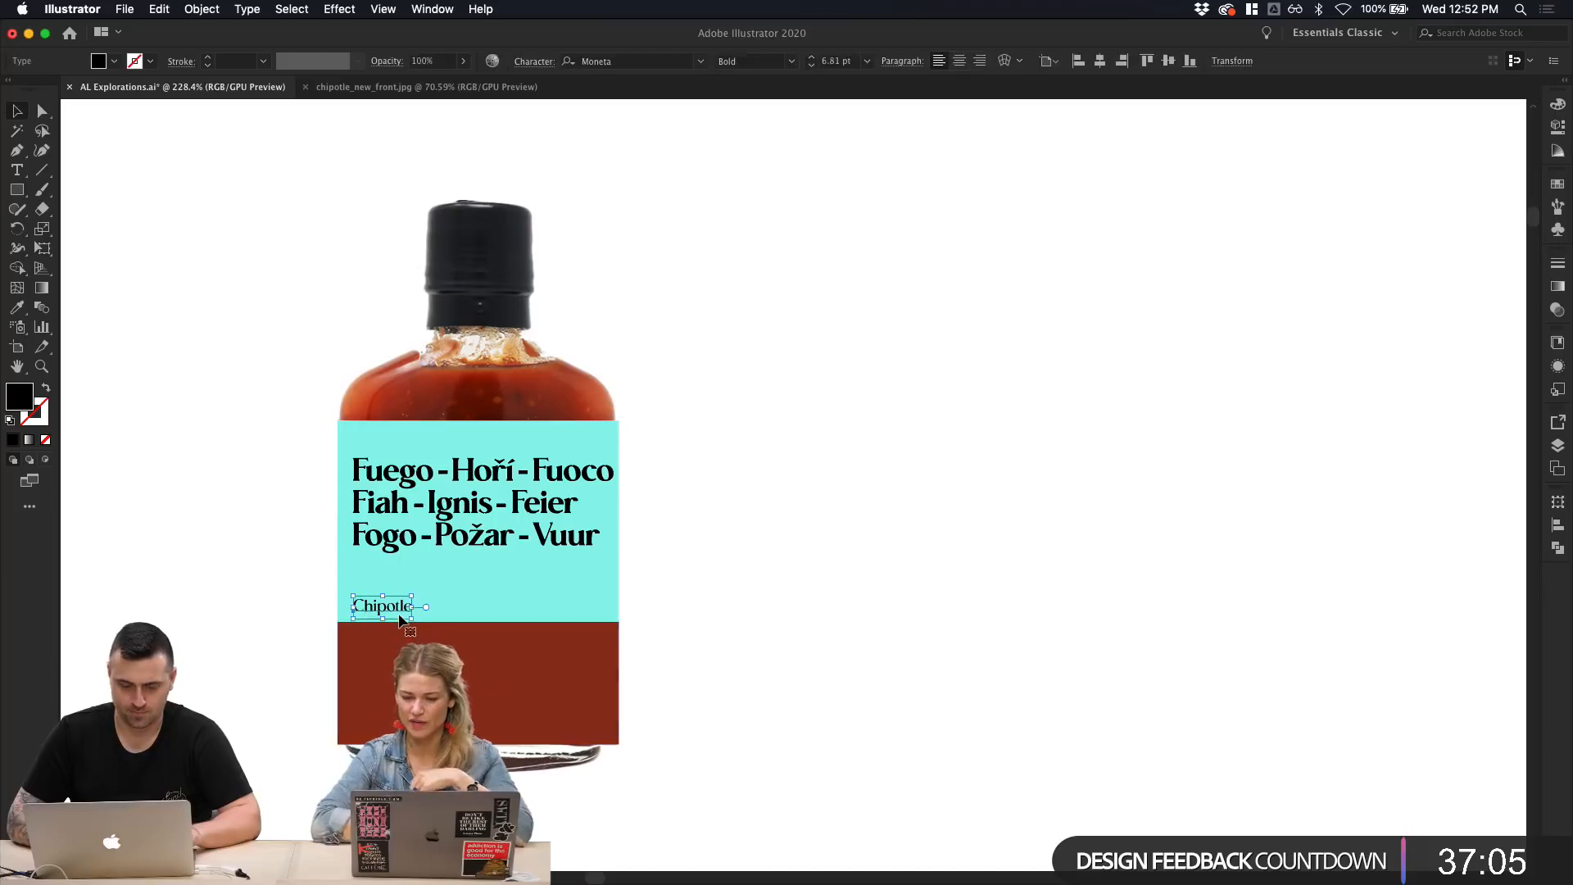
left_click(463, 560, "shift")
left_click(470, 543, "shift")
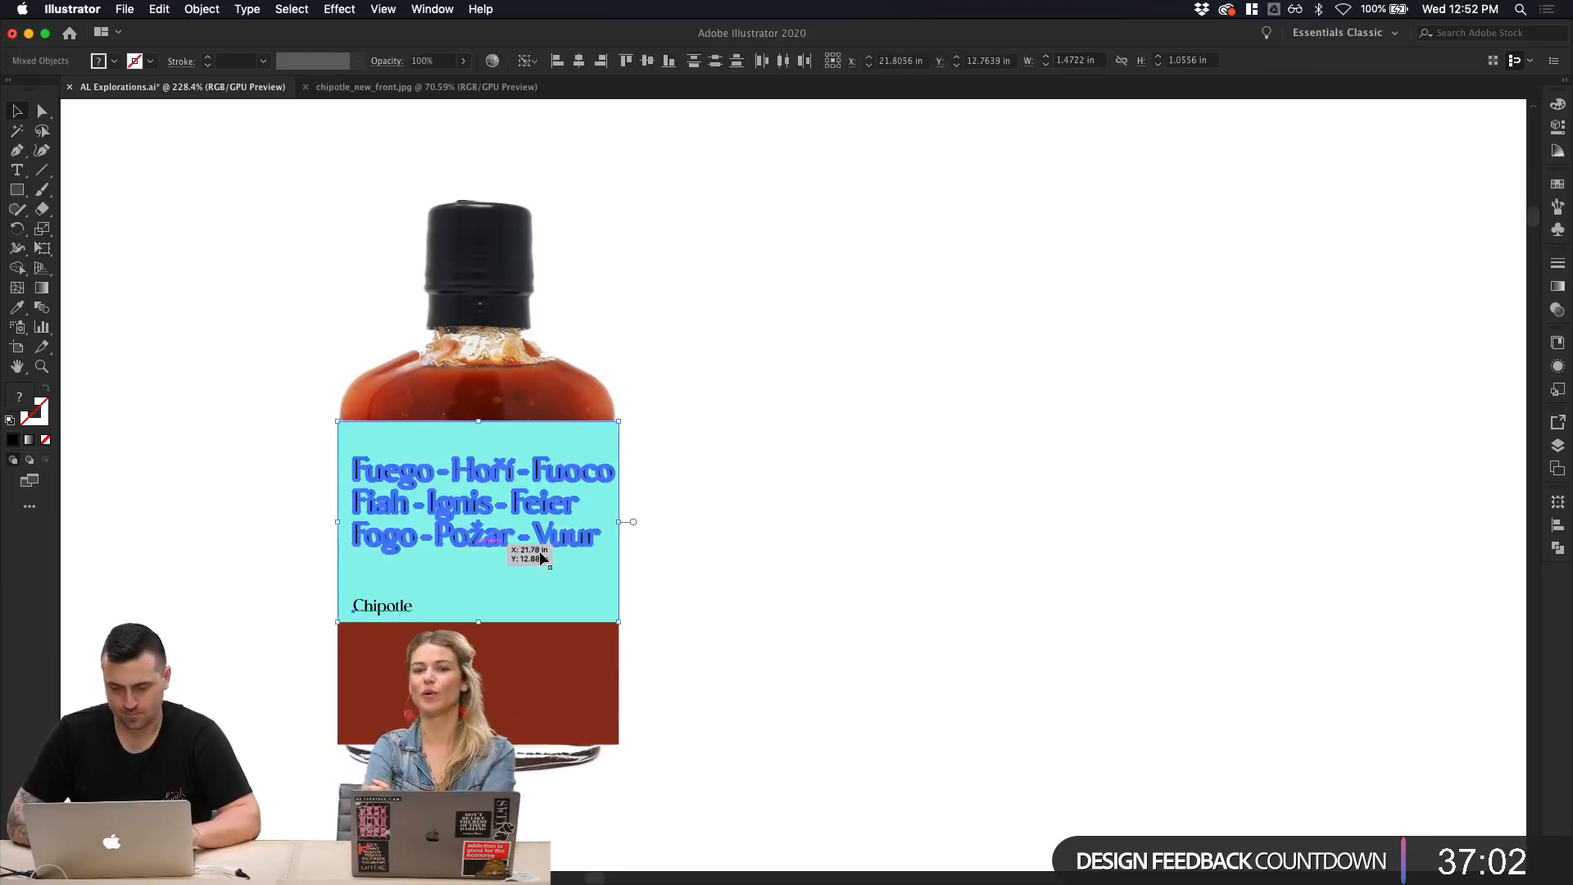
left_click(631, 562)
left_click(586, 570)
double_click(22, 398)
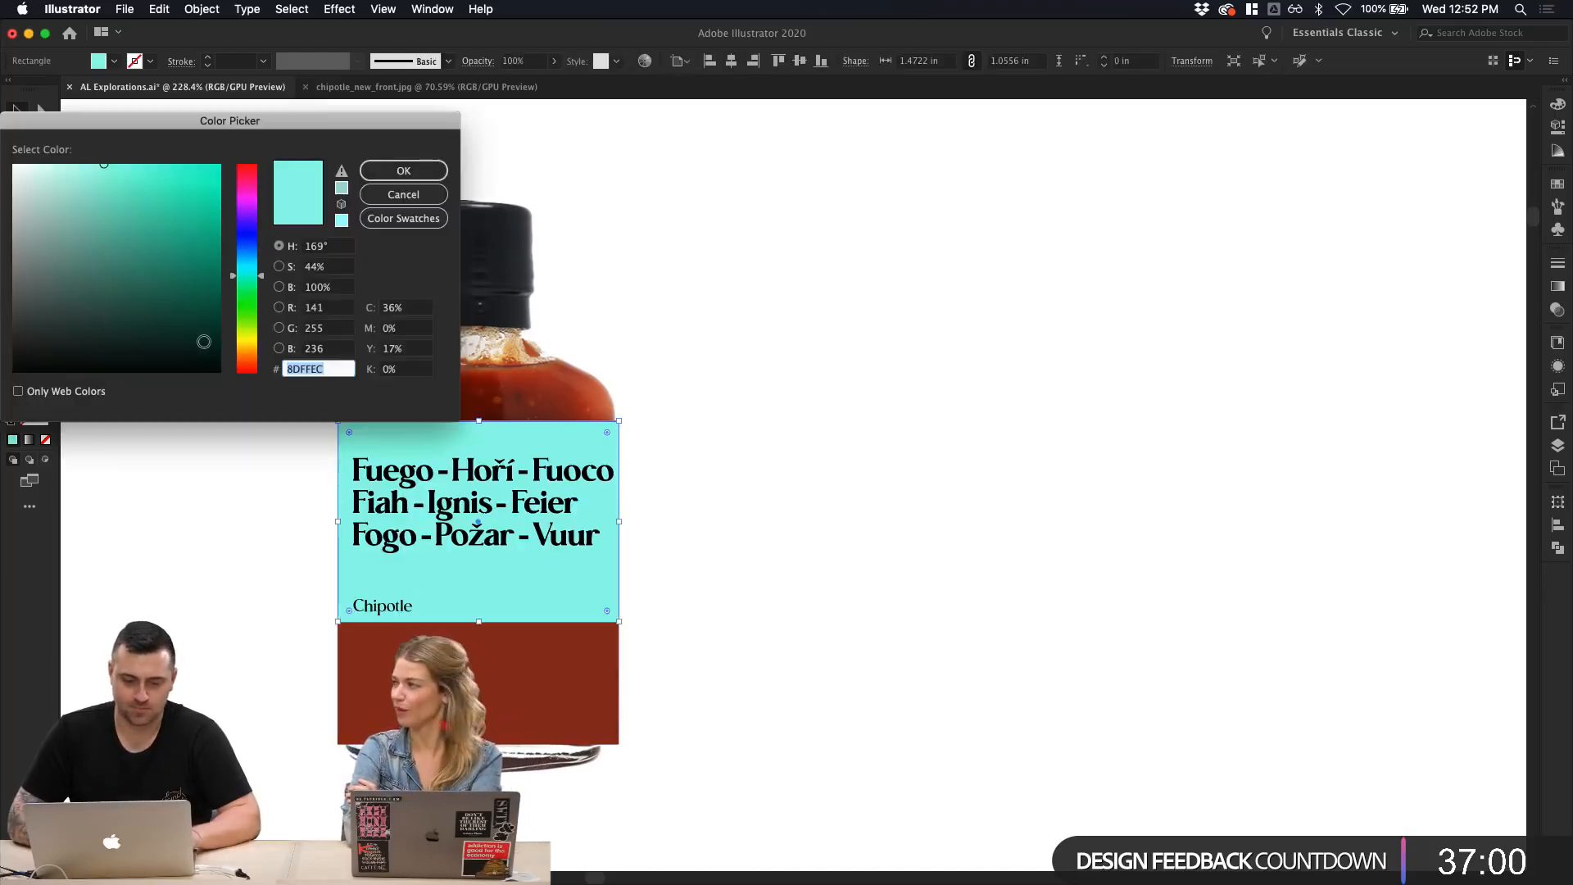
left_click(253, 264)
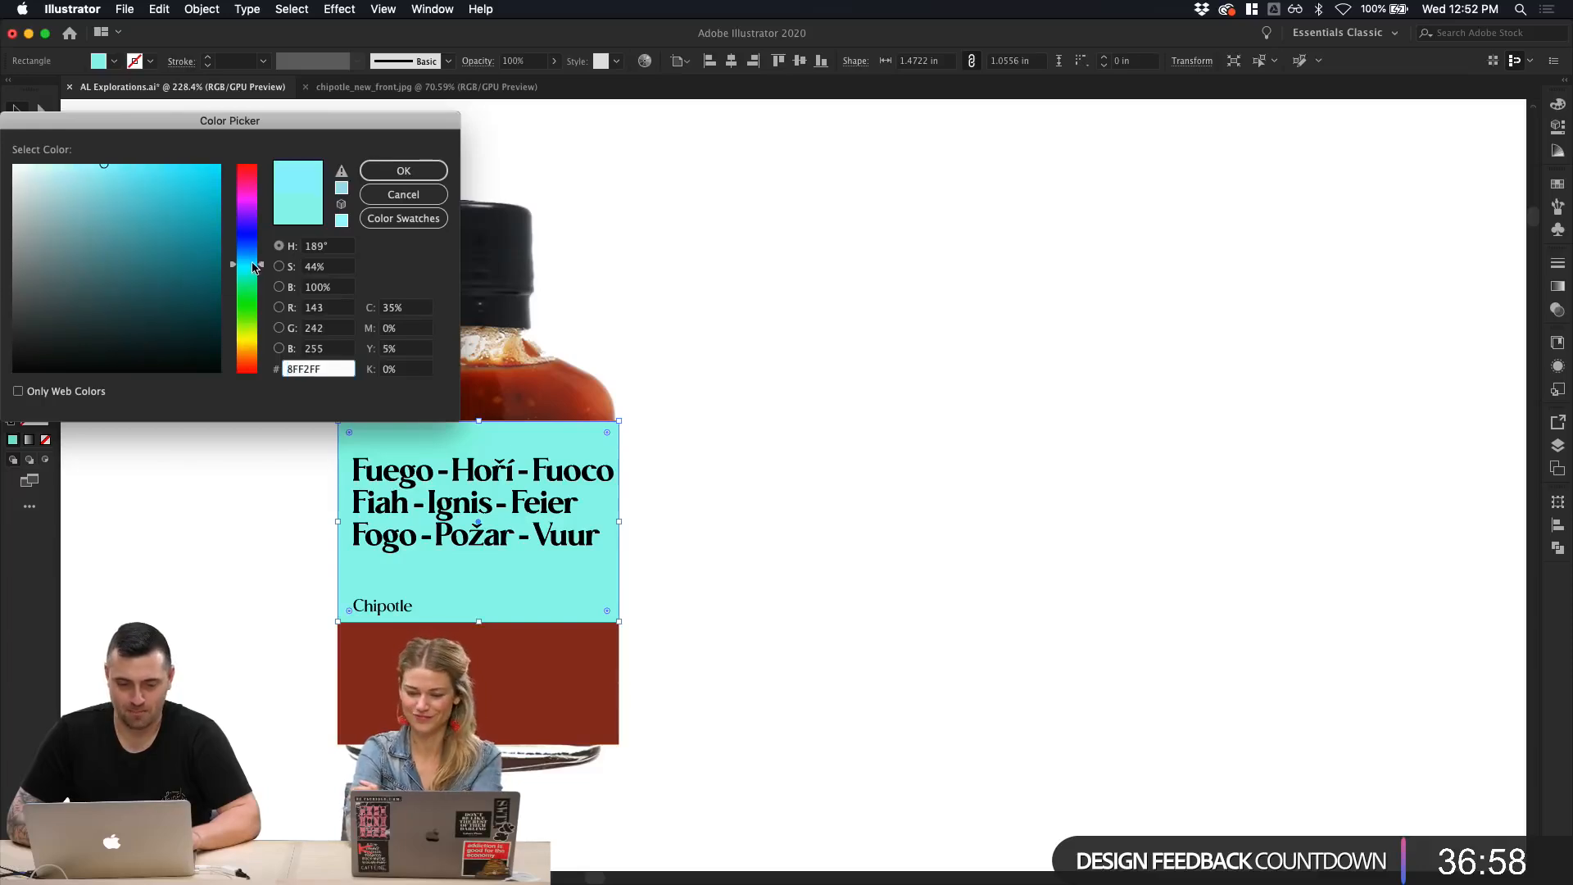
left_click(404, 171)
left_click(828, 610)
Step: Examine the recoloured label with its Chipotle name and red band, both up close and on the whole bottle
scroll(828, 609, "left", 2)
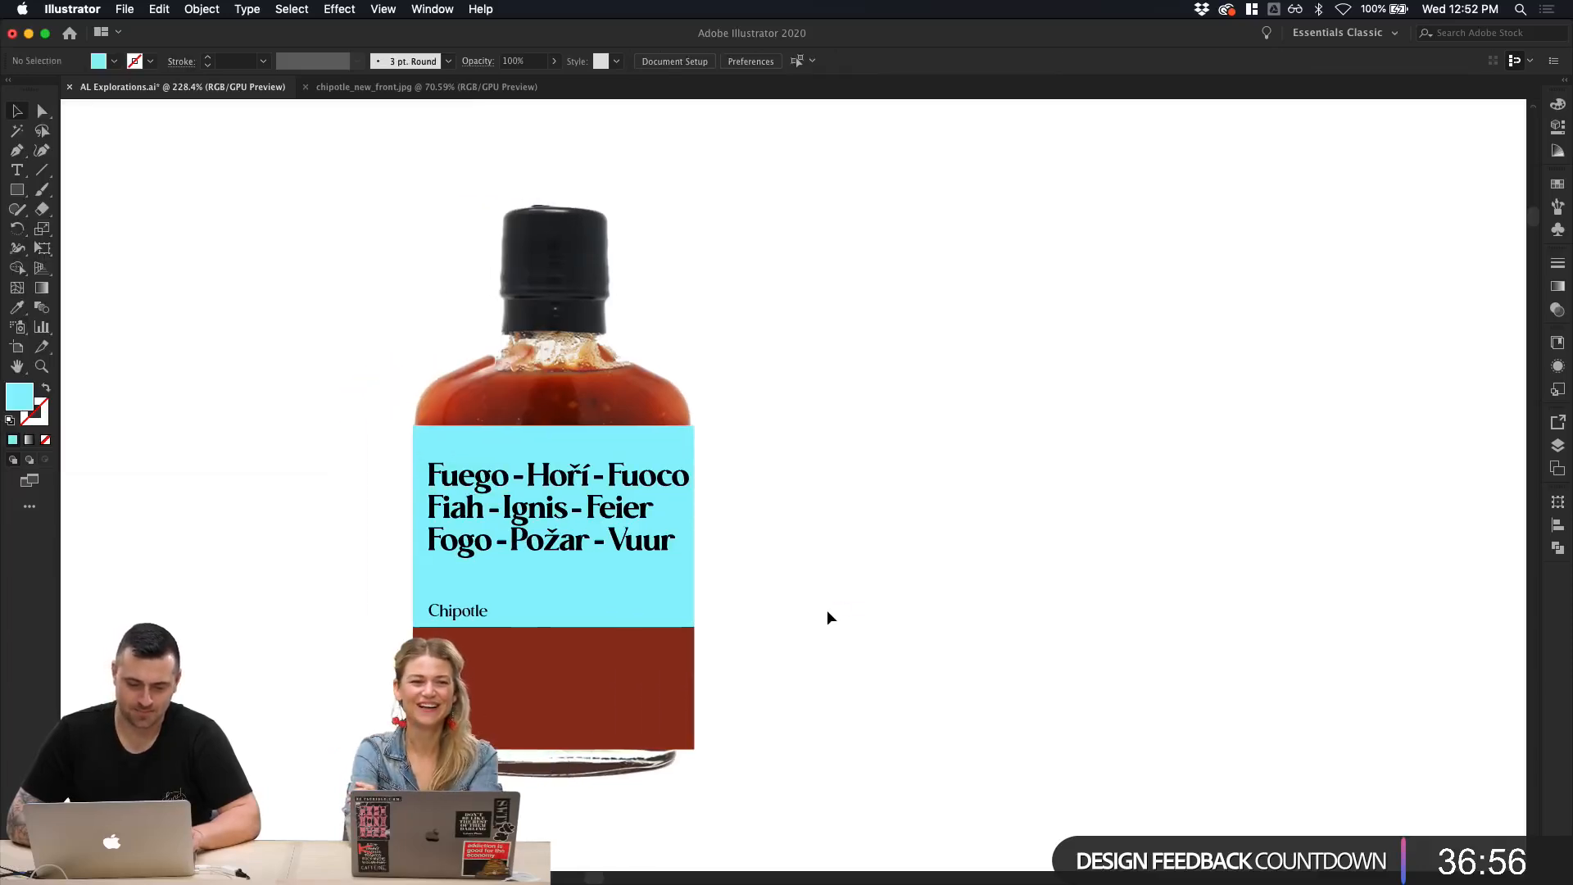
scroll(828, 611, "up", 5)
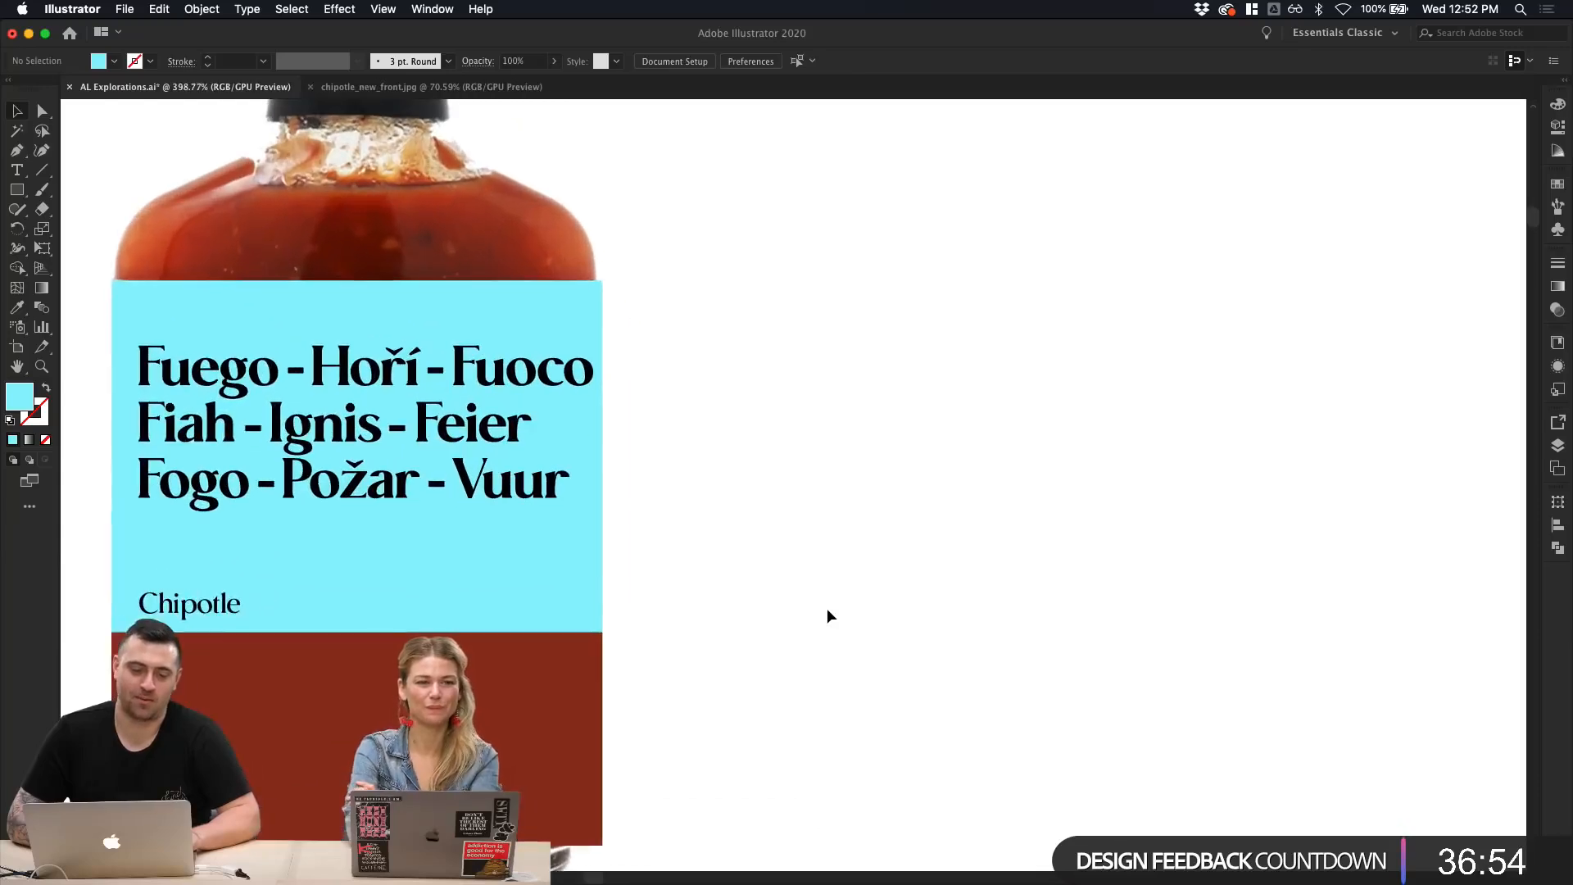
scroll(827, 610, "left", 2)
scroll(828, 610, "up", 1)
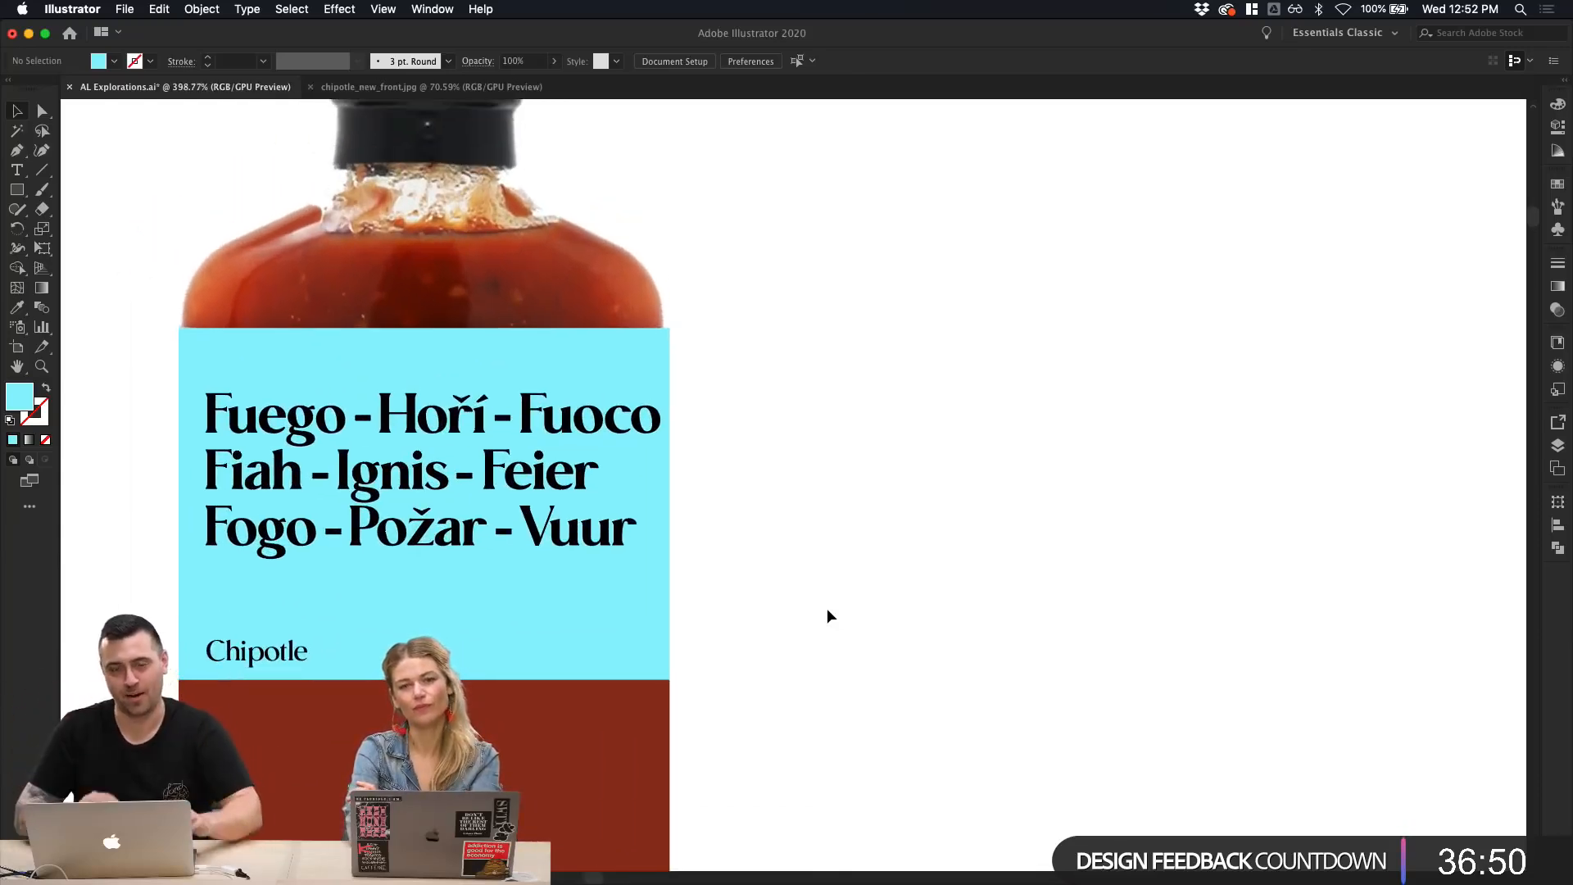
left_click(573, 626)
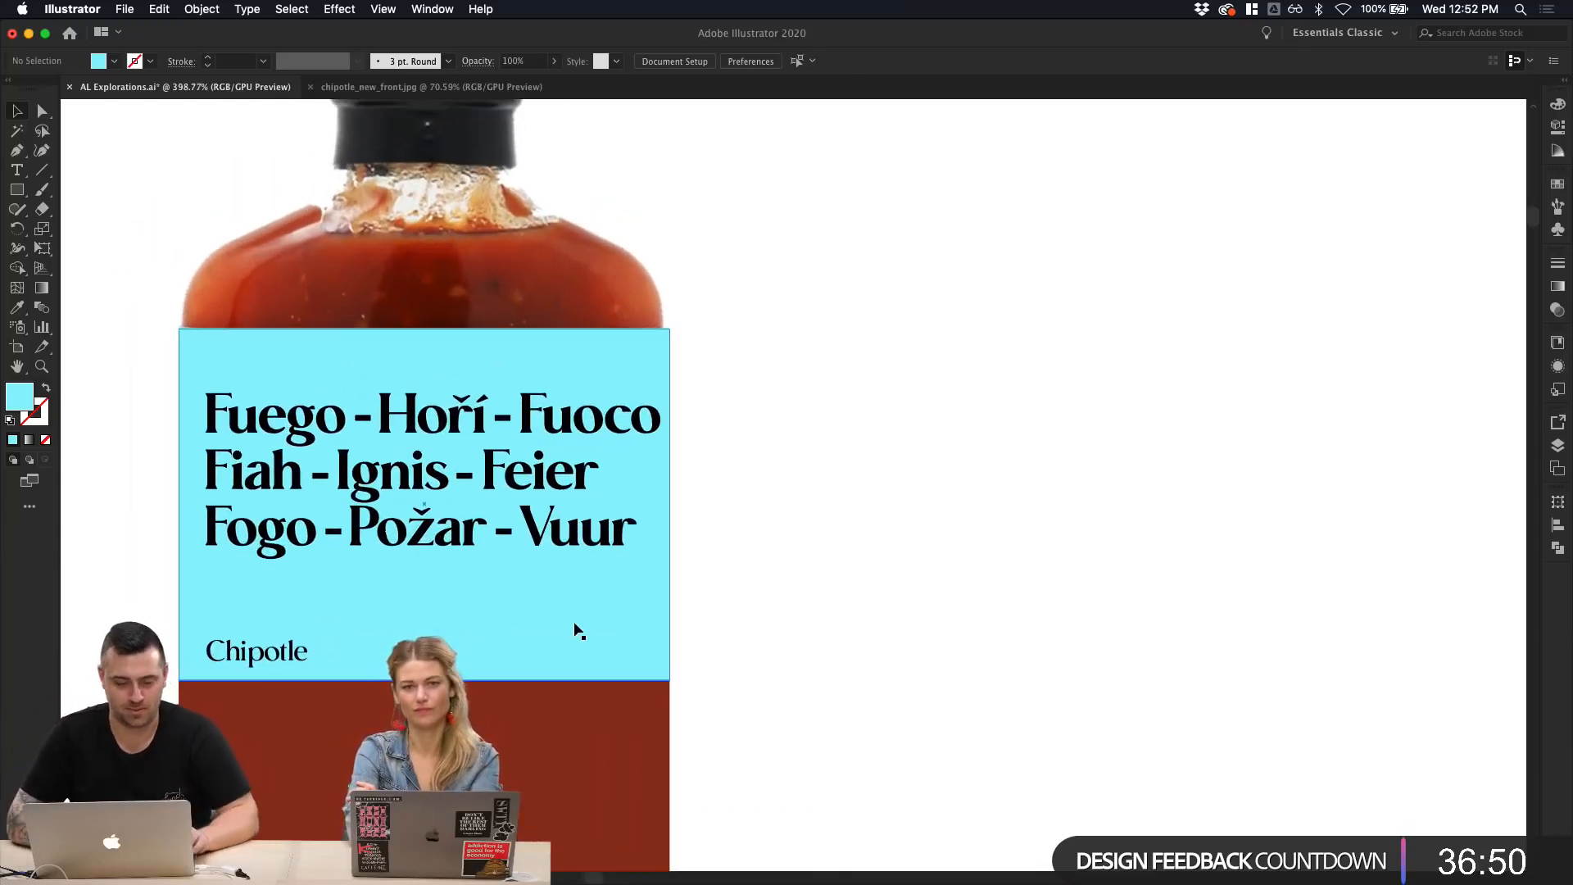
left_click(199, 654)
scroll(402, 652, "down", 2)
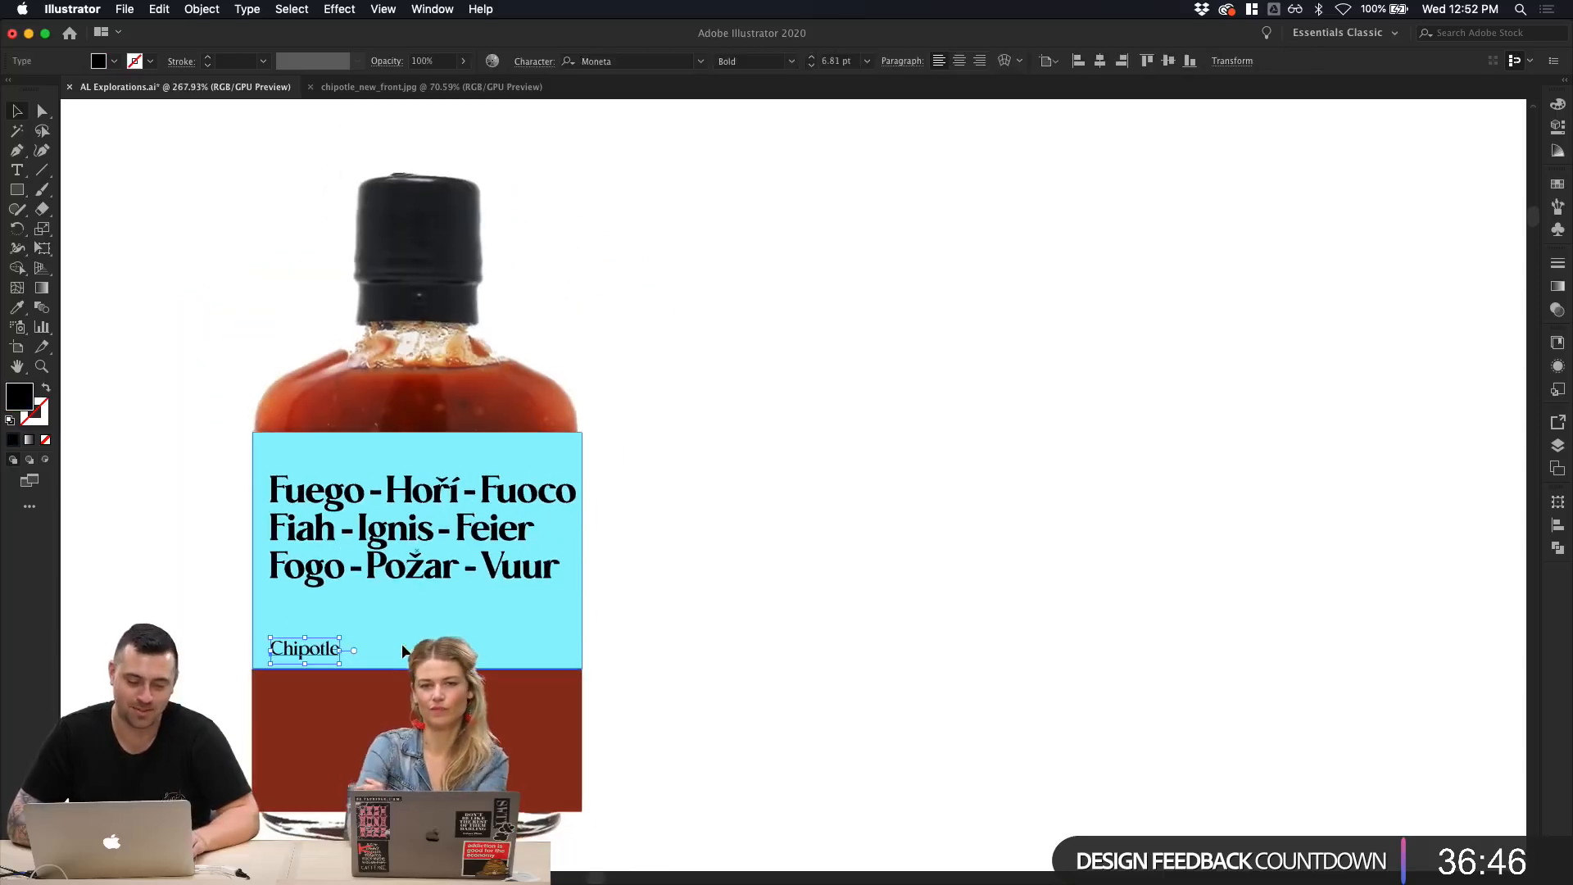
left_click(478, 635)
left_click(705, 685)
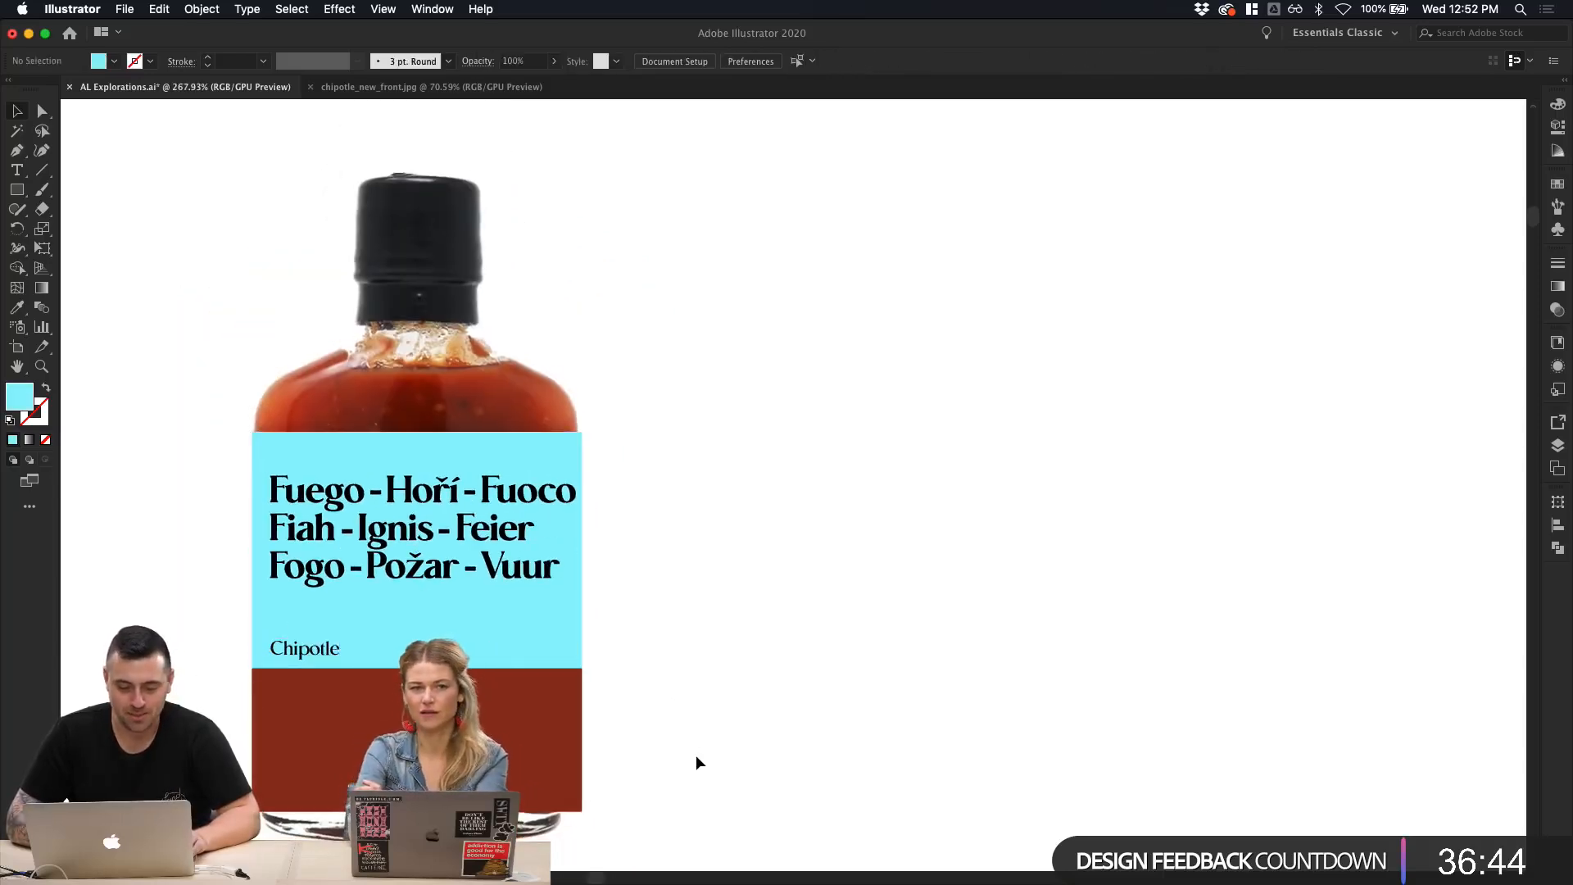
scroll(696, 758, "down", 2)
key("shift+o")
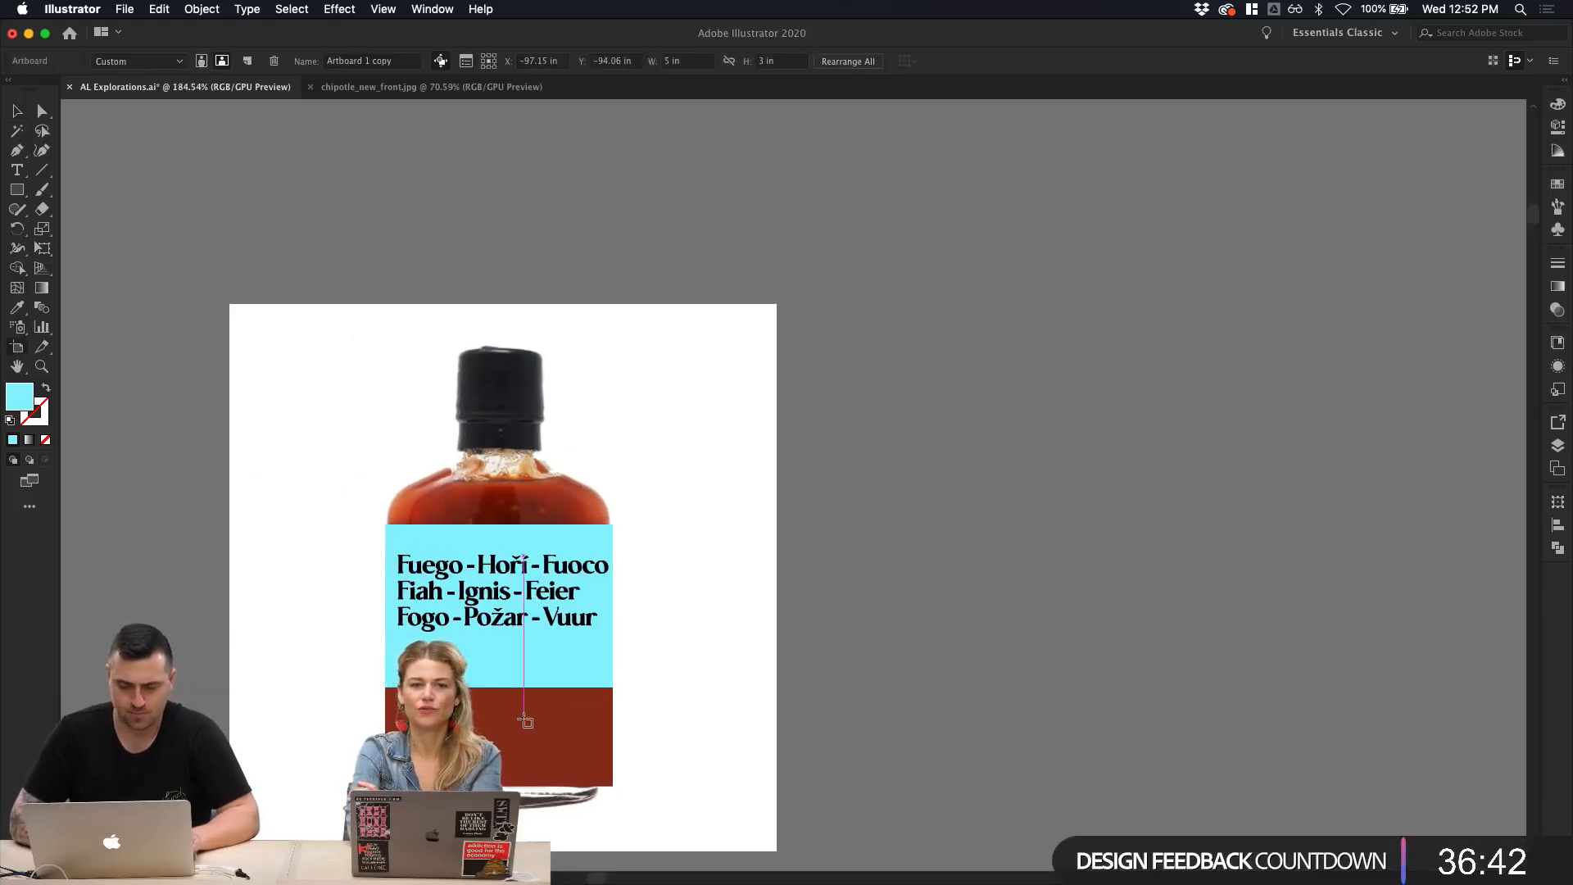
key("v")
left_click(526, 722)
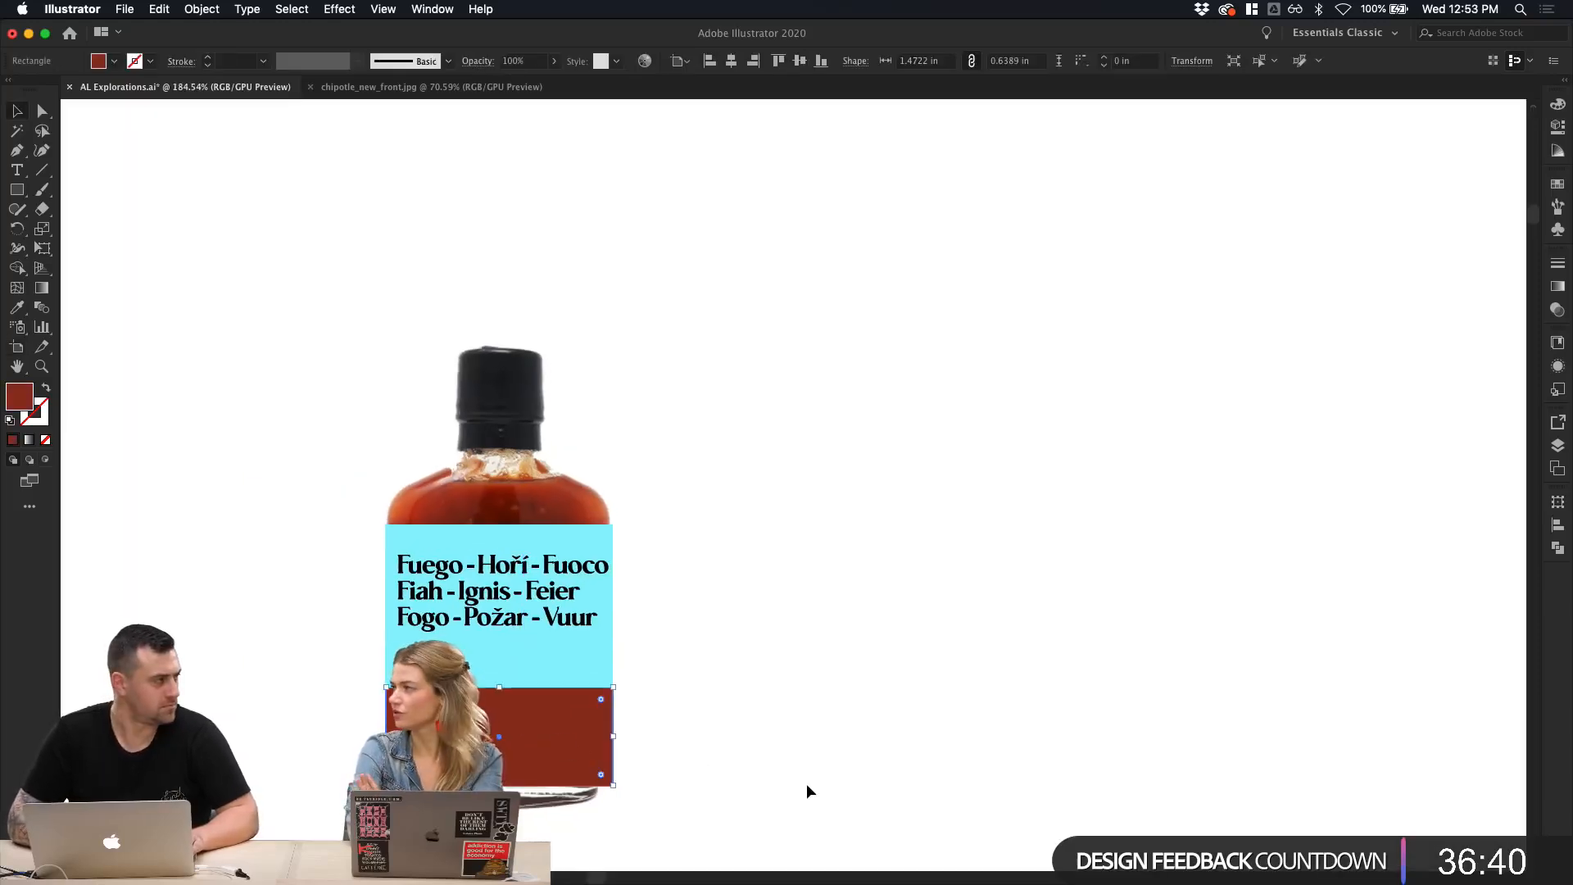
scroll(784, 734, "down", 2)
left_click(784, 734)
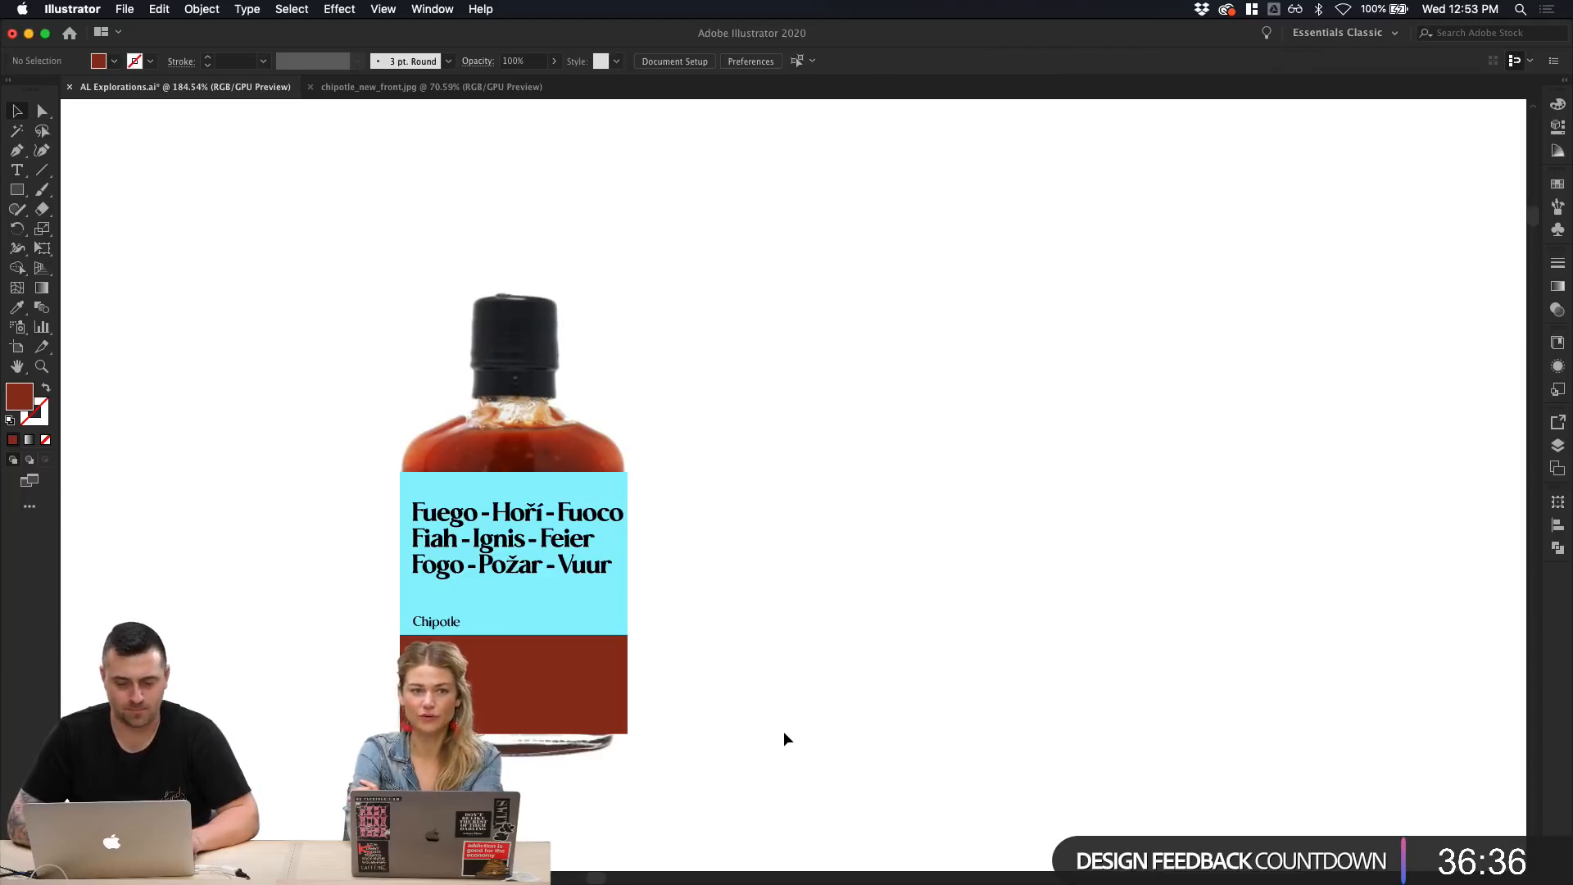
Step: Duplicate the complete bottle, including its photo and label artwork, to the right of the original
left_click_drag(681, 720, 302, 300)
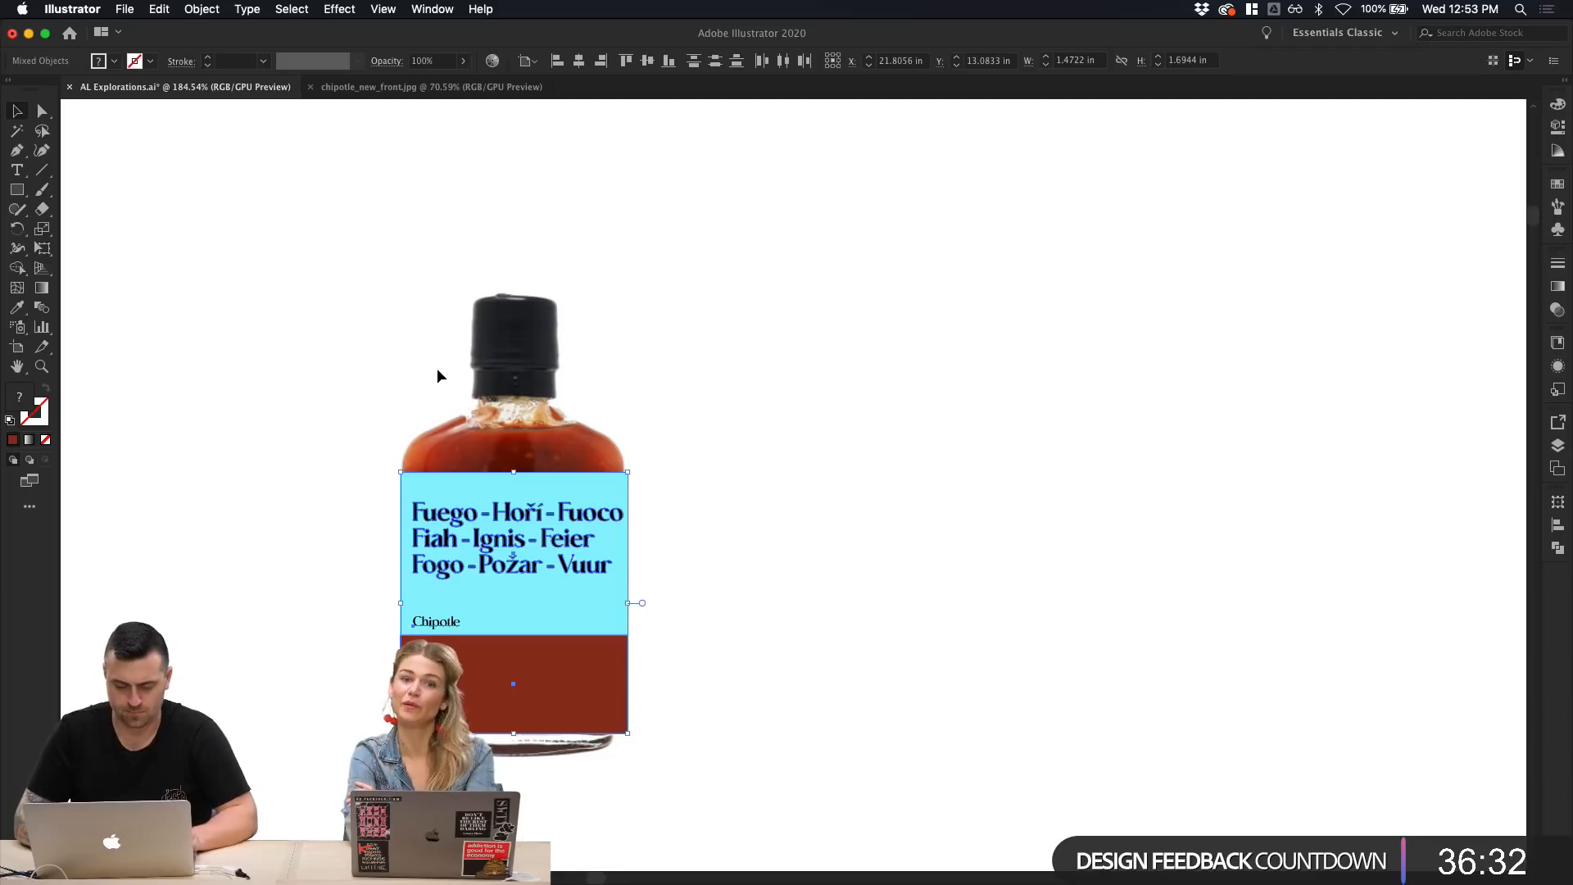
key("super+shift+o")
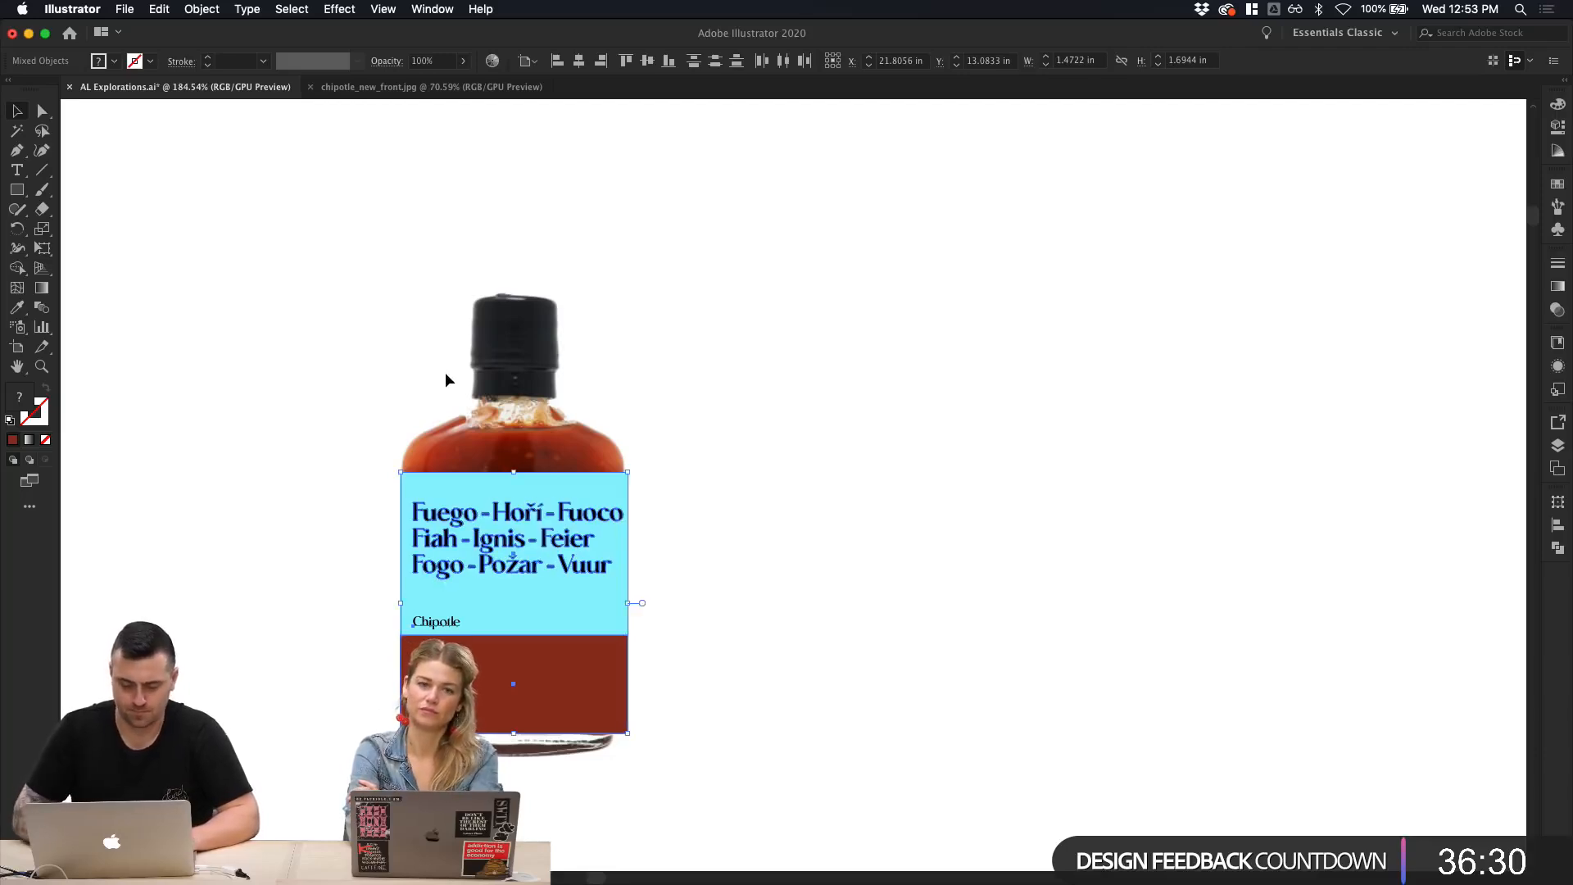
left_click(745, 478)
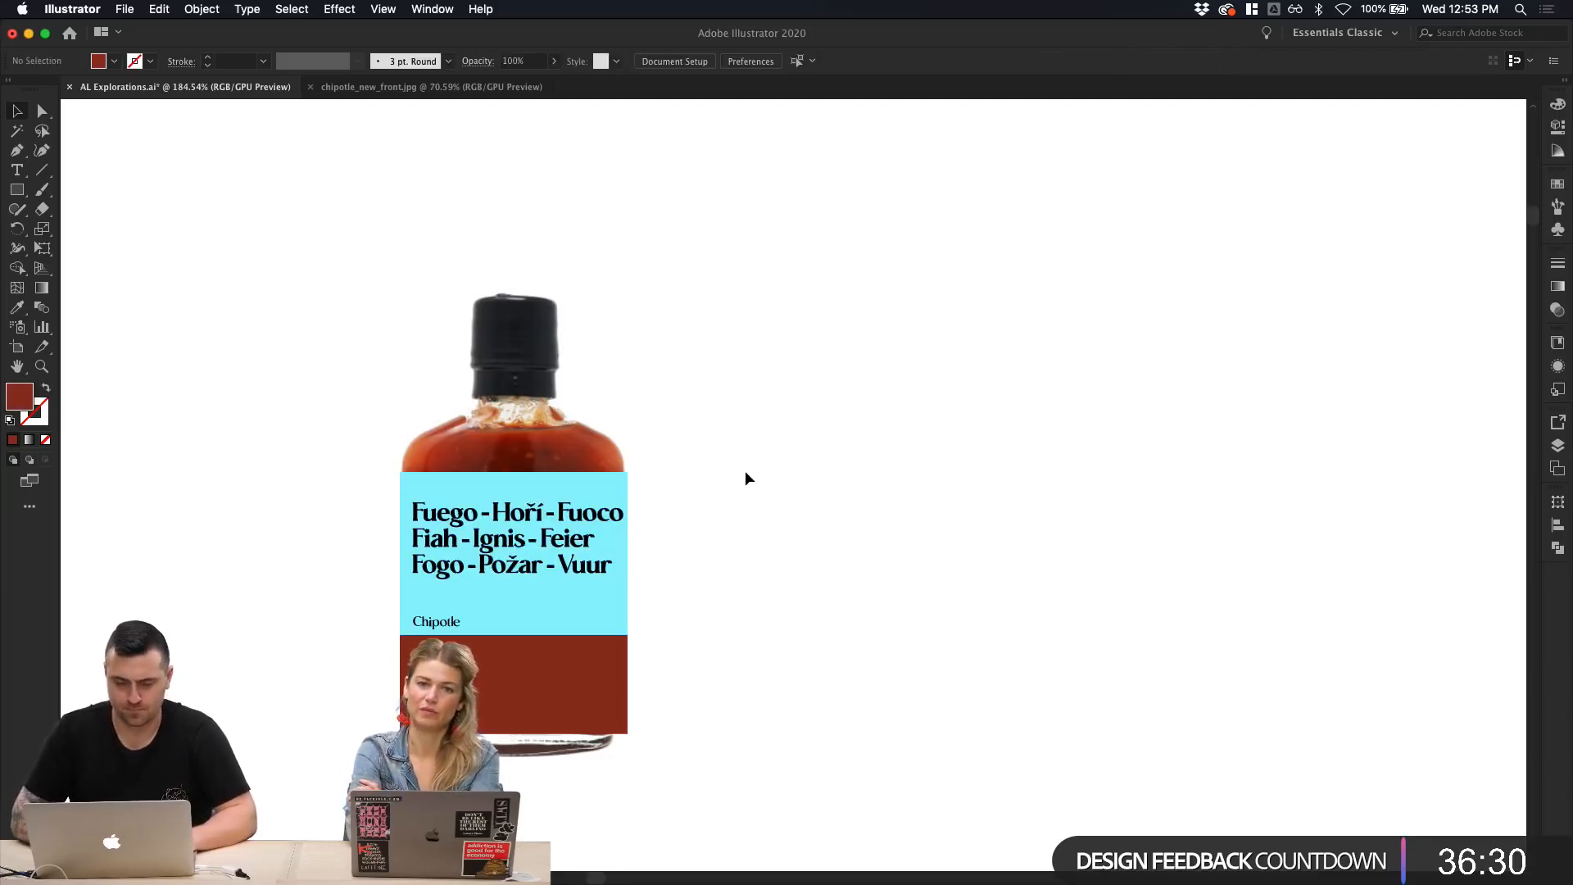
left_click(664, 459)
left_click(814, 553)
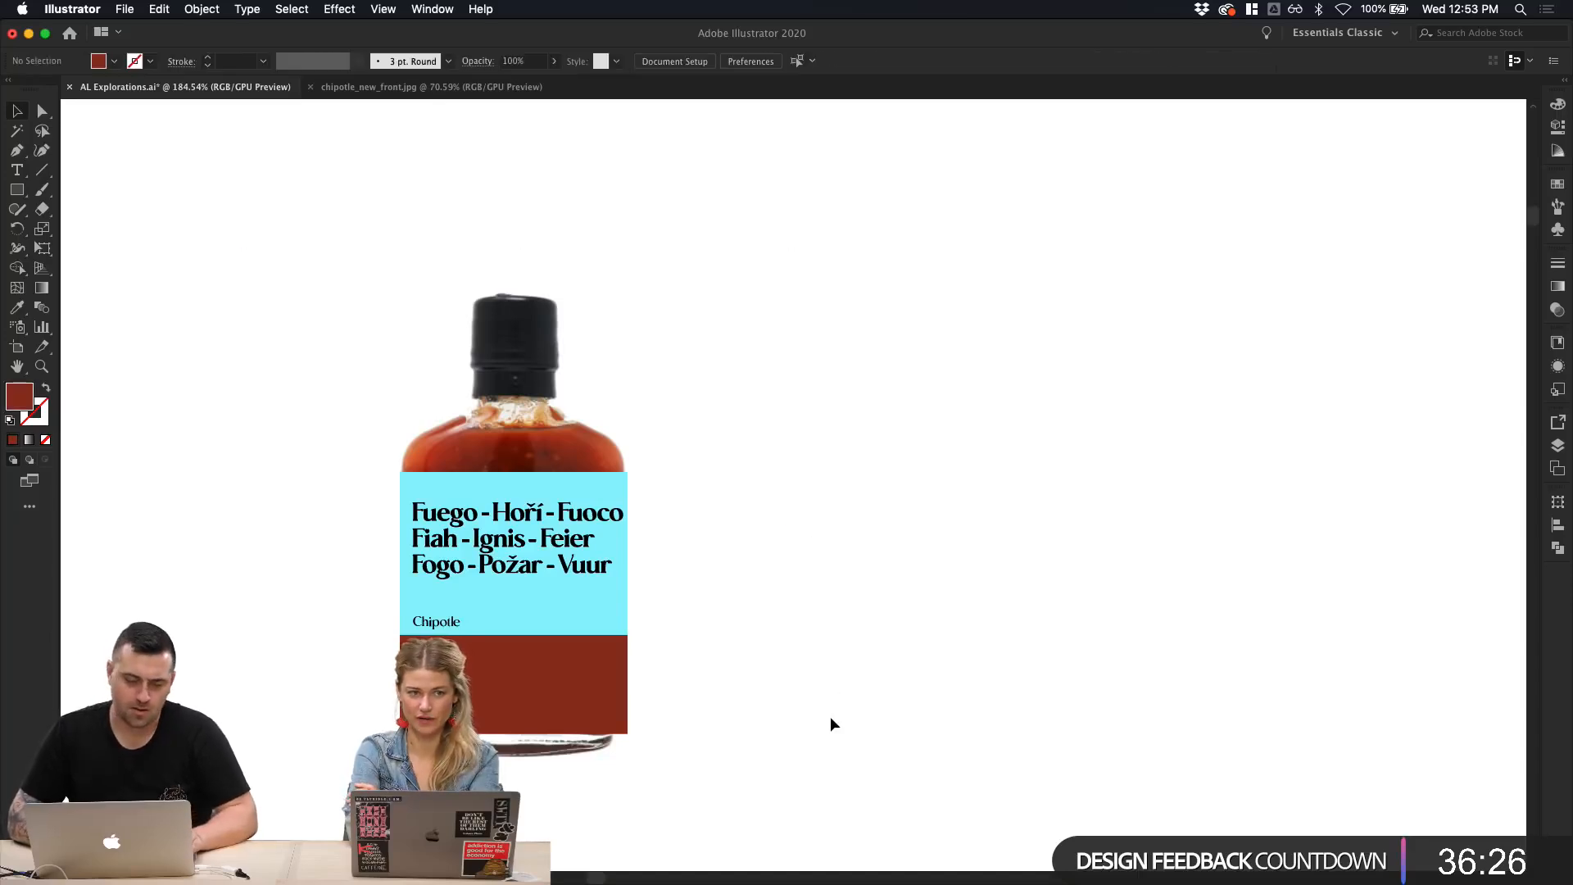
left_click_drag(831, 724, 369, 250)
left_click_drag(459, 326, 1021, 337, "alt")
left_click(916, 220)
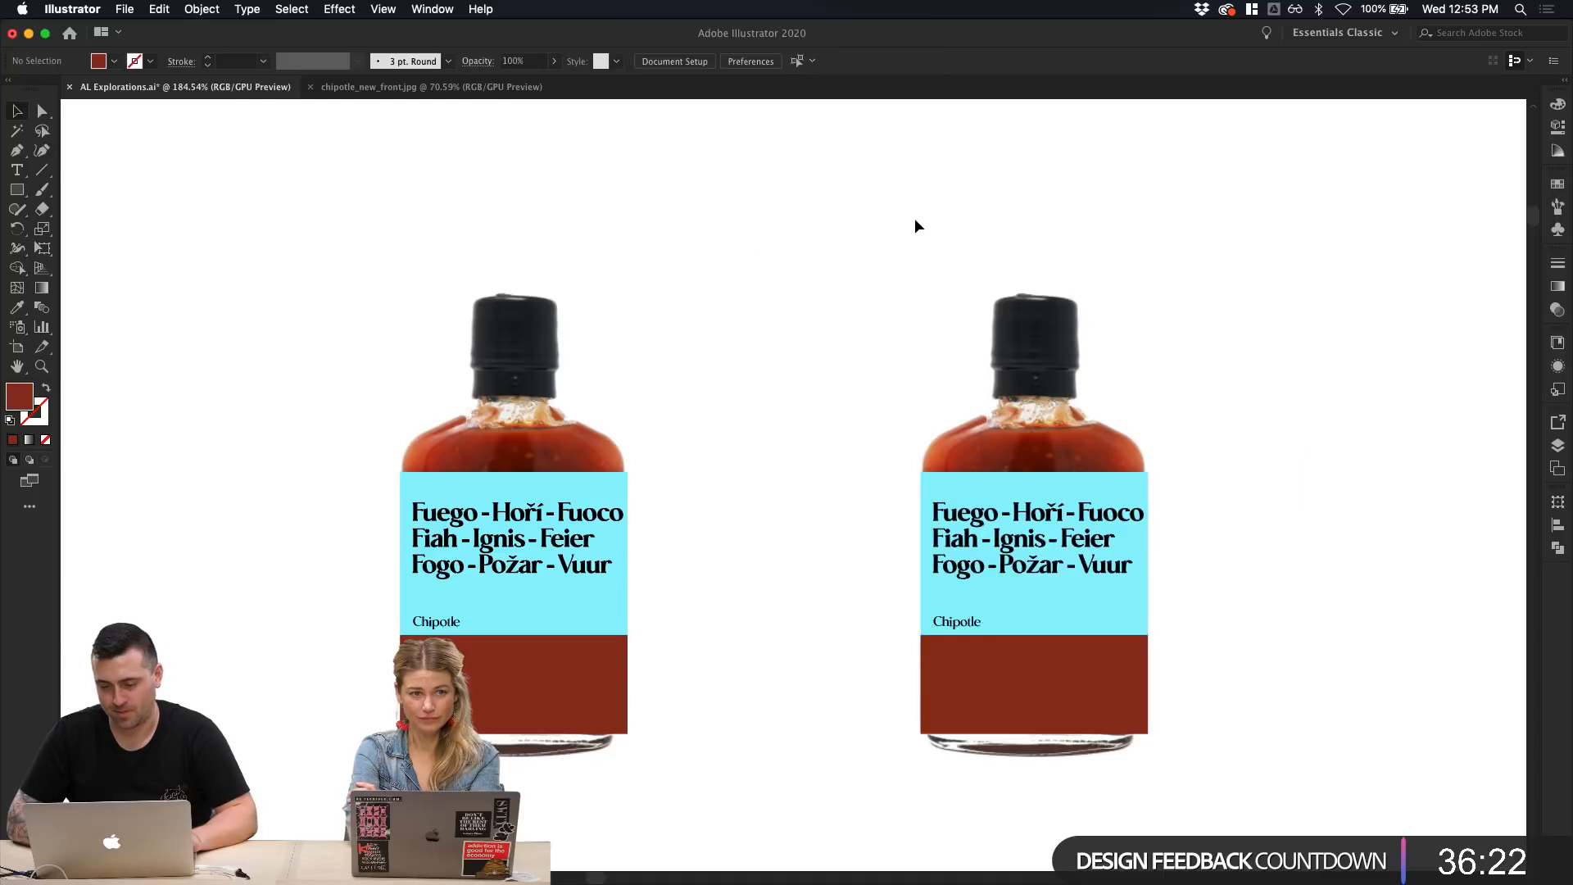
Step: On the duplicated bottle, move Chipotle above the fire words and shift the word list down to make room
left_click(1045, 579)
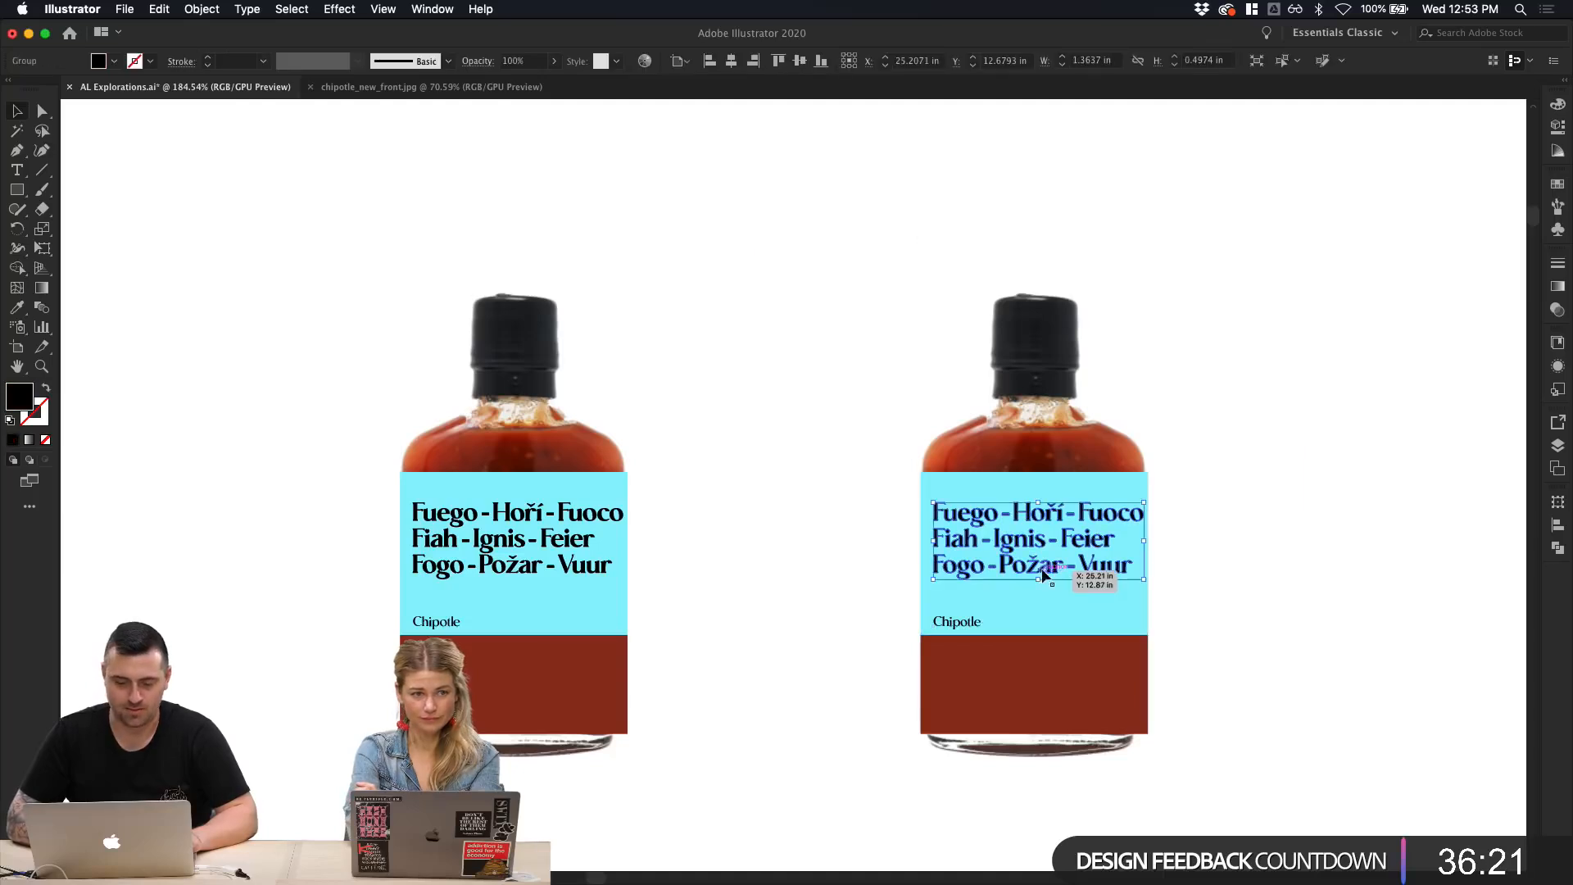
left_click(1055, 485)
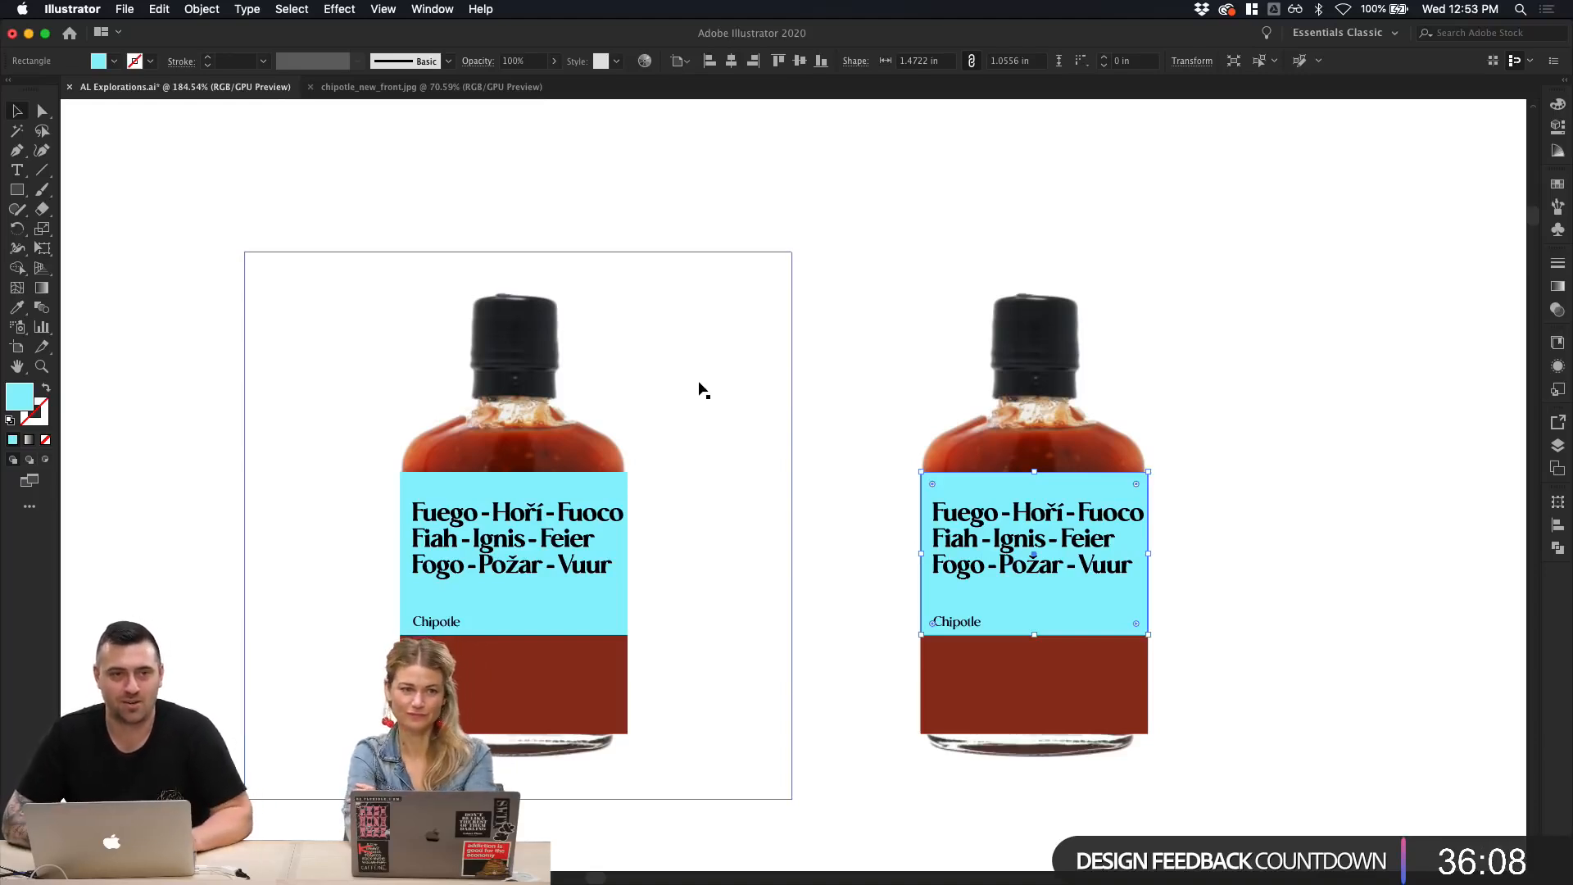
scroll(828, 495, "down", 3)
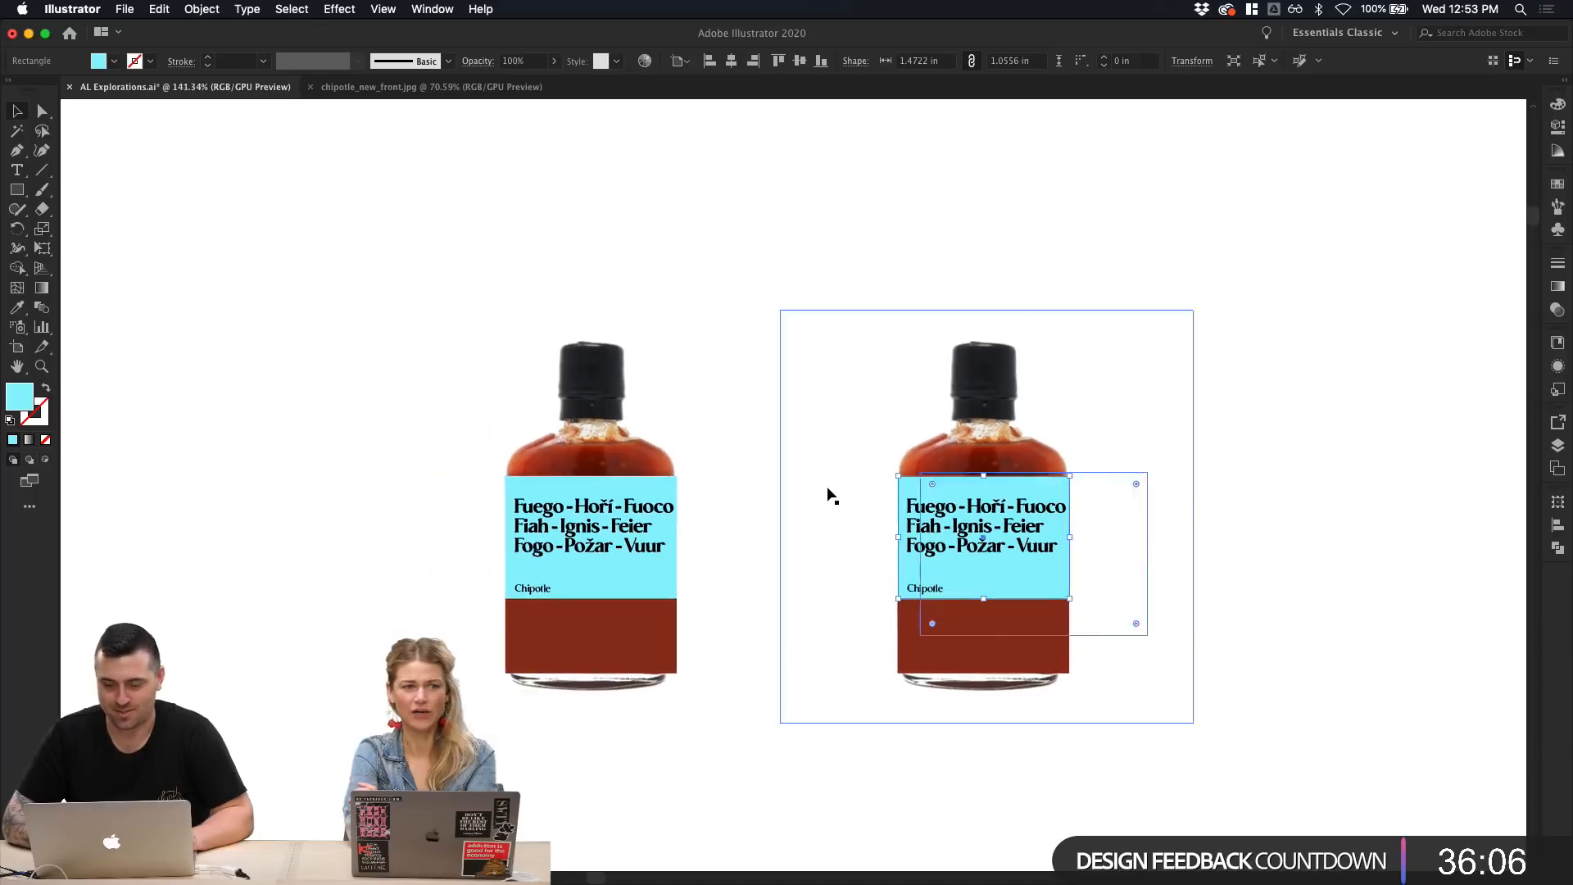
left_click(828, 495)
scroll(1260, 534, "up", 5)
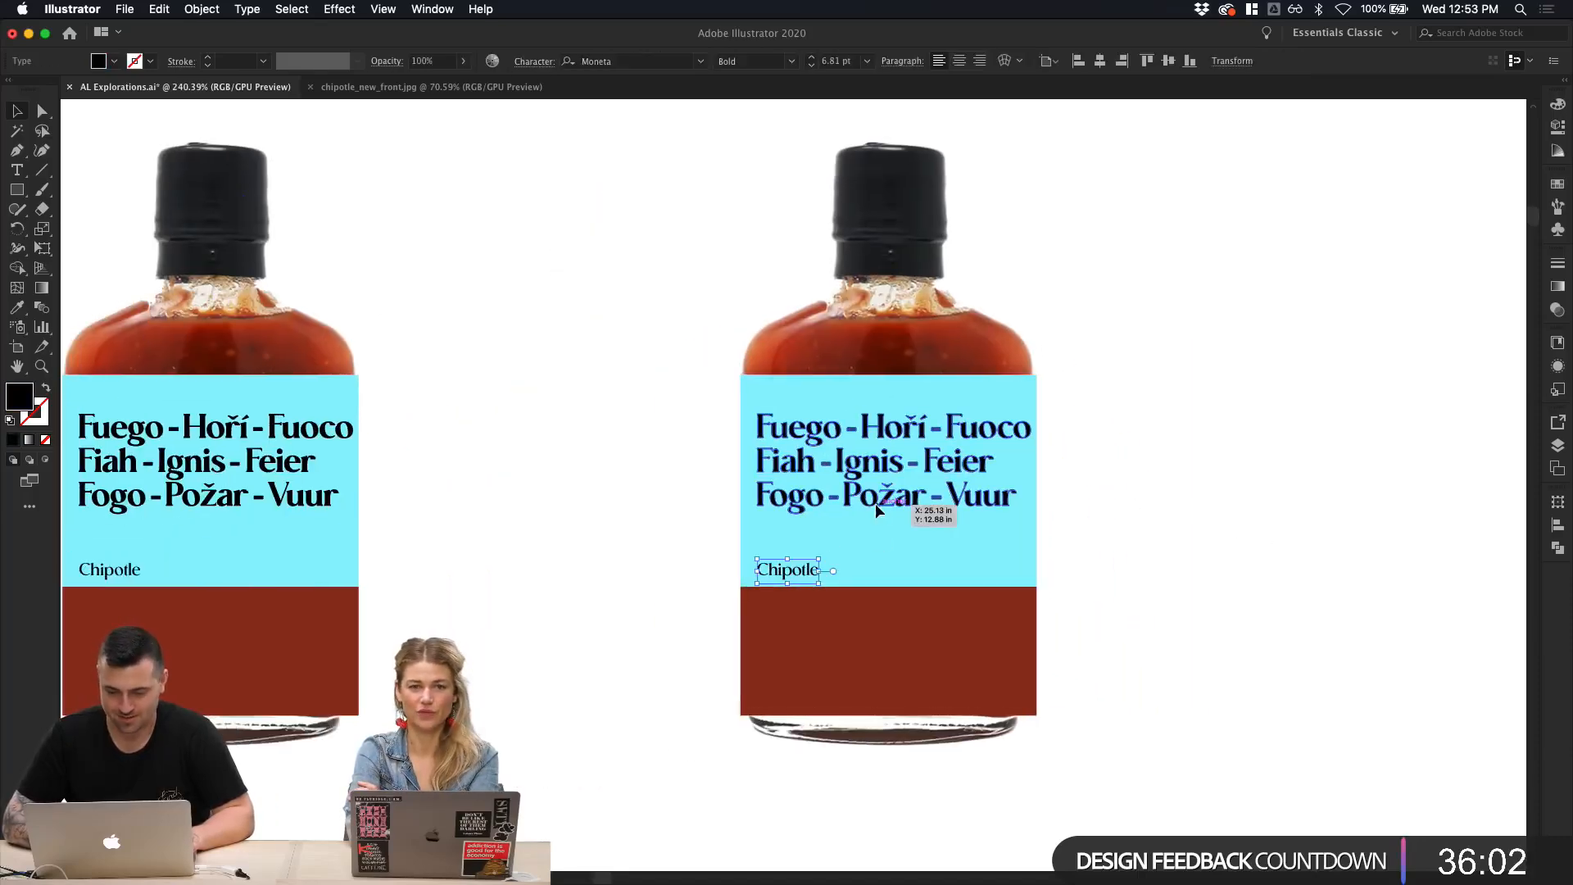
left_click(875, 503)
left_click_drag(799, 577, 843, 467)
left_click(839, 433, "shift")
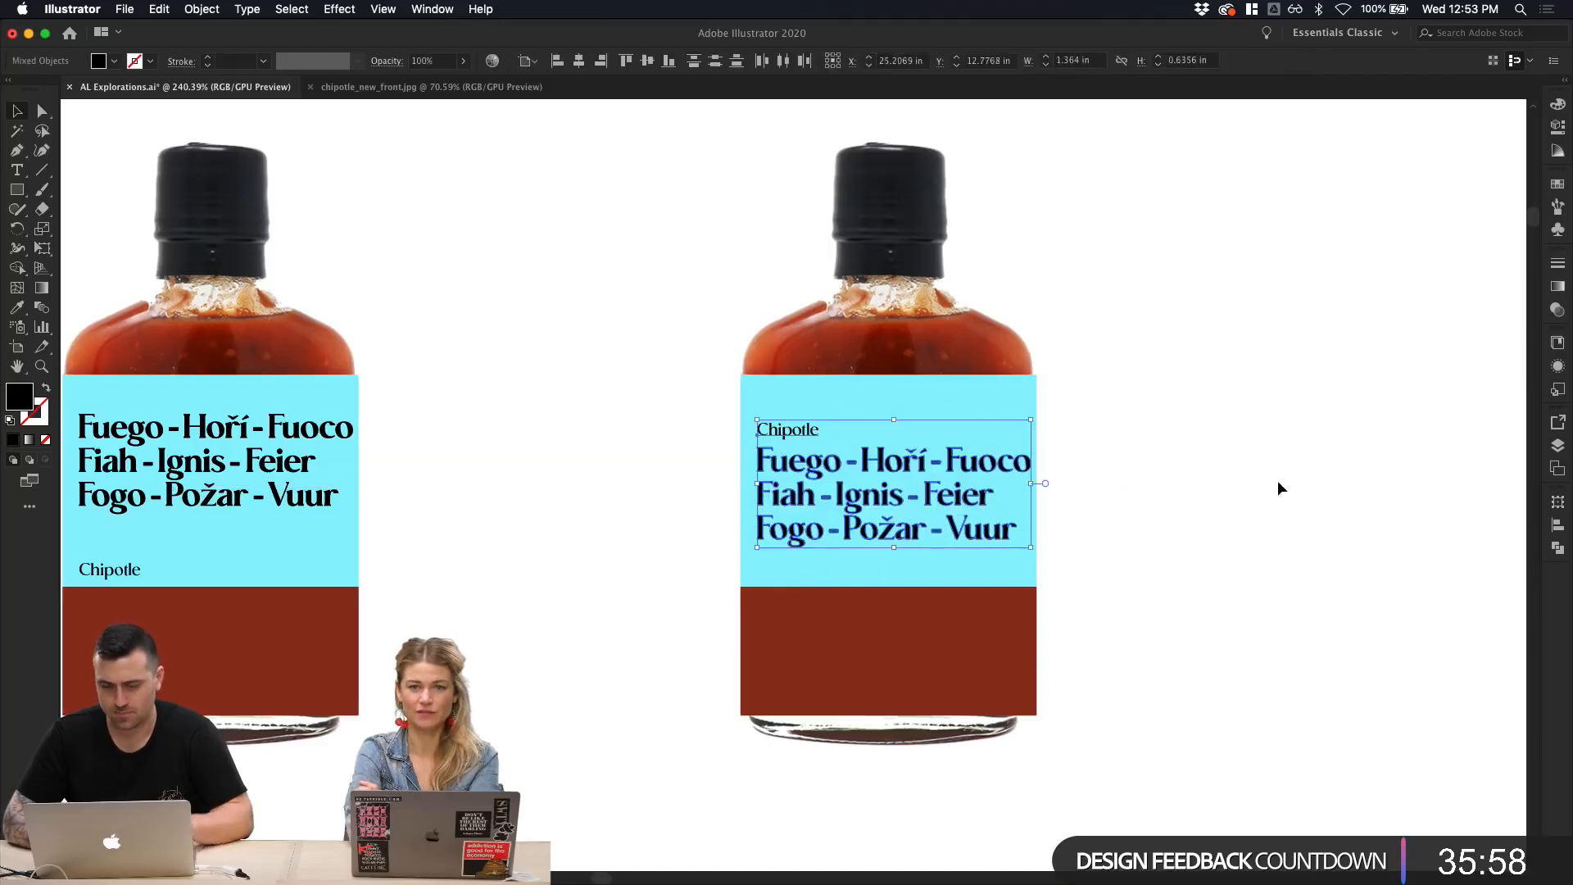
left_click(1280, 486)
Step: Move Chipotle and the fire words together slightly upward on the duplicated label
left_click(777, 433)
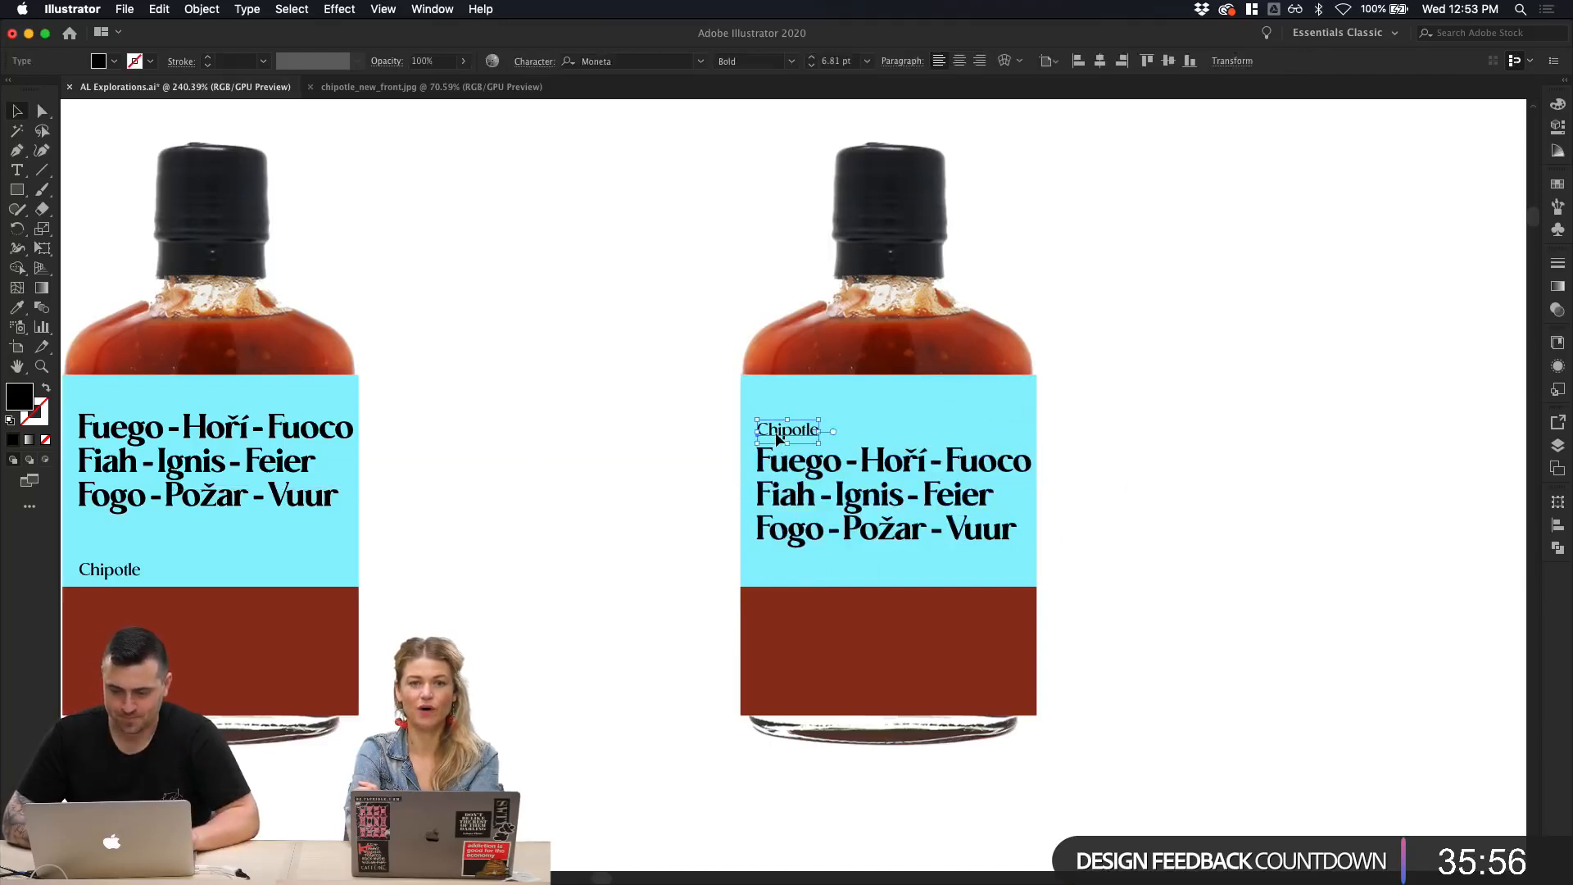
left_click(812, 467, "shift")
left_click_drag(830, 473, 830, 457)
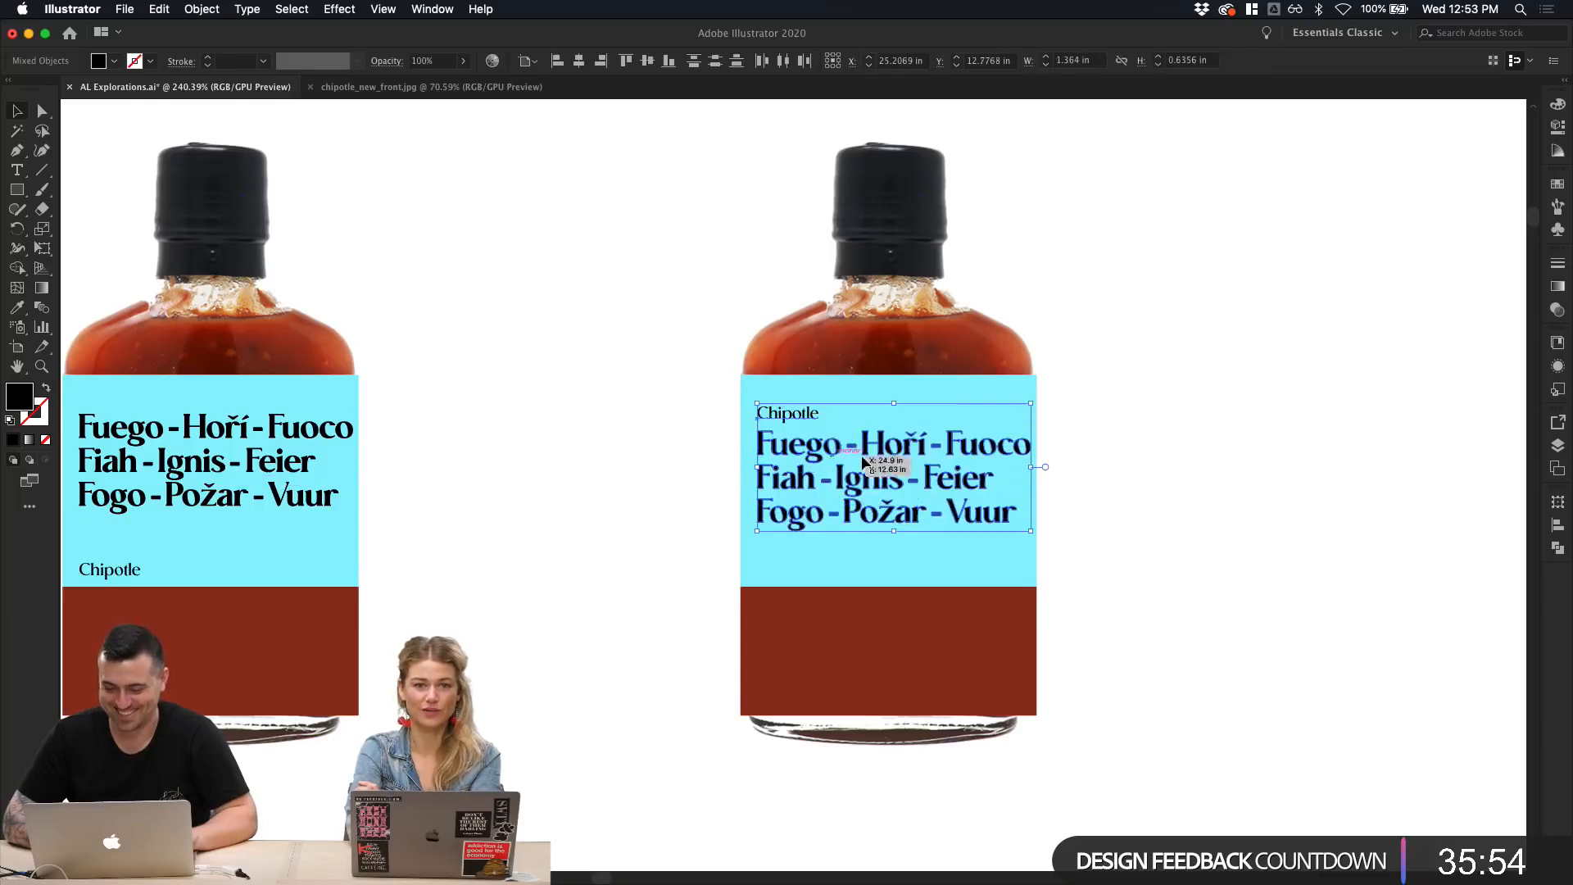
Step: Lock the bottle photo behind the duplicated label
left_click(1082, 478)
left_click(1309, 535)
left_click_drag(1312, 587, 1038, 378)
key("super+2")
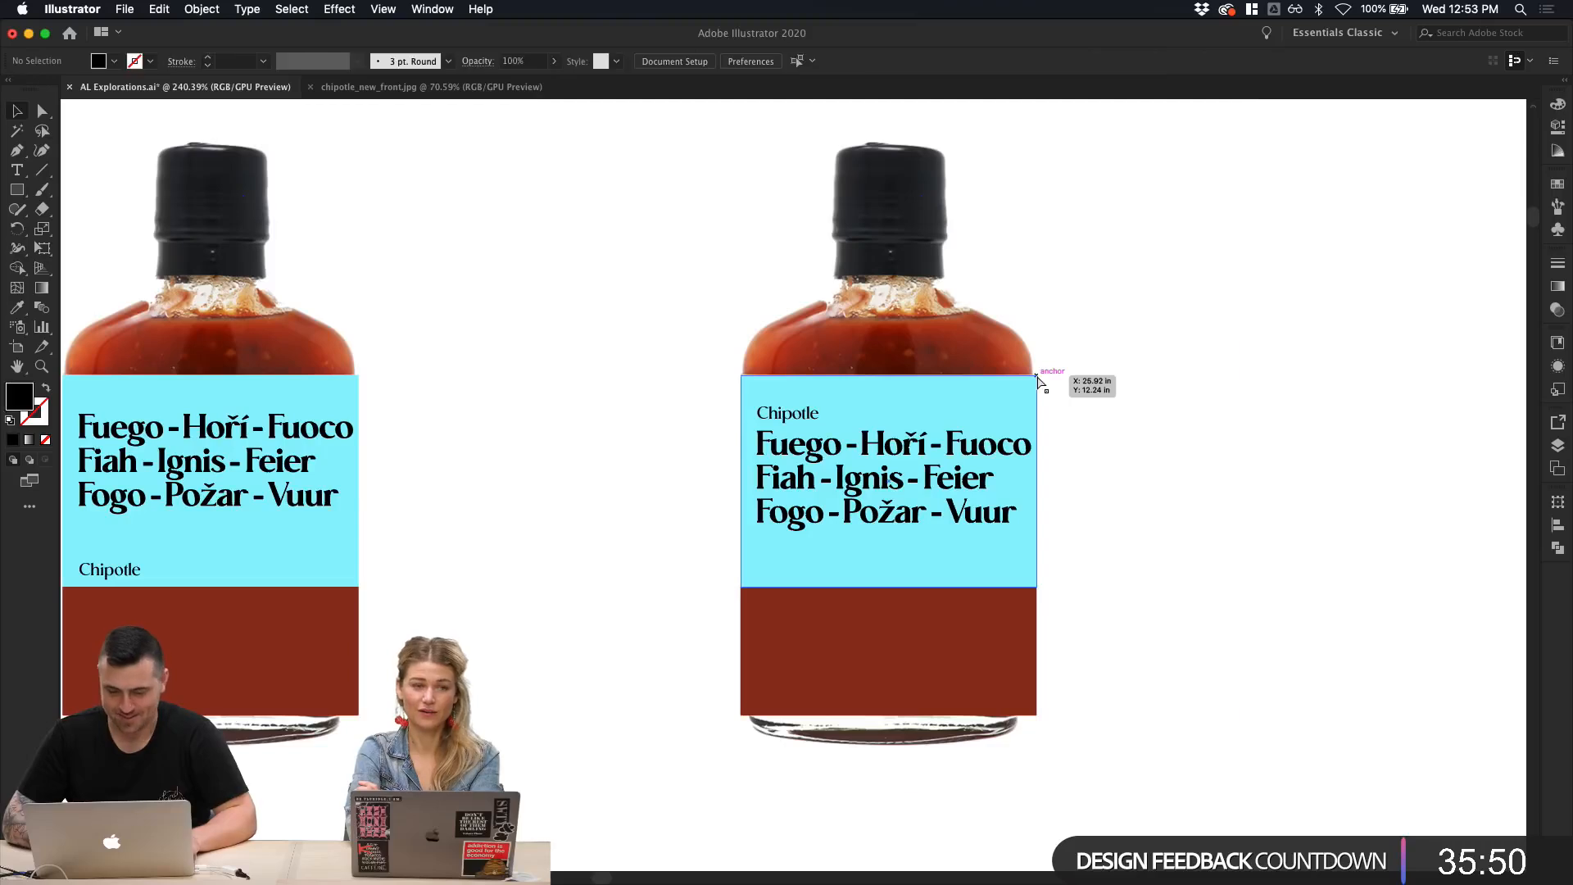
Step: Compare the label with Chipotle above the fire words against the original layout, side by side and up close
left_click(925, 460)
left_click(901, 445)
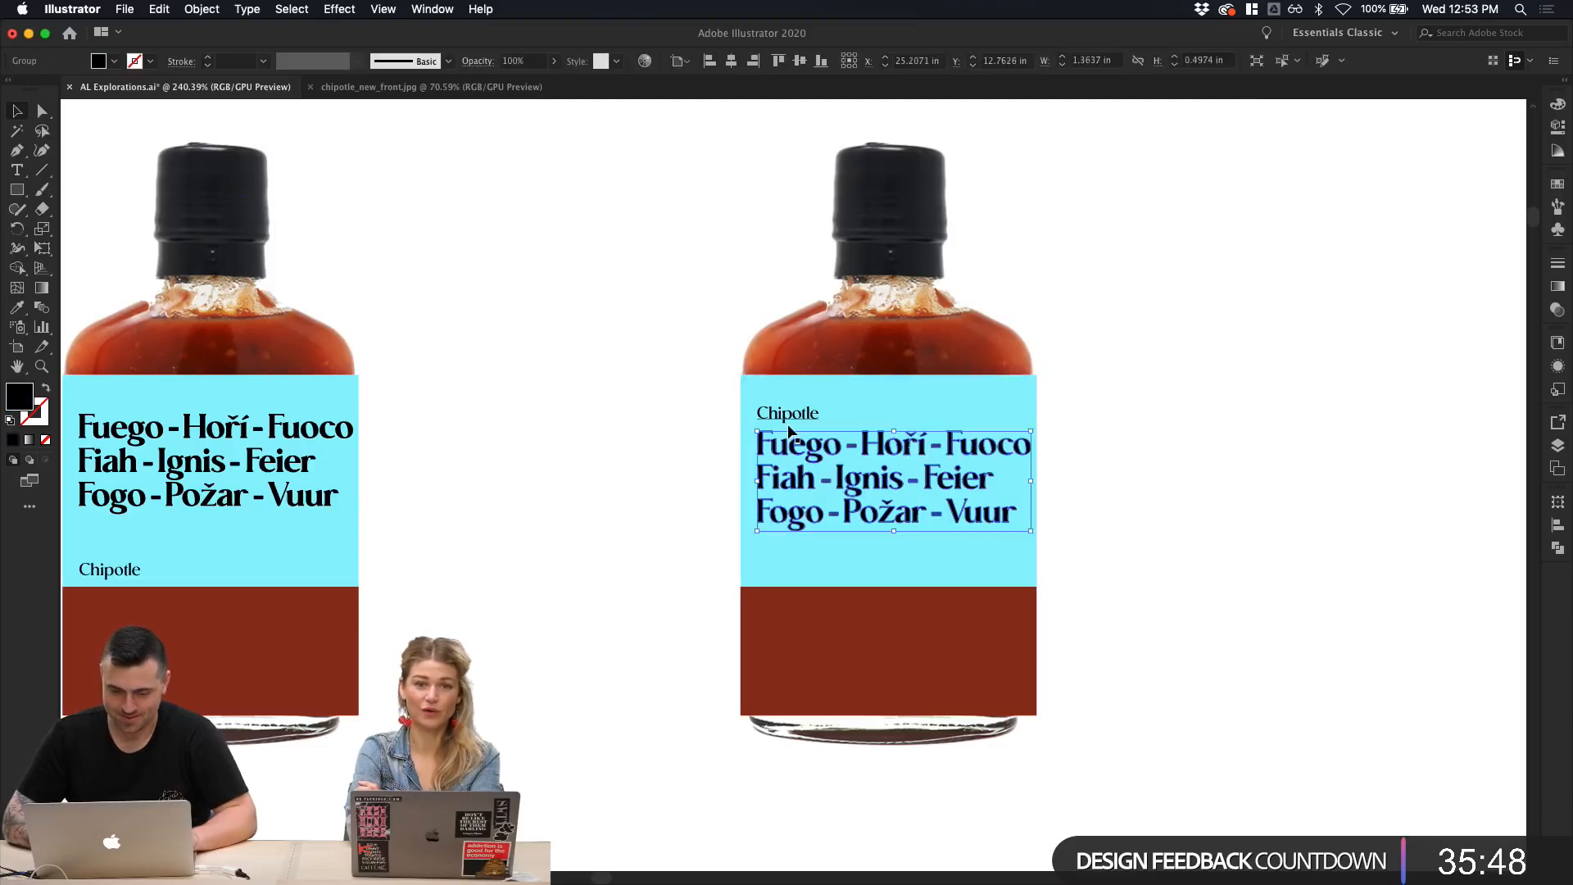
left_click(789, 415)
scroll(917, 480, "down", 2)
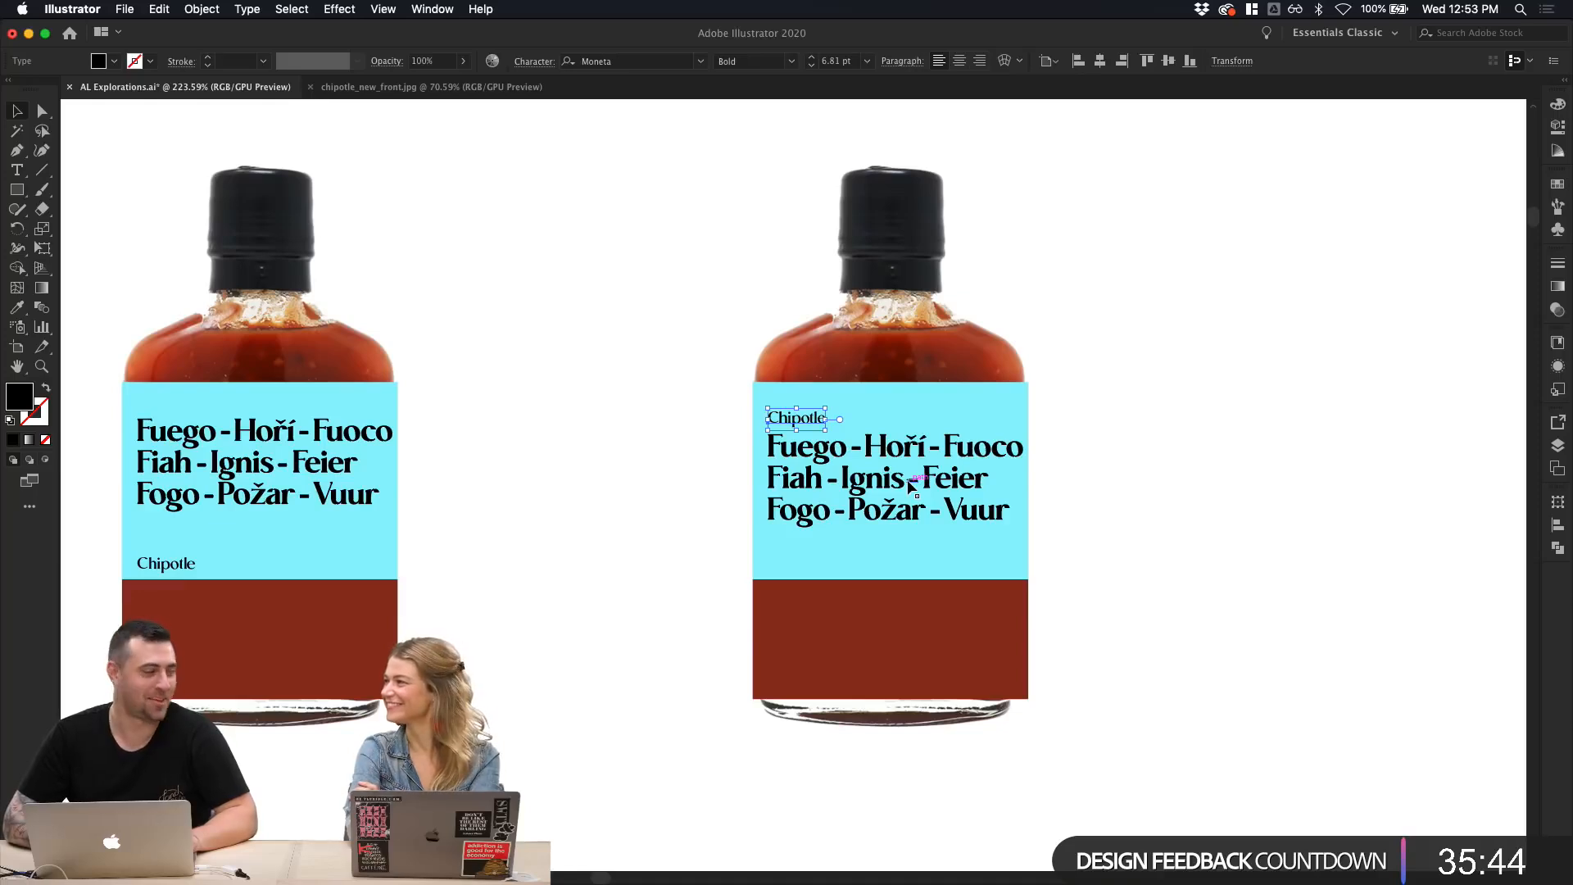
scroll(904, 541, "down", 4)
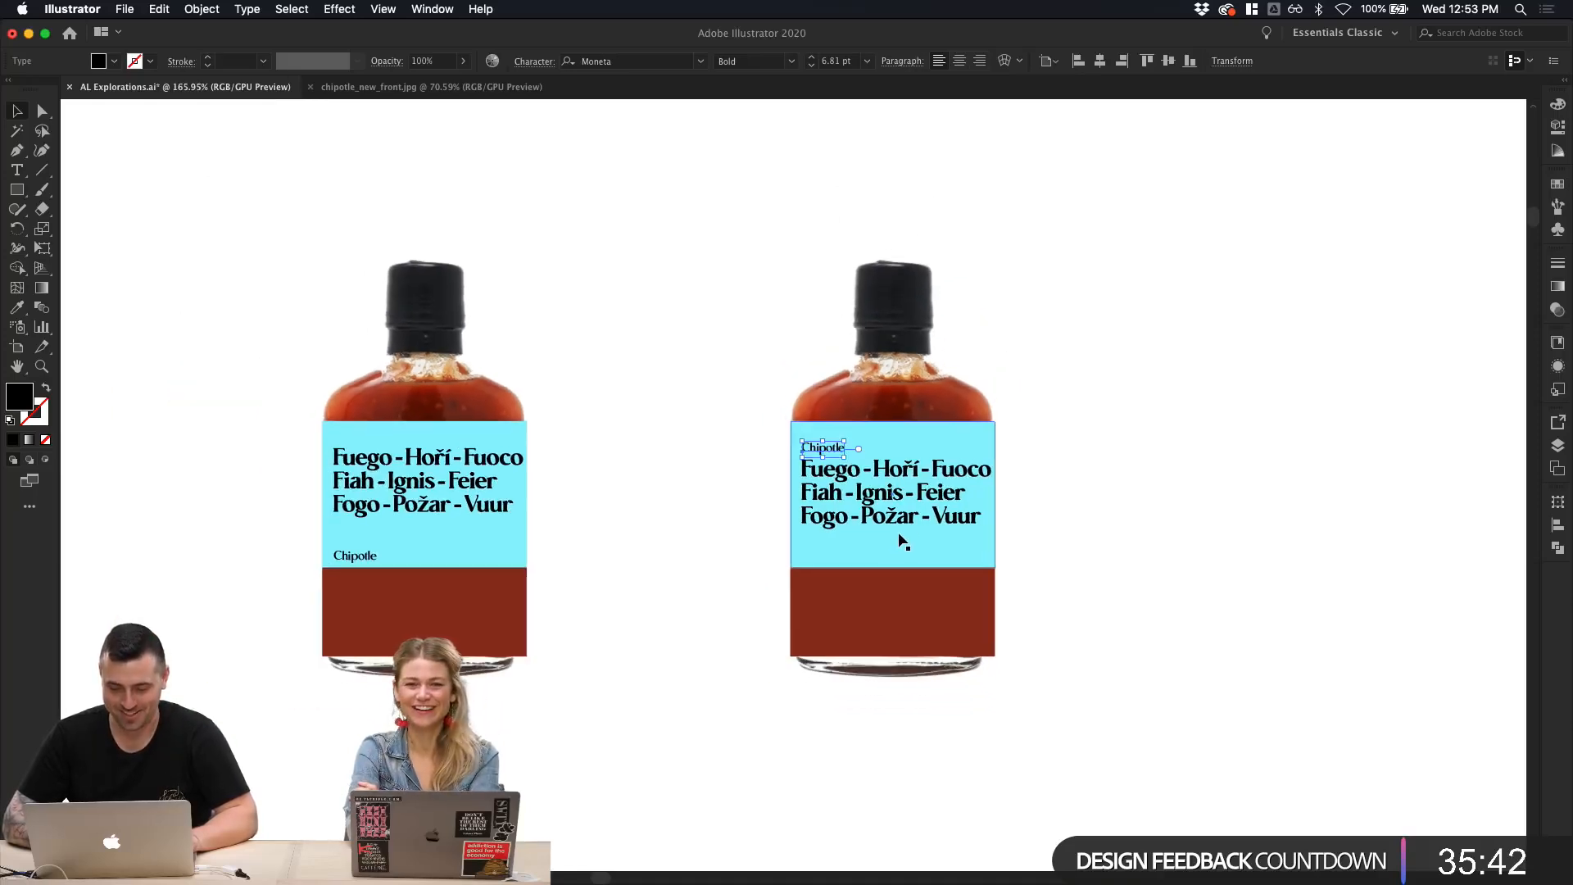
scroll(903, 541, "right", 3)
left_click(593, 474)
scroll(551, 537, "down", 2)
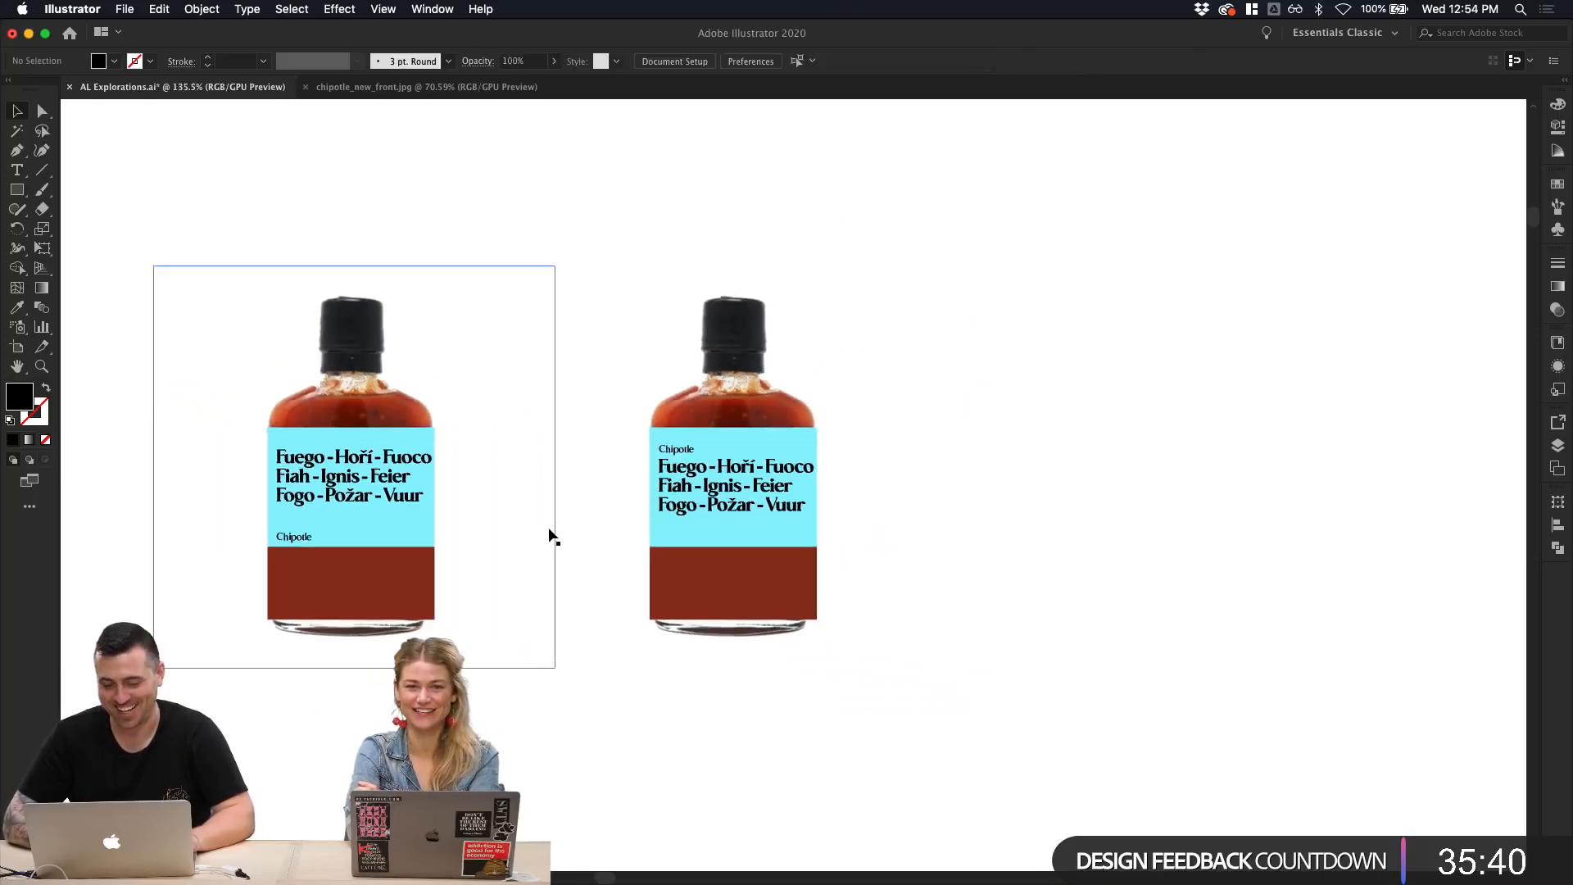
scroll(550, 537, "up", 5)
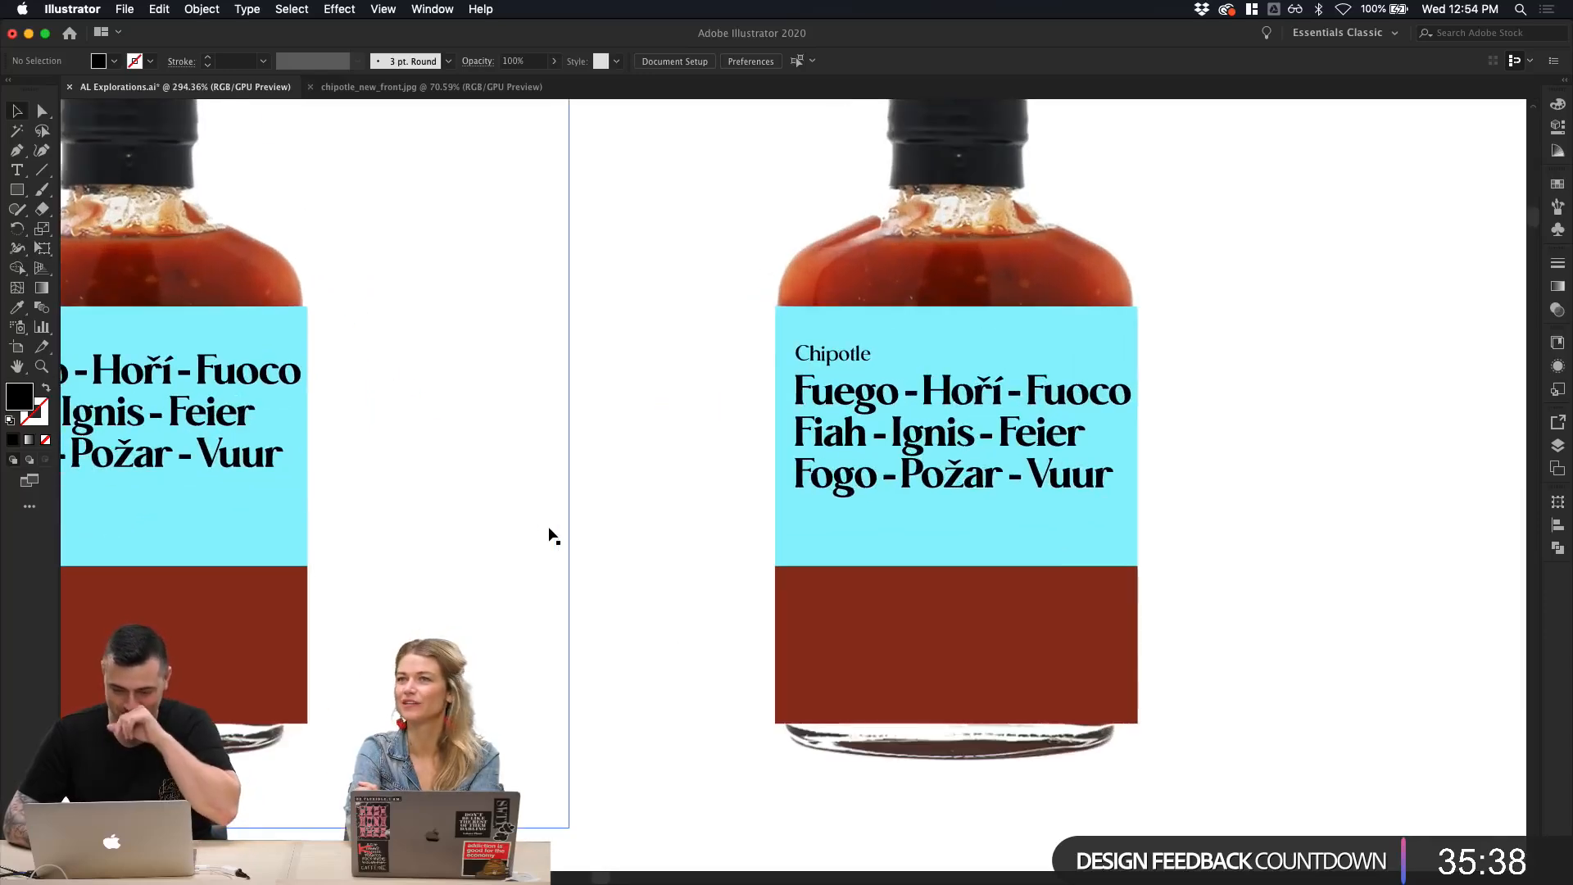
Step: Duplicate the all-caps Zuume fire words into the empty space below the bottle mockups
scroll(528, 624, "down", 8)
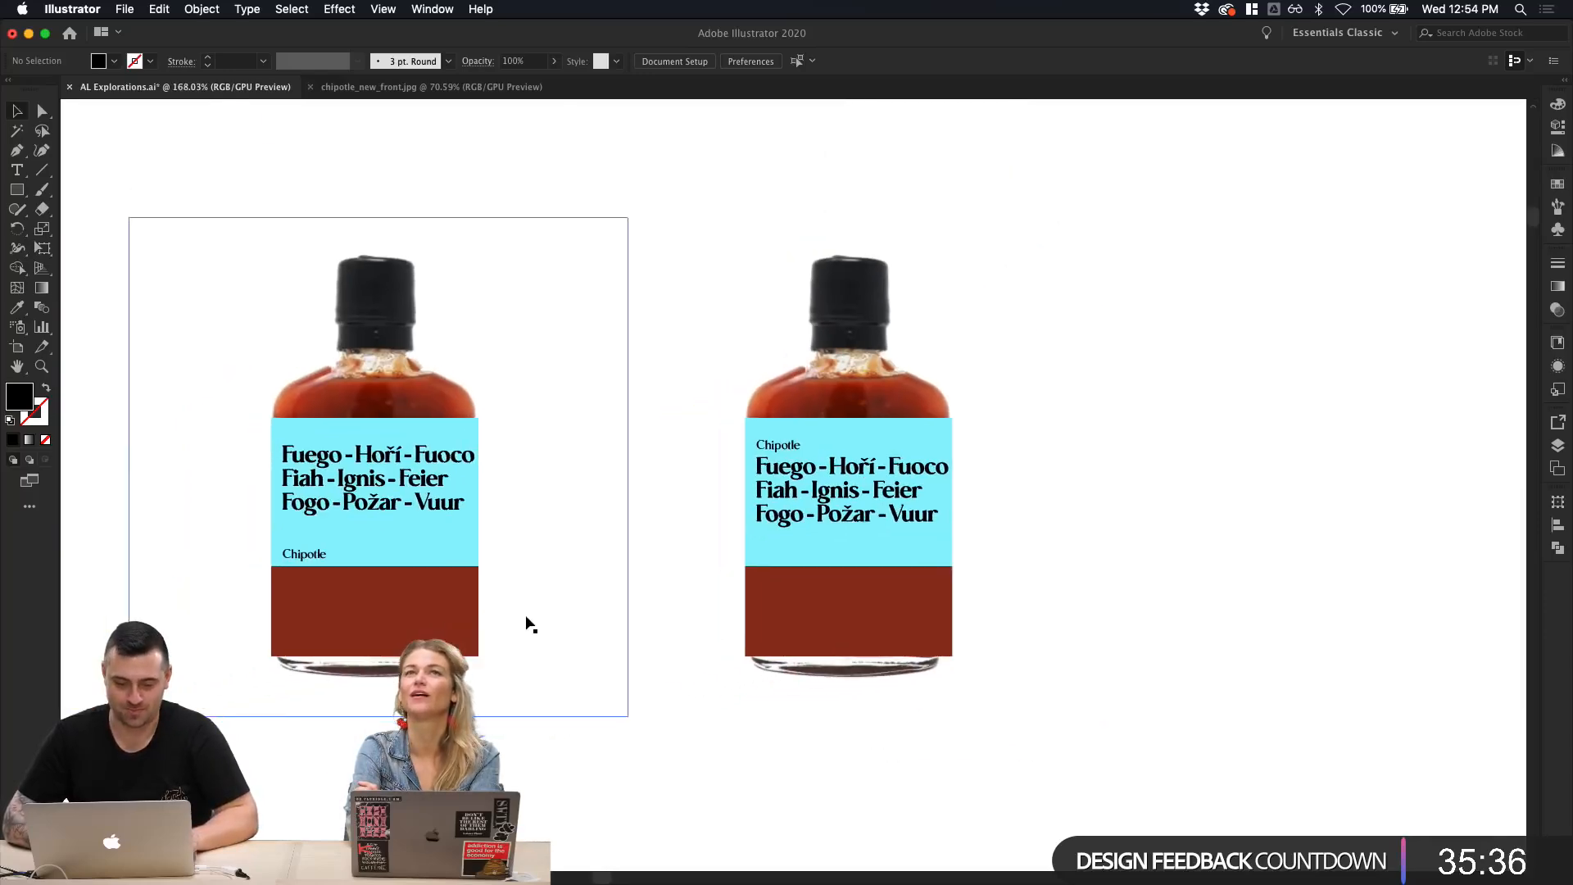
scroll(529, 624, "down", 6)
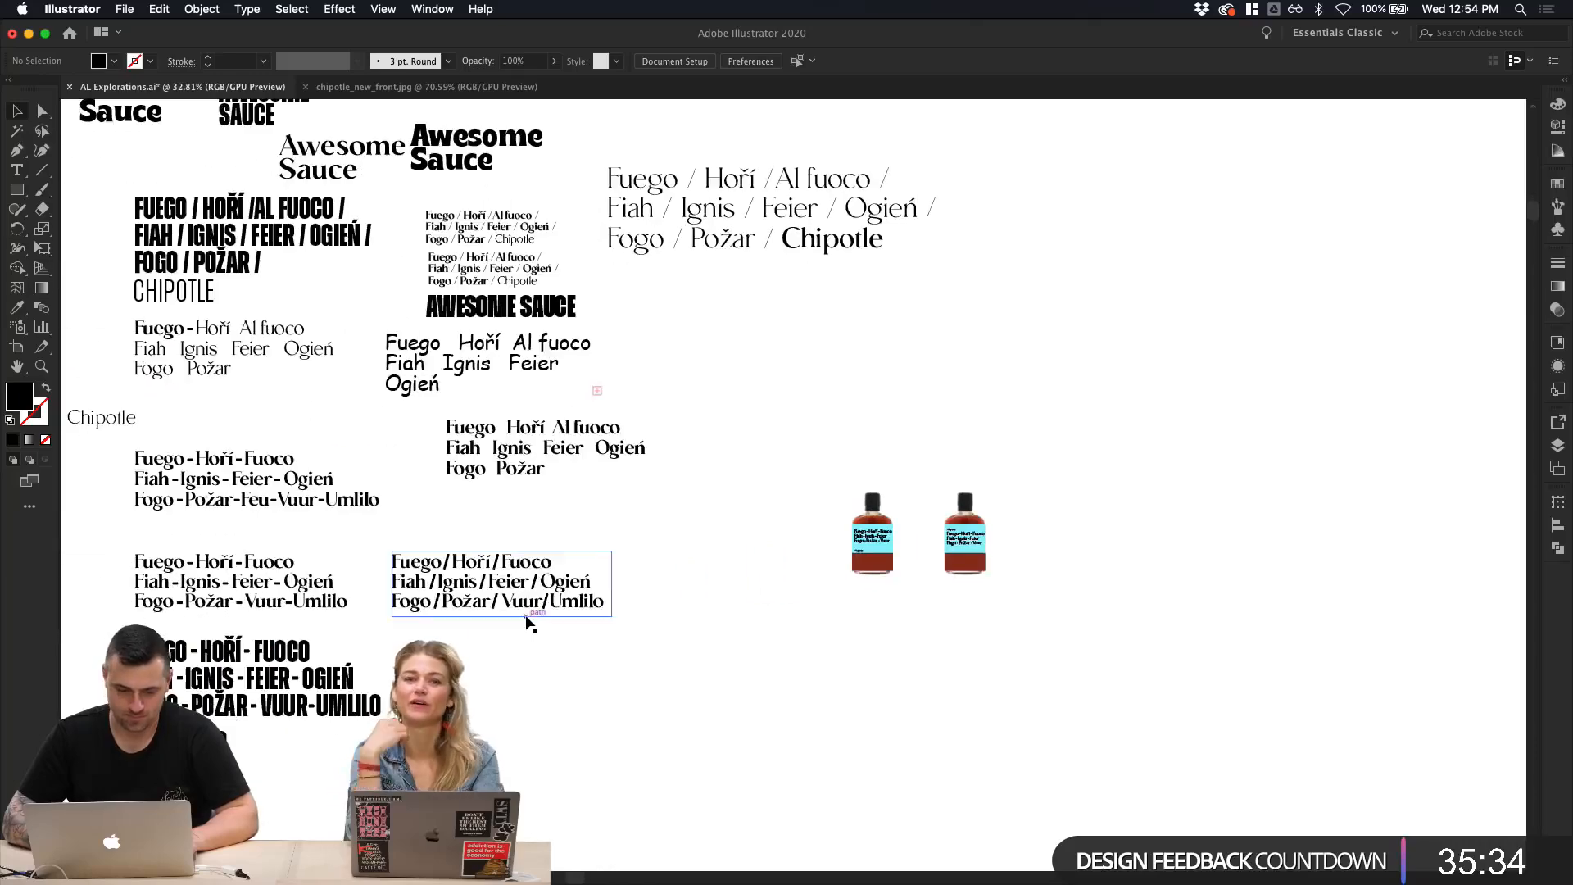
scroll(543, 590, "down", 1)
scroll(543, 590, "left", 2)
scroll(544, 597, "up", 1)
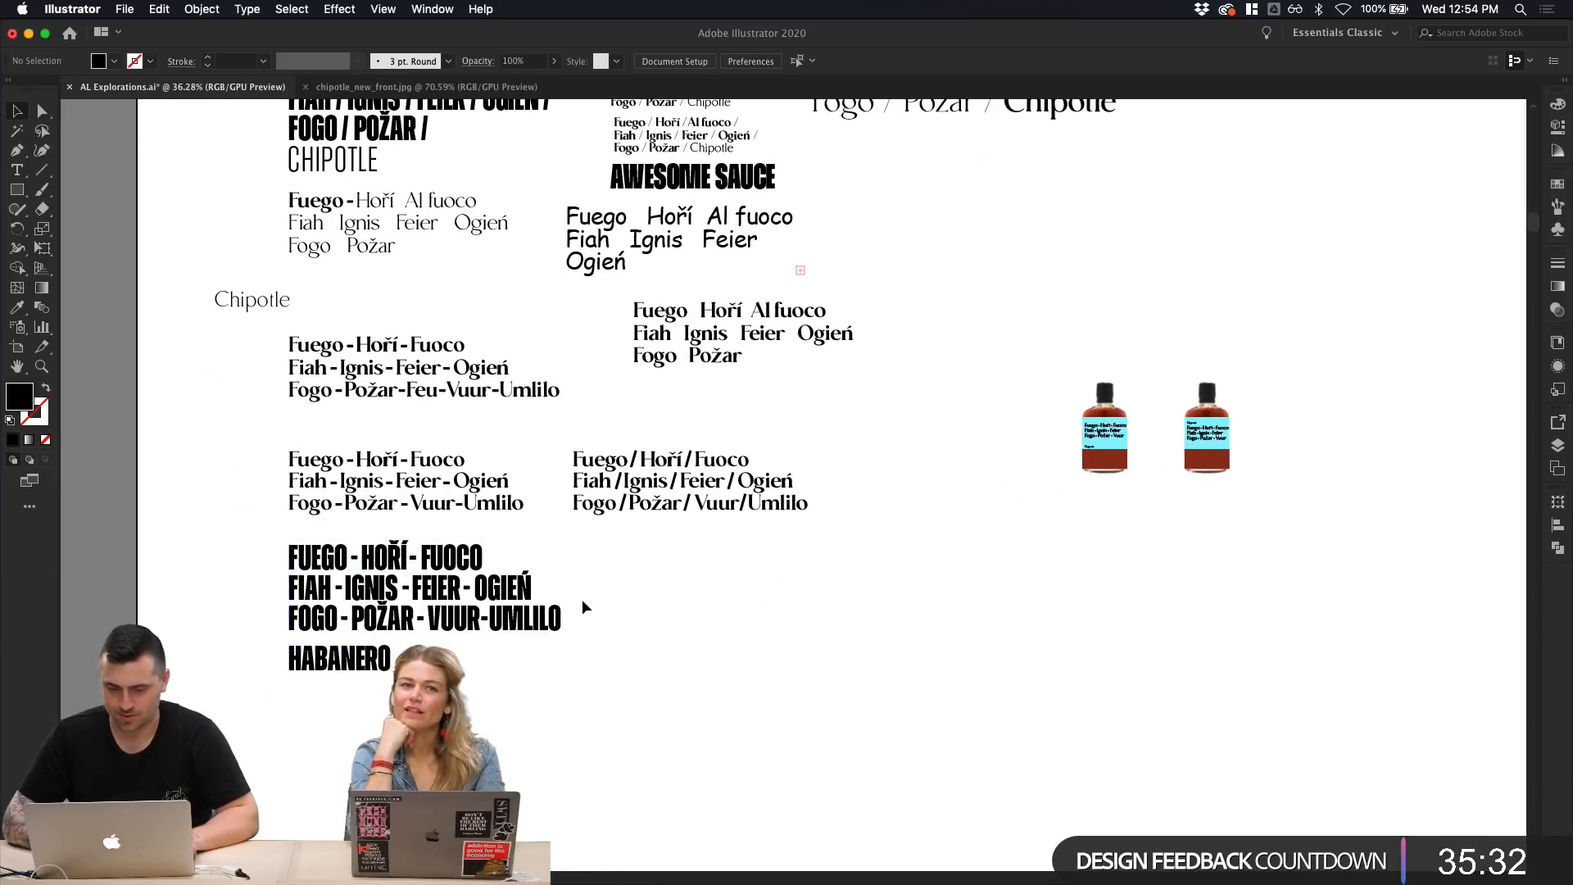
left_click(537, 628)
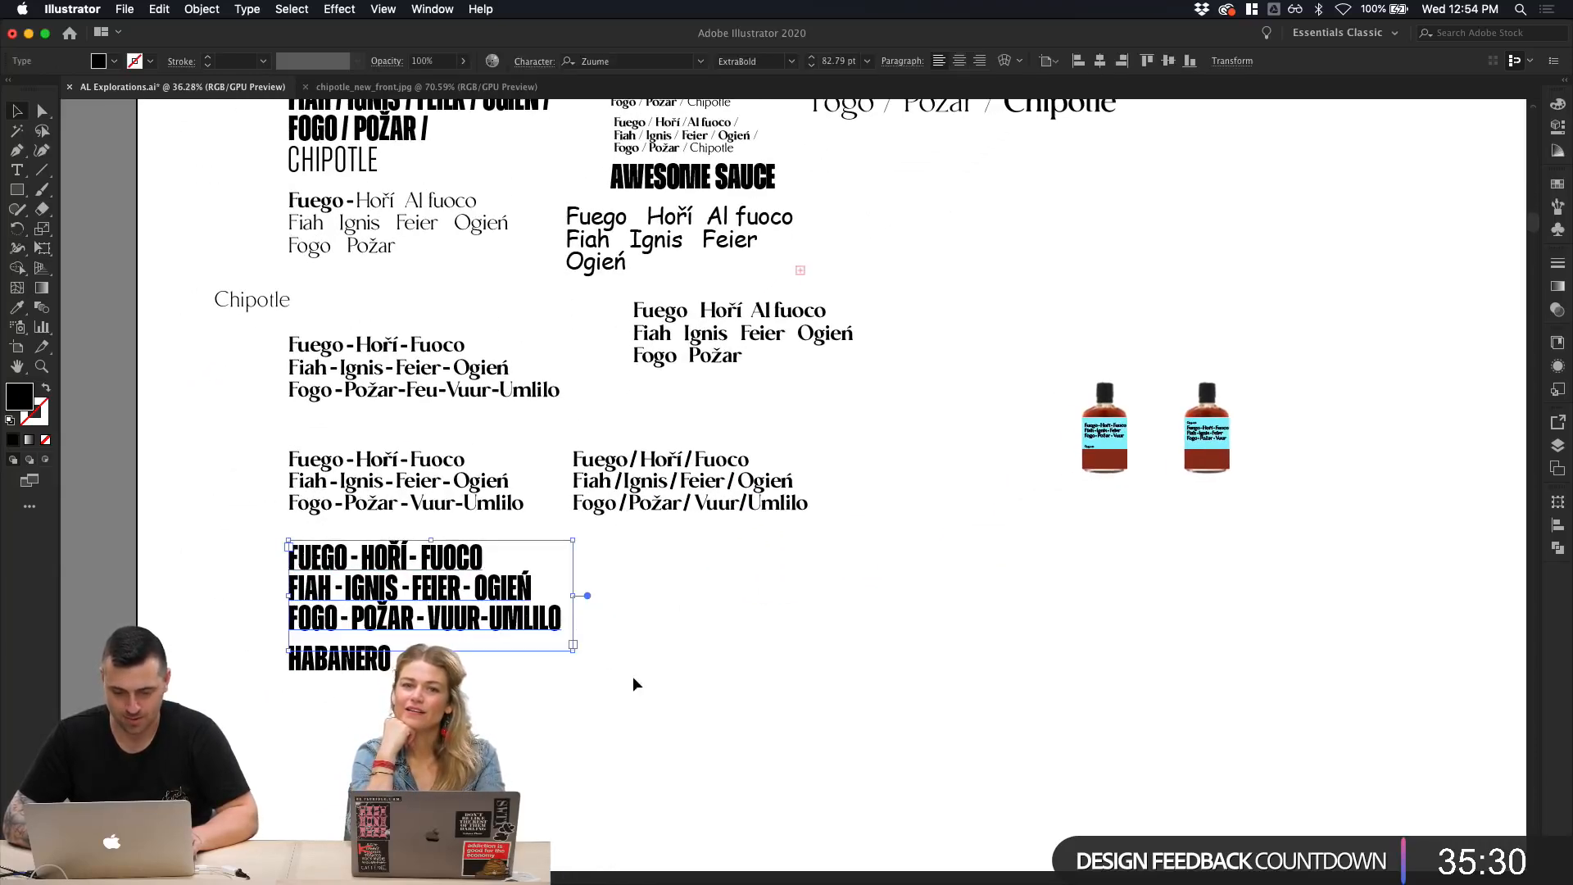
left_click_drag(601, 643, 944, 542)
scroll(762, 607, "up", 5)
scroll(762, 607, "right", 5)
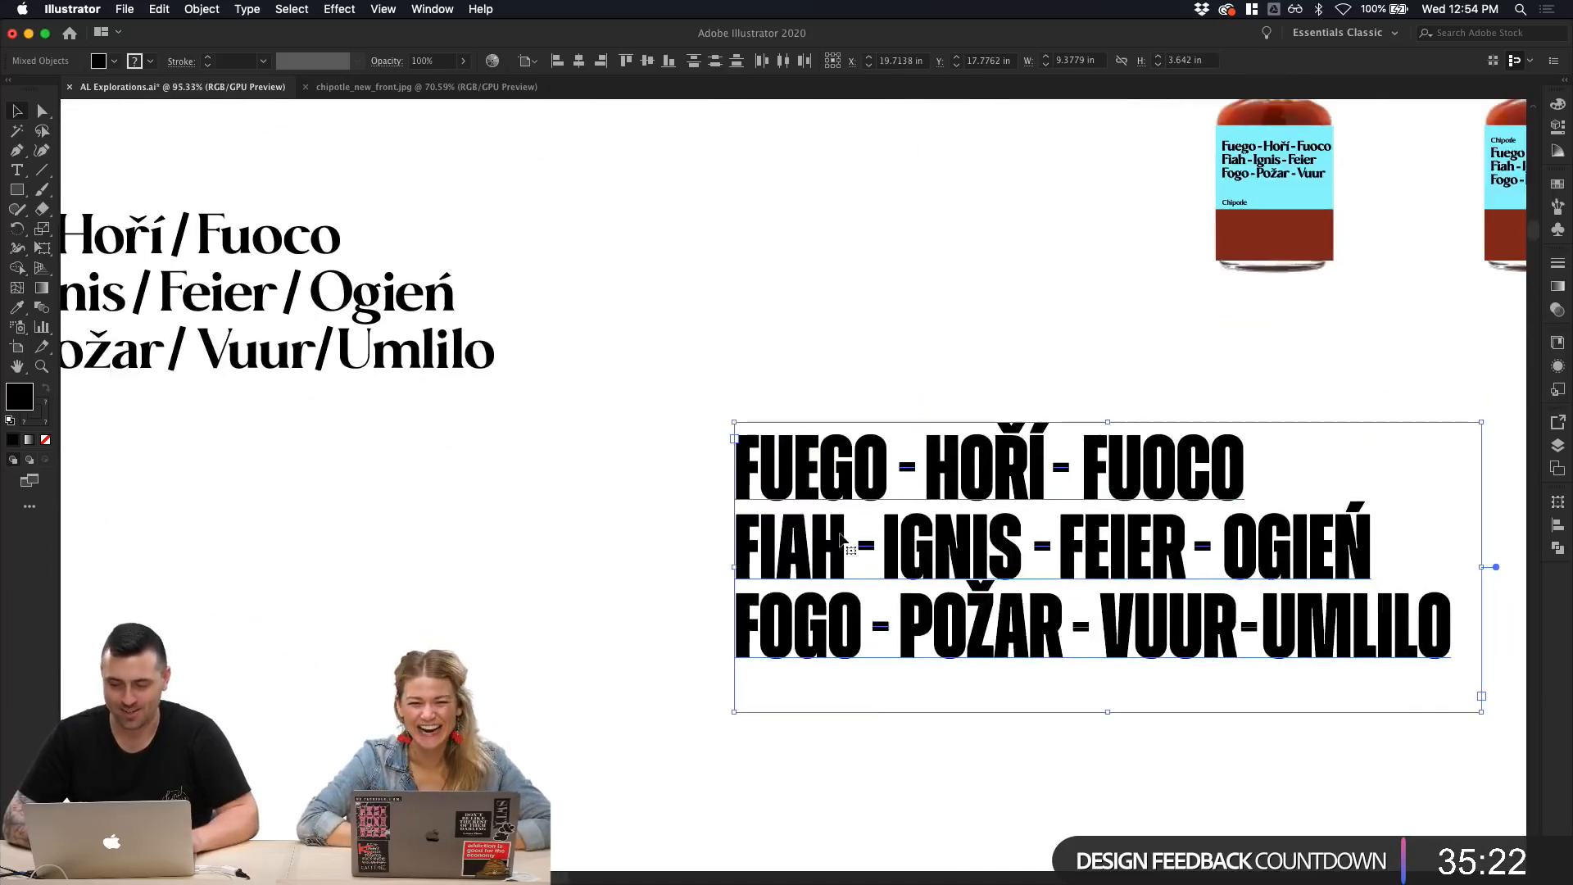
Step: Set all the text in the copied fire words block to Zuume Light
double_click(876, 494)
left_click_drag(876, 493, 632, 475)
key("super+a")
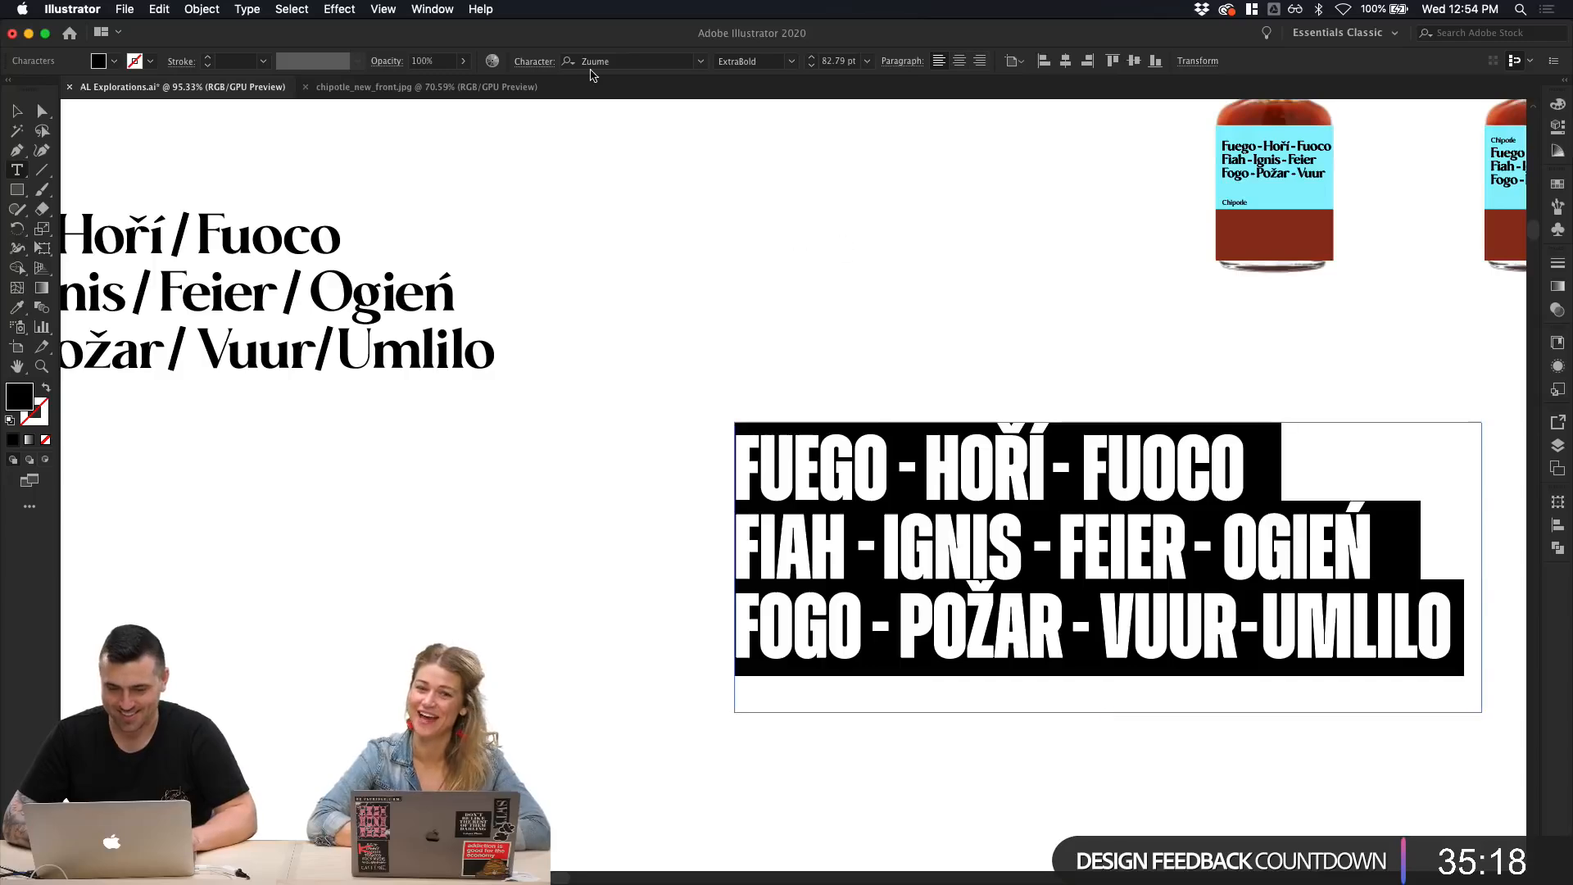
left_click(757, 63)
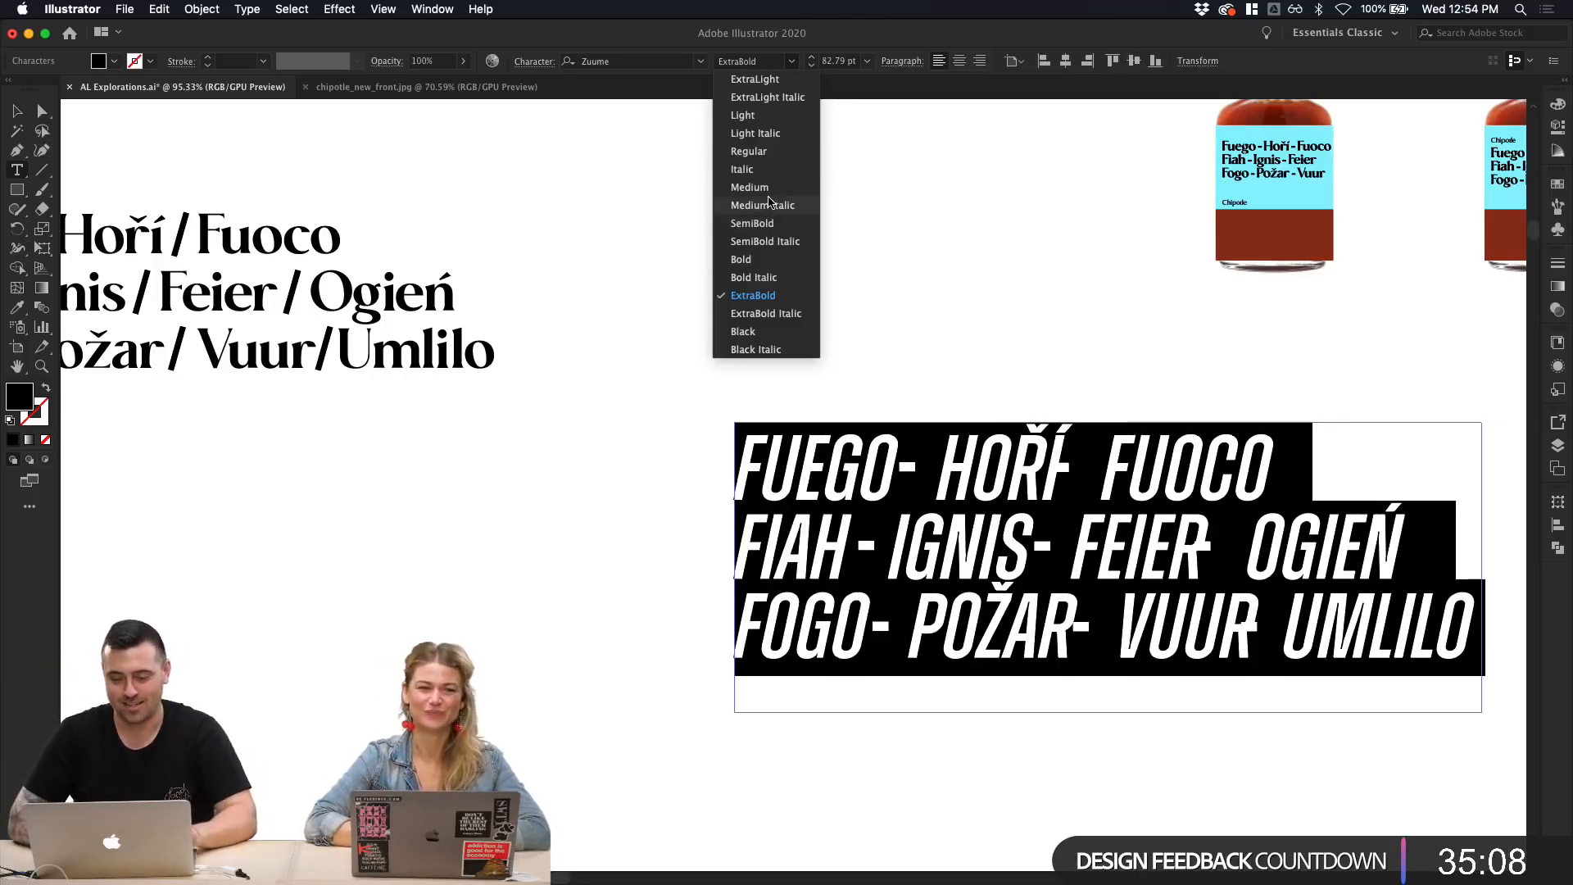
left_click(751, 116)
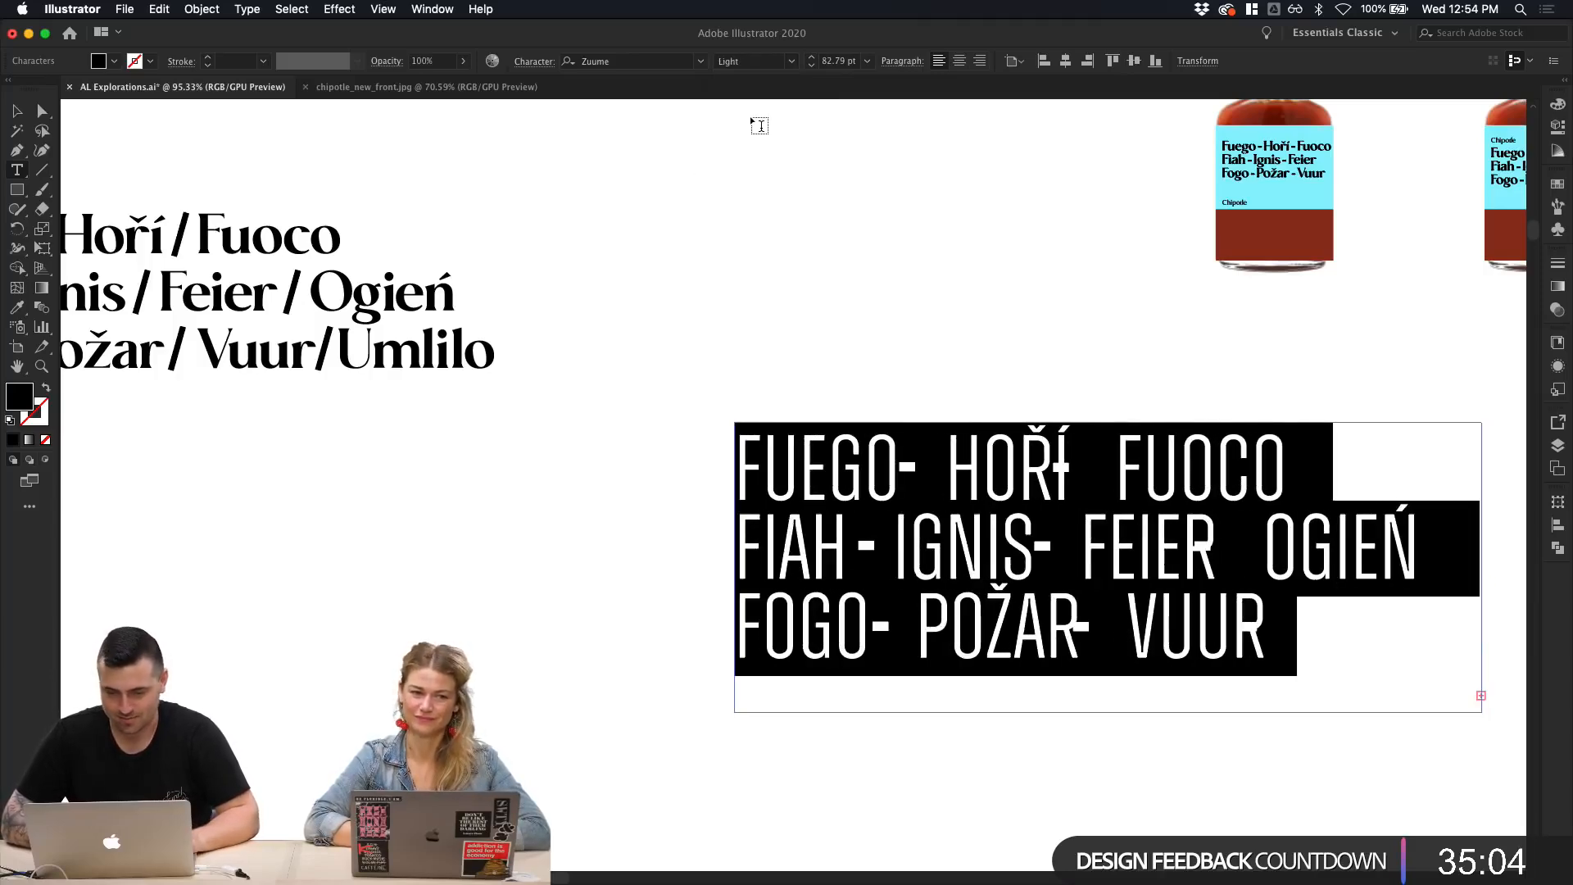
left_click(18, 111)
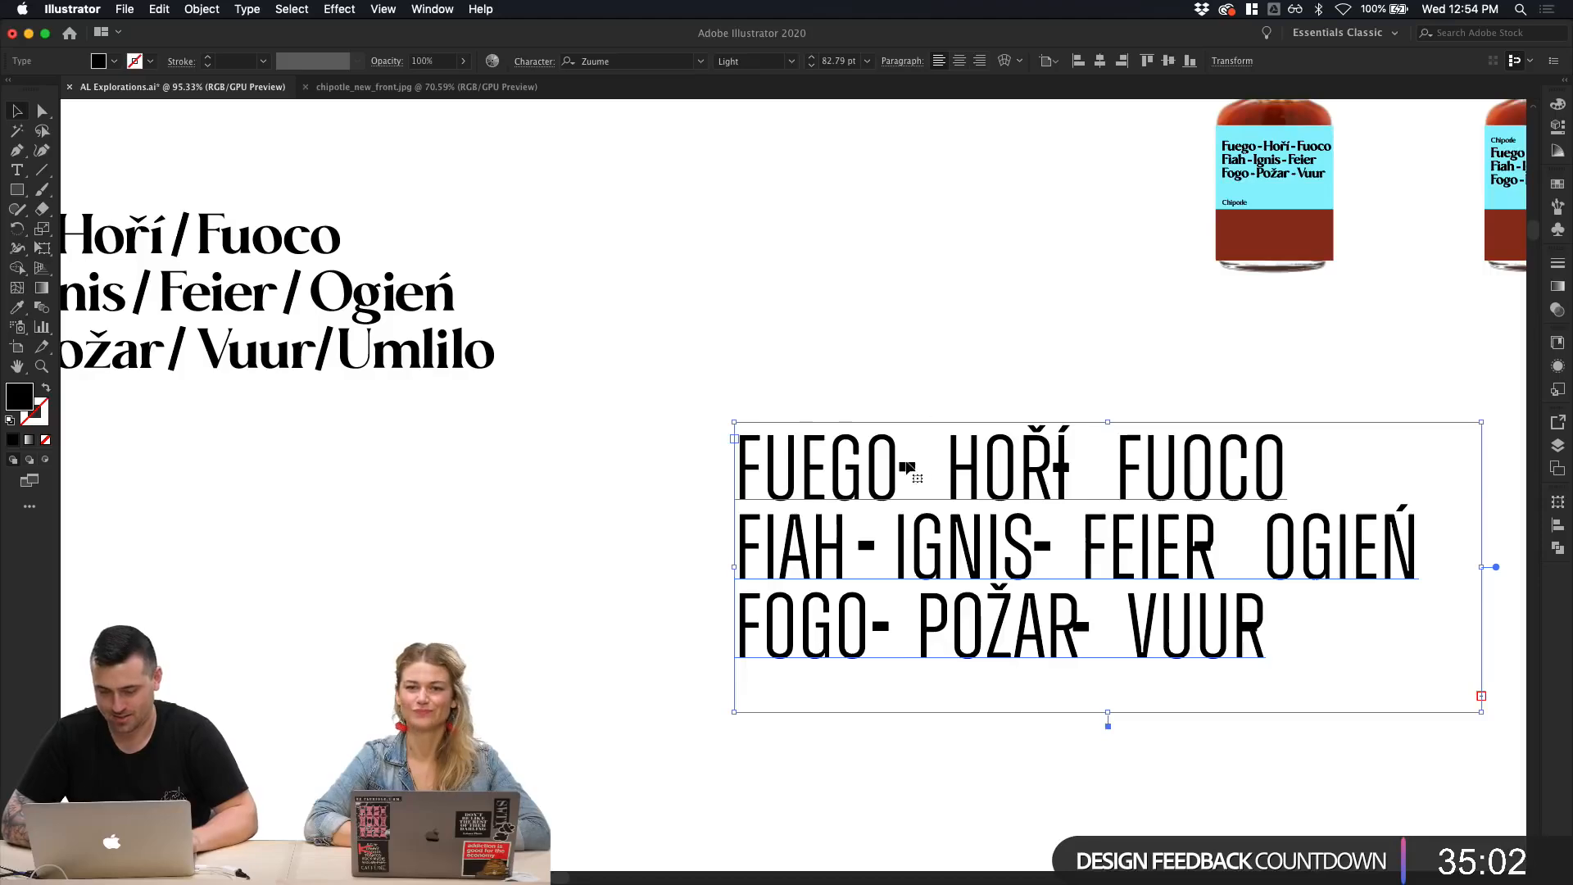
Step: Copy the light blue label rectangle from the second bottle into the empty area beside the Light fire words
scroll(734, 167, "down", 5)
scroll(734, 167, "right", 4)
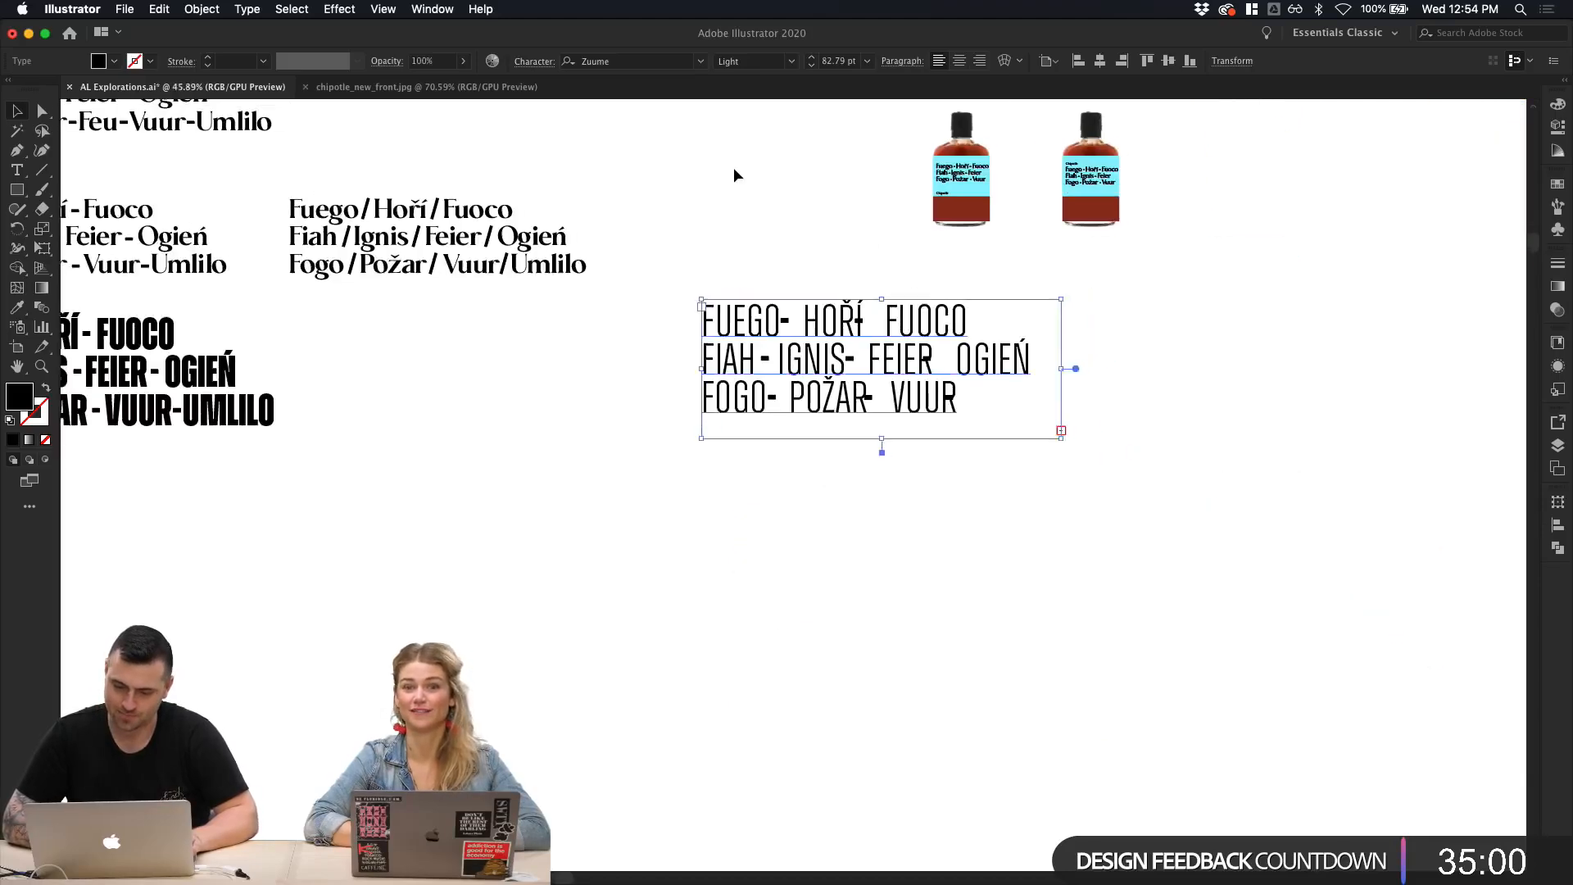
scroll(734, 167, "up", 2)
left_click(936, 456)
scroll(936, 397, "right", 4)
scroll(936, 397, "up", 2)
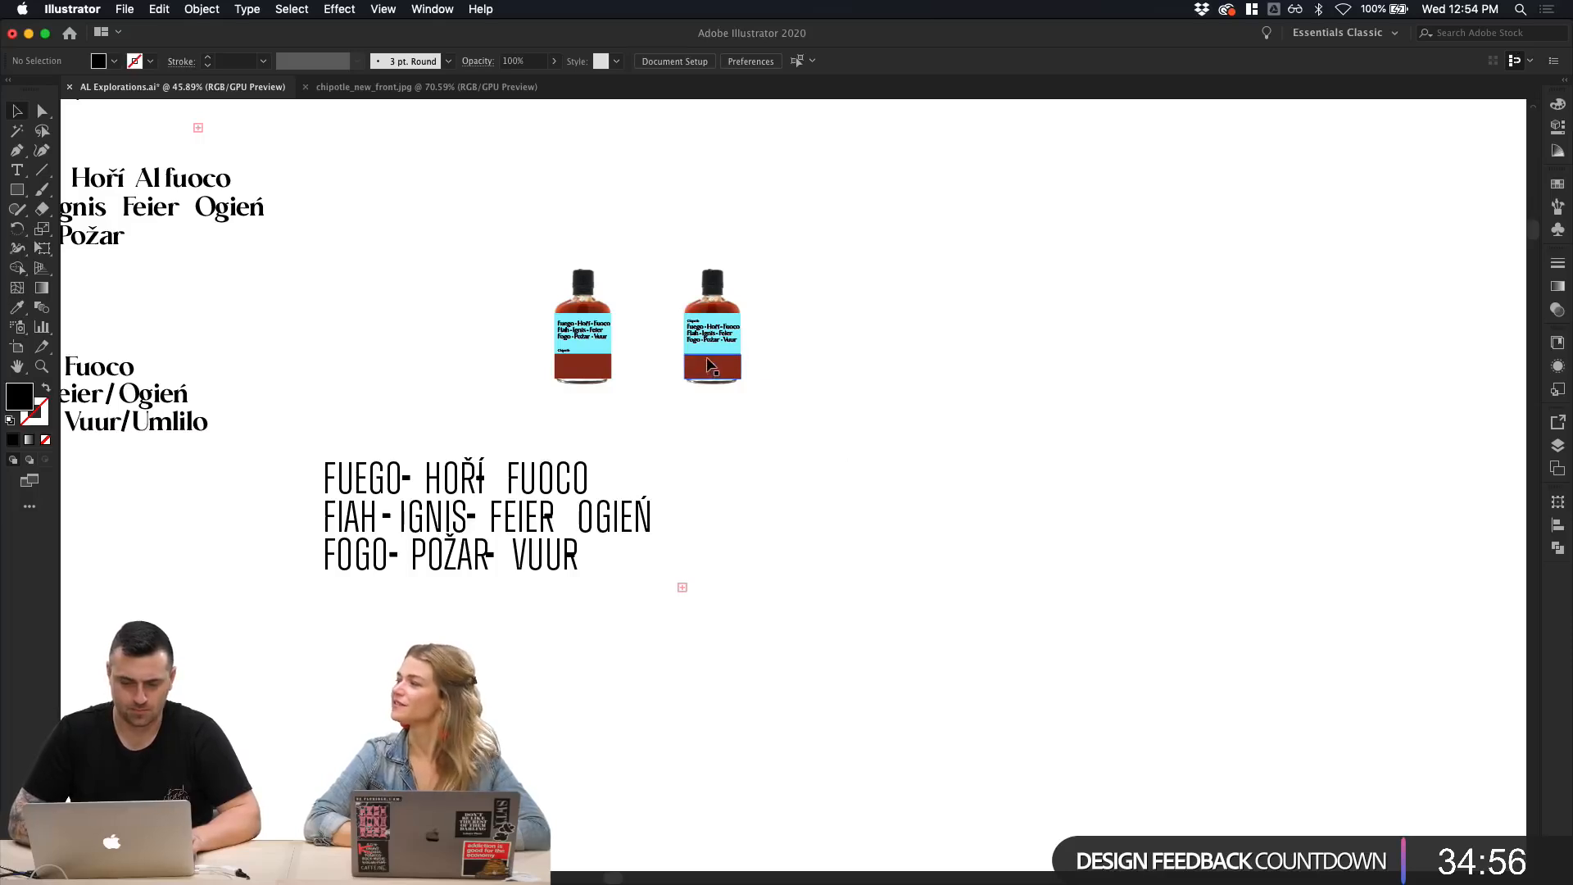
left_click_drag(712, 358, 964, 554)
left_click(963, 554)
scroll(963, 553, "up", 5)
scroll(963, 554, "left", 2)
scroll(964, 554, "left", 4)
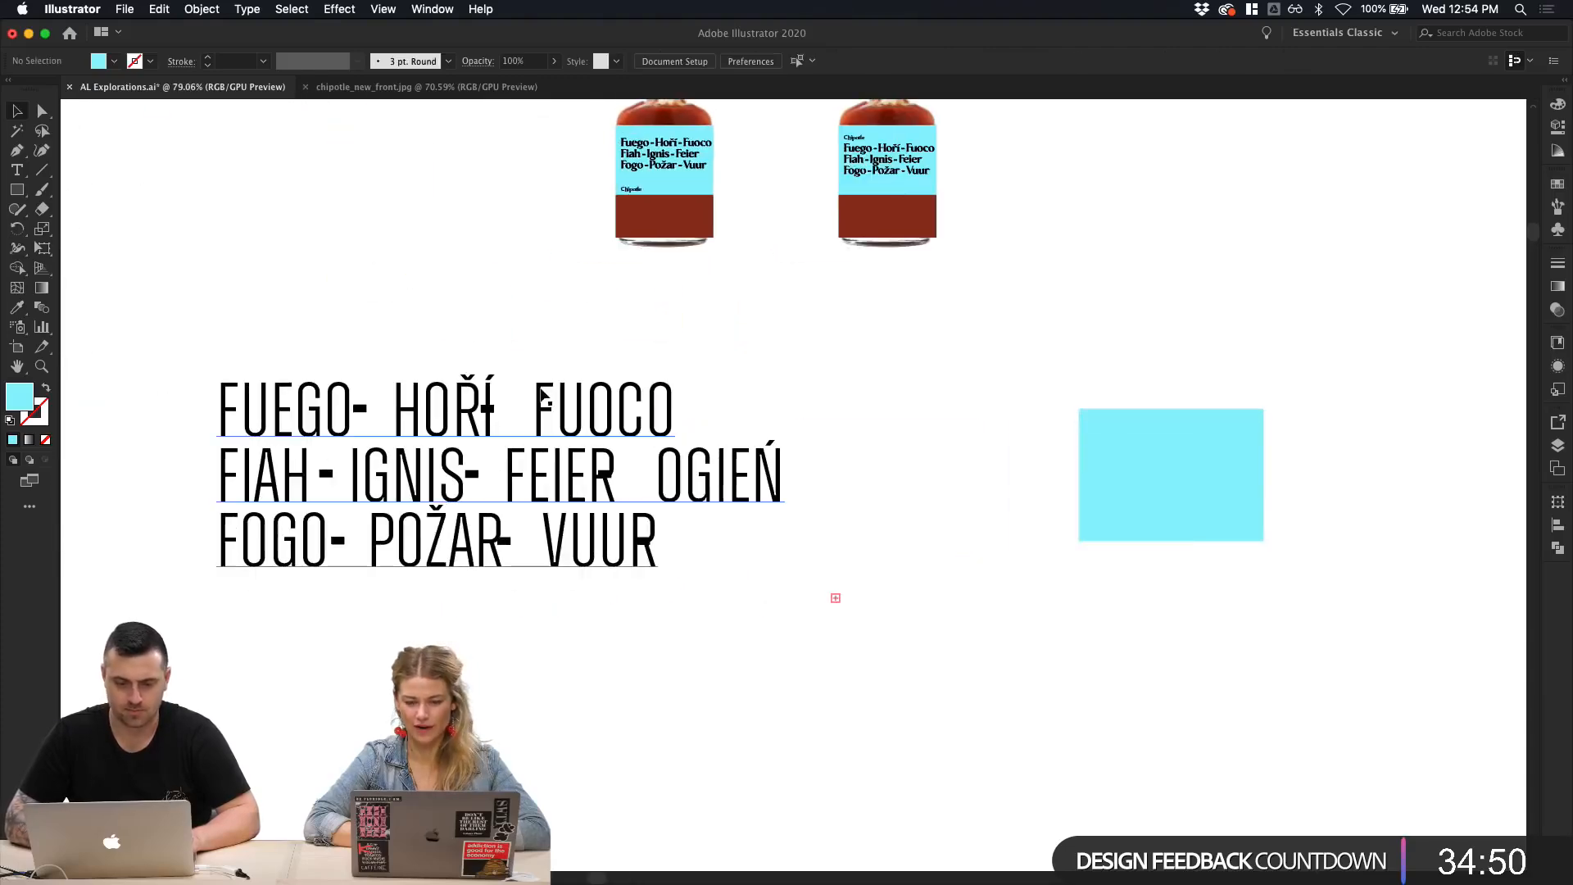
Step: Duplicate the Zuume Light fire words without their hyphens, placing the copy beside the light blue rectangle
left_click(277, 404)
scroll(1019, 373, "right", 2)
scroll(1019, 373, "up", 3)
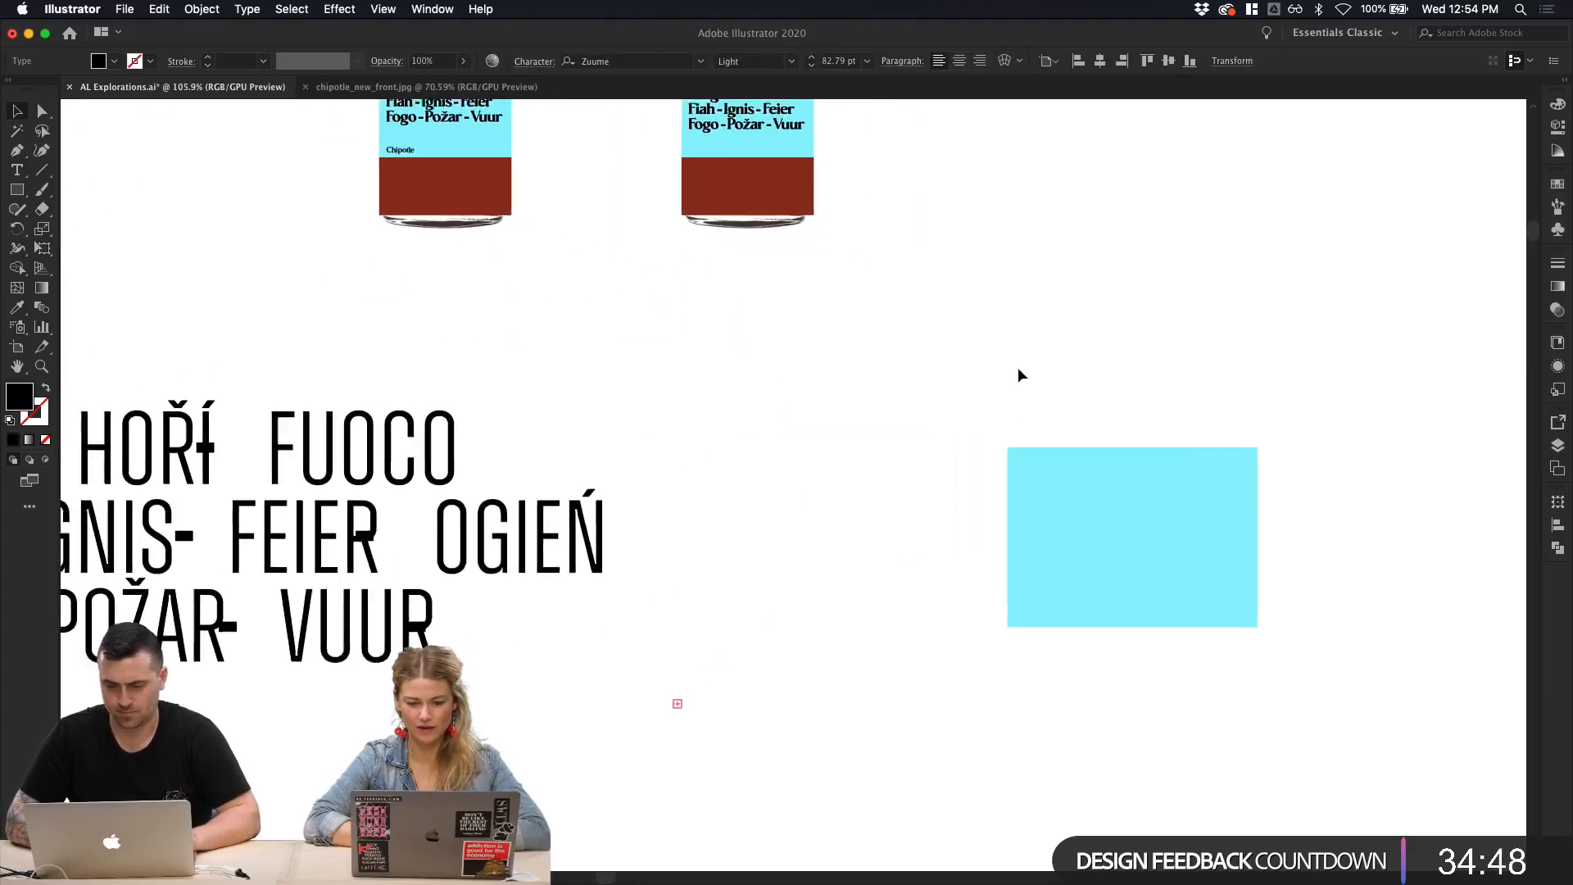
scroll(1018, 373, "down", 2)
scroll(1018, 373, "left", 3)
scroll(1018, 372, "right", 1)
left_click(1017, 371)
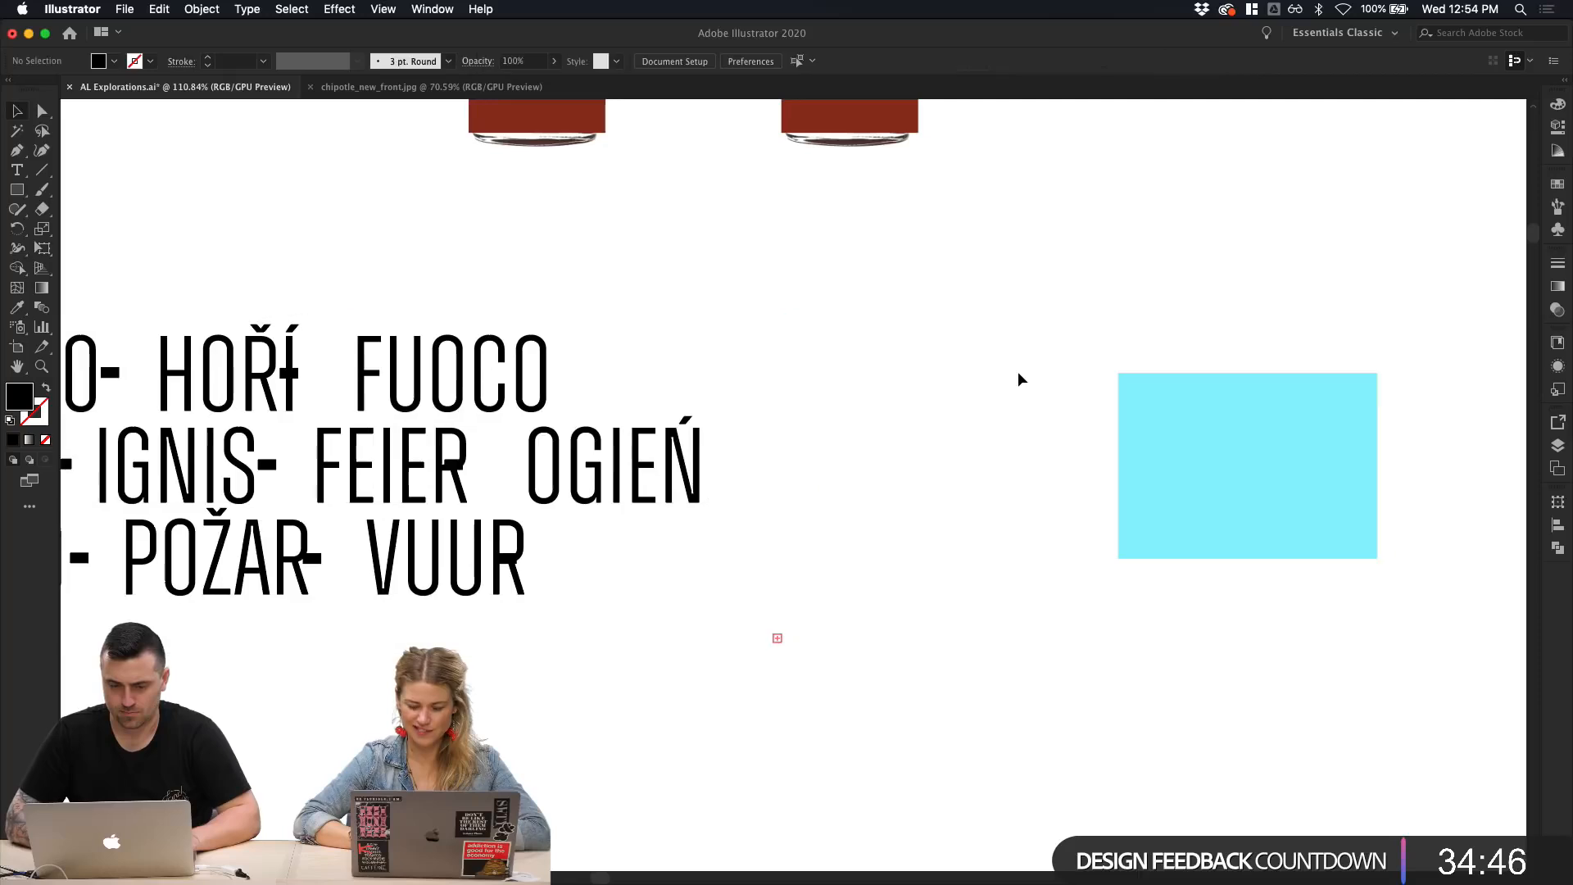
scroll(1018, 371, "up", 3)
scroll(1018, 372, "right", 4)
scroll(1018, 373, "up", 2)
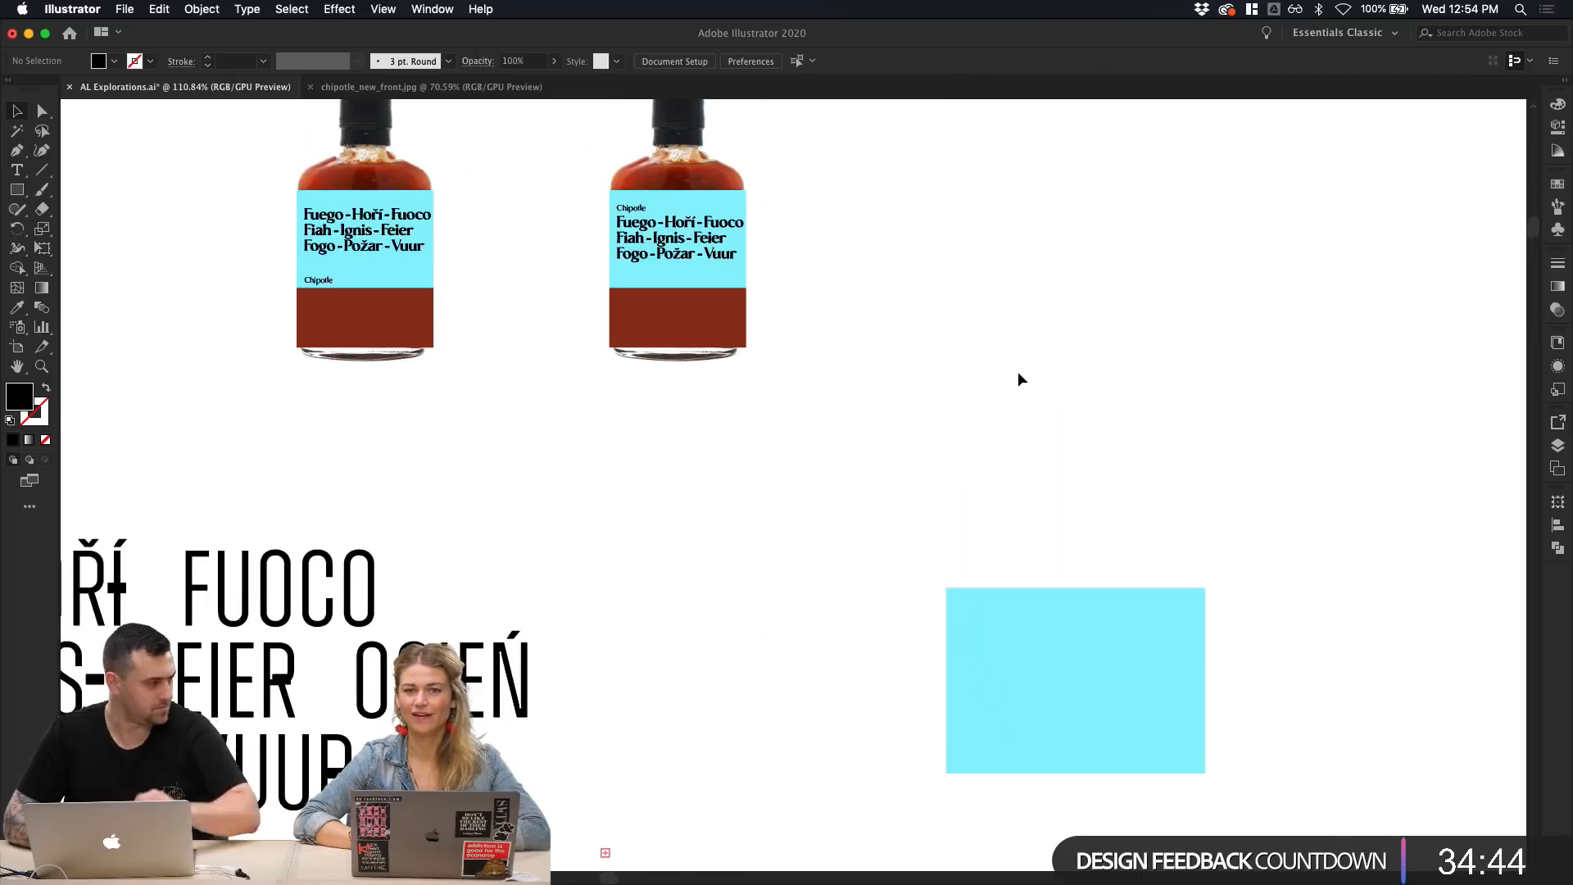
scroll(1017, 372, "down", 2)
scroll(1018, 371, "left", 3)
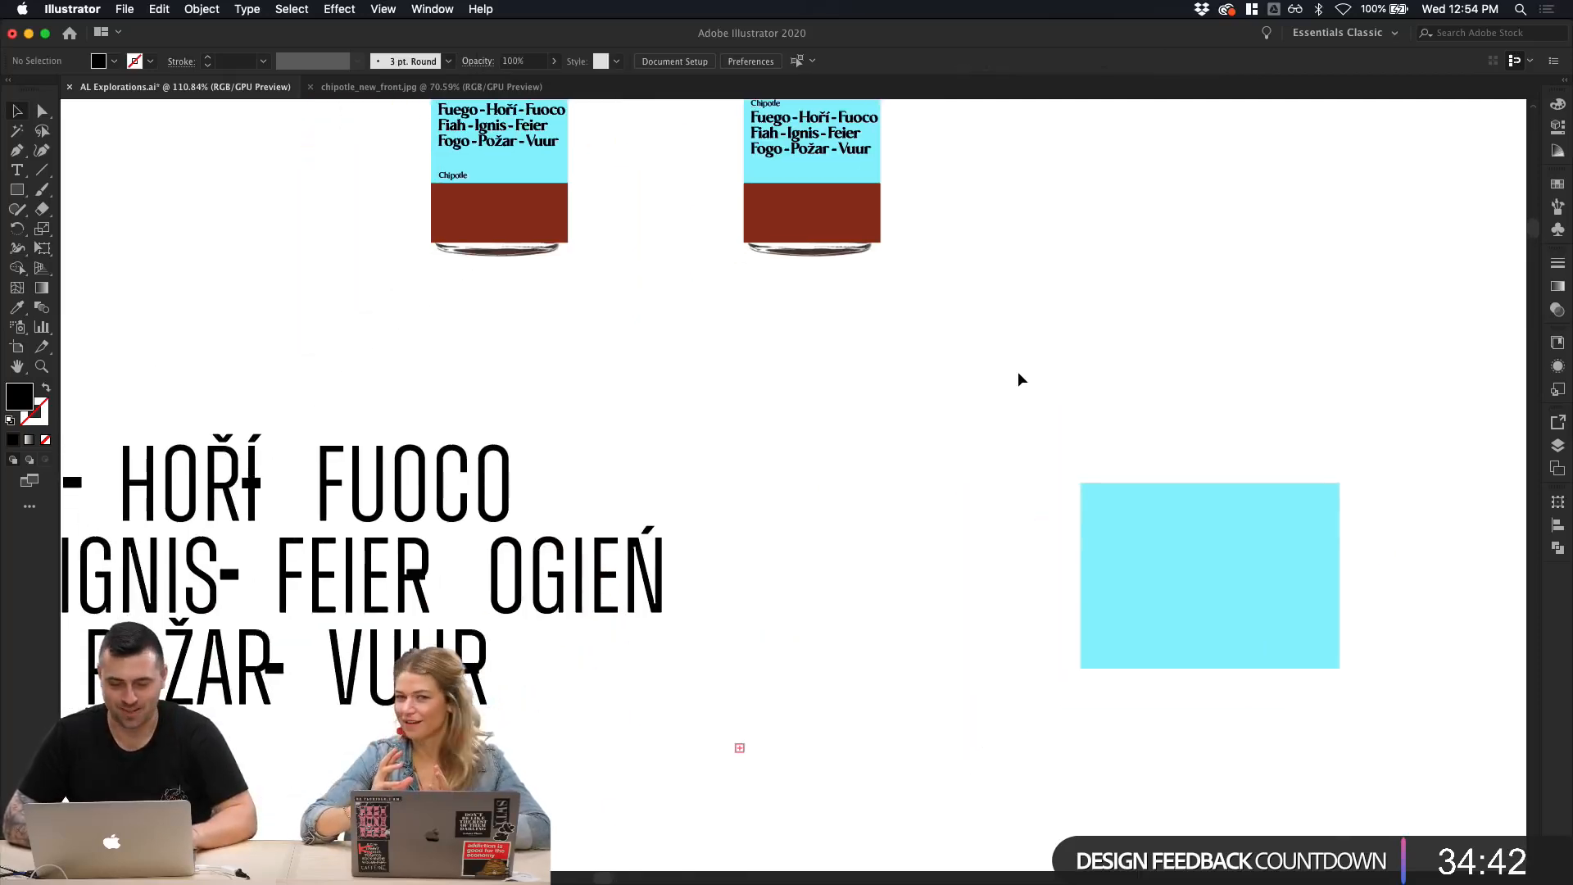
left_click_drag(430, 467, 1203, 340)
Step: Set the font size of the hyphen-free fire words to 20 pt
triple_click(916, 426)
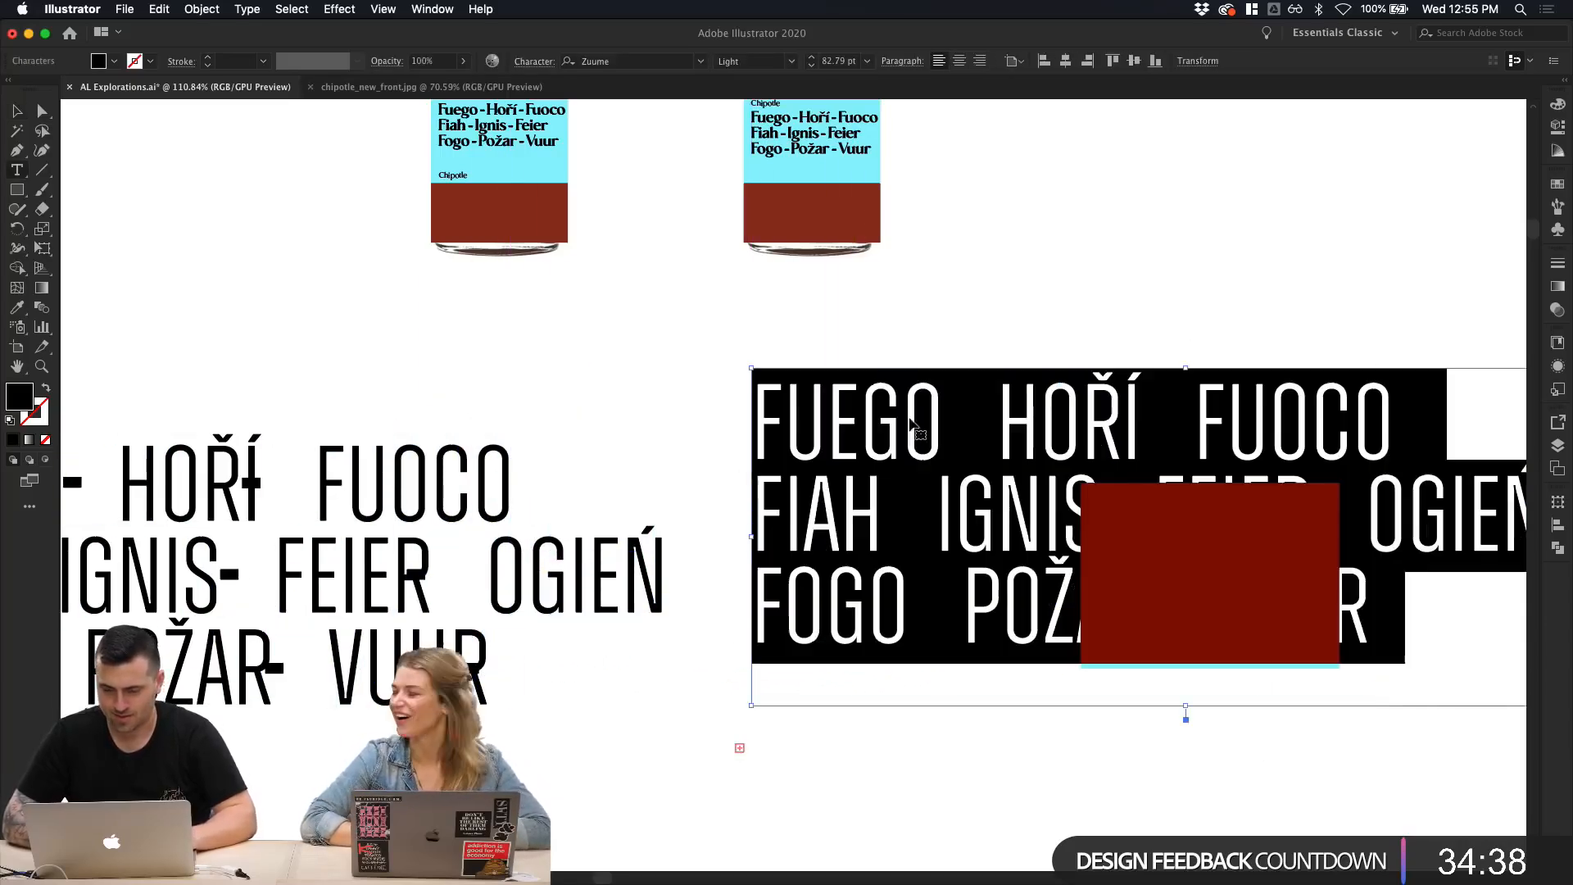
left_click(842, 60)
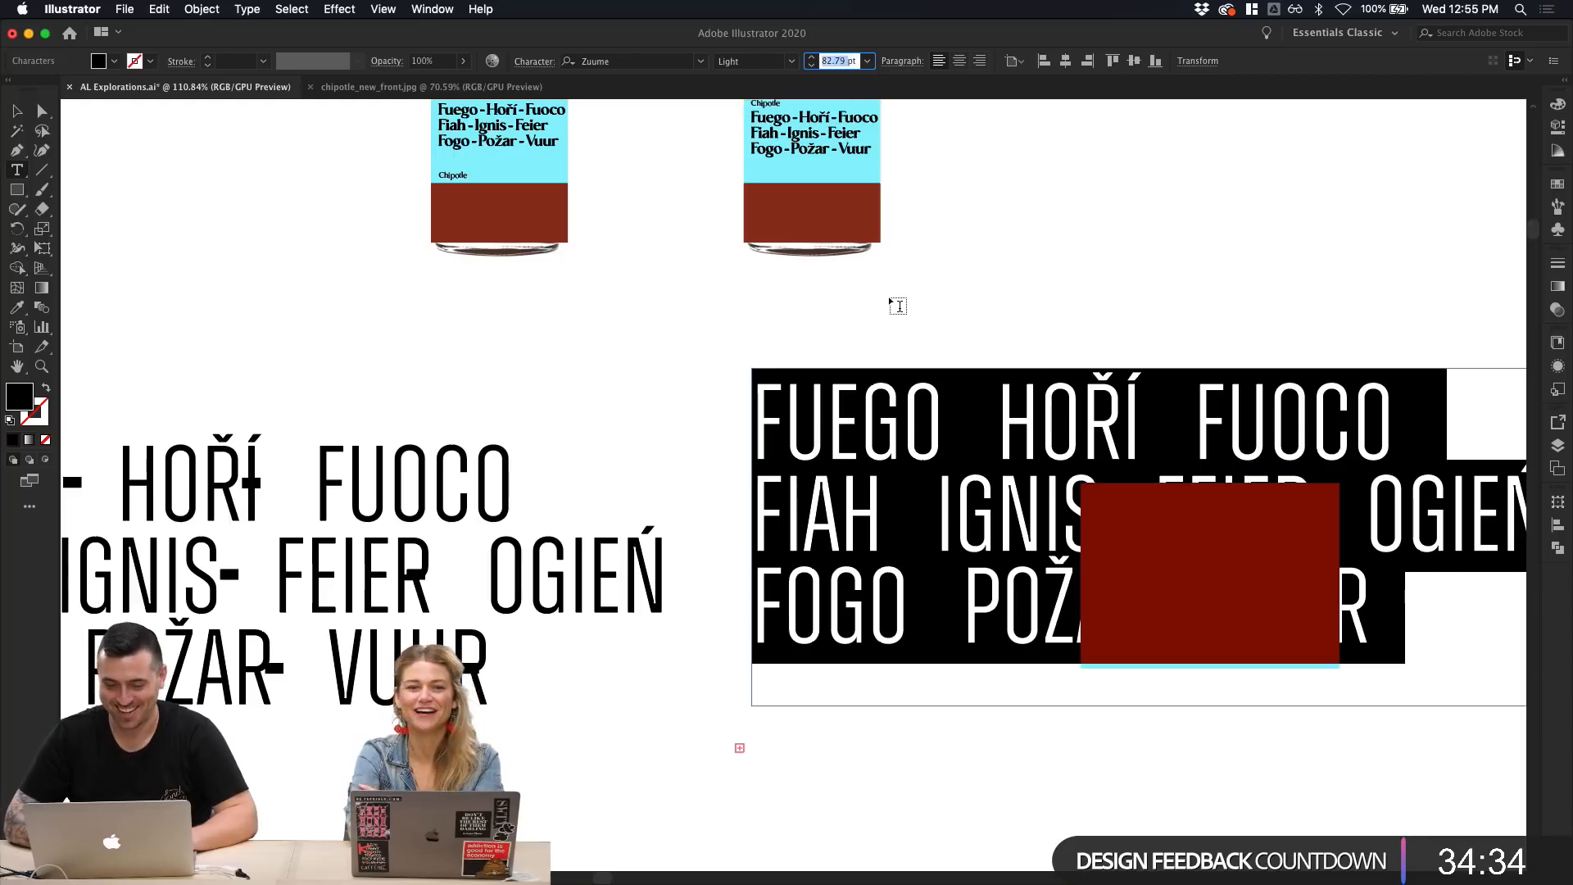
type("20")
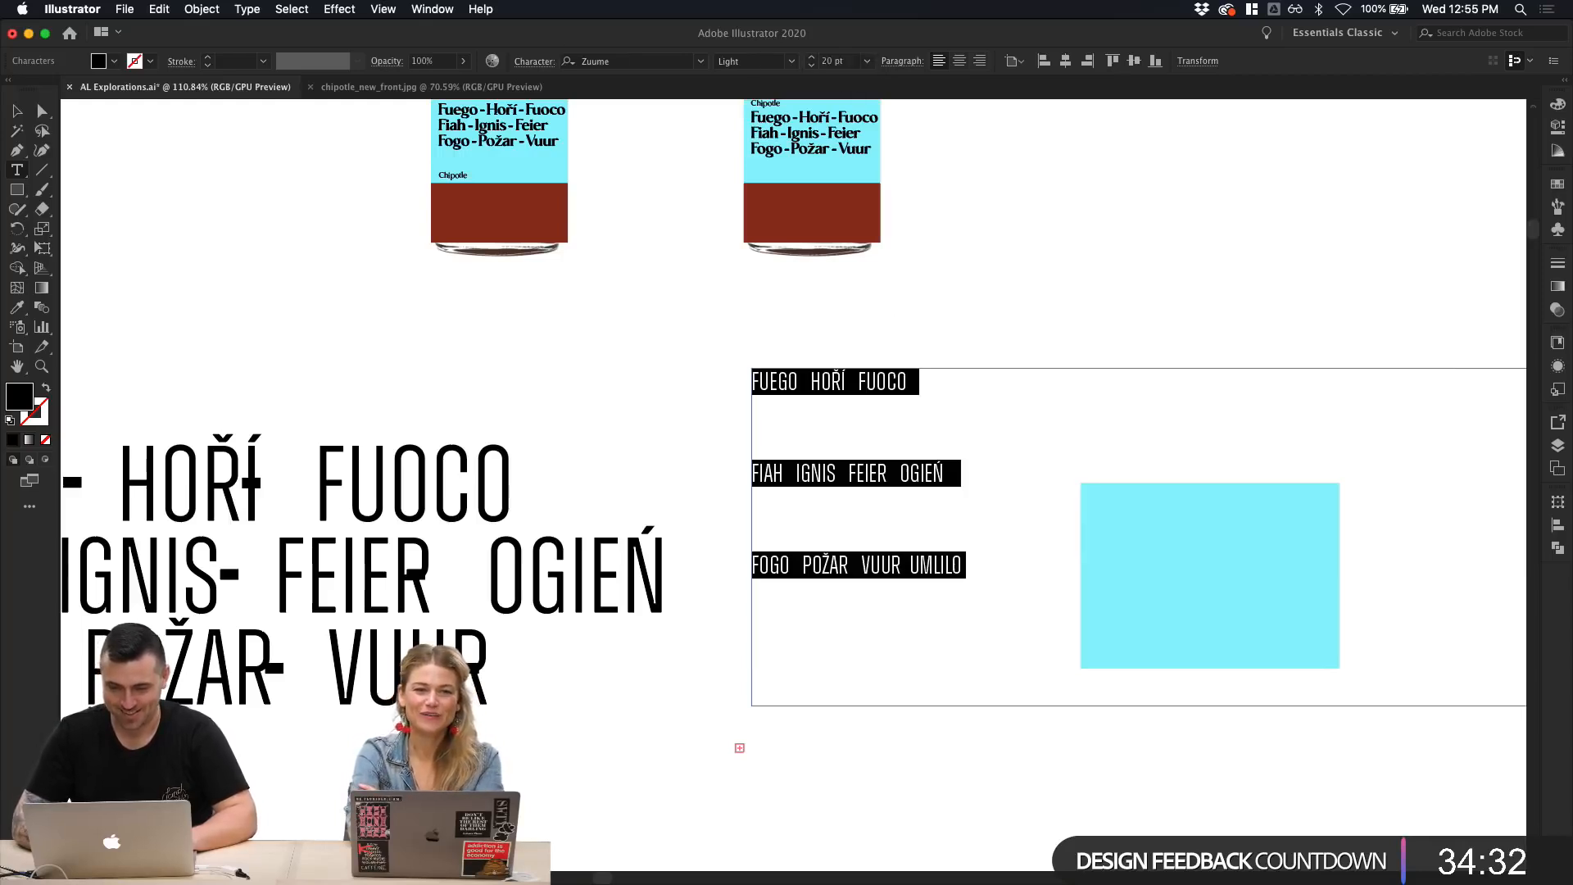
key("Return")
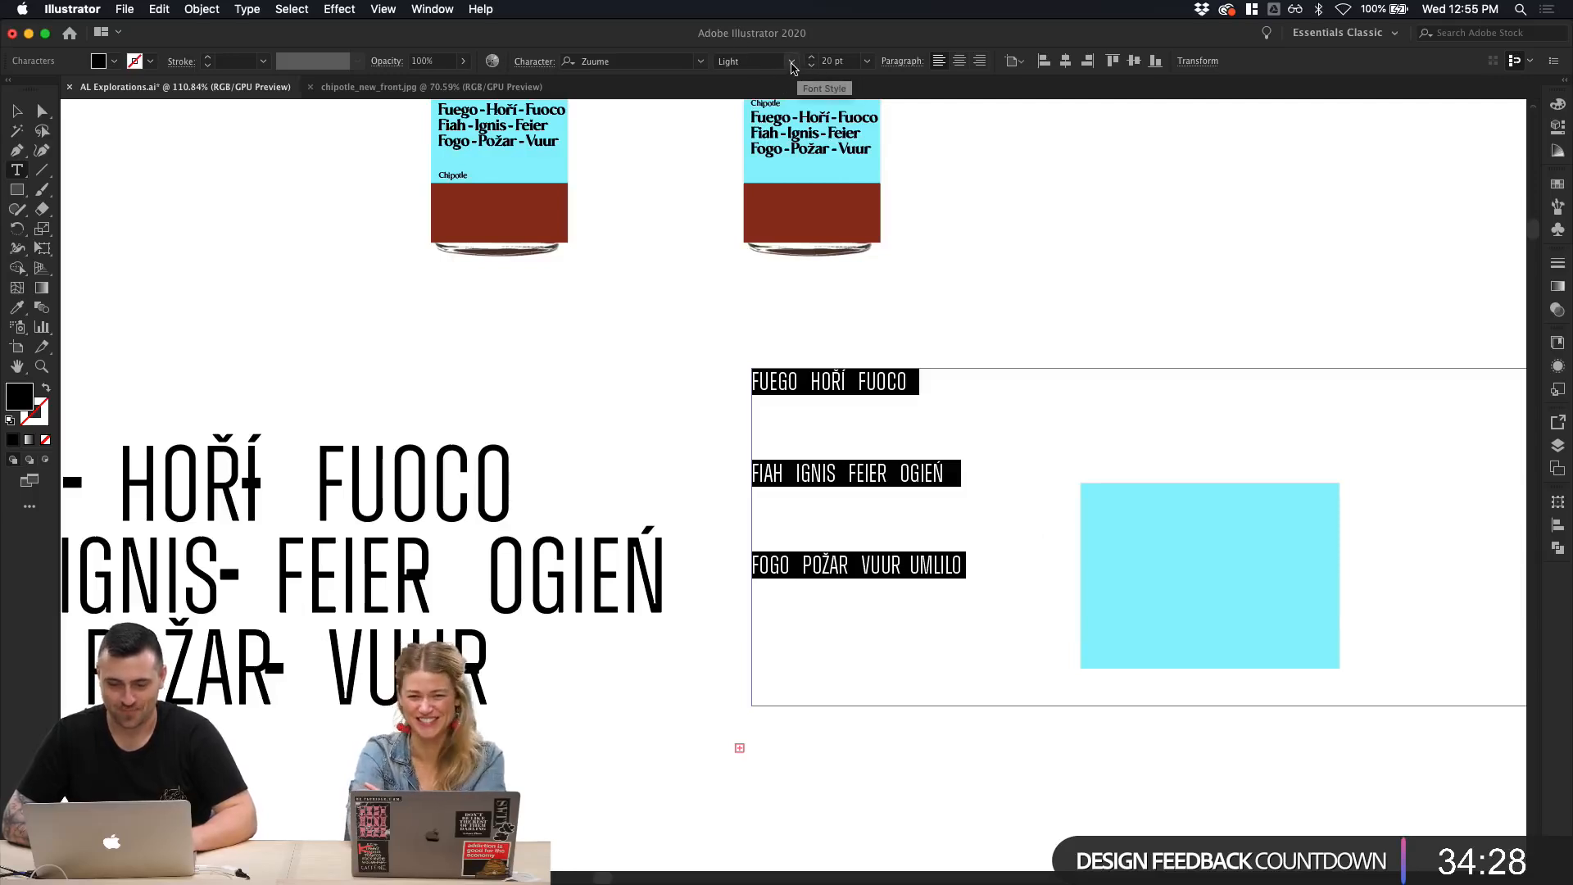
Step: Tighten the leading of the 20 pt fire words until the three lines sit close together
left_click(20, 113)
double_click(807, 424)
key("super+a")
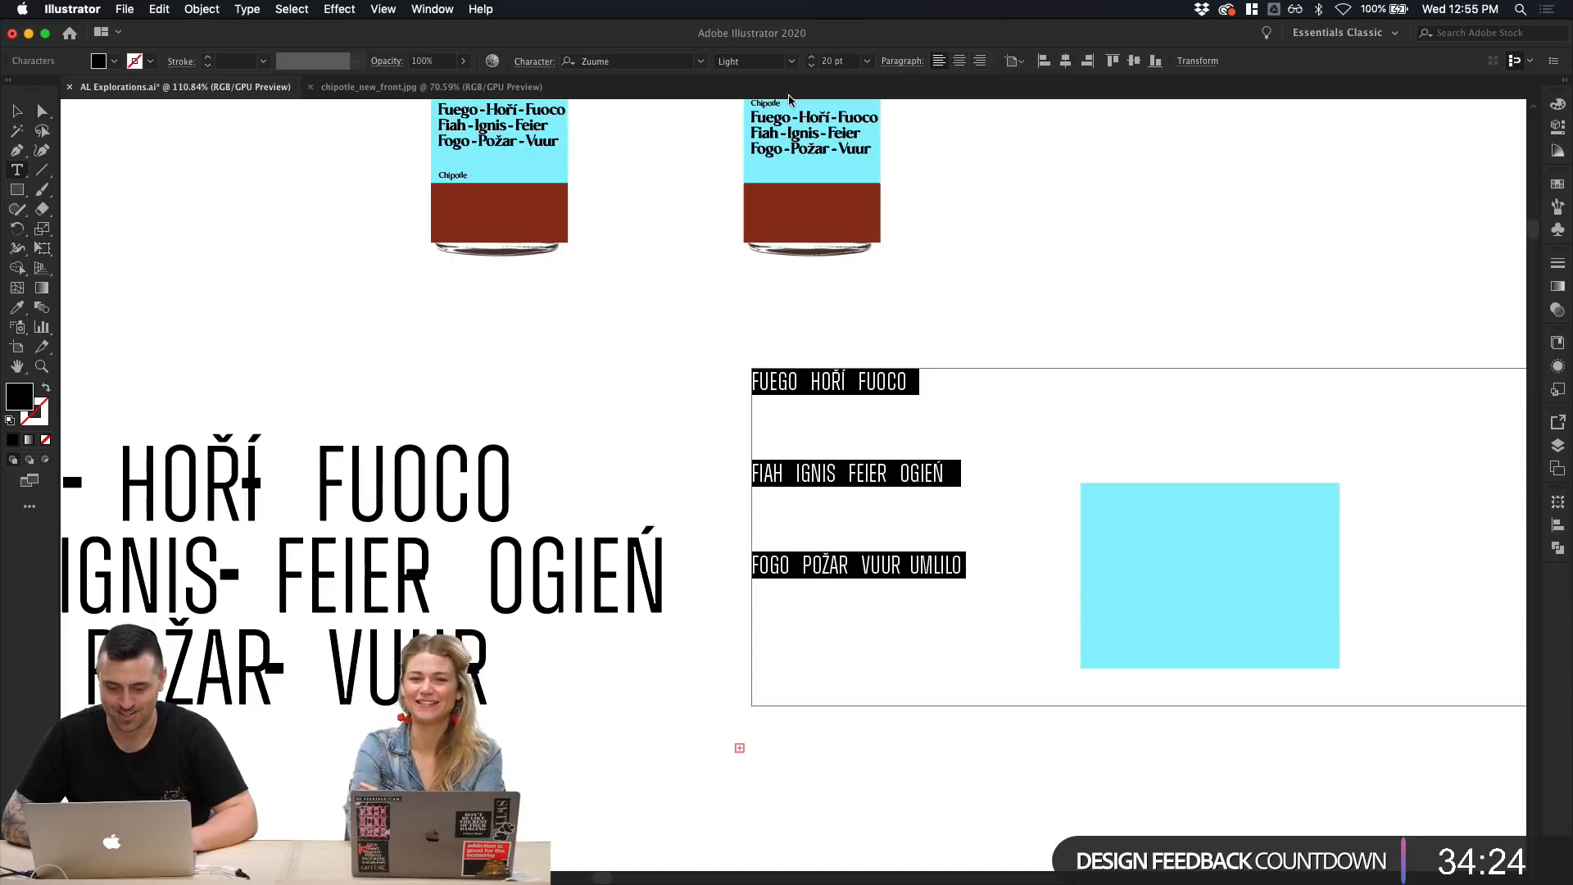
left_click(20, 113)
key("alt+Up")
key("alt+Up")
key("alt+Up")
key("alt+Up")
key("alt+Up")
key("alt+Up")
key("alt+Up")
key("alt+Up")
key("alt+Up")
key("alt+Up")
key("alt+Up")
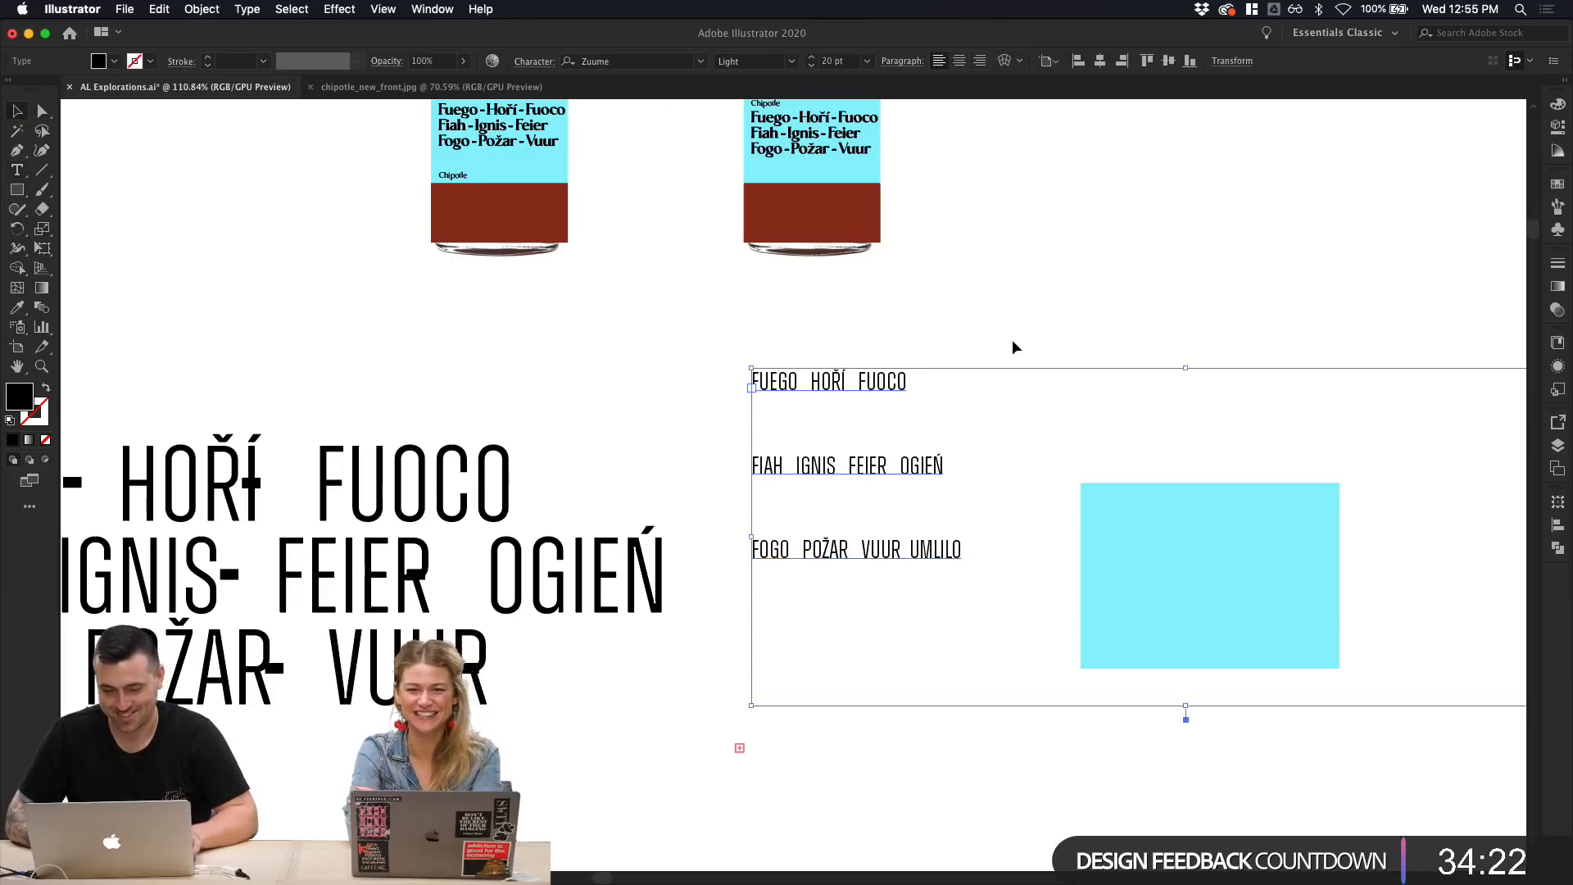
key("alt+Up")
key("alt+Up")
key("alt+Up")
key("alt+Up")
key("alt+Up")
key("alt+Up")
key("alt+Up")
key("alt+Up")
key("alt+Up")
key("alt+Up")
key("alt+Up")
key("alt+Up")
key("alt+Up")
key("alt+Up")
key("alt+Up")
key("alt+Up")
key("alt+Up")
key("alt+Up")
key("alt+Up")
key("alt+Up")
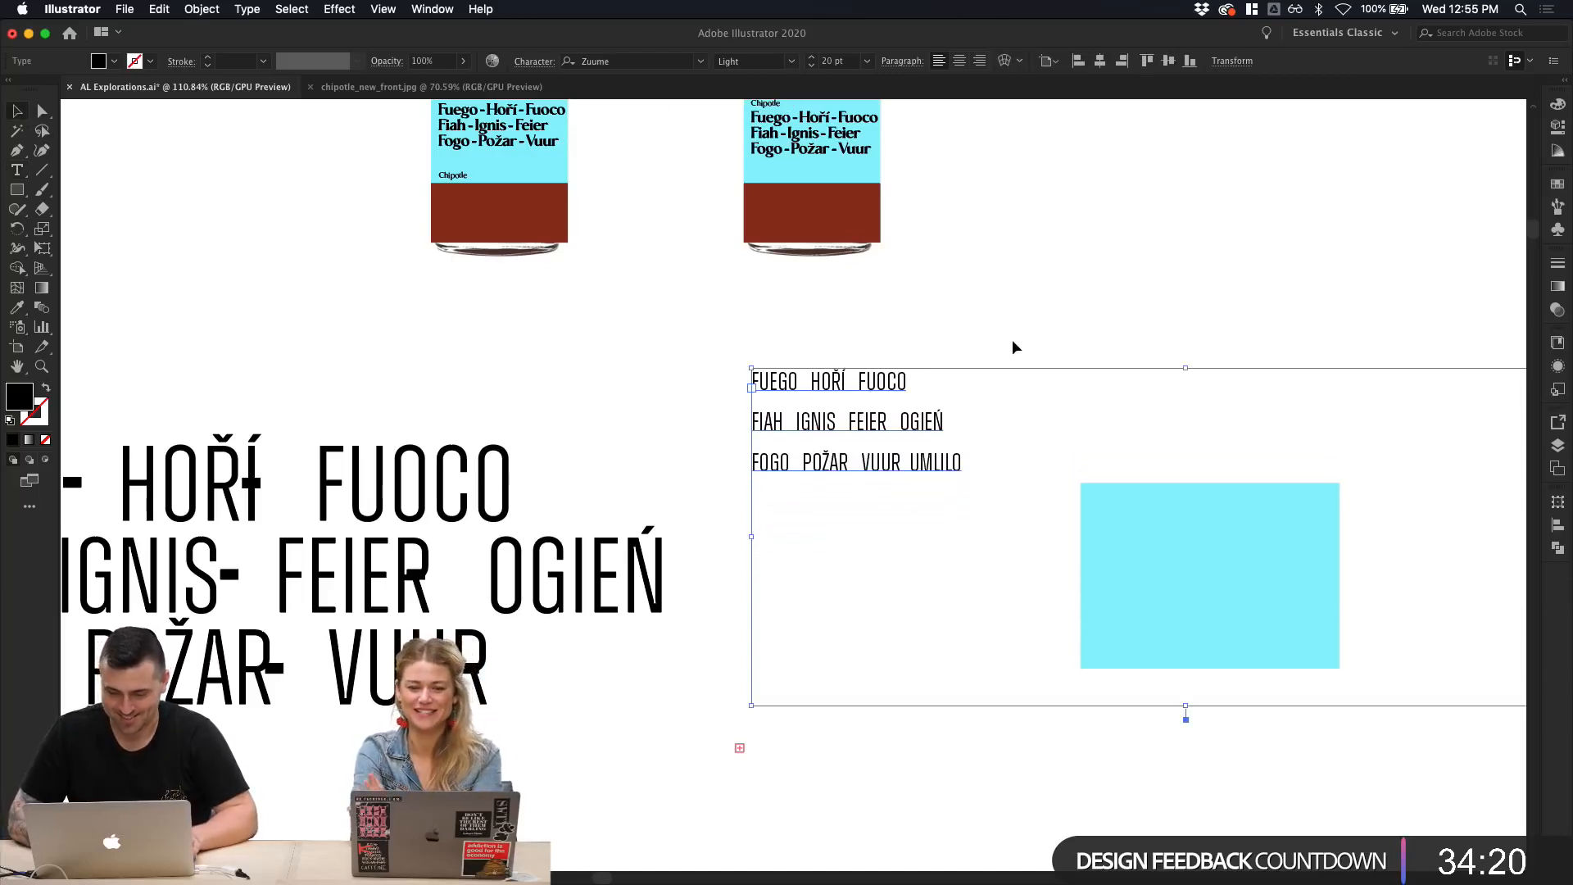
key("alt+Up")
key("alt+Up")
key("alt+Up")
key("alt+Up")
key("alt+Up")
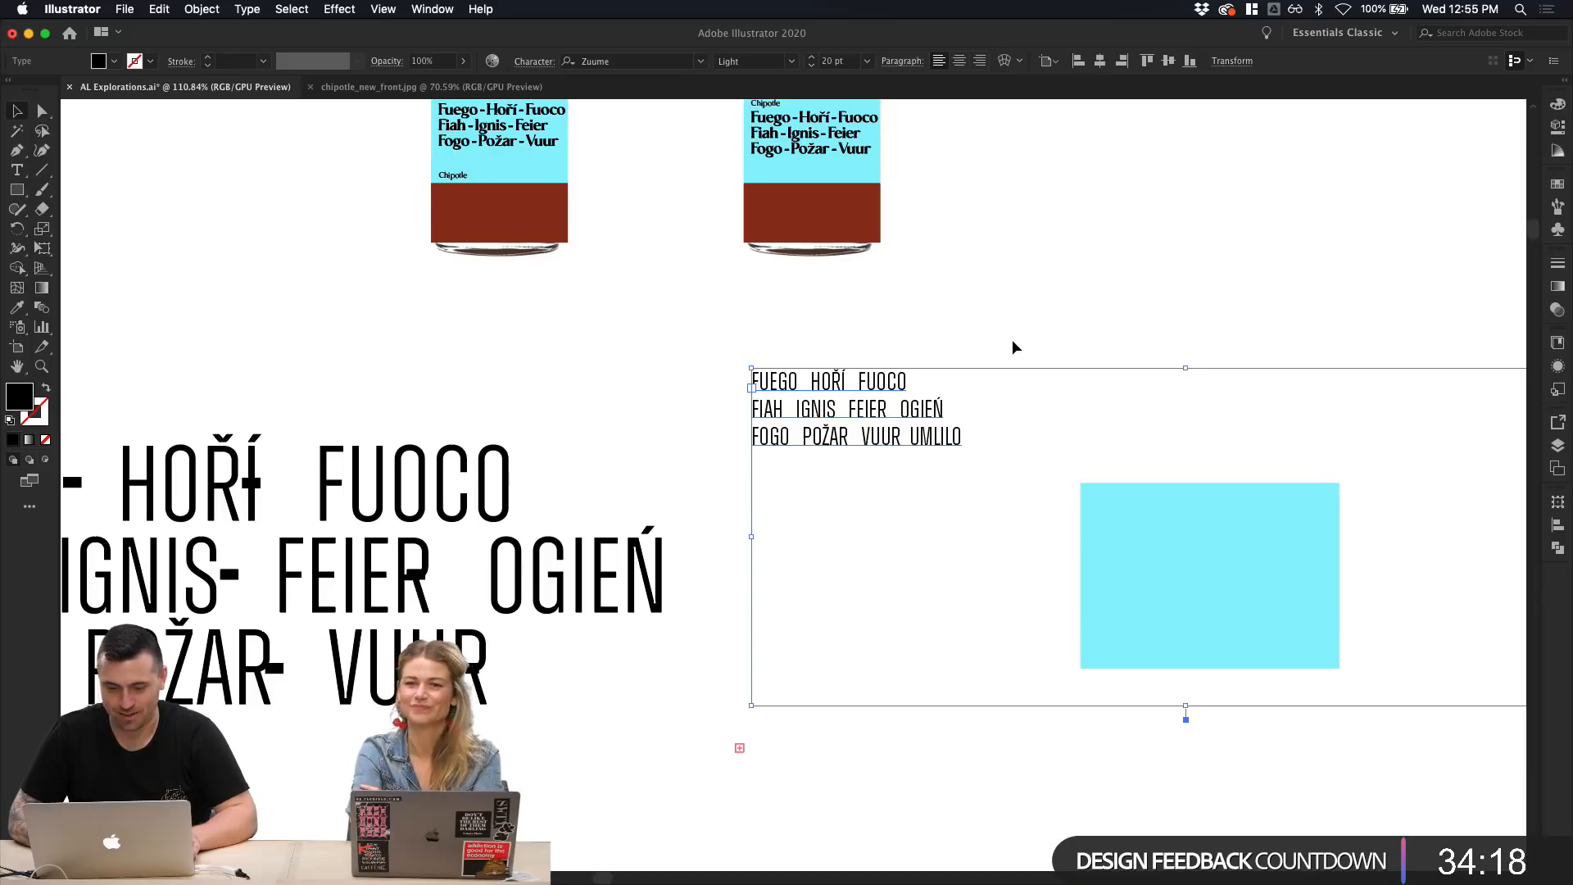
Step: Shrink the text frame to fit the 20 pt fire words and place a copy just above the light blue rectangle
scroll(1057, 632, "right", 5)
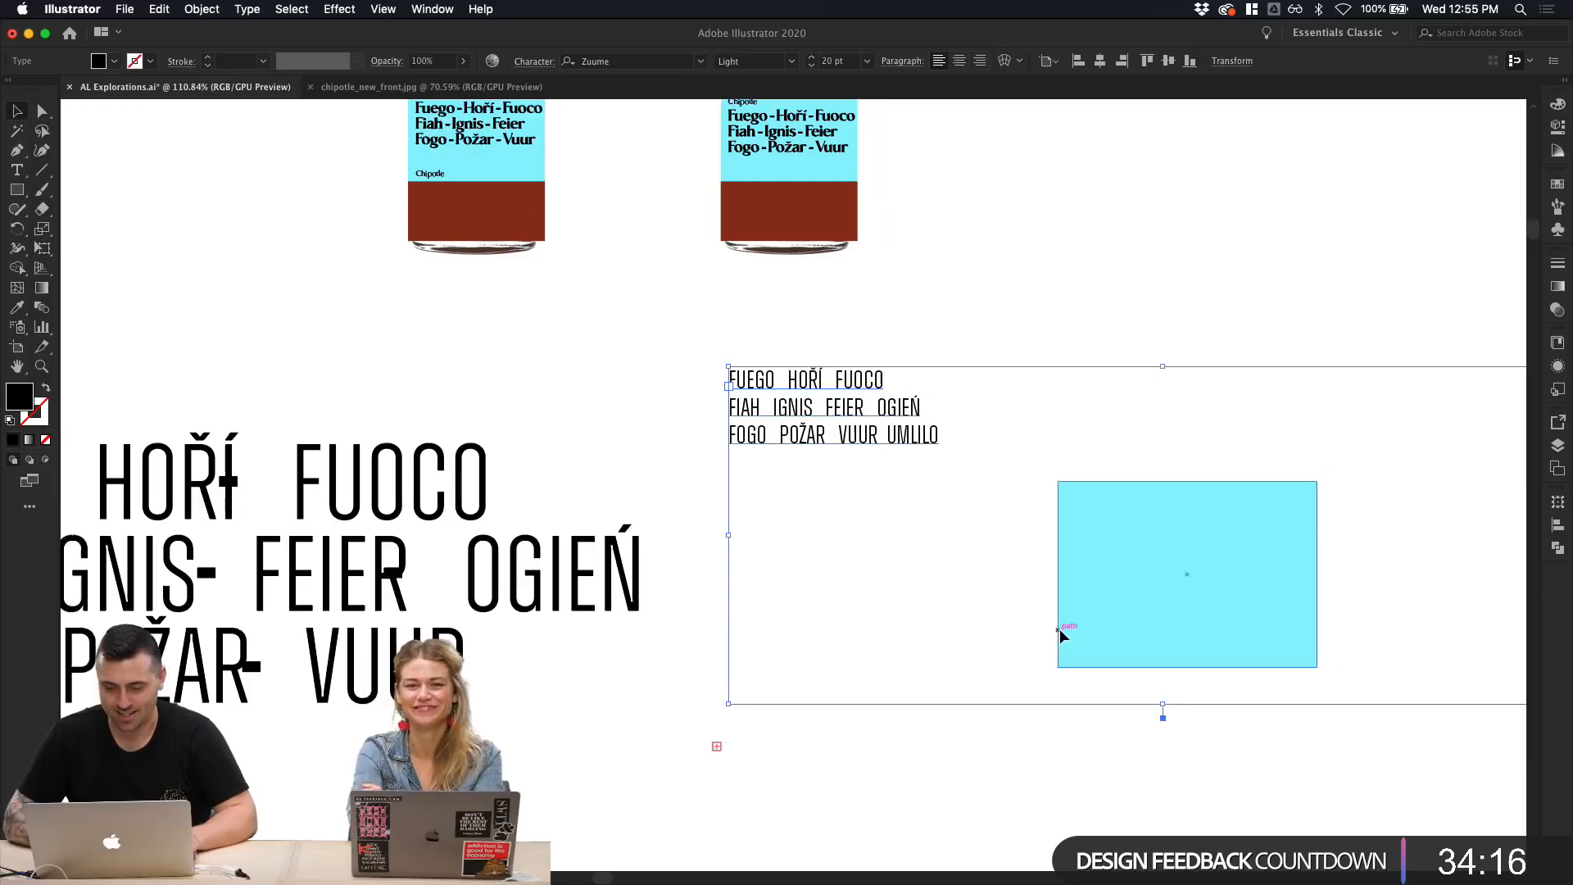
left_click_drag(1363, 685, 713, 432)
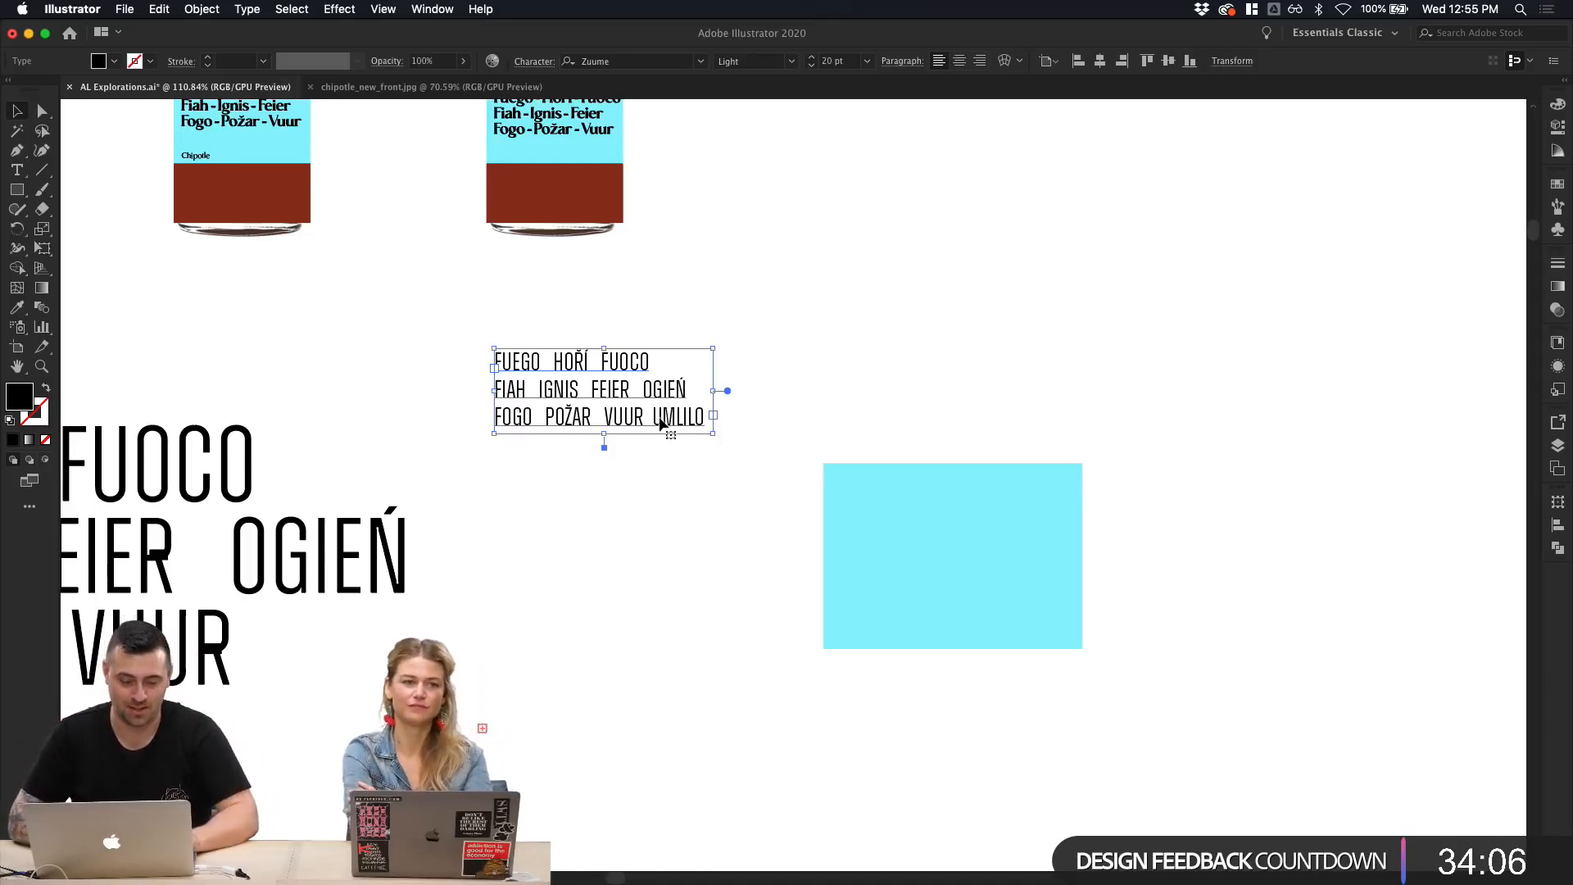
left_click_drag(662, 423, 1018, 446)
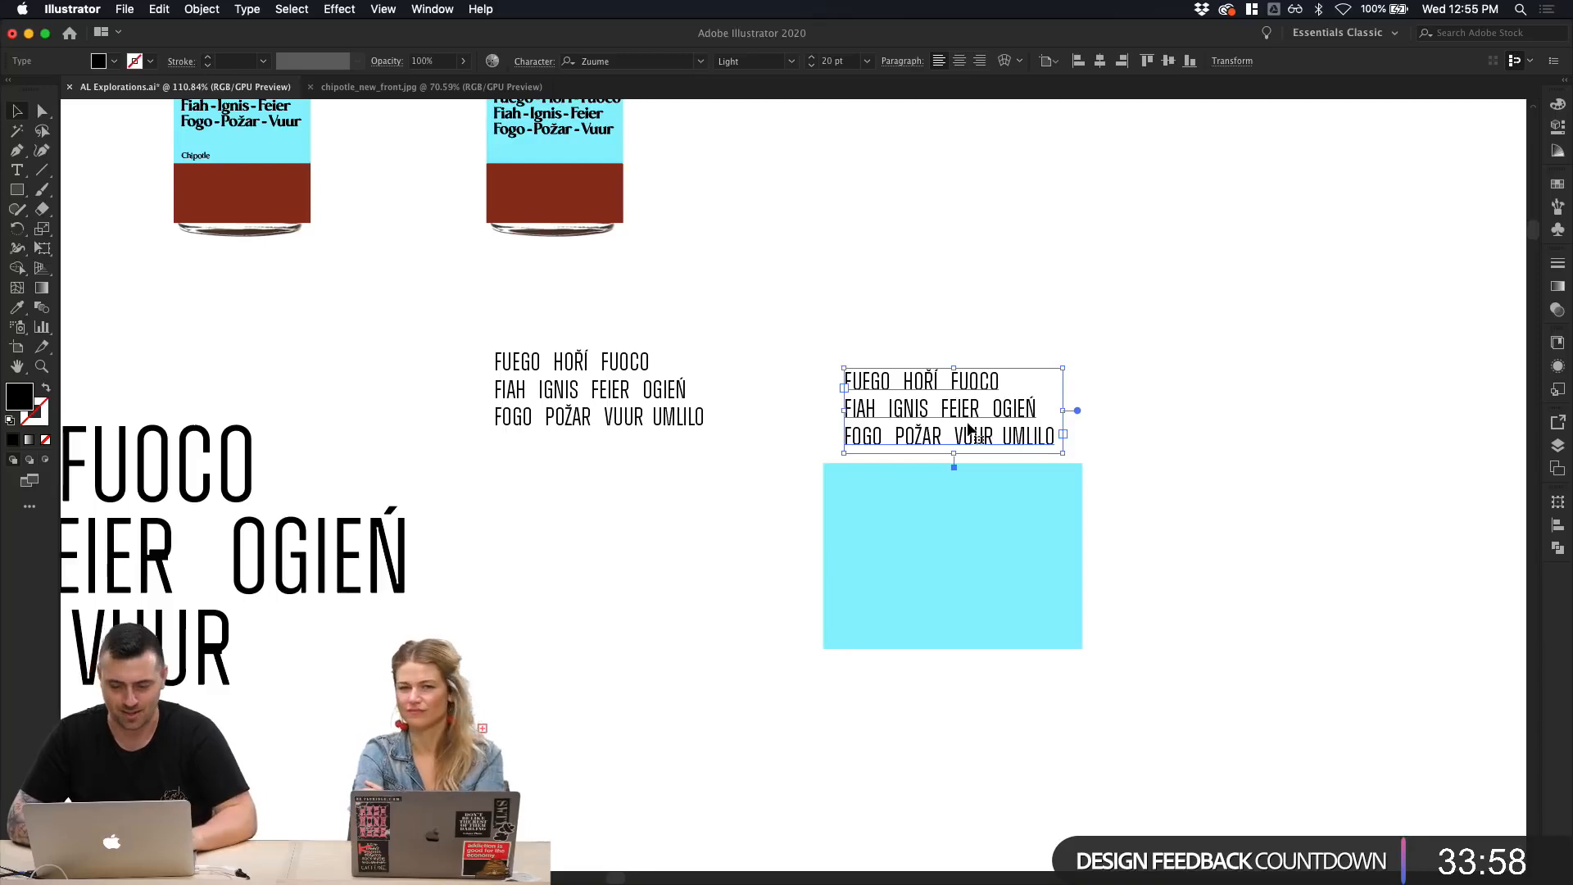
scroll(969, 429, "up", 3)
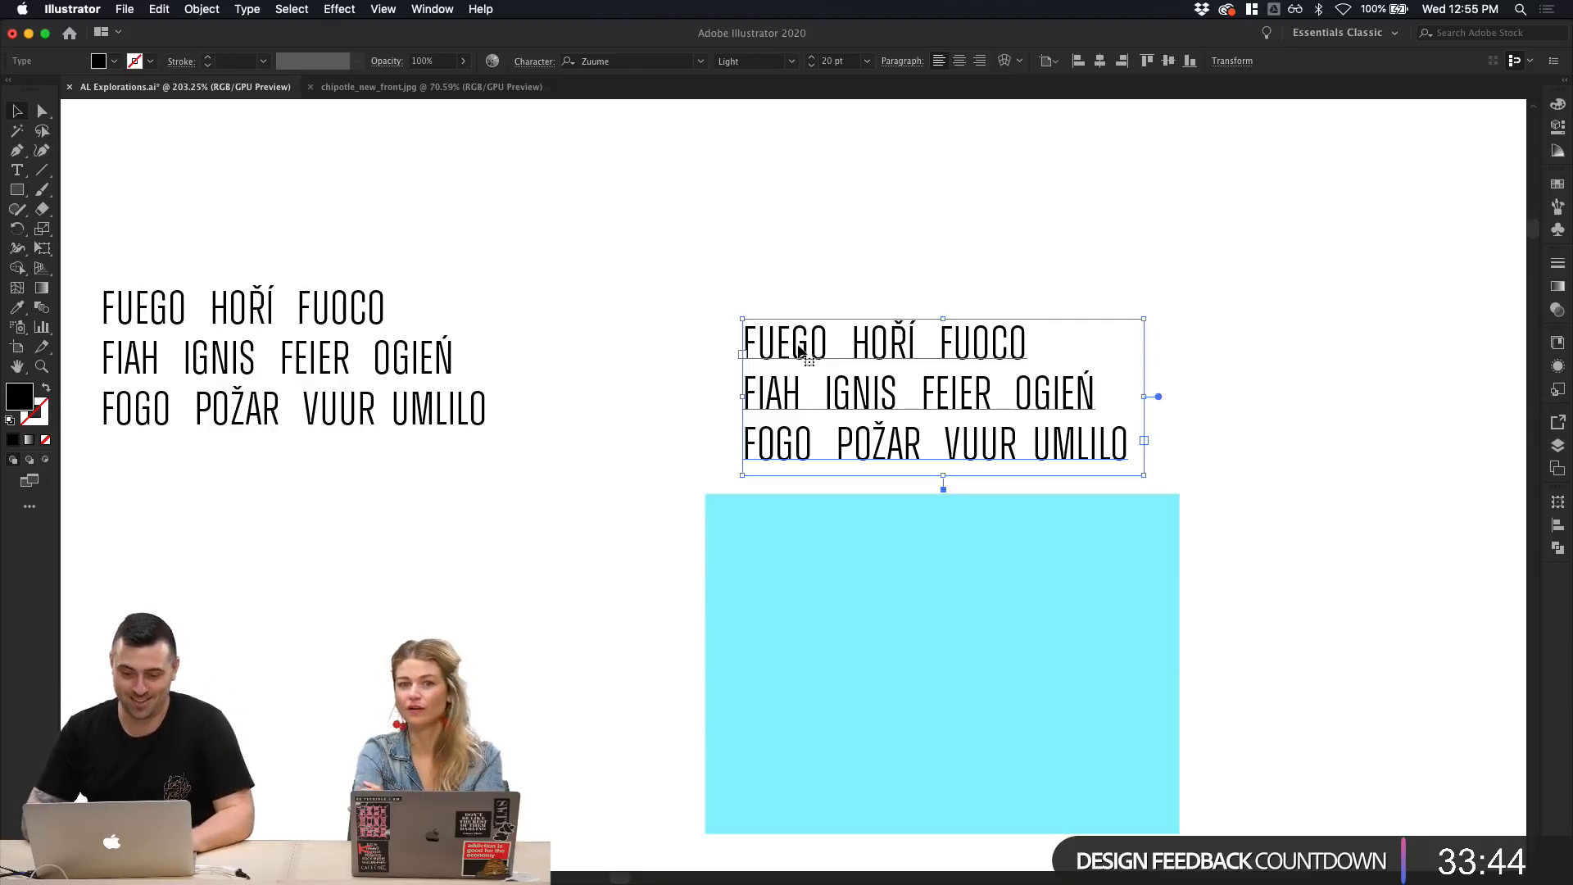
double_click(799, 348)
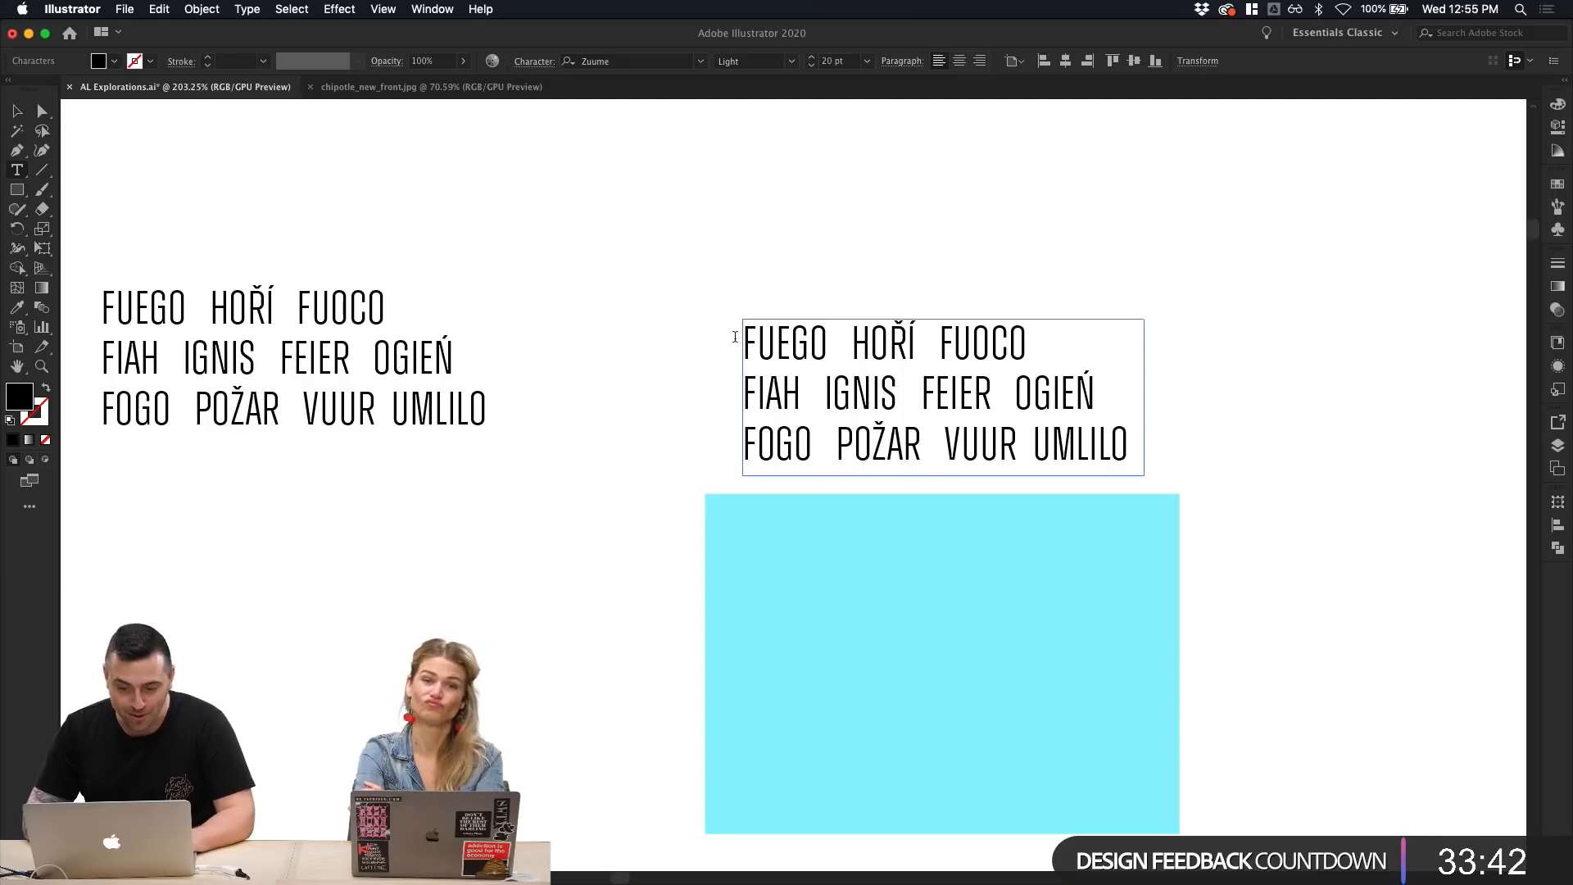
left_click(17, 111)
double_click(874, 352)
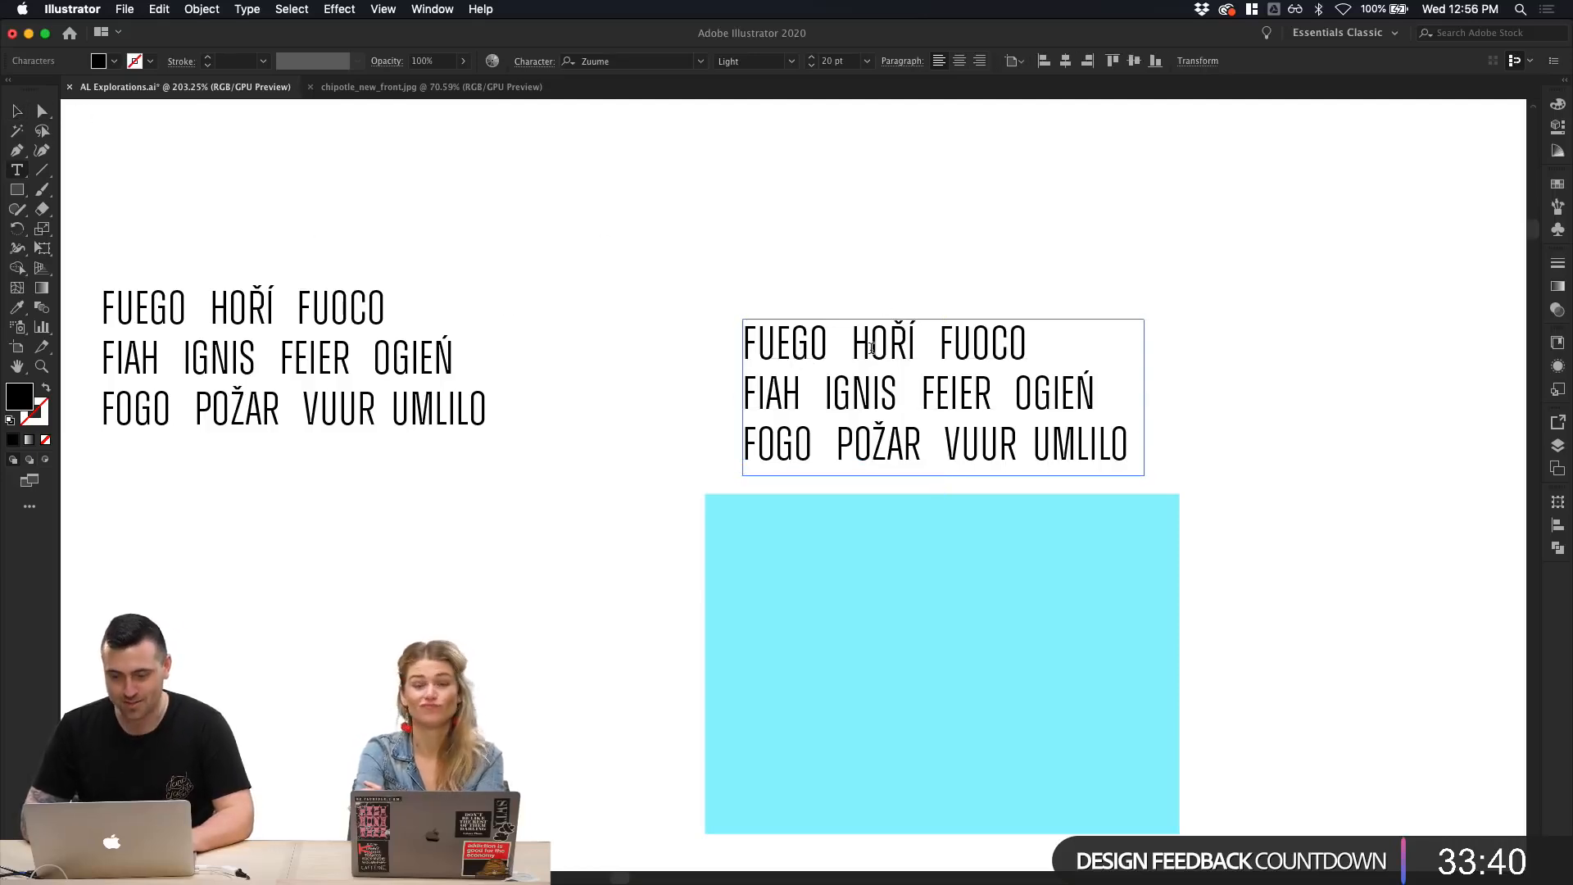
key("super+a")
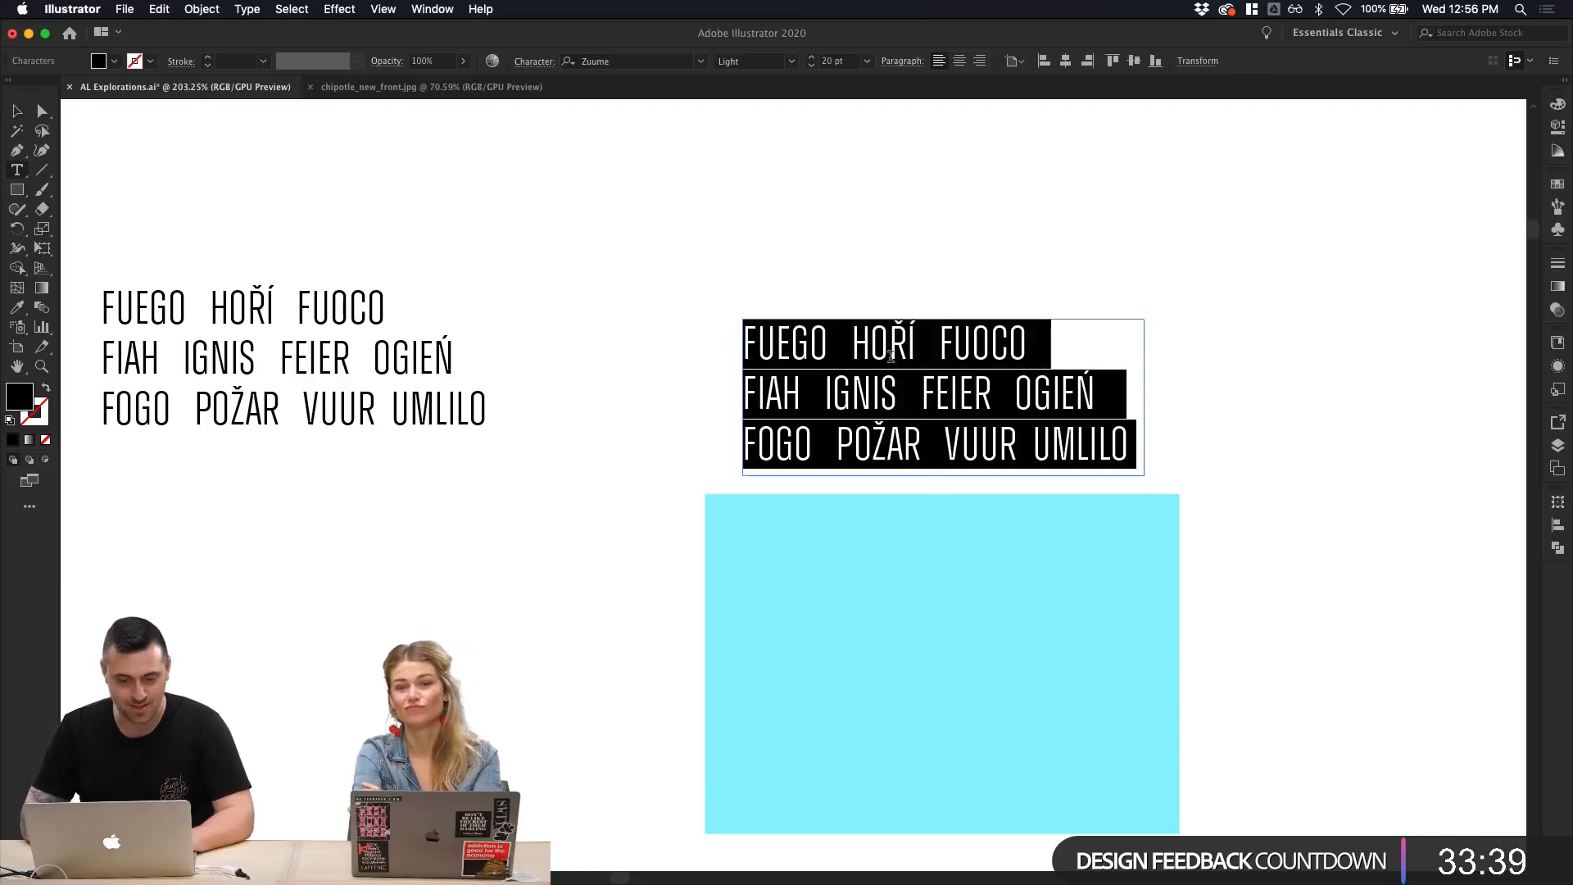
left_click(16, 112)
left_click(798, 210)
left_click(794, 367)
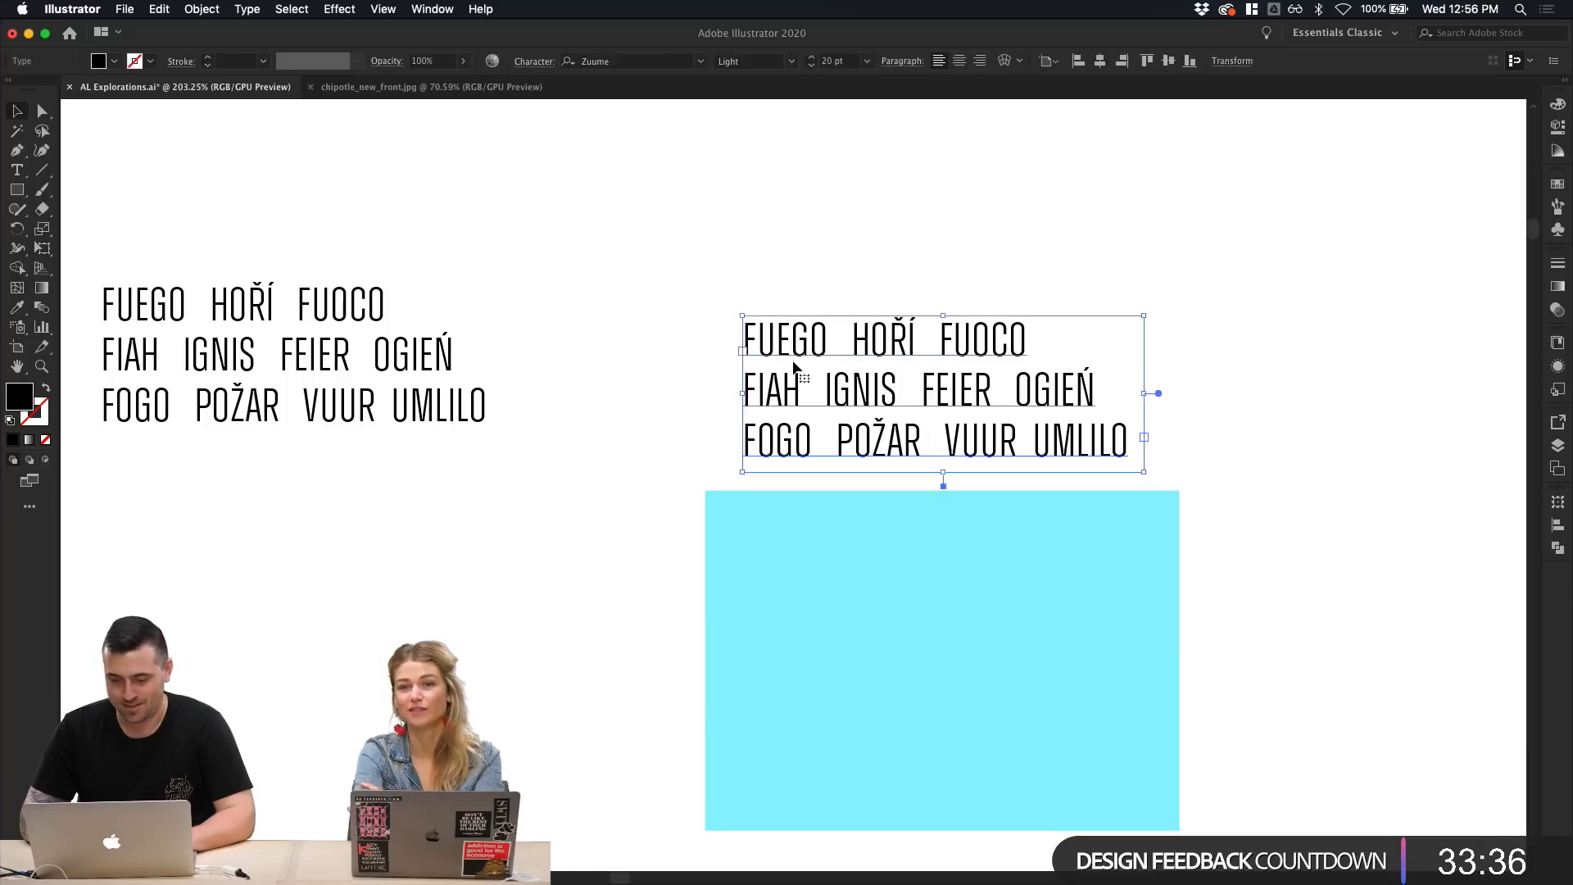
Step: Move the light blue rectangle up and away from the copied 20 pt fire words, then select that text copy
scroll(795, 366, "down", 2)
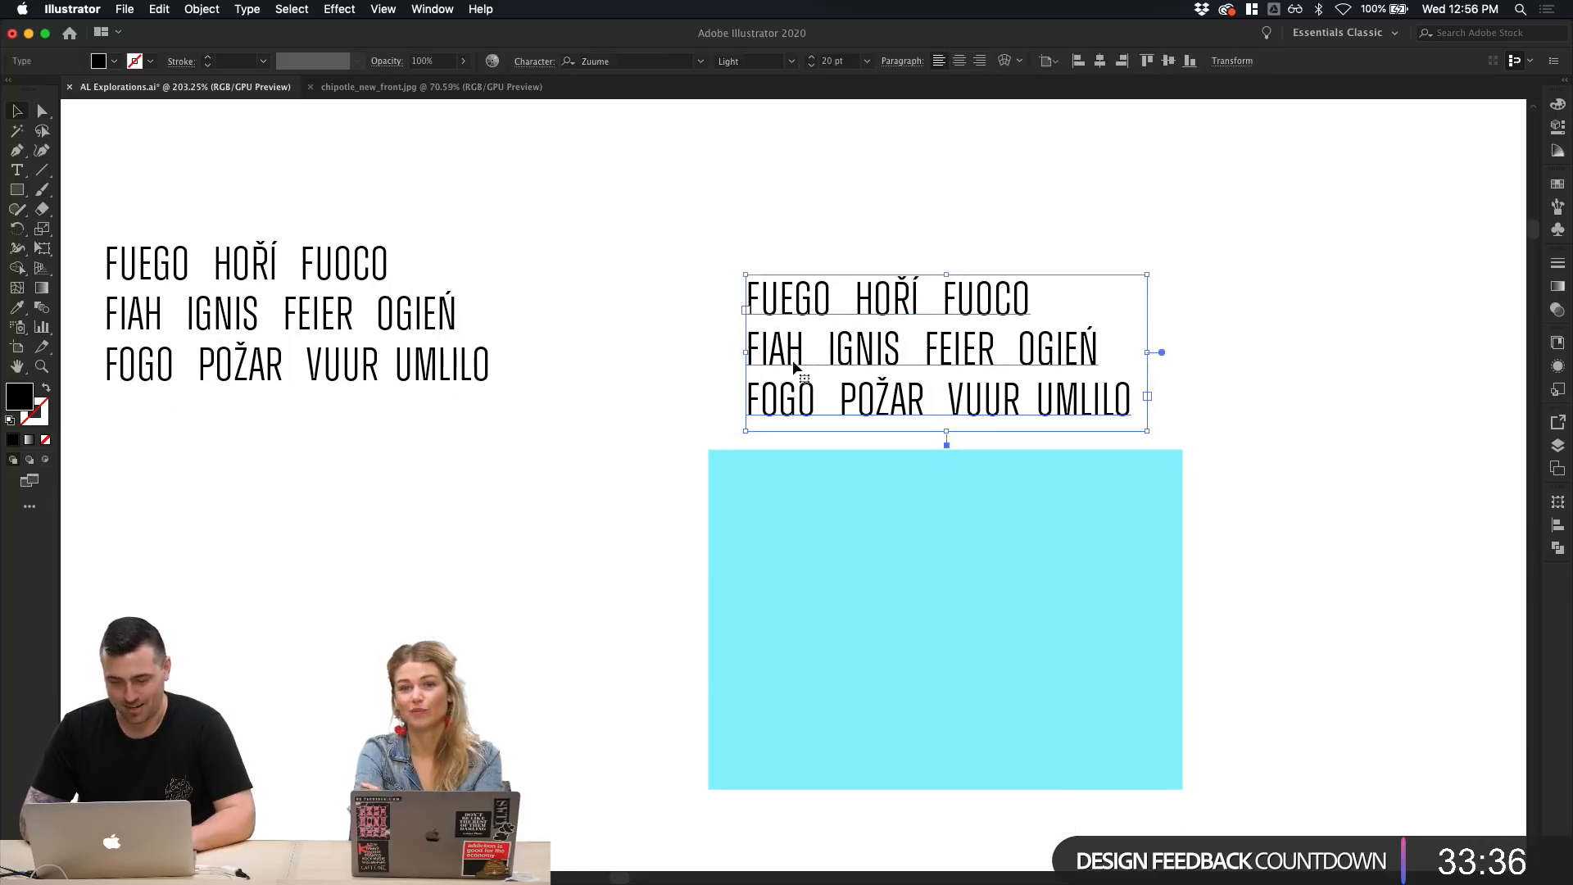
left_click(879, 510)
scroll(879, 511, "down", 5)
left_click_drag(878, 511, 1119, 289)
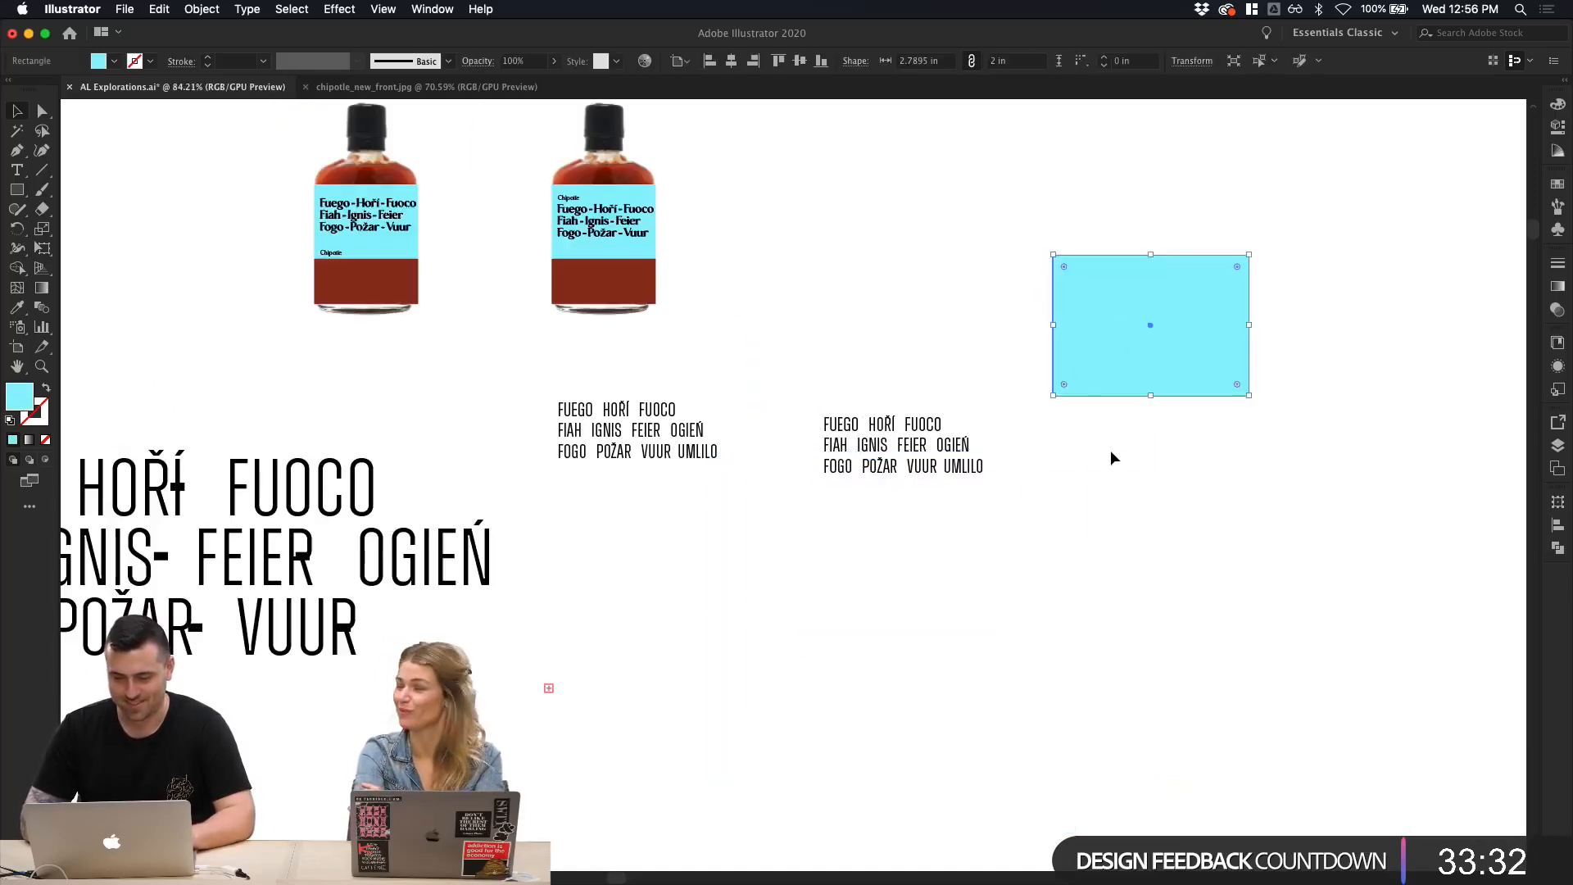
left_click(960, 473)
scroll(961, 473, "up", 5)
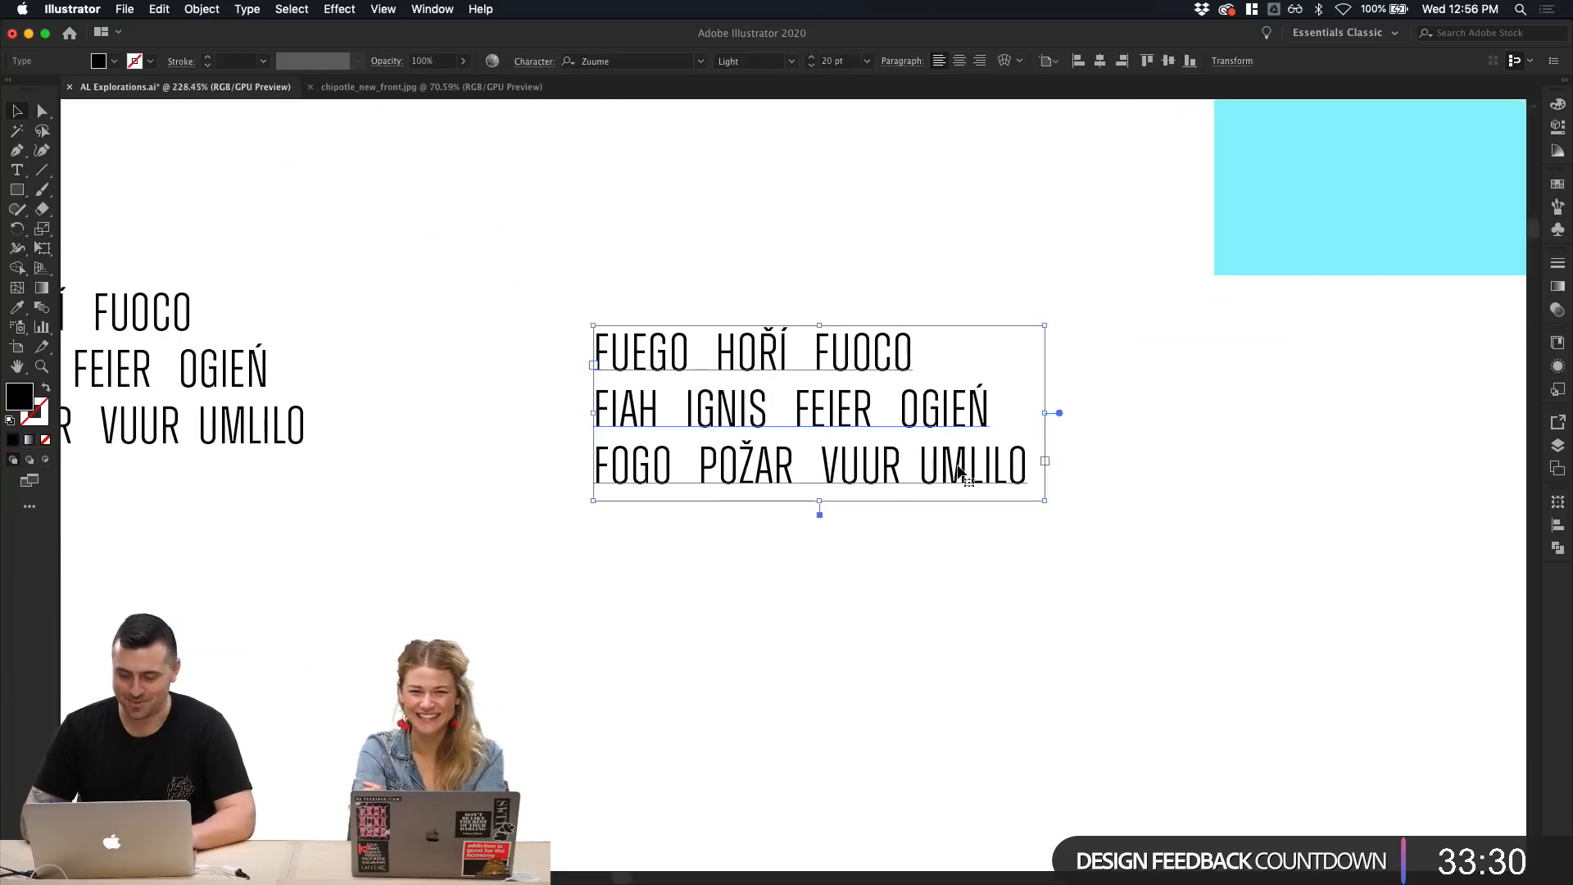
key("shift+o")
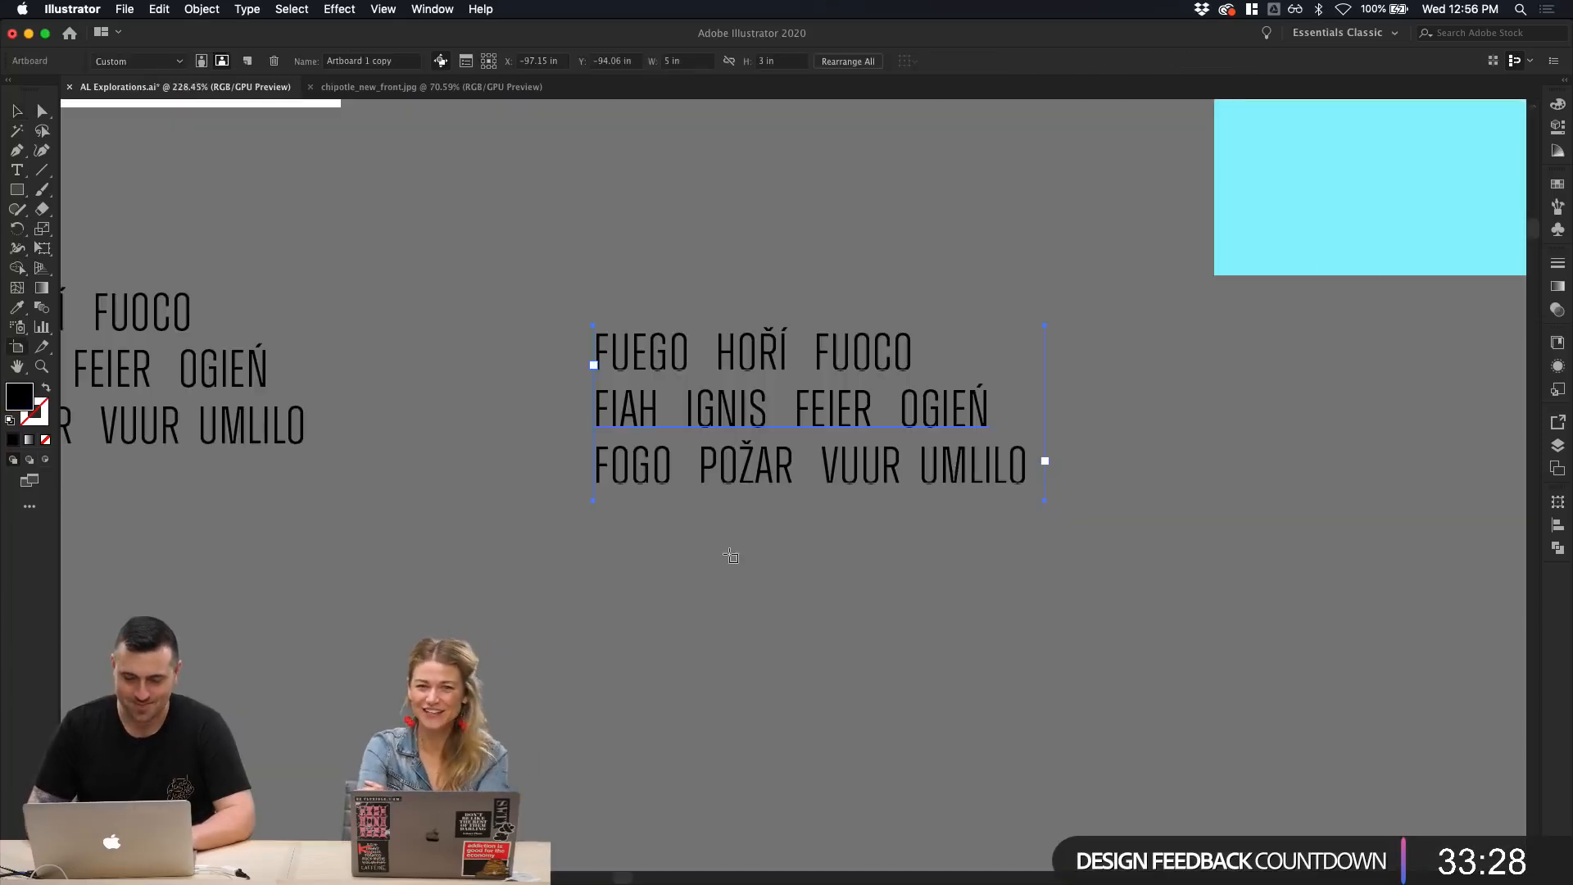
key("v")
scroll(730, 554, "down", 5)
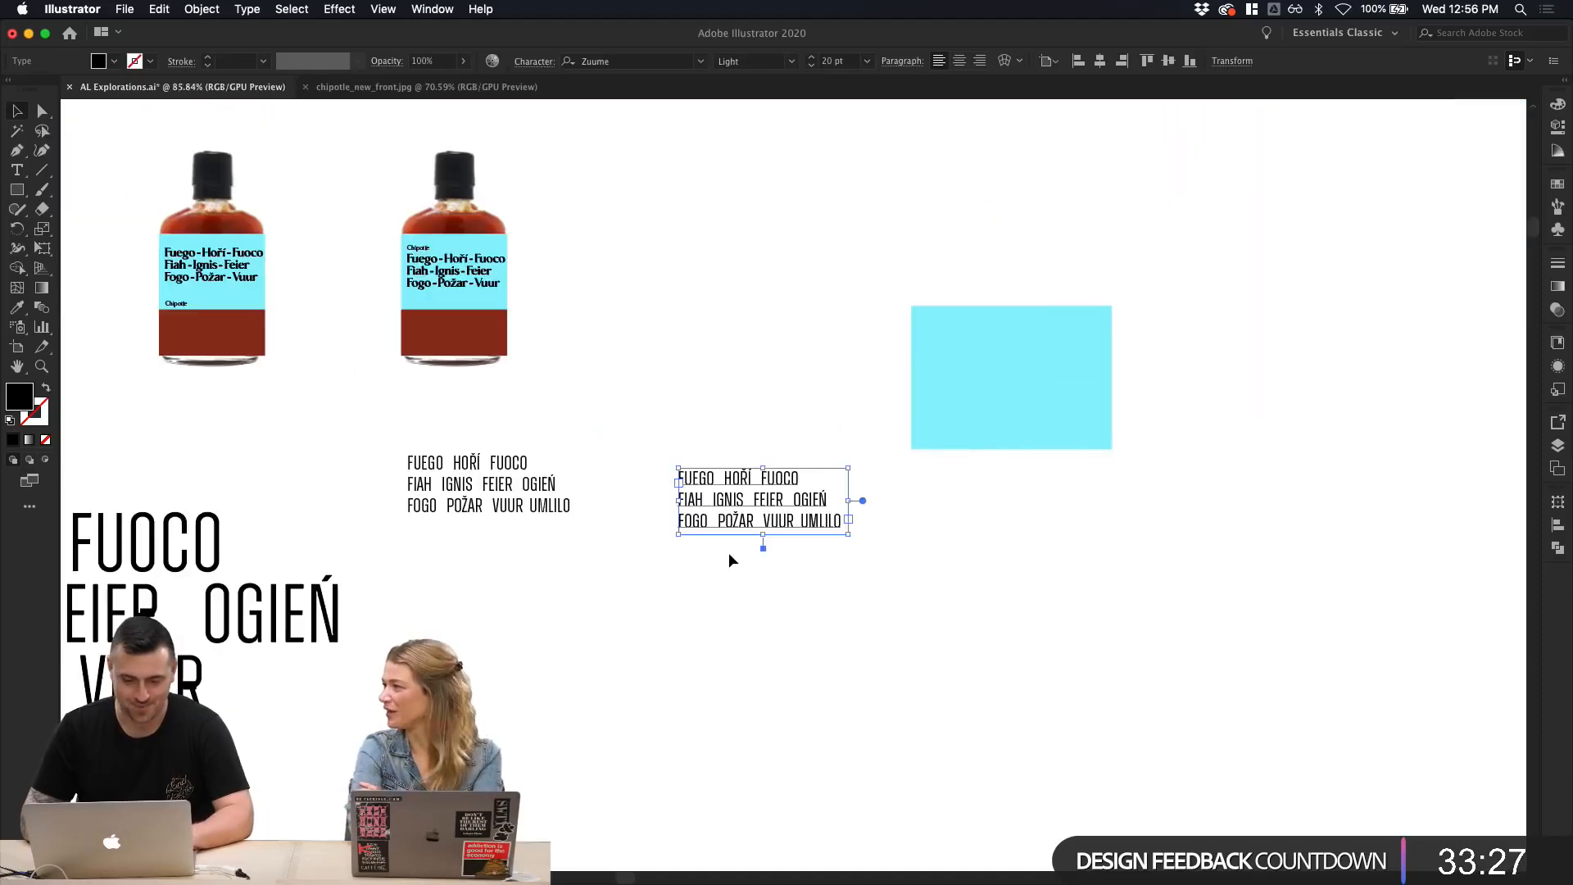
scroll(762, 509, "up", 3)
double_click(762, 508)
key("ctrl+a")
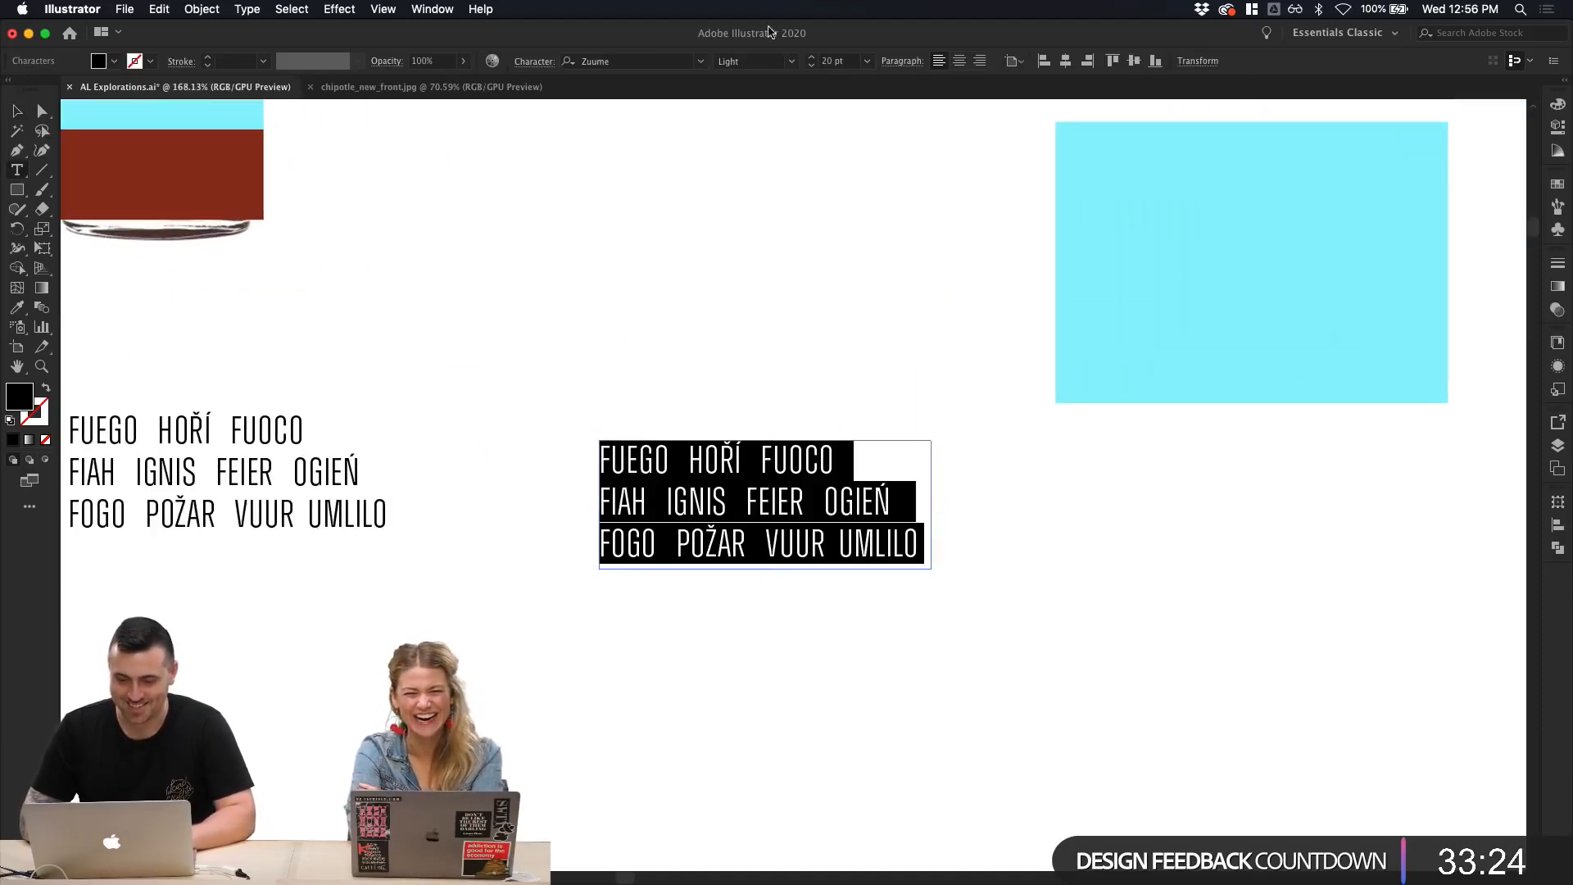
left_click(793, 67)
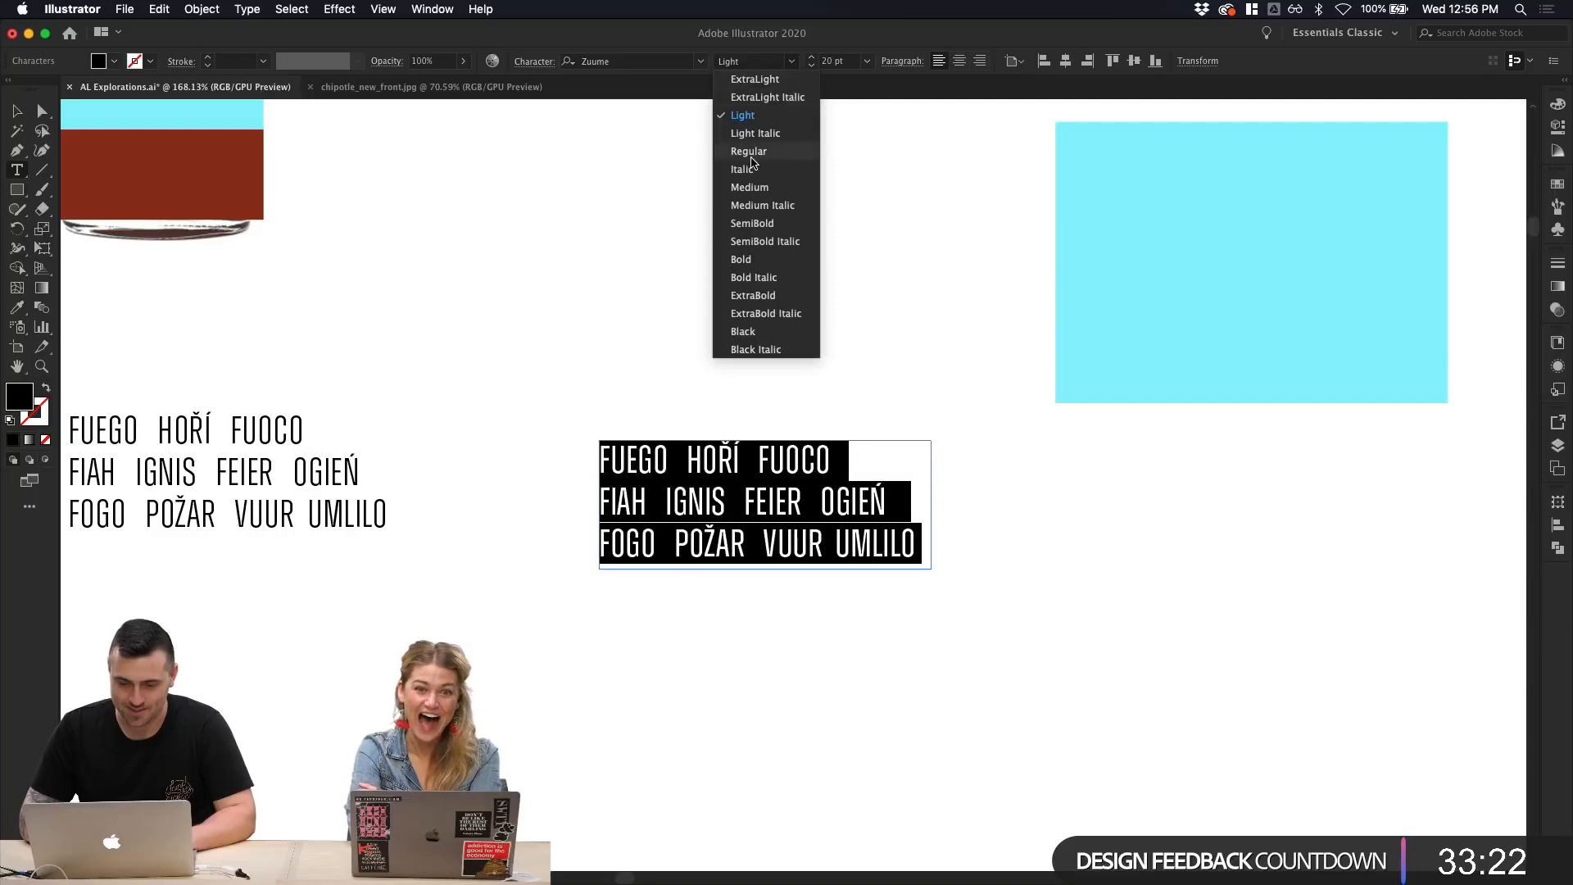
left_click(17, 110)
left_click(755, 331)
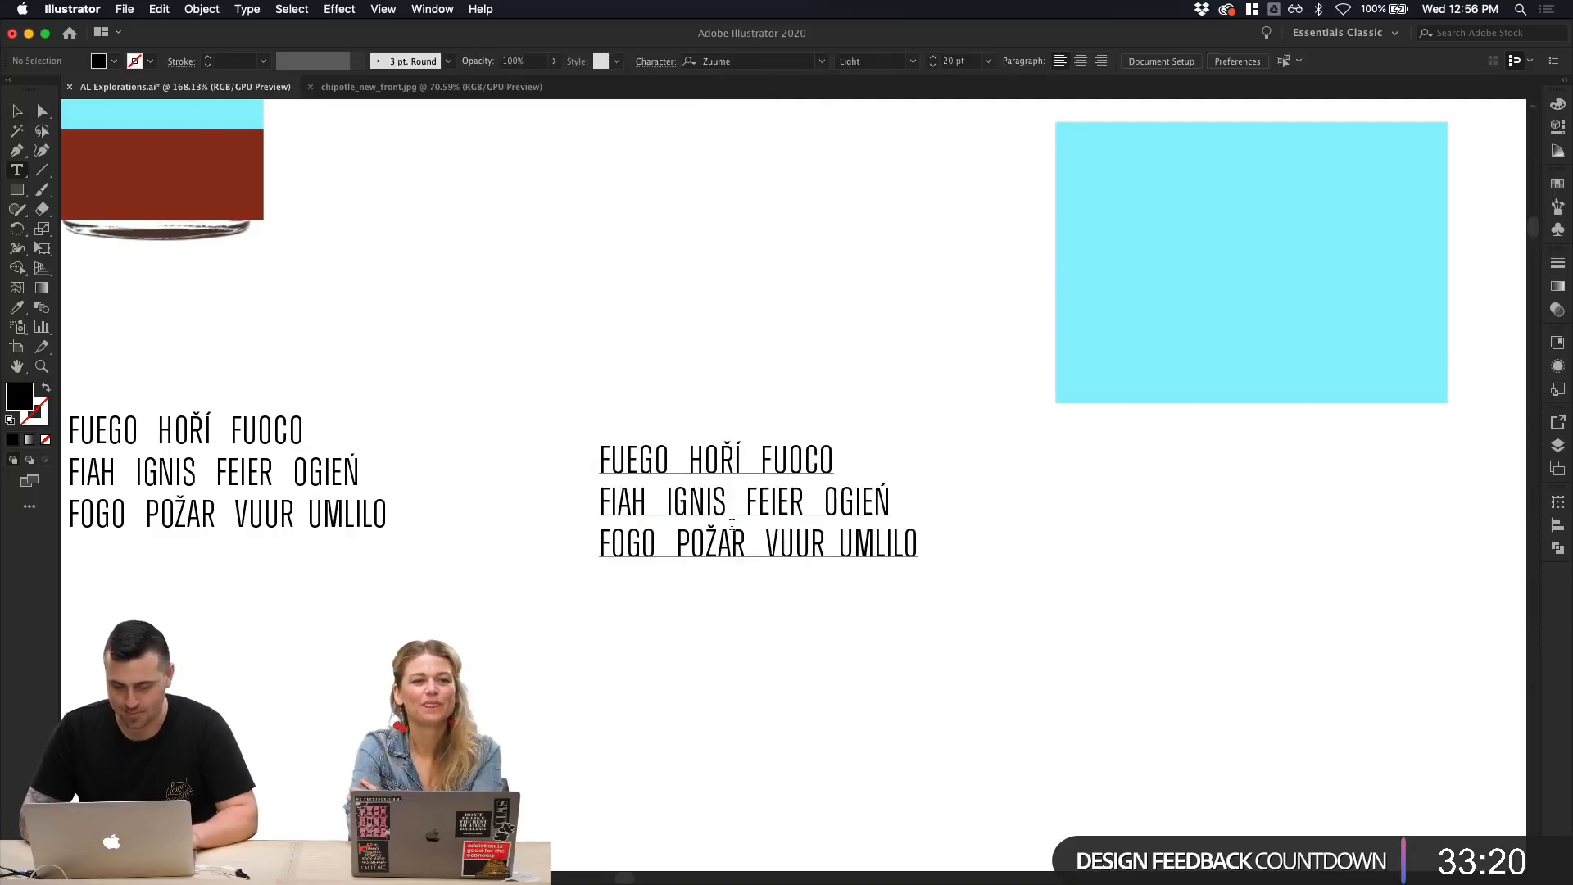
Step: Place a copy of the 20 pt fire words directly below the original and replace its text with "CAUTION:"
key("v")
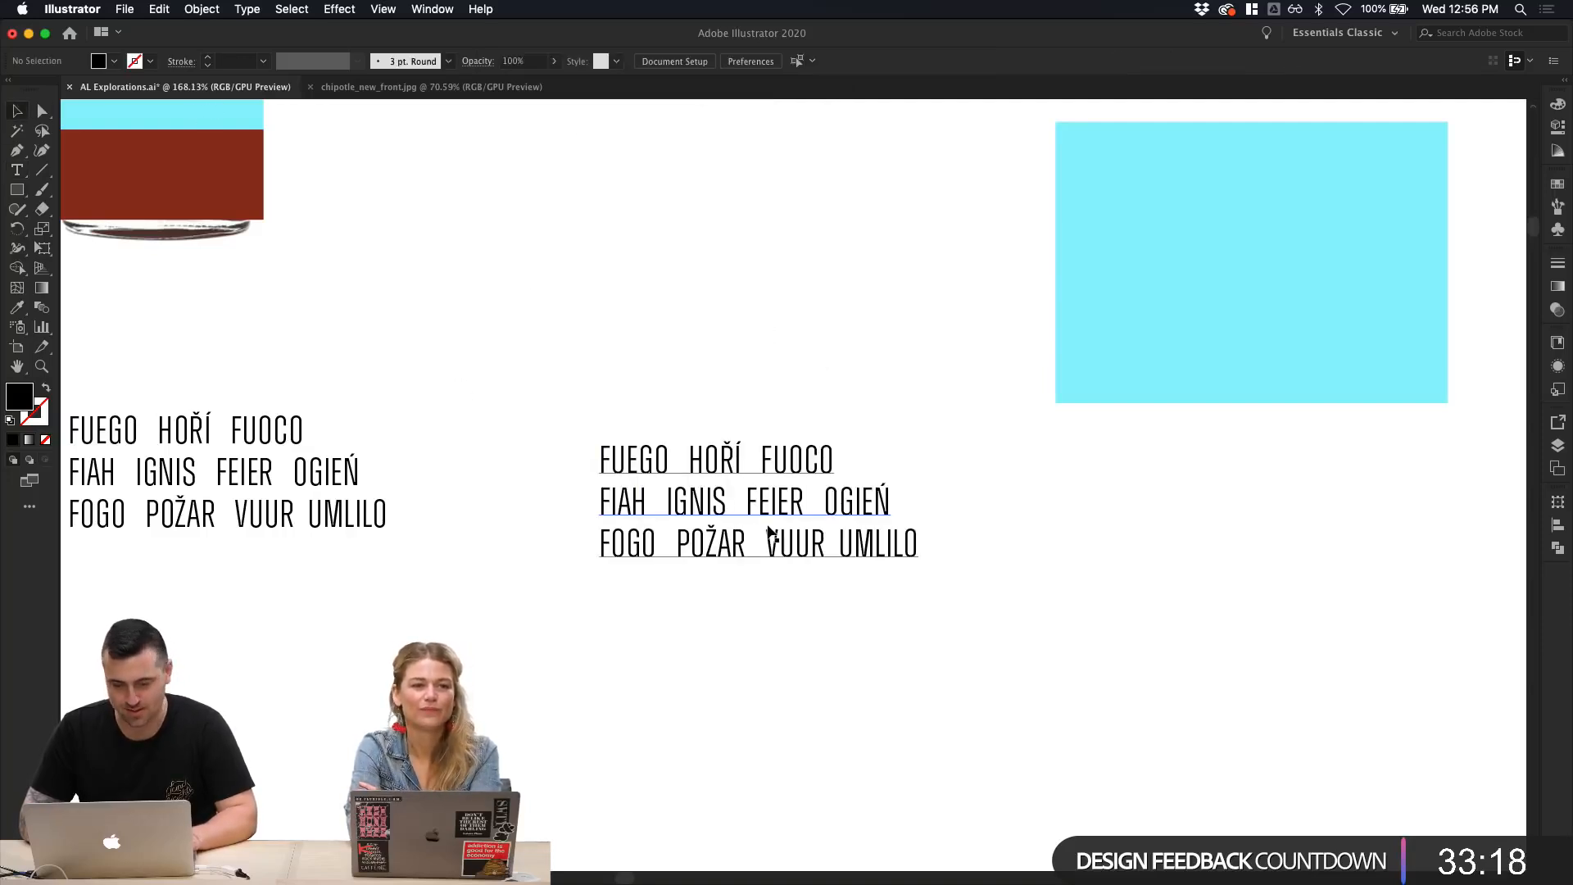
left_click_drag(768, 529, 768, 681)
double_click(788, 706)
key("ctrl+a")
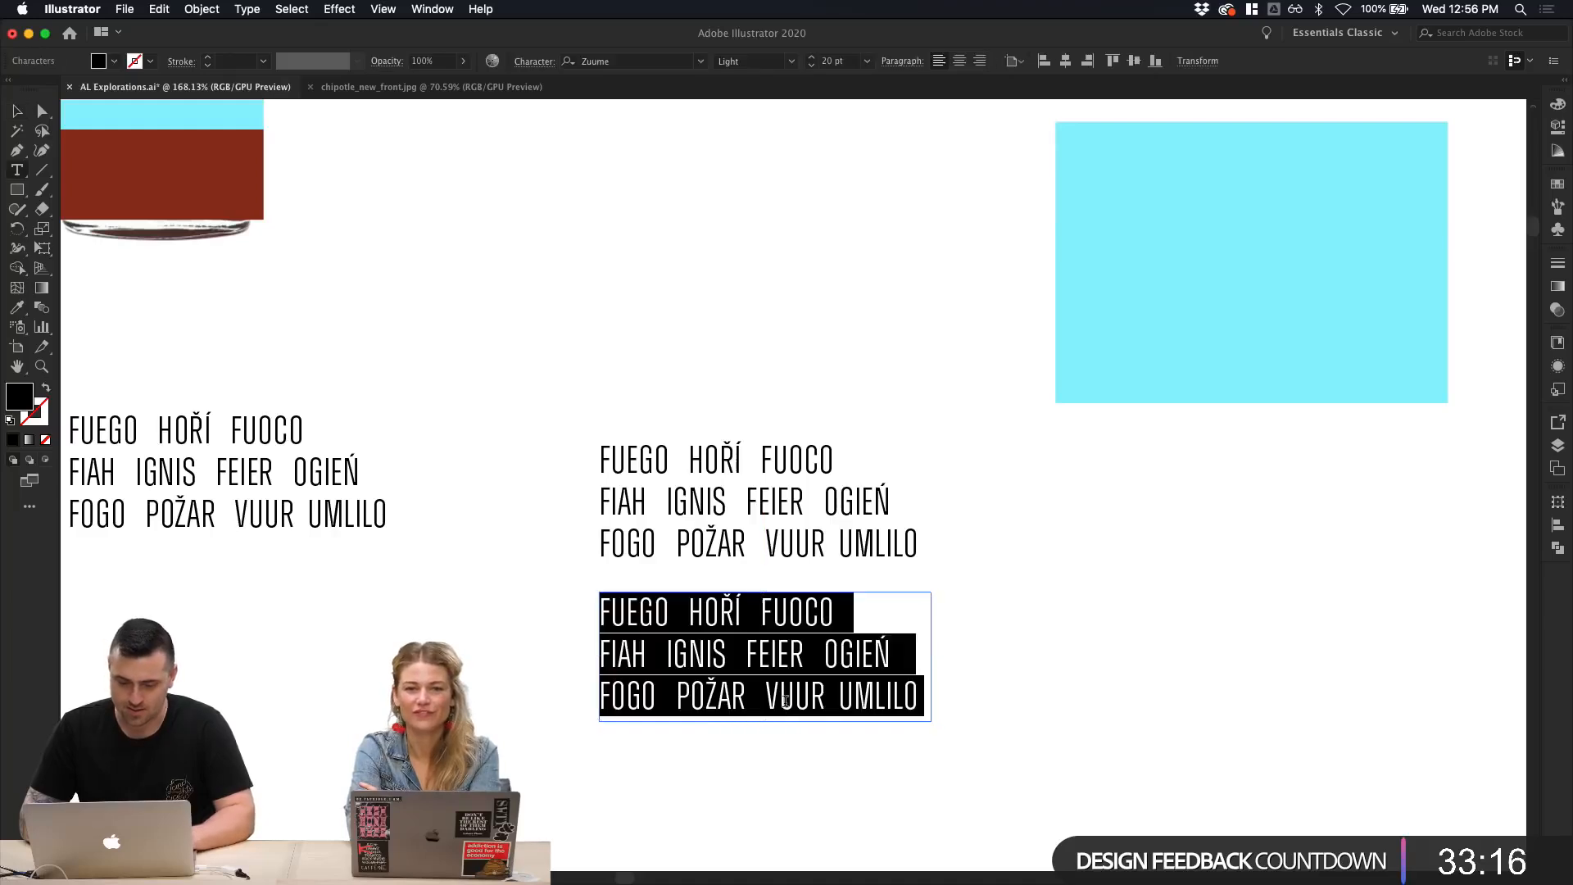
type("CAUTION")
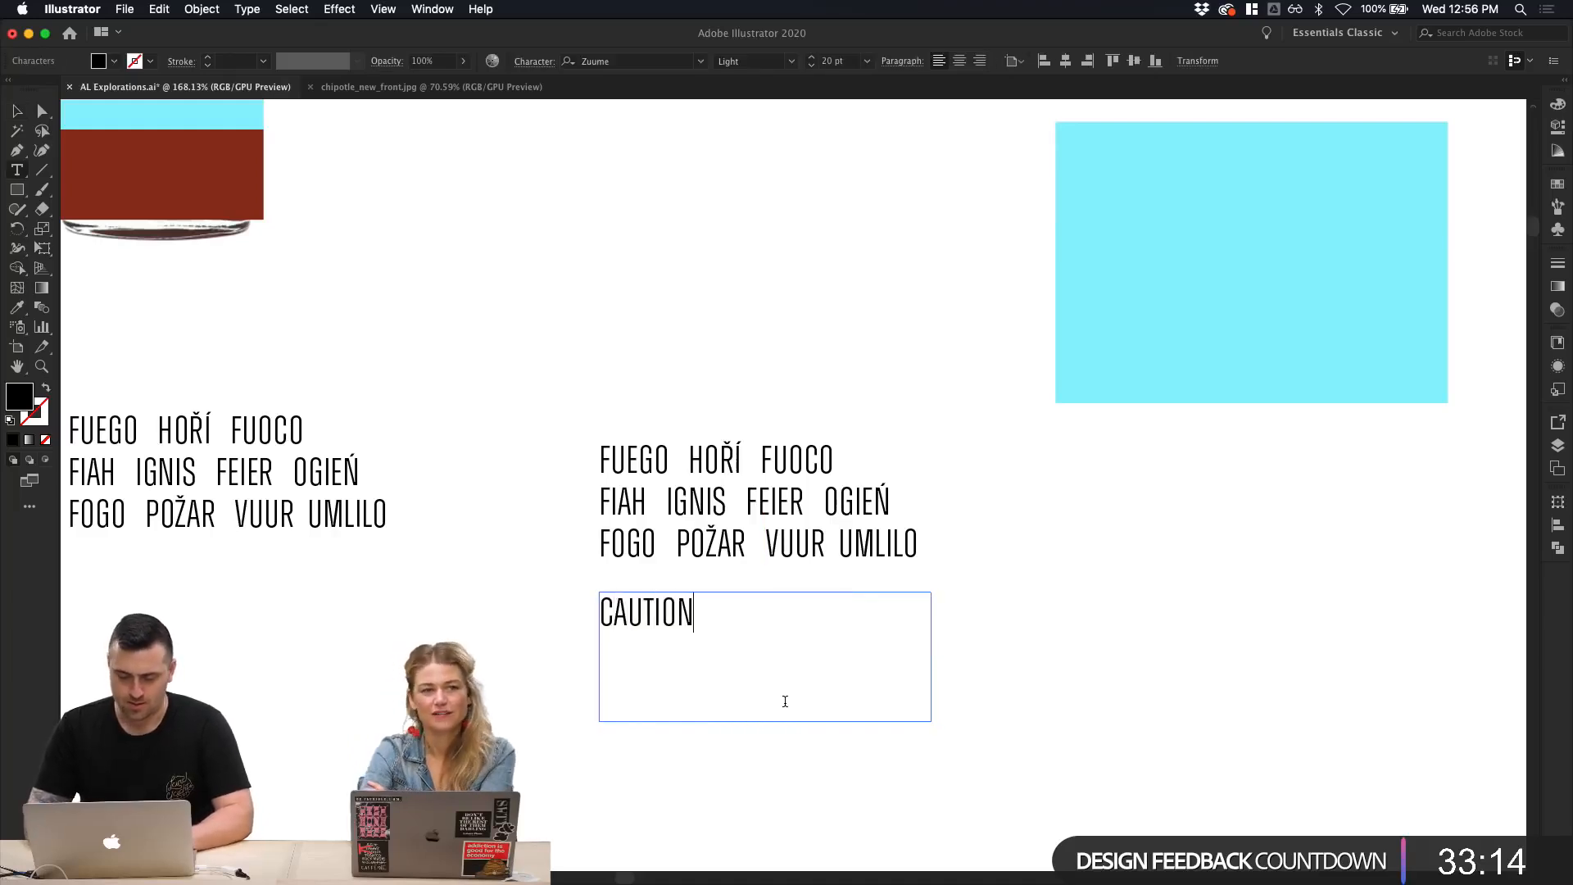
type(":")
Step: Set the "CAUTION:" text to Zuume ExtraBold with a tracking of 0
key("ctrl+a")
left_click(792, 61)
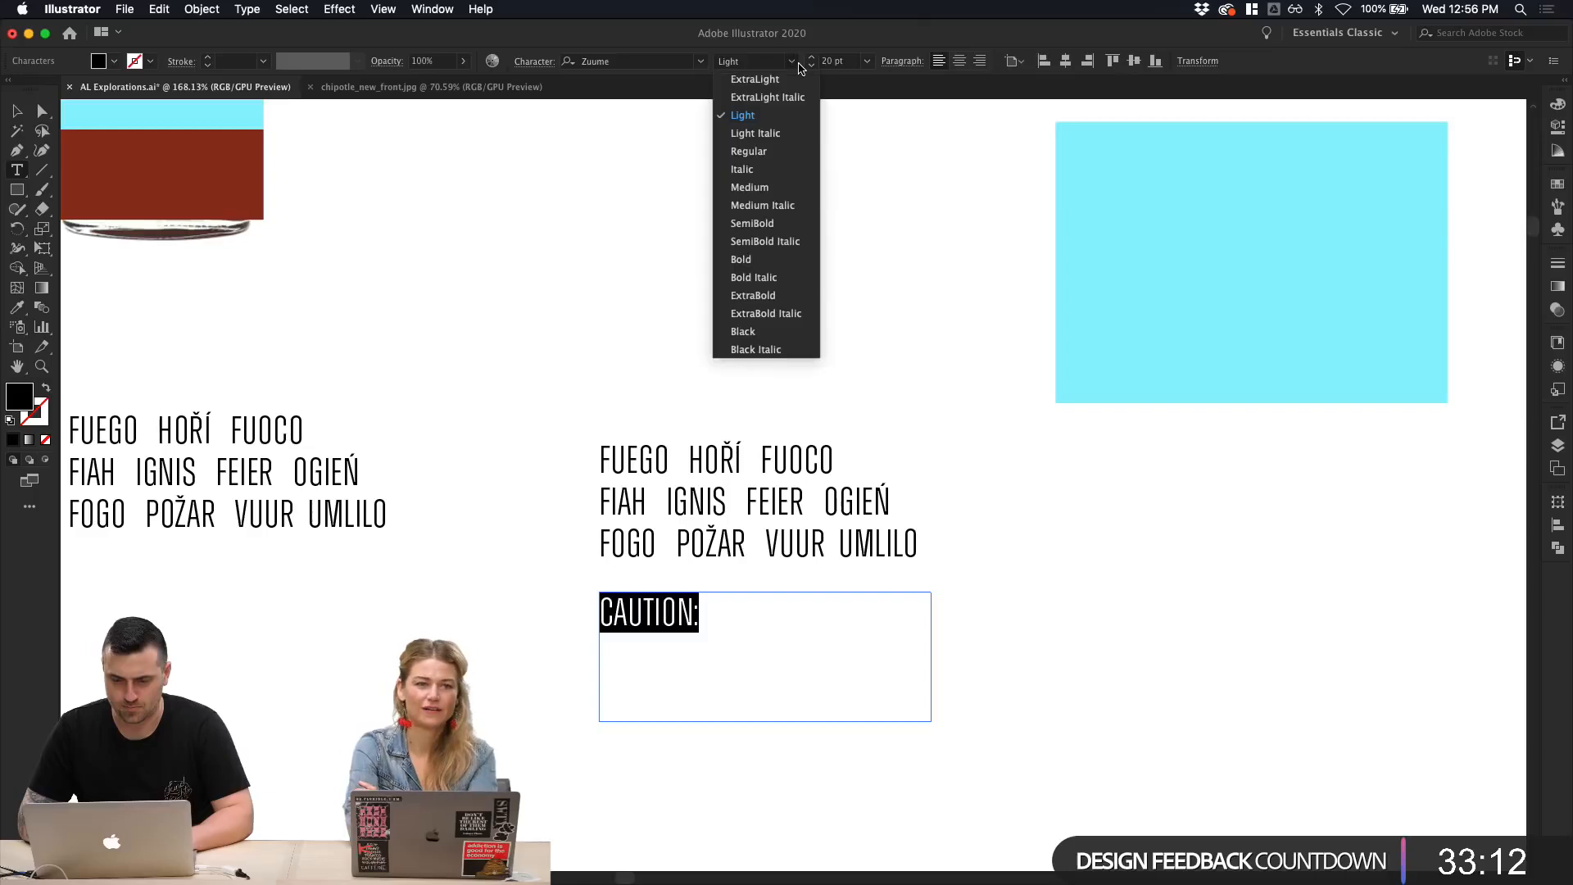
left_click(774, 293)
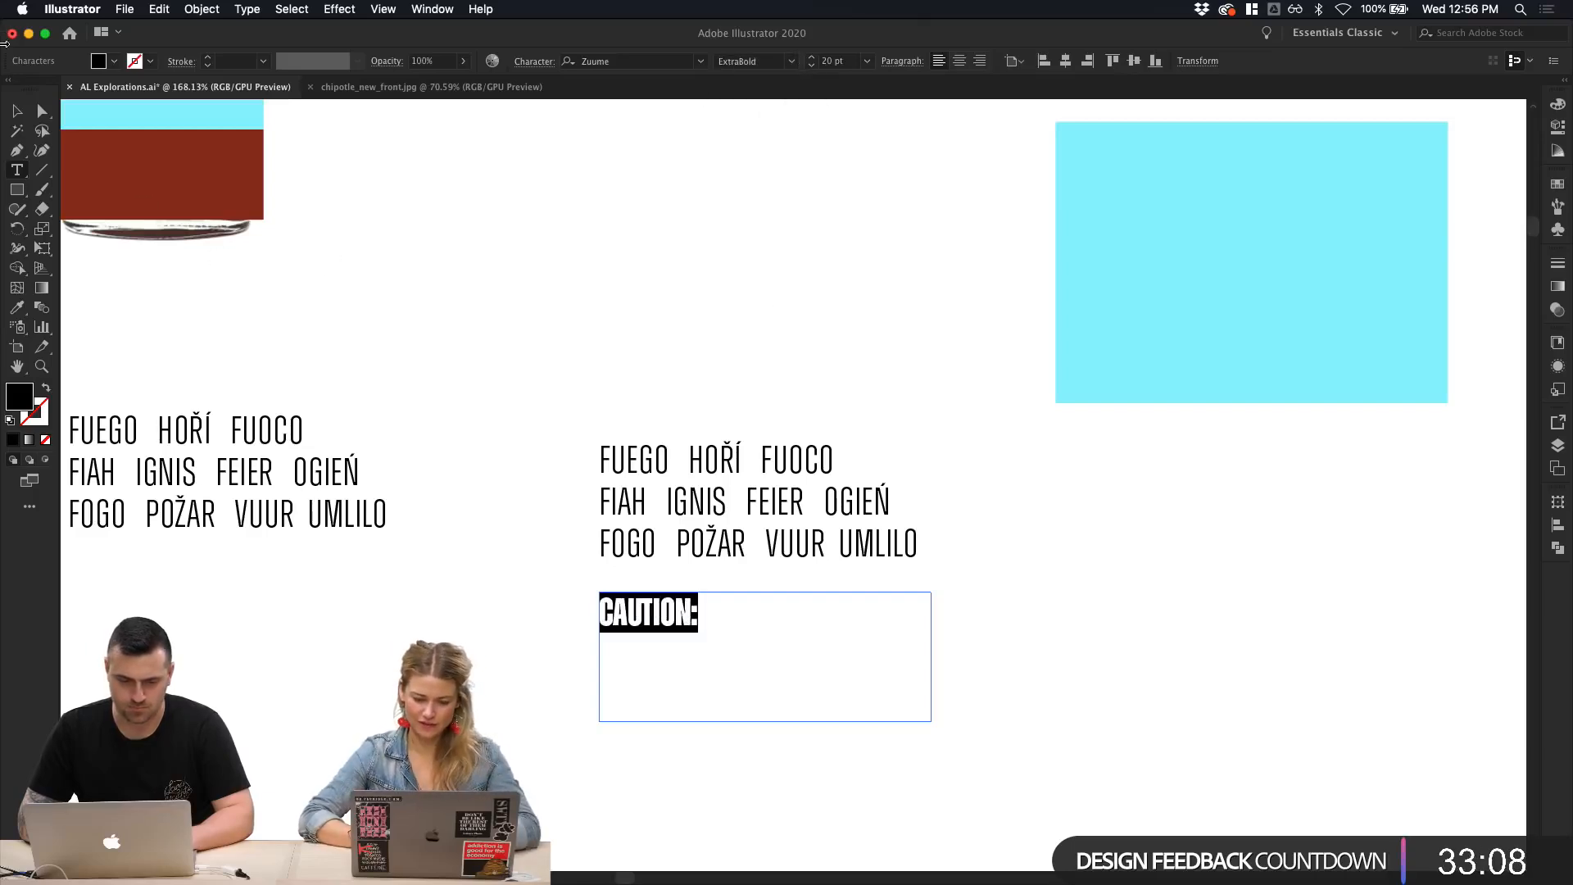
left_click(17, 109)
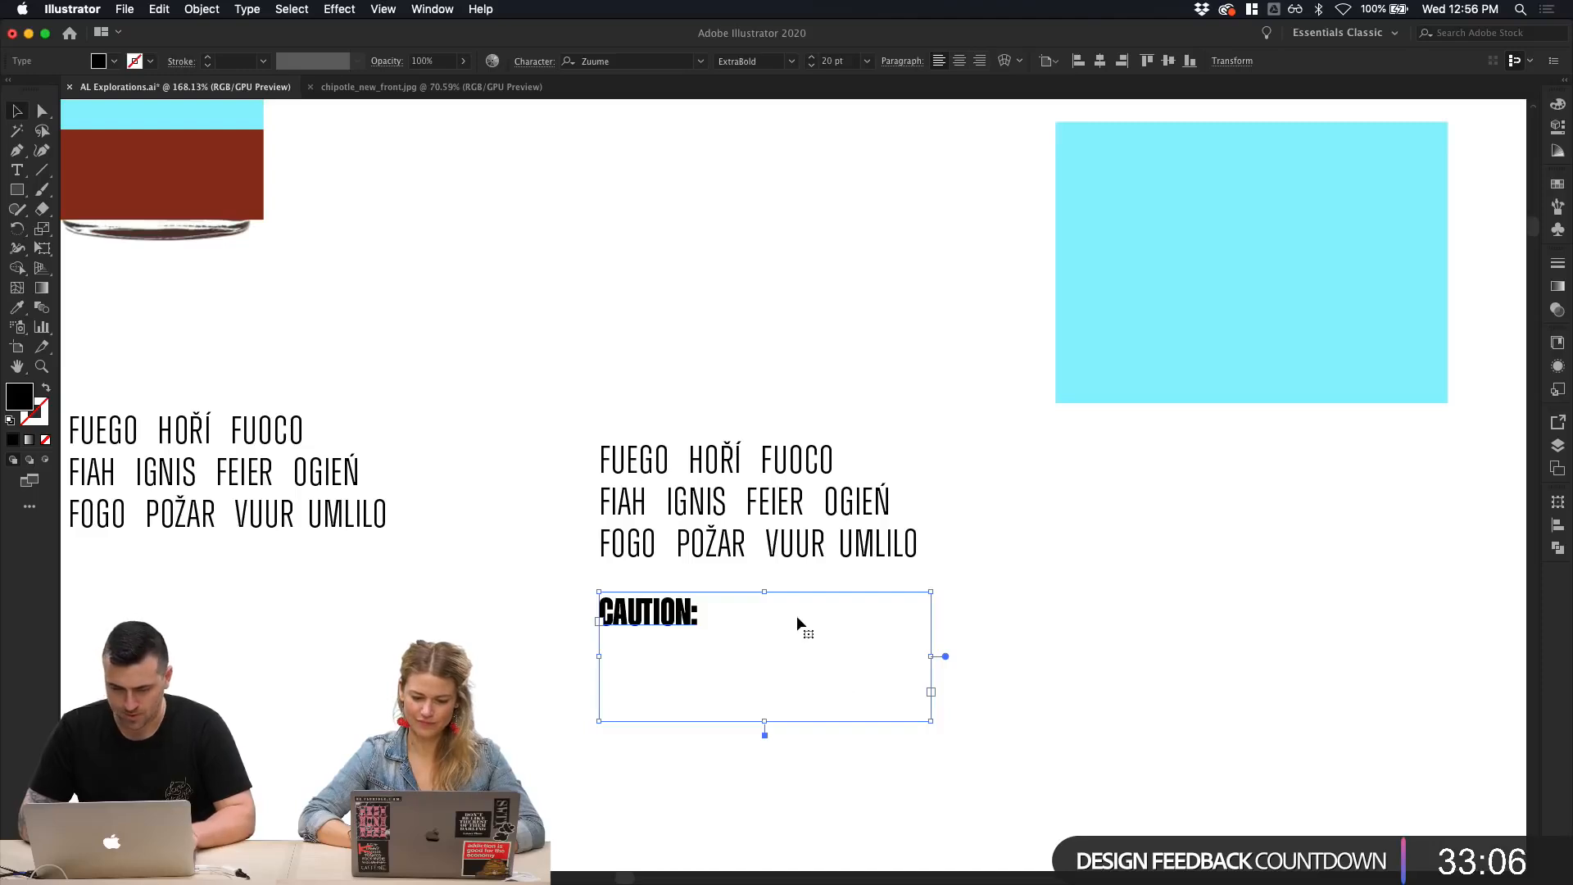
key("super+t")
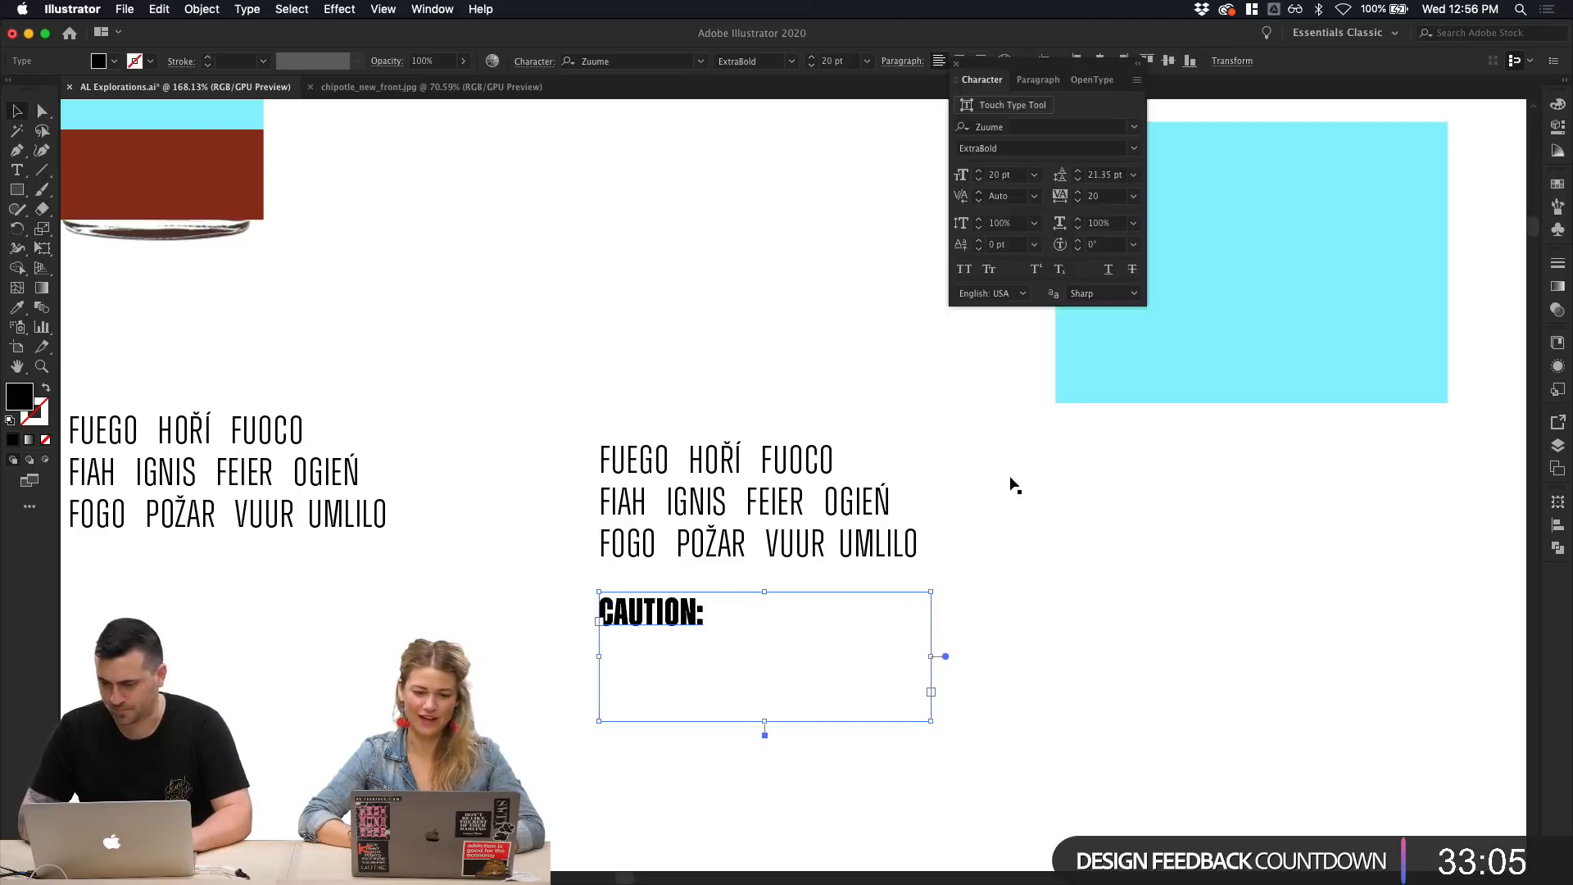
left_click(1134, 197)
left_click(1148, 325)
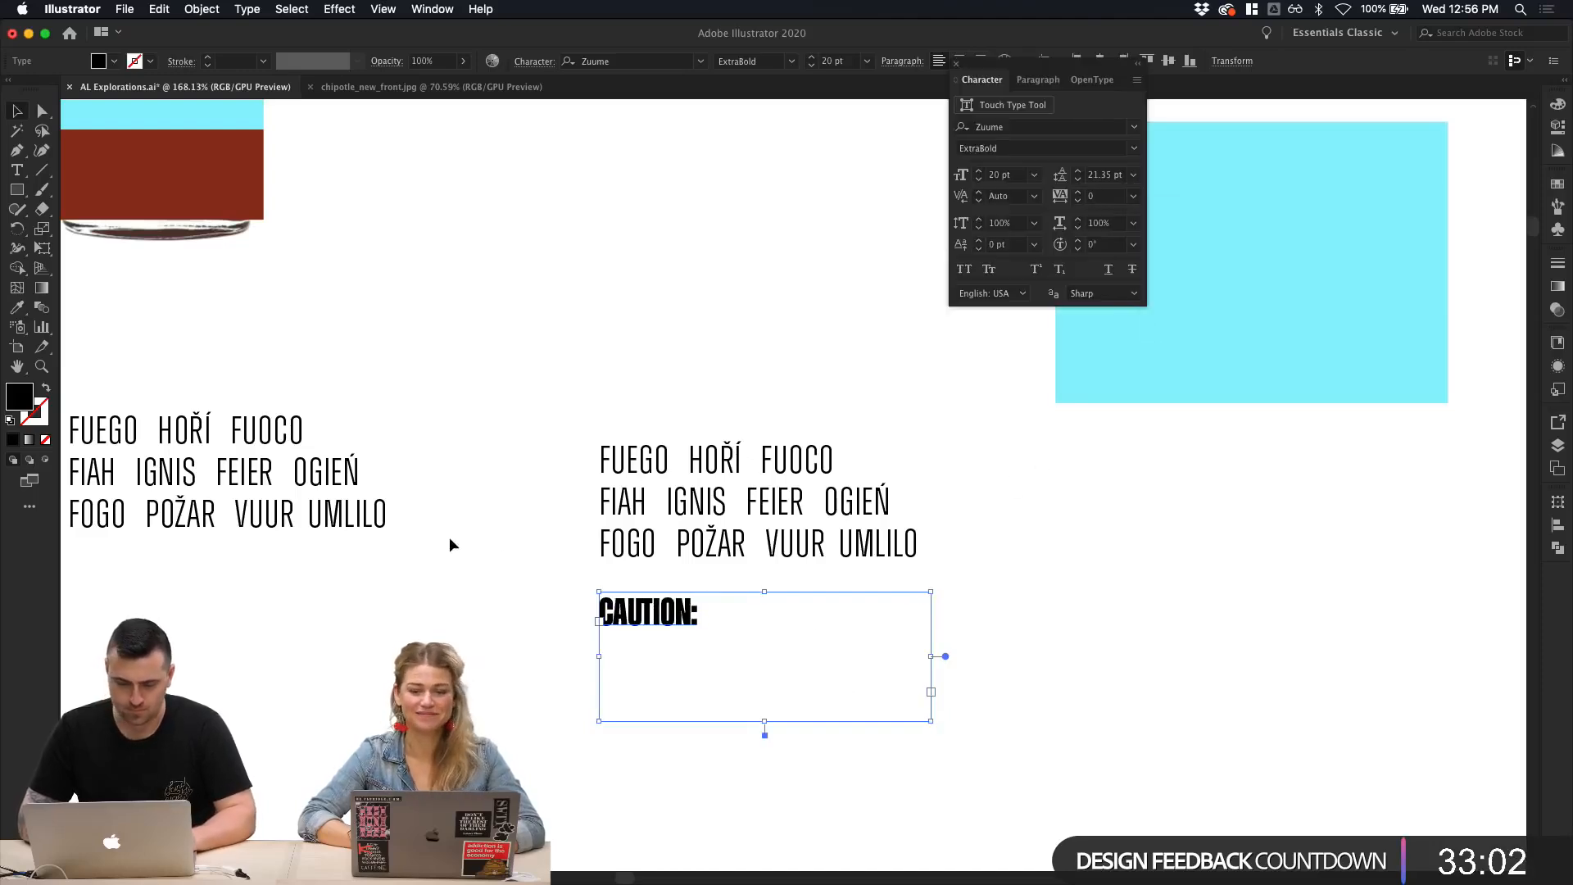
Step: Place a copy of the "CAUTION:" text frame beside the original, level with it on the right
left_click(17, 113)
left_click(949, 738)
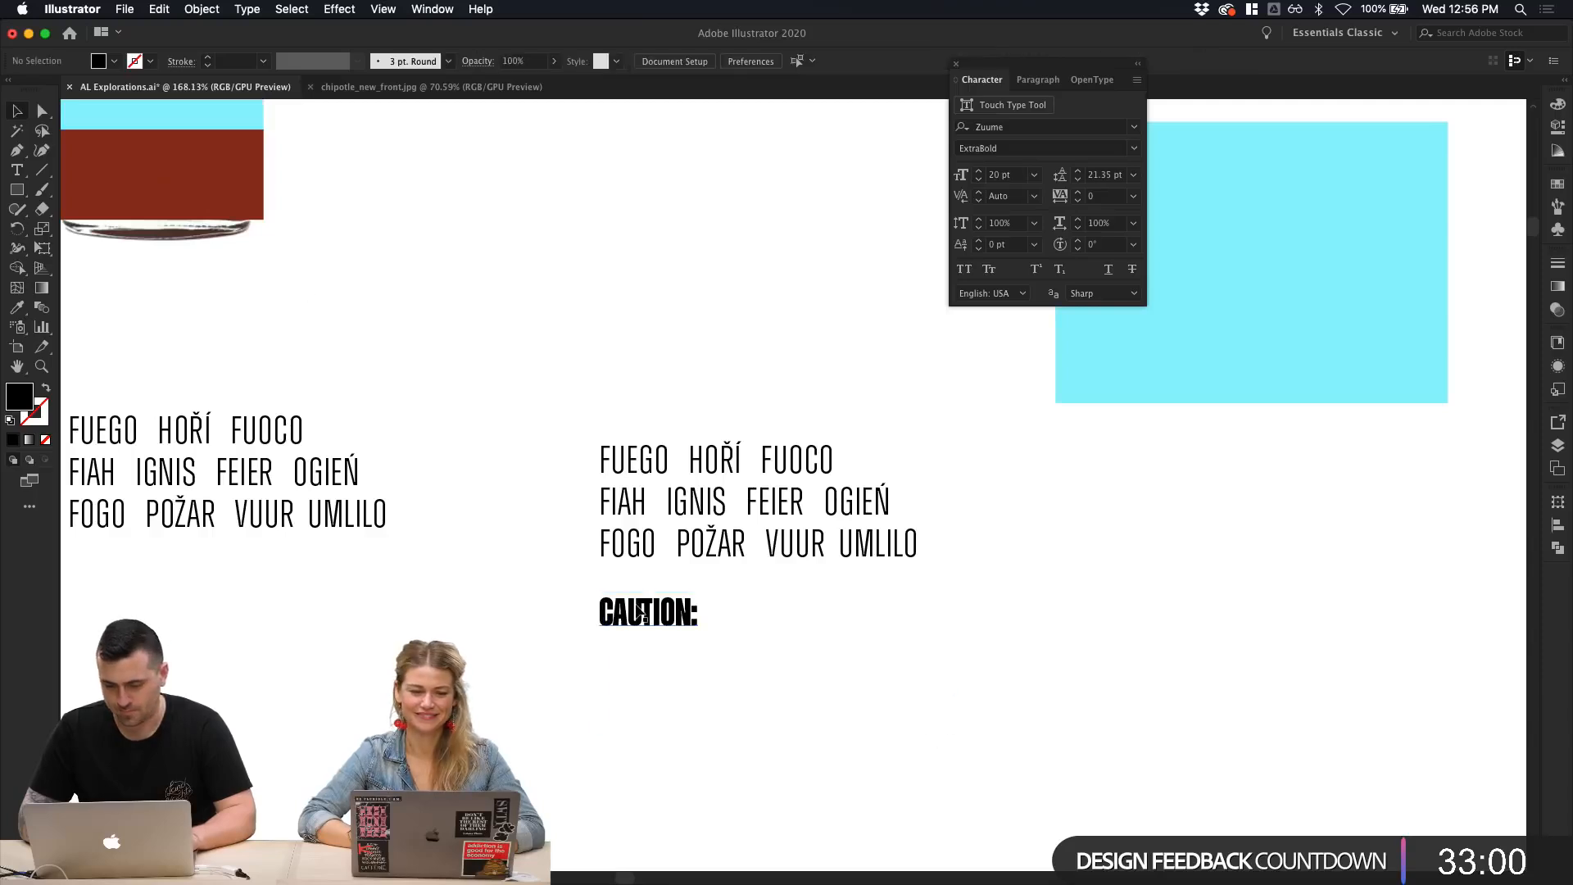
left_click(668, 624)
left_click_drag(668, 624, 1049, 626)
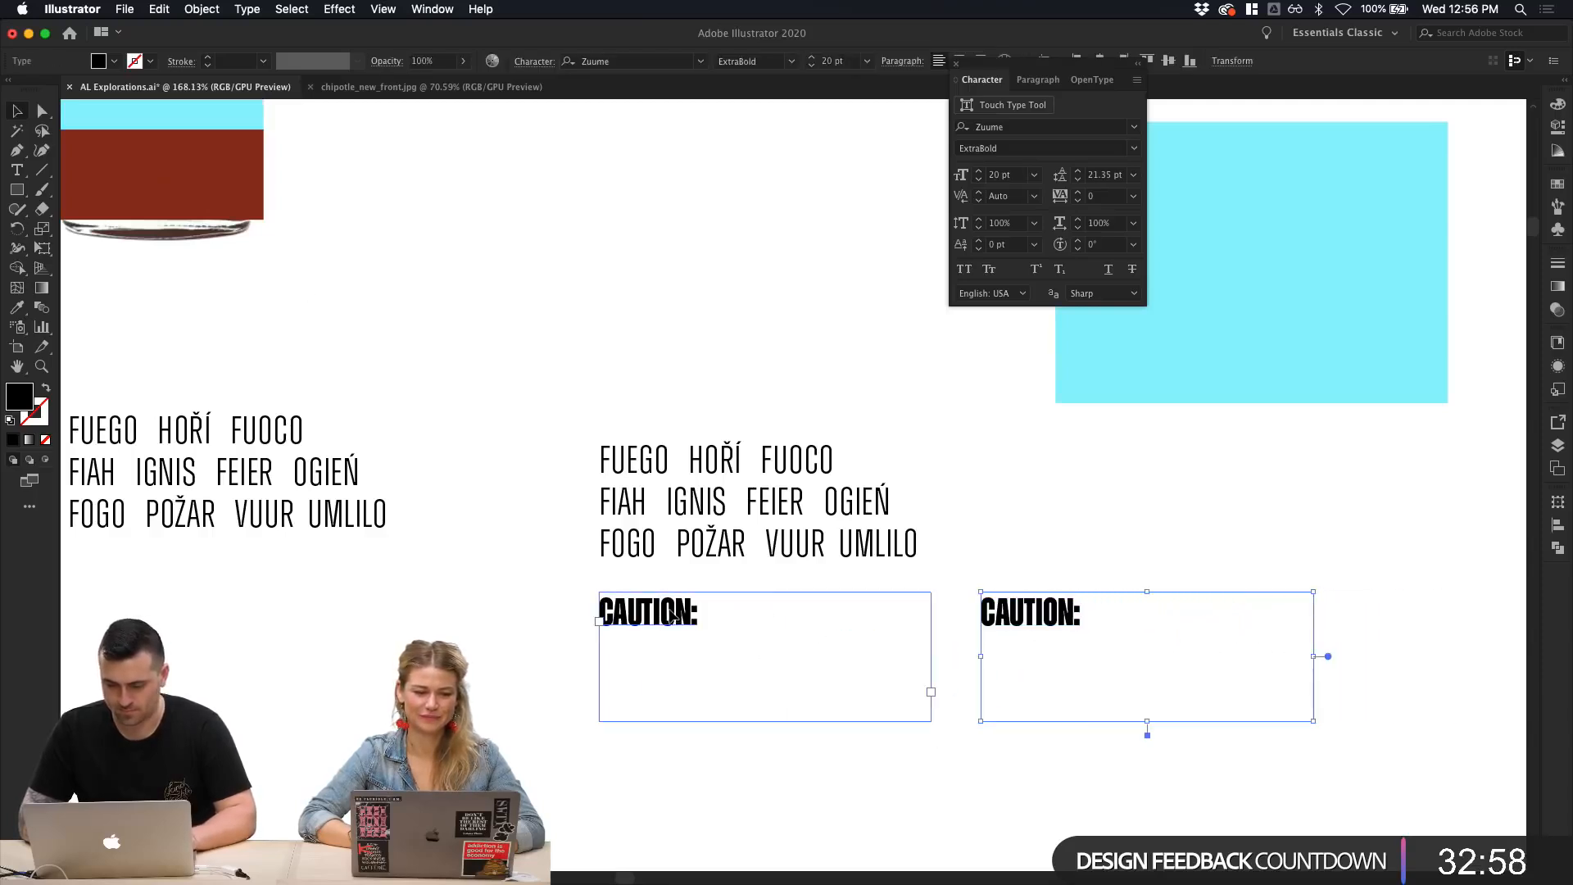
Step: Delete the "CAUTION:" text frame directly below the middle block of fire words, keeping the other "CAUTION:" frame
left_click(678, 623)
key("Delete")
left_click(1060, 636)
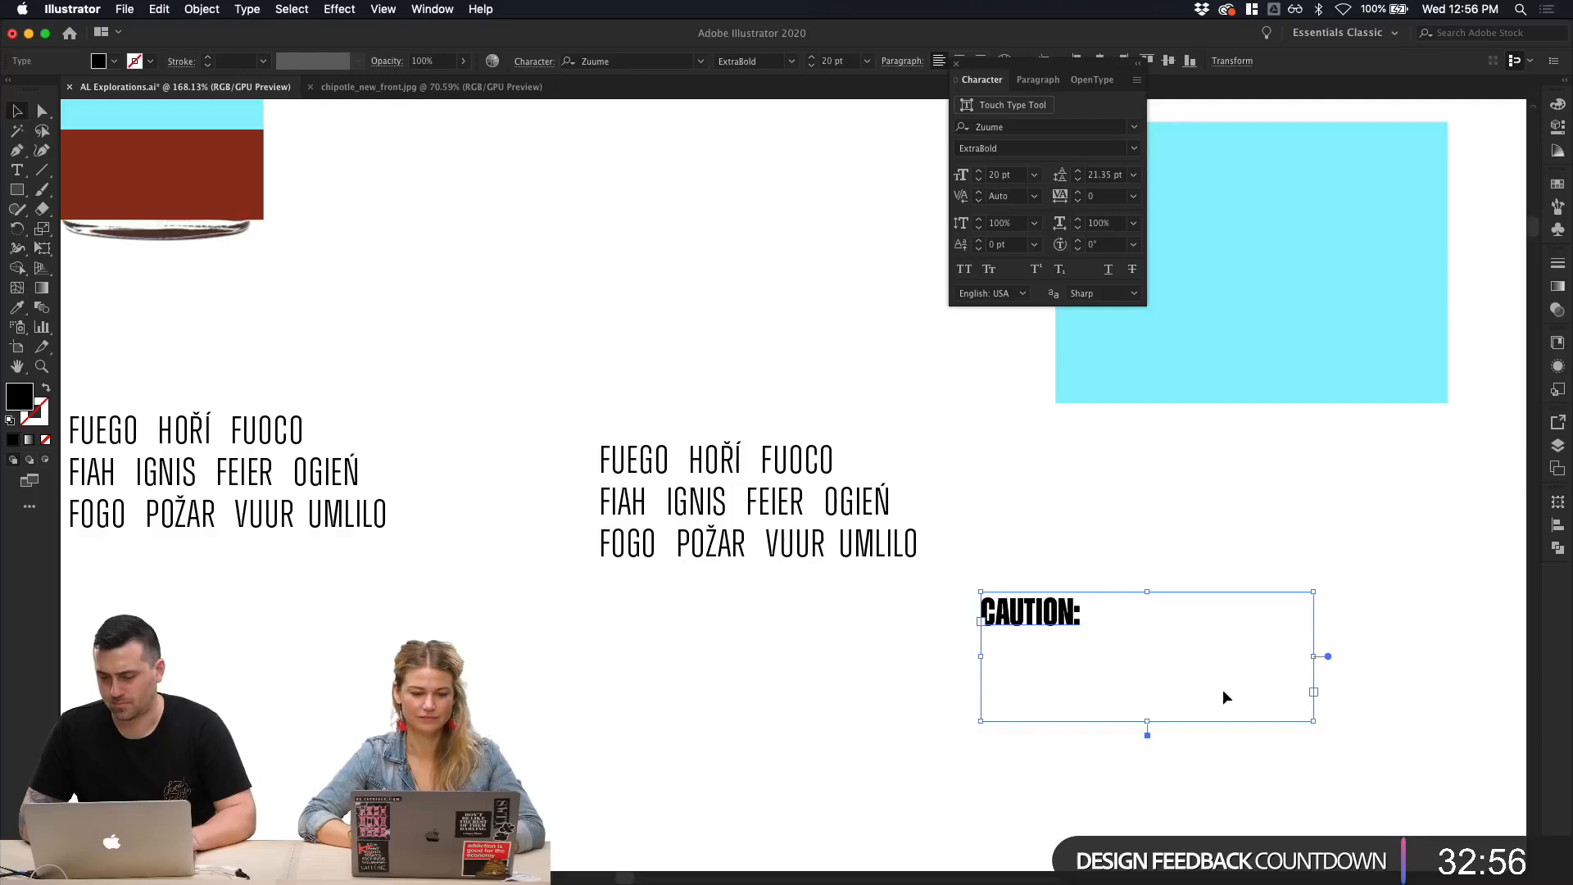
Step: Copy the three lines of fire words in after "CAUTION:" and enlarge that text frame to fit them
key("t")
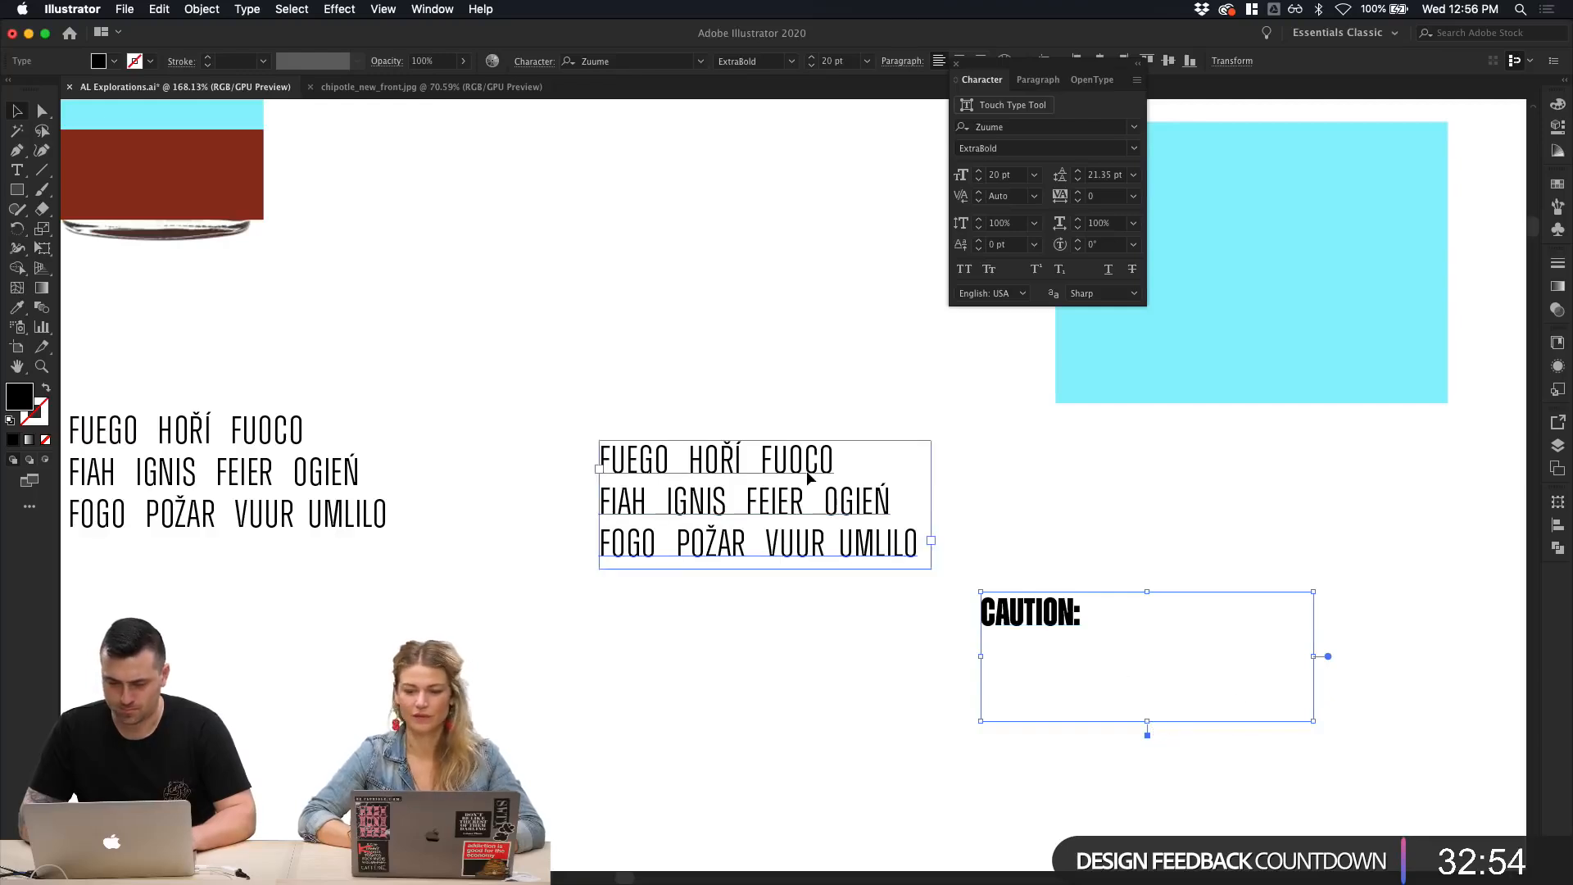
left_click(898, 539)
key("super+a")
key("super+c")
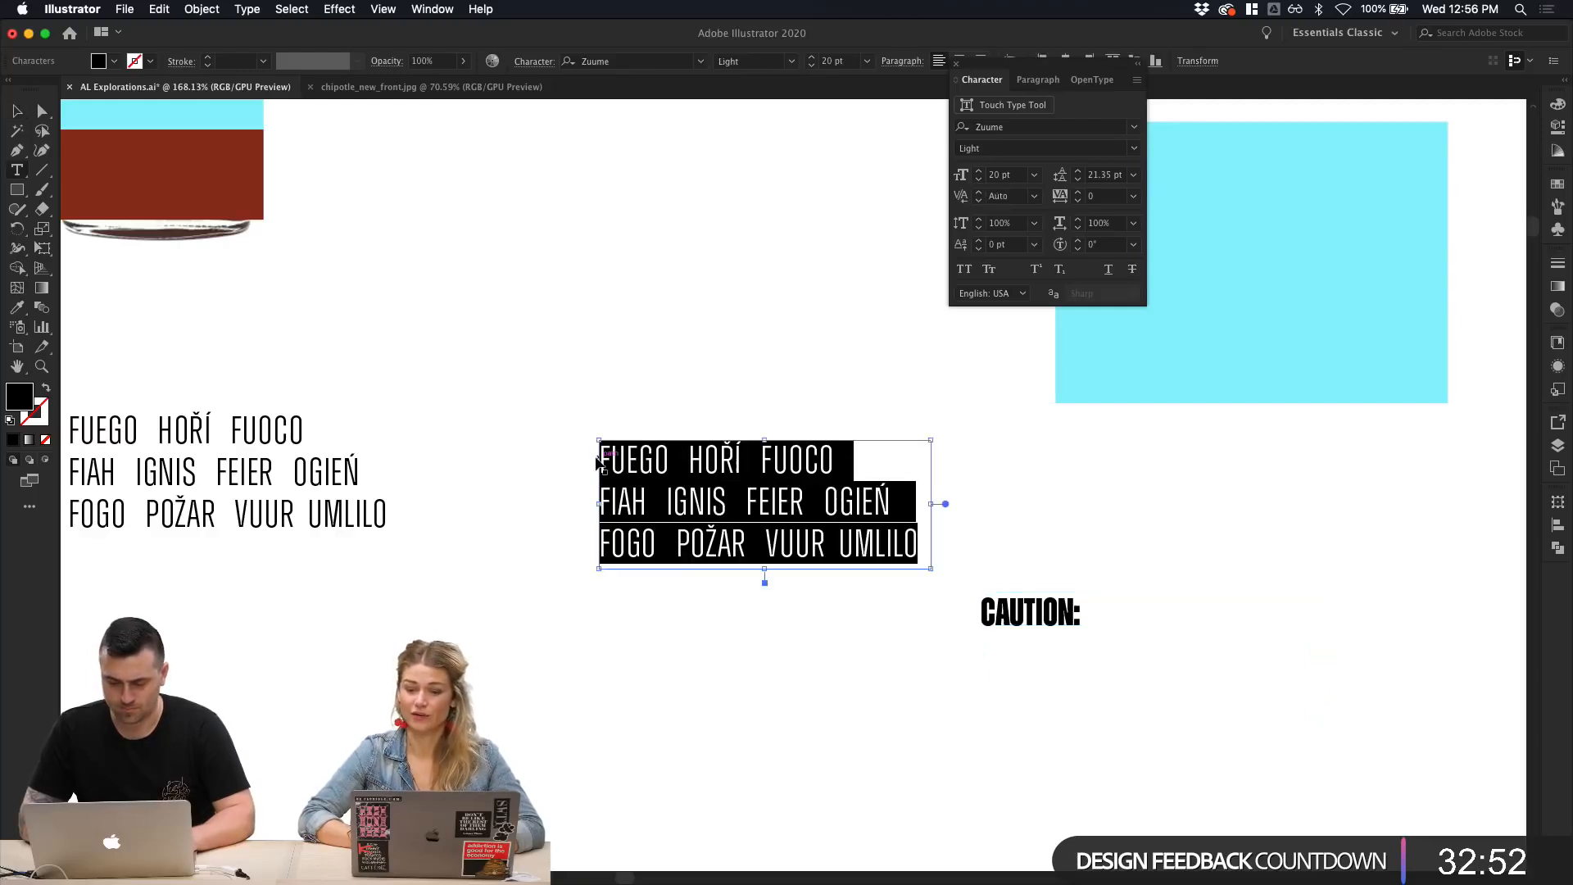
left_click(1082, 622)
key("super+v")
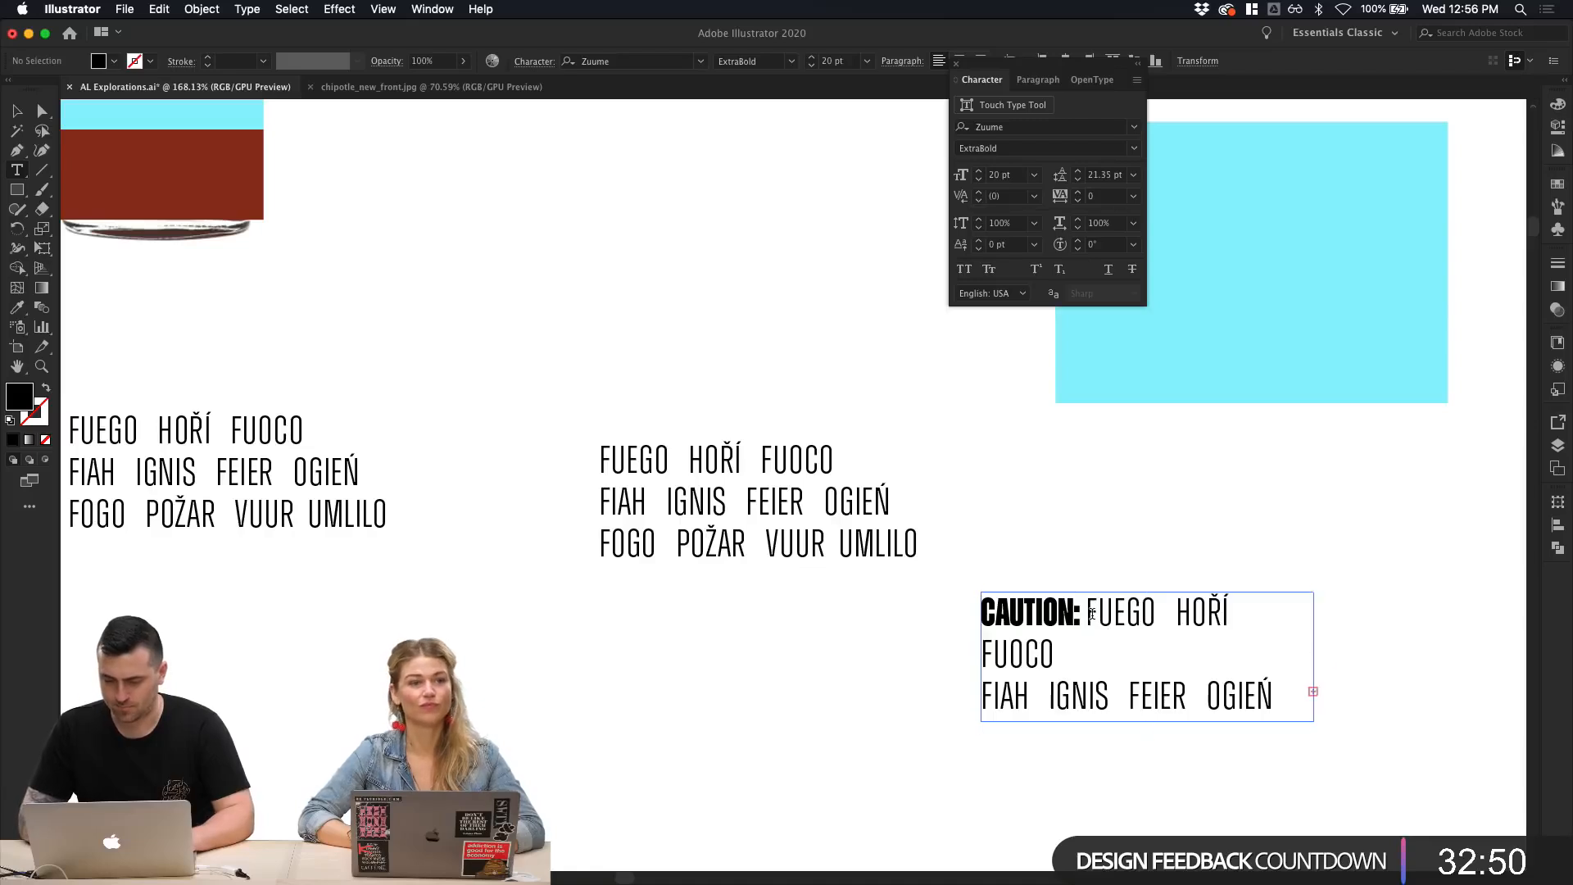
left_click(17, 111)
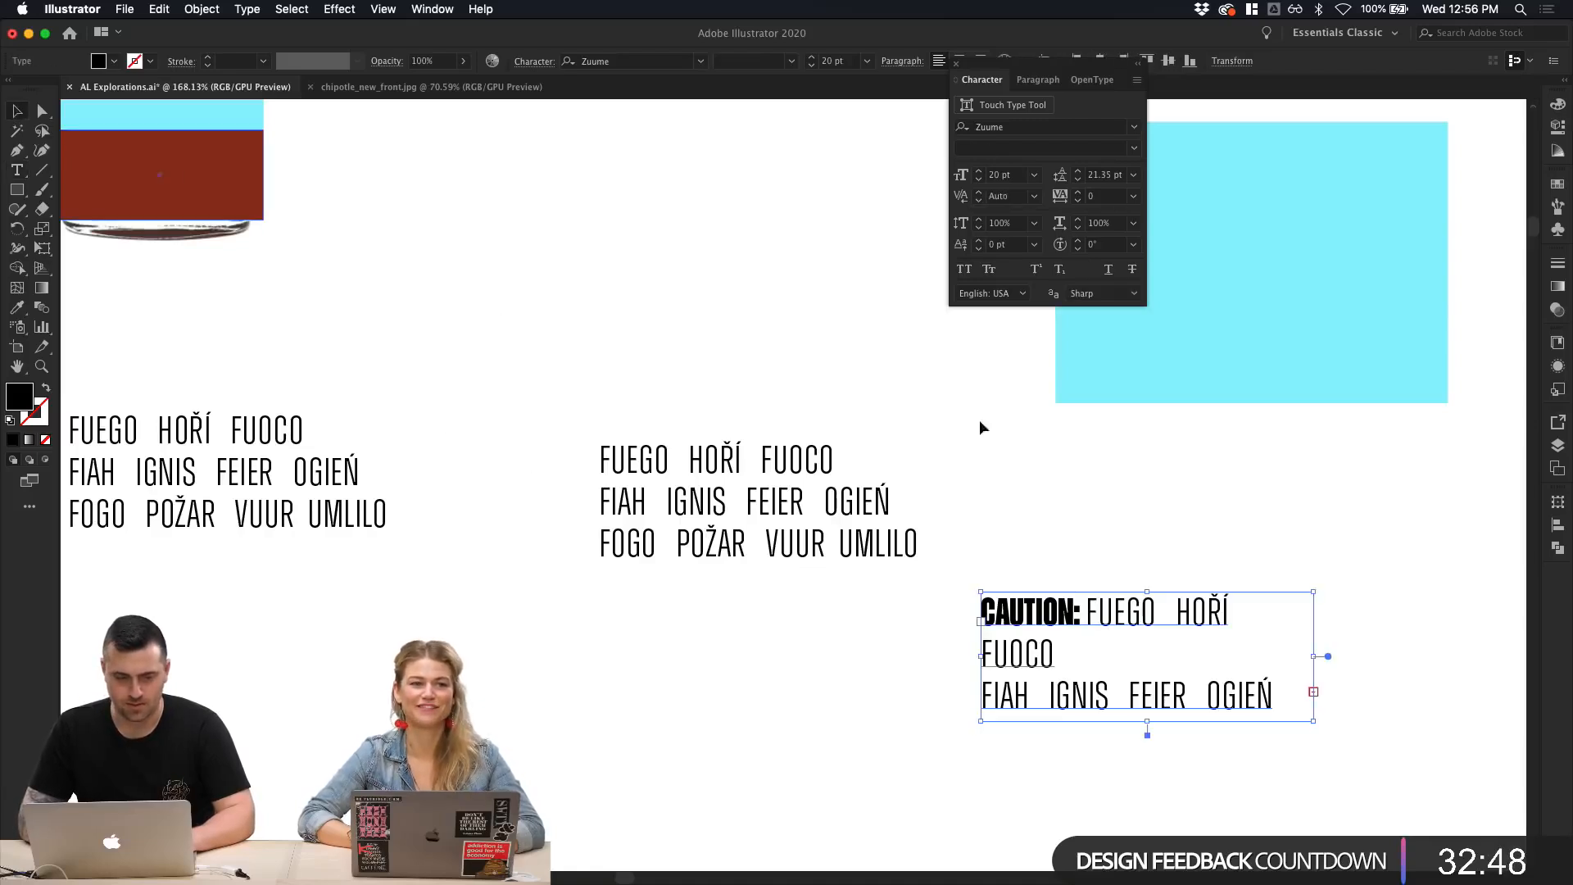
left_click_drag(1313, 722, 1434, 735)
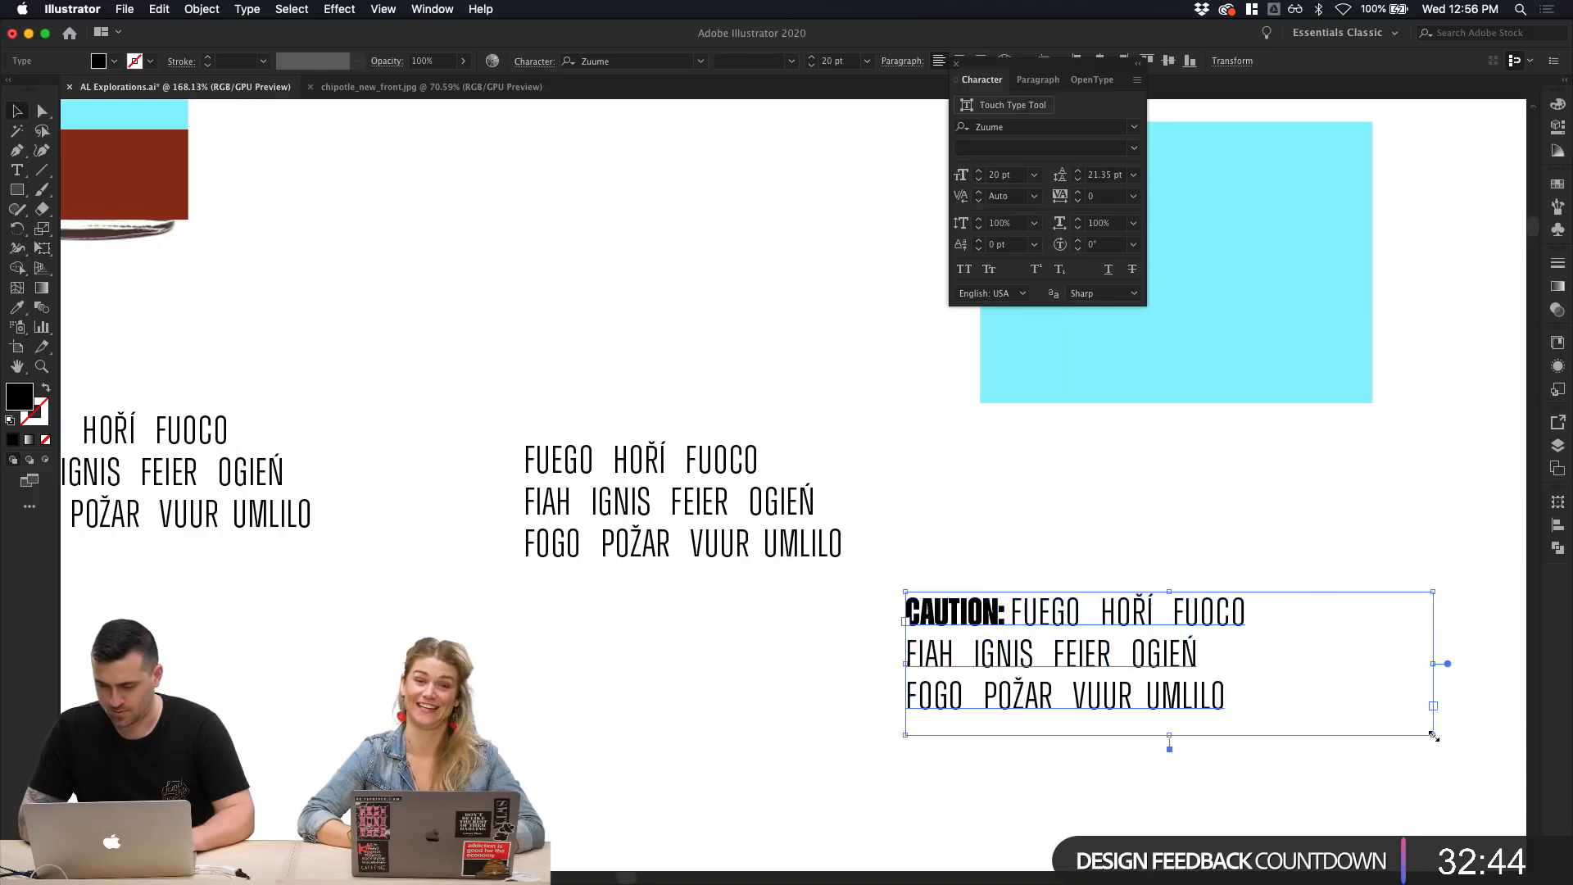
Step: Remove the line breaks before FIAH and FOGO so the caution words run on as one continuous paragraph
scroll(1430, 734, "right", 5)
double_click(679, 656)
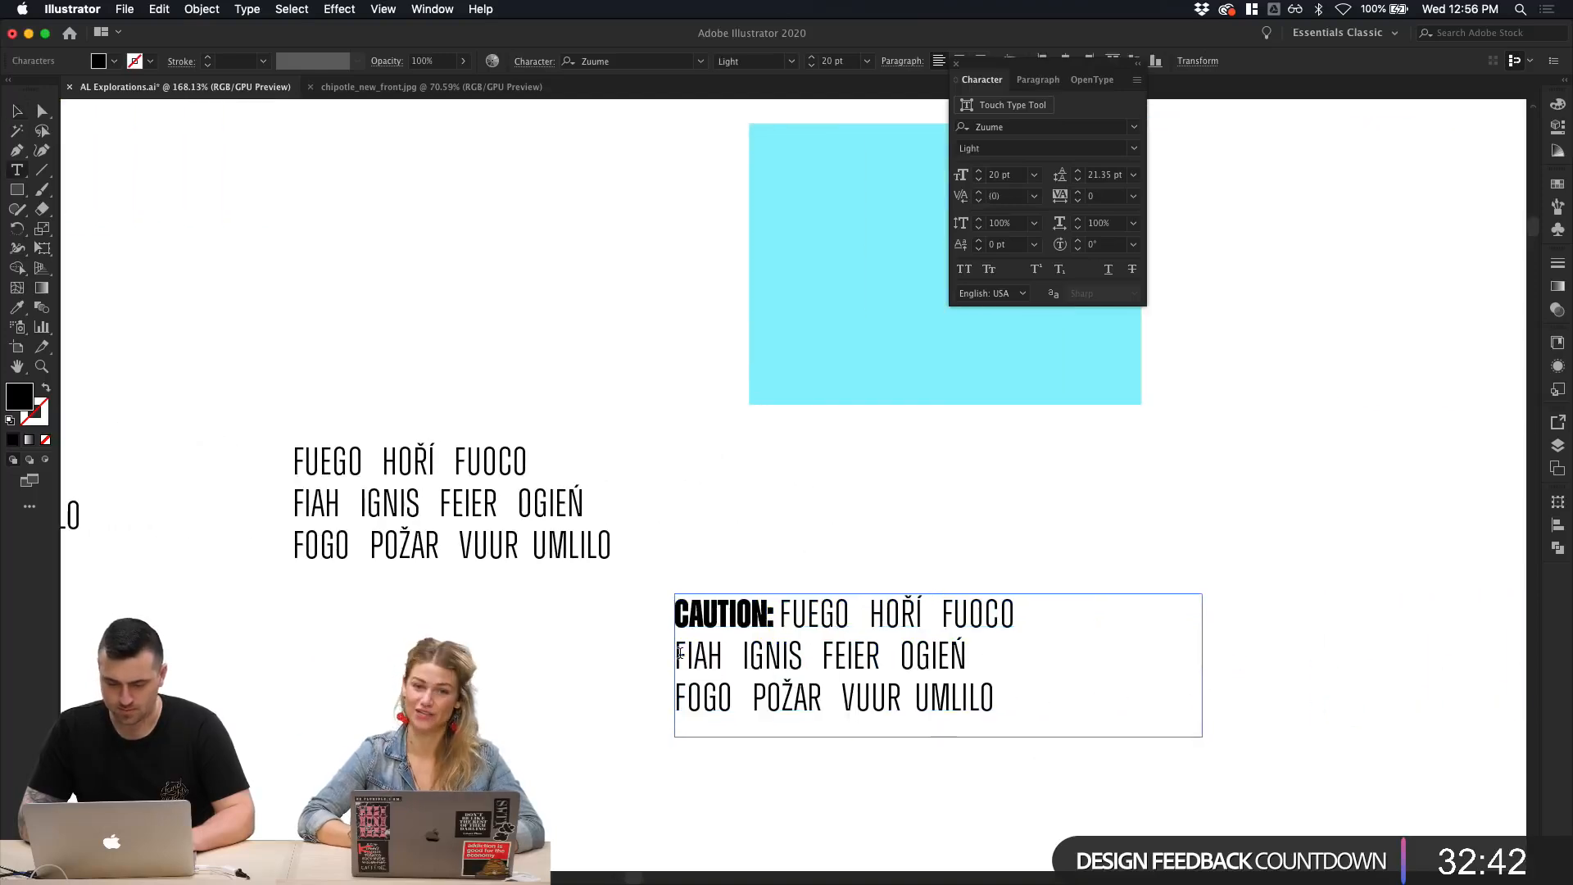
key("BackSpace")
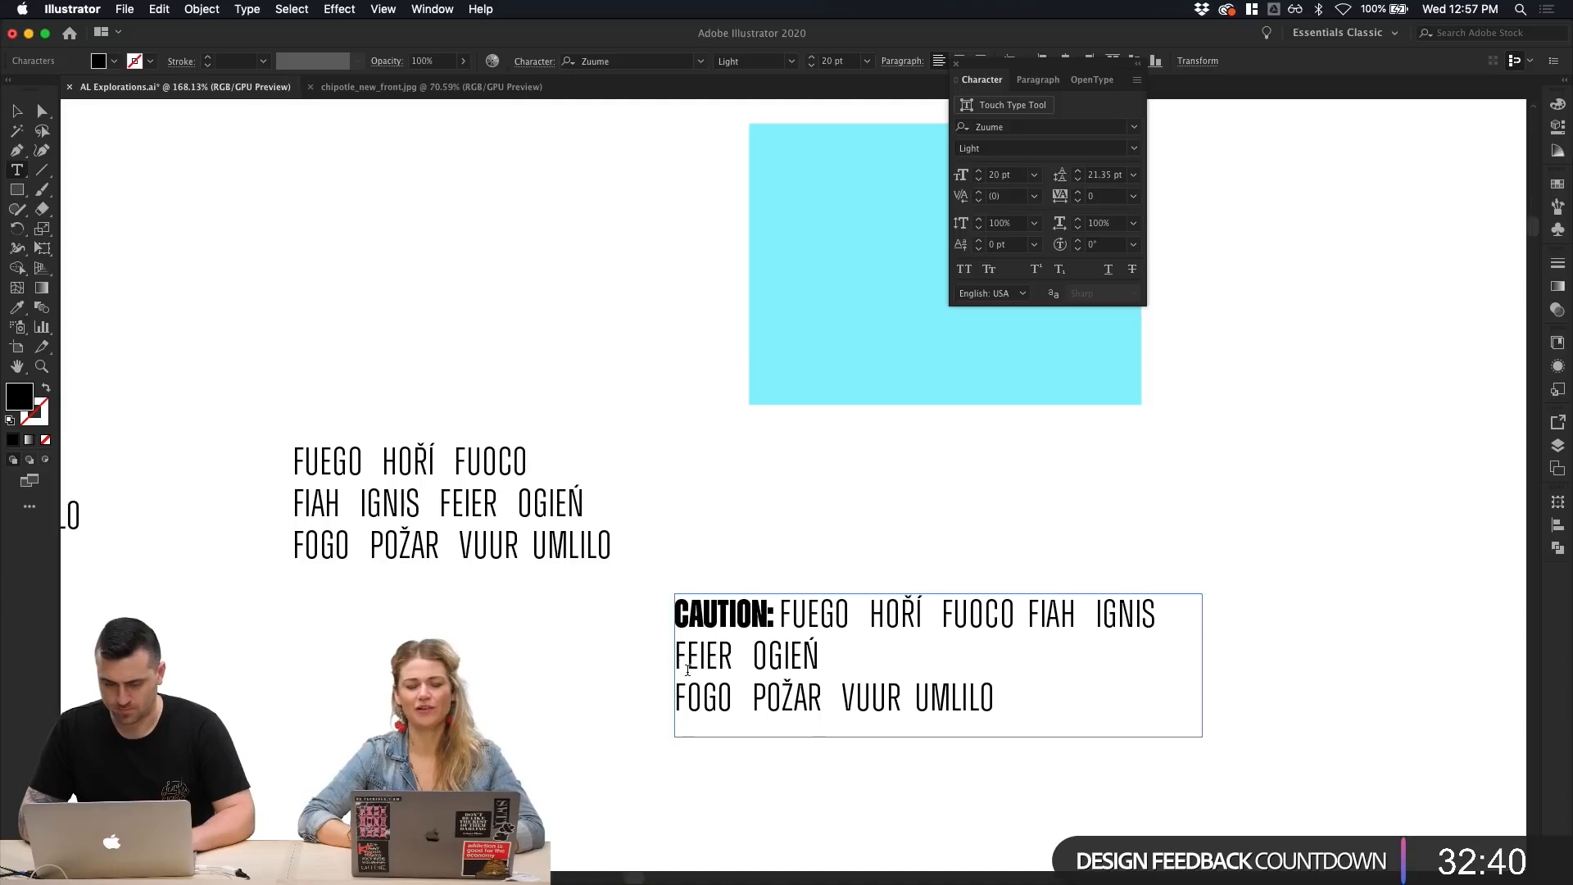
left_click(677, 687)
key("BackSpace")
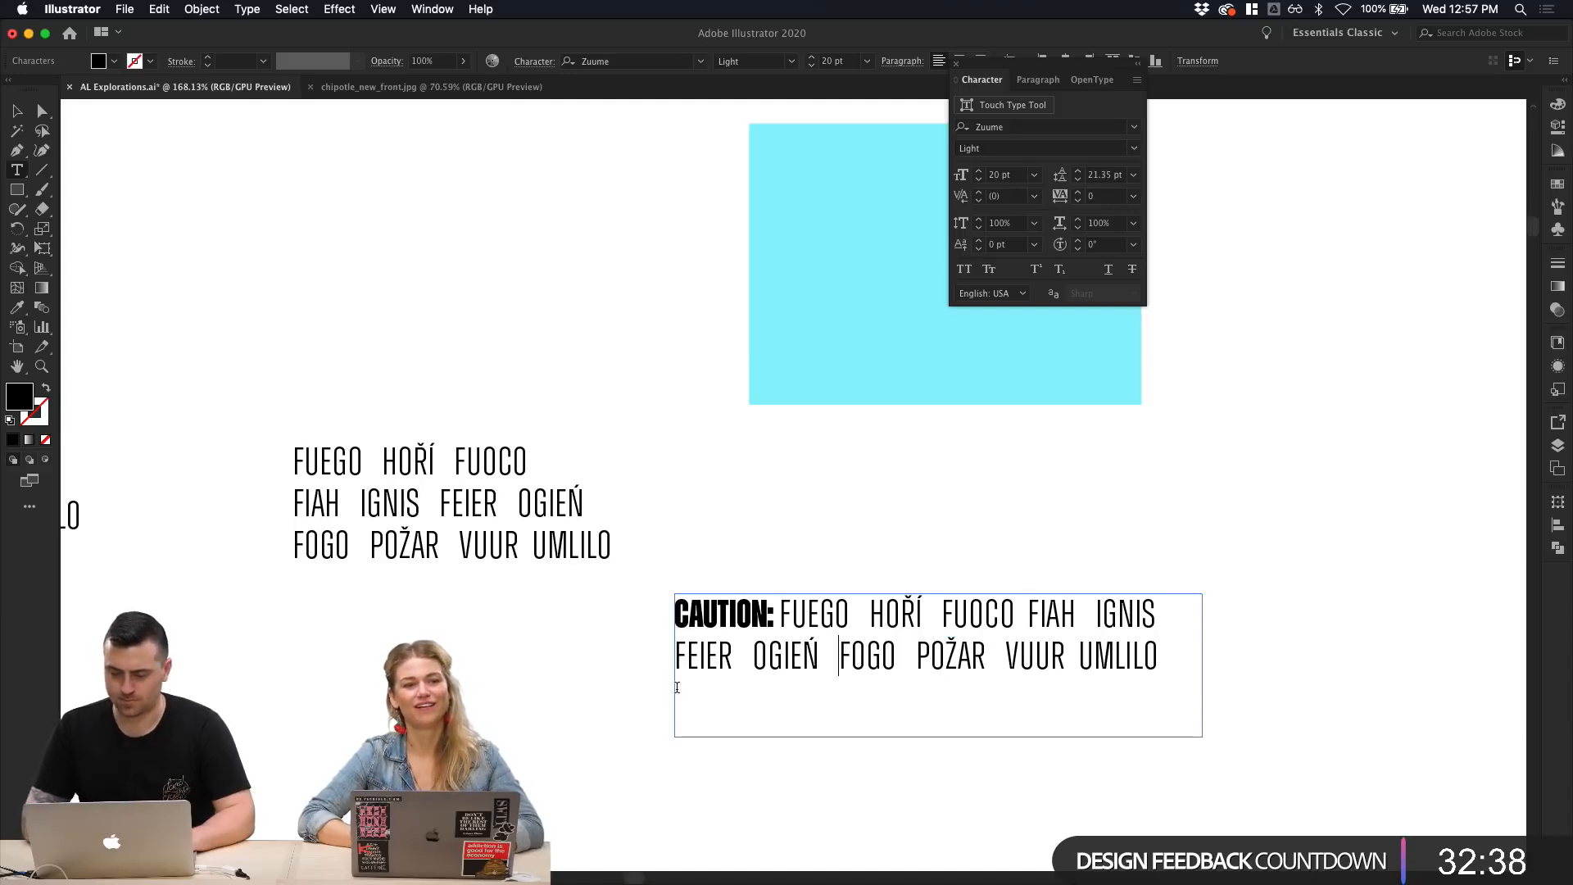
key("BackSpace")
Step: Add commas after FUEGO, HOŘÍ and FUOCO in the caution text
key("Right")
key("Right")
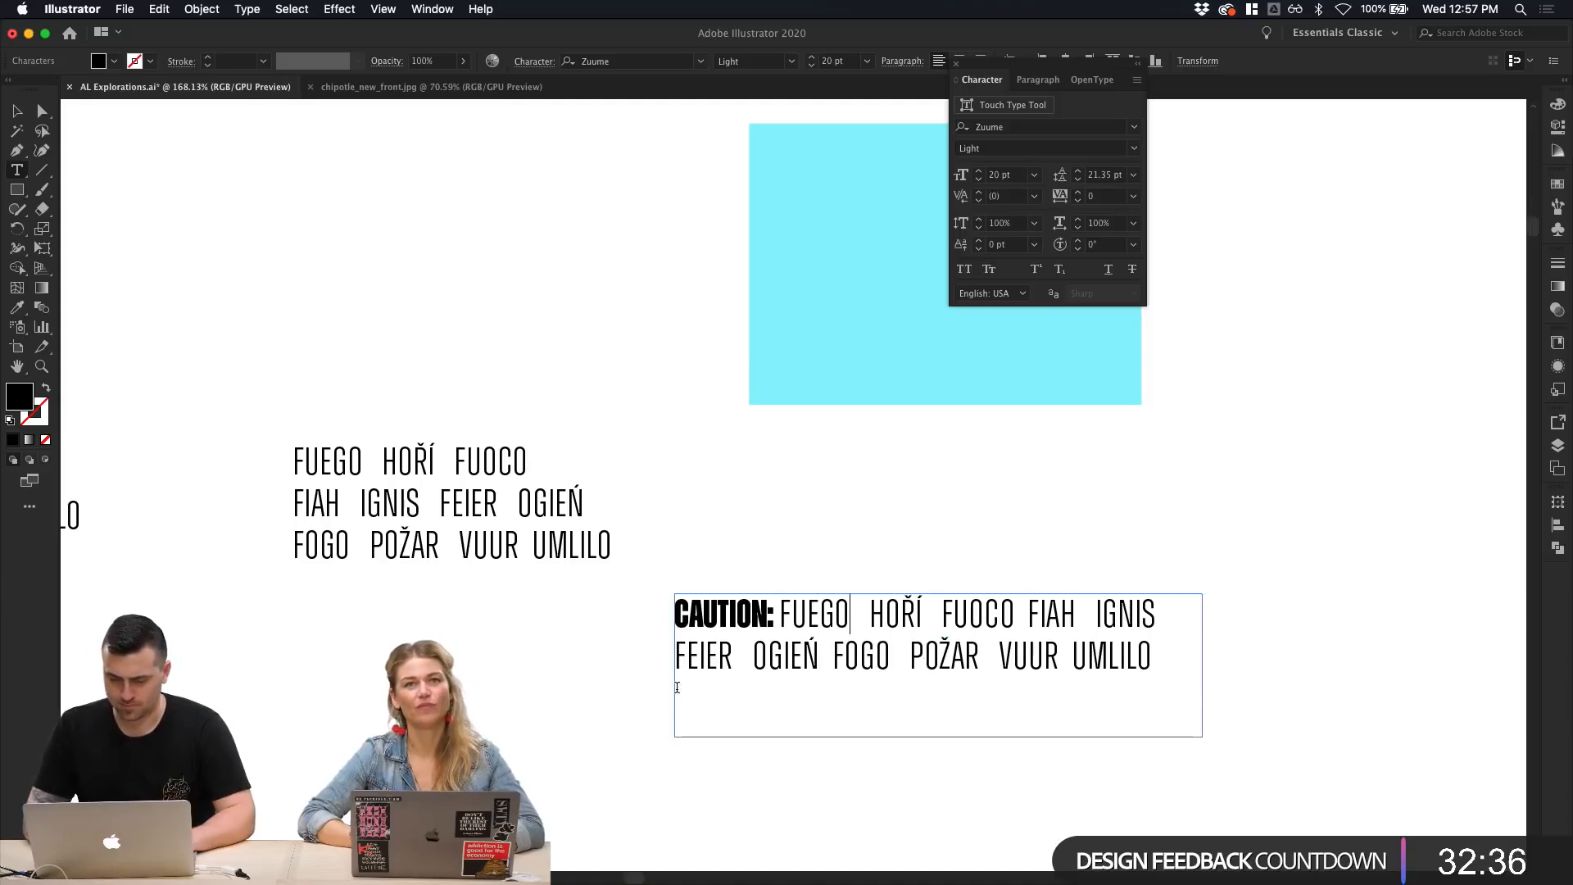
type(",")
key("Right")
key("Right")
key("Right")
key("Right")
key("Right")
key("Right")
type(",")
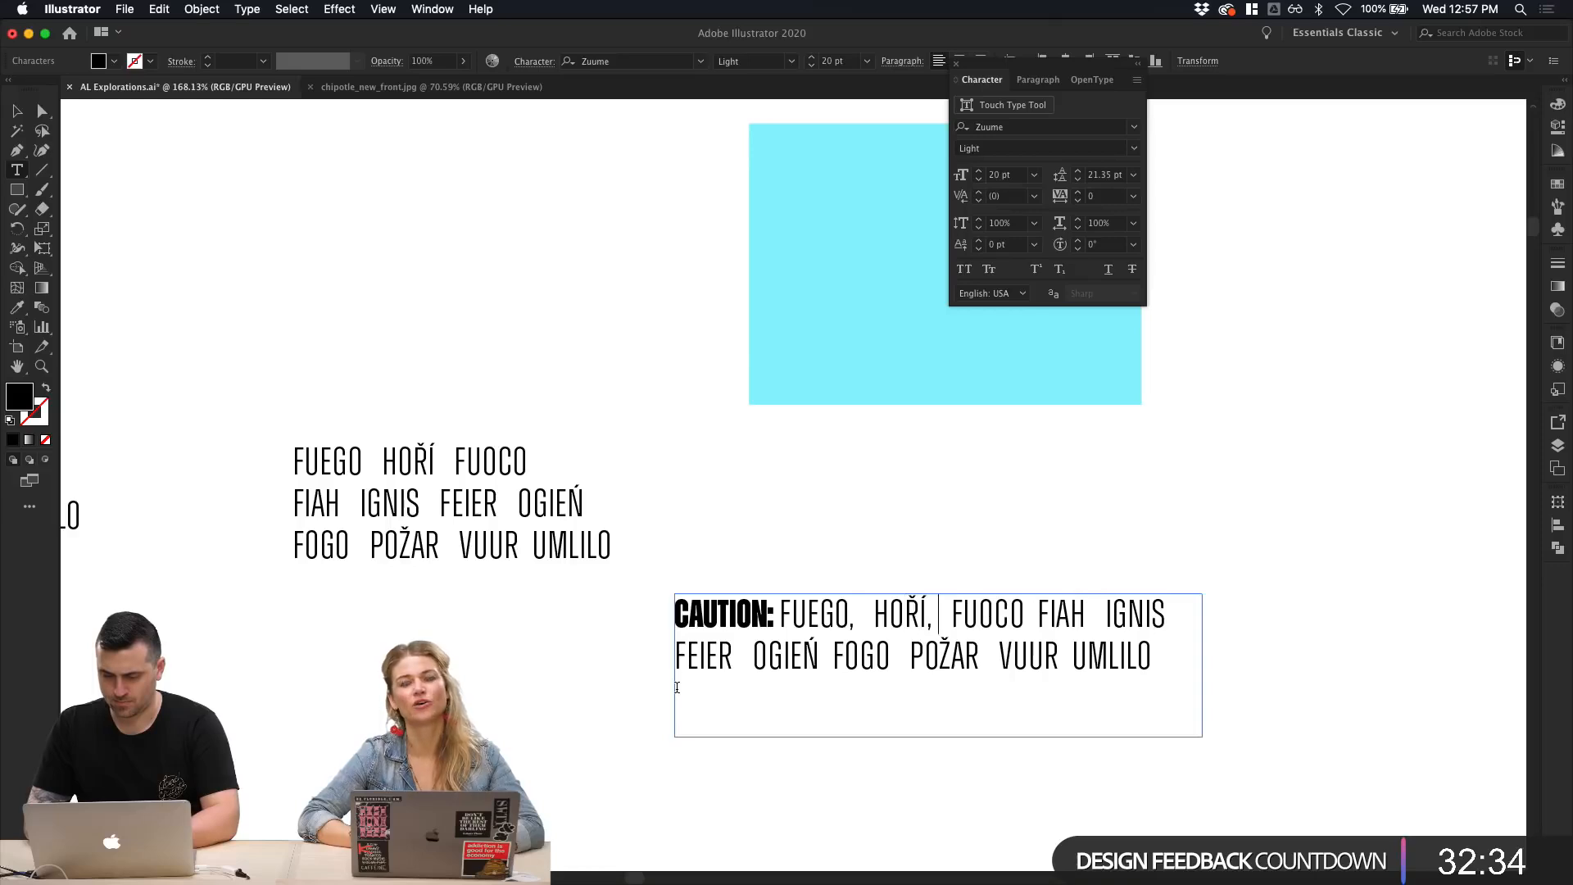
key("Right")
key("Right")
key("Right")
key("Right")
type(",")
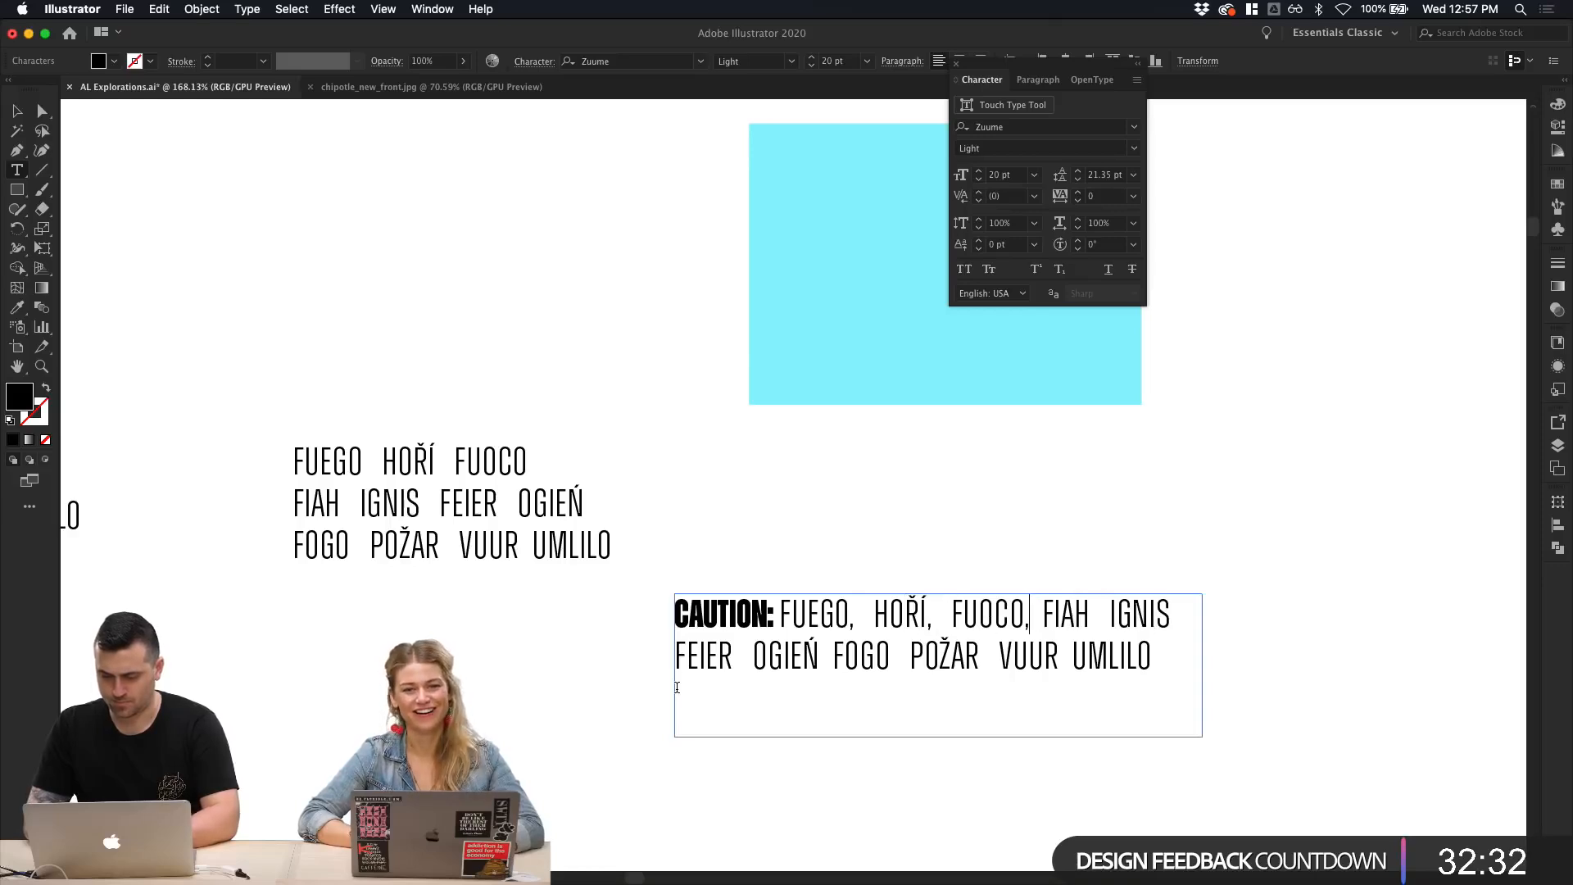
Step: Add commas after FIAH, IGNIS and FEIER in the caution text
key("Right")
key("Right")
type(",")
key("Right")
key("Right")
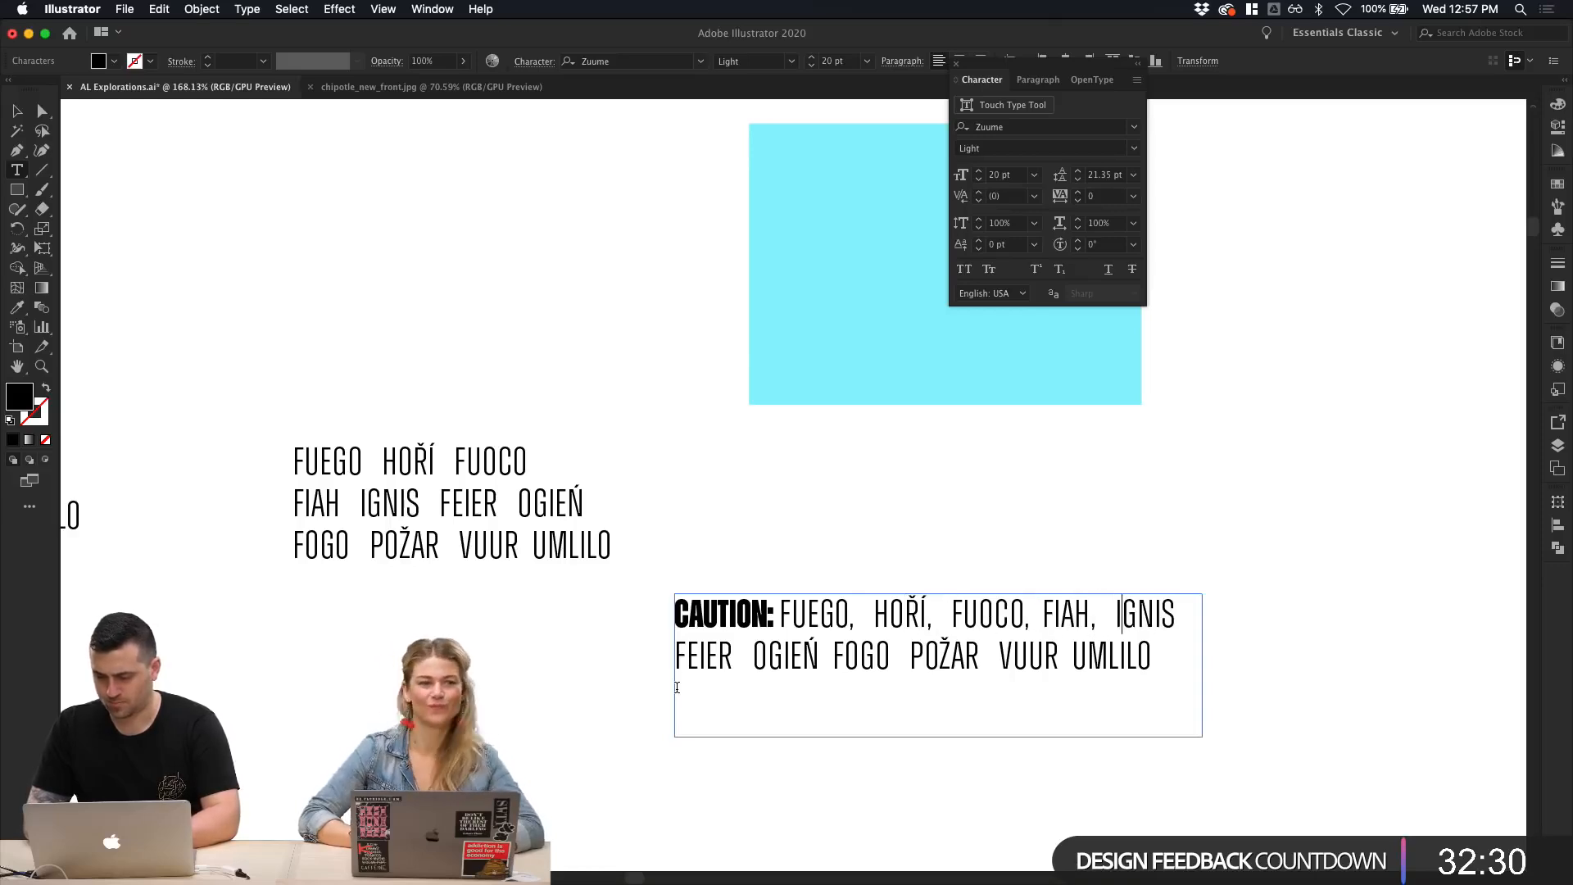
key("Right")
type(",")
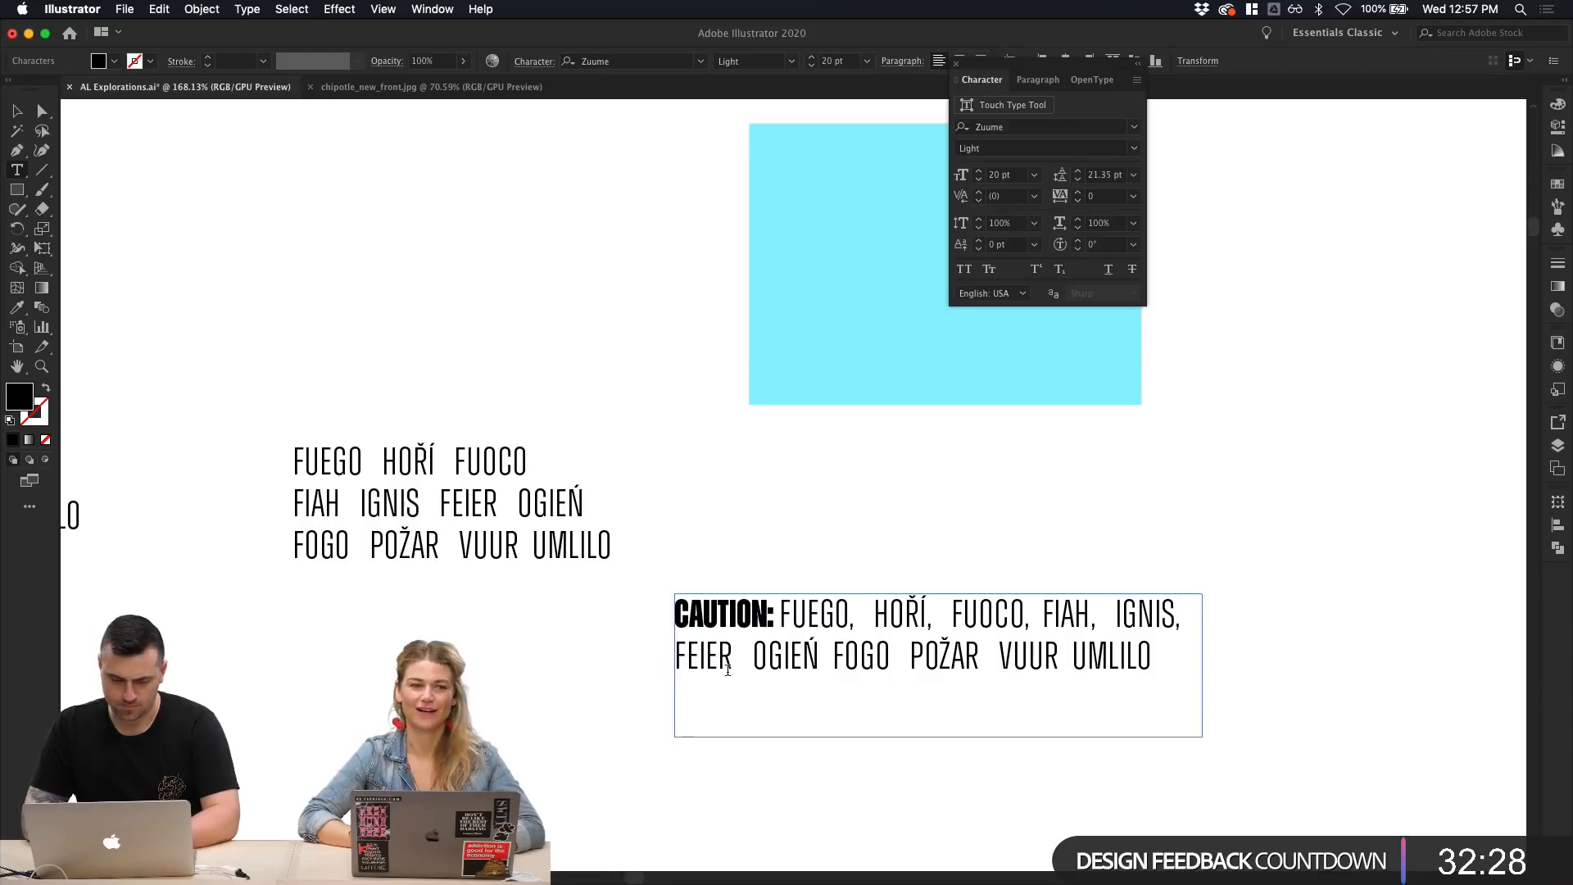
type(",")
Step: Add a single comma after OGIEŃ and one after FOGO in the caution text
key("Right")
key("Right")
key("Right")
key("Right")
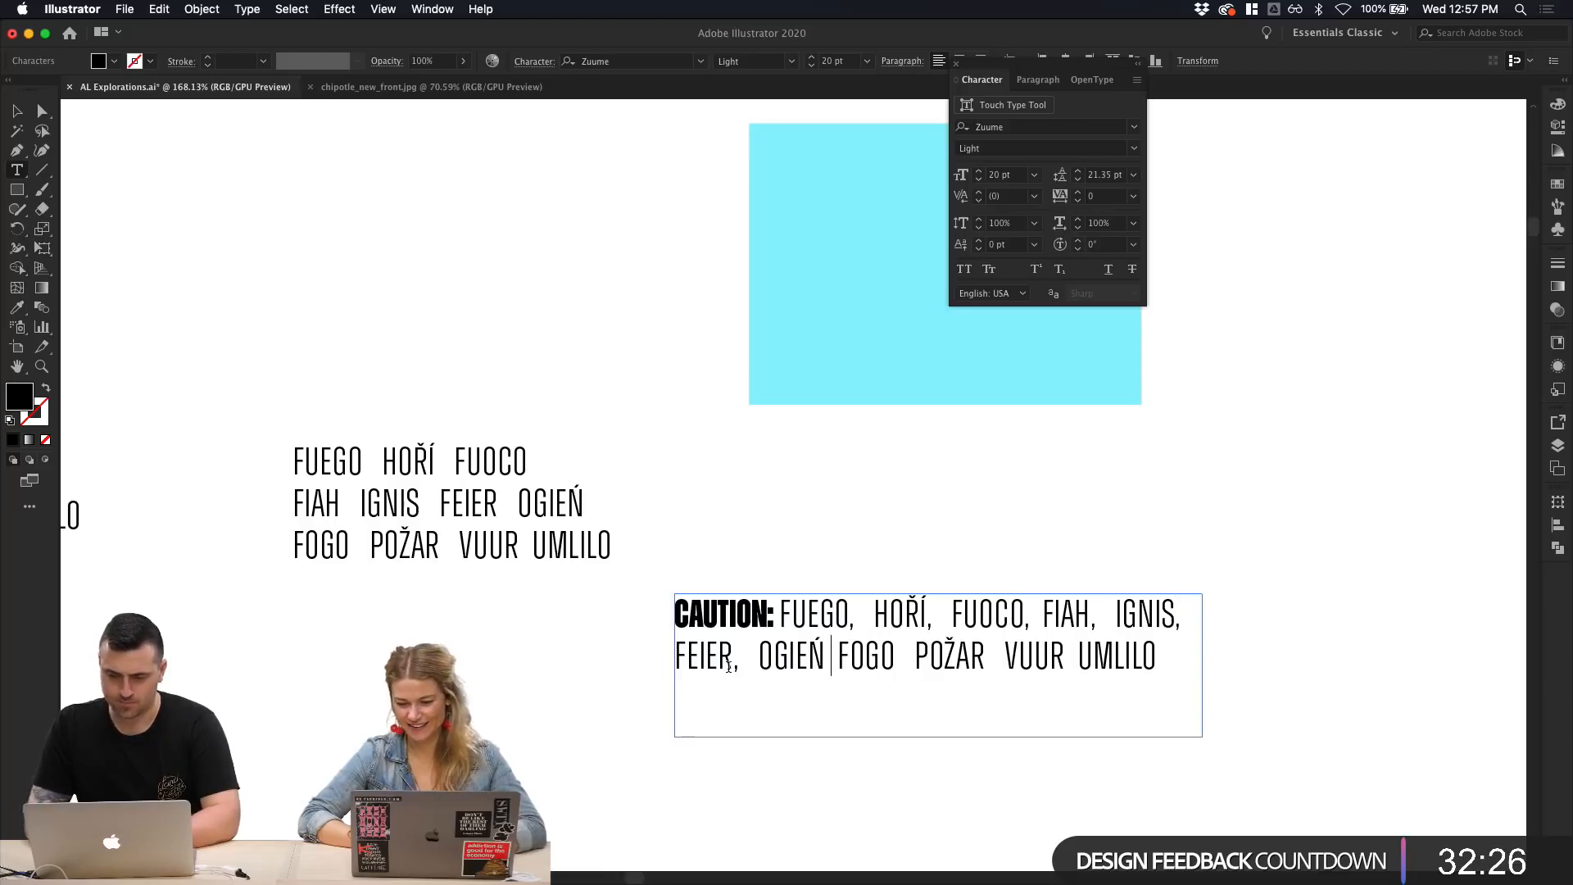
type(",,")
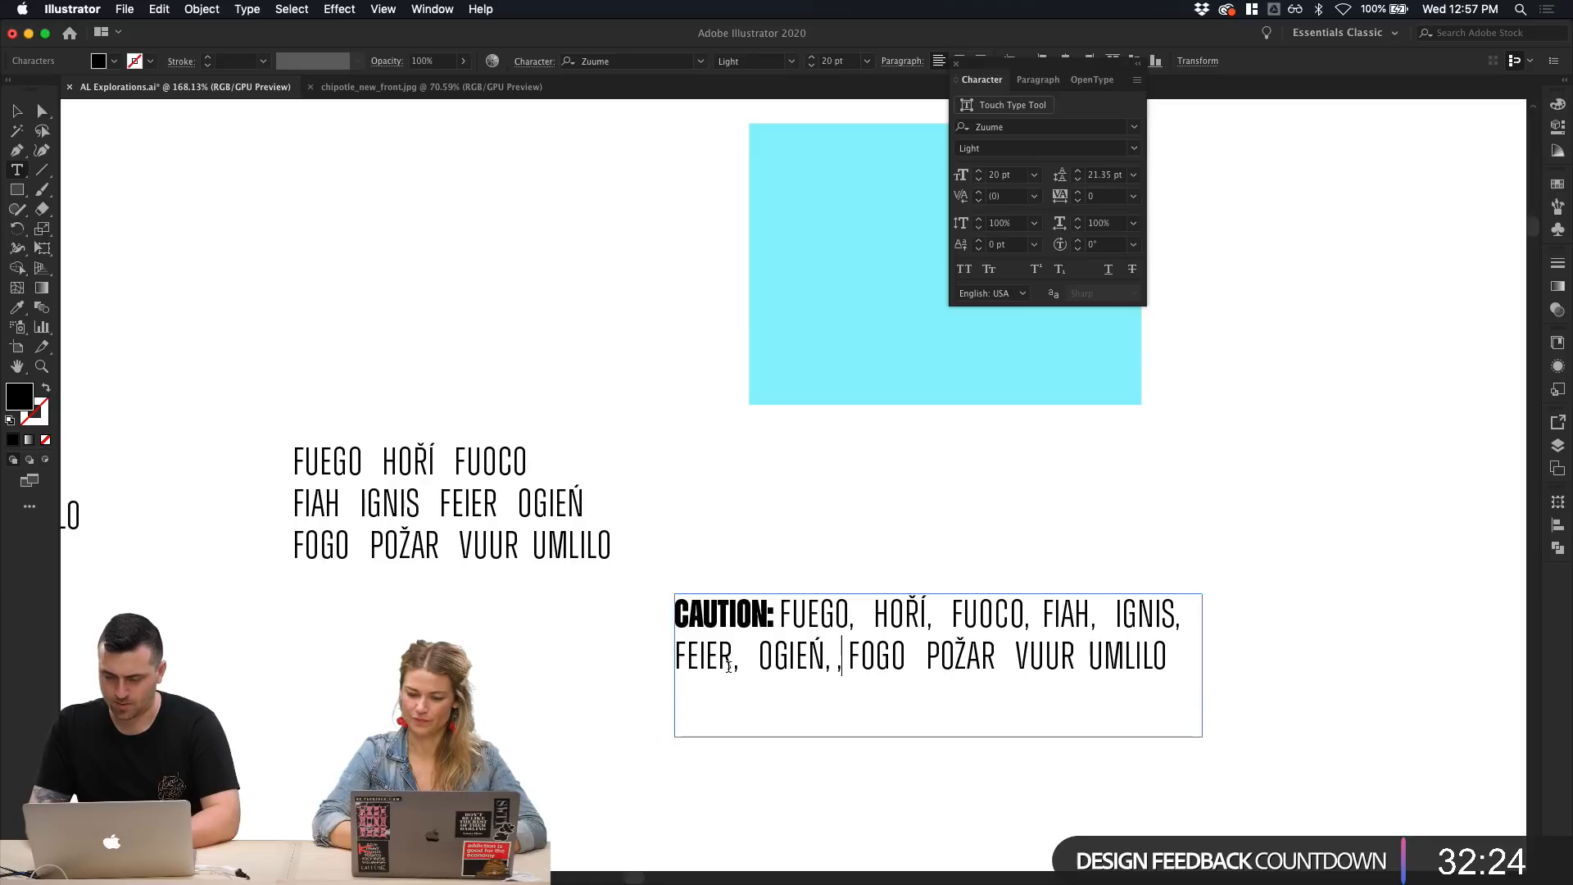
key("BackSpace")
key("Right")
key("Right")
key("Right")
key("Right")
type(",")
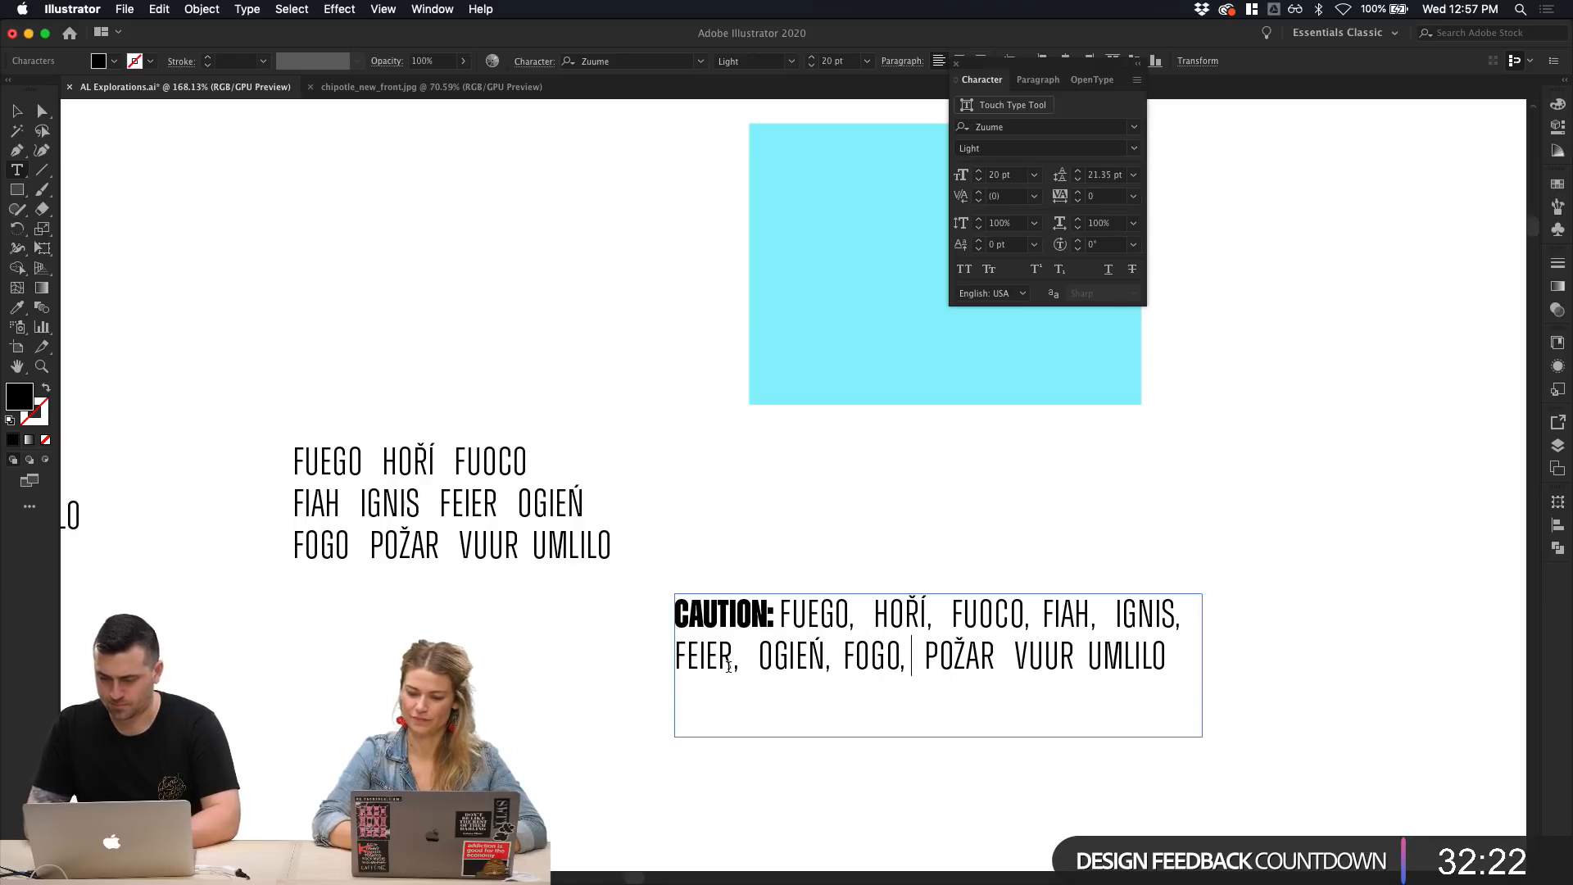
Step: Add commas after POŽAR and VUUR, finish editing the caution text and deselect it
key("Right")
key("Right")
key("Right")
key("Right")
key("Right")
type(",")
key("Right")
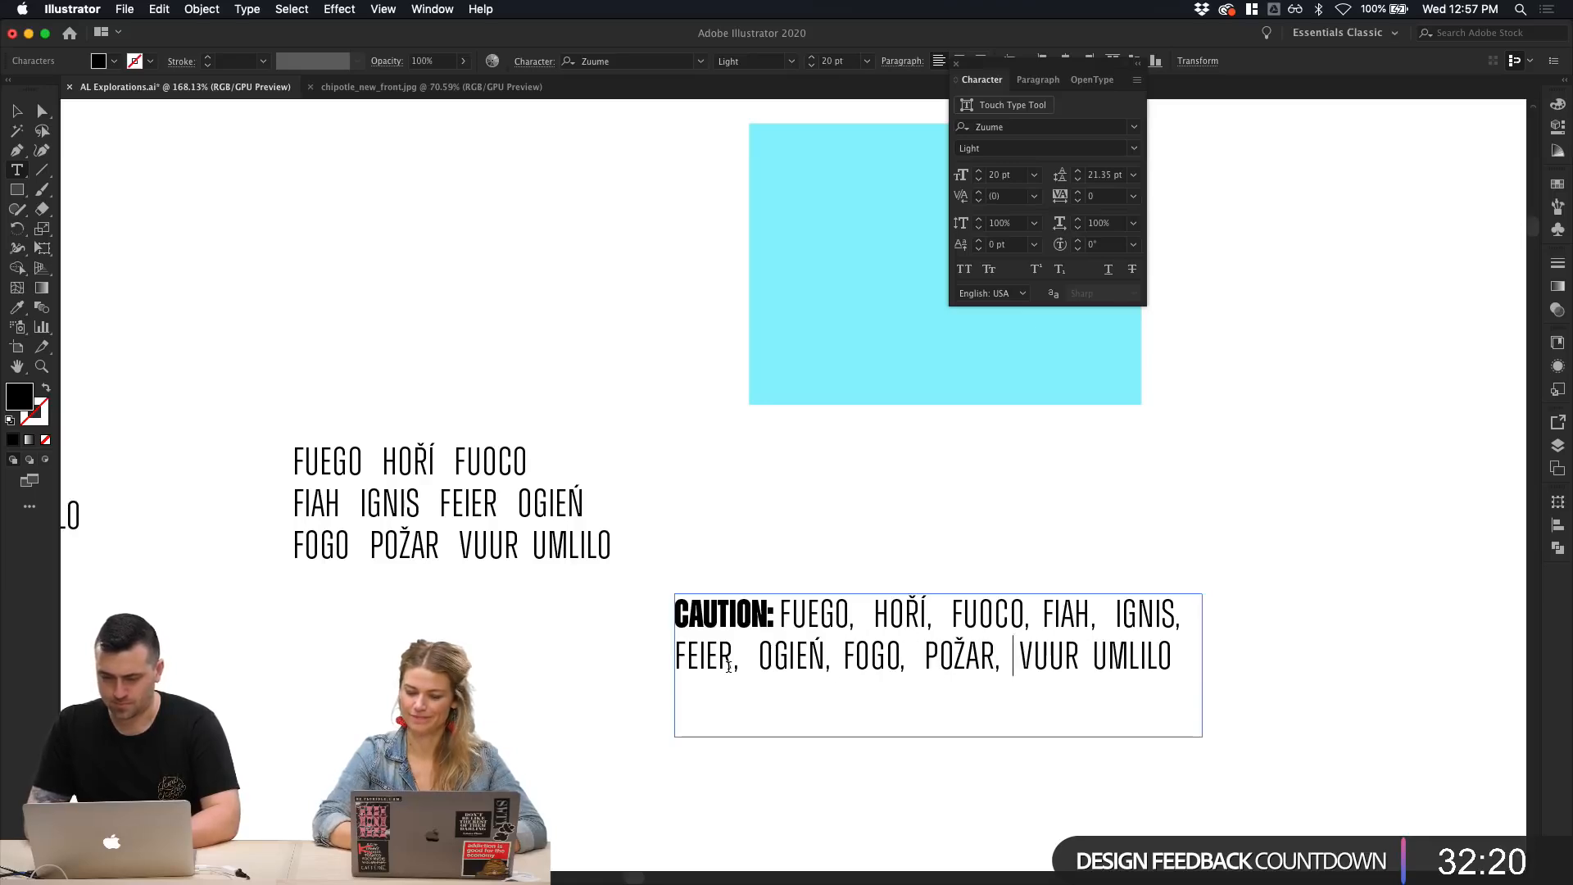
key("Right")
key("Right")
key("Right")
key("Right")
type(",")
key("Right")
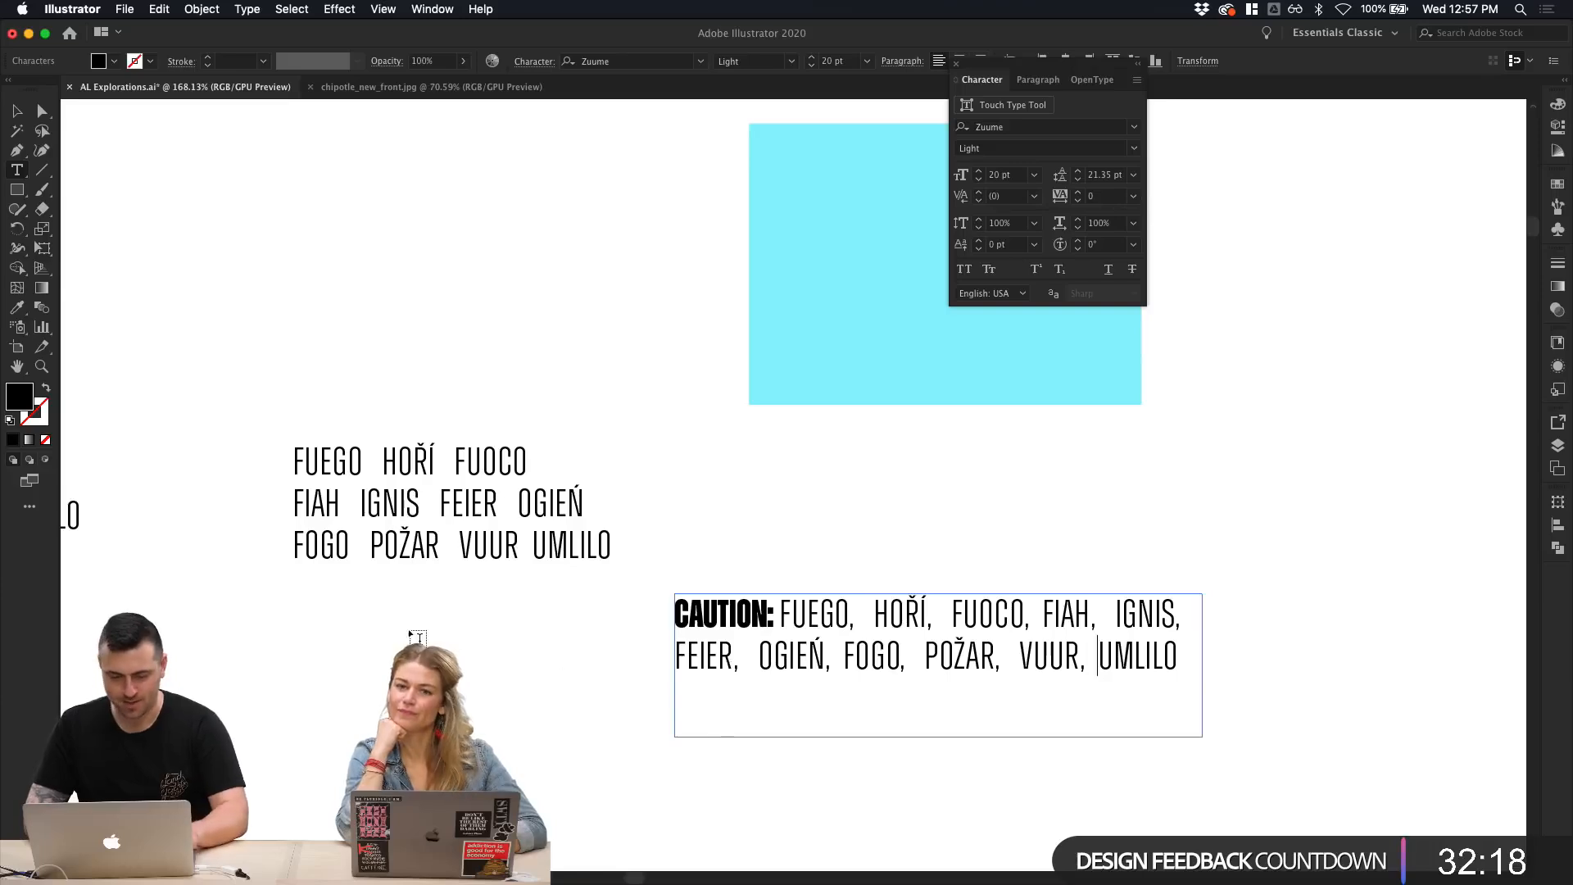
left_click(17, 110)
left_click(768, 508)
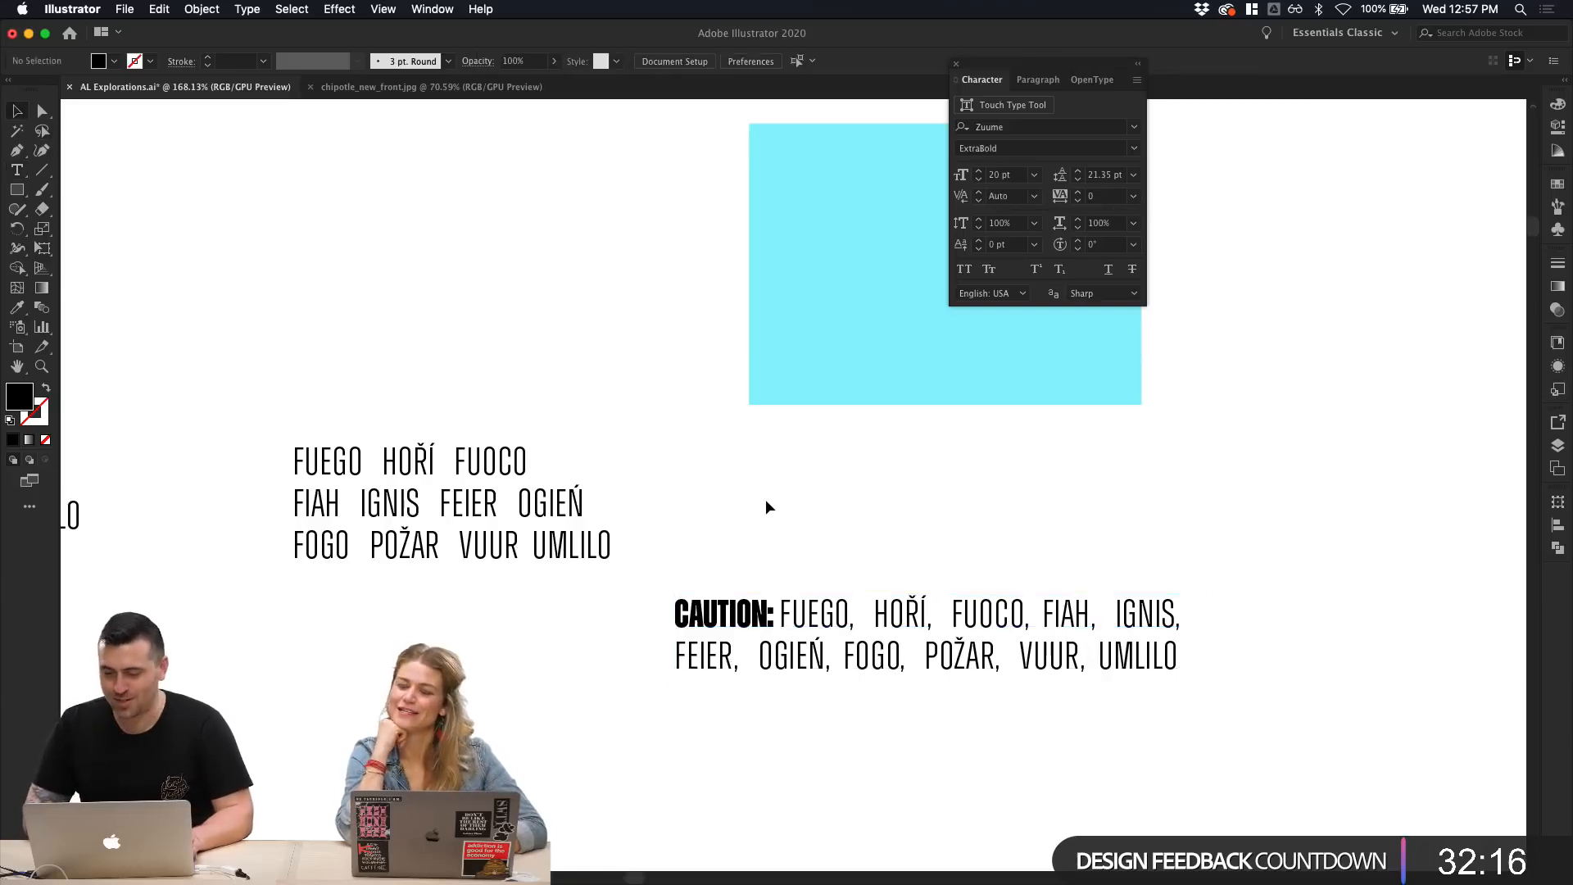
Step: Move the Character panel off the cyan rectangle into the empty canvas area beside it
left_click(786, 626)
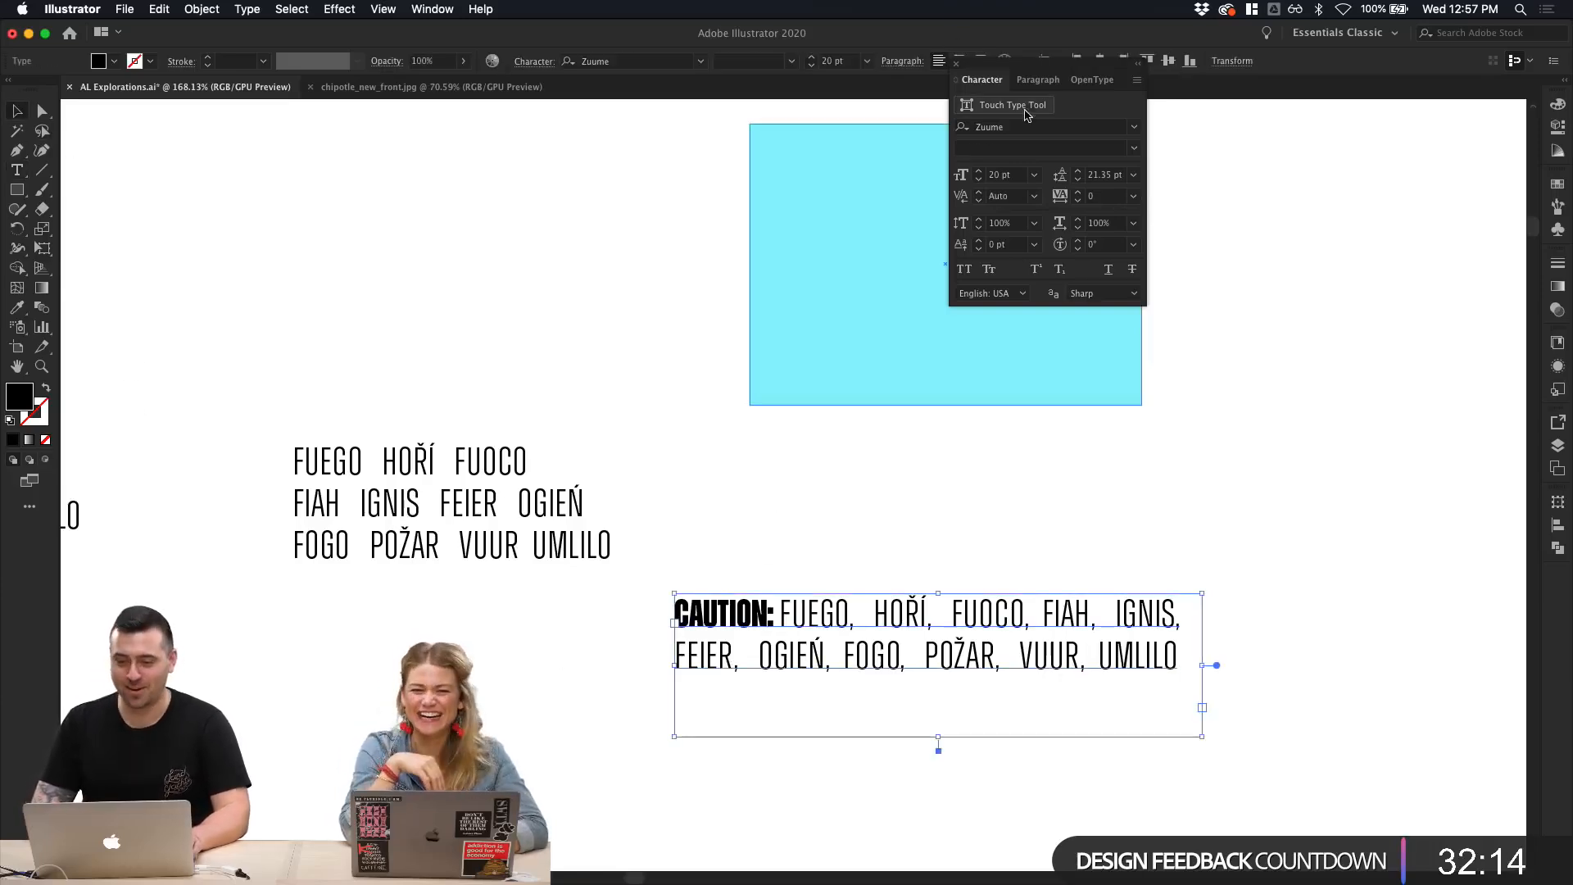
left_click_drag(1049, 69, 1417, 157)
left_click(1067, 425)
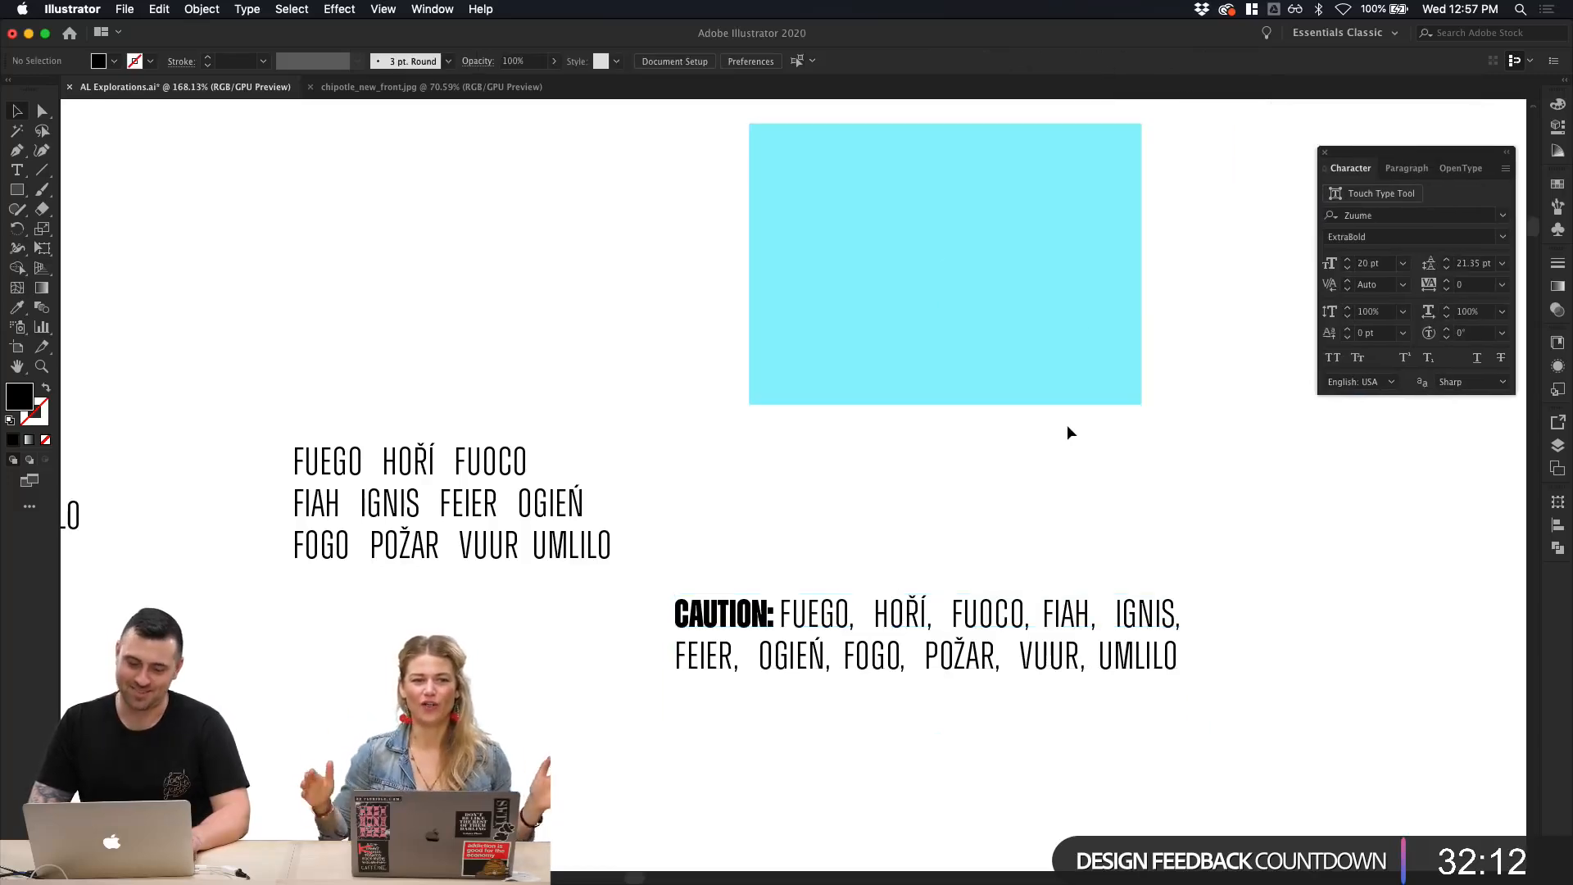
Step: Place a copy of the caution text in front of the cyan rectangle and narrow its frame to fit inside
left_click_drag(956, 622, 1043, 208)
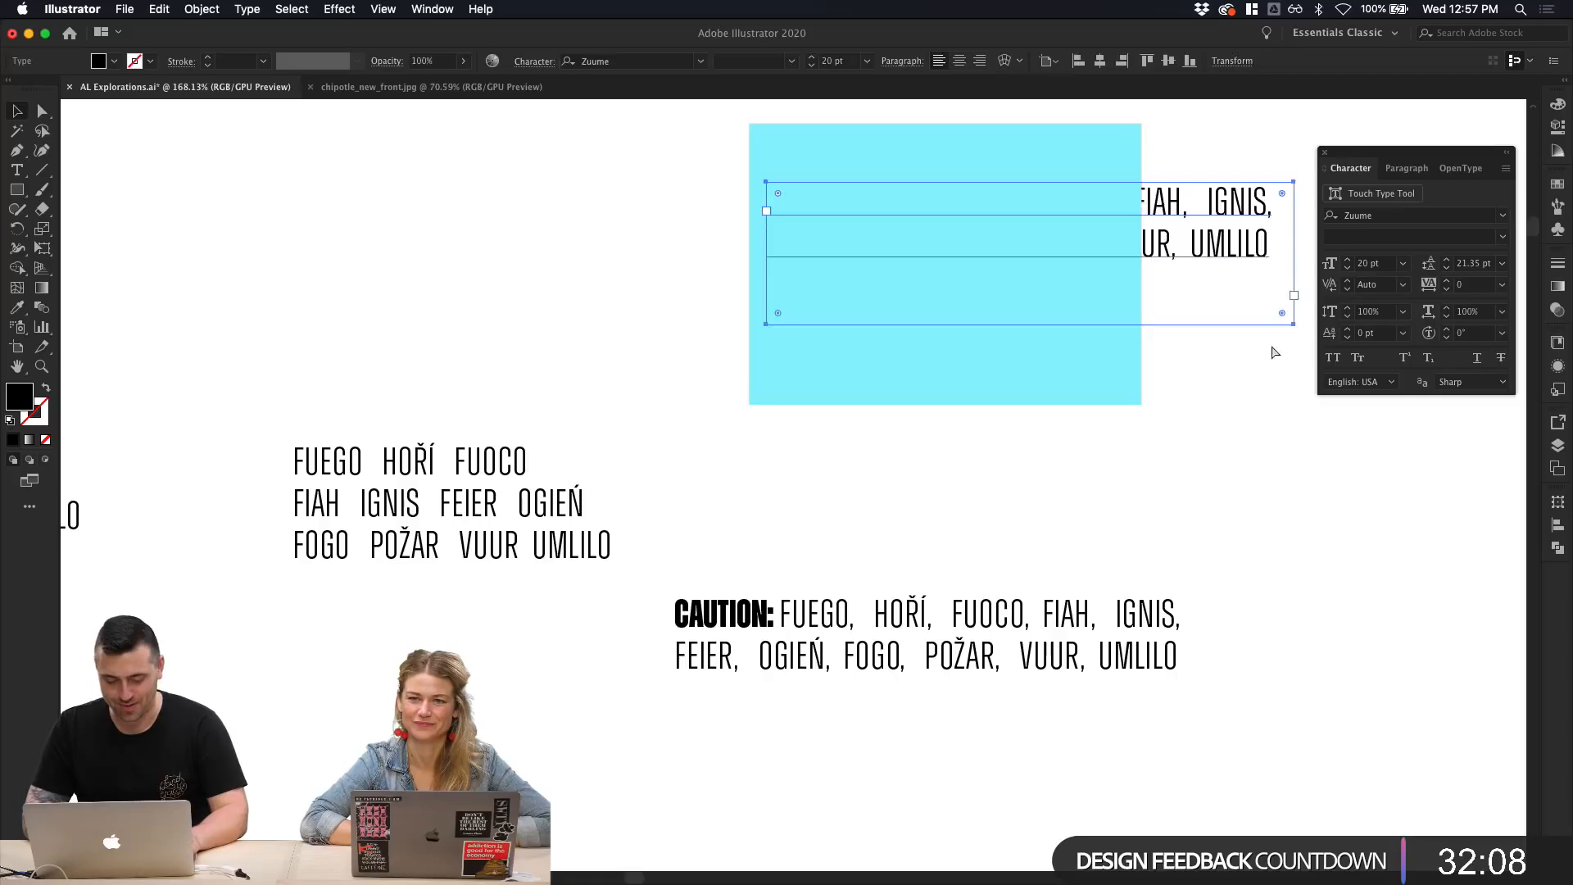
key("super+x")
left_click(1062, 312)
key("super+f")
left_click_drag(1294, 325, 1122, 311)
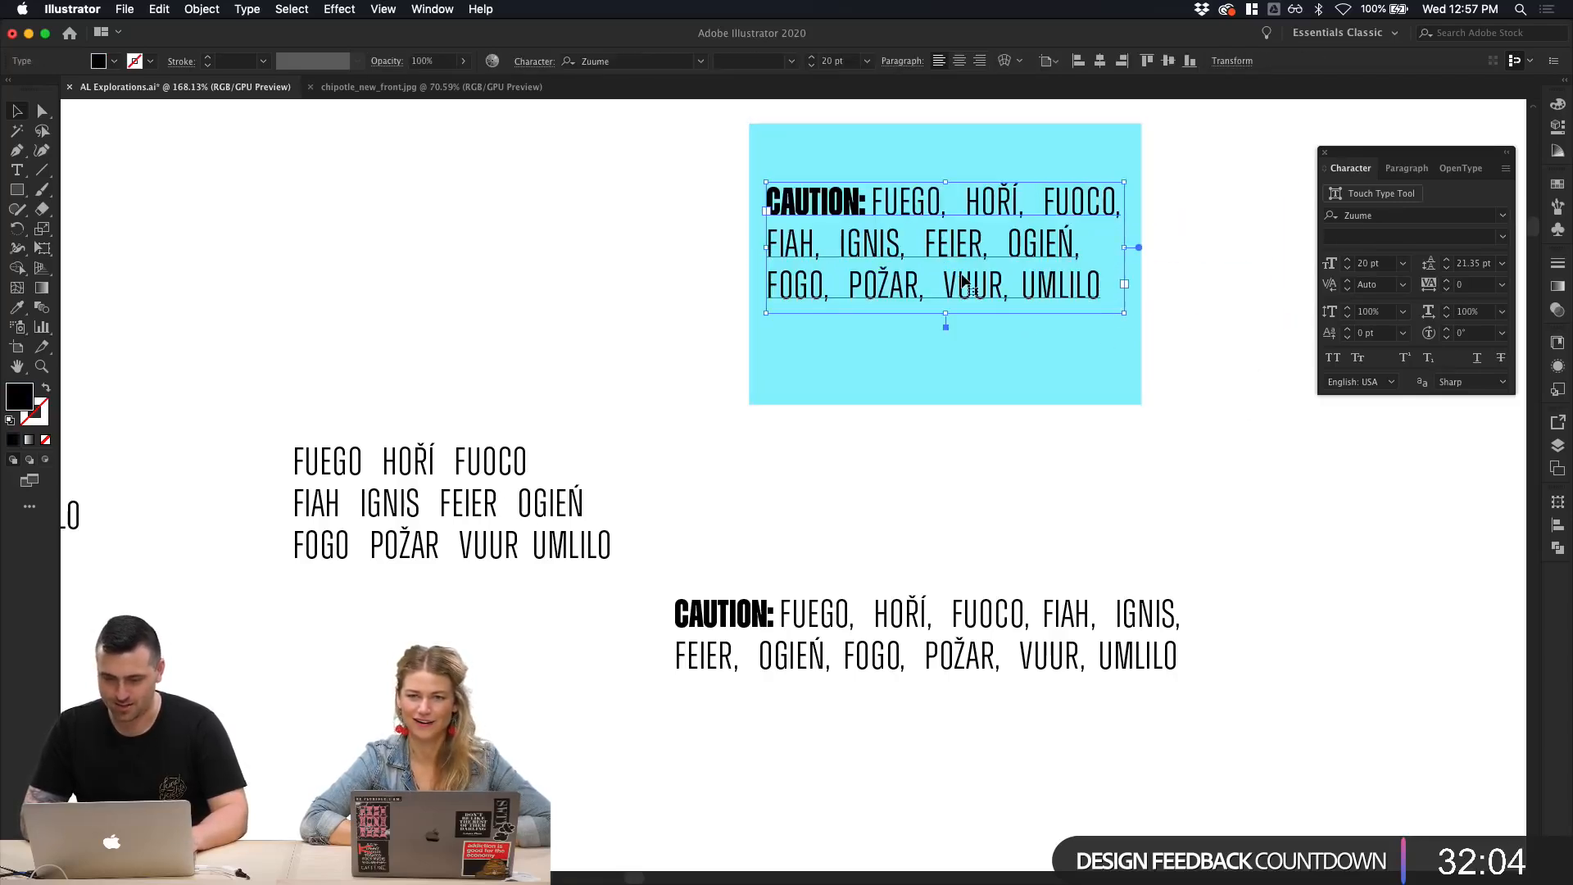
Step: Delete the extra spaces after FUEGO, HOŘÍ, FIAH, IGNIS, FEIER, POŽAR and VUUR in the caution text on the rectangle
double_click(1011, 286)
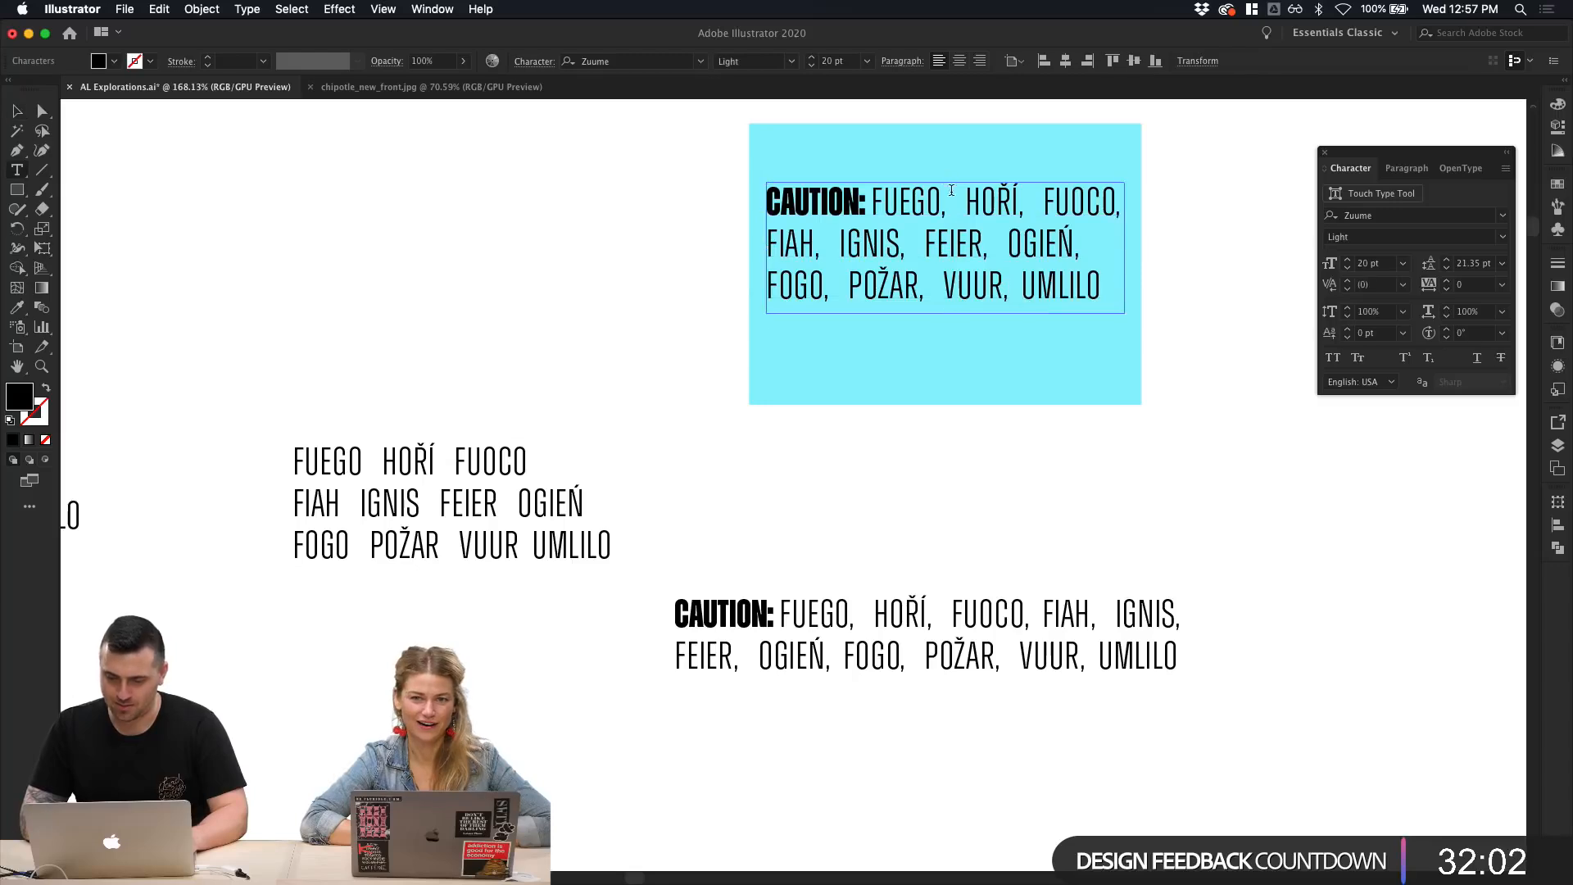
key("BackSpace")
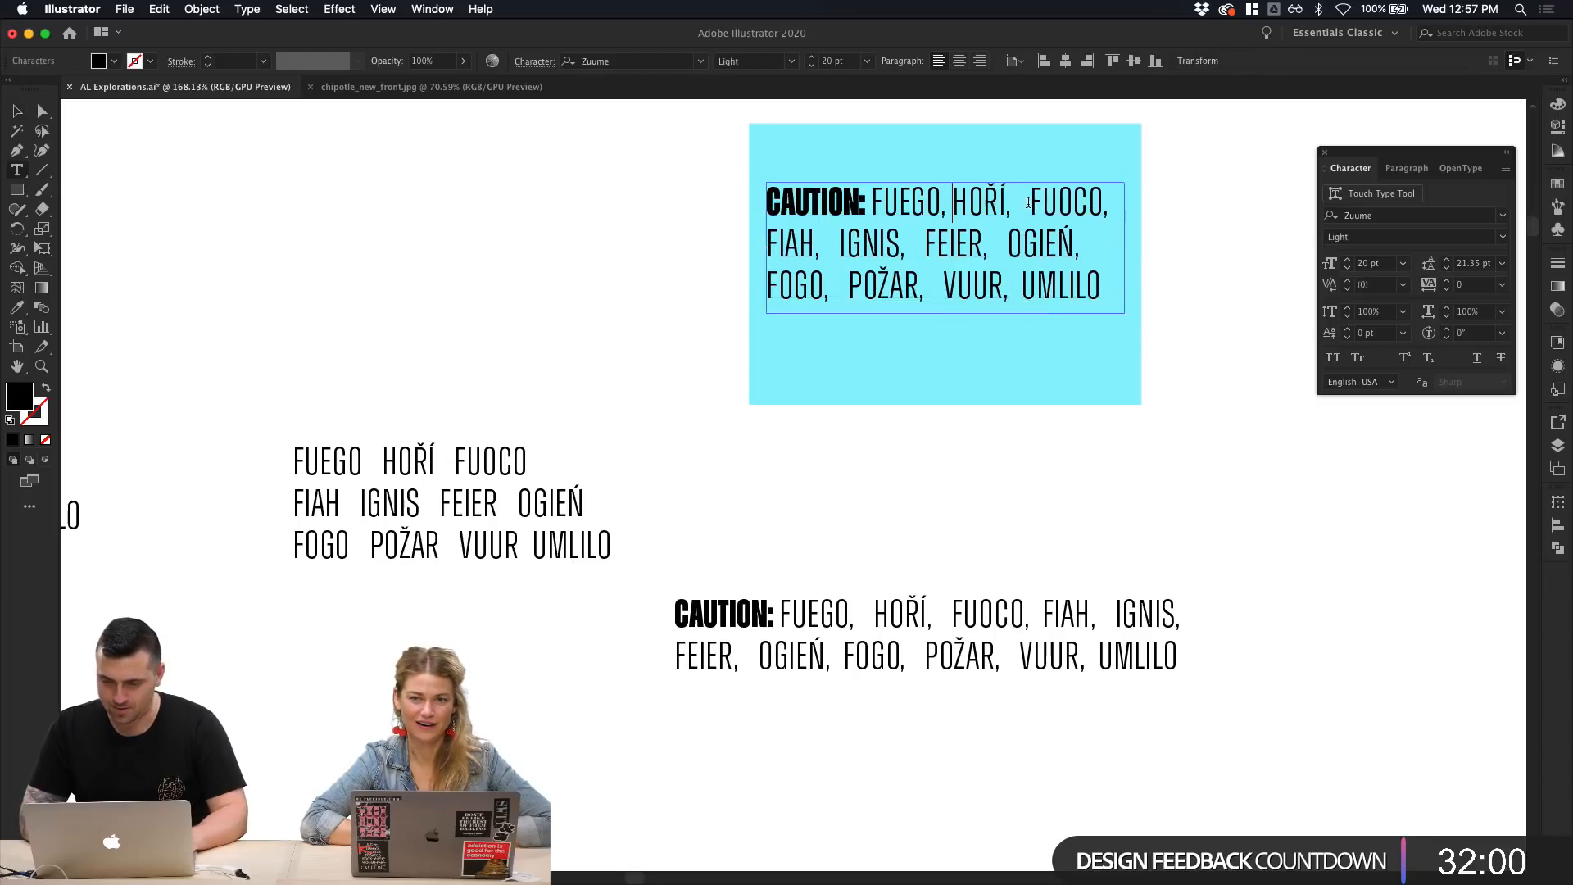
key("BackSpace")
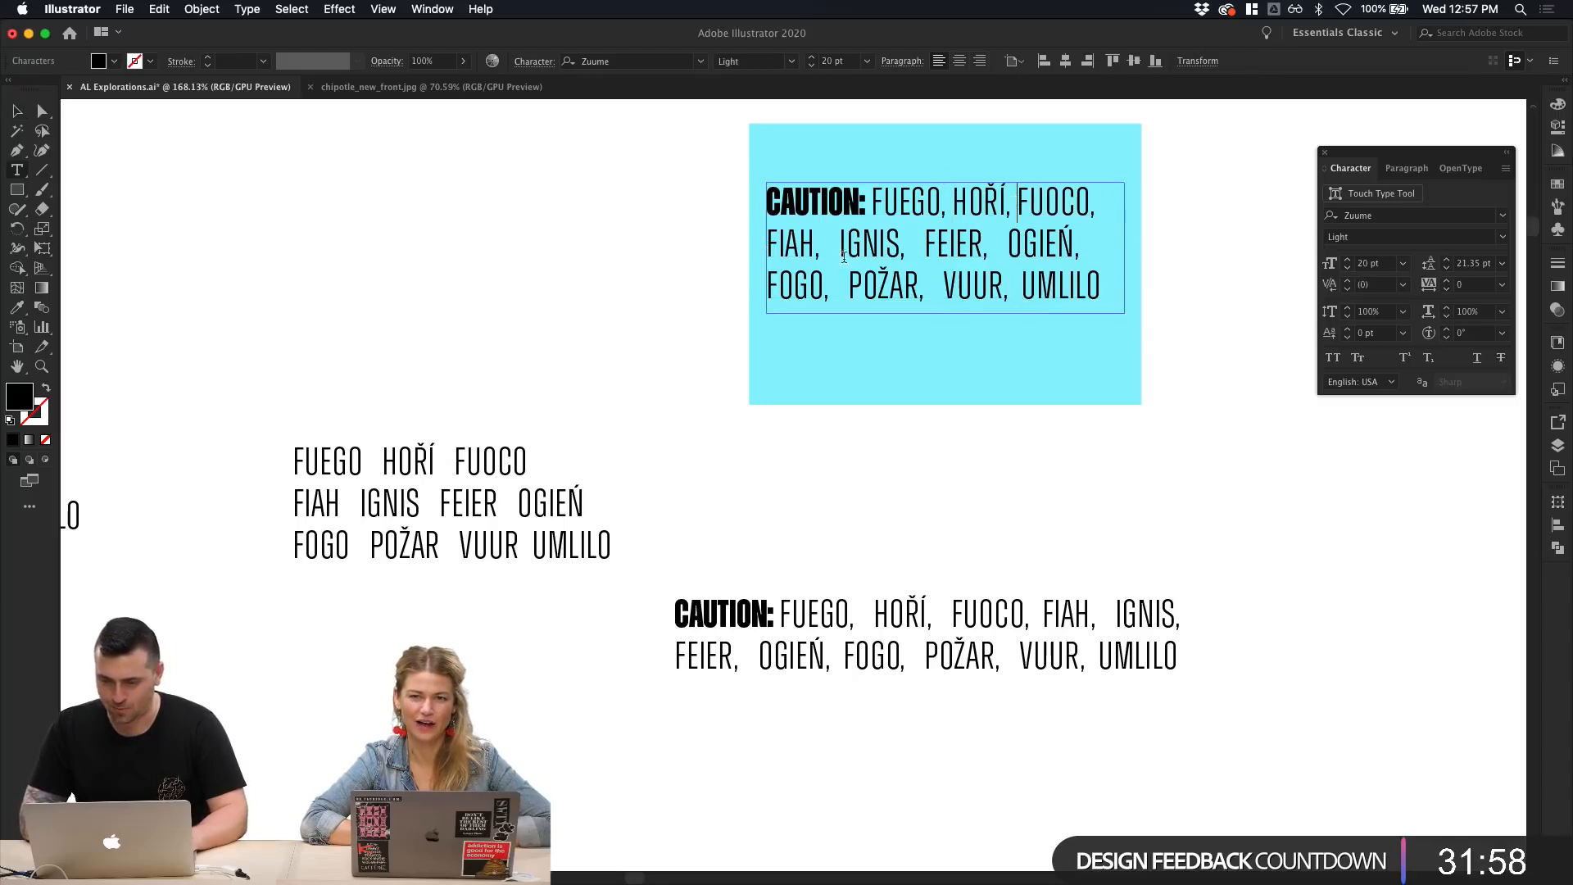
left_click_drag(835, 244, 821, 244)
key("BackSpace")
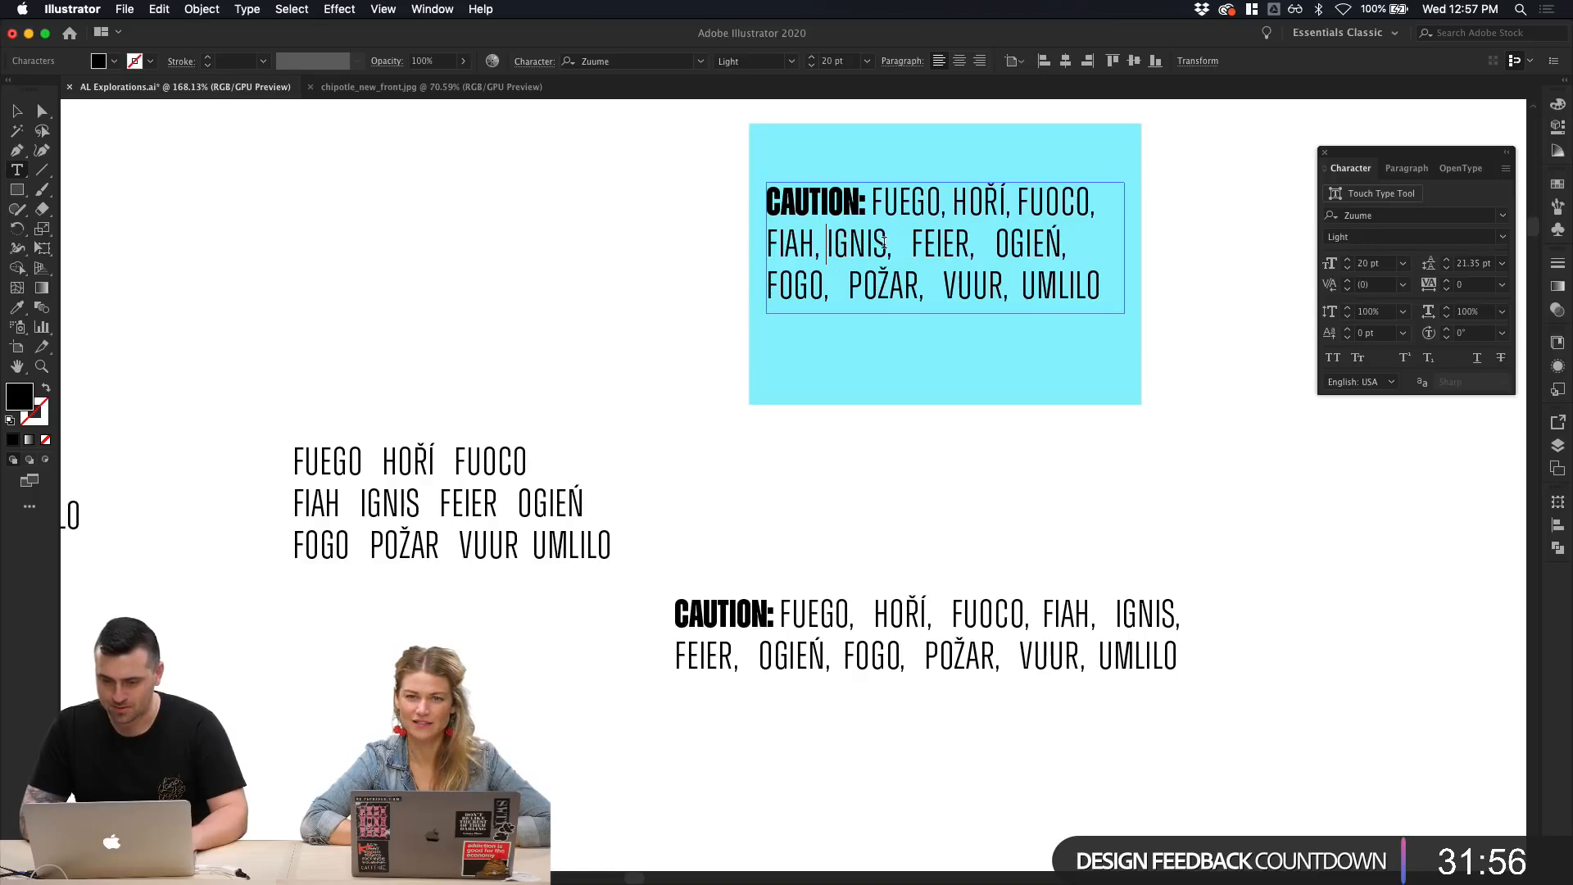
left_click_drag(916, 241, 963, 245)
key("BackSpace")
key("BackSpace")
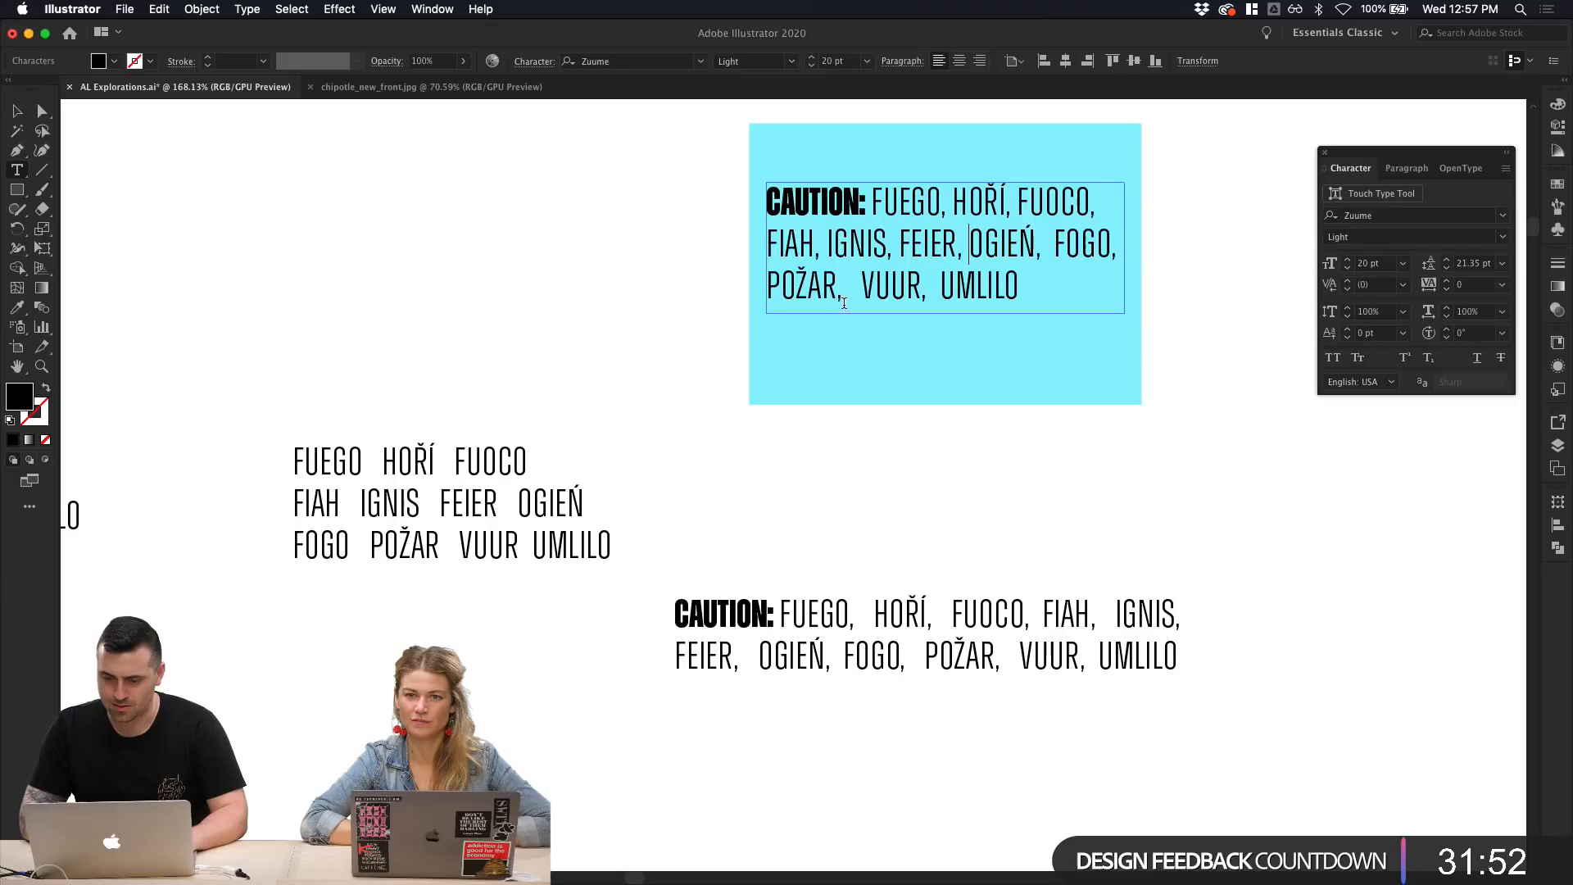
left_click_drag(862, 296, 845, 291)
key("BackSpace")
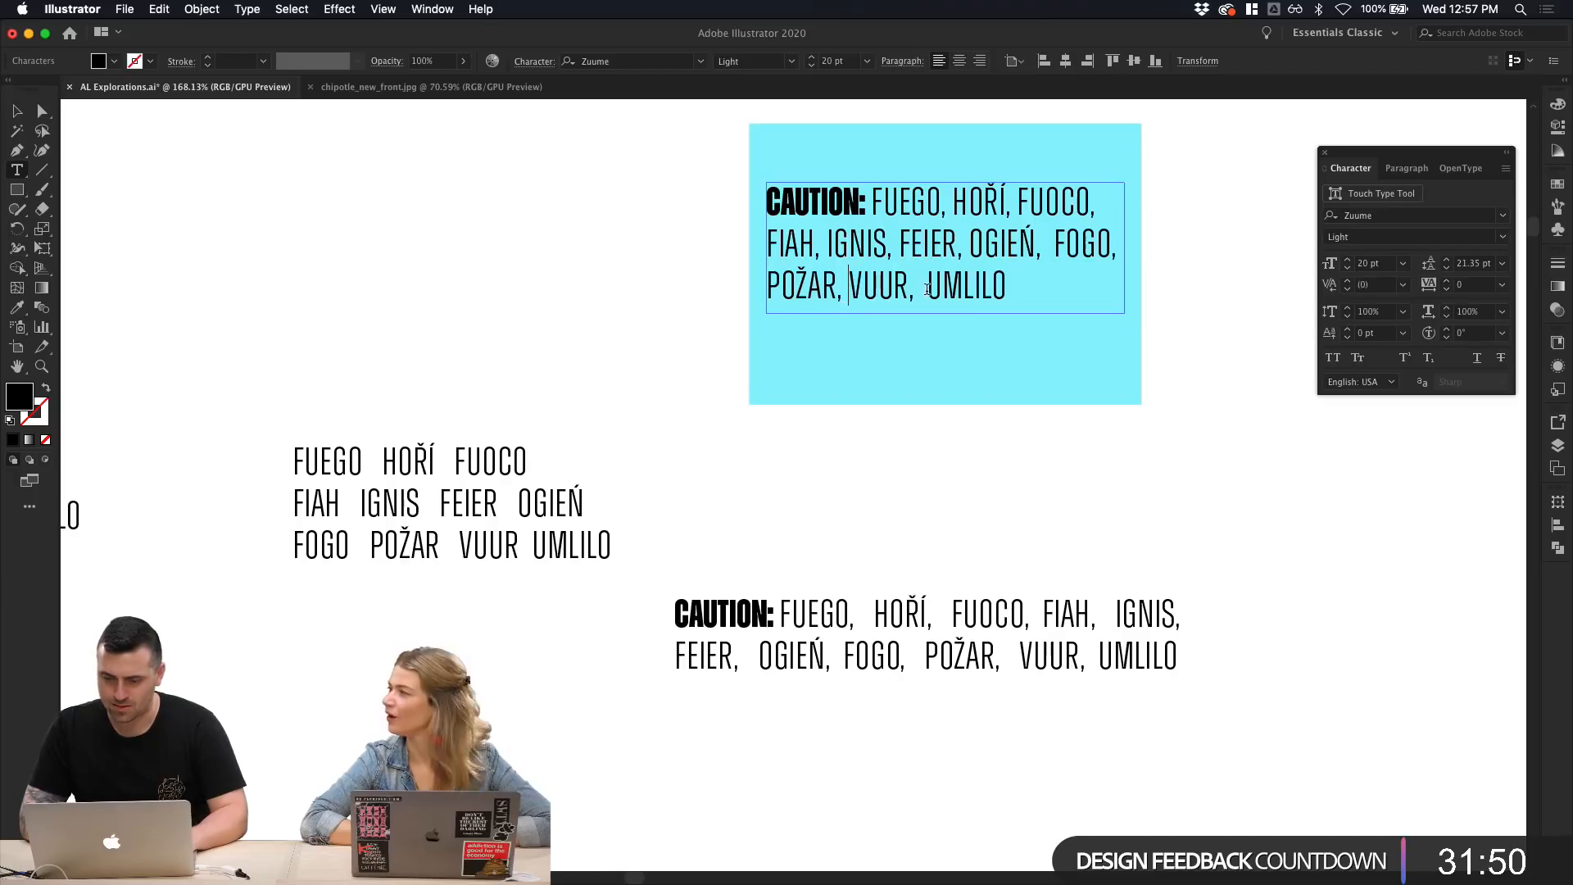
key("BackSpace")
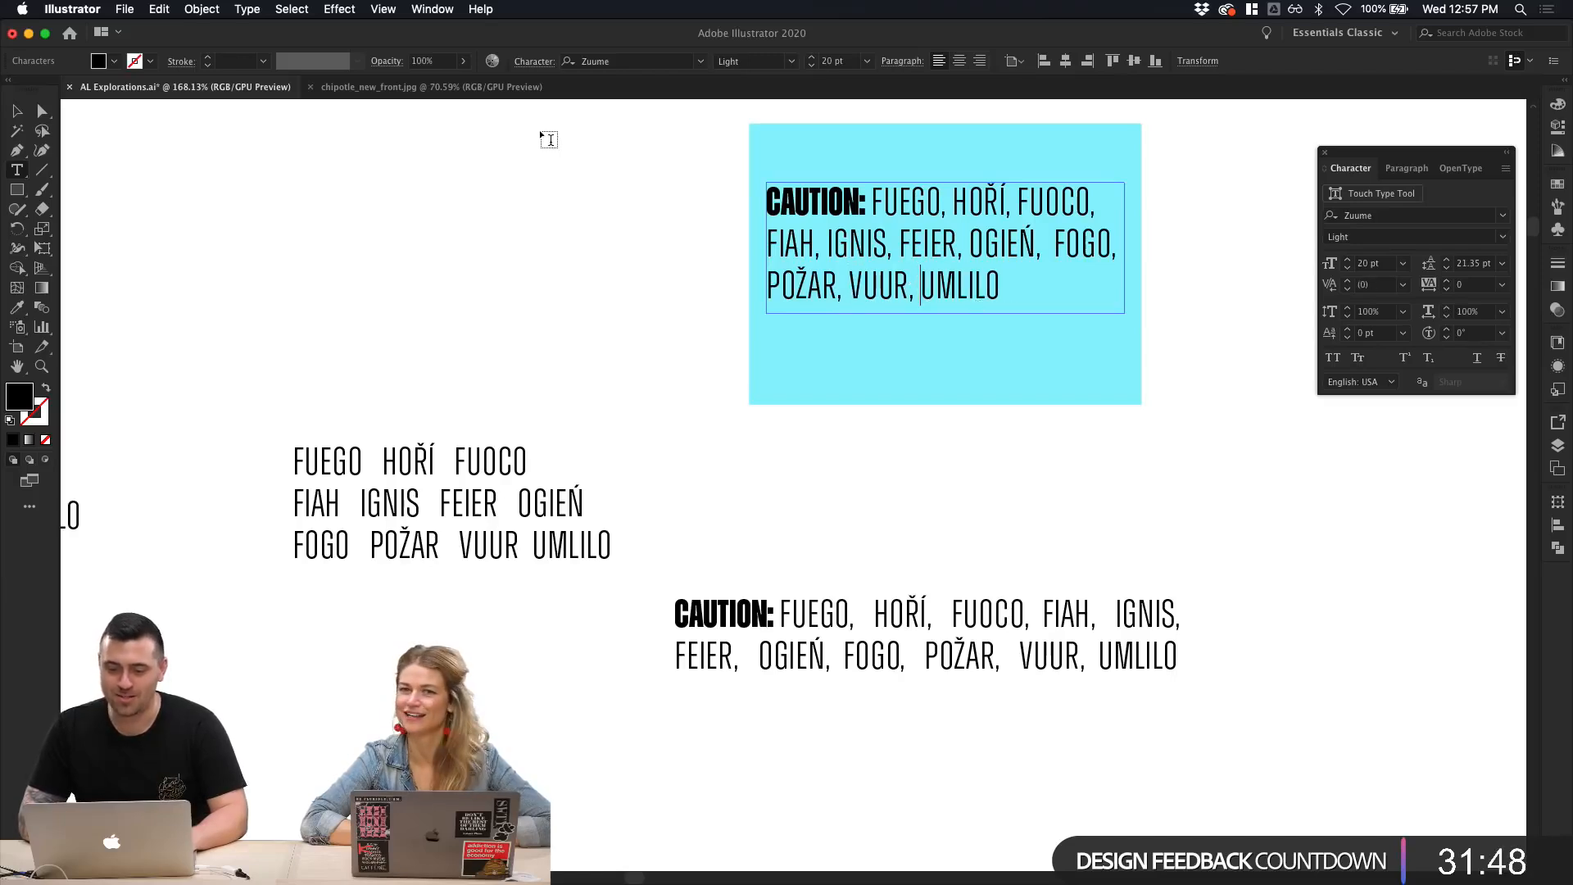
left_click(17, 111)
left_click(372, 236)
Step: Move the caution text toward the cyan rectangle's lower right corner, keeping its frame size
scroll(373, 236, "up", 5)
scroll(373, 236, "right", 4)
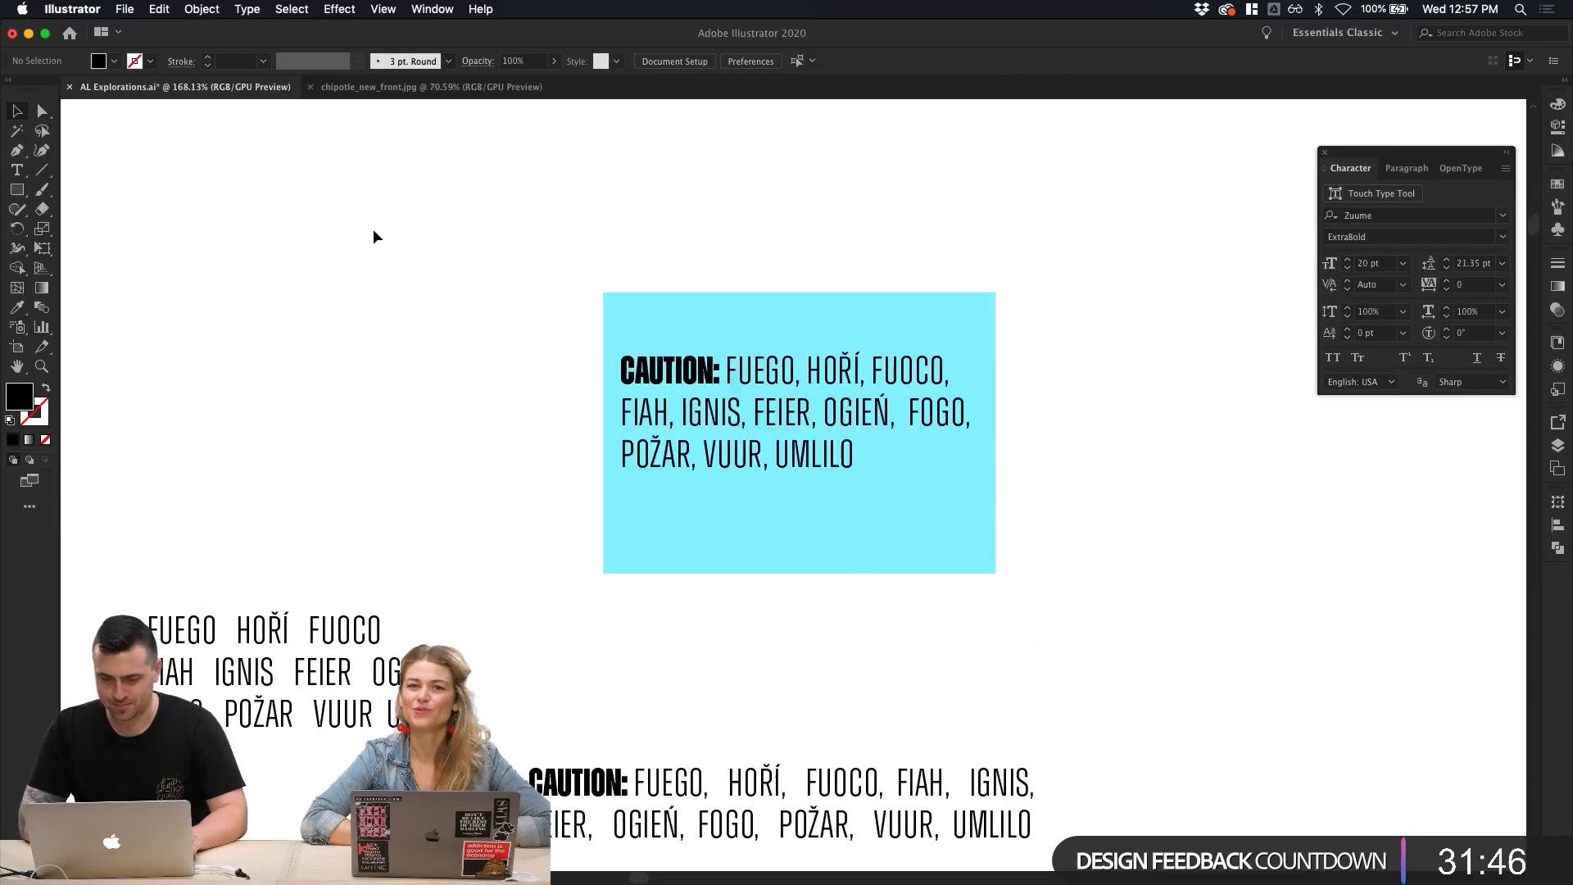
scroll(577, 418, "right", 3)
left_click(627, 418)
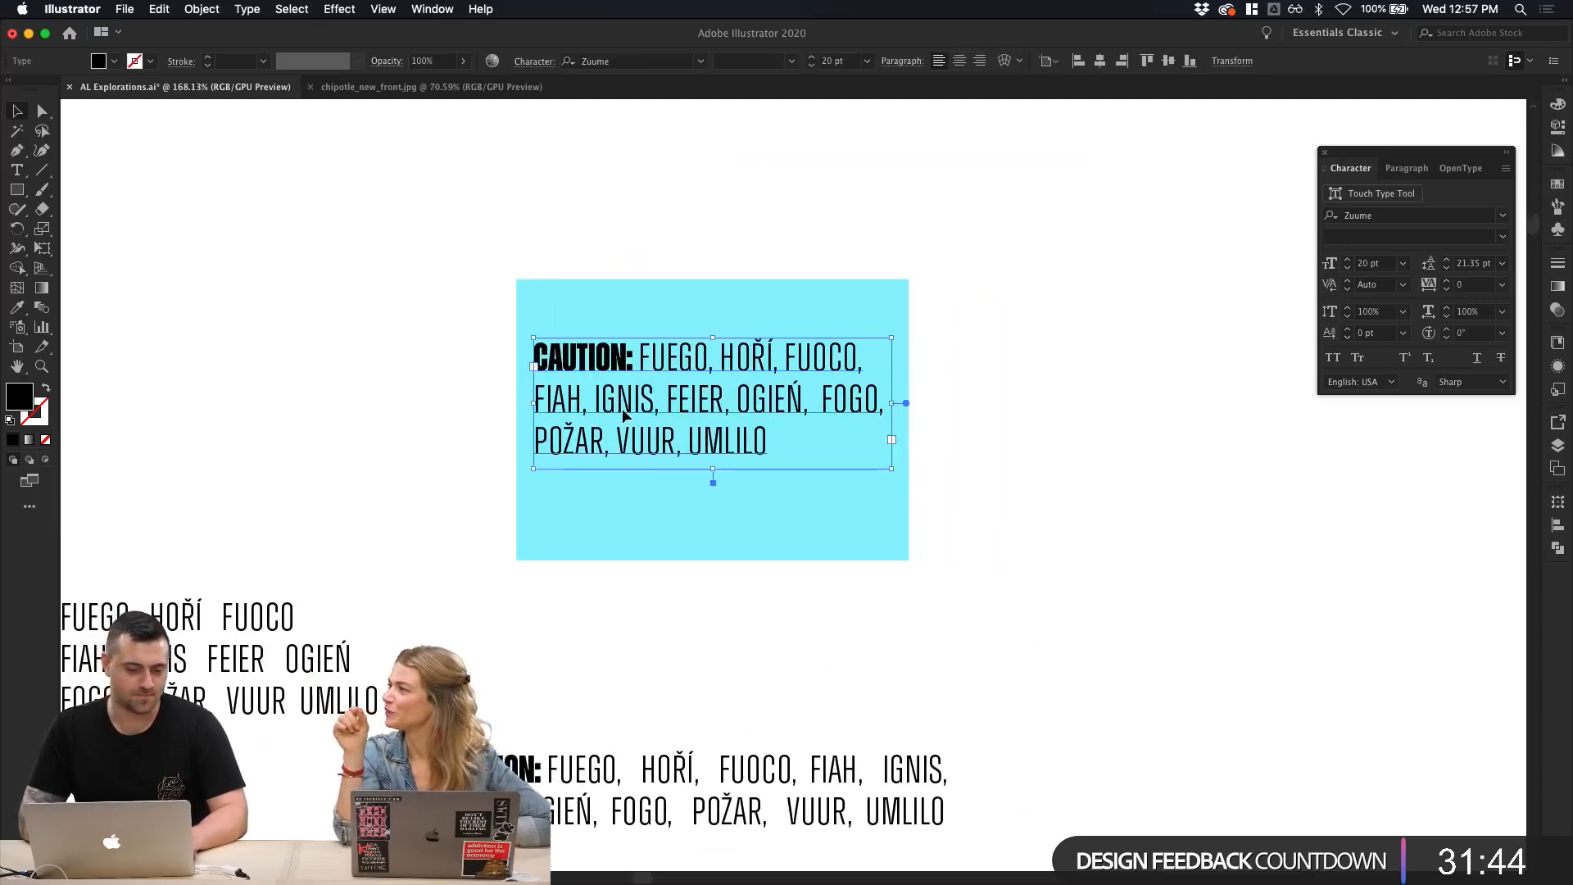
left_click_drag(626, 418, 649, 416)
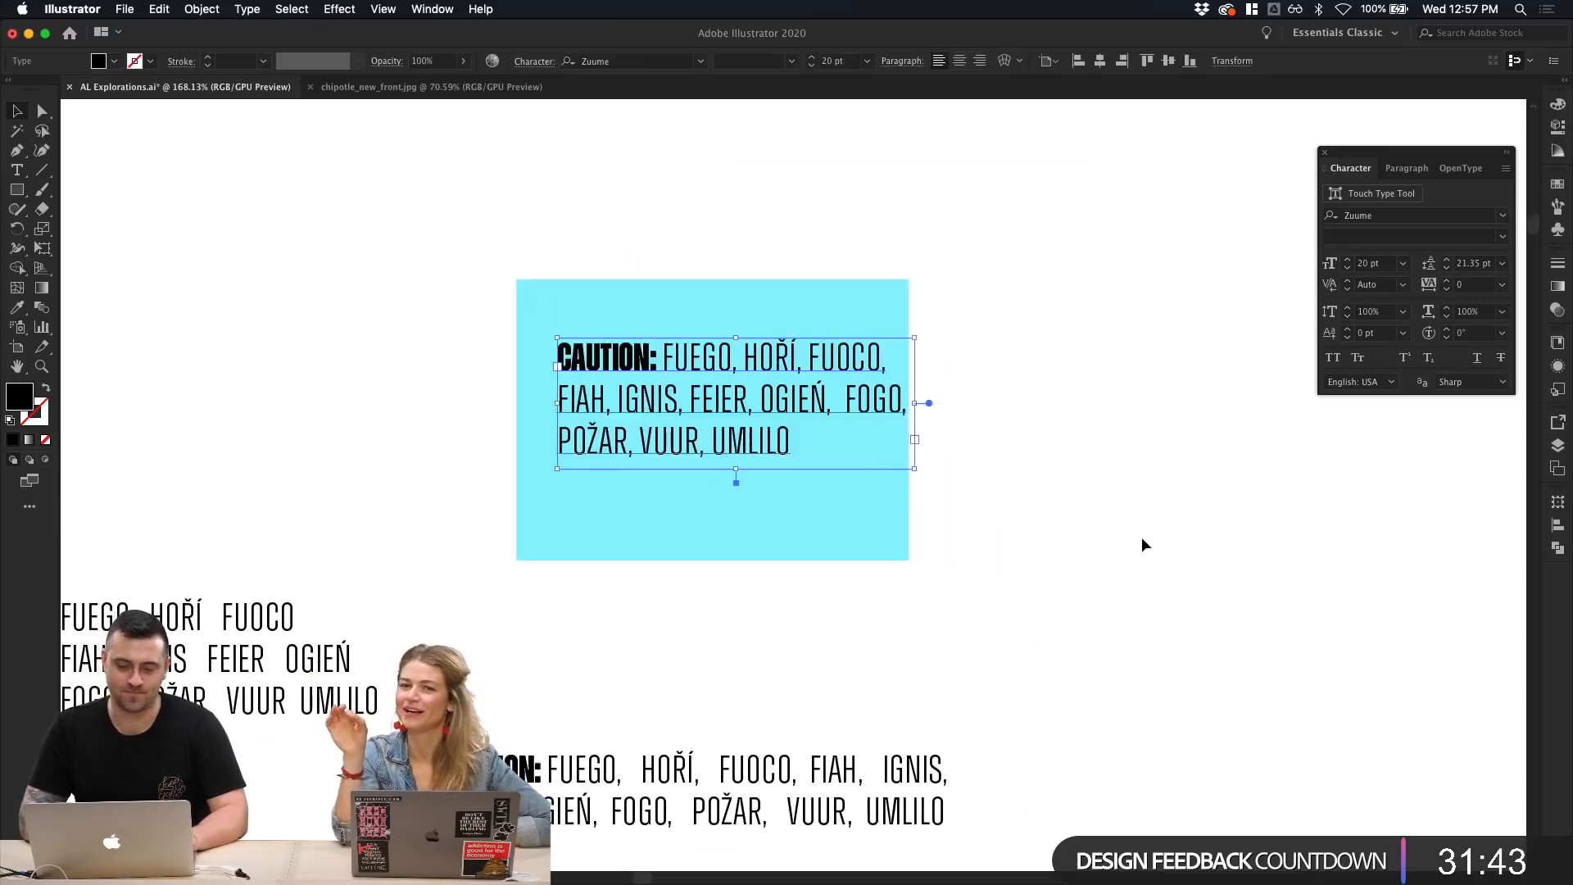
left_click(957, 460)
left_click(667, 362)
left_click_drag(668, 362, 668, 428)
left_click_drag(915, 472, 889, 473)
key("super+z")
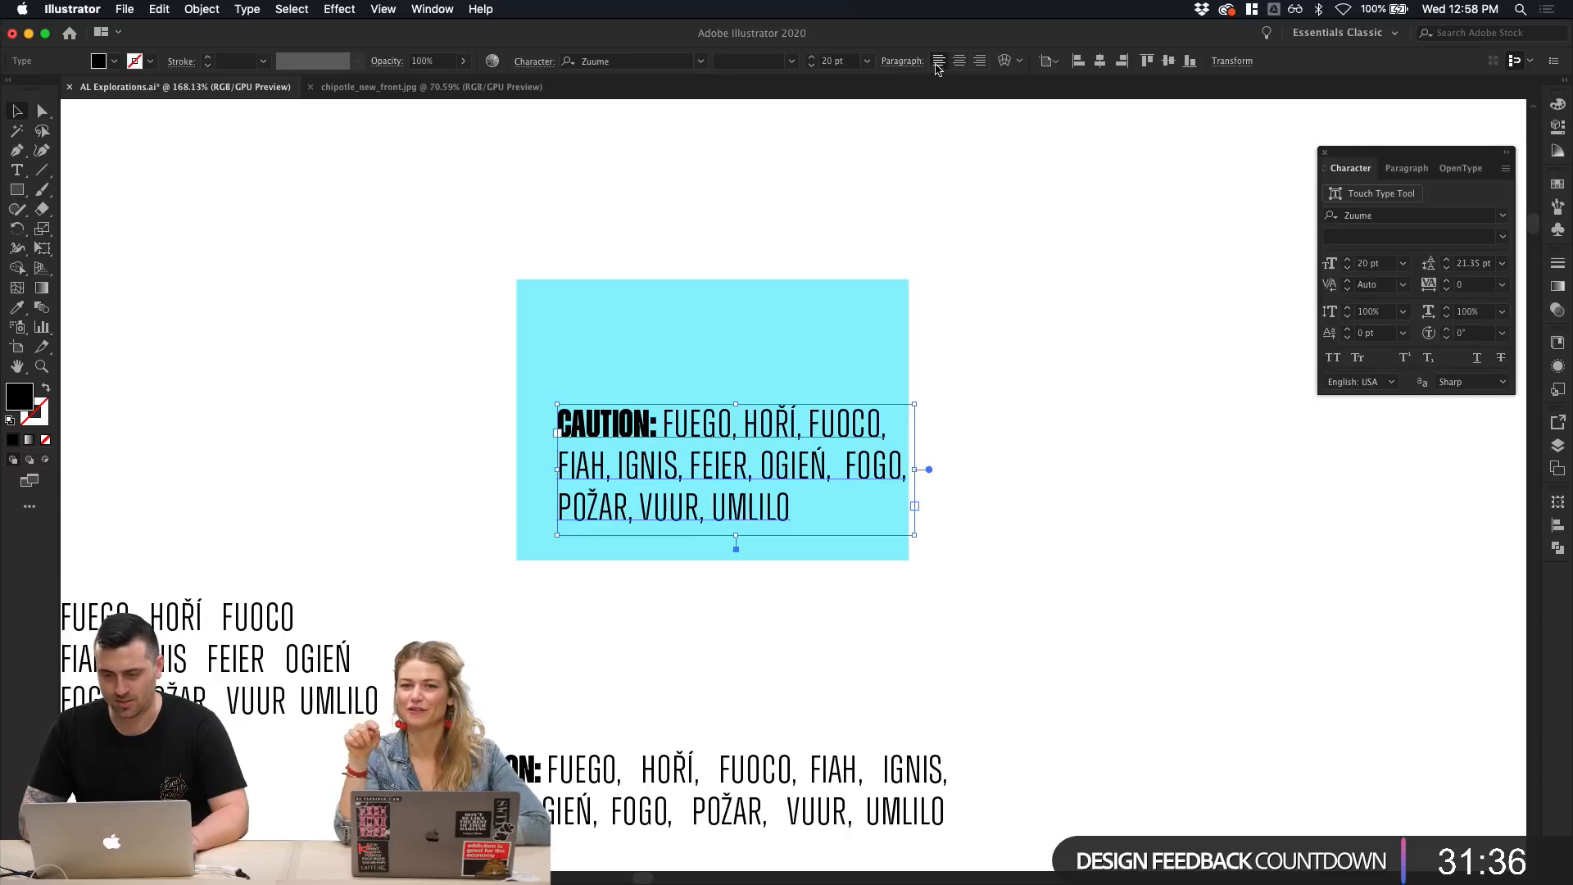
Step: Set the caution text on the cyan rectangle to 12 pt and shrink its frame around two lines
left_click(866, 60)
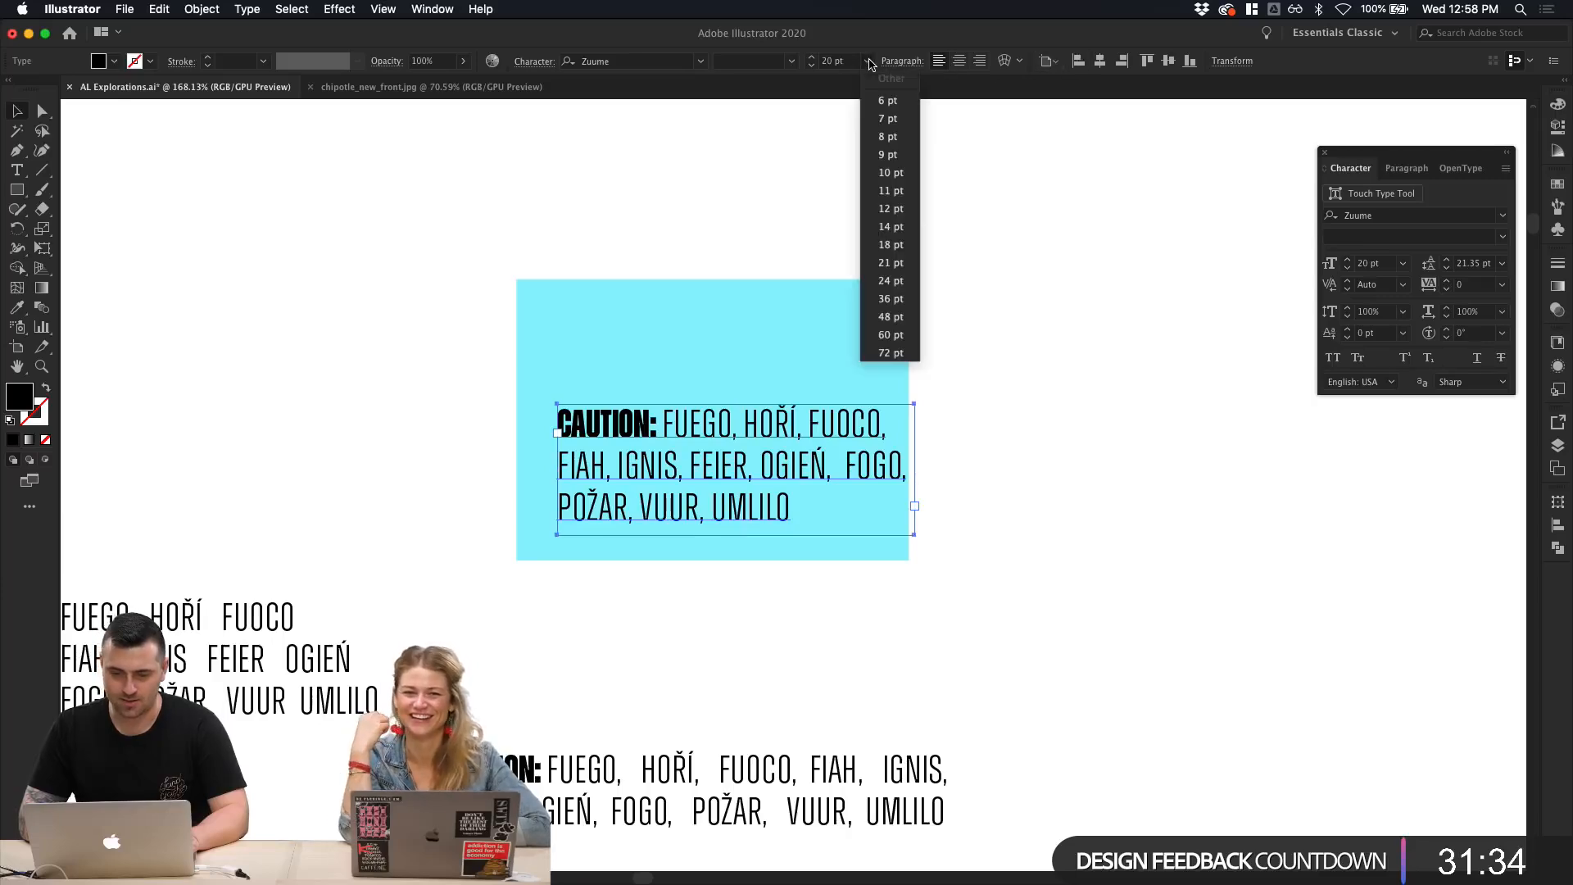
left_click(893, 215)
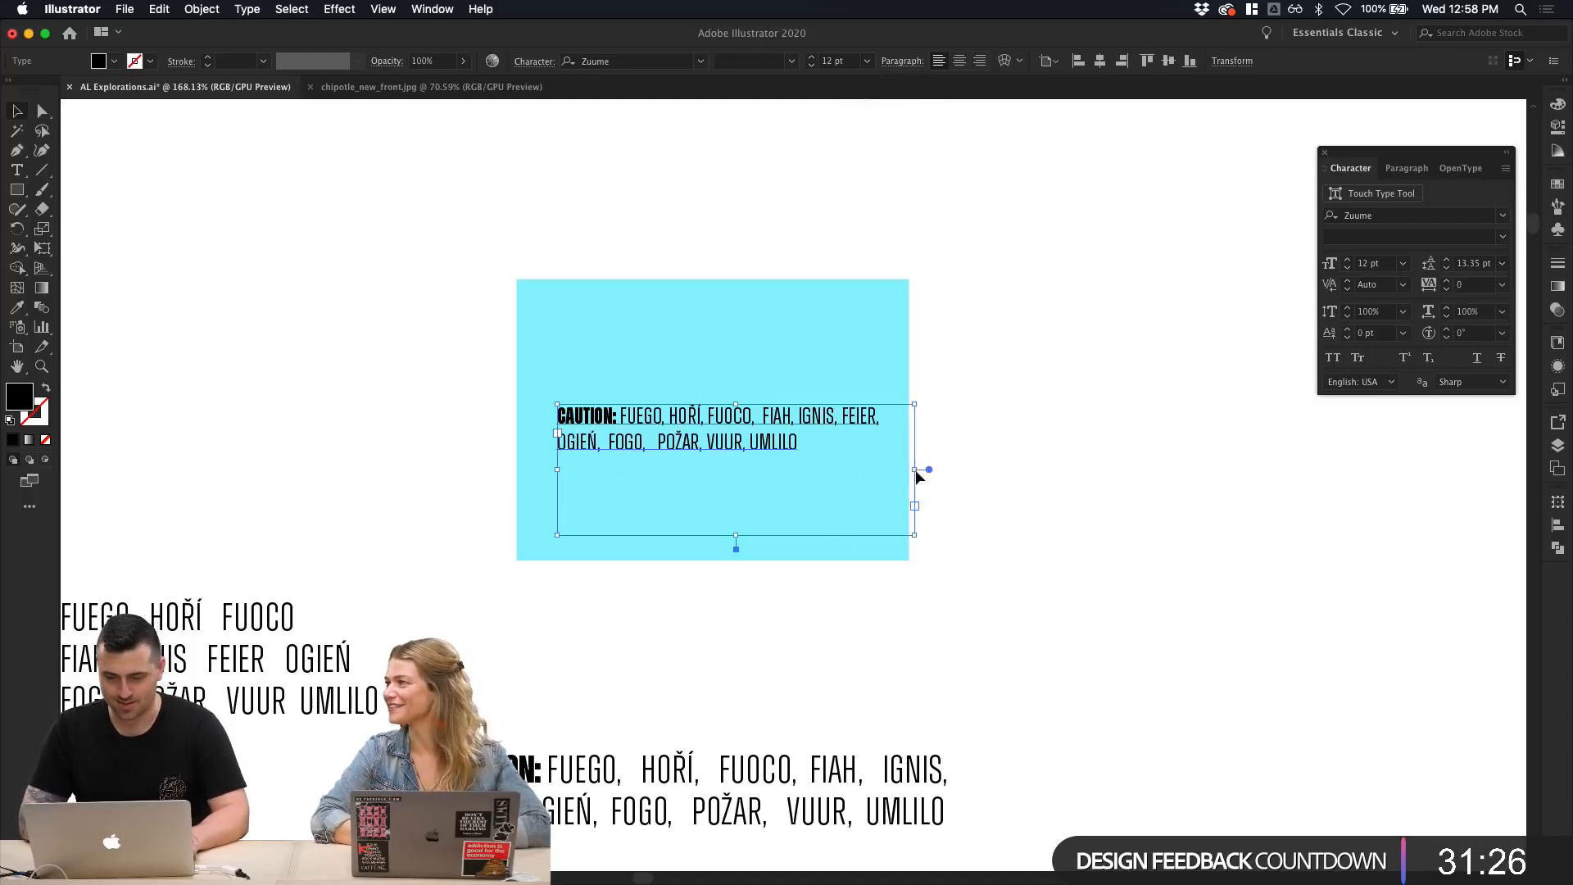
left_click_drag(914, 469, 840, 464)
left_click_drag(698, 538, 698, 460)
Step: Move the caution text down near the lower edge of the cyan rectangle
left_click(803, 465)
left_click_drag(807, 457, 818, 569)
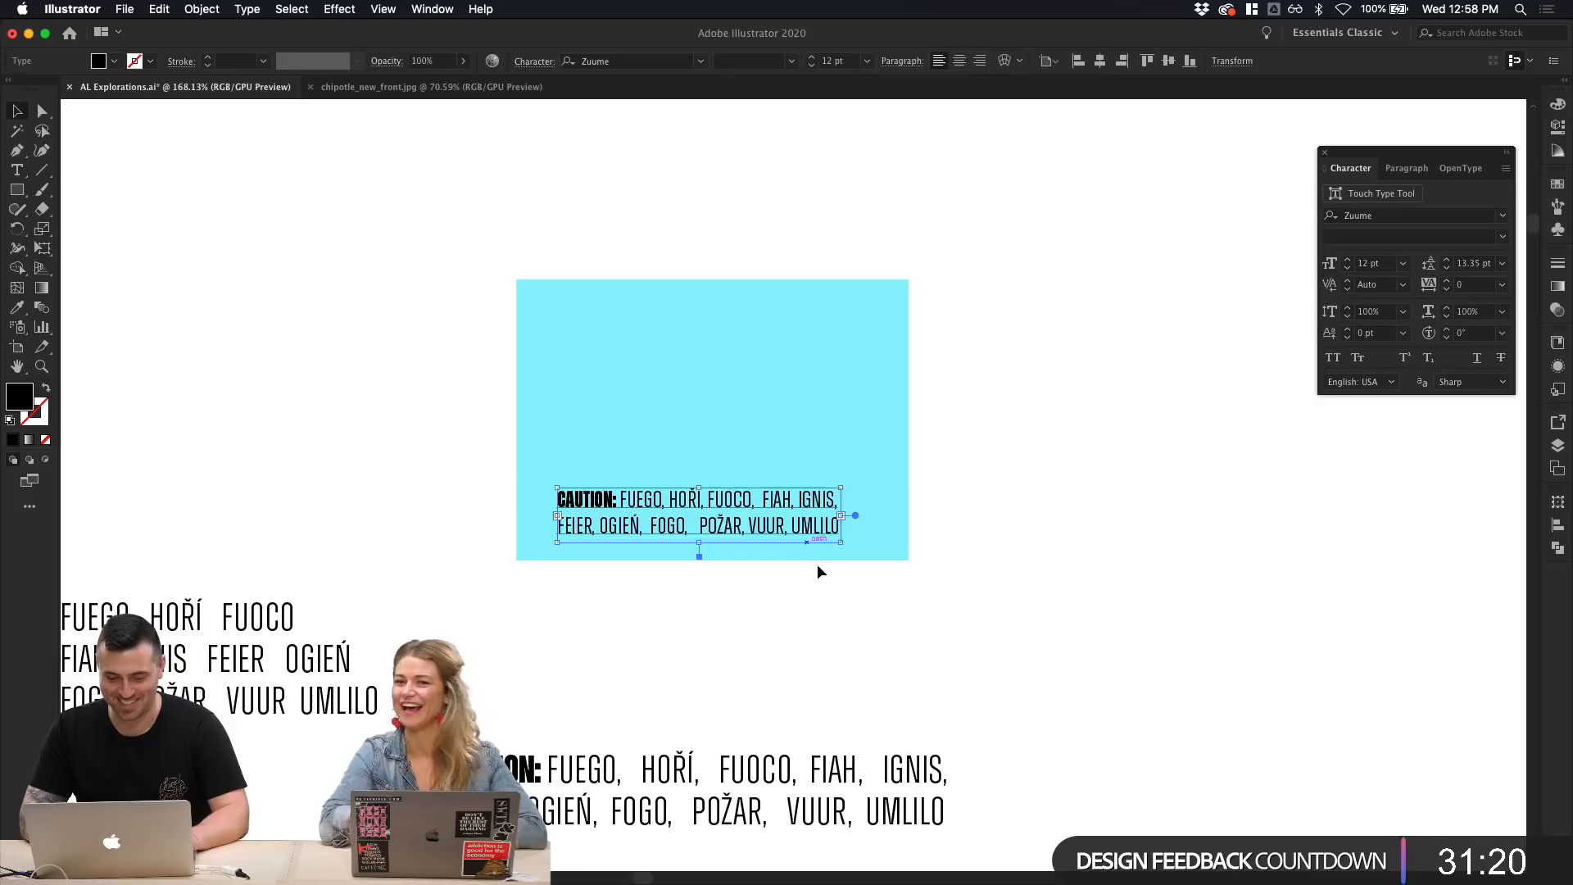
left_click(897, 721)
scroll(896, 721, "down", 2)
left_click(798, 620)
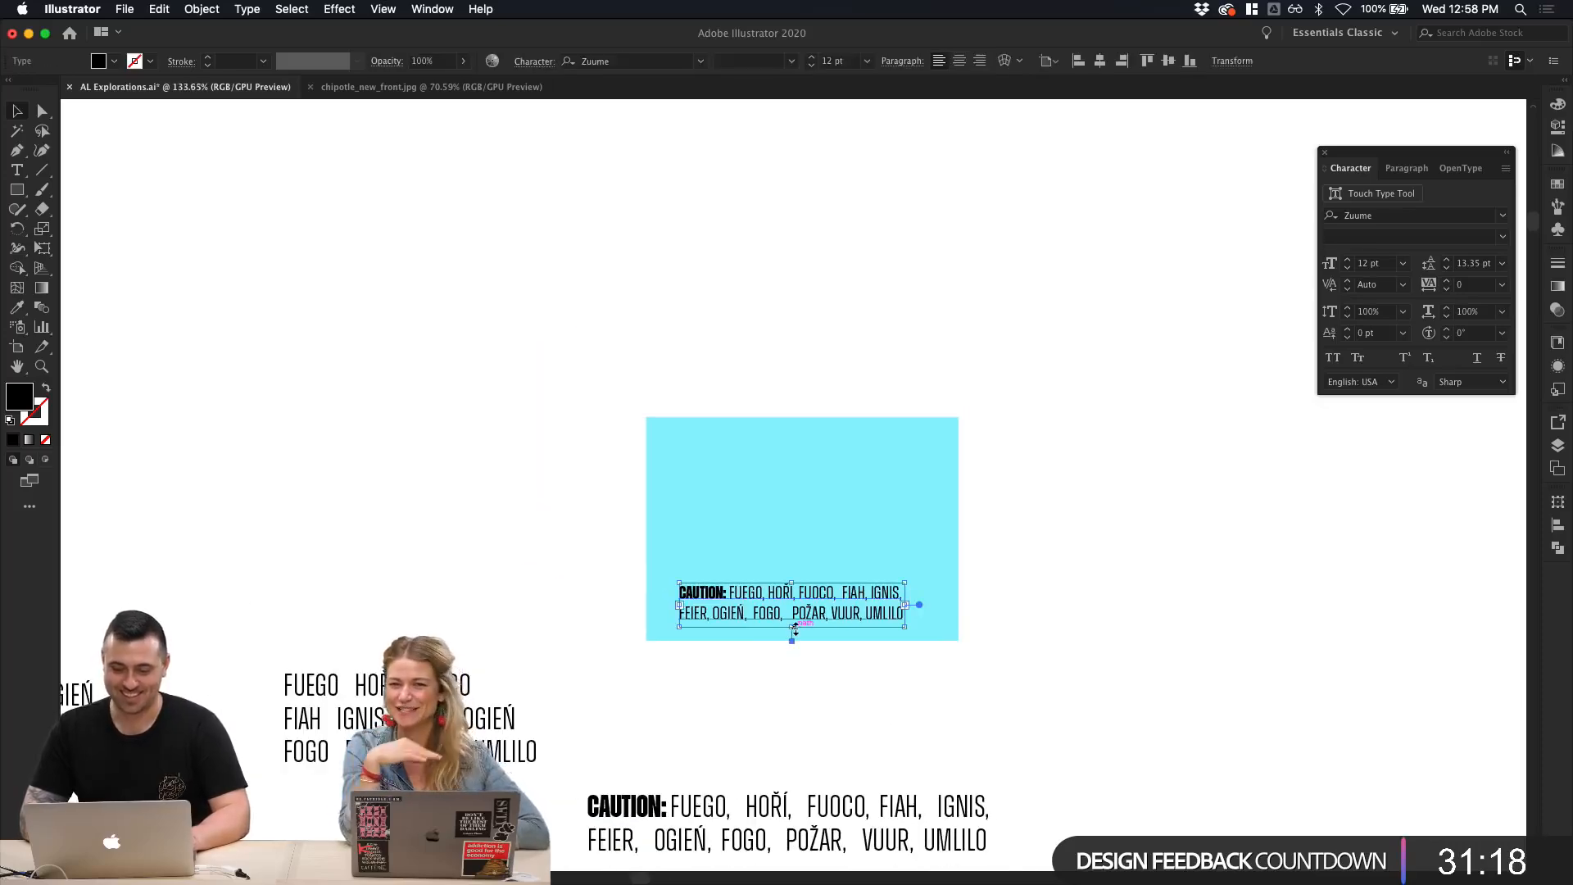
left_click_drag(905, 583, 864, 591)
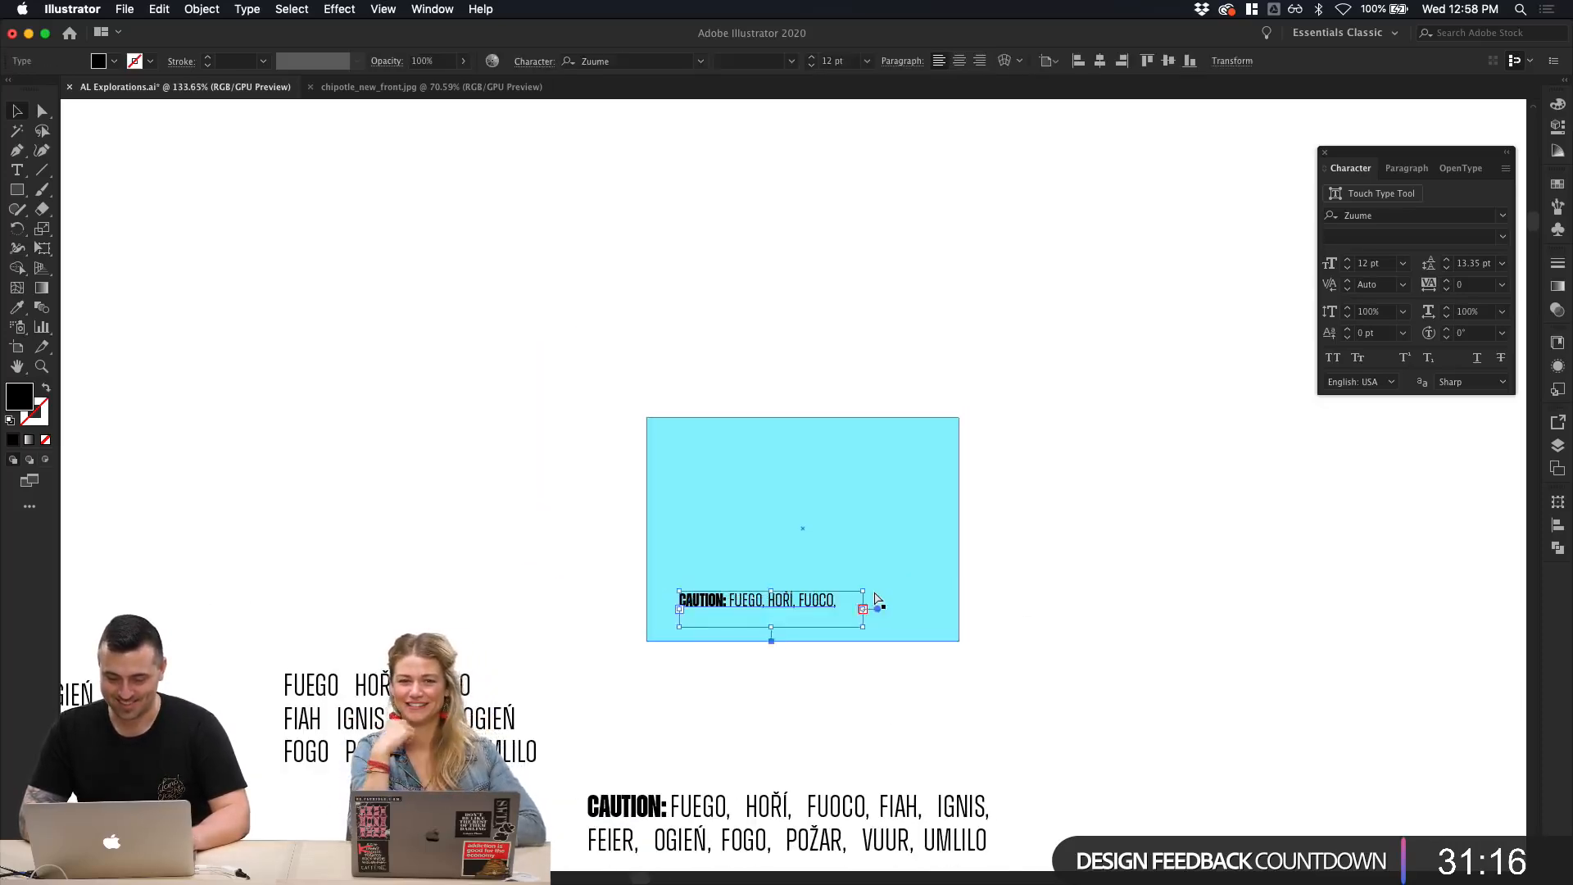
key("super+z")
left_click(1011, 497)
Step: Copy the word HABANERO from the bold text block below the heavy FUEGO - HOŘÍ - FUOCO sample
scroll(1012, 497, "down", 4)
scroll(1011, 496, "left", 4)
scroll(1012, 496, "down", 5)
scroll(1011, 496, "left", 5)
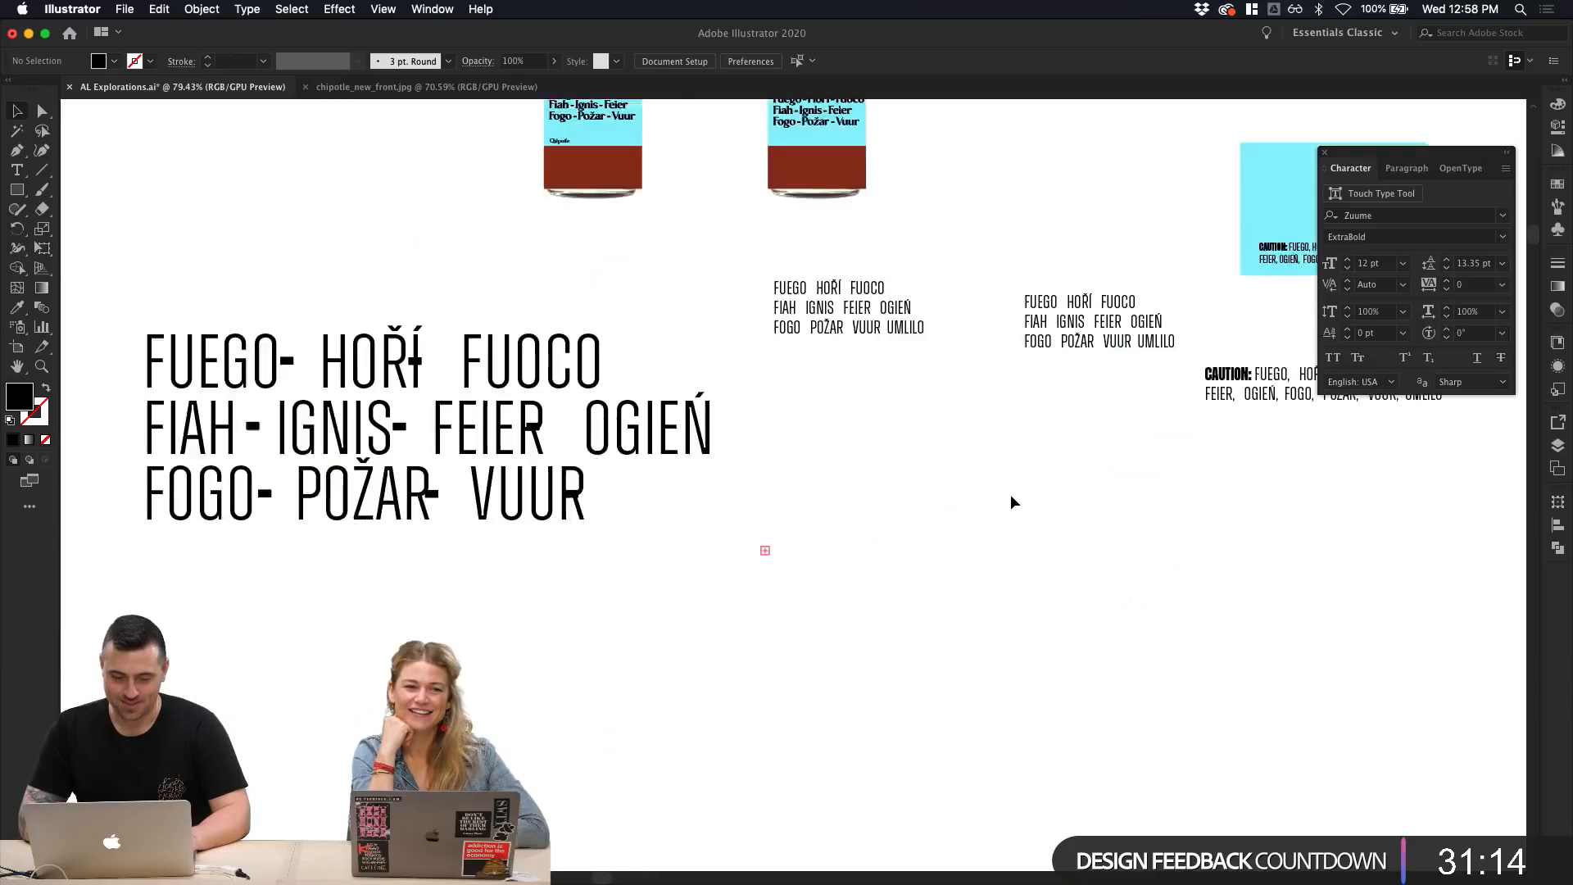
scroll(1011, 497, "down", 5)
scroll(912, 496, "left", 8)
scroll(913, 497, "down", 1)
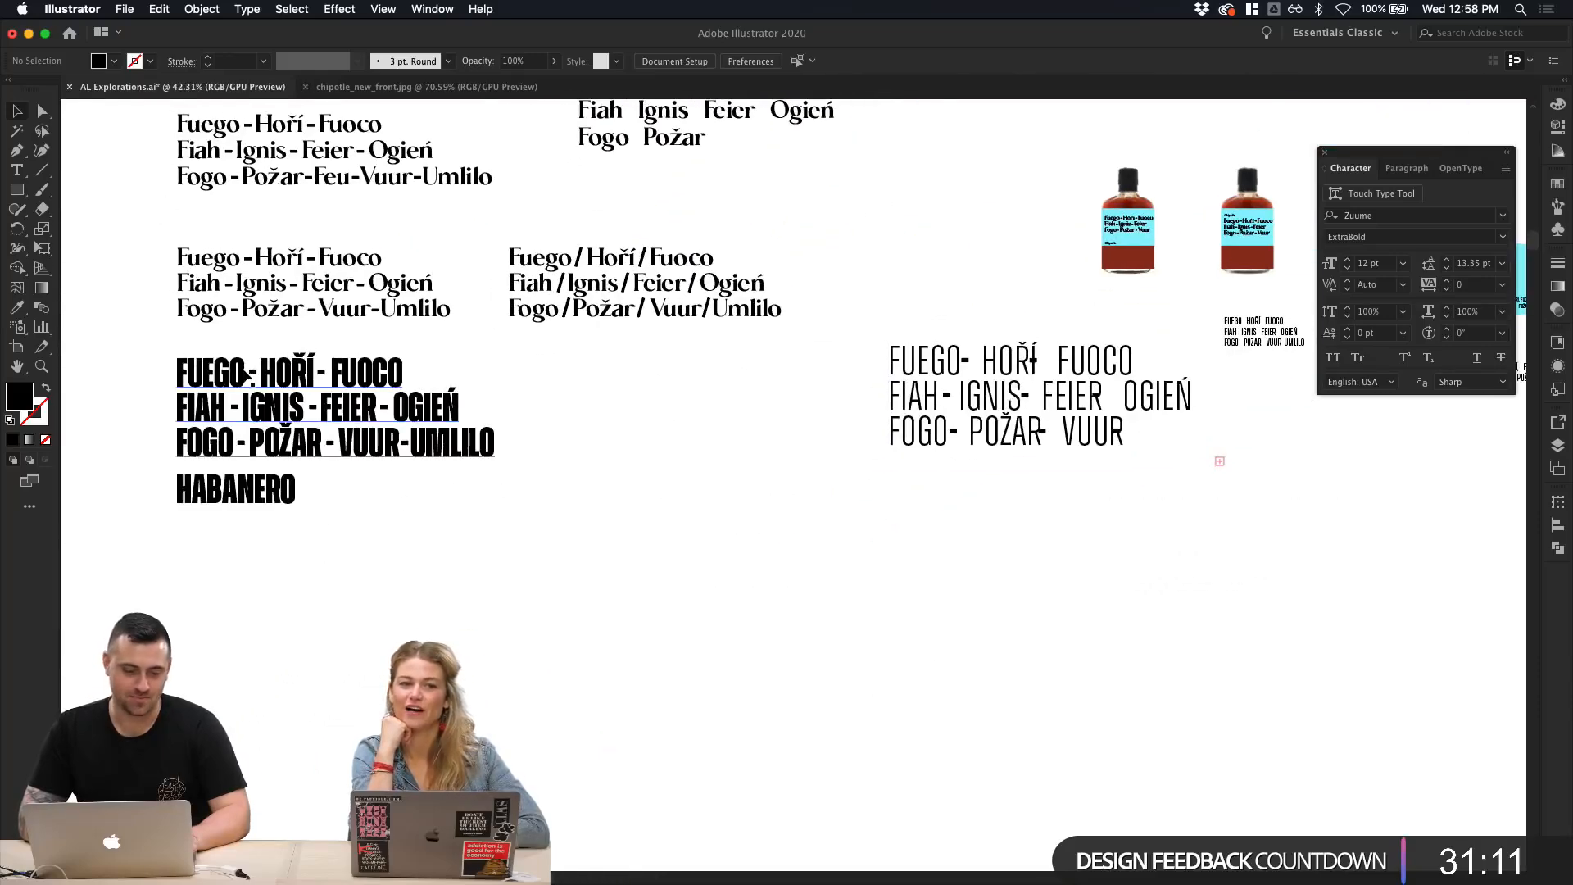
left_click(277, 510)
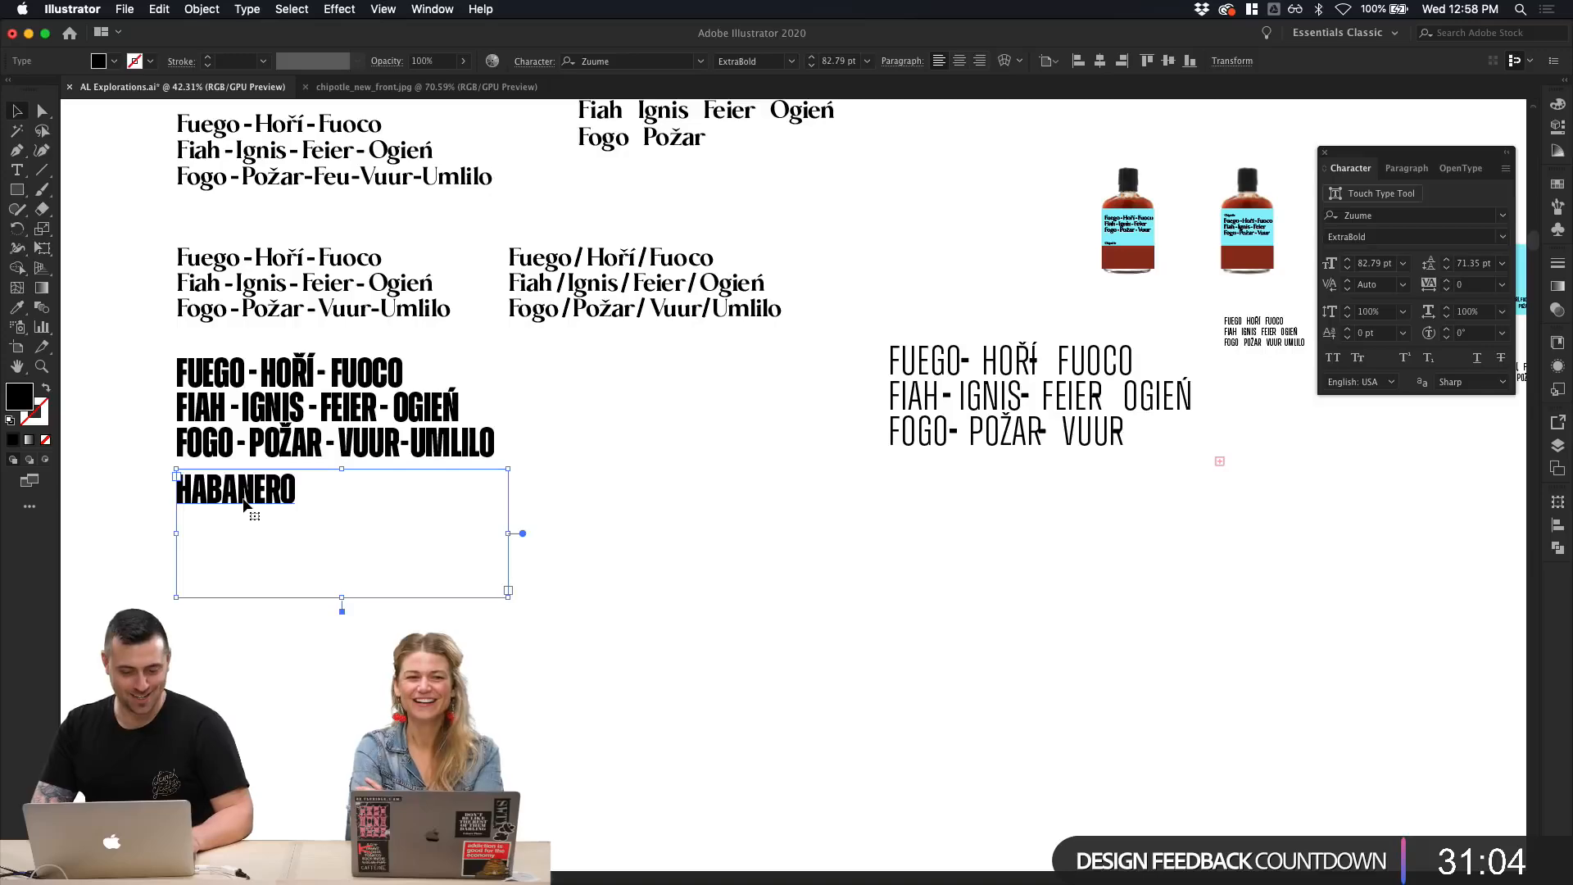
double_click(296, 492)
left_click_drag(297, 492, 84, 465)
key("super+c")
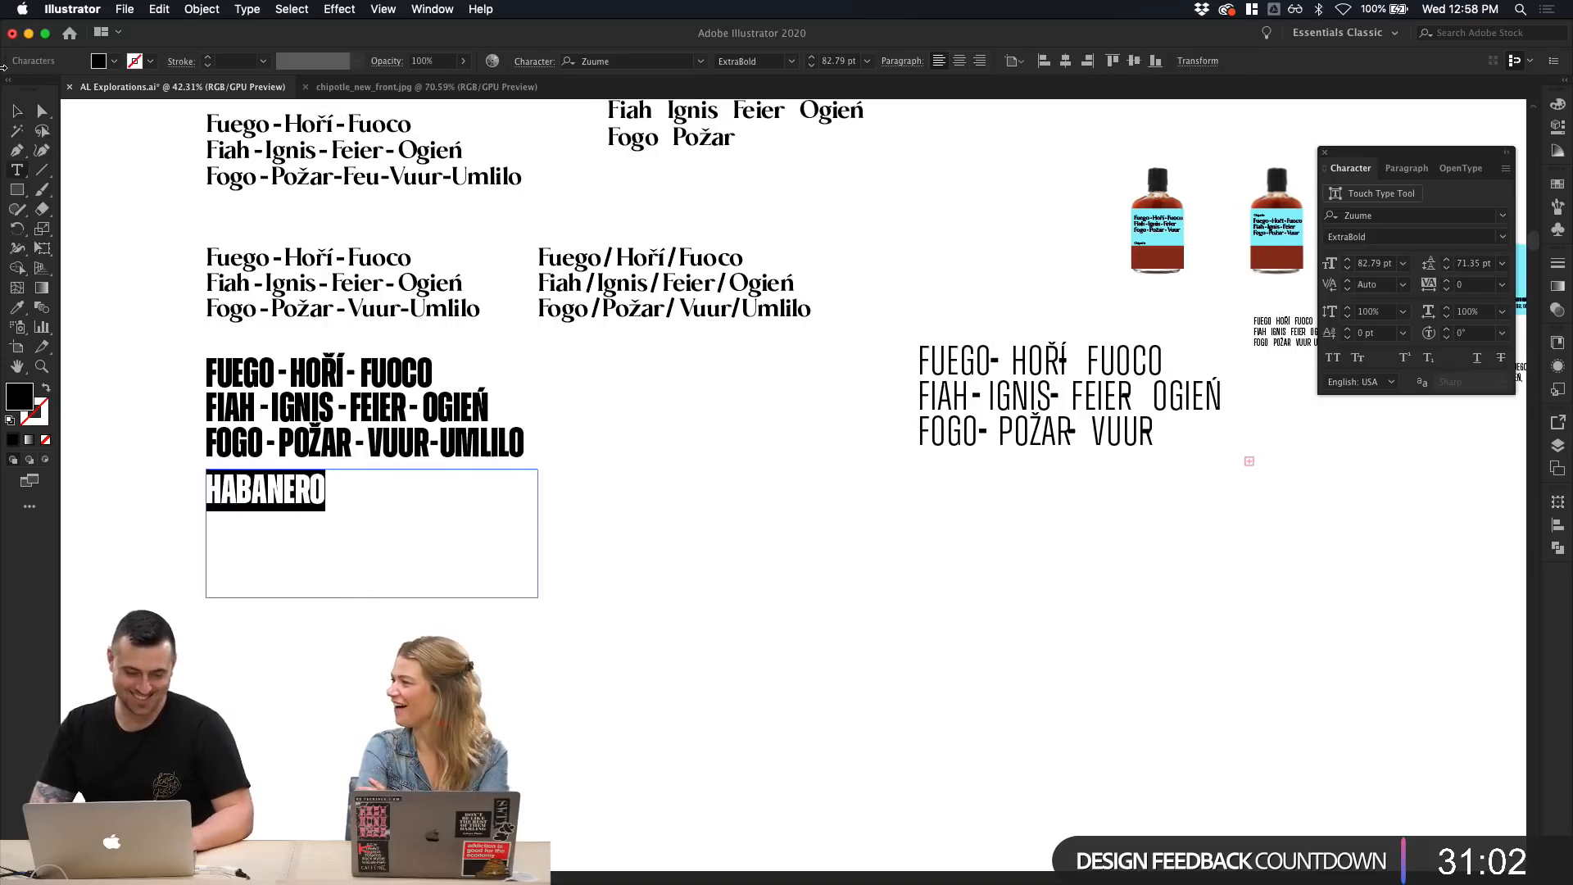
Step: Paste the HABANERO text as a new text object beside the cyan rectangle
key("Escape")
left_click(998, 215)
scroll(998, 210, "right", 15)
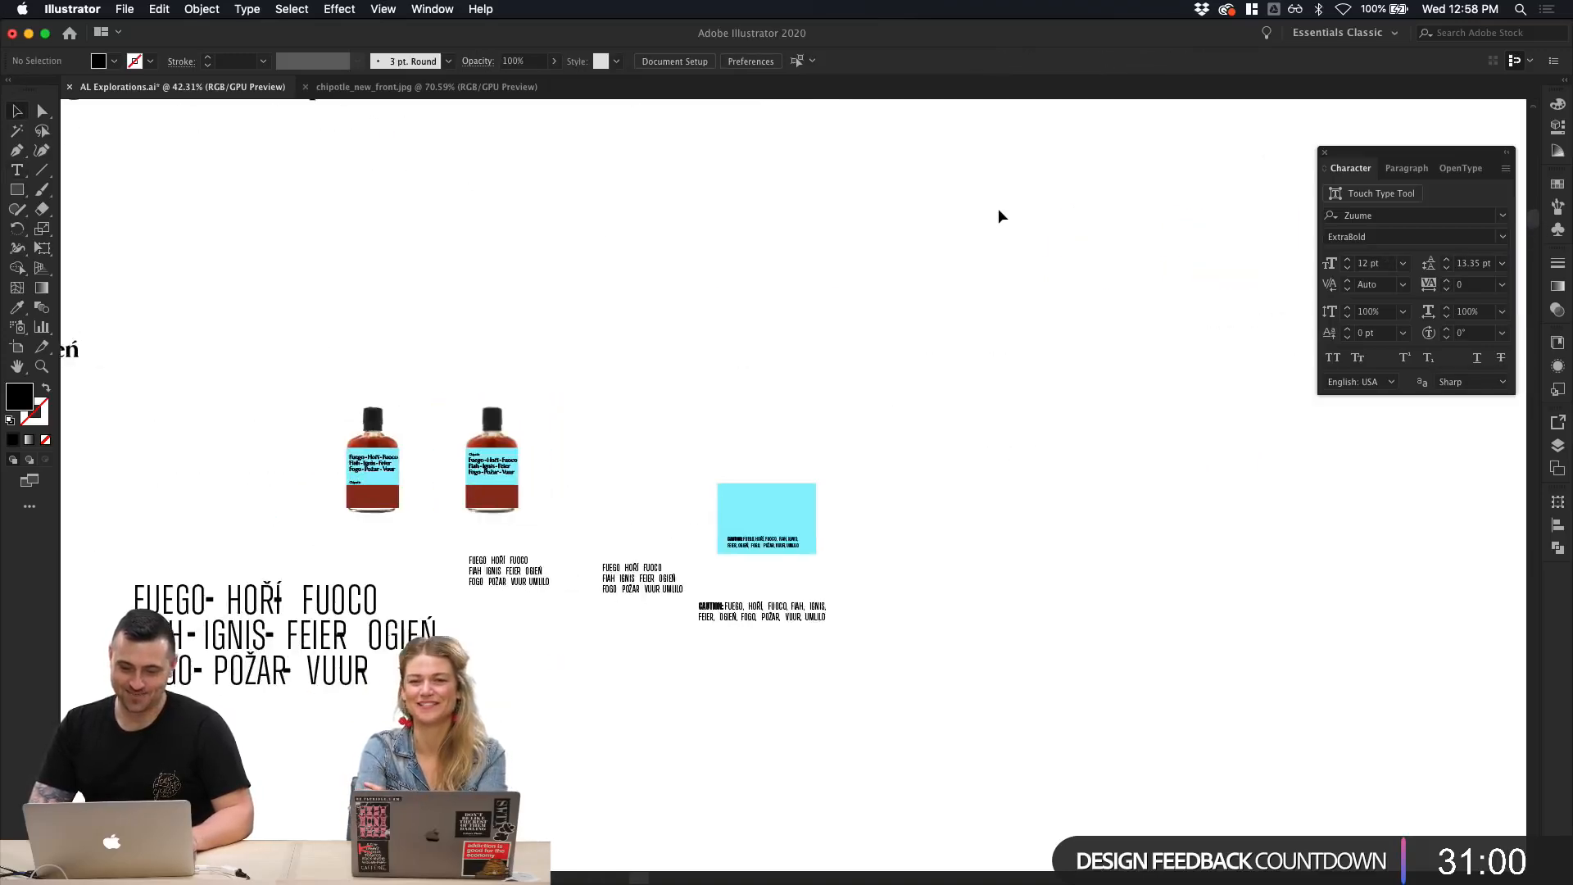
scroll(999, 210, "left", 4)
scroll(999, 204, "up", 5)
scroll(999, 199, "left", 5)
scroll(998, 199, "down", 10)
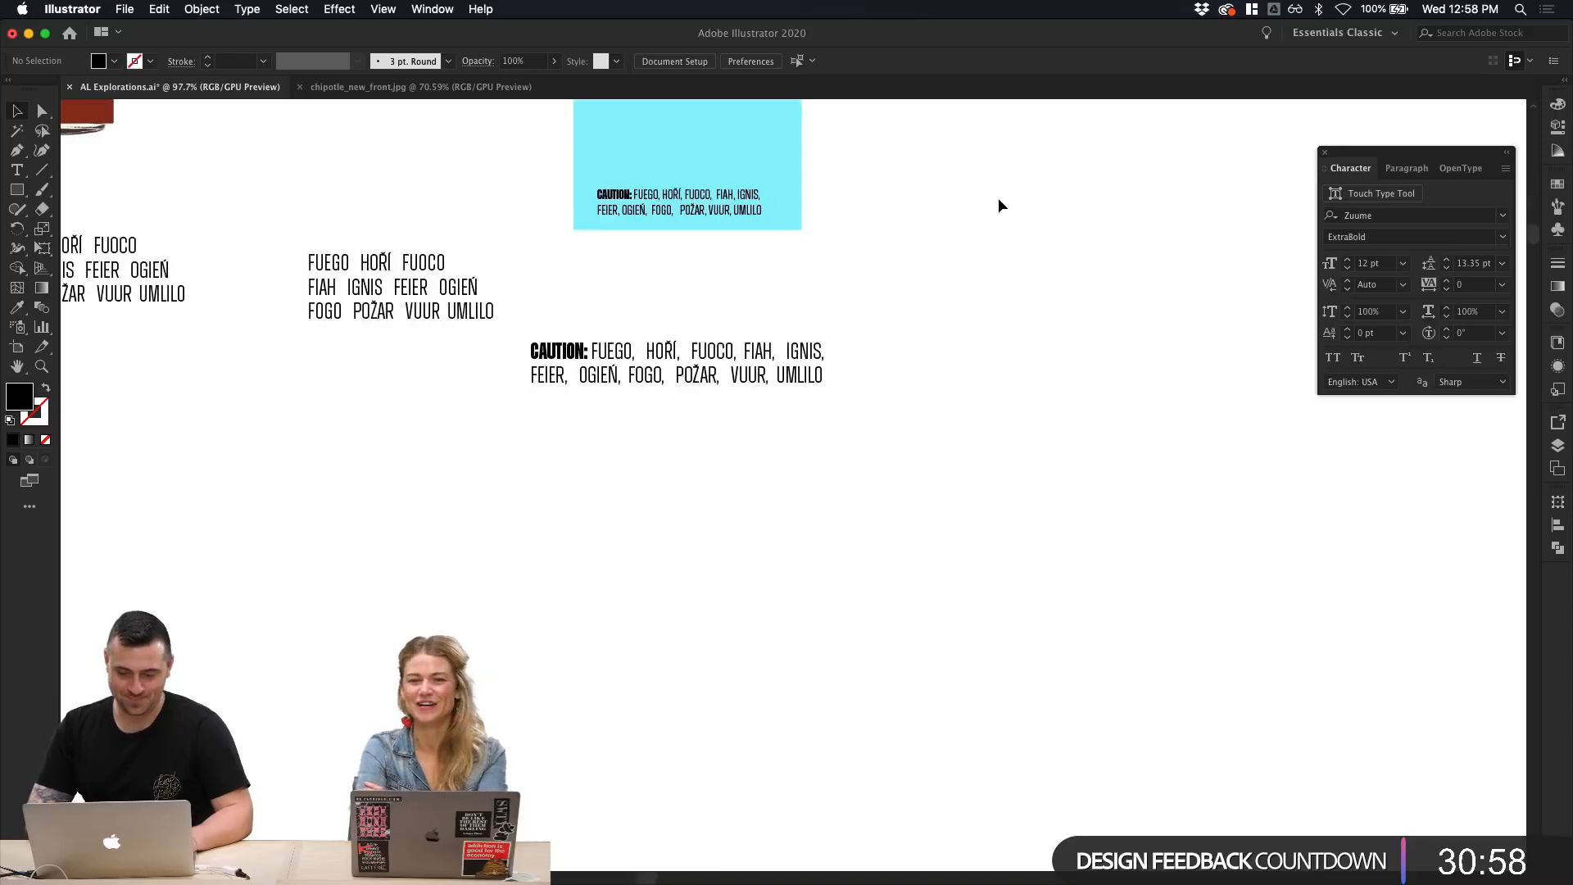
right_click(998, 199)
left_click(817, 226)
scroll(818, 226, "up", 4)
key("super+v")
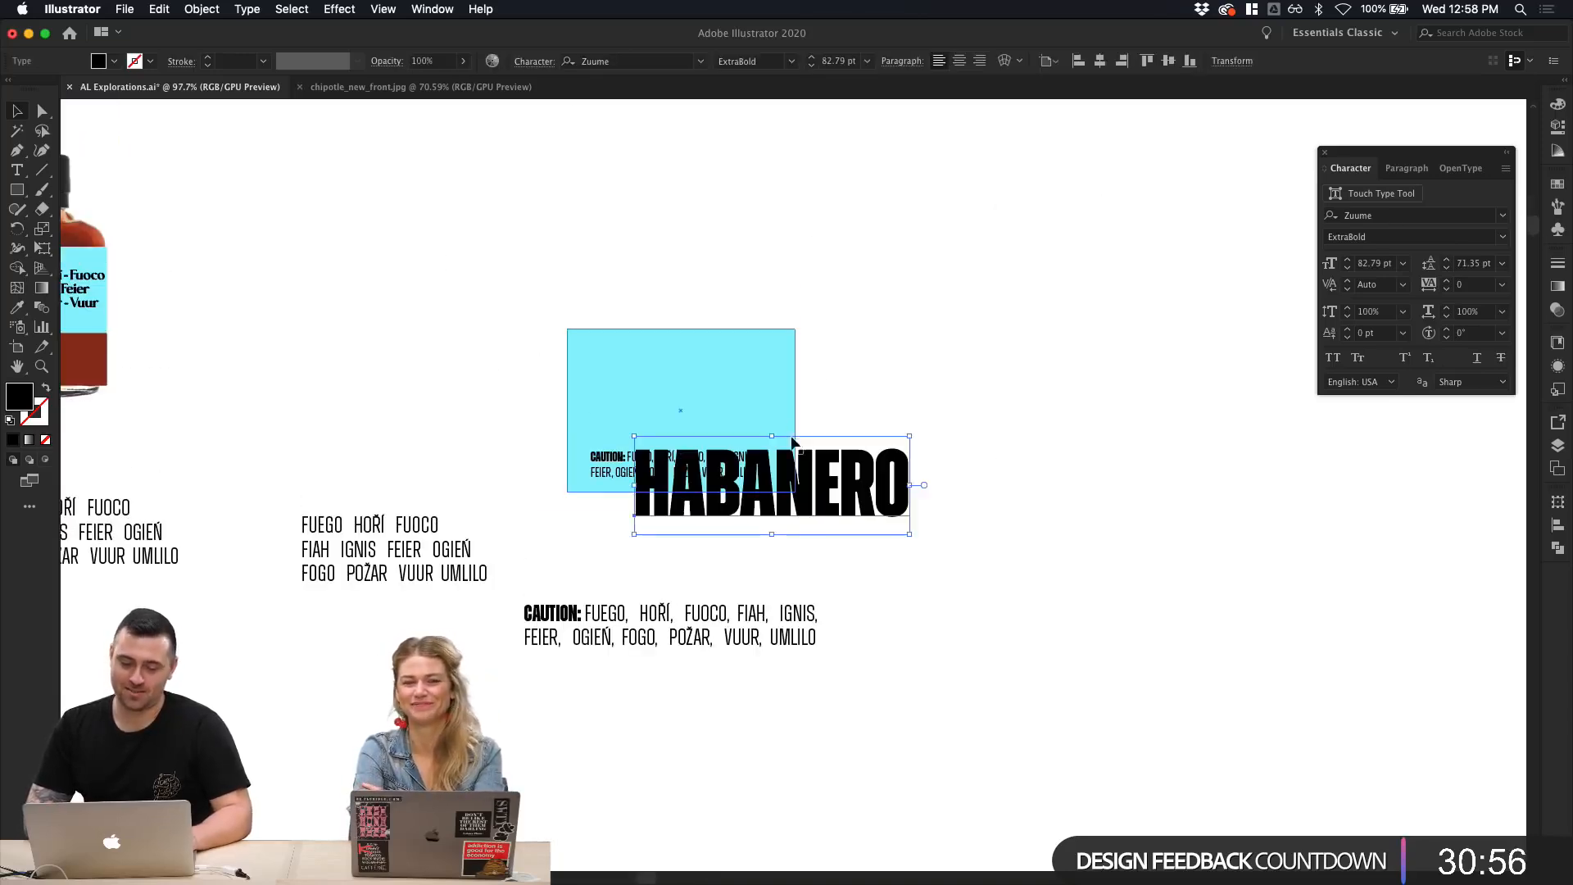
Step: Place HABANERO in the upper part of the cyan rectangle, scaled down to 54.2 pt and left-aligned with the caution text
left_click_drag(835, 490, 790, 393)
left_click_drag(864, 438, 770, 445)
left_click(850, 455)
scroll(849, 456, "left", 3)
scroll(849, 457, "down", 2)
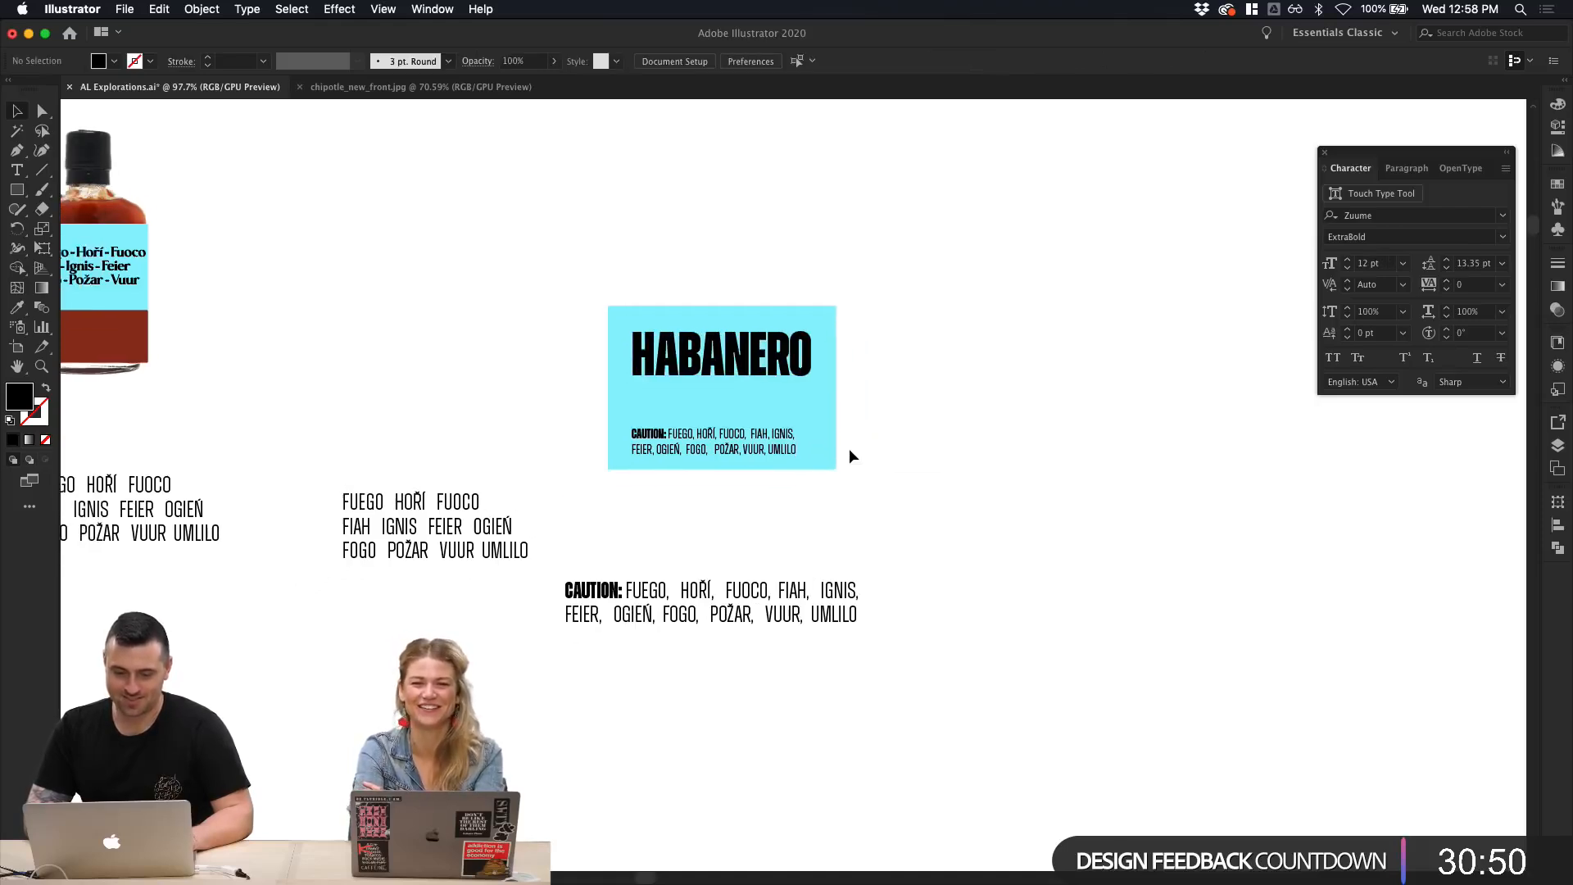
Step: Move HABANERO straight down on the cyan rectangle so it sits just above the caution text
left_click(783, 365)
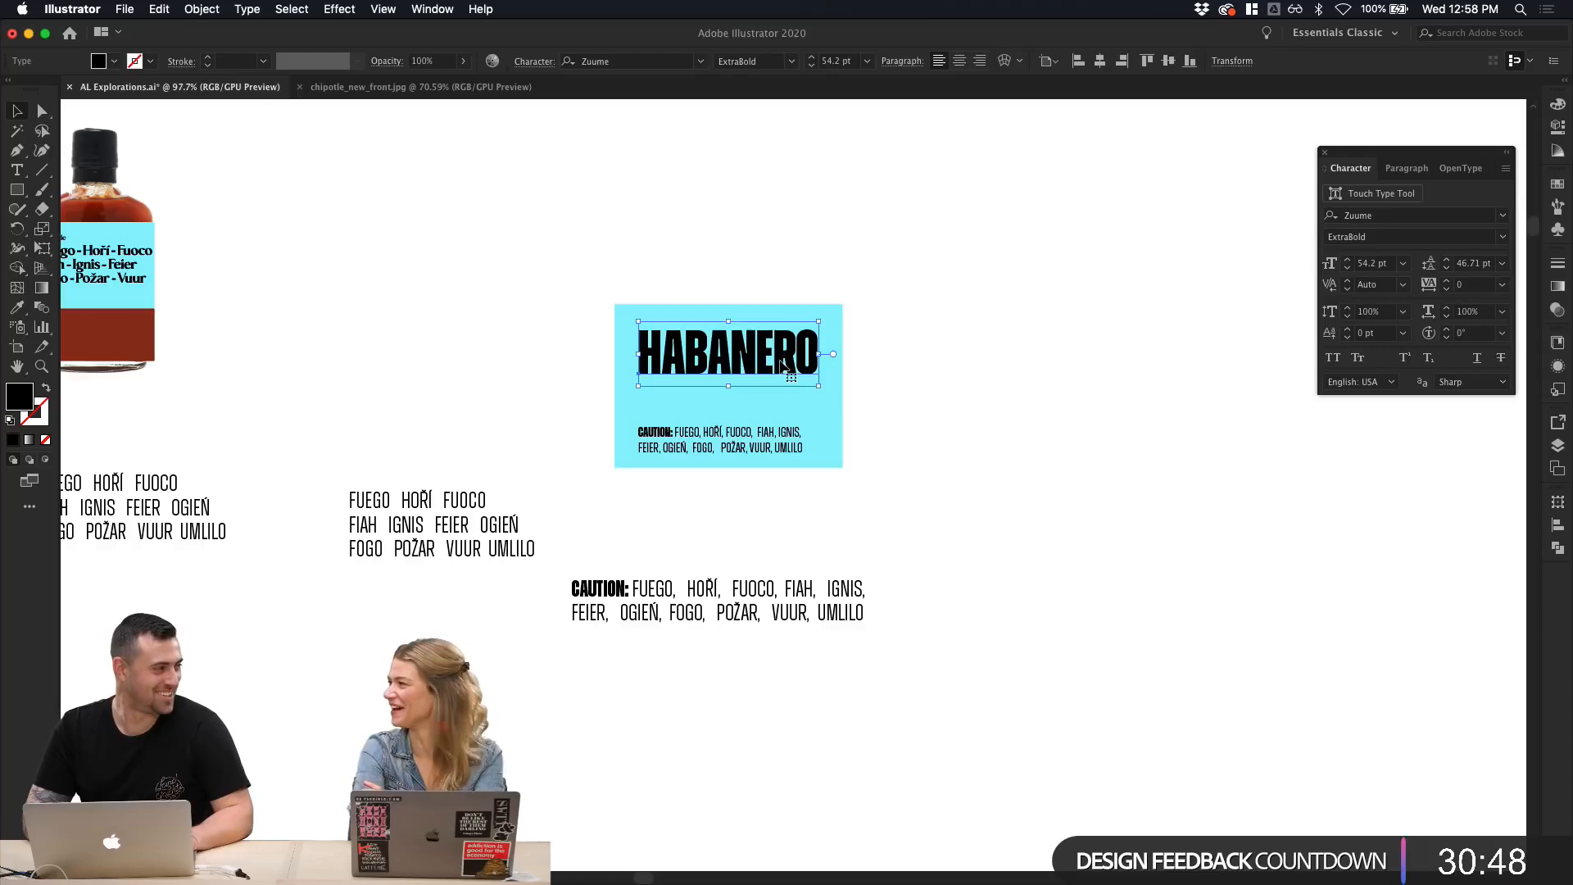
left_click(834, 418, "shift")
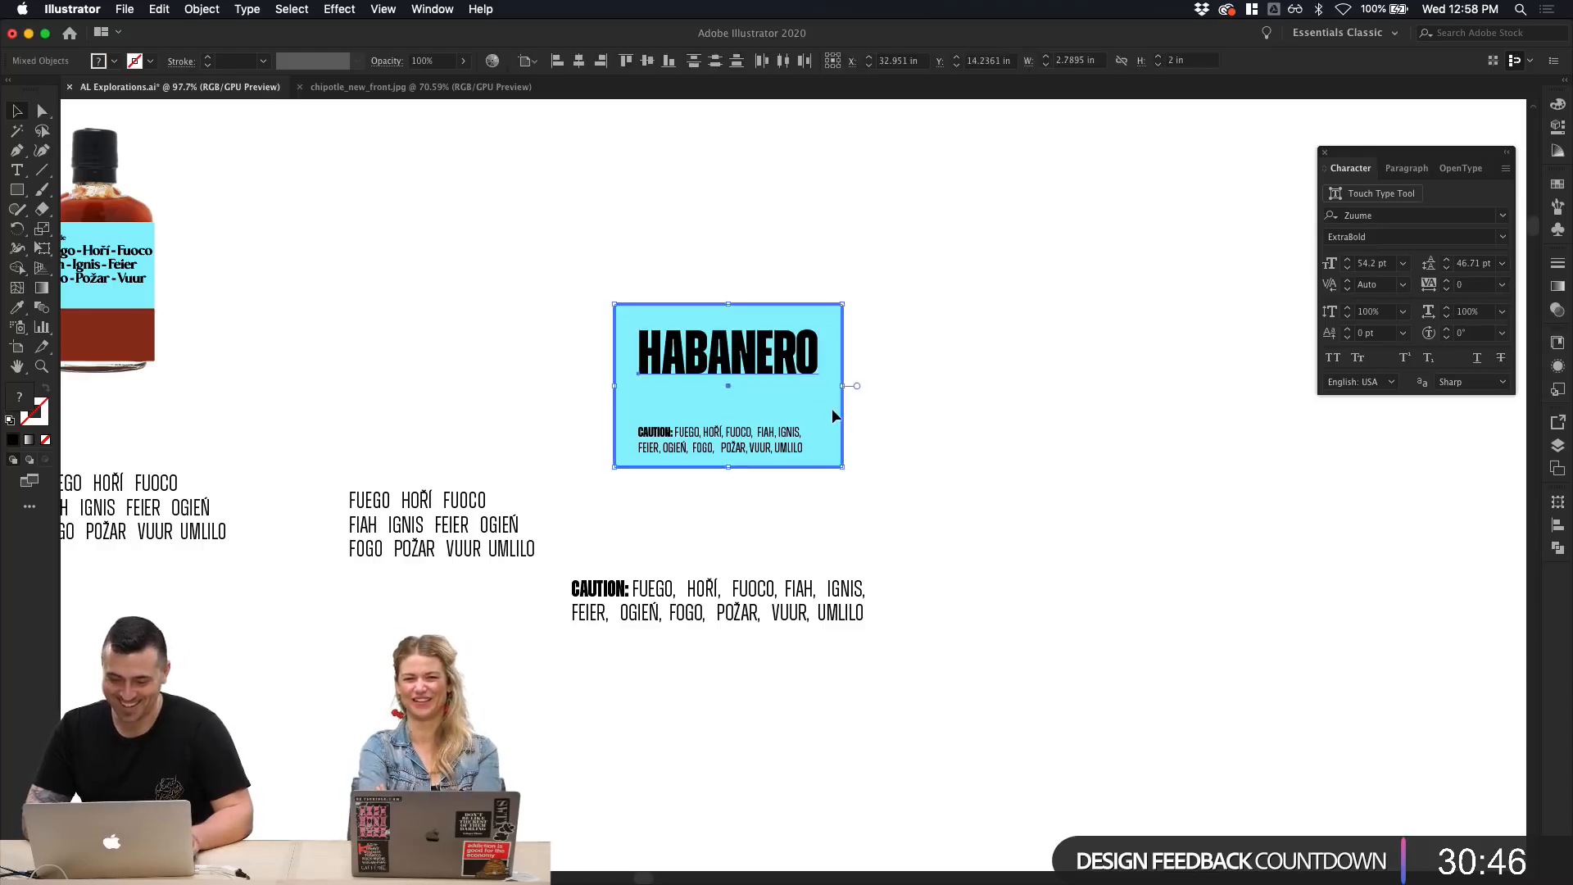
left_click(689, 231)
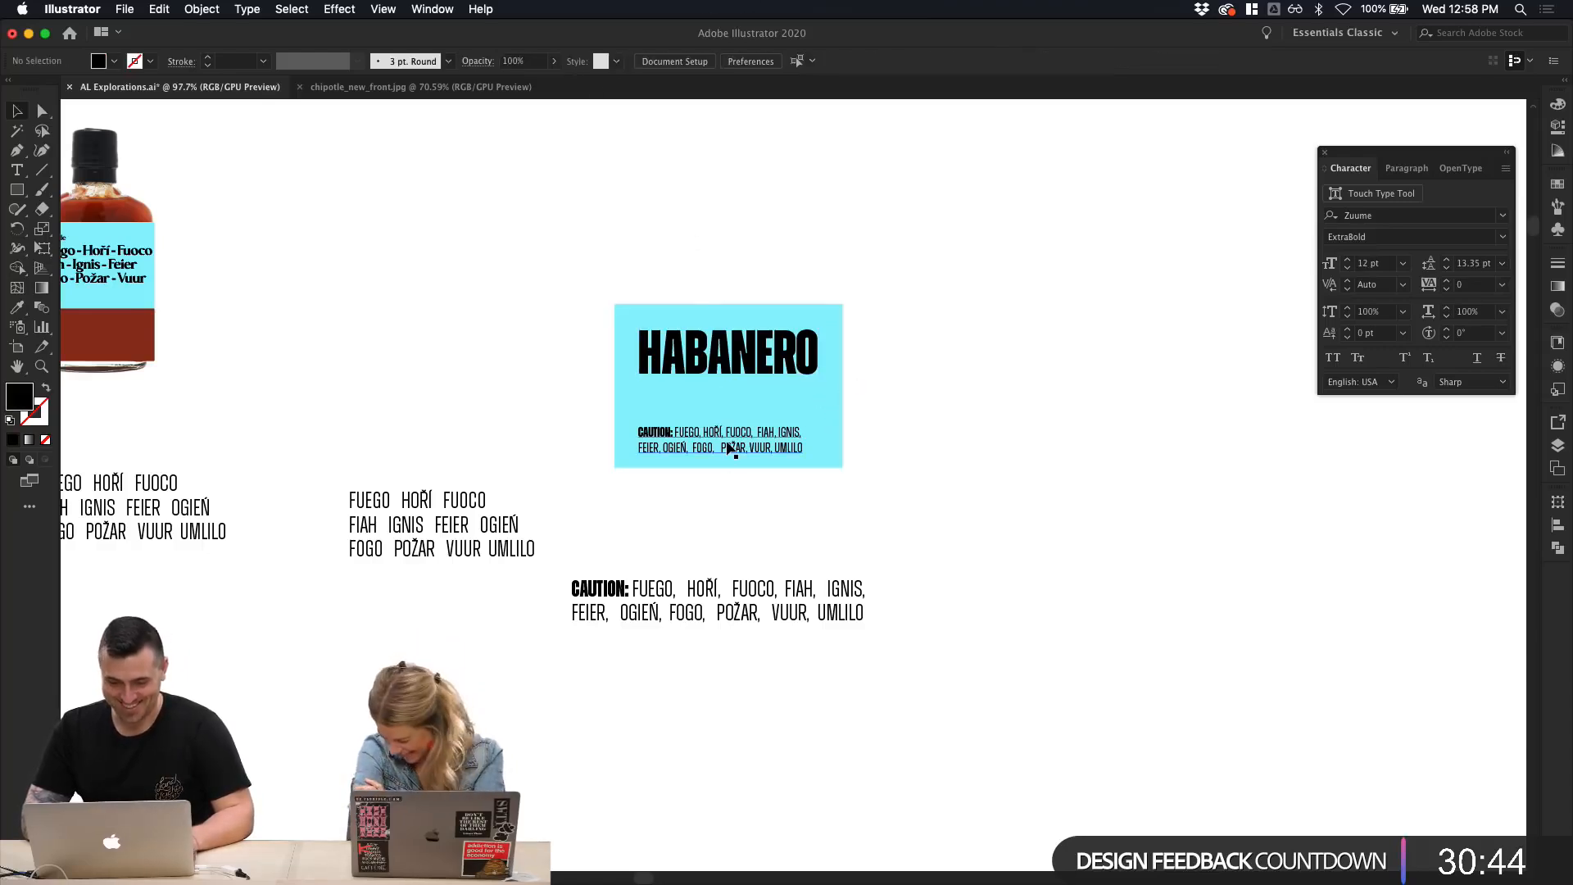
left_click_drag(755, 374, 754, 411)
left_click(953, 427)
scroll(952, 428, "down", 2)
scroll(952, 428, "up", 5)
scroll(952, 428, "up", 4)
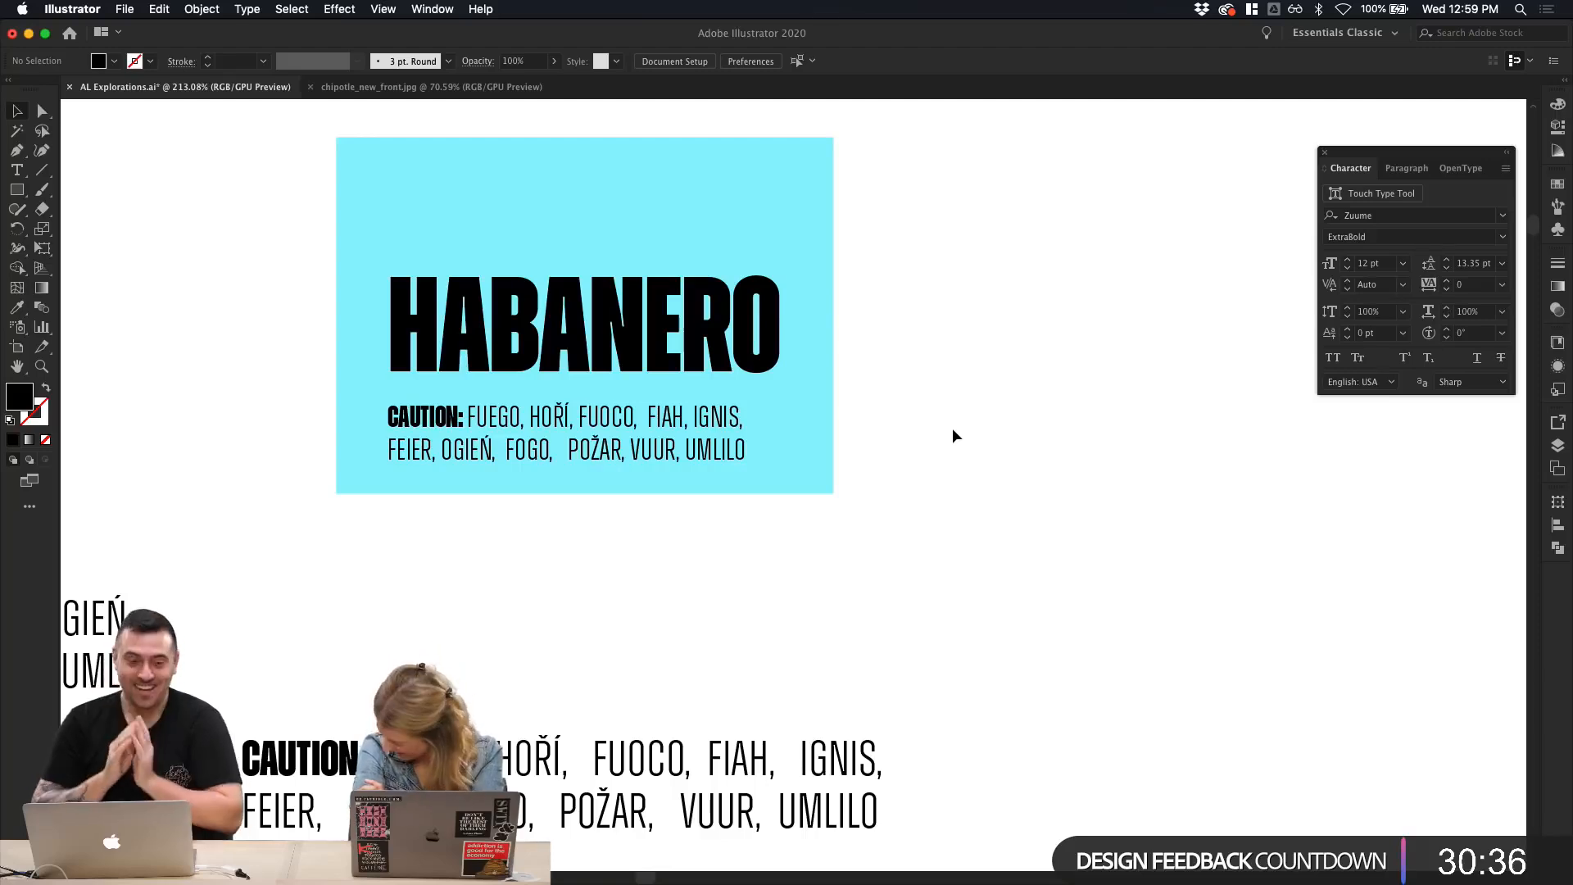
Step: Widen the caution text's frame to roughly the width of HABANERO, keeping the text size
left_click(724, 431)
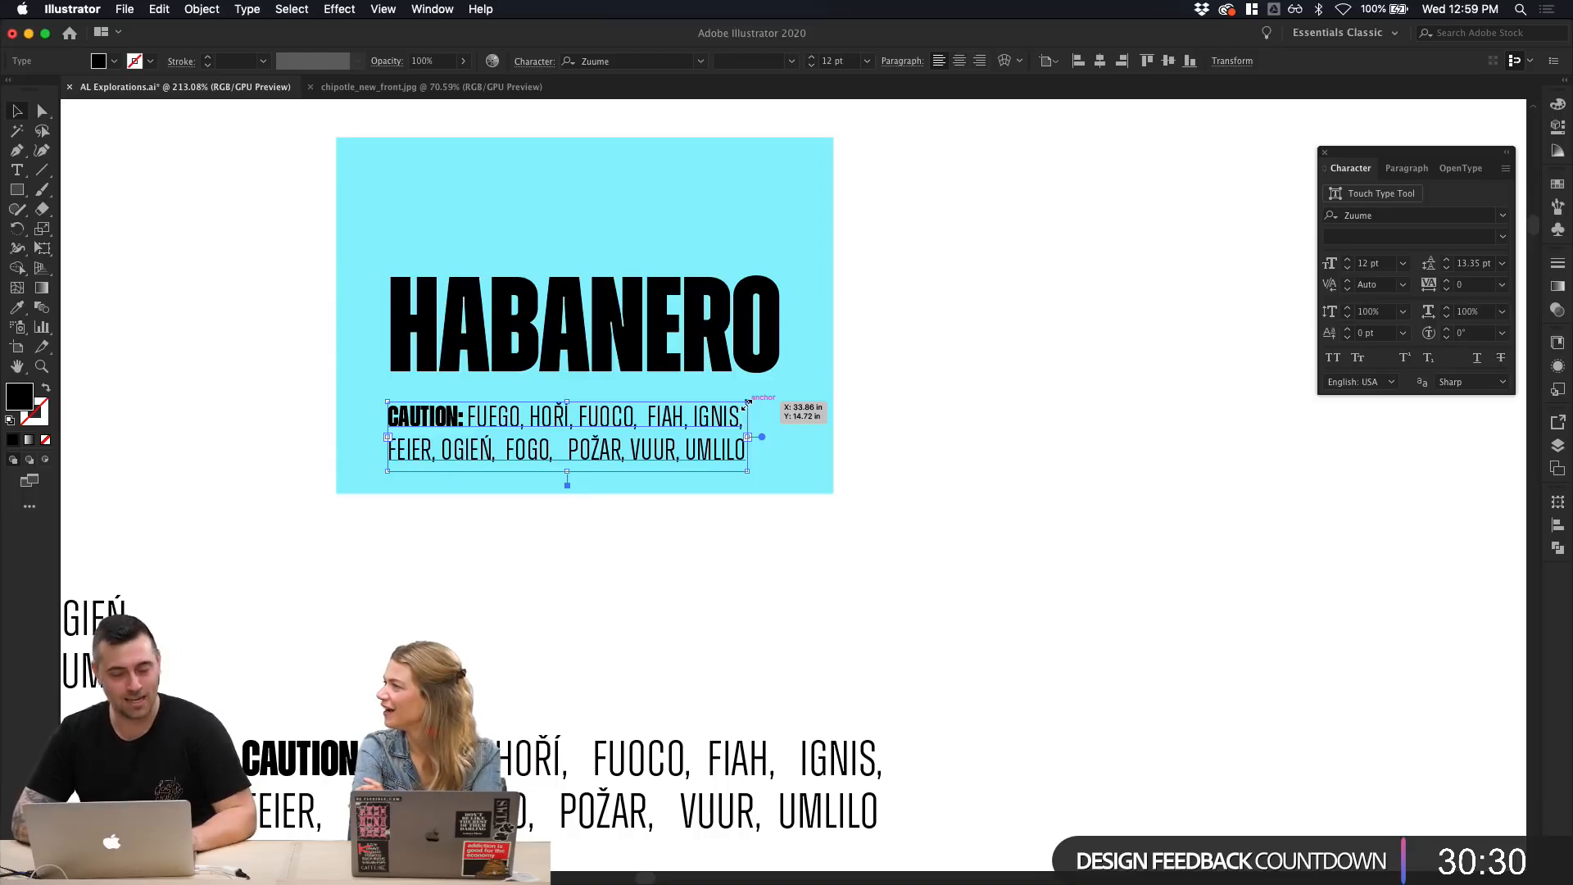
left_click_drag(748, 403, 782, 389)
key("super+z")
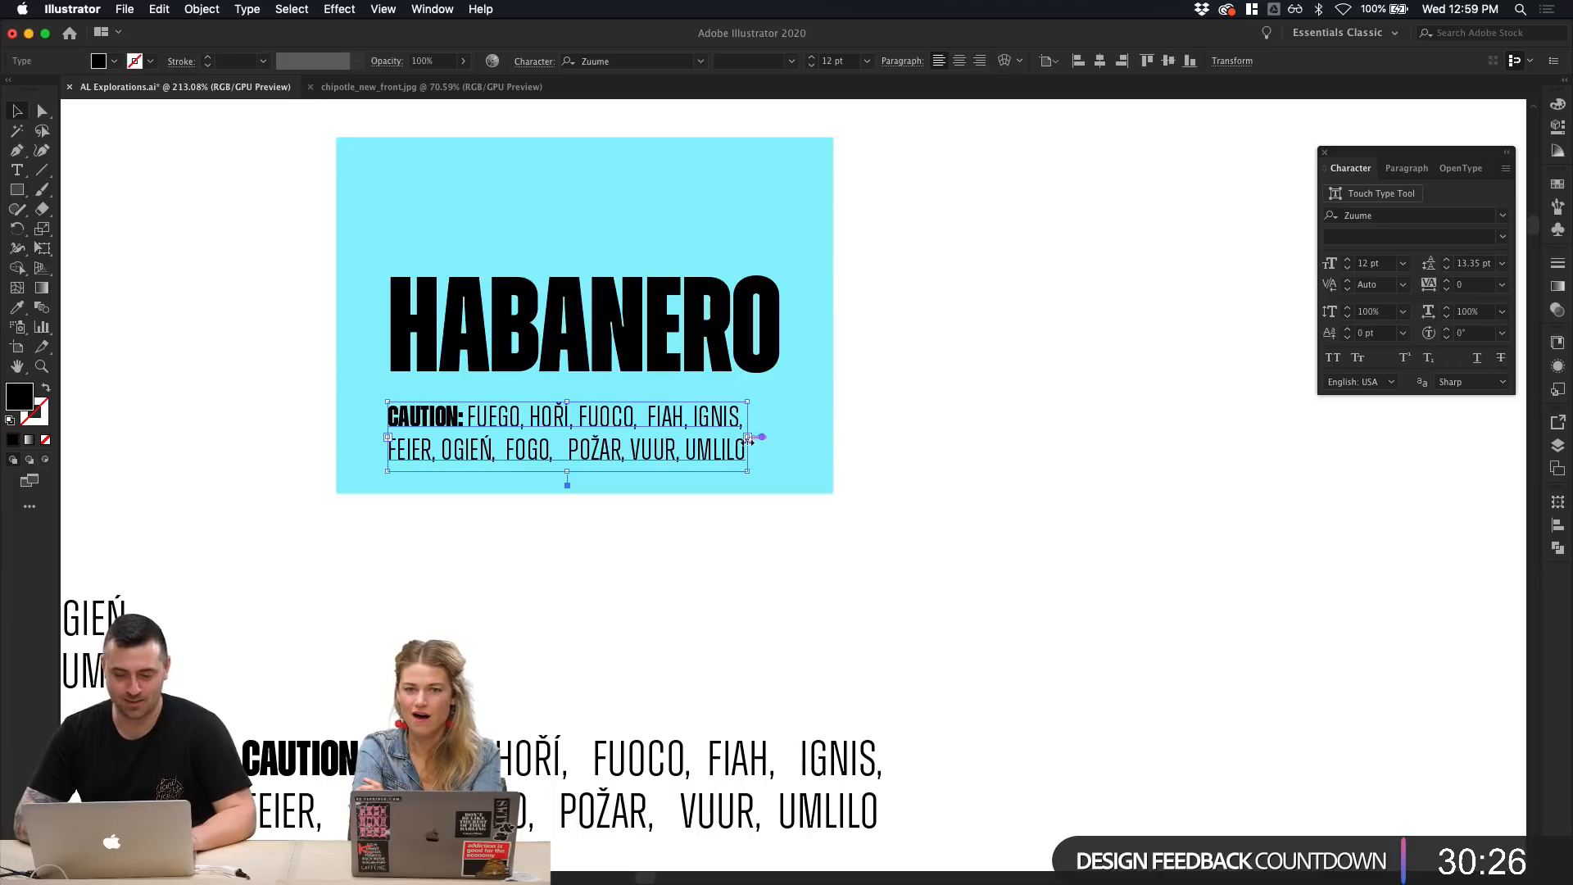
left_click_drag(748, 440, 776, 440)
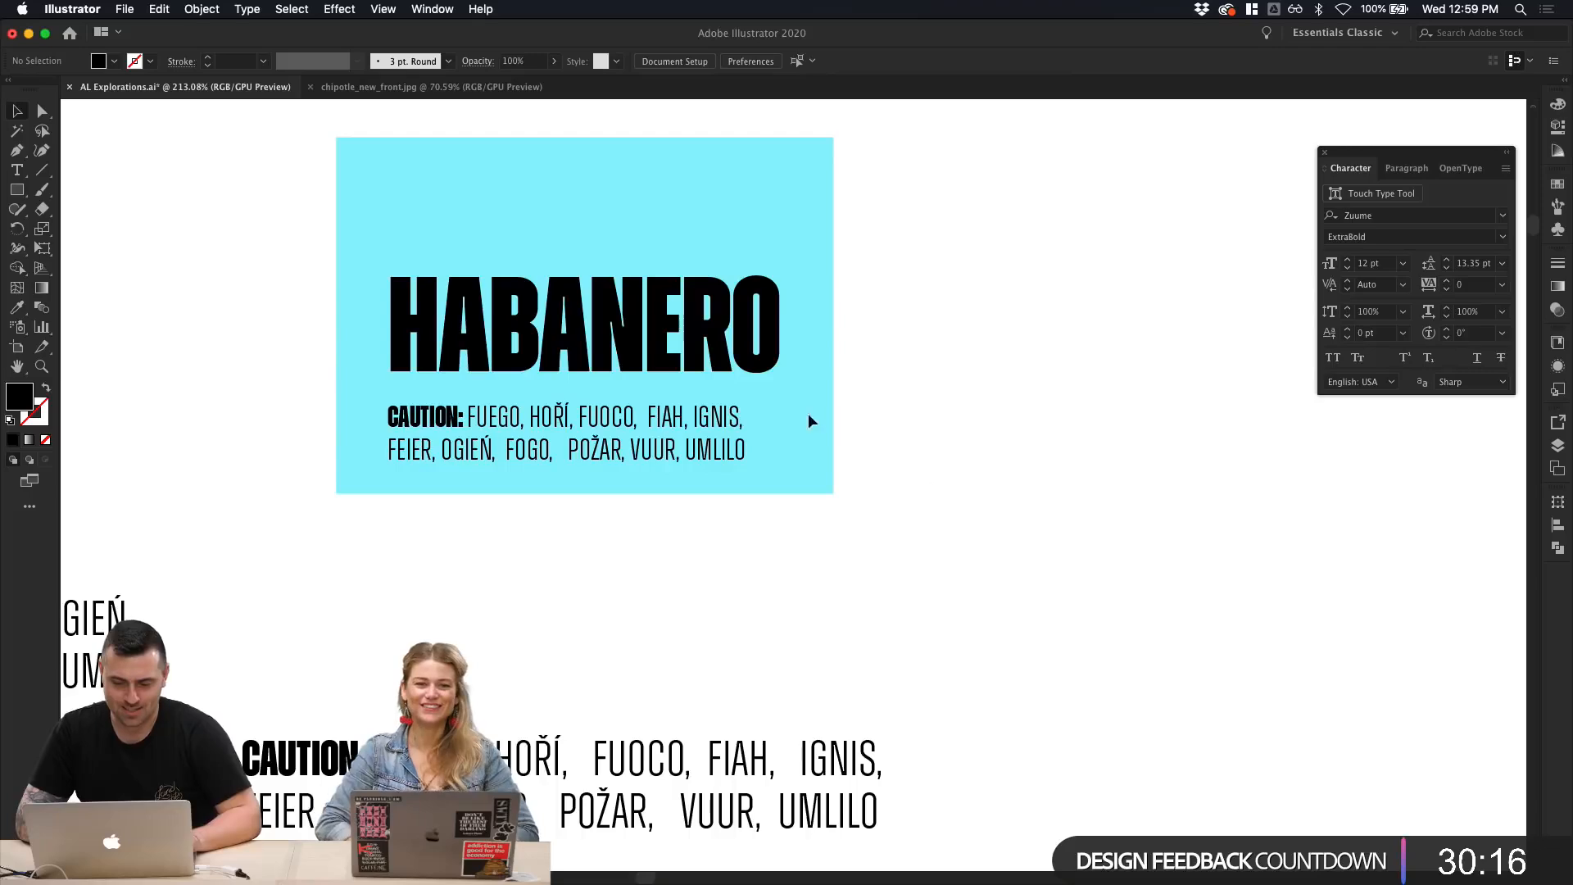
scroll(868, 471, "up", 3)
scroll(868, 470, "left", 2)
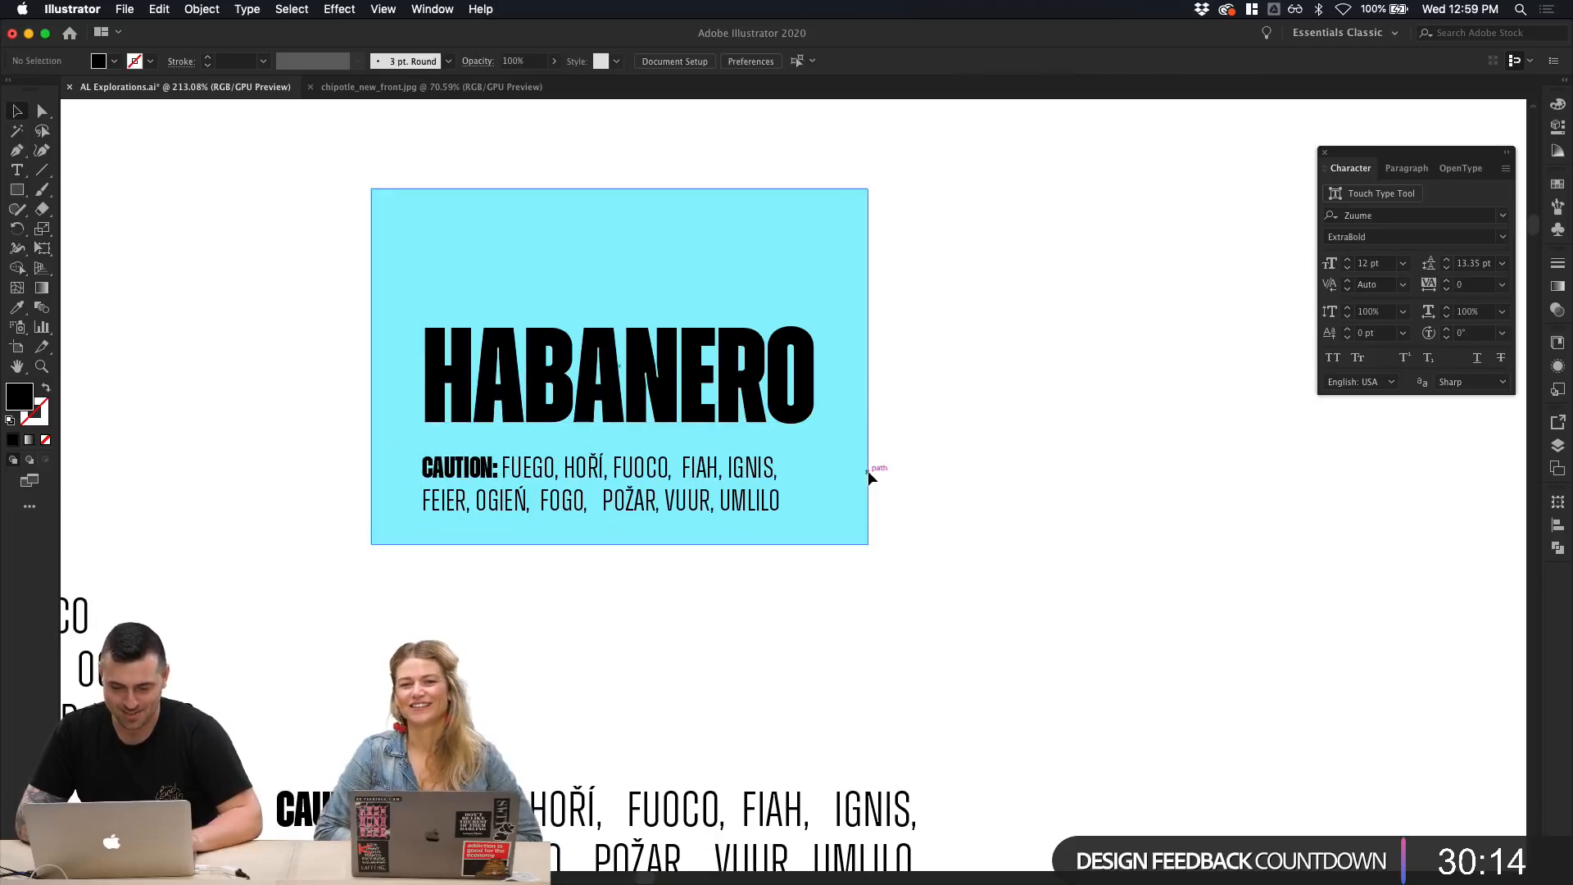
left_click(828, 588)
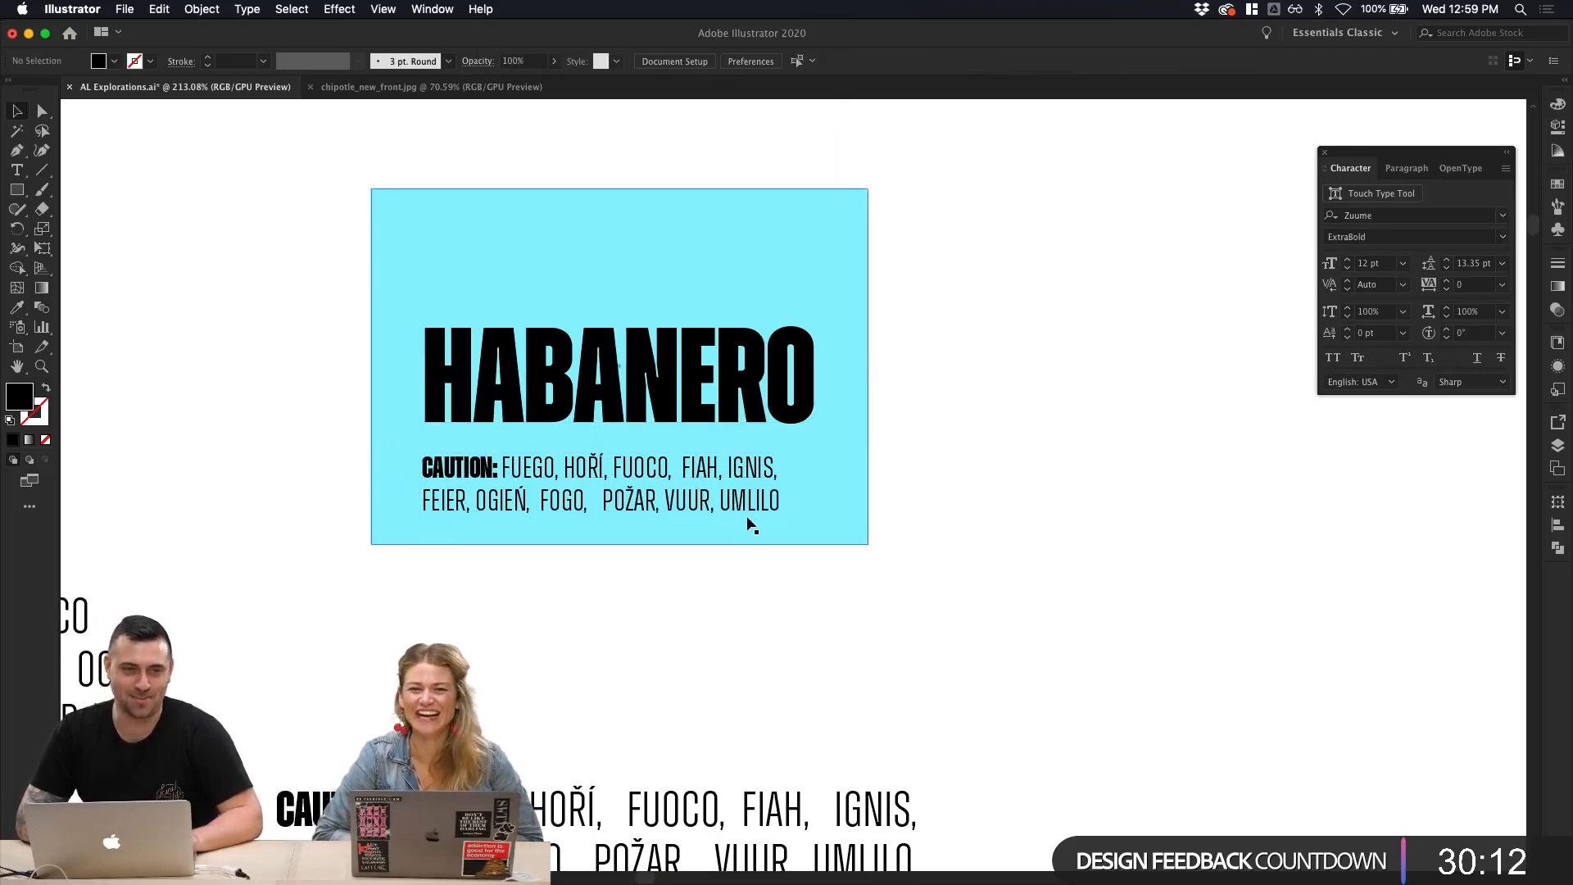
Step: Nudge the caution text slightly up toward HABANERO
left_click(698, 522)
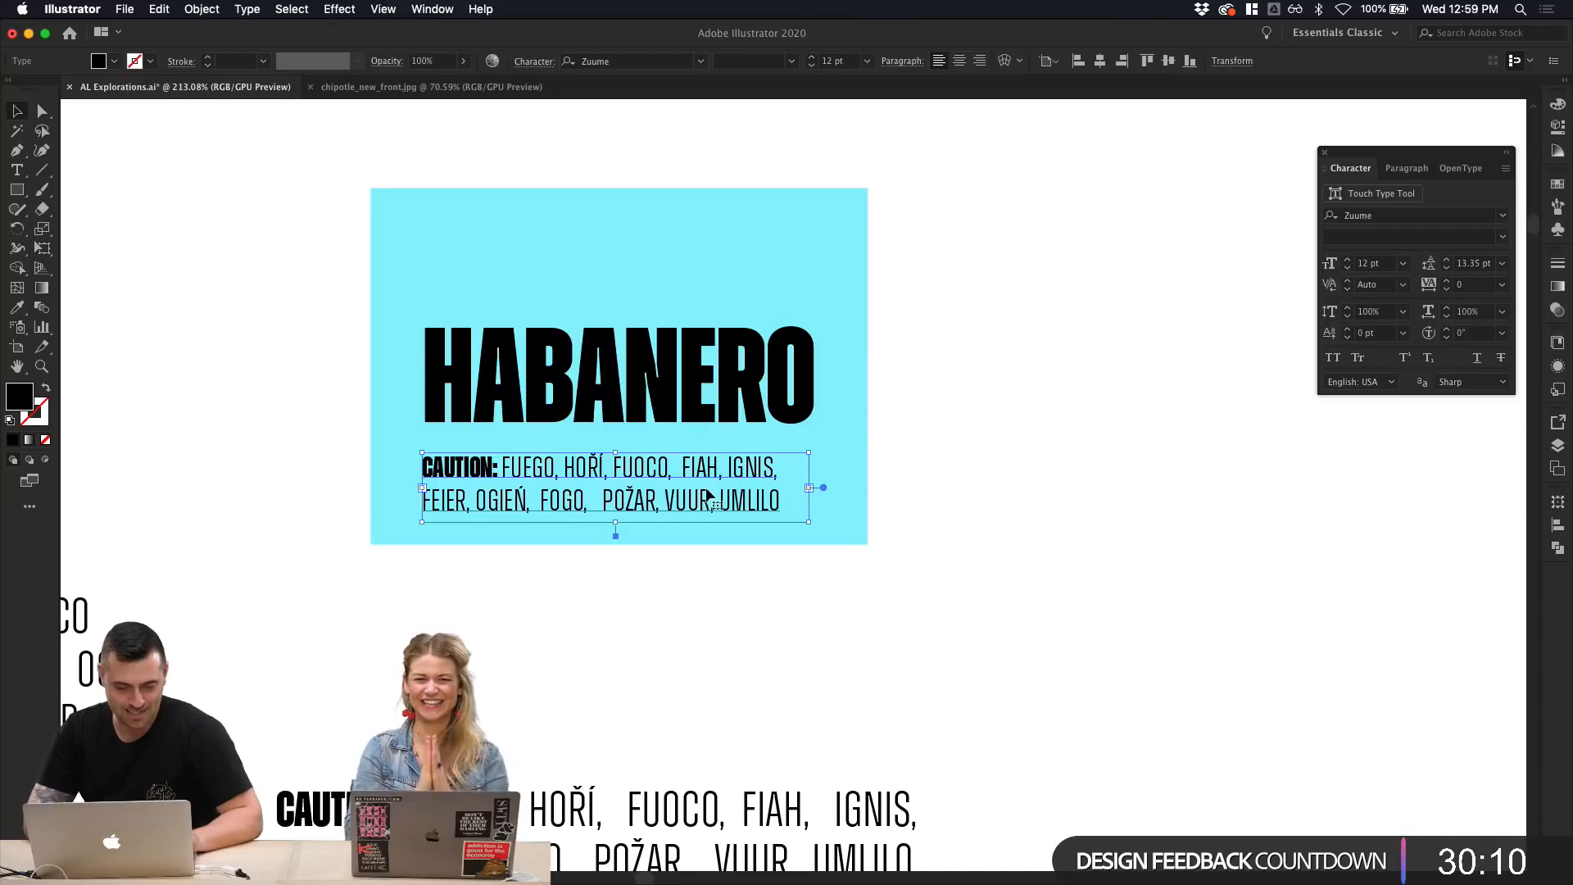
left_click_drag(707, 490, 706, 483)
left_click(754, 617)
scroll(754, 617, "up", 5)
scroll(754, 617, "left", 1)
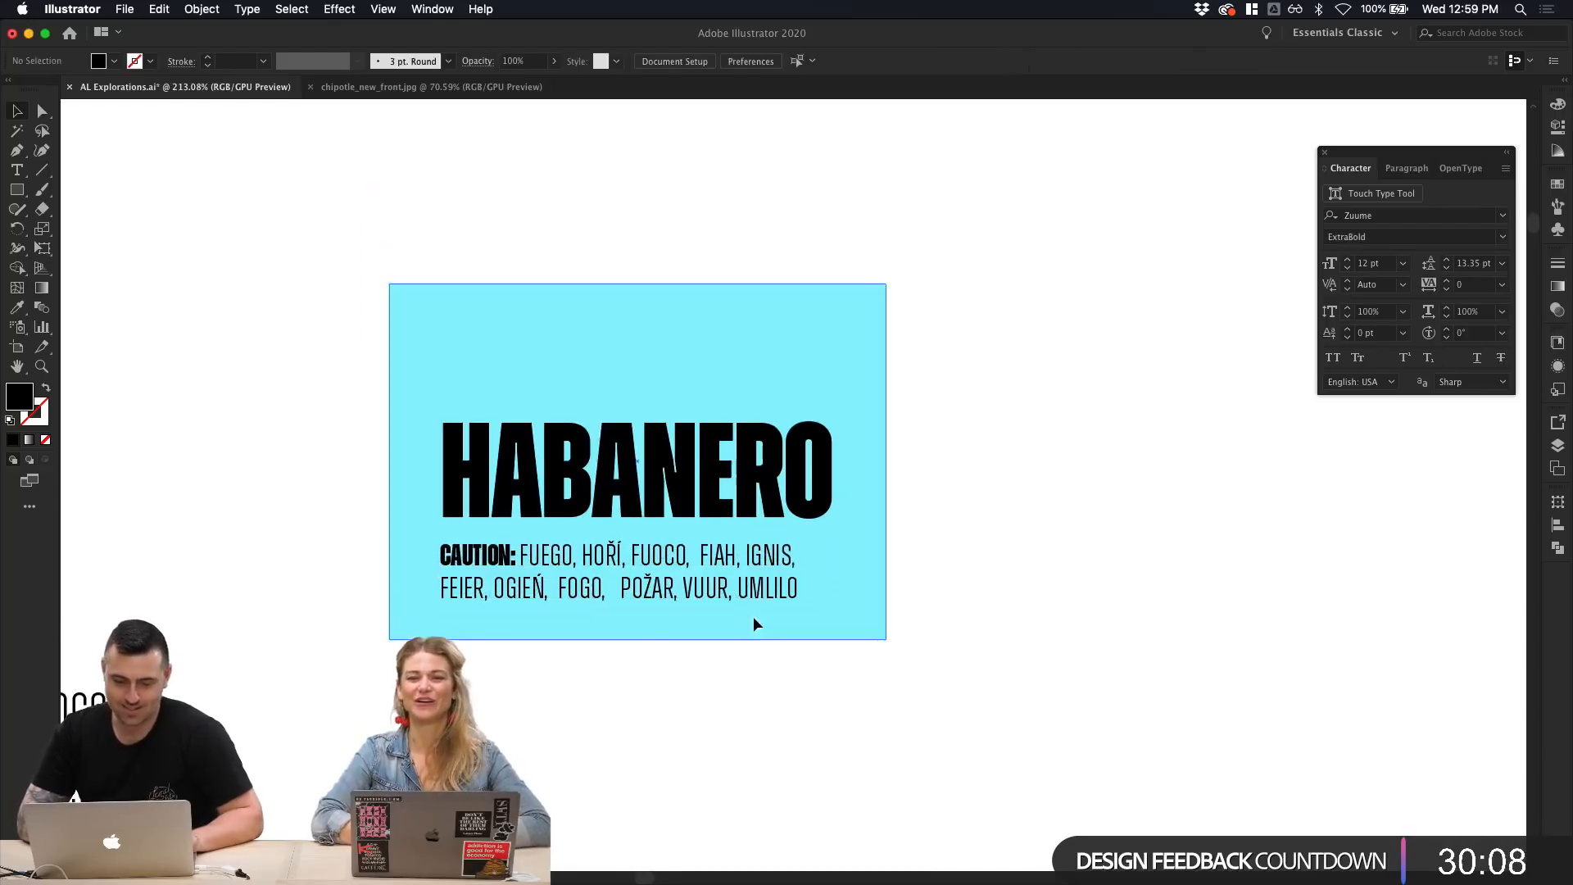
scroll(754, 616, "down", 2)
Step: Scale the caution text up to 13.05 pt so its two lines match the width of HABANERO
left_click(760, 598)
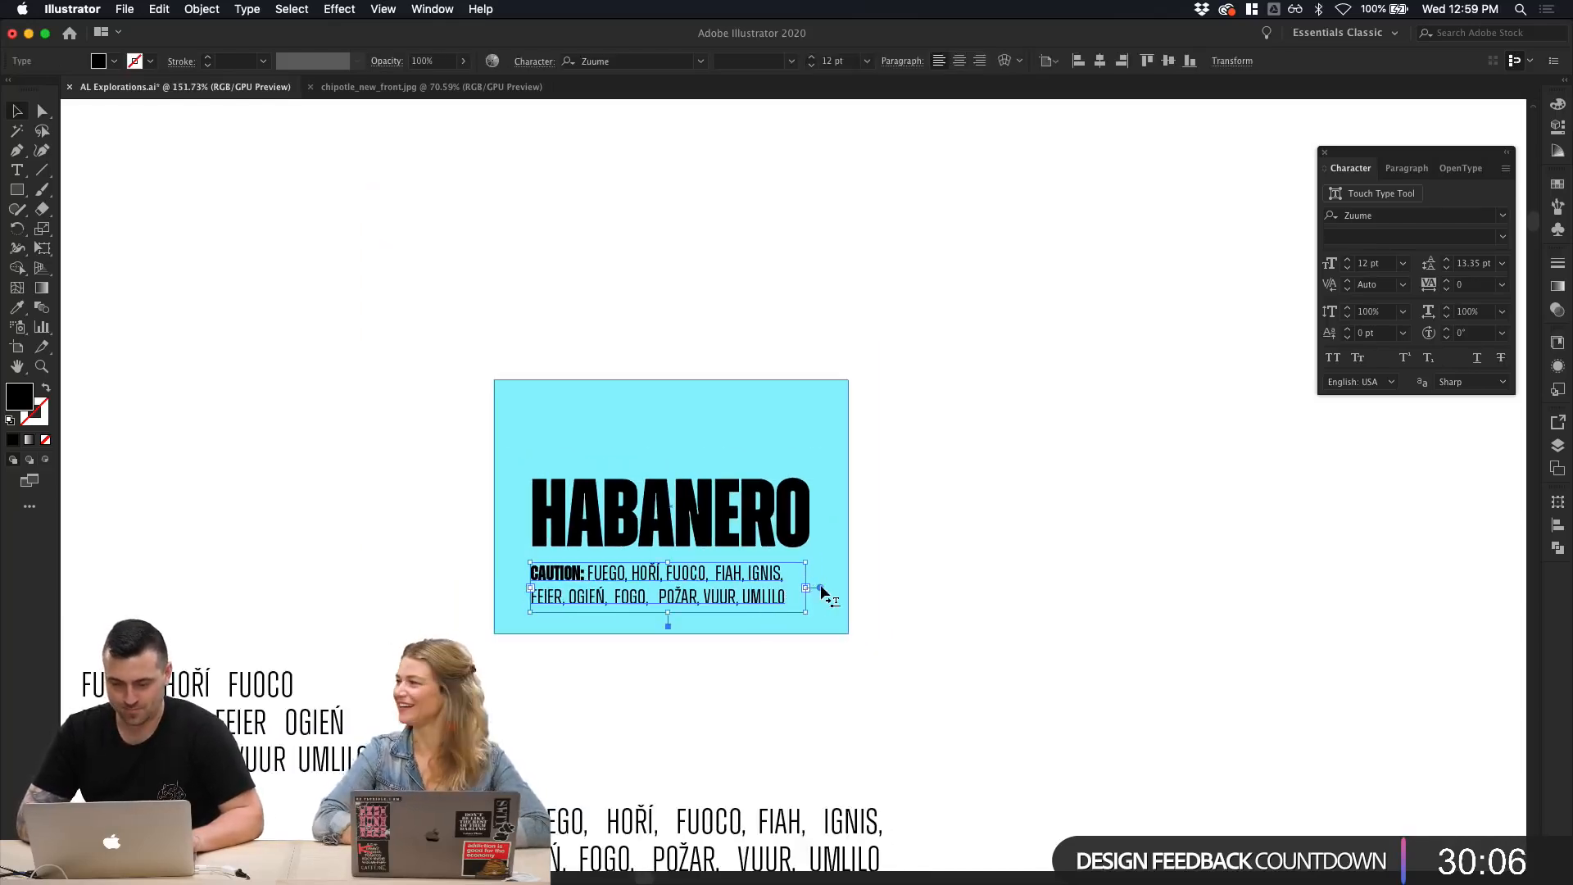
left_click_drag(783, 613, 810, 614)
left_click(989, 702)
scroll(990, 702, "down", 1)
scroll(990, 702, "left", 1)
scroll(990, 702, "up", 2)
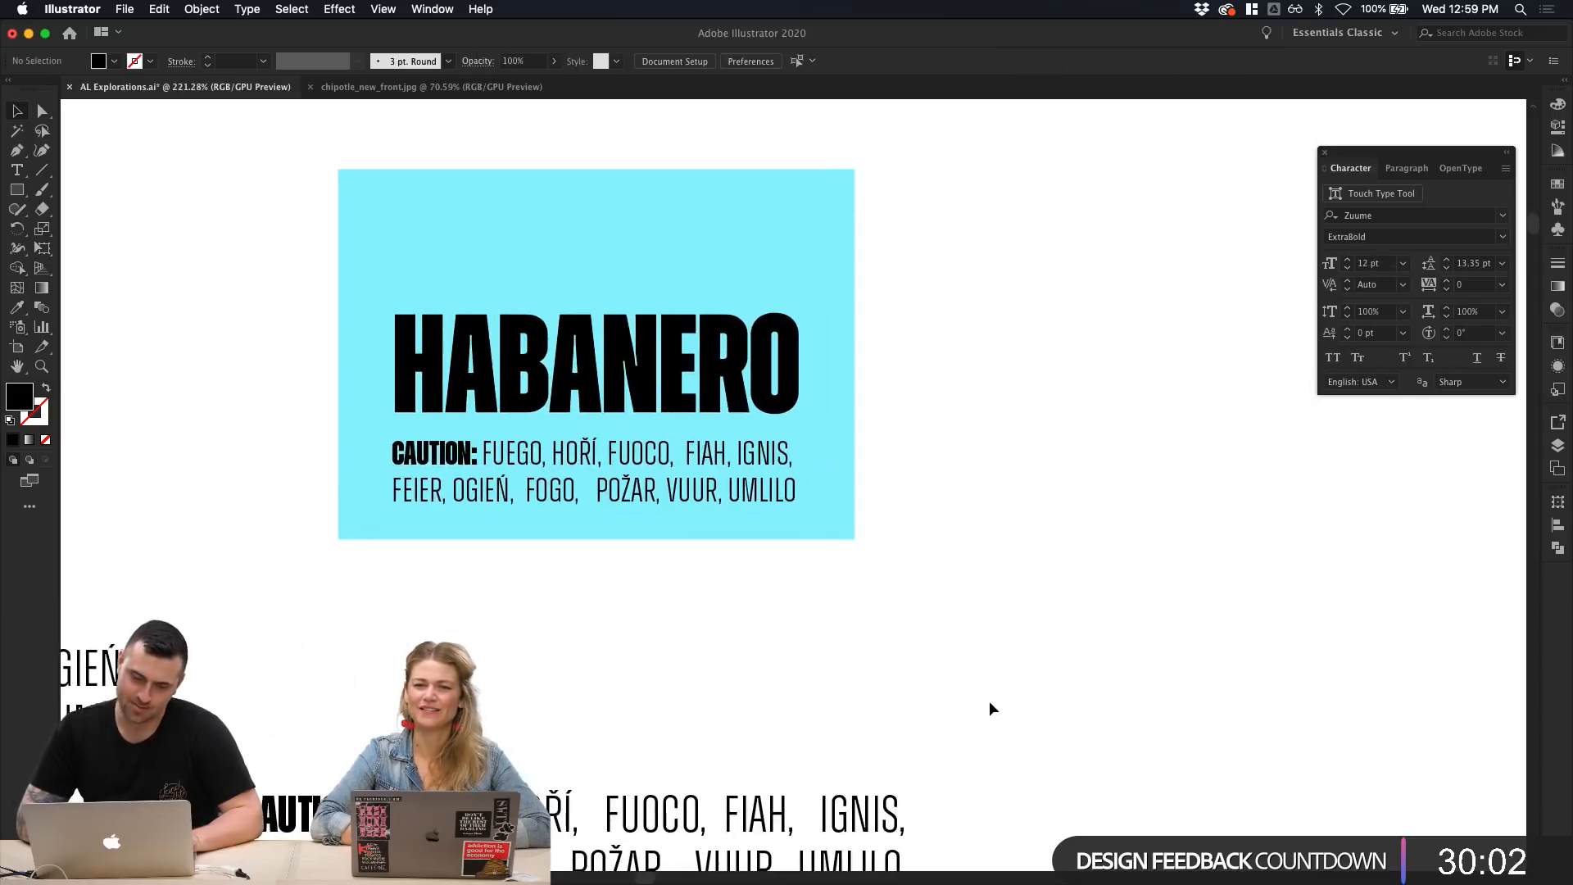
Step: Align the left edges of HABANERO and the caution text
left_click(690, 448)
left_click(665, 414, "shift")
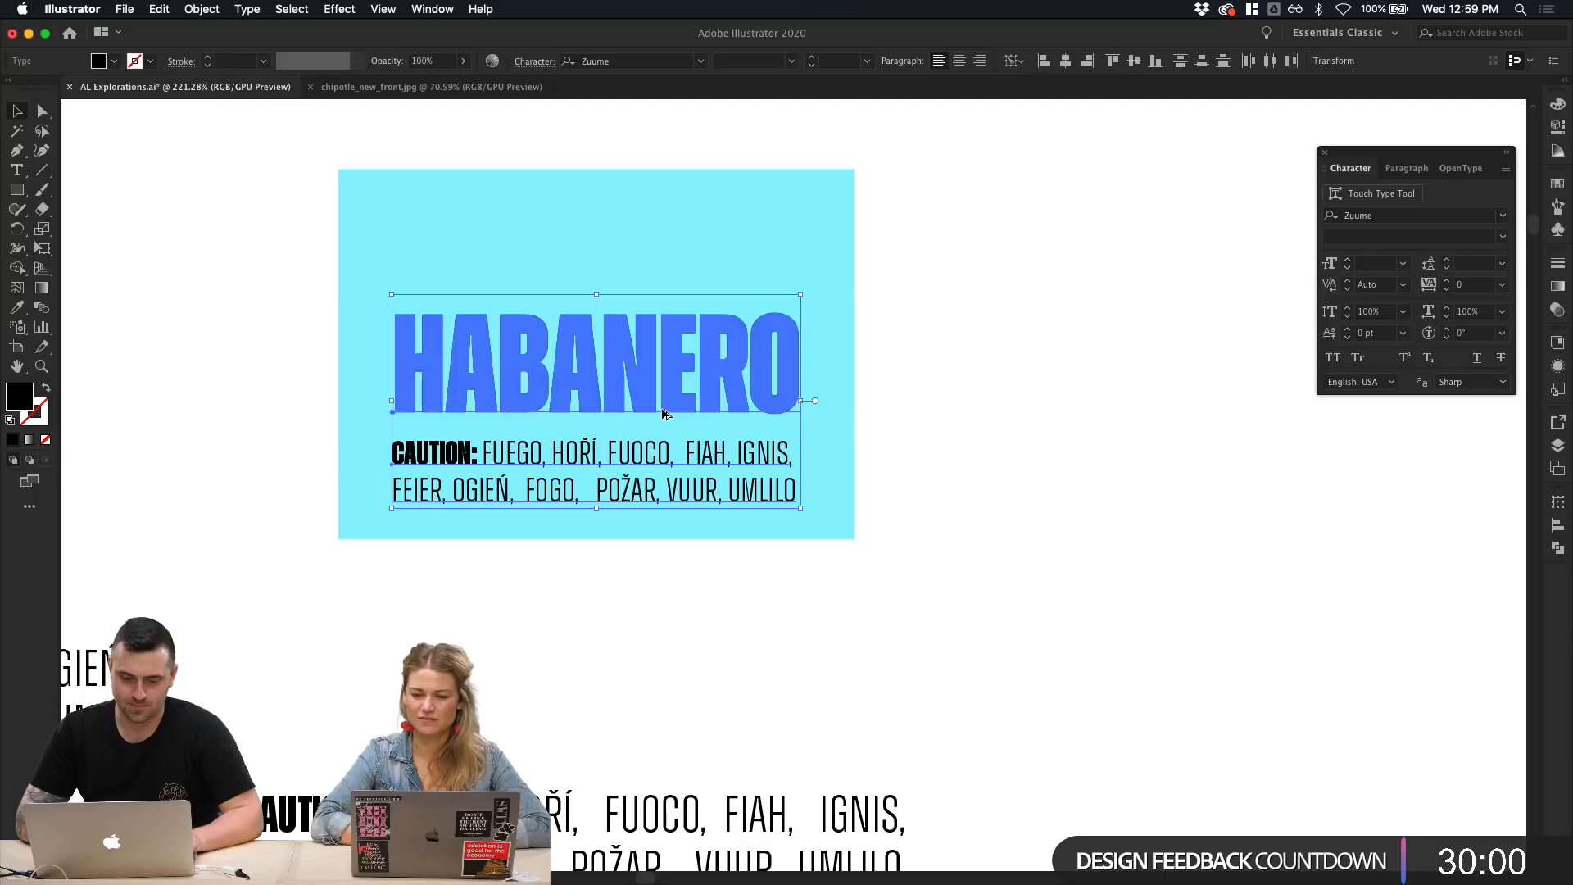
left_click(1048, 64)
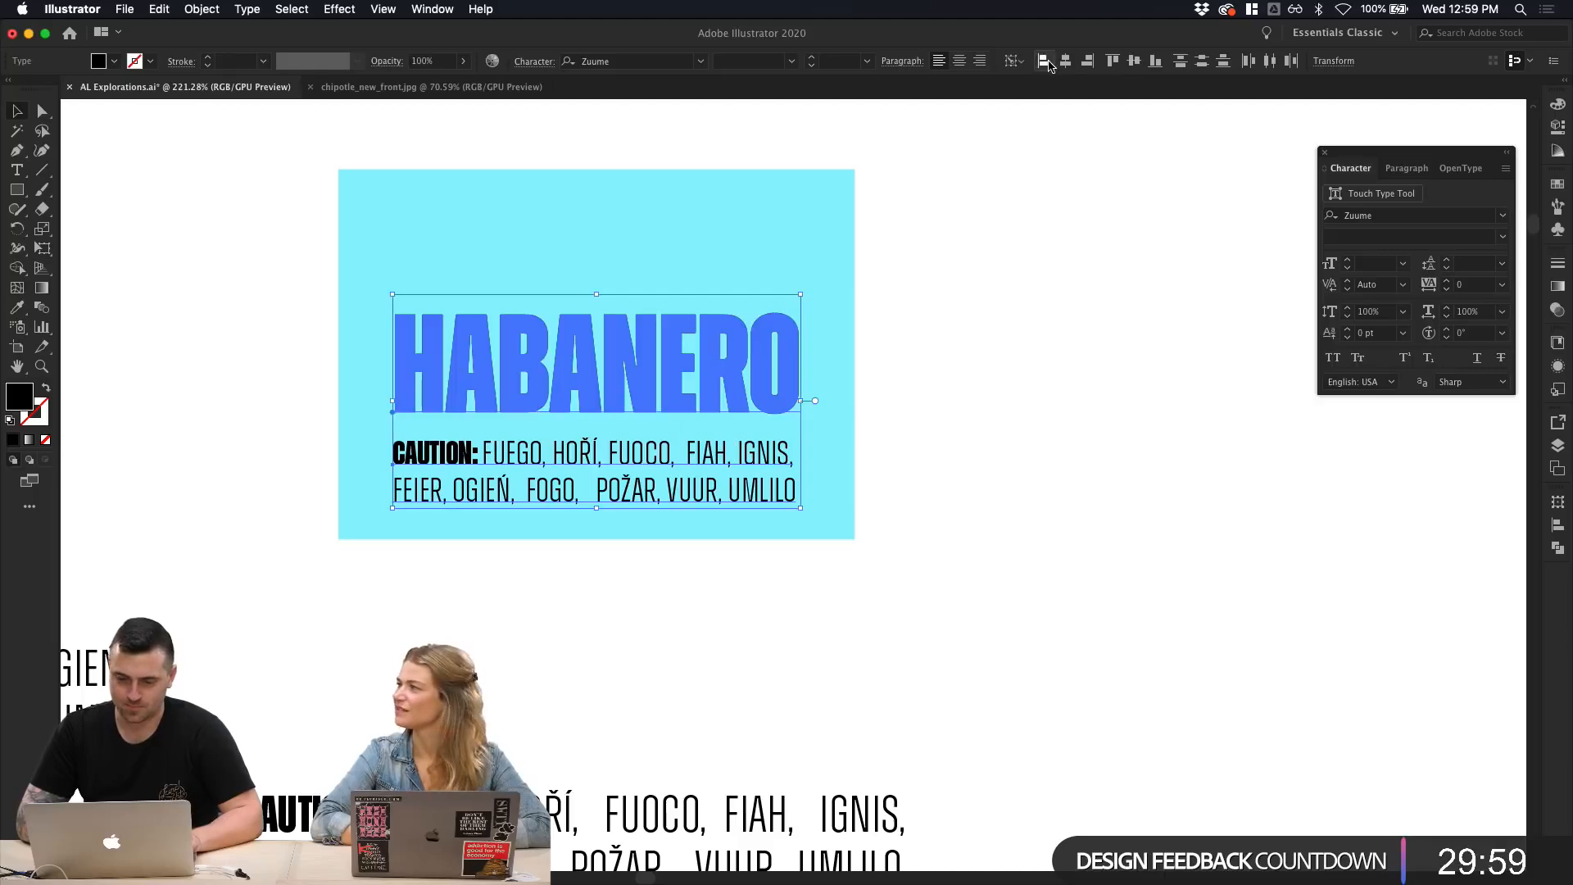
left_click(1050, 450)
scroll(1049, 450, "down", 2)
left_click(855, 468)
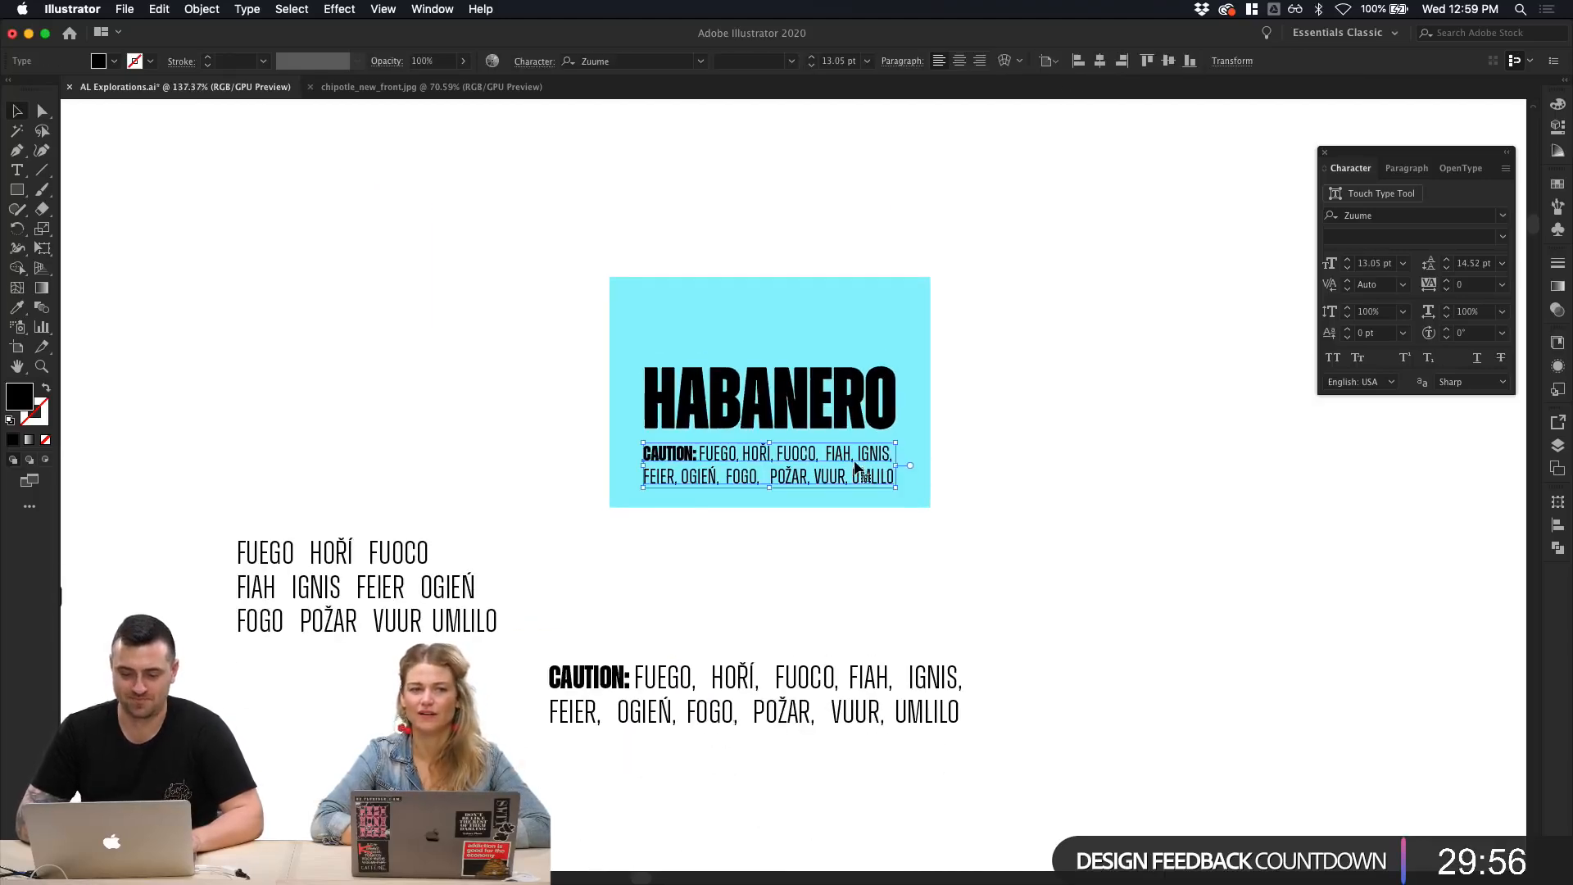
scroll(854, 468, "up", 1)
left_click(1006, 467)
Step: Duplicate the whole cyan HABANERO label with its text and place the copy directly to its right
left_click_drag(1006, 509, 468, 216)
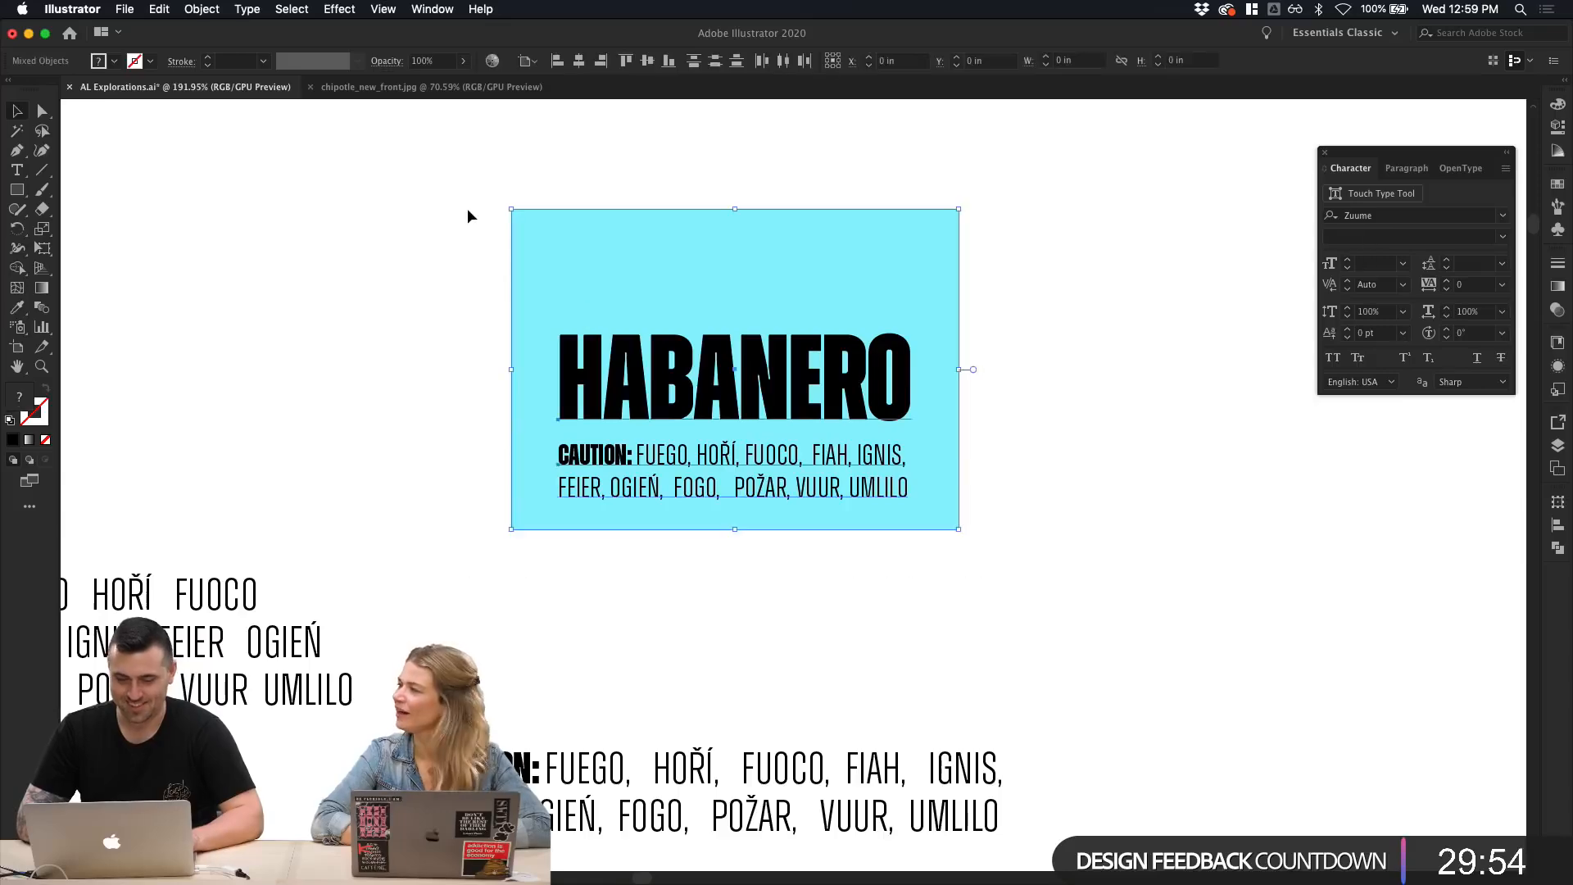
left_click_drag(648, 378, 1182, 379)
left_click(1113, 645)
scroll(1114, 645, "down", 1)
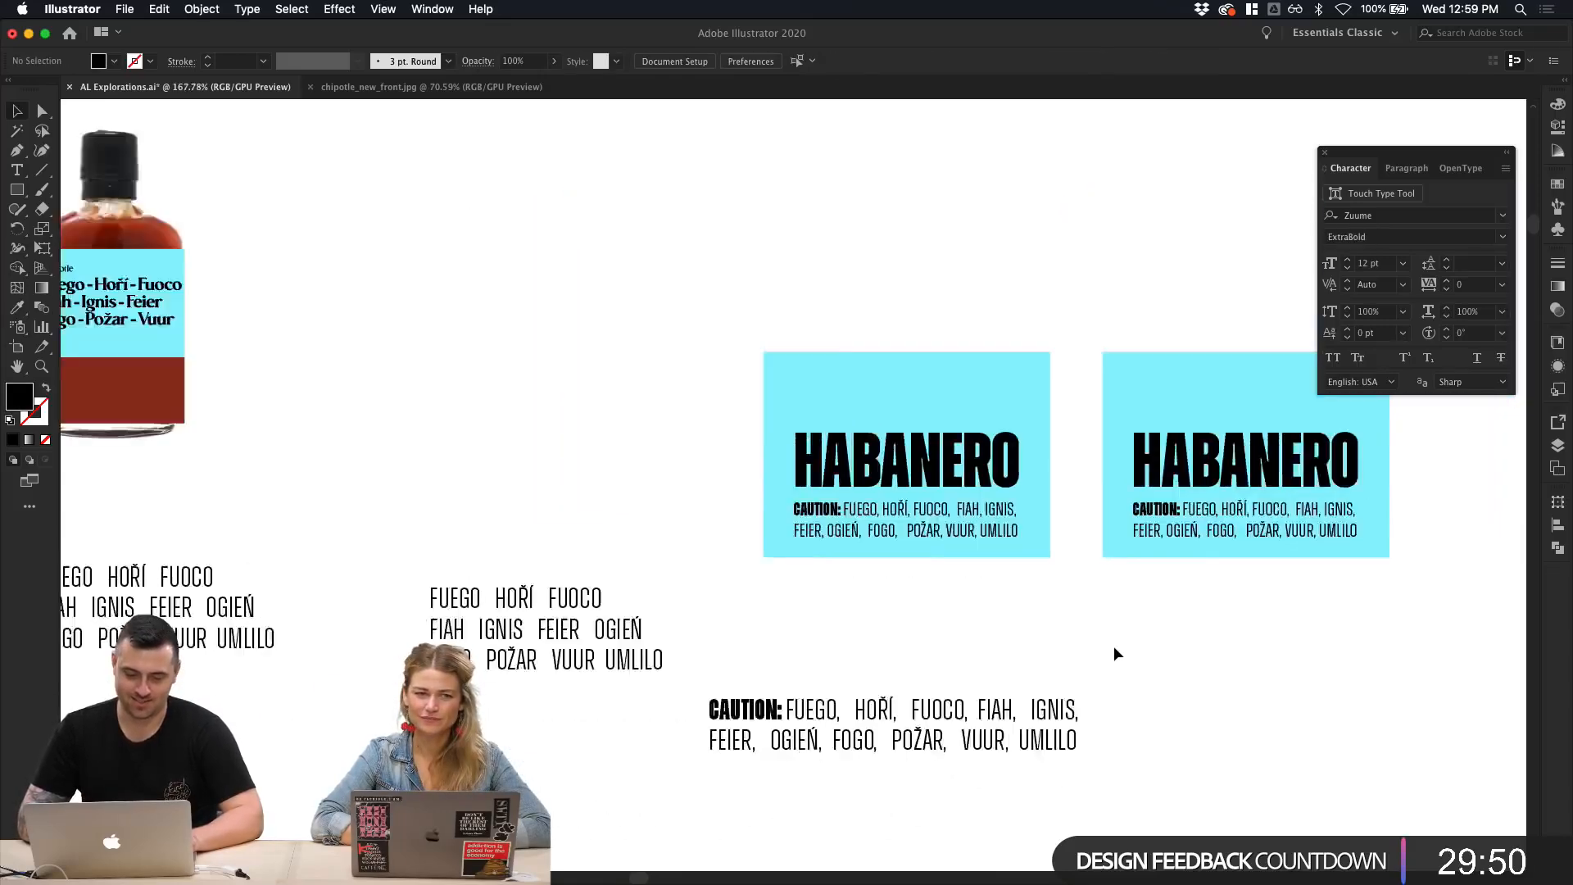
Step: Examine the bottle mockups and the earlier fire-word type explorations across the canvas
scroll(1113, 645, "down", 4)
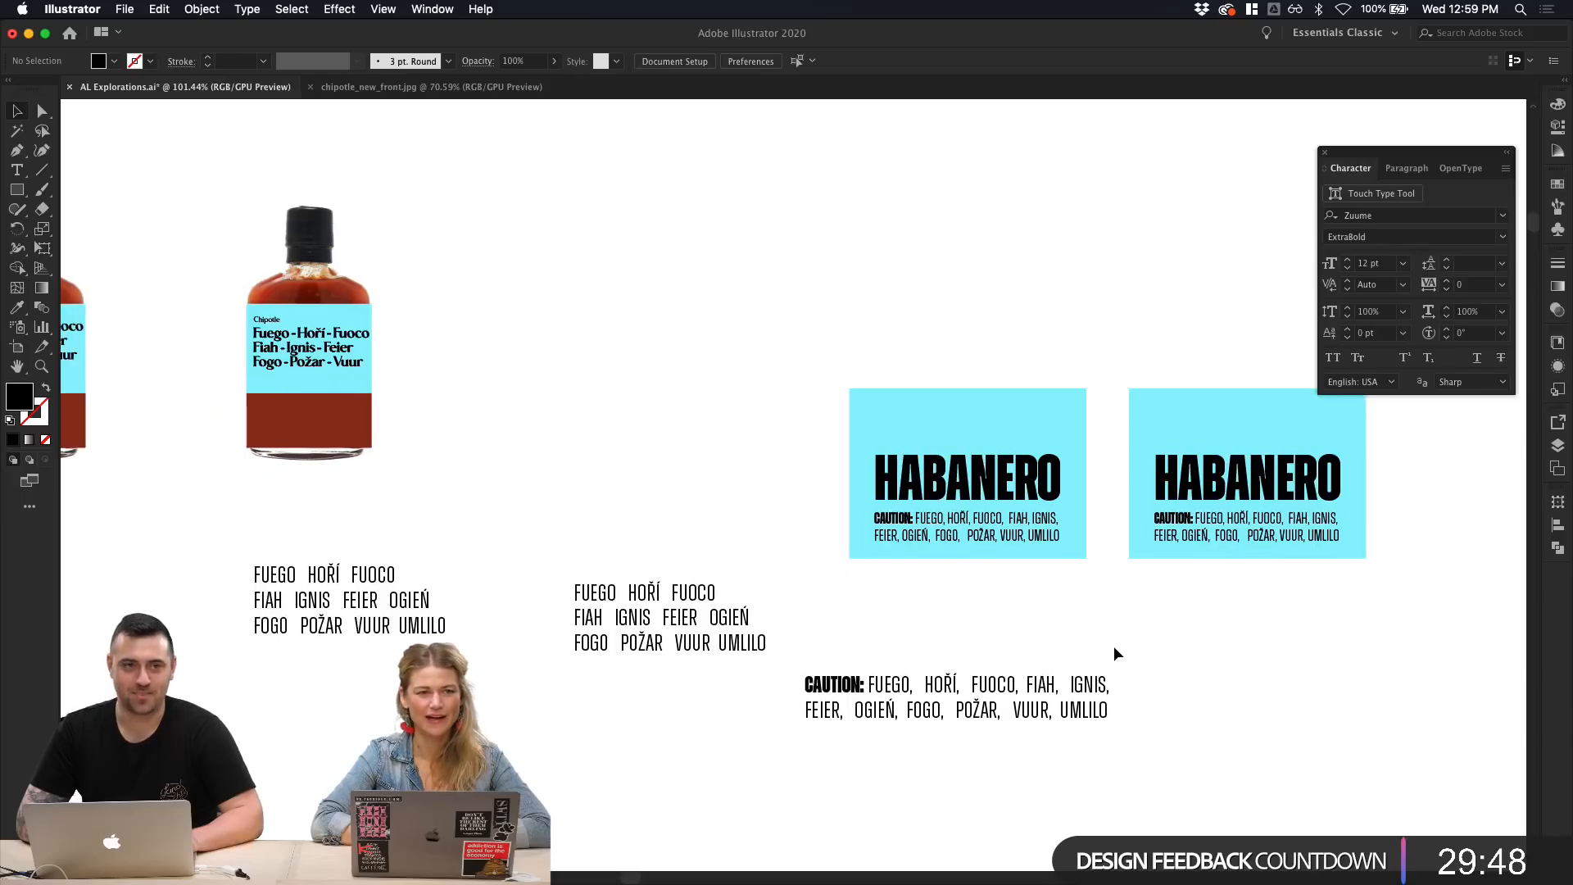
scroll(1113, 645, "down", 2)
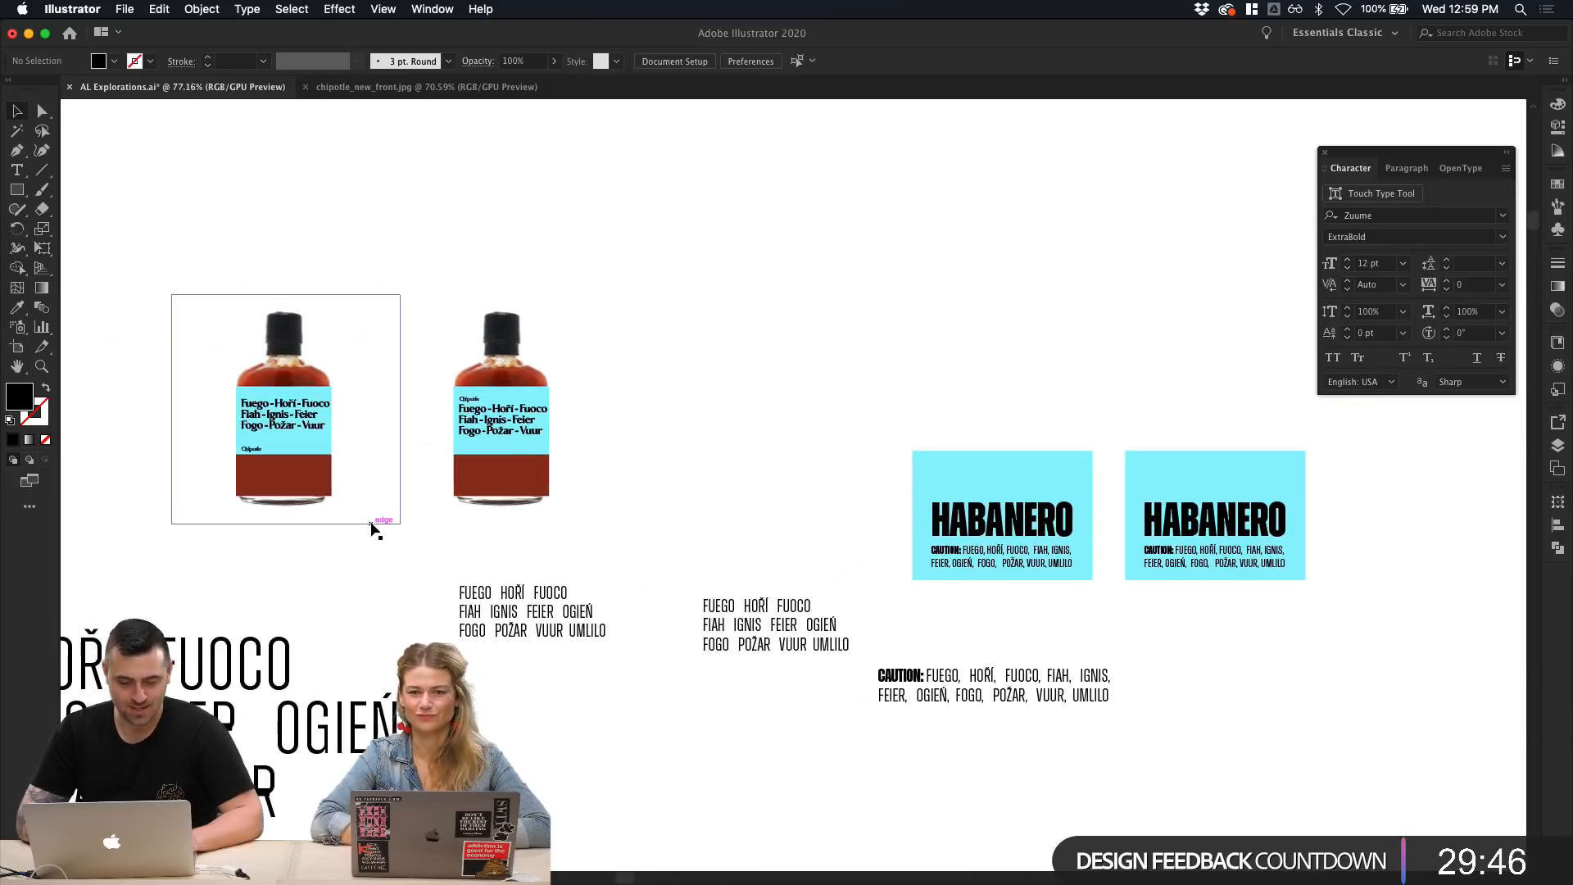
scroll(376, 527, "left", 1)
scroll(319, 641, "left", 2)
scroll(319, 640, "down", 2)
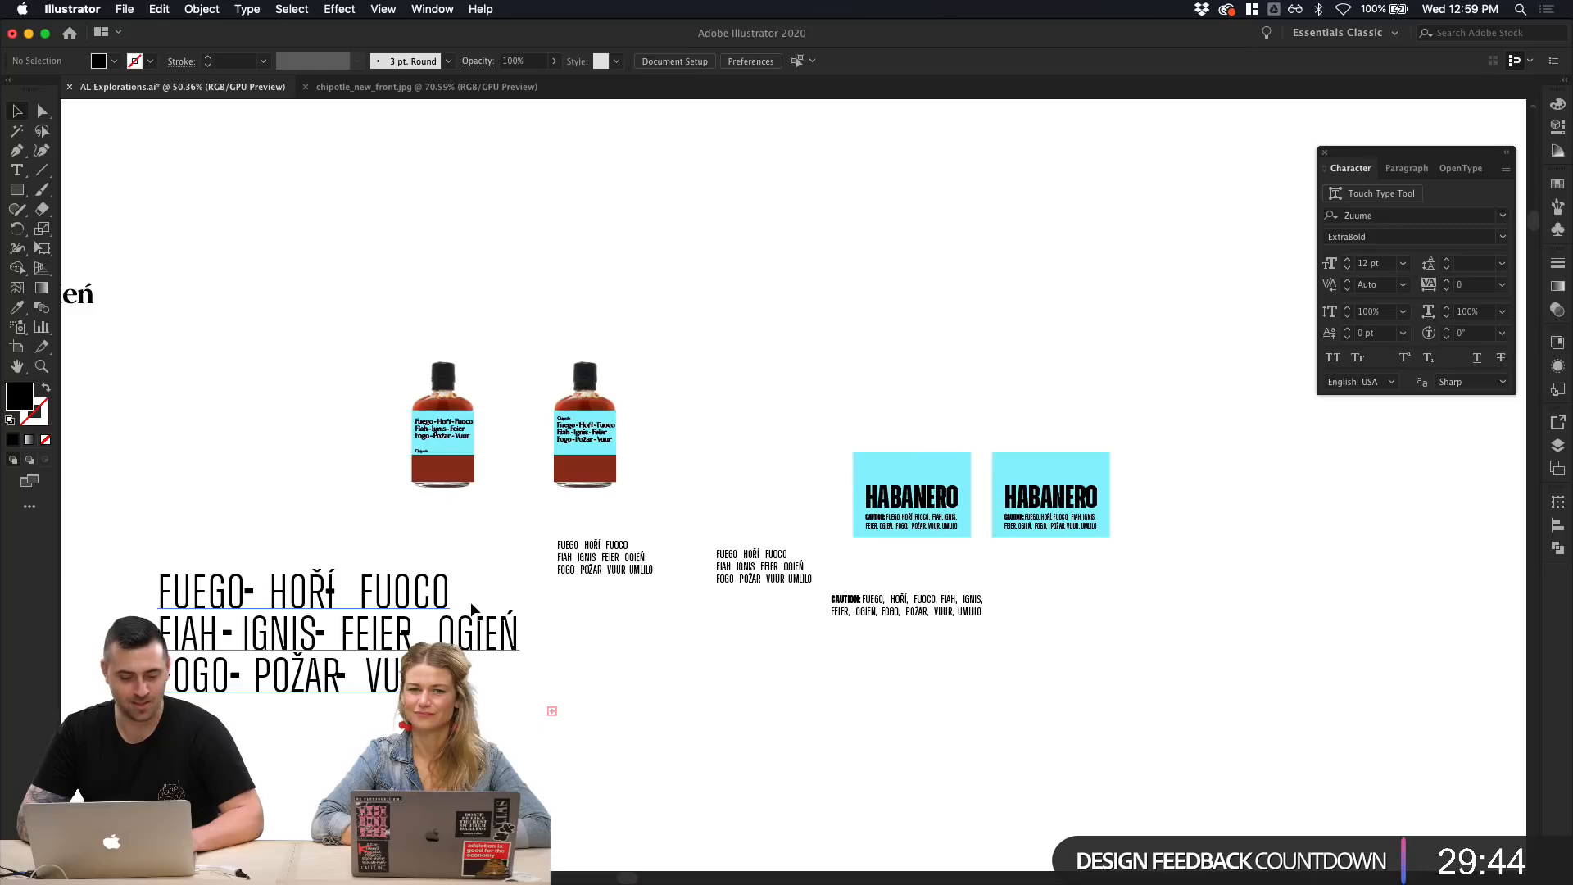
scroll(471, 676, "left", 3)
scroll(471, 676, "down", 1)
scroll(473, 679, "left", 7)
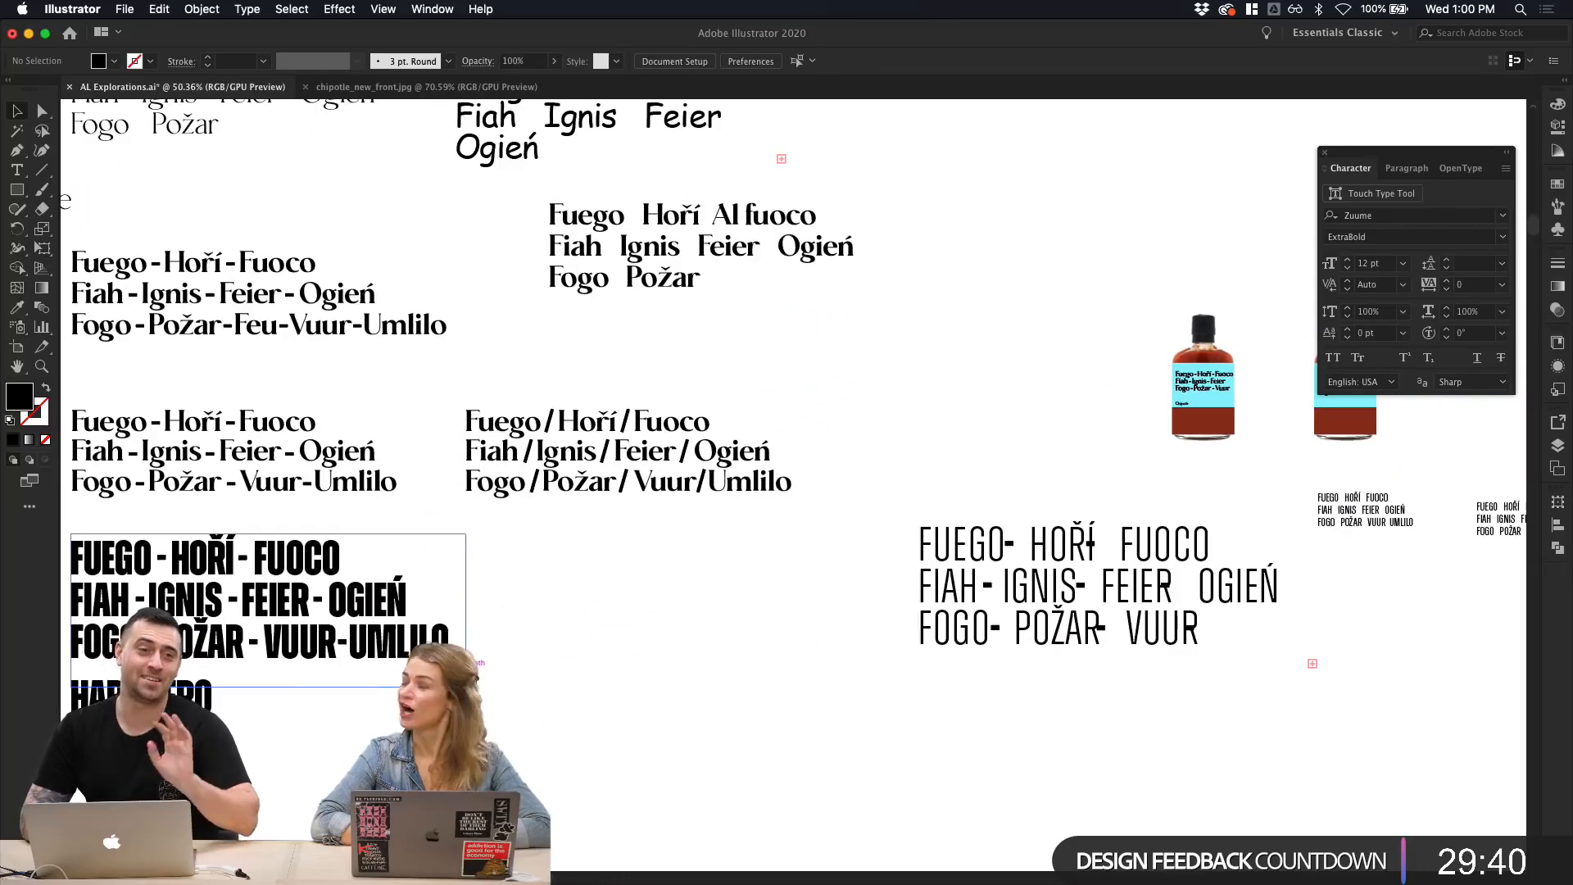
Step: Place a copy of the three-line Moneta Black fire-word text block, 55.6 pt, next to the cyan labels
scroll(474, 679, "down", 2, "alt")
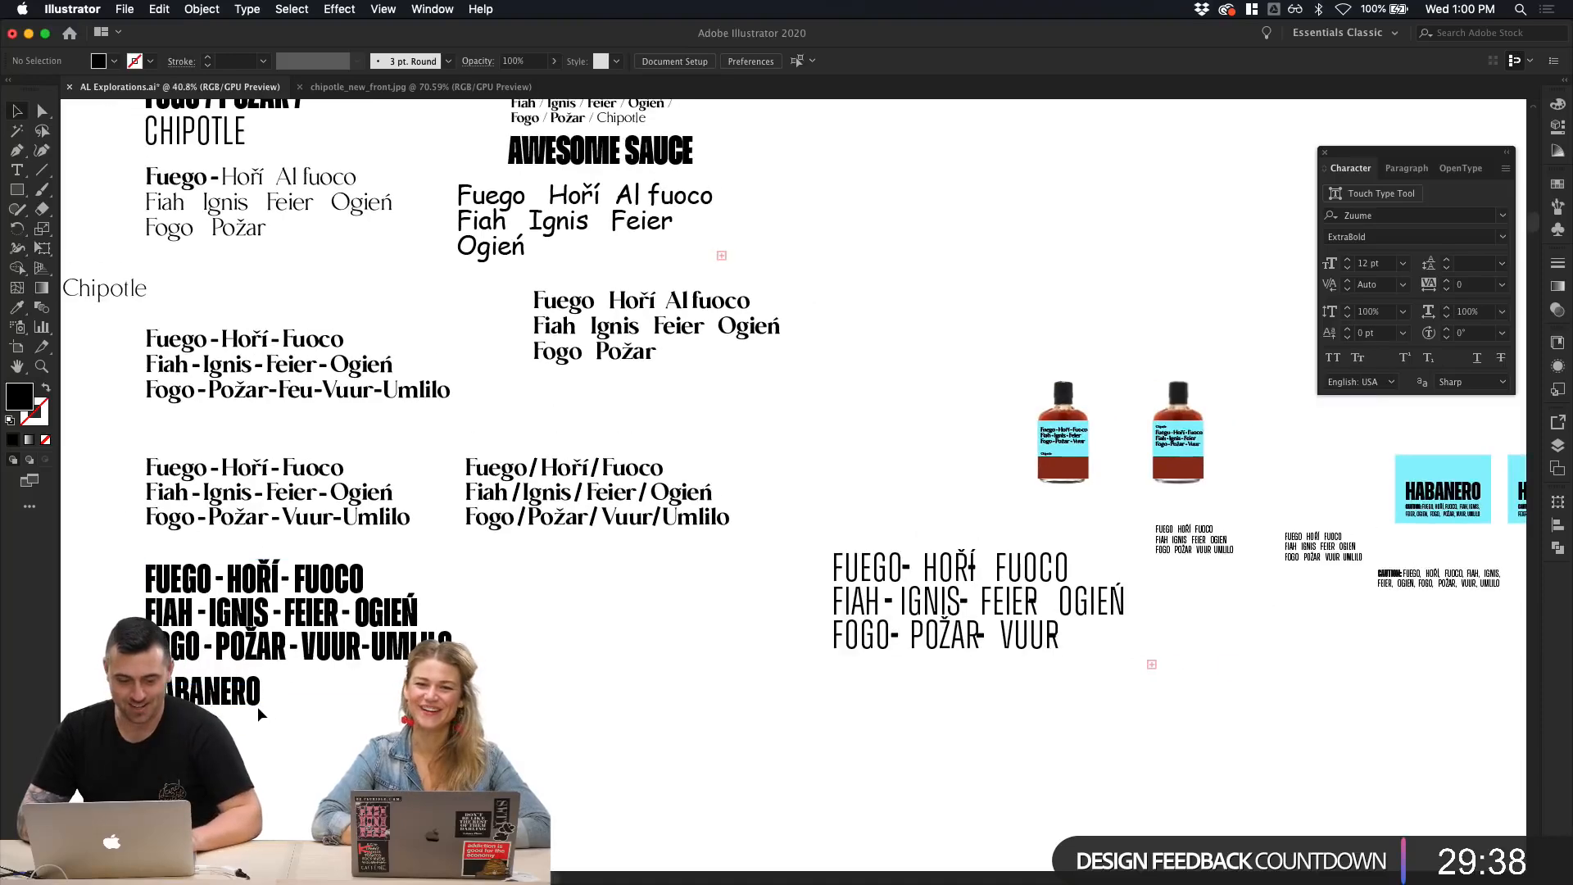
left_click(283, 459)
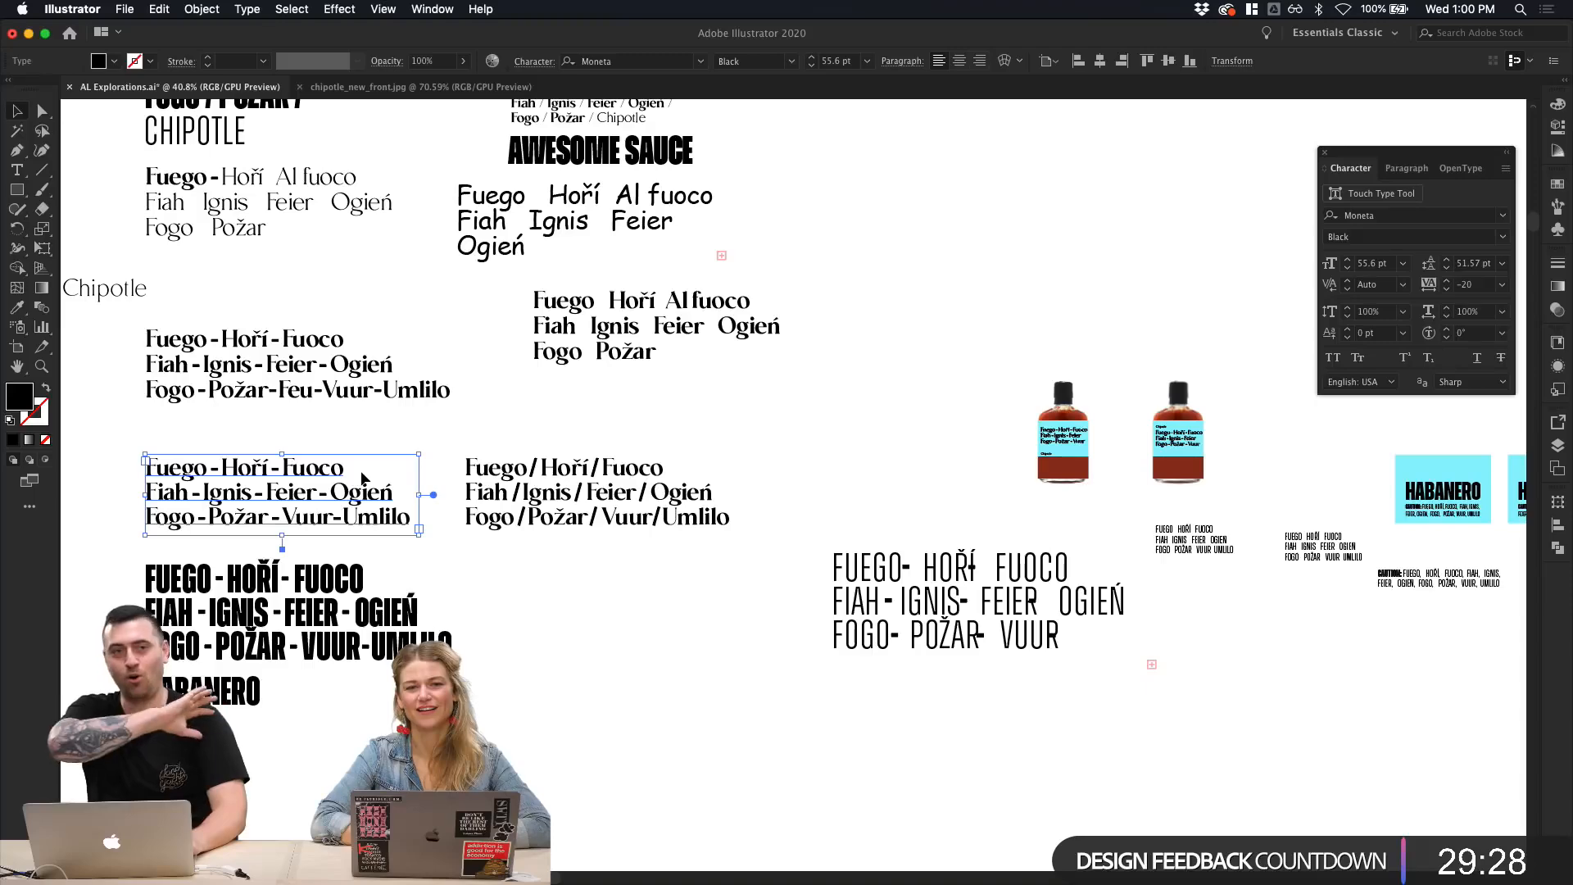
left_click(520, 595)
scroll(519, 595, "right", 10)
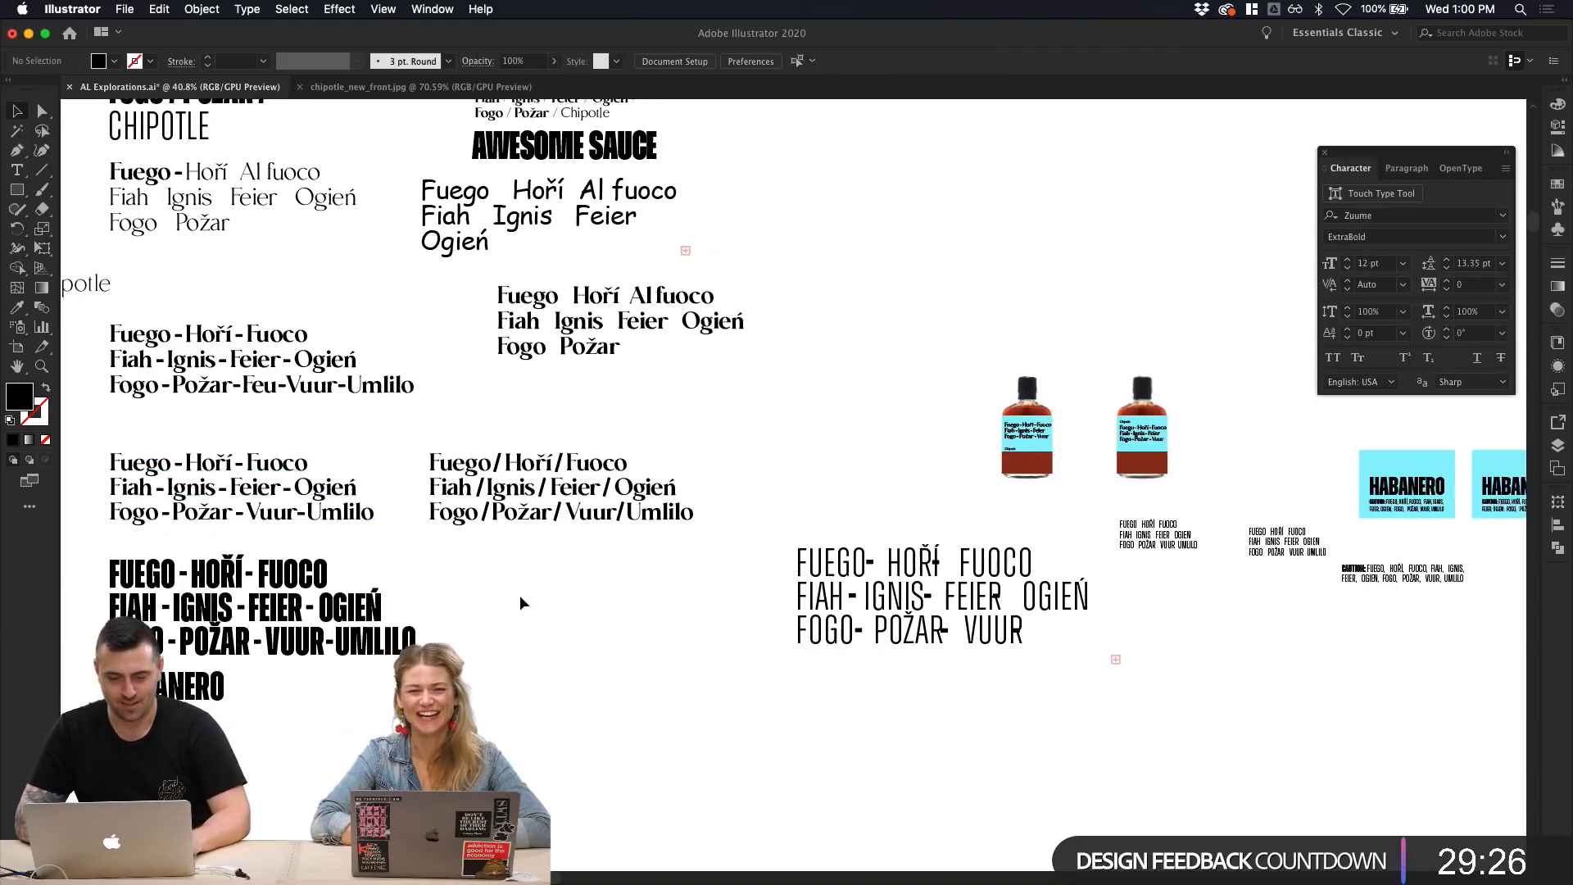
scroll(533, 603, "right", 5)
scroll(949, 571, "up", 5)
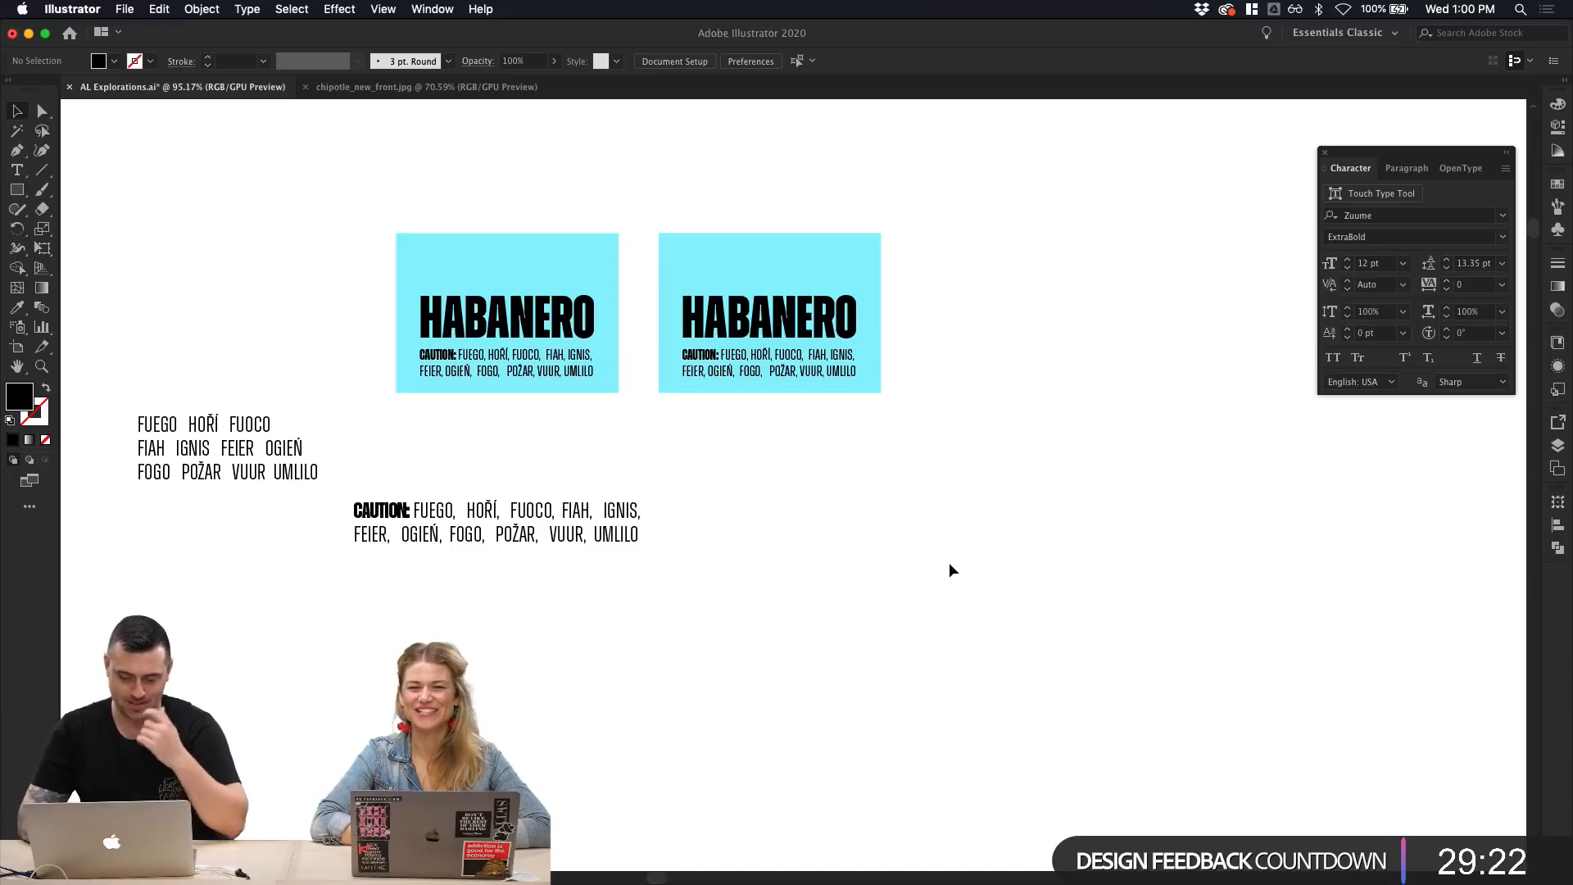
type("Fuego Hoří Fuoco Fiah Ignis Feier Ogień Fogo Požar Vuur Umlilo")
left_click_drag(822, 486, 1098, 485)
Step: Copy the word "Fuego" from the Moneta text block and move the block down, clear of the second label
double_click(1057, 449)
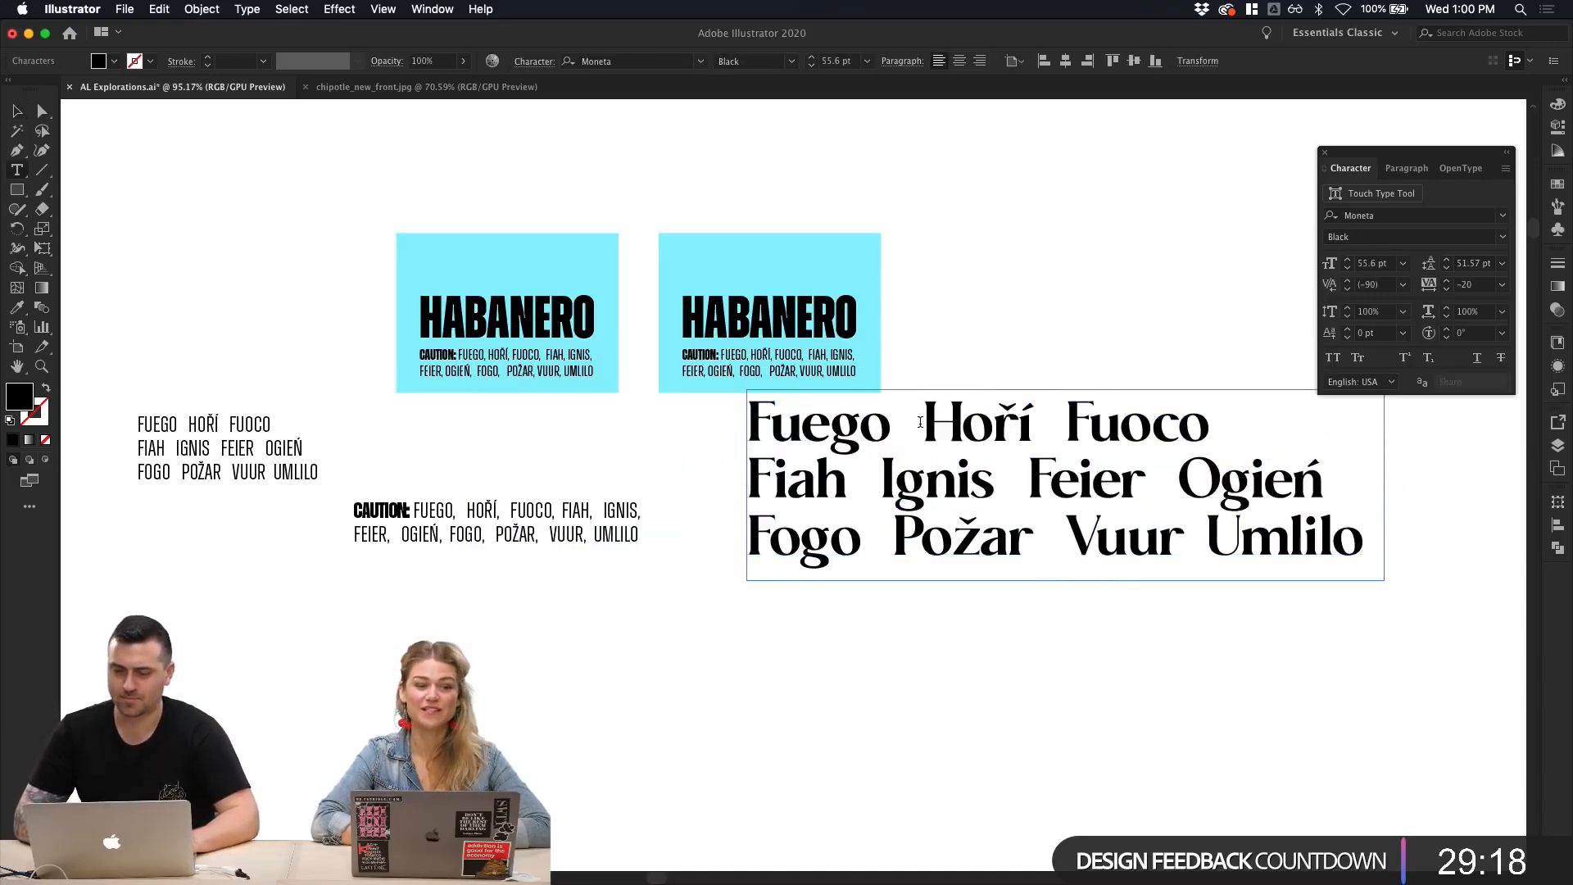
left_click_drag(890, 426, 666, 411)
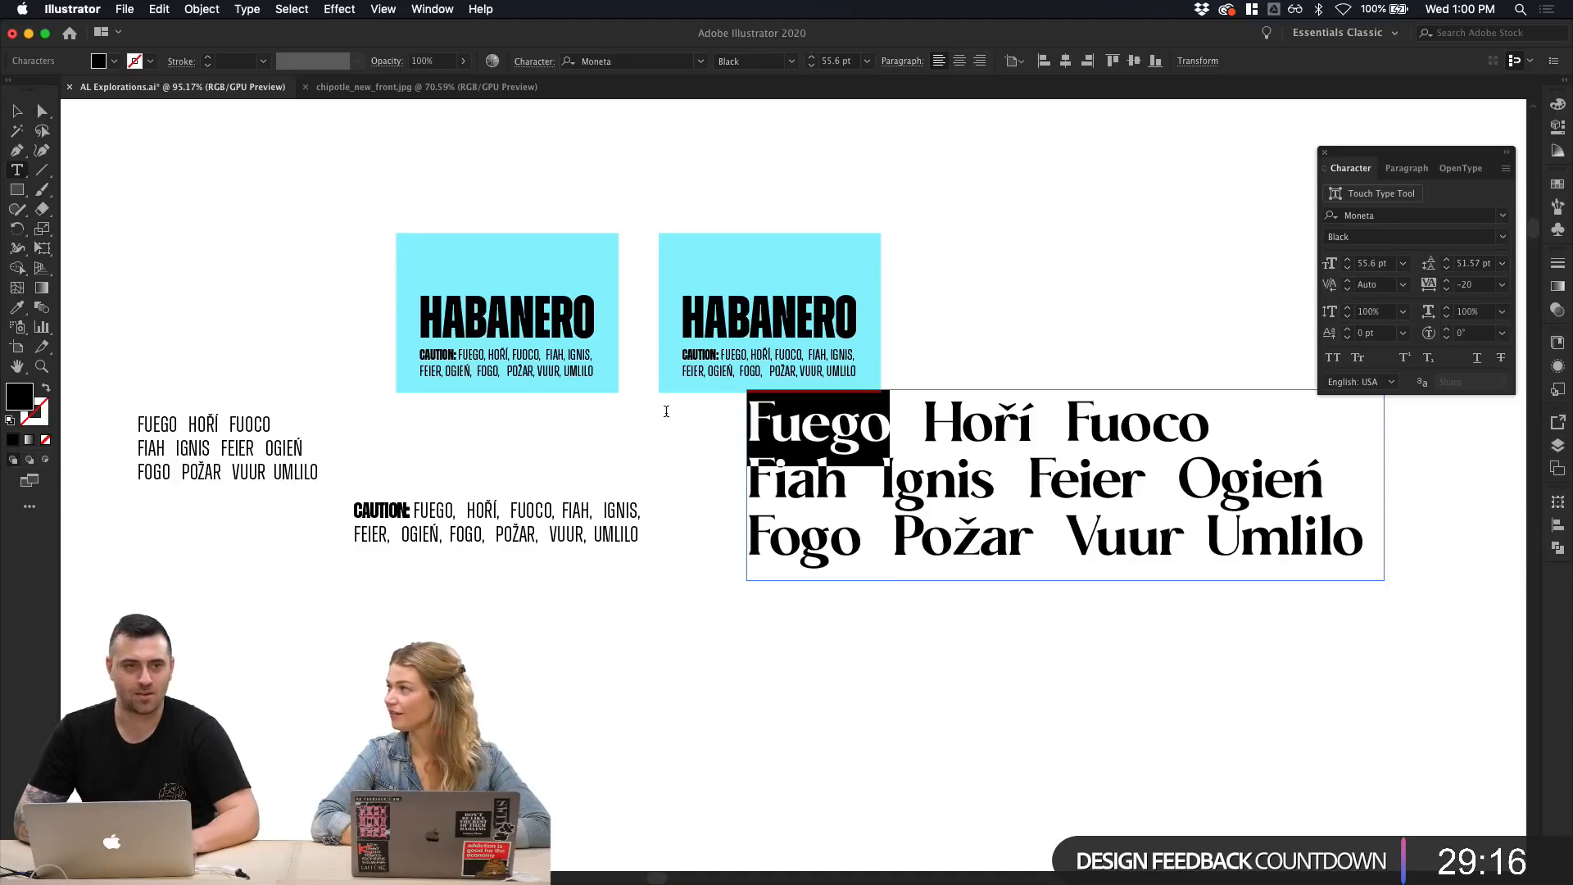
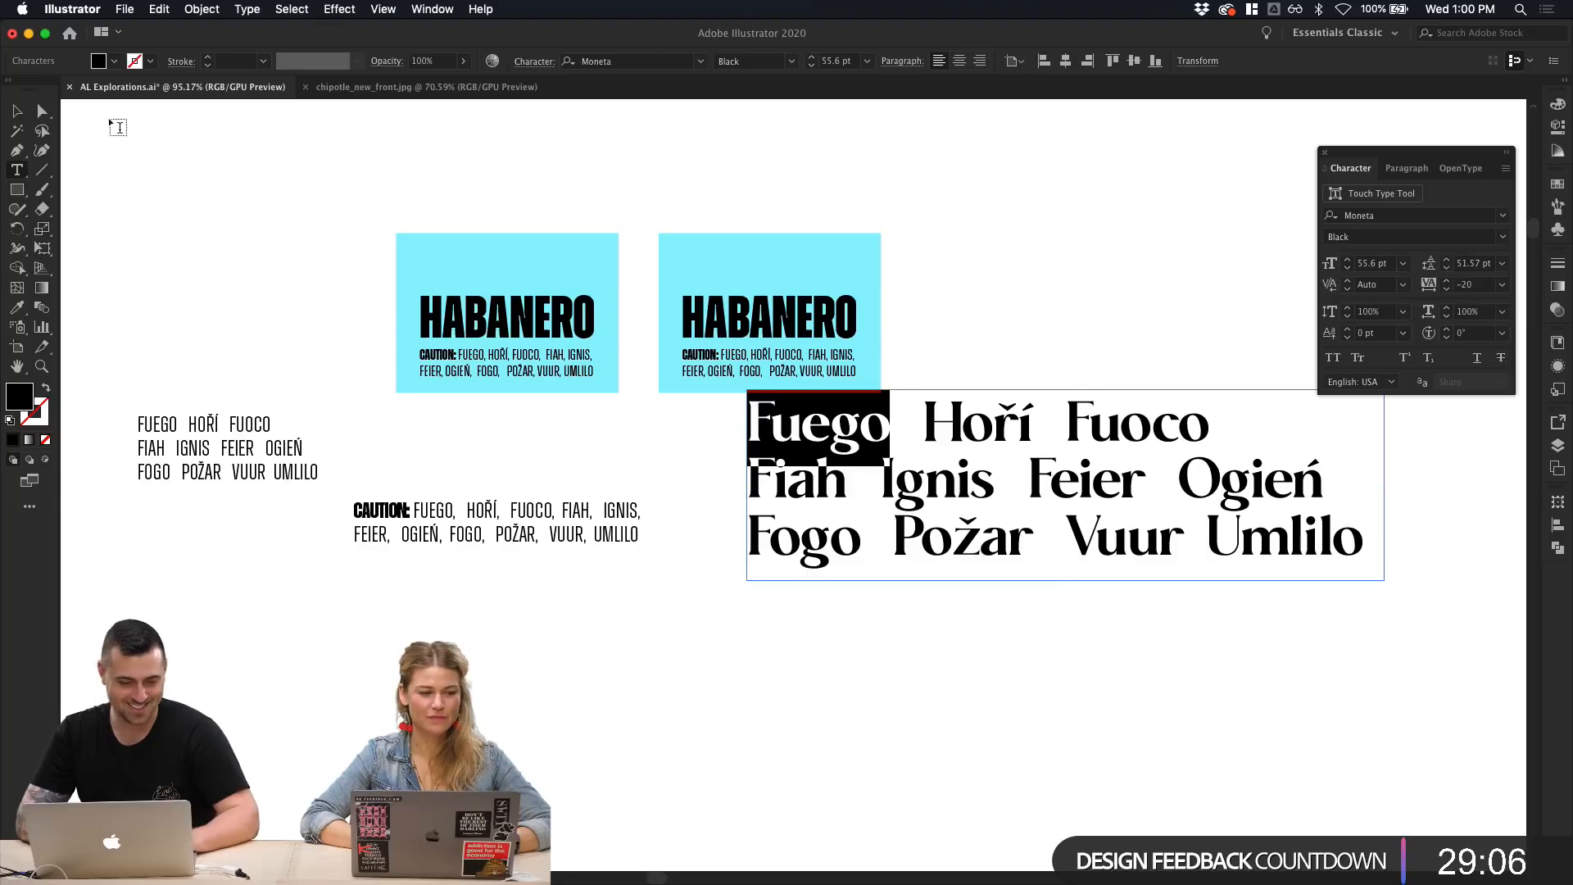
key("Escape")
left_click(902, 301)
left_click_drag(927, 427, 929, 476)
left_click(1024, 329)
Step: Replace the HABANERO title on the second cyan label with the copied Moneta Black "Fuego"
scroll(1017, 326, "right", 1)
scroll(1032, 213, "up", 2)
scroll(1032, 215, "up", 1)
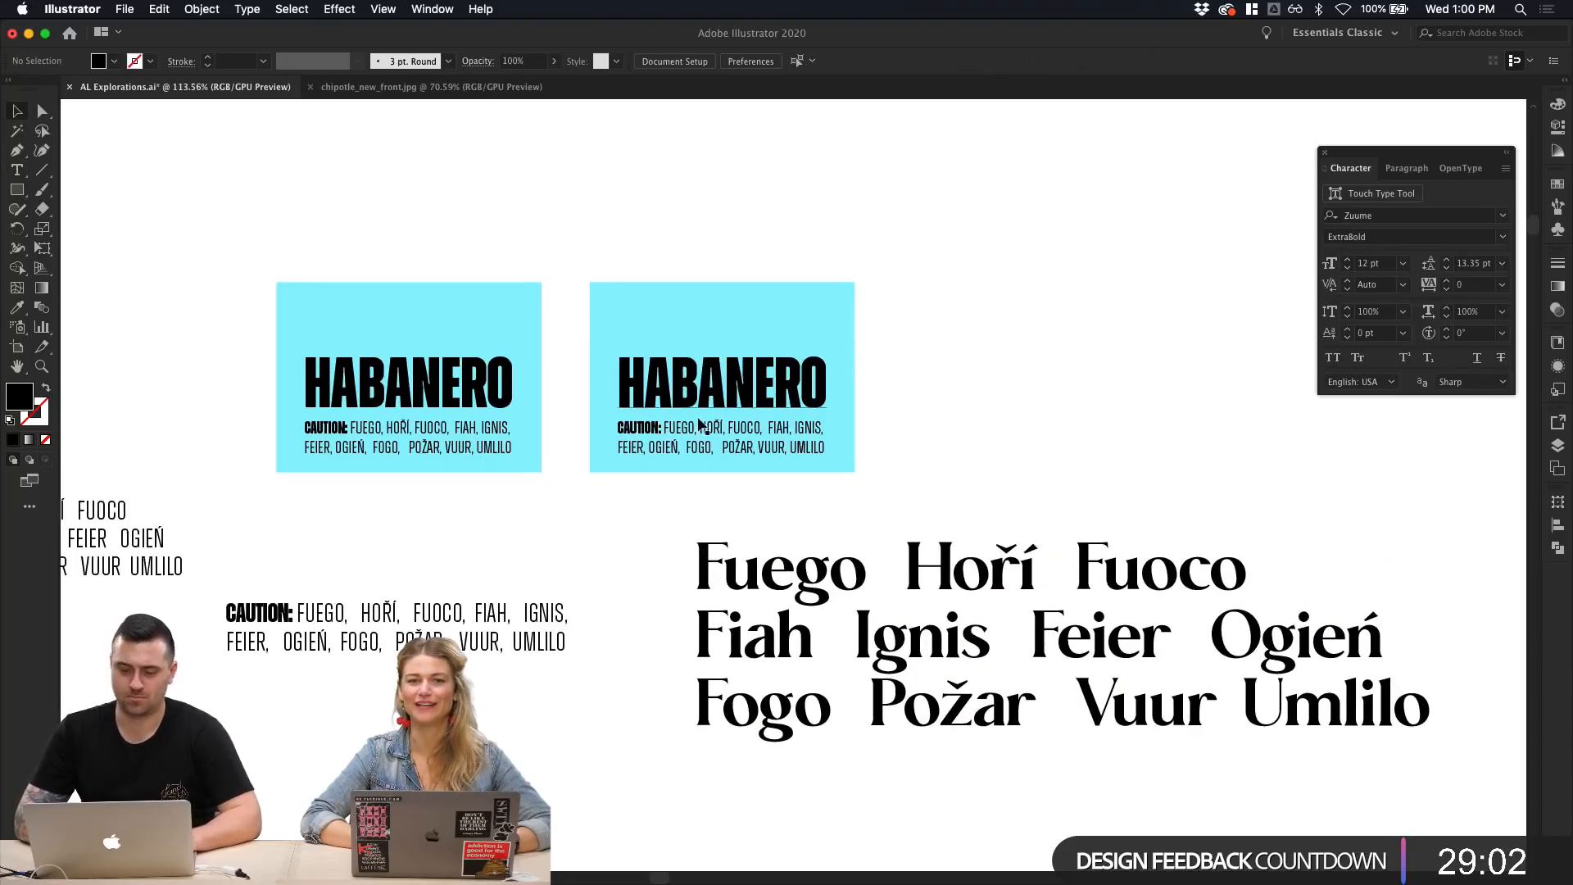
left_click(700, 402)
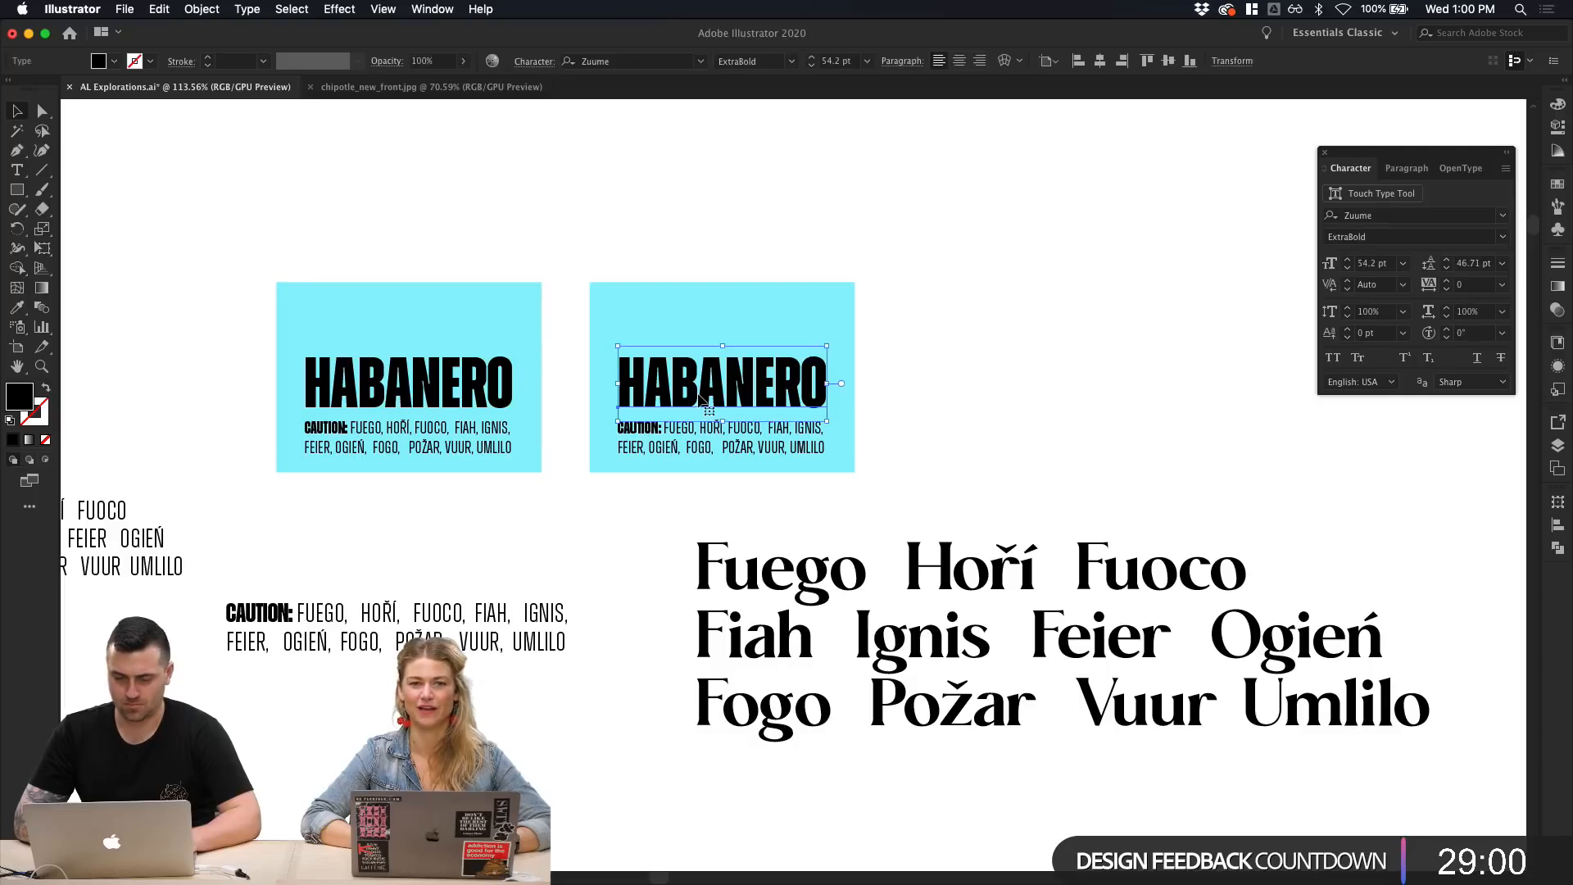
double_click(701, 401)
type("Fuego")
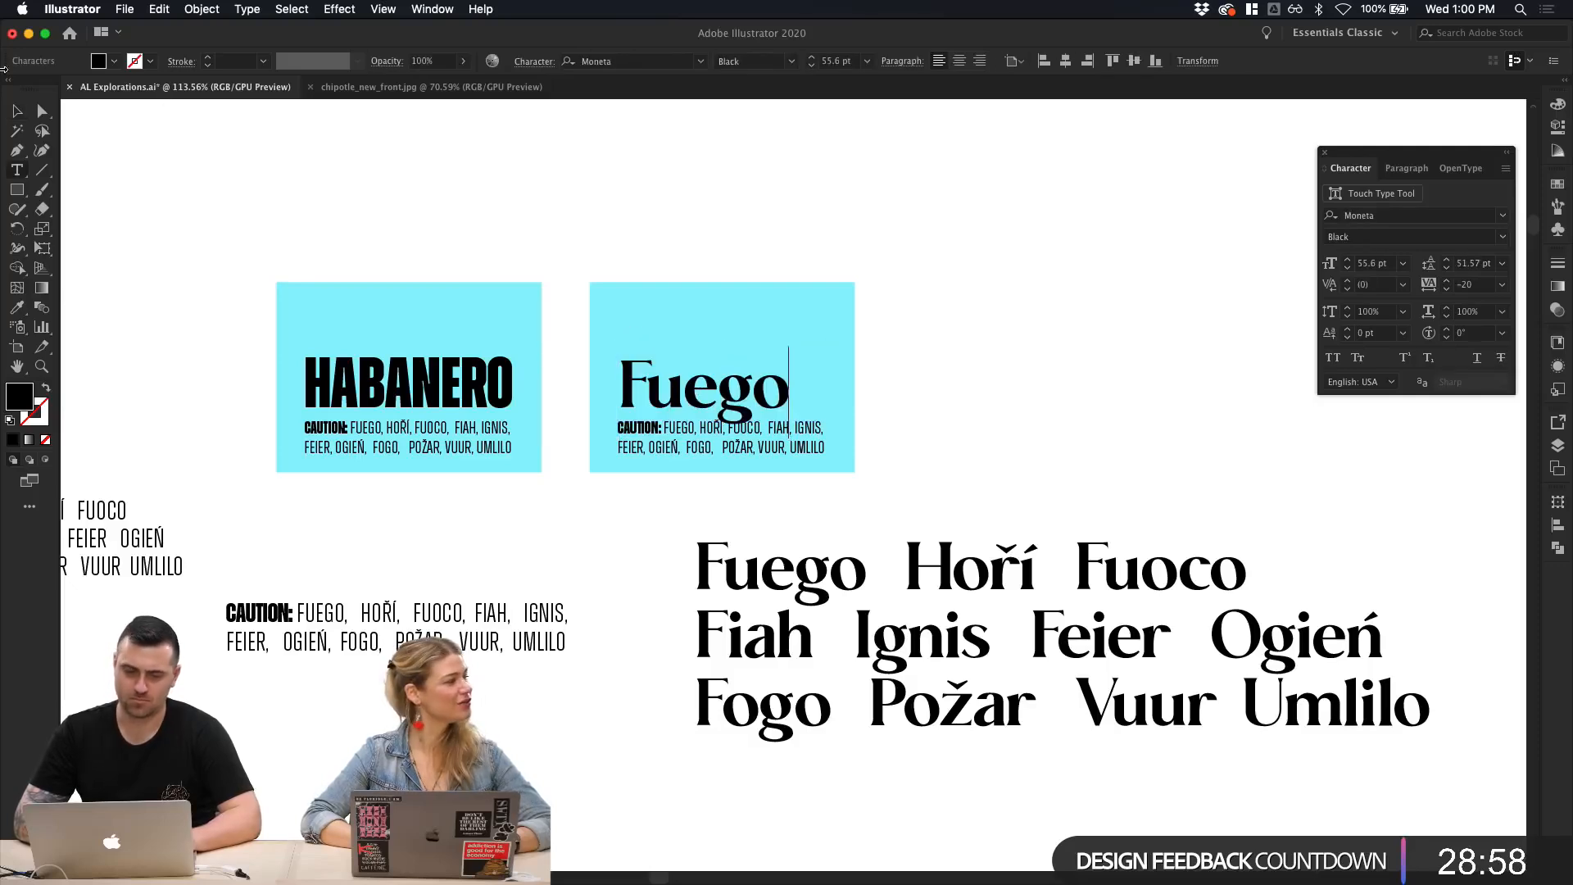
Step: Shrink the Fuego title and place it above the caution text, aligned with the text's left edge
left_click(16, 112)
left_click_drag(778, 395, 710, 346)
left_click(1065, 351)
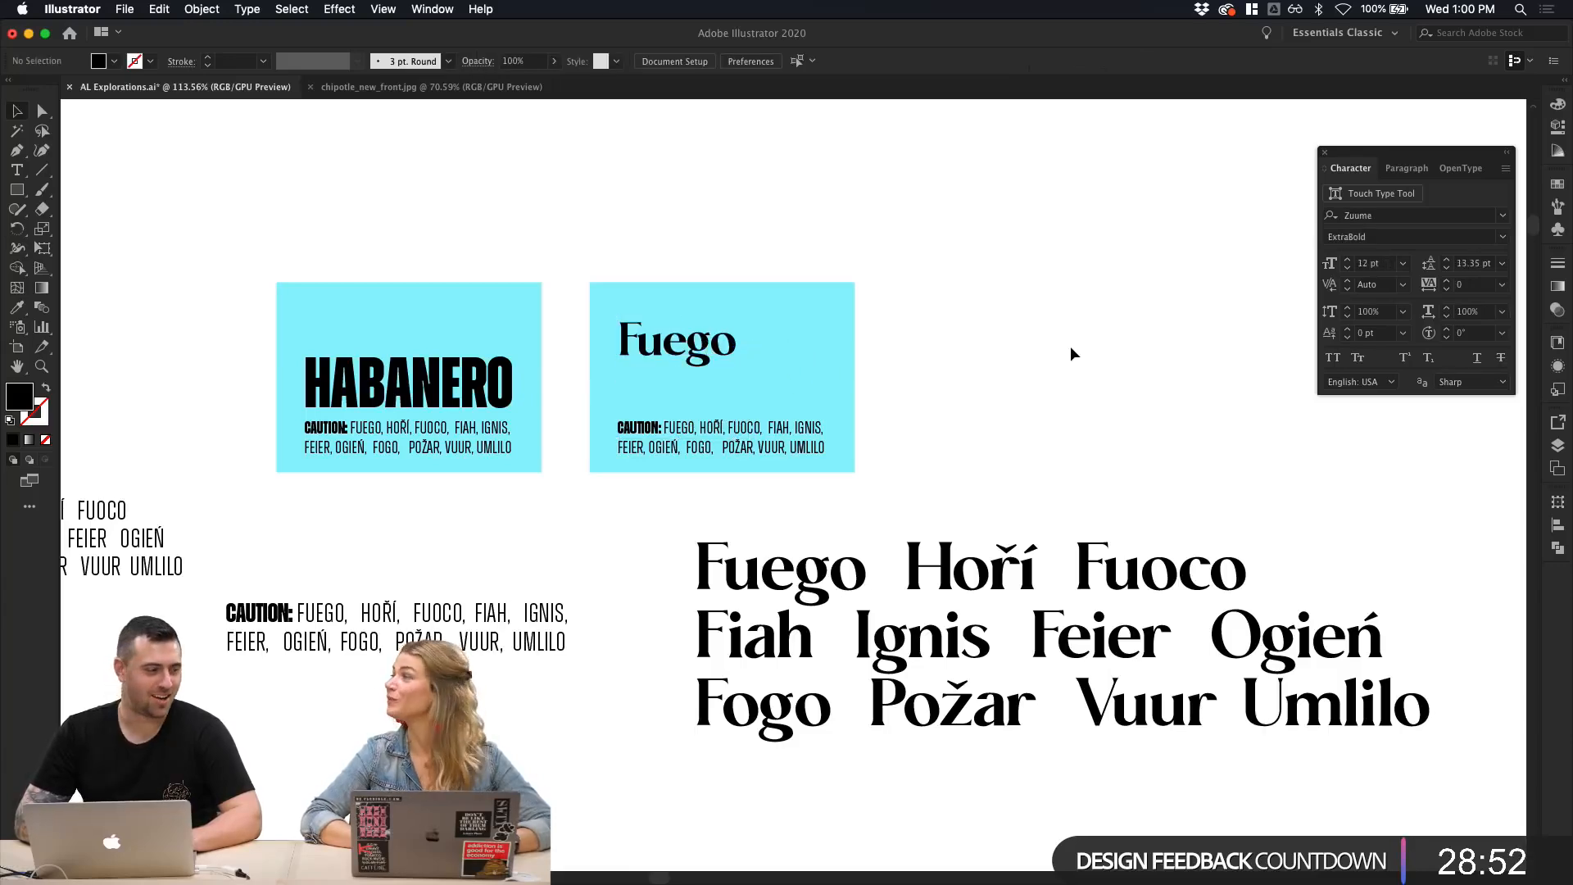
left_click(725, 354)
left_click_drag(736, 318, 699, 323)
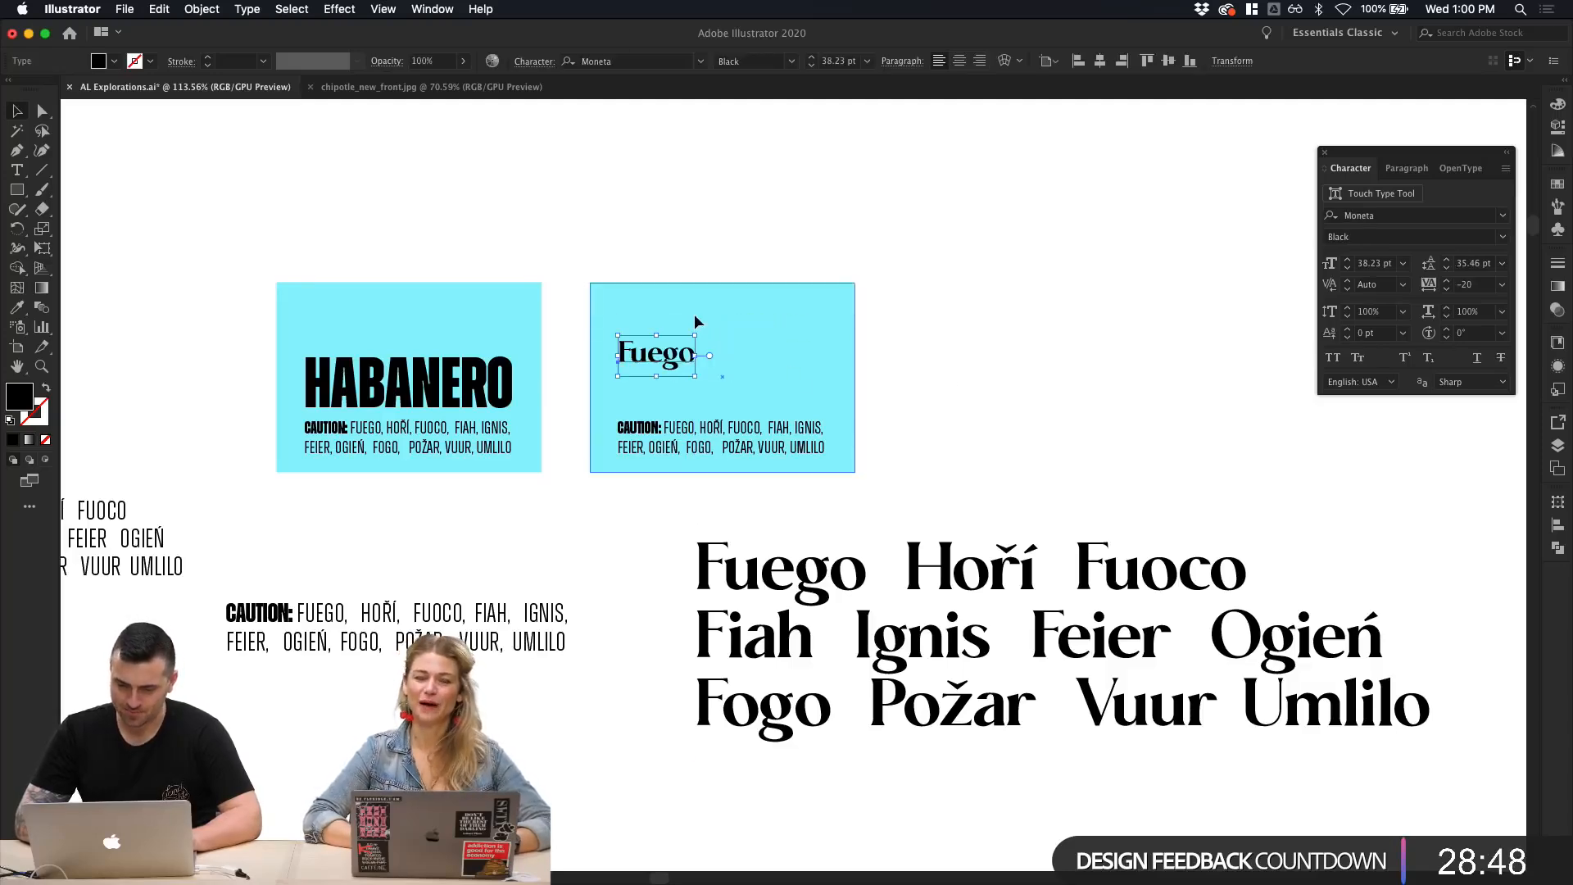
left_click(982, 386)
scroll(981, 385, "up", 3)
scroll(981, 385, "left", 3)
scroll(982, 385, "down", 1)
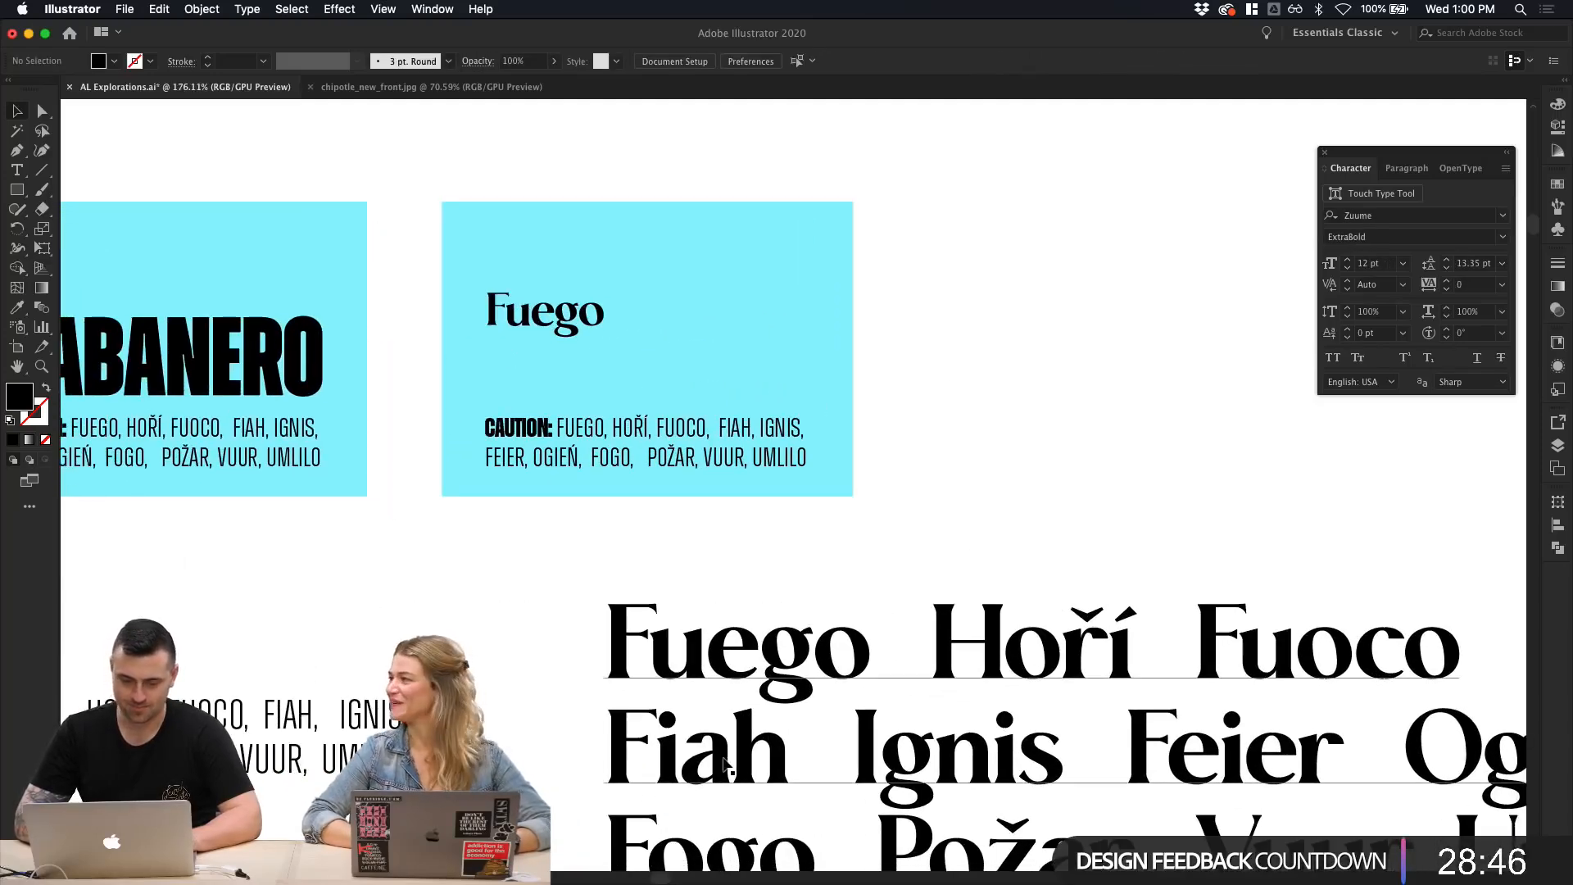
Step: Switch to Photoshop and create a white 130 × 70 pixel RGB document at 72 pixels/inch
mouse_move(755, 878)
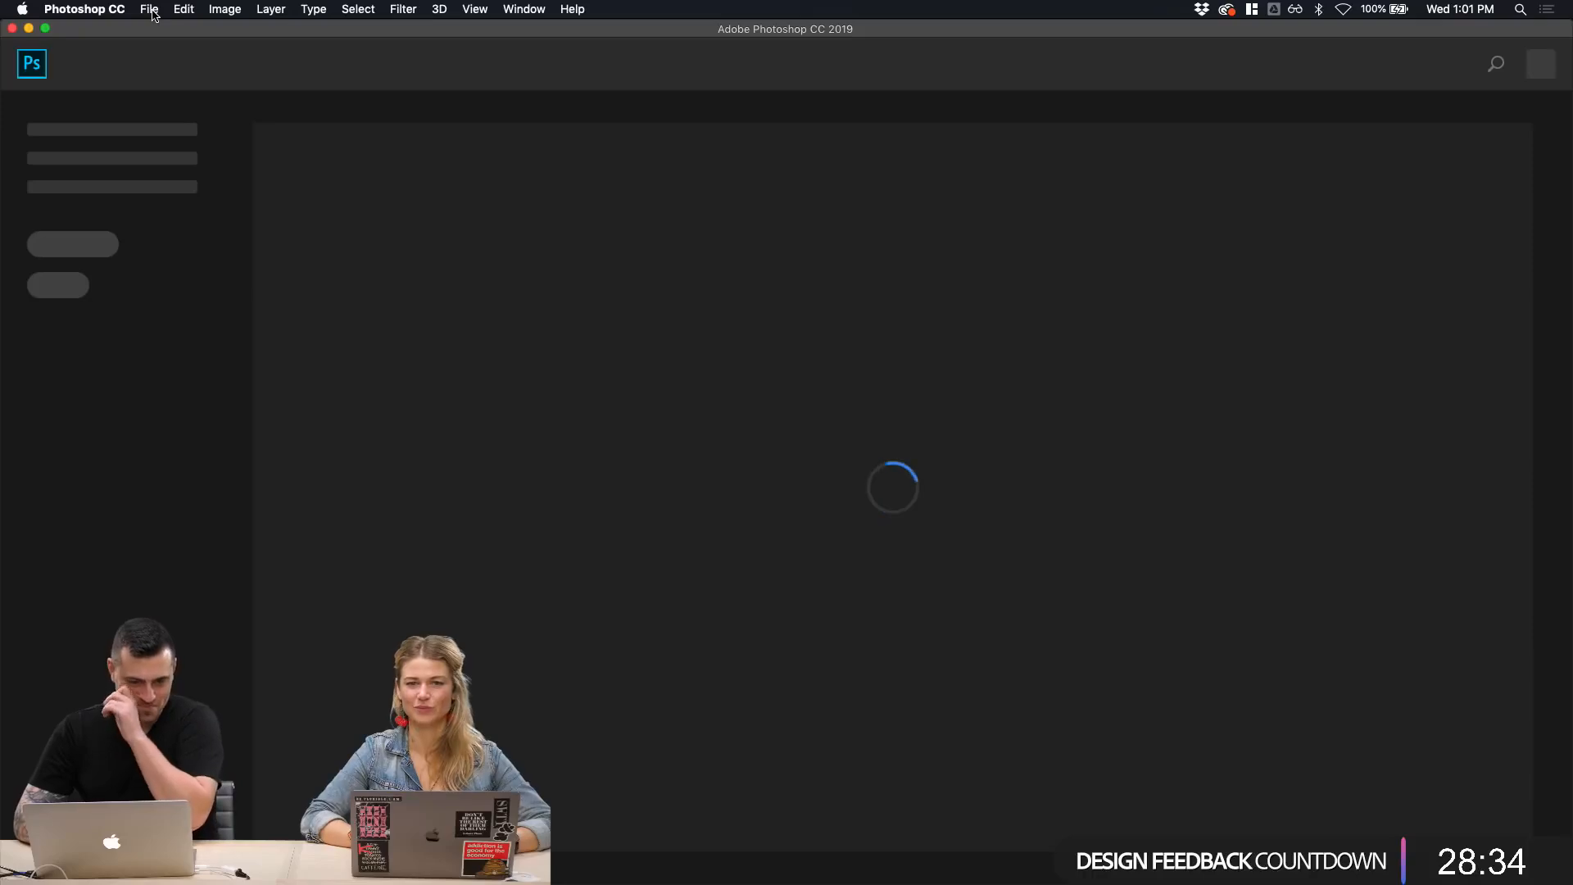
left_click(150, 10)
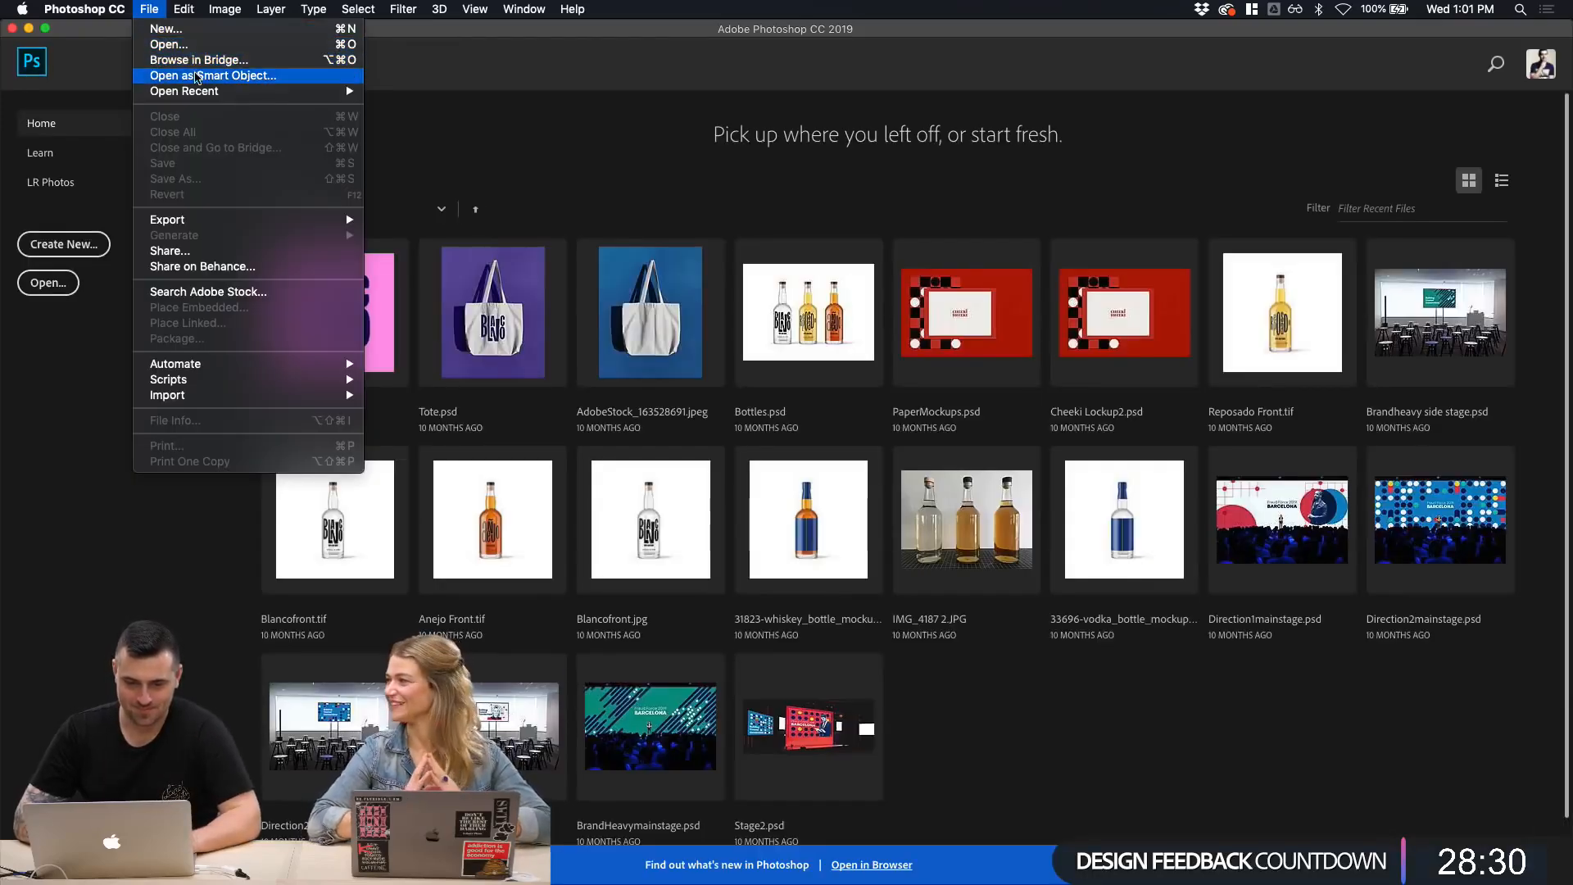
left_click(172, 29)
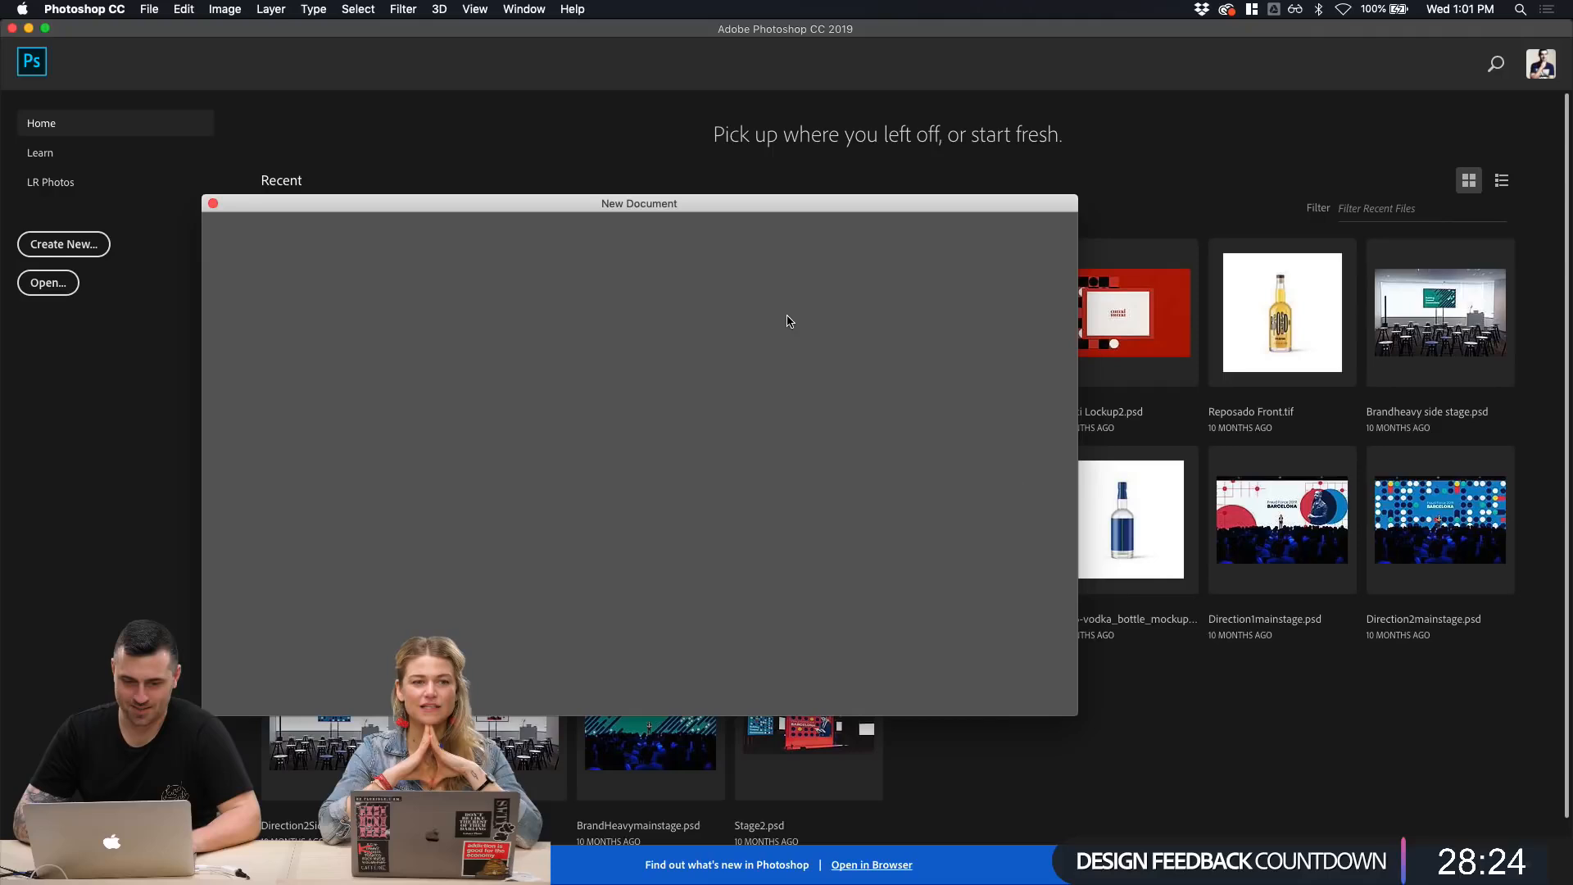
left_click_drag(716, 209, 773, 177)
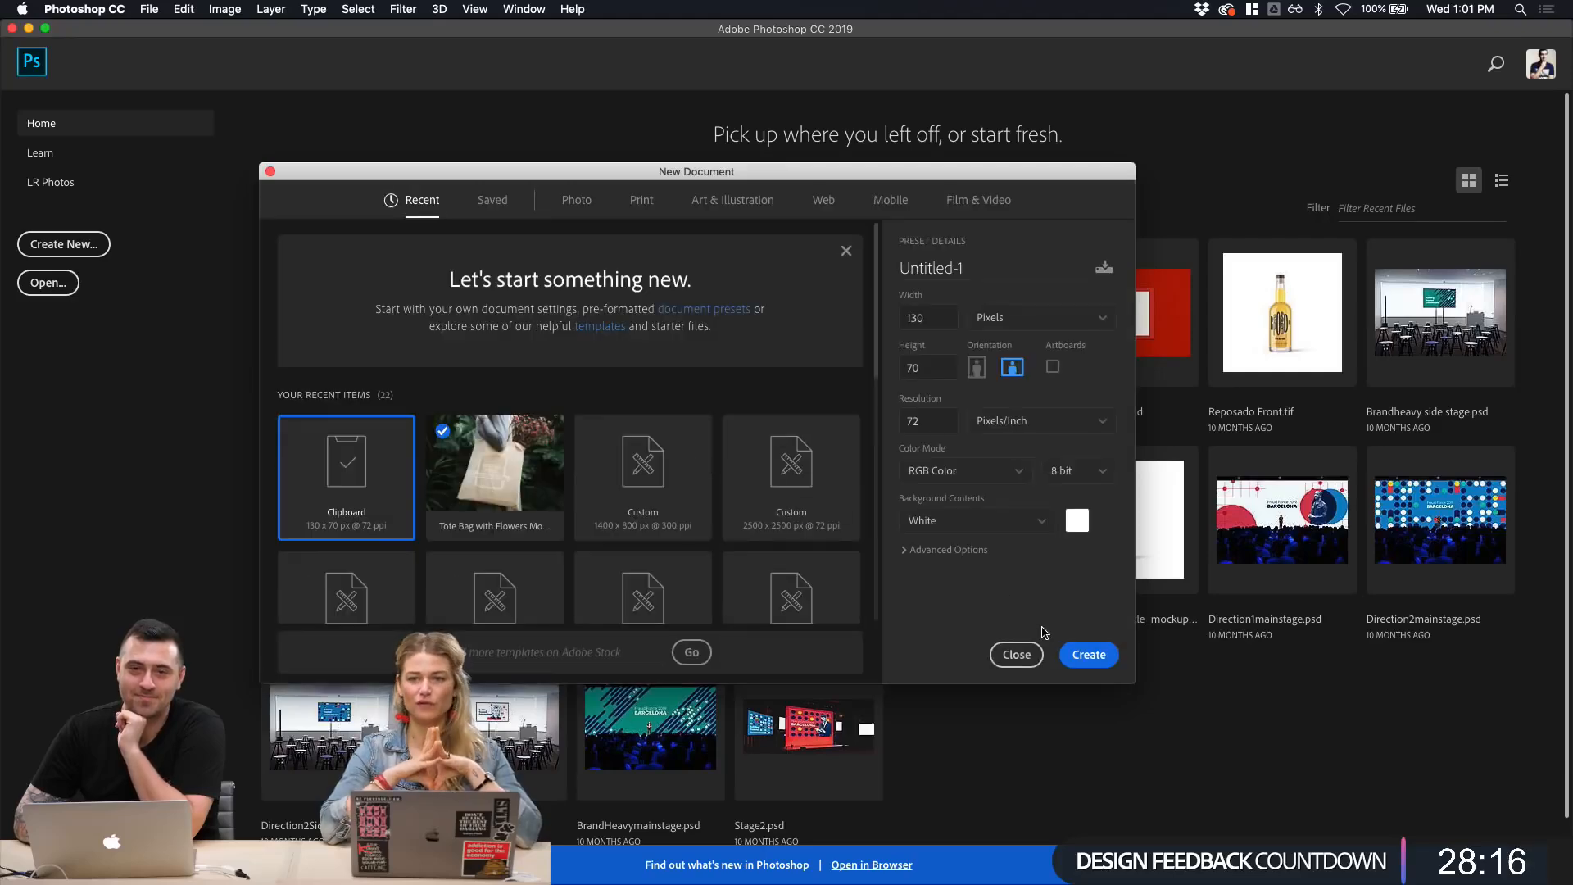
left_click(1088, 654)
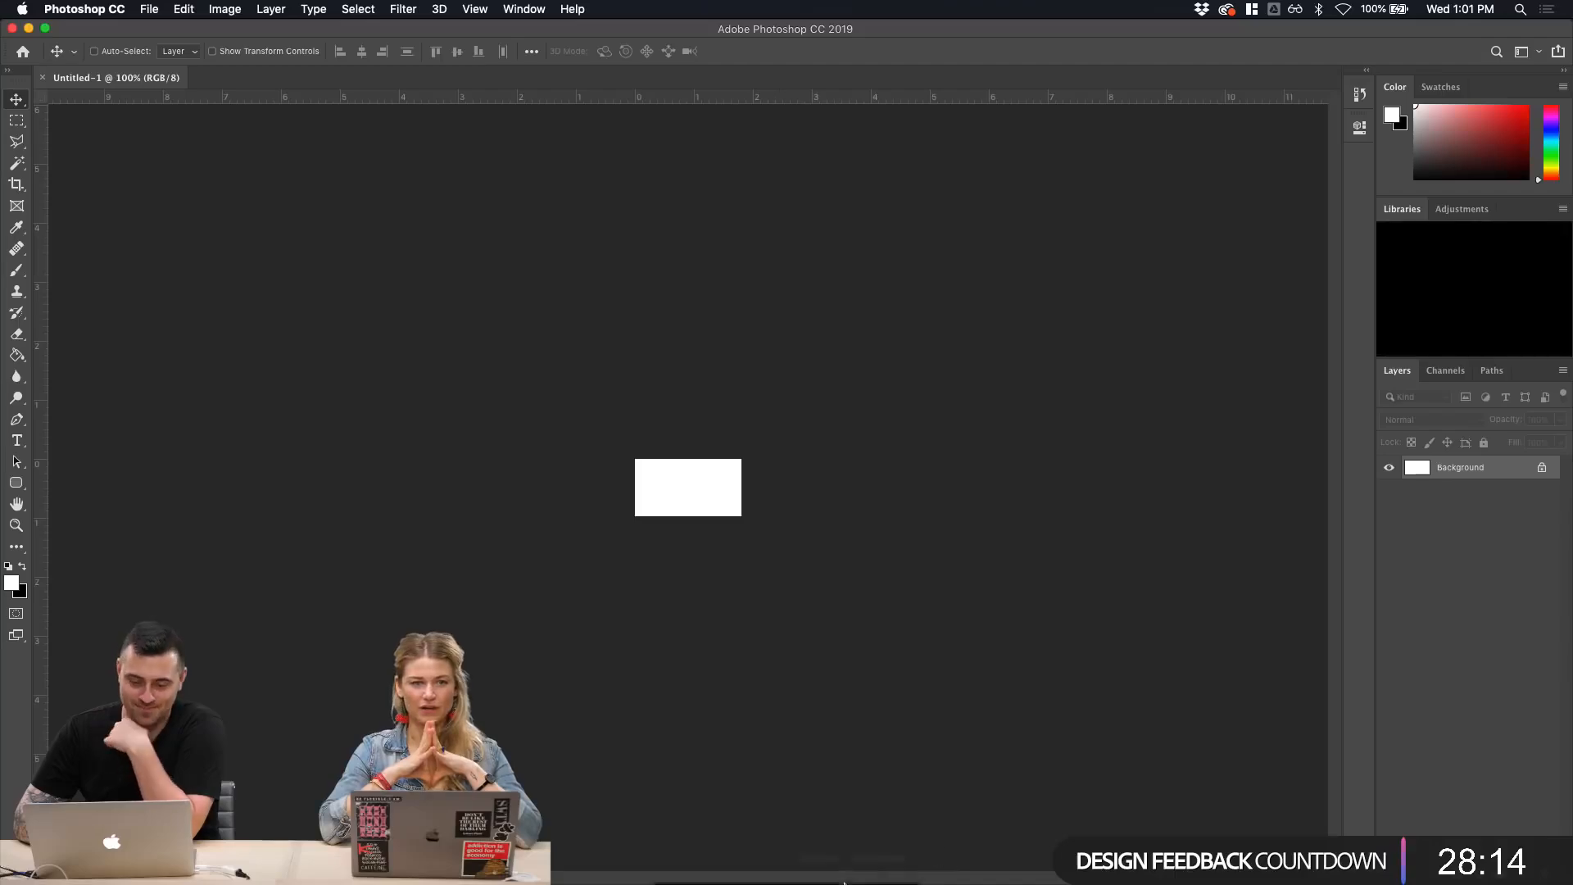
scroll(809, 377, "up", 8)
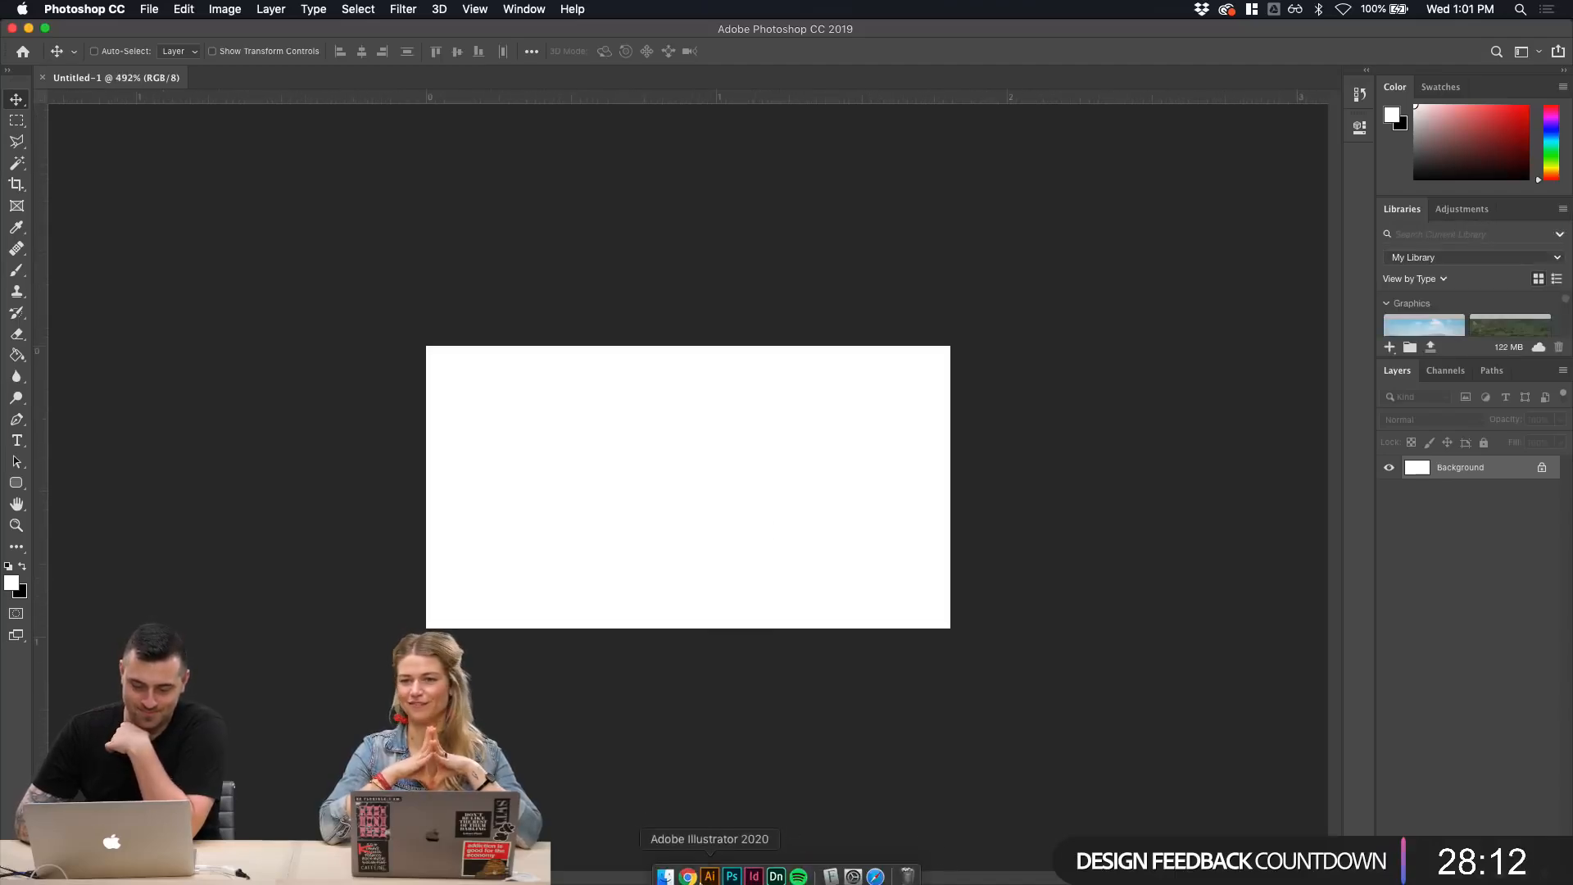
Step: Switch back to Illustrator and enlarge the Fuego title on the second label, keeping its left edge aligned with the caution text
left_click(706, 875)
scroll(708, 707, "up", 3)
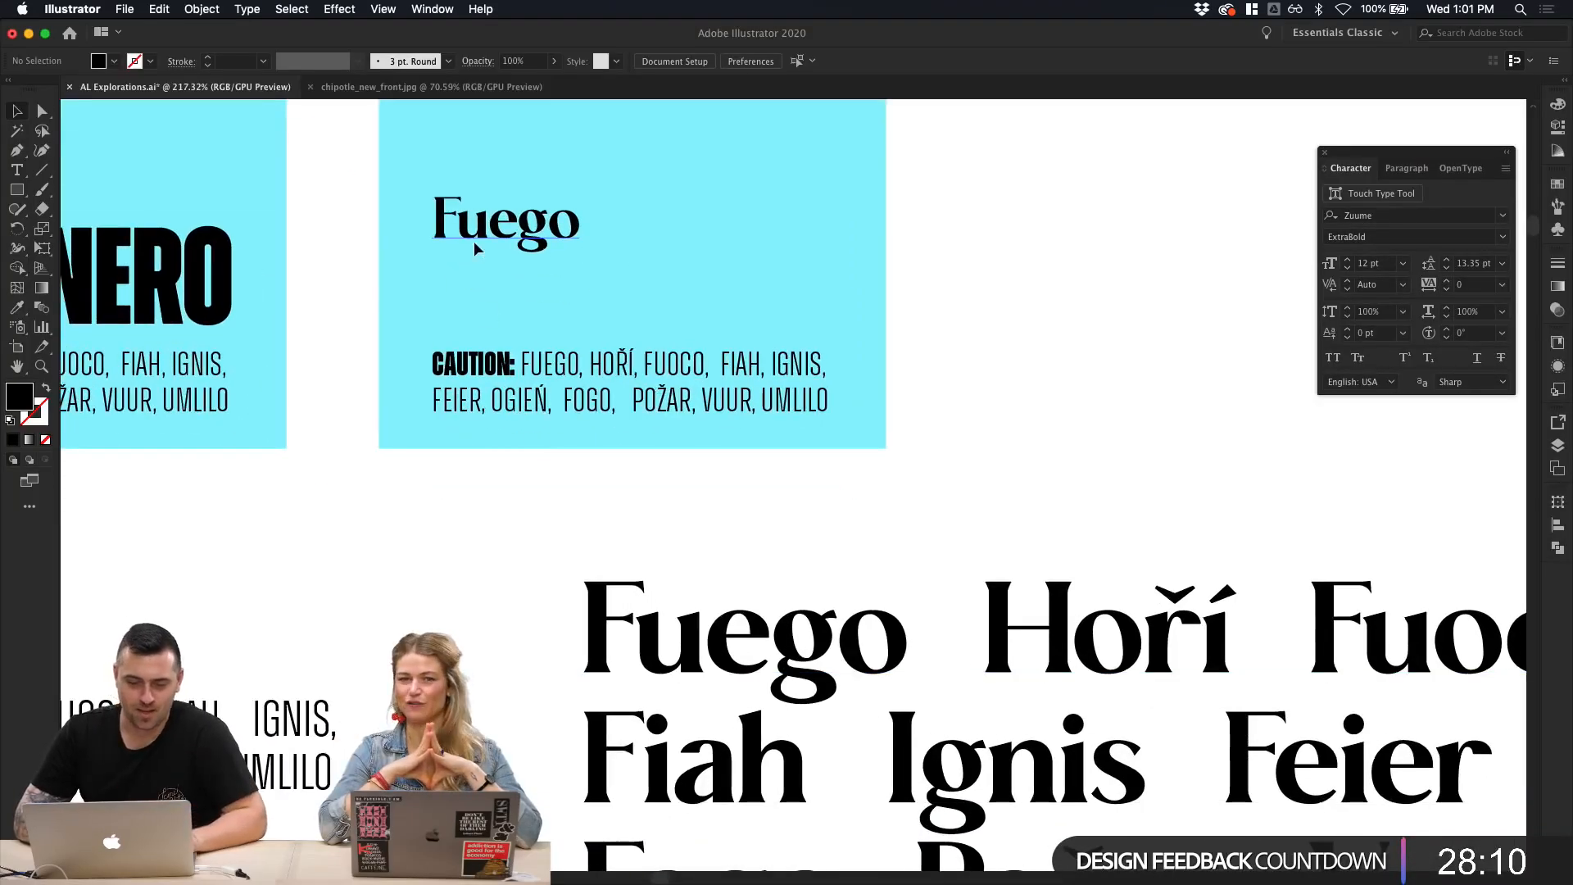
left_click(475, 240)
left_click(515, 421)
left_click(528, 518)
scroll(528, 518, "up", 2)
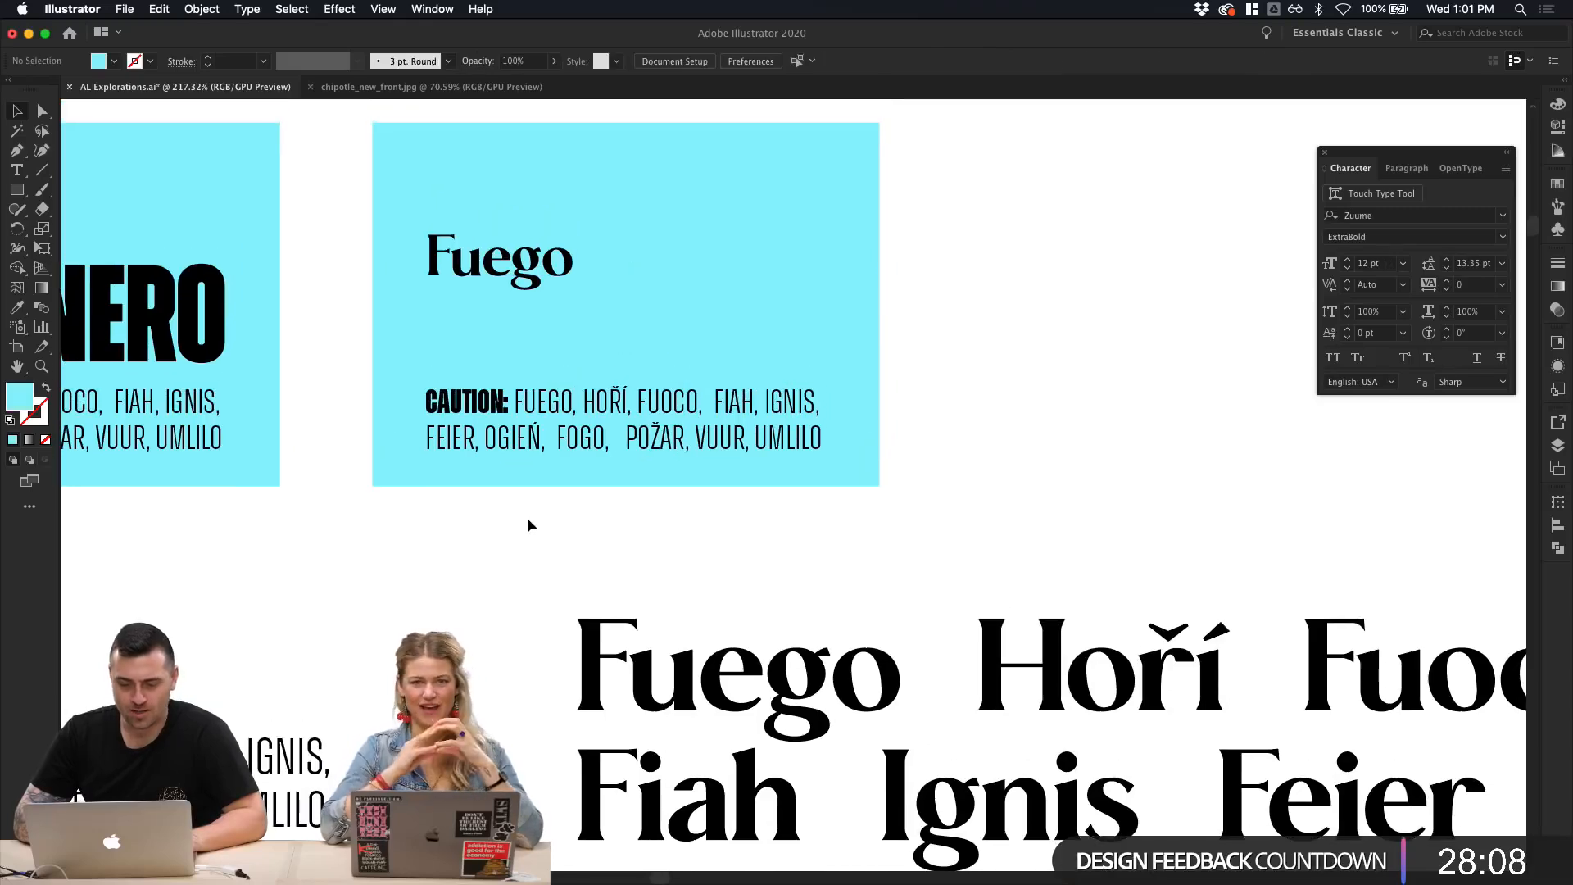
left_click(670, 443)
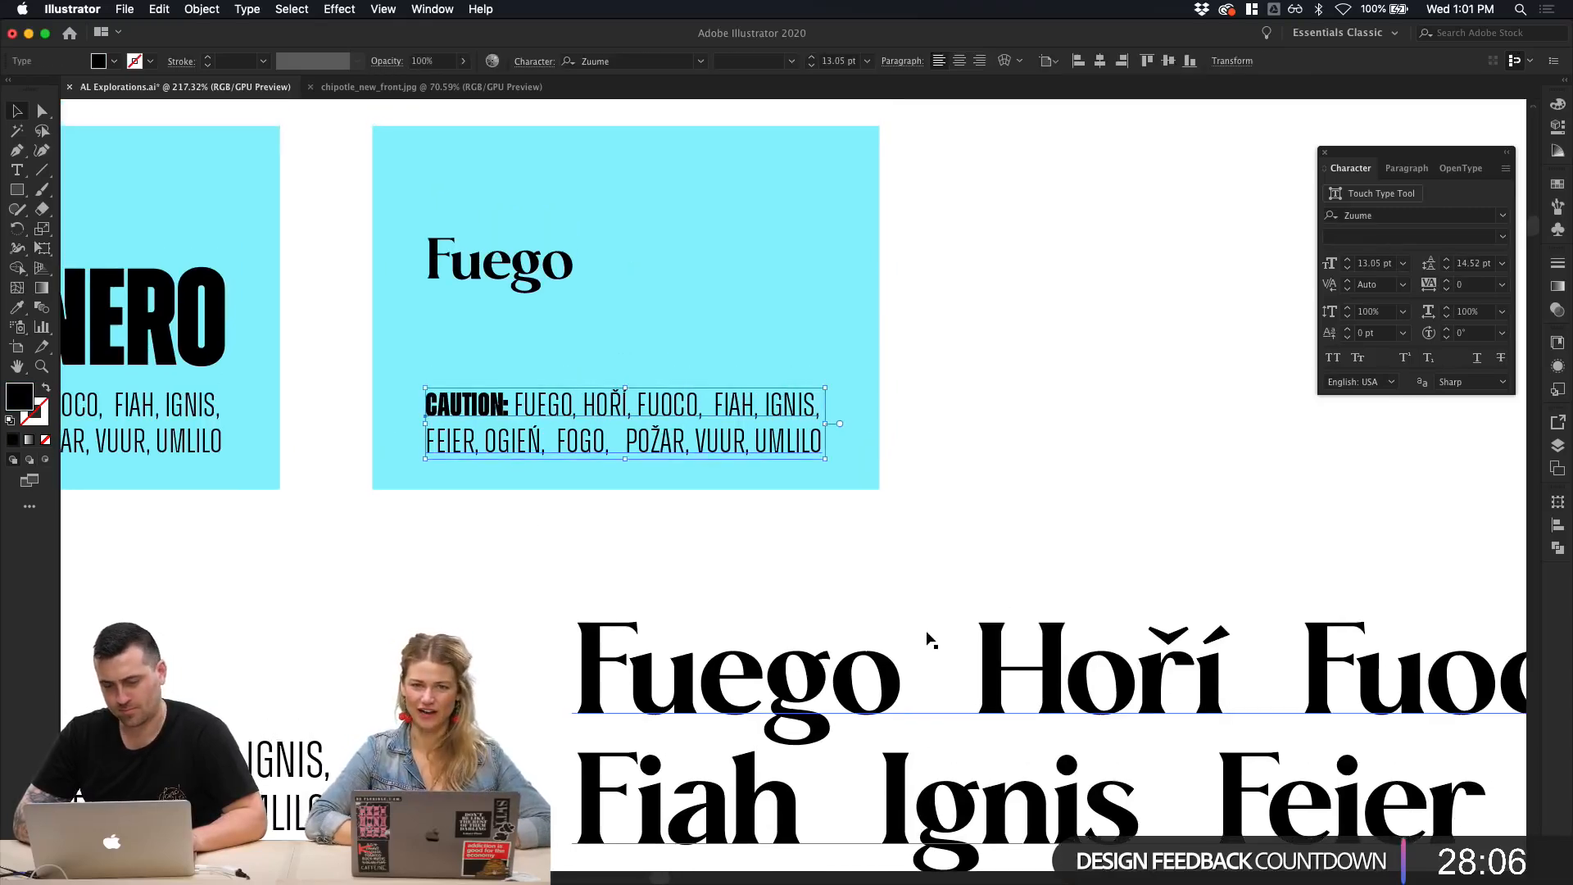
scroll(930, 642, "up", 1)
scroll(657, 519, "up", 1)
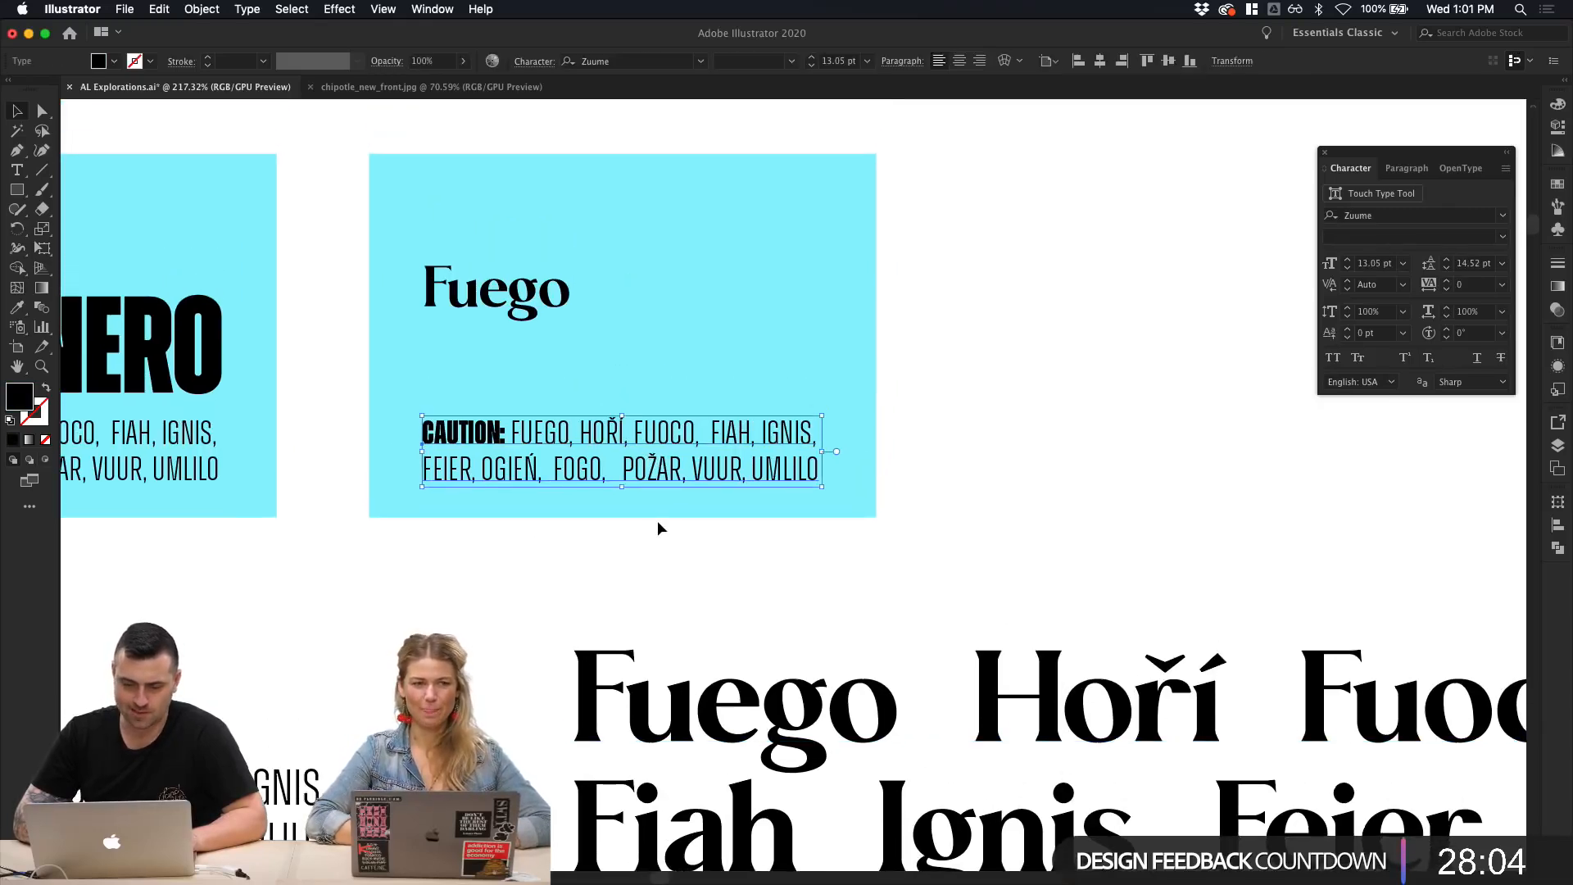
left_click(524, 296)
left_click_drag(572, 335, 639, 373)
left_click(1055, 448)
Step: Try a duplicate of the caution text on the blank canvas beside the Fuego label, and undo it
scroll(1055, 447, "up", 3)
scroll(1055, 448, "left", 3)
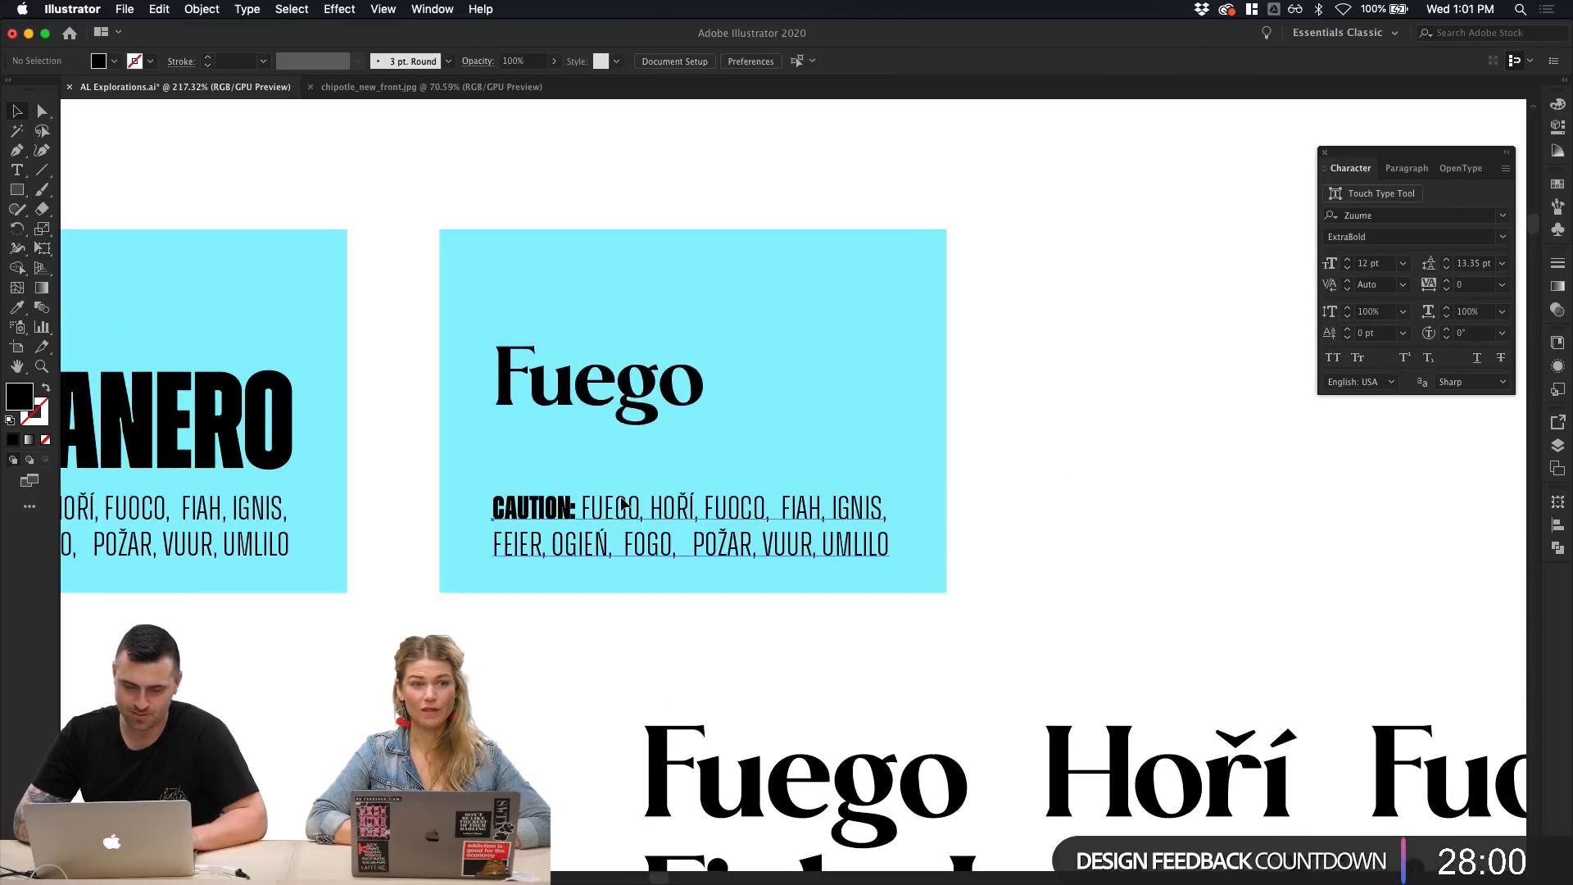
left_click_drag(655, 517, 1213, 363)
scroll(1096, 510, "down", 1)
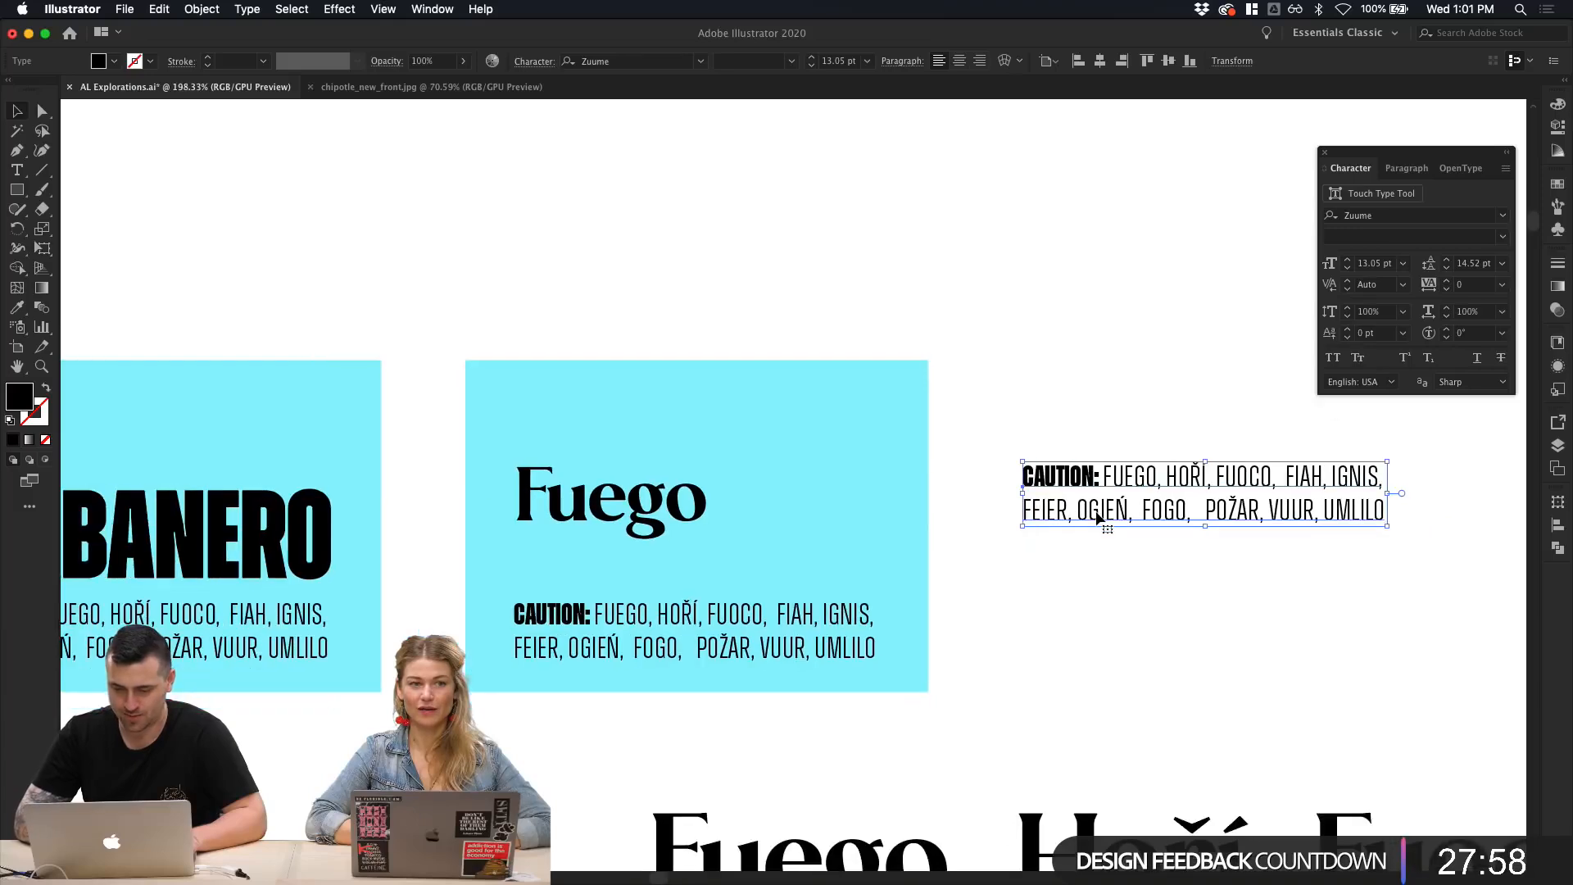
key("super+z")
left_click(1075, 528)
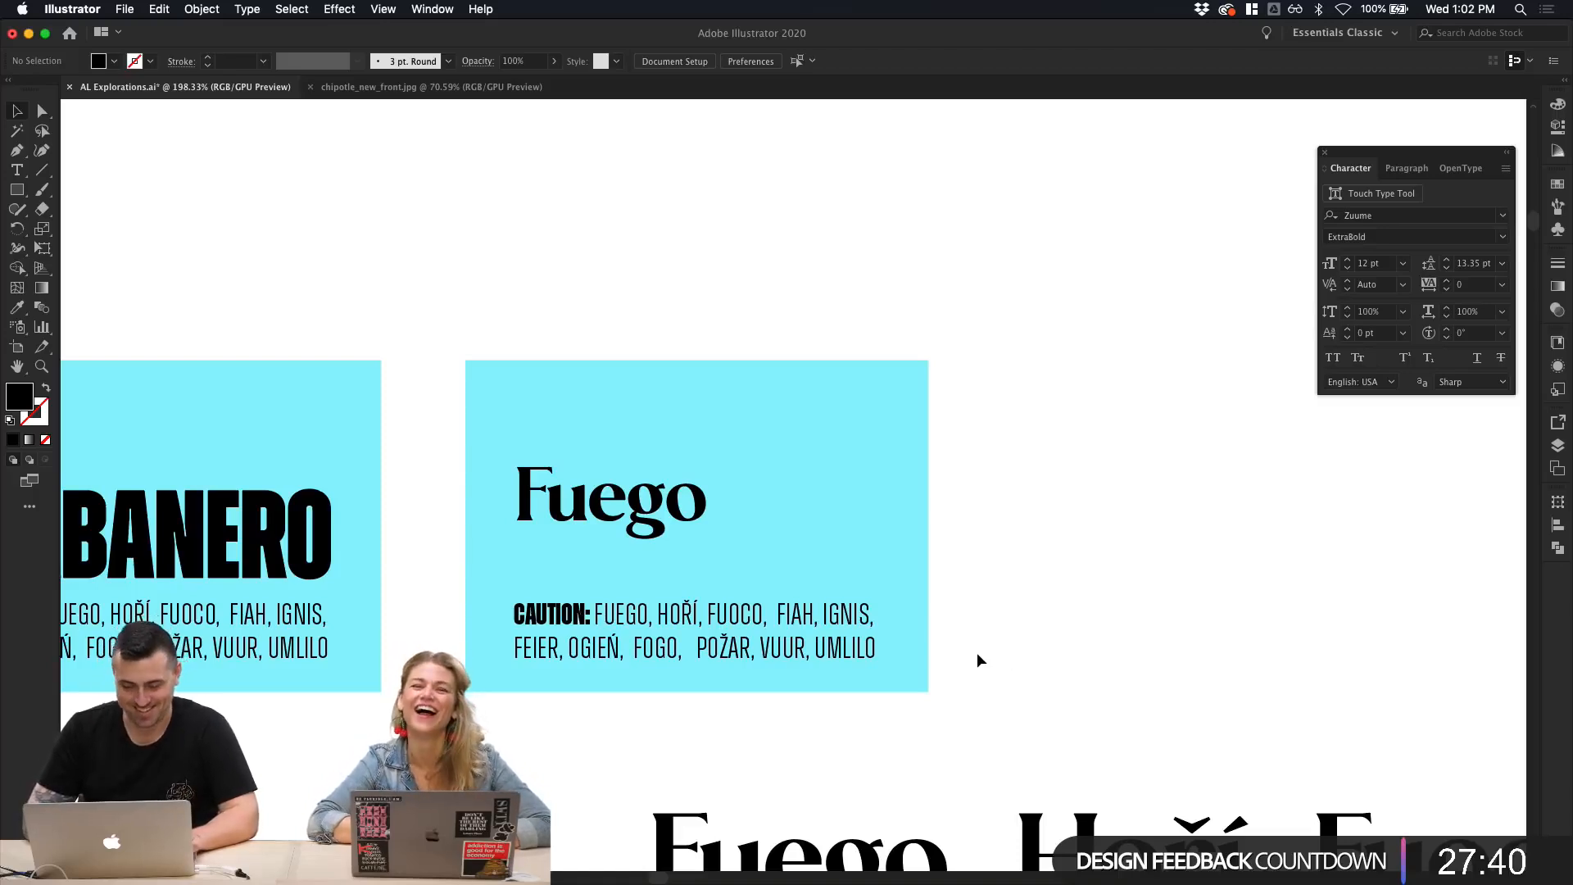
Step: Duplicate the whole Fuego label with its caution text and place the copy directly to its right
left_click(869, 643)
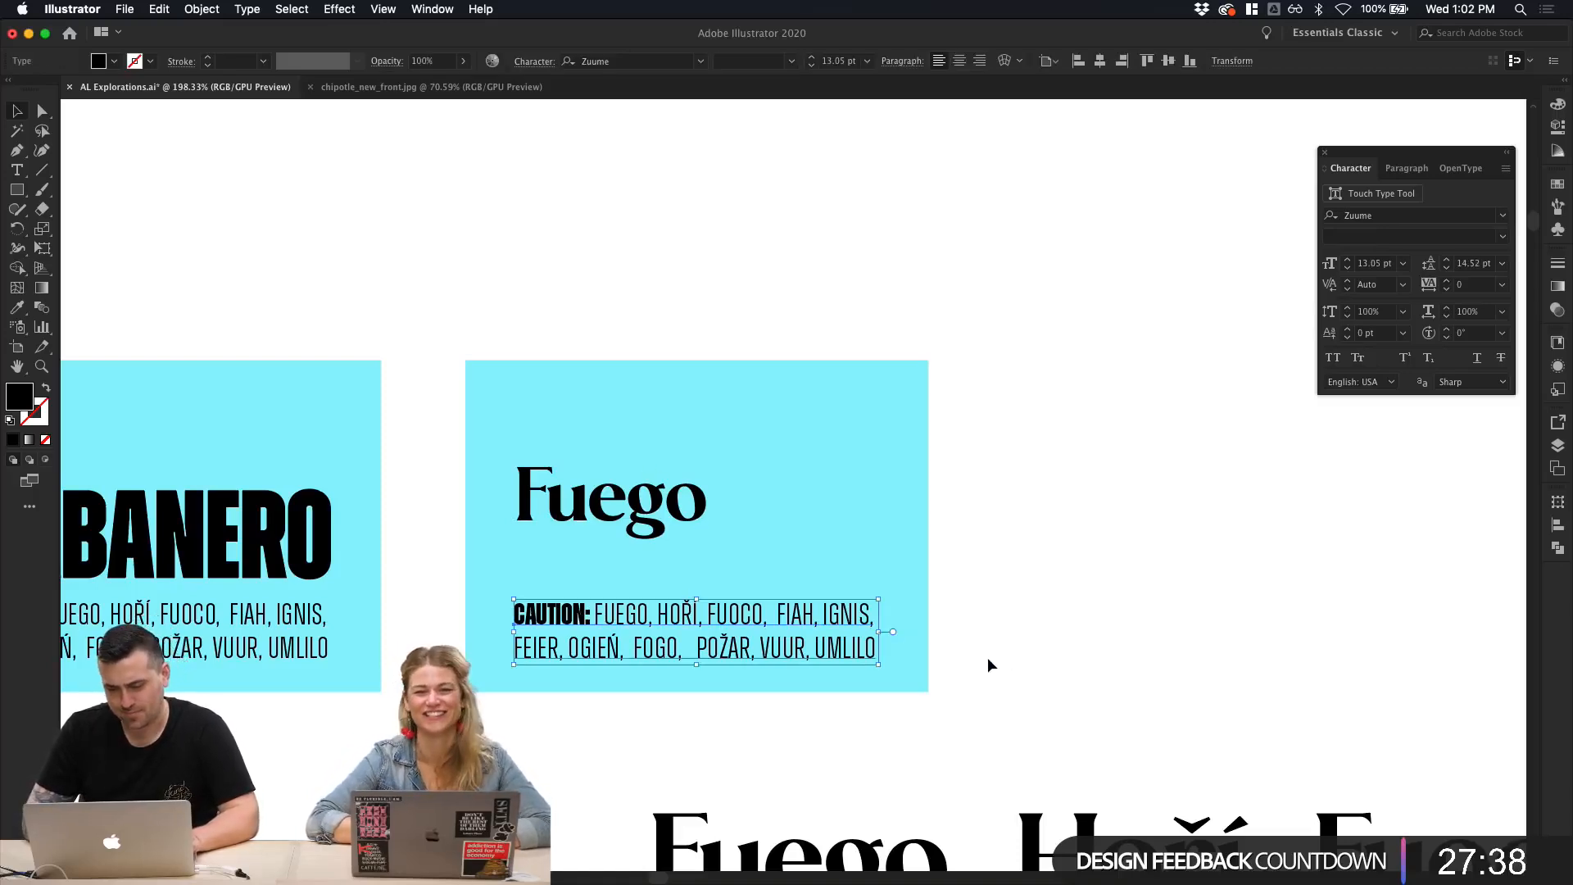
left_click_drag(987, 657, 513, 369)
left_click_drag(713, 418, 991, 415)
scroll(991, 415, "right", 4)
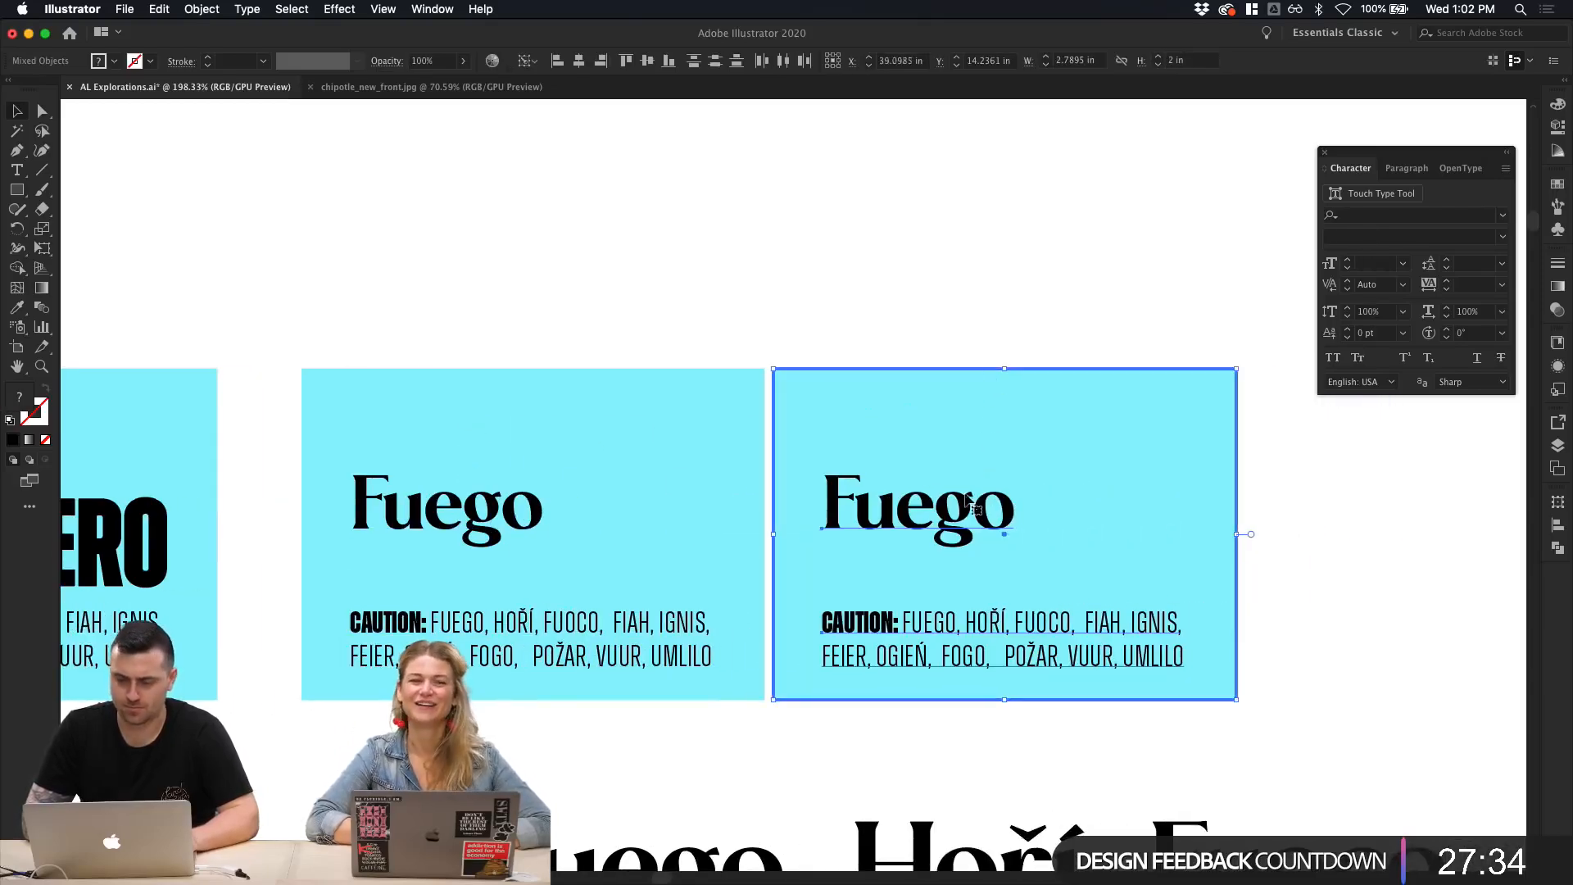
key("super+shift+a")
Step: Replace the entire caution text on the new Fuego label with "TITLE:"
double_click(950, 622)
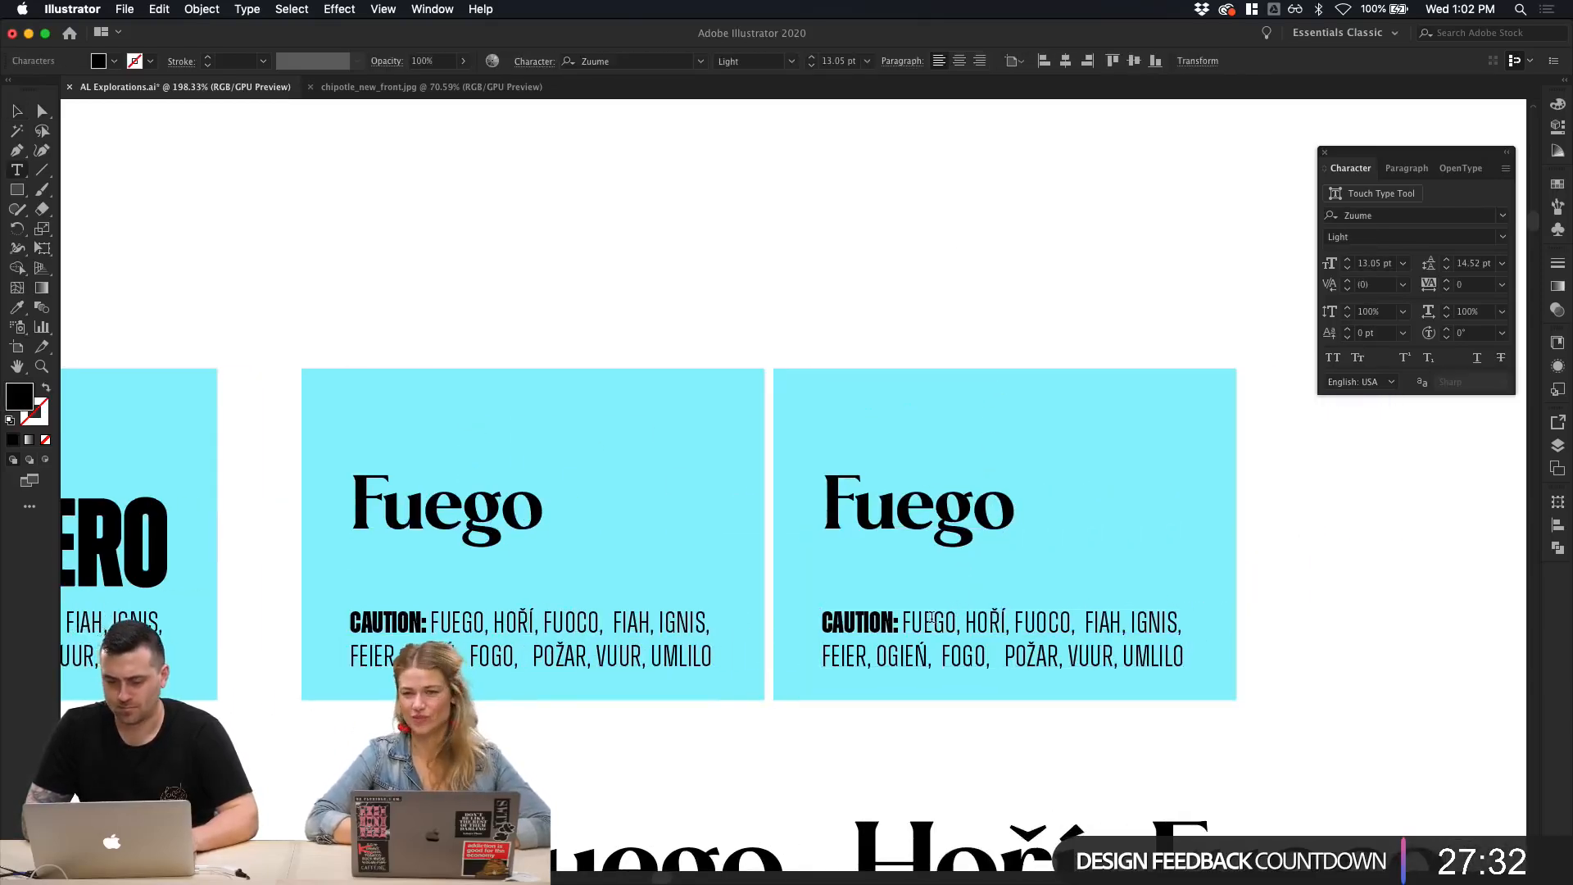
key("super+a")
type("TIT")
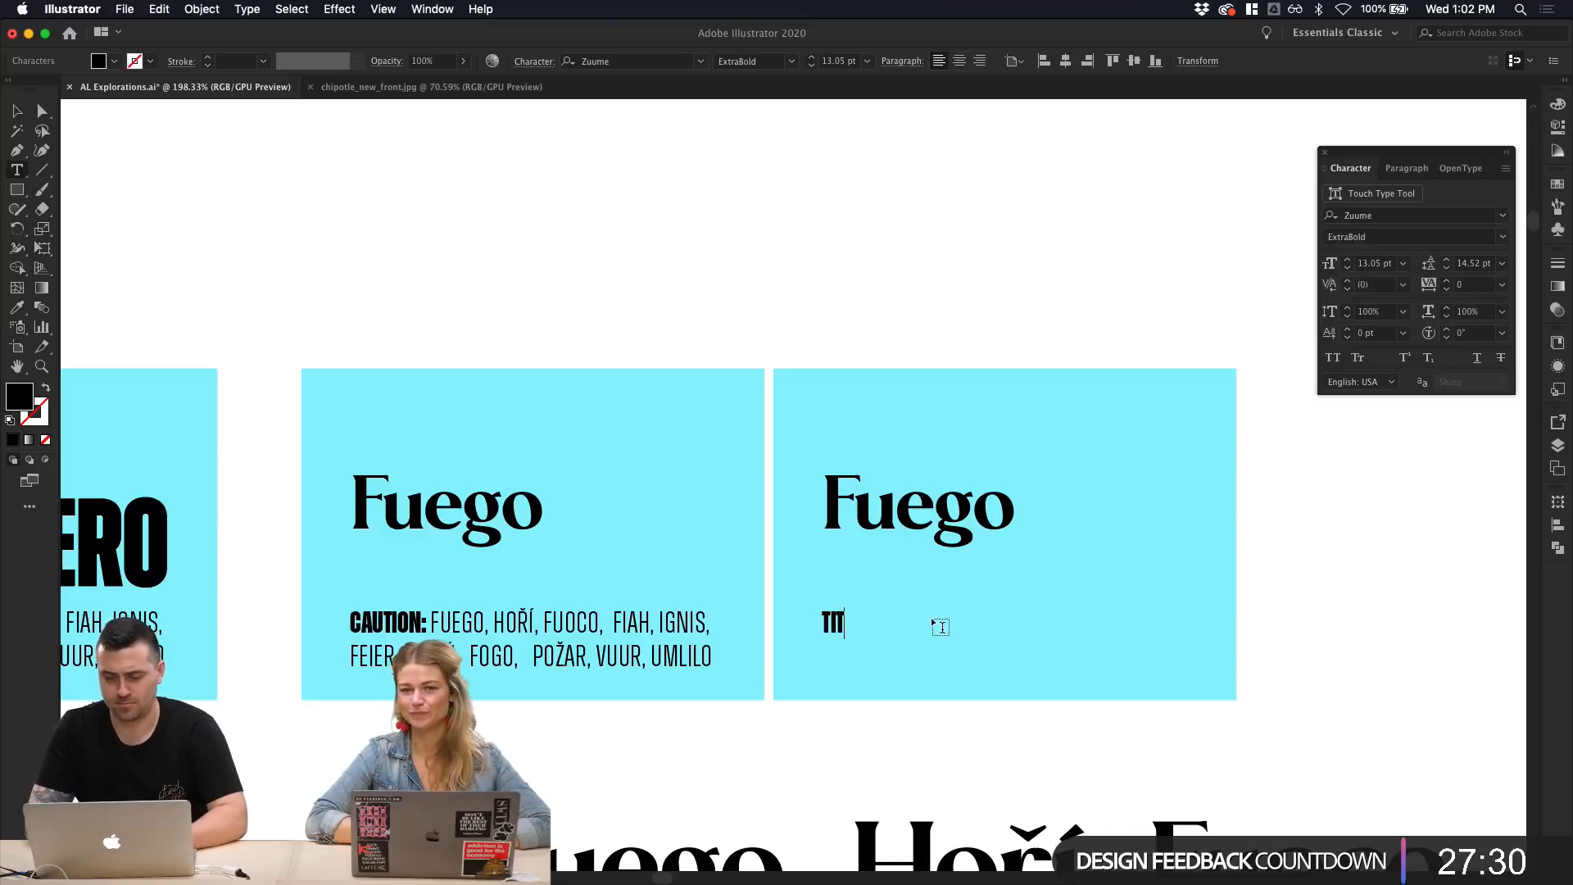
type("LE:")
Step: Match "TITLE:" to the Zuume Light style of the neighbouring caution text and place it directly above Fuego
key("super+a")
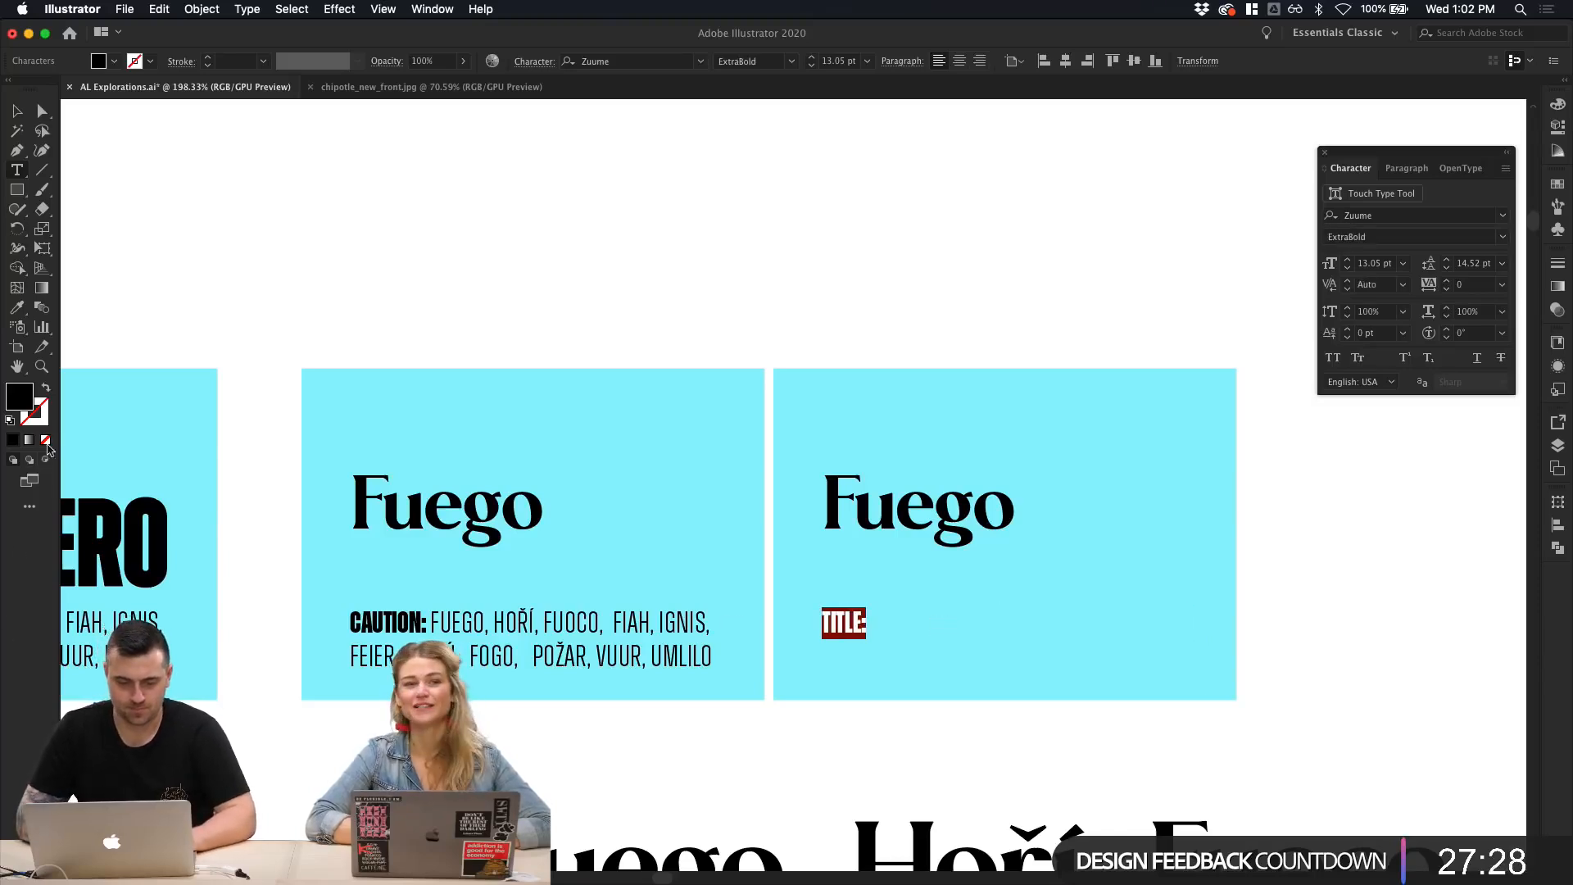
left_click(20, 311)
left_click(579, 619)
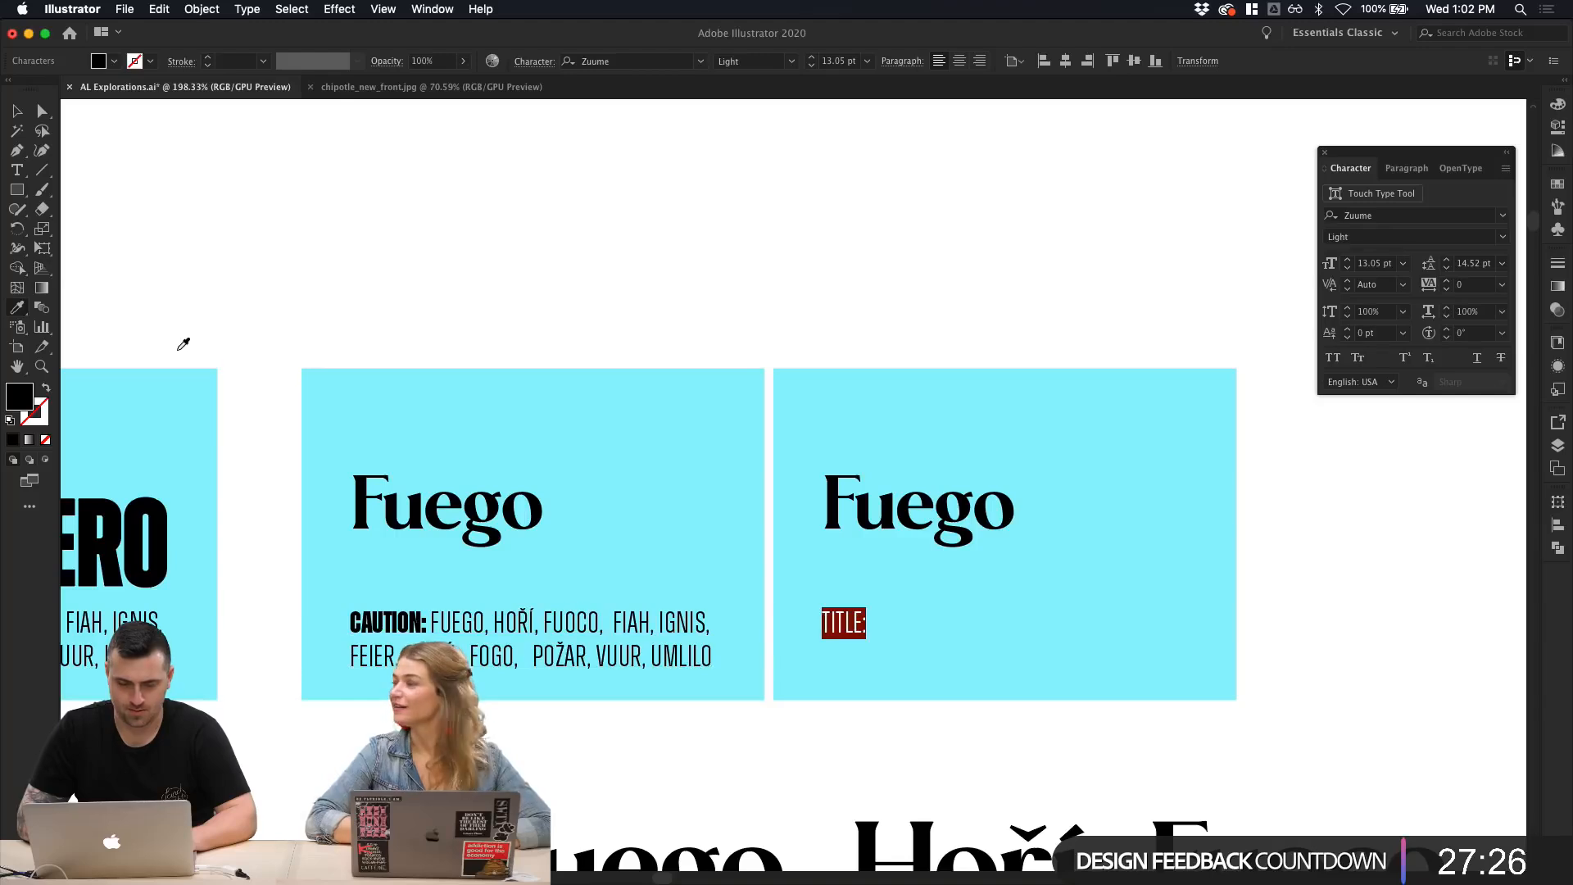
left_click(17, 111)
left_click(530, 257)
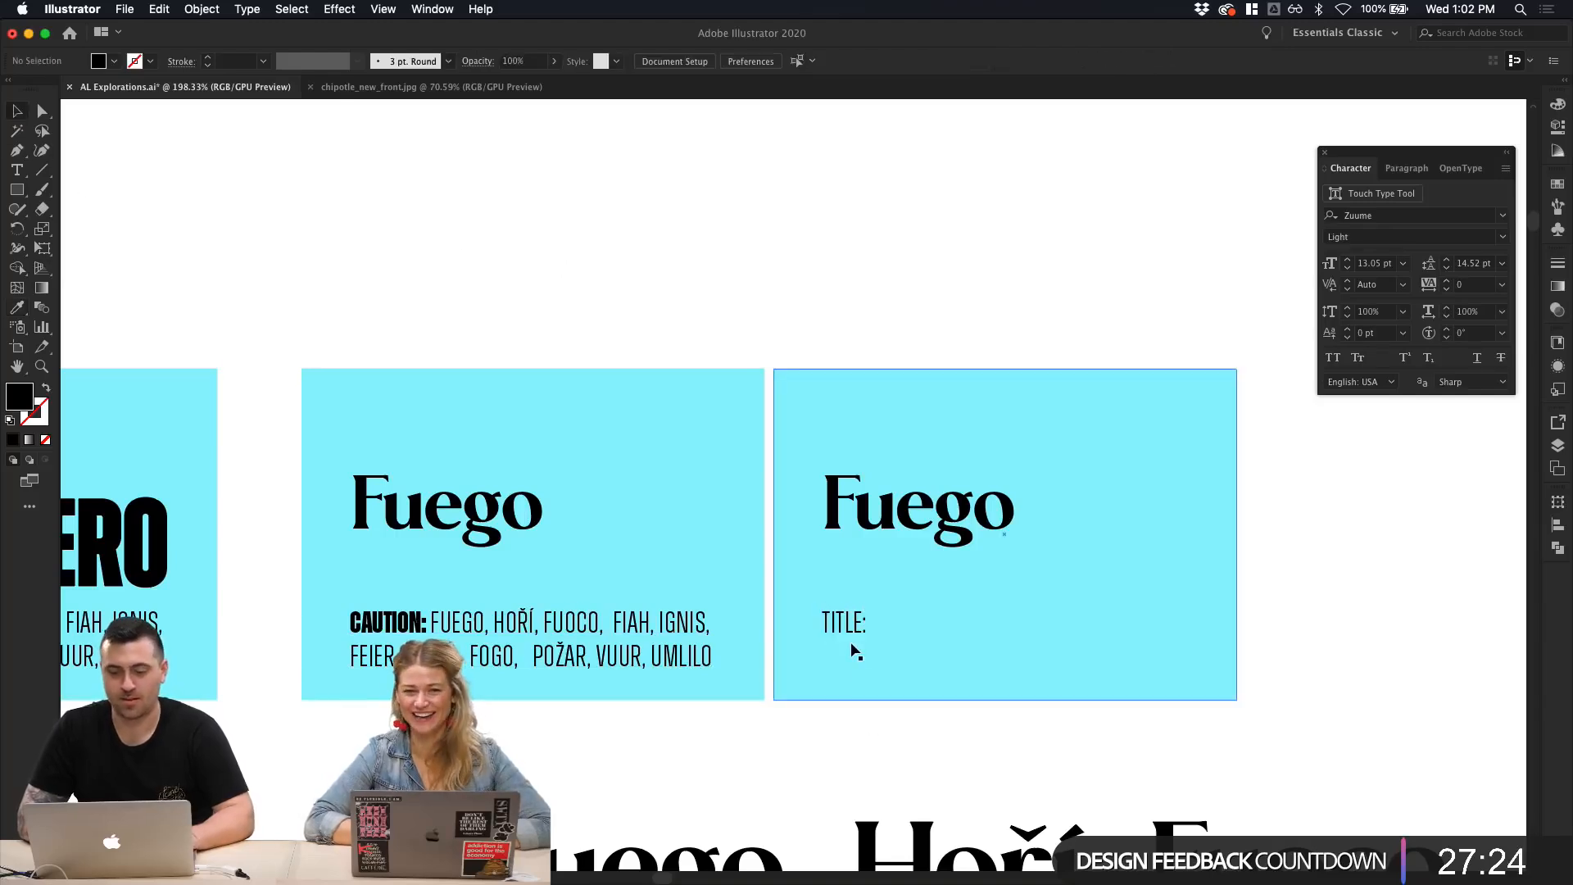
left_click_drag(851, 643, 851, 470)
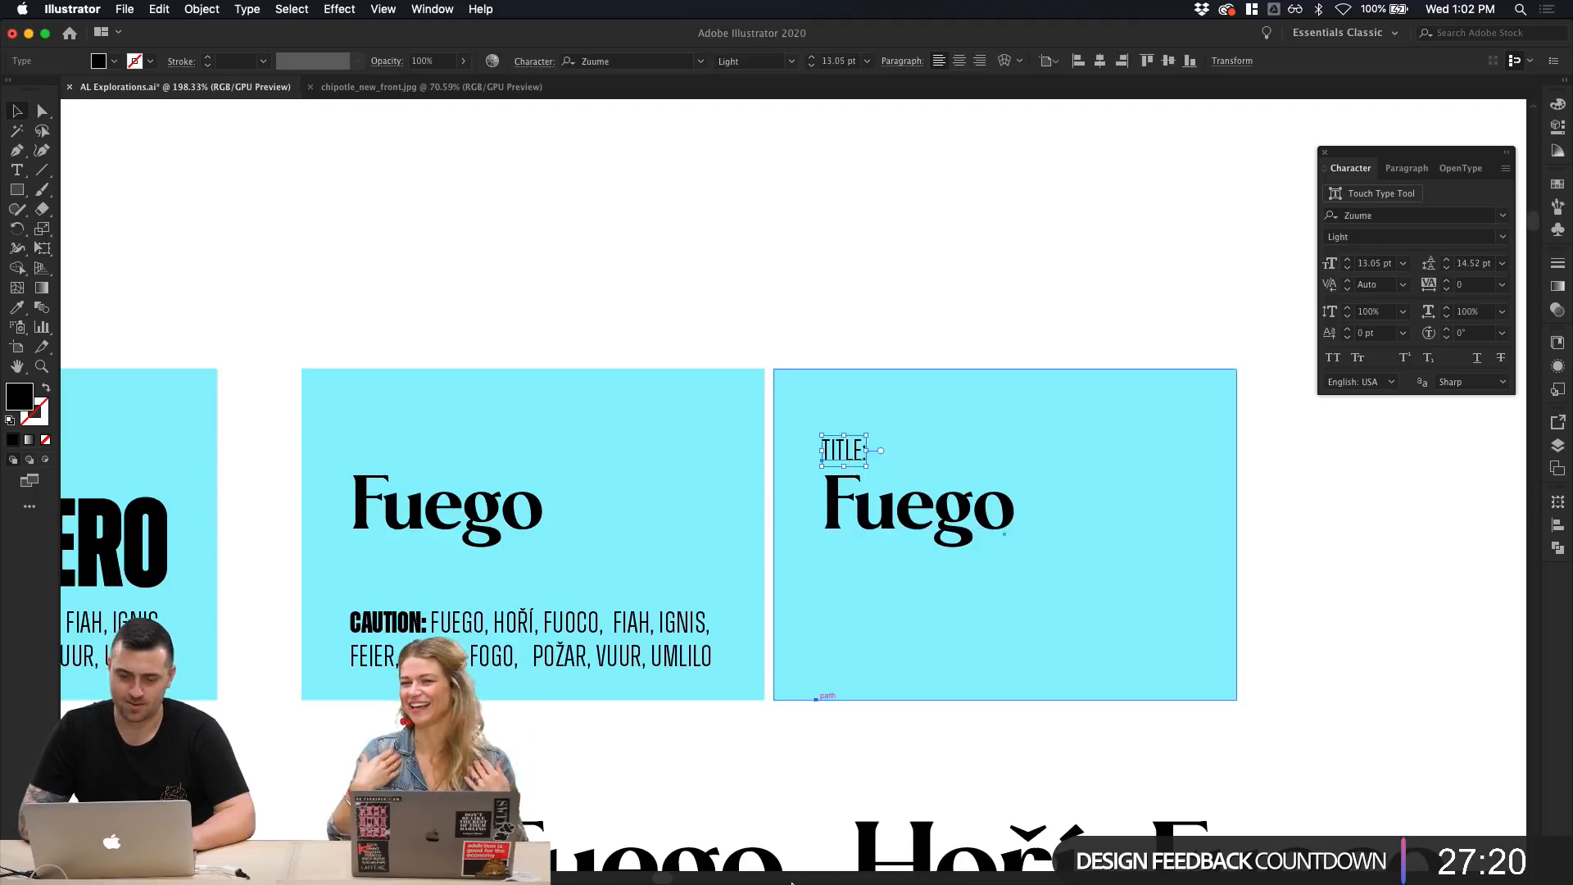
mouse_move(793, 882)
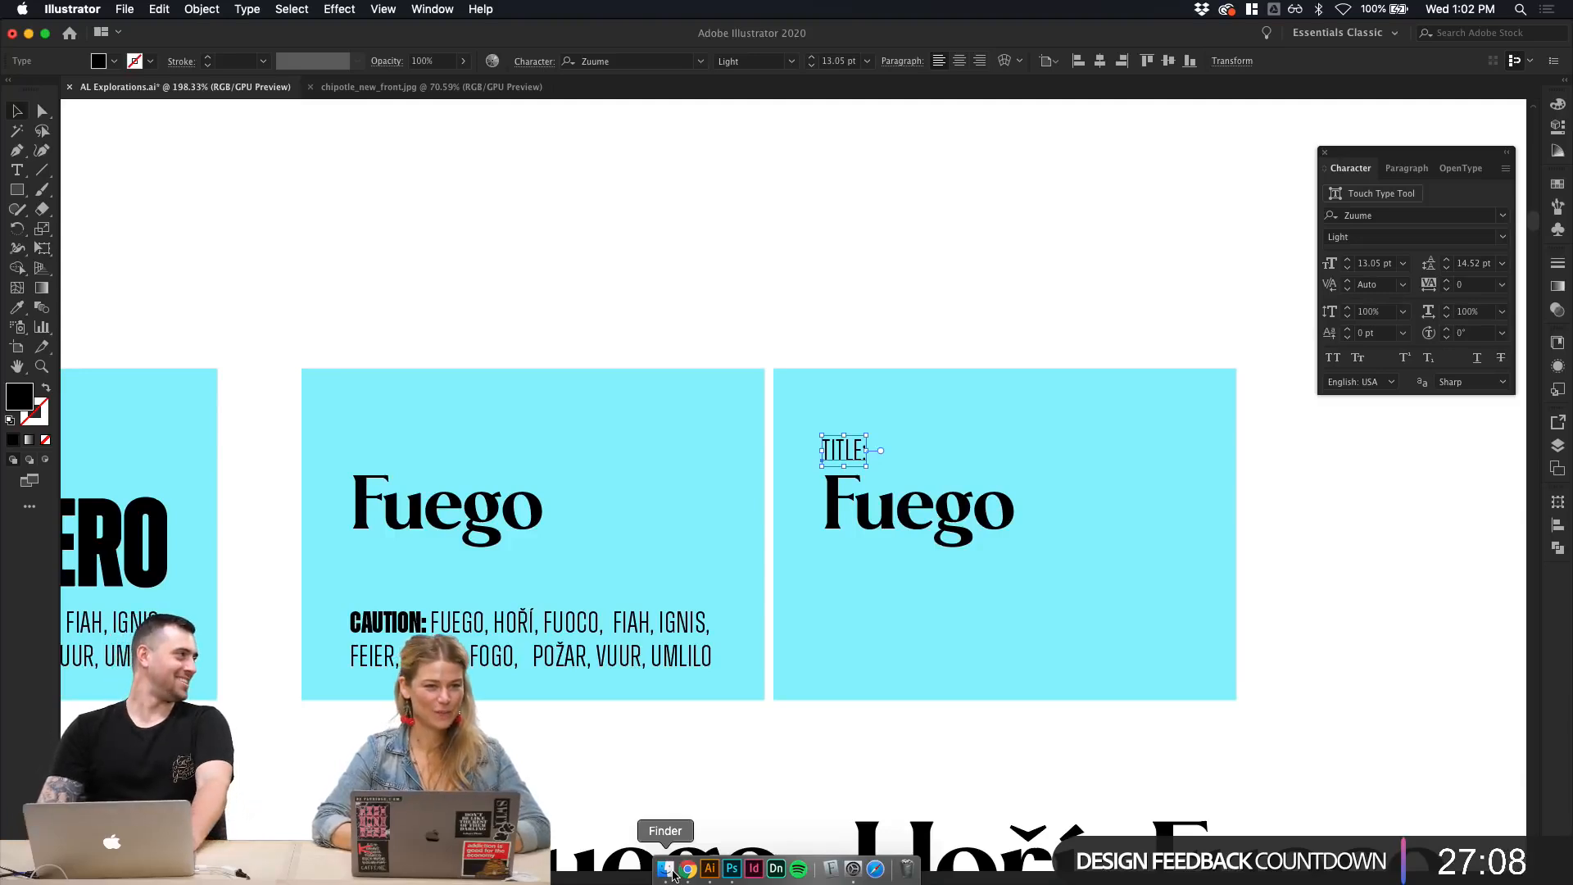
Step: Switch to Photoshop and turn the toolbar's extra-tools icon into the hidden banana by customizing the toolbar
left_click(732, 868)
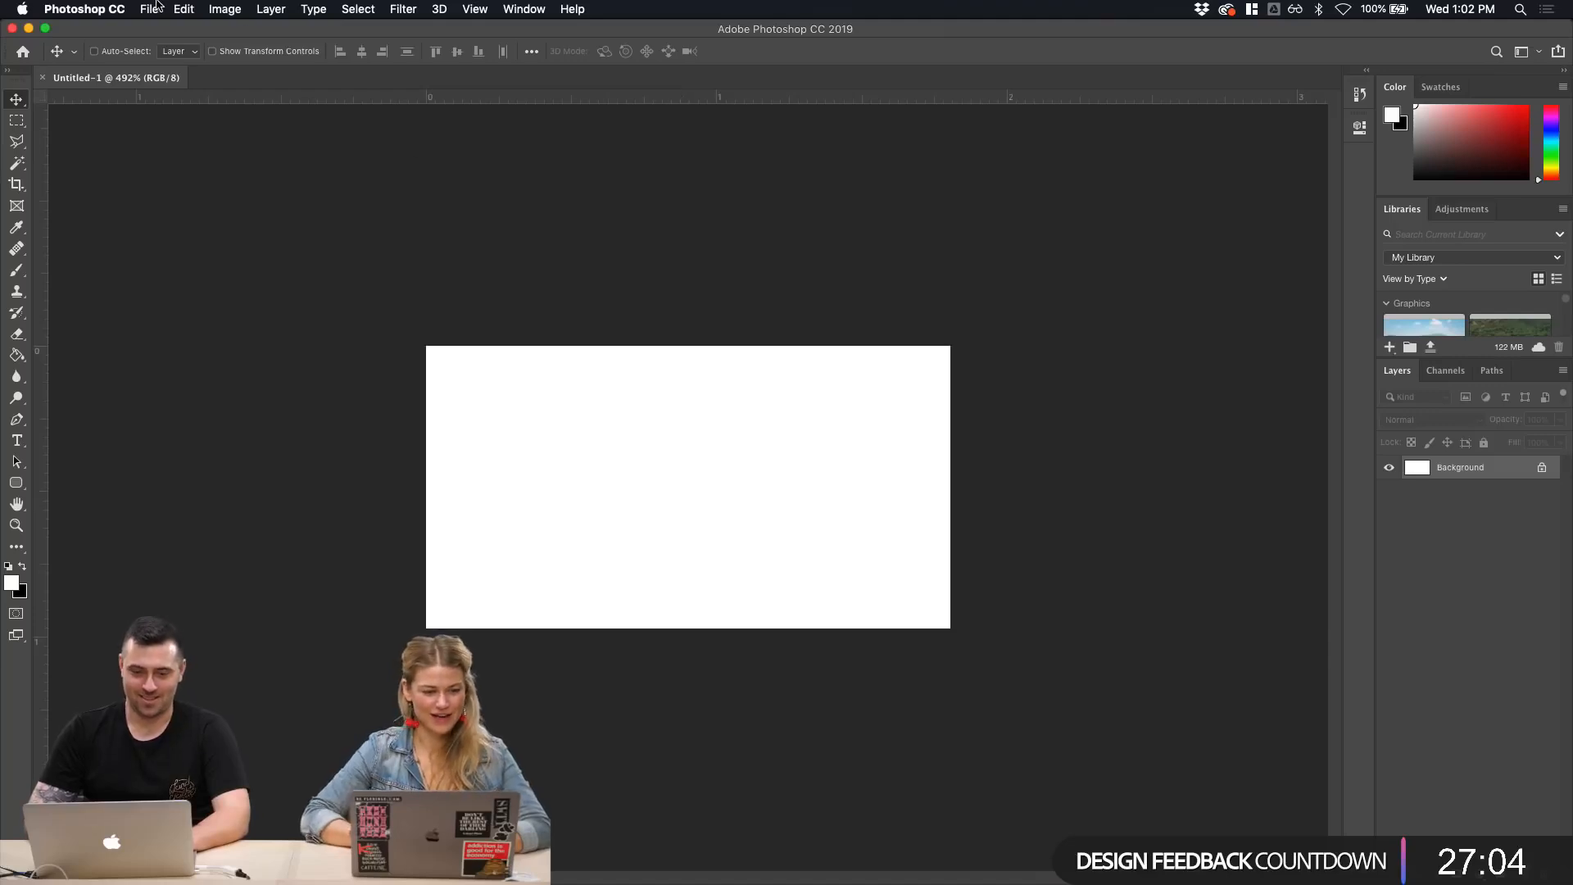
left_click(184, 9)
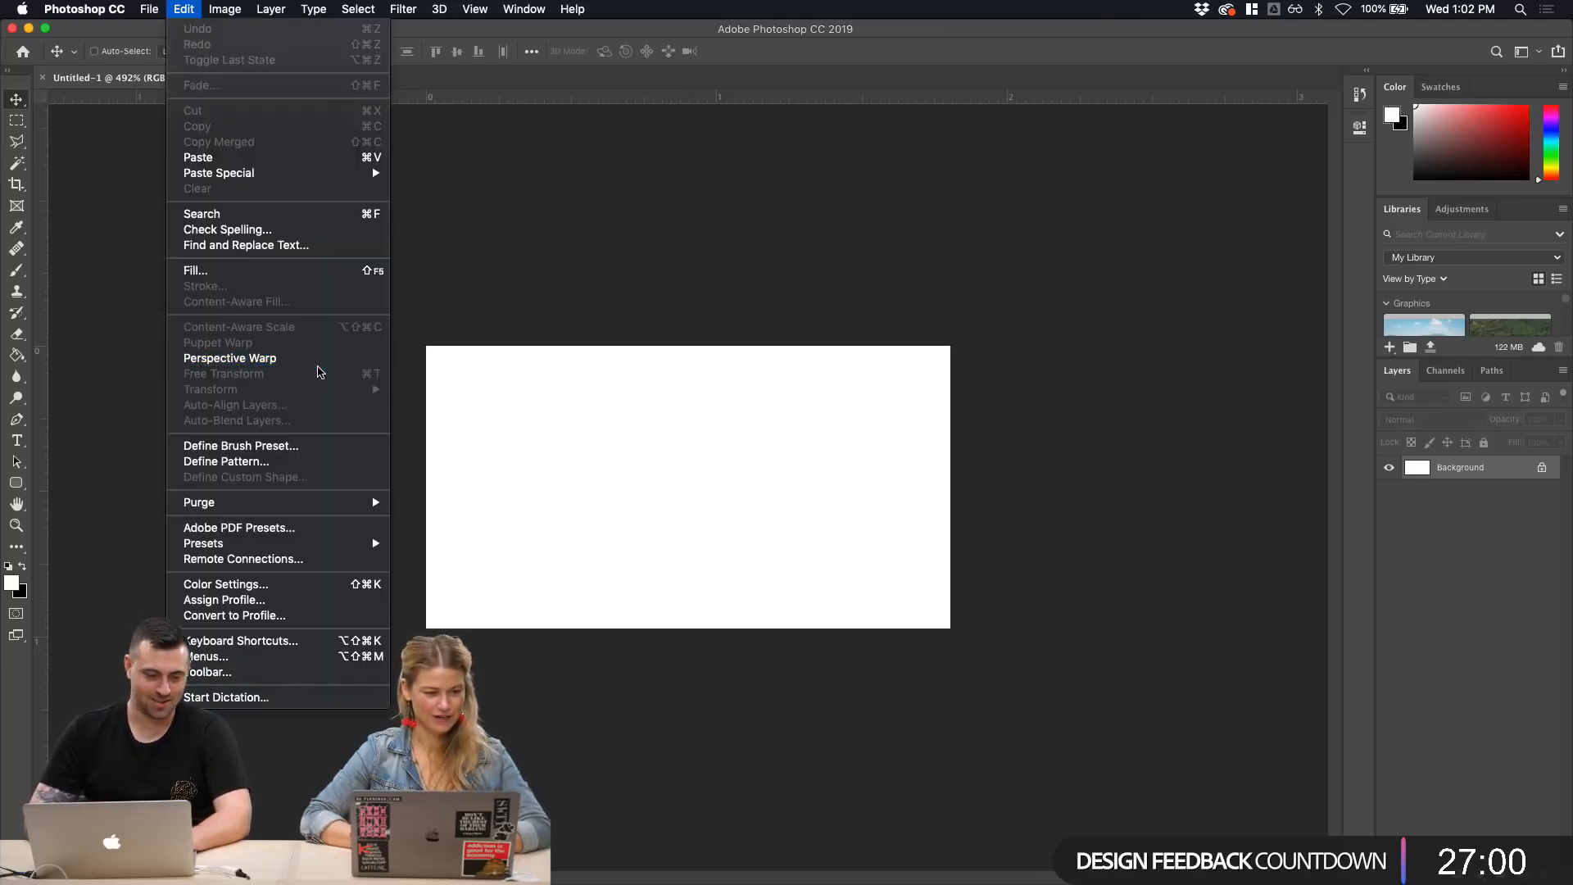
left_click(293, 672)
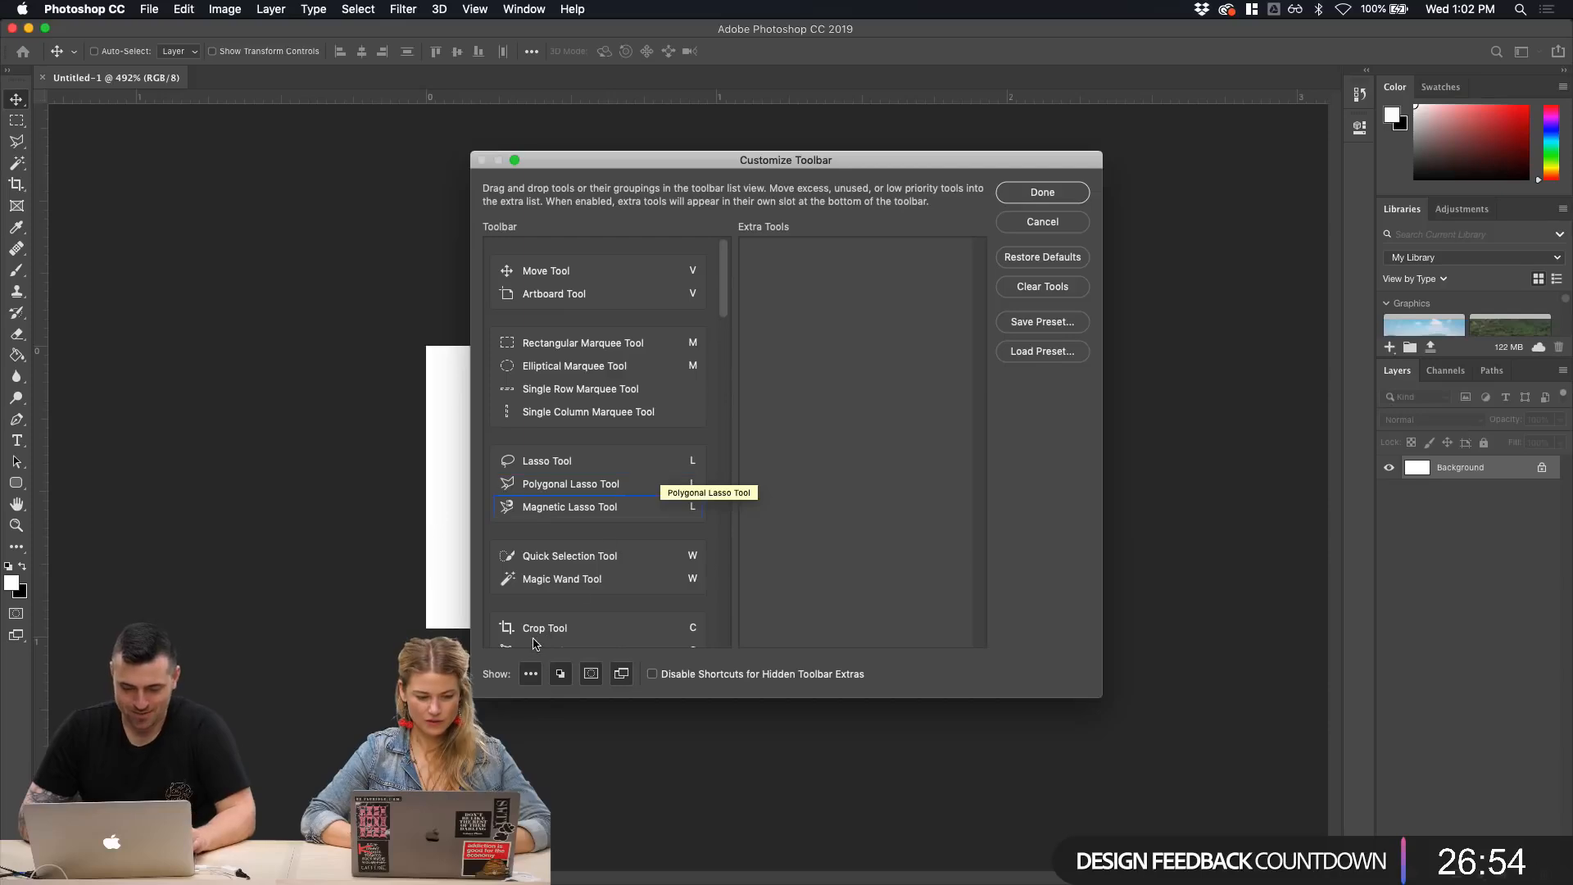
left_click(1042, 192)
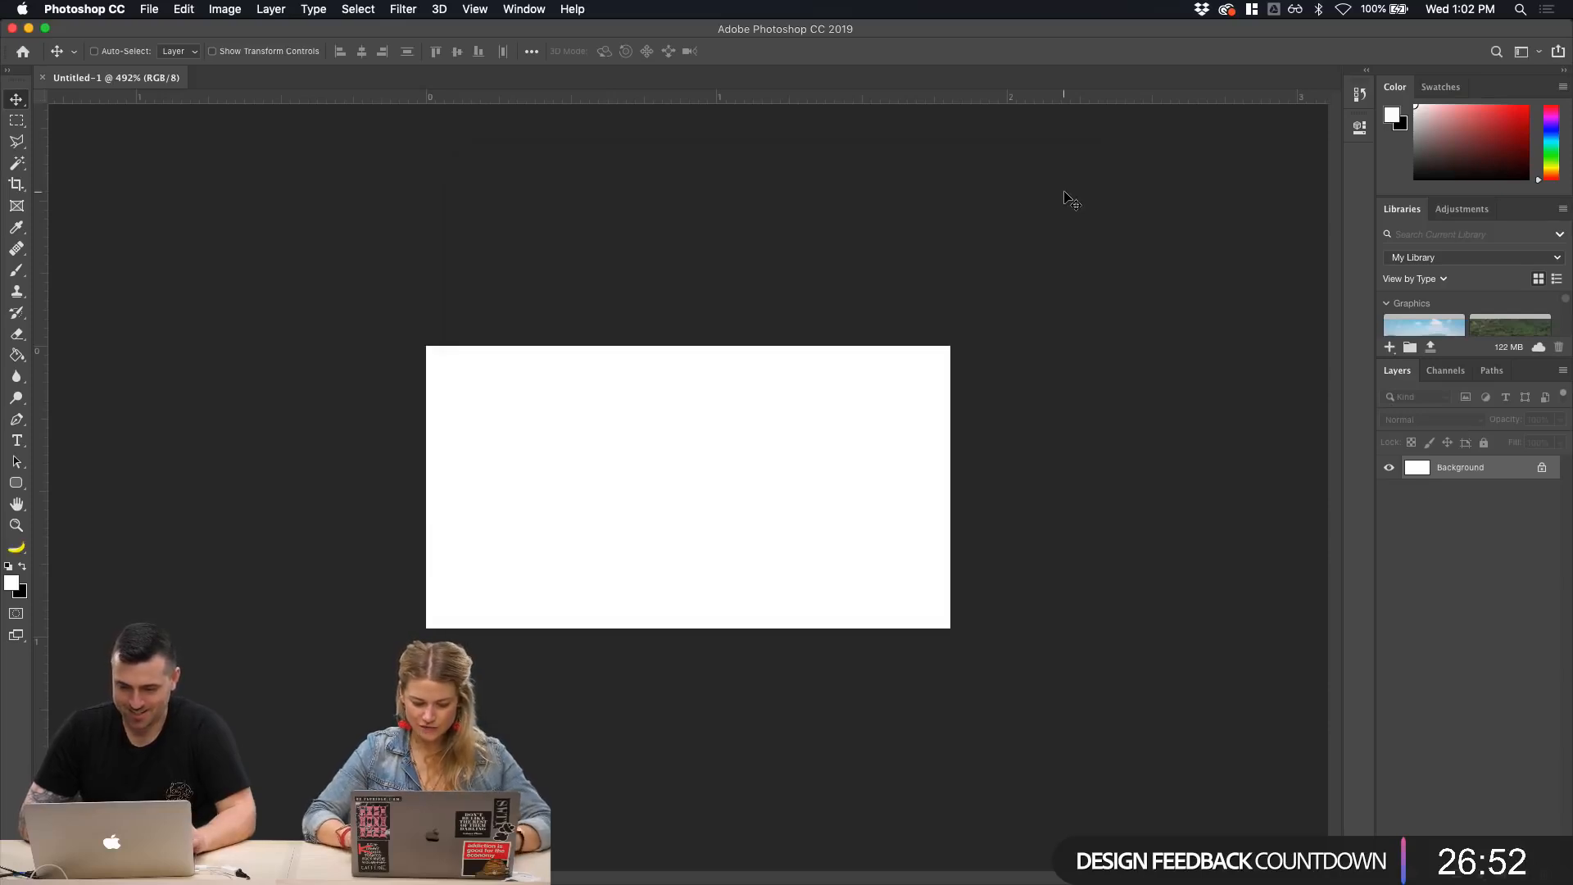
left_click(15, 555)
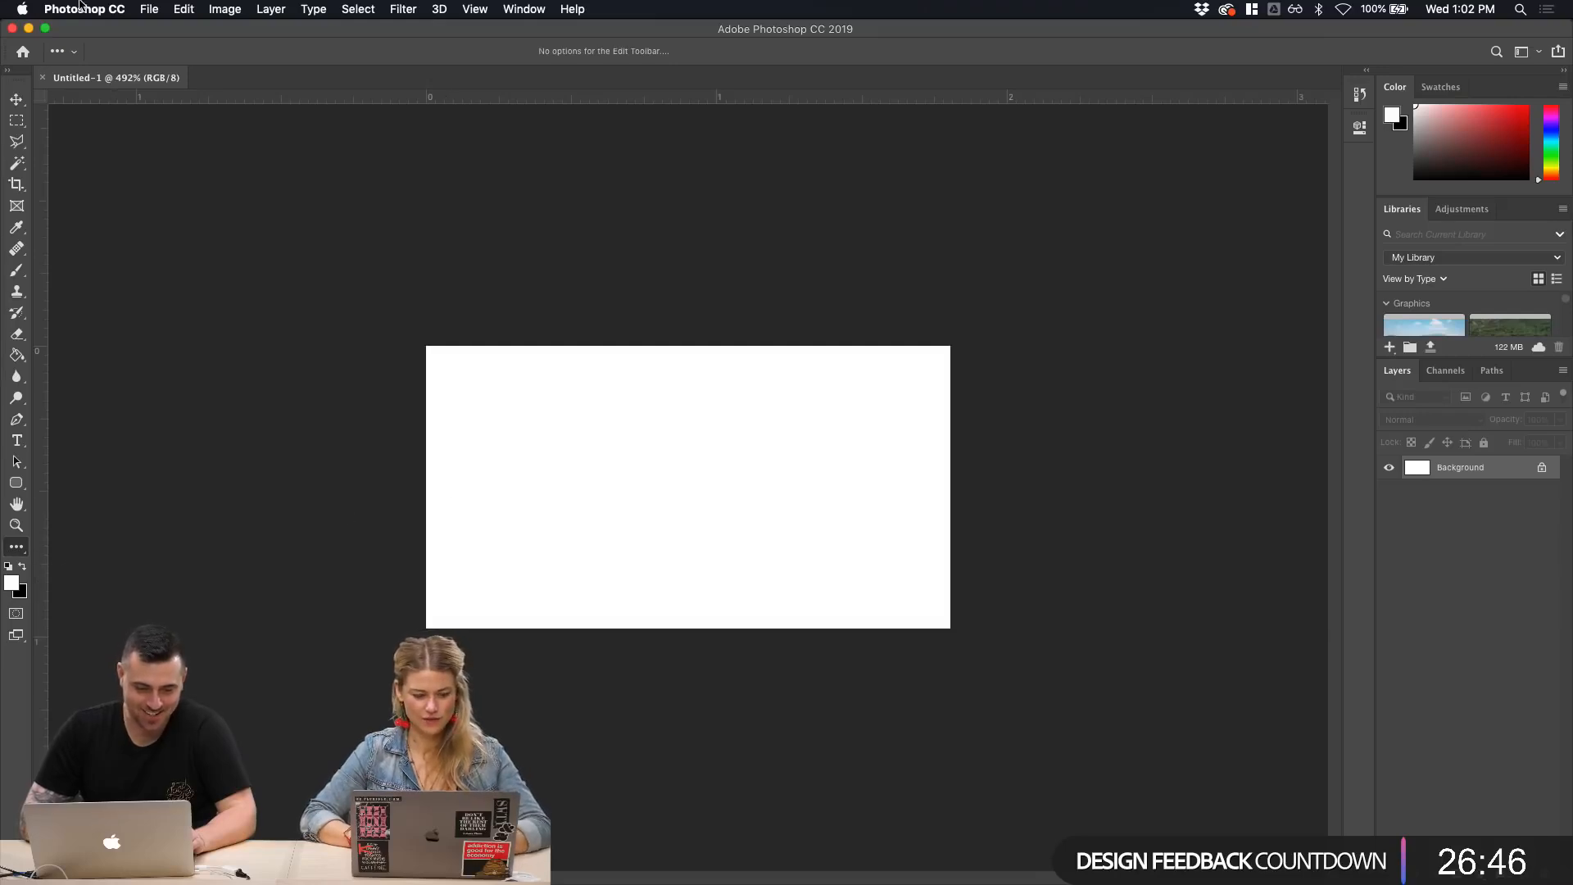
left_click(16, 99)
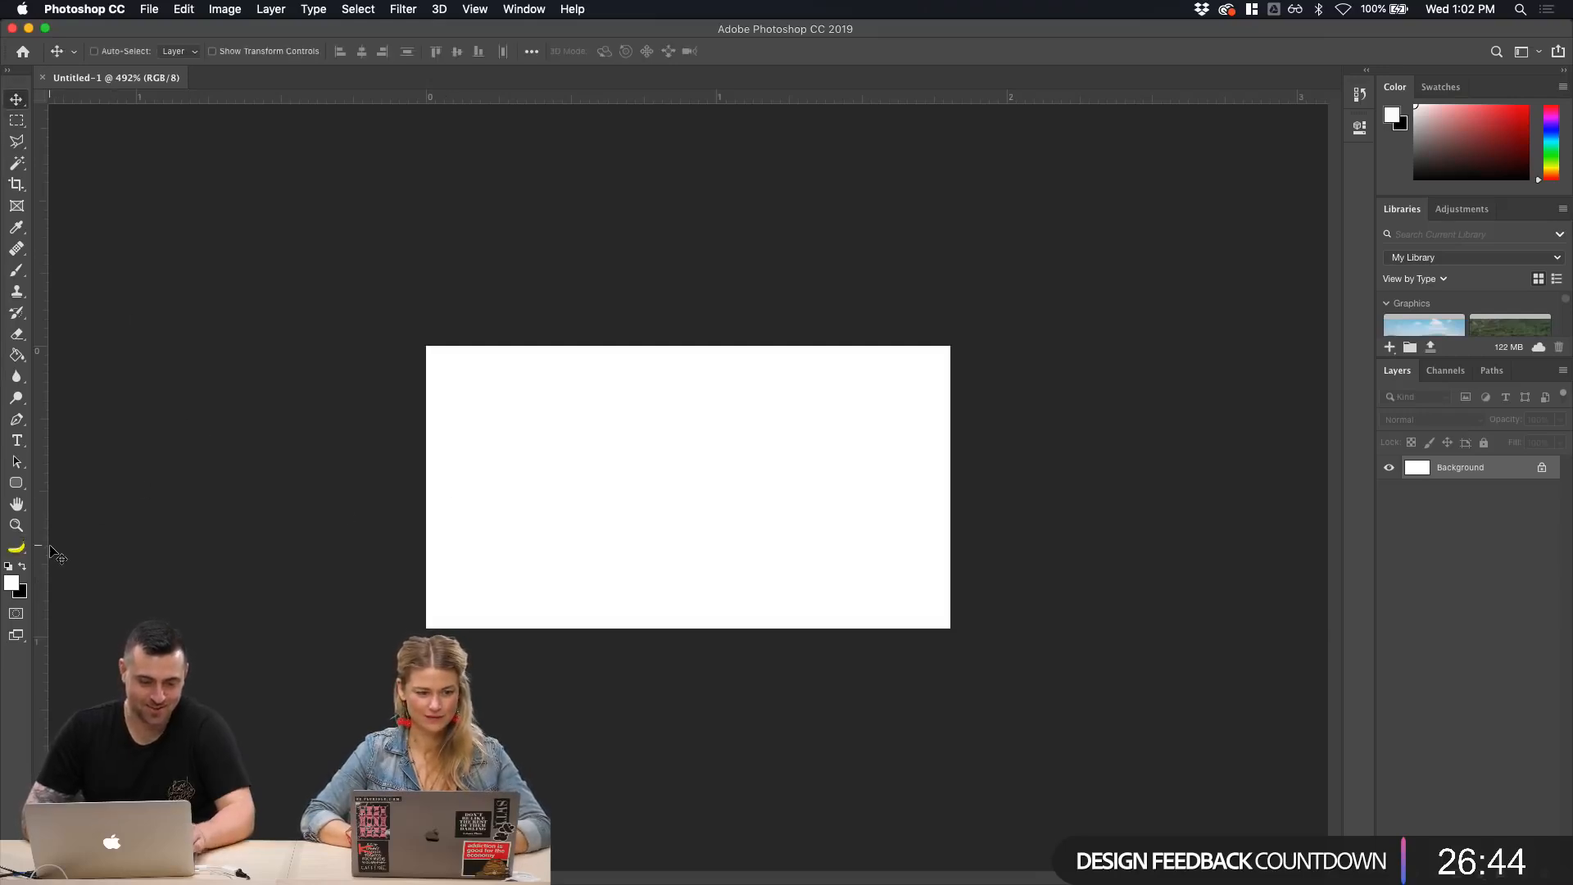
key("super+plus")
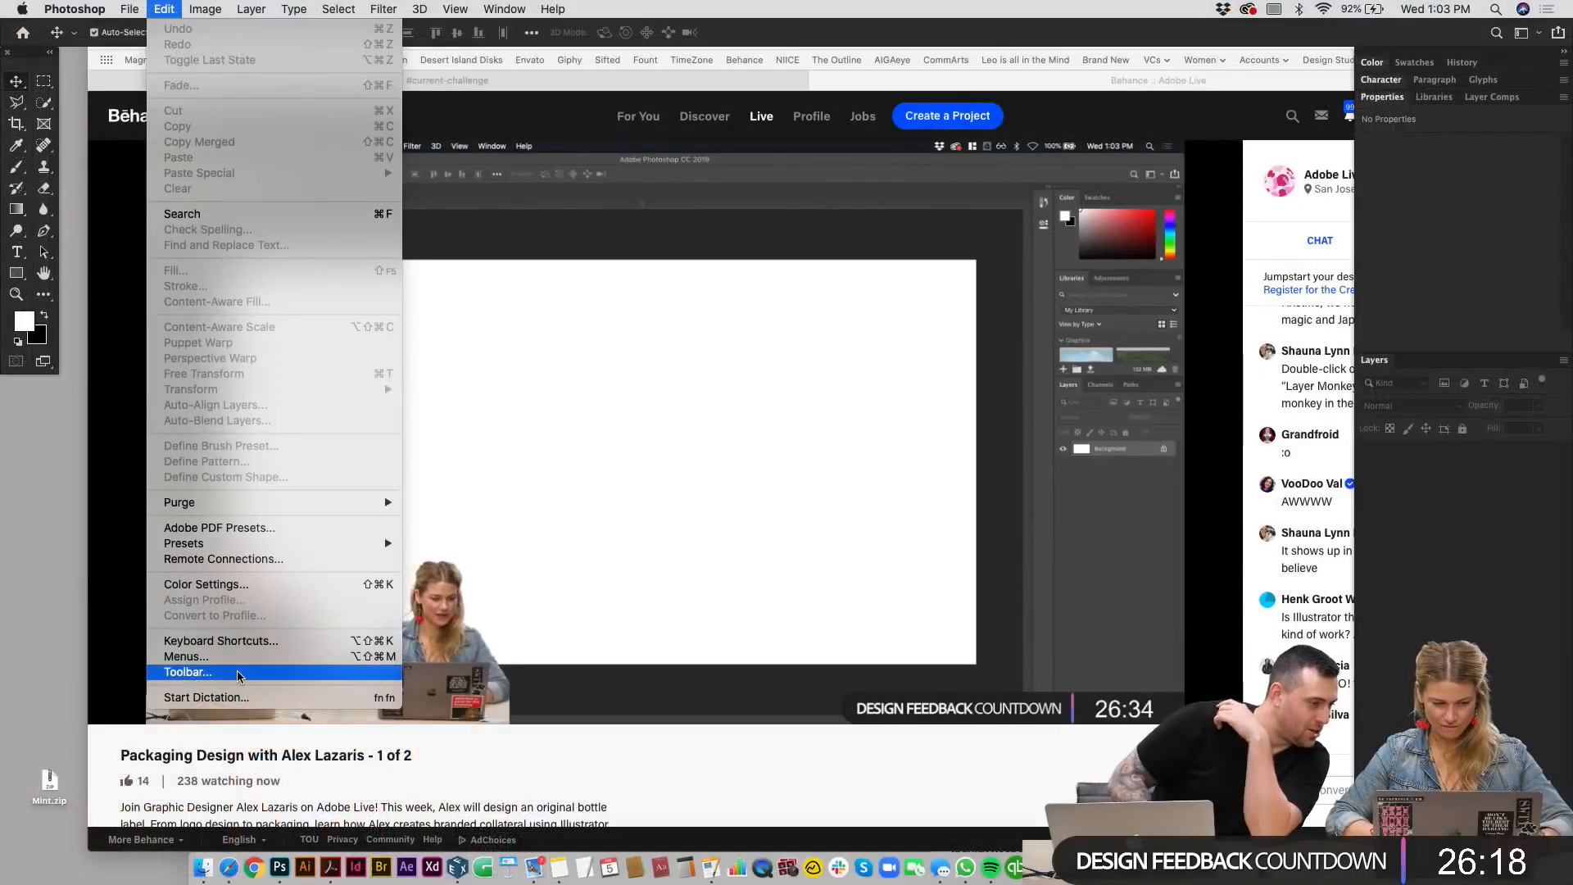
left_click(238, 673)
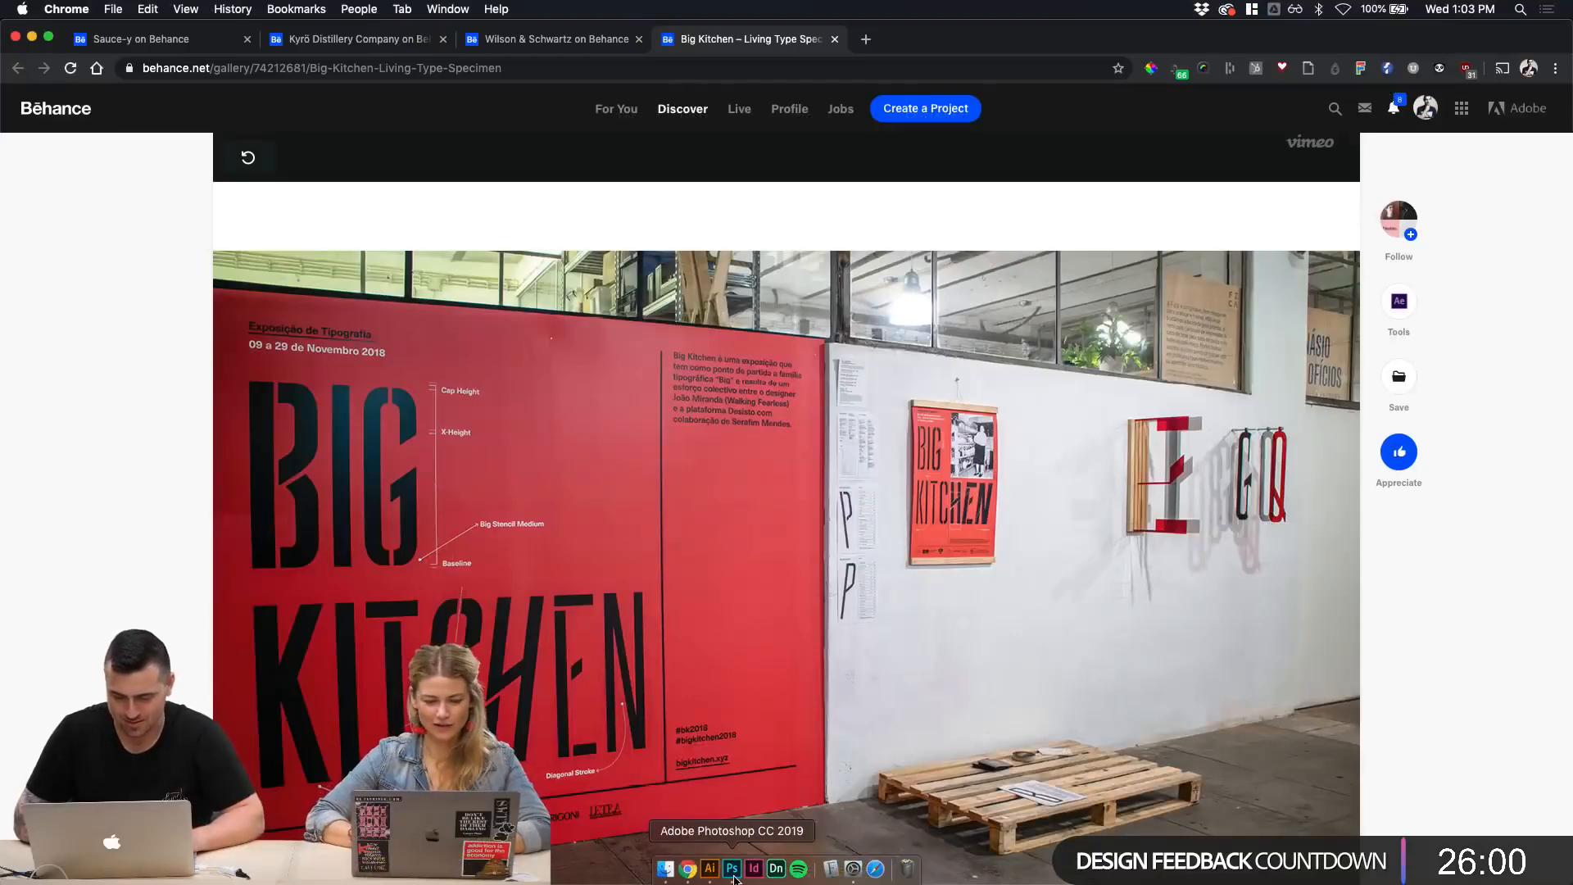
Step: Switch back to Illustrator and filter the font choices for "TITLE:" to monospace typefaces
left_click(709, 868)
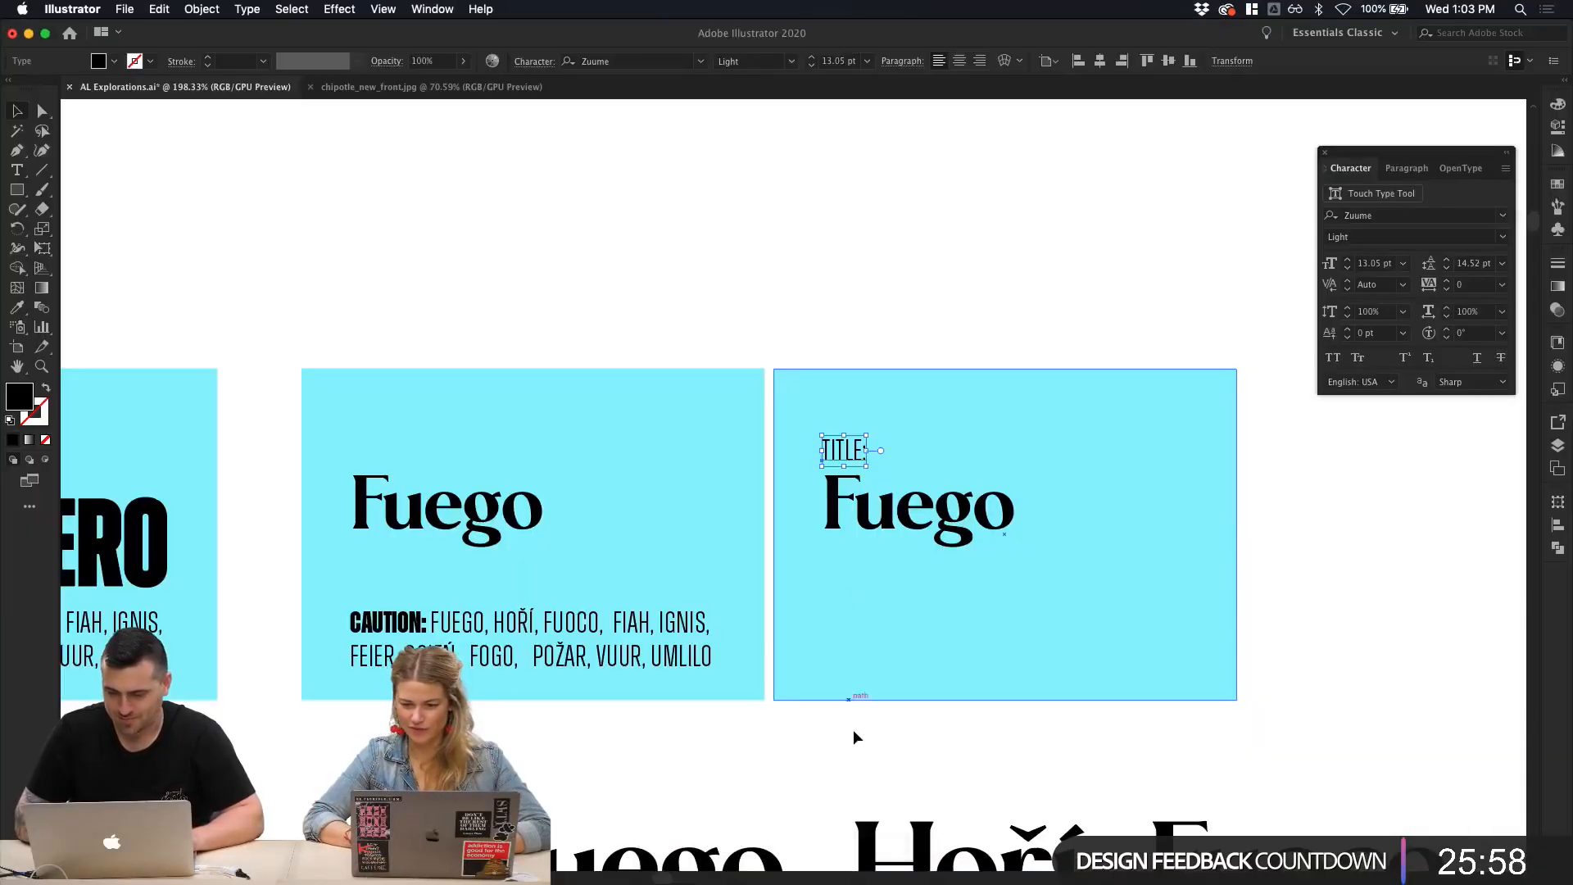
scroll(853, 729, "right", 6)
scroll(853, 729, "down", 2)
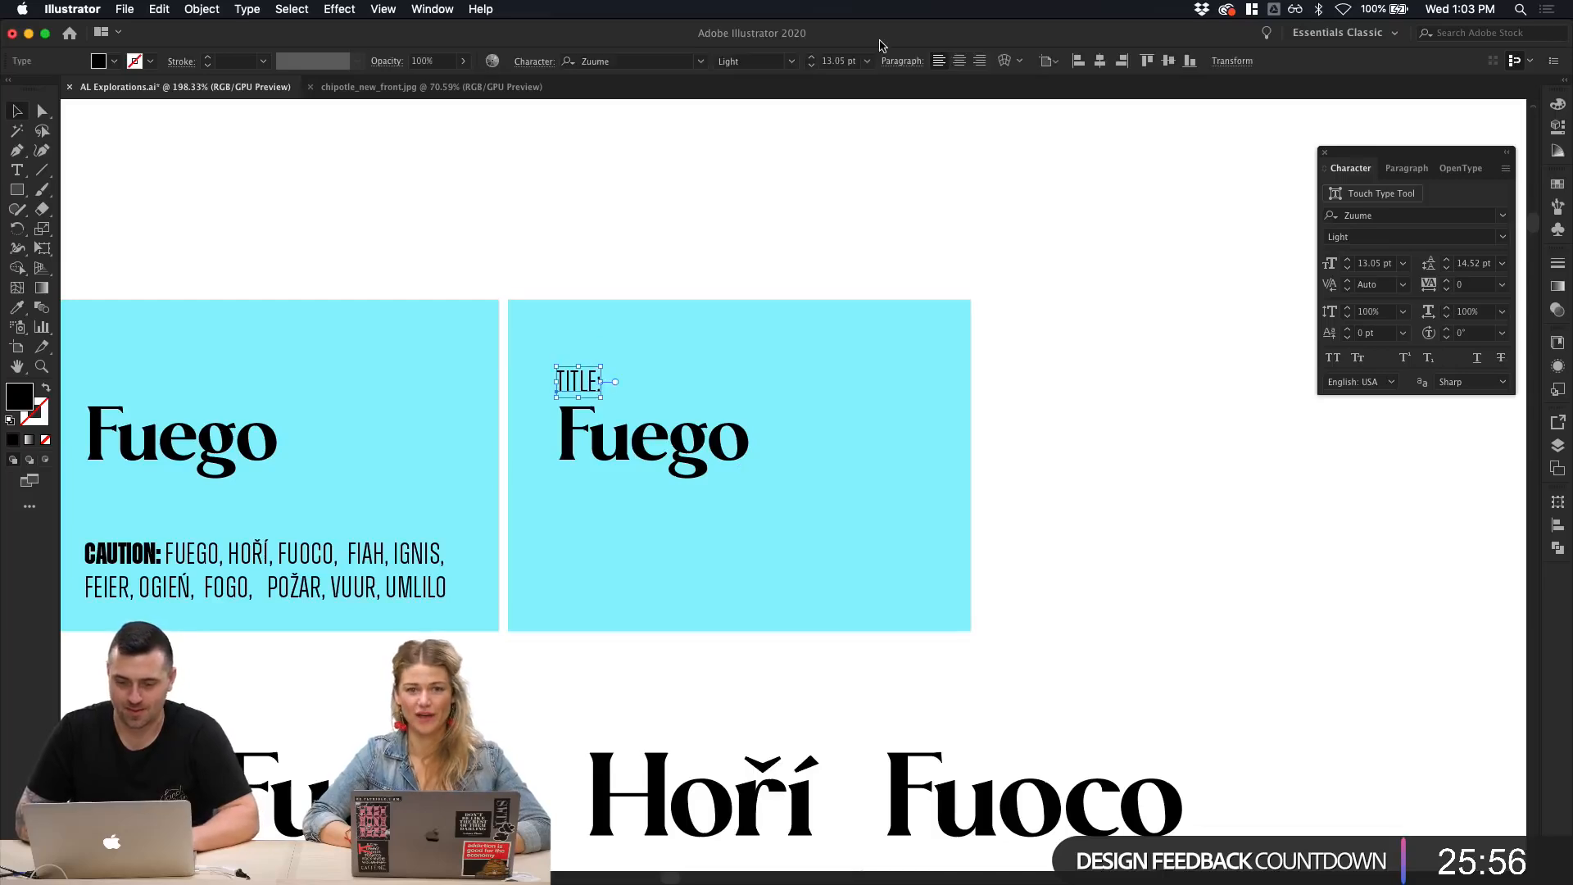
left_click(700, 62)
key("Escape")
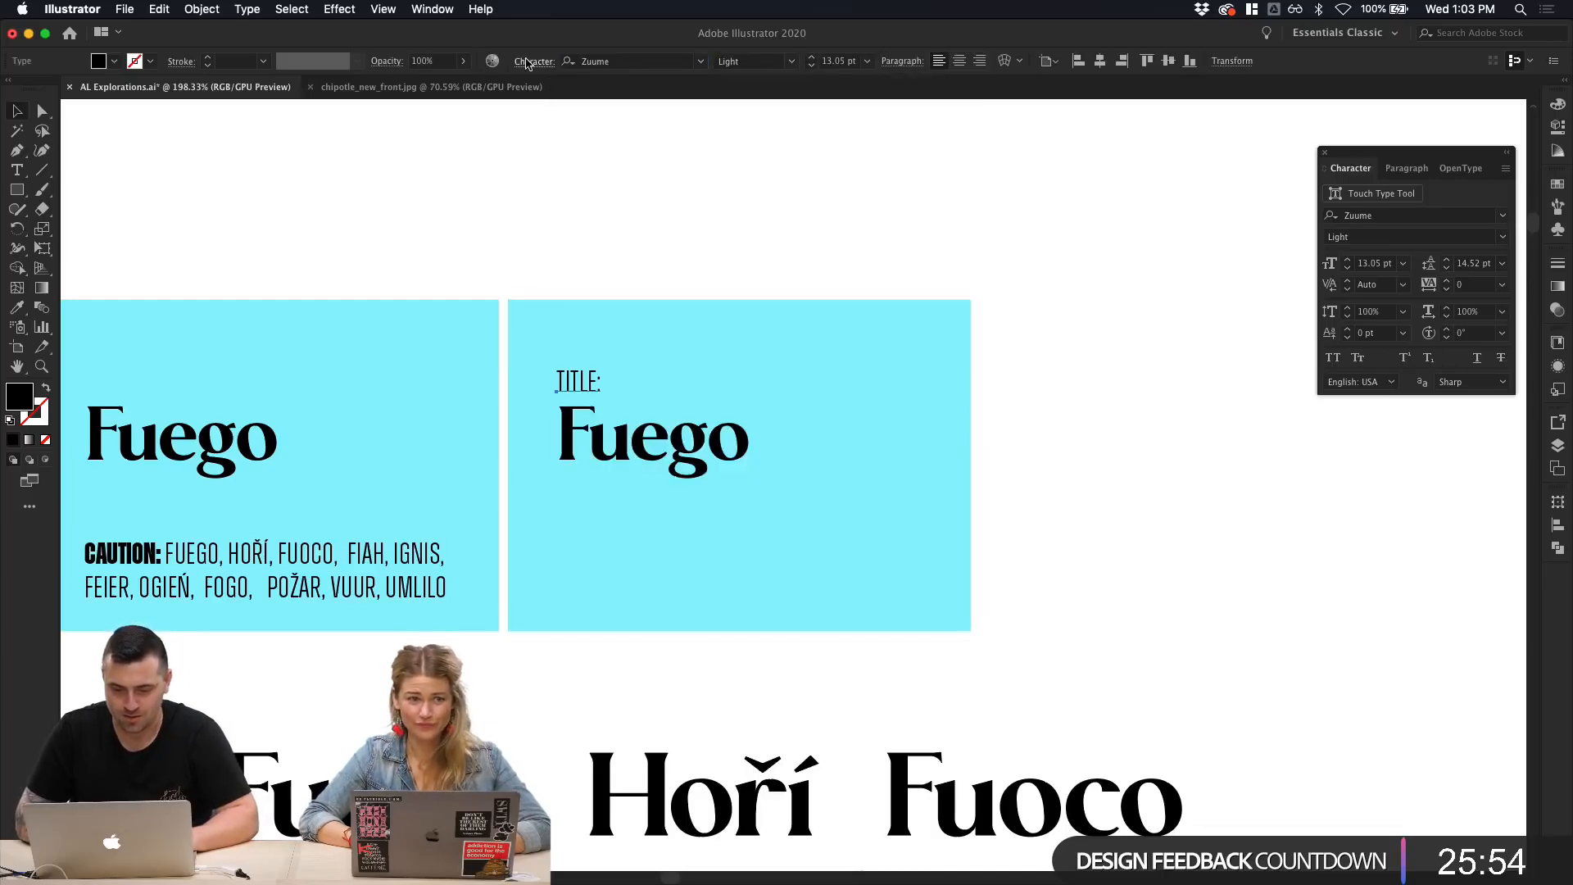
left_click(526, 63)
left_click(542, 110)
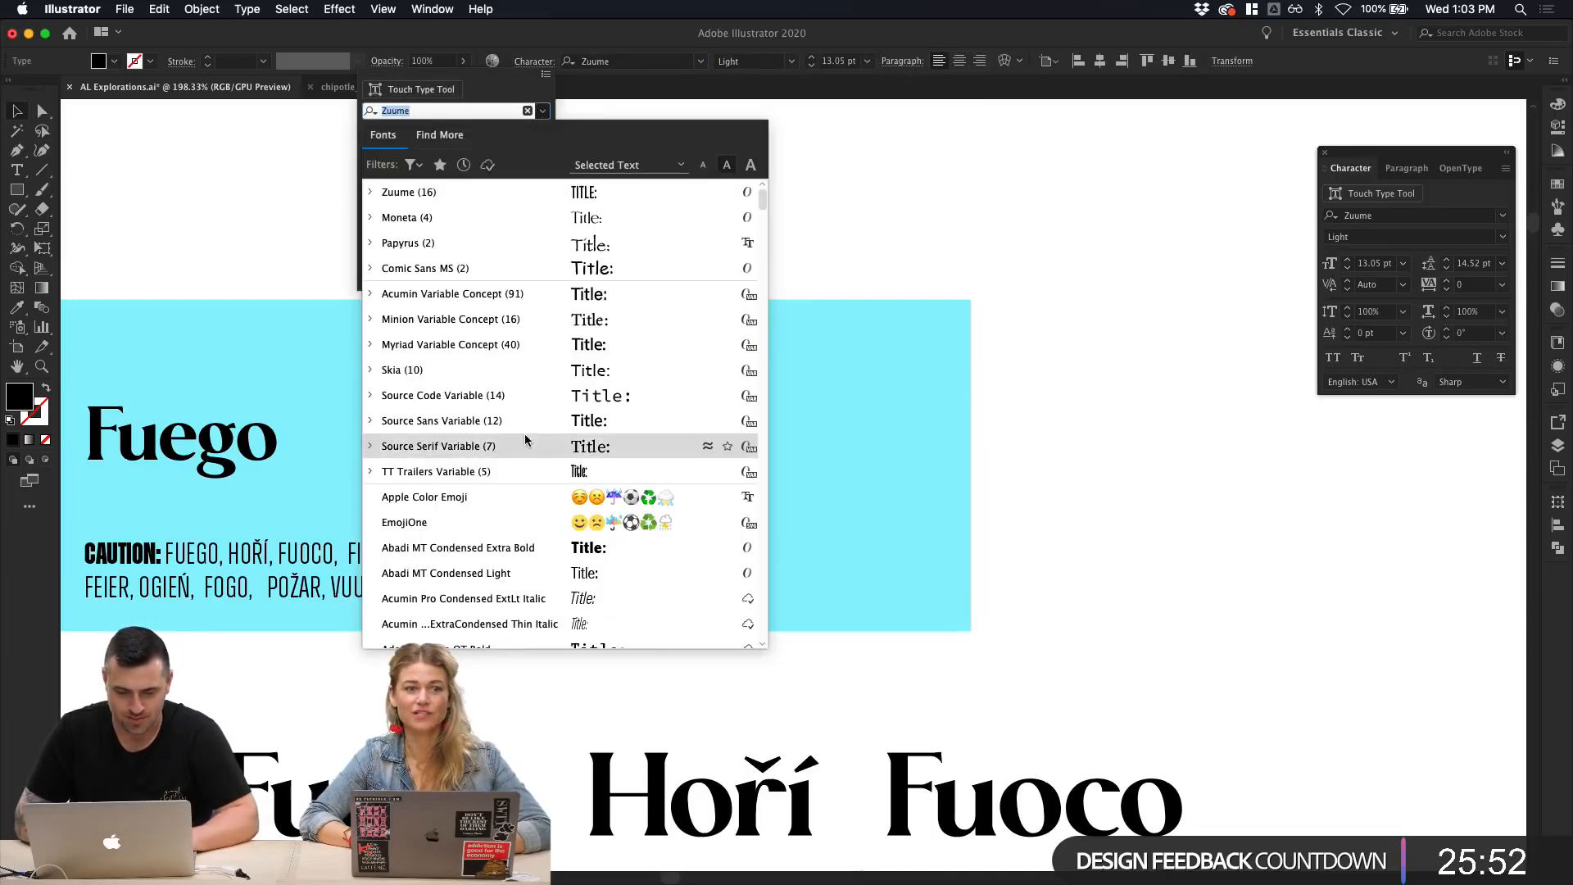
scroll(549, 501, "down", 20)
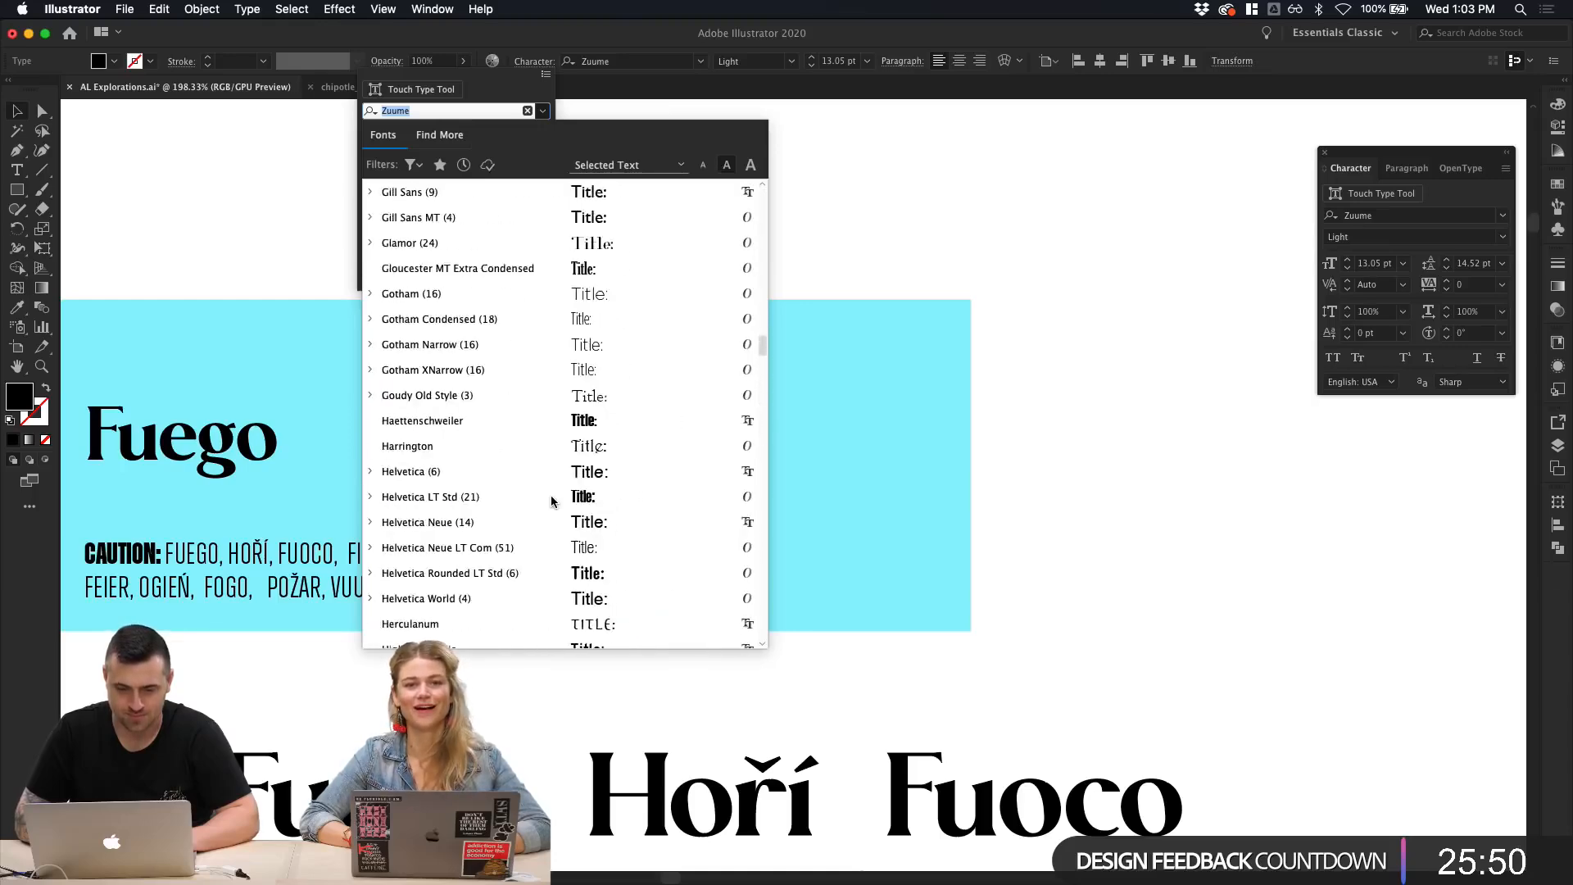
scroll(552, 502, "up", 20)
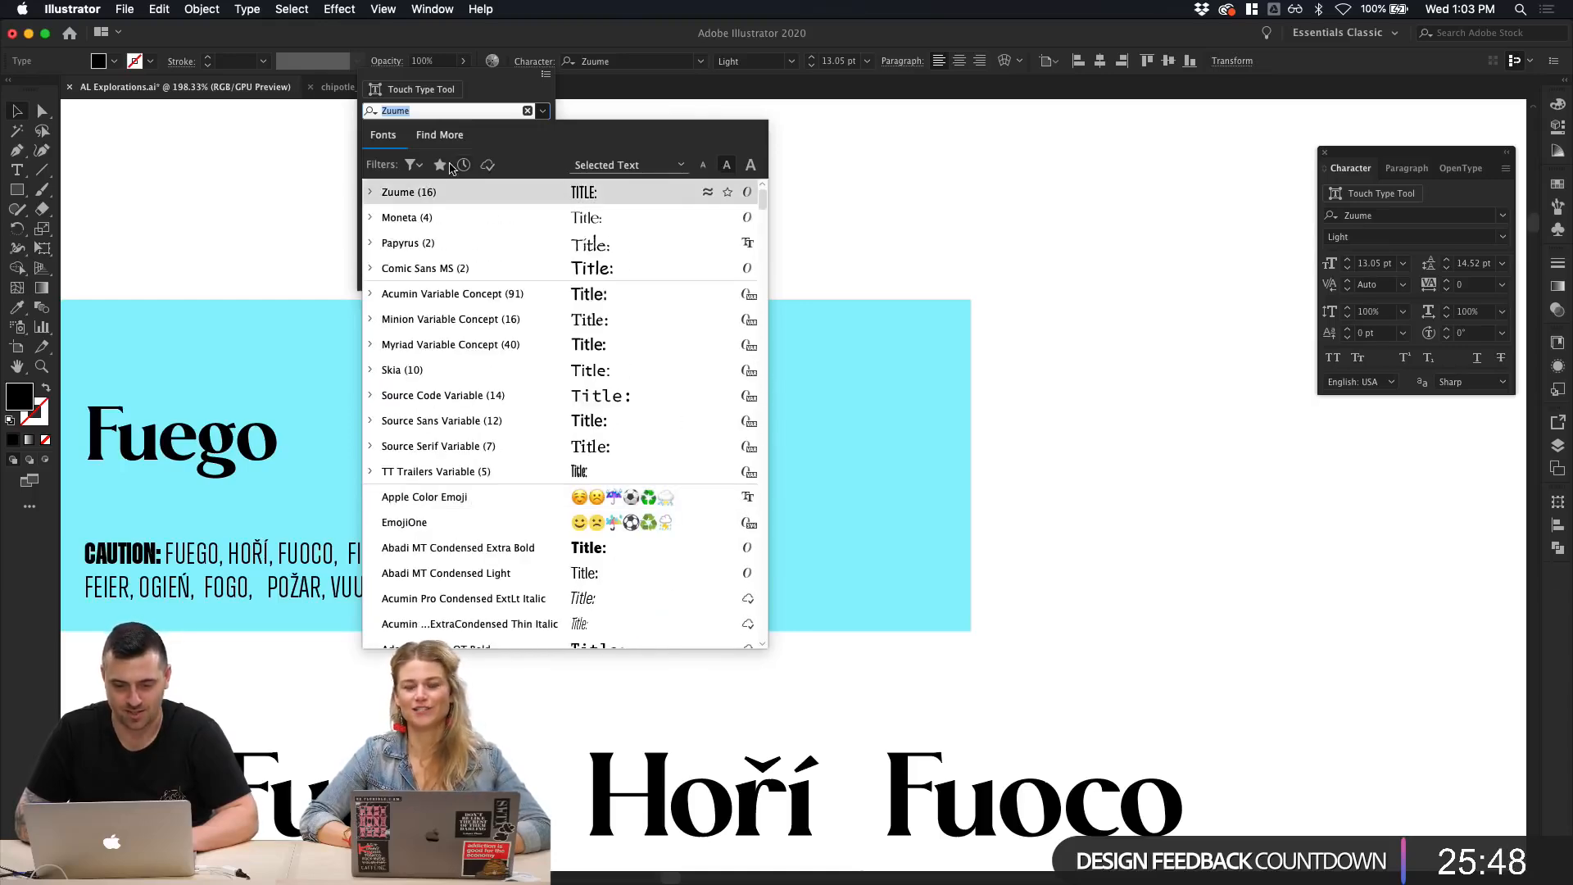
left_click(412, 164)
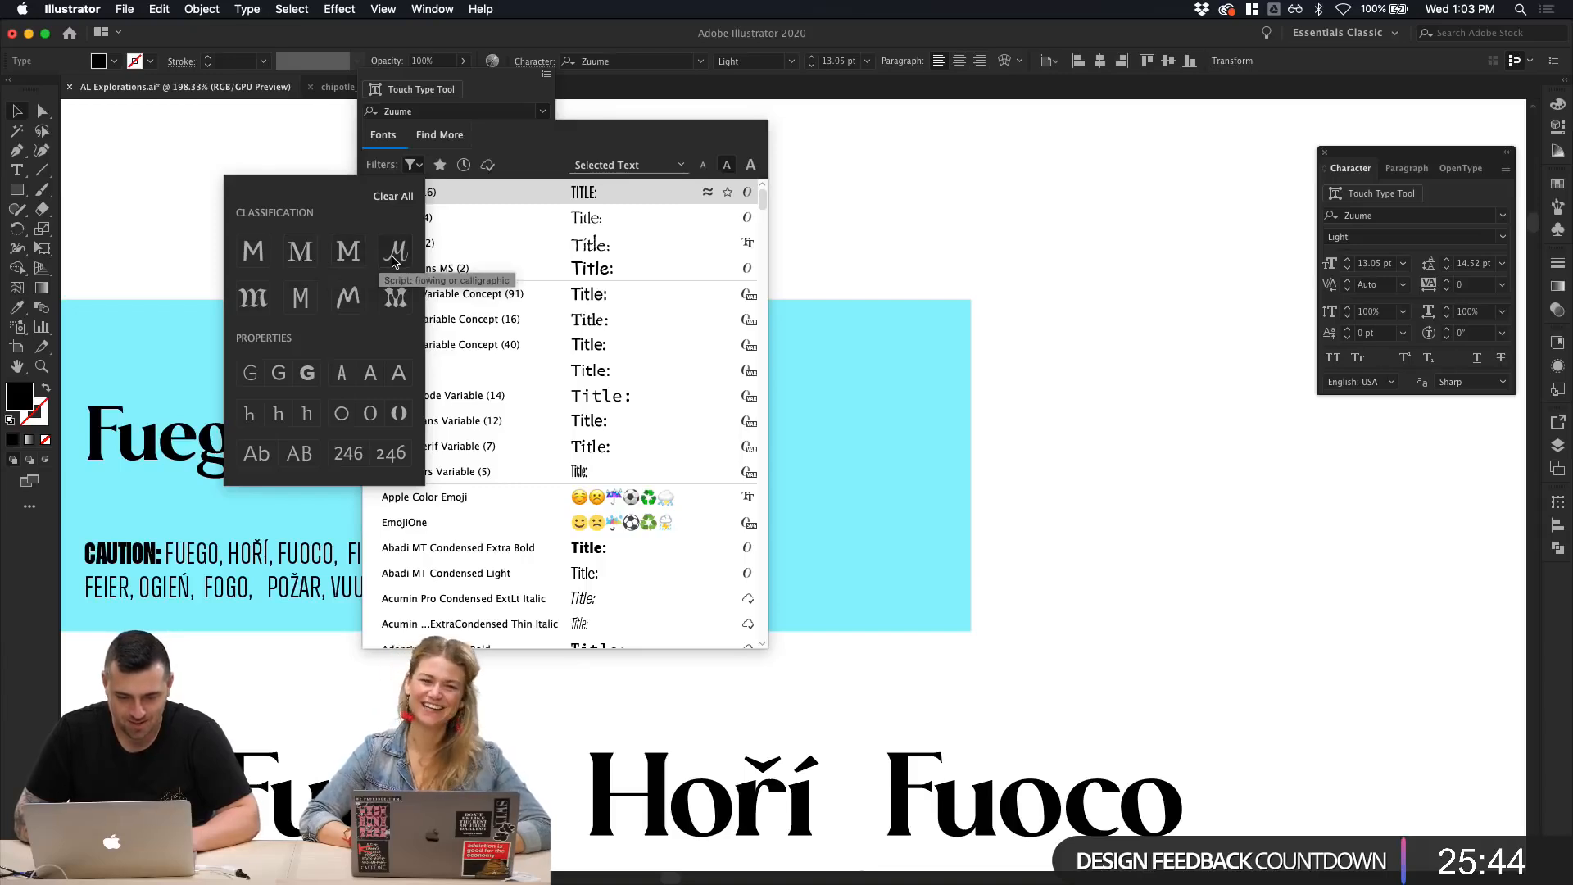
left_click(298, 300)
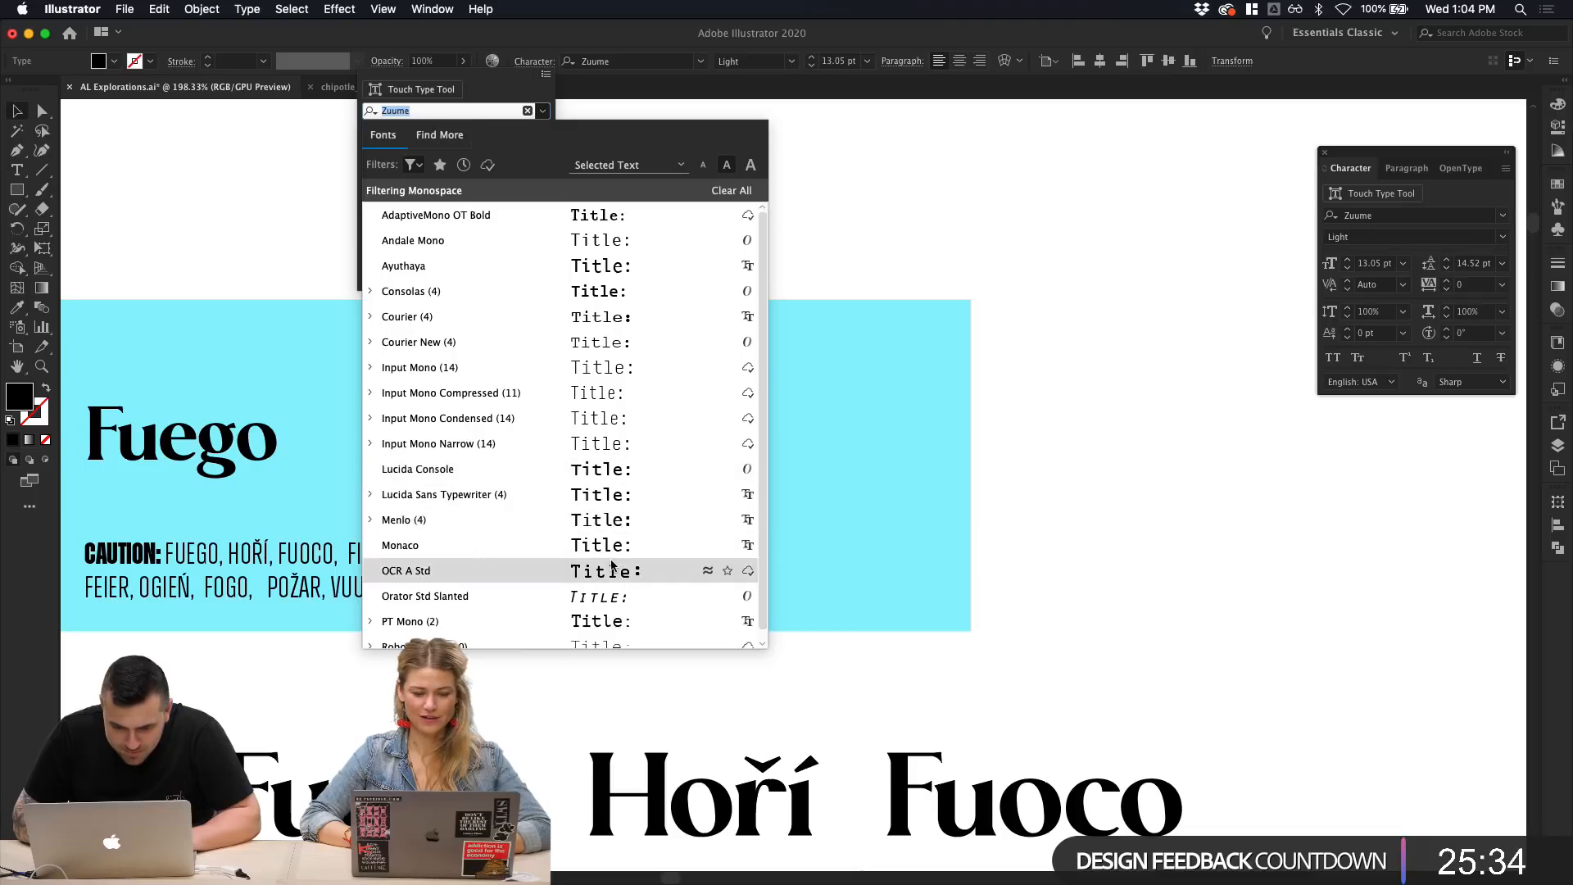
Step: Set the "Title:" text in PT Mono Regular and scale it down to about 6.39 pt above Fuego
scroll(612, 564, "down", 1)
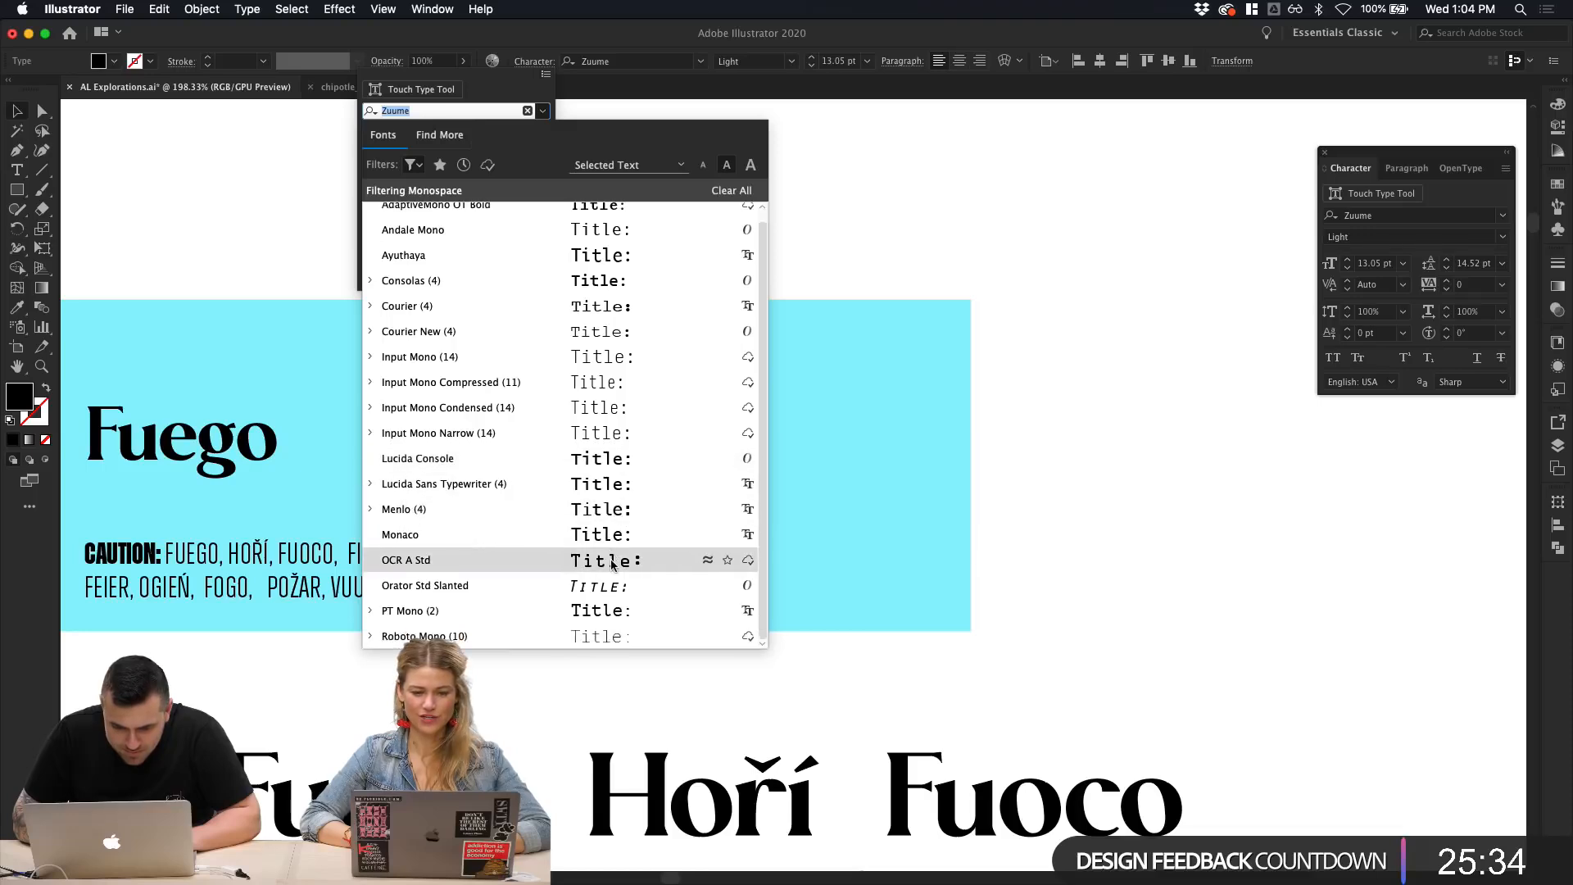
left_click(627, 612)
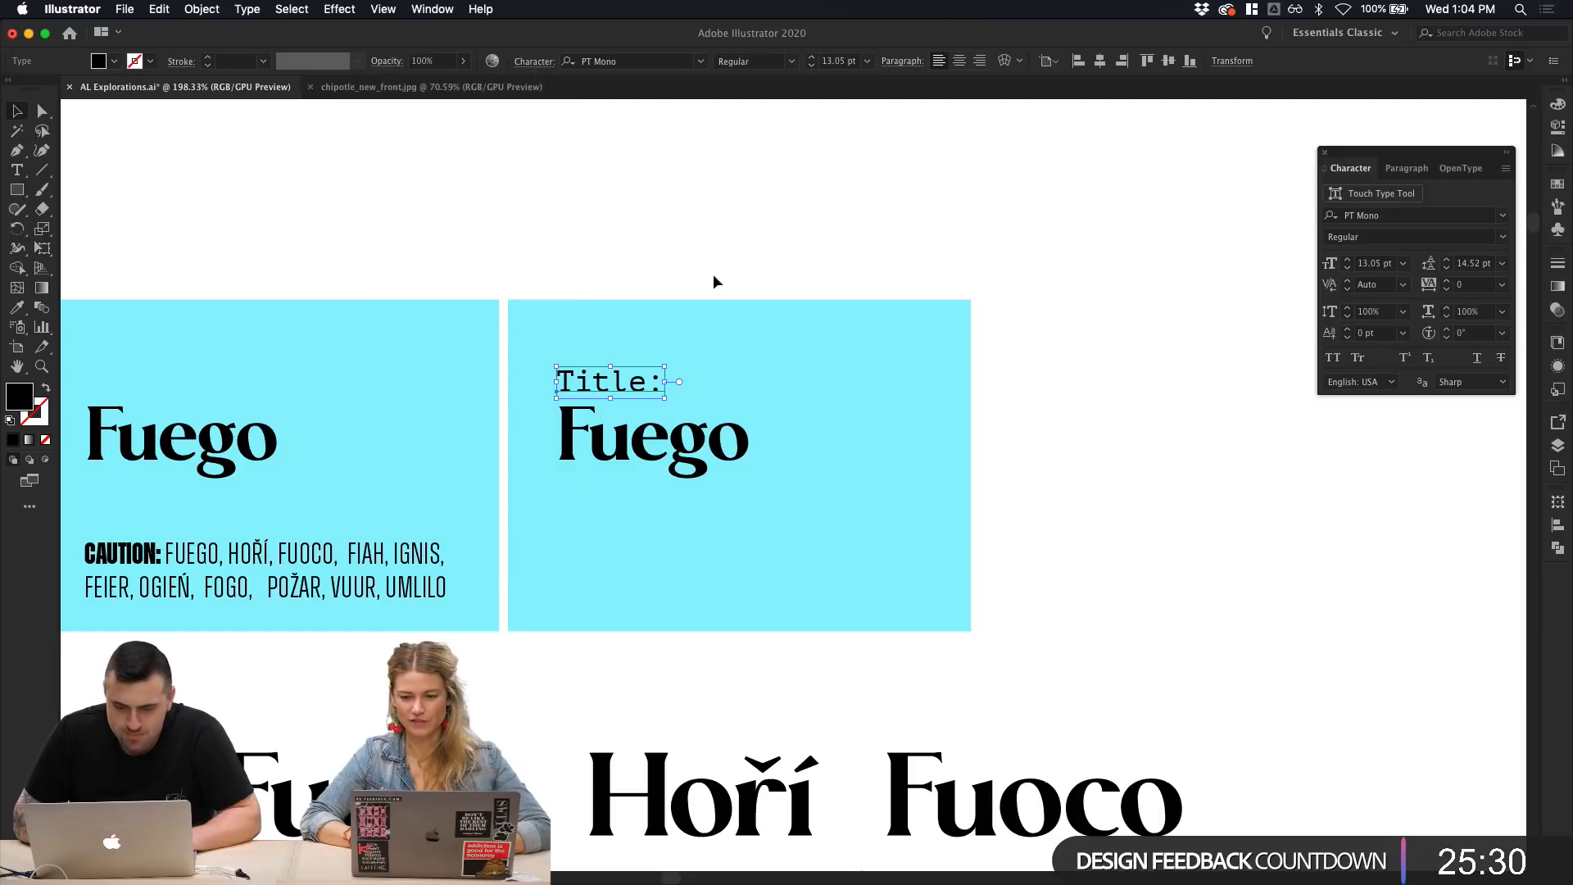
left_click(745, 216)
left_click(653, 382)
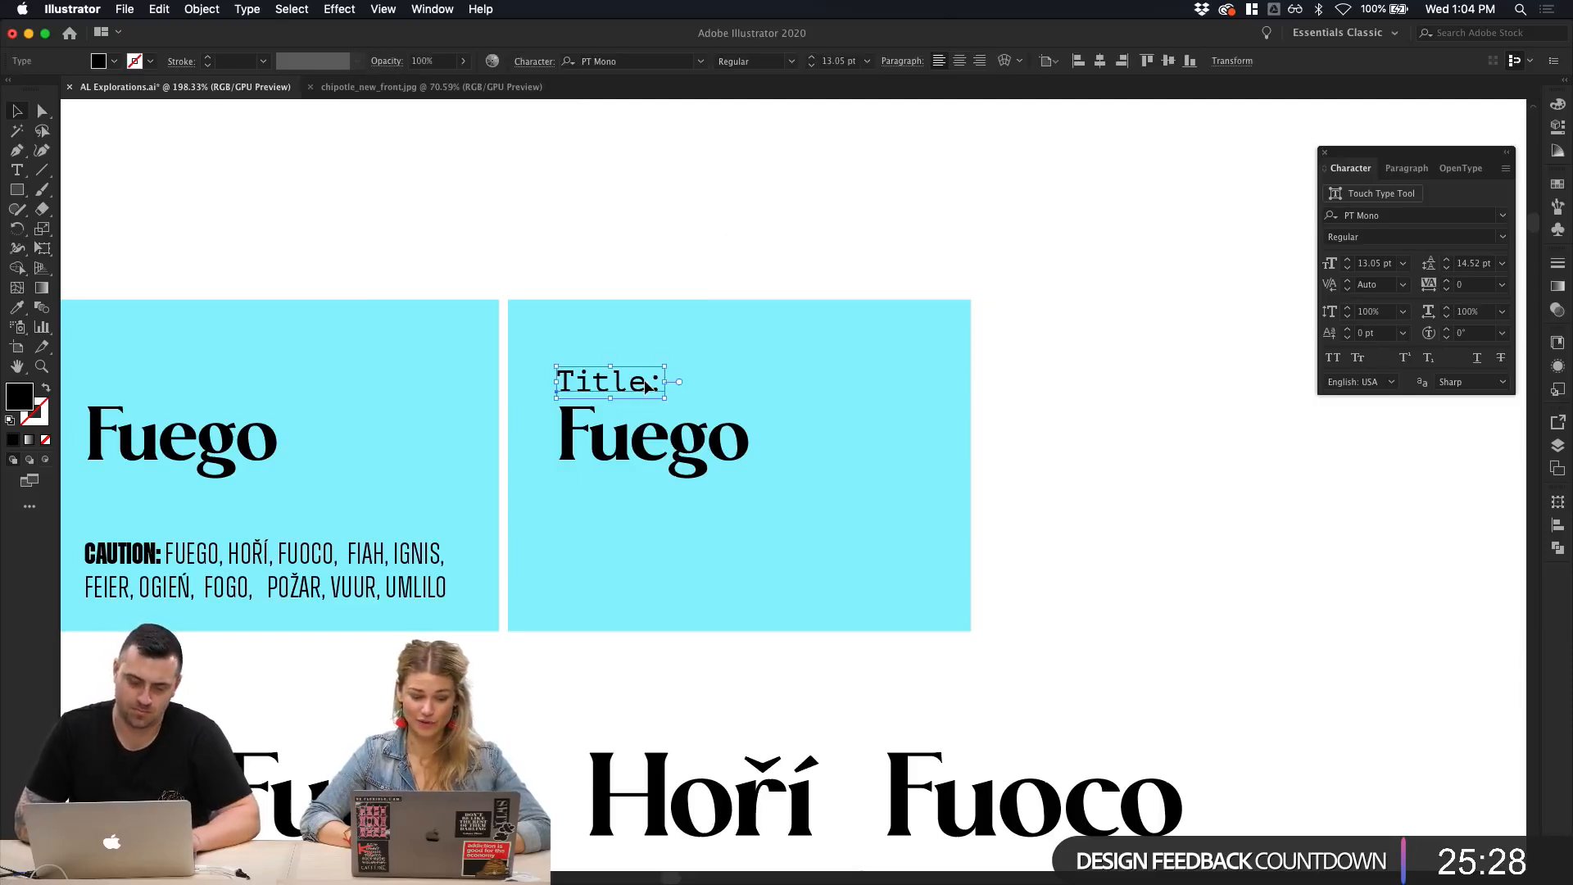
left_click_drag(665, 367, 610, 391)
left_click(607, 366)
left_click(581, 394)
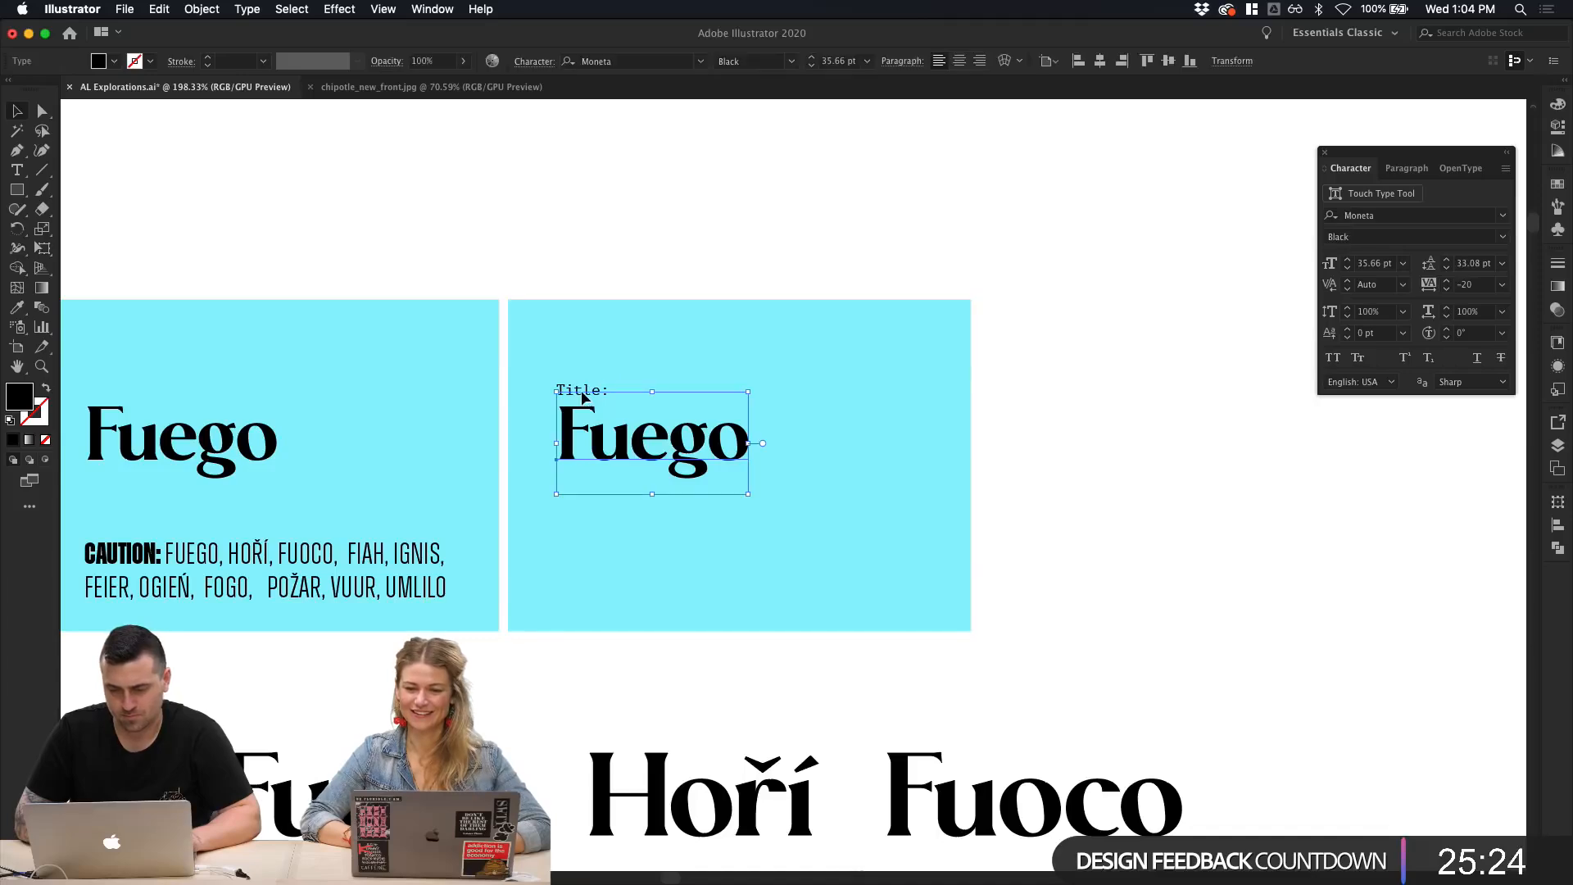
Step: Move the large Fuego wordmark off the new label onto the blank canvas above it
left_click(1041, 539)
scroll(1041, 540, "left", 2)
scroll(1041, 539, "down", 1)
left_click(670, 425)
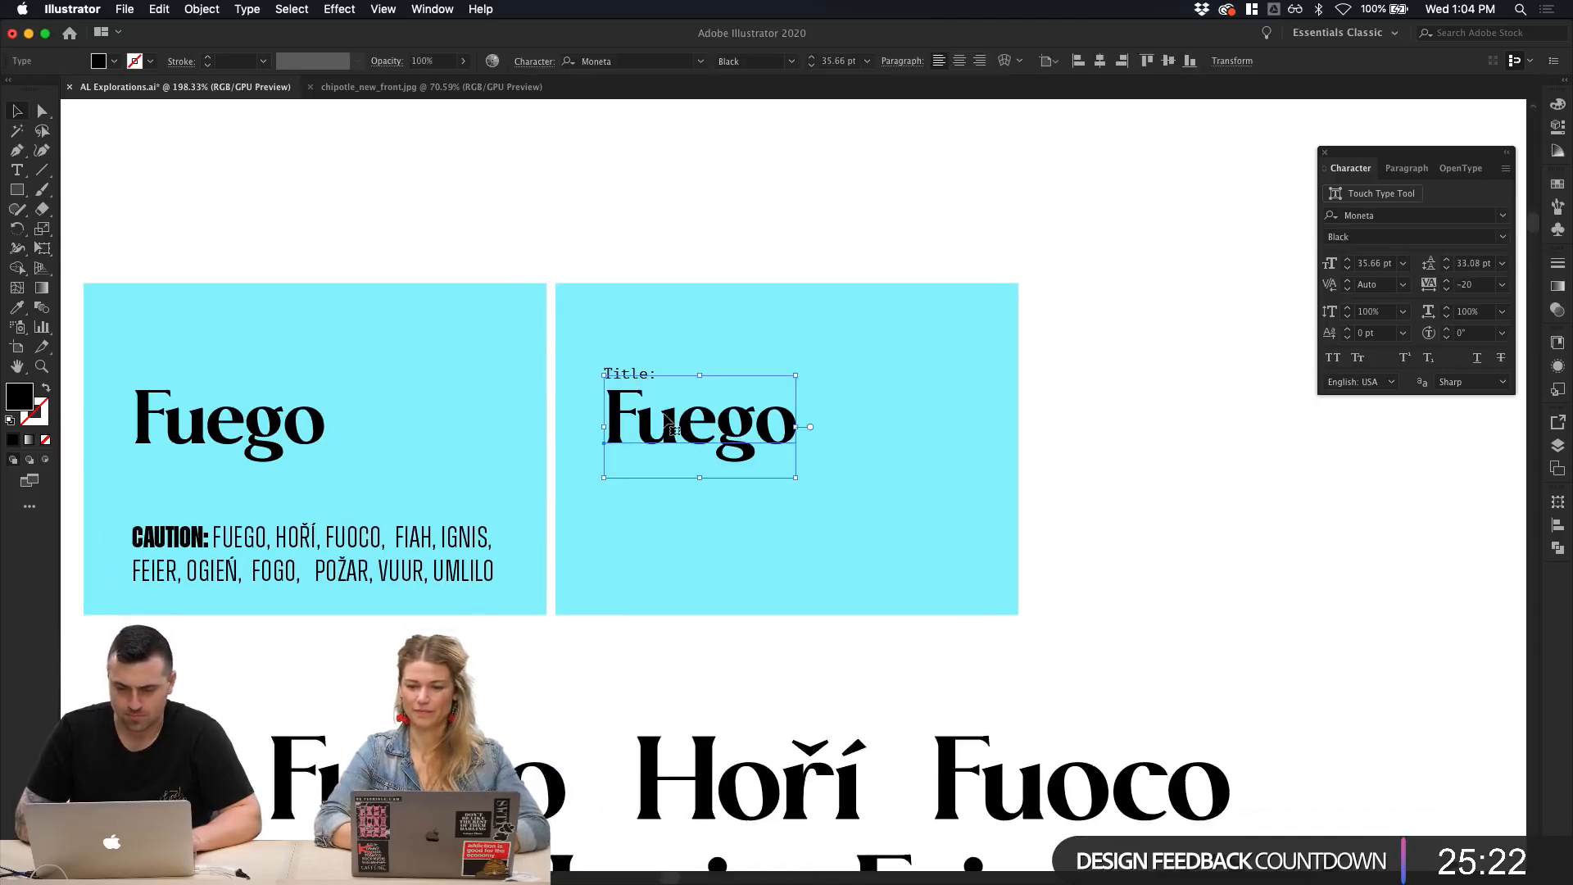
left_click_drag(697, 459, 707, 195)
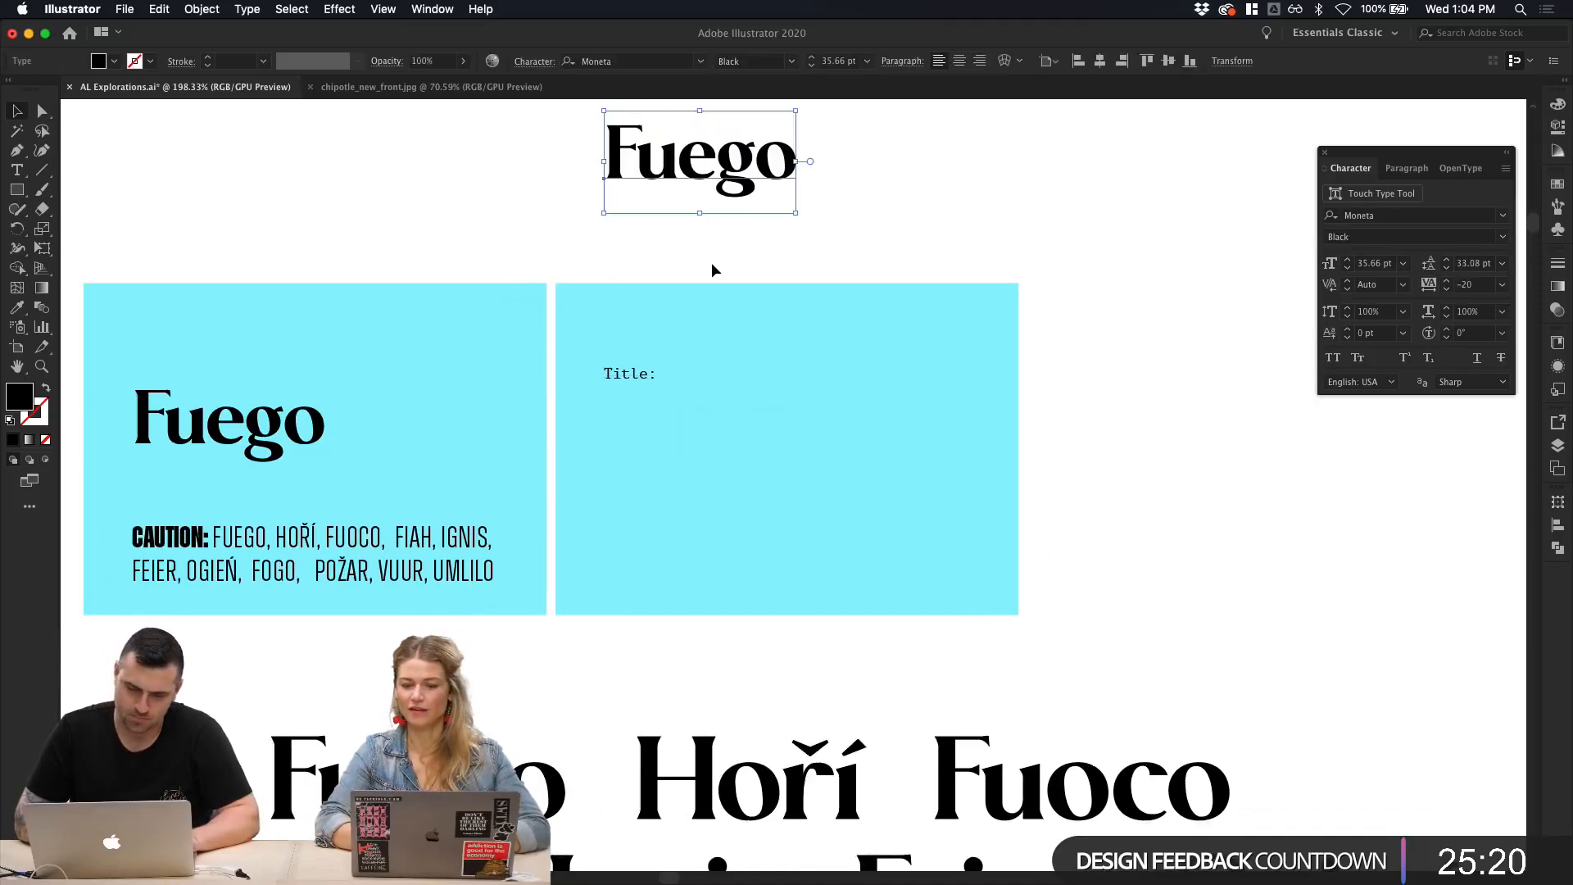
Step: Set the width of the artboard named "Artboard 1 copy" to 6 in
left_click(754, 414)
key("shift+o")
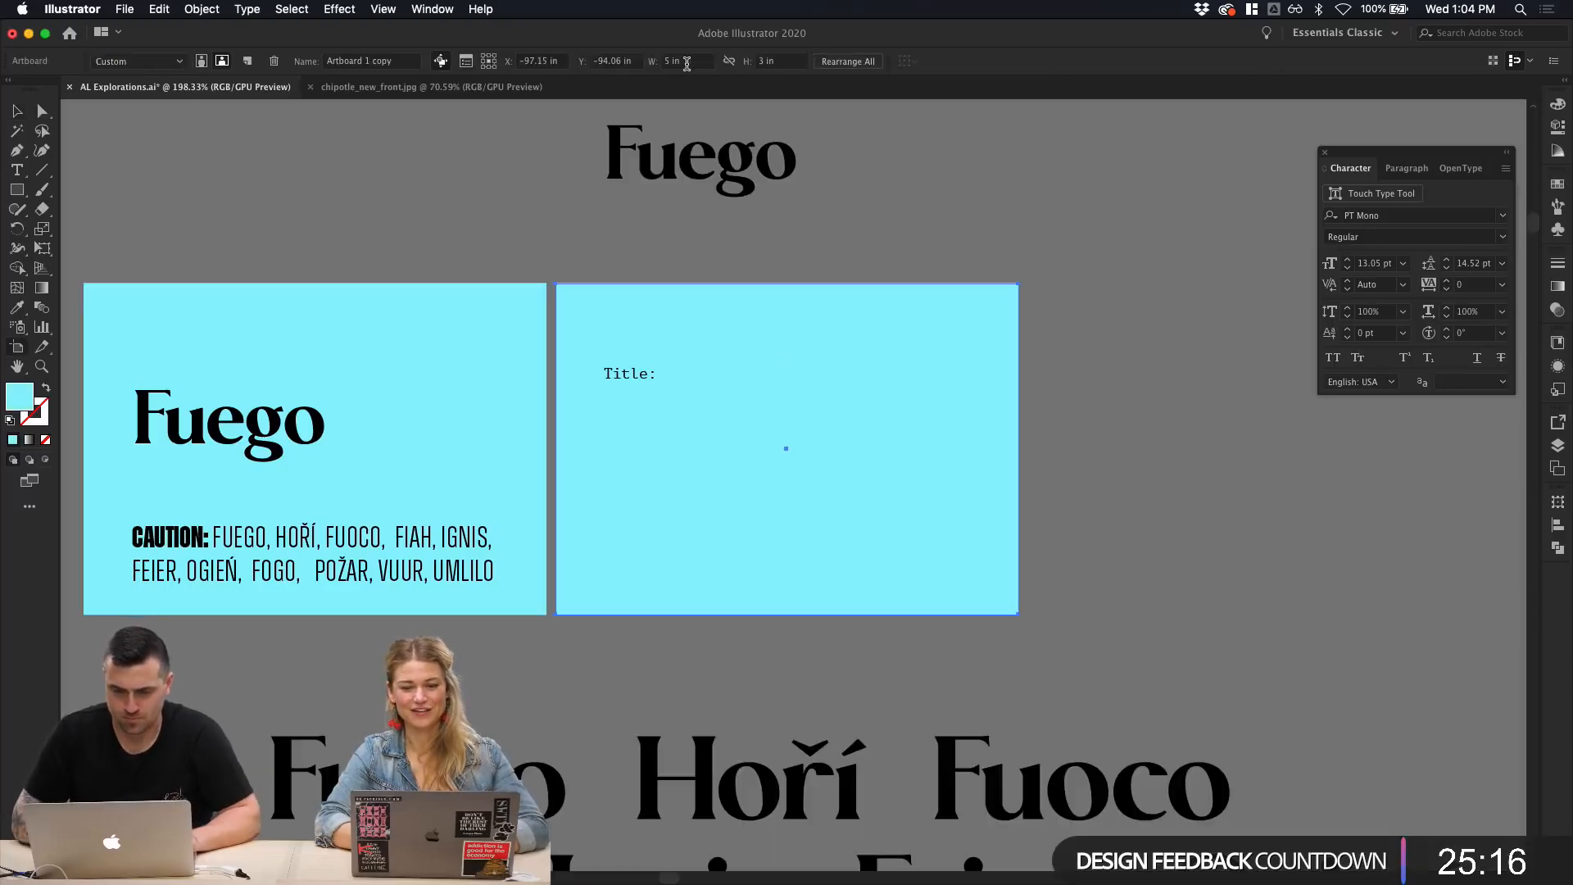
double_click(667, 61)
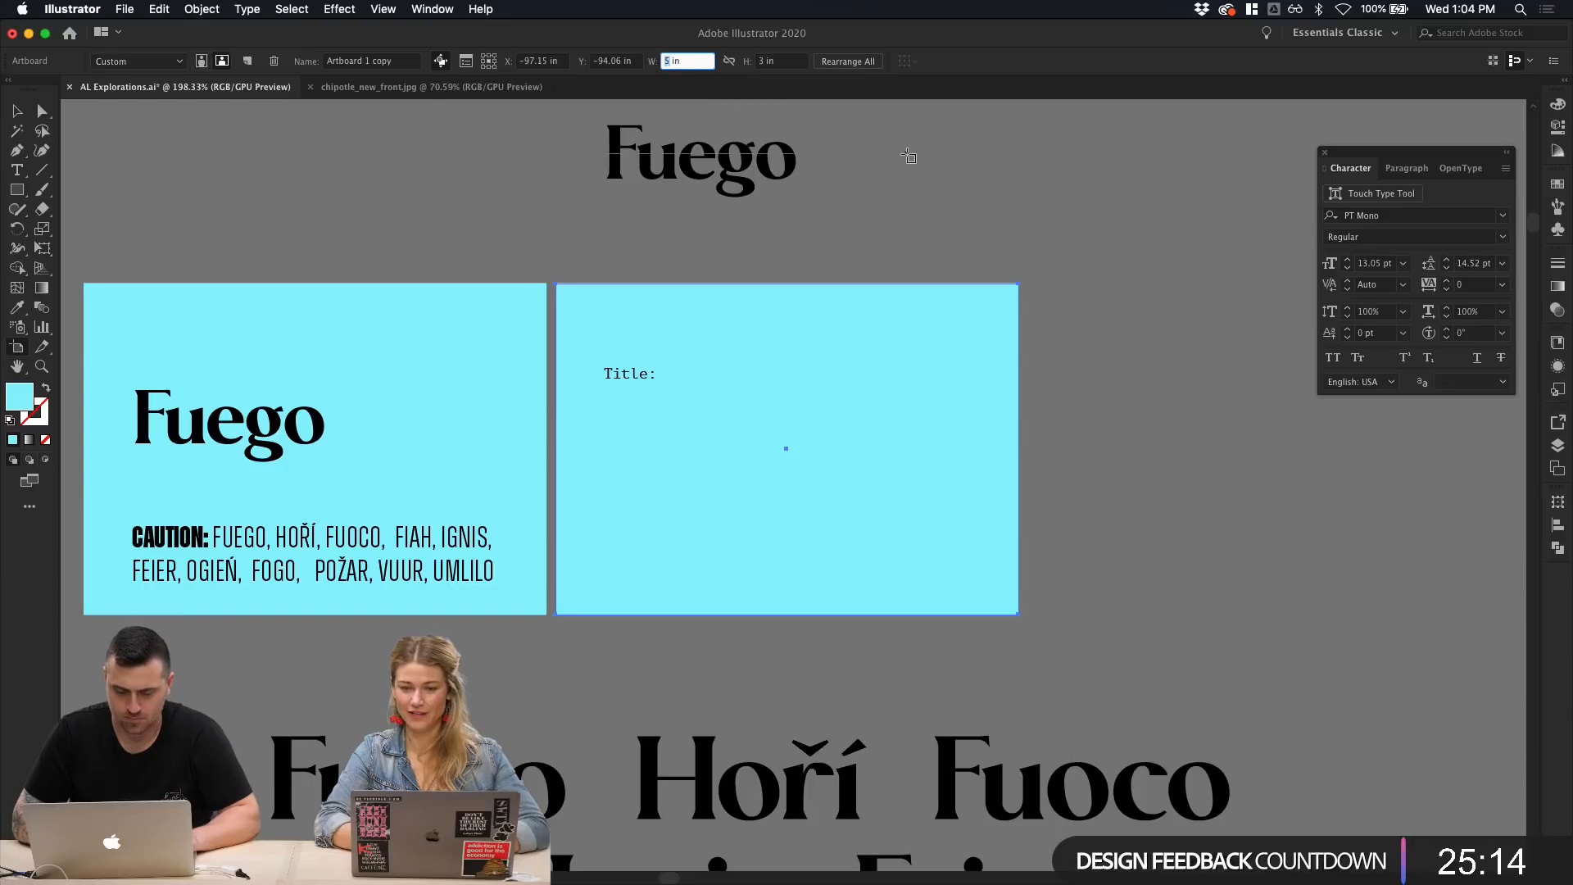
type("6")
key("Return")
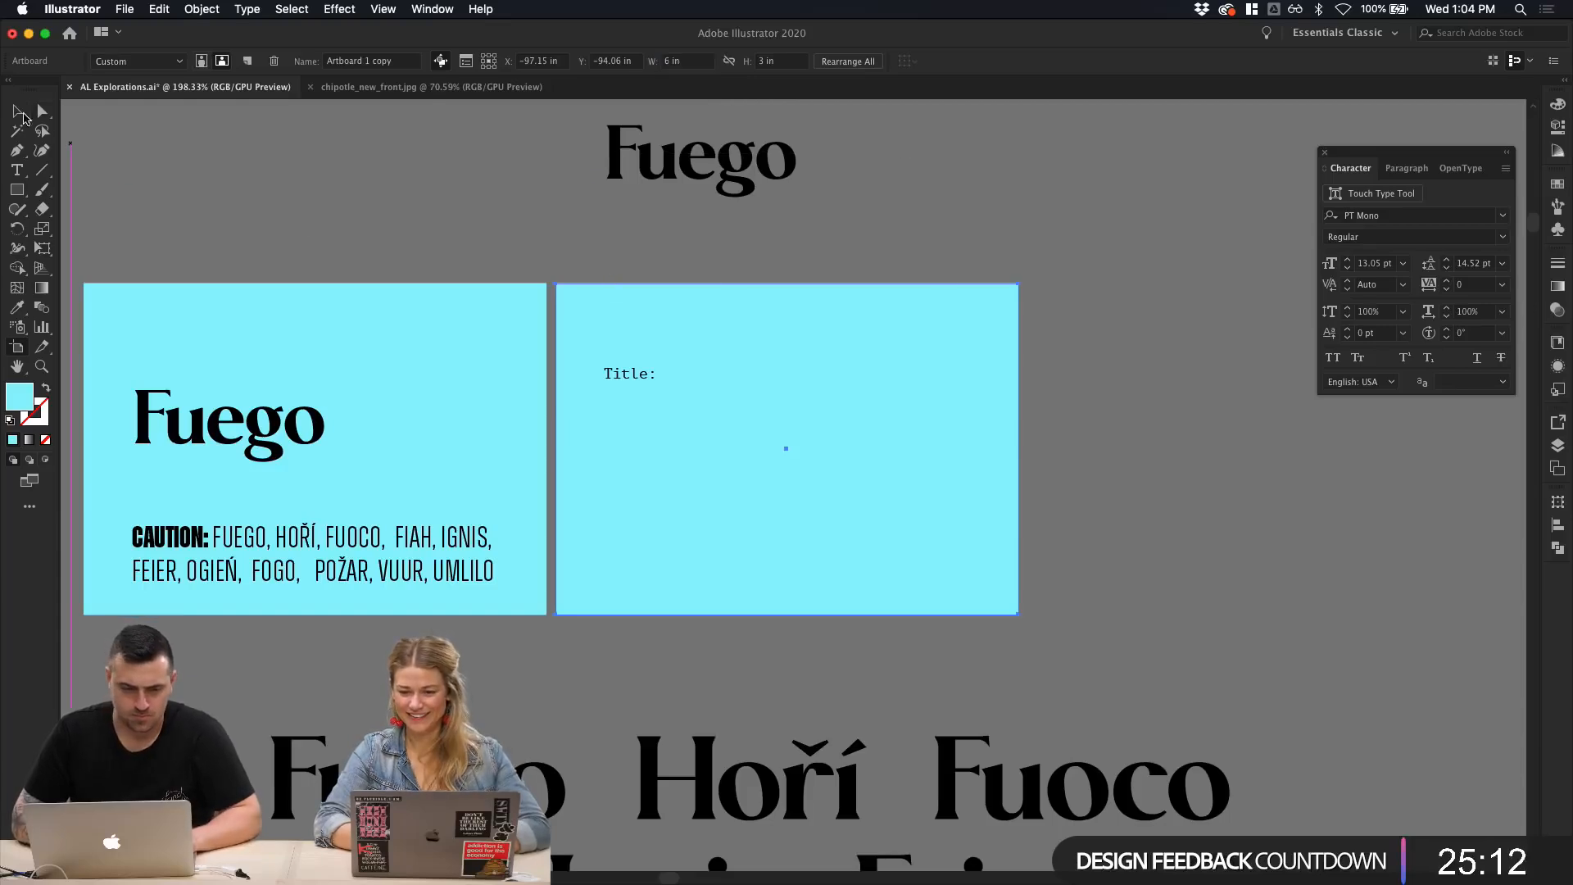
left_click(18, 111)
Step: Swap fill and stroke on the new label's rectangle to give it a cyan outline with no fill
scroll(771, 335, "down", 1)
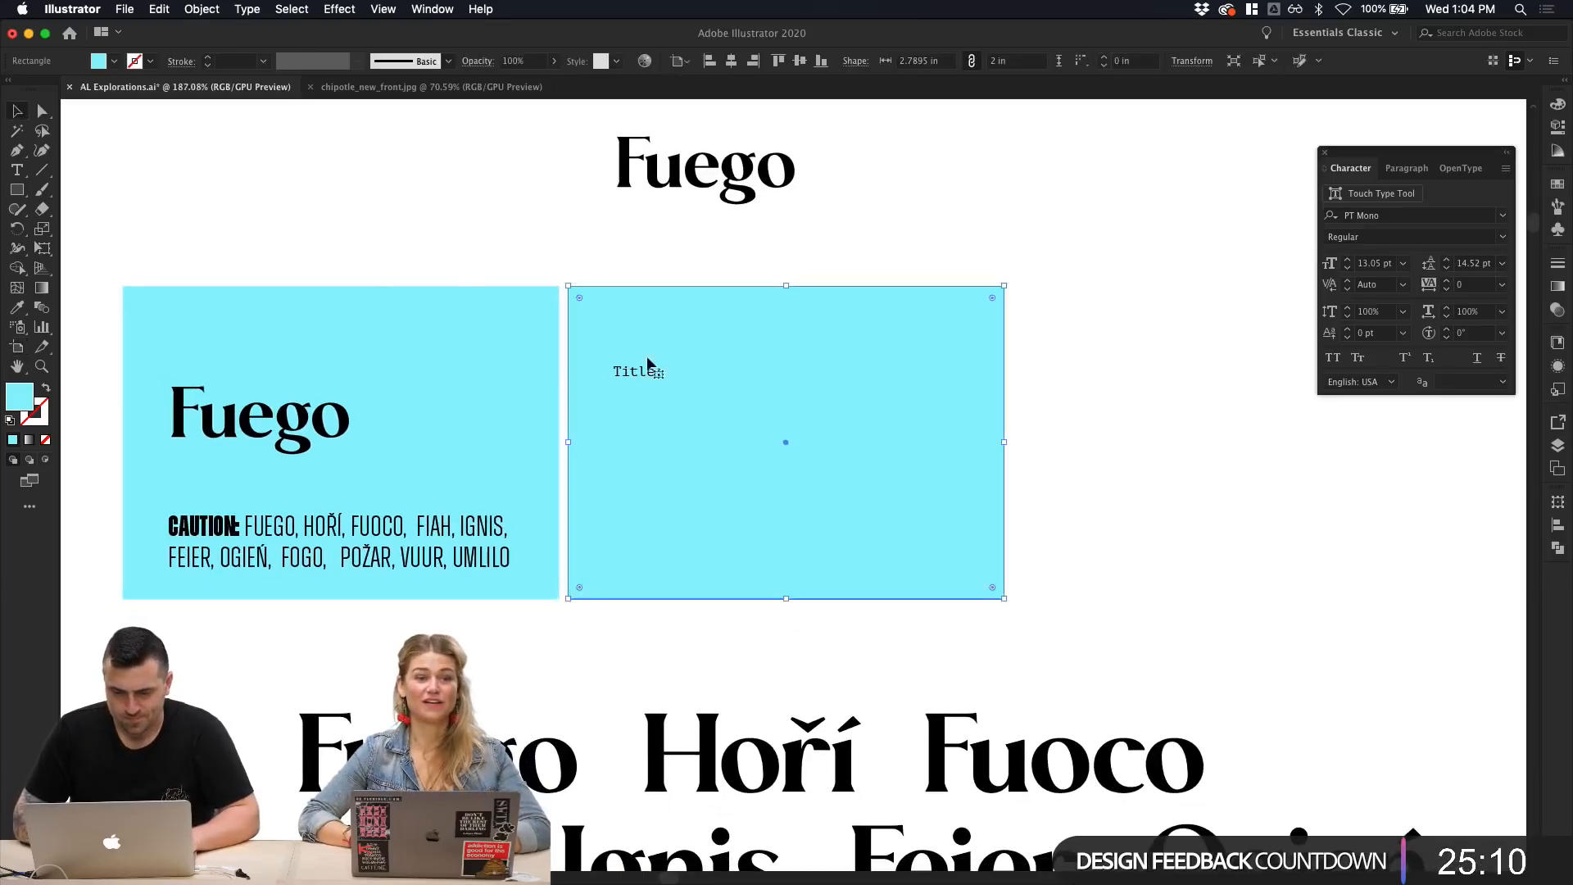
left_click(638, 377)
left_click(741, 328)
left_click(832, 244)
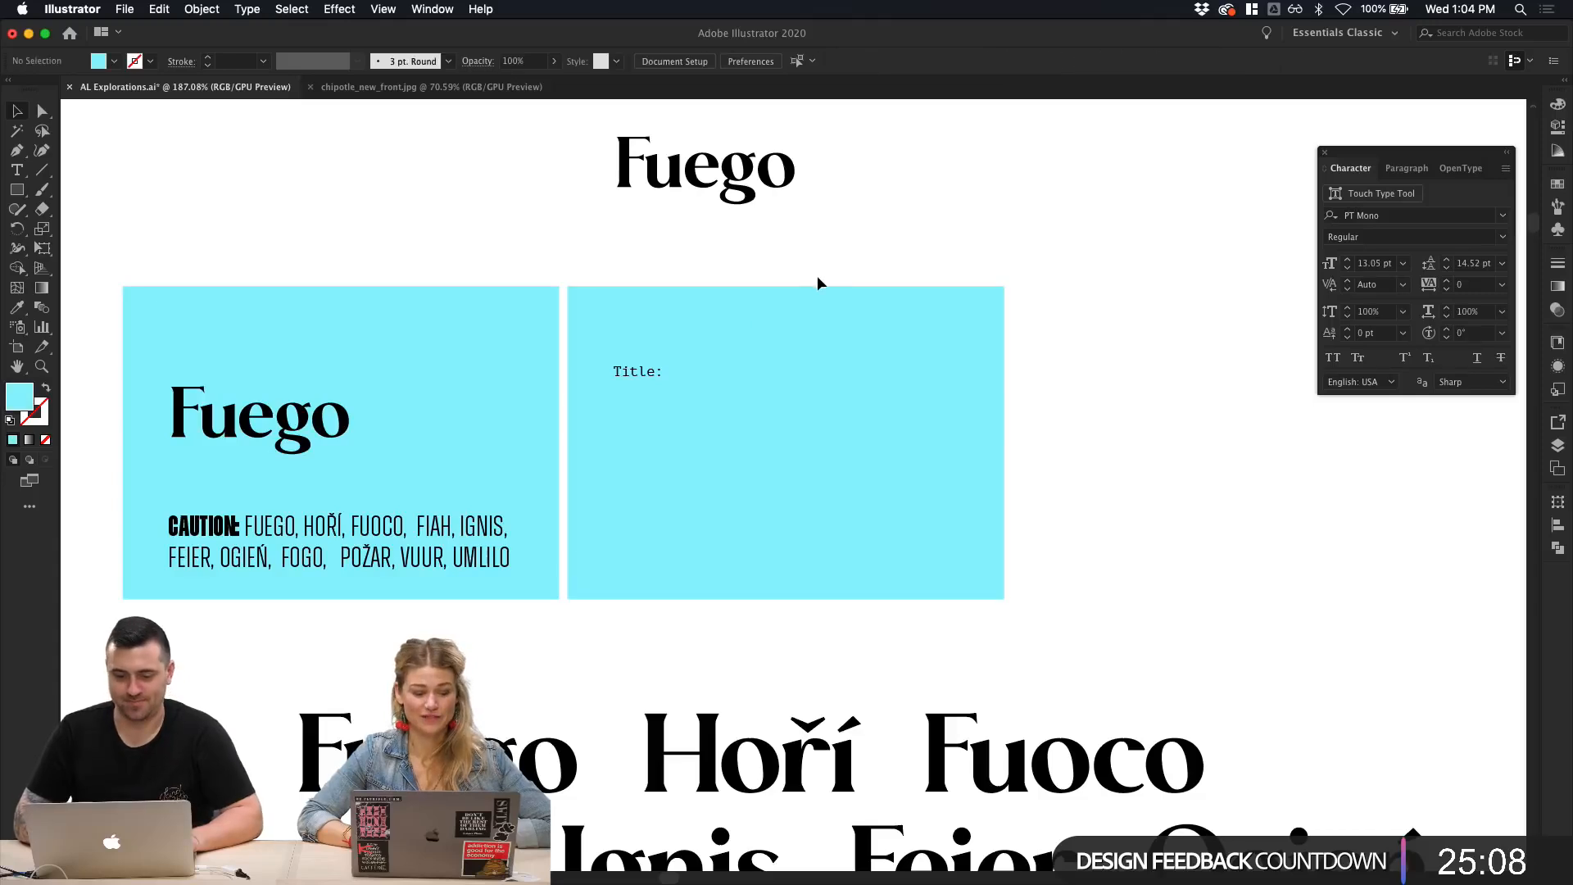
left_click(820, 297)
key("shift+x")
left_click(795, 332)
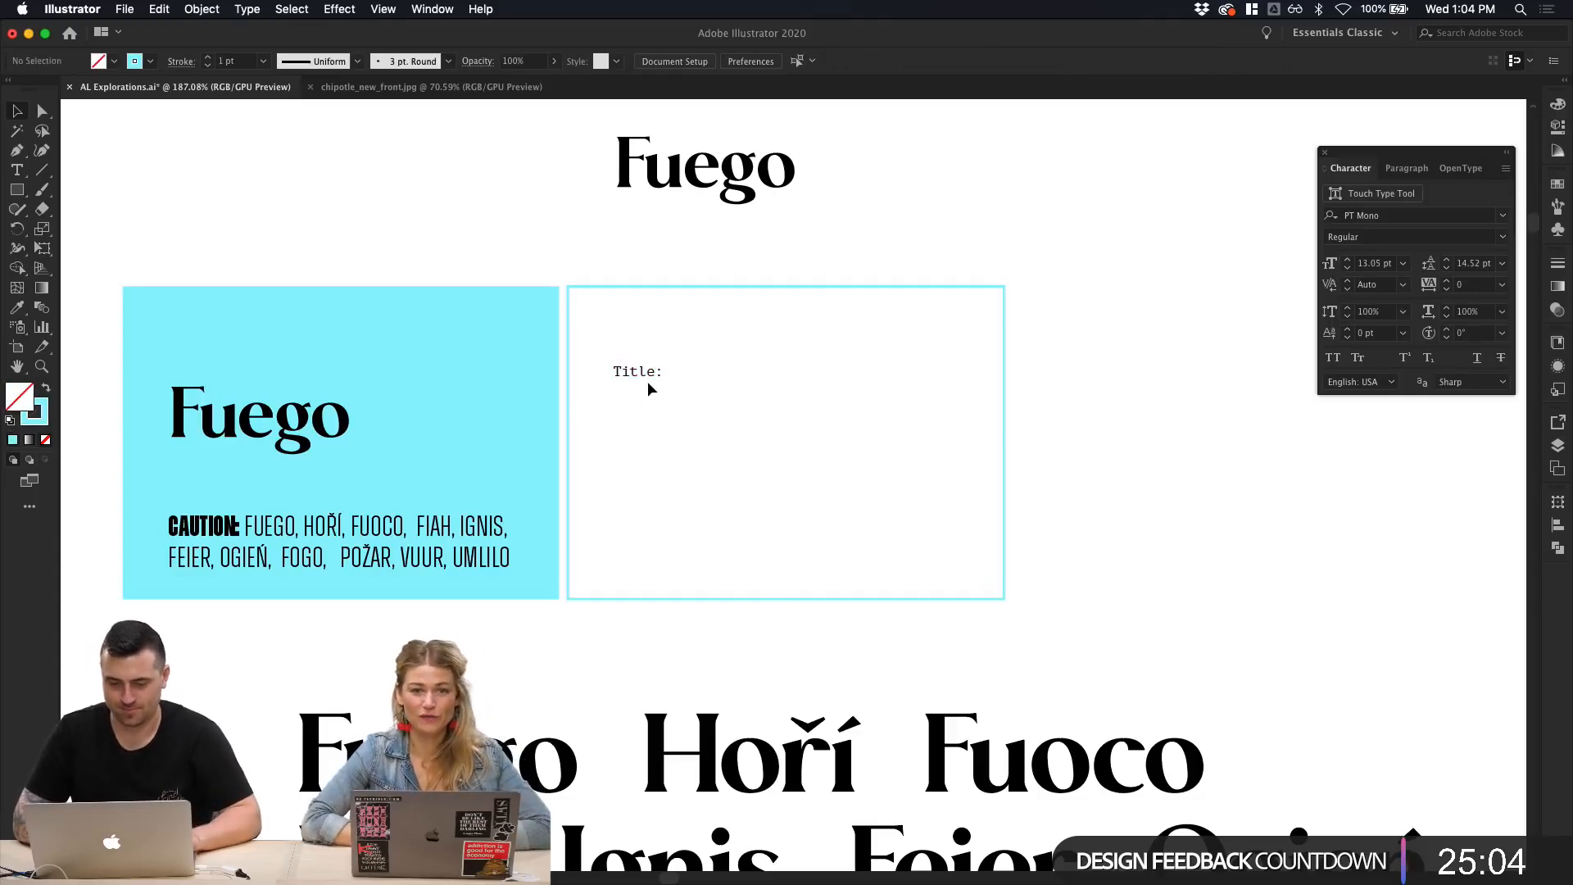
Step: Extend the small text on the outlined label to read "Title: Fuego"
key("t")
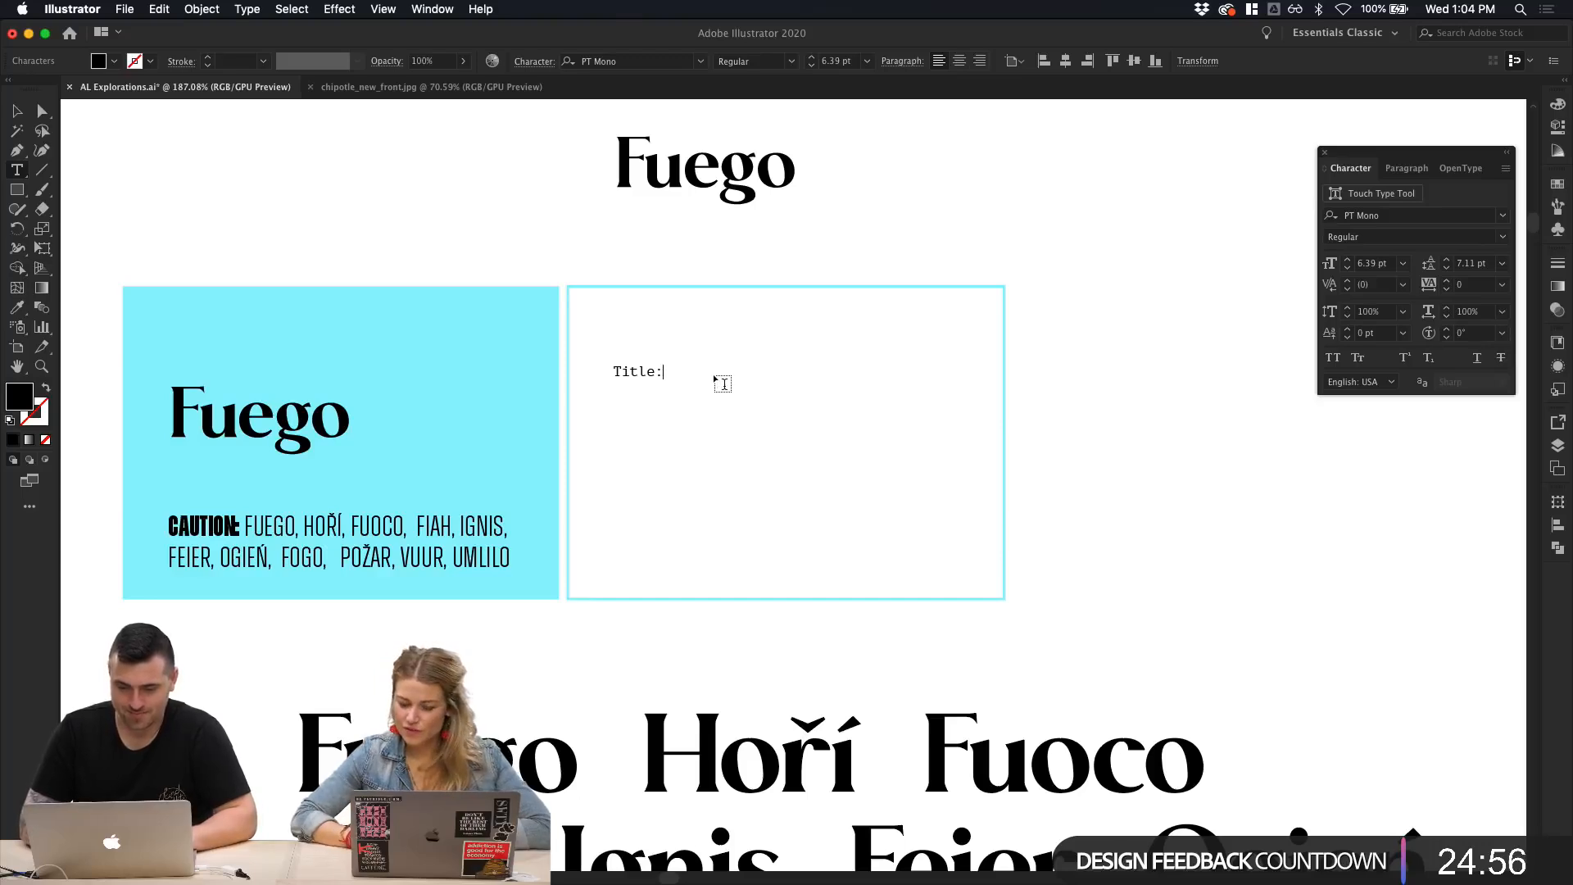
type("go")
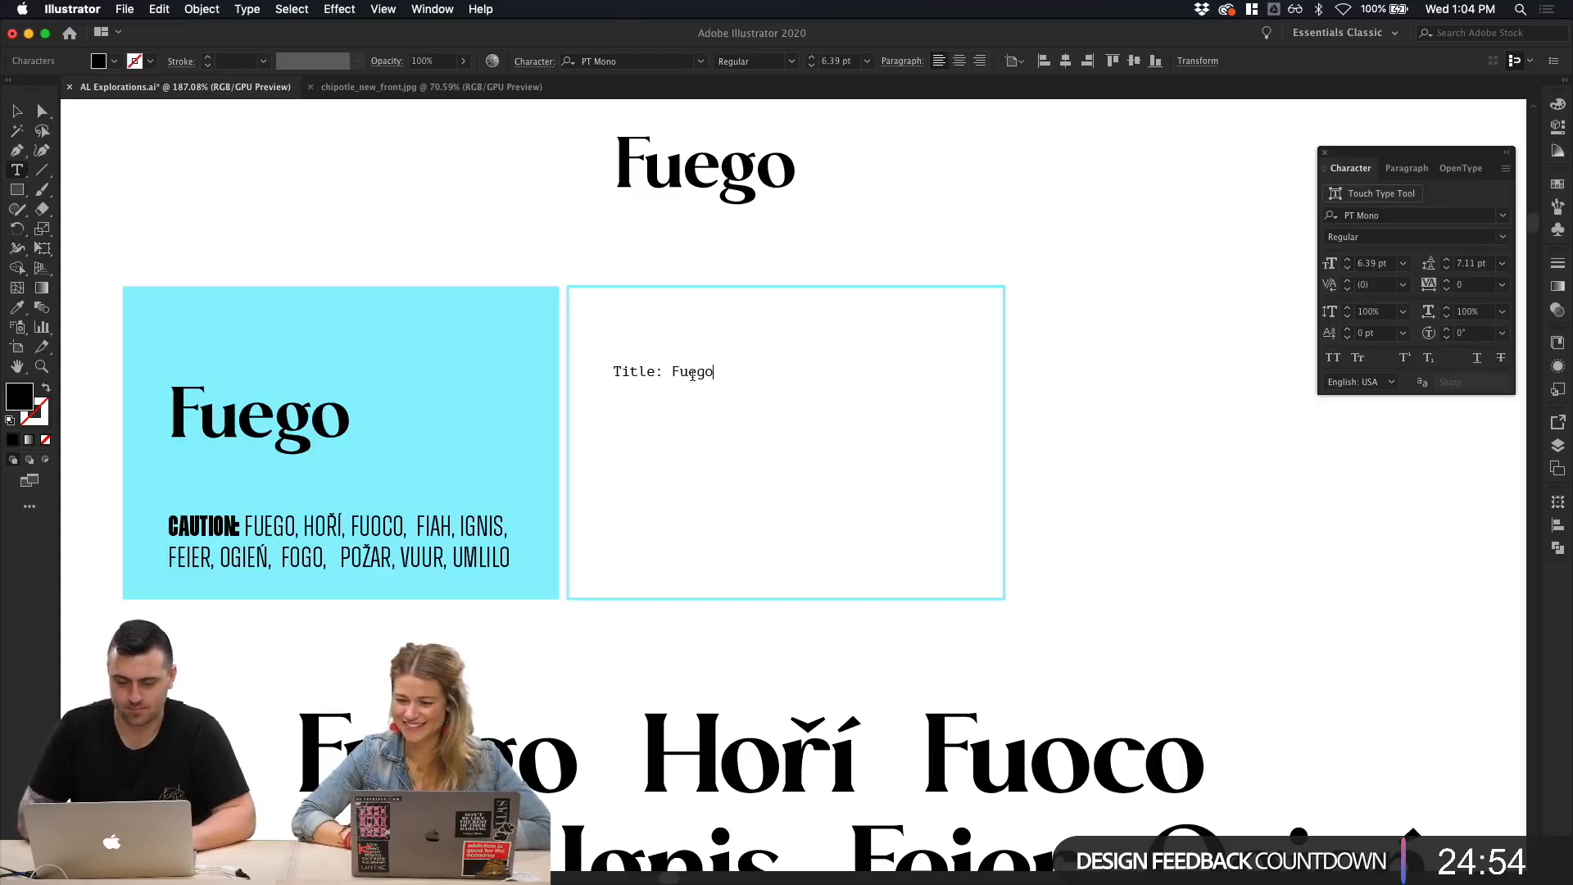
key("Escape")
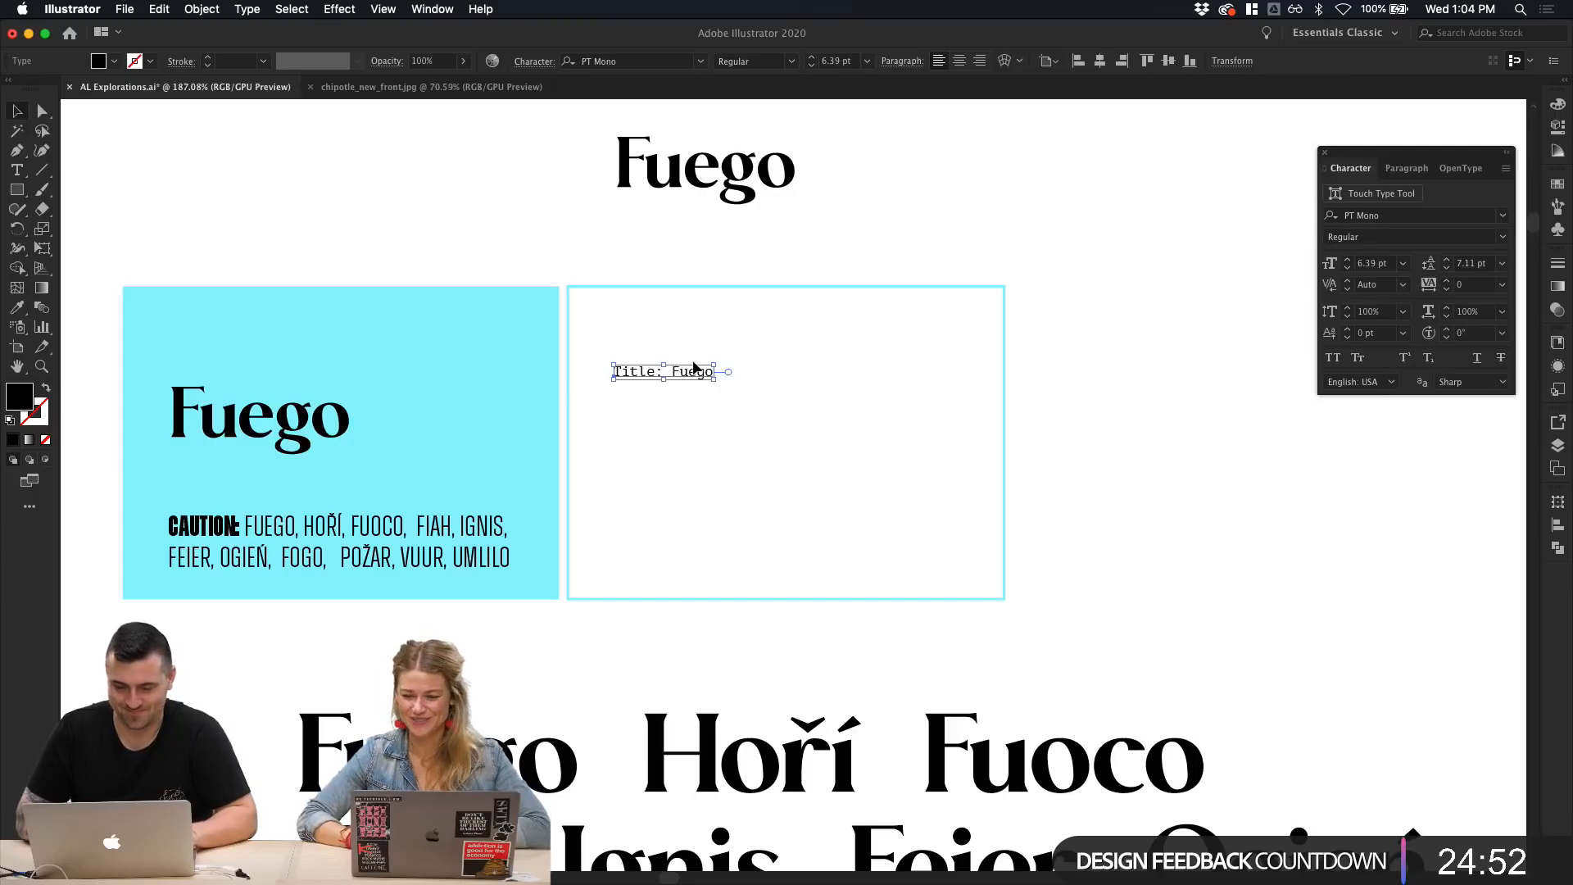
key("super+shift+a")
Step: Duplicate the "Title: Fuego" line directly below itself and replace the copy's text with "Caution:"
left_click_drag(693, 381, 692, 407)
double_click(692, 408)
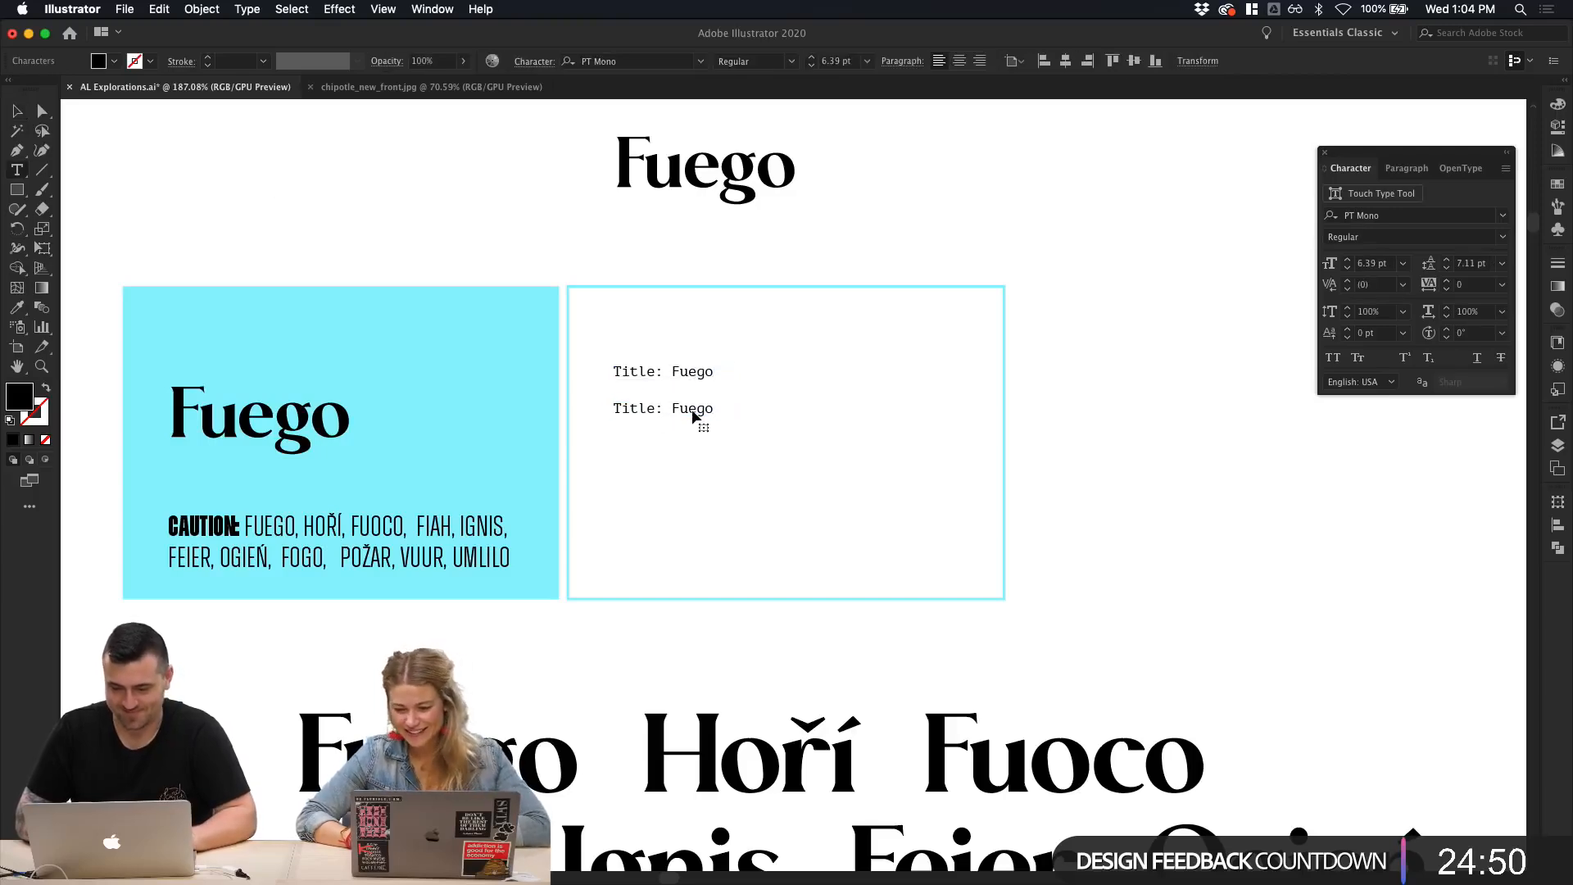
key("super+a")
type("Ca")
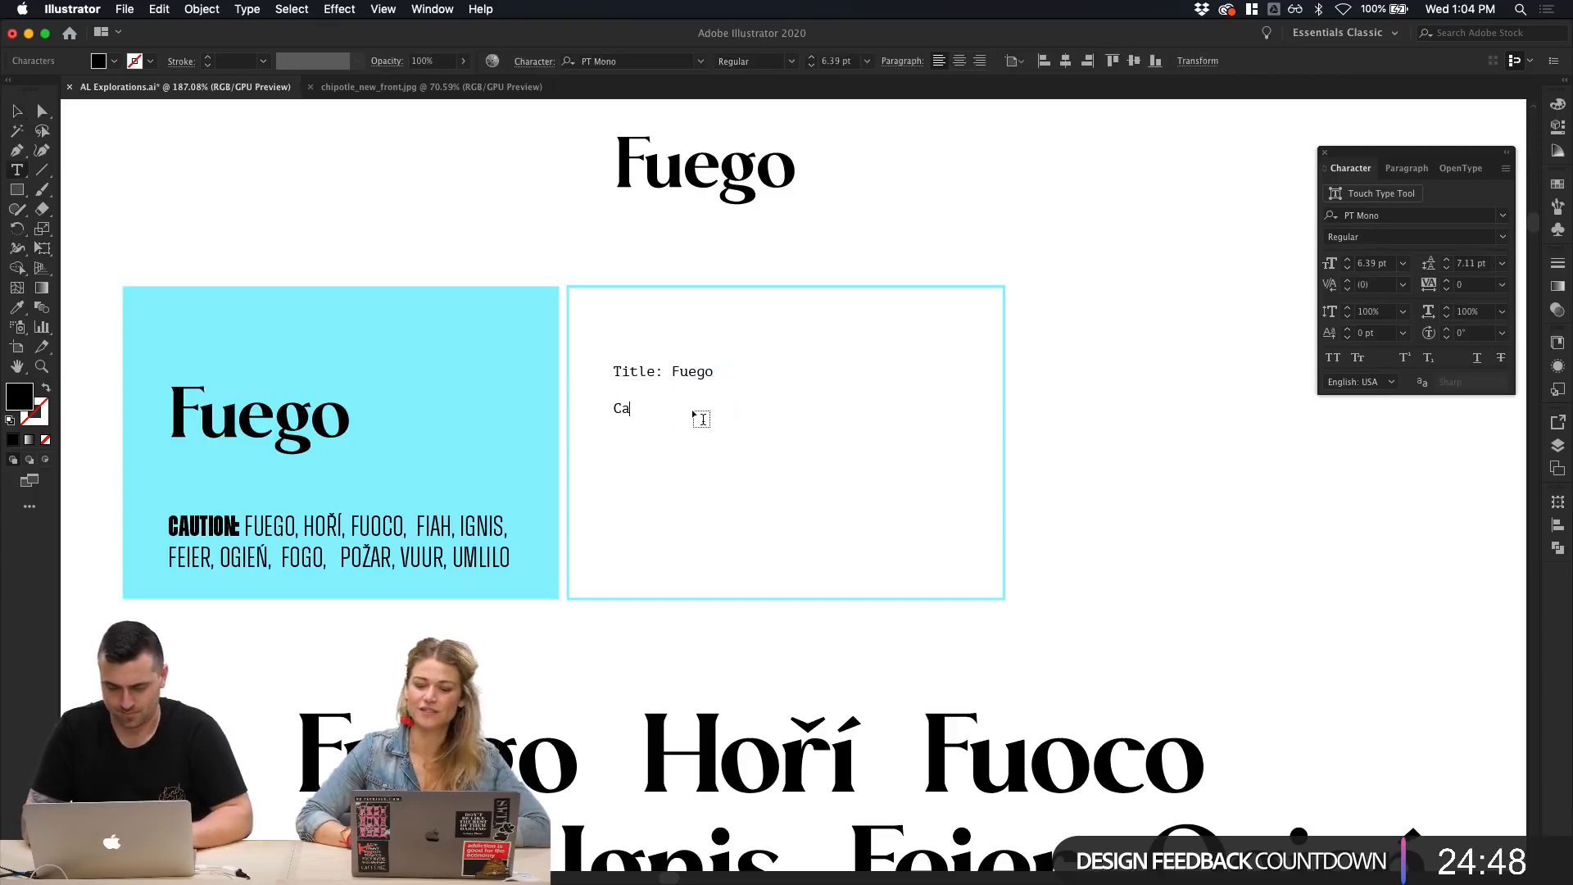
type("ution:")
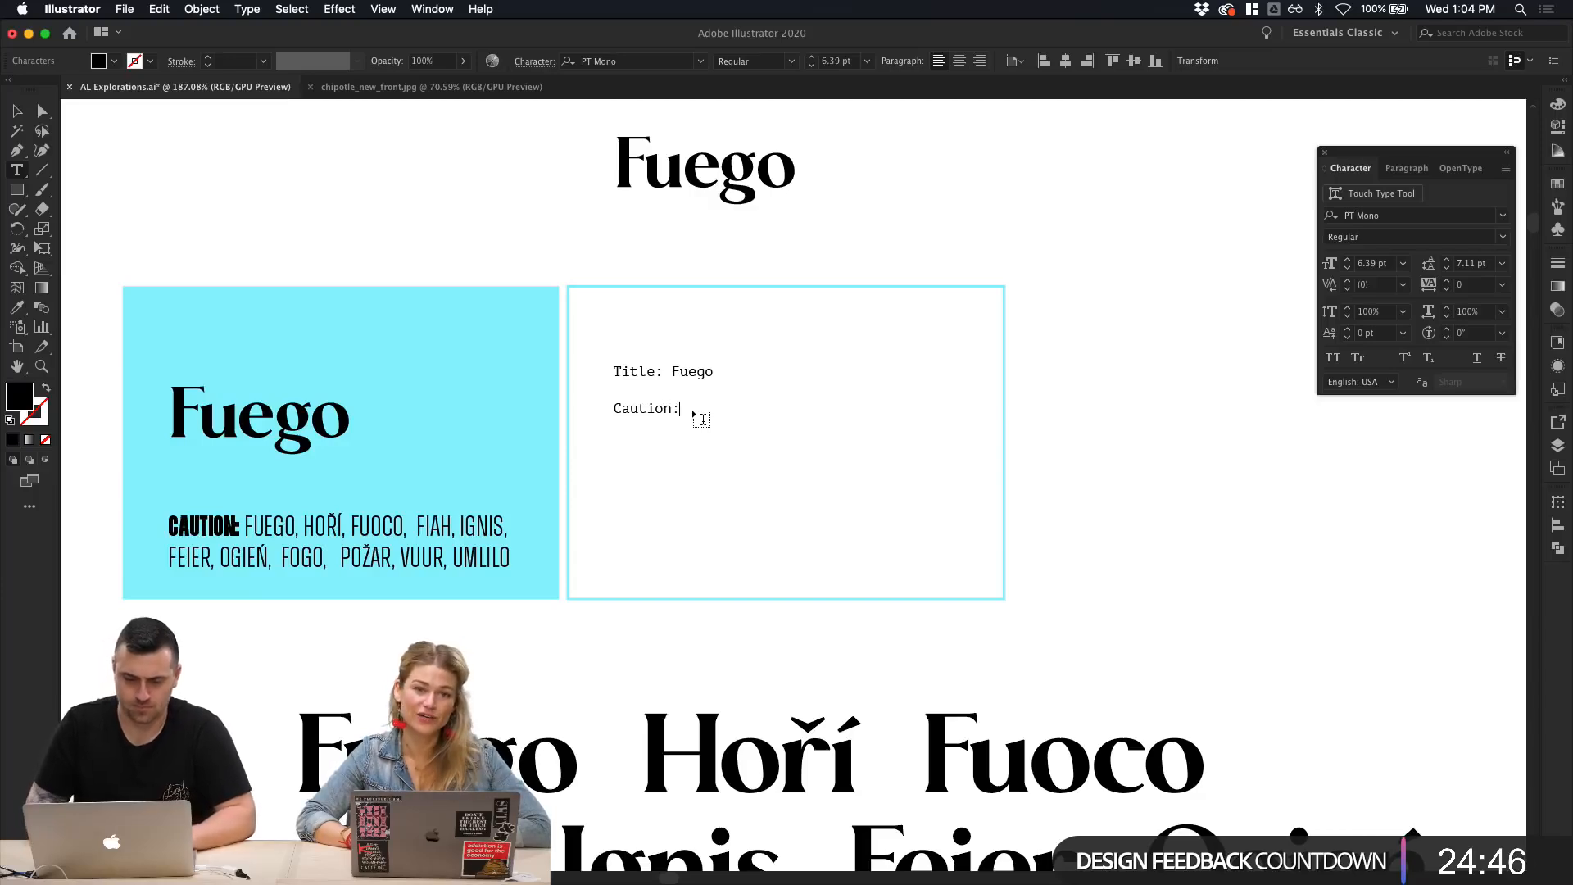
key("Escape")
Step: Set the word "Title:" on the outlined label to PT Mono Bold, leaving "Fuego" in Regular
double_click(676, 371)
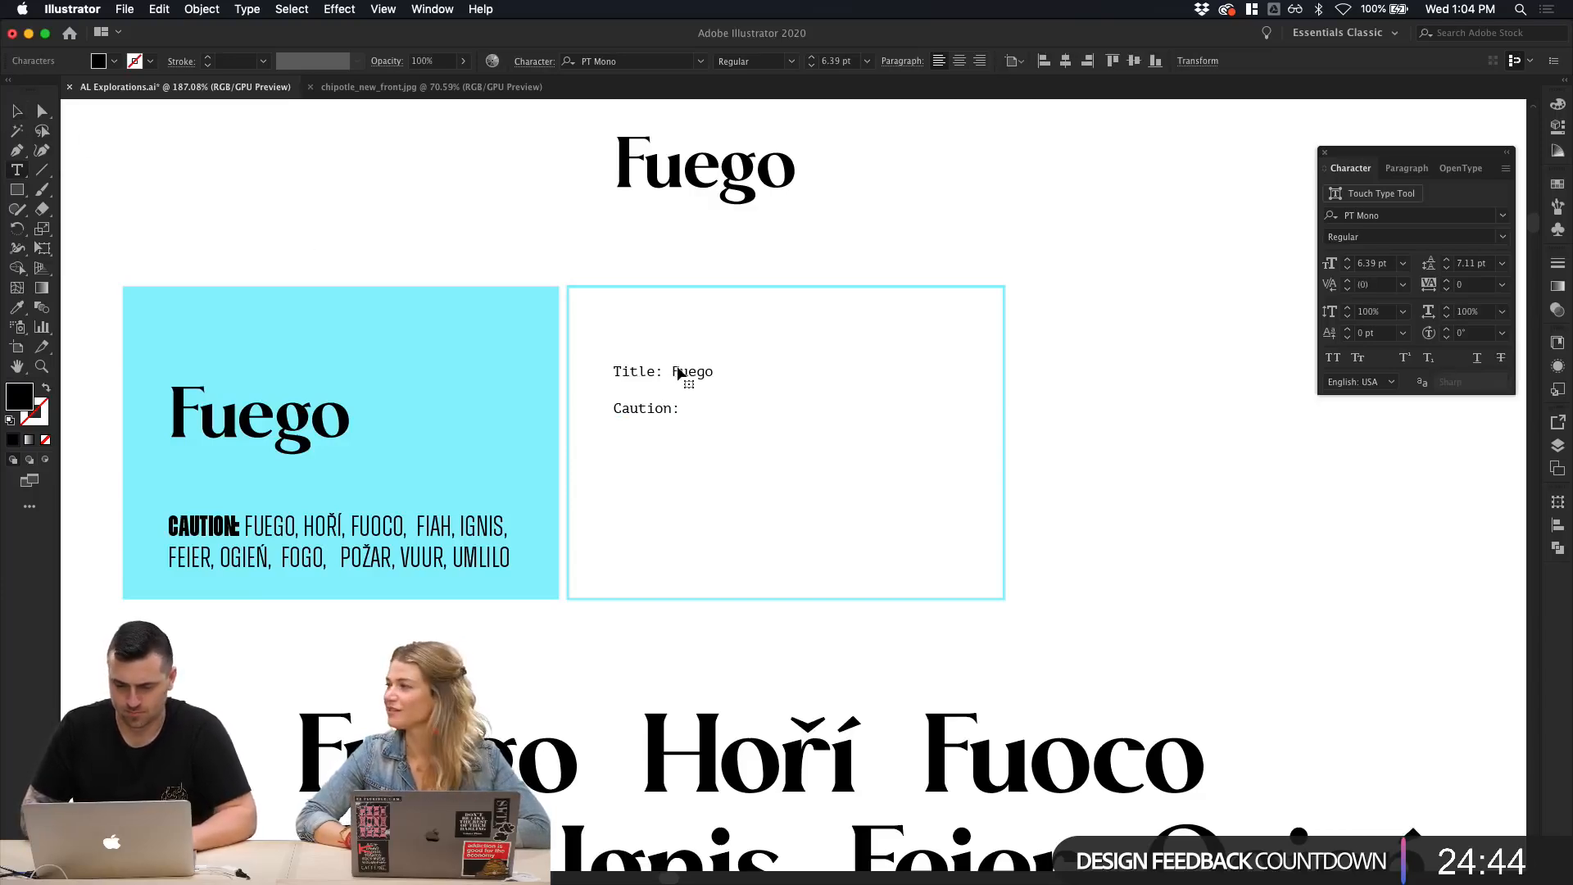
left_click_drag(673, 370, 554, 372)
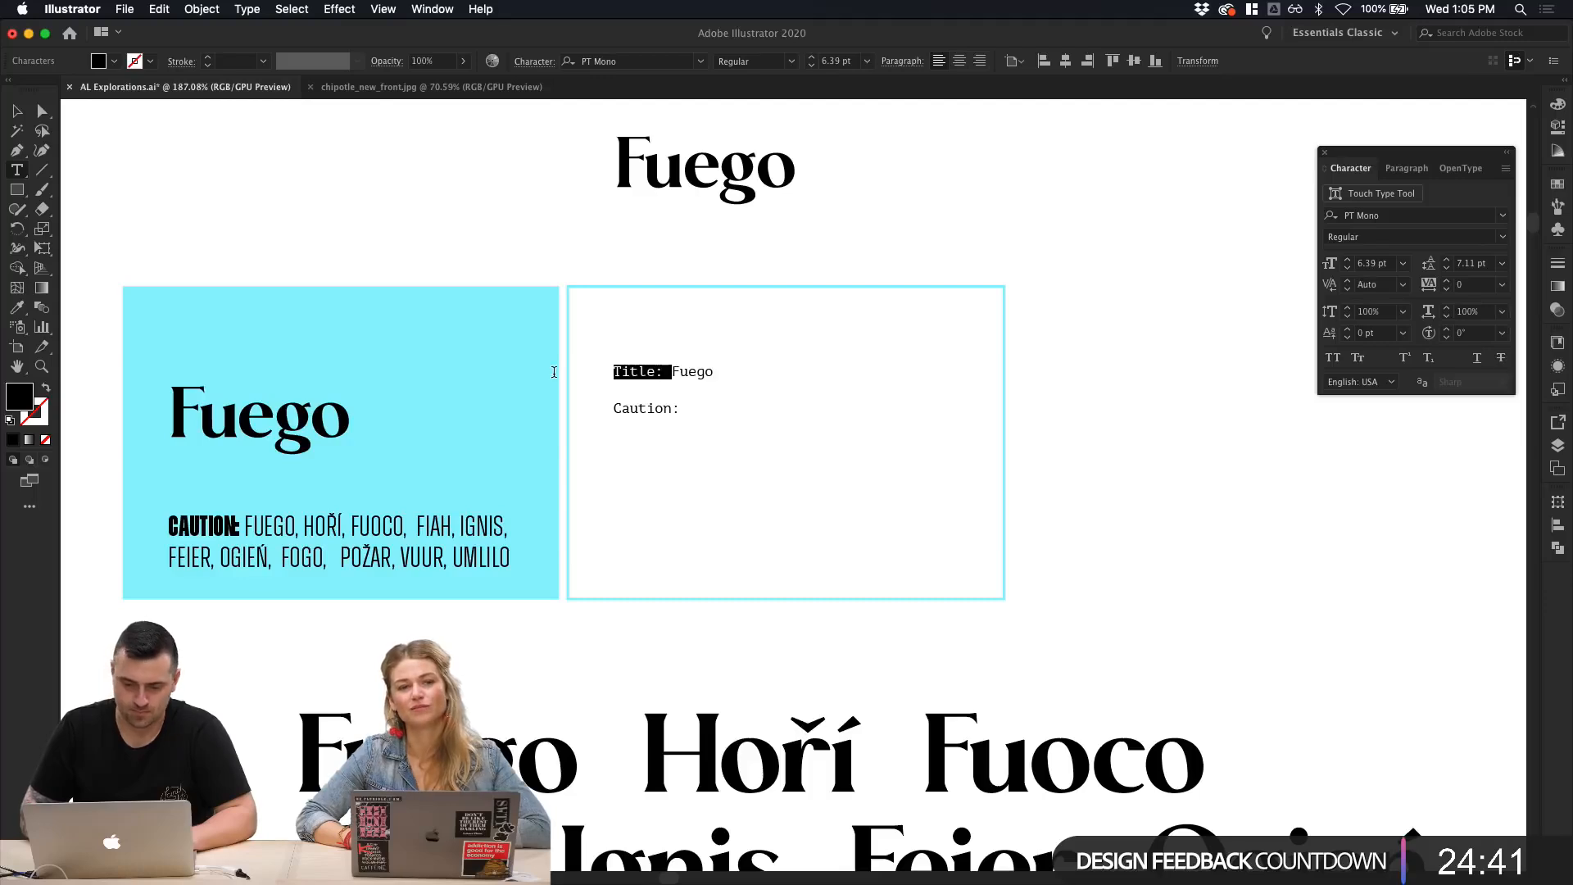
left_click(792, 61)
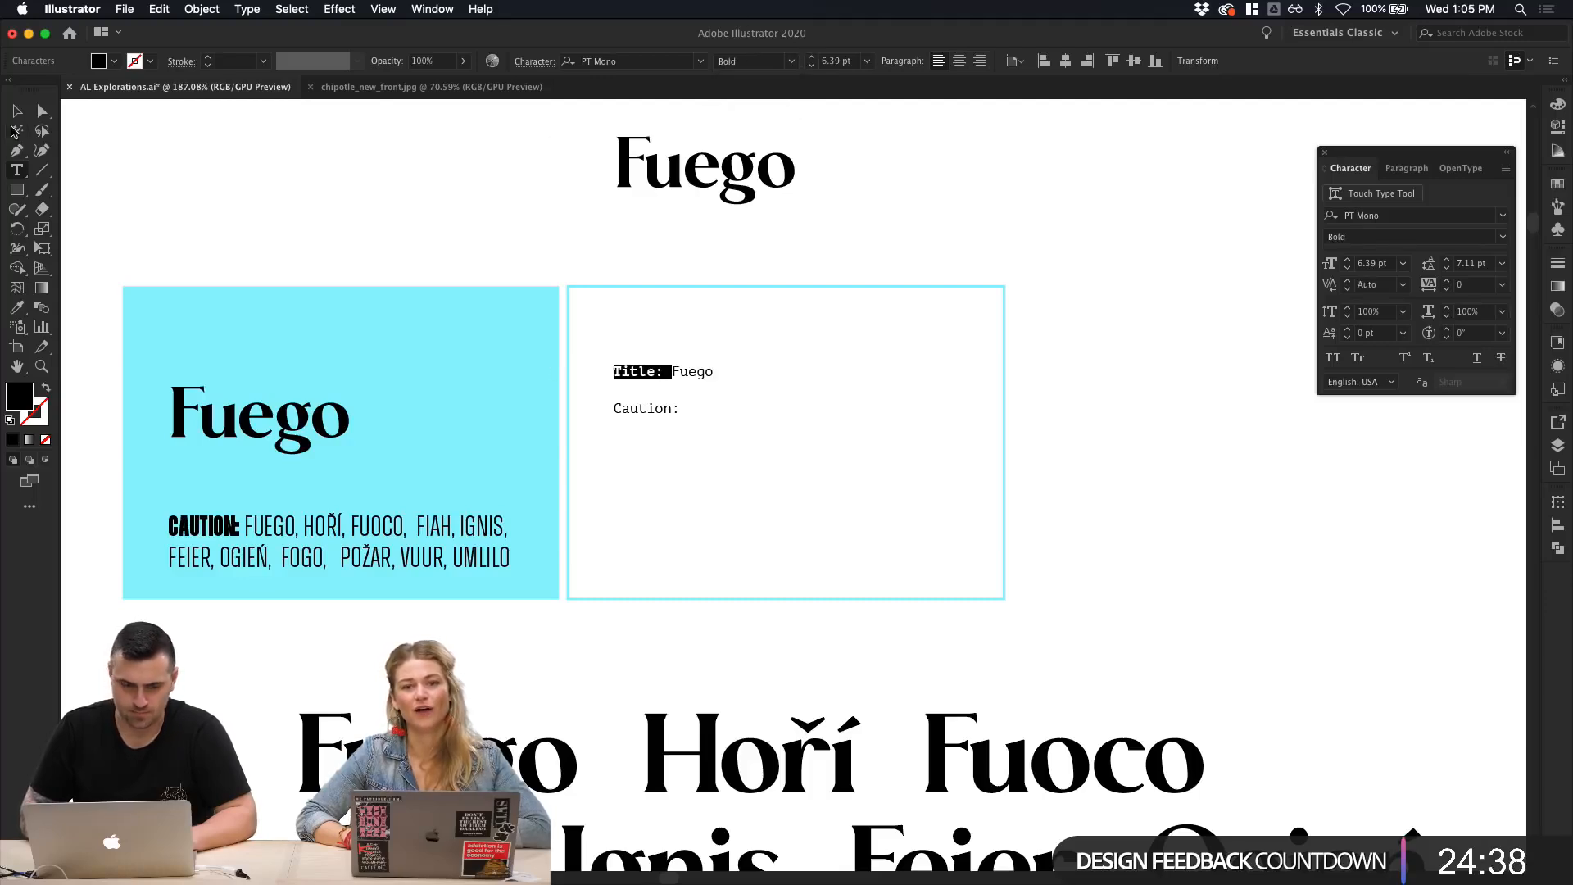
left_click(16, 111)
left_click(515, 202)
left_click(678, 408)
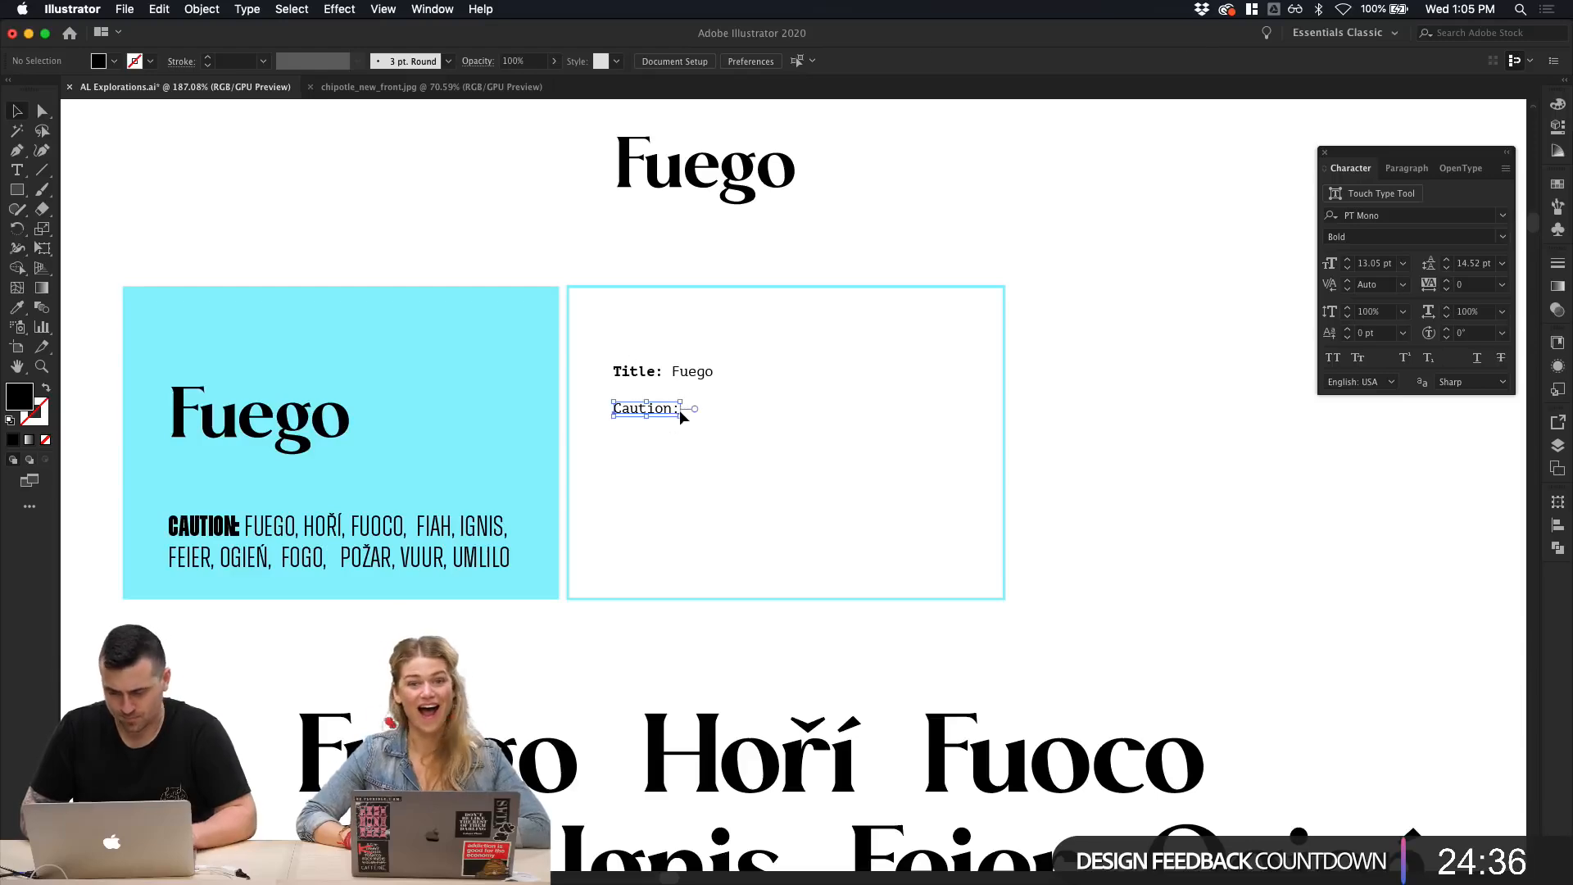
left_click(712, 418)
Step: Enlarge the "Fuego" title on the cyan label to about 49.8 pt
scroll(712, 418, "up", 2)
scroll(710, 416, "down", 5)
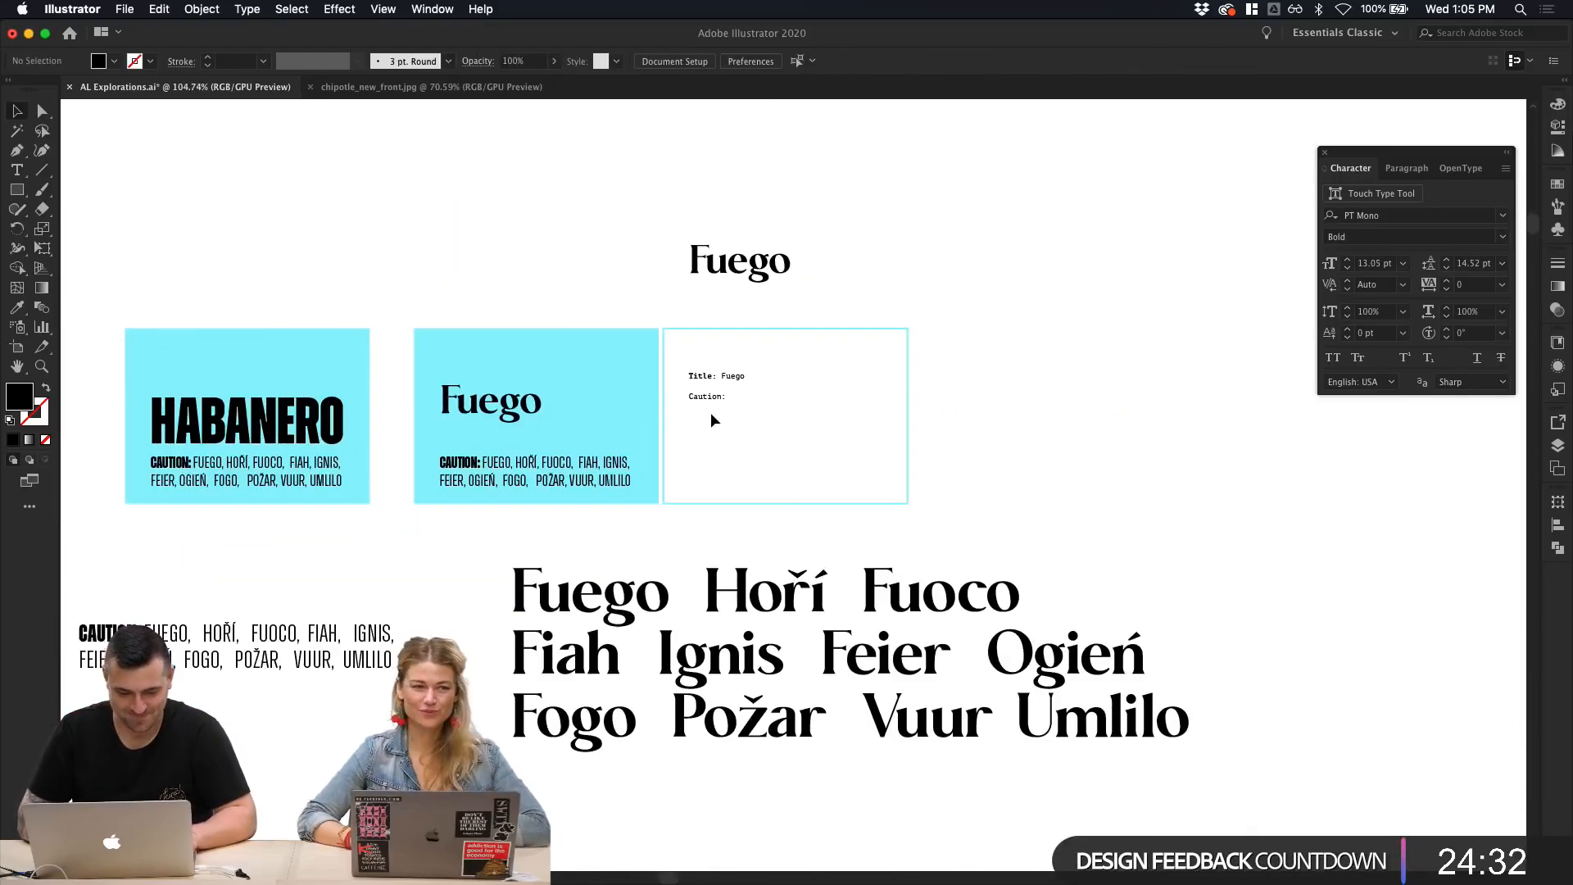
scroll(711, 411, "up", 3)
scroll(710, 412, "left", 2)
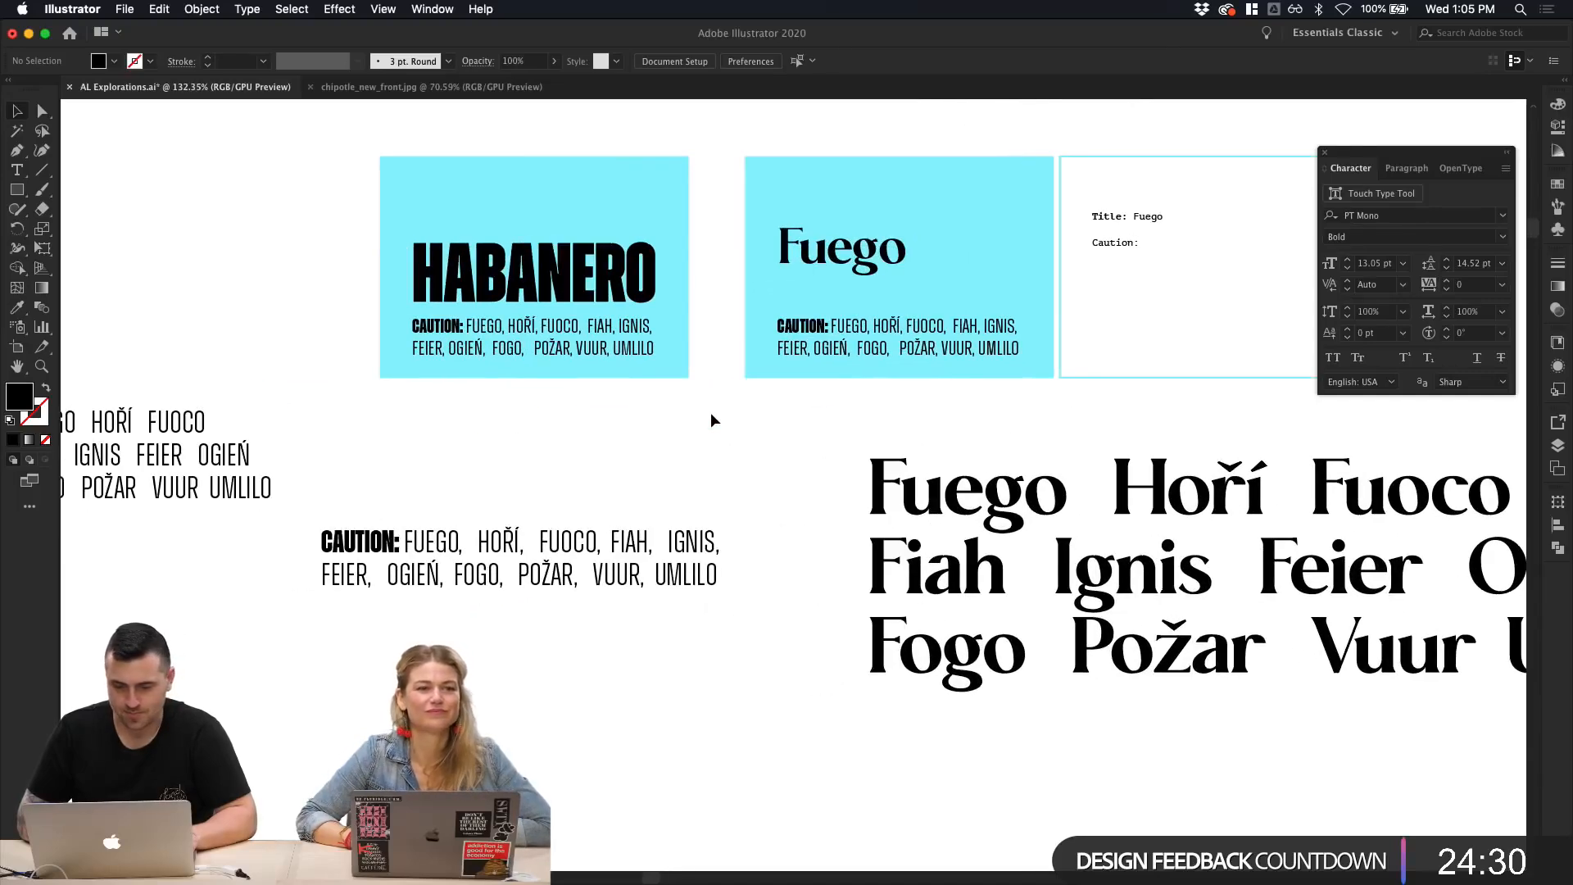
scroll(710, 412, "up", 2)
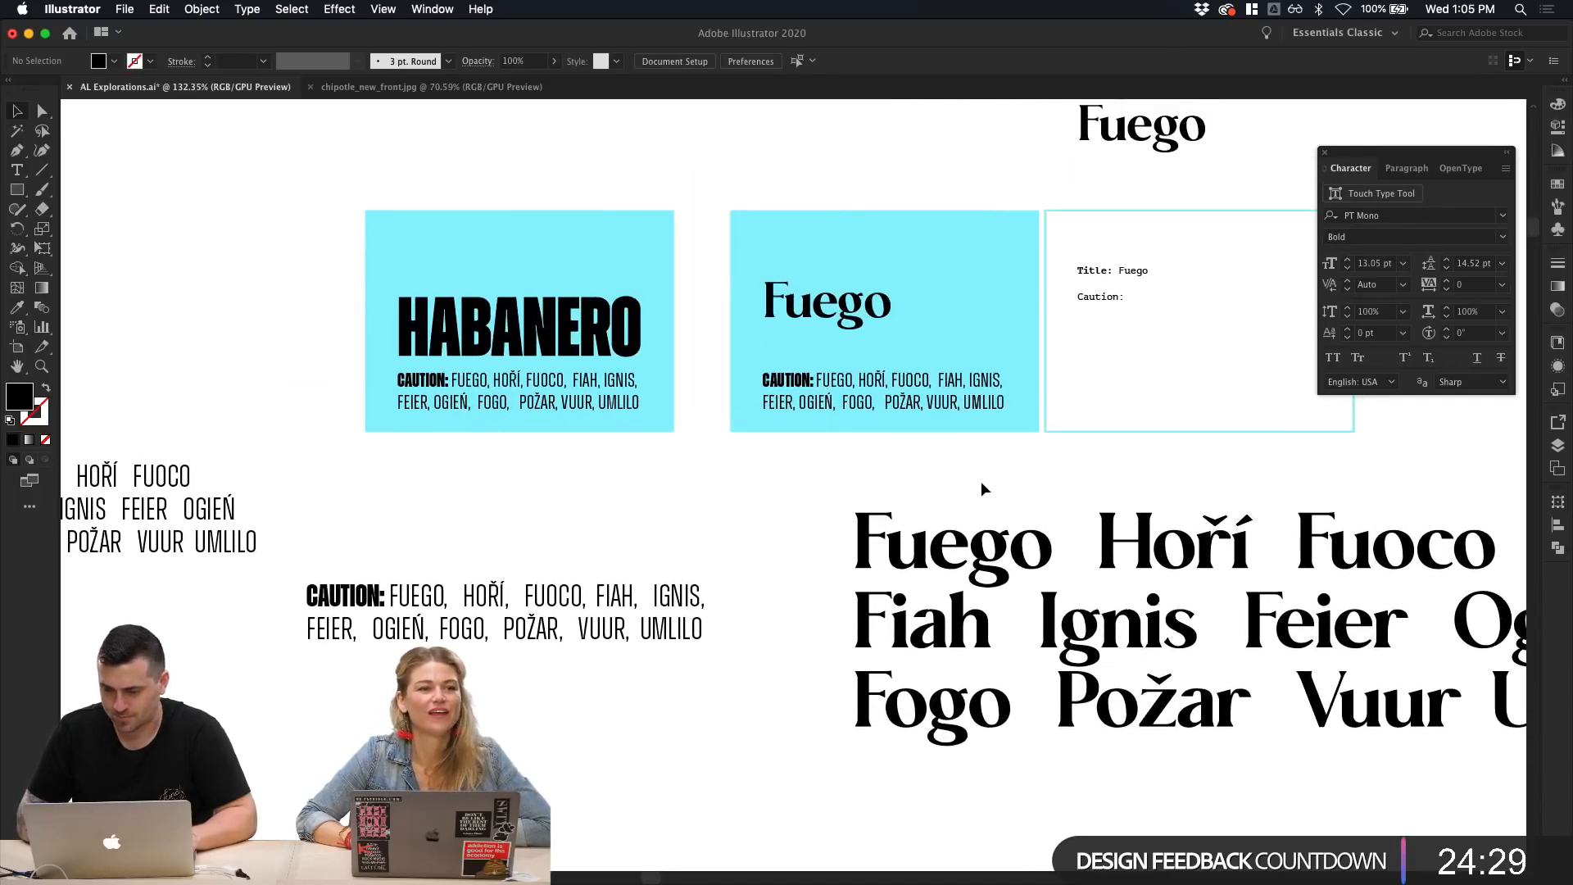
left_click(830, 324)
left_click_drag(891, 333, 943, 373)
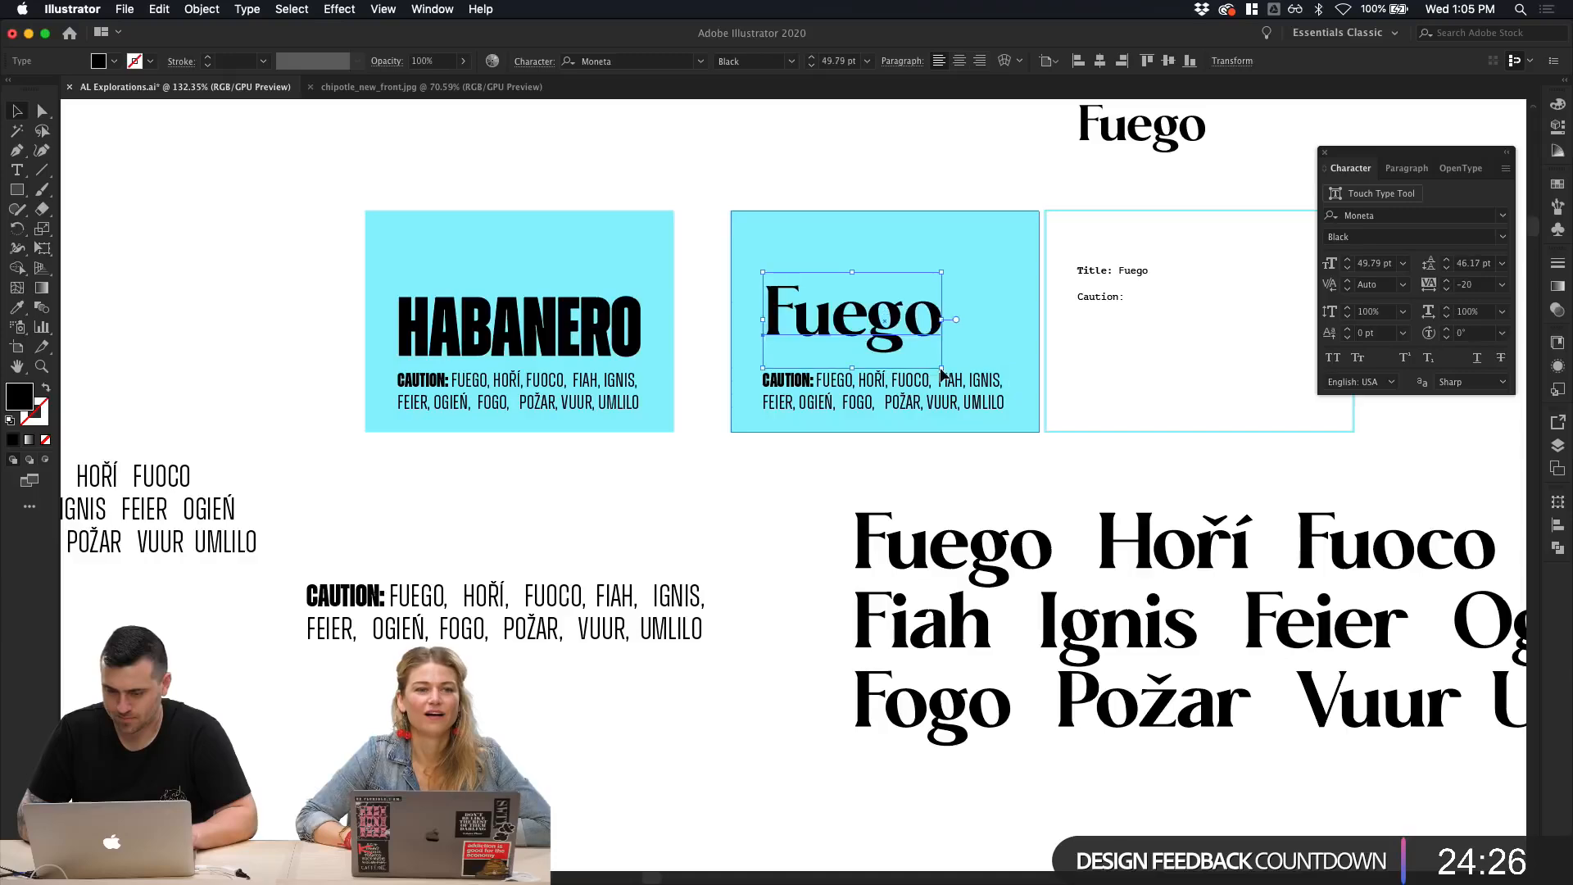
left_click(956, 475)
Step: Move the large serif block of fire words rightward to clear the space beneath the labels
scroll(955, 476, "right", 4)
scroll(955, 475, "down", 1)
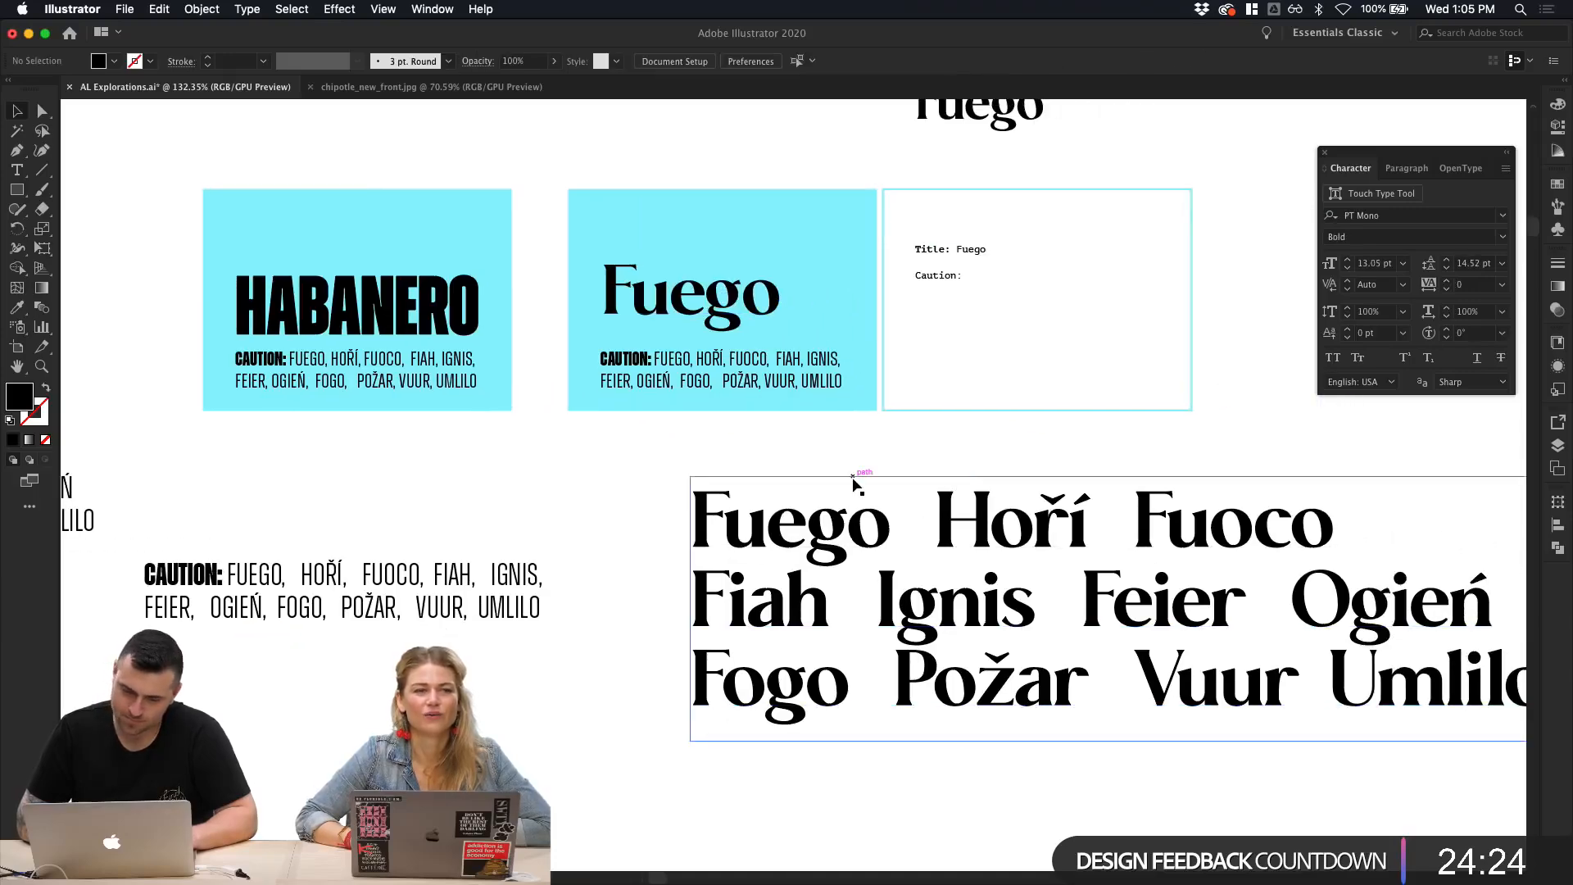
scroll(853, 480, "down", 3)
scroll(858, 510, "up", 2)
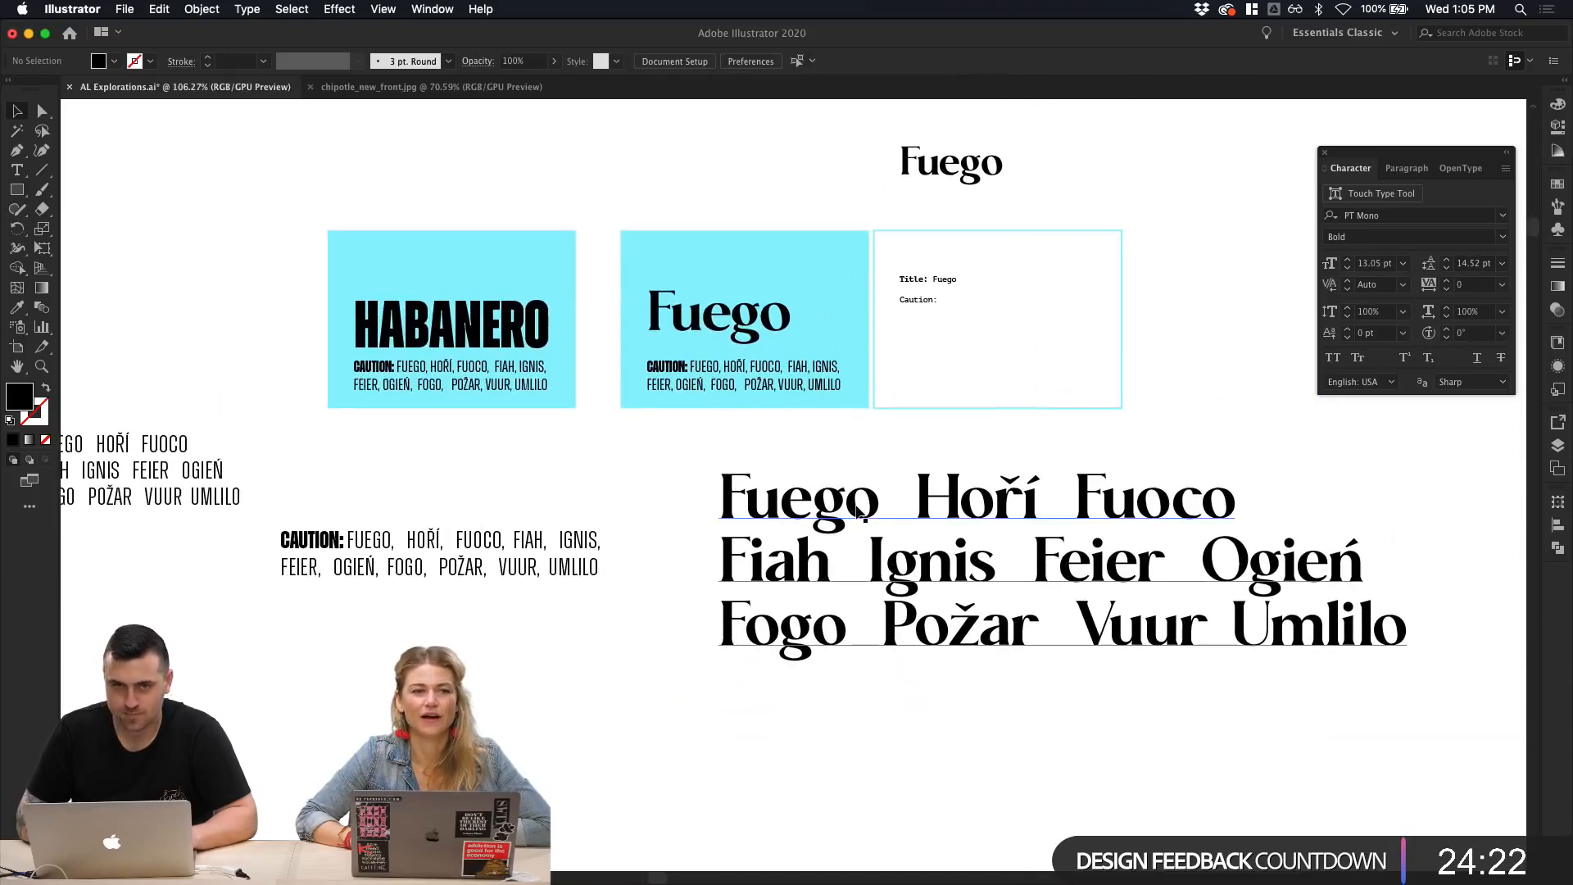
scroll(858, 510, "down", 1)
scroll(858, 512, "down", 2)
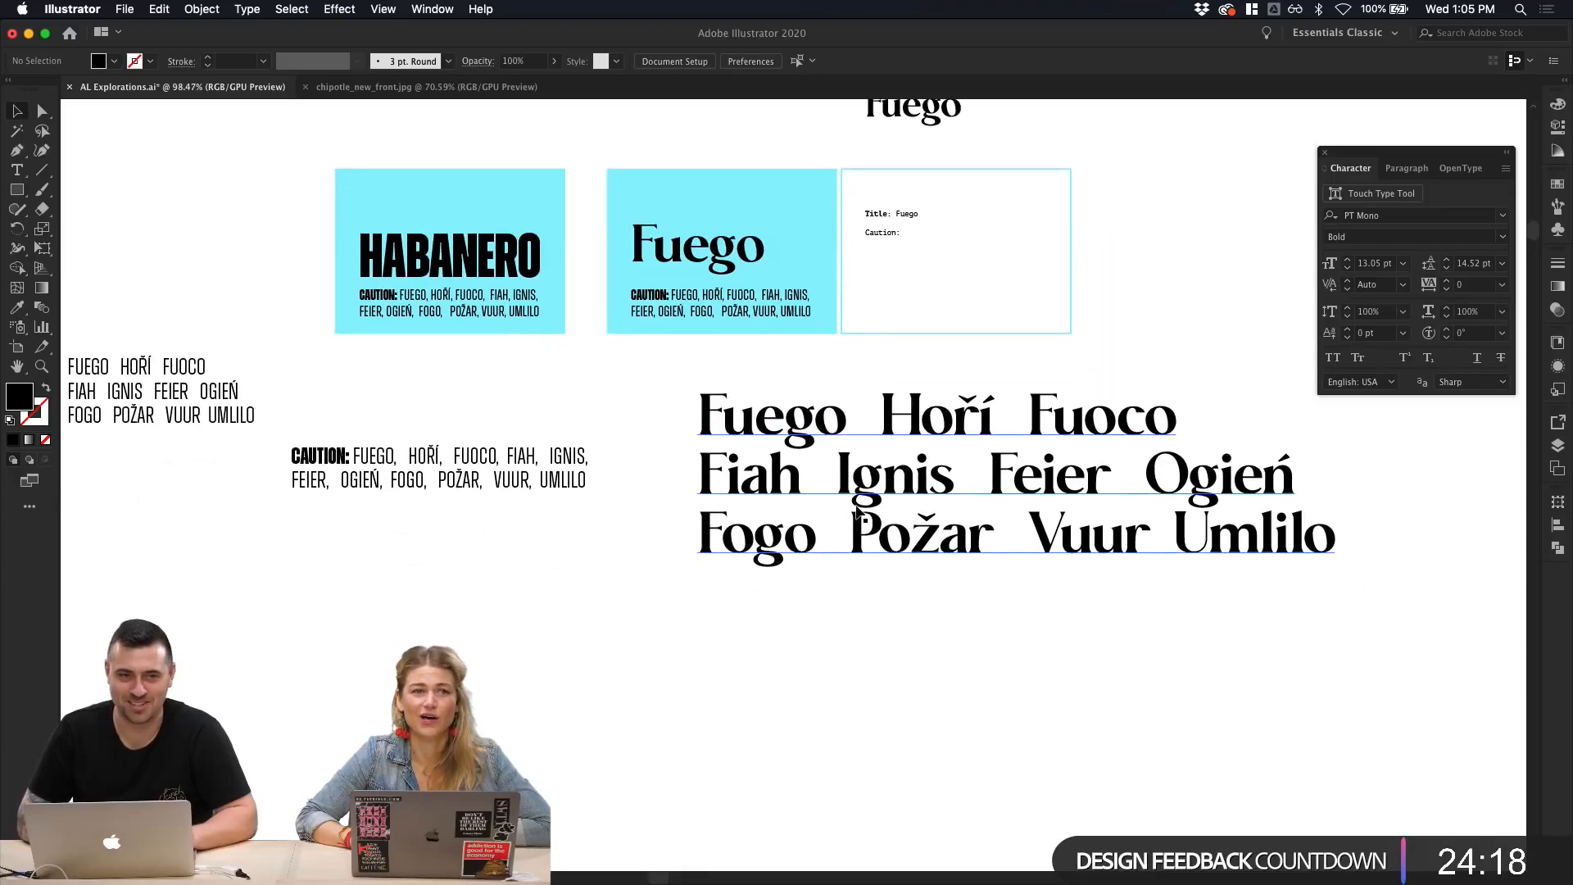
left_click_drag(858, 512, 1145, 440)
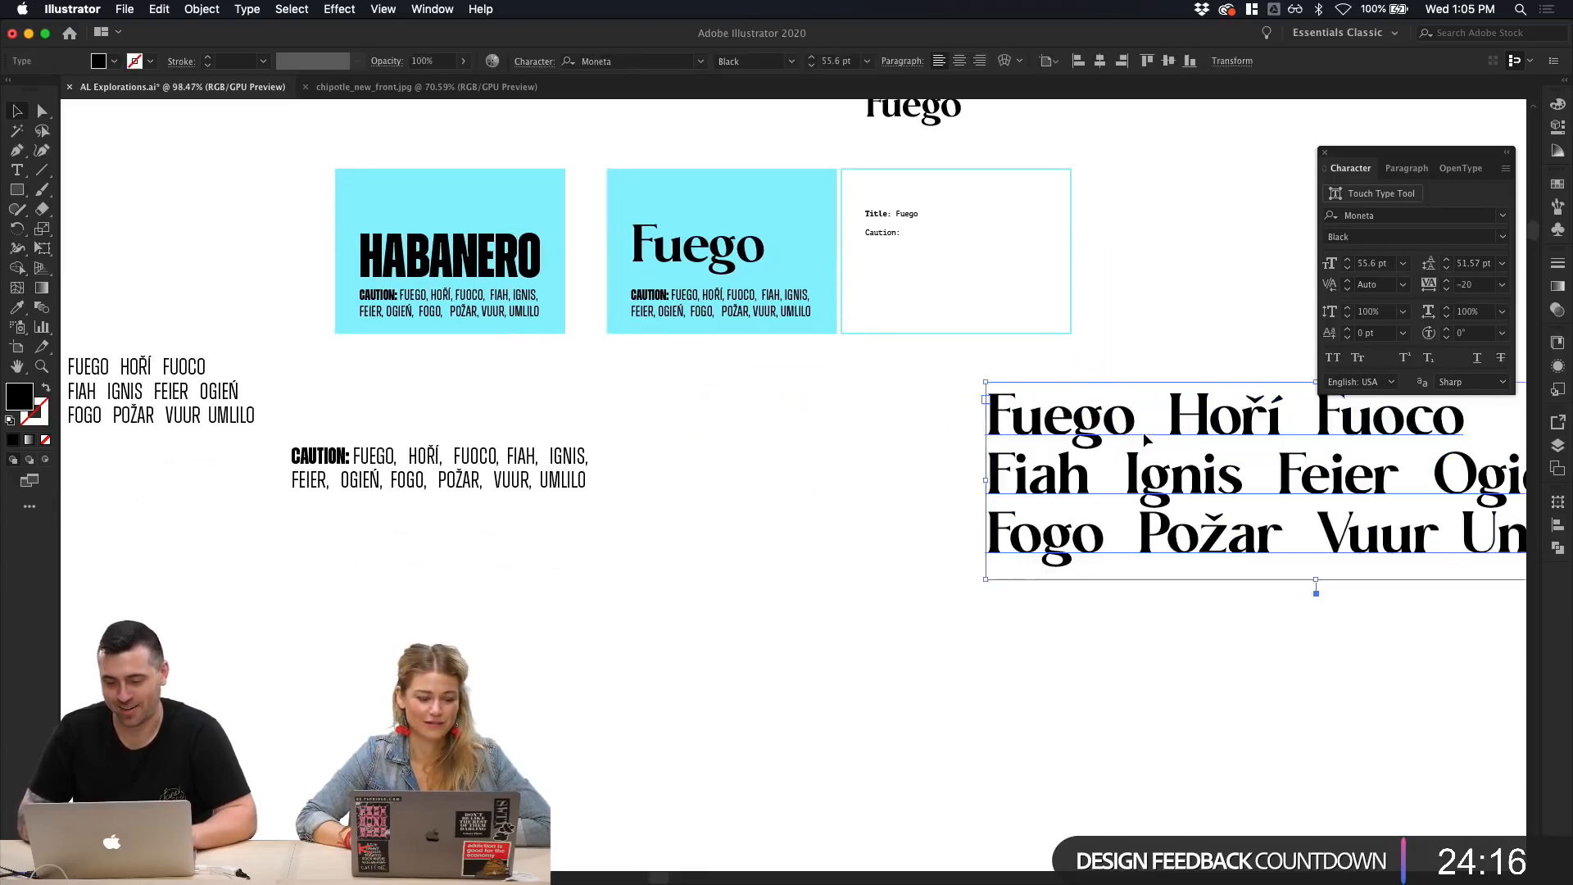
left_click_drag(1049, 431, 1166, 431)
left_click(762, 441)
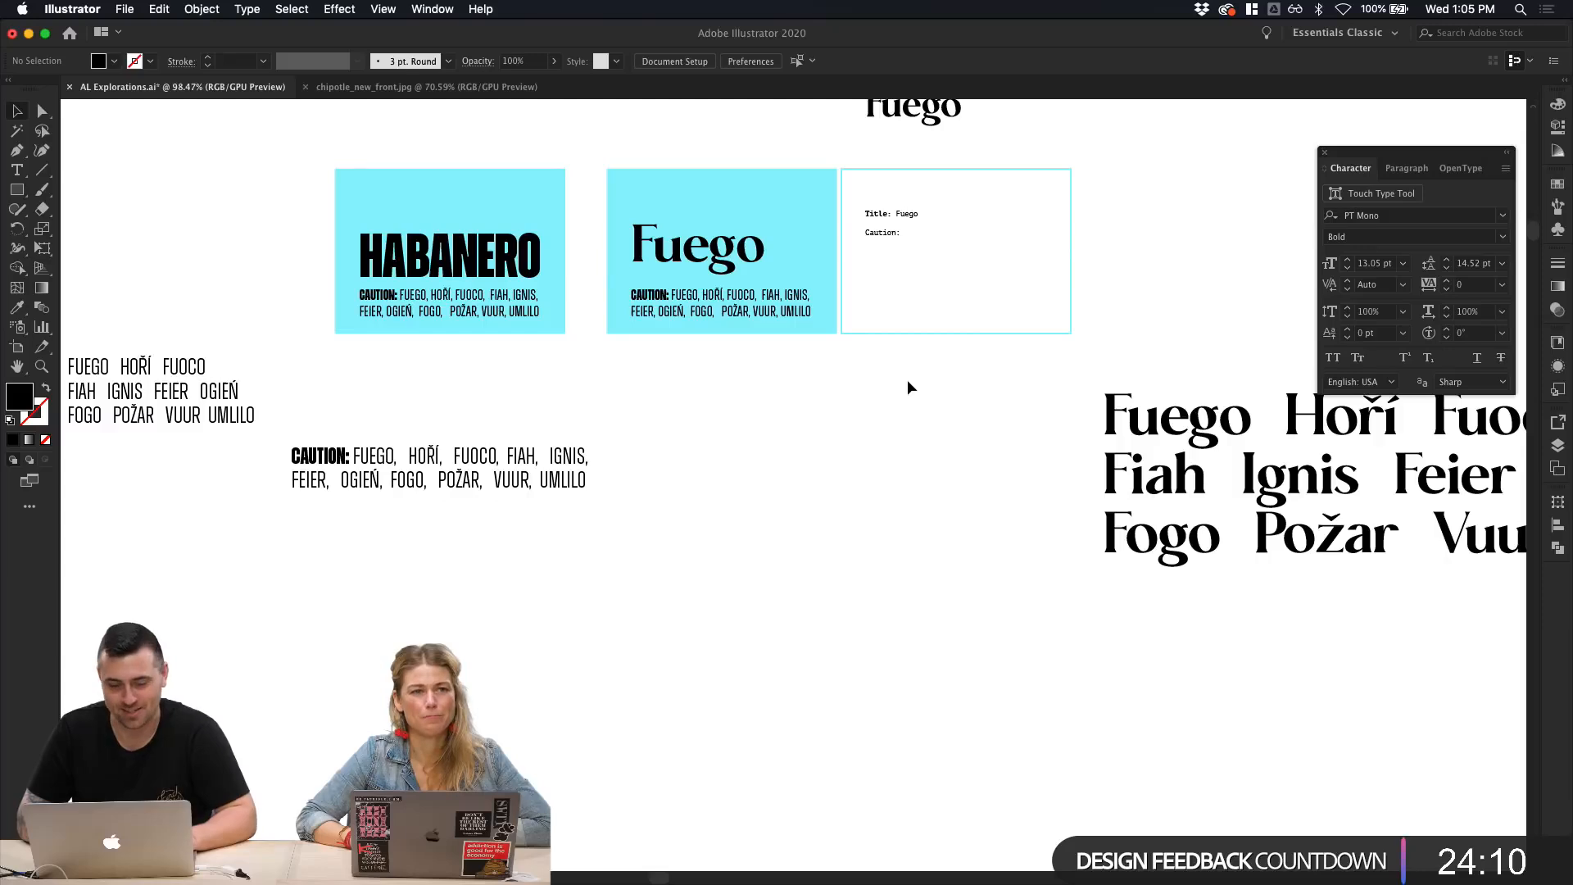
Step: Duplicate the cyan HABANERO label and place the copy directly beneath the cyan Fuego label
left_click(657, 179)
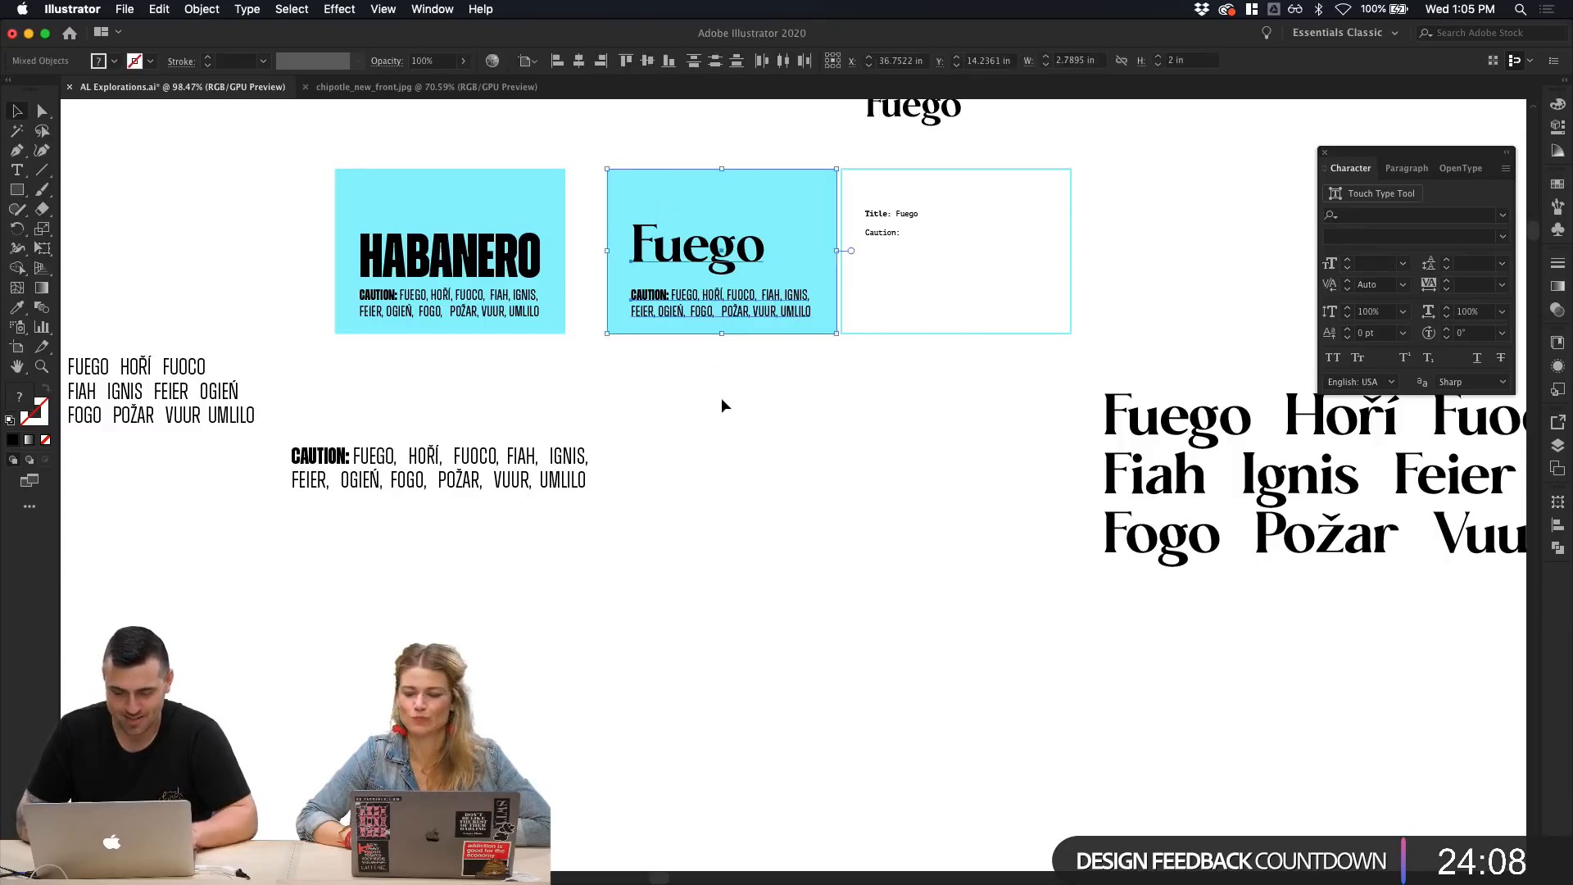
left_click(688, 384)
scroll(689, 384, "up", 3)
scroll(688, 383, "left", 4)
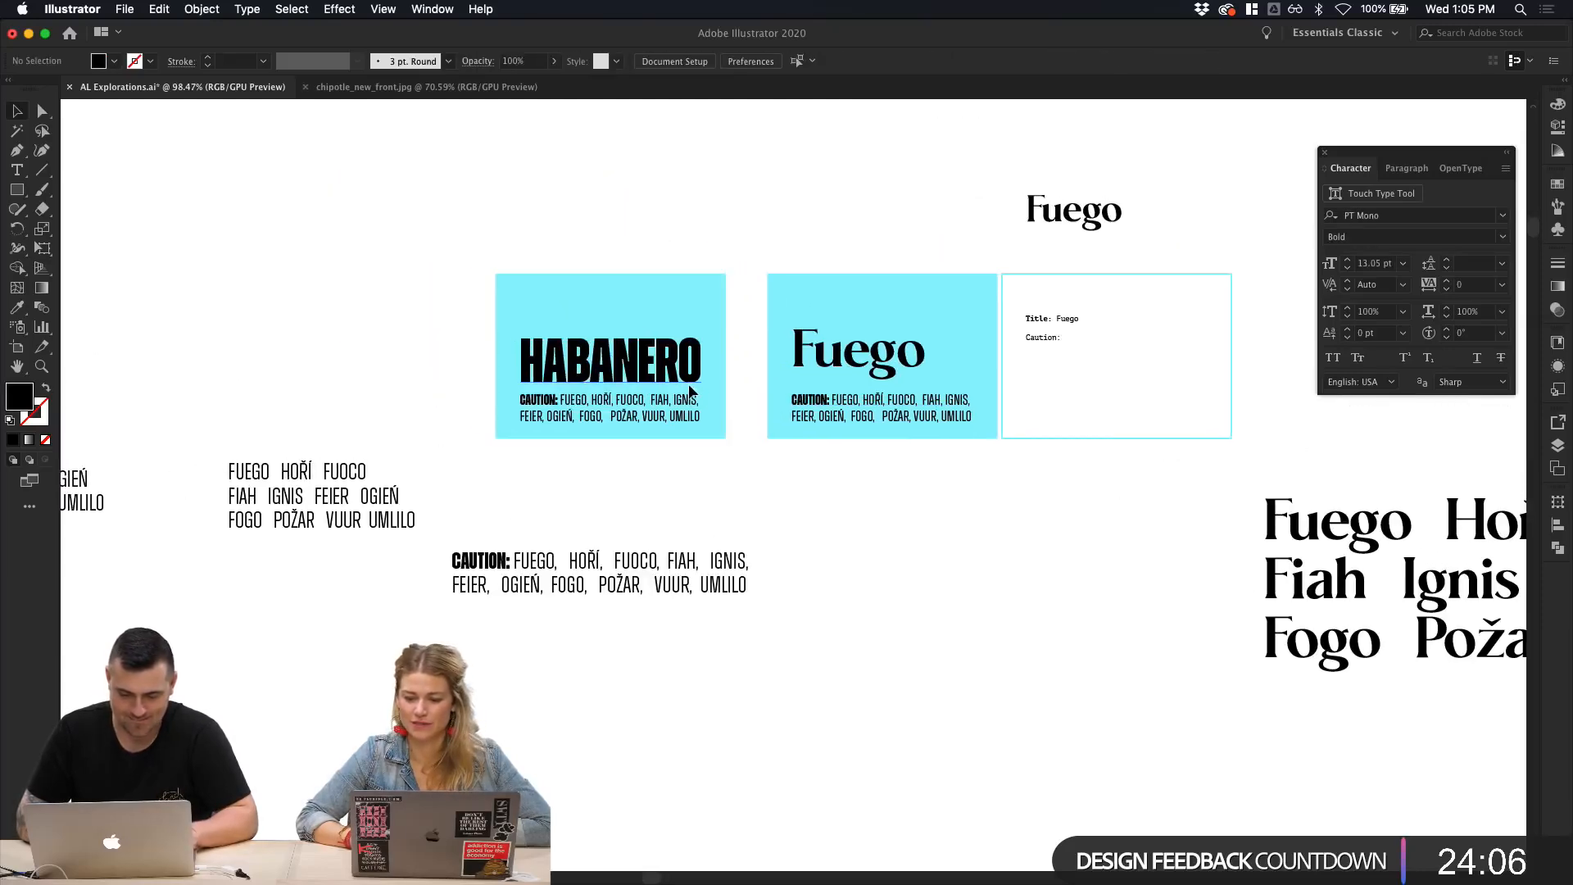
left_click(692, 358)
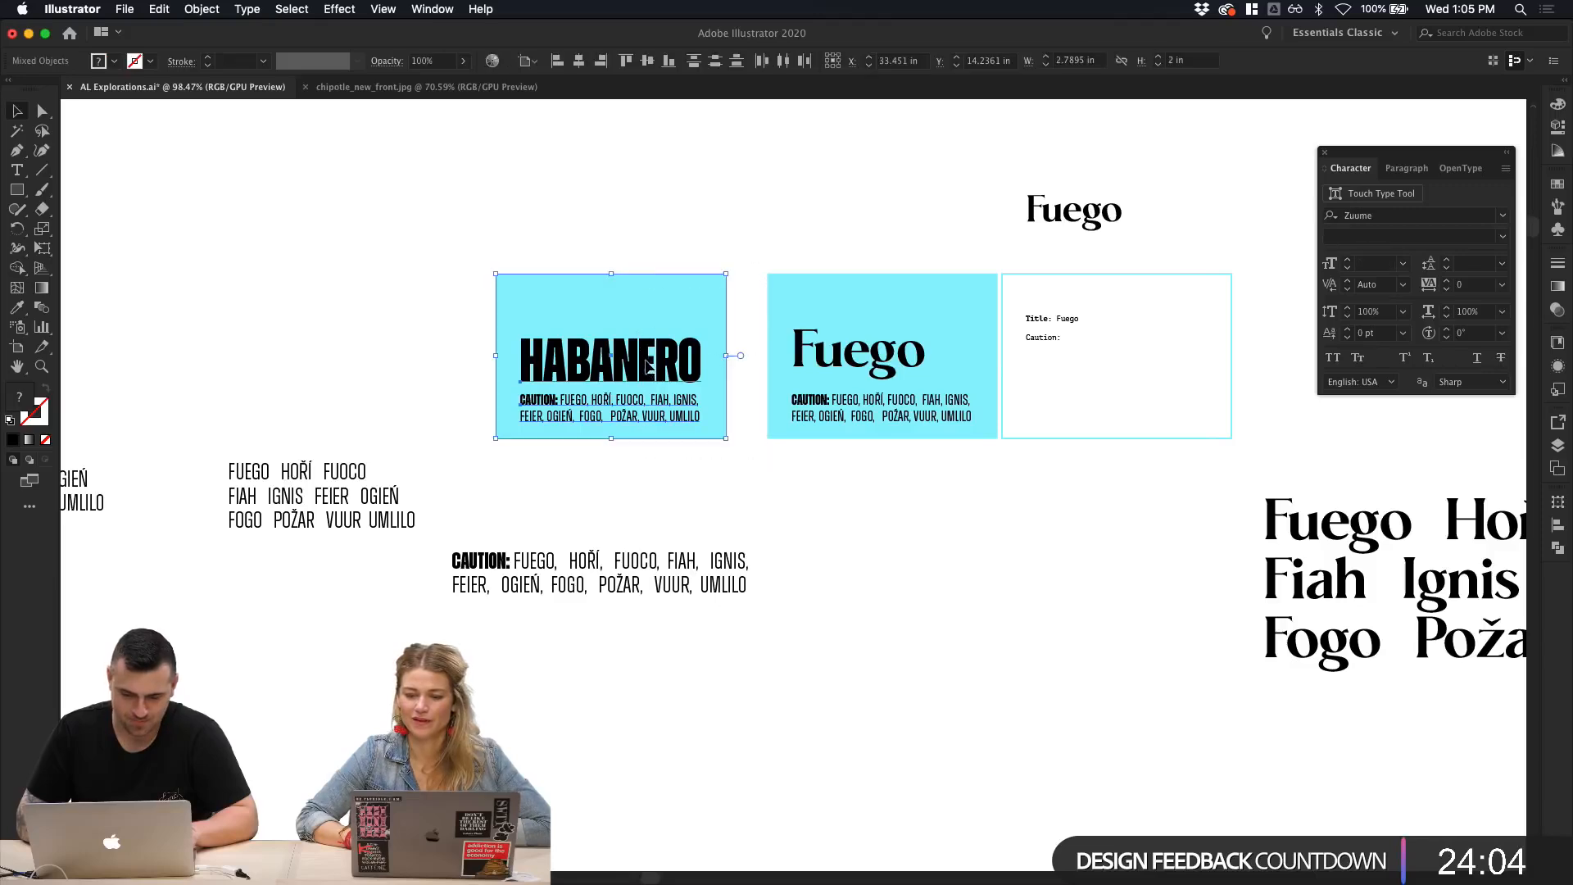
left_click_drag(644, 364, 814, 524)
left_click(1098, 633)
Step: Rotate the copied label's HABANERO title to read vertically and scale it to about 37.3 pt along the label's left side
left_click(978, 559)
left_click(952, 555)
left_click(1027, 523)
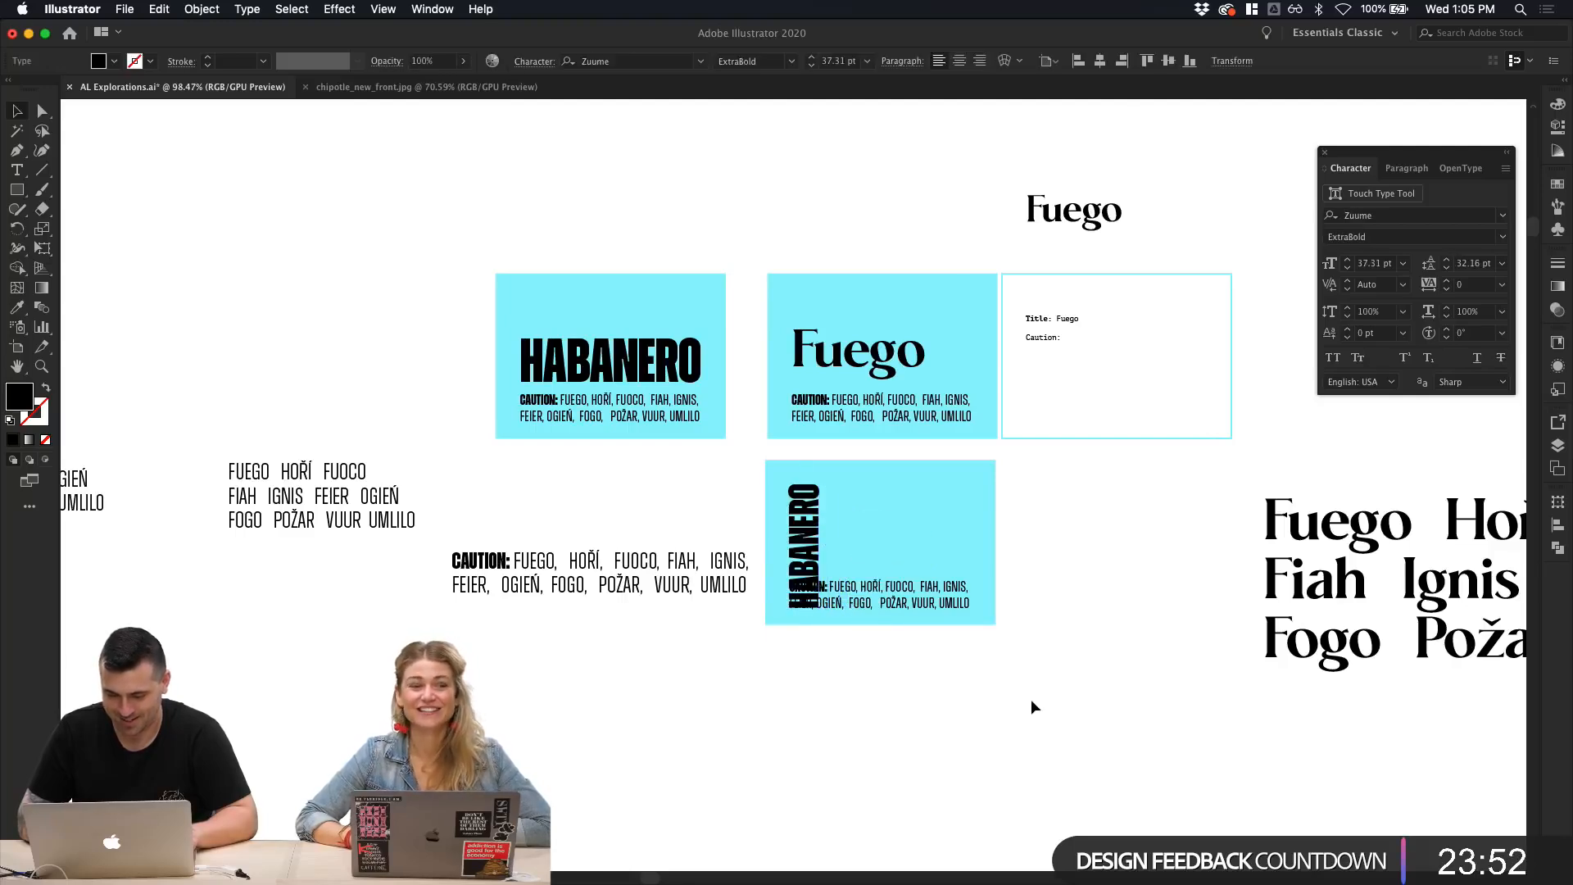
left_click(1029, 702)
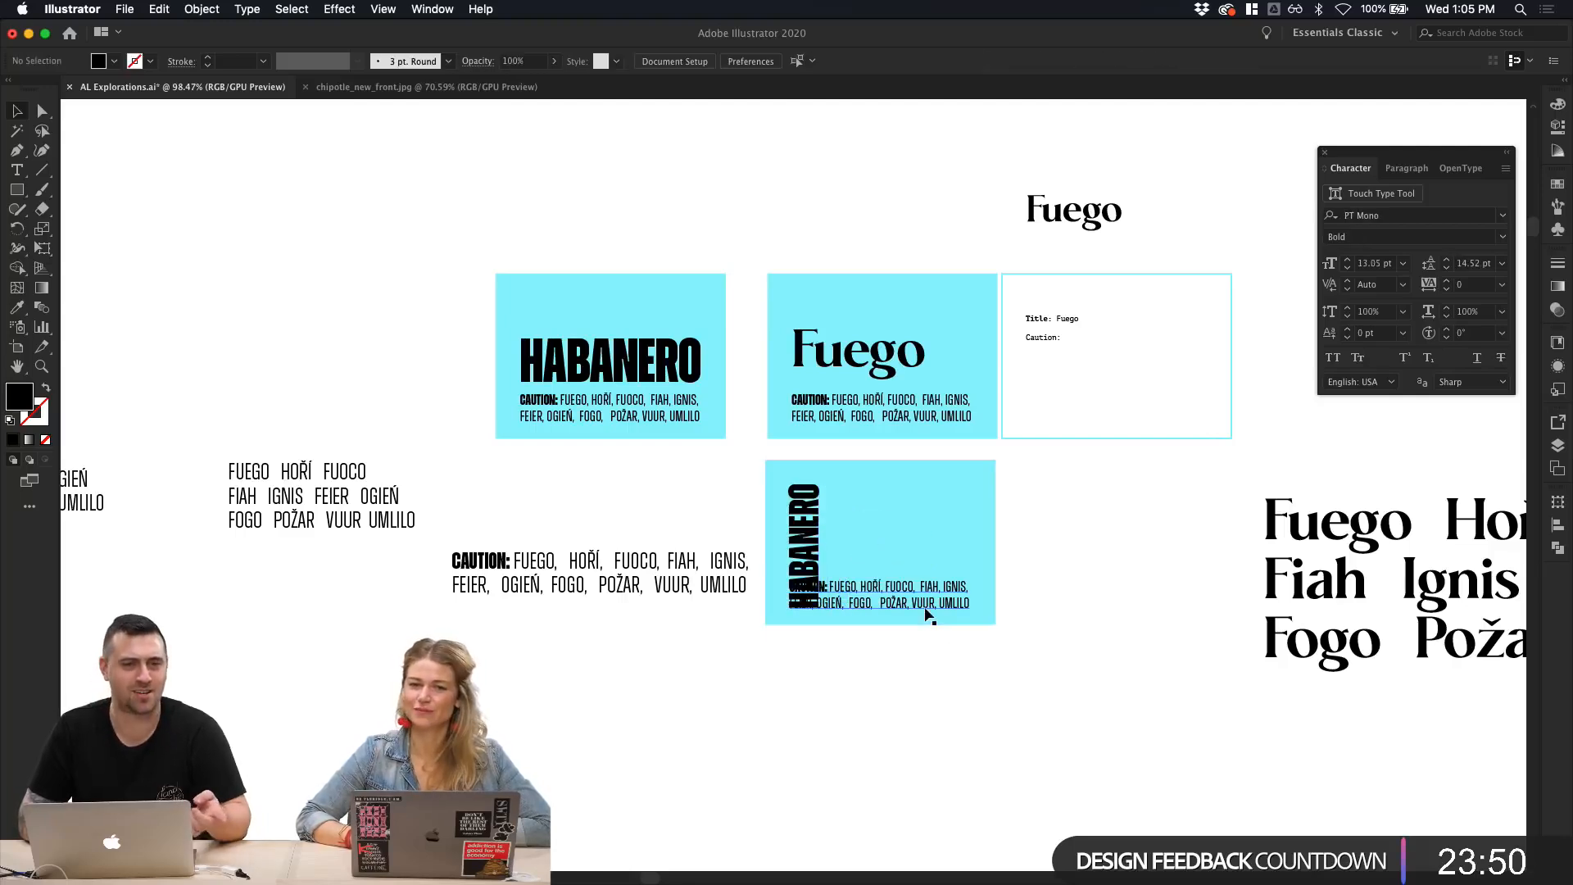
Step: Shrink the copied label's caution text to about 8.8 pt and place it beside the base of the vertical title
mouse_move(926, 610)
left_mouse_down()
mouse_move(972, 592)
mouse_move(1006, 613)
mouse_move(948, 622)
left_mouse_up()
scroll(951, 618, "up", 5)
left_click_drag(858, 553, 854, 571)
left_click(897, 686)
Step: Remove the extra spaces before FOGO and POŽAR in the vertical HABANERO label's caution text
scroll(896, 686, "up", 2)
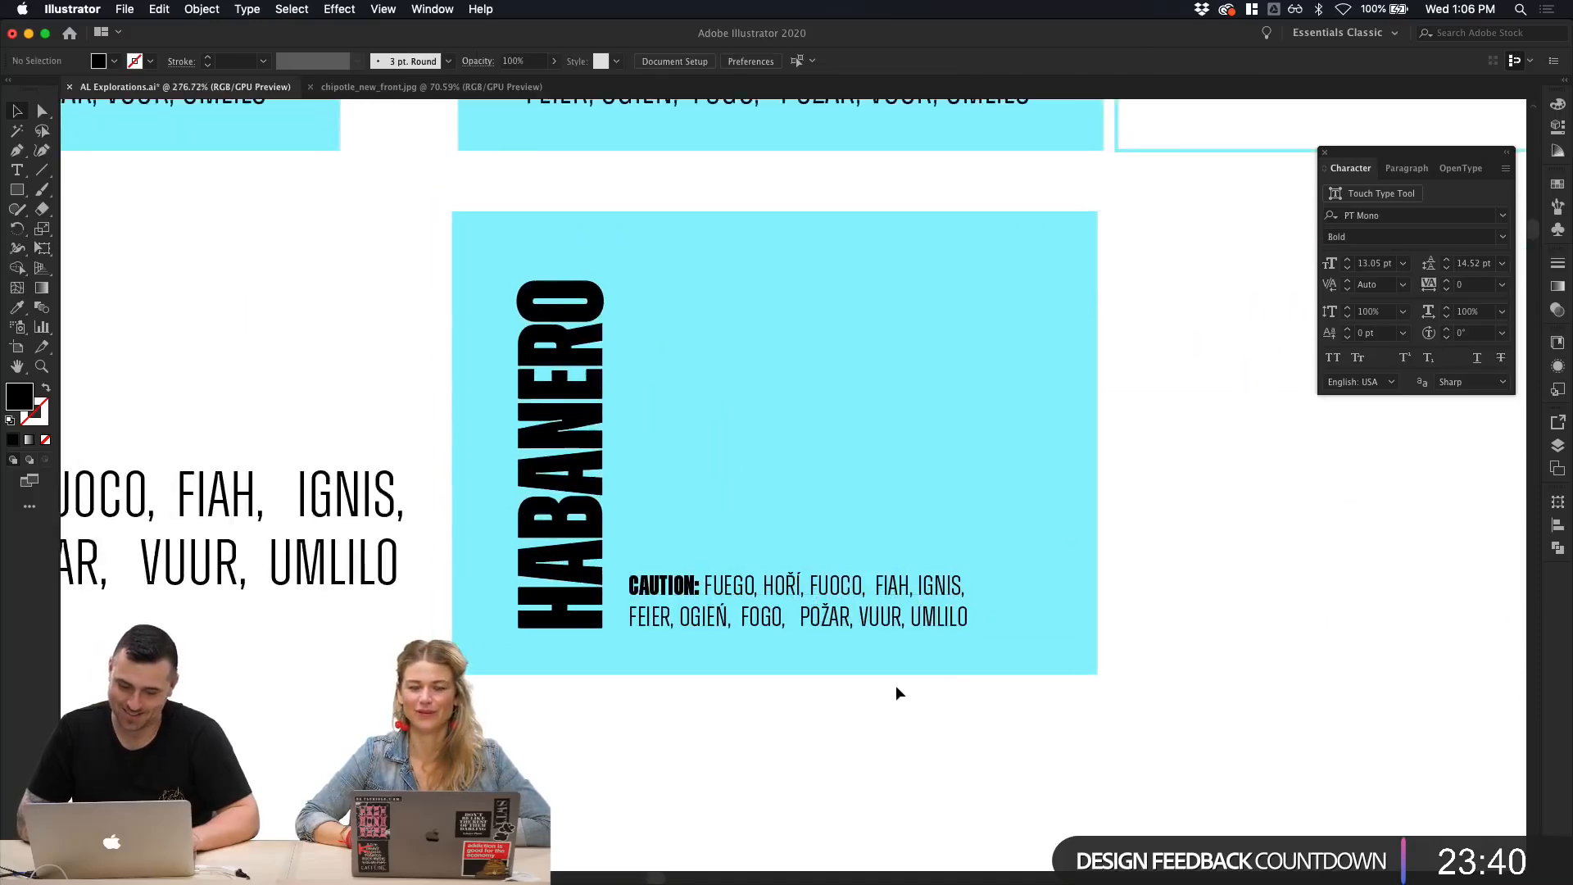
scroll(896, 687, "up", 2)
scroll(907, 800, "down", 4)
scroll(850, 724, "up", 2)
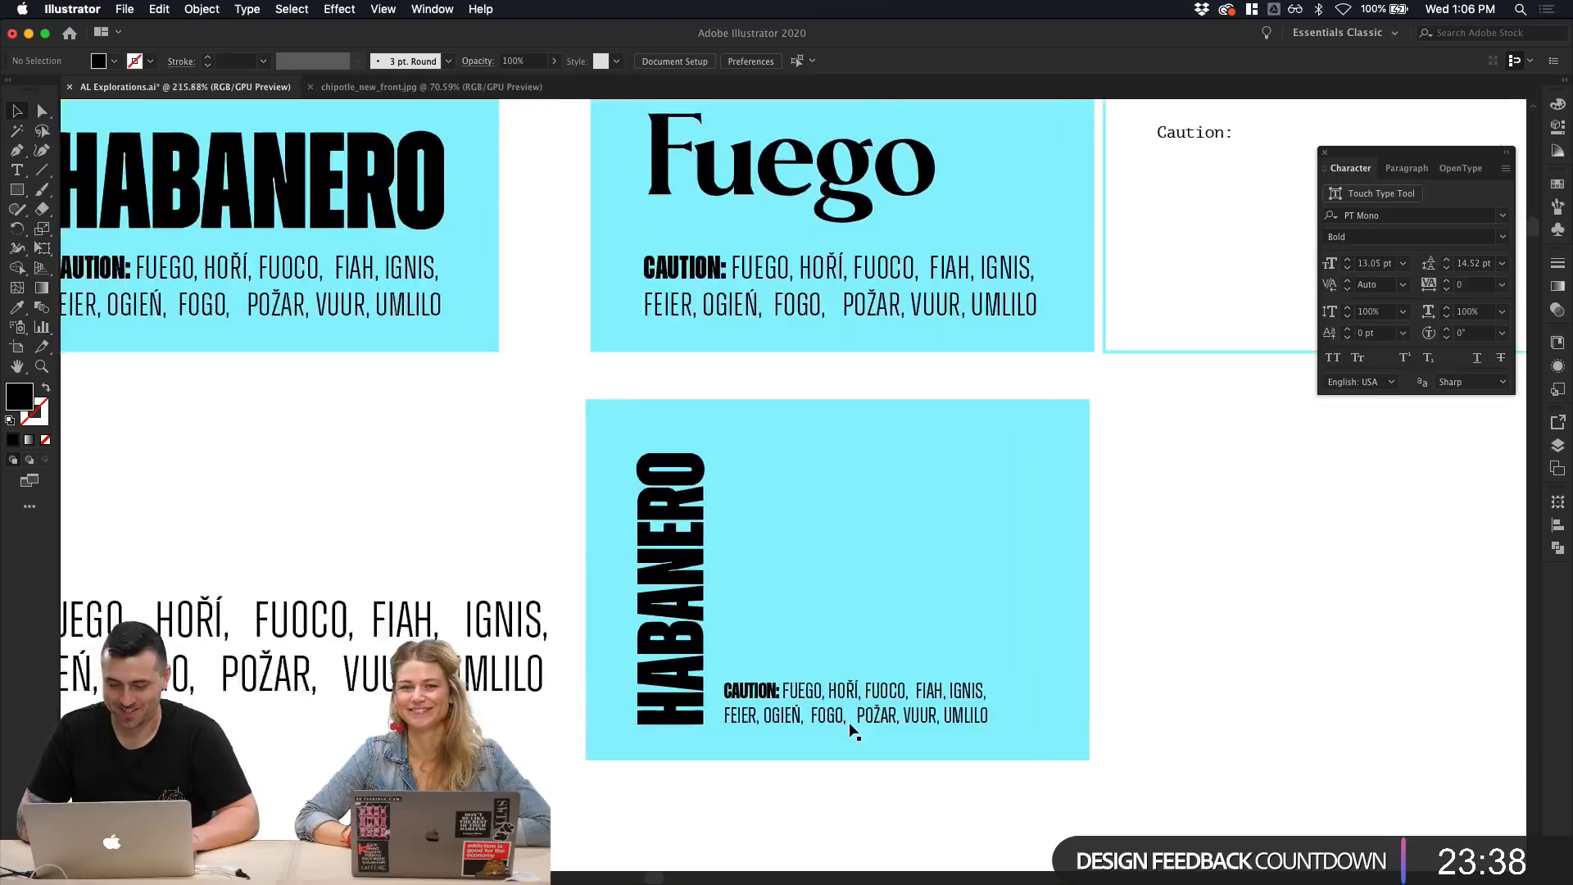
scroll(850, 729, "up", 4)
double_click(850, 722)
key("BackSpace")
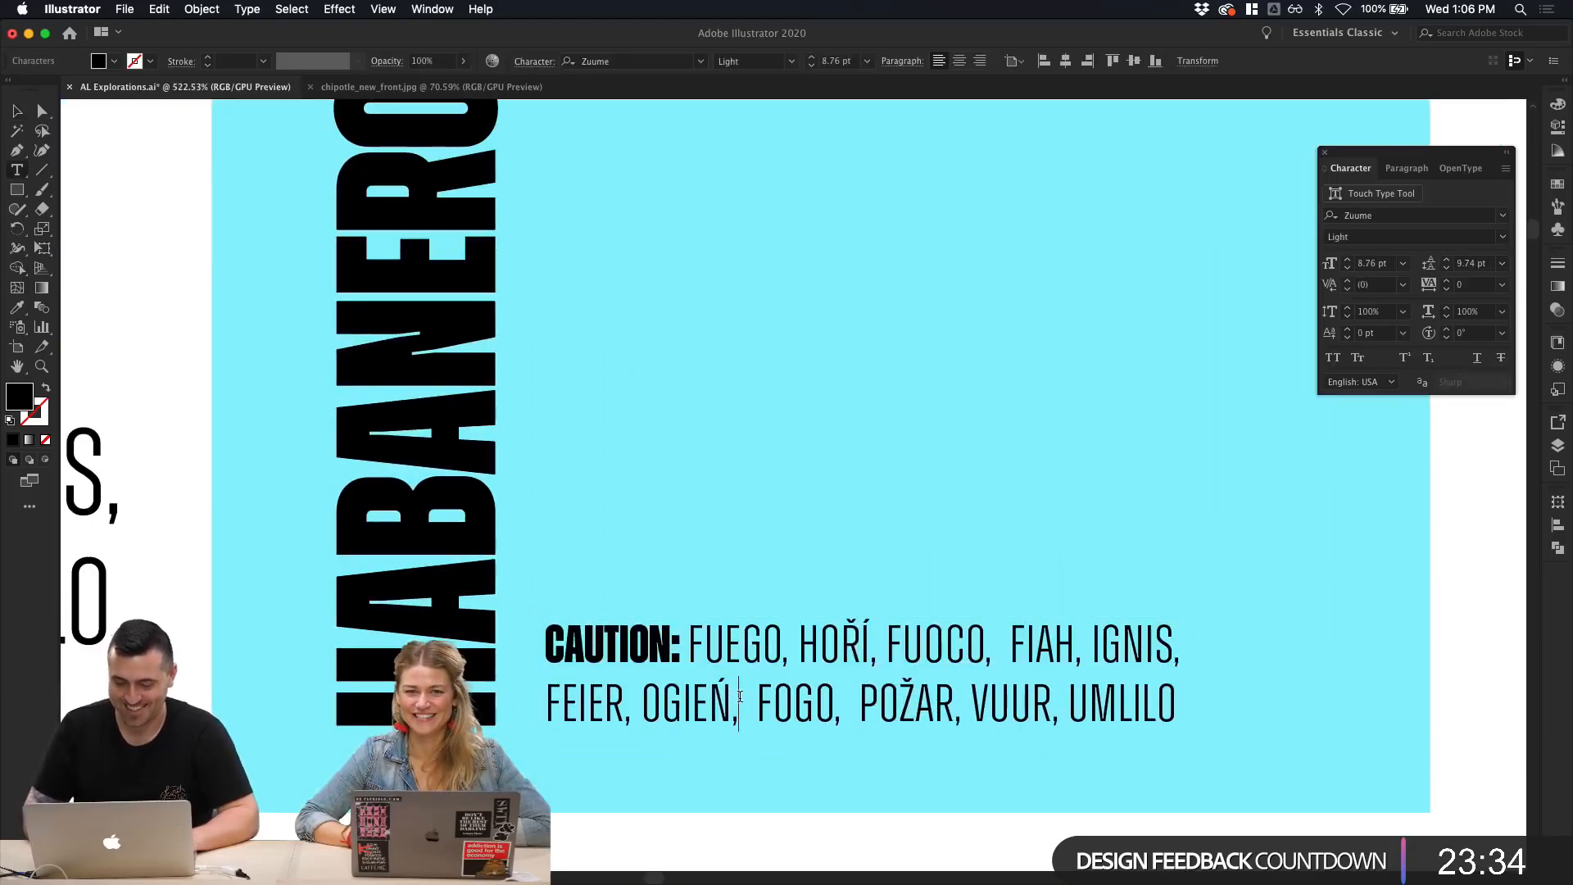
key("BackSpace")
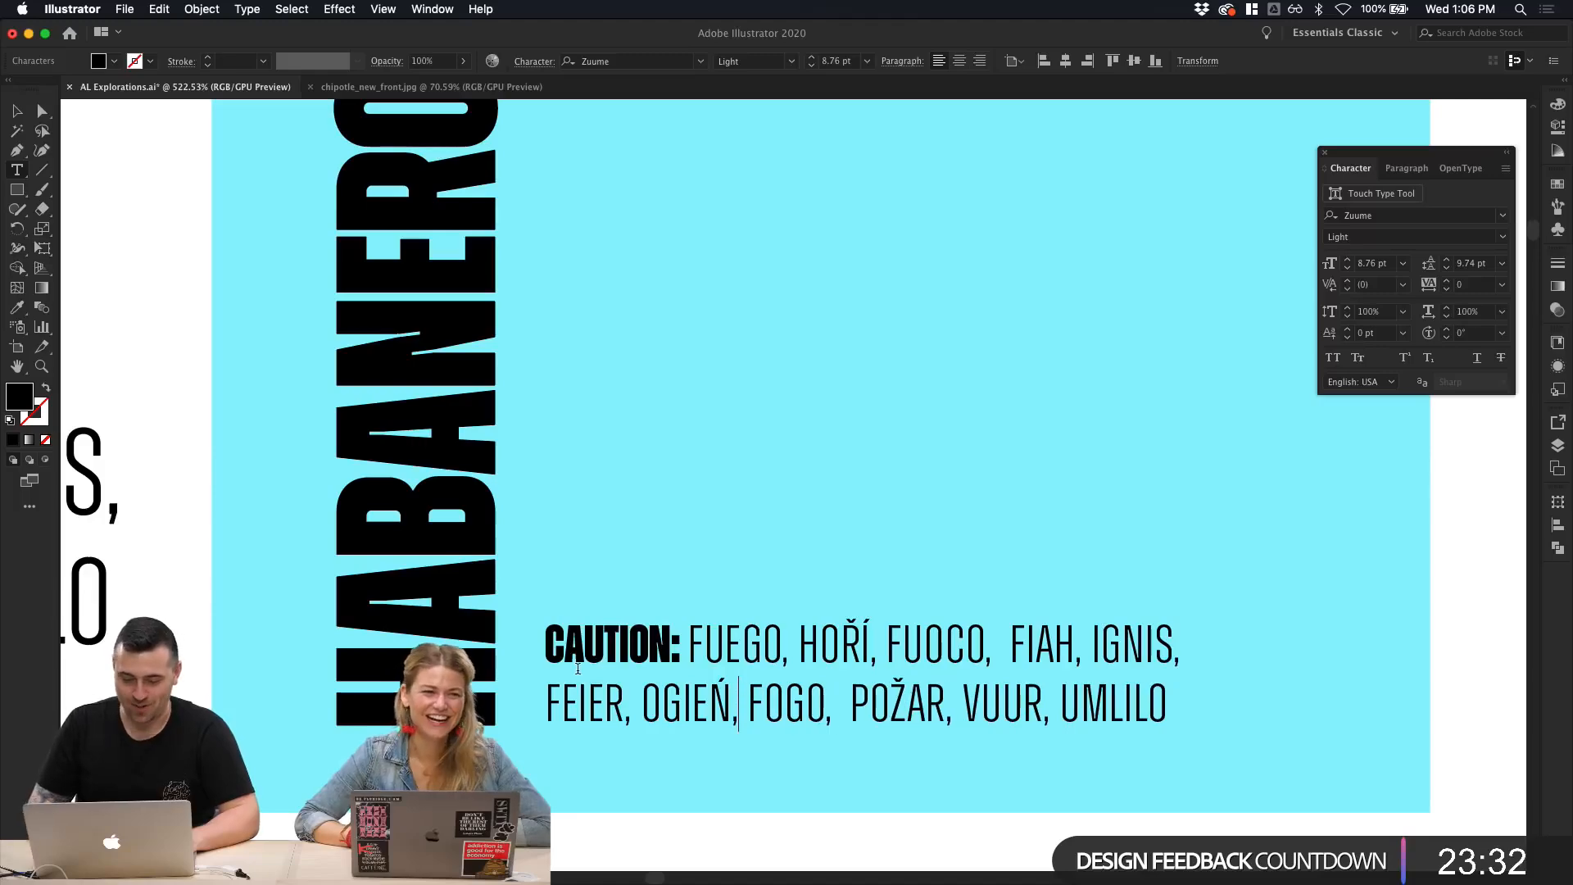
key("BackSpace")
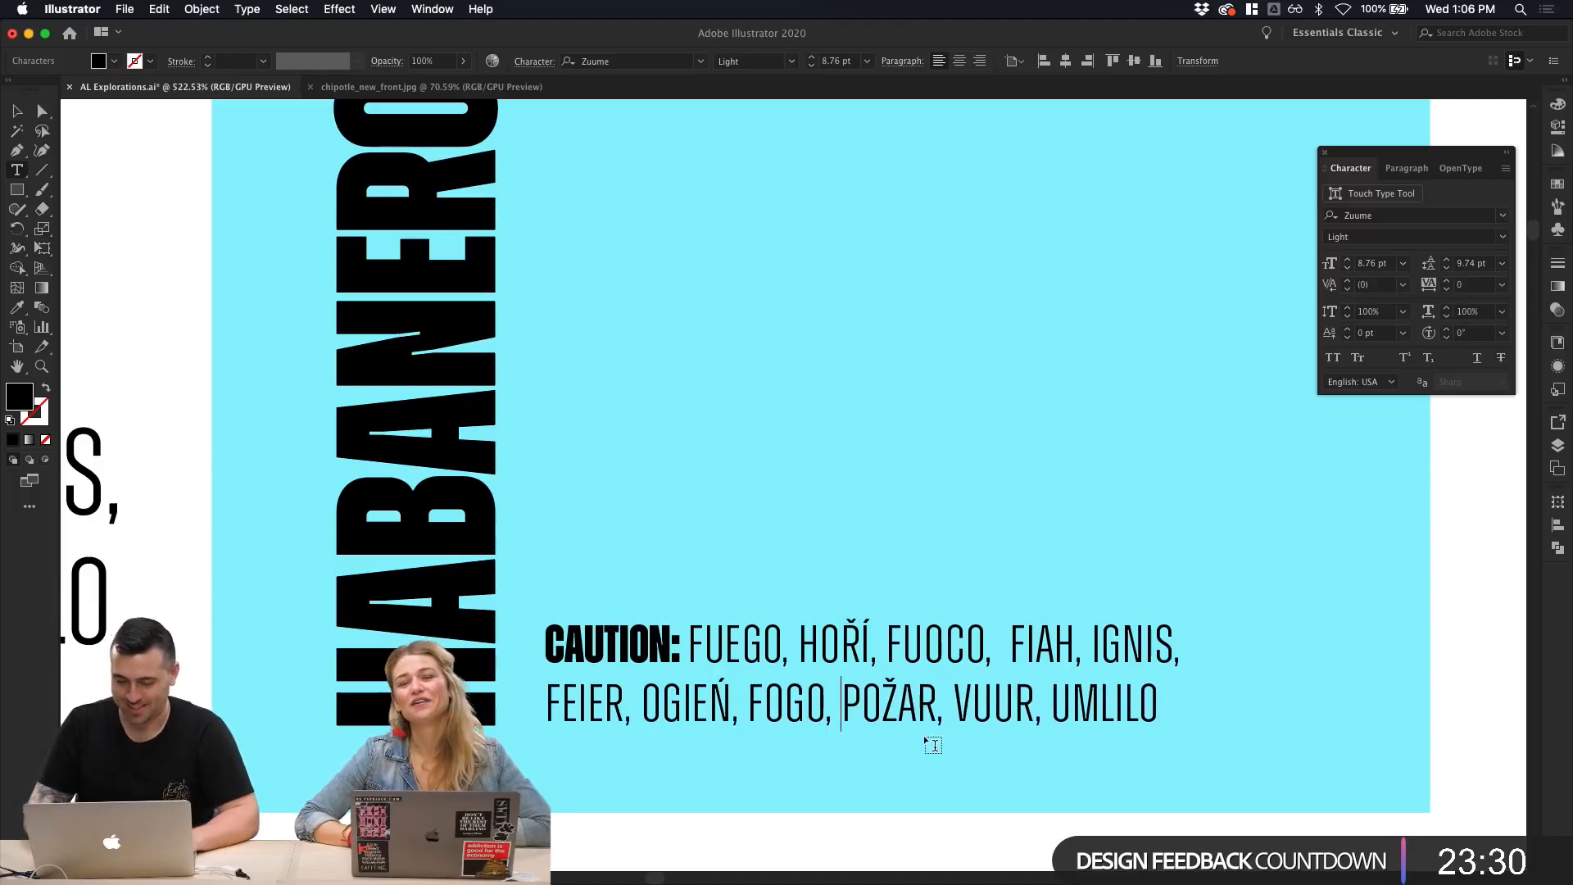
scroll(697, 647, "down", 3)
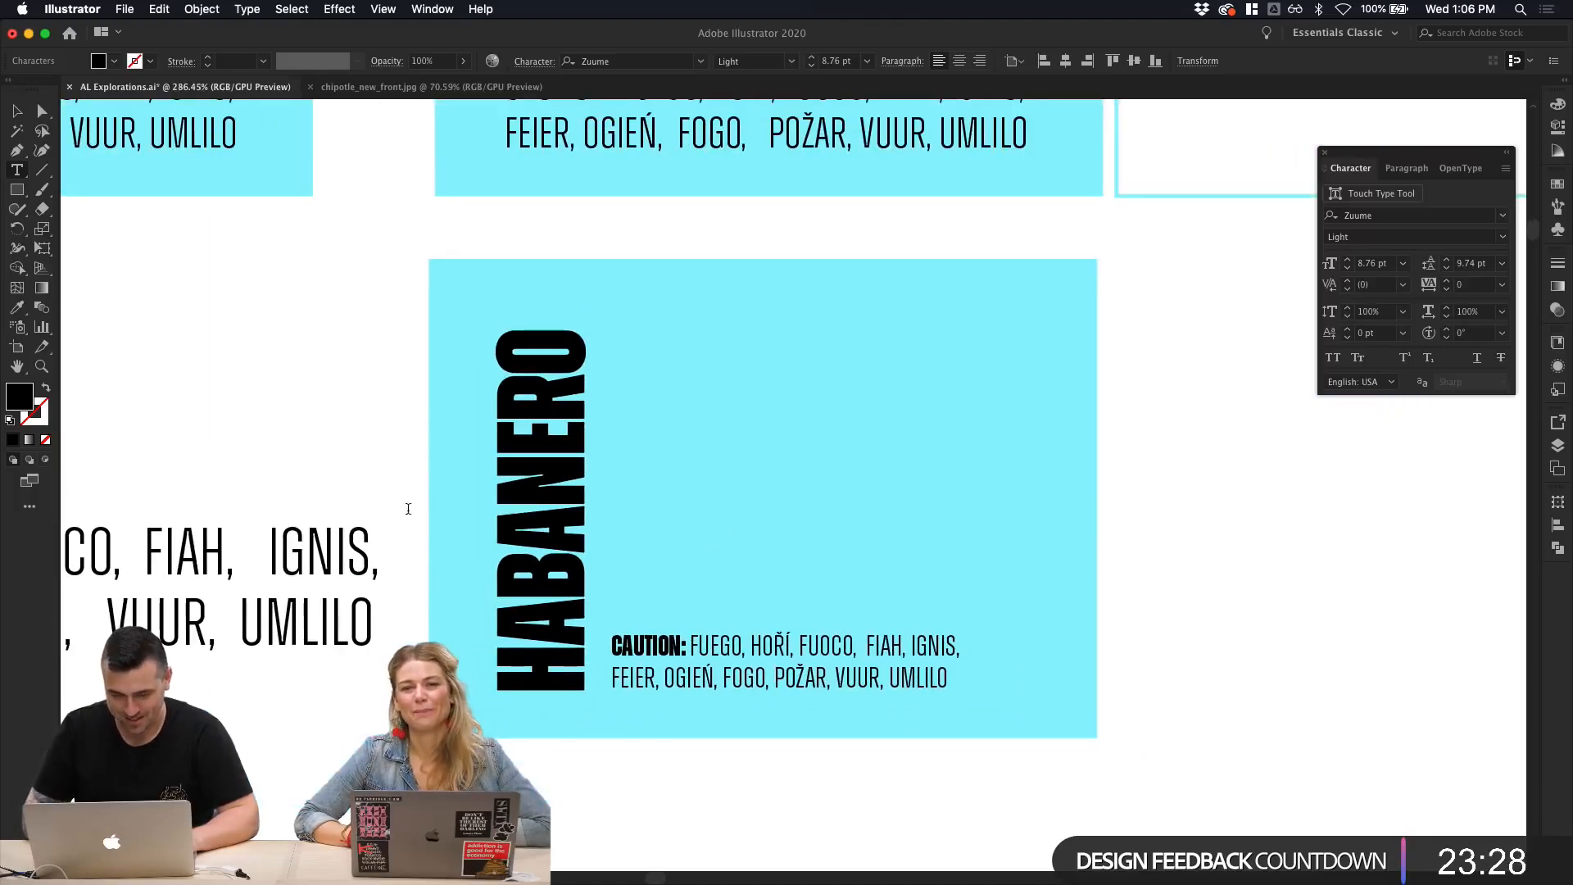
key("Escape")
left_click(755, 802)
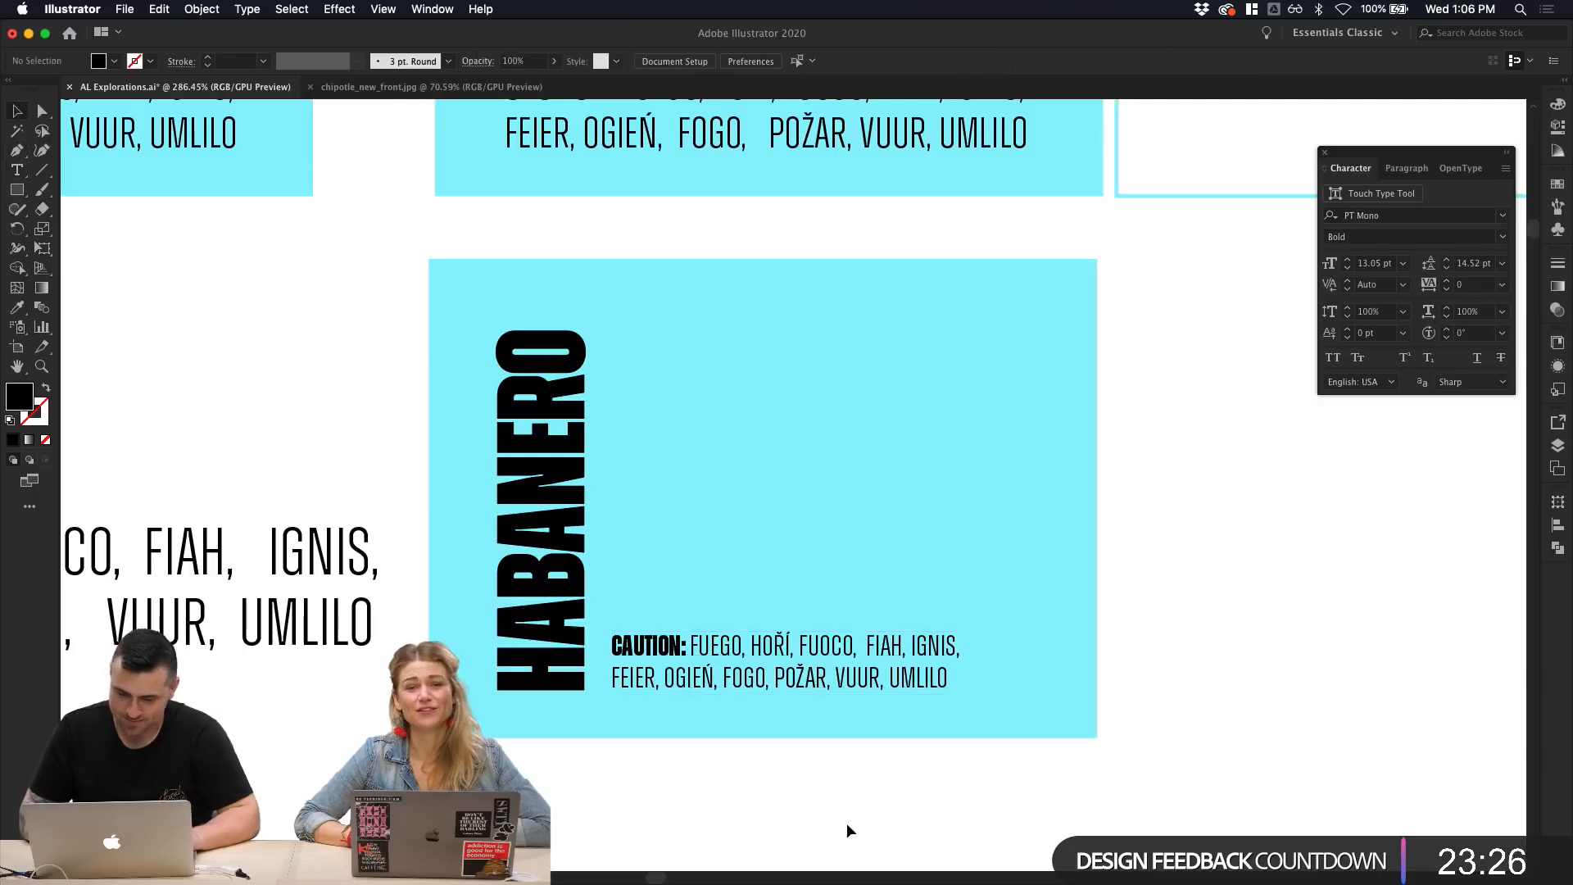
Step: Remove the extra spaces before POŽAR, FOGO and FIAH in the cyan Fuego label's caution text
scroll(861, 811, "up", 2)
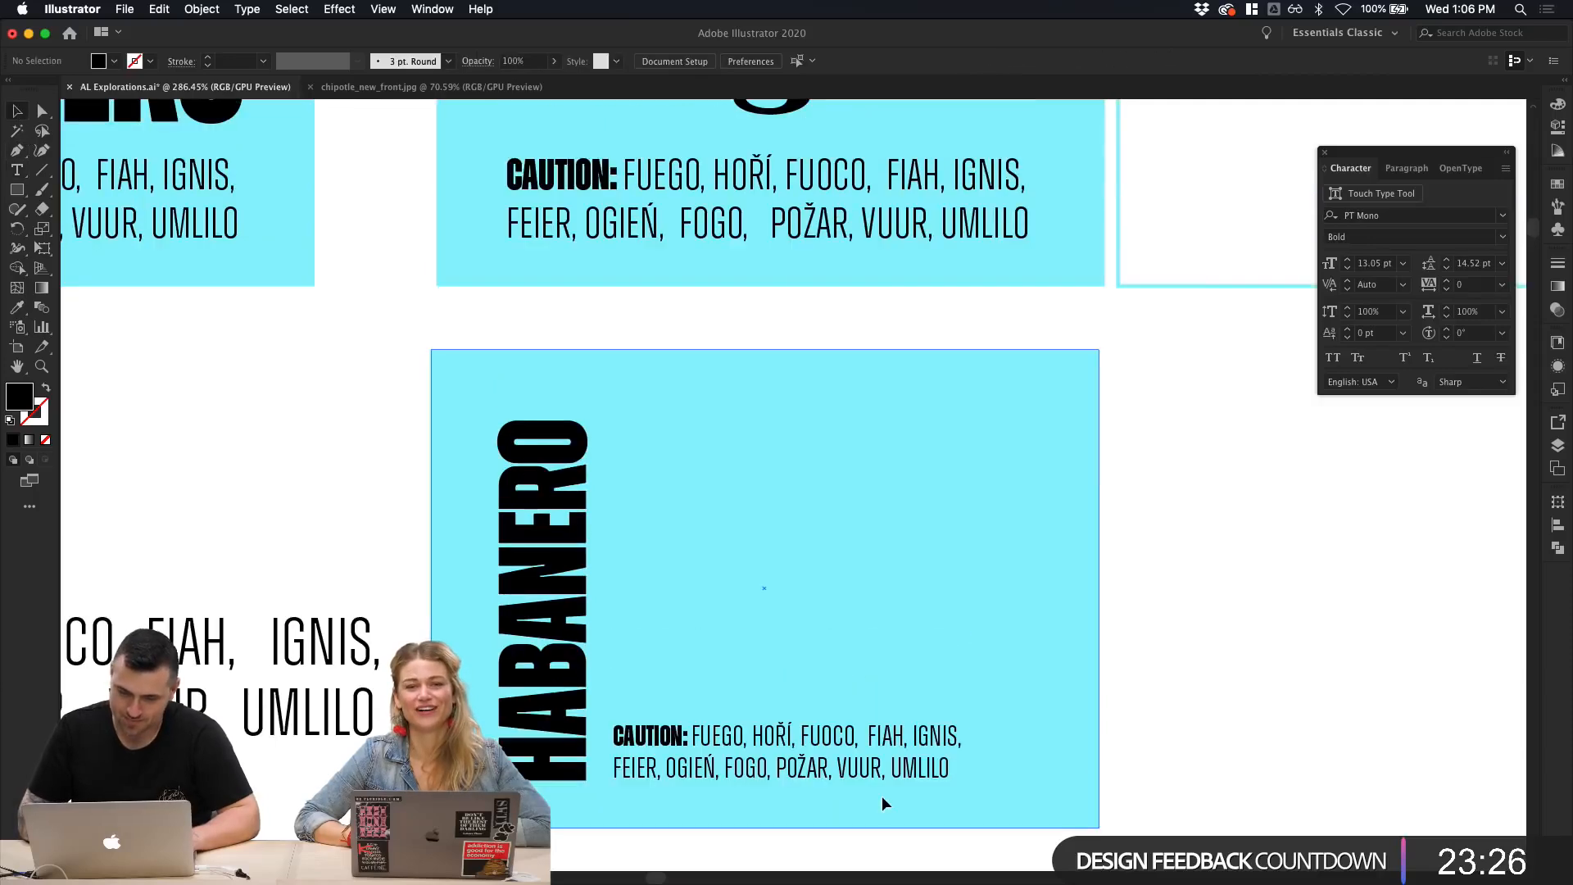
double_click(771, 236)
key("BackSpace")
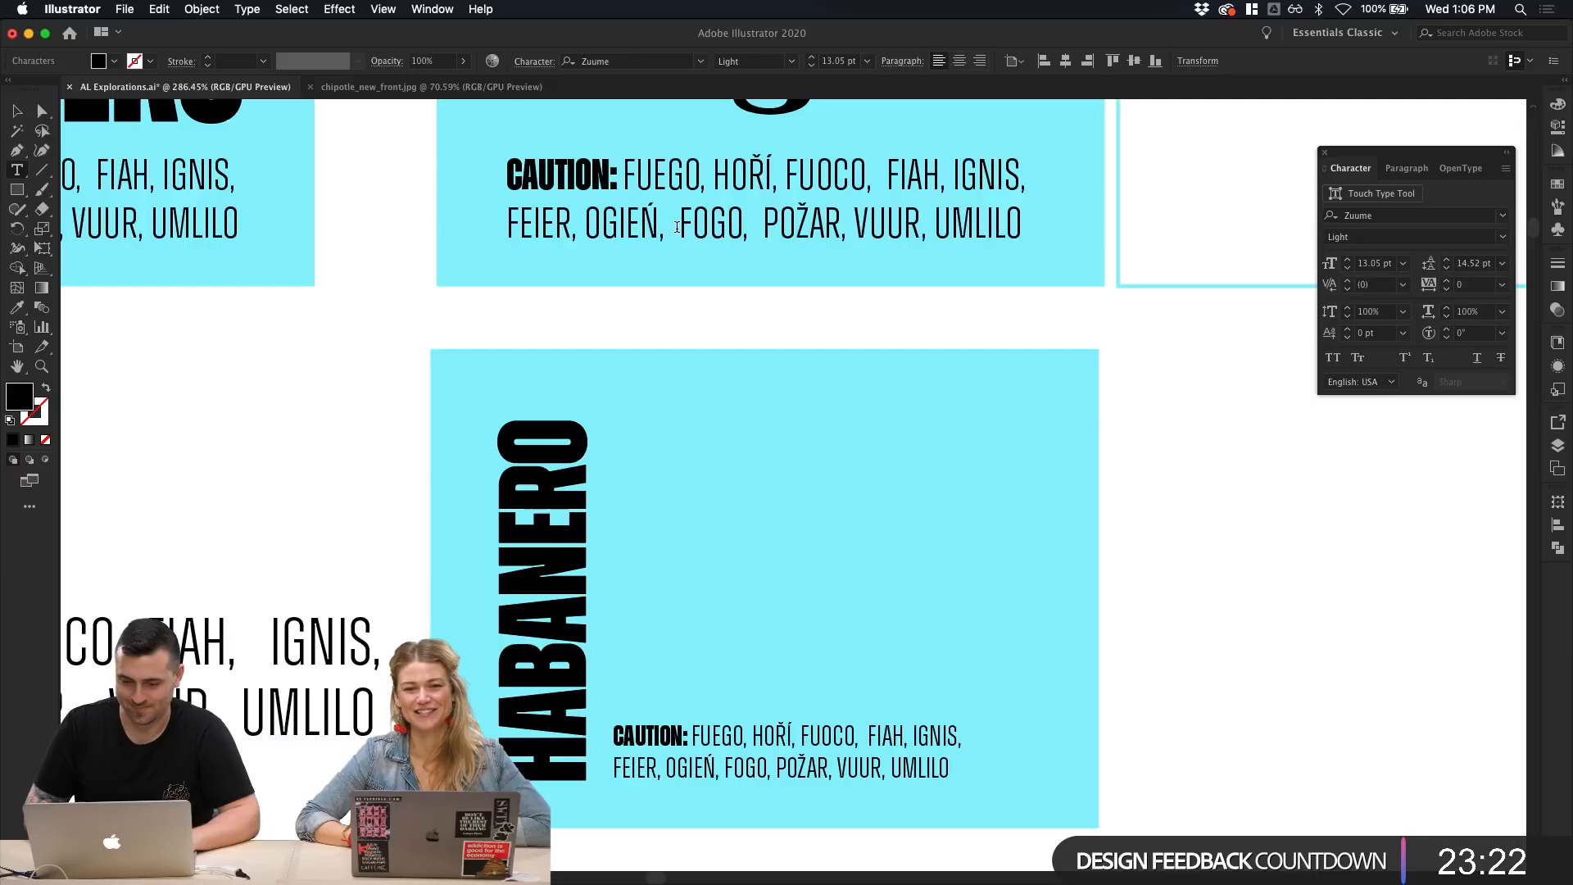
left_click(680, 230)
key("BackSpace")
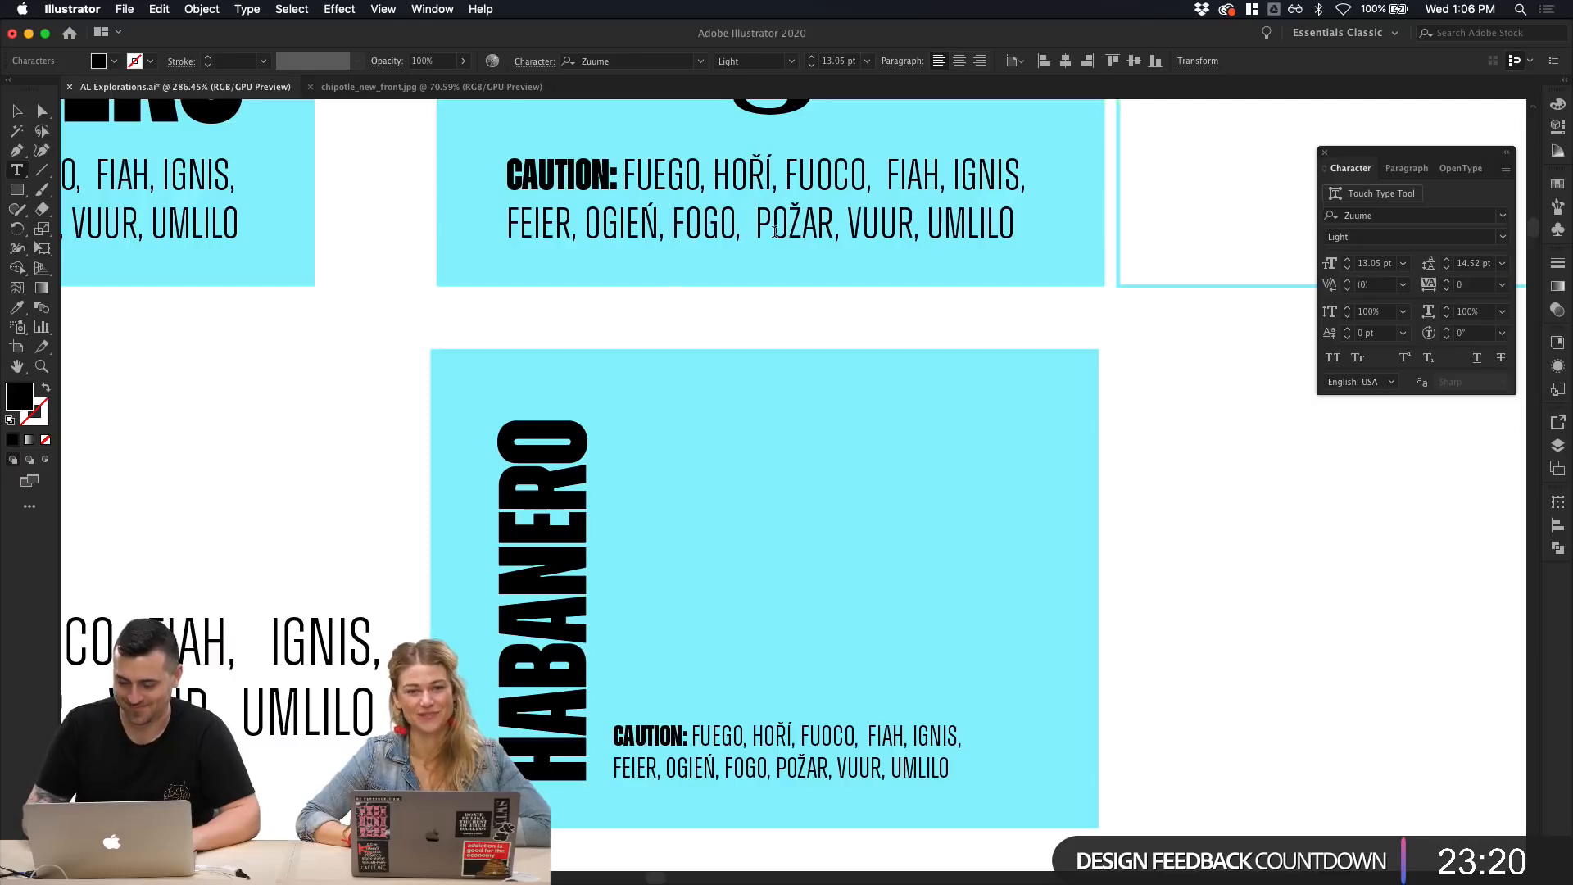
left_click(757, 229)
key("BackSpace")
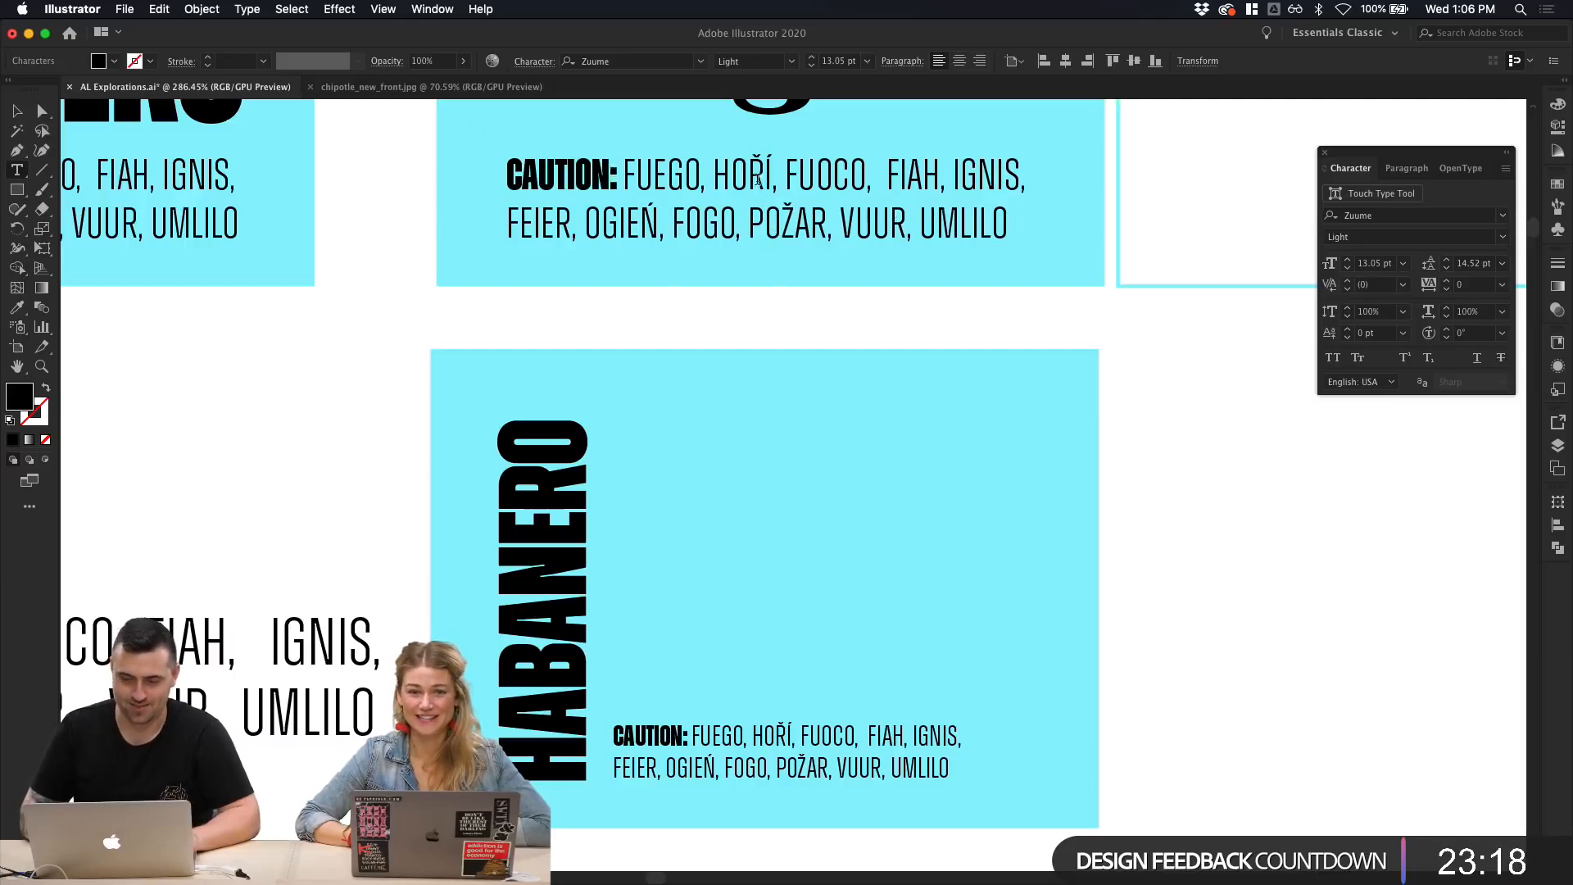
left_click(886, 177)
key("BackSpace")
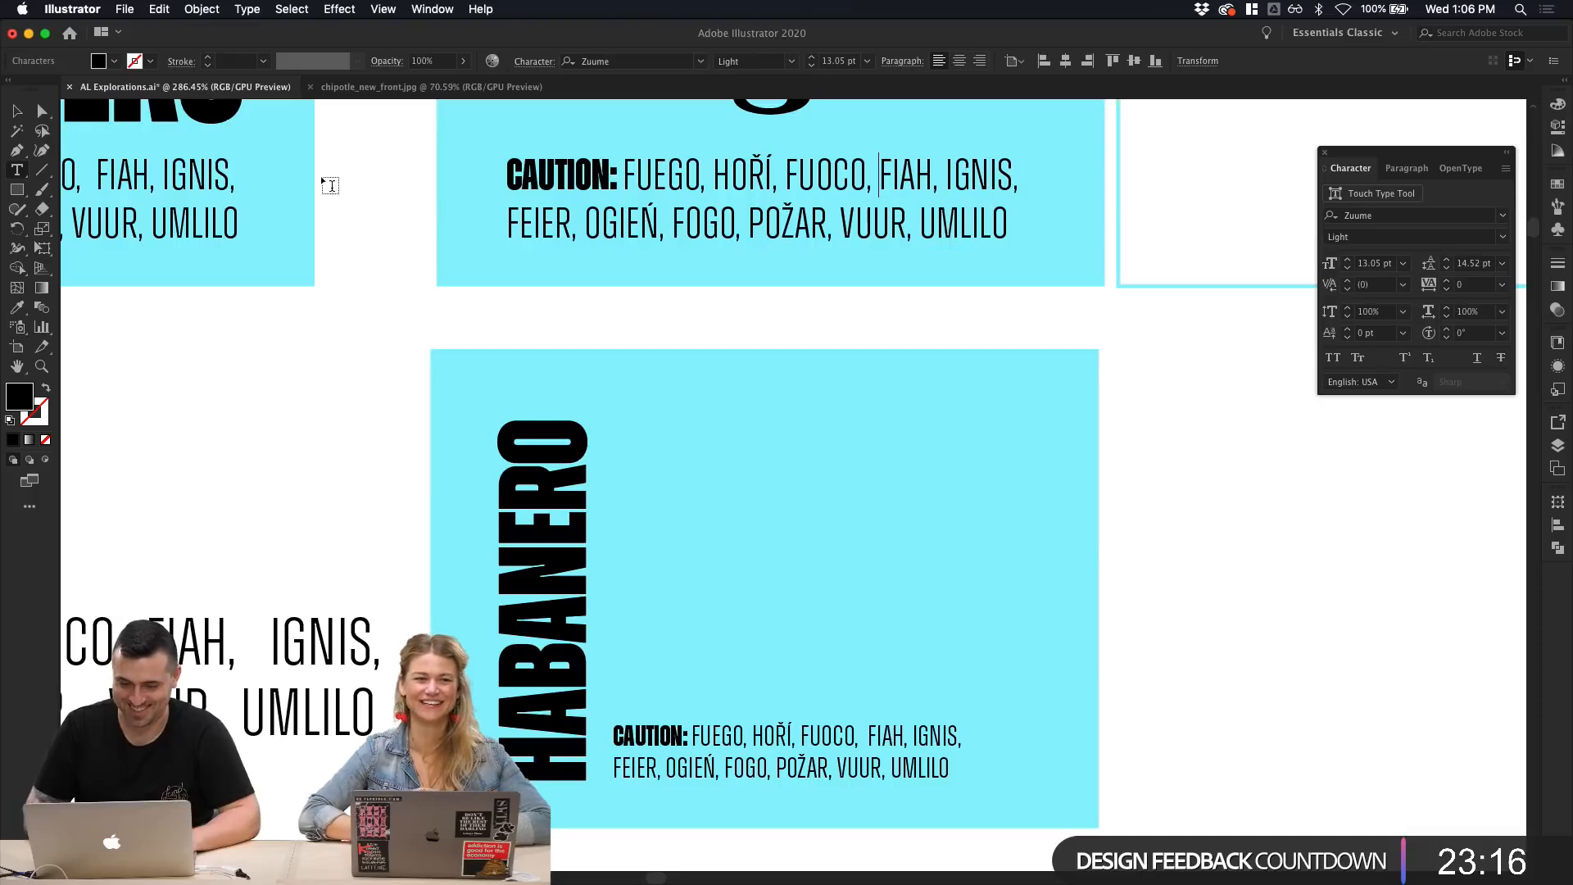
key("Escape")
left_click(363, 471)
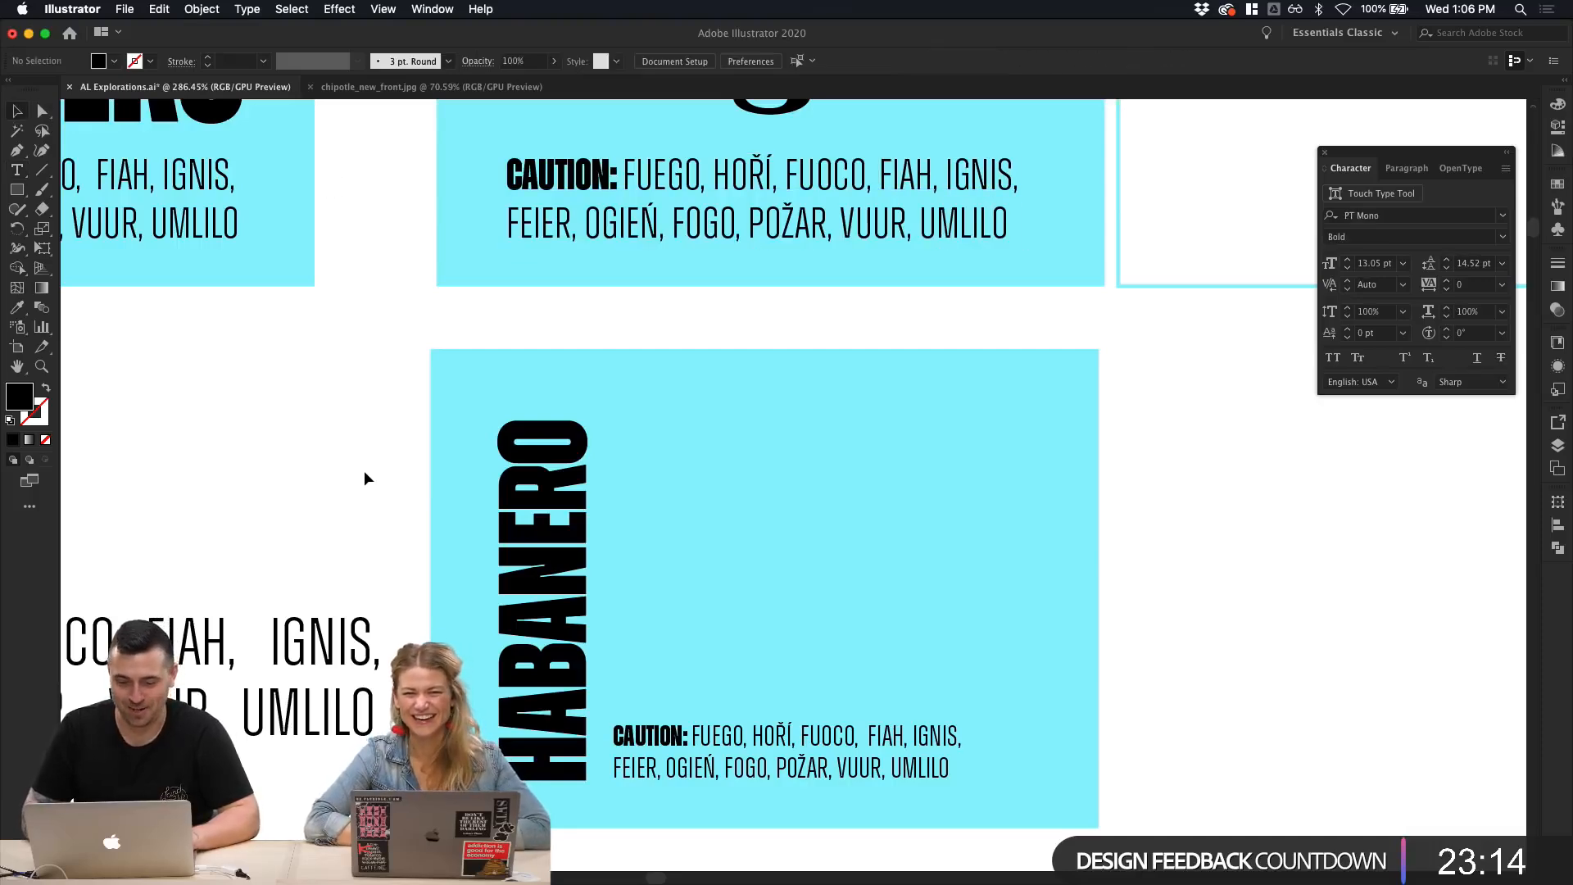
Step: Examine the new vertical HABANERO label alongside the other label variations and the bottle mockups
scroll(364, 471, "down", 3)
scroll(522, 690, "left", 3)
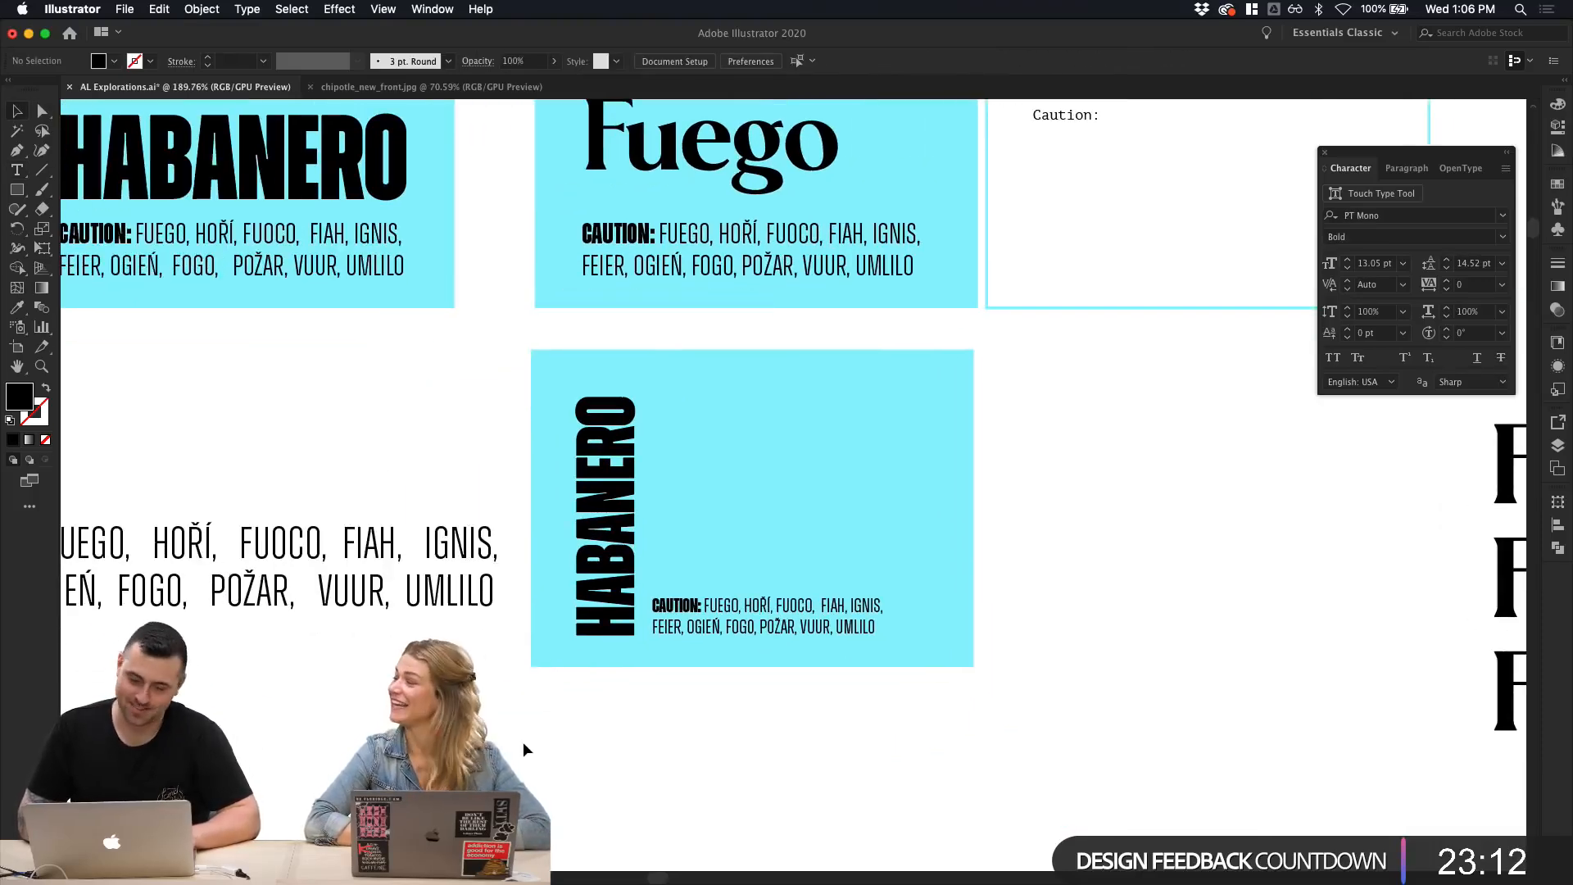
scroll(523, 740, "down", 2)
scroll(523, 740, "up", 2)
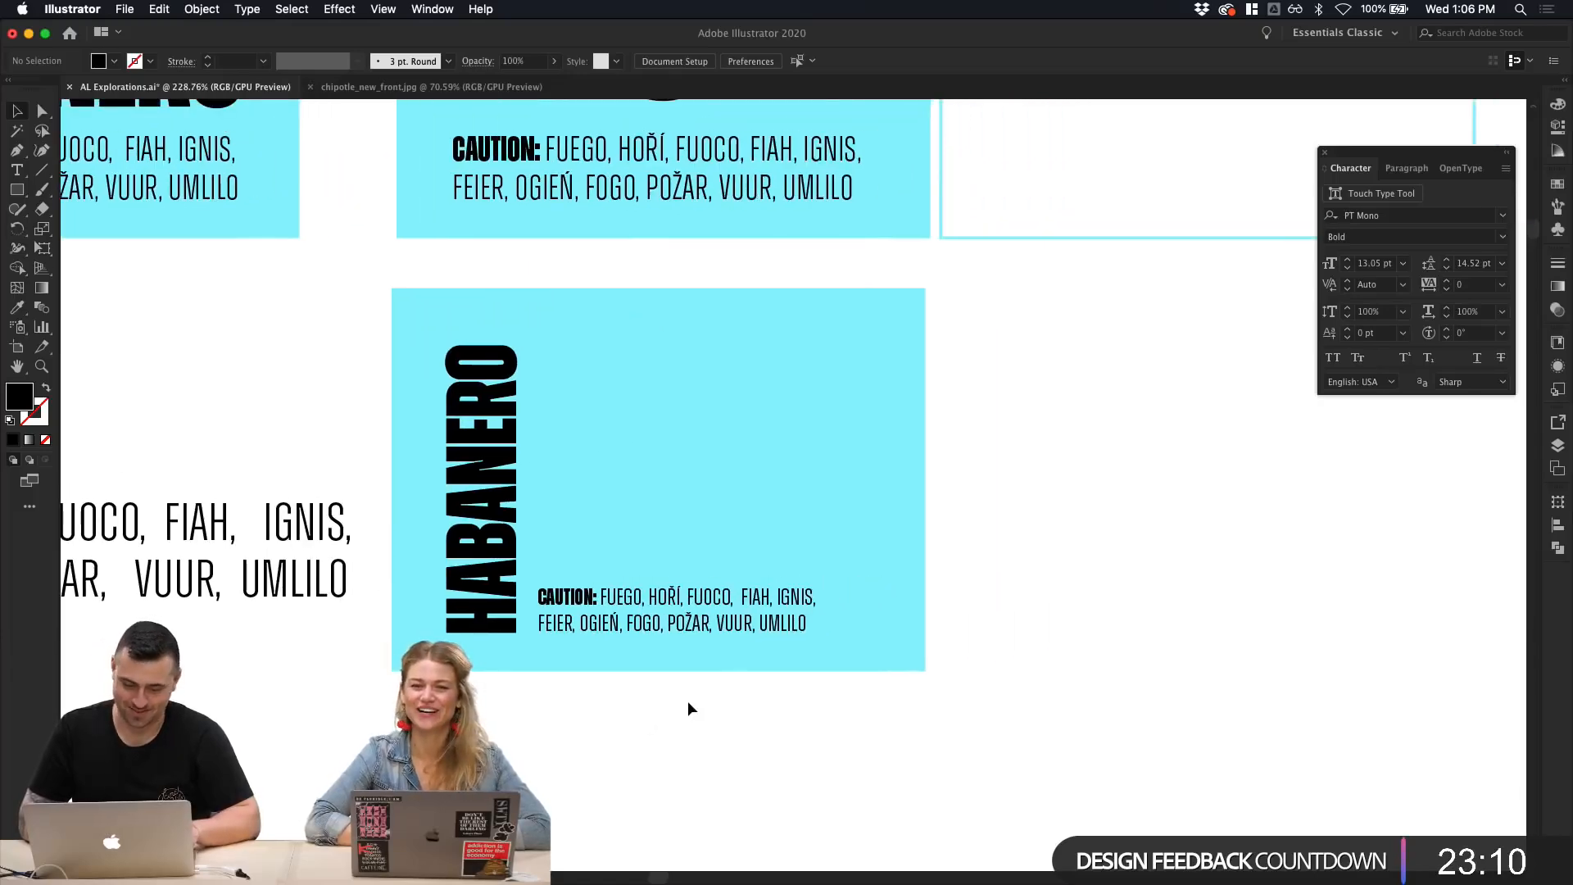
scroll(703, 787, "up", 1)
scroll(698, 785, "down", 3)
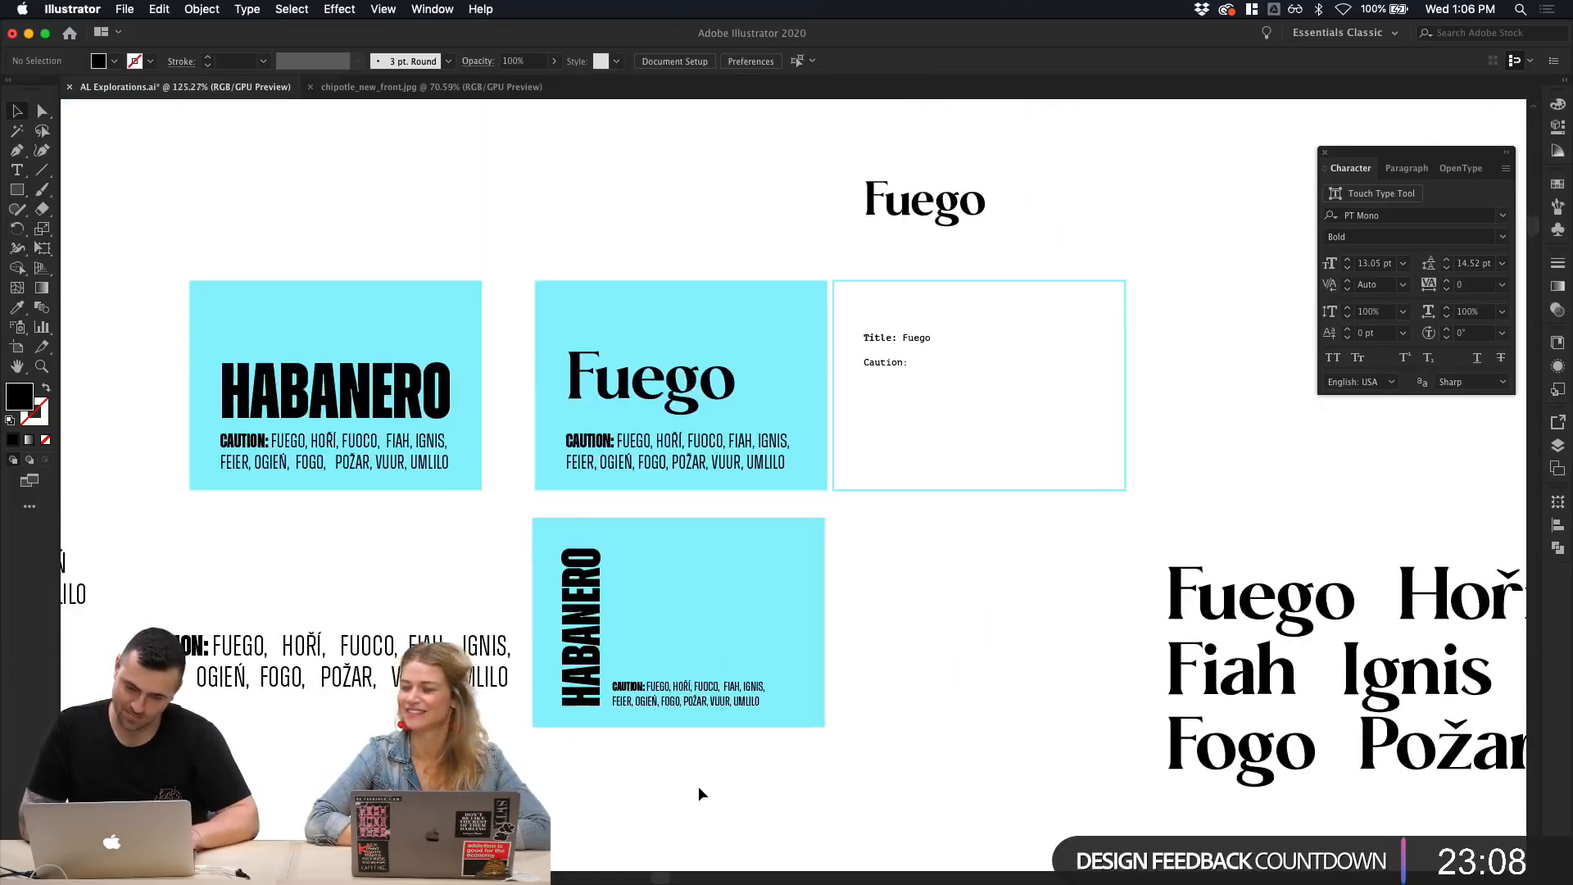
scroll(698, 785, "left", 2)
scroll(692, 790, "down", 2)
scroll(692, 790, "left", 6)
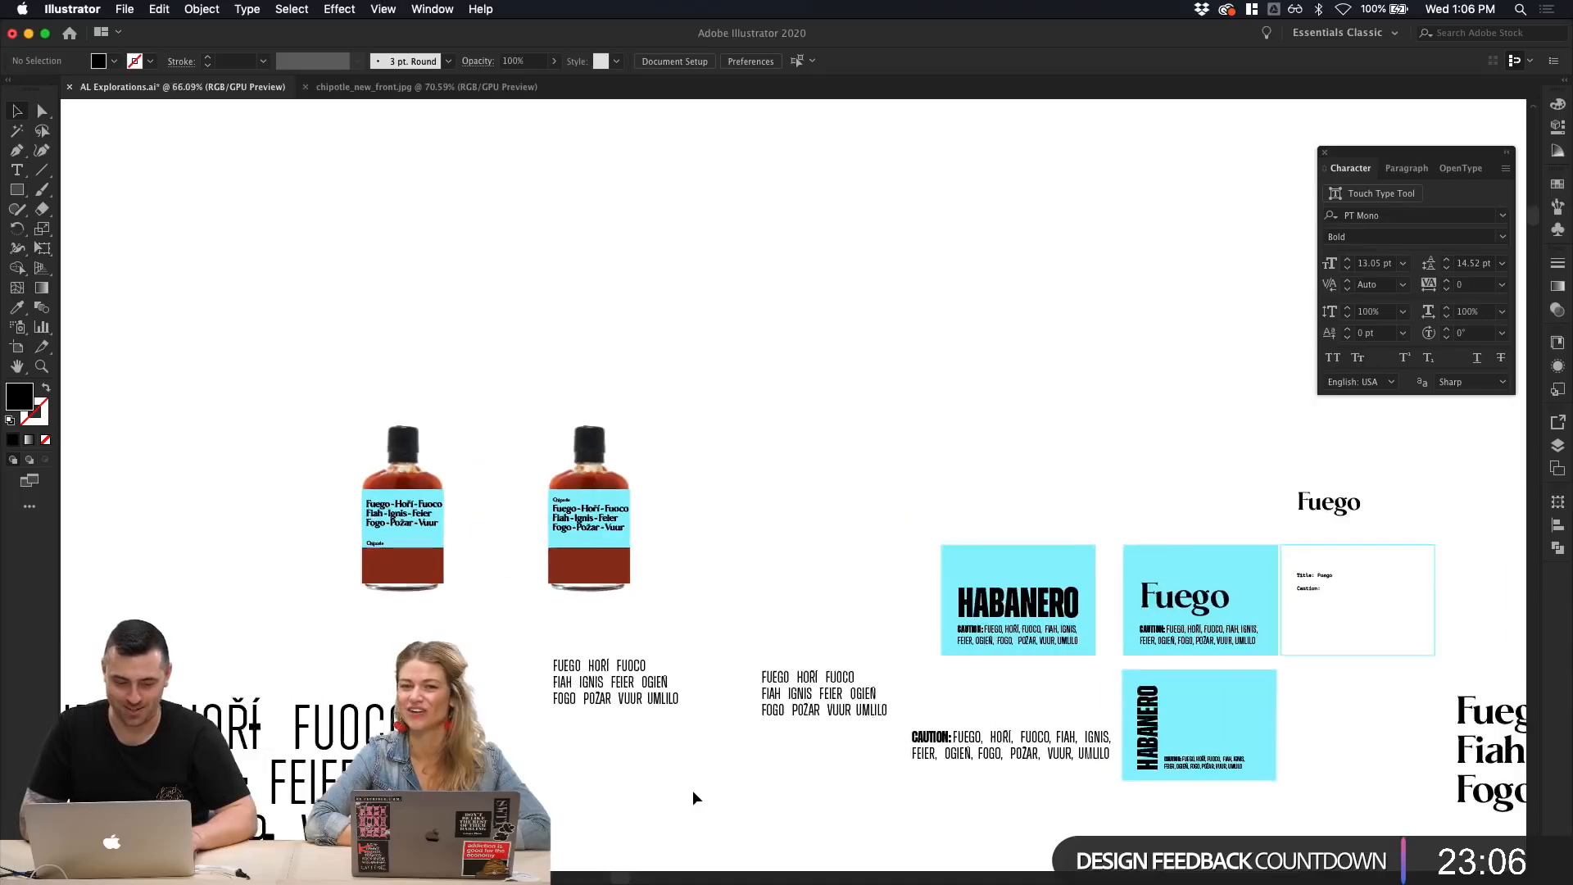
Step: Find the reference notes and copy the ingredients list running from sweet onion to dried crushed red pepper
scroll(691, 790, "down", 4)
scroll(692, 790, "left", 7)
scroll(692, 790, "up", 5)
scroll(695, 672, "up", 10)
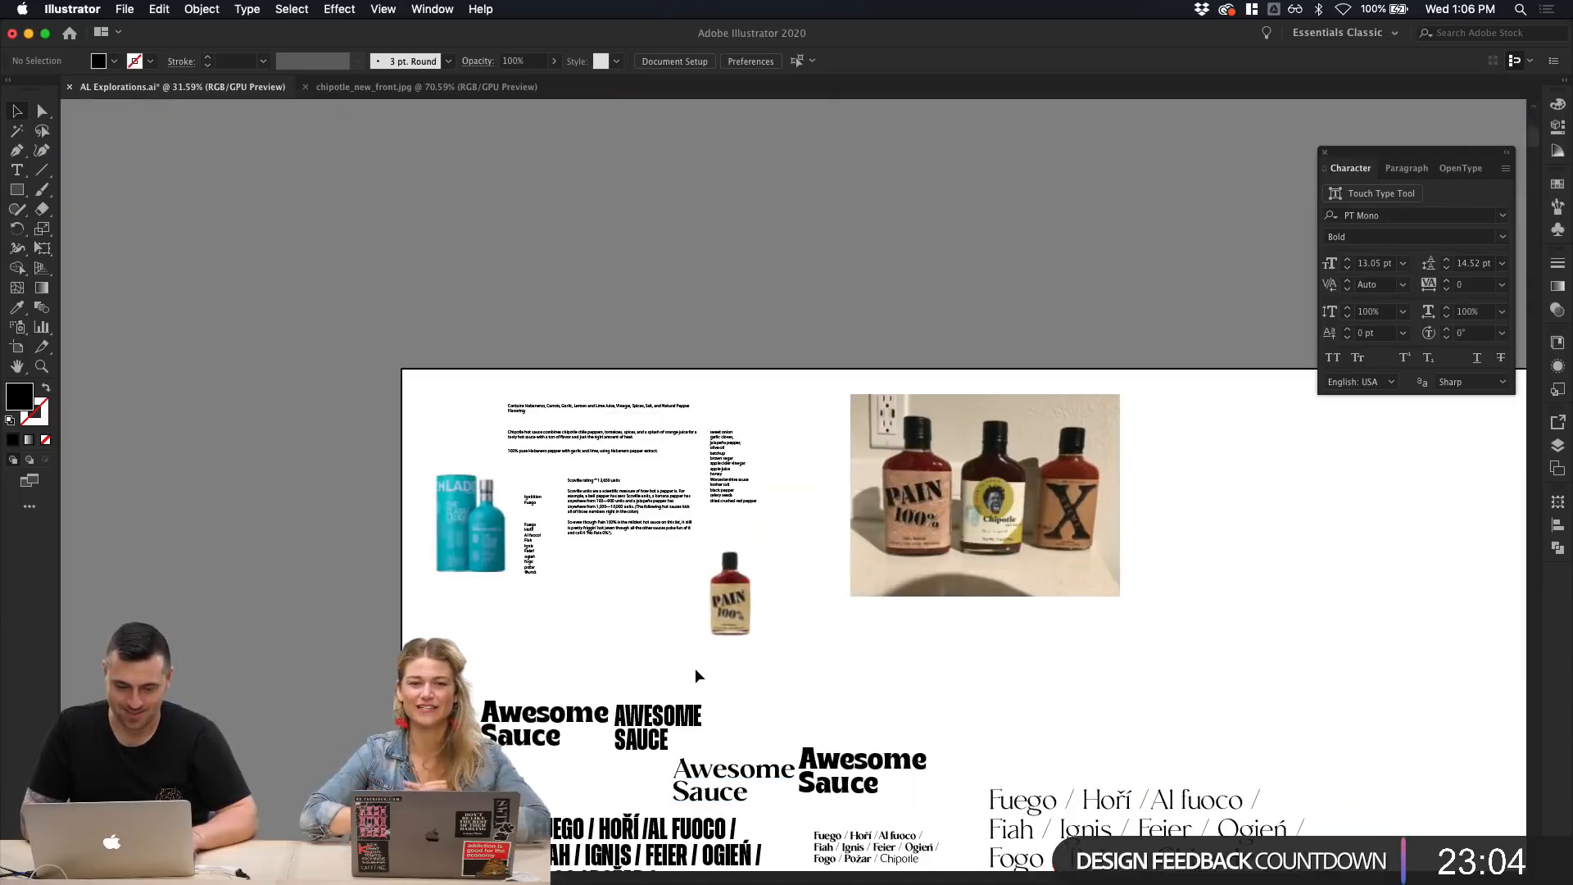
scroll(695, 672, "down", 2)
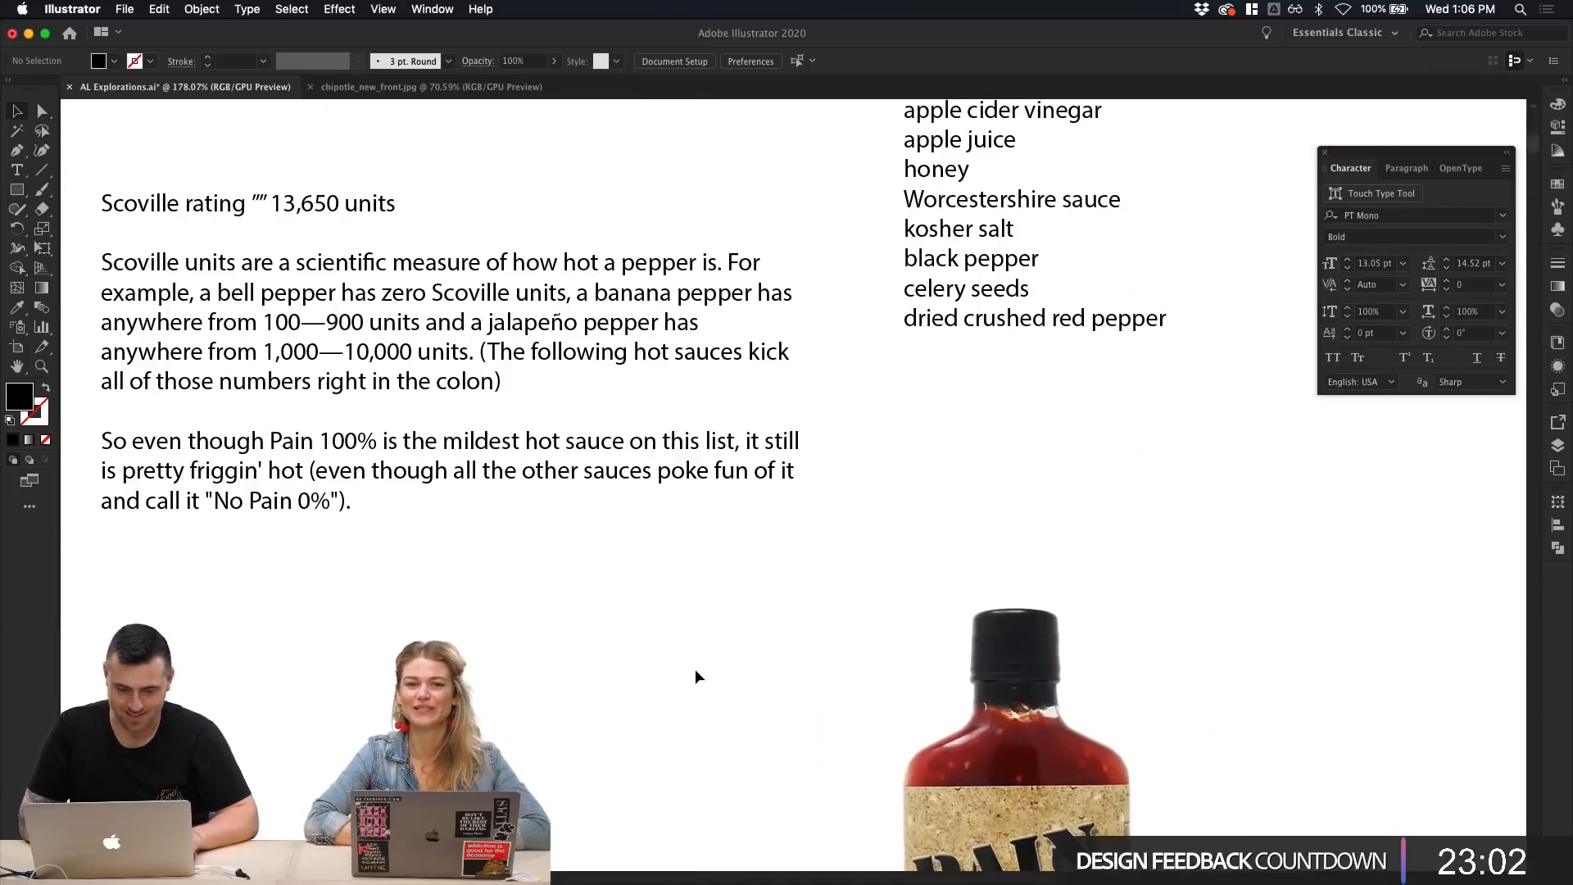
scroll(780, 639, "left", 4)
scroll(778, 641, "down", 2)
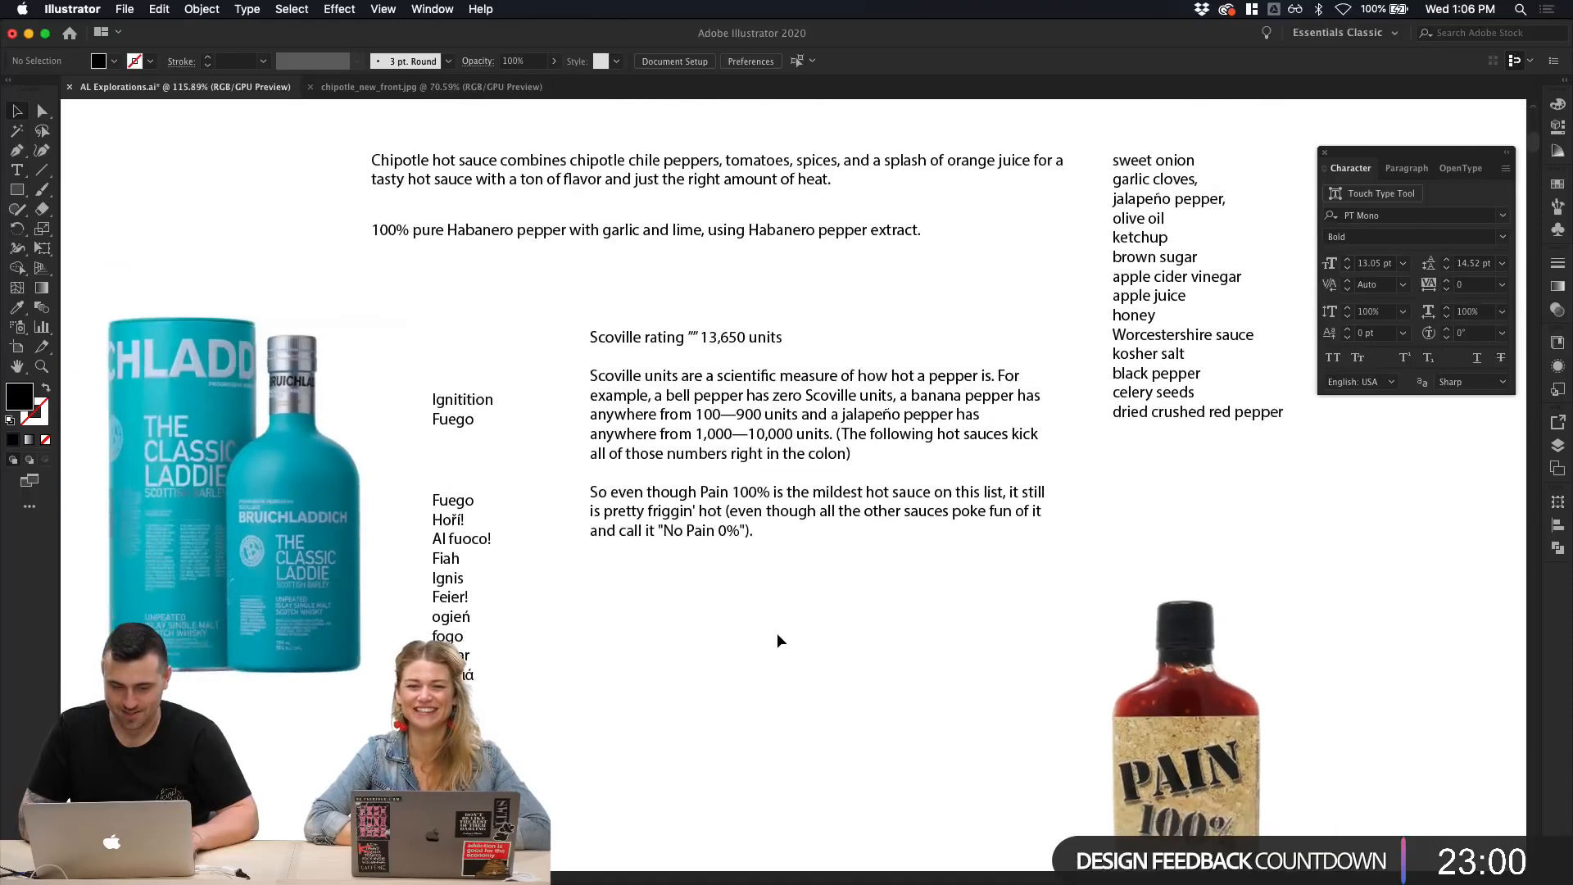
scroll(779, 641, "up", 3)
left_click(779, 641)
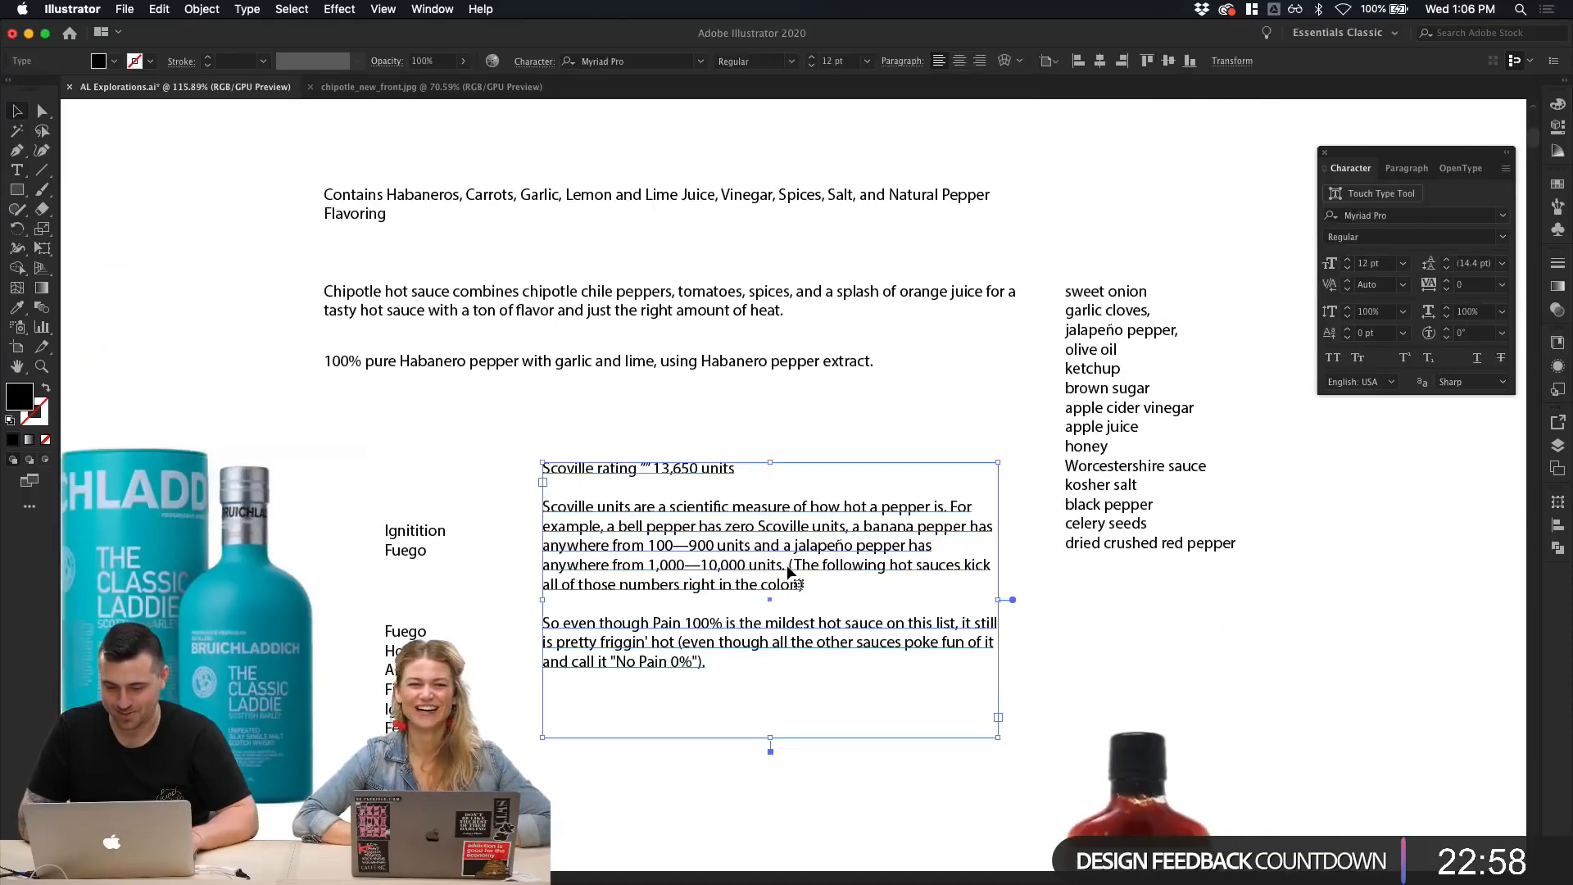
scroll(785, 590, "right", 4)
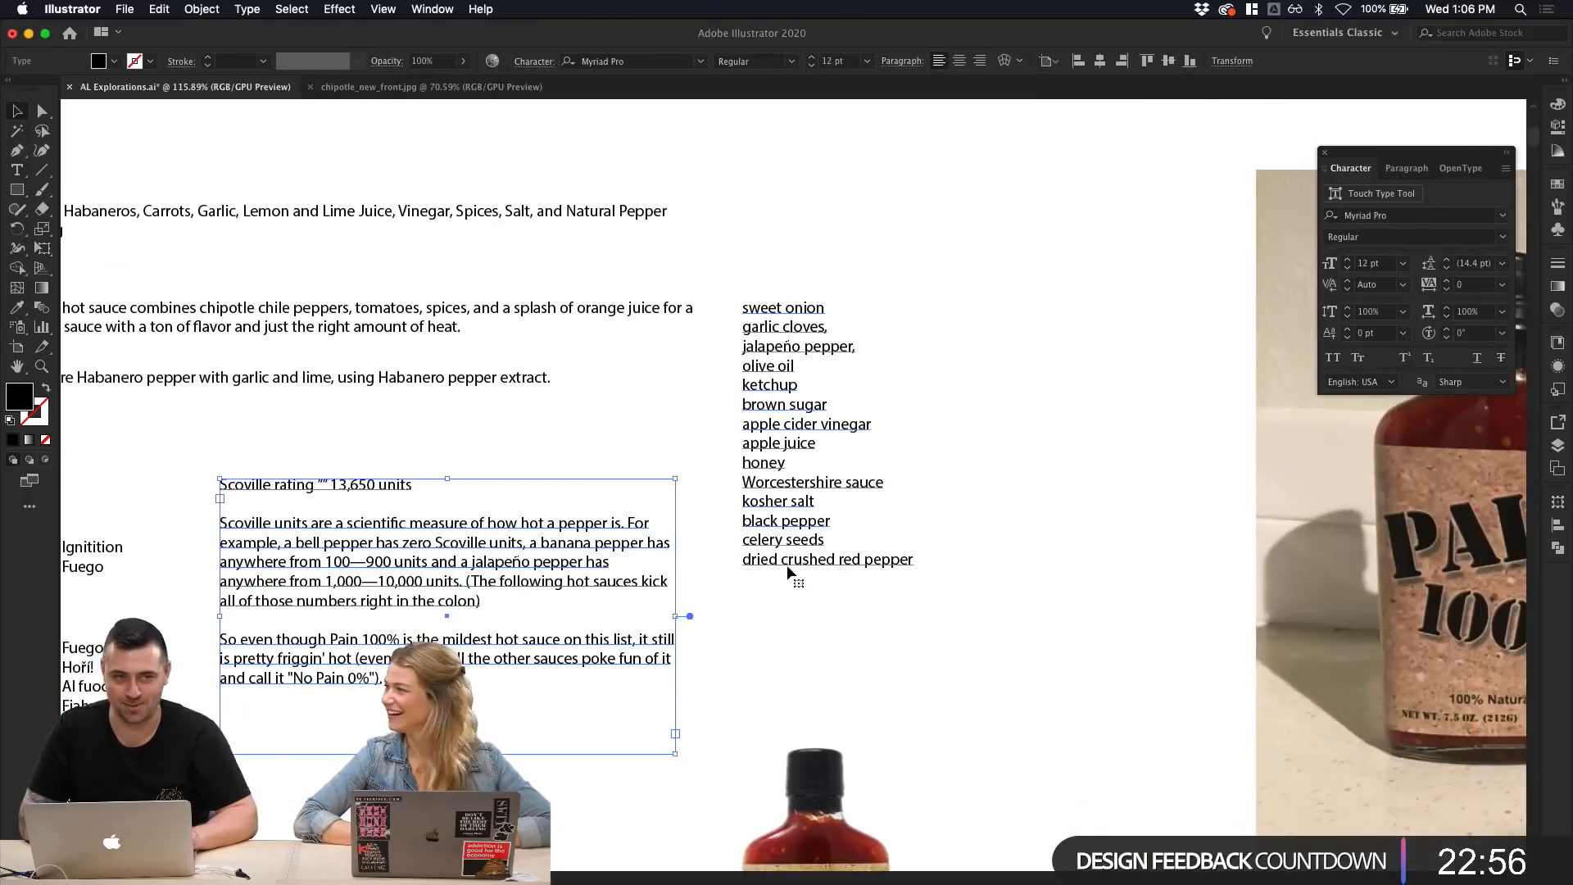
left_click(815, 539)
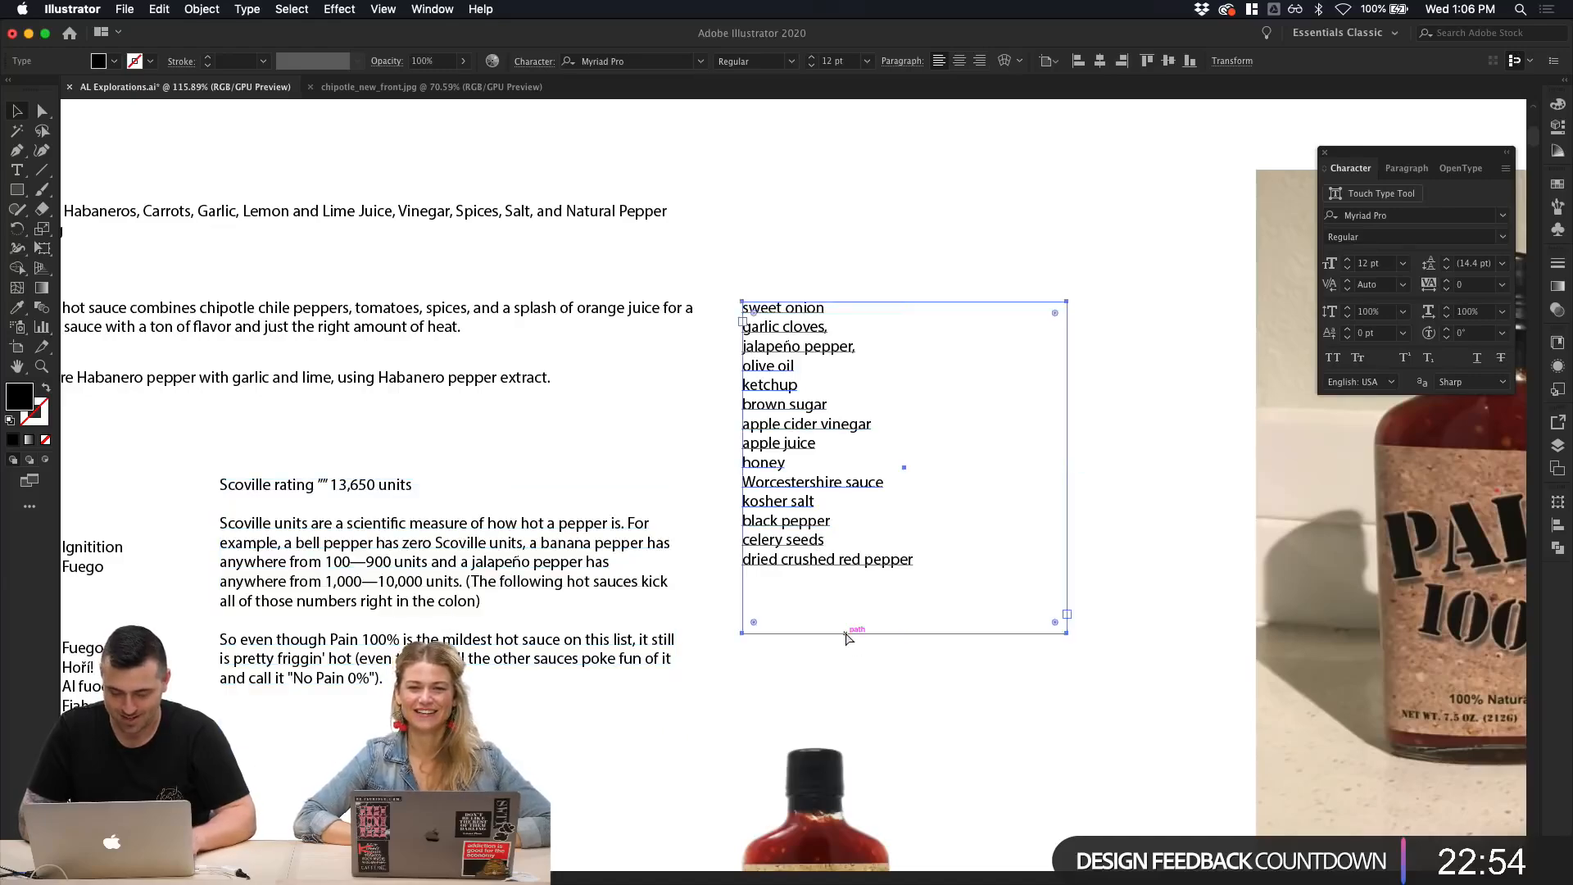
left_click(844, 691)
Step: Duplicate the vertical HABANERO label's caution text beside the top of the title and replace its wording with the copied ingredients list
scroll(843, 691, "down", 4)
scroll(841, 692, "up", 1)
scroll(841, 692, "down", 15)
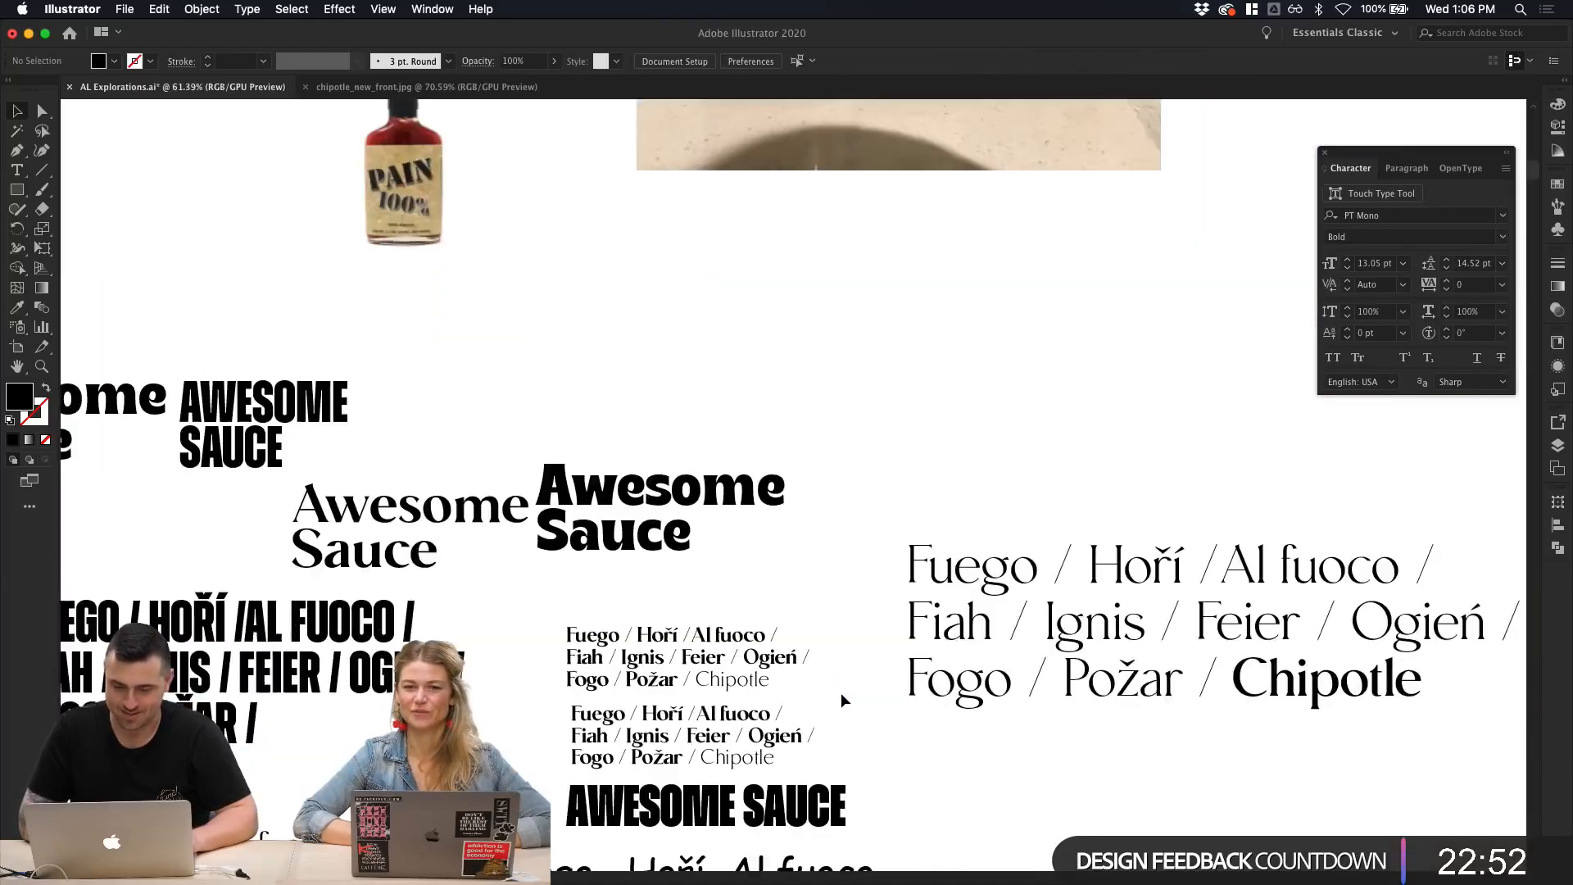
scroll(841, 691, "up", 2)
scroll(841, 690, "up", 4)
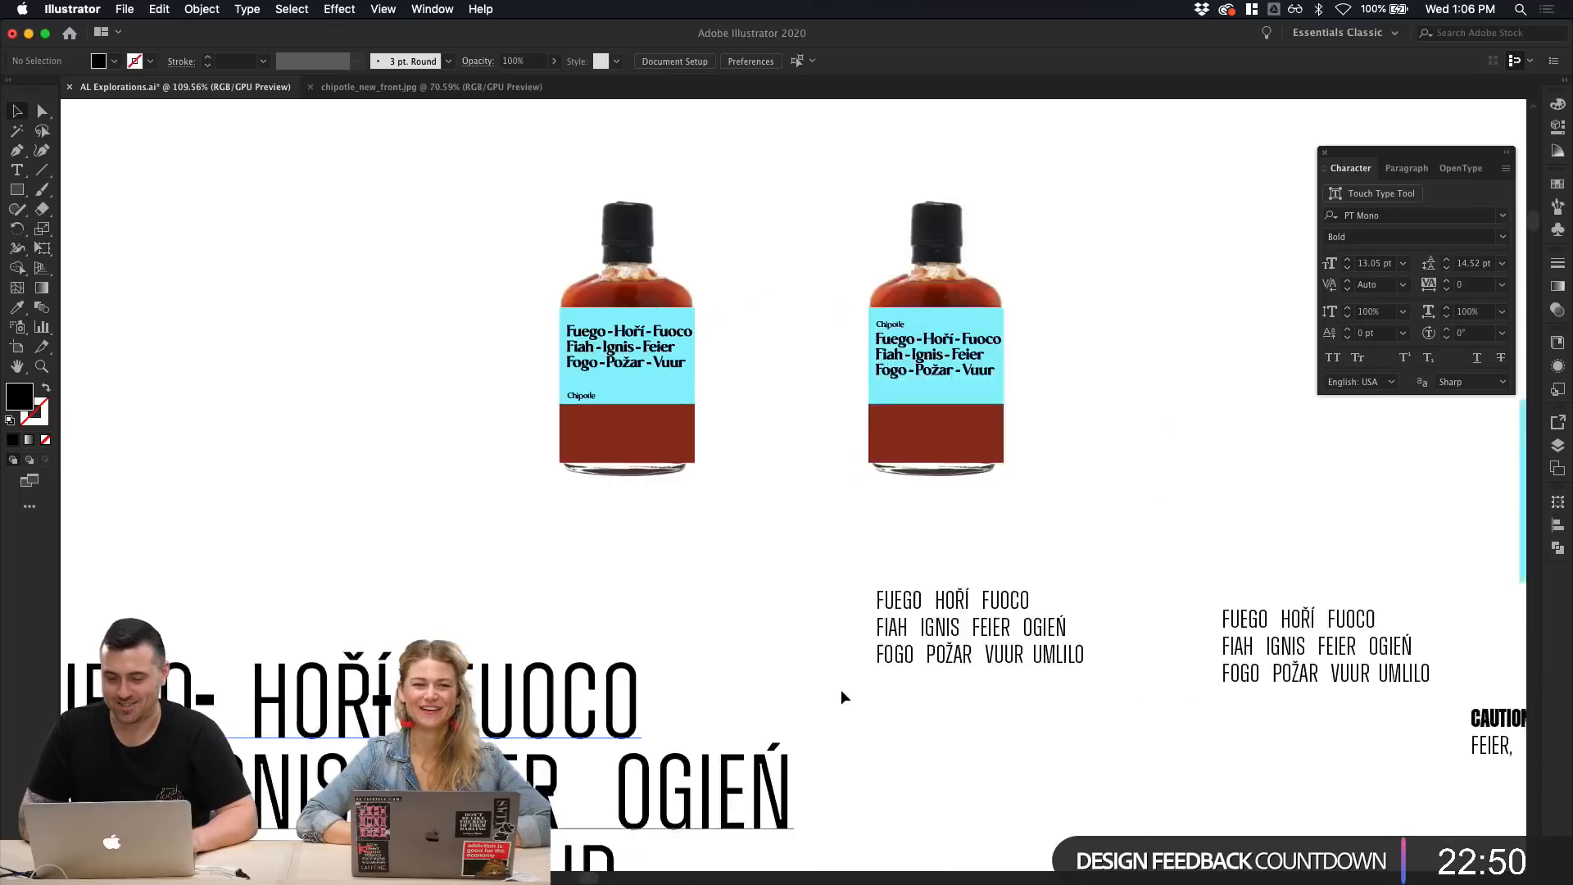
scroll(841, 690, "right", 6)
scroll(838, 690, "up", 3)
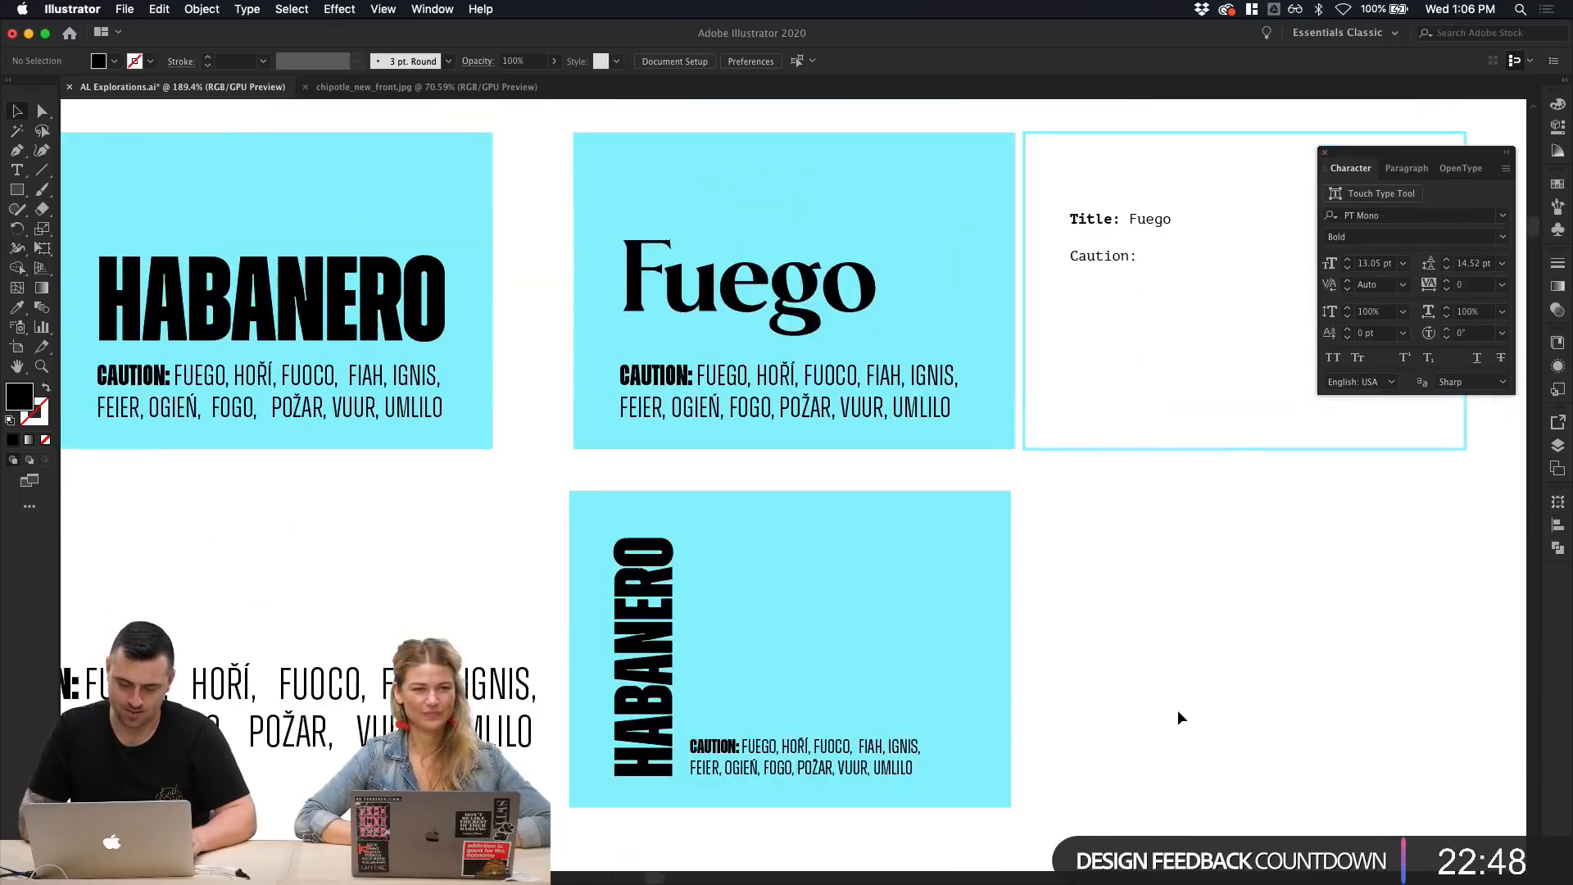
left_click_drag(871, 766, 855, 567)
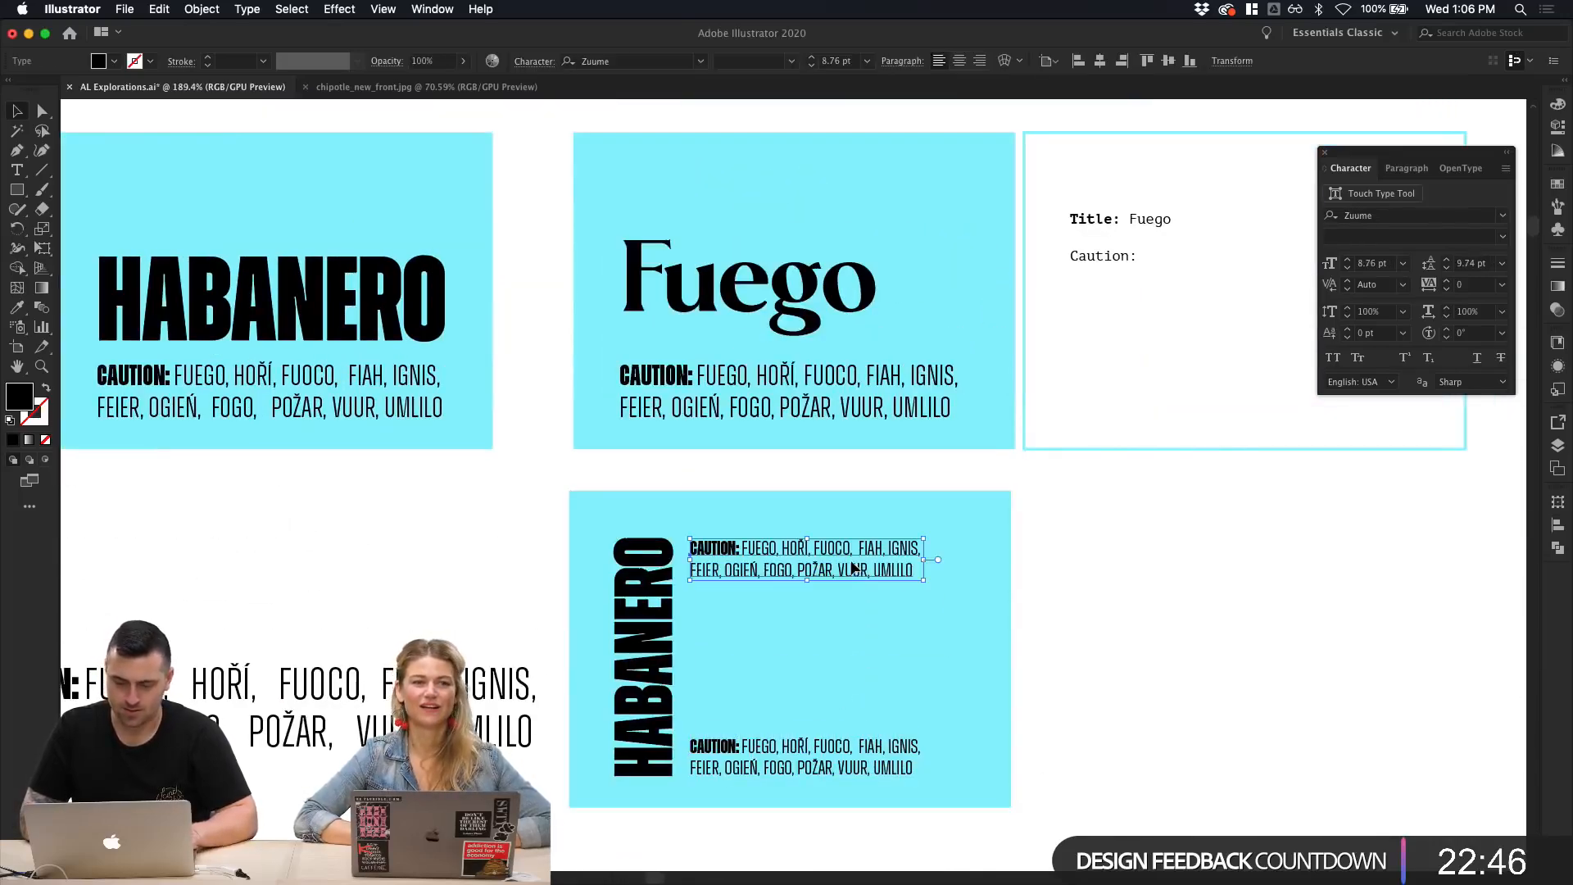
key("Return")
type("sweet onion garlic cloves, jalapeño pepper, olive oil ketchup brown sugar apple cider vinegar apple juice honey Worcestershire sauce kosher salt")
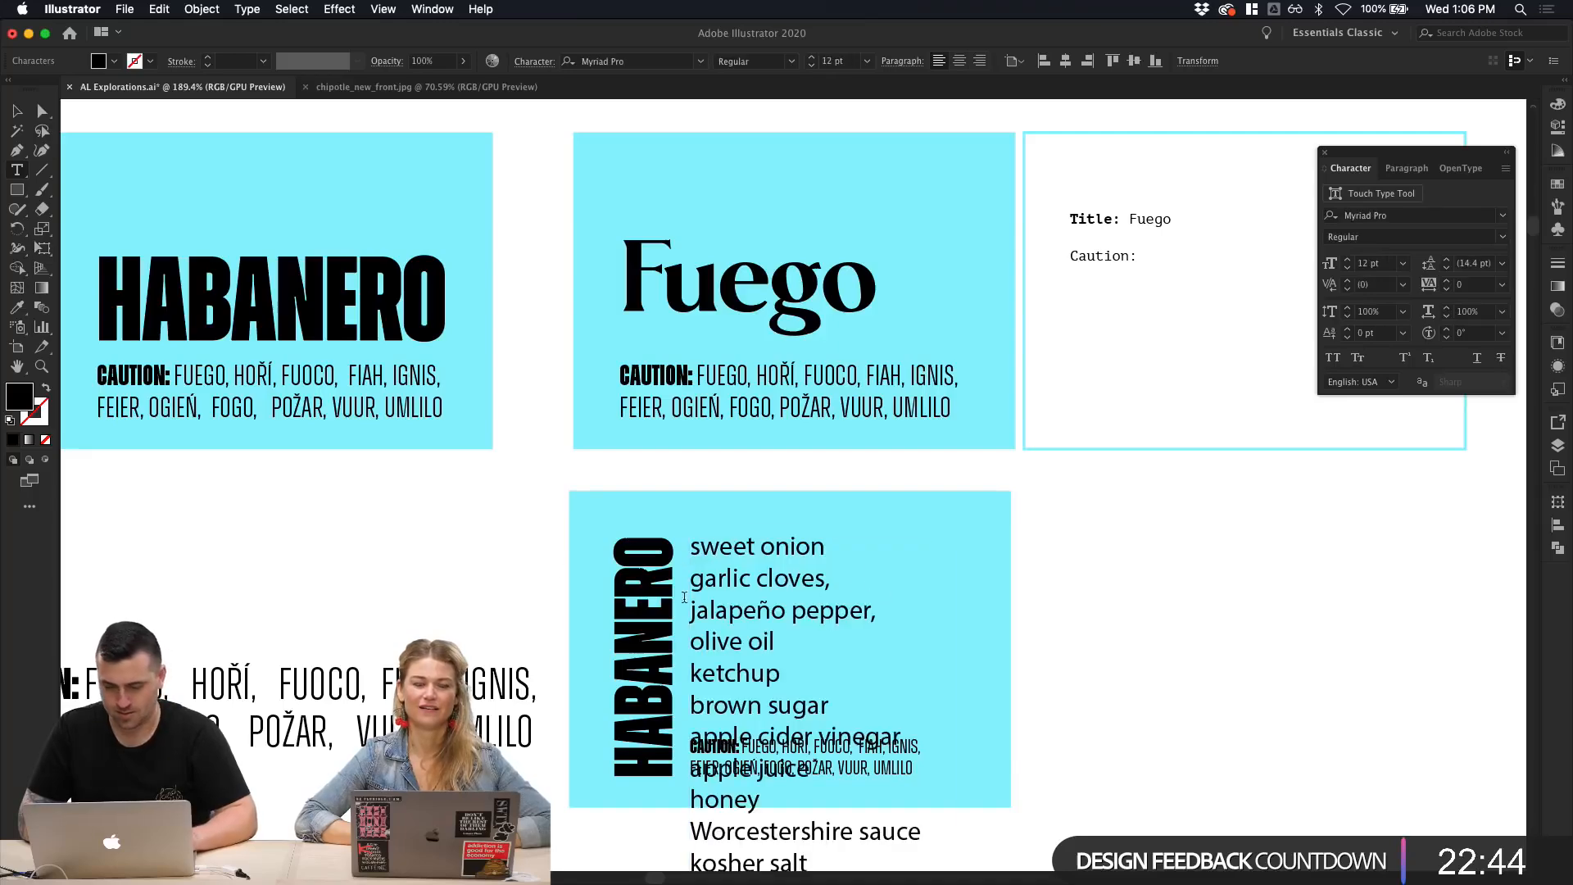
Step: Match the whole ingredients list to the Fuego label's caution text style, Zuume Light at 13.05 pt
key("super+a")
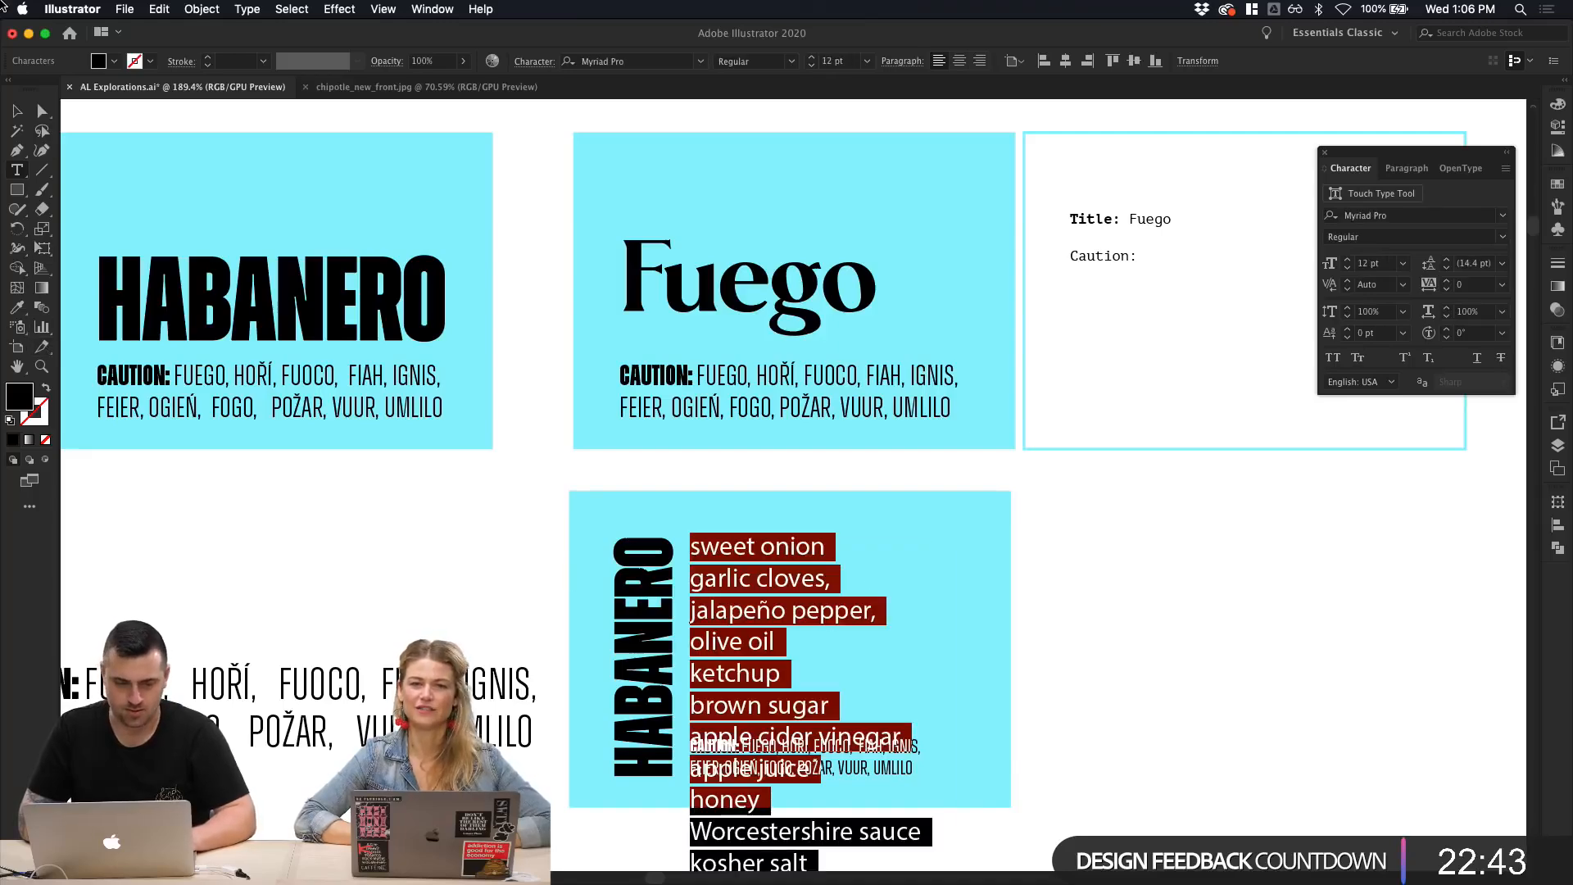
left_click(15, 112)
key("i")
left_click(703, 385)
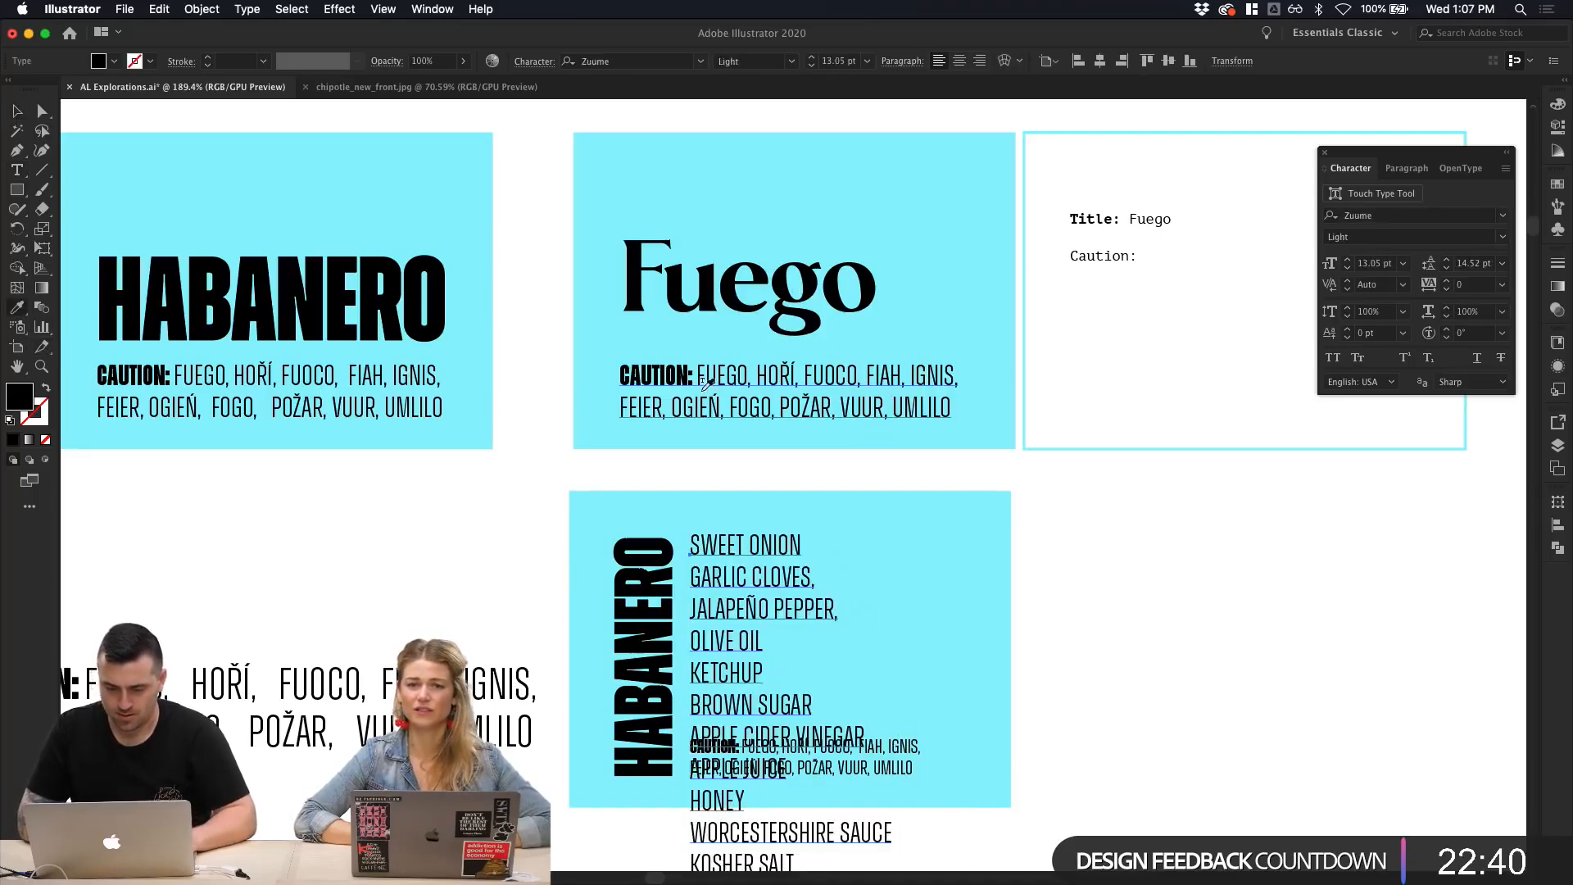
Step: Convert the ingredients list from point type to area type
key("v")
scroll(922, 465, "down", 5)
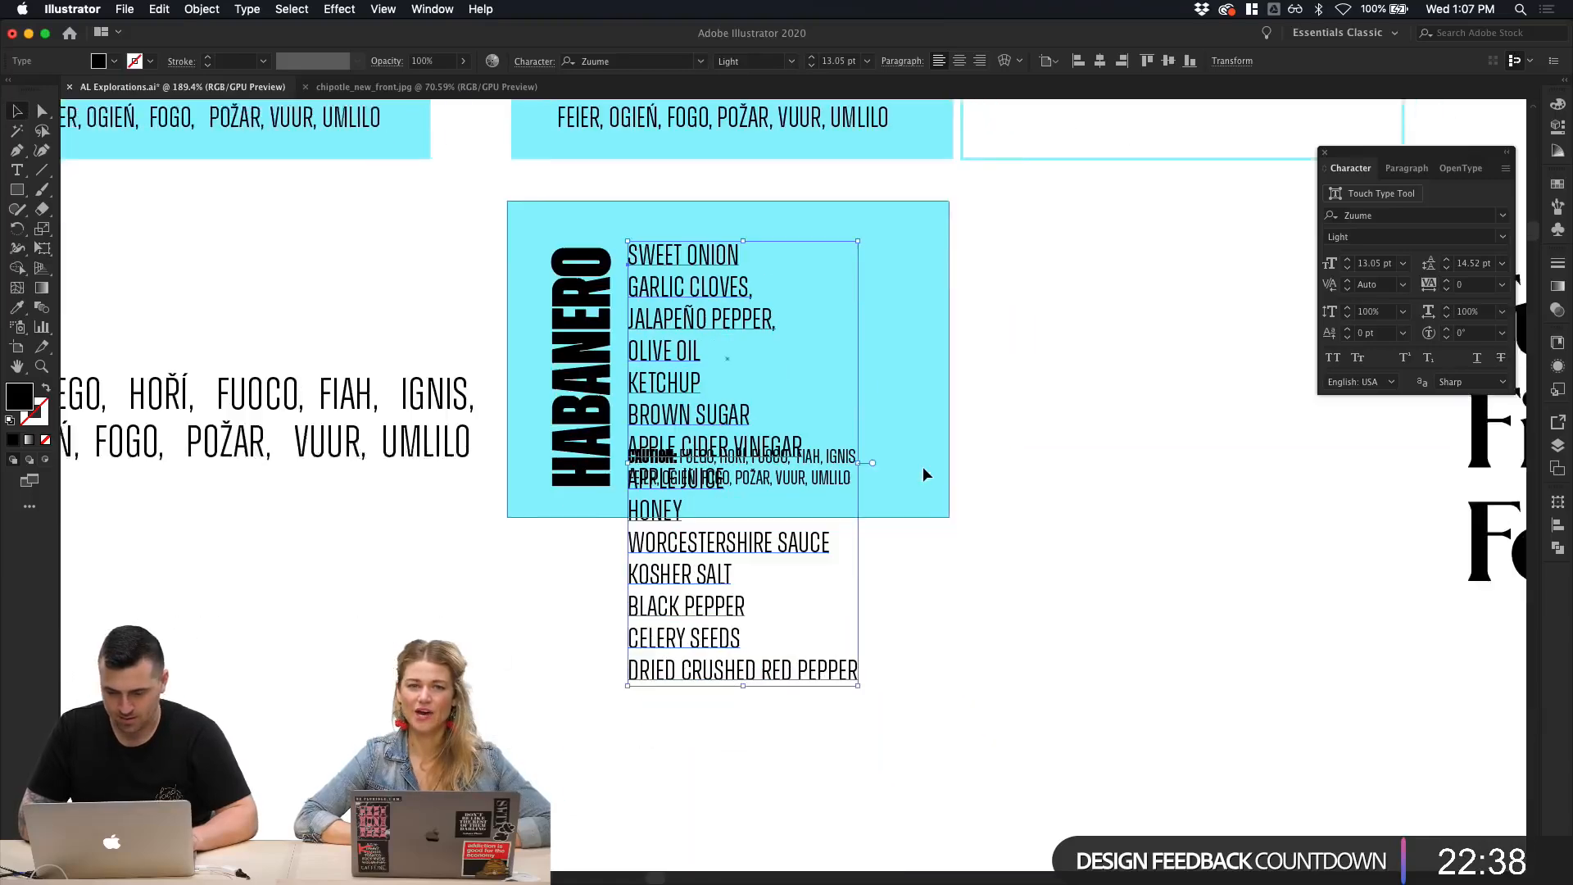
left_click_drag(849, 672, 892, 463)
key("super+z")
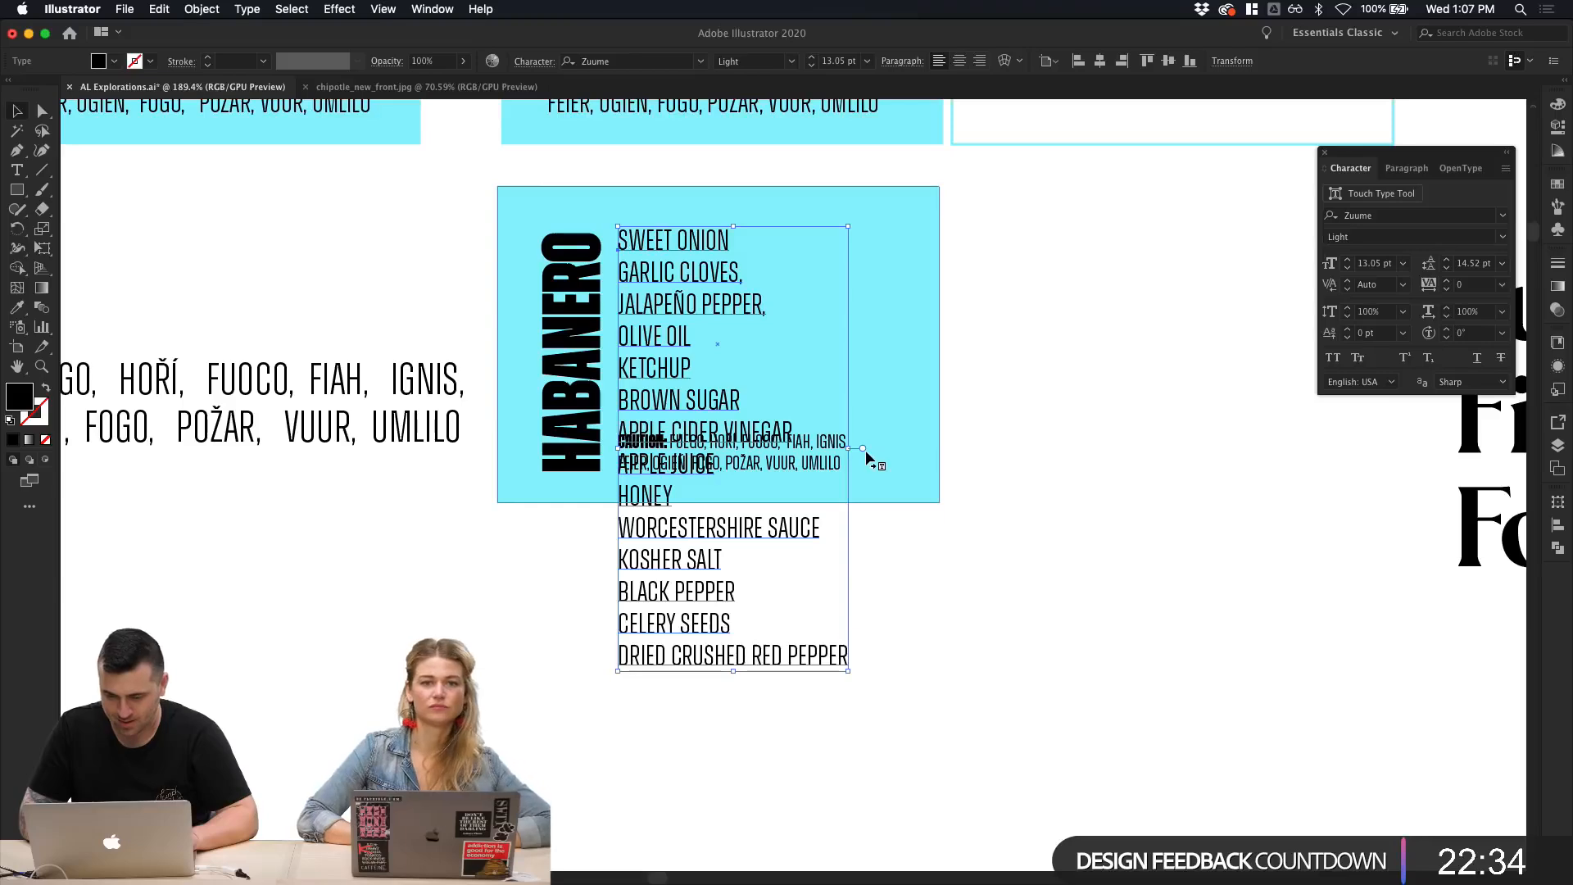
double_click(863, 449)
scroll(796, 654, "up", 1)
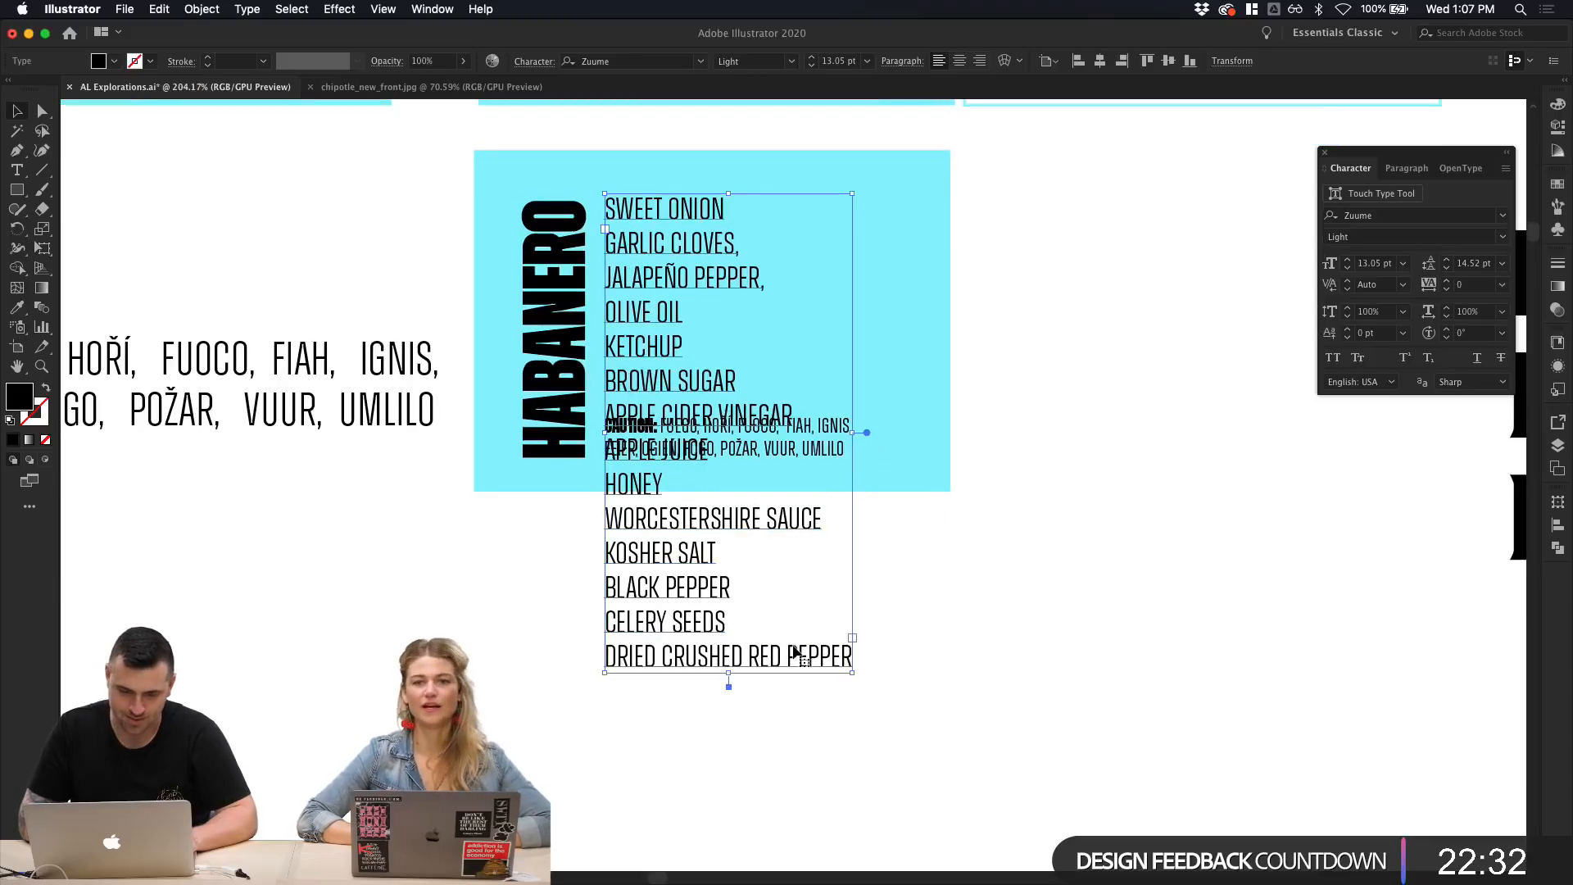
Step: Remove the line breaks from sweet onion through ketchup so these ingredients run on, separated by commas
double_click(613, 248)
key("BackSpace")
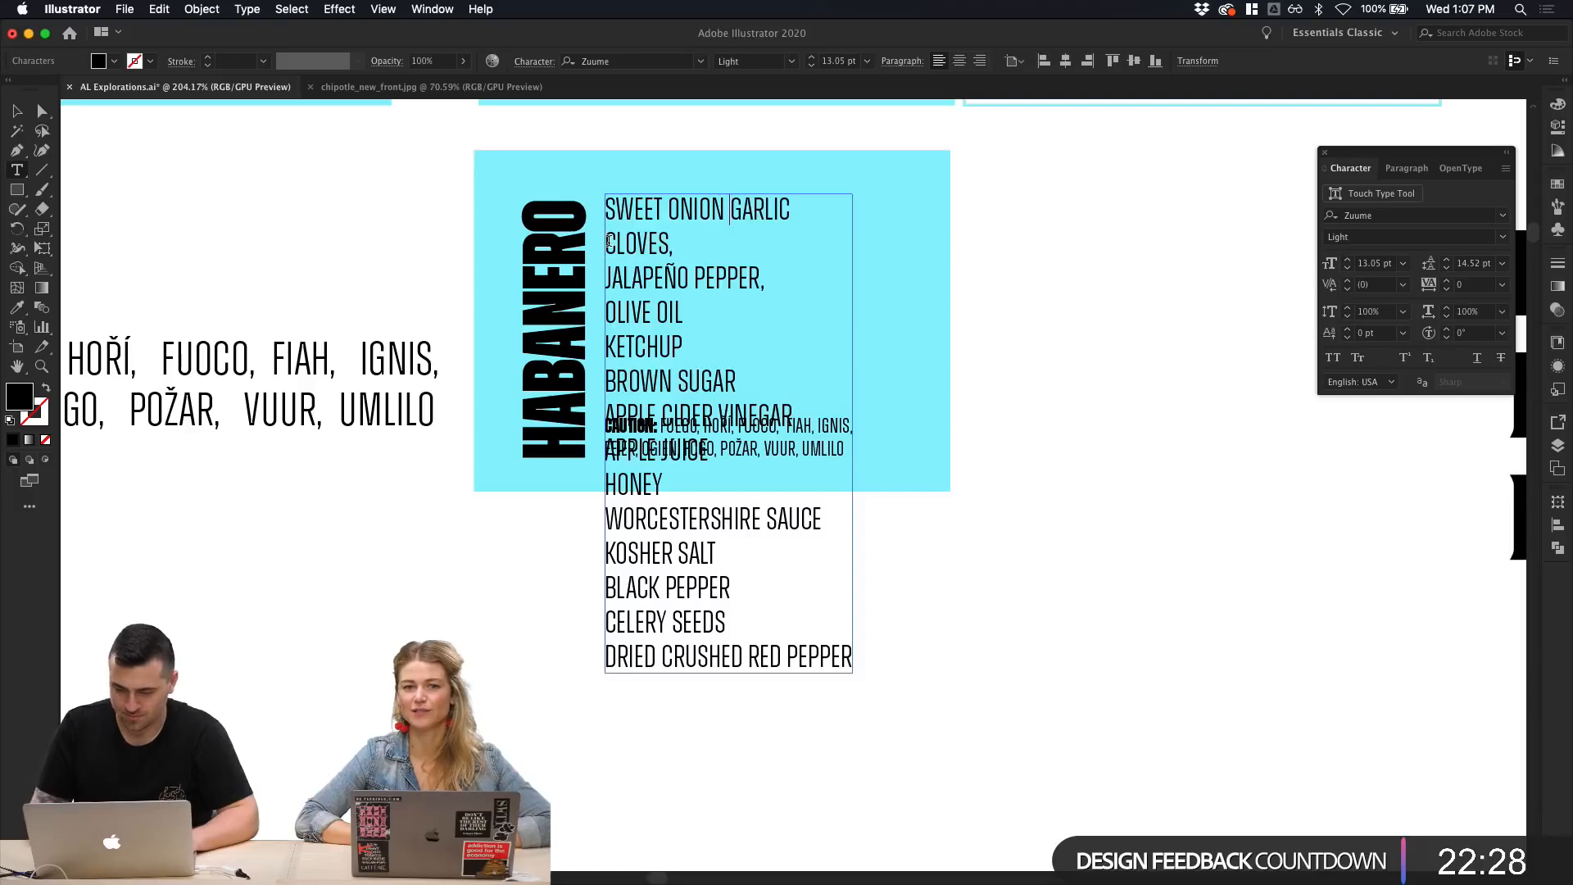
key("BackSpace")
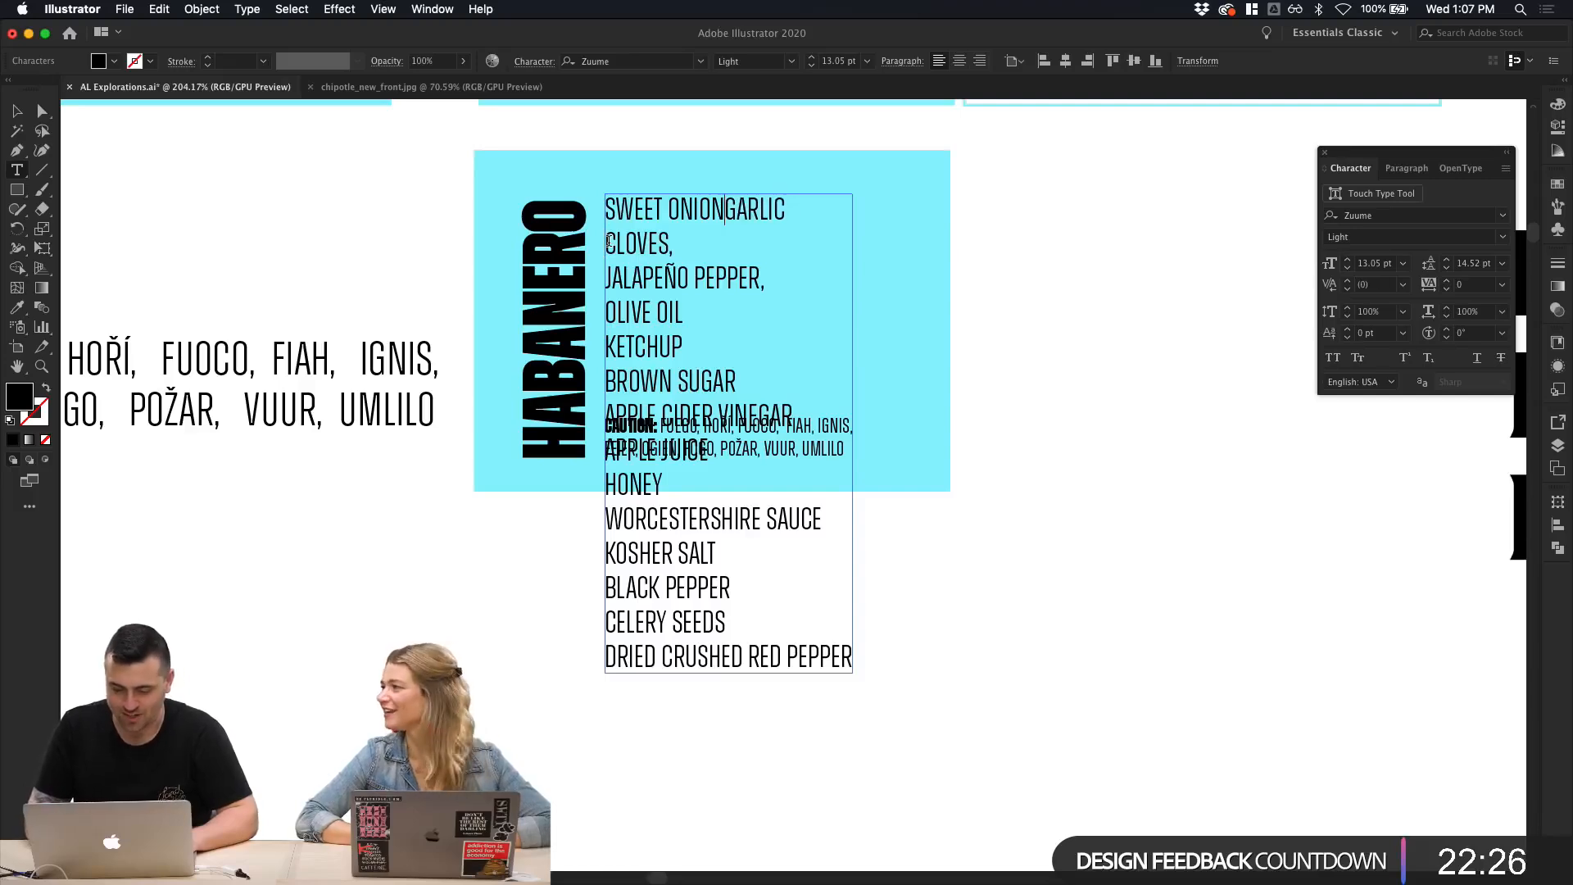
type(",")
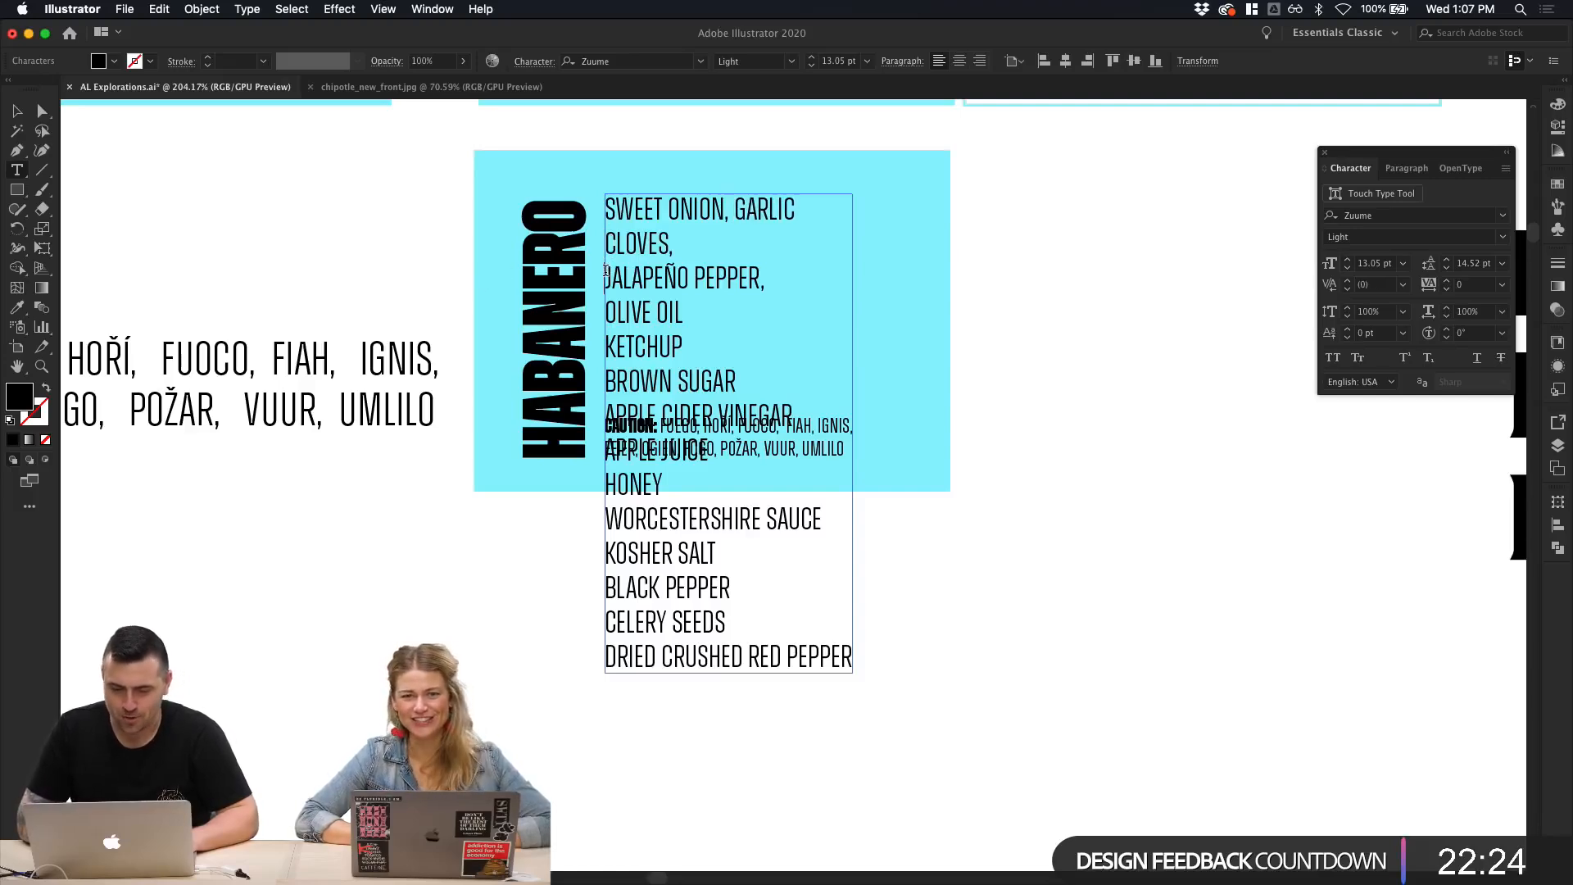
key("BackSpace")
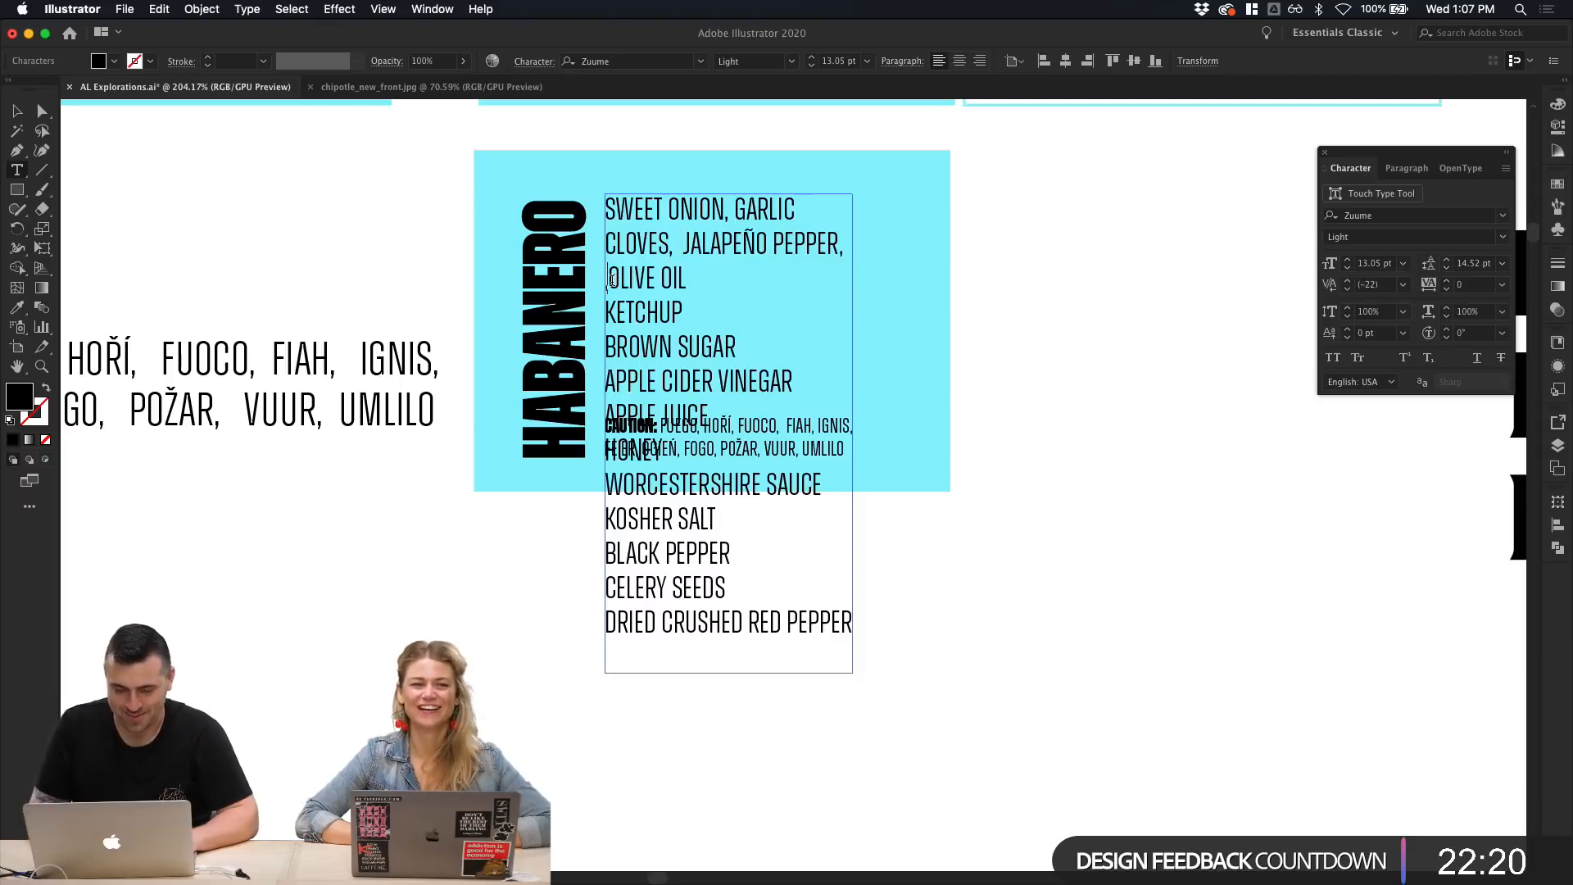
type(",")
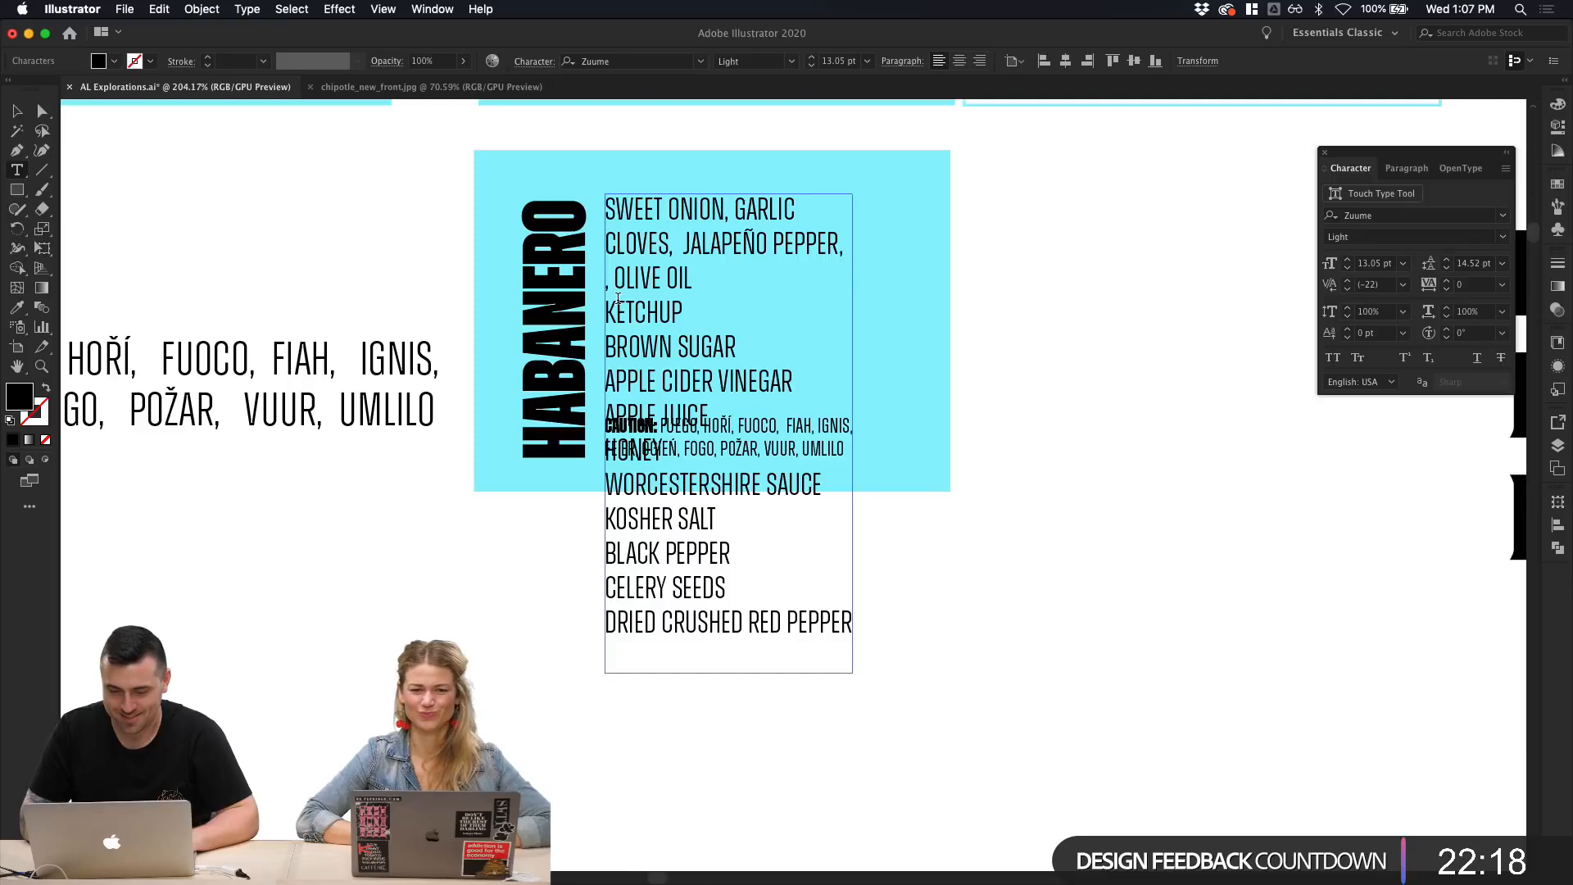
key("BackSpace")
key("BackSpace")
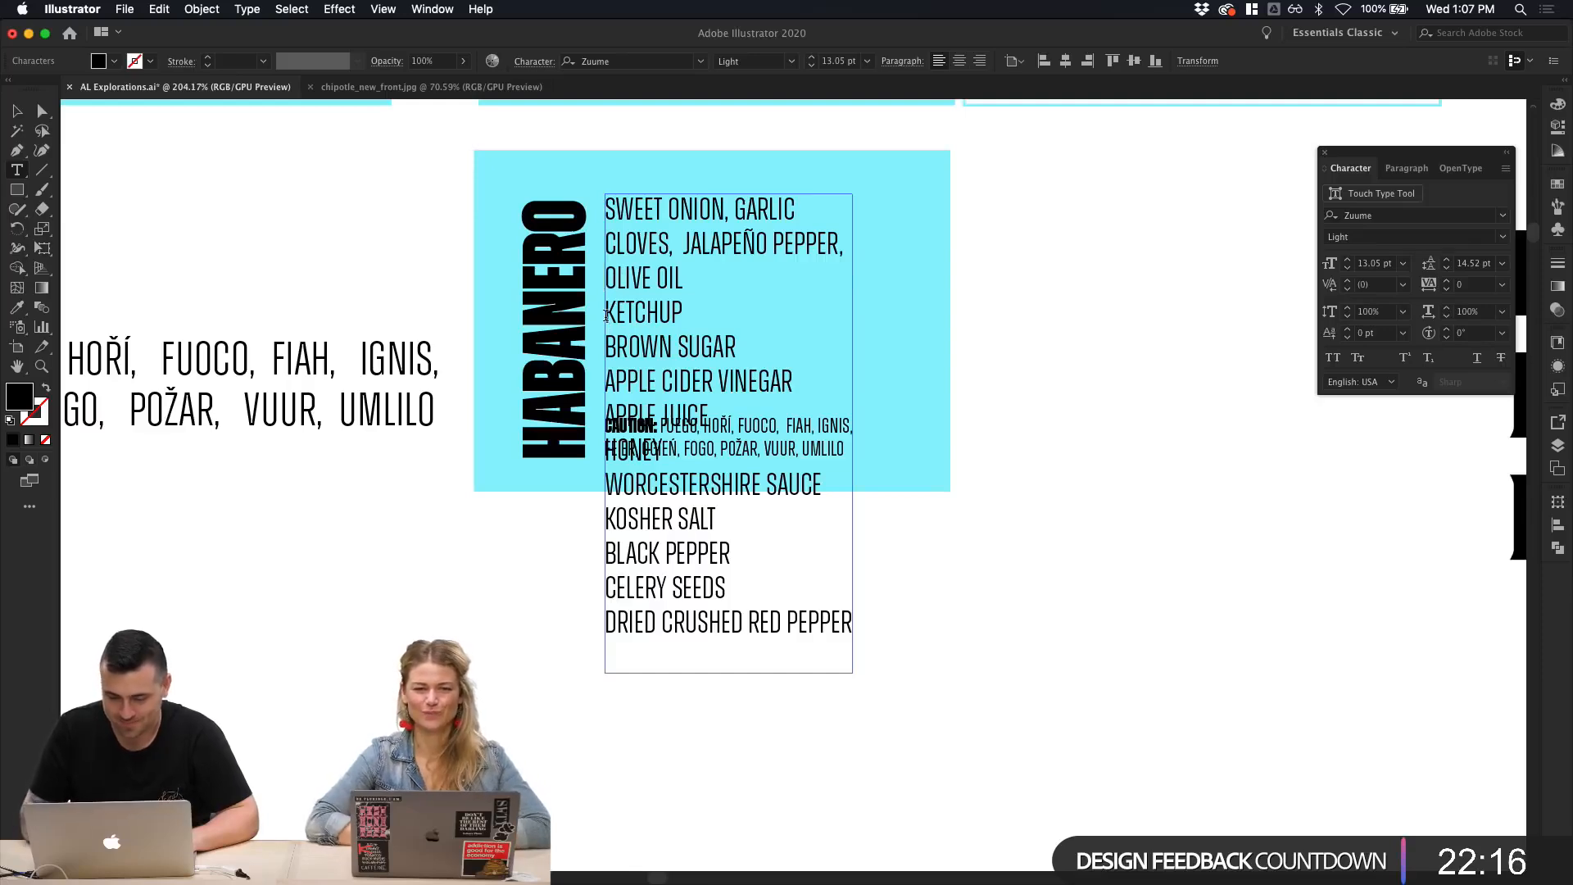
key("BackSpace")
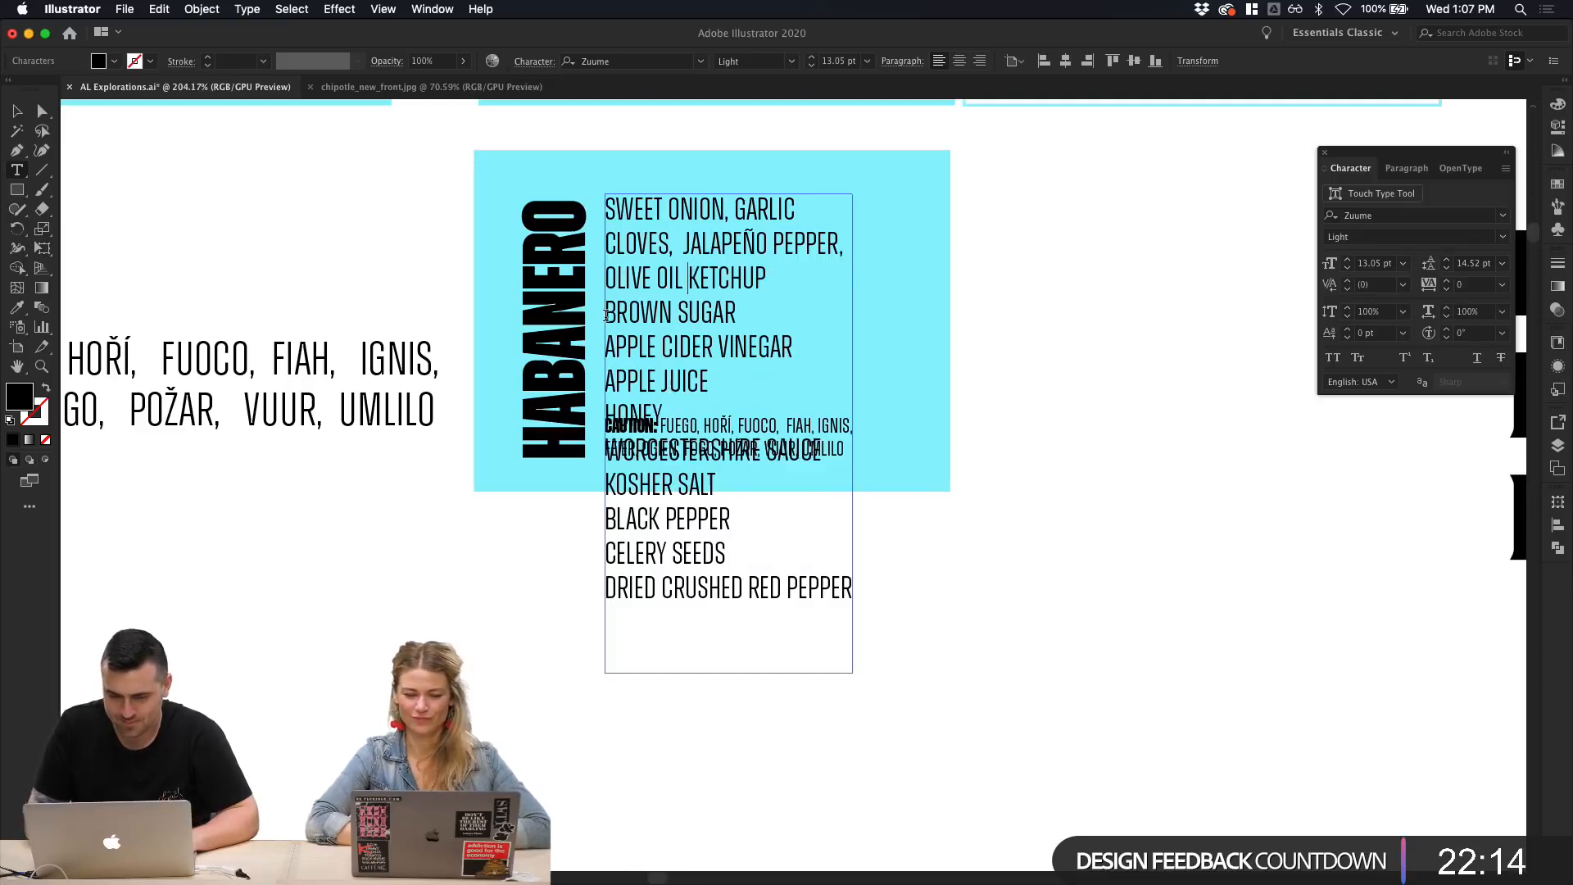
key("BackSpace")
type(",")
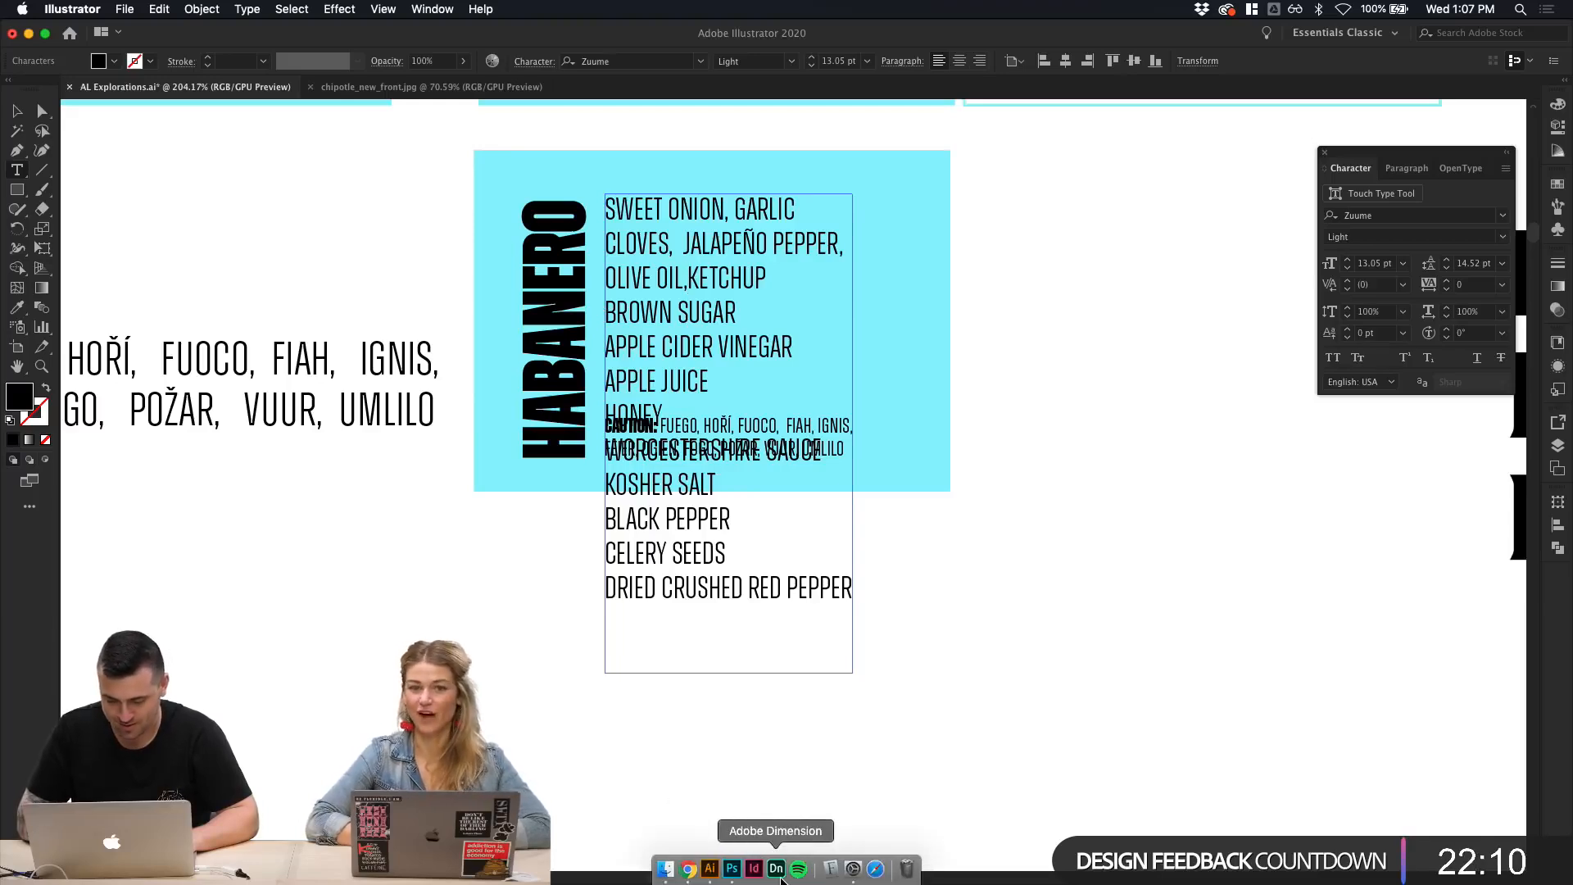
Step: Switch to Adobe Dimension and open the BBQ_Sauce_Bottle_001 scene in an enlarged window
left_click(778, 875)
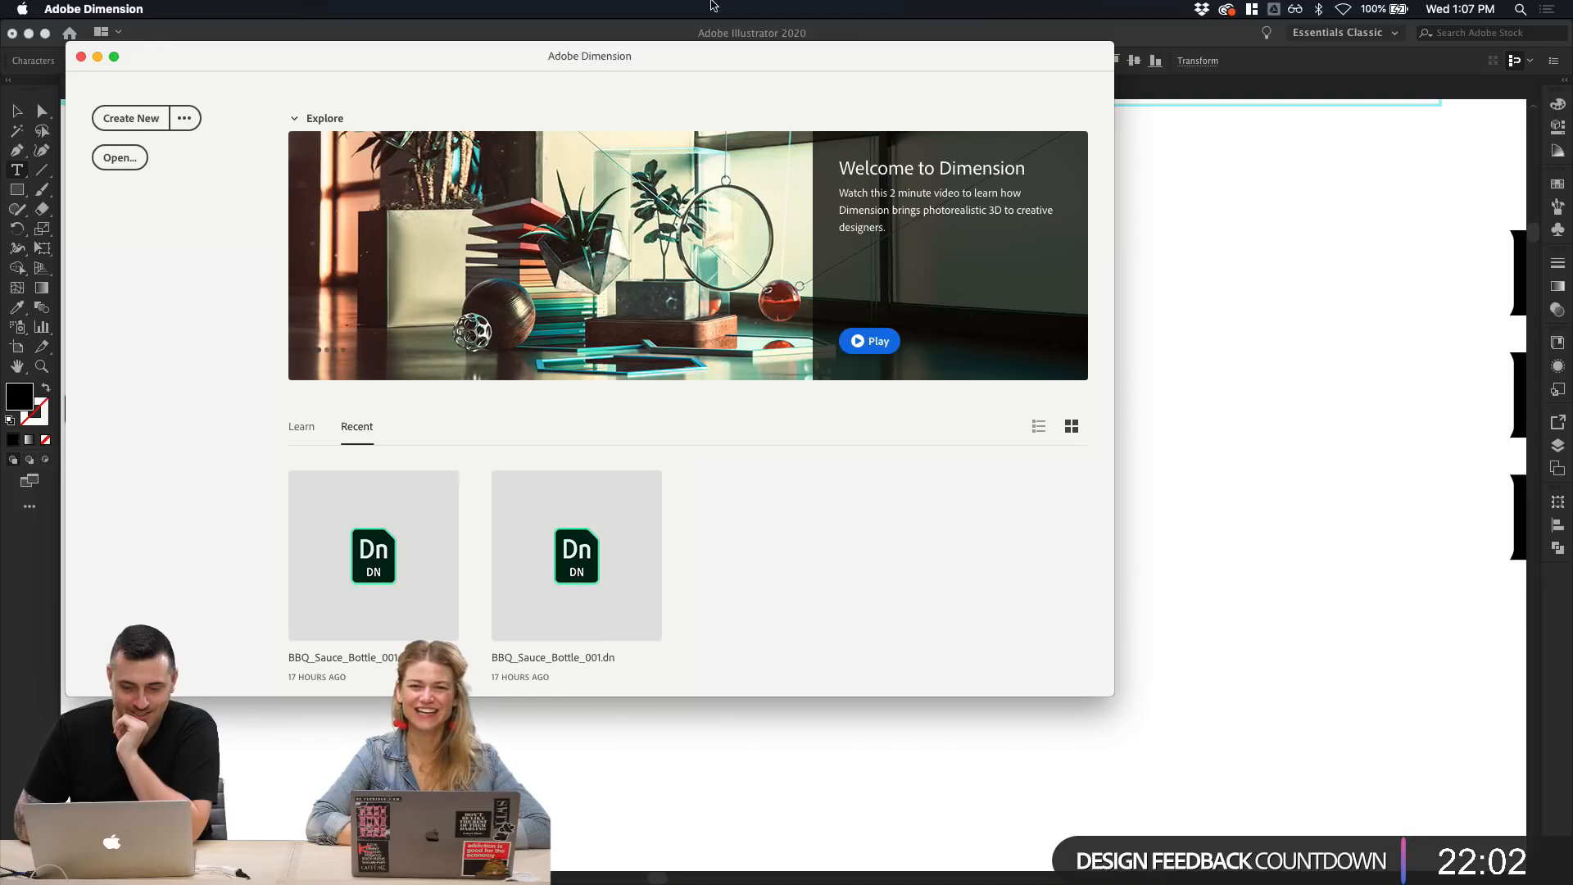
key("super+n")
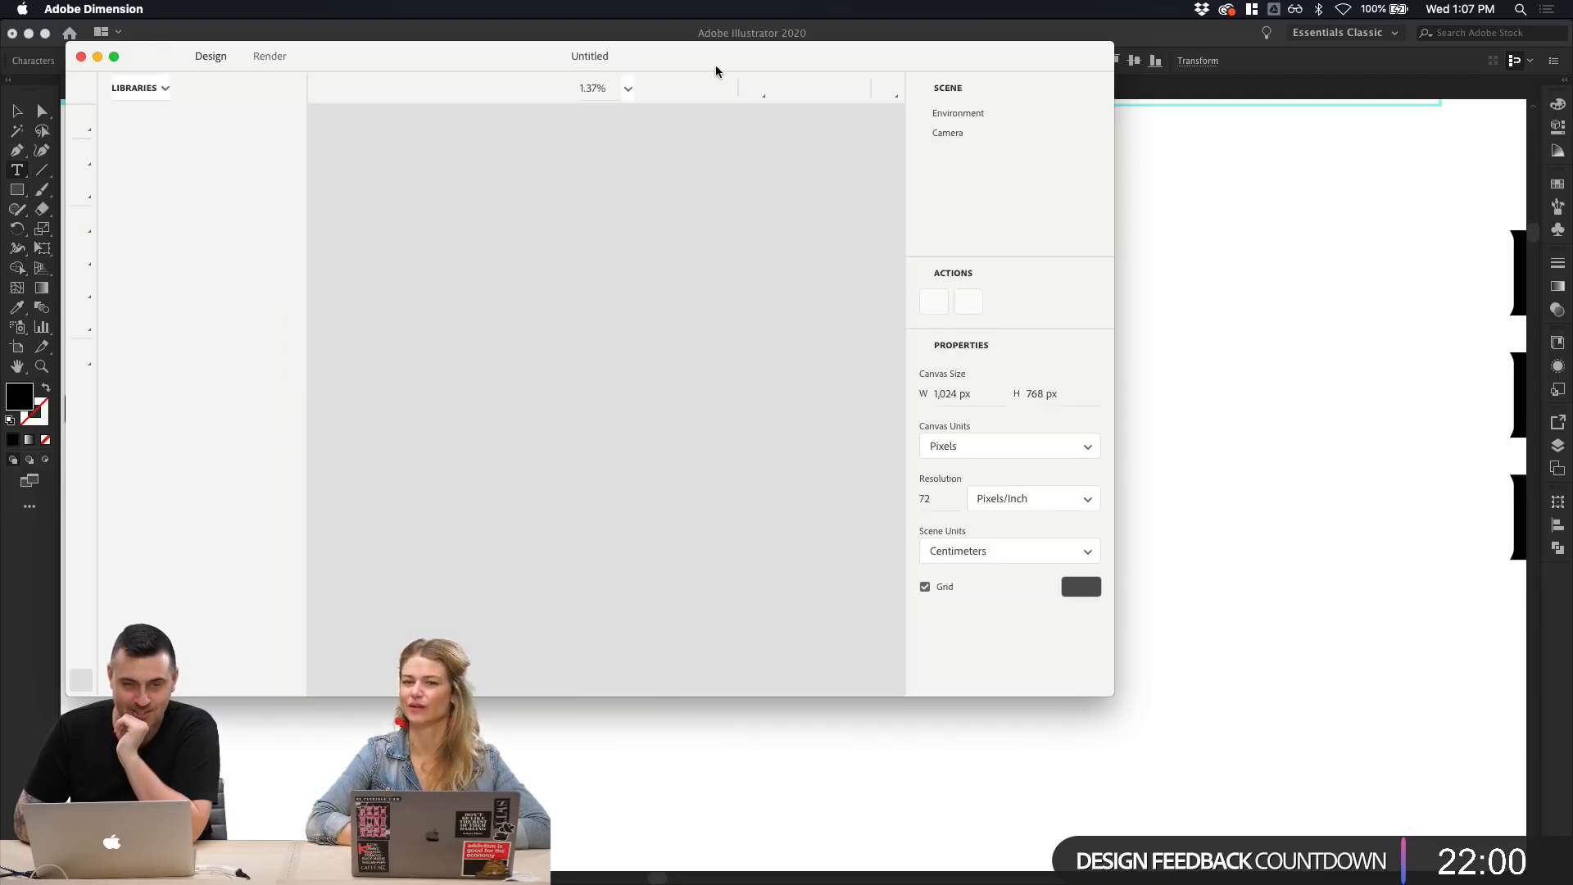
double_click(714, 63)
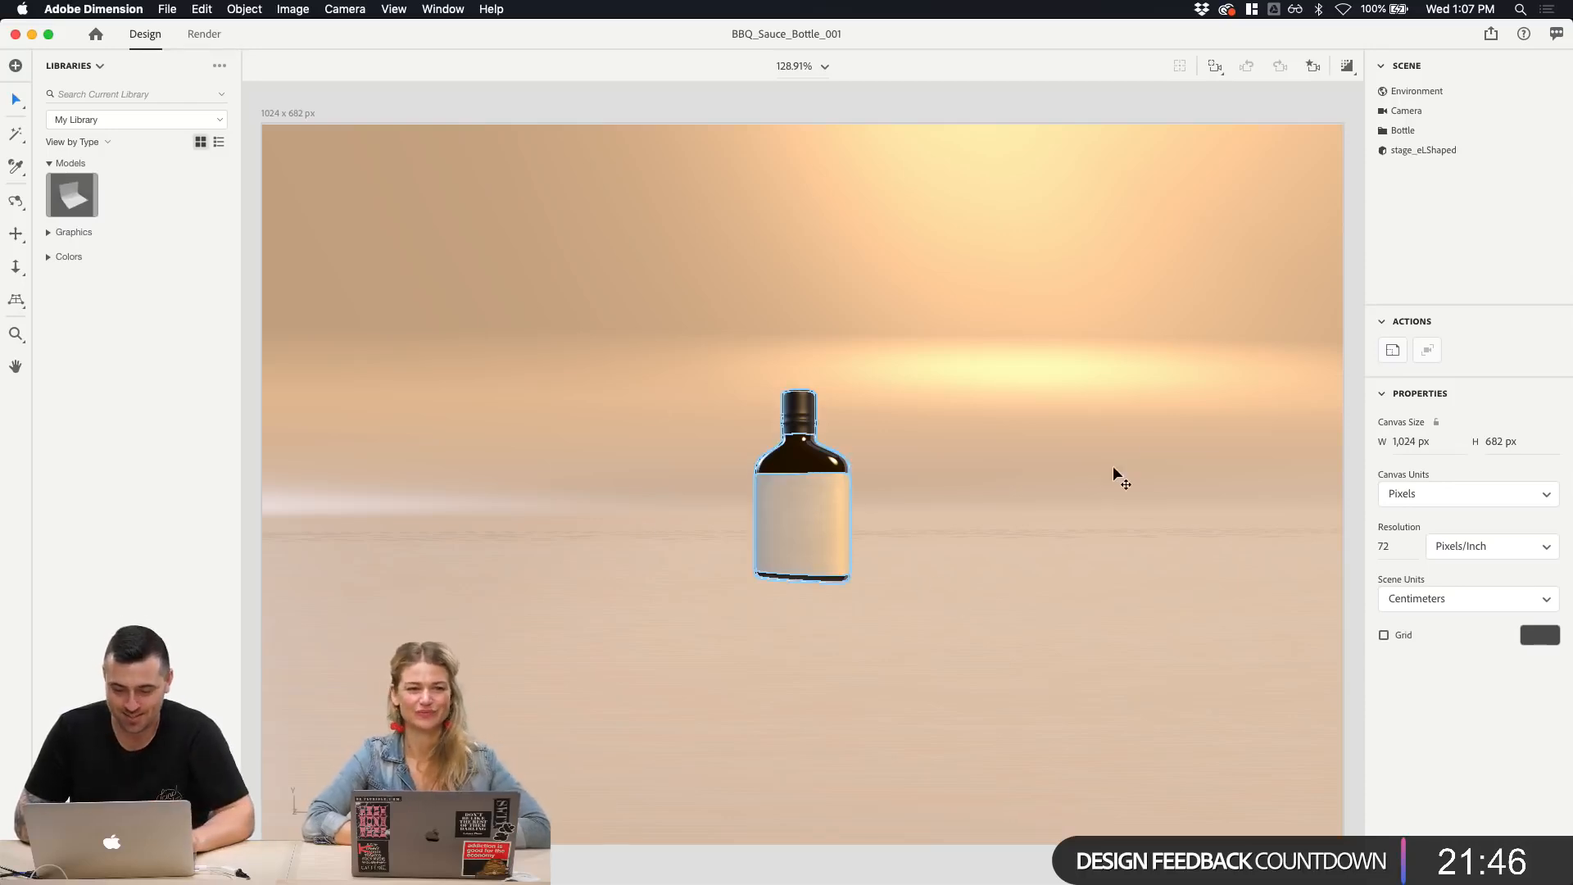
Step: Narrow the camera's field of view to make the bottle larger in the frame
left_click(1420, 112)
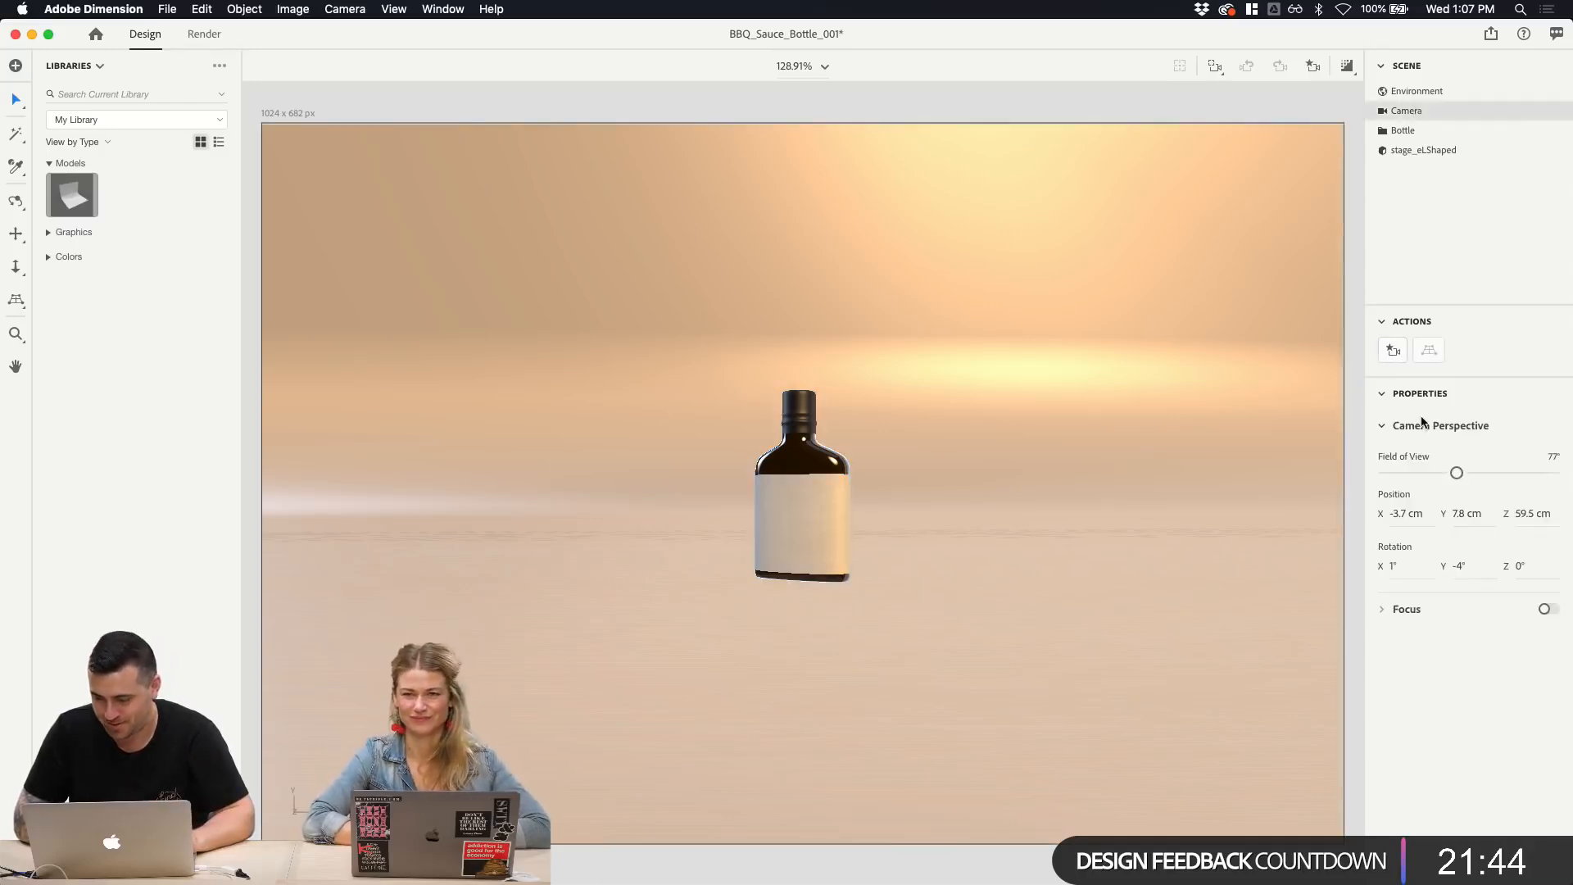
left_click_drag(1458, 478, 1424, 469)
left_click(1063, 573)
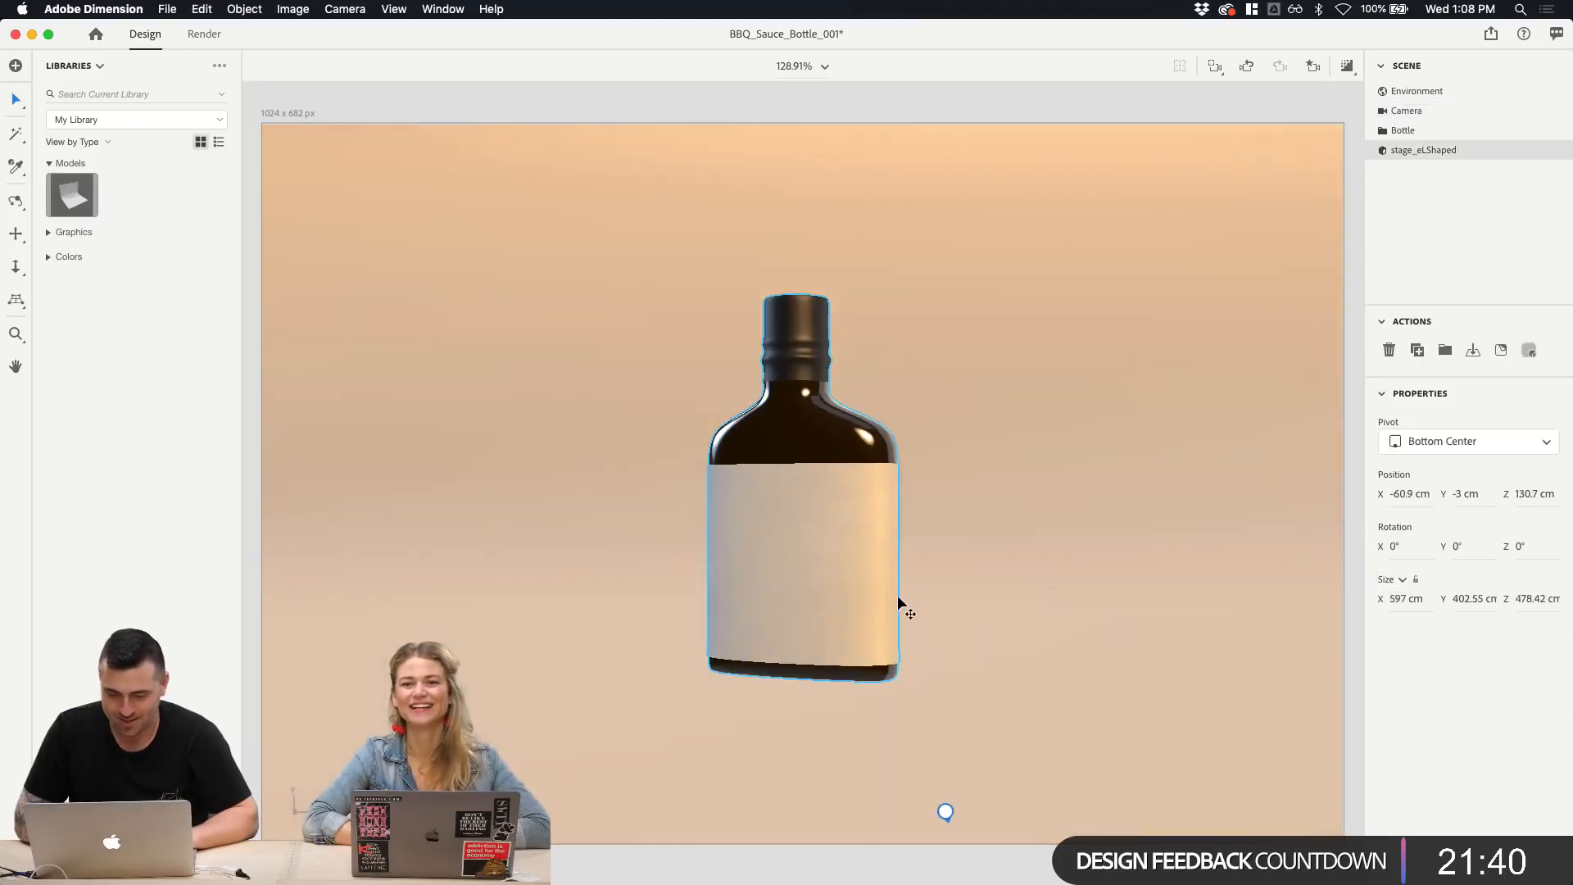
Step: Raise the bottle model about 1.2 cm so it sits higher in the scene
left_click(811, 551)
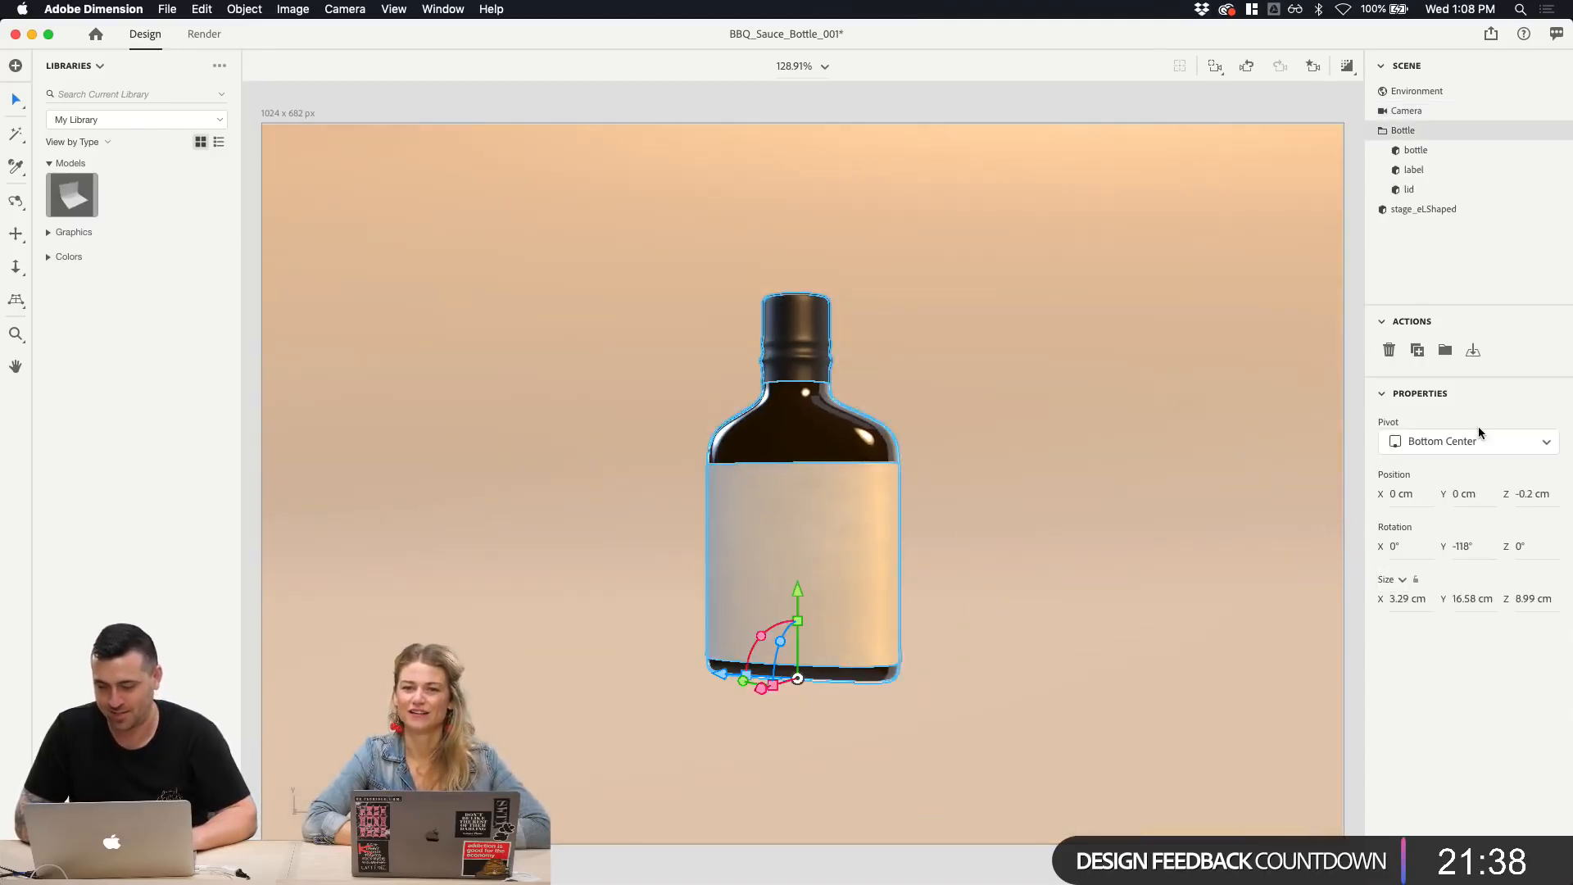
left_click(1403, 209)
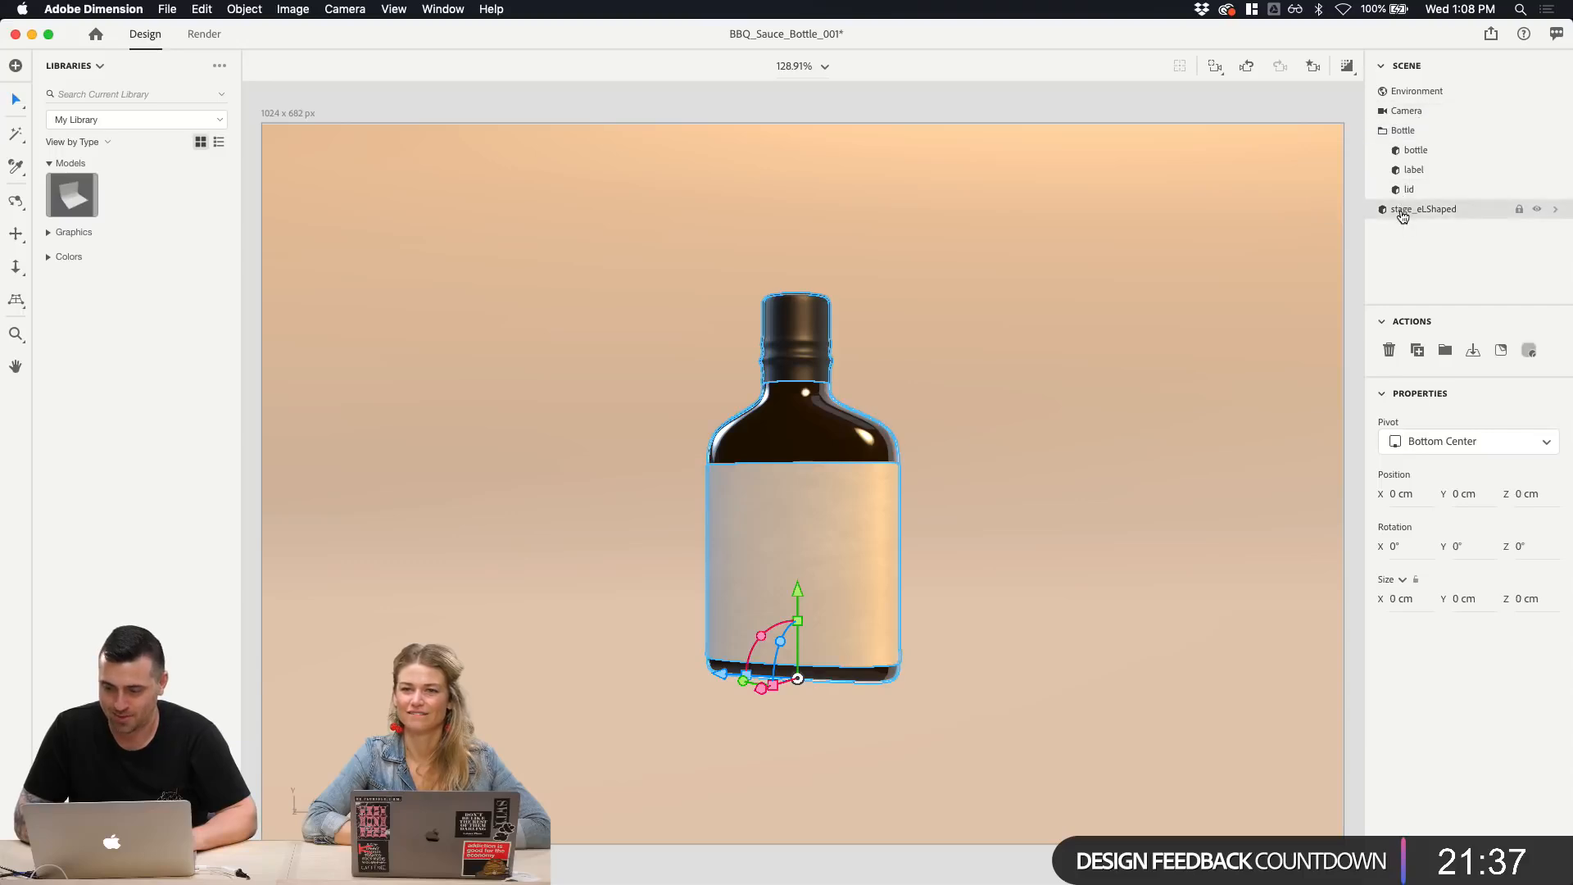
left_click(830, 466)
left_click_drag(954, 511, 805, 469)
Step: Set the camera's field of view to 61° and select the Bottle group
left_click(1417, 91)
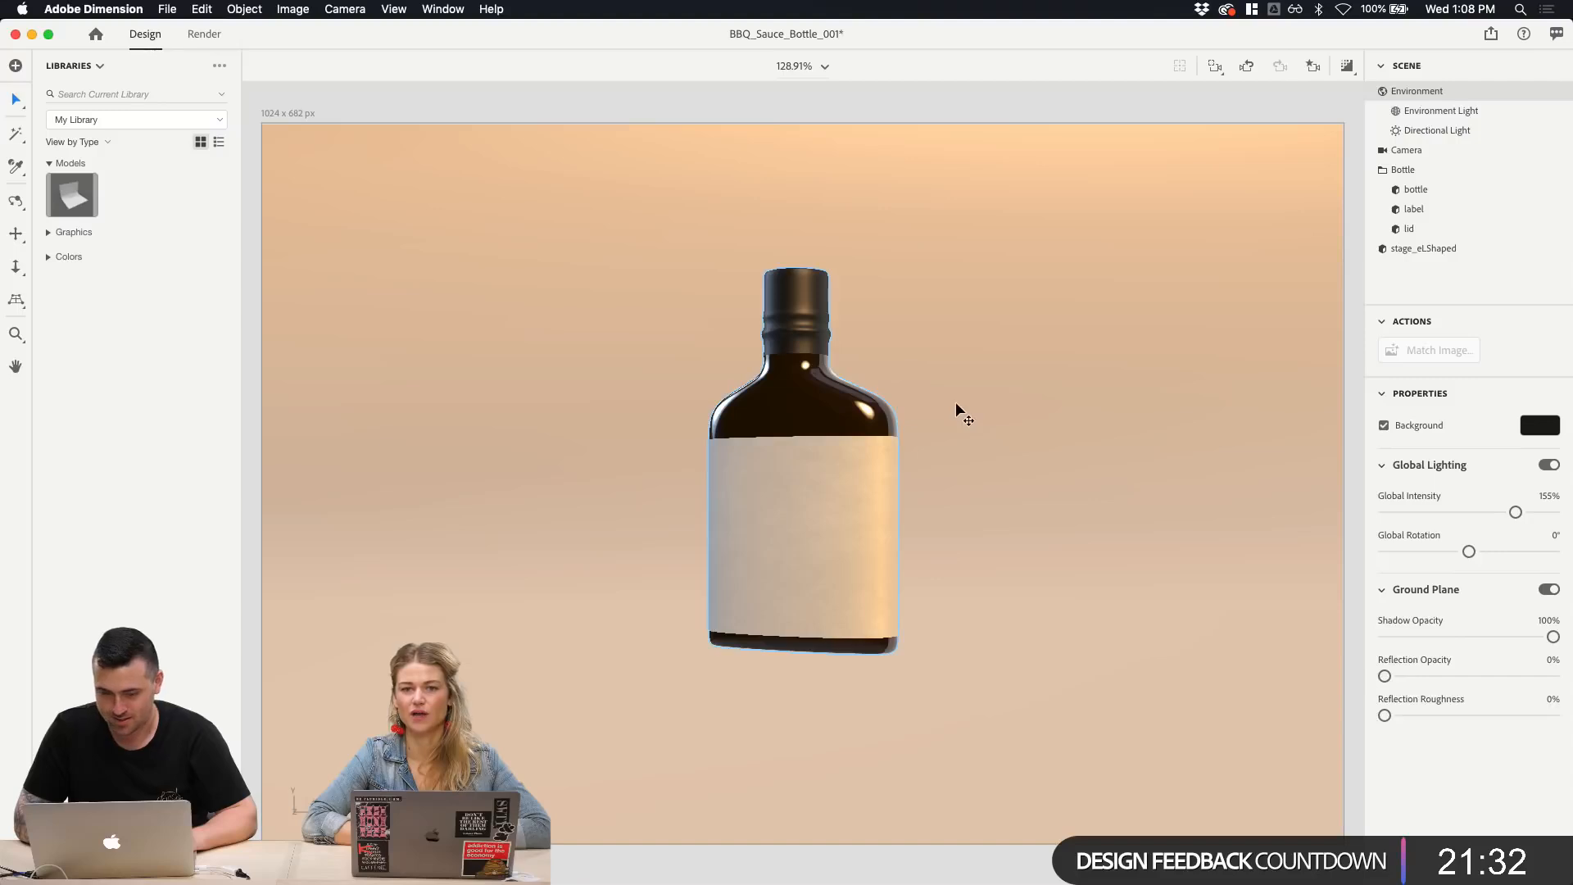
left_click(1425, 169)
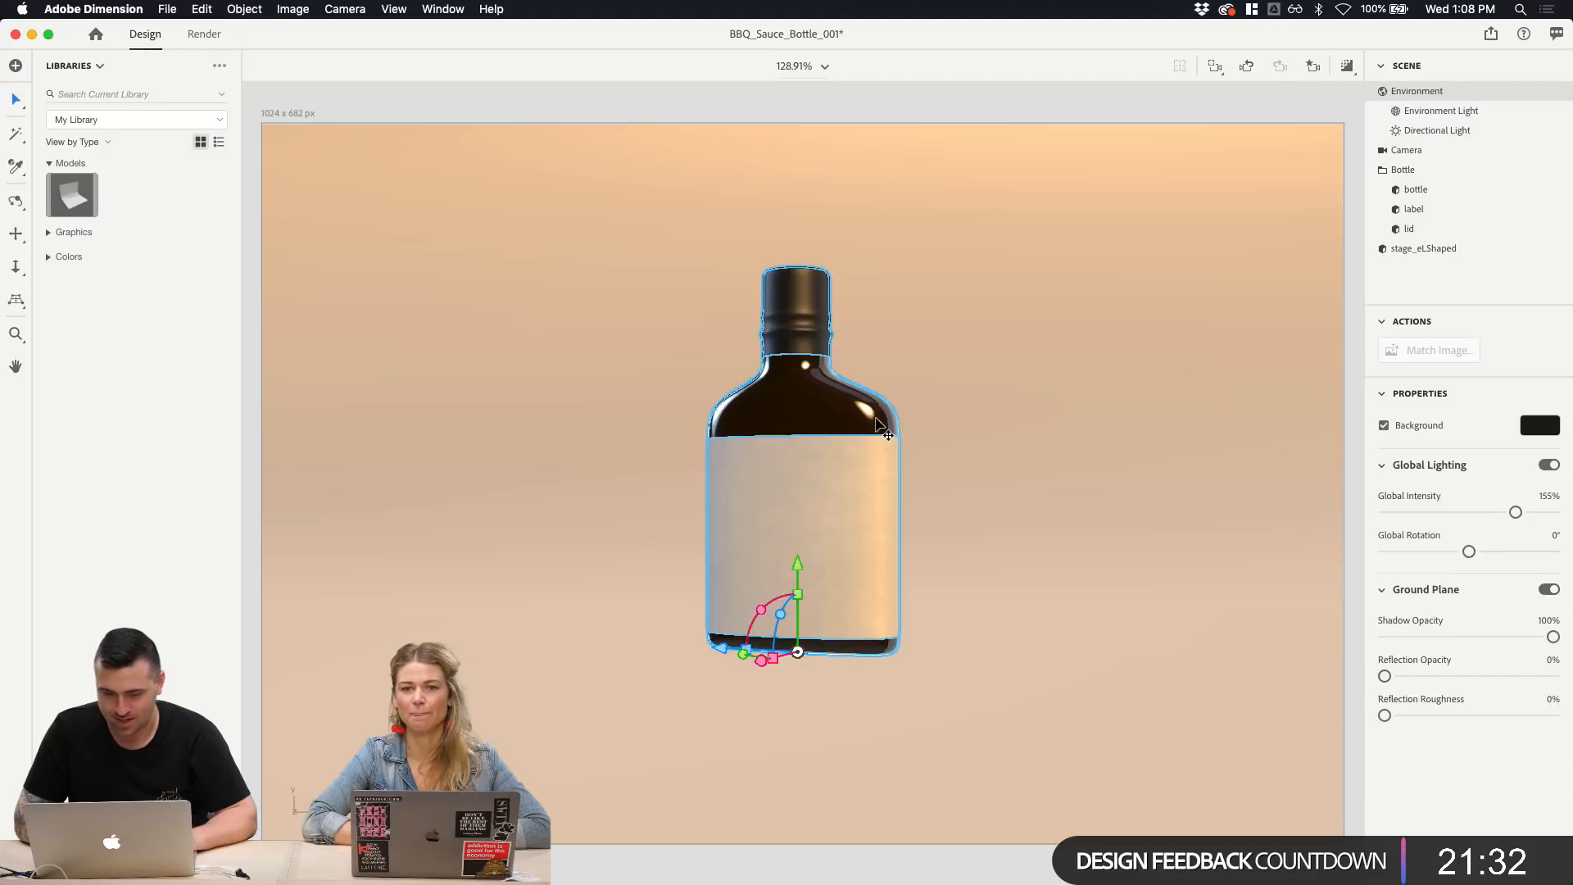
left_click(1425, 153)
left_click_drag(1420, 474, 1442, 477)
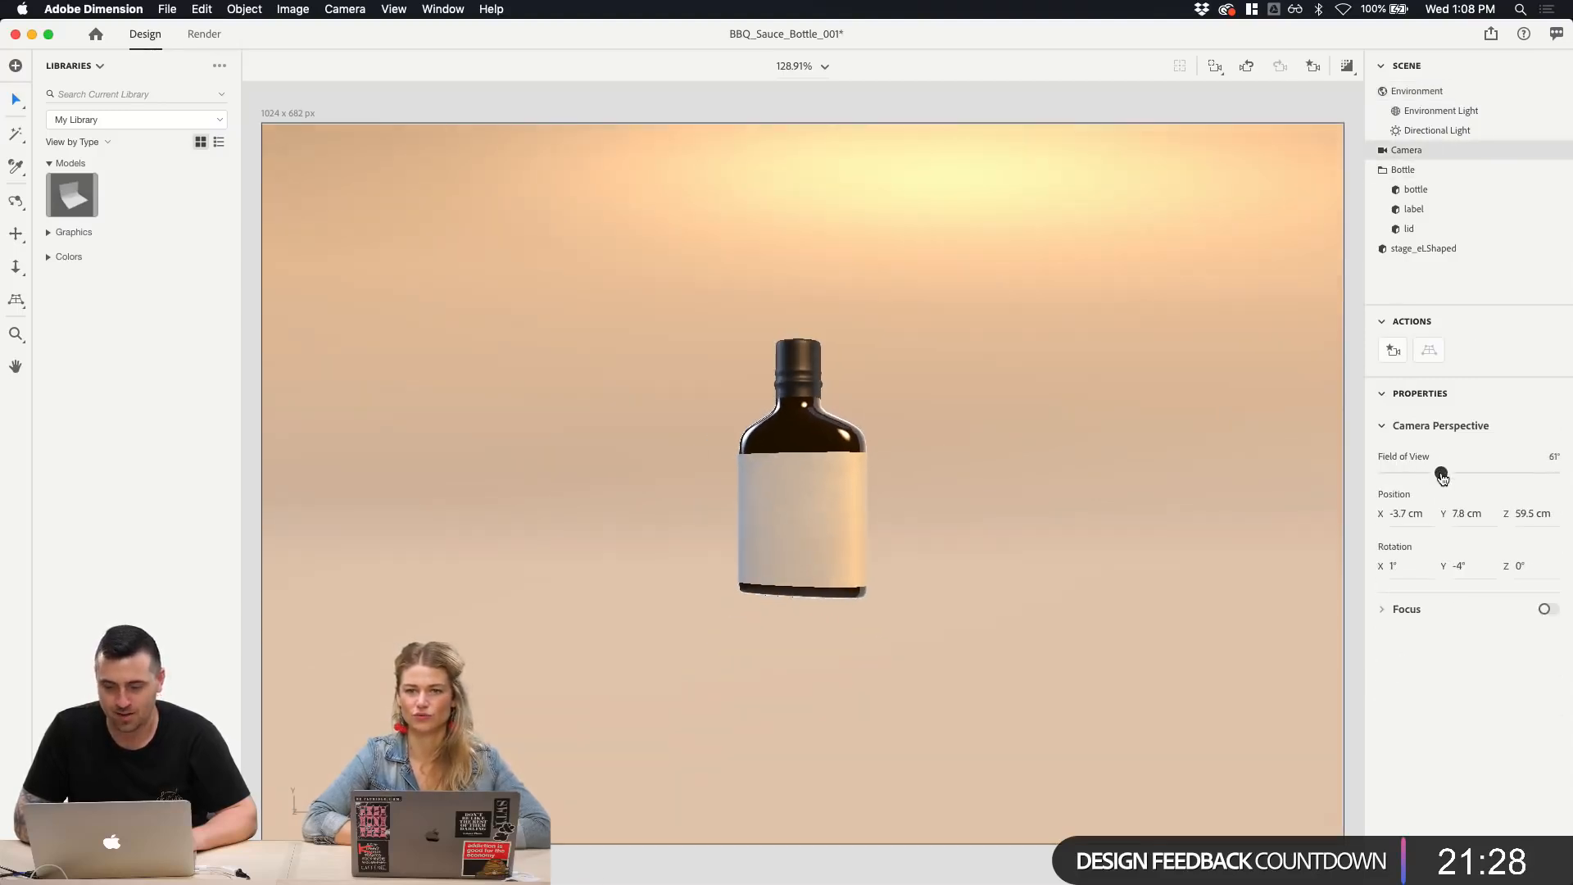
left_click(1416, 169)
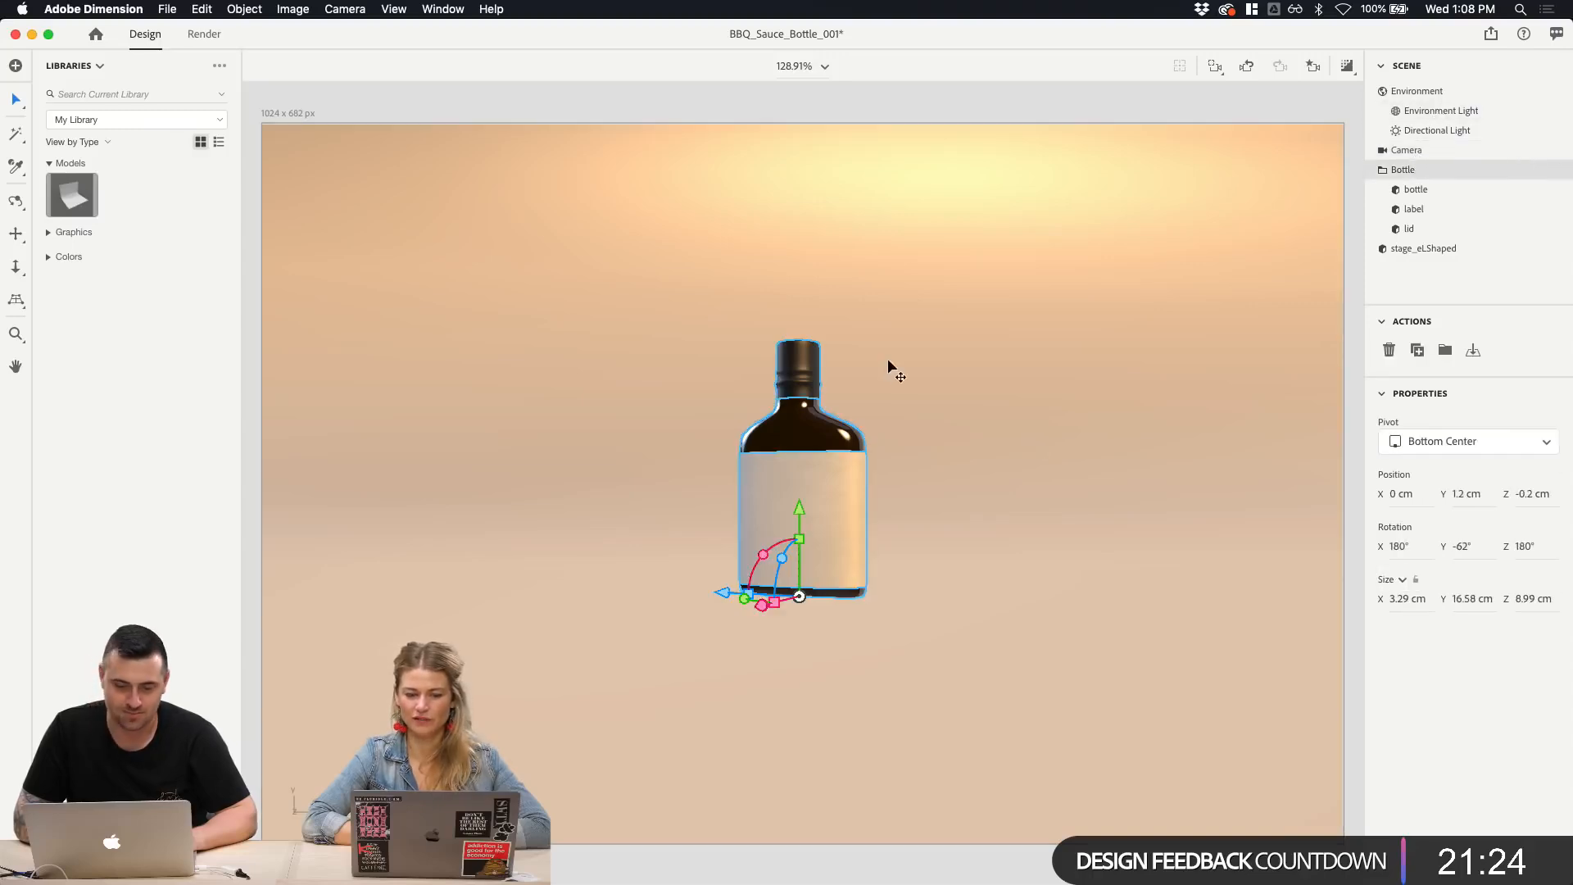
Step: Raise the Bottle group to a height of 5.5 cm and select the scene's Environment
left_click(715, 413)
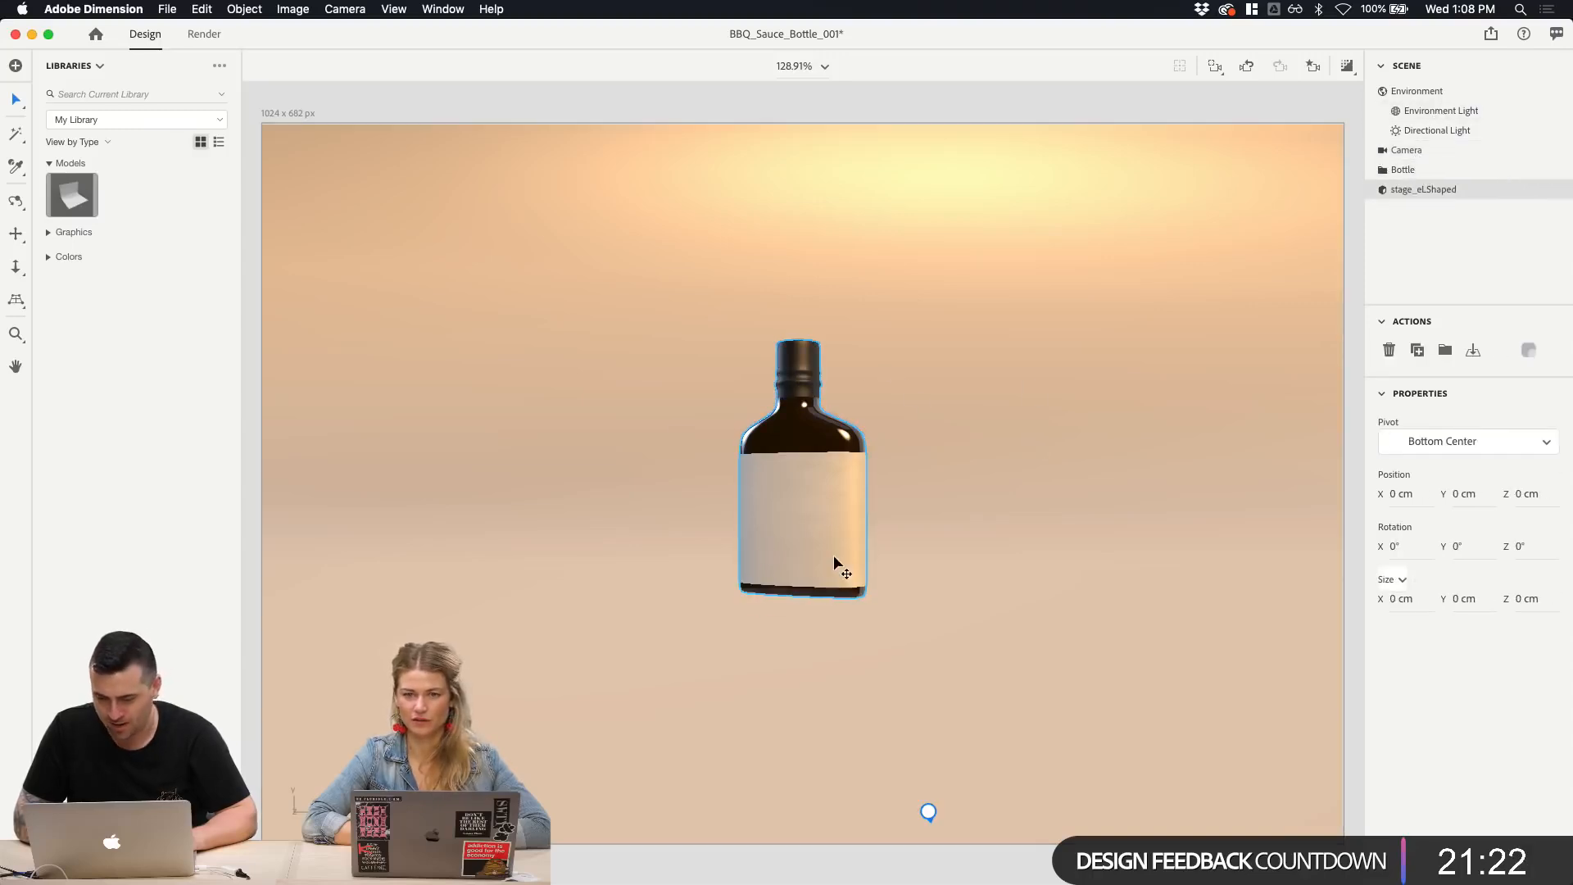
left_click(833, 553)
left_click_drag(799, 505, 789, 425)
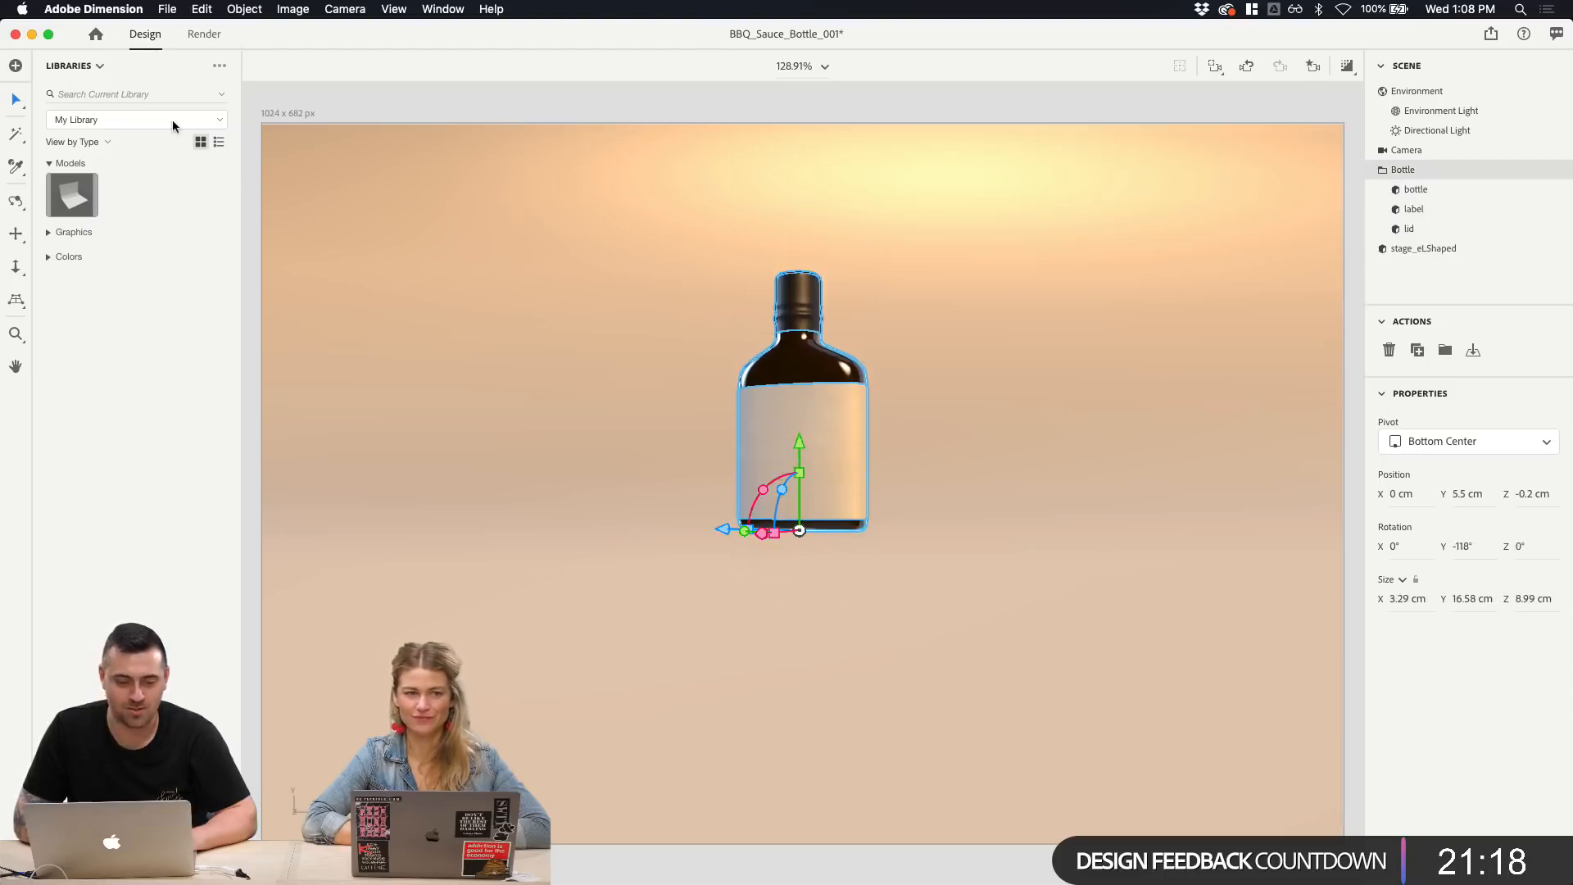
left_click(1045, 248)
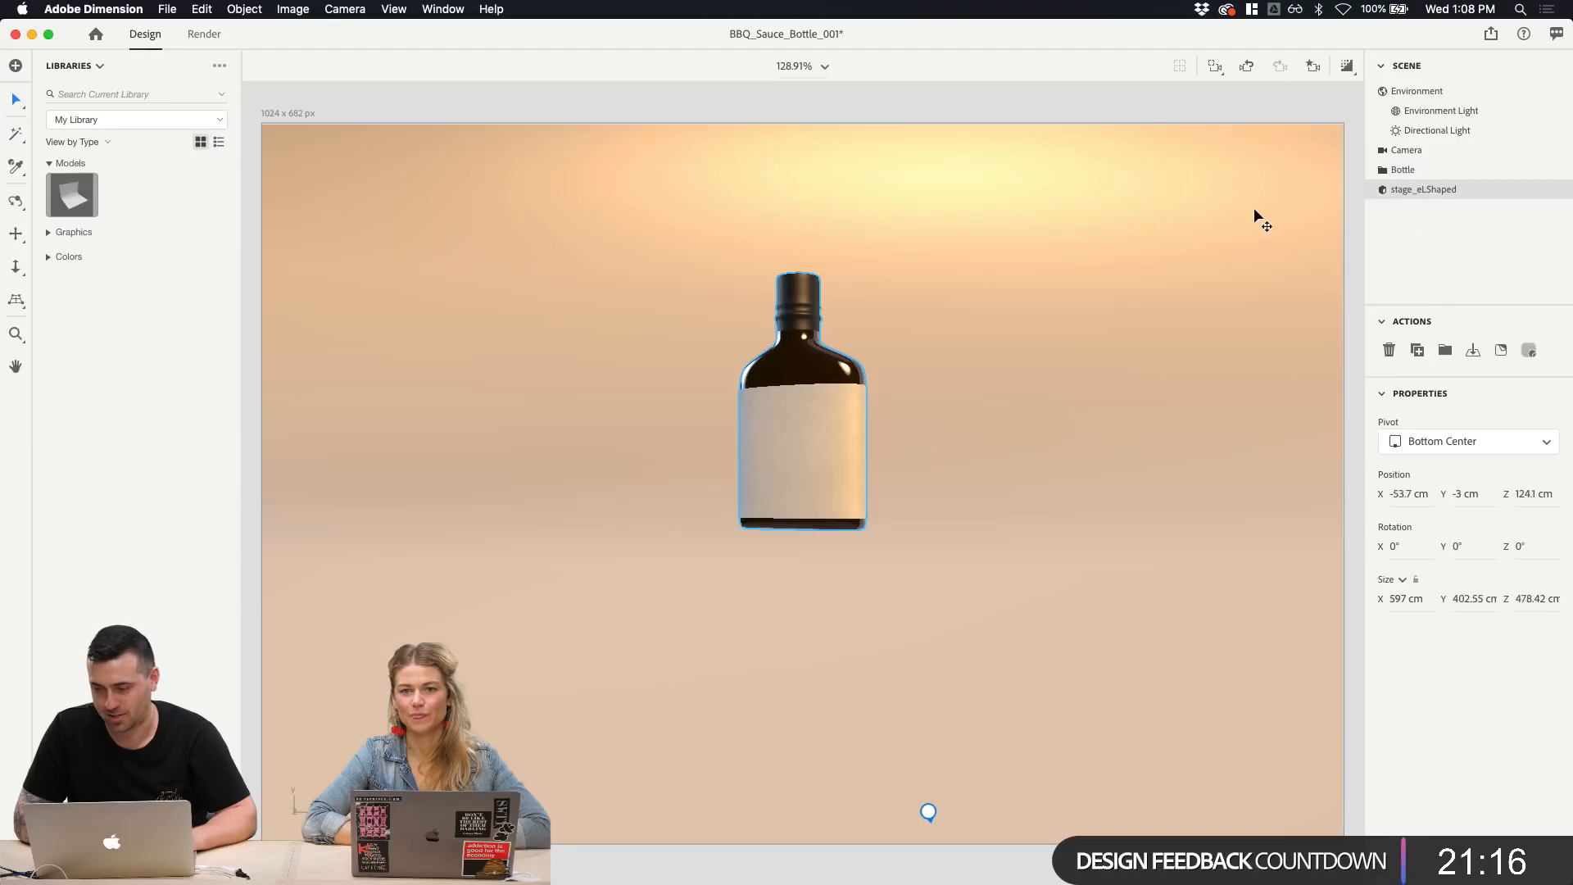
left_click(1424, 91)
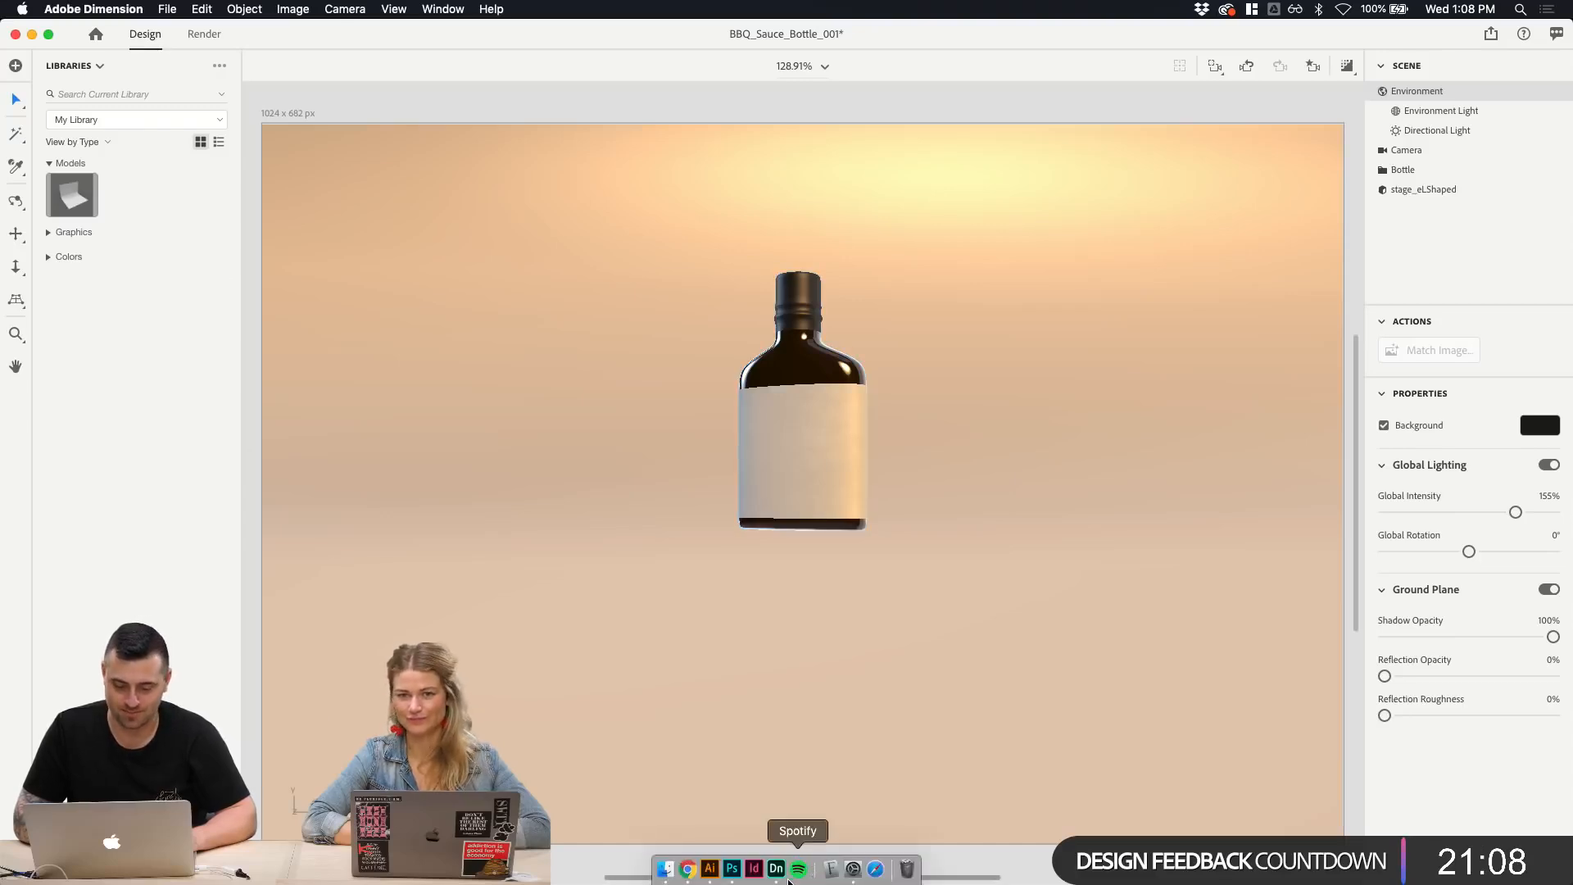
Step: Quit Adobe Dimension without saving the BBQ_Sauce_Bottle_001 scene and return to Illustrator
right_click(778, 881)
left_click(790, 826)
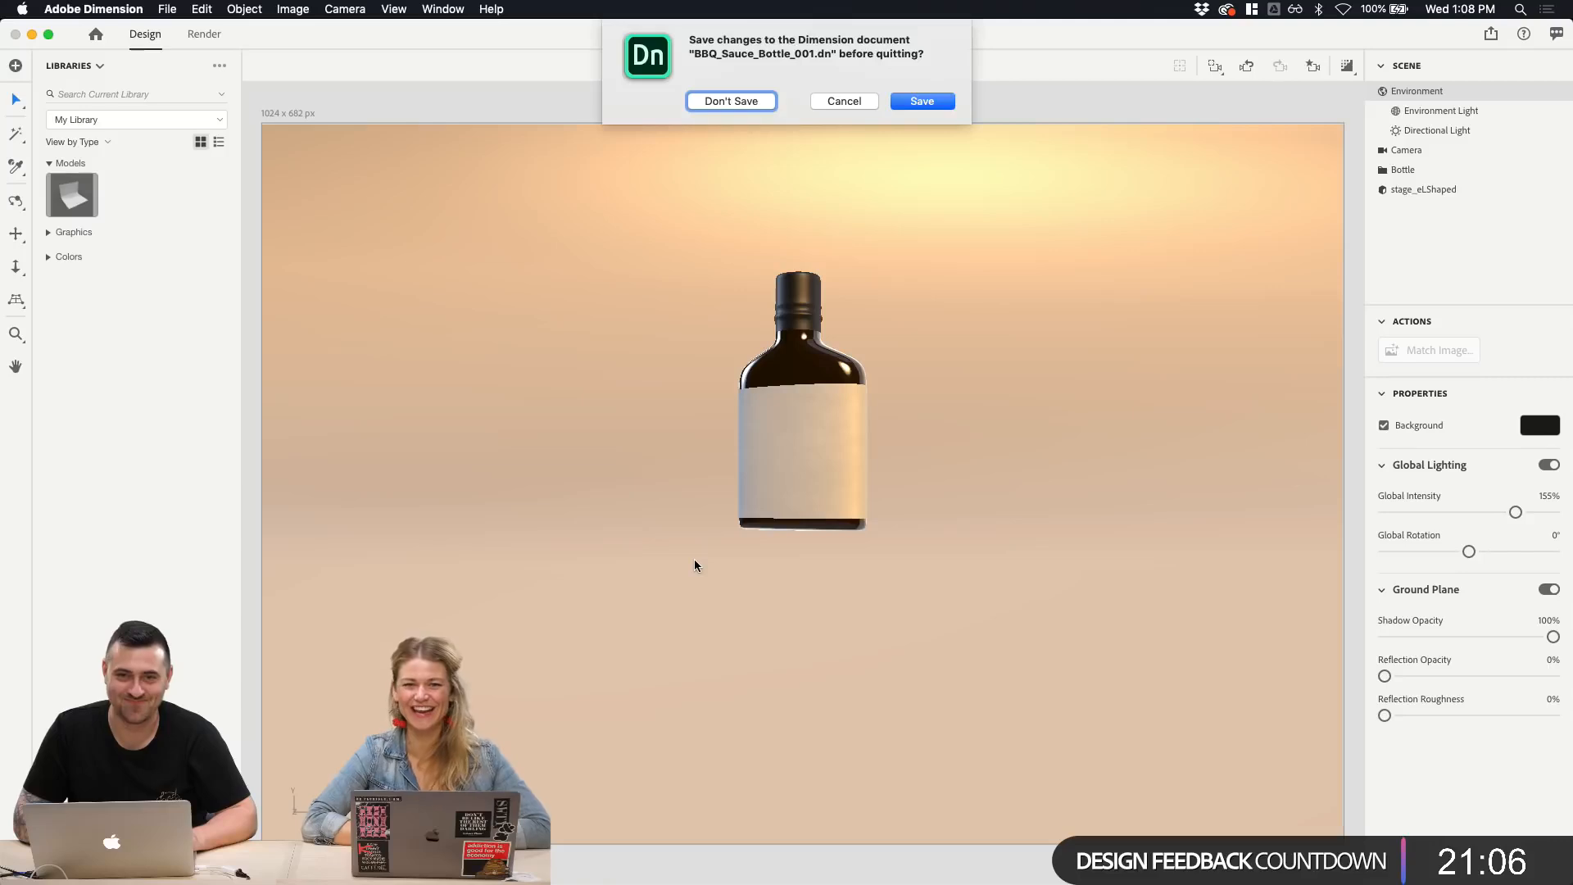
left_click(716, 102)
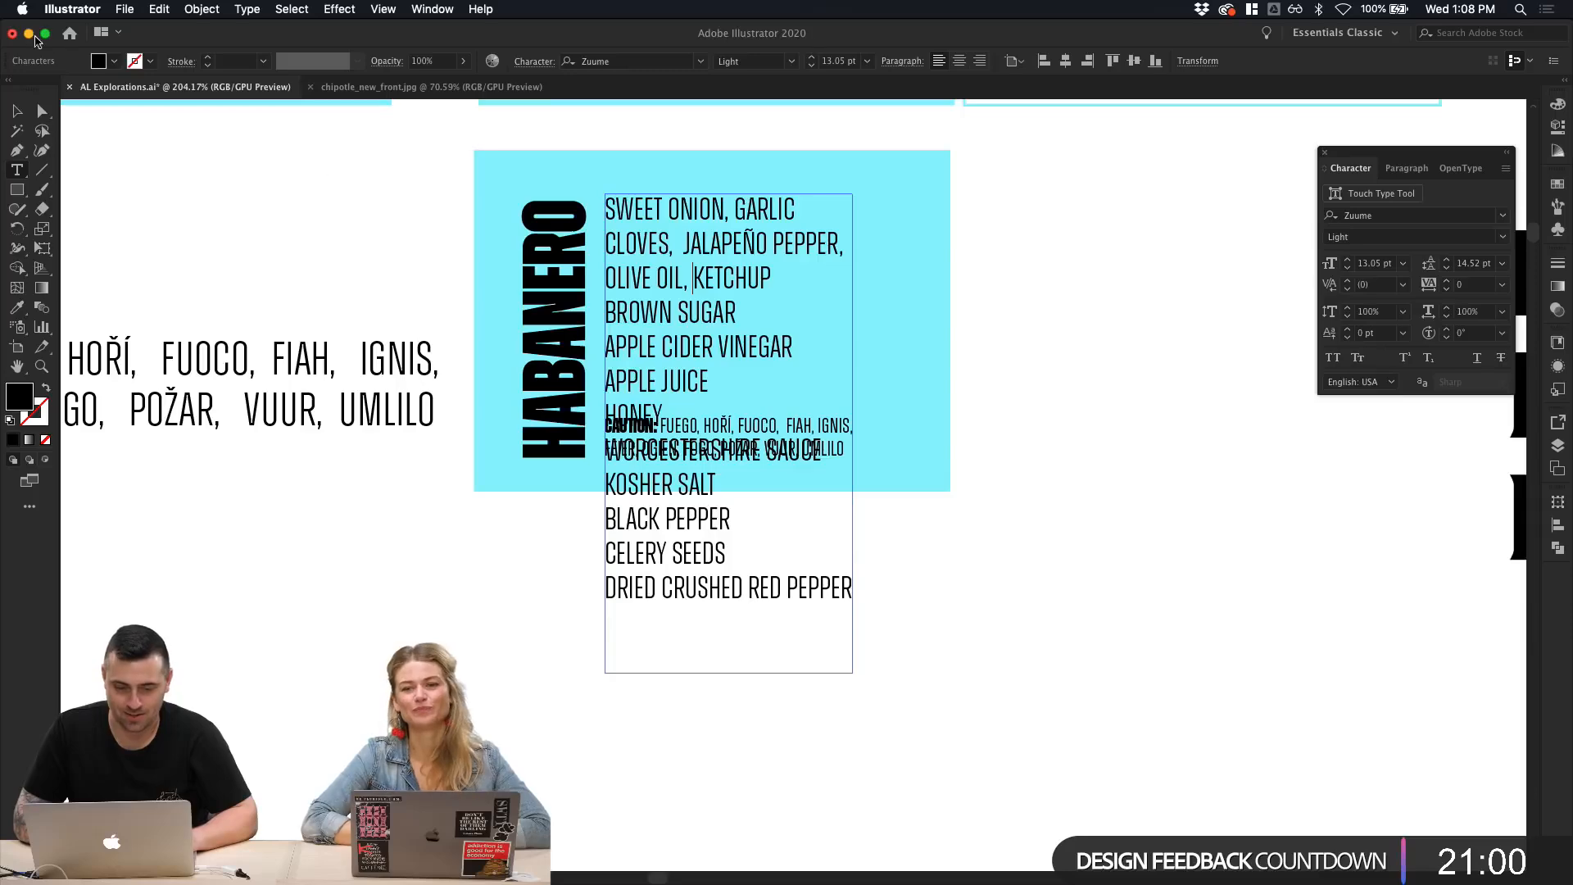
Step: Finish editing the ingredients text and move it off the vertical HABANERO label onto the blank canvas beside it
key("Escape")
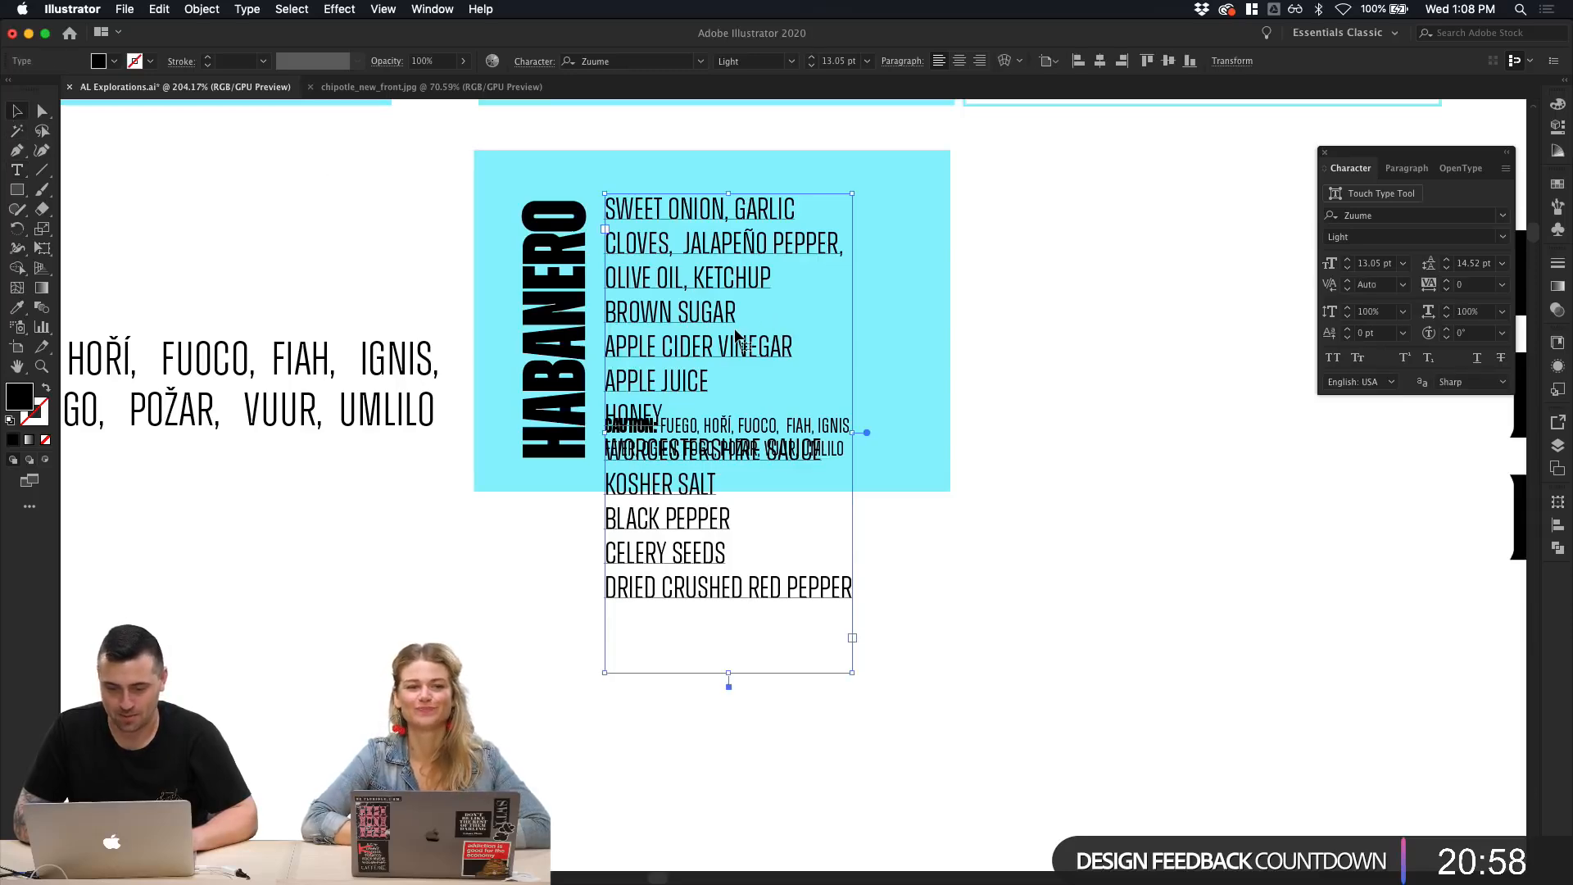
left_click_drag(747, 337, 1180, 340)
scroll(1090, 328, "up", 3)
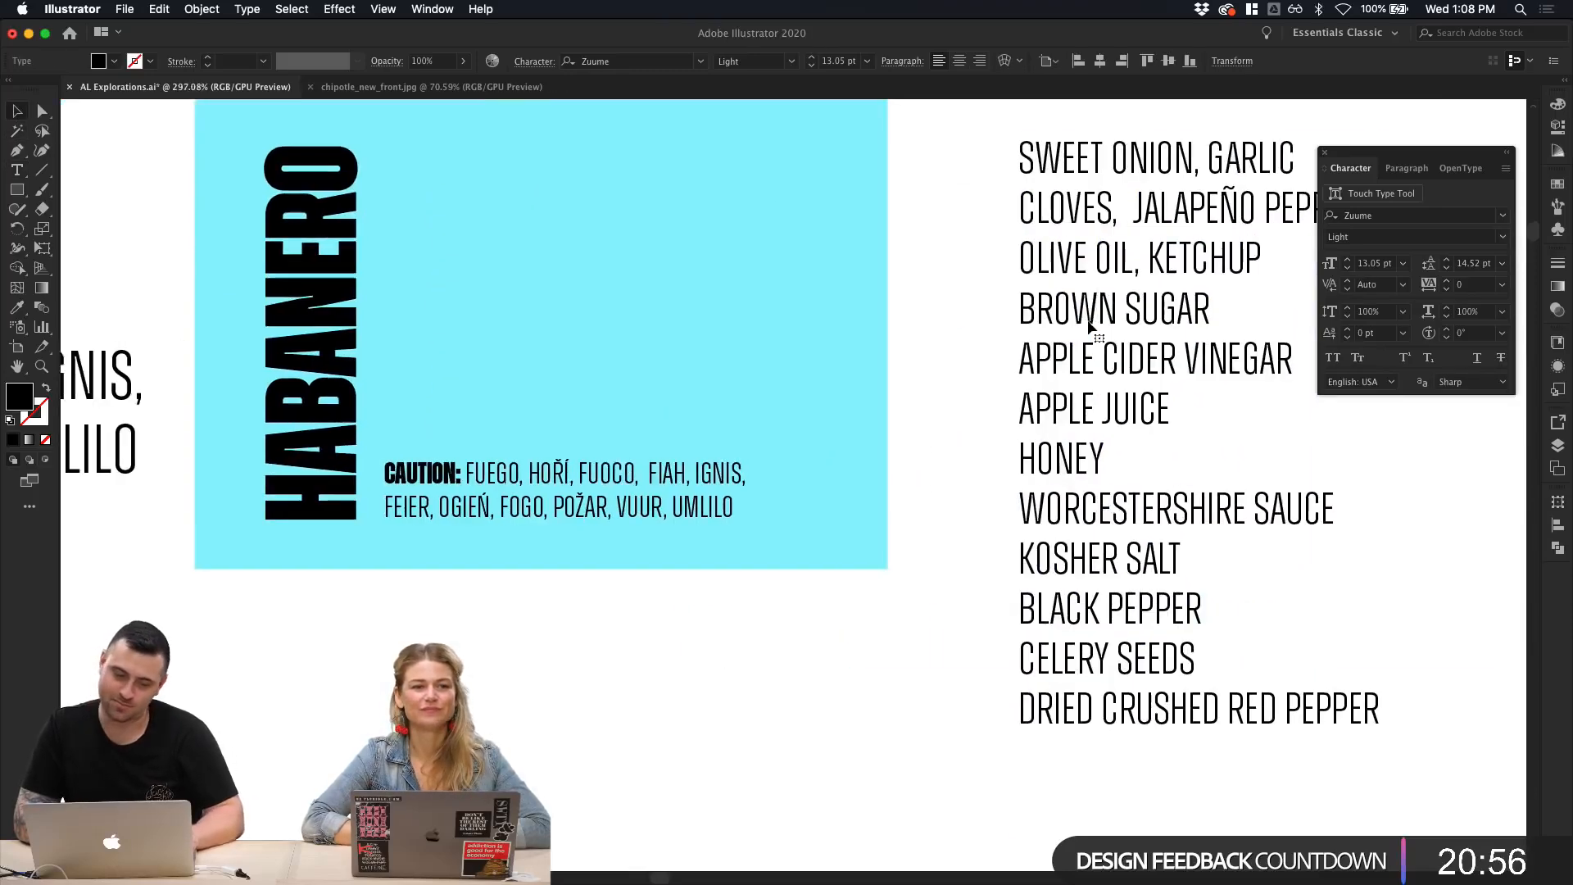
scroll(1055, 335, "down", 2)
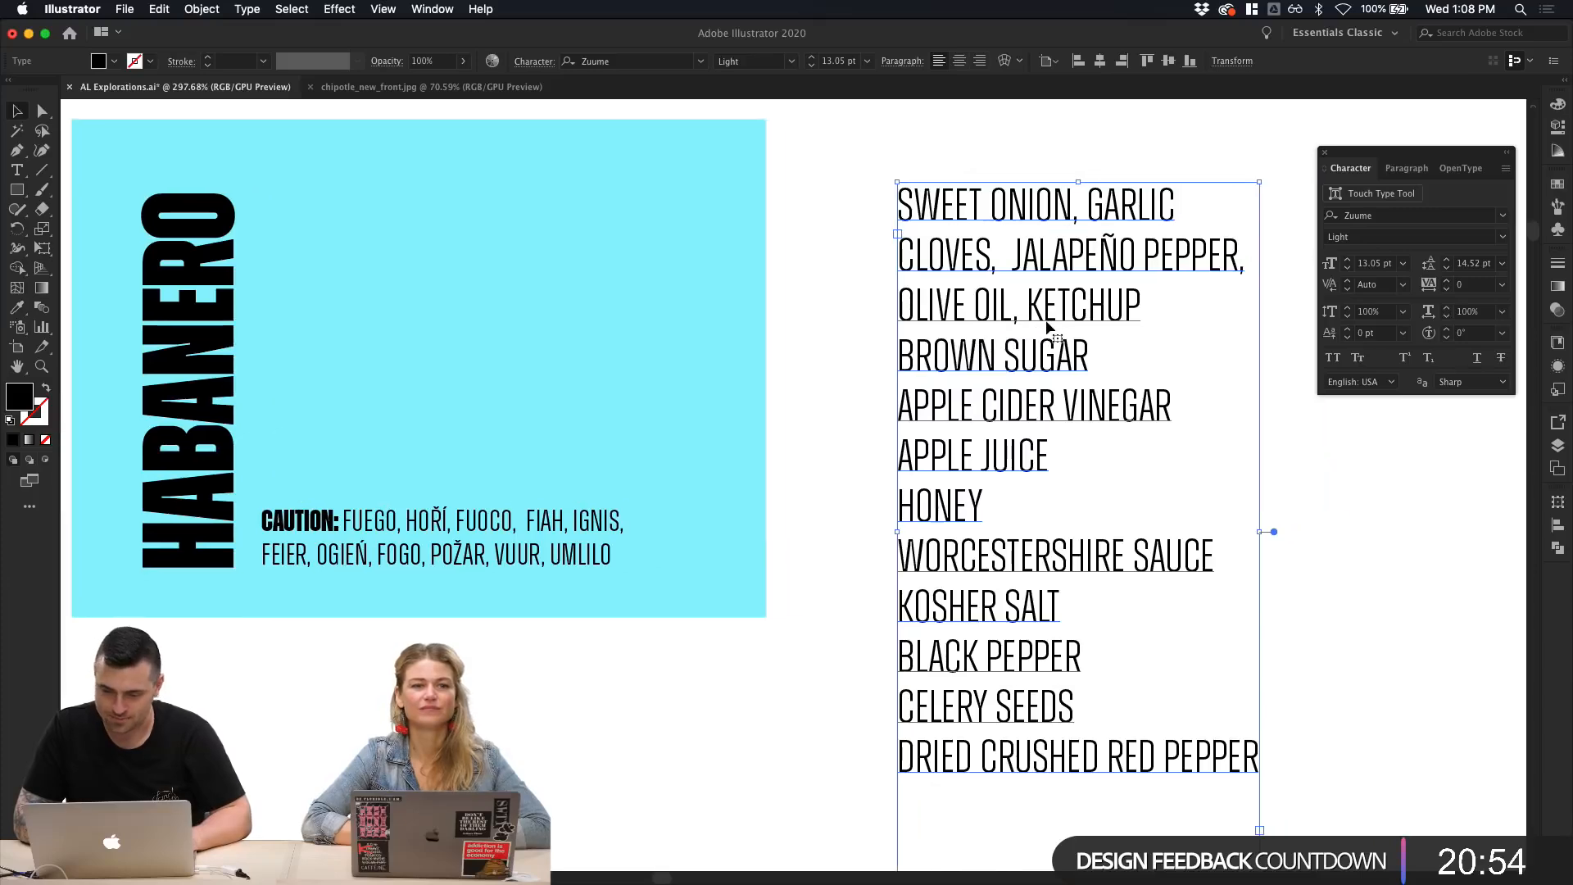
scroll(643, 500, "down", 4)
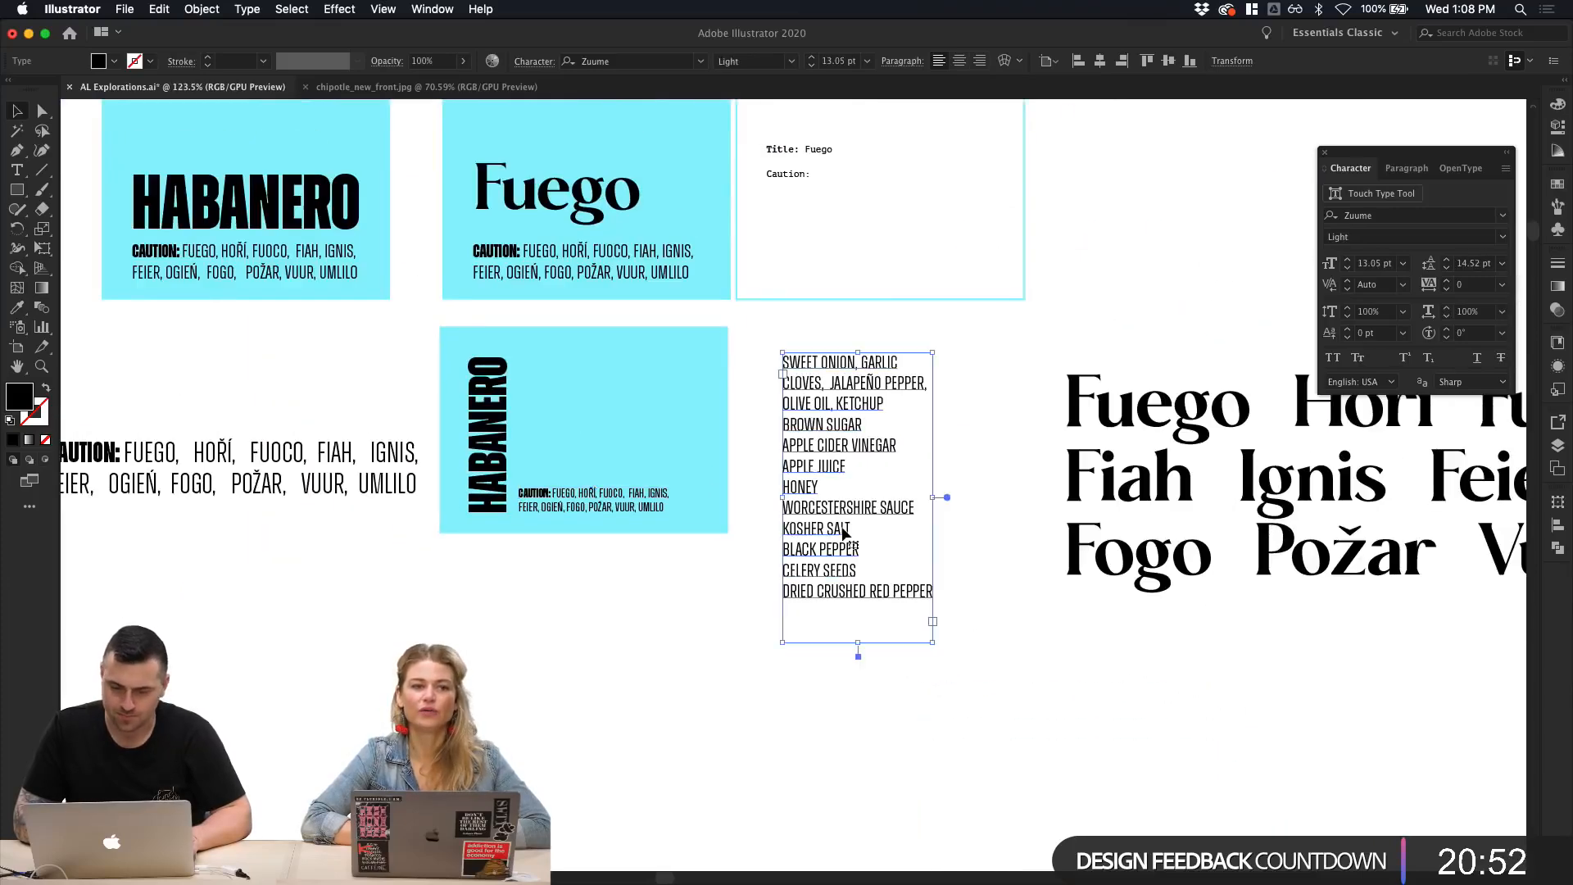
left_click(596, 510)
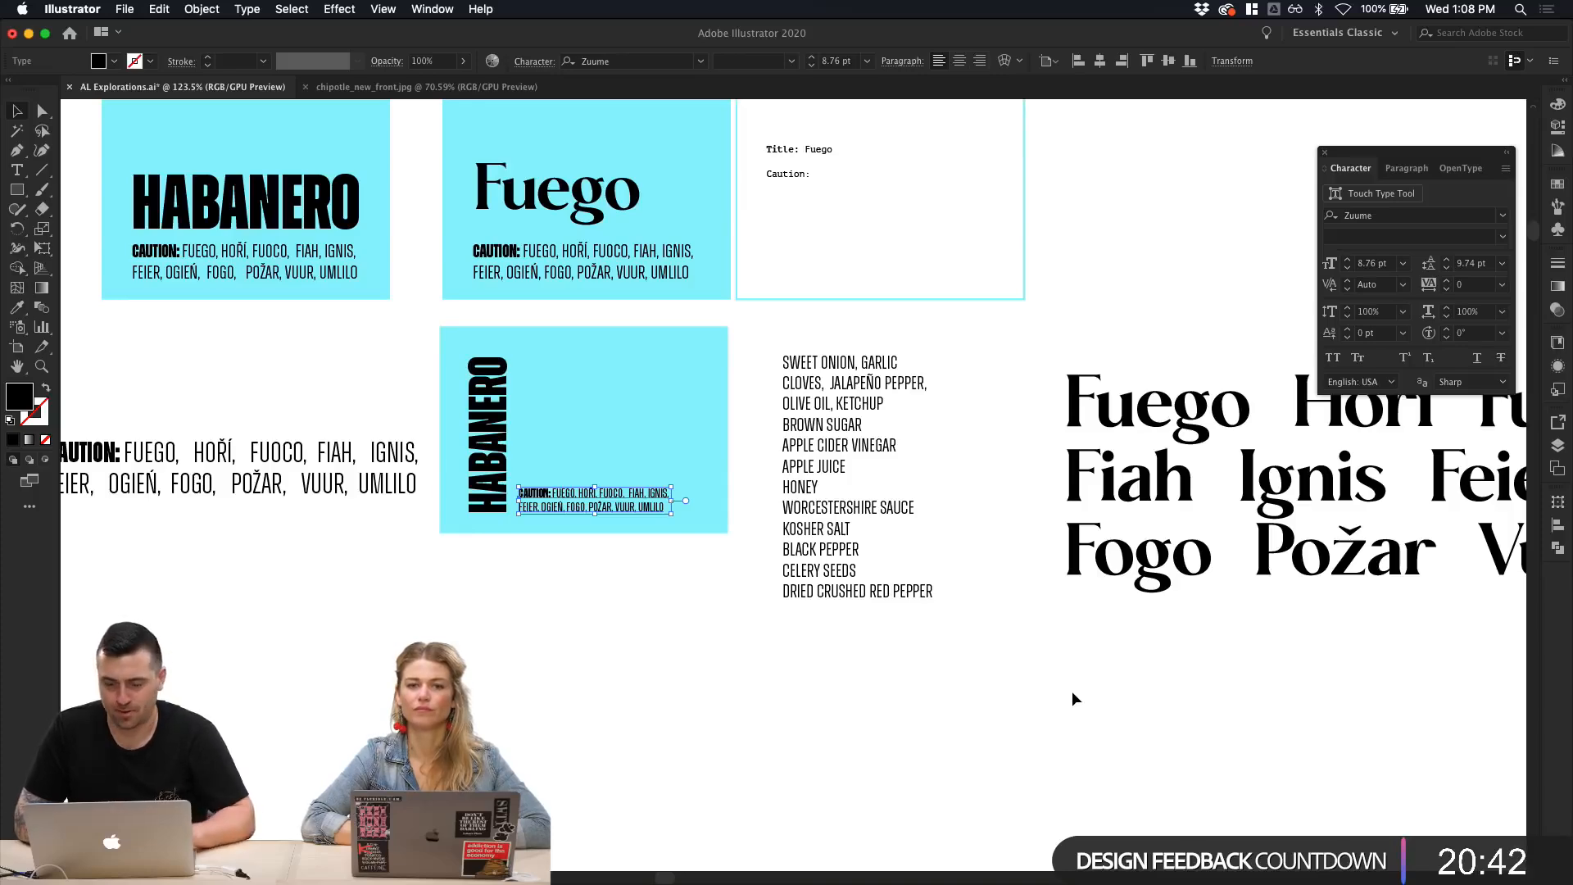
left_click_drag(840, 528, 820, 657)
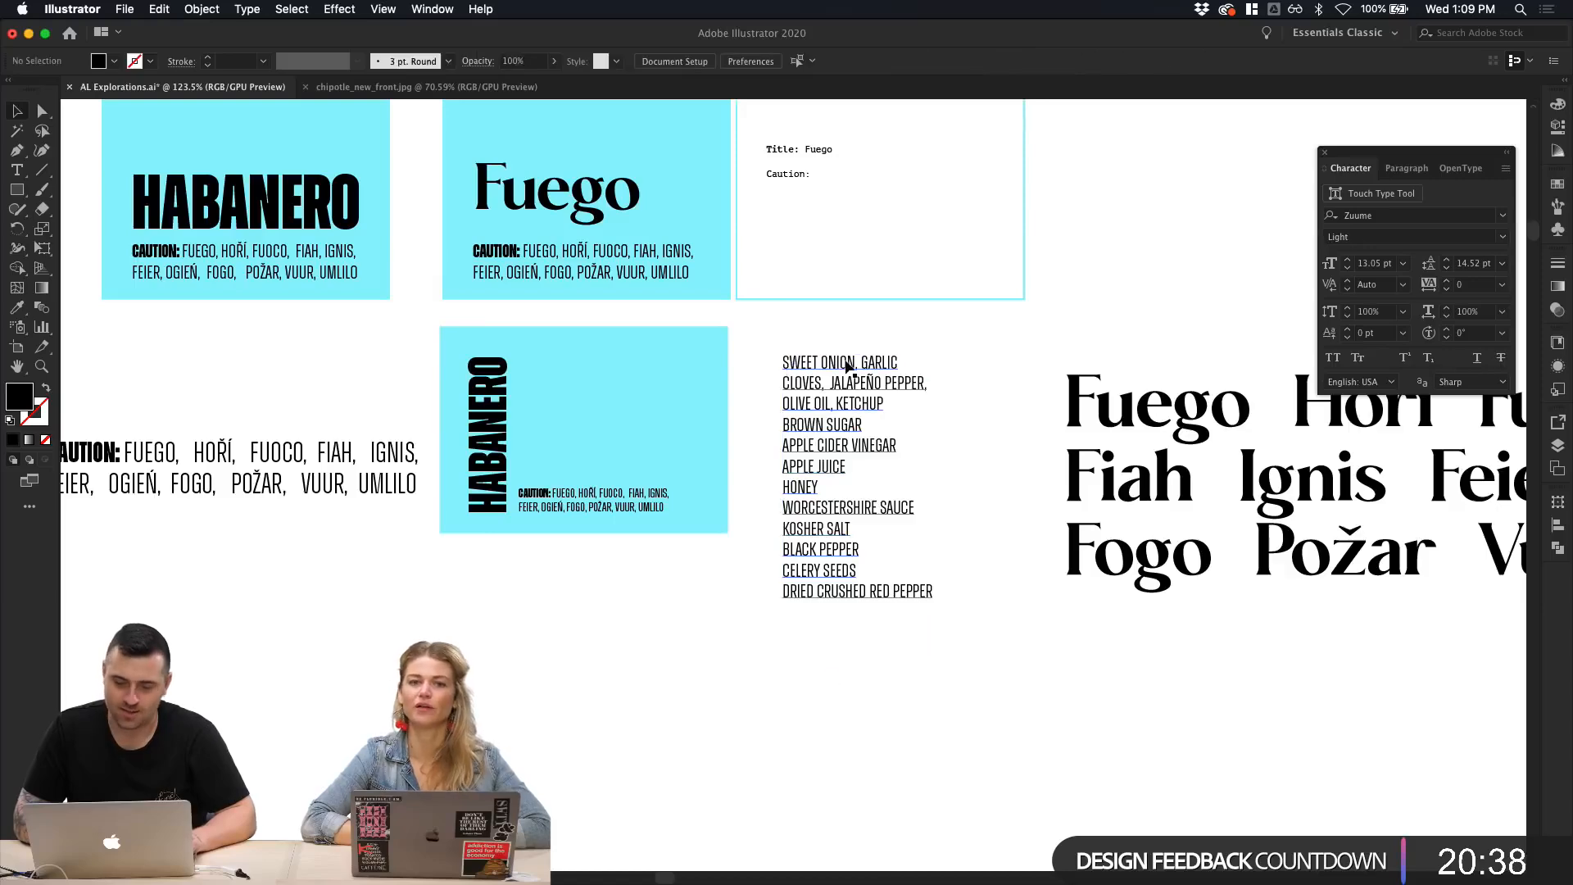
Step: Run the BROWN SUGAR and APPLE CIDER VINEGAR lines into the ingredients paragraph, adding a comma after KETCHUP and after SUGAR
scroll(852, 385, "up", 4)
scroll(852, 385, "down", 2)
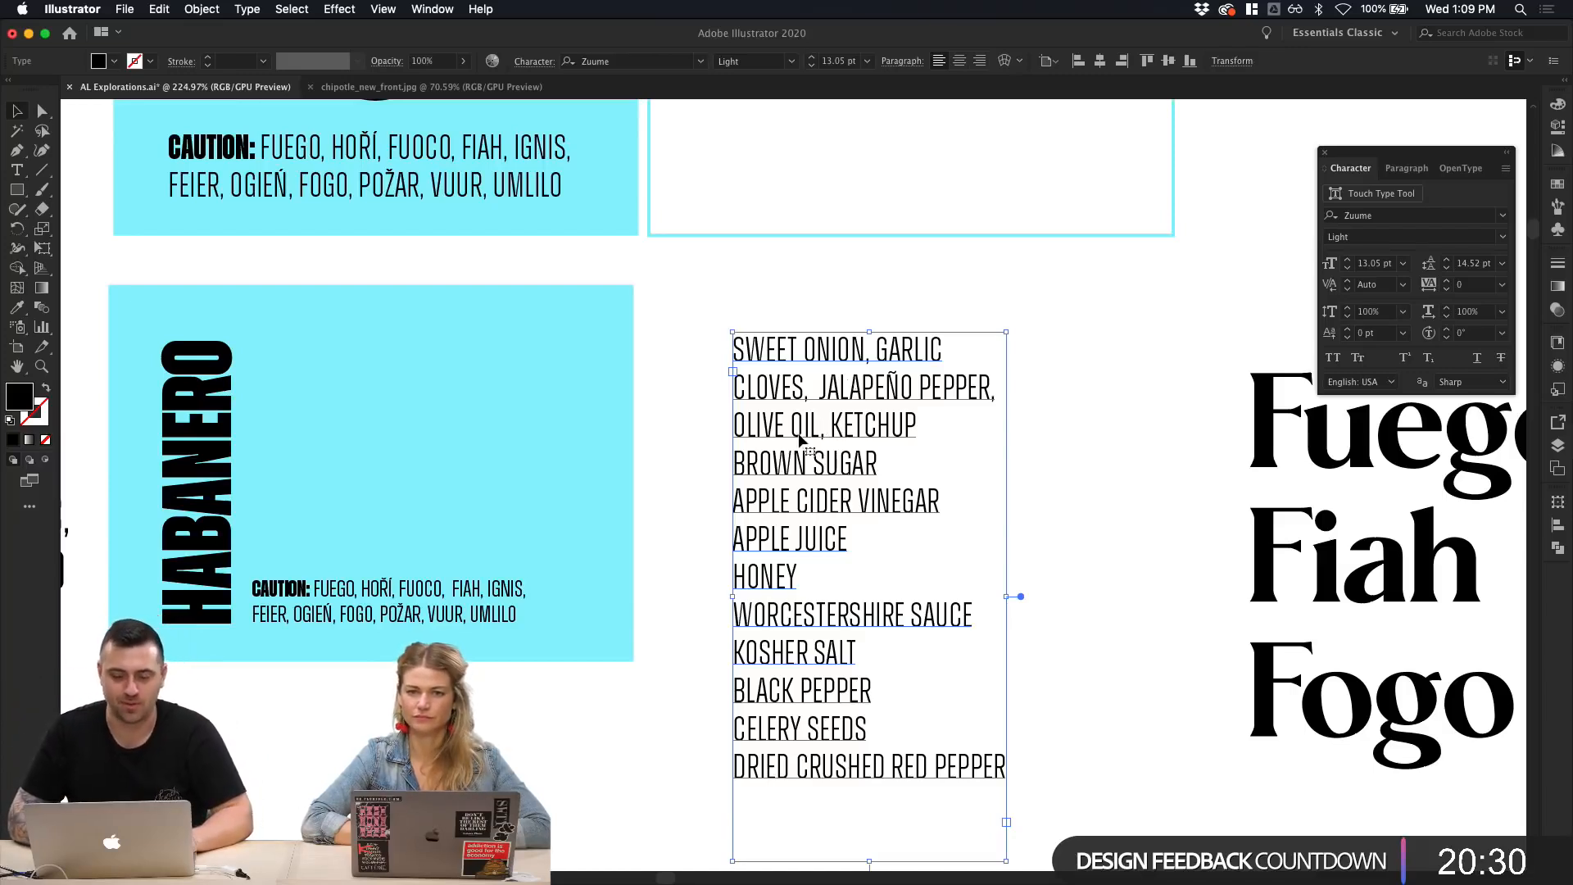
double_click(797, 480)
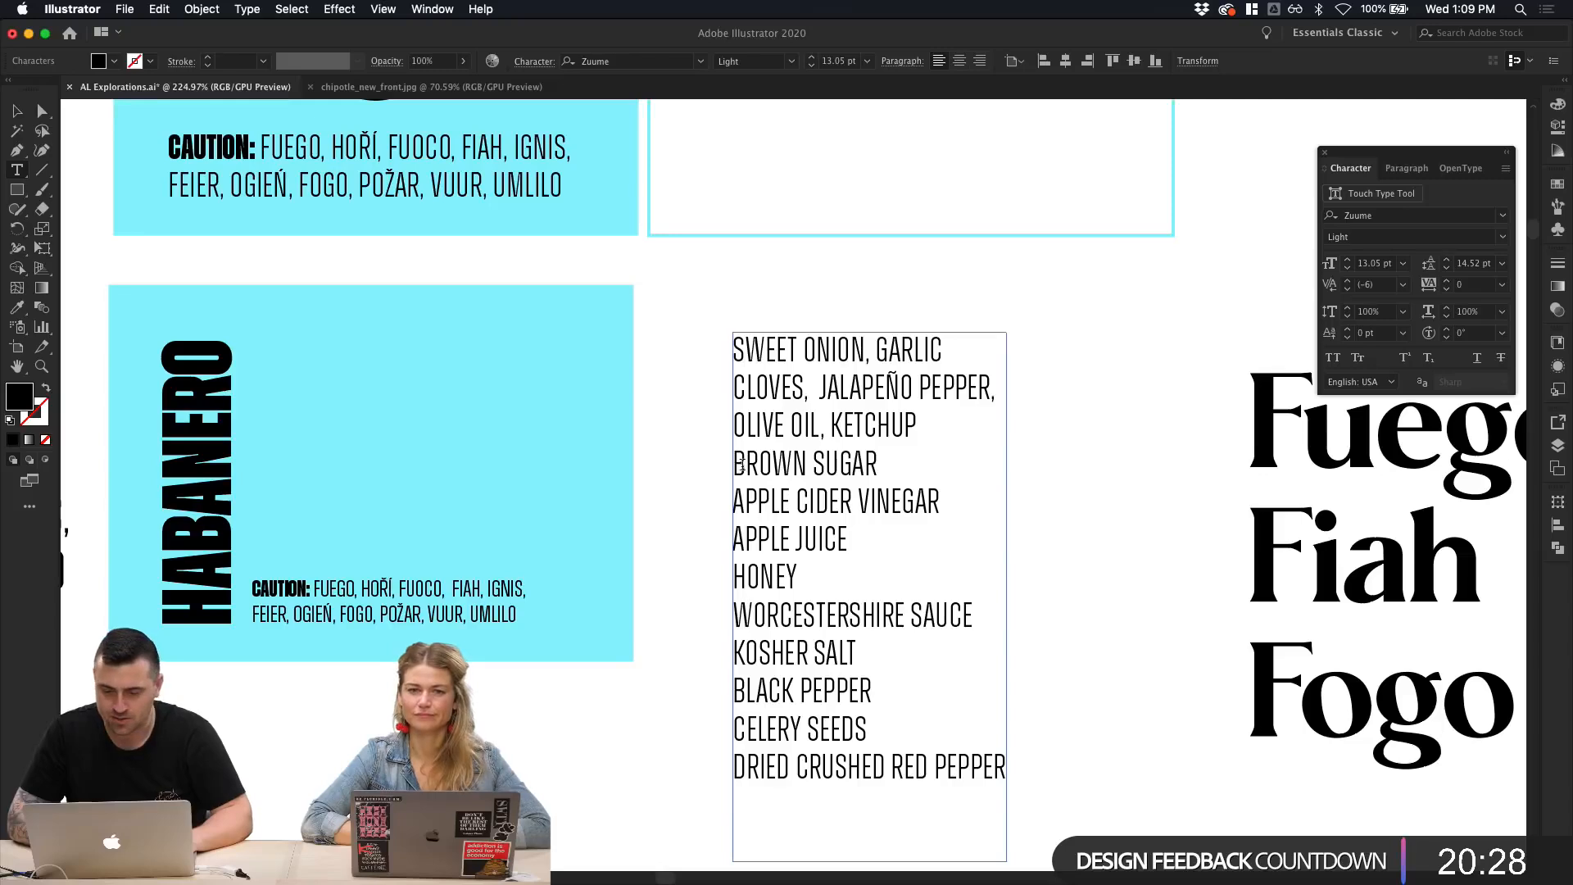
key("BackSpace")
type(",BROWN")
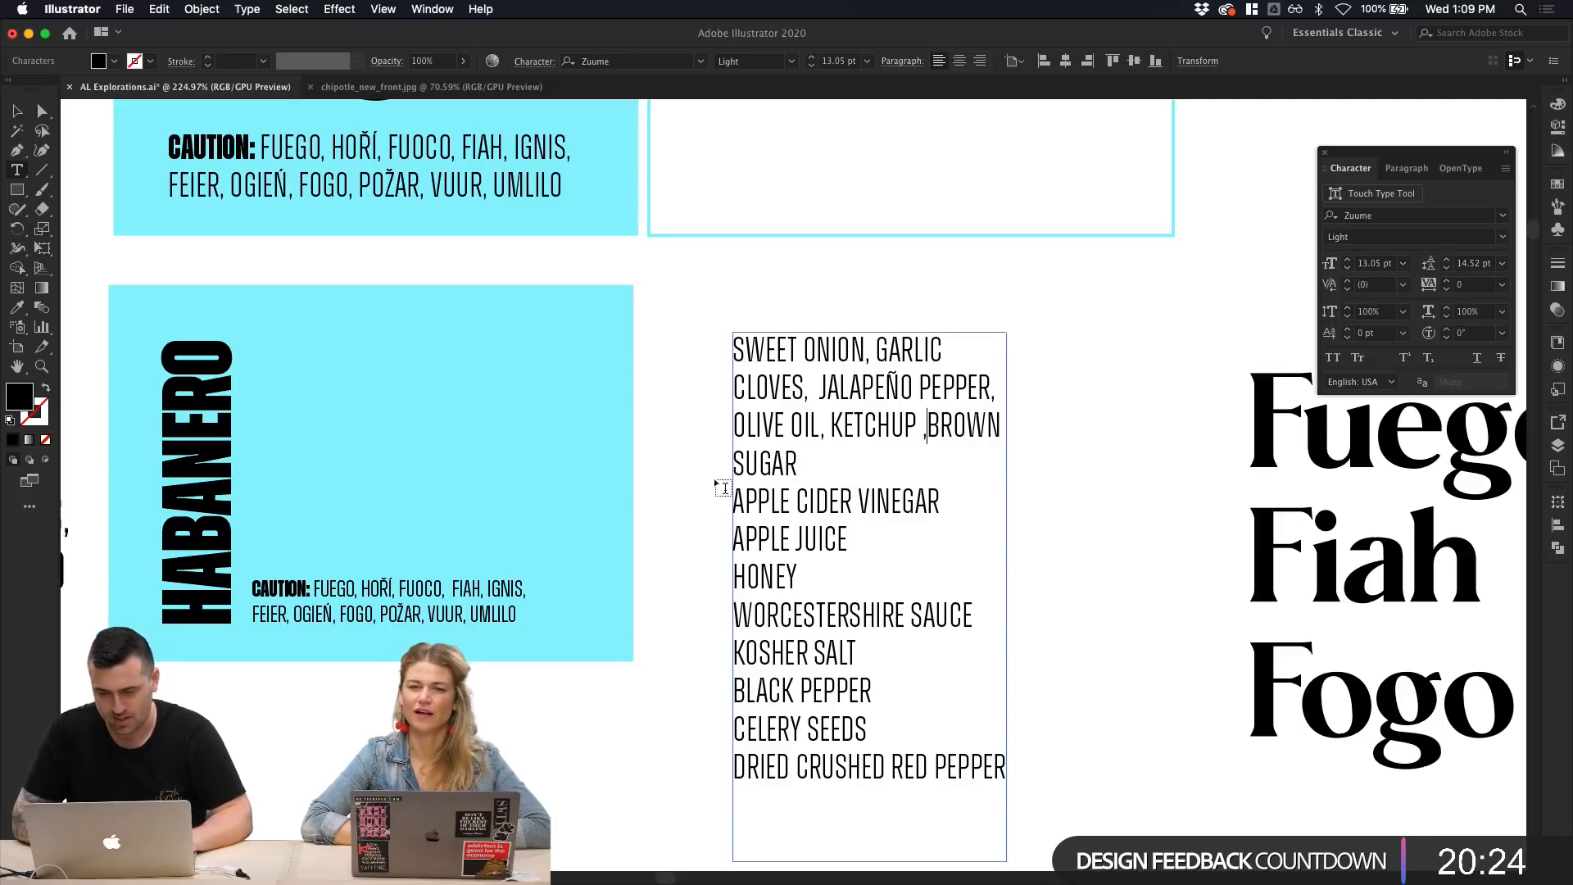
key("BackSpace")
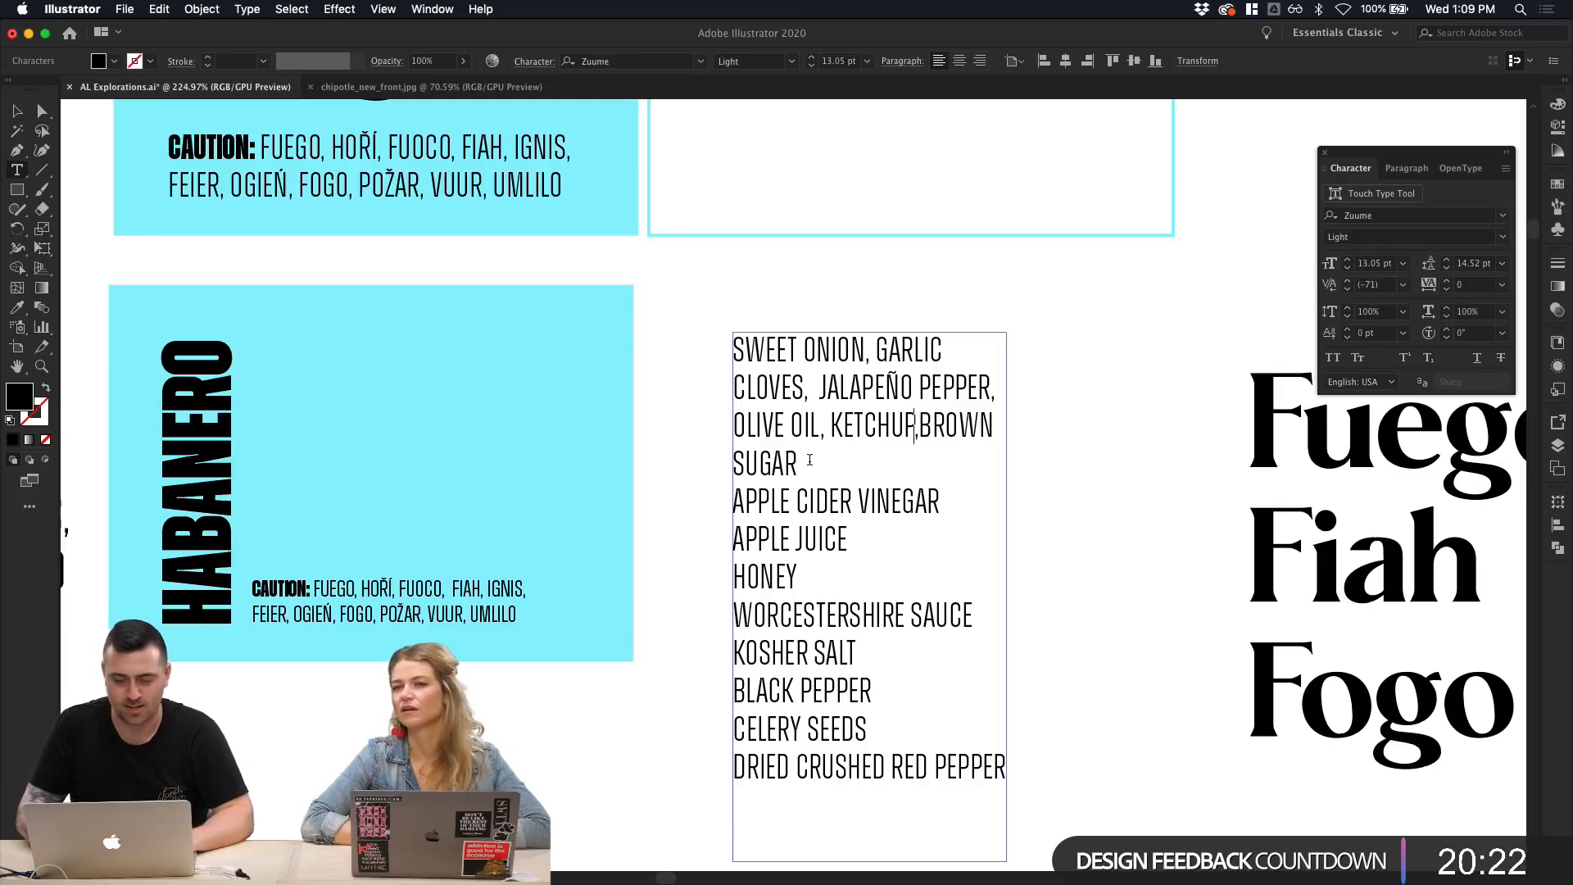
left_click(733, 495)
key("BackSpace")
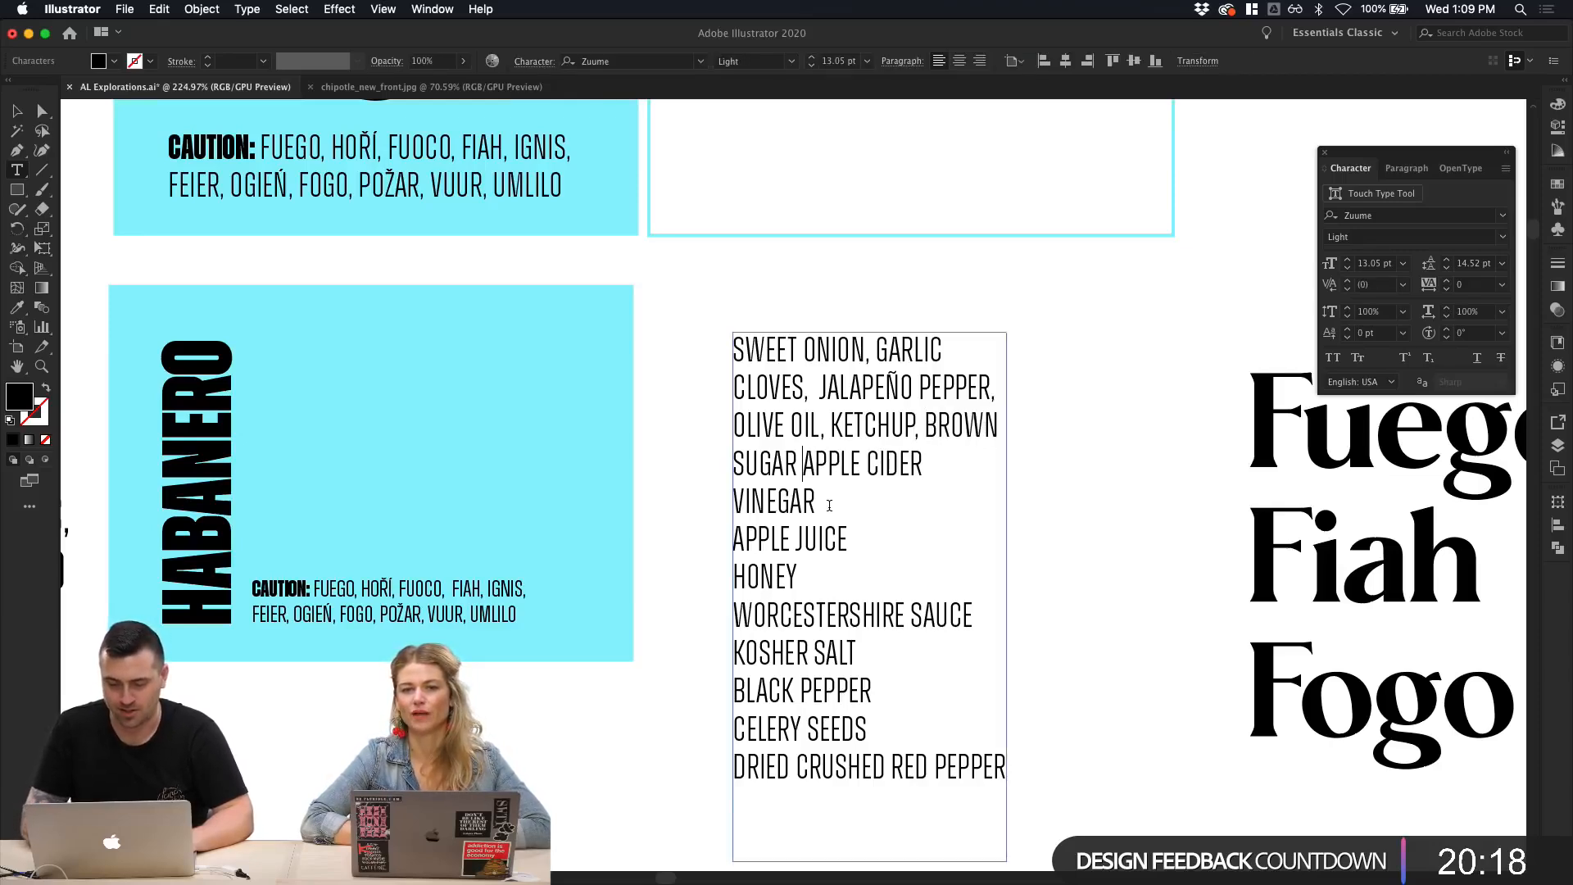
key("BackSpace")
type(",")
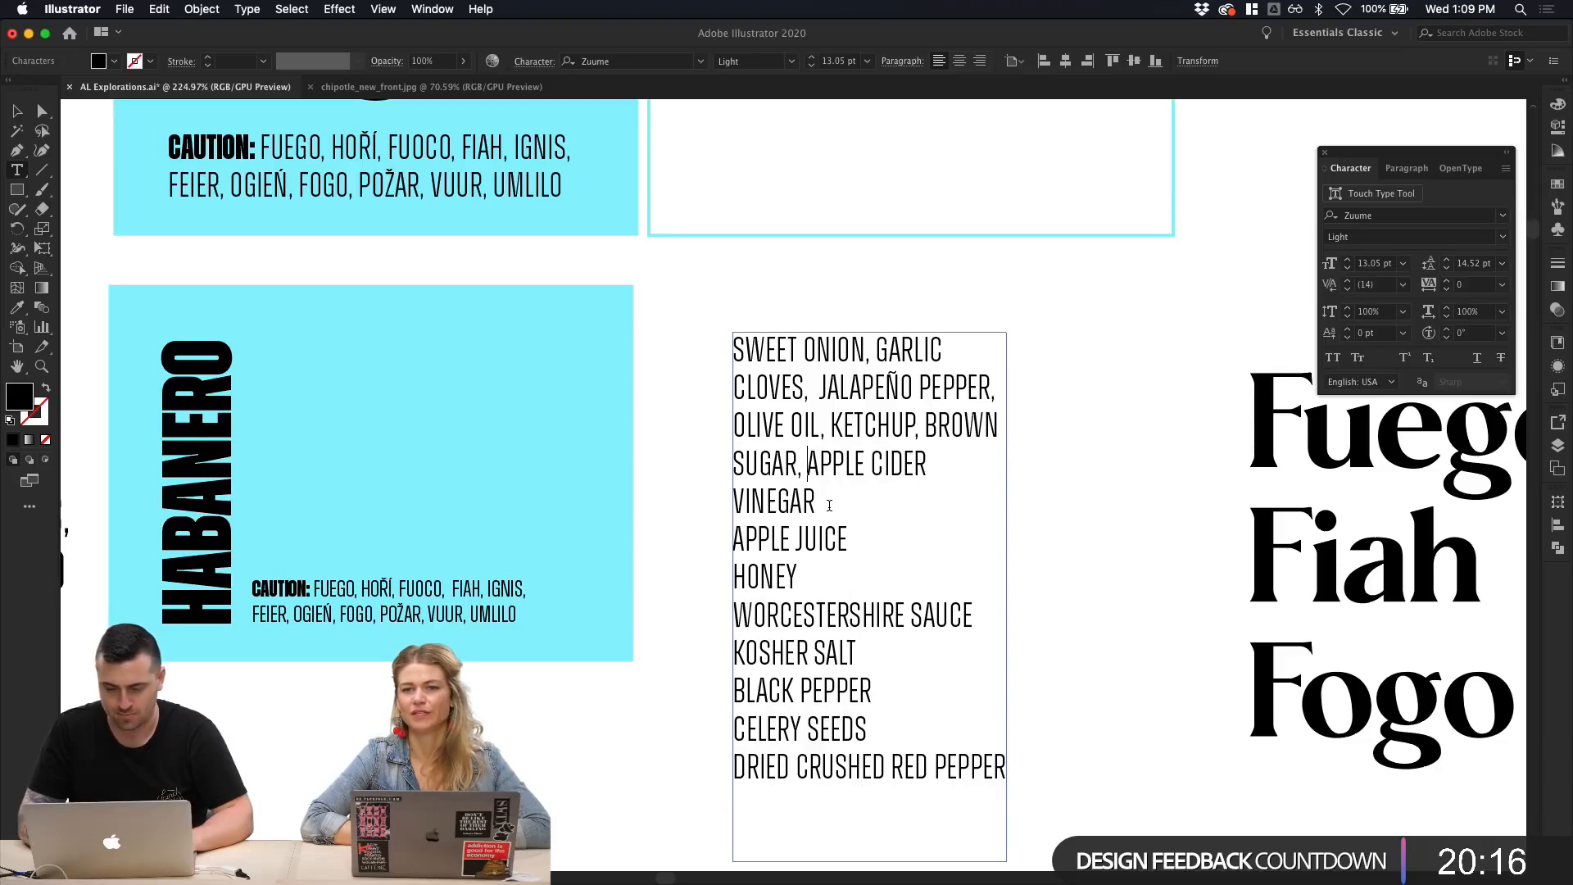
Step: Add a comma between CIDER and VINEGAR, and run APPLE JUICE on after VINEGAR with a comma
left_click(734, 502)
key("BackSpace")
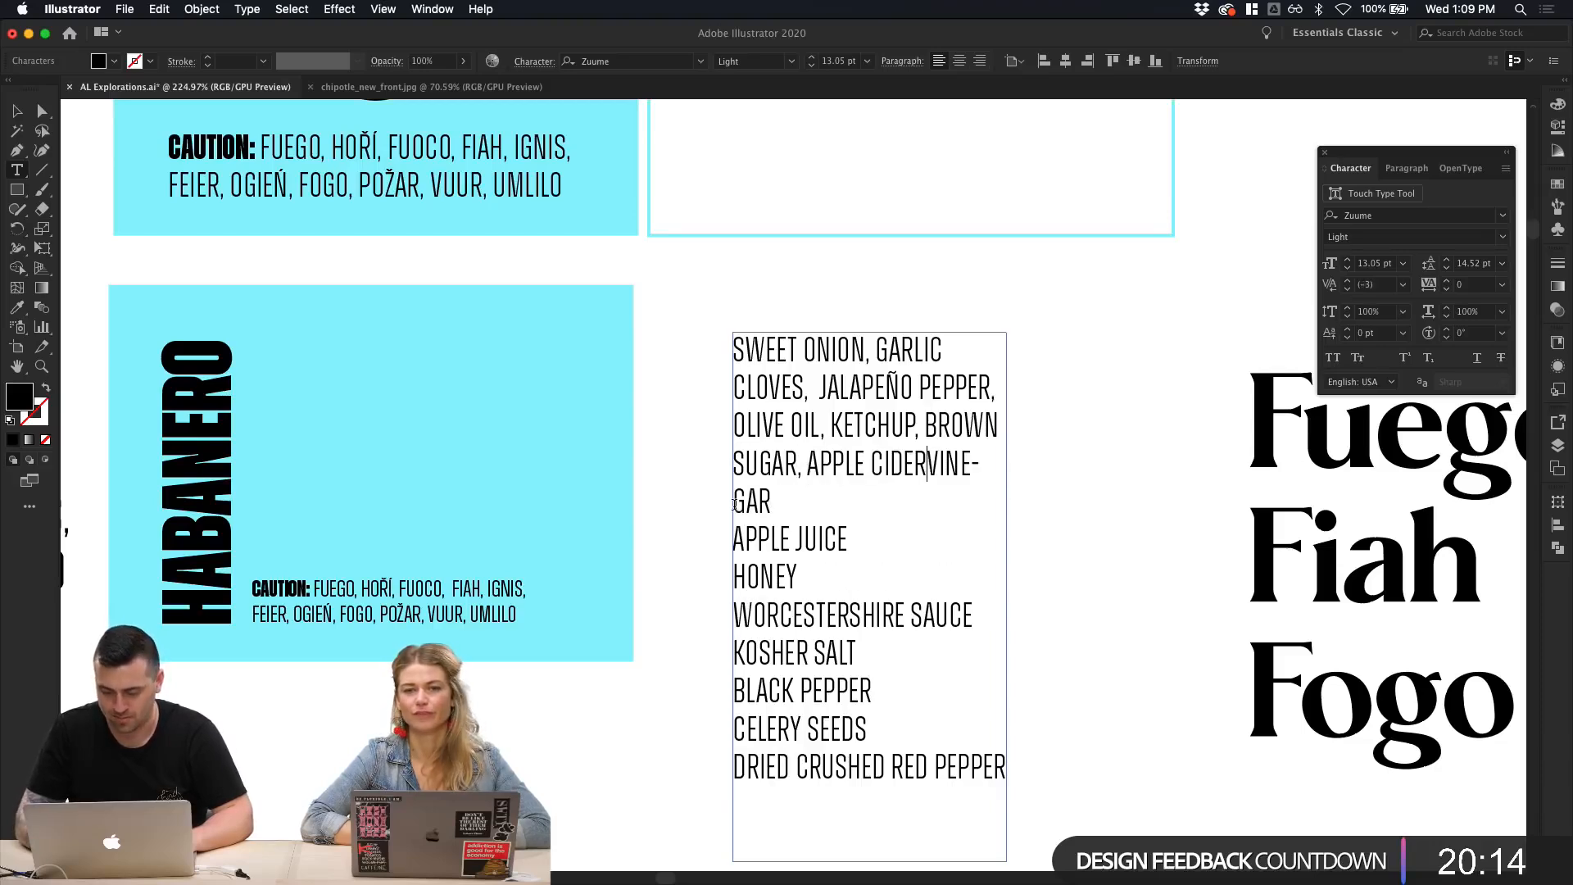
type(",")
left_click(739, 545)
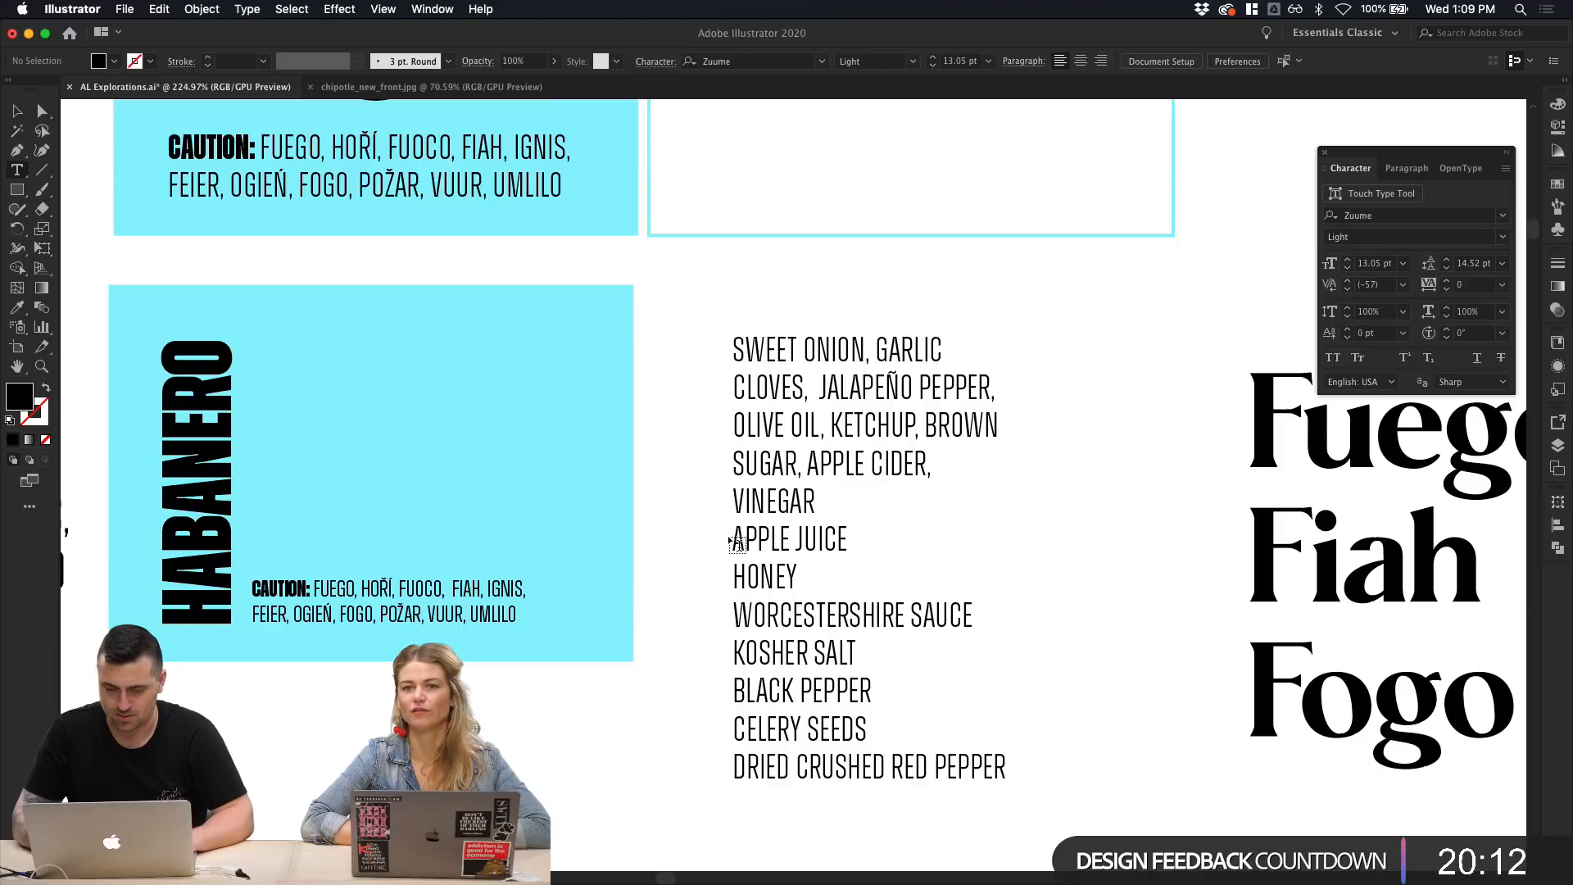
left_click(735, 541)
key("BackSpace")
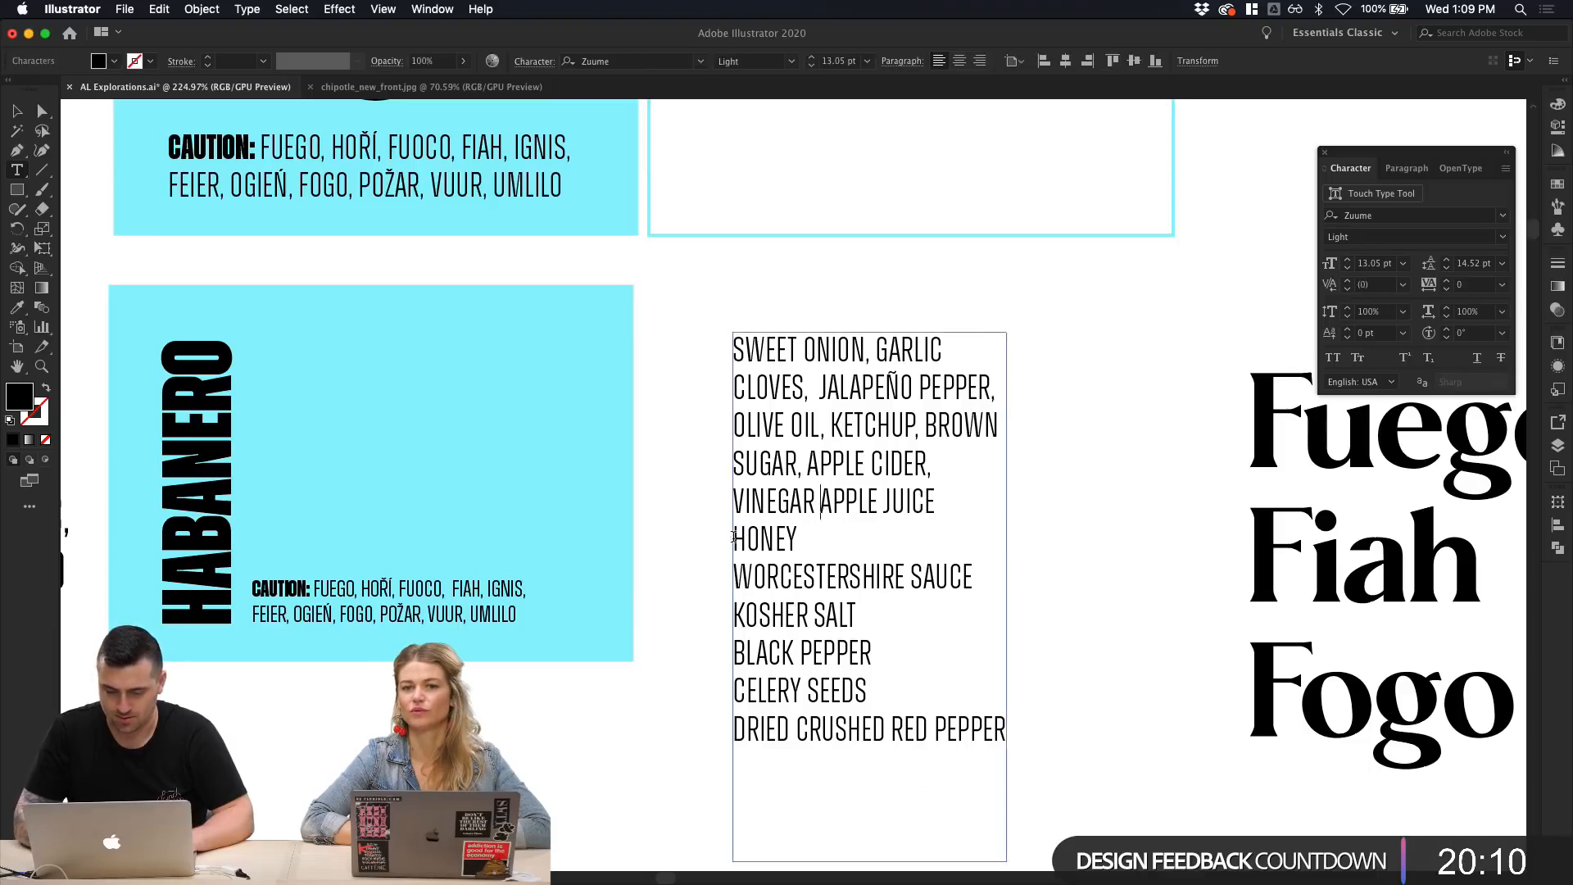
type(",")
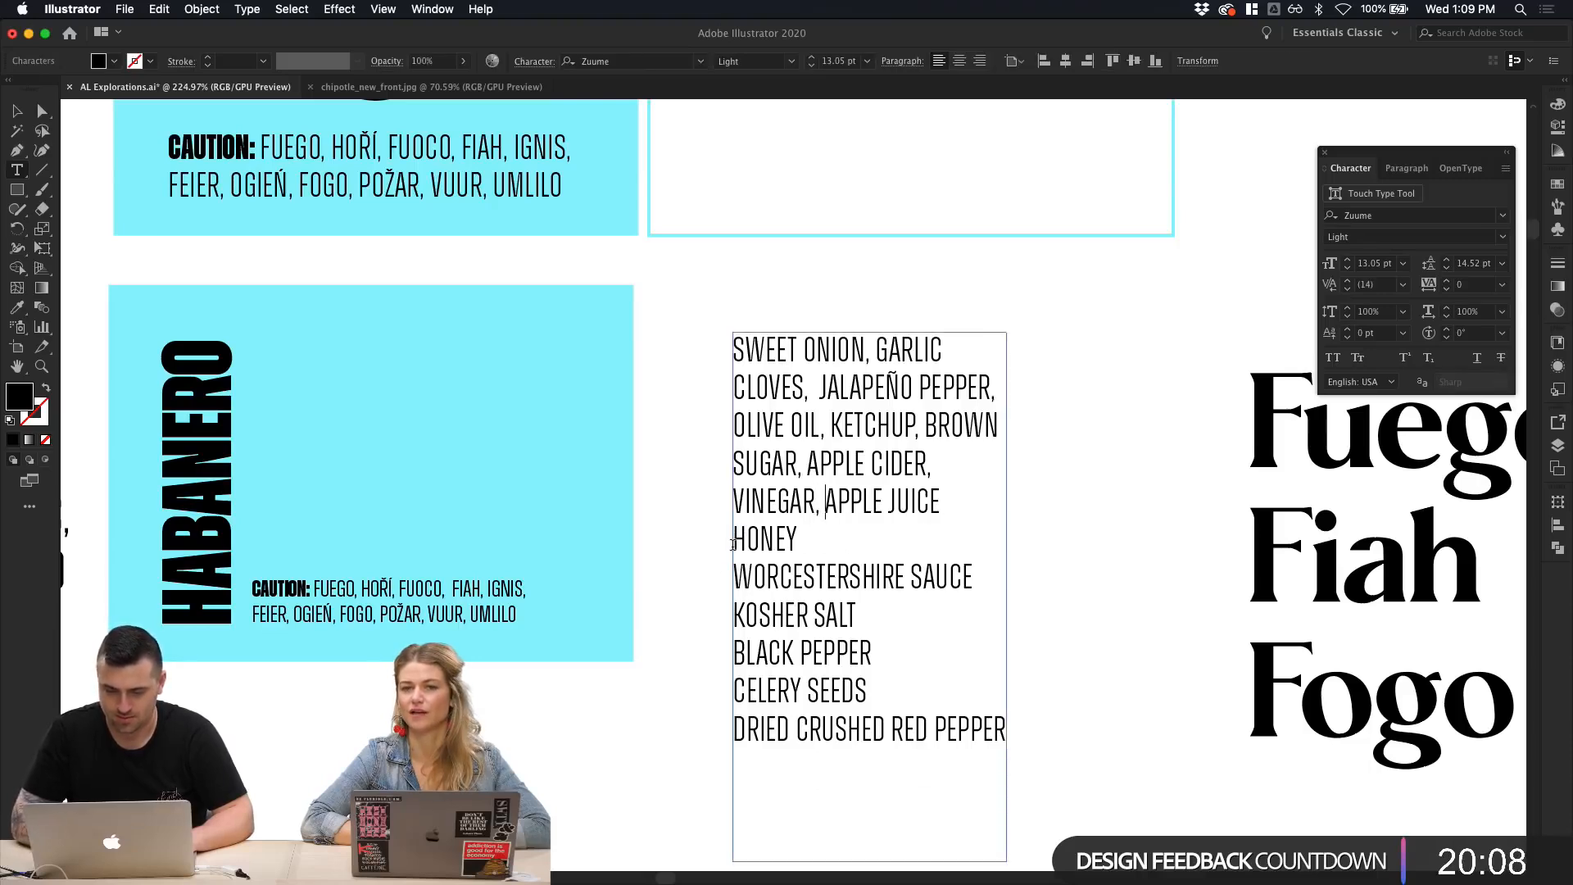
Step: Run HONEY and WORCESTERSHIRE SAUCE on after APPLE JUICE, adding commas after JUICE, HONEY and WORCESTERSHIRE
left_click(733, 545)
key("BackSpace")
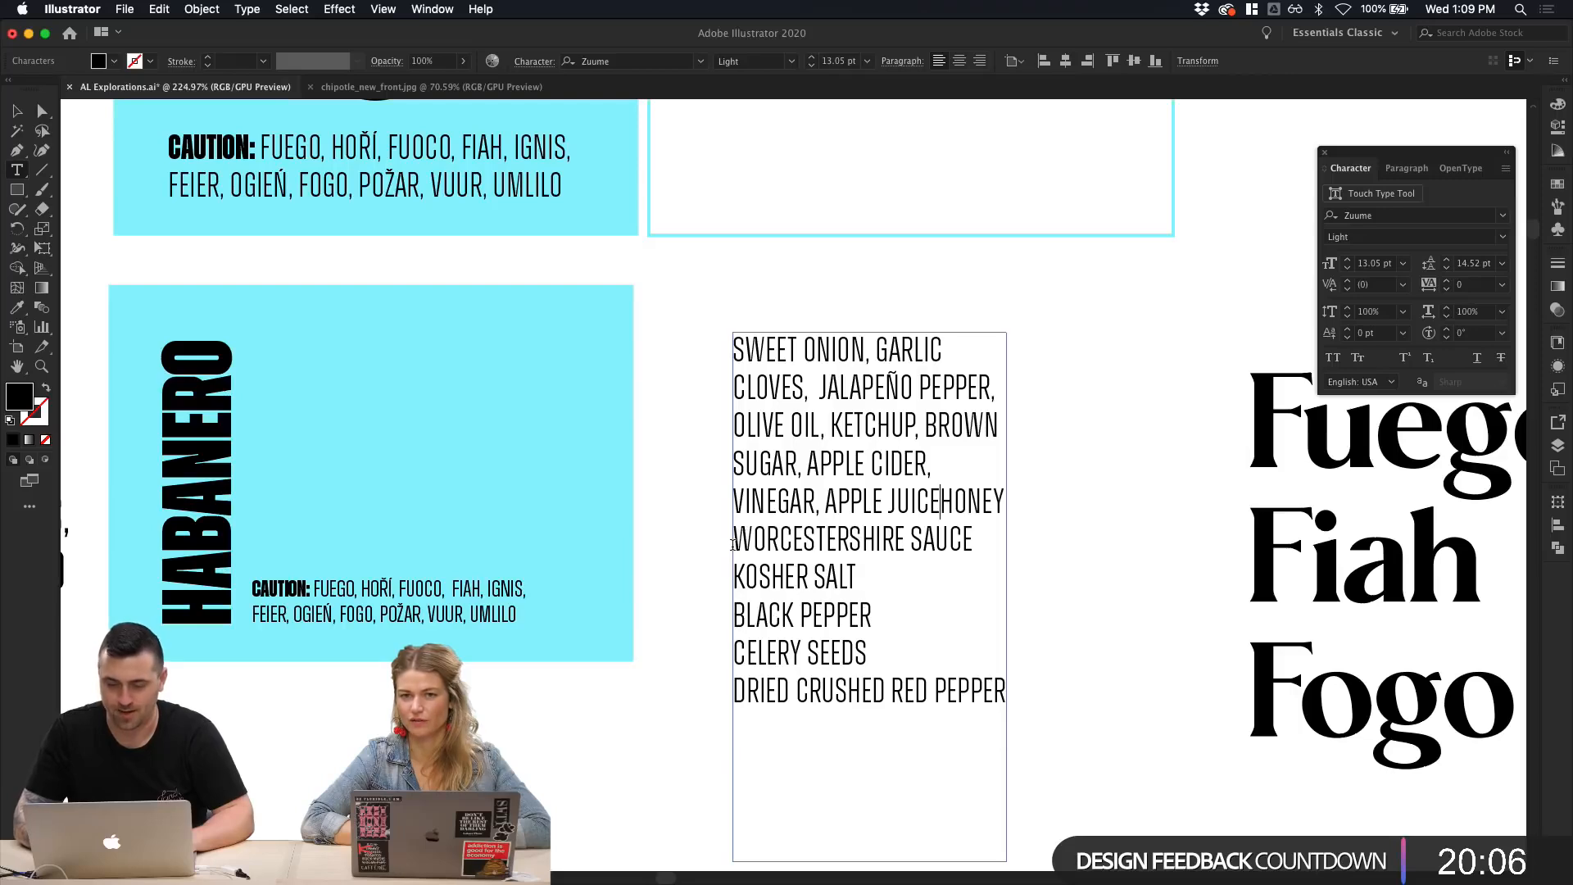
type(",")
key("Return")
left_click(733, 572)
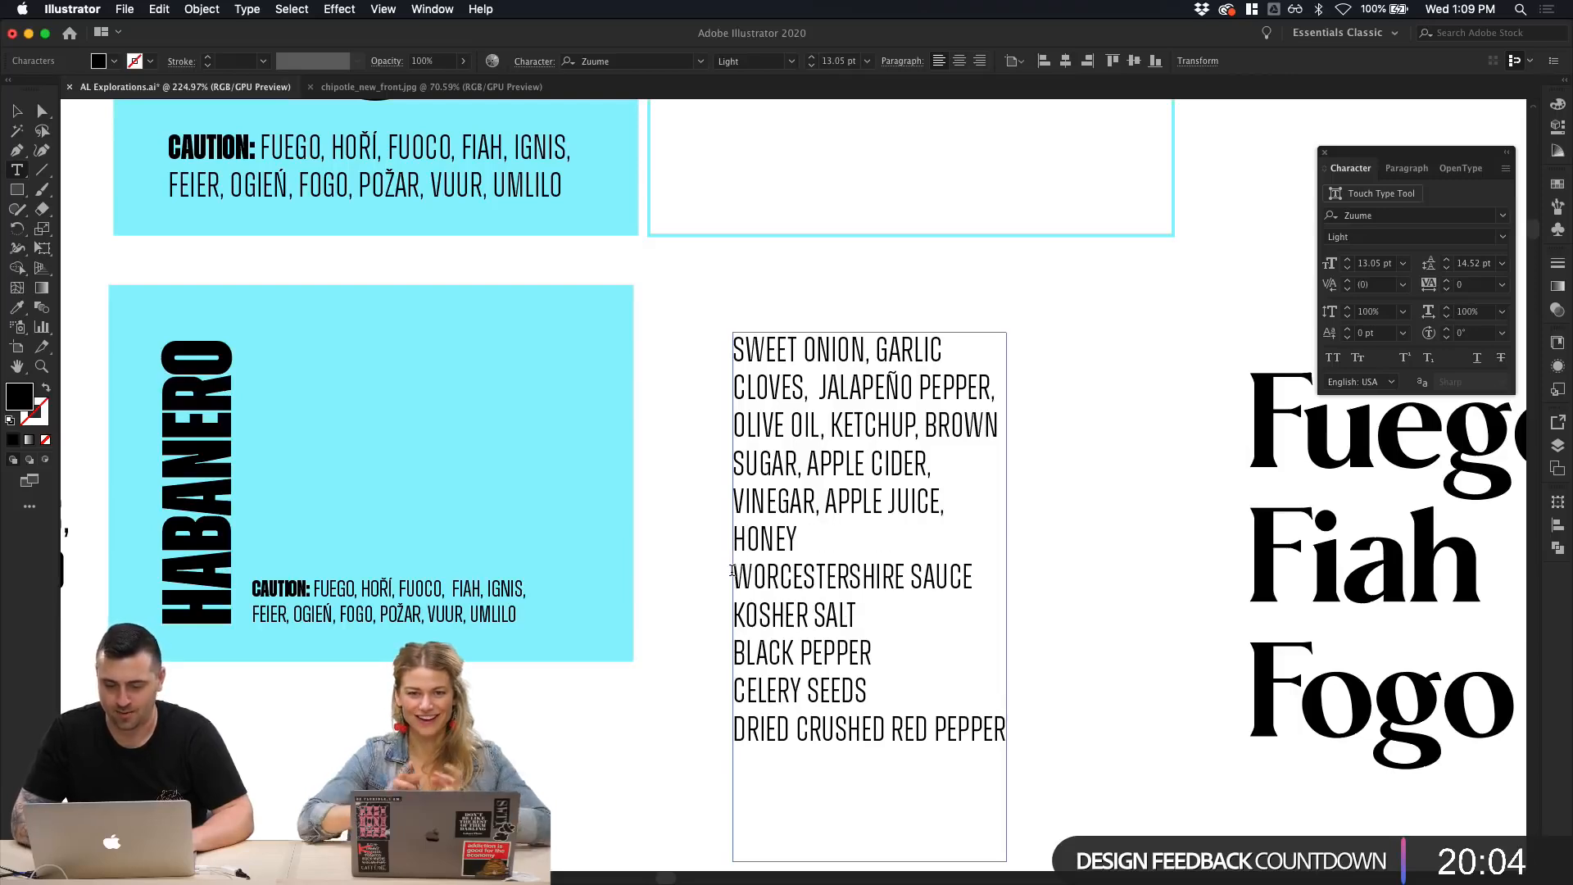
key("BackSpace")
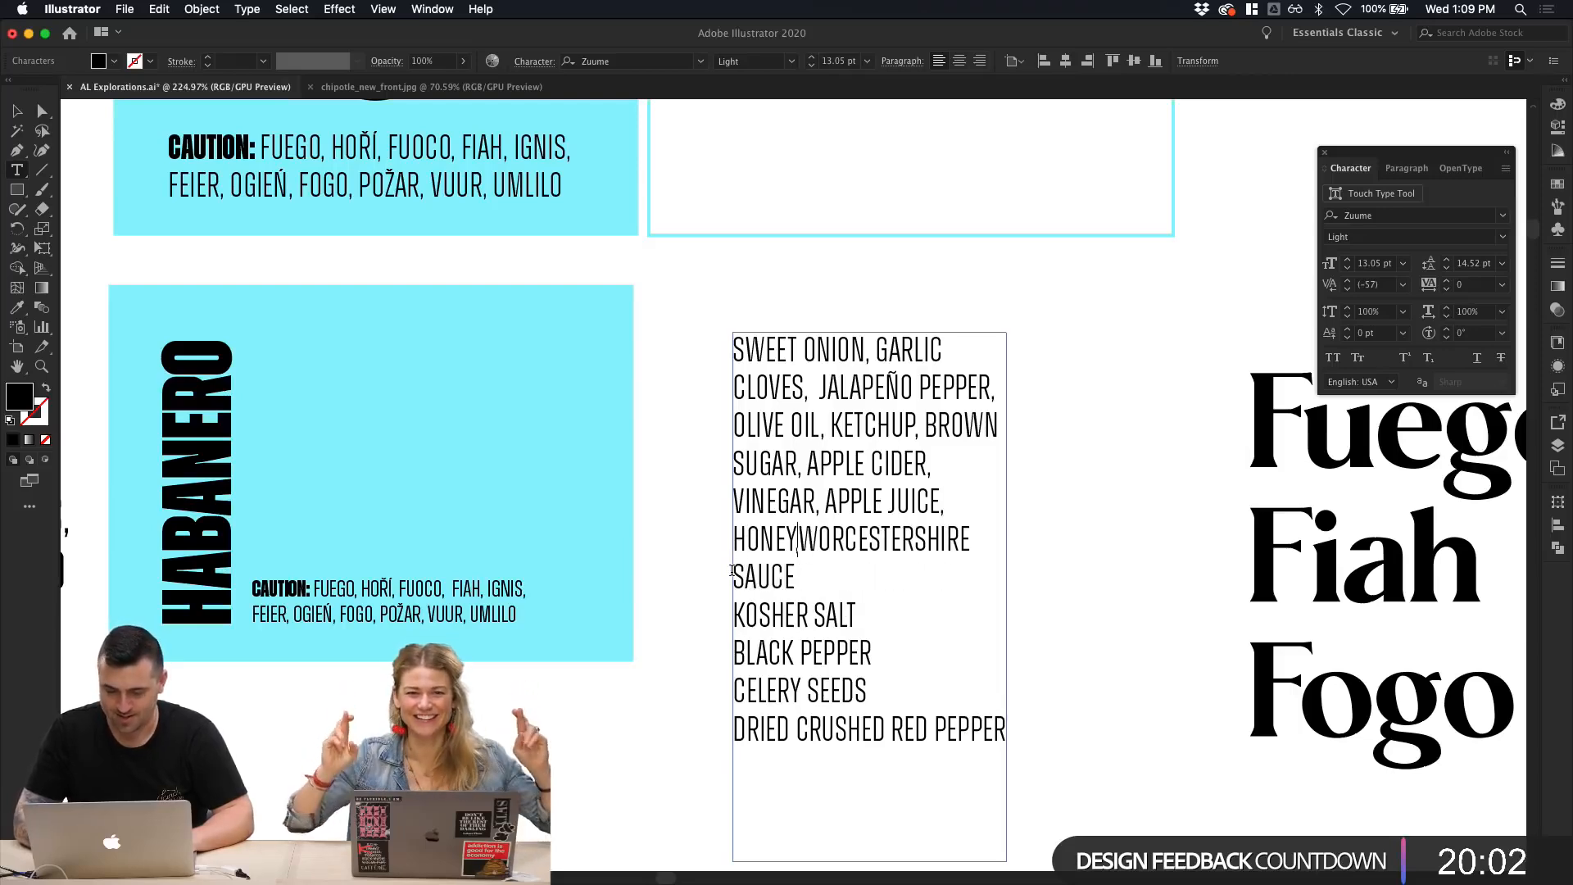
type(",")
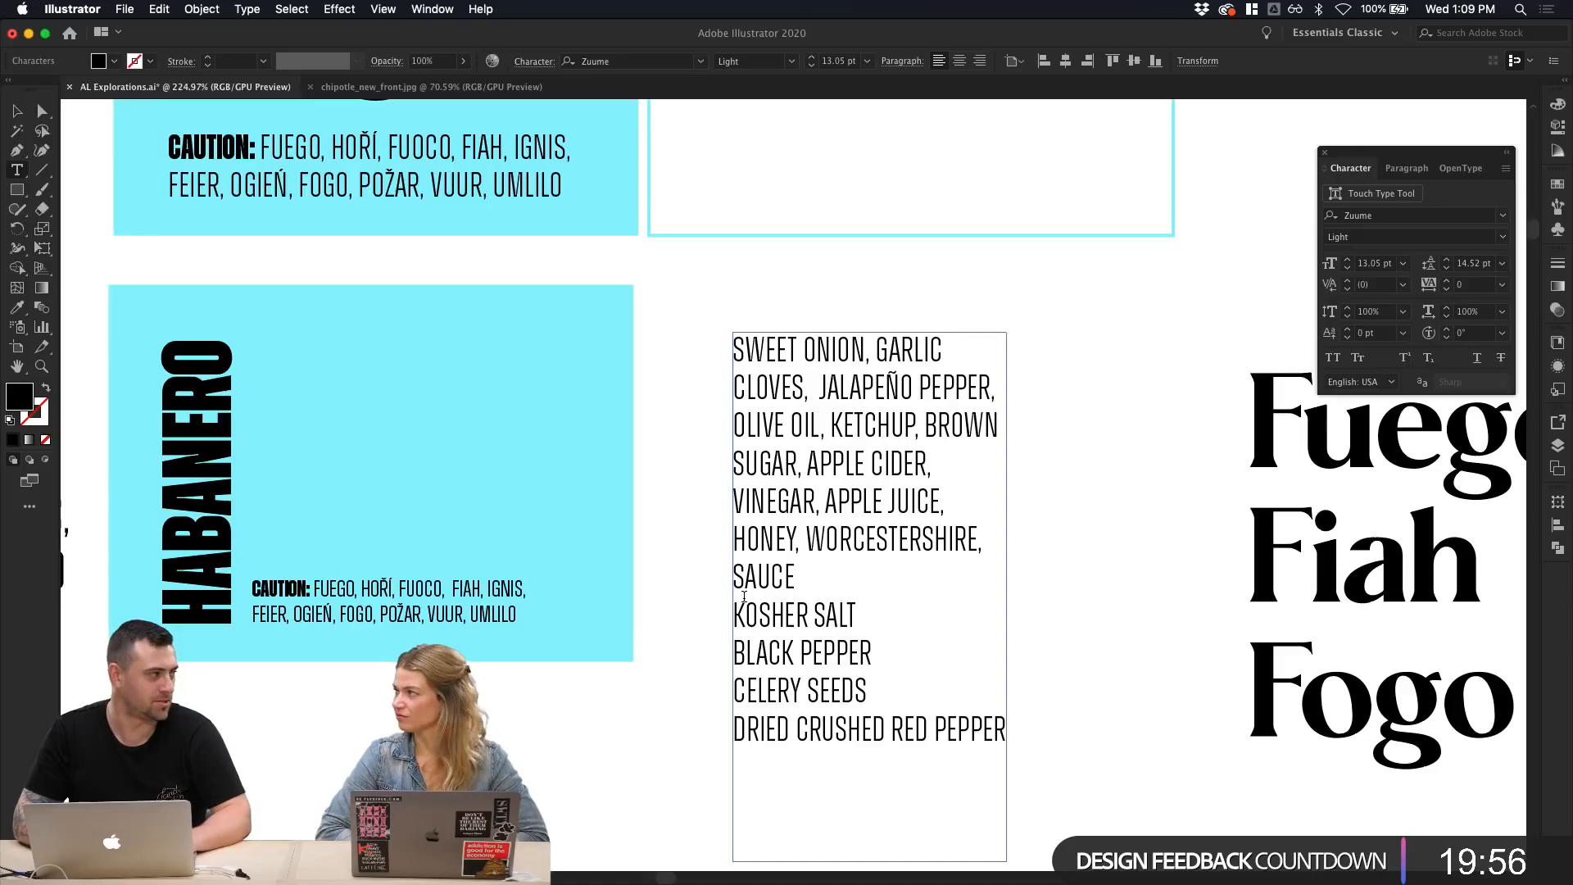
Step: Run KOSHER SALT on after SAUCE with a comma, and delete the BLACK PEPPER, CELERY SEEDS and DRIED CRUSHED RED PEPPER lines
scroll(732, 610, "down", 2)
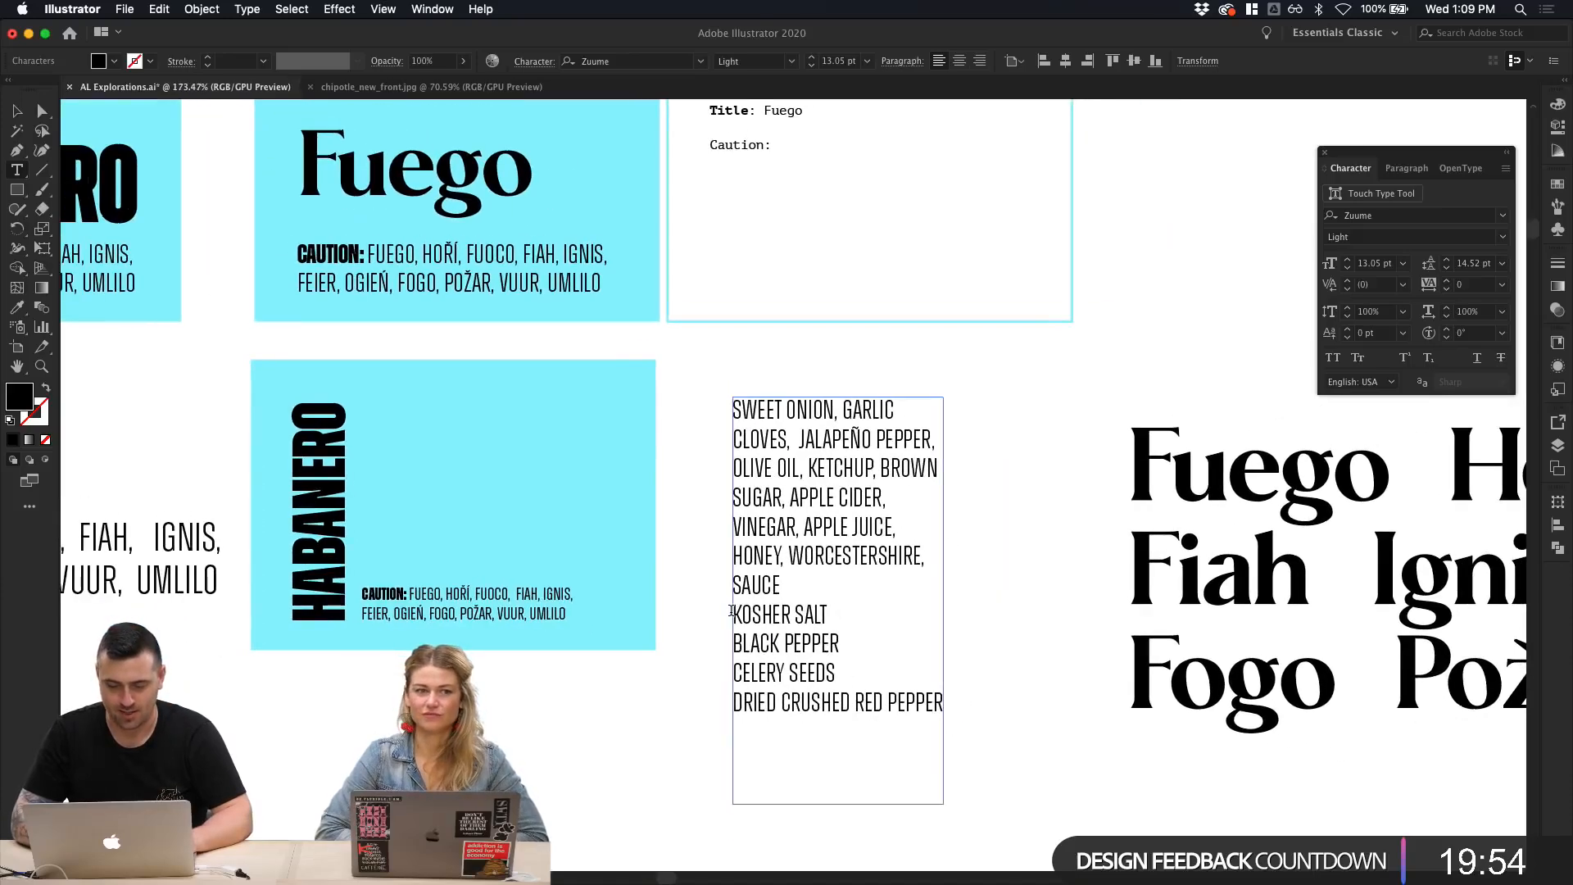
key("BackSpace")
key("BackSpace")
type(", KOSHER SALT")
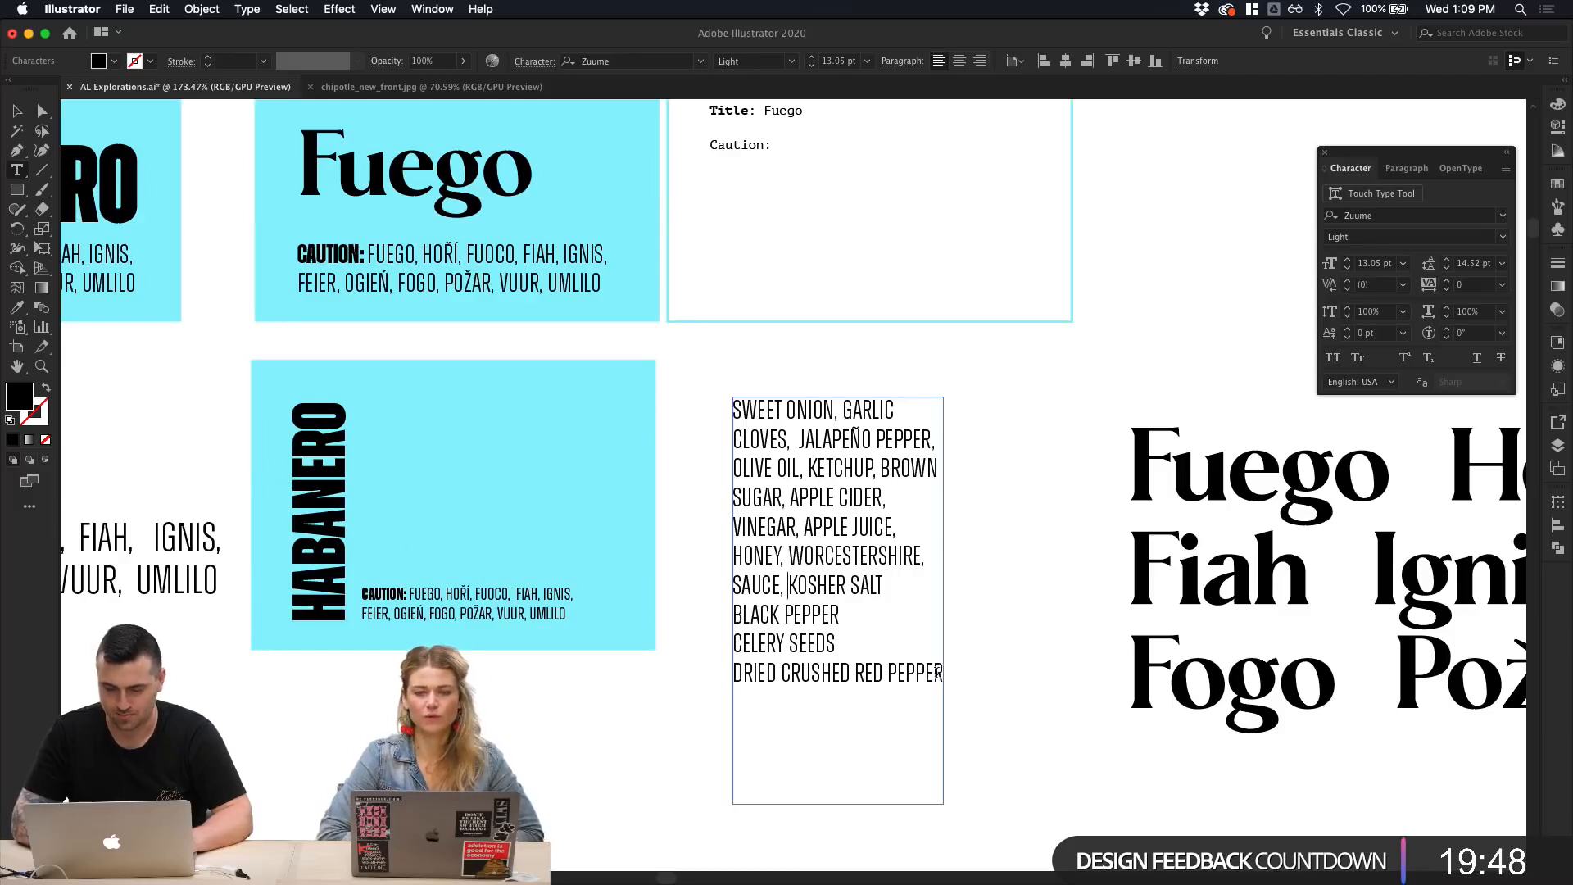
left_click_drag(857, 671, 688, 616)
key("BackSpace")
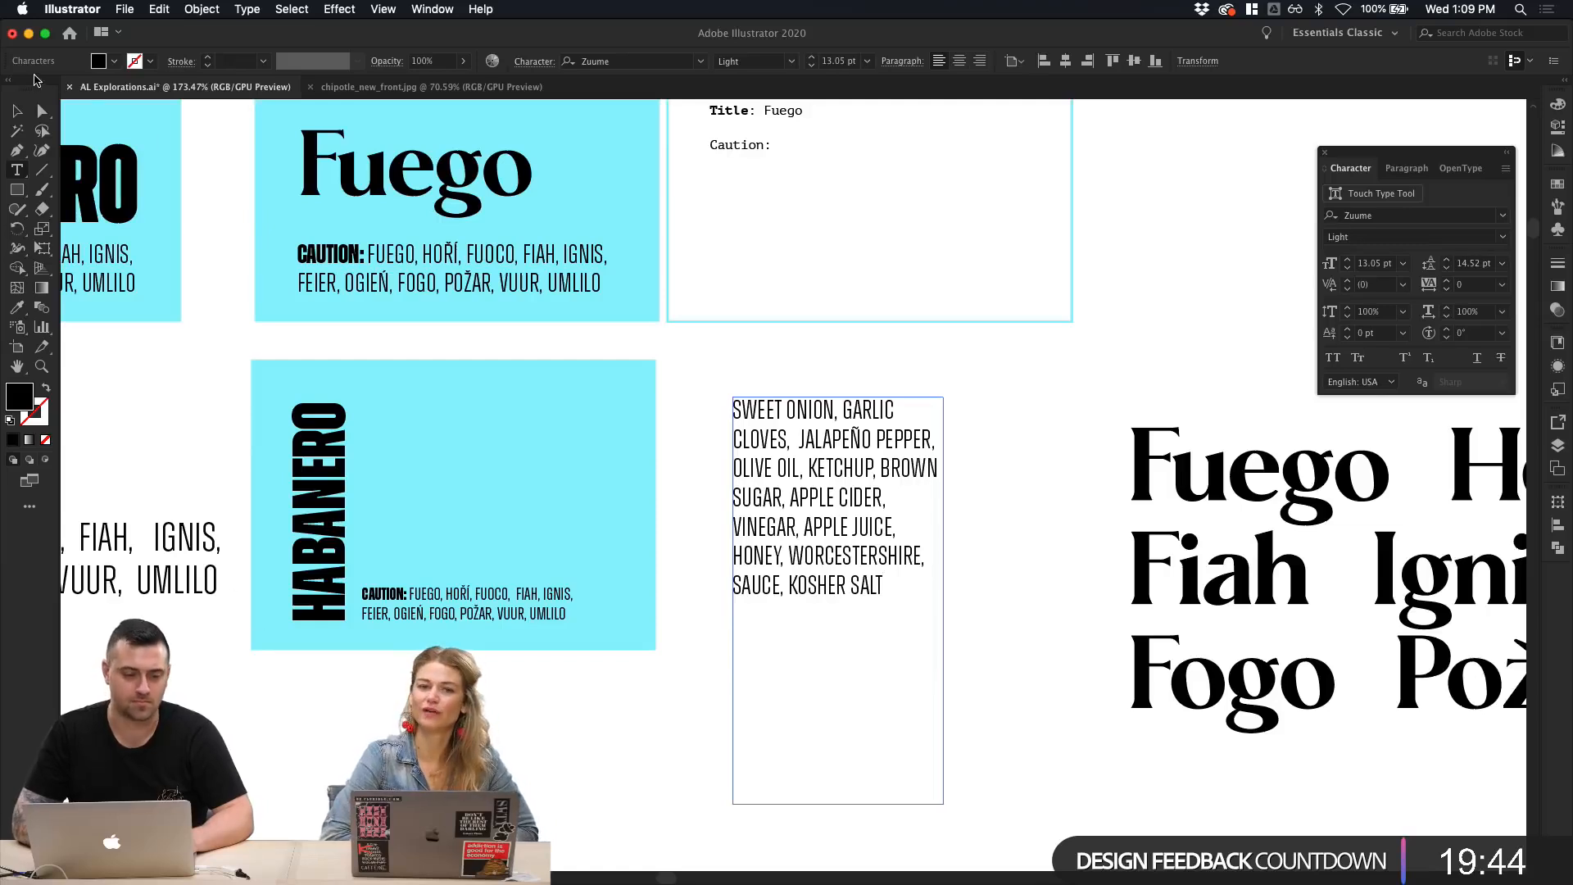
Step: Shorten the ingredients text frame to just below its last line and widen it so the text reflows into fewer lines
left_click(17, 110)
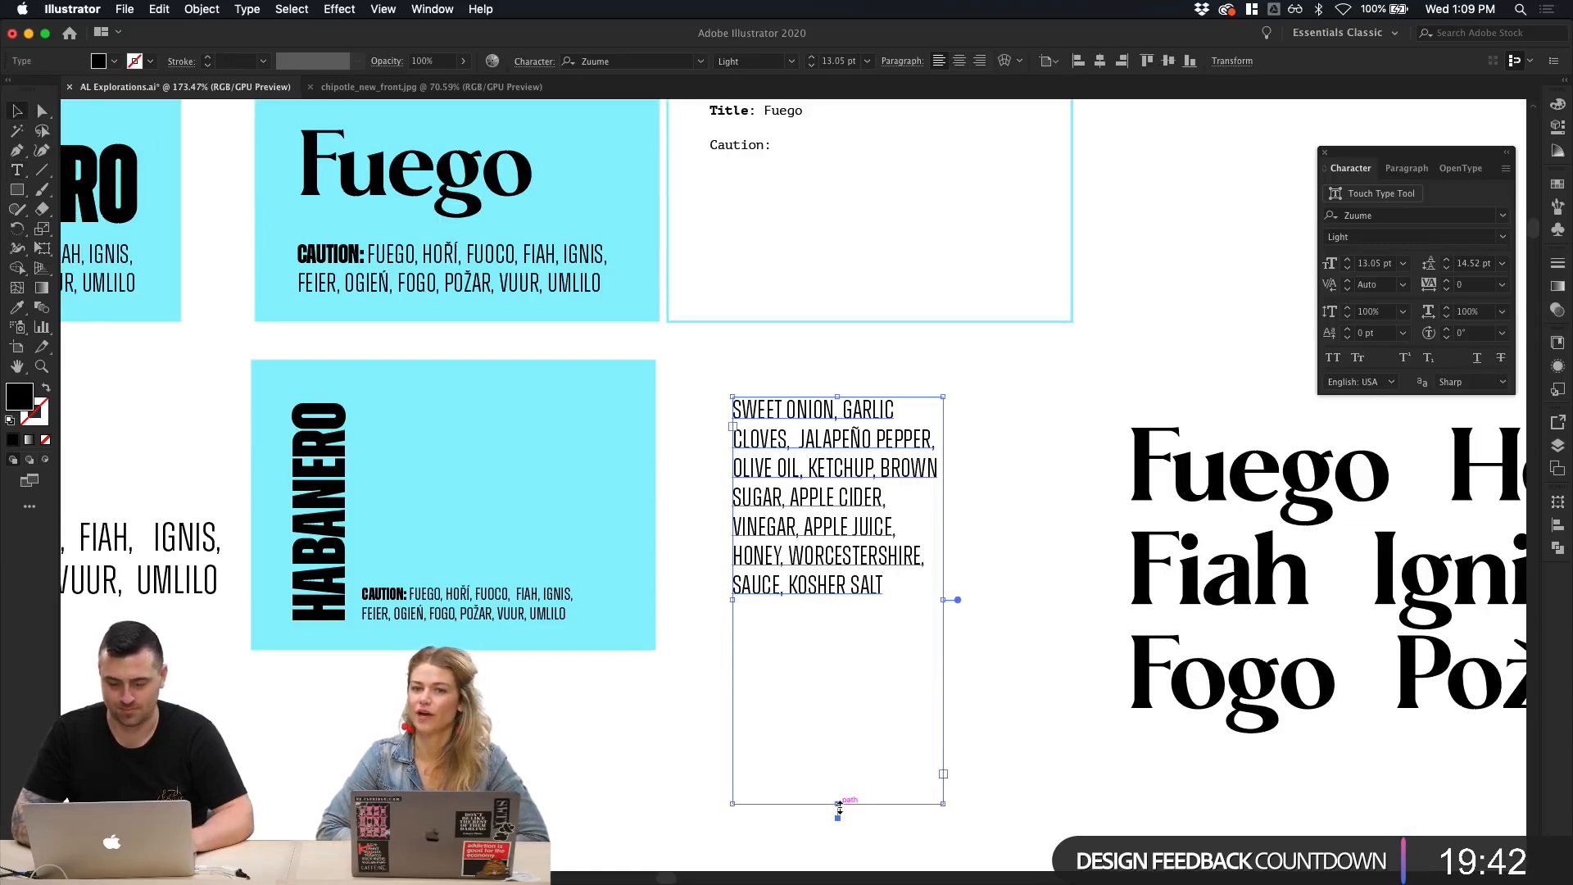
left_click_drag(839, 807, 838, 600)
left_click(864, 678)
left_click(862, 574)
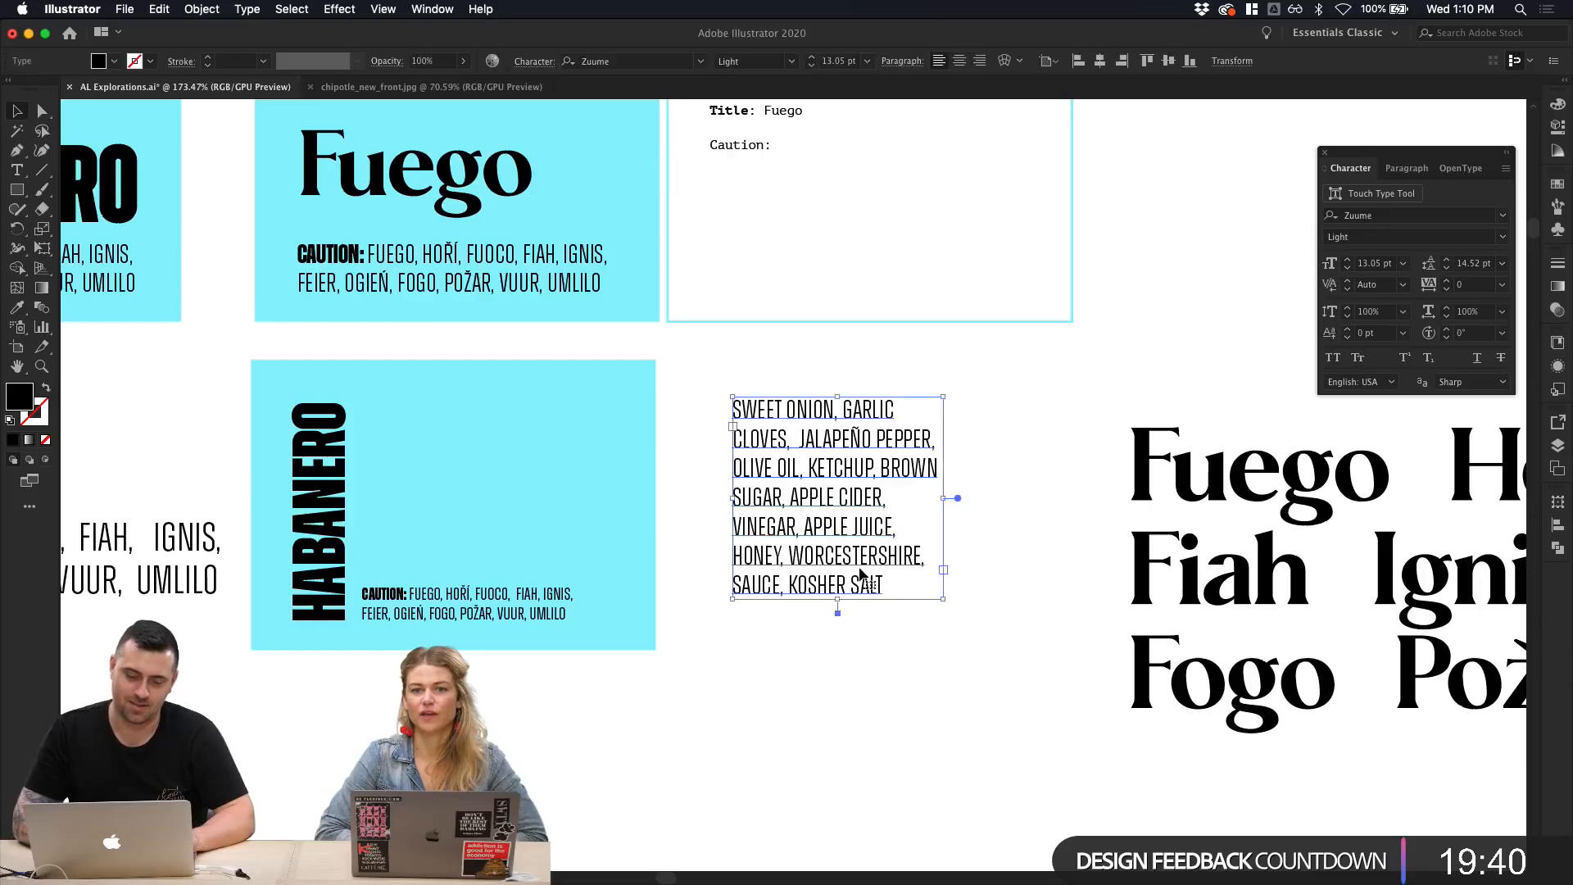
left_click_drag(947, 495, 1031, 494)
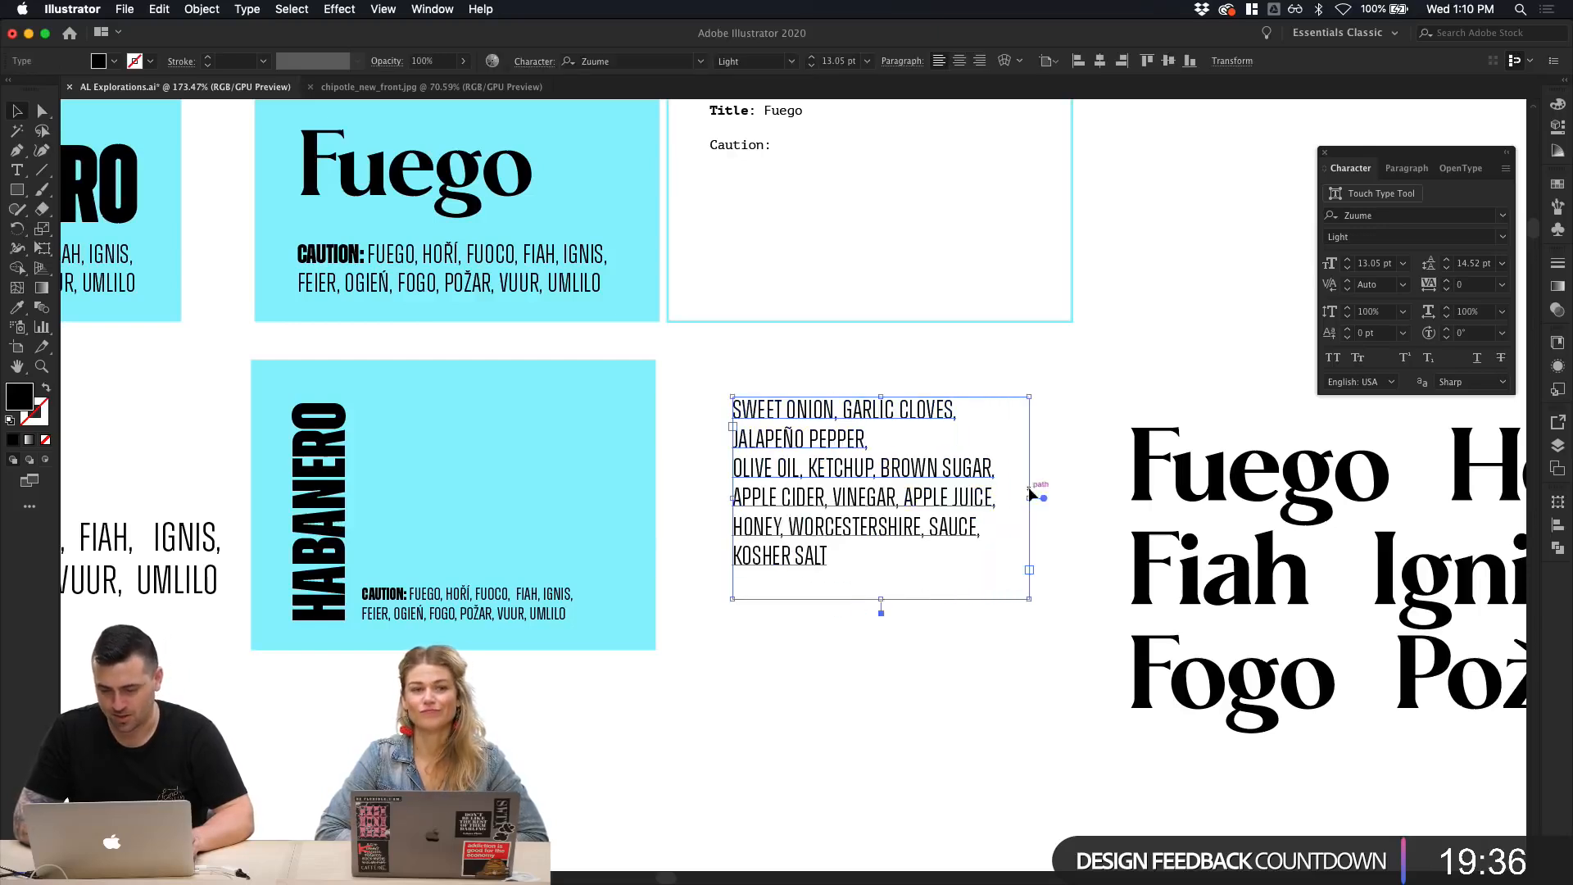
Step: Remove the line break before OLIVE OIL so it follows JALAPEÑO PEPPER in the same ingredients paragraph
double_click(755, 467)
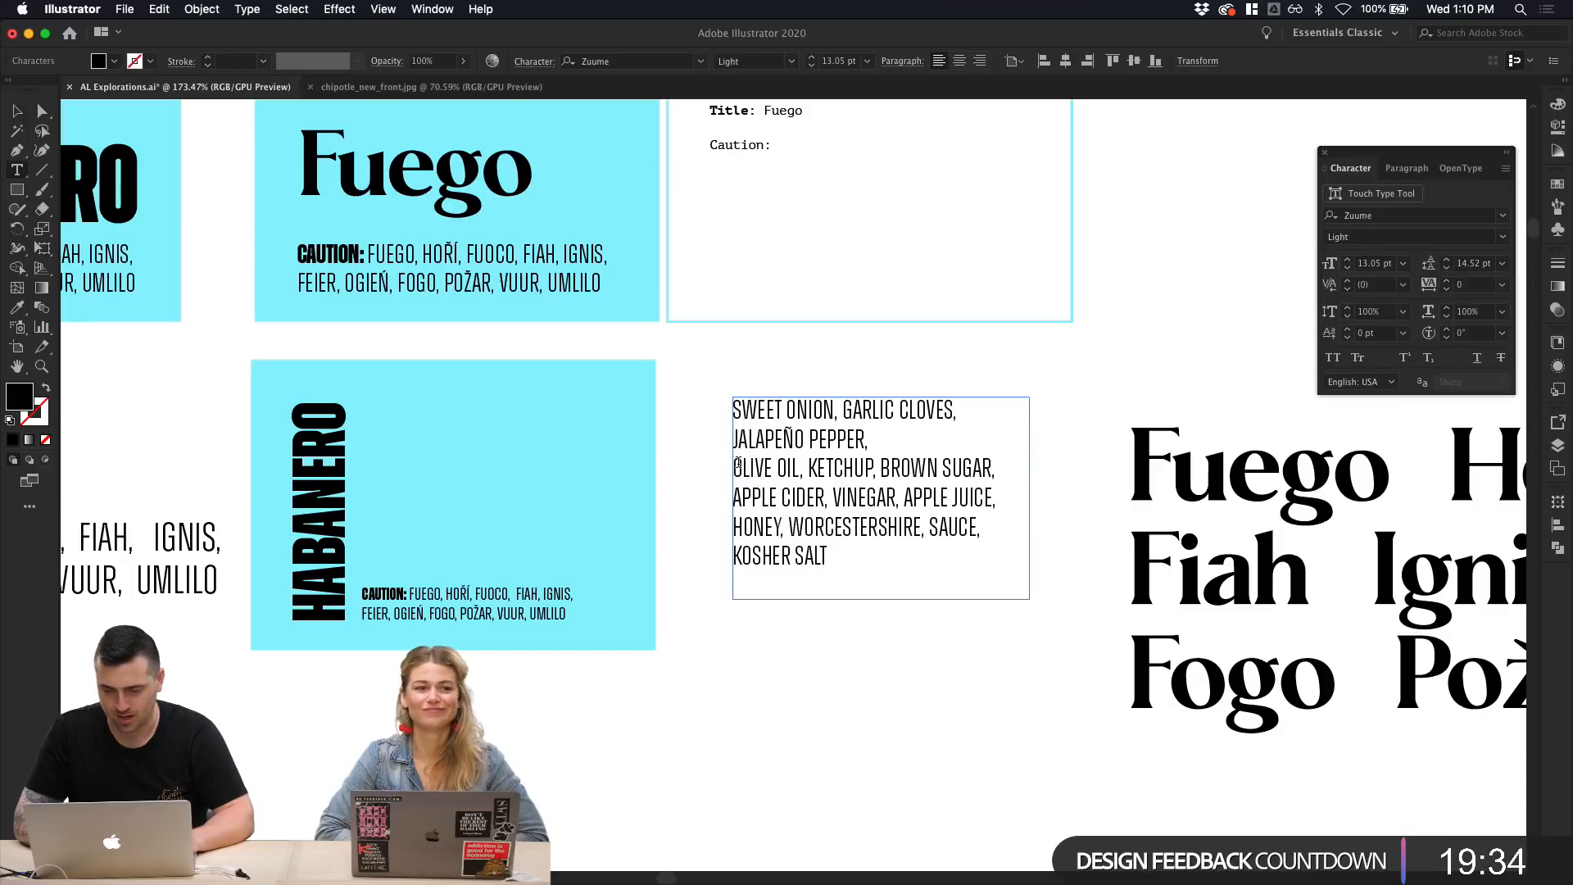
key("BackSpace")
key("BackSpace")
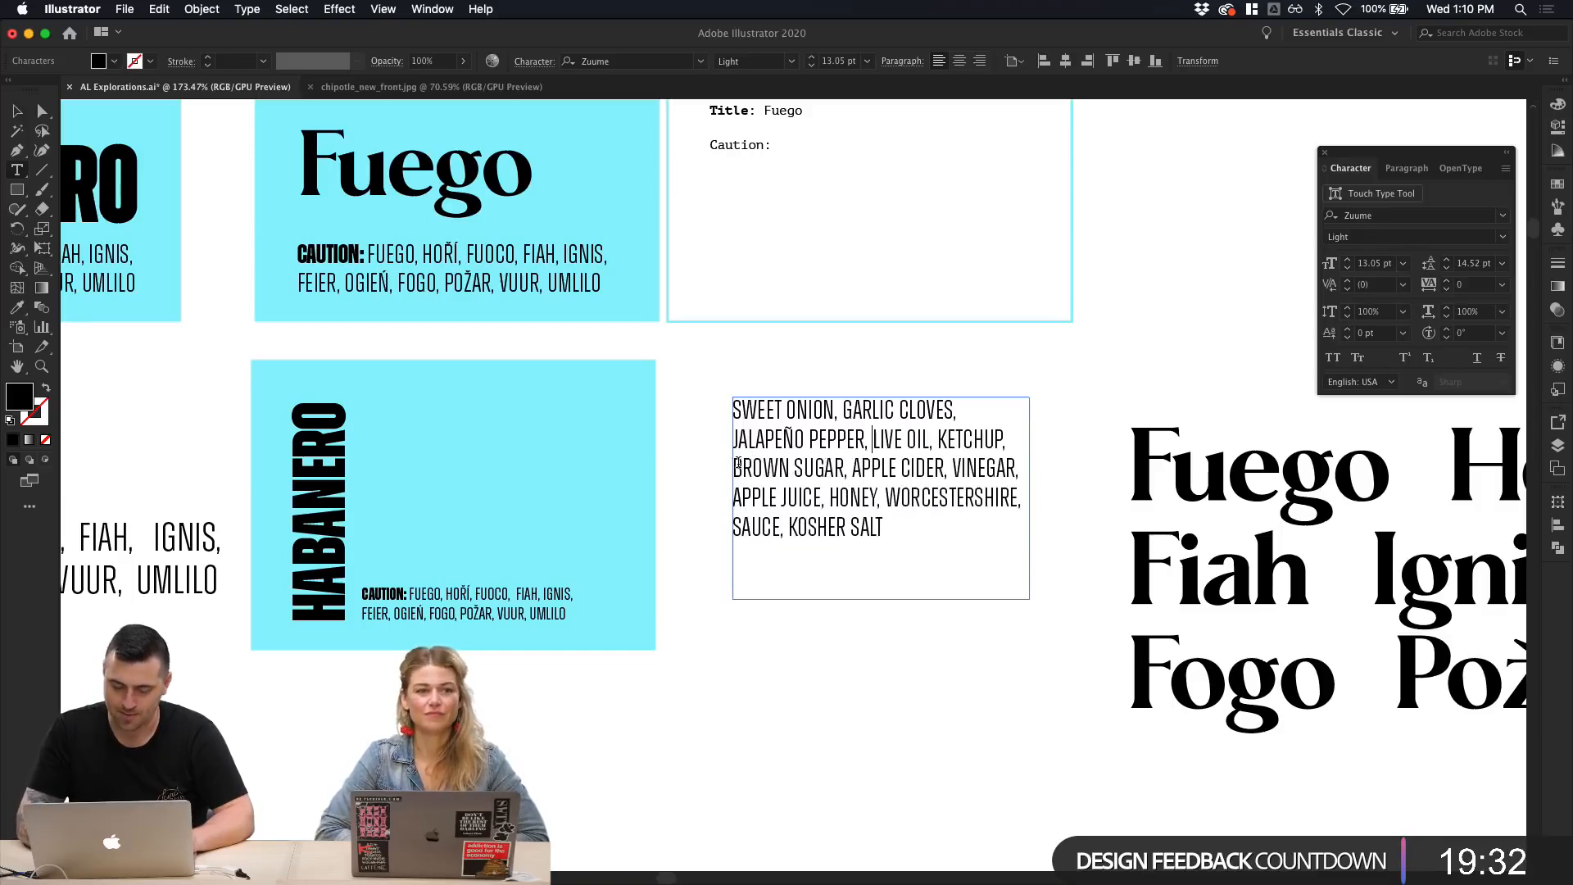
type("O")
left_click(16, 110)
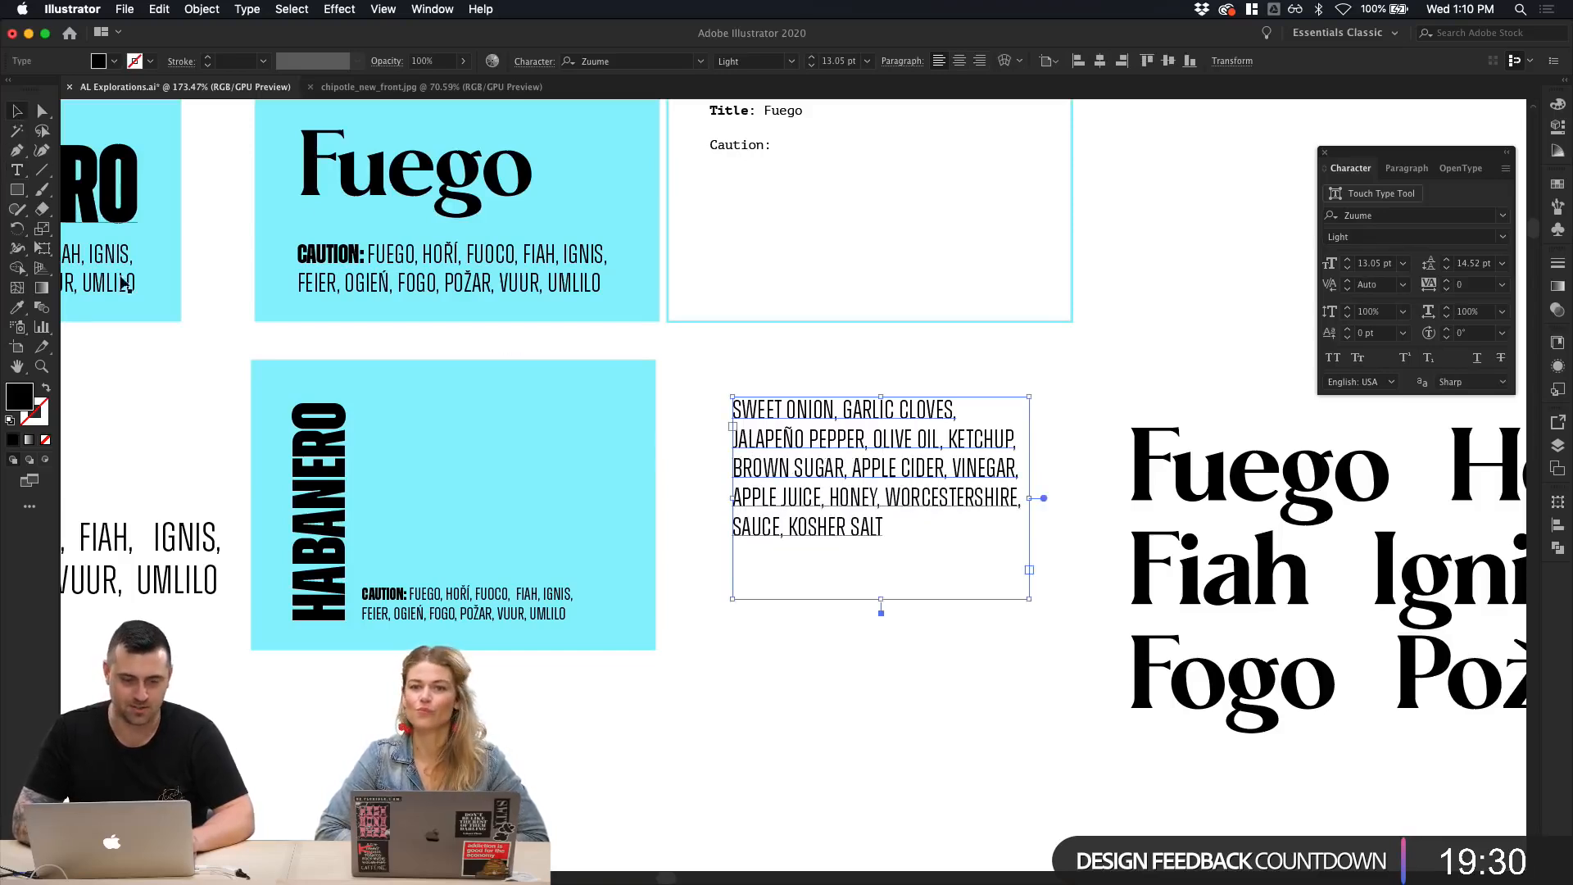
Step: Place the ingredients paragraph on the vertical HABANERO label, in front of the cyan rectangle and beside the title
left_click(204, 397)
left_click(388, 440)
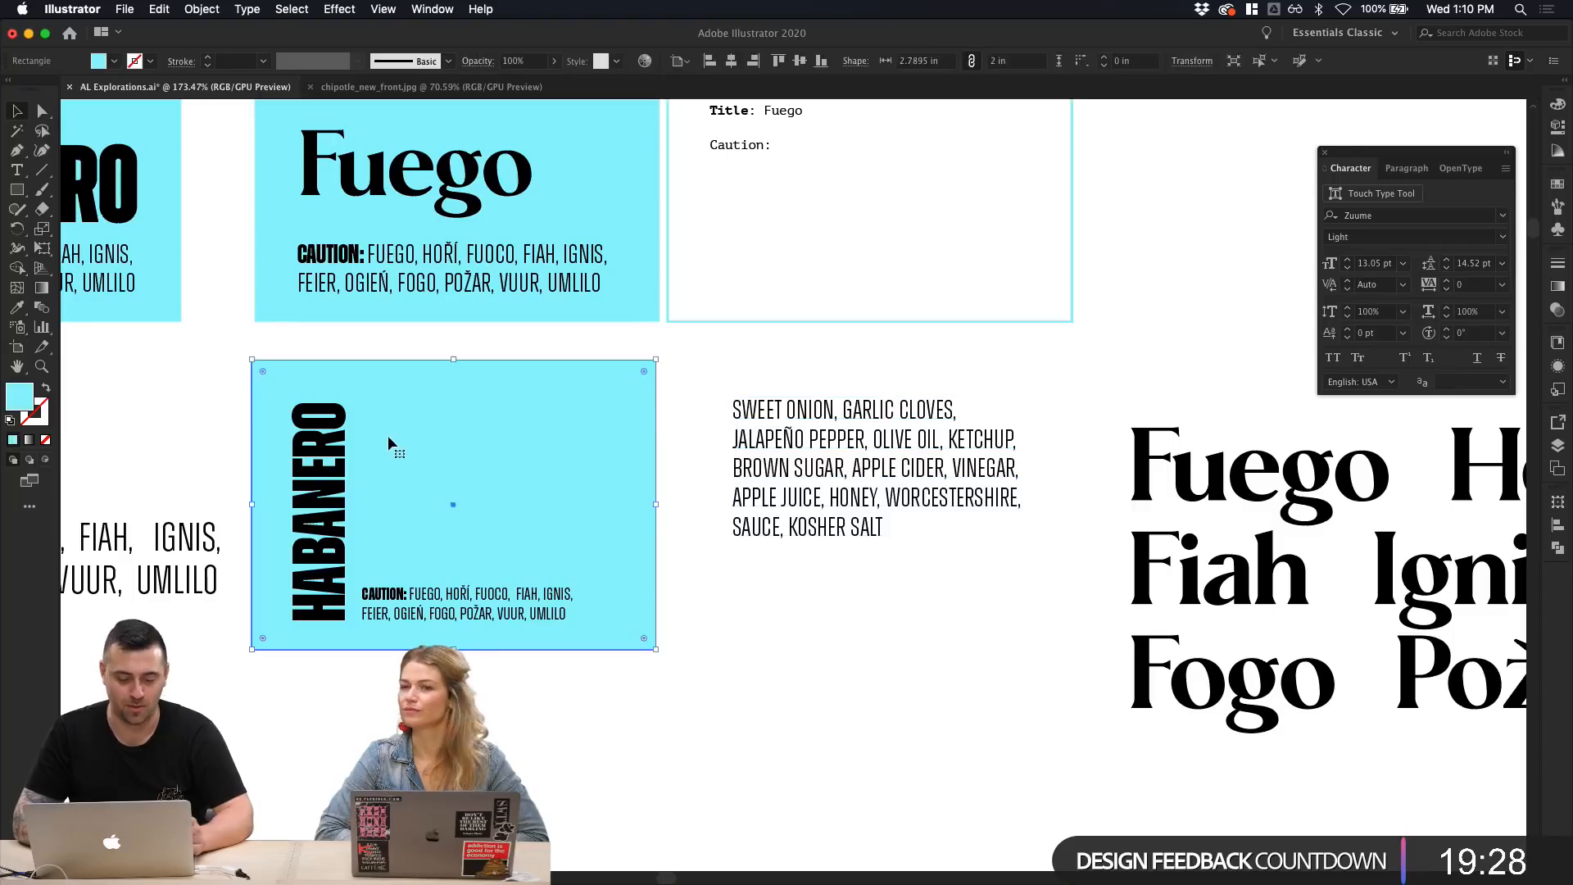
right_click(389, 436)
mouse_move(467, 689)
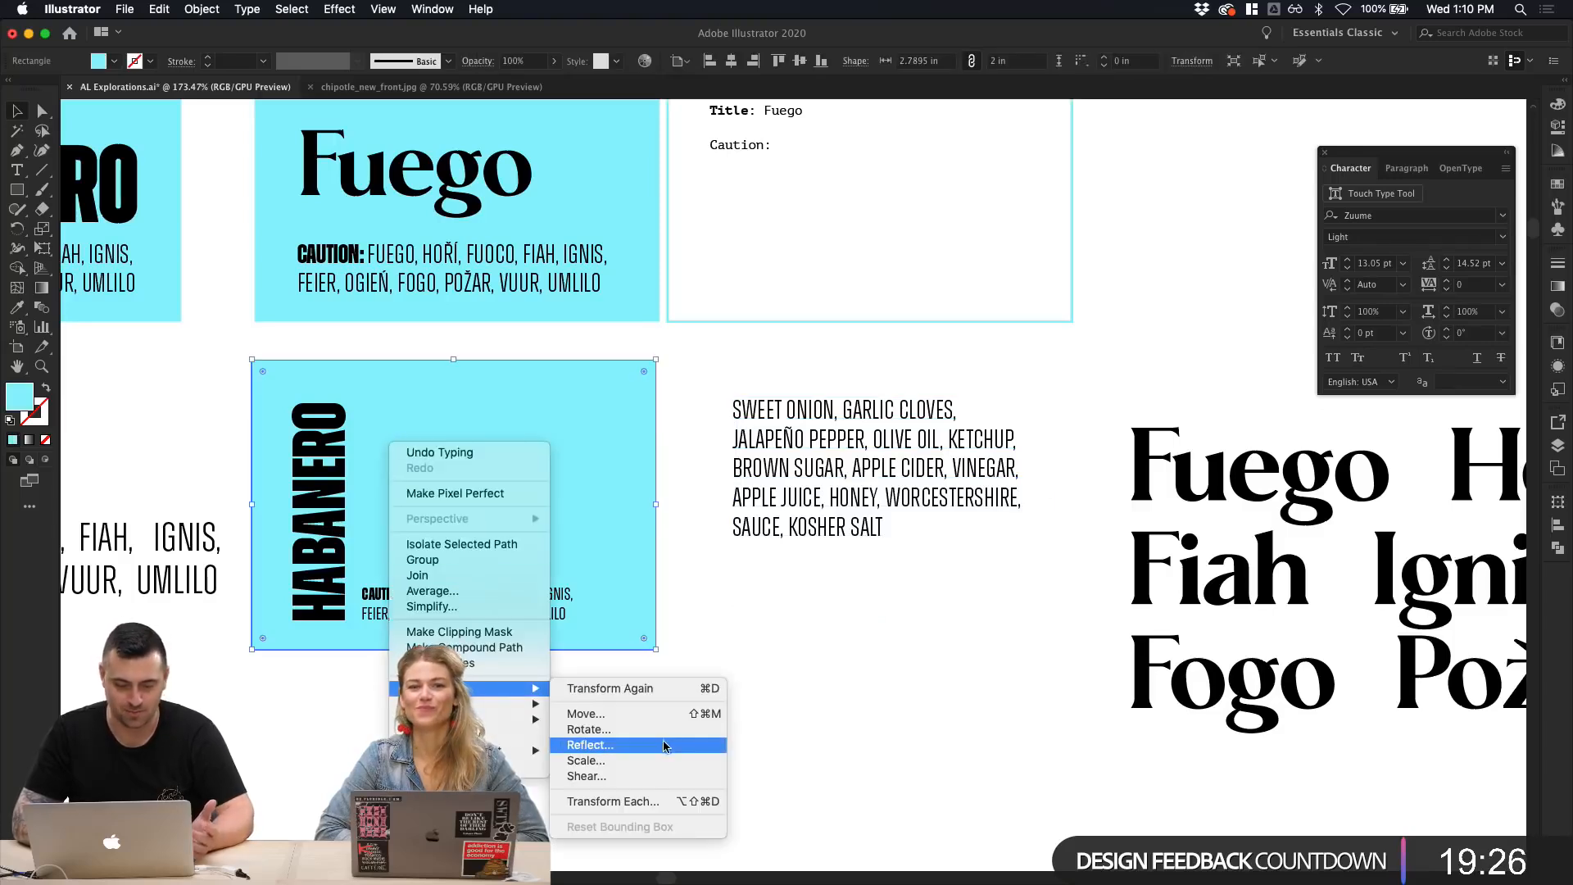
left_click(1032, 652)
left_click_drag(987, 542, 614, 498)
left_click(859, 533)
Step: Reduce the ingredients paragraph on the HABANERO label to 9 pt
scroll(859, 532, "left", 4)
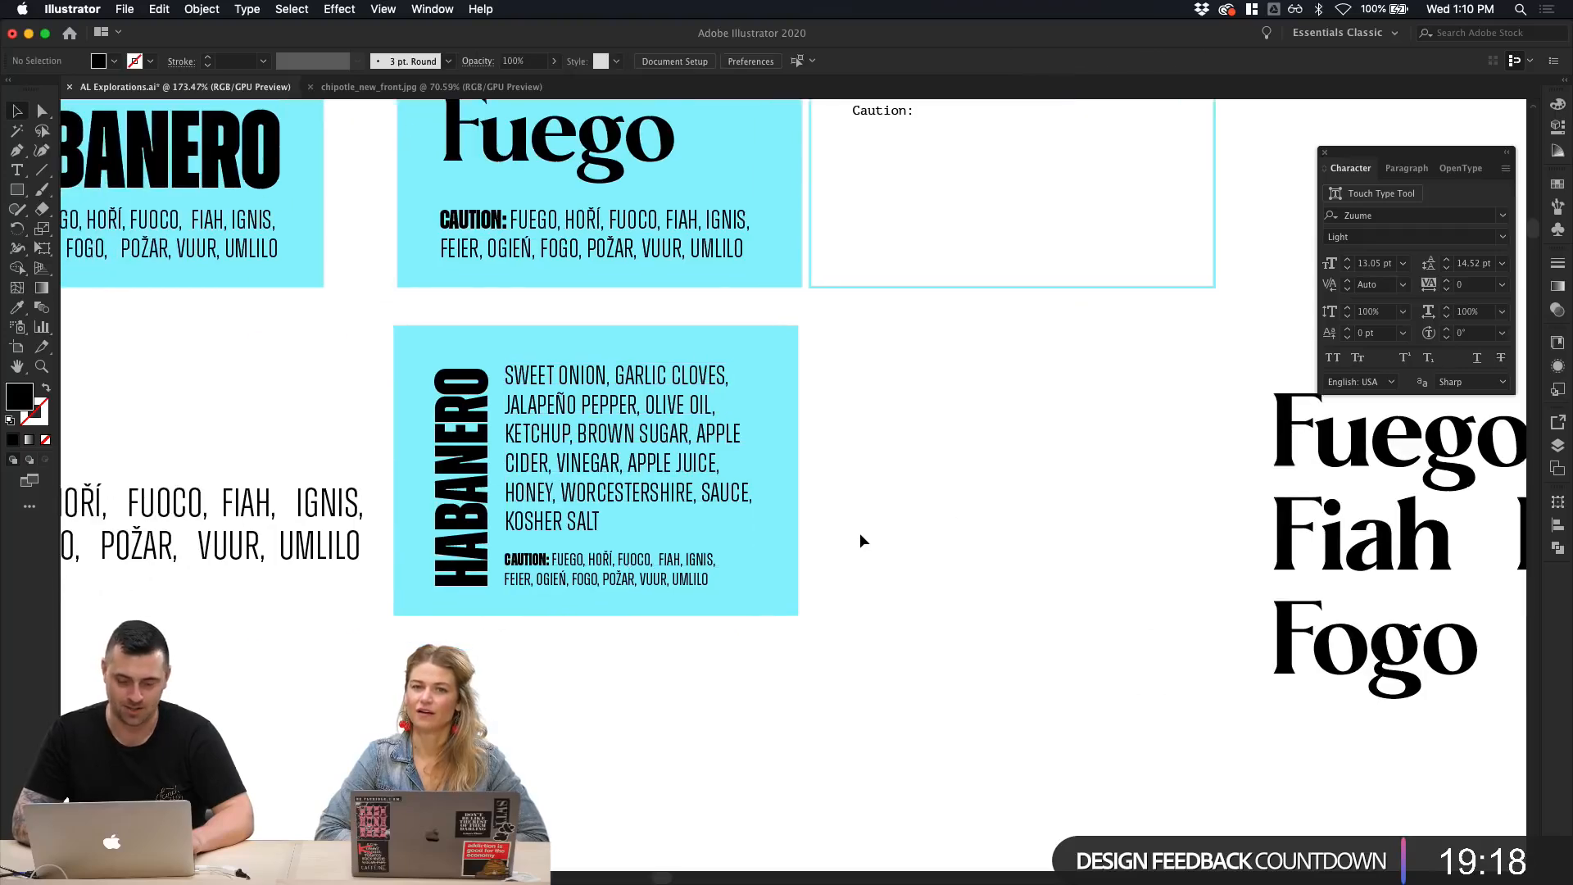
scroll(858, 533, "up", 5)
left_click(619, 449)
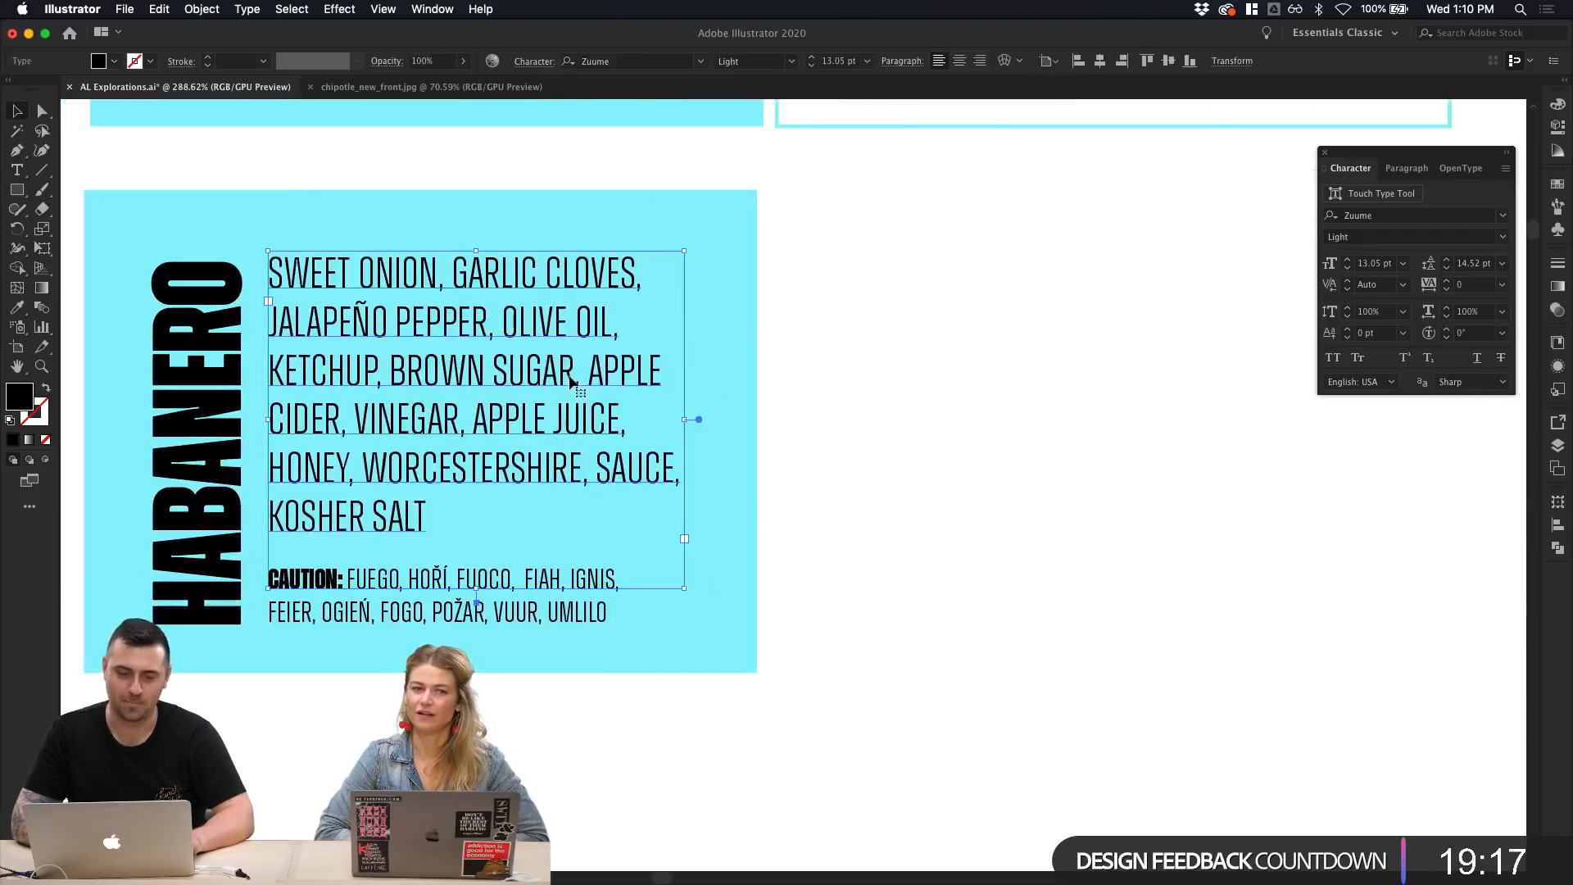
left_click(813, 64)
left_click(813, 65)
left_click(812, 65)
left_click(813, 65)
left_click(813, 65)
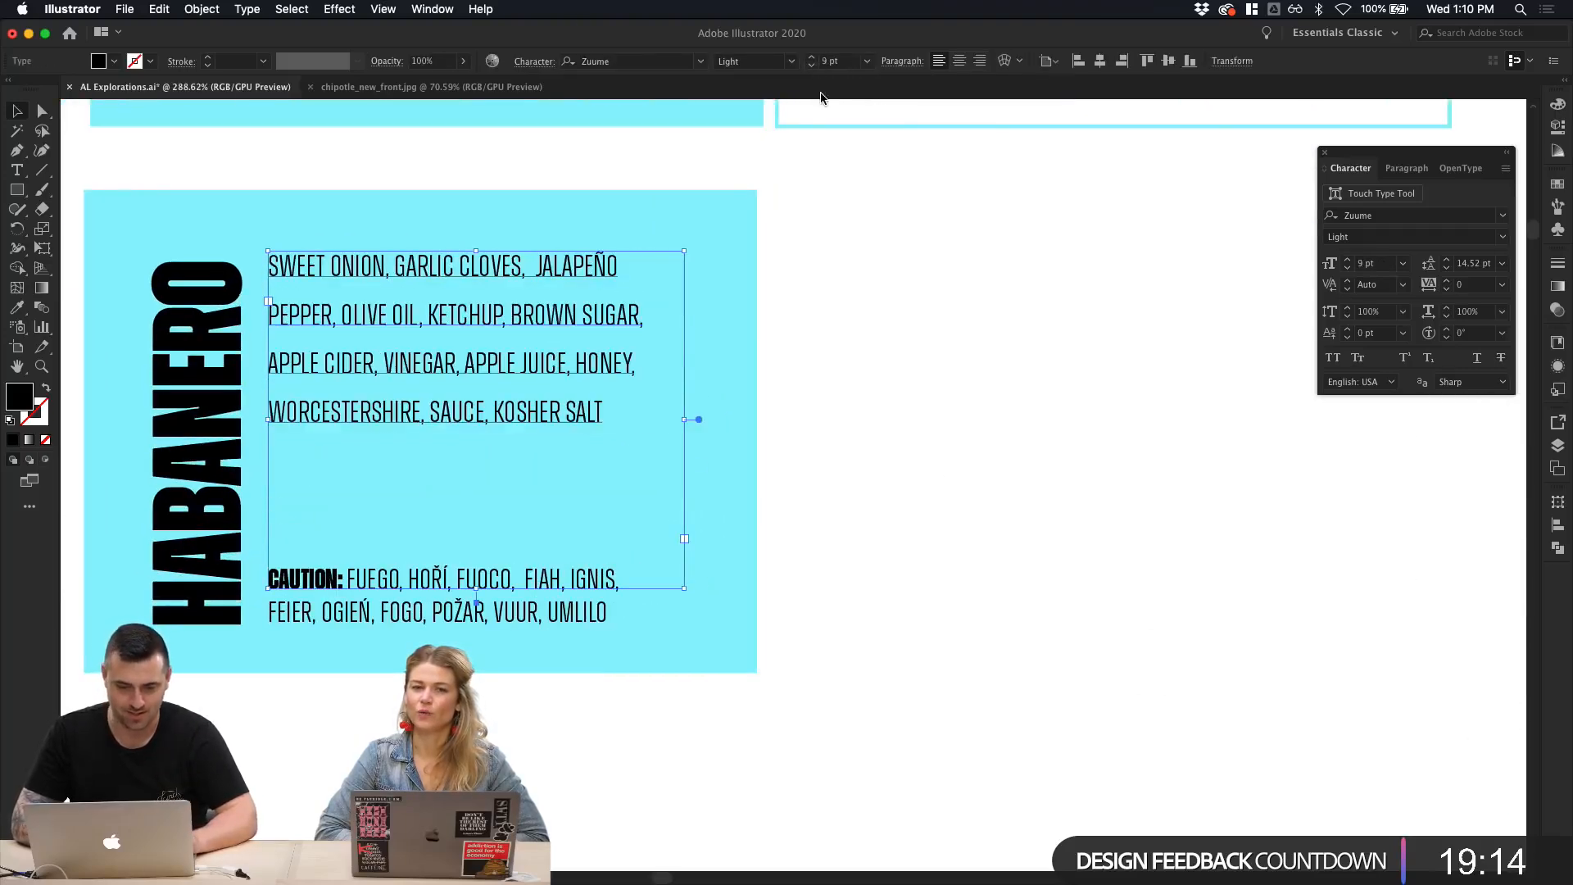
Step: Move the ingredients paragraph down so its last line sits just above the caution text
left_click(884, 363)
left_click_drag(503, 319, 503, 411)
left_click(851, 520)
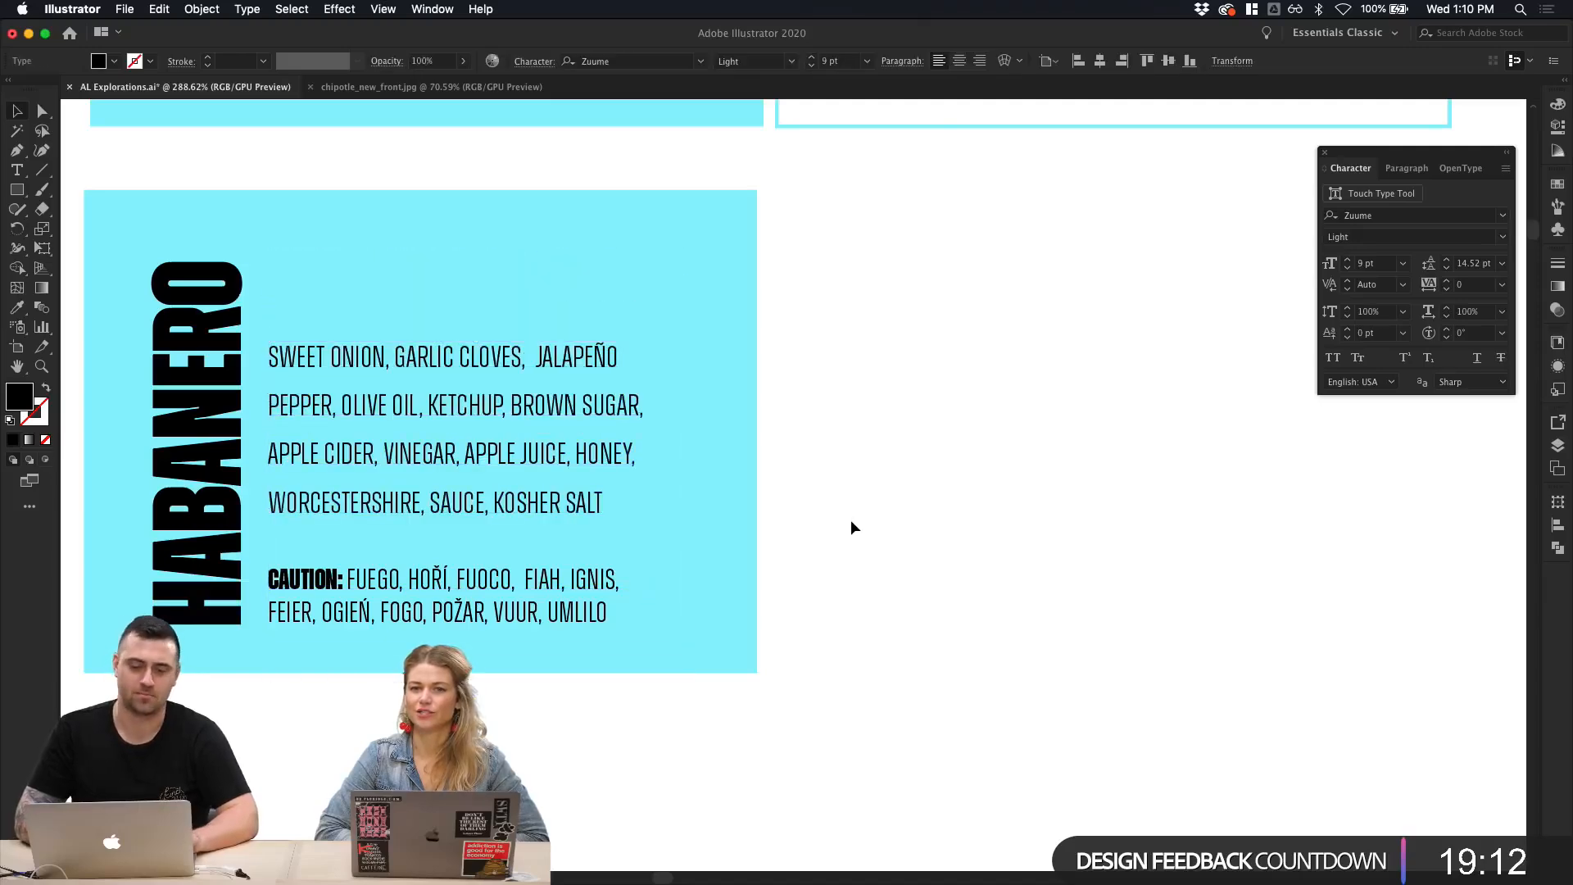
Step: Tighten the ingredients paragraph's leading to 12.52 pt
scroll(850, 519, "left", 3)
scroll(850, 519, "up", 2)
scroll(850, 519, "down", 3)
scroll(851, 520, "left", 3)
left_click(688, 599)
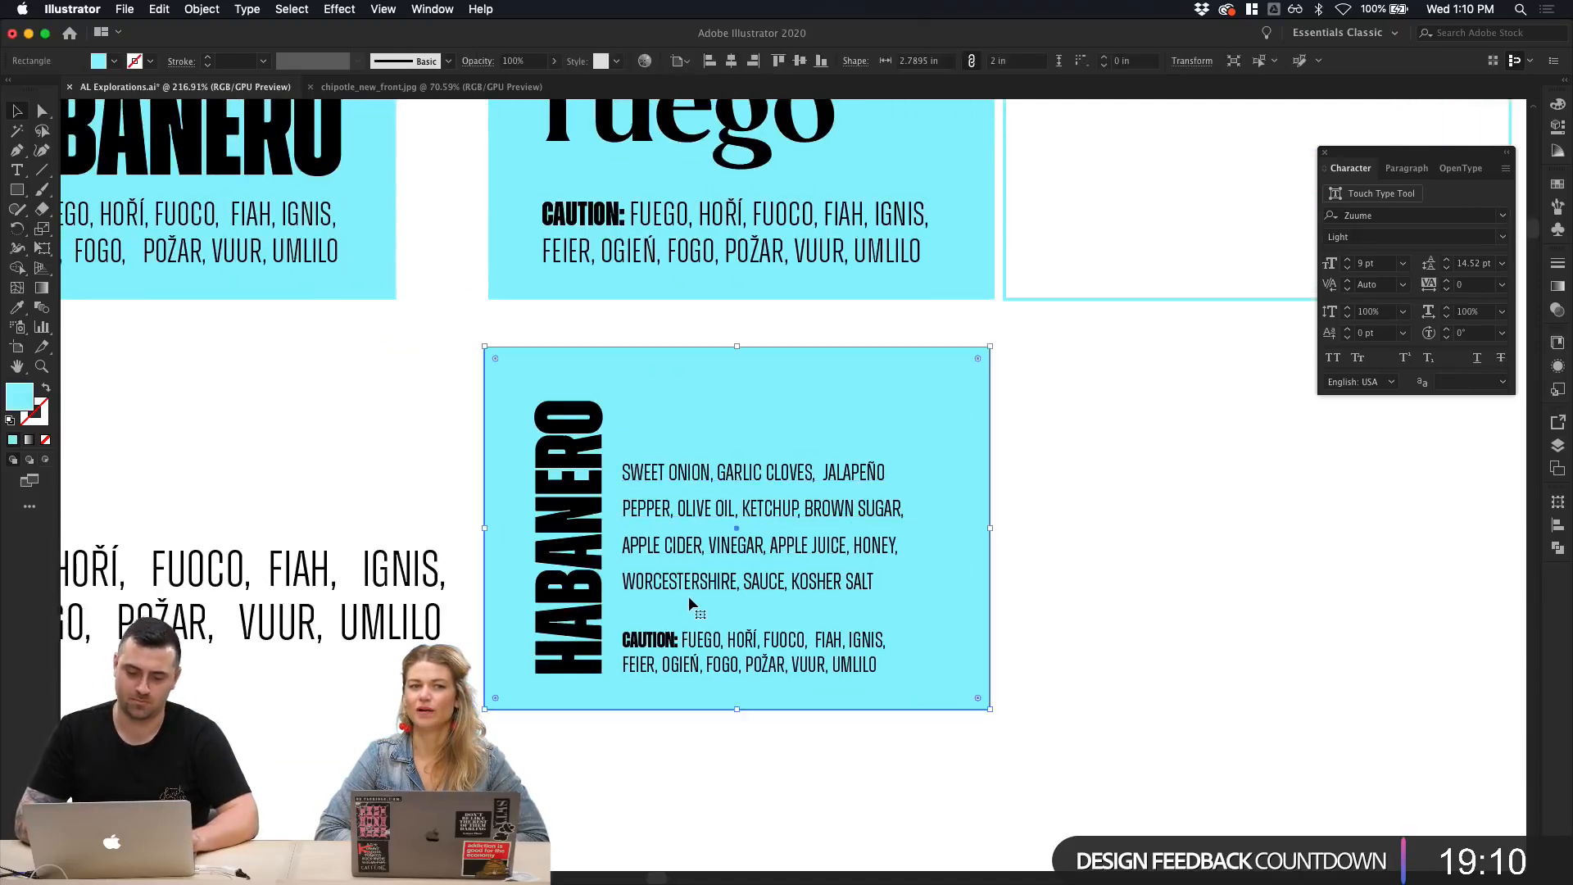
left_click(699, 585)
key("alt+Up")
key("alt+Up")
key("alt+Down")
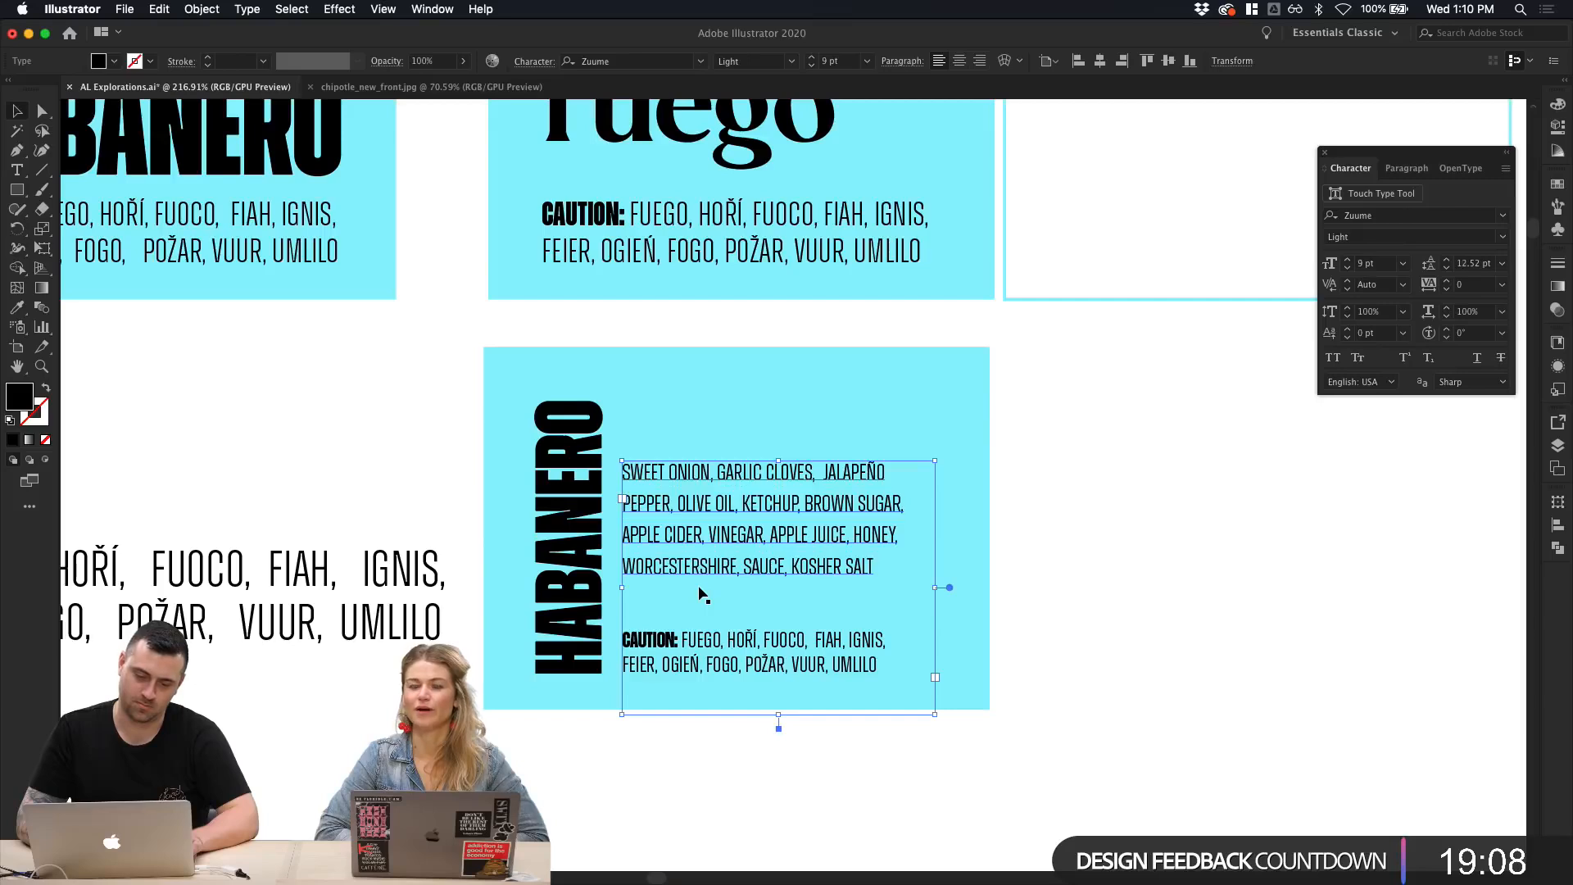
key("alt+Up")
key("alt+Down")
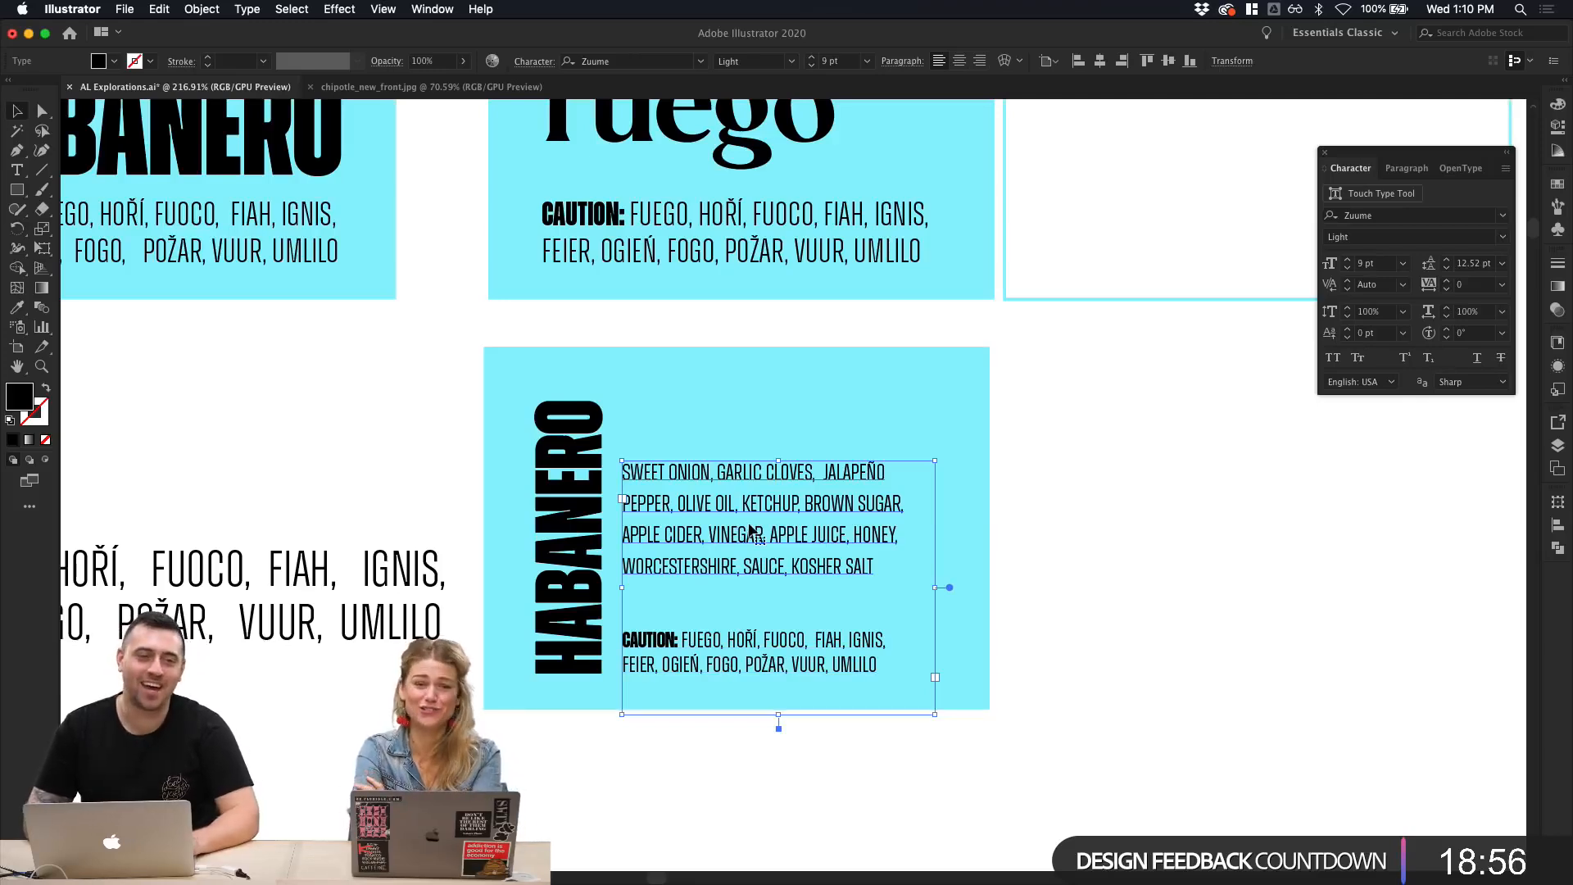
Step: Add "HABANERO," as the first ingredient, before SWEET ONION
double_click(629, 473)
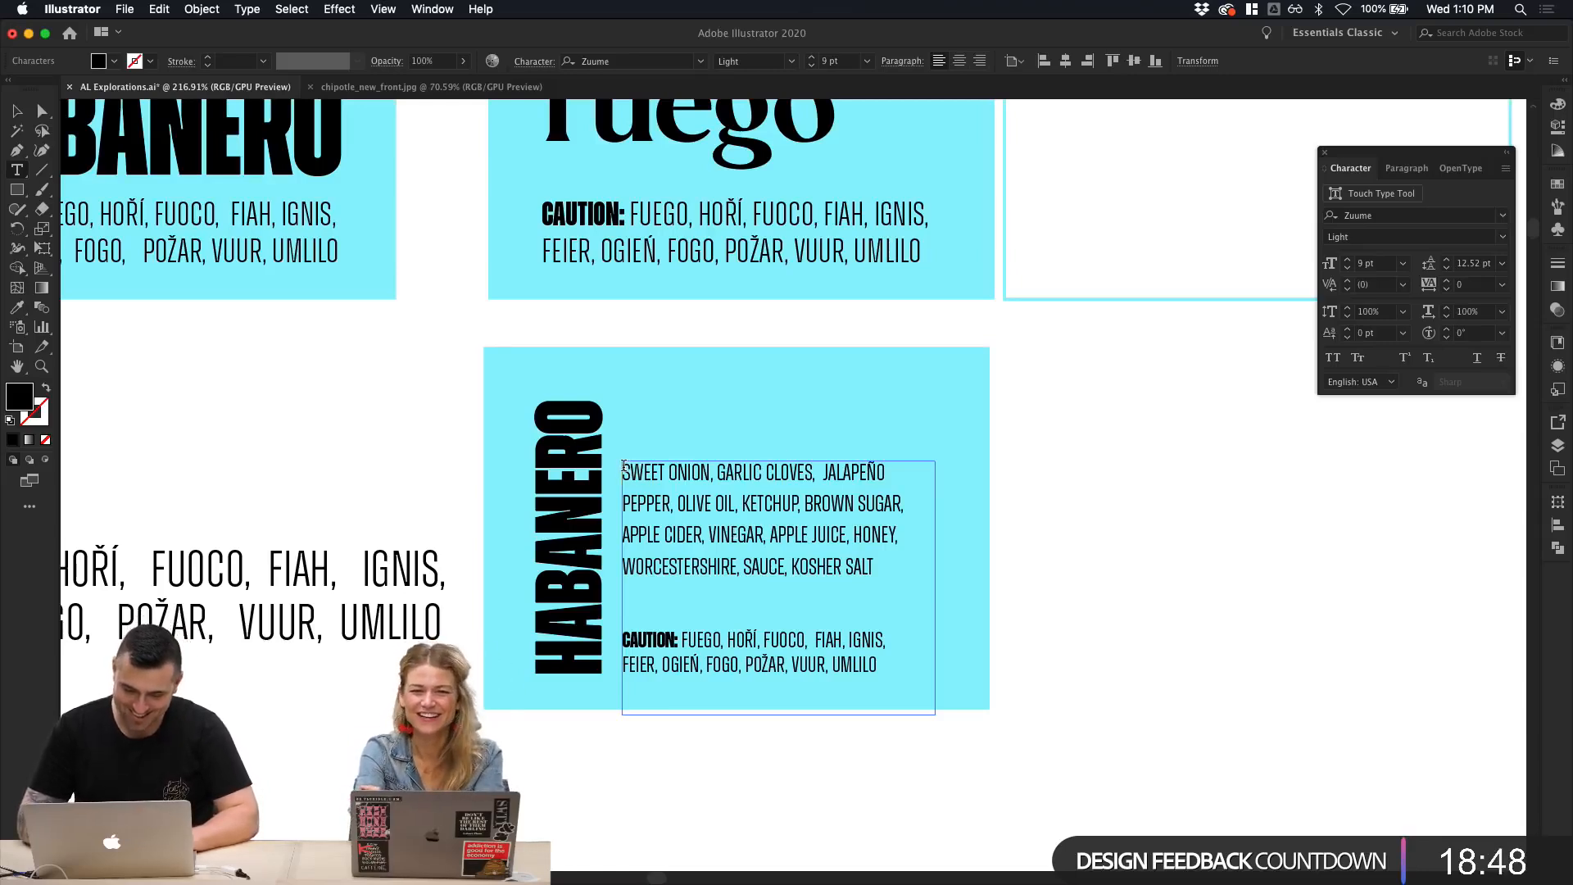
type("HA")
type("BANERO")
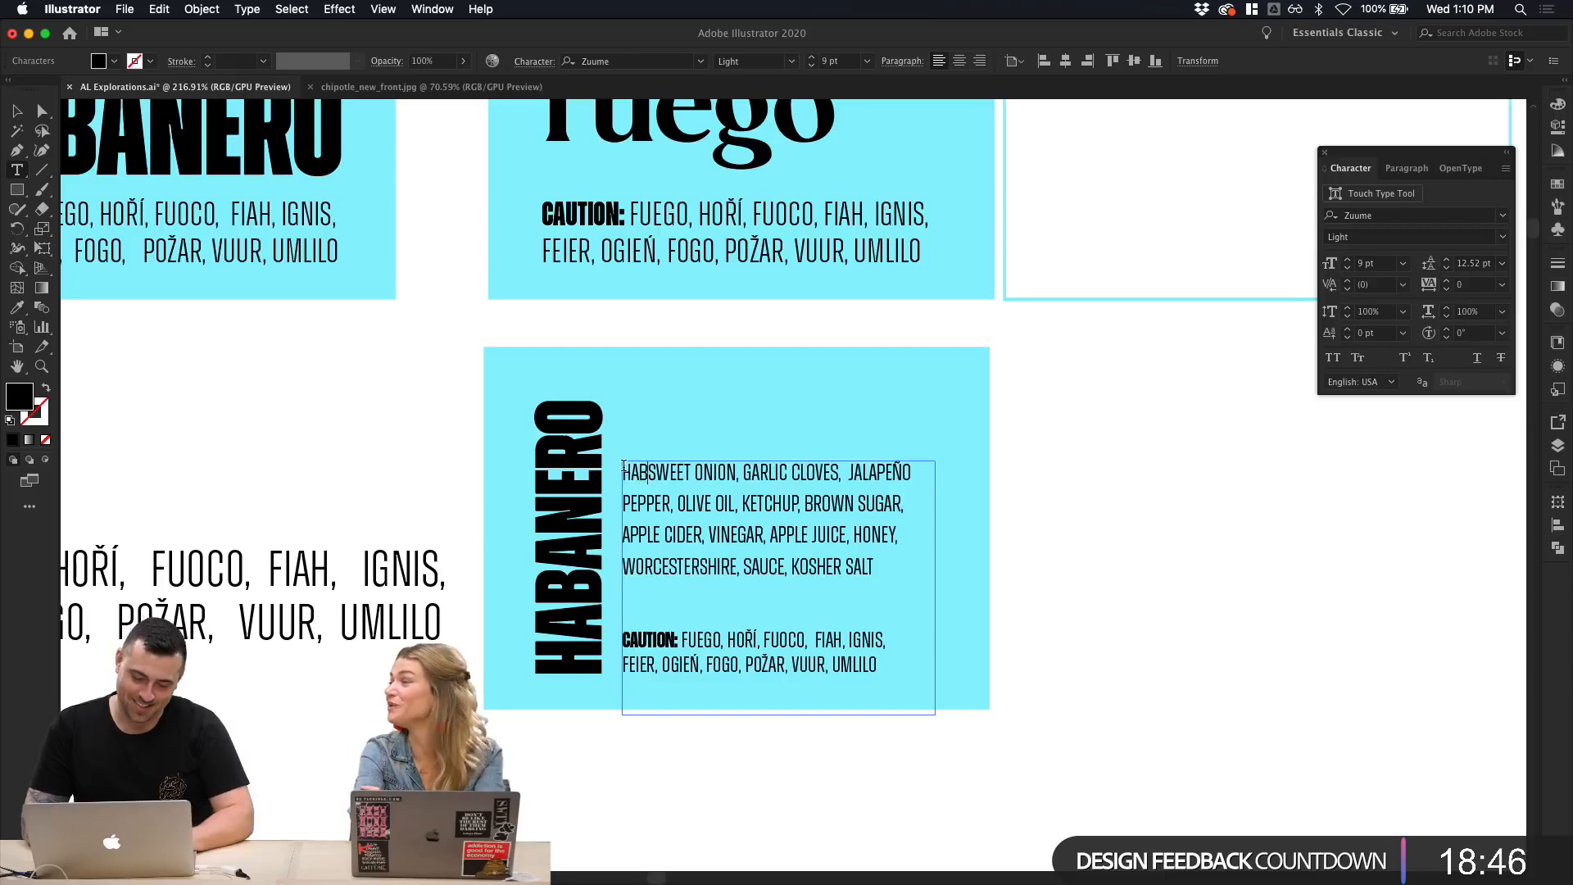
type(",")
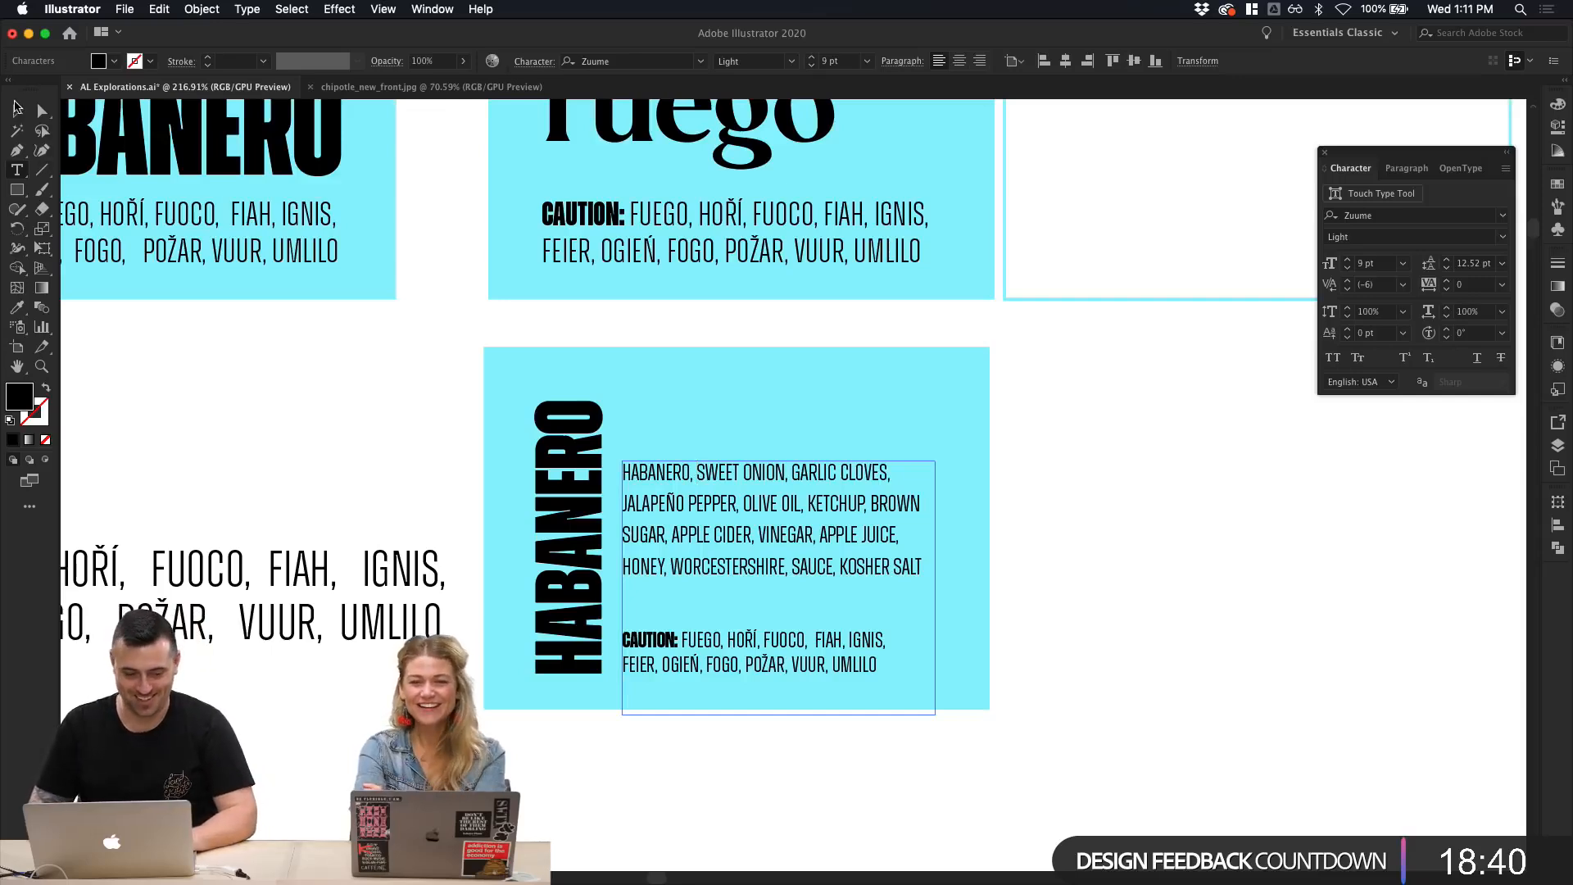
key("Escape")
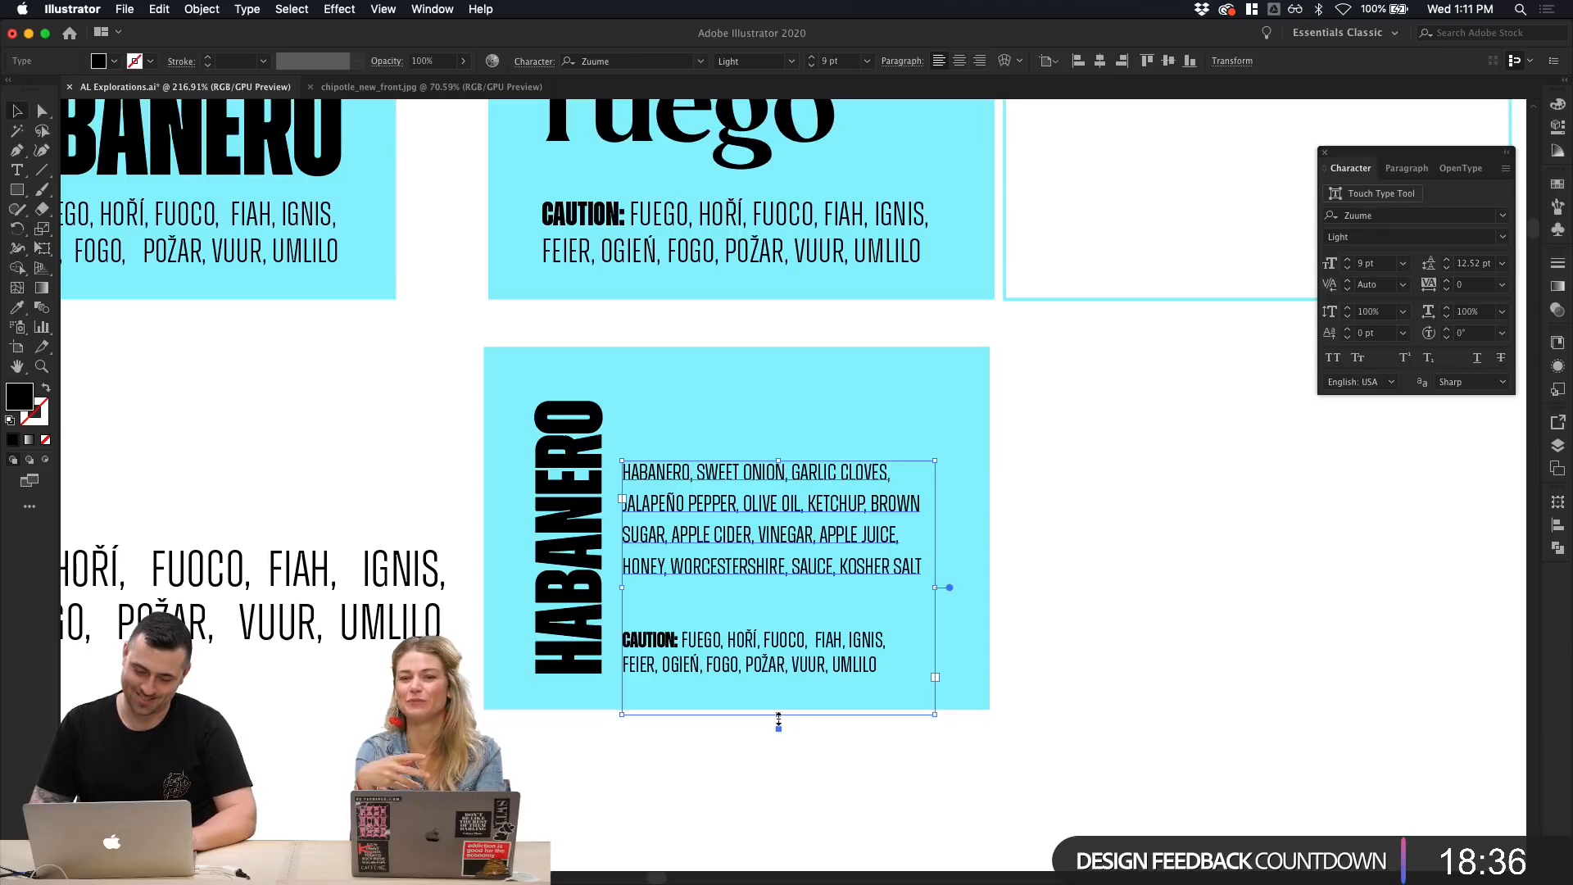
Step: Shorten the ingredients frame to just below its last line and lower the paragraph close to the caution text
left_click_drag(779, 718, 823, 567)
left_click(1079, 603)
left_click(1018, 543)
left_click(824, 482)
left_click(1150, 672)
scroll(1155, 673, "up", 1)
left_click(757, 567)
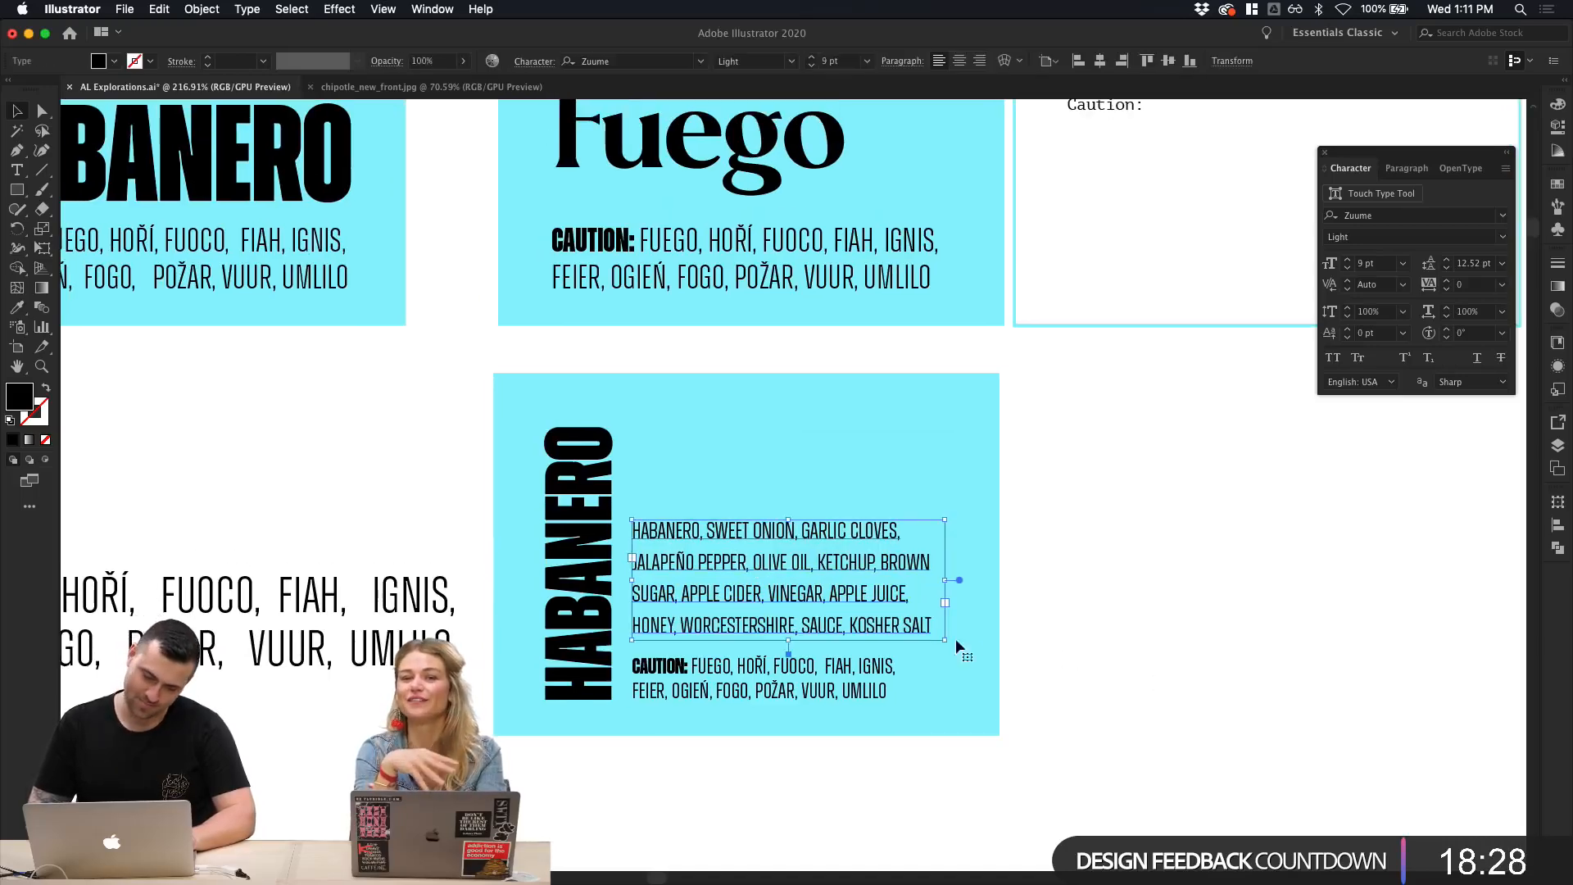
left_click(1069, 685)
Step: Move the ingredients paragraph up so its first line sits near the top of the vertical HABANERO title
scroll(1068, 685, "down", 3)
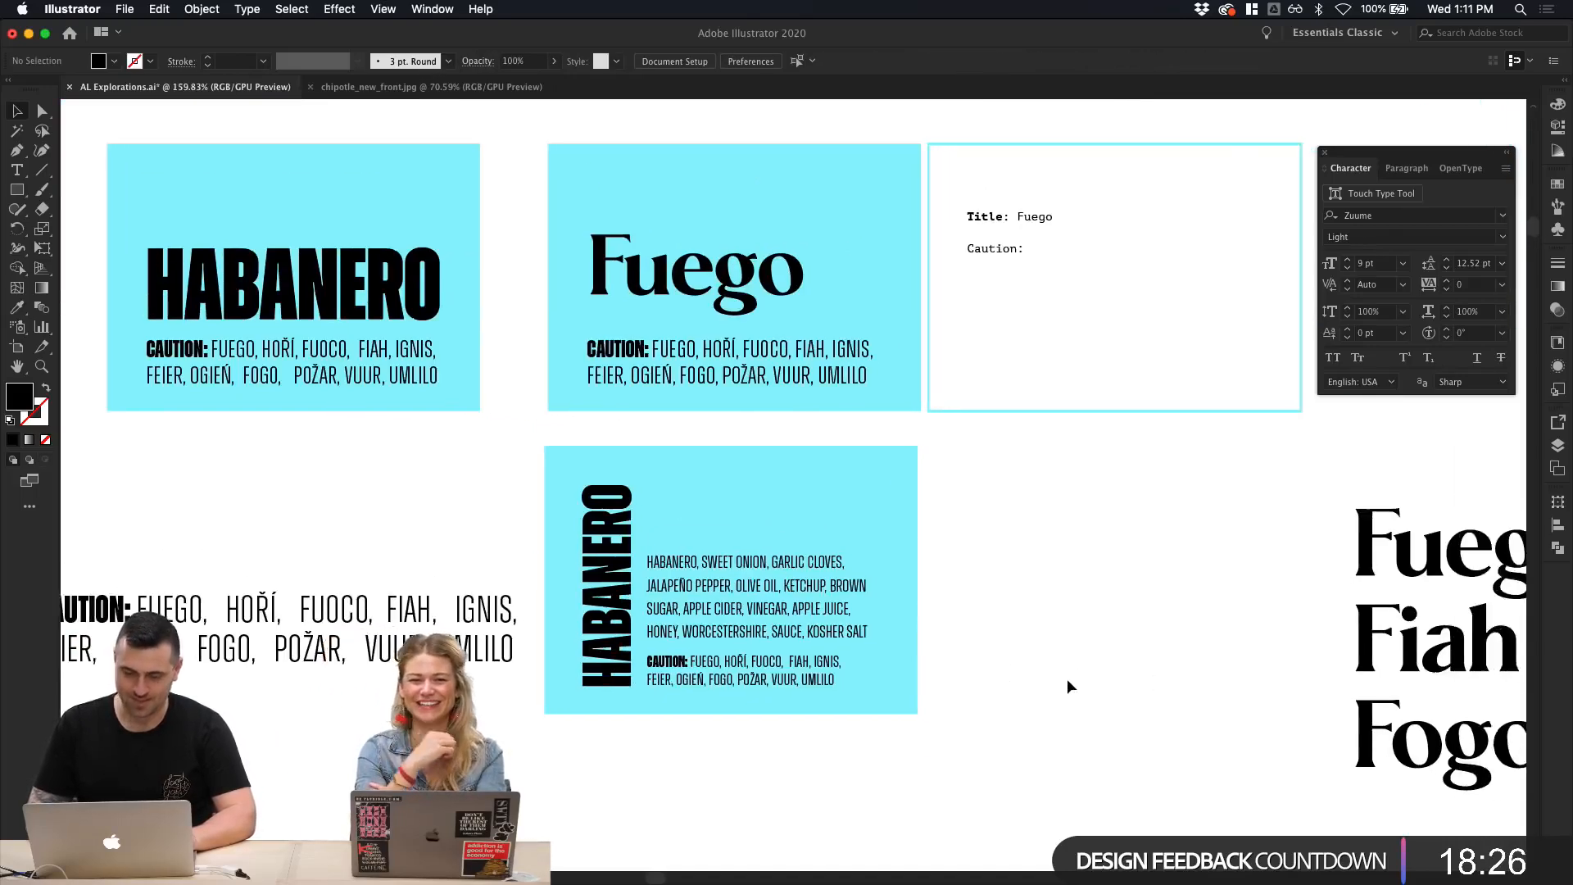
scroll(1067, 679, "right", 3)
scroll(951, 631, "down", 1)
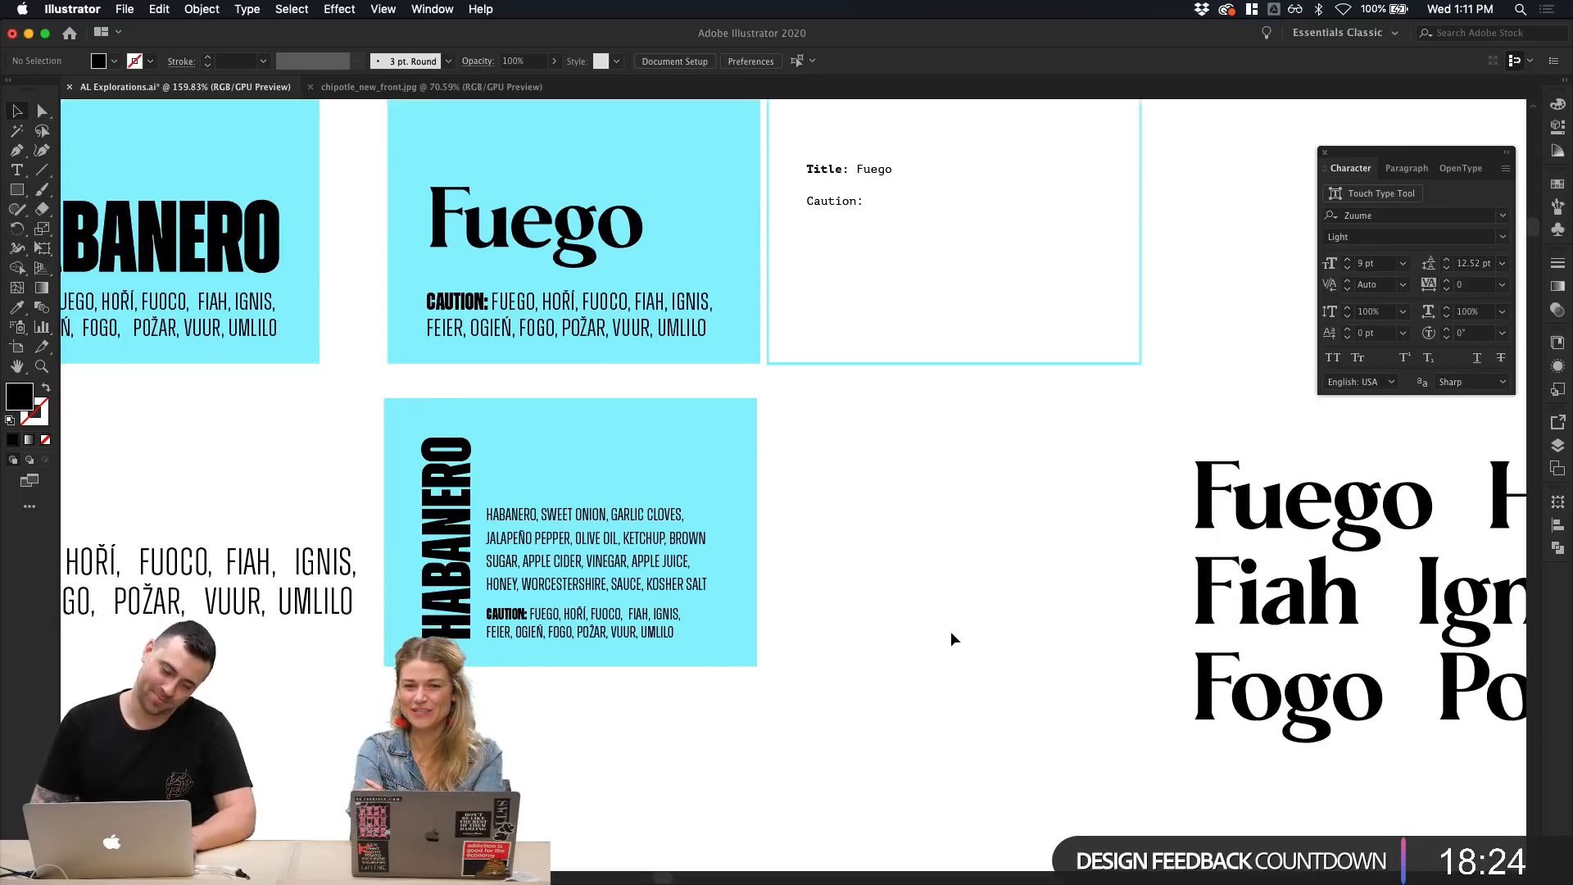
scroll(950, 631, "up", 2)
scroll(946, 623, "down", 3)
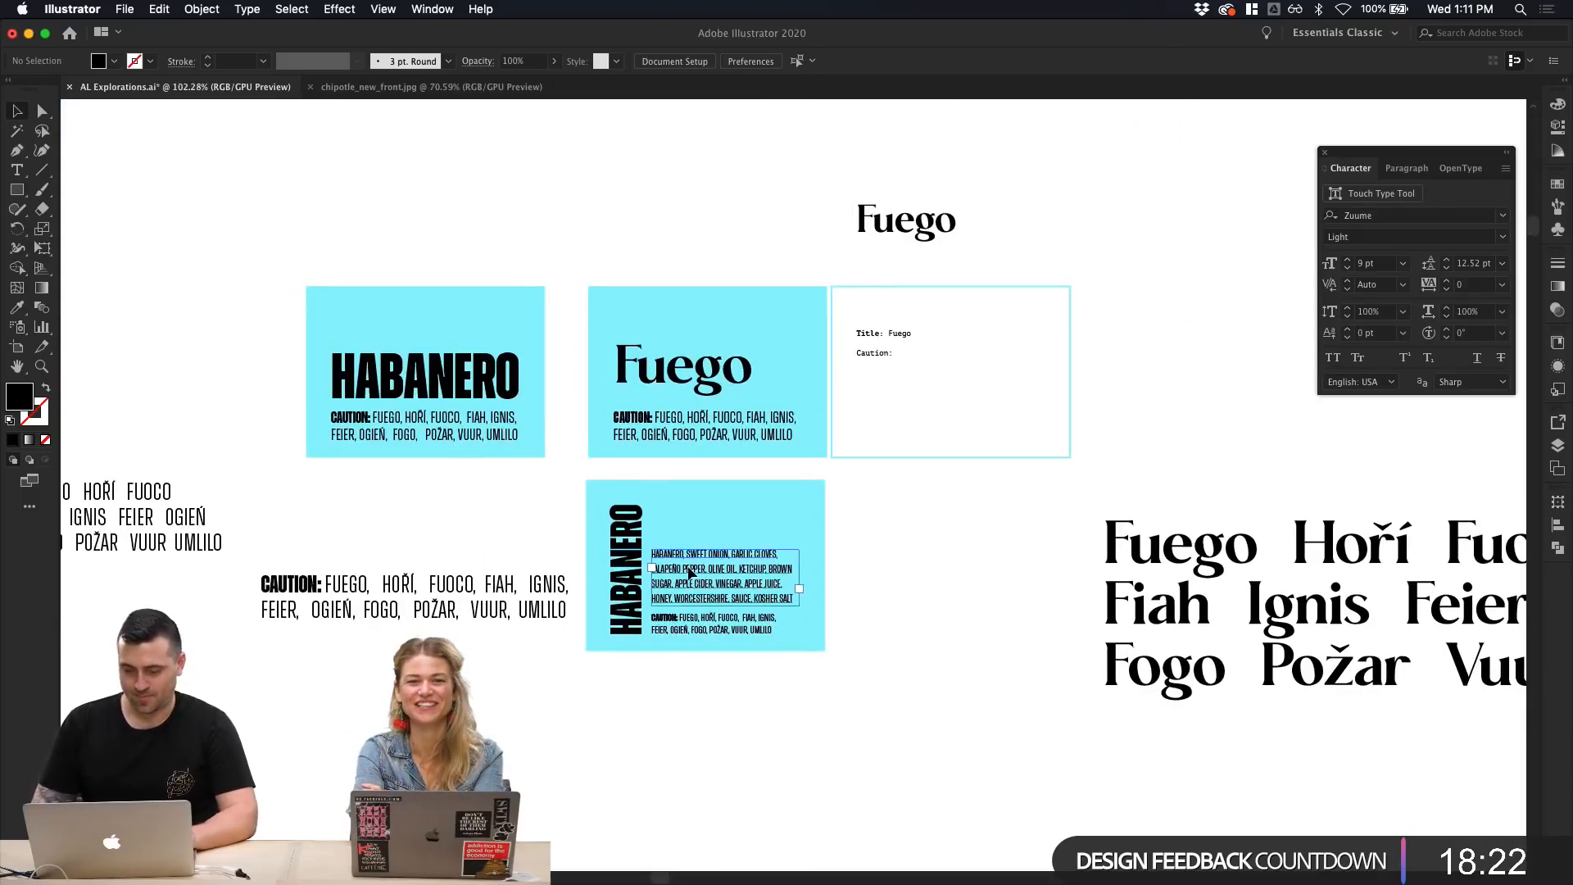
left_click_drag(683, 573, 683, 529)
Step: Make the ingredients frame taller and slightly narrower so the text reflows into five lines above the caution text
scroll(854, 688, "up", 4)
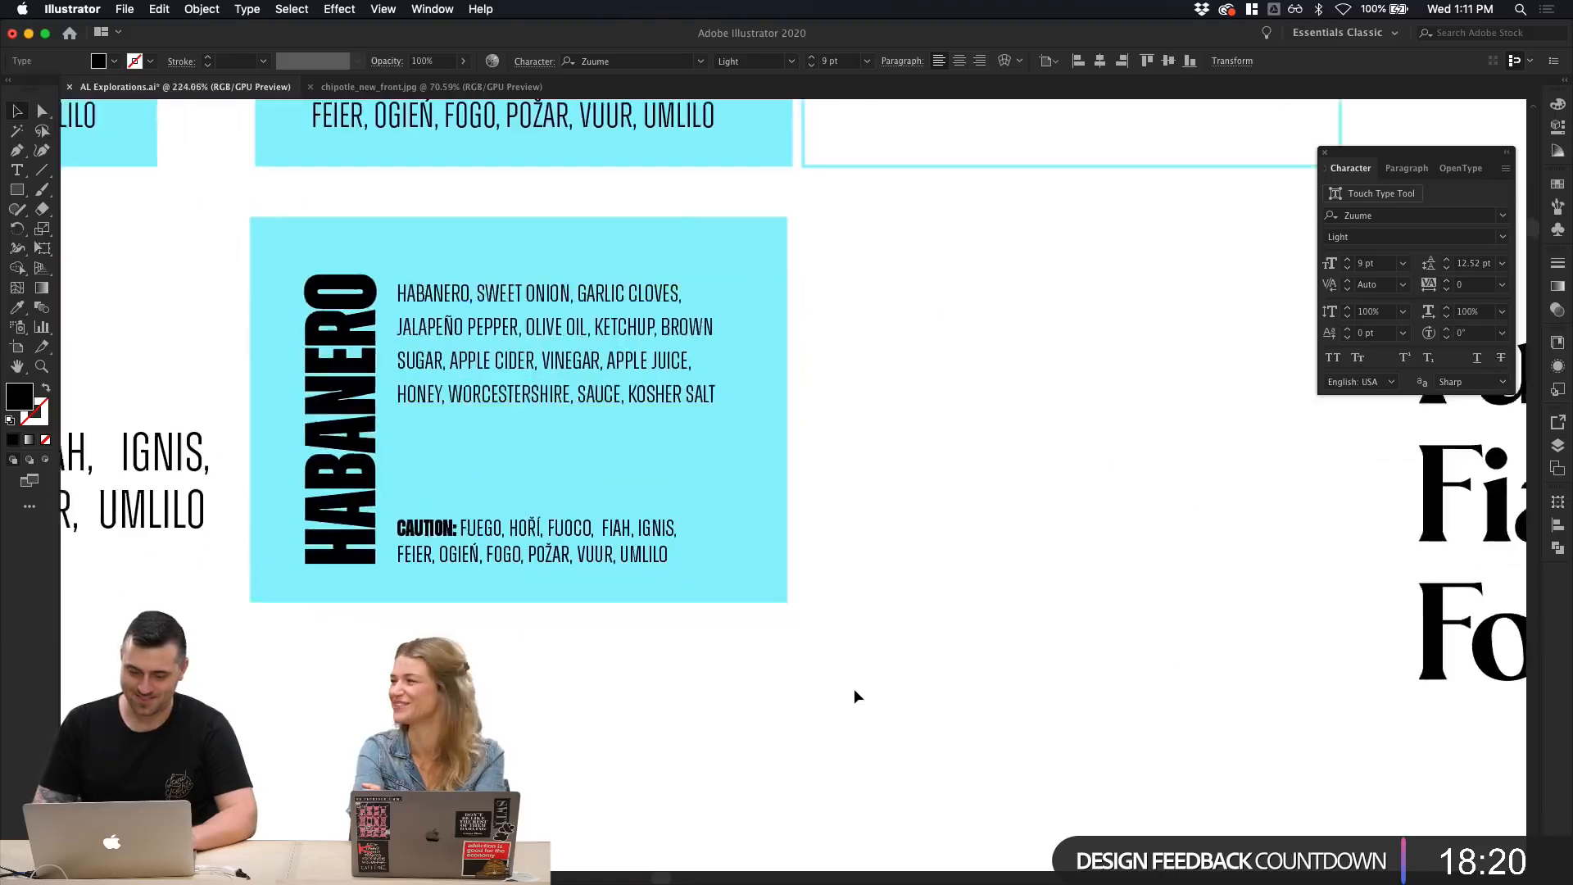
left_click_drag(729, 408, 677, 513)
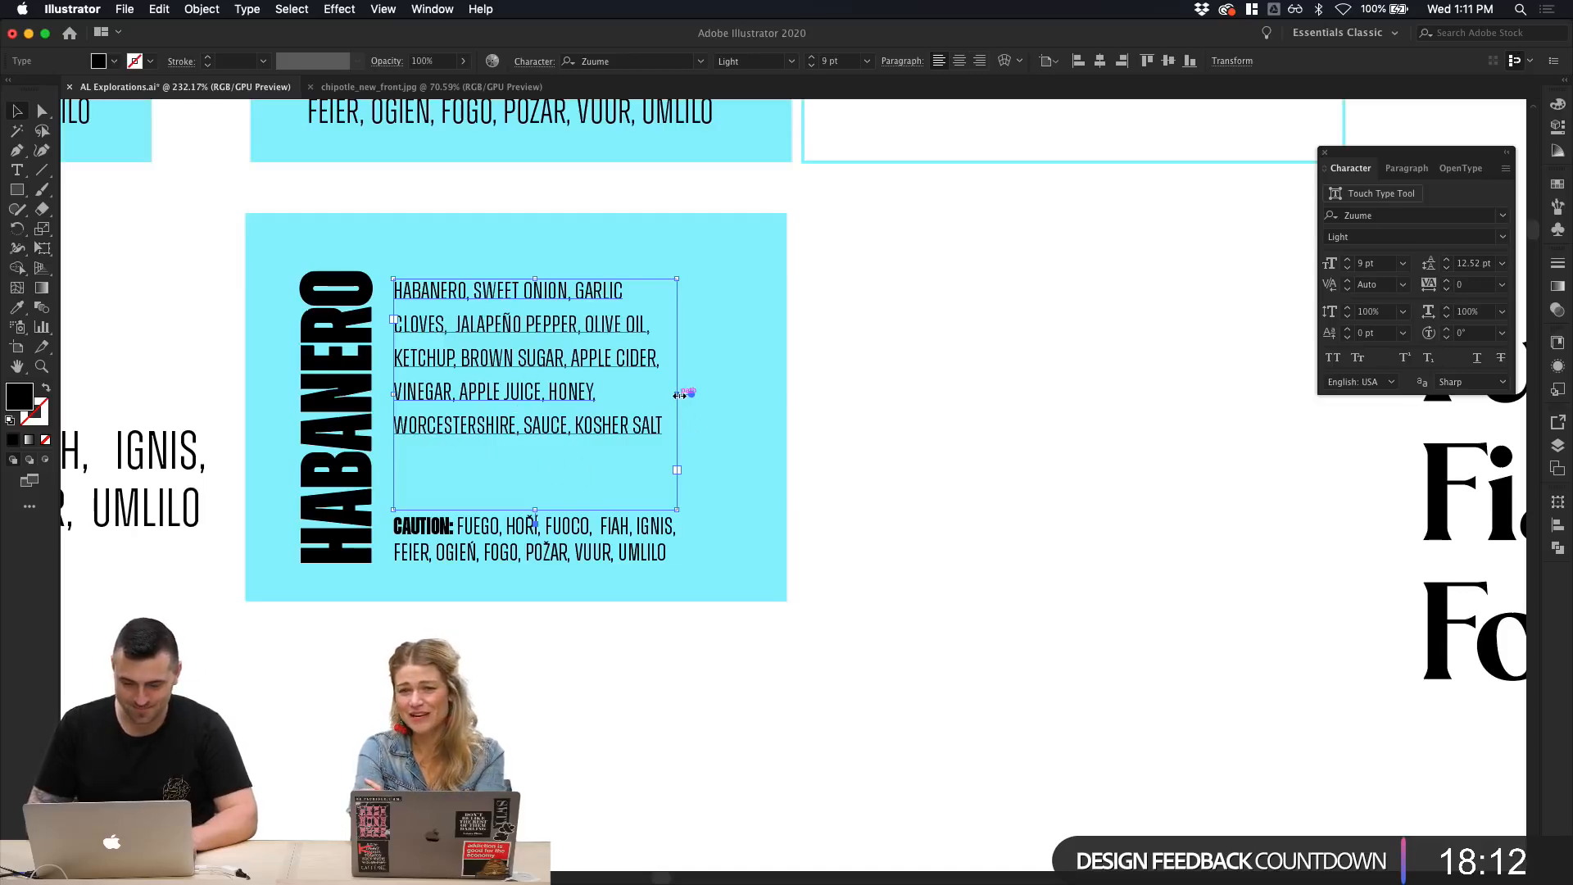
left_click_drag(678, 394, 689, 394)
left_click(939, 415)
scroll(939, 414, "left", 3)
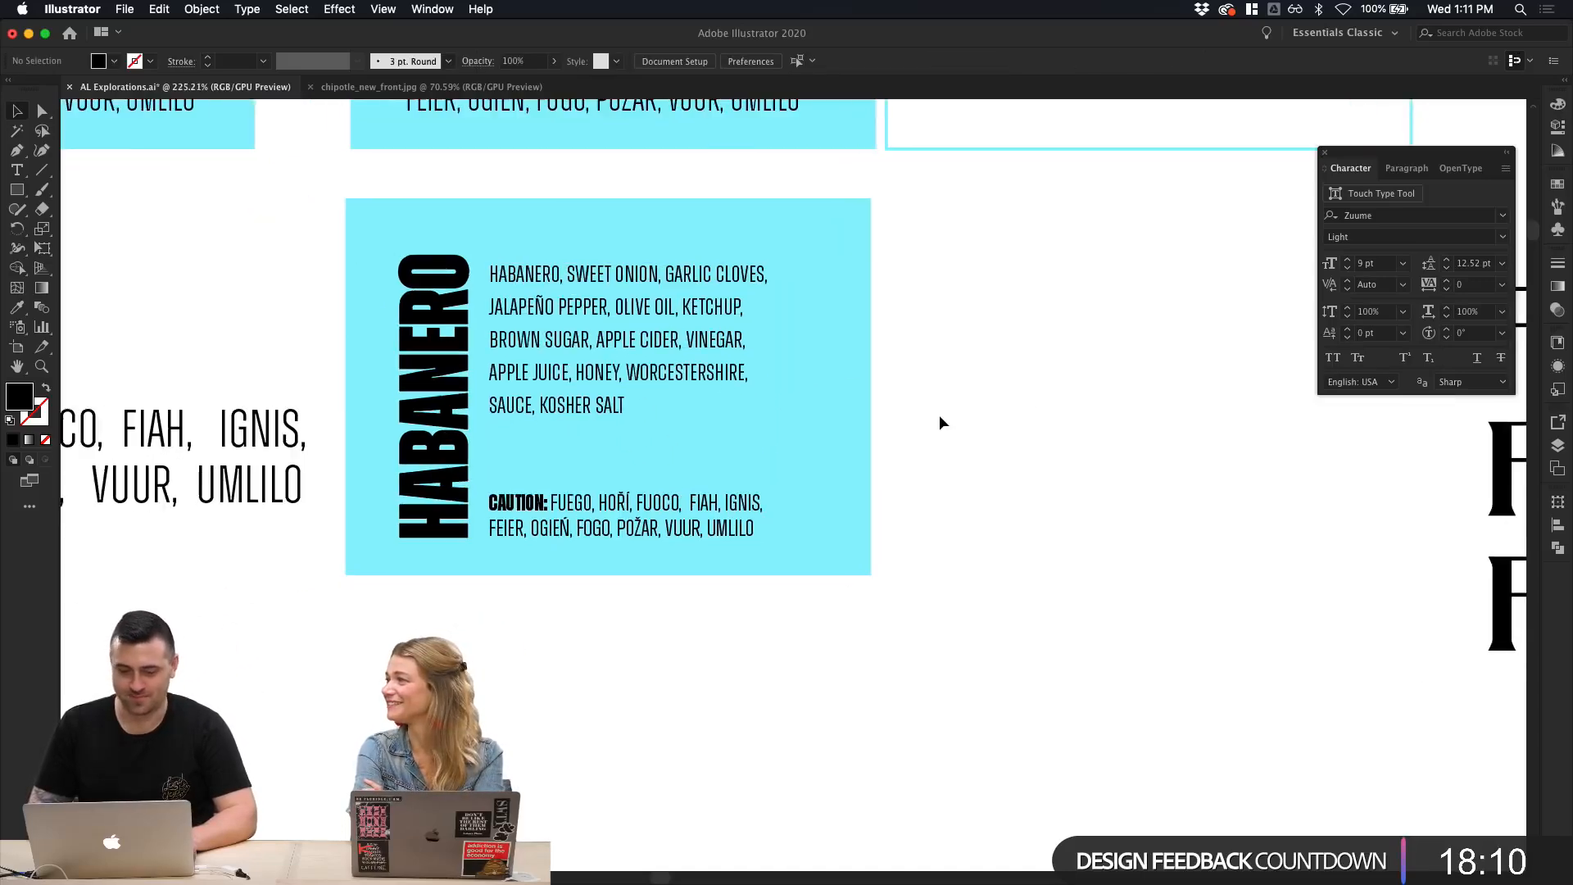
scroll(939, 415, "up", 2)
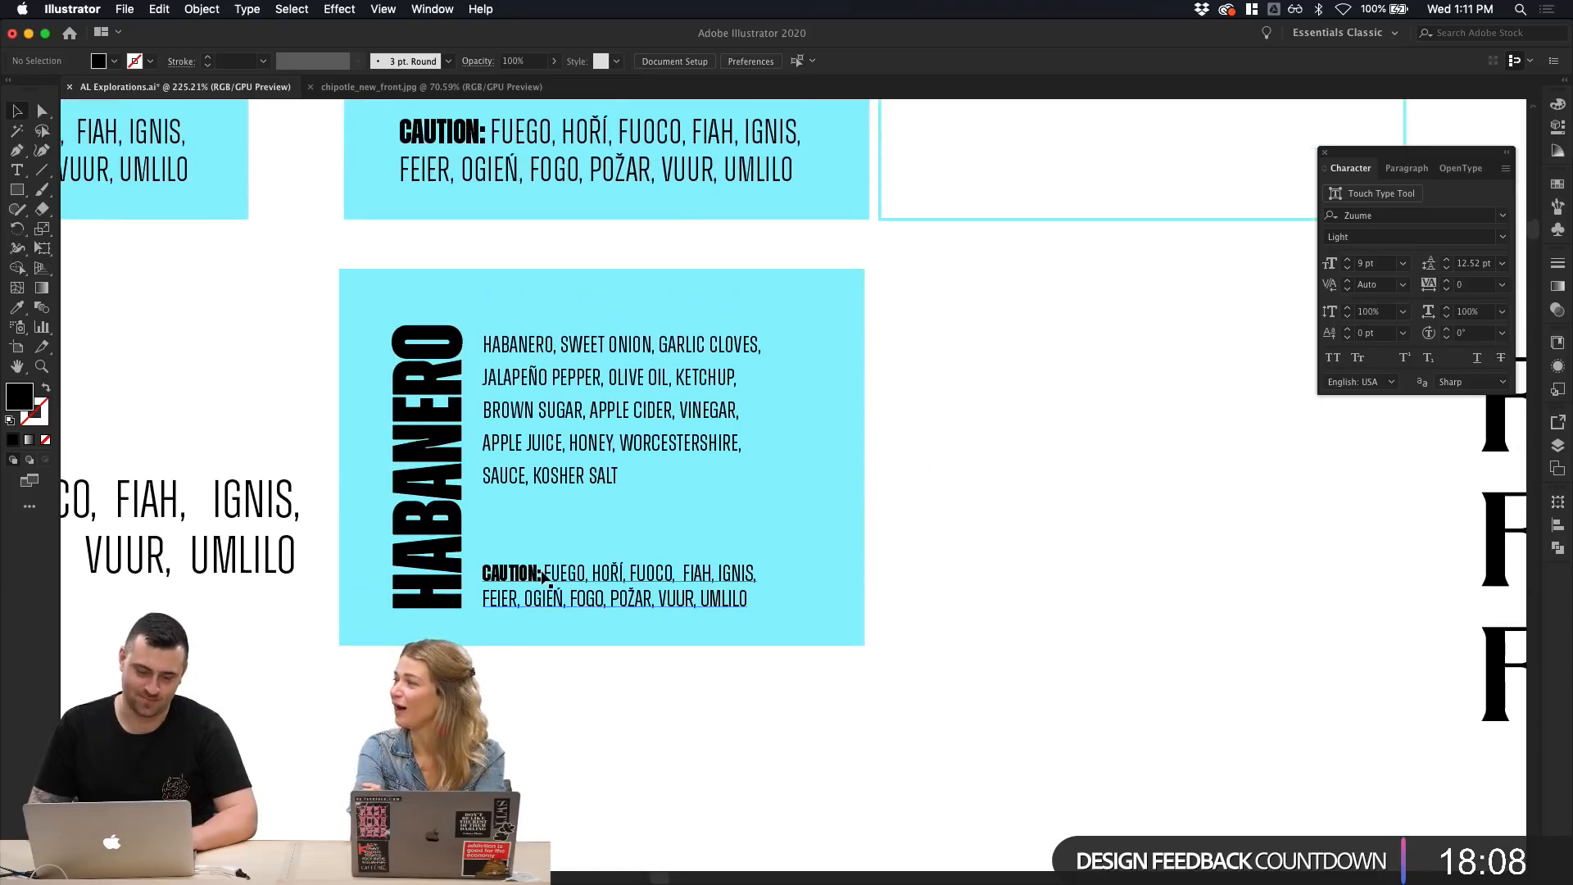
left_click(601, 528)
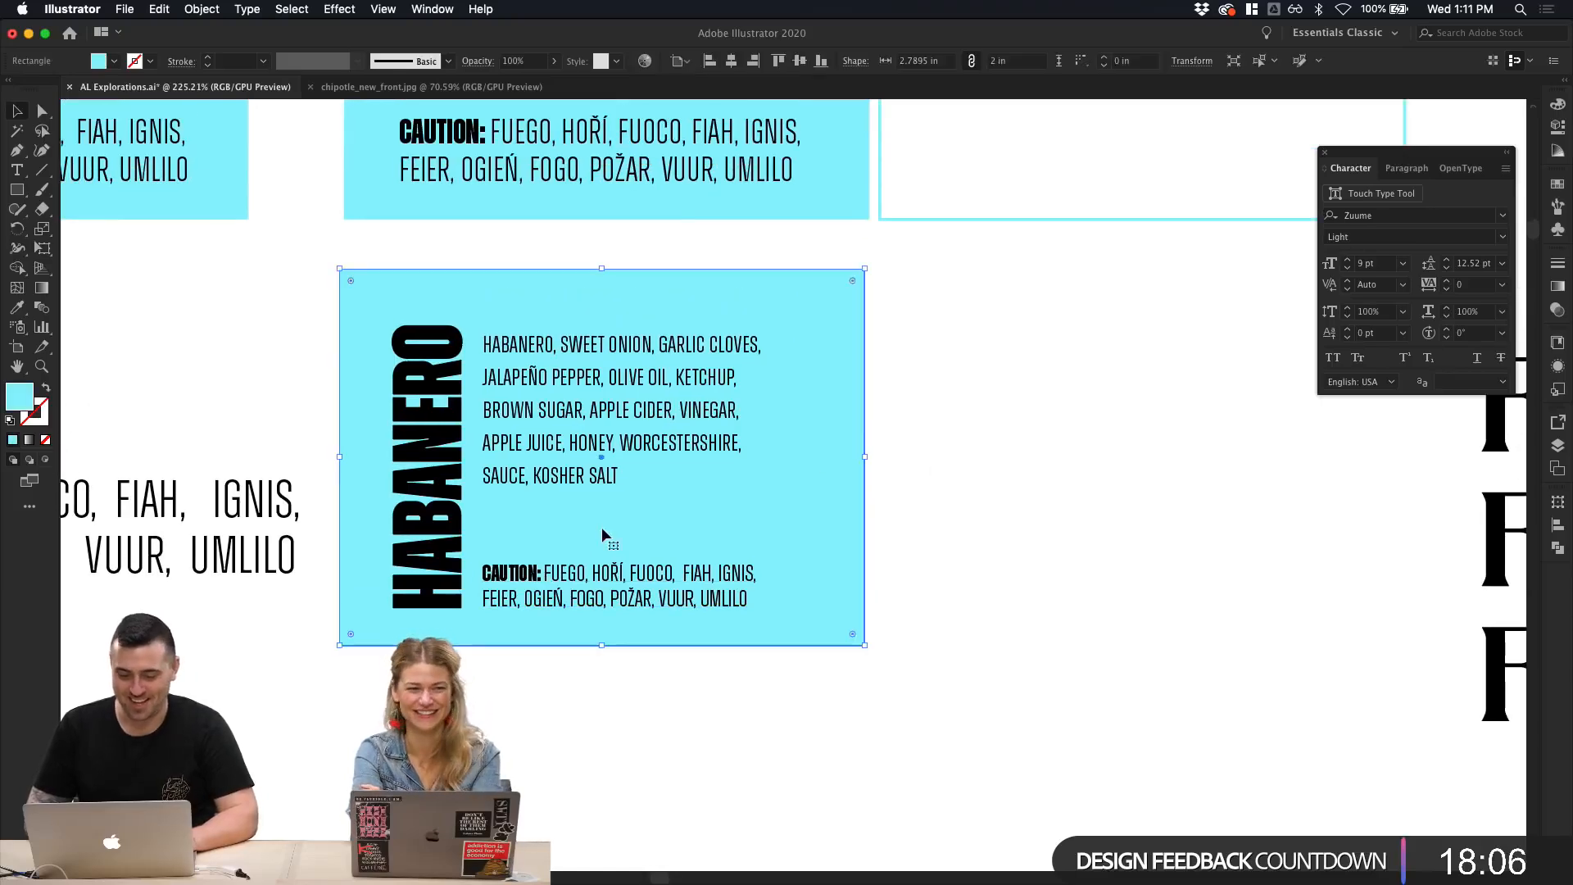
left_click(426, 468)
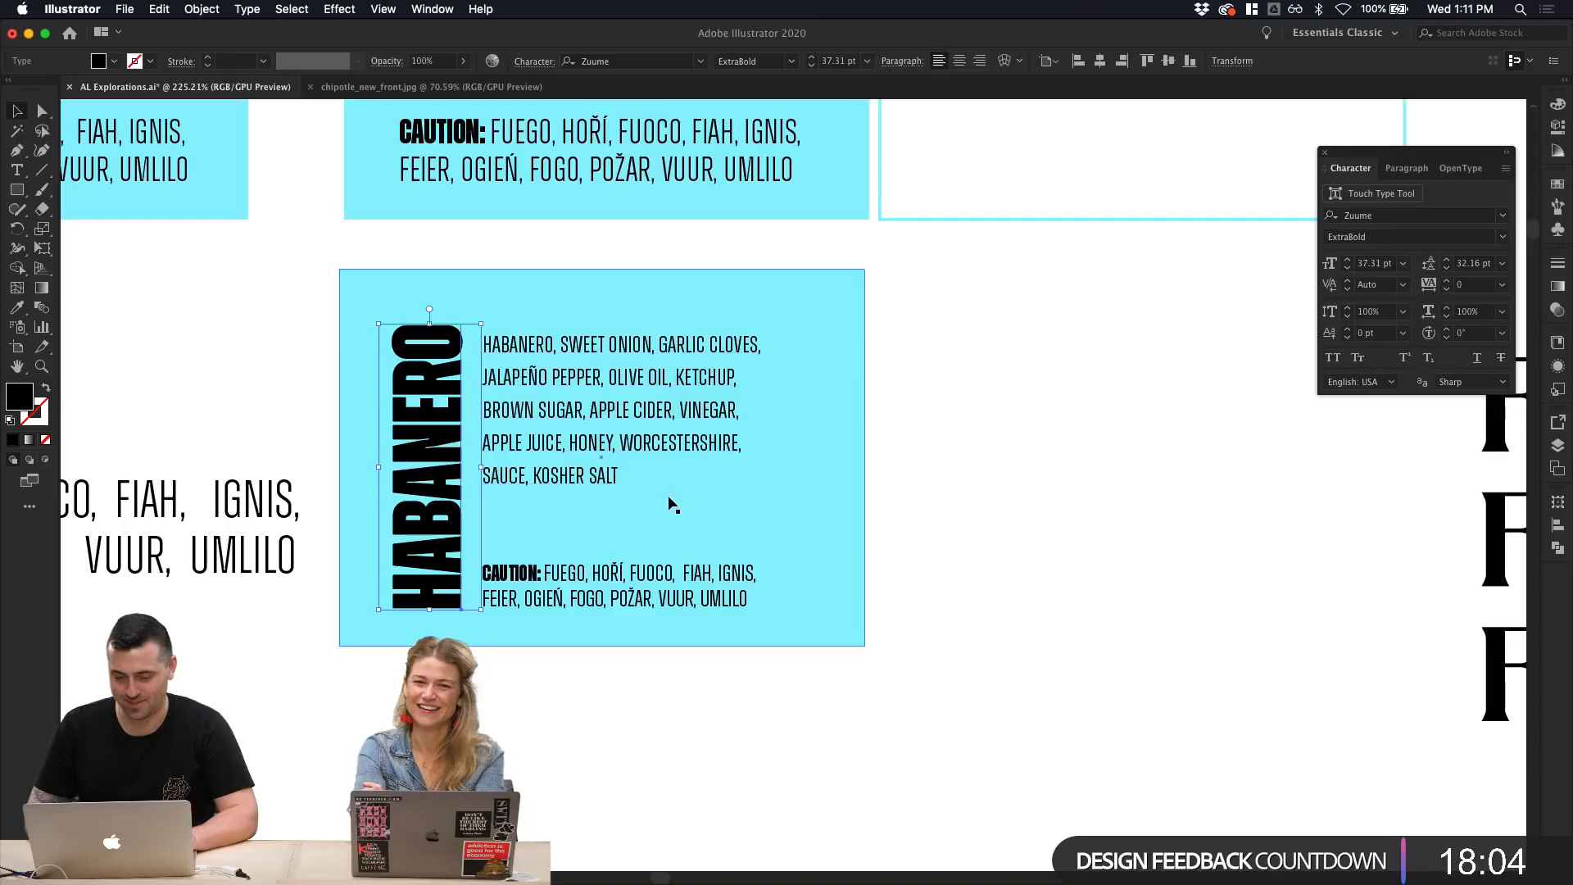
Step: Duplicate the whole vertical HABANERO label, placing the copy directly beside the original with a small gap
scroll(650, 474, "right", 5)
scroll(671, 519, "down", 4)
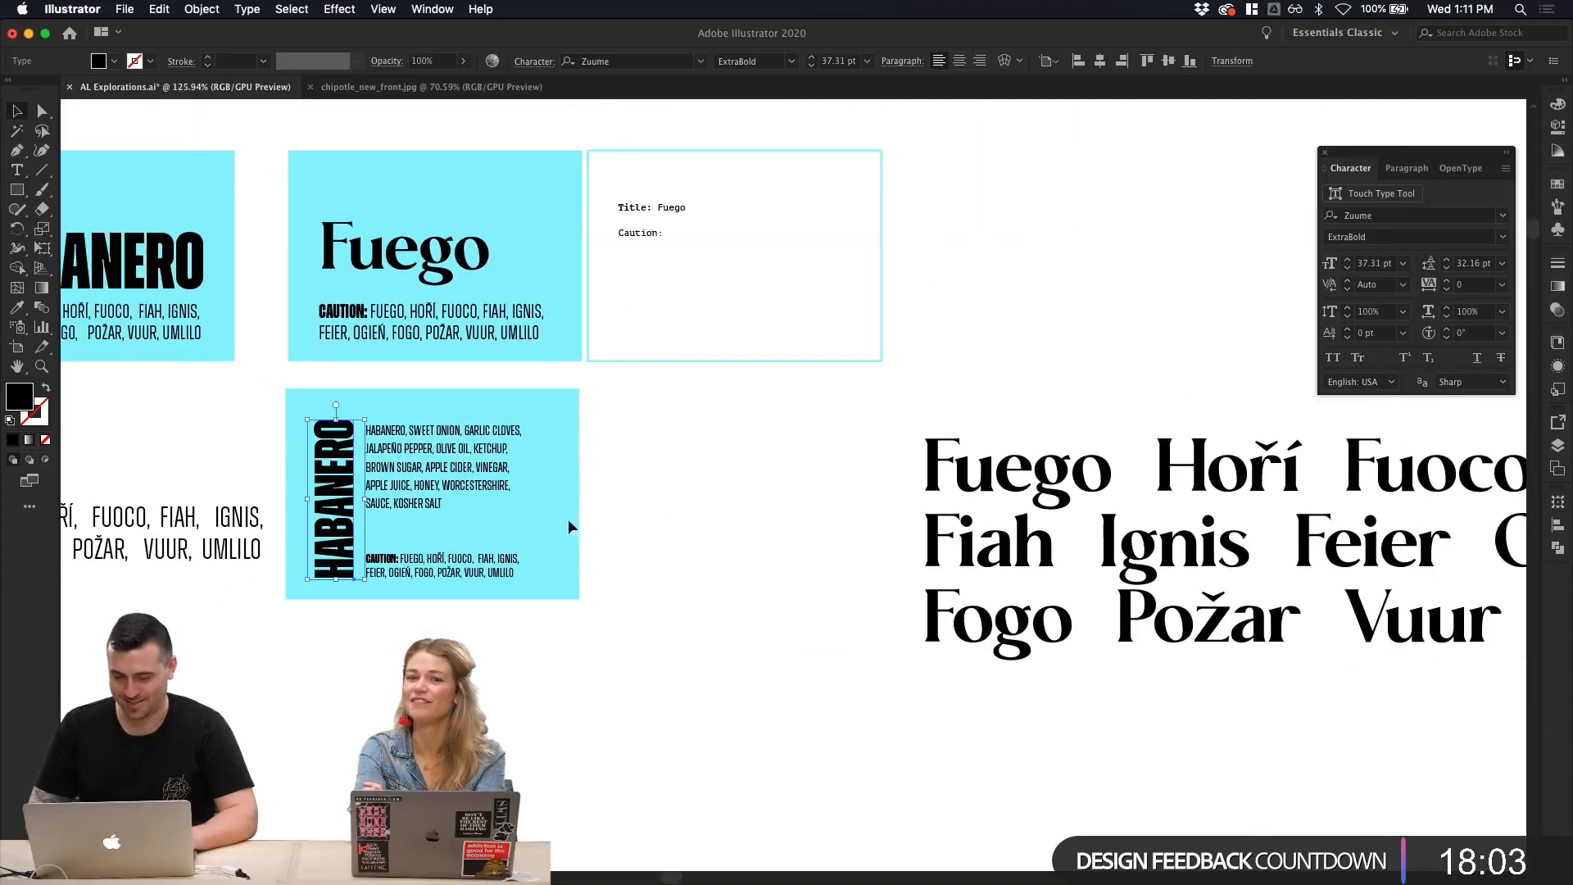
left_click(640, 700)
left_click_drag(297, 424, 293, 419)
left_click_drag(327, 473, 632, 473)
left_click(674, 710)
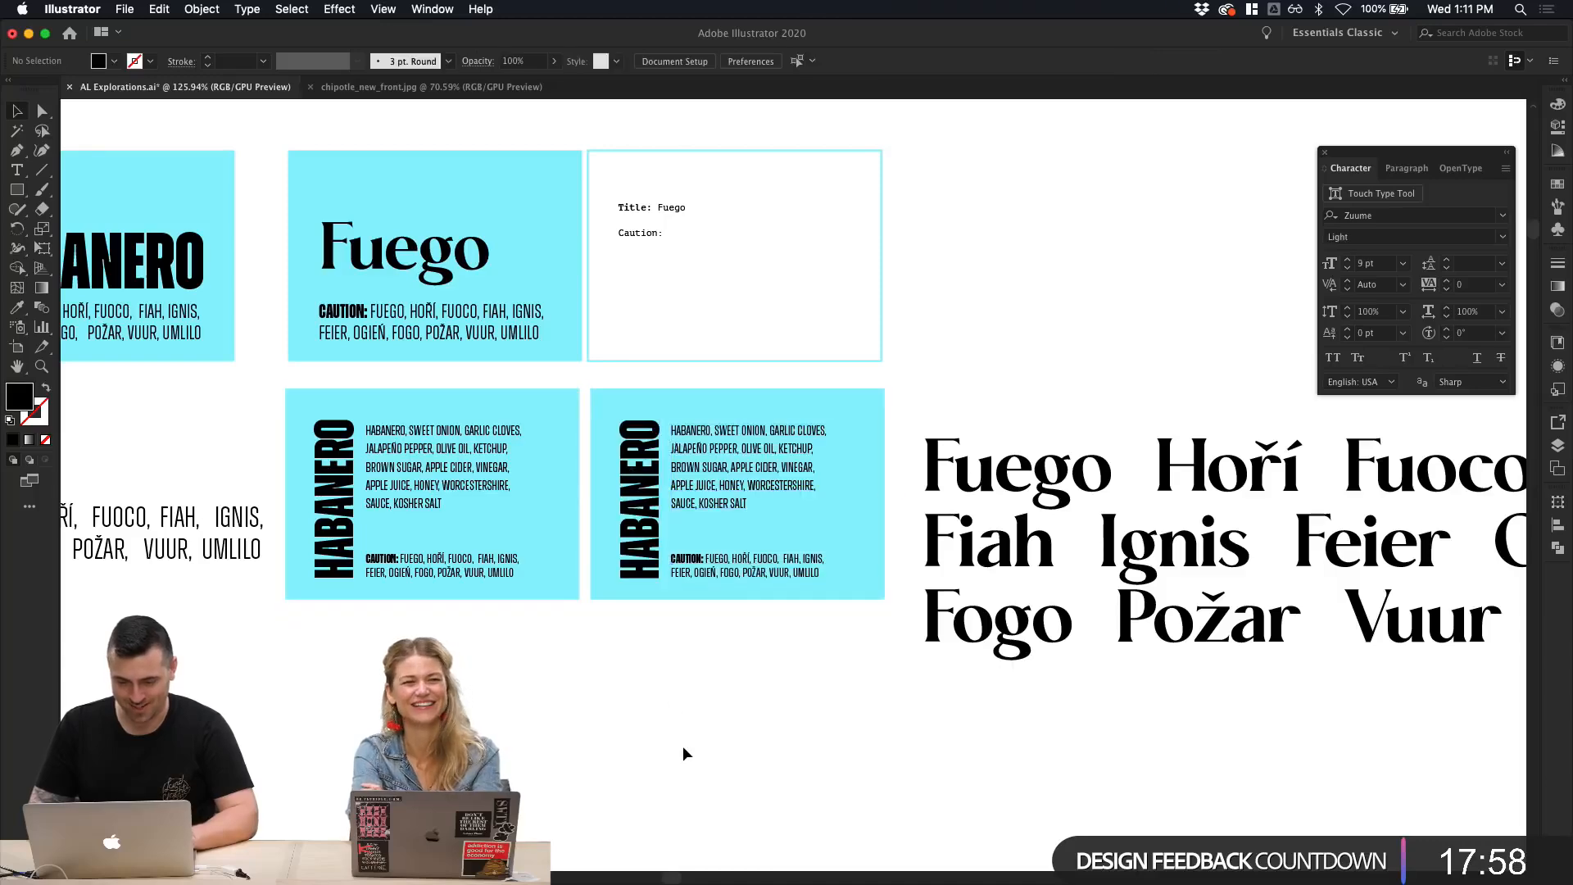
Step: Replace the vertical title on the duplicated label with FUEGO
scroll(682, 746, "up", 5)
scroll(568, 394, "up", 5)
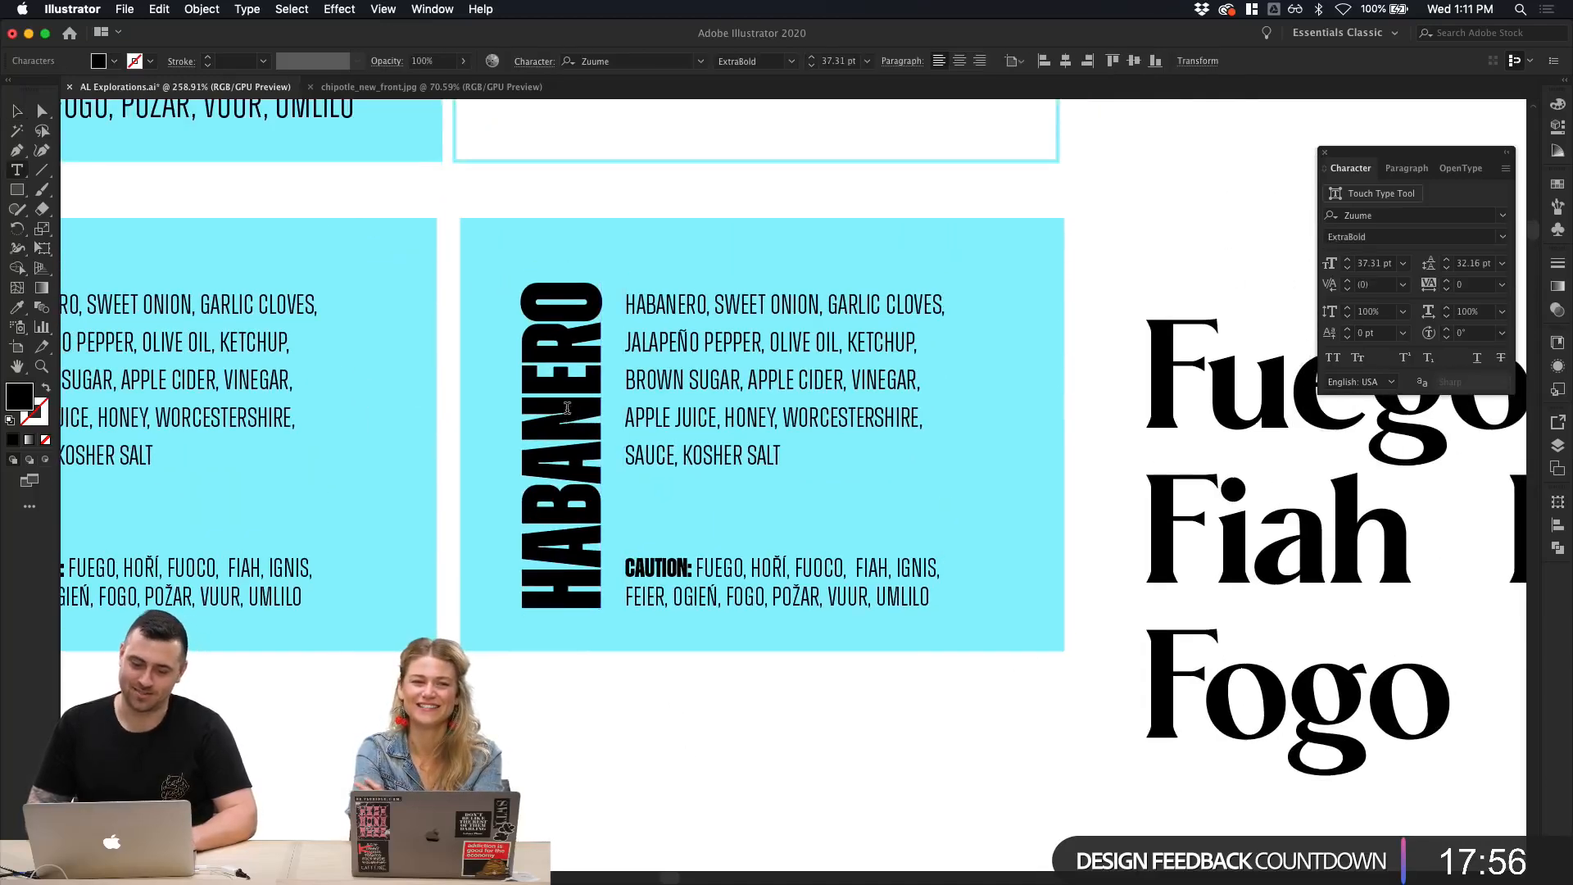
double_click(568, 410)
type("FUEGO")
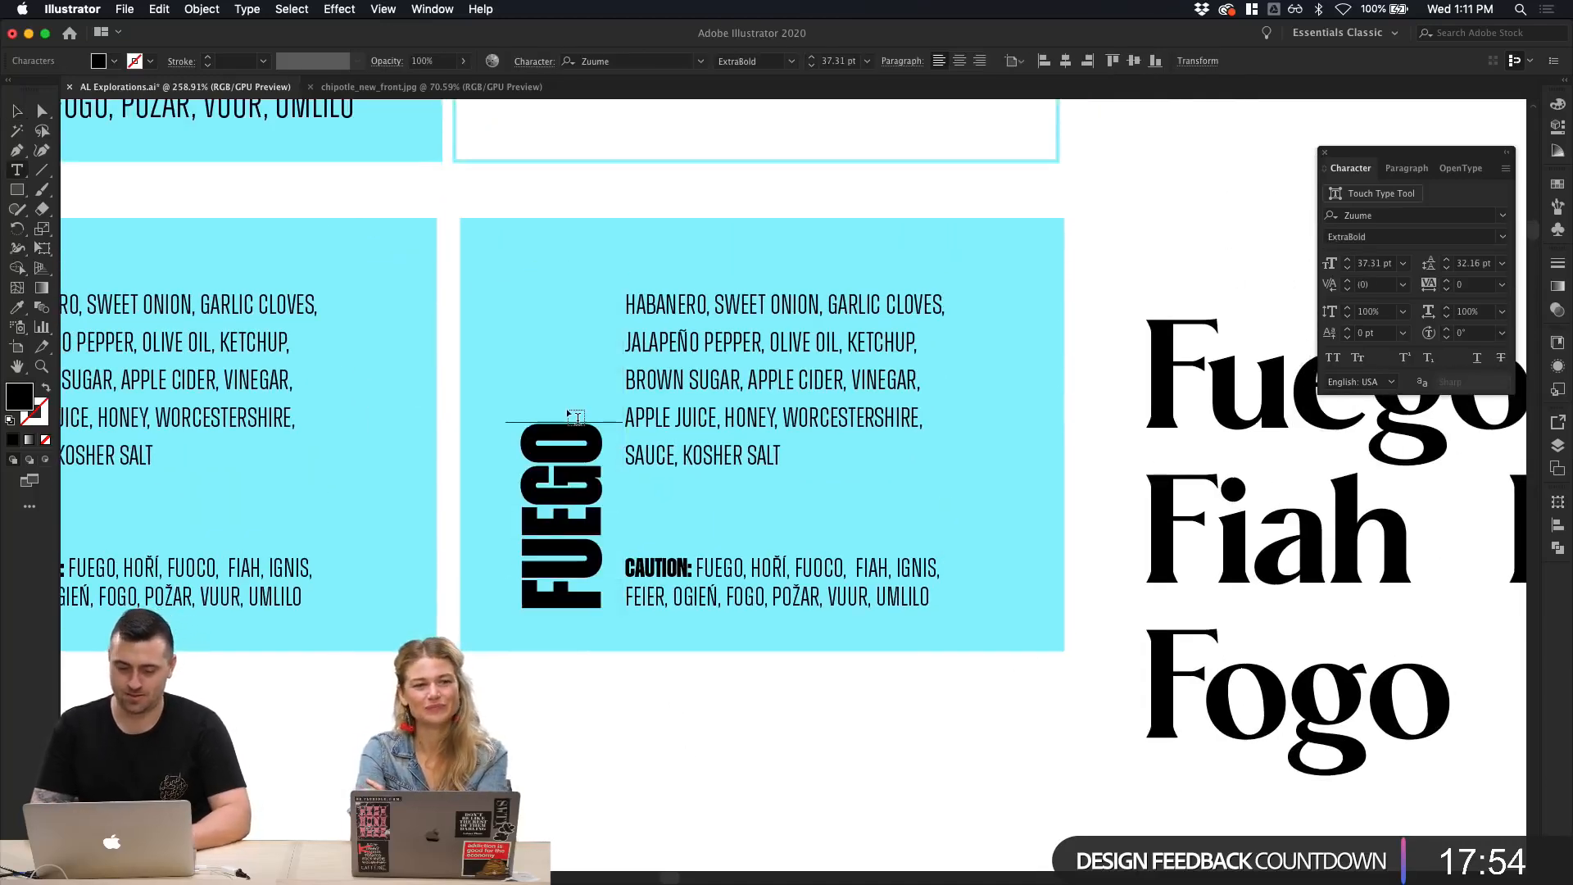
key("Escape")
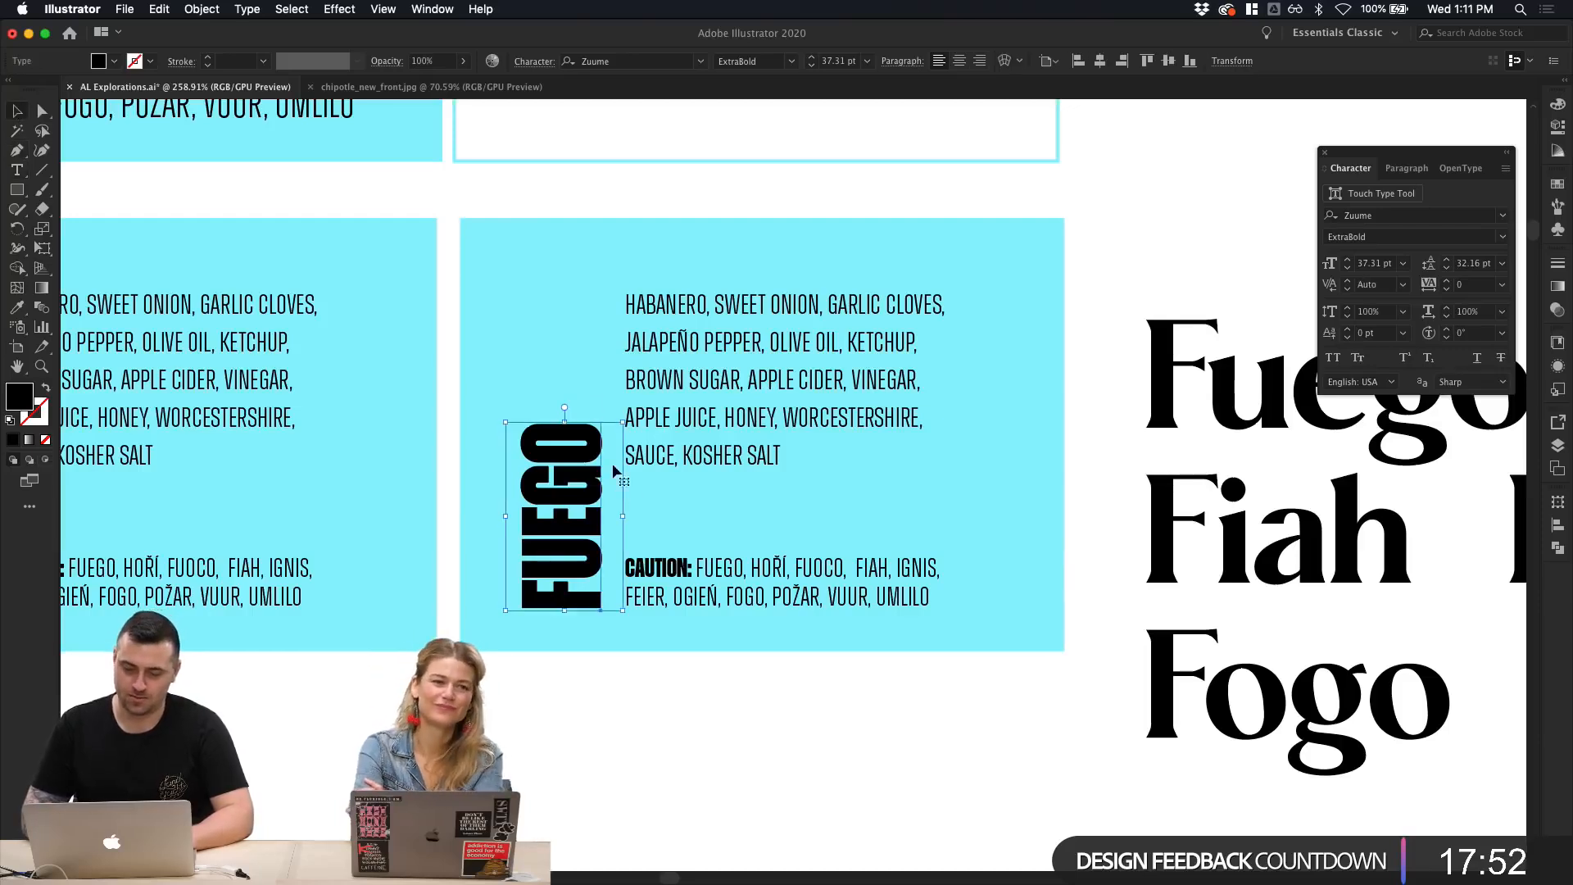
Step: Scale up the vertical FUEGO title to span from the ingredients' top line to the caution text's baseline, fitting it beside them
left_click(507, 423)
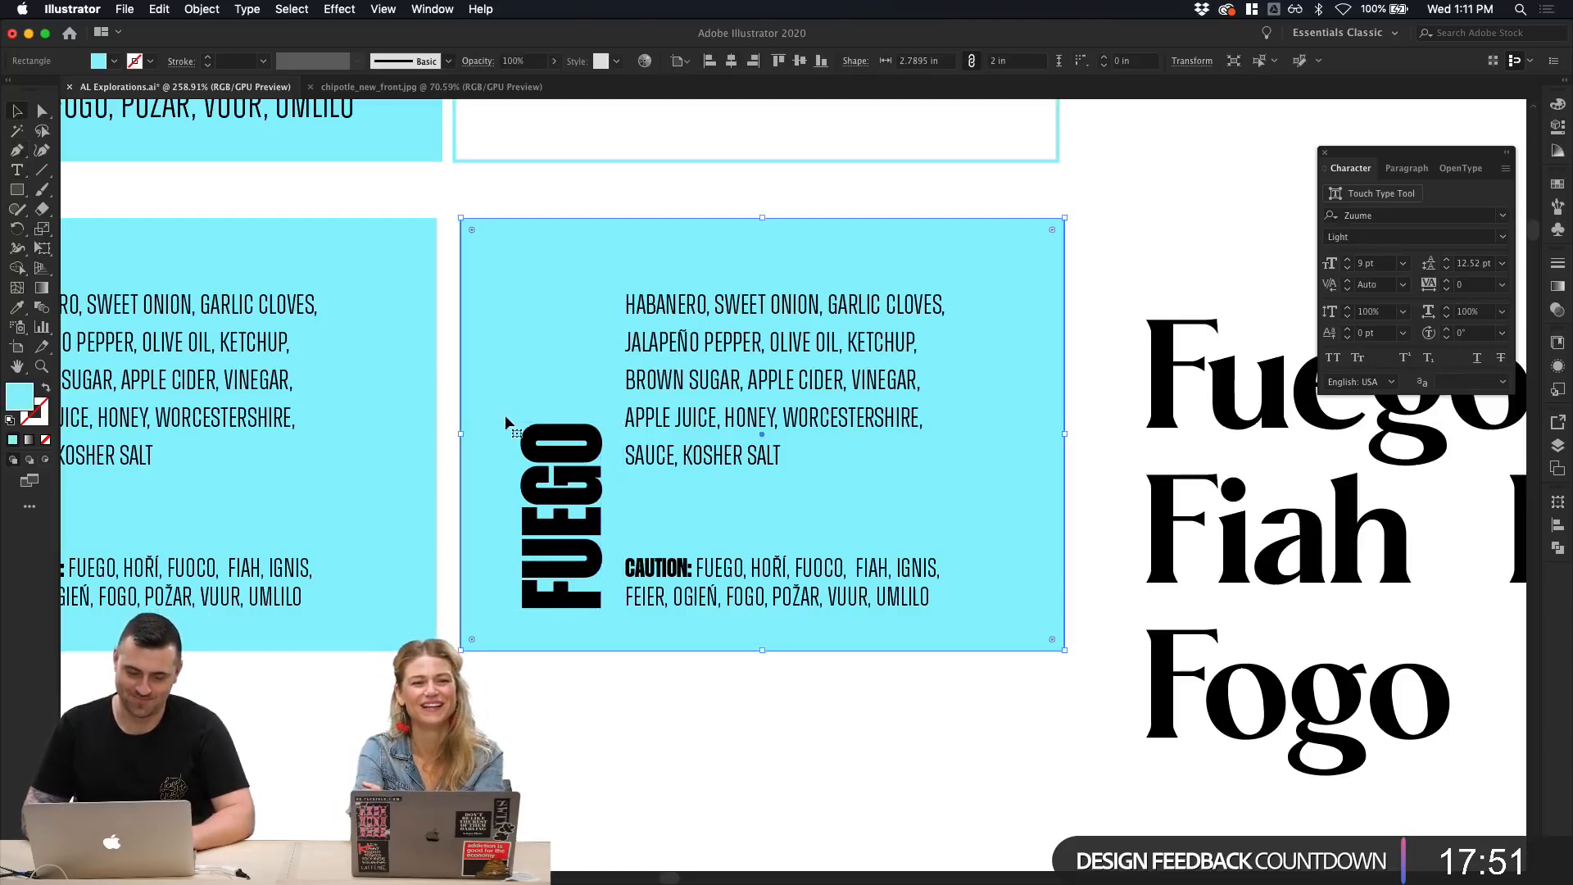
left_click(554, 458)
left_click_drag(502, 405, 425, 218)
left_click_drag(526, 353, 550, 351)
left_click(806, 788)
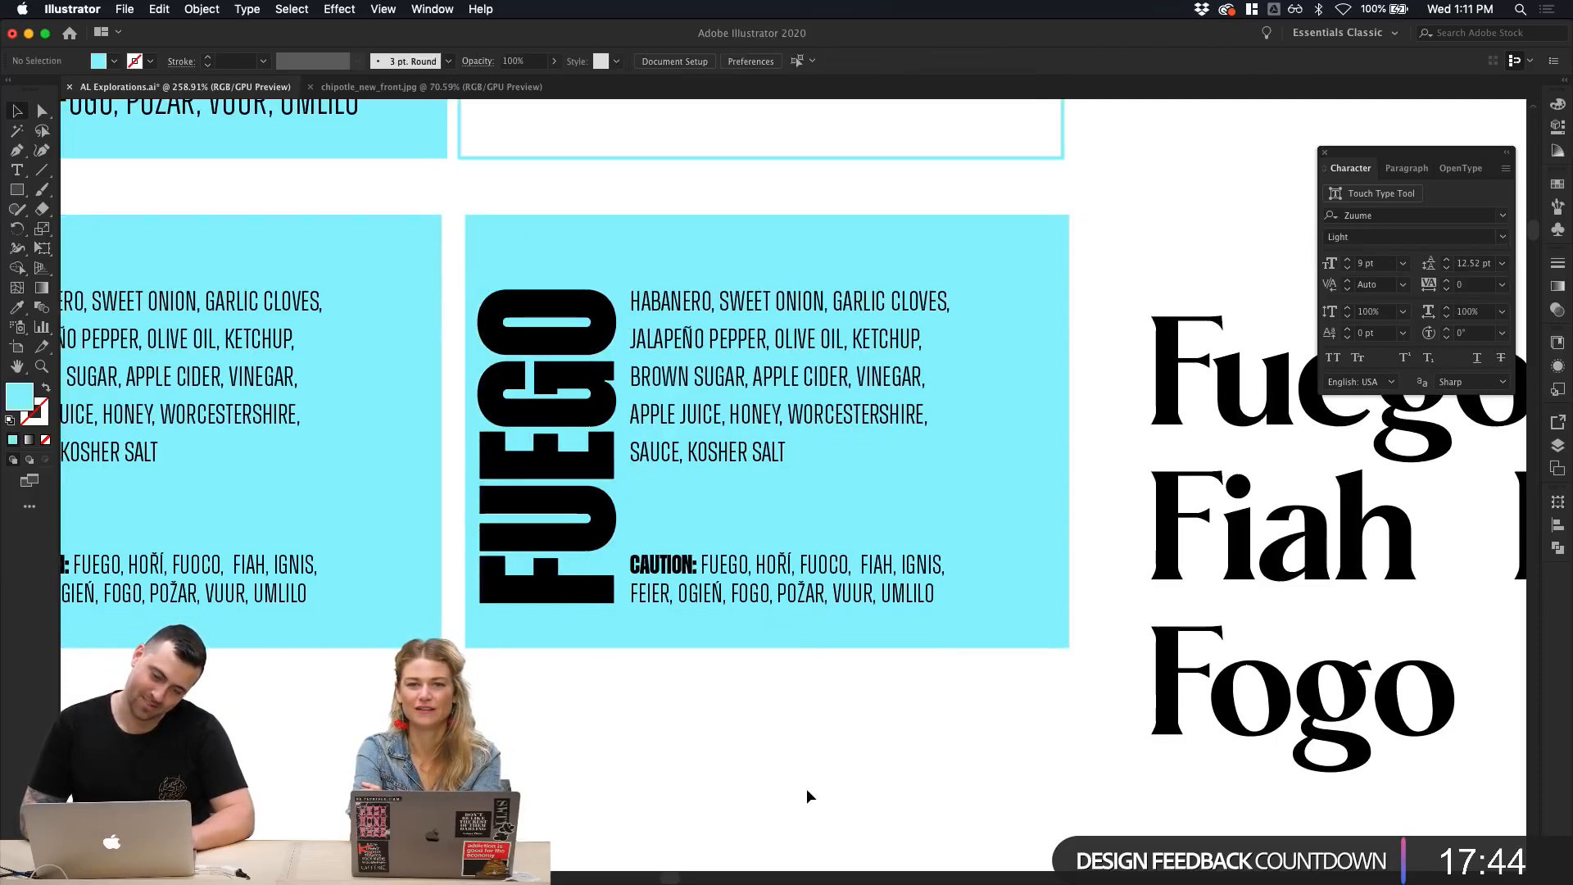
Step: Shorten the FUEGO label's cyan rectangle to a height of 1.625 in, trimming its top and bottom margins
left_click(941, 514)
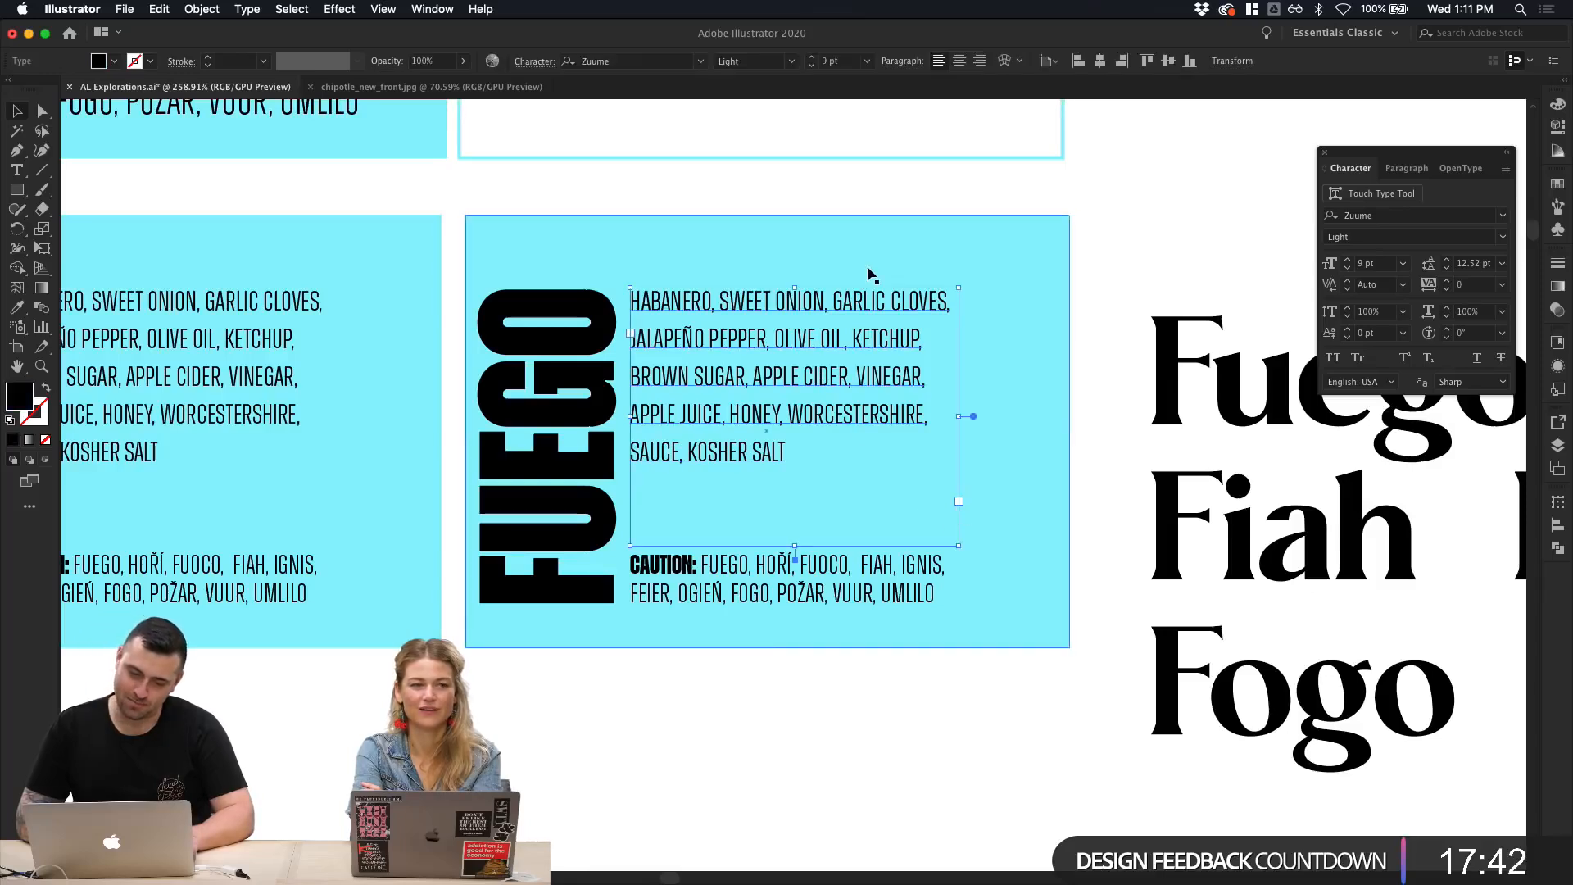
left_click(862, 265)
left_click_drag(768, 215, 767, 266)
left_click(789, 258)
Step: Nudge the ingredients paragraph on the FUEGO label slightly downward
left_click(735, 451)
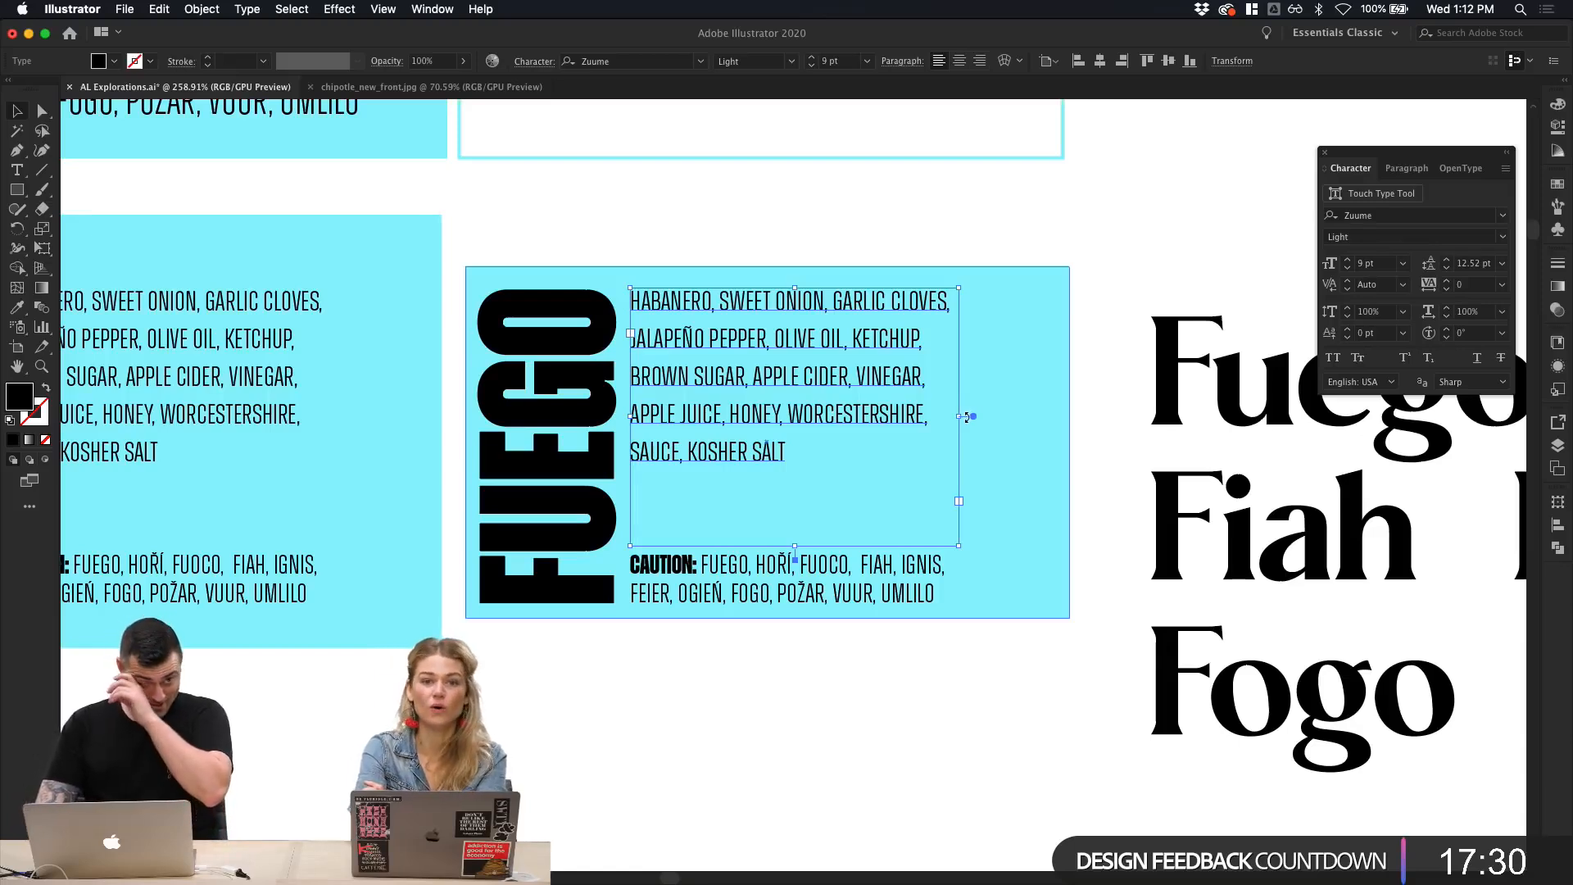
left_click(1076, 287)
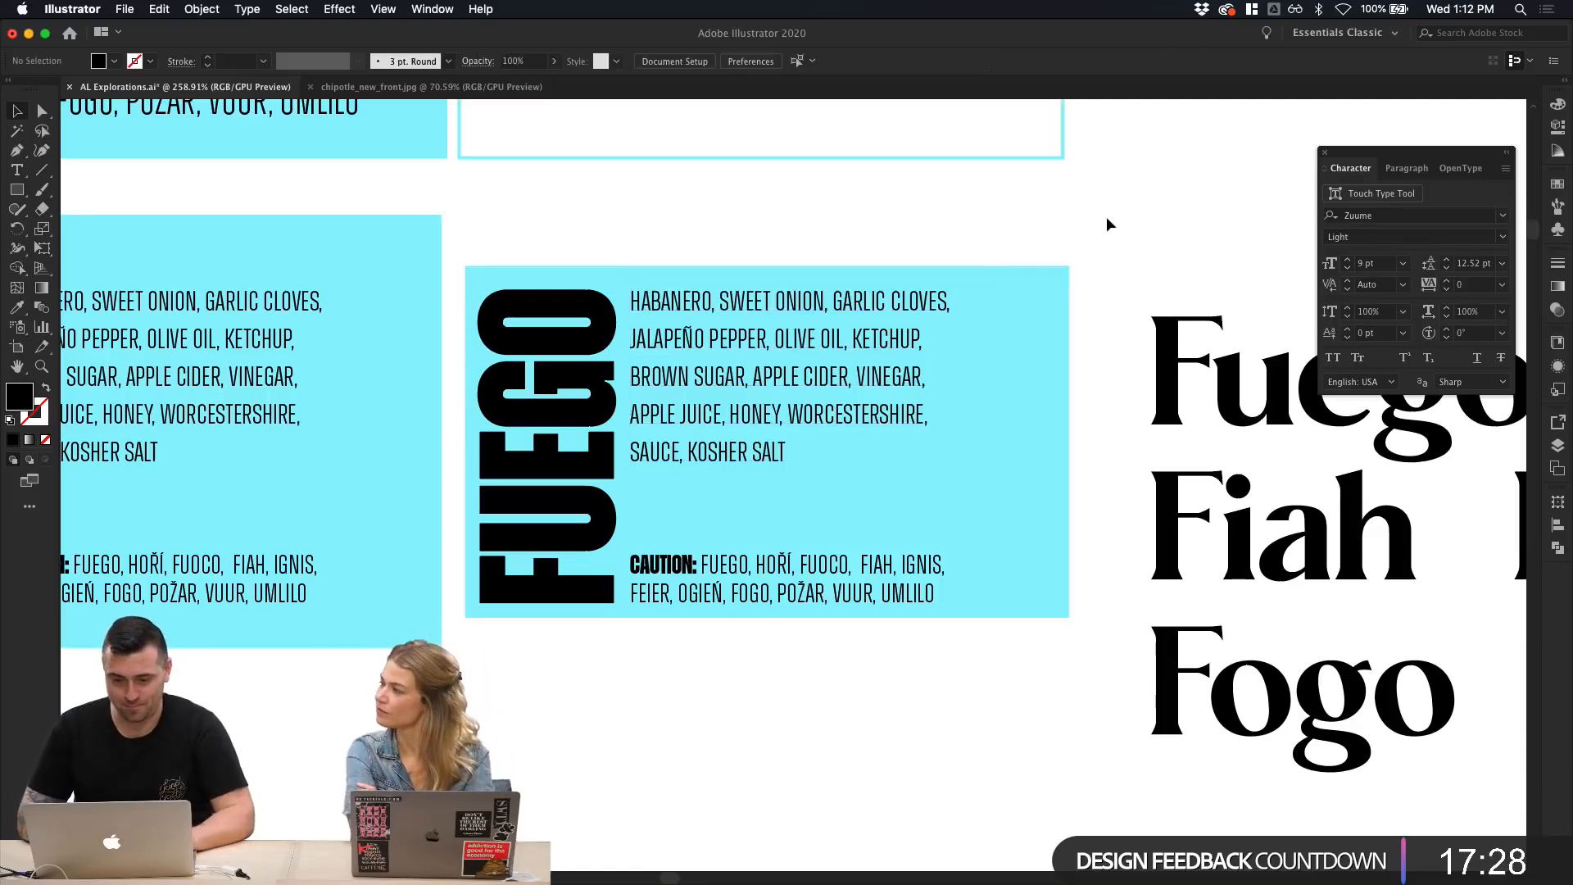
left_click_drag(873, 324, 836, 391)
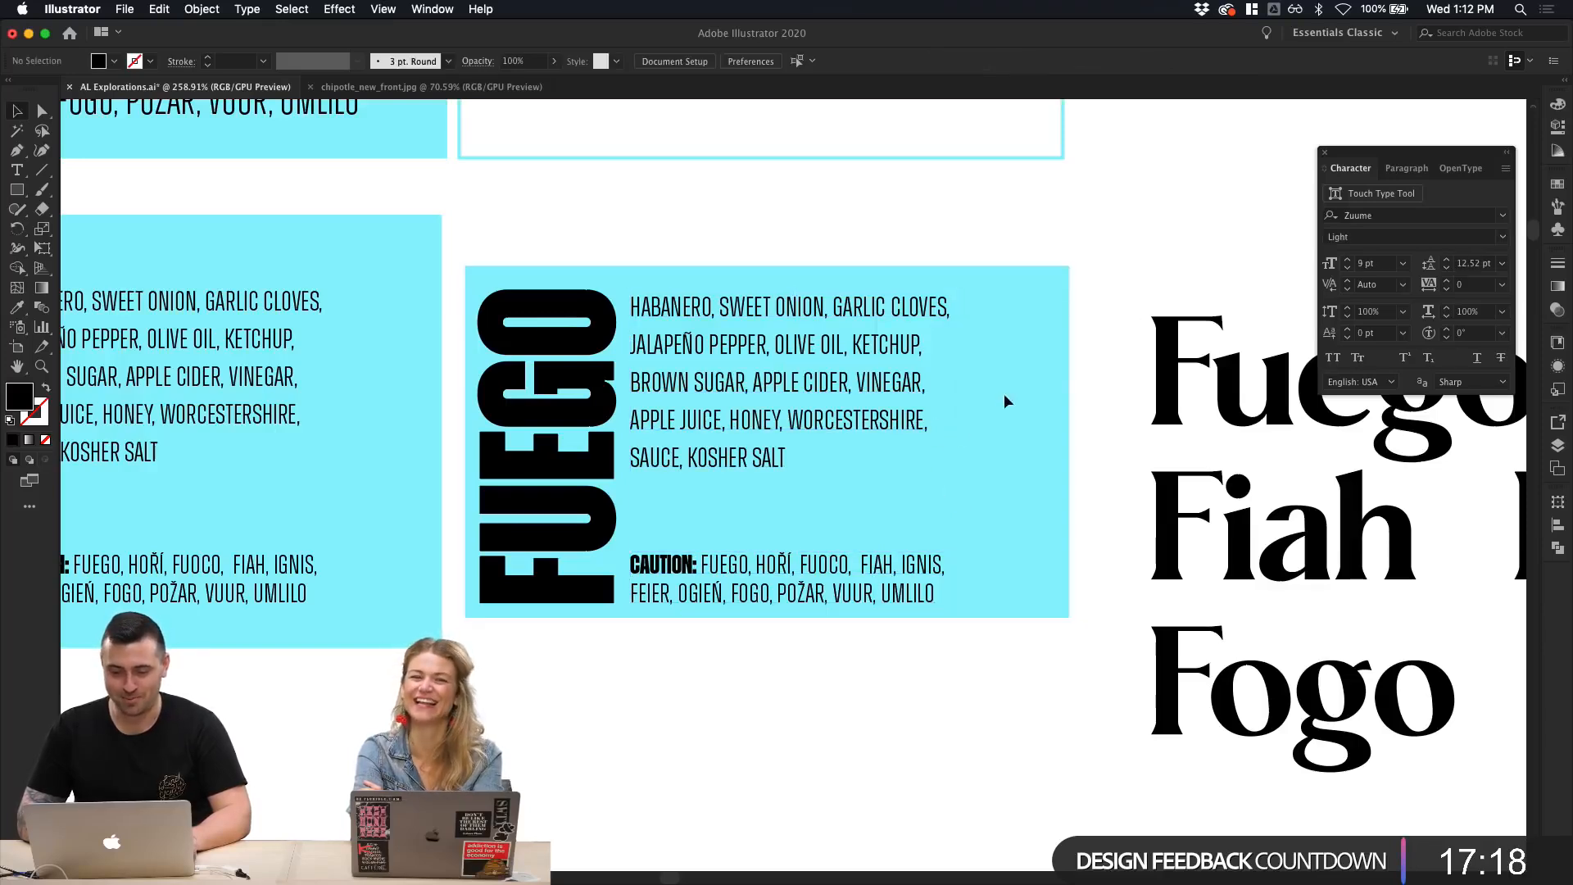
scroll(906, 463, "right", 3)
left_click(903, 455)
left_click(656, 429)
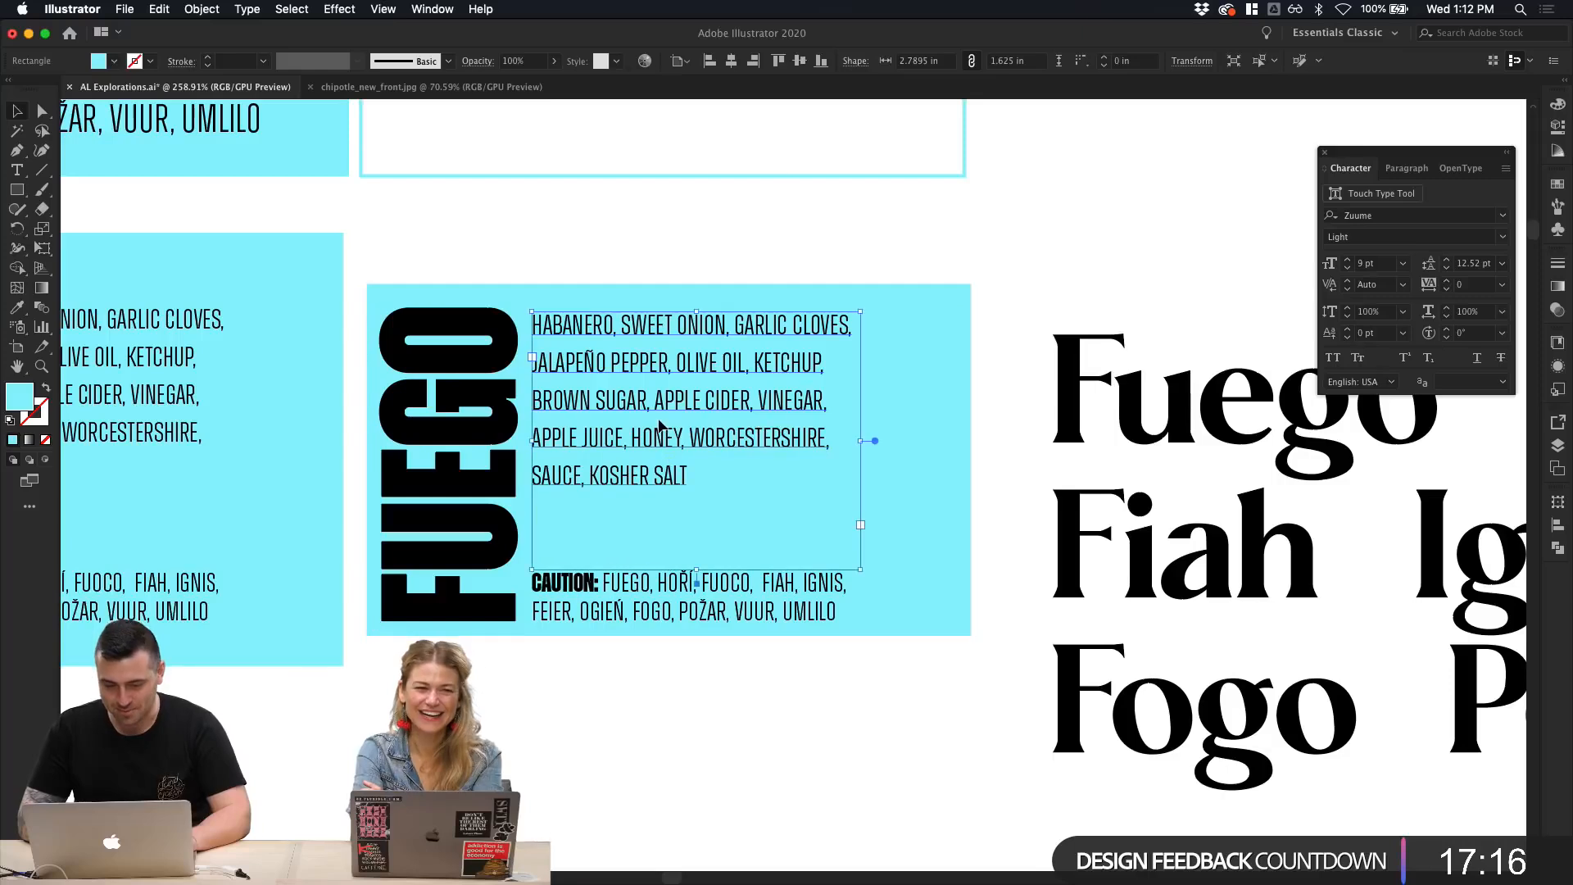
Step: Move the ingredients paragraph on the FUEGO label down, closer to the caution text
left_click(475, 455, "shift")
left_click(599, 759)
left_click(919, 609)
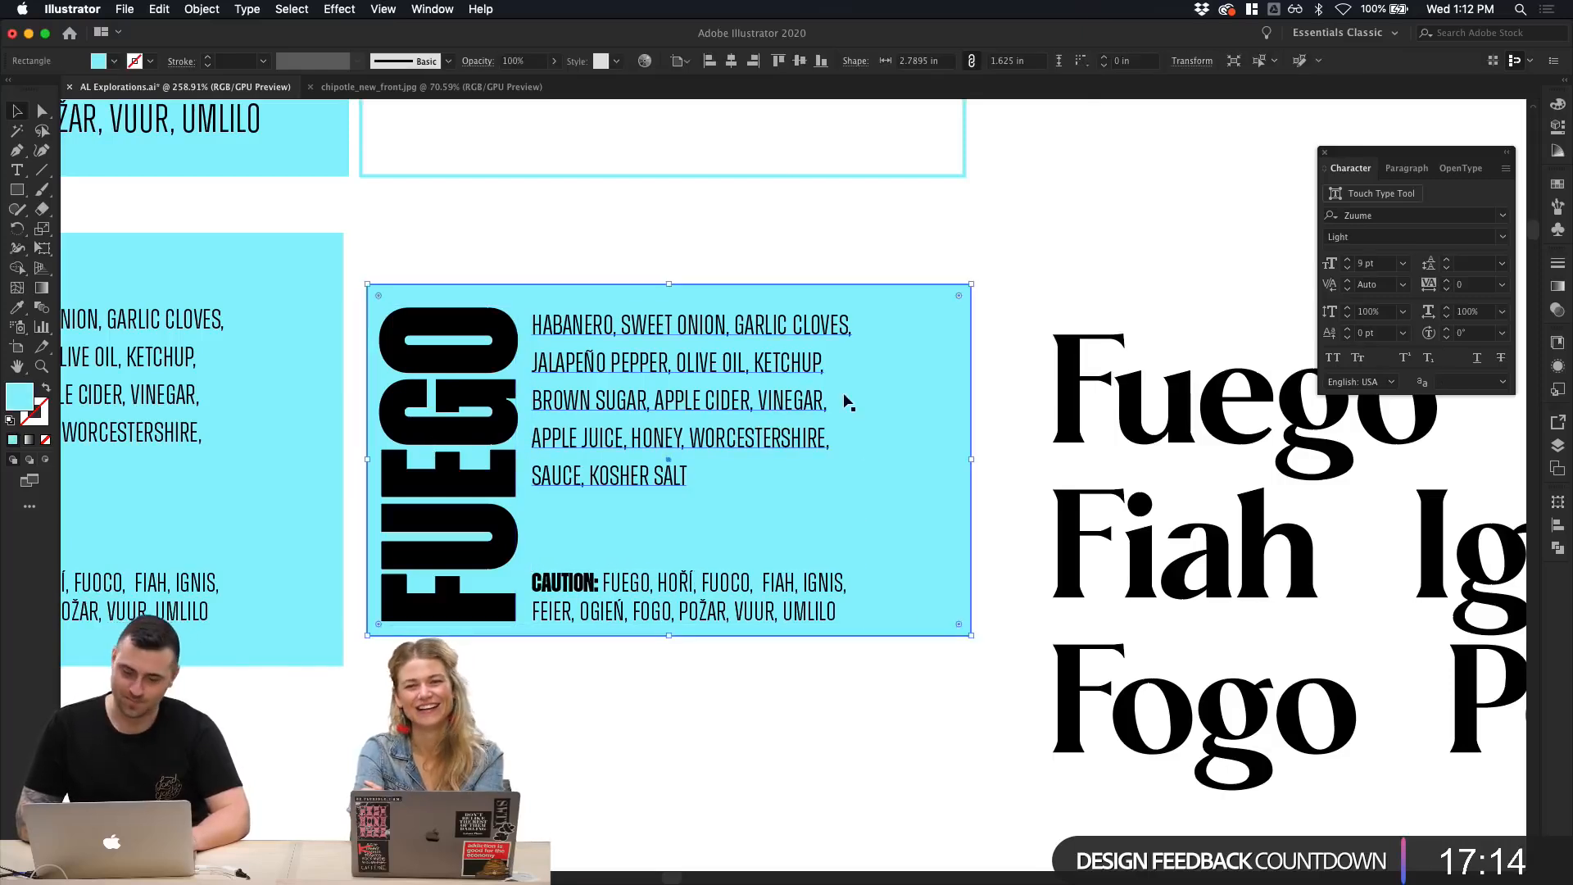
left_click(843, 393)
left_click(961, 459)
left_click(829, 475)
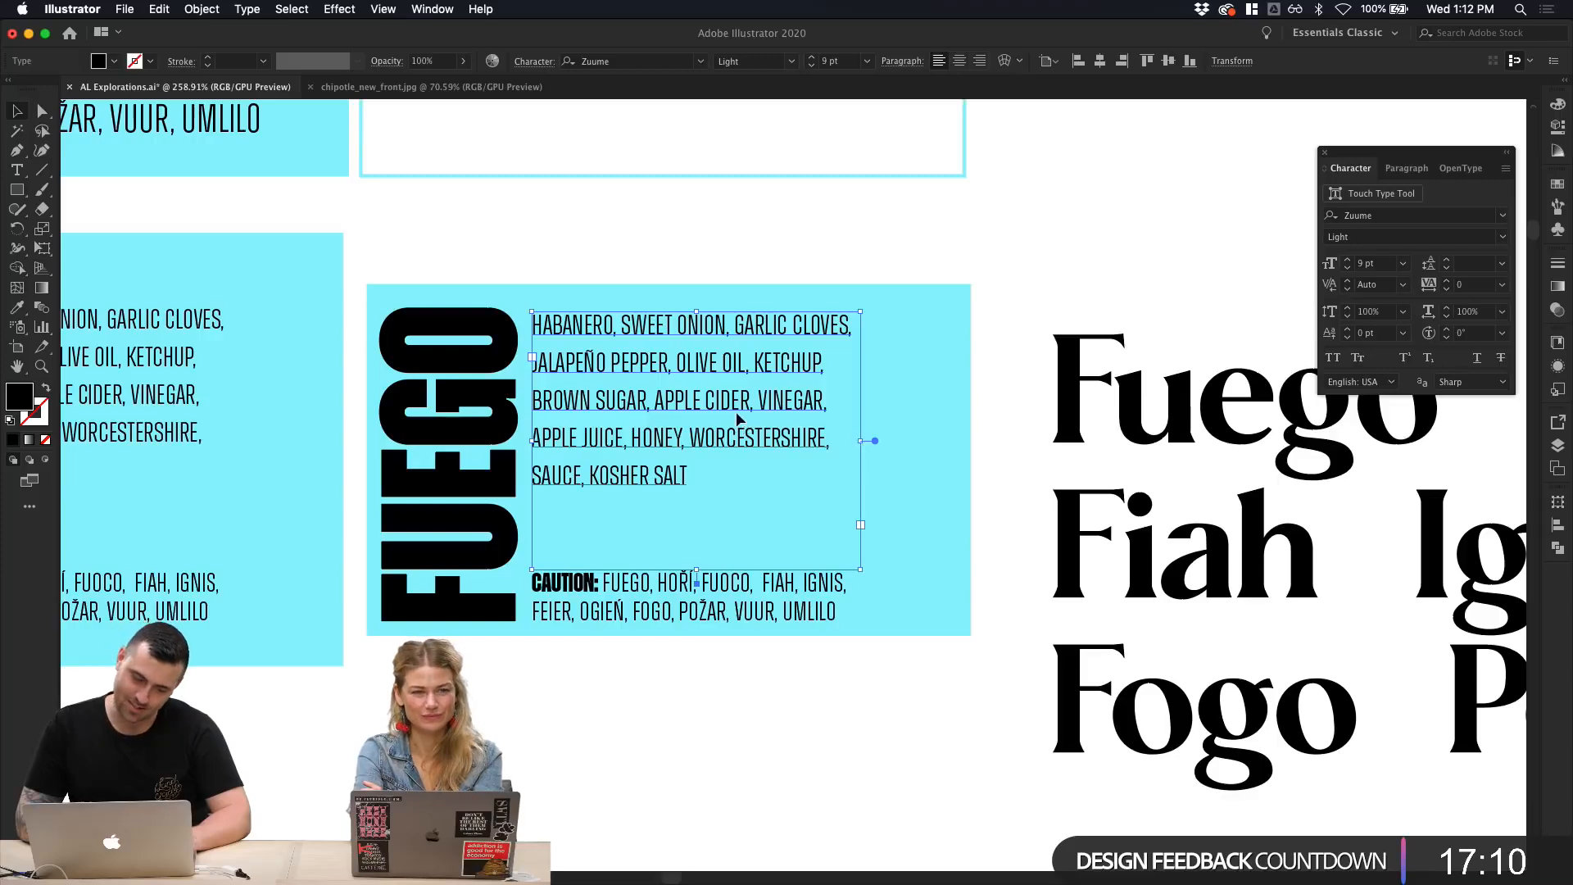
left_click_drag(738, 419, 738, 437)
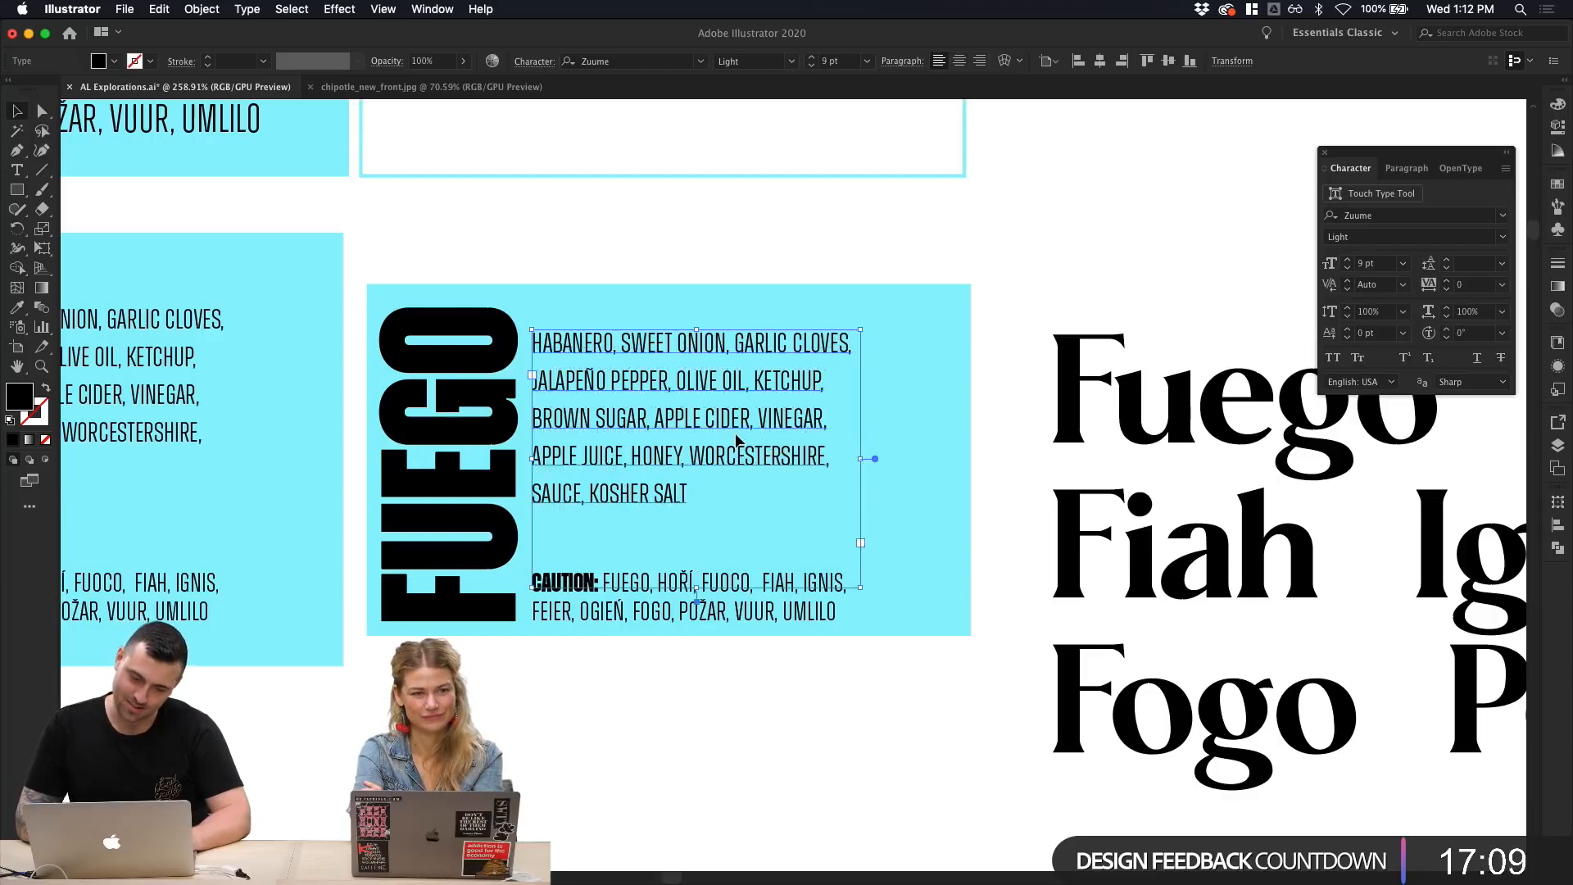
left_click(729, 263)
Step: Try raising the caution text toward the ingredients, undo it, and lower the ingredients paragraph until it sits just above the caution text
scroll(597, 317, "up", 2)
scroll(596, 316, "left", 1)
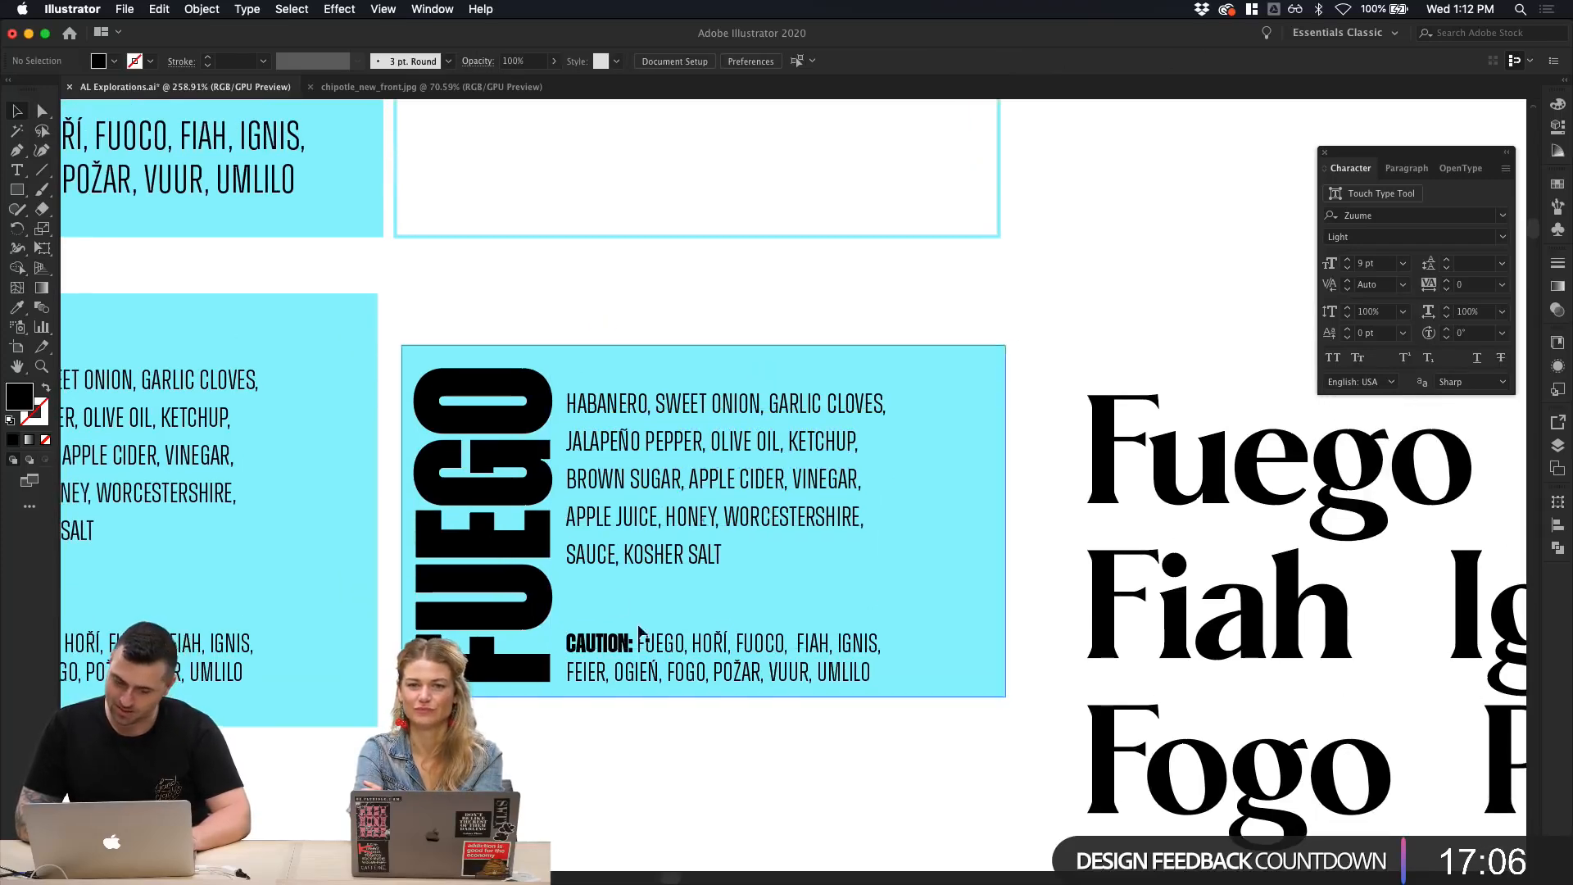
left_click_drag(640, 637, 642, 610)
left_click(663, 718)
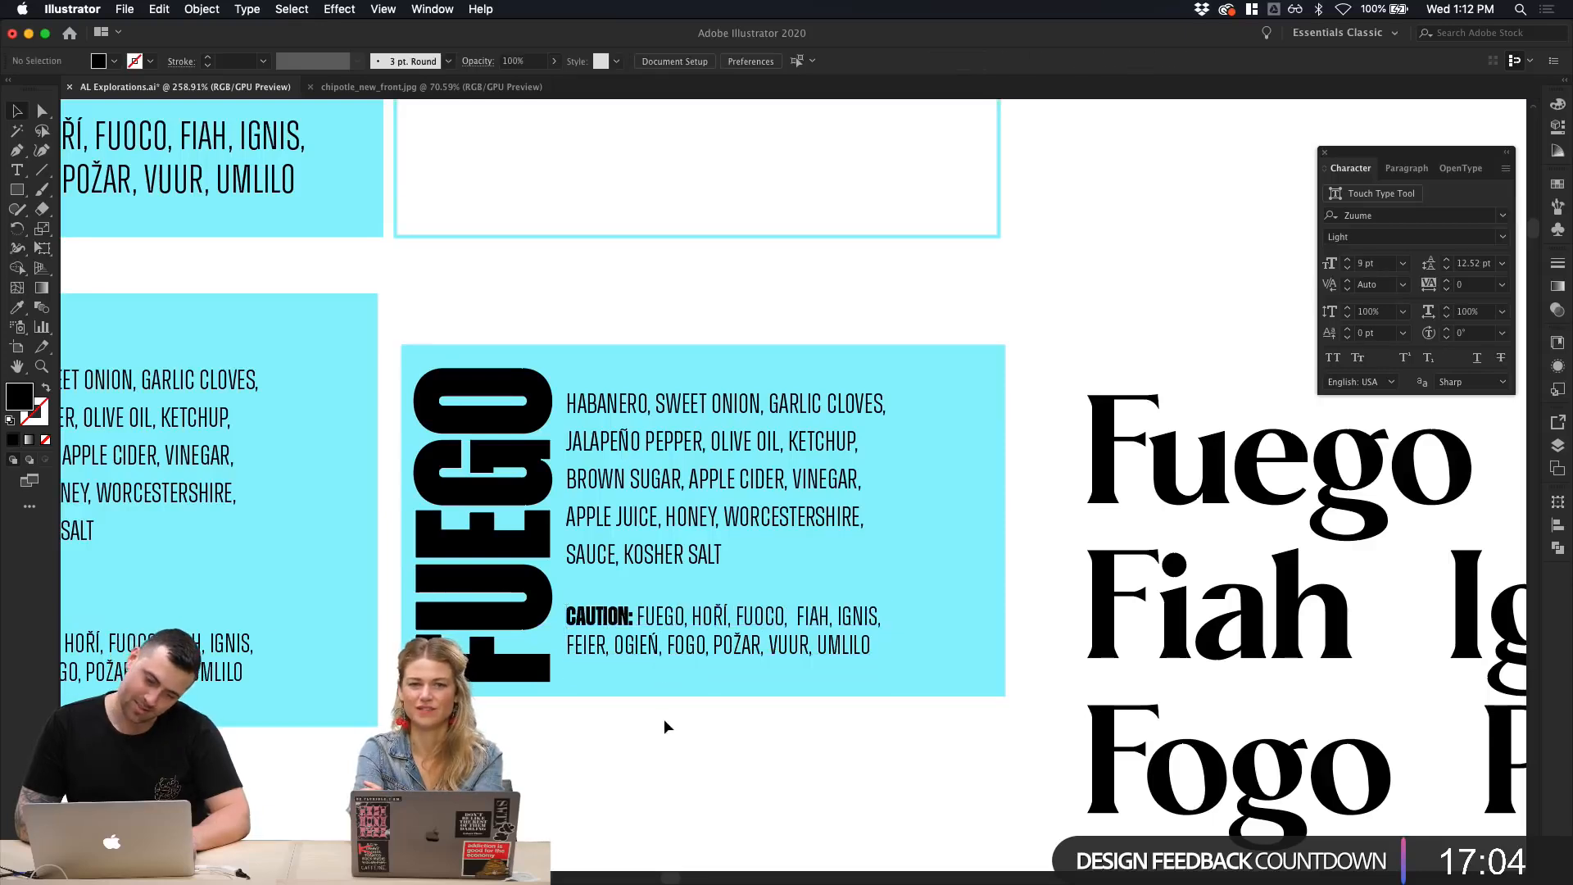
key("cmd+z")
left_click_drag(690, 560, 691, 580)
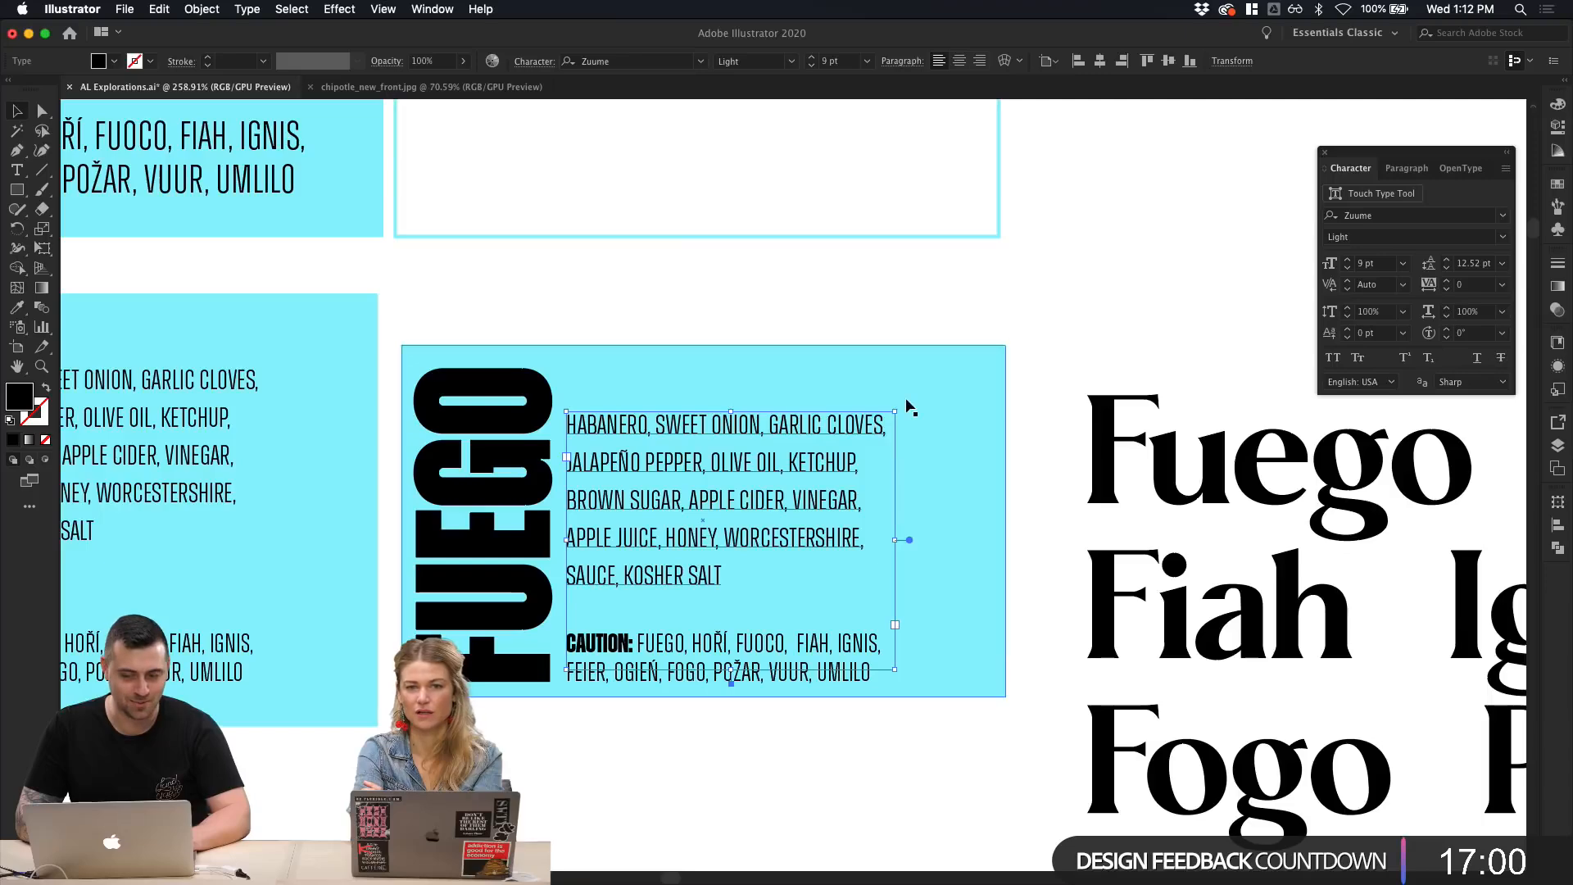
Step: Try enlarging the ingredients text frame on the FUEGO label so the paragraph reflows into wider lines, and undo it
left_click_drag(894, 411, 951, 340)
left_click(965, 257)
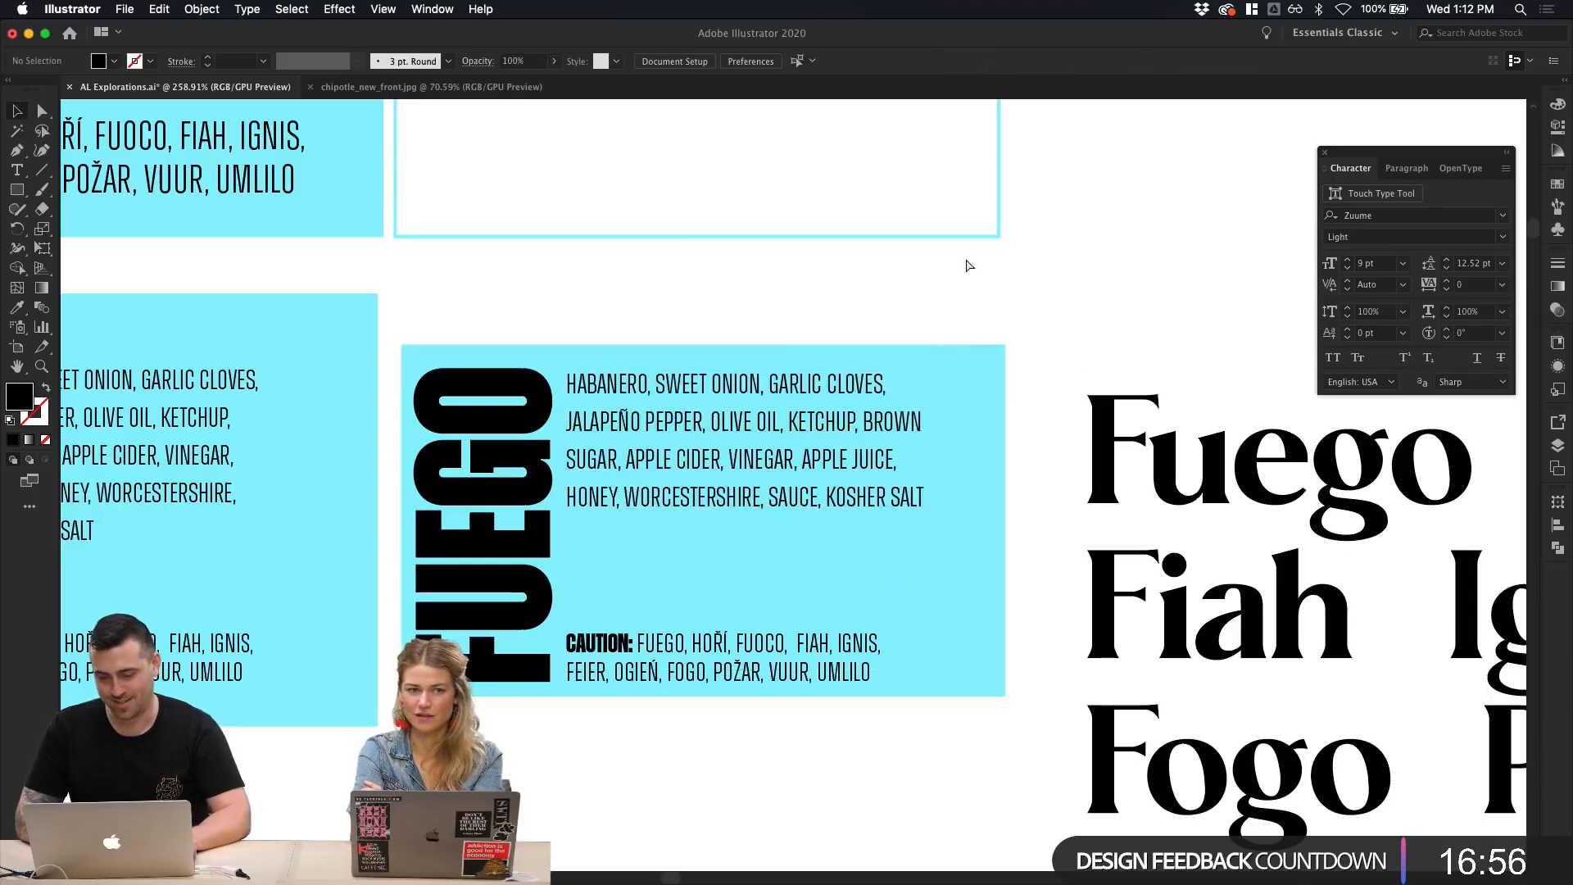
key("ctrl+z")
Step: Scale the vertical FUEGO title down to 55.24 pt so its top meets the first ingredients line
left_click(966, 365)
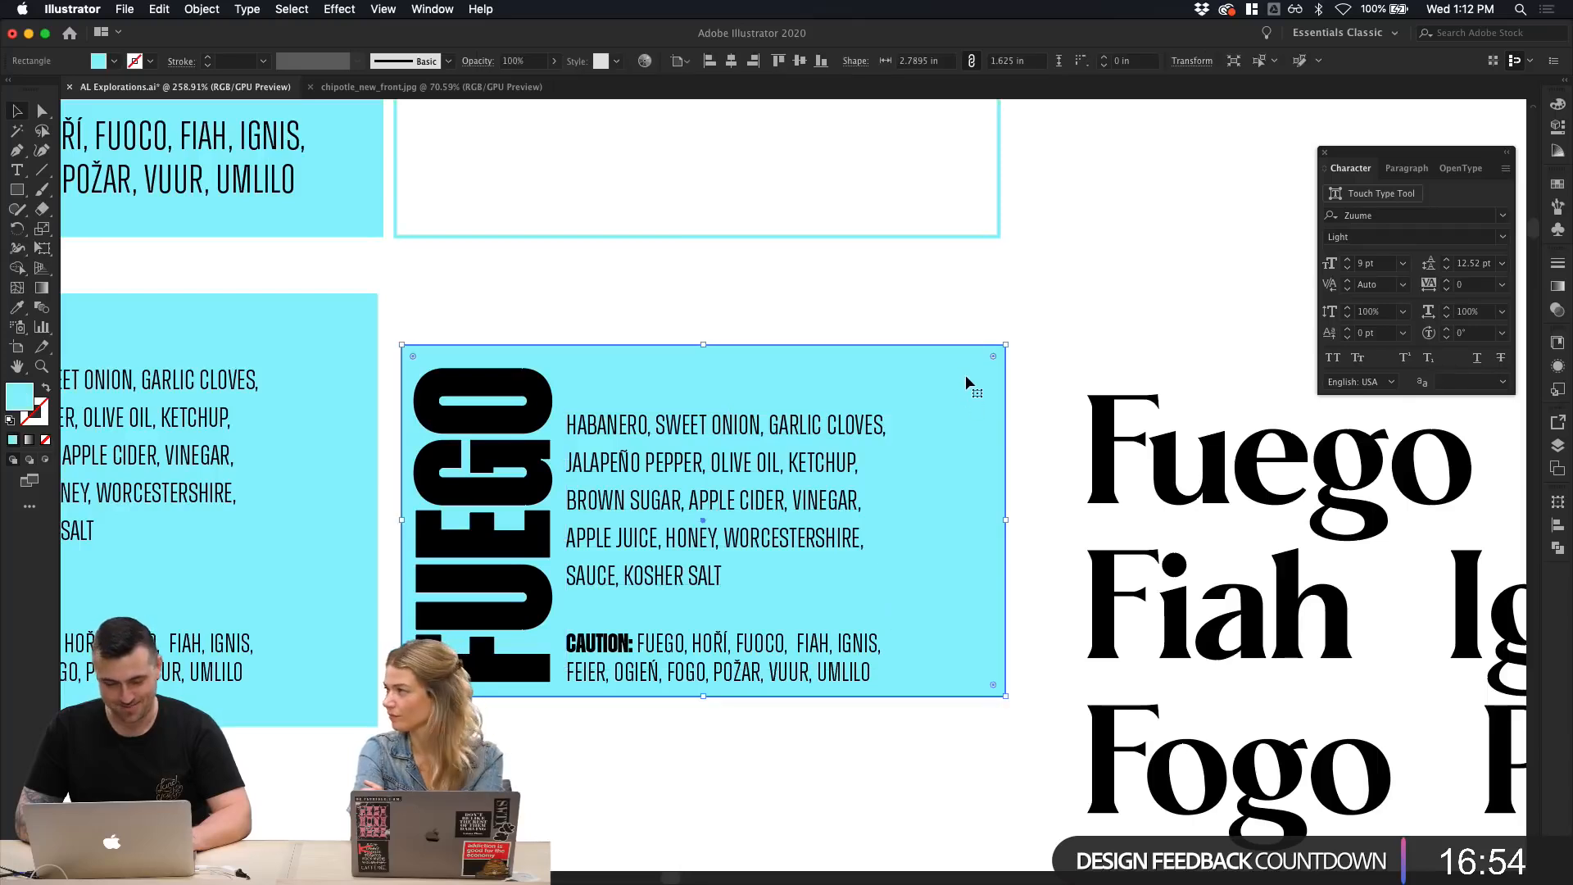
left_click(541, 422)
left_click_drag(586, 368, 562, 407)
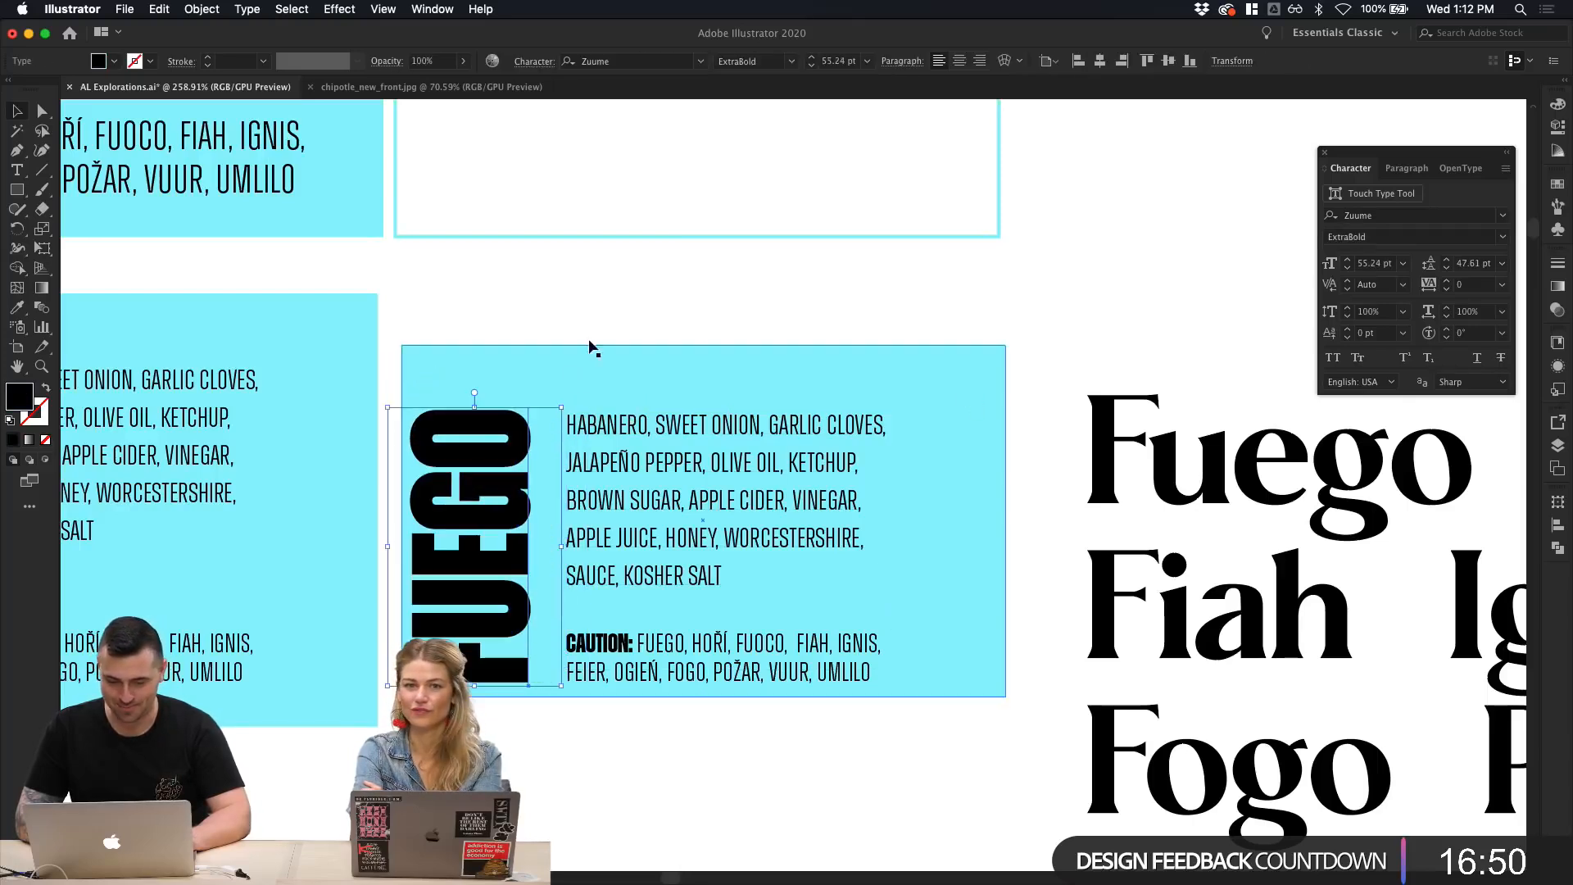
Step: Trim the top of the FUEGO label's cyan rectangle to a height of 1.4306 in
left_click(646, 397, "shift")
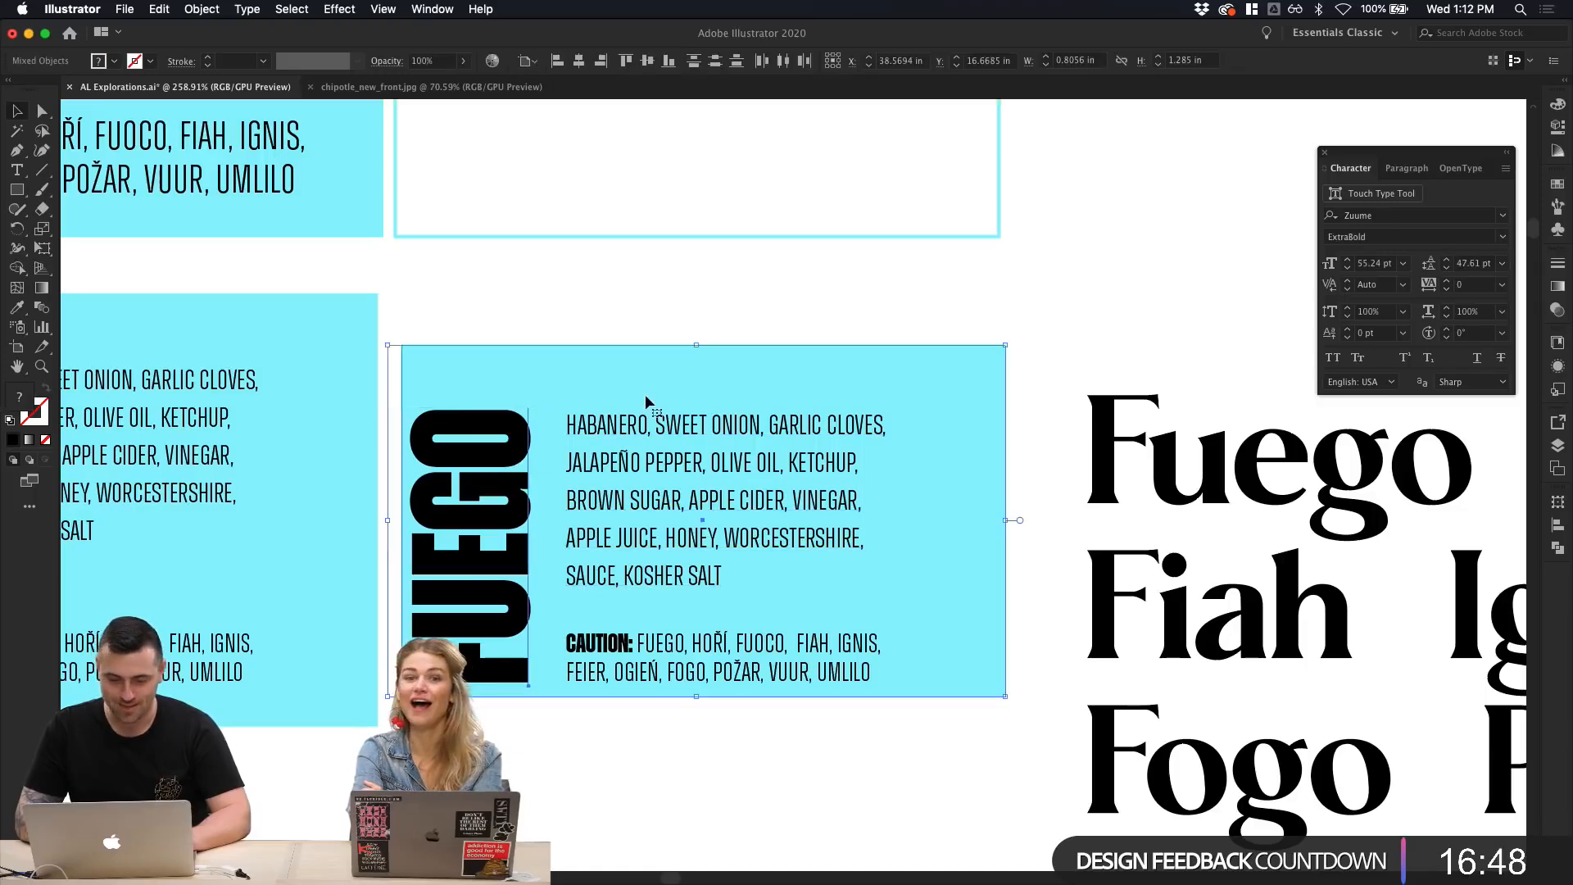
left_click(728, 348)
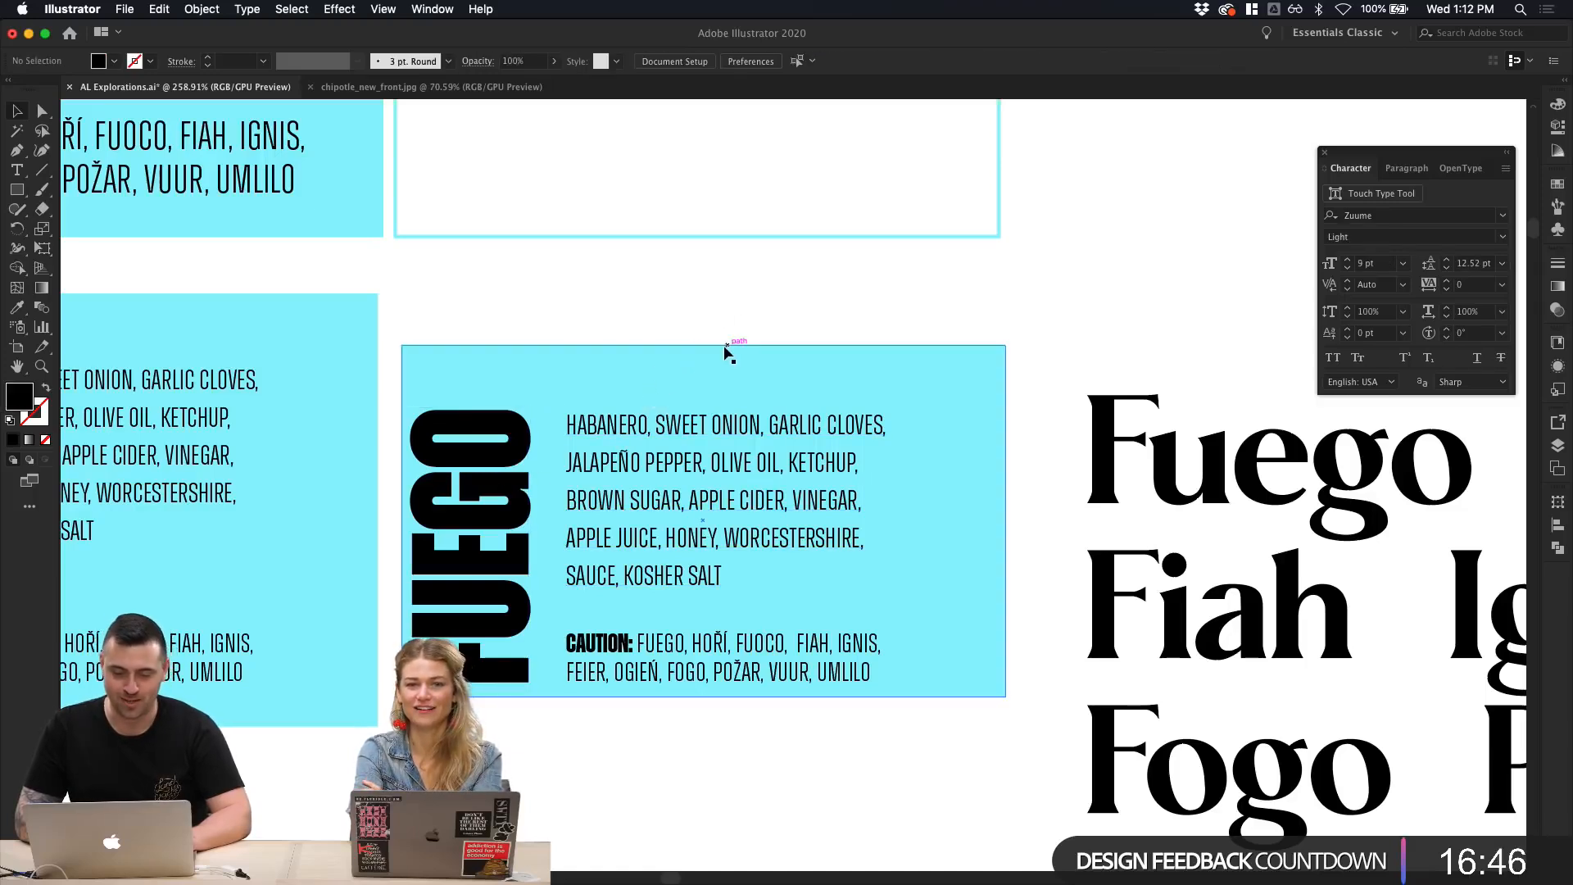
left_click_drag(704, 350, 700, 387)
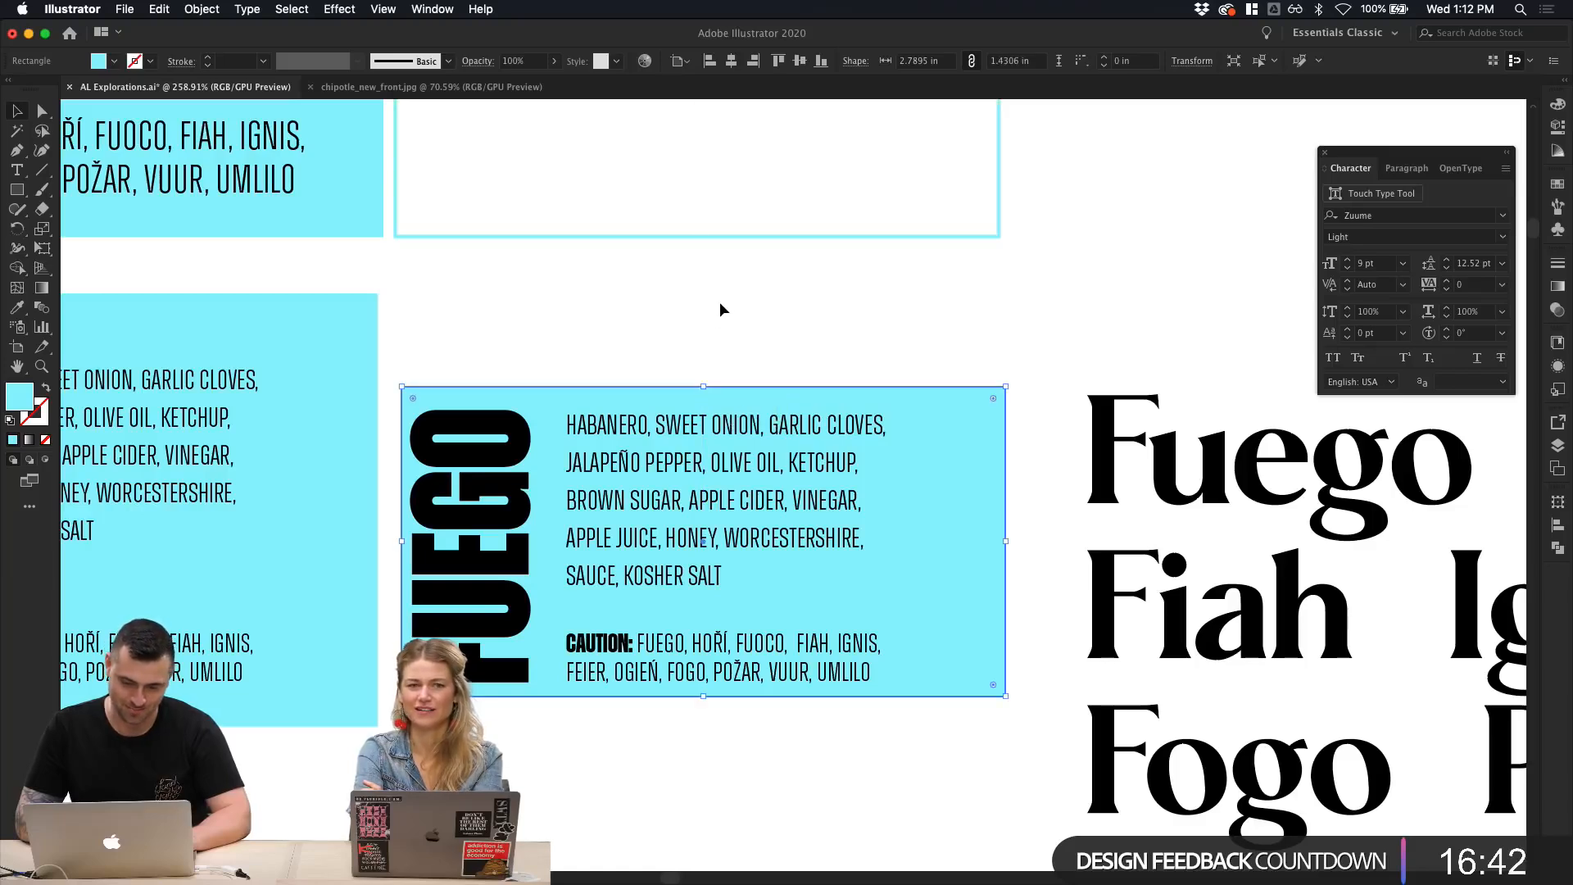
Step: Nudge the vertical FUEGO title slightly upward to align it with the text block
left_click(538, 538)
key("Up")
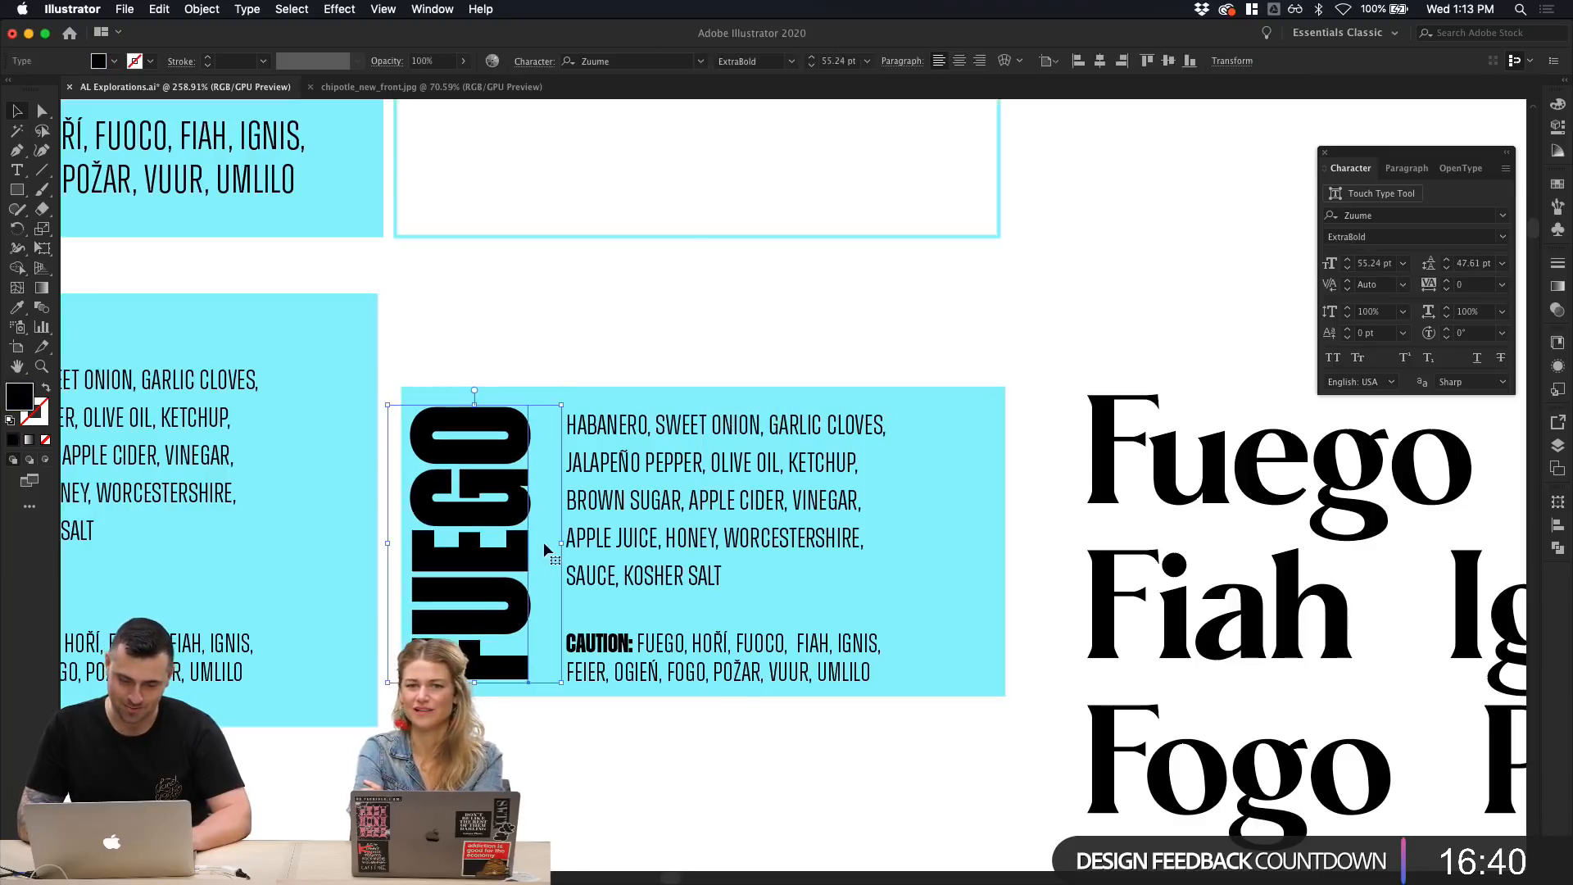
left_click(650, 657)
left_click(680, 581)
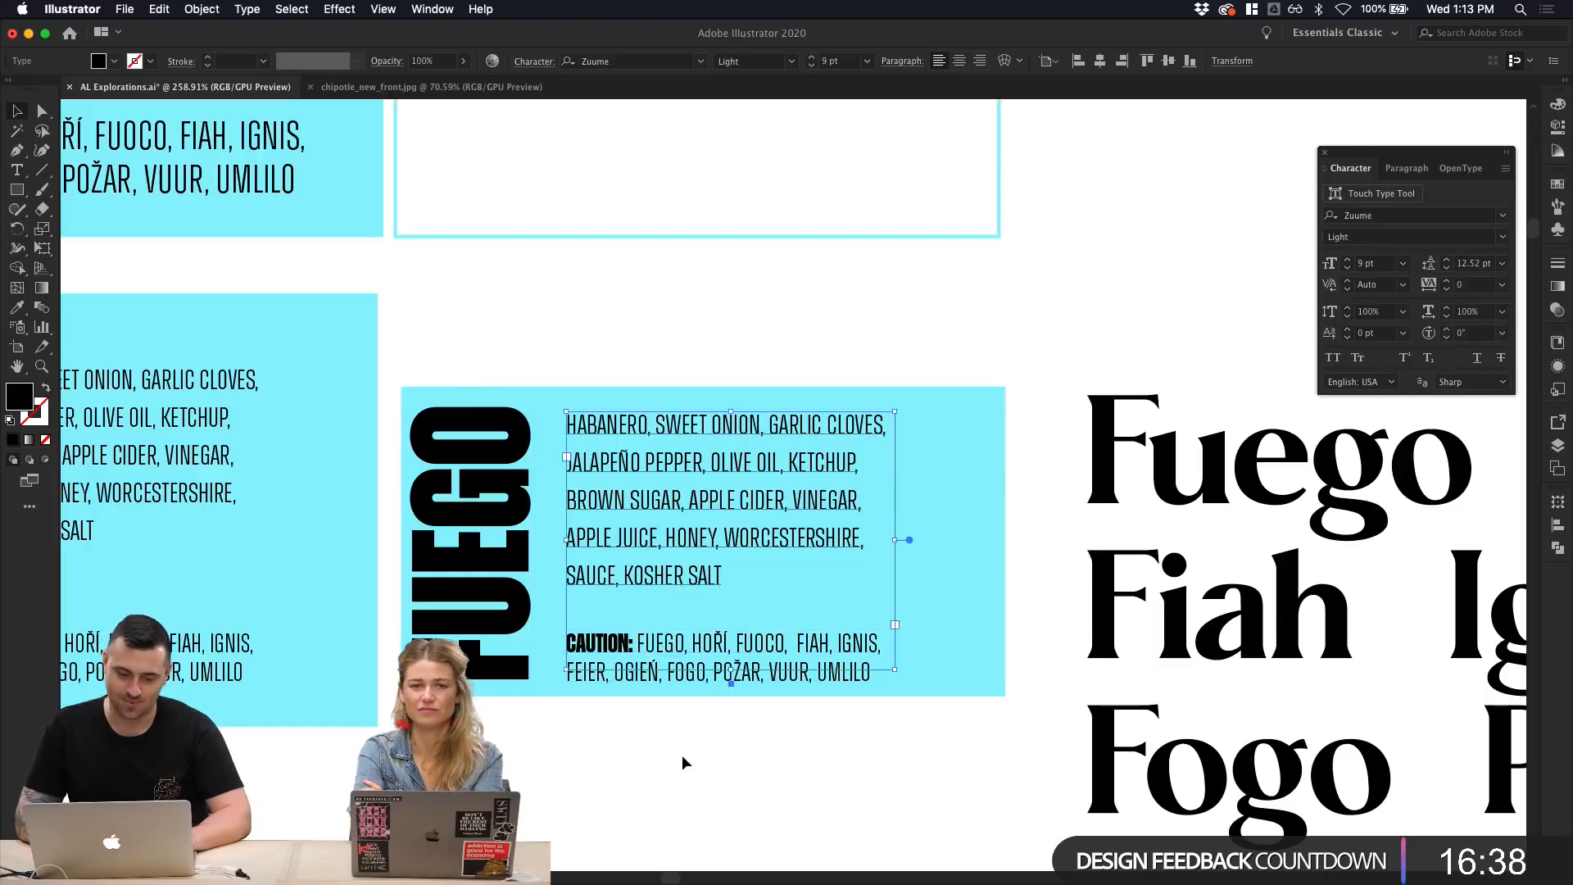
left_click(682, 755)
Step: Narrow the FUEGO label's cyan rectangle from its right edge to a width of 2.3379 in, close to the text
left_click(992, 615)
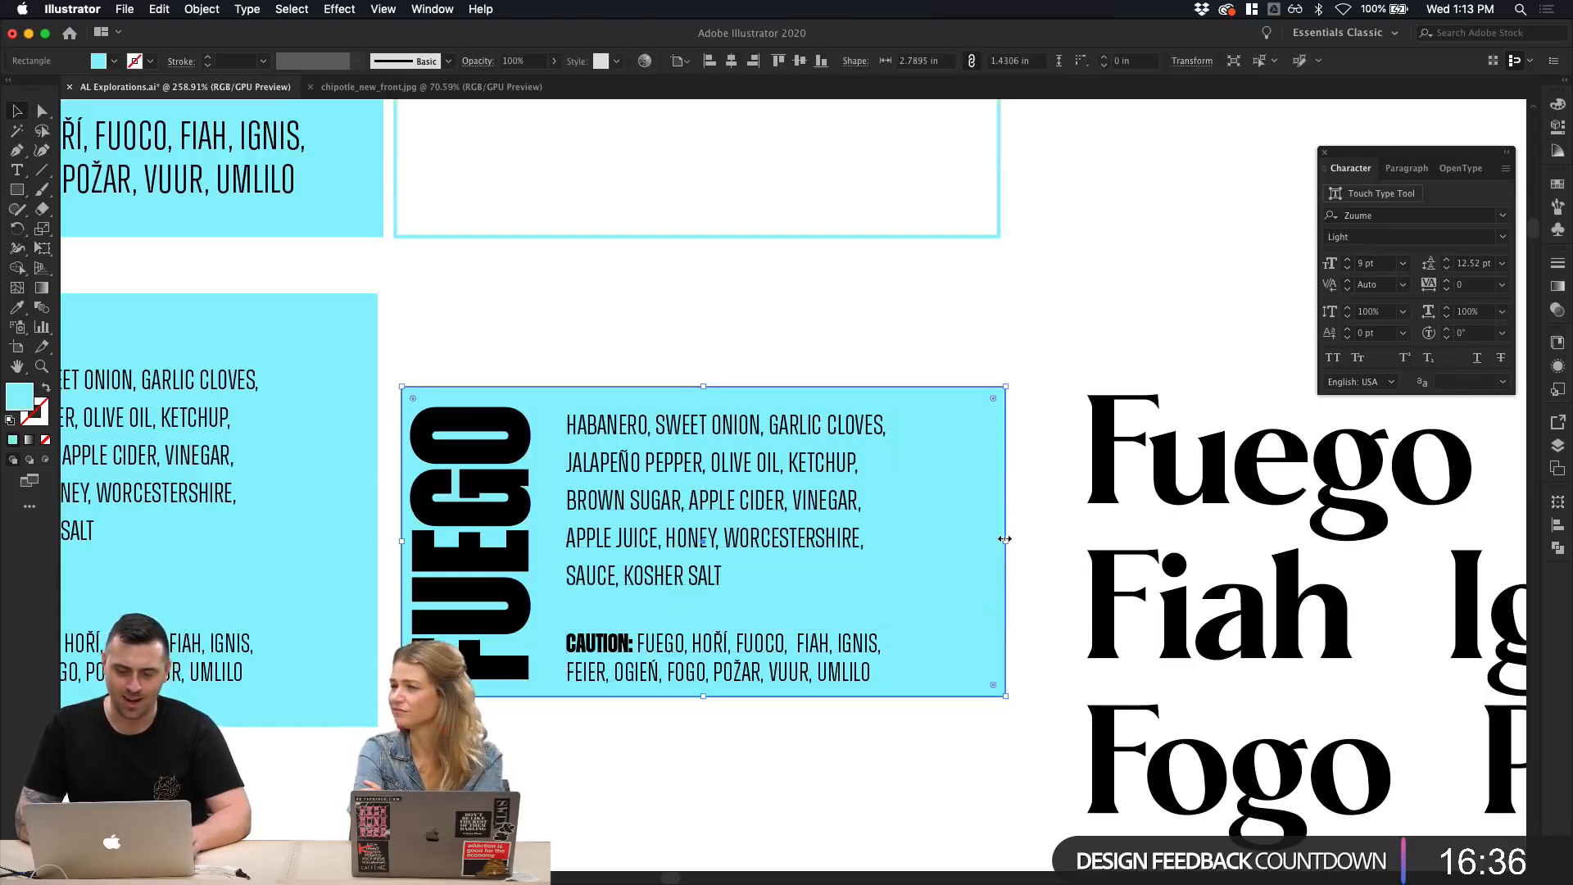
left_click_drag(1005, 538, 909, 544)
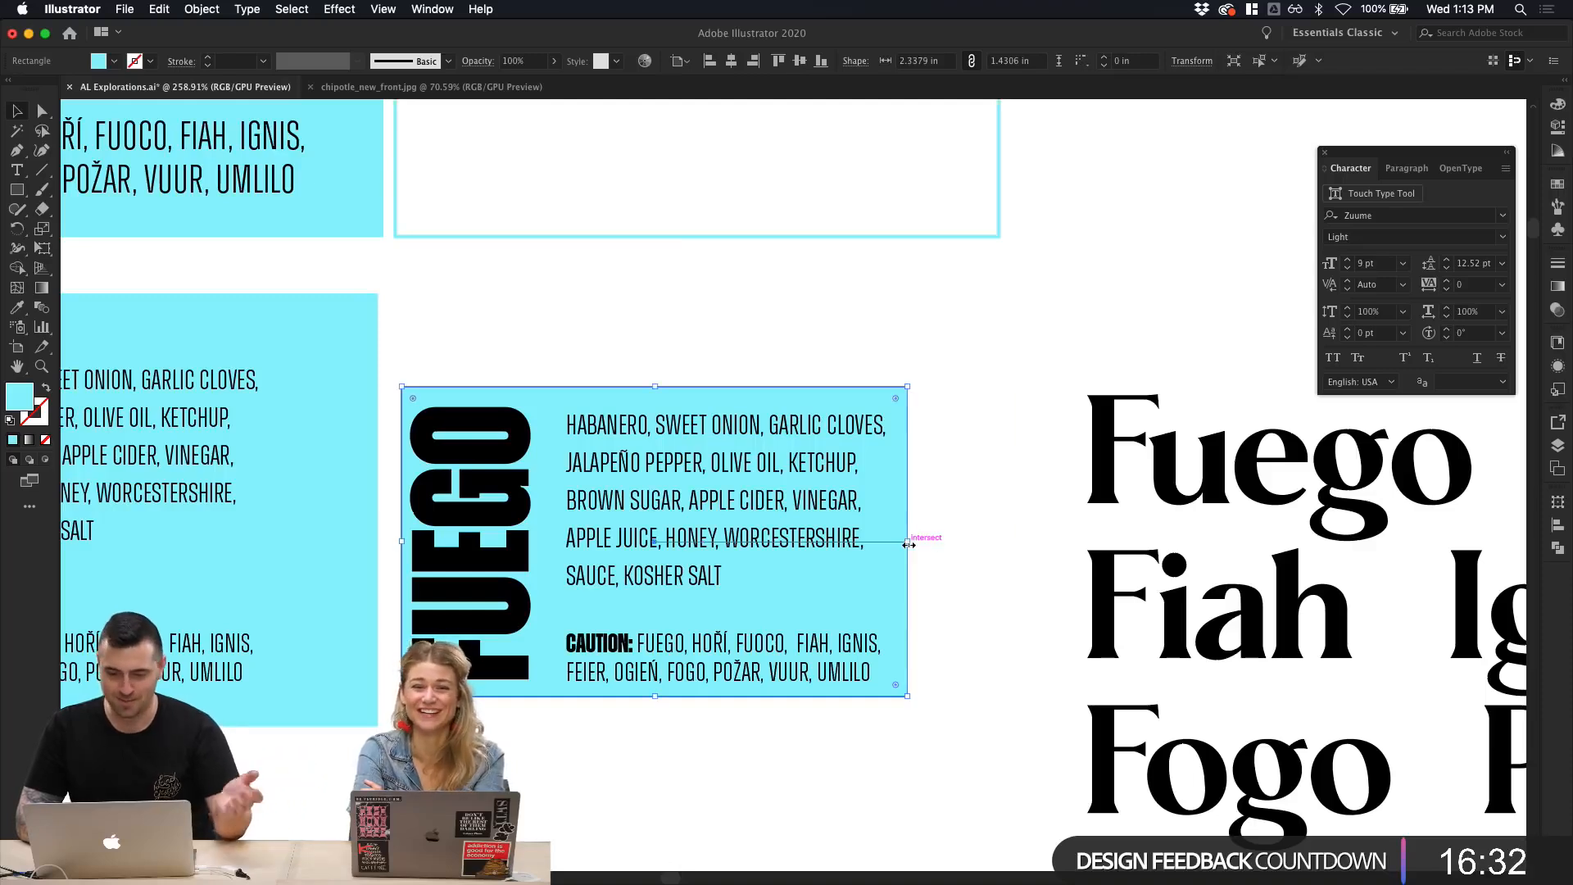
left_click(1049, 544)
Step: Reposition the vertical FUEGO title horizontally, leaving a small margin inside the label's left edge
scroll(819, 541, "left", 2)
left_click(597, 547)
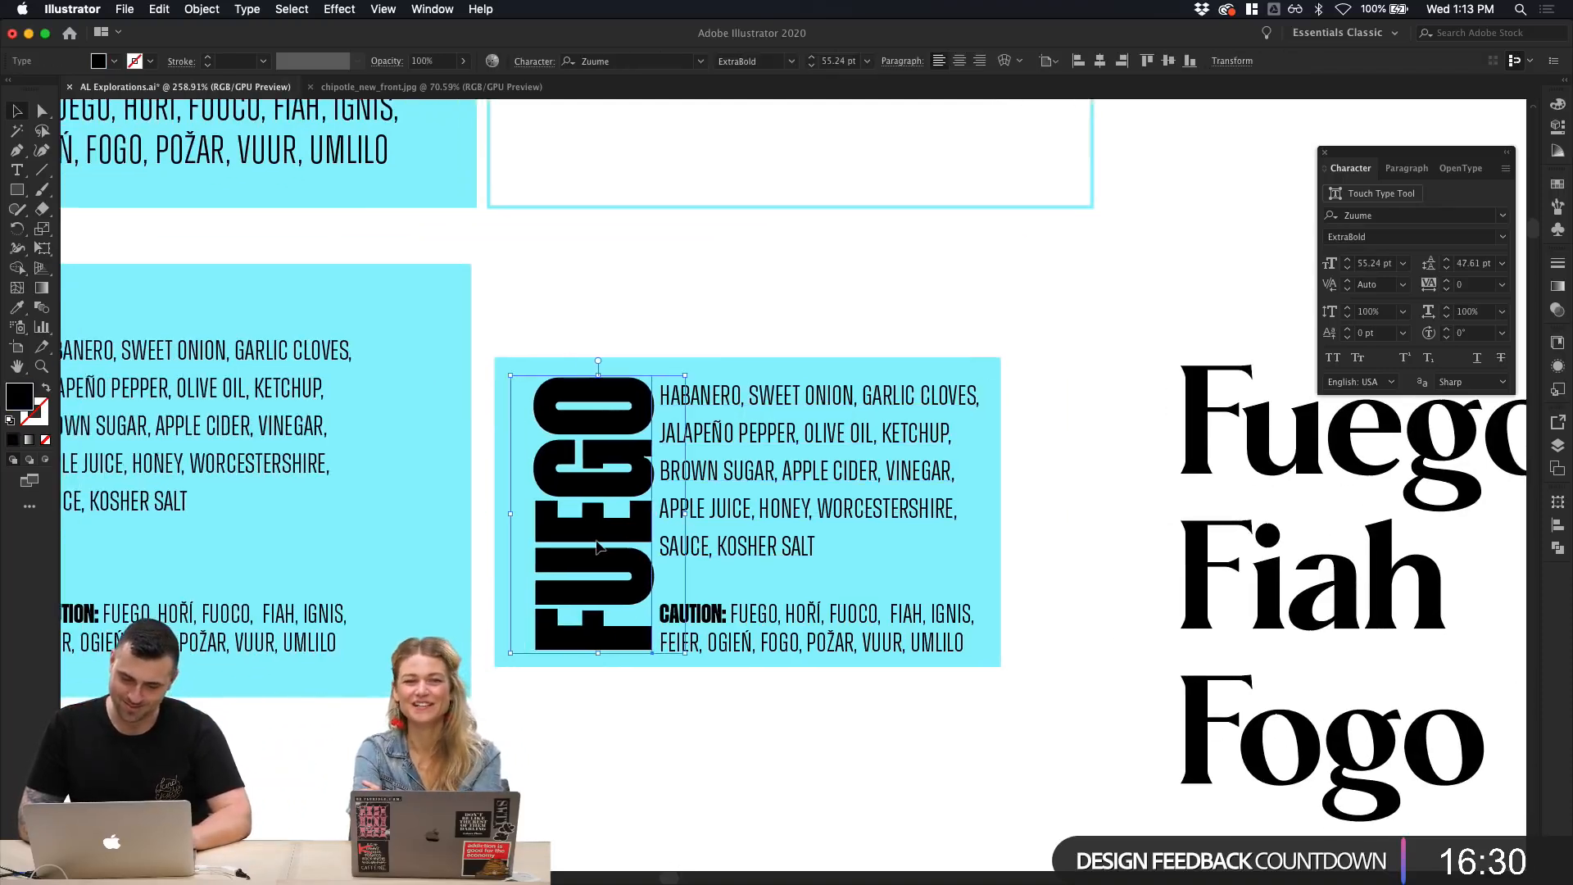
key("shift+Left")
left_click(749, 823)
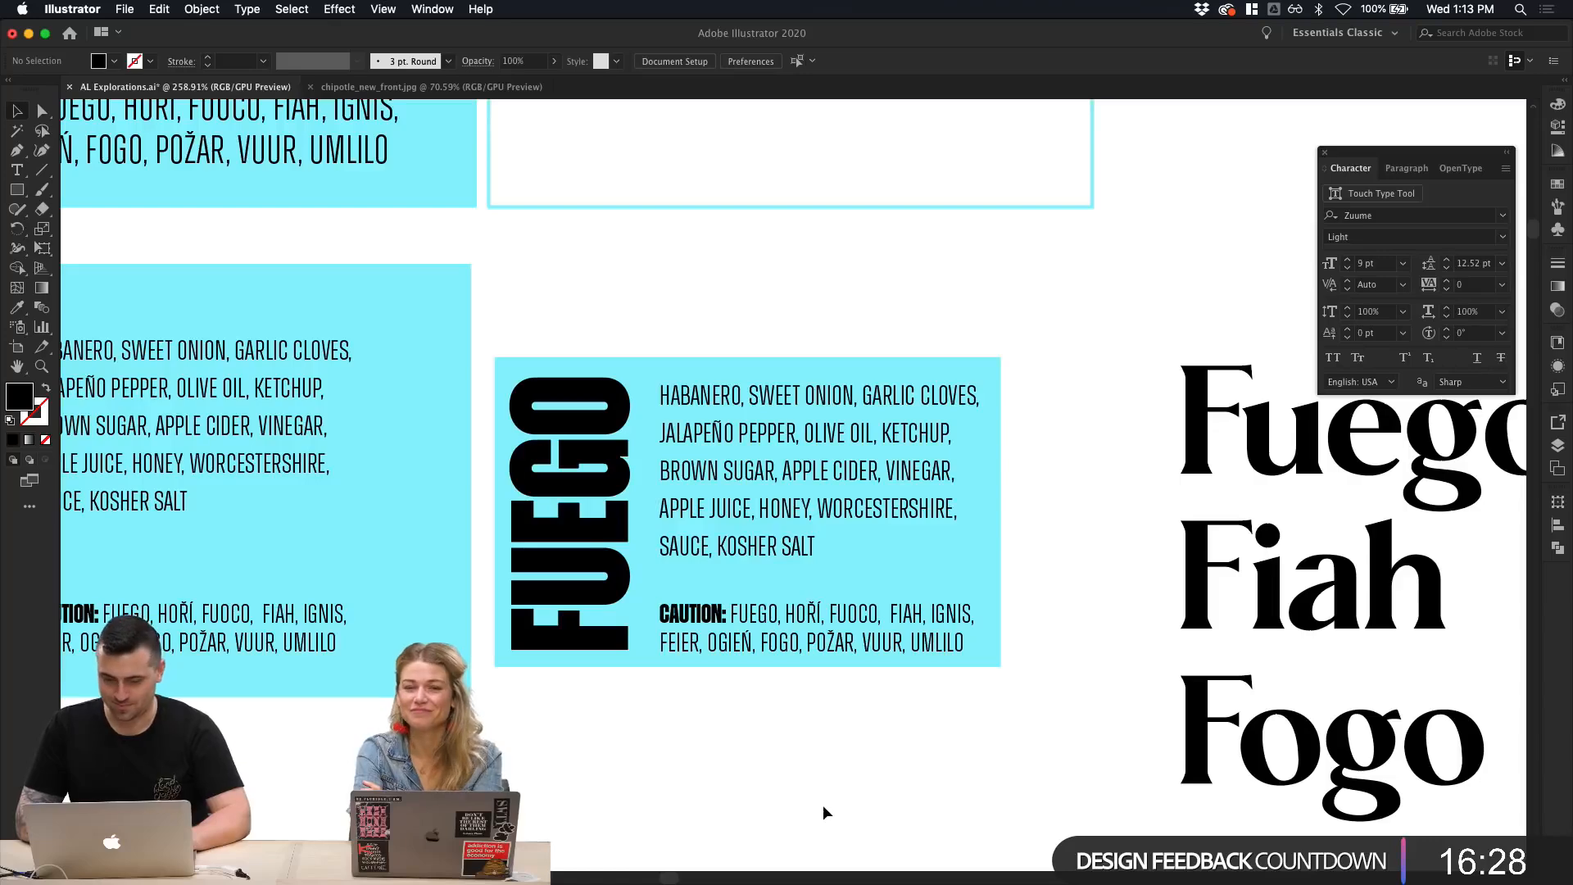
Step: Examine the compact FUEGO label beside the HABANERO label and the other label variations
scroll(811, 809, "down", 1)
scroll(812, 809, "down", 2)
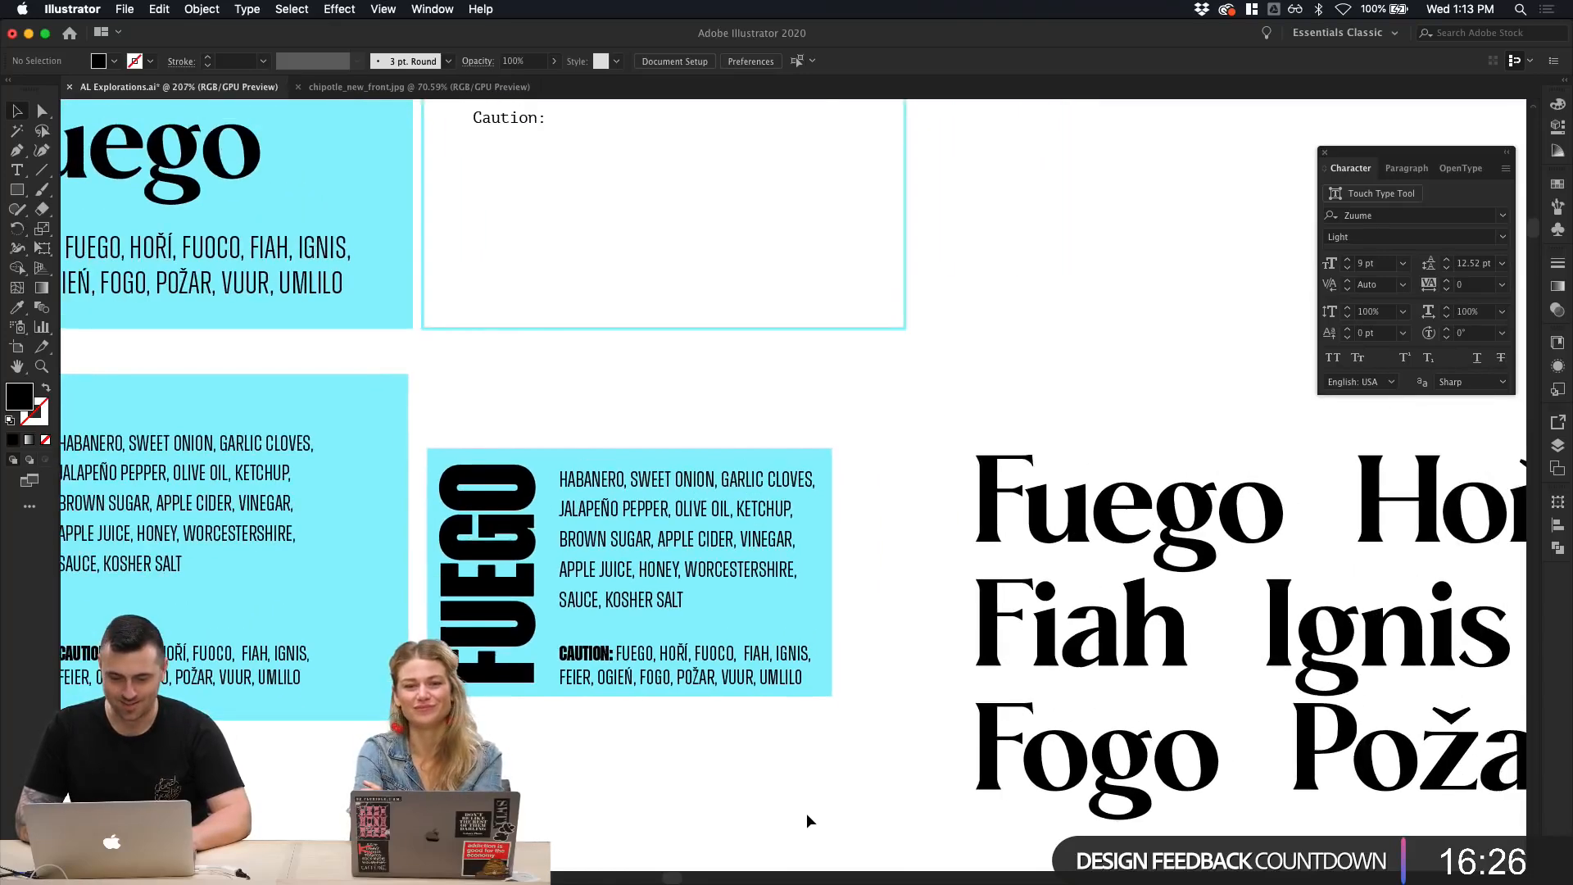
left_click(731, 677)
left_click(731, 726)
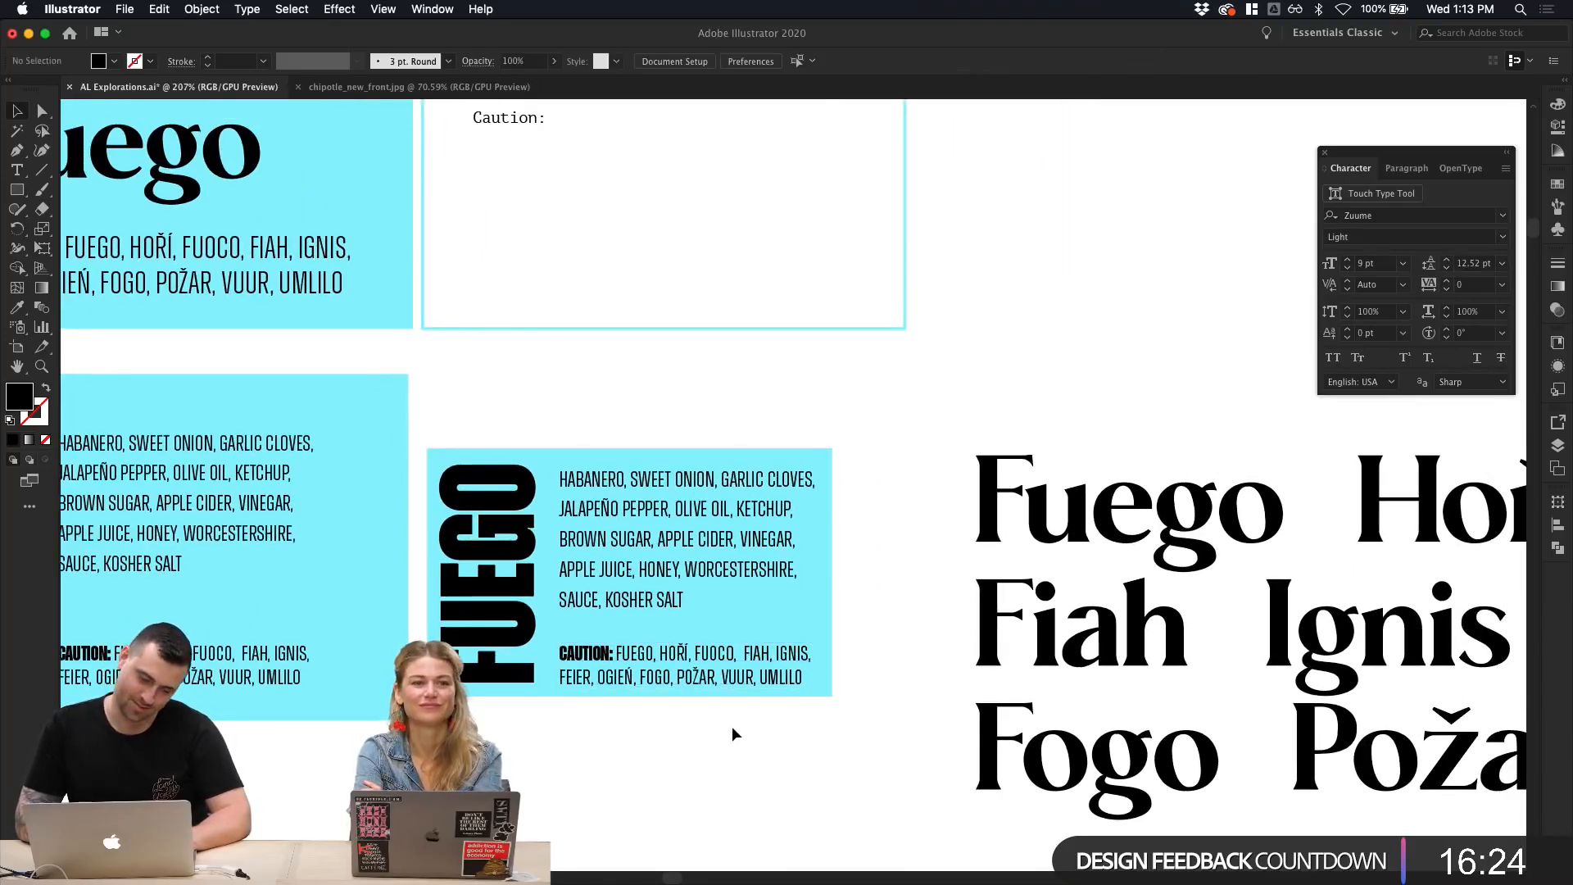
scroll(731, 726, "down", 2)
scroll(721, 754, "down", 2)
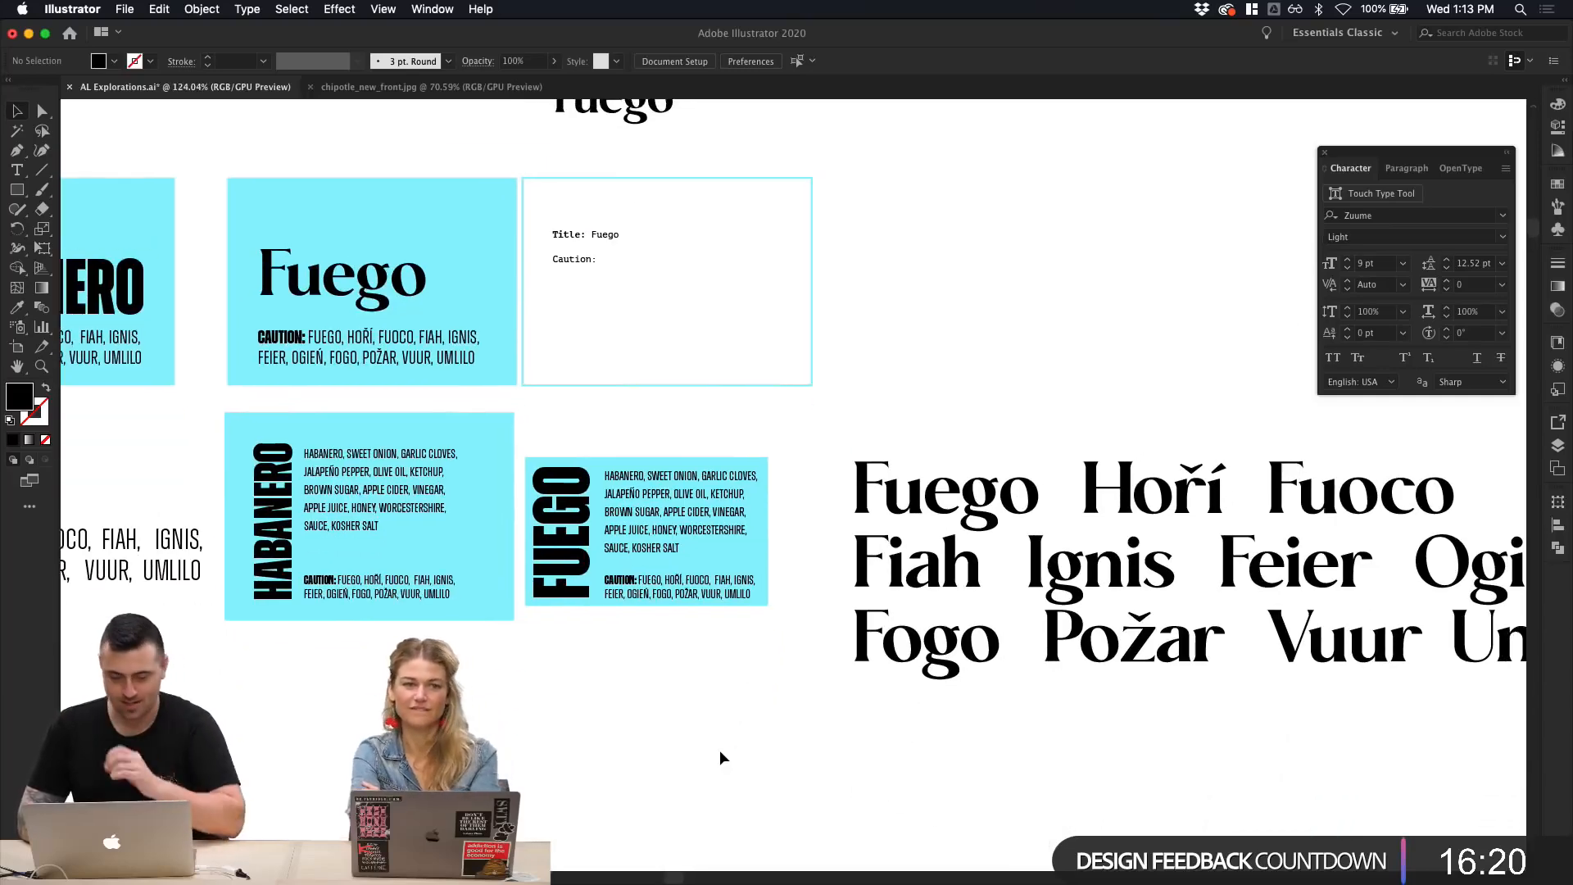
scroll(721, 746, "up", 2)
scroll(721, 745, "down", 1)
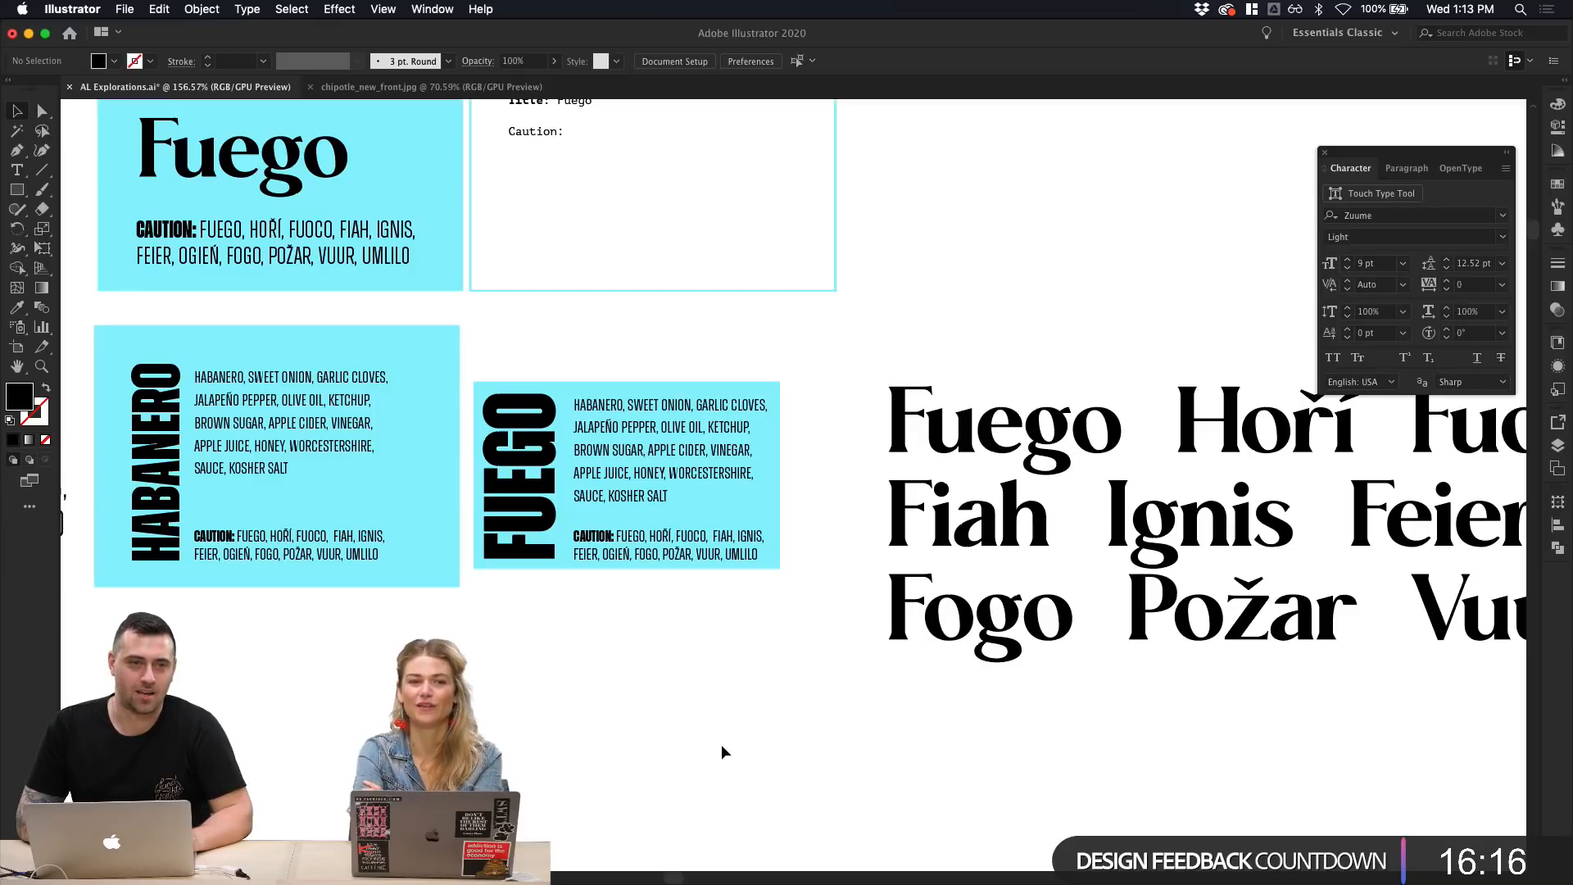
scroll(721, 751, "up", 1)
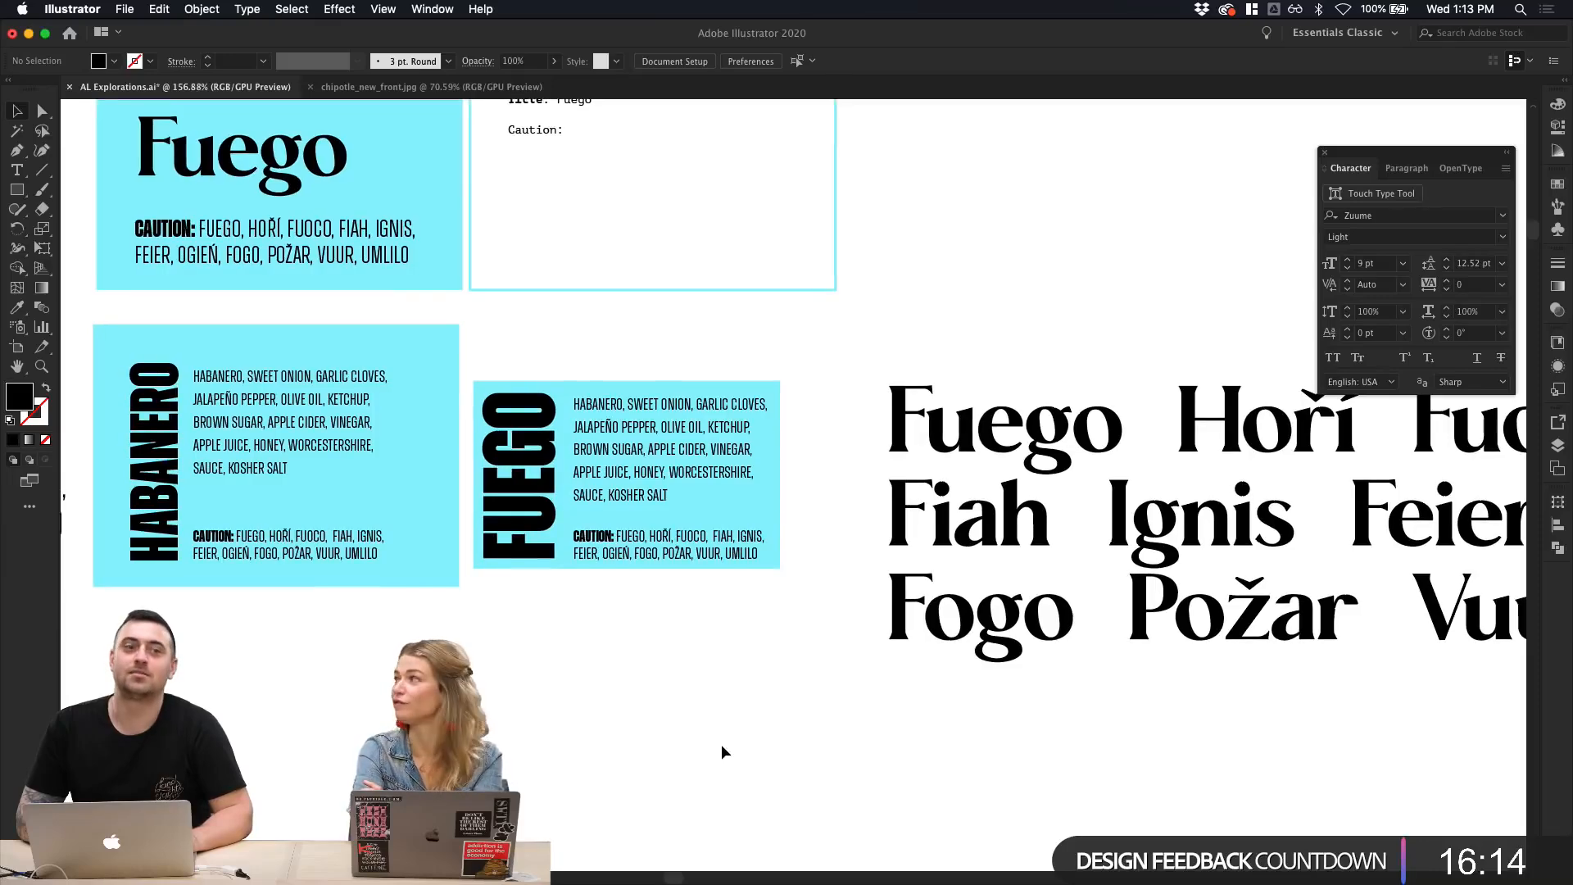
scroll(722, 751, "down", 2)
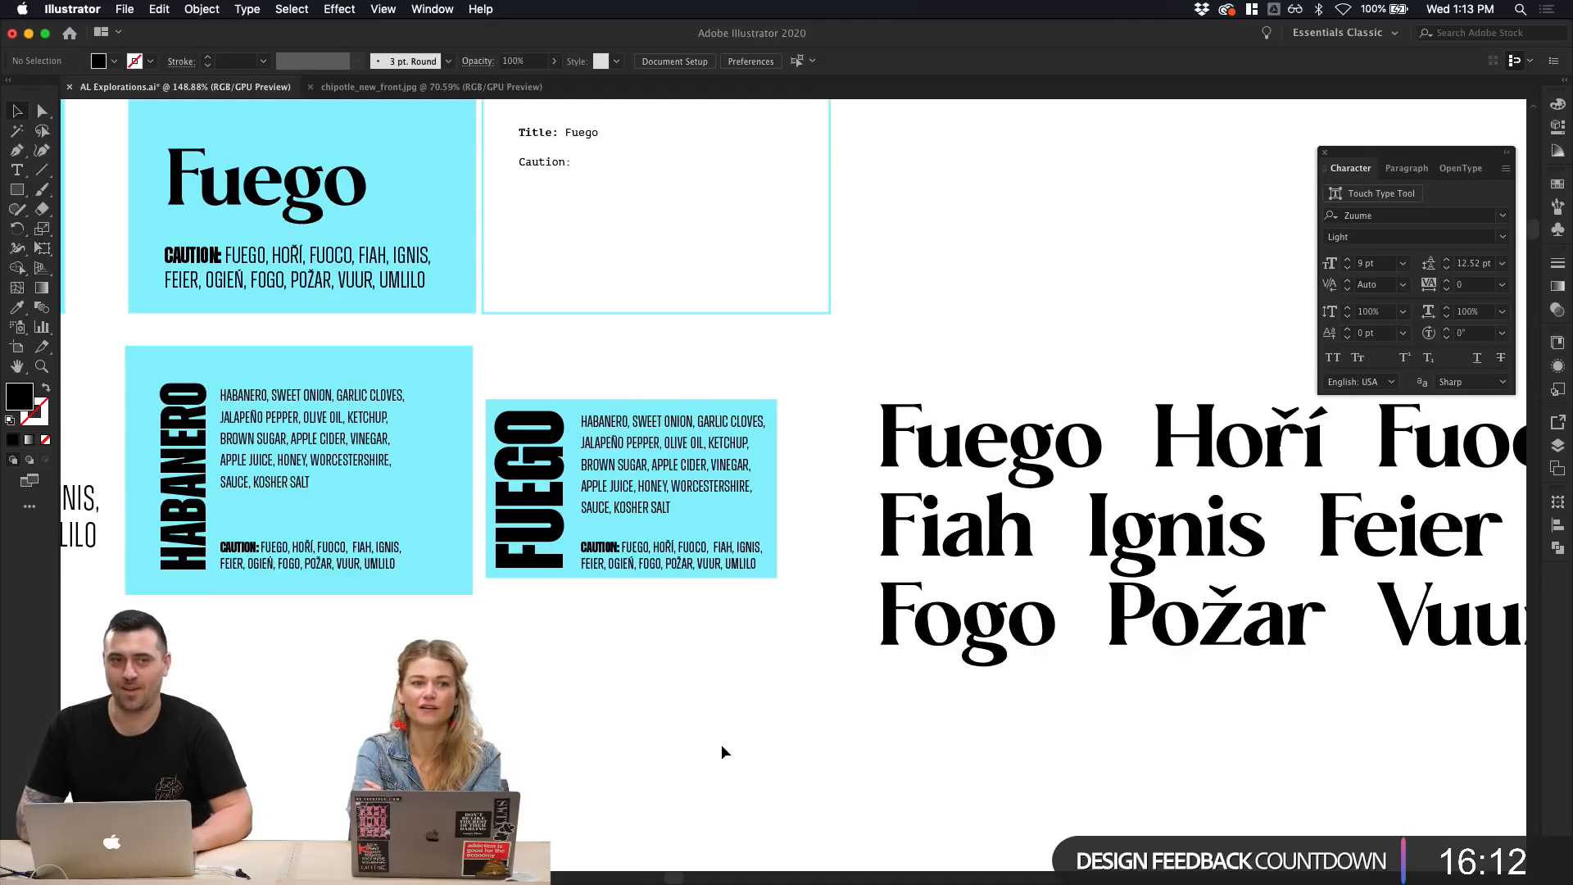
scroll(726, 744, "right", 3)
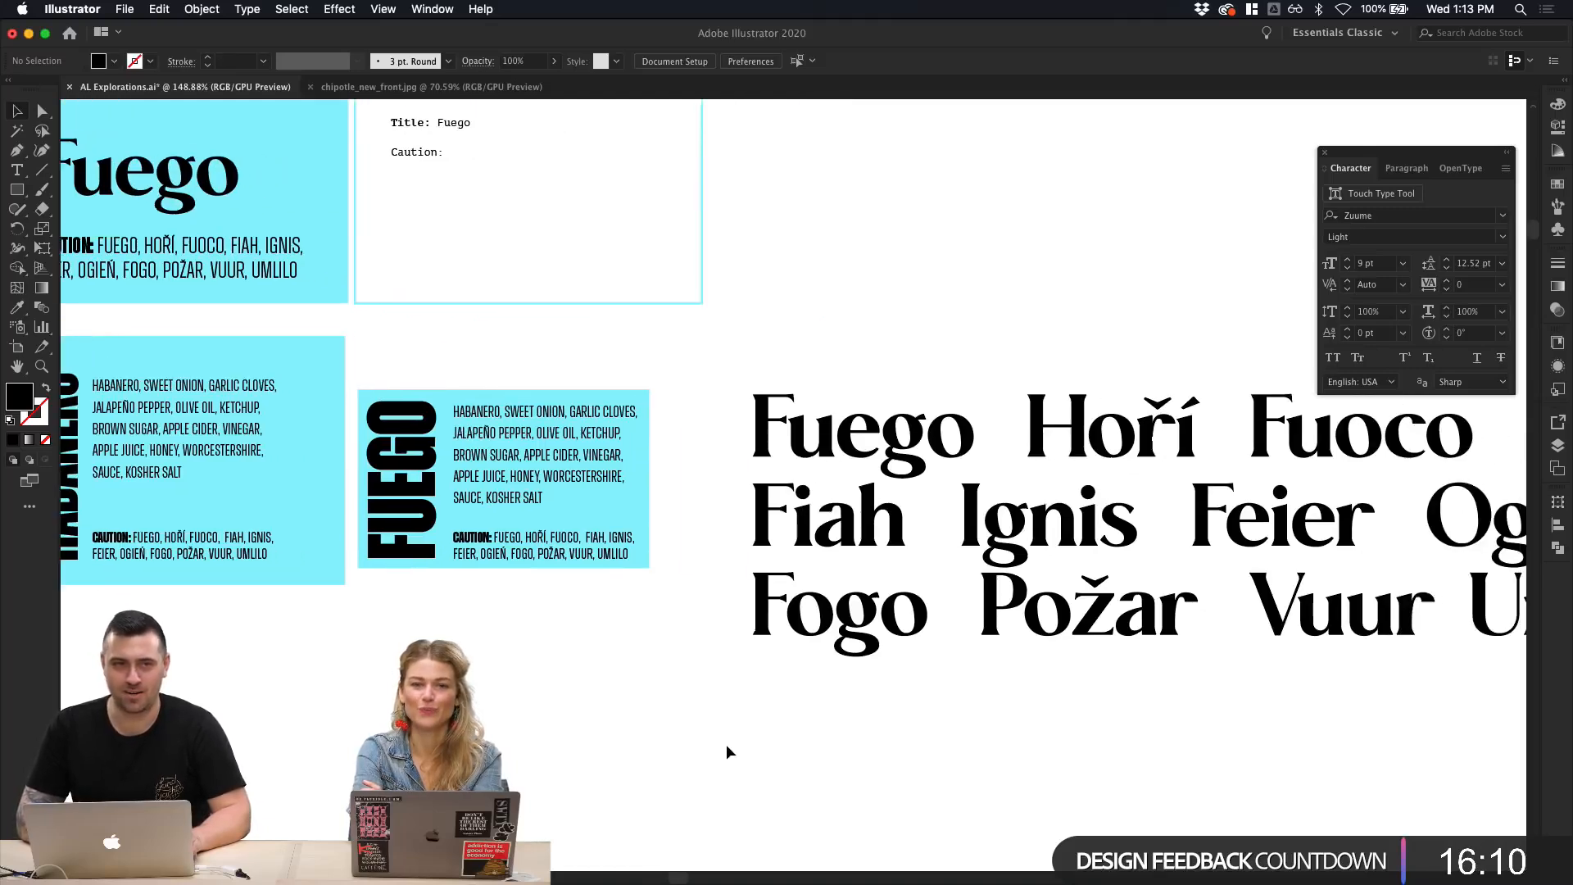
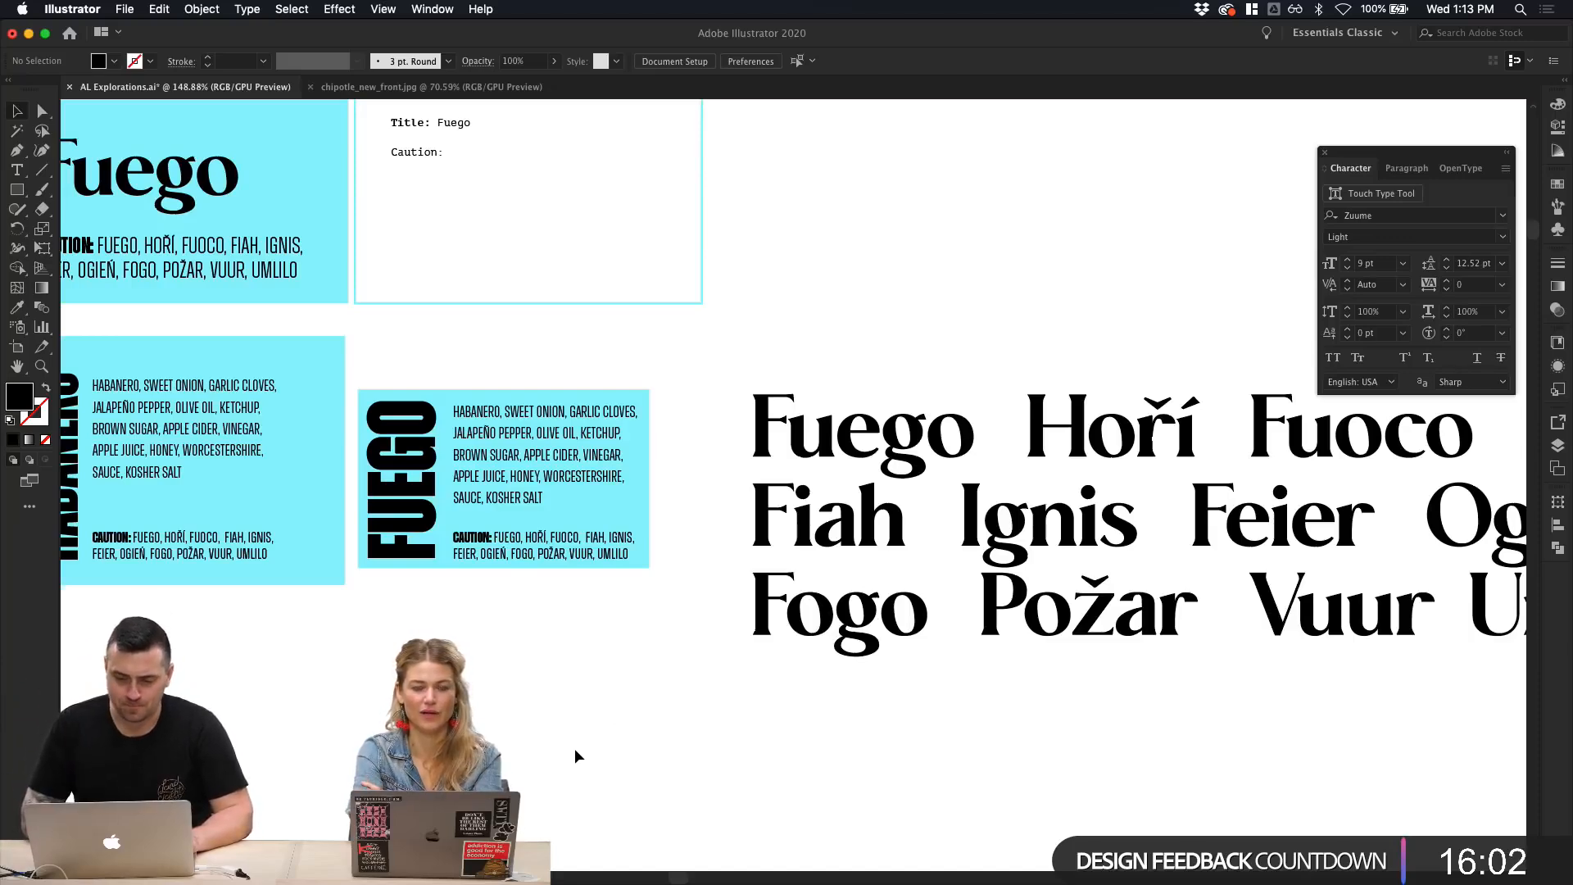
Step: Move the large list of fire words to below the HABANERO and FUEGO labels
scroll(574, 749, "down", 1)
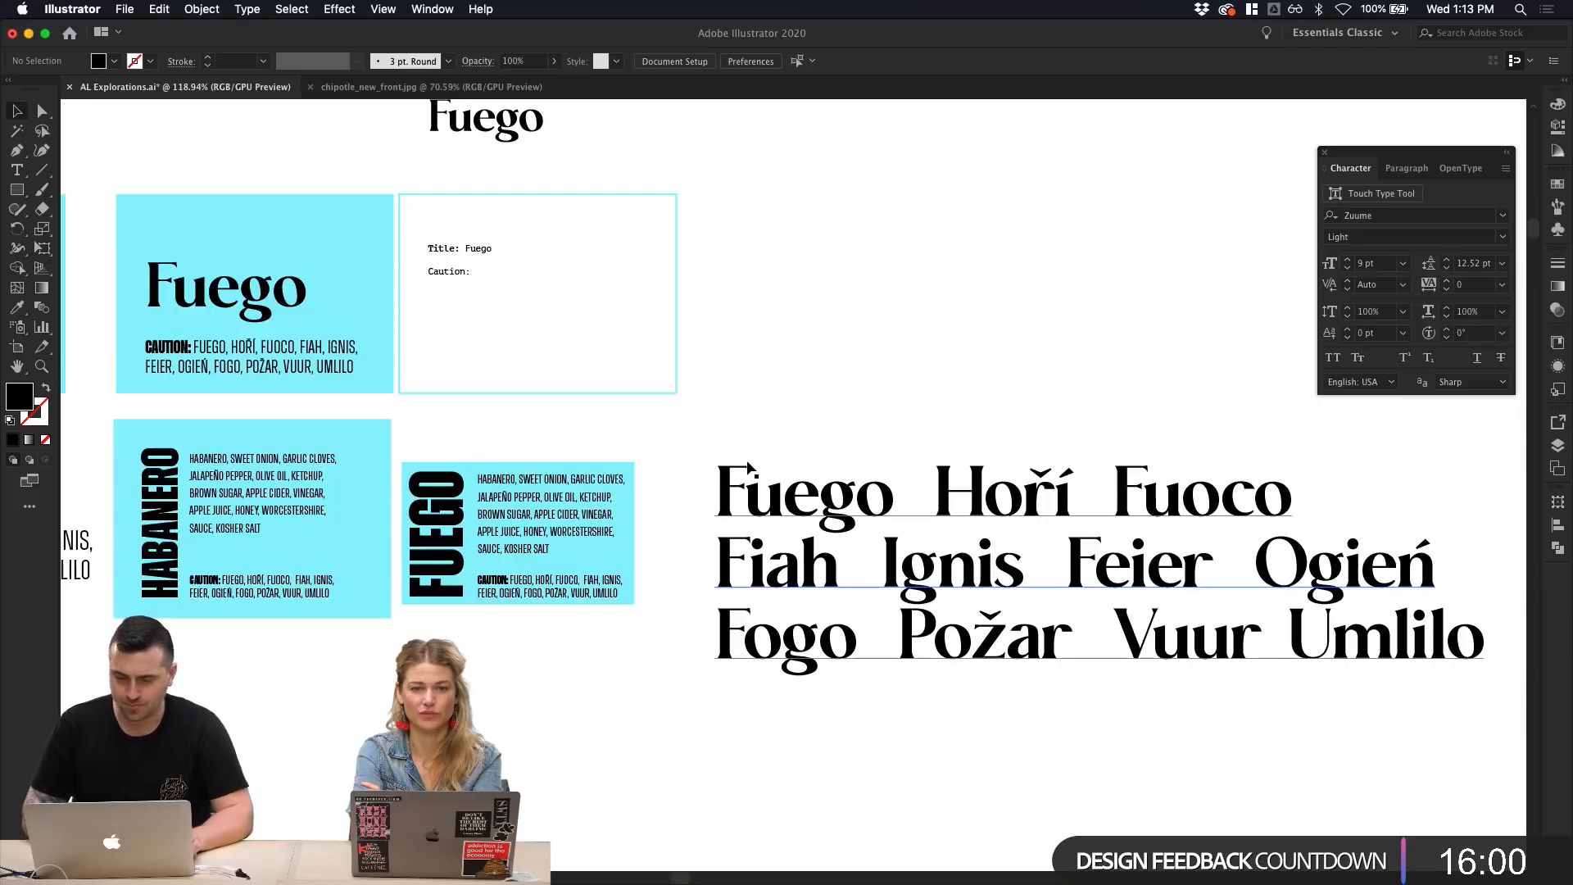
left_click(779, 492)
left_click_drag(756, 482, 756, 548)
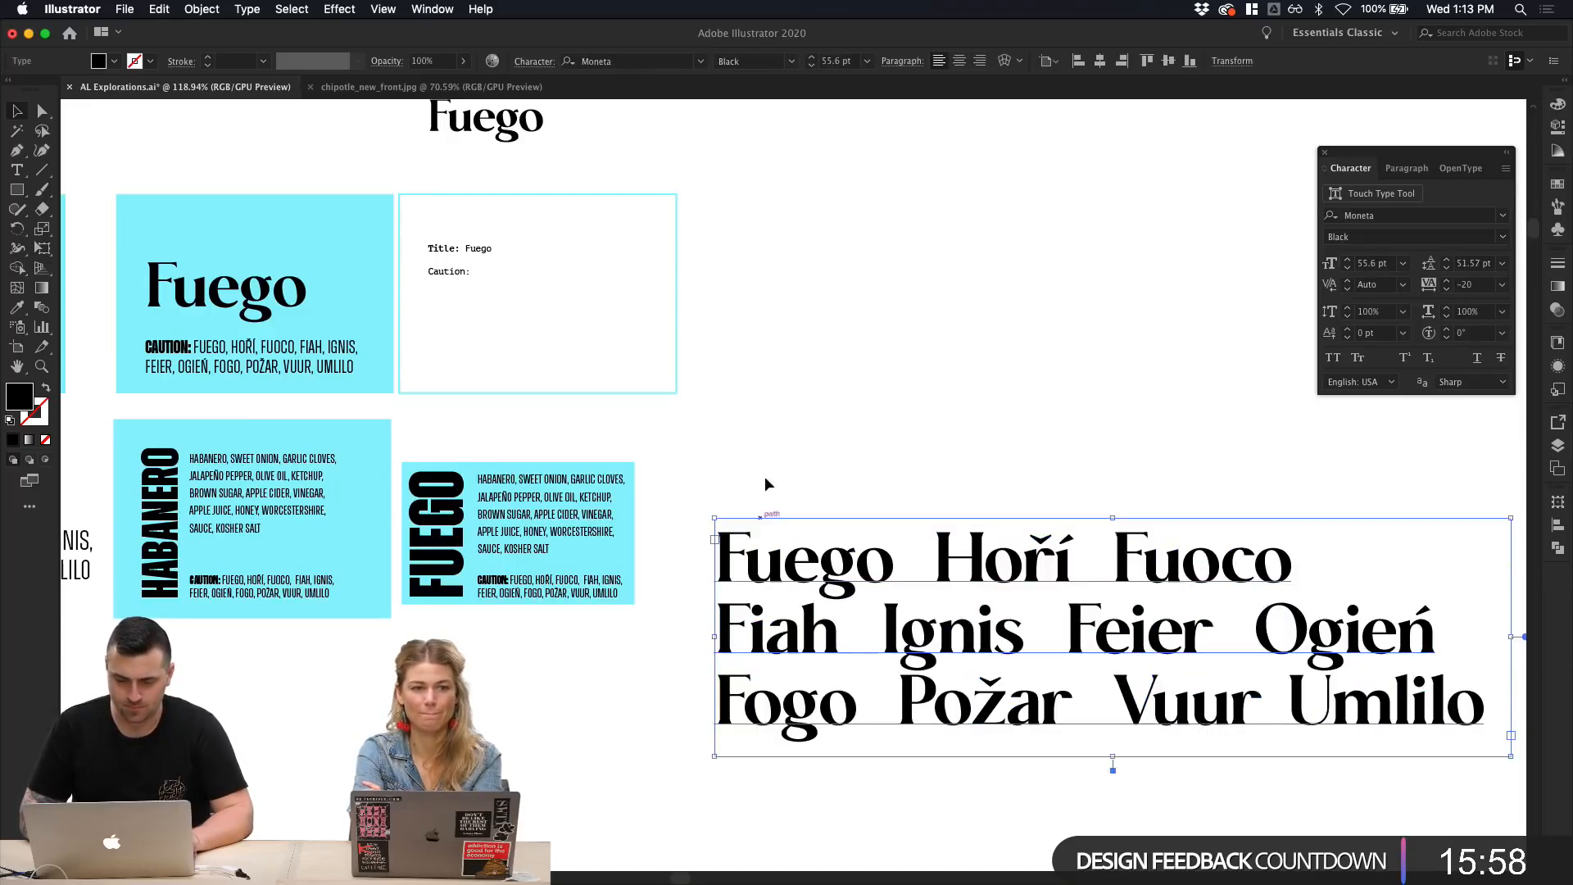
left_click(764, 476)
left_click_drag(781, 612, 459, 721)
left_click(706, 577)
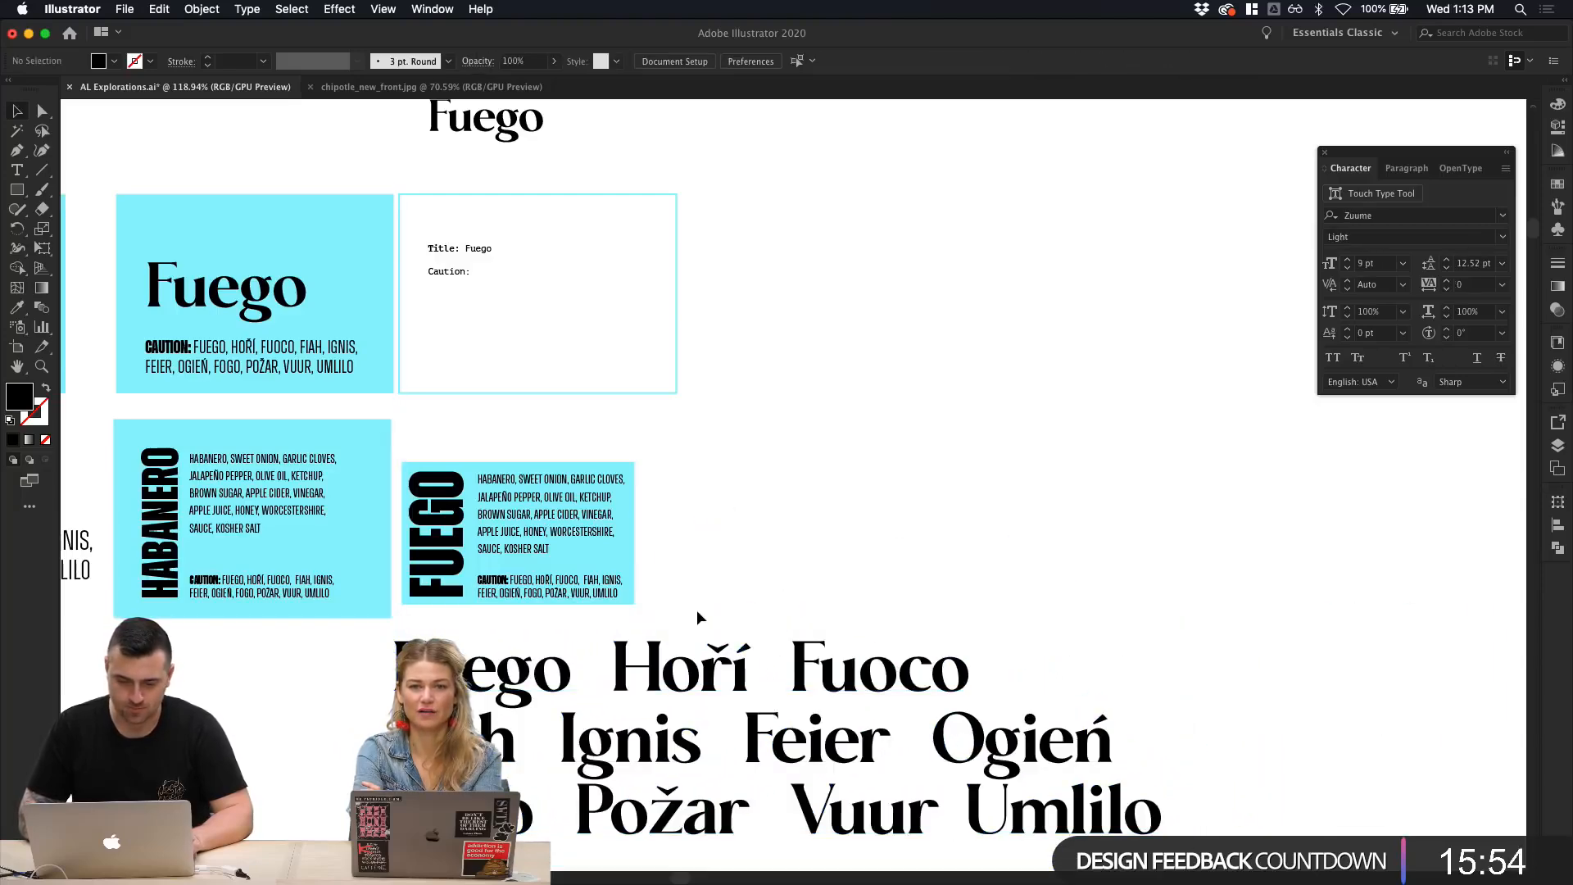
Step: Duplicate the compact FUEGO label into the empty space to its right
left_click_drag(696, 616, 746, 490)
left_click(924, 421)
scroll(822, 516, "up", 3)
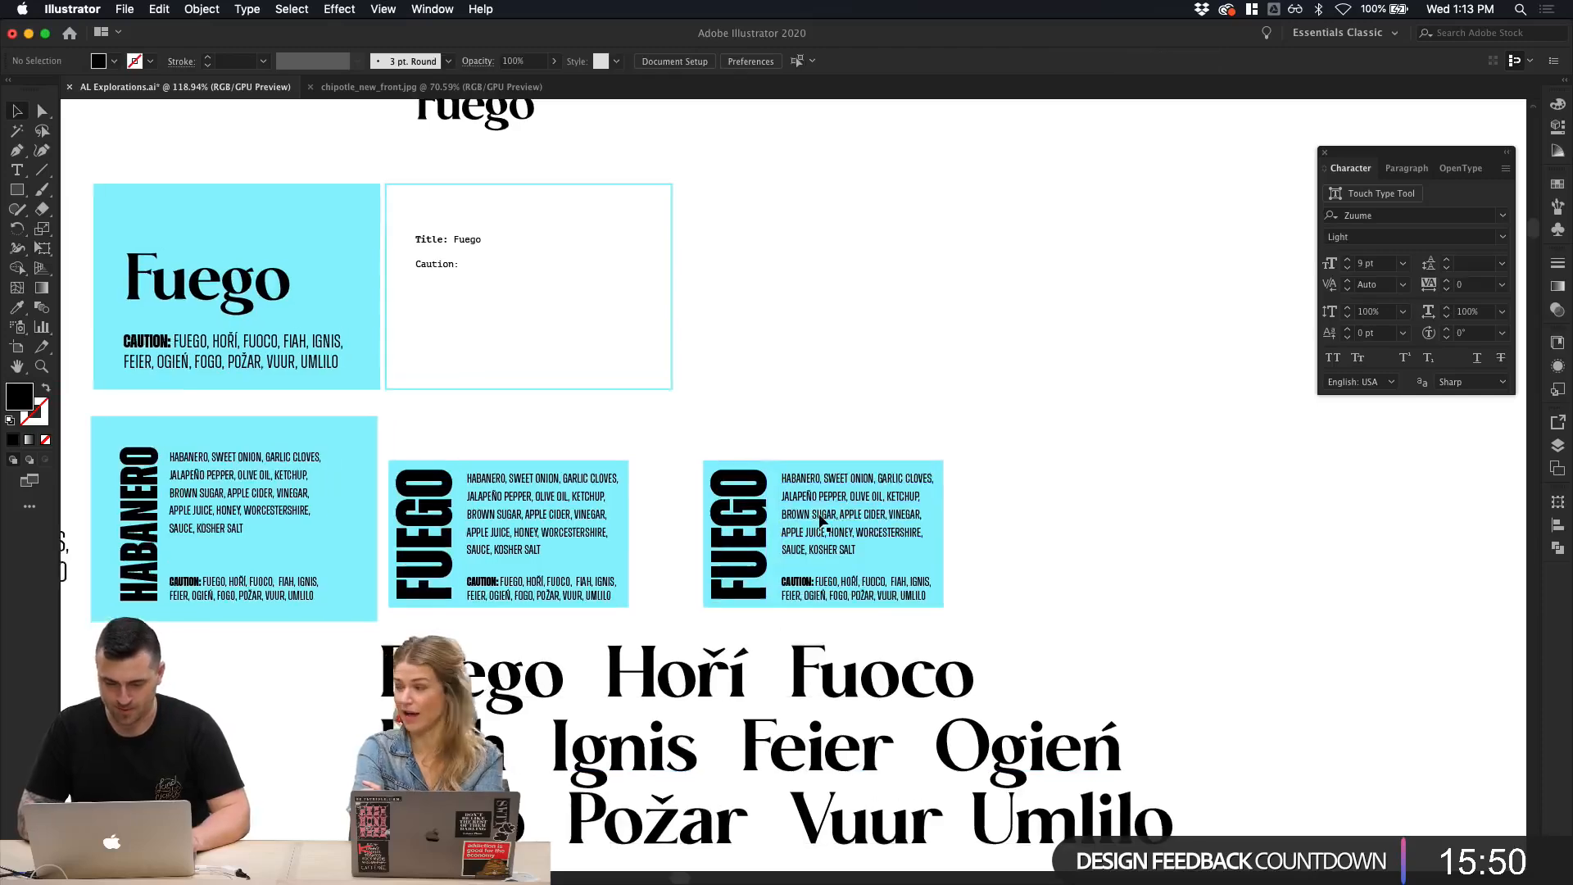
Step: Restyle the duplicated label's vertical title in Moneta Black, 55.6 pt, by sampling the fire-word list with the Eyedropper
double_click(719, 586)
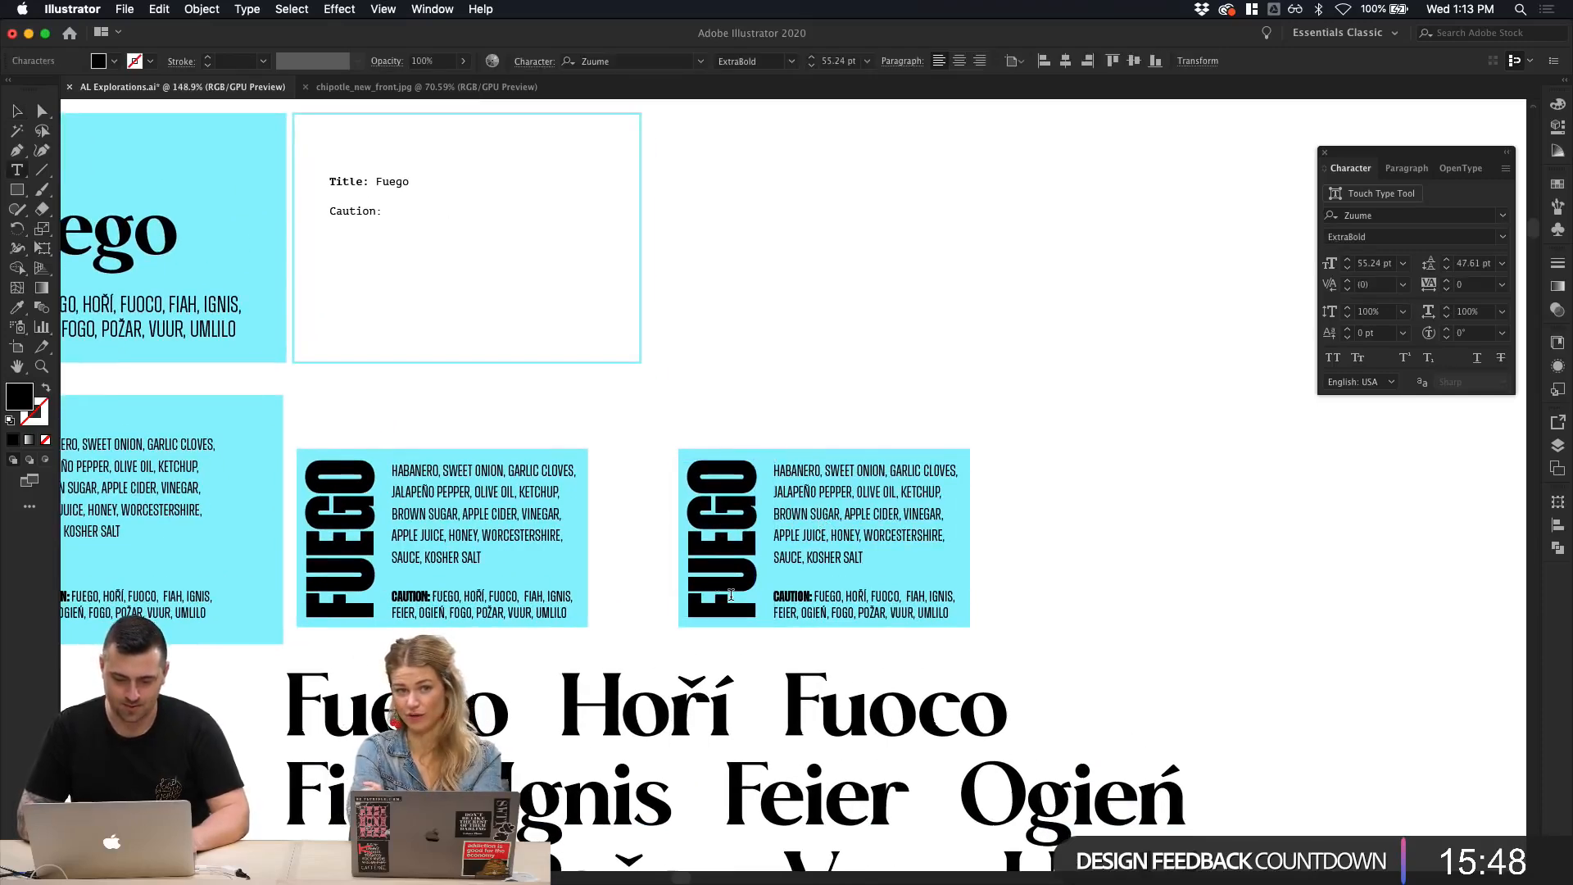
double_click(731, 595)
left_click(18, 310)
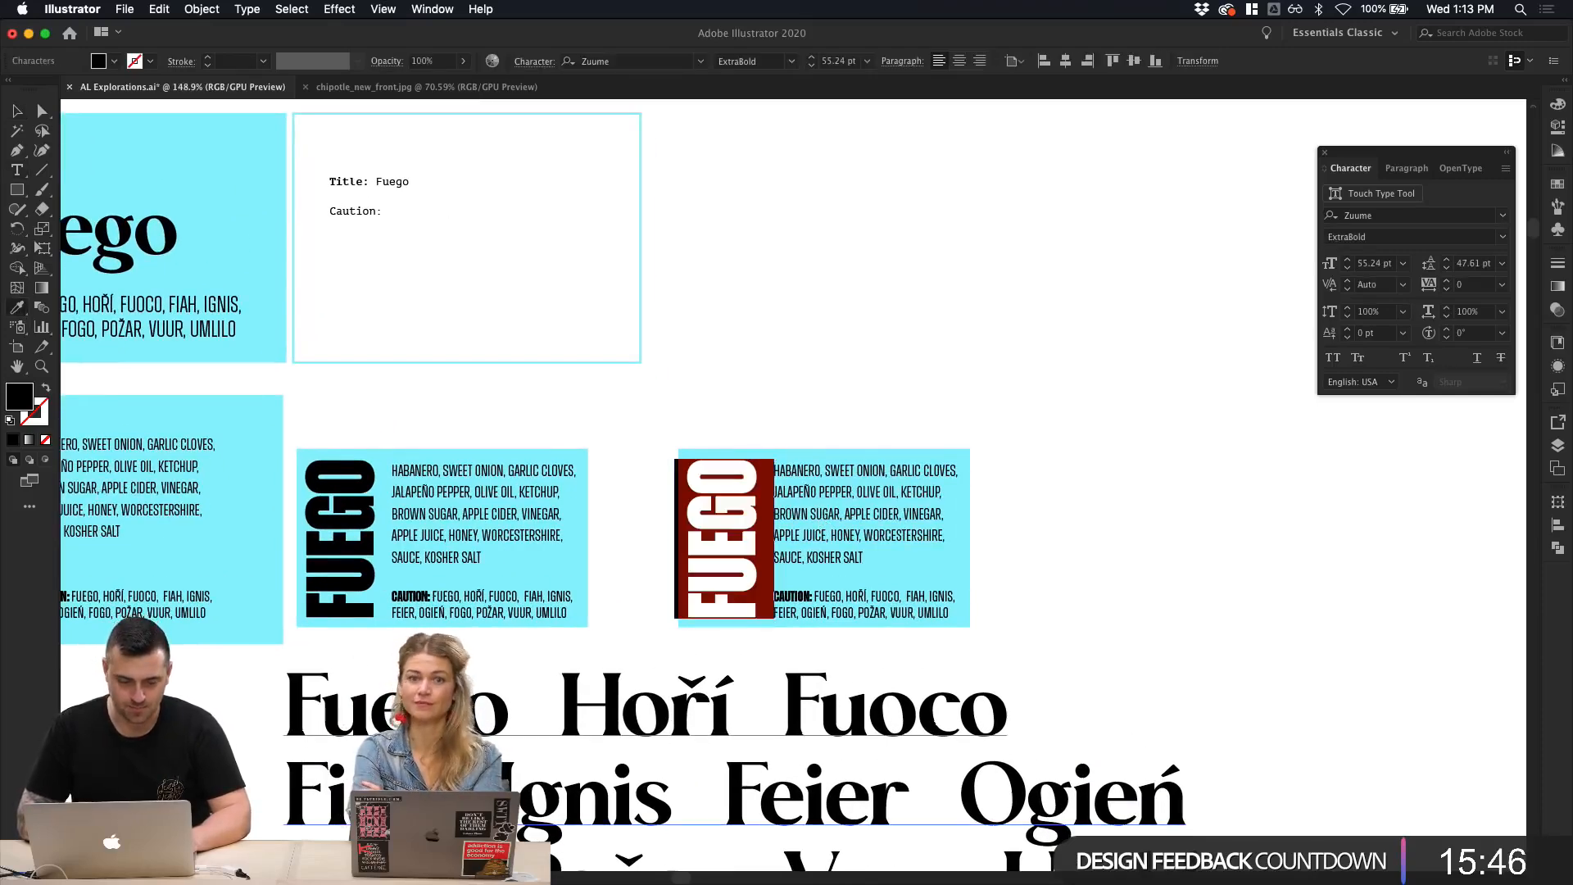
left_click(347, 811)
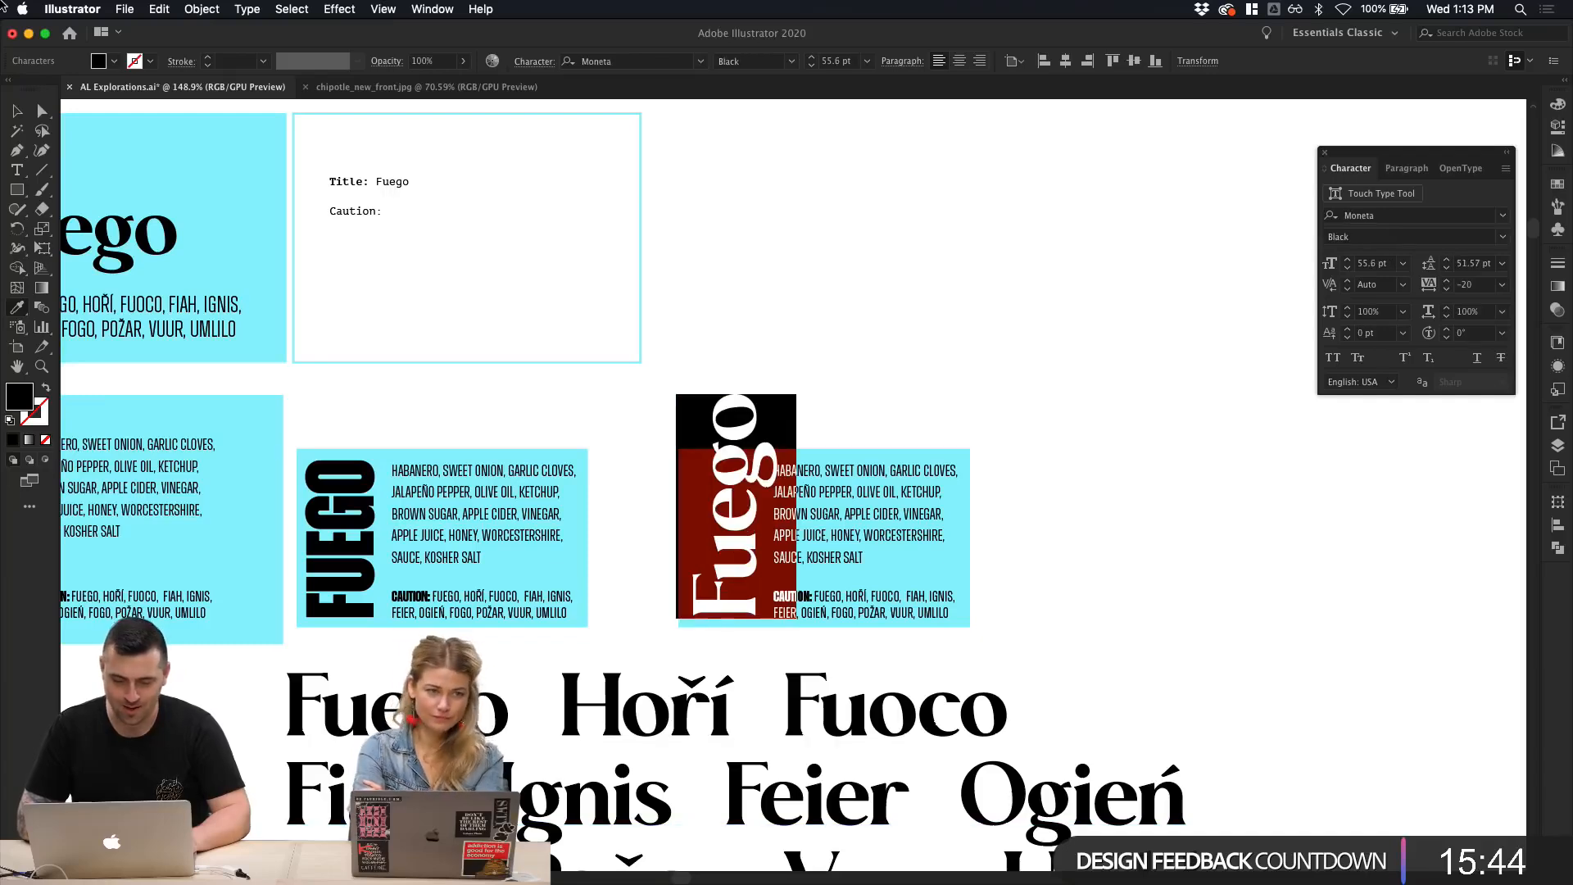
Step: Rotate the duplicated label's Fuego title to read horizontally, and select the ingredients paragraph
left_click(17, 116)
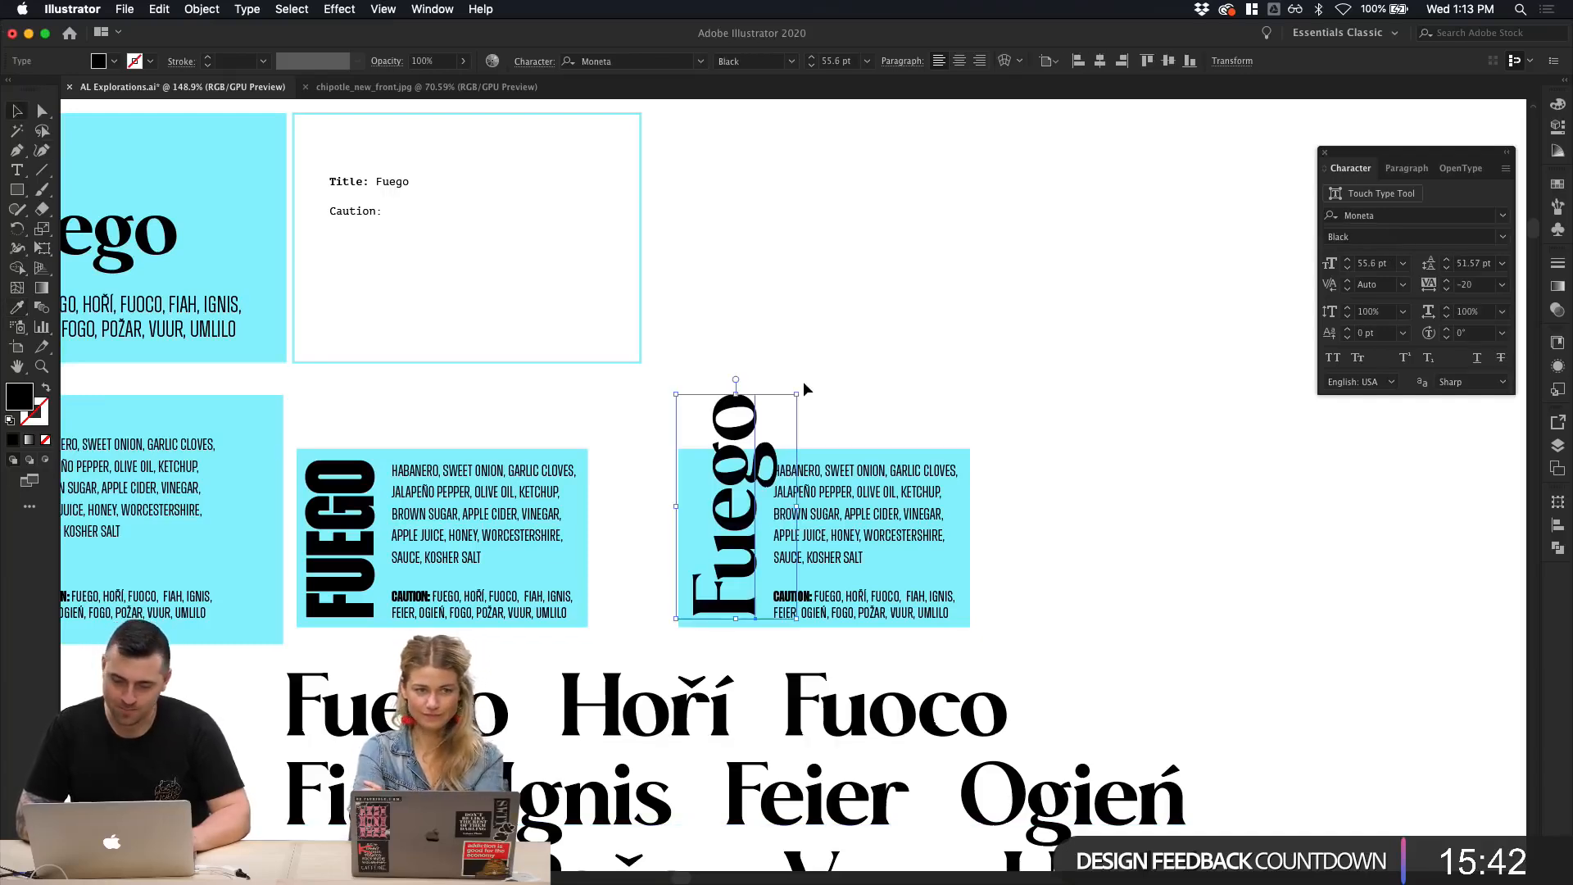
left_click_drag(805, 385, 782, 531)
left_click(963, 533)
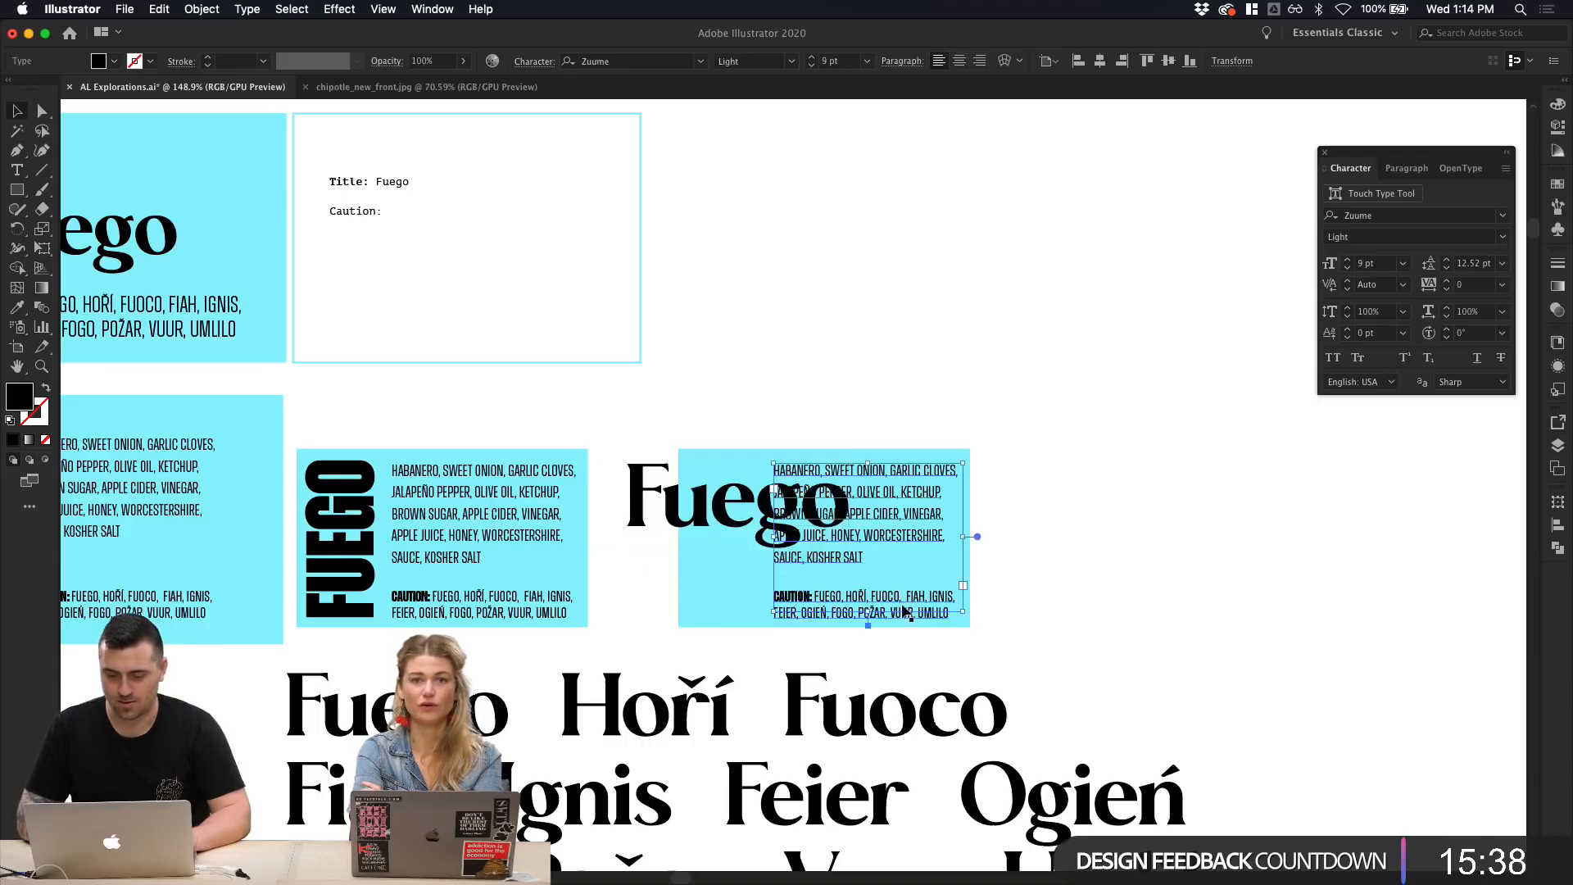
Step: Move the ingredients and caution text off the duplicated label to its right, and fit the Fuego title inside the label at 44.09 pt
left_click_drag(905, 609, 1256, 609)
left_click(1060, 488)
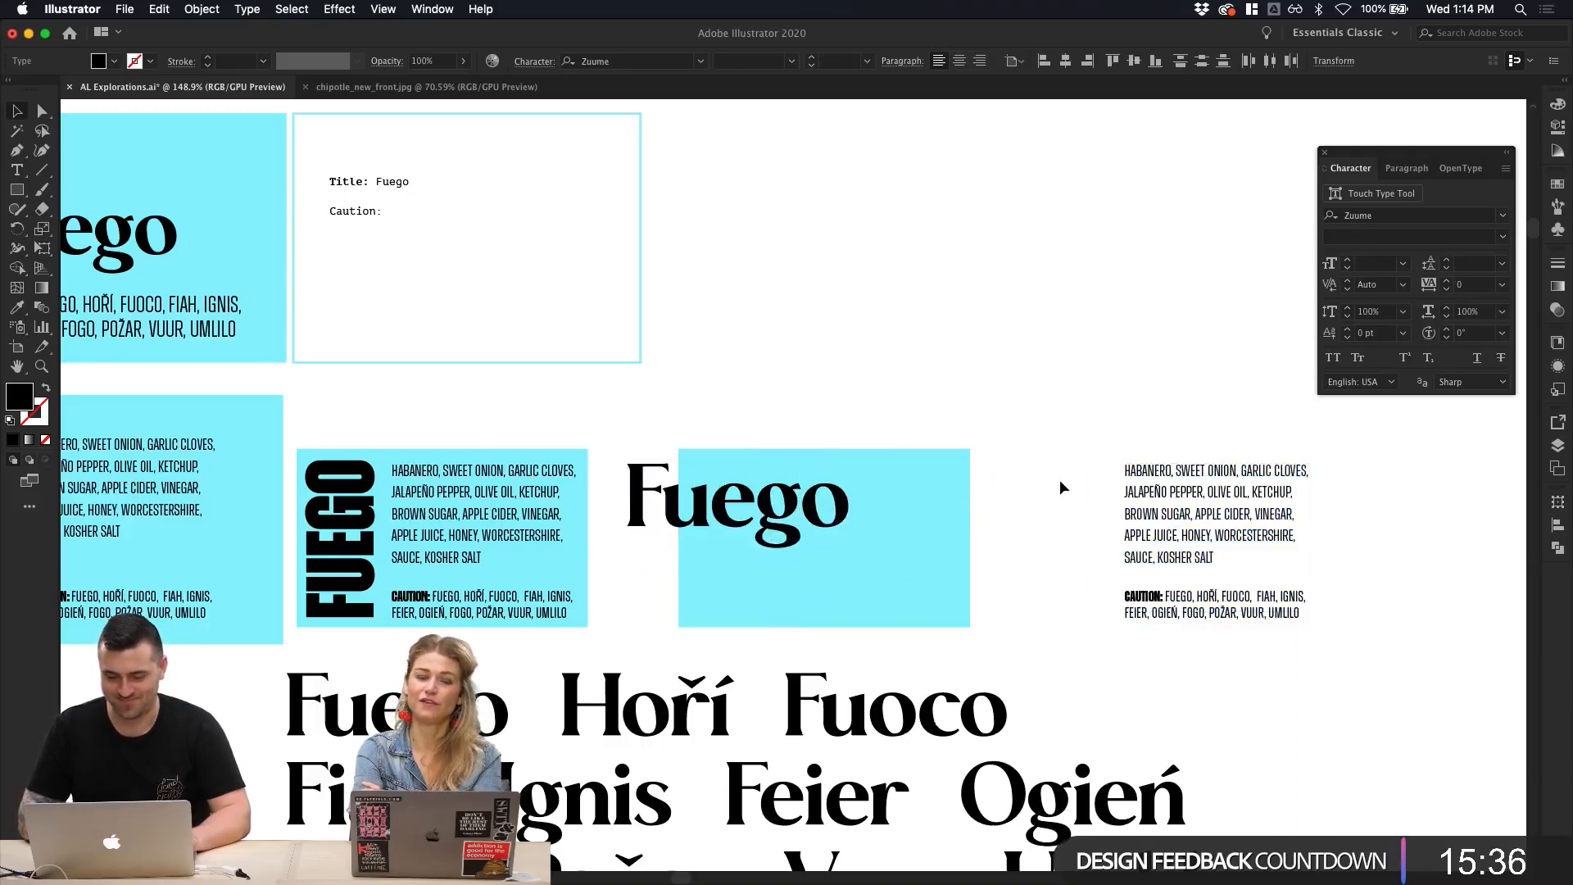
left_click_drag(746, 521, 815, 522)
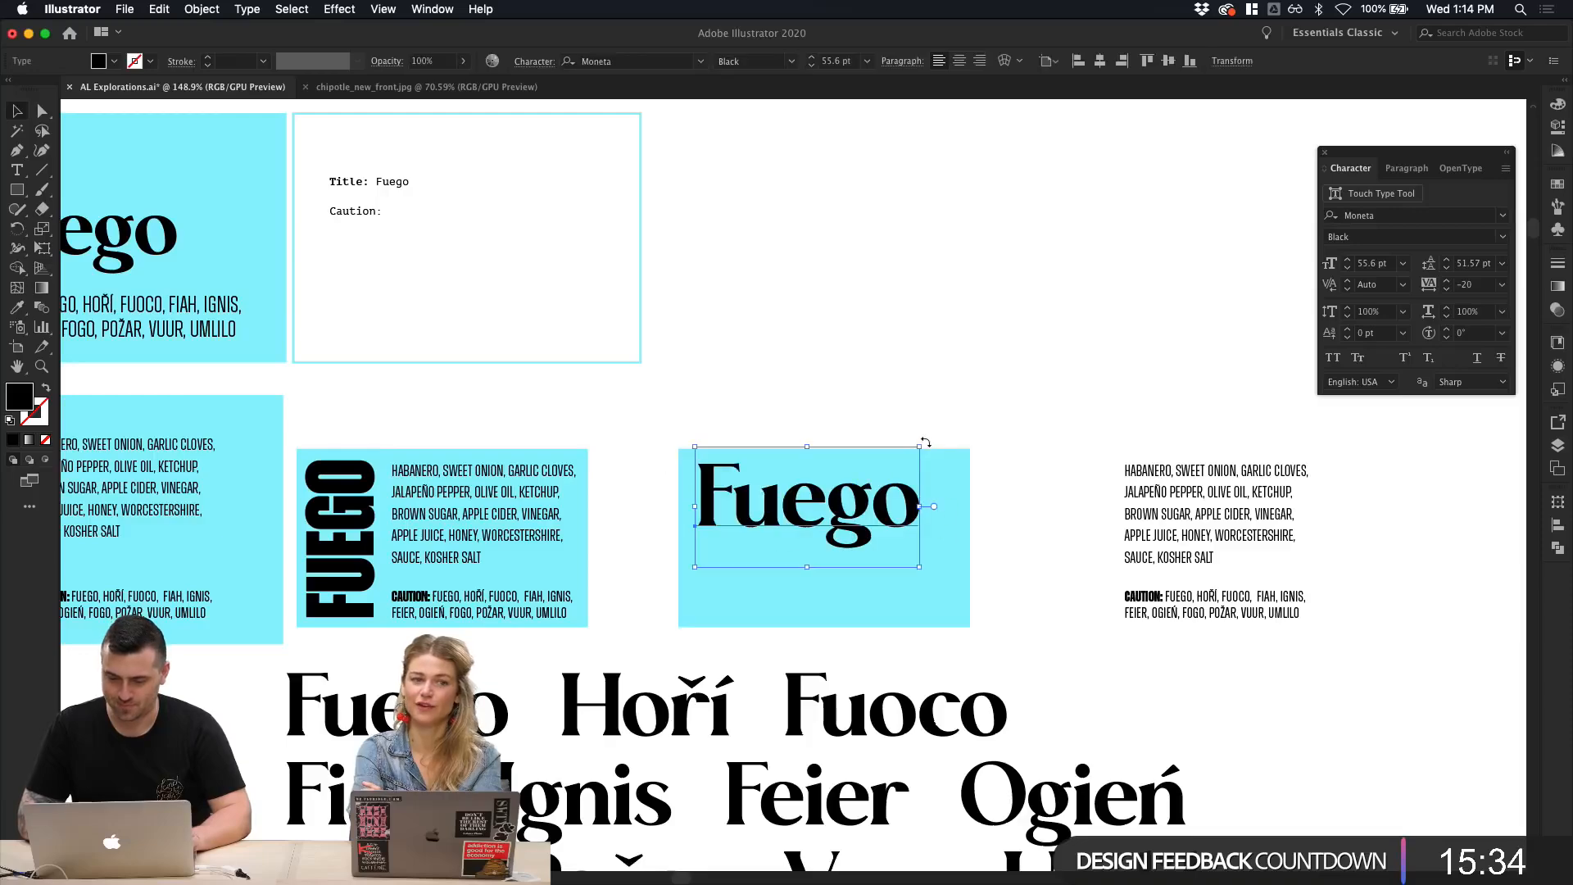
left_click_drag(921, 448, 822, 481)
left_click(913, 418)
Step: Examine the resized Fuego title against the neighbouring labels and the large fire-word list
scroll(914, 420, "up", 5)
scroll(915, 418, "down", 1)
left_click(866, 250)
scroll(867, 250, "down", 3)
left_click(1257, 683)
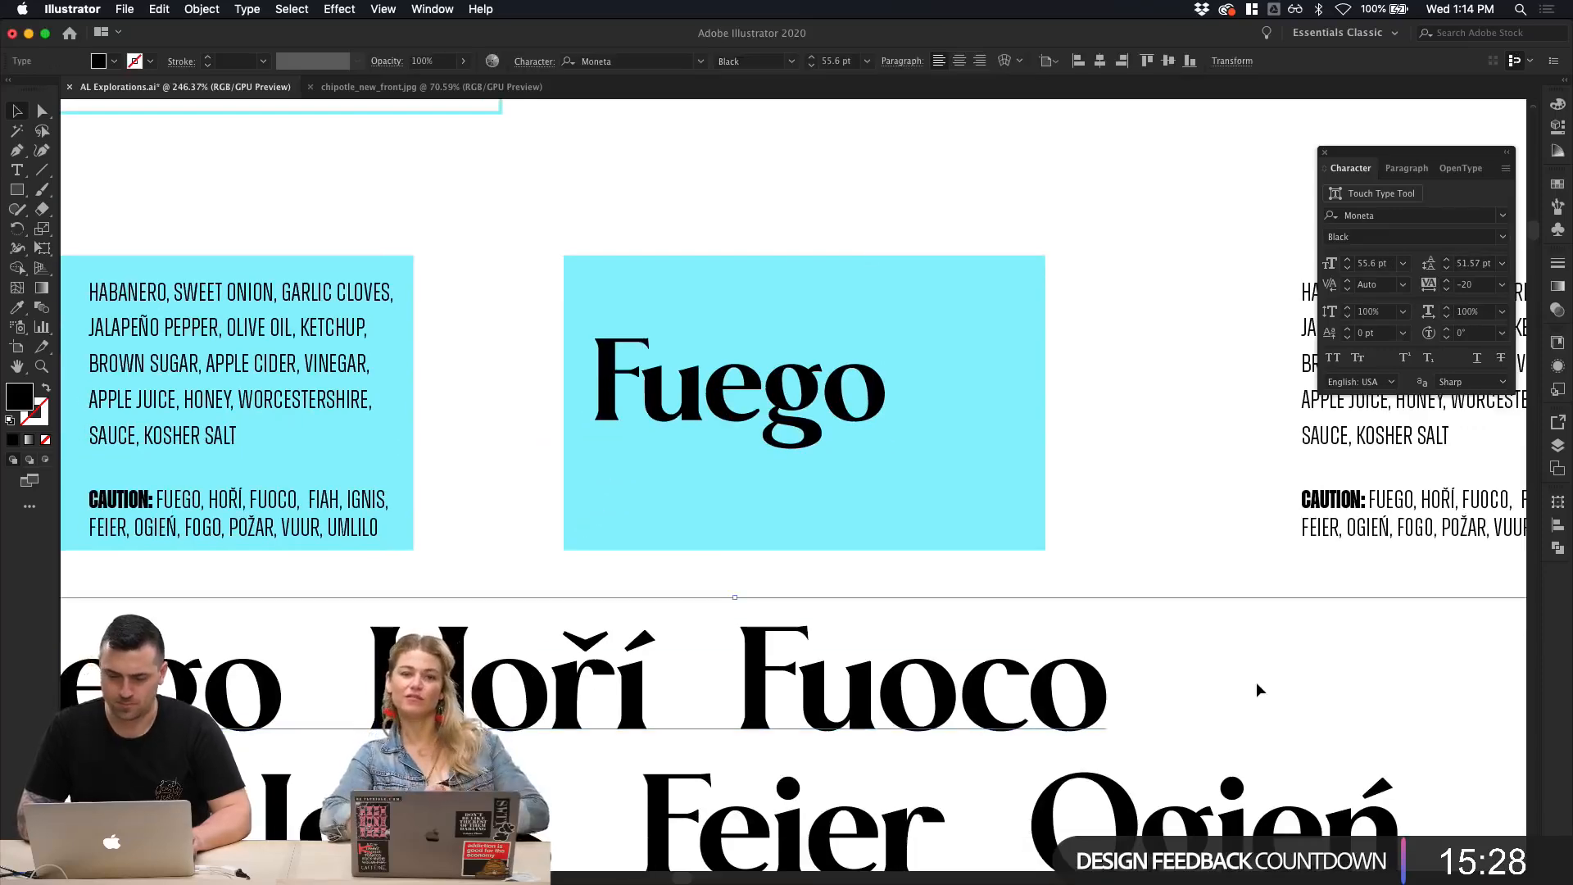
scroll(1257, 683, "down", 5)
scroll(1252, 670, "right", 2)
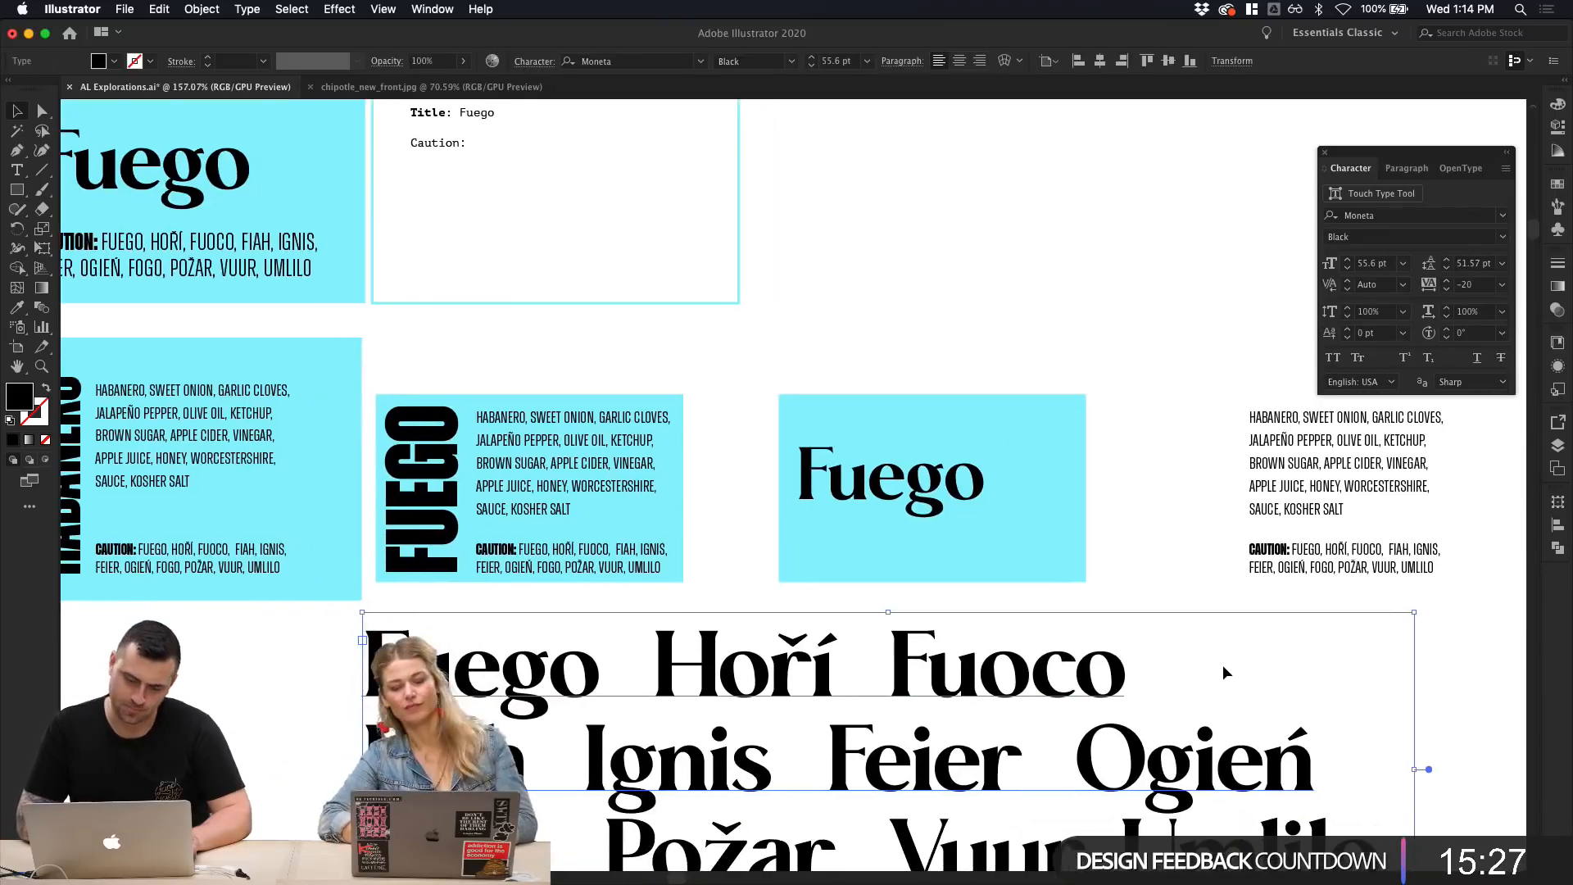
left_click(955, 492)
scroll(955, 492, "up", 5)
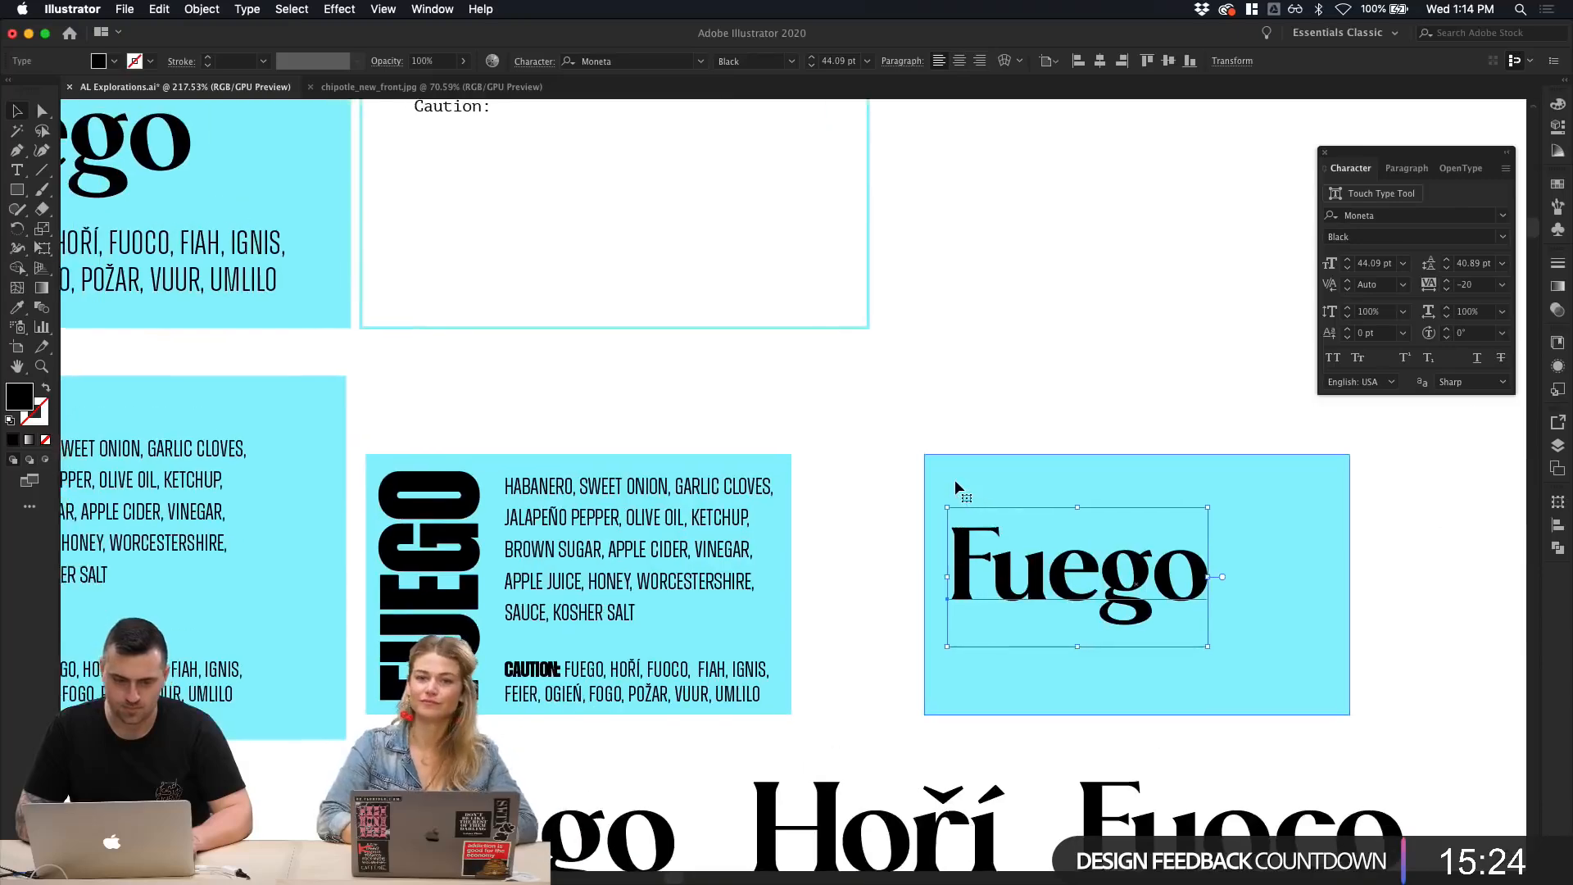
scroll(954, 490, "down", 5)
scroll(955, 489, "up", 1)
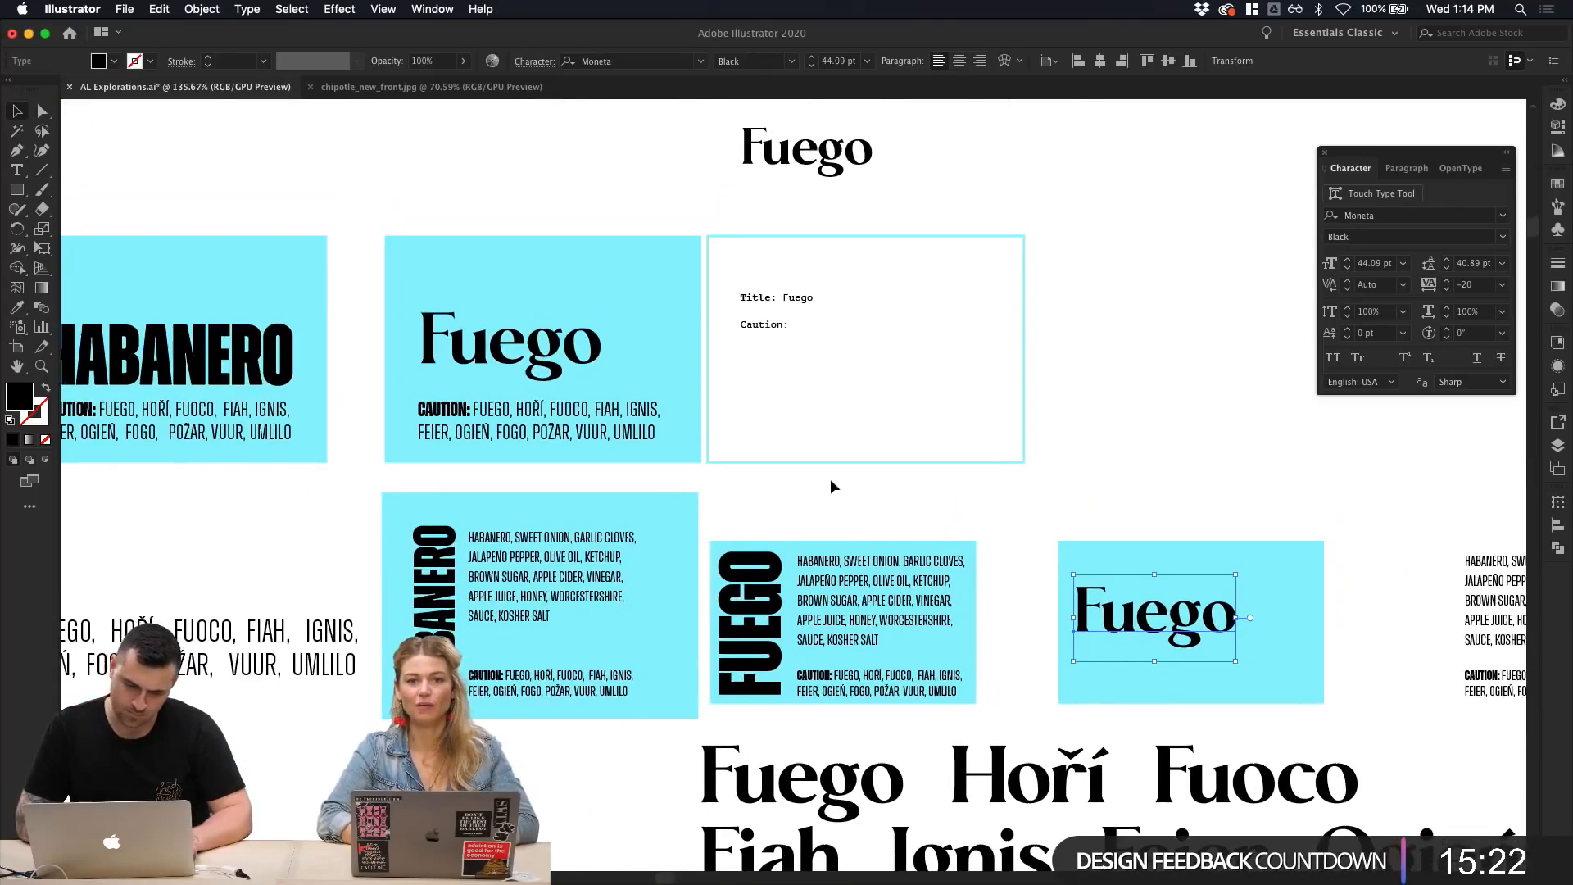
Step: Duplicate the horizontal HABANERO title into the empty space above its label and change the copy's text to GHOST PEPPER
left_click(830, 485)
scroll(805, 487, "left", 5)
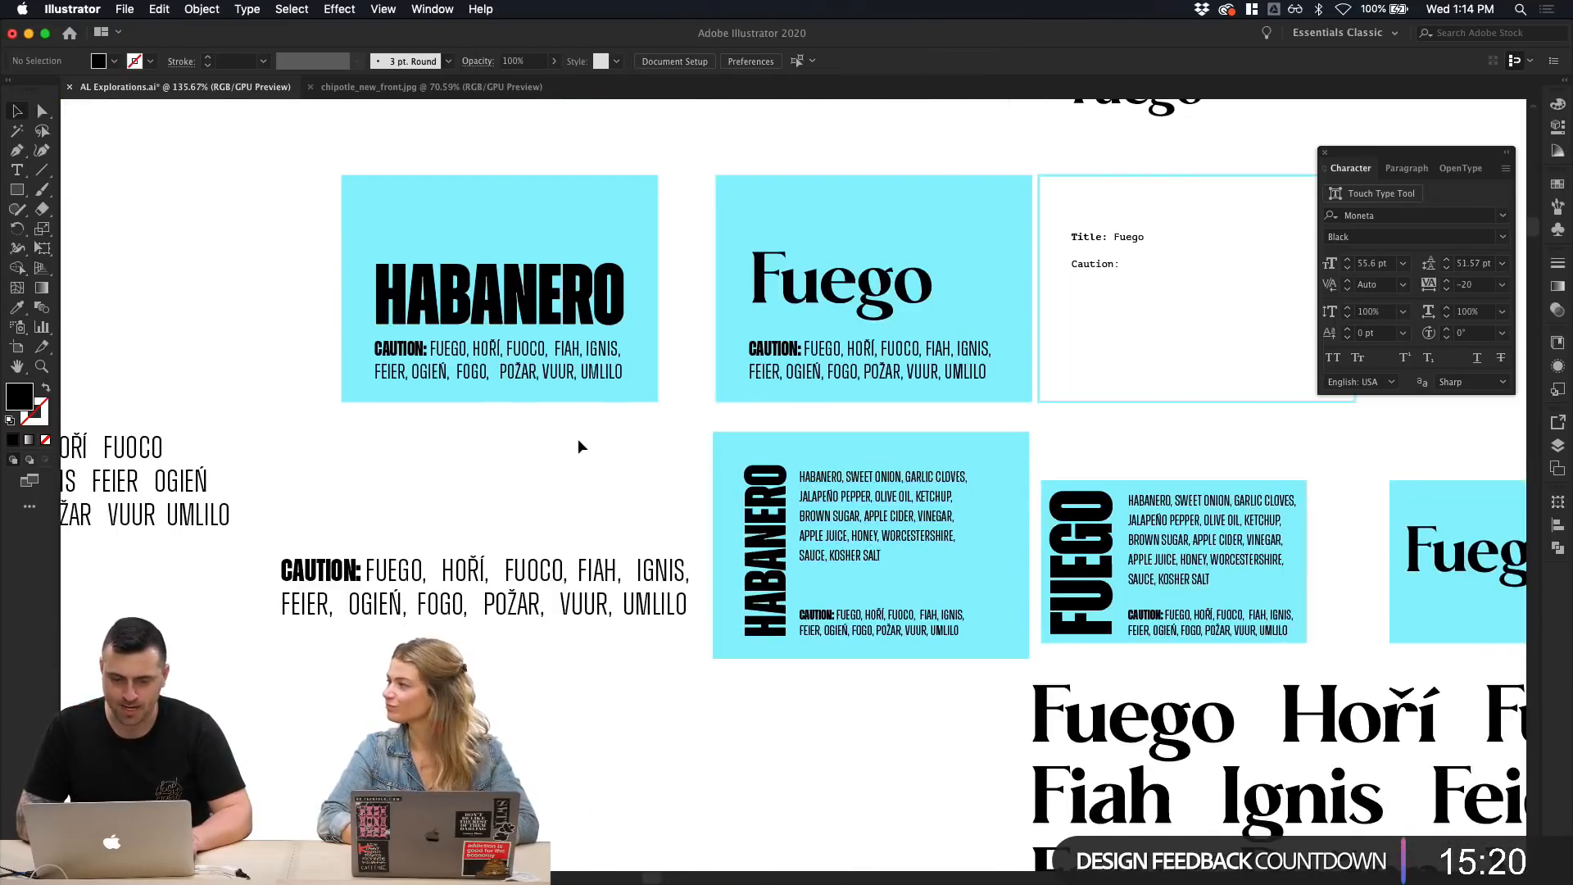
scroll(578, 440, "up", 5)
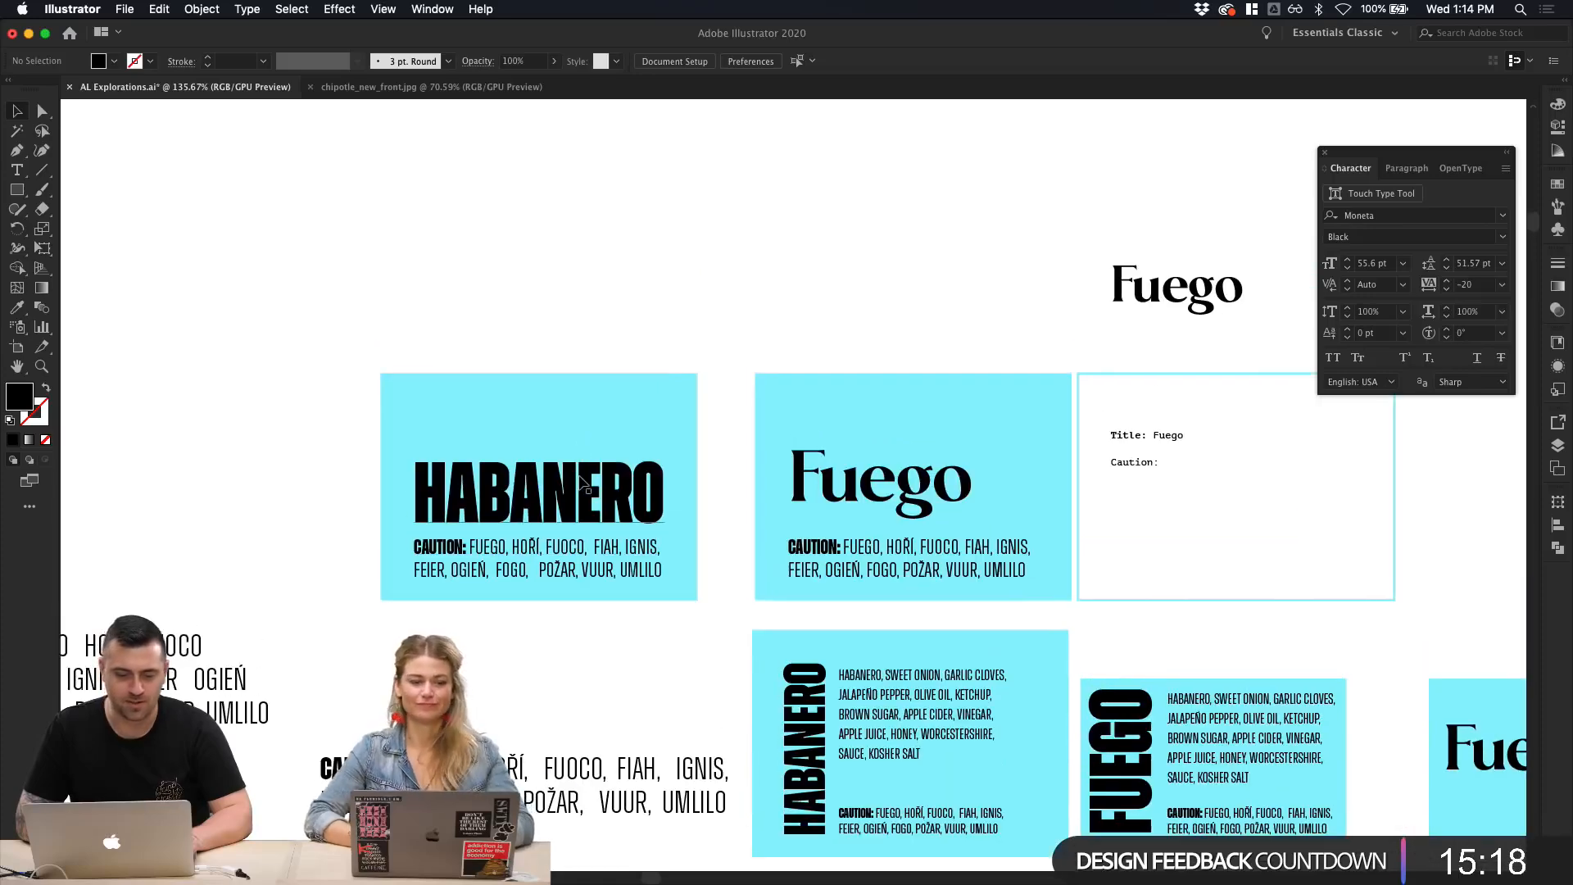
left_click(583, 485)
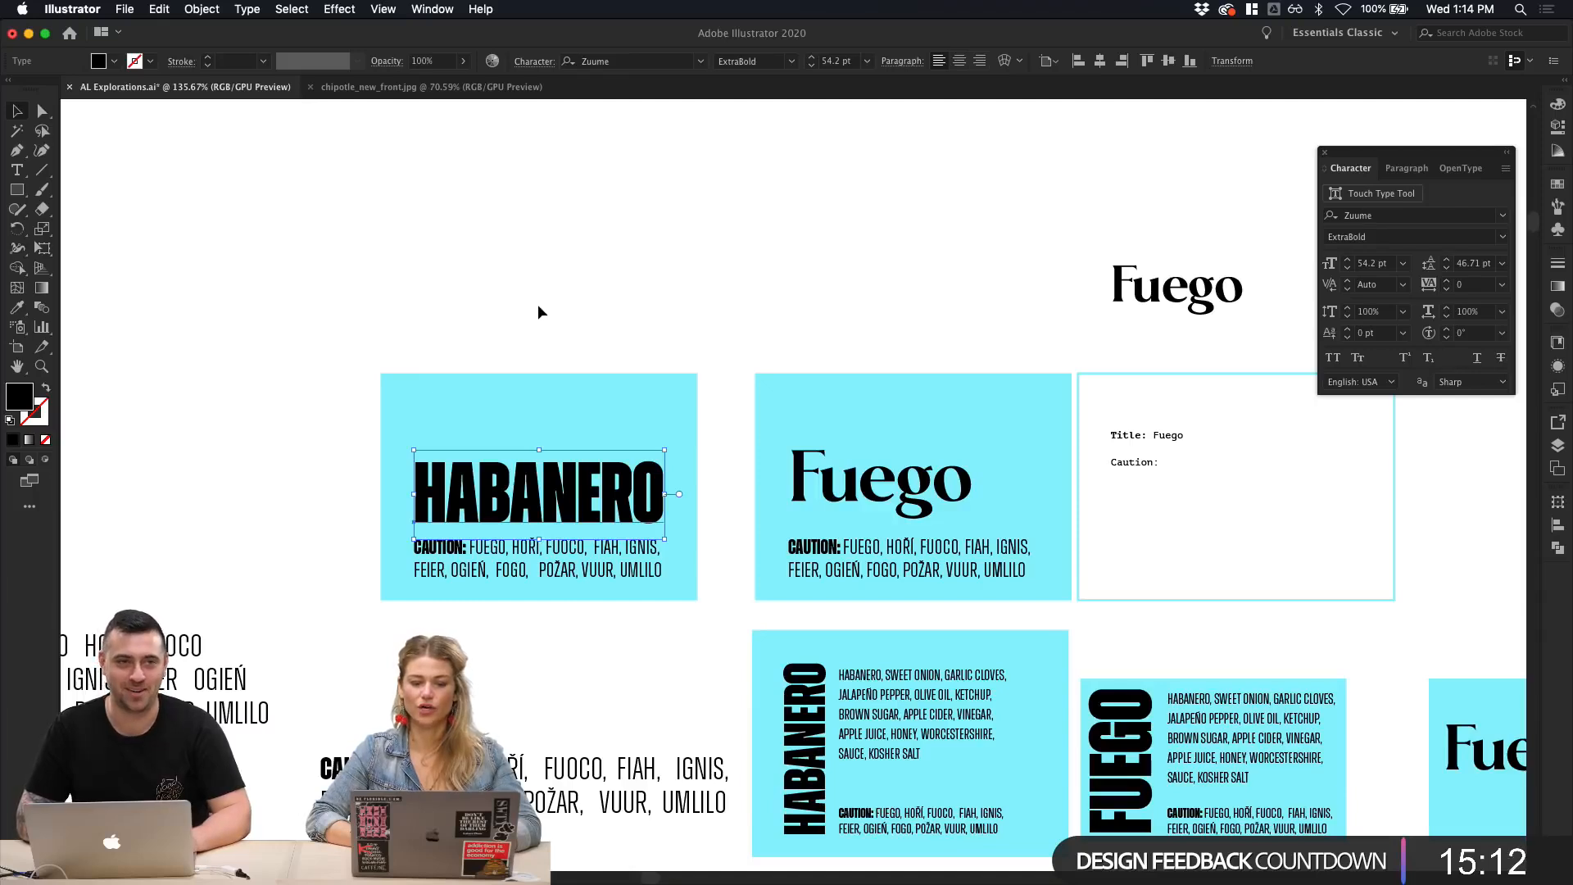
left_click_drag(540, 492, 538, 277)
key("t")
double_click(537, 278)
type("G")
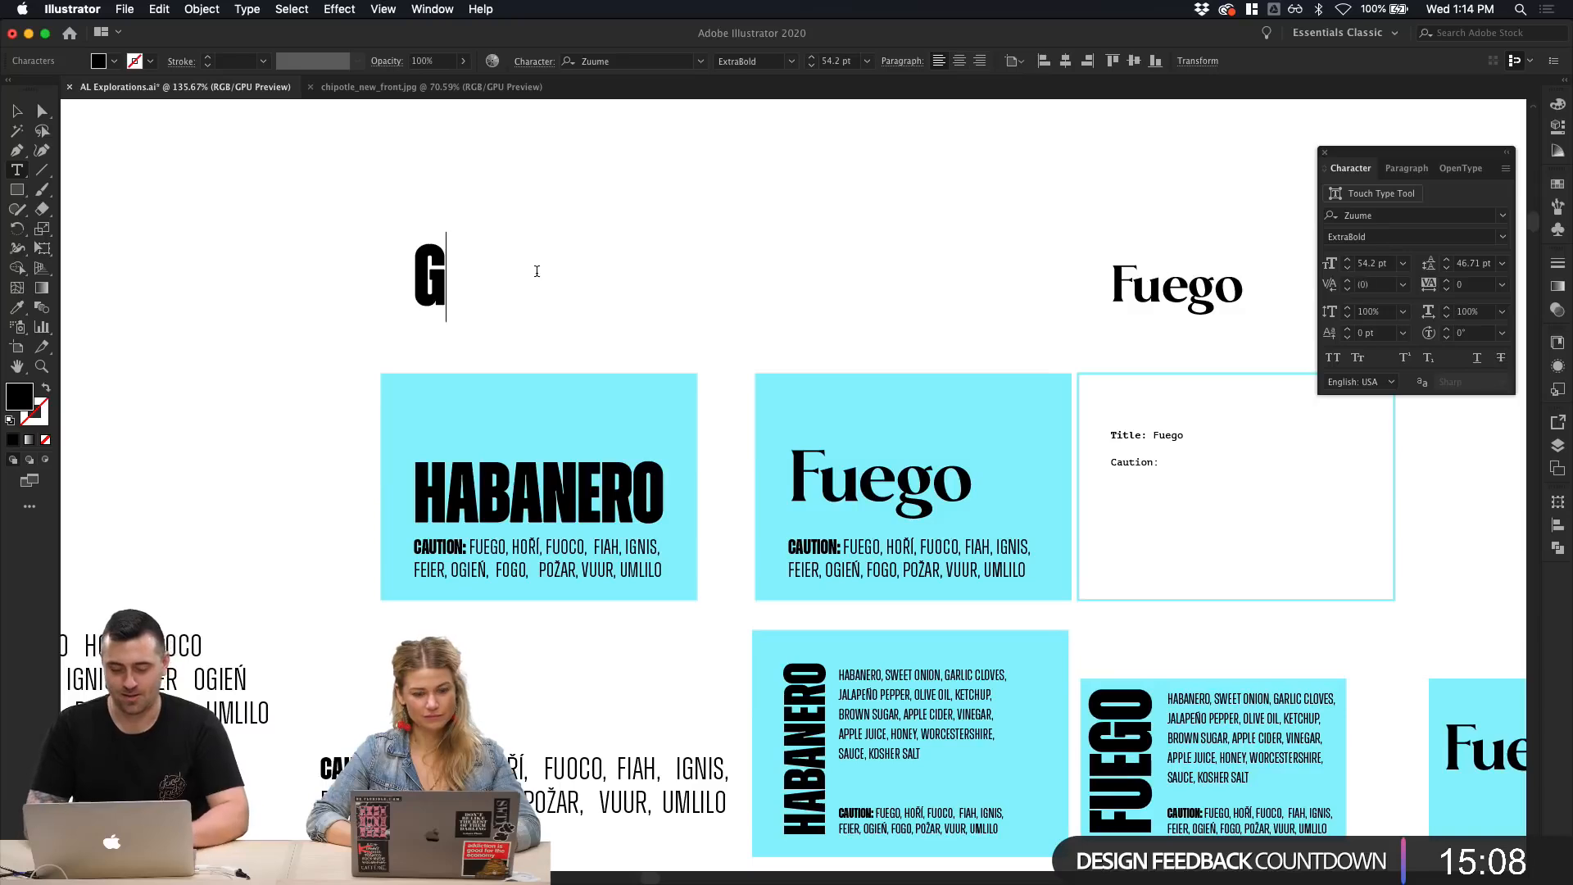
type("HOST PEPPER")
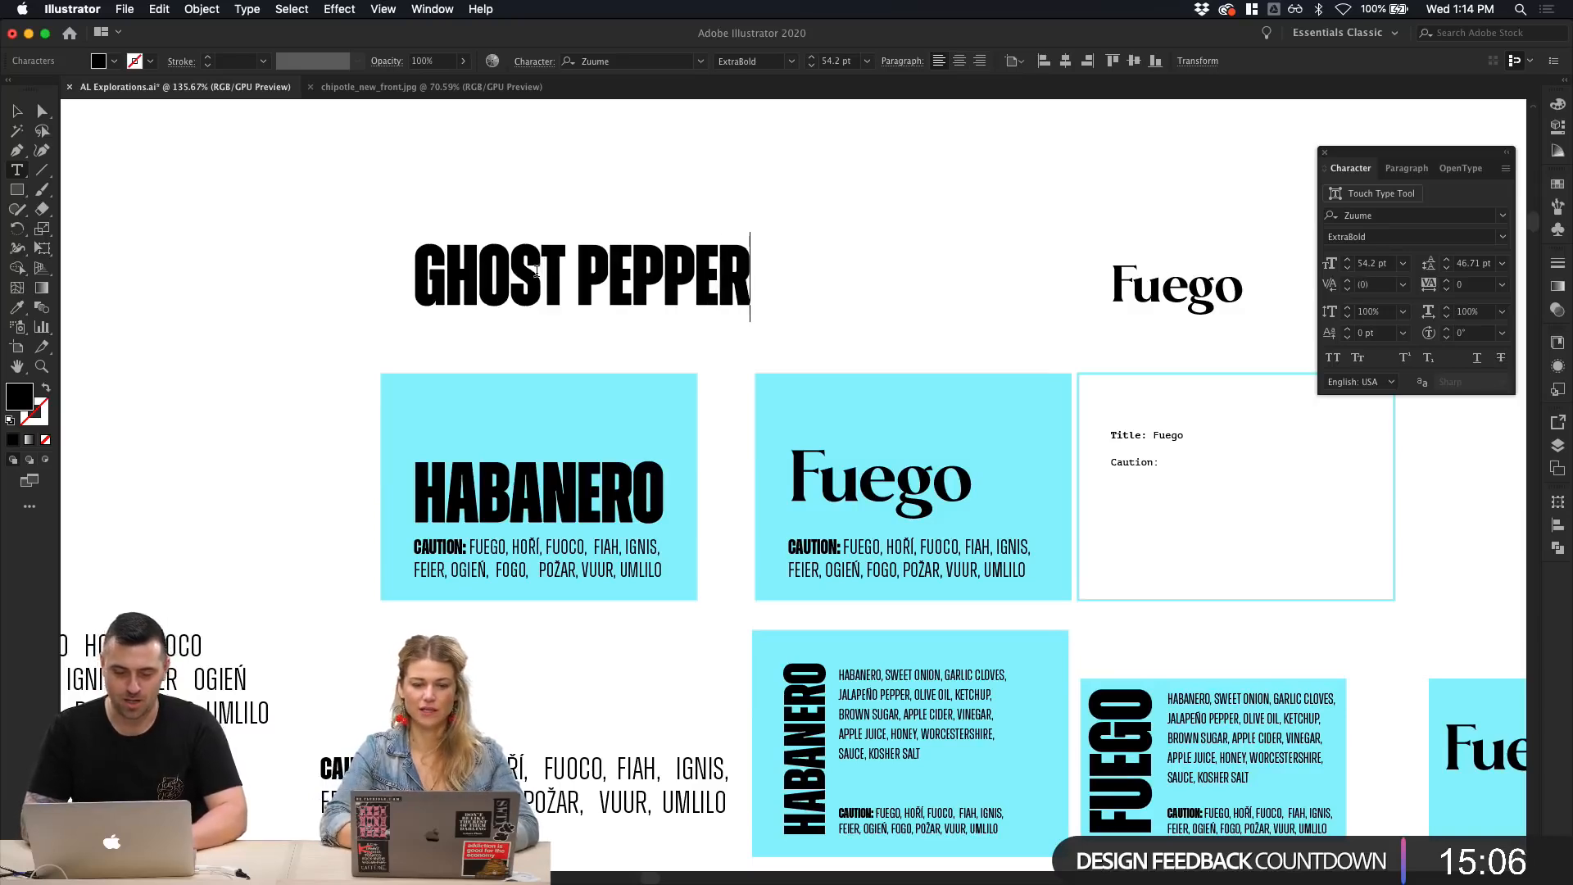
key("Escape")
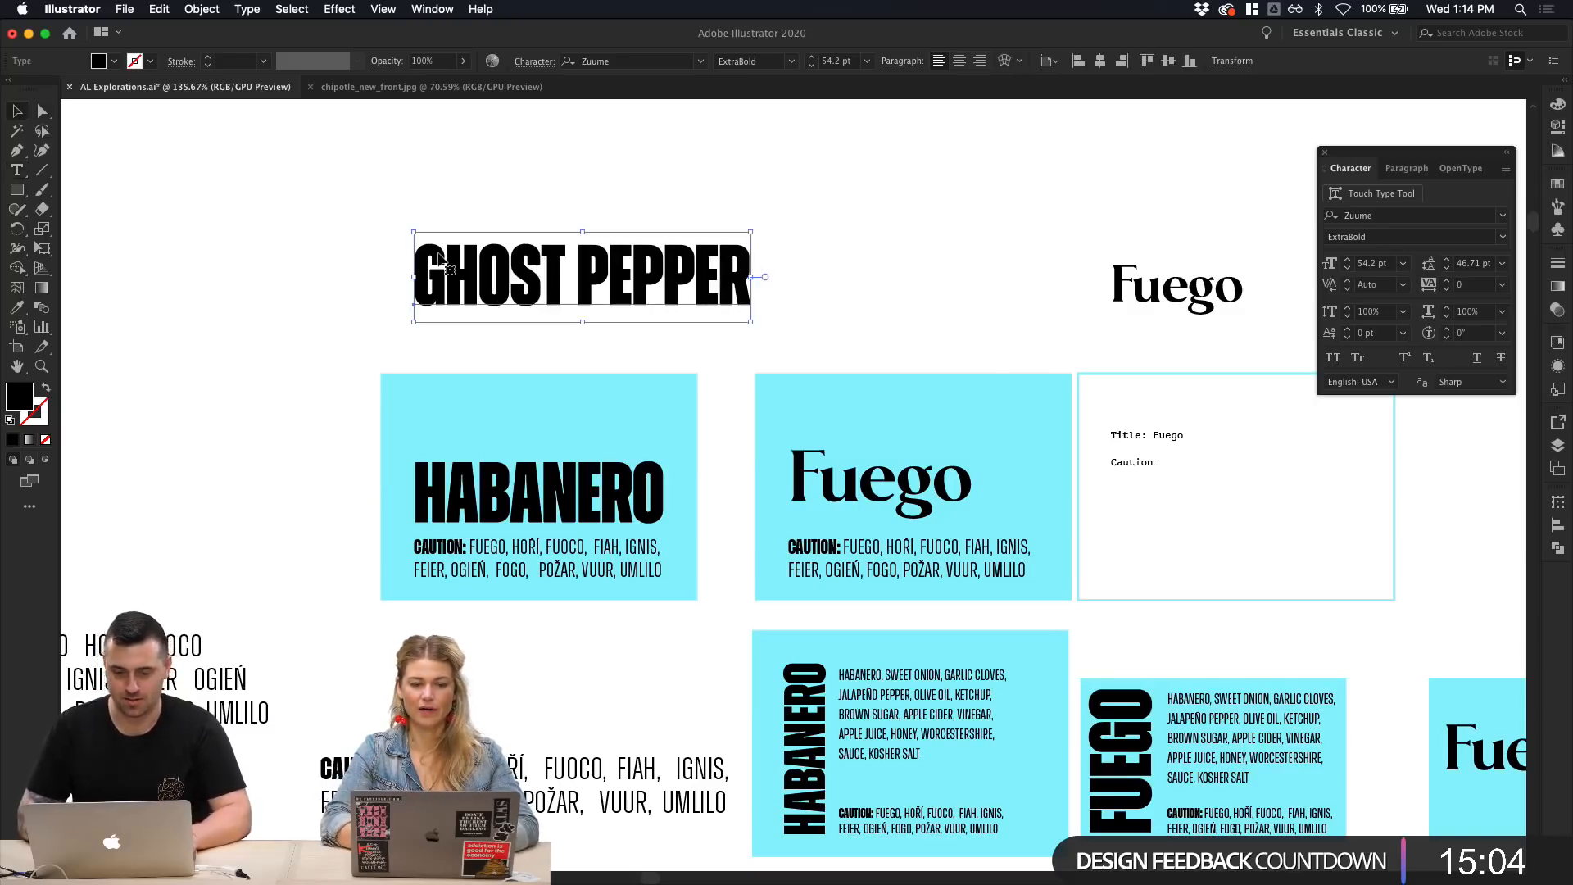
Step: Duplicate the GHOST PEPPER title directly above itself and replace the copy's text with JALAPENO
left_click_drag(440, 260, 443, 189)
triple_click(467, 198)
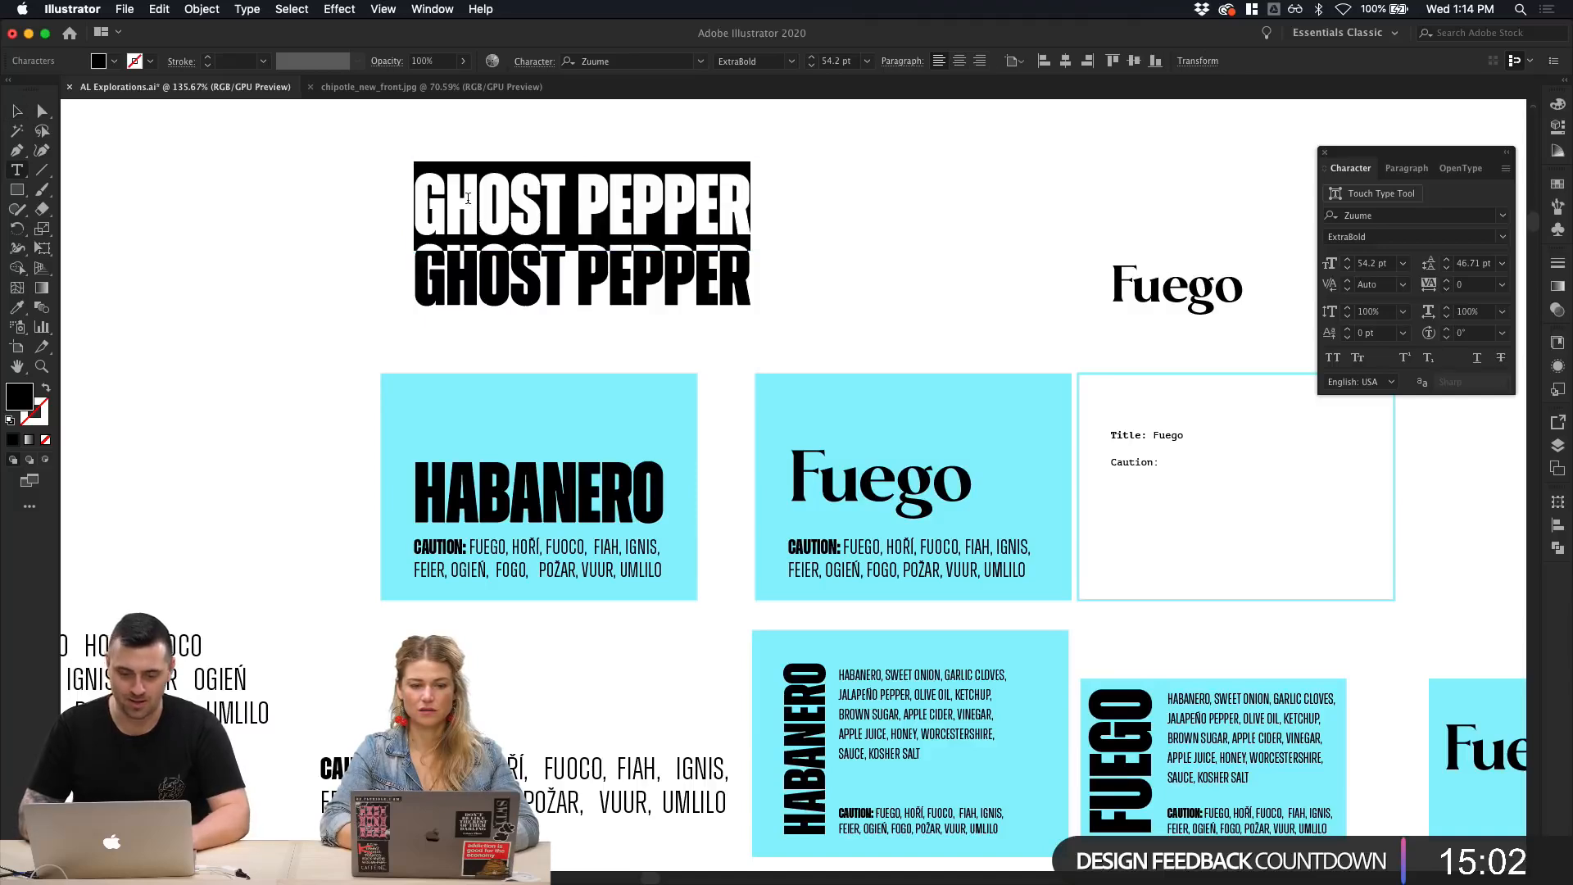
type("JALAPE")
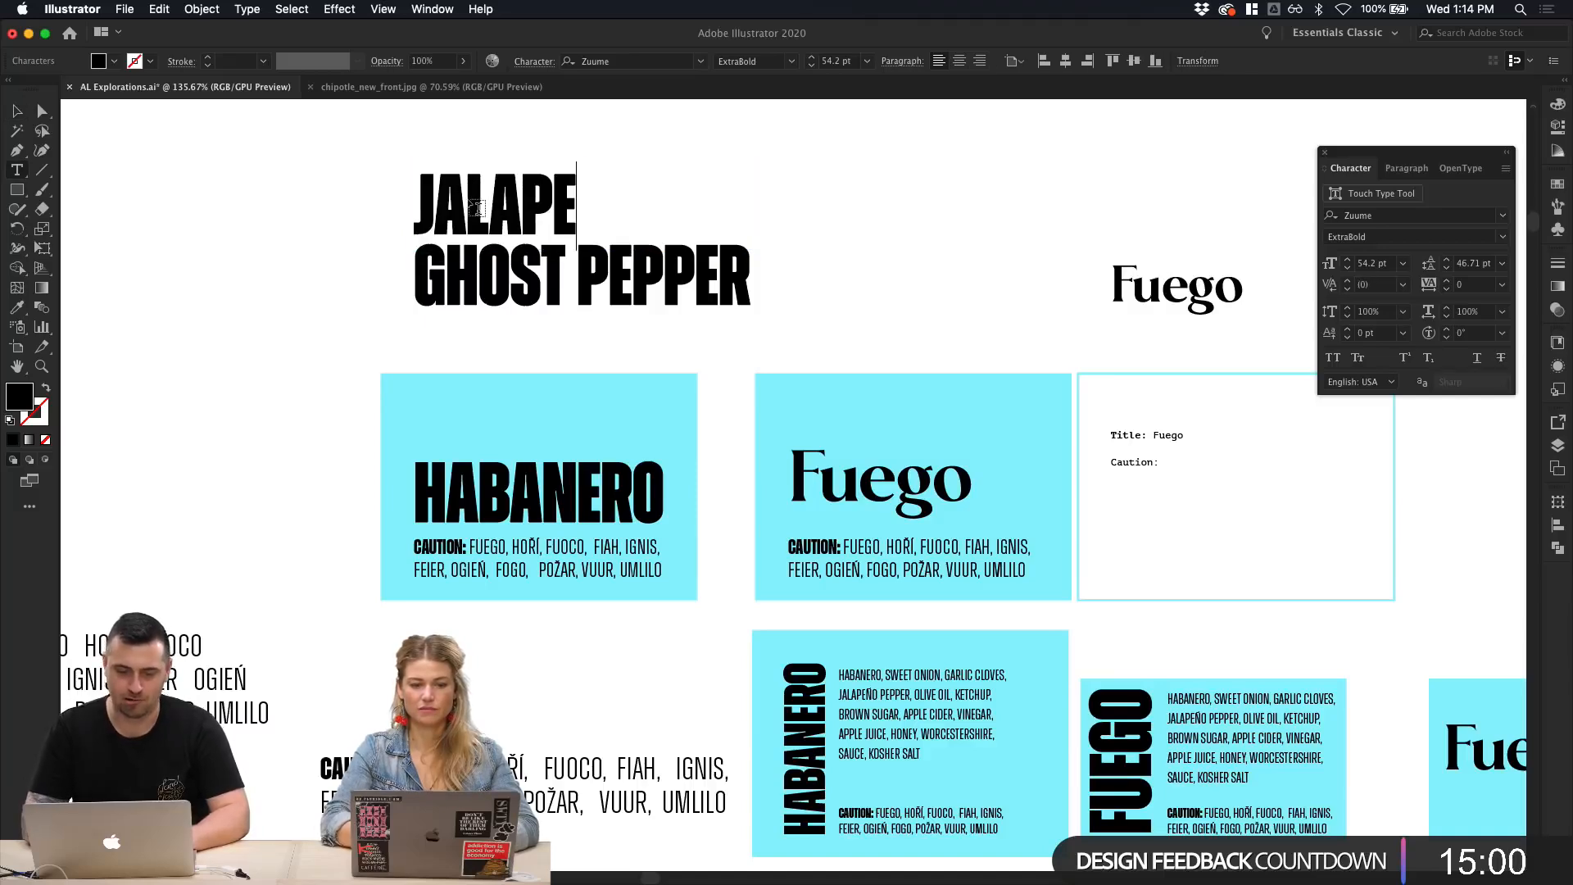
type("NO")
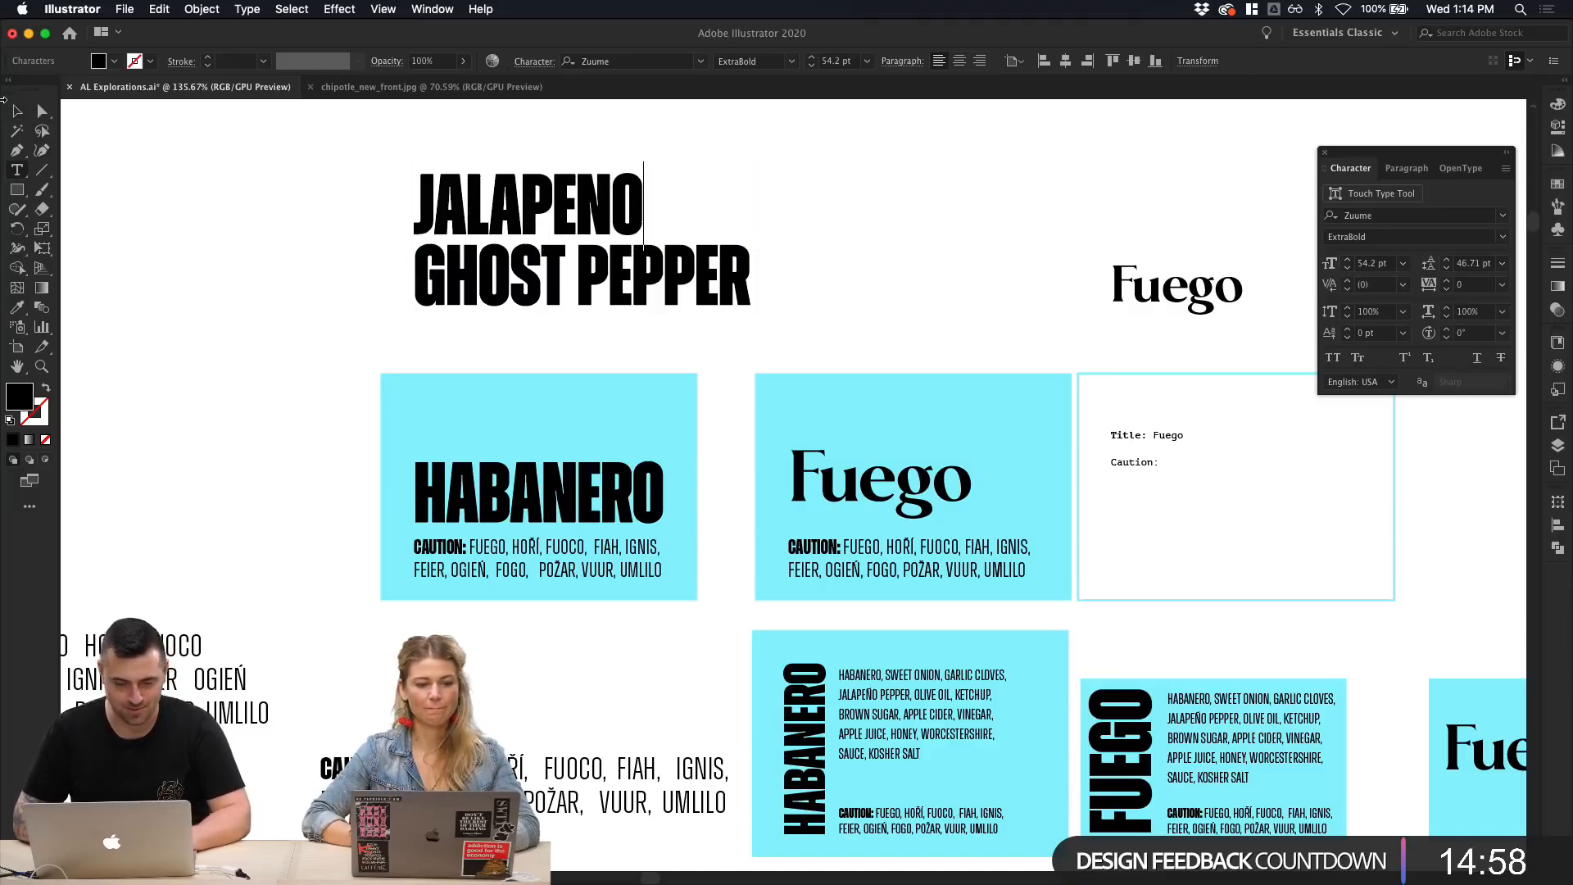
key("Escape")
left_click(189, 192)
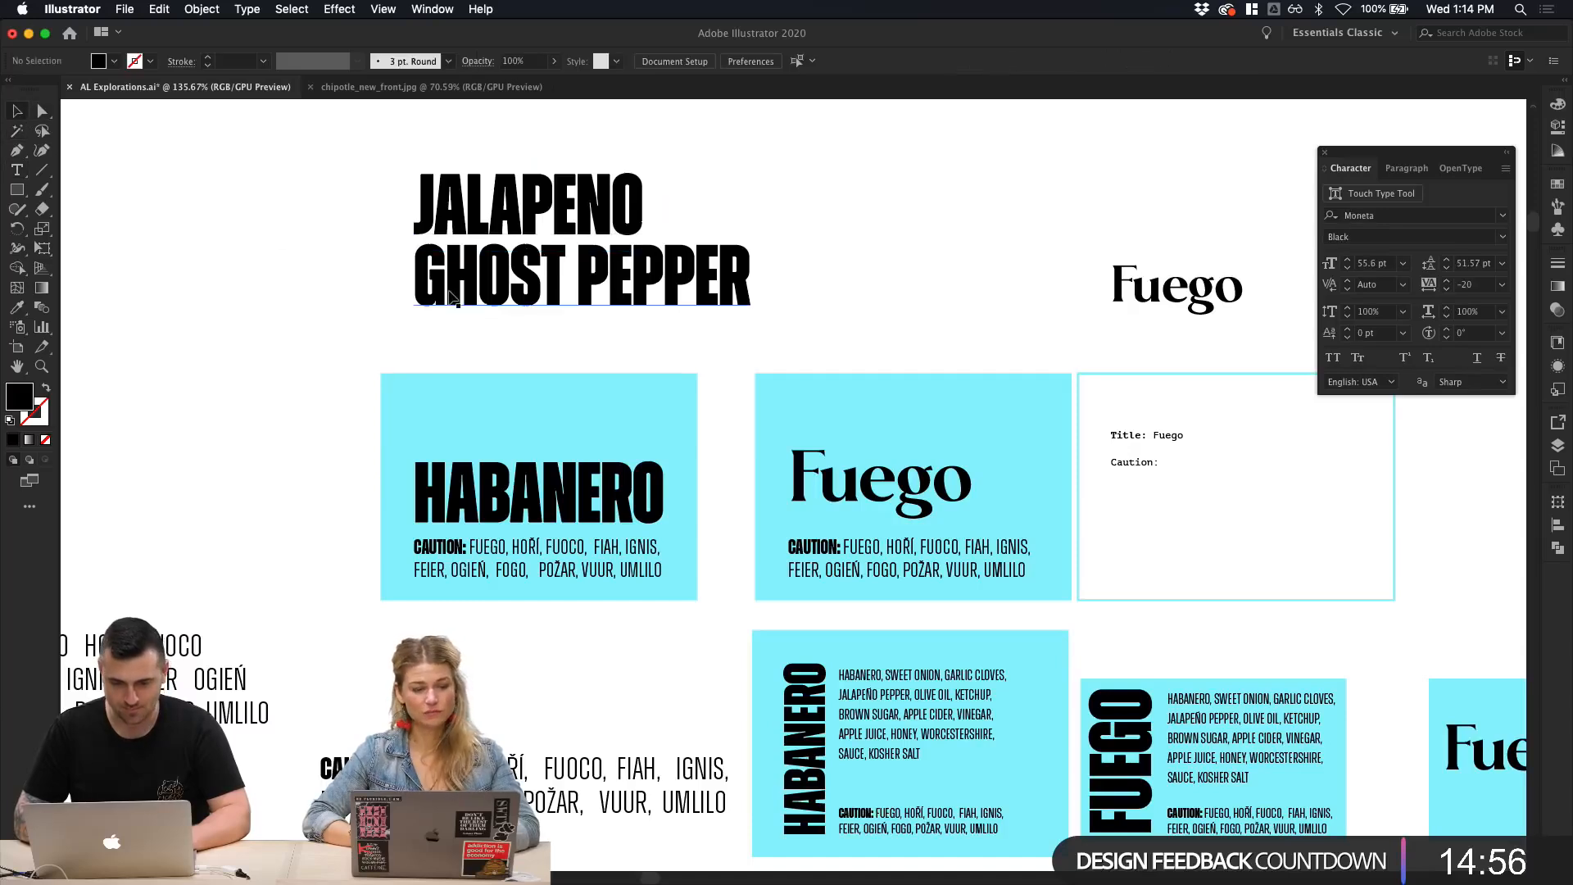
Step: Compare the two new pepper titles with the label variations and the bottle mockup
left_click(451, 293)
left_click(525, 324)
left_click_drag(524, 324, 463, 218)
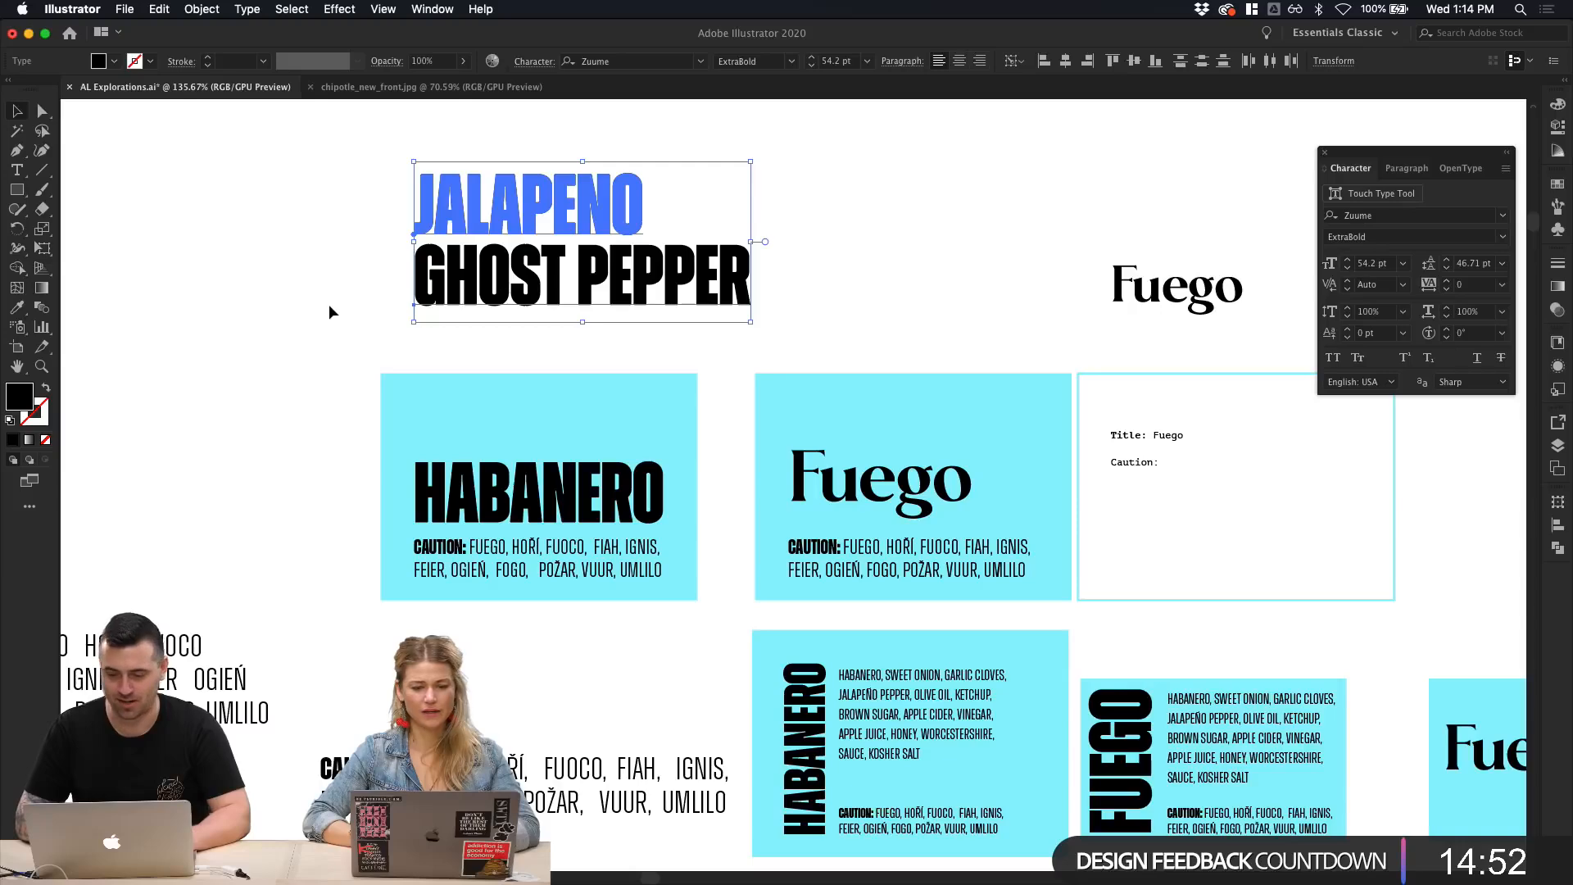
left_click(272, 311)
scroll(272, 311, "down", 3)
scroll(272, 311, "down", 5)
scroll(272, 311, "up", 3)
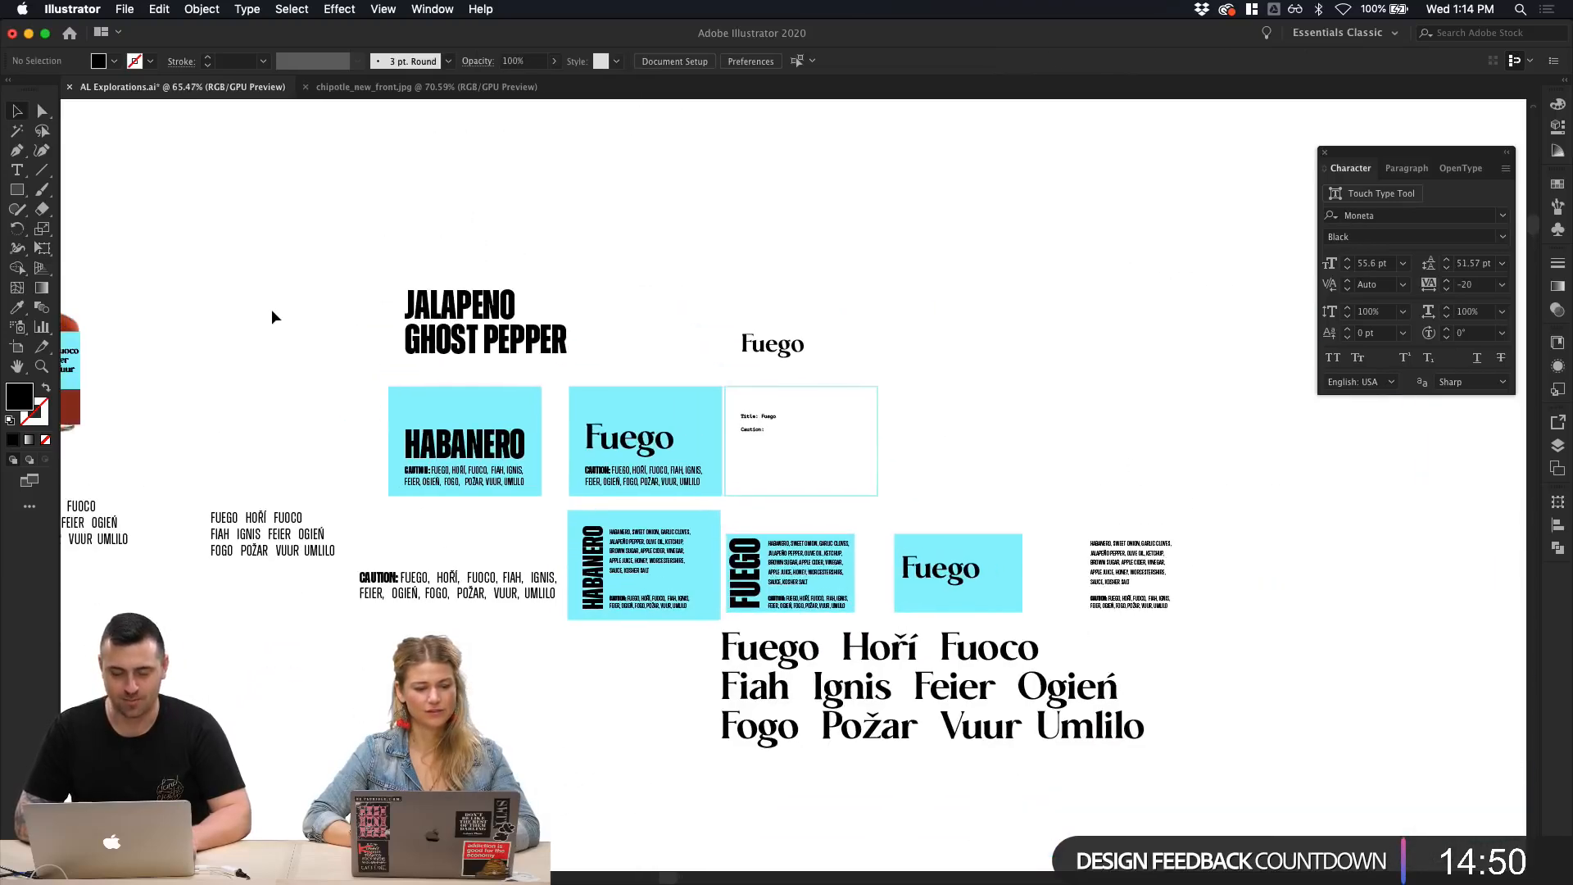
scroll(272, 311, "up", 4)
scroll(272, 311, "left", 4)
scroll(272, 311, "down", 2)
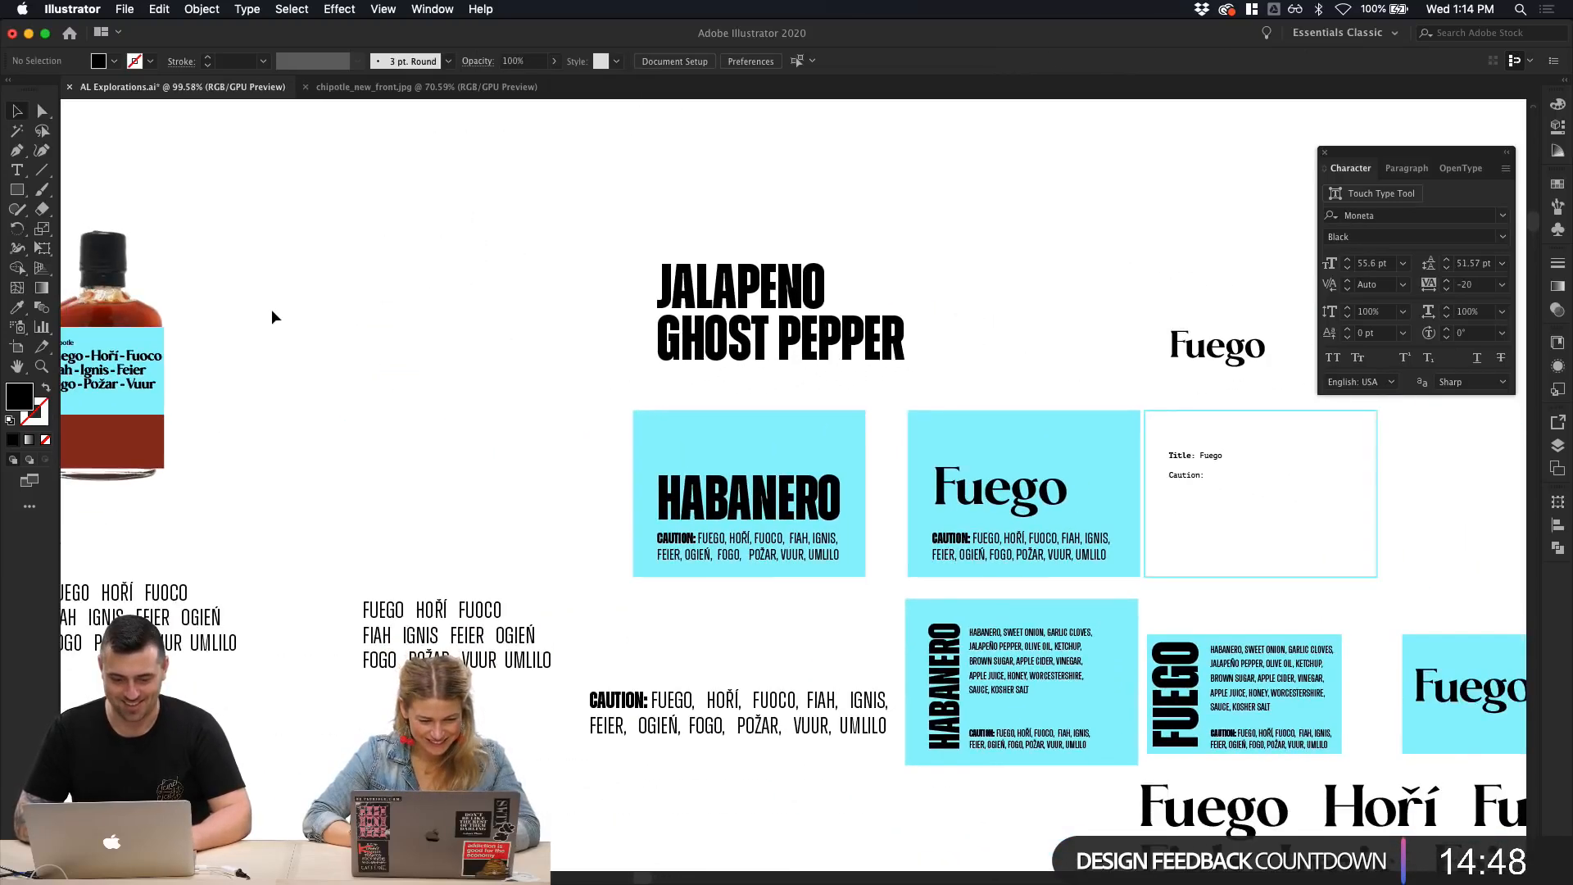
scroll(272, 308, "left", 4)
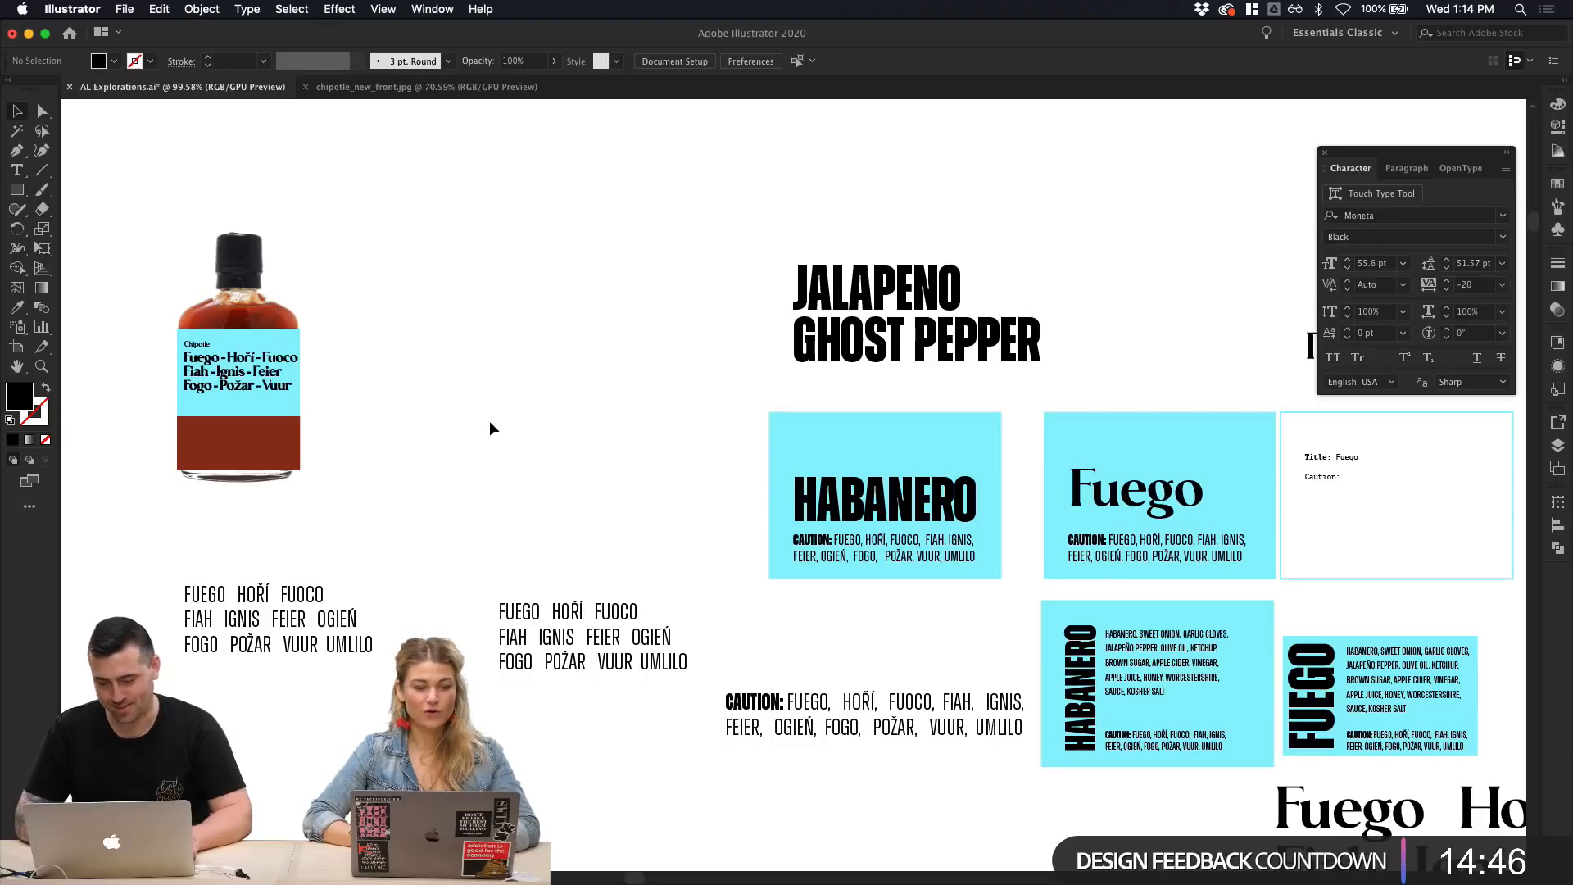
scroll(489, 426, "left", 5)
scroll(655, 443, "right", 8)
scroll(656, 442, "up", 3)
Step: Duplicate the JALAPENO title directly above itself and replace the copy's text with CHIPOTLE
left_click(768, 459)
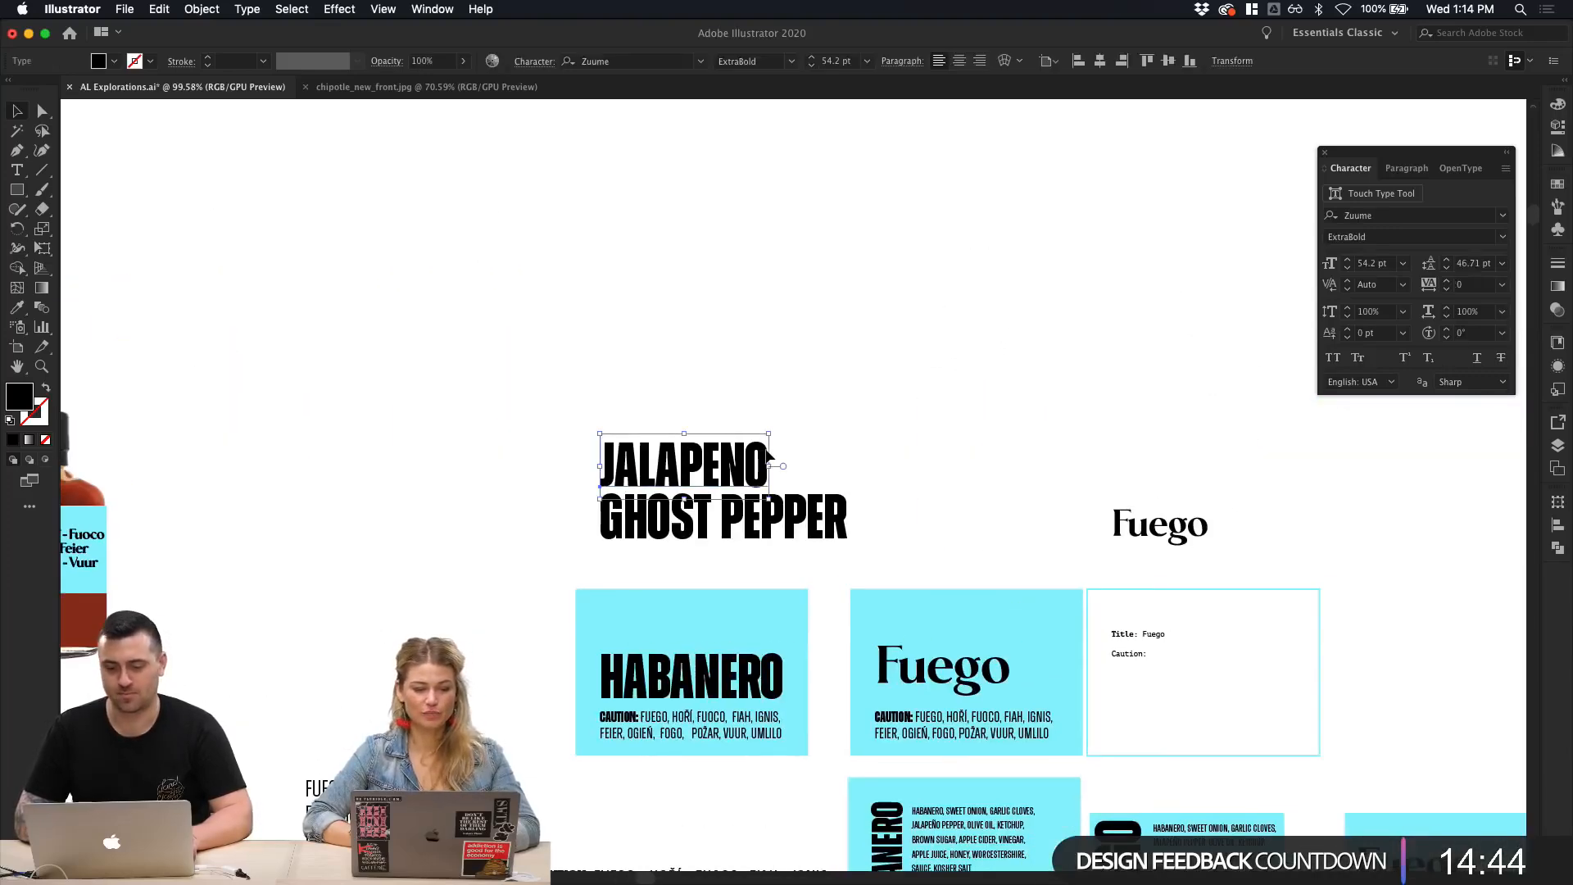
left_click_drag(763, 467, 764, 416)
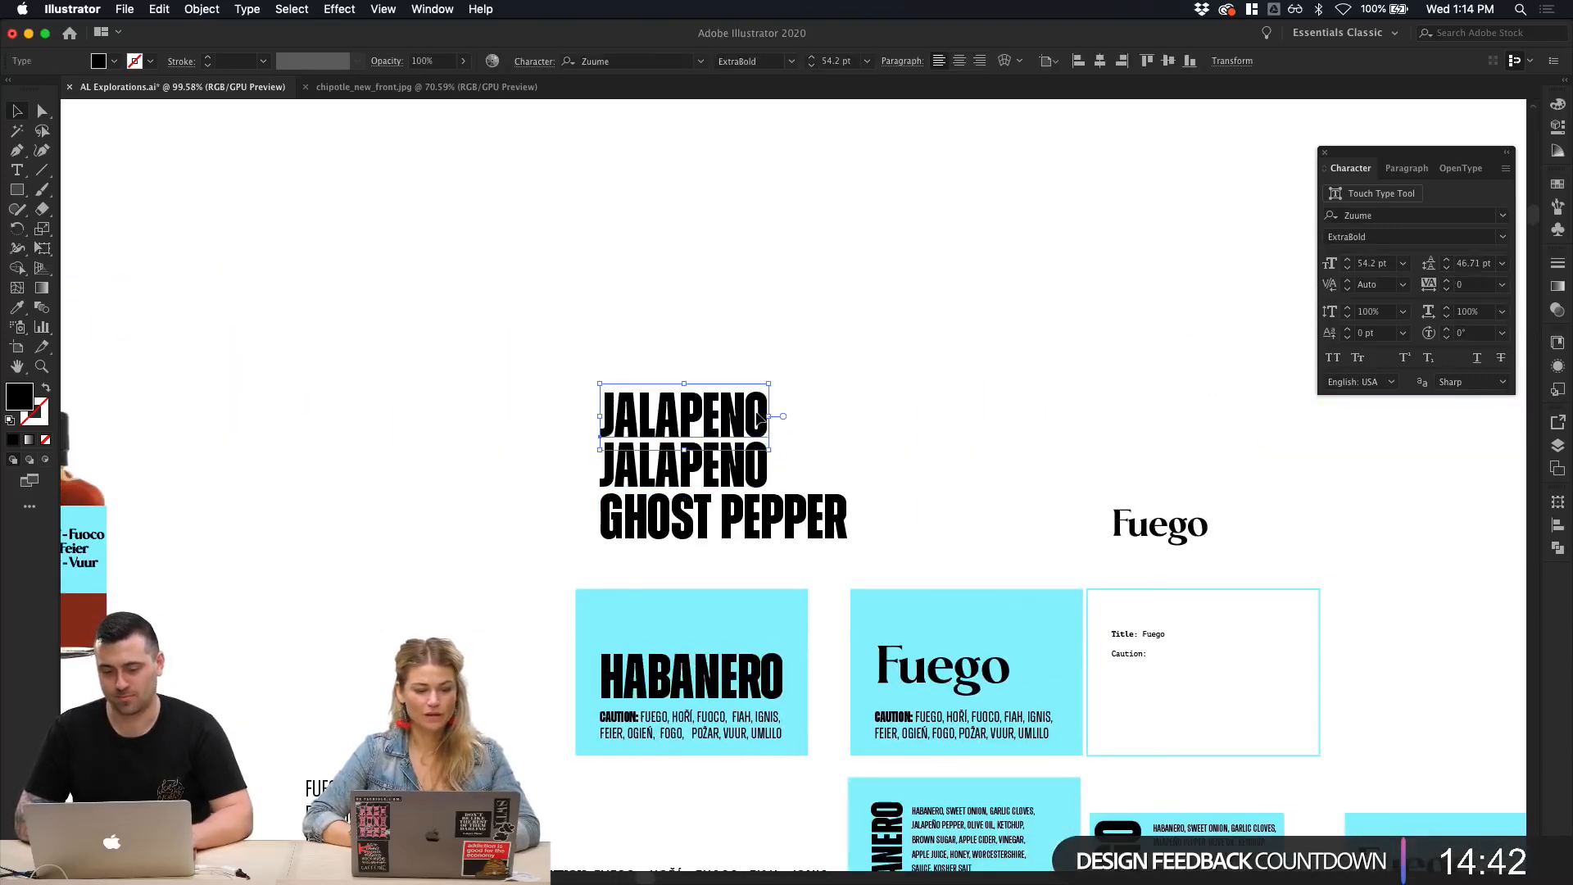
key("super+shift+a")
left_click(763, 424)
double_click(763, 423)
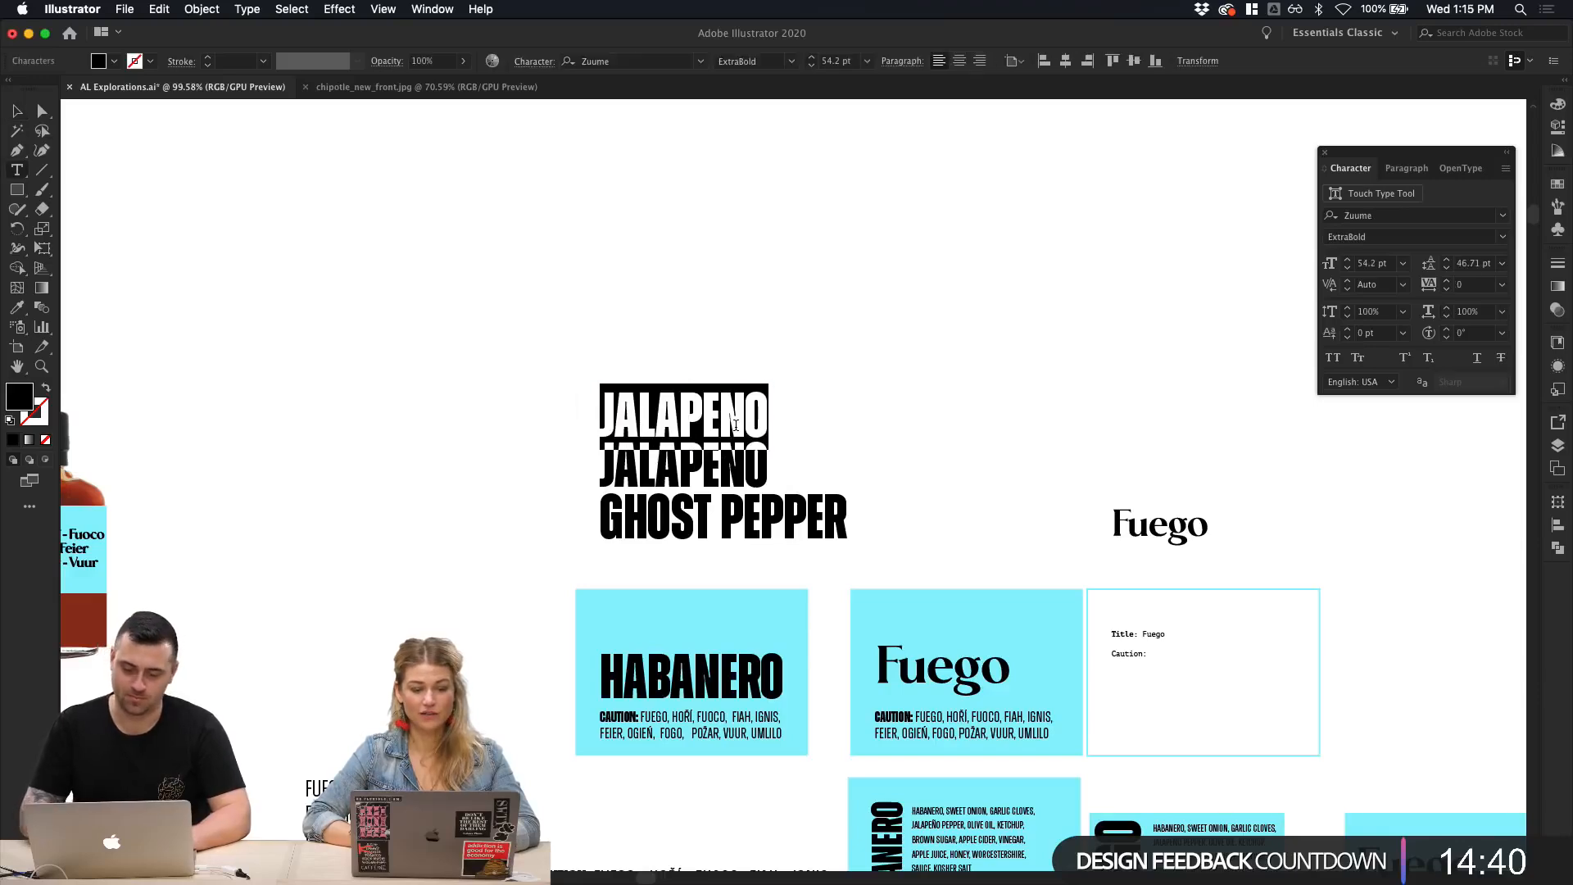
type("CHI")
type("POTLE")
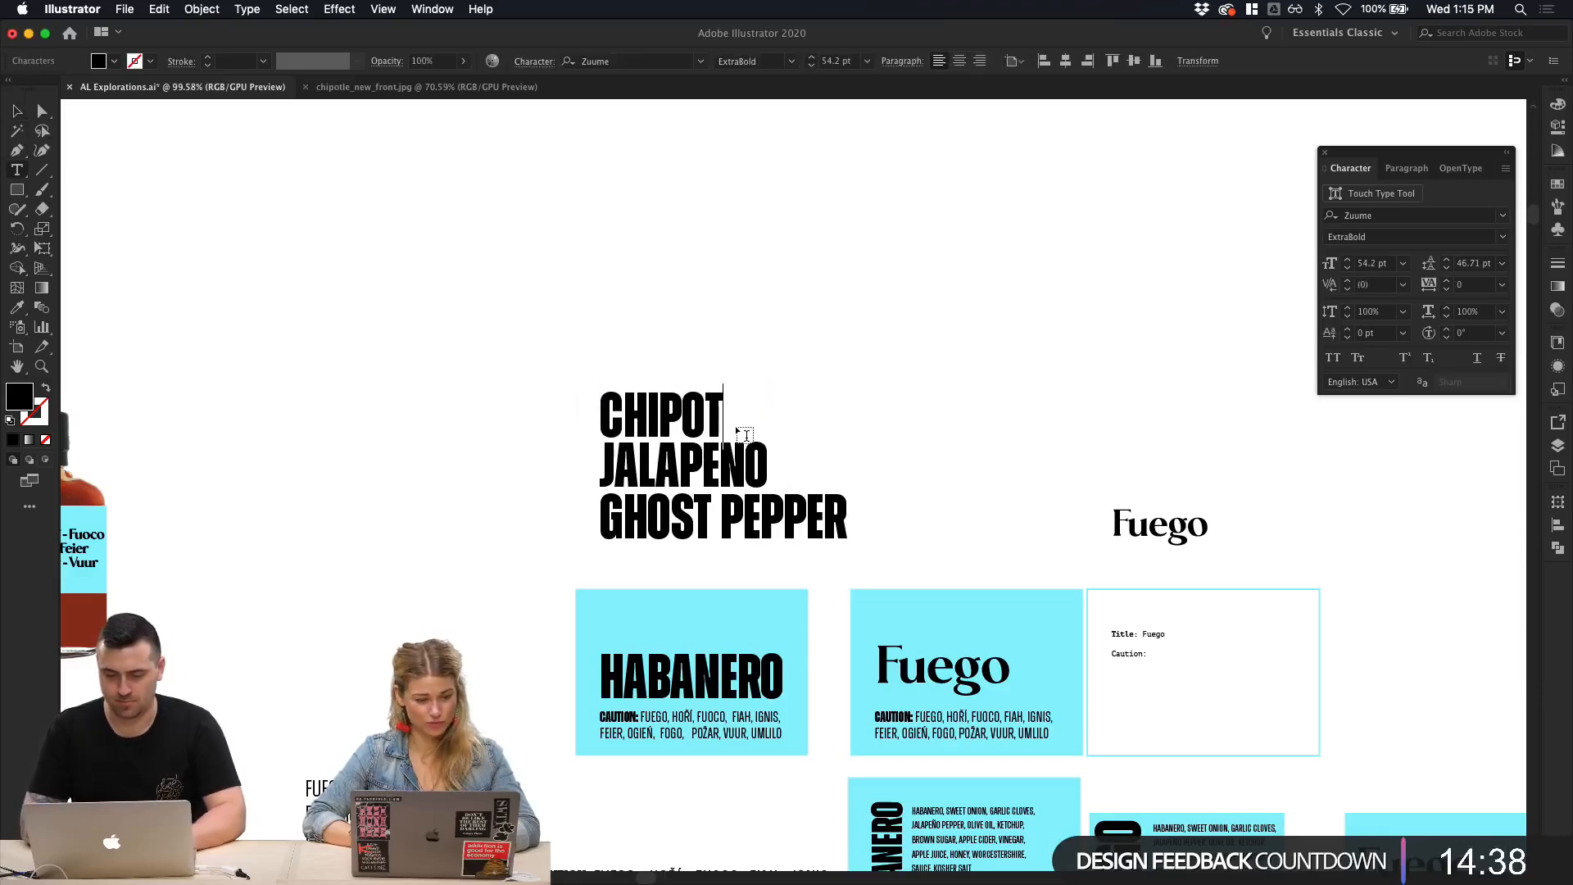
left_click(18, 111)
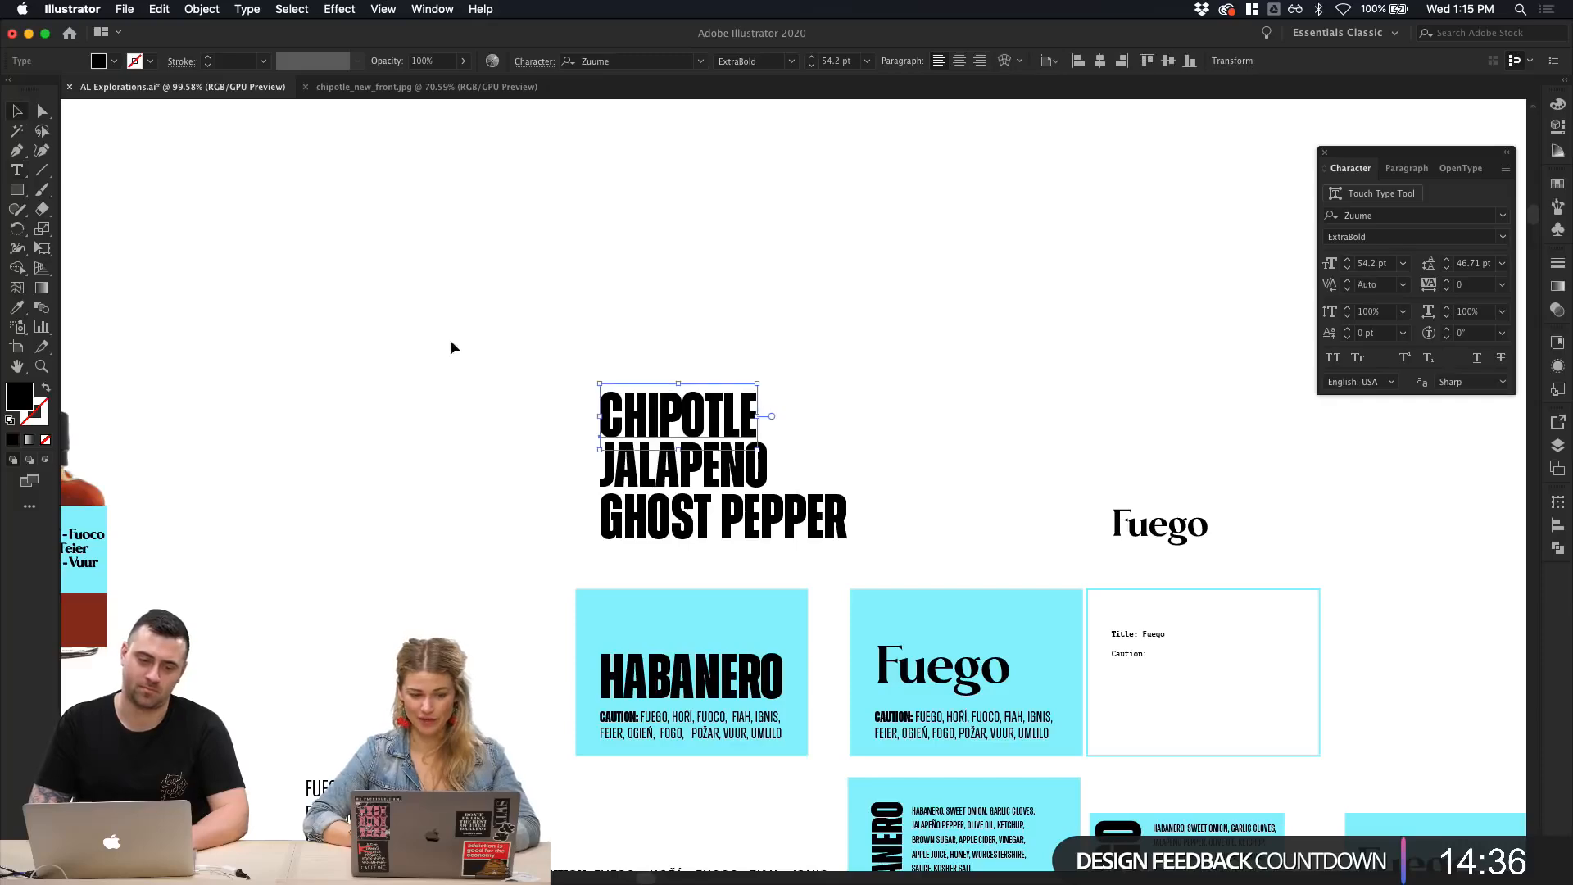
left_click(505, 358)
scroll(508, 359, "down", 4)
scroll(506, 367, "up", 3)
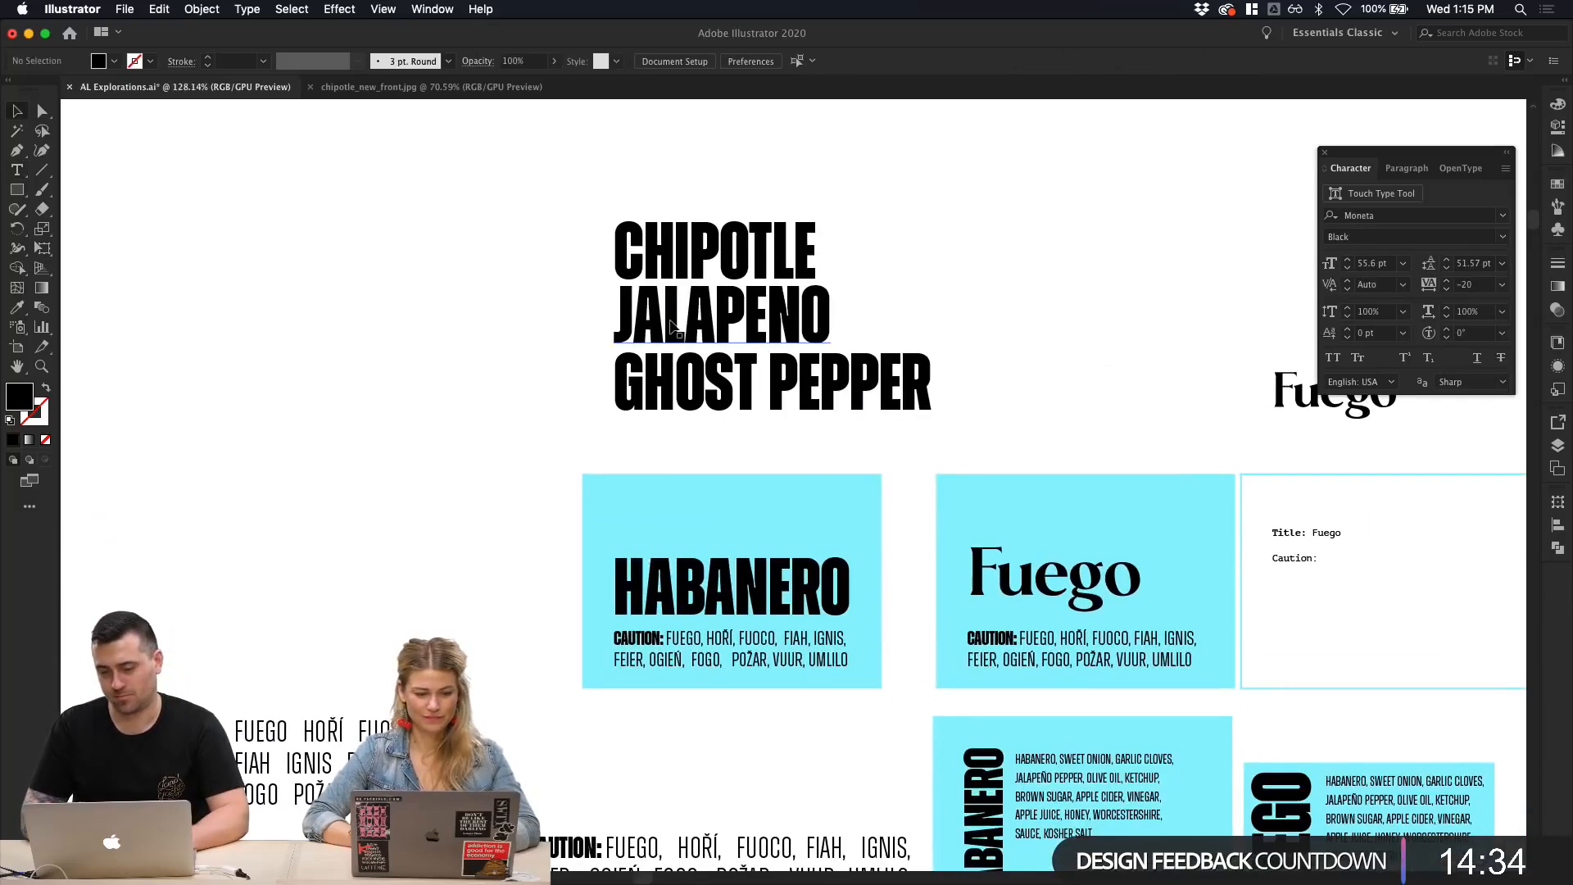
left_click(687, 279)
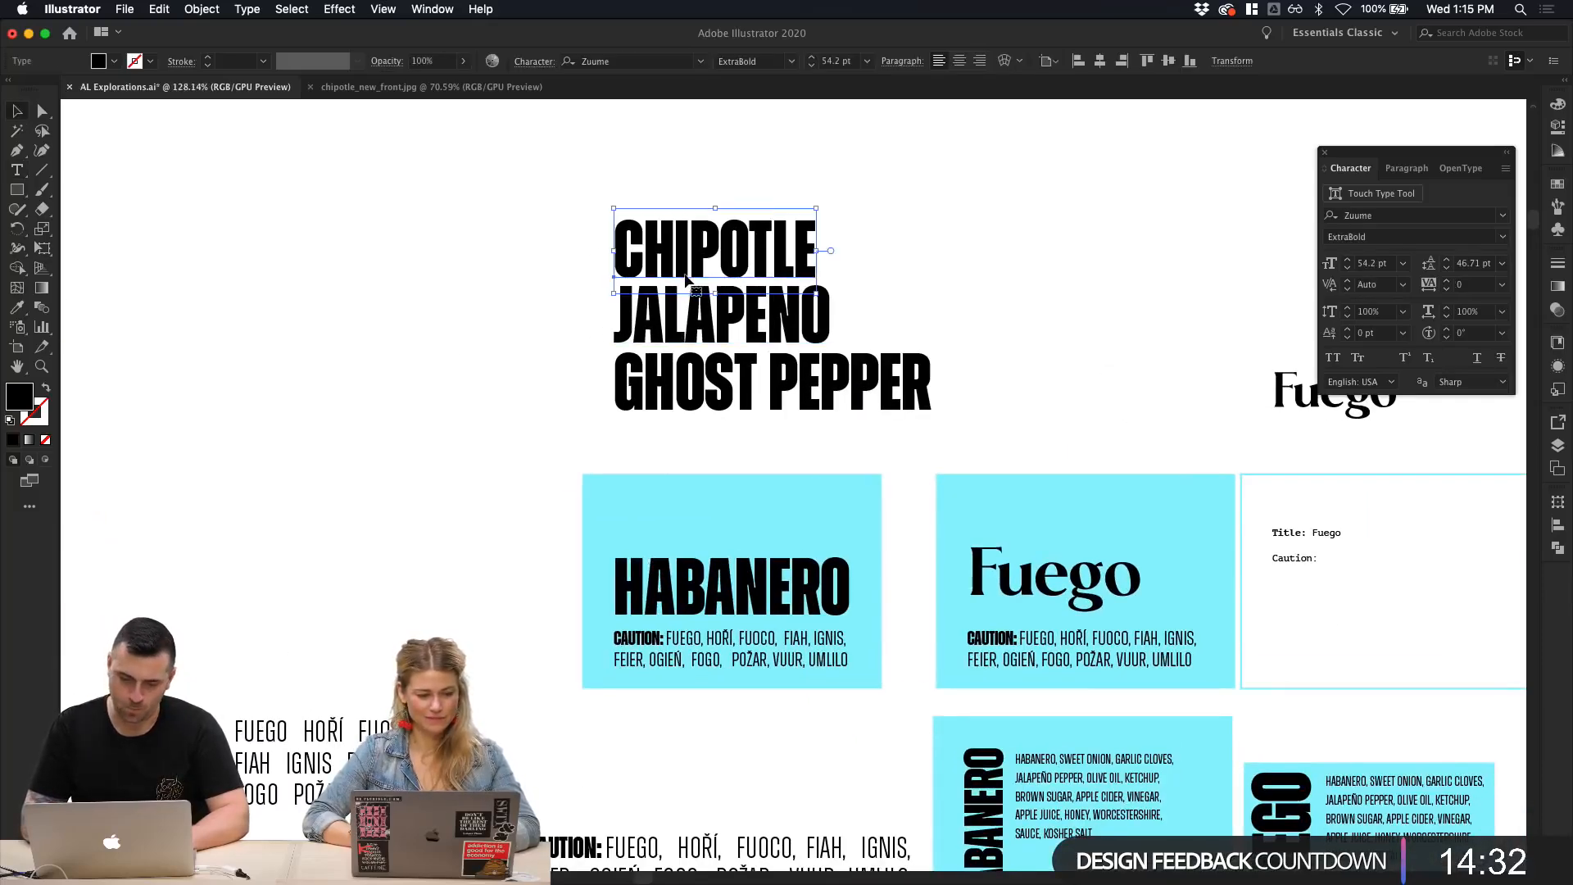
left_click(919, 265)
scroll(919, 265, "down", 1)
left_click(756, 277)
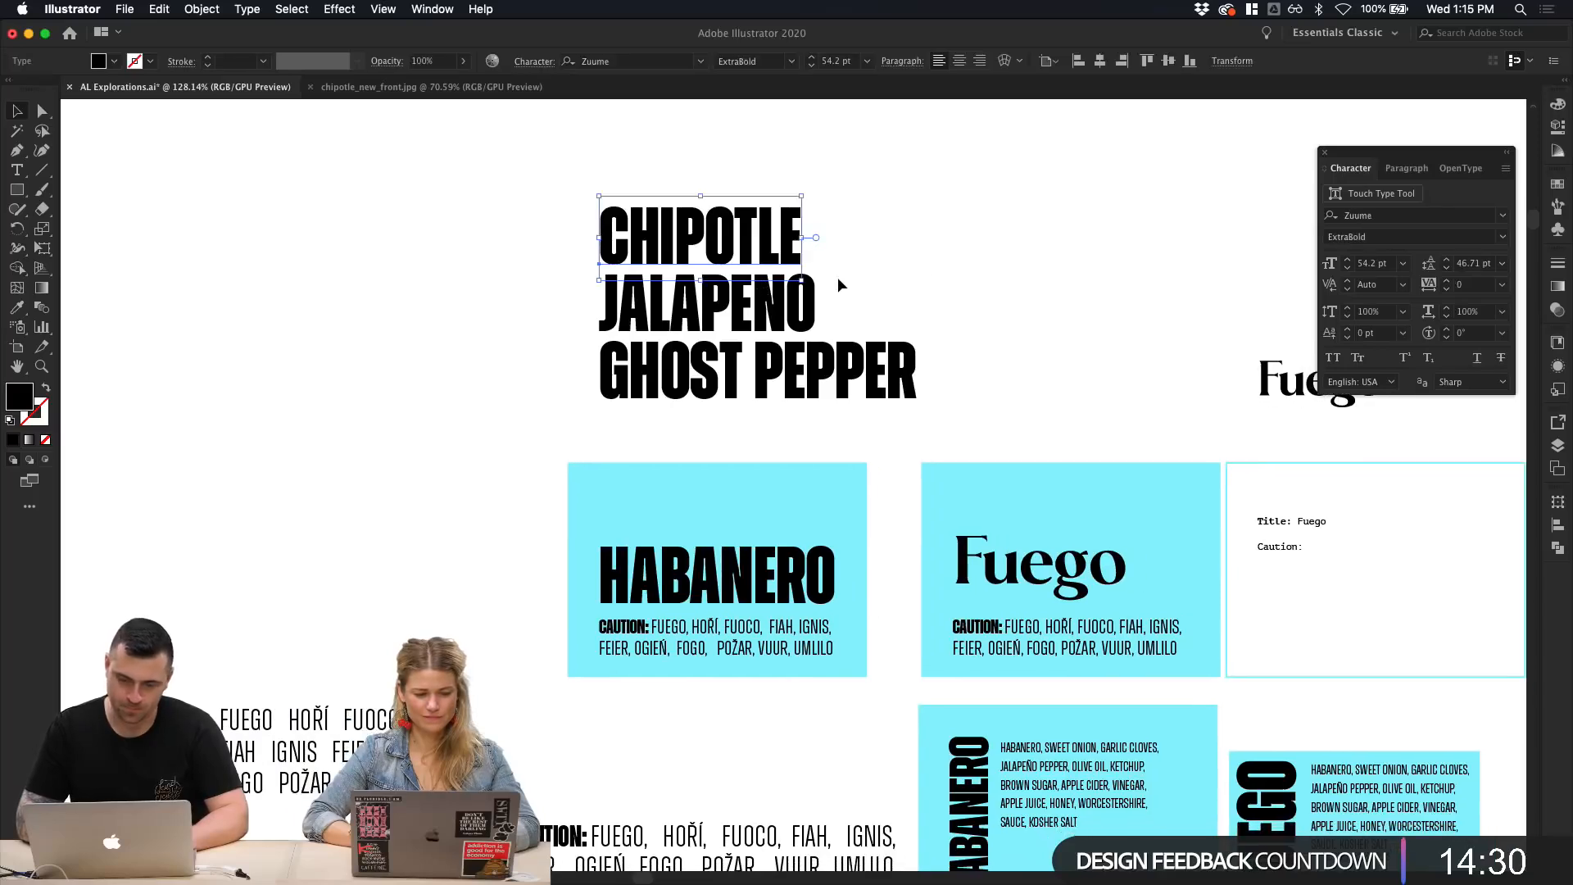
left_click(847, 307)
scroll(847, 306, "right", 5)
scroll(848, 306, "up", 2)
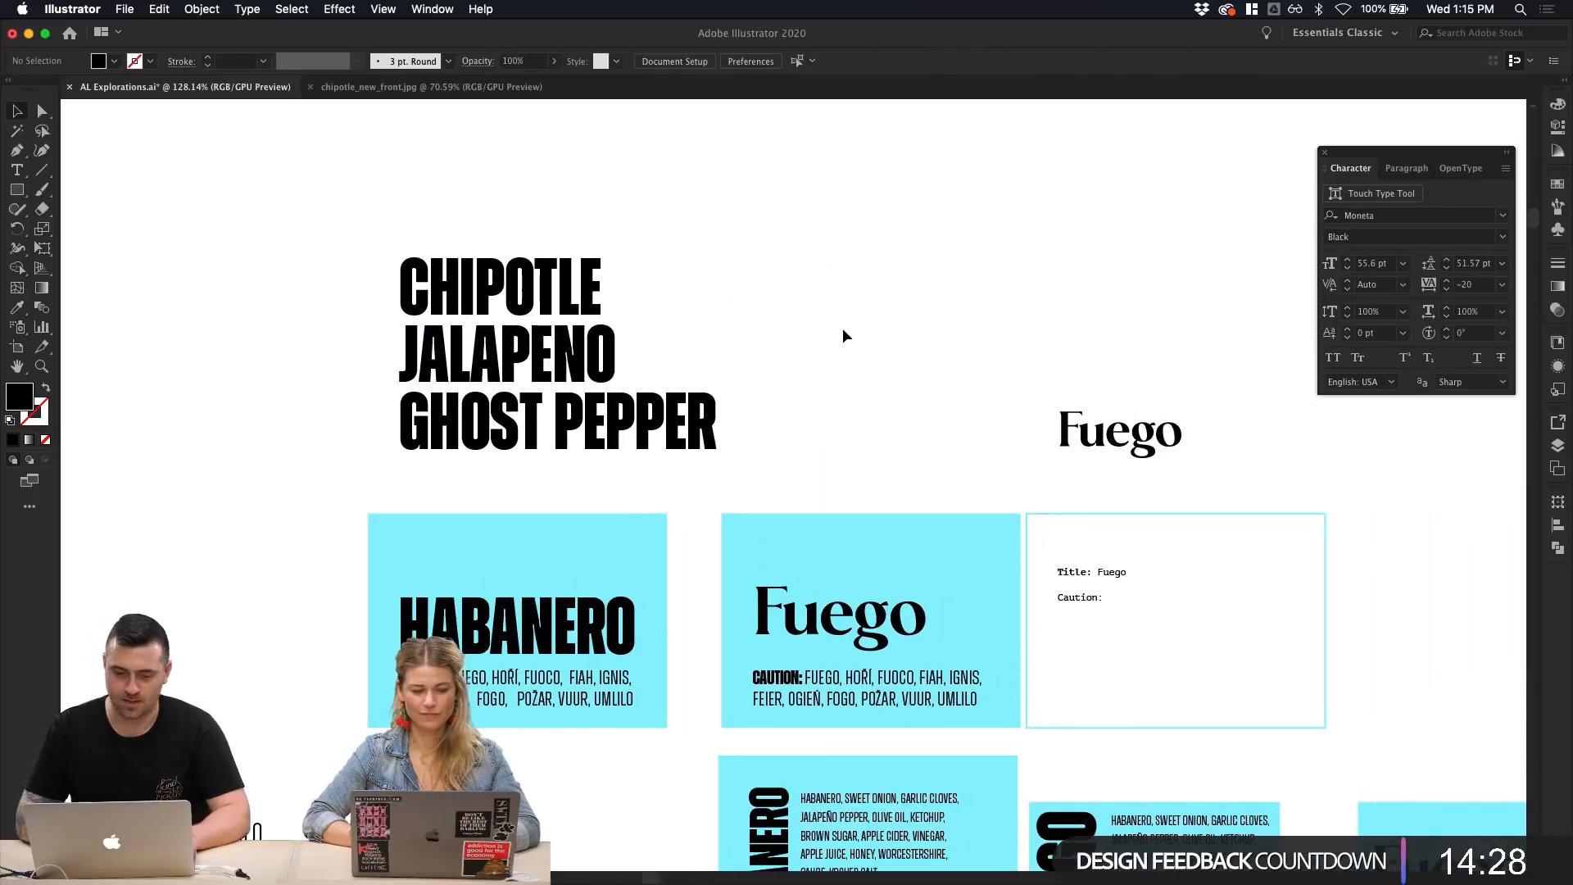
Step: Duplicate the small loose Fuego title into the empty space above it
left_click_drag(1101, 444, 1100, 286)
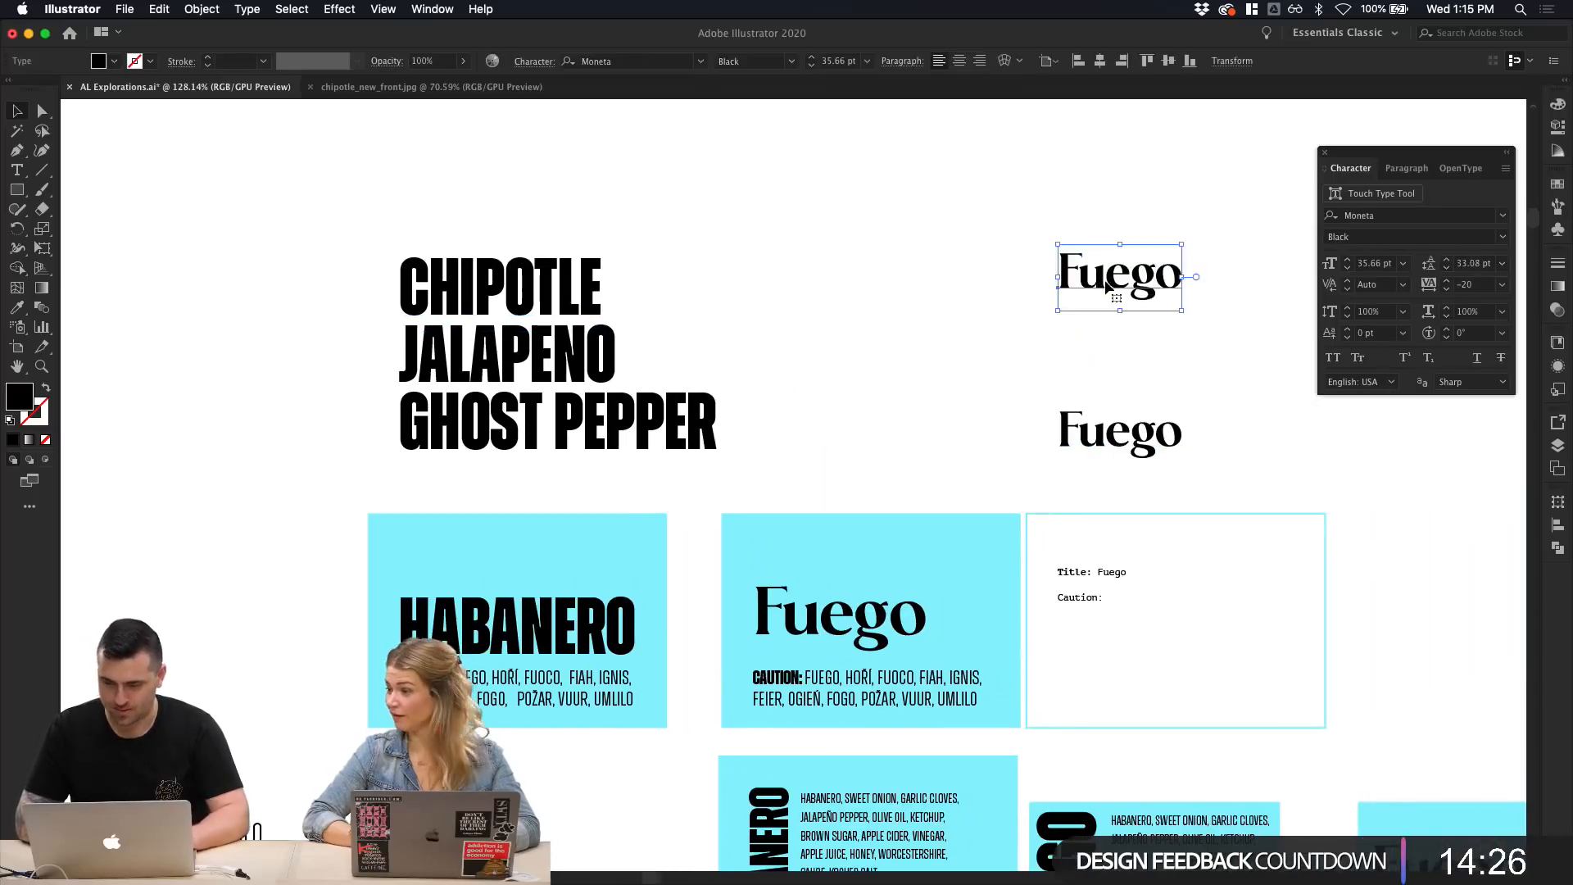
double_click(1106, 285)
left_click(19, 111)
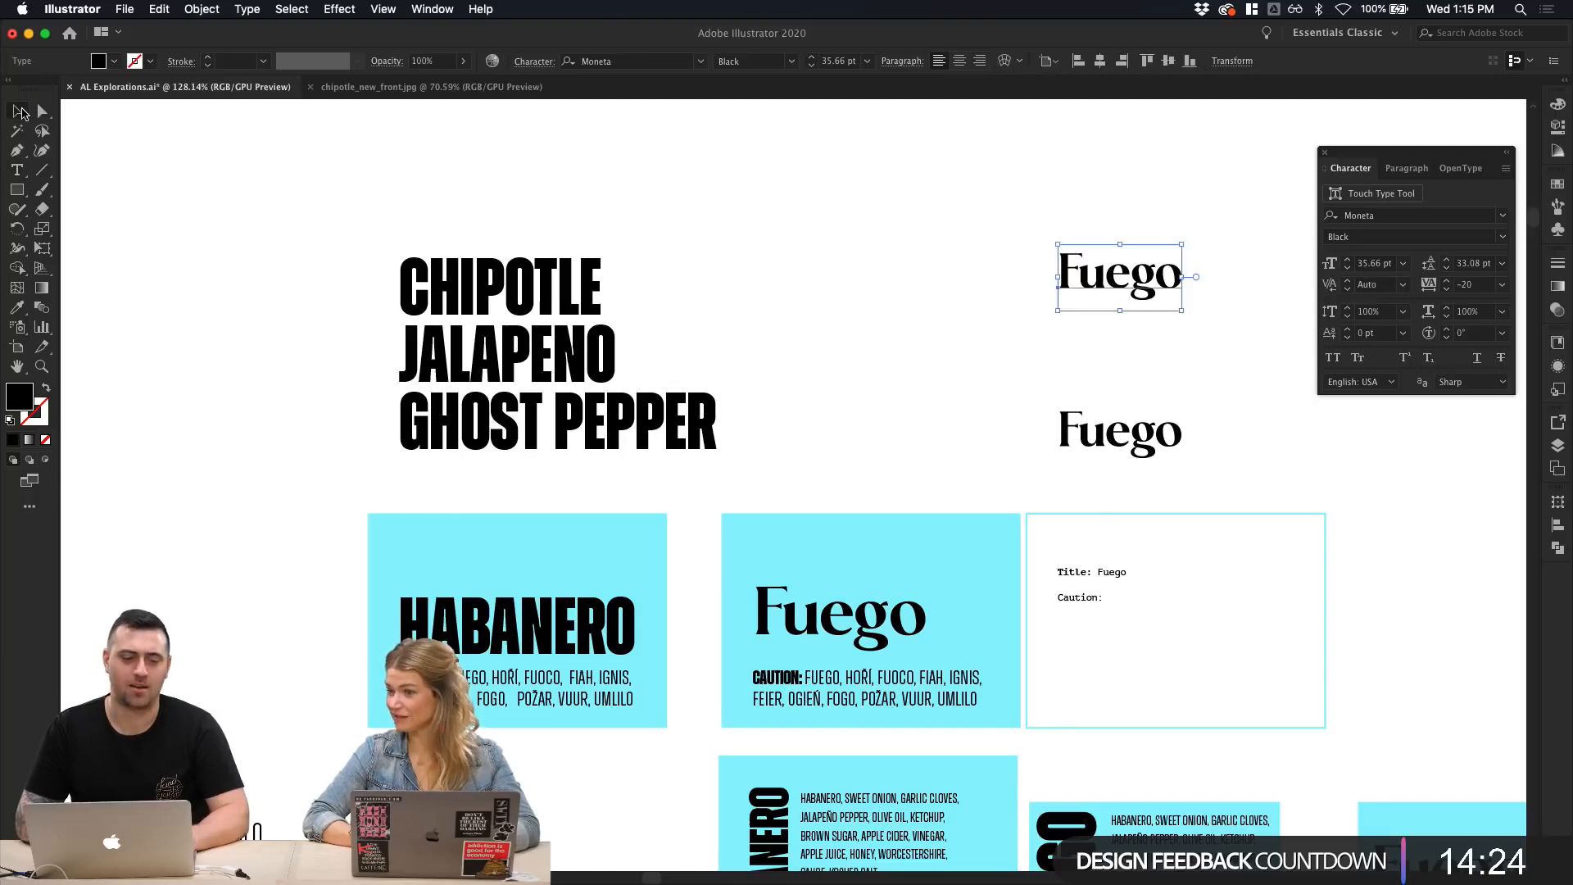
Step: Try LOUISIANA as another title on a copy of CHIPOTLE stacked above it, and erase the text again
left_click_drag(434, 266, 435, 195)
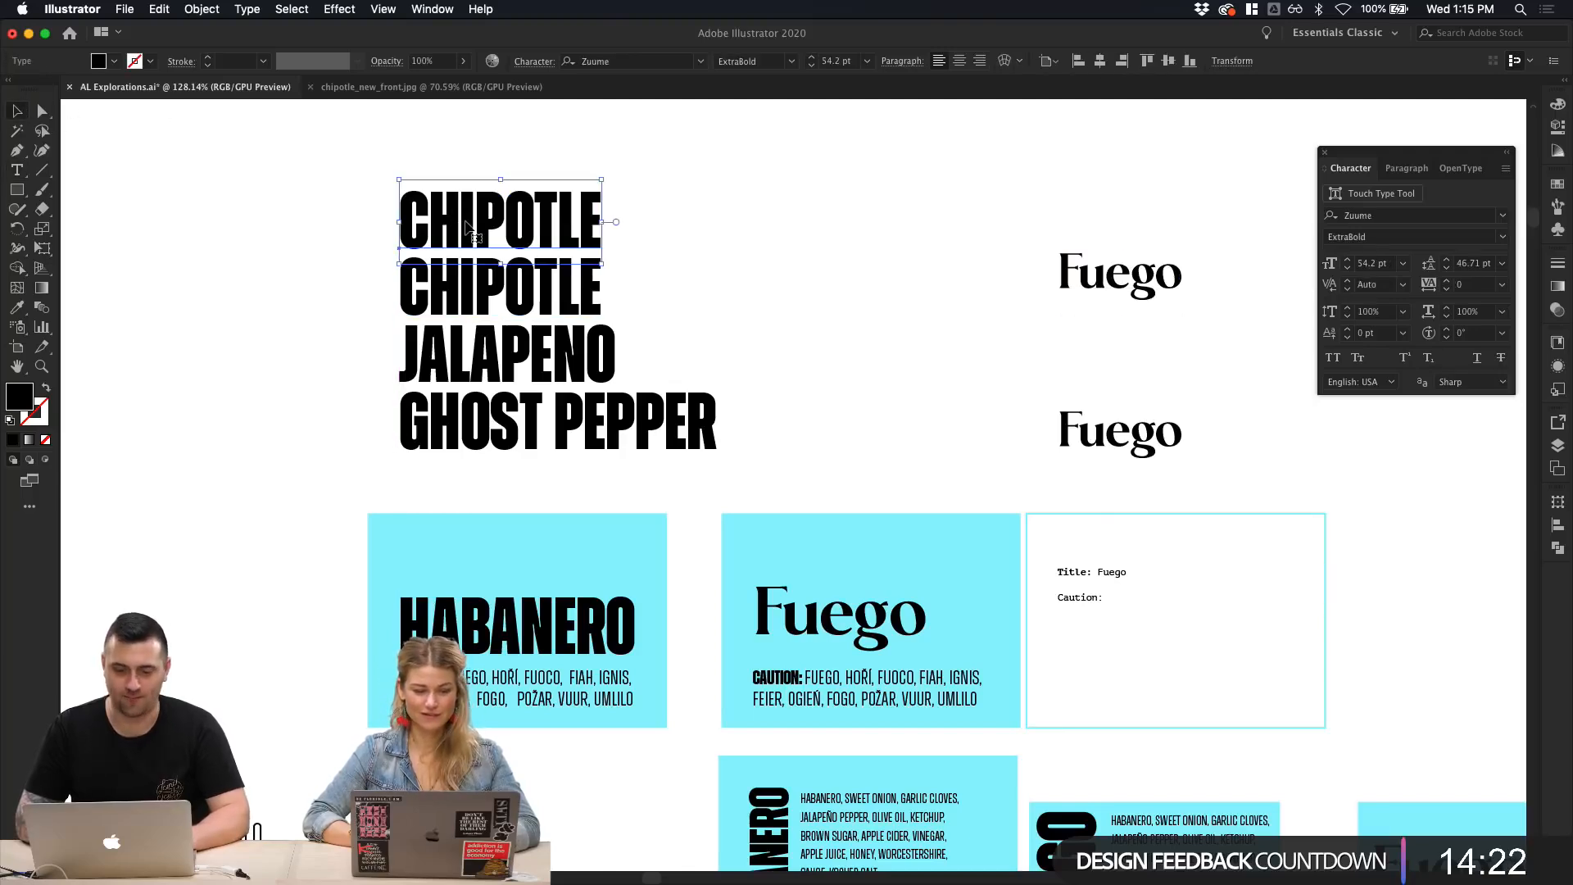
double_click(467, 228)
type("LO")
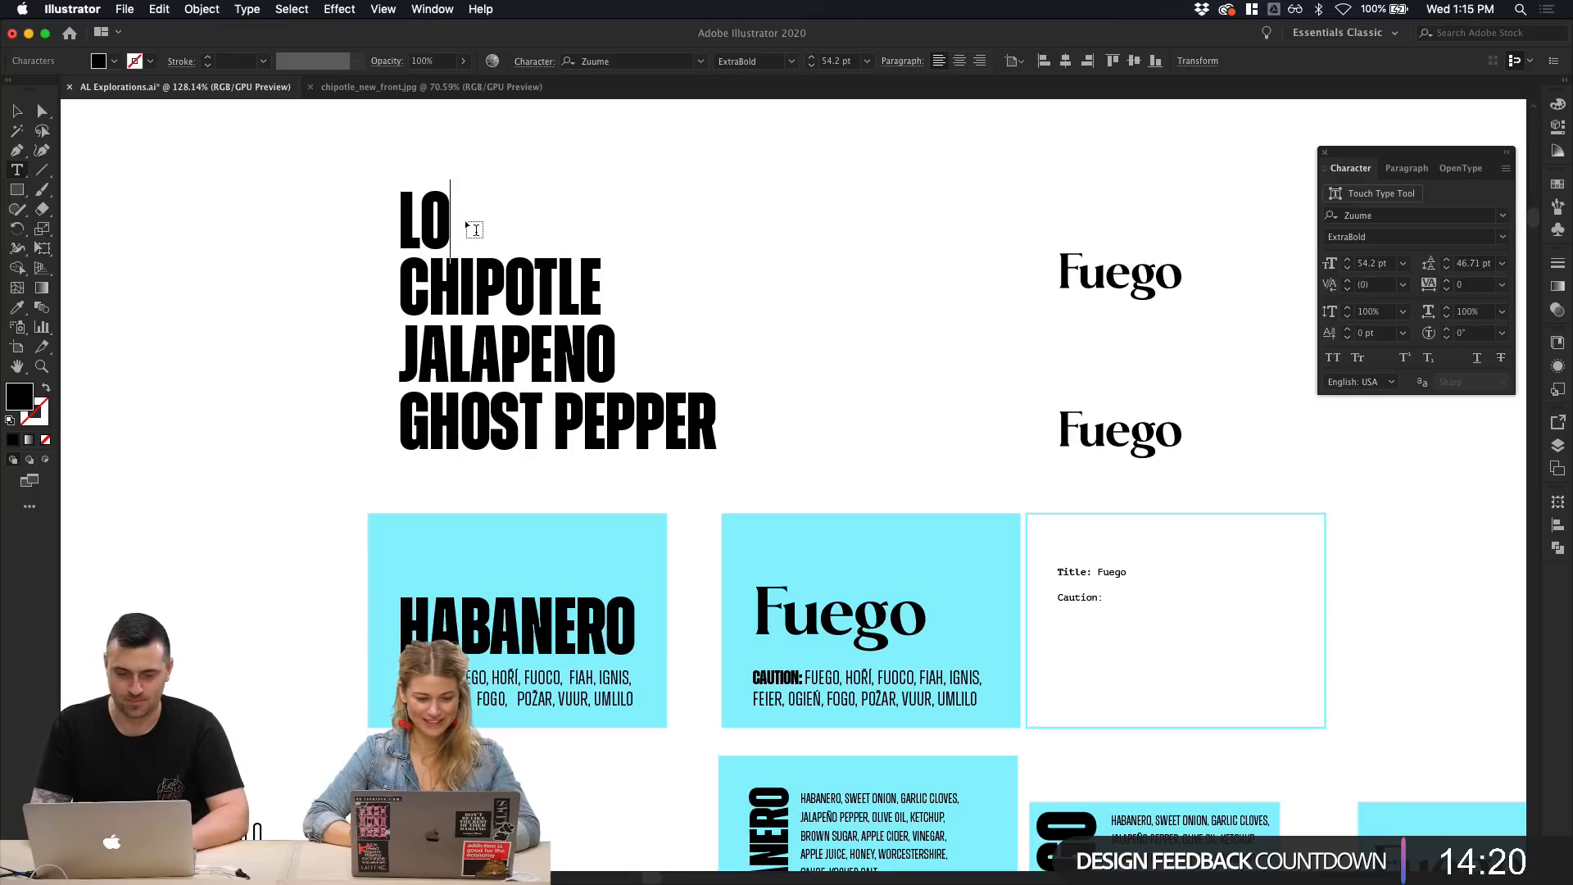
type("UISIANA")
key("BackSpace")
key("BackSpace")
key("BackSpace")
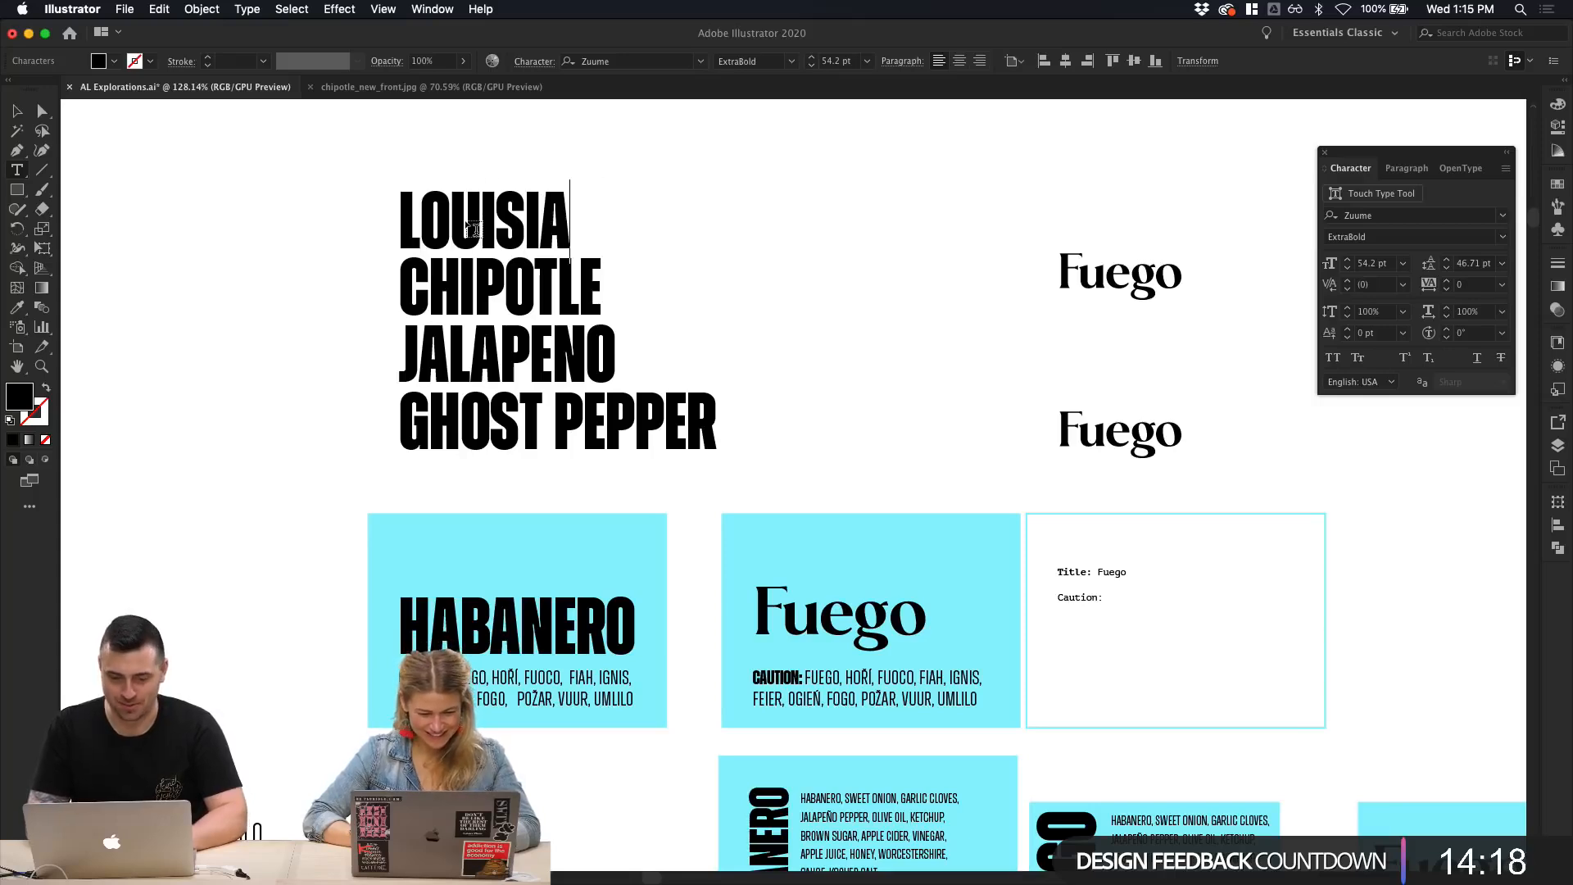
key("BackSpace")
key("BackSpace")
key("BackSpace")
key("BackSpace")
key("BackSpace")
key("BackSpace")
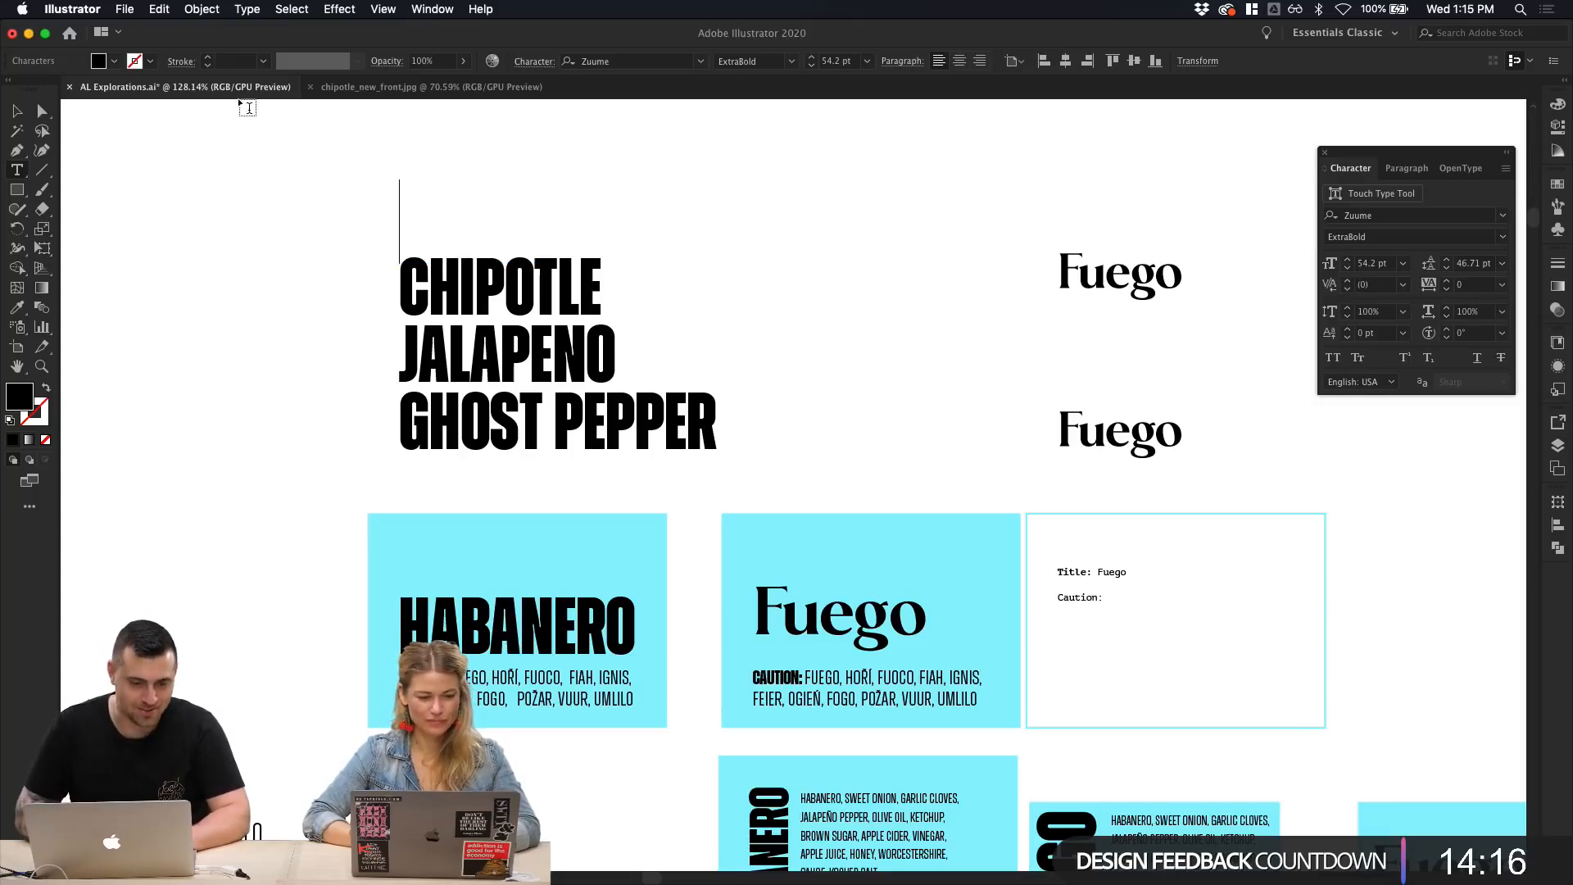
Step: Add a separate text object reading Louisiana in the empty space above the stacked pepper titles
key("Escape")
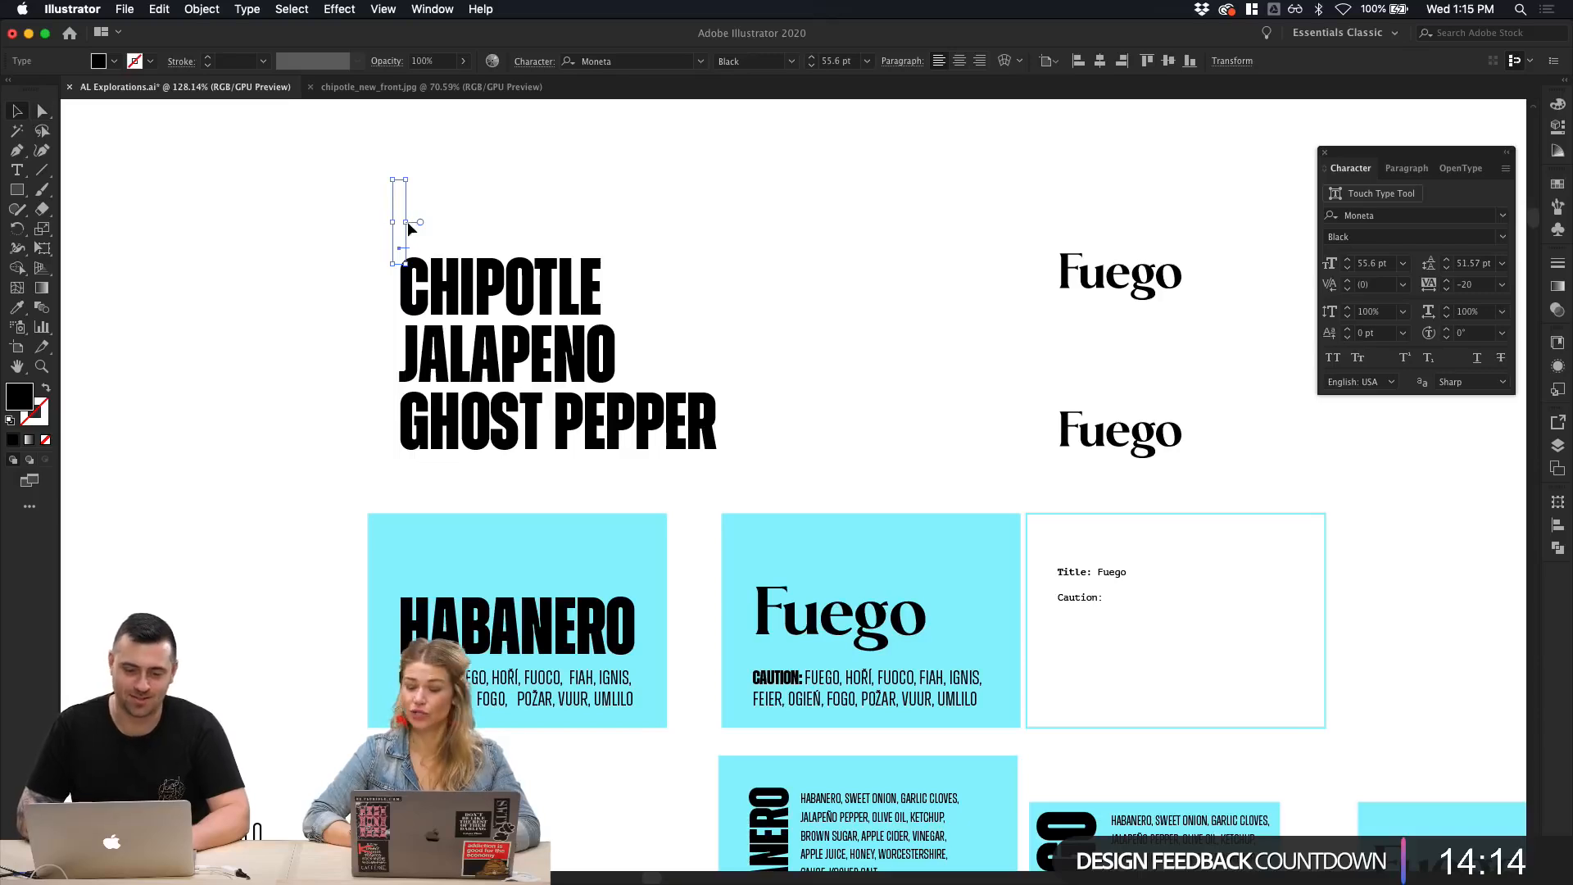
key("l")
key("t")
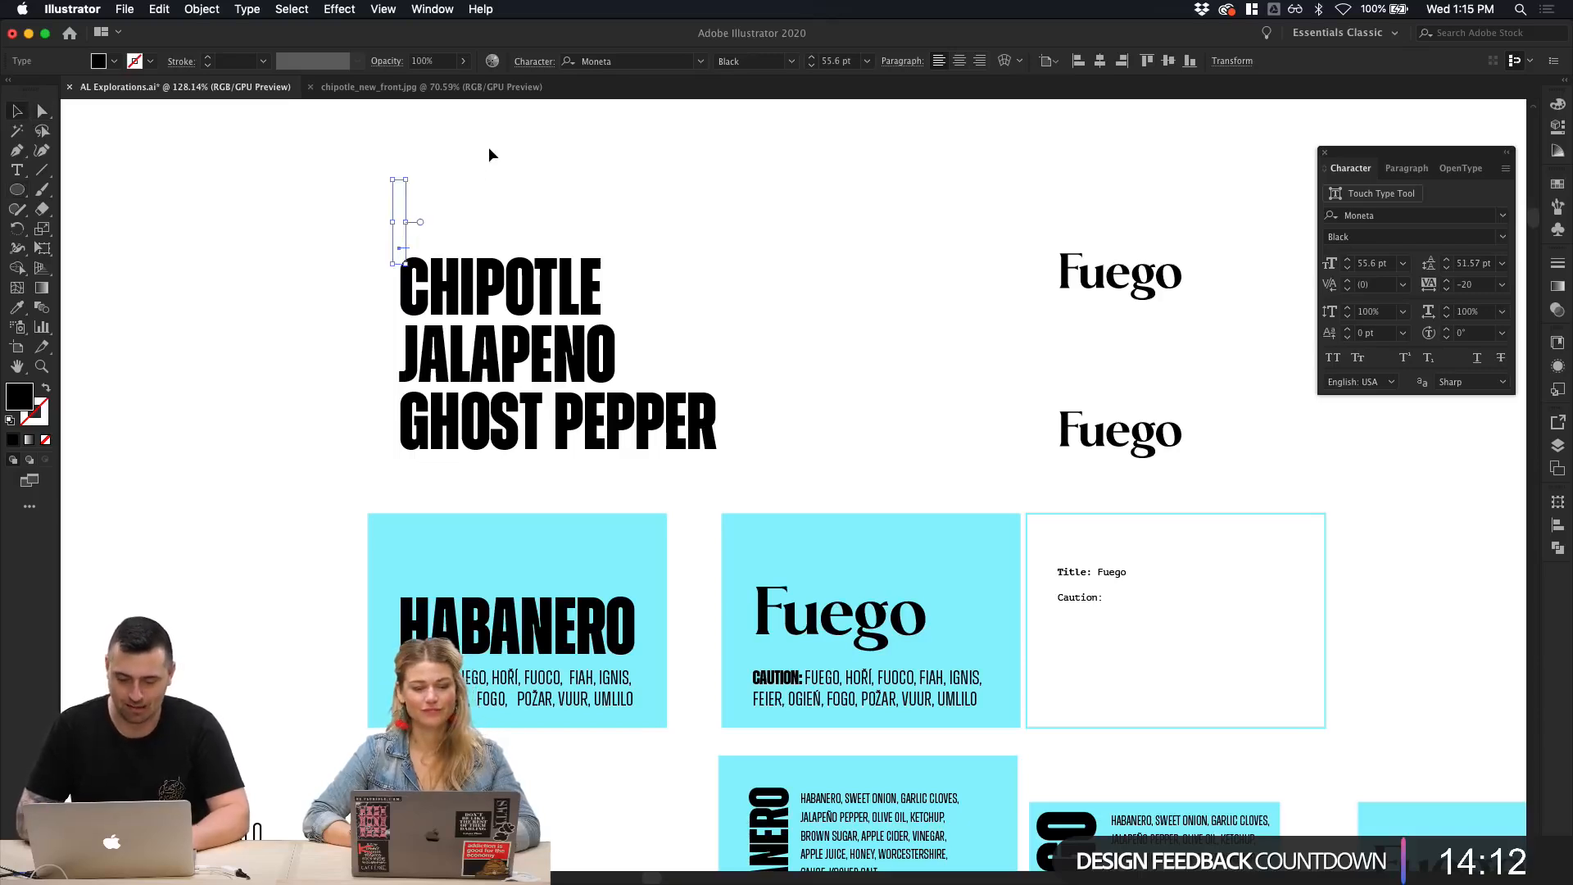
left_click(489, 146)
type("louisiana")
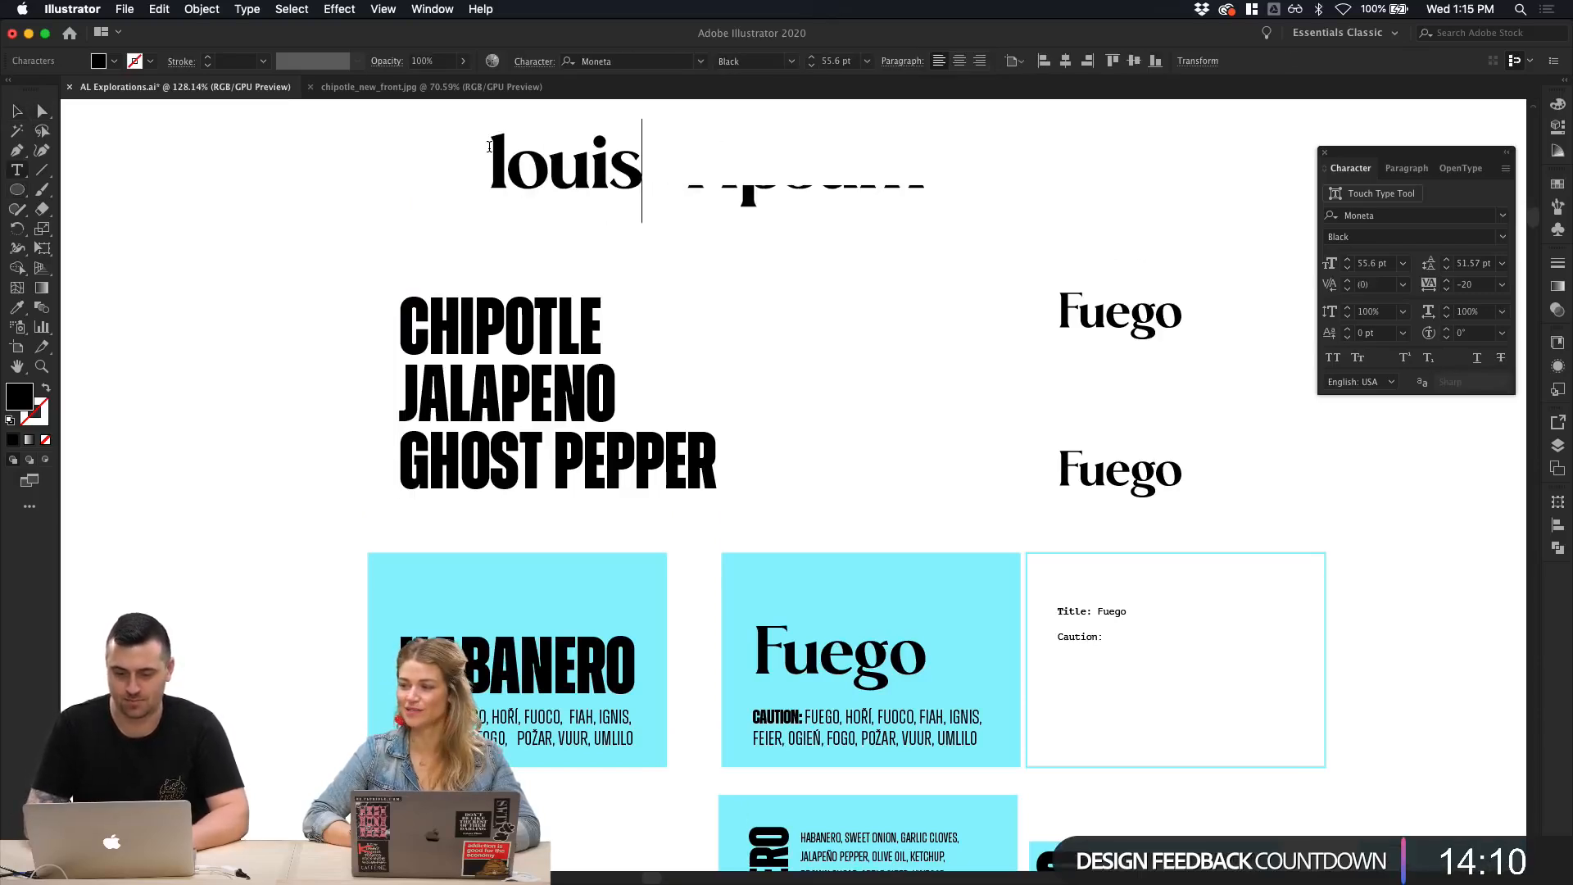
double_click(492, 173)
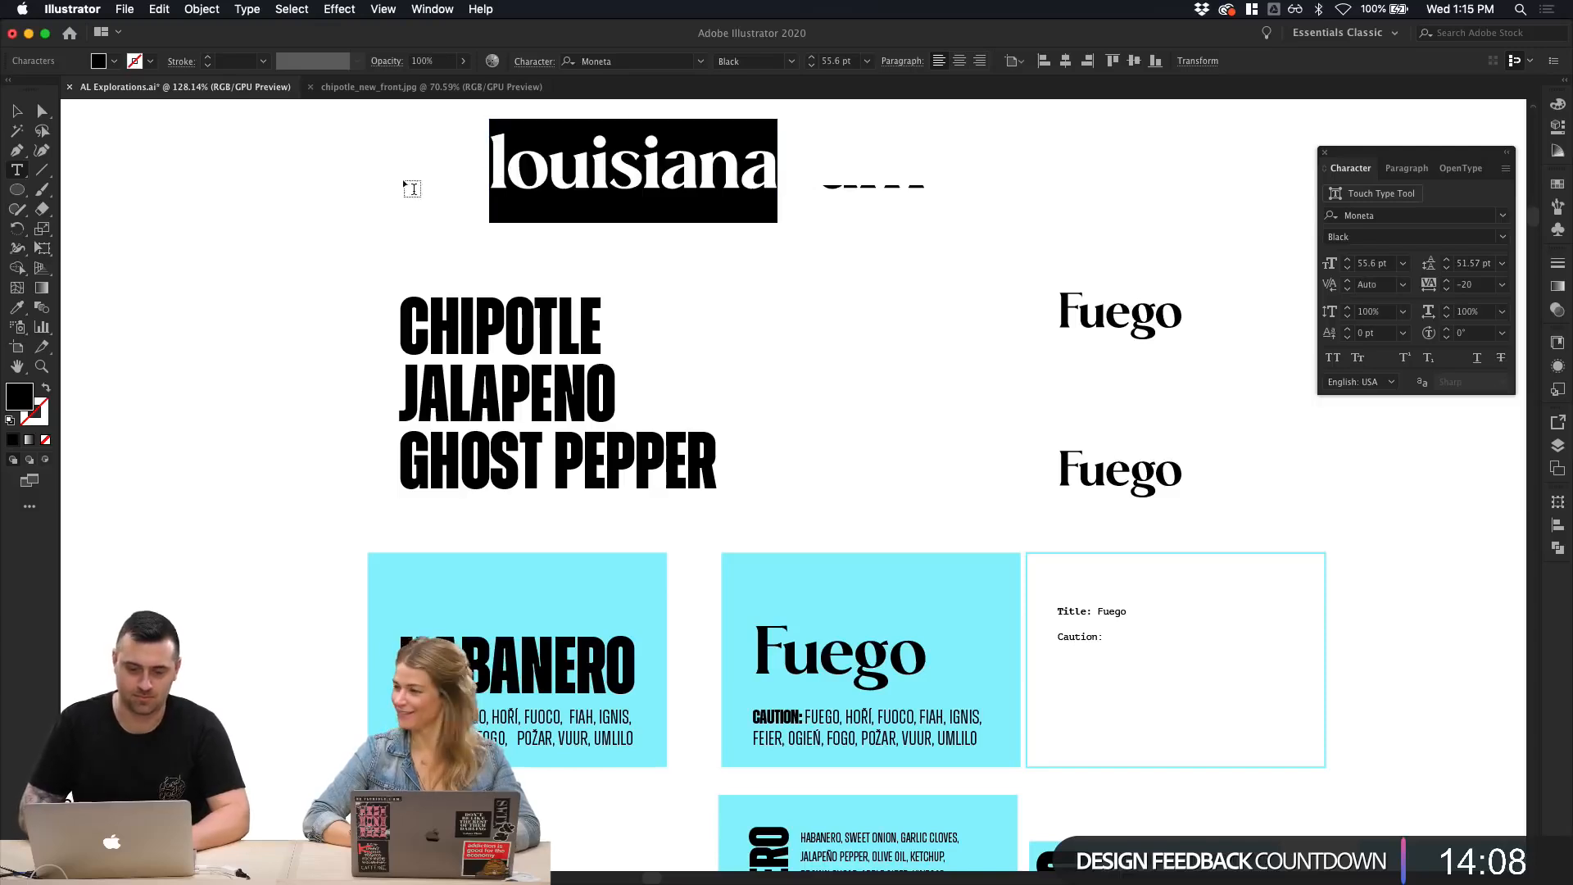
left_click(502, 144)
key("BackSpace")
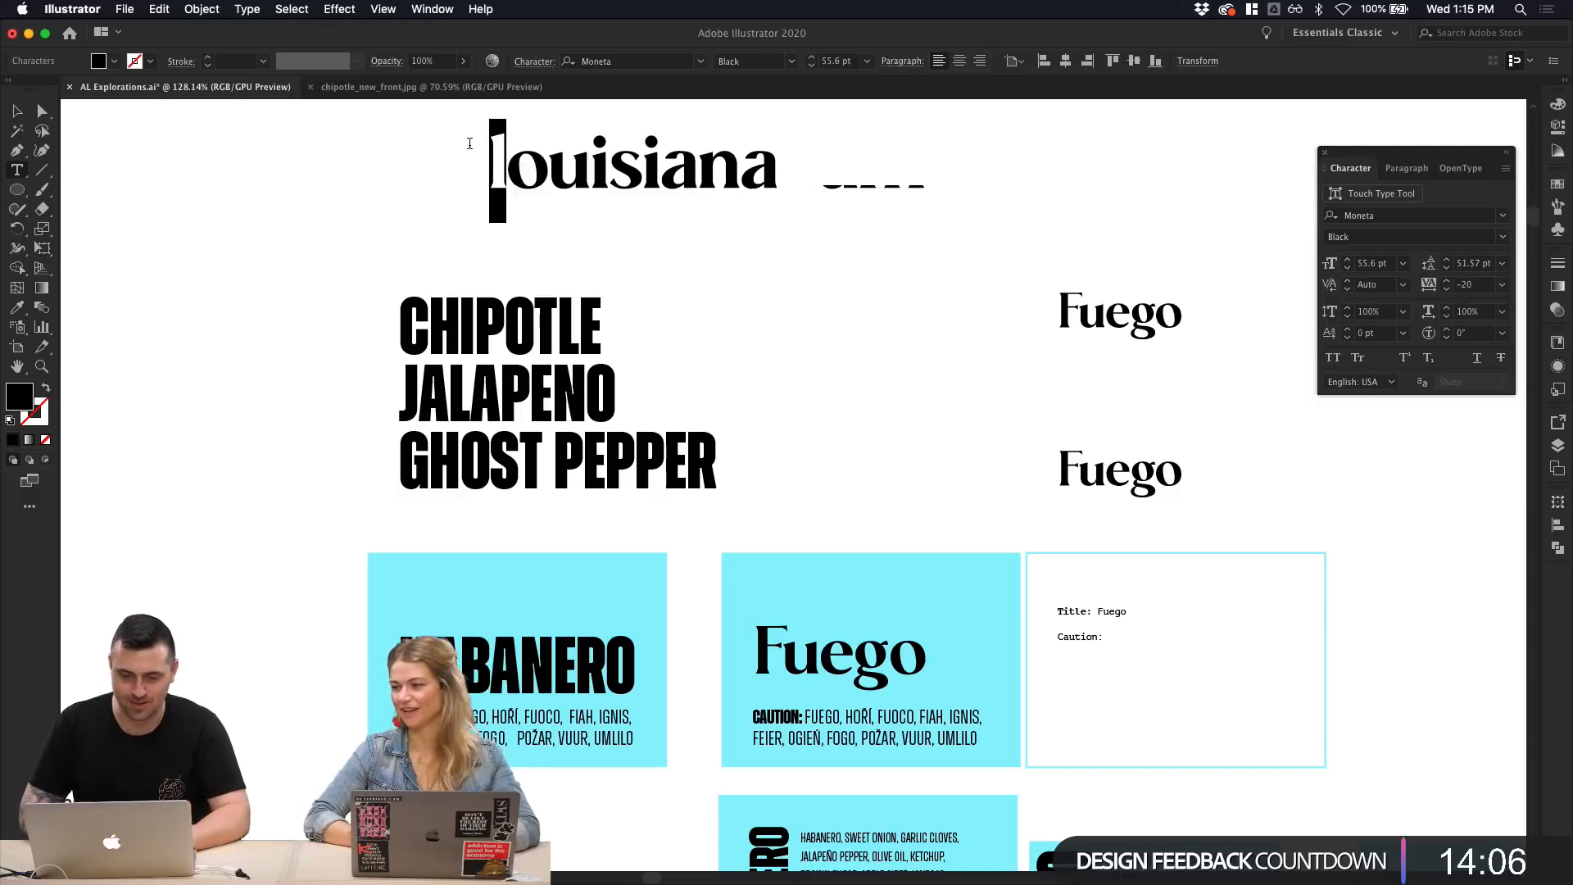
type("L")
key("Escape")
key("super+a")
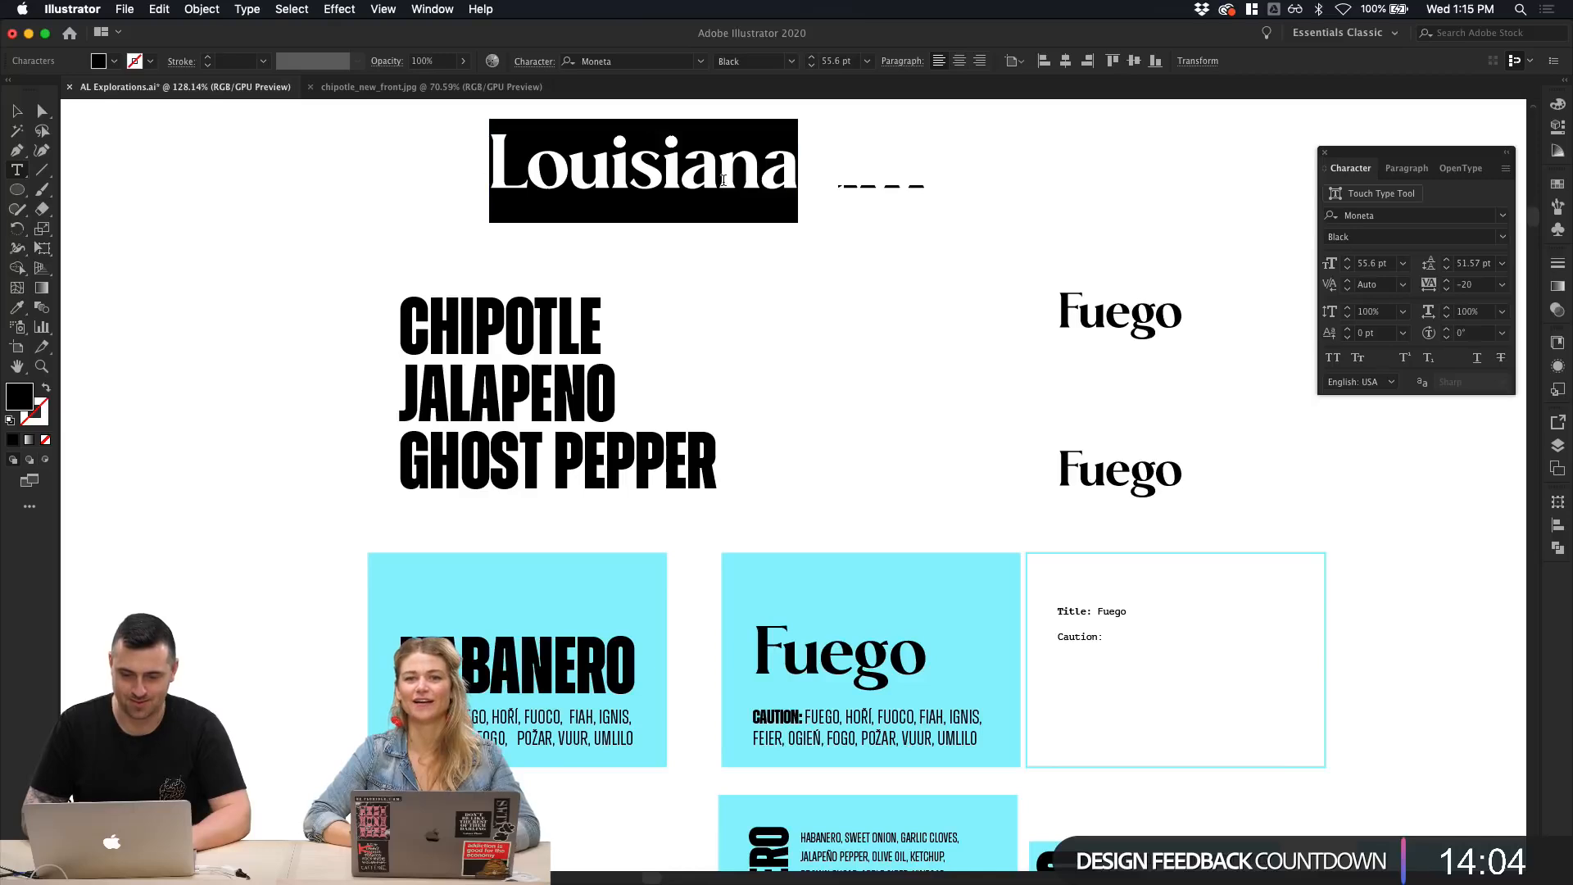
key("Escape")
Step: Copy CHIPOTLE's Zuume ExtraBold 54.2 pt styling onto Louisiana and place it directly above CHIPOTLE, aligned with the stack's starting edge
key("i")
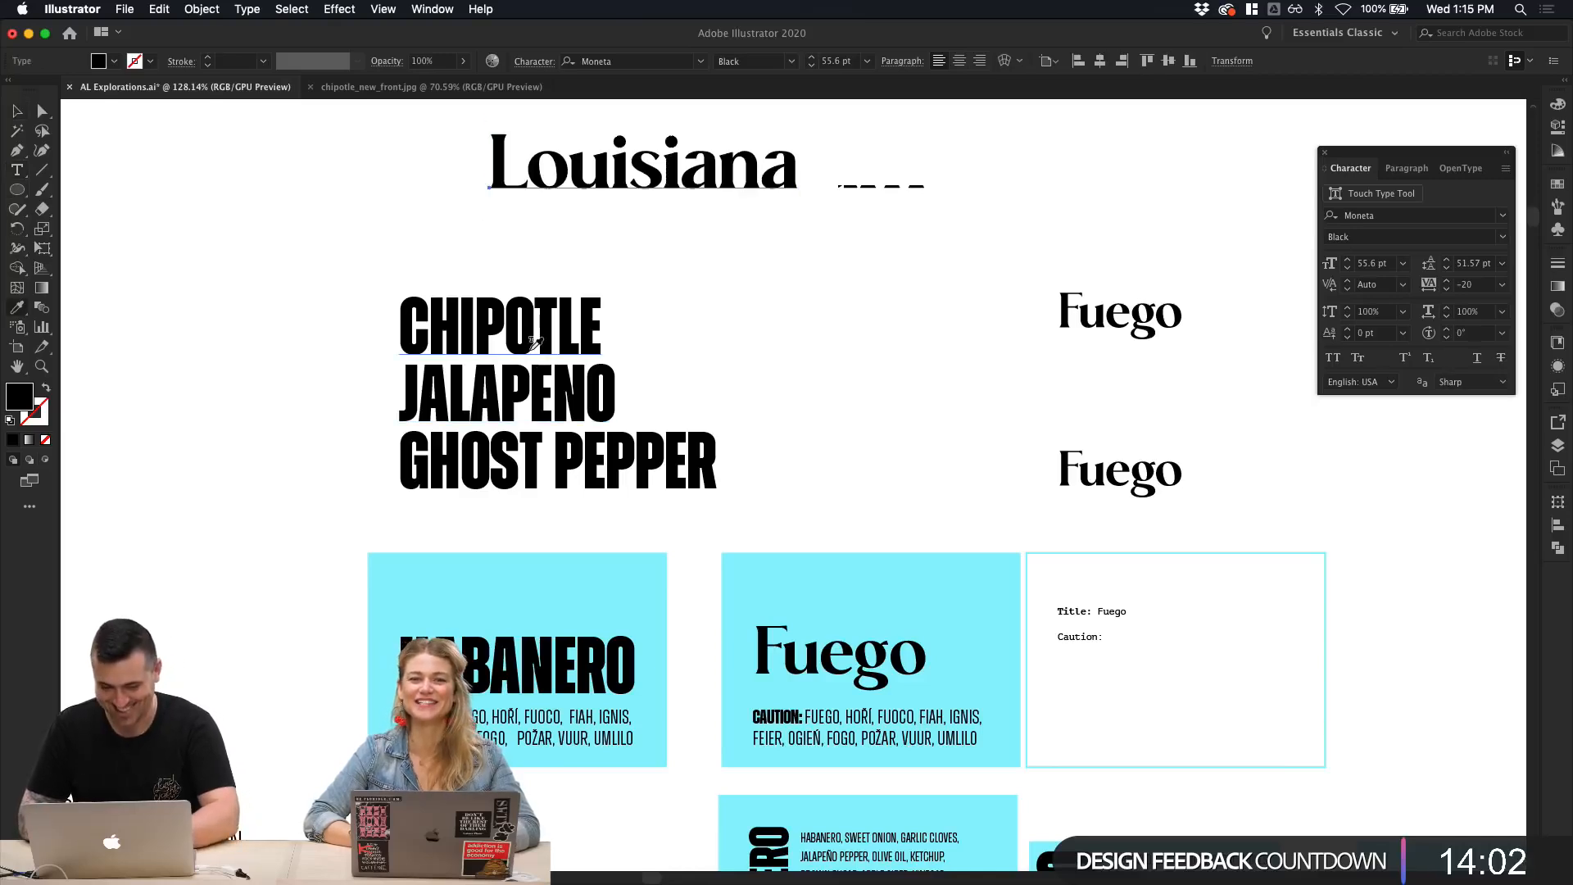
left_click(531, 348)
key("v")
left_click(697, 287)
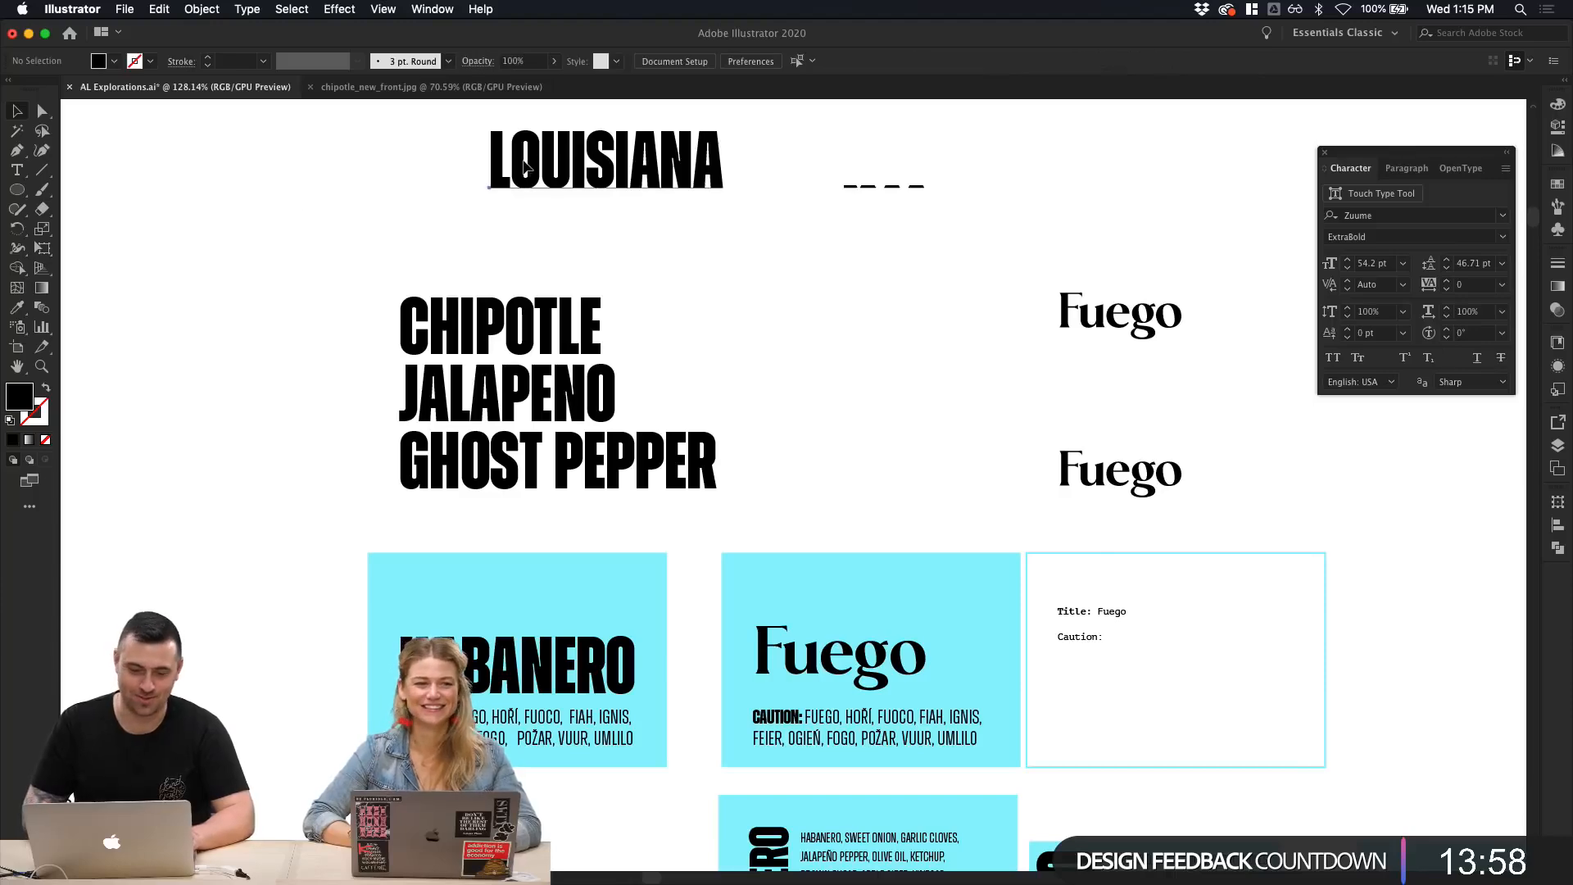
left_click_drag(522, 170, 432, 260)
left_click(776, 257)
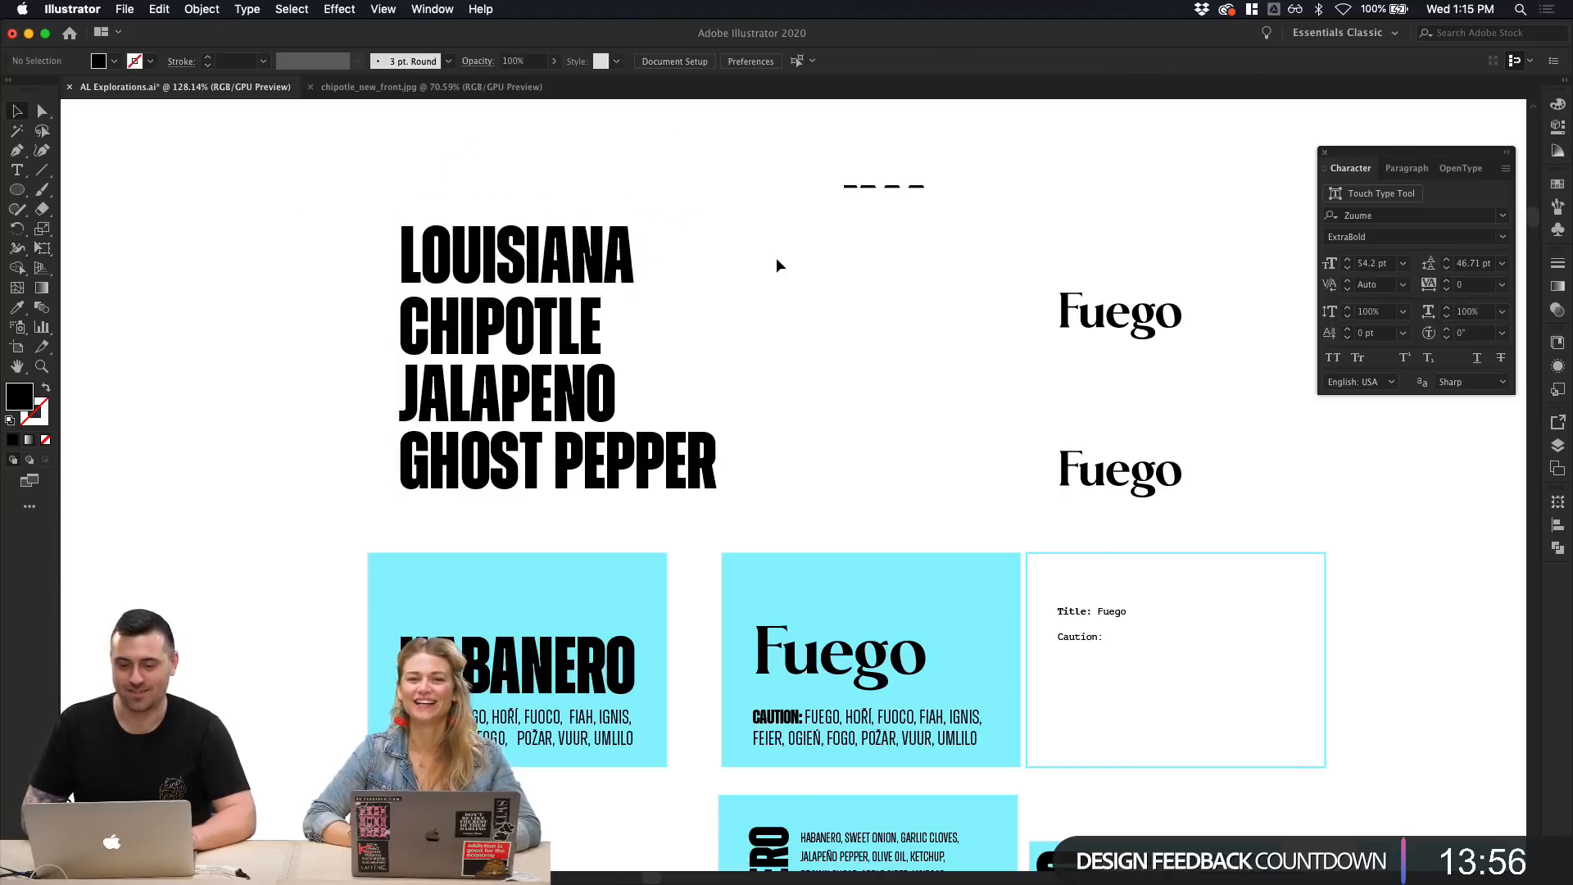
Step: Nudge LOUISIANA slightly down so its gap to CHIPOTLE matches the spacing of the other stacked titles
scroll(776, 257, "right", 3)
scroll(775, 257, "up", 2)
scroll(775, 257, "down", 2)
scroll(871, 391, "up", 5)
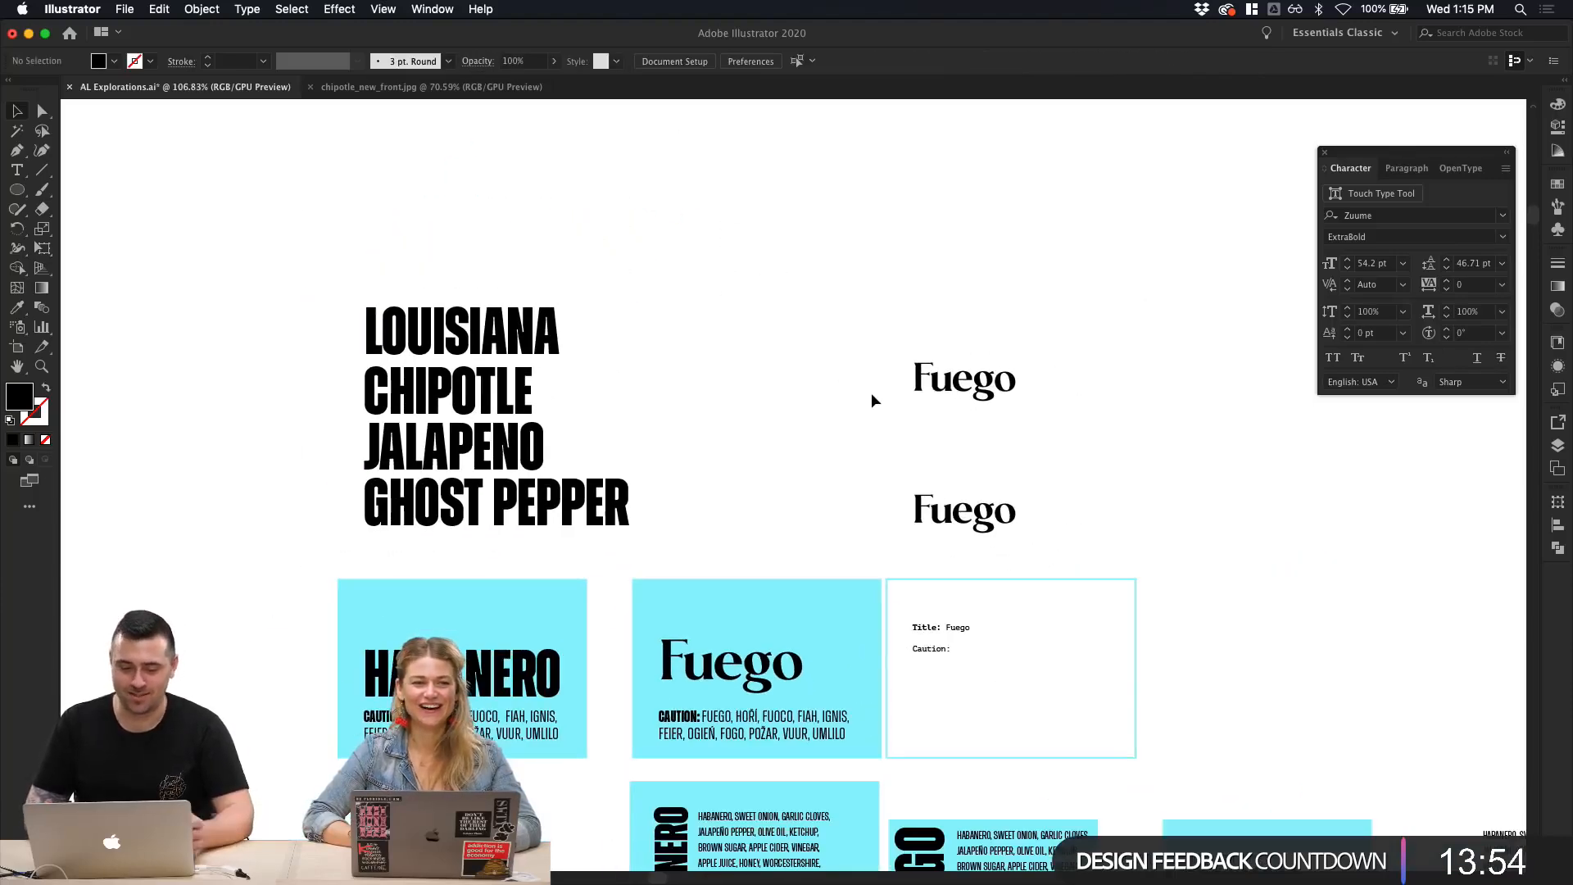
left_click(554, 270)
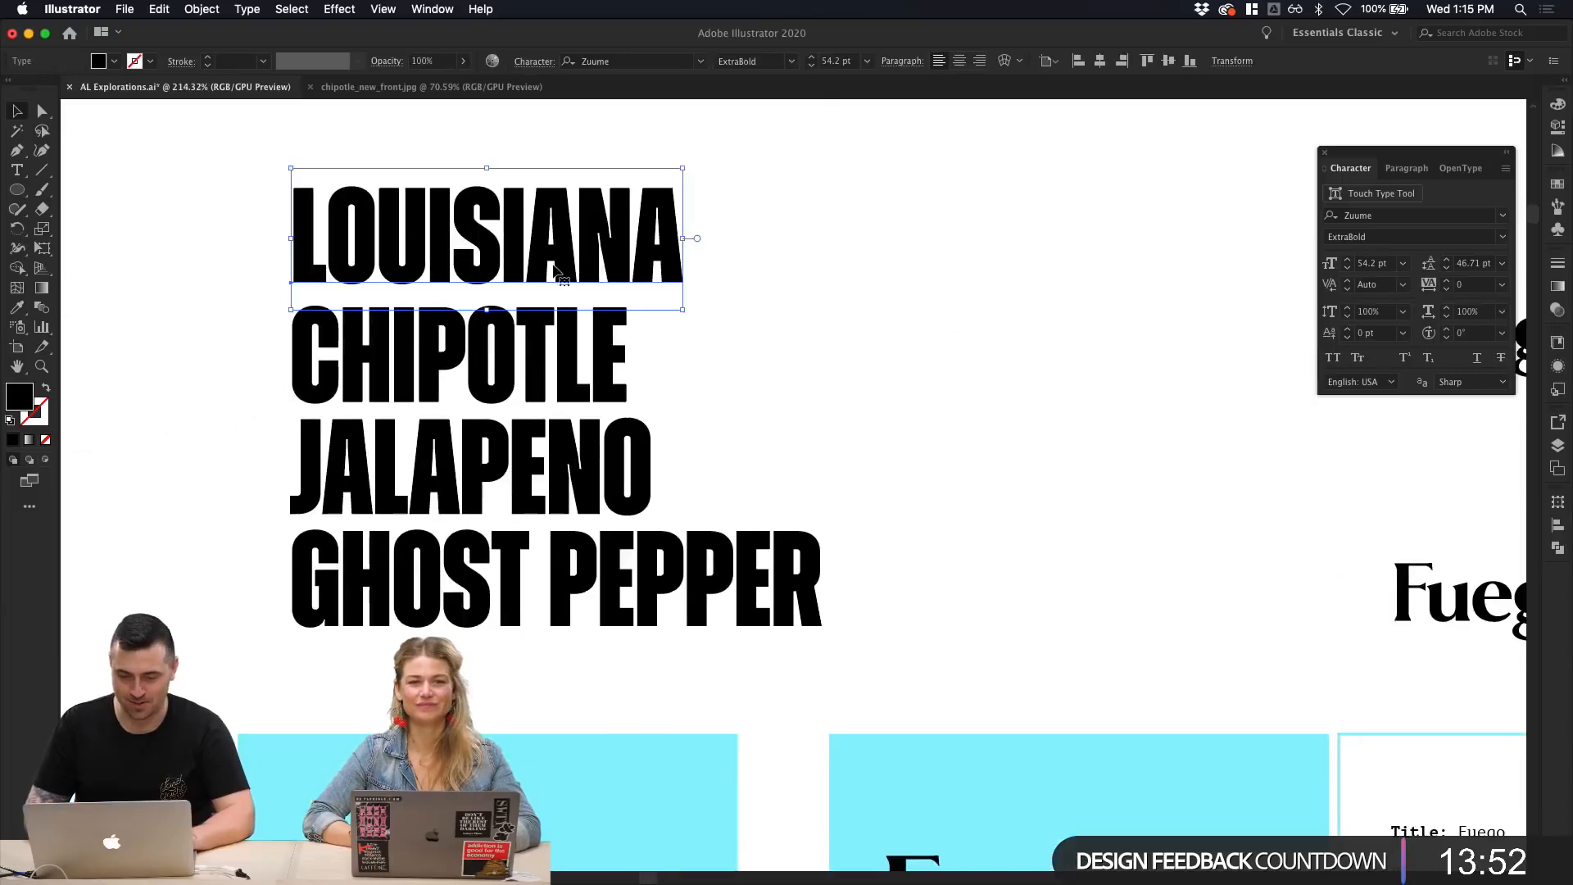
key("shift+Down")
key("shift+Up")
key("Down")
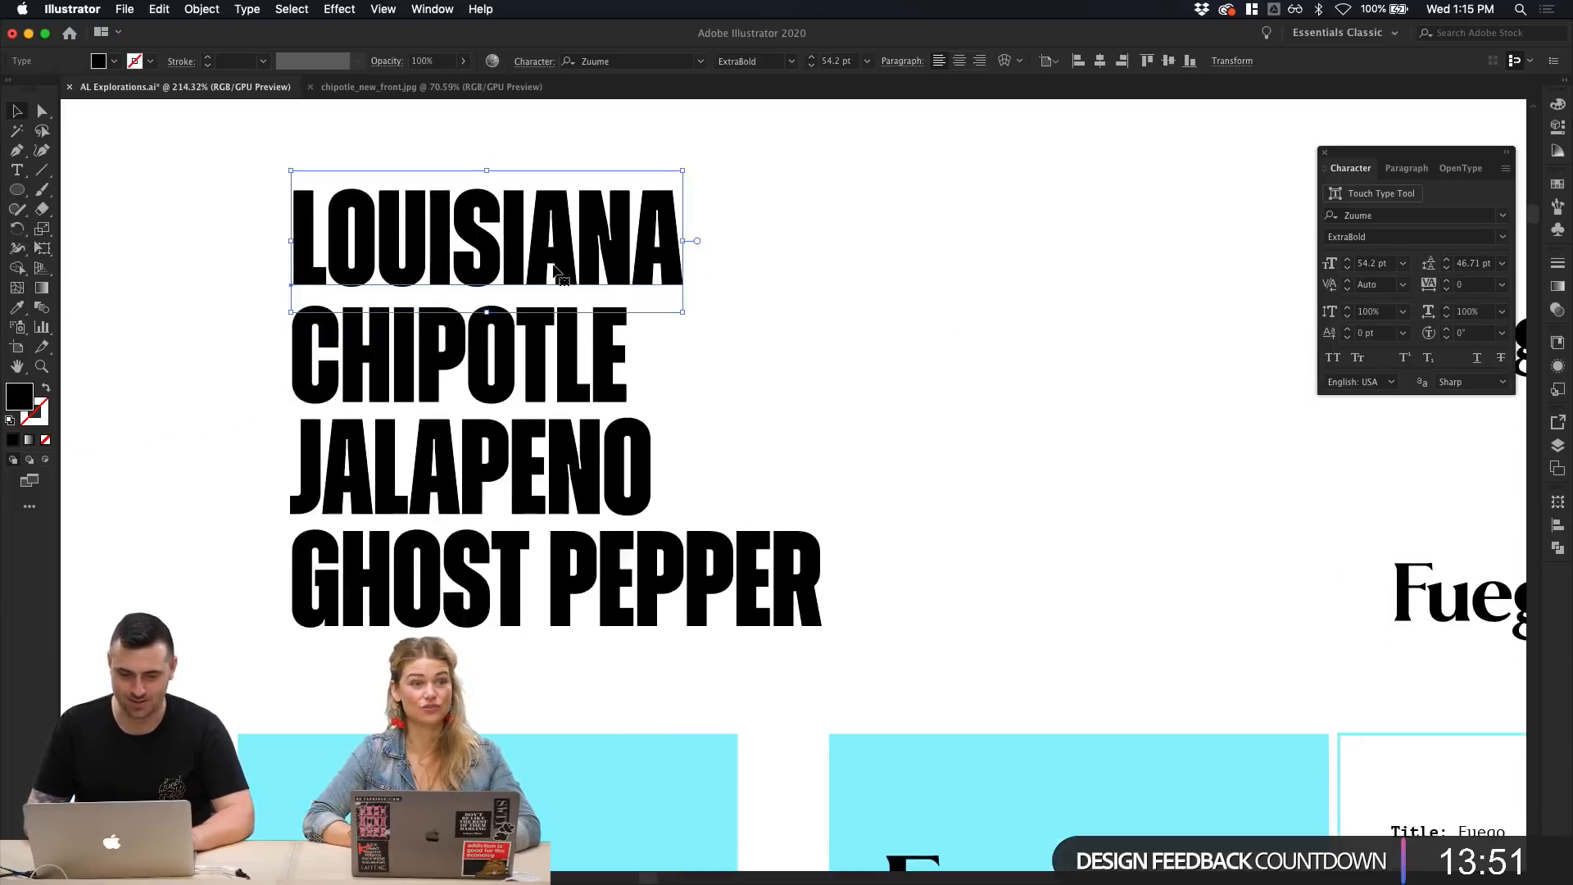
left_click(795, 289)
scroll(794, 289, "down", 5)
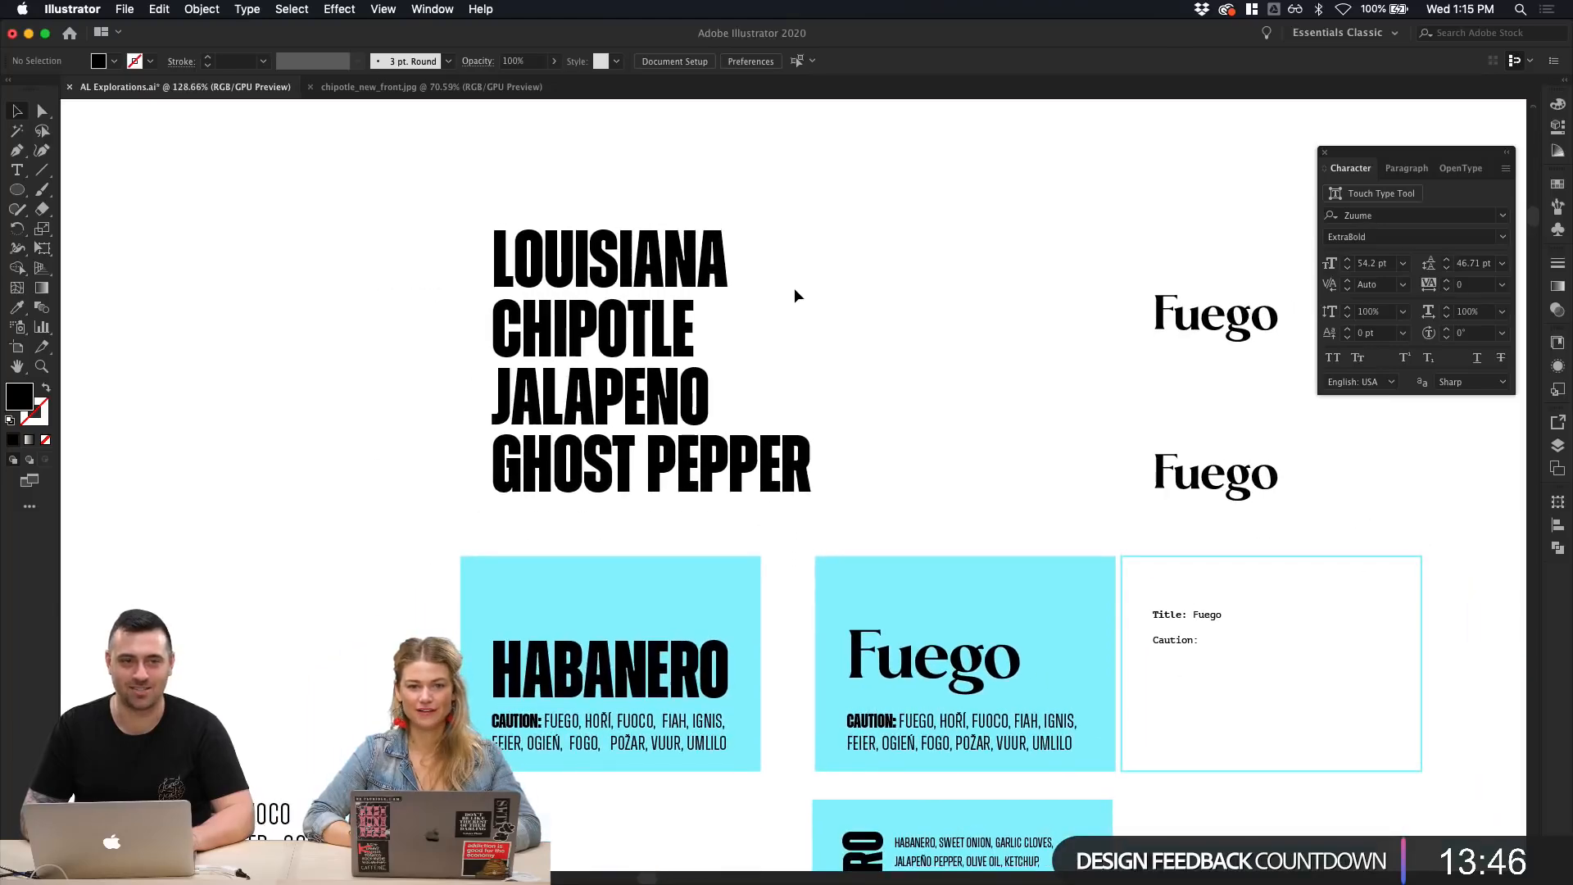
Step: Duplicate the four stacked pepper titles into the space between the original stack and the loose Fuego titles
scroll(794, 287, "right", 4)
scroll(794, 288, "up", 4)
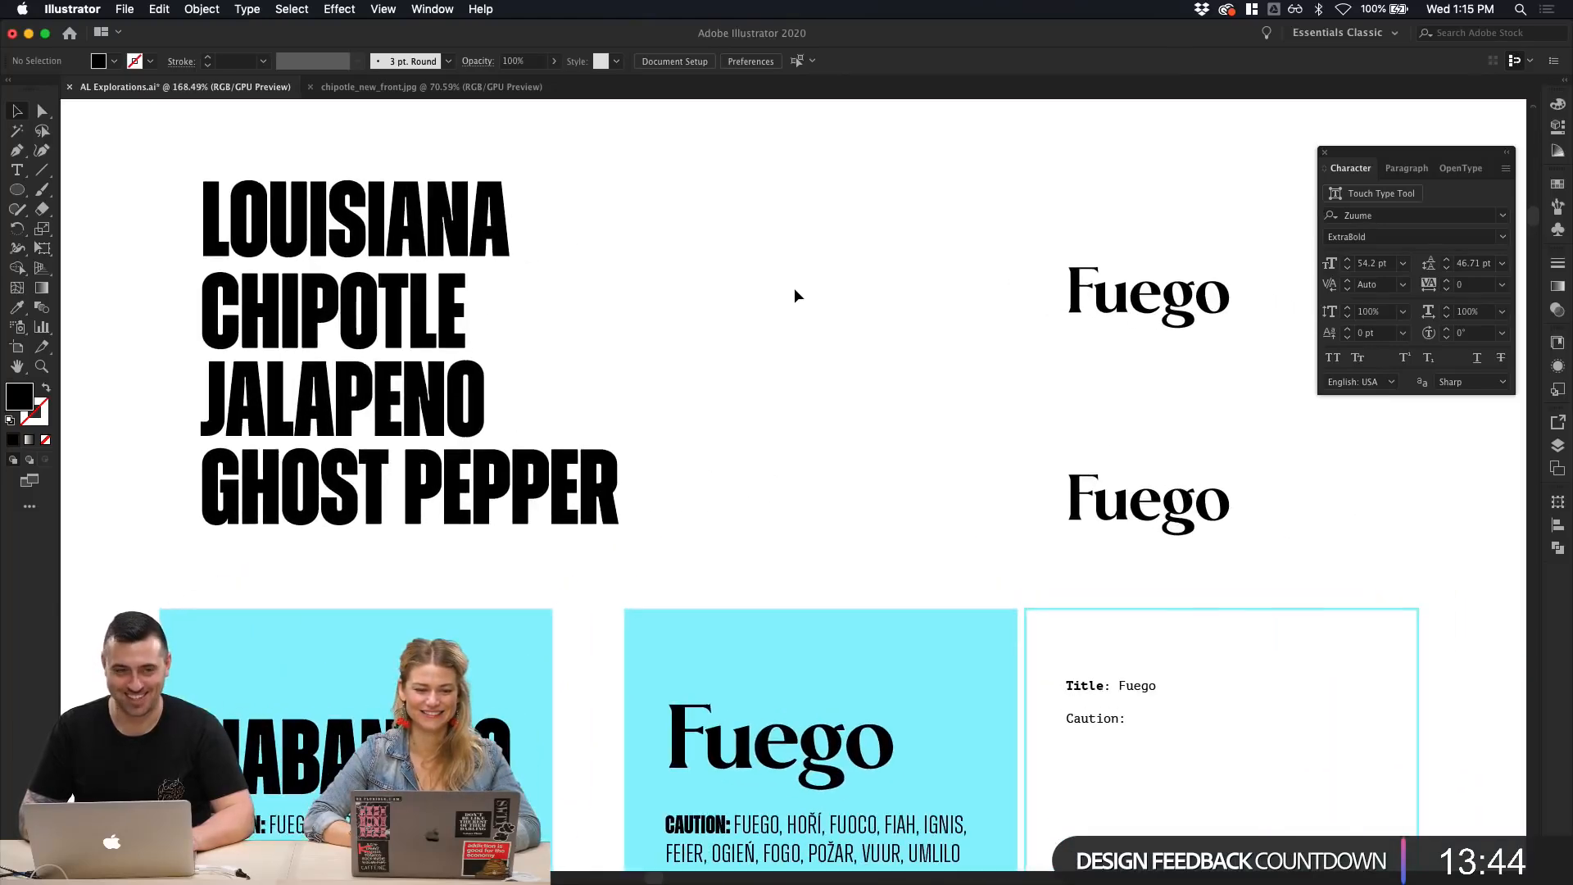
left_click(992, 287)
scroll(997, 332, "right", 4)
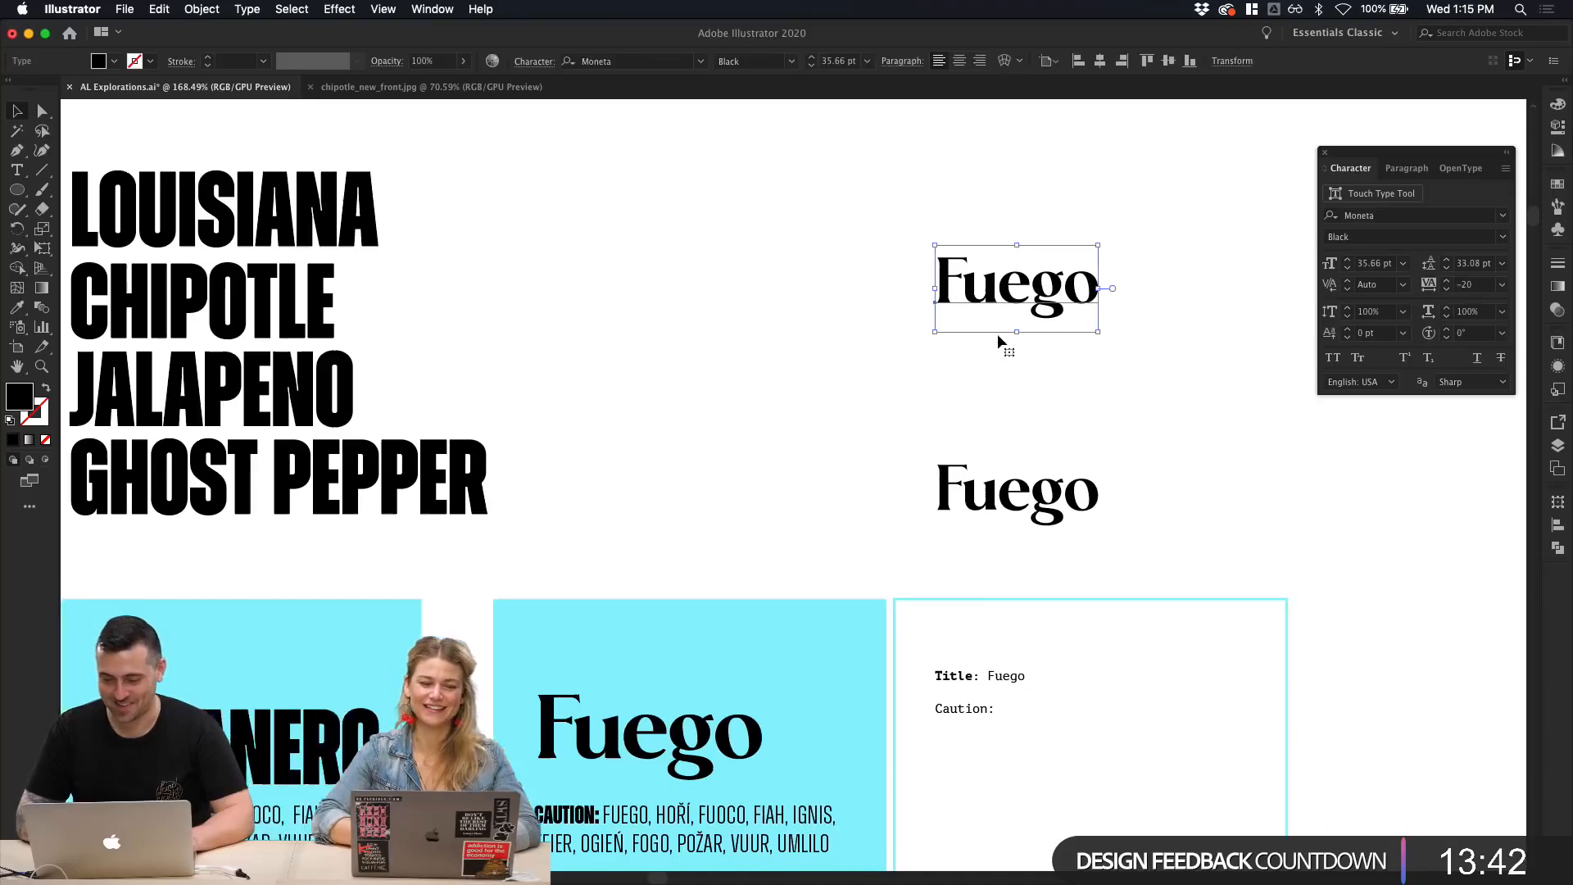
scroll(892, 356, "down", 5)
scroll(743, 395, "left", 4)
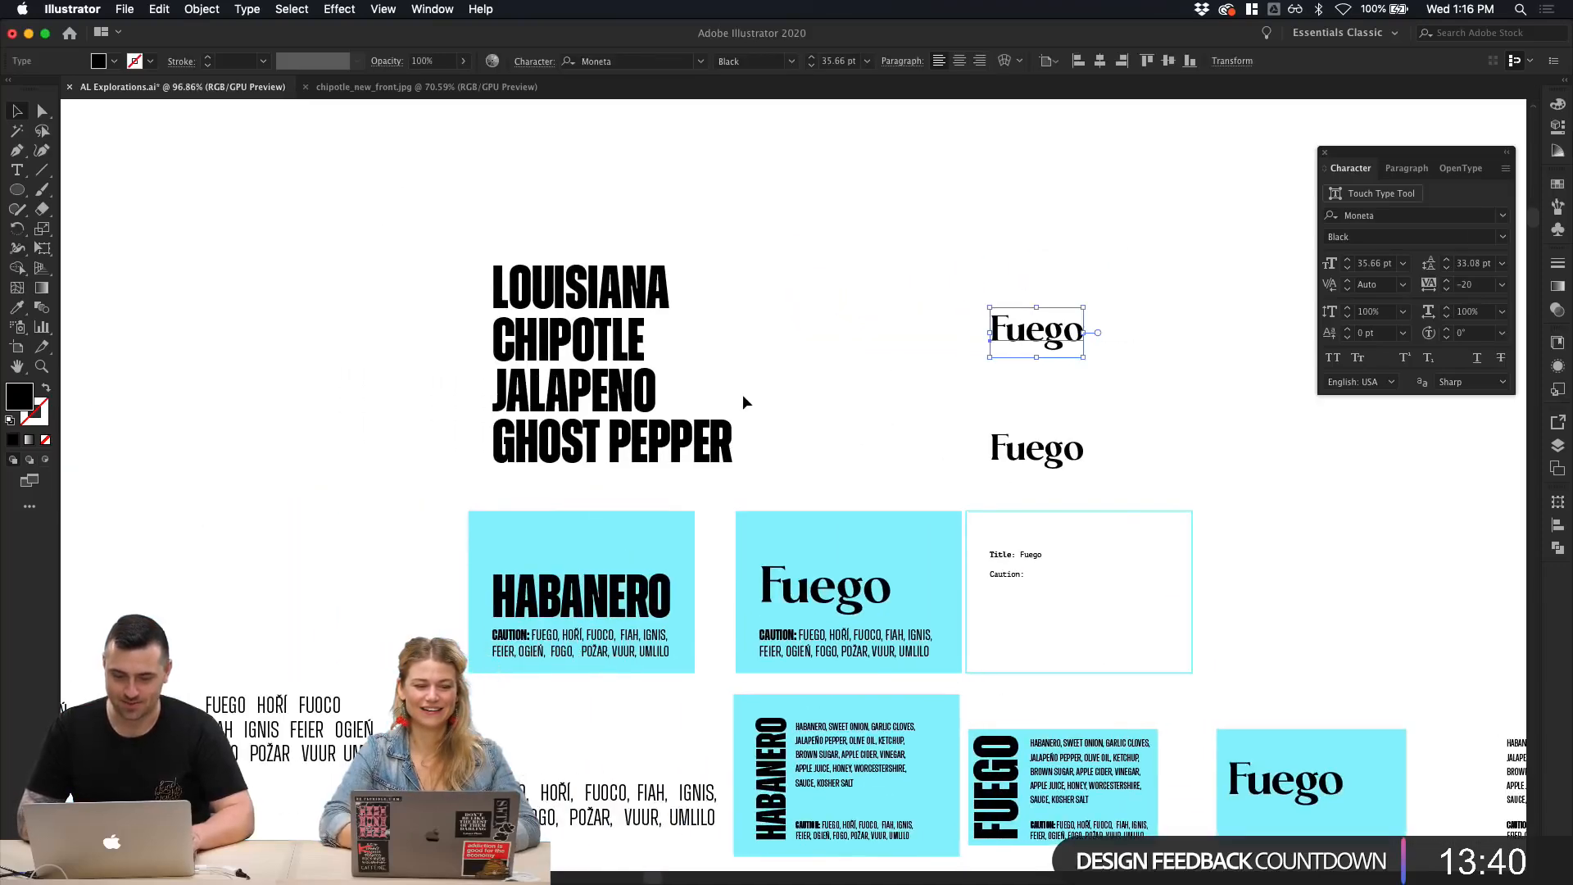
left_click(775, 445)
left_click(514, 266)
left_click_drag(544, 285, 794, 282)
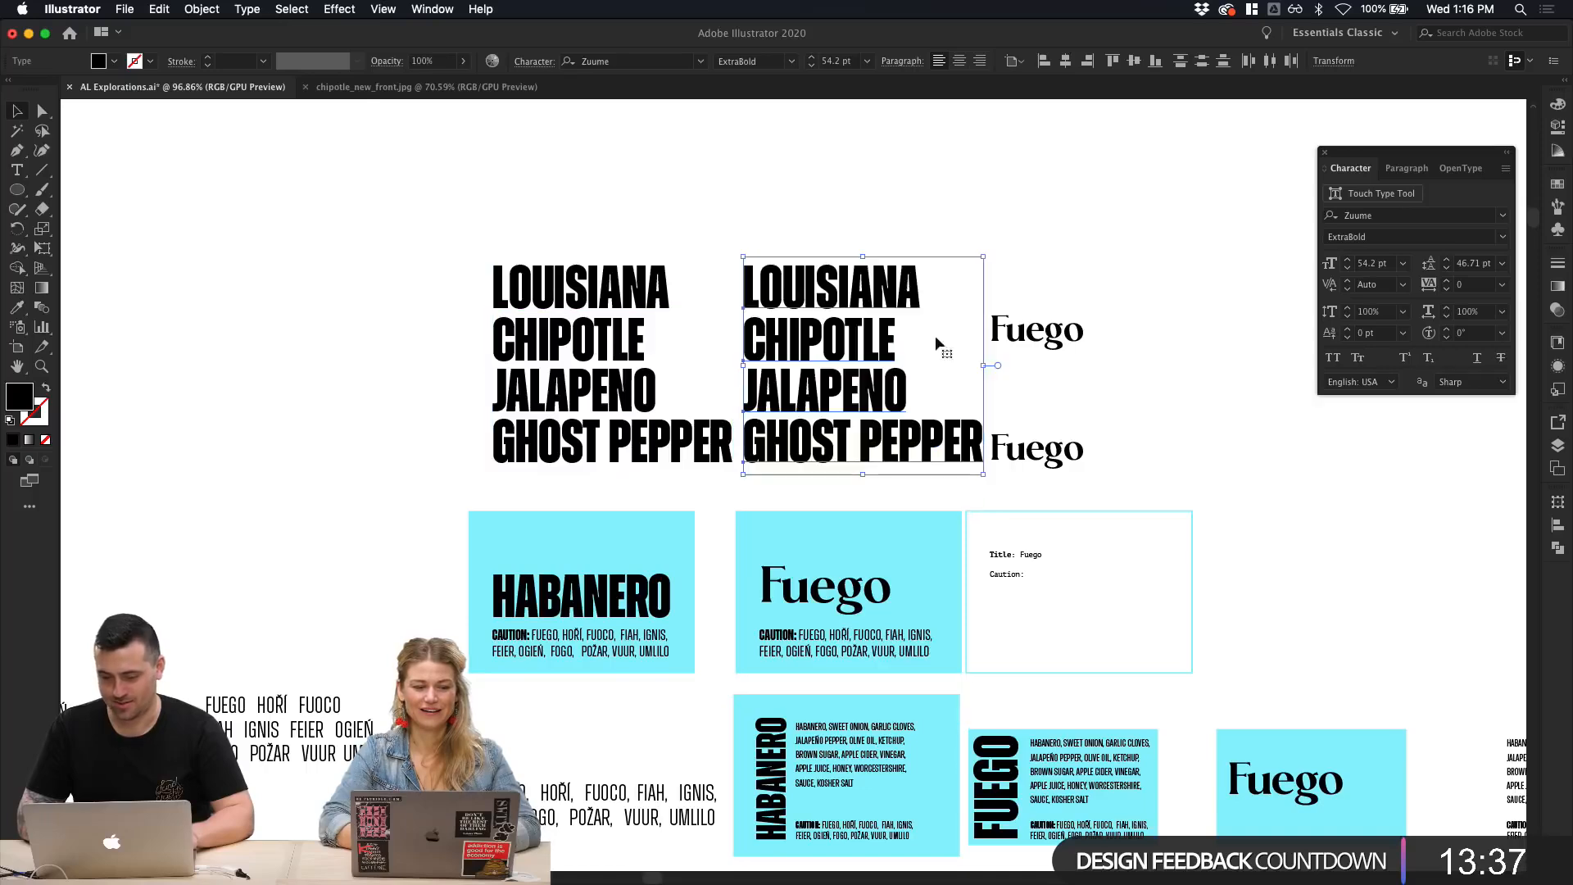
Step: Apply the loose Fuego title's Moneta Black 35.66 pt styling to the four duplicated pepper titles
left_click(1020, 346)
left_click(881, 325)
left_click_drag(862, 228, 861, 454)
key("i")
left_click(1067, 346)
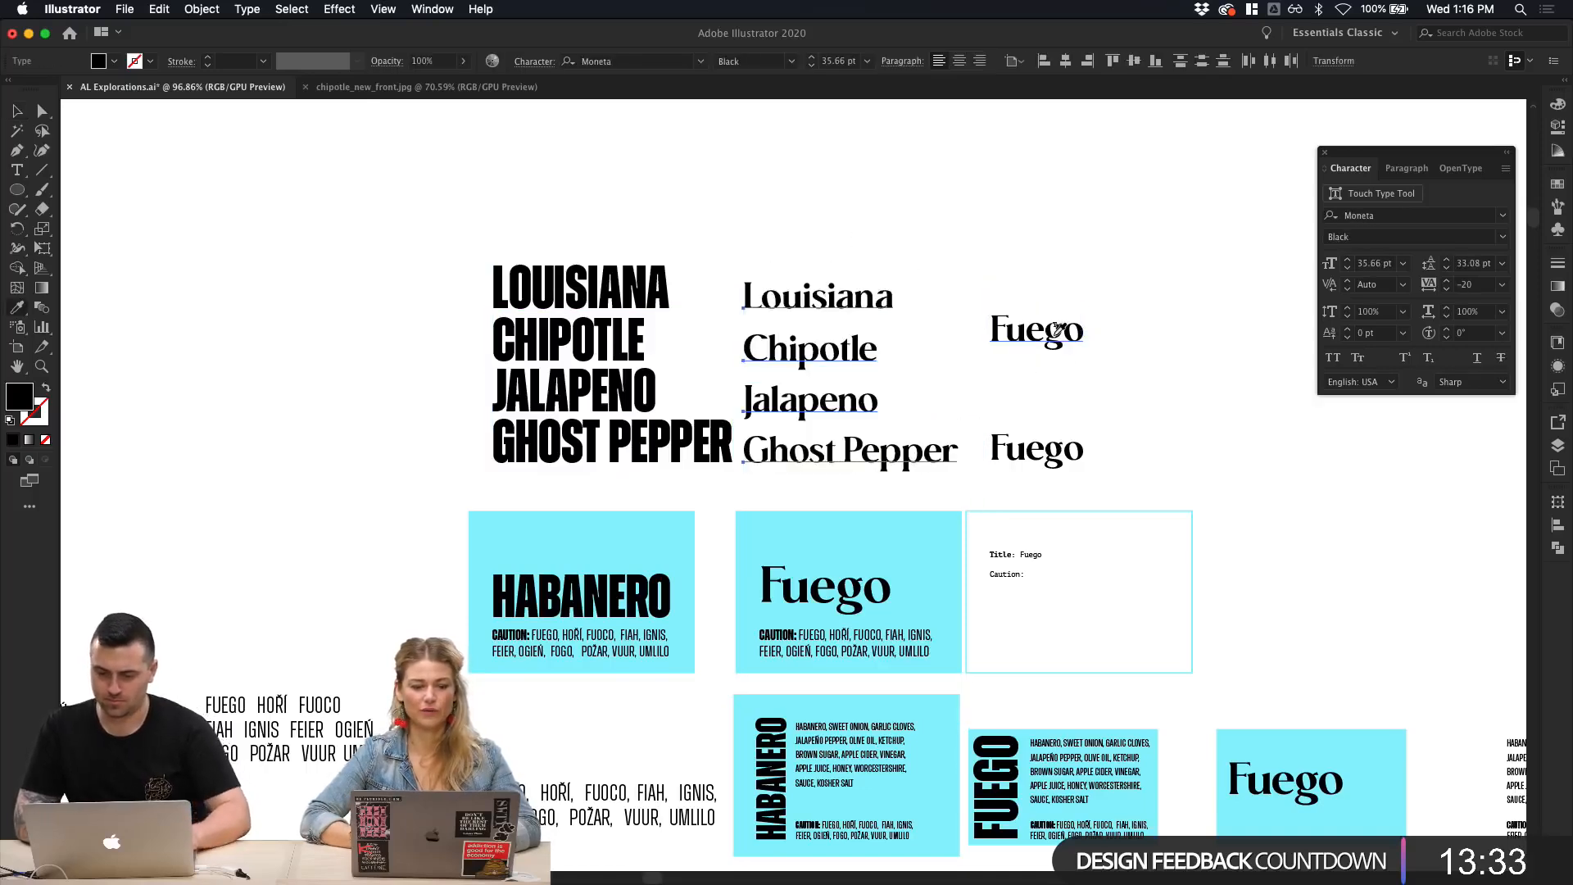
key("v")
left_click(1085, 366)
Step: Move the serif Louisiana title straight down, closer to Chipotle
scroll(1085, 366, "up", 1)
left_click_drag(829, 281, 829, 297)
scroll(914, 365, "up", 1)
scroll(914, 365, "up", 3)
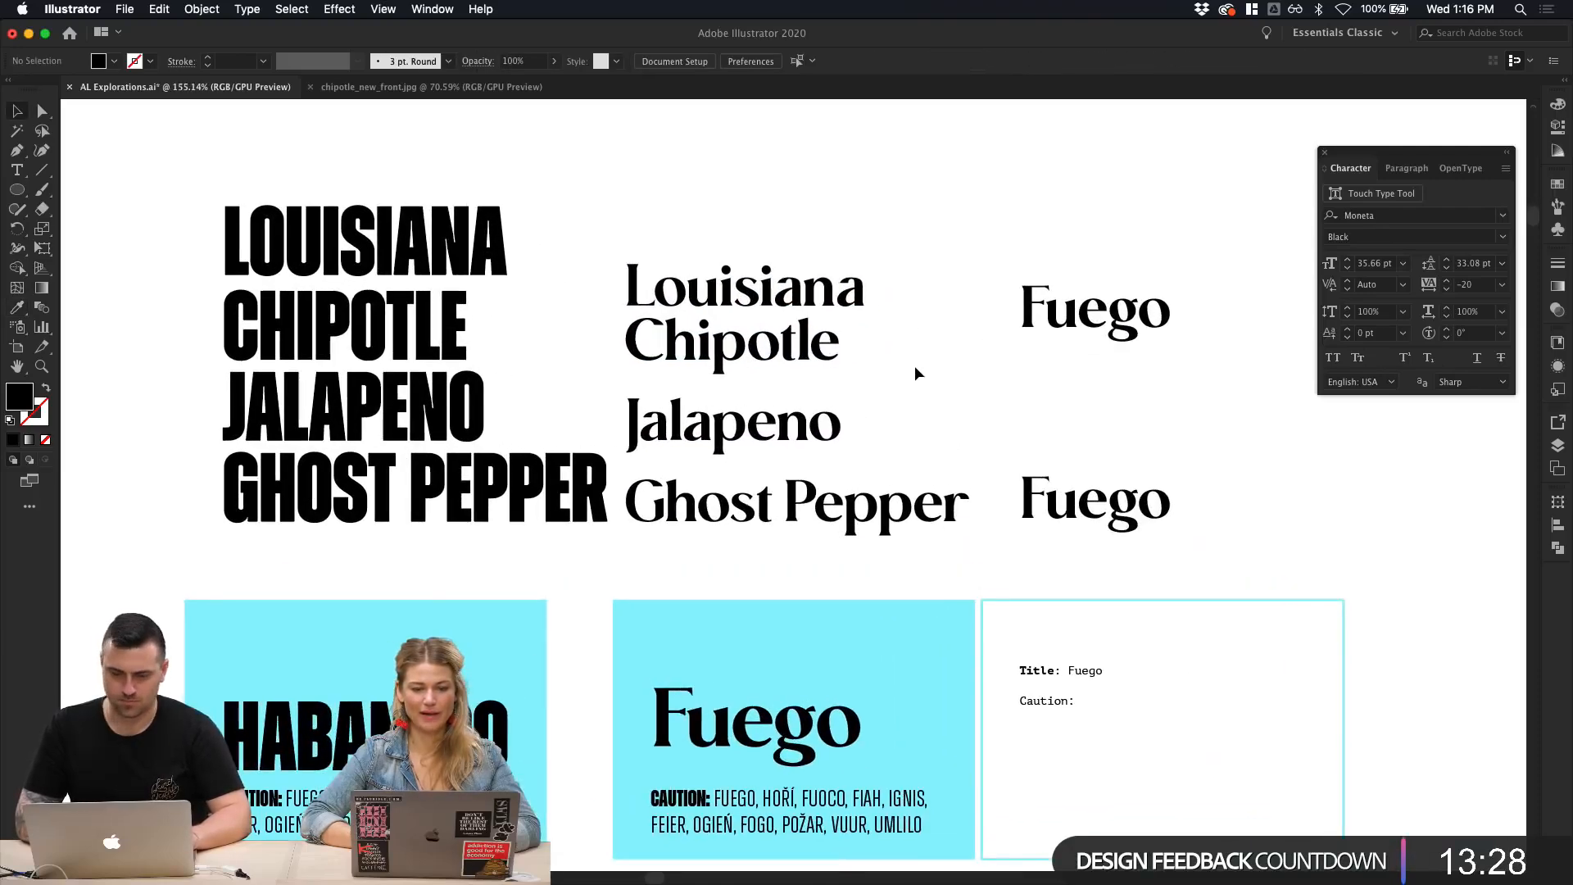
Step: Set the four serif pepper titles in All Caps
left_click(796, 537)
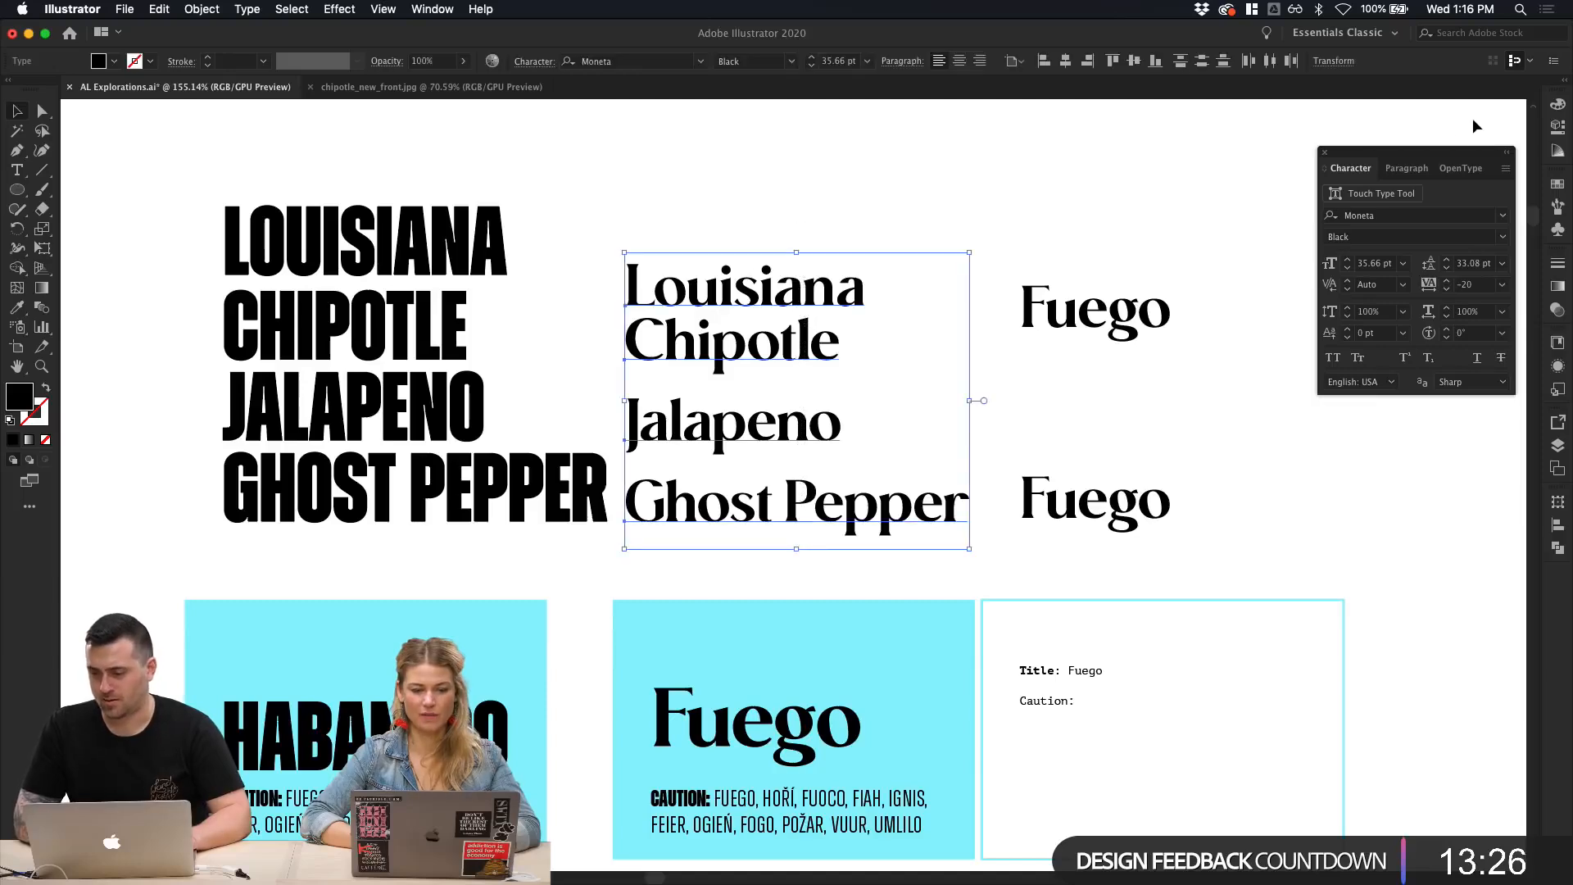
left_click(1402, 170)
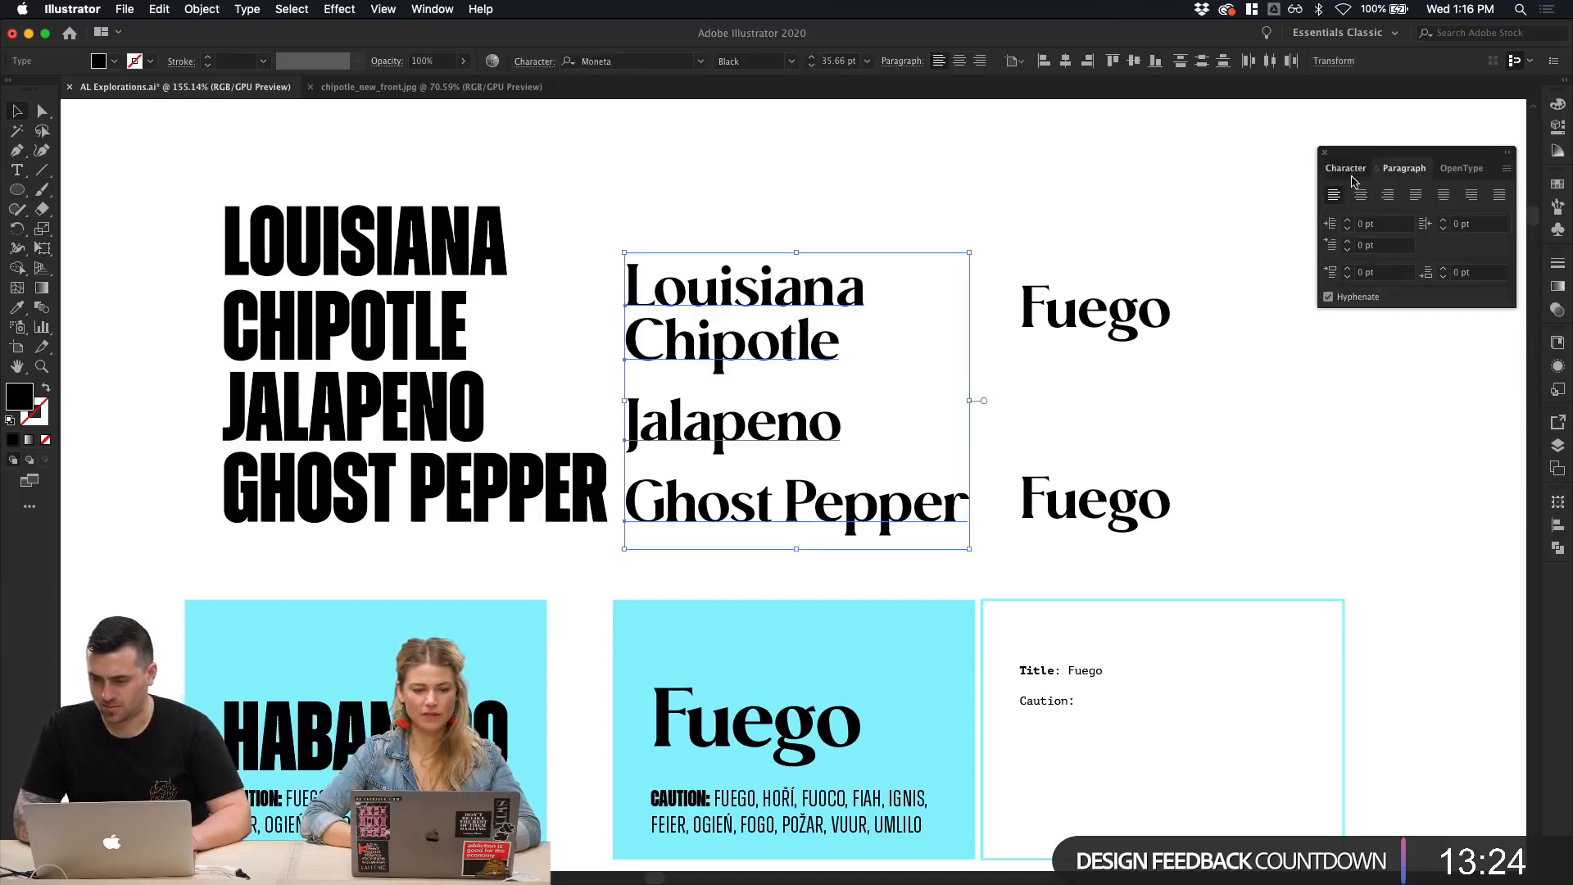
left_click(1349, 169)
left_click(1334, 358)
left_click(959, 213)
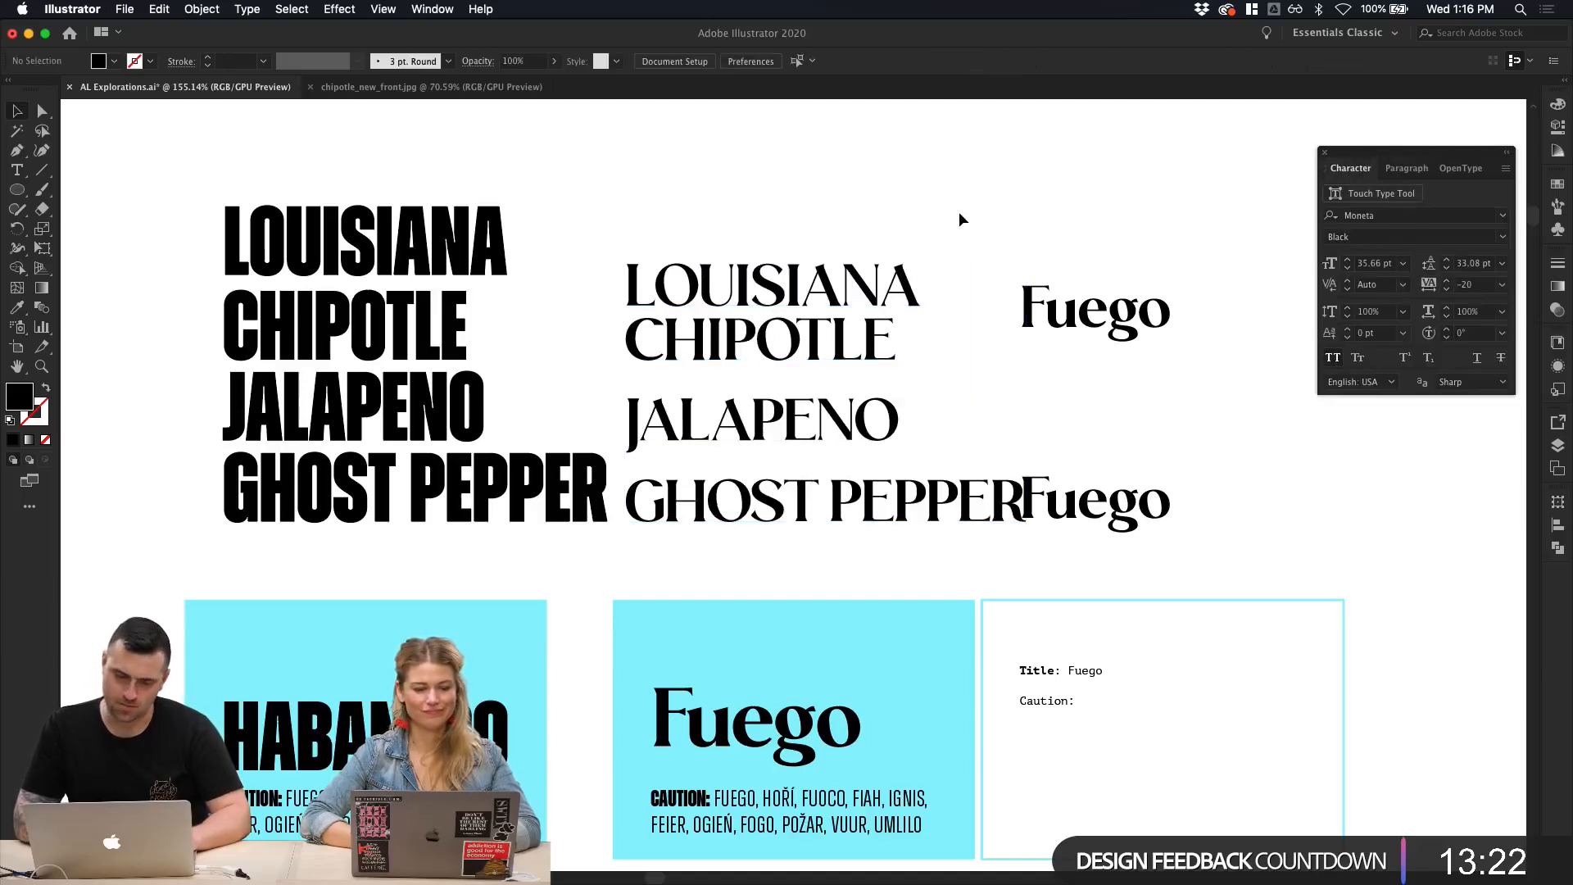
Step: Move both loose Fuego titles together horizontally, clear of the serif GHOST PEPPER title
scroll(960, 213, "down", 3)
left_click(1037, 279)
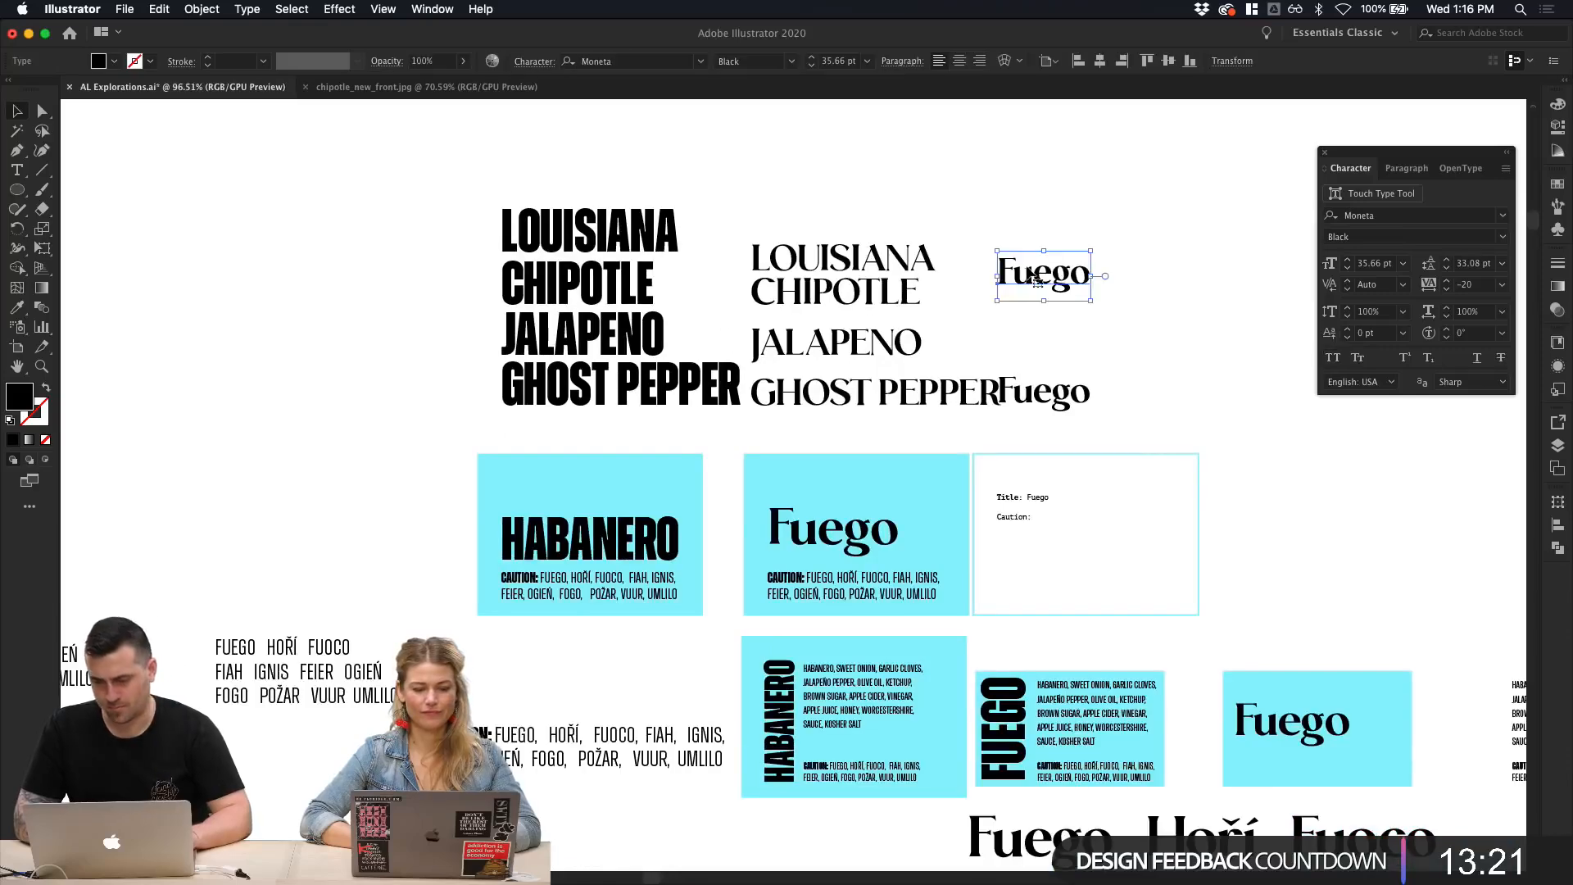
left_click(1067, 392, "shift")
left_click_drag(1068, 392, 1152, 393)
left_click(1023, 308)
scroll(1021, 306, "up", 1)
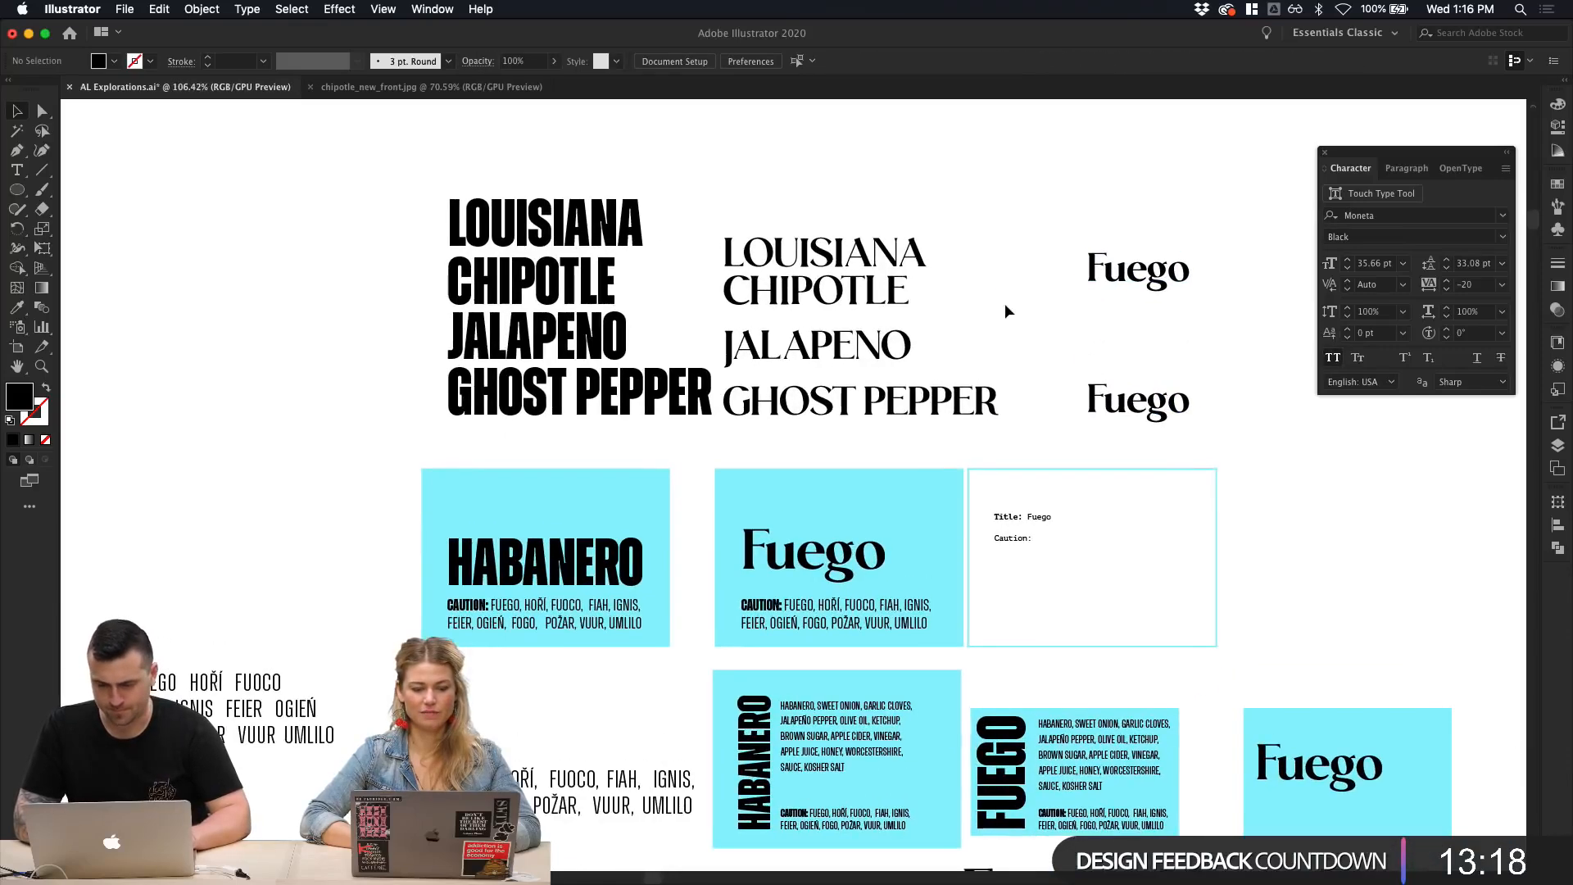
Step: Lower the serif LOUISIANA, CHIPOTLE and JALAPENO titles toward GHOST PEPPER to form a tight, evenly spaced stack
left_click_drag(844, 274, 786, 272)
left_click(1054, 316)
key("shift+Down")
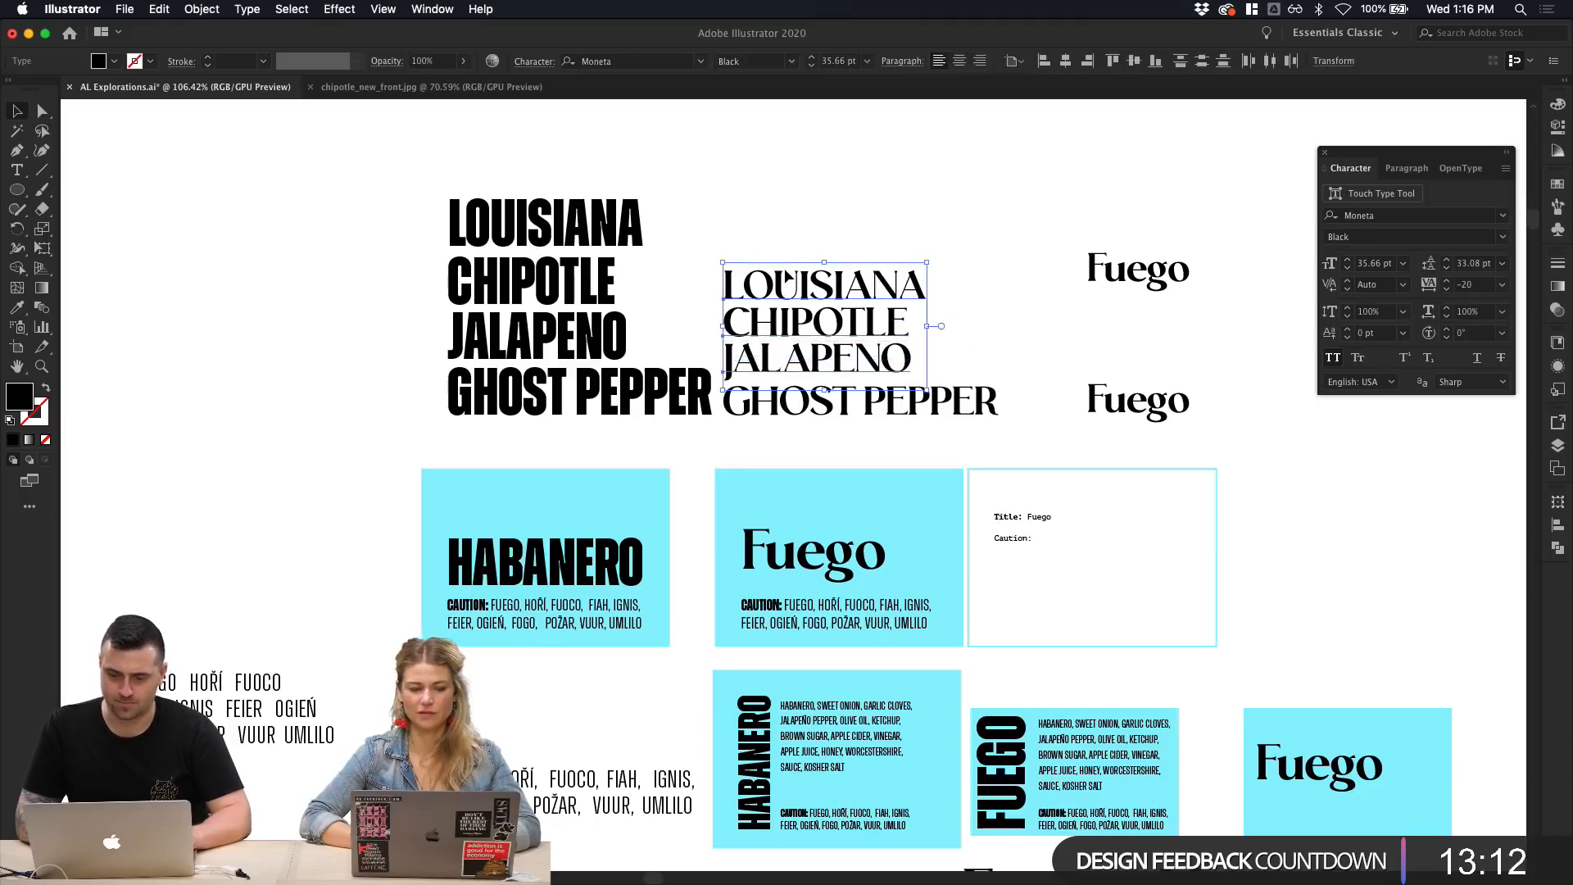
key("shift+Down")
key("shift+Up")
key("shift+Down")
key("shift+Up")
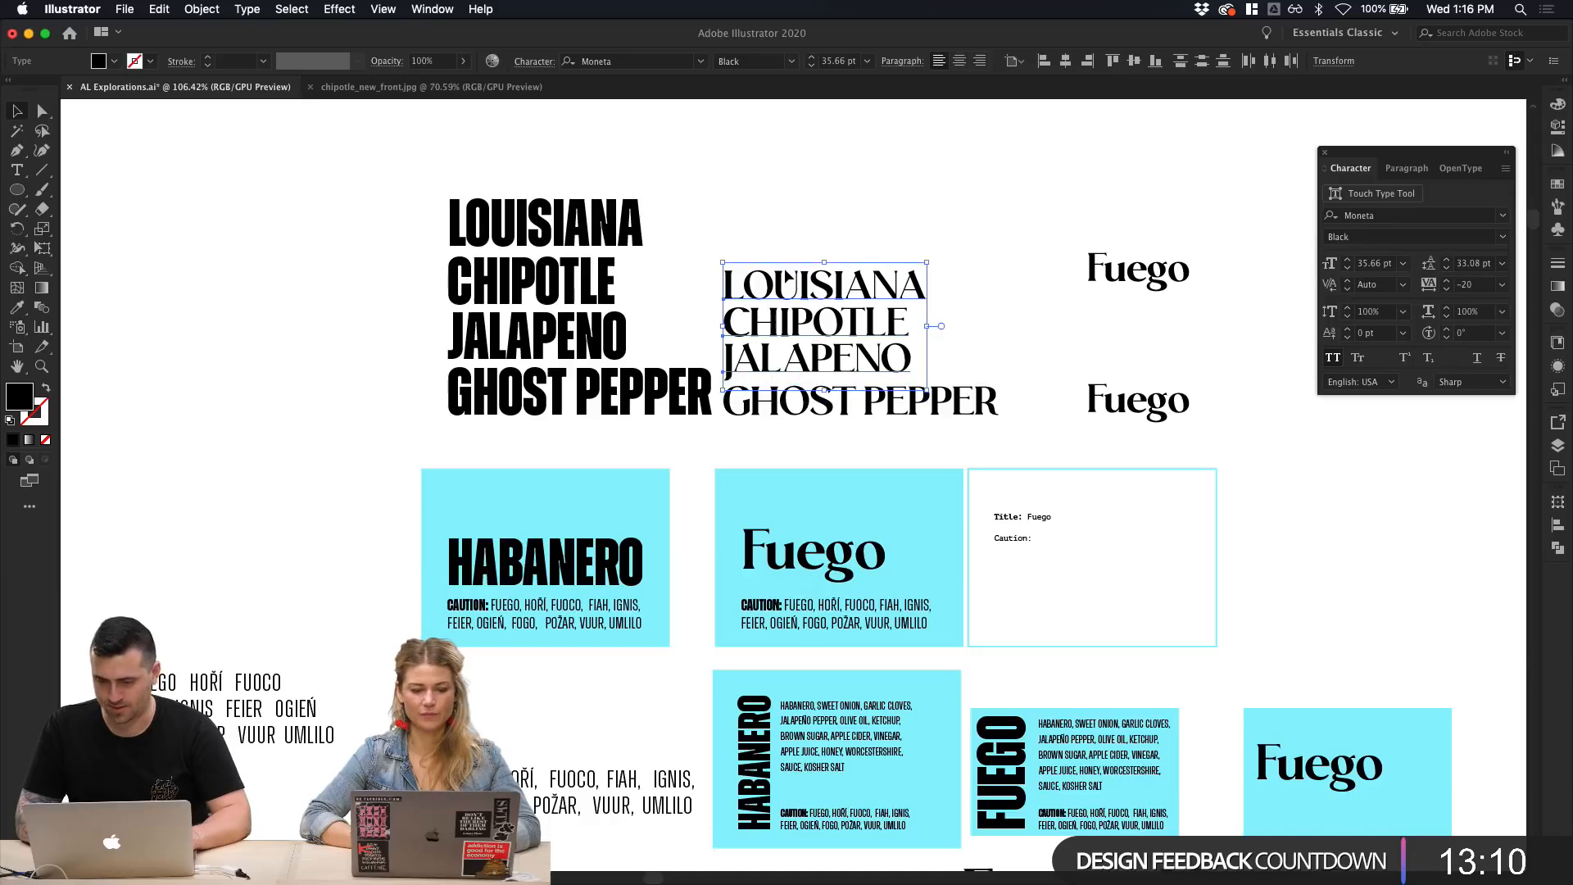
key("Down")
key("Down")
key("Down")
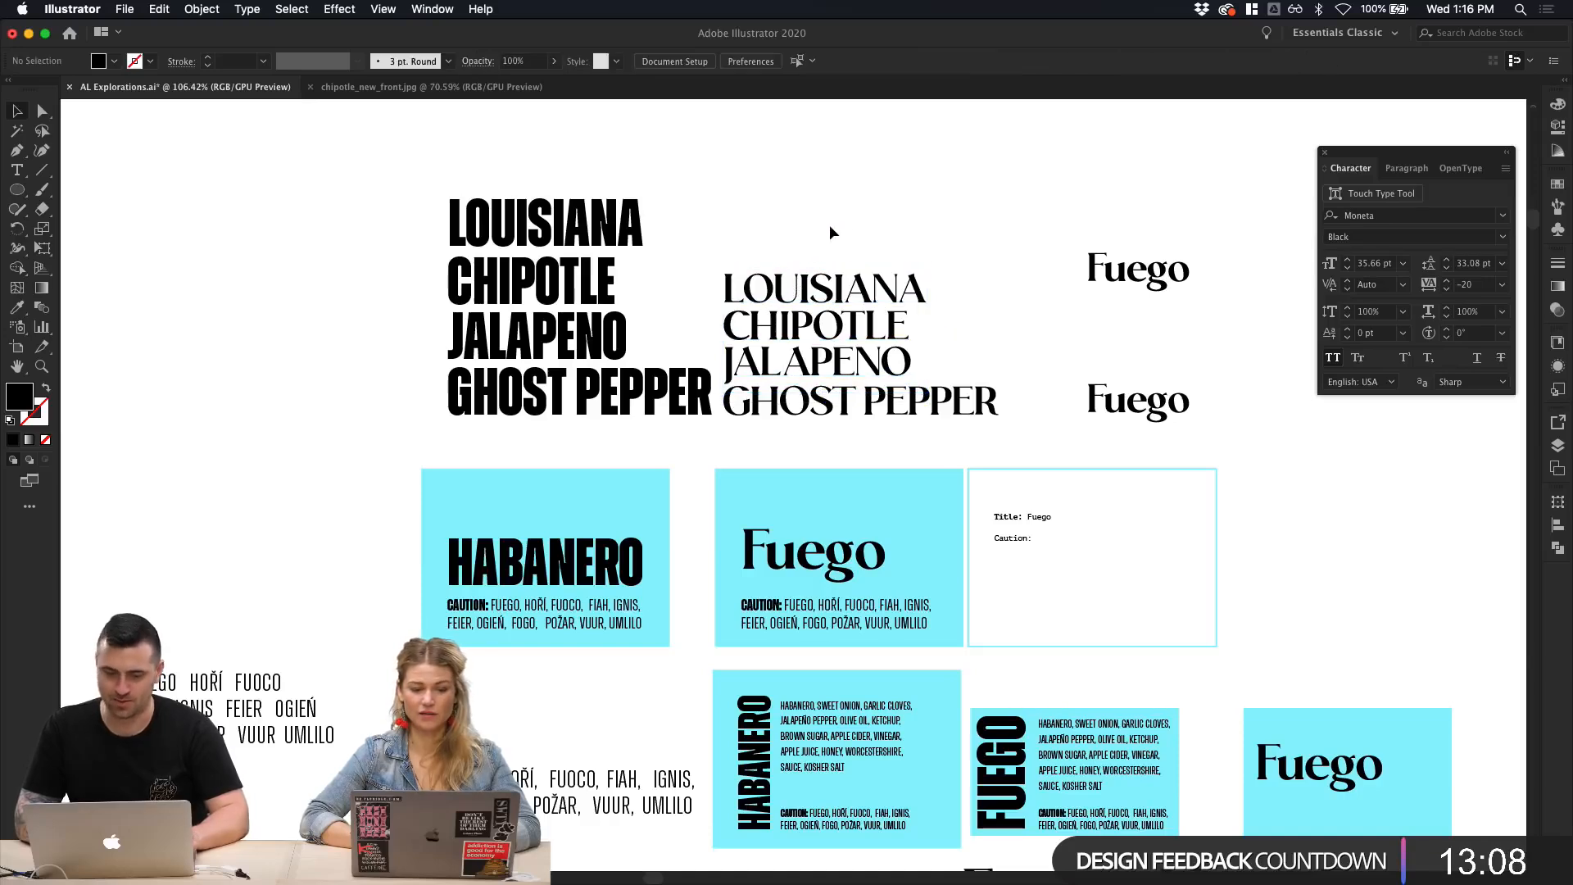
Step: Shift the whole serif title stack slightly away from the bold title stack to widen the gap between them
left_click_drag(830, 225, 857, 392)
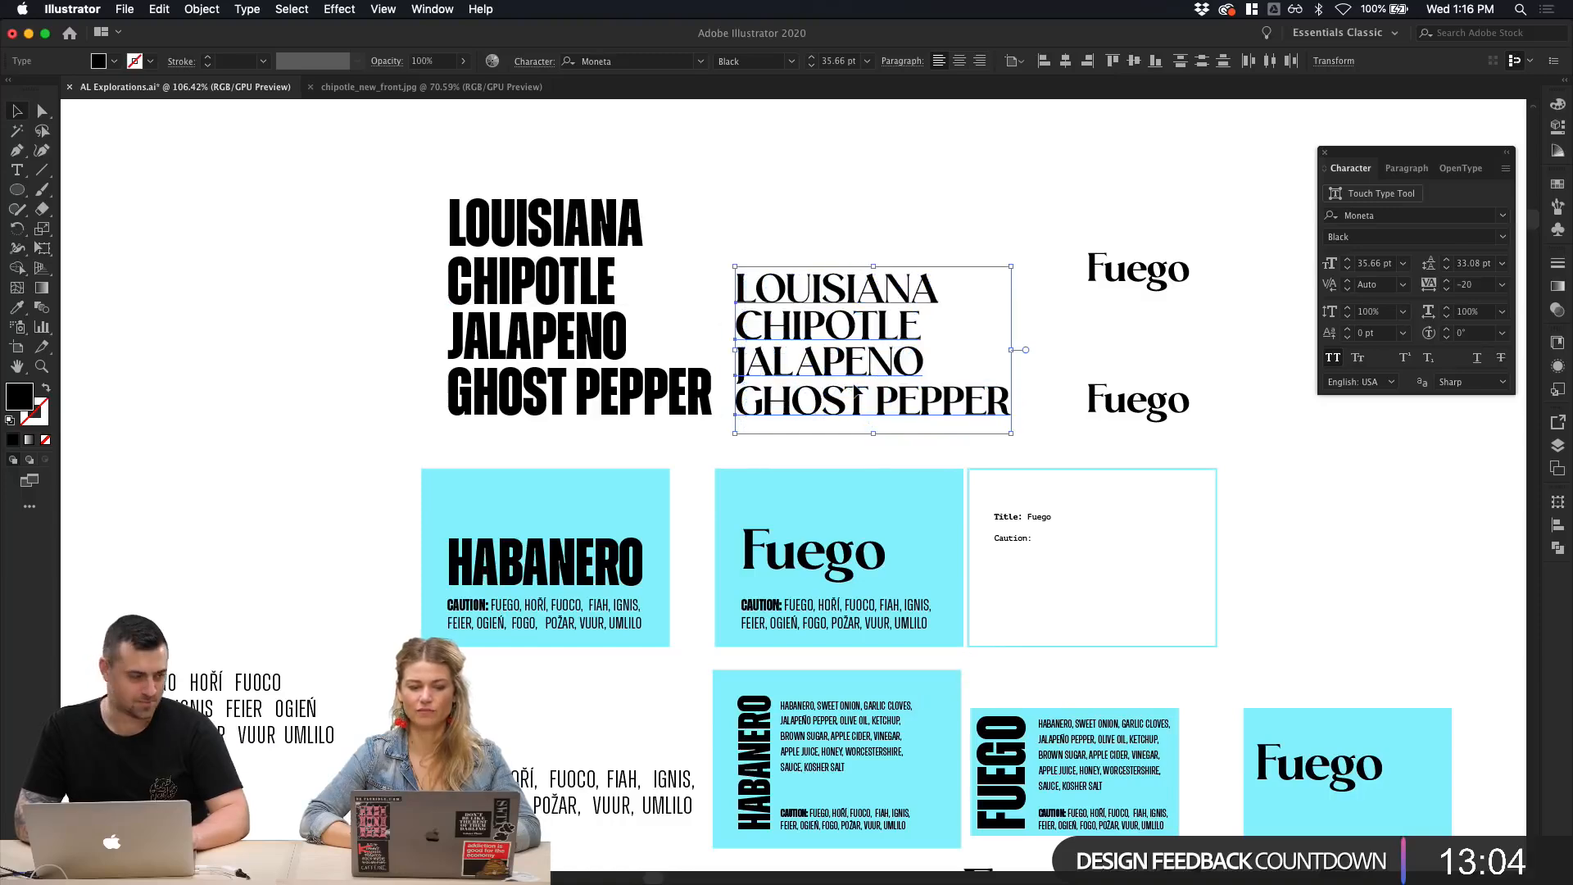
left_click(894, 181)
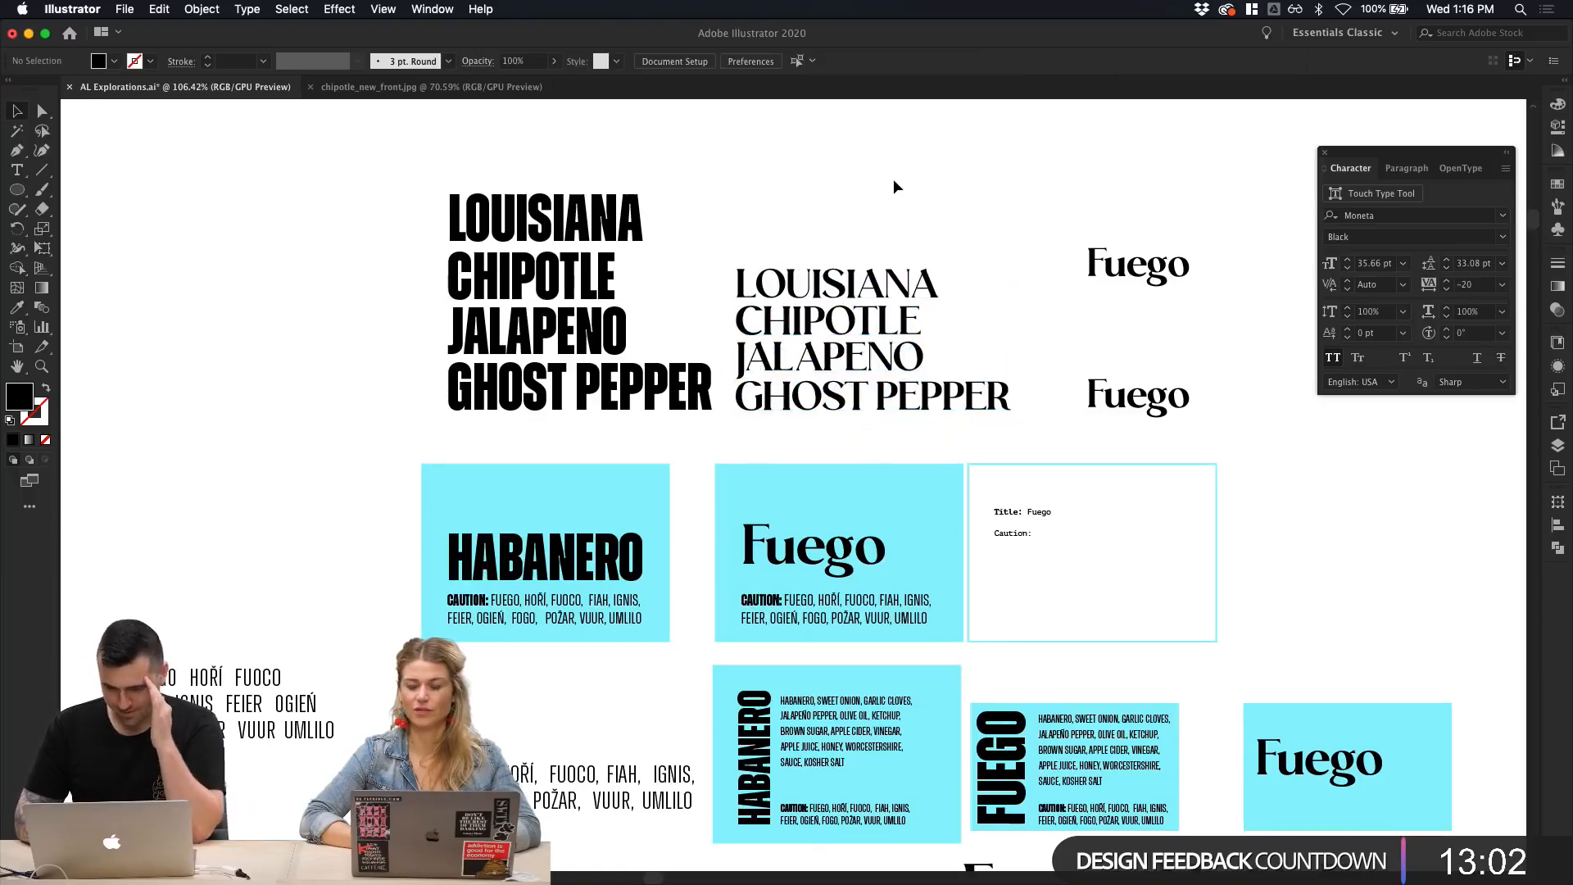
scroll(893, 182, "up", 2)
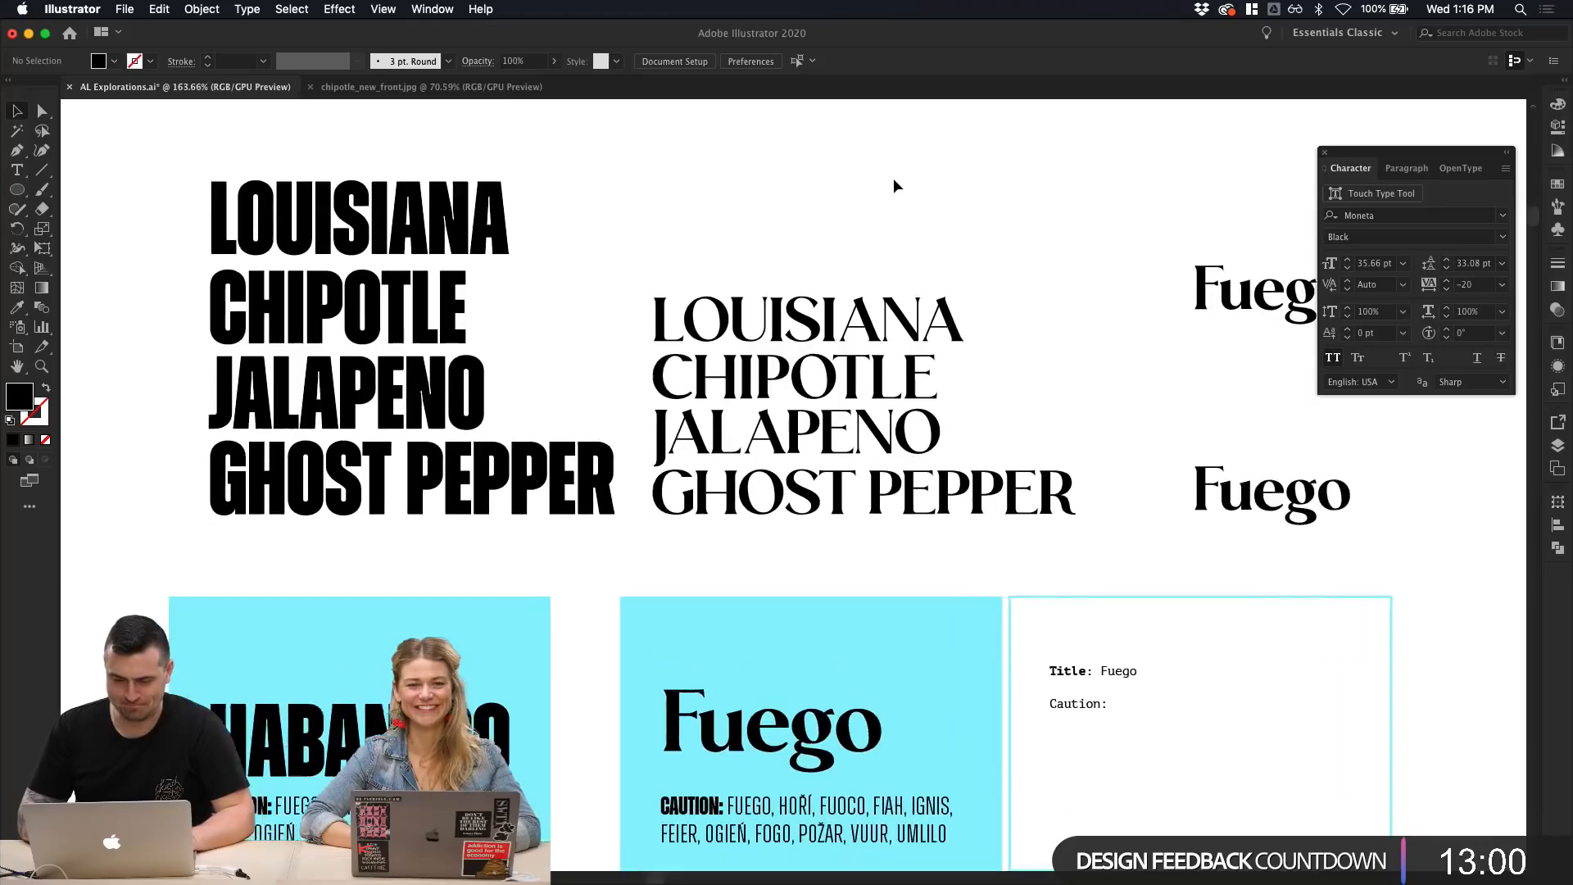
scroll(893, 186, "down", 3)
Step: Try tighter letter tracking on the four serif titles and restore the original tracking
left_click(890, 402)
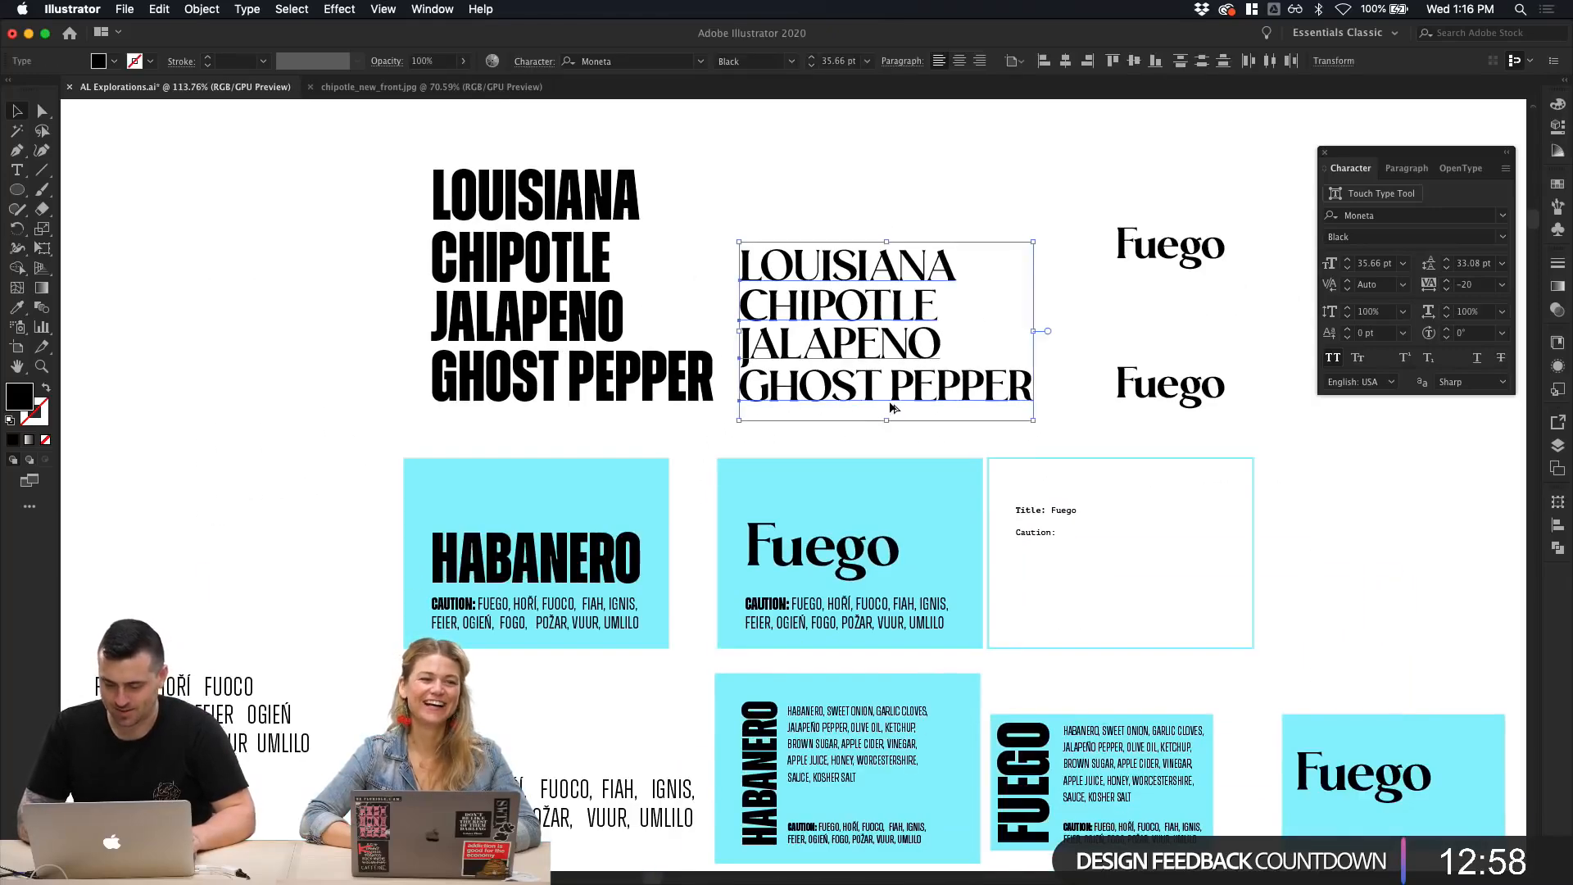
key("alt+Left")
key("alt+Right")
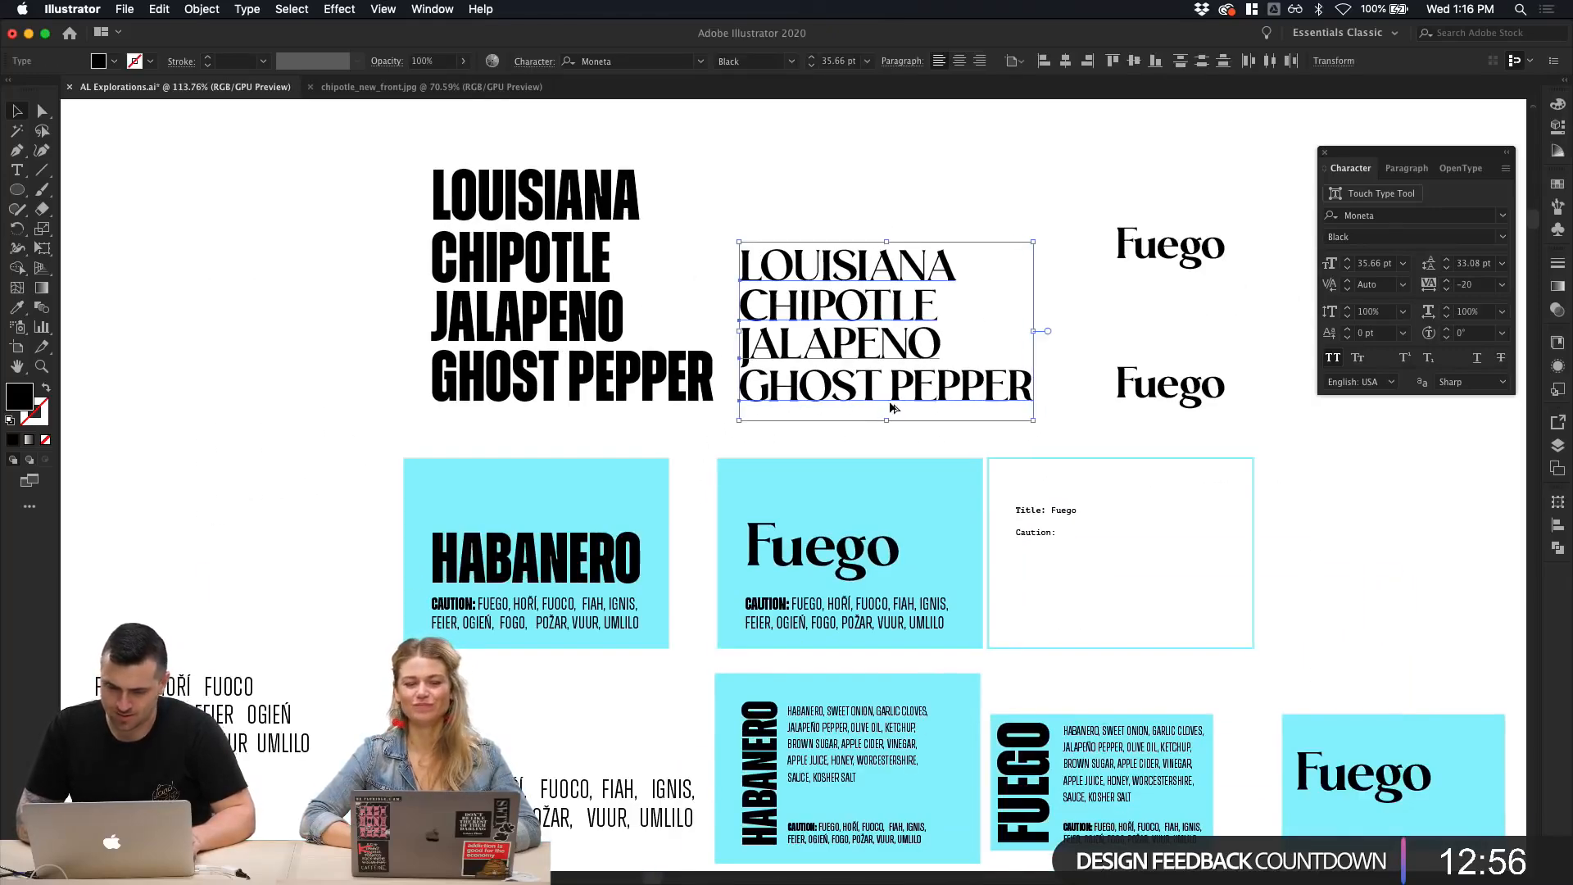
left_click(960, 216)
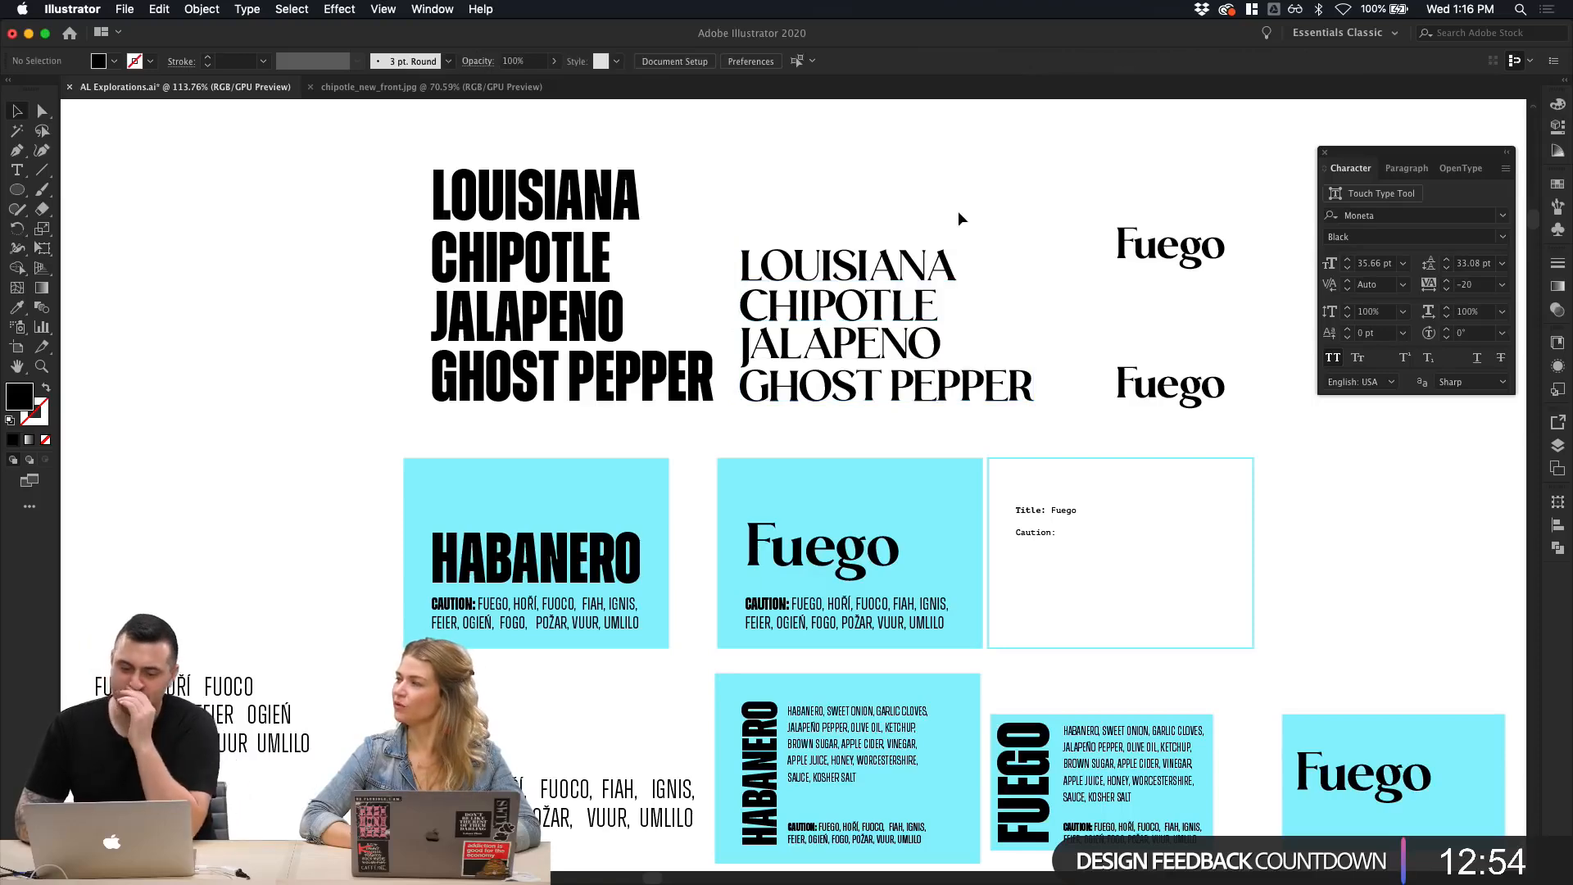
scroll(961, 217, "down", 4)
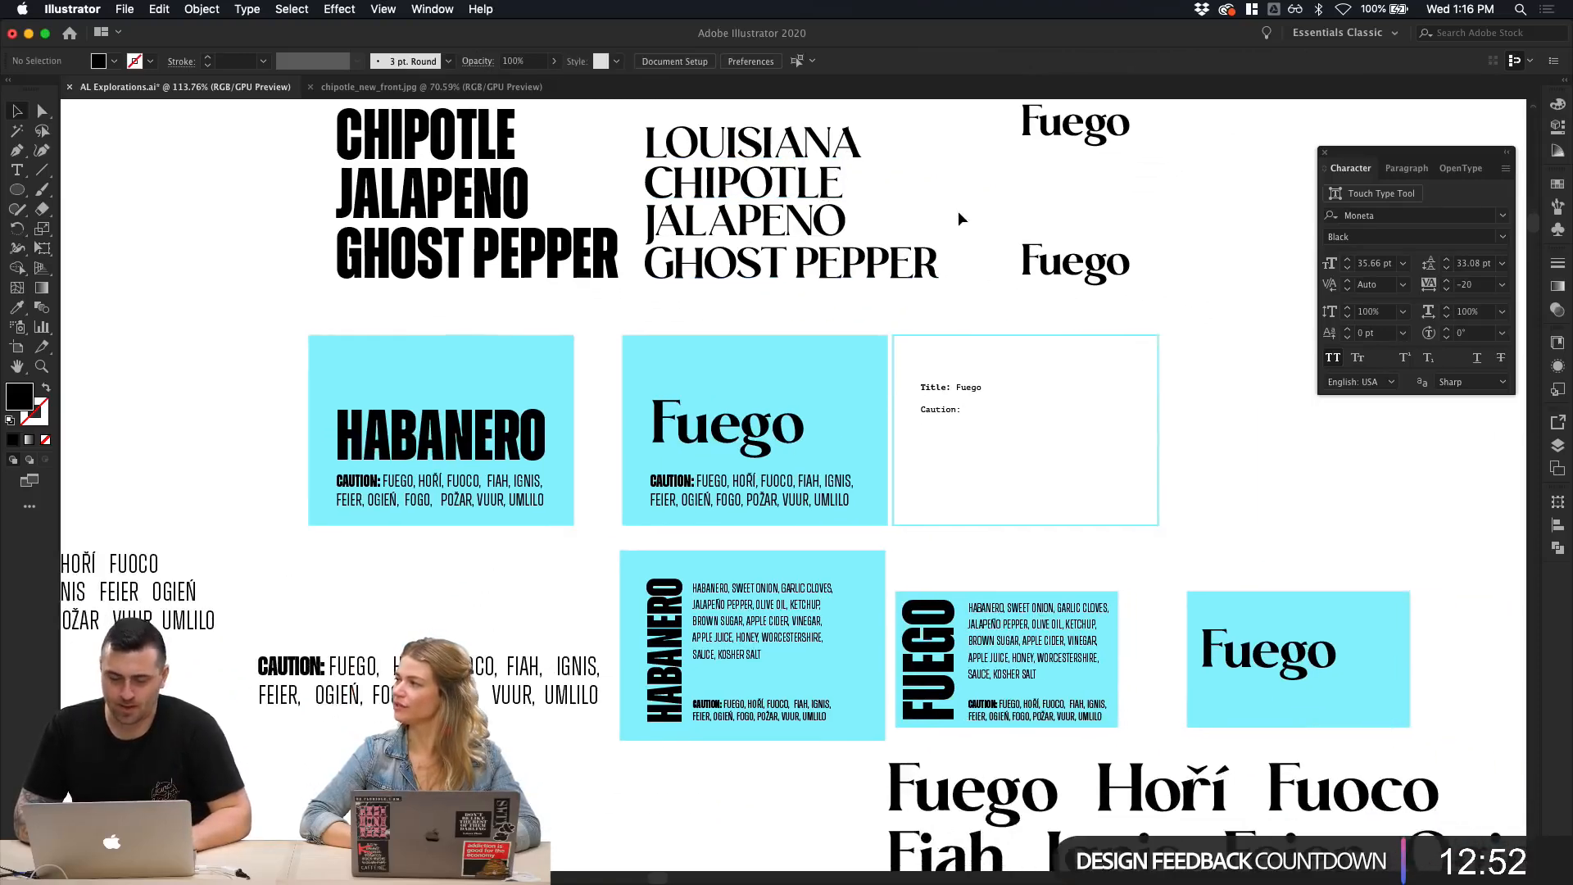
scroll(784, 544, "up", 2)
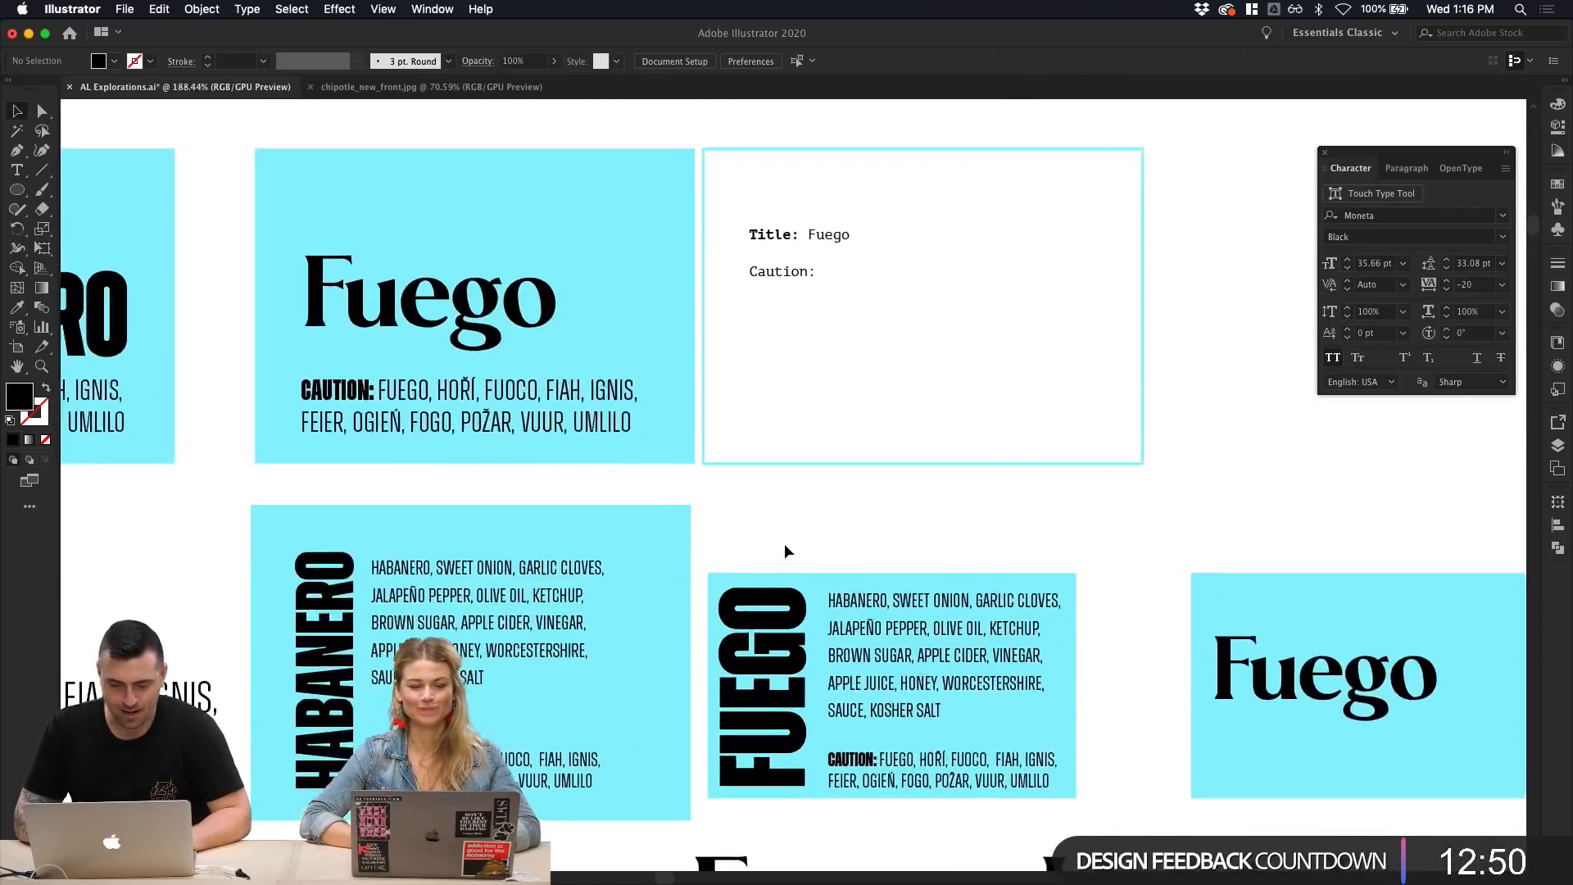
Step: Review the Habanero and Fuego label variations alongside the loose titles, caution text and bottle mockups
scroll(784, 543, "up", 1)
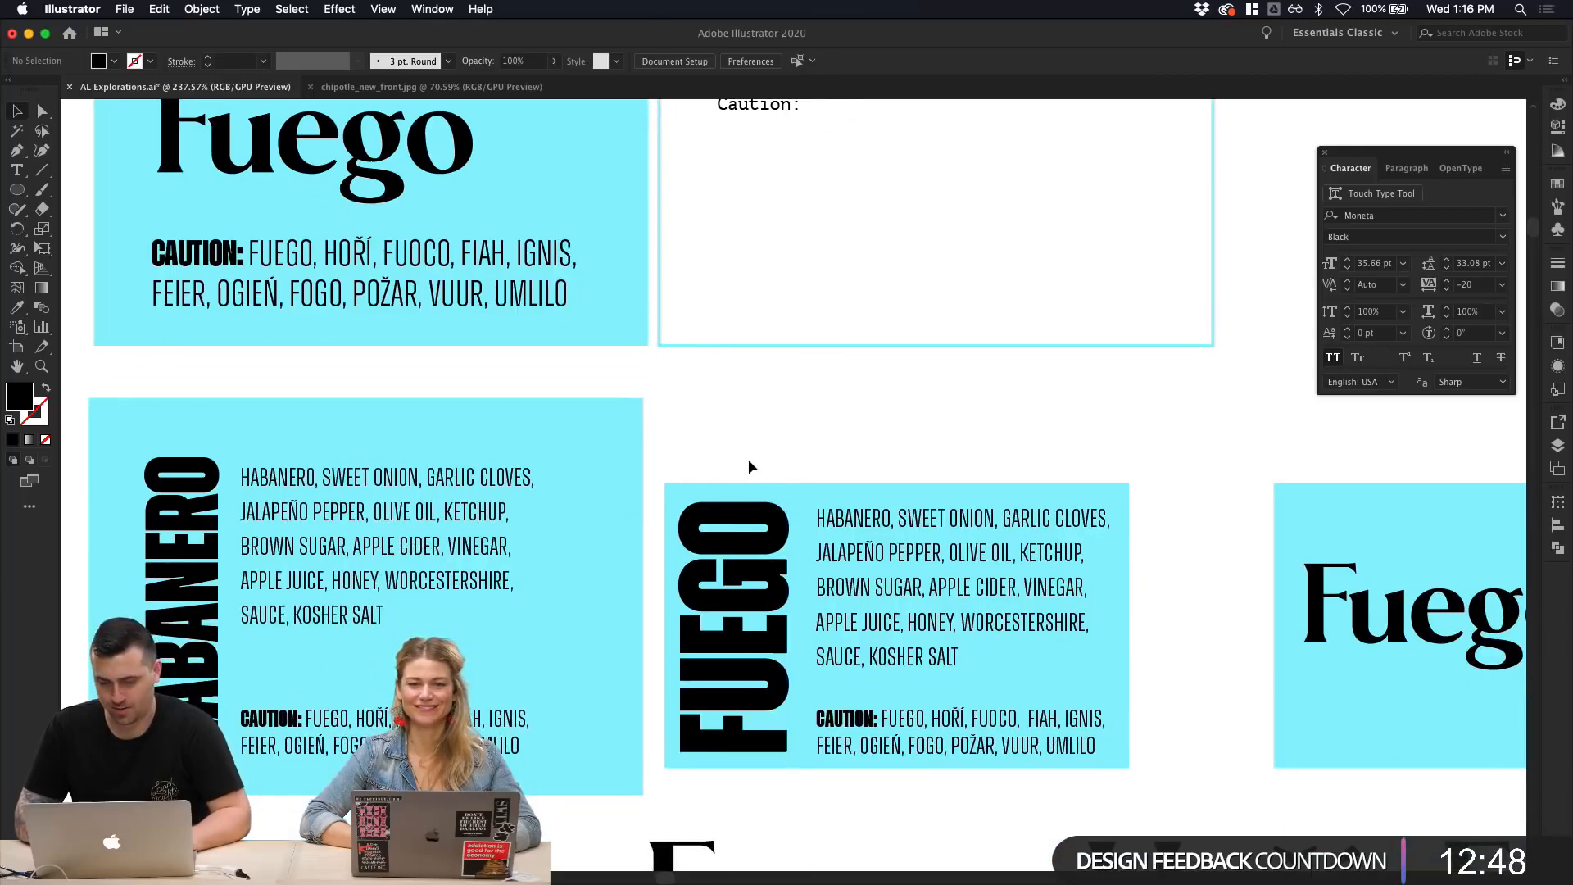
scroll(729, 453, "down", 1)
scroll(731, 457, "down", 1)
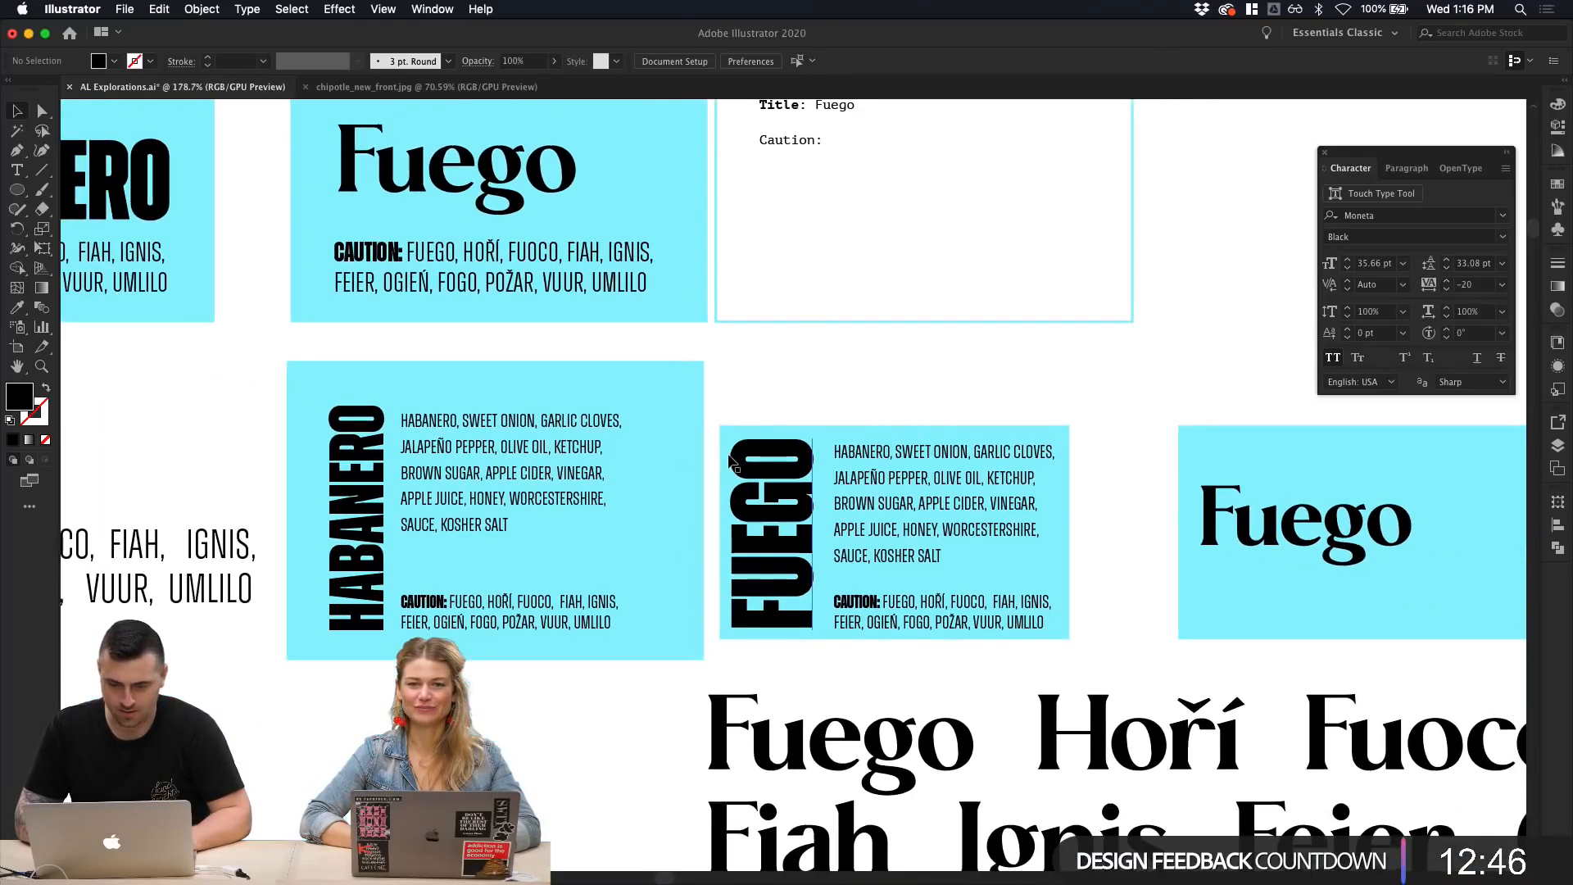
scroll(771, 401, "down", 3)
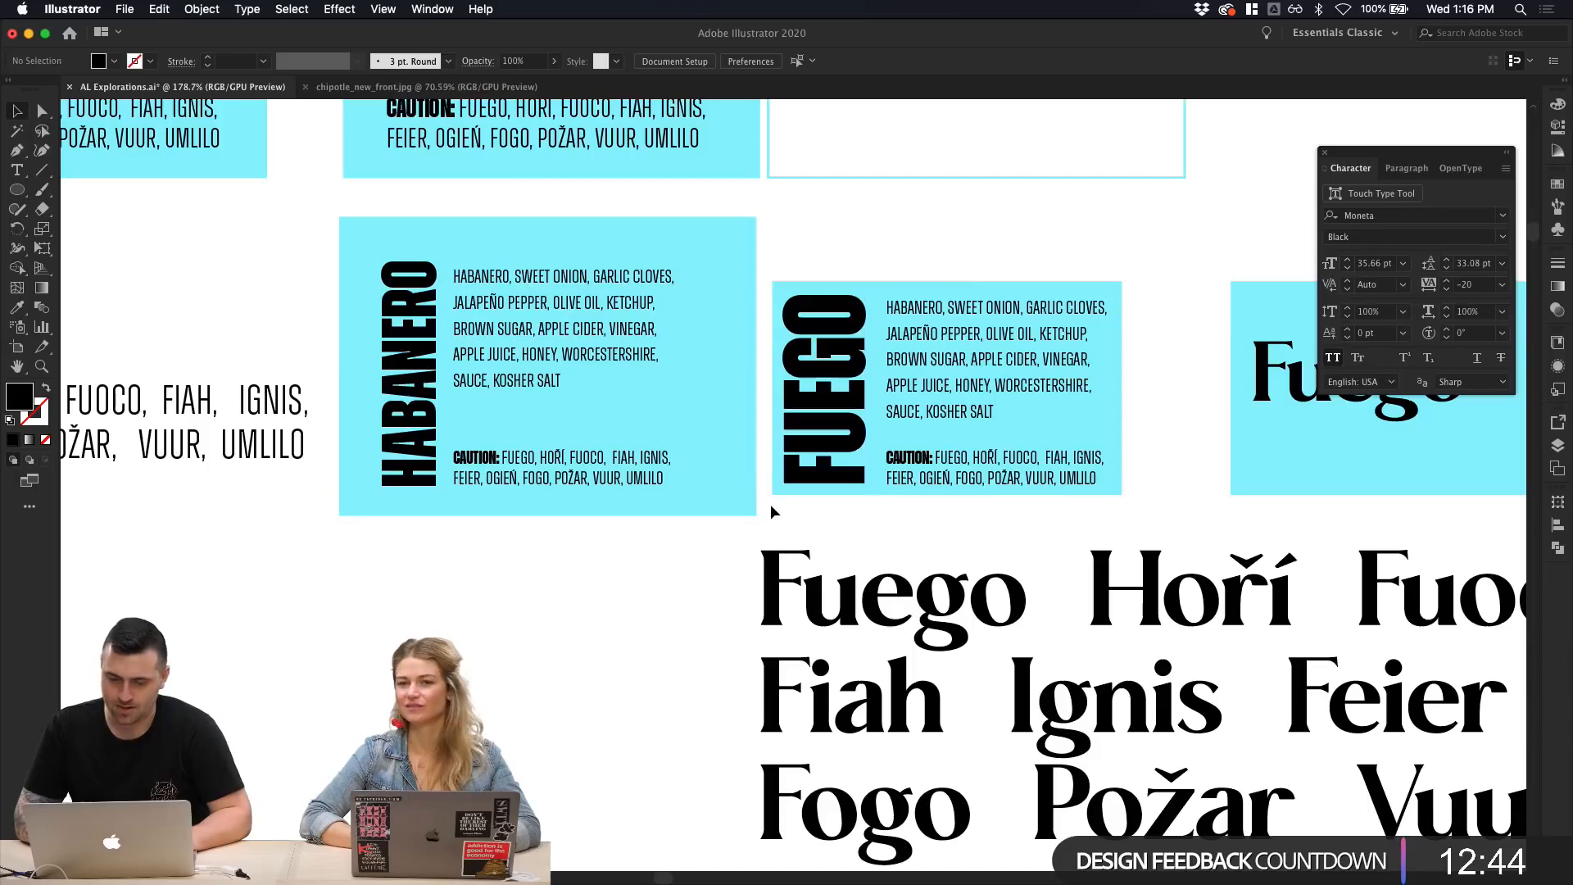
scroll(770, 504, "left", 5)
scroll(769, 504, "down", 1)
scroll(769, 504, "down", 6)
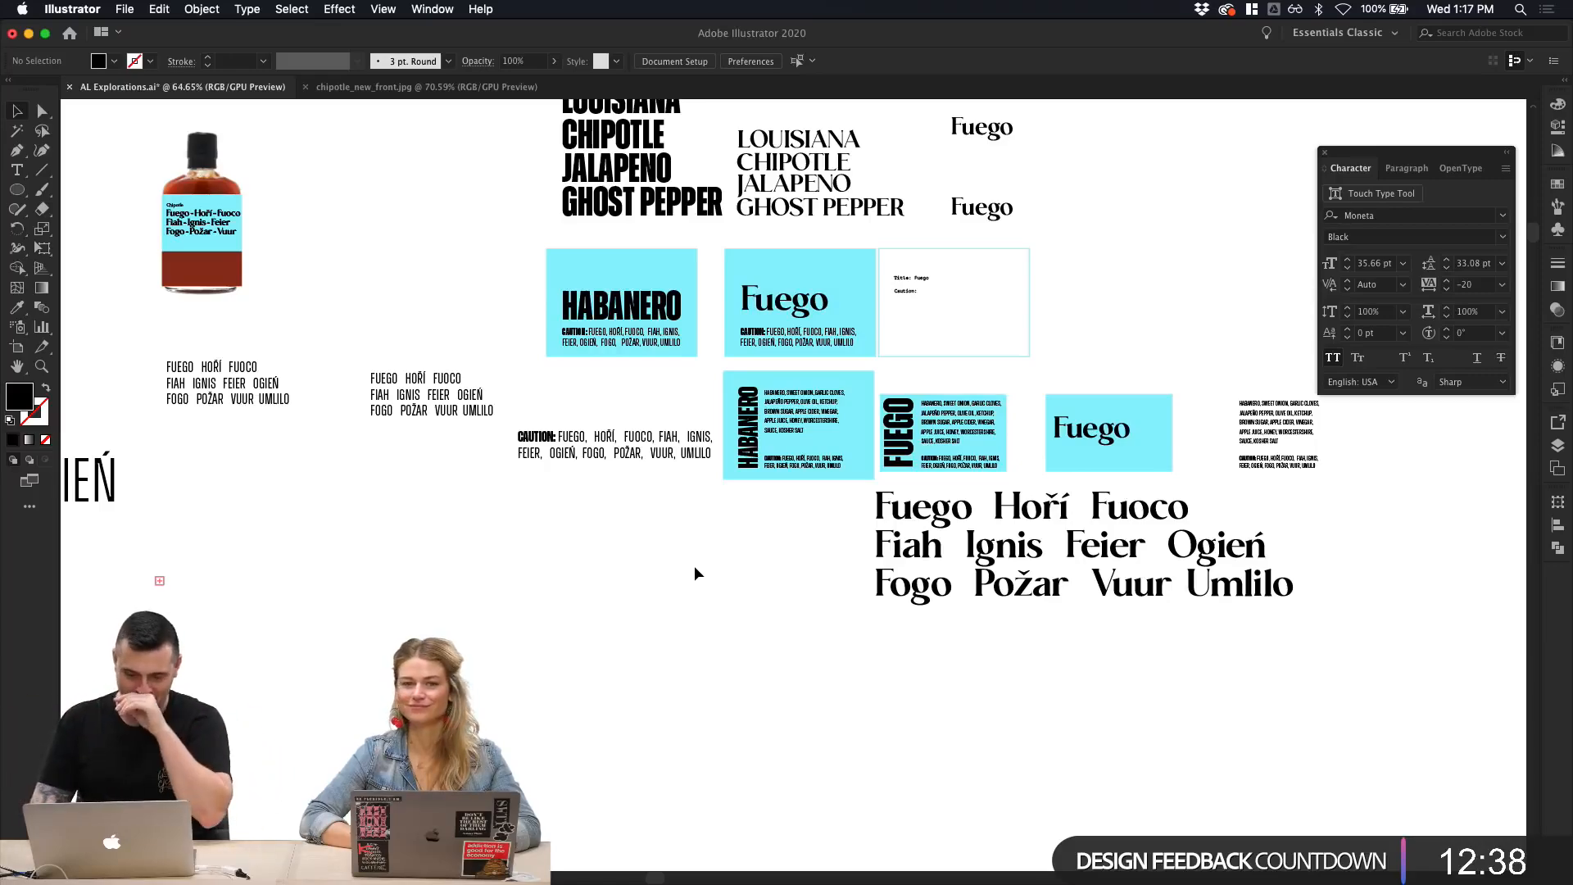
scroll(646, 567, "up", 3)
scroll(646, 567, "down", 4)
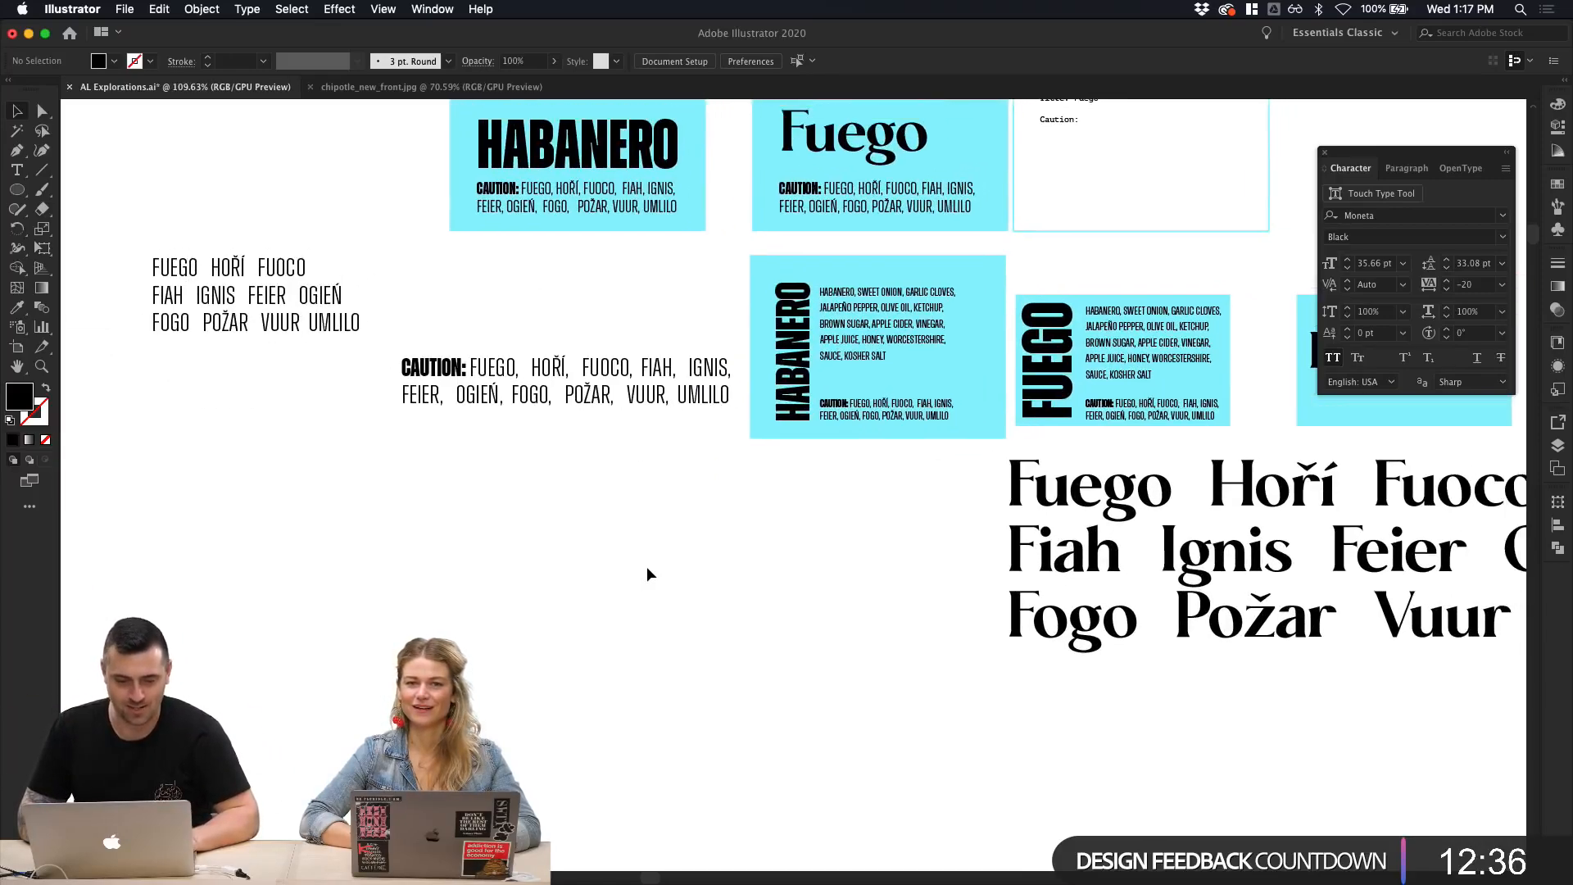
scroll(646, 567, "up", 3)
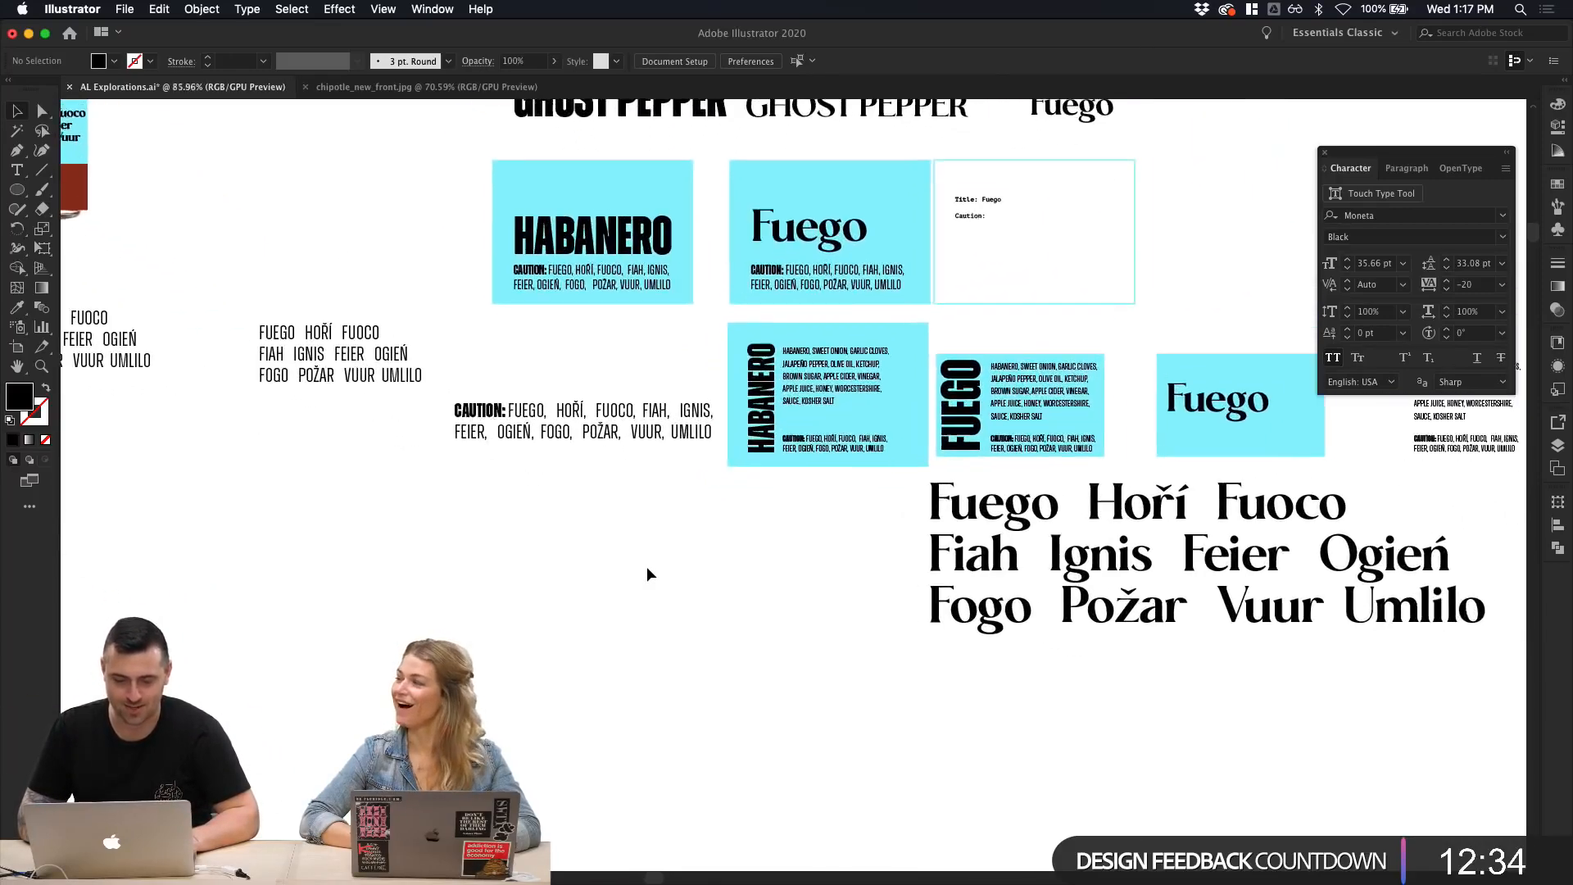
scroll(647, 567, "down", 1)
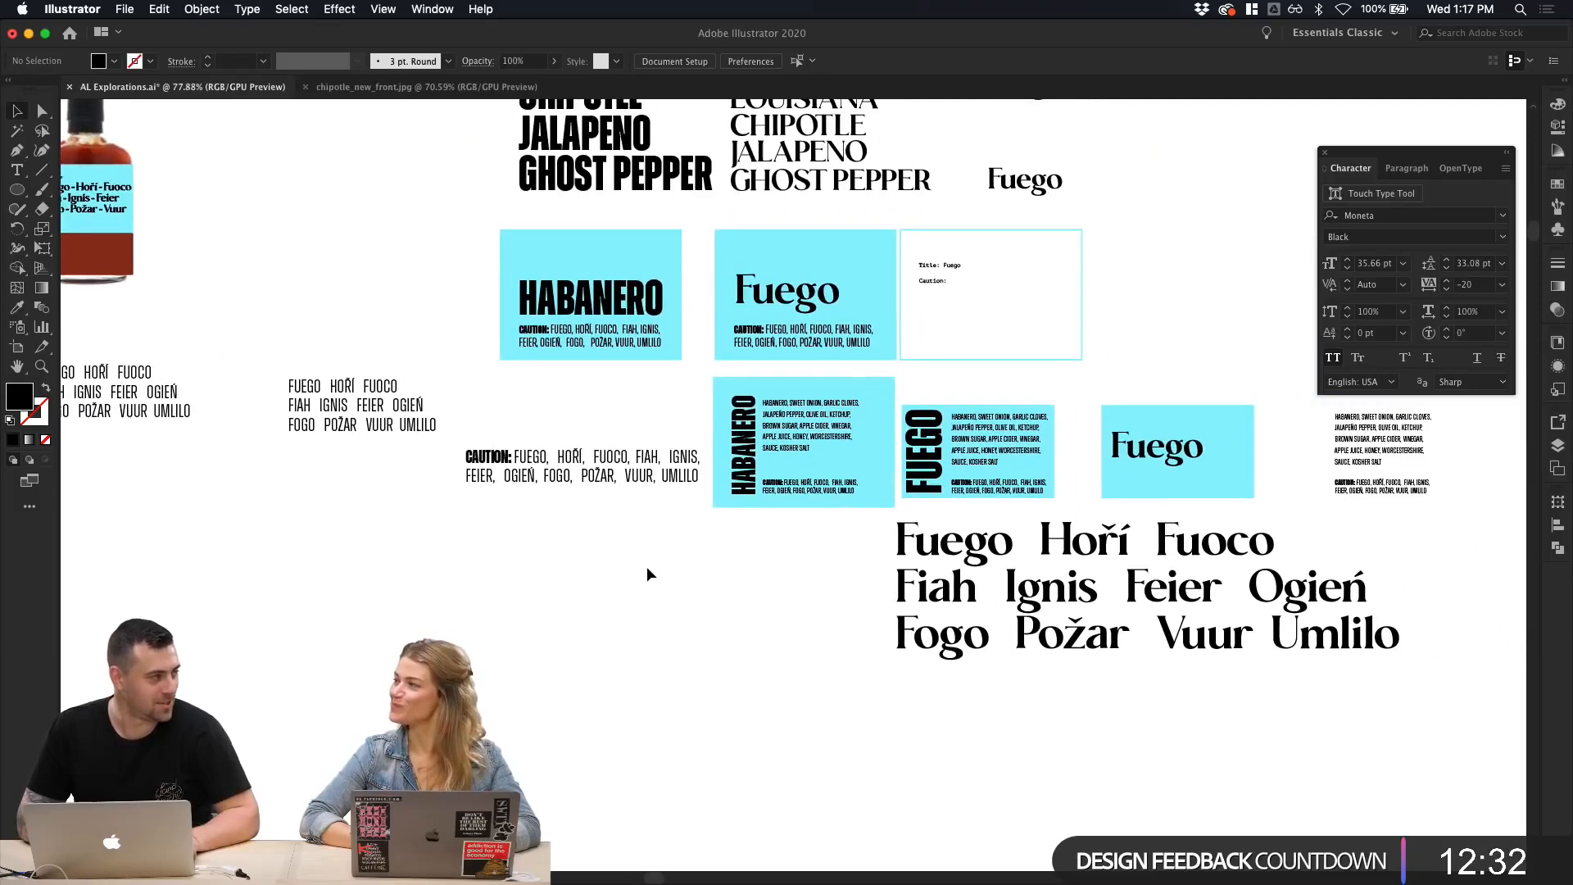
scroll(646, 567, "down", 3)
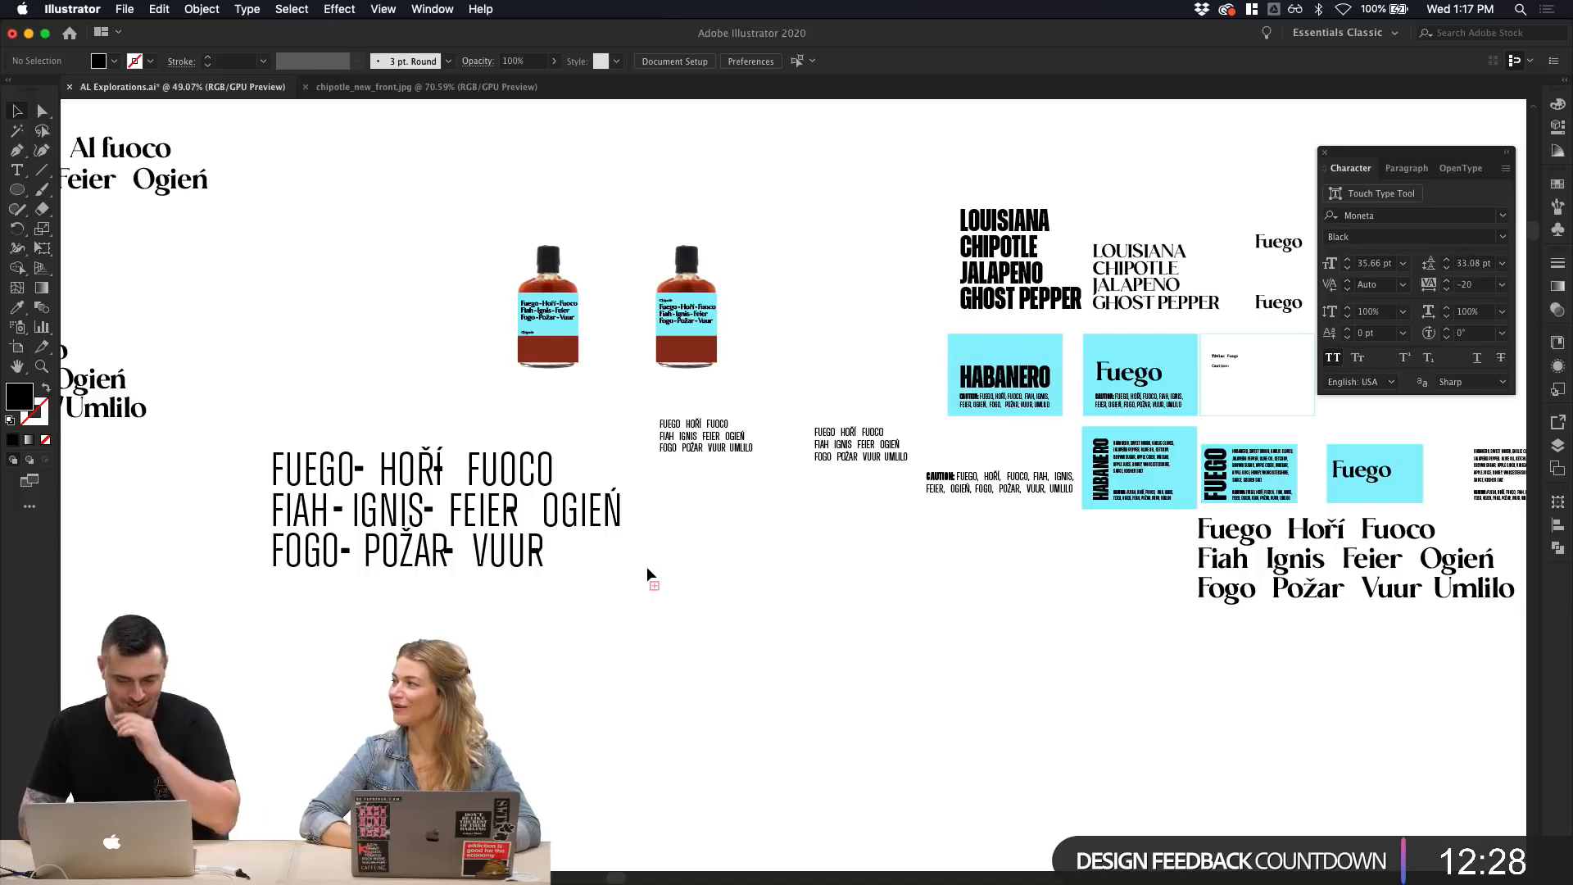
Step: Select the bold HABANERO title beneath the bold hyphenated FUEGO word list among the earlier type explorations
scroll(647, 567, "left", 10)
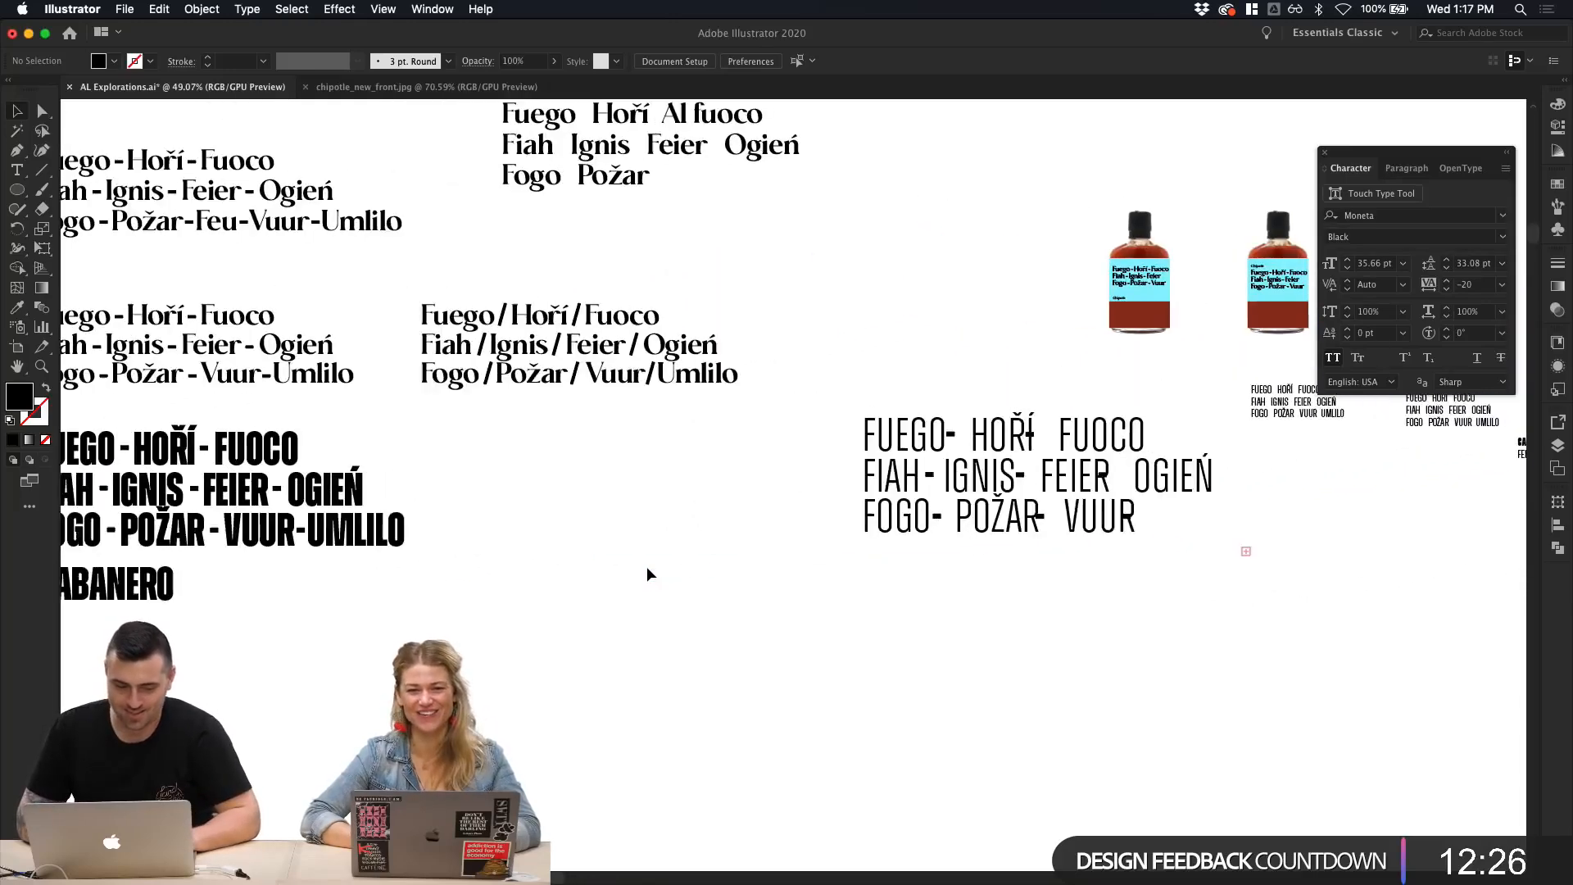
left_click(646, 567)
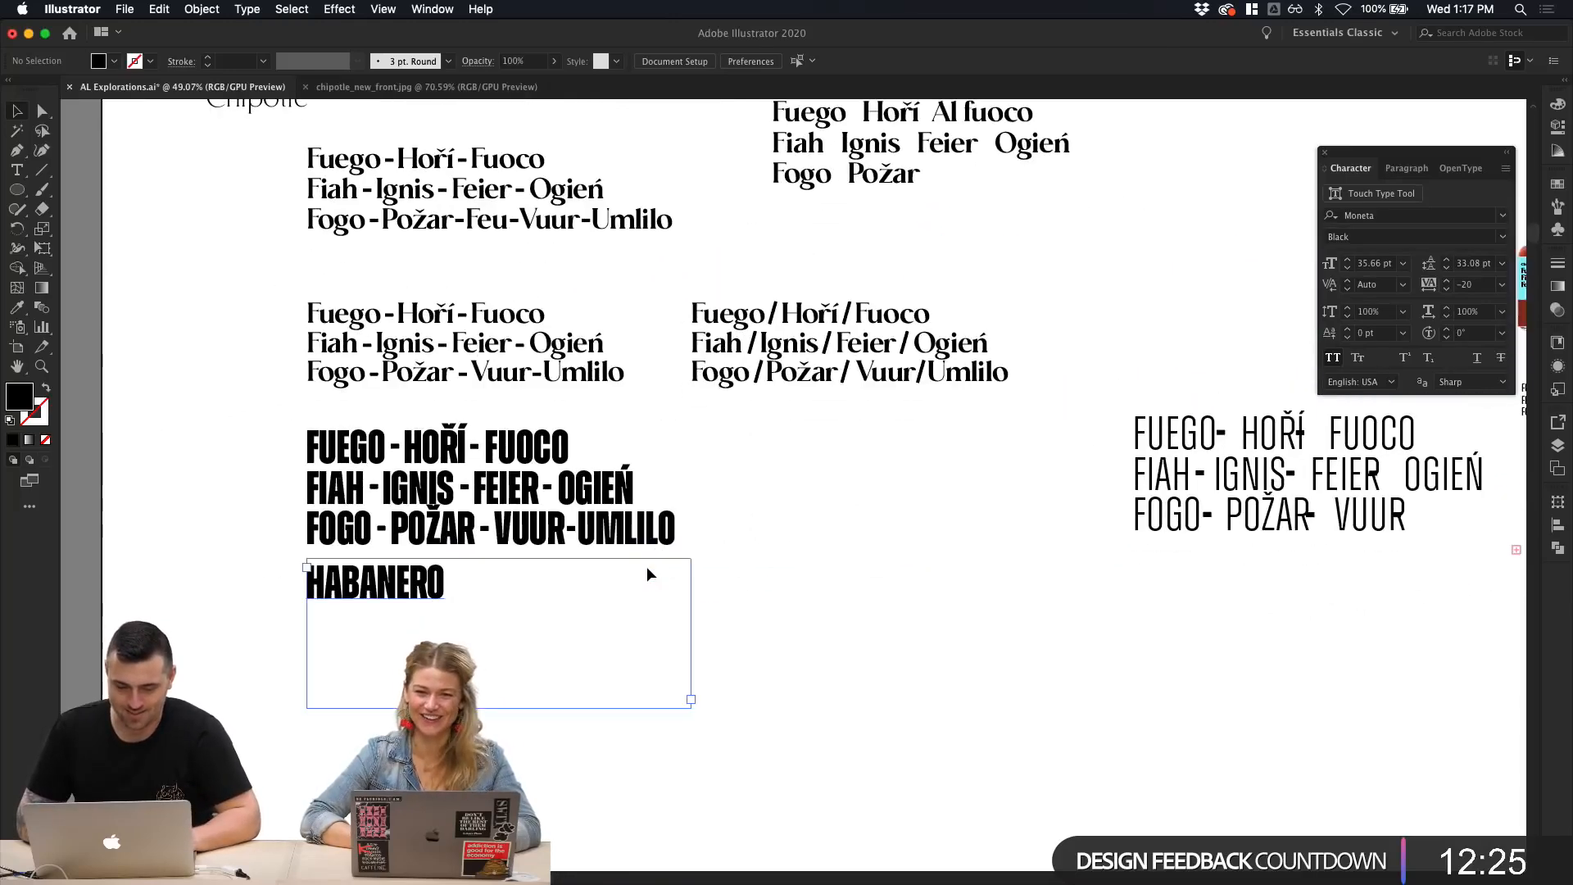
left_click(755, 533)
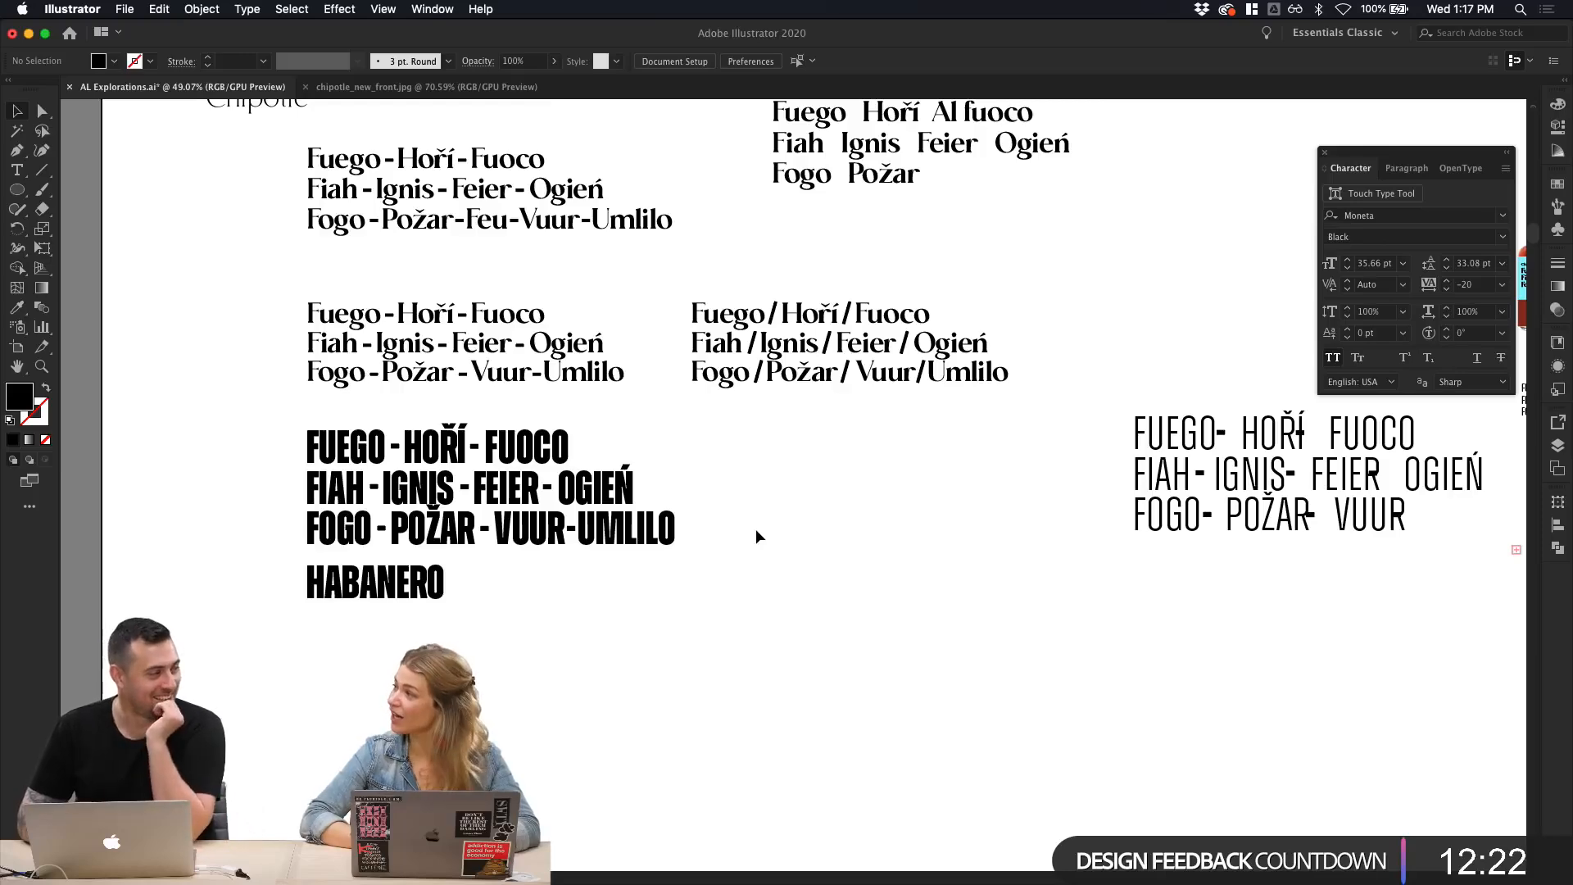
scroll(729, 555, "up", 3)
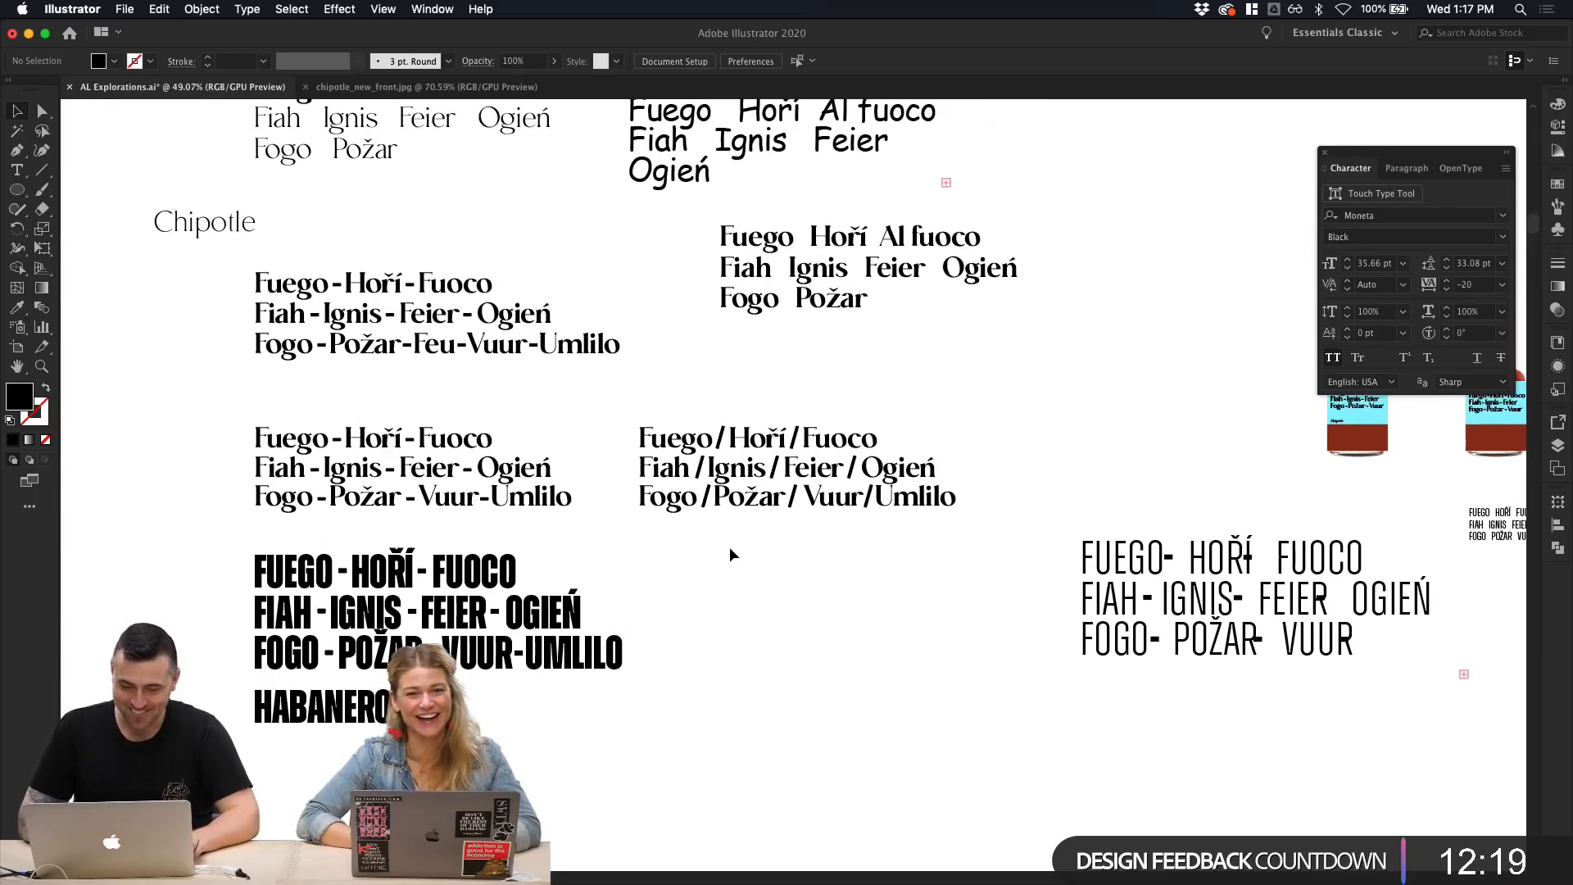
left_click(537, 668)
left_click(390, 711)
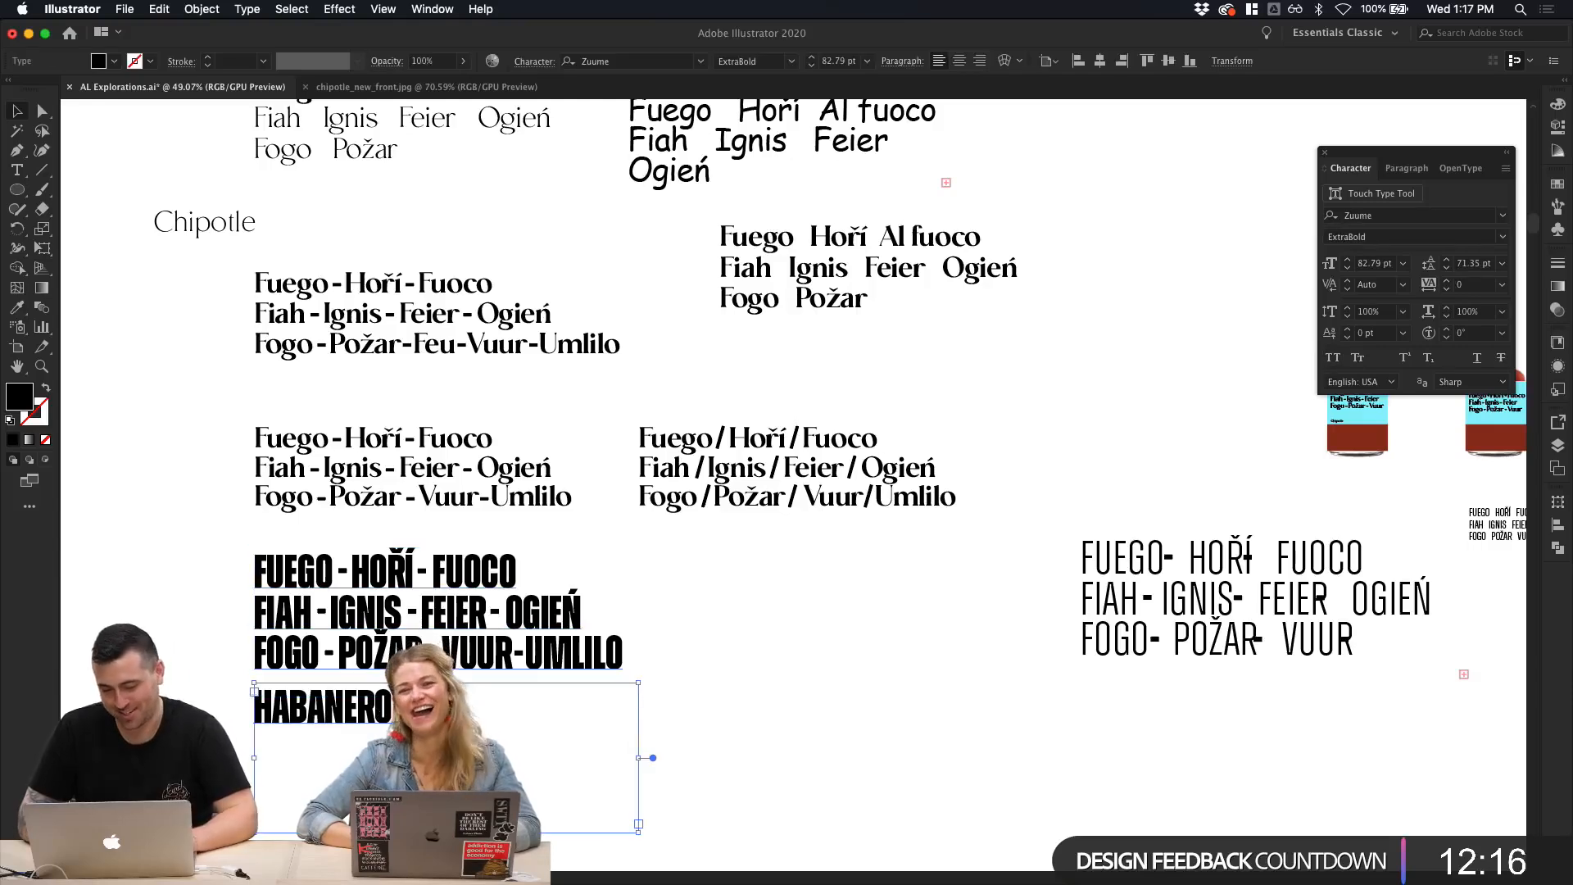
left_click(420, 647, "shift")
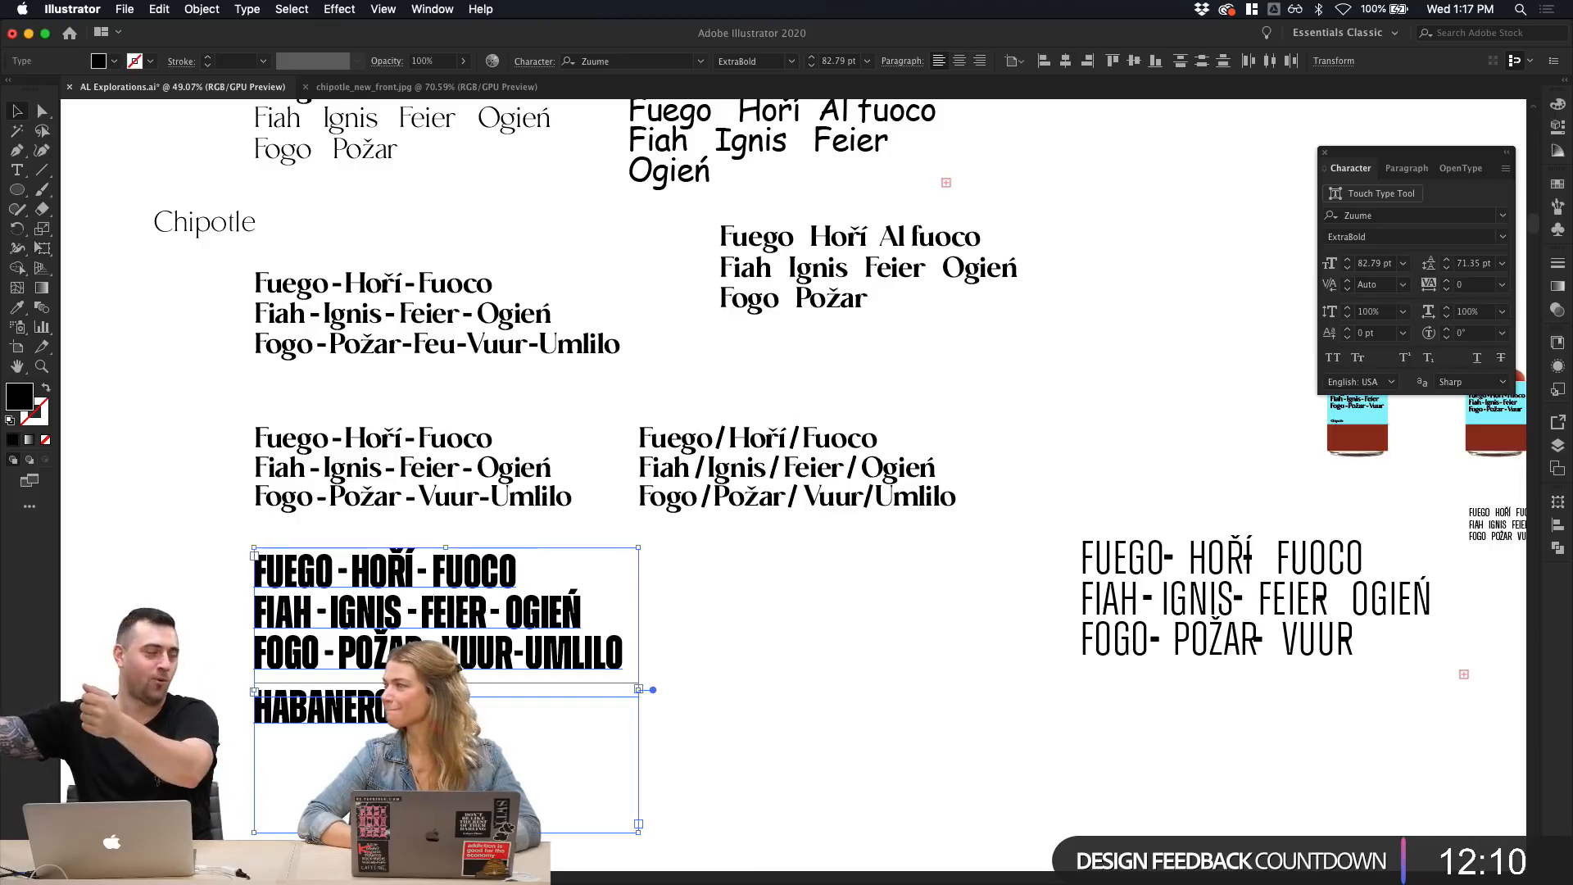
left_click(800, 637)
Step: Scale the Fuego wordmark on the otherwise empty blue label down to about 24 pt and place it in the label's upper left area
scroll(799, 638, "right", 1)
scroll(800, 637, "up", 3)
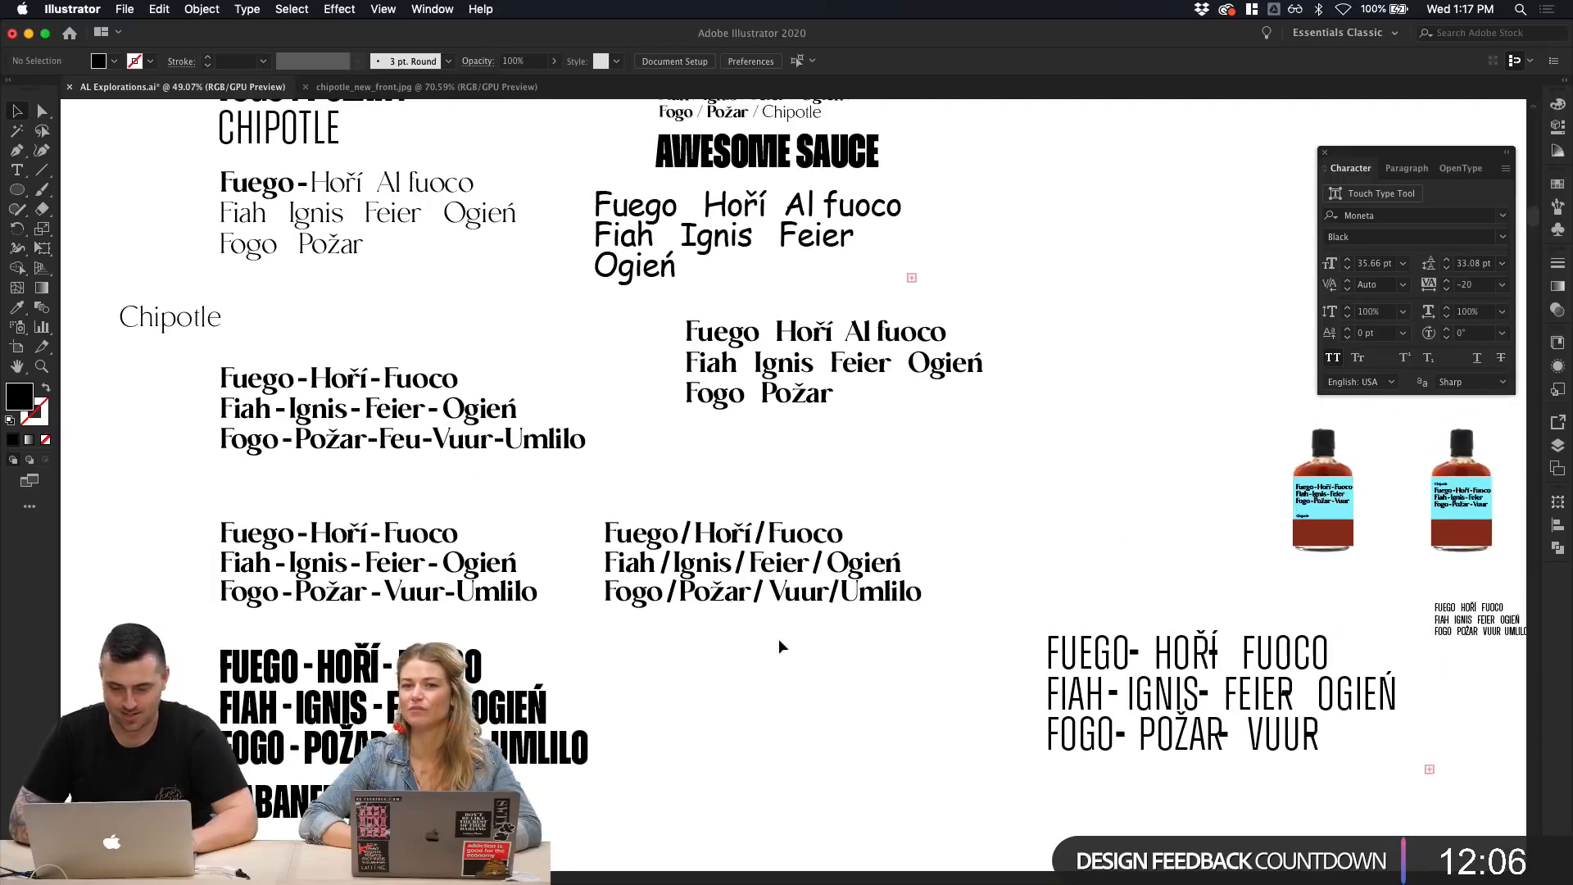
scroll(611, 663, "right", 1)
scroll(611, 664, "down", 1)
scroll(611, 664, "down", 2)
scroll(611, 664, "right", 4)
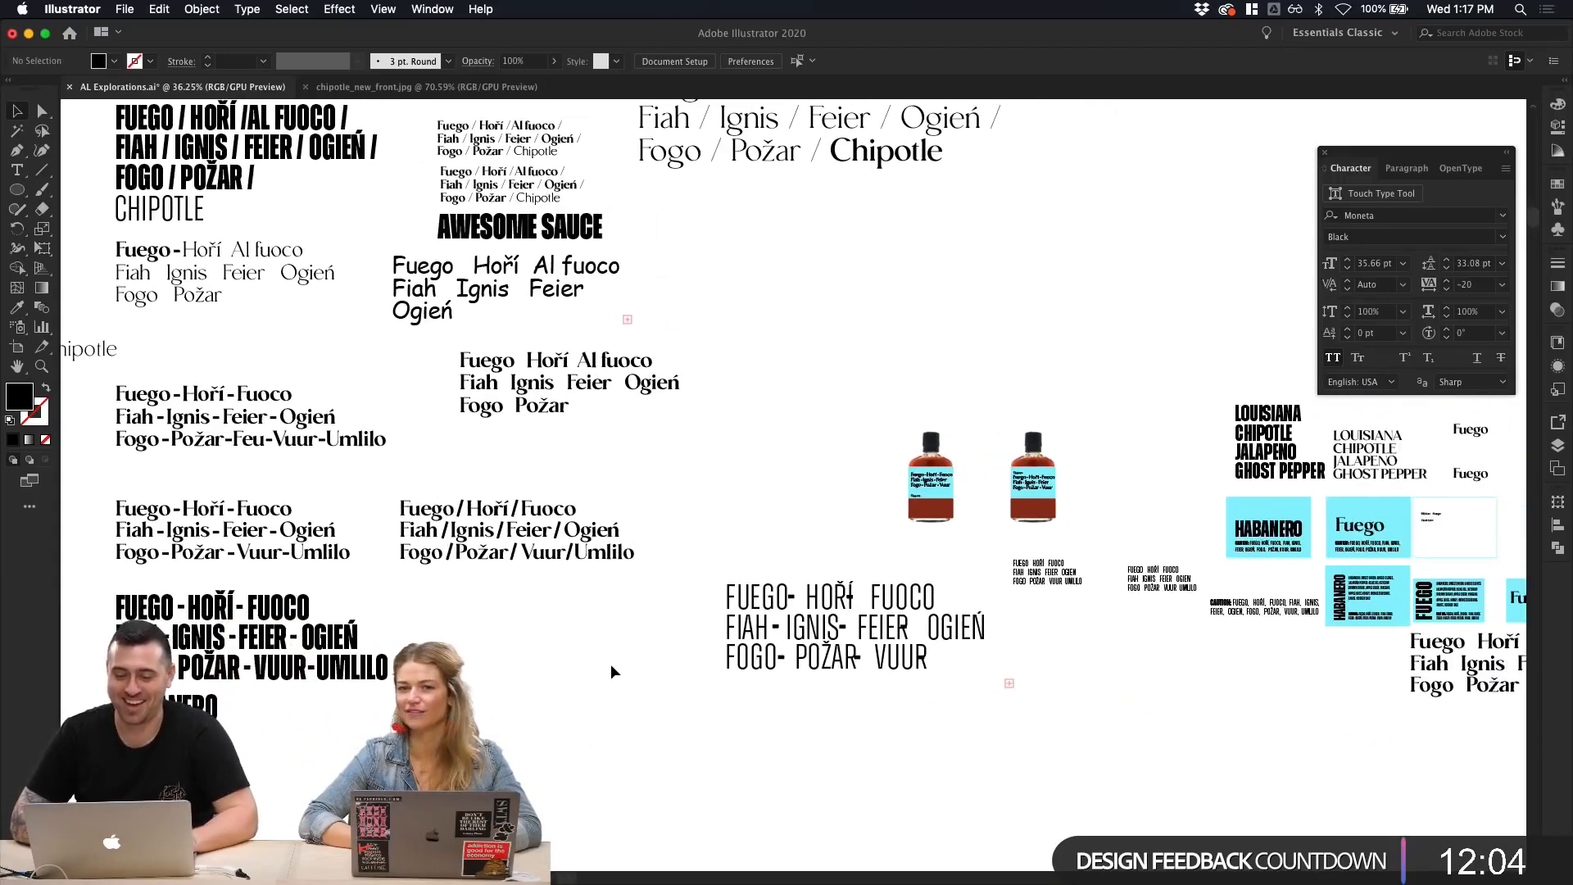
scroll(800, 702, "up", 4)
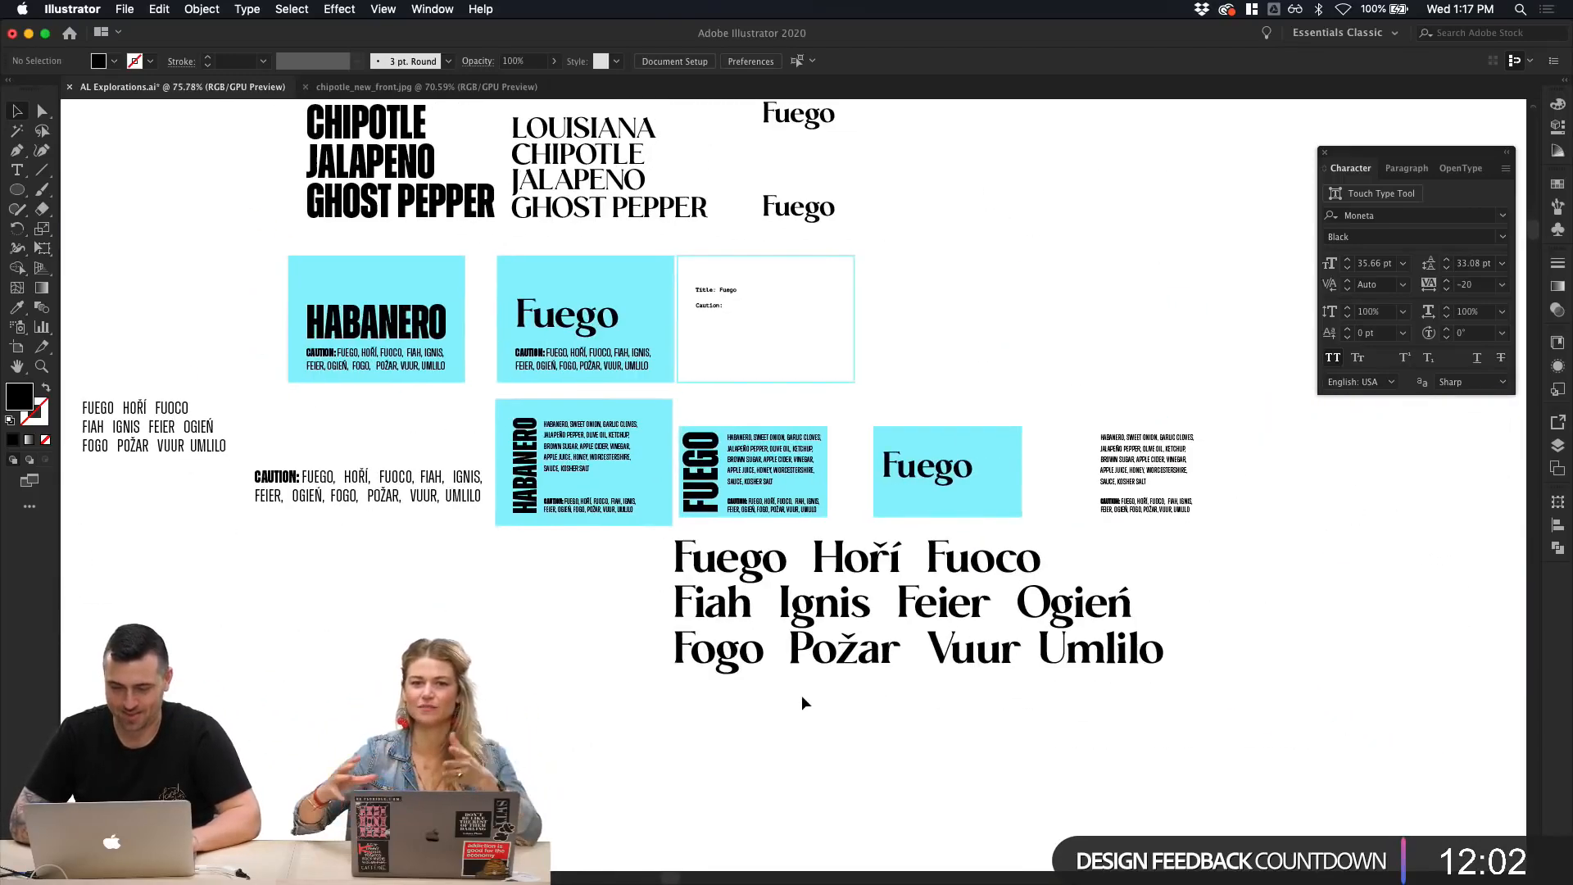
left_click(944, 475)
left_click_drag(973, 447, 931, 467)
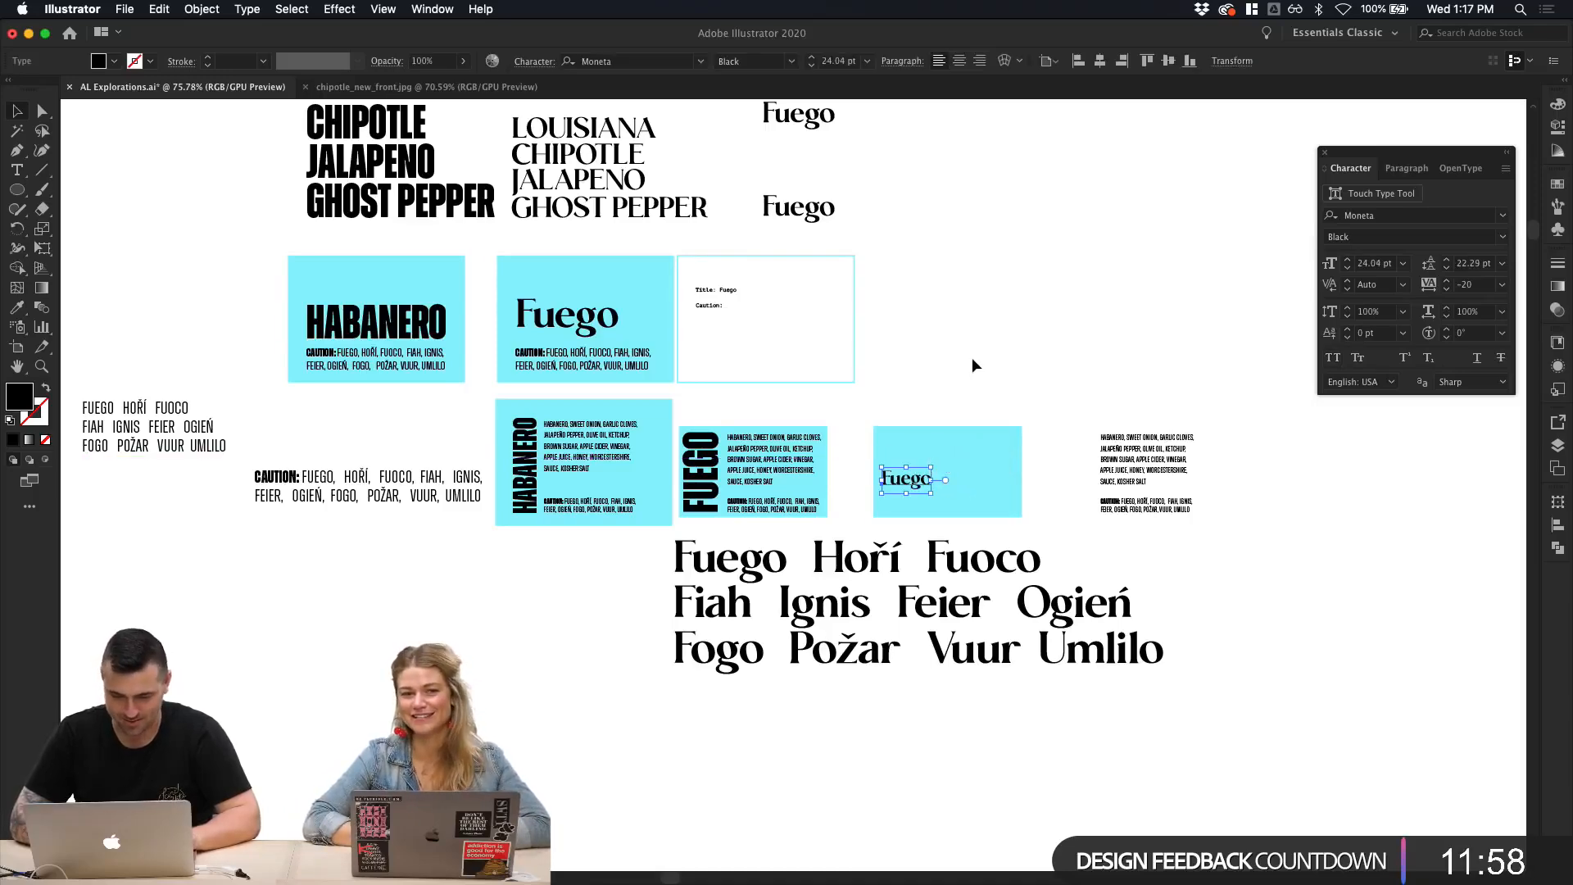
scroll(972, 357, "up", 5)
scroll(793, 424, "down", 3)
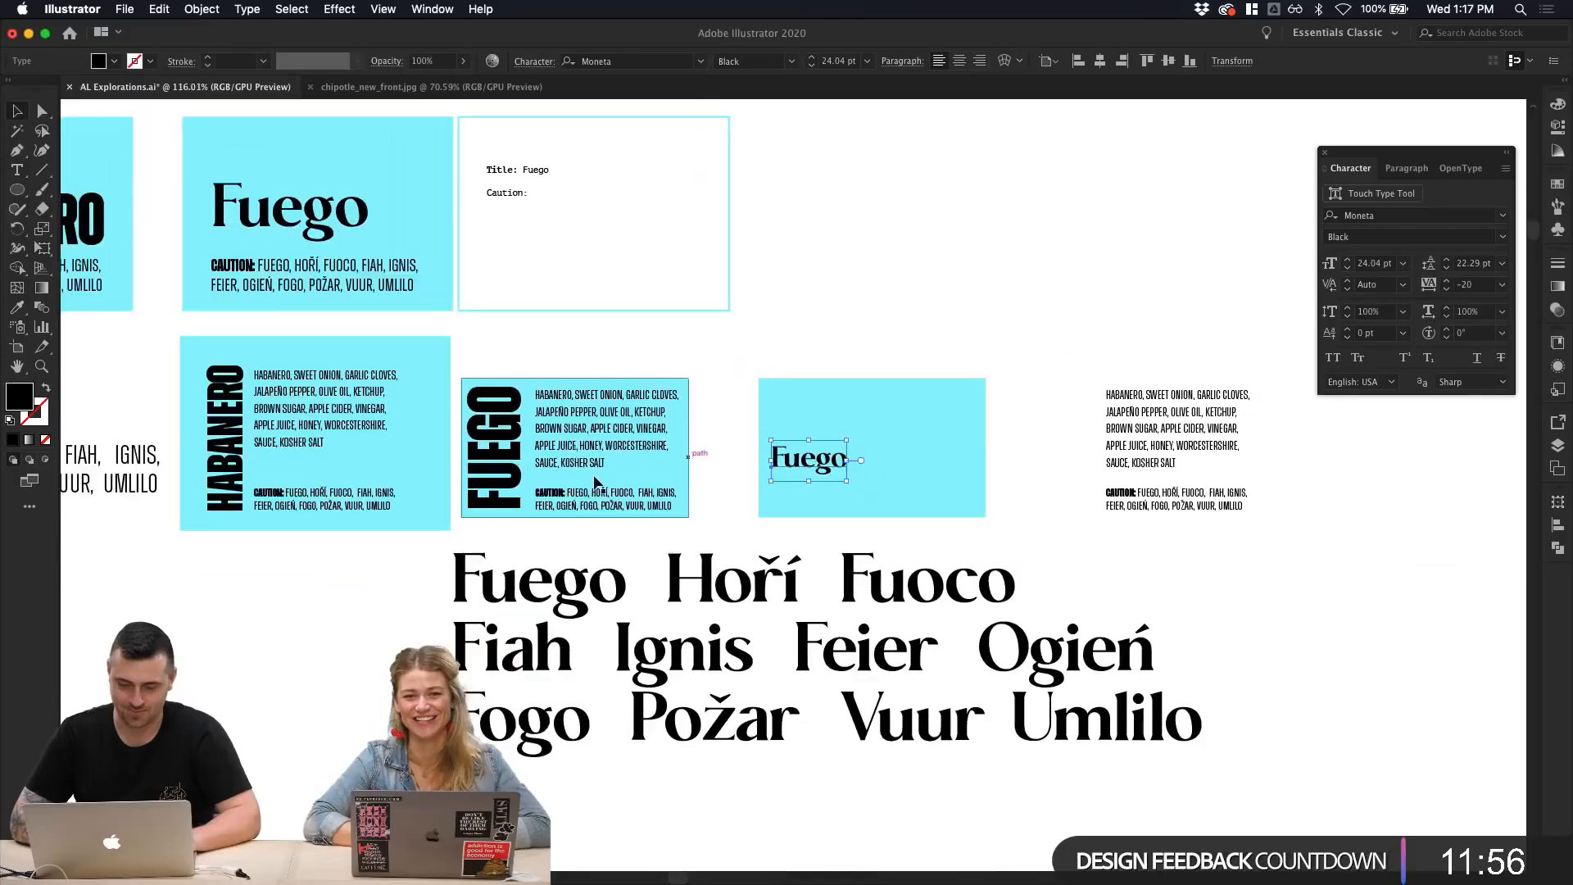
scroll(735, 506, "up", 3)
scroll(735, 506, "down", 3)
scroll(991, 524, "up", 3)
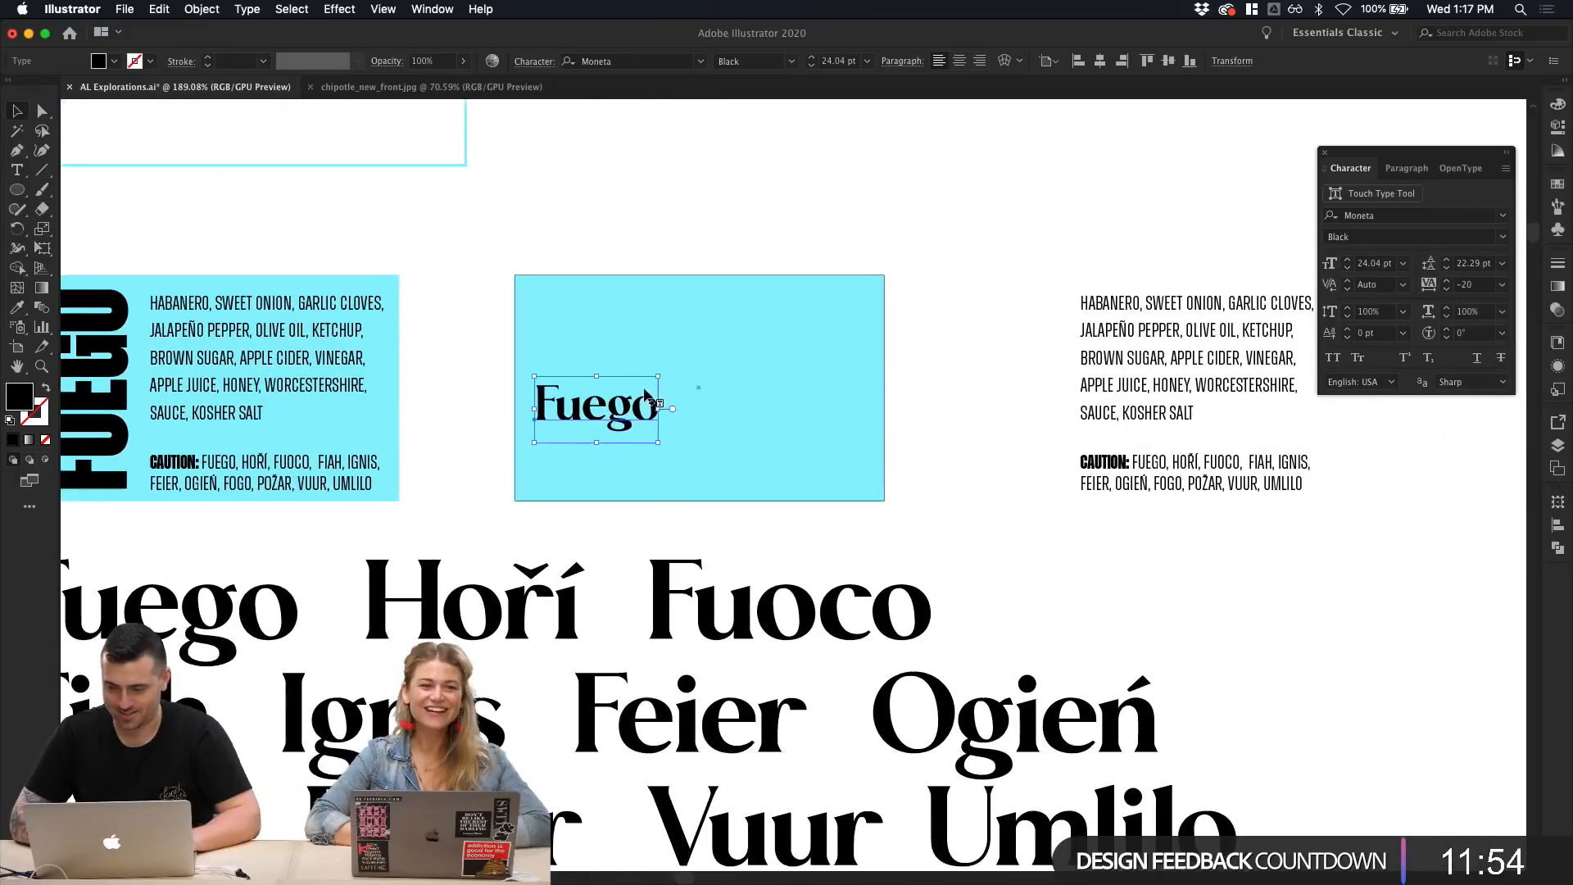
left_click_drag(585, 400, 623, 348)
Step: Move the Title and Caution text out of the outlined label into the blank area beside its upper right corner
scroll(737, 312, "down", 1)
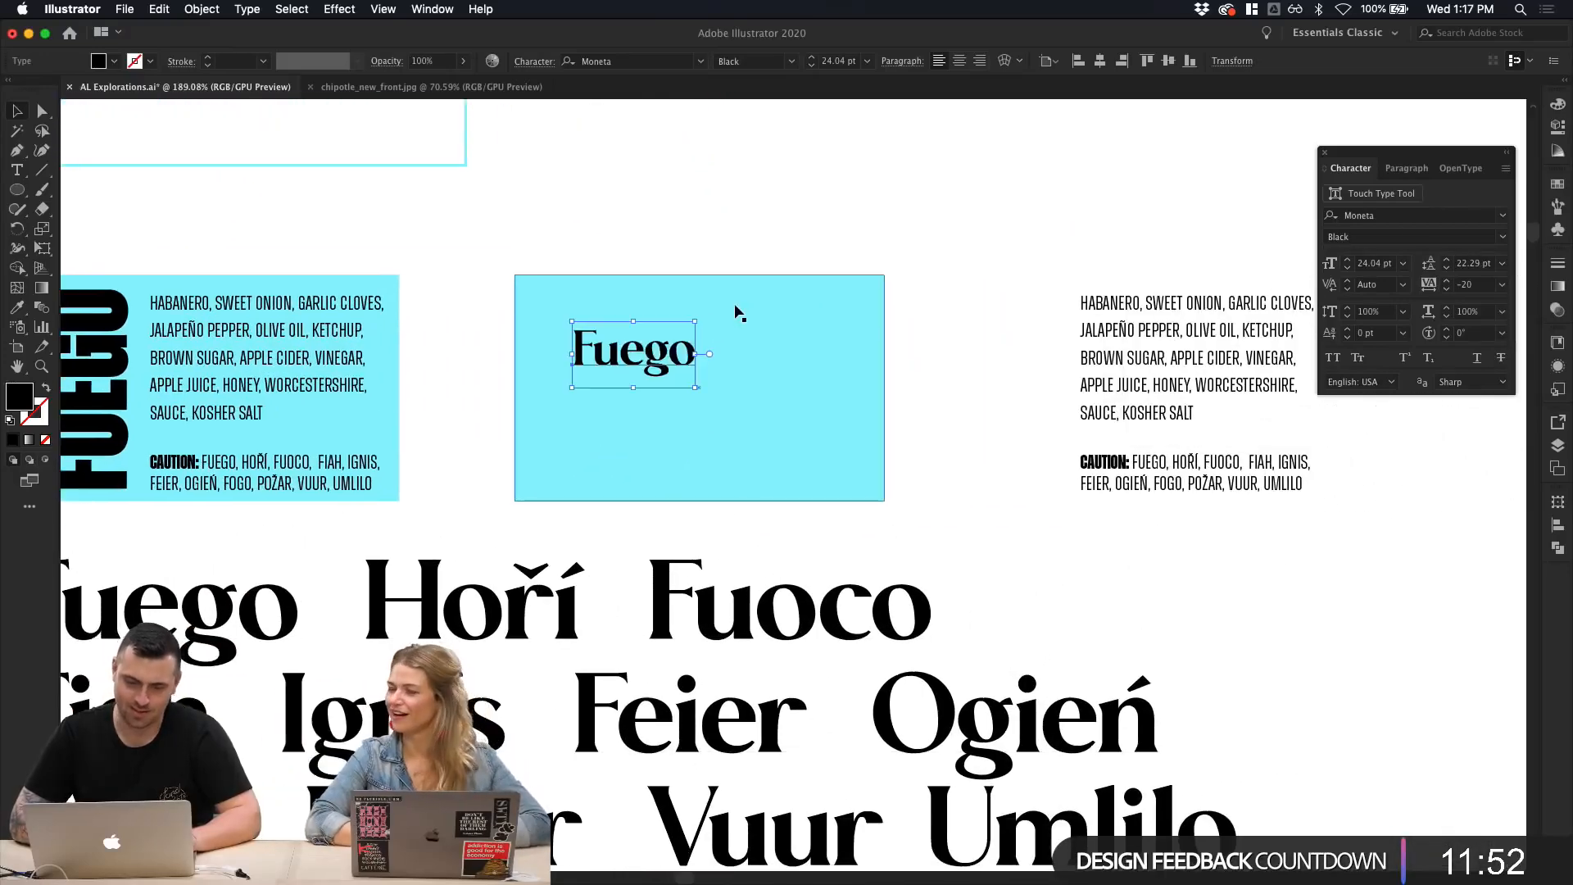
scroll(738, 311, "down", 4)
scroll(721, 320, "up", 3)
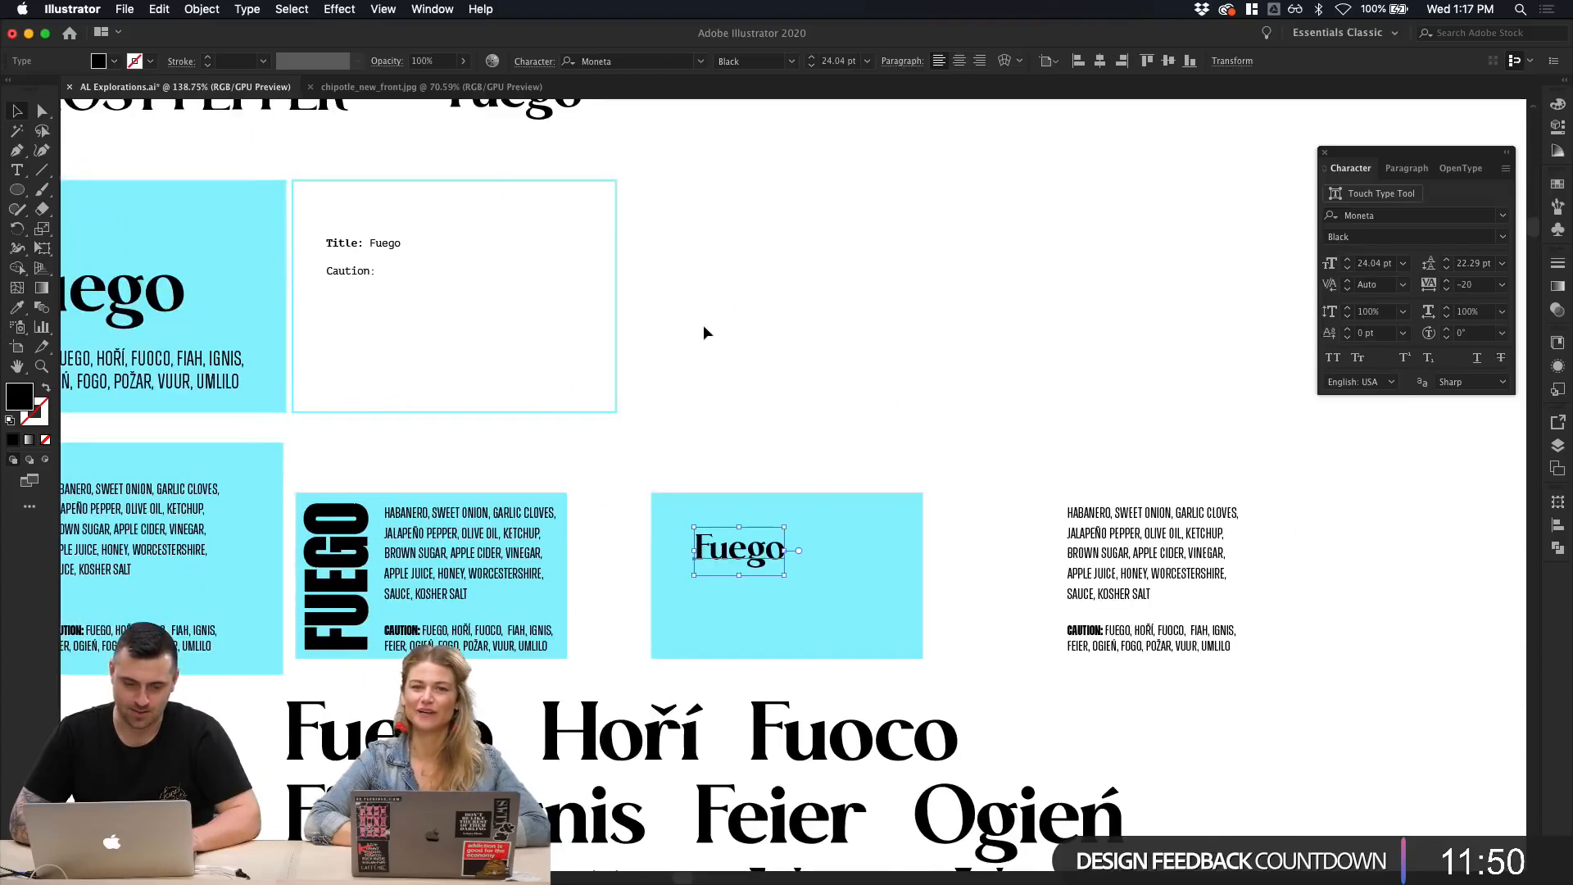
left_click_drag(367, 276, 736, 137)
right_click(794, 352)
left_click(769, 339)
scroll(768, 339, "up", 2)
scroll(768, 339, "left", 2)
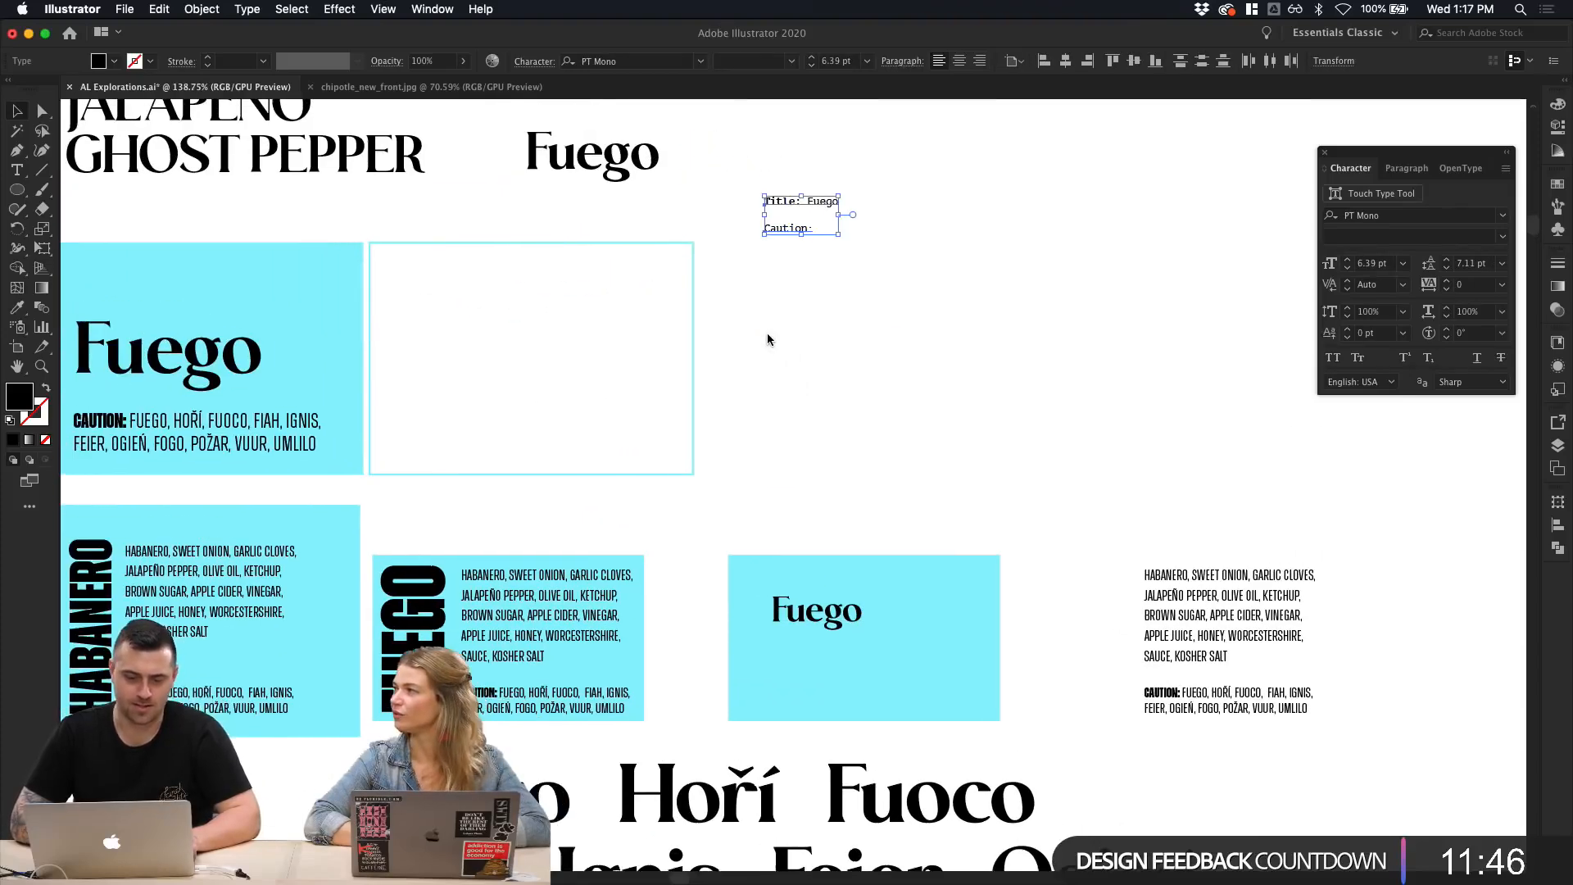
scroll(937, 567, "left", 2)
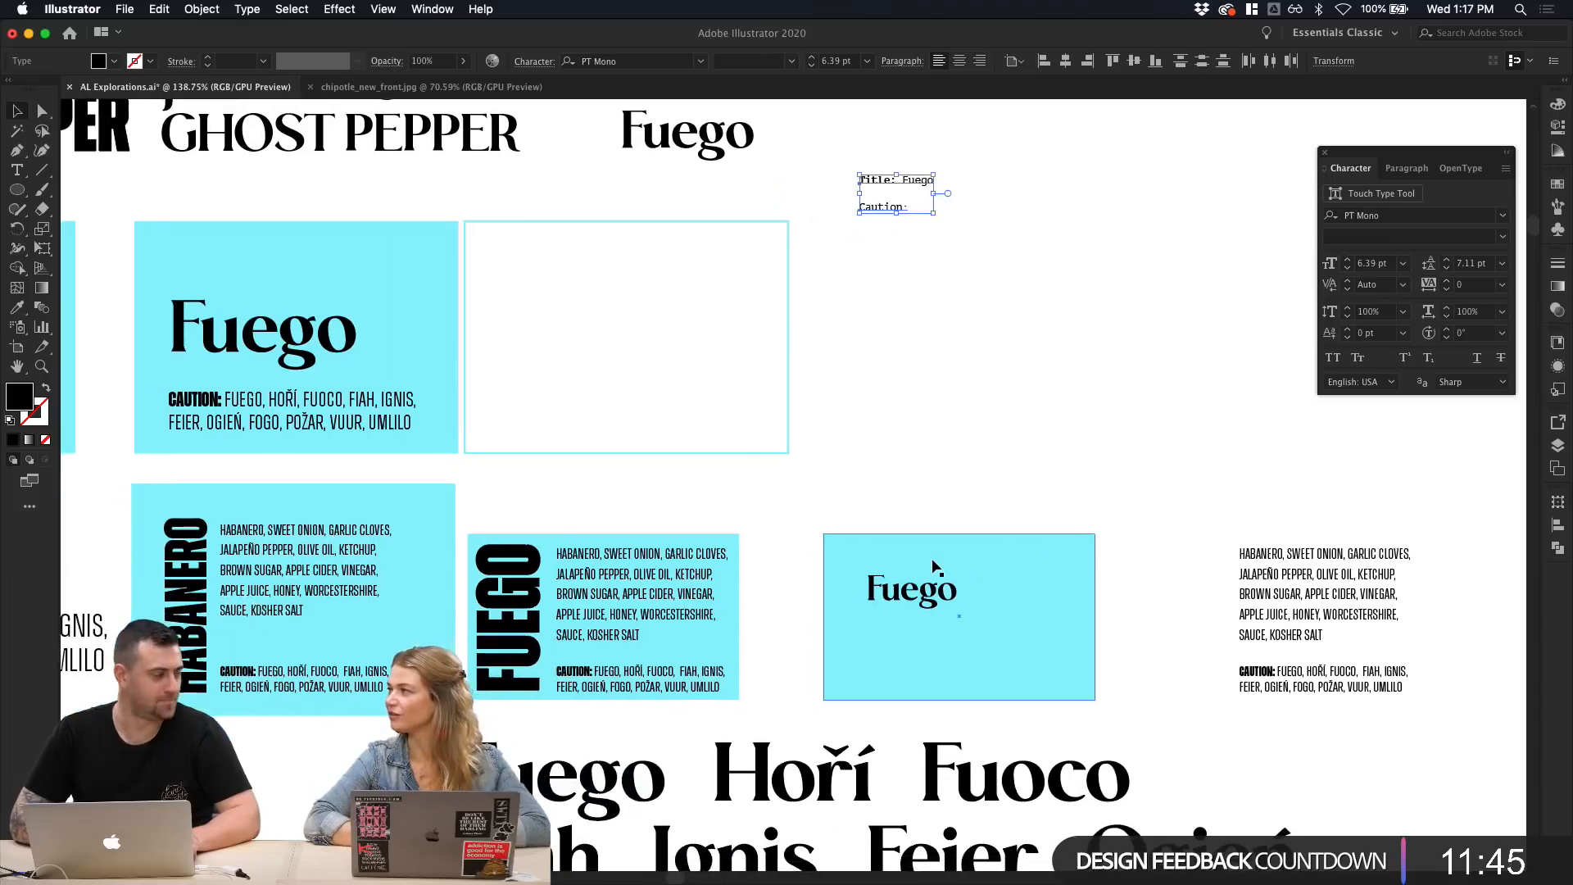
Step: Copy the Caution line into the lower left of the outlined label and replace its text with "Ingredients:"
left_click(875, 238)
left_click_drag(876, 213, 499, 375)
left_click(539, 407)
scroll(539, 406, "up", 5)
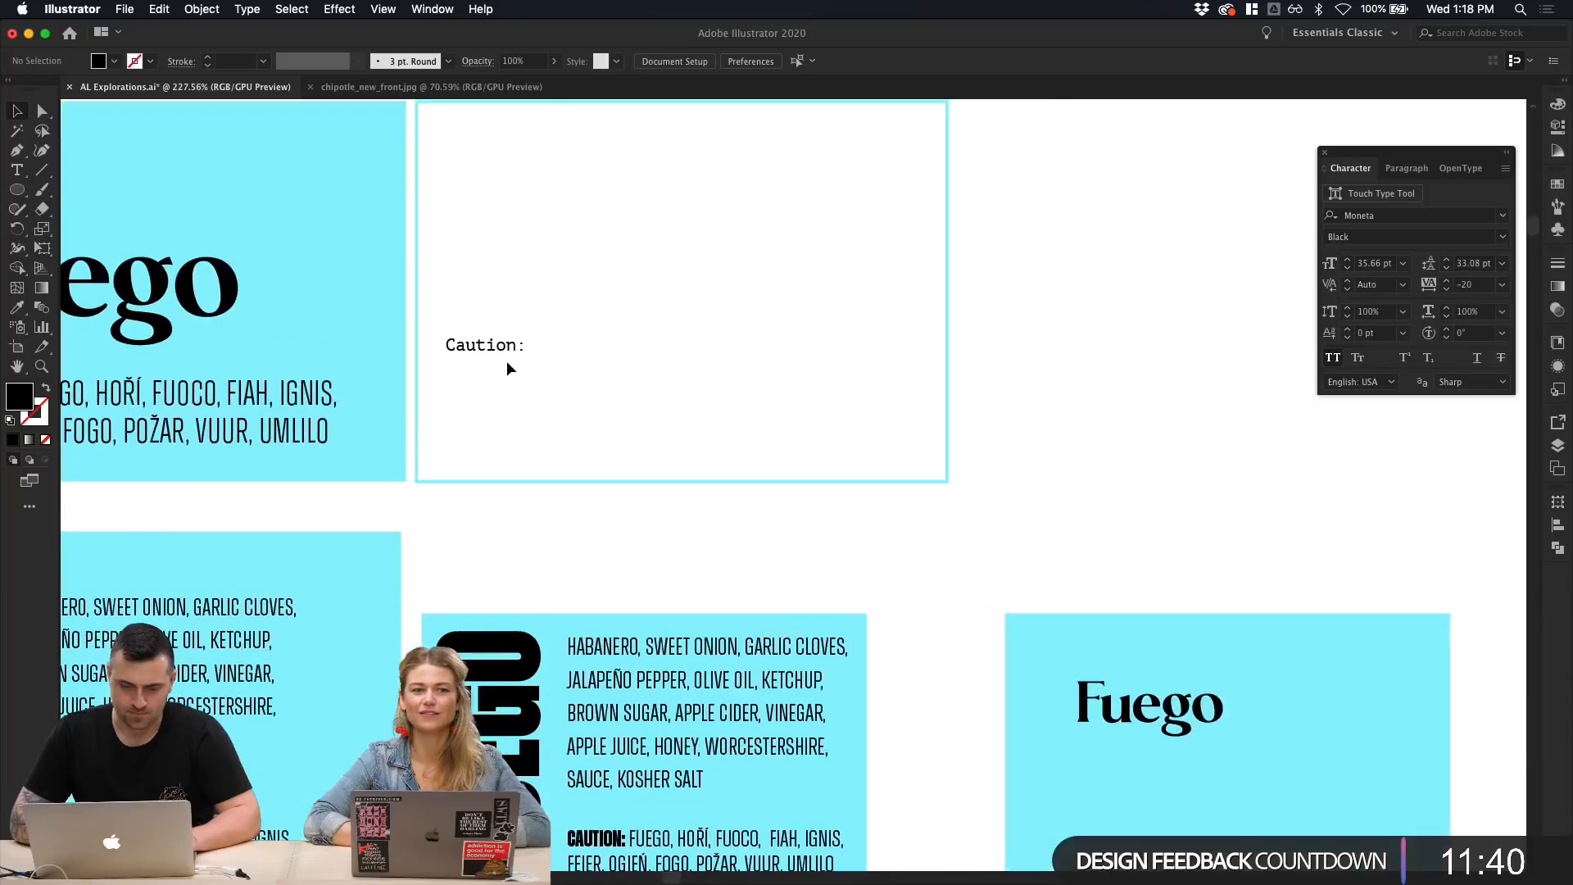
double_click(511, 340)
key("super+a")
key("BackSpace")
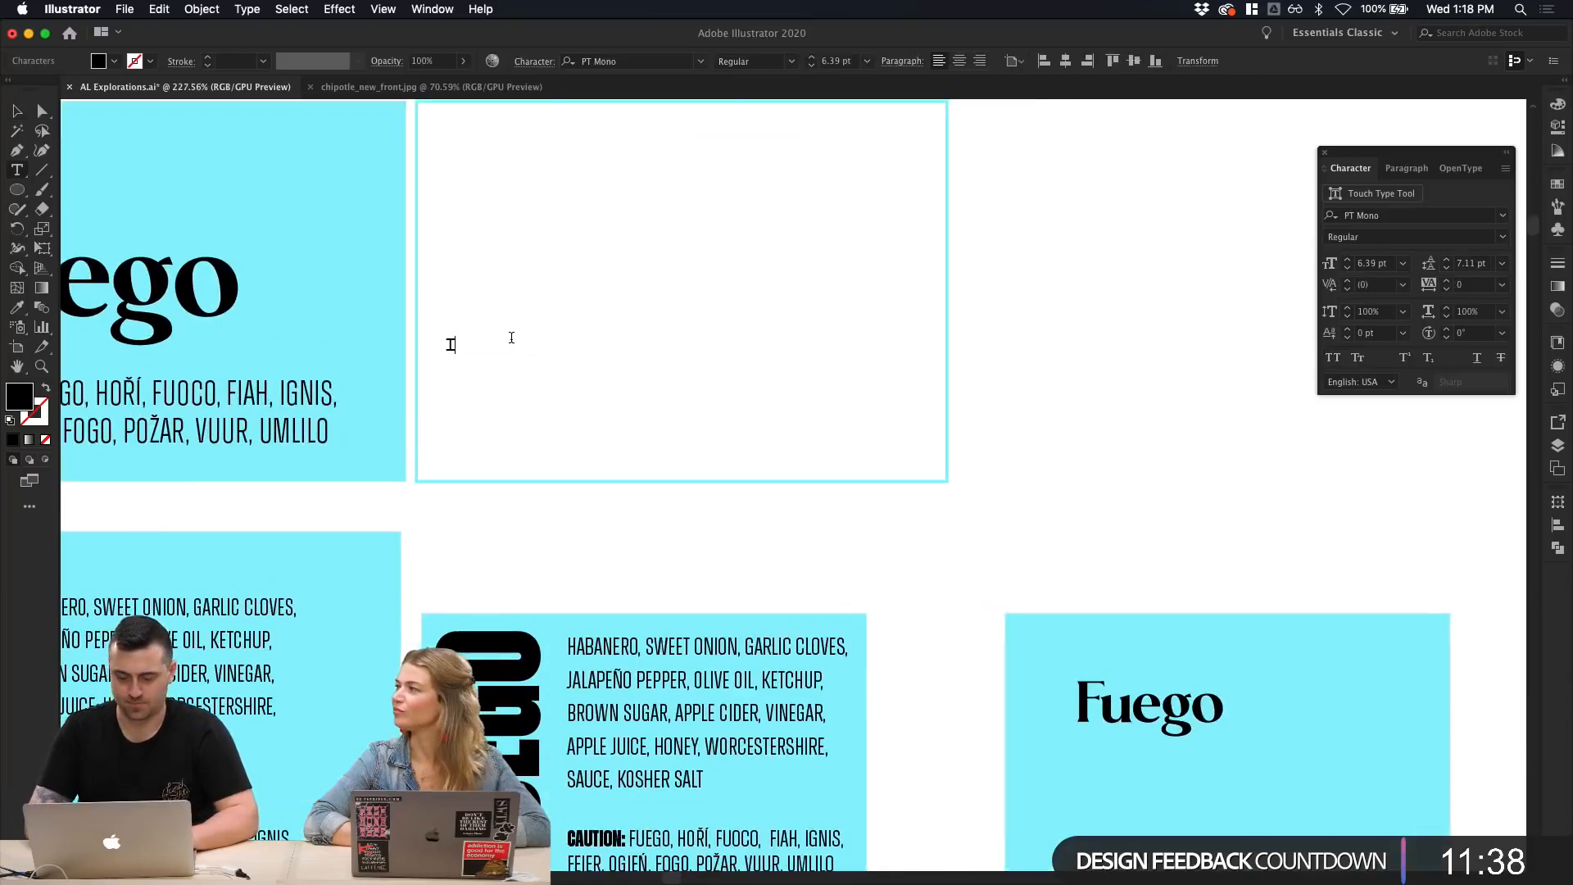
type("Ingredient")
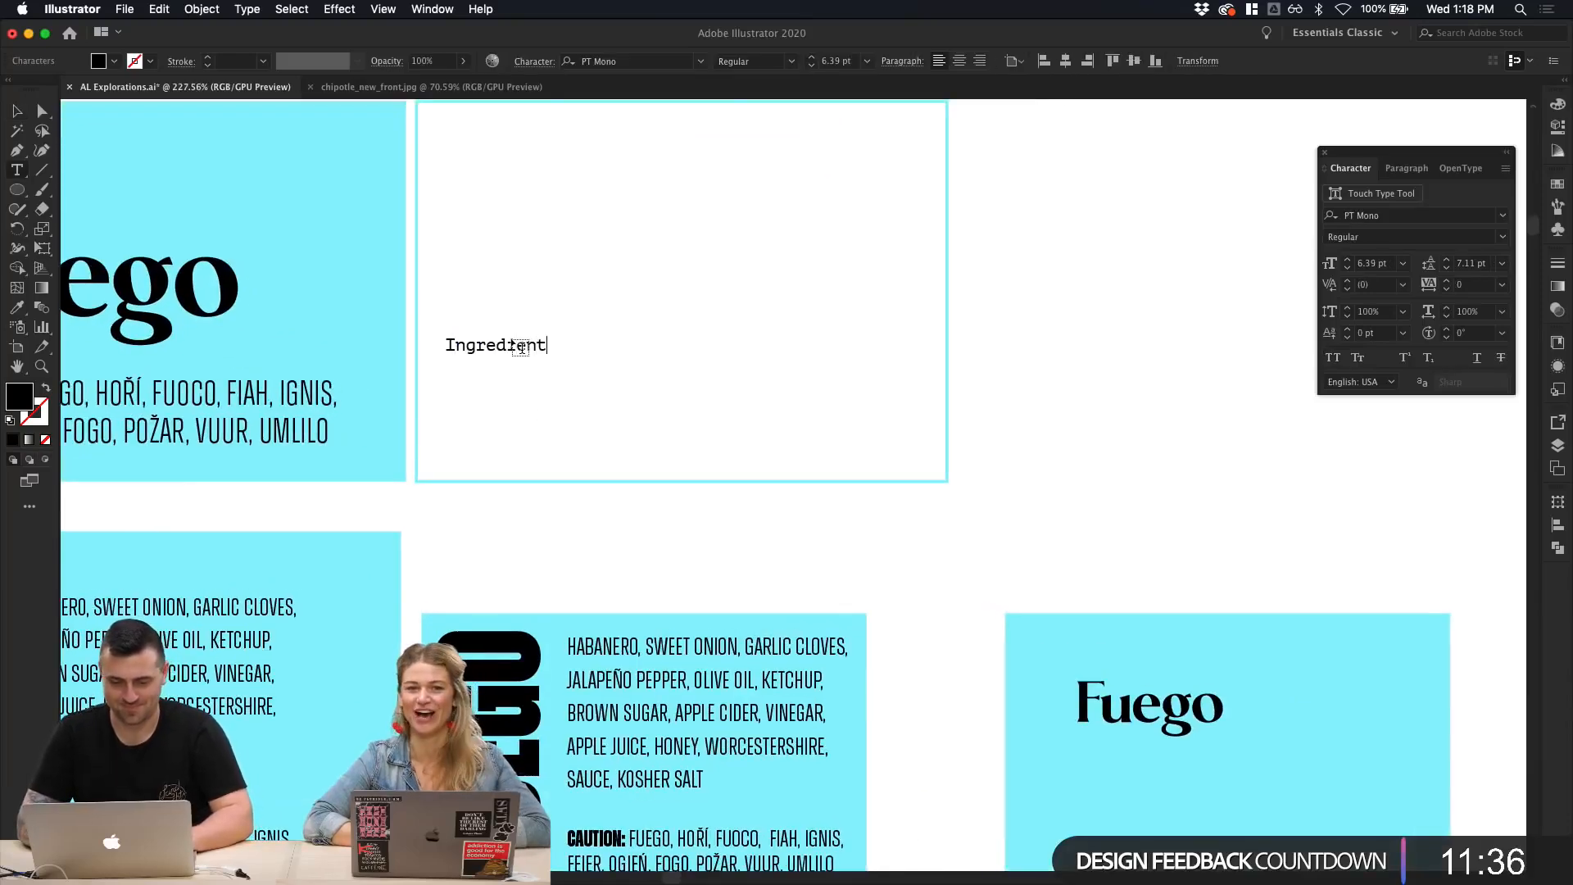
type("s:")
key("Escape")
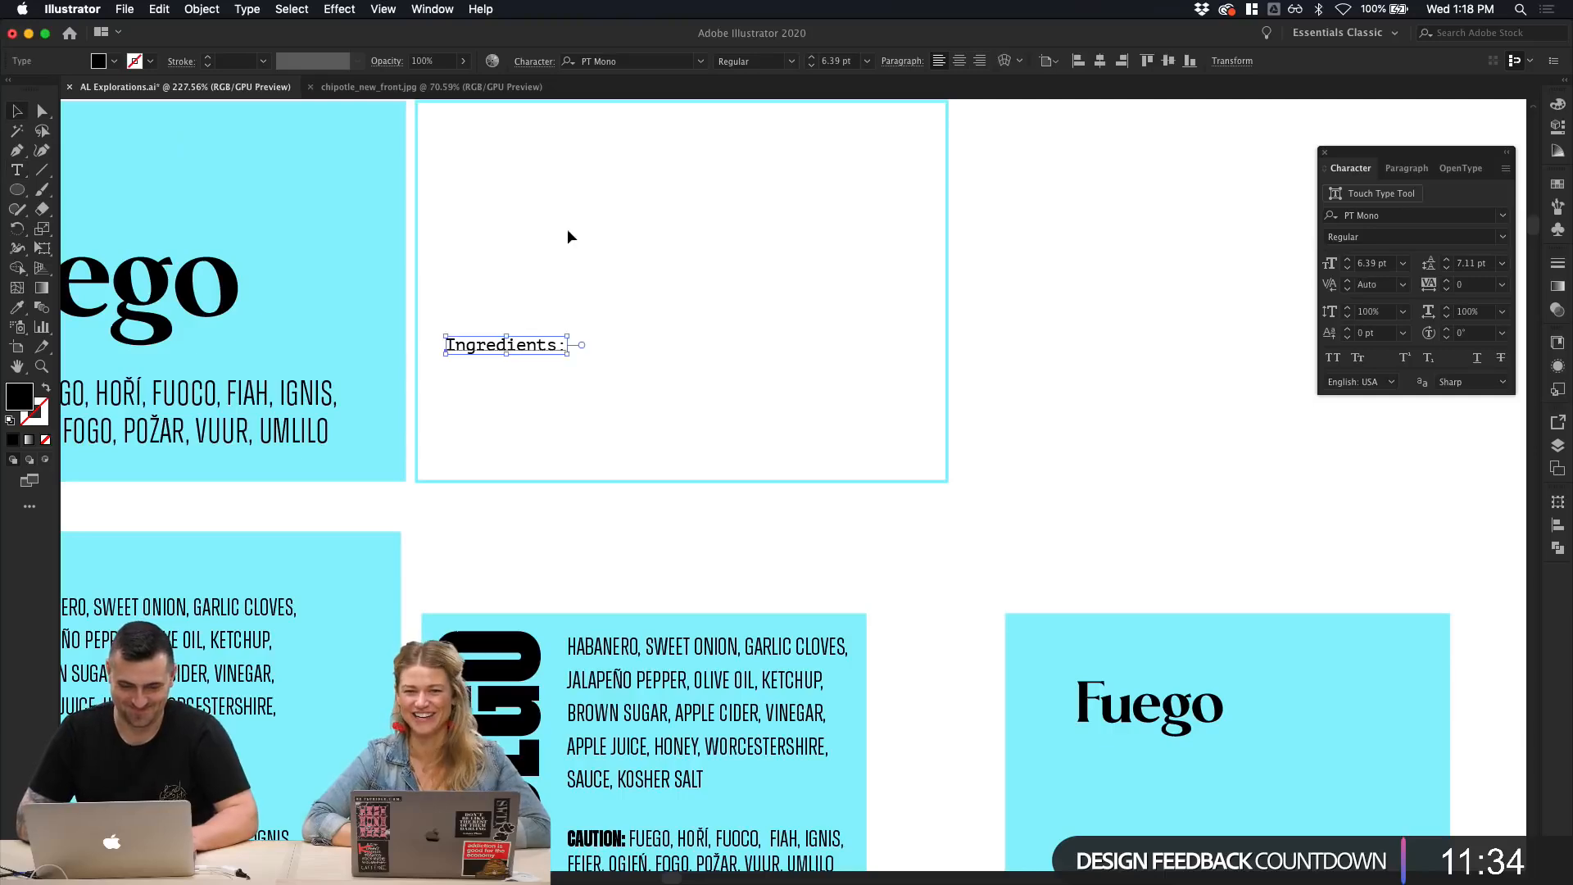
left_click(571, 234)
Step: Copy the "Title: Fuego" line to the upper left of the outlined label and delete the word Fuego from the copy
scroll(574, 237, "down", 2)
scroll(573, 233, "down", 2)
scroll(782, 397, "up", 3)
scroll(783, 396, "left", 1)
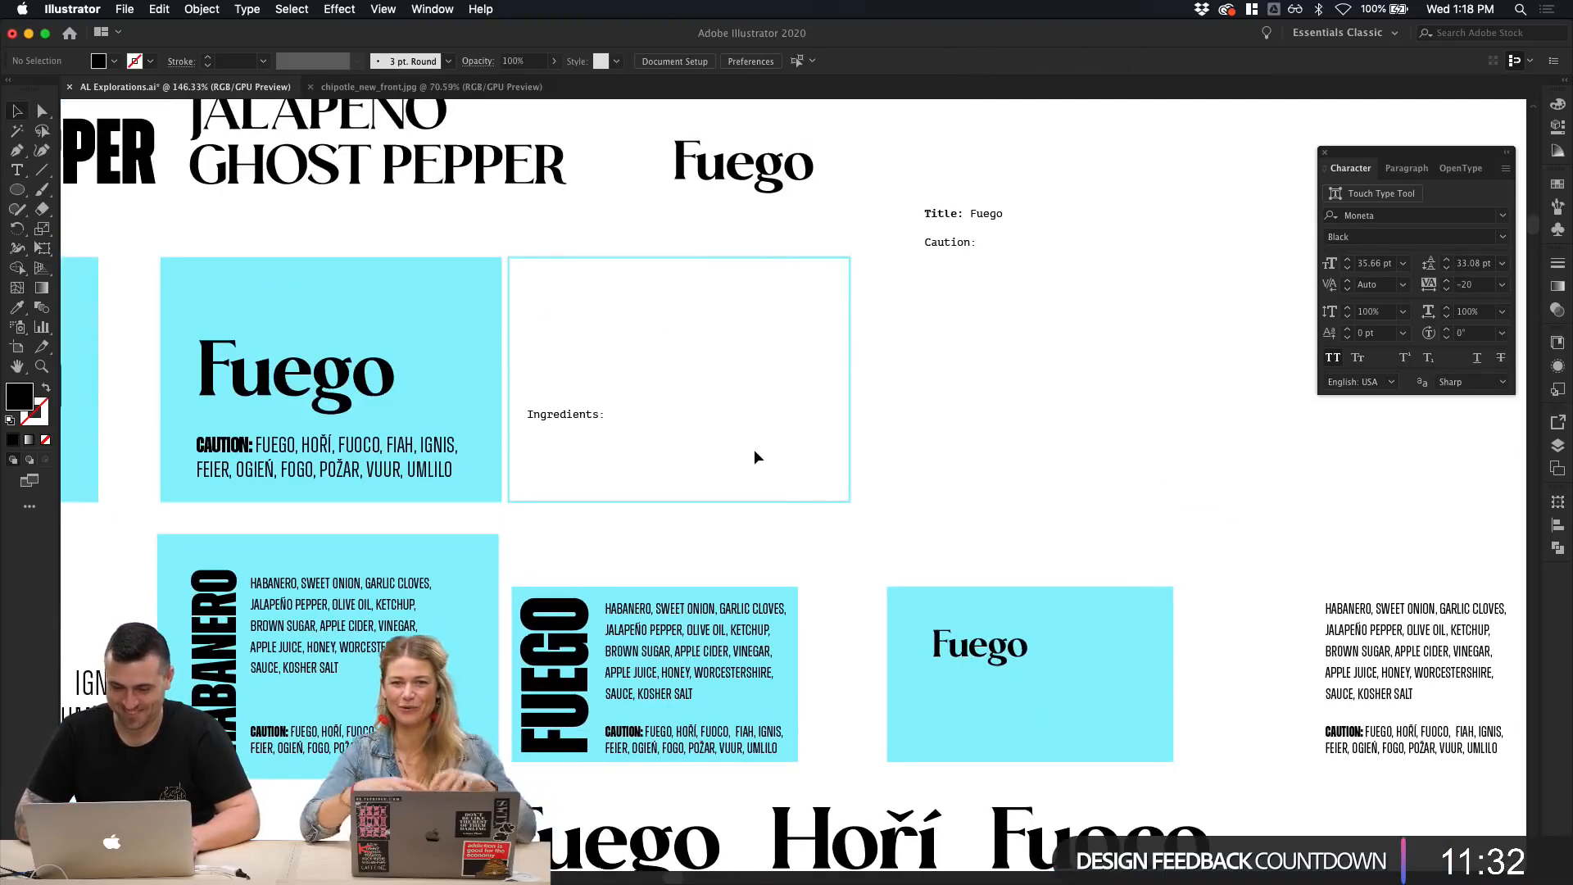
left_click_drag(945, 229, 548, 305)
left_click(610, 327)
left_click(588, 293)
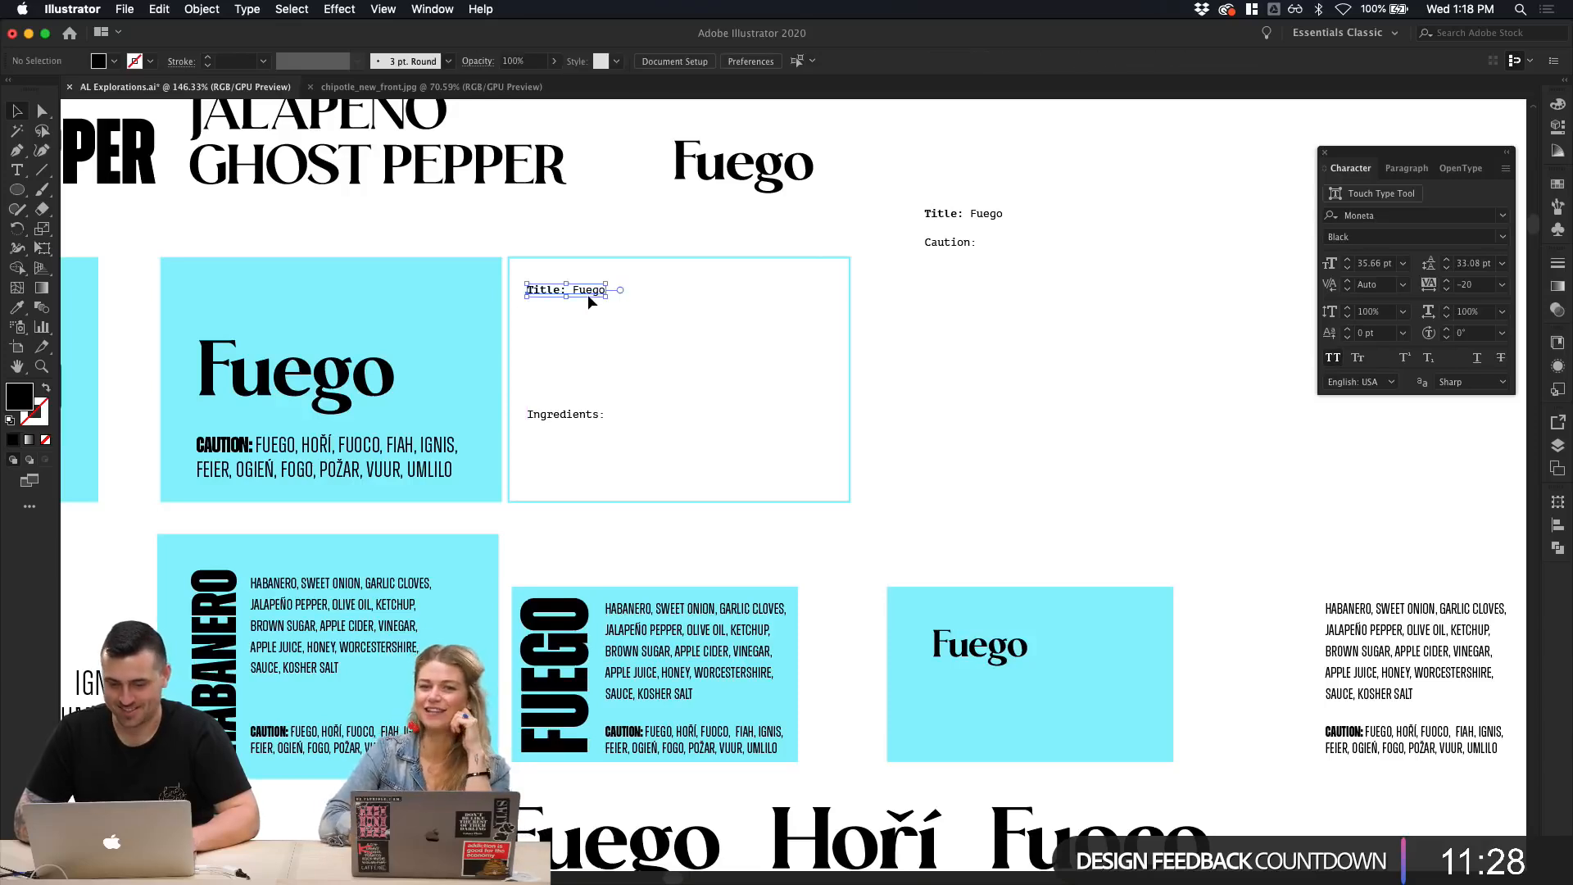
triple_click(588, 293)
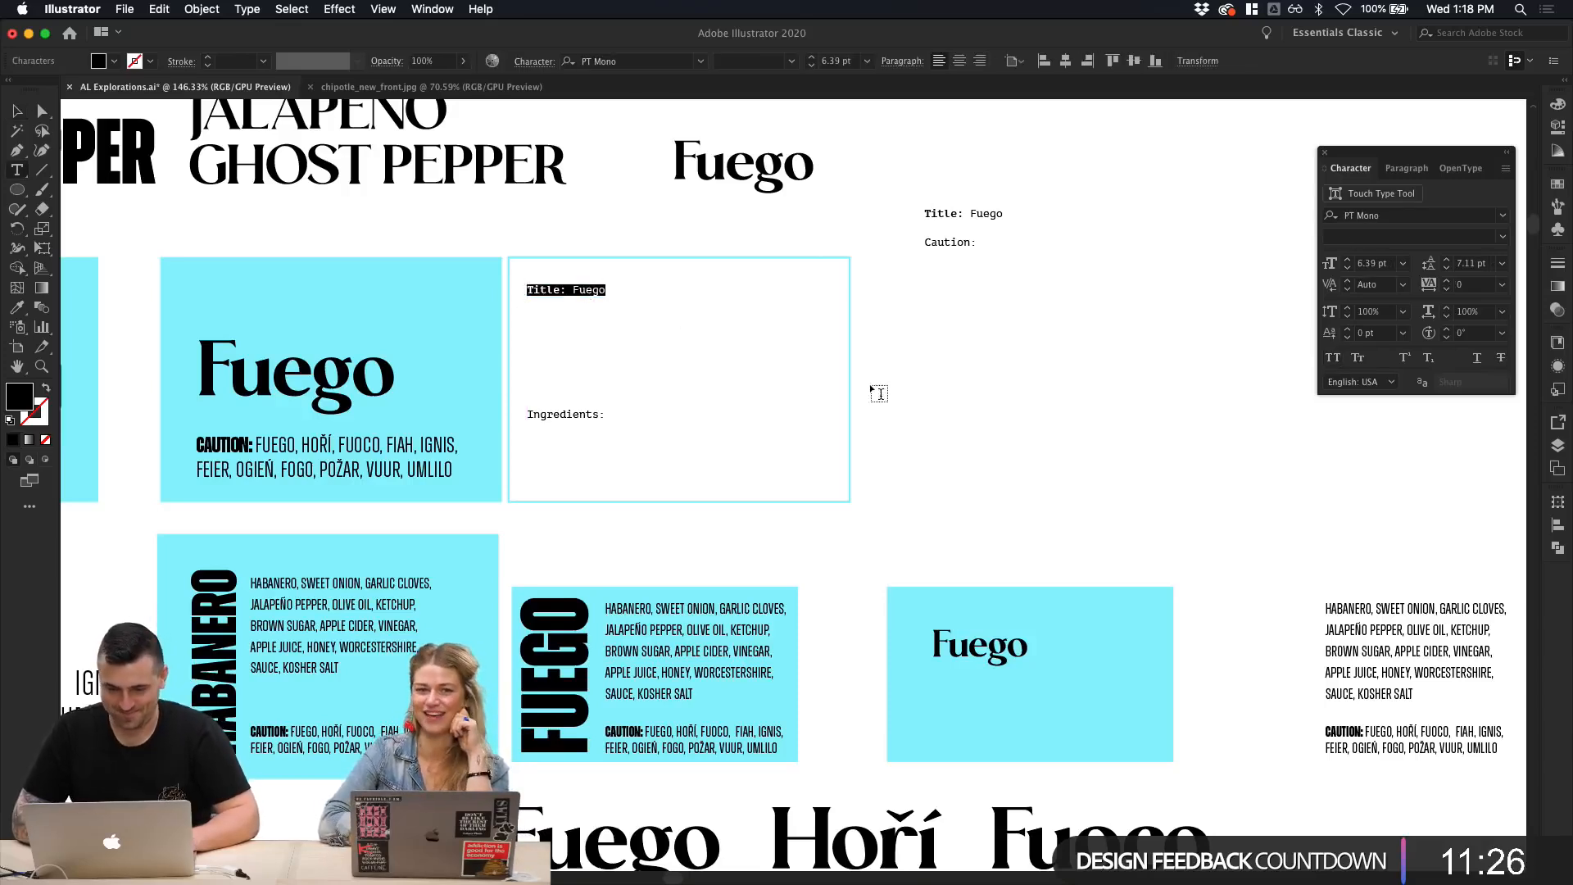
left_click_drag(572, 291, 610, 290)
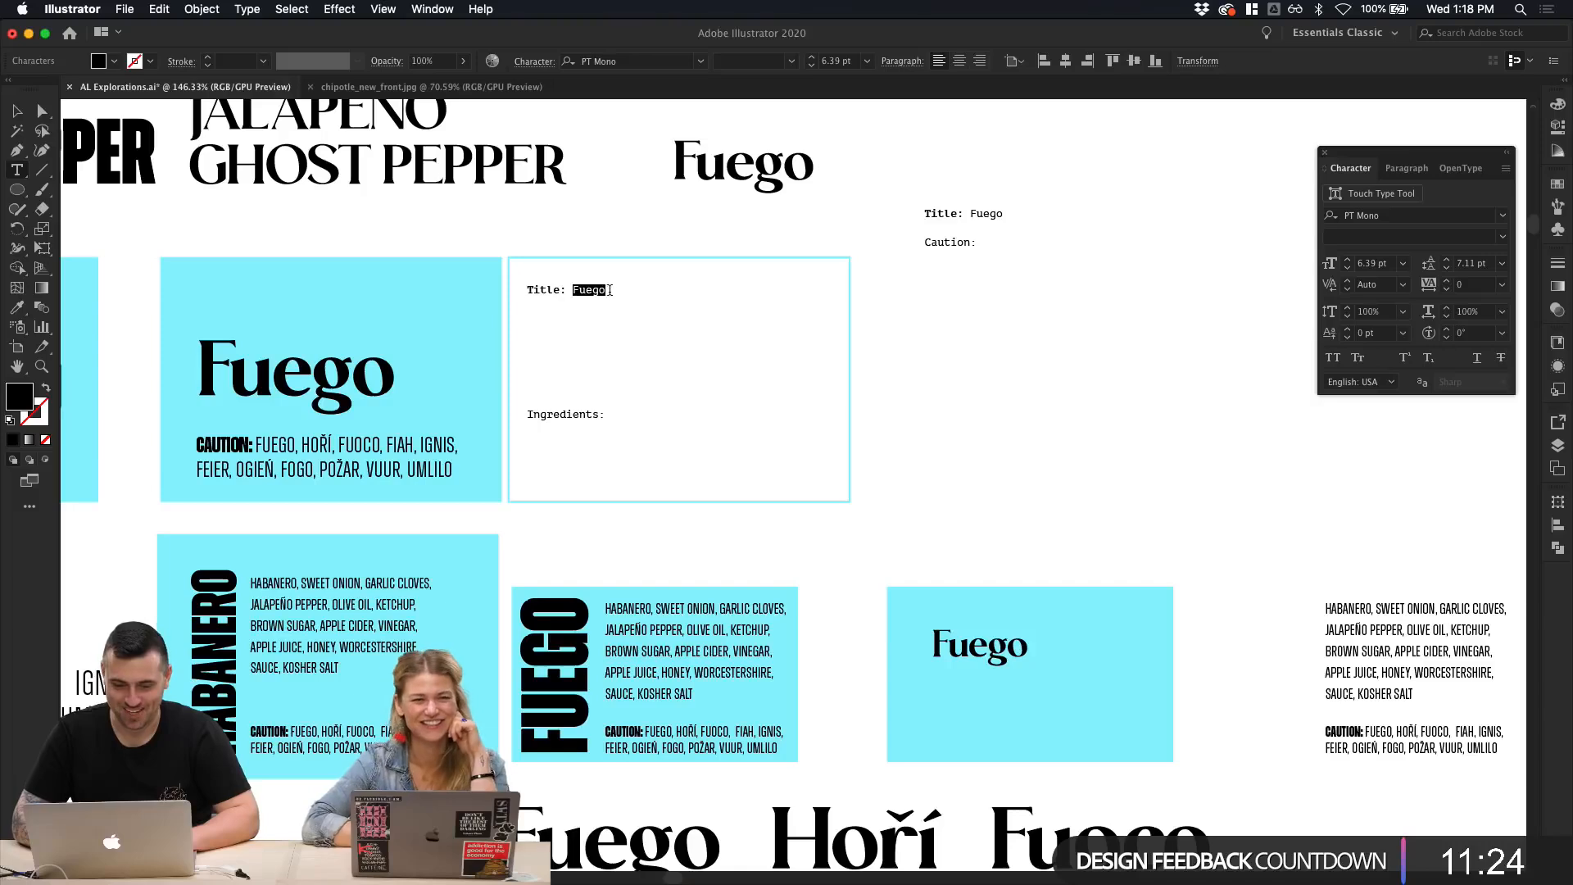
key("BackSpace")
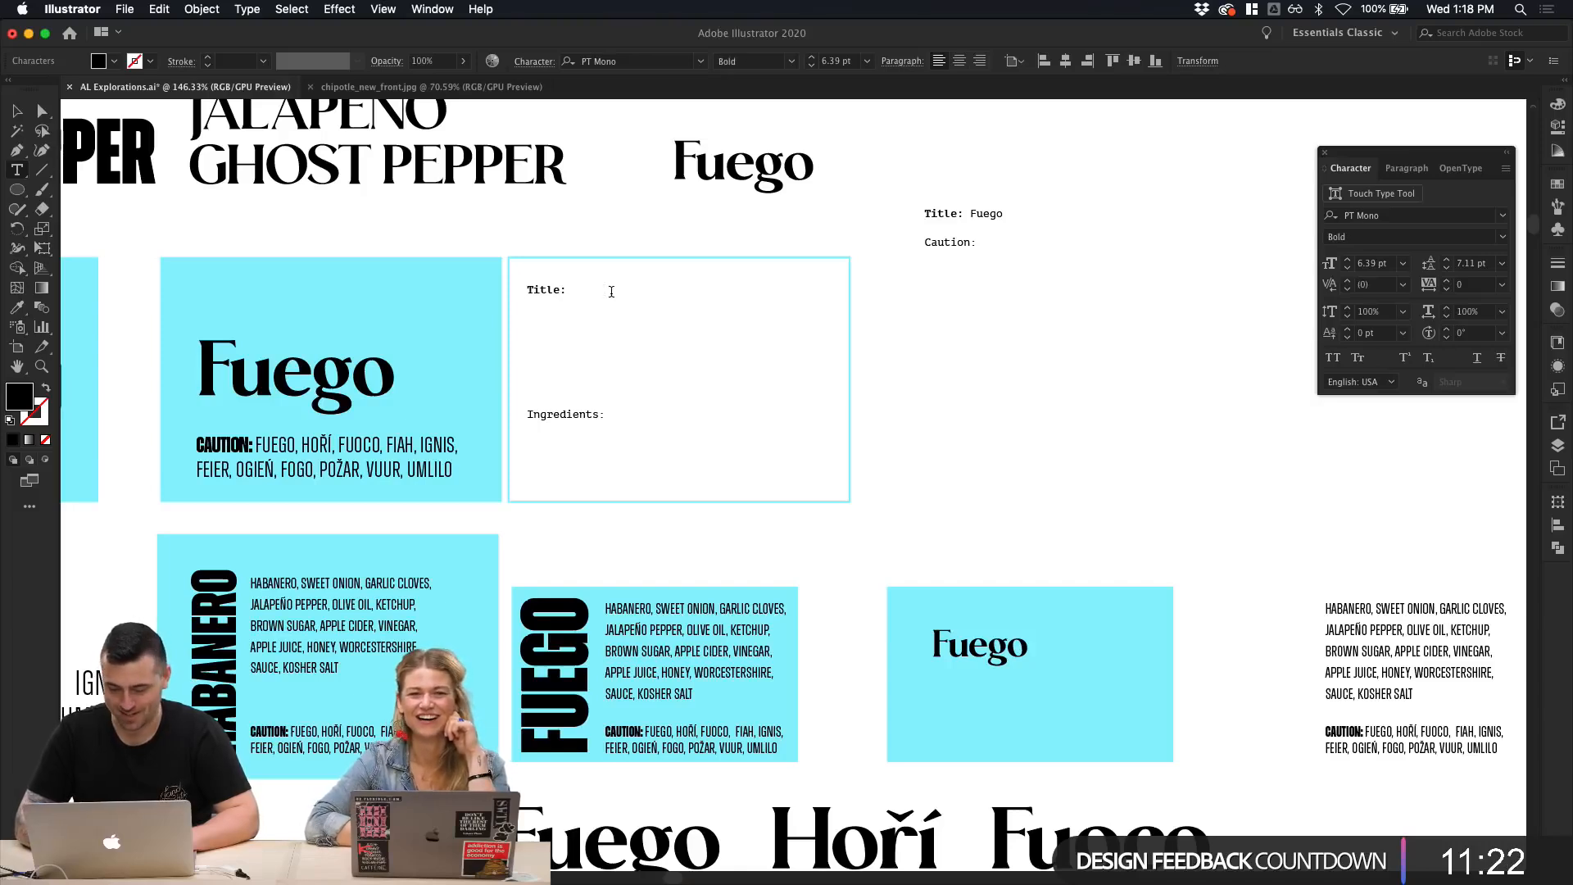
key("Escape")
left_click(574, 269)
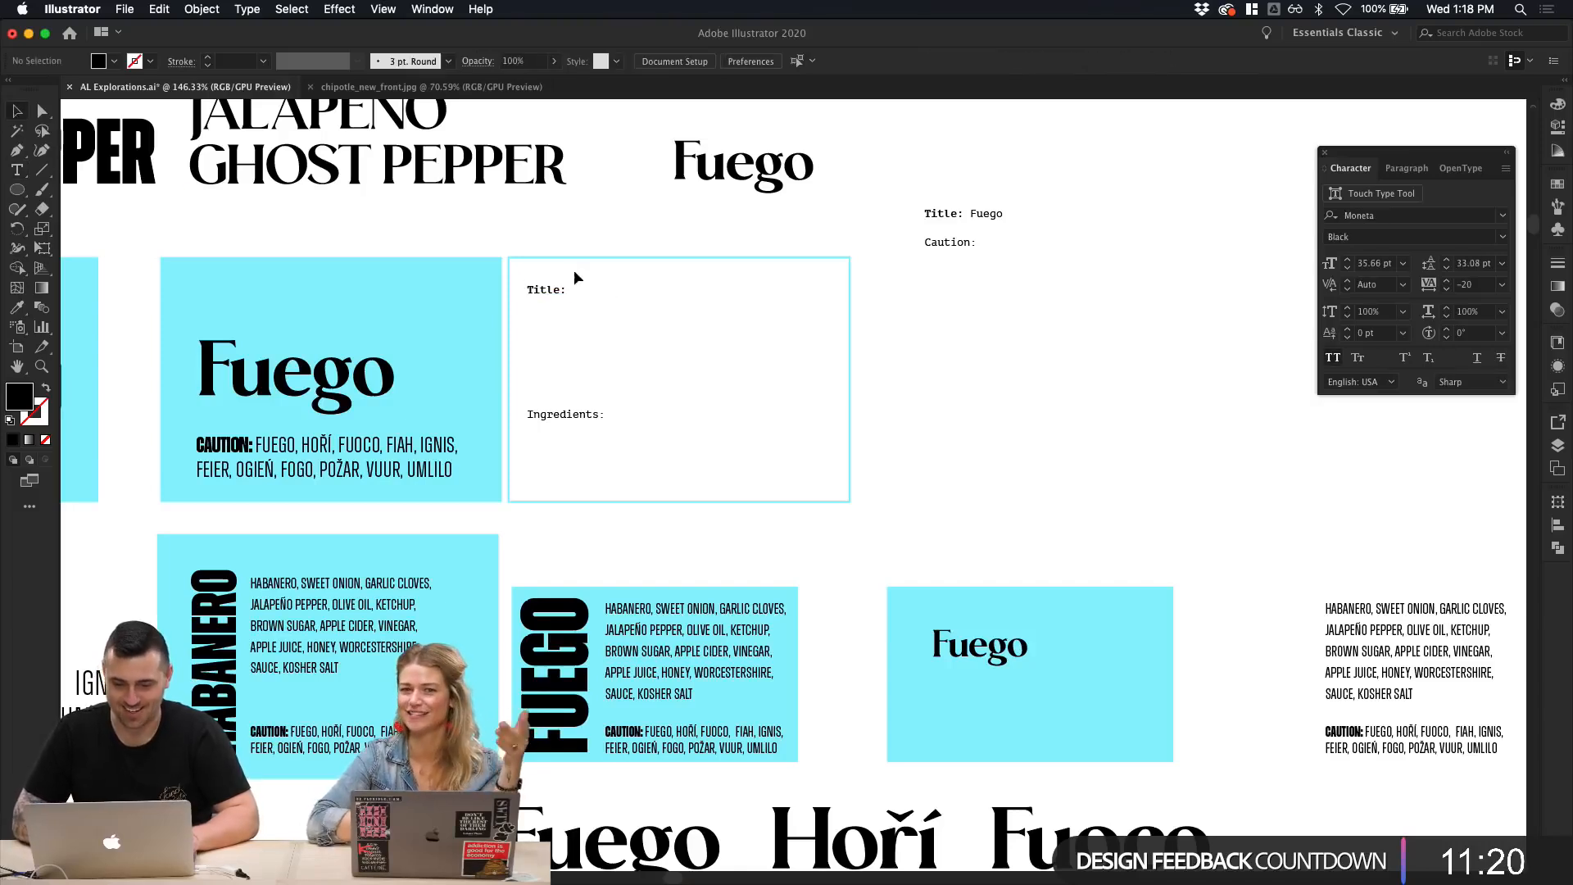
Step: Match the Title and Ingredients headings to the Caution line's PT Mono Regular style by sampling it with the Eyedropper
left_click(553, 291)
left_click(568, 415, "shift")
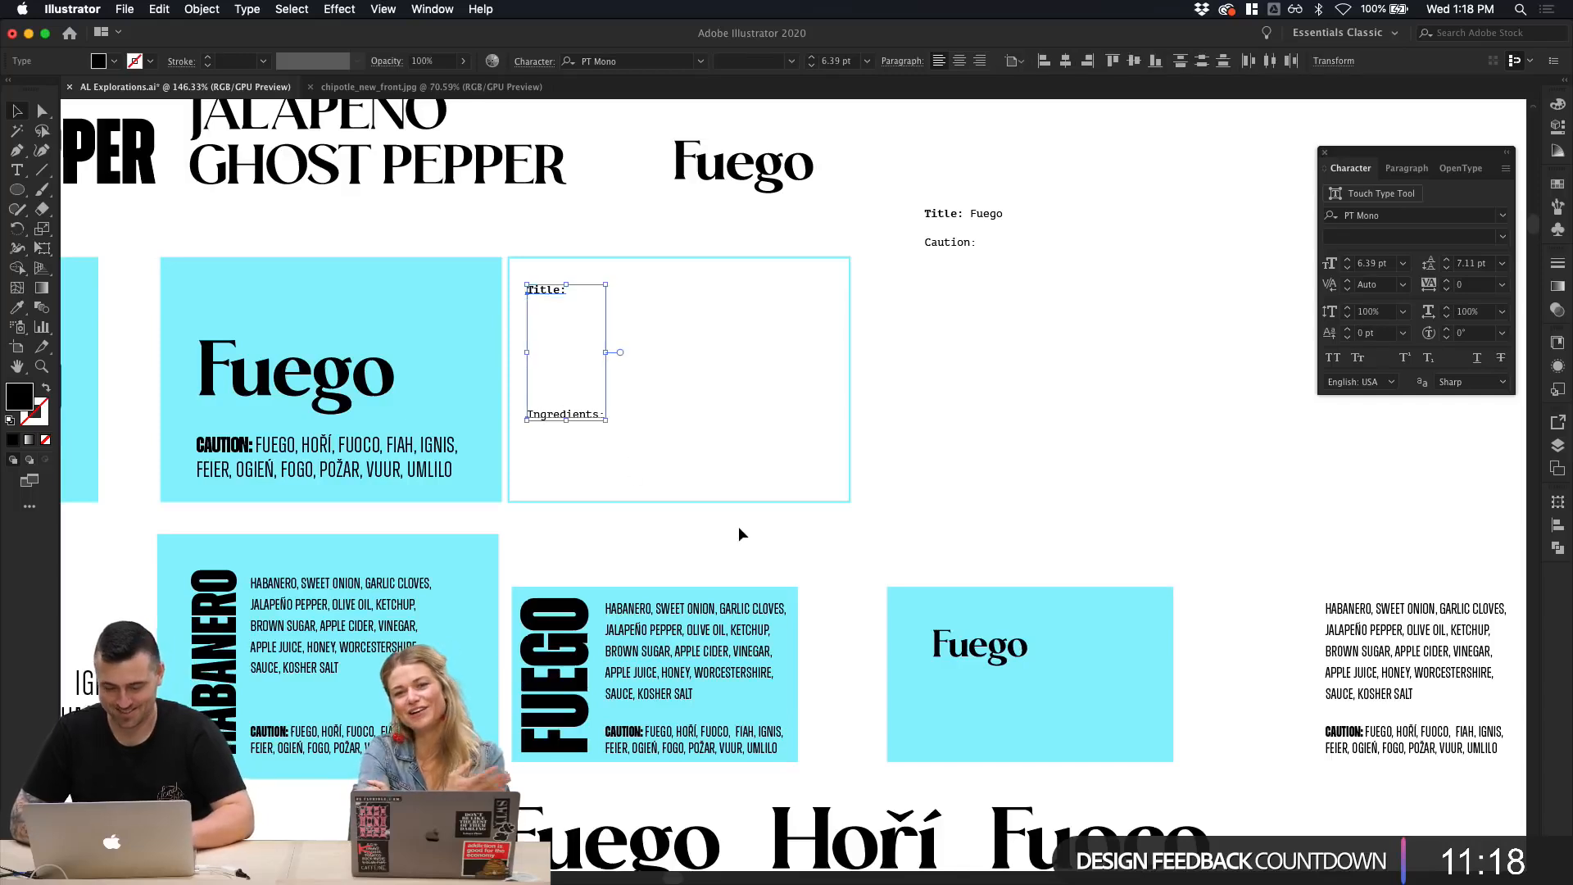
key("i")
left_click(958, 239)
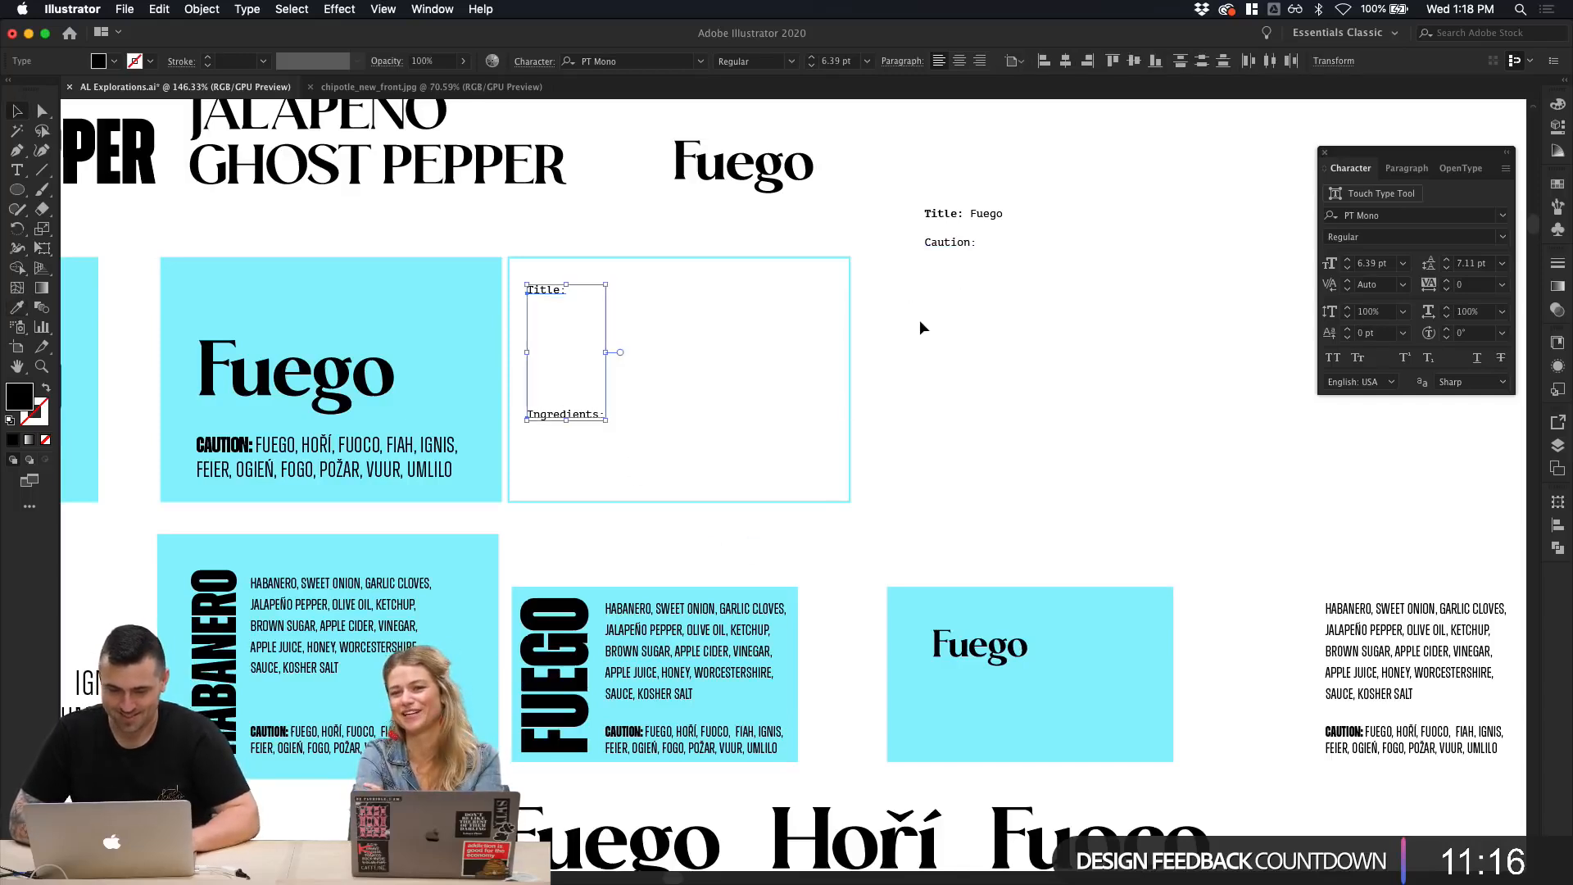
key("v")
left_click(889, 311)
left_click(560, 292)
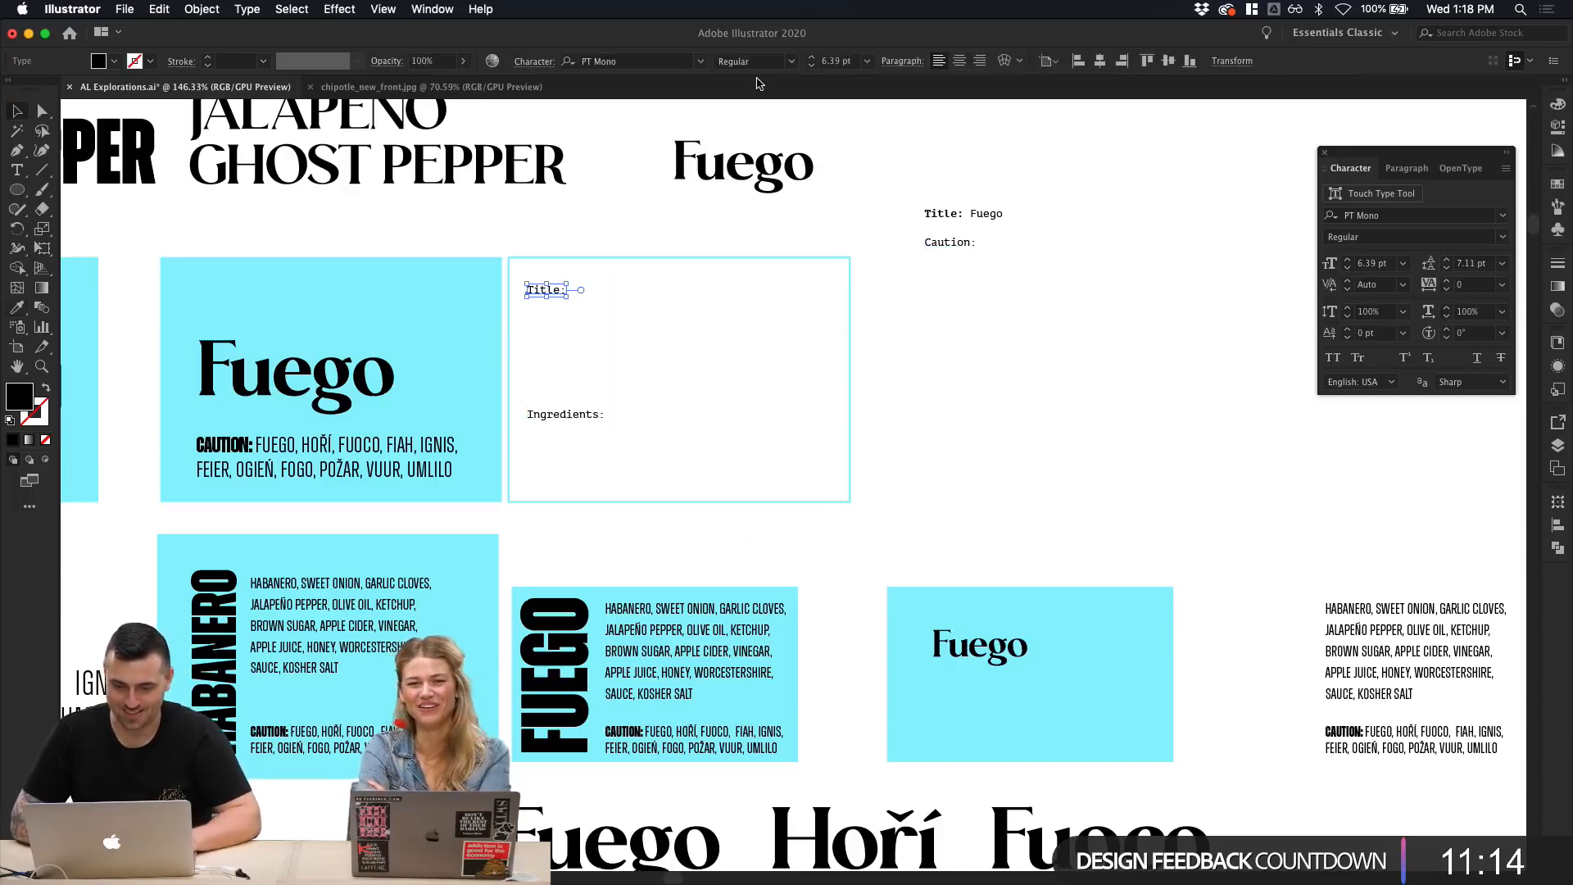
left_click_drag(545, 290, 547, 304)
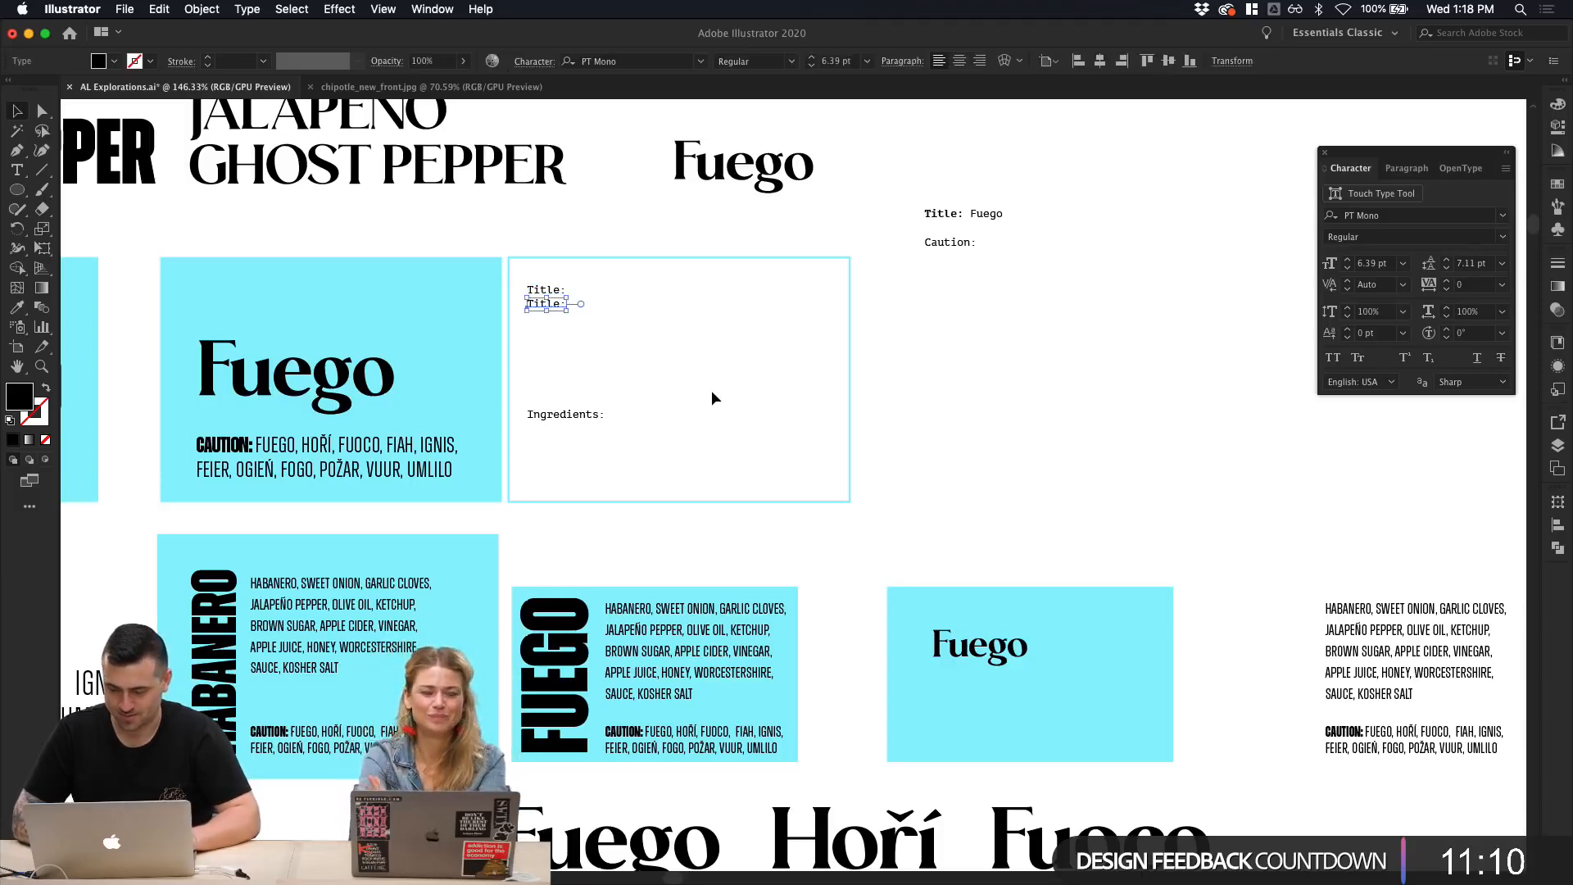
key("Delete")
Step: Copy the Fuego wordmark from the blue label to just below the Title heading, nudging it down to clear the heading
left_click_drag(968, 650, 566, 315)
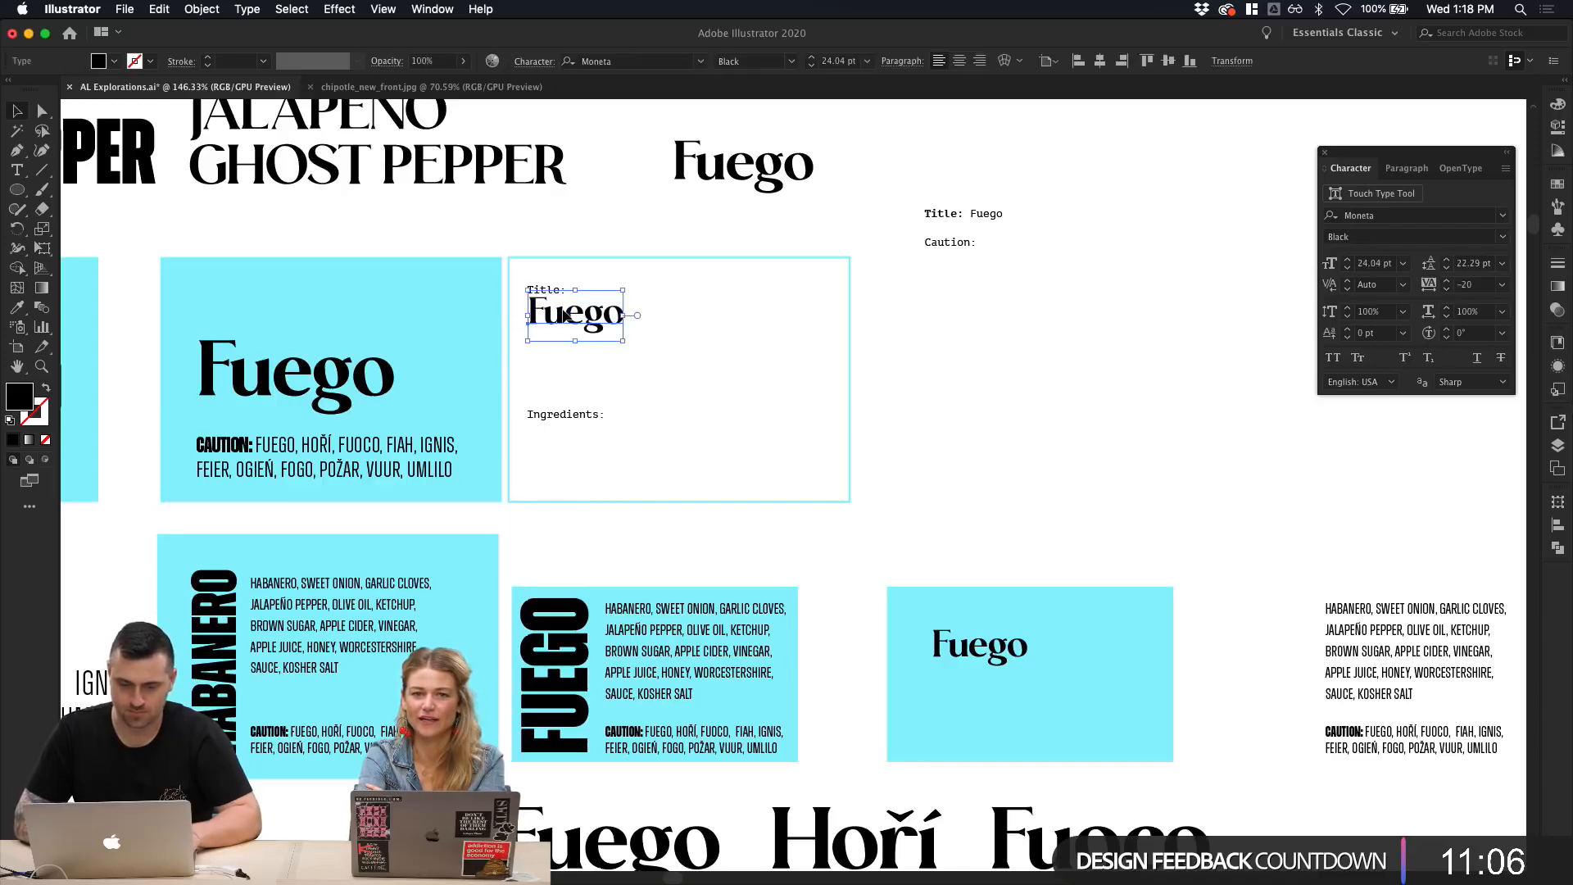
left_click(608, 390)
left_click(599, 336)
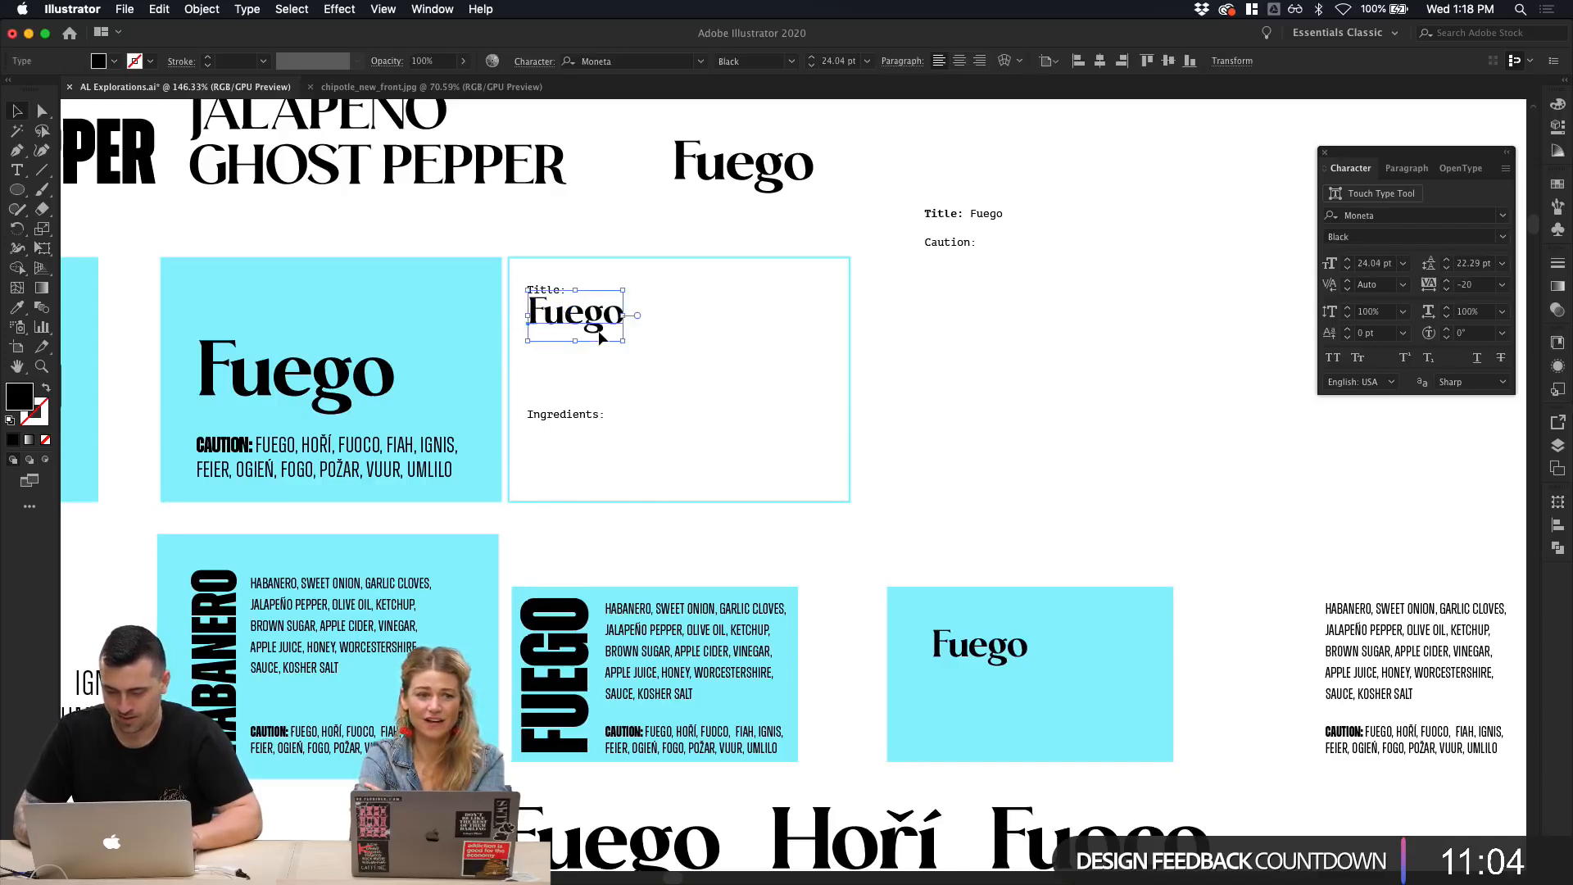
key("shift+Down")
key("Up")
key("Up")
key("Up")
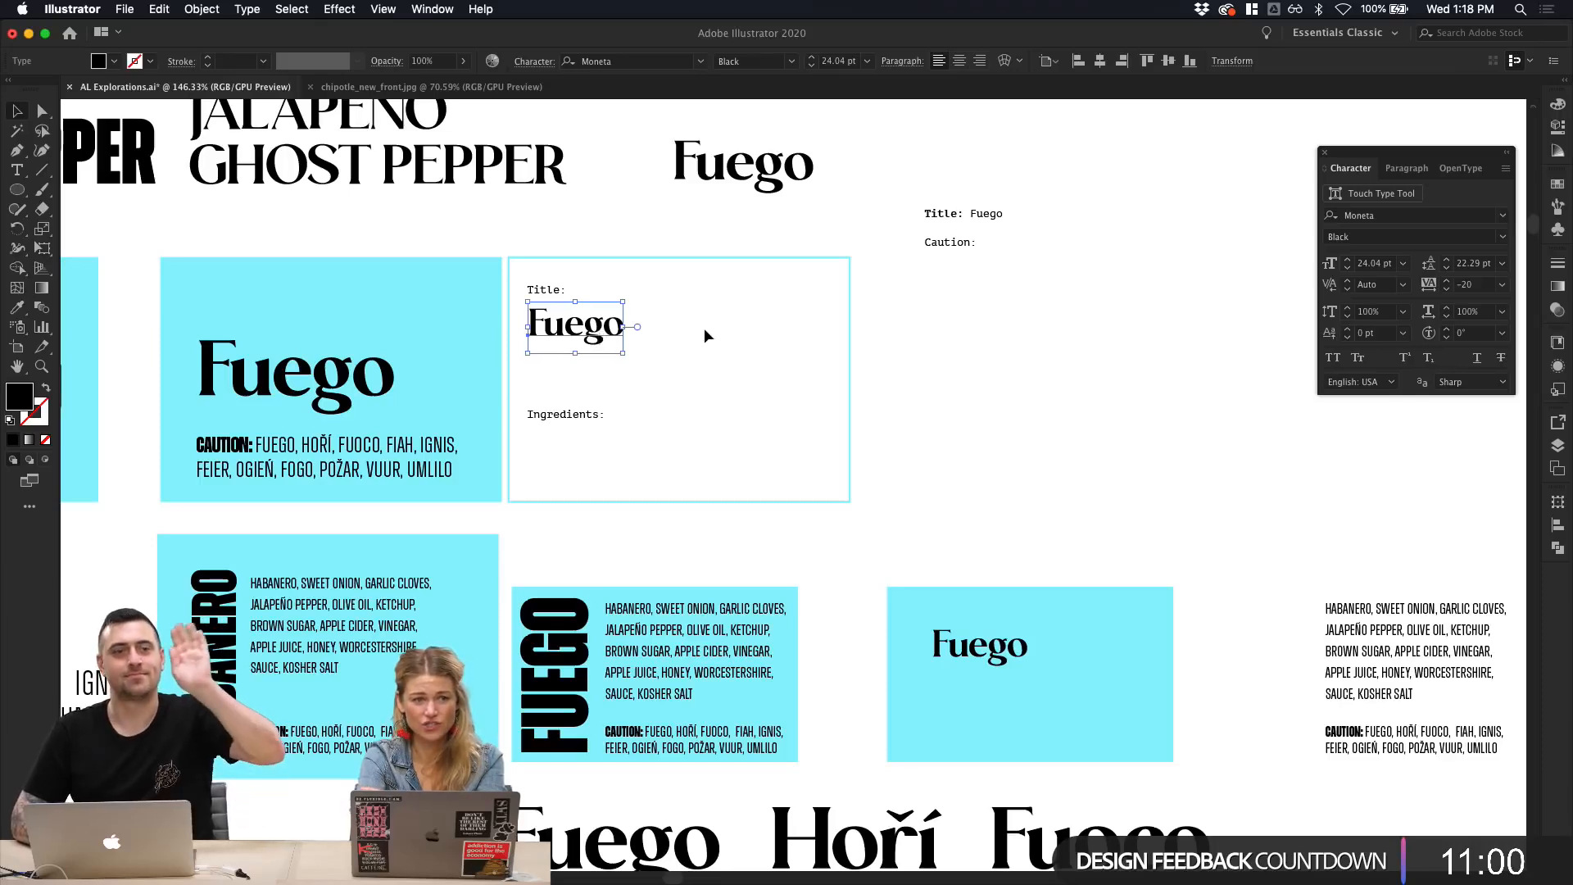
left_click(757, 352)
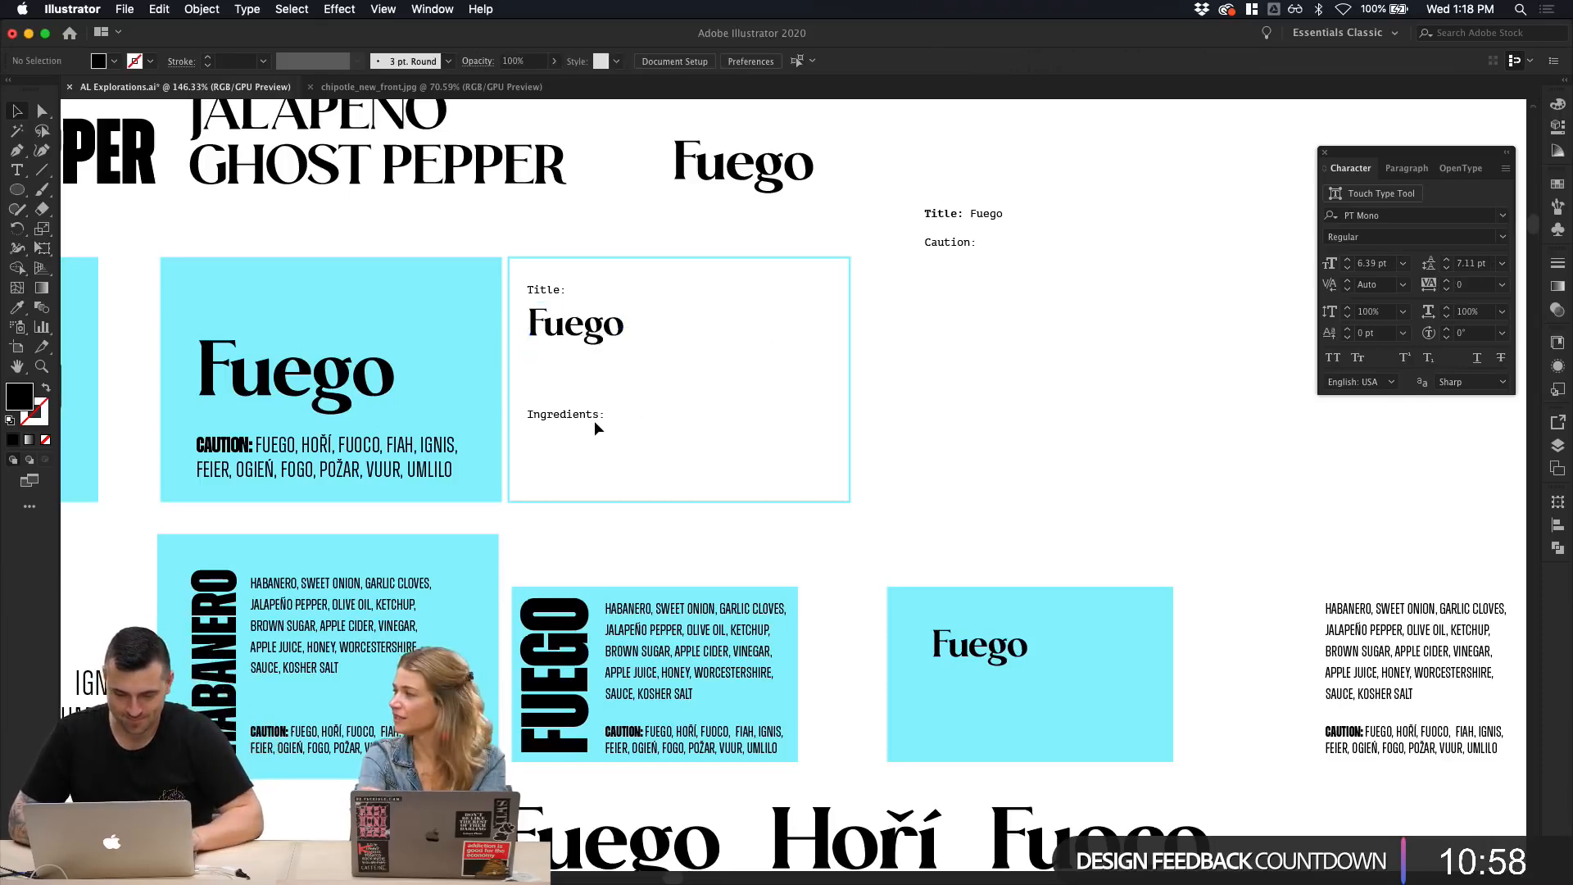
left_click(621, 348)
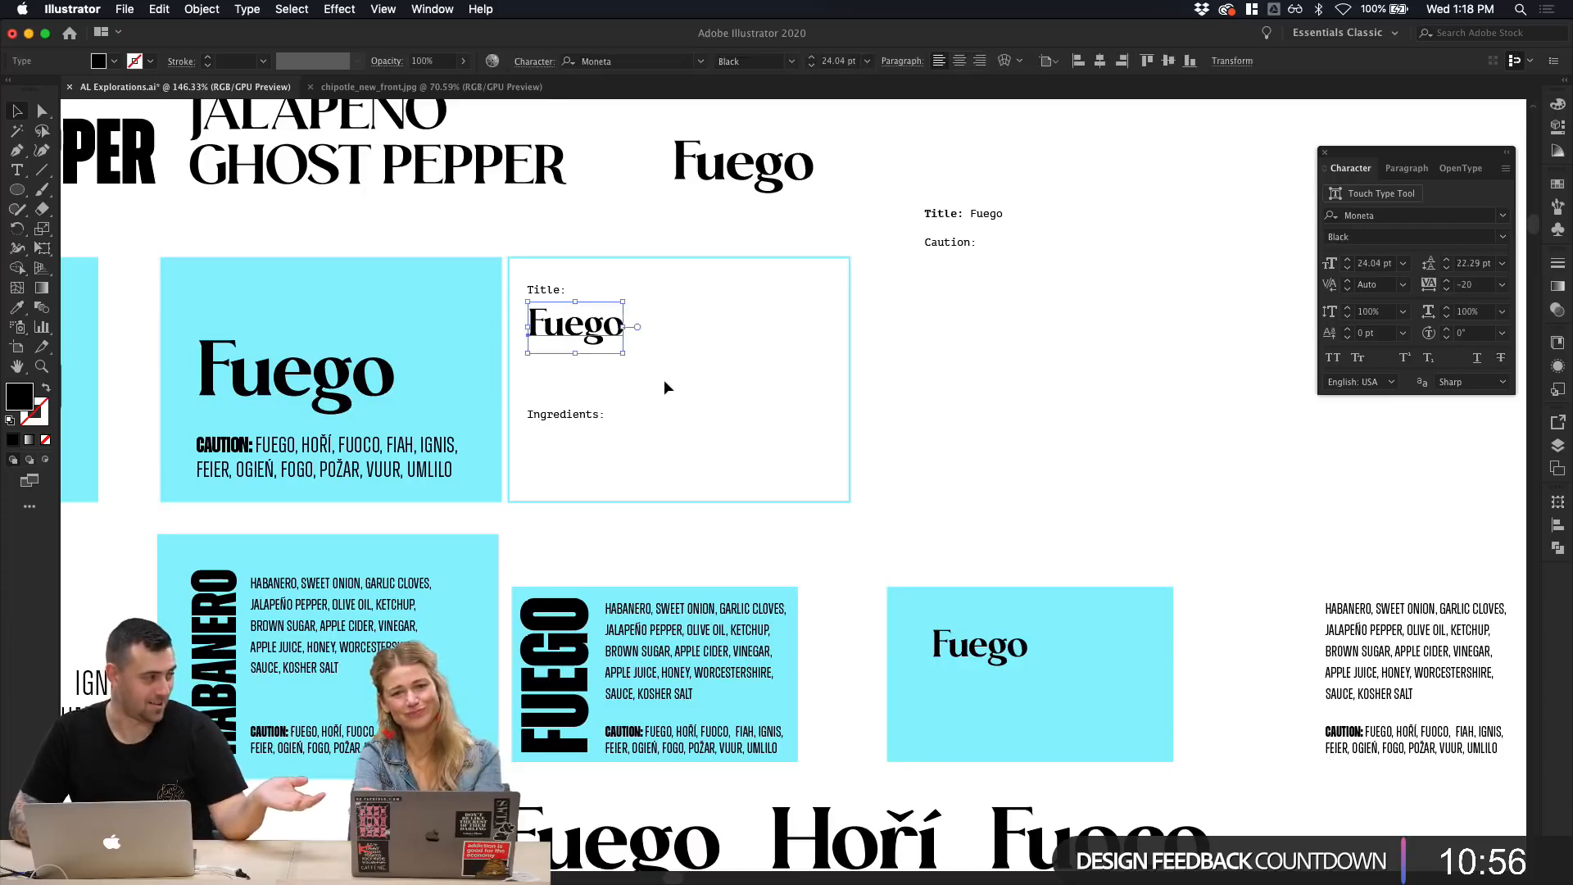
left_click_drag(595, 335, 593, 455)
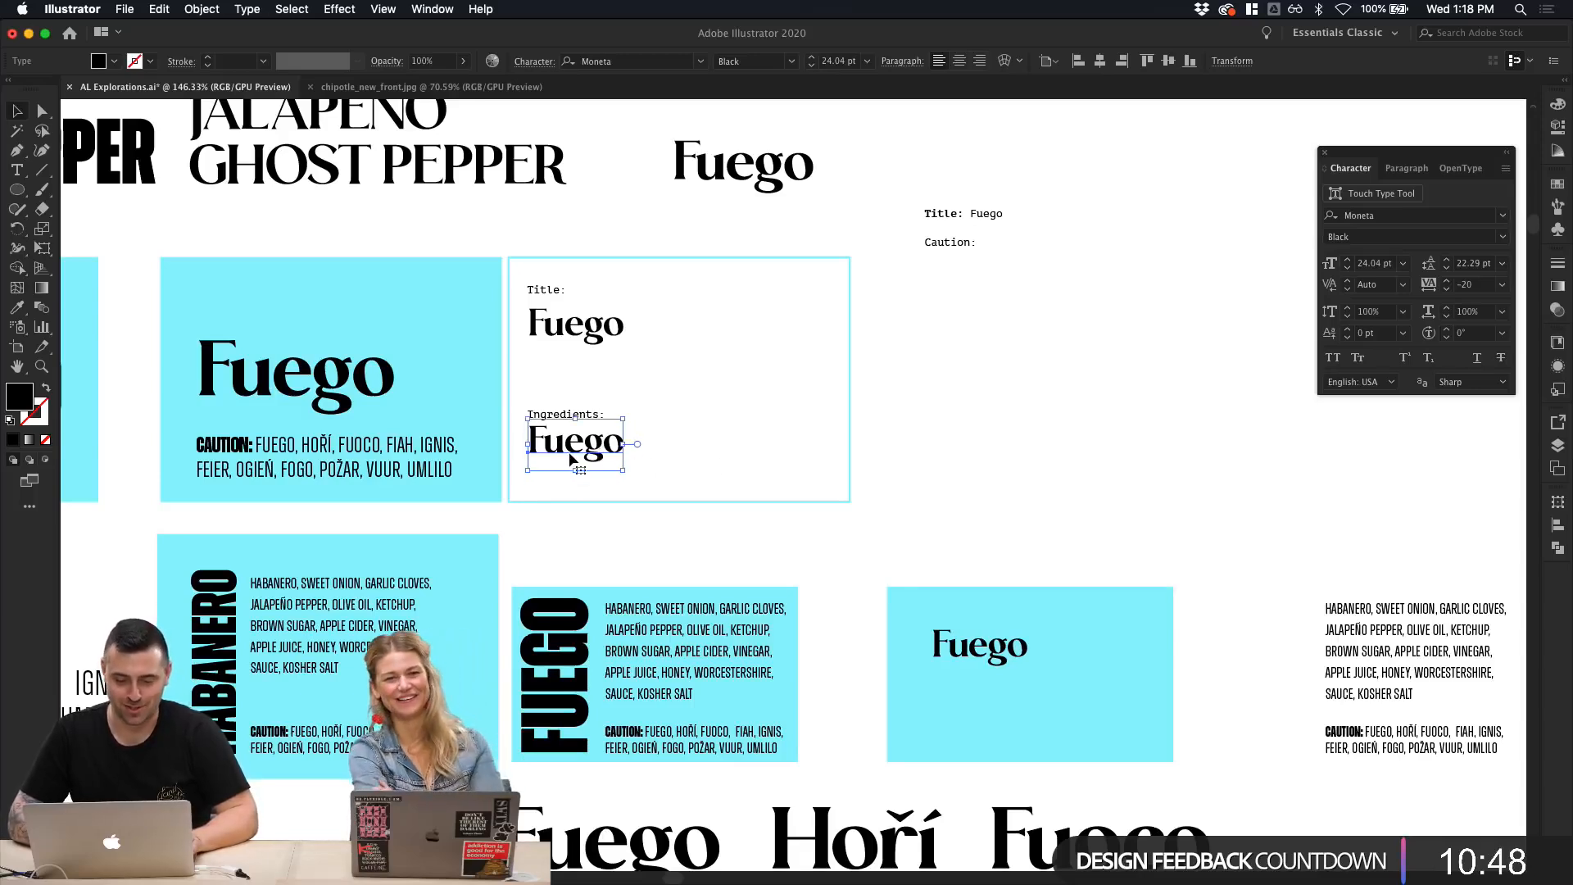
key("super+z")
key("super+shift+z")
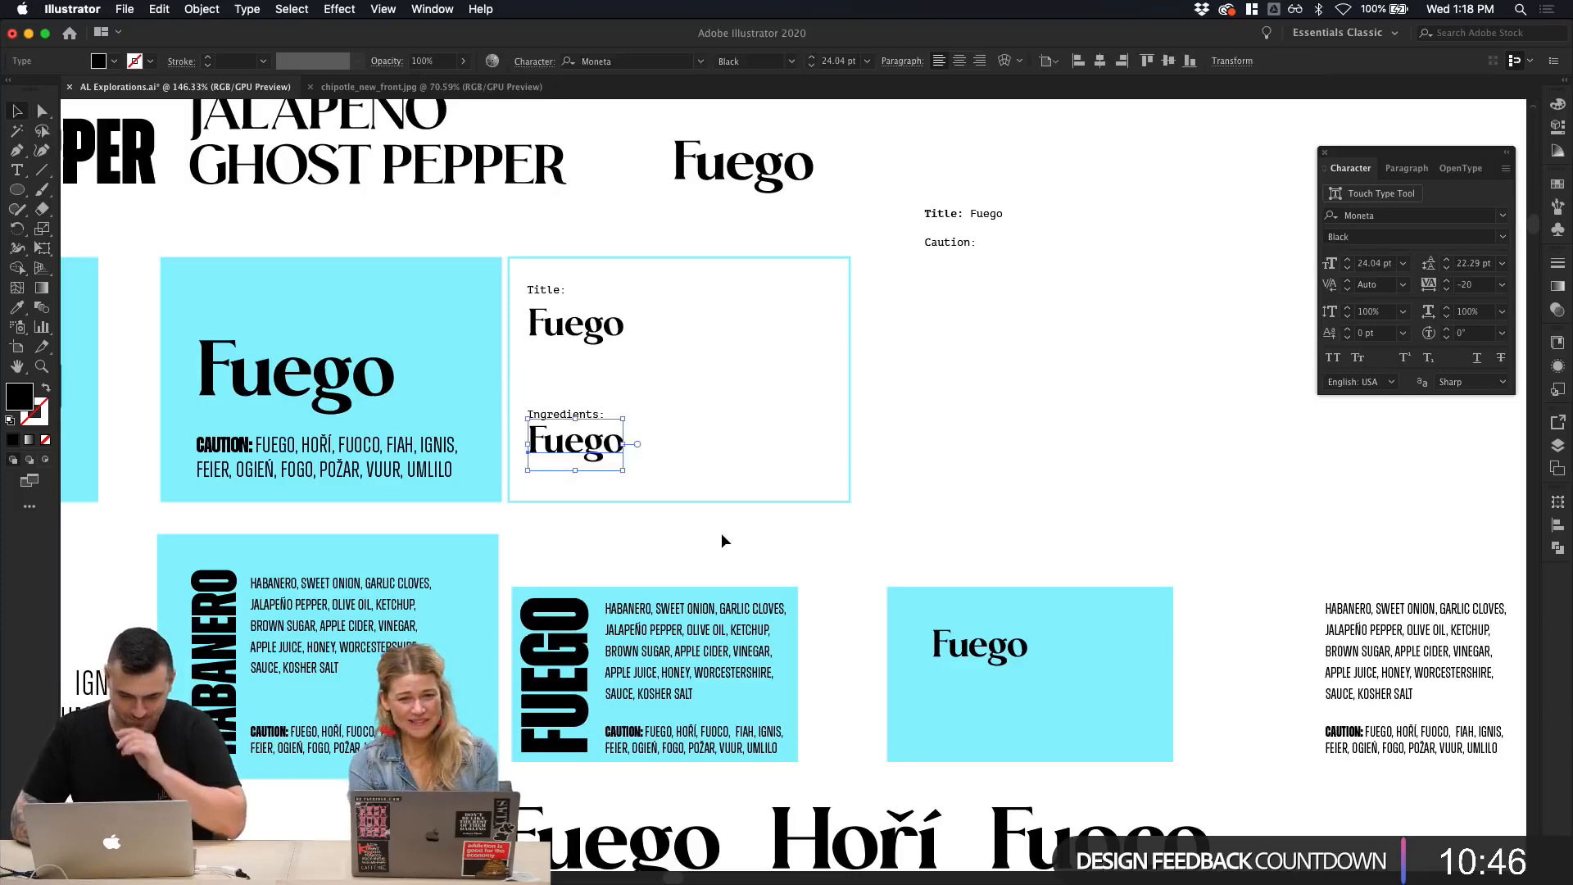
key("super+z")
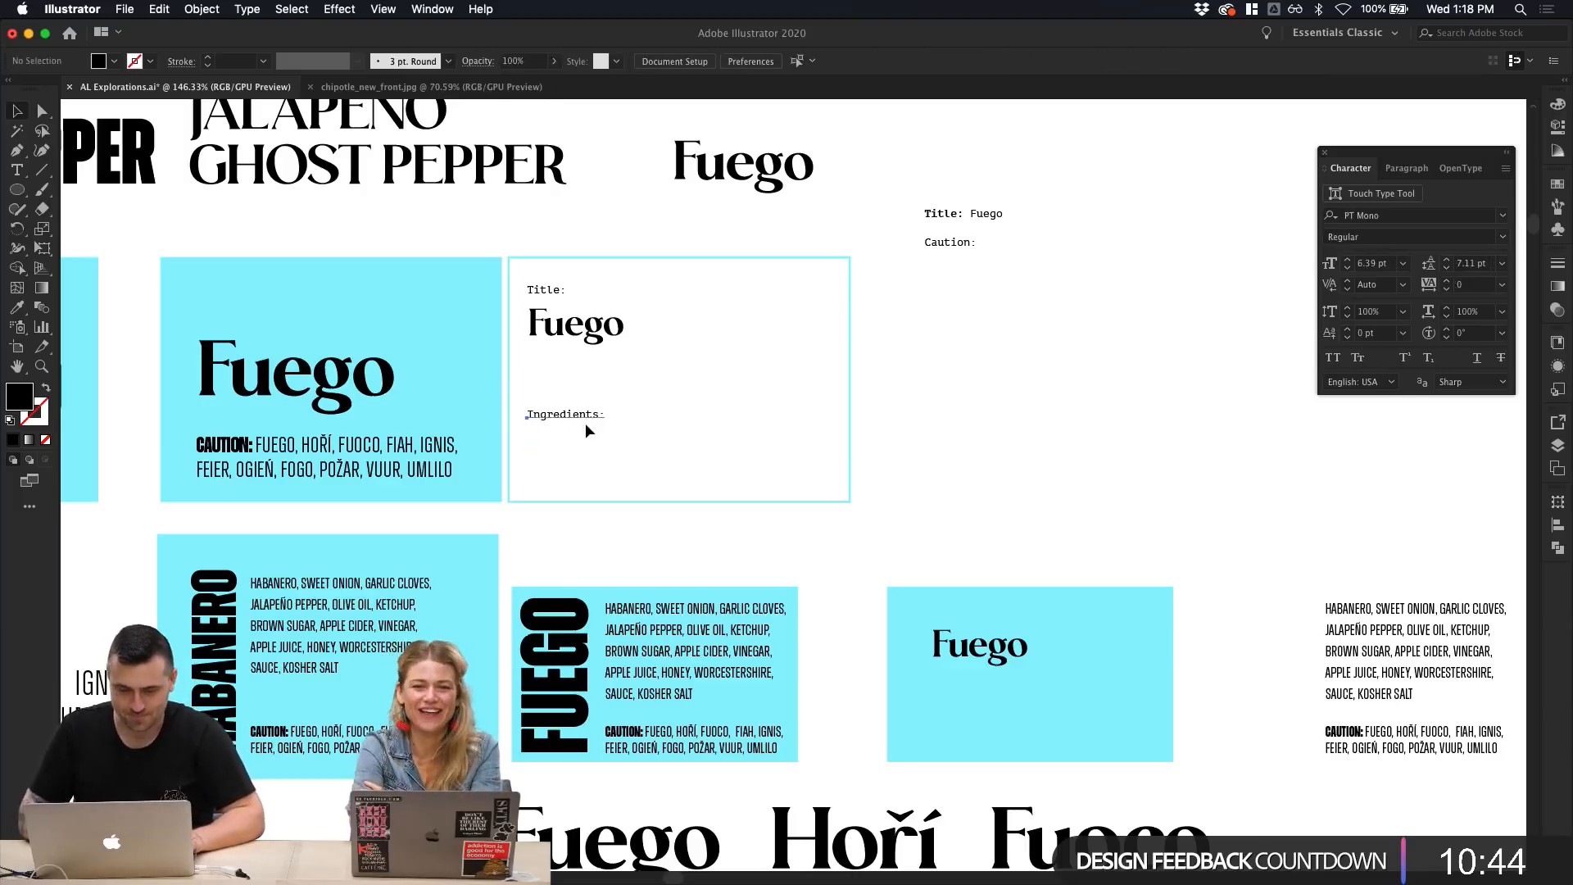
Step: Duplicate the Ingredients heading just below itself and replace the copy's text with the ingredients list from the standalone text block
left_click_drag(585, 423, 587, 442)
left_click(582, 461)
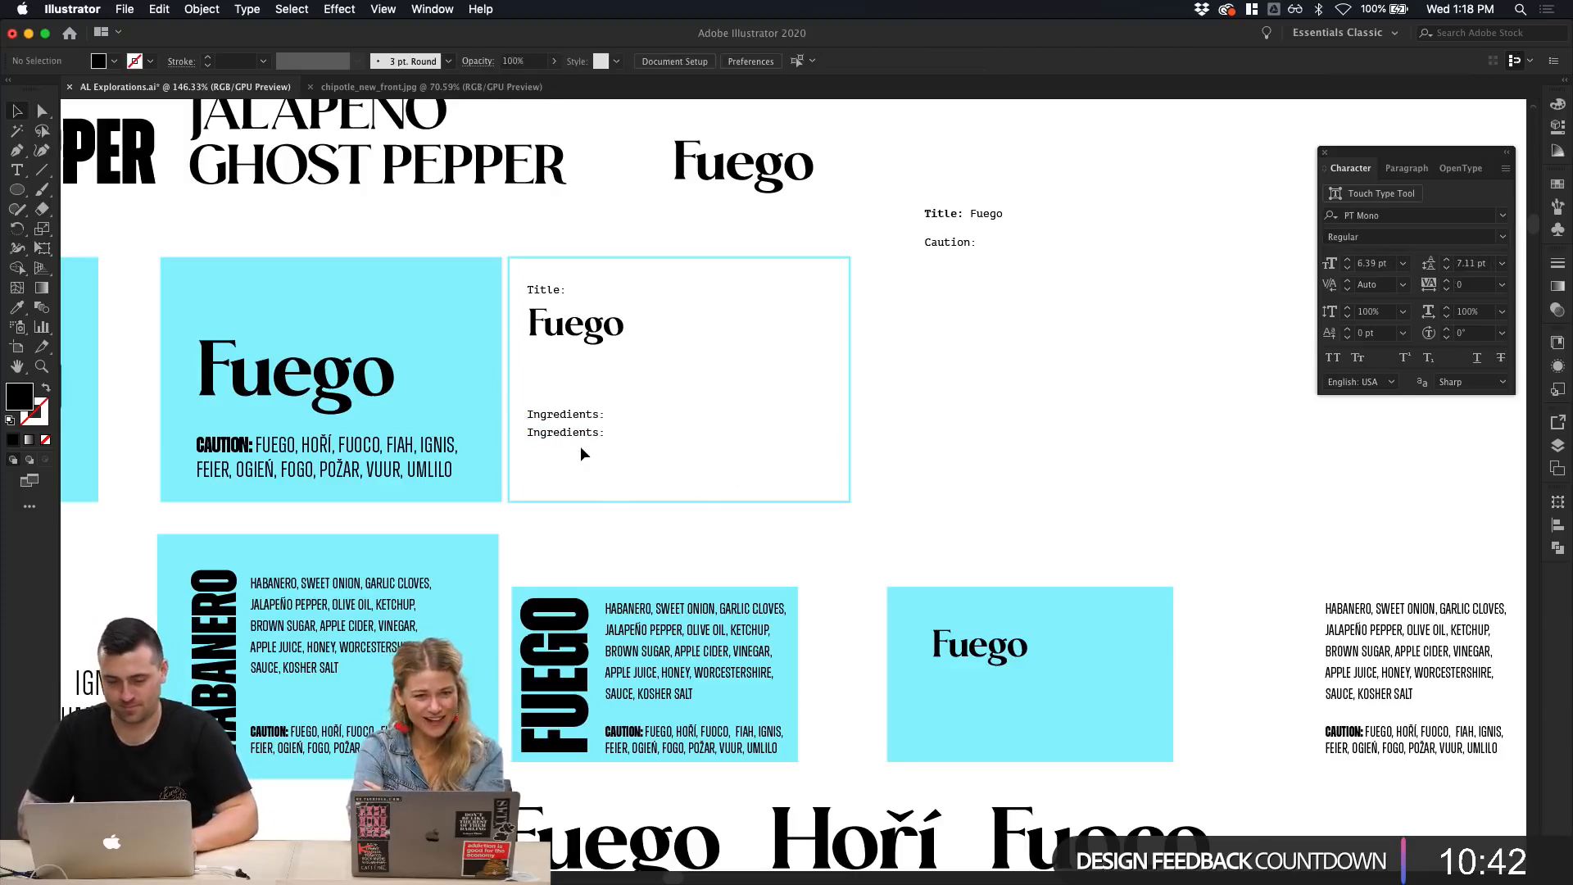
triple_click(1457, 672)
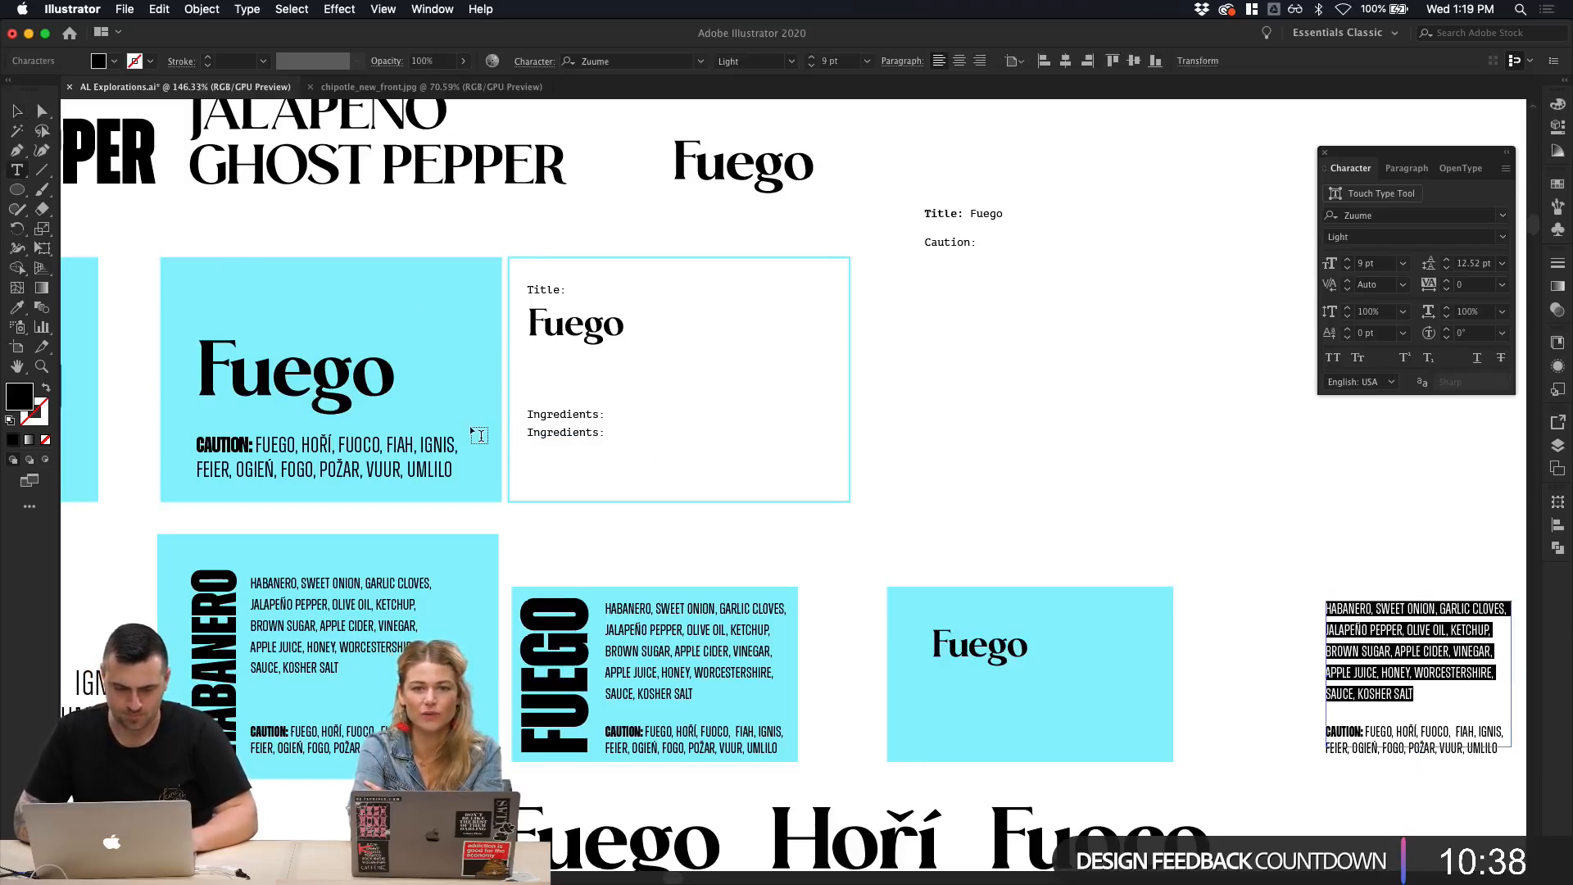
key("super+c")
left_click(580, 435)
triple_click(580, 433)
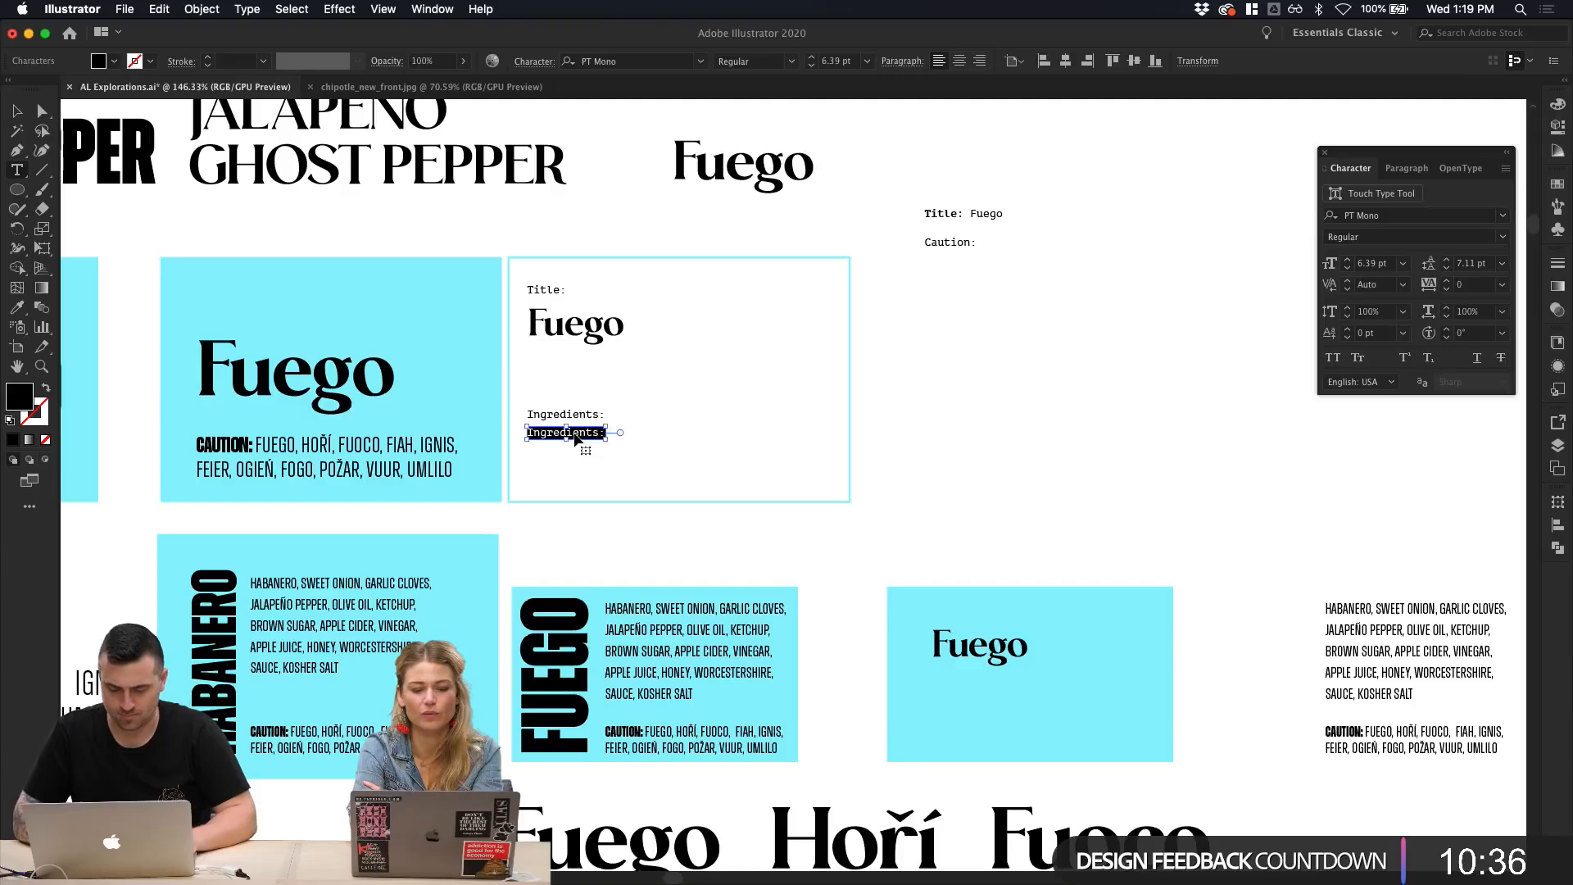
key("super+v")
left_click(16, 109)
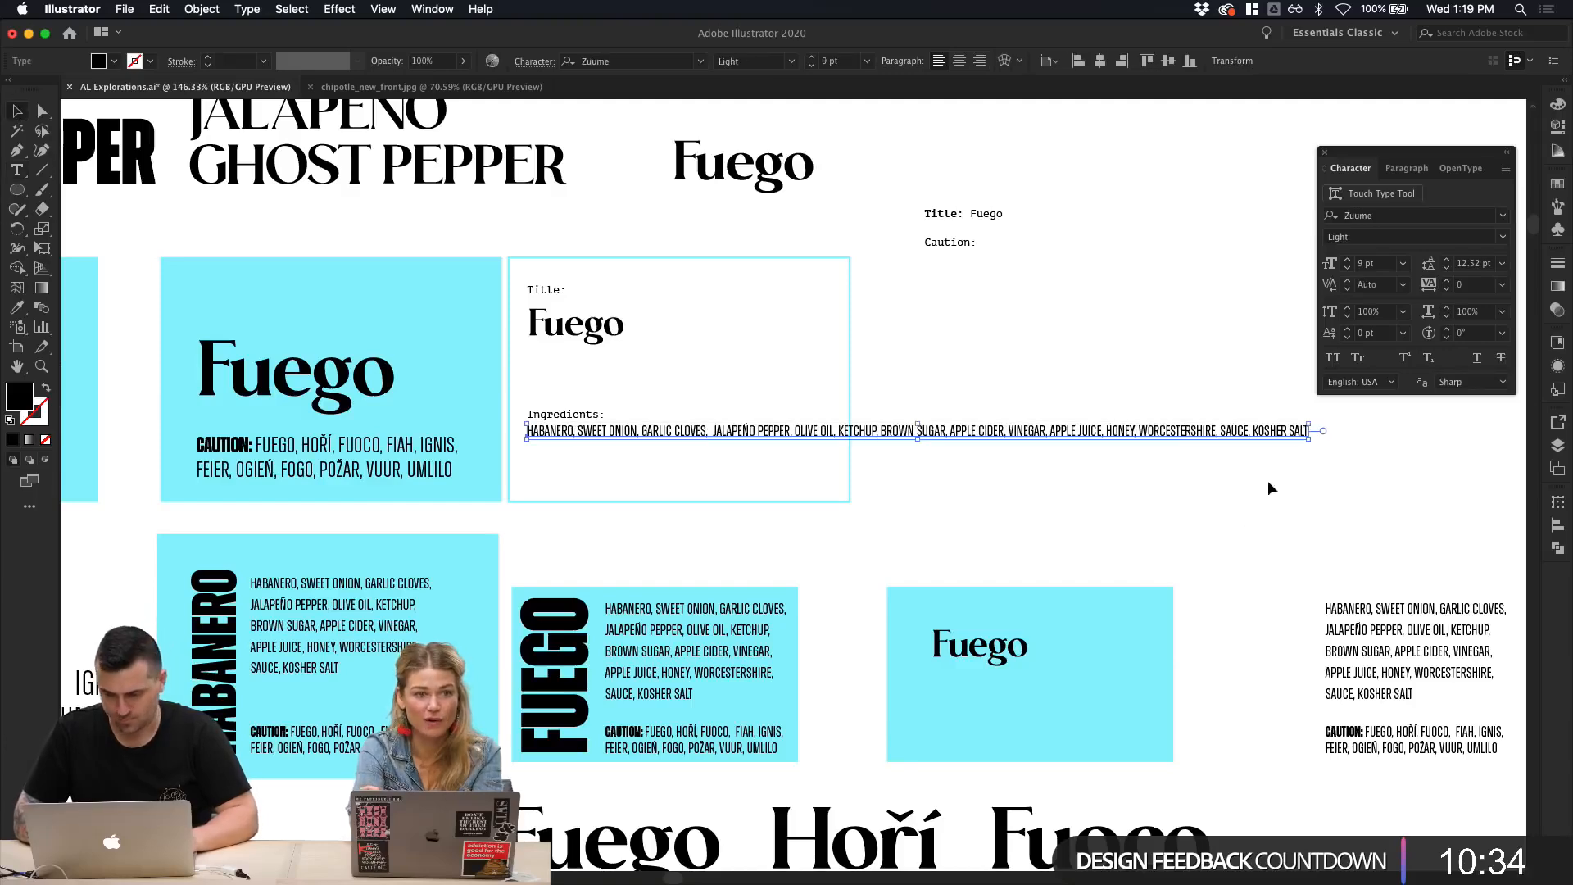
Step: Wrap the pasted ingredients list into a three-line text block that fits inside the outlined label
left_click_drag(1309, 439, 835, 491)
left_click(850, 495)
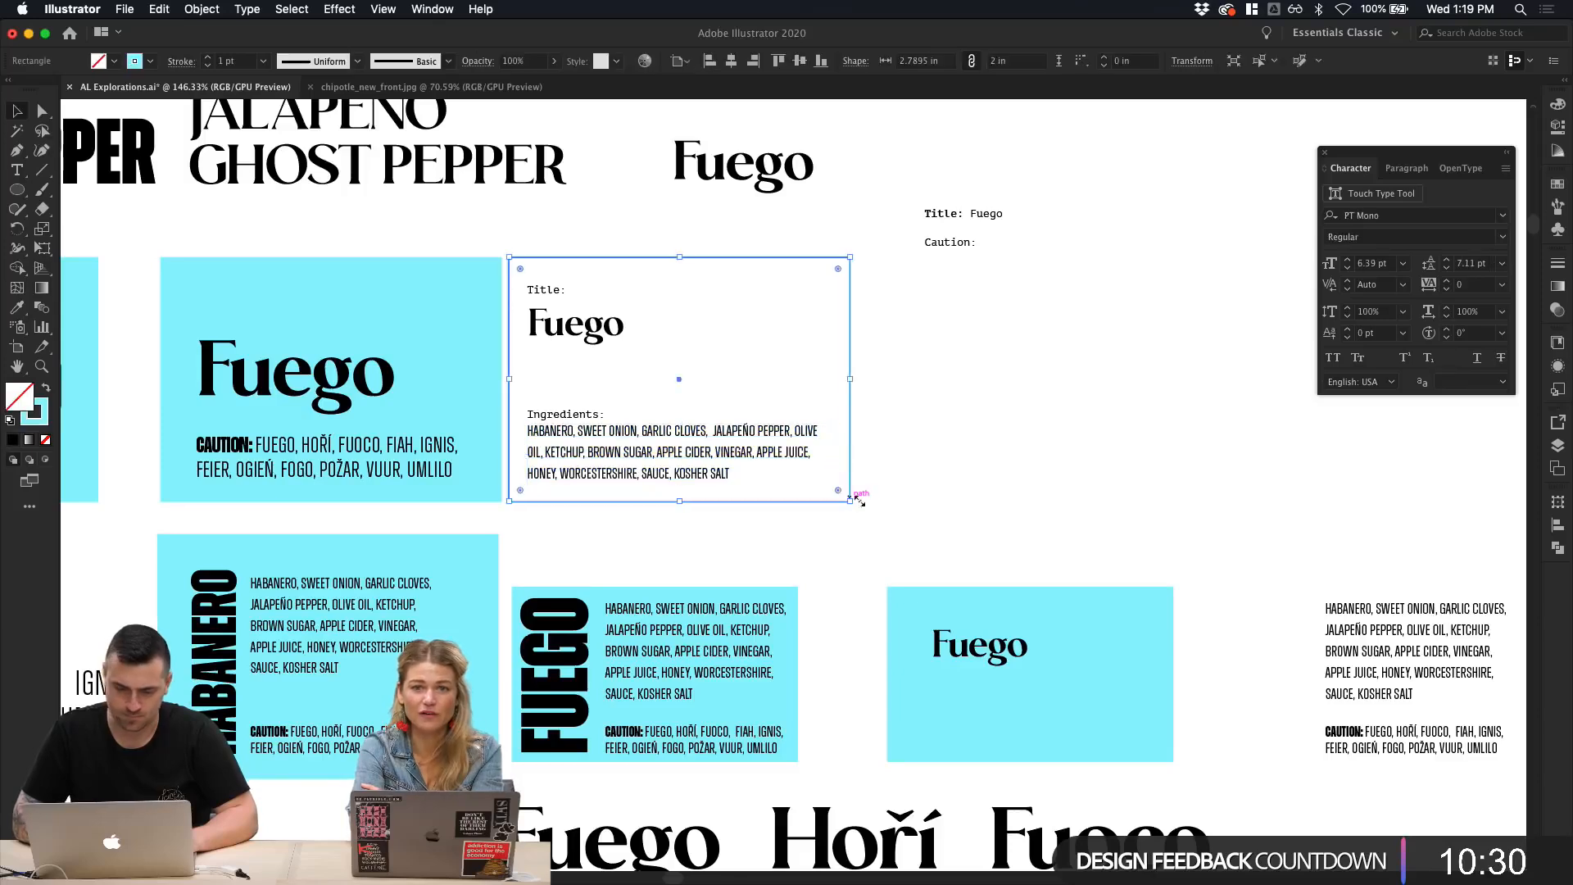
left_click(876, 512)
Step: Nudge the Ingredients heading up two increments to open space above the ingredients list
left_click(599, 414)
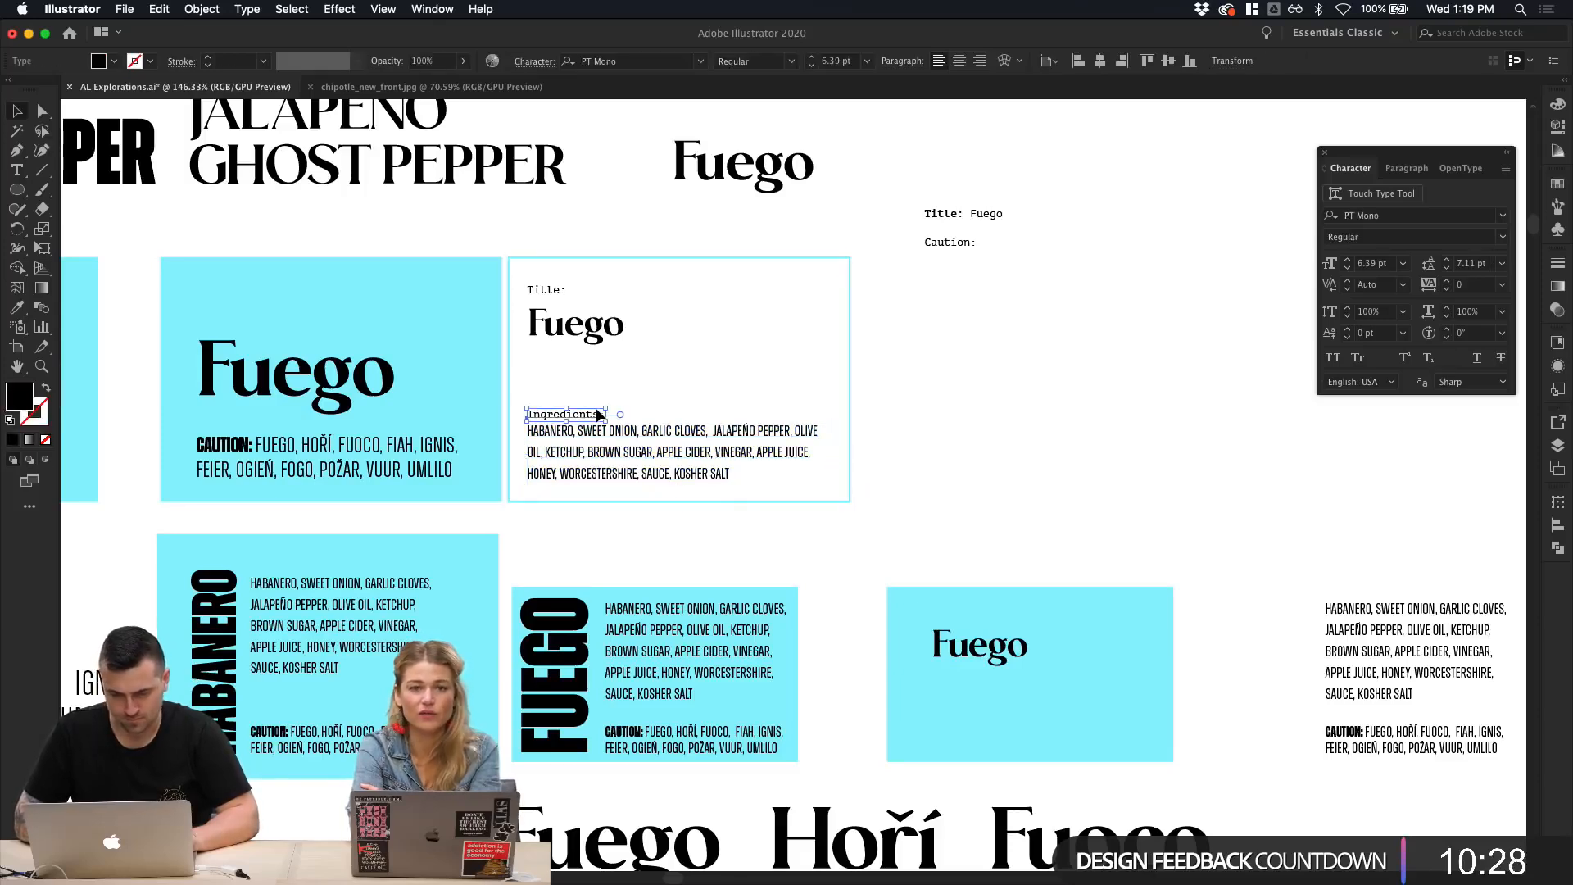
key("Up")
key("Up")
left_click(711, 389)
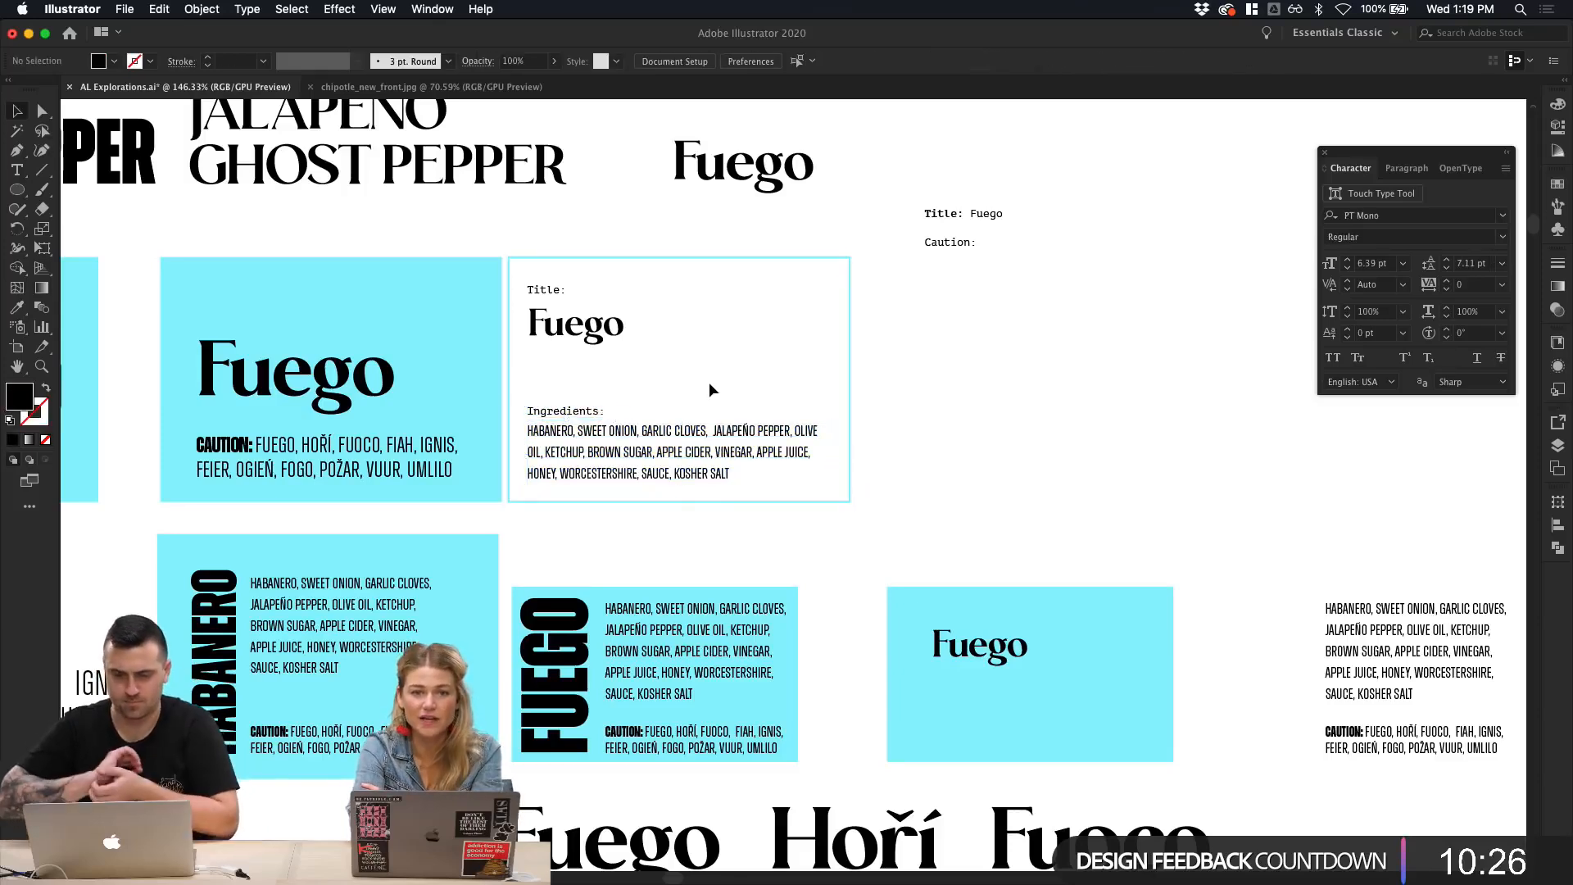
Step: Match the Ingredients heading to the Zuume ExtraBold Caution text on the blue Habanero label by sampling it with the Eyedropper
left_click(568, 410)
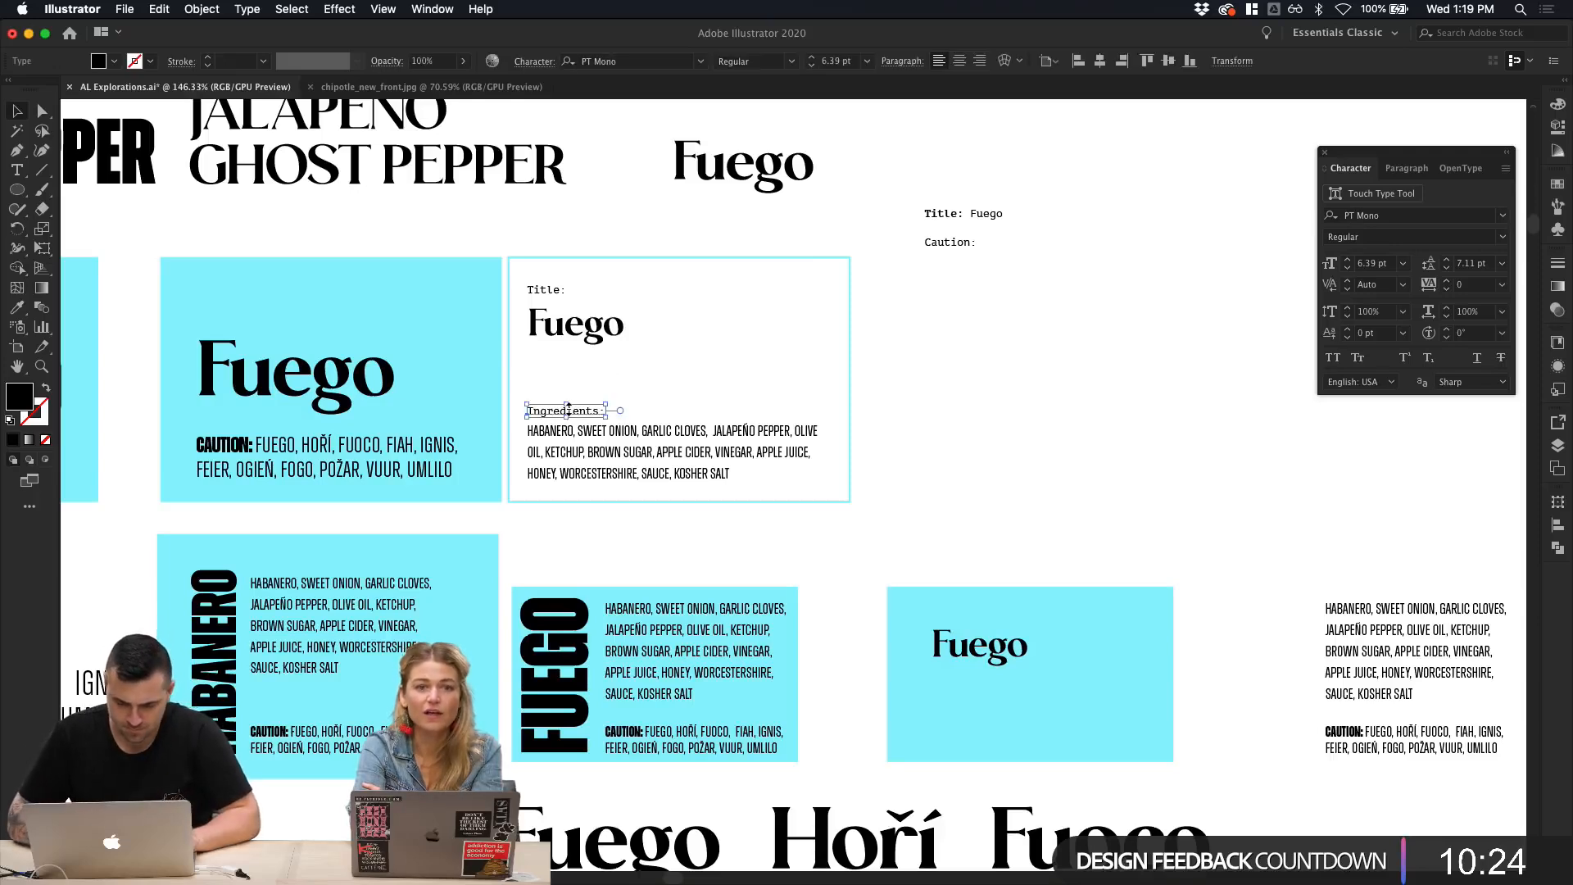
key("i")
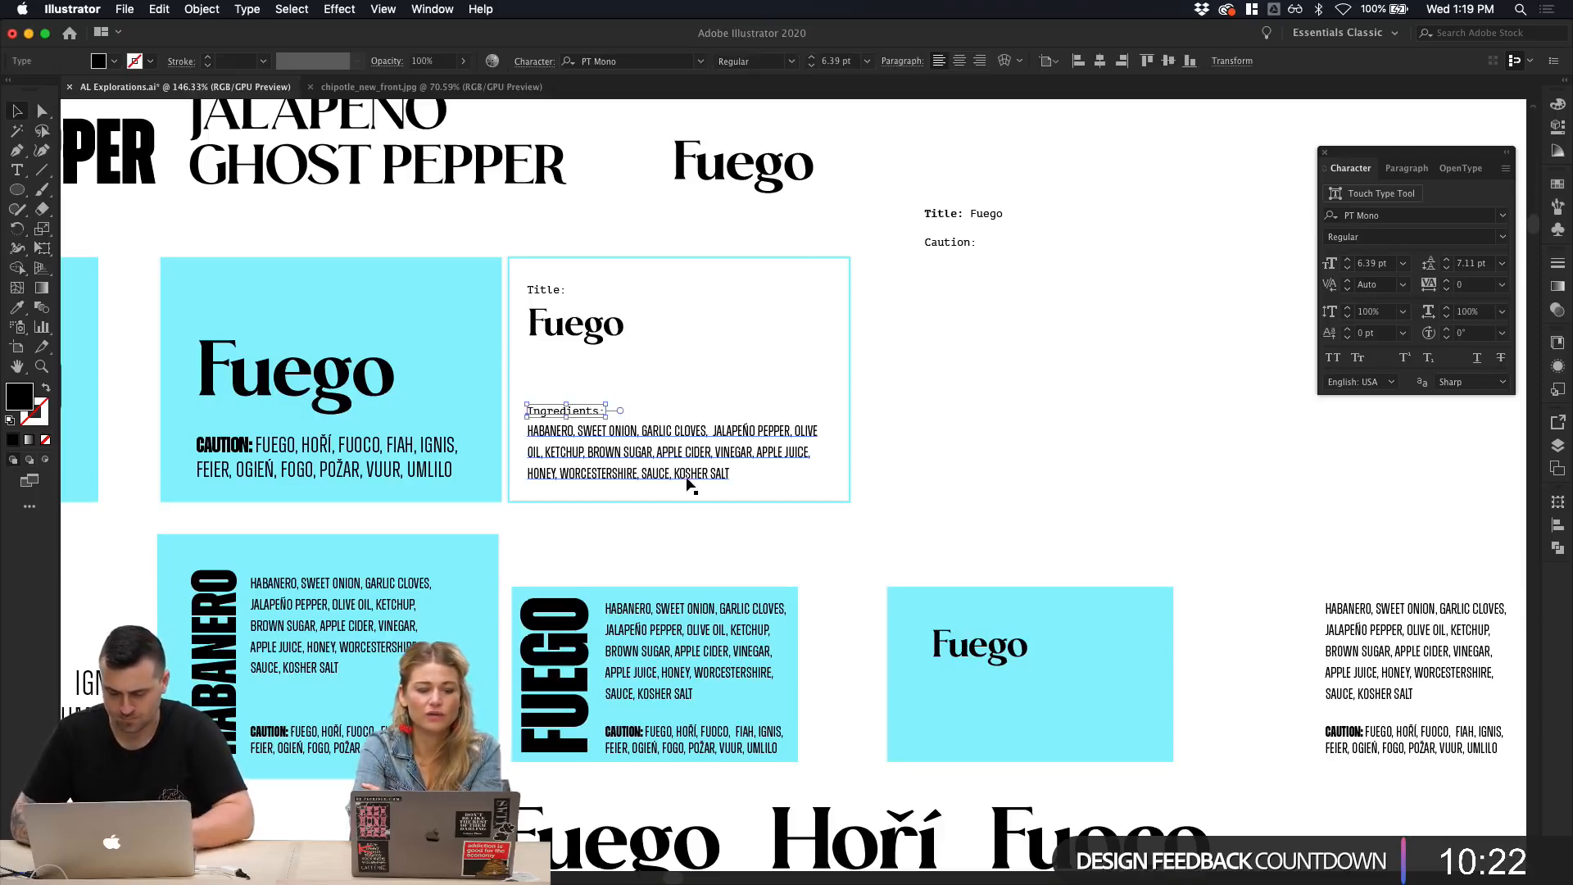
left_click(273, 728)
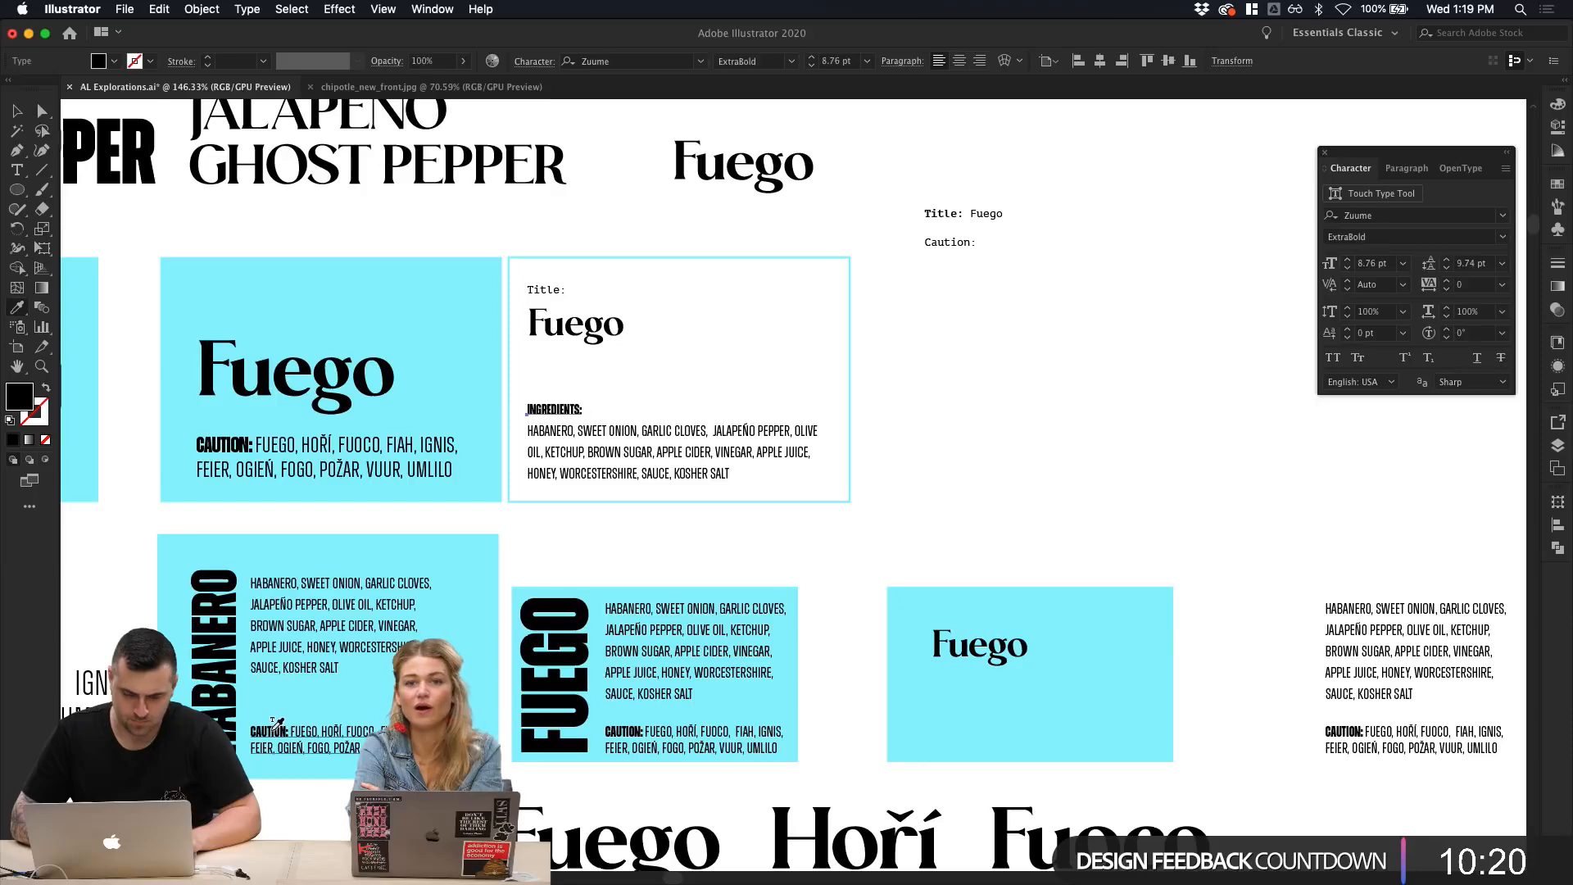
key("v")
left_click(913, 446)
Step: Try the Medium weight on the Ingredients heading and settle on Zuume Bold
left_click(541, 300)
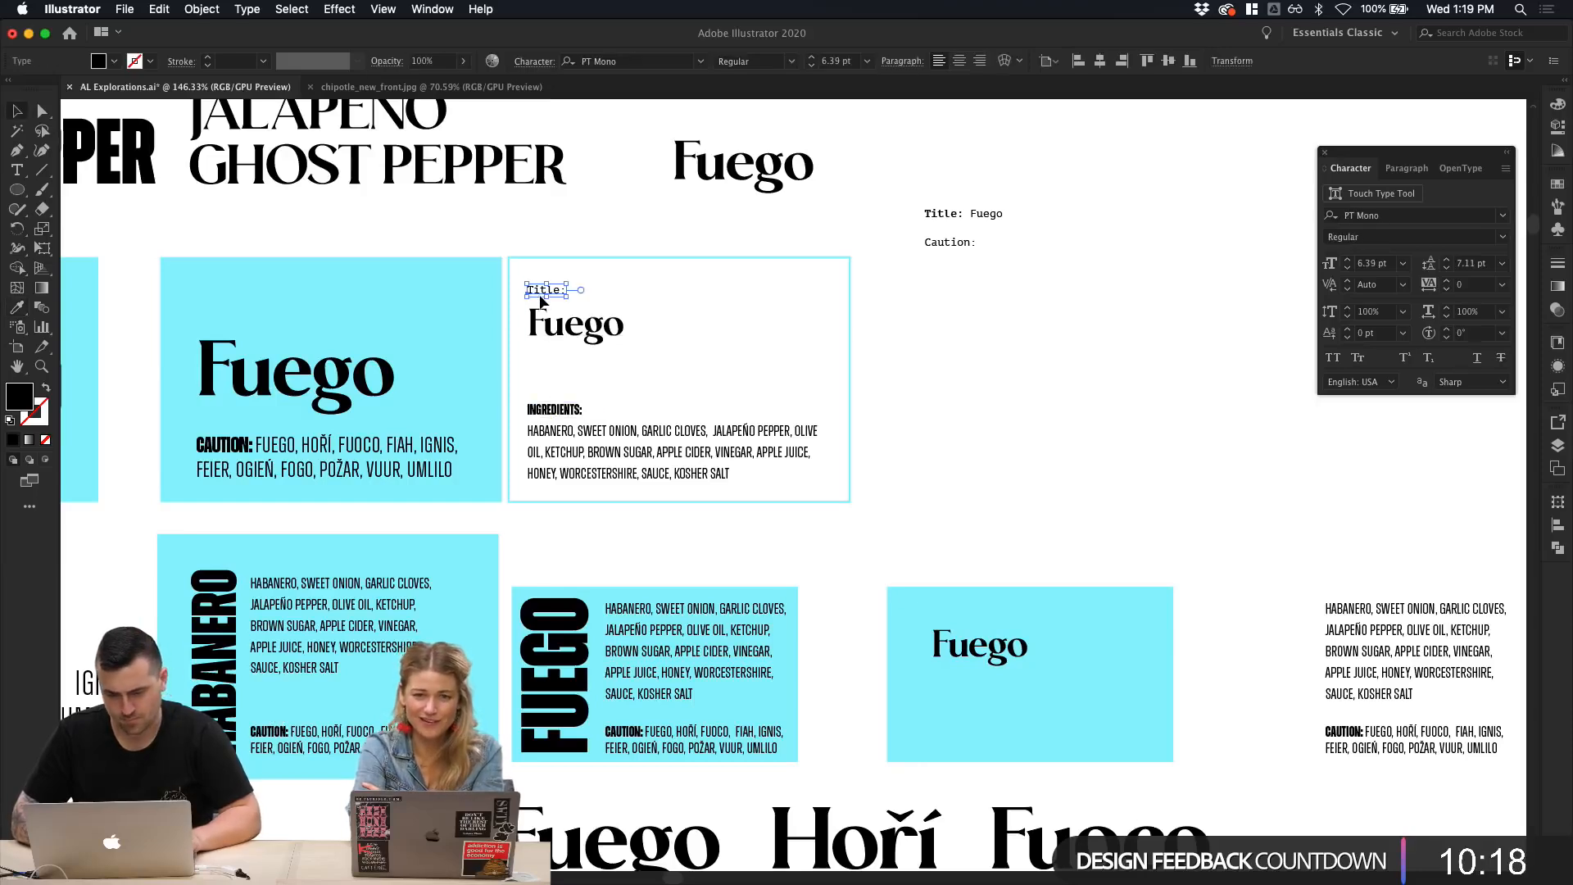
left_click(564, 410)
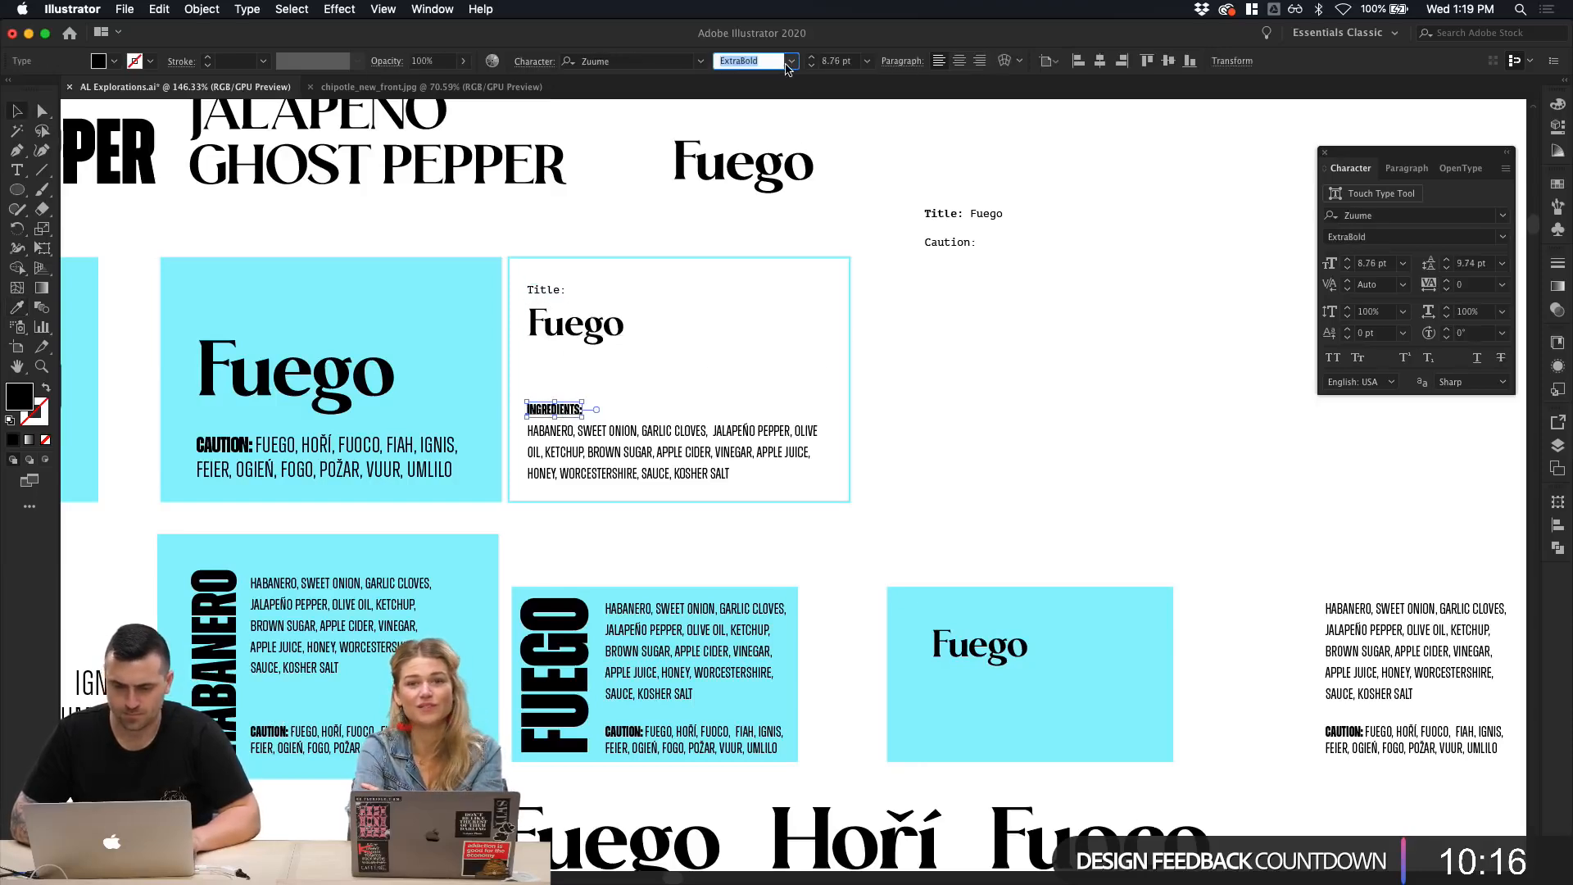
left_click(791, 62)
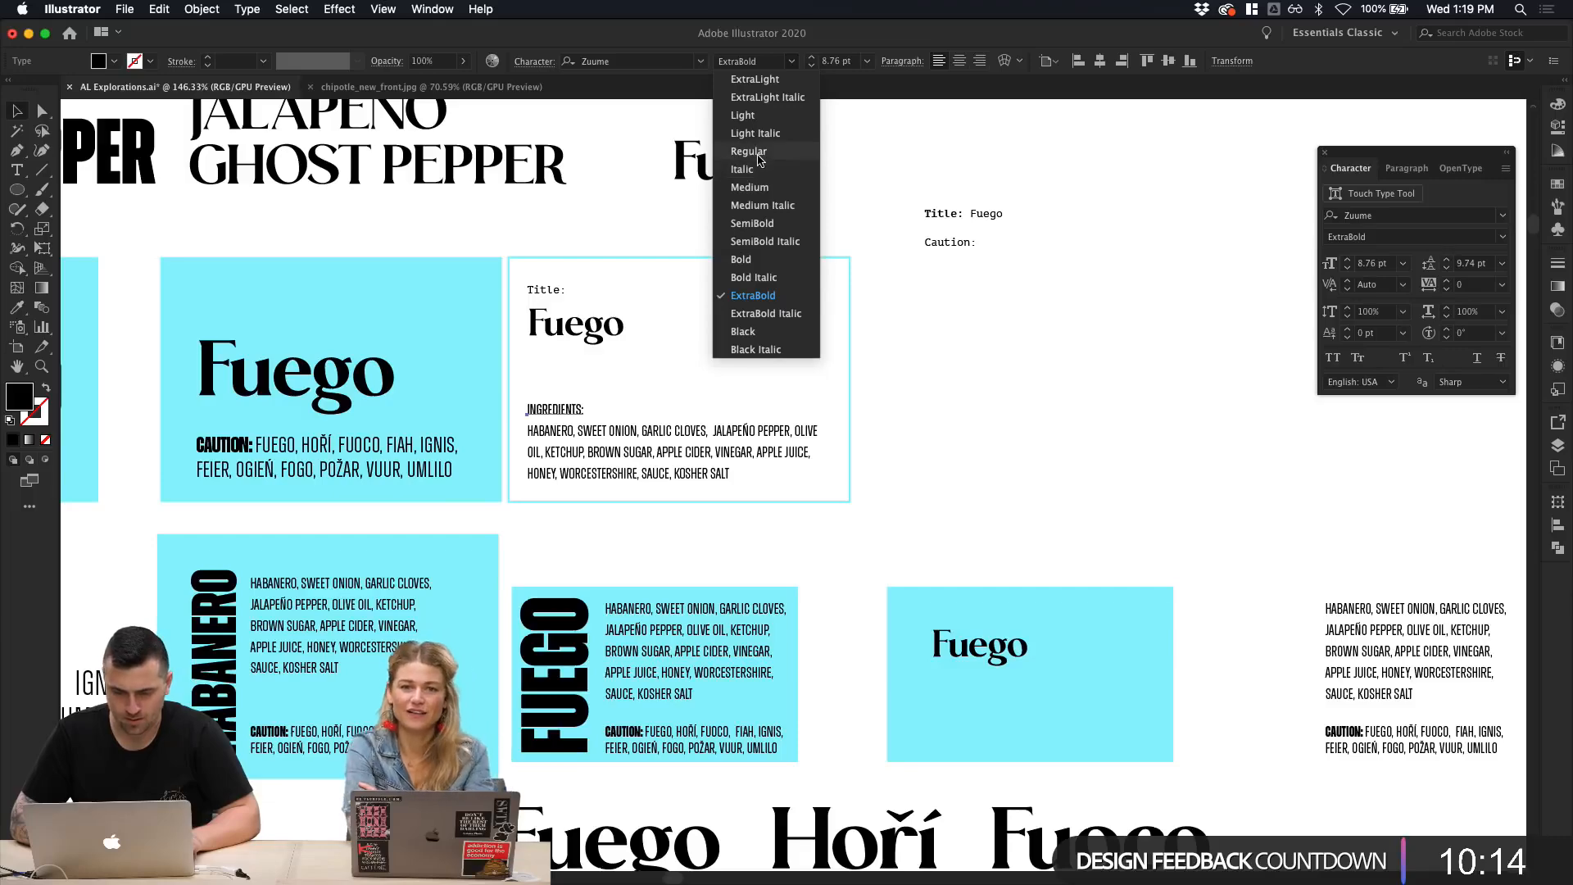
left_click(762, 187)
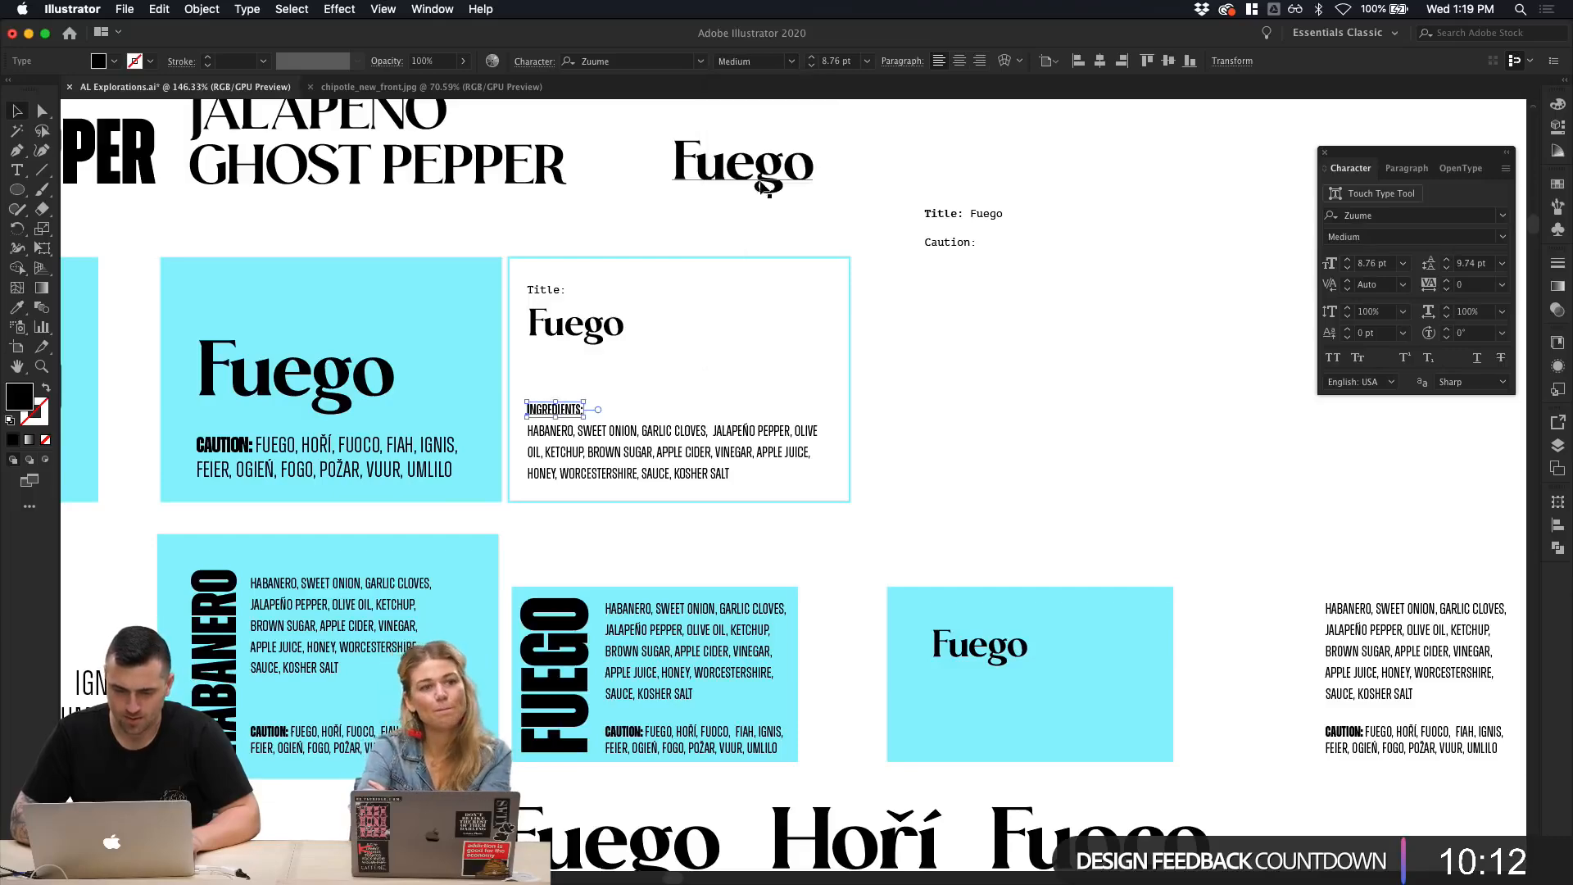
scroll(1034, 411, "left", 3)
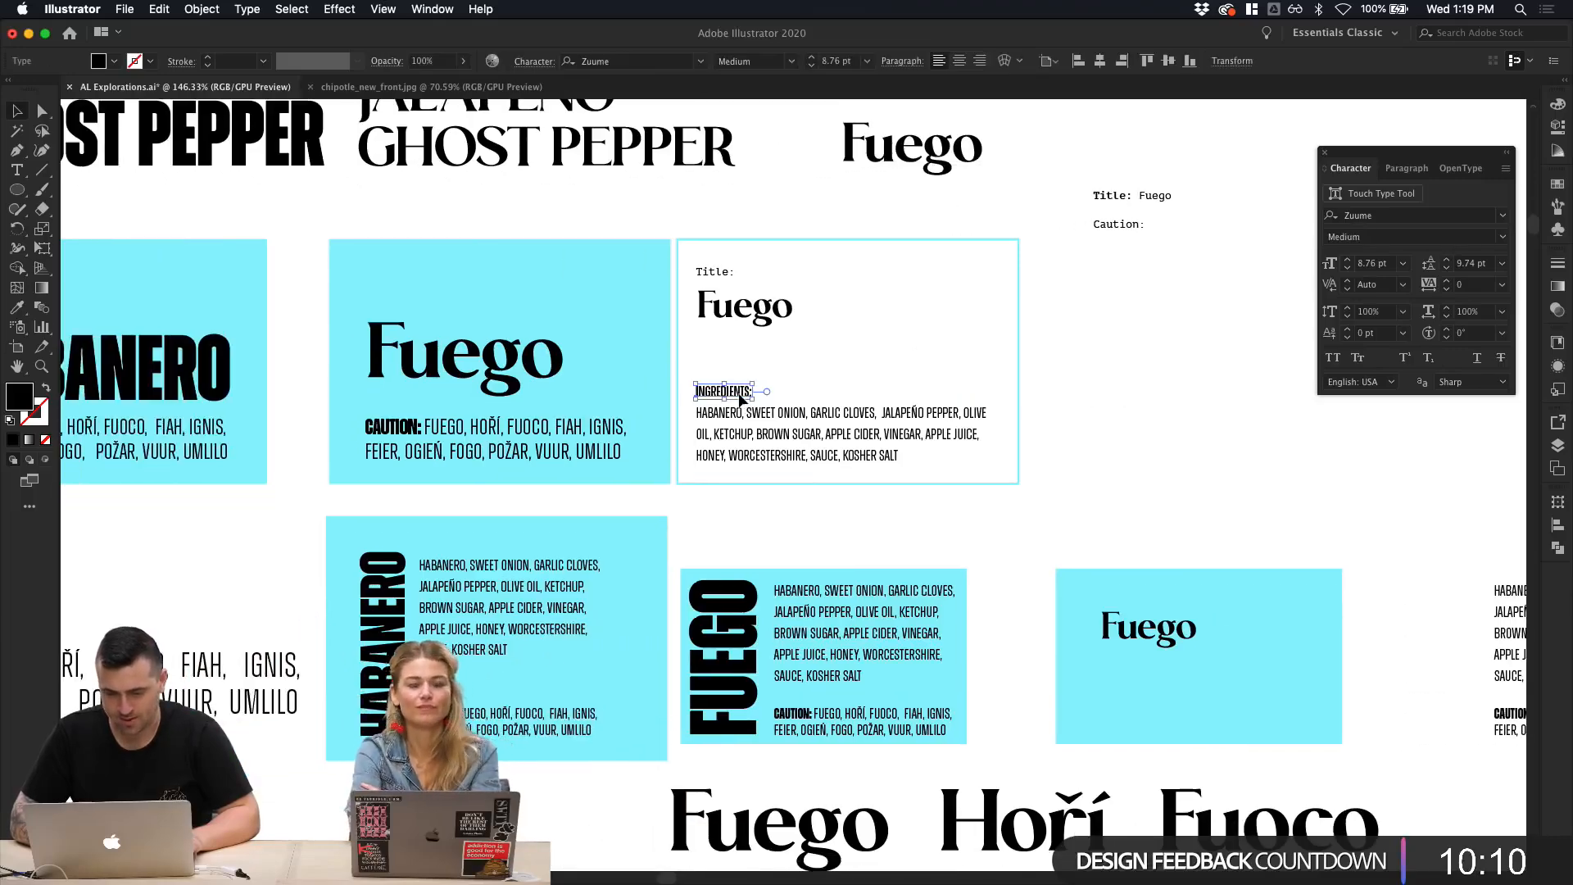
left_click(791, 60)
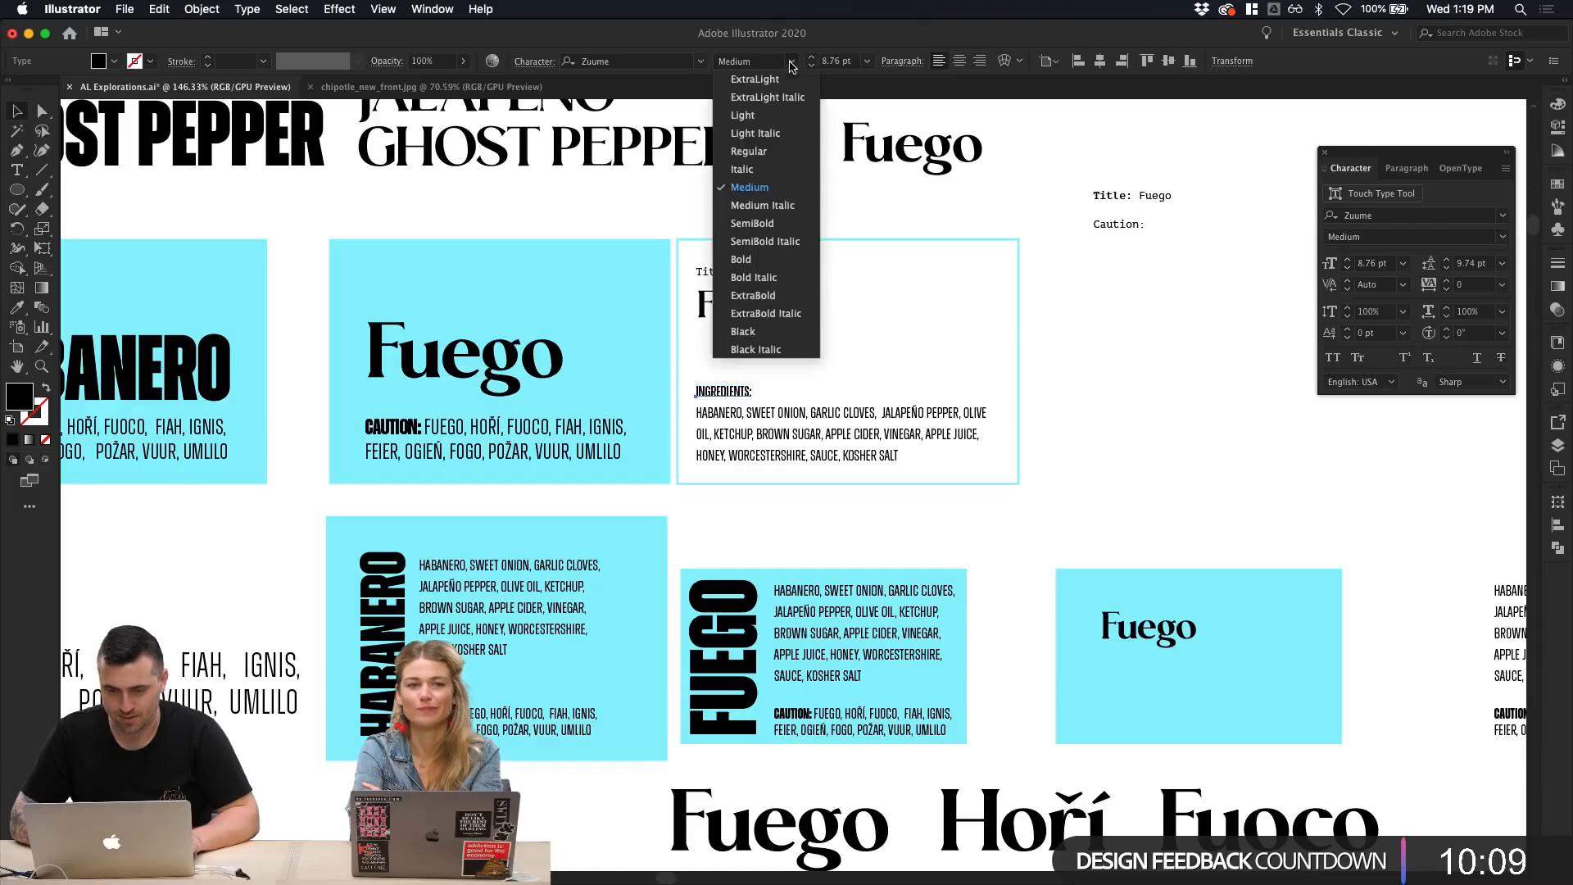
left_click(754, 259)
left_click(840, 346)
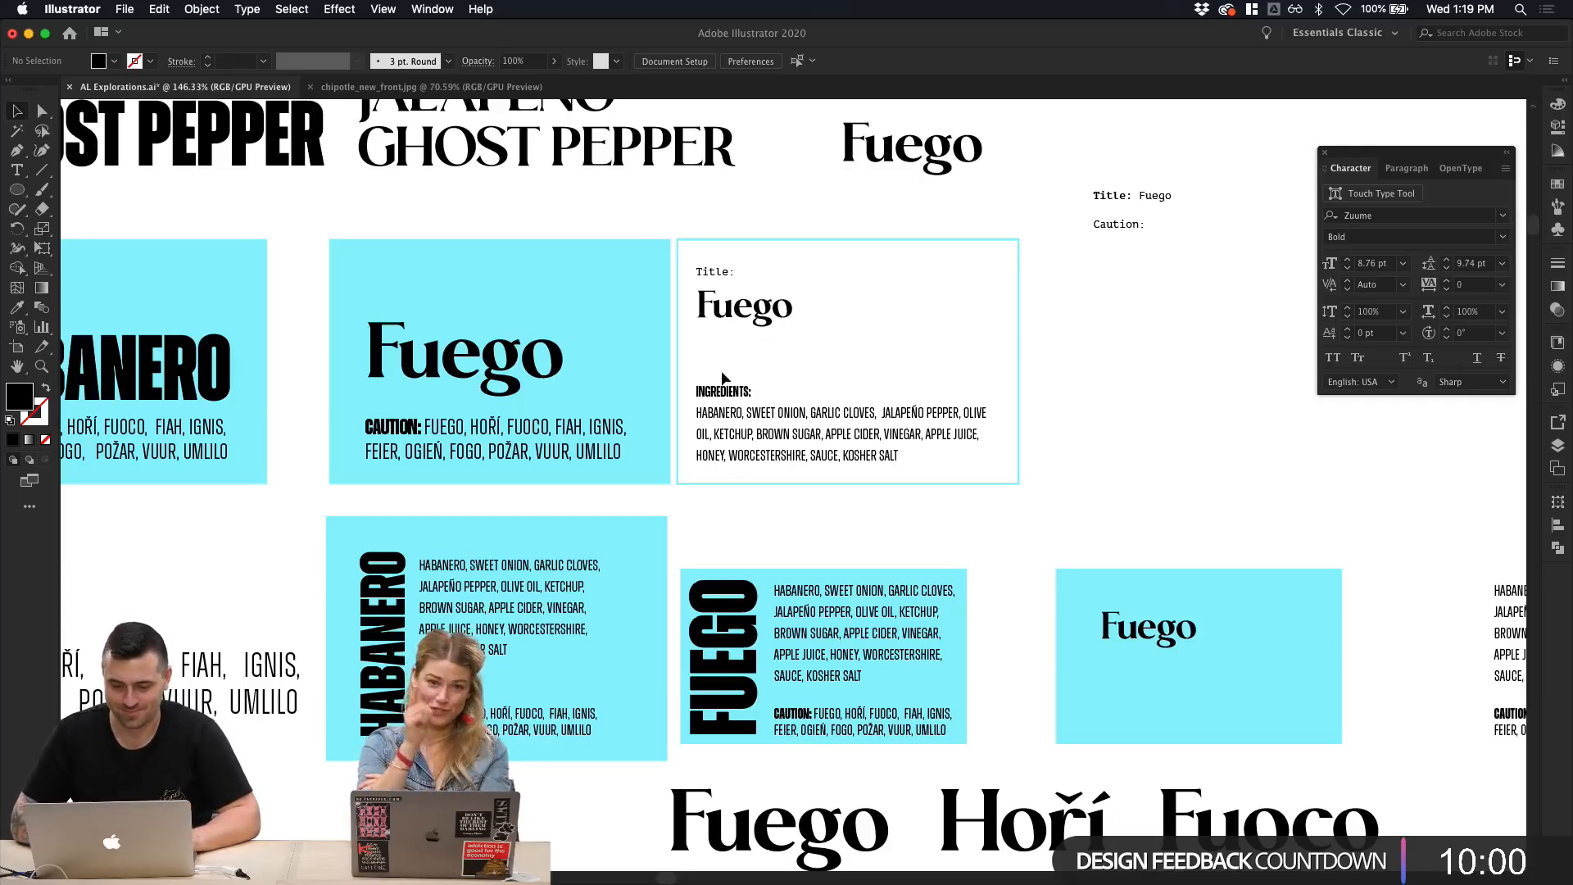
Step: Match the Title heading to the Ingredients heading's Zuume Bold style by sampling it with the Eyedropper
left_click_drag(735, 272, 694, 272)
key("i")
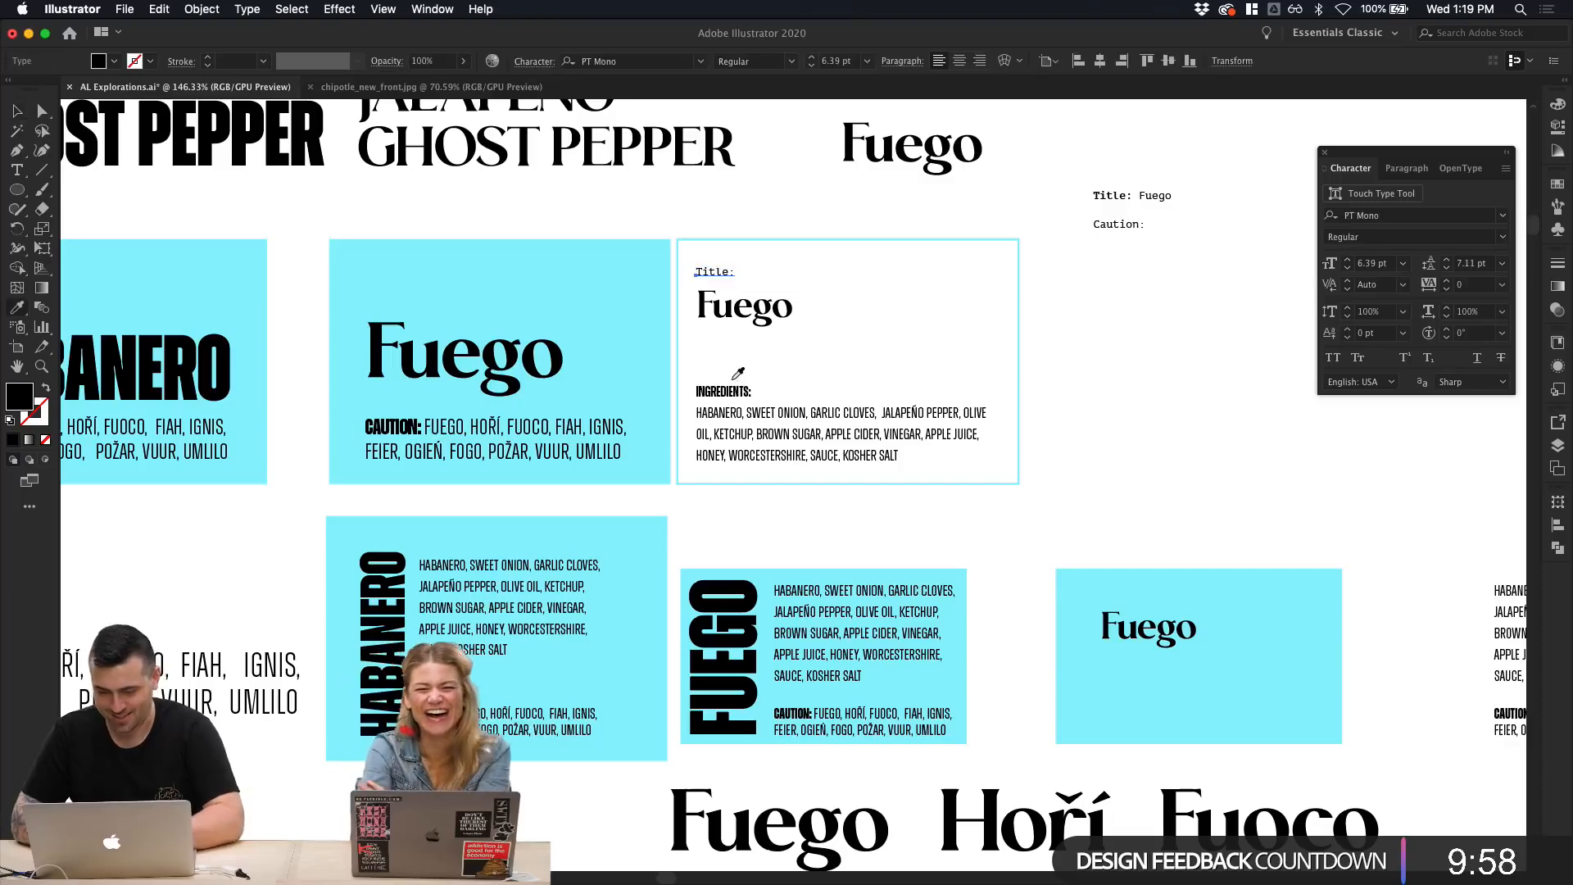
left_click(724, 387)
key("v")
left_click(785, 375)
Step: Enlarge the Fuego wordmark in the outlined label proportionally to about 41 pt
scroll(785, 375, "up", 5)
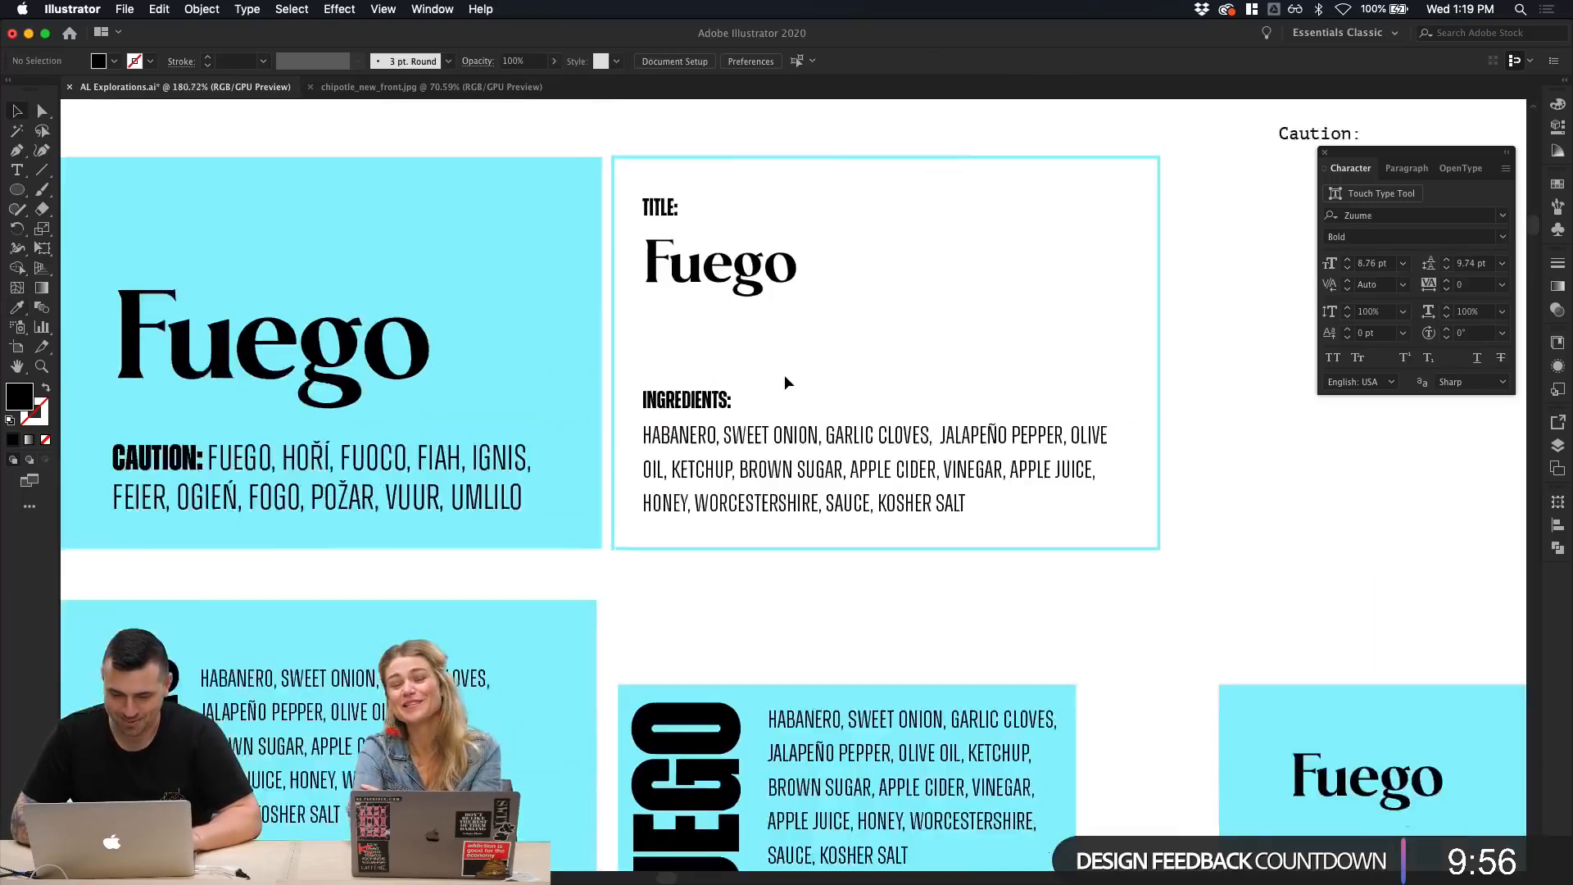
left_click(728, 305)
left_click_drag(803, 302, 913, 360)
left_click(1050, 323)
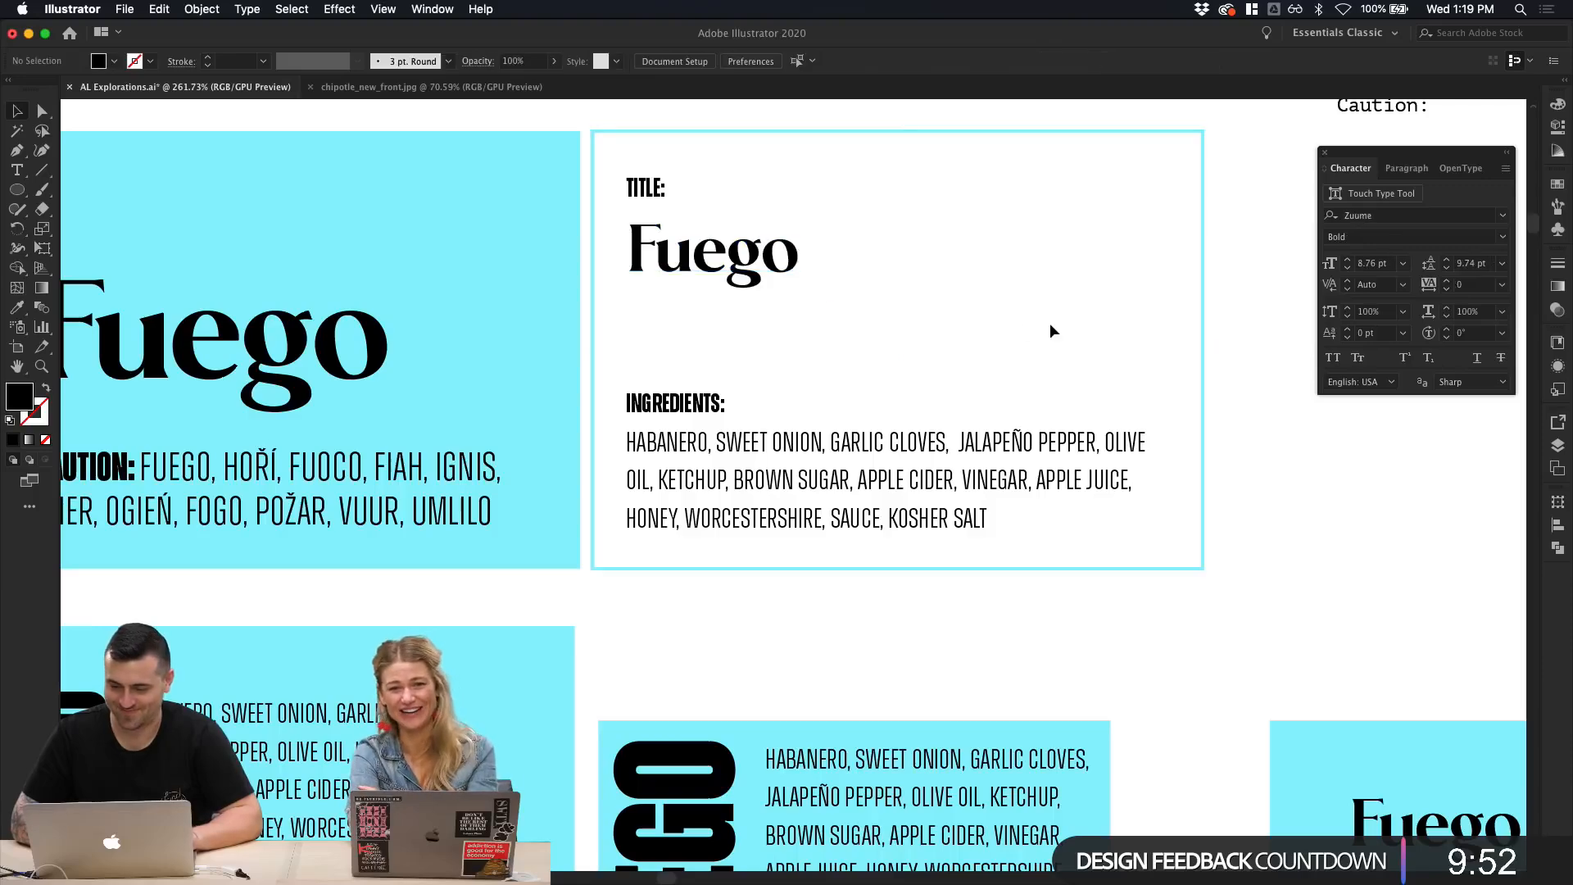
left_click(762, 283)
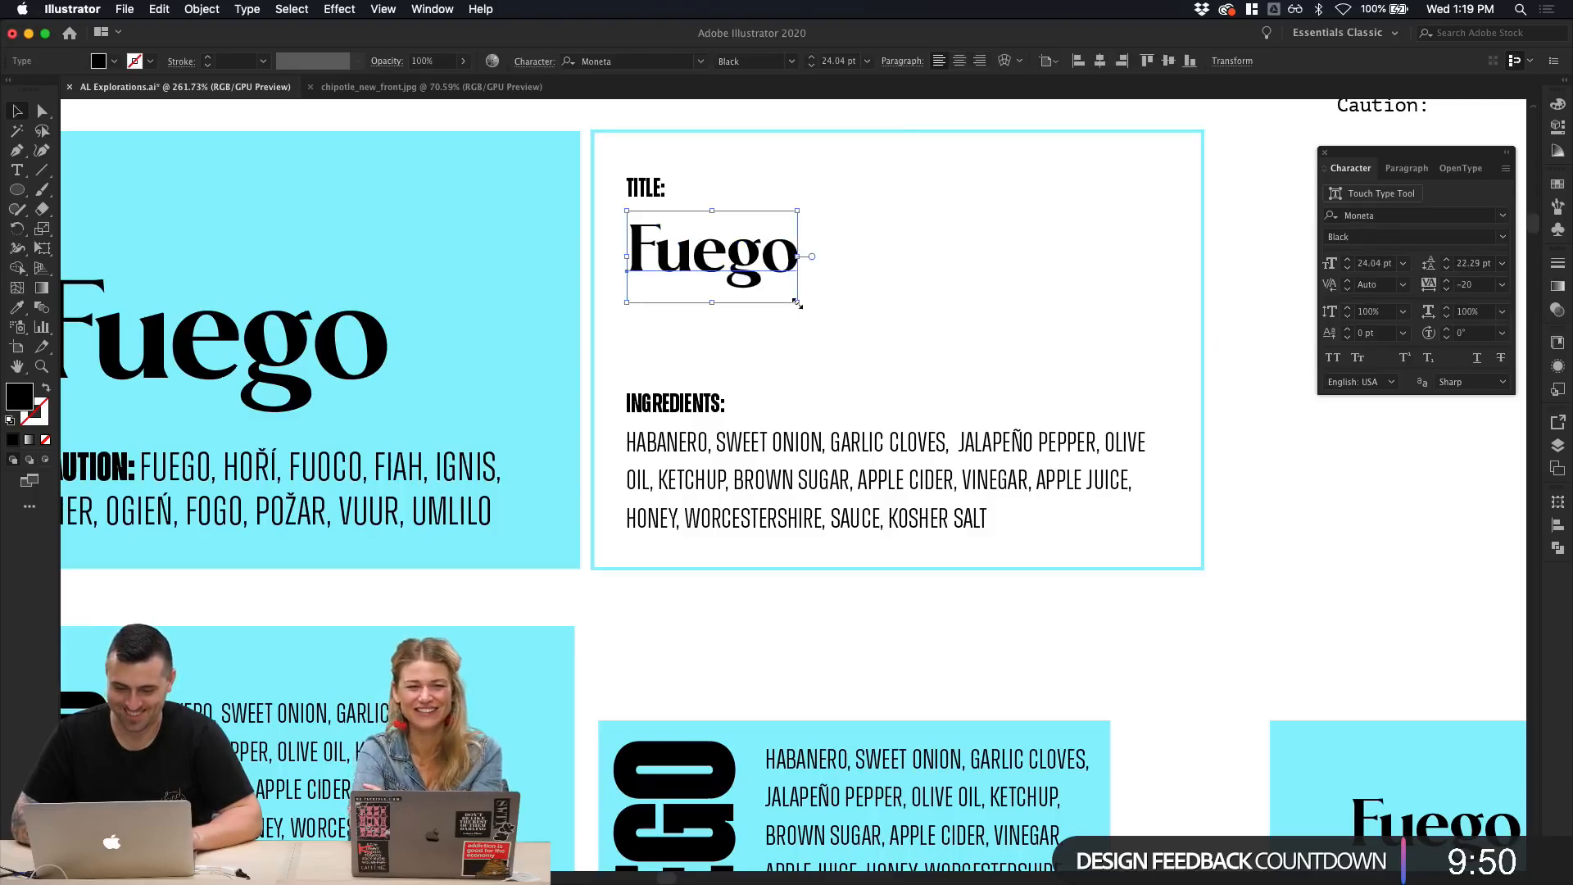
left_click_drag(796, 303, 967, 364)
left_click(1229, 416)
Step: Move the enlarged Fuego wordmark up closer to the Title heading, keeping it left-aligned with the headings
scroll(1229, 416, "up", 5)
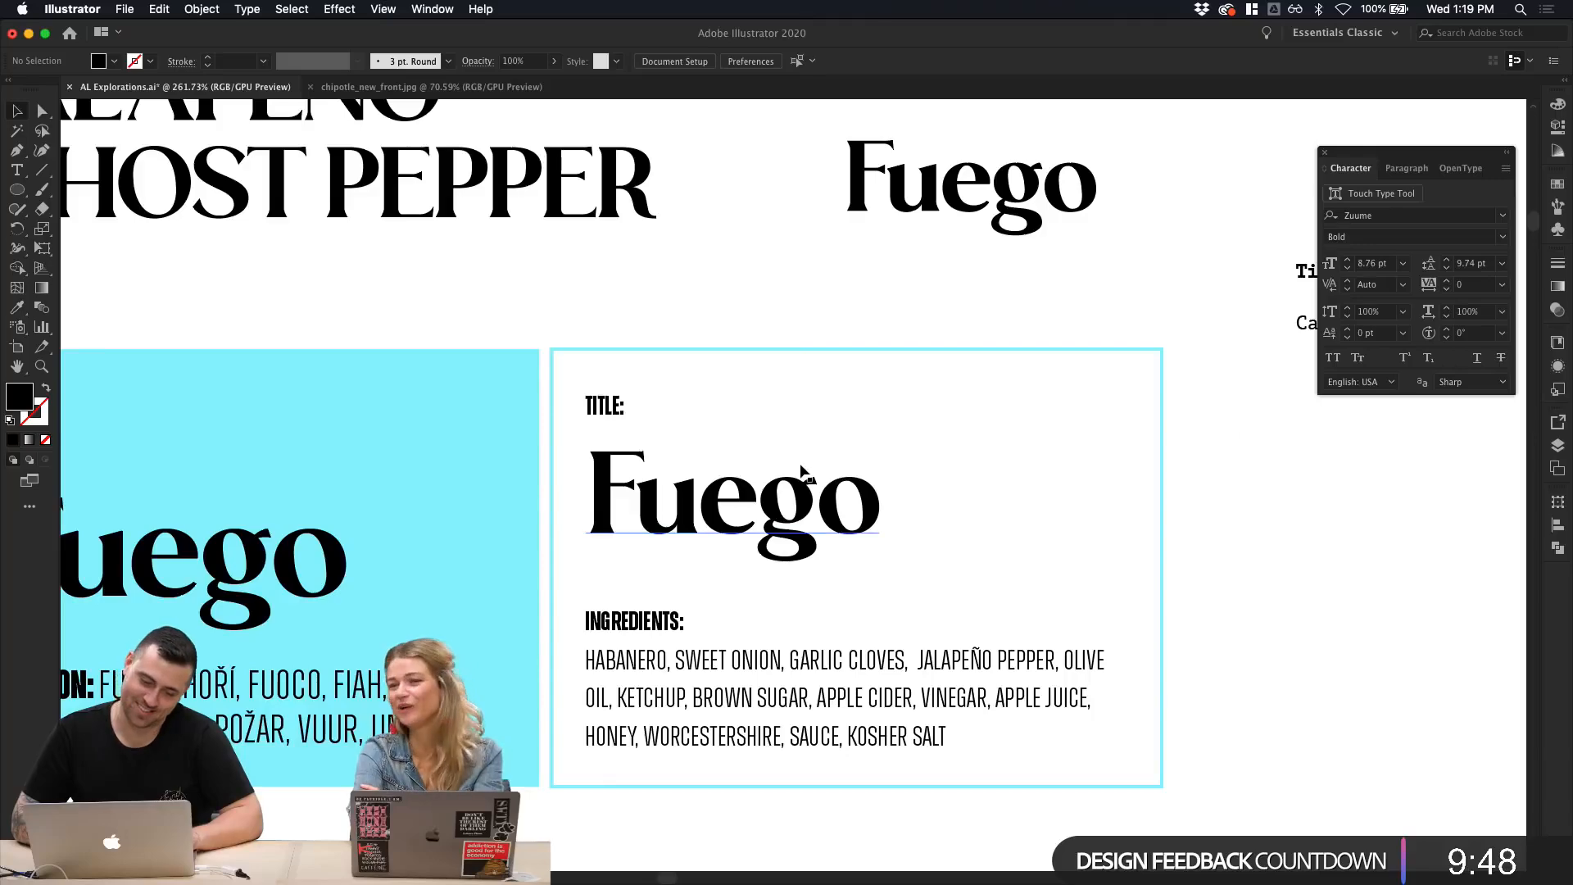
left_click_drag(797, 500, 830, 482)
left_click(845, 325)
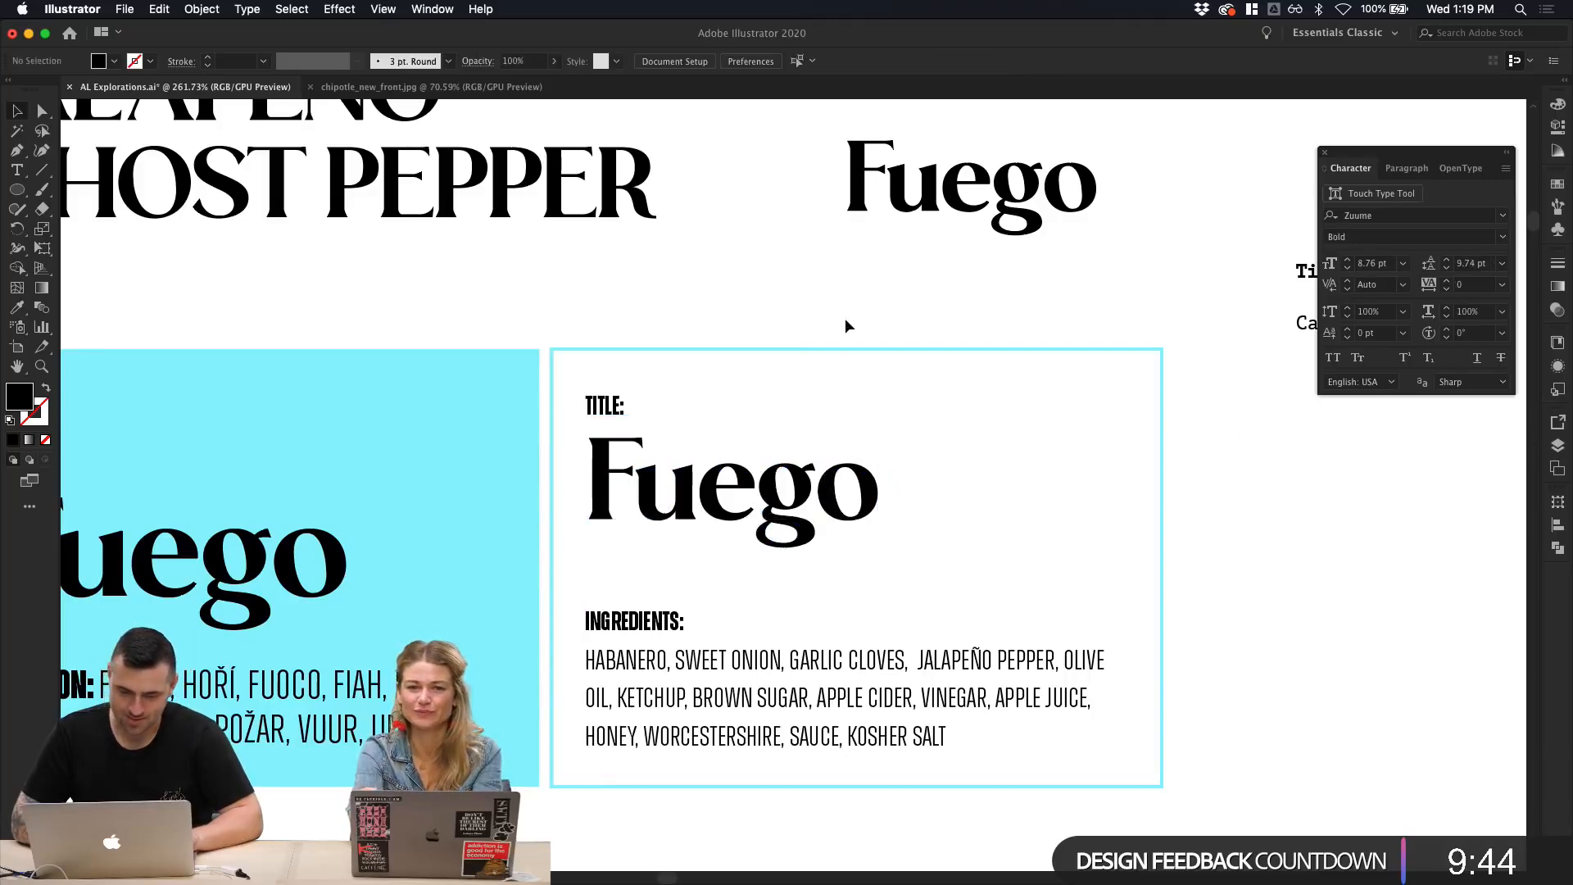
scroll(845, 328, "down", 2)
scroll(846, 329, "right", 5)
scroll(842, 328, "down", 2)
scroll(843, 328, "left", 3)
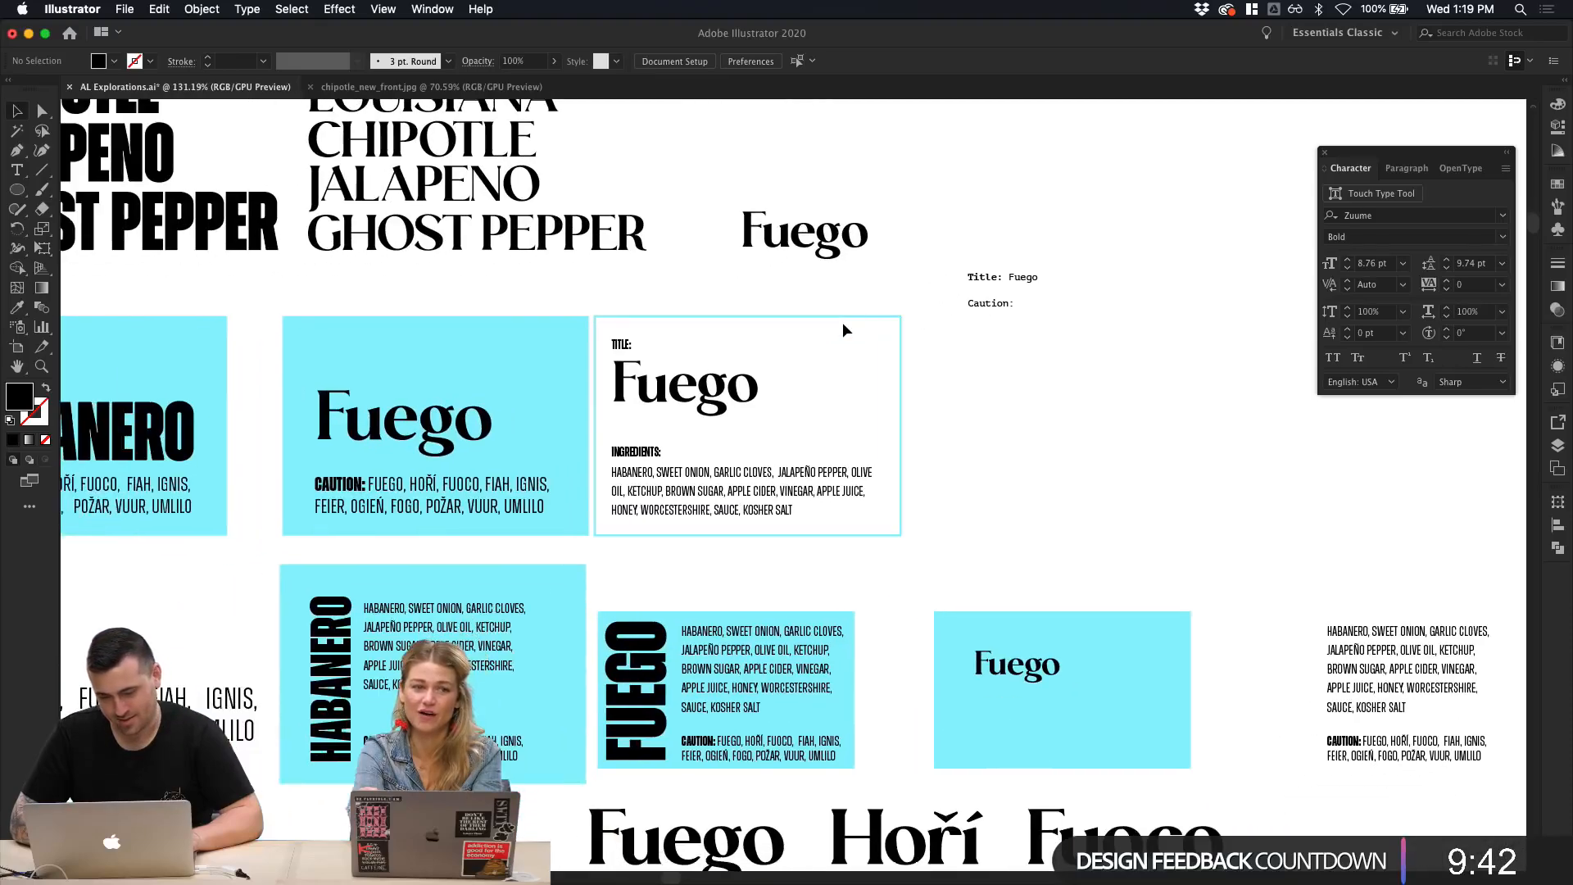
Step: Switch to Chrome, search for "aesop skincare" in a new tab and open Aesop's Skin page
left_click(690, 875)
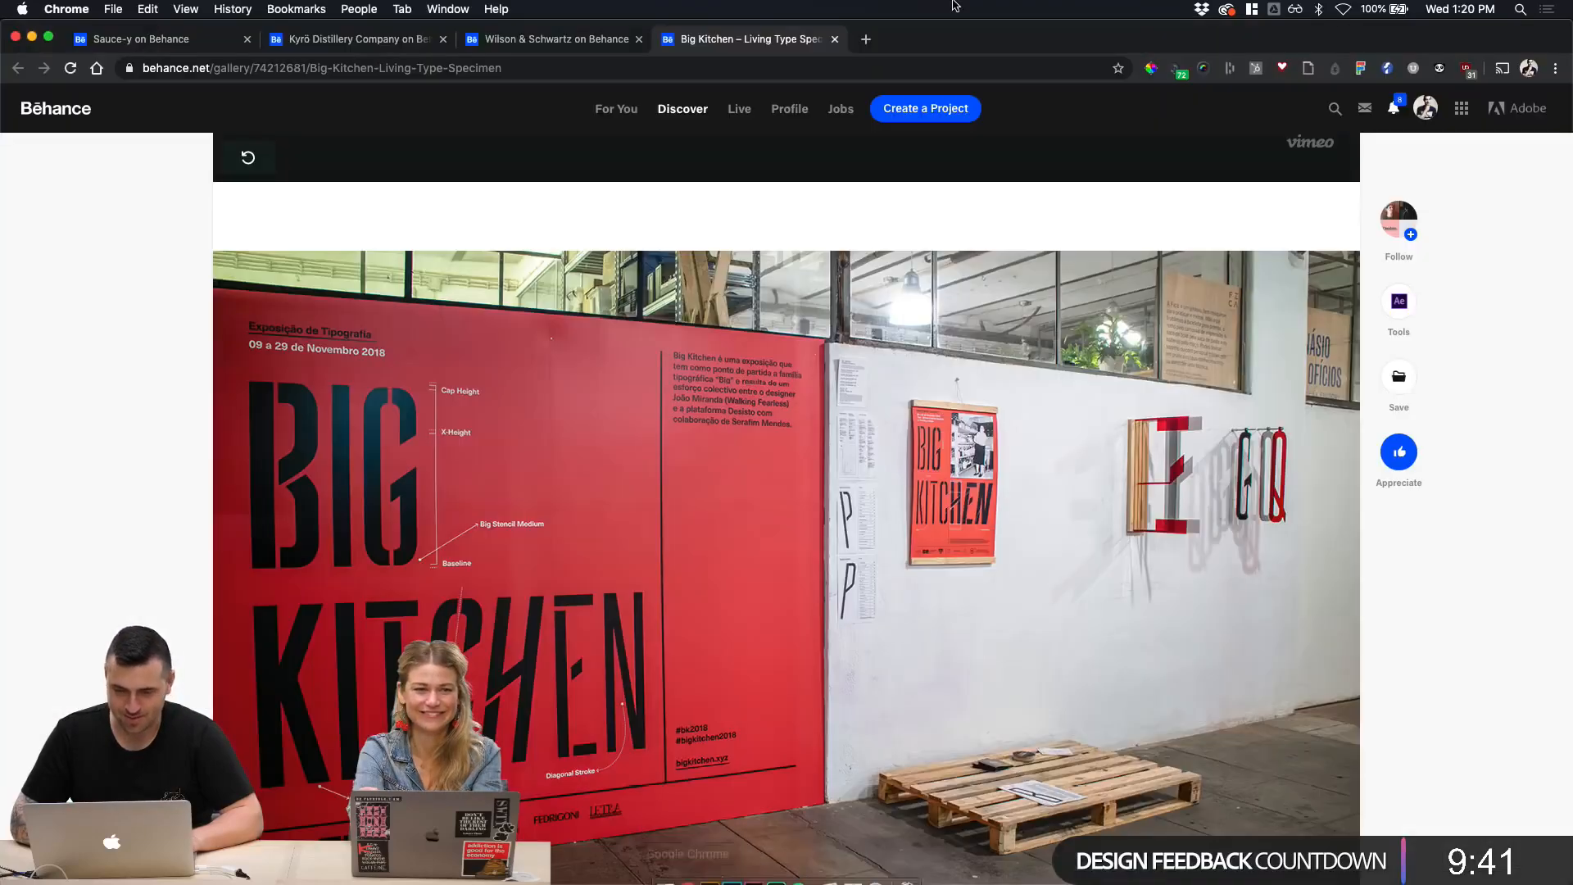
left_click(867, 41)
type("aesop")
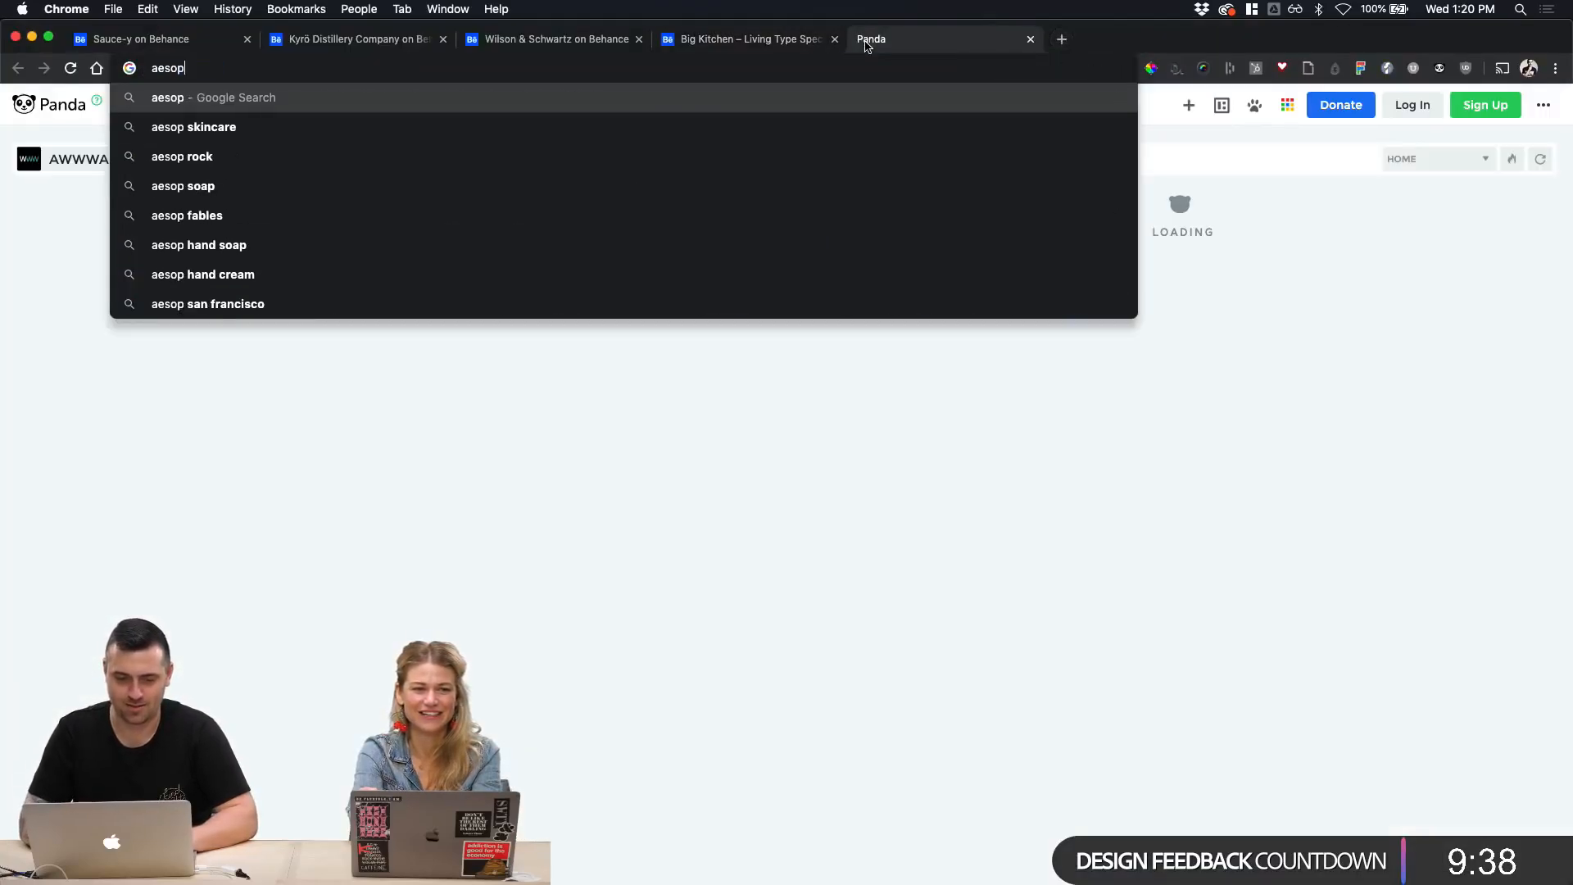
type(" skin")
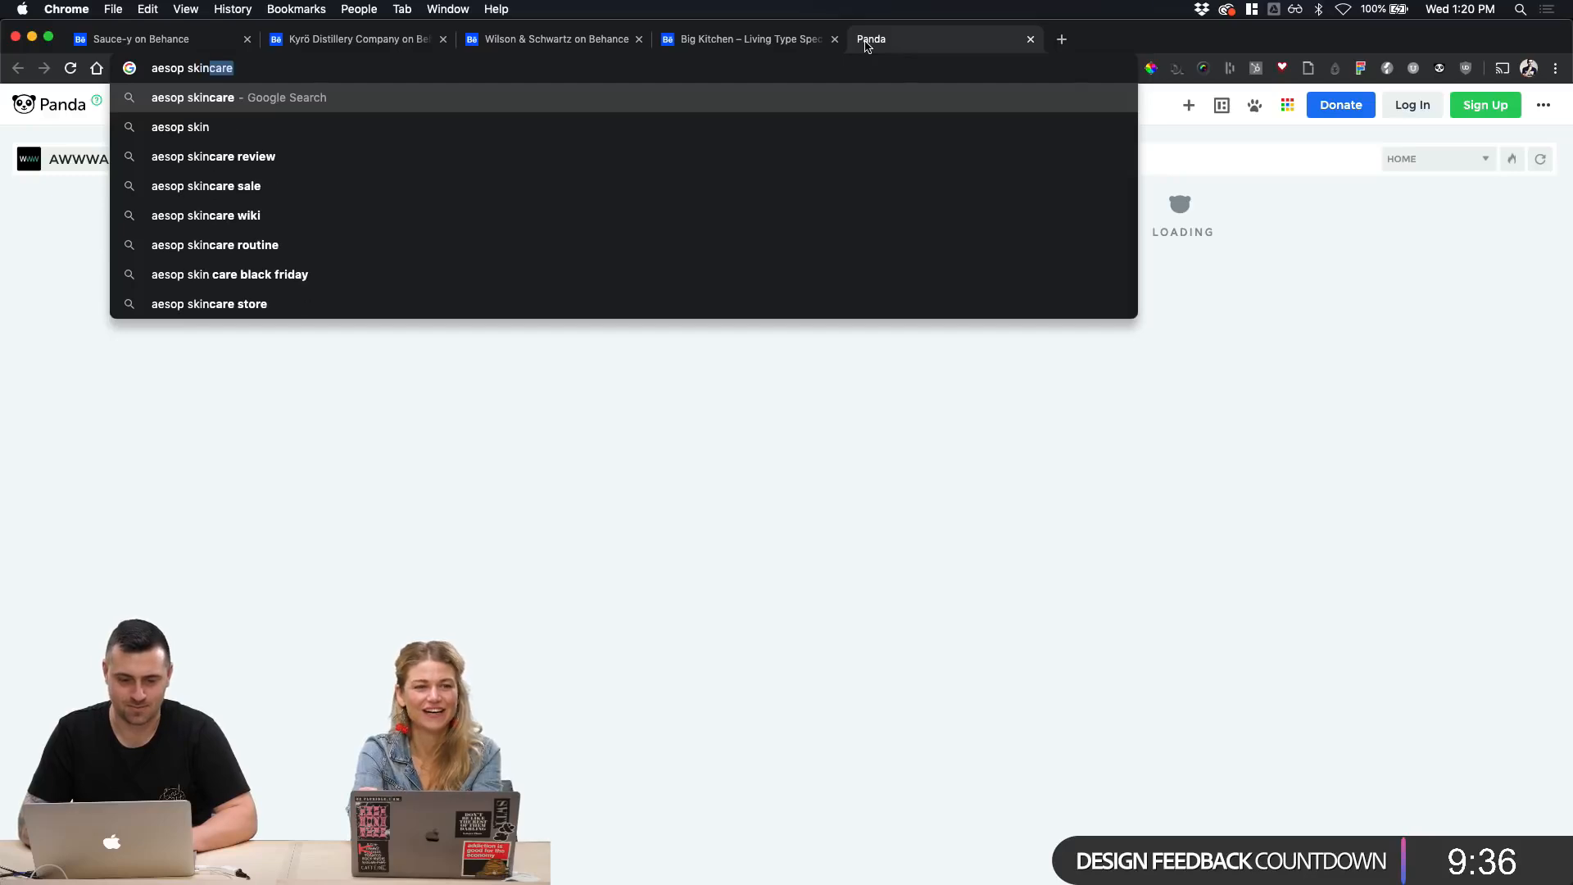
key("Return")
left_click(184, 256)
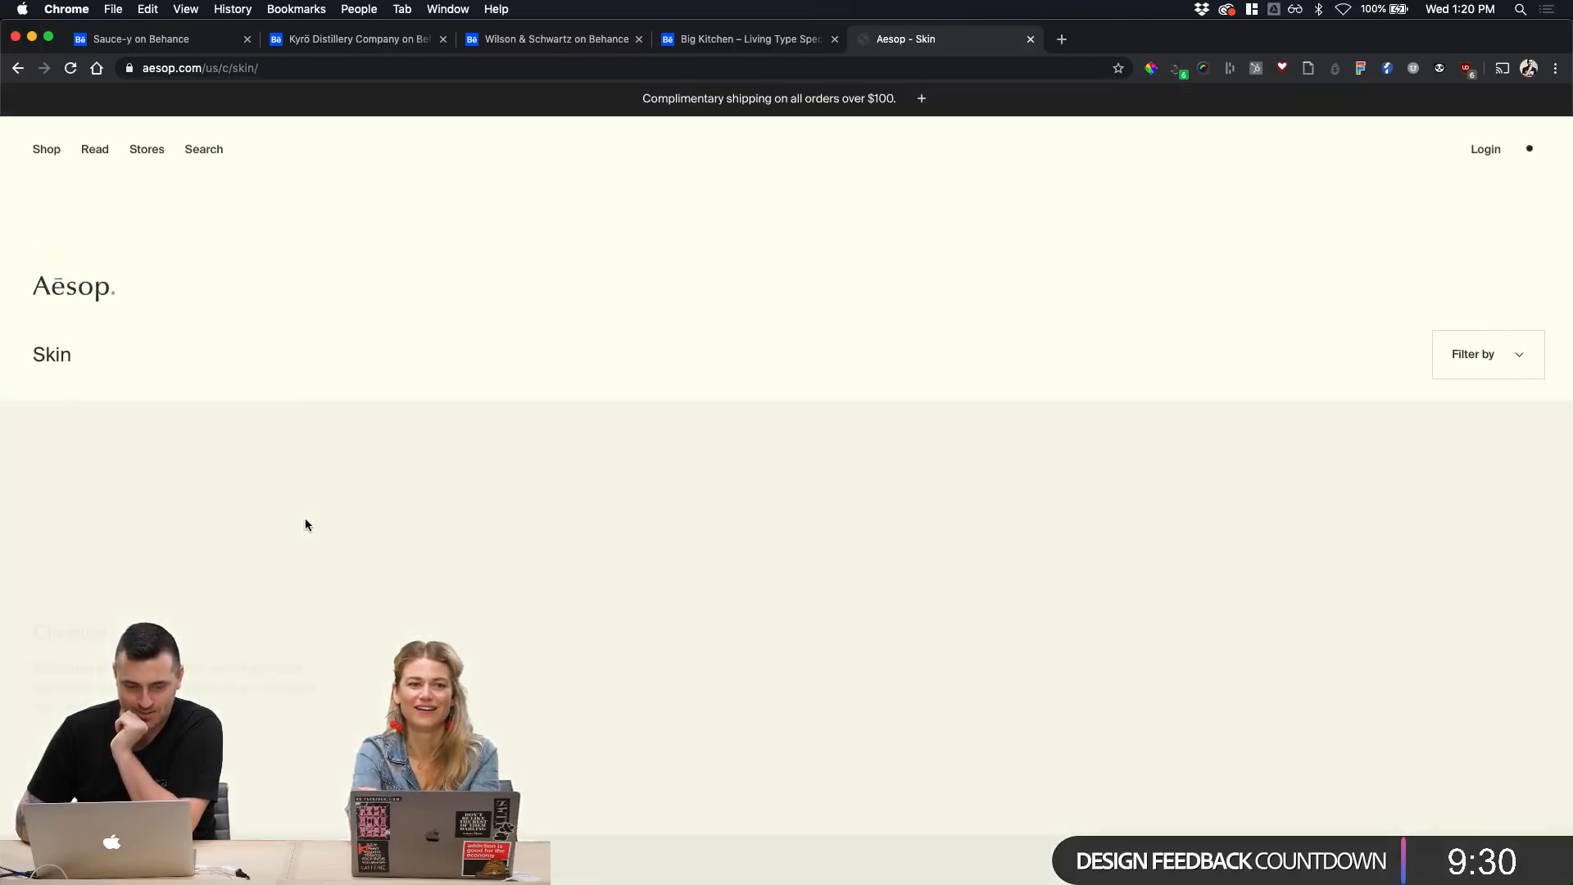
Step: Browse and reload Aesop's skin products, and open the Gentle Facial Cleansing Milk page to examine its bottle label
scroll(305, 523, "down", 3)
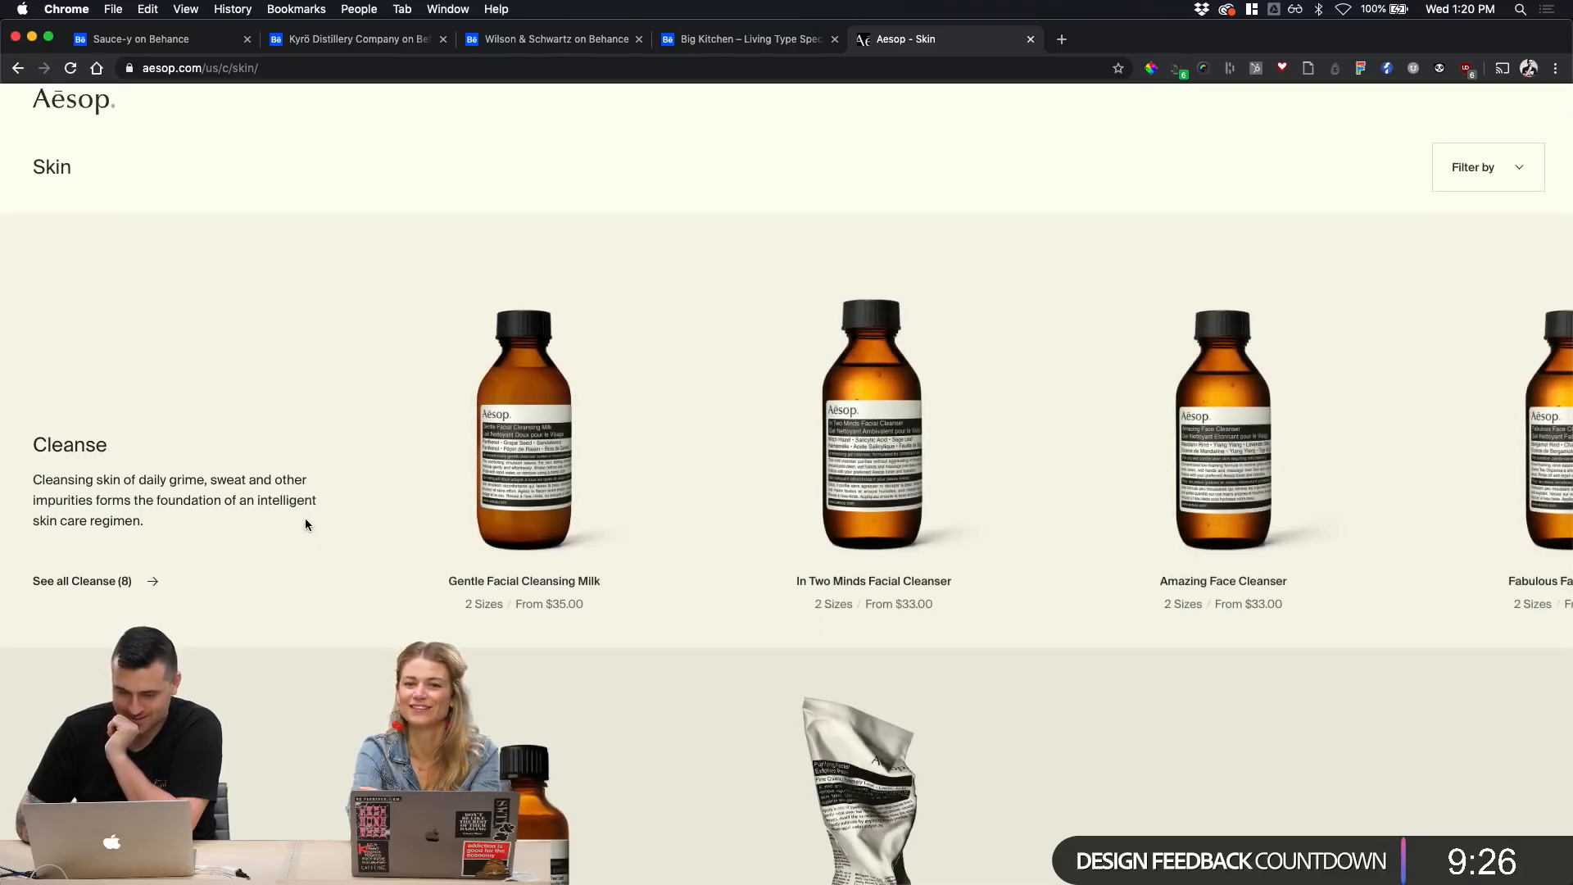
scroll(305, 519, "down", 5)
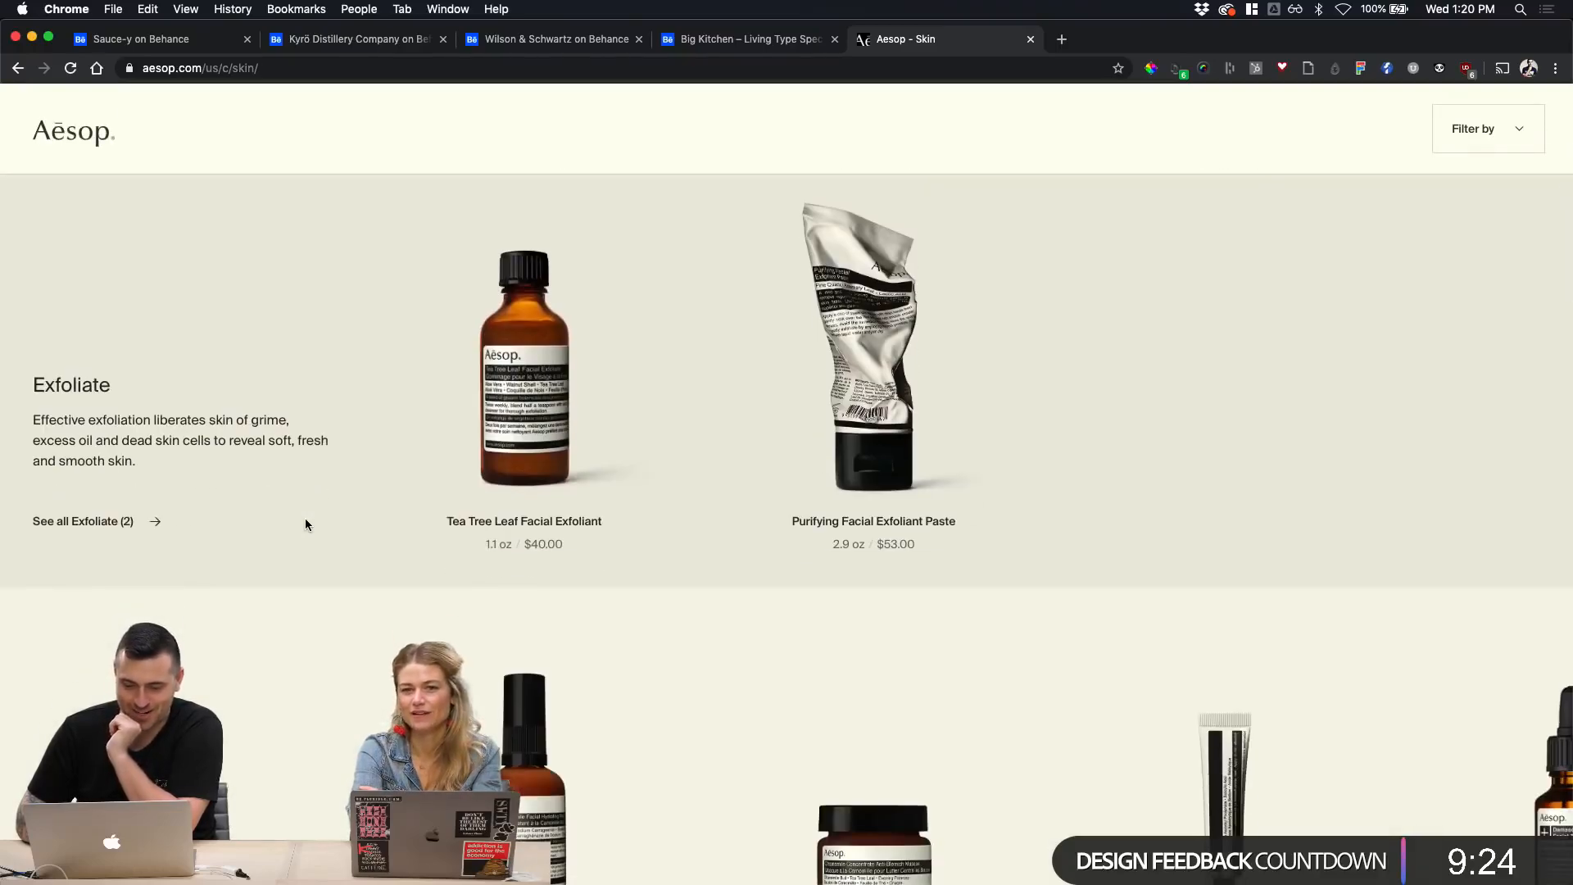
key("super+r")
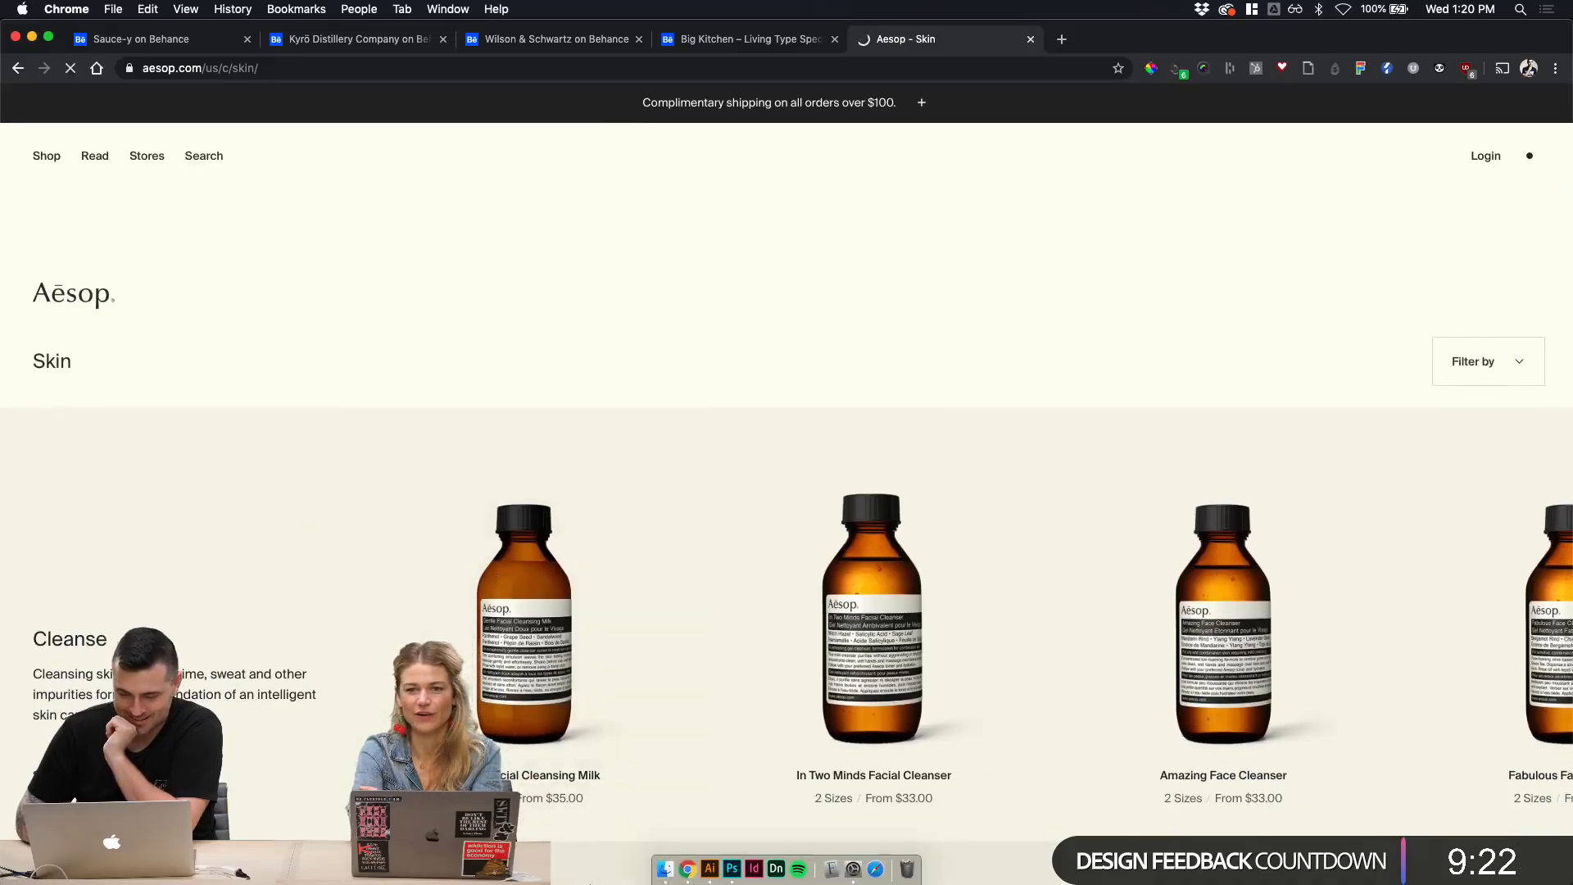
left_click(600, 446)
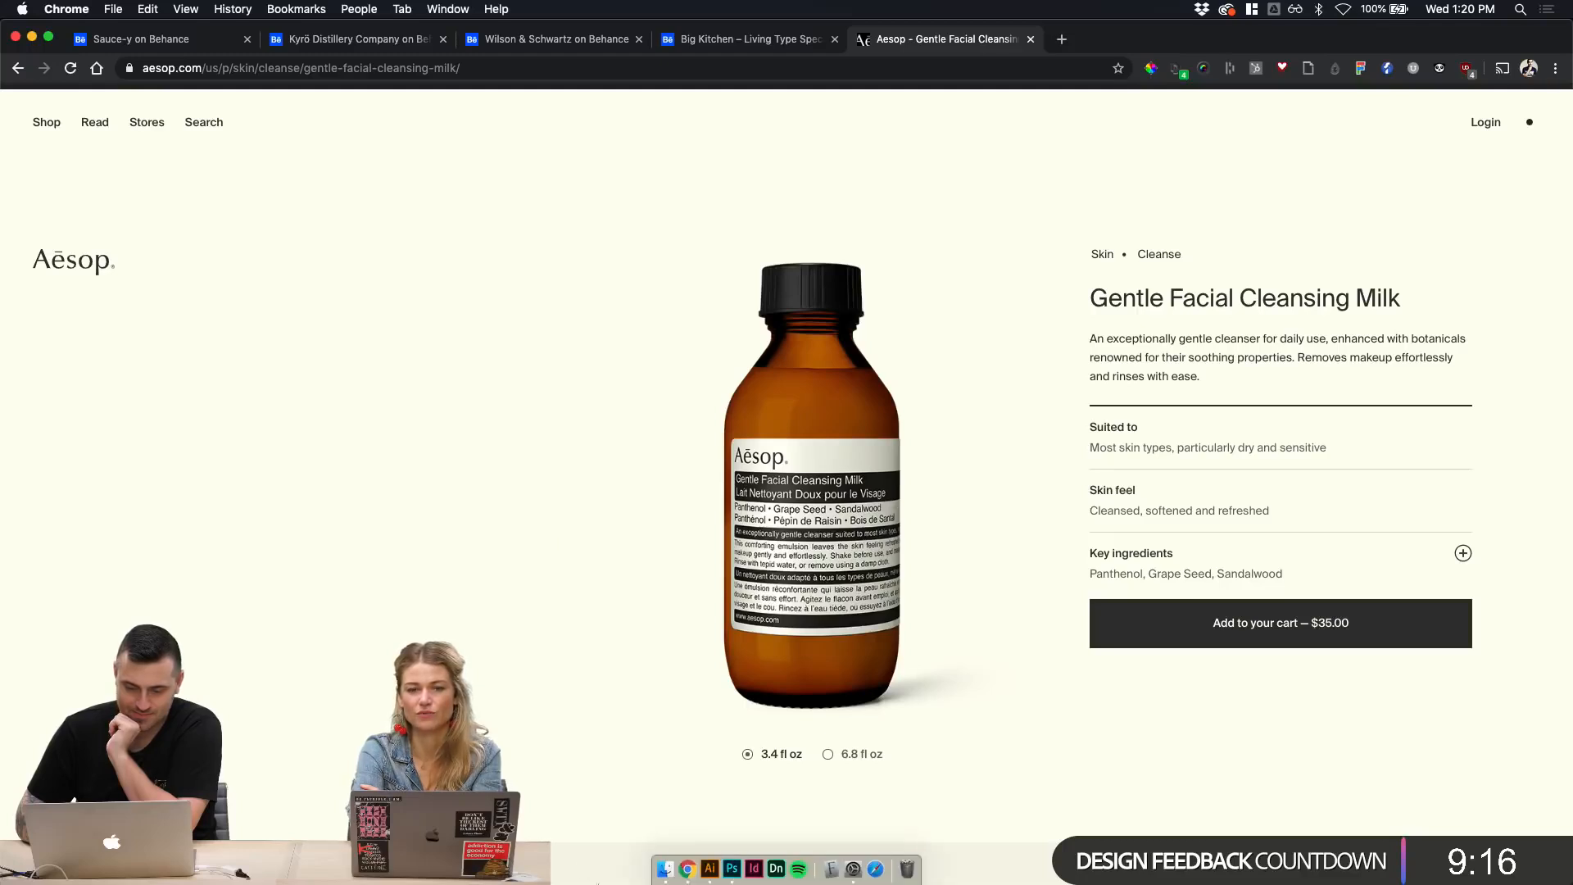
Step: Switch to Illustrator and place a copy of the outlined Fuego label beside it, on its right
mouse_move(668, 881)
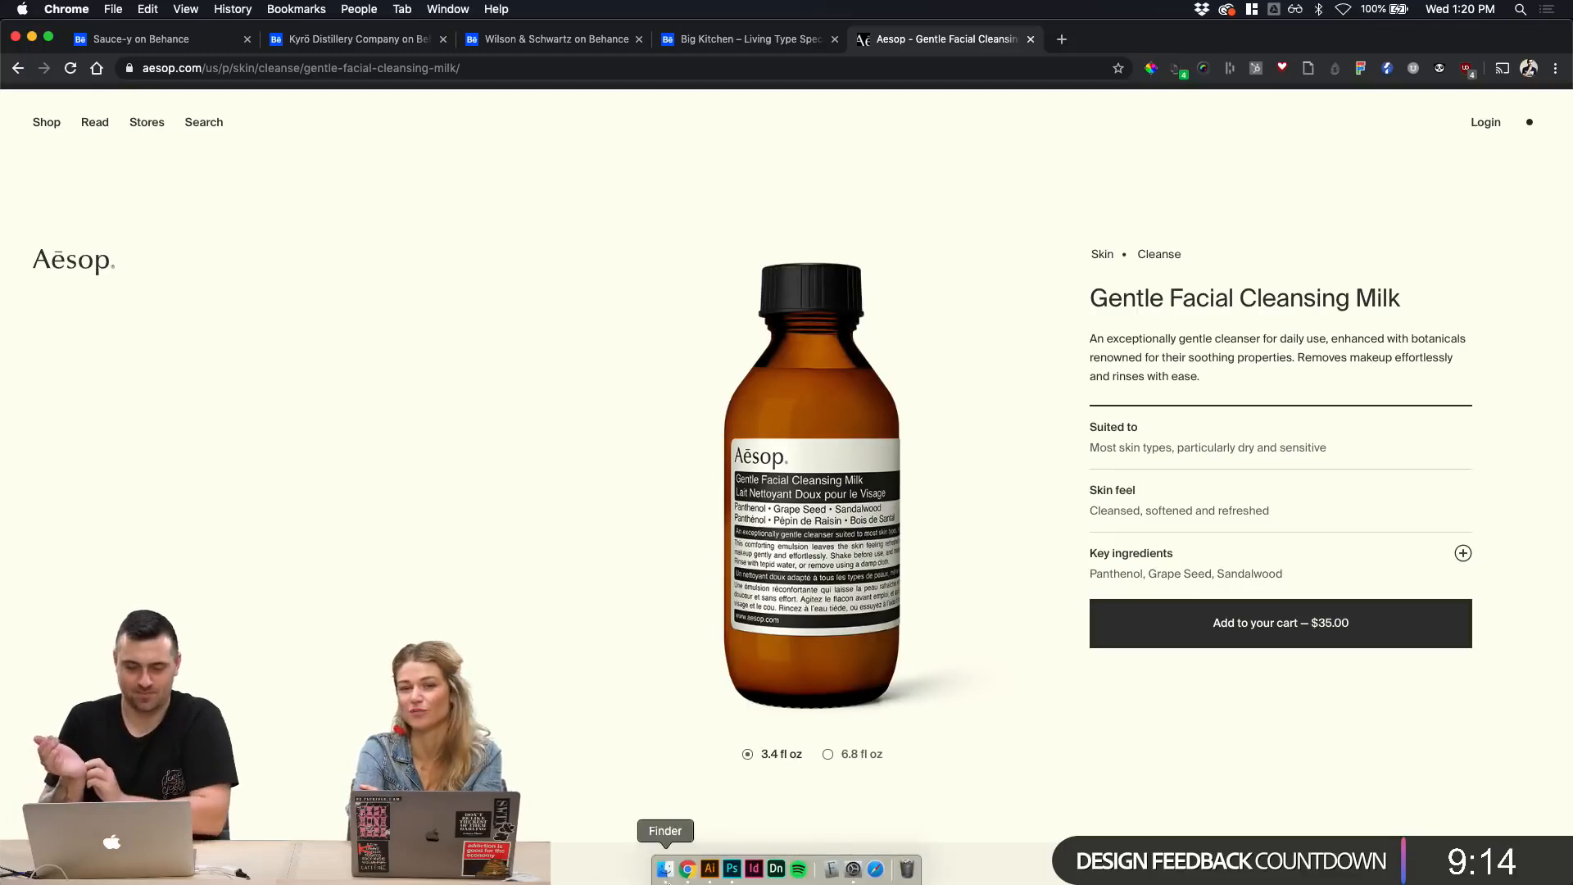
left_click(712, 870)
scroll(1060, 436, "down", 2)
scroll(1060, 437, "left", 1)
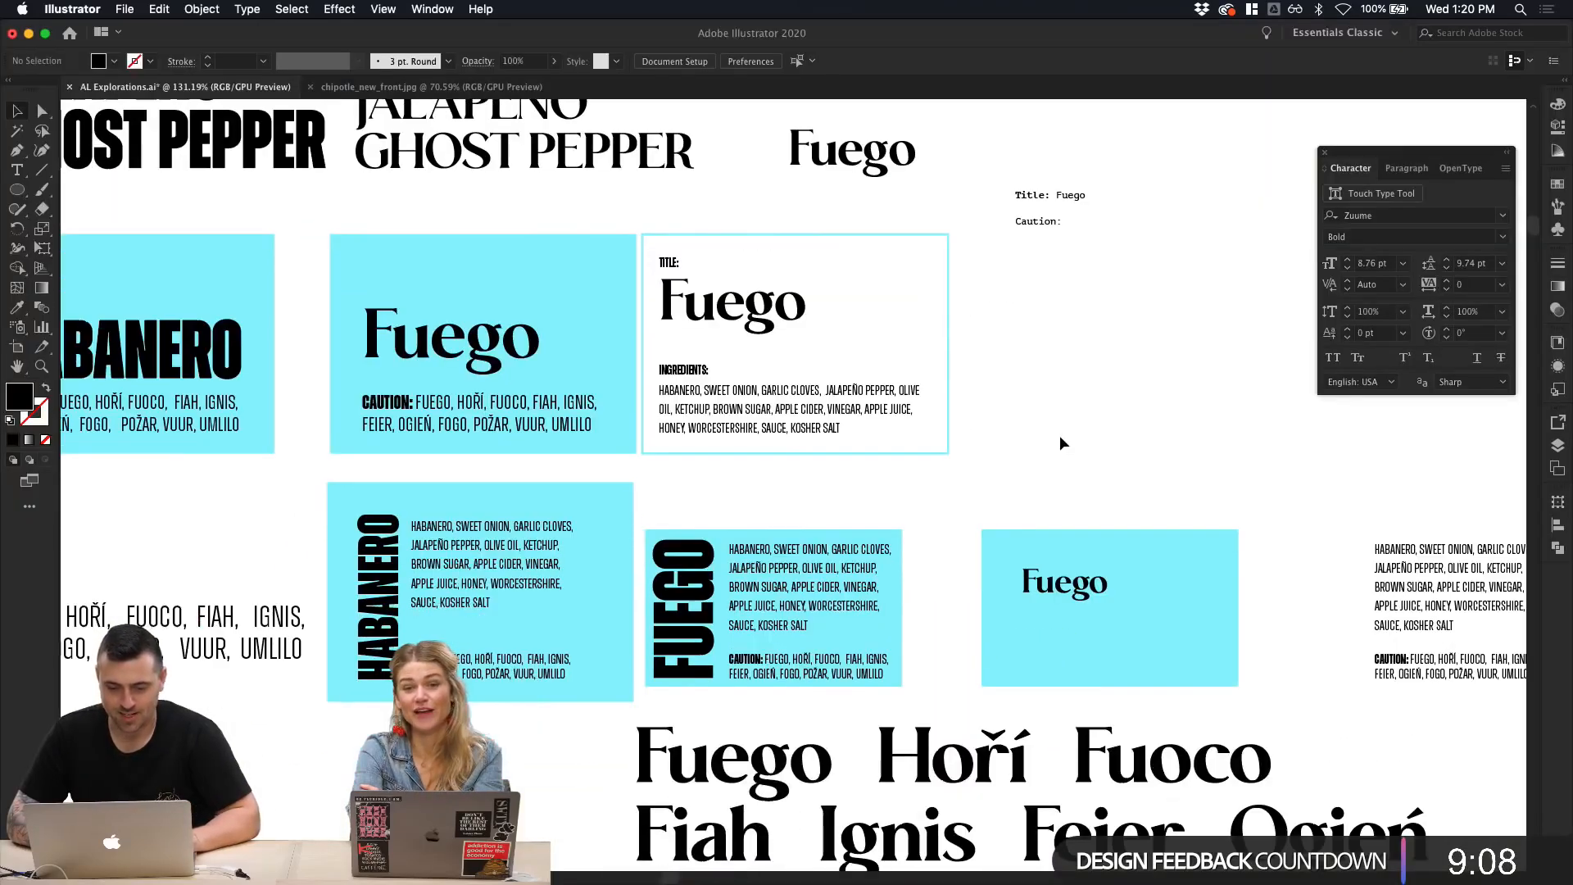
left_click(791, 326)
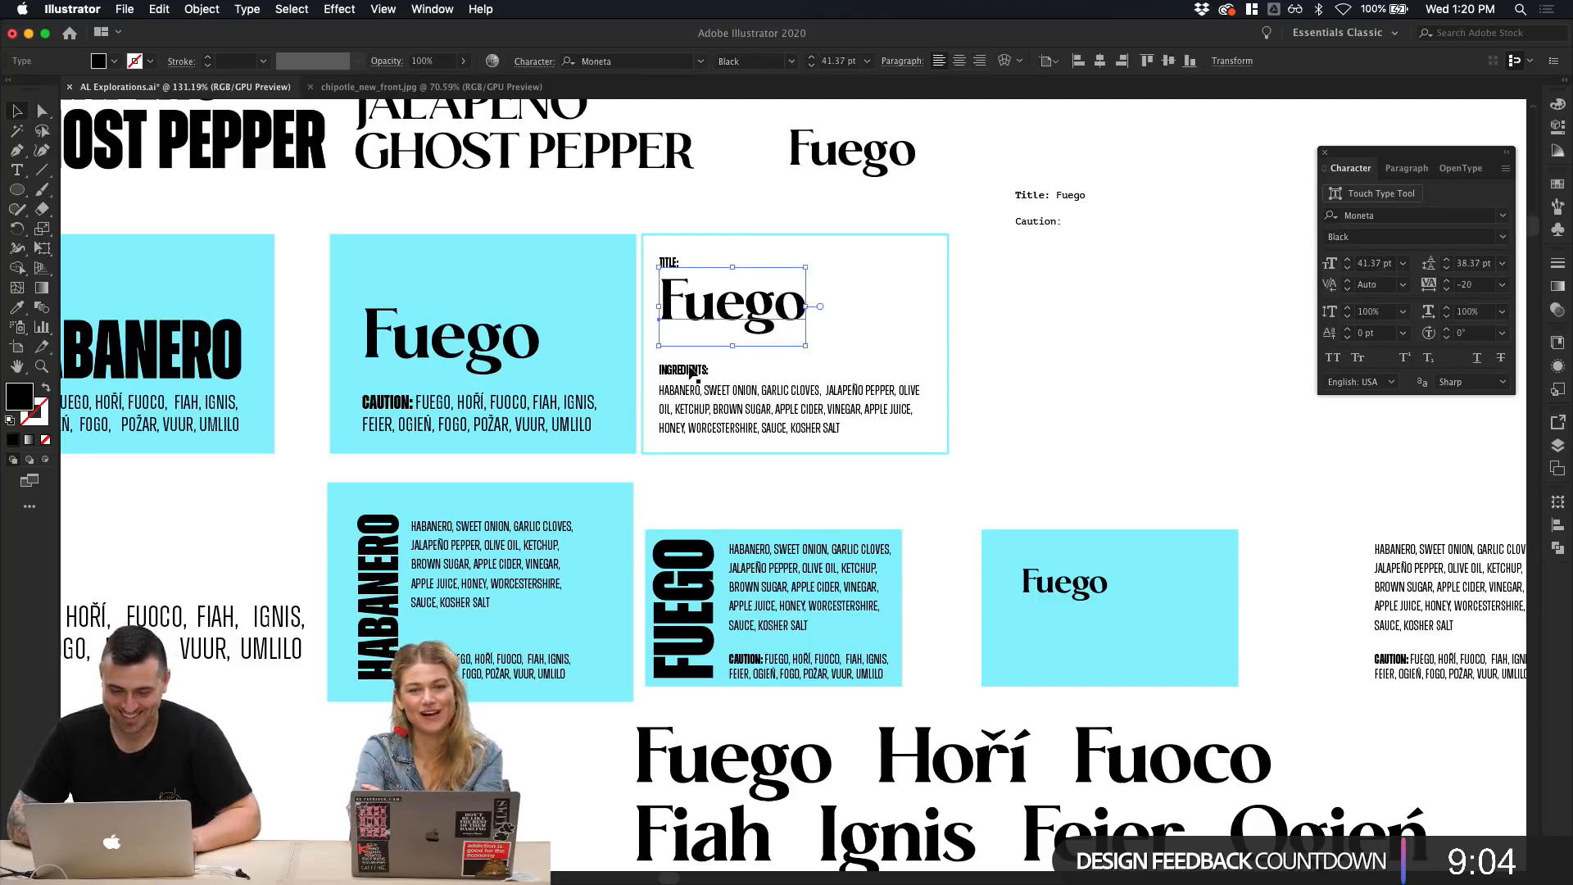
left_click(692, 371)
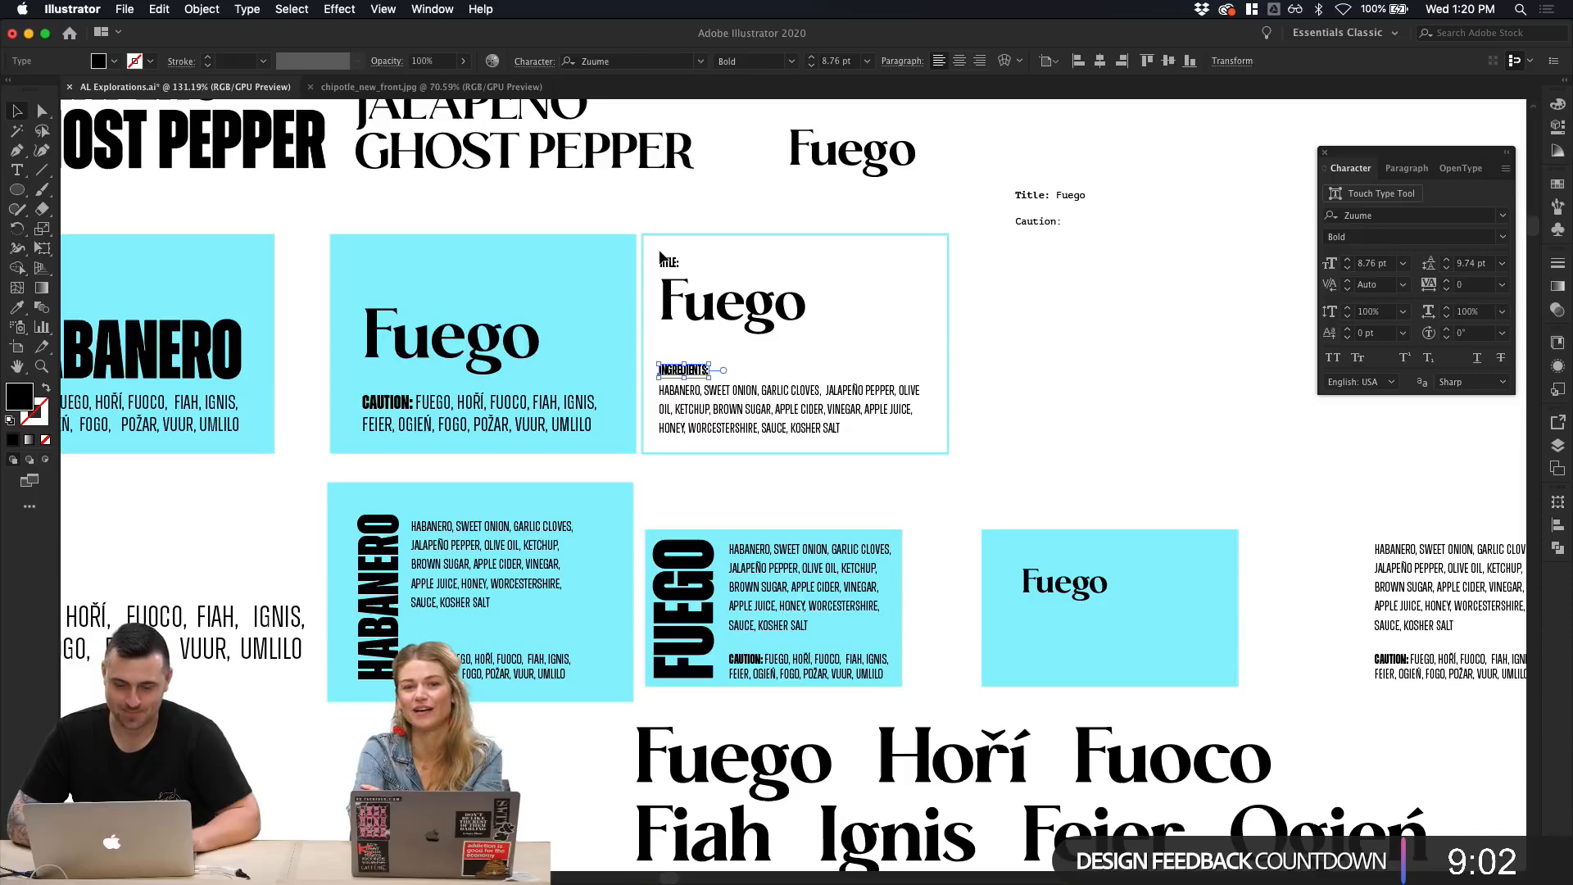
left_click(700, 271)
scroll(1045, 393, "up", 2)
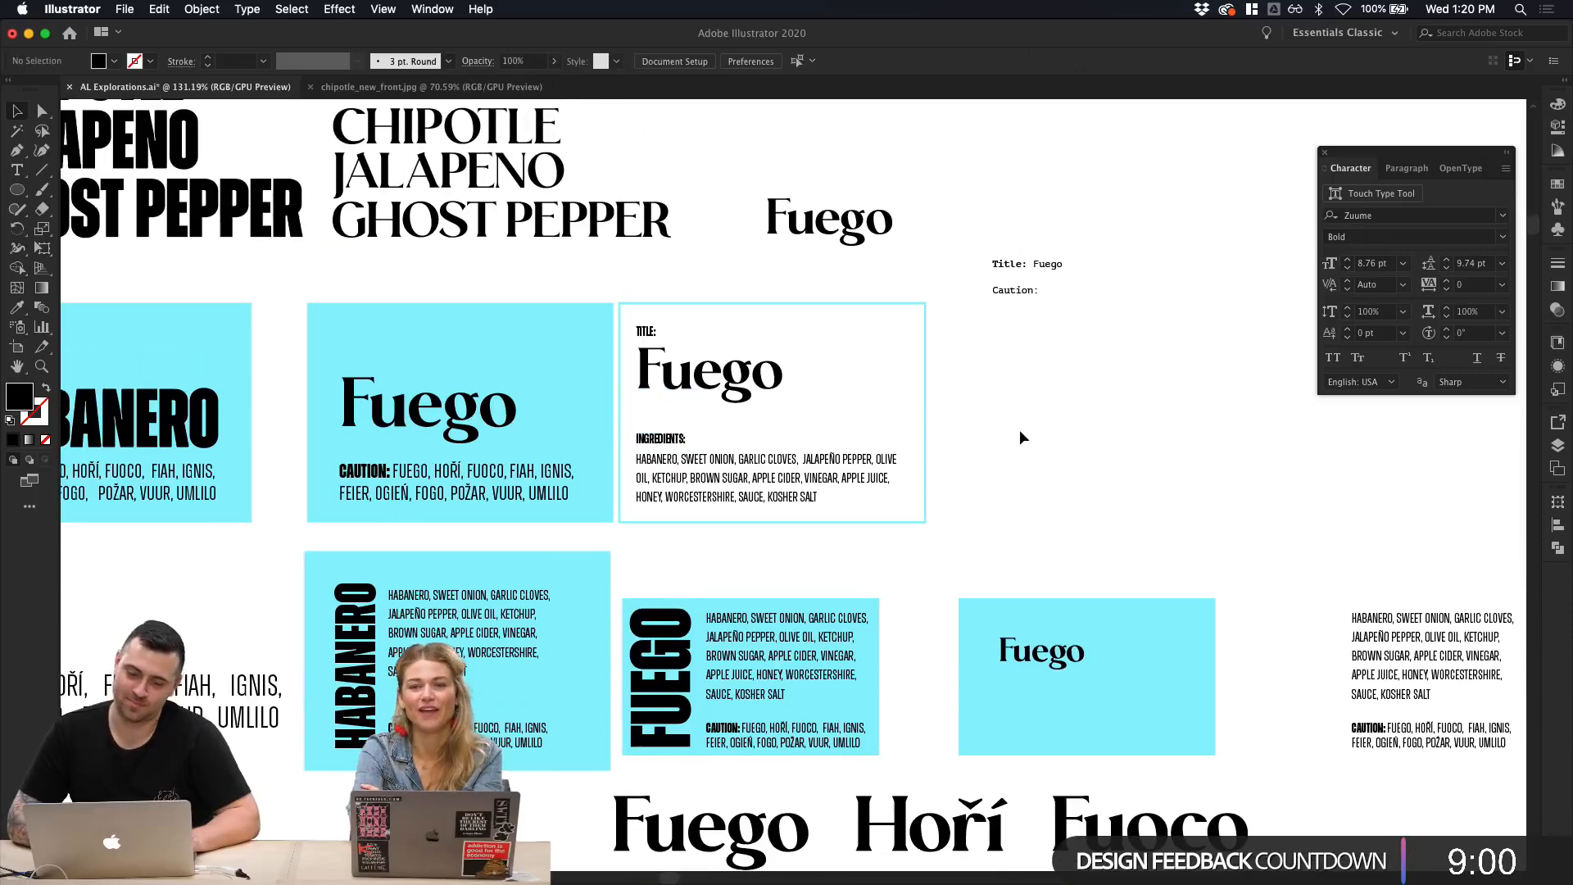
left_click_drag(961, 538, 985, 350)
left_click(969, 535)
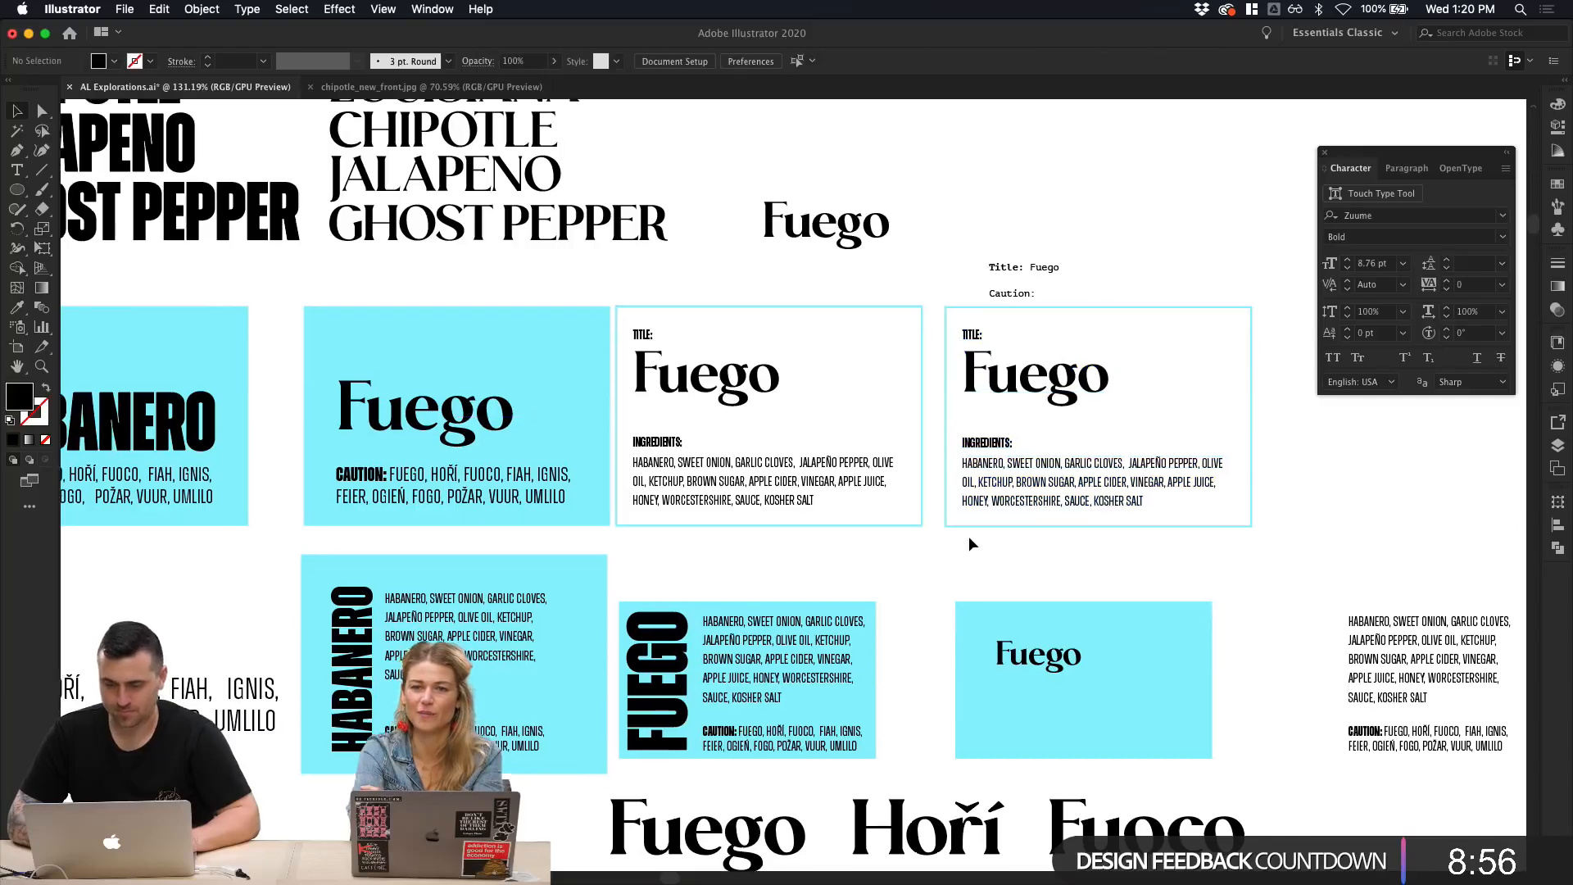
Step: Shrink the Fuego wordmark in the copied label to roughly half its width, keeping it left-aligned under the Title heading
scroll(968, 536, "up", 2)
scroll(968, 536, "right", 2)
left_click(957, 485)
left_click_drag(1039, 499, 958, 473)
left_click(1096, 331)
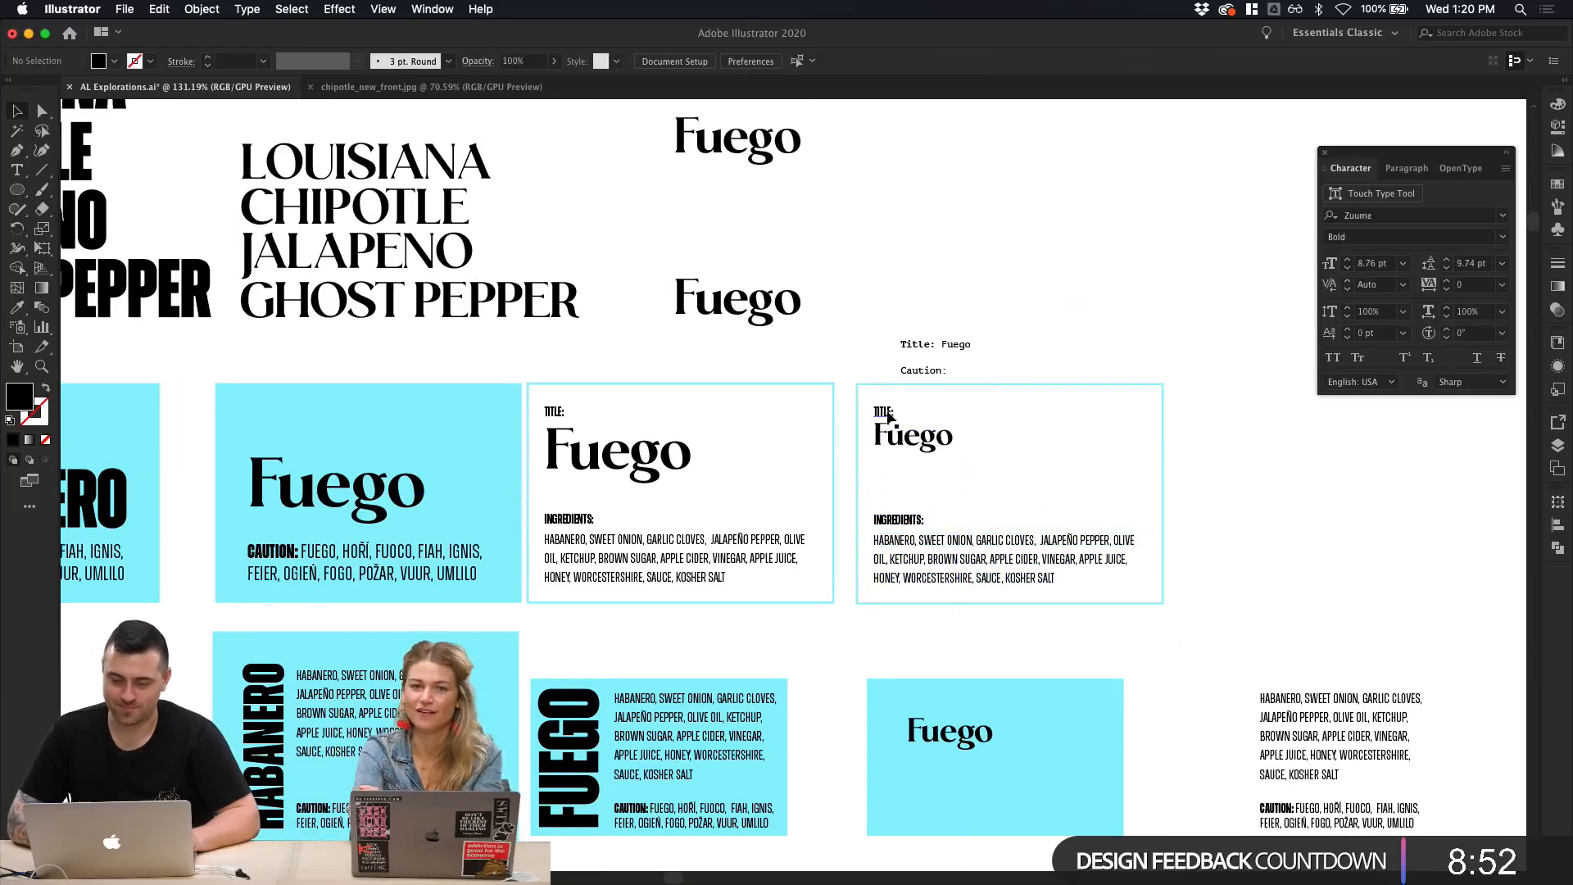
Step: Delete the Title heading from the copied label and move the small Fuego wordmark up slightly
left_click_drag(888, 413, 915, 435)
key("Delete")
left_click(926, 487)
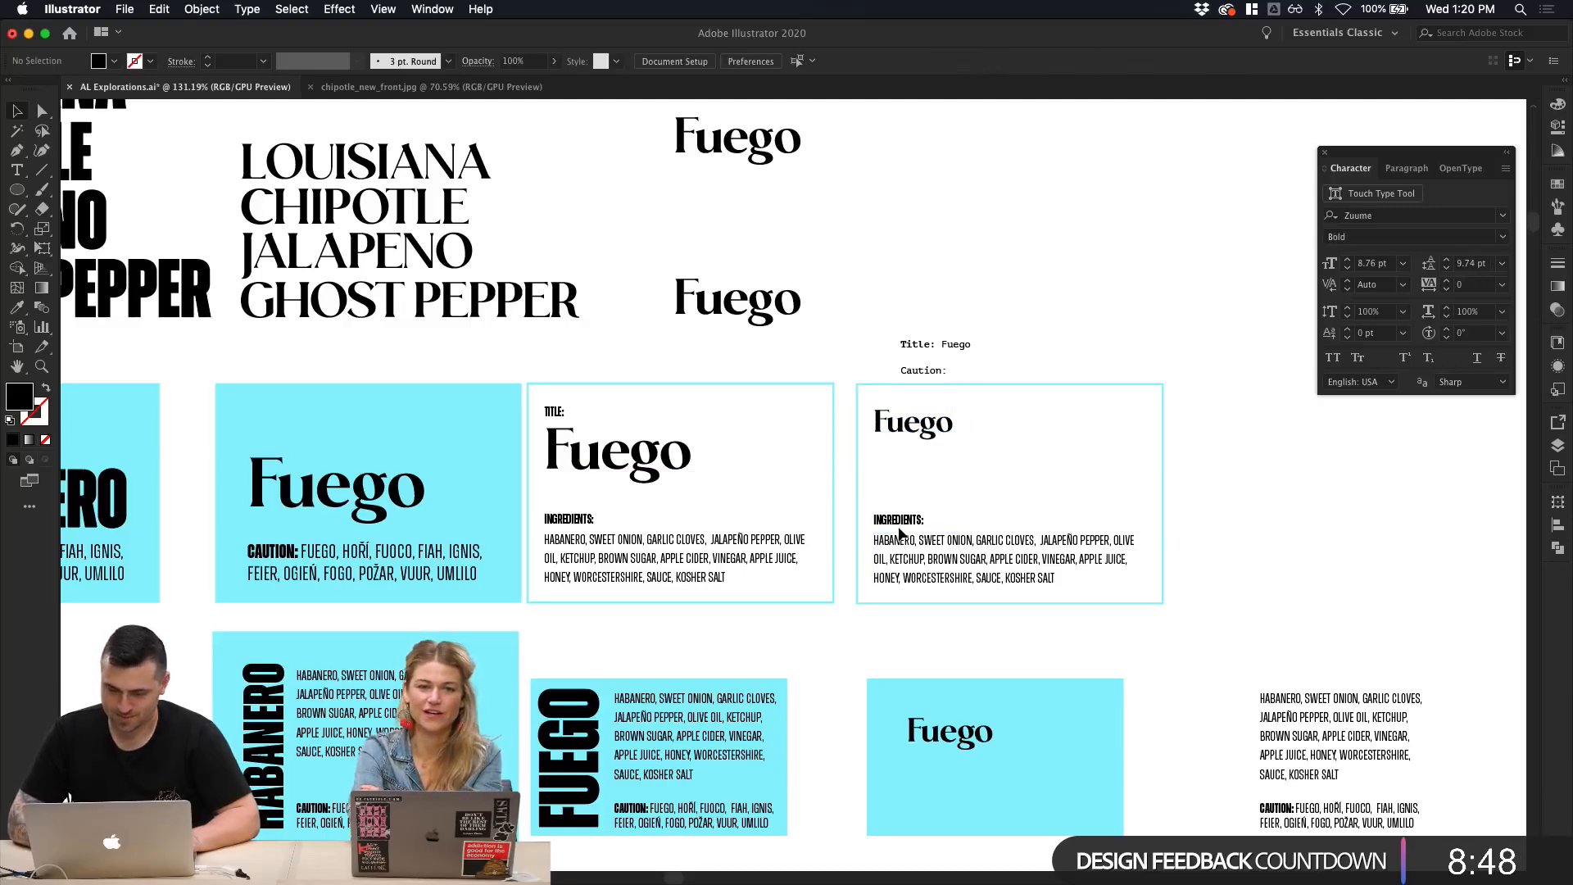
left_click_drag(901, 531, 910, 463)
key("super+z")
left_click(990, 542, "shift")
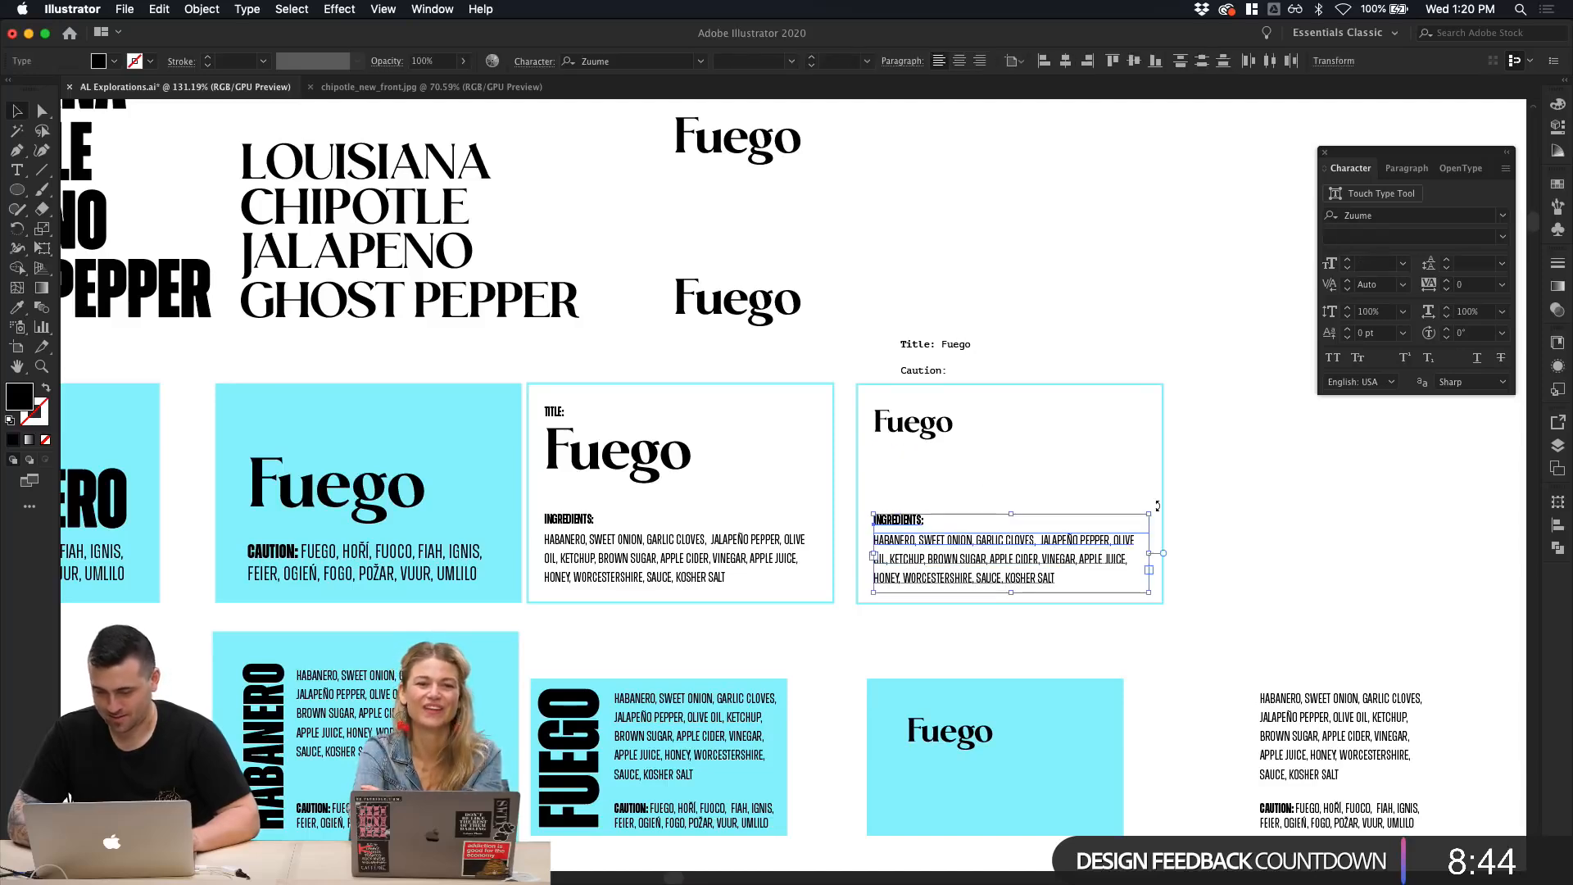
left_click(1194, 529)
Step: Set the ingredients list in the copied label to the ExtraLight weight of Zuume
left_click(1048, 541)
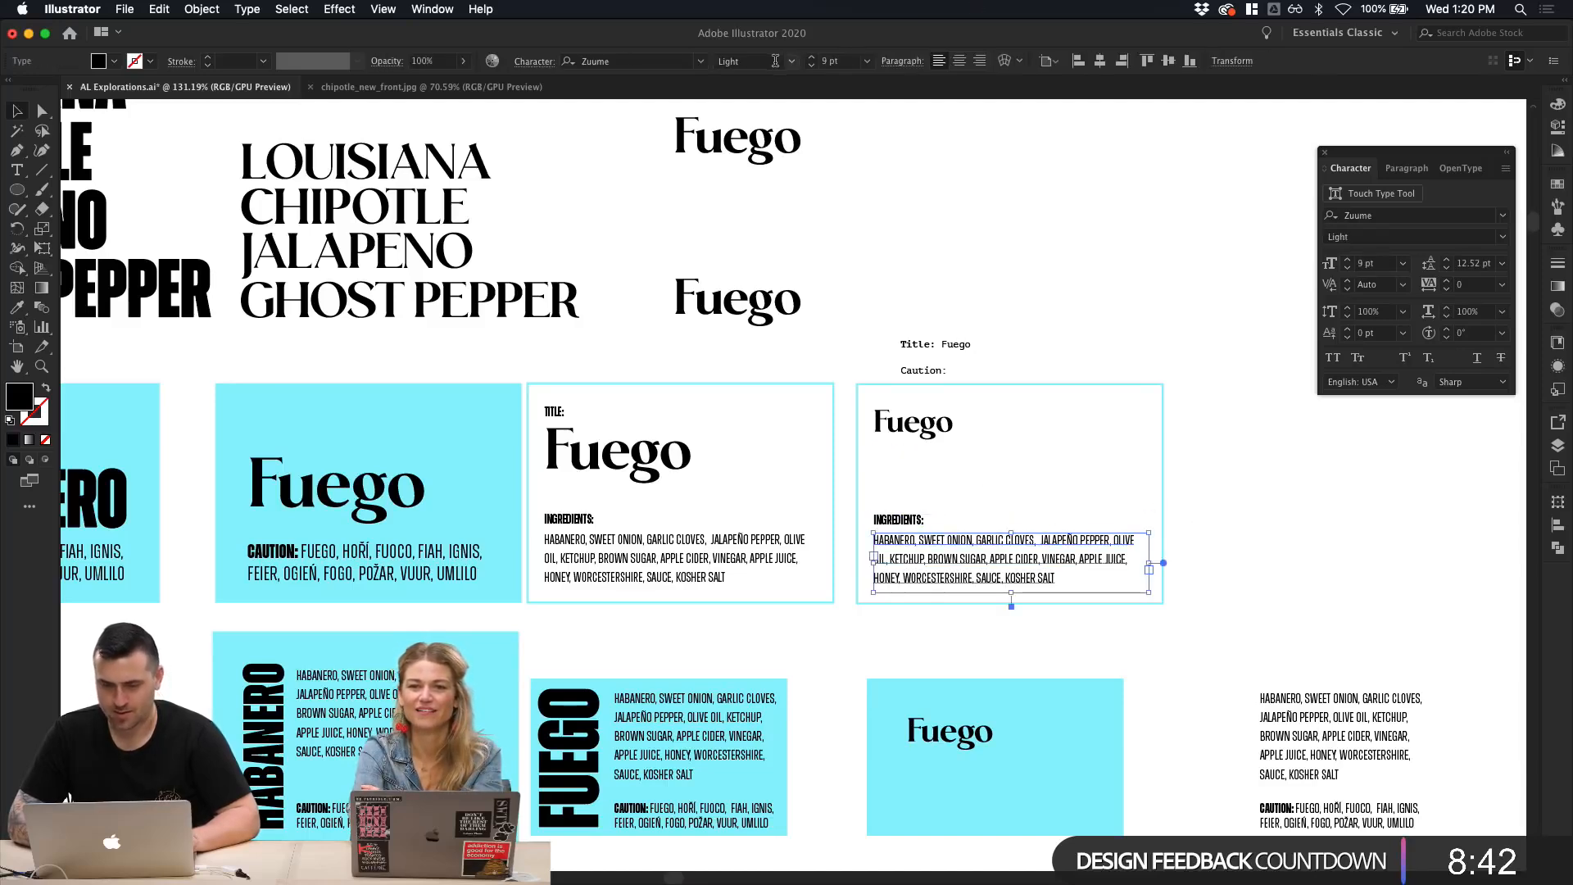
left_click(791, 61)
left_click(762, 113)
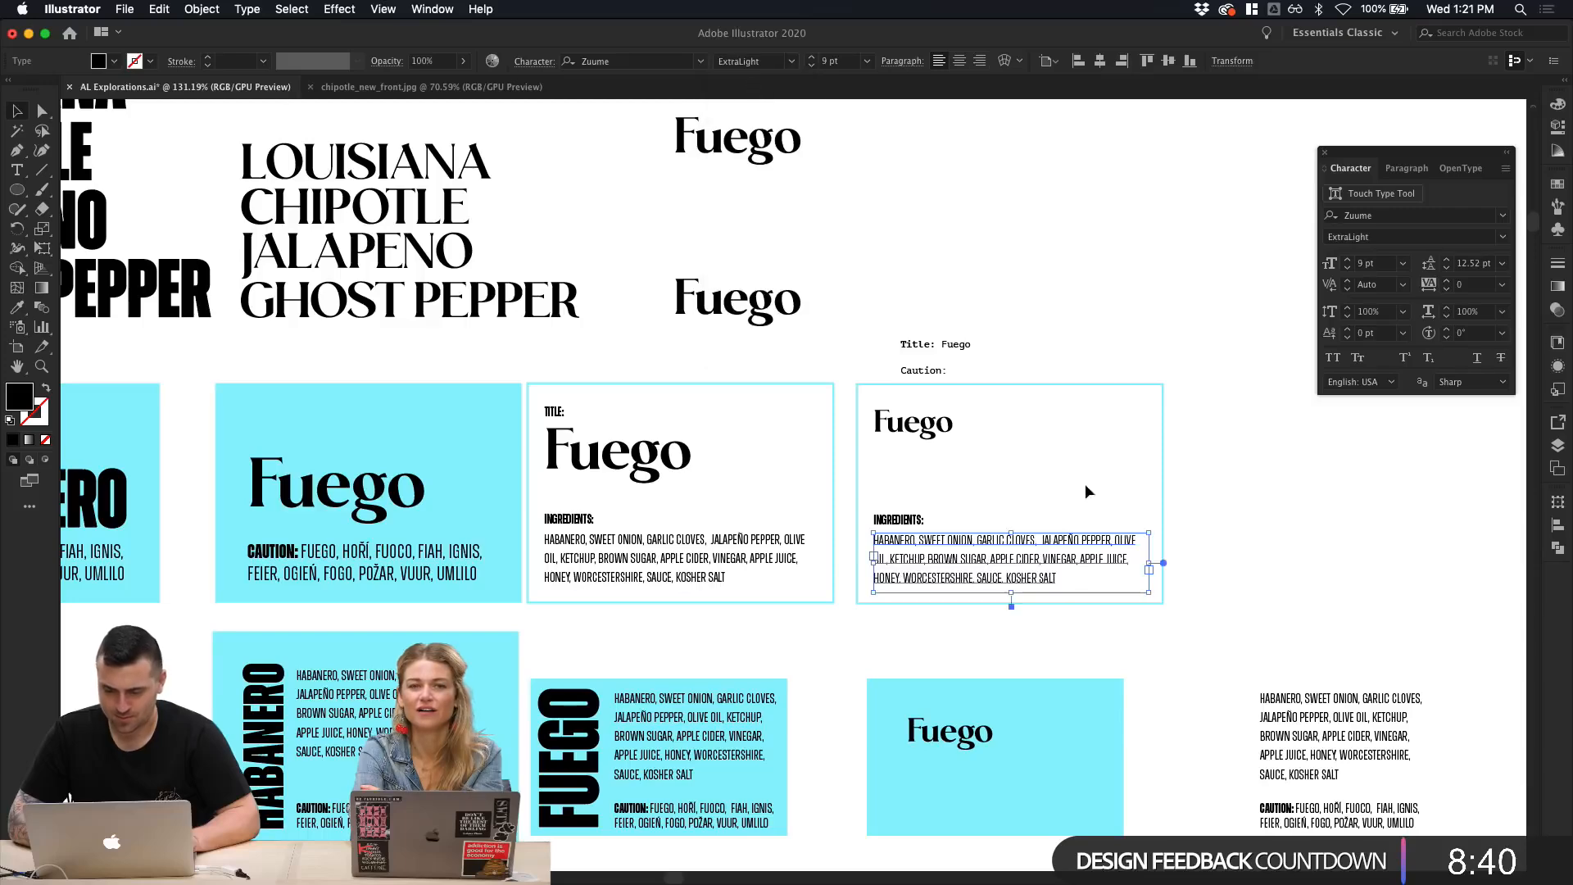
Step: Examine the type styling of the copied label's Ingredients heading and of the serif and condensed flavor name lists
scroll(1203, 510, "down", 2)
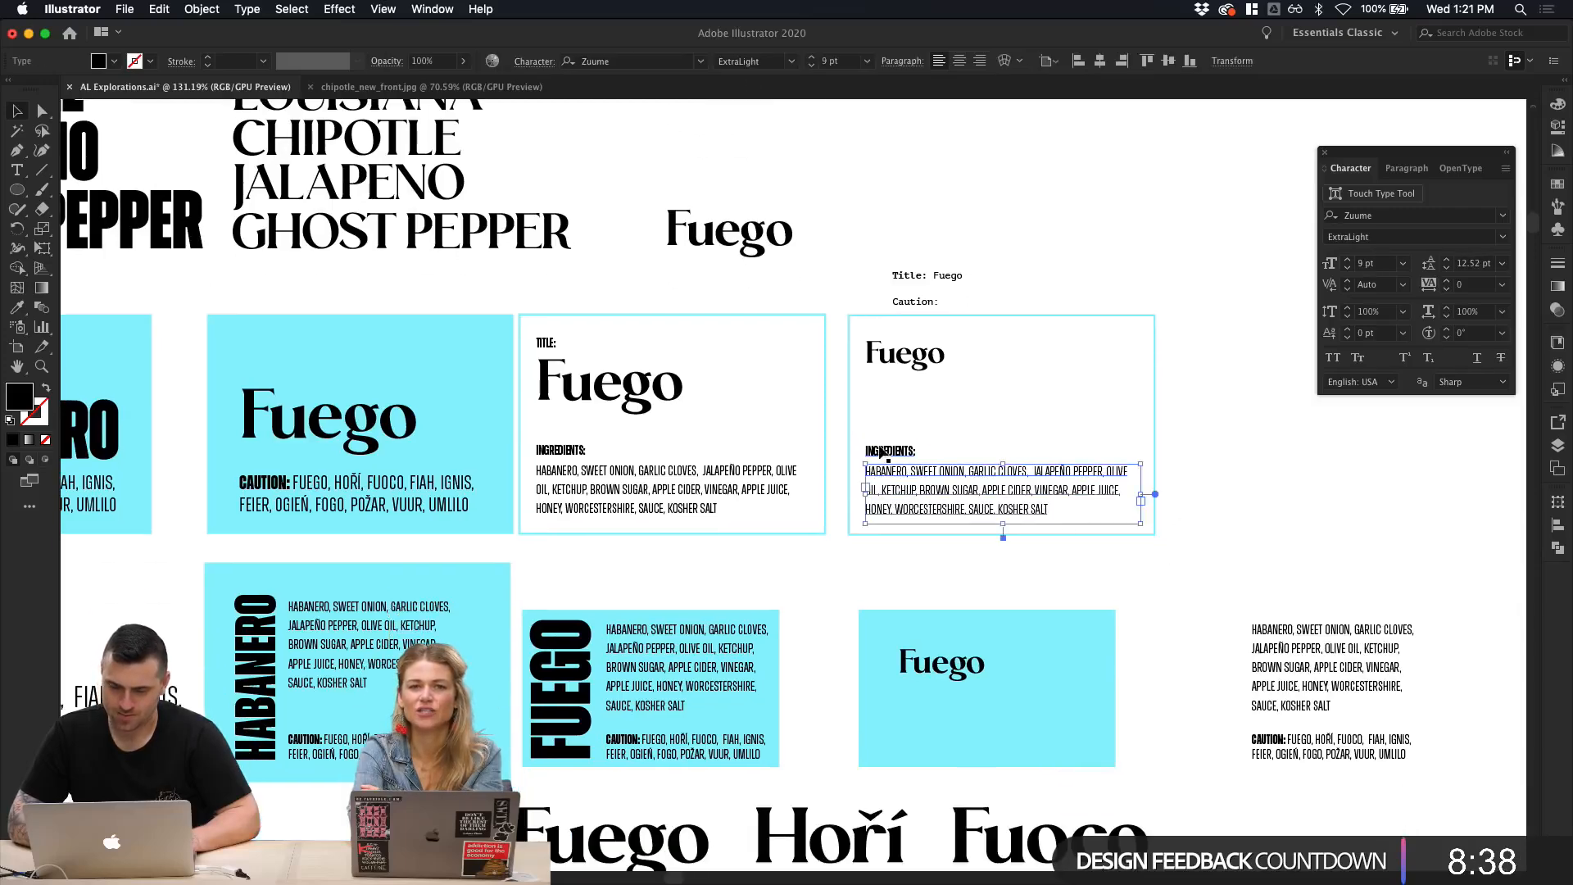
left_click(880, 451)
scroll(881, 452, "up", 5)
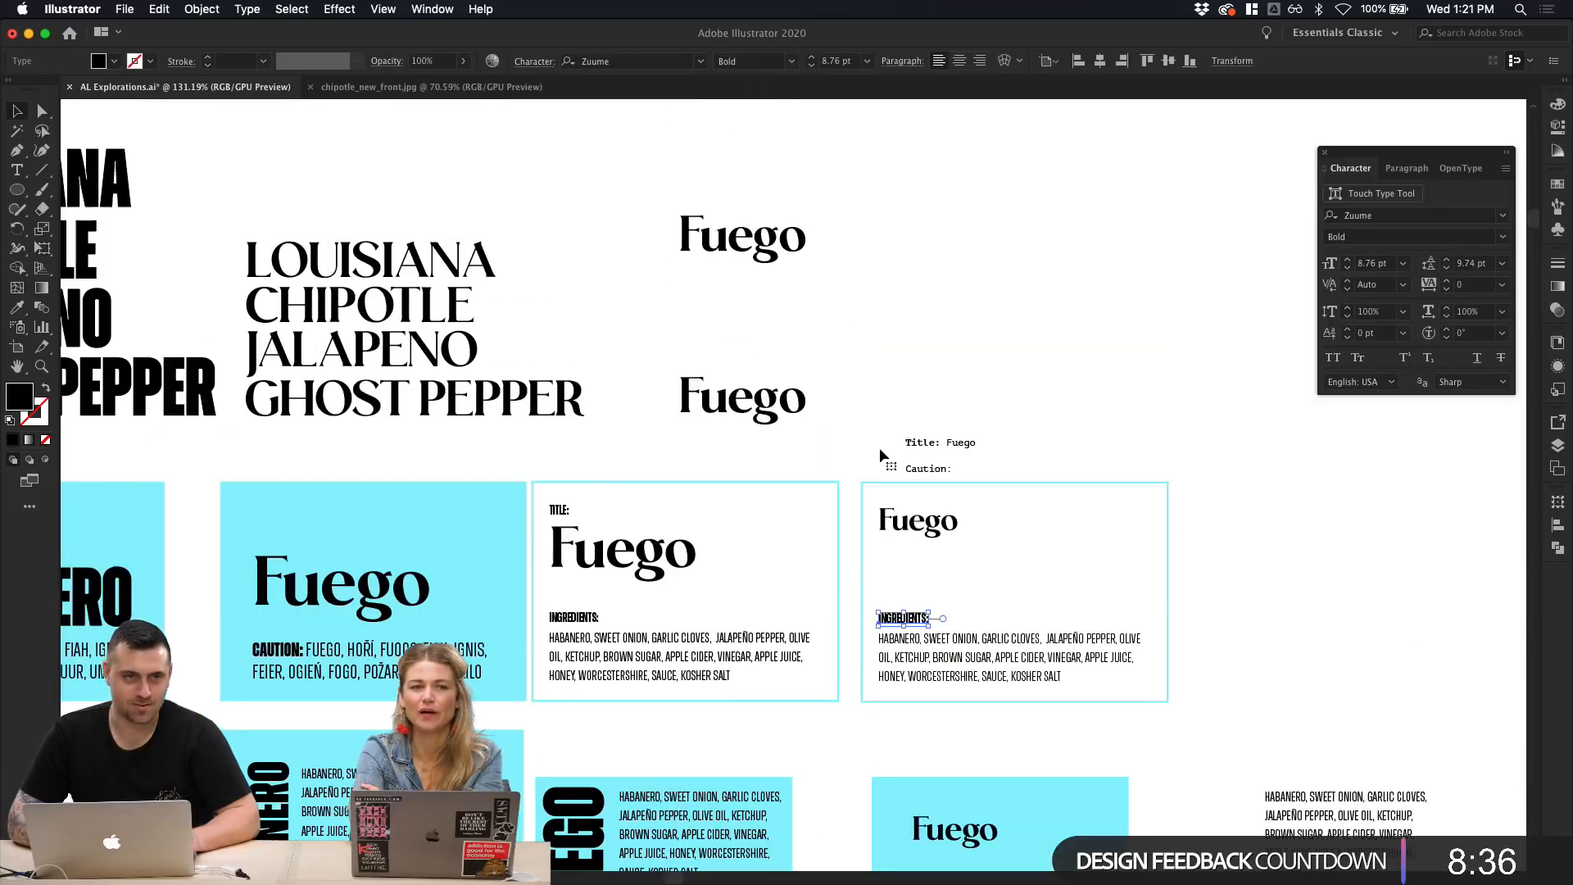
scroll(878, 448, "up", 1)
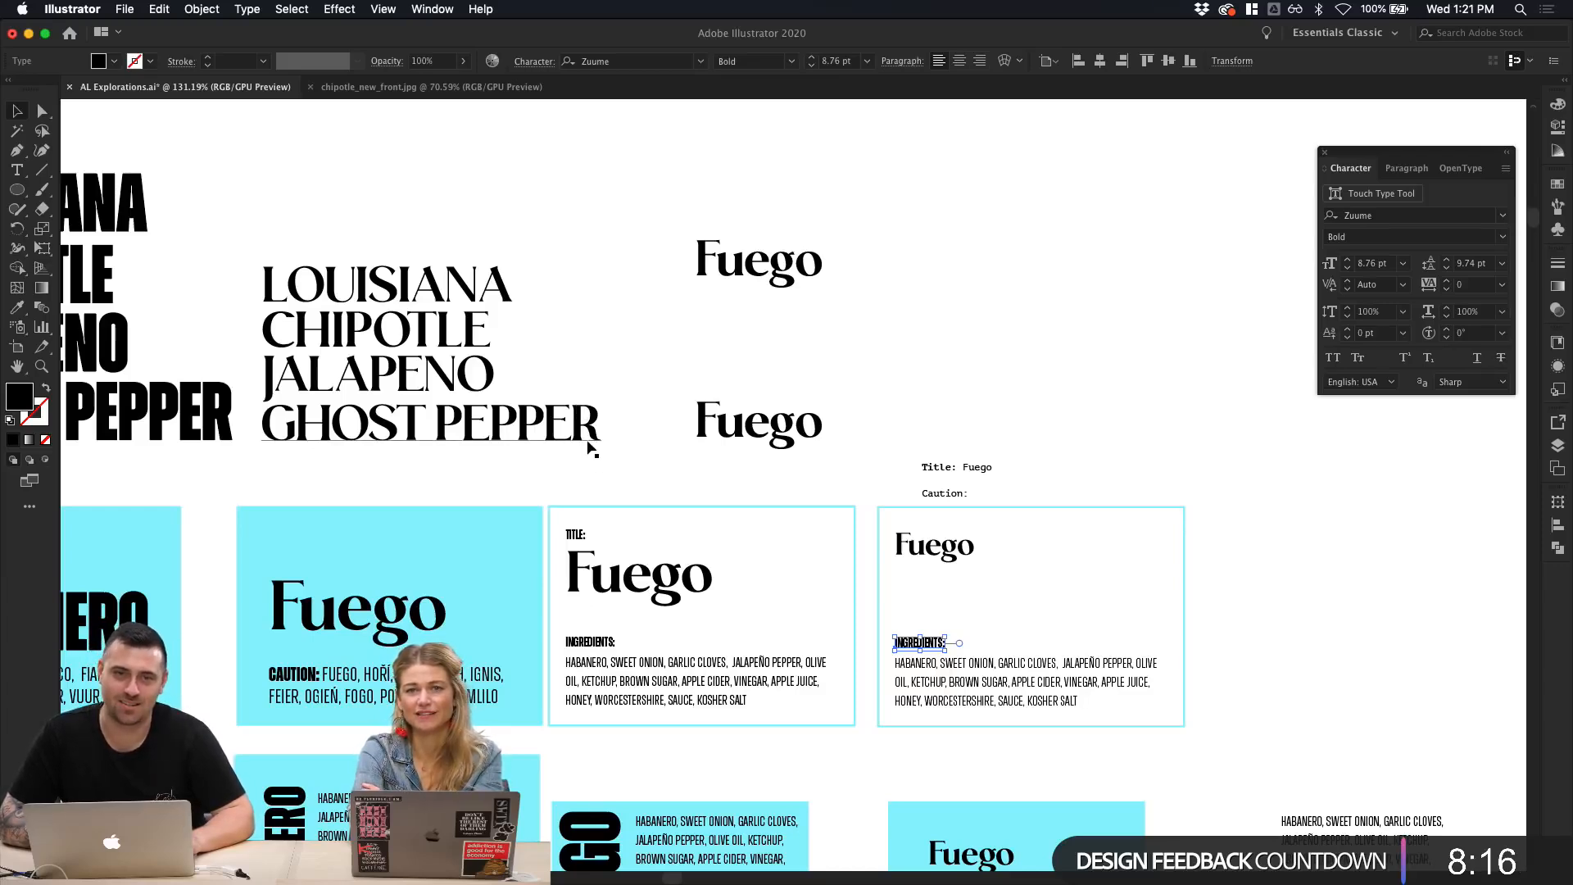
left_click(330, 299)
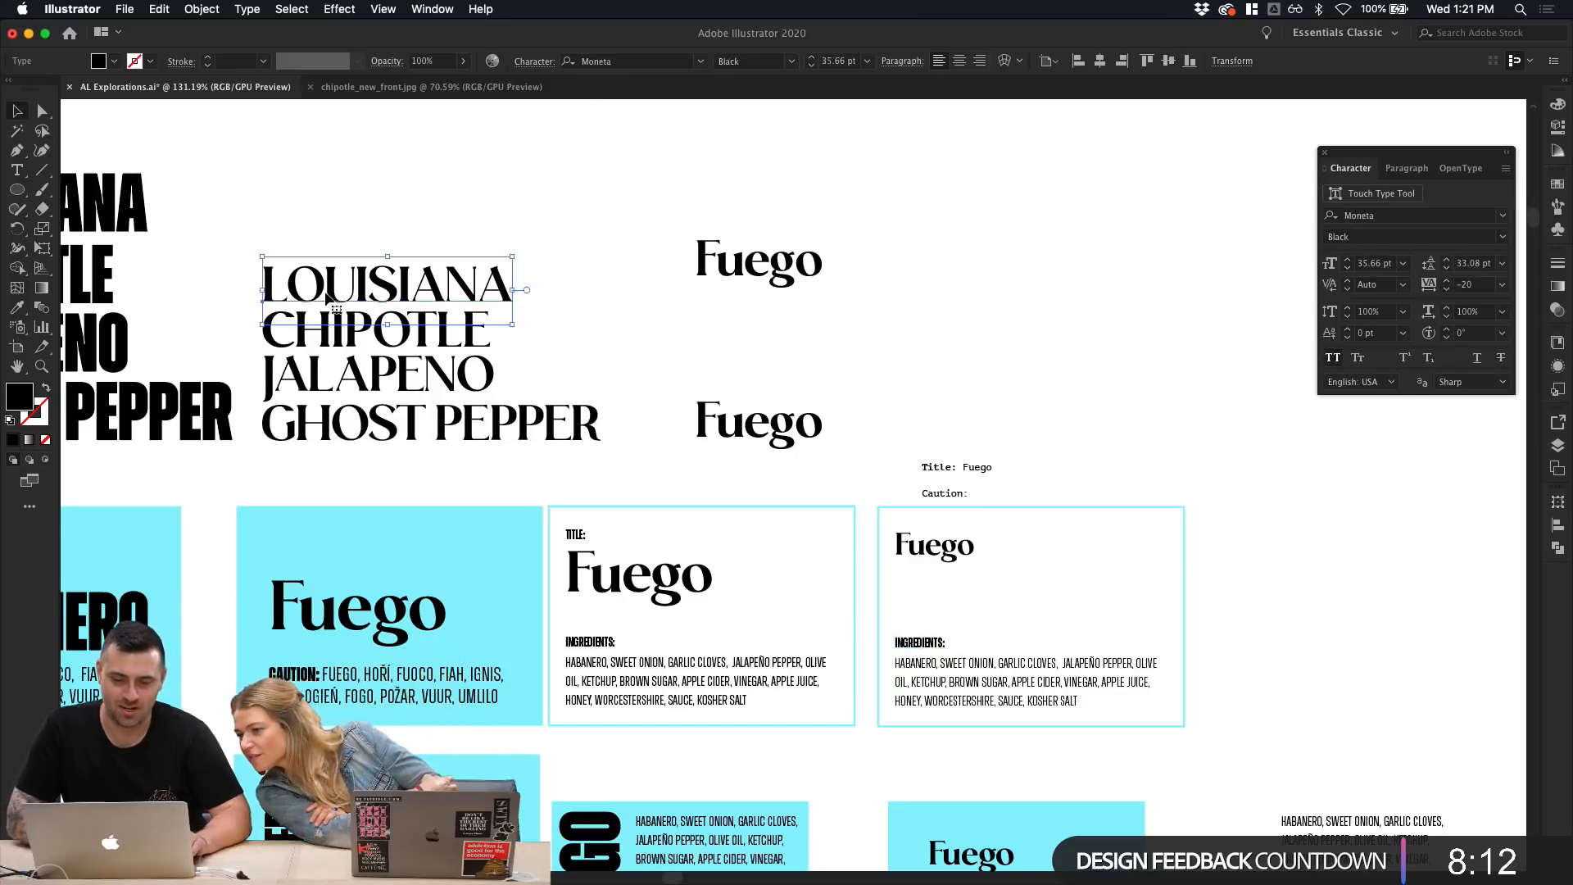
scroll(330, 299, "left", 10)
left_click(424, 292)
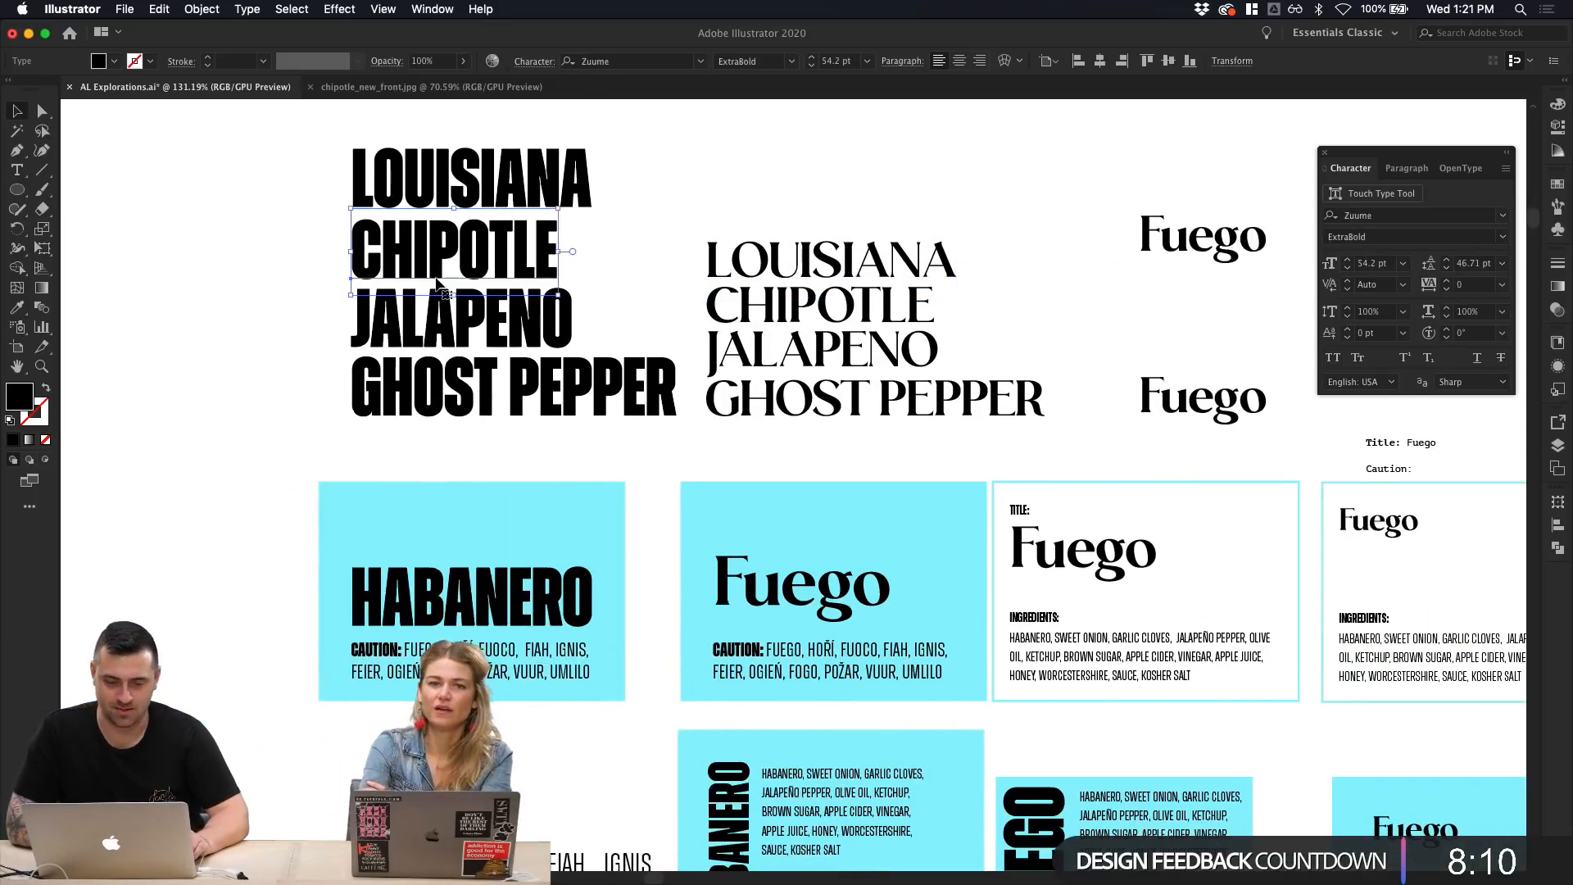
scroll(434, 287, "up", 2)
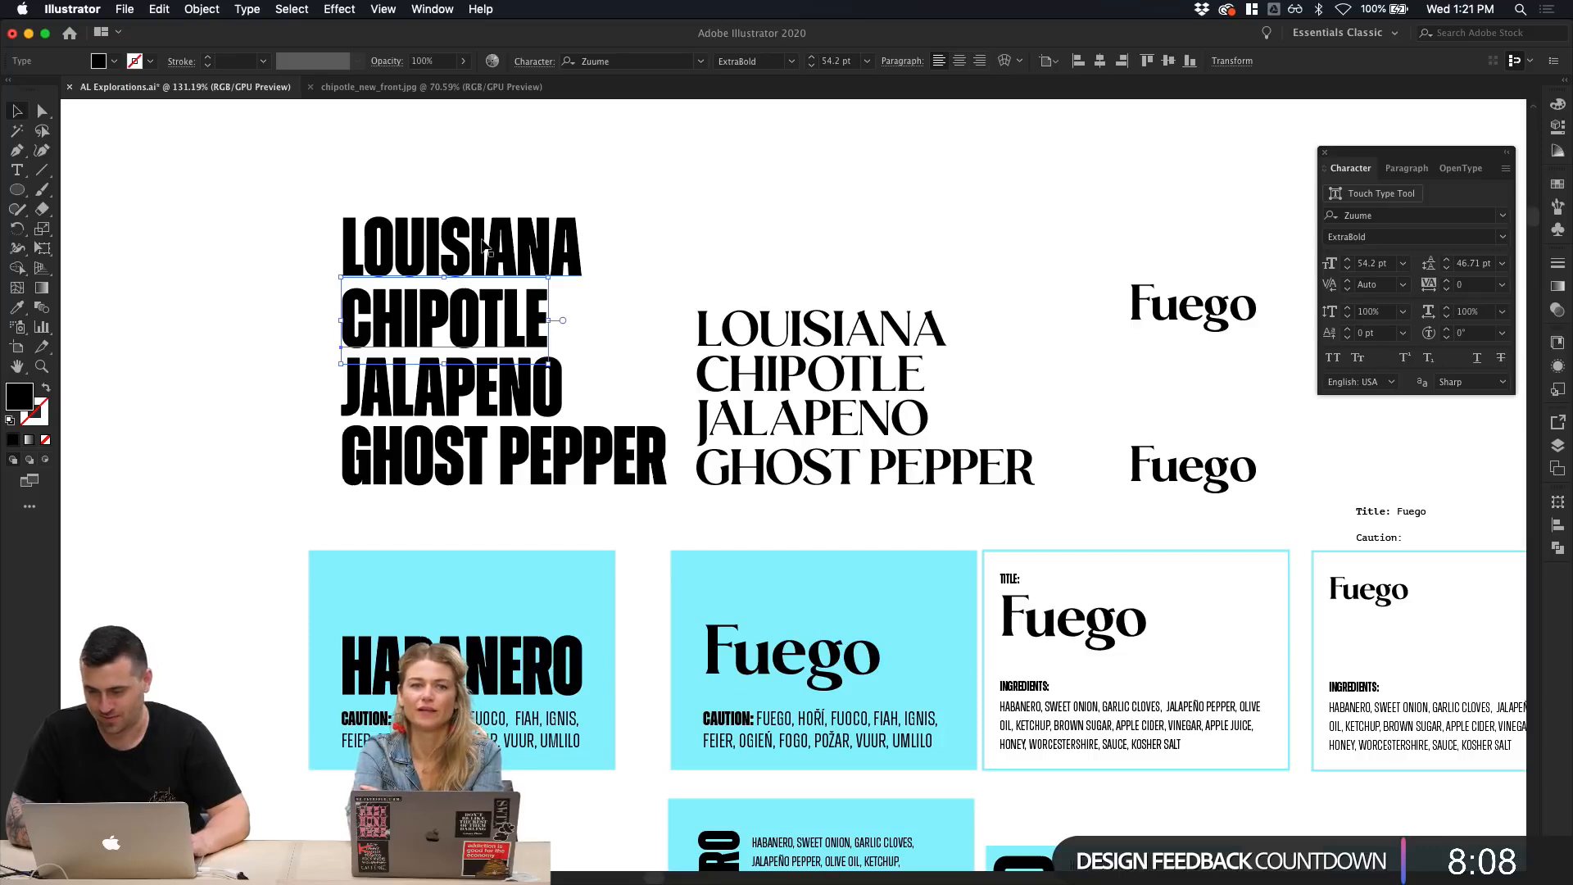
left_click(513, 215)
left_click(623, 311)
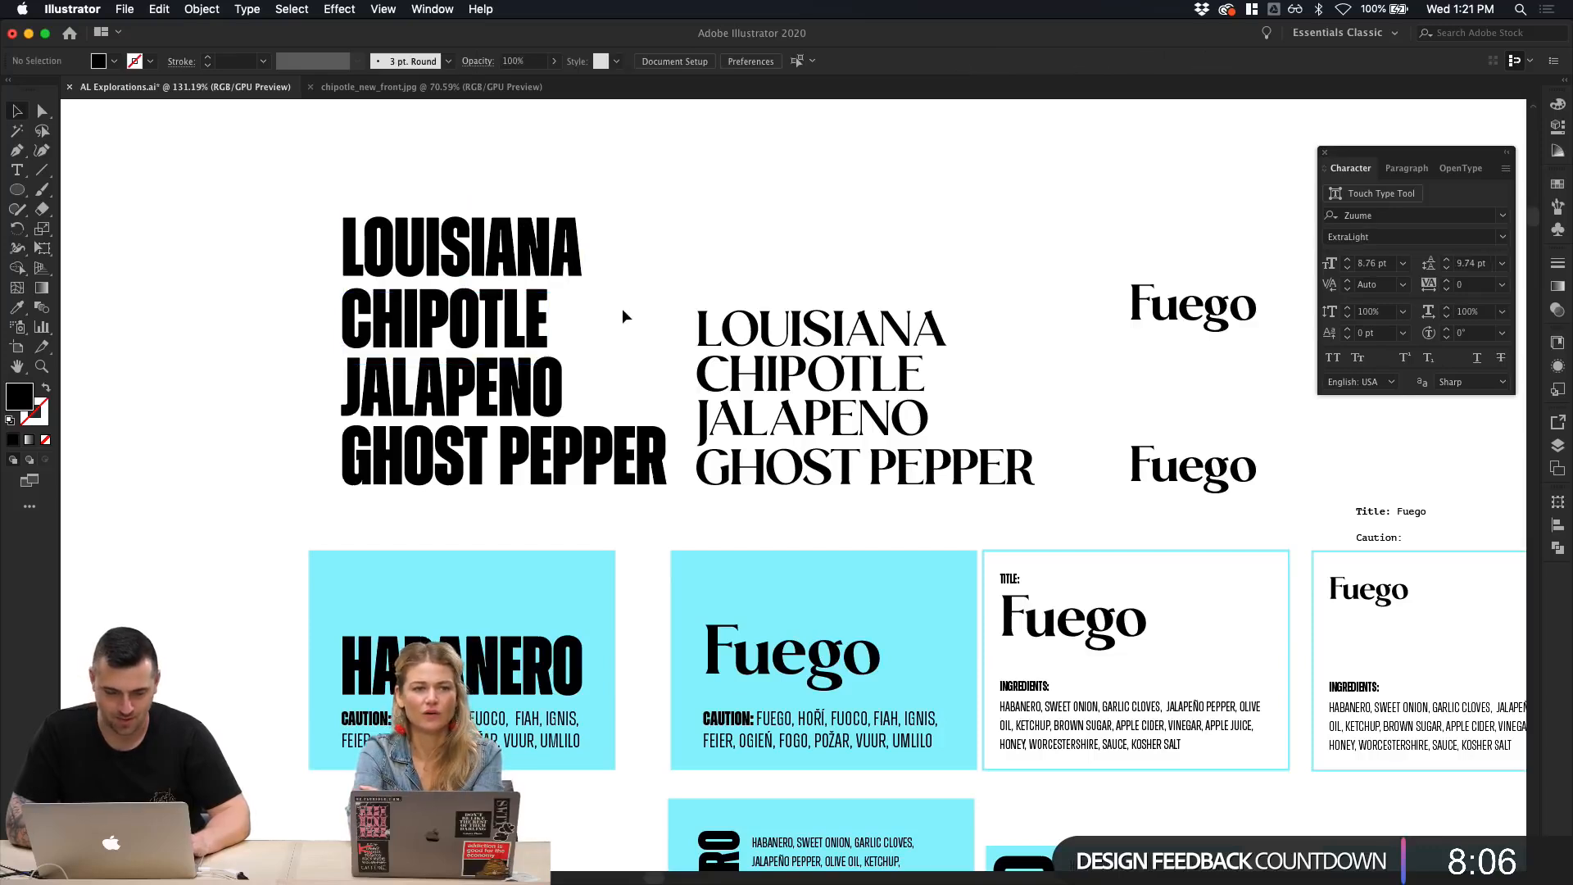
scroll(622, 308, "right", 5)
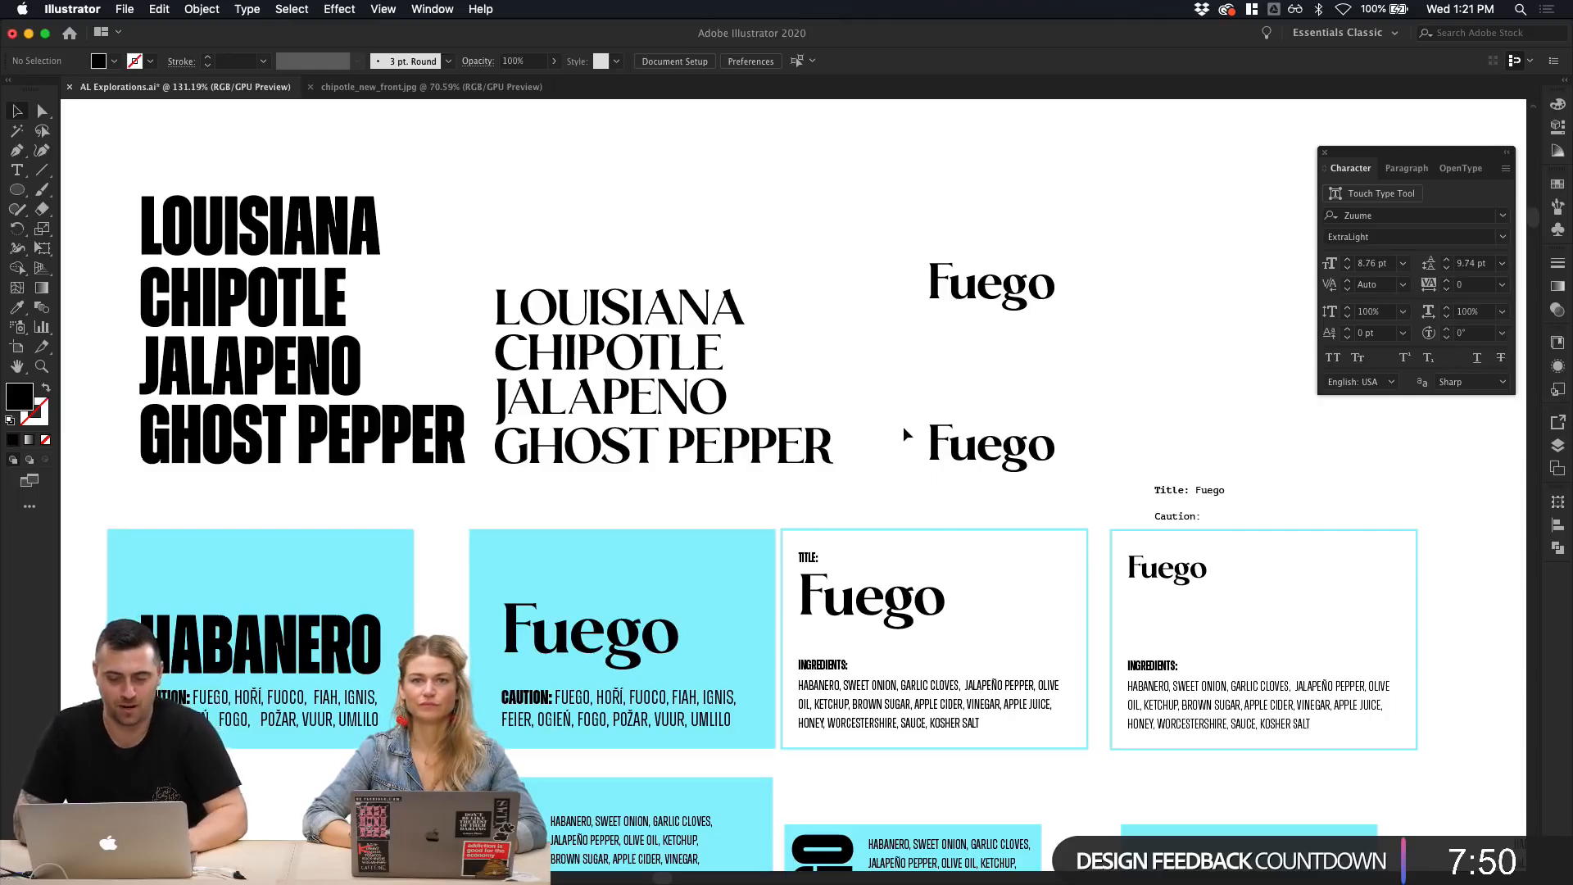
Step: Review the font classification filters and Monospace font previews on the lower standalone Fuego wordmark, without applying a new font
left_click_drag(903, 426, 1062, 480)
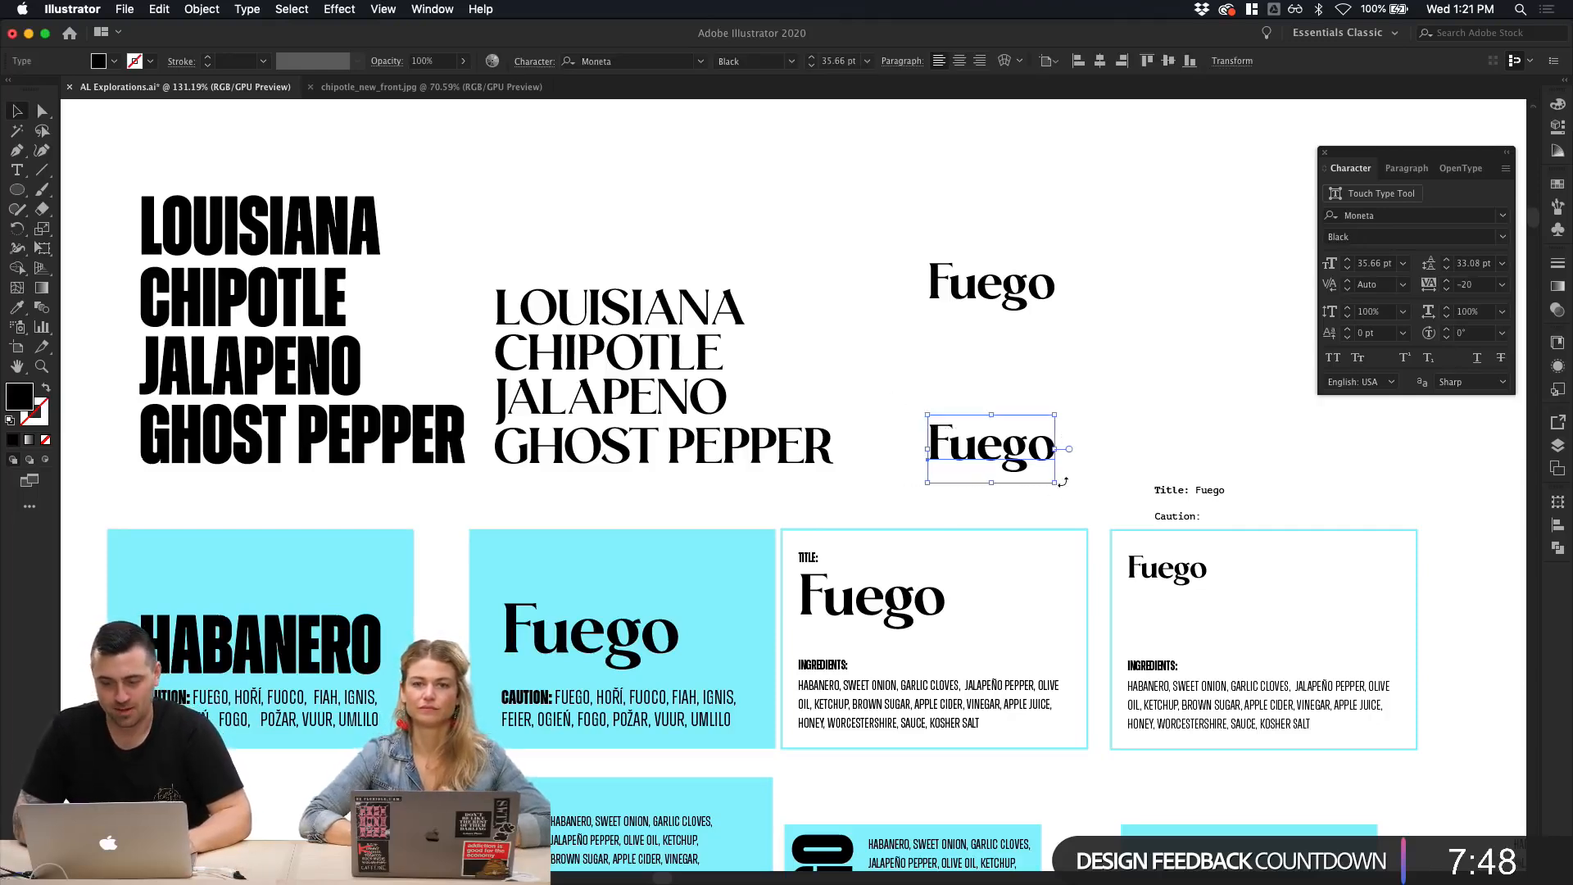
left_click(1065, 469)
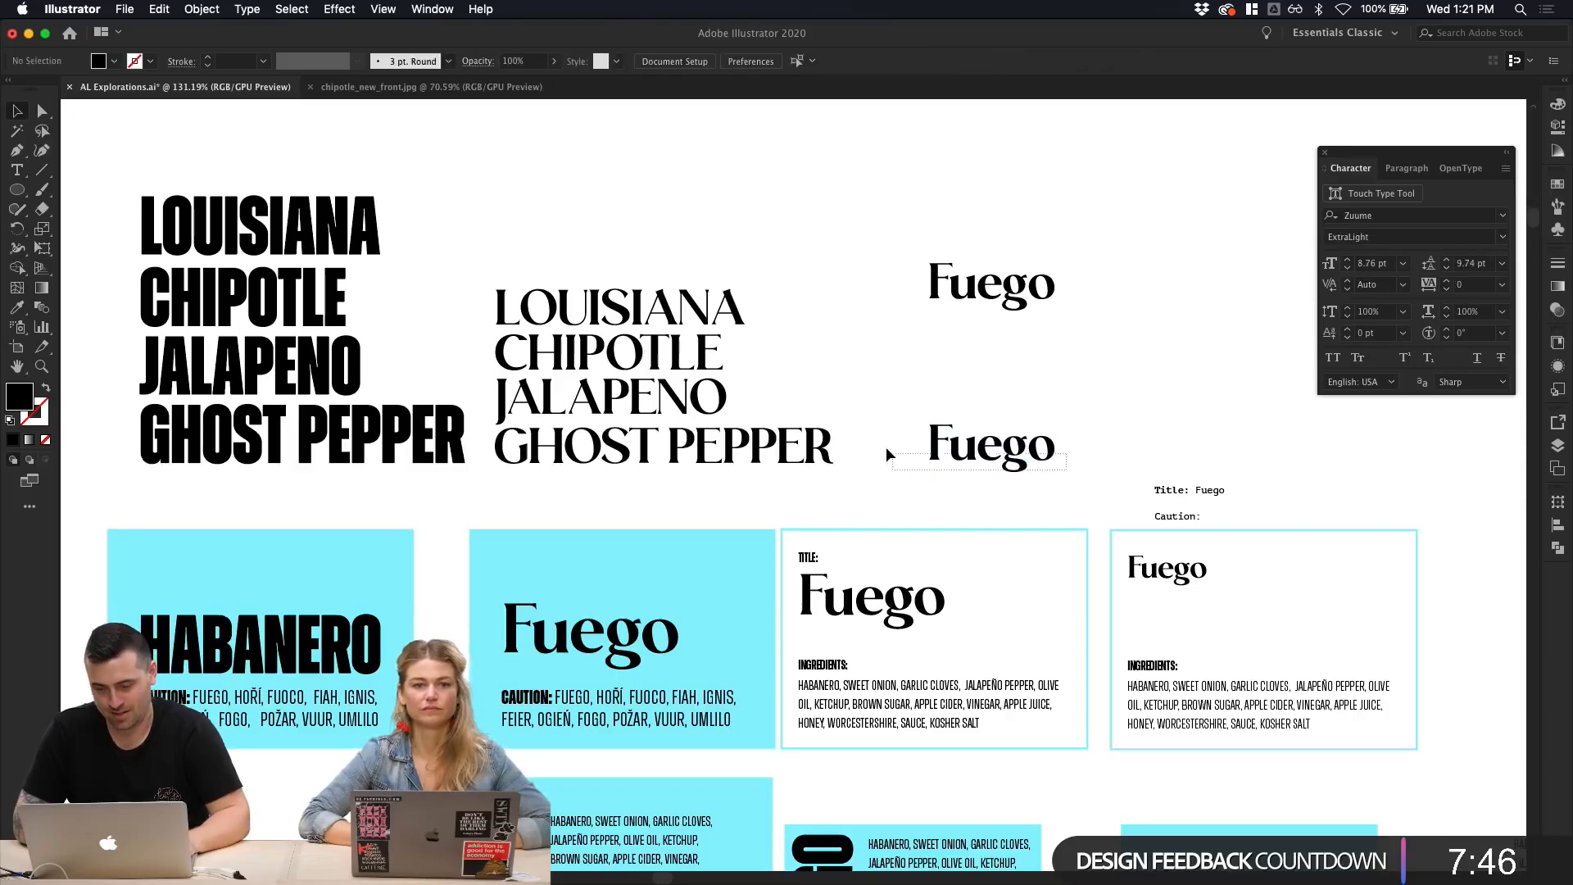
left_click_drag(886, 445, 970, 382)
scroll(970, 382, "up", 3)
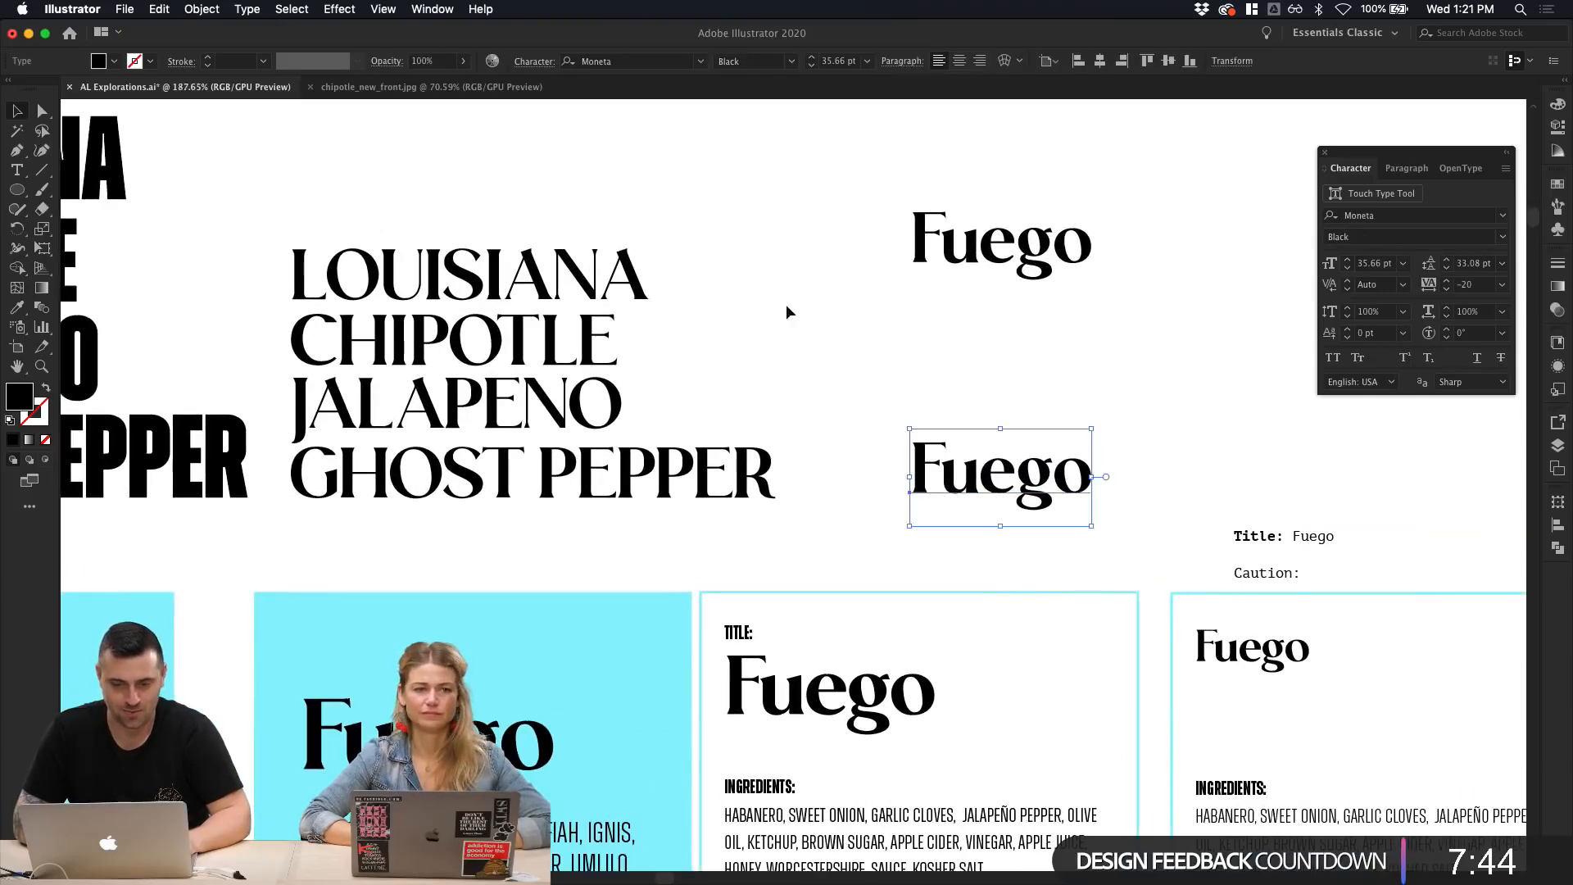
left_click(701, 62)
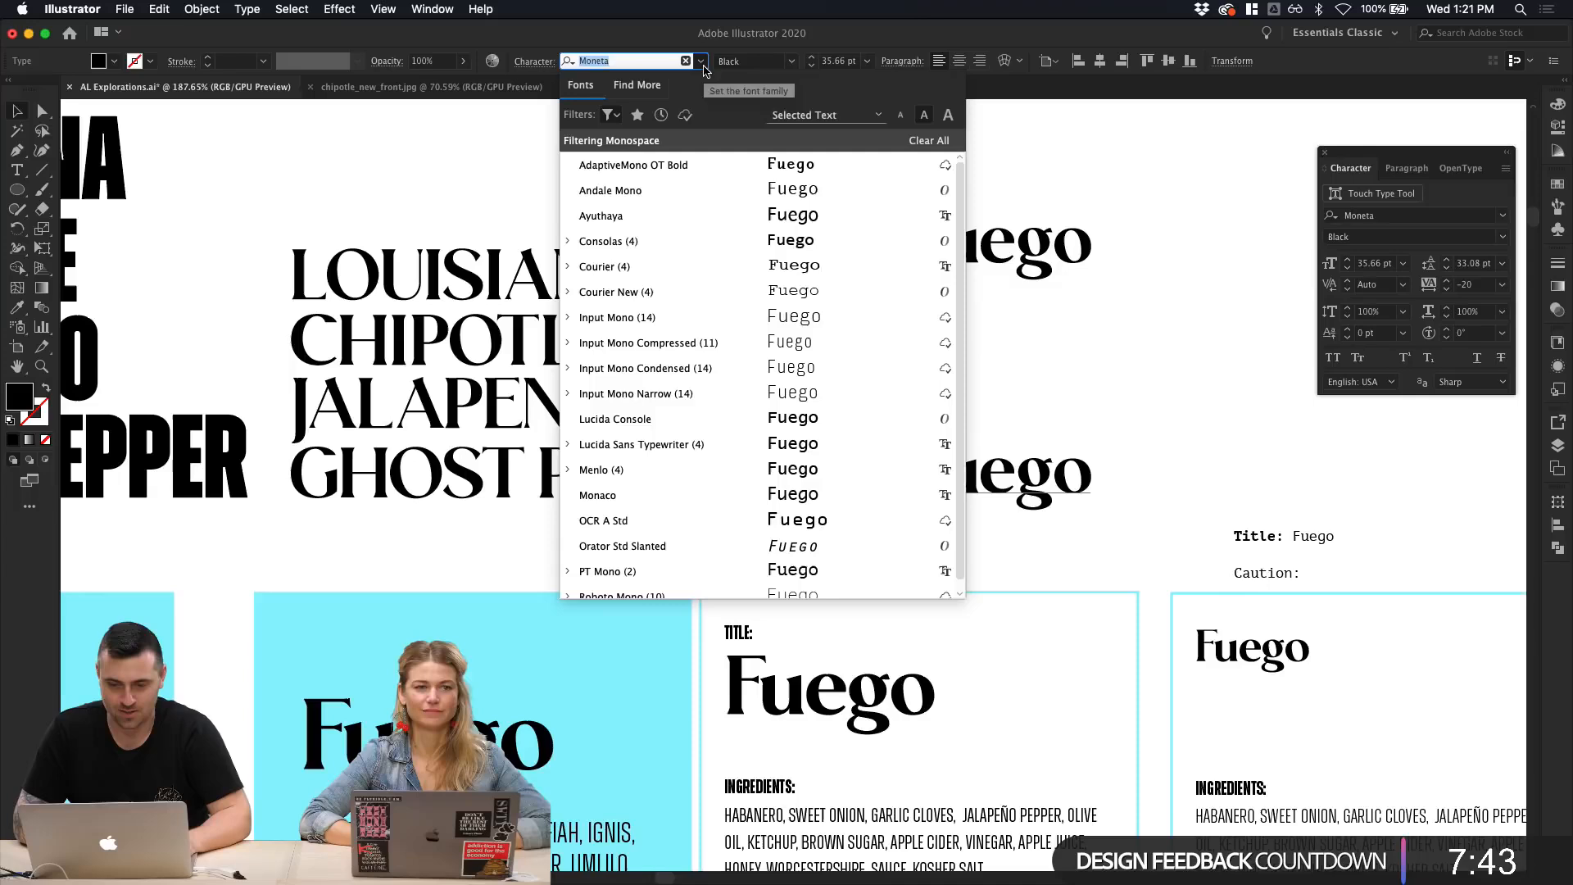
left_click(610, 115)
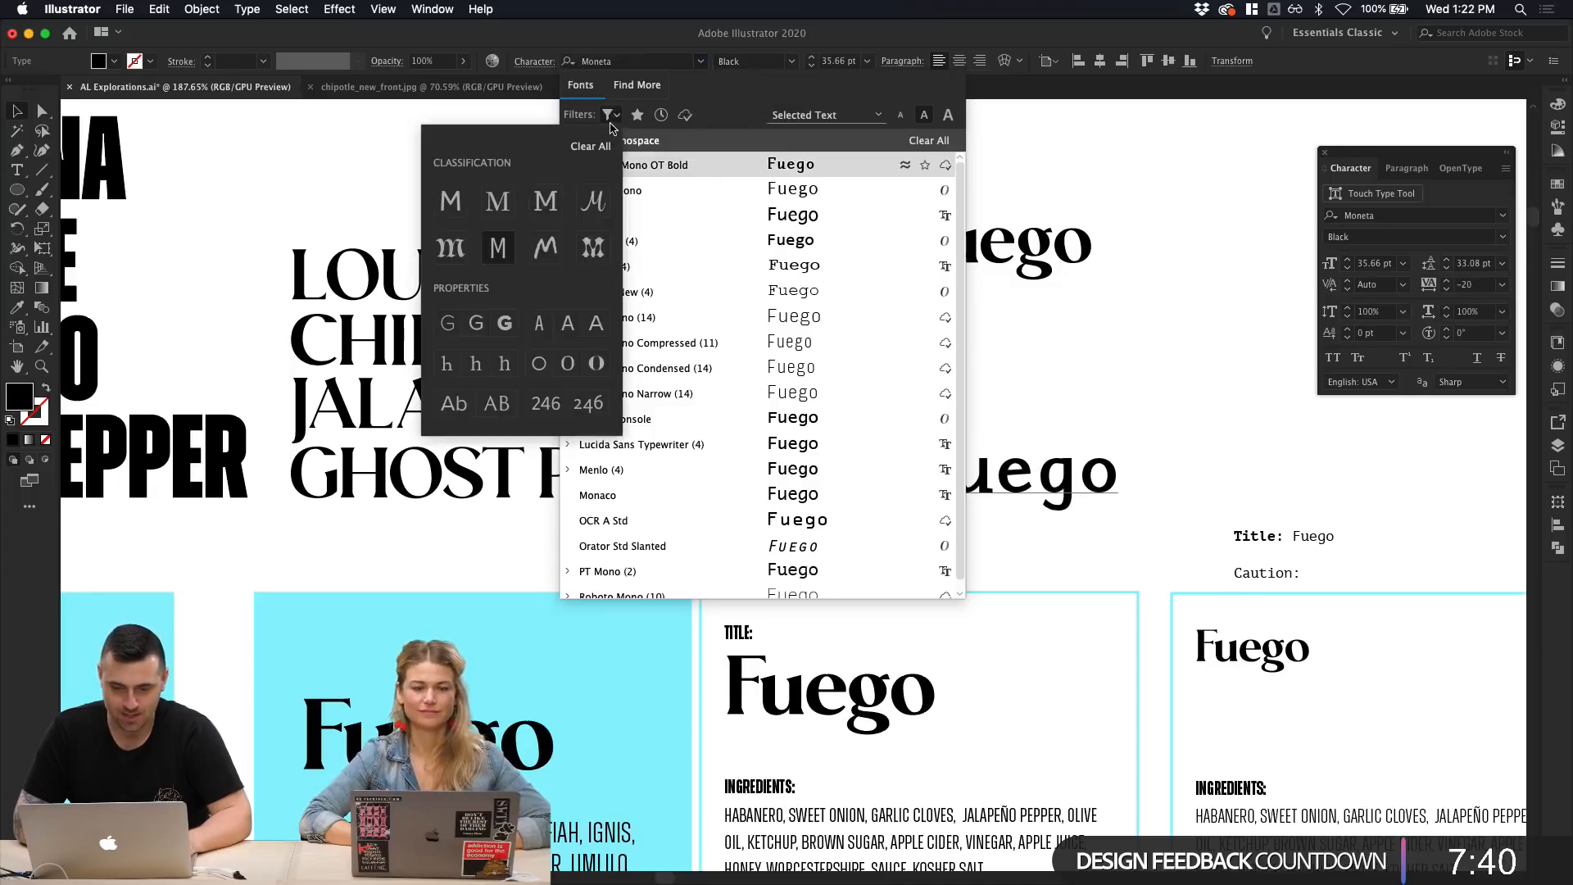
left_click(611, 116)
left_click(610, 116)
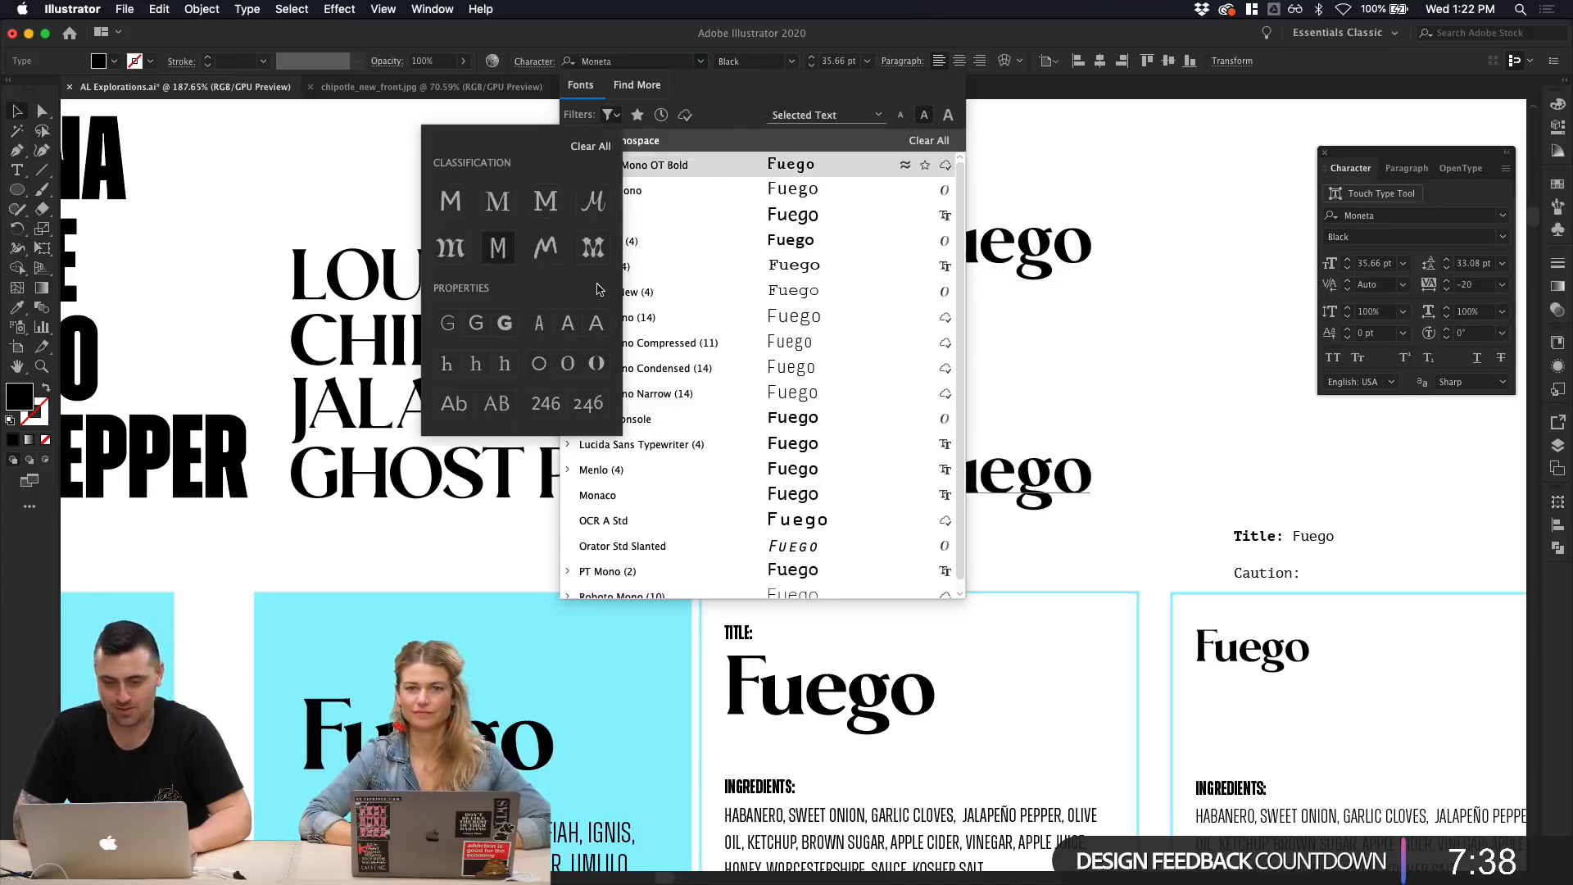
left_click(611, 116)
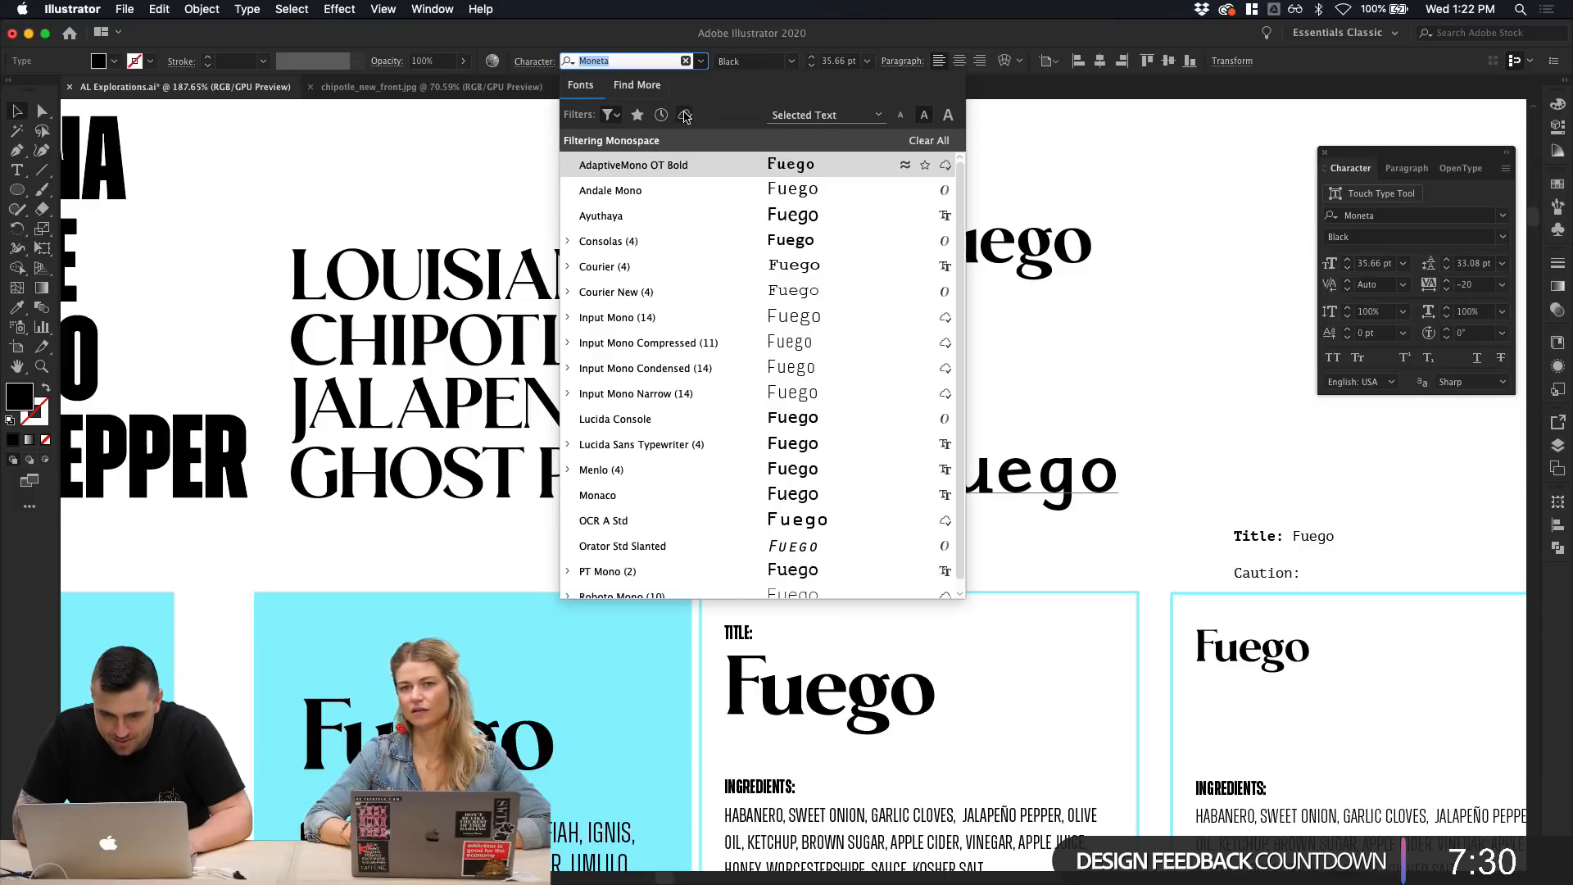
left_click(685, 116)
left_click(685, 116)
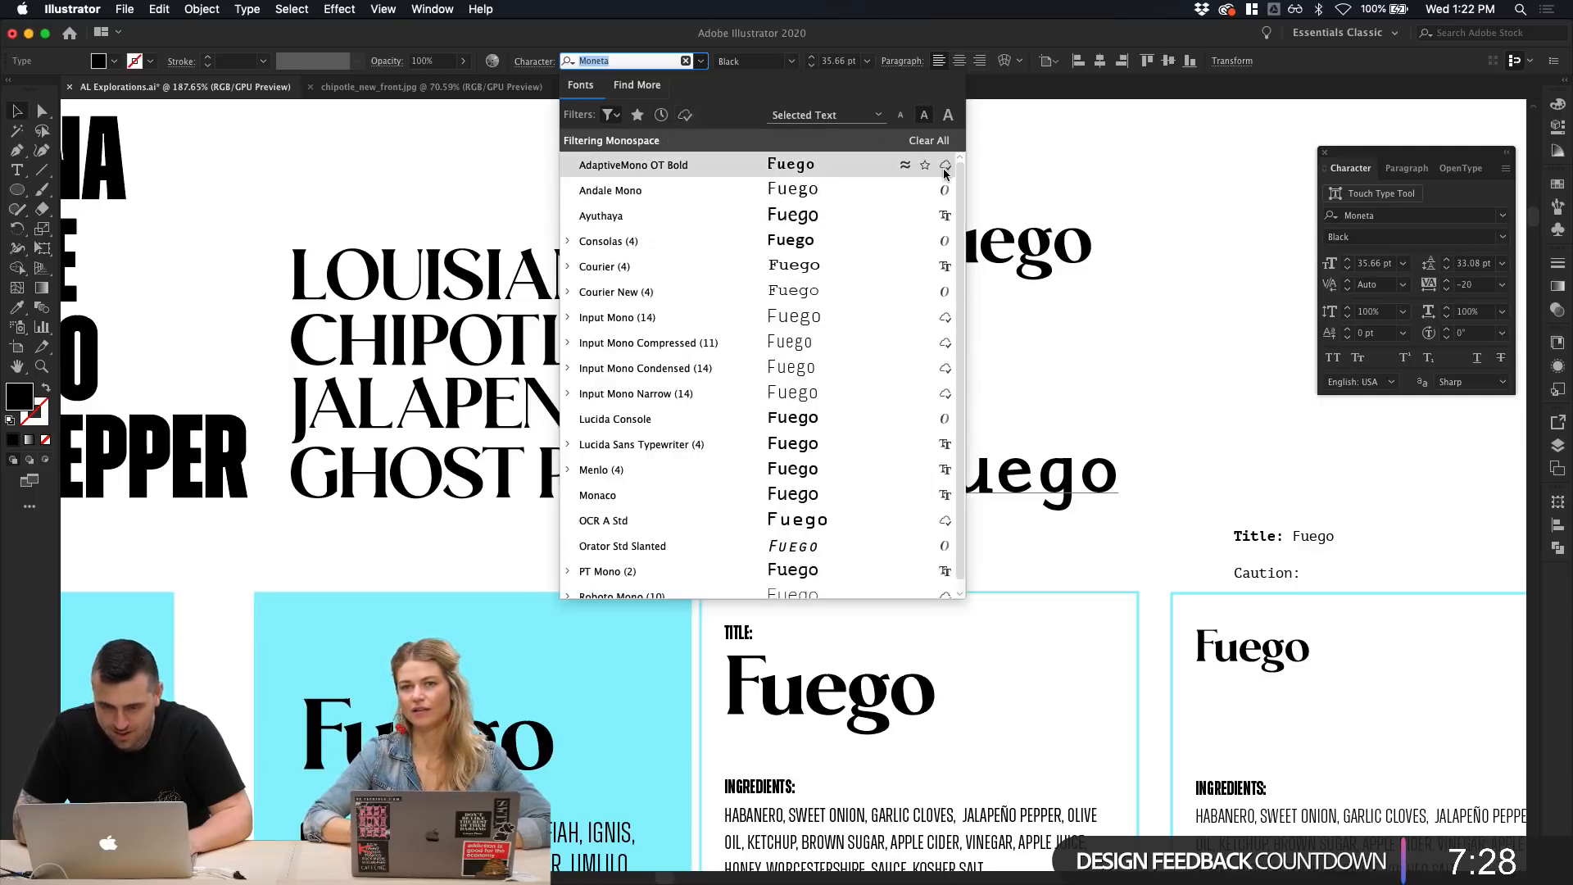
scroll(945, 174, "down", 1)
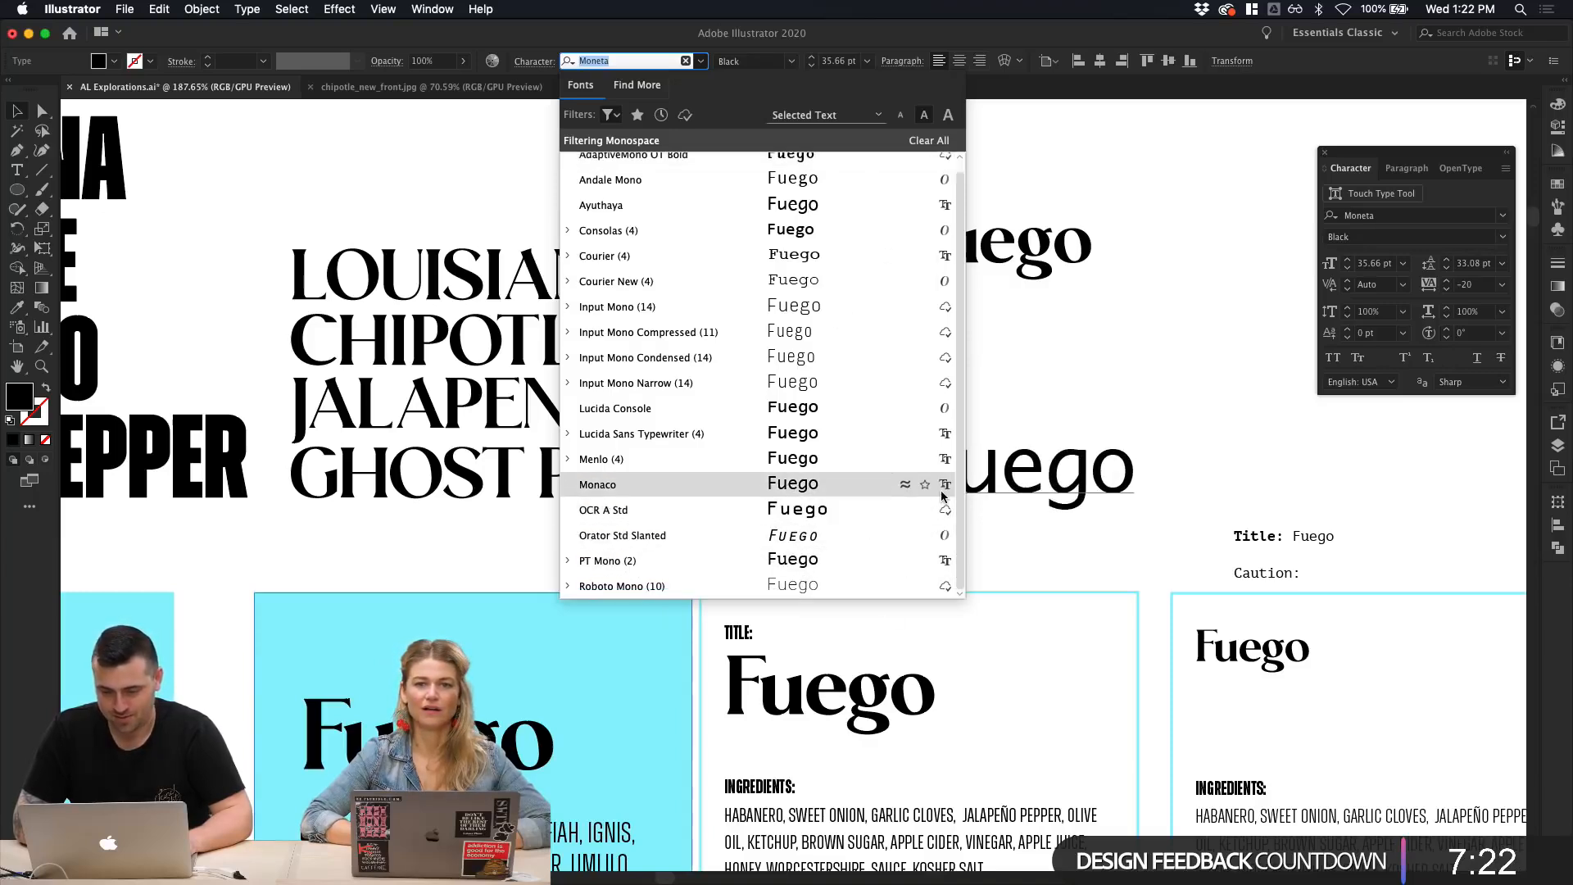
left_click(1142, 515)
Step: Delete the Title heading from the original outlined label with the large Fuego wordmark
scroll(1142, 514, "right", 5)
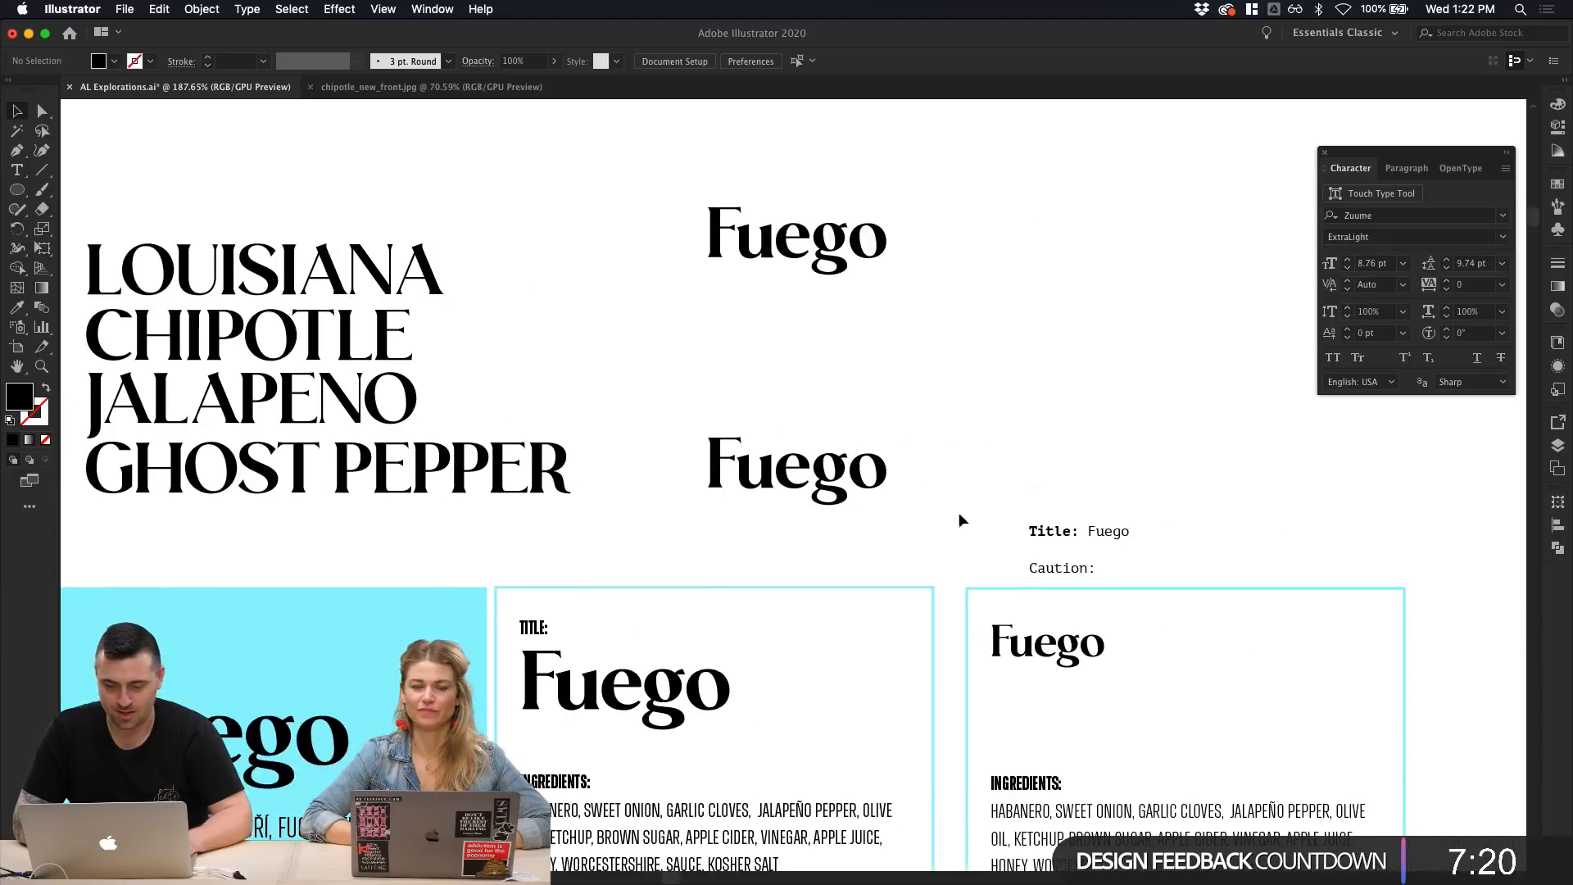
left_click(876, 488)
scroll(921, 356, "down", 5)
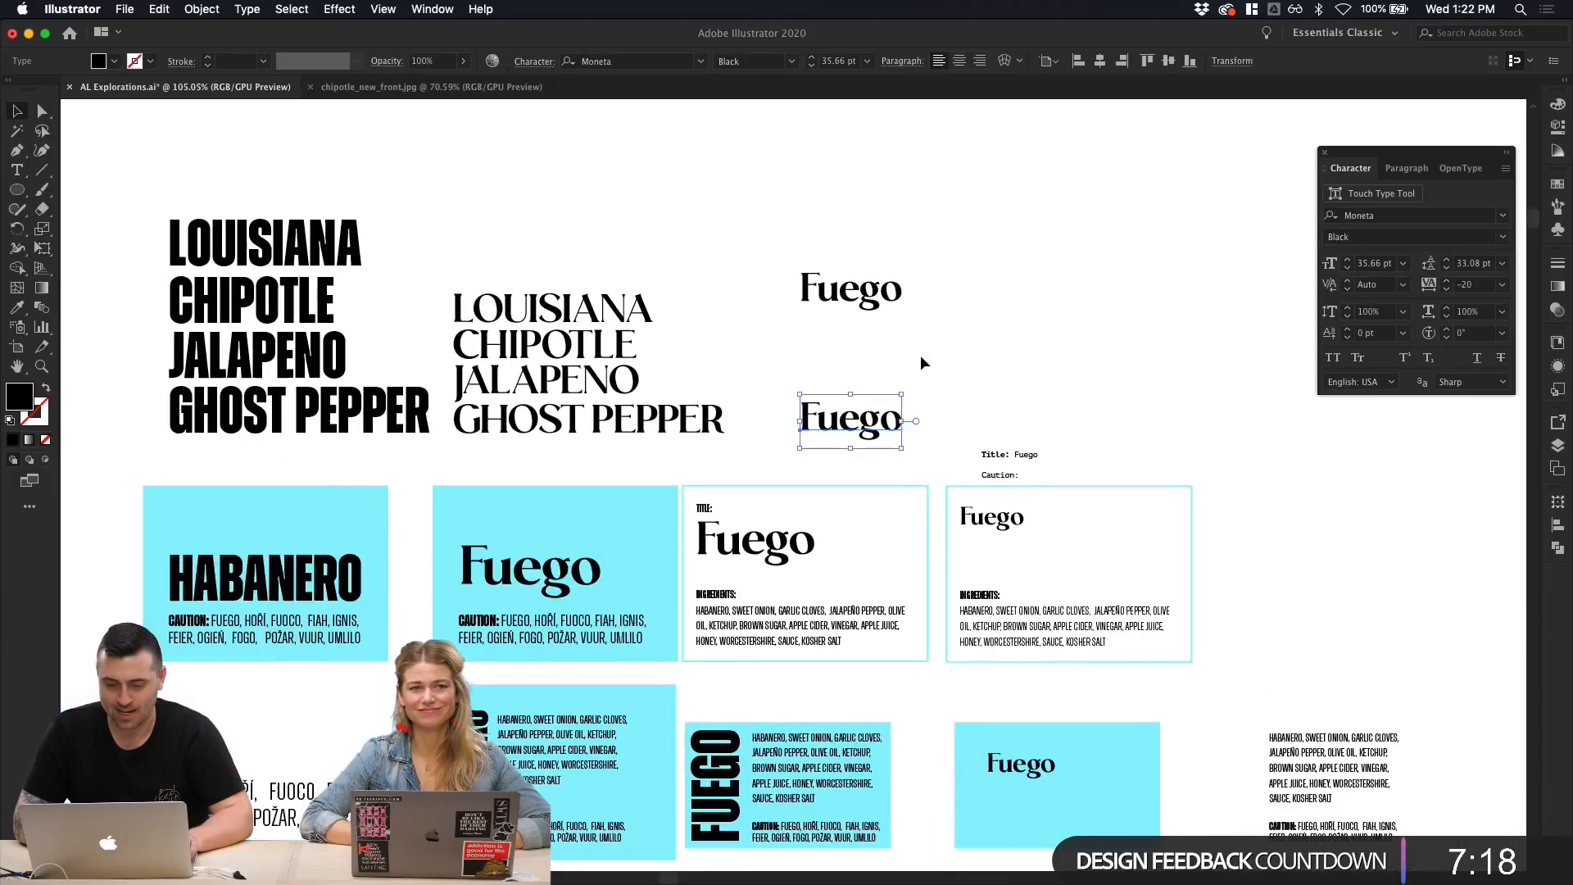
scroll(815, 503, "up", 5)
scroll(814, 503, "down", 3)
left_click(615, 397)
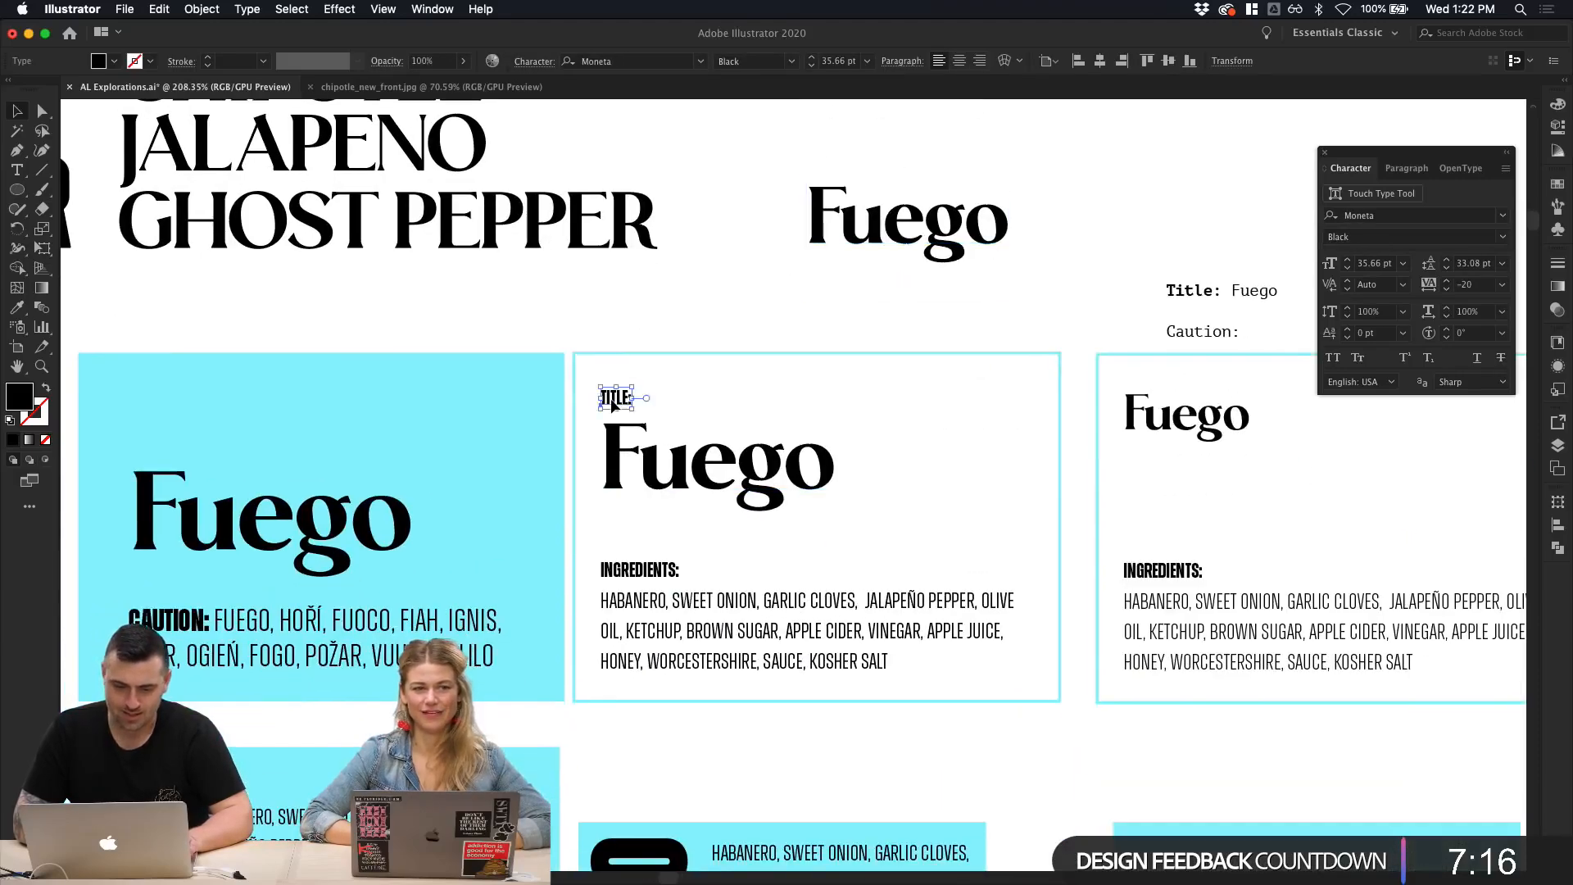
left_click(865, 497)
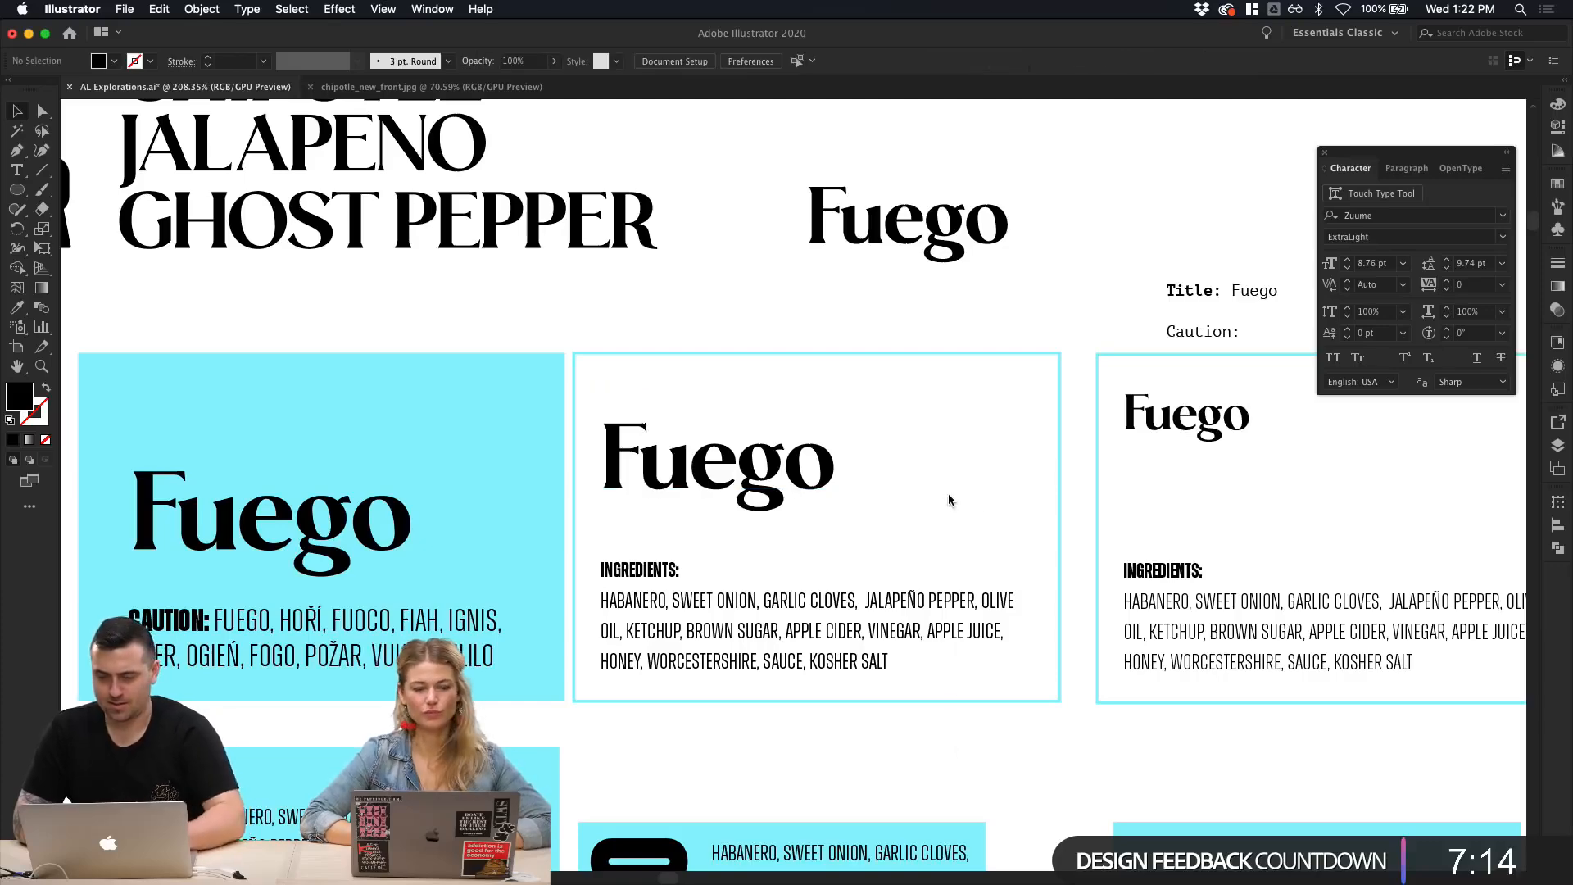
Step: Turn the copied label's cyan outline into a solid cyan fill, and delete that rectangle, keeping the label text
scroll(1006, 491, "right", 6)
scroll(1107, 500, "right", 2)
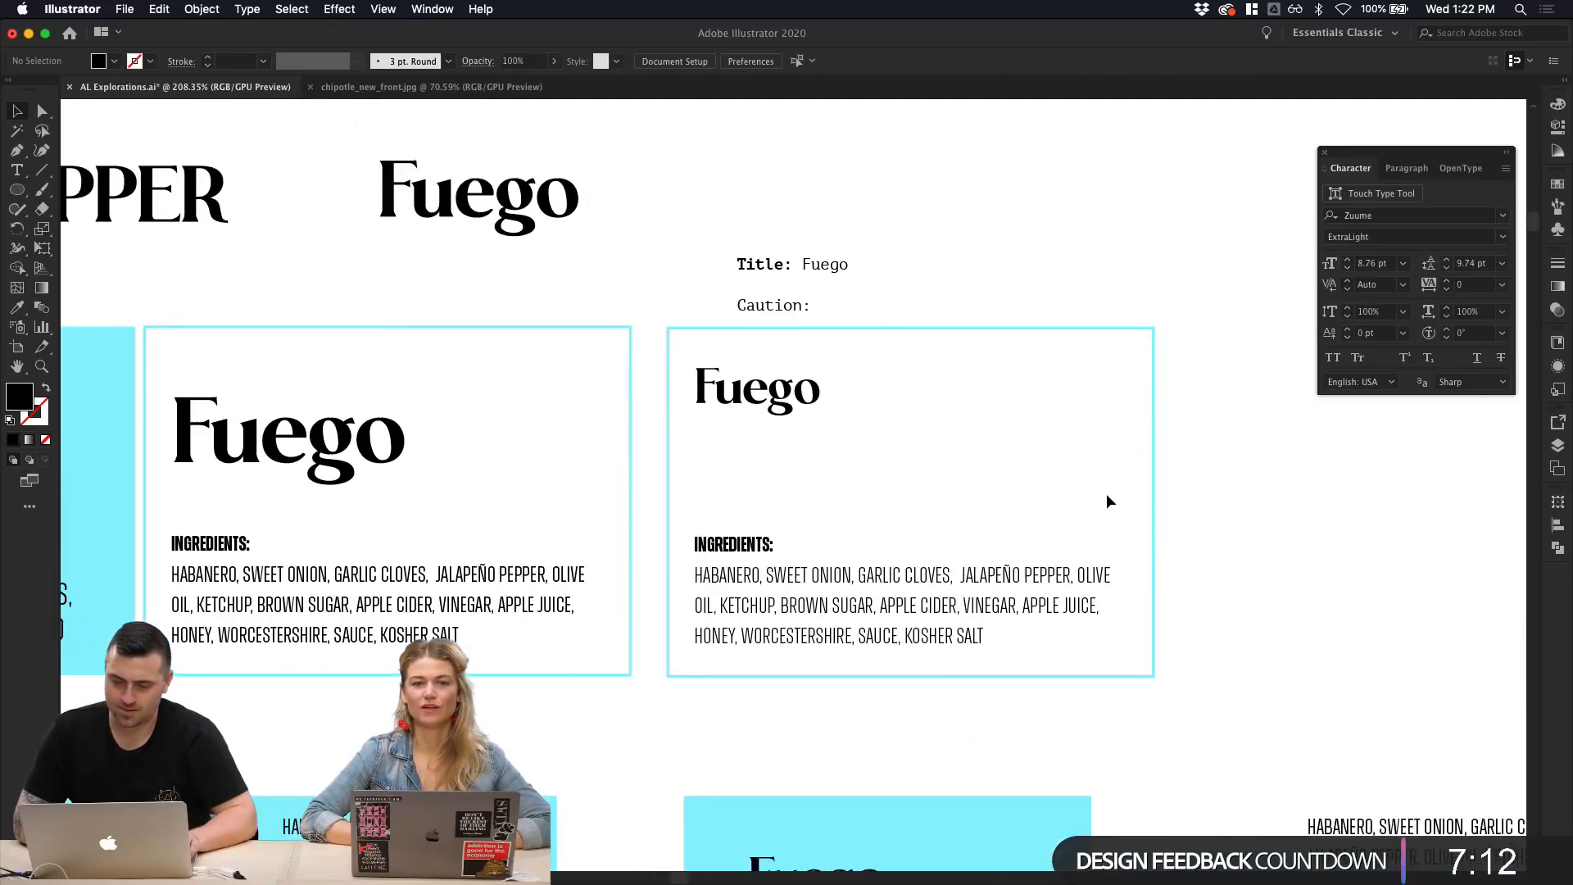
left_click(1152, 503)
key("shift+x")
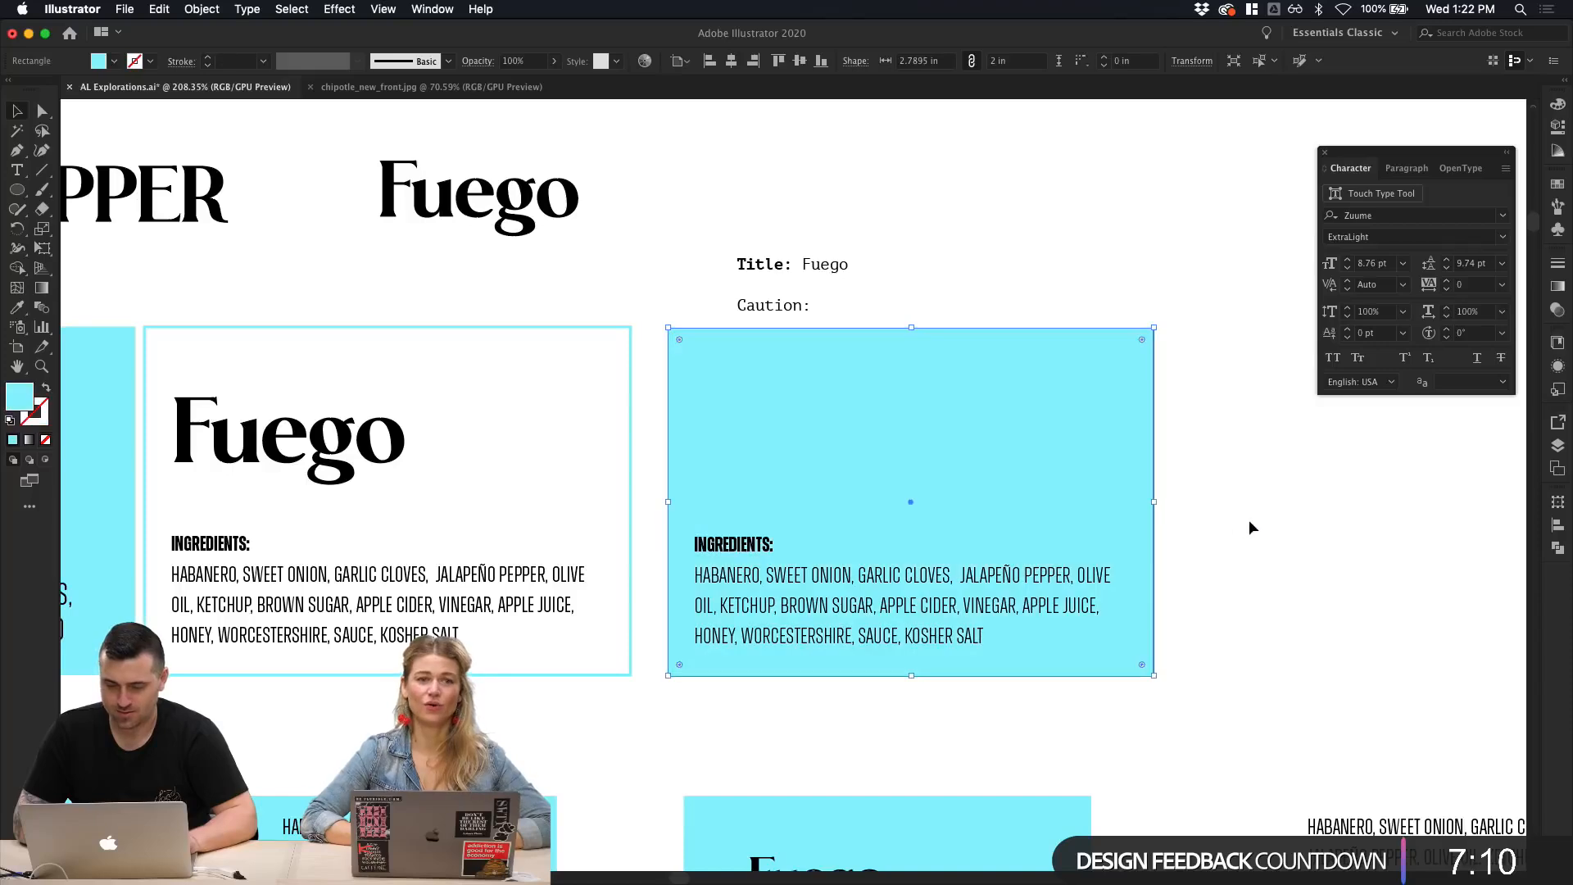
left_click(968, 464)
key("Delete")
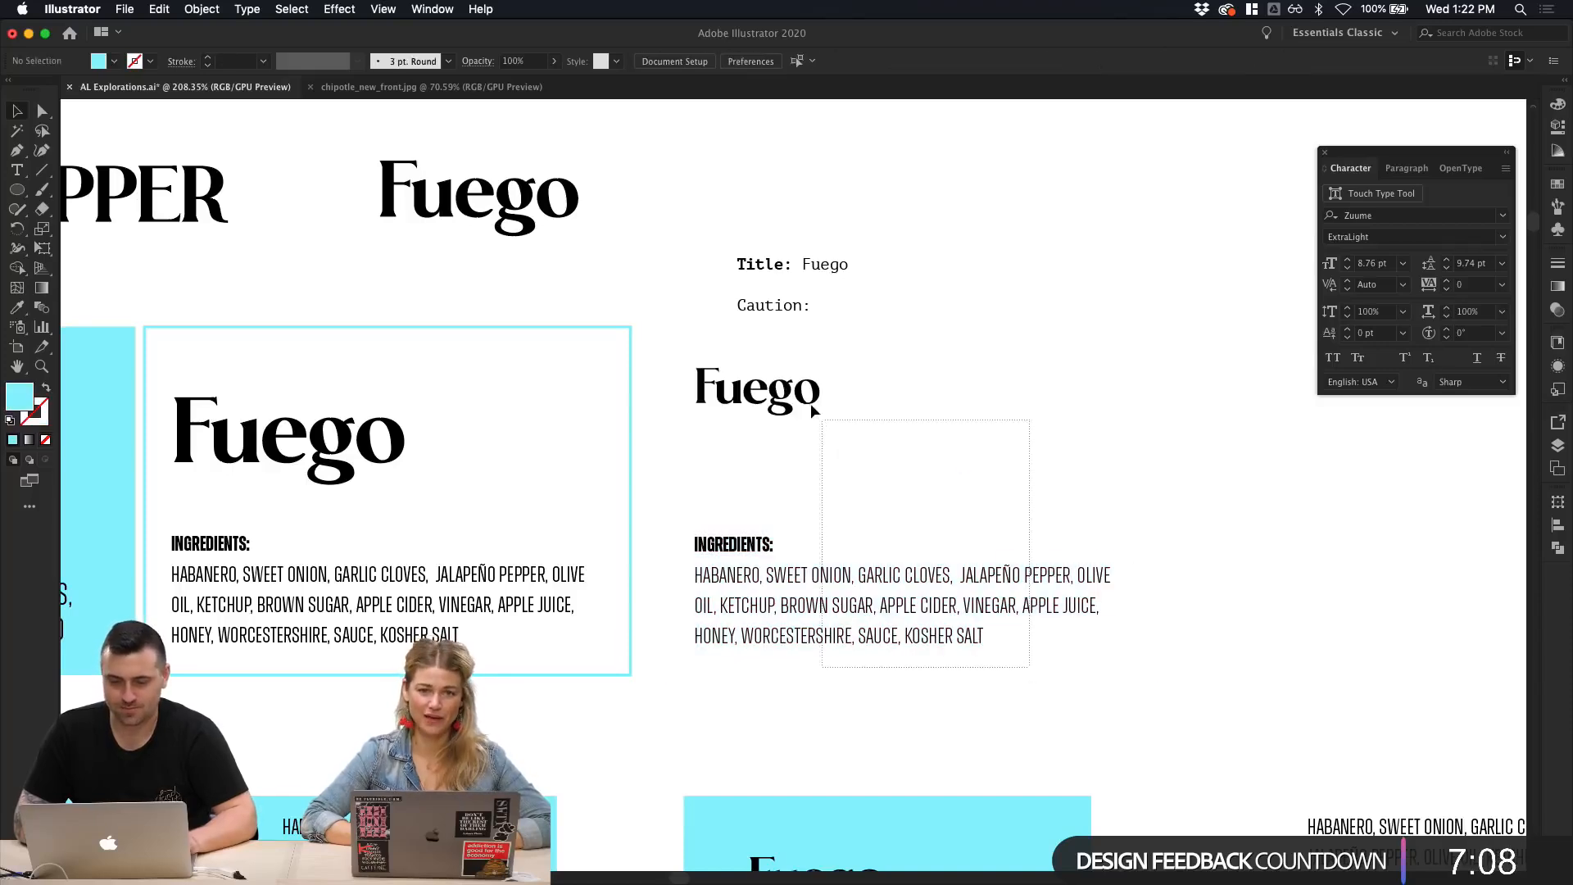
Step: Paste the cyan rectangle back in place behind the copied label's Fuego wordmark and ingredients text
left_click(762, 380)
key("ctrl+v")
key("ctrl+z")
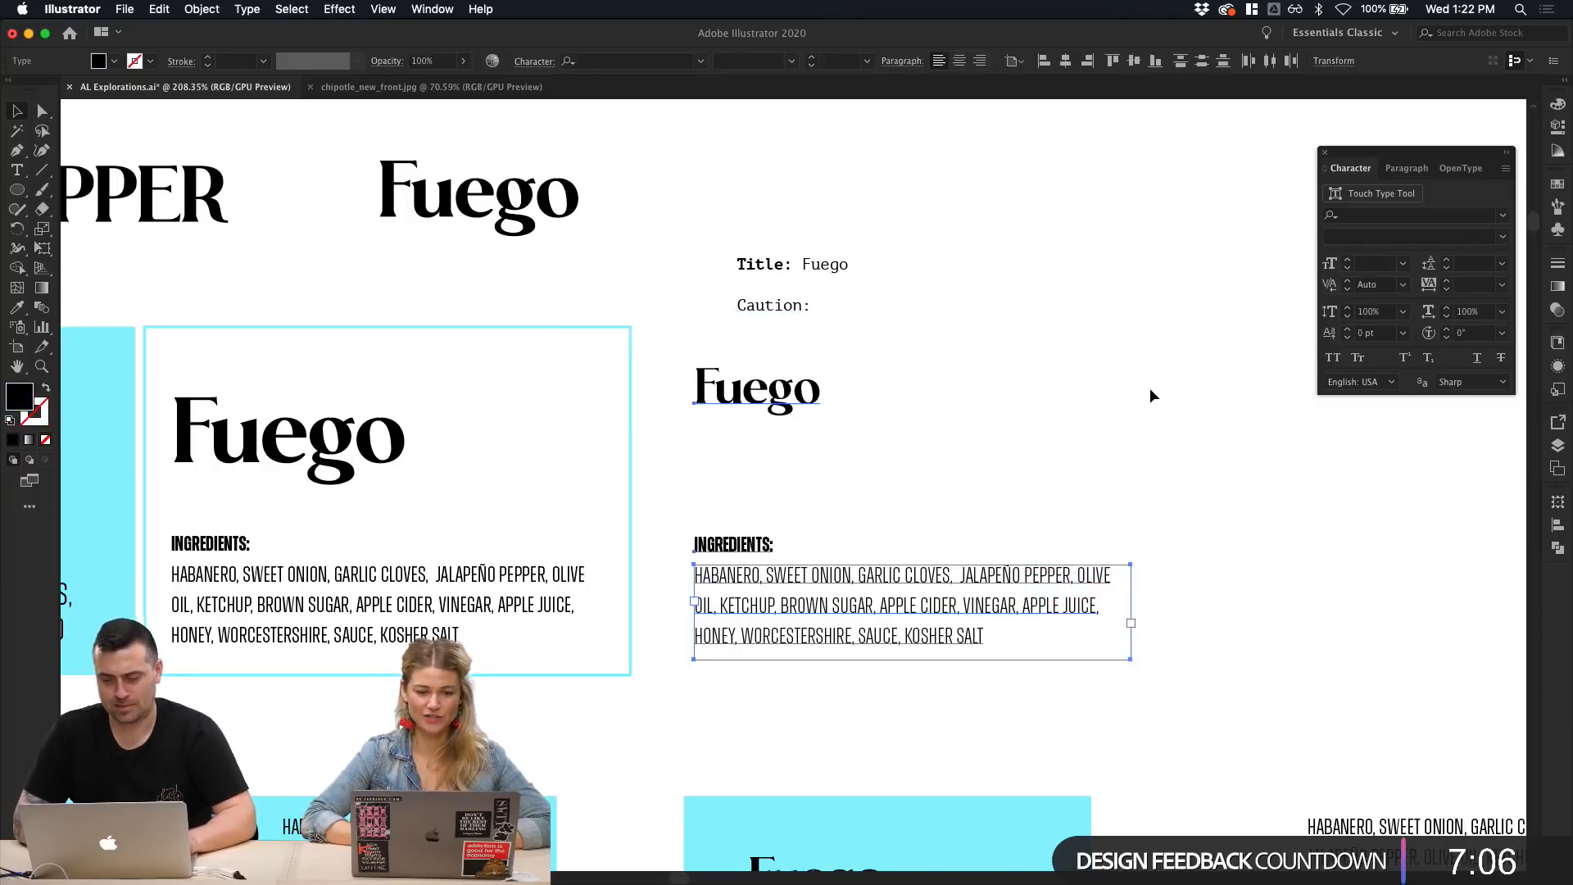
key("ctrl+b")
left_click(1266, 492)
scroll(1266, 491, "right", 5)
scroll(1265, 491, "down", 1)
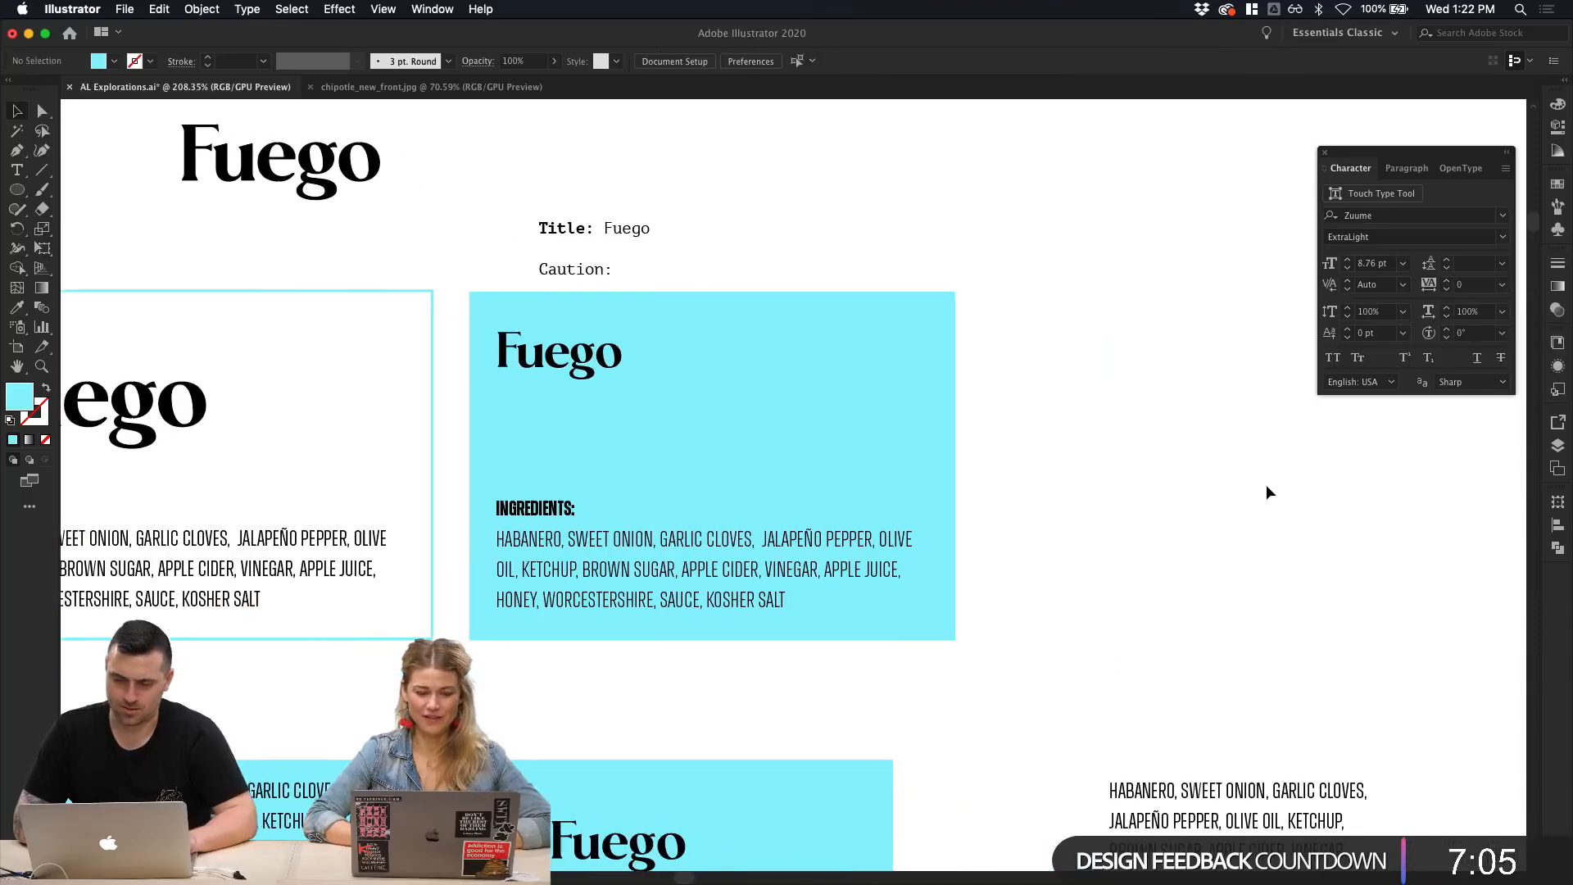
Step: Slightly enlarge the small Fuego wordmark on the copied cyan label
left_click(576, 375)
left_click_drag(618, 388, 643, 401)
left_click(1141, 509)
scroll(1141, 509, "right", 3)
scroll(1141, 509, "up", 2)
scroll(1140, 513, "down", 6)
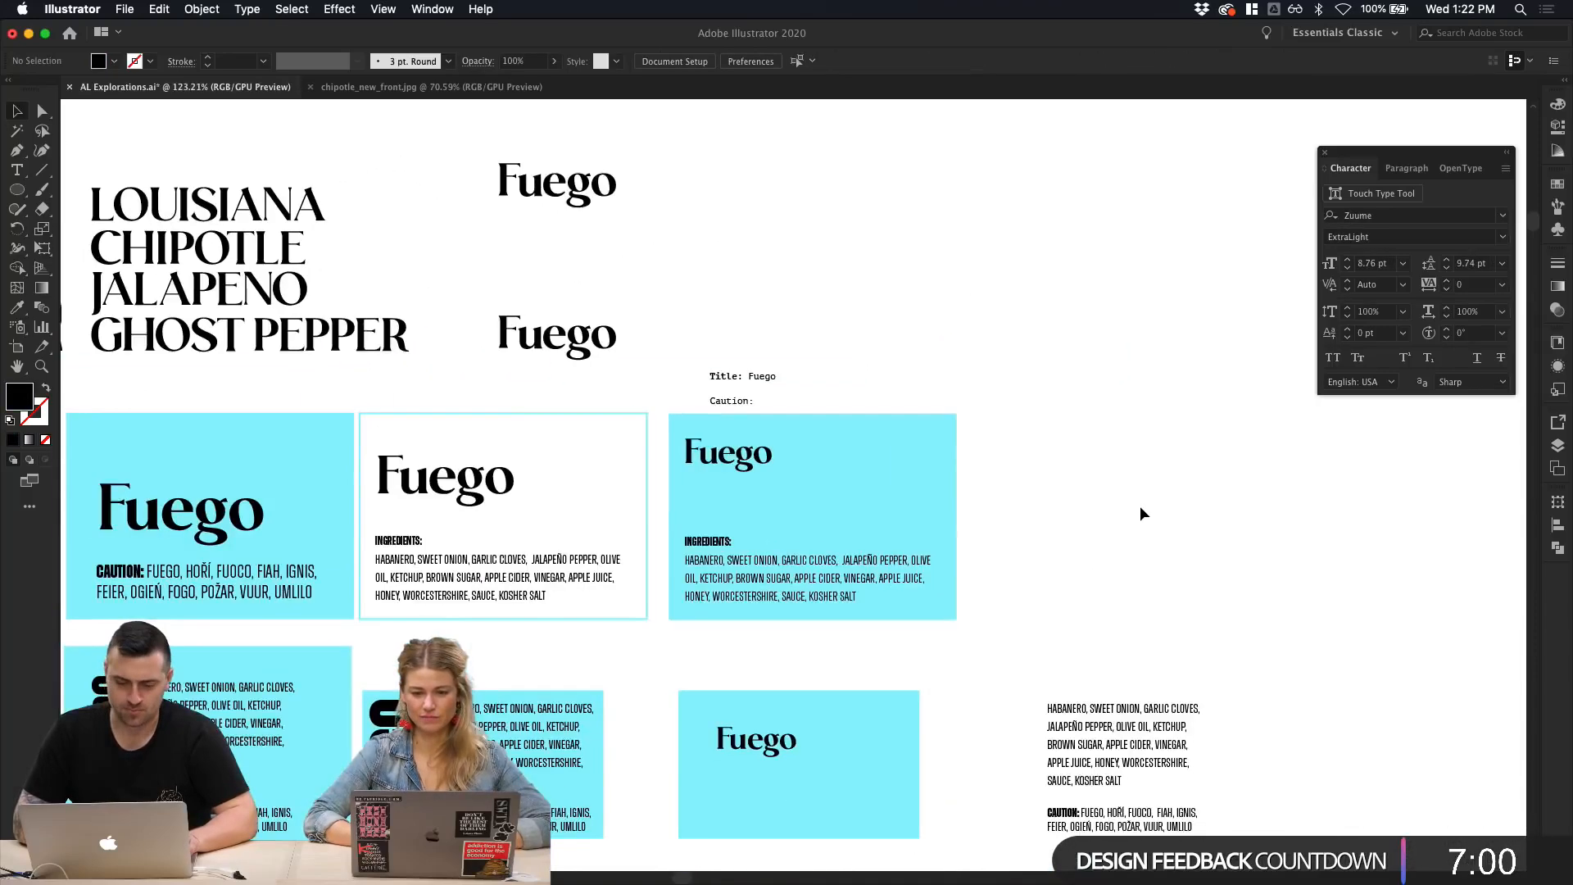
Step: Compare the filled cyan Fuego label with the other label concepts, flavor name lists and bottle mockups
left_click_drag(1068, 565, 904, 472)
scroll(1303, 621, "left", 3)
scroll(1303, 620, "up", 2)
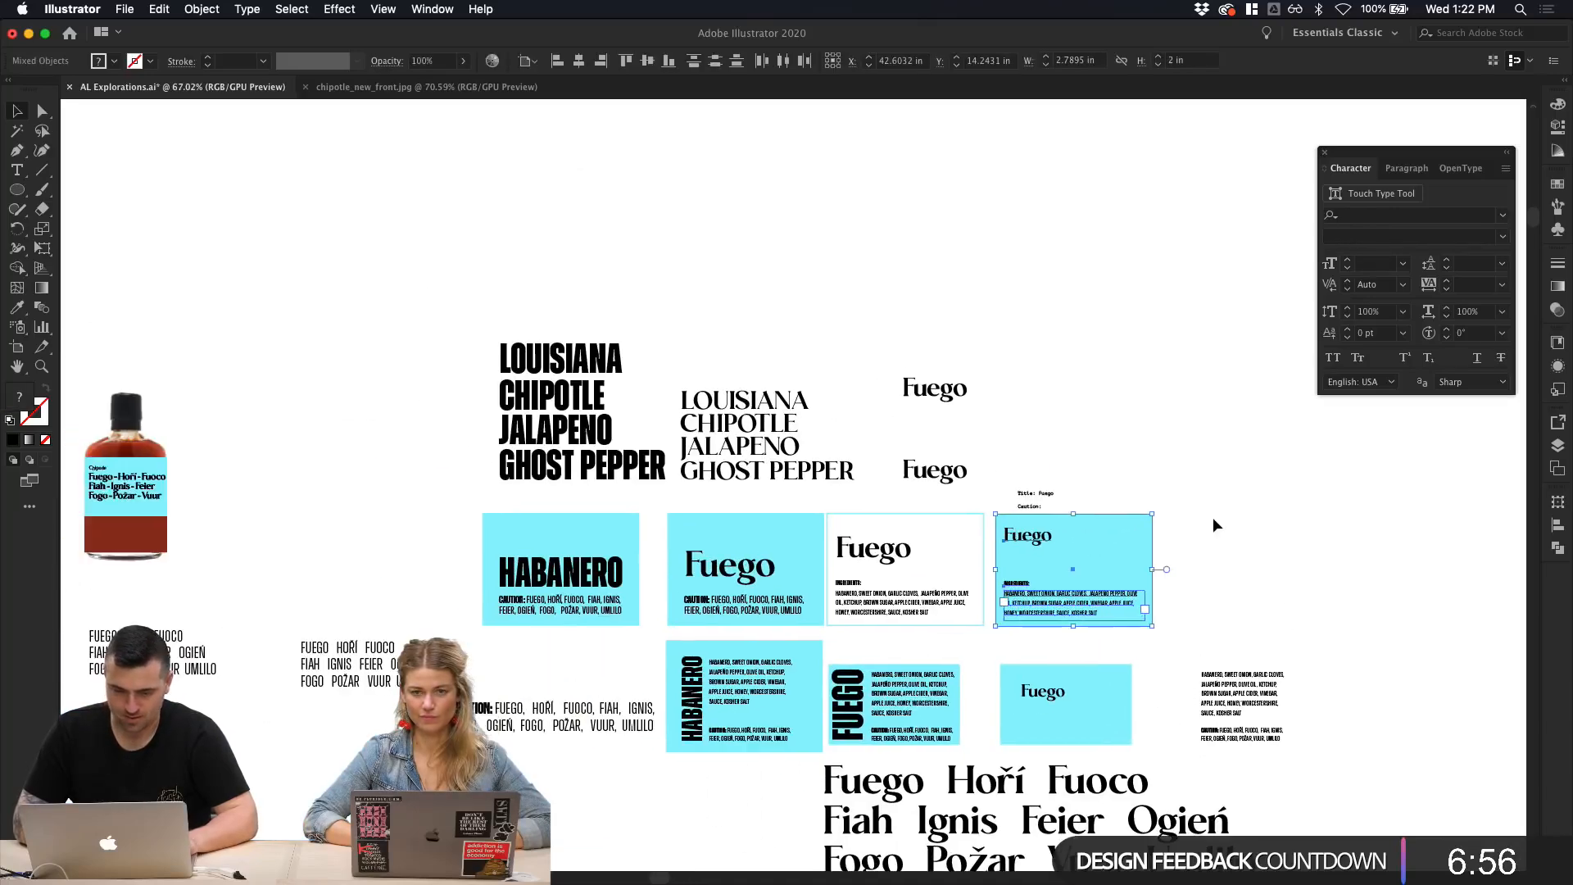
left_click(1128, 493)
scroll(1128, 493, "left", 3)
scroll(1128, 494, "up", 3)
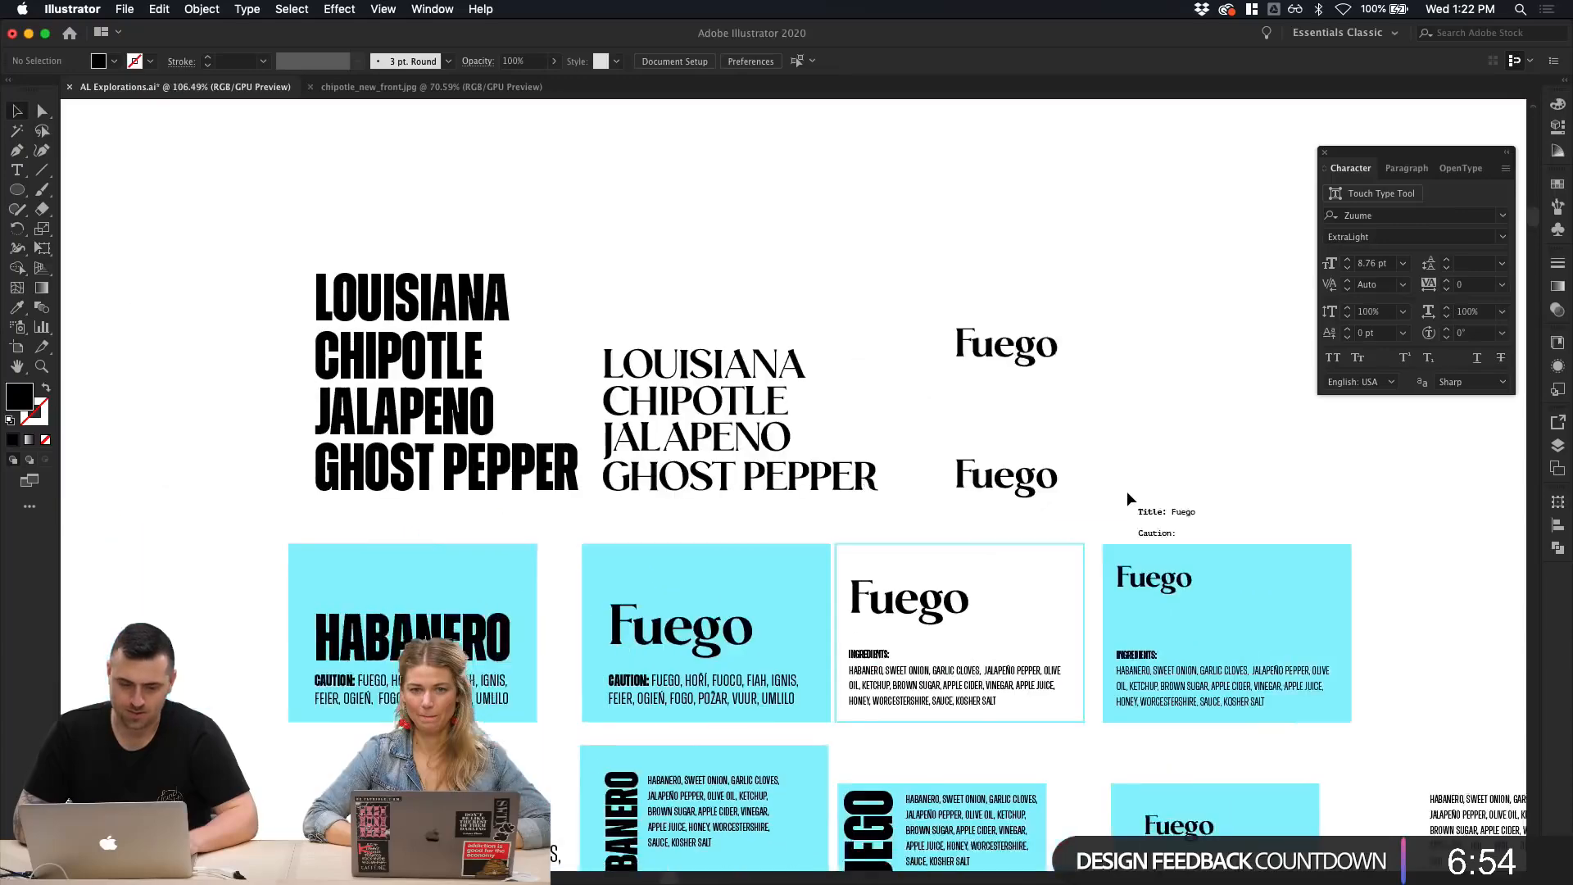
scroll(1127, 493, "down", 5)
scroll(1128, 495, "down", 3)
scroll(1127, 496, "left", 1)
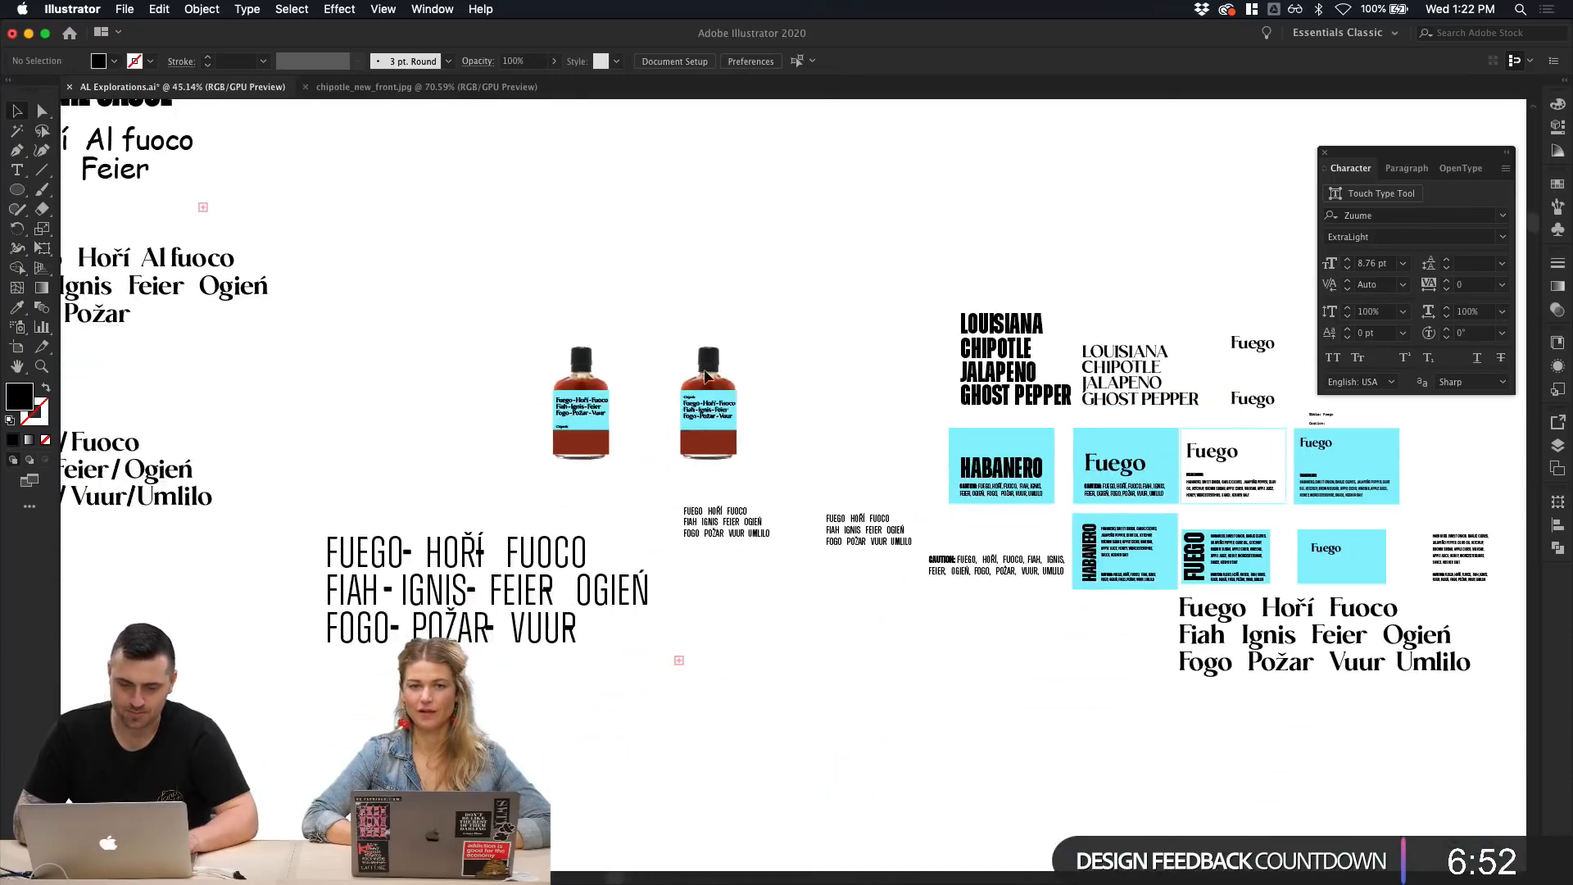
scroll(706, 376, "up", 3)
scroll(707, 377, "right", 10)
scroll(706, 378, "down", 1)
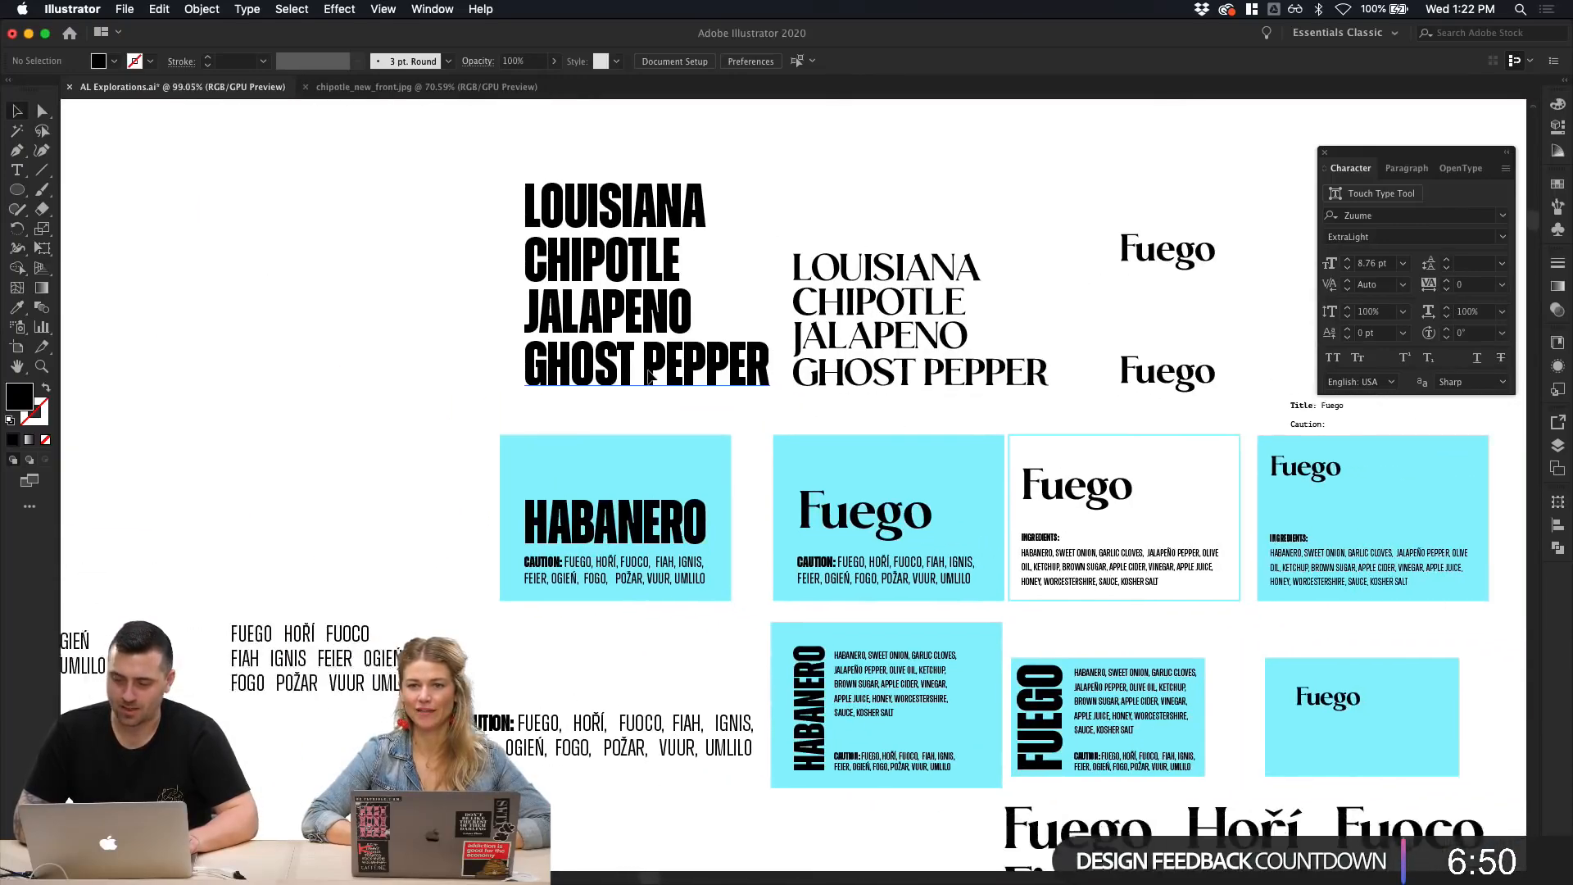
scroll(1251, 330, "up", 3)
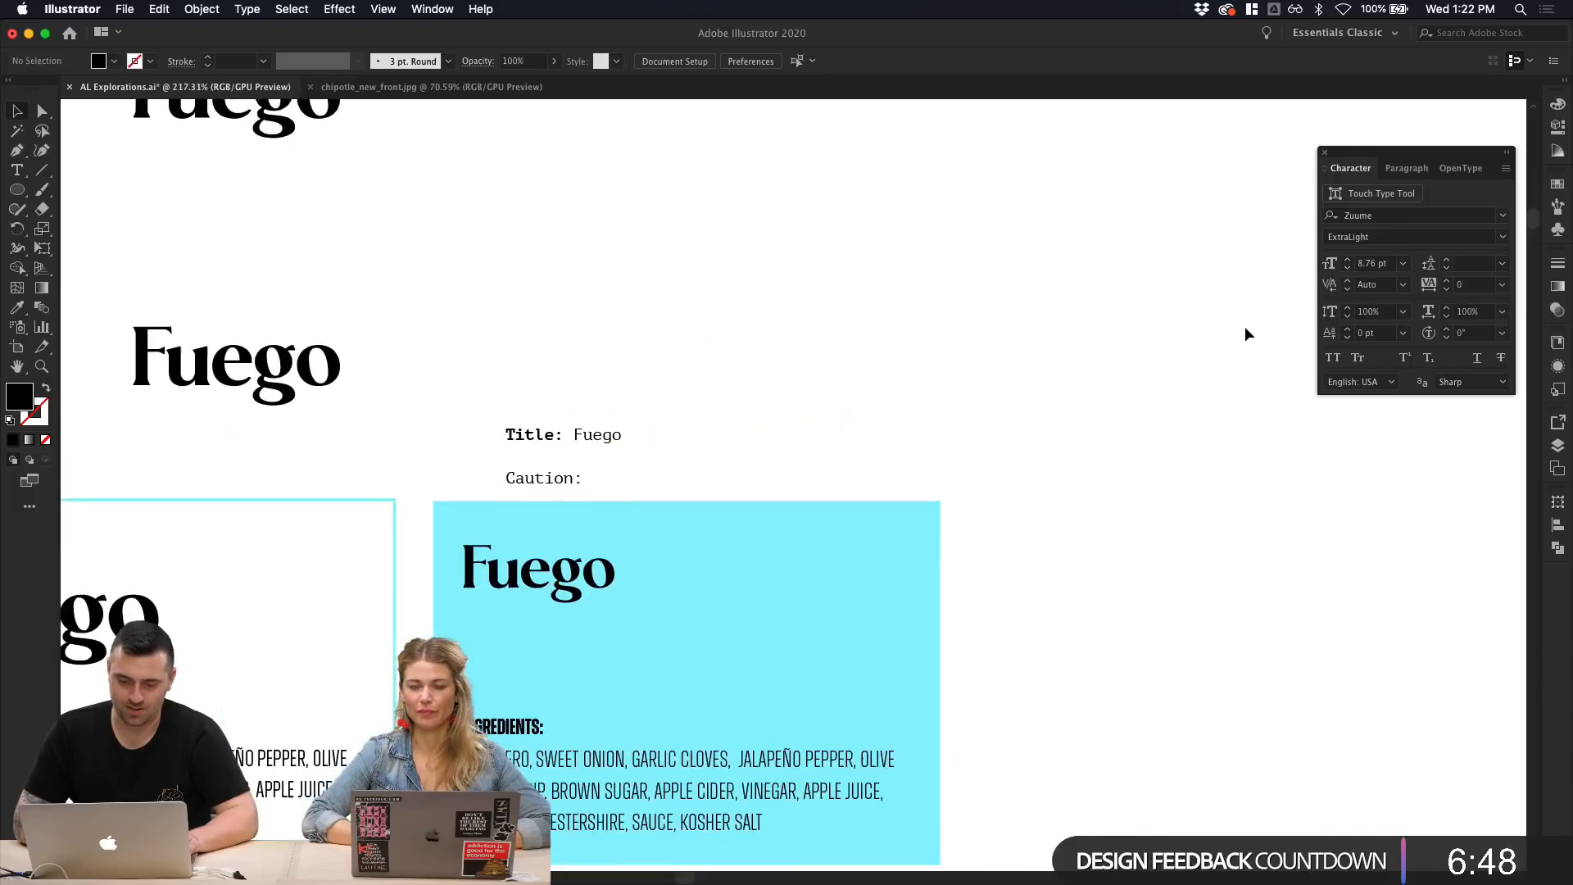
scroll(1246, 326, "down", 5)
scroll(1246, 326, "right", 2)
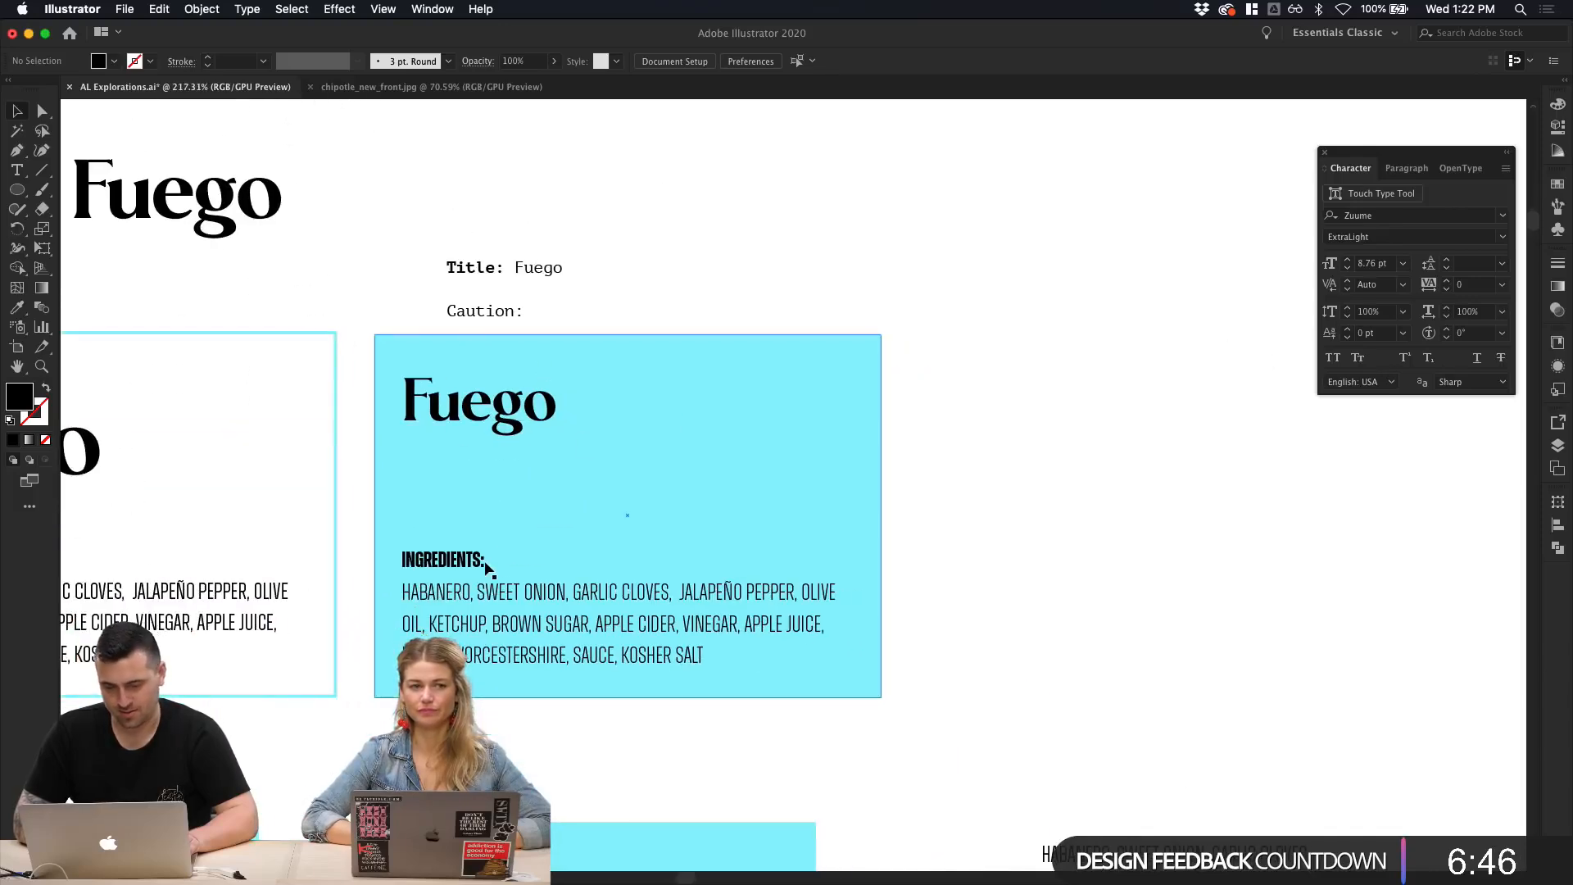
Step: Examine the Ingredients heading on the filled cyan label and compare its layout with the neighboring outlined and filled labels
left_click(480, 585)
left_click(460, 563)
scroll(904, 655, "down", 2)
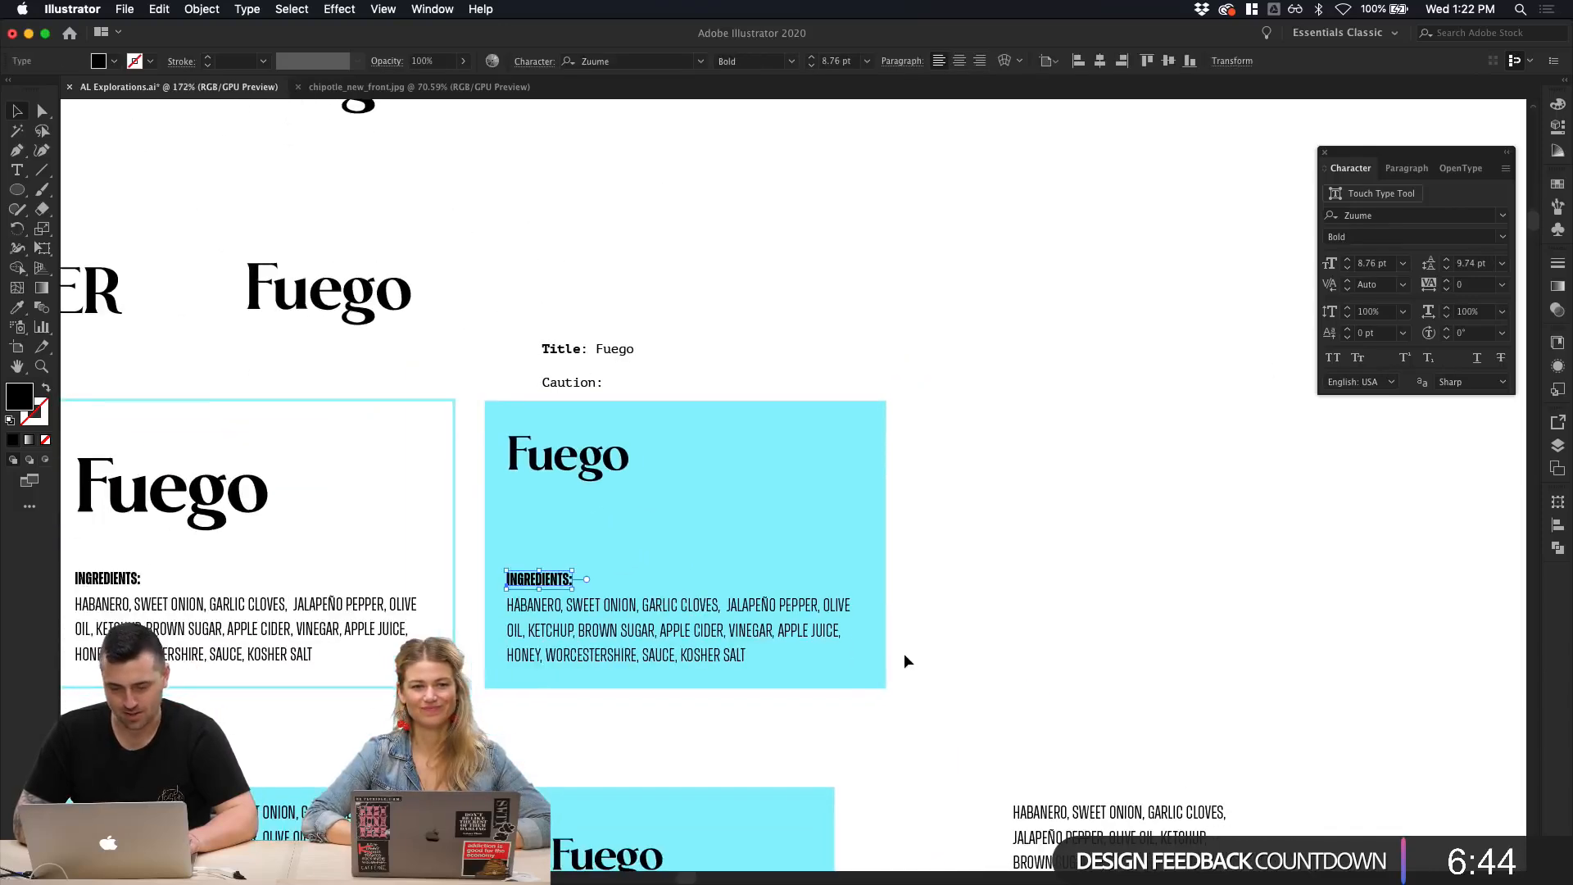
left_click(903, 652)
scroll(903, 653, "left", 3)
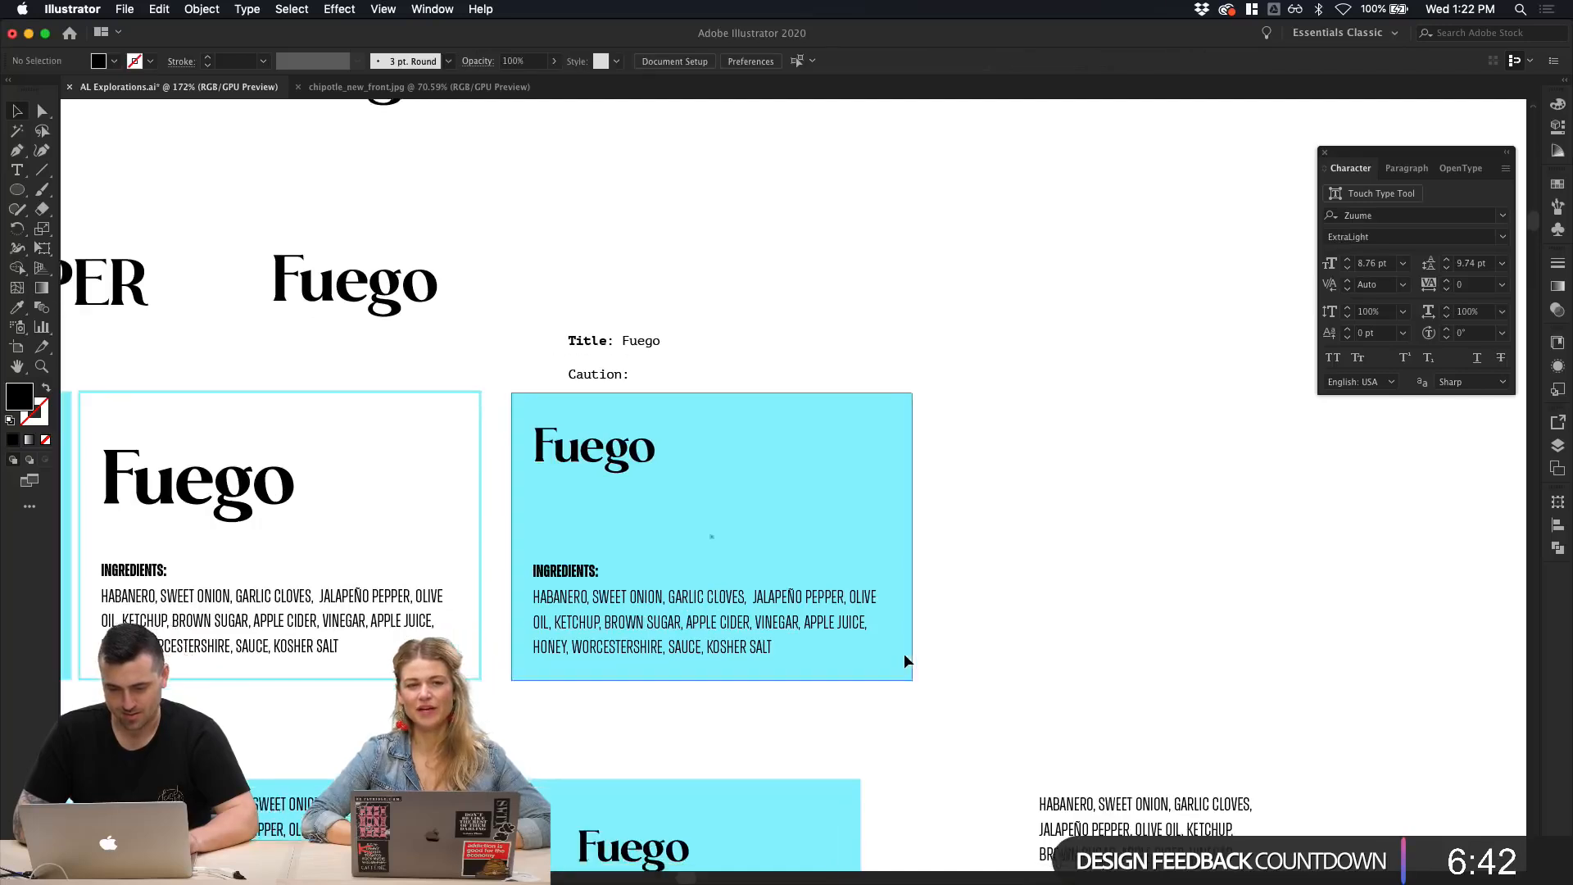
scroll(1095, 579, "down", 1)
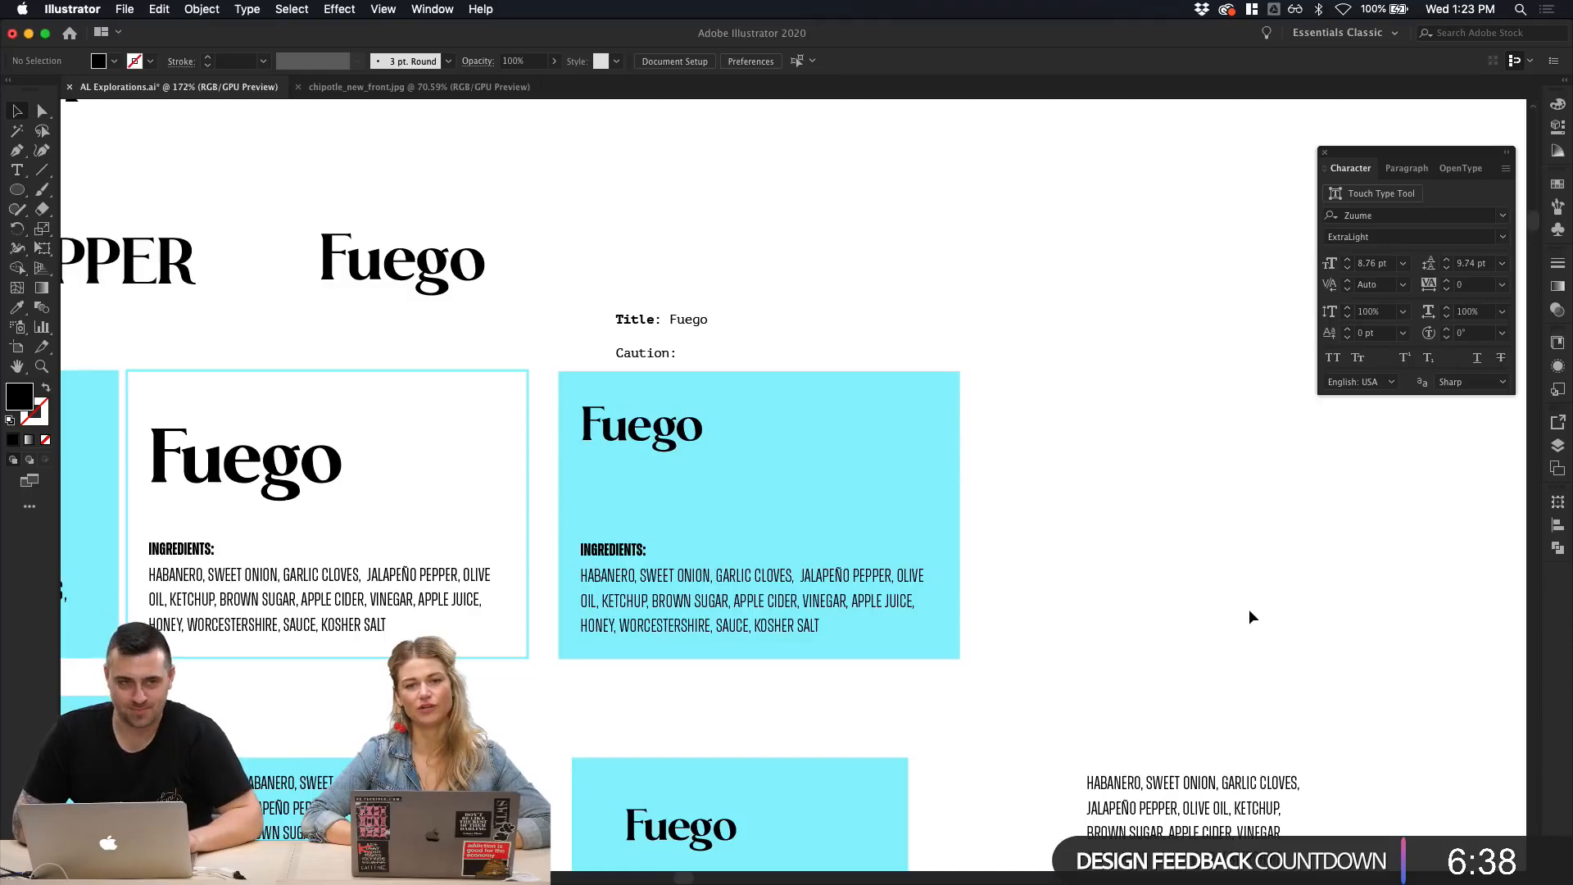
scroll(1242, 578, "left", 8)
scroll(1242, 579, "down", 3)
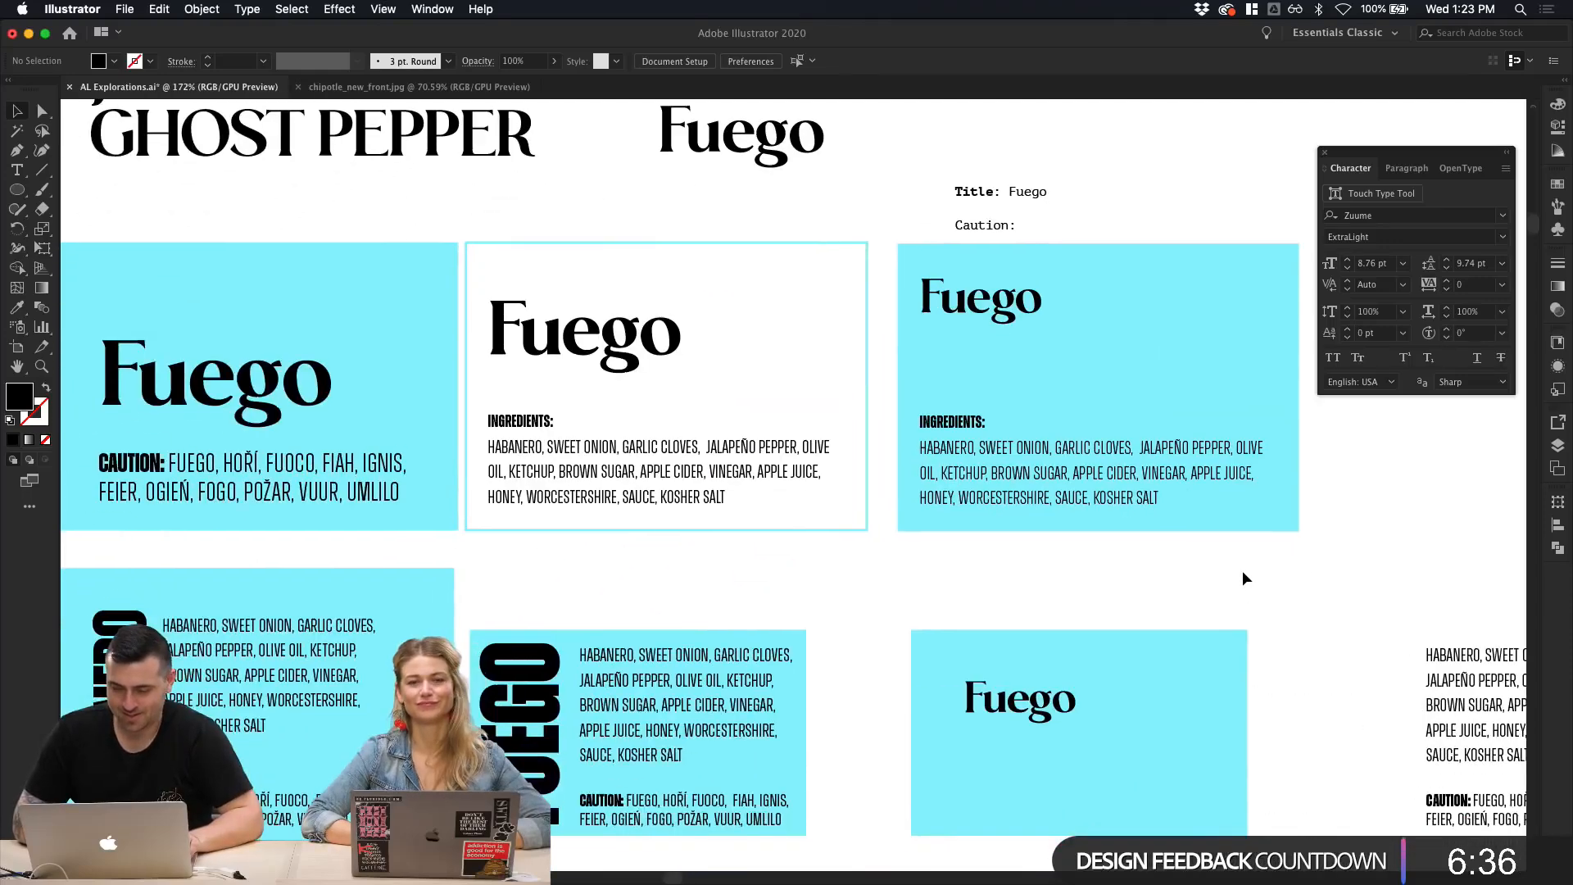
scroll(907, 572, "down", 6)
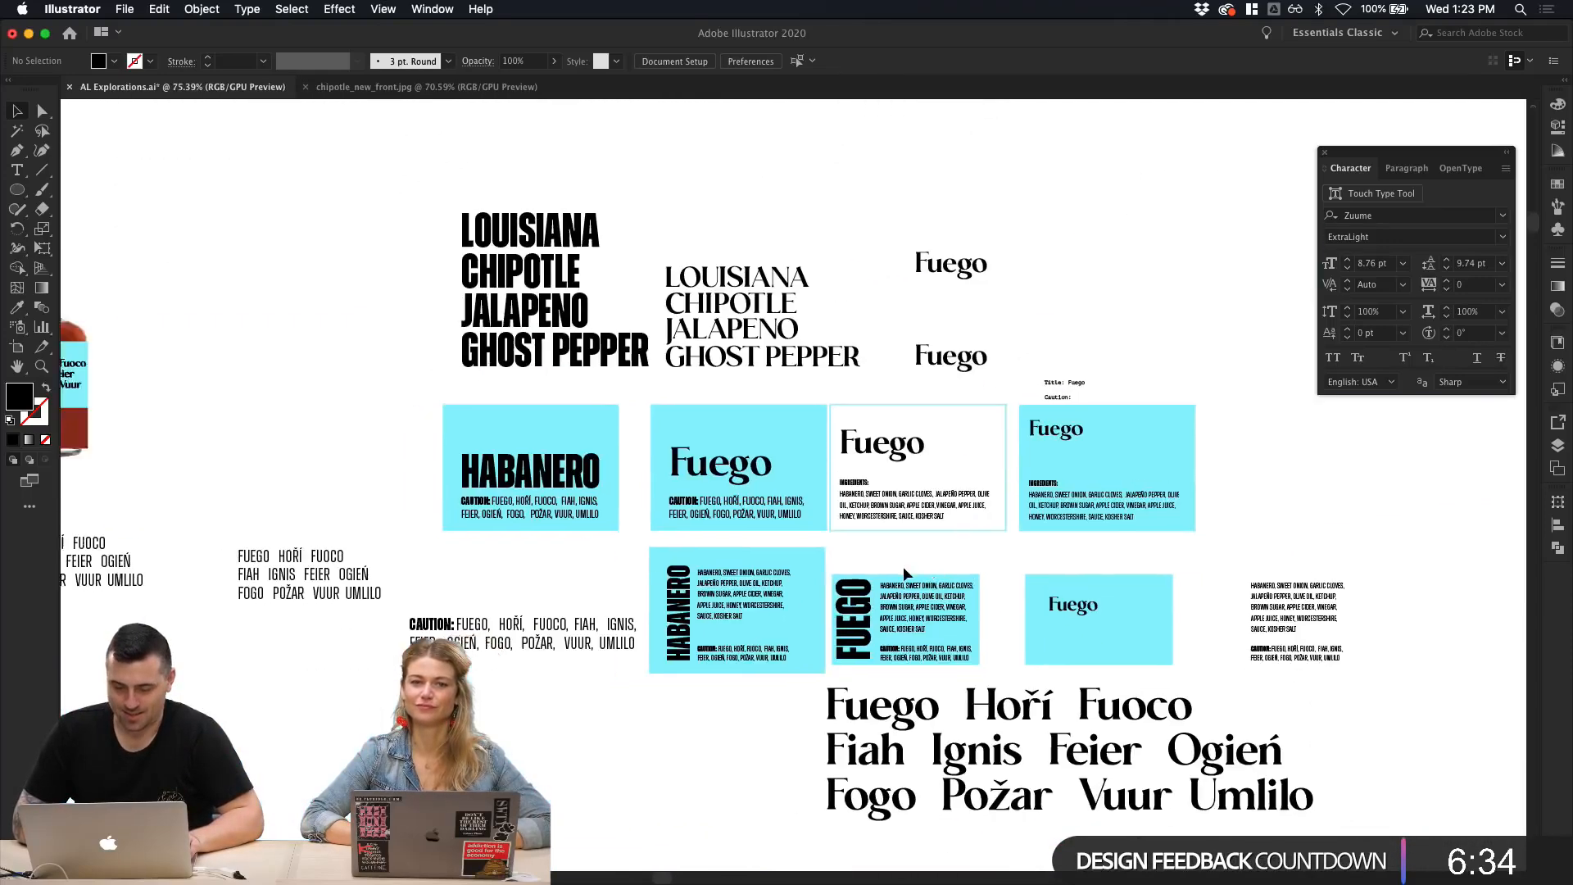
Step: Duplicate the second bottle photo with its red-brown rectangle about 3.6 in beside the original, leaving out the cyan label
scroll(904, 574, "up", 3)
scroll(893, 566, "left", 8)
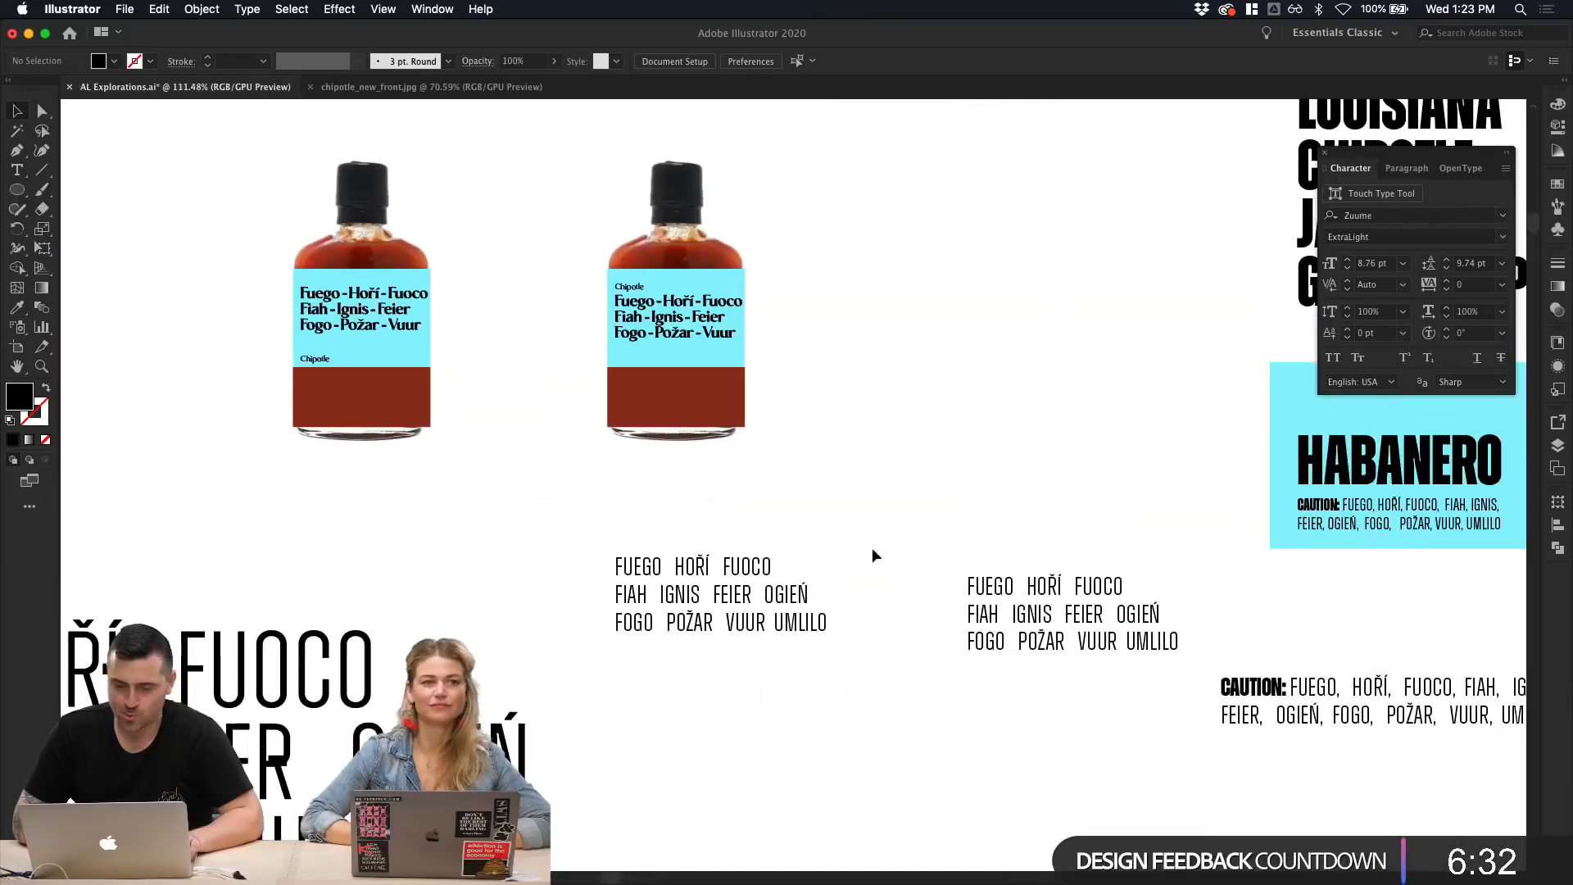
left_click(804, 460)
left_click(936, 490)
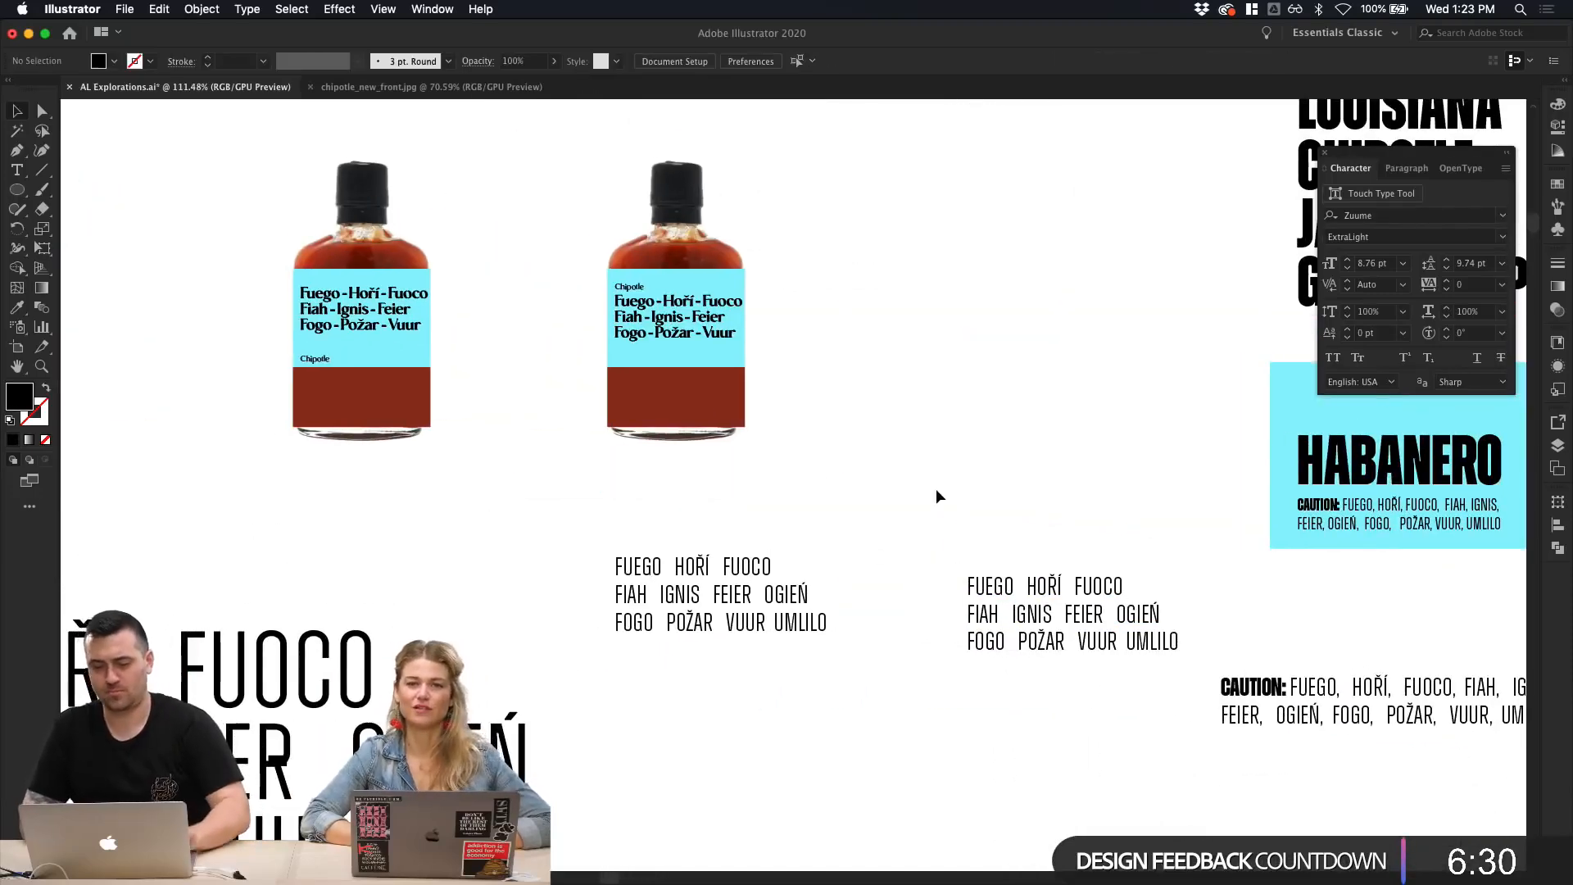
left_click(660, 406)
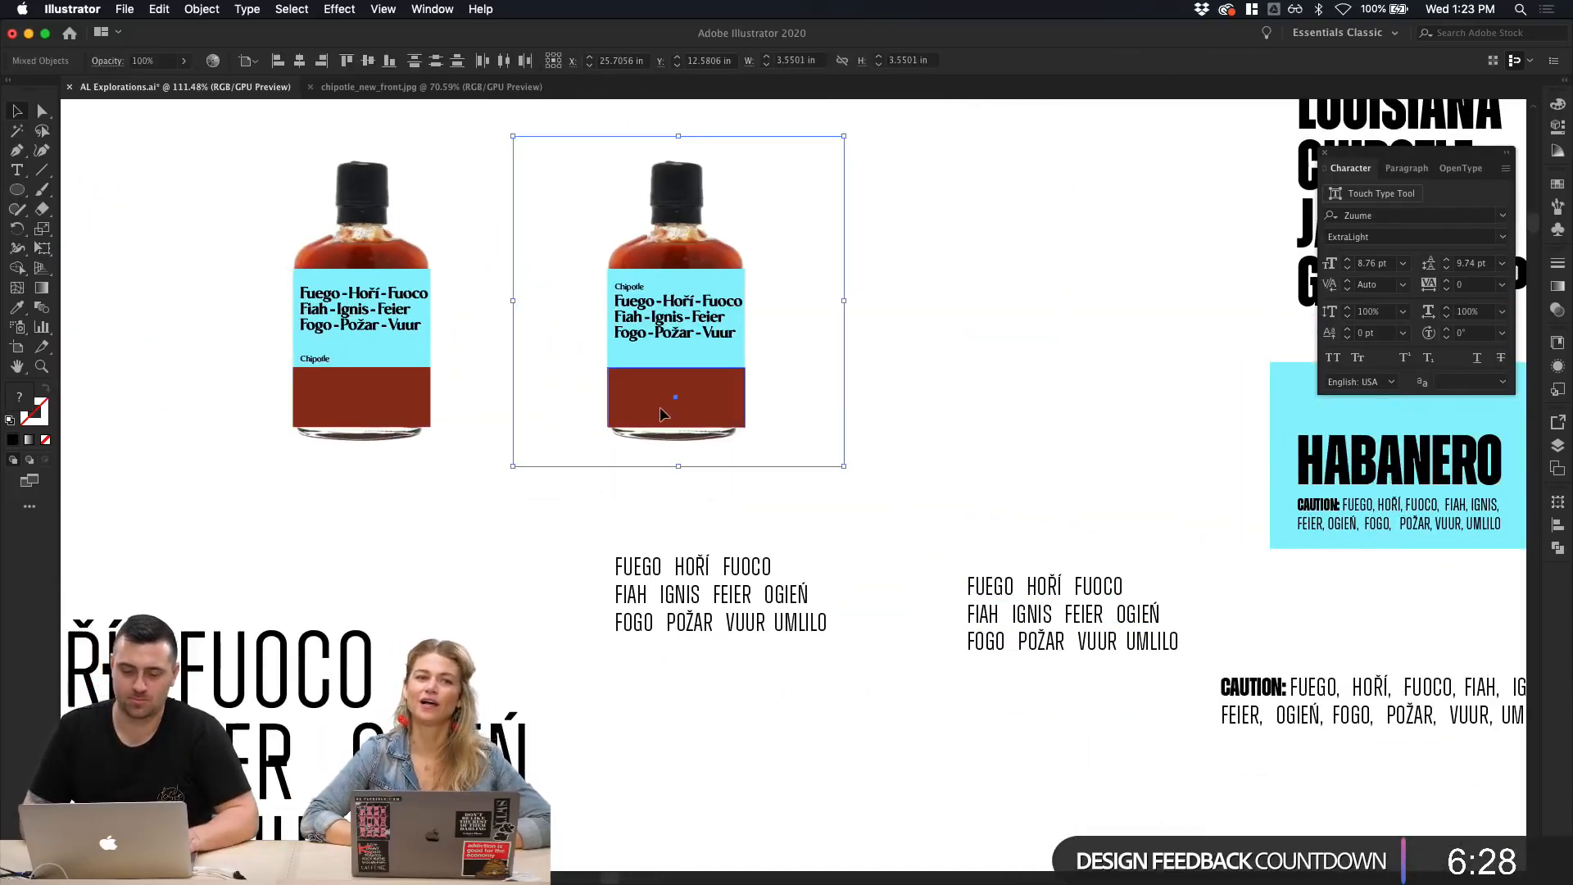
left_click_drag(661, 407, 1000, 418)
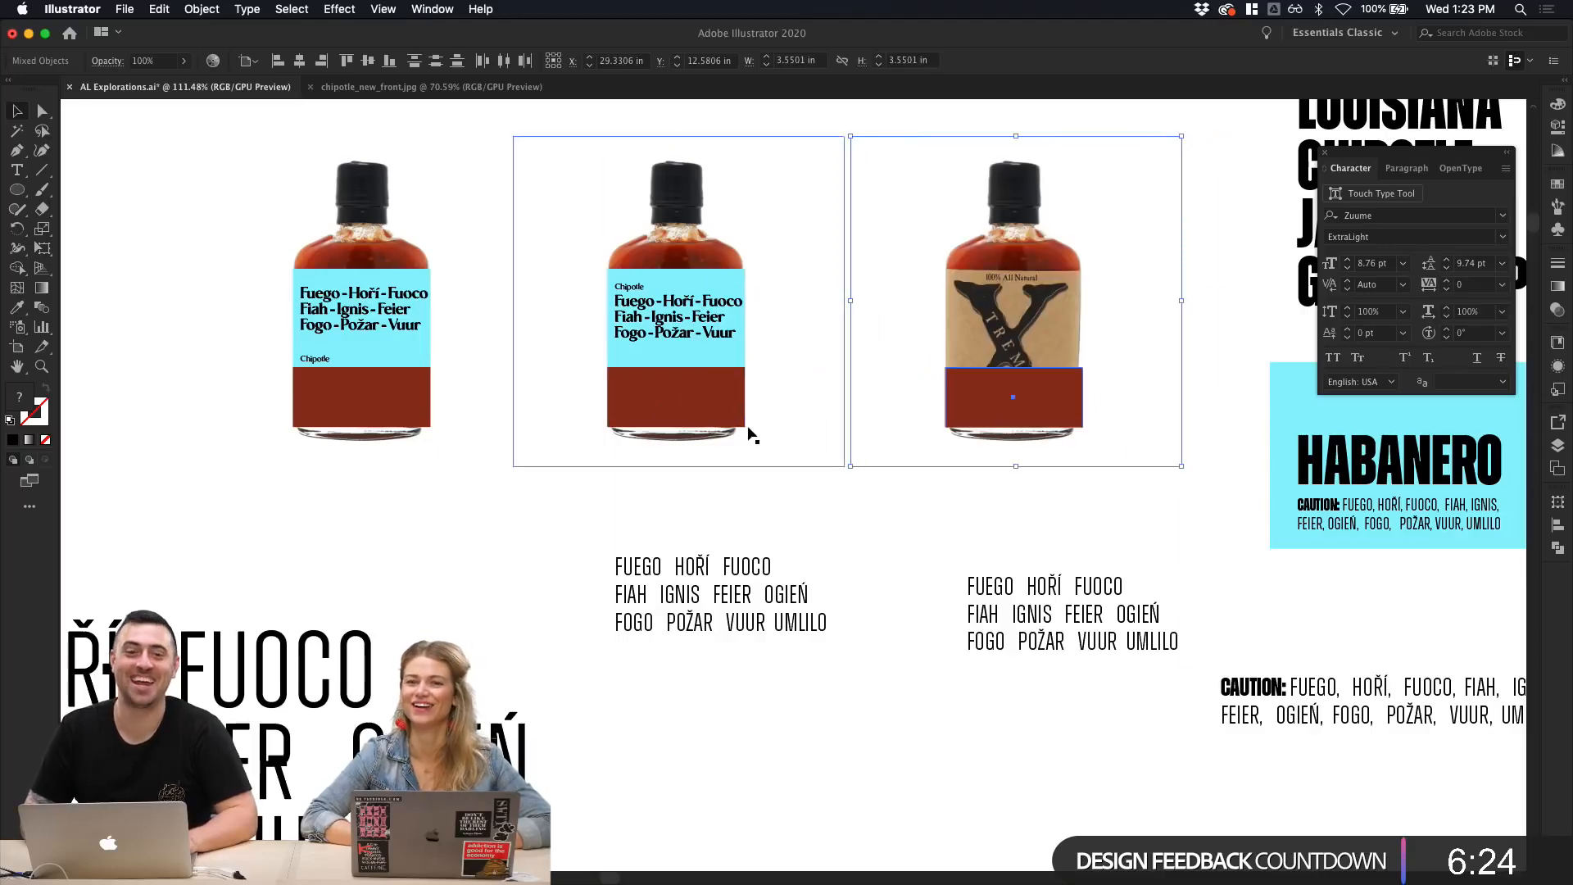
left_click(793, 510)
Step: Duplicate the cyan label with the vertical HABANERO lettering into the empty area below the standalone Caution text
scroll(793, 509, "right", 5)
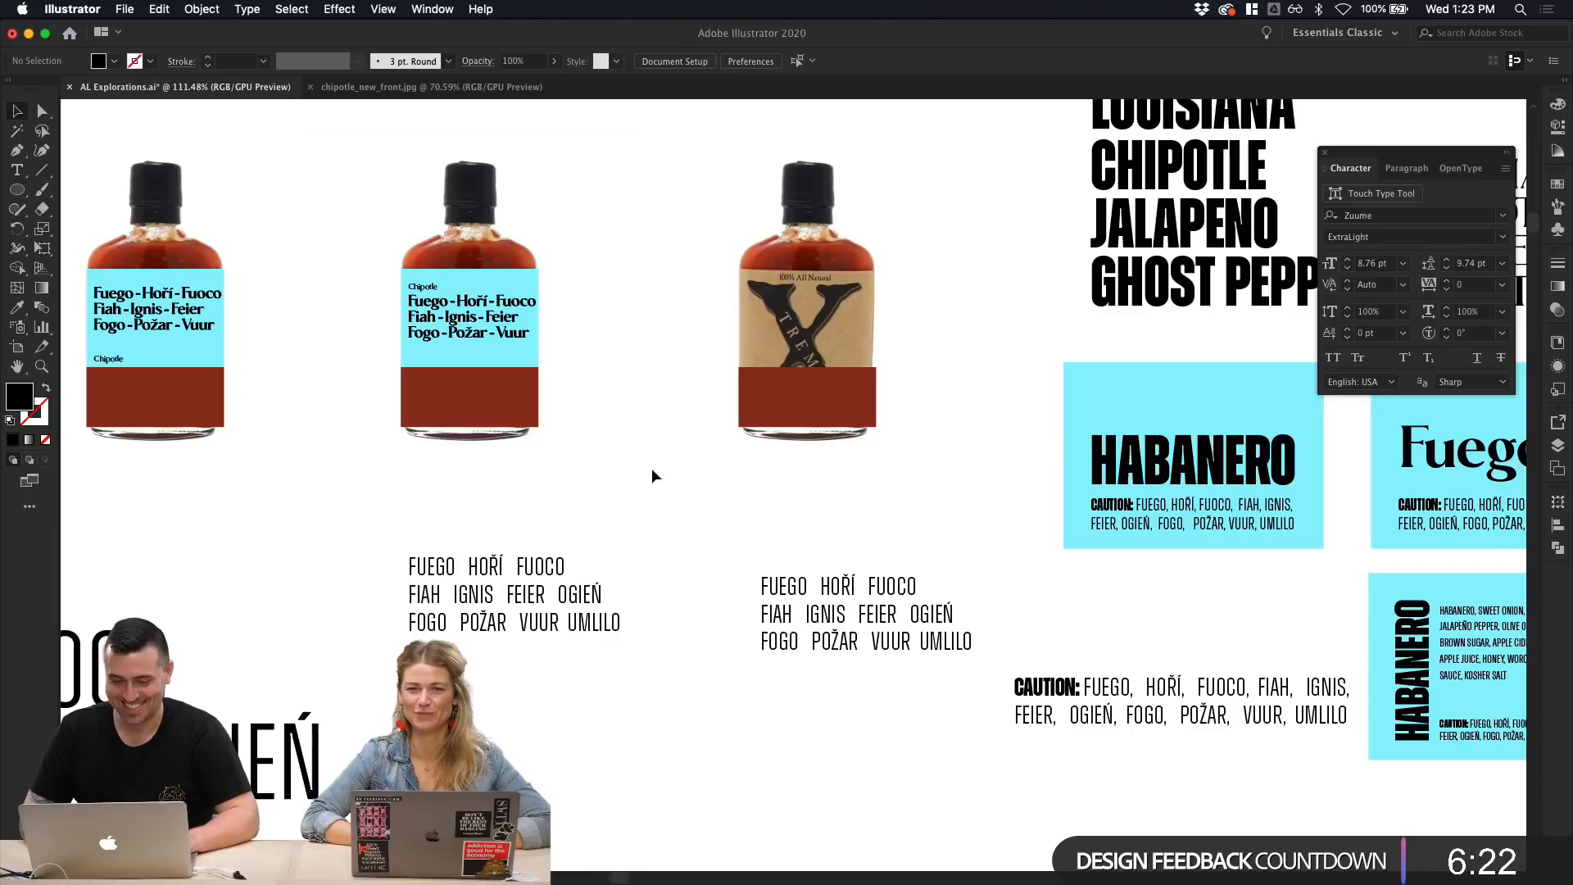
scroll(867, 501, "right", 15)
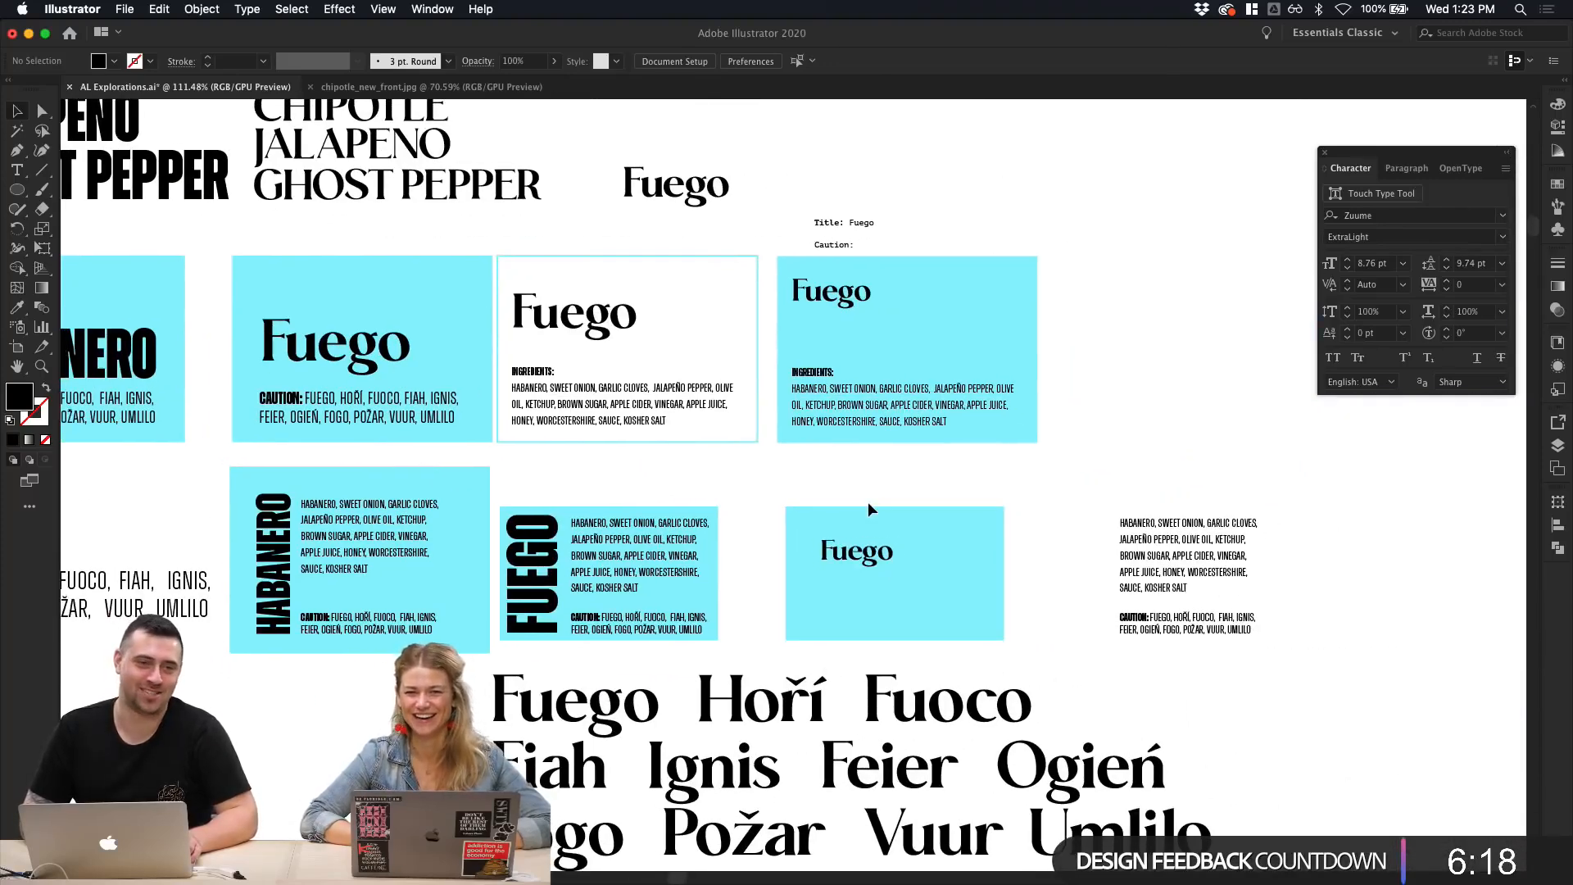
scroll(867, 502, "up", 3)
left_click(859, 464)
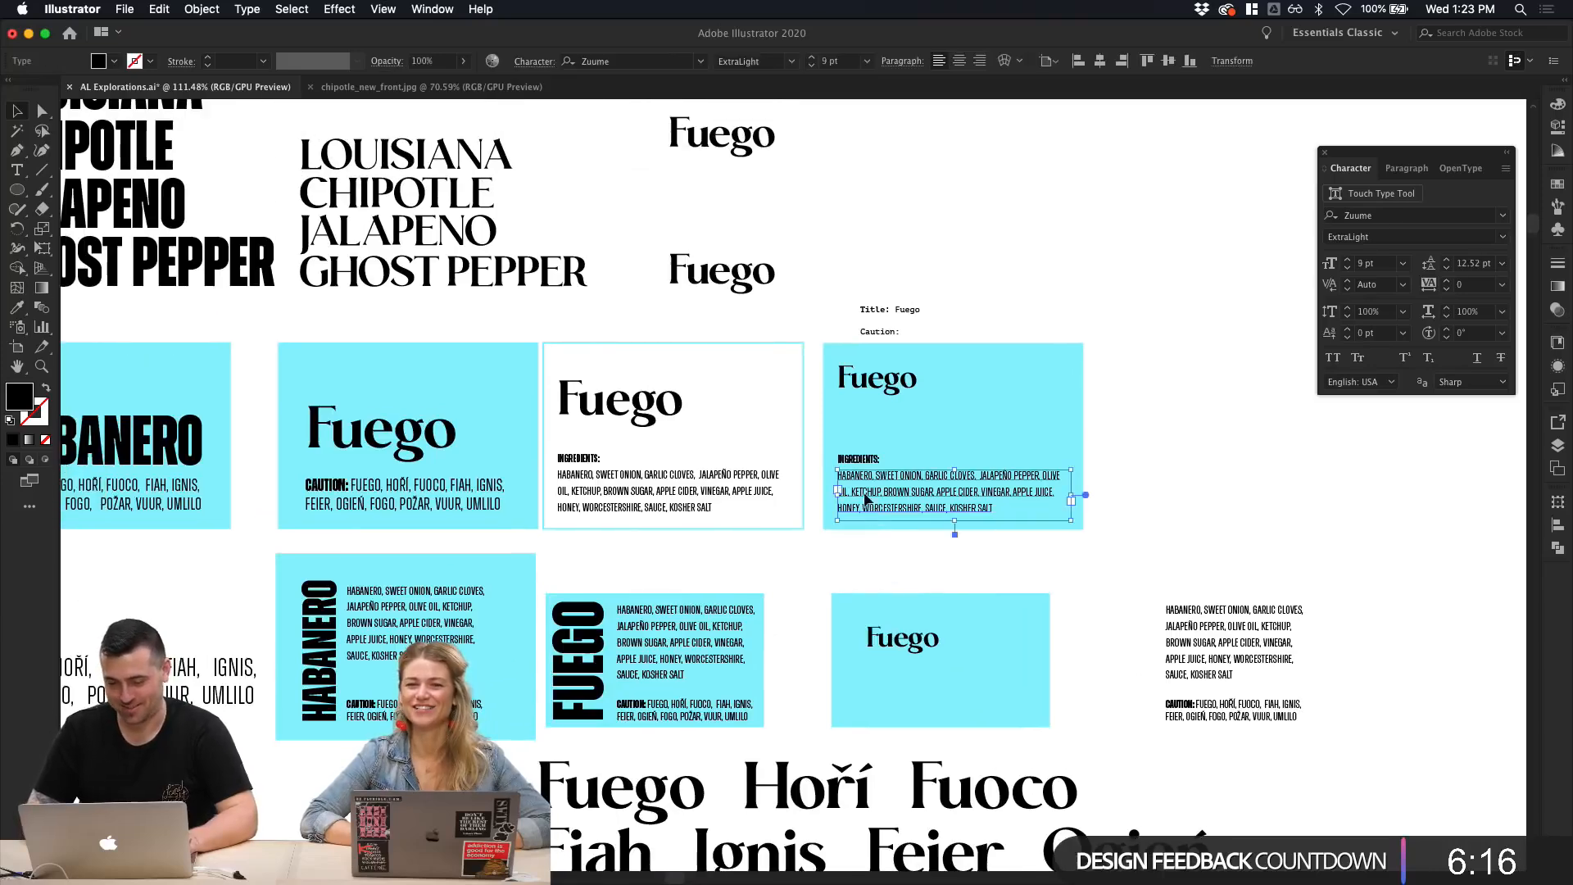
scroll(858, 464, "left", 5)
scroll(859, 464, "down", 1)
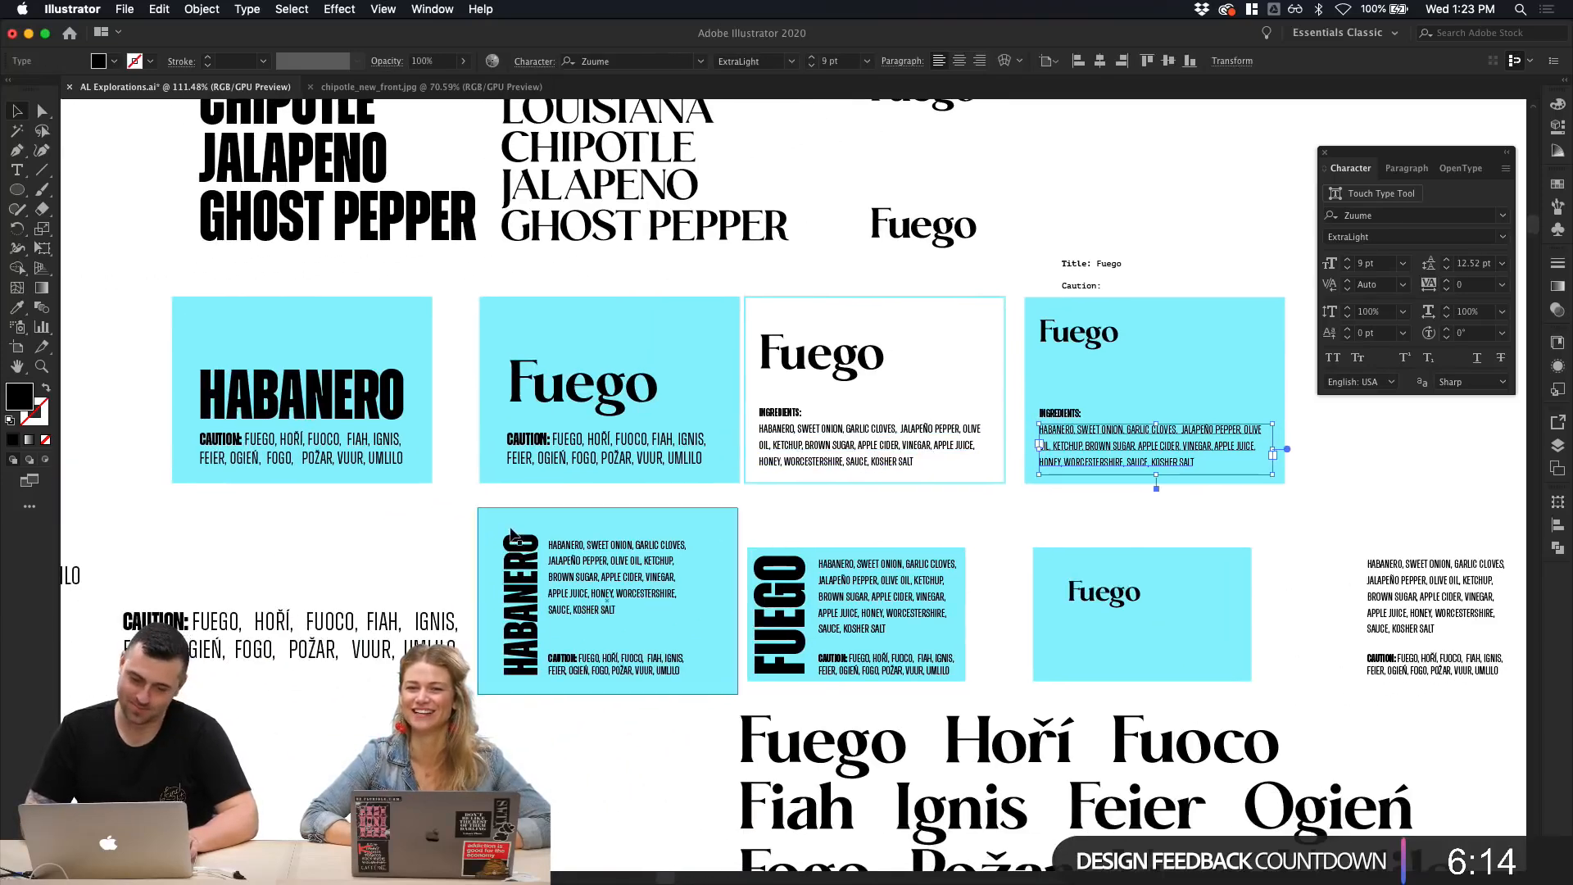
left_click(443, 506)
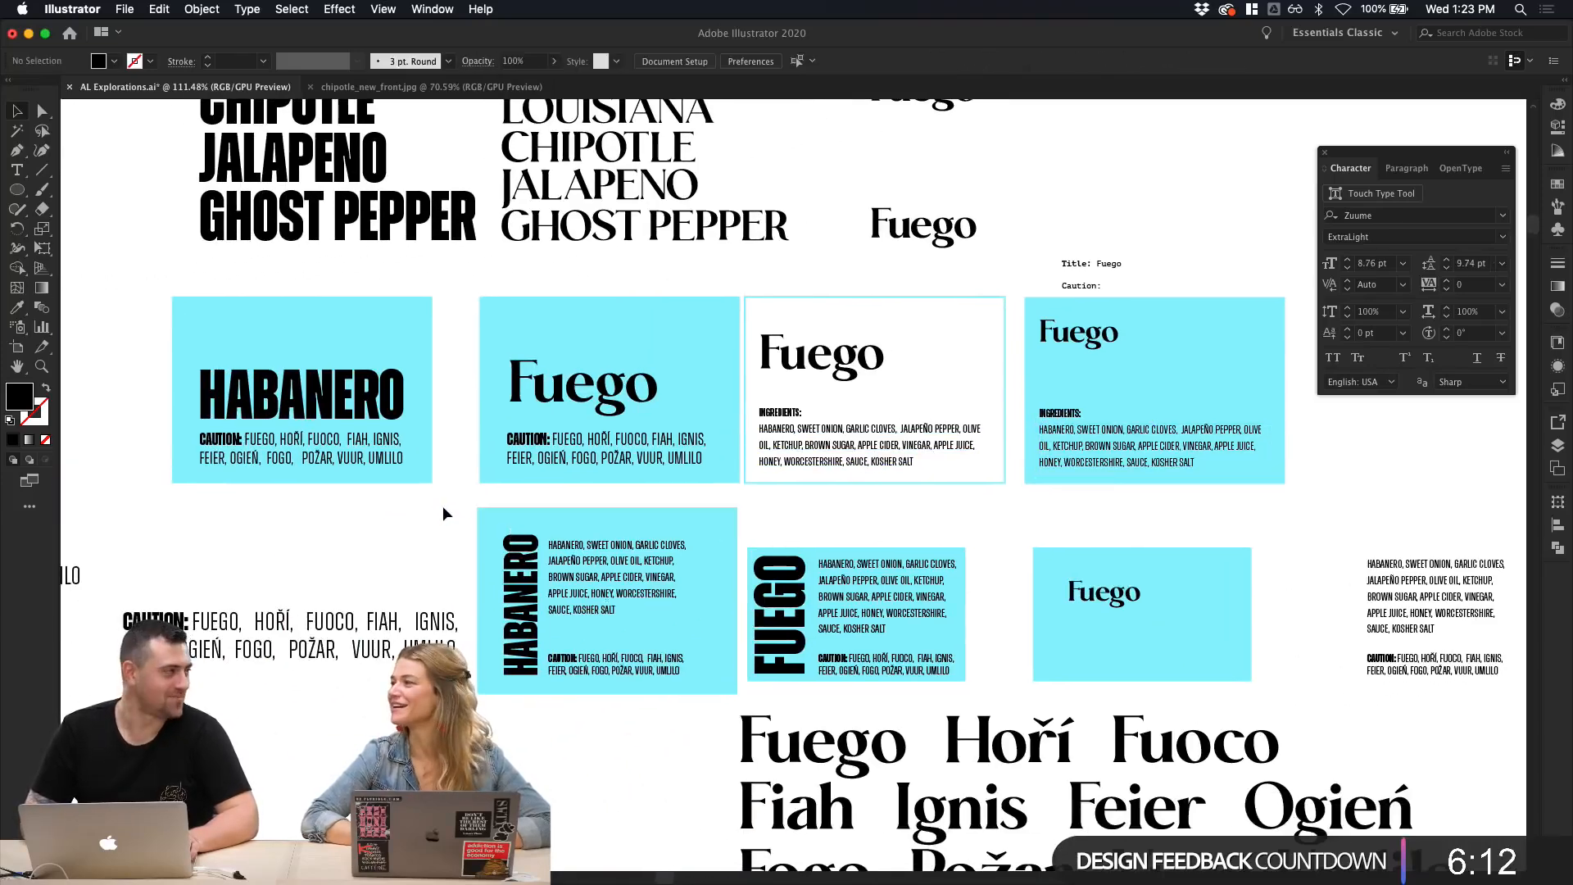
left_click_drag(537, 492, 640, 825)
scroll(525, 653, "down", 5)
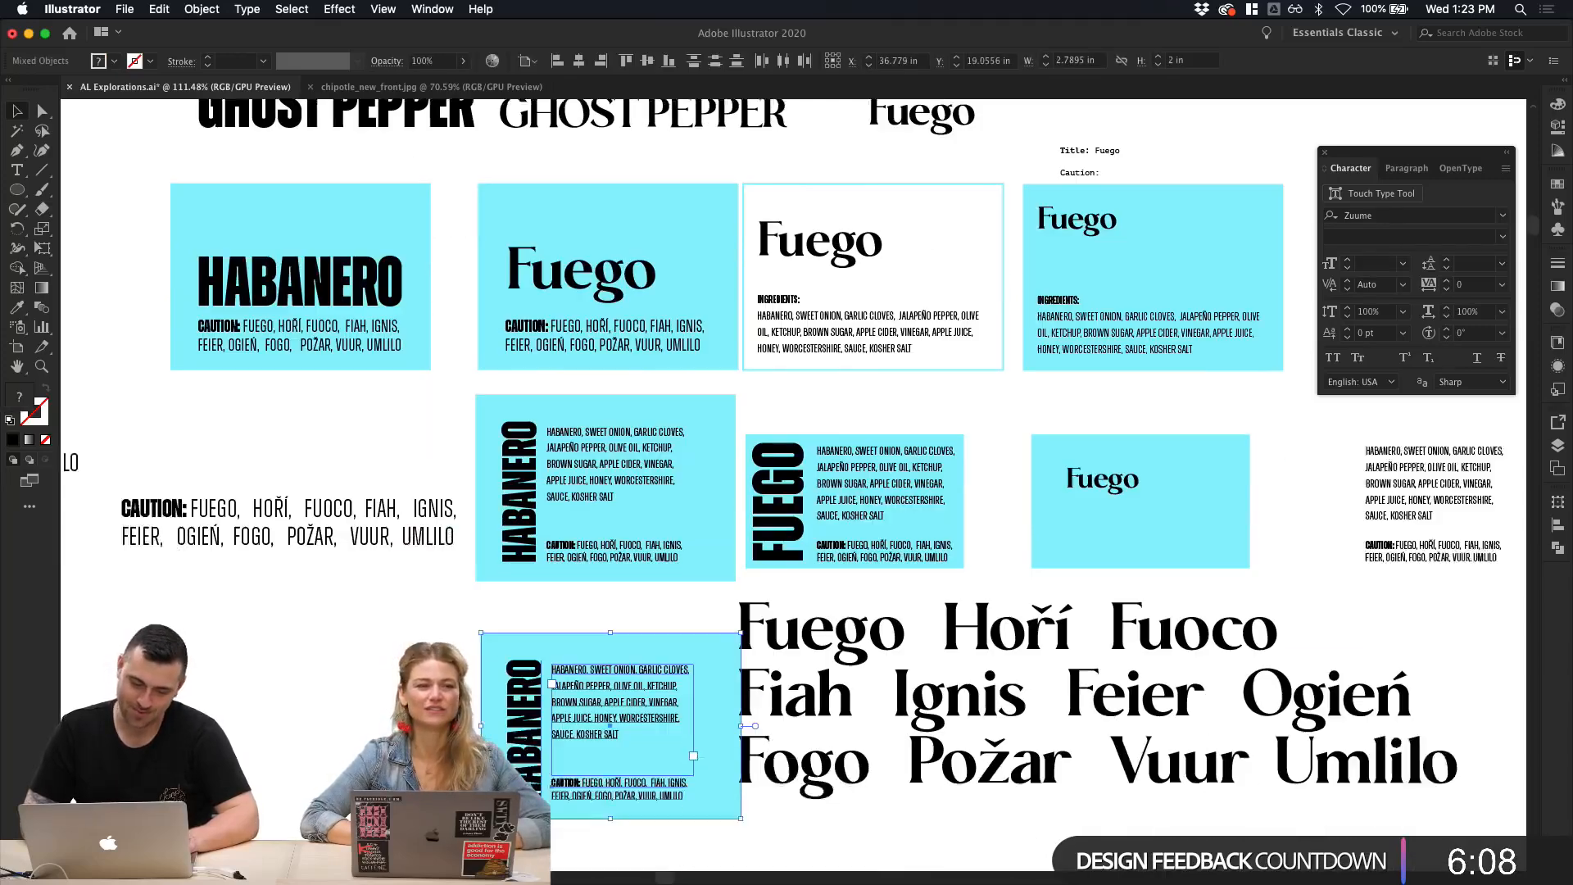
left_click_drag(525, 653, 197, 653)
key("shift+super+a")
Step: Replace the vertical HABANERO lettering on the duplicated label with JUST DON'T
scroll(814, 748, "up", 6)
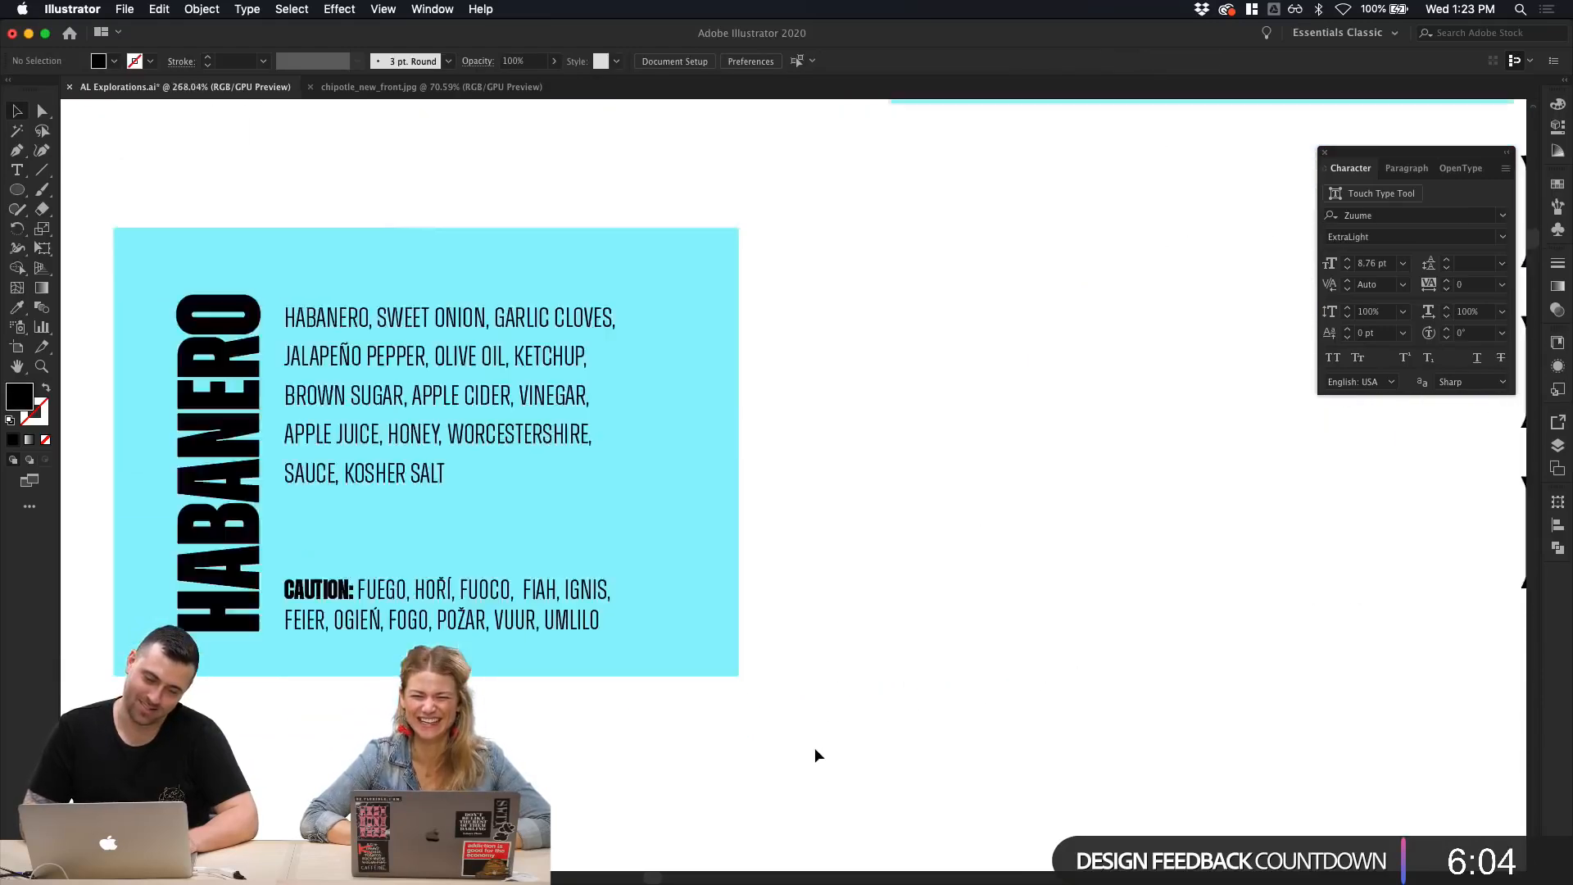
key("t")
double_click(359, 639)
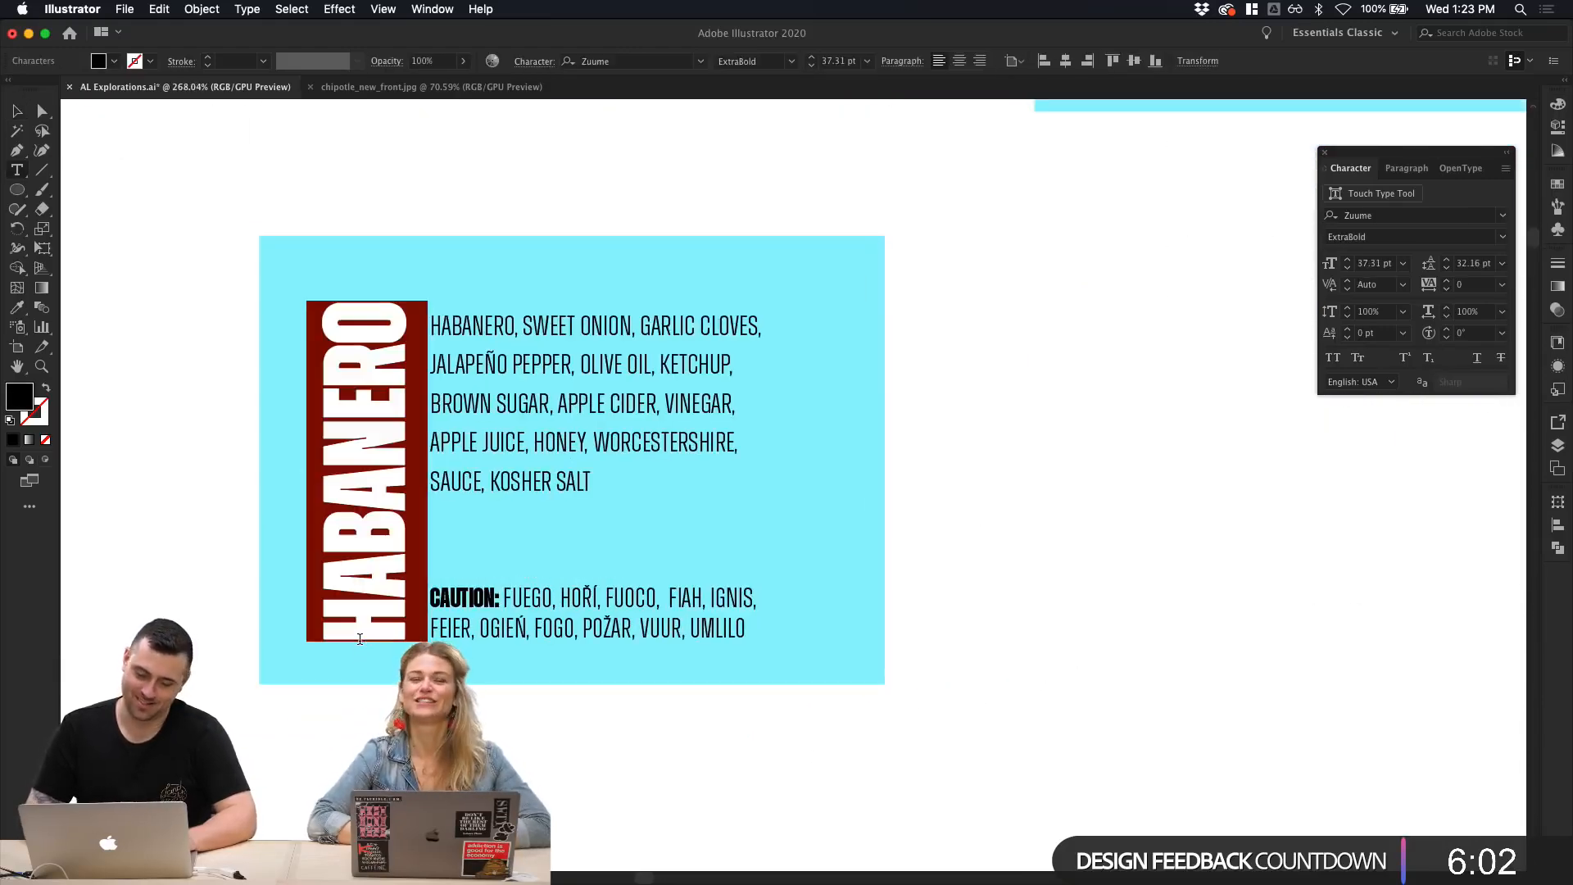
type("WUST DONT")
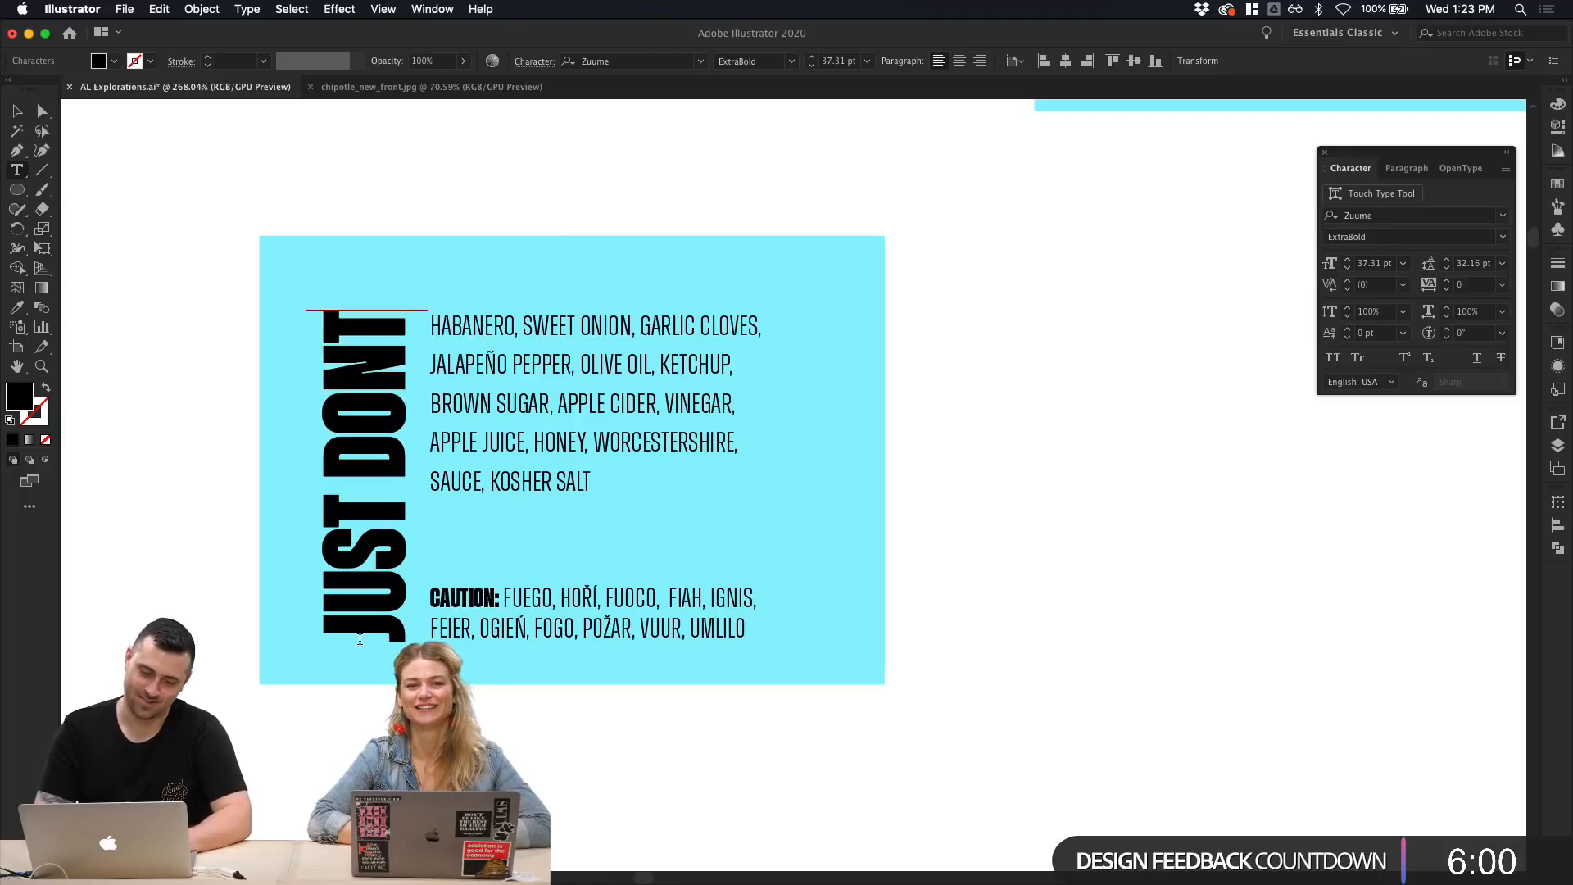
key("BackSpace")
type("'T")
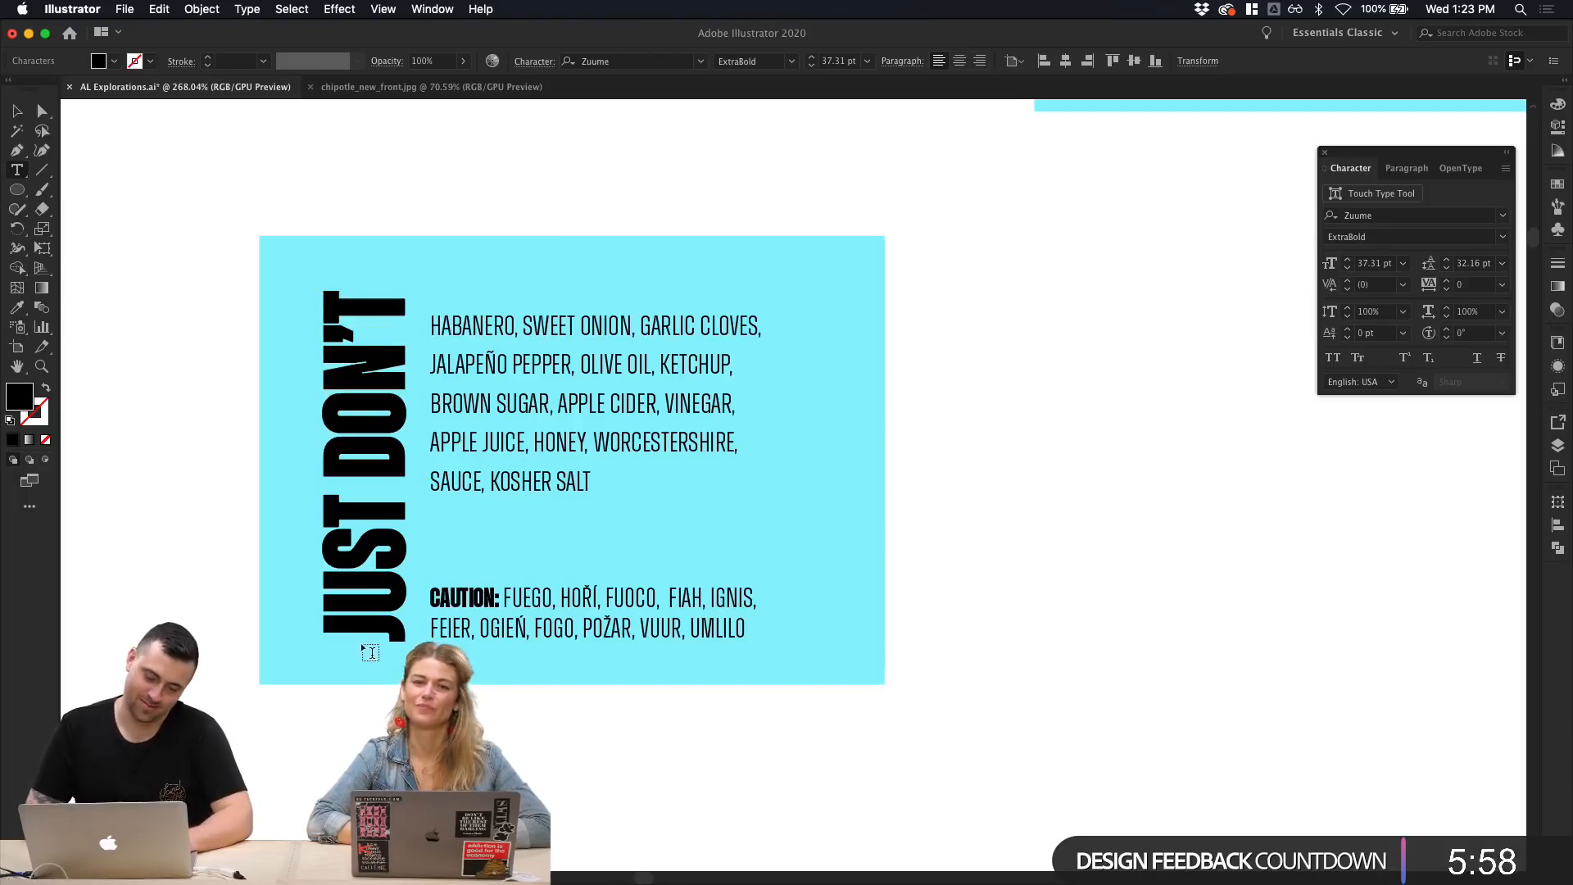
key("Escape")
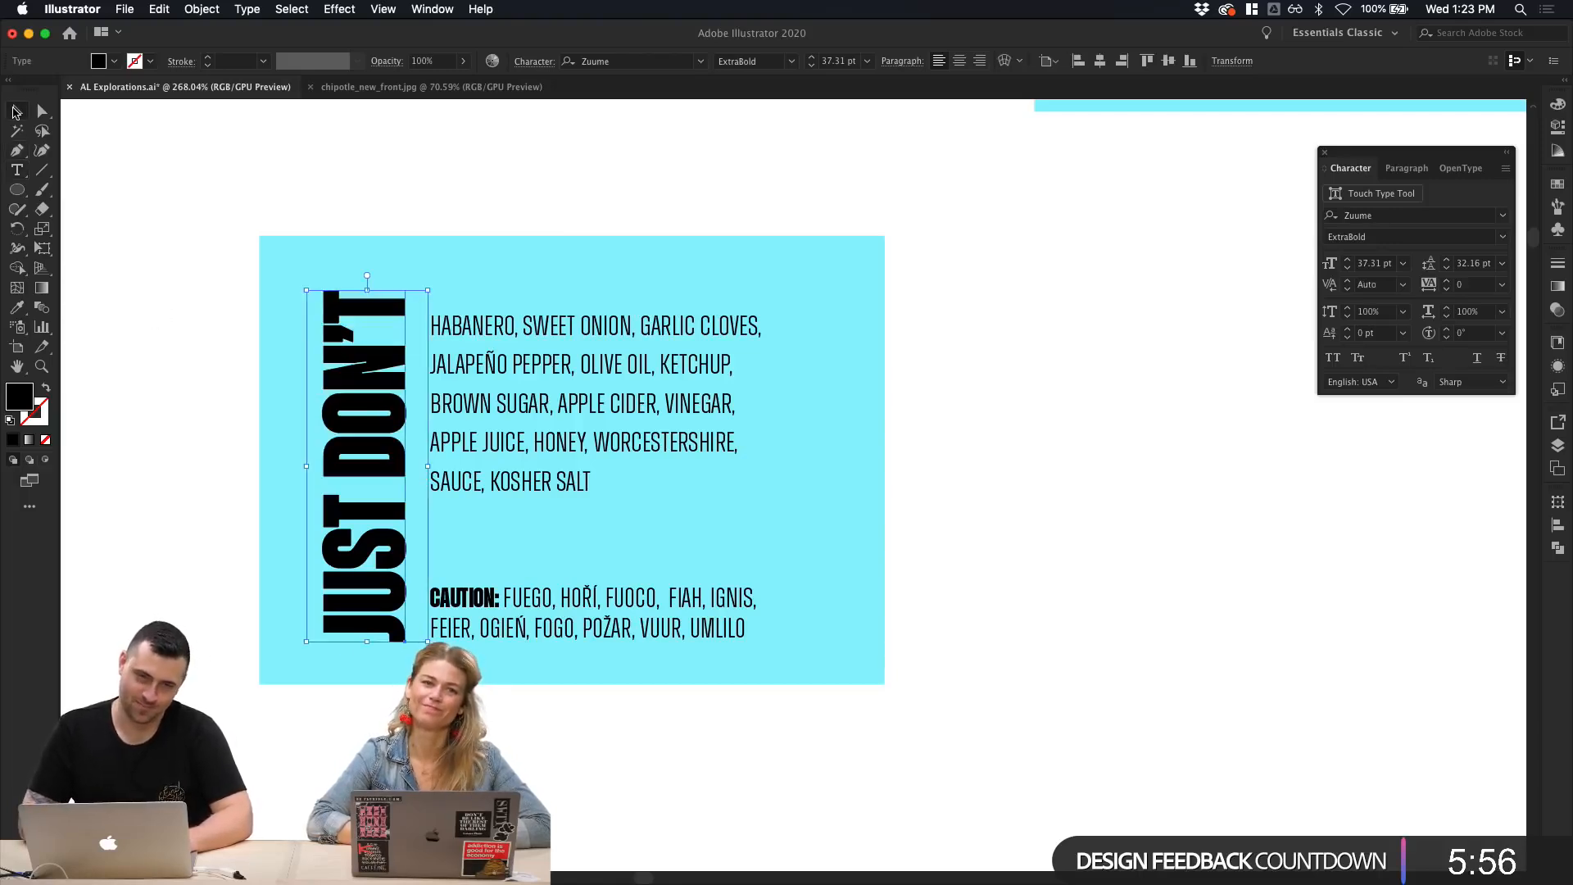
left_click(217, 153)
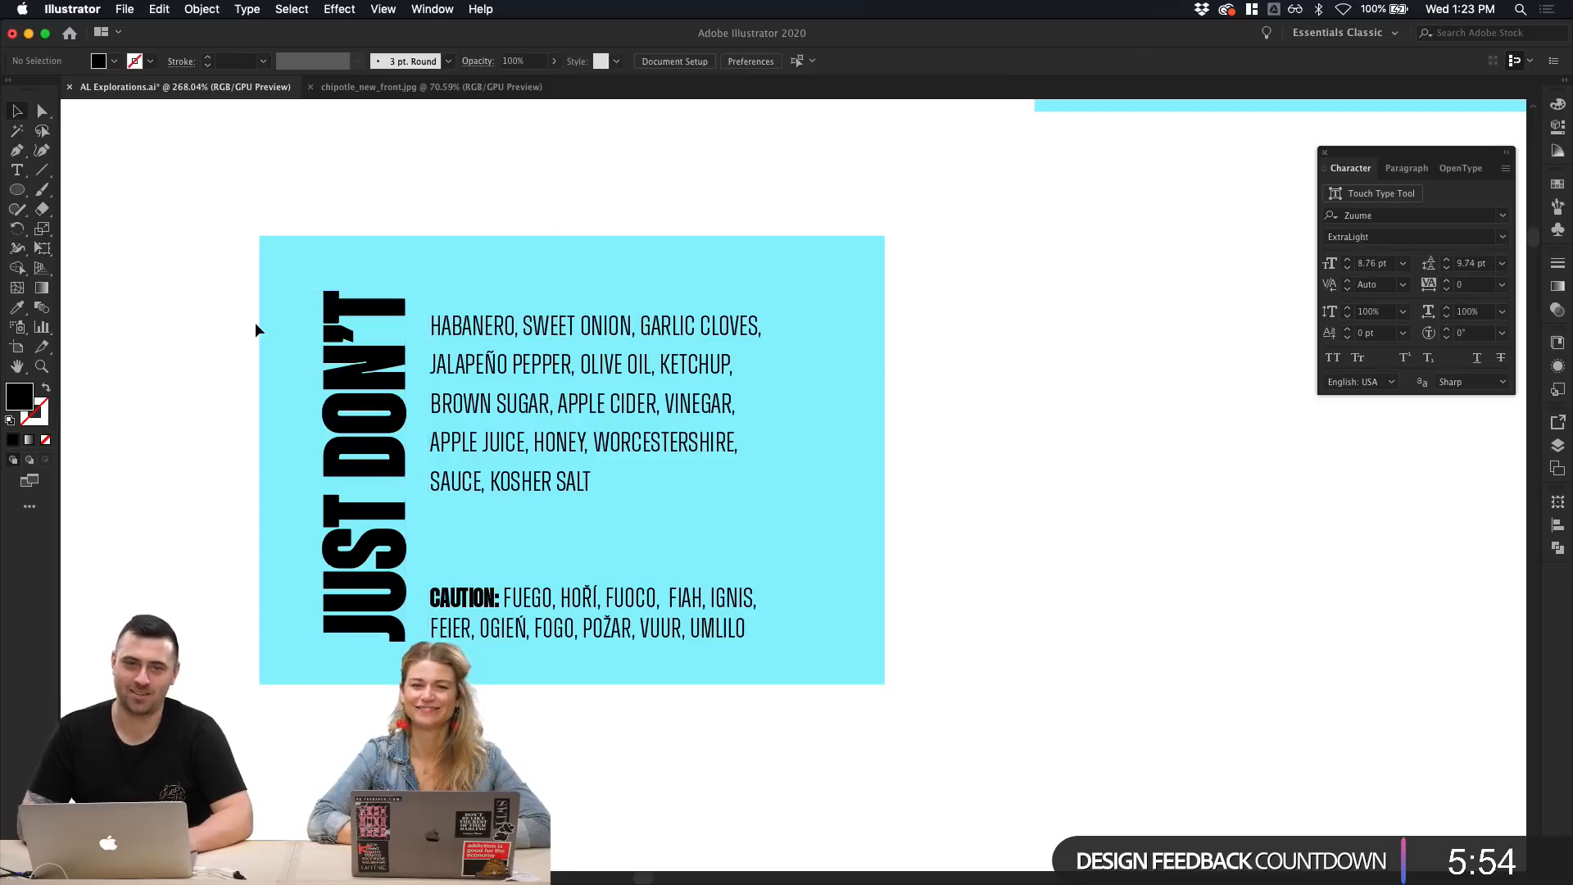
Step: Review the JUST DON'T label's lettering and compare it with the vertical HABANERO label and the cyan and outlined Fuego labels
left_click(365, 426)
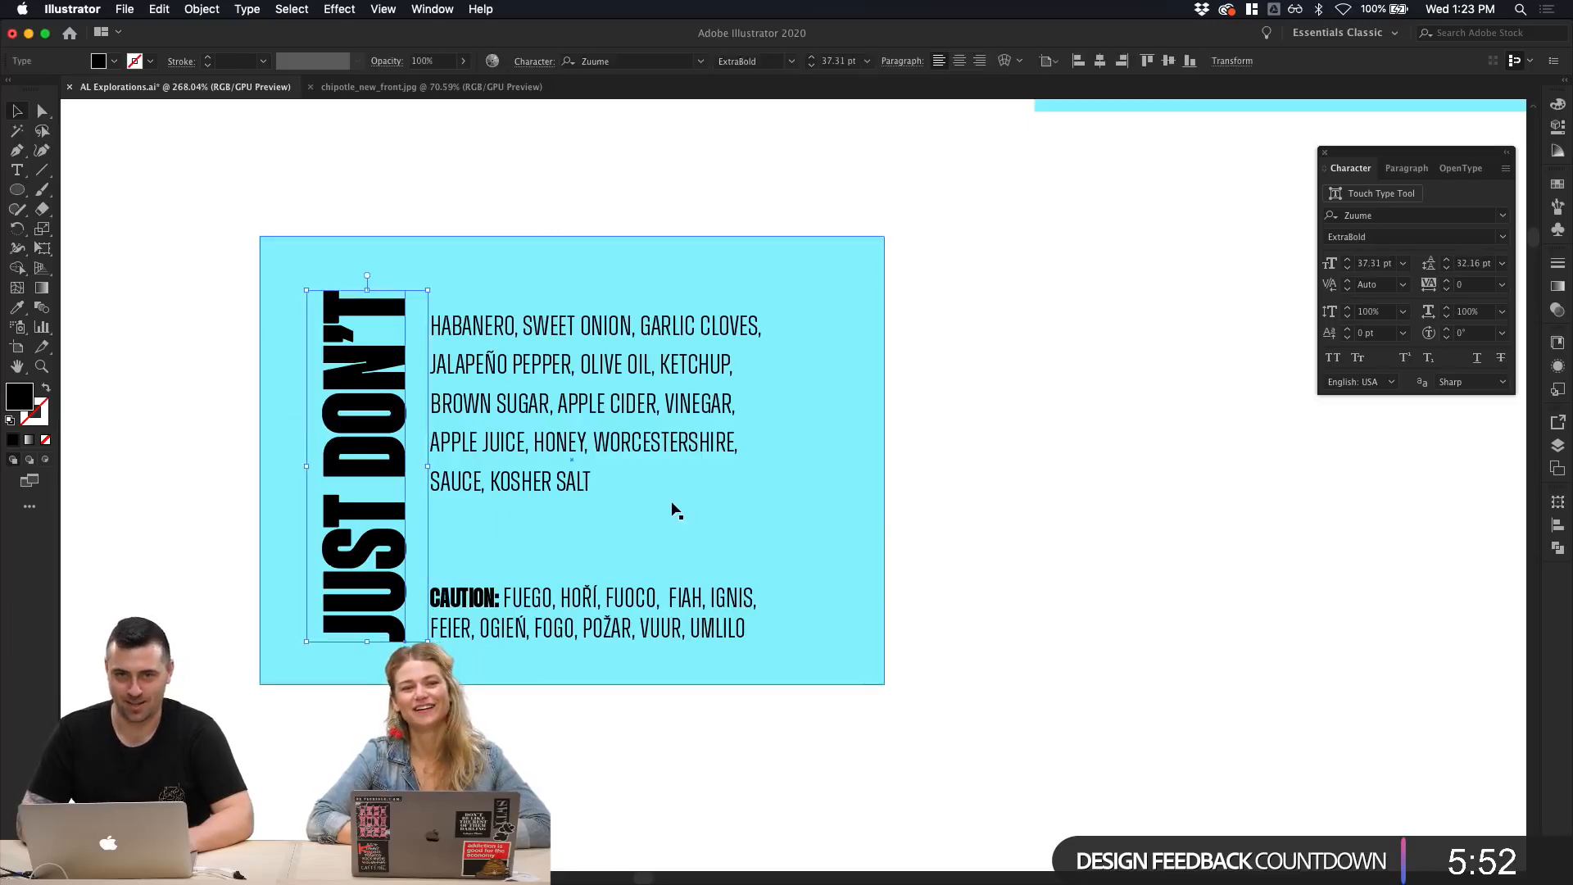
scroll(928, 525, "down", 3)
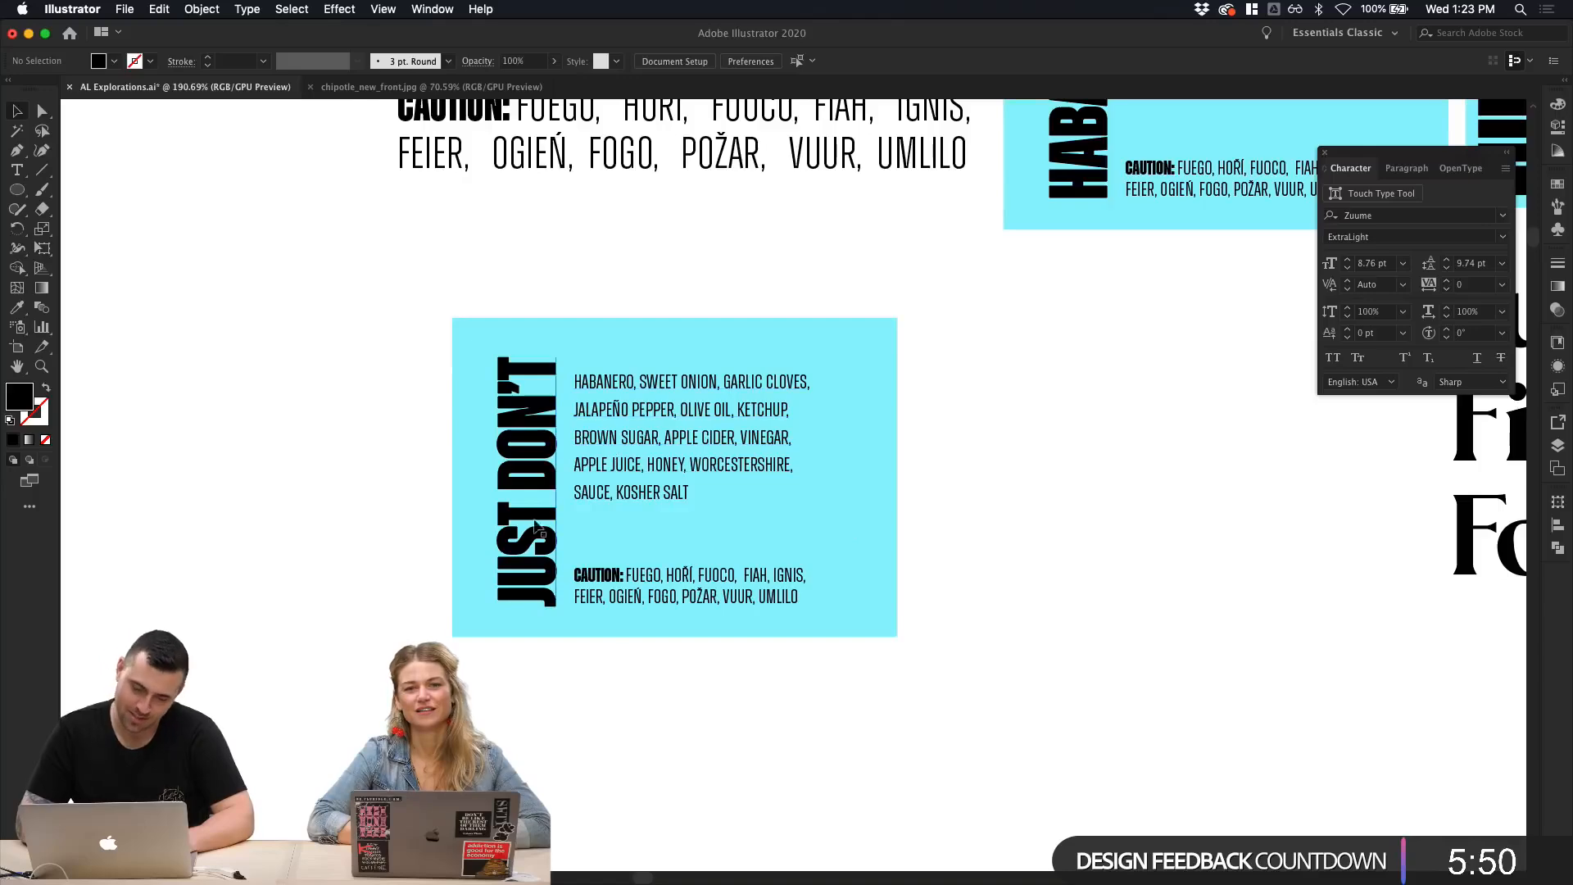
left_click(601, 584, "shift")
left_click(1005, 547)
scroll(1005, 546, "up", 3)
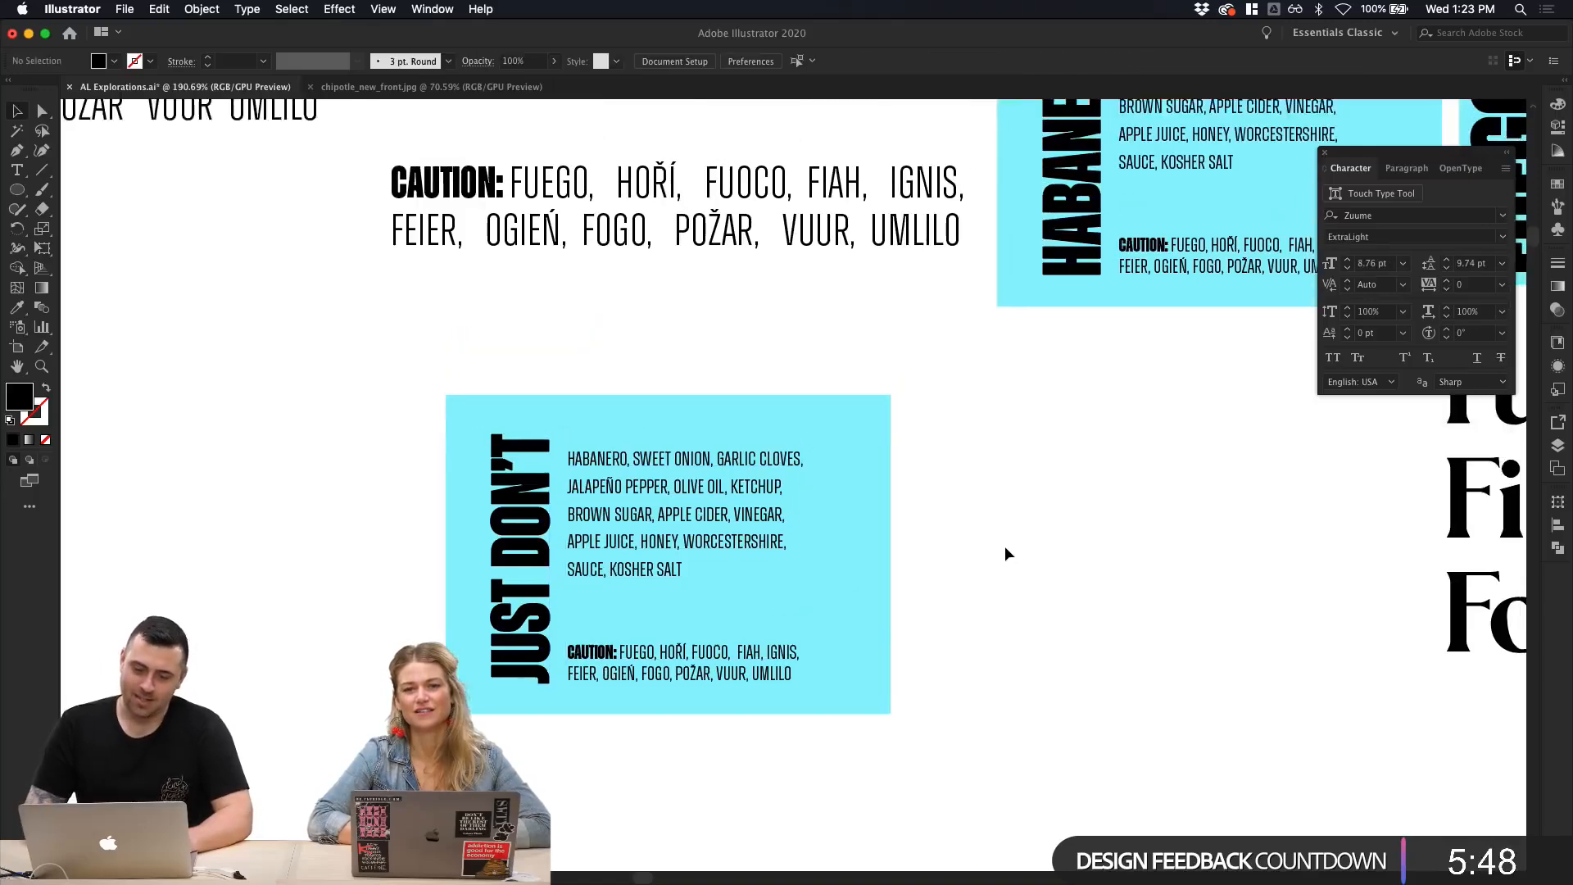
scroll(1004, 546, "right", 2)
scroll(1005, 546, "down", 6)
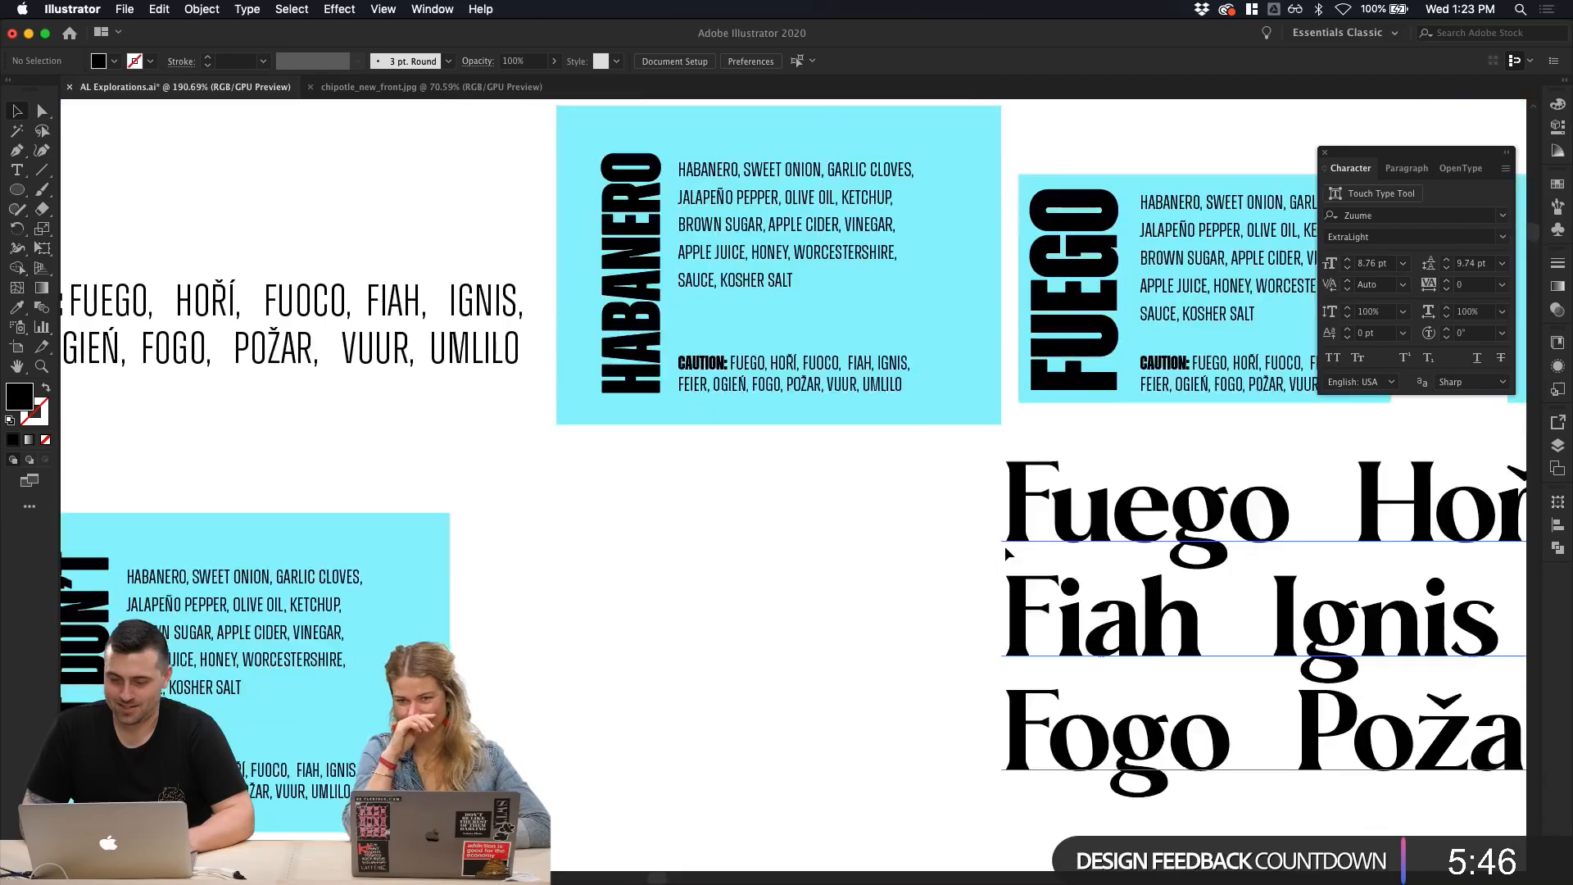
scroll(1004, 548, "up", 3)
scroll(1004, 548, "right", 4)
scroll(1106, 448, "up", 6)
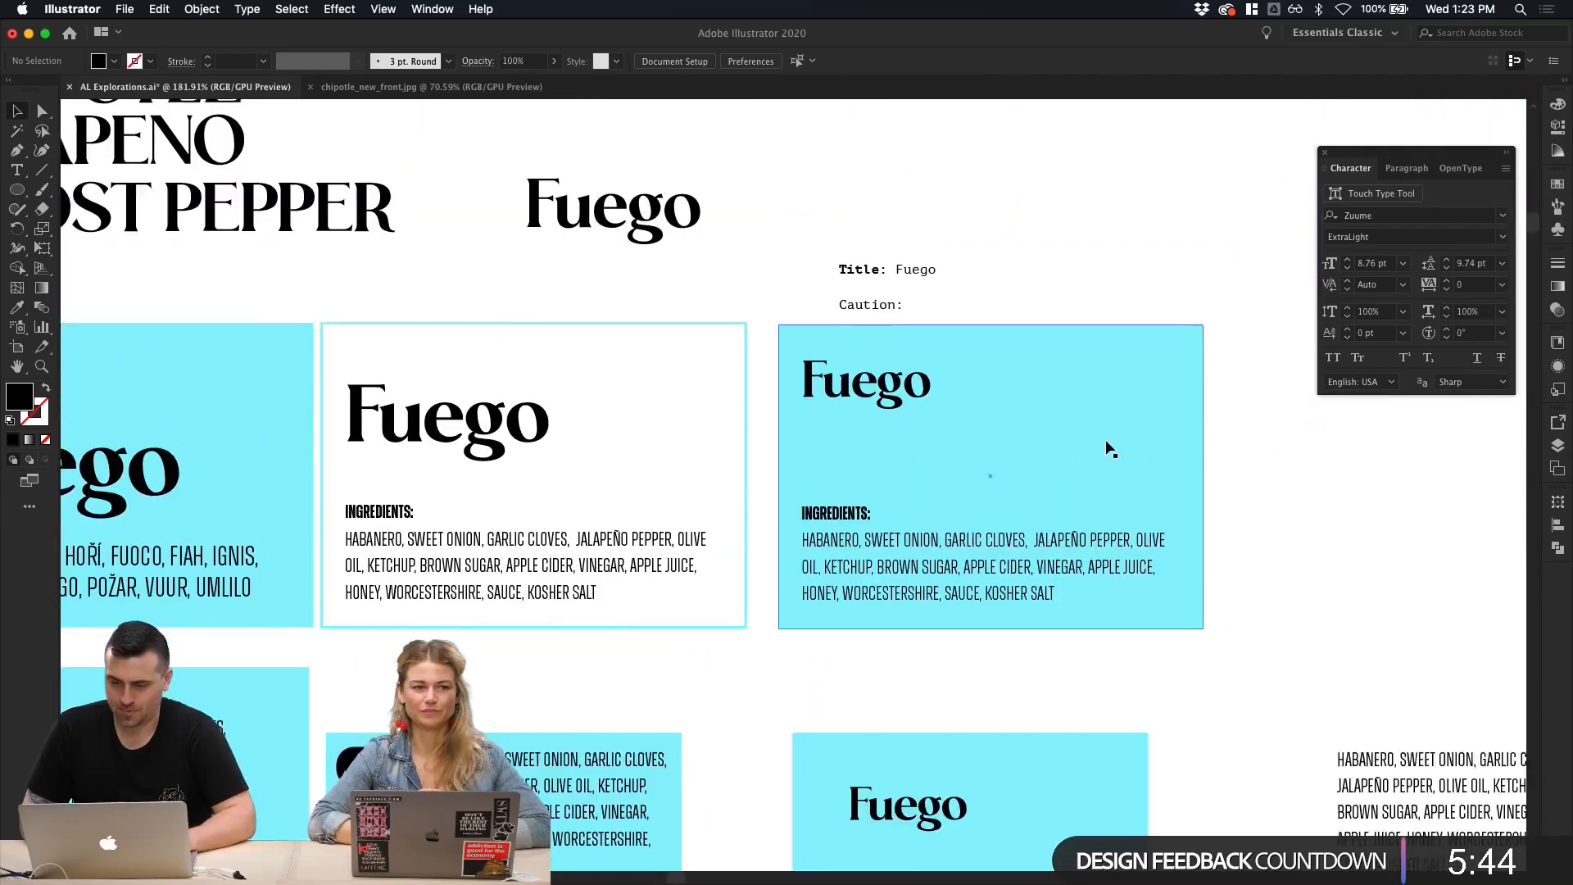
Step: Copy the cyan label with the vertical FUEGO lettering and paste the copy over the third bottle
scroll(1106, 448, "up", 1)
scroll(1106, 448, "down", 1)
scroll(873, 502, "down", 5)
scroll(873, 502, "left", 2)
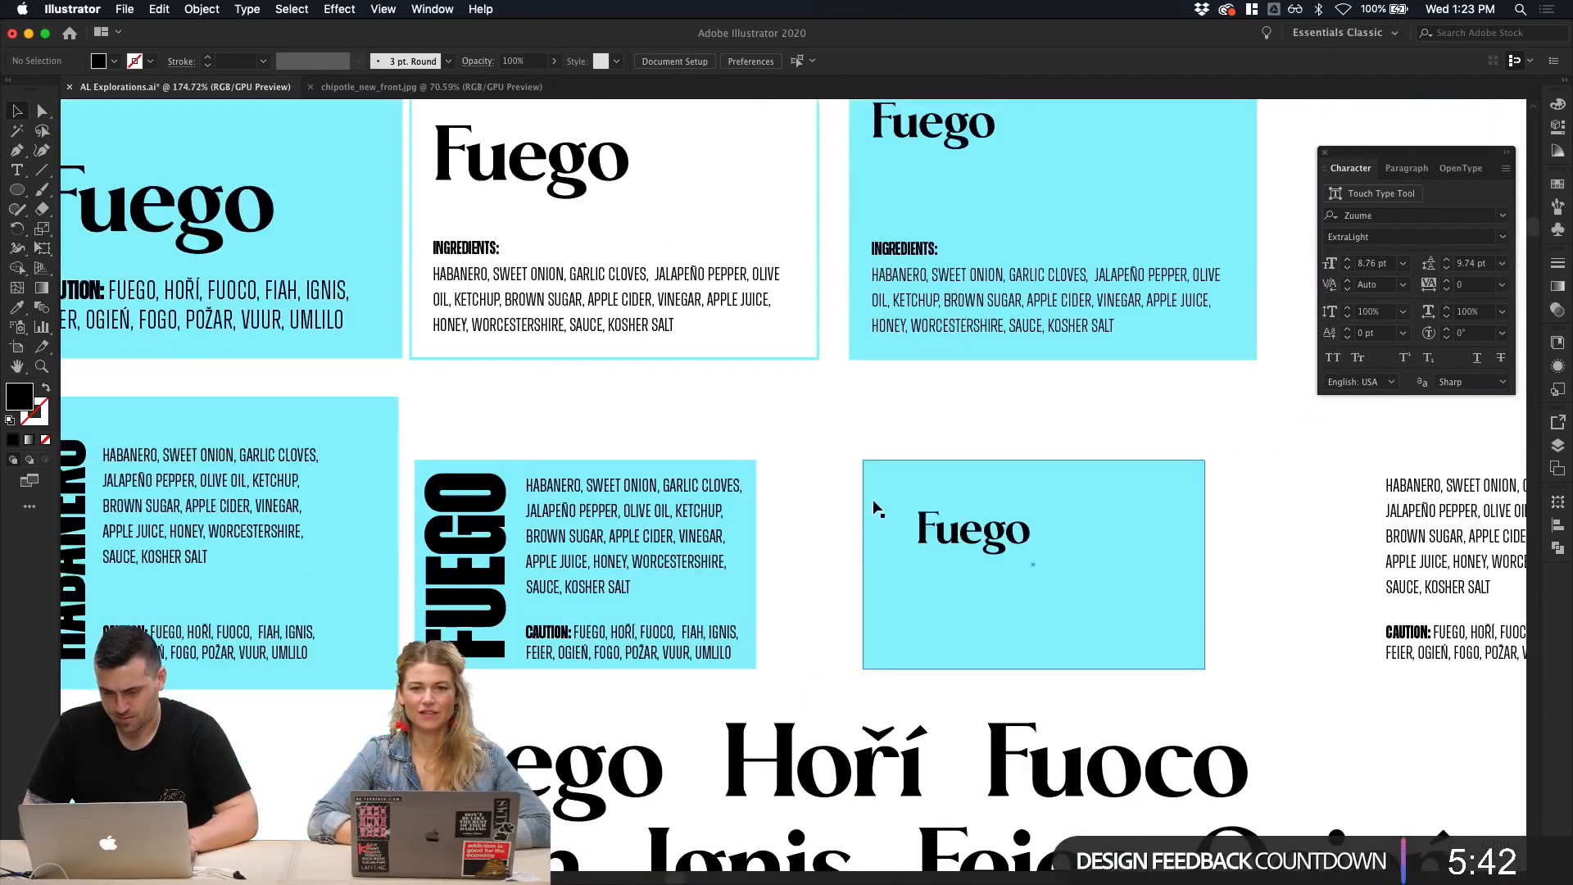
scroll(857, 536, "down", 1)
scroll(857, 537, "down", 3)
scroll(857, 537, "left", 2)
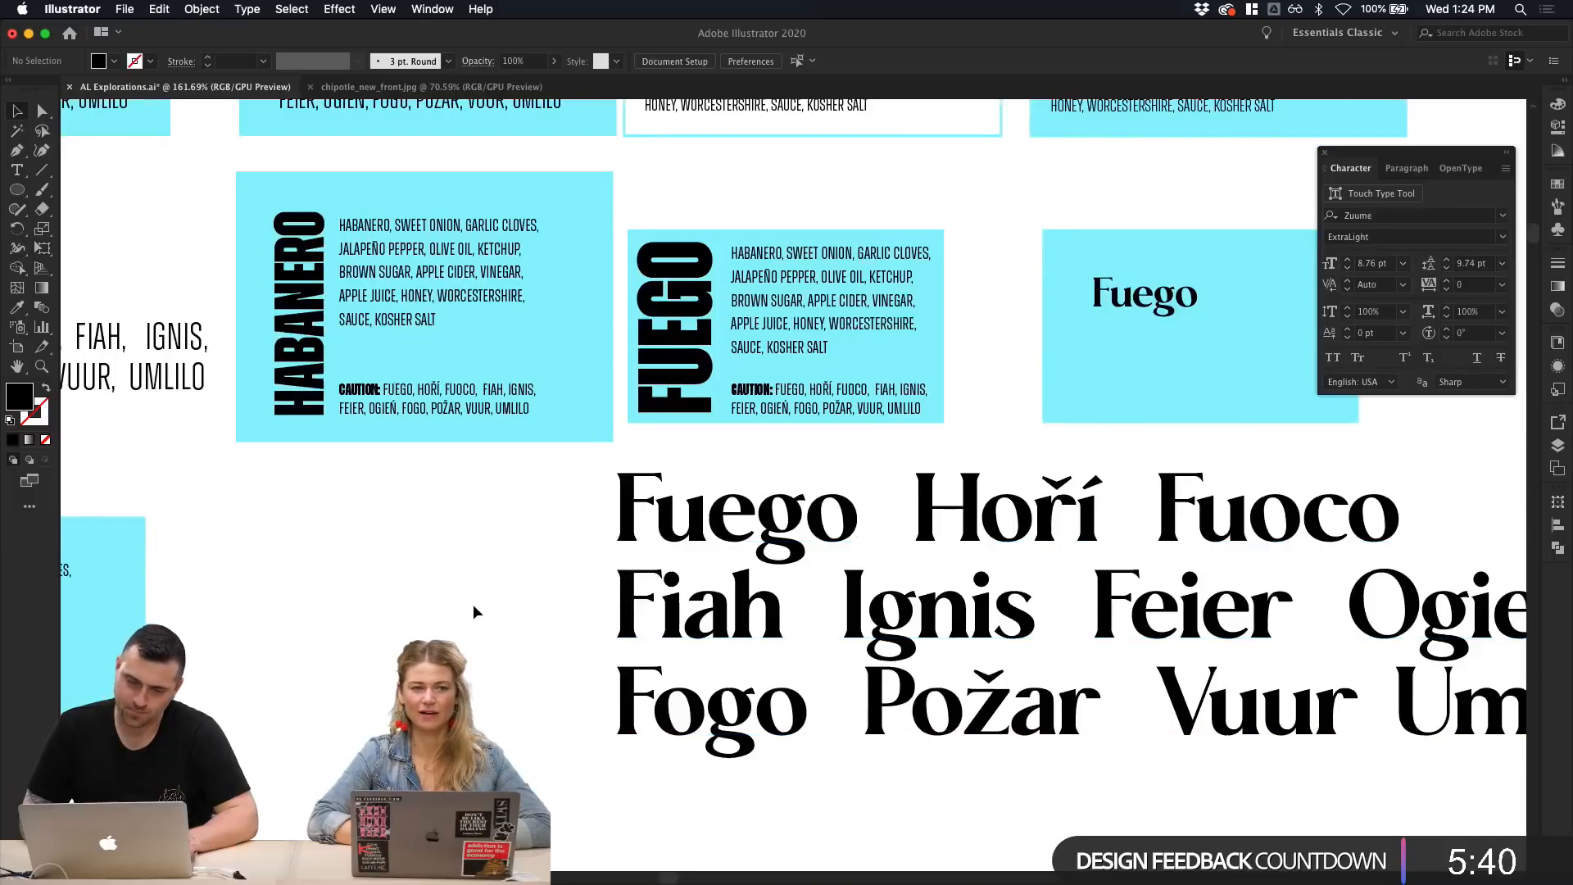
scroll(473, 604, "up", 3)
scroll(473, 603, "right", 2)
left_click(514, 543)
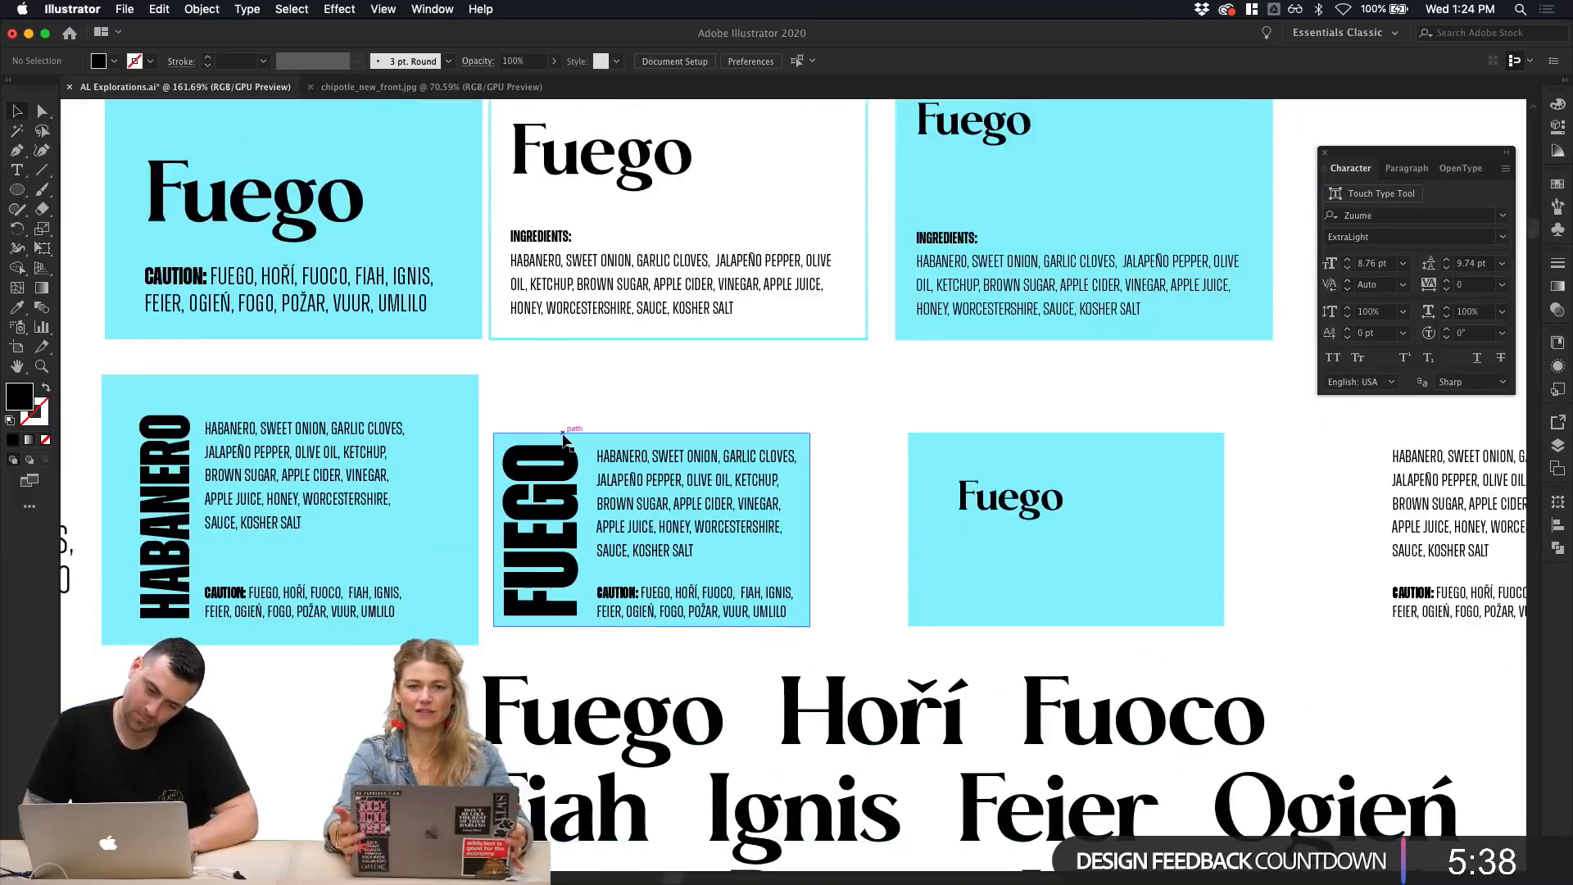
left_click_drag(519, 402, 670, 633)
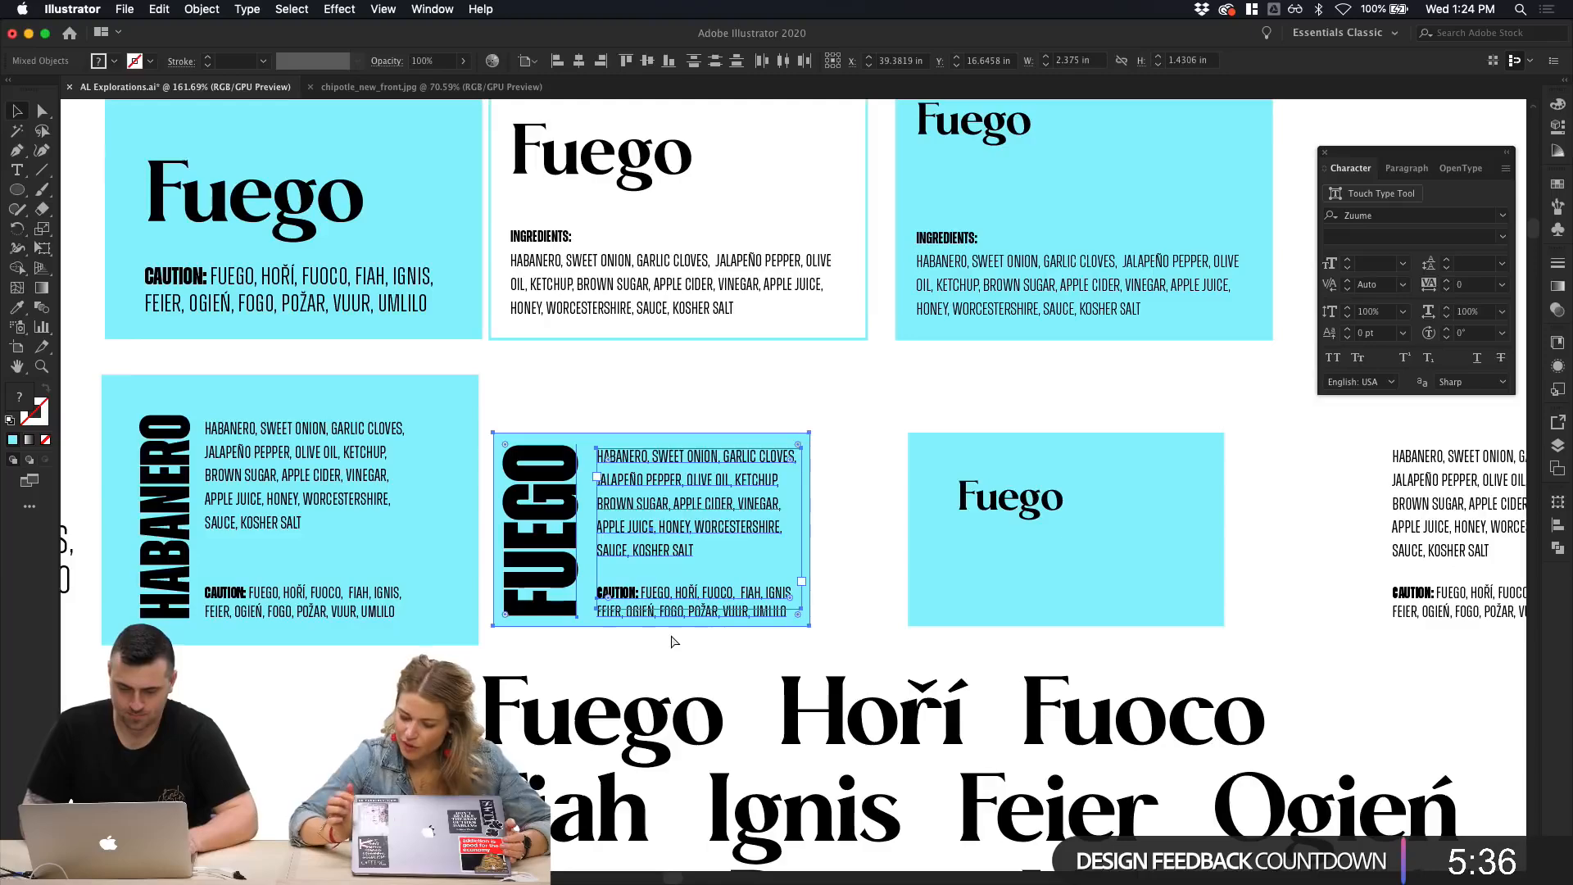
scroll(670, 633, "left", 8)
scroll(671, 633, "down", 5)
scroll(670, 632, "left", 4)
scroll(671, 632, "up", 1)
scroll(670, 634, "up", 5)
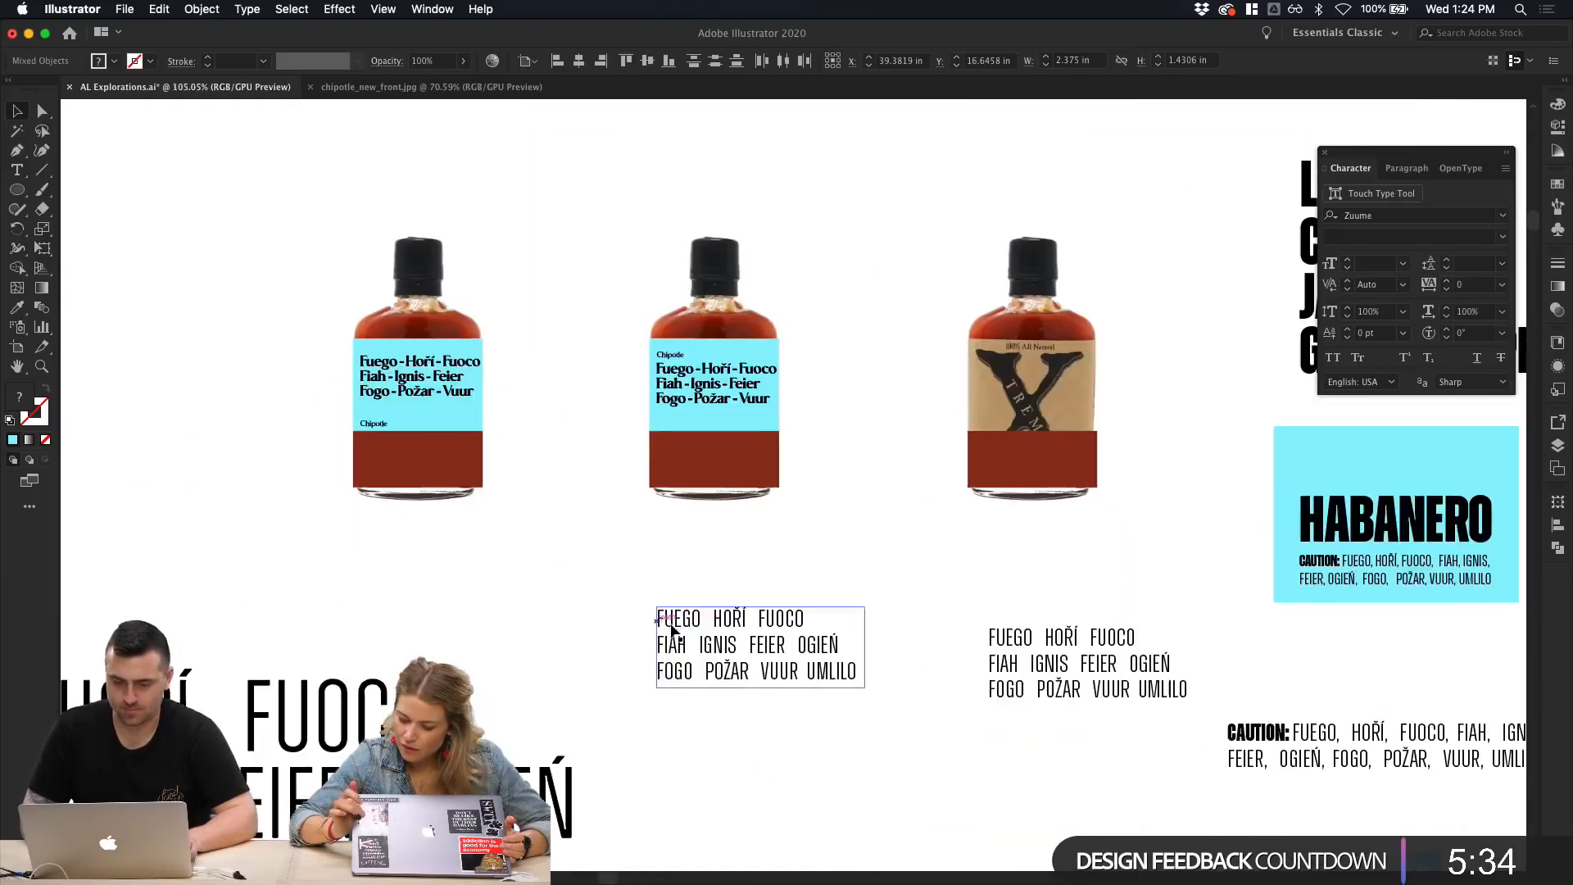
scroll(672, 633, "right", 5)
scroll(672, 633, "up", 1)
key("super+v")
scroll(834, 557, "up", 4)
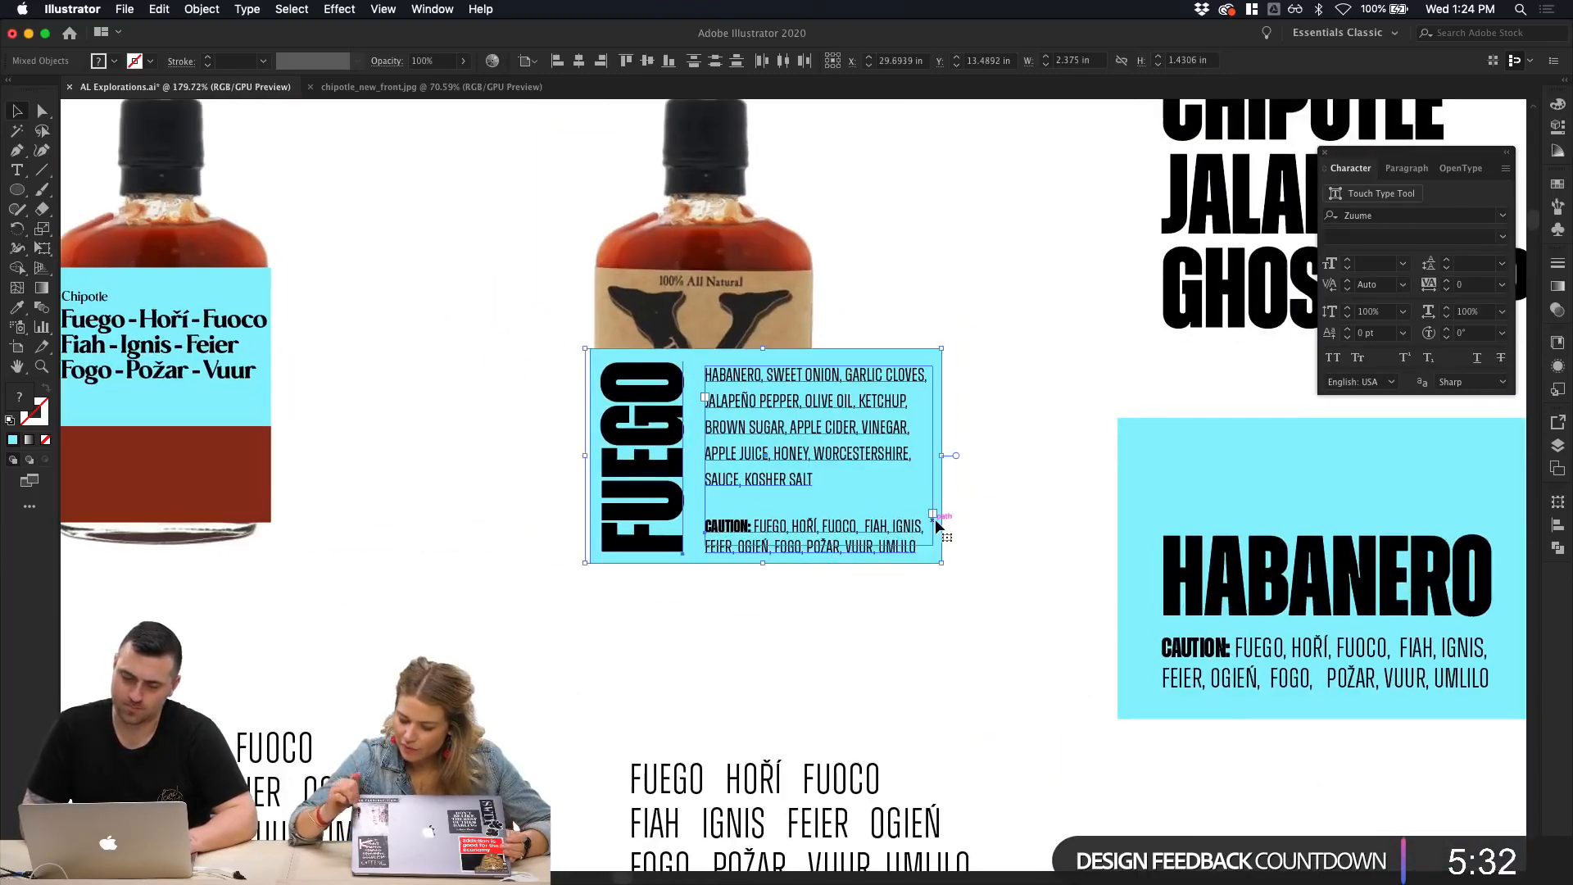
Step: Scale the pasted FUEGO label to the bottle's width, about 1.51 in, and seat it directly above the red-brown rectangle
left_click_drag(936, 522, 940, 421)
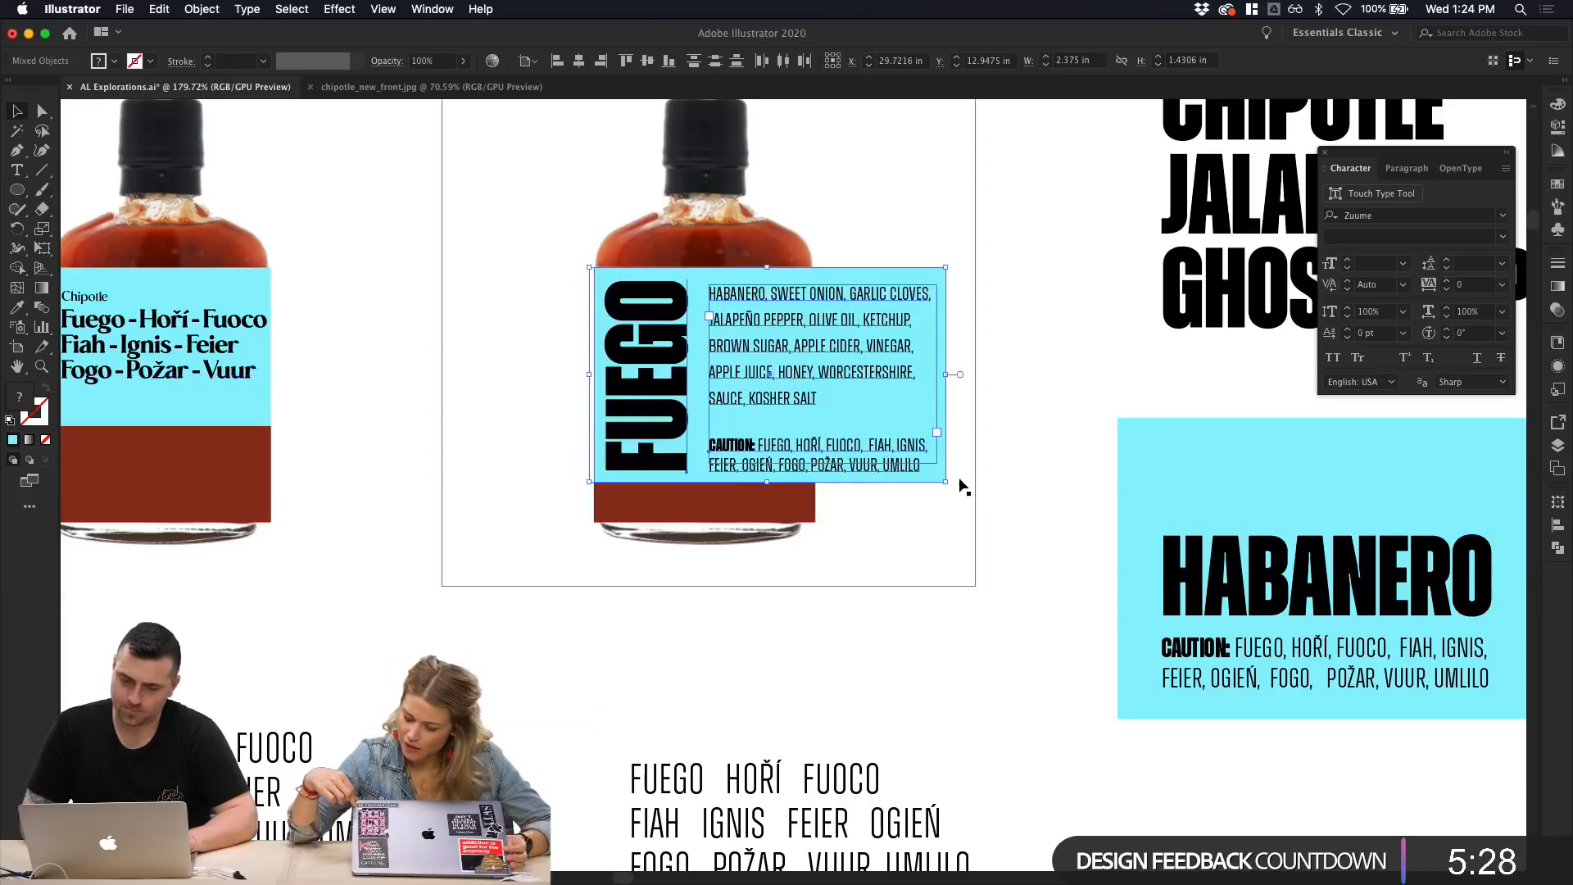
left_click_drag(946, 482, 816, 403)
left_click_drag(749, 354, 752, 386)
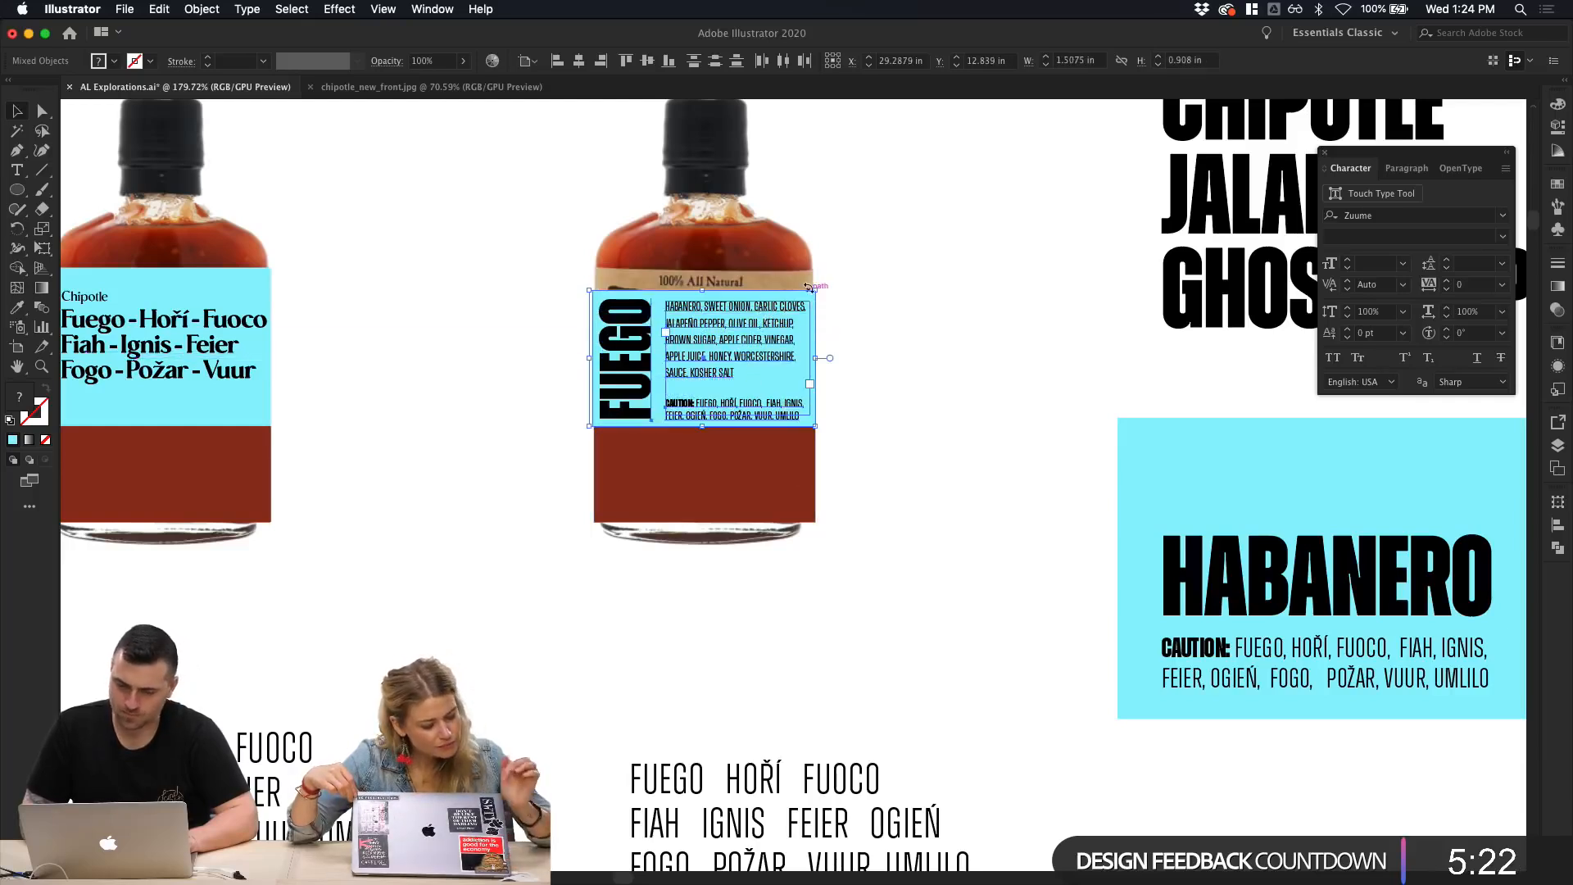
Step: Duplicate the third bottle's red-brown rectangle upward behind the FUEGO label to cover the rest of the original label
left_click(831, 426)
left_click(789, 471)
left_click_drag(785, 431, 778, 326)
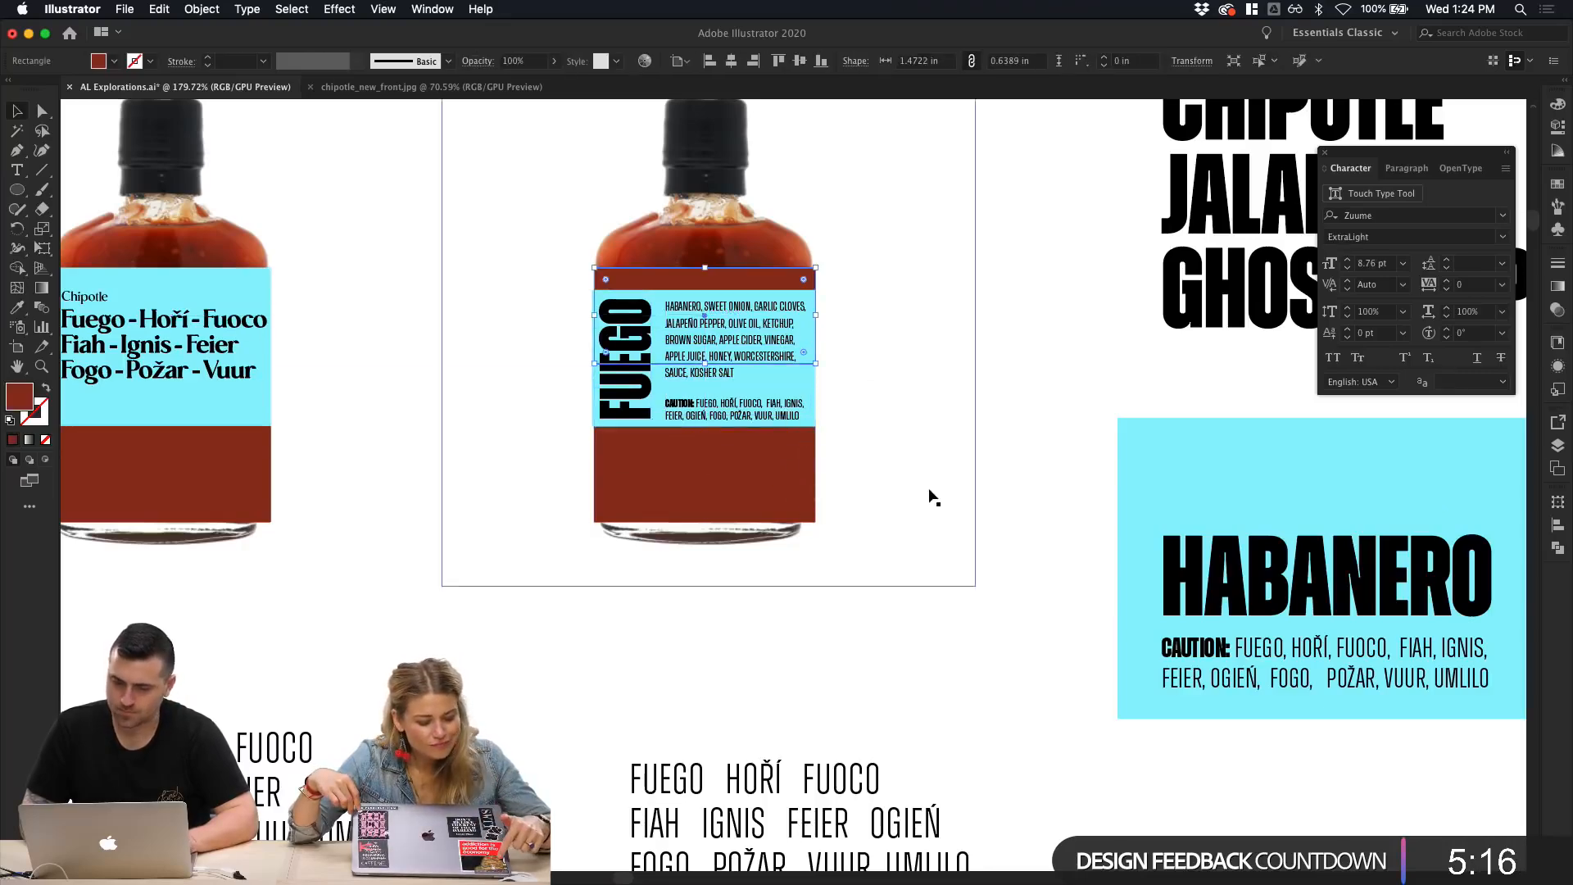
left_click(926, 639)
Step: Examine the FUEGO label on the third bottle beside the other bottle mockups
scroll(926, 639, "down", 3)
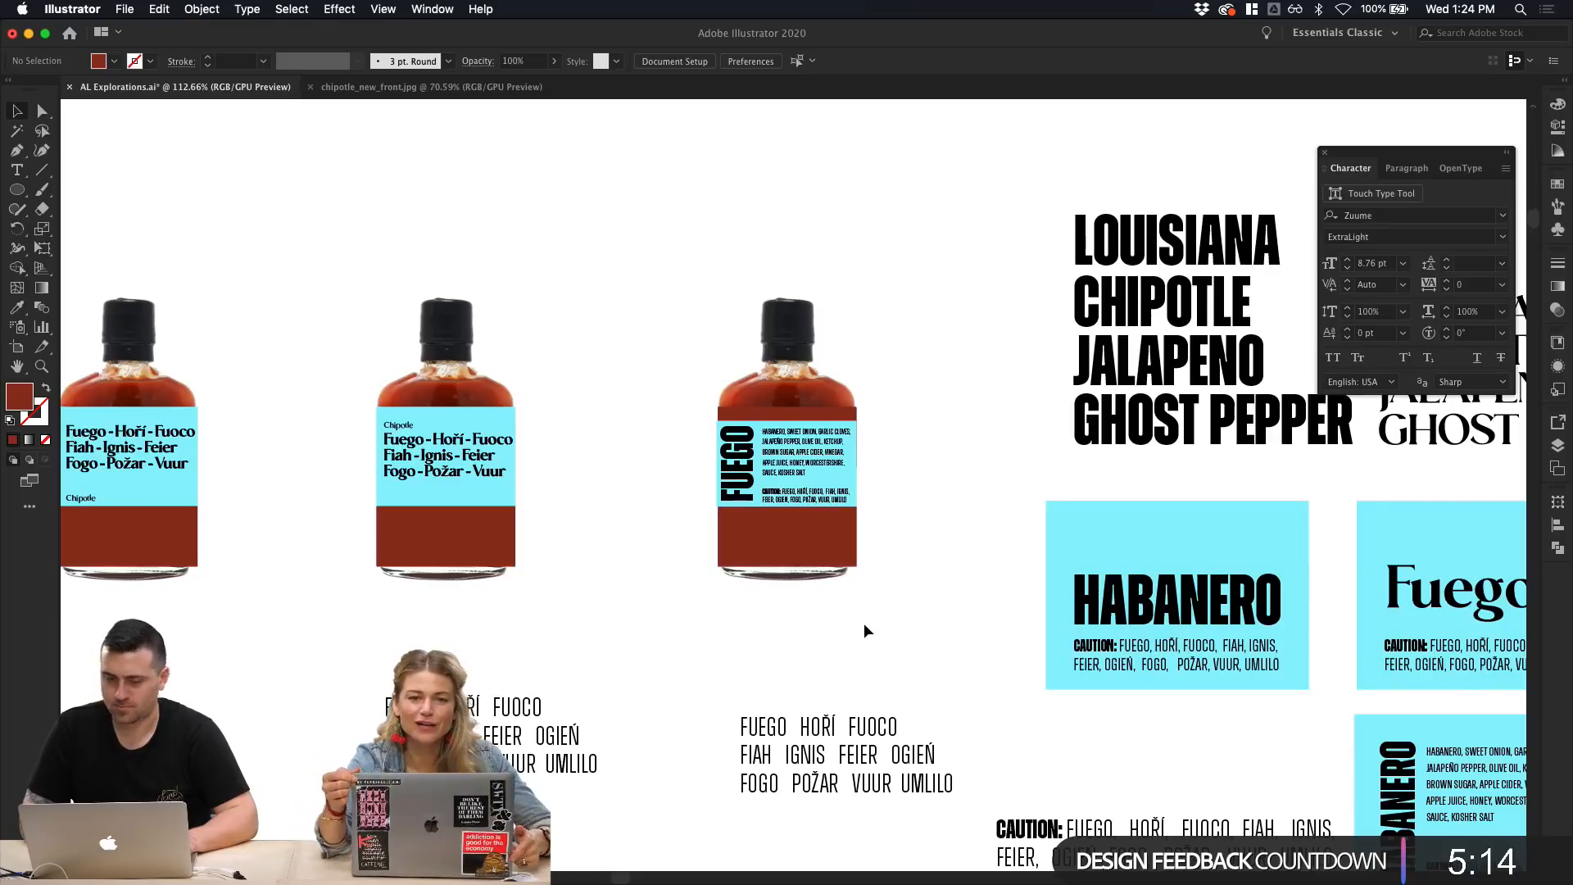
scroll(860, 631, "right", 3)
scroll(861, 598, "up", 3)
scroll(862, 592, "up", 5)
scroll(862, 592, "left", 1)
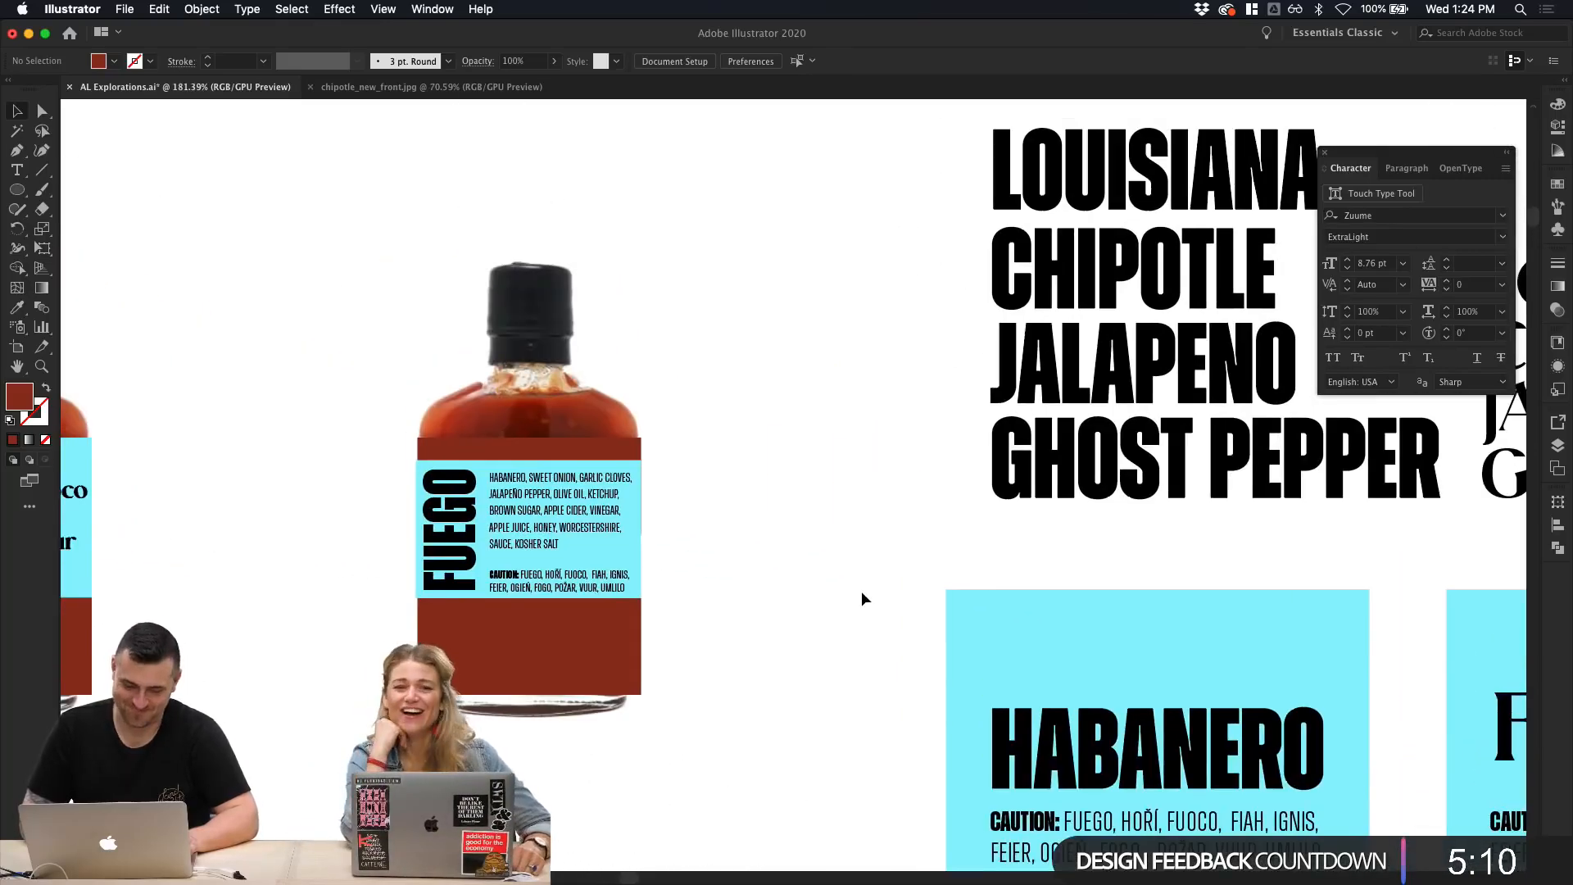
scroll(862, 592, "down", 1)
scroll(860, 598, "down", 1)
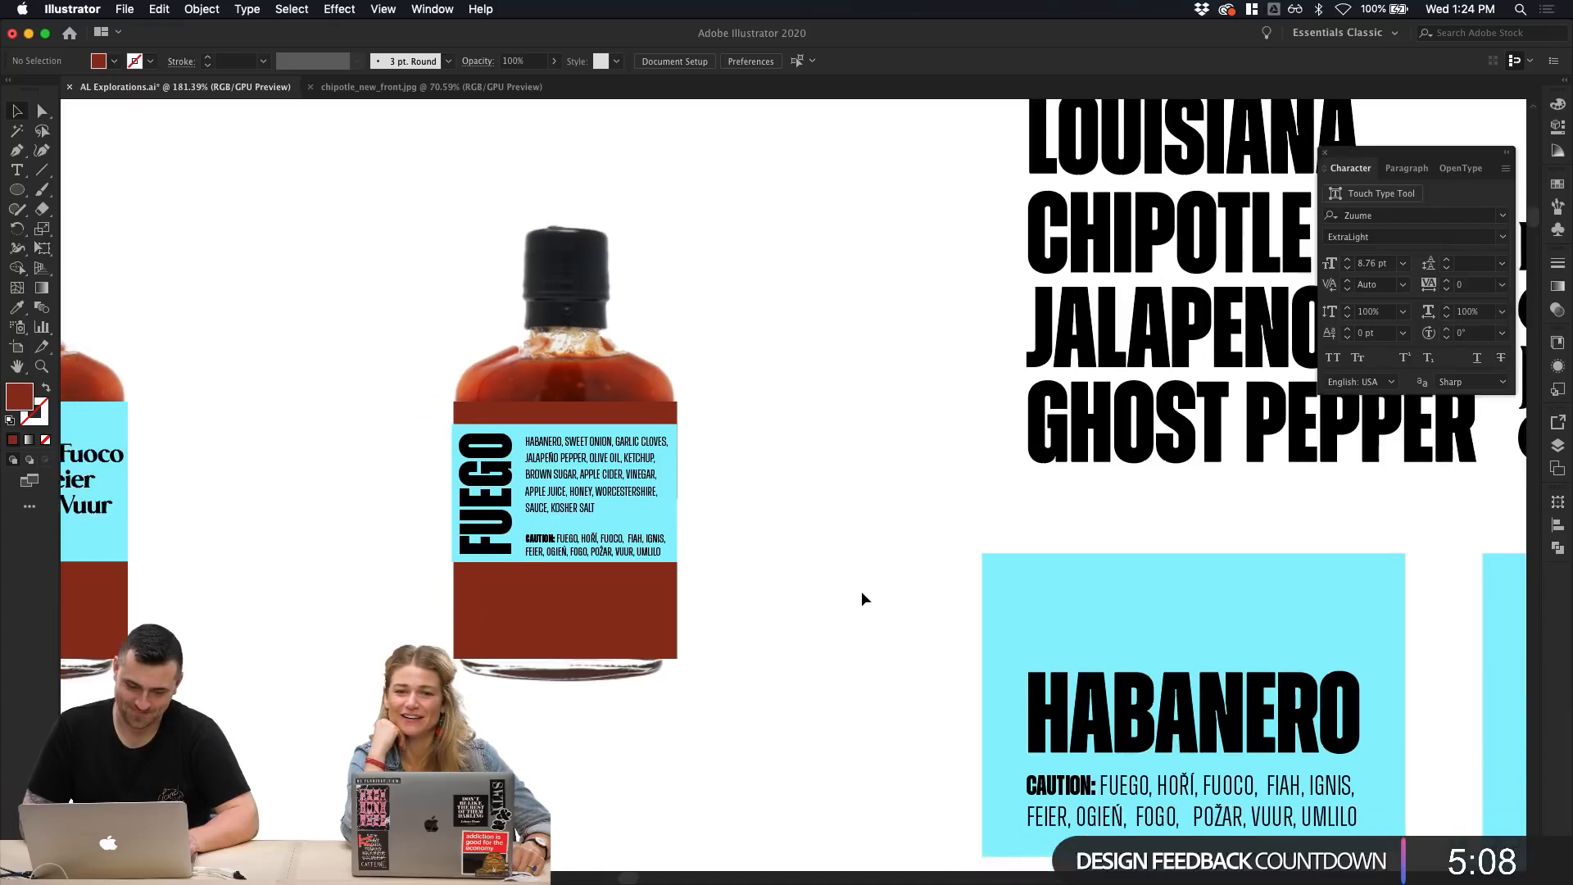
scroll(861, 598, "down", 3)
Step: Move the third bottle with its FUEGO label and red-brown rectangles closer to the second bottle
left_click(646, 346)
left_click_drag(649, 346, 562, 354)
key("super+z")
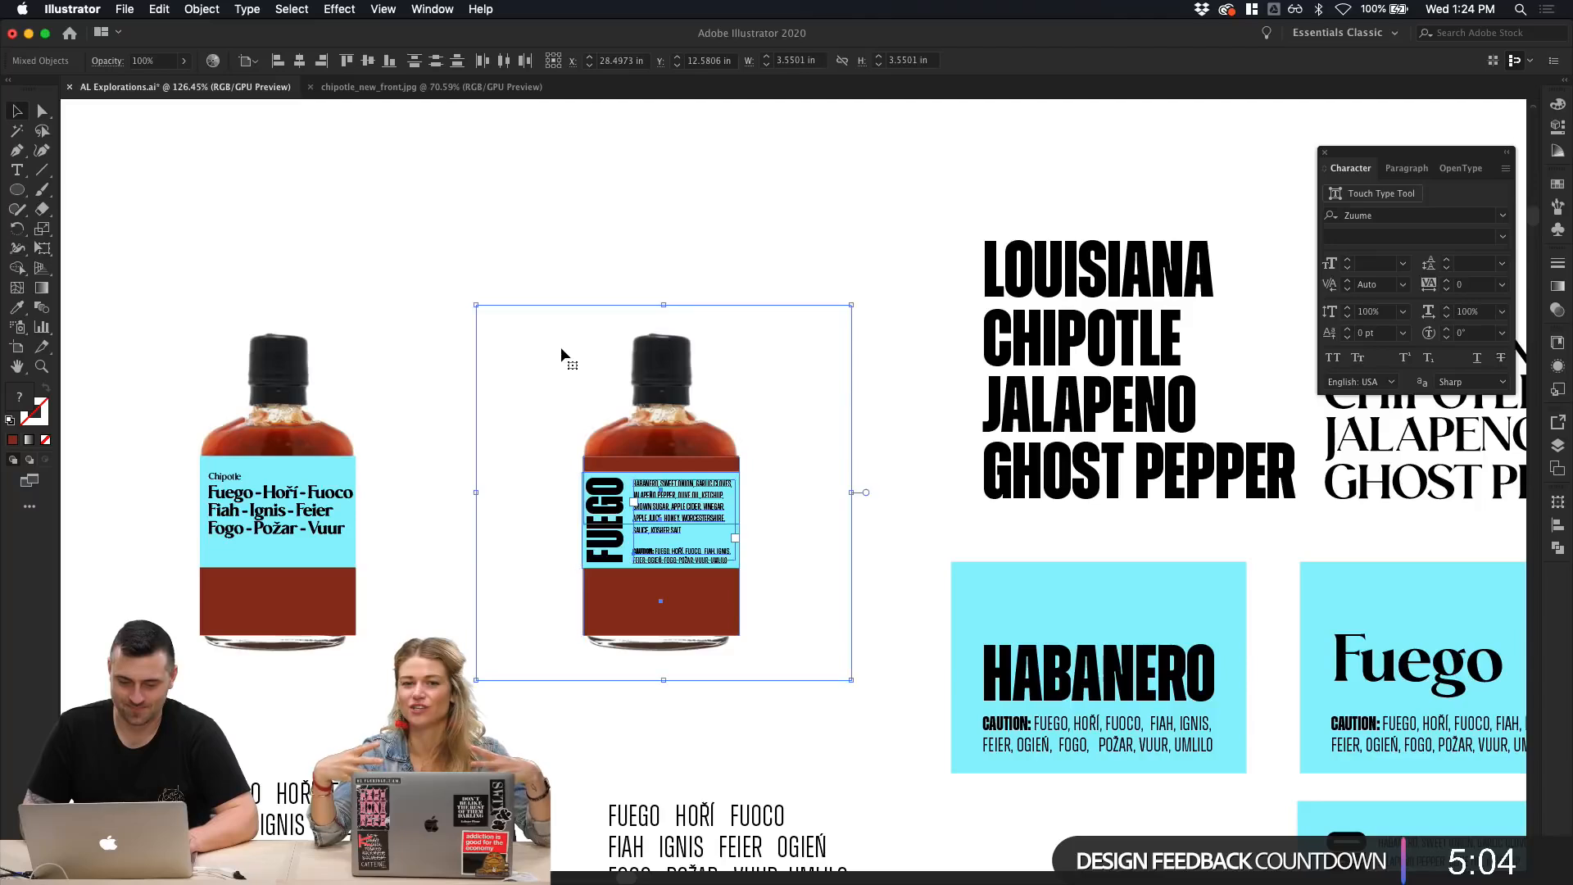
left_click(899, 693)
left_click_drag(599, 339, 596, 336)
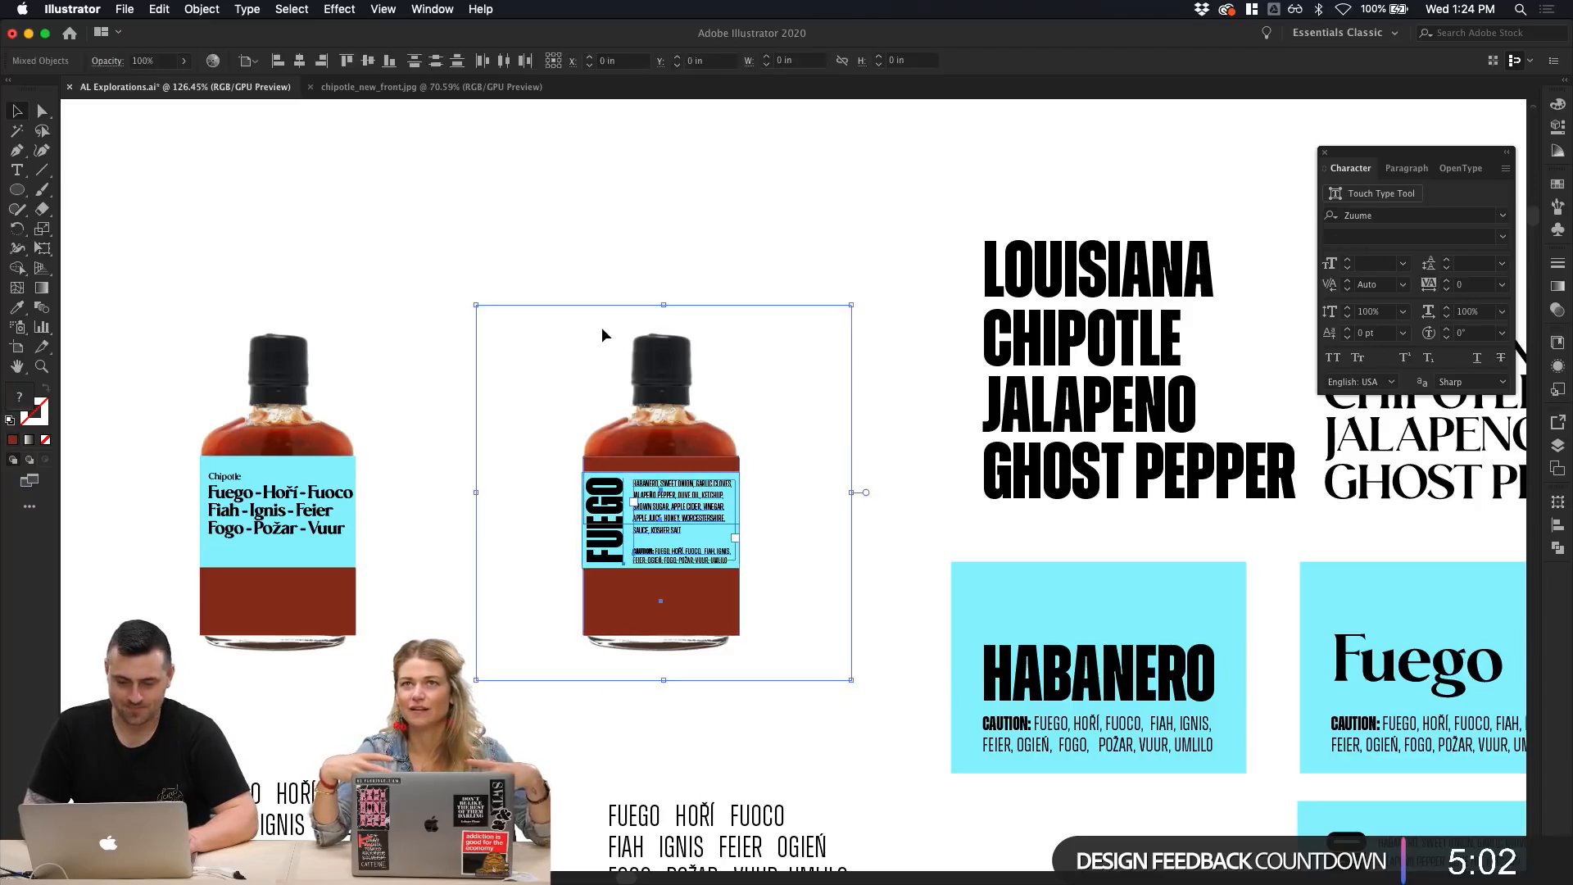
left_click_drag(624, 426, 542, 426)
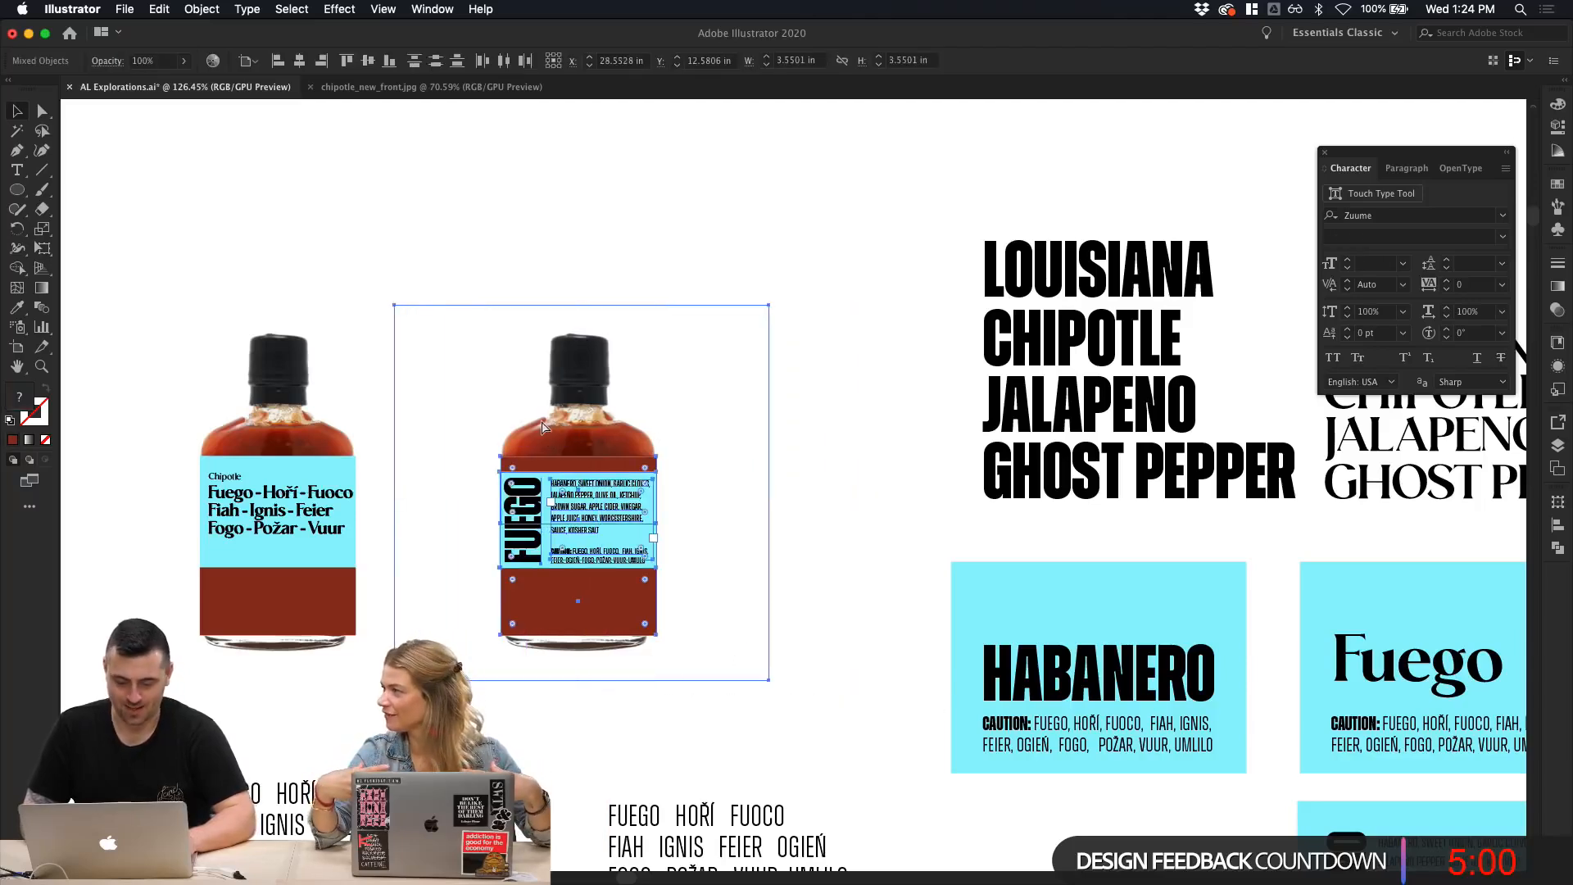
left_click(825, 567)
Step: Compare the cyan label concepts: HABANERO, JUST DON'T, and the horizontal and vertical Fuego versions
scroll(822, 564, "down", 1)
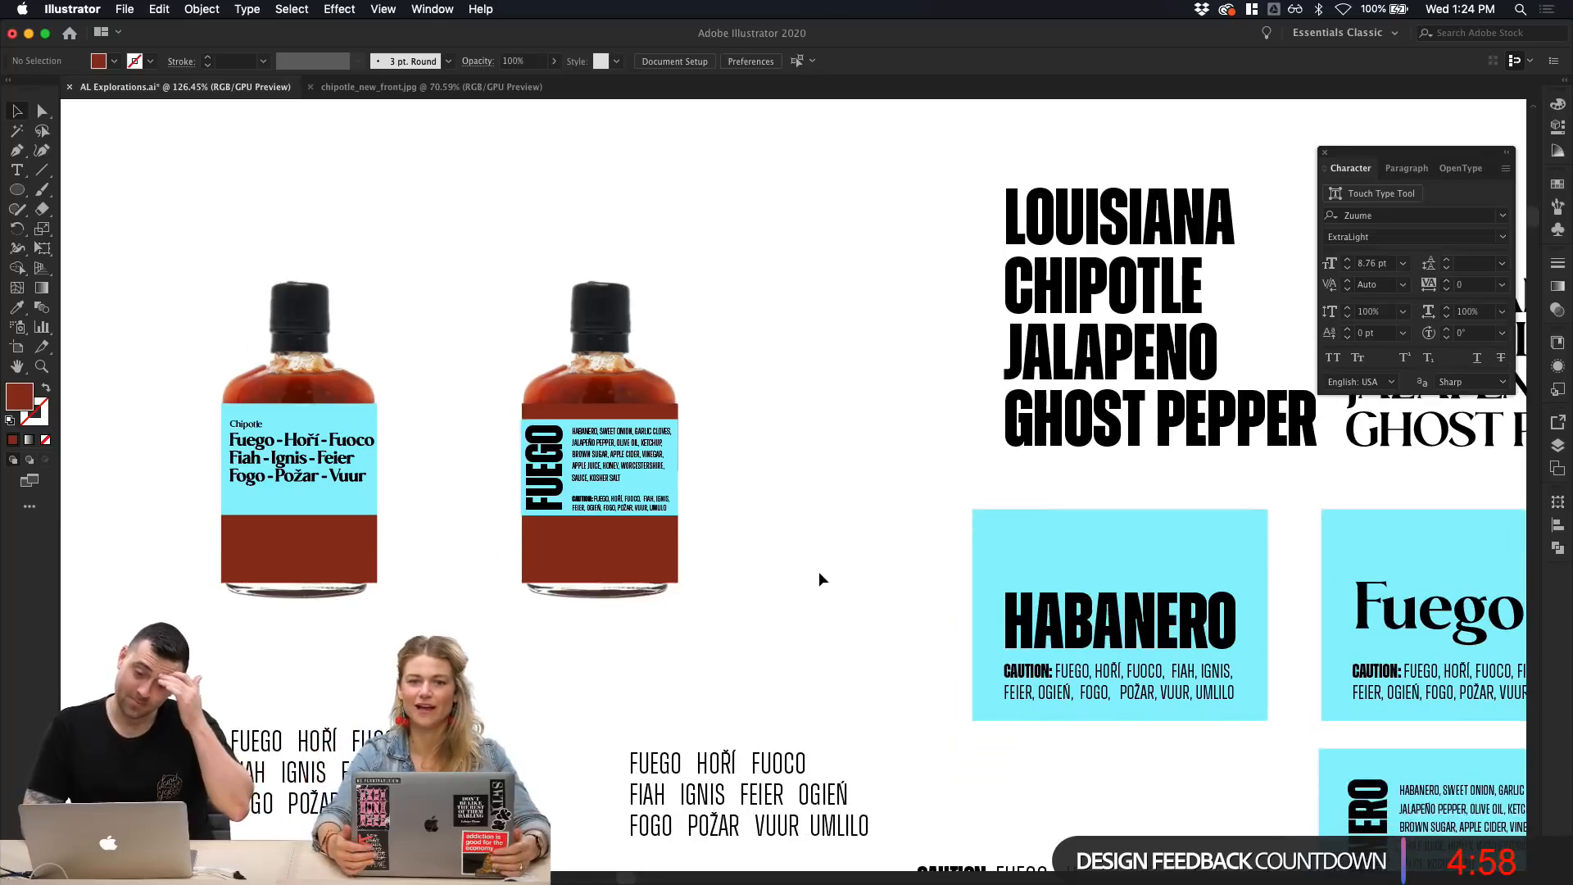
scroll(822, 579, "right", 4)
scroll(822, 580, "down", 3)
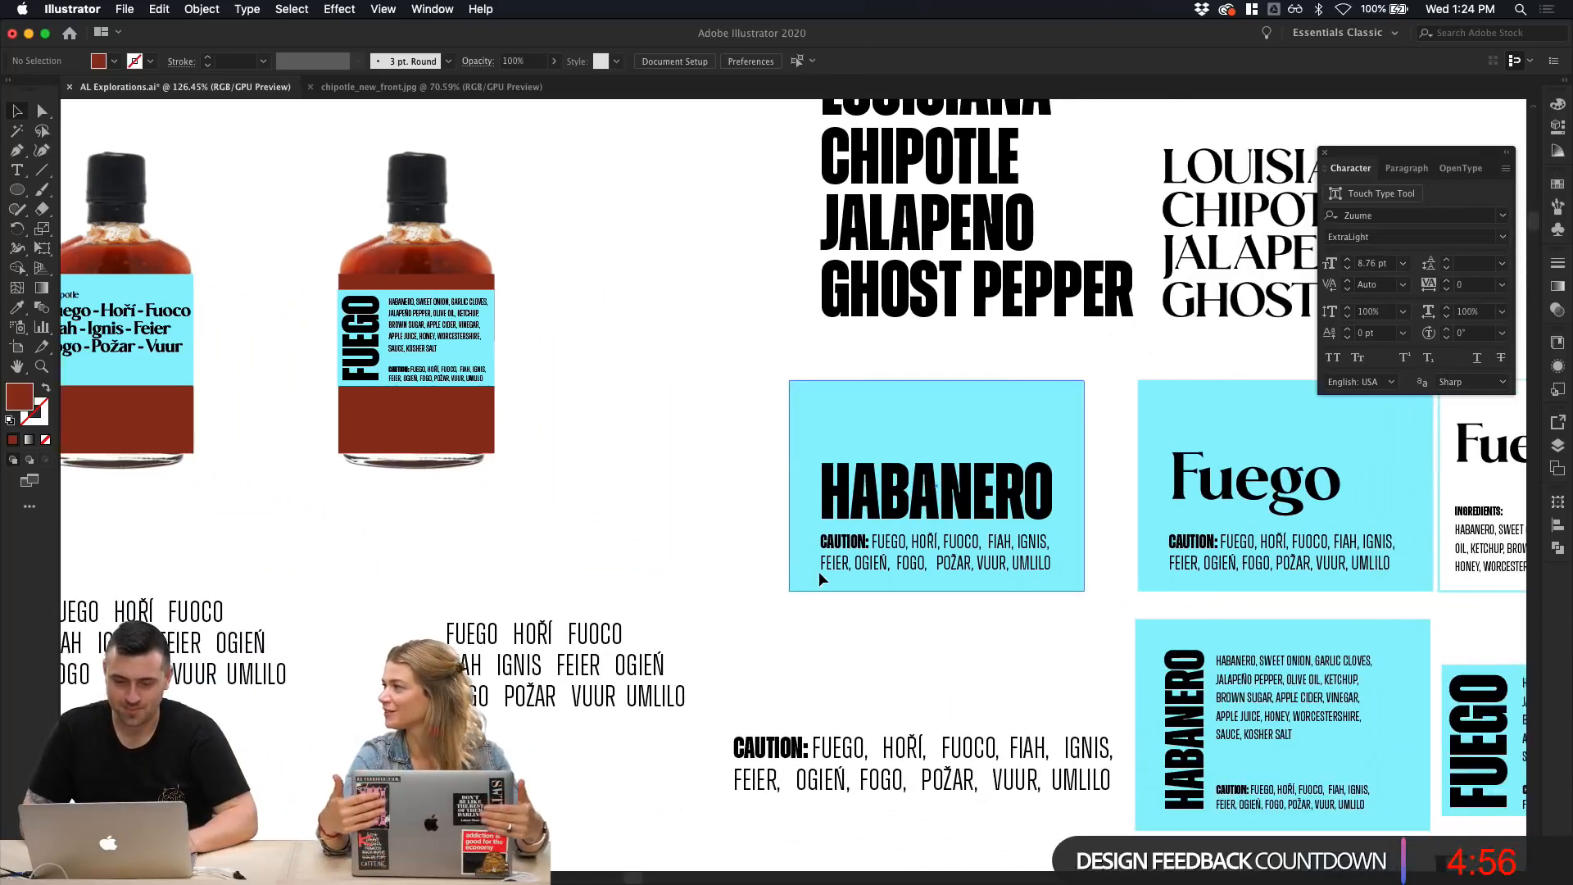
scroll(822, 580, "right", 8)
scroll(820, 579, "down", 3)
scroll(807, 597, "right", 4)
scroll(801, 604, "down", 6)
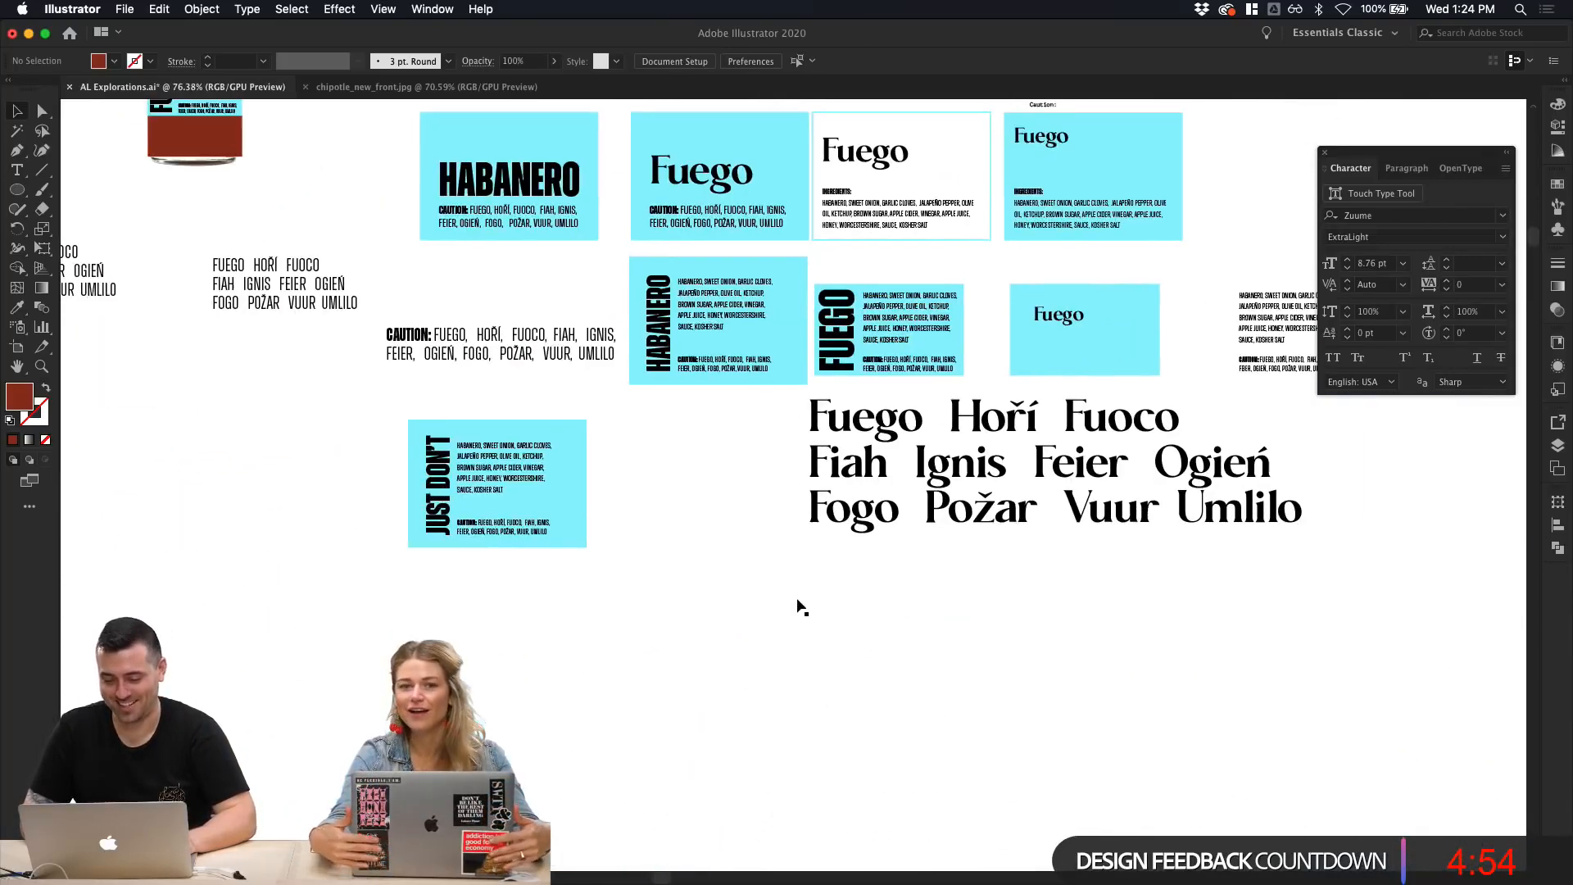
scroll(798, 604, "left", 6)
scroll(799, 605, "up", 4)
scroll(1108, 576, "up", 8)
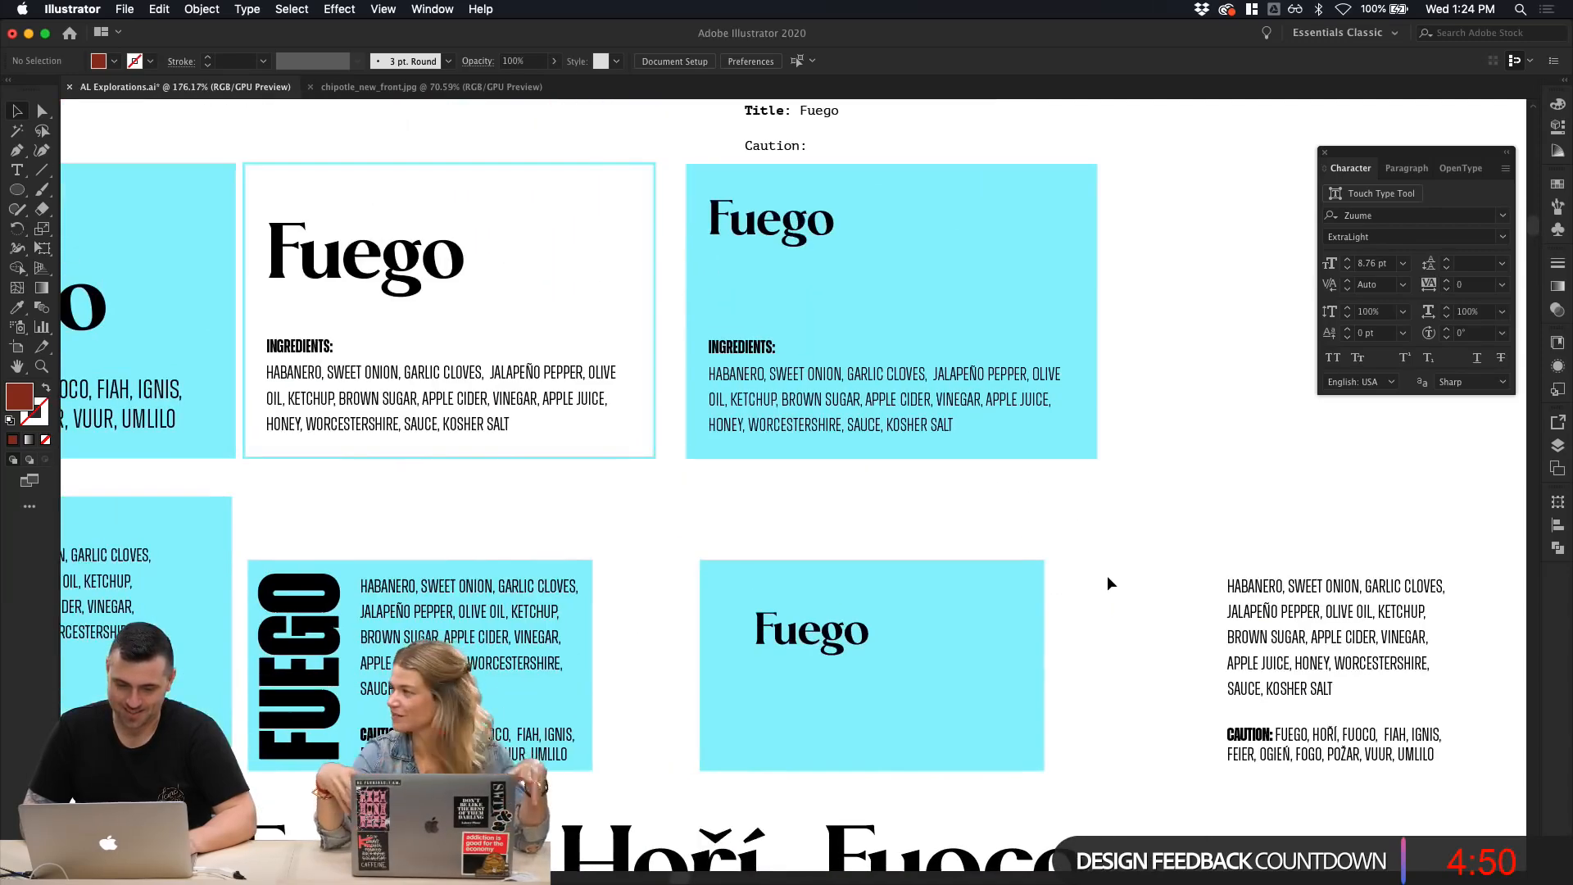
Step: Review the earlier serif, slashed and bold word-list explorations across the artboard against the newer labels
scroll(1108, 584, "down", 12)
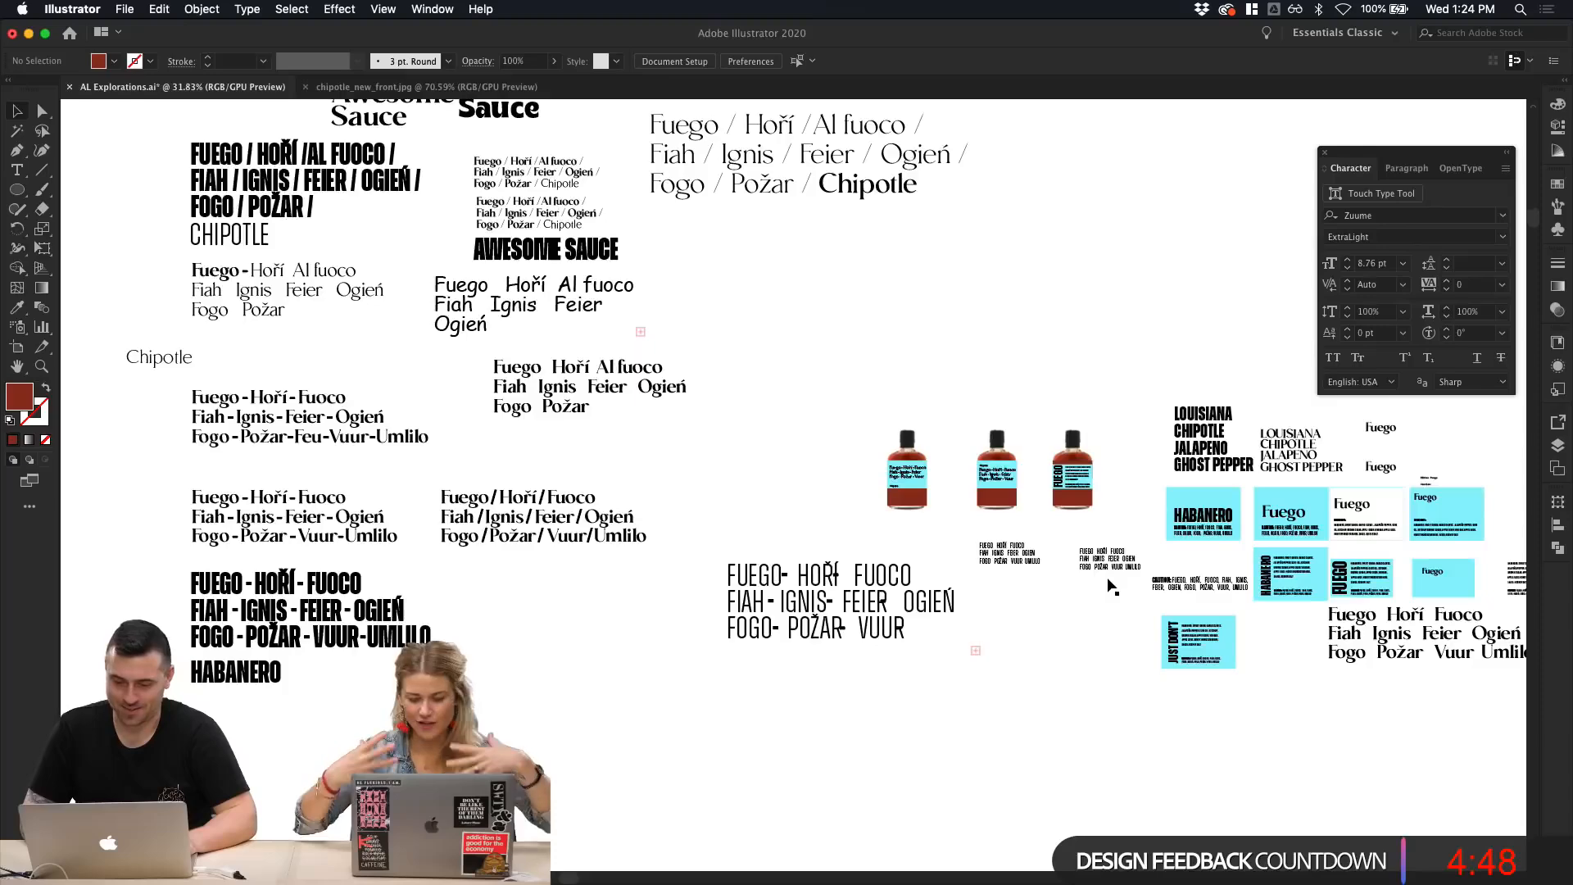
scroll(1111, 587, "up", 4)
scroll(1113, 565, "left", 5)
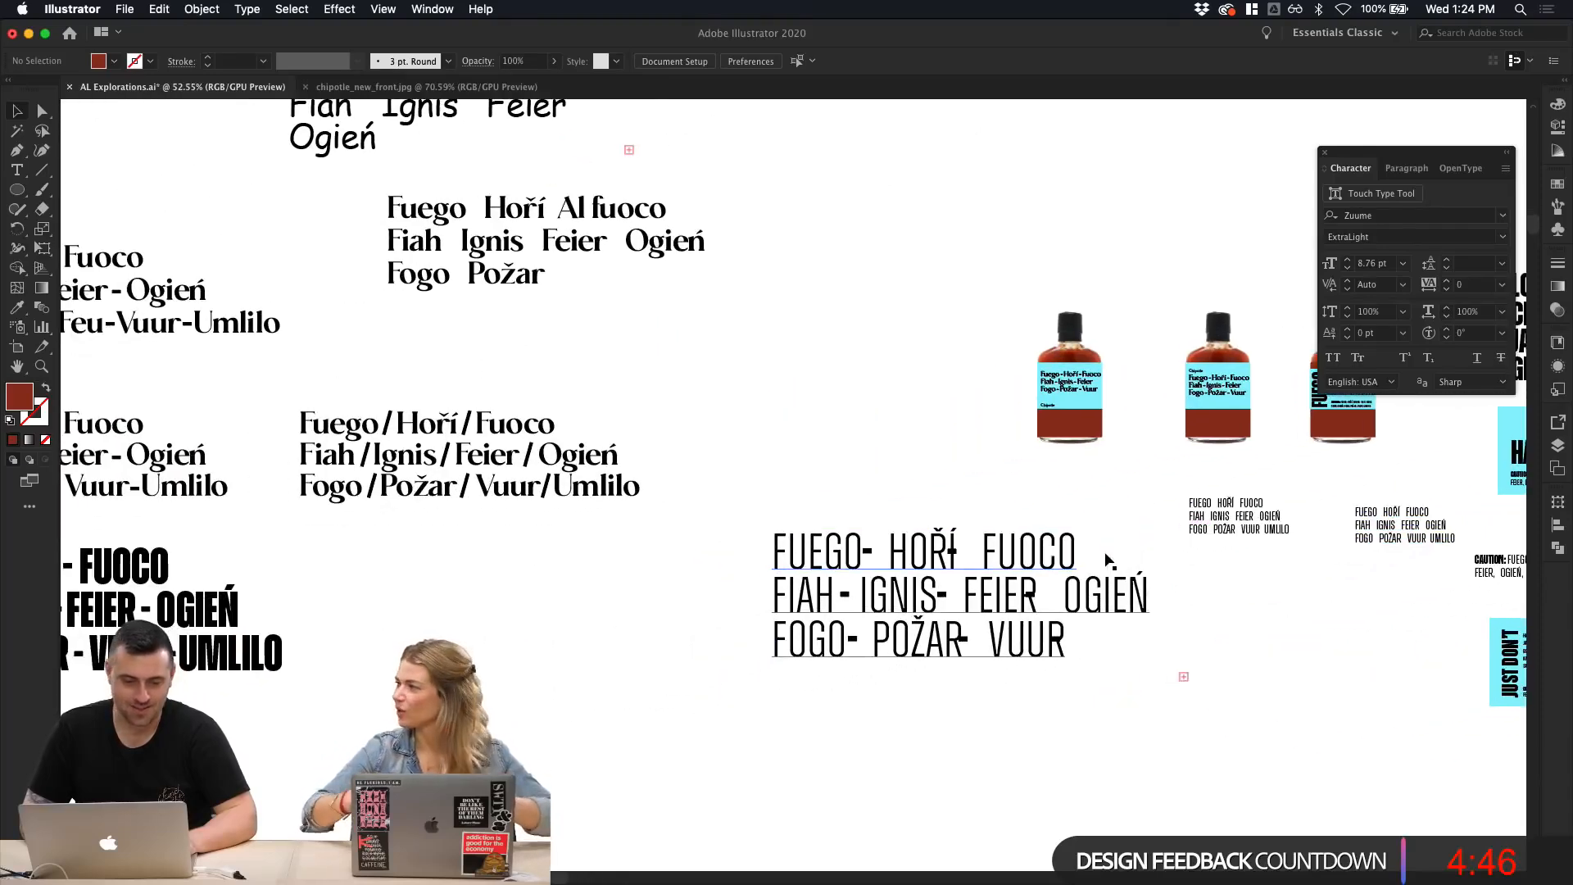
scroll(519, 624, "left", 8)
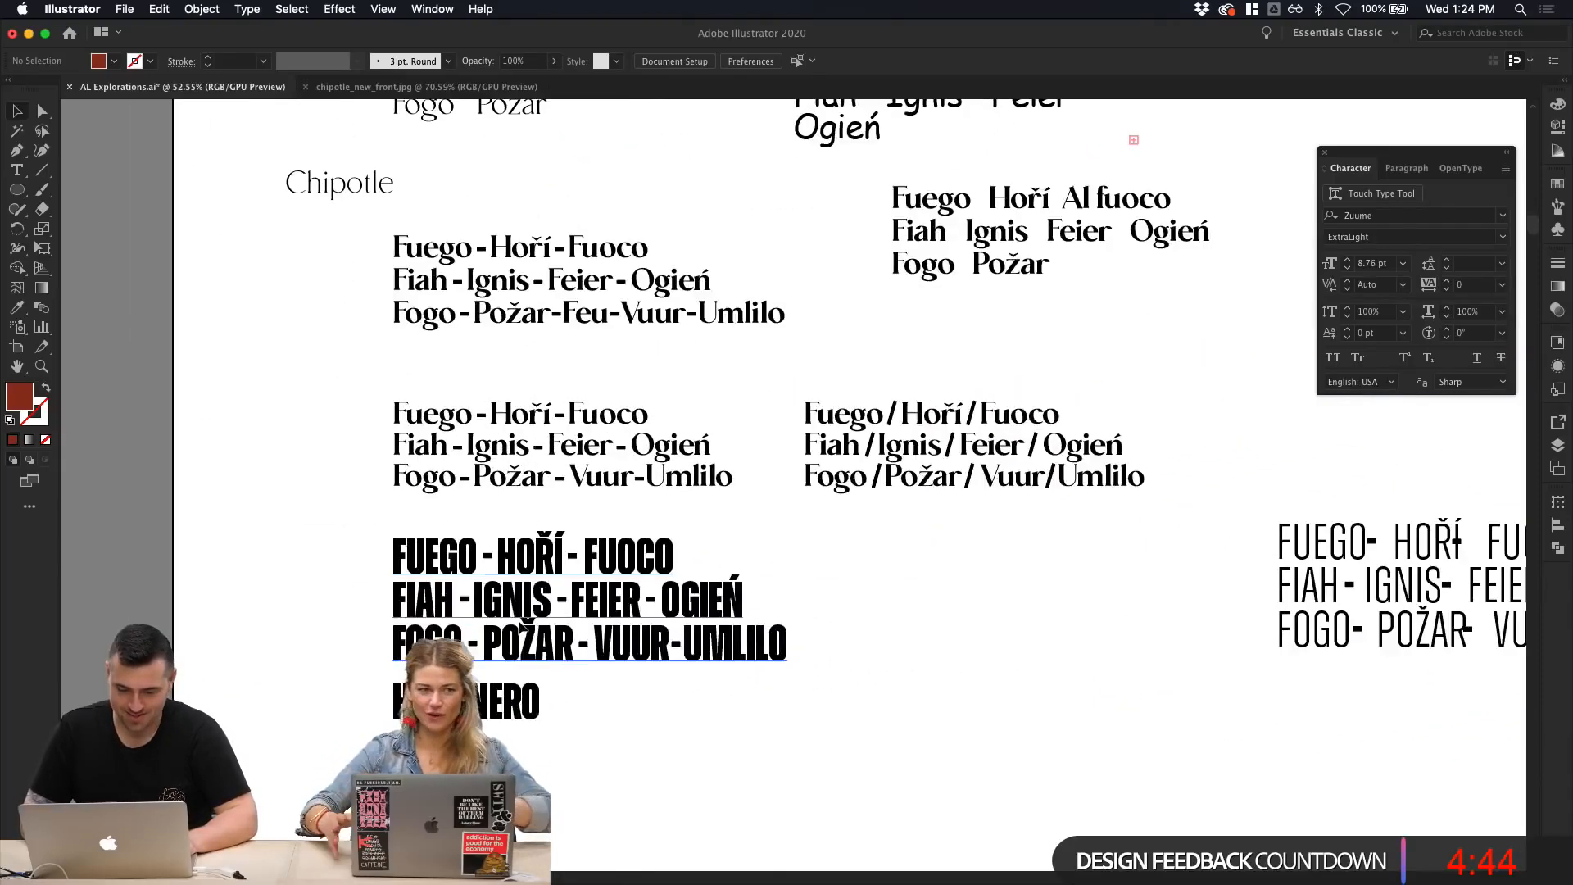
scroll(526, 630, "down", 4)
scroll(650, 625, "right", 8)
scroll(649, 625, "up", 6)
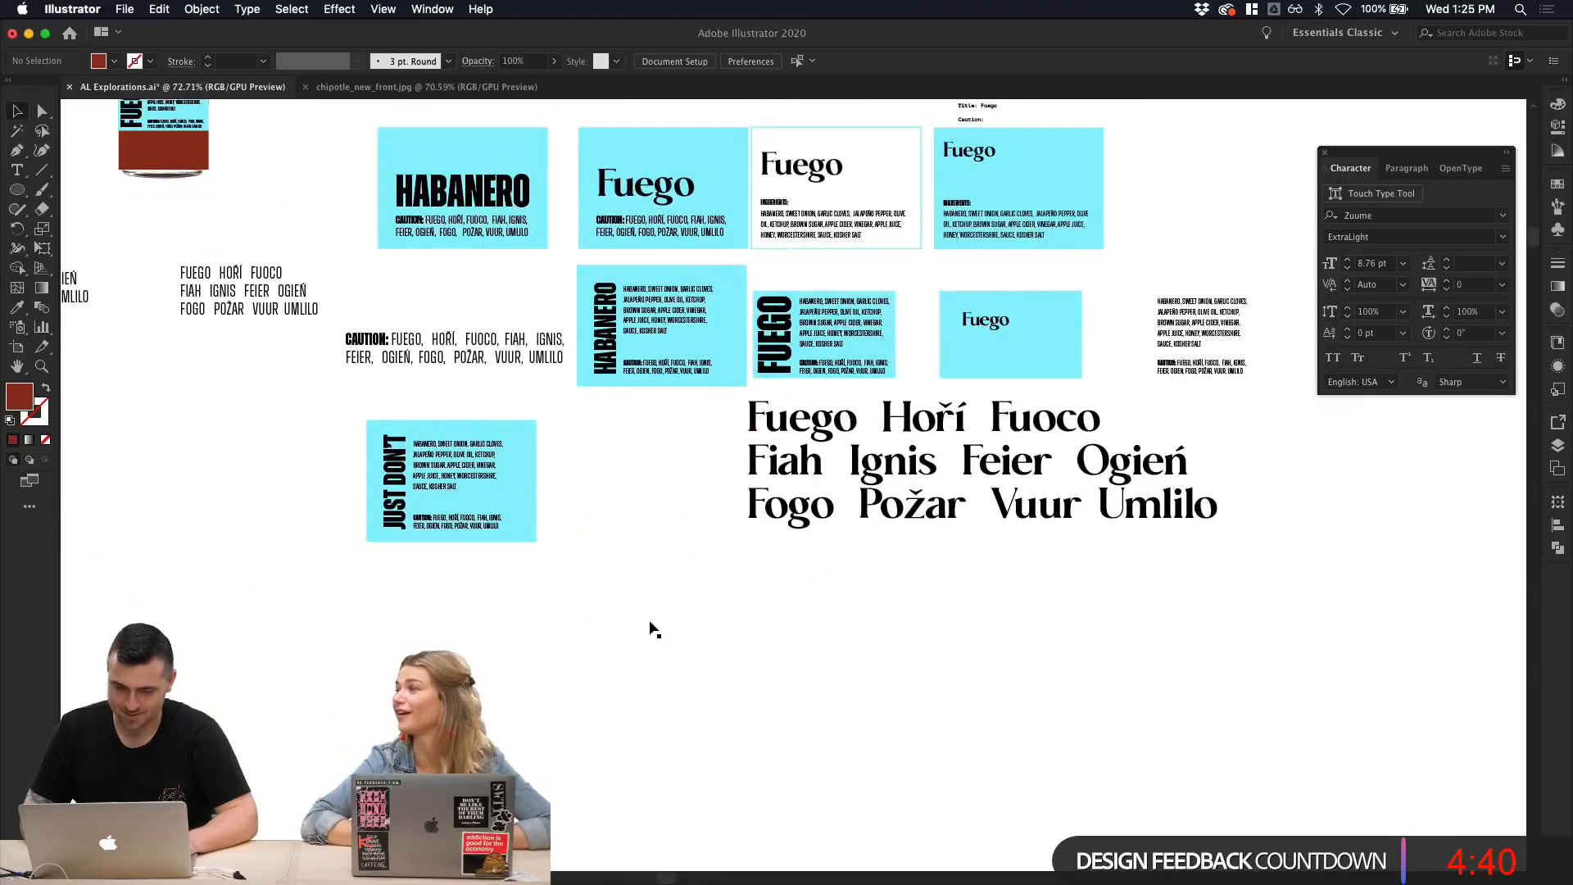
scroll(653, 628, "left", 4)
scroll(653, 629, "right", 5)
scroll(650, 629, "left", 10)
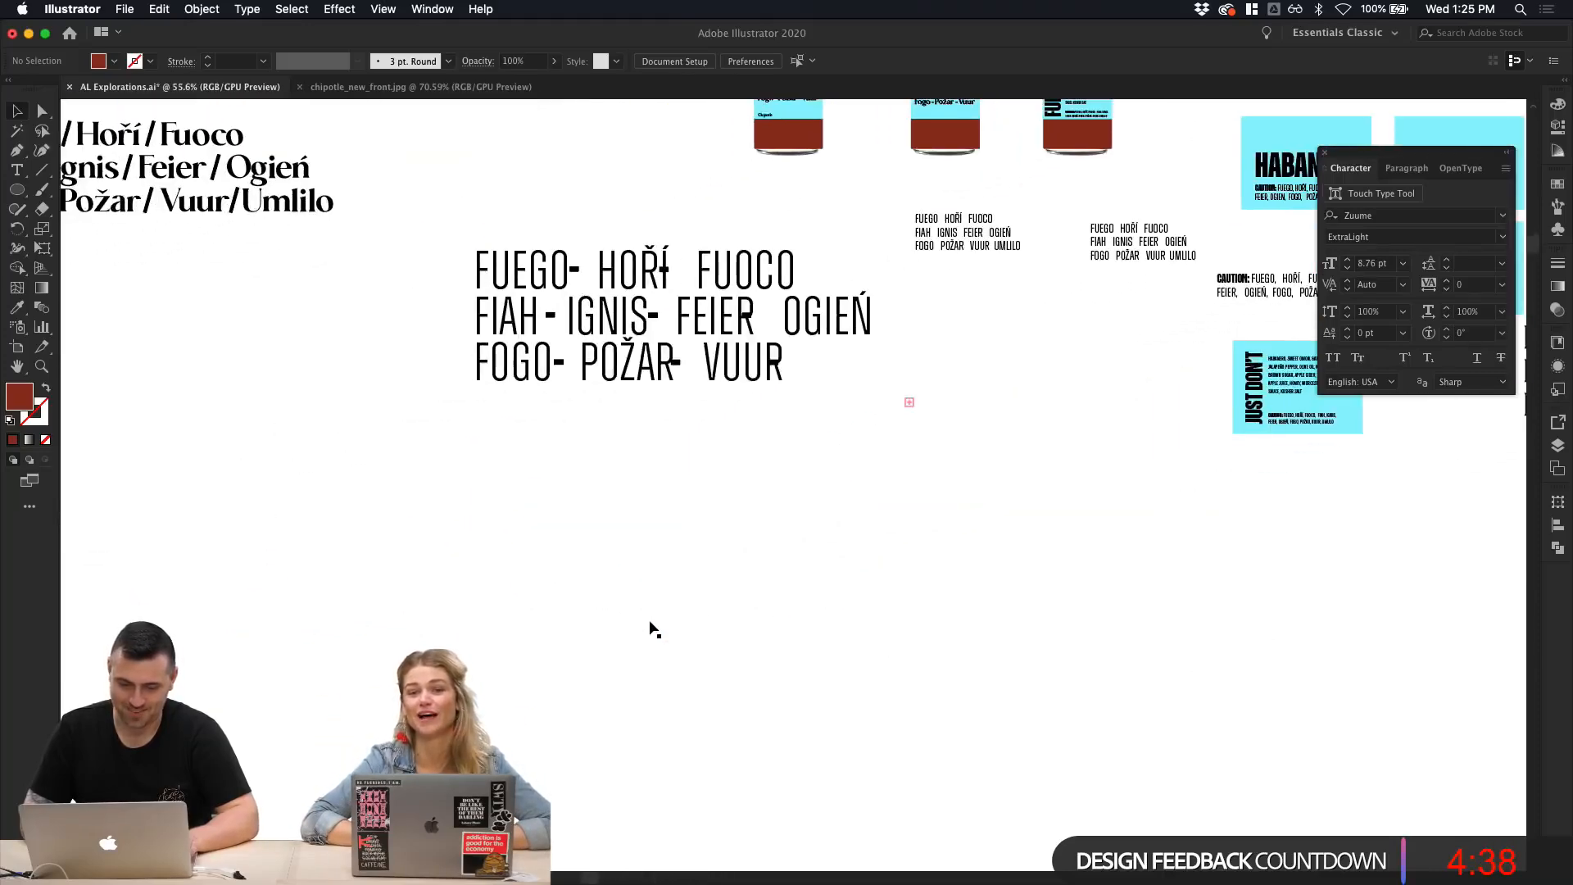
scroll(650, 628, "down", 1)
left_click_drag(305, 413, 1016, 574)
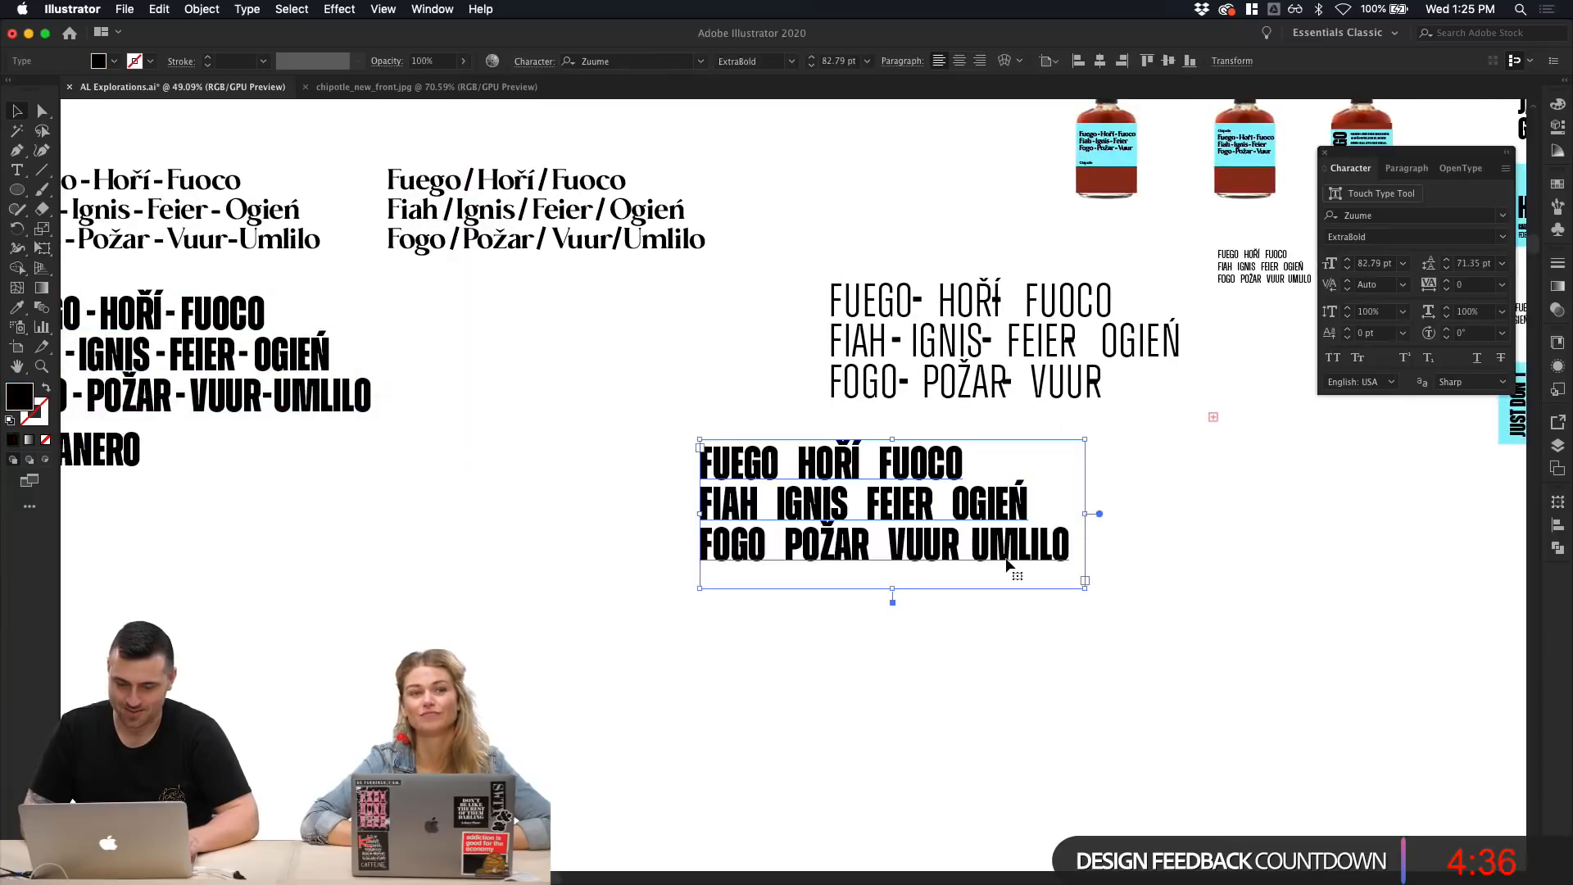
key("super+z")
Step: Duplicate the bold hyphenated FUEGO word list together with its HABANERO line into the empty area below the slashed word list
scroll(739, 611, "left", 10)
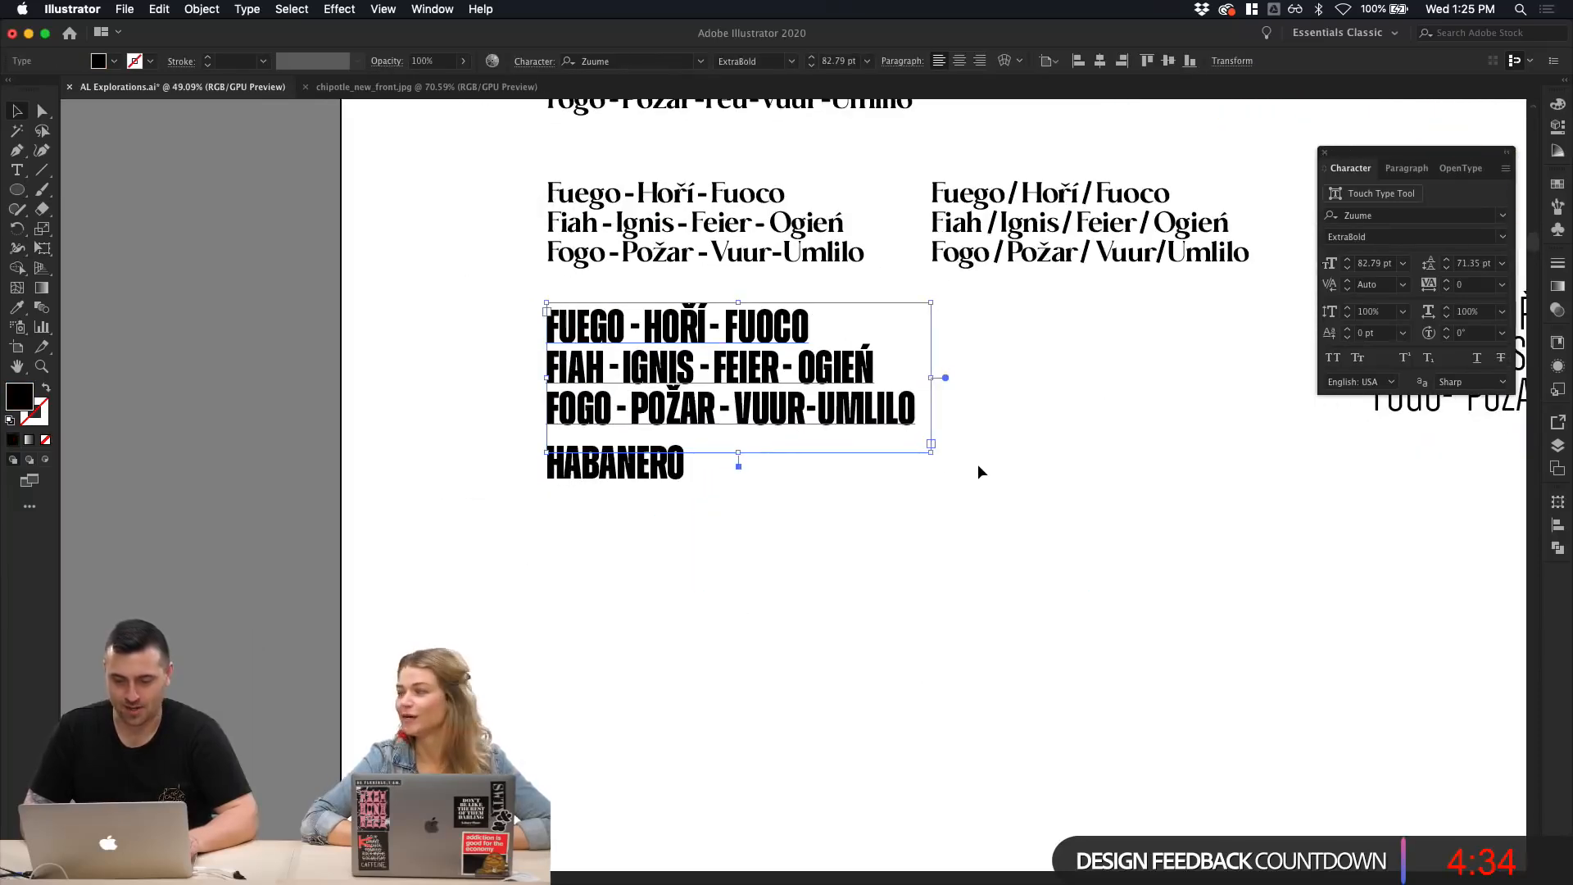
left_click_drag(980, 463, 605, 357)
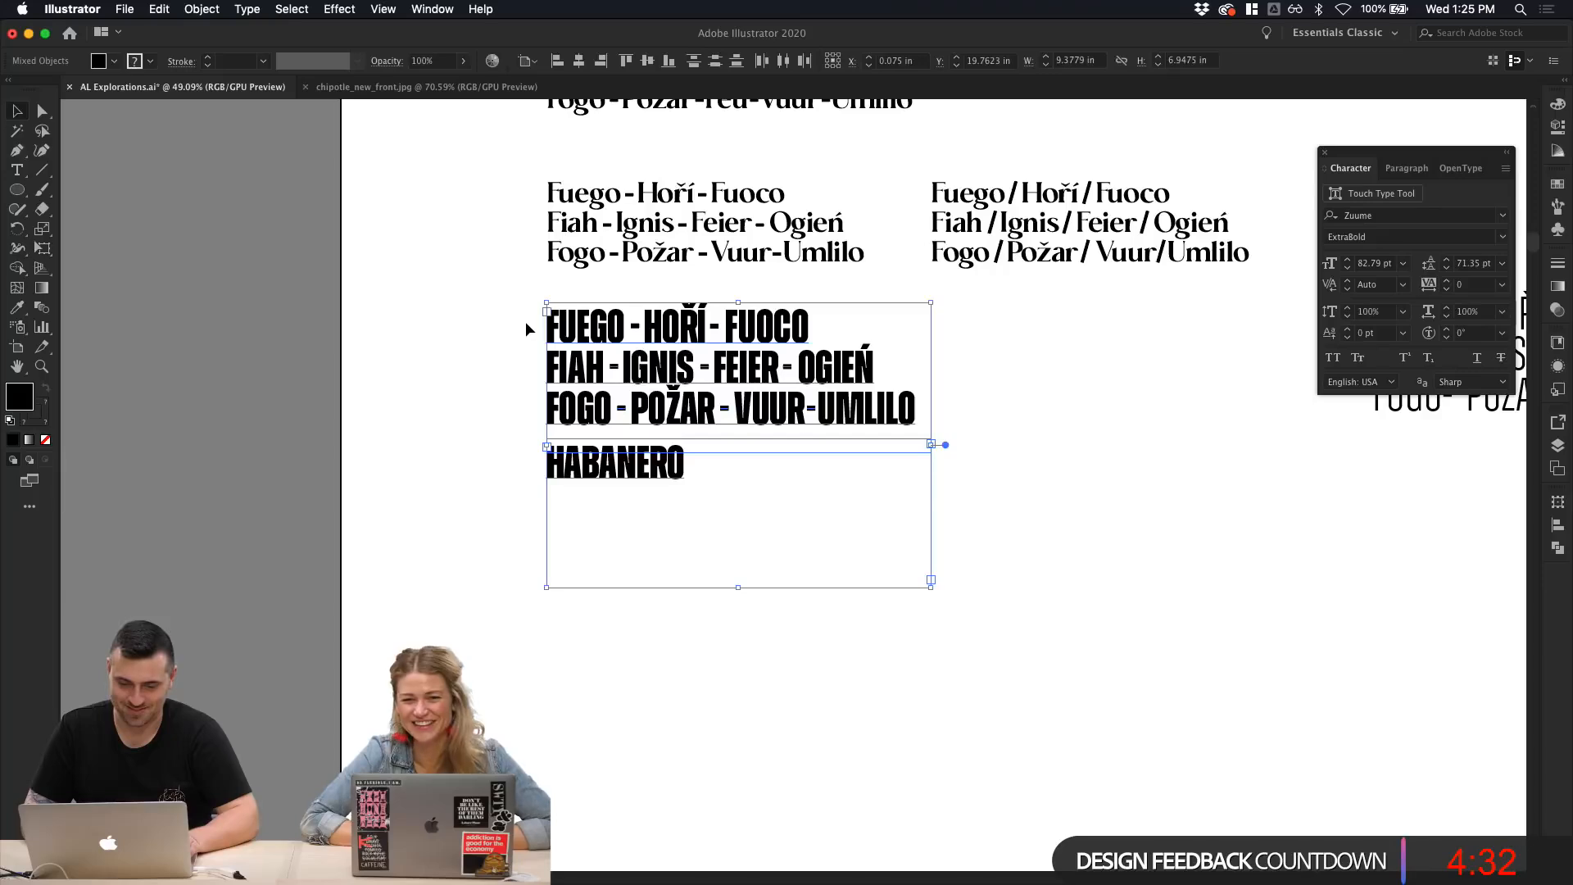
left_click_drag(525, 321, 966, 532)
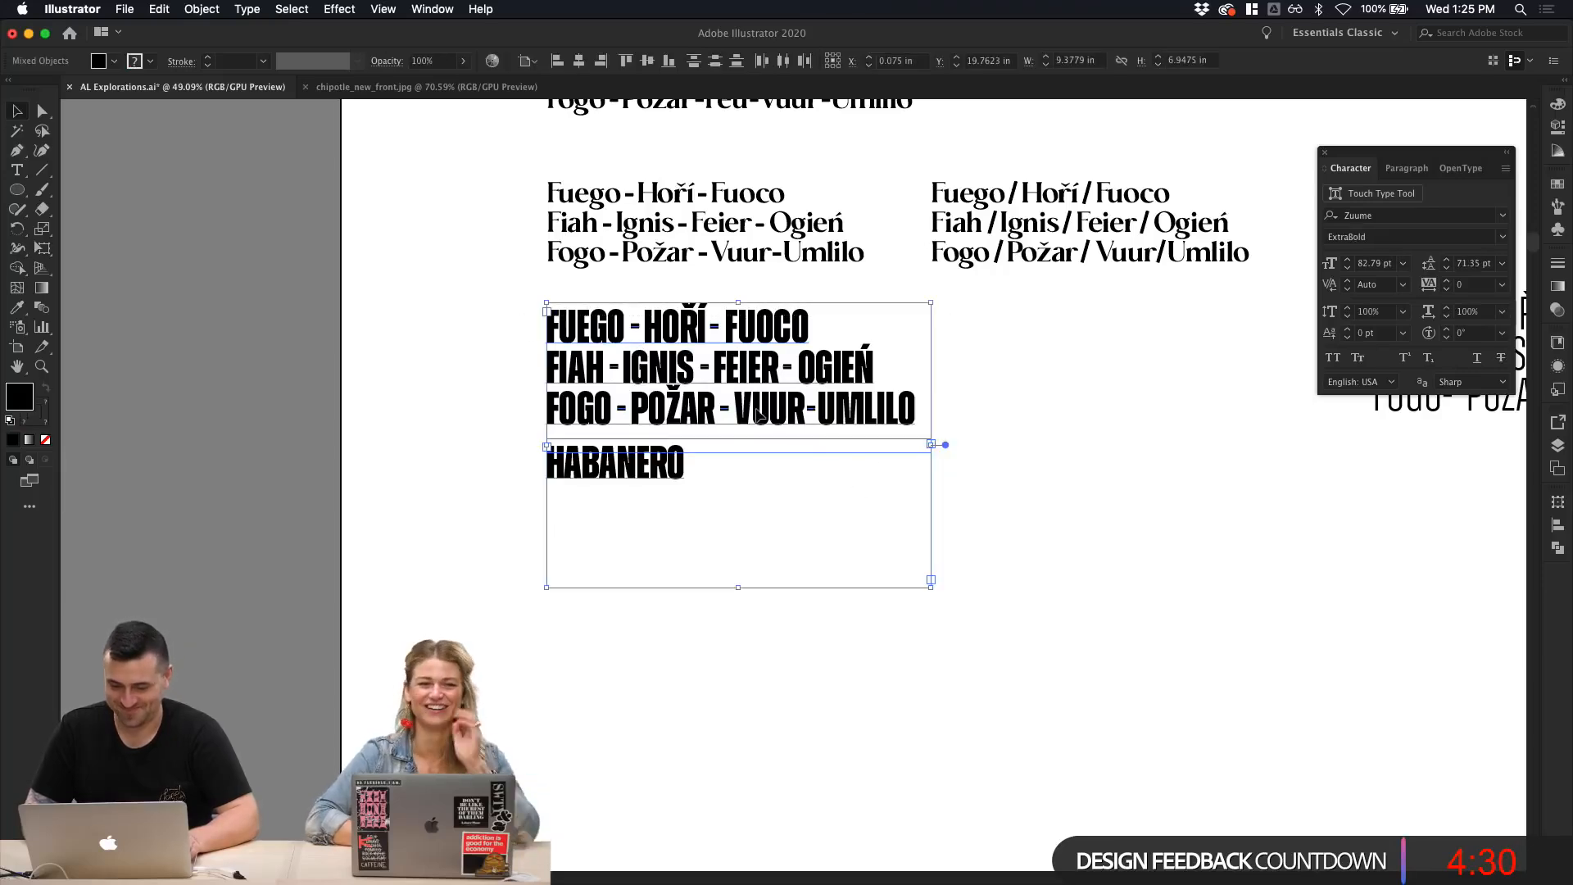
left_click_drag(758, 416, 1224, 552)
left_click(1440, 646)
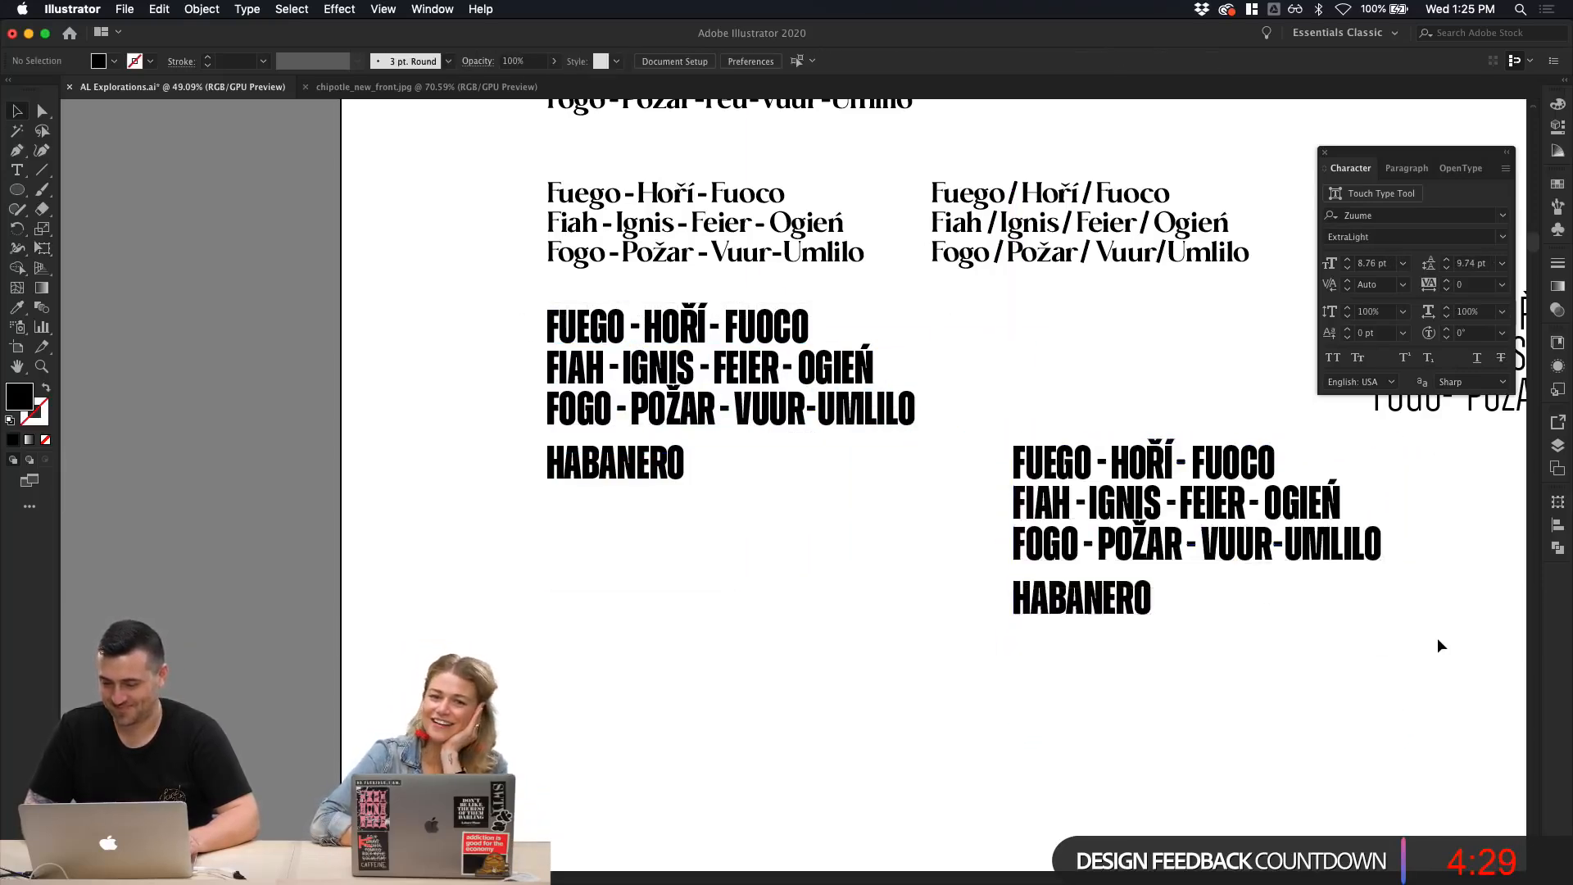
Step: Rotate the duplicated HABANERO to read vertically upward and place it along the start of the three word lines
left_click(1082, 607)
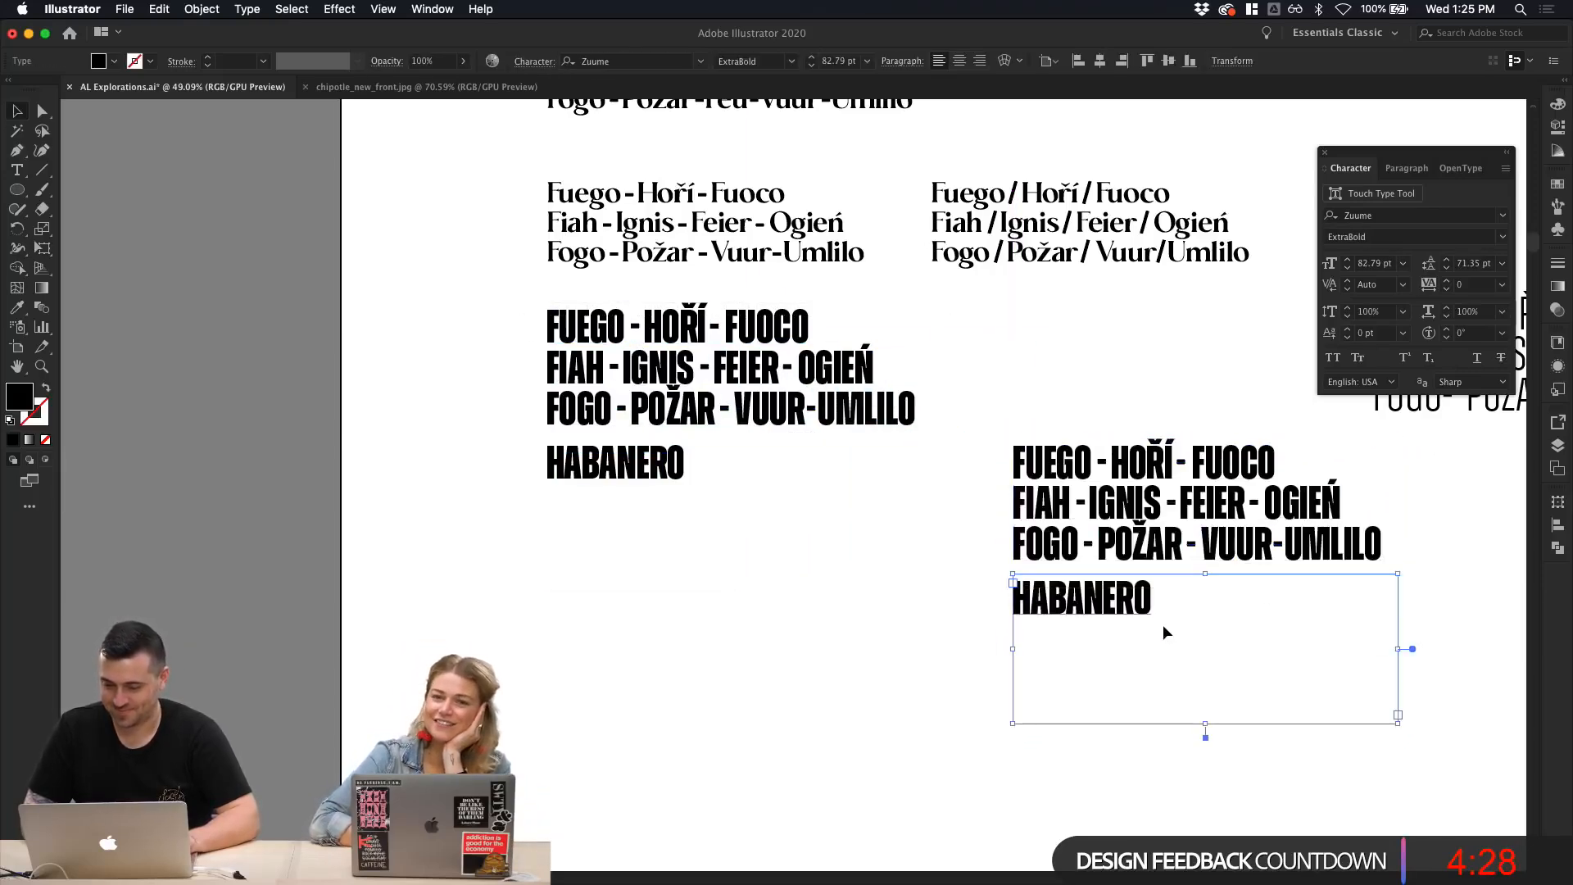
double_click(1412, 649)
left_click_drag(1164, 641, 998, 492)
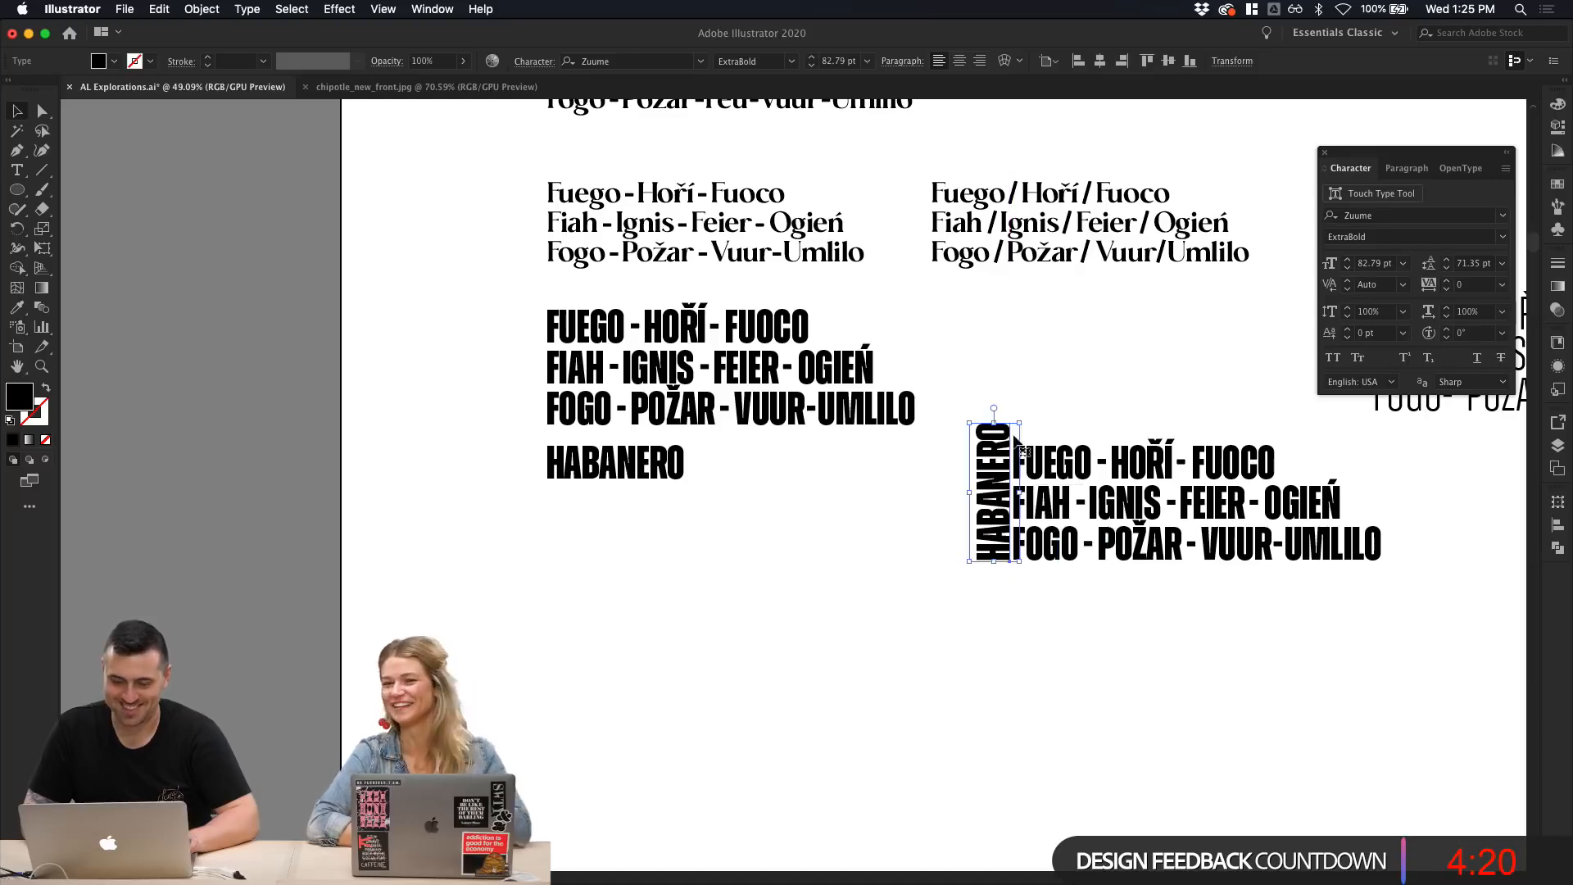
Step: Try scaling the vertical HABANERO down to match the height of the three word lines
scroll(1016, 440, "up", 5)
scroll(1016, 440, "right", 6)
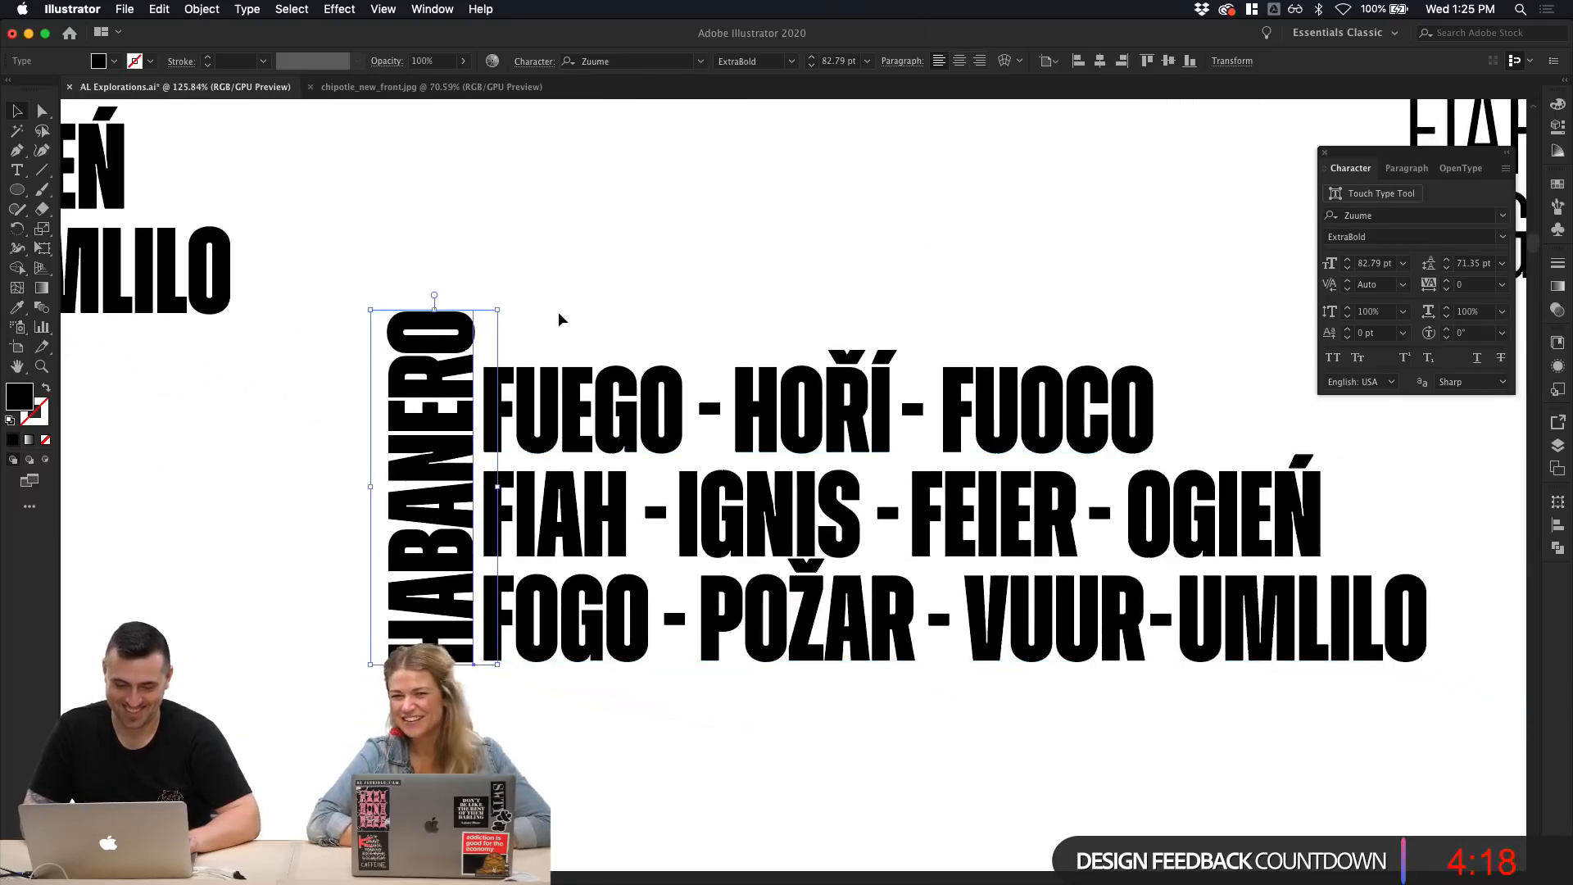
left_click_drag(497, 313, 483, 349)
left_click(571, 311)
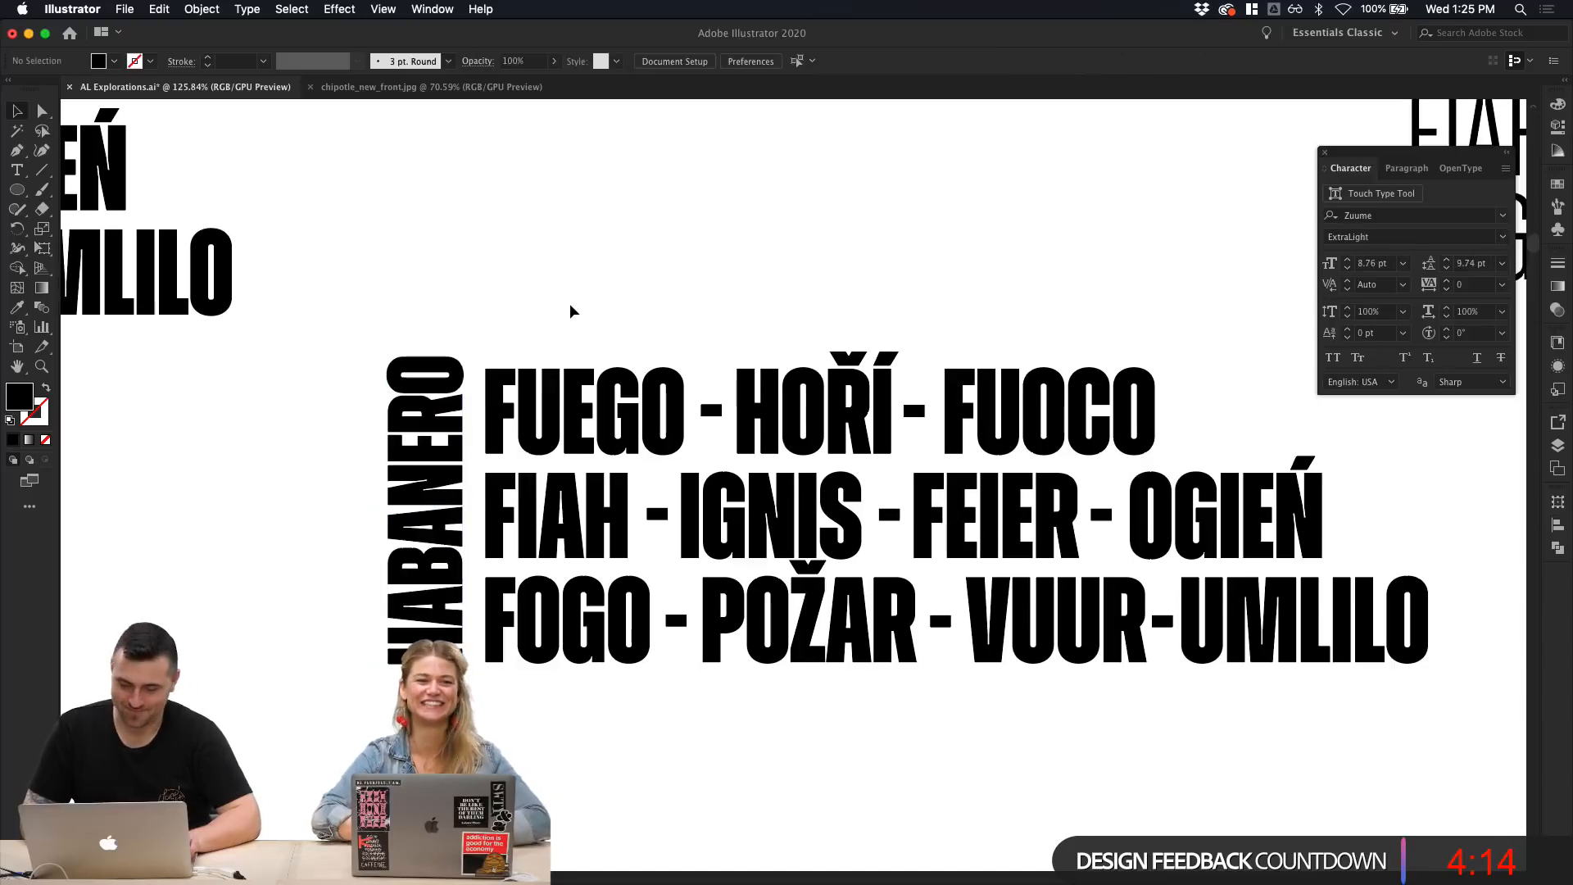
scroll(789, 435, "down", 3)
key("super+z")
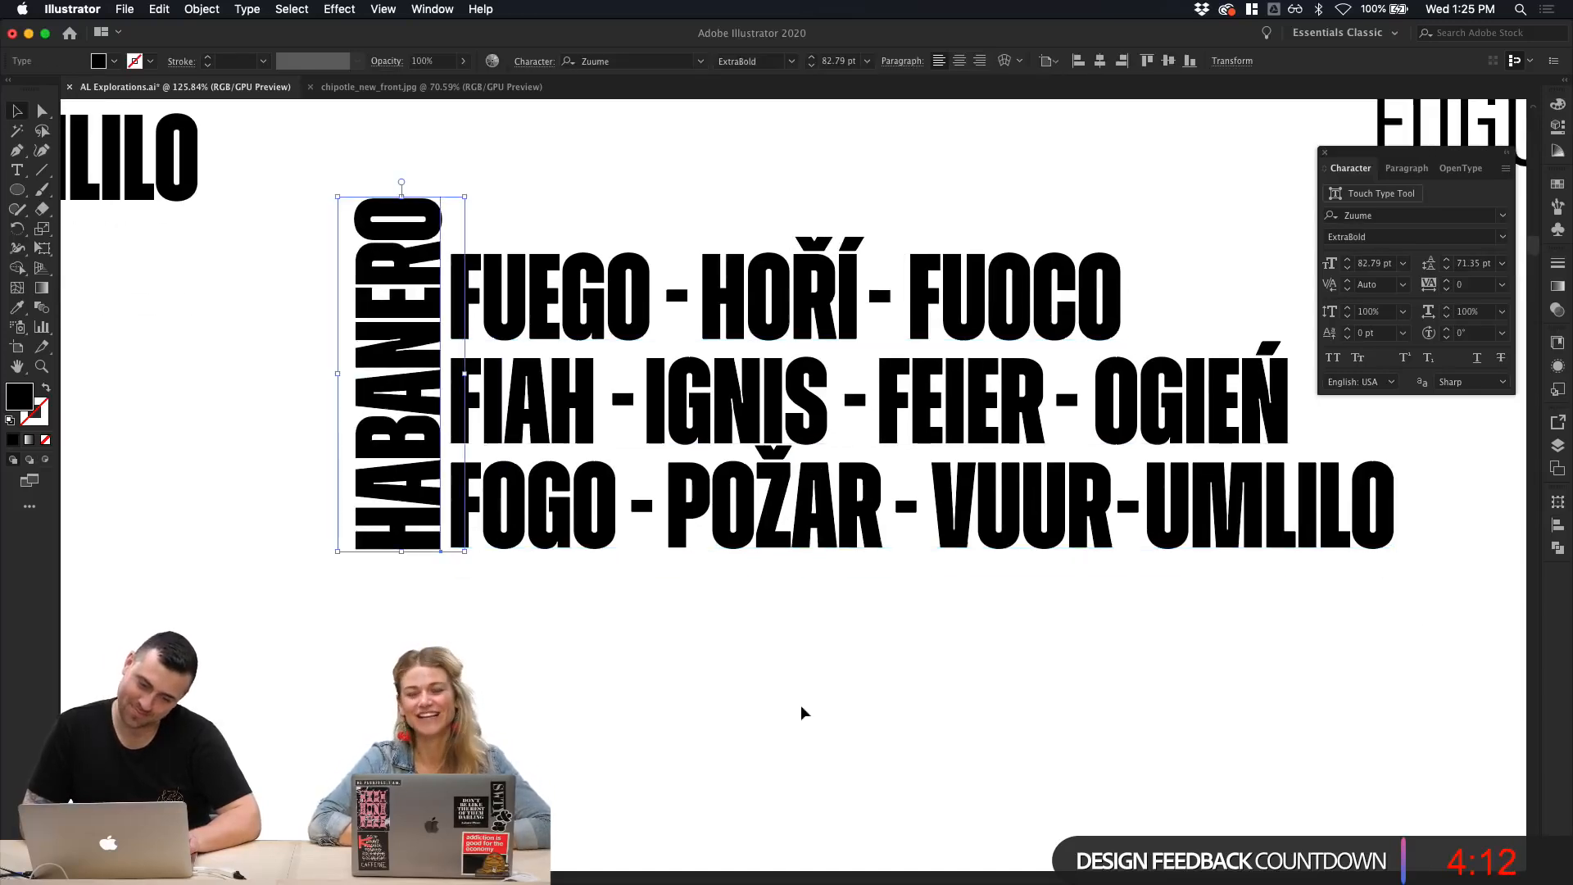
Step: Move the three-line word list and its hyphens up so the FUEGO line aligns with the upper end of the vertical HABANERO
left_click(802, 710)
double_click(936, 435)
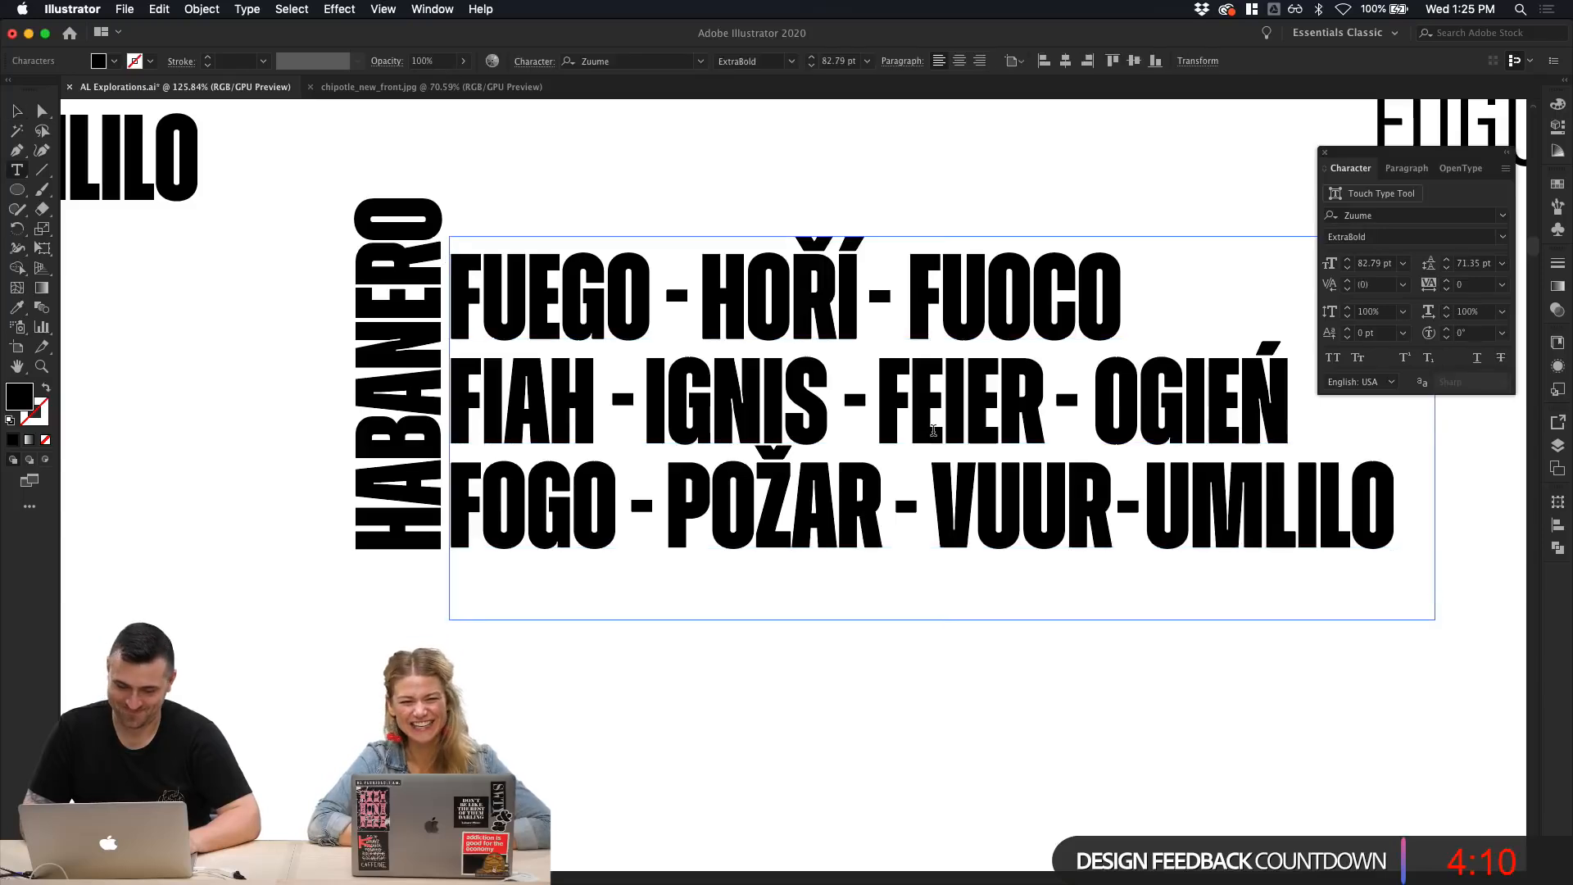
type("V")
key("BackSpace")
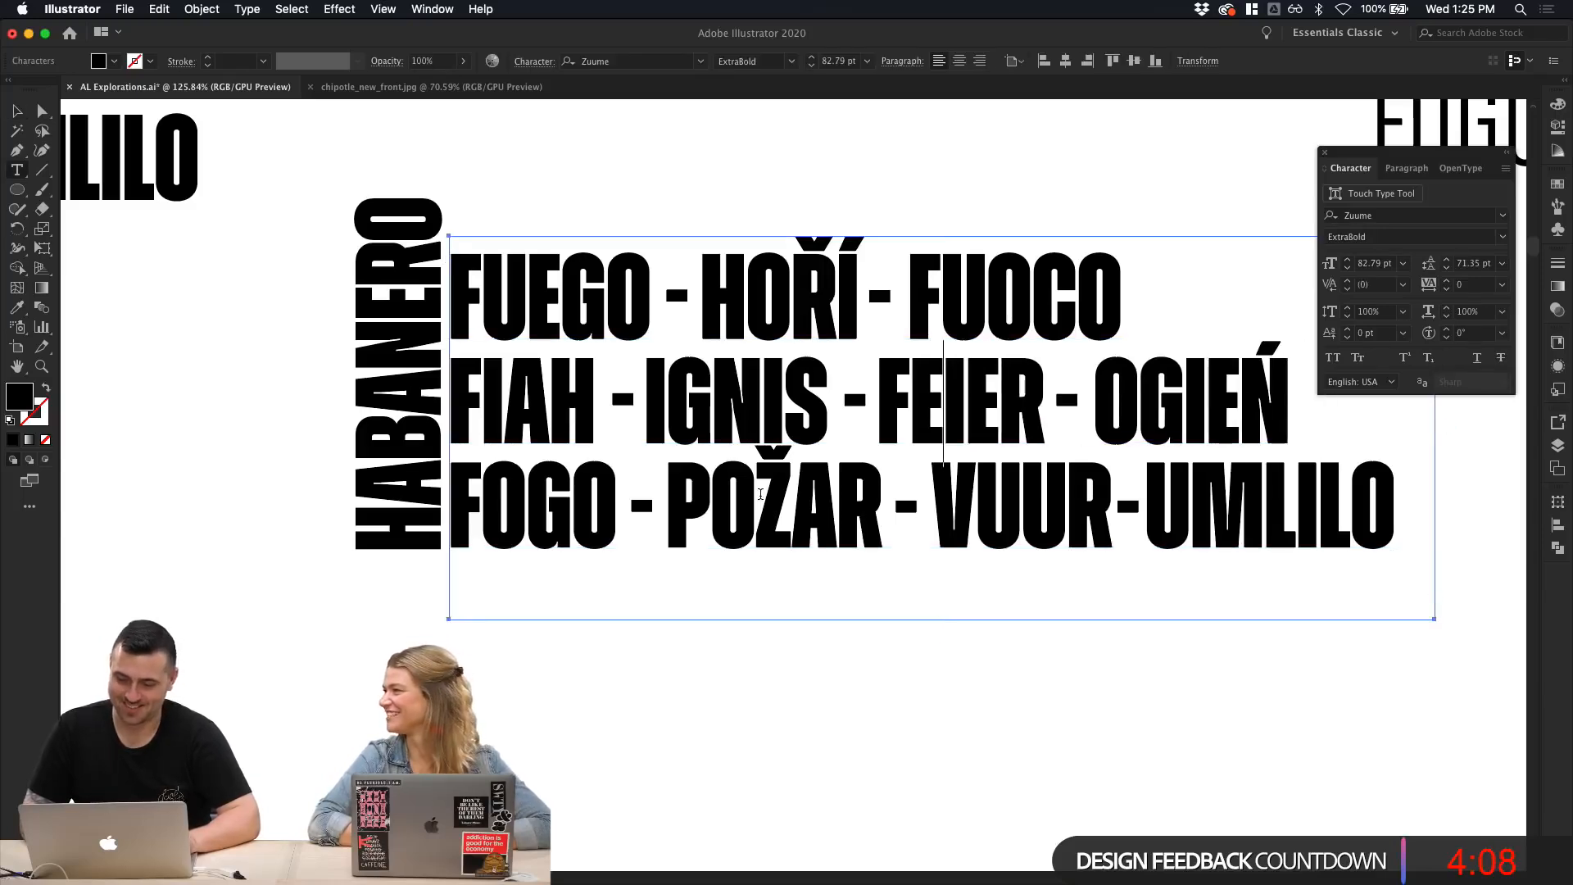
left_click(17, 109)
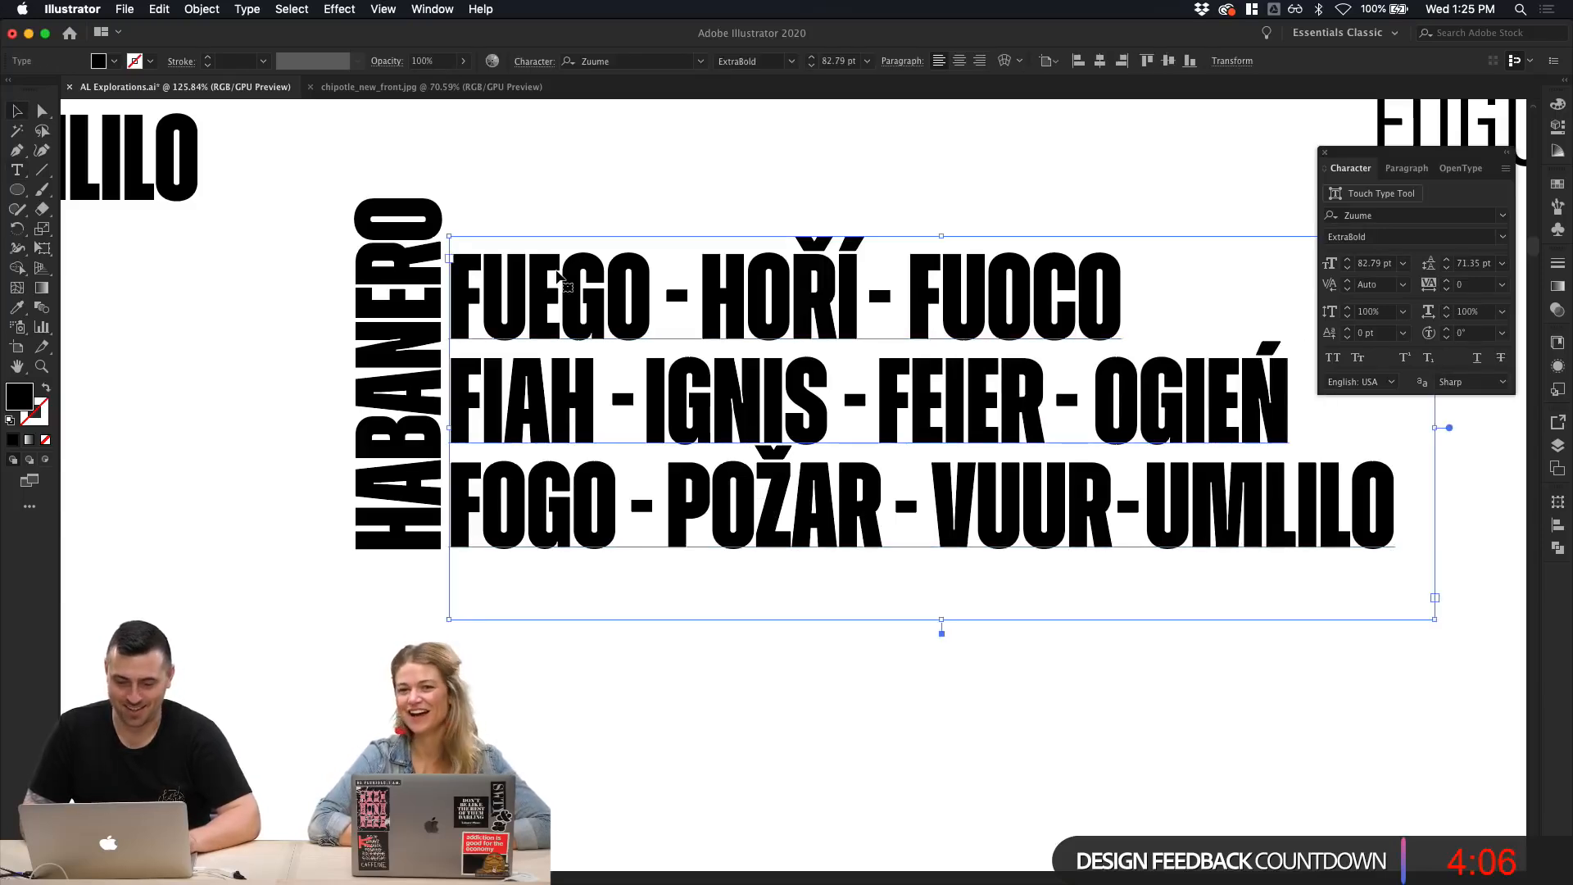
left_click_drag(555, 140, 1153, 479)
left_click(1088, 707)
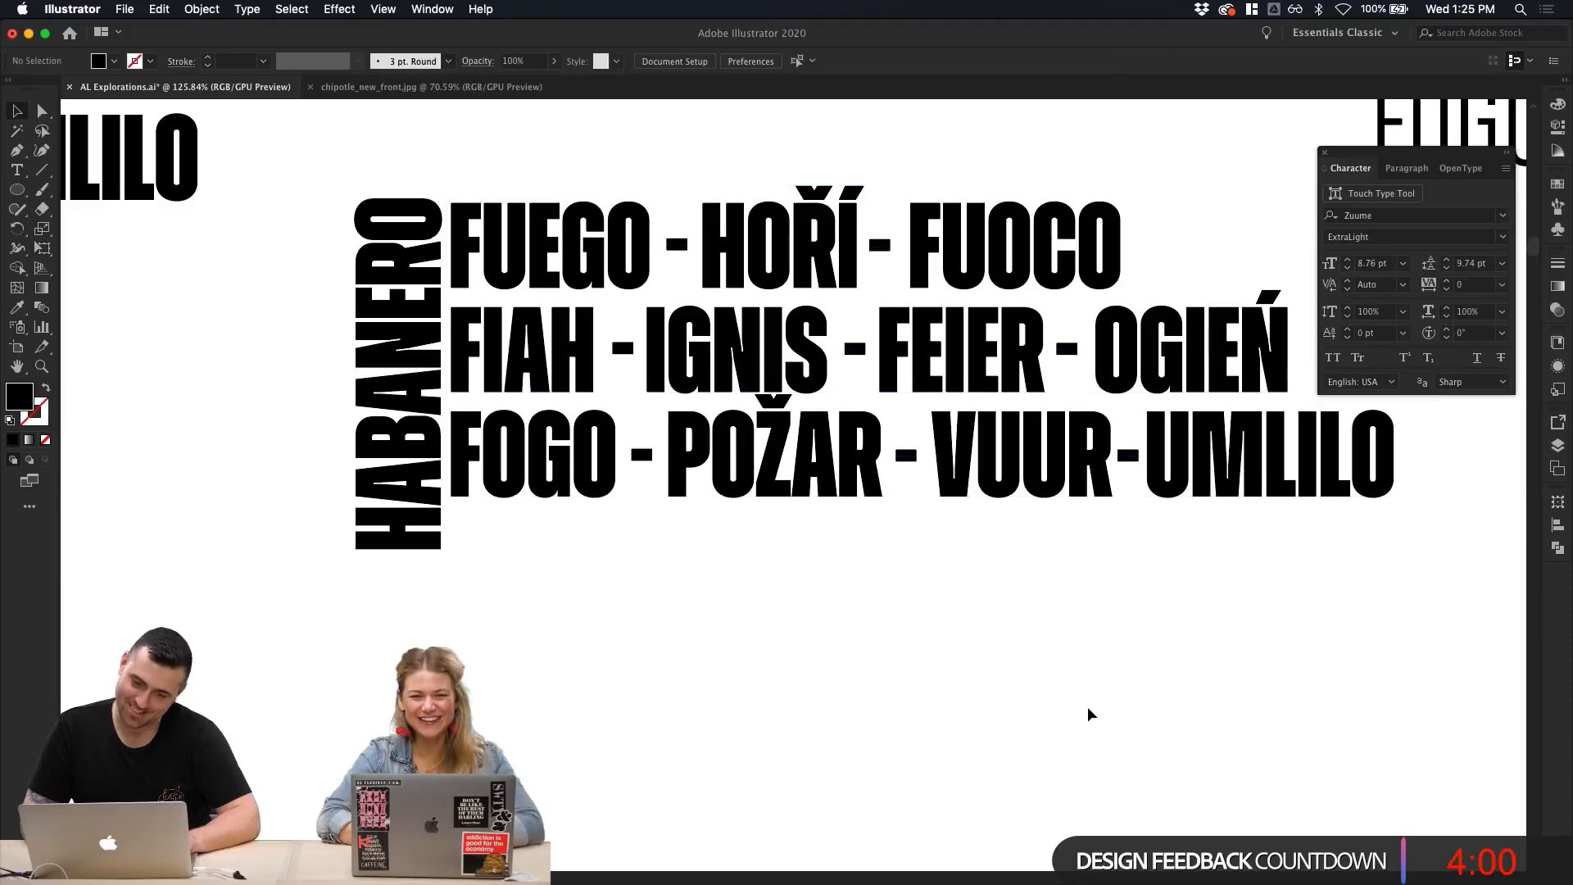
Step: Change all the text in the three-line word list to the Zuume Regular weight, keeping HABANERO bold
left_click(1044, 447)
double_click(1044, 448)
key("super+a")
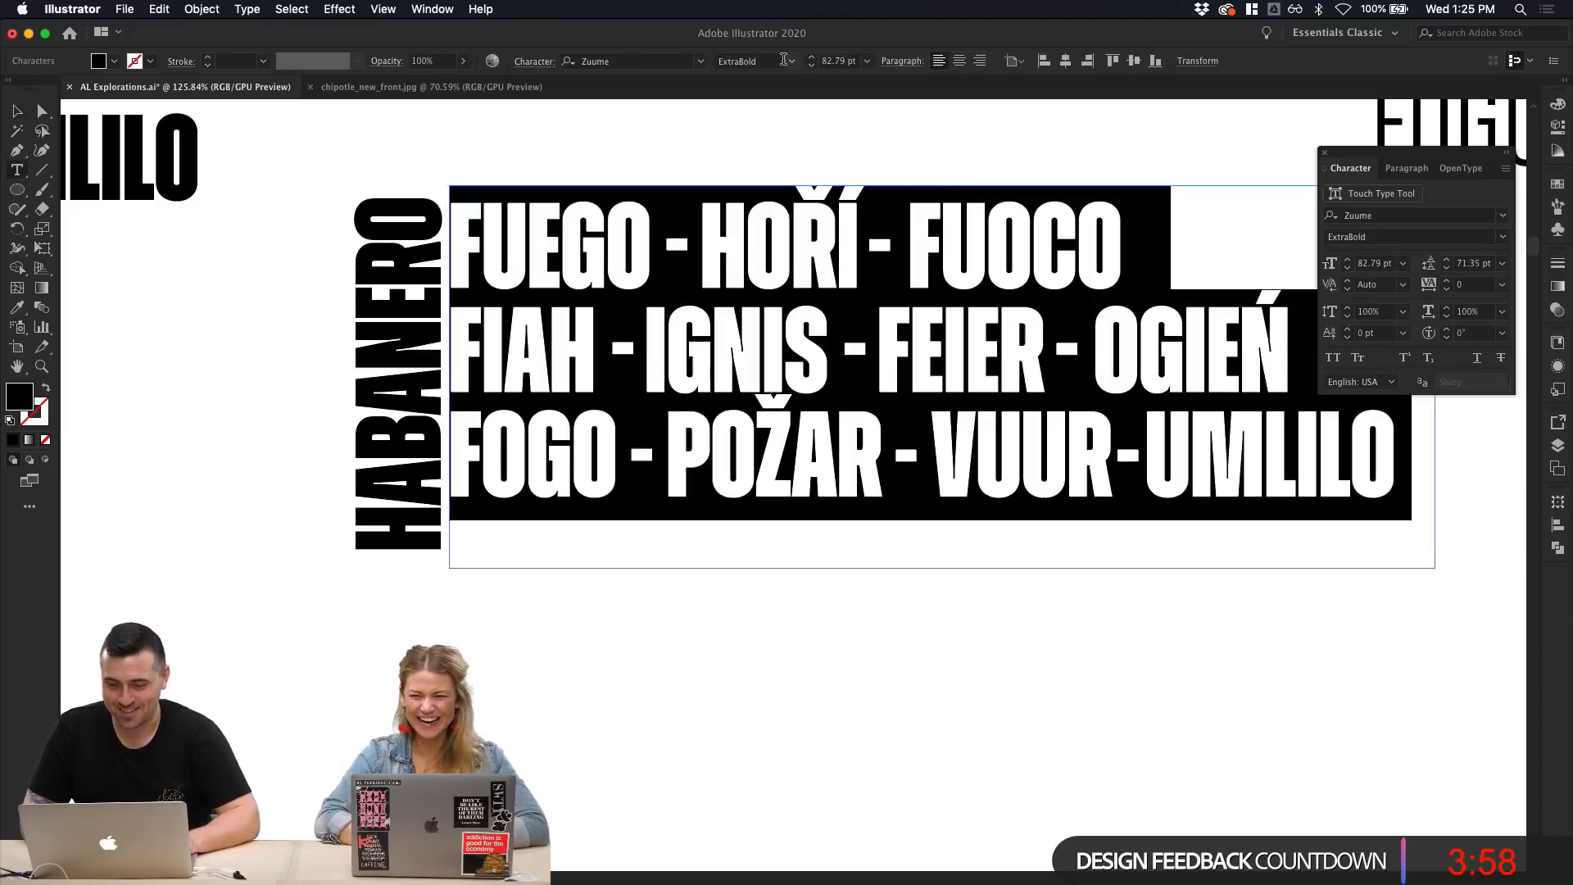
left_click(783, 59)
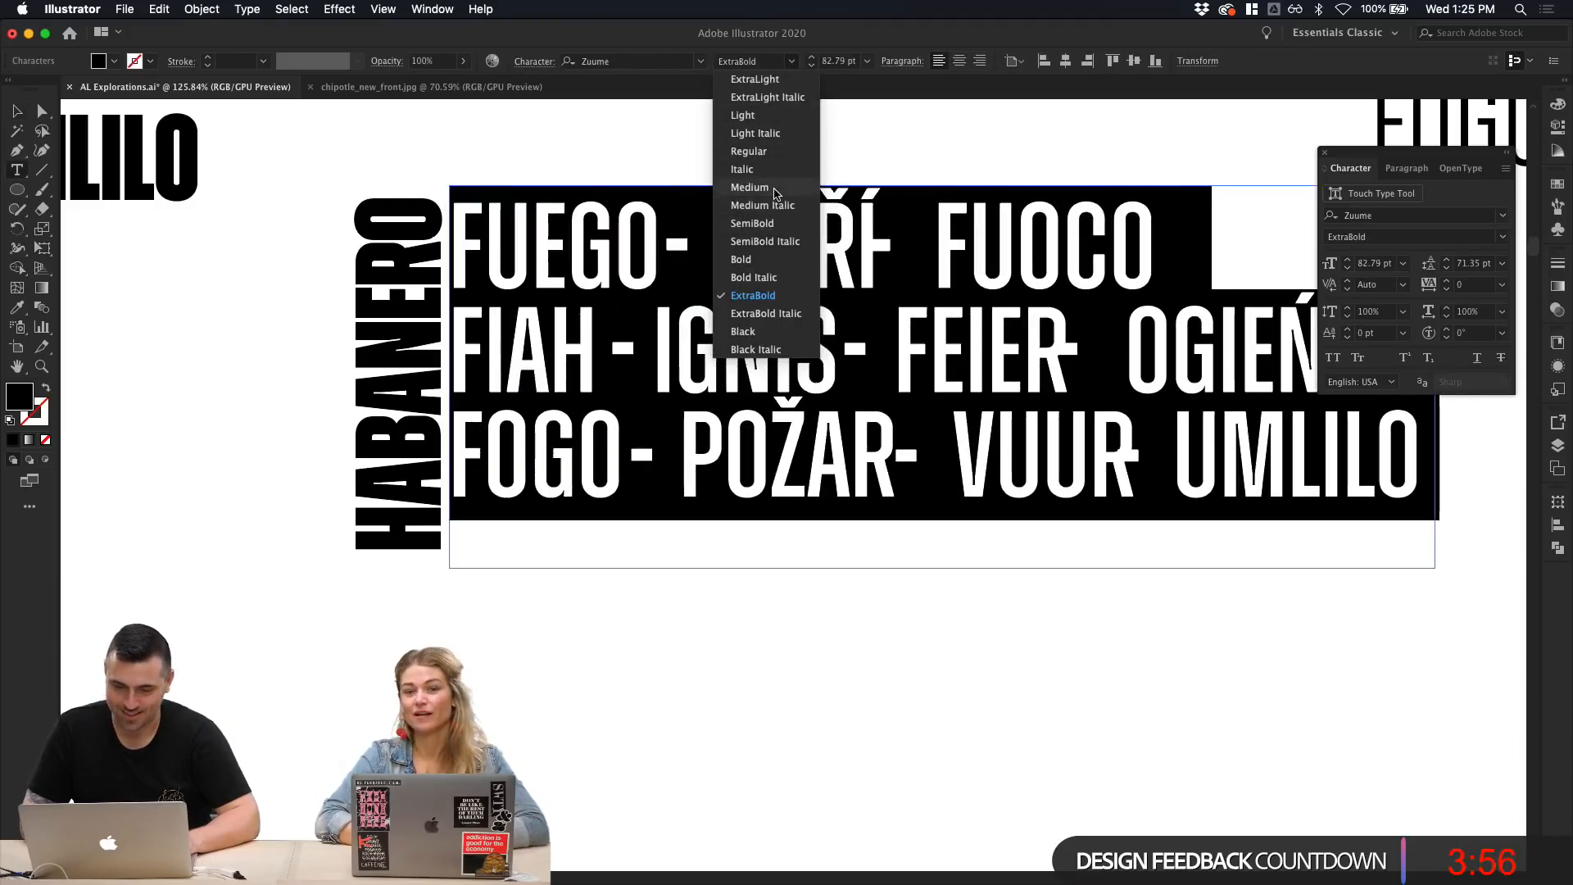
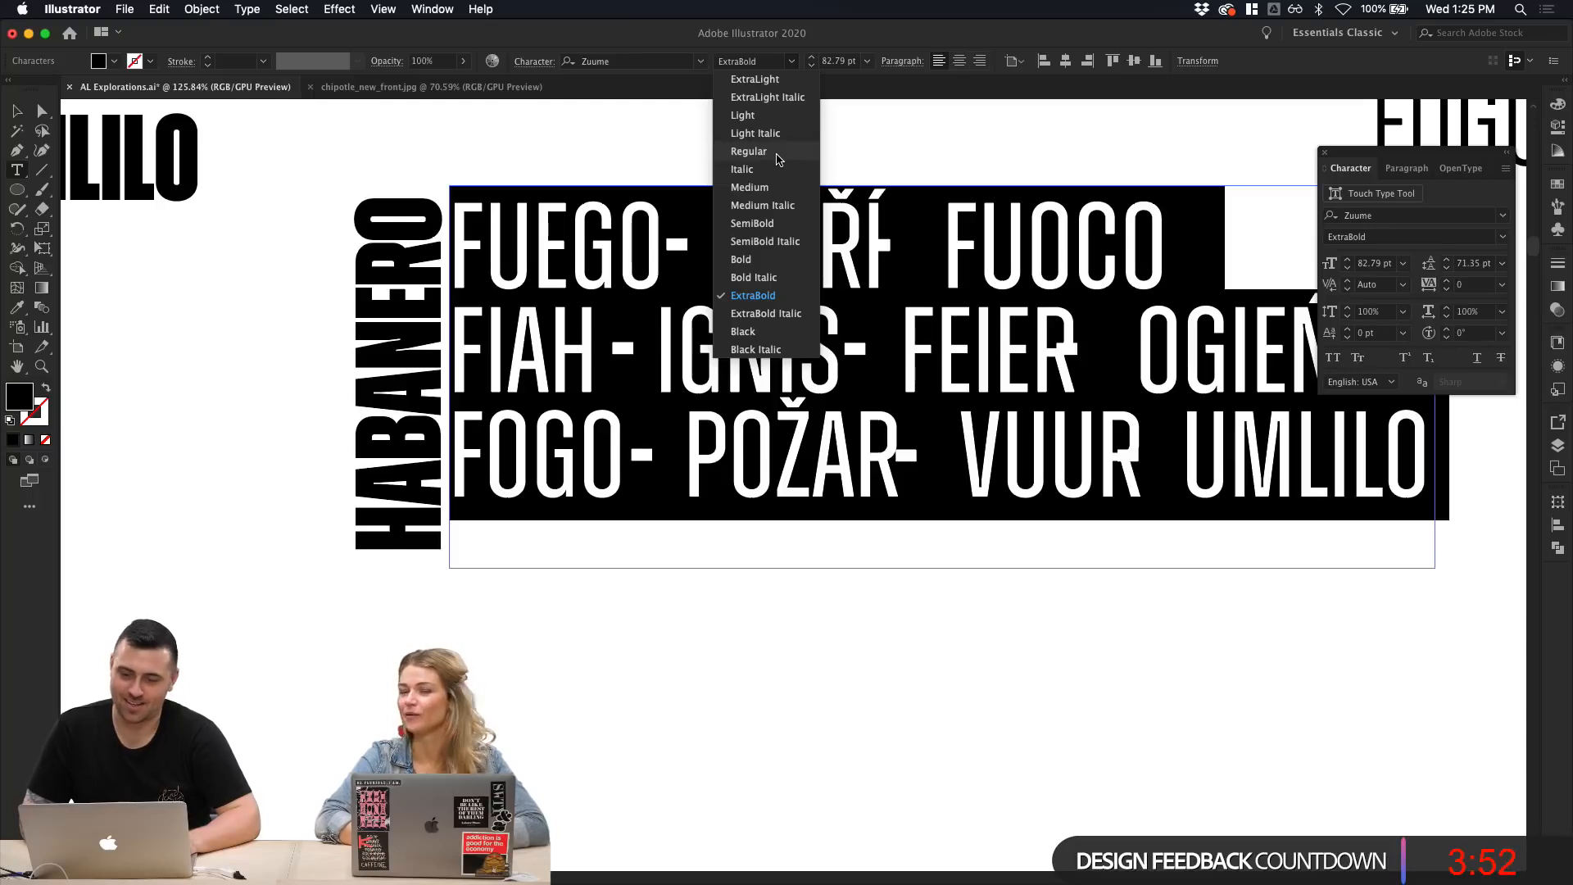
left_click(779, 158)
left_click(17, 110)
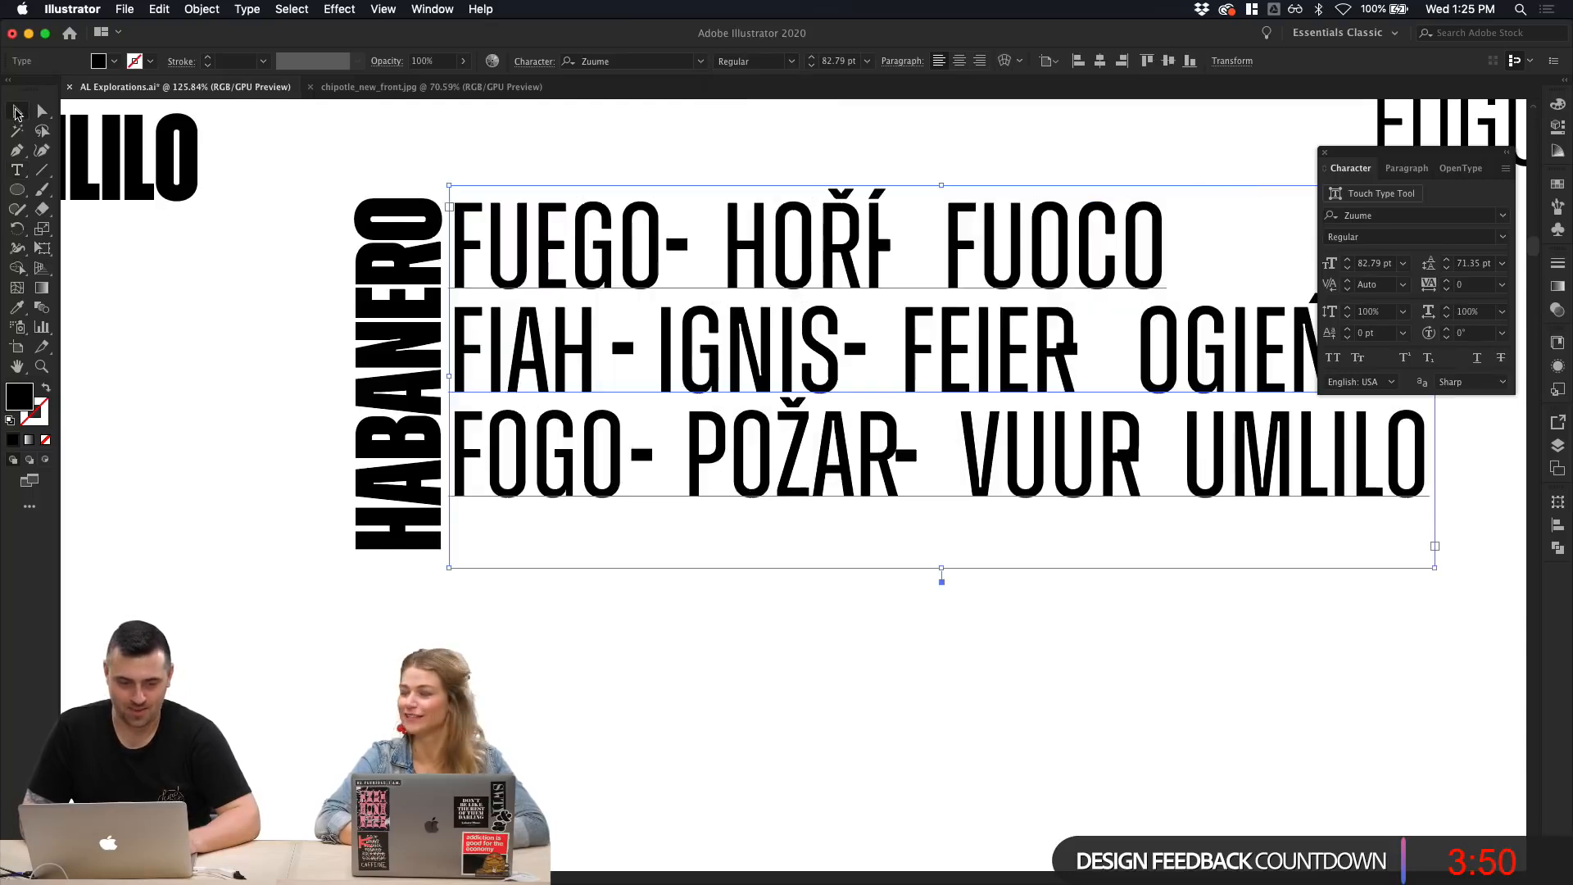
left_click(441, 124)
Step: Make the word list's text frame narrower and taller so that OGIEŃ wraps onto its own line
left_click(525, 284)
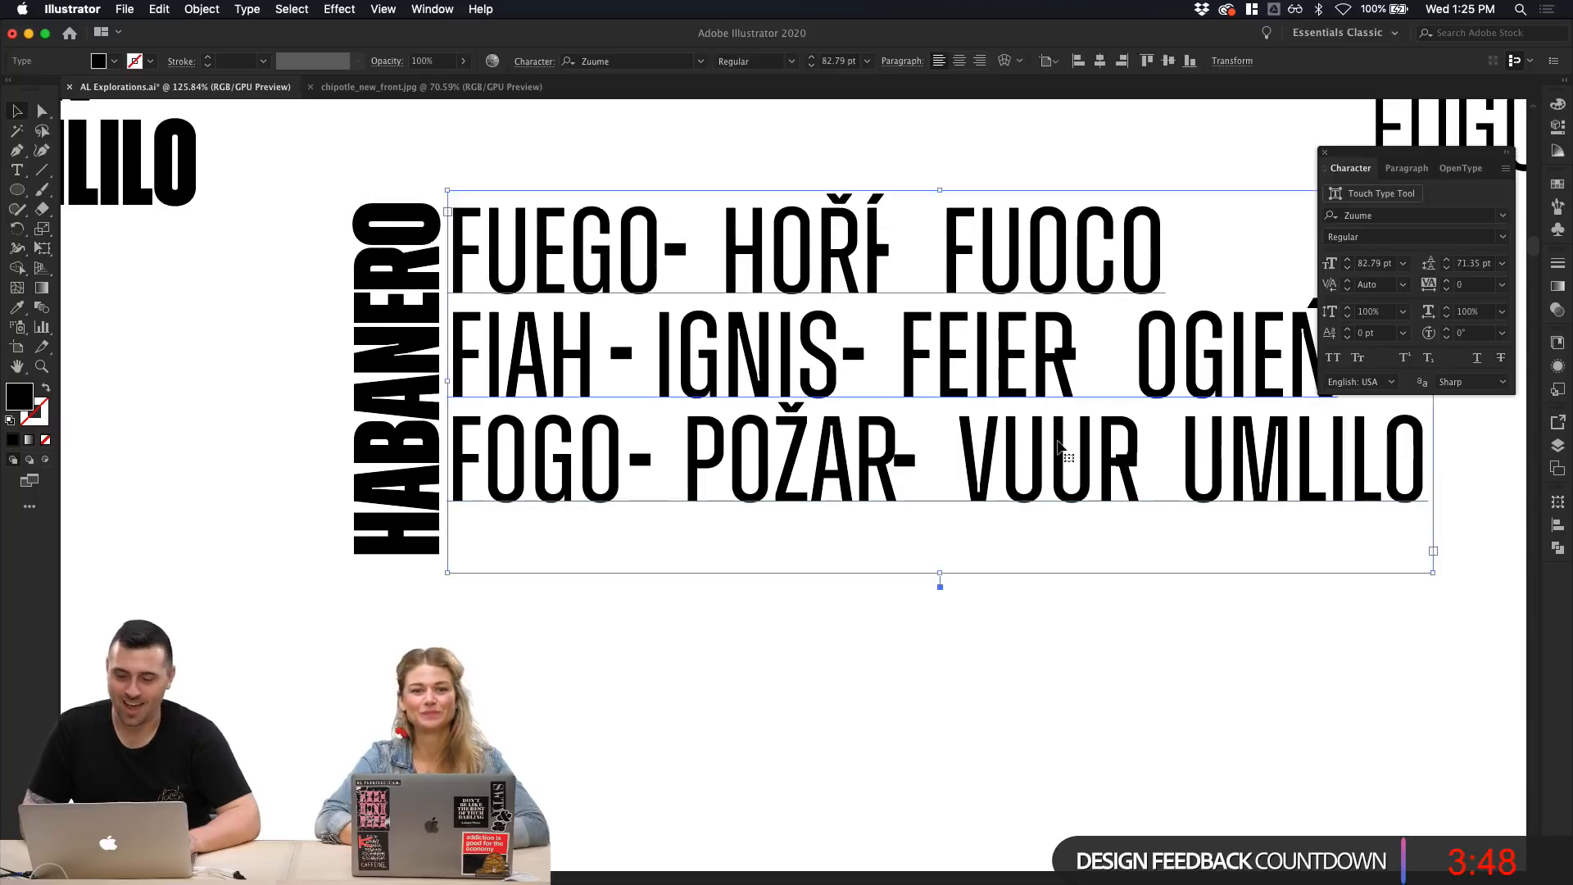
scroll(887, 467, "right", 5)
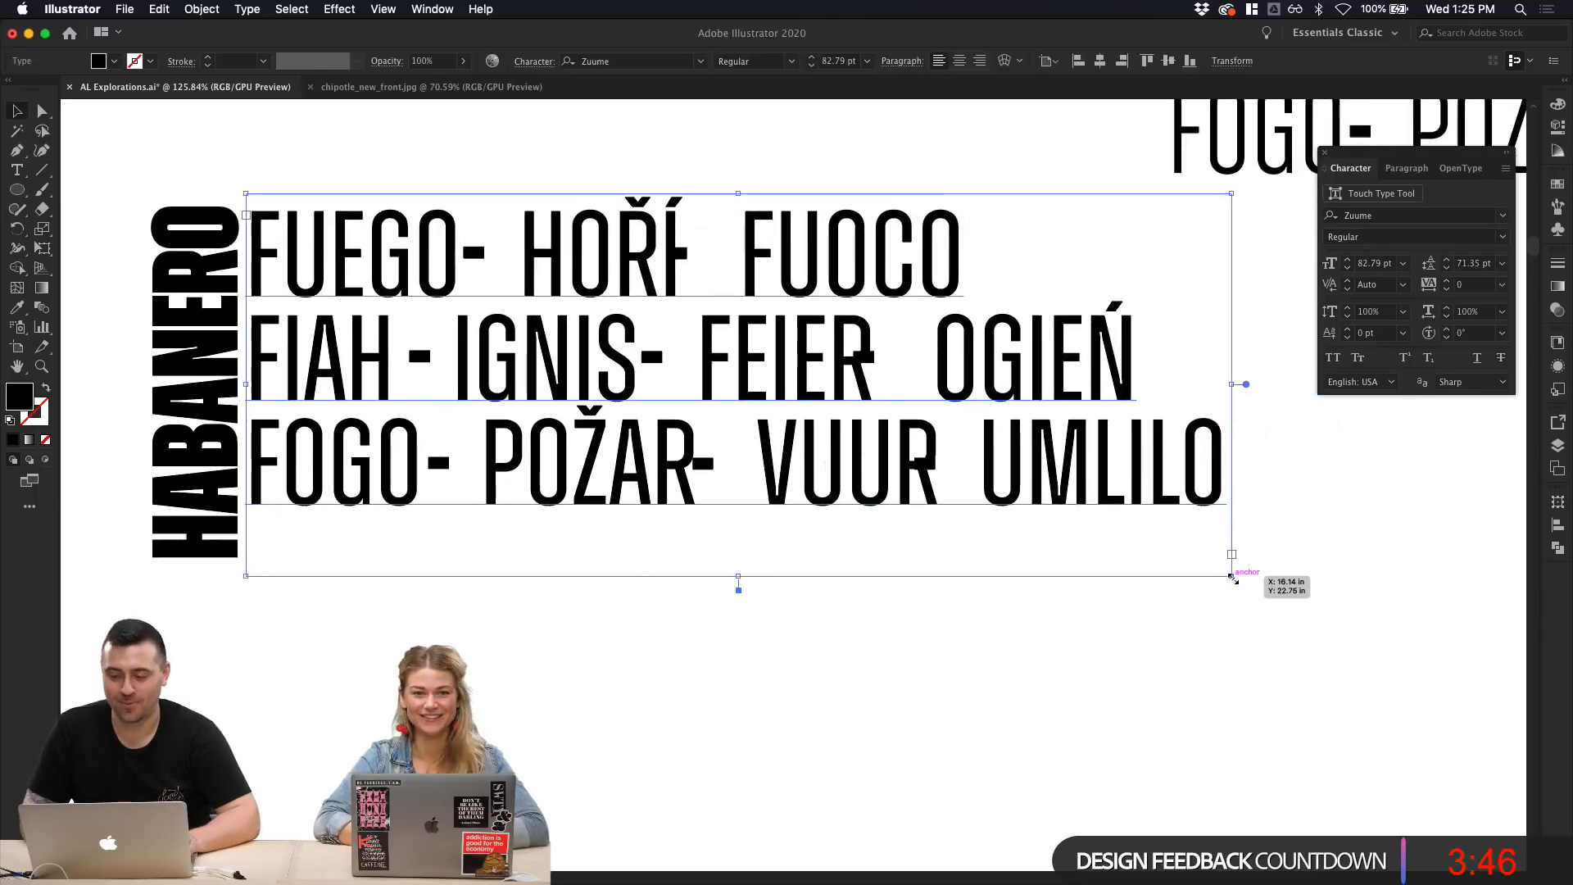
left_click_drag(1231, 574, 1066, 623)
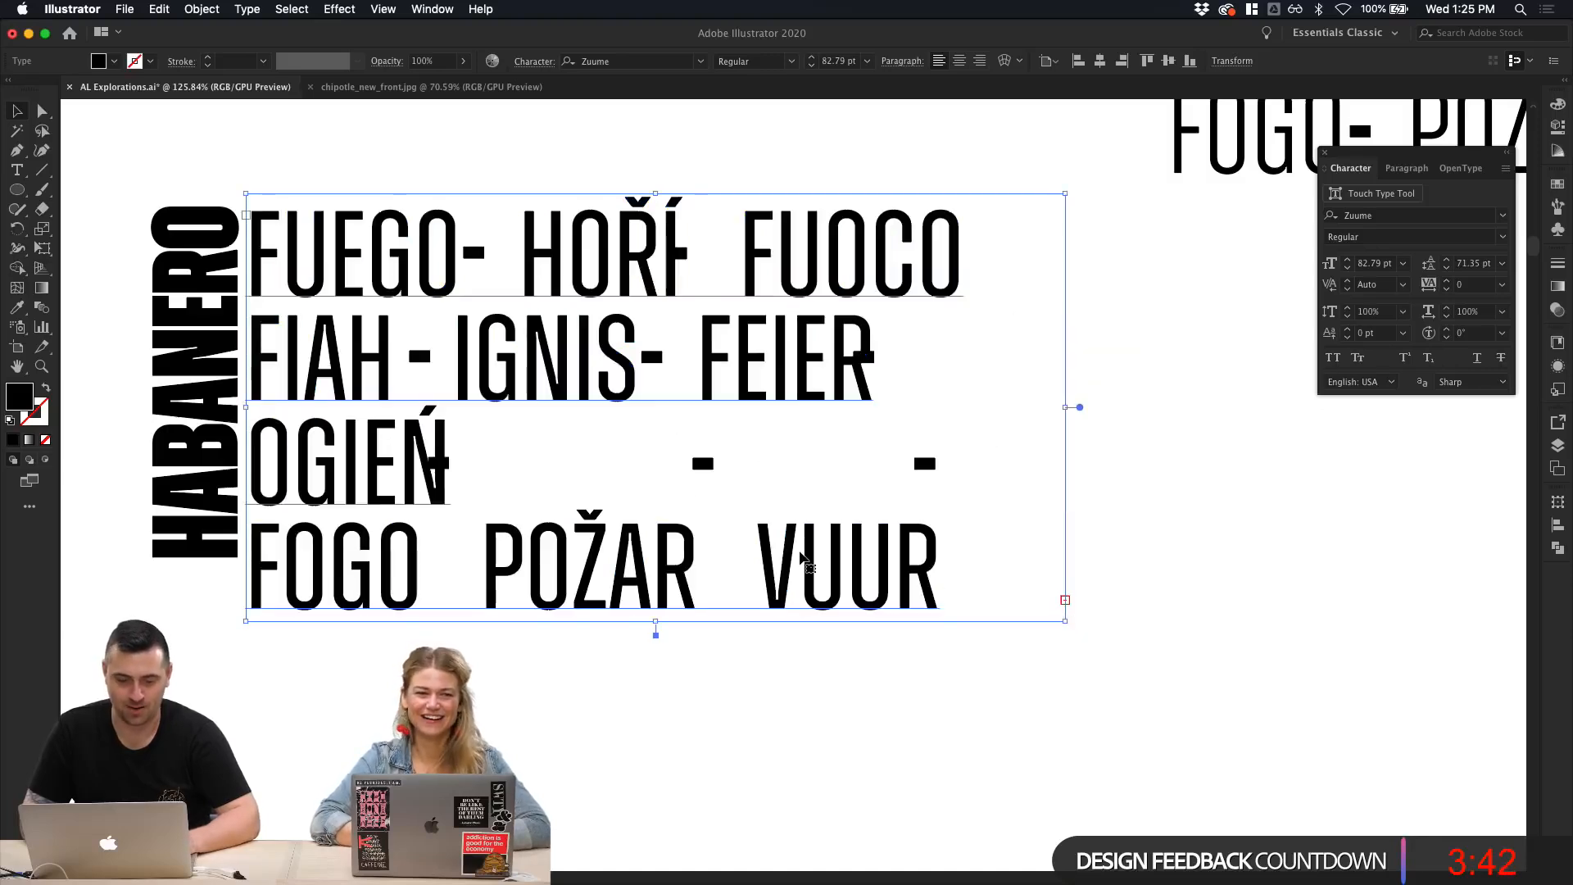
Step: Remove the line break before FOGO so it follows OGIEŃ, and delete the extra space between VUUR and UMLILO
double_click(250, 553)
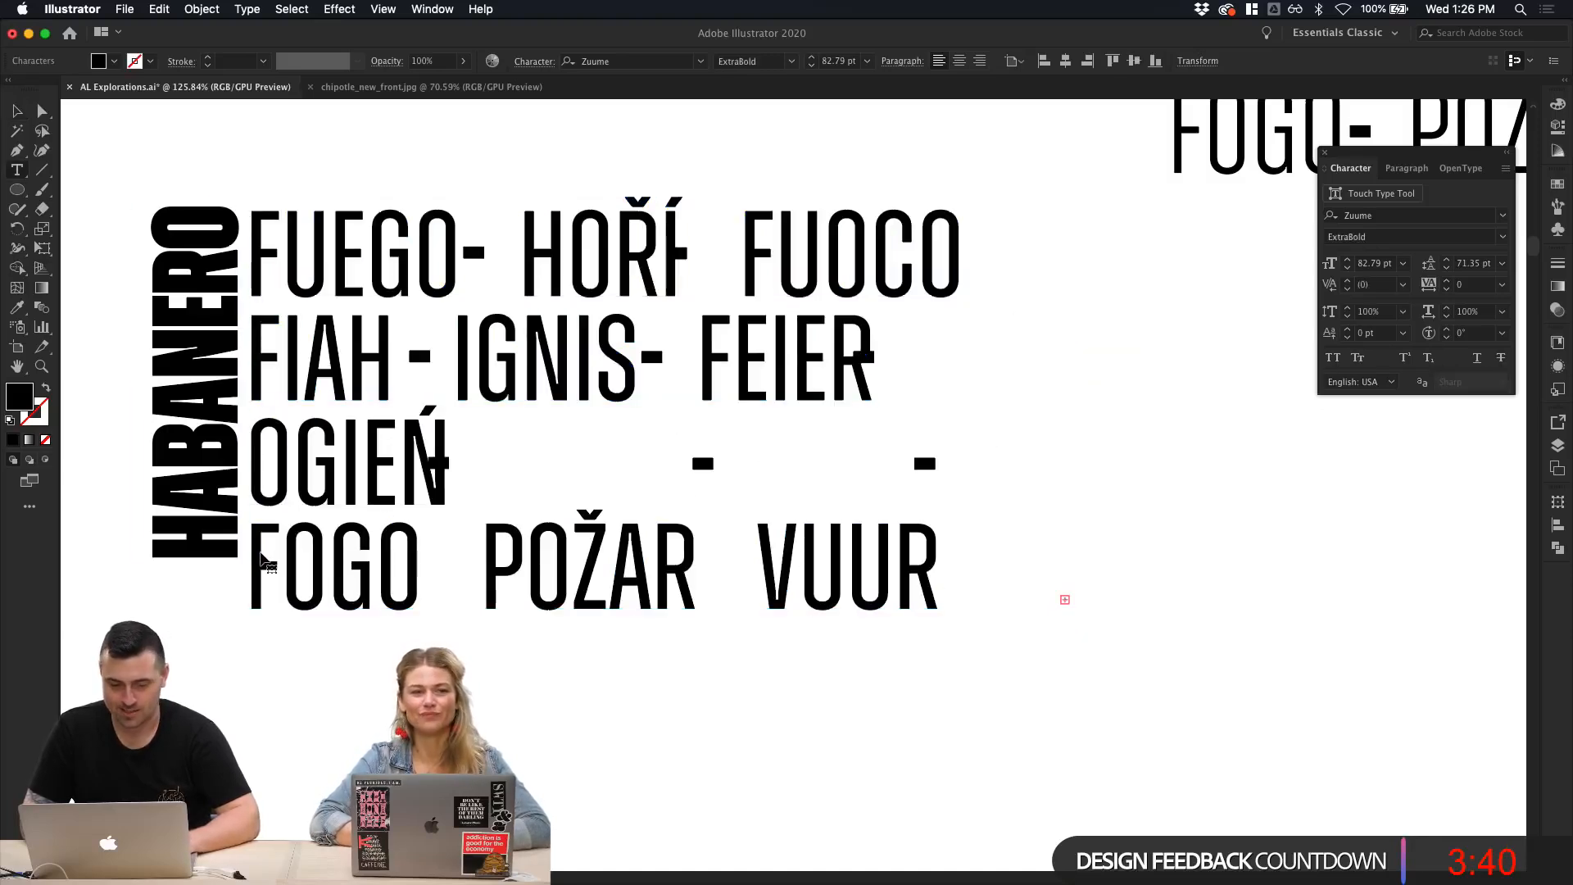
left_click(256, 565)
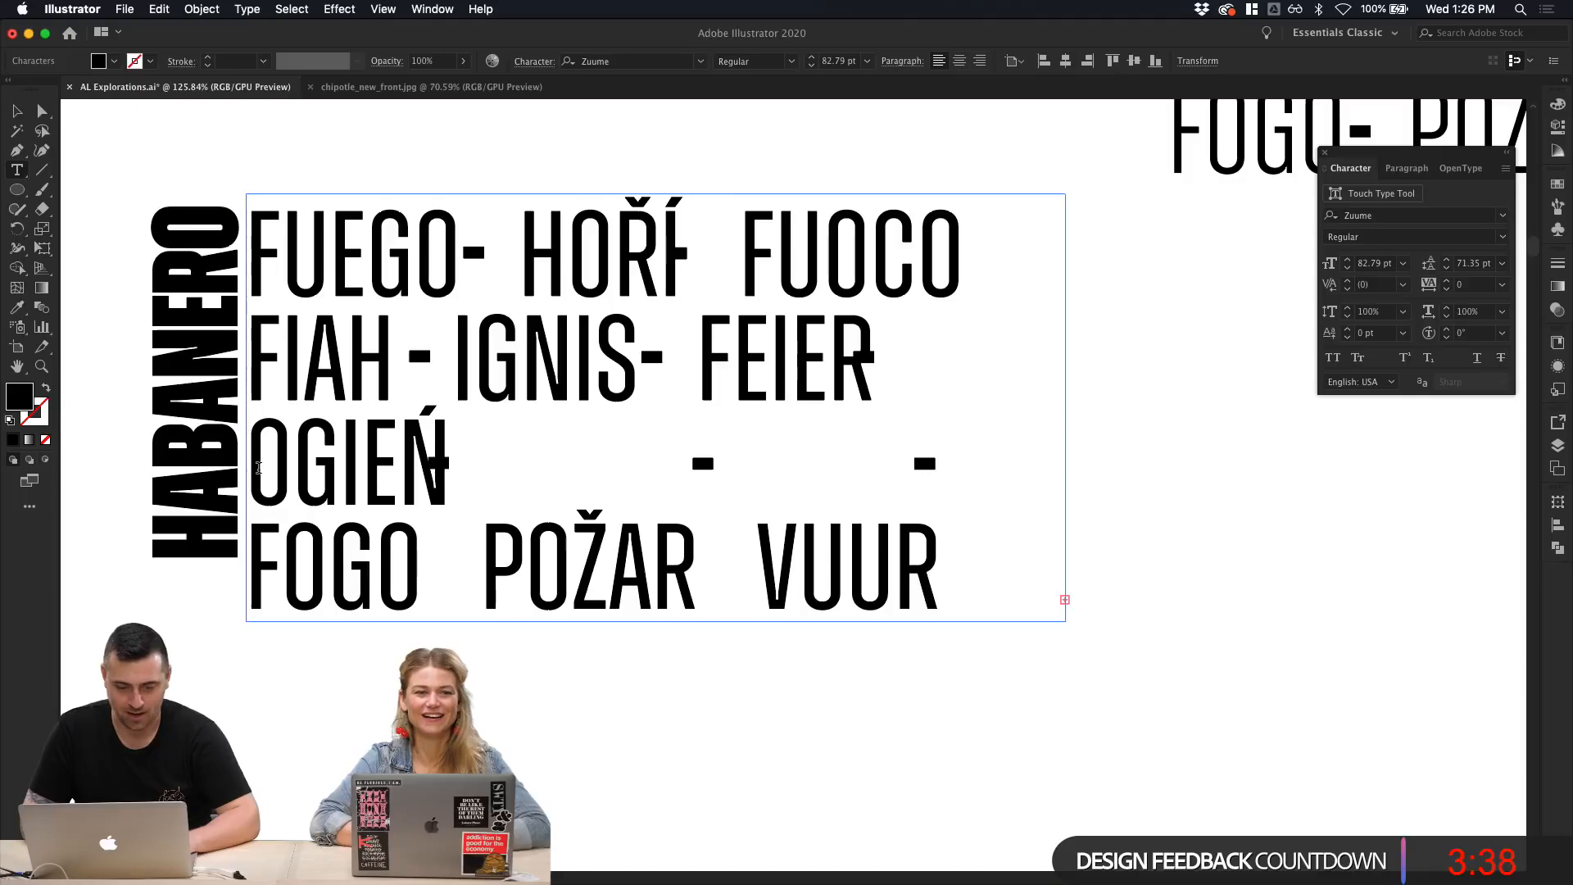
key("BackSpace")
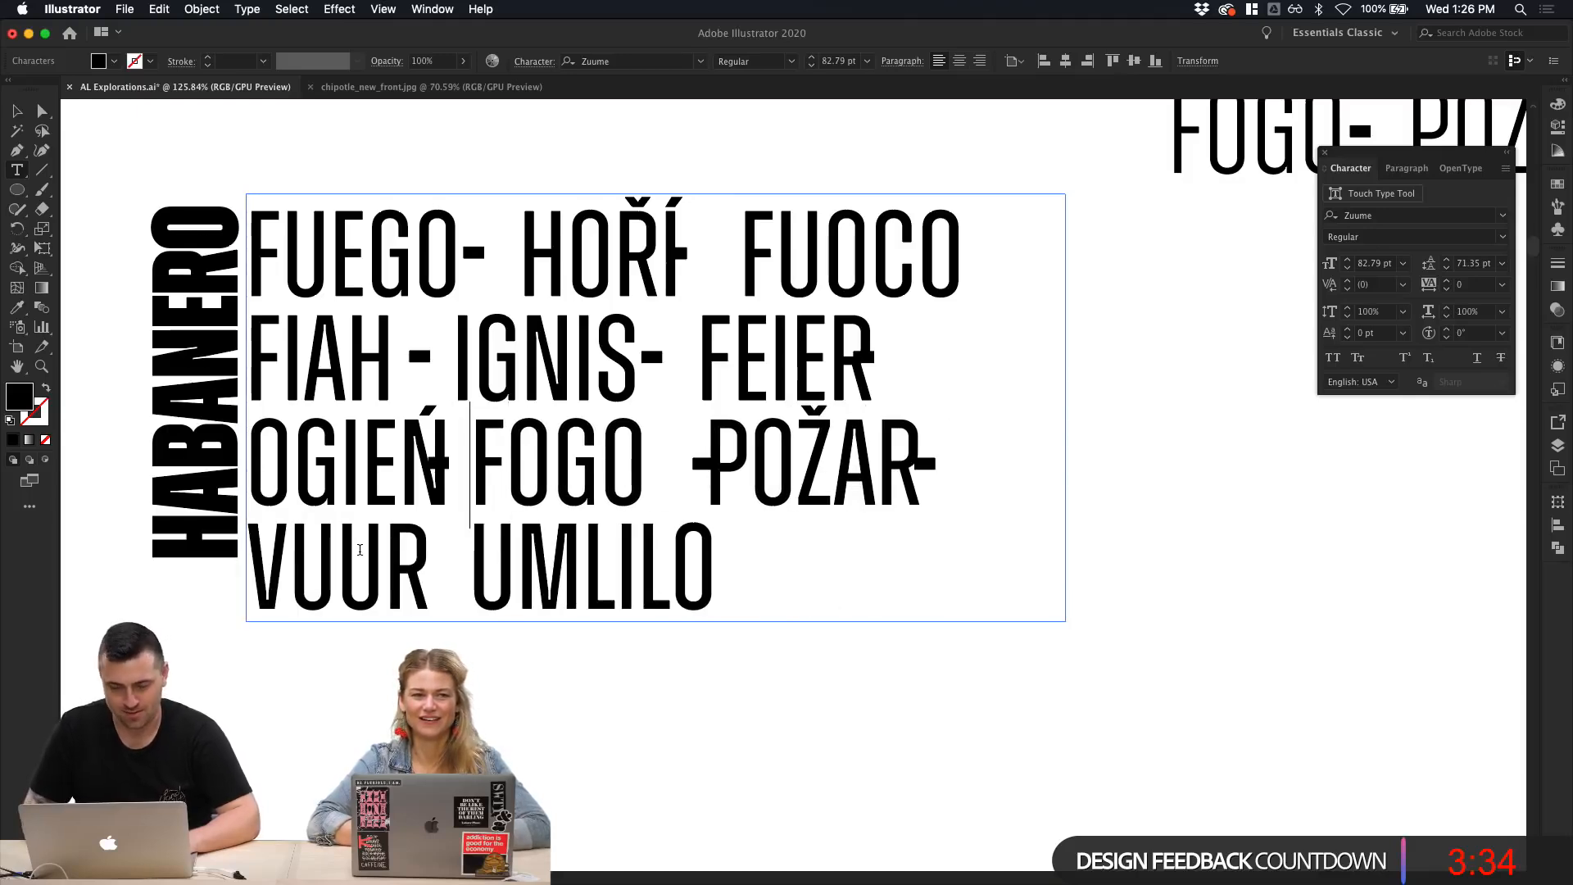
left_click(426, 577)
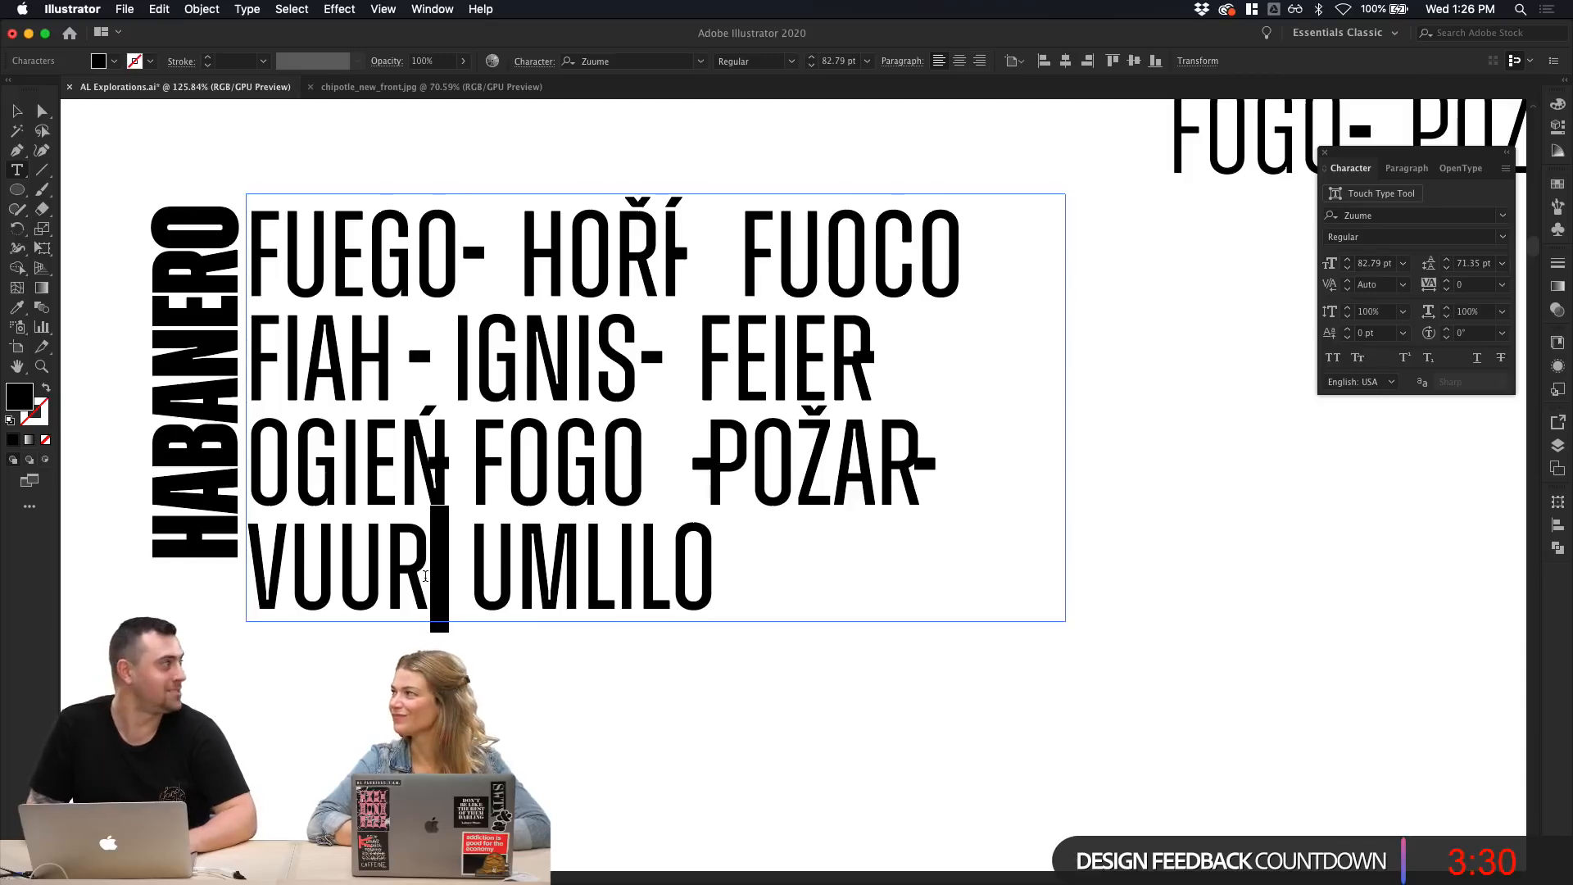
key("Right")
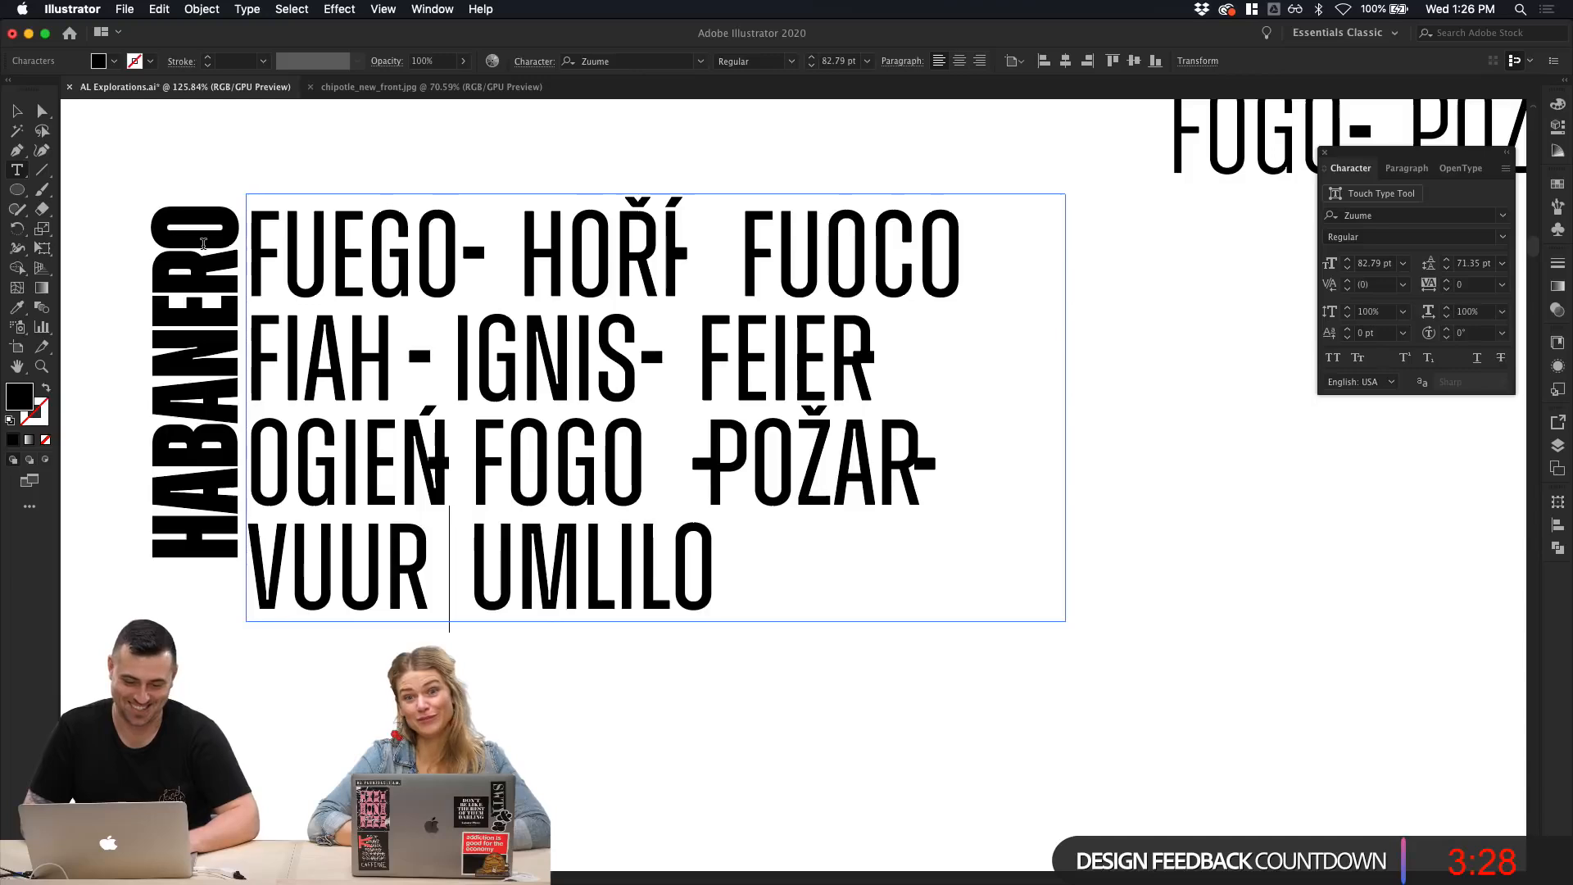
key("BackSpace")
key("BackSpace")
key("Right")
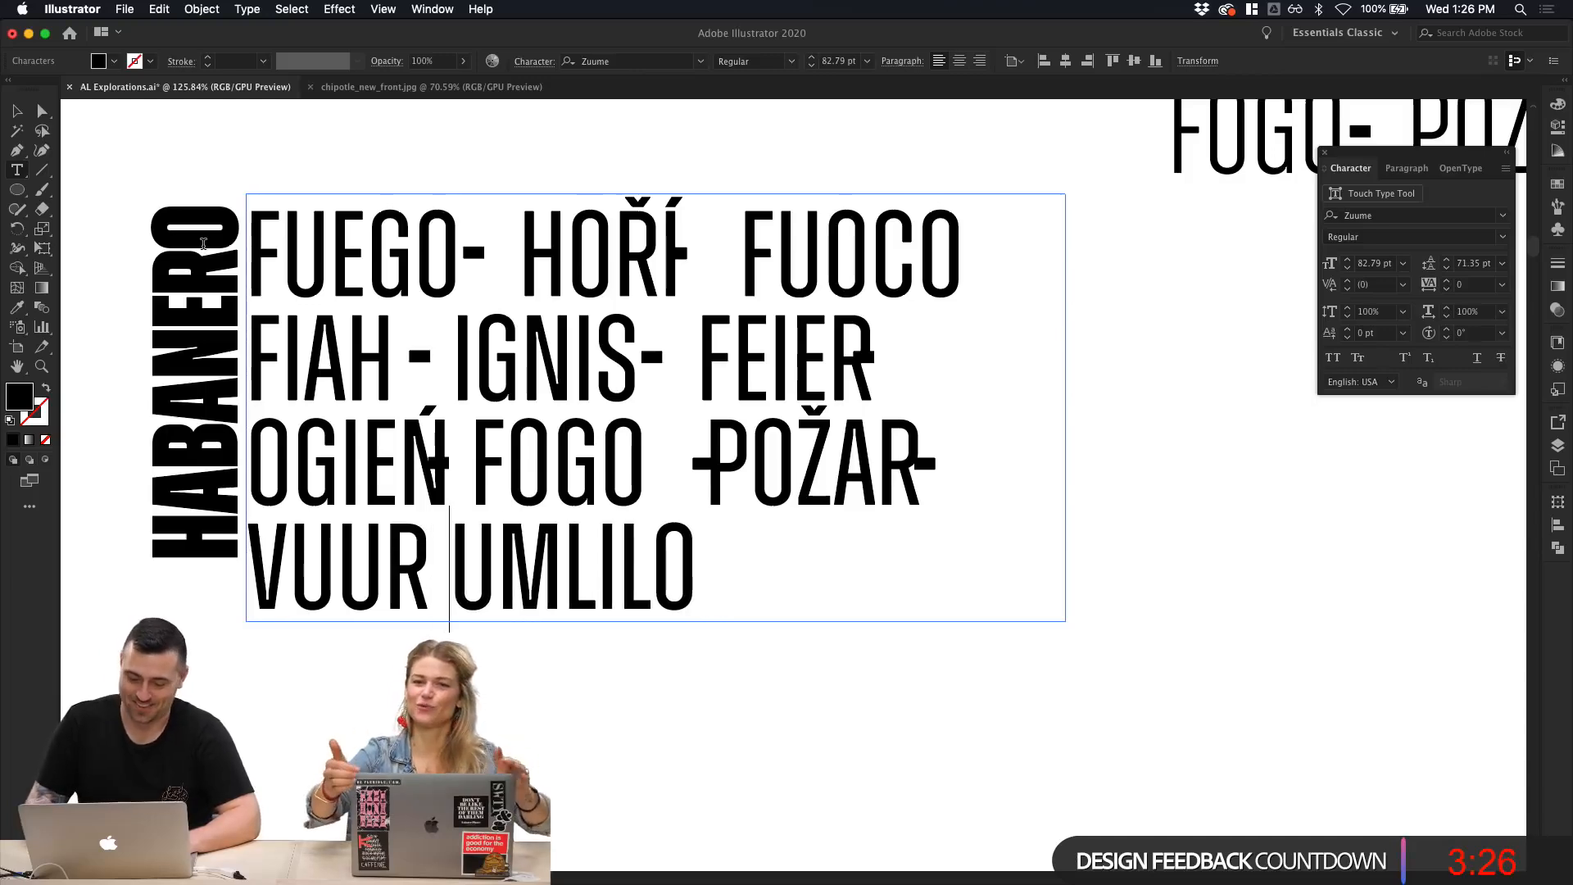
left_click(13, 115)
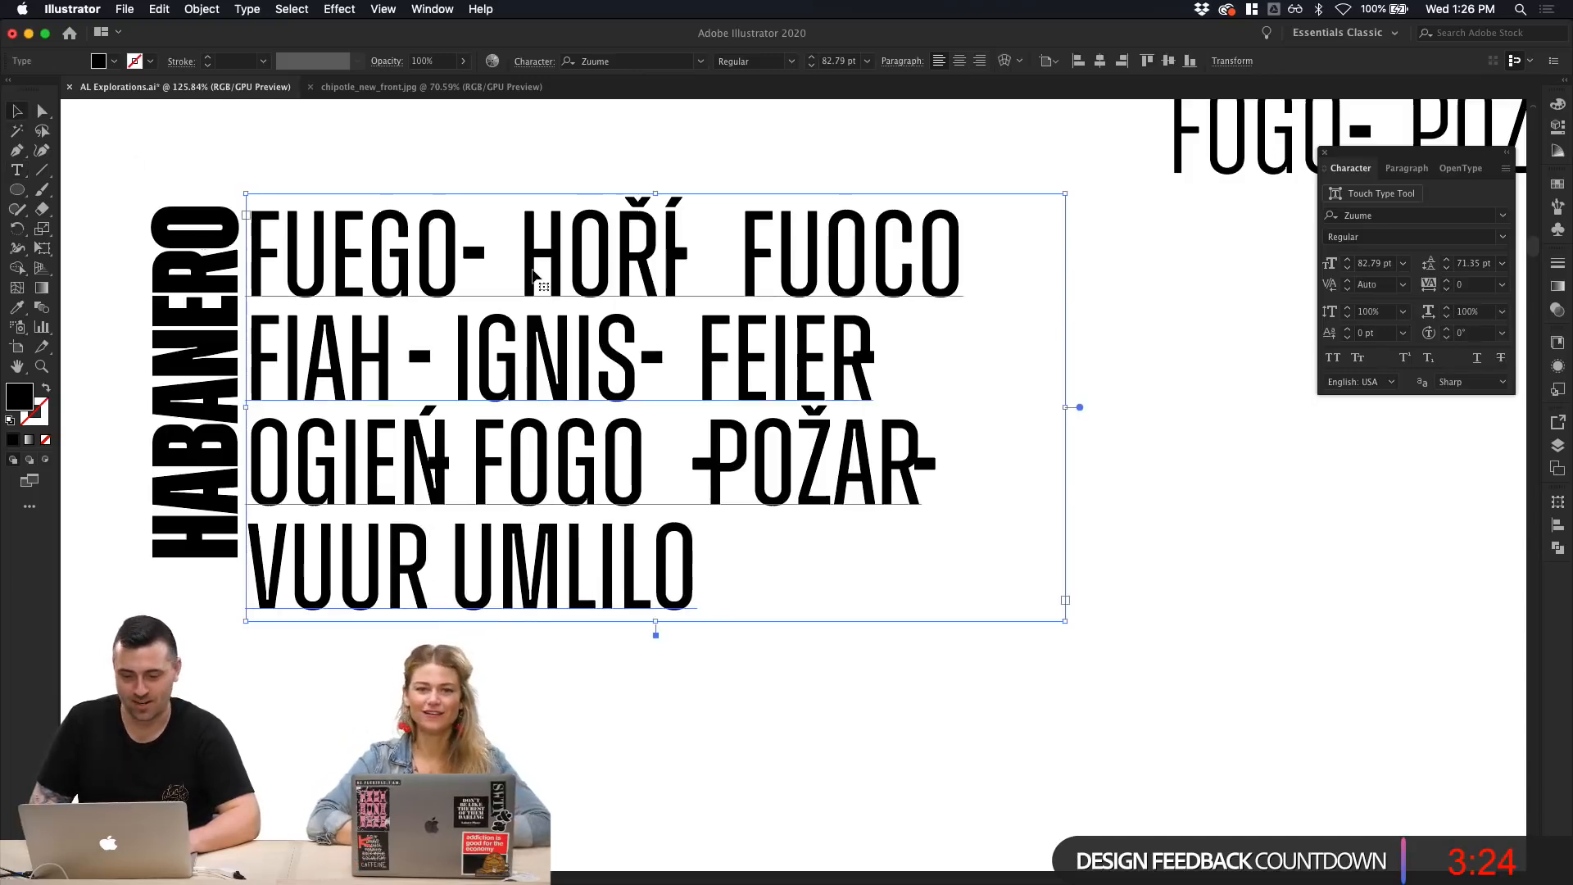
Step: Reposition the hyphens after FUEGO, FIAH and IGNIS so they sit centred in the gaps between the words
left_click(473, 252)
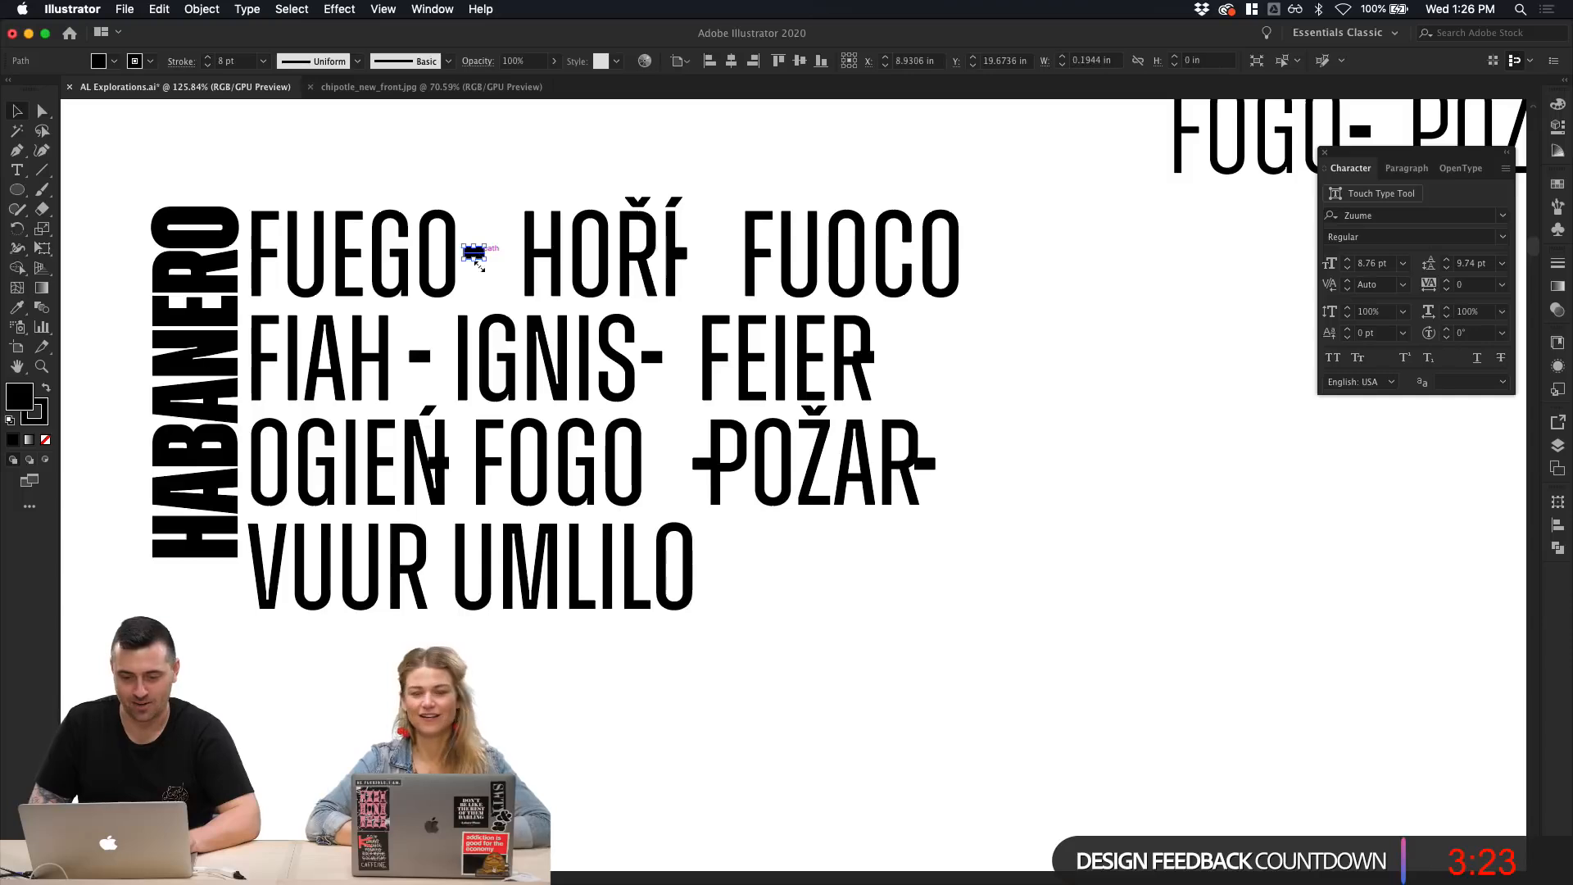
left_click(420, 358, "shift")
left_click(653, 356, "shift")
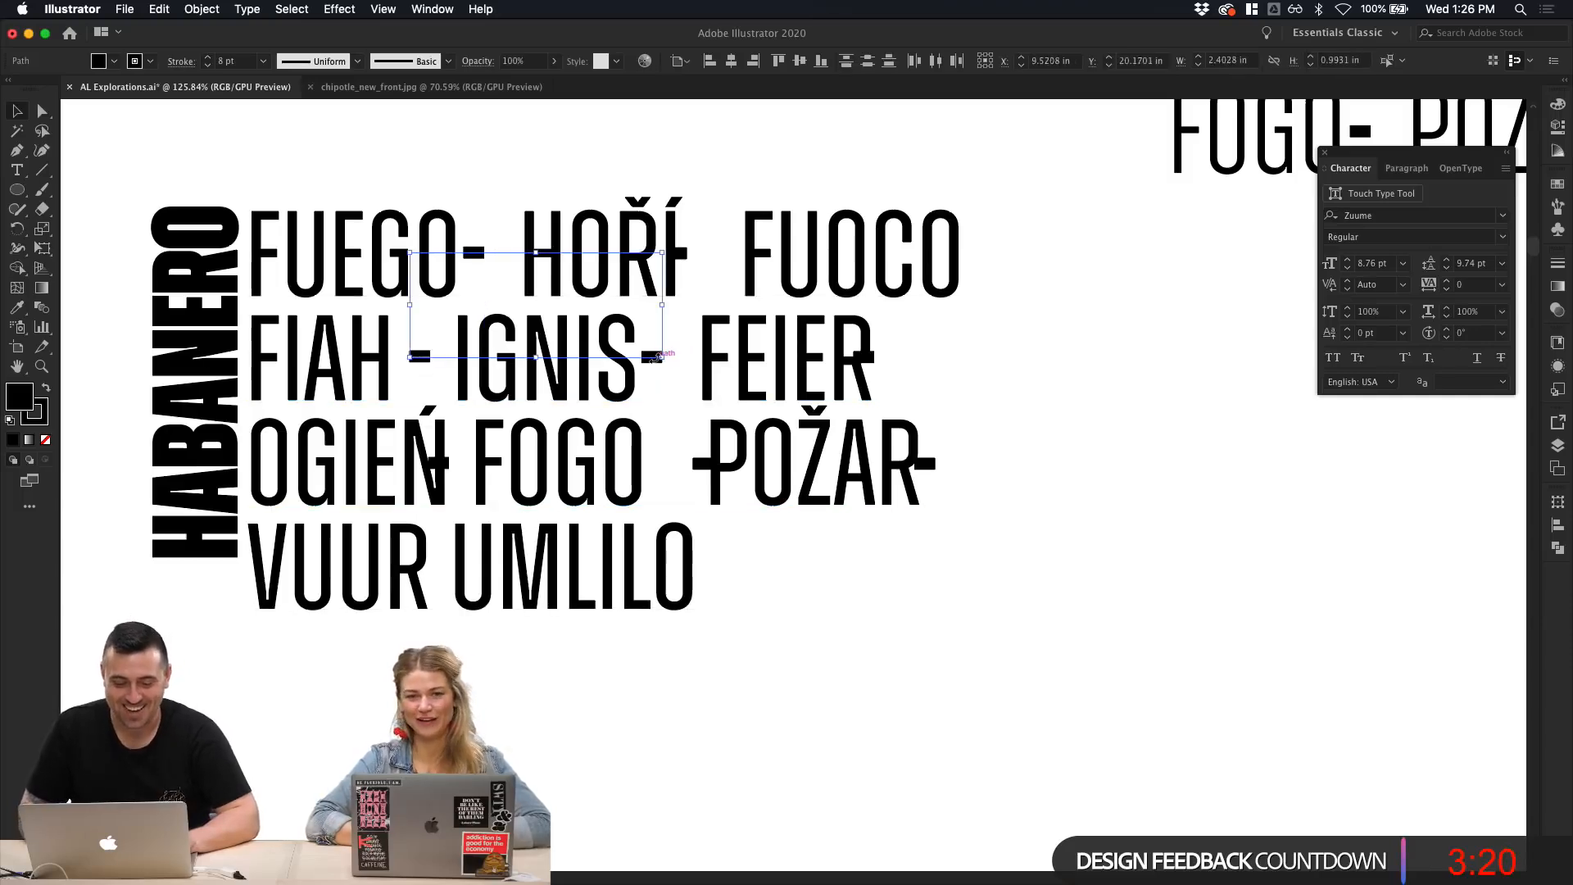
key("shift+Right")
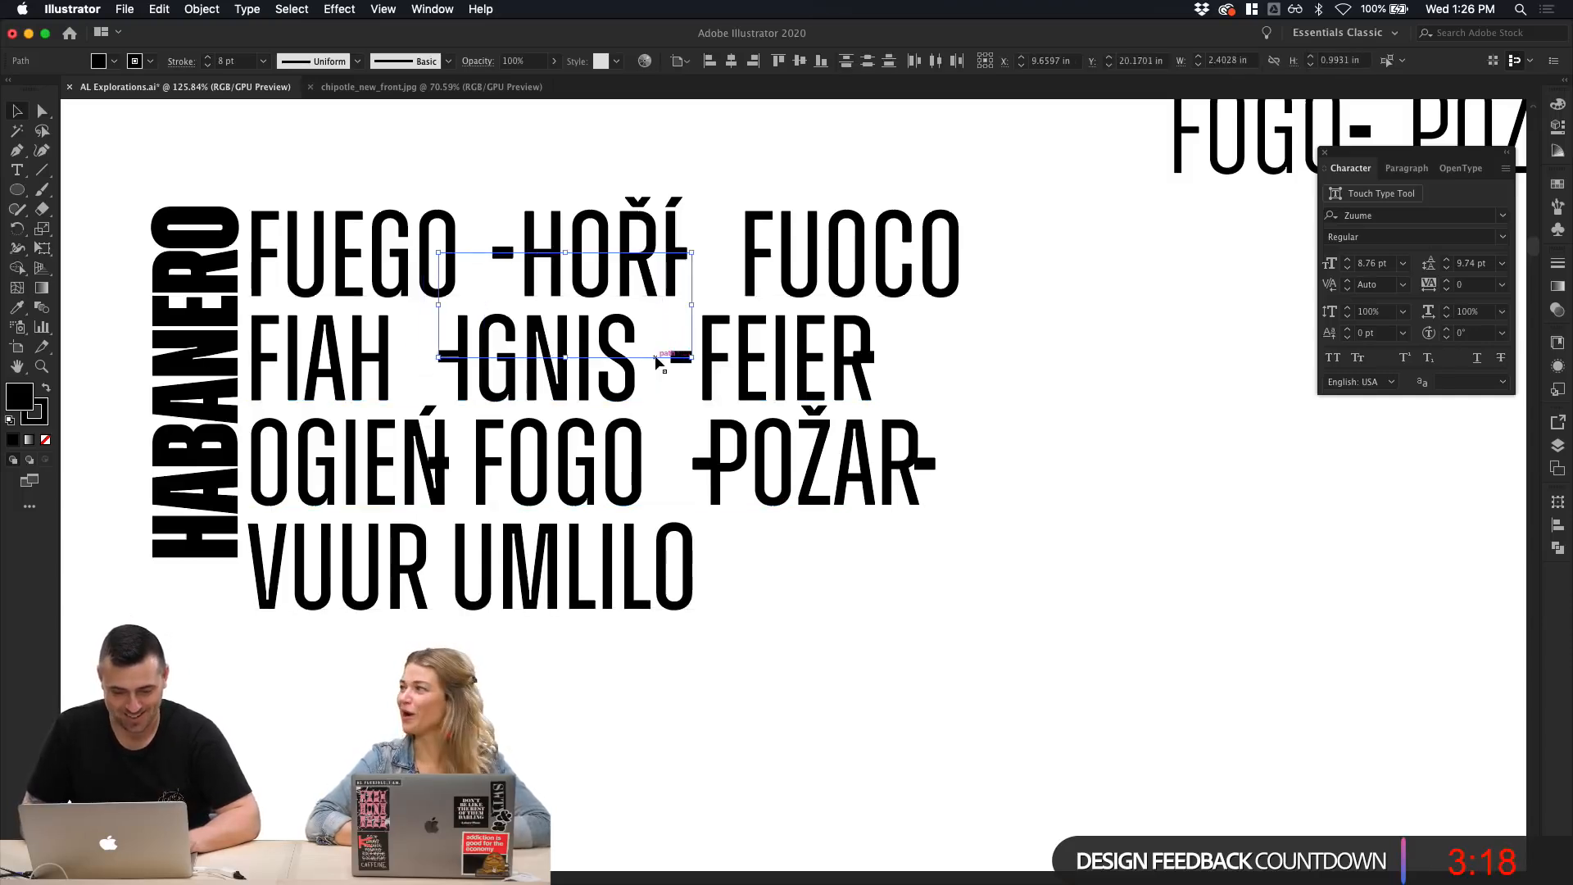
left_click(1043, 376)
left_click(399, 305)
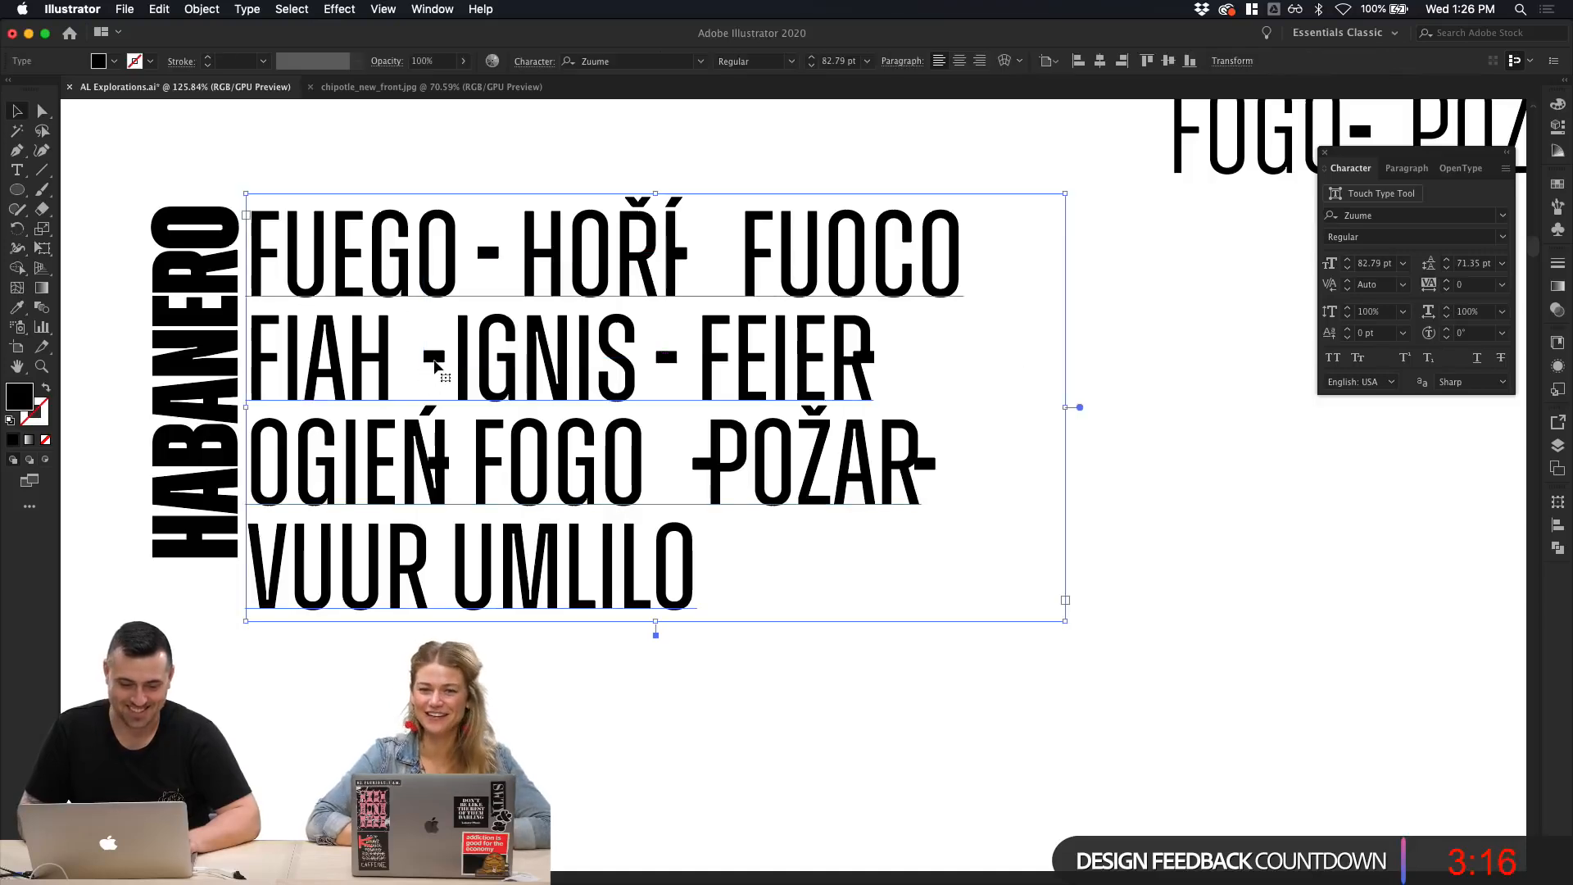
left_click_drag(434, 360, 419, 360)
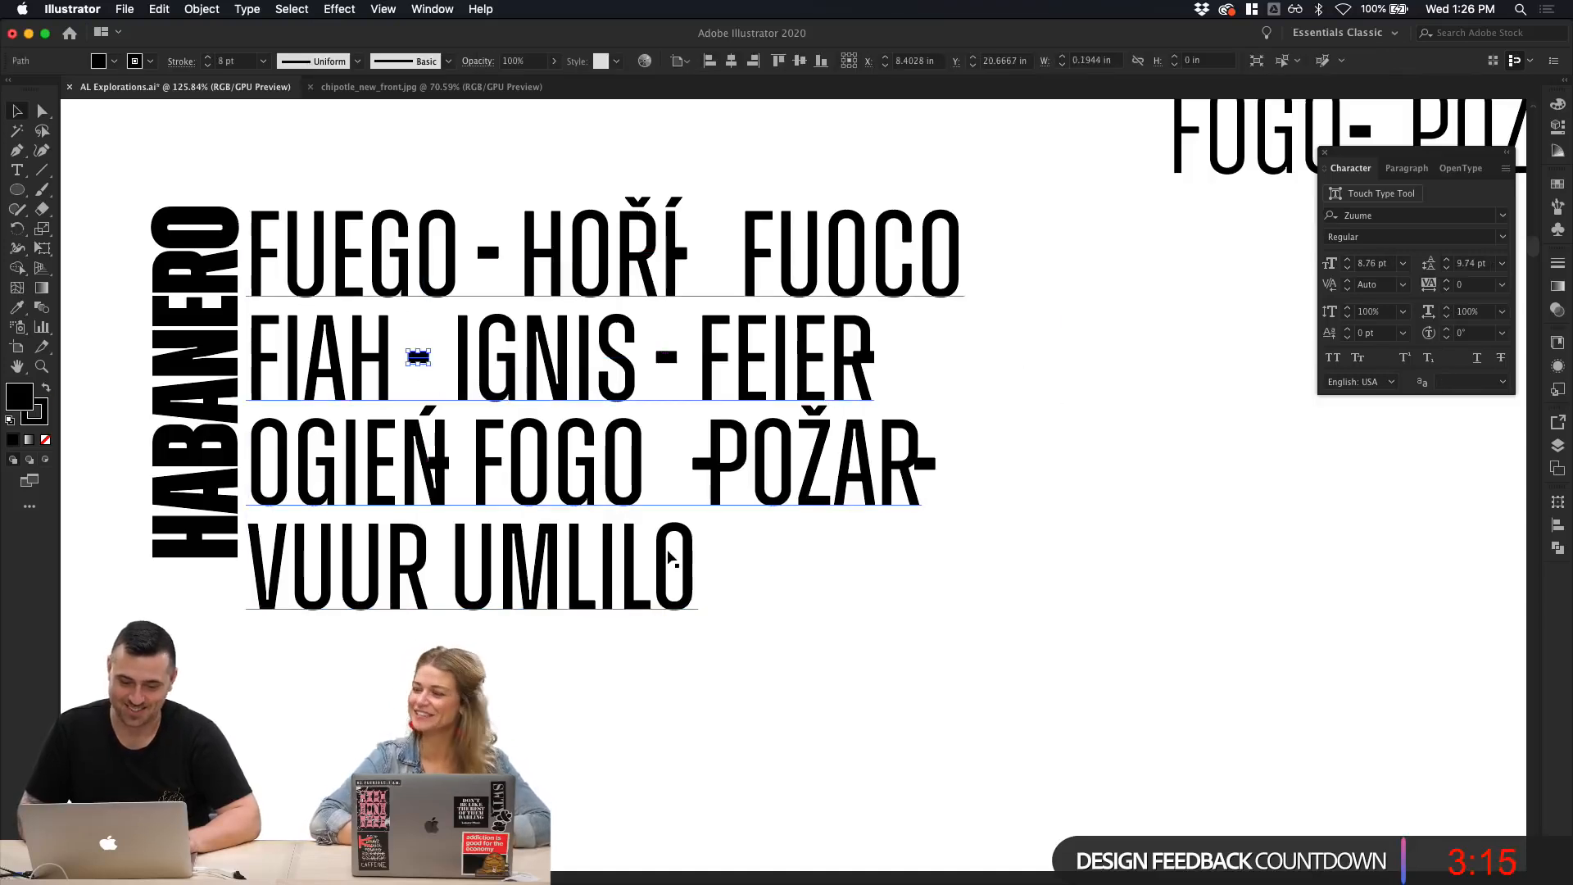
Step: Scale the four-line word list down so its height matches the vertical HABANERO
left_click(637, 503)
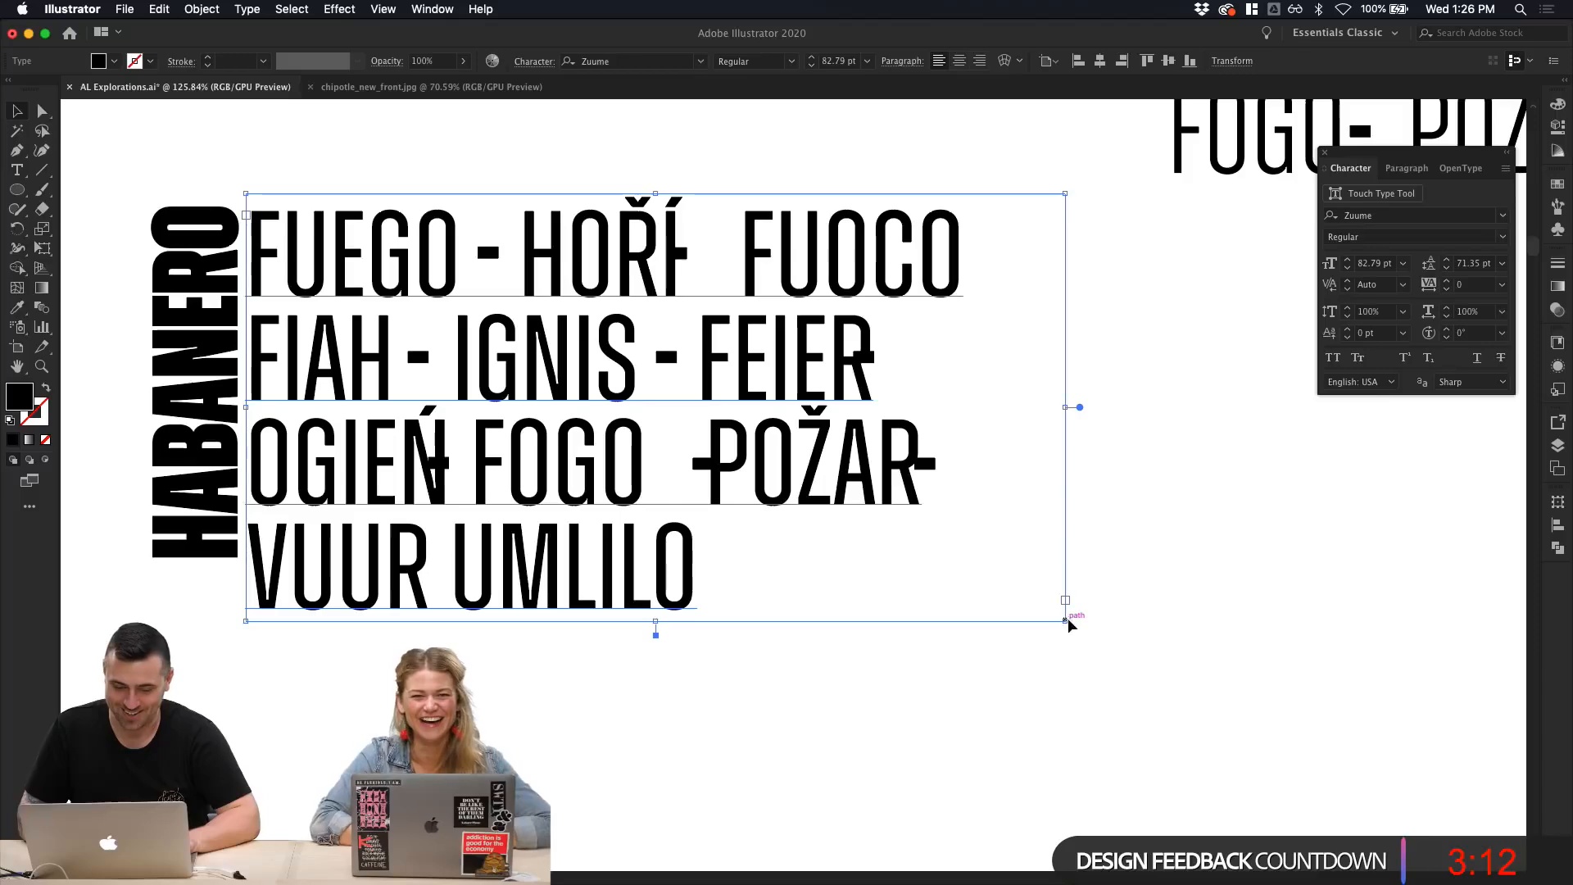
left_click_drag(1069, 624, 1051, 590)
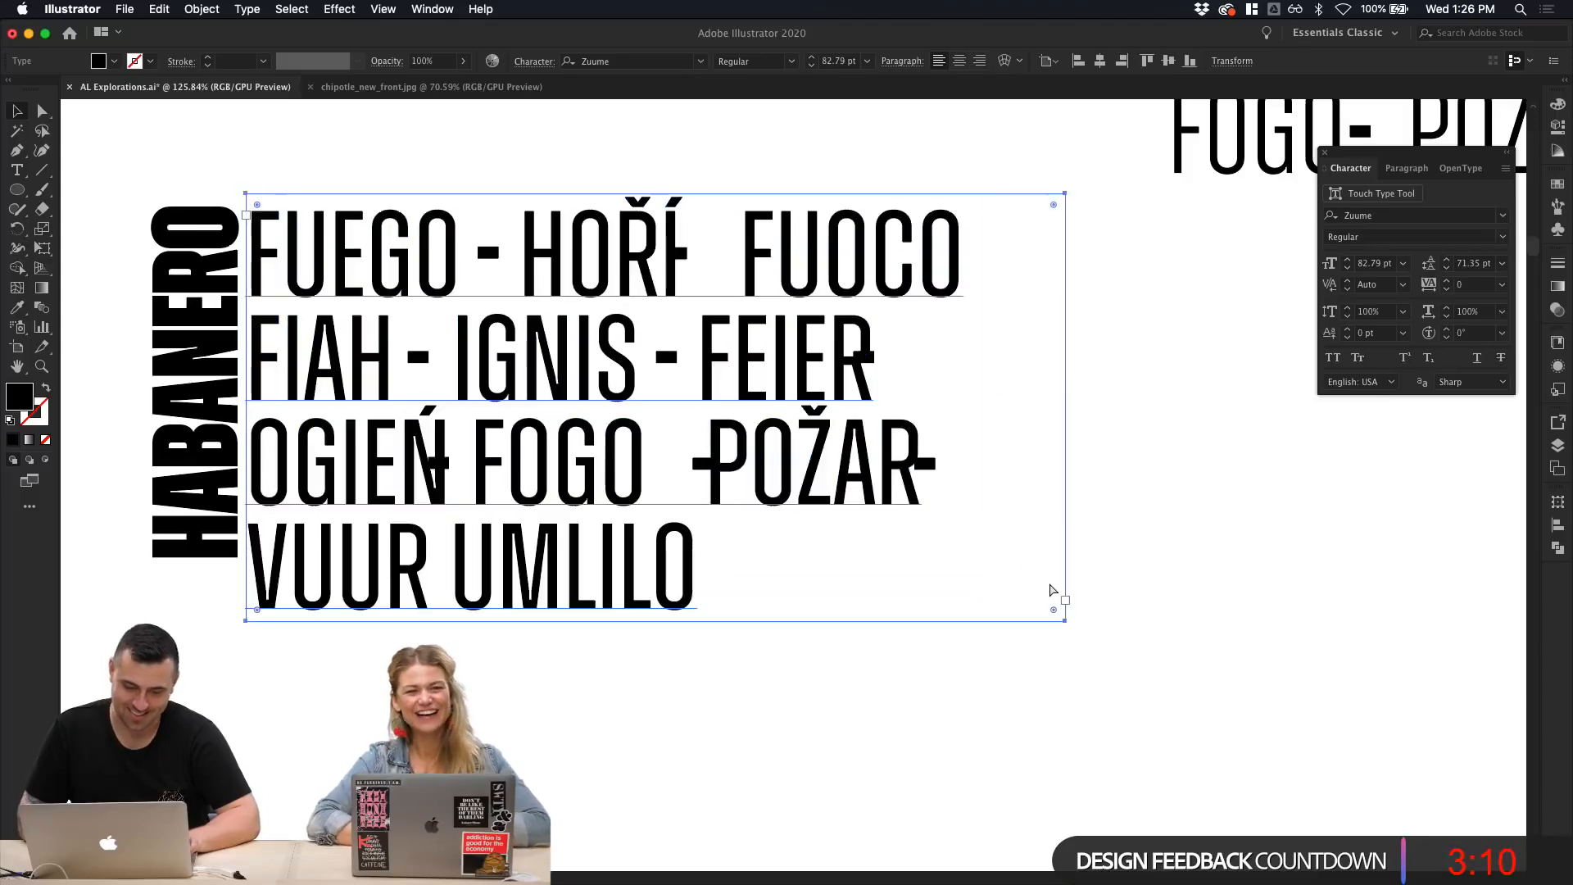
left_click(1084, 416)
left_click(832, 447)
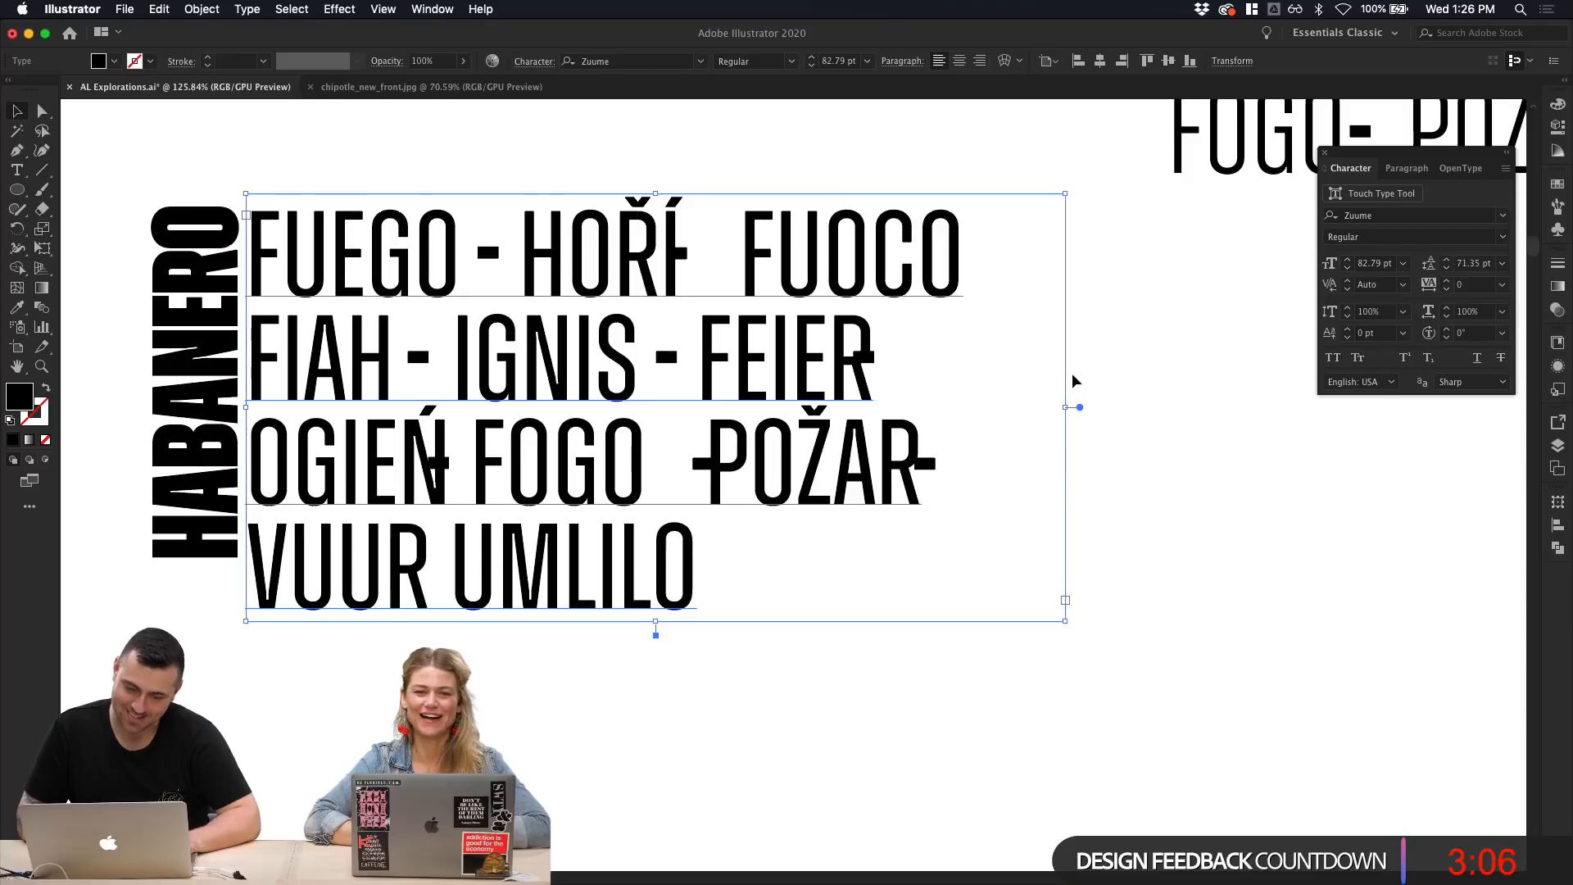
left_click(1085, 410)
left_click(844, 443)
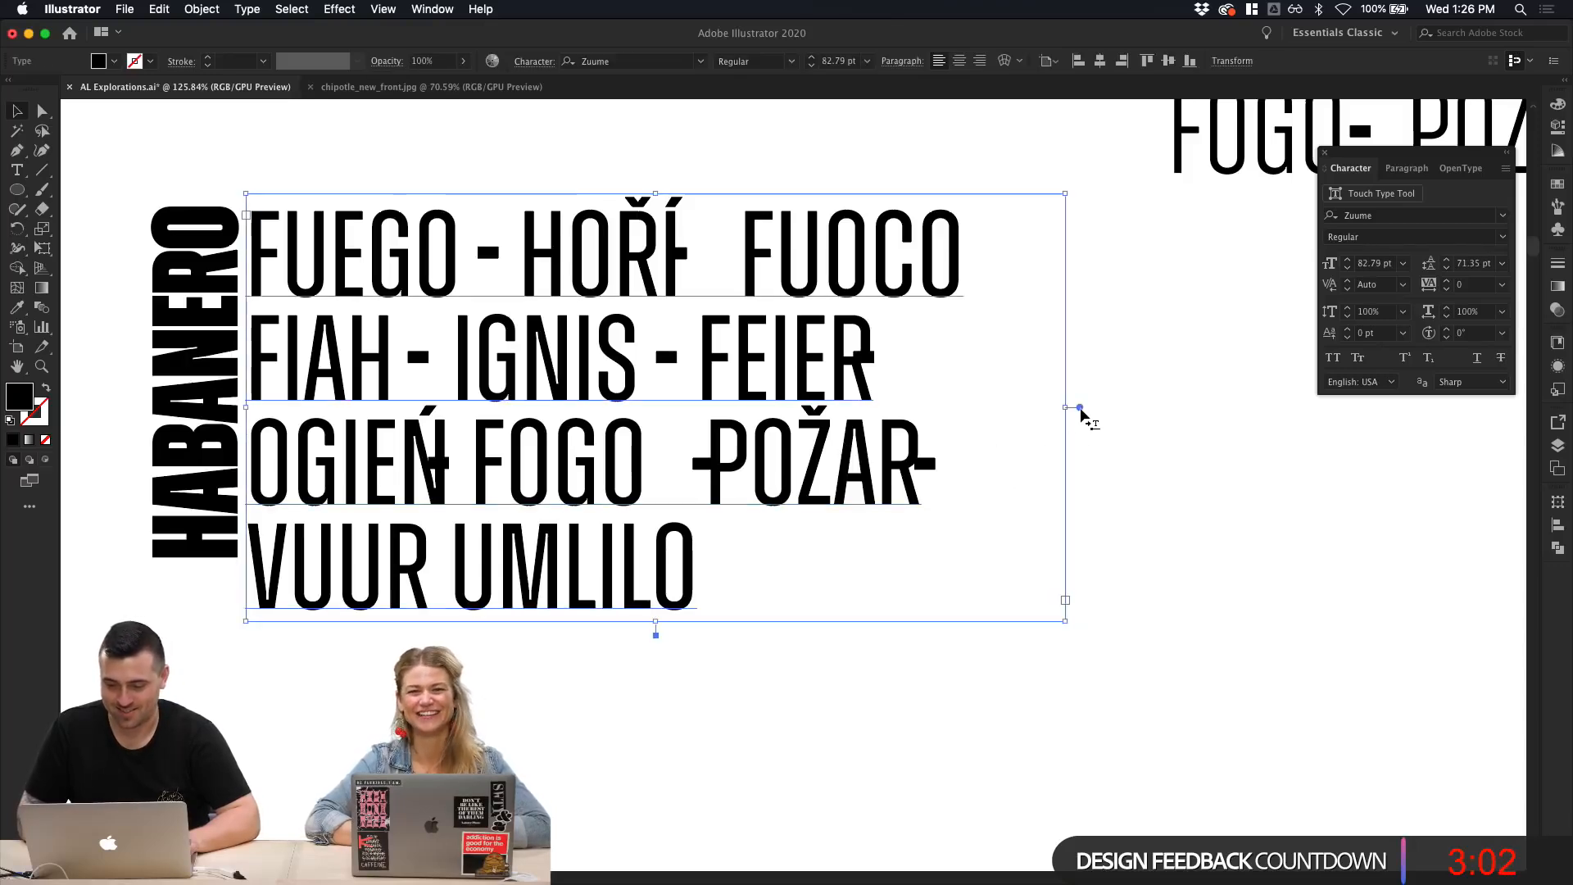
left_click_drag(1066, 620, 914, 667)
left_click(1001, 660)
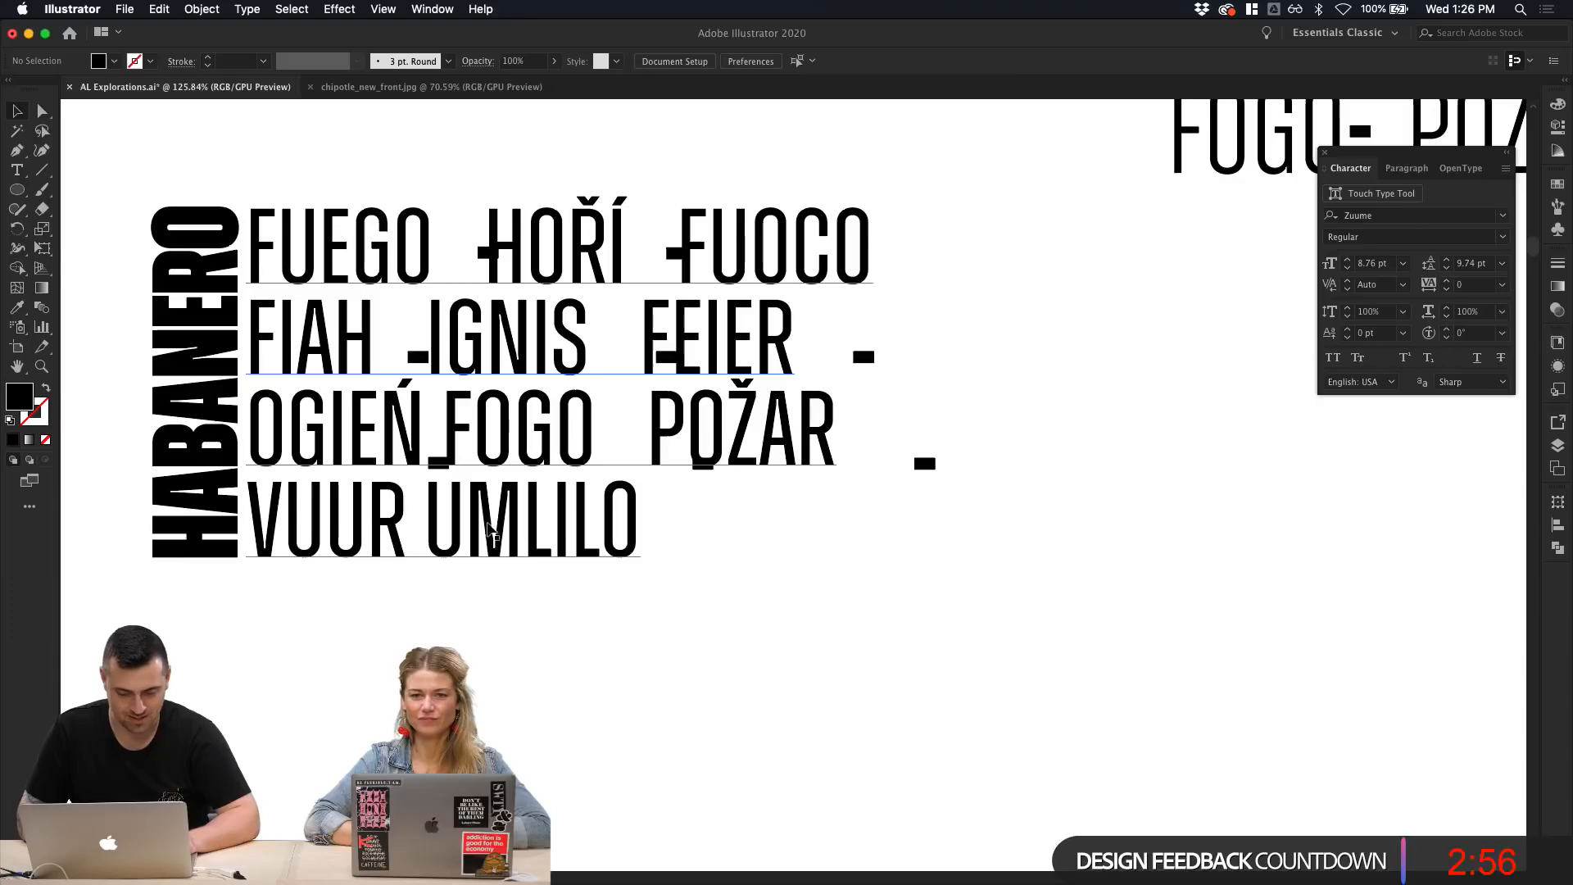
Step: Select all the hyphens in the four-line word list and shift them up and slightly left, towards the mid-height of the words
left_click(416, 354)
left_click(417, 357)
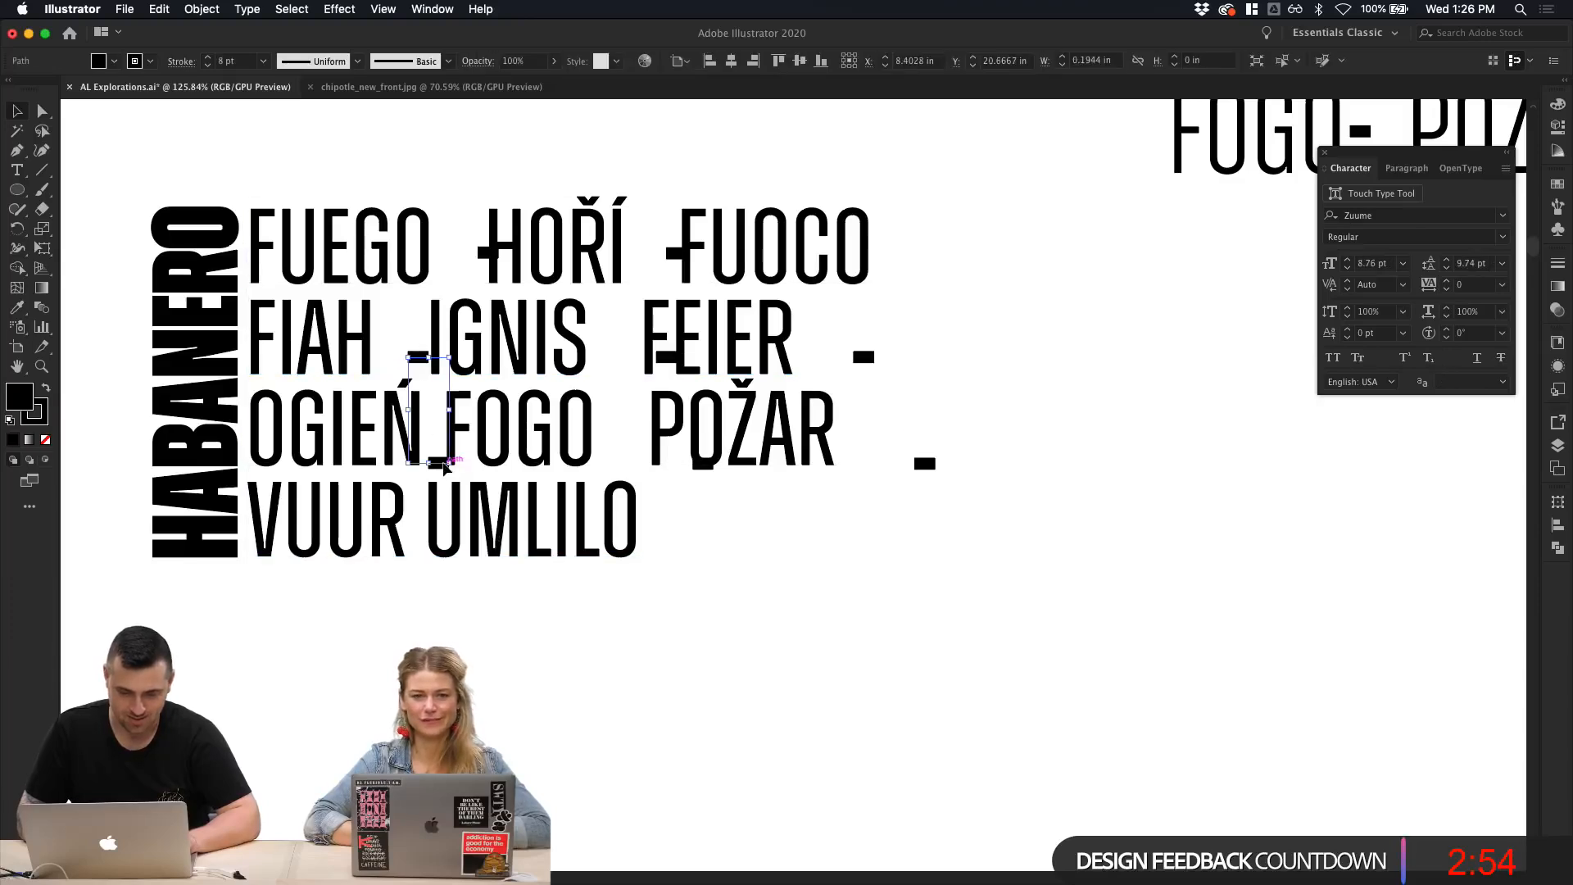
left_click(705, 468, "shift")
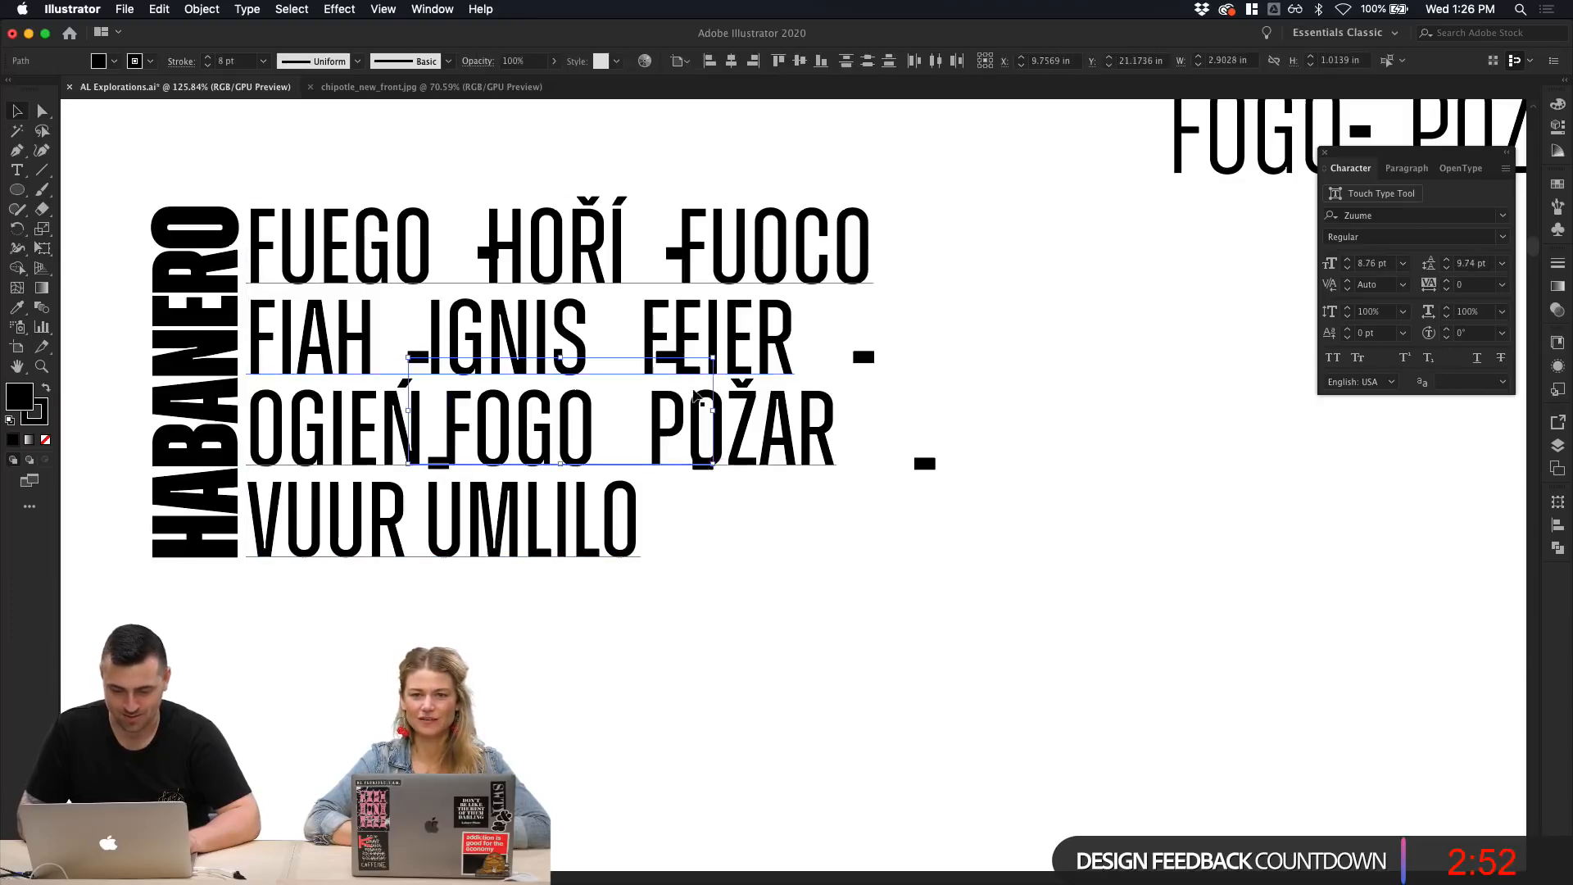
left_click(670, 359, "shift")
left_click(680, 256, "shift")
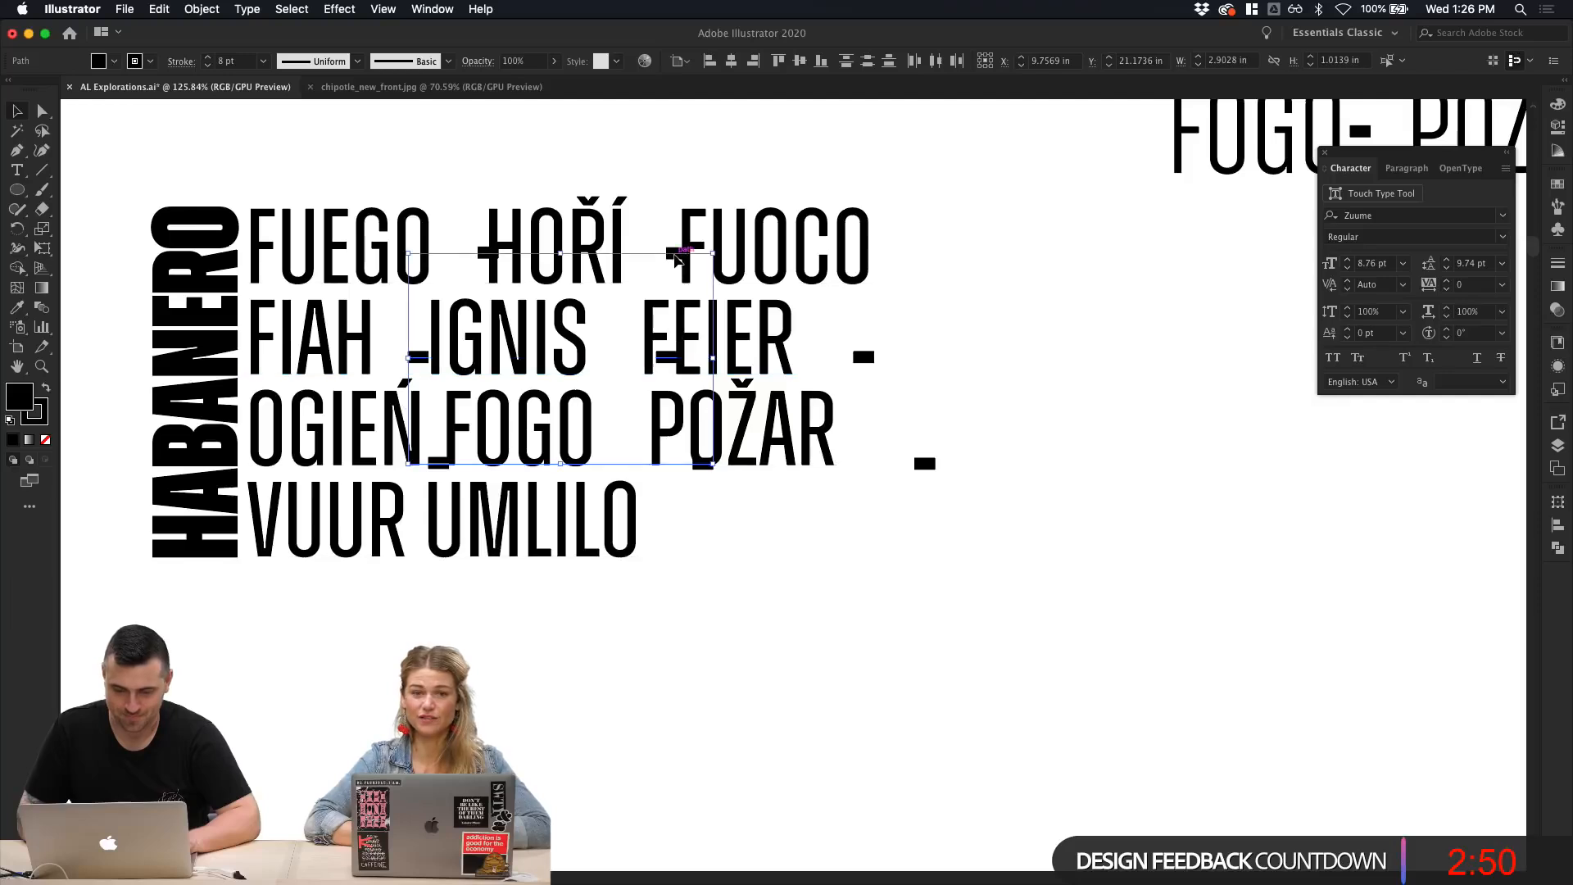
left_click(496, 256, "shift")
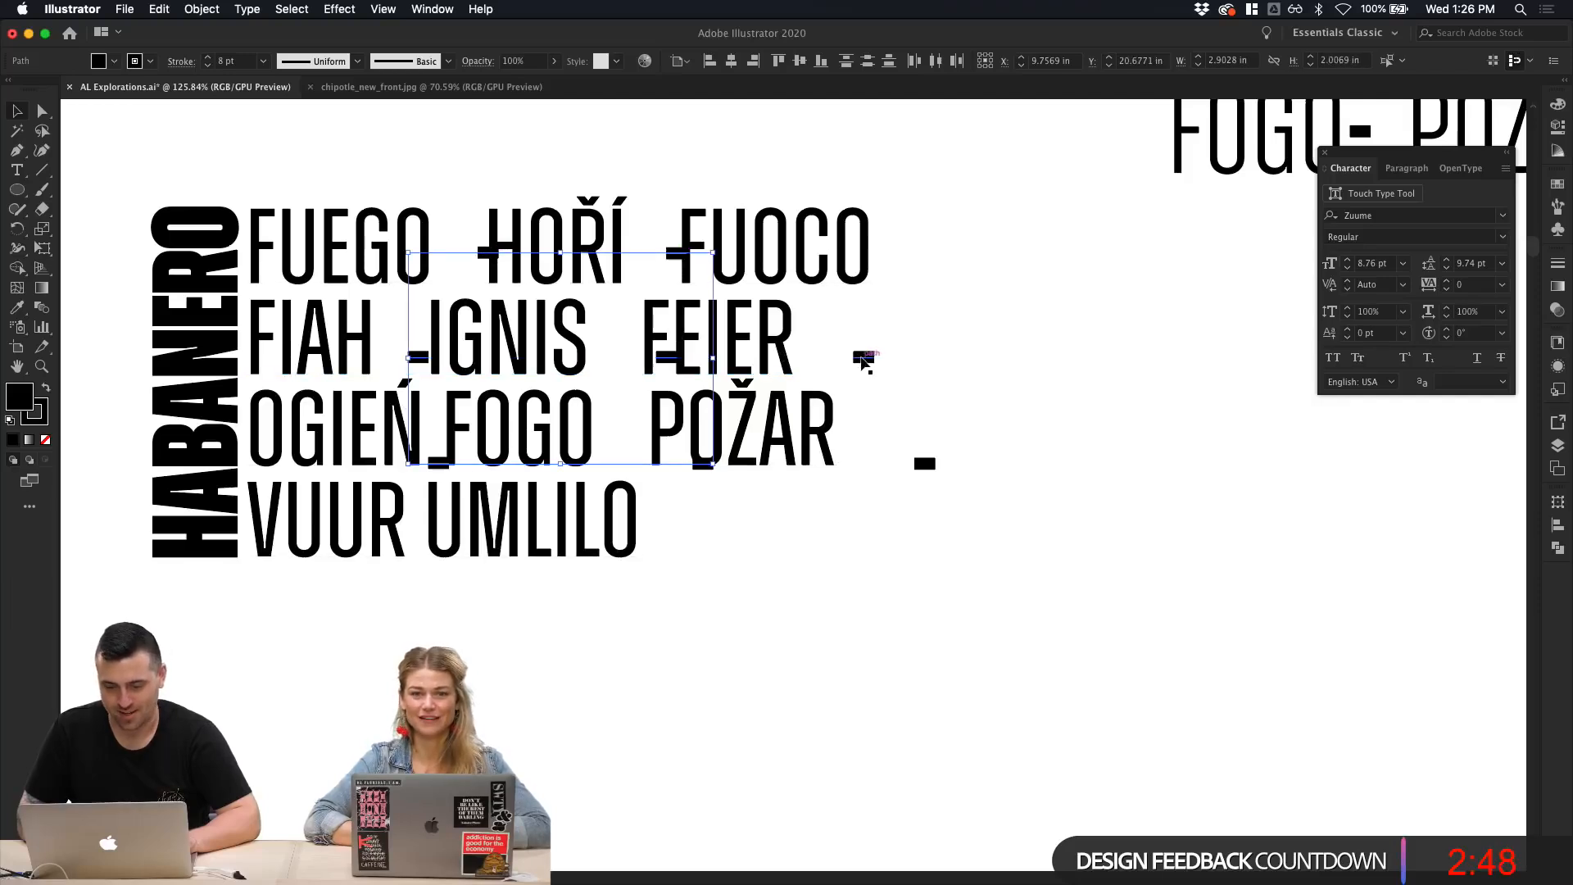
left_click(863, 356, "shift")
left_click(925, 464, "shift")
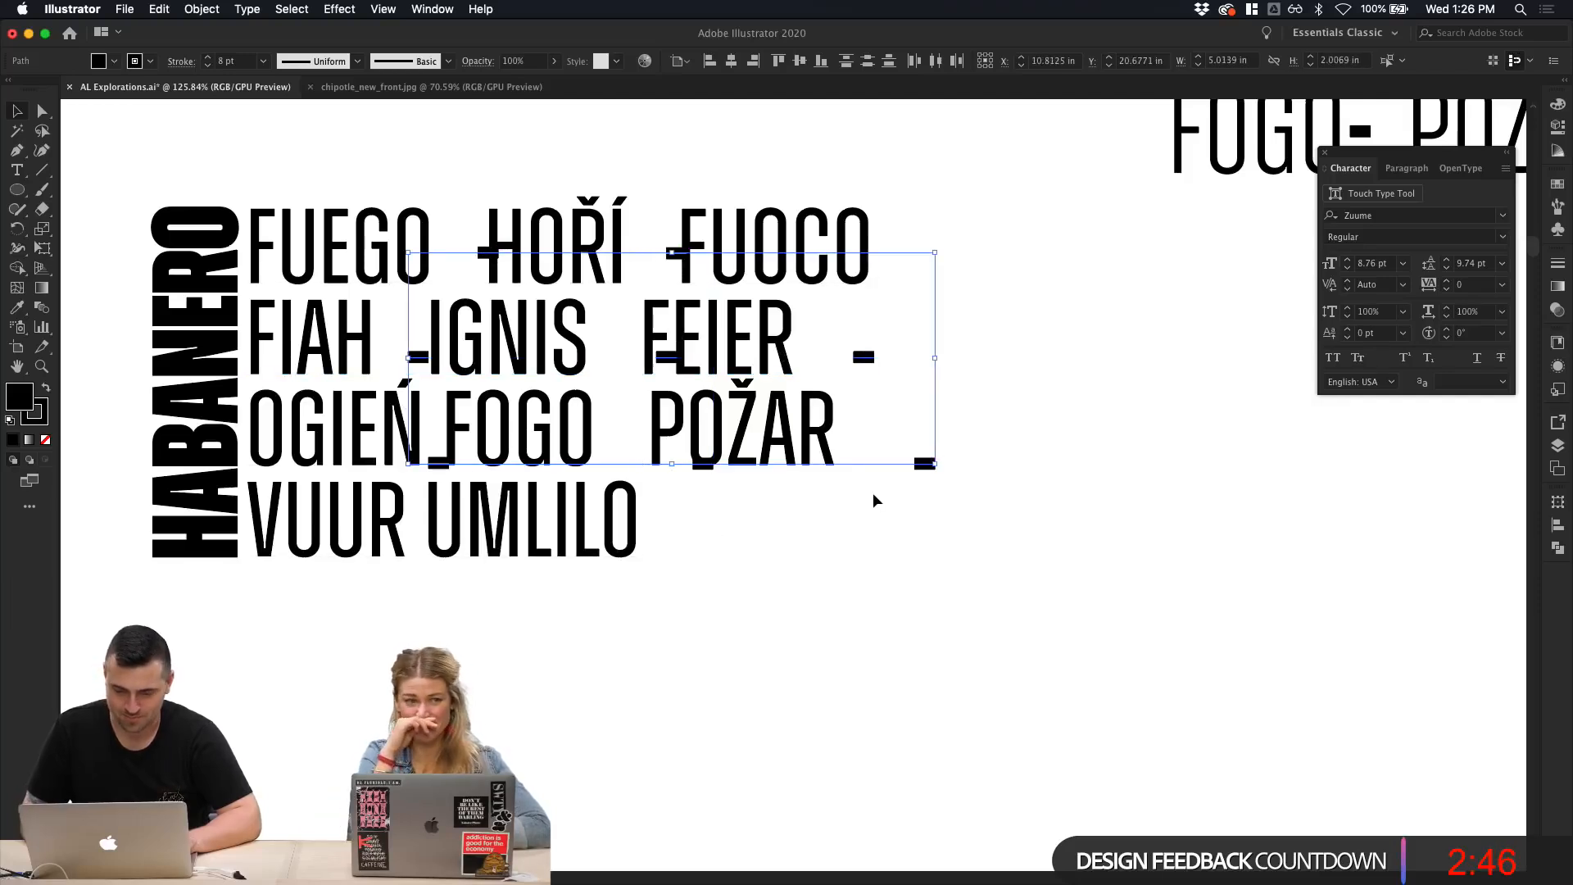
key("shift+Left")
key("shift+Left")
key("shift+Up")
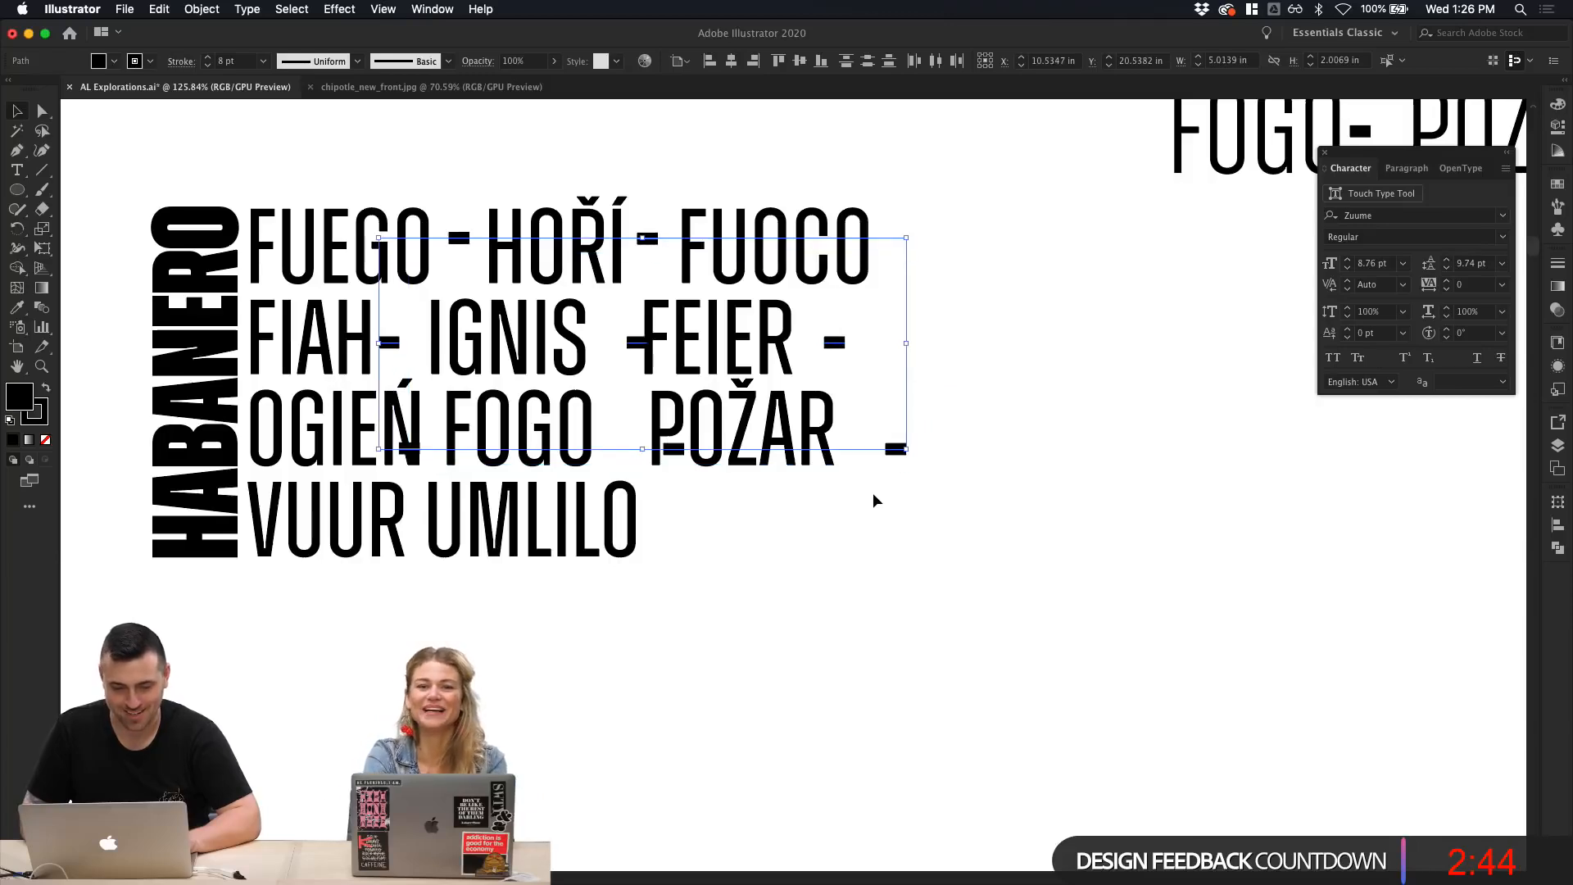
key("Up")
key("shift+Right")
key("Up")
key("Right")
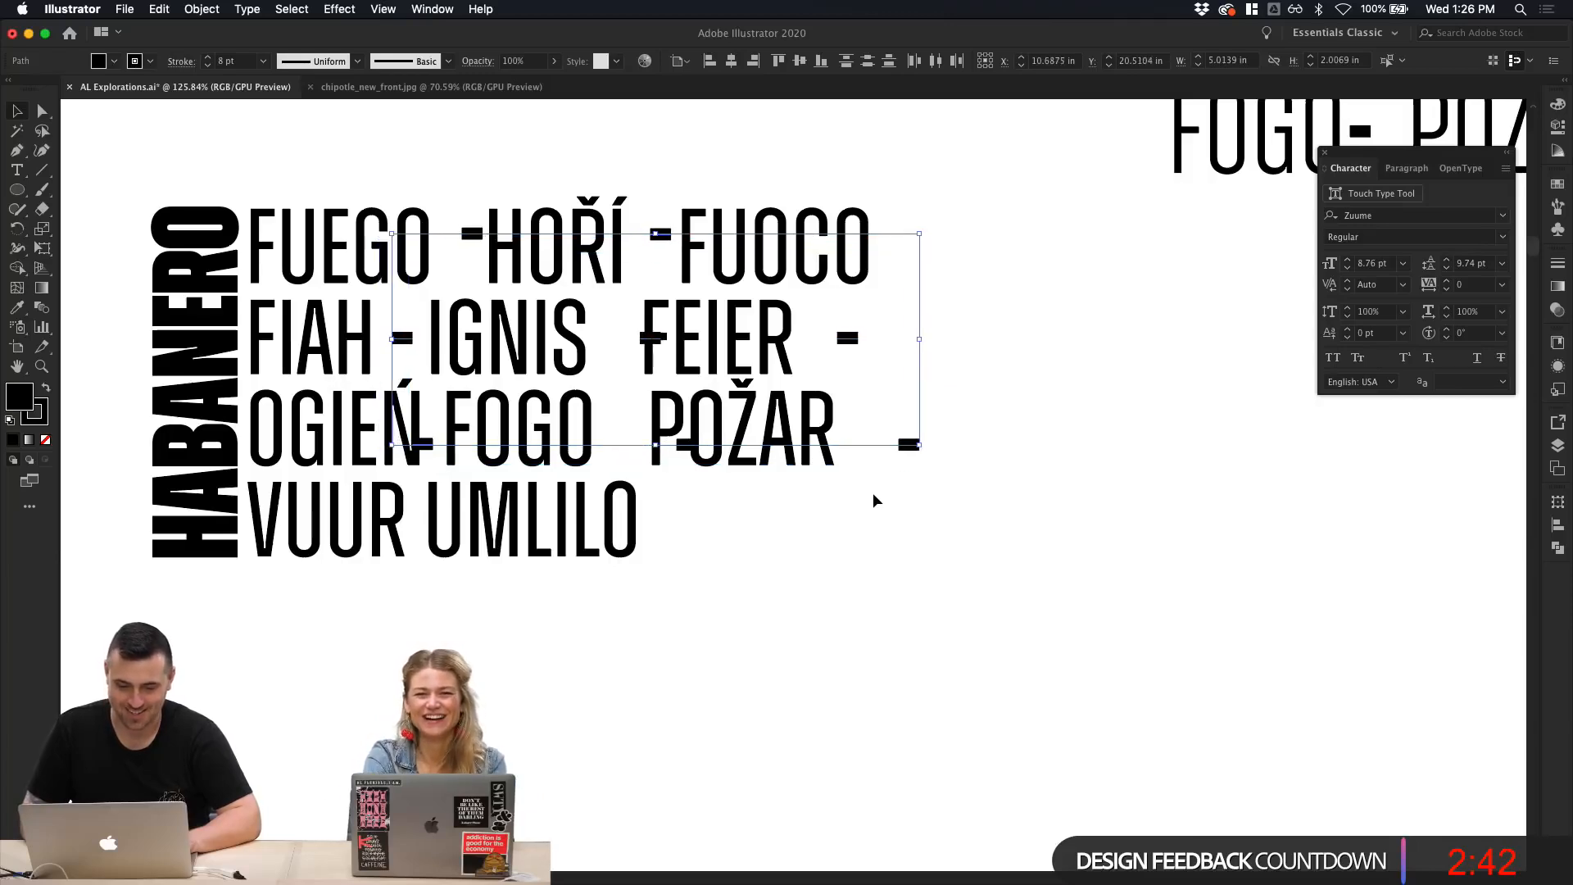
Step: Fine-tune the selected hyphens' position slightly up and left, and thin their stroke to 4 pt
key("Up")
key("Up")
key("Left")
key("Left")
key("Left")
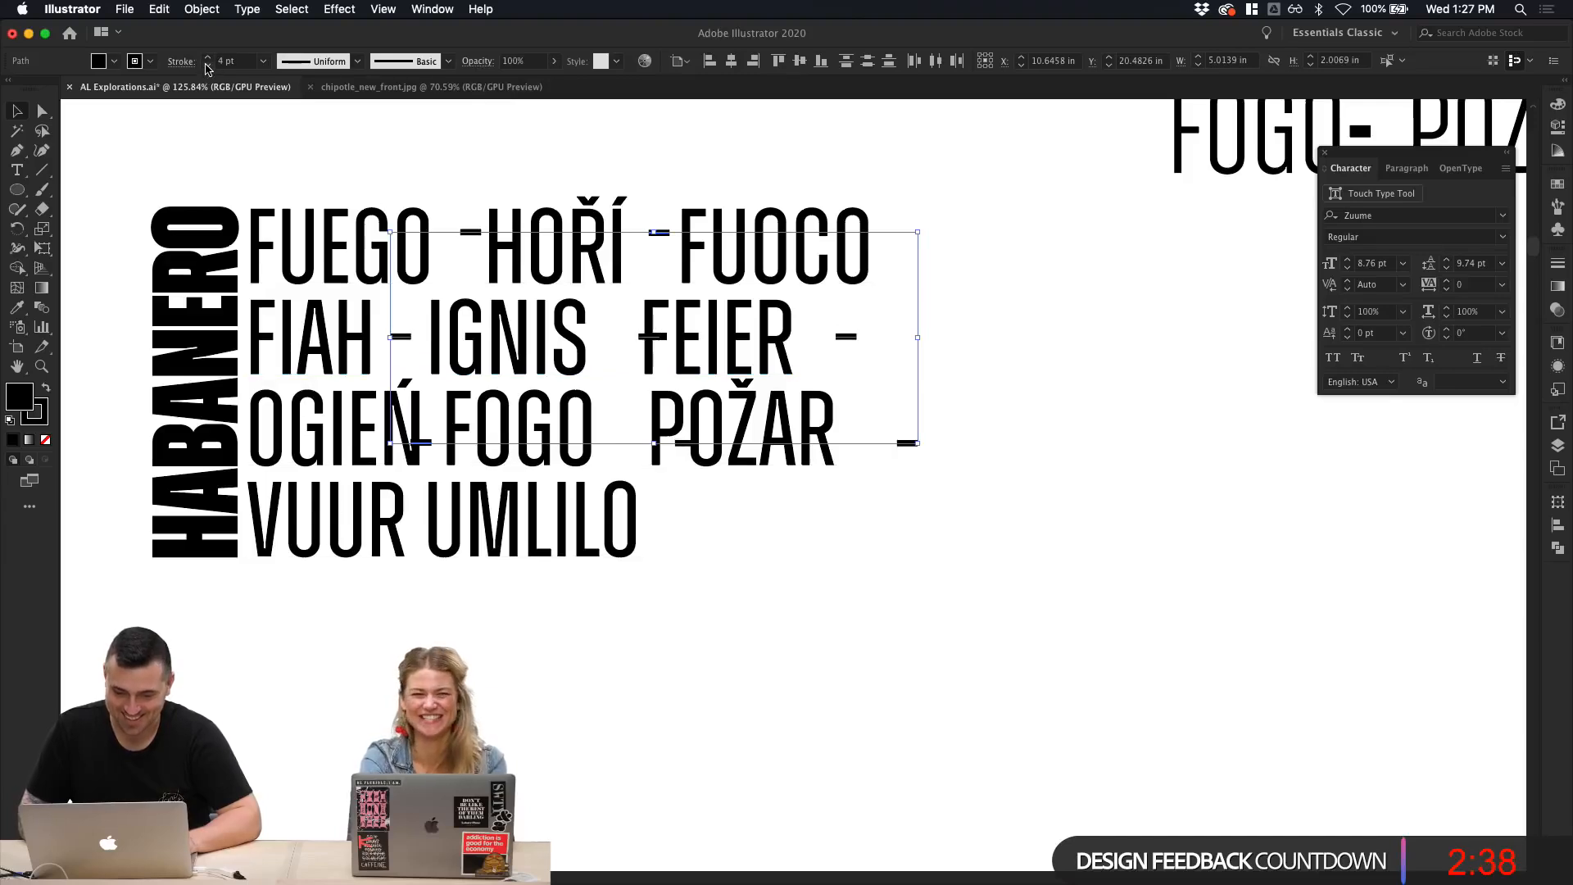
left_click(477, 171)
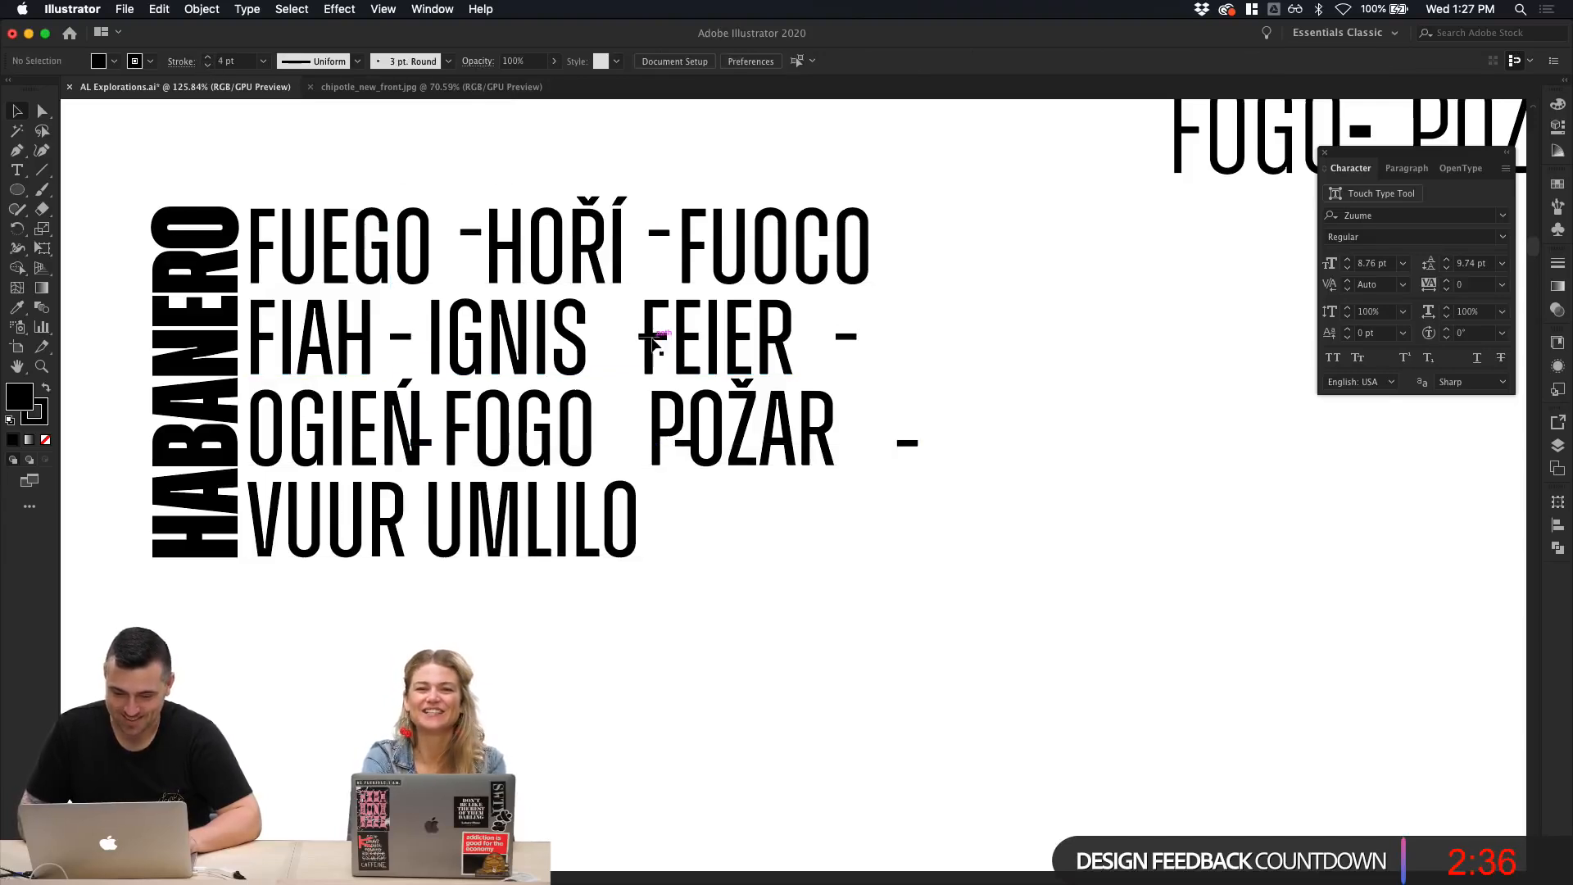
Step: Move the loose hyphens into place after IGNIS and FEIER, after FOGO, and between VUUR and UMLILO
left_click_drag(647, 340, 614, 337)
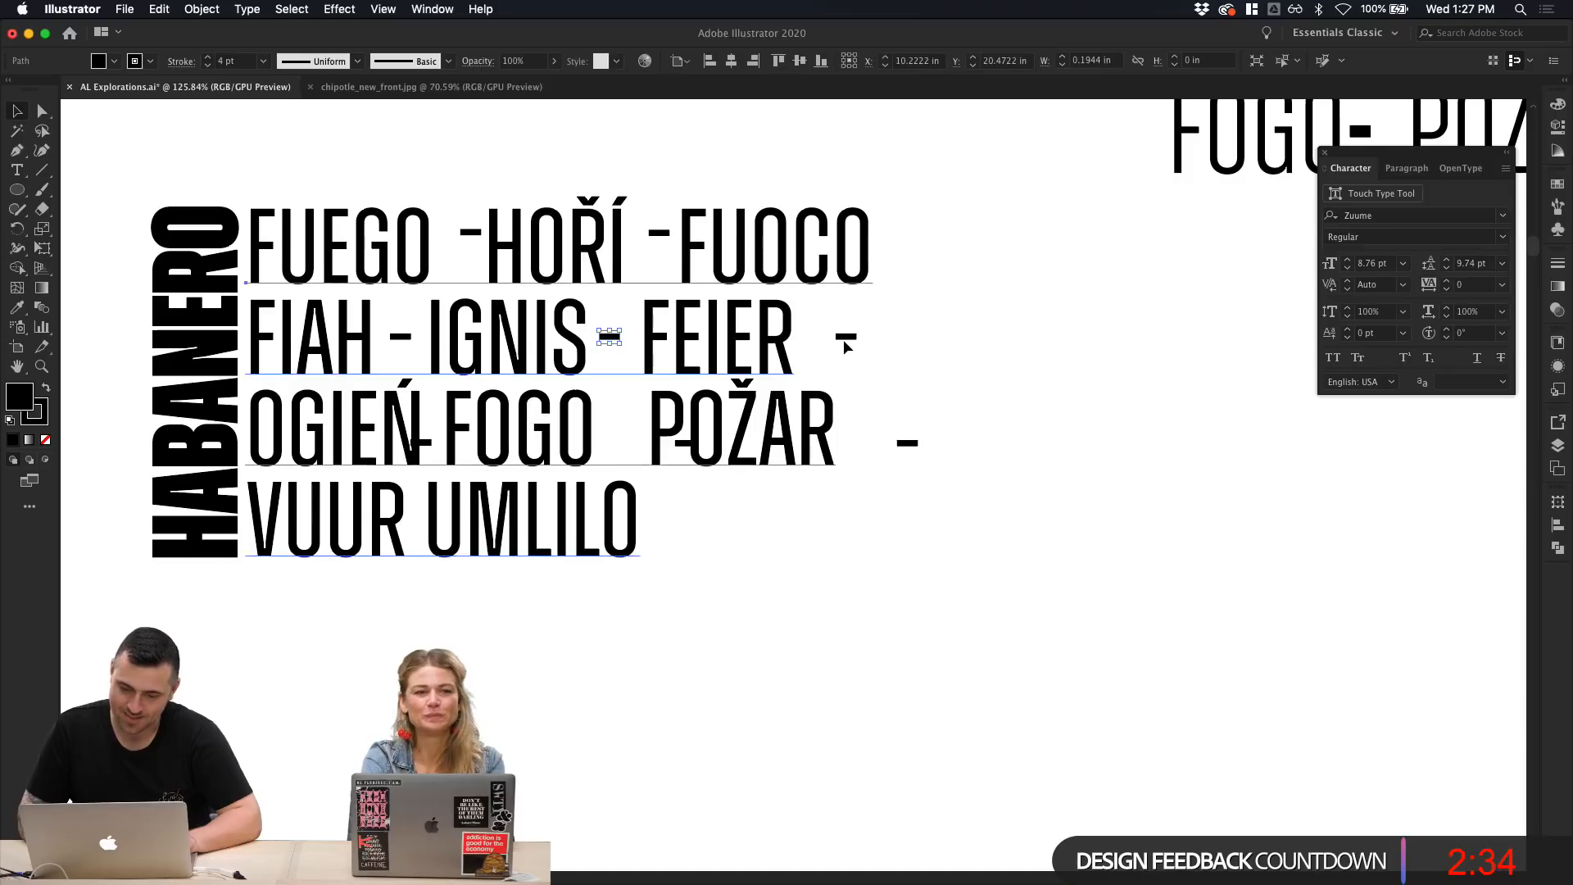
left_click(845, 346)
left_click_drag(818, 337, 813, 337)
left_click_drag(901, 445, 422, 525)
Step: Widen the gap between OGIEŃ and FOGO and centre the hyphen in it at mid-height
left_click_drag(430, 447, 439, 432)
double_click(442, 459)
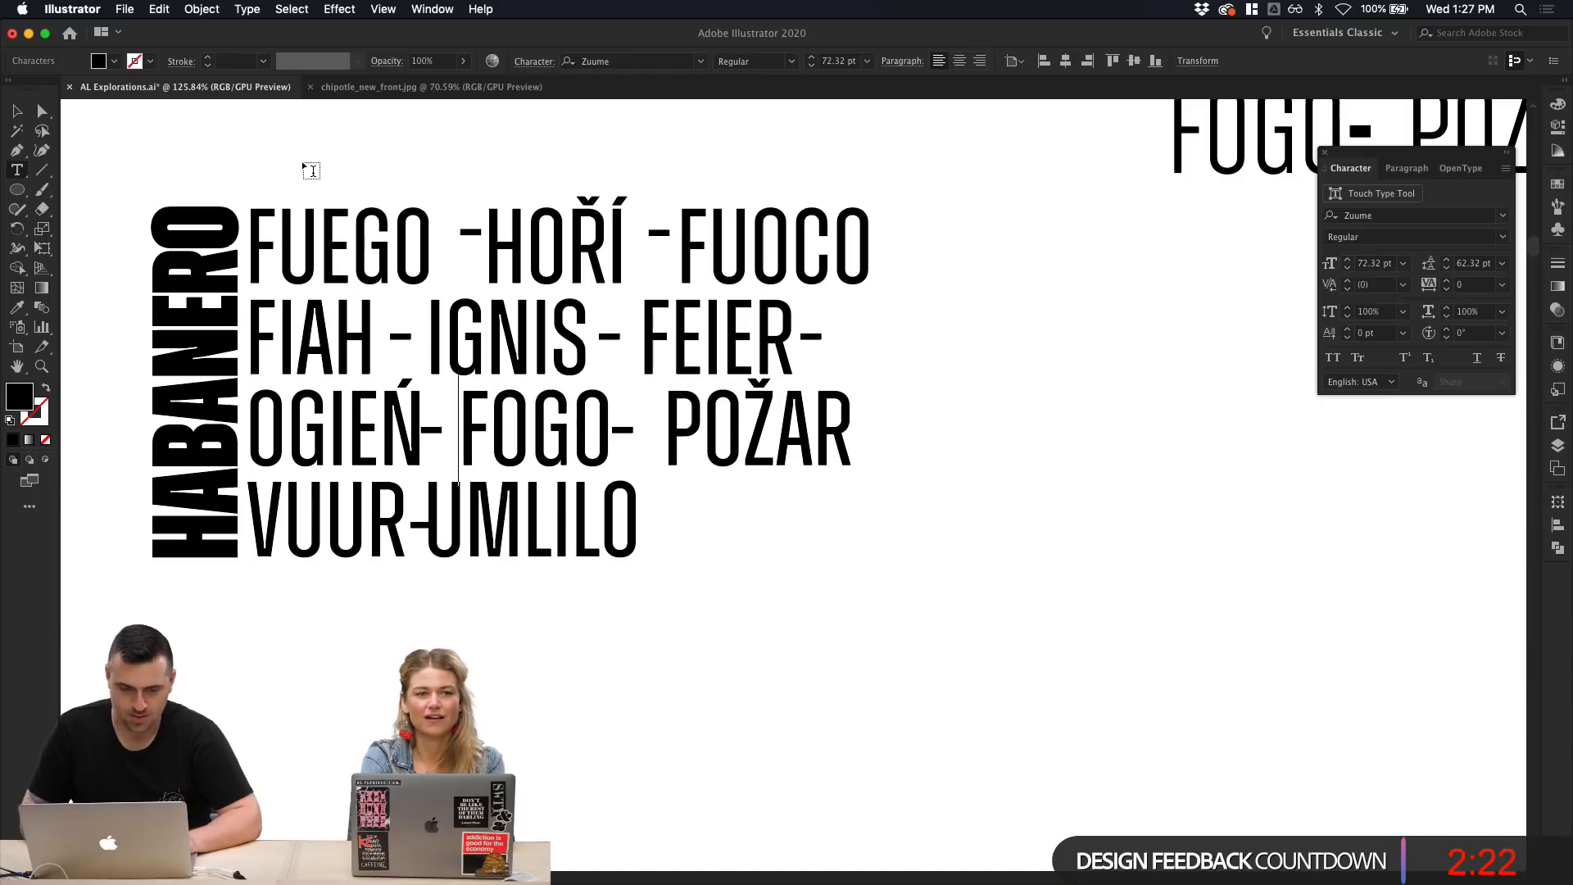
key("Escape")
left_click(432, 430)
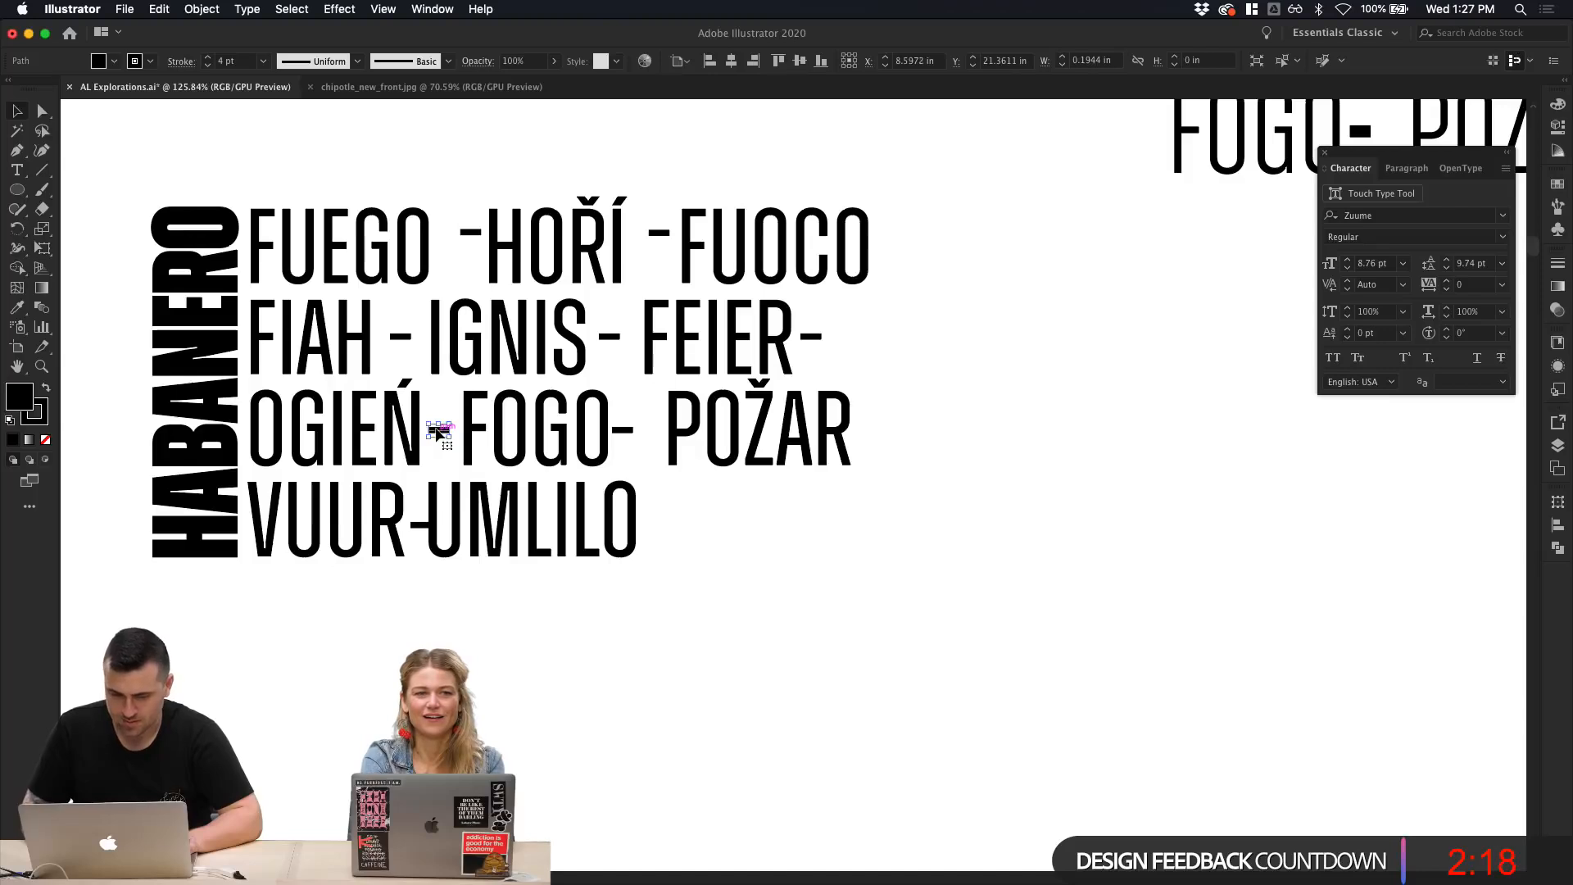
Step: Lower the two first-line hyphens to the letters' mid-height and adjust the spacing of the hyphens after FEIER and FOGO
left_click(470, 232)
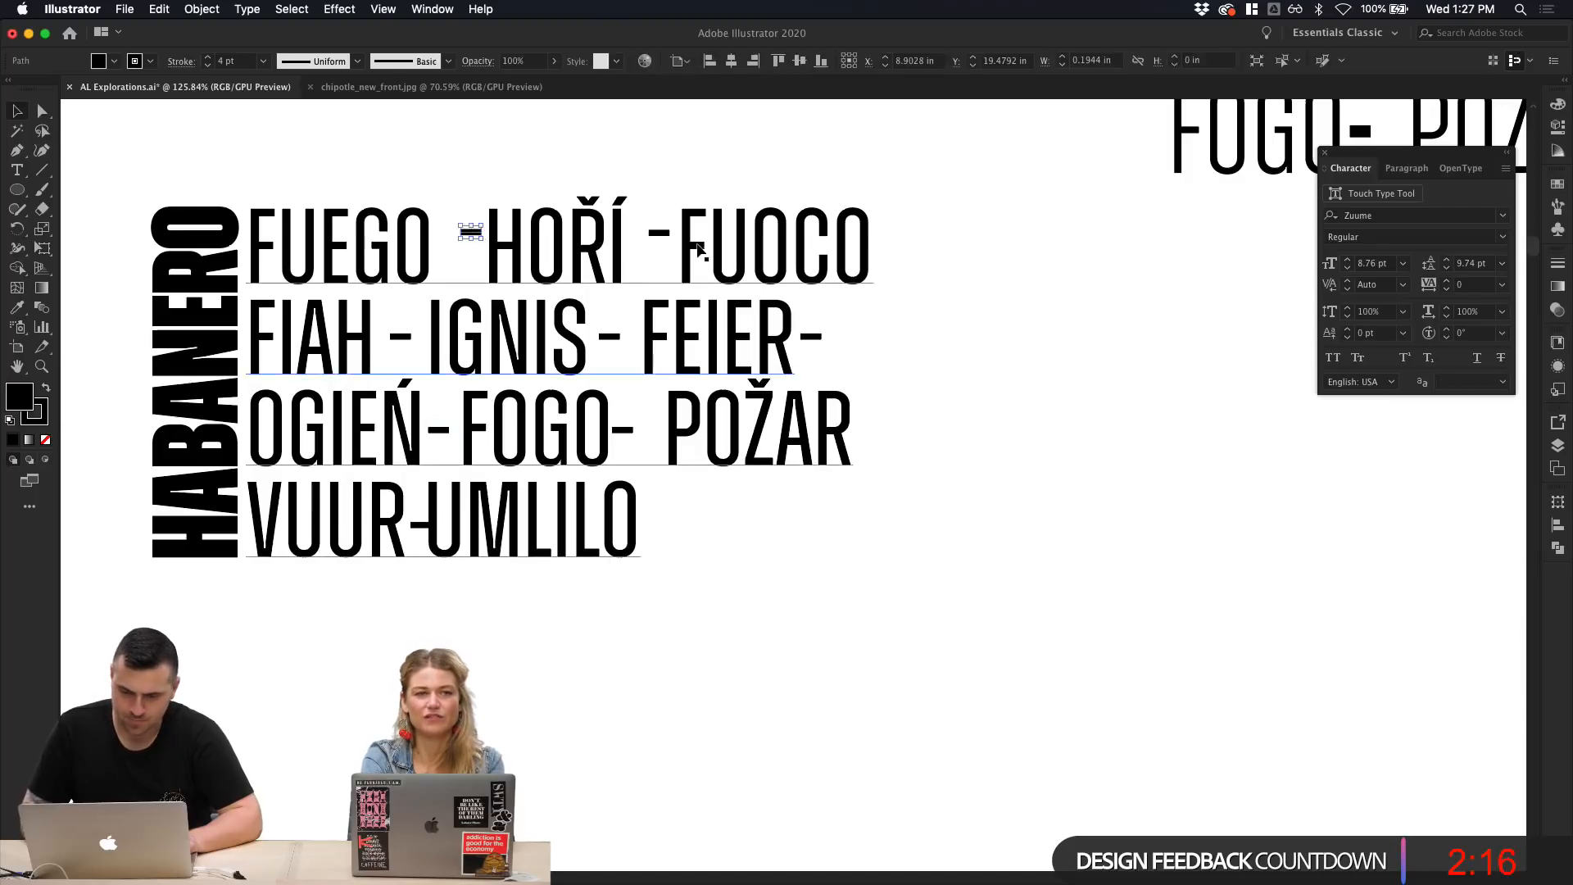
left_click(660, 234, "shift")
key("shift+Down")
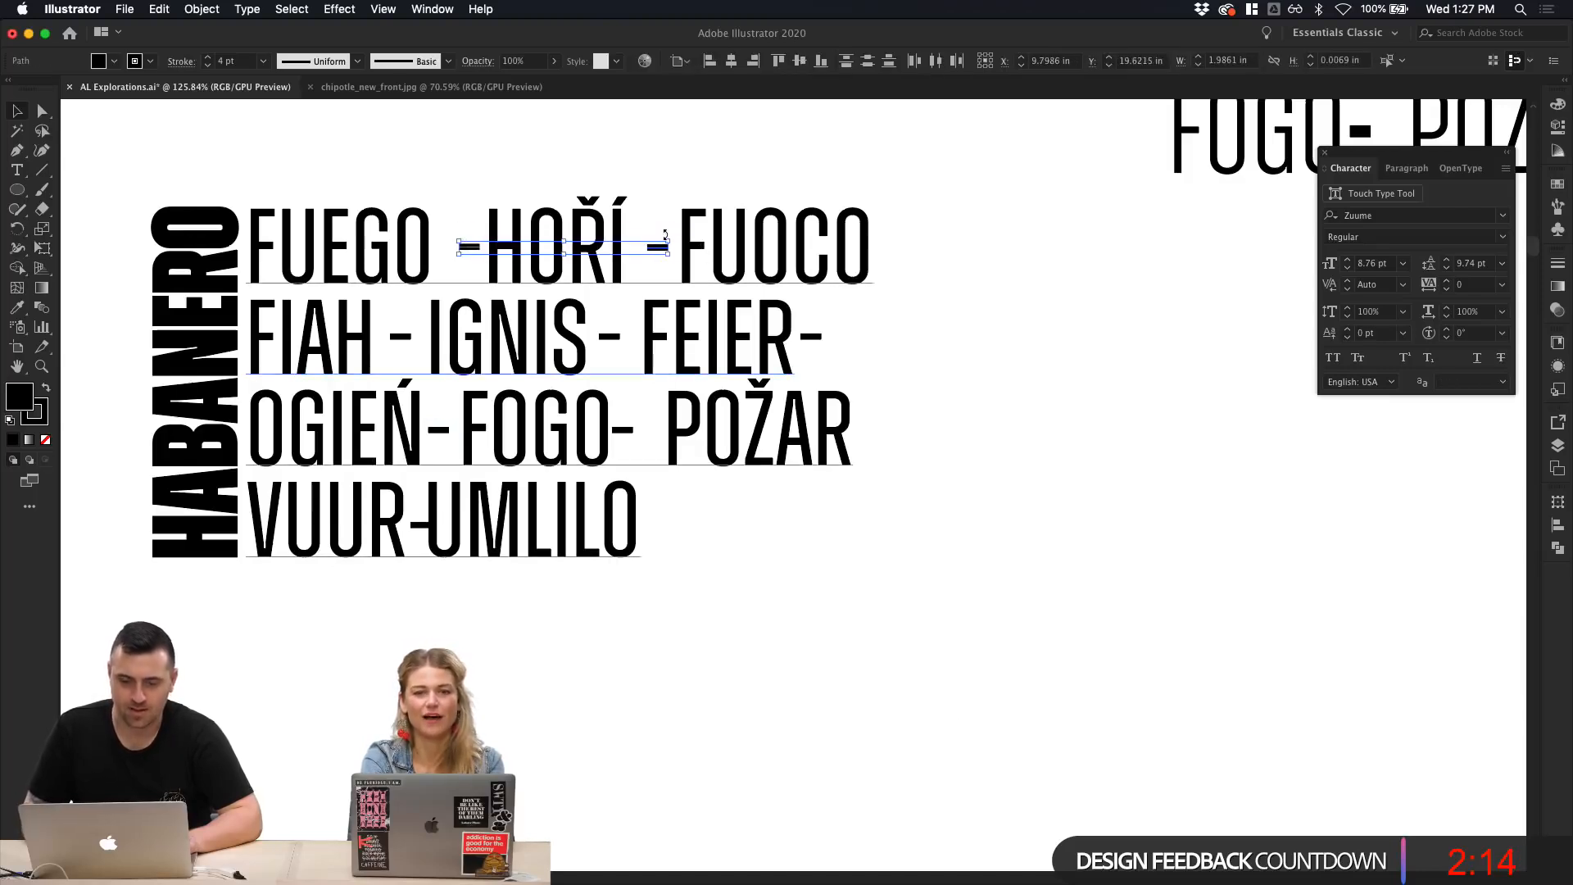
left_click(673, 182)
left_click(818, 338)
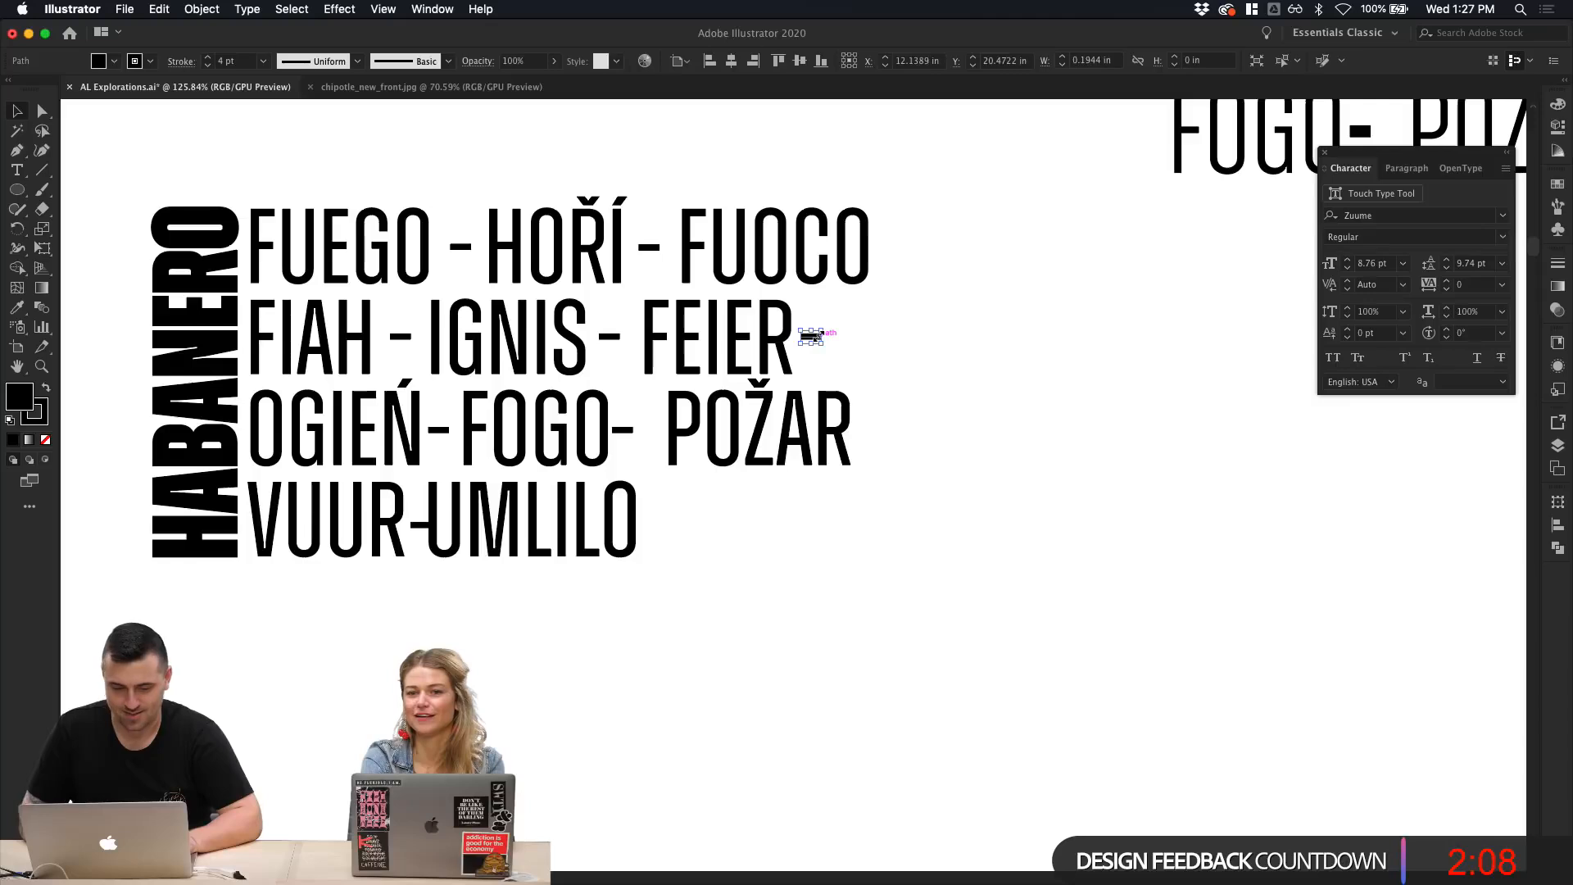
left_click_drag(818, 336, 628, 431)
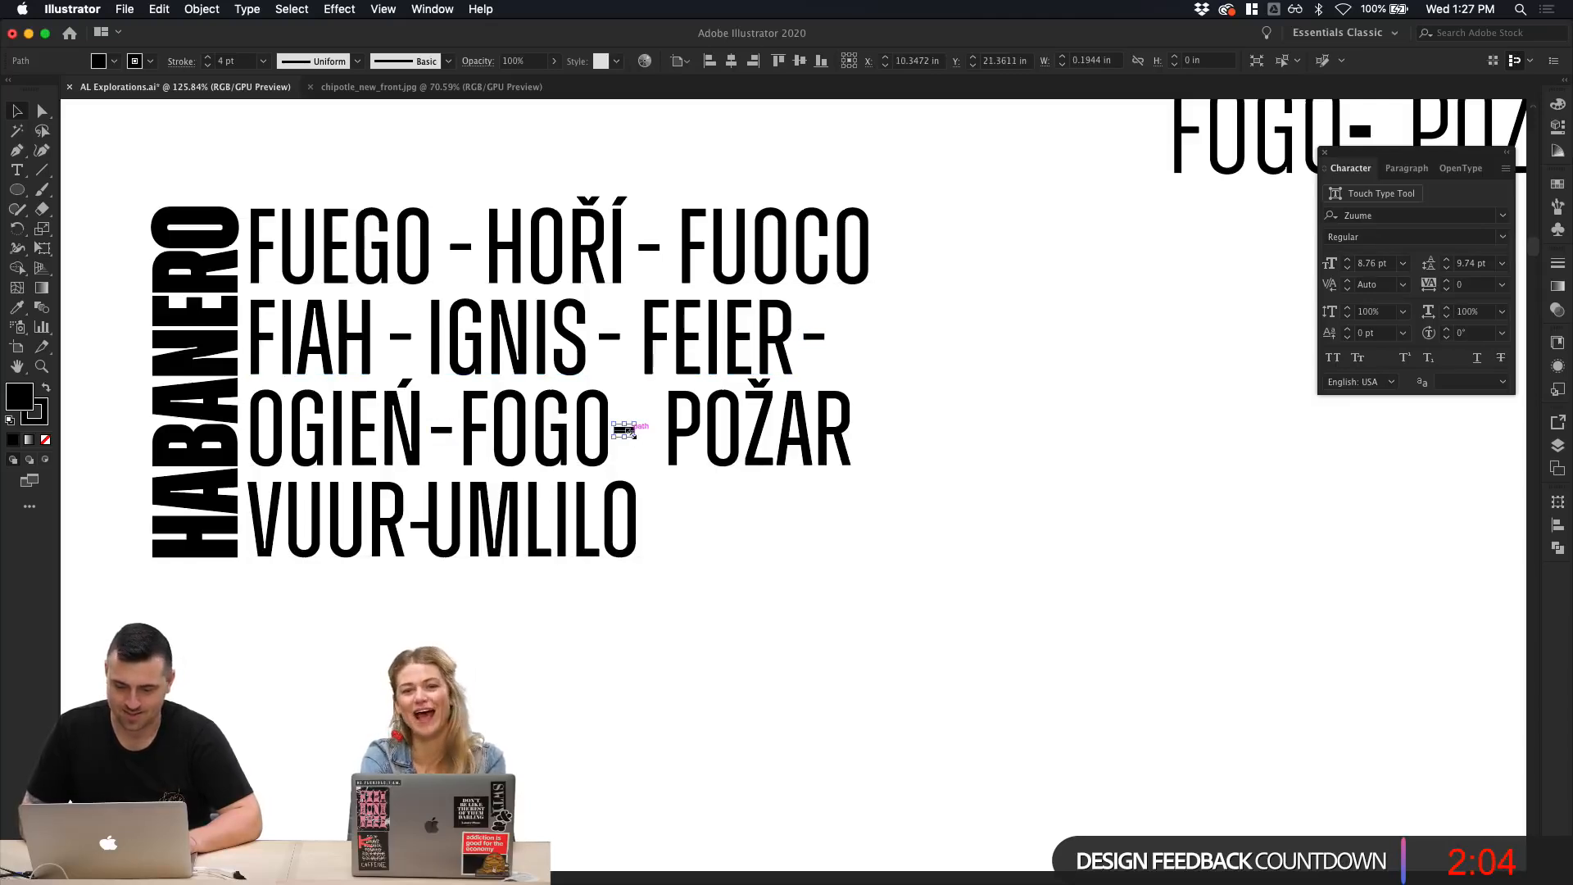
Step: Widen the gap between VUUR and UMLILO and centre the hyphen within it
double_click(423, 533)
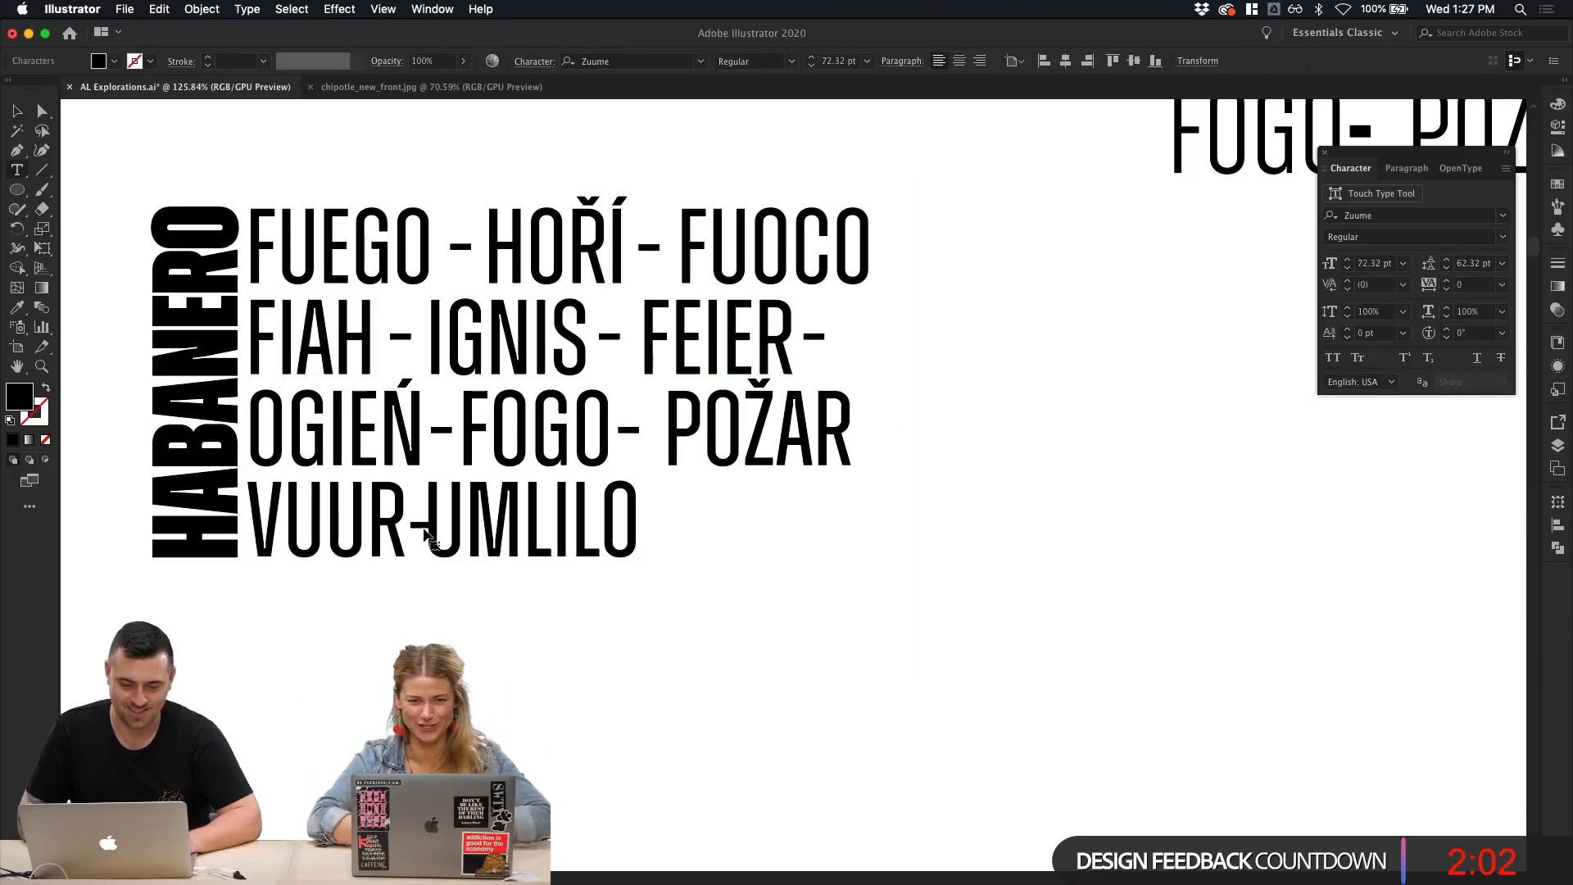
triple_click(423, 532)
left_click(423, 533)
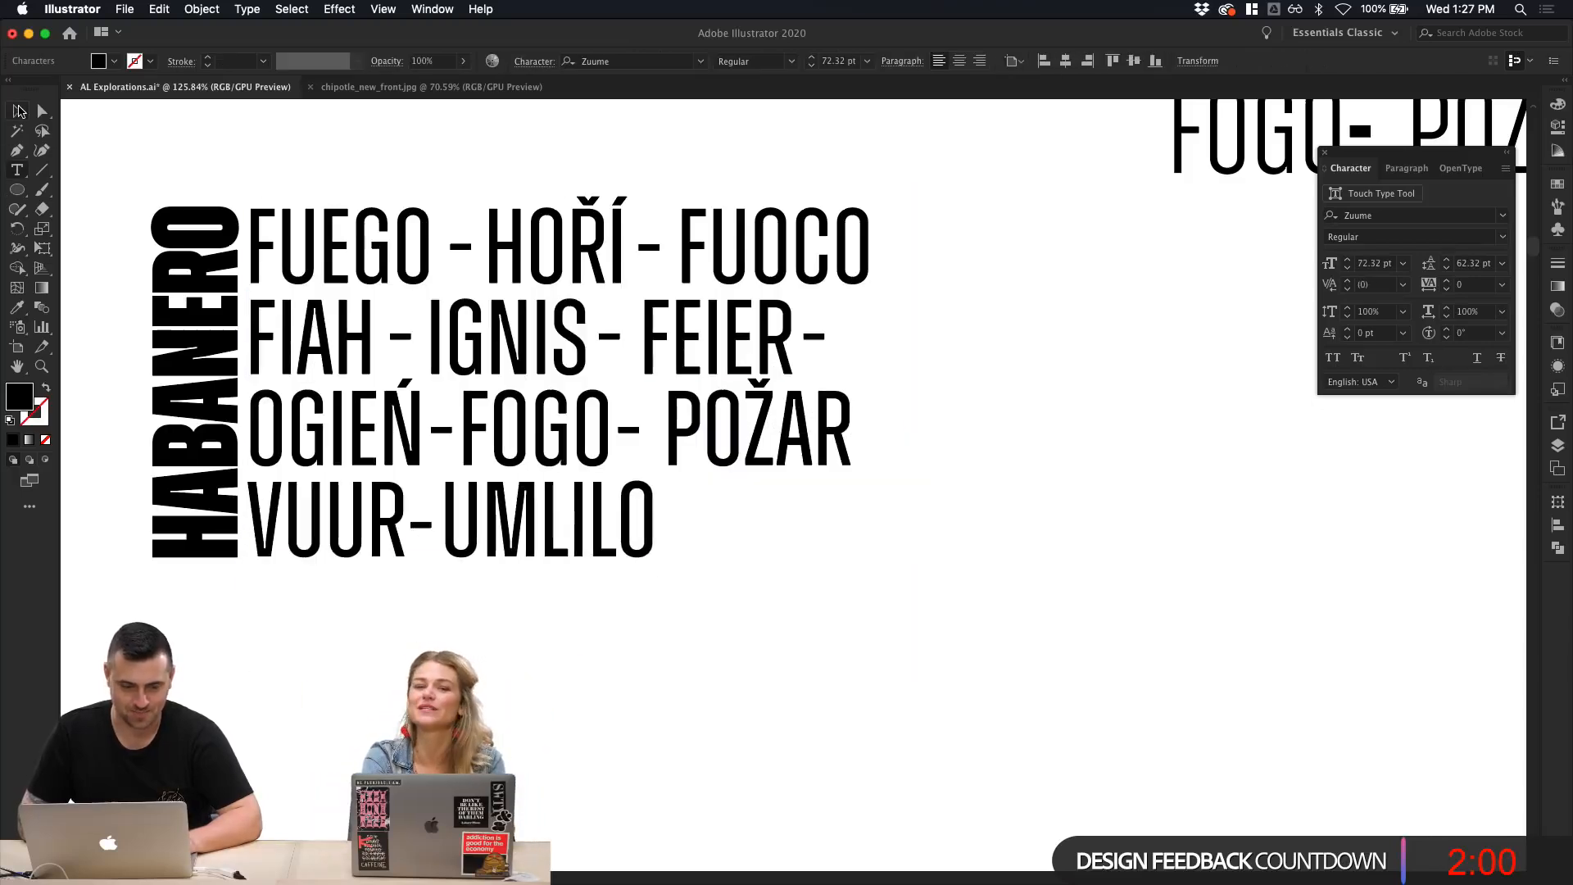
left_click(18, 111)
left_click(420, 525)
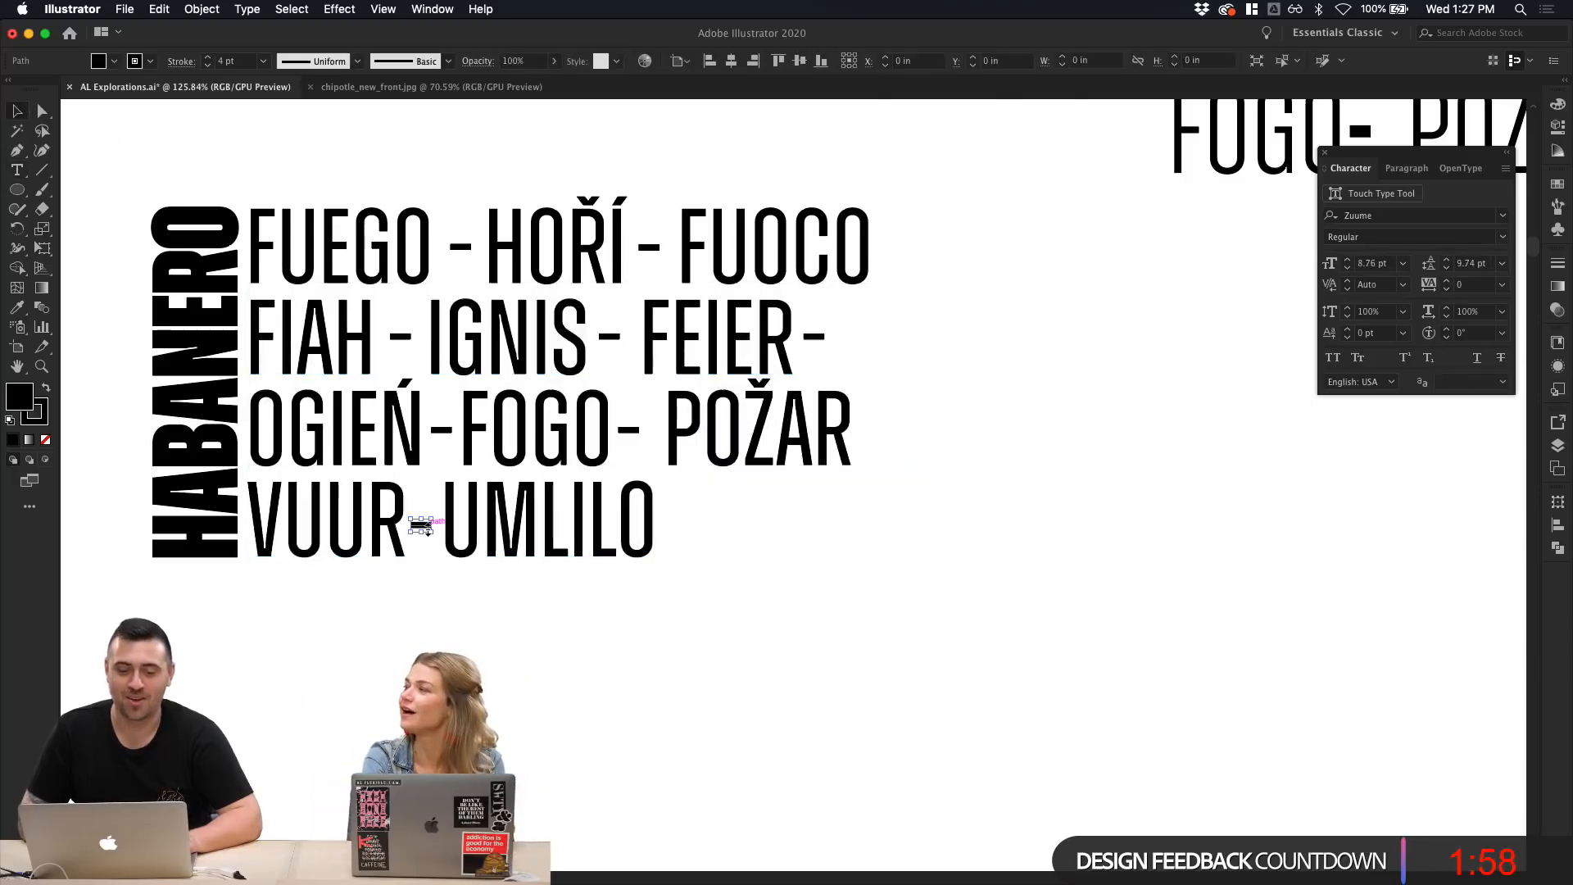
key("Right")
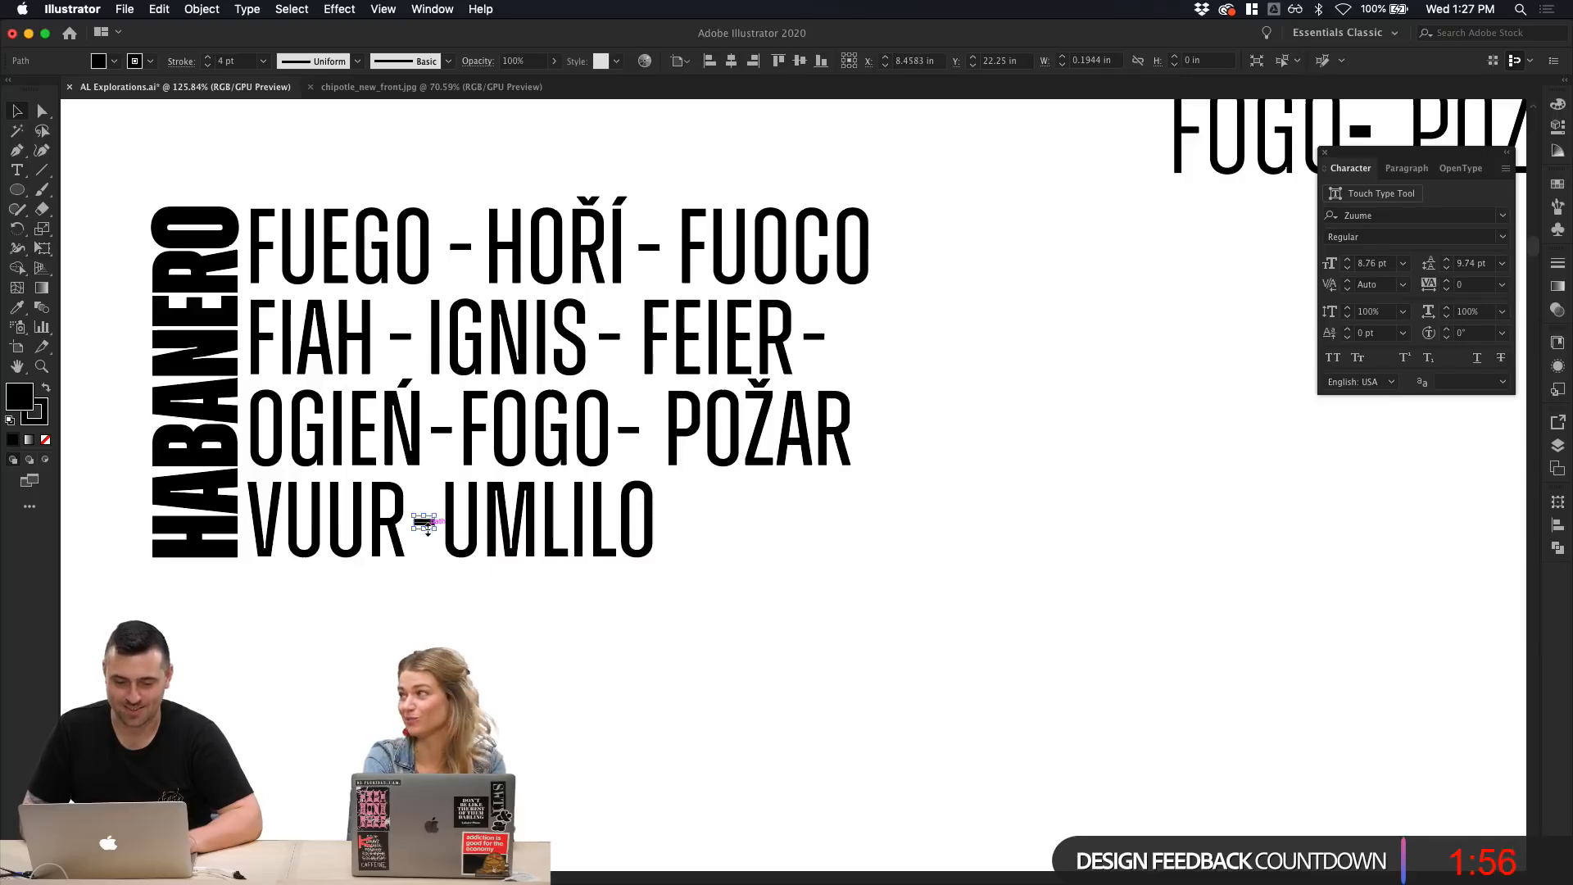
left_click(509, 596)
scroll(509, 596, "left", 3)
scroll(510, 597, "up", 1)
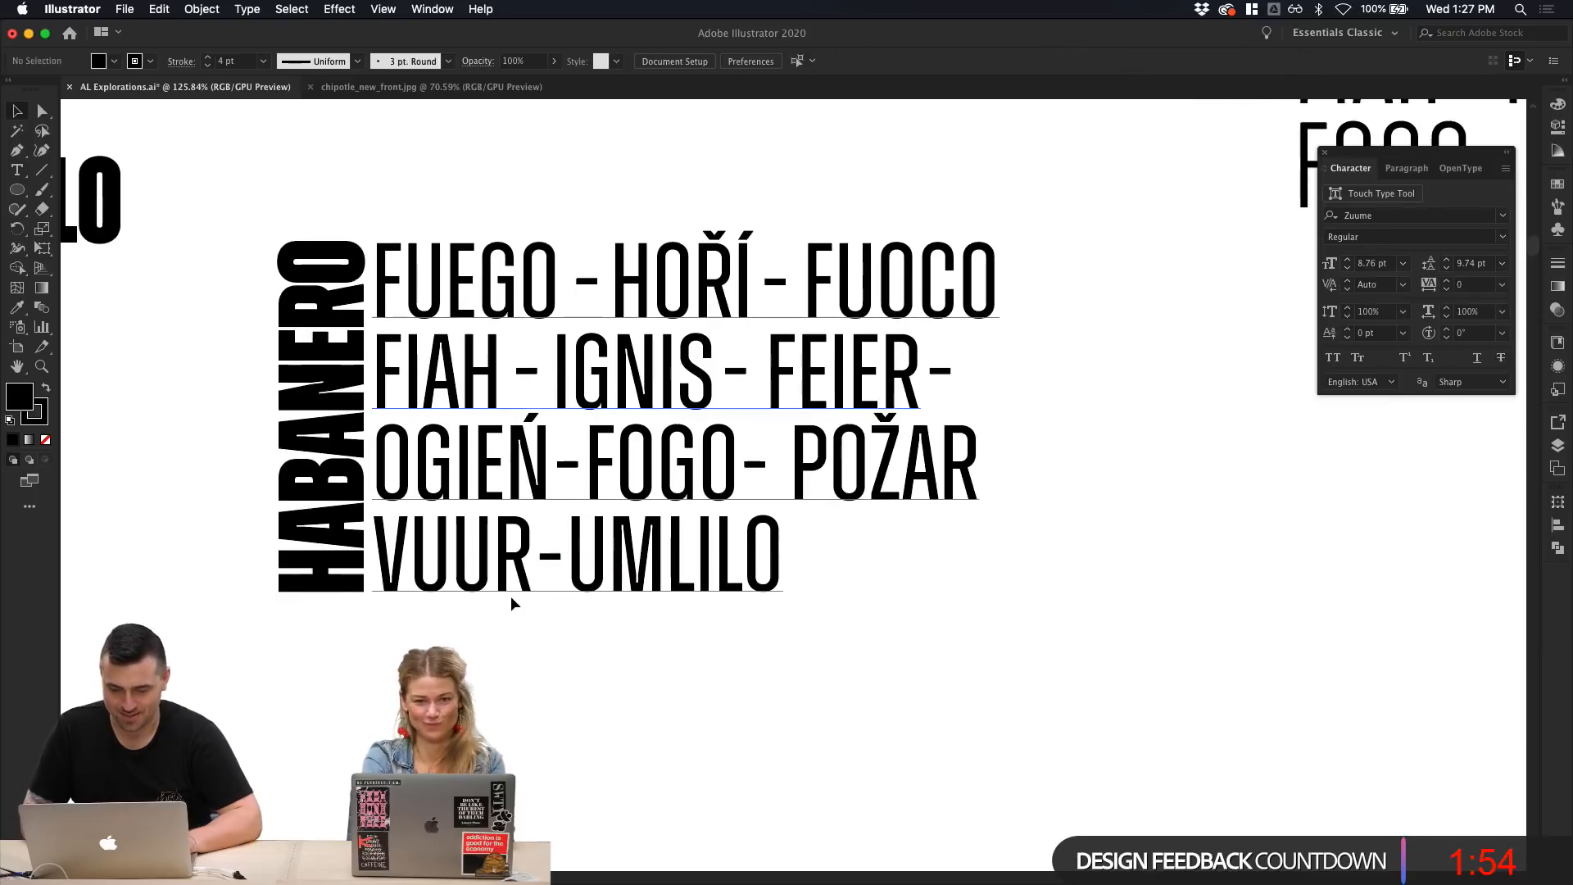
scroll(611, 604, "down", 3)
scroll(692, 685, "down", 3)
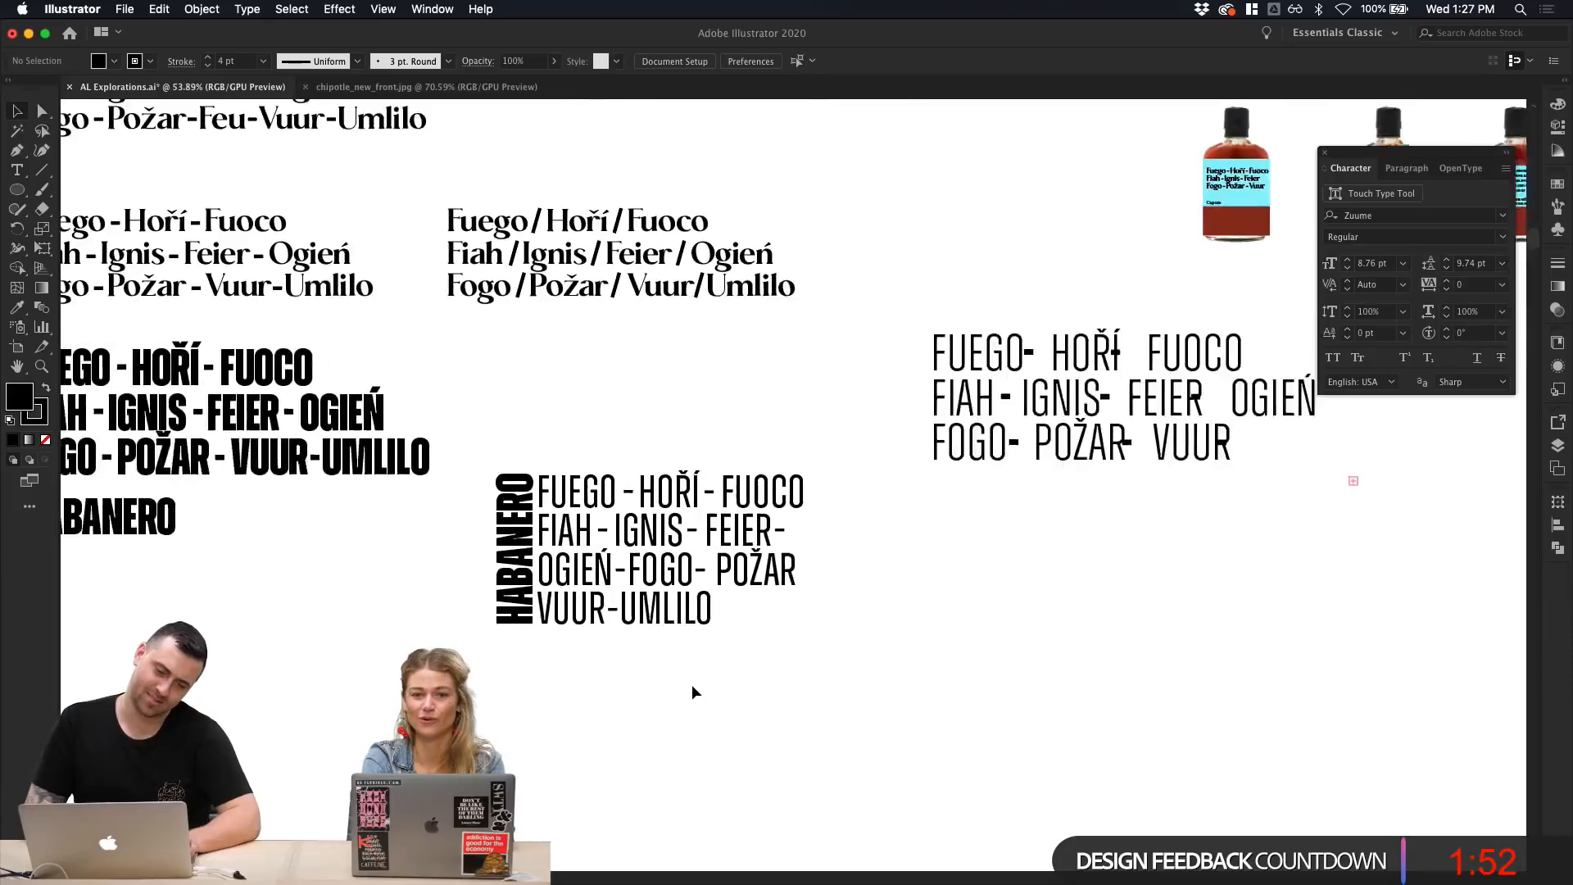
left_click_drag(594, 547, 534, 517)
left_click(536, 467)
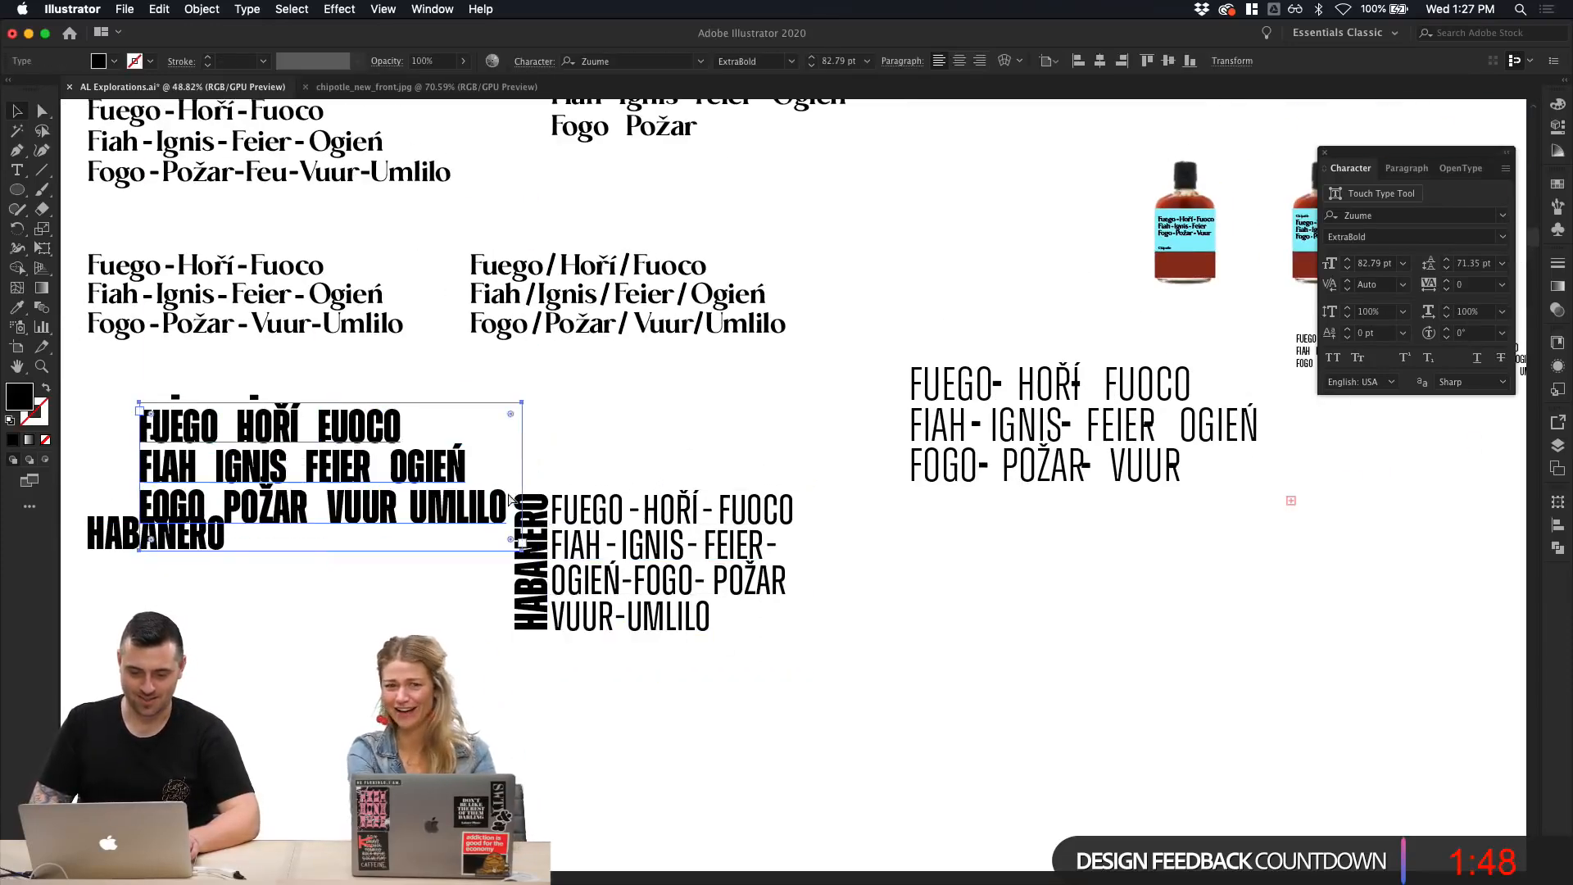
key("super+z")
left_click(634, 411)
Step: Copy the vertical HABANERO lockup with its word list, and duplicate the FUEGO-label bottle directly above the original
left_click_drag(505, 462, 813, 671)
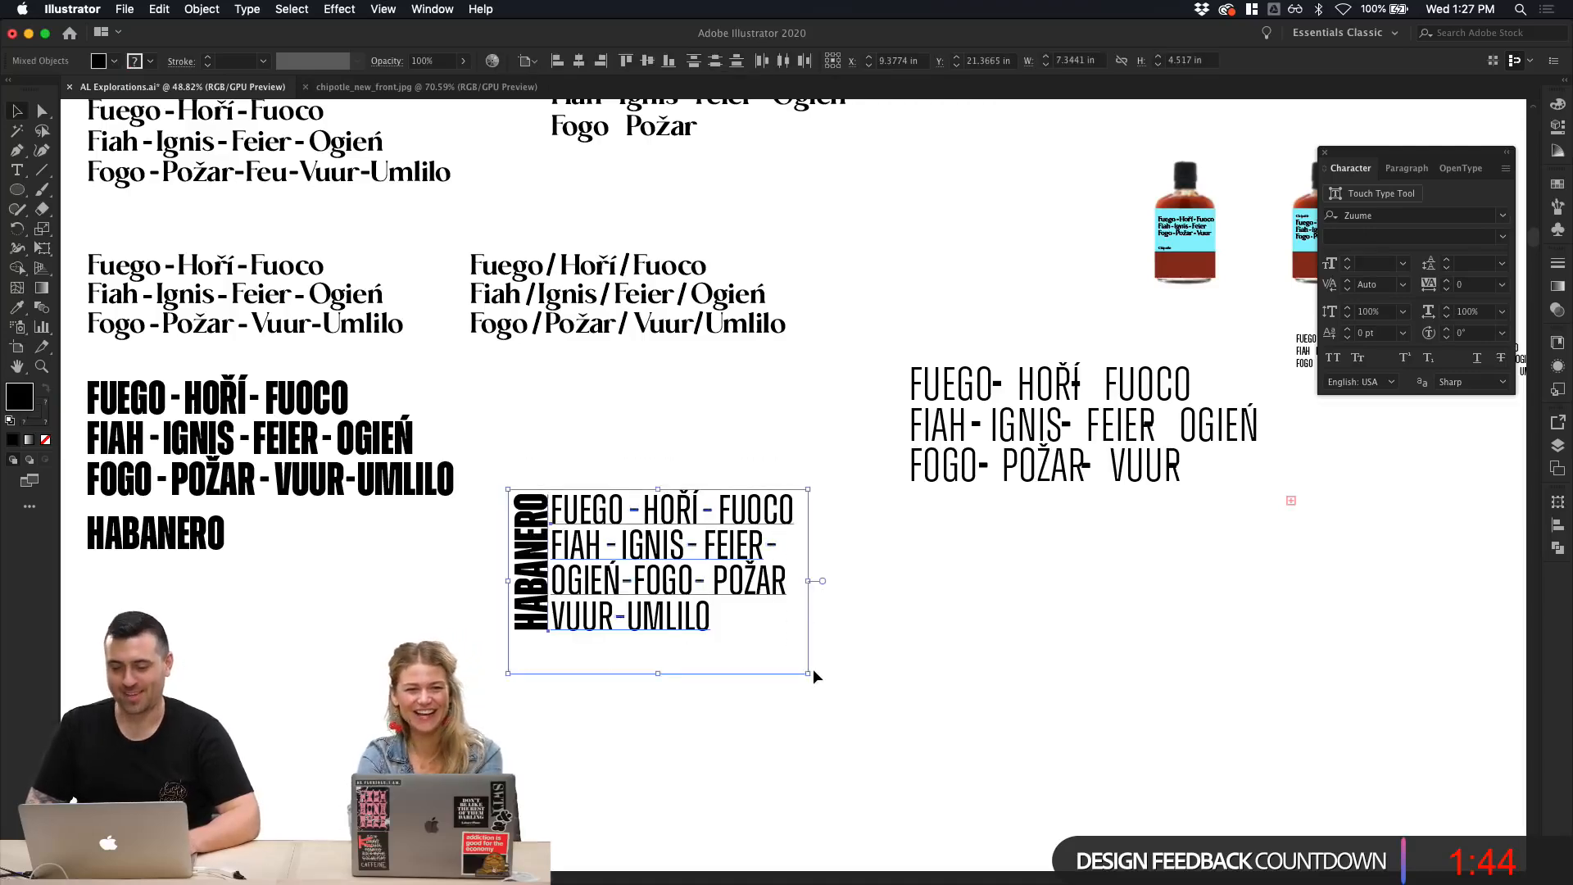
scroll(813, 671, "right", 5)
scroll(813, 670, "down", 5)
scroll(813, 670, "up", 6)
scroll(813, 667, "right", 8)
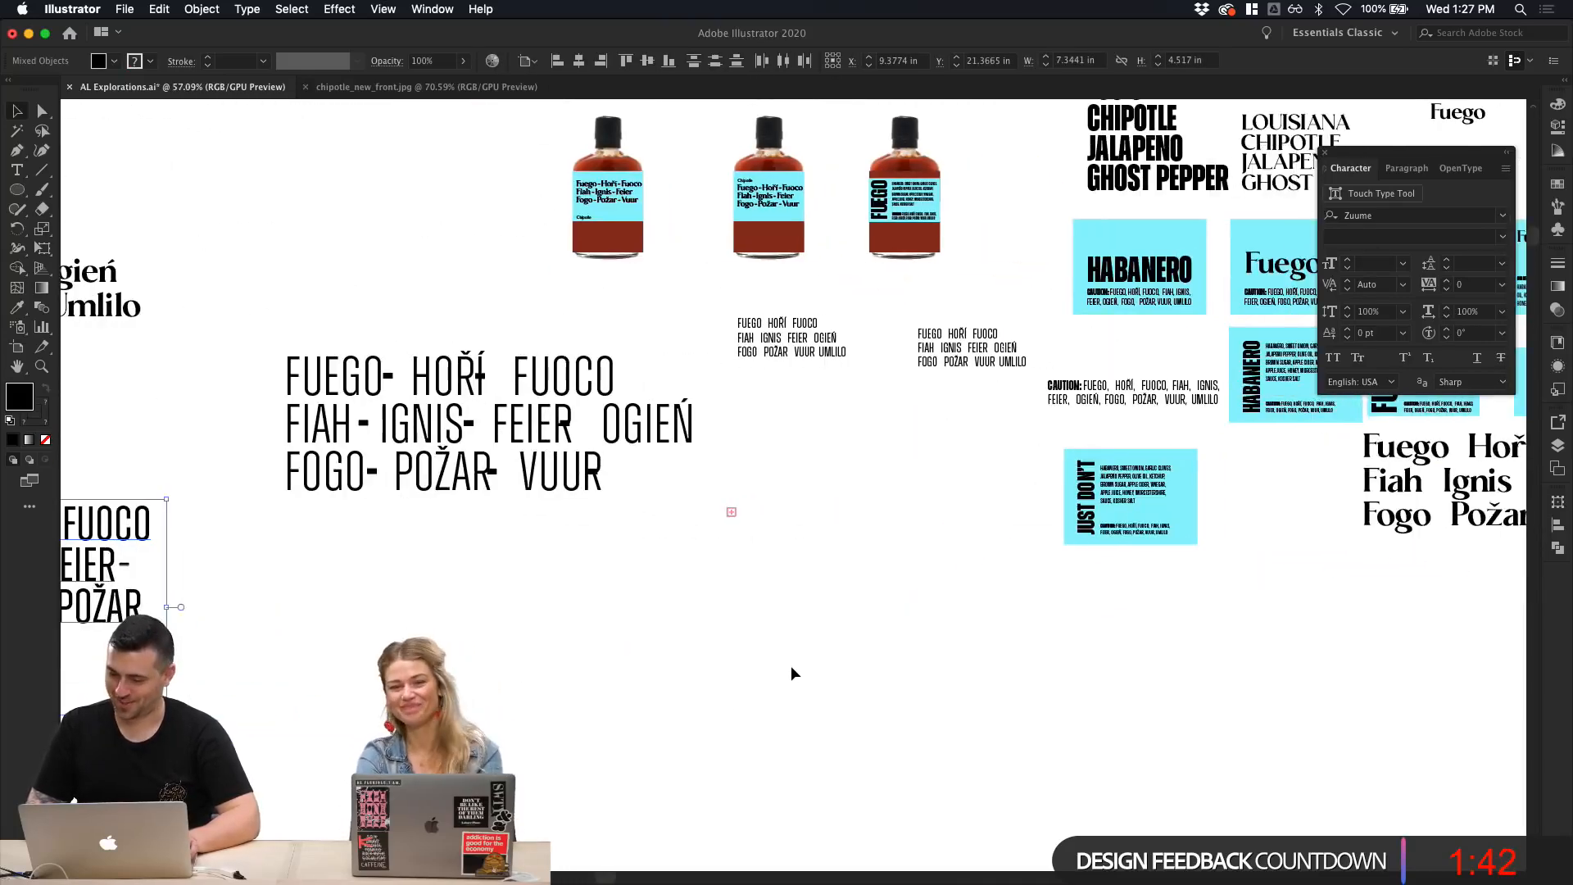
scroll(801, 292, "up", 2)
scroll(793, 406, "up", 11)
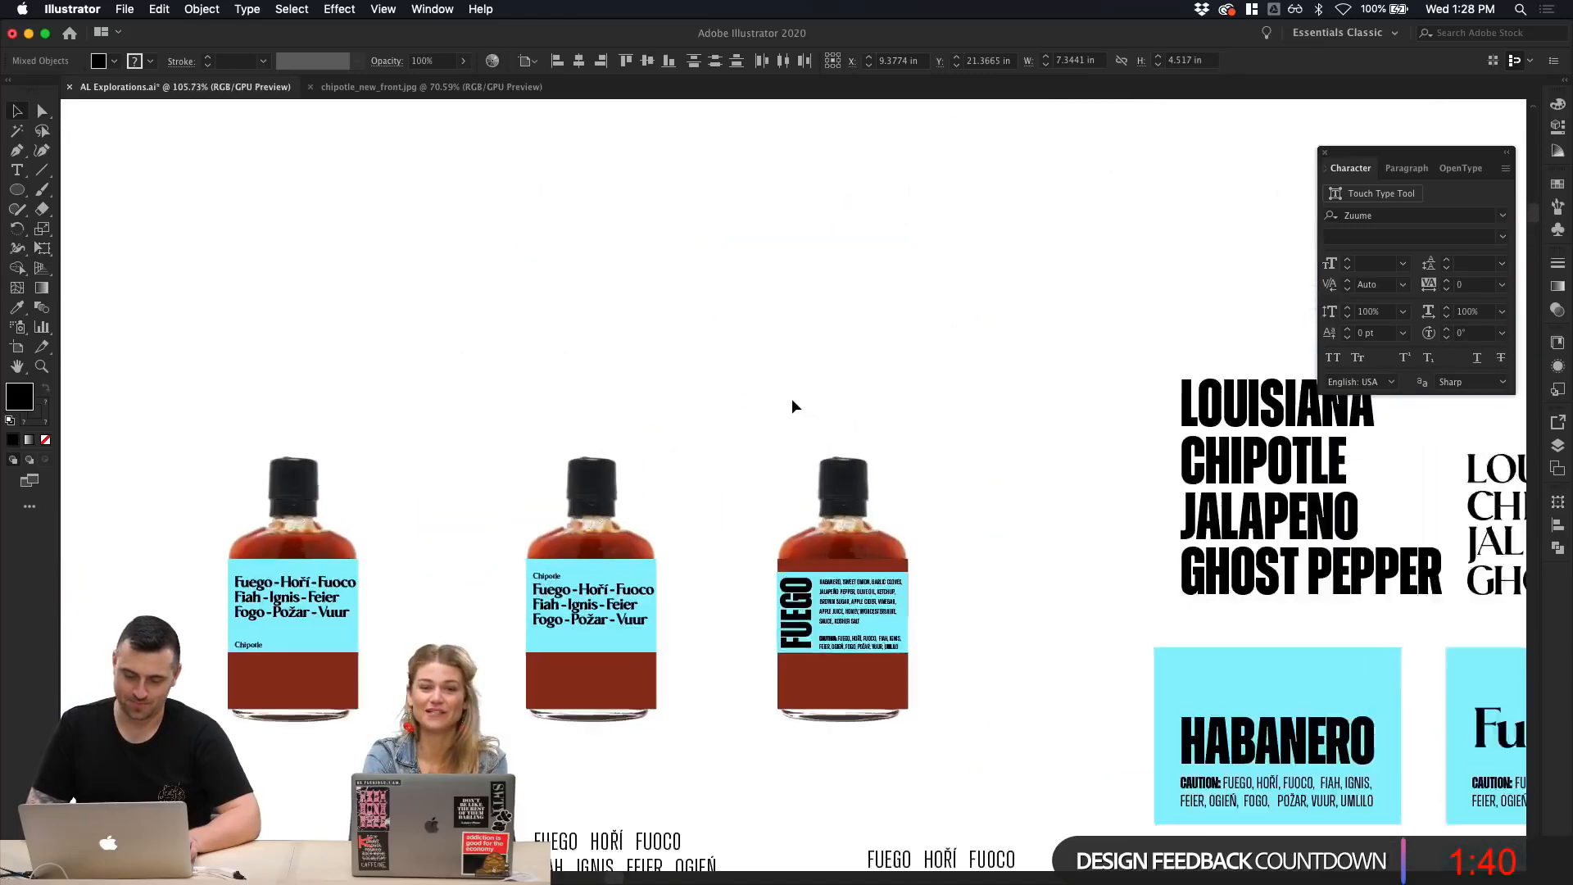
left_click_drag(1053, 769, 894, 608)
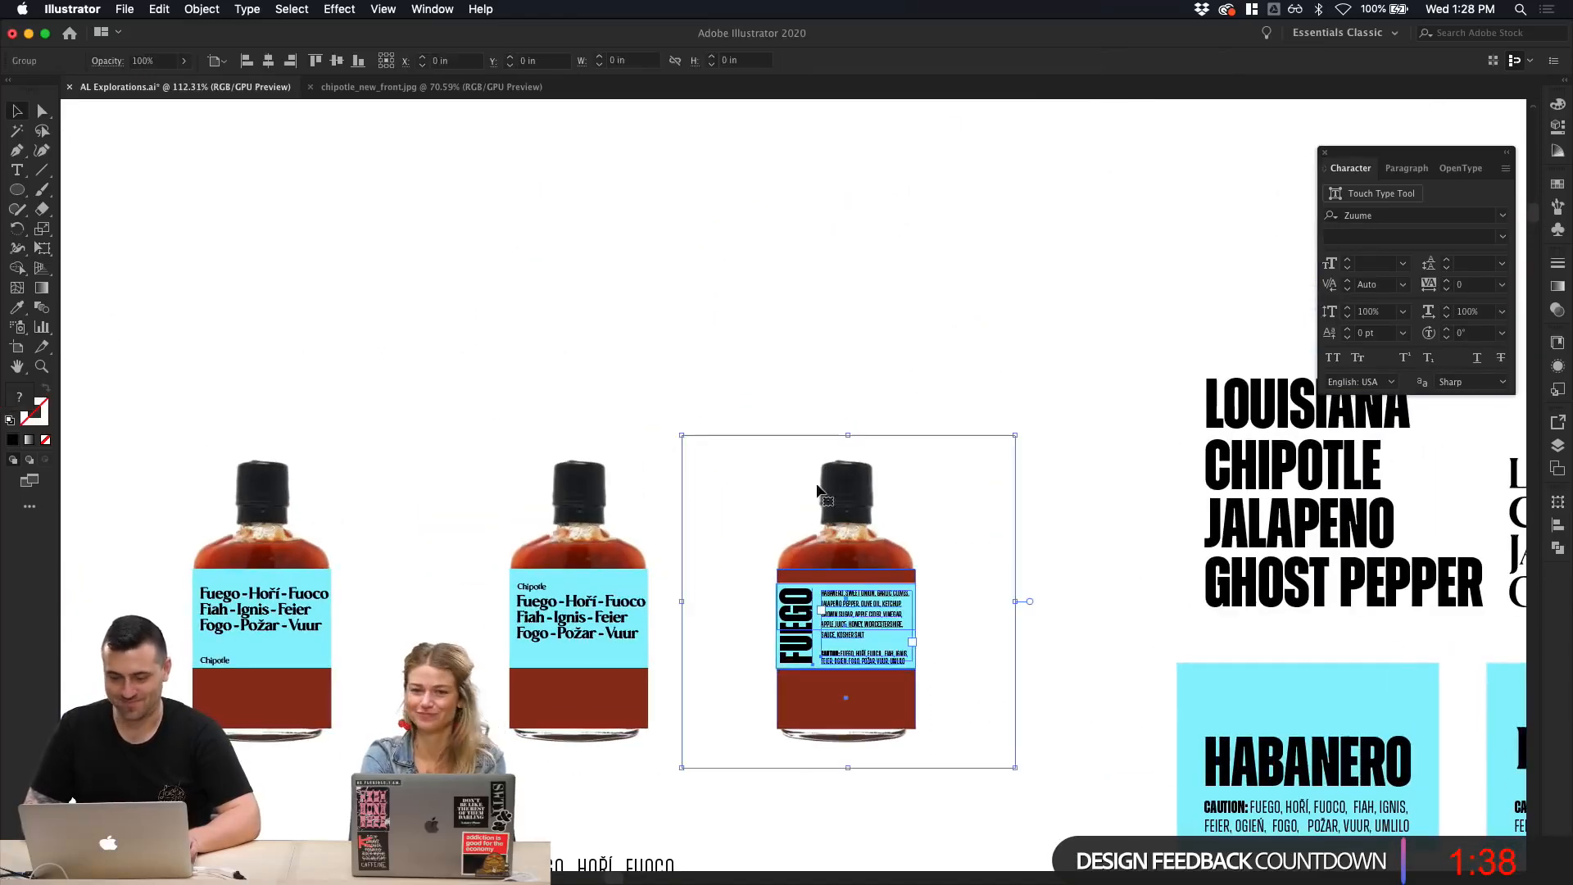
left_click_drag(862, 537, 850, 205)
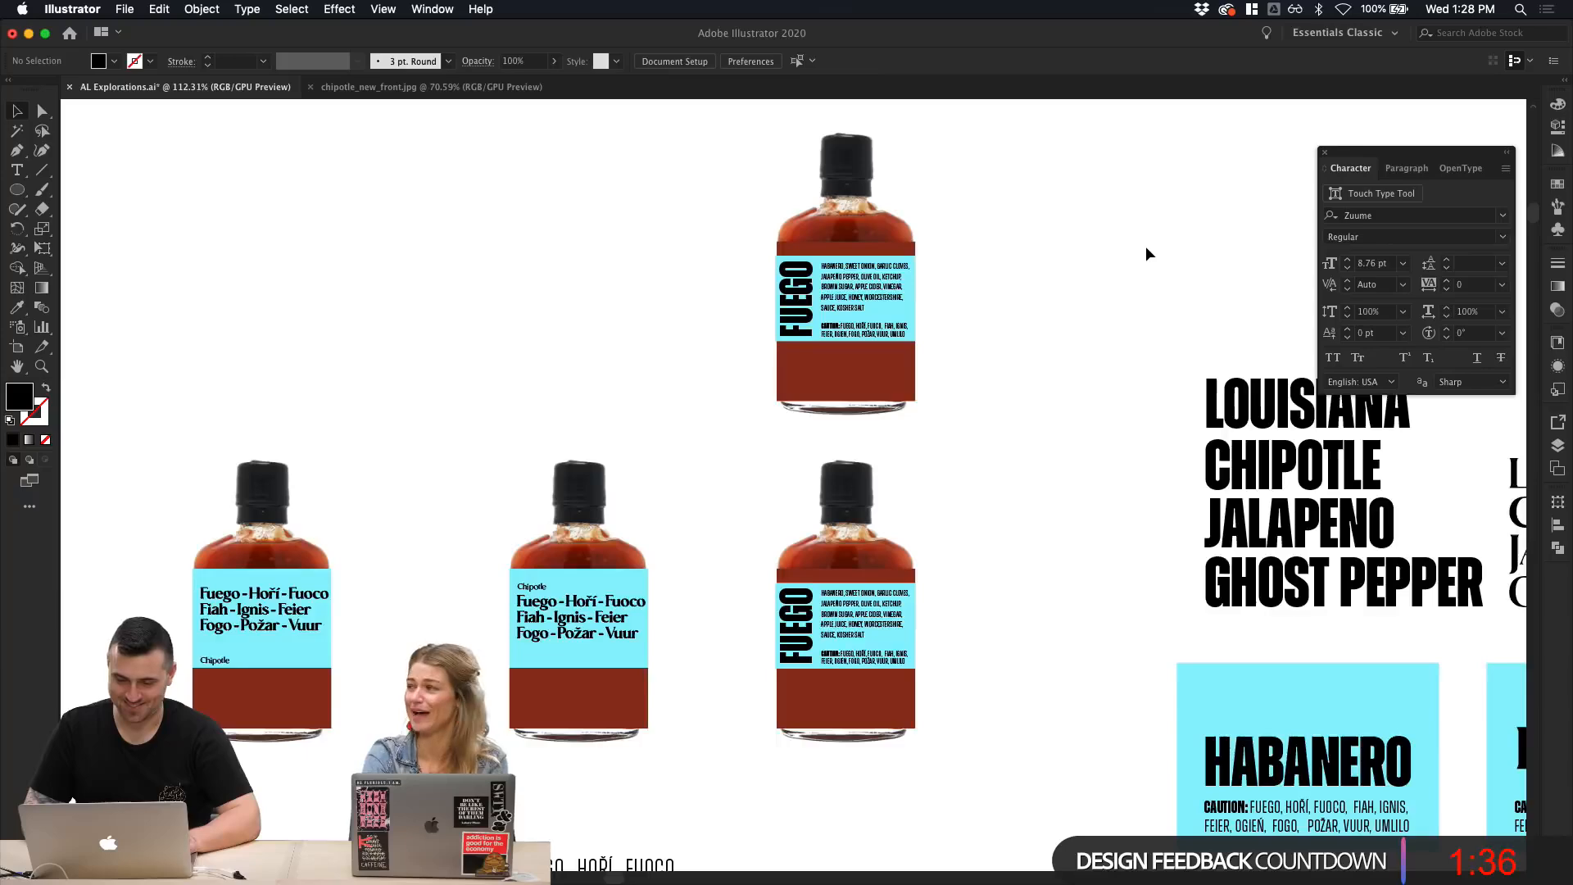
Step: Replace the FUEGO title, ingredients and caution text on the duplicated bottle's label with the copied HABANERO lockup
scroll(1146, 246, "up", 6)
scroll(1145, 246, "left", 7)
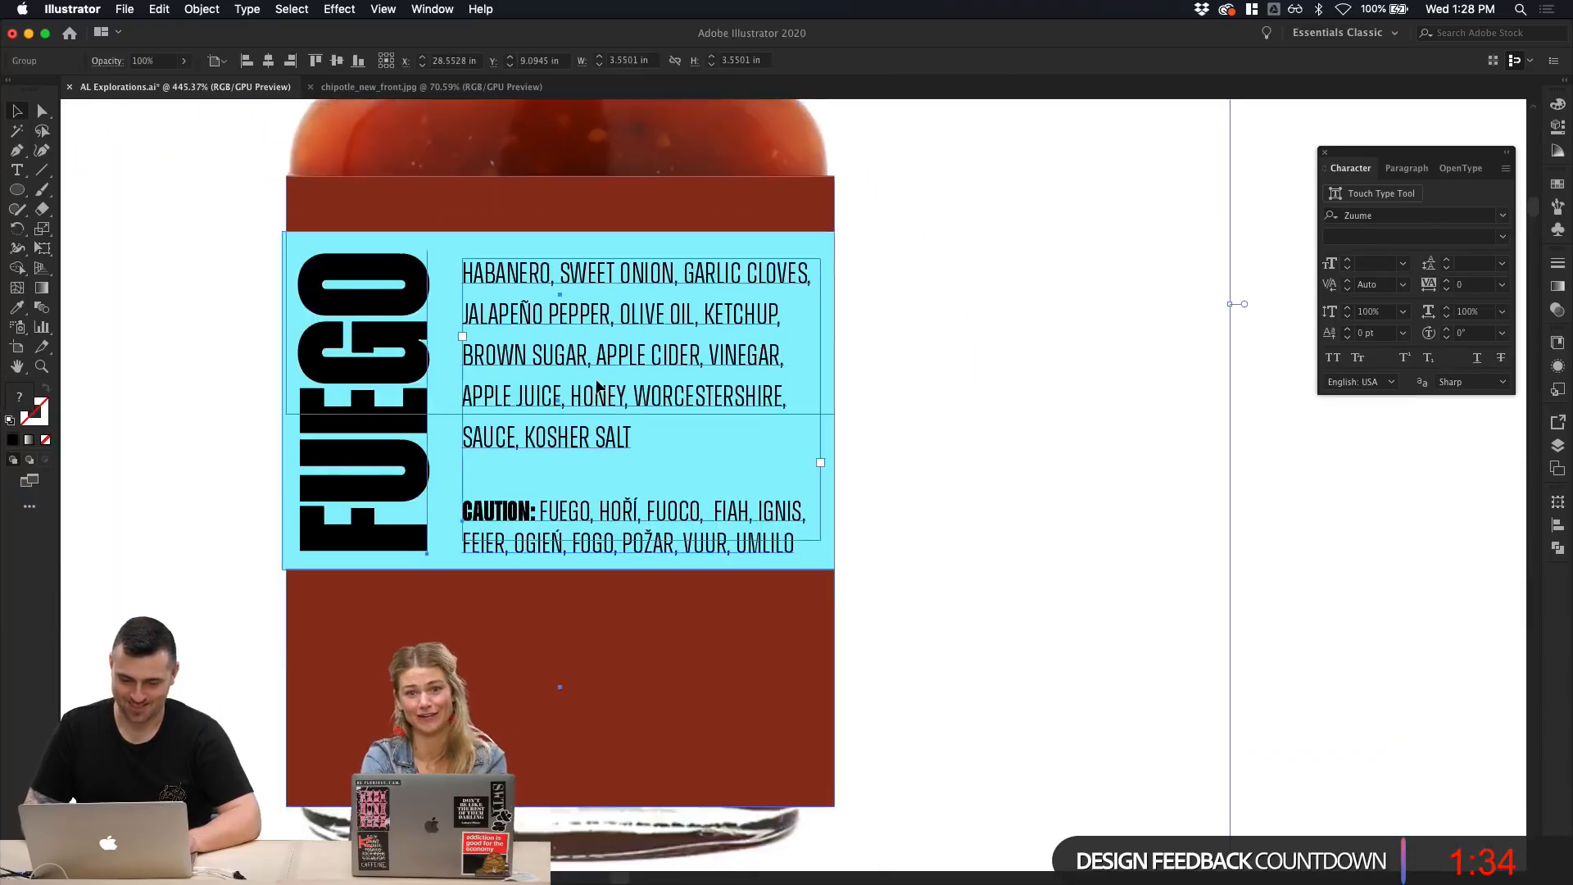
double_click(601, 390)
left_click(395, 387)
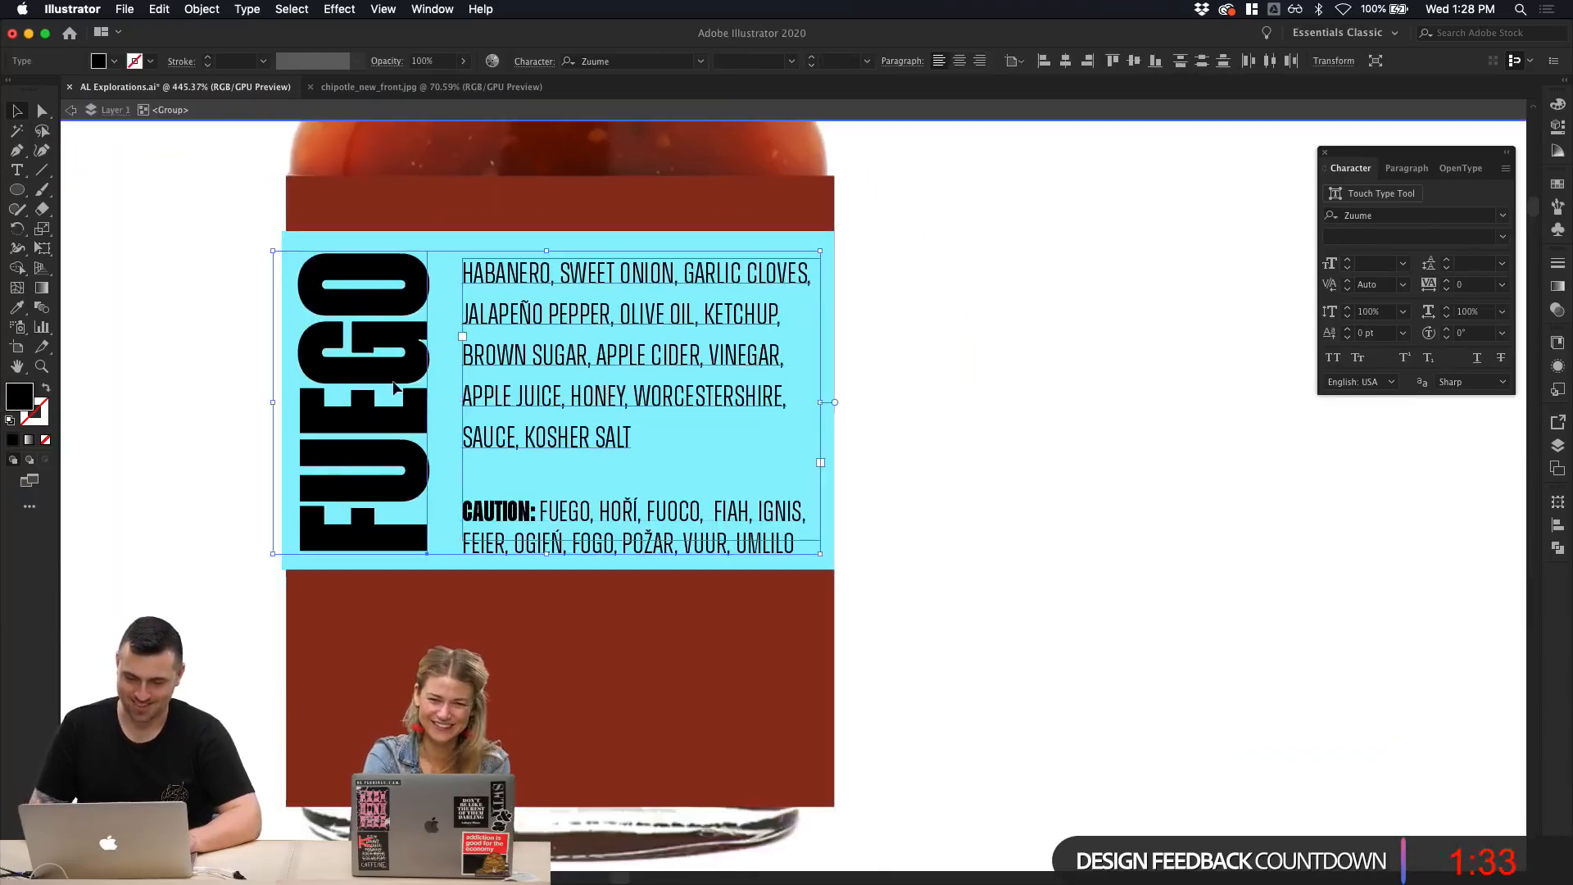
left_click(528, 512, "shift")
key("Delete")
key("super+v")
key("super+0")
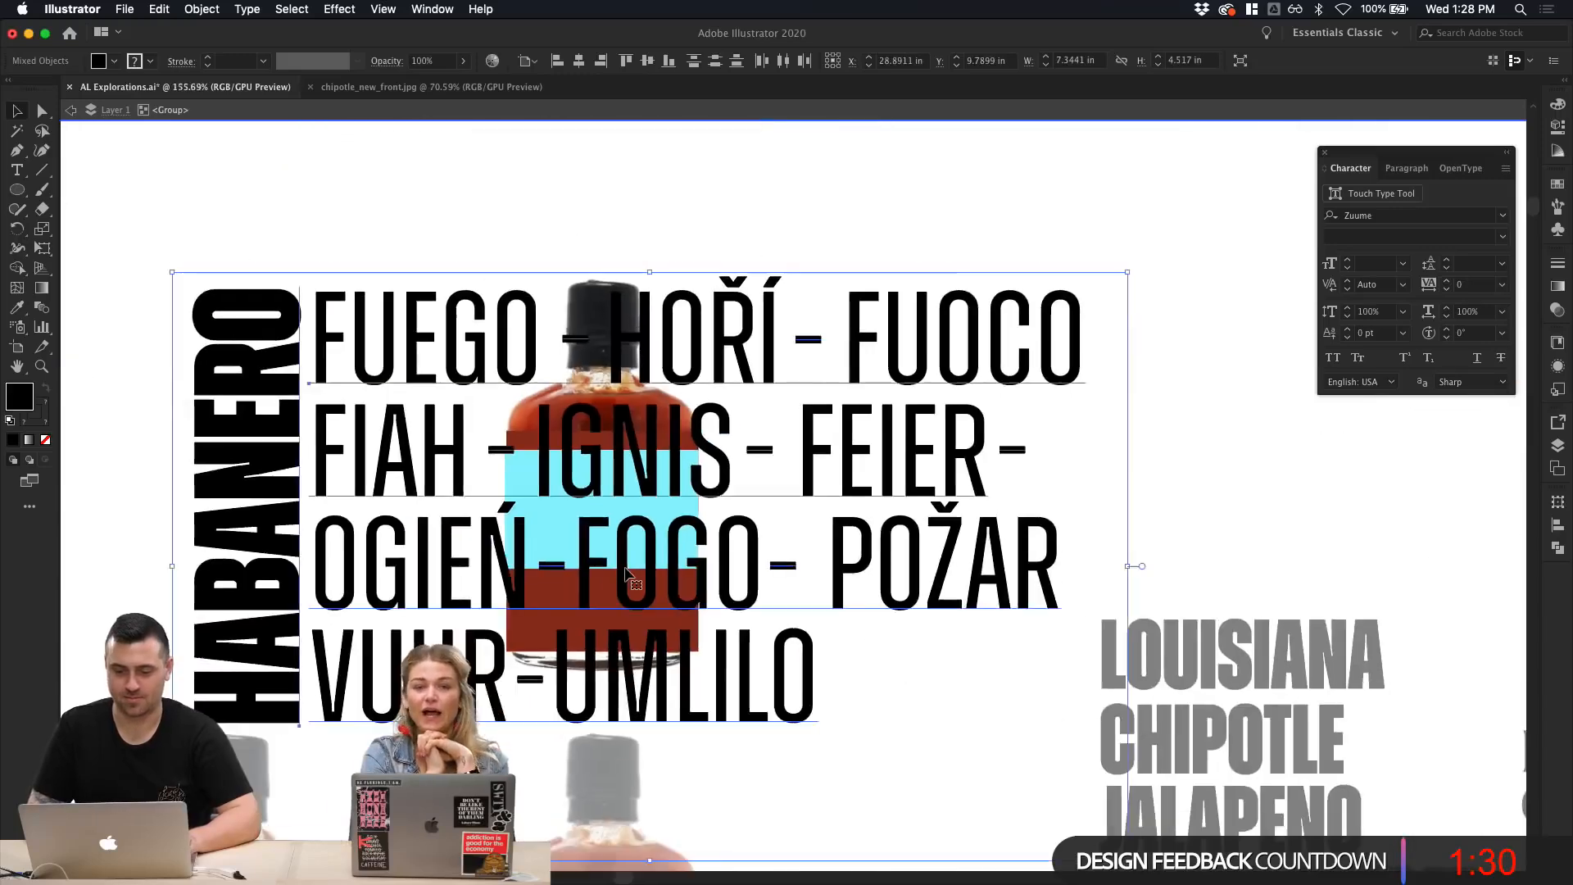
Step: Scale the pasted HABANERO lockup down to about 1.69 in wide and move it up and left onto the blue label
left_click_drag(904, 404, 700, 528)
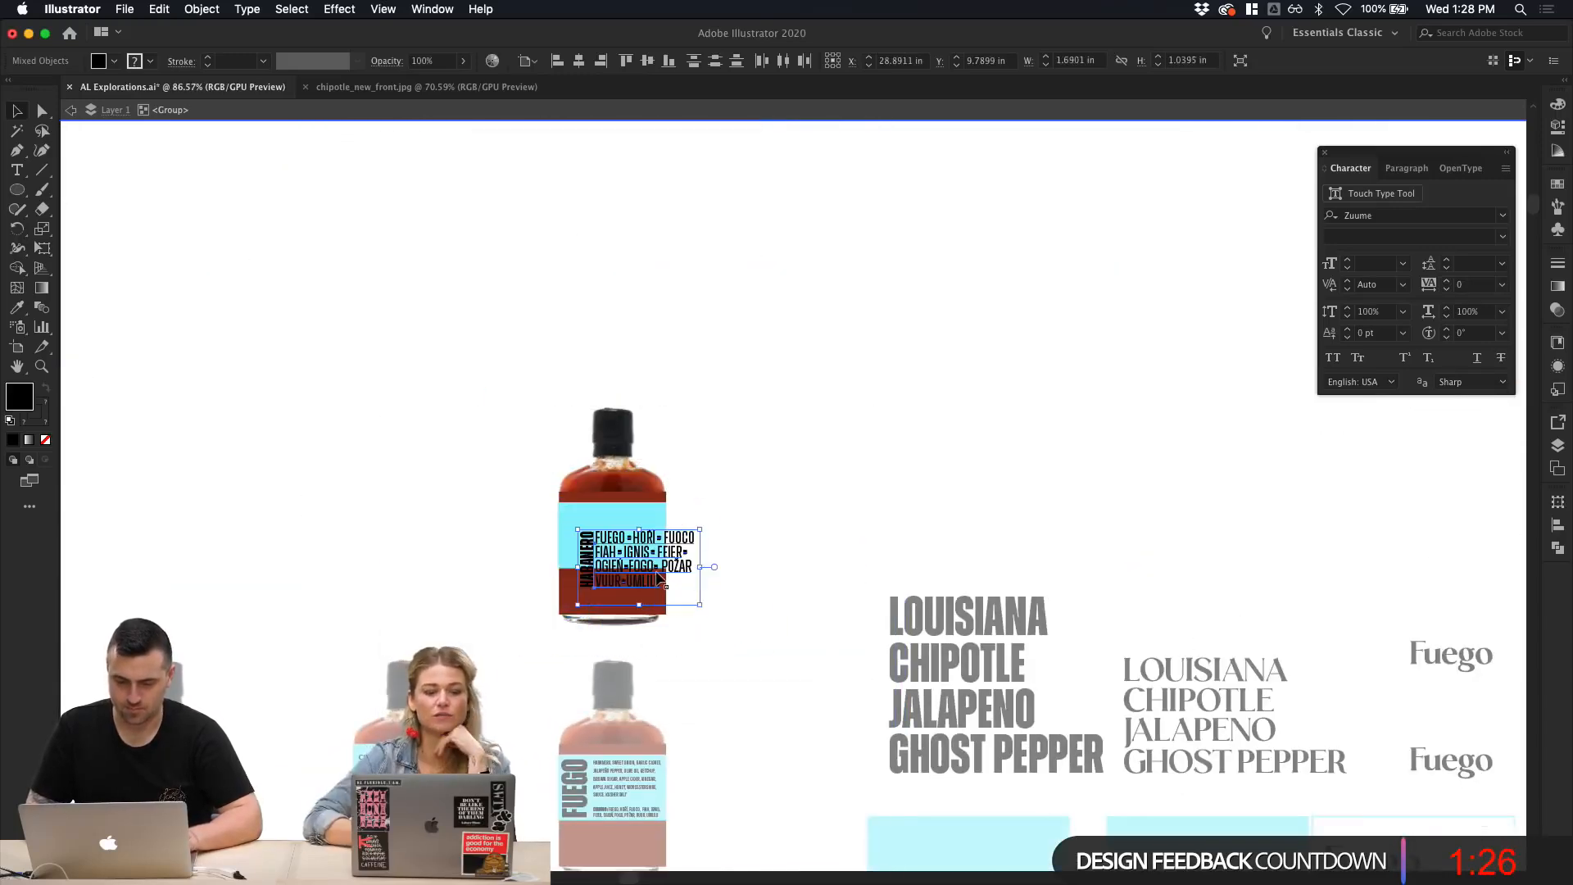
key("shift+Left")
key("shift+Up")
key("shift+Up")
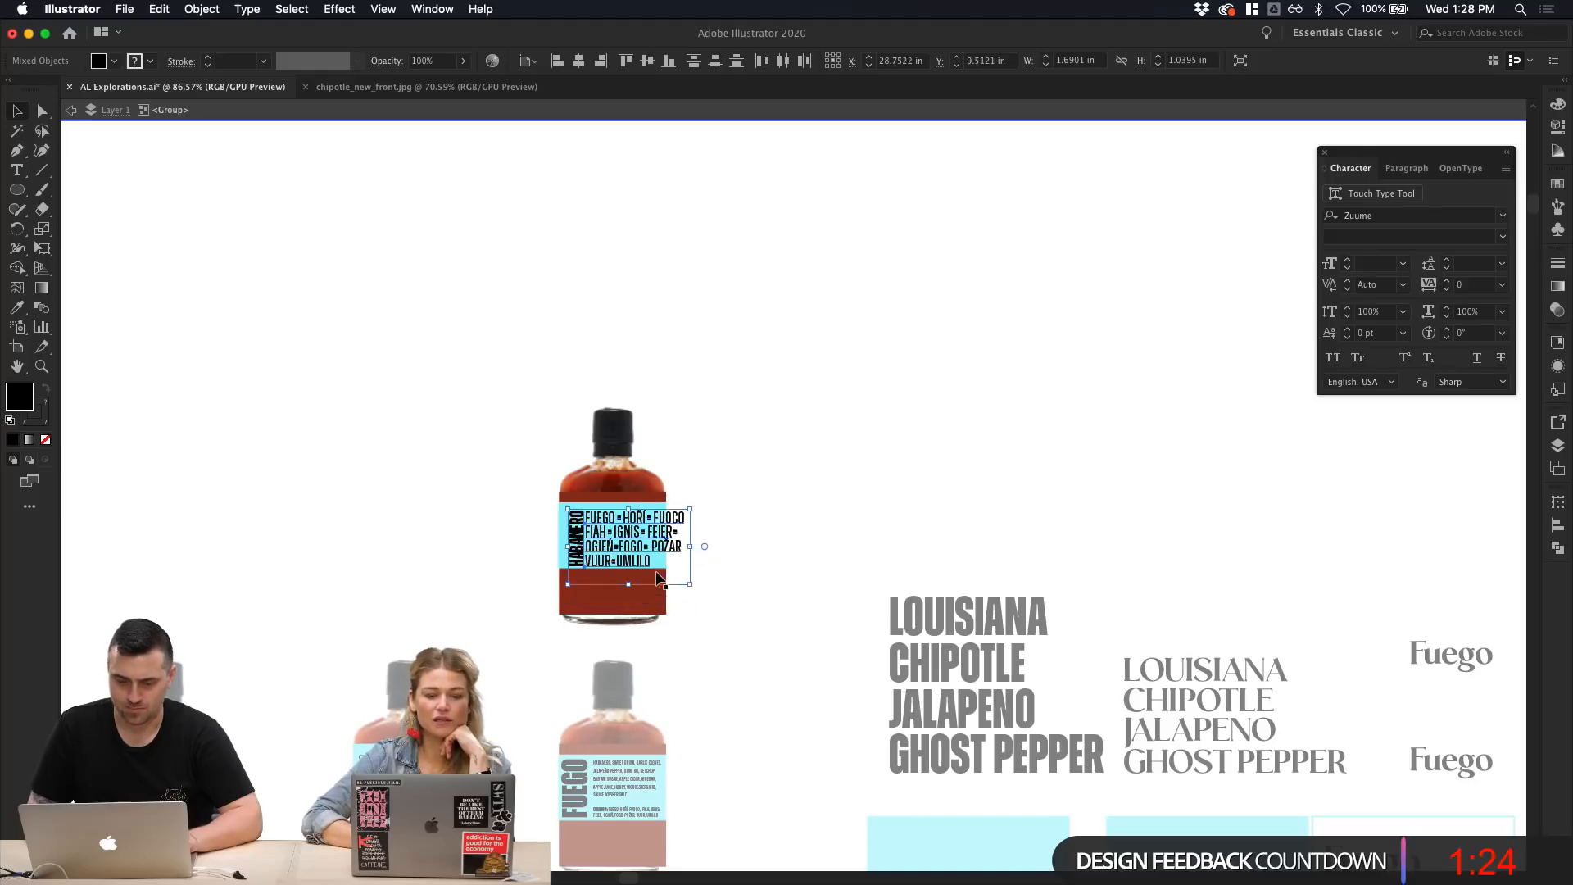
Step: Nudge the HABANERO lockup slightly up and left to refine its margins within the blue label
scroll(661, 567, "up", 5)
scroll(661, 566, "left", 4)
scroll(661, 567, "up", 5)
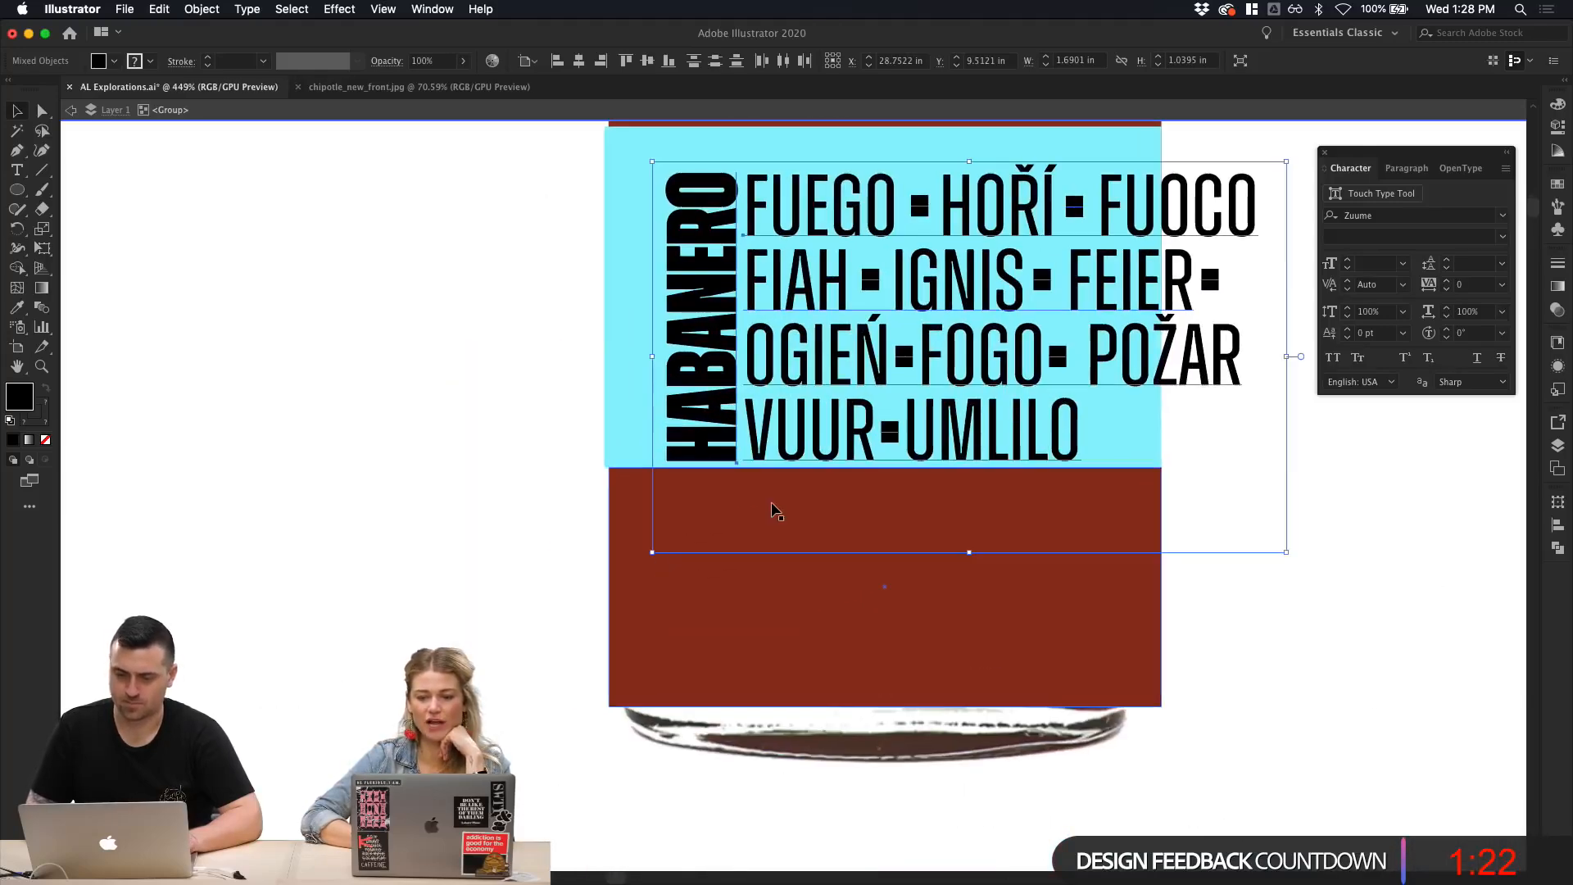
key("shift+Left")
key("shift+Up")
key("shift+Right")
key("shift+Down")
key("Left")
key("Up")
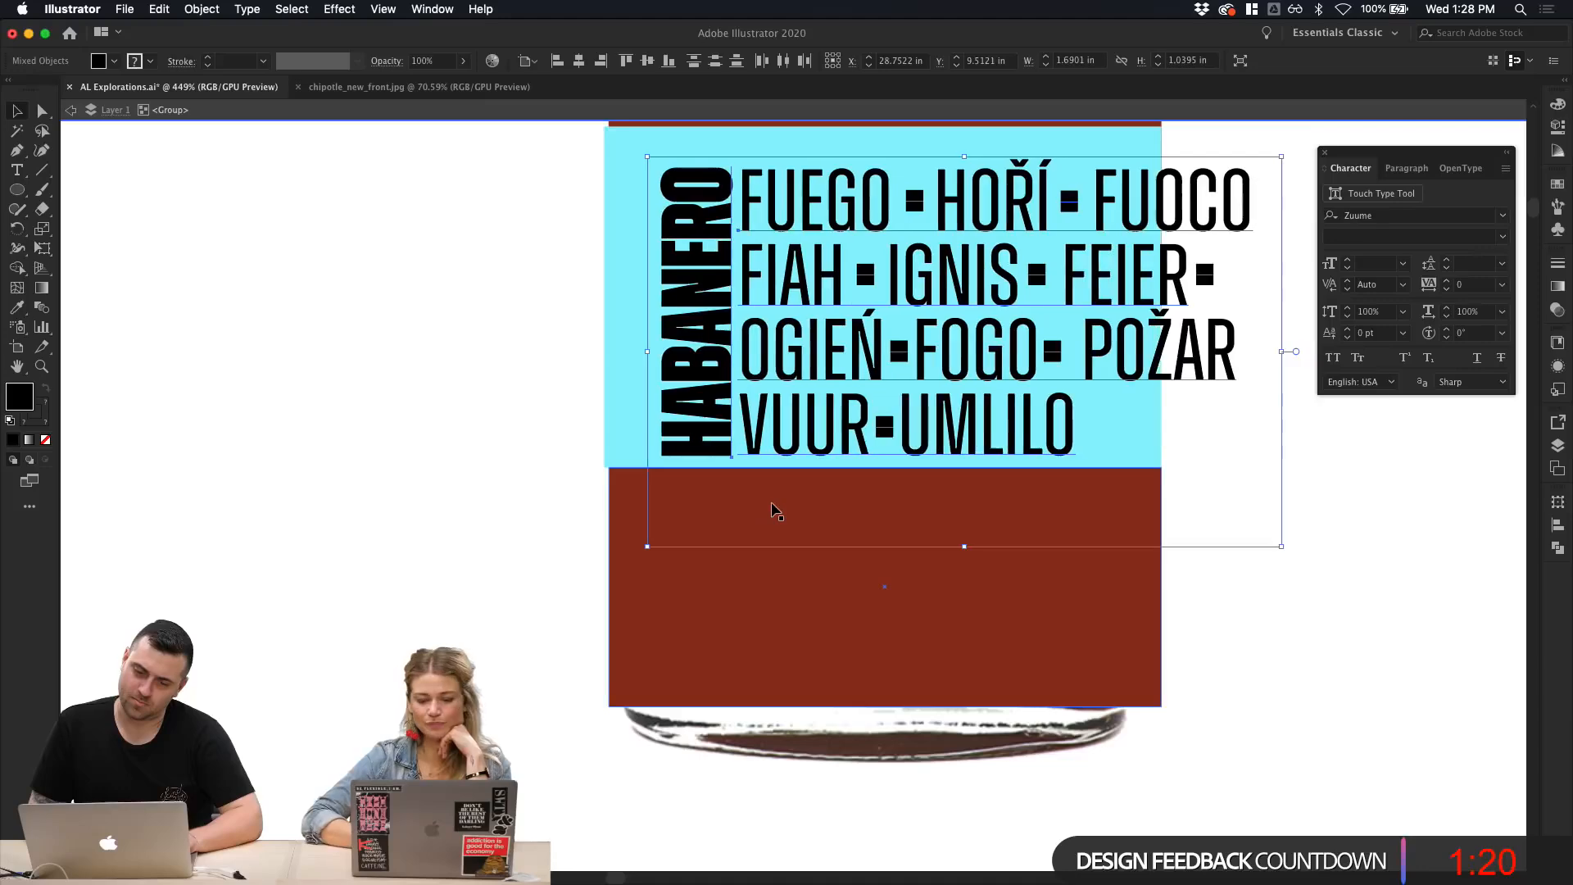
Step: Shift the HABANERO lockup up and left on the blue label and scale it down to about 1.44 in wide
key("Left")
key("Up")
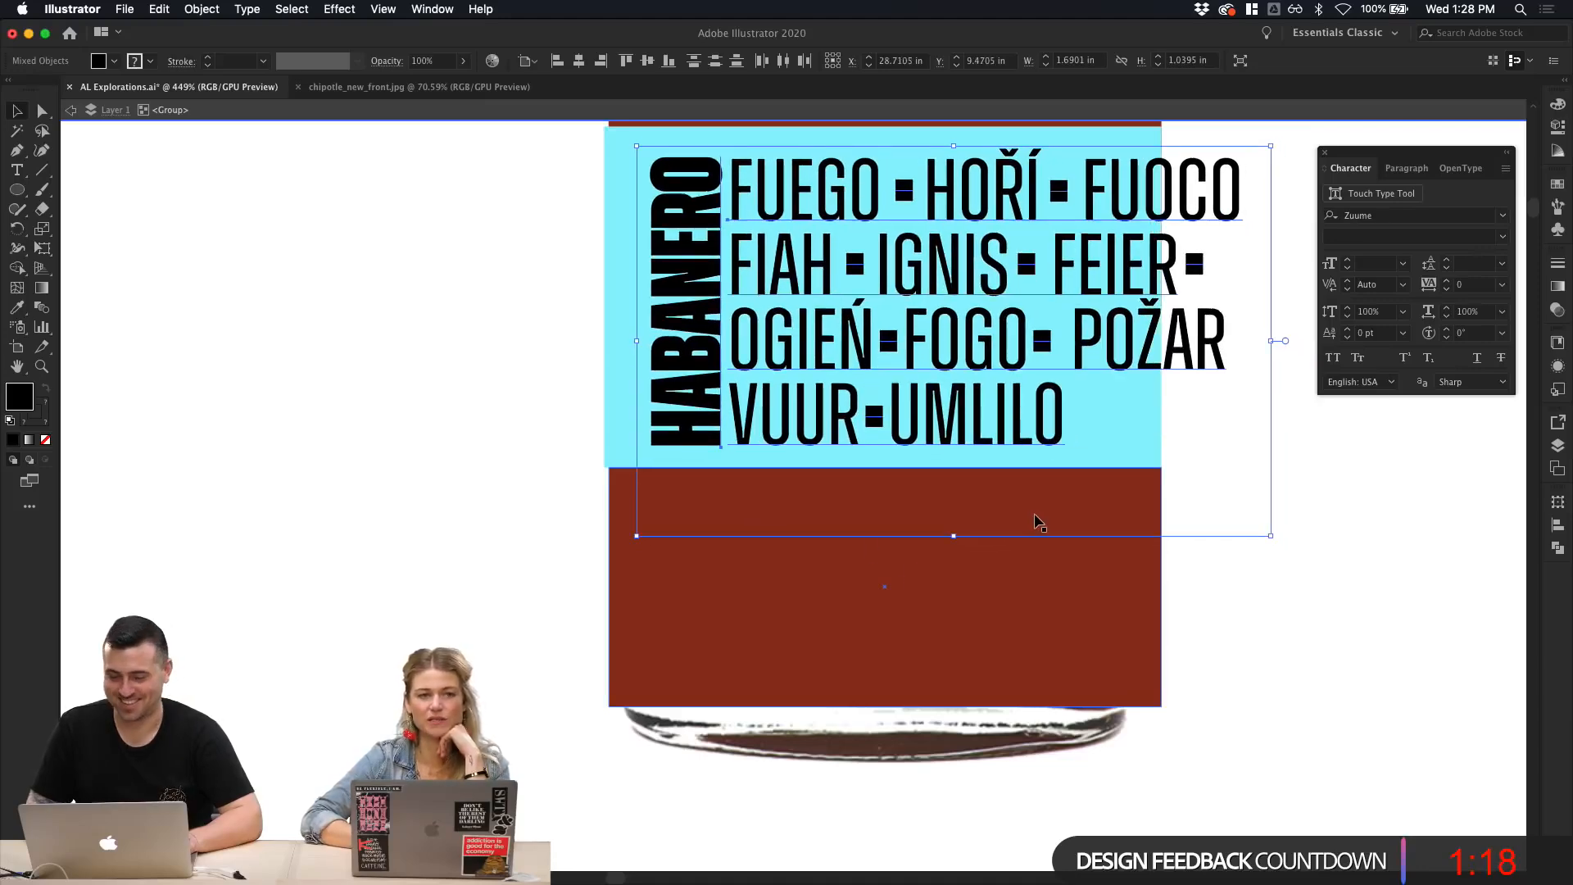
scroll(1037, 522, "up", 2)
scroll(1037, 522, "right", 2)
left_click_drag(1197, 607, 1106, 613)
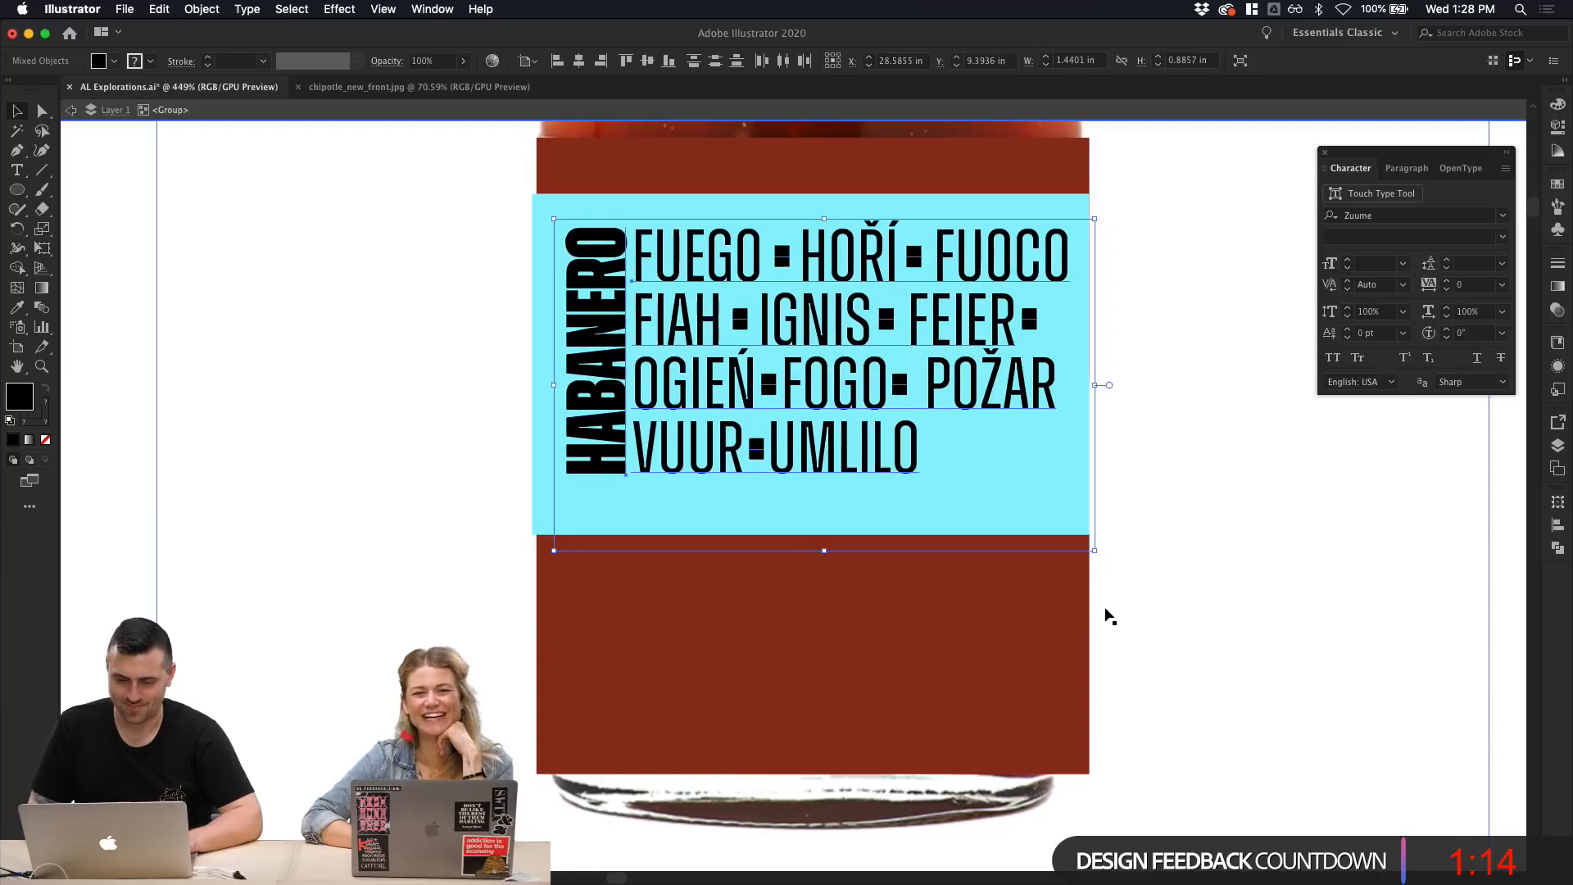
Step: Nudge the scaled HABANERO lockup down and slightly left to even its margins within the blue label
scroll(1110, 616, "up", 2)
scroll(1111, 617, "right", 1)
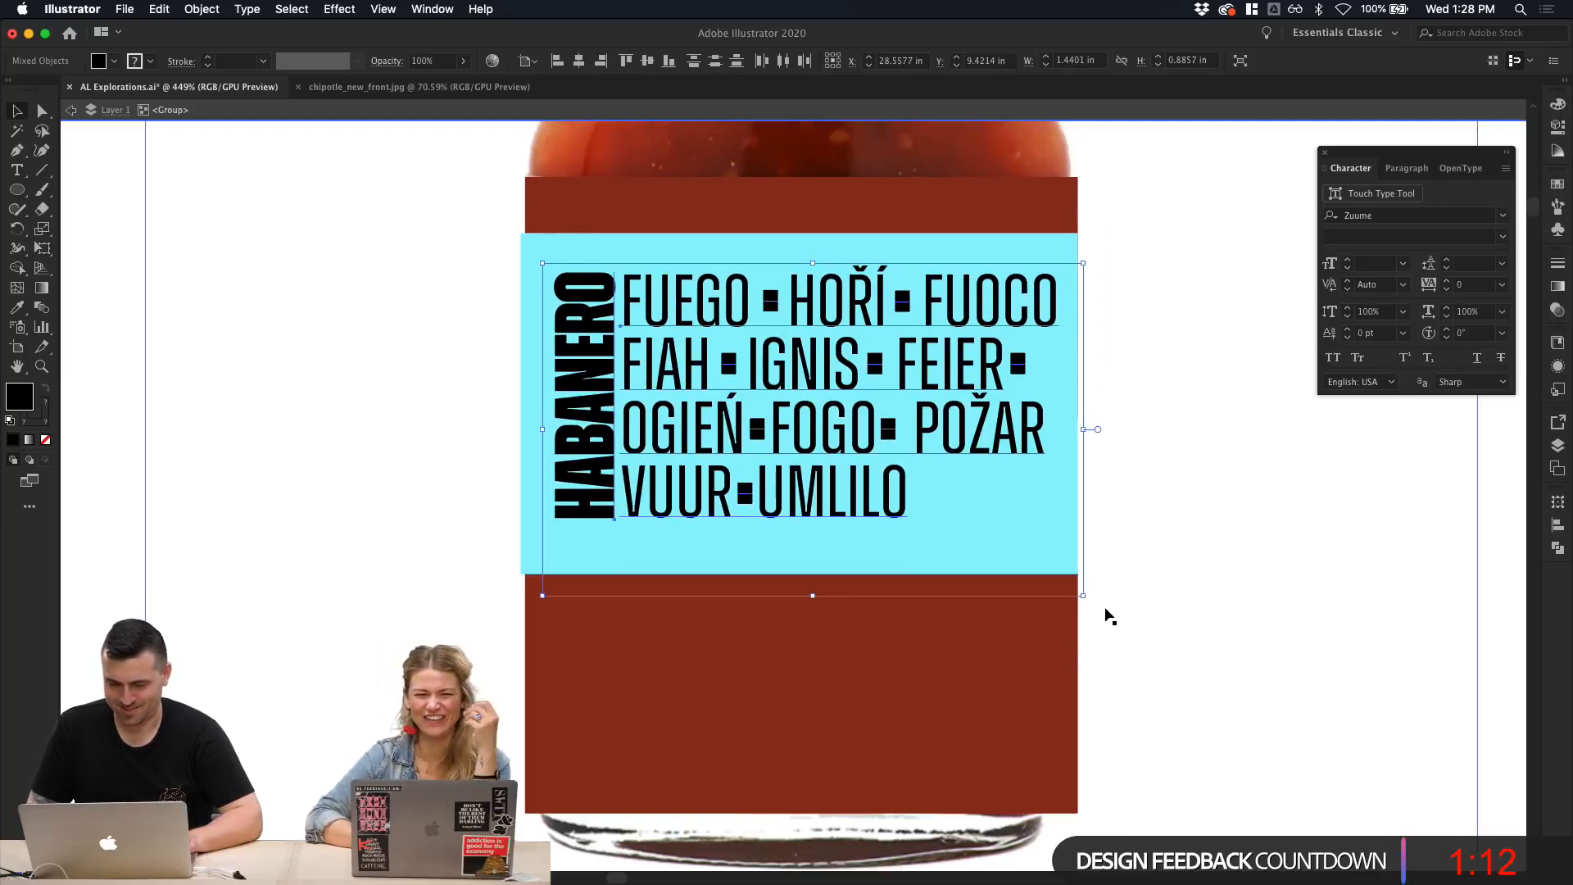
key("Down")
key("Left")
key("Down")
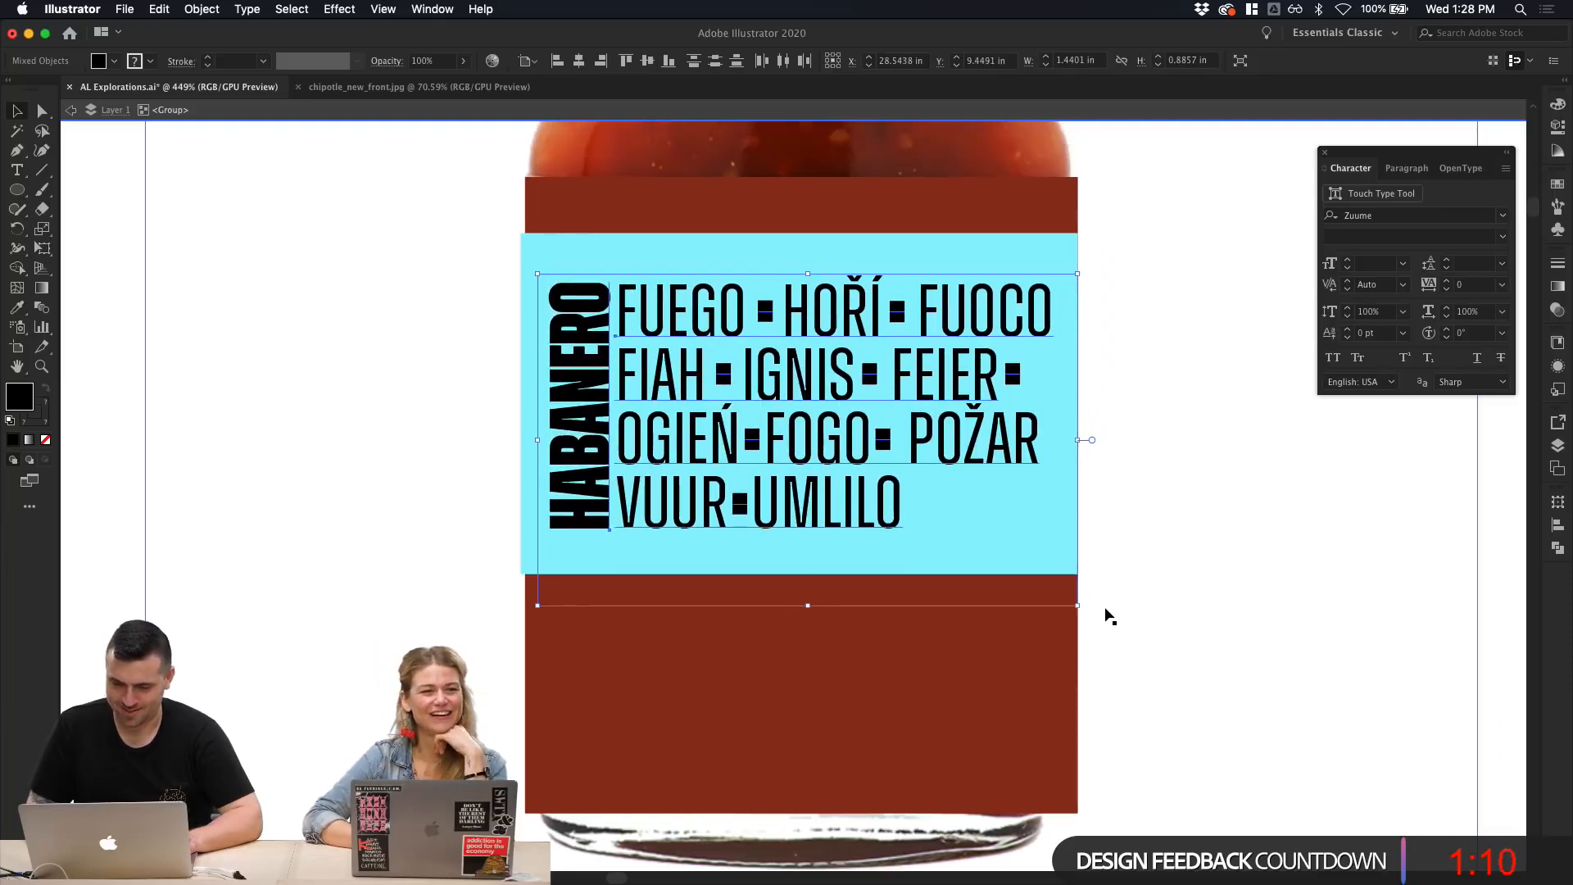
left_click(1219, 545)
Step: Select all eight thick separator dashes in the label's word list and group them
scroll(1208, 518, "up", 1)
scroll(1208, 518, "up", 3)
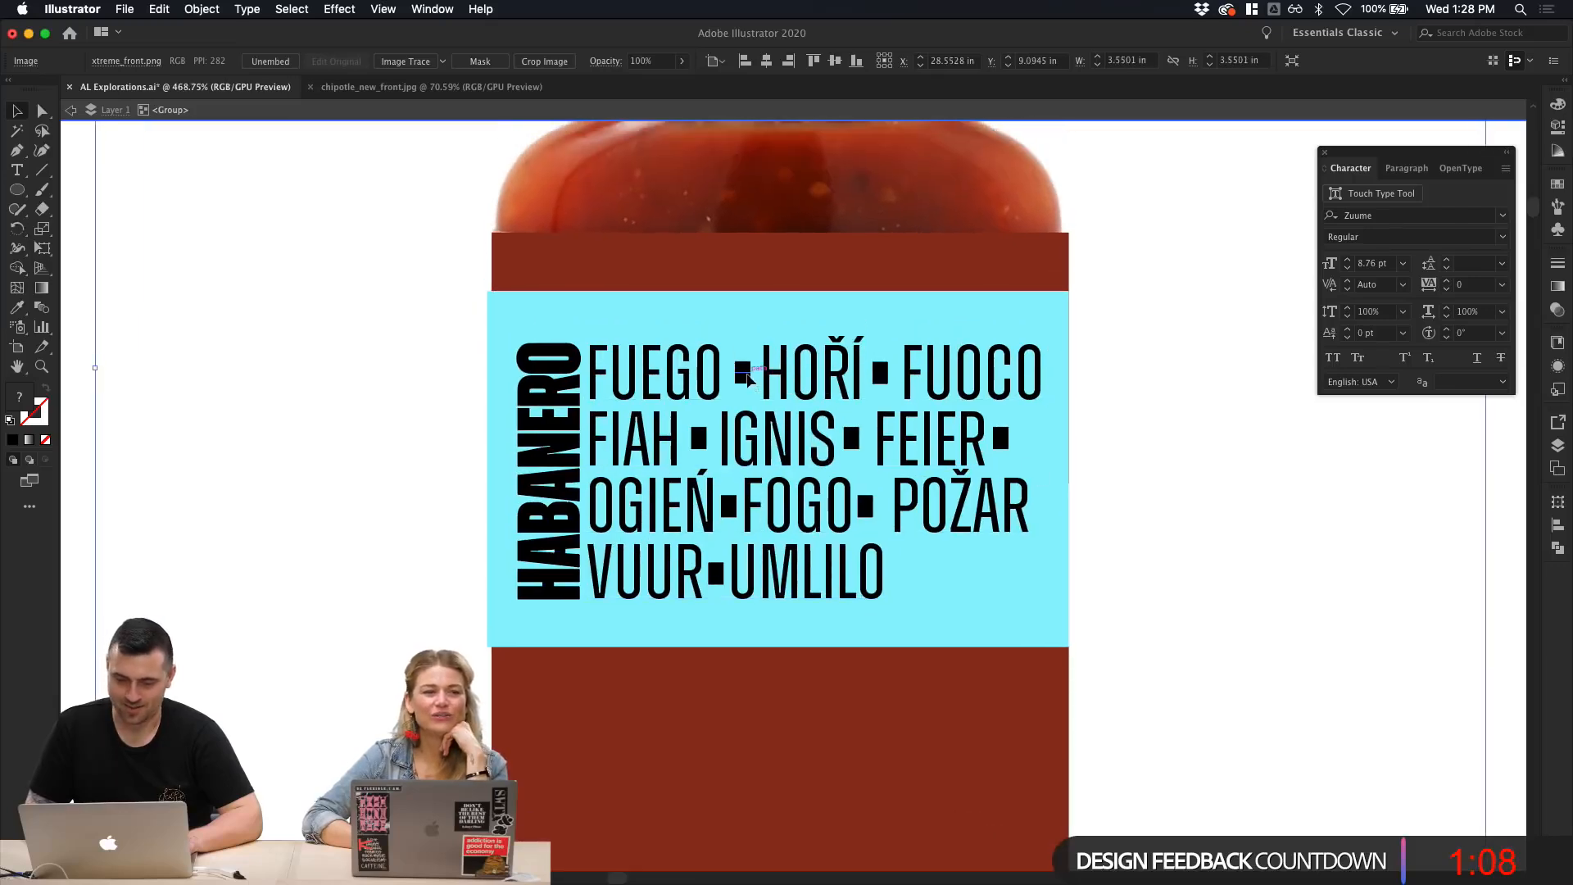
left_click(749, 376)
left_click(1005, 447, "shift")
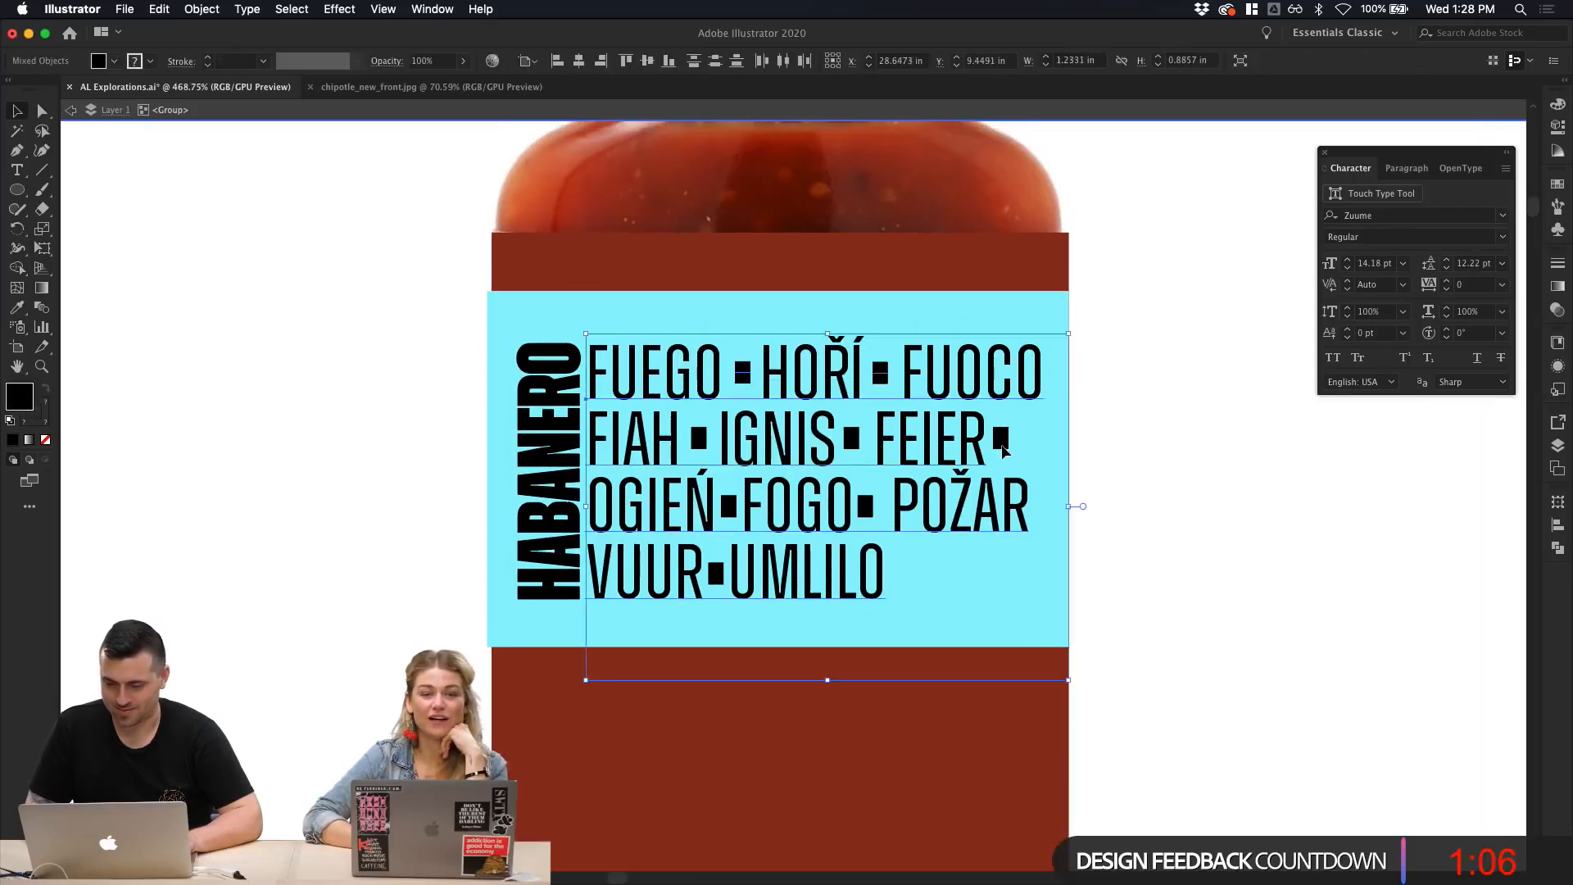
left_click(1009, 440)
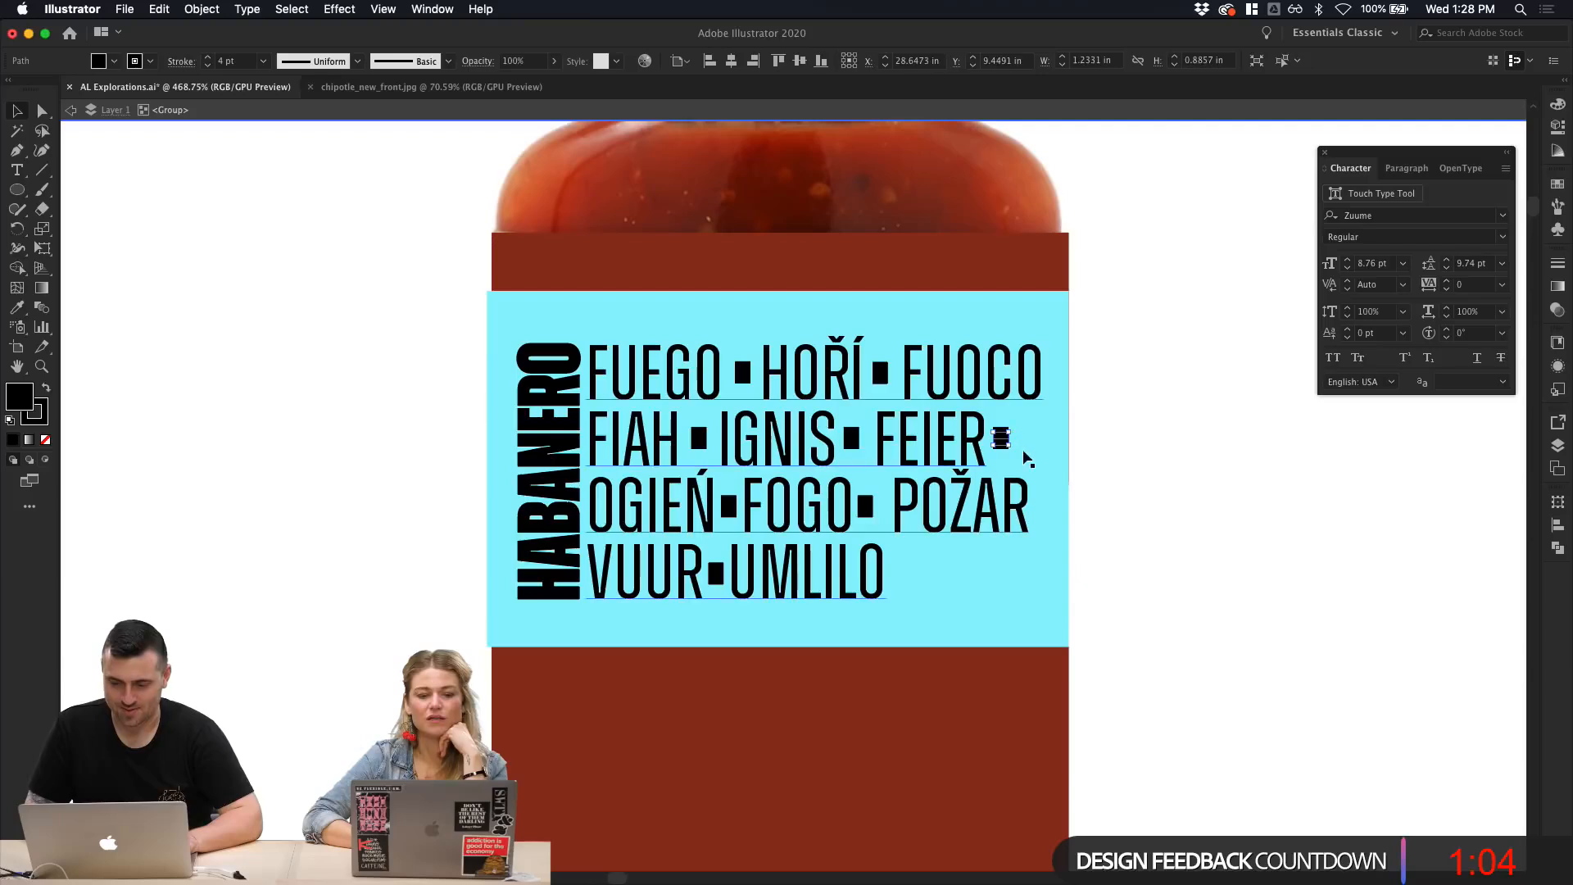
left_click(880, 376, "shift")
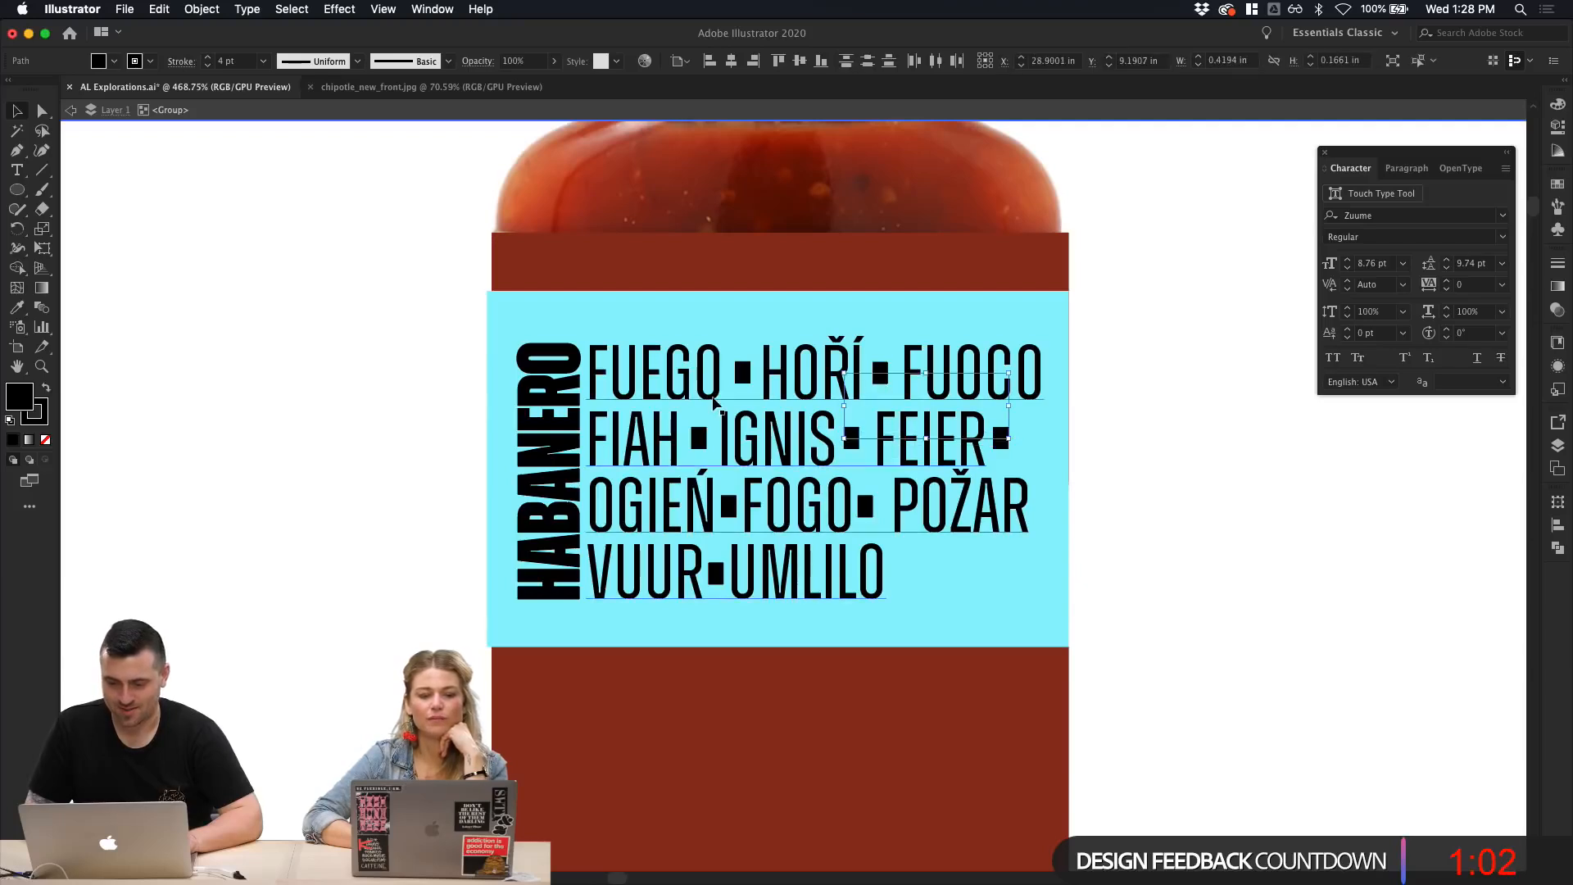
left_click(744, 375, "shift")
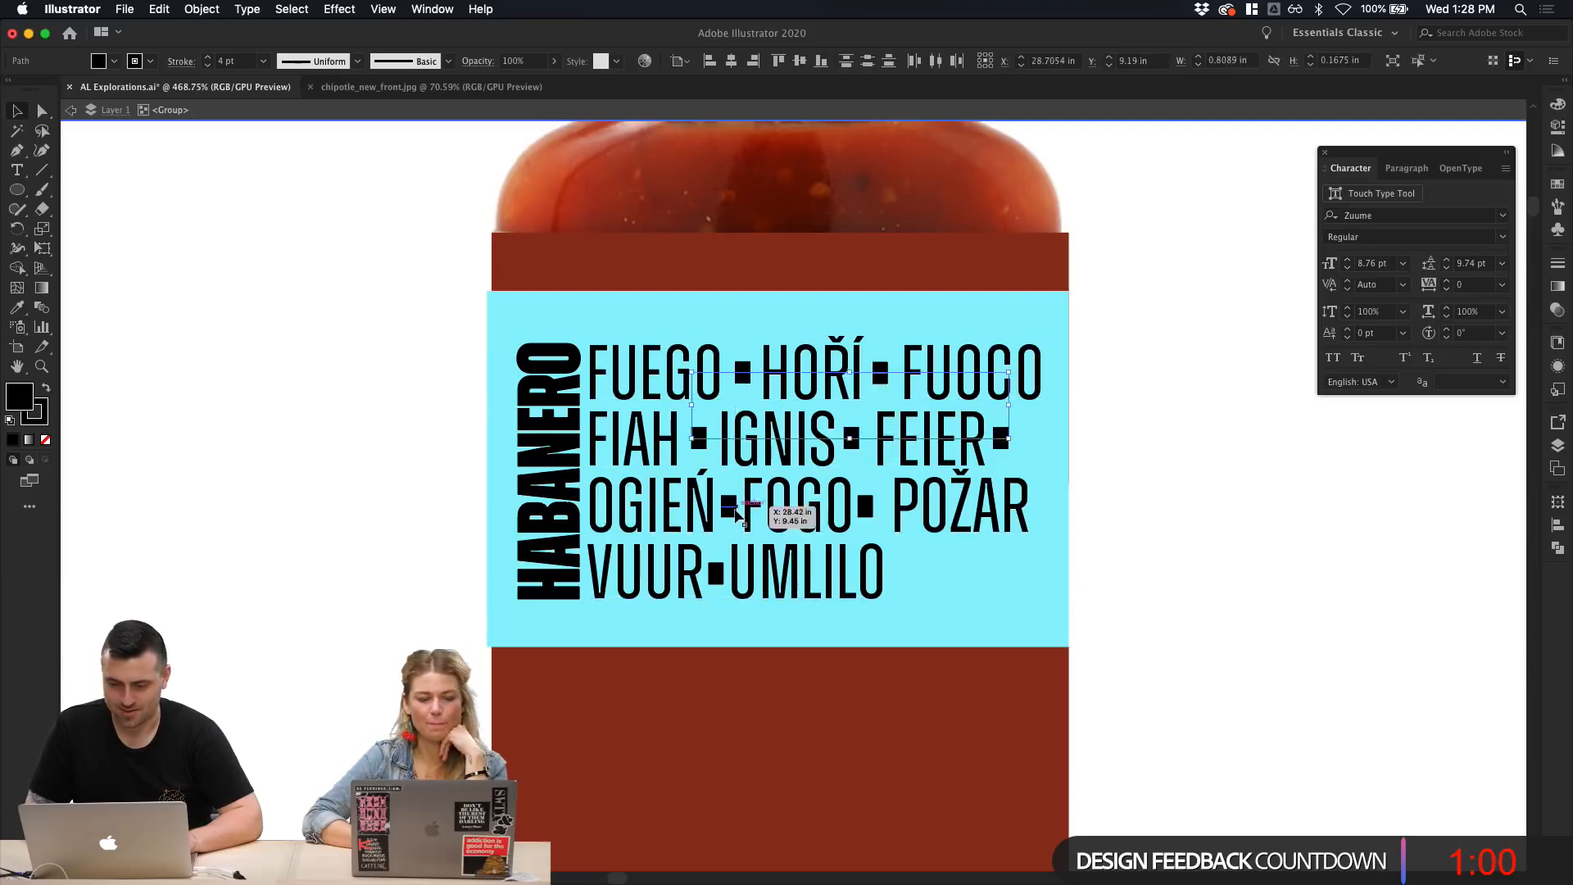
left_click(808, 516, "shift")
left_click(698, 514, "shift")
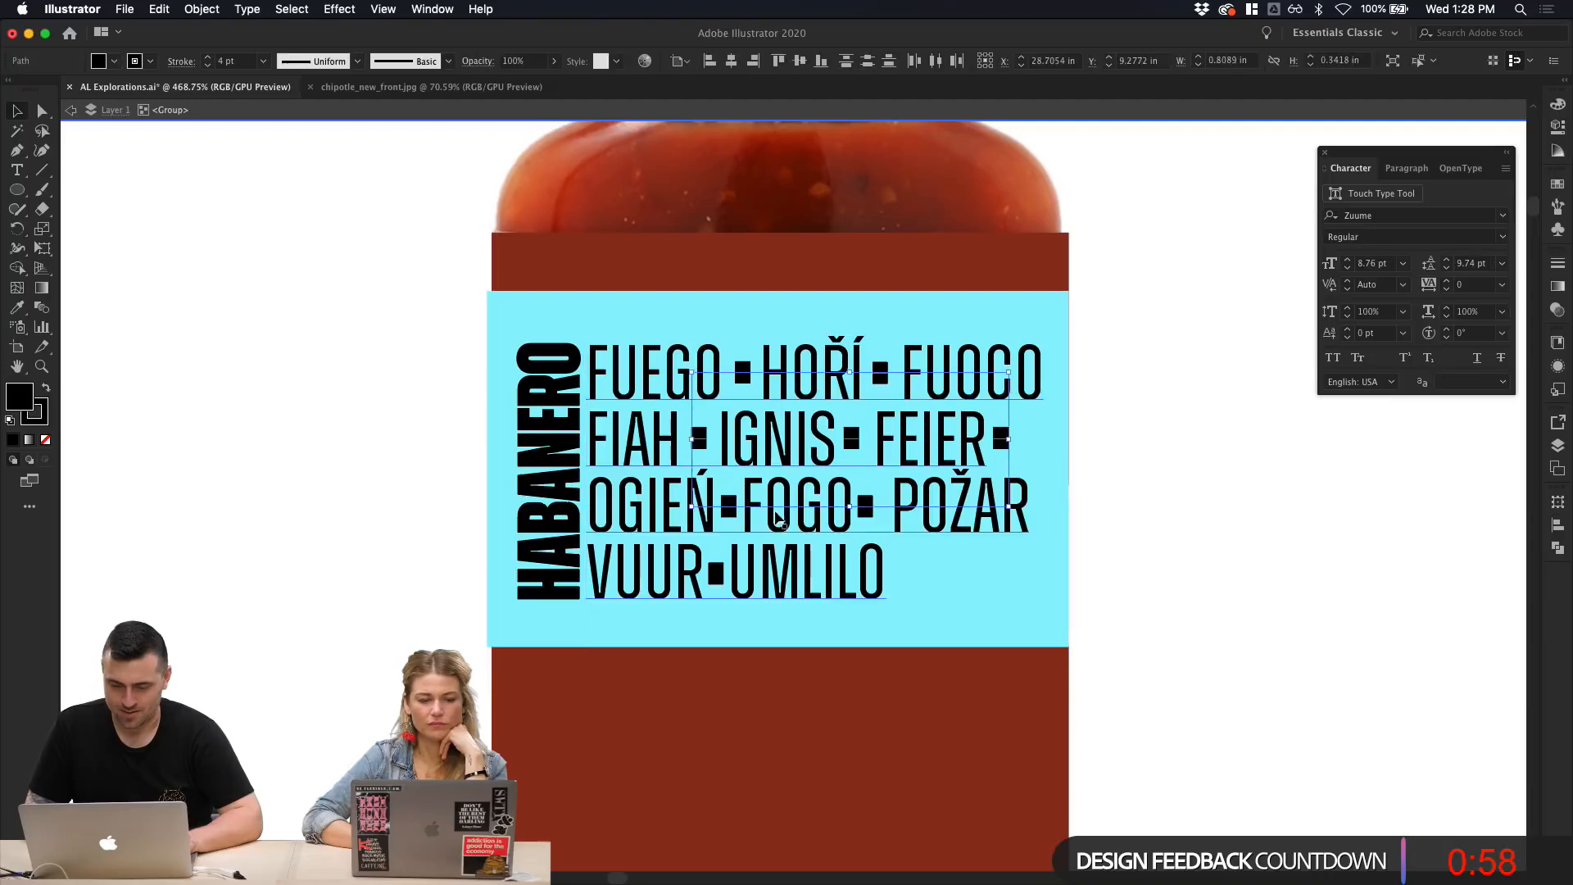
left_click(867, 508, "shift")
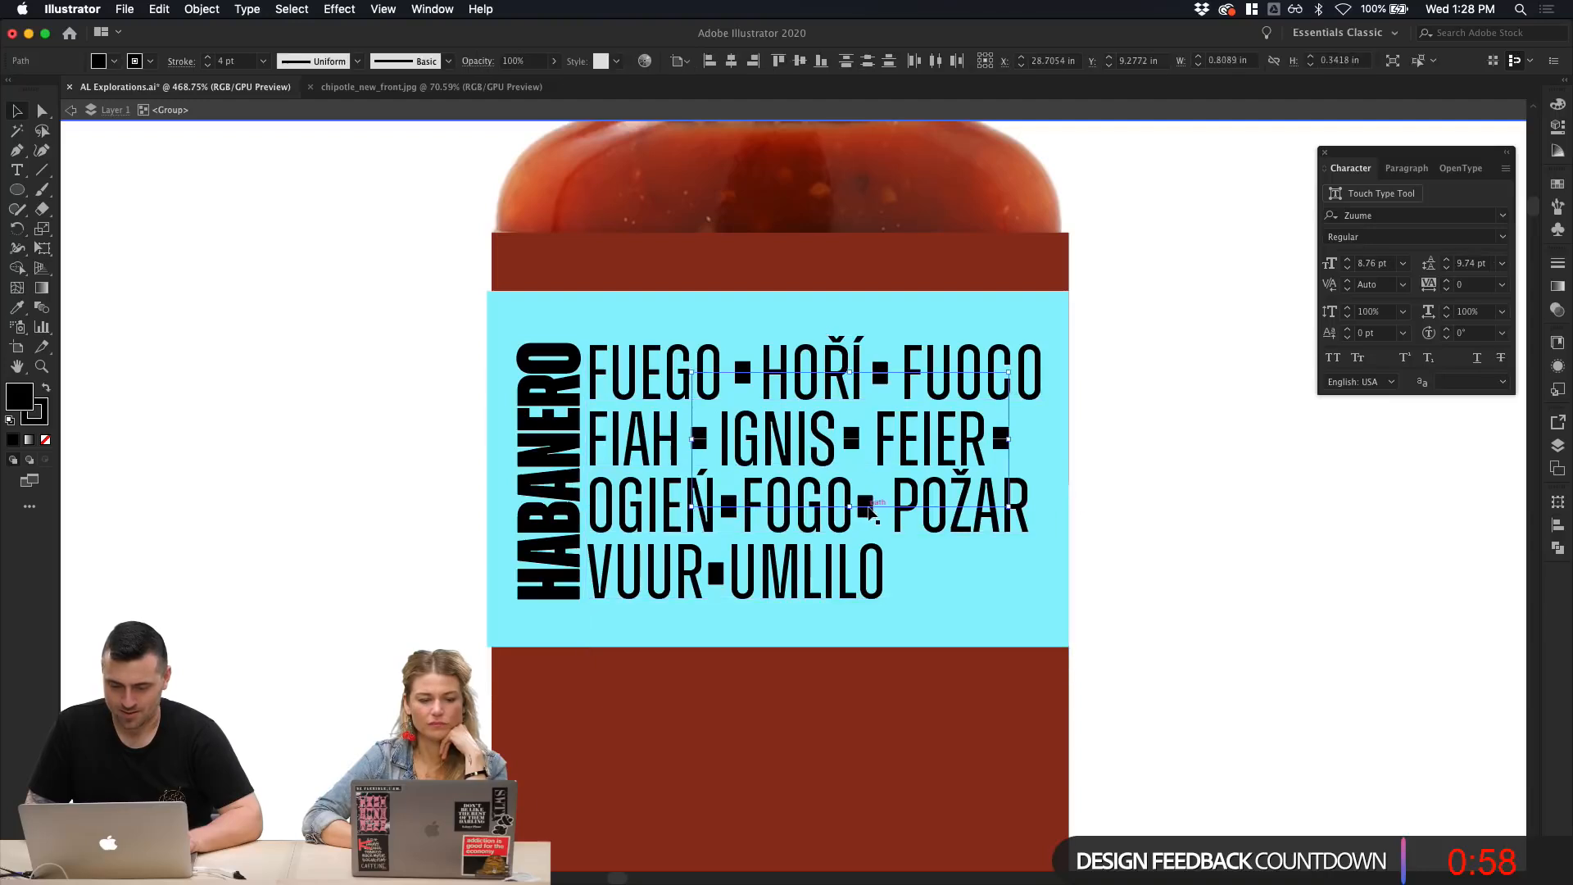
left_click(717, 577, "shift")
key("super+g")
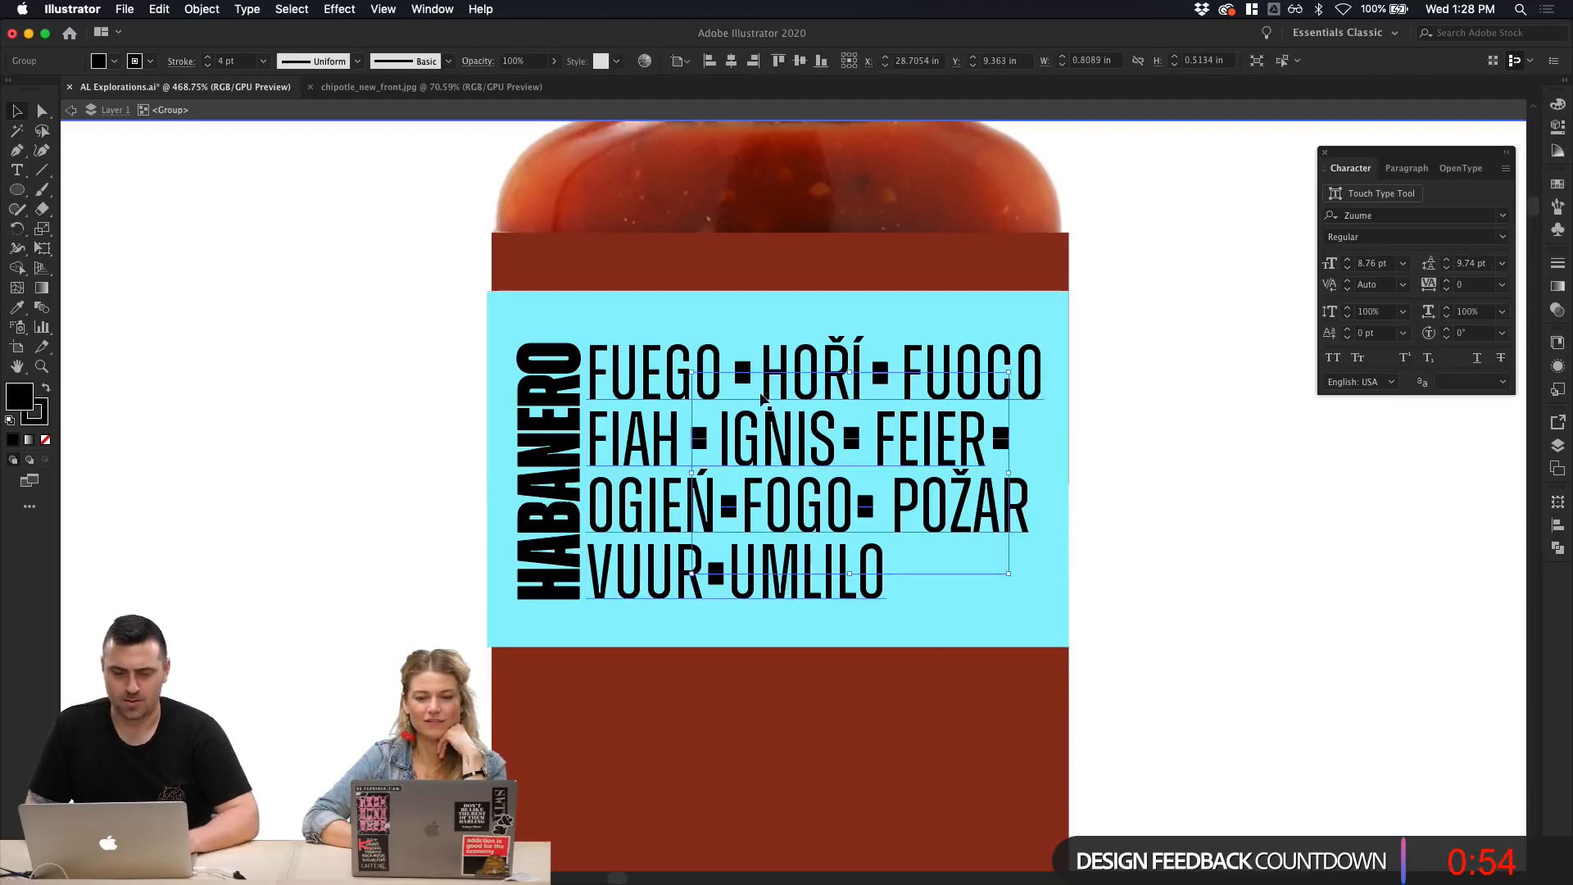
Step: Reduce the stroke of the grouped separator dashes to 1 pt
left_click(208, 65)
left_click(208, 66)
left_click(208, 65)
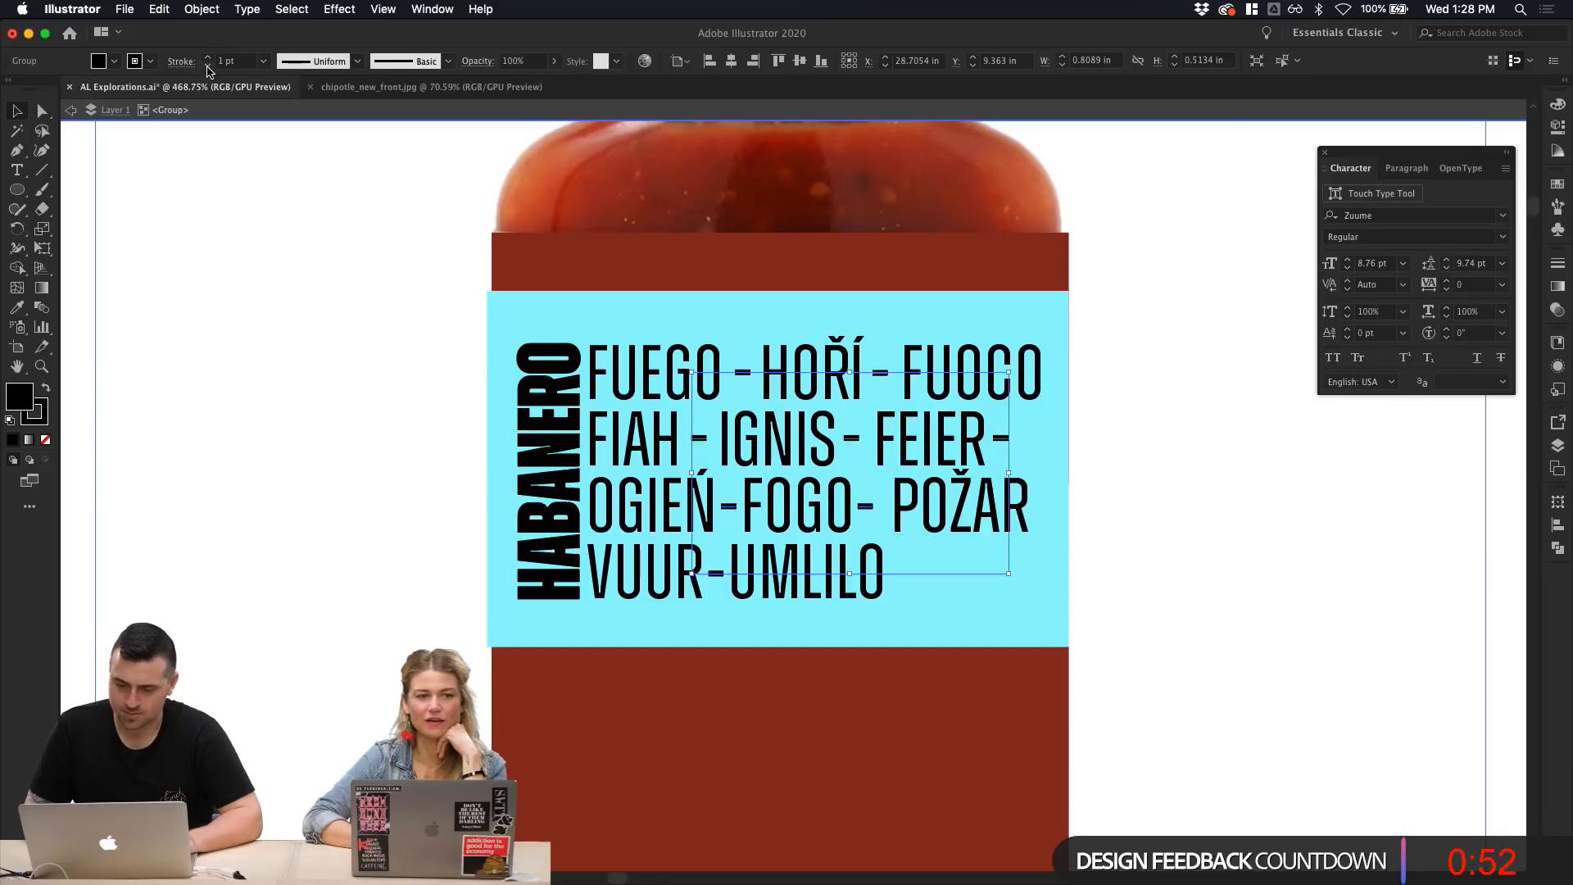
left_click(351, 285)
scroll(349, 287, "down", 3)
double_click(562, 394)
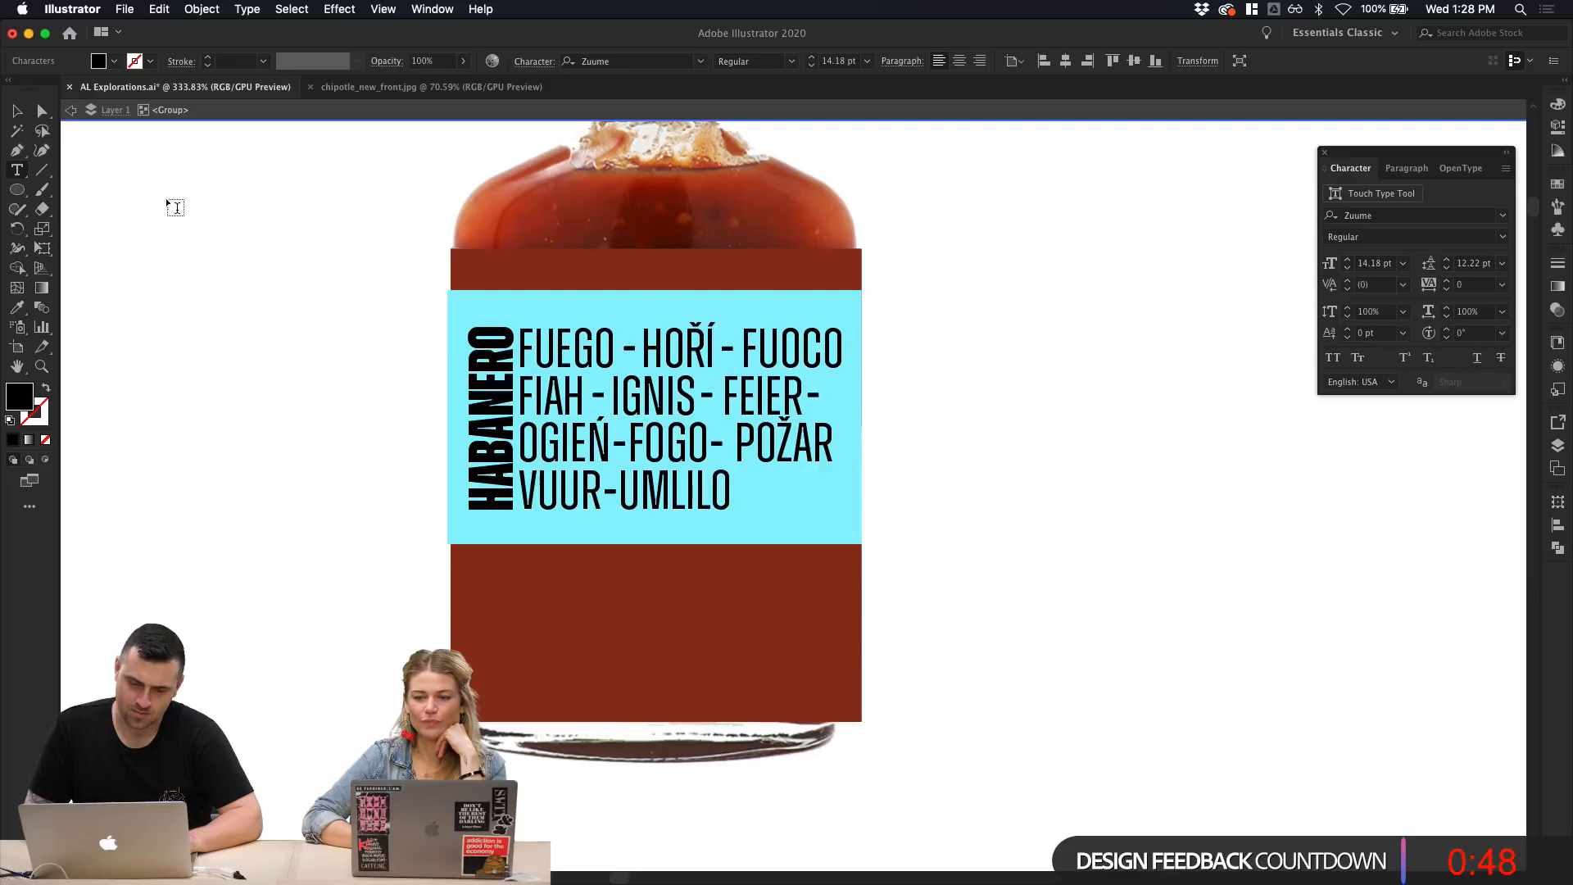
key("Escape")
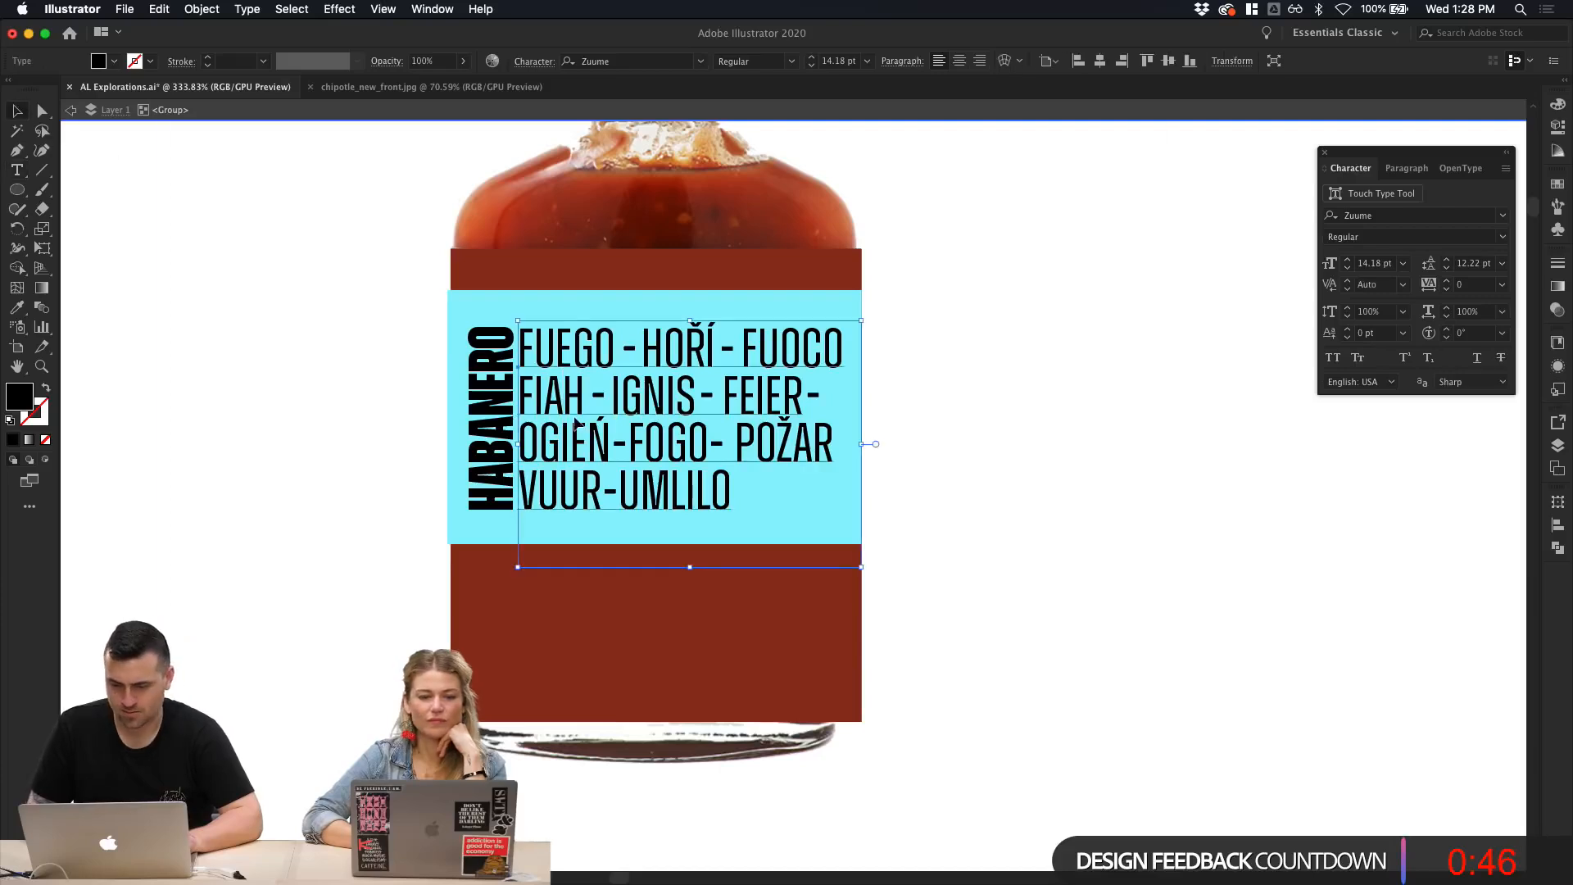
key("super+z")
key("super+shift+z")
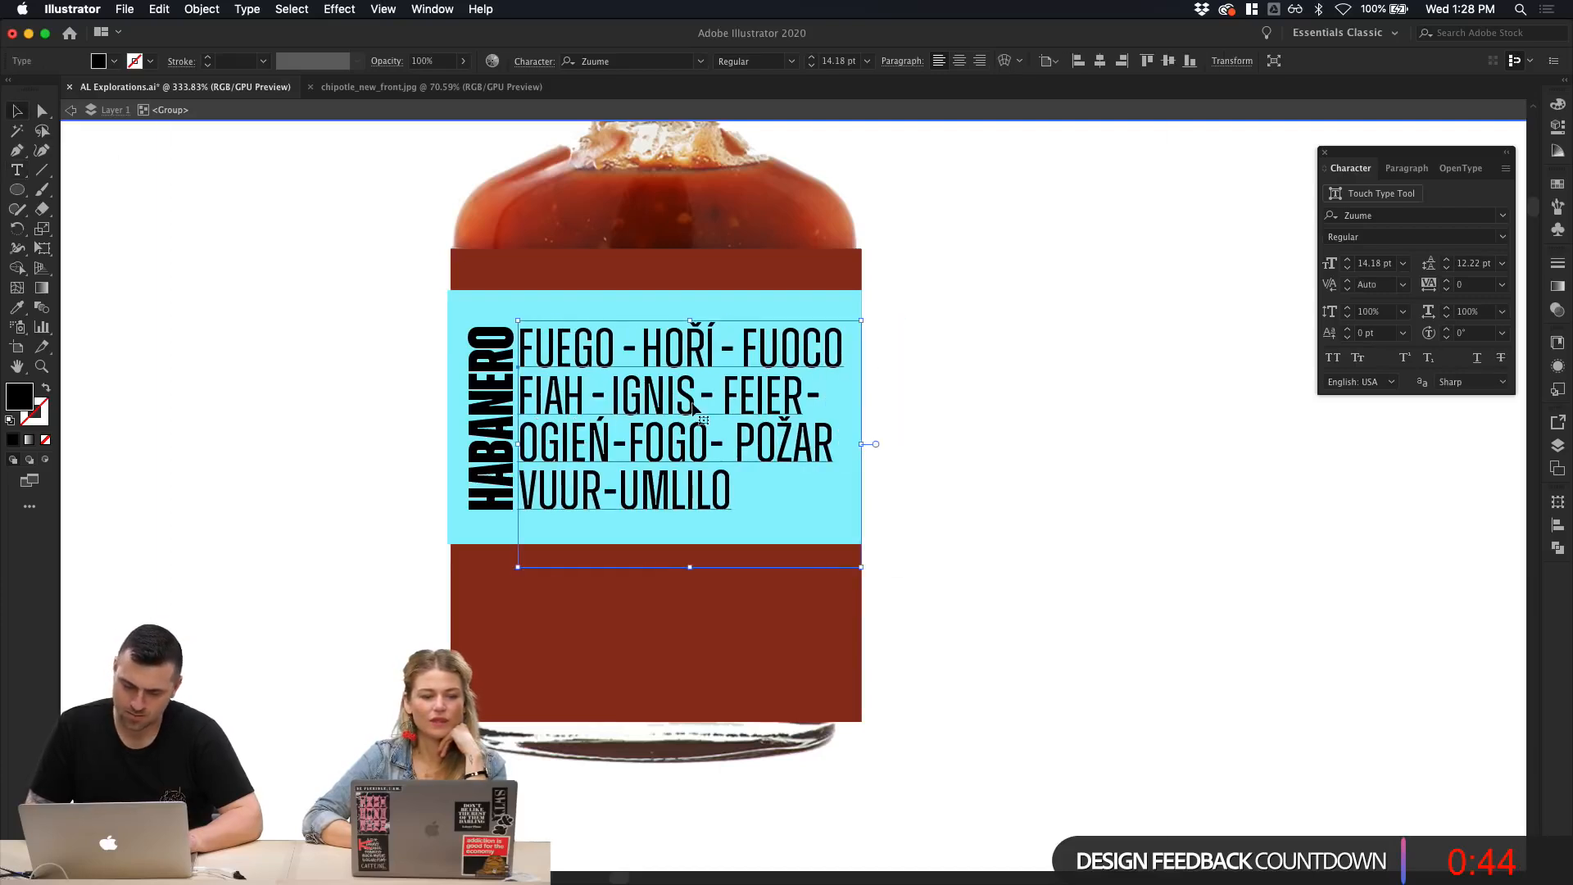
Step: Widen the gap on the label by shifting the word list with its dashes right and the vertical HABANERO slightly left
key("super+shift+a")
left_click(635, 359)
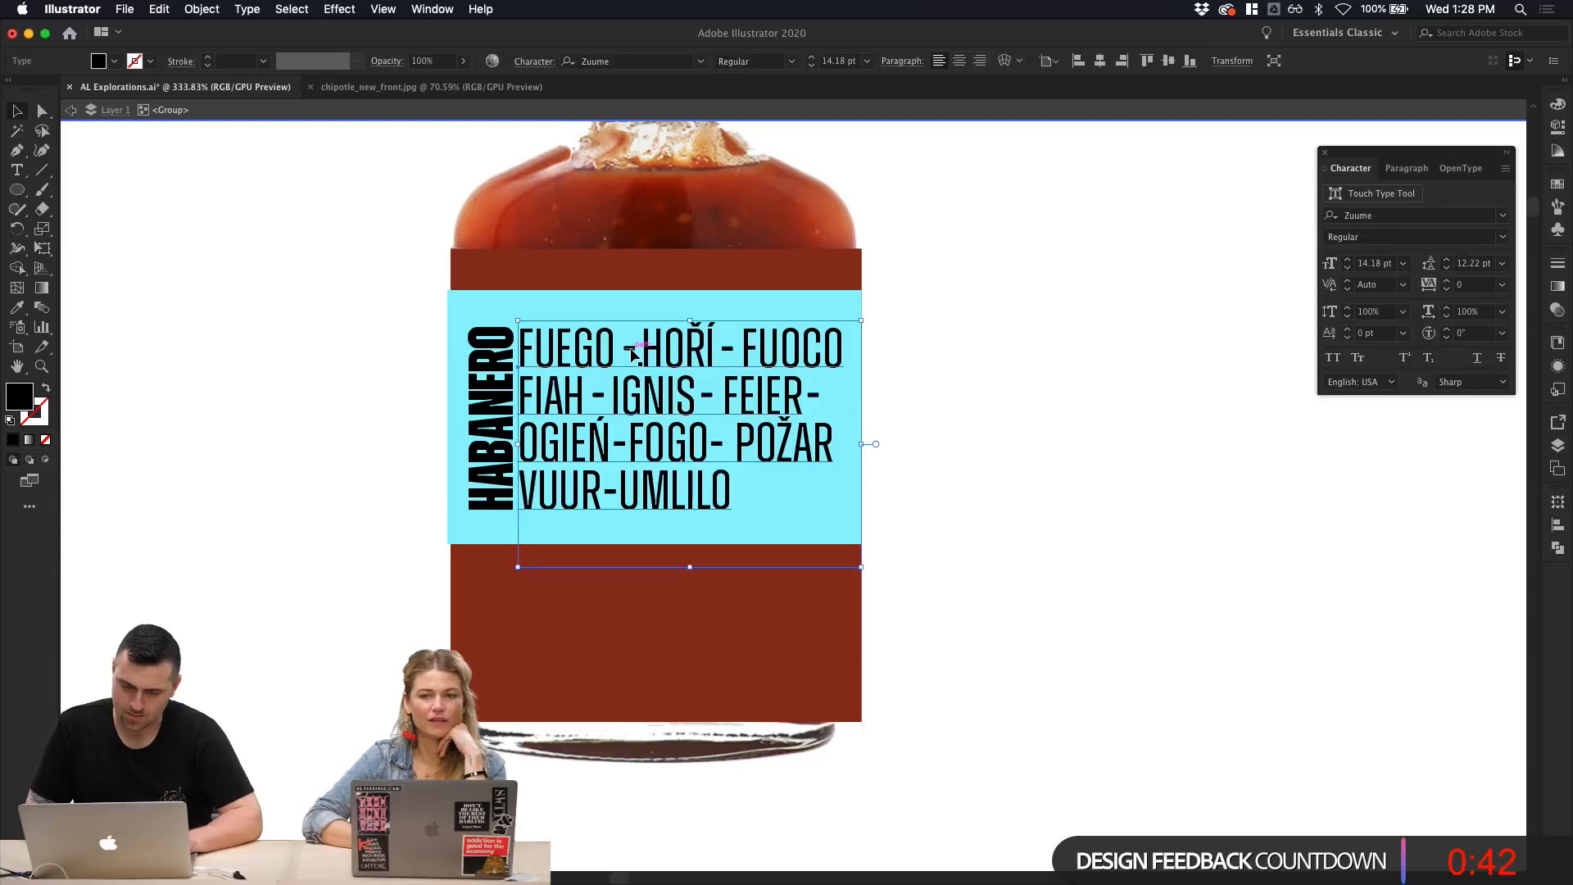
left_click(635, 359, "shift")
left_click(658, 345, "shift")
left_click_drag(656, 343, 660, 344)
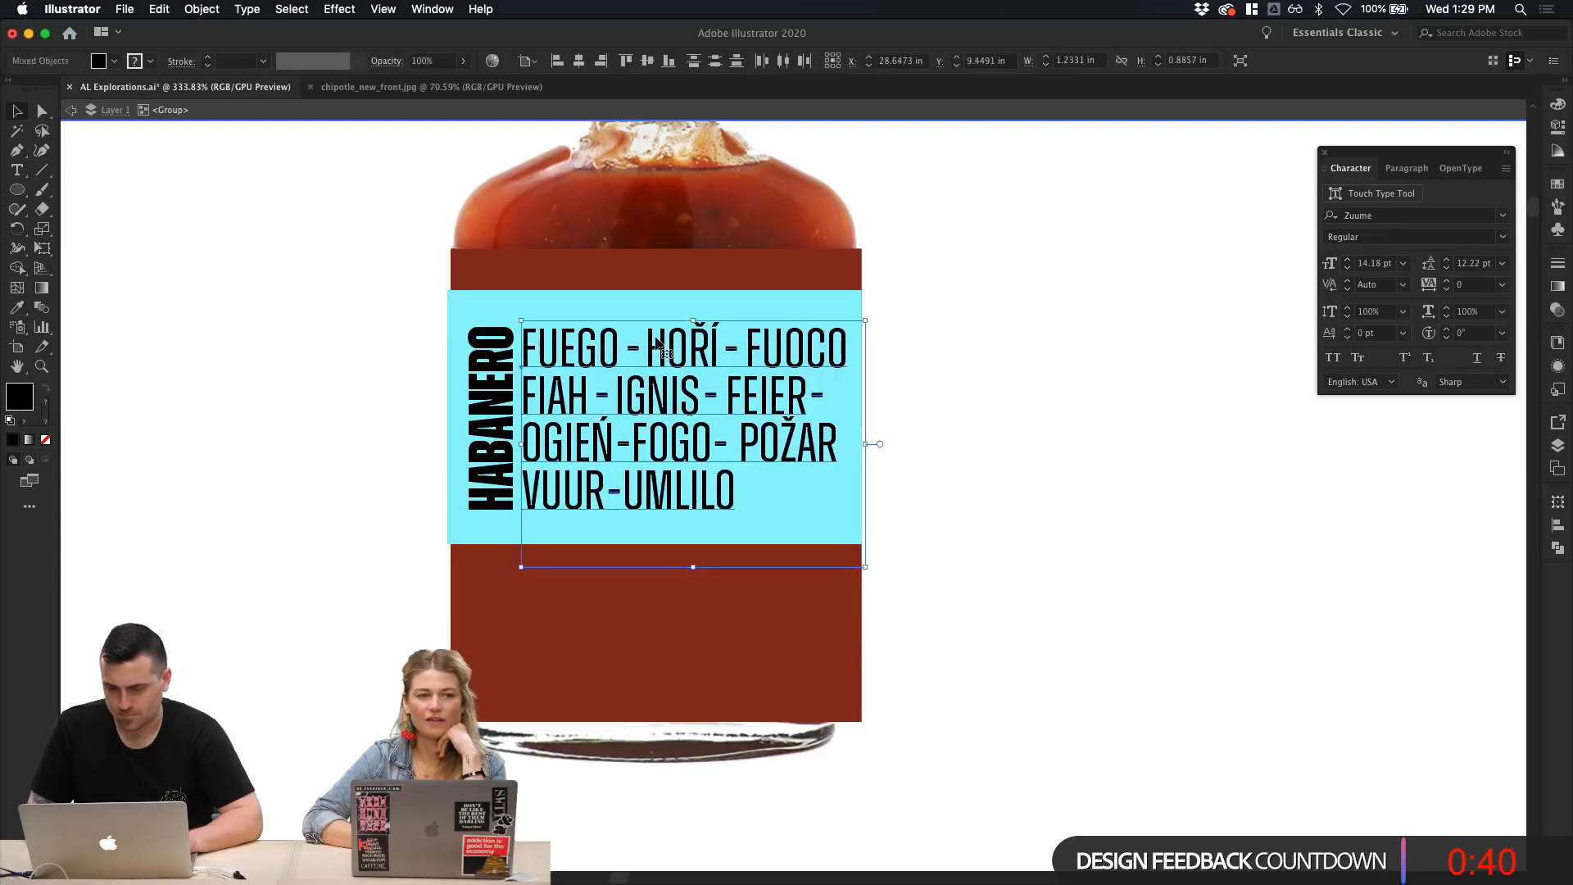
left_click(500, 369)
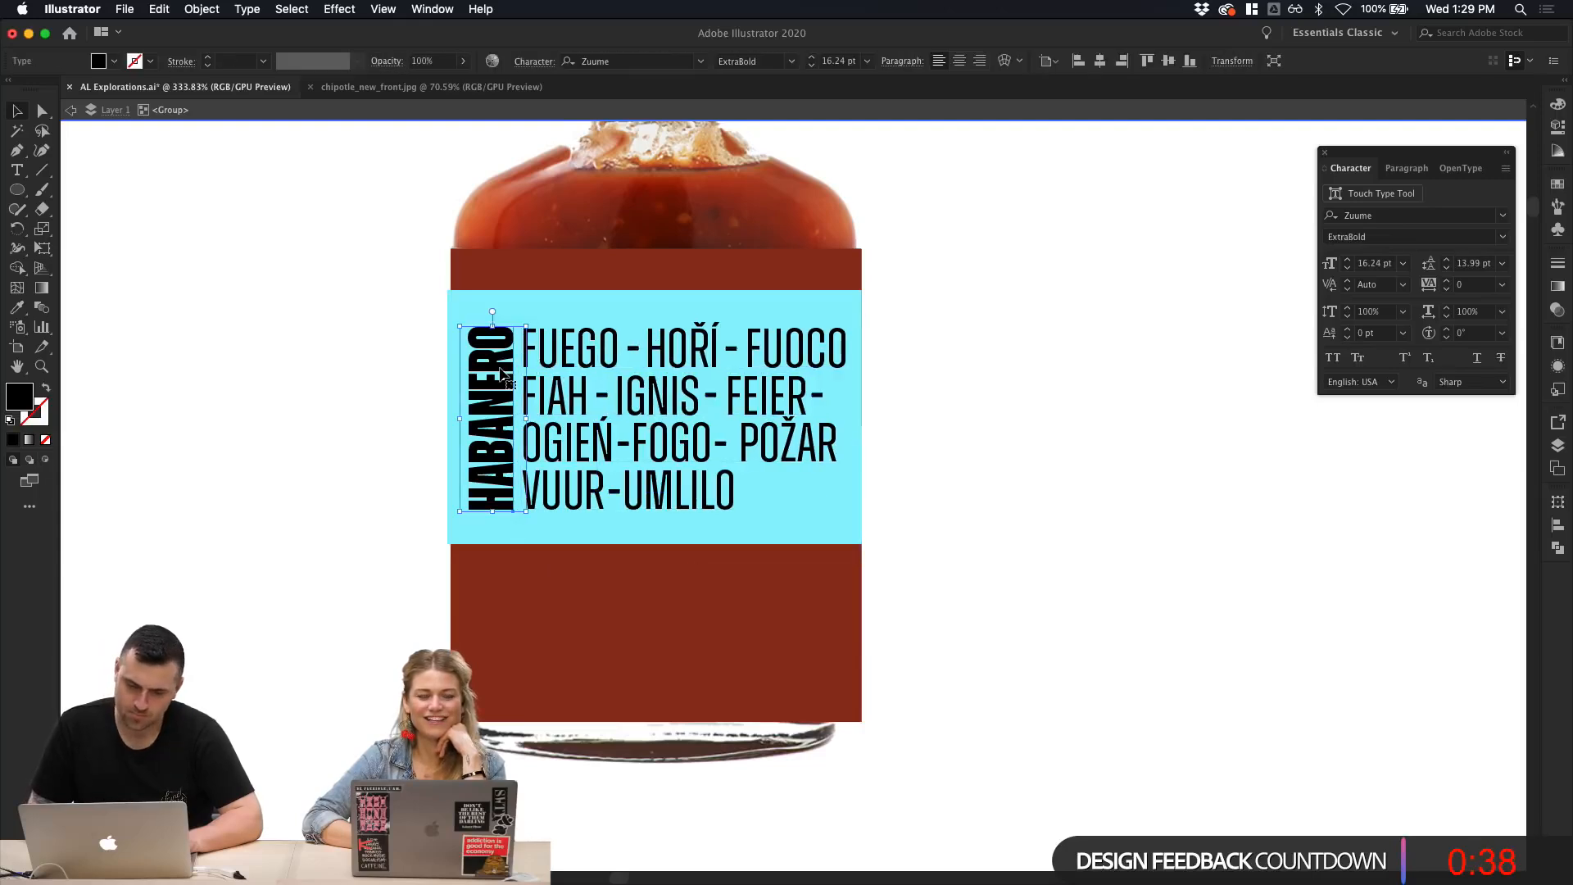
key("Left")
left_click(572, 372)
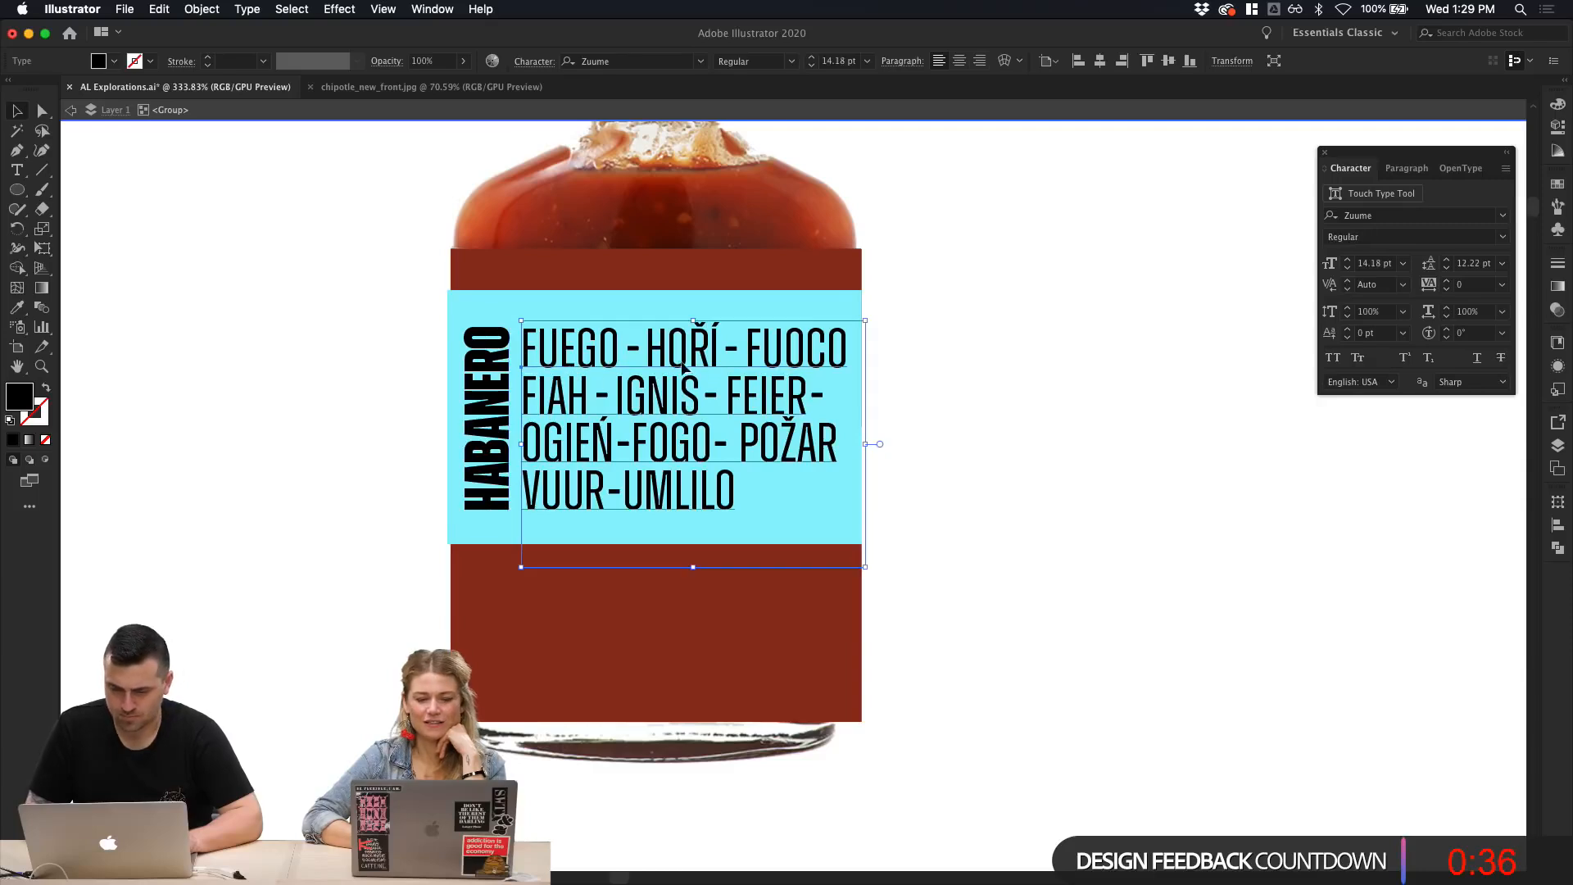
left_click(713, 399, "shift")
key("Right")
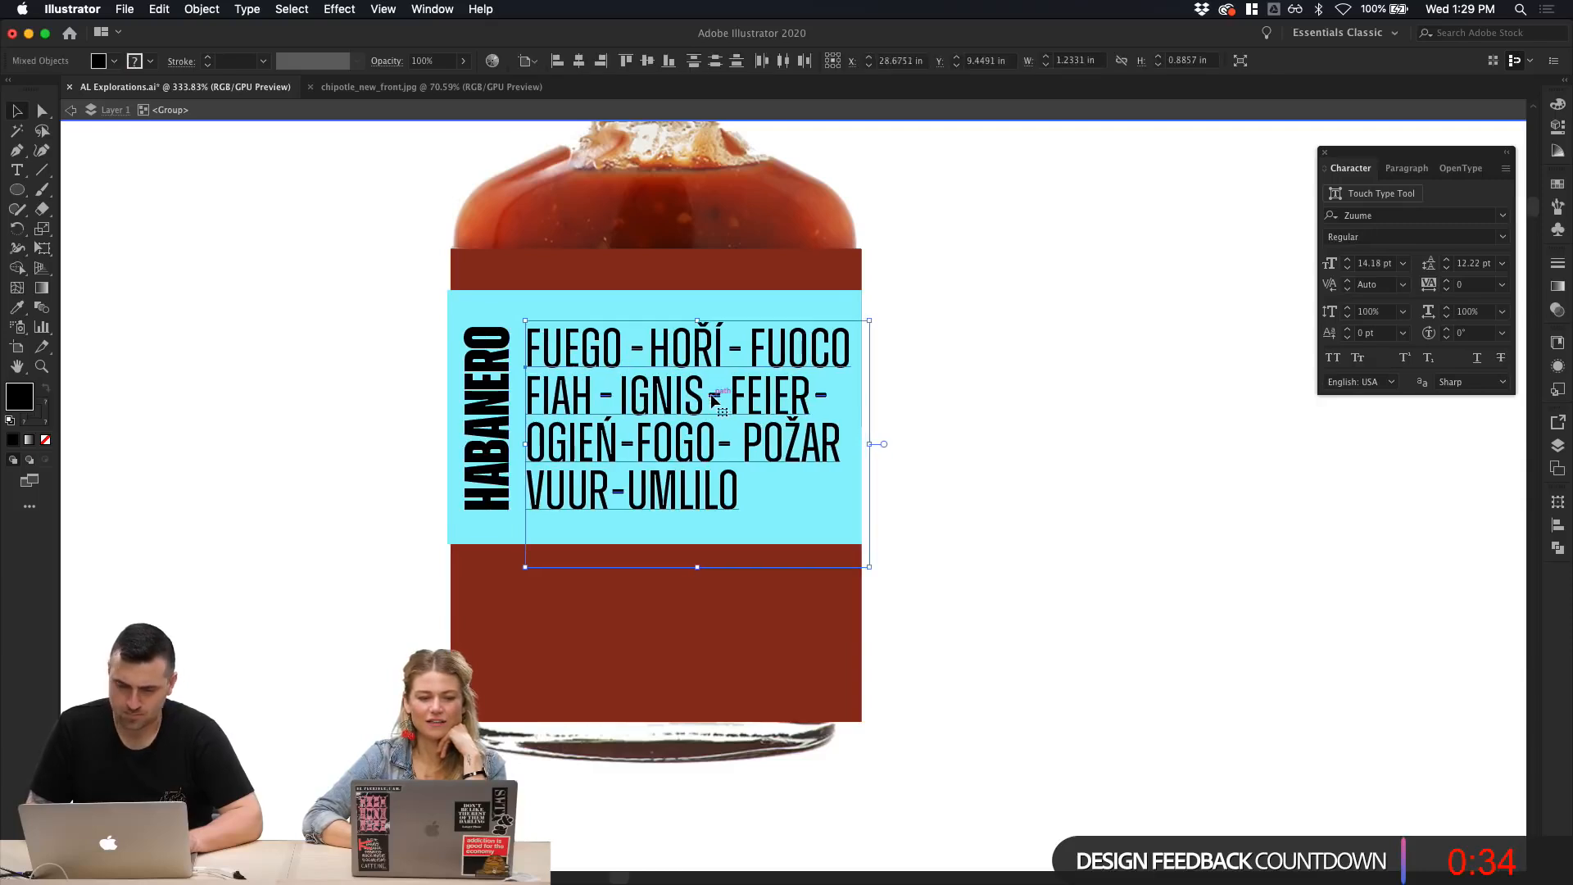
left_click(1222, 488)
Step: Set the font weight of the vertical HABANERO on the bottle label to SemiBold
scroll(1221, 488, "down", 5)
scroll(990, 456, "right", 3)
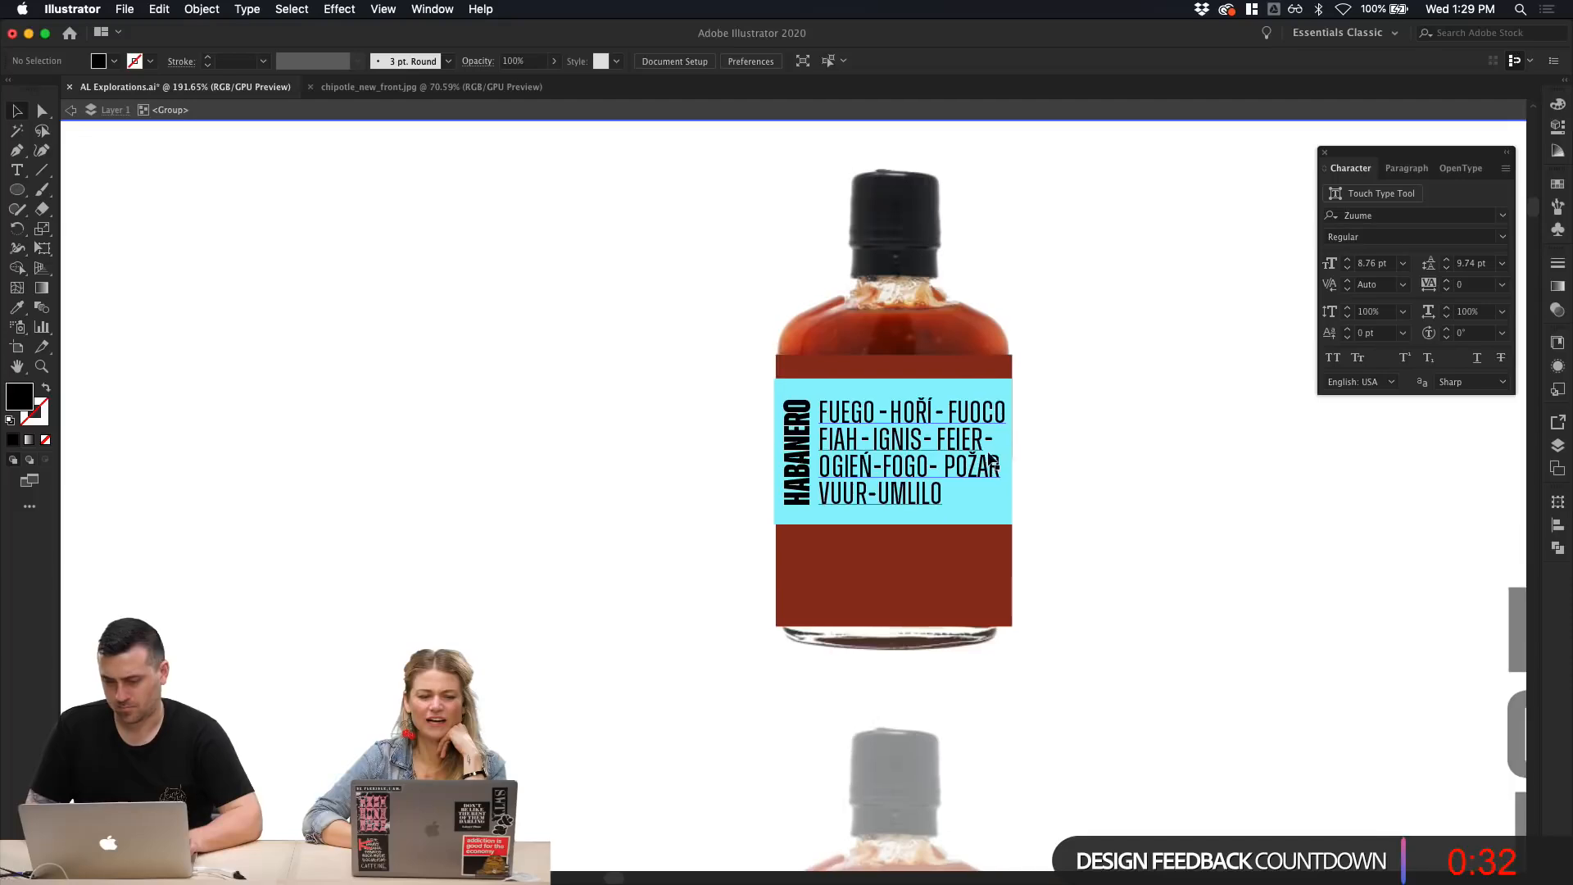
left_click(695, 509)
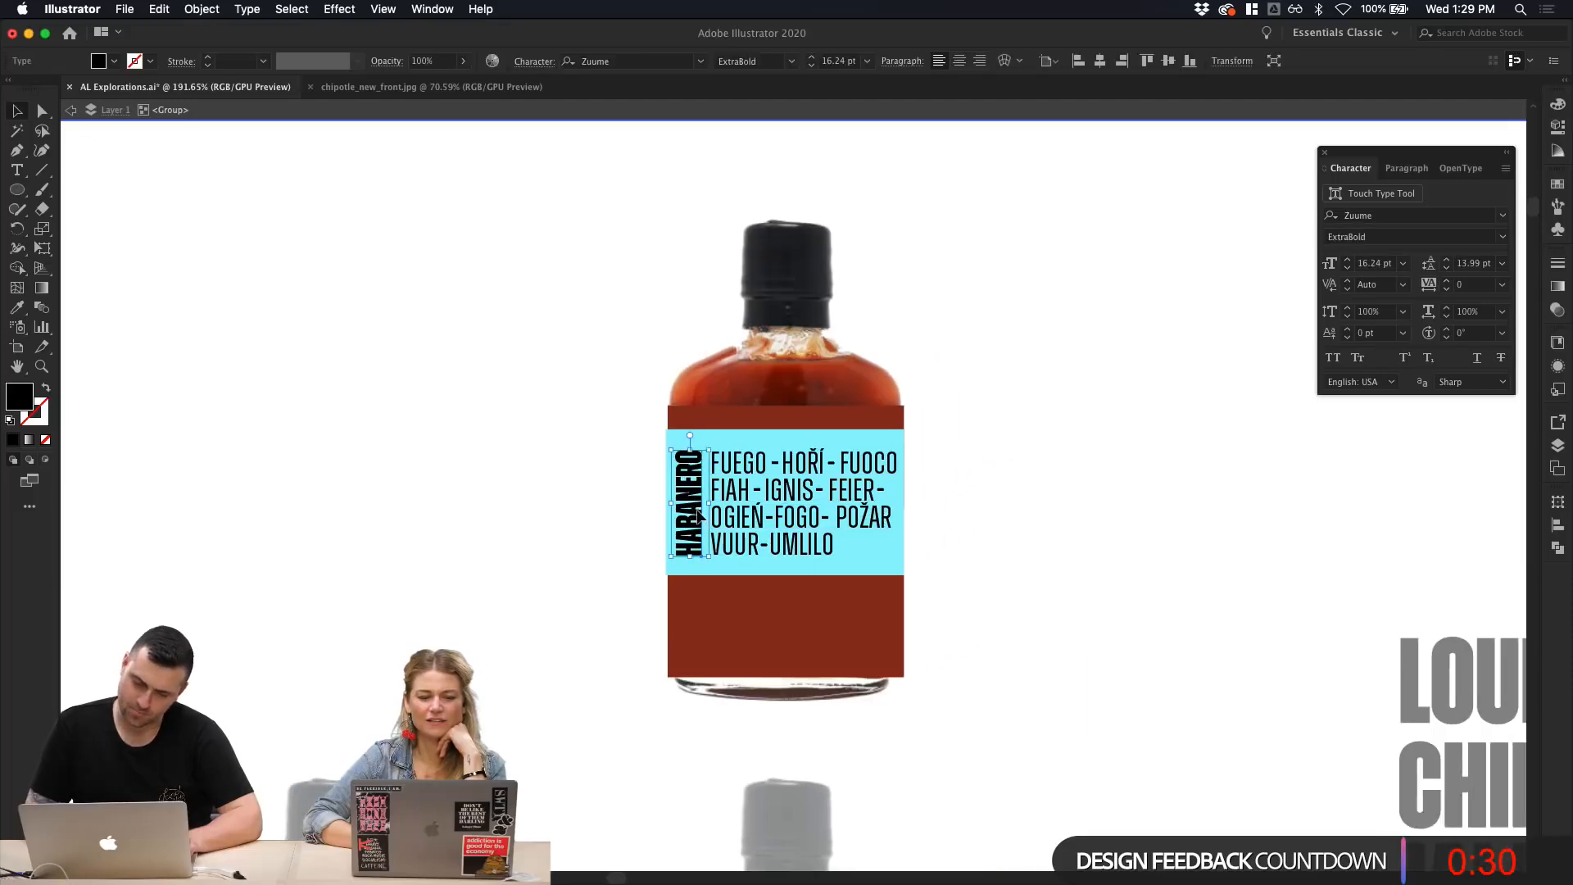
left_click(793, 61)
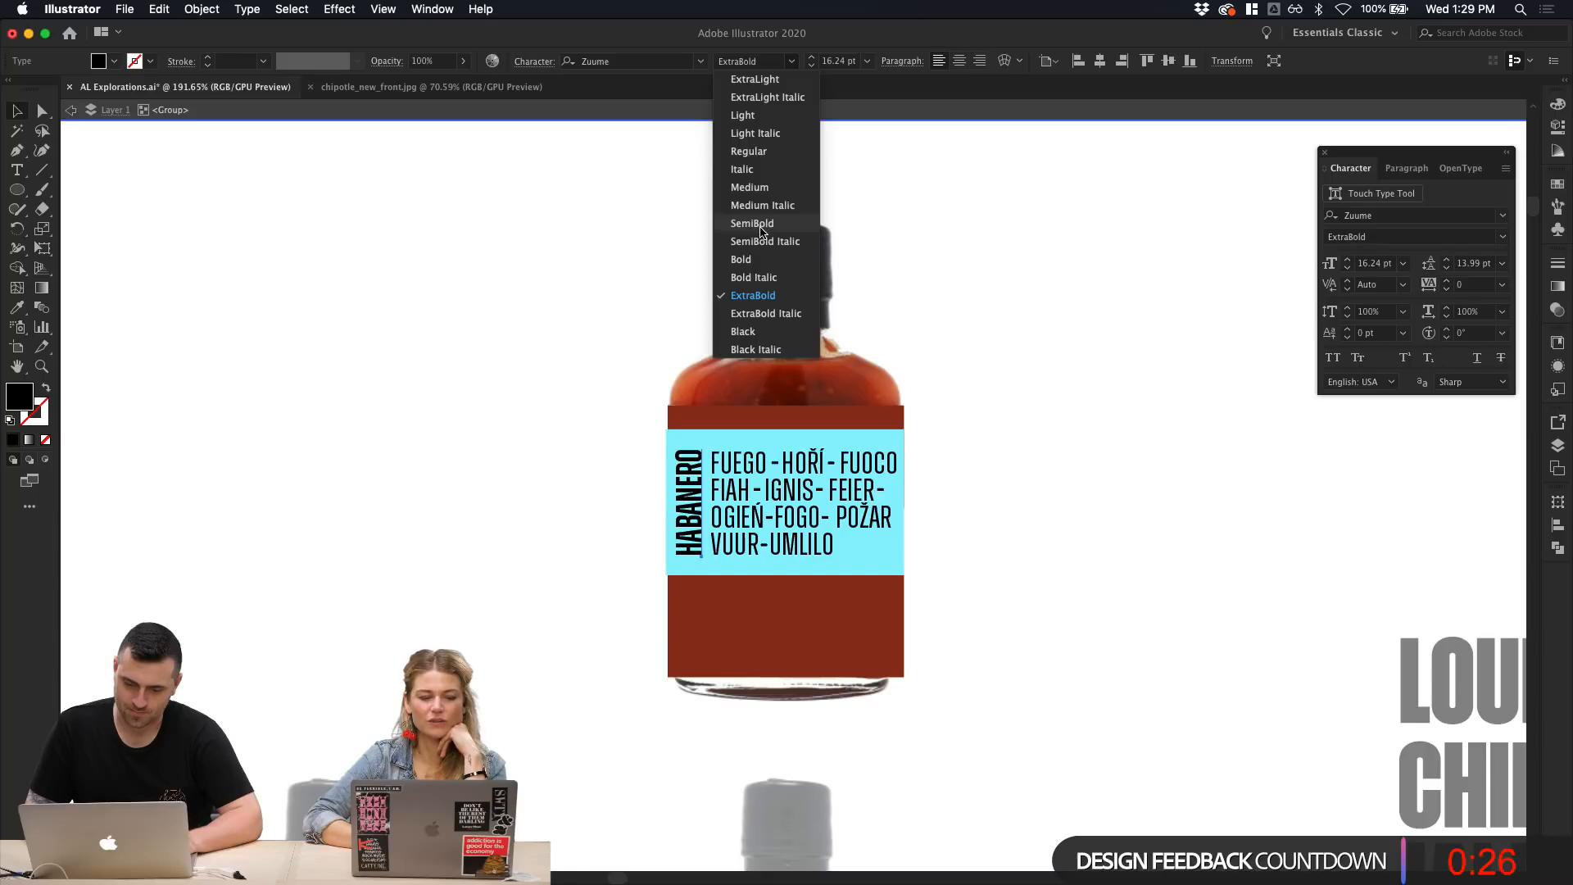
left_click(752, 224)
left_click(1213, 395)
scroll(1213, 395, "right", 3)
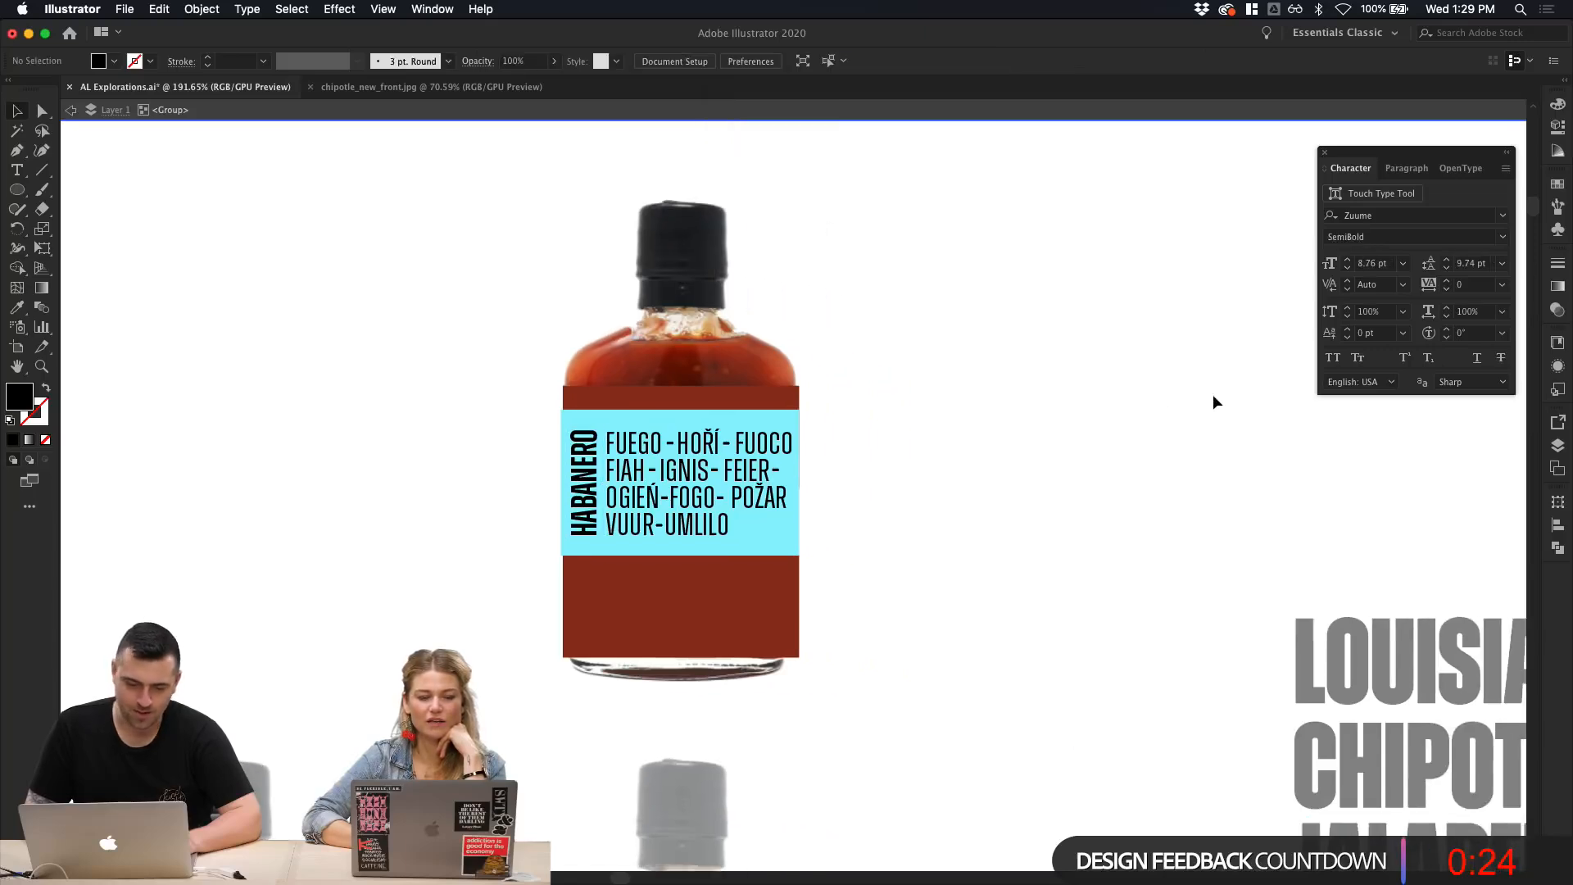
Step: Leave the bottle group and compare the HABANERO mockup with the other bottles and label concepts
scroll(1193, 397, "left", 3)
scroll(1194, 396, "up", 5)
scroll(1193, 396, "left", 3)
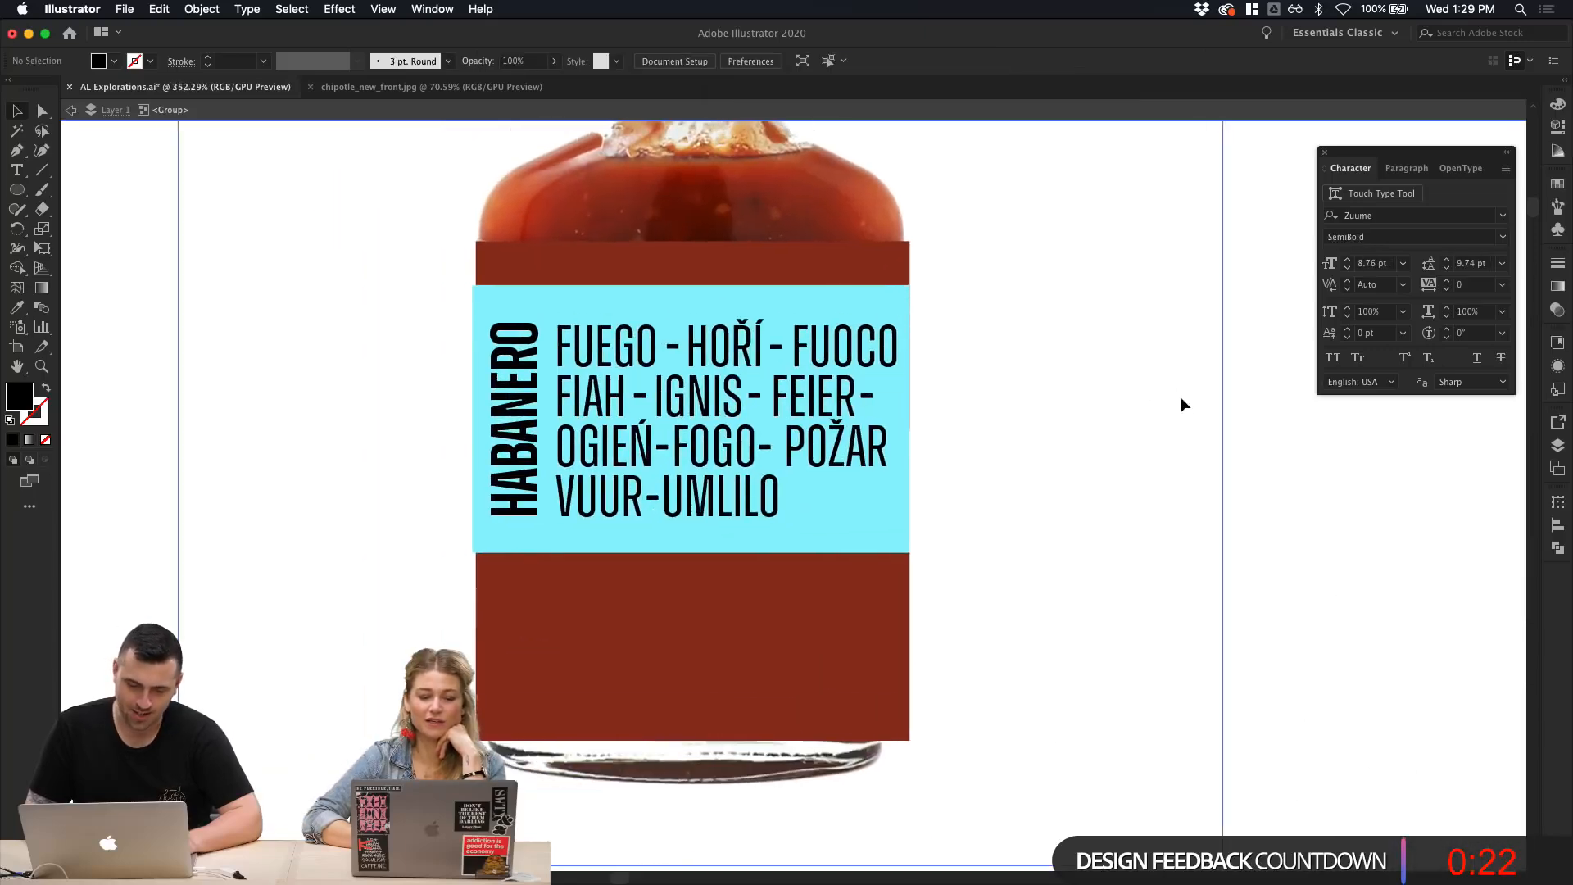
scroll(916, 416, "down", 6)
scroll(917, 415, "up", 2)
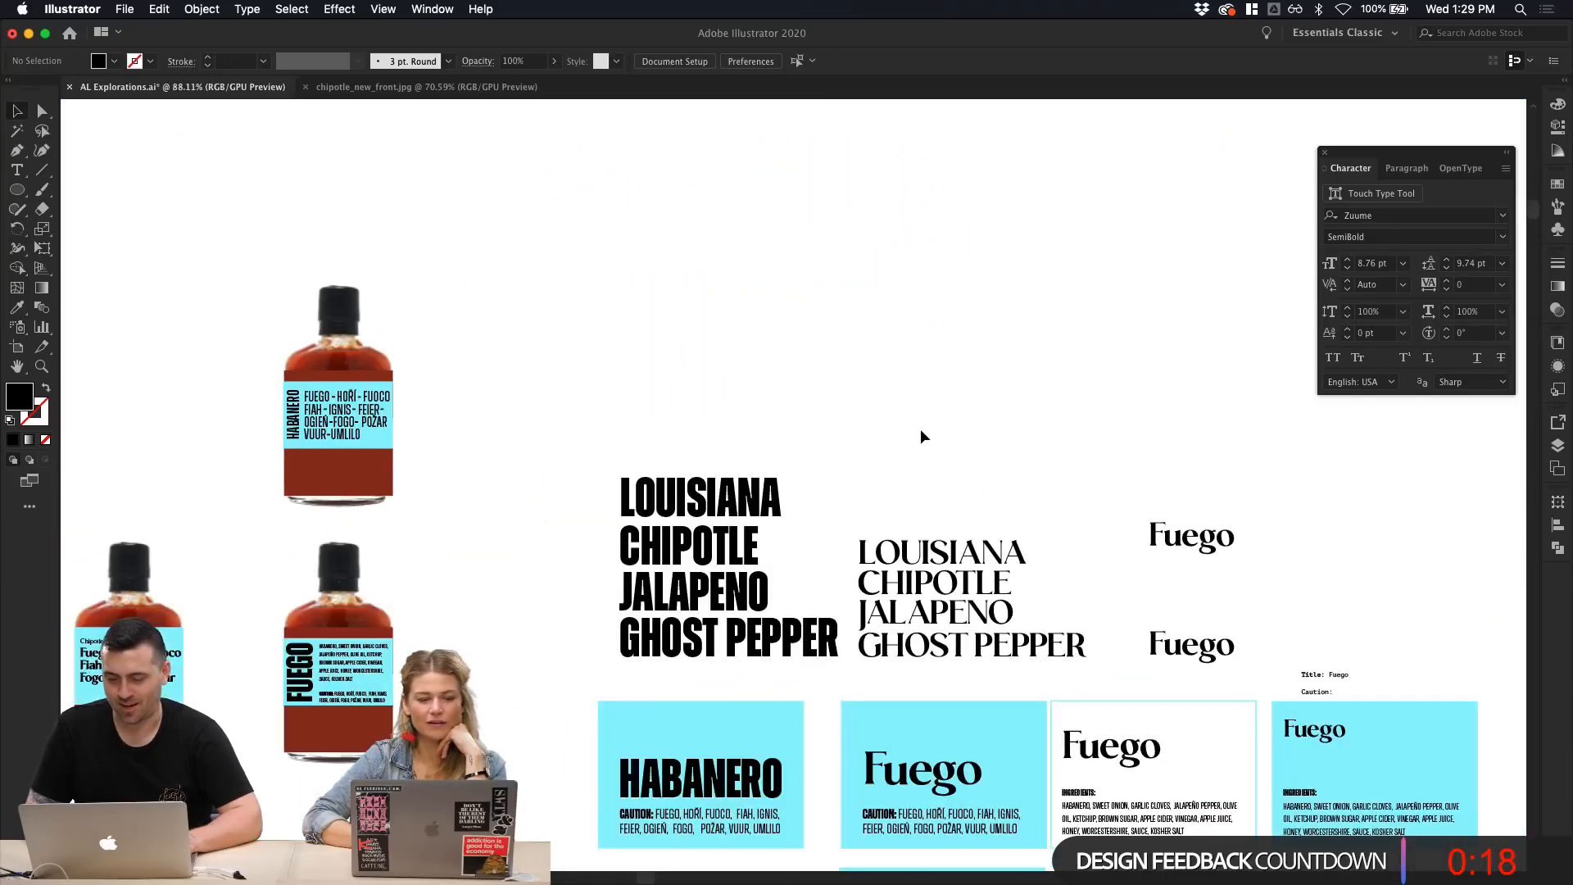
scroll(921, 430, "down", 5)
scroll(921, 430, "down", 3)
scroll(921, 429, "up", 2)
scroll(921, 429, "left", 3)
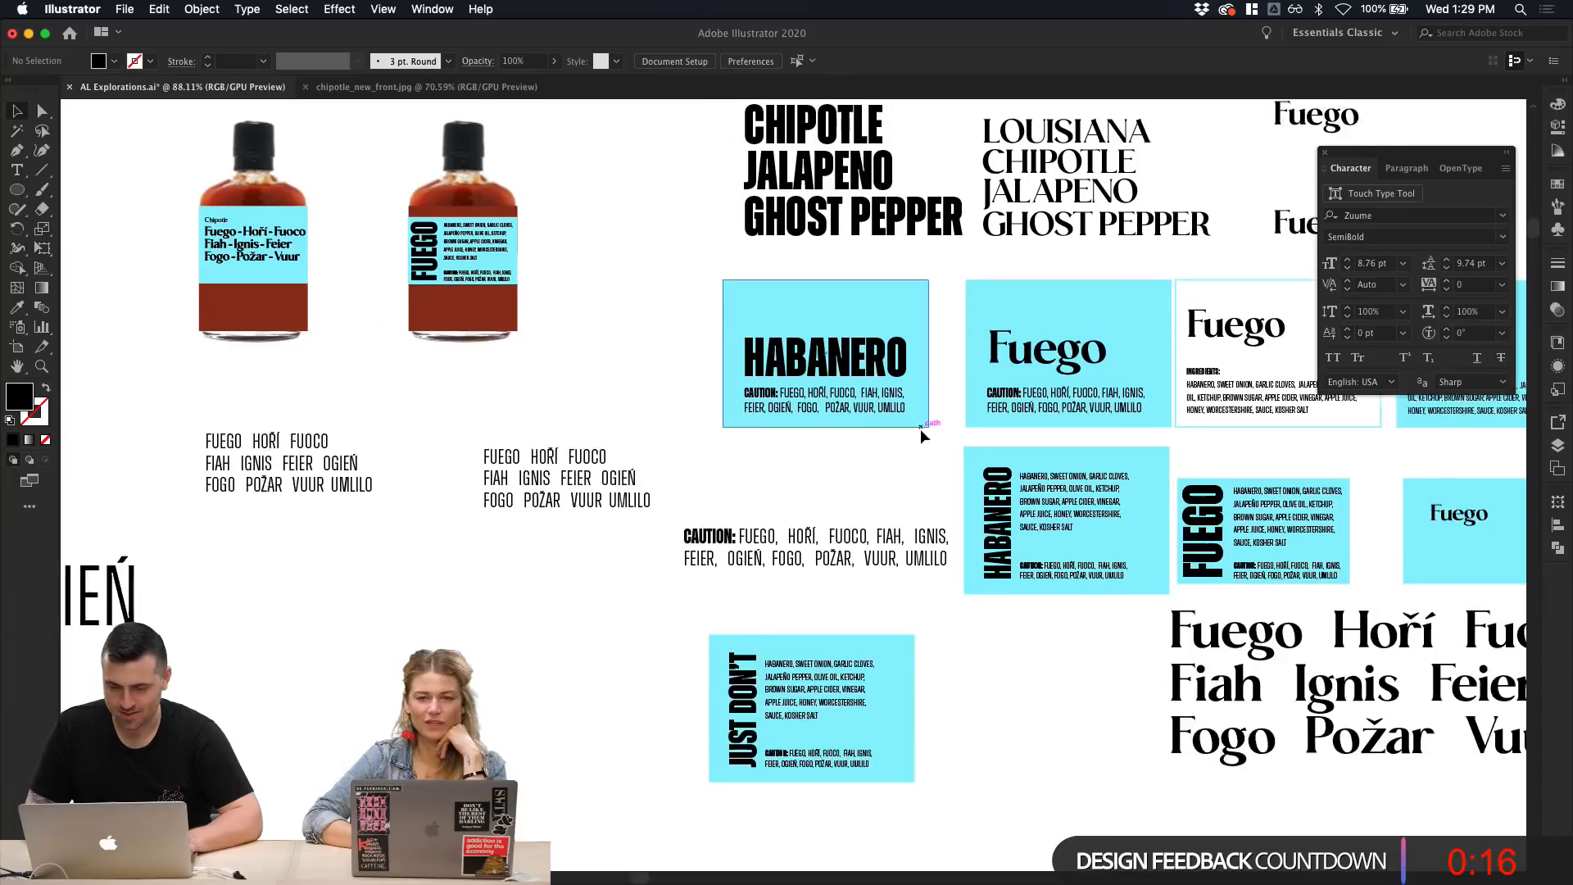
scroll(924, 451, "left", 1)
Step: Duplicate the blue label with the horizontal HABANERO title and caution text into the empty space beside the JUST DON'T label
left_click(795, 336)
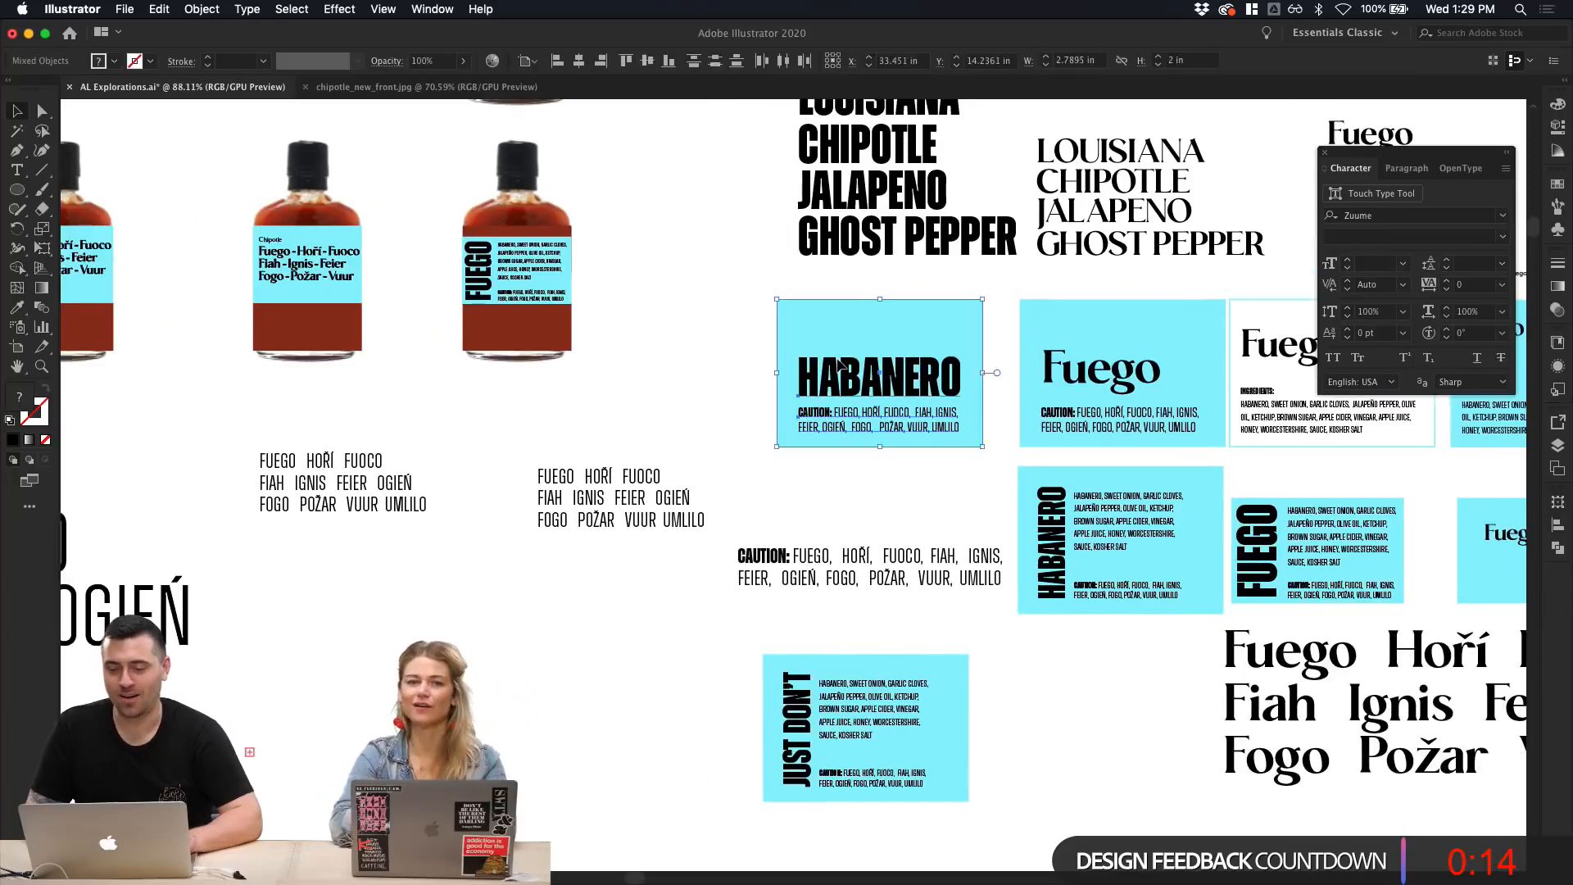
left_click_drag(795, 336, 475, 698)
left_click(564, 593)
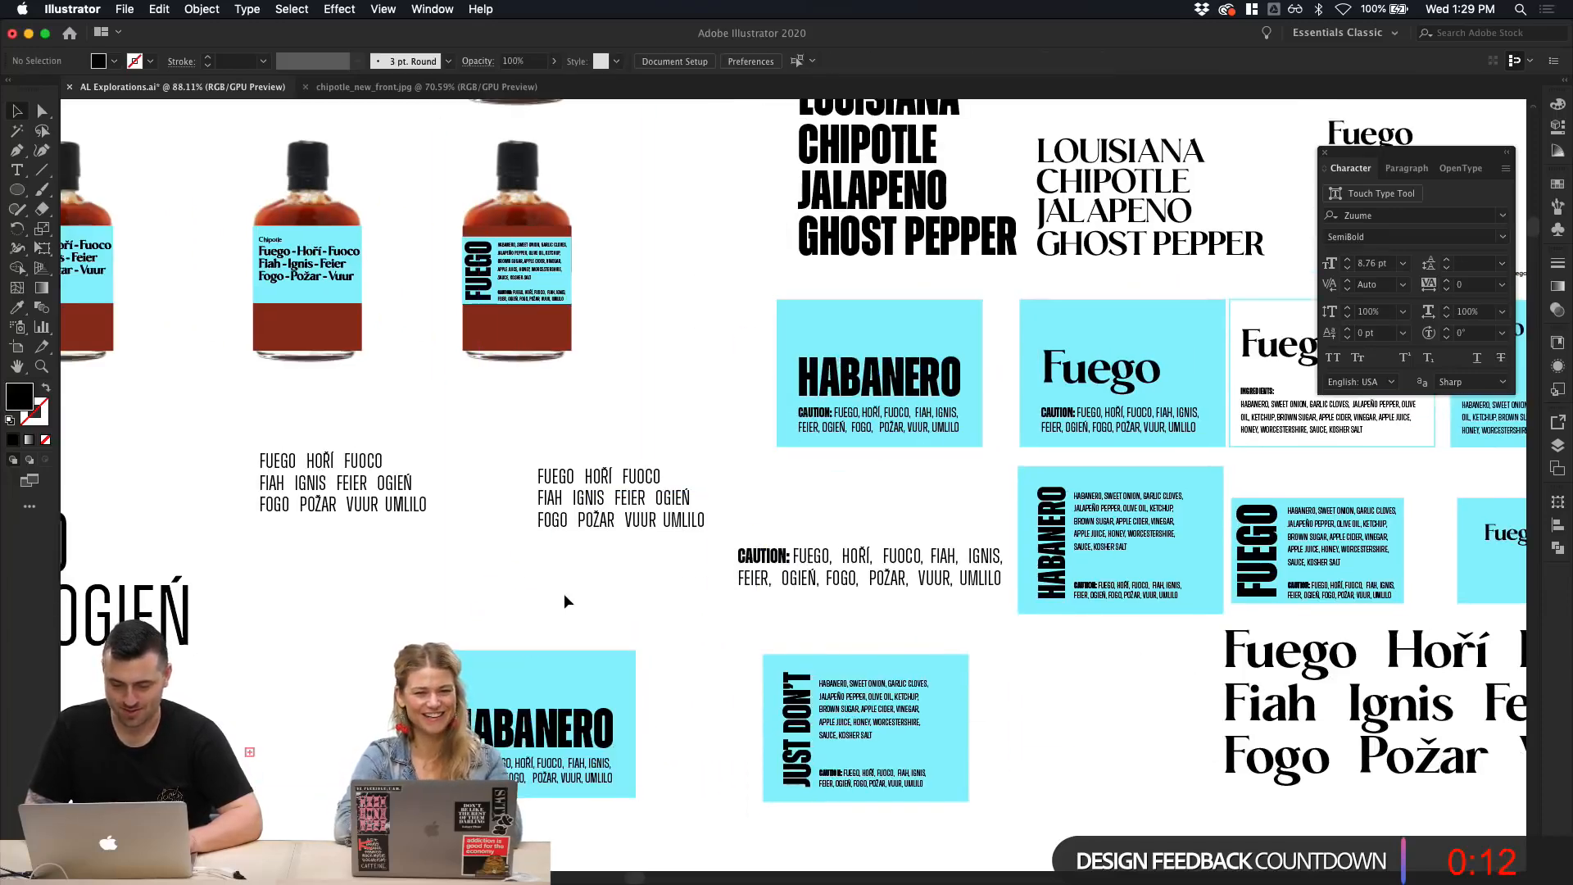
Step: Move the HABANERO title up toward the top of the duplicated blue label
scroll(590, 590, "down", 2)
scroll(590, 590, "left", 3)
left_click_drag(669, 595, 666, 561)
left_click(735, 443)
Step: Draw a thin black rectangle directly beneath the HABANERO title on the duplicated label, matching the title's width
scroll(735, 443, "up", 3)
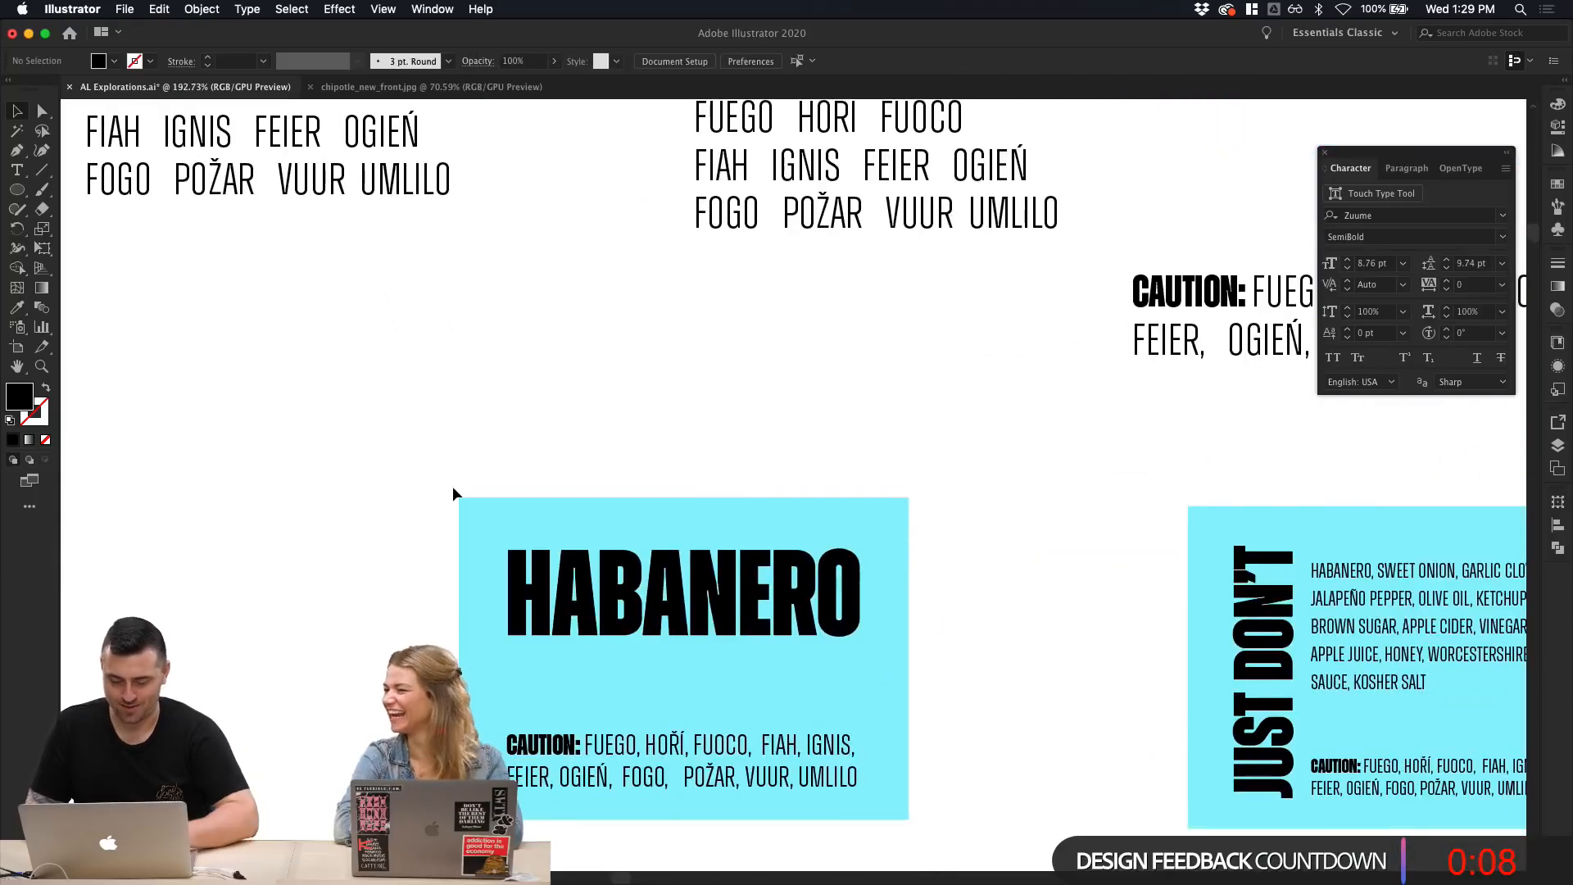
key("m")
left_click_drag(506, 649, 863, 668)
key("v")
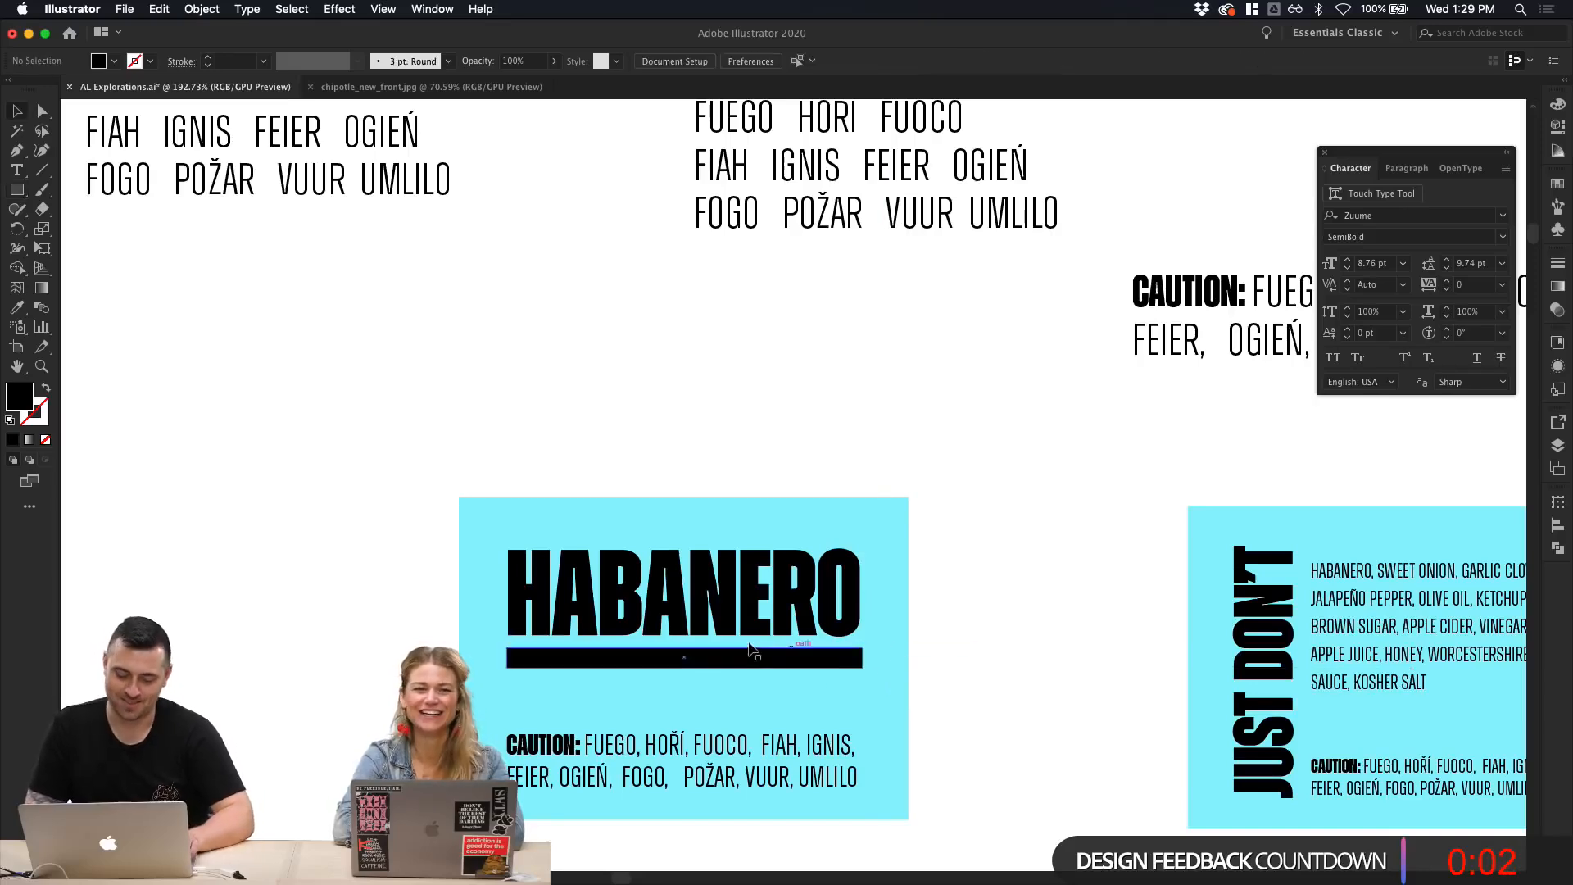
left_click(1035, 695)
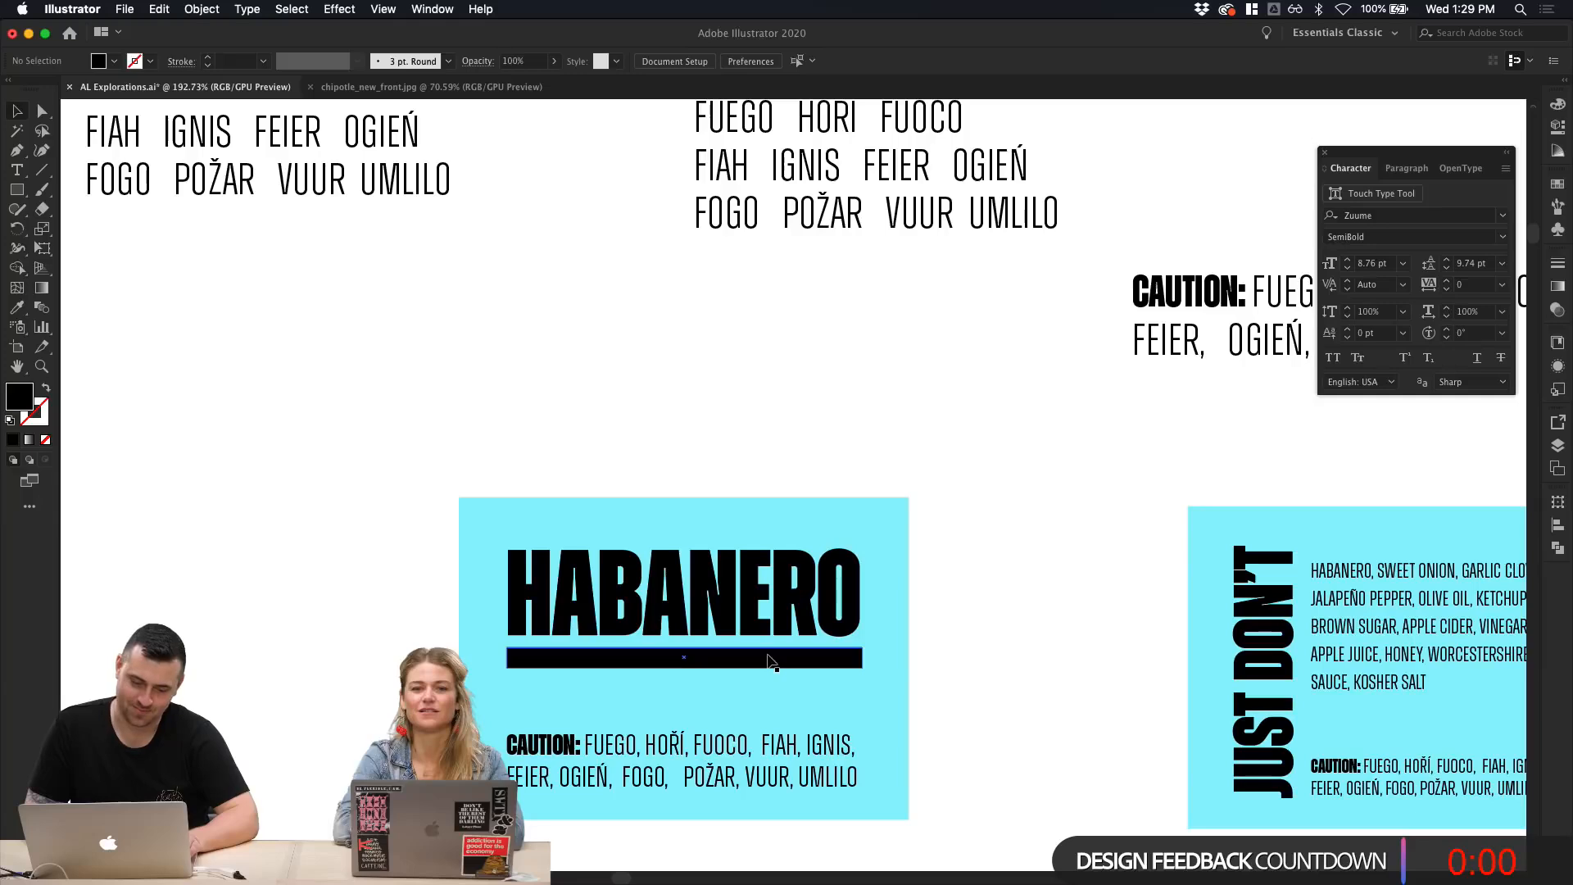
Step: Move the caution text up directly beneath the black bar and delete its bold word "CAUTION:"
left_click_drag(740, 742, 740, 689)
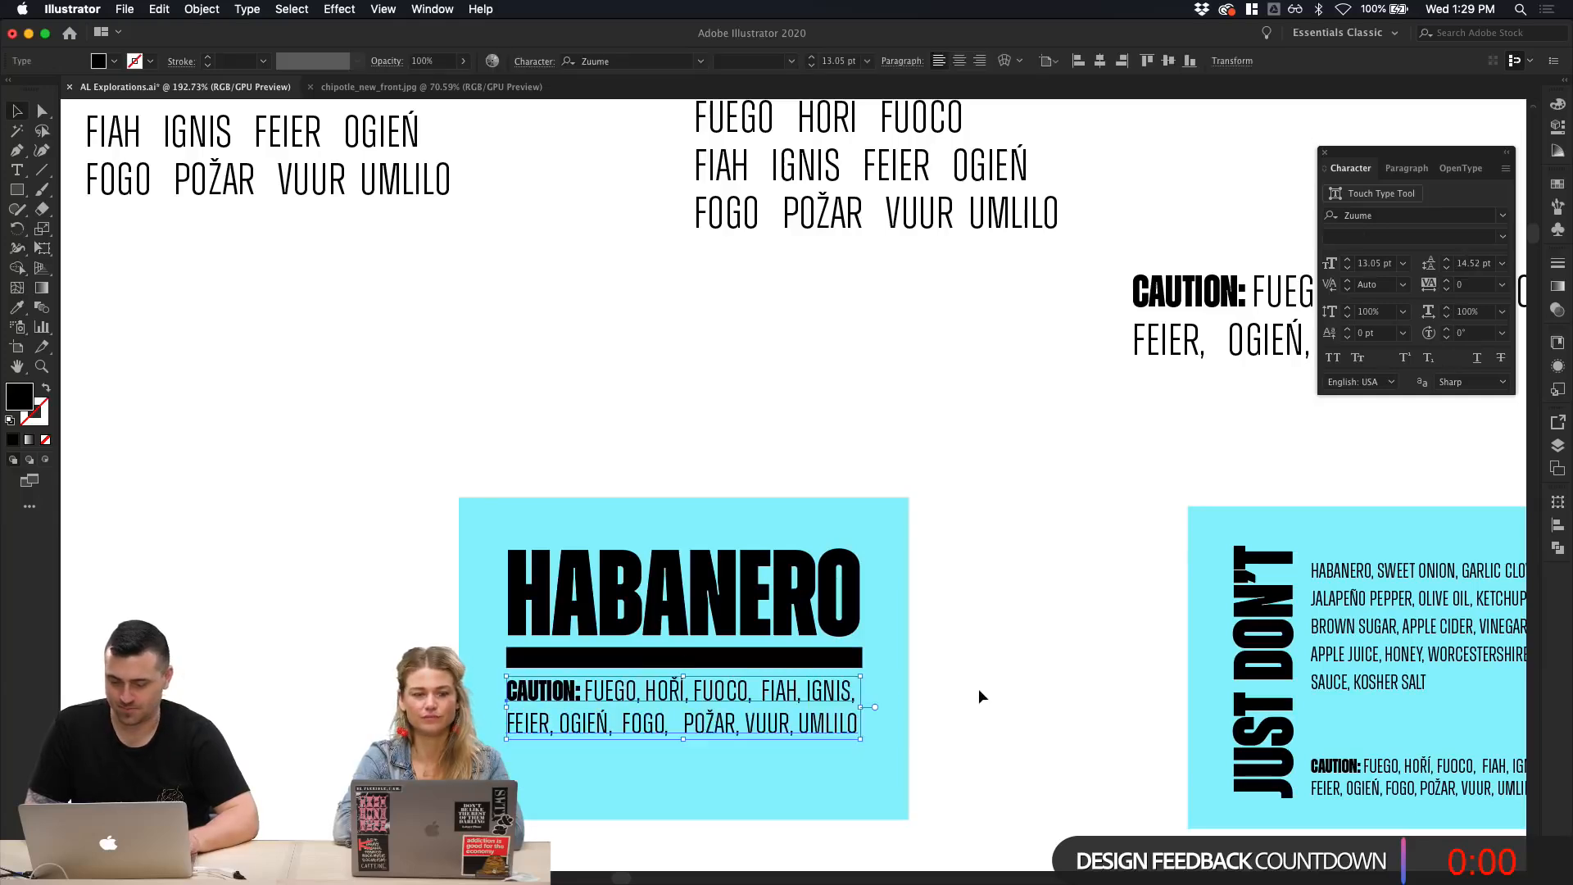
double_click(585, 695)
left_click_drag(585, 694, 235, 693)
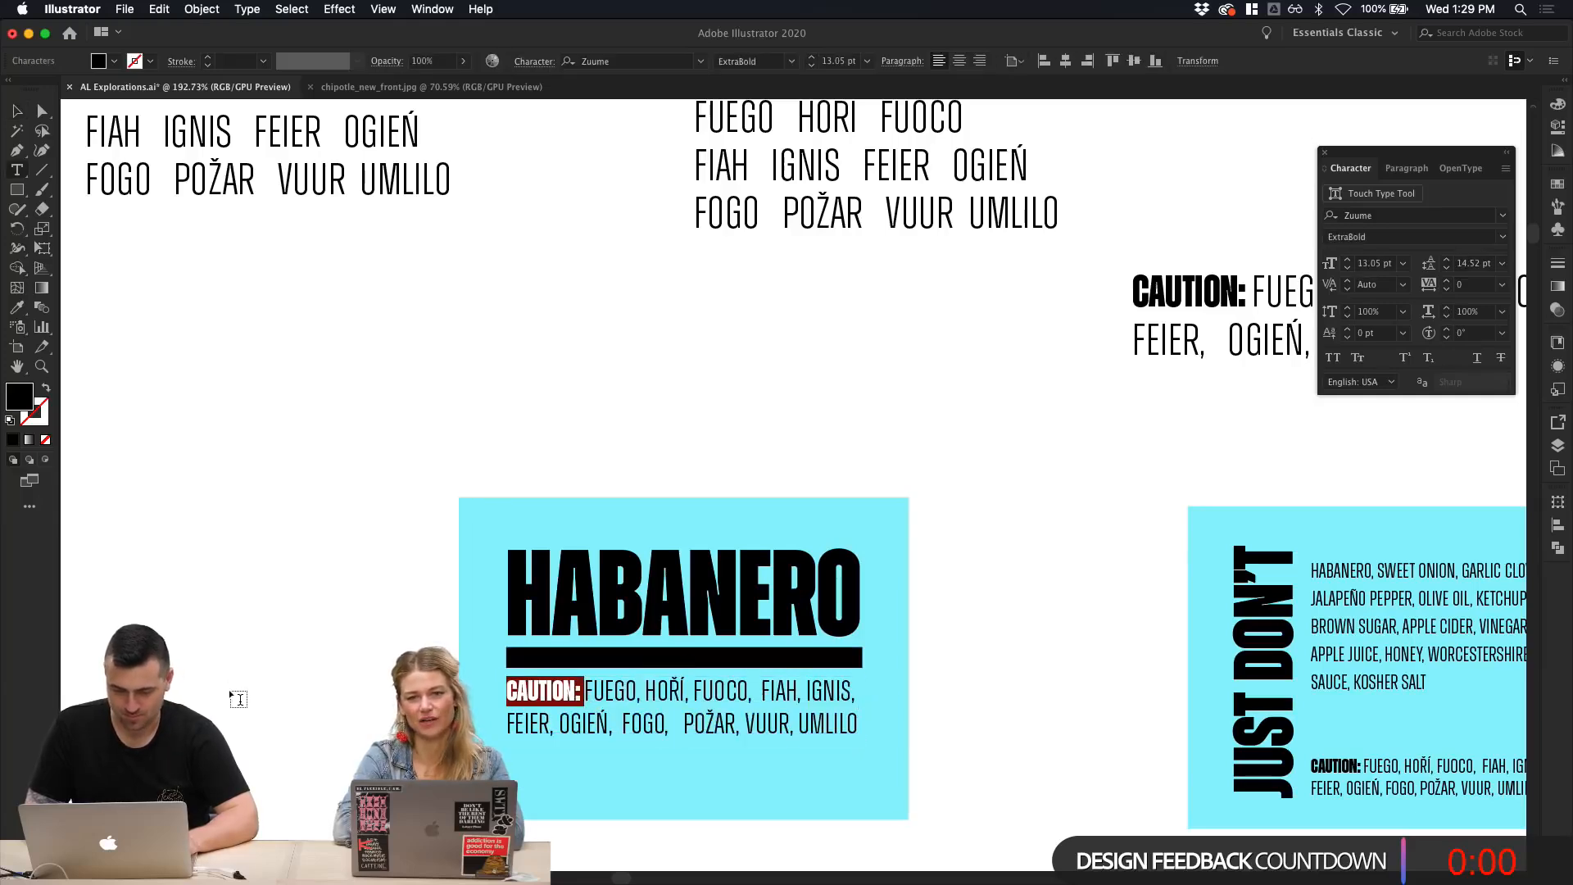
key("BackSpace")
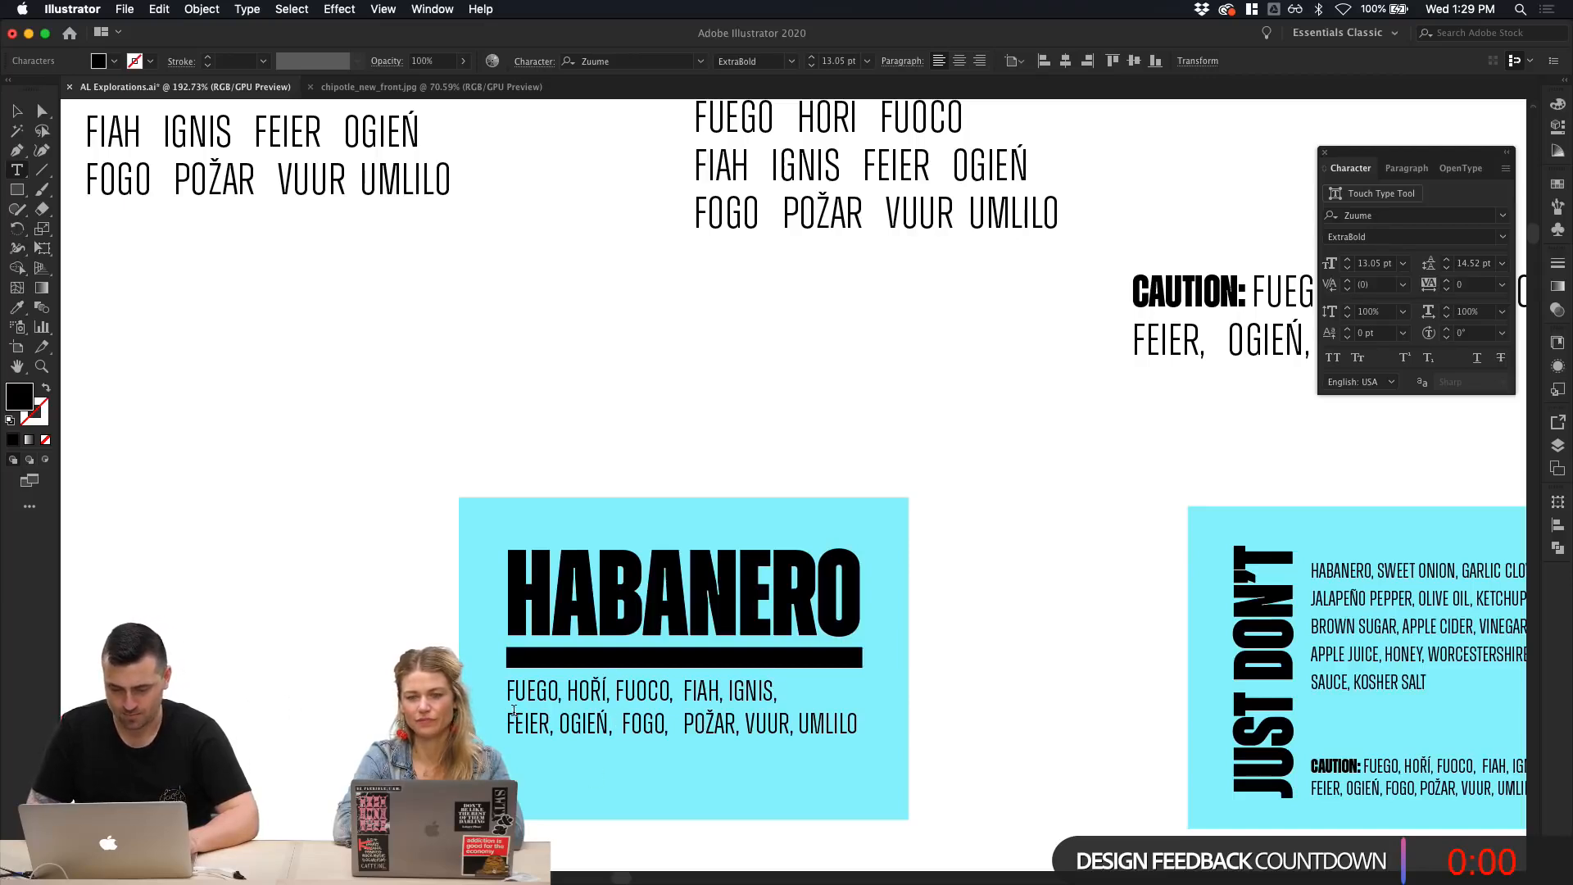
Step: Re-break the word list into two lines, ending the first after "FEIER," and starting the second with "OGIEŃ"
key("BackSpace")
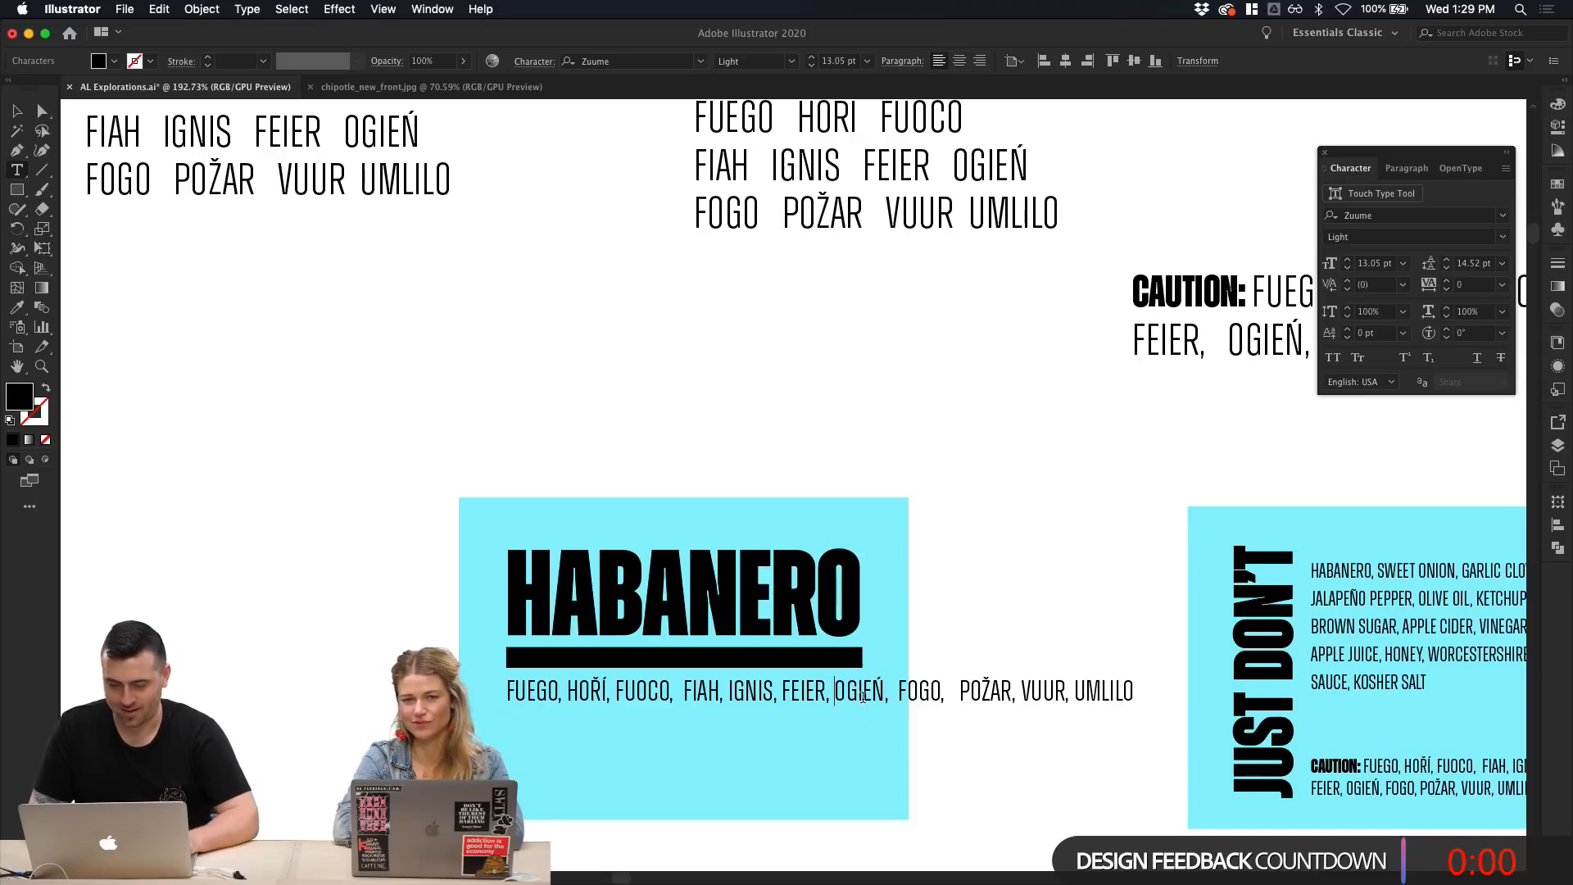
key("Return")
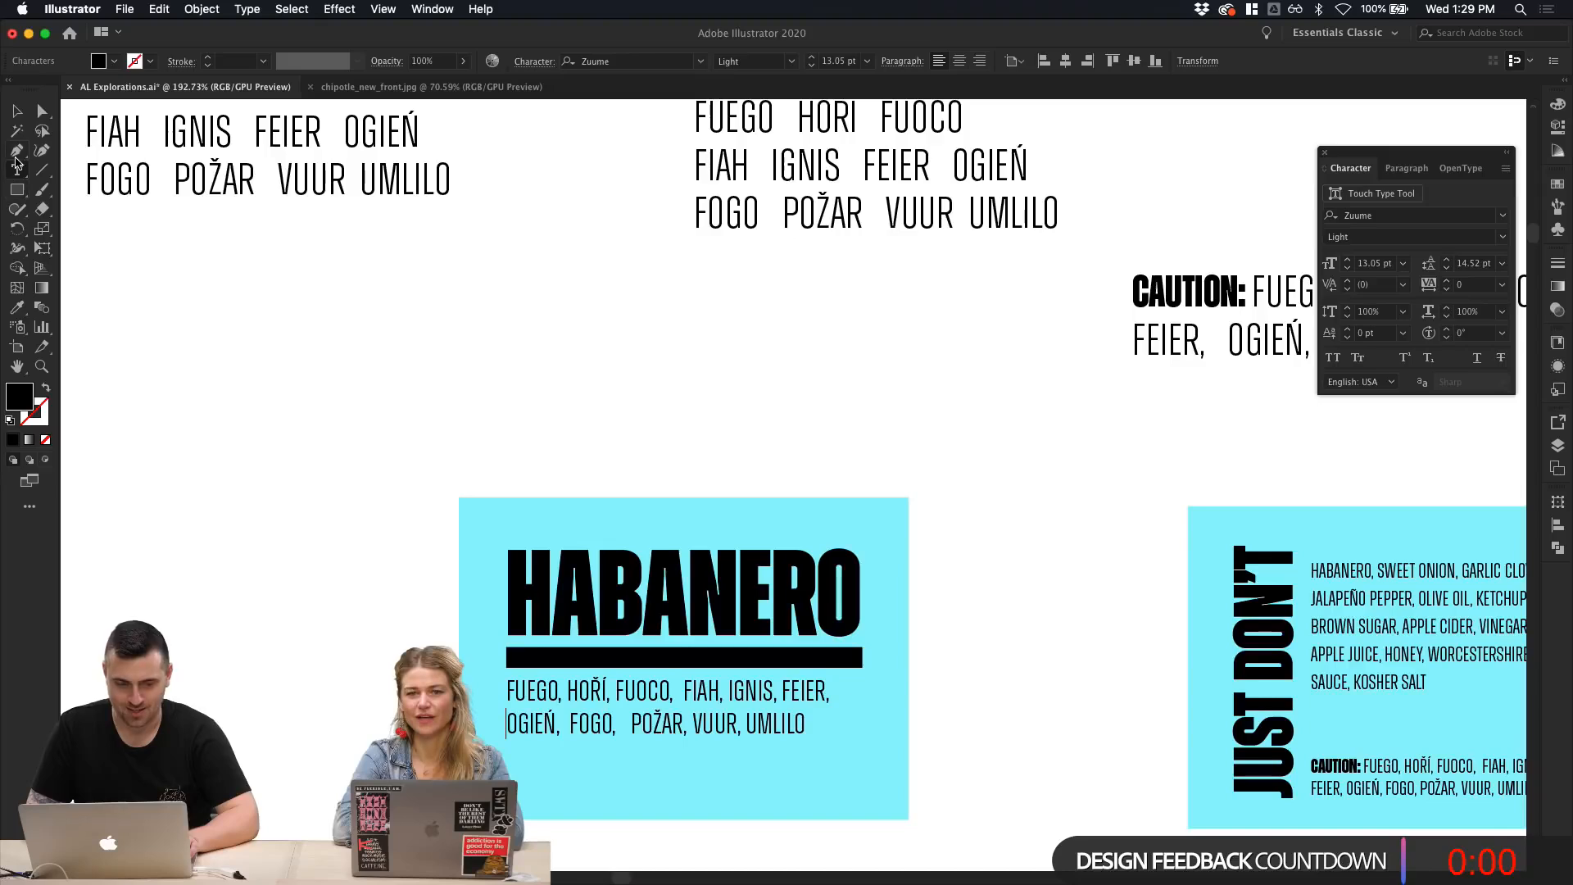
left_click(17, 111)
left_click(454, 409)
left_click(701, 747)
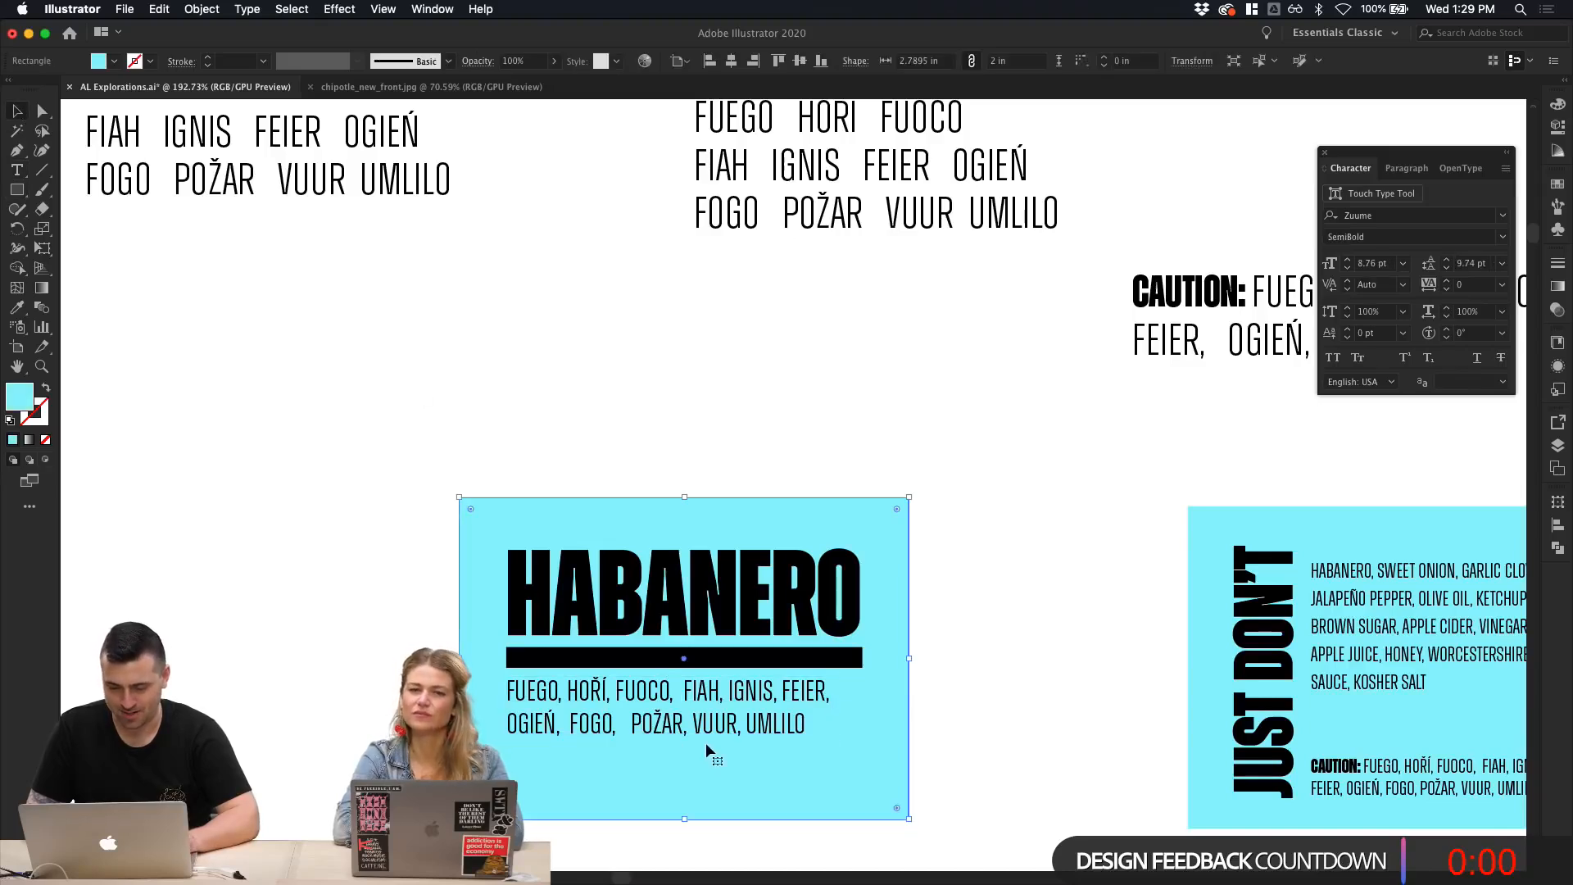
left_click(711, 737)
left_click(1023, 515)
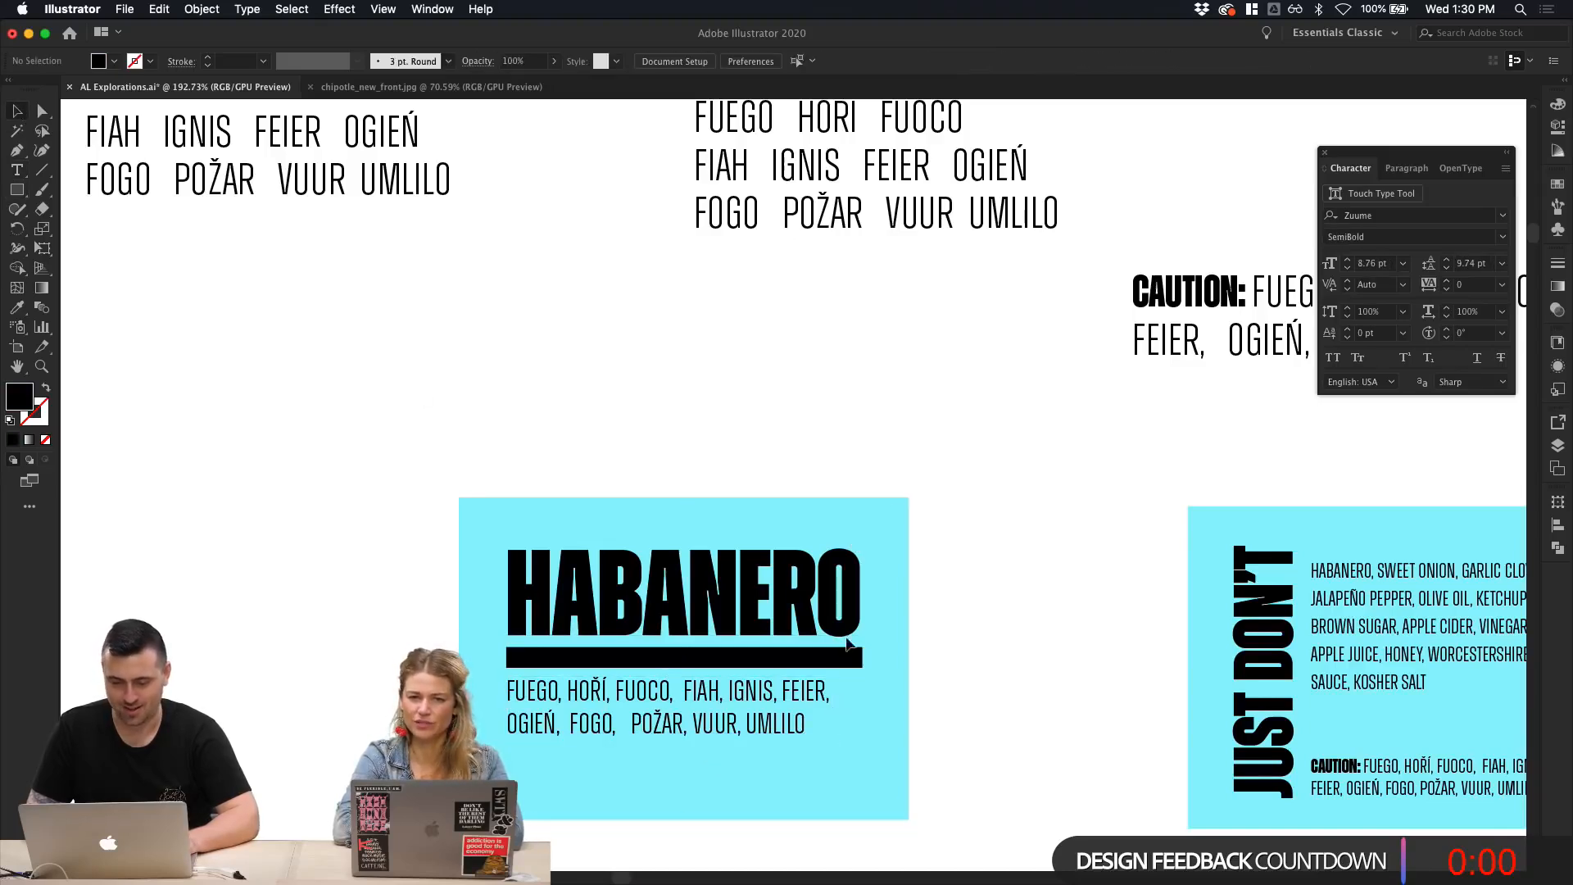
Step: Append ", FIRE" after UMLILO at the end of the word list on the barred HABANERO label
scroll(1117, 608, "down", 3)
scroll(1117, 608, "right", 2)
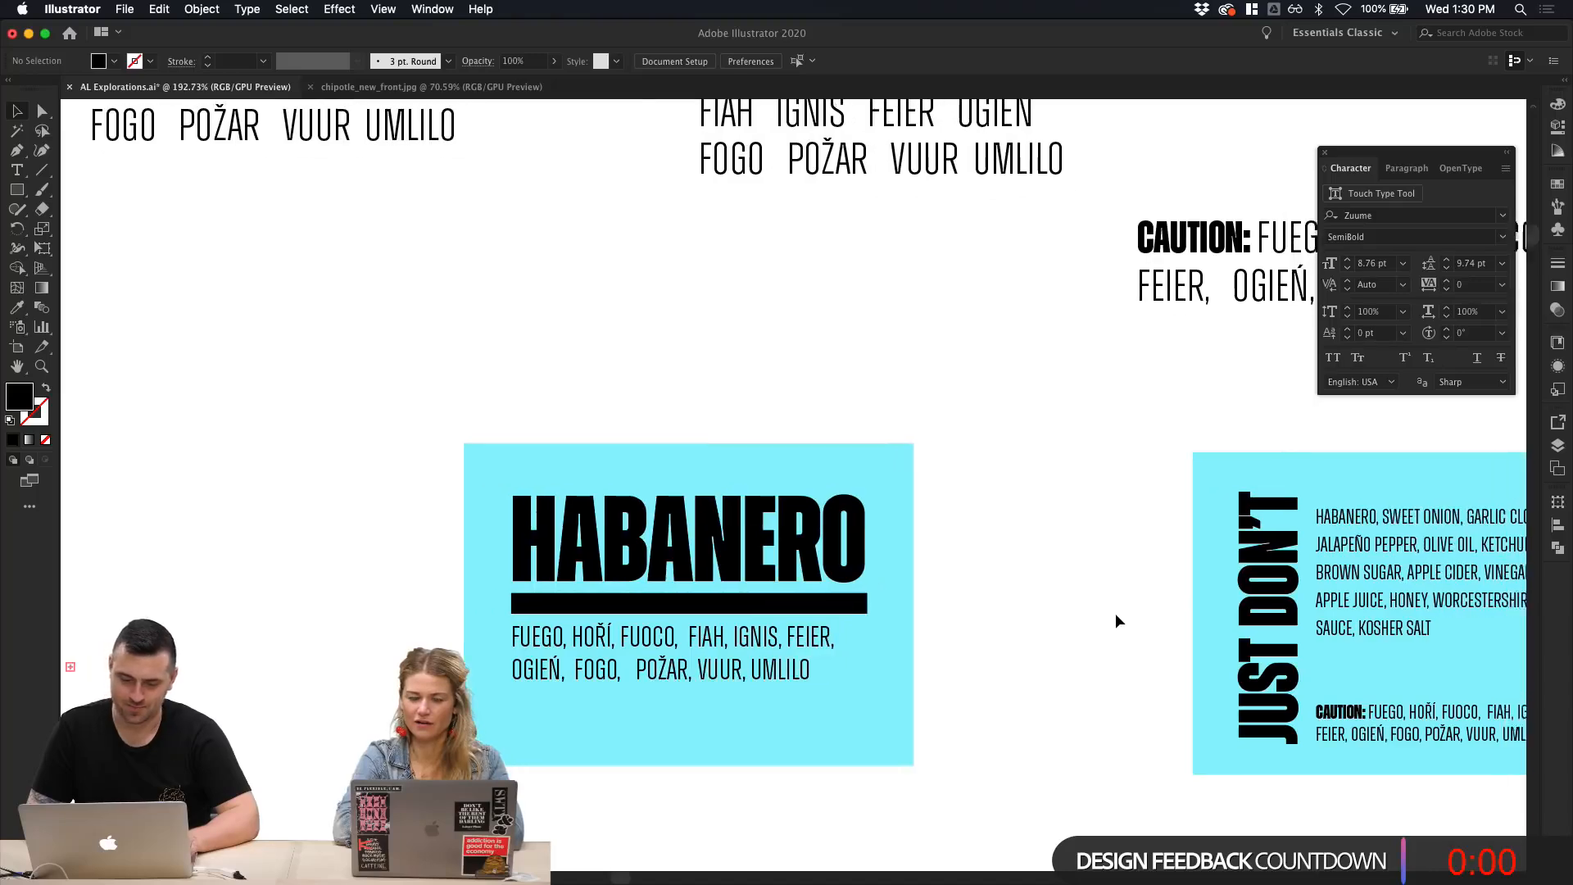
scroll(906, 587, "down", 2)
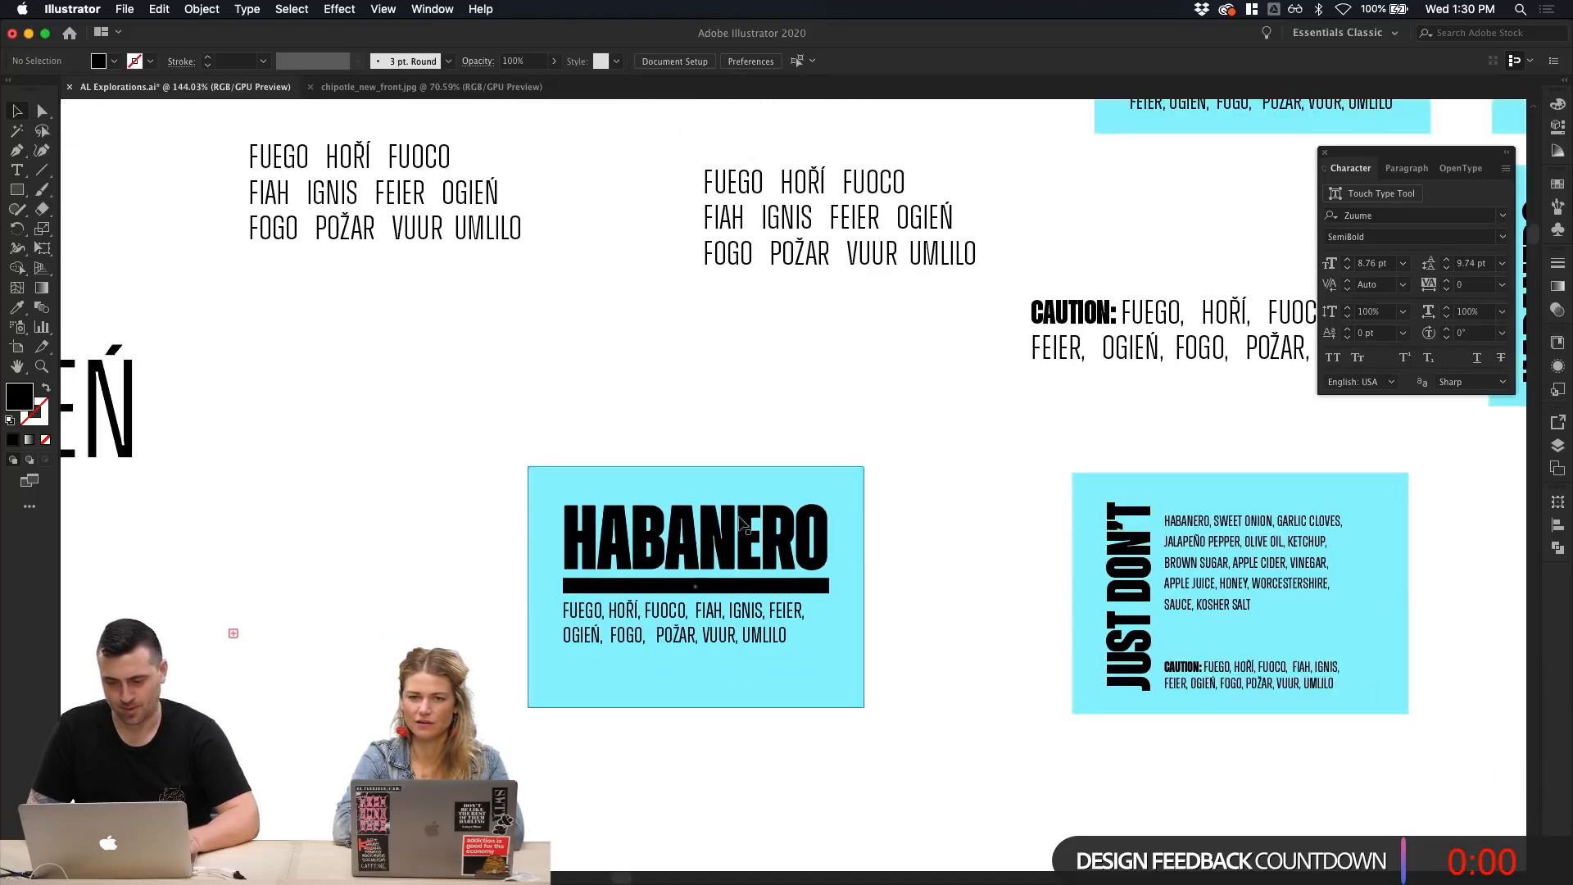
left_click(695, 537)
left_click(823, 337)
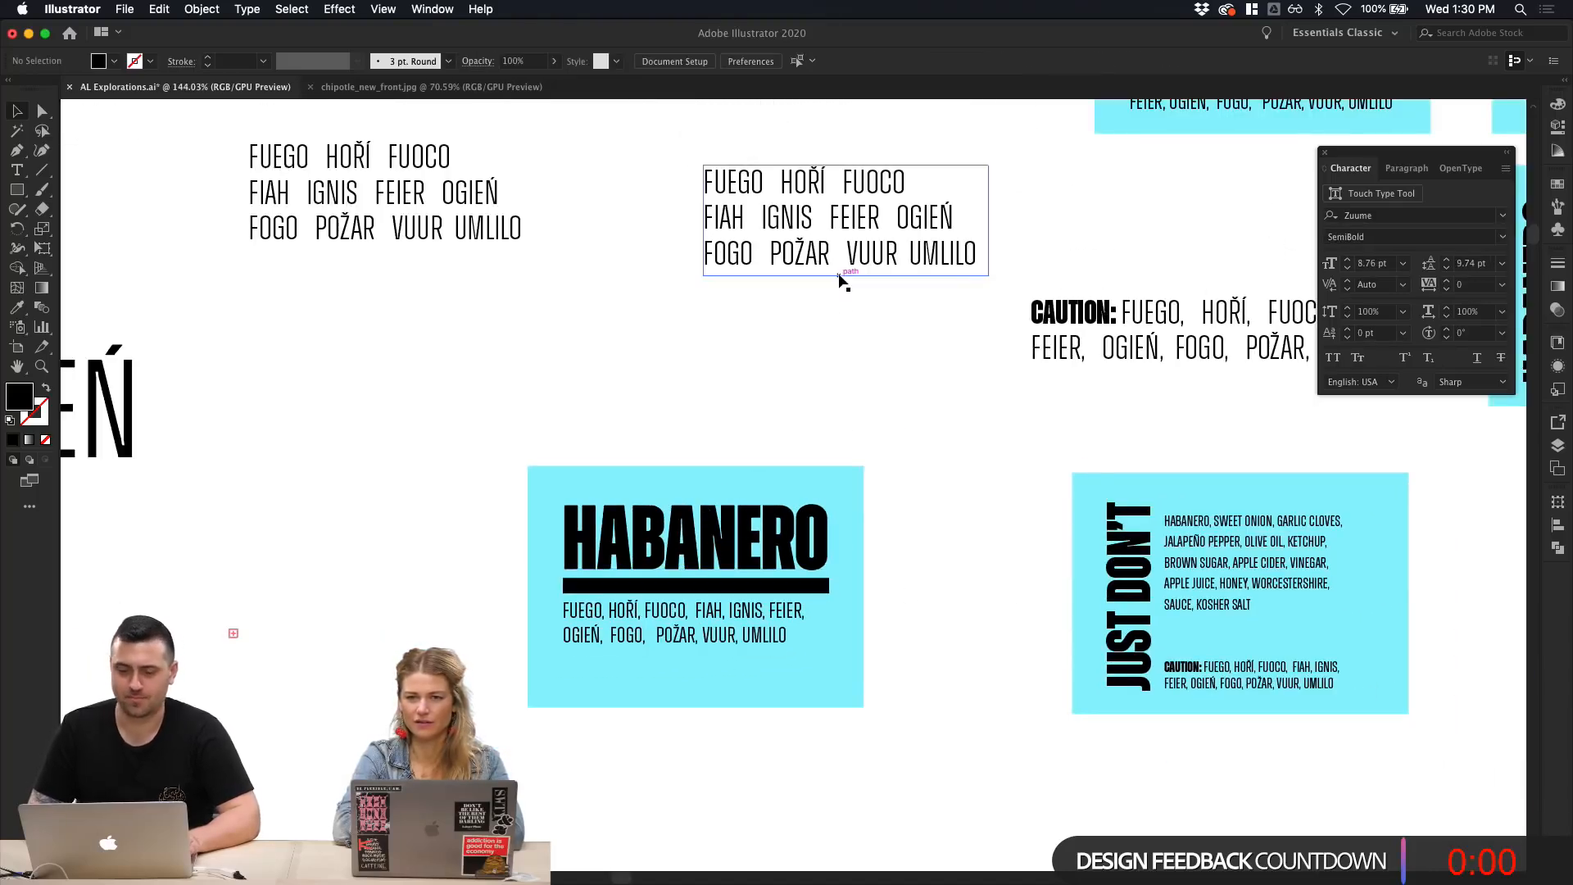
scroll(839, 367, "down", 3)
scroll(840, 369, "up", 4)
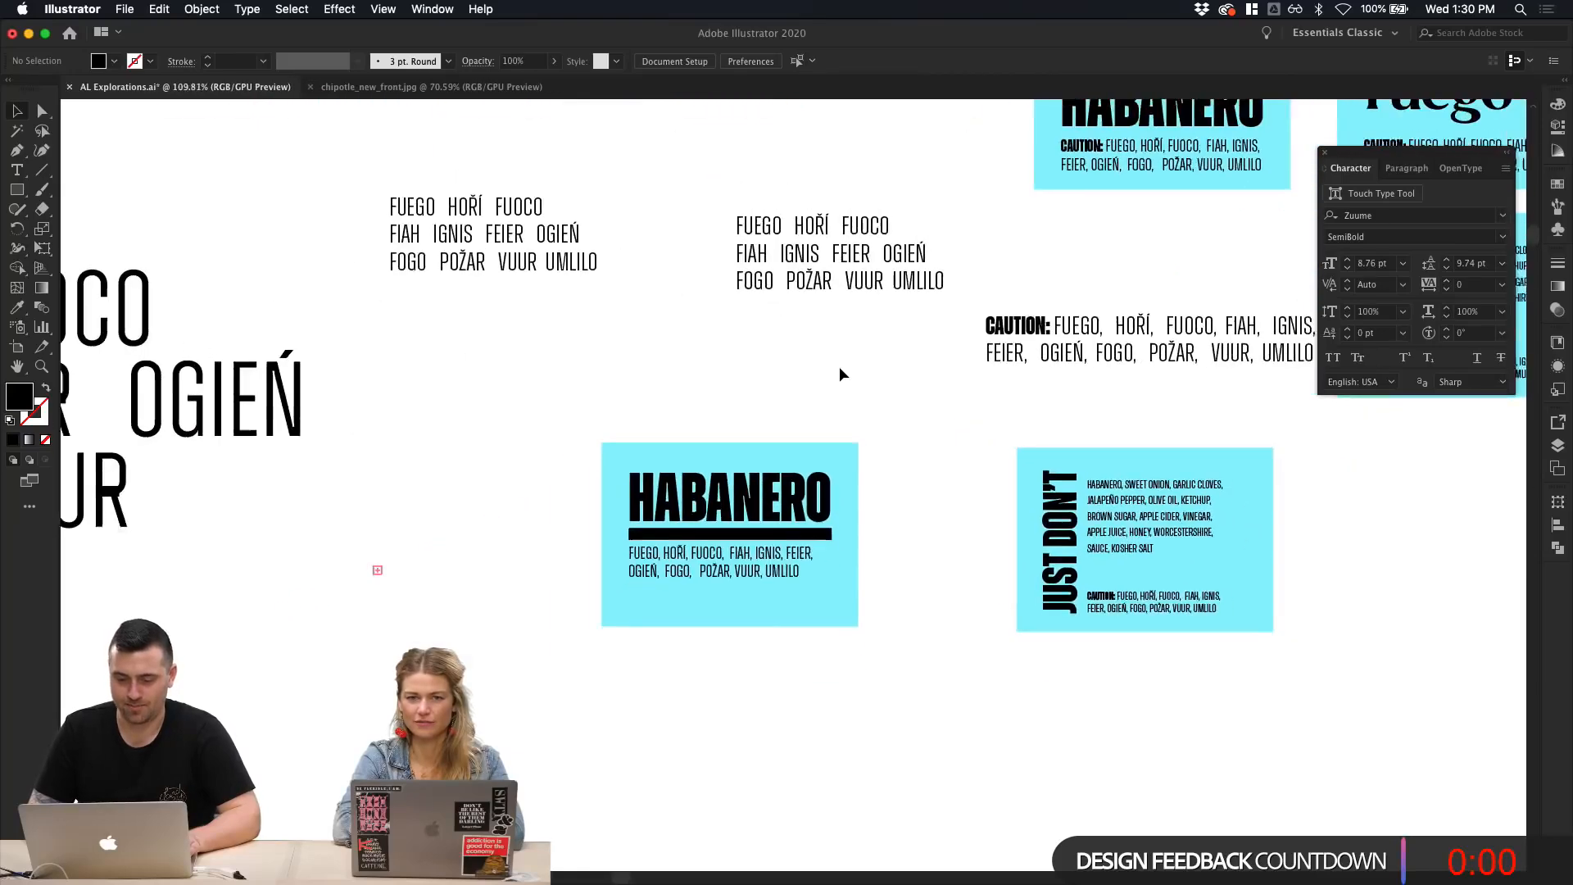
double_click(774, 677)
type(", ")
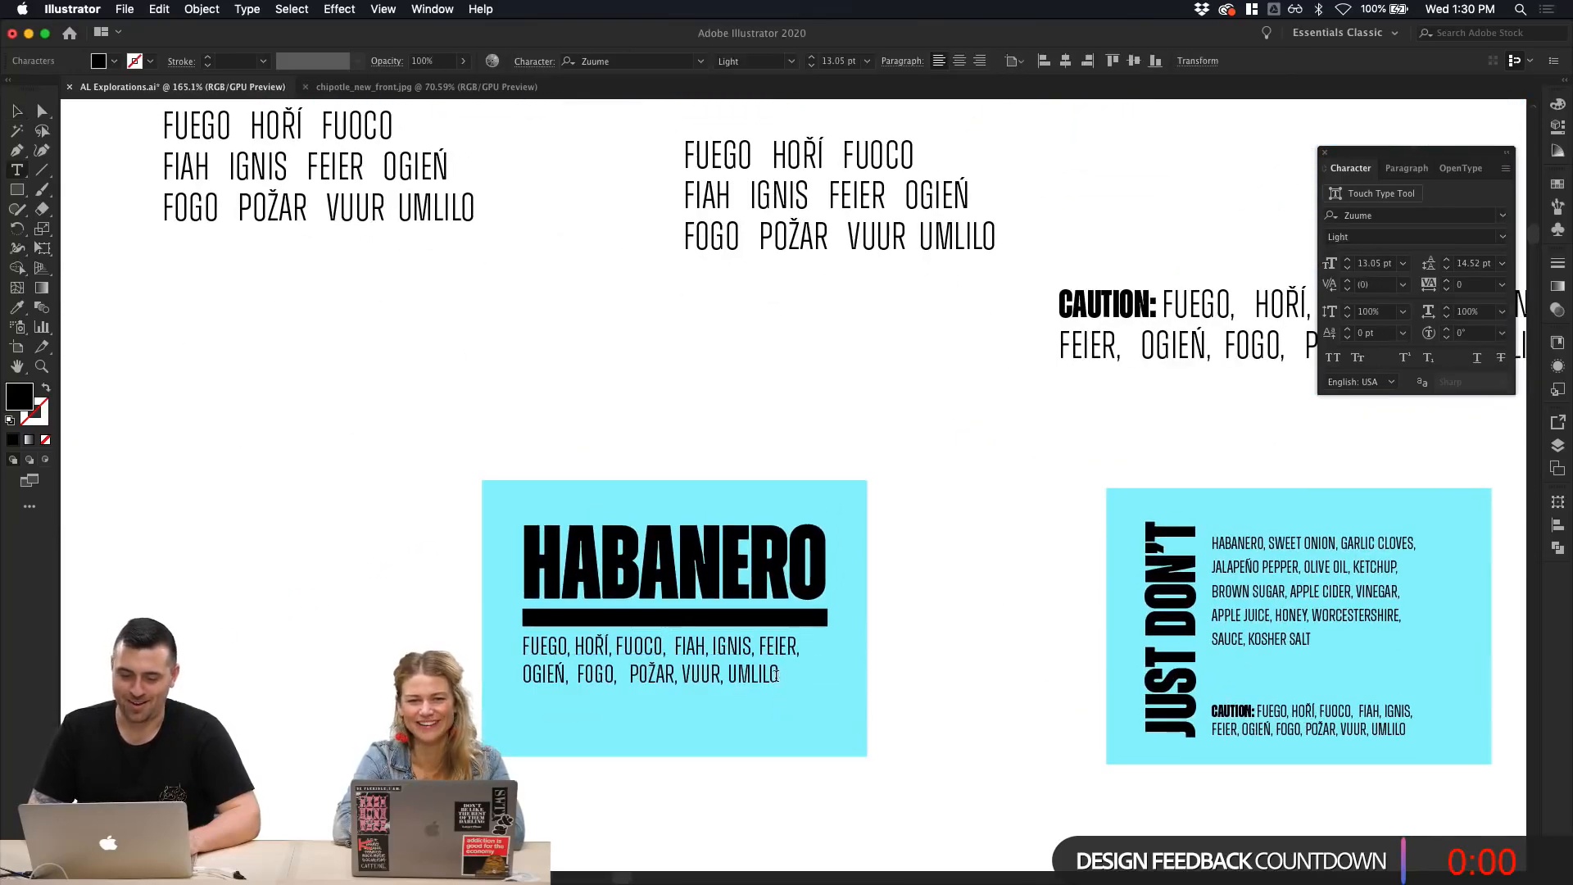
type("FIRE")
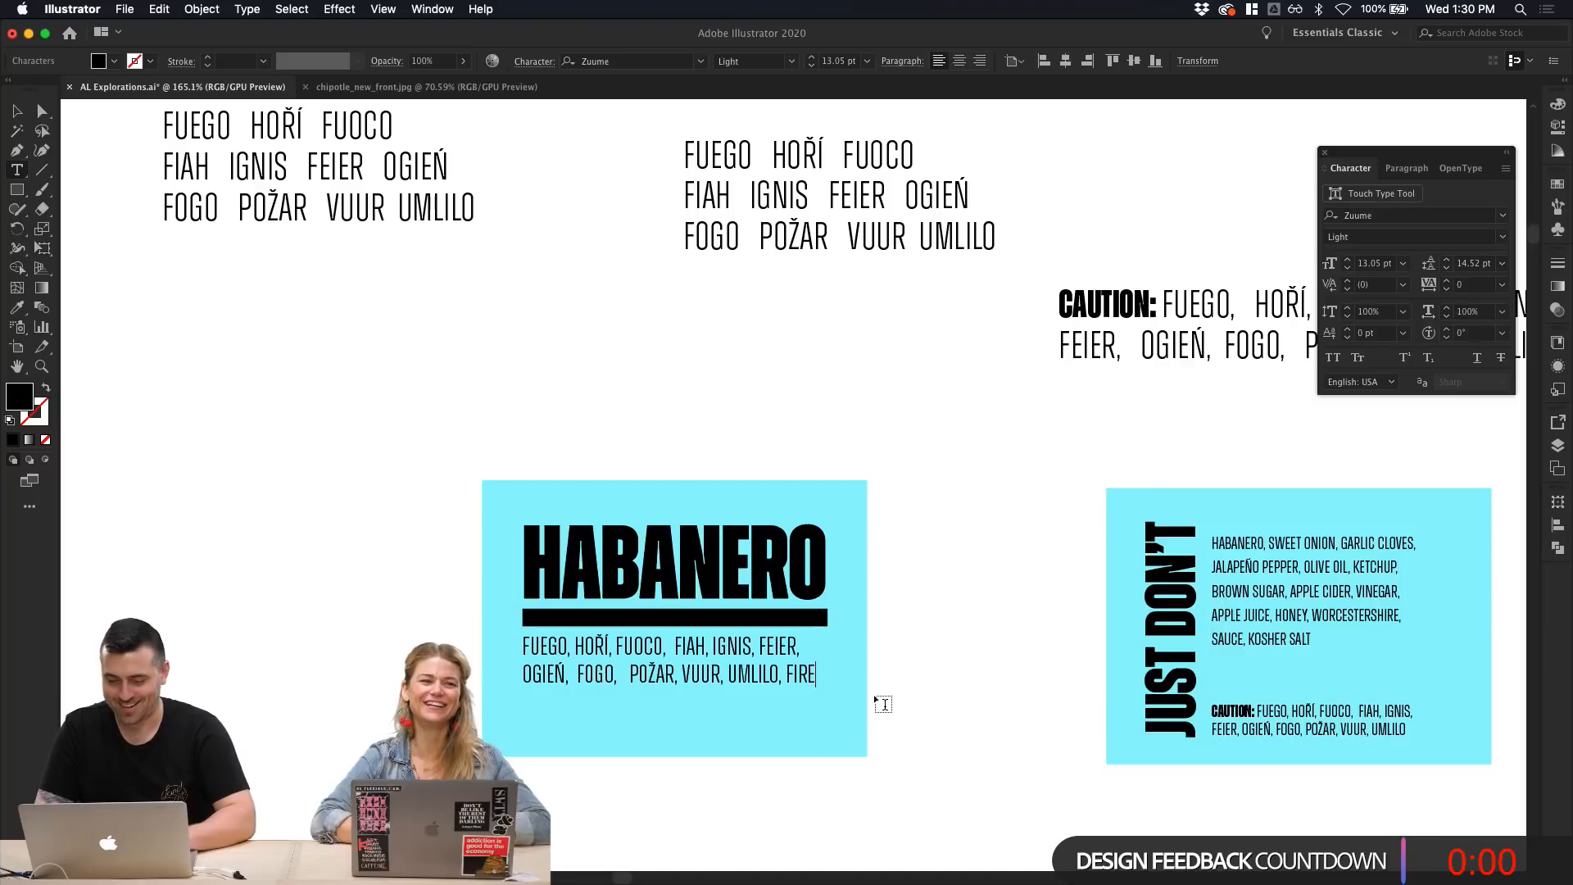
left_click(18, 110)
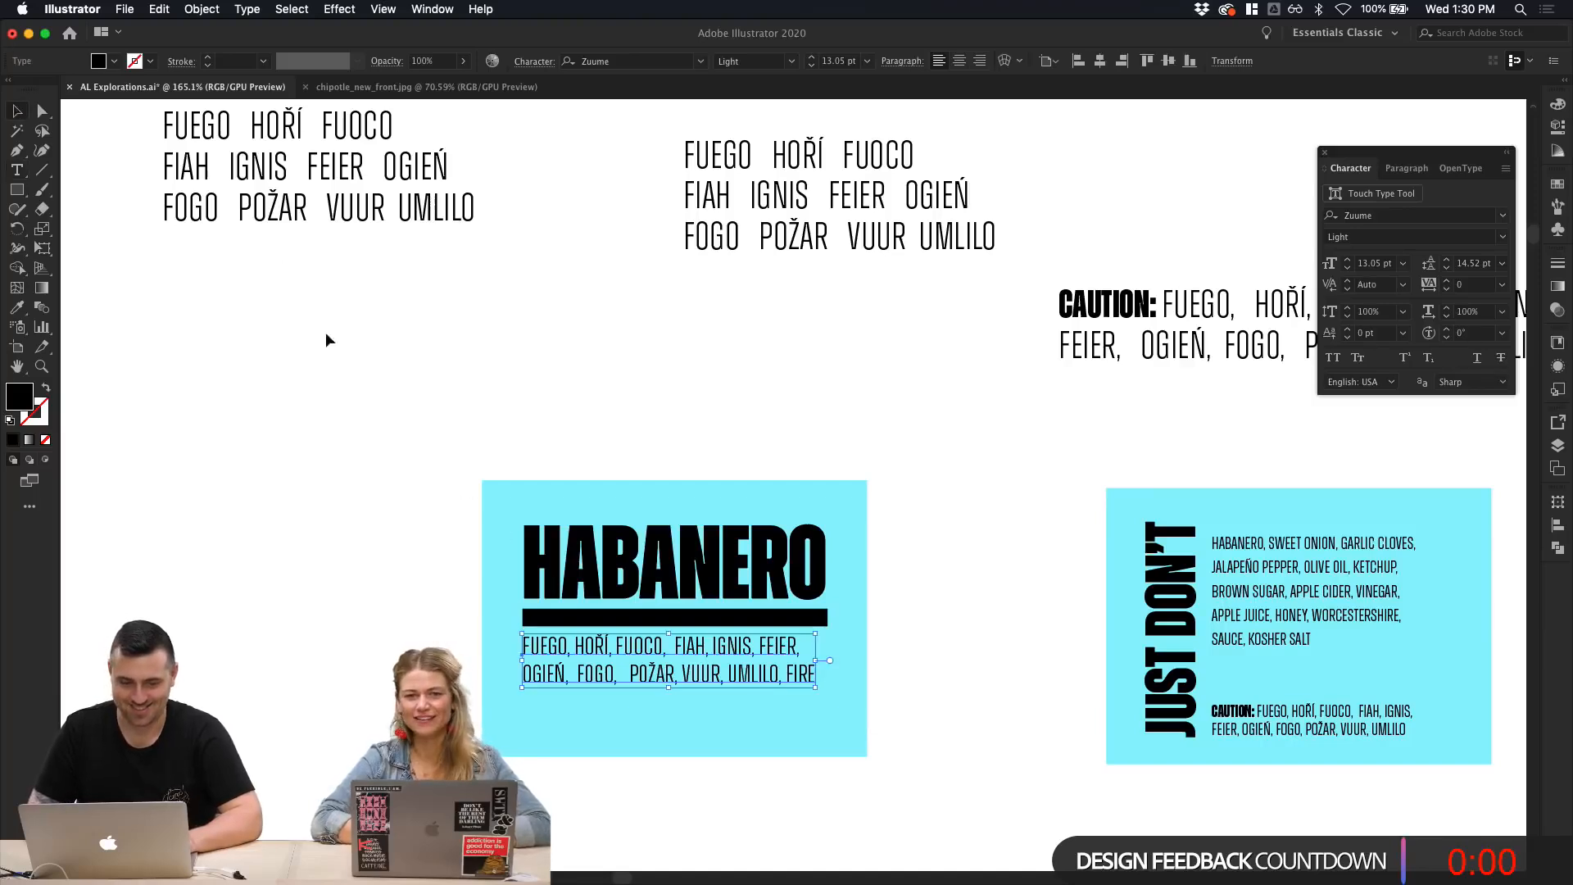
left_click(334, 341)
Step: Shift the HABANERO title, black bar and word list together slightly upward on the blue label
scroll(334, 341, "down", 1)
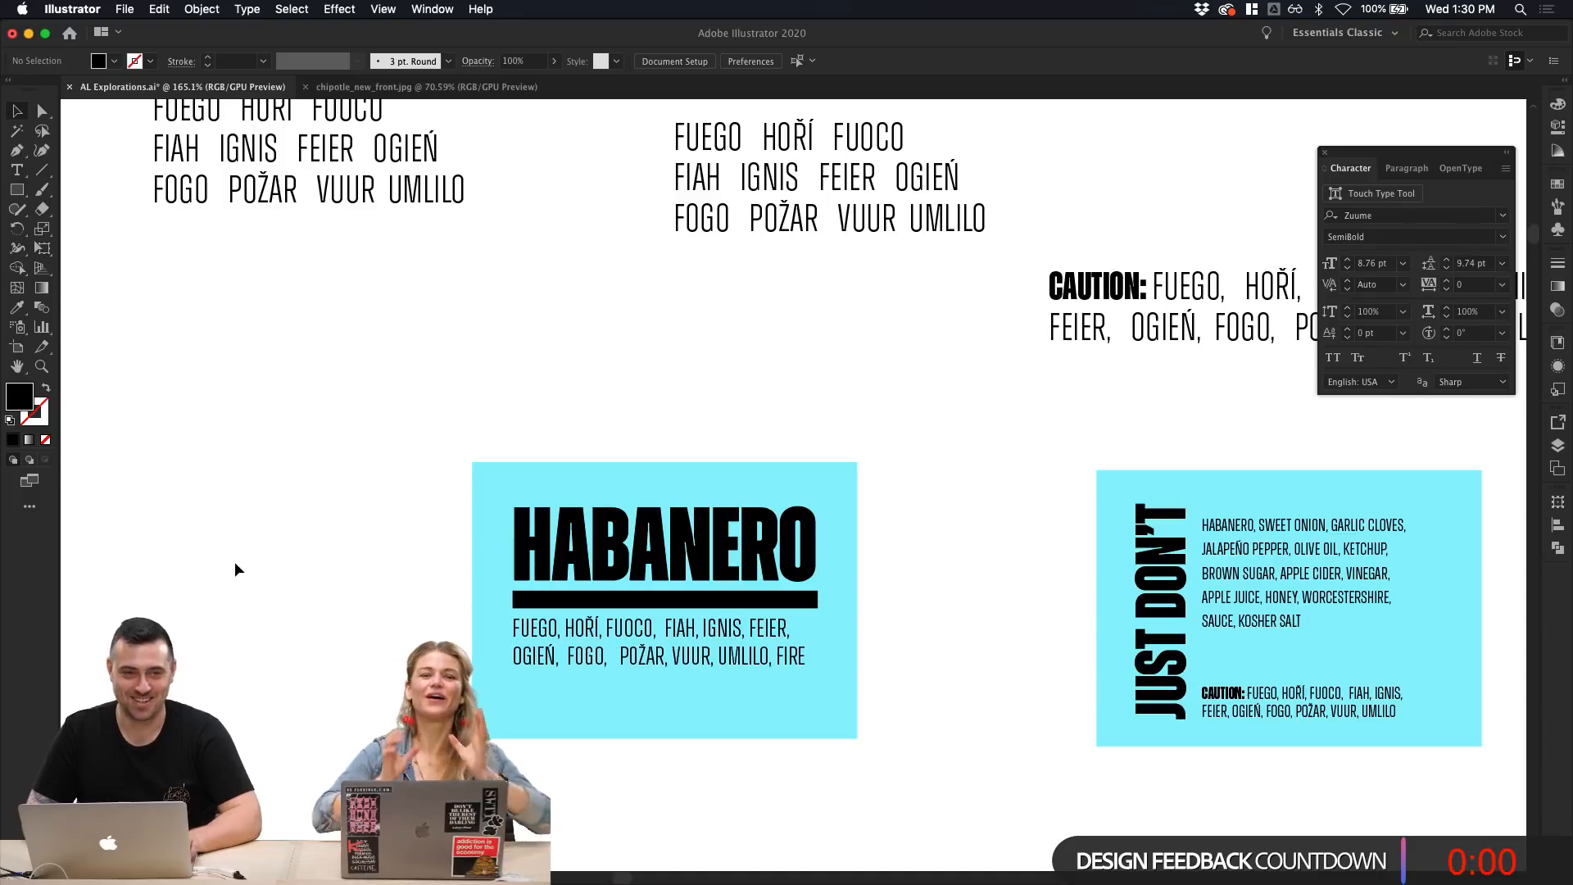
scroll(125, 546, "down", 2)
scroll(754, 459, "down", 1)
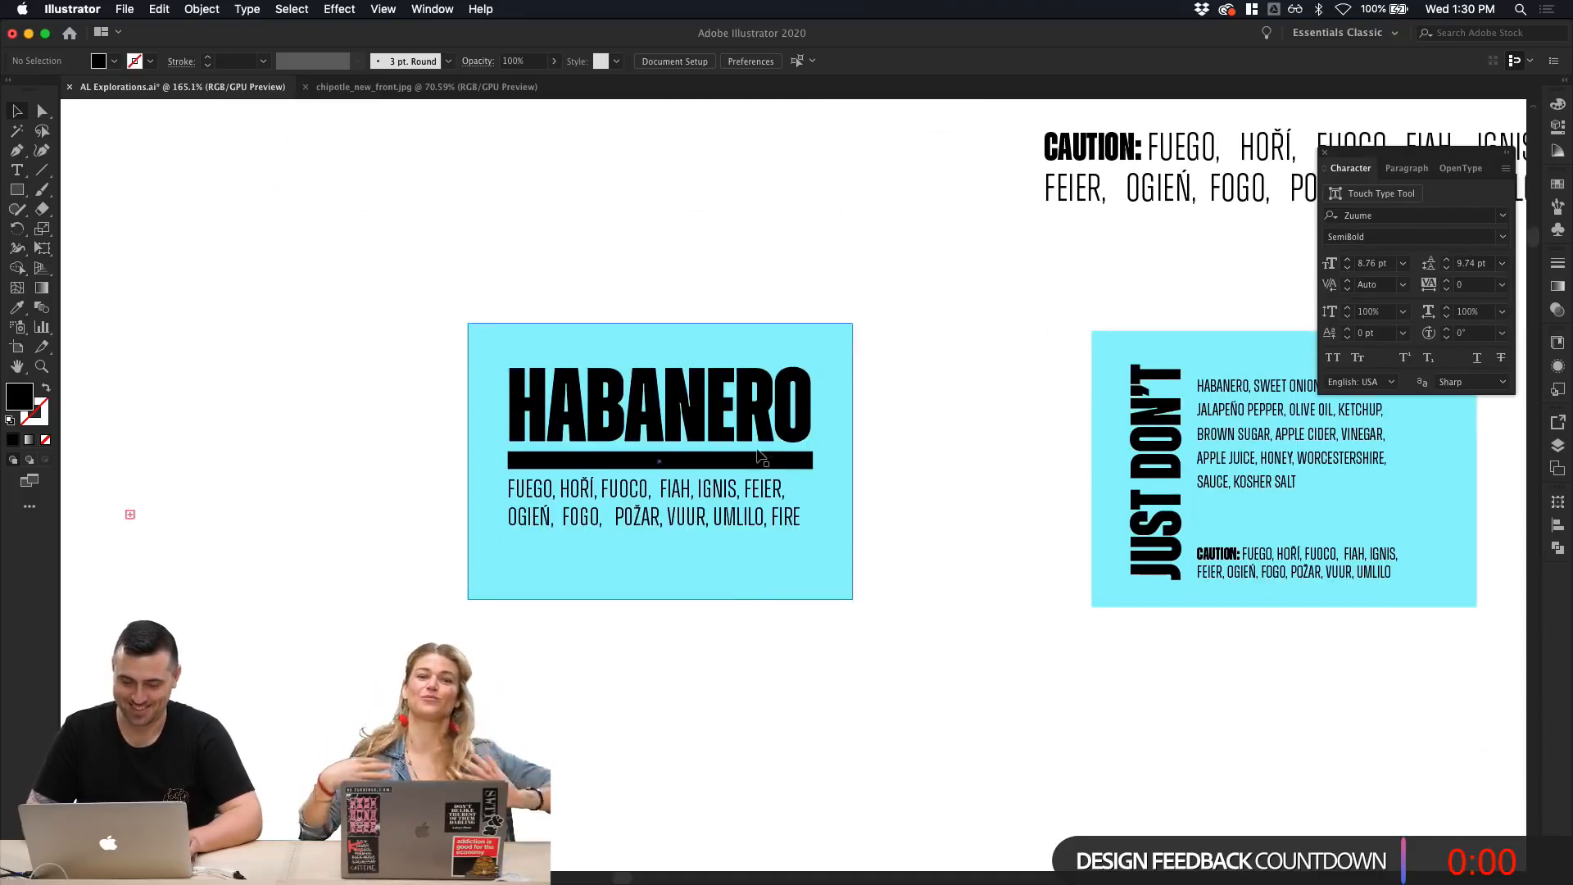
left_click(749, 462)
left_click(744, 426, "shift")
left_click(749, 493, "shift")
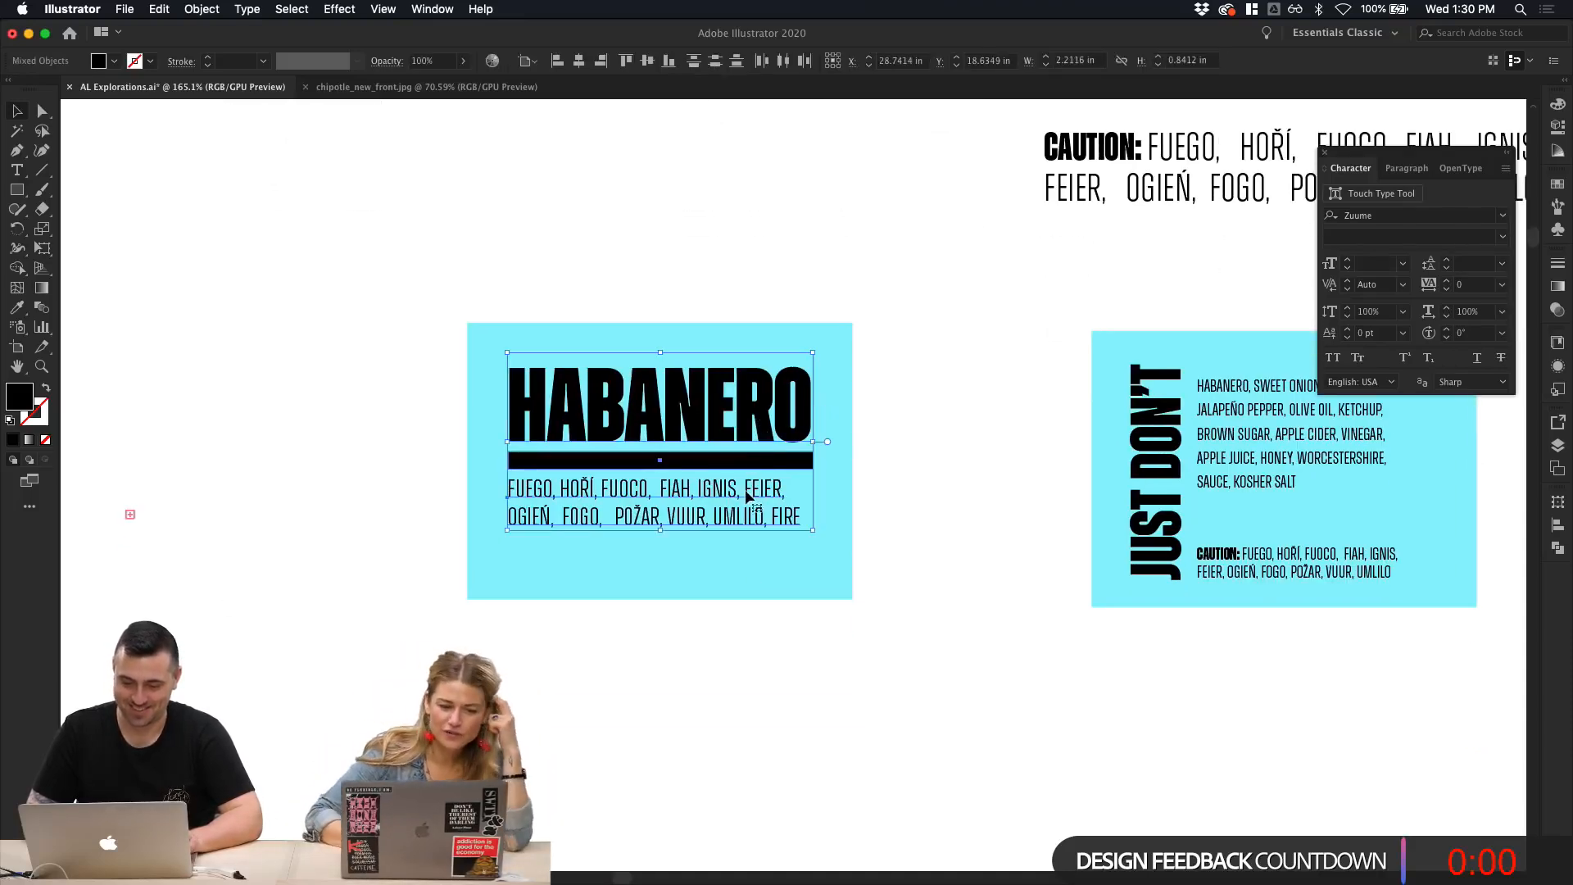
left_click_drag(762, 458, 766, 444)
left_click(941, 476)
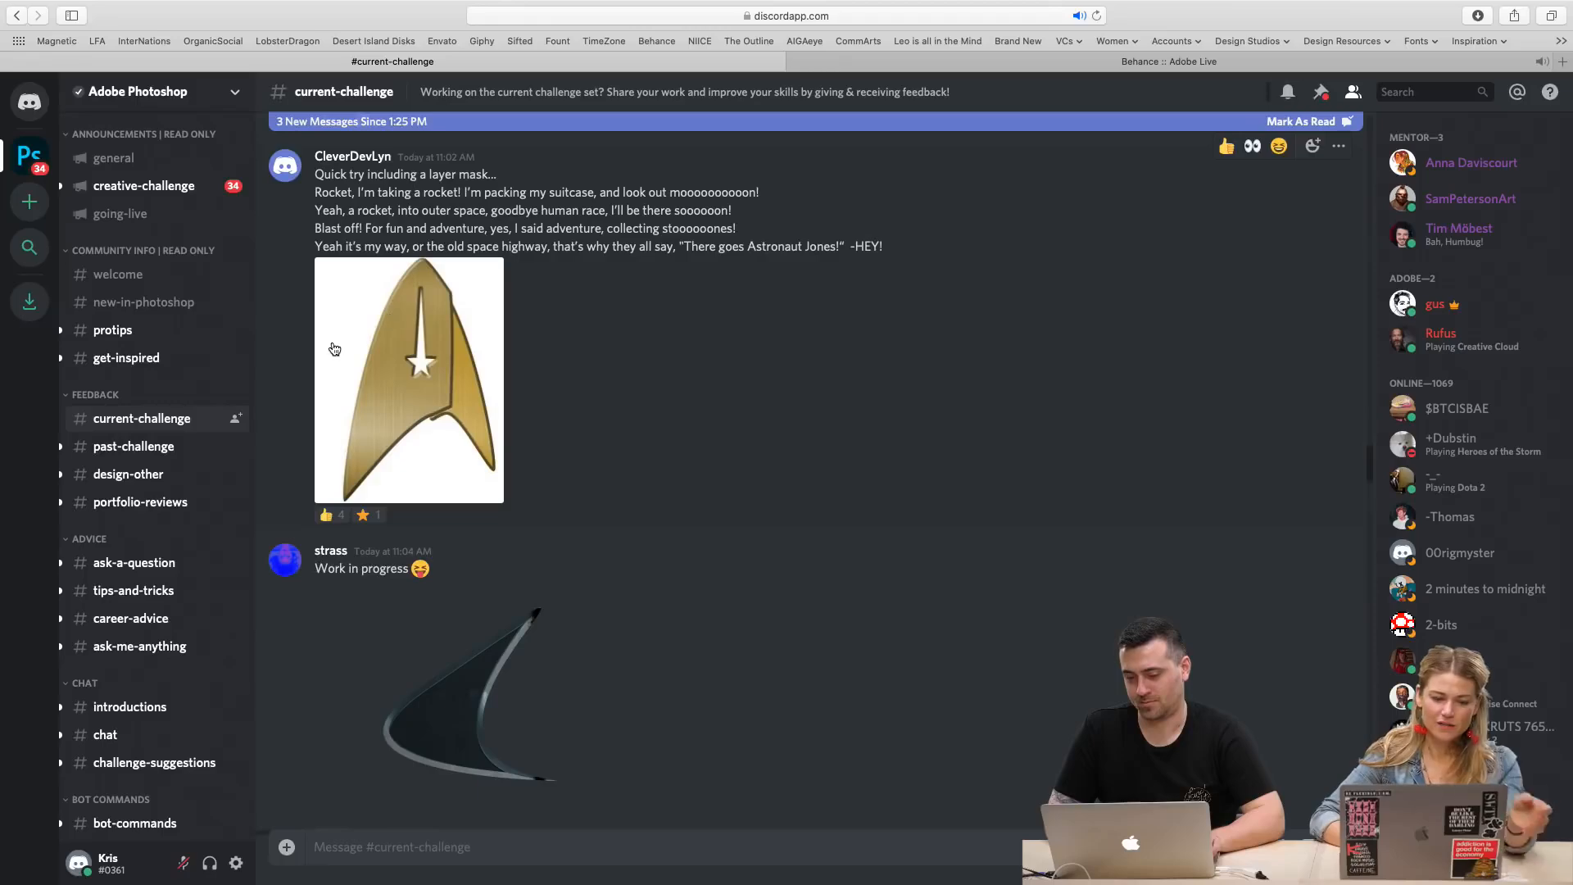
Step: View the gold layer-mask badge enlarged in the Discord current-challenge channel and browse the surrounding badge submissions
left_click(426, 370)
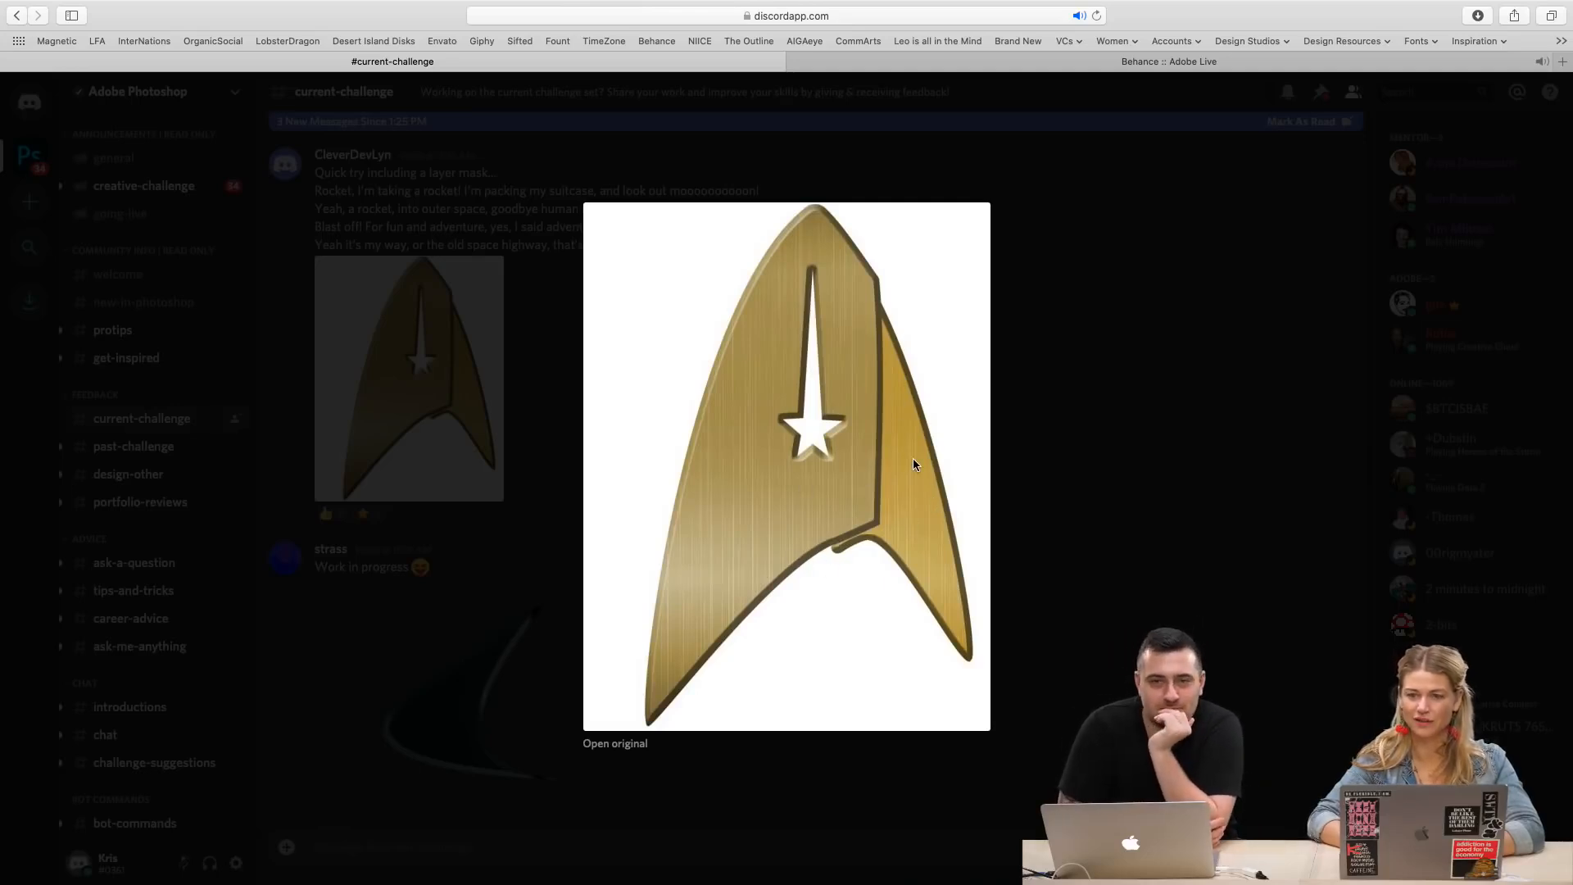
left_click(1081, 431)
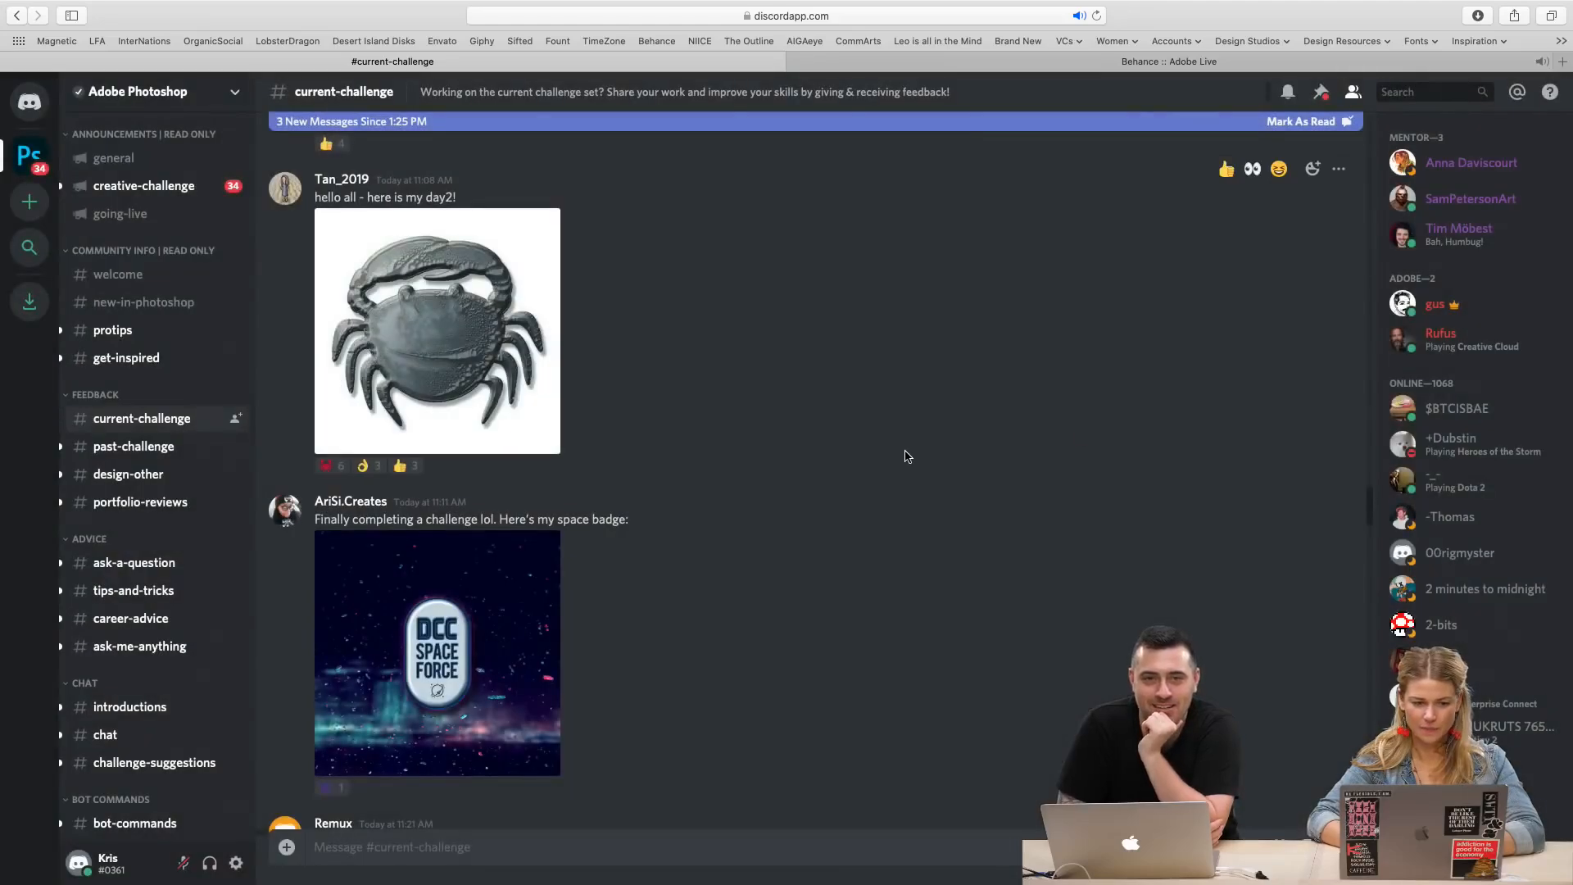
scroll(906, 453, "up", 8)
scroll(907, 456, "up", 10)
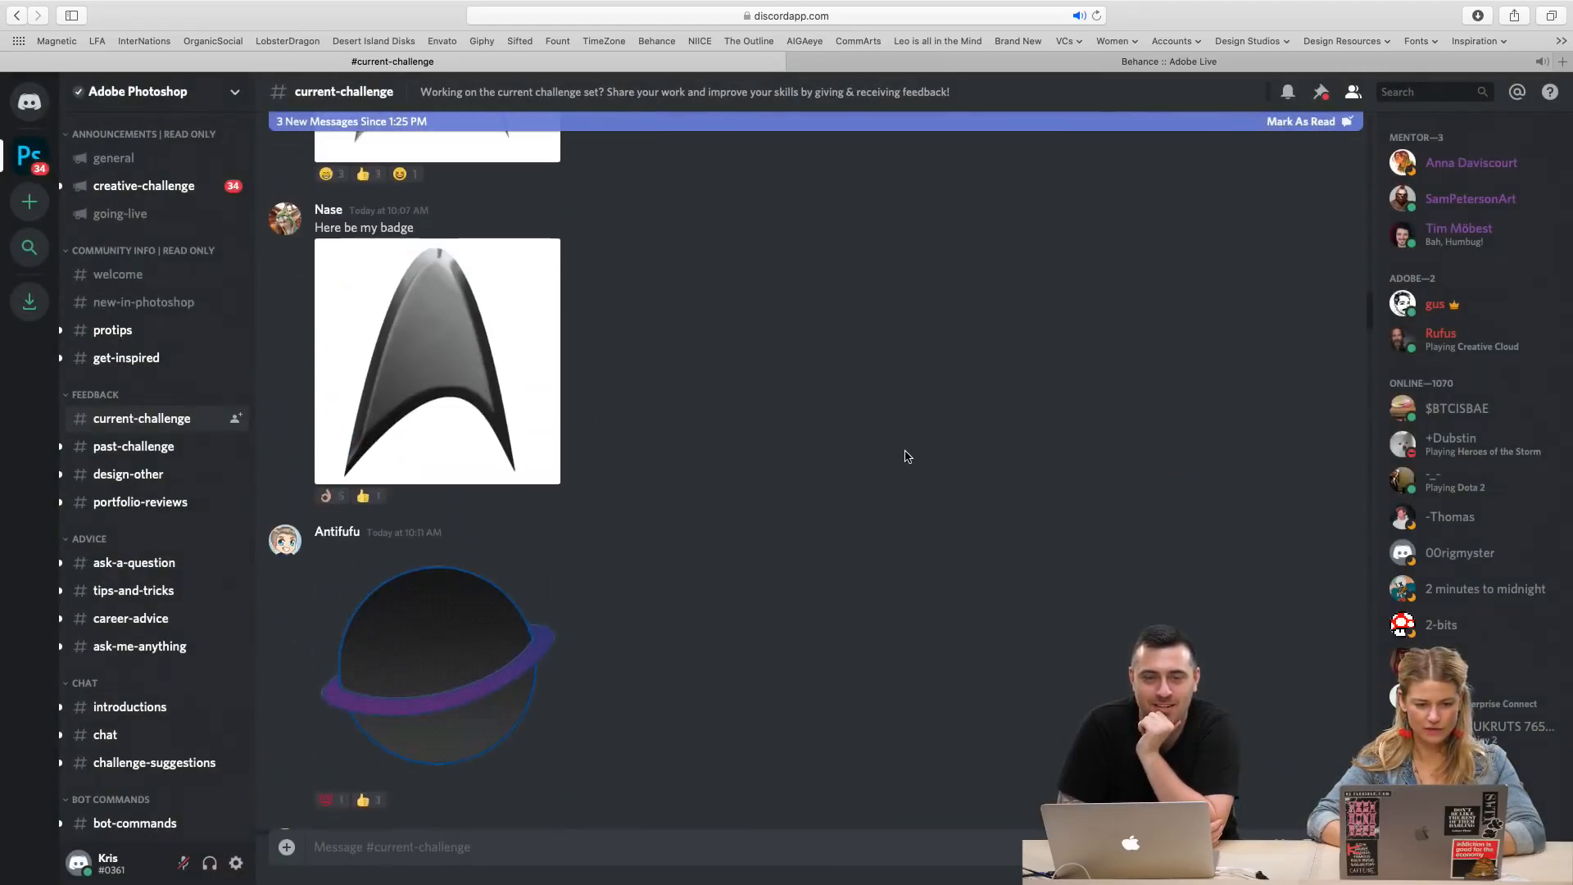
scroll(906, 457, "down", 10)
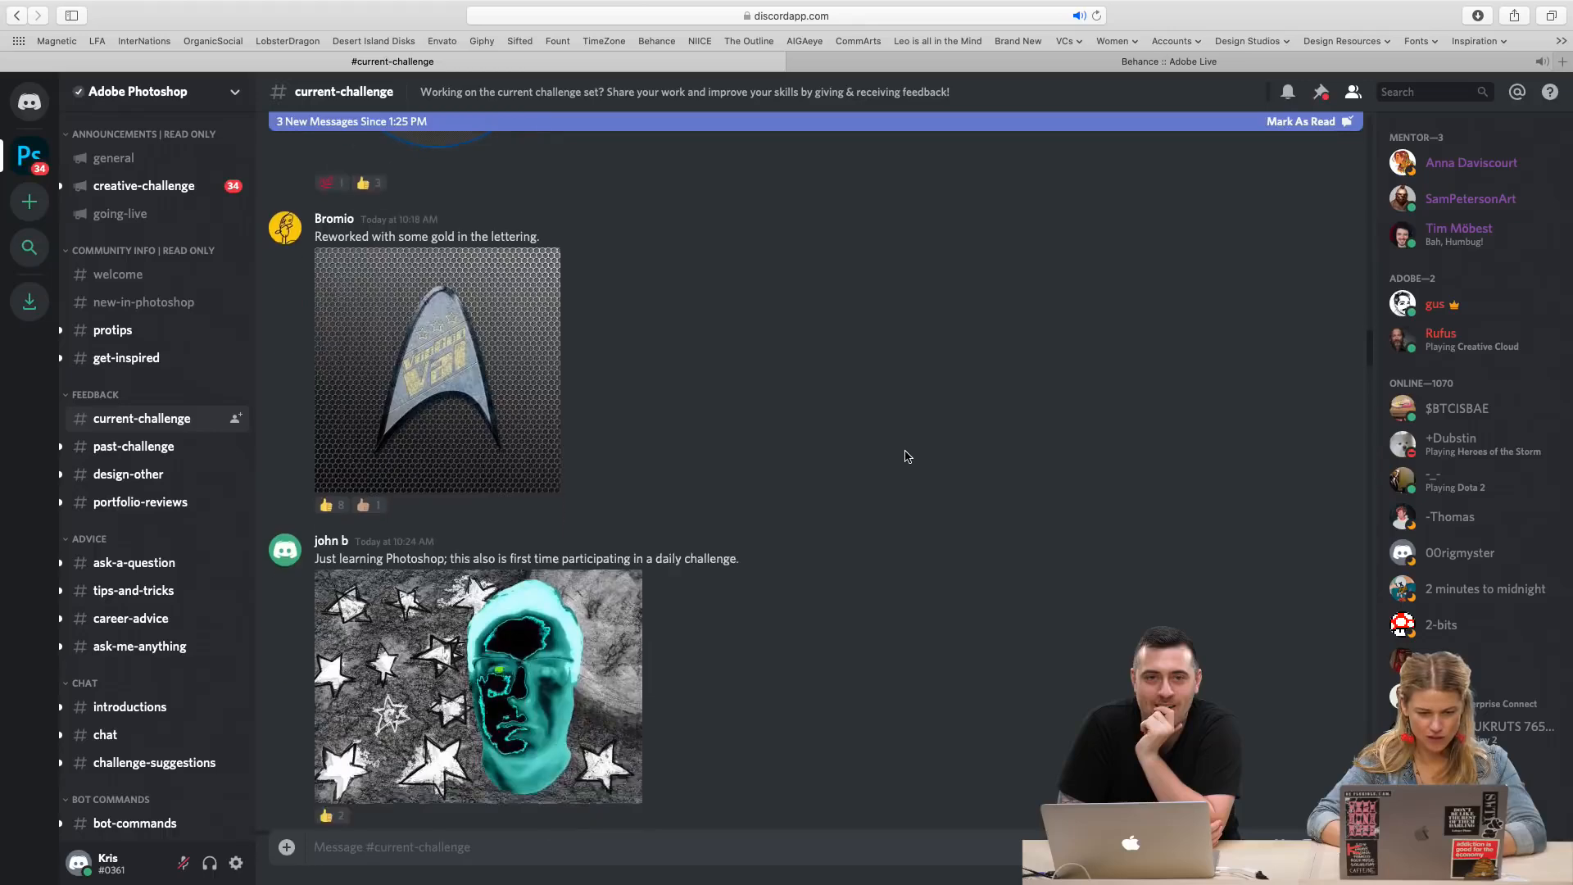
scroll(907, 456, "down", 3)
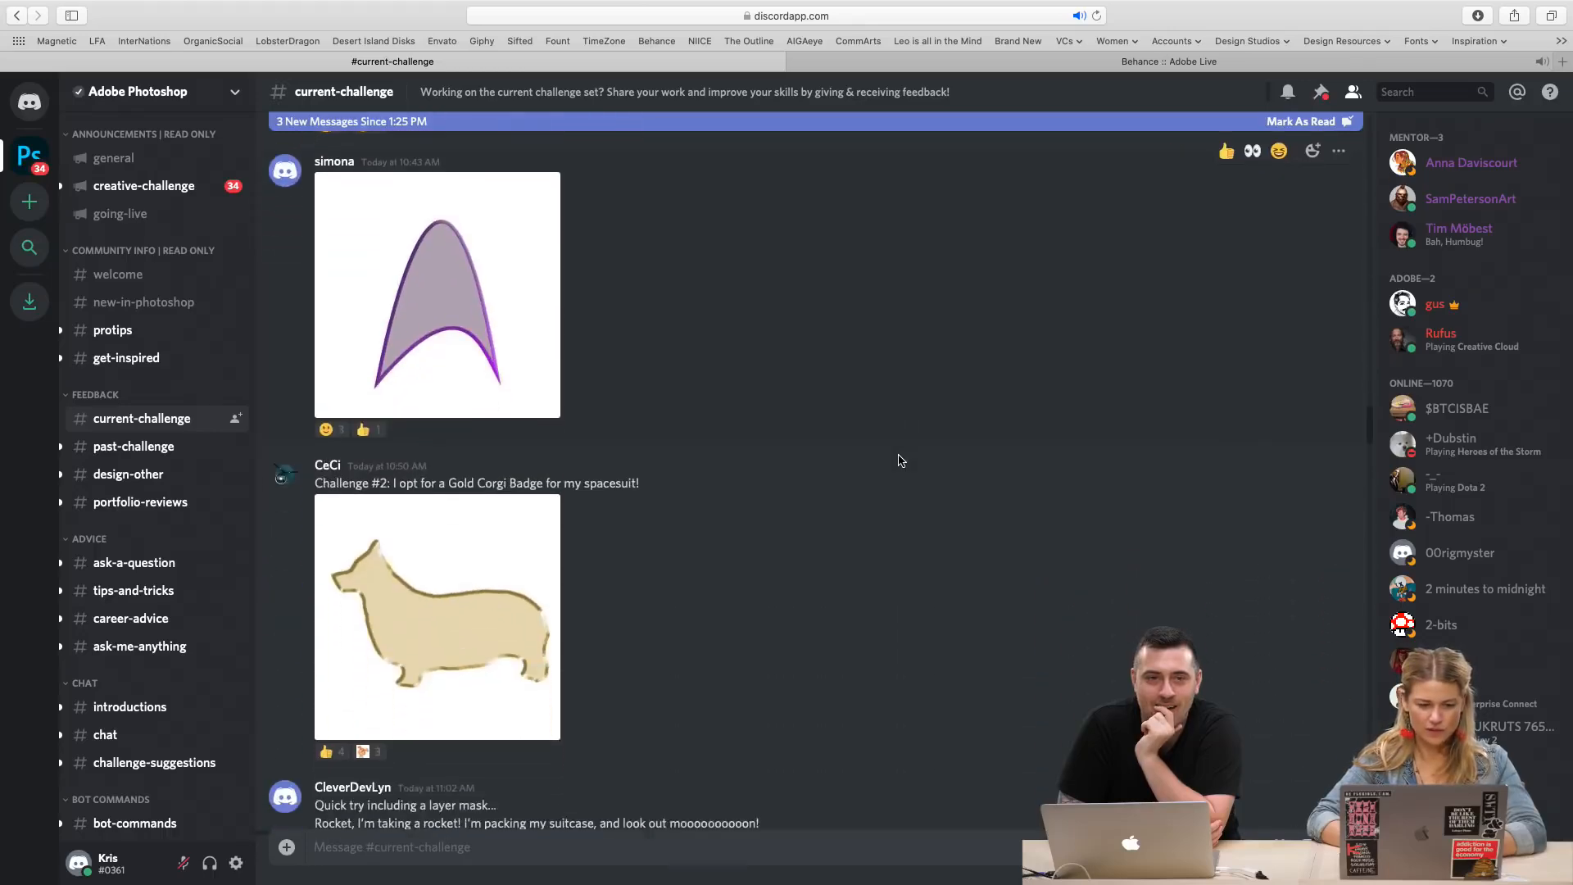
scroll(901, 458, "up", 8)
scroll(500, 330, "up", 1)
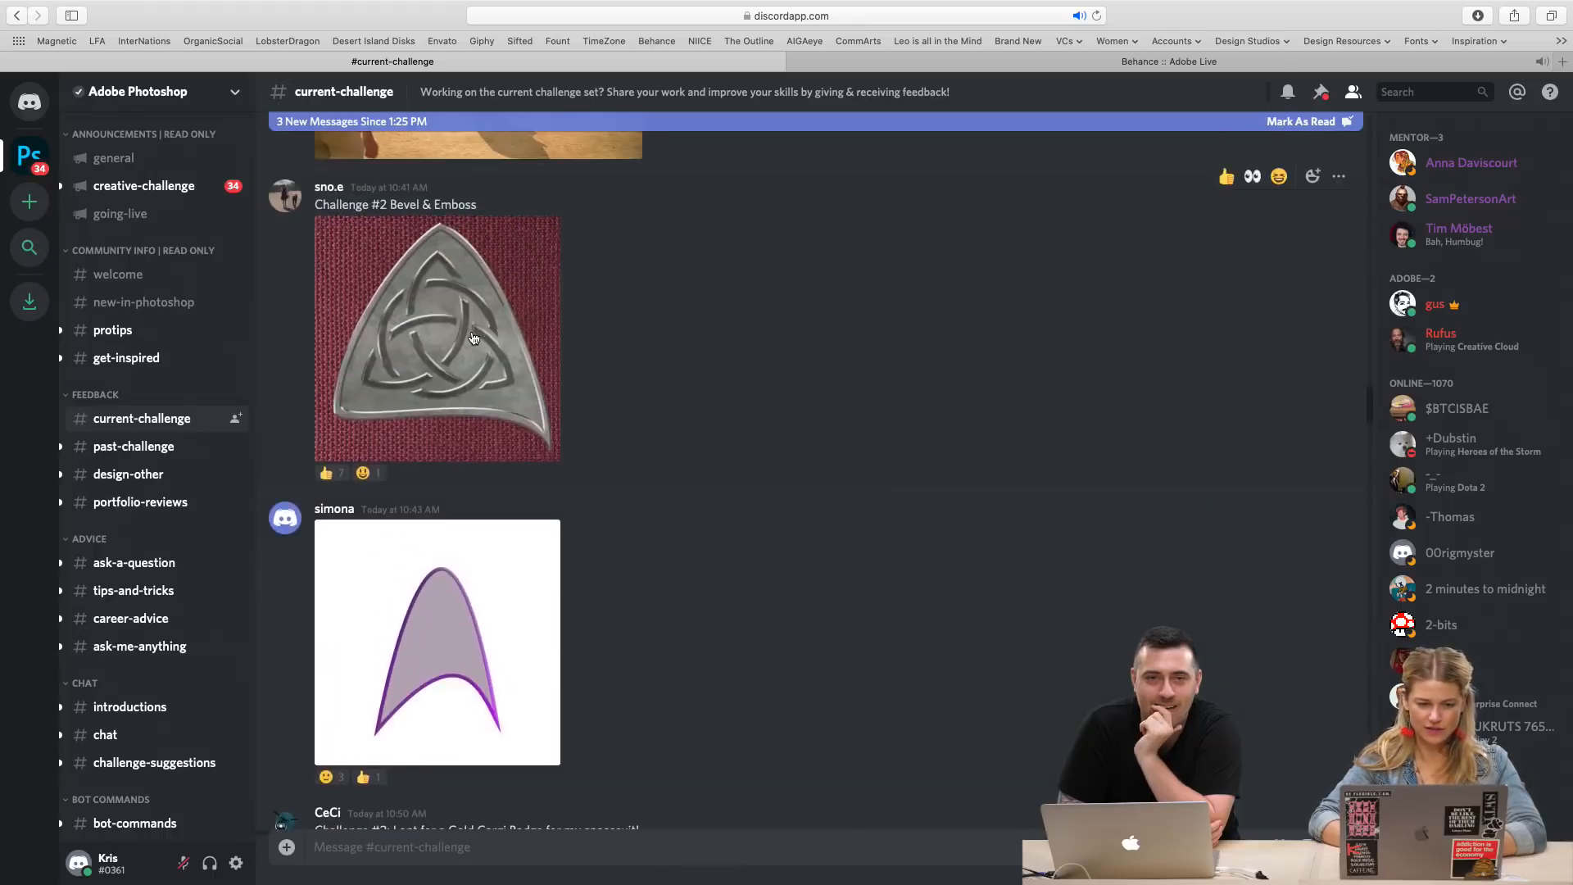
Step: Examine the Bevel & Emboss knot badge and the Gold Corgi Badge submissions one after the other at enlarged size
left_click(474, 337)
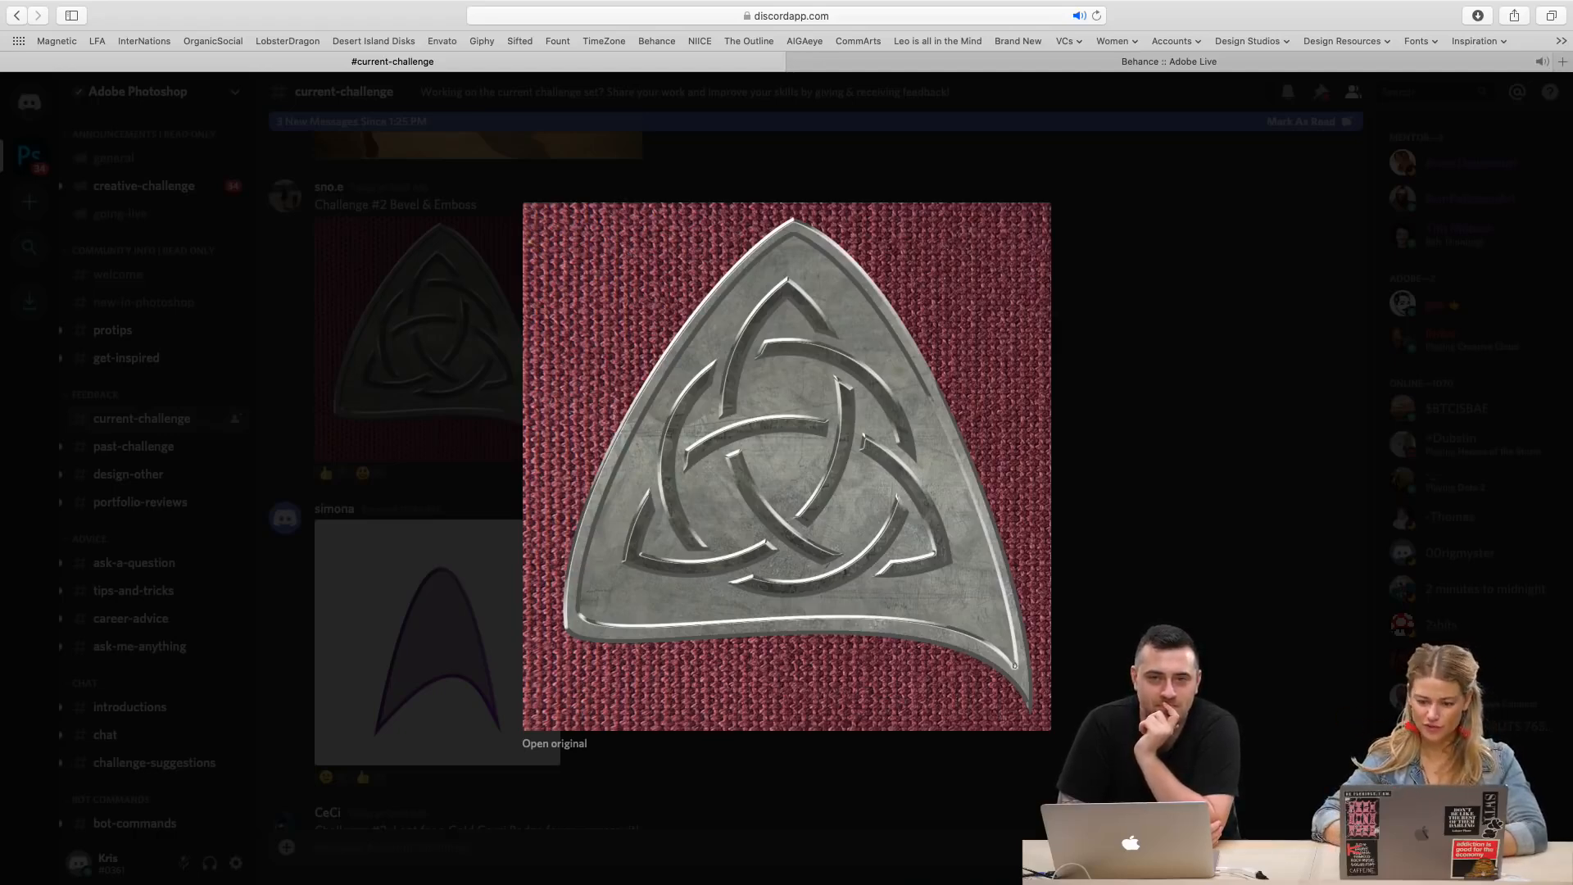
key("Escape")
scroll(816, 564, "down", 3)
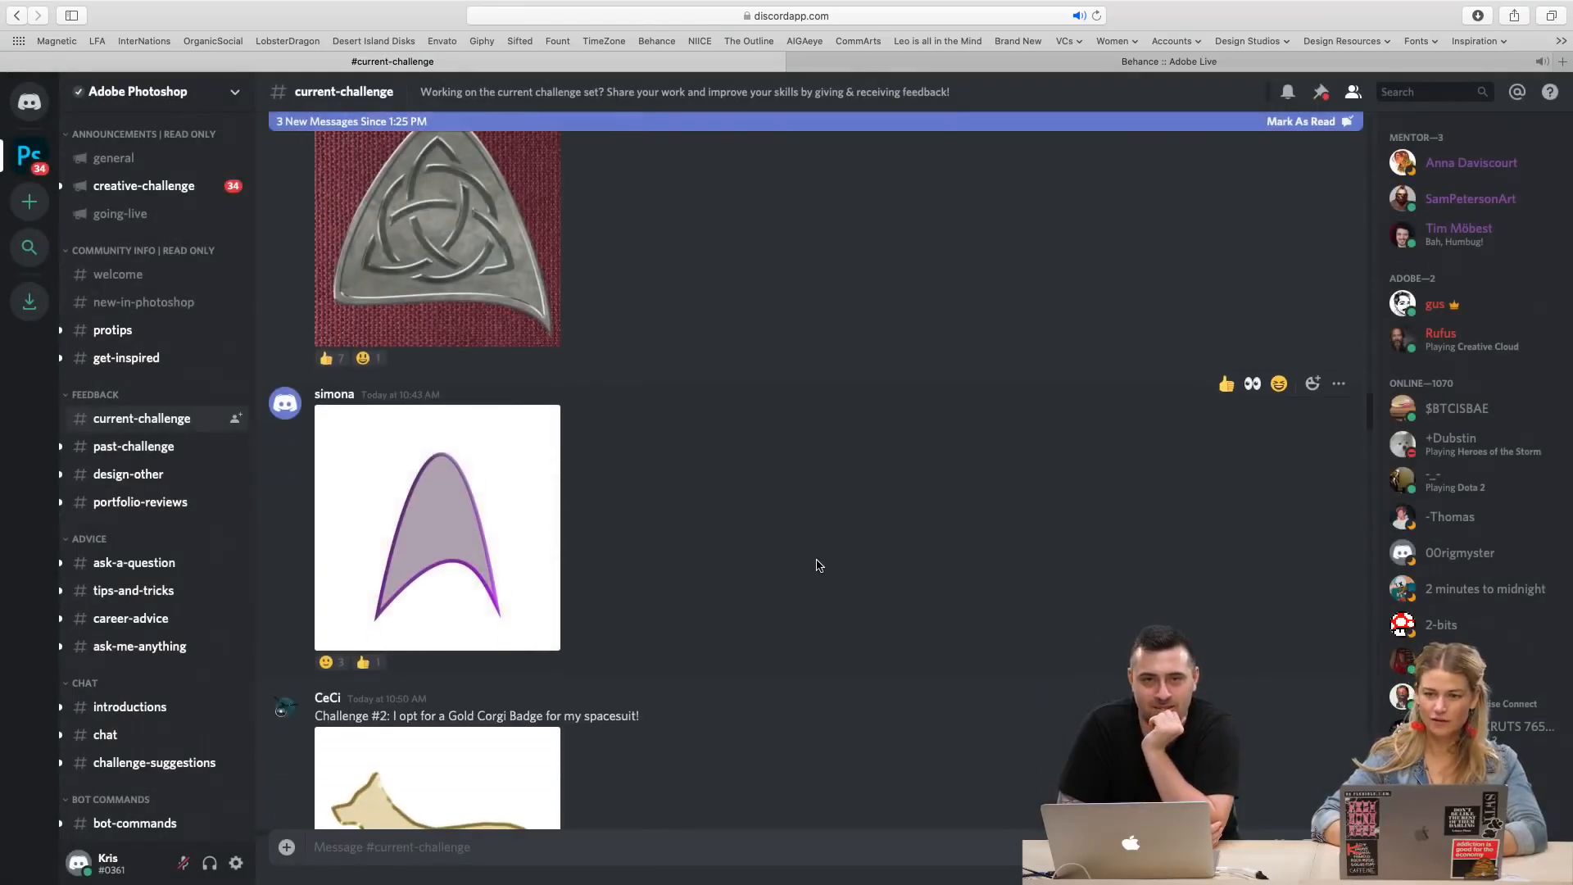
scroll(816, 564, "down", 10)
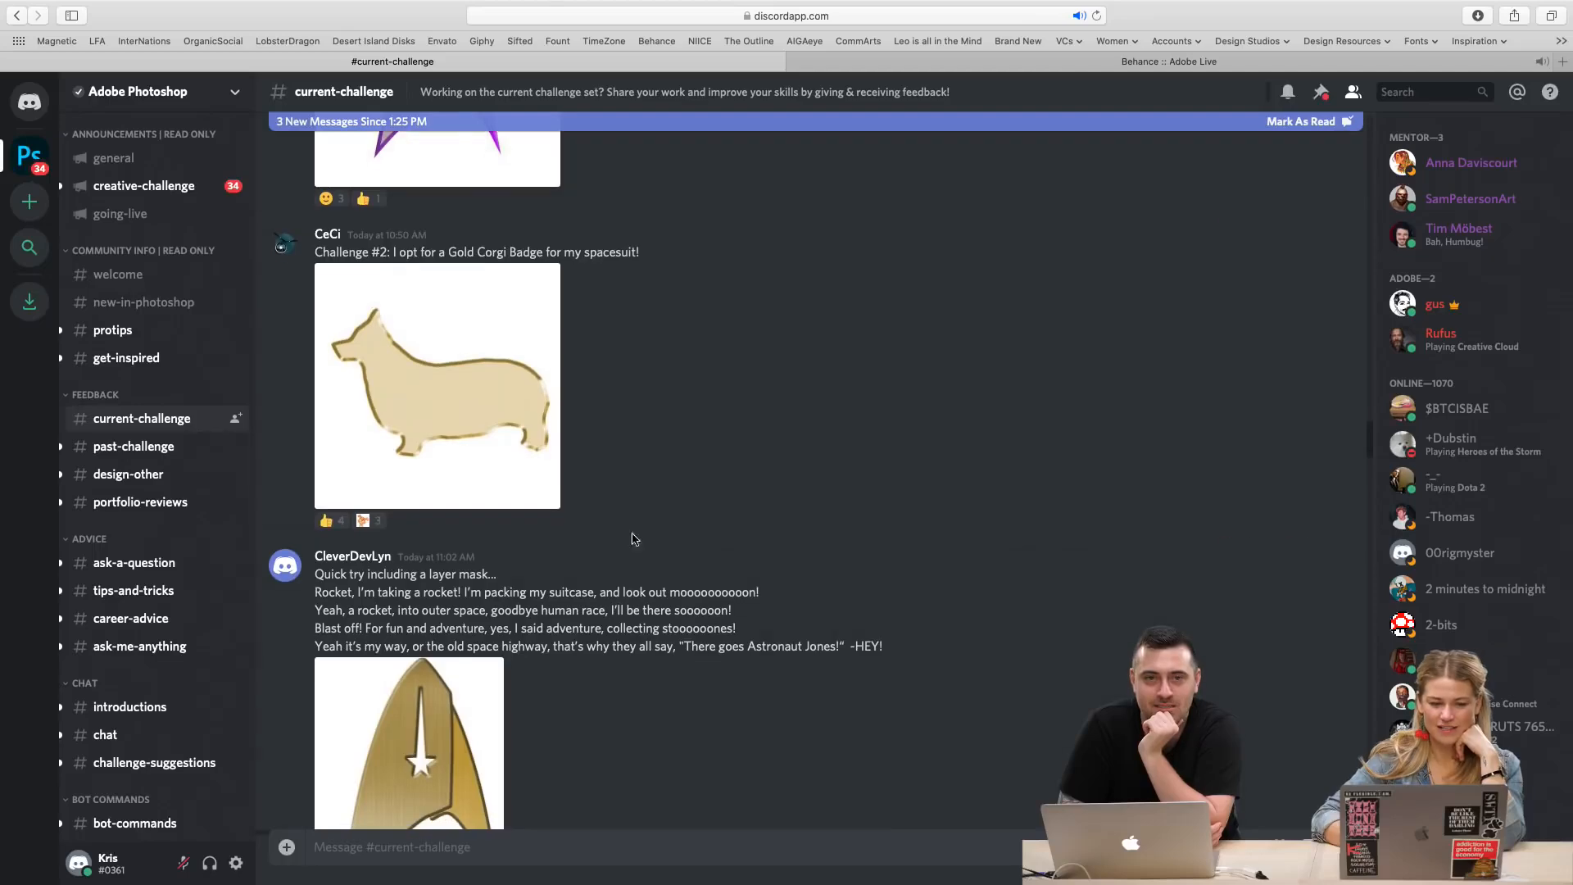
left_click(466, 407)
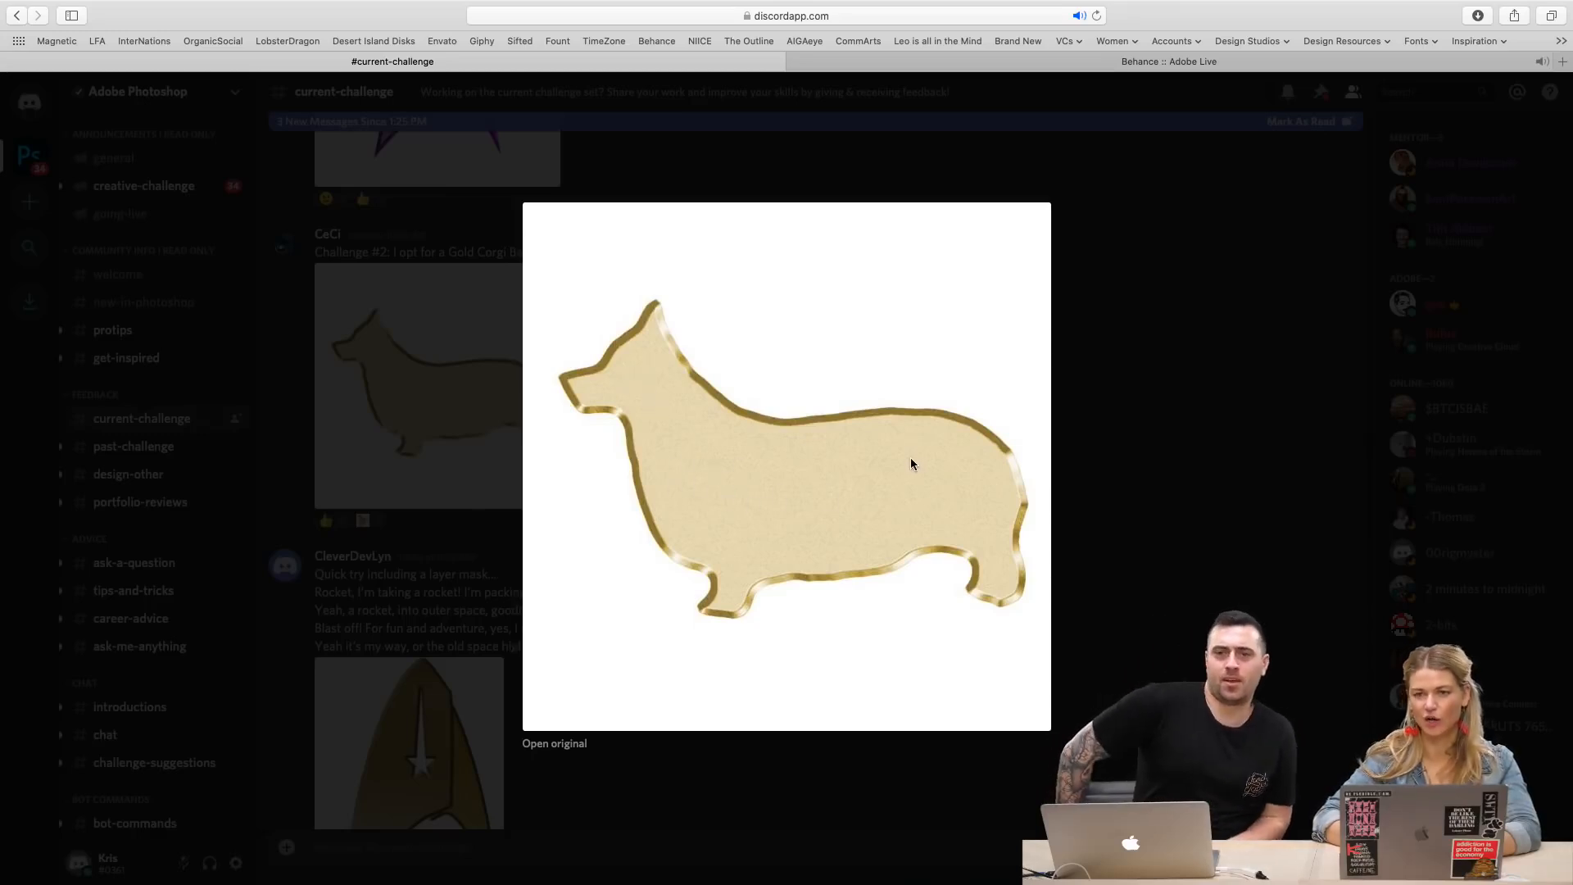
left_click(1191, 440)
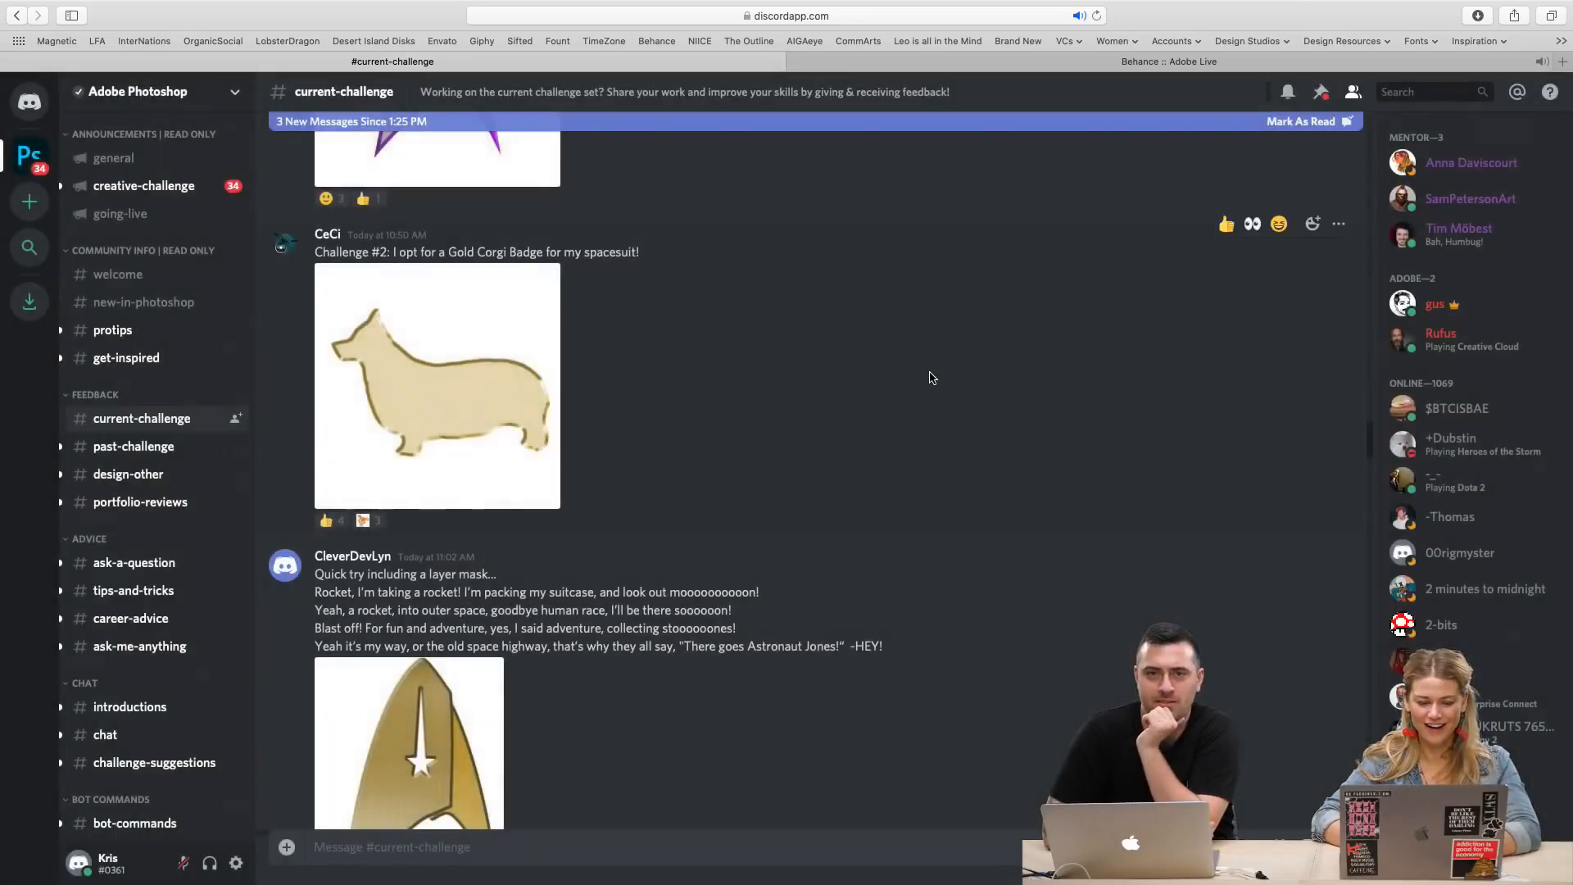
Step: Examine the dark curved work-in-progress badge at enlarged size
scroll(932, 377, "down", 5)
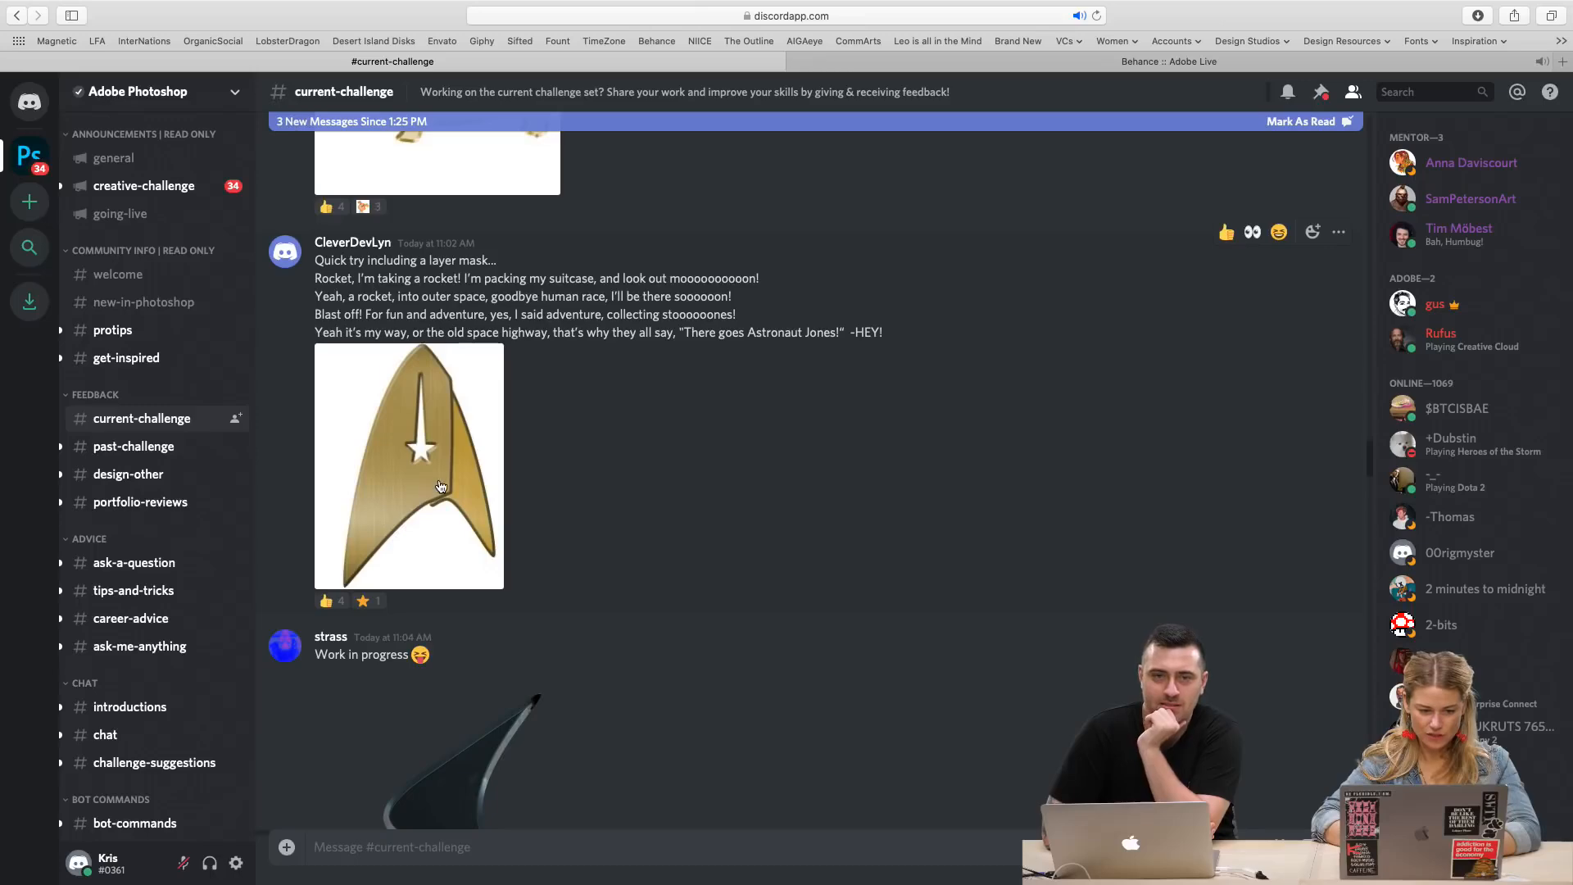
scroll(440, 486, "down", 4)
left_click(445, 484)
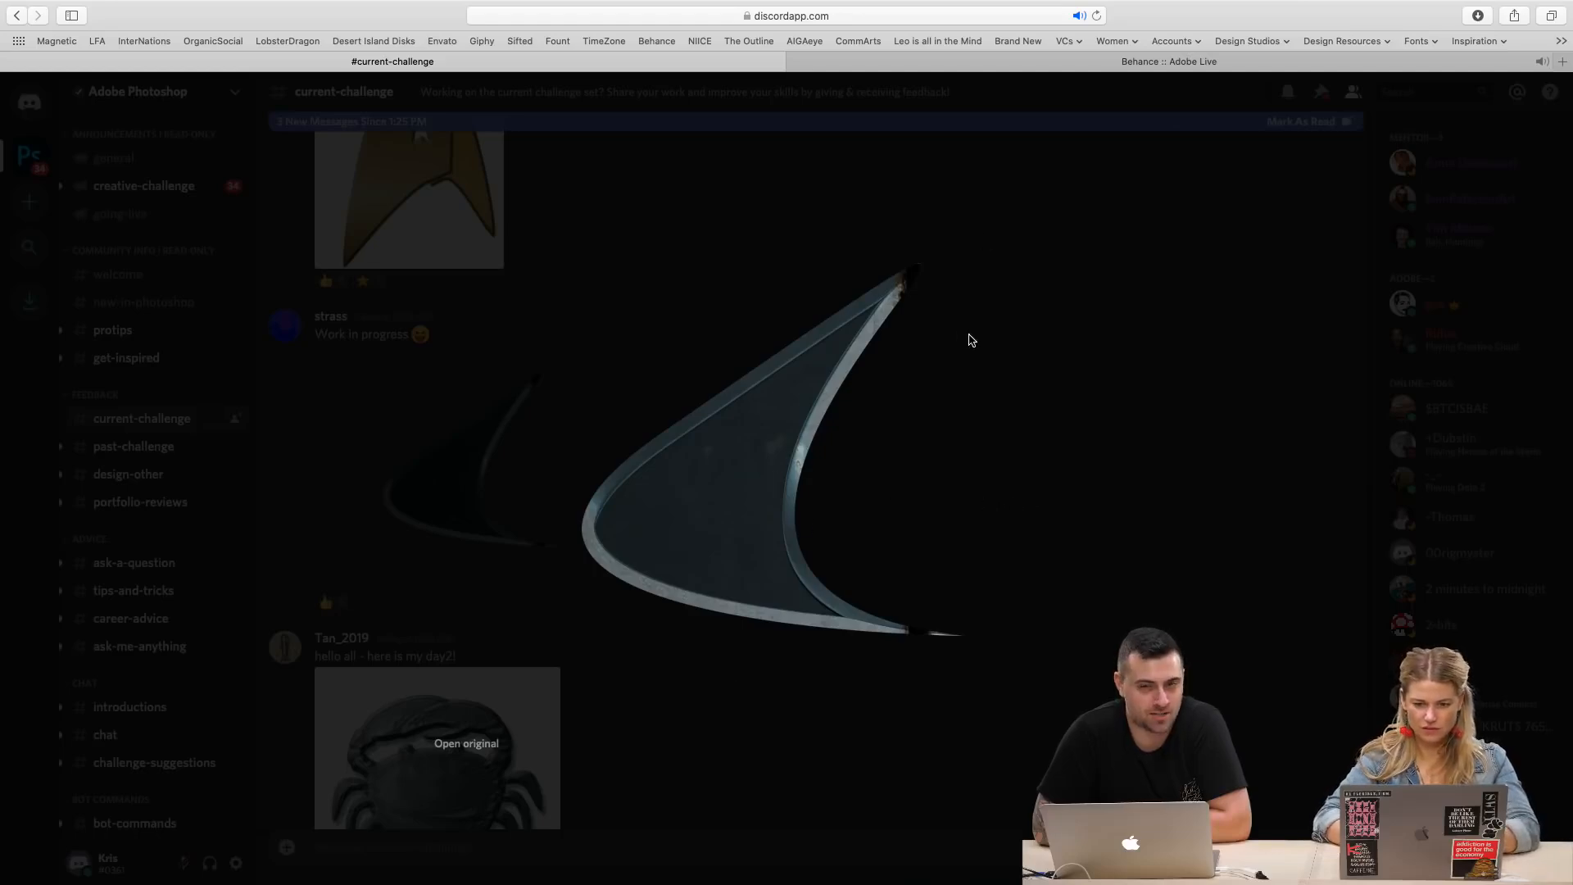
left_click(1180, 249)
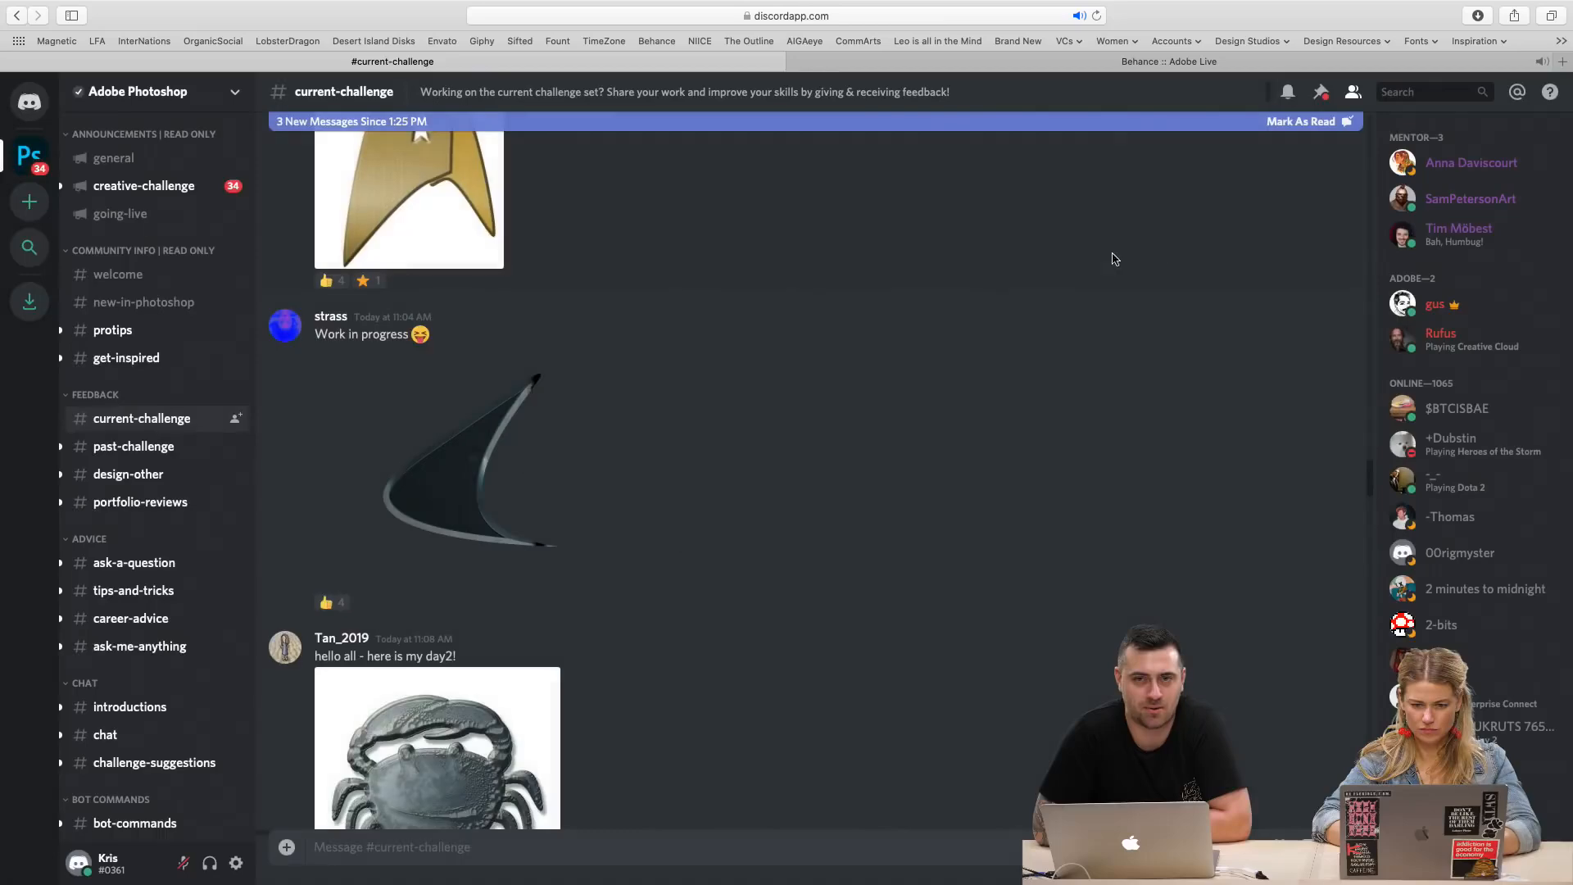
Step: Examine the grey stone crab badge at enlarged size and move on to the space badge post
scroll(727, 439, "down", 5)
scroll(729, 439, "down", 3)
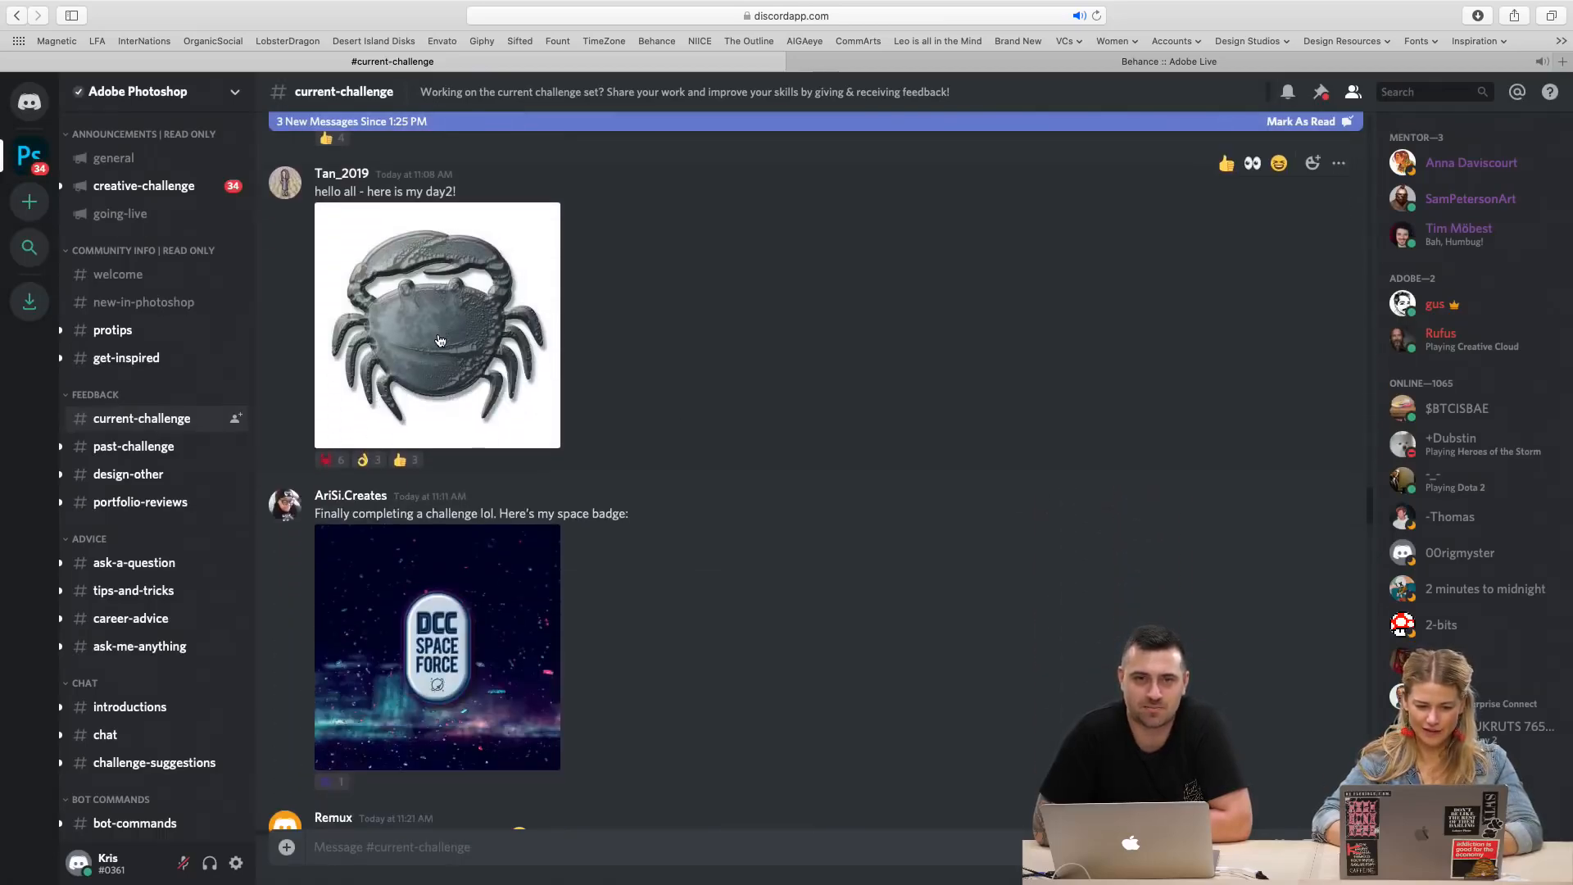
left_click(440, 341)
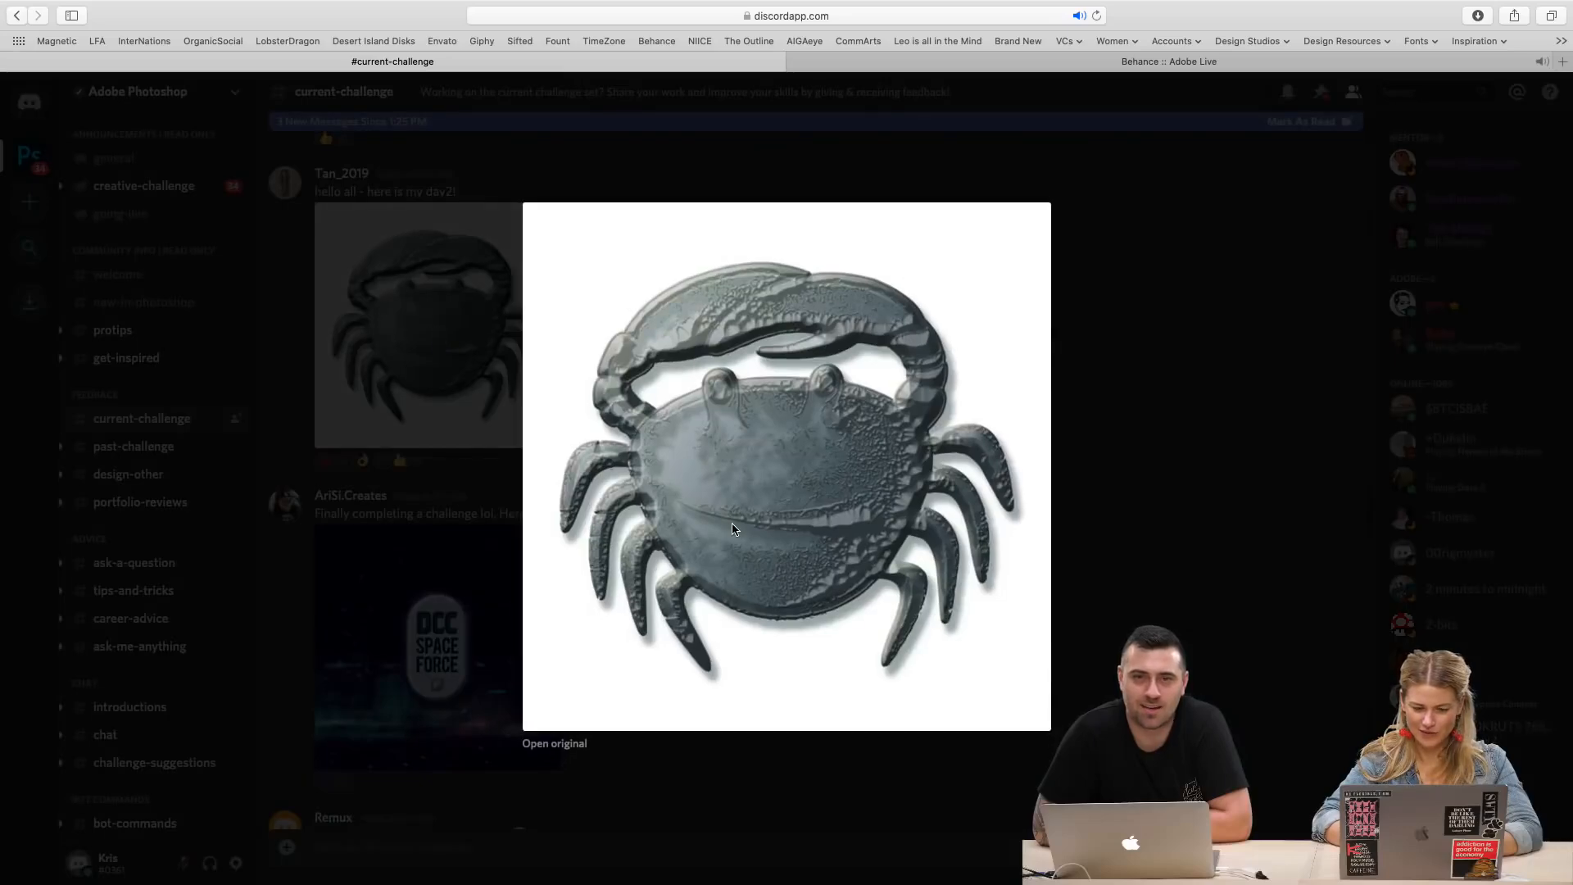
left_click(1102, 481)
scroll(820, 465, "down", 10)
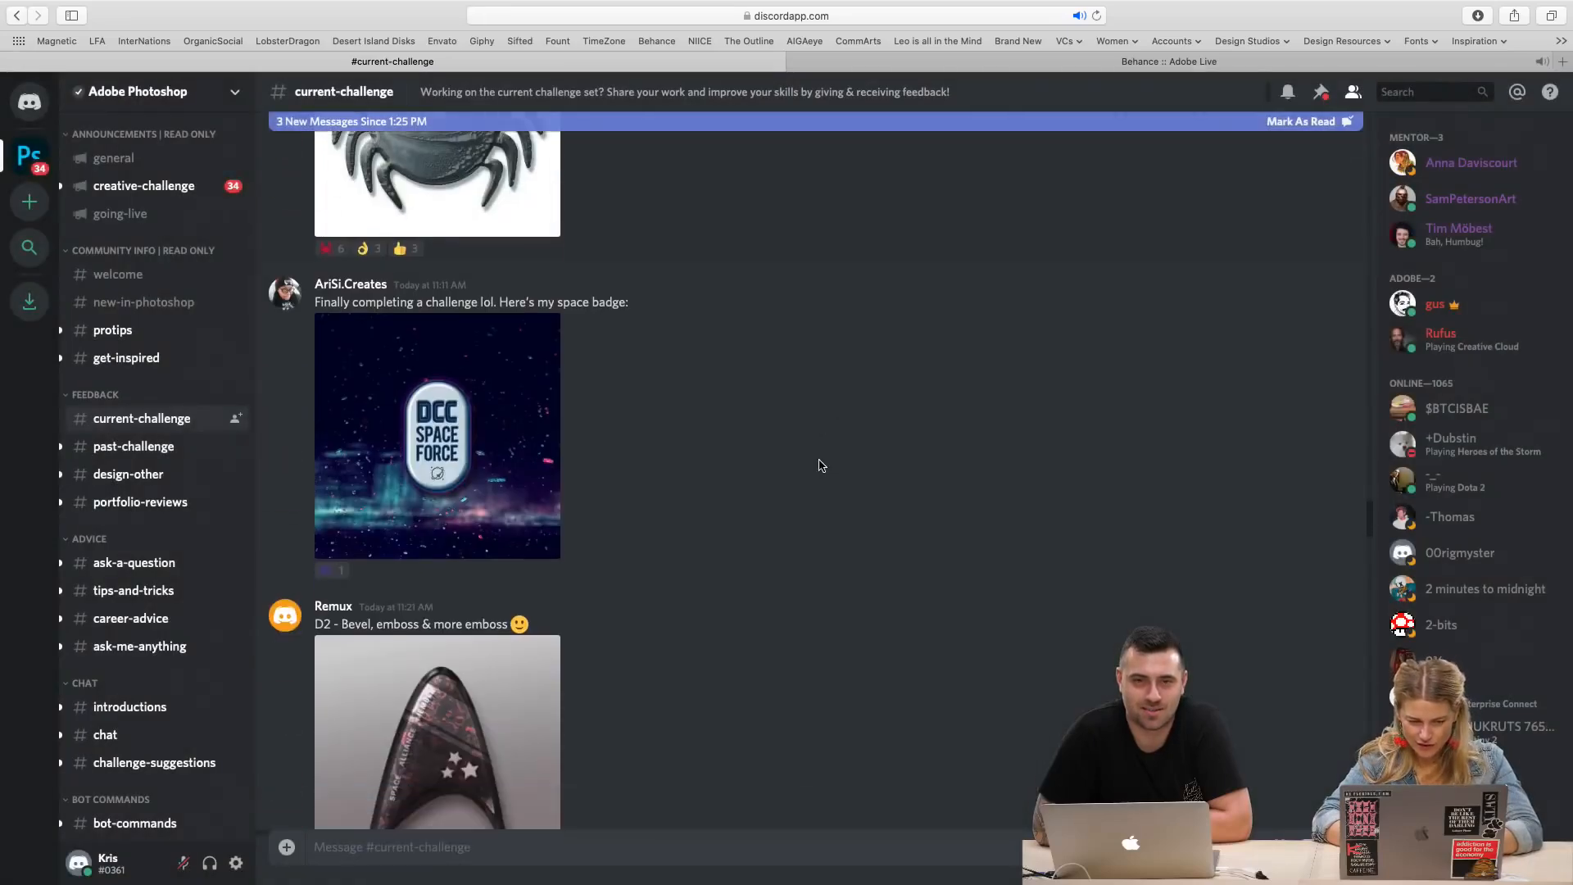
Step: Browse the newer badge submissions and examine the crab illustration and the SPACE CRAB badge at enlarged size
scroll(819, 464, "down", 15)
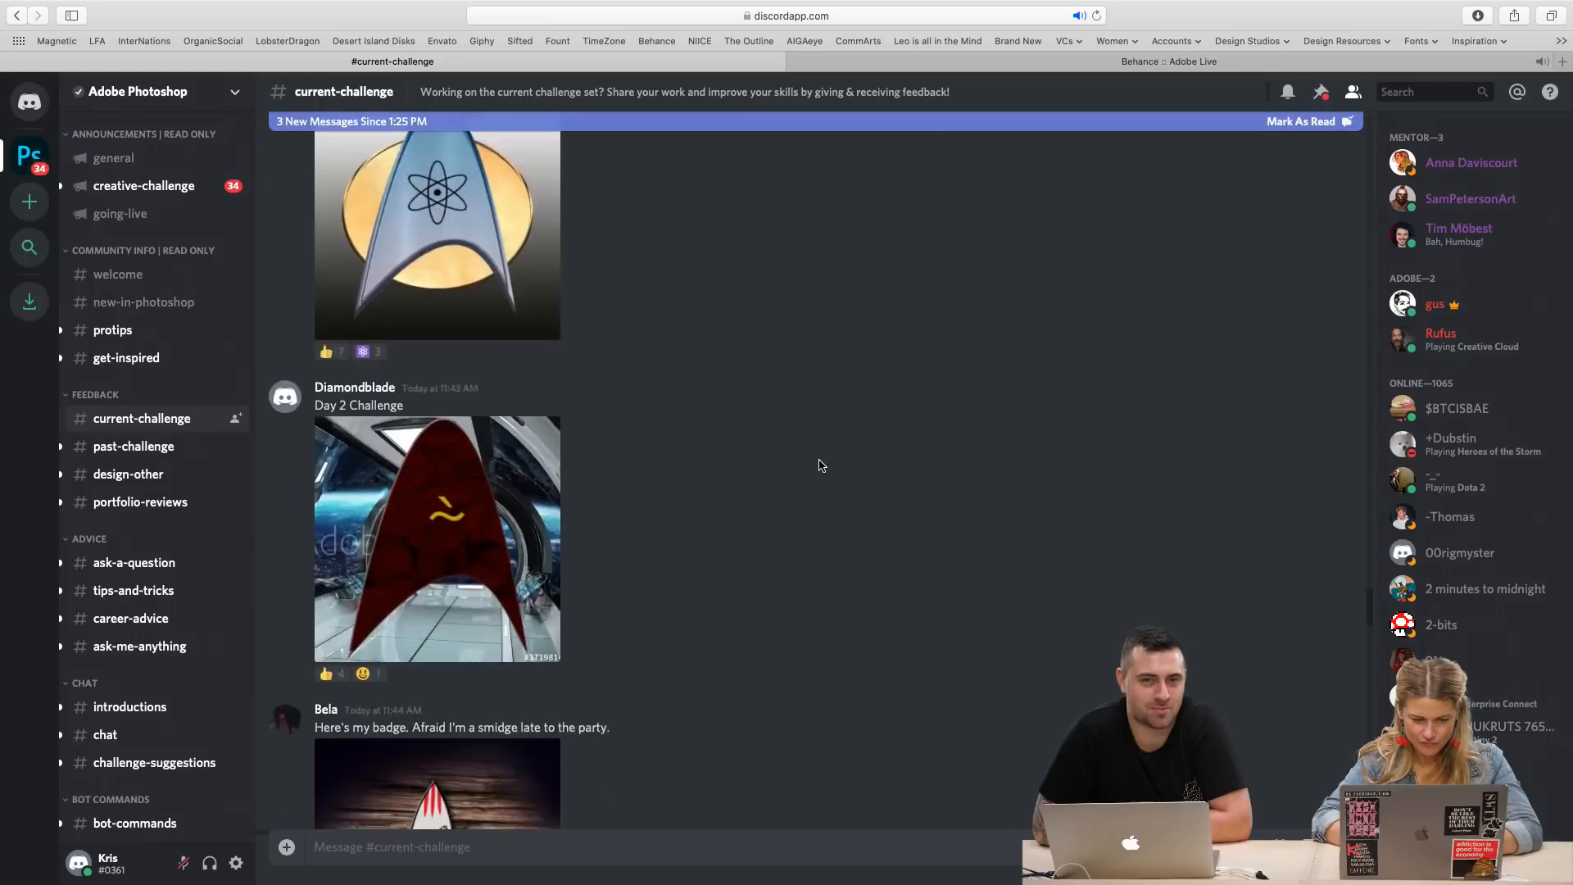
scroll(822, 466, "down", 15)
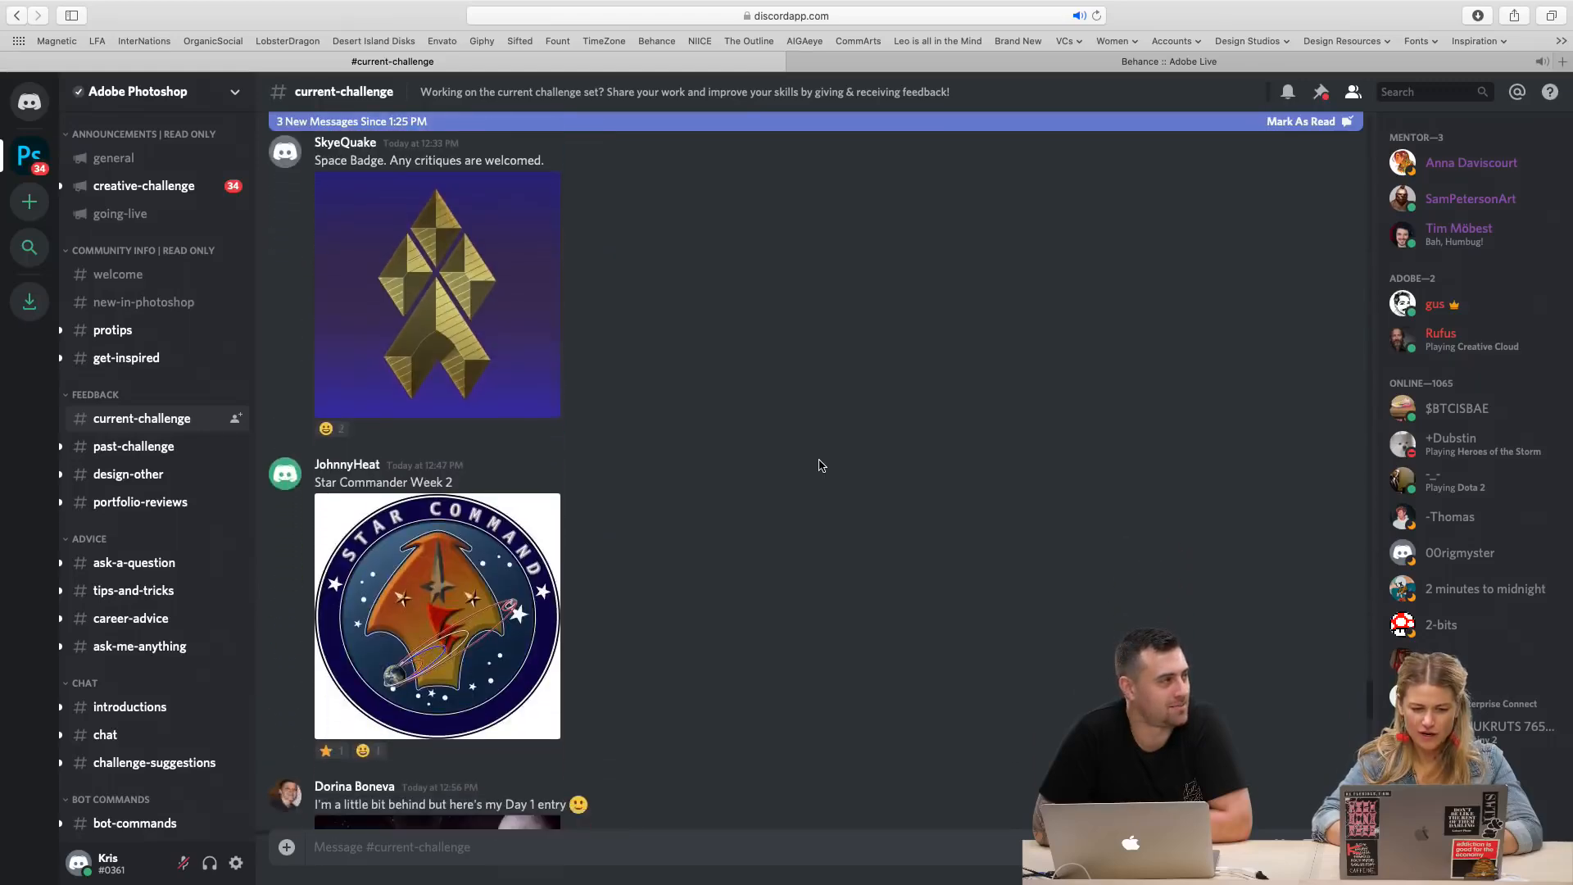
scroll(822, 465, "down", 5)
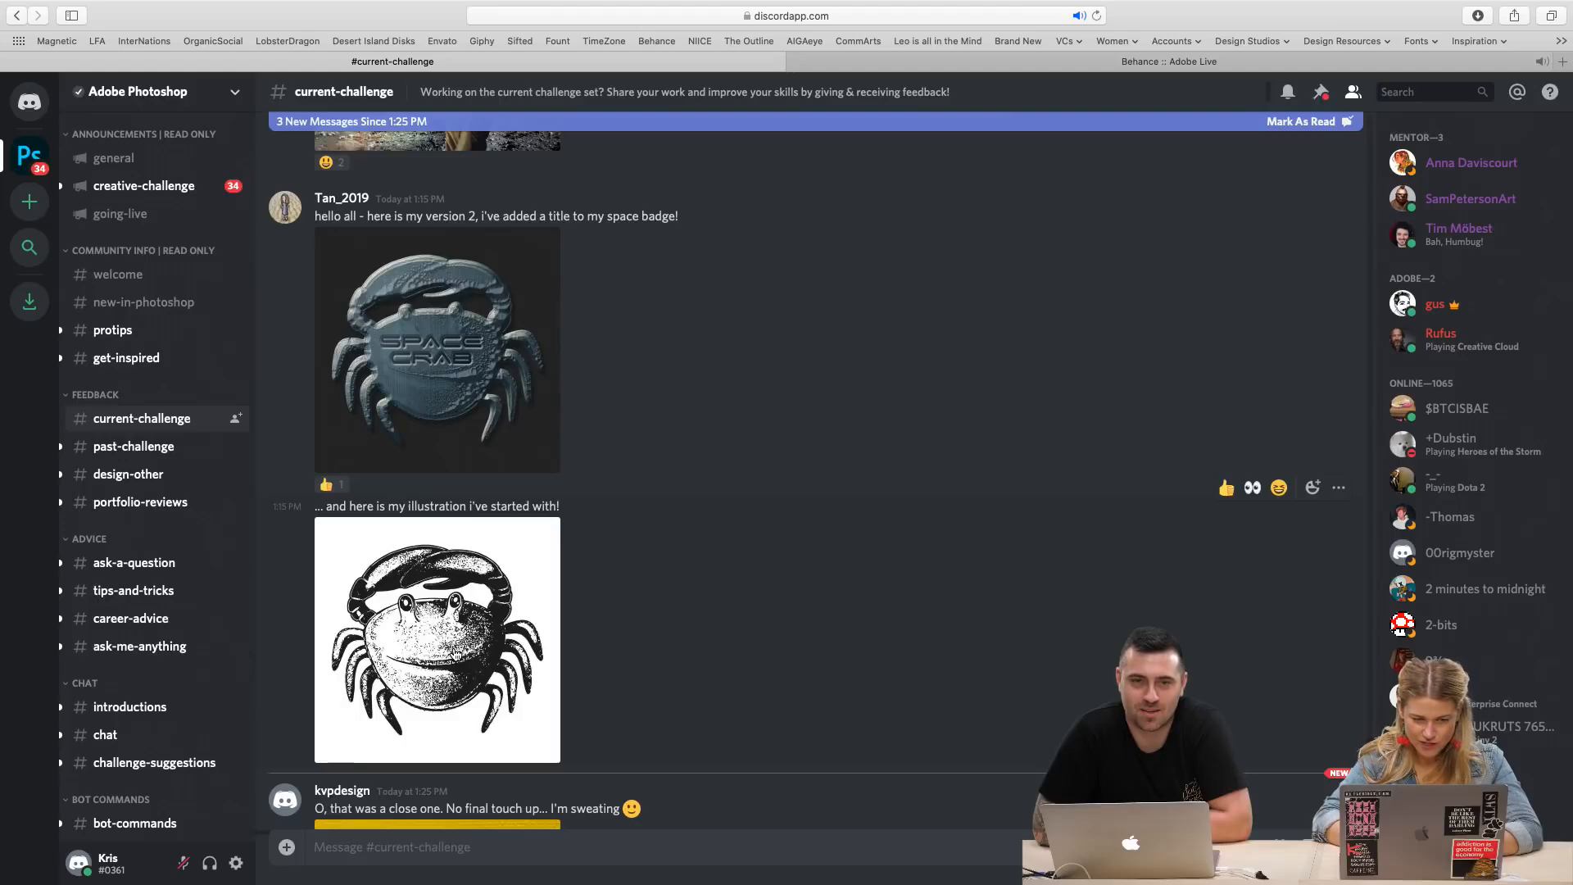
left_click(457, 655)
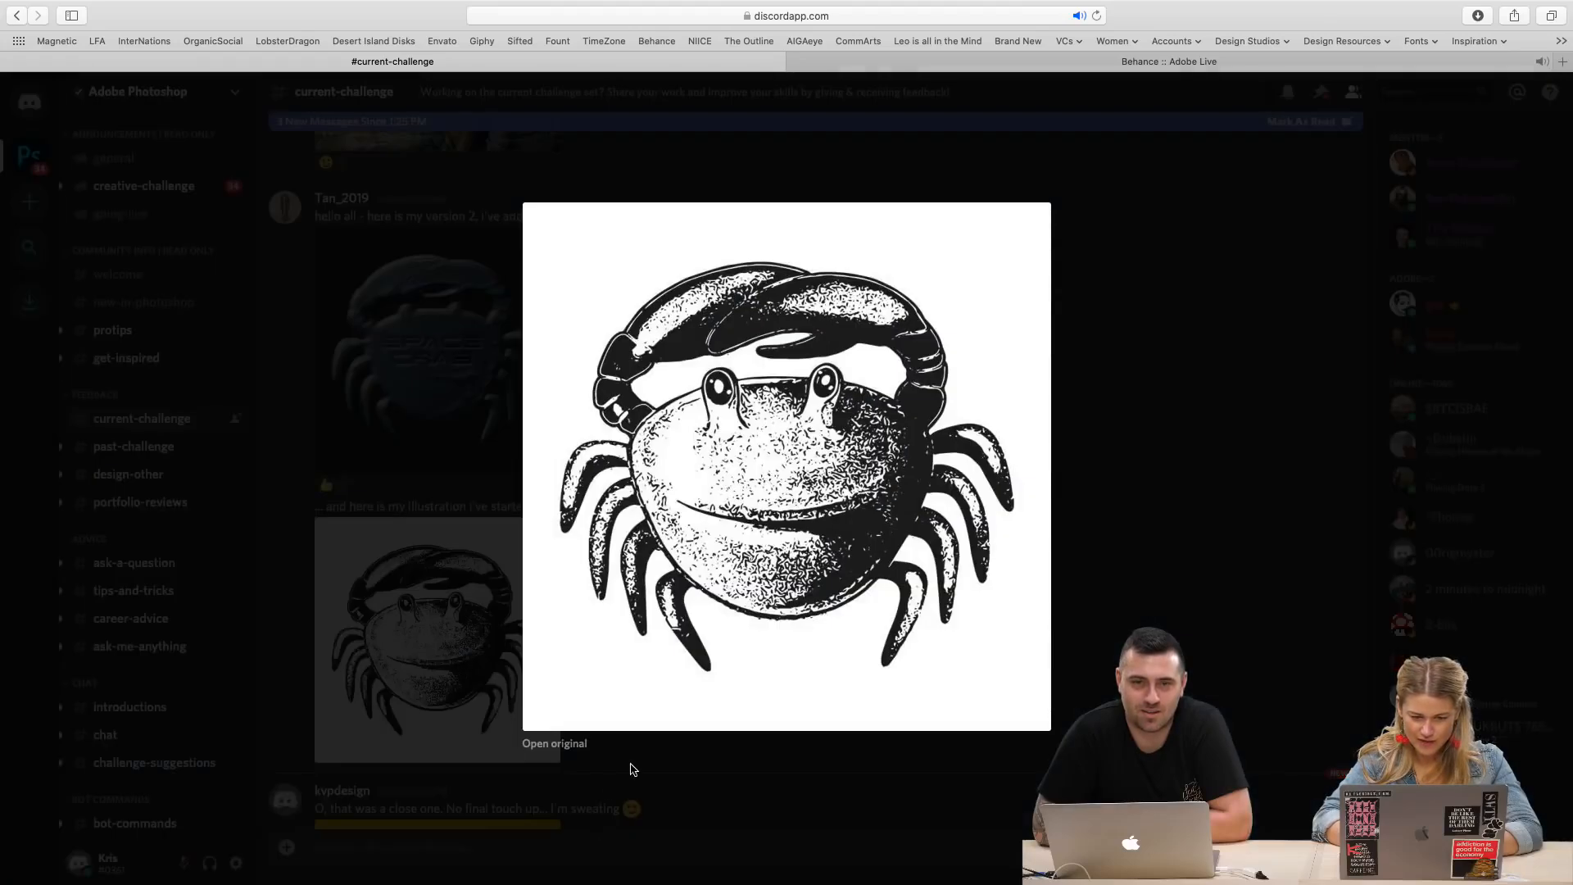
left_click(631, 768)
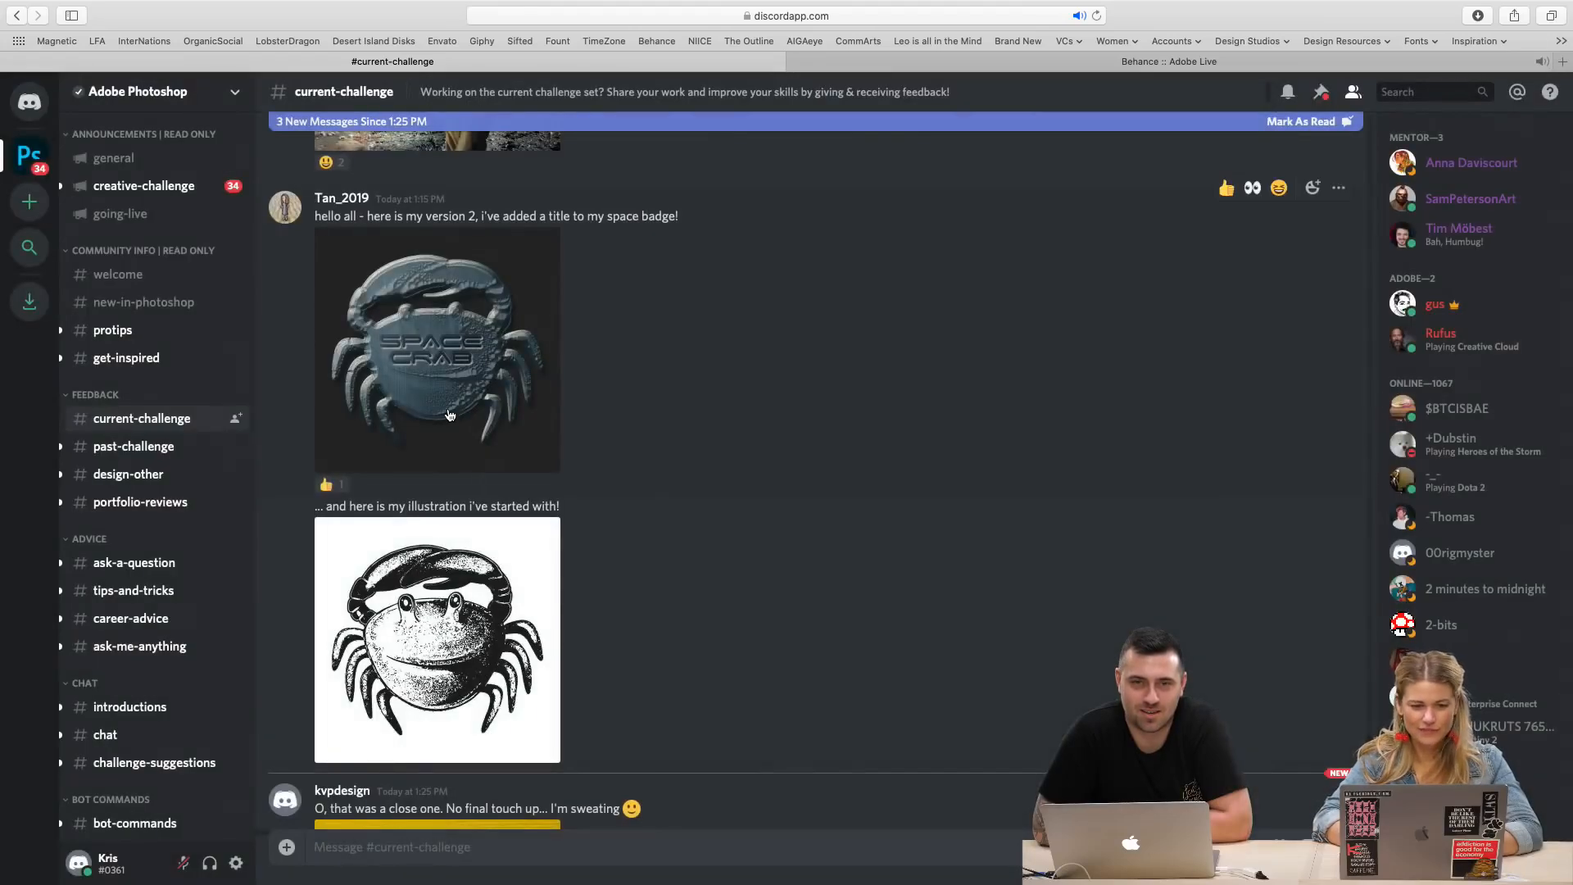
left_click(449, 414)
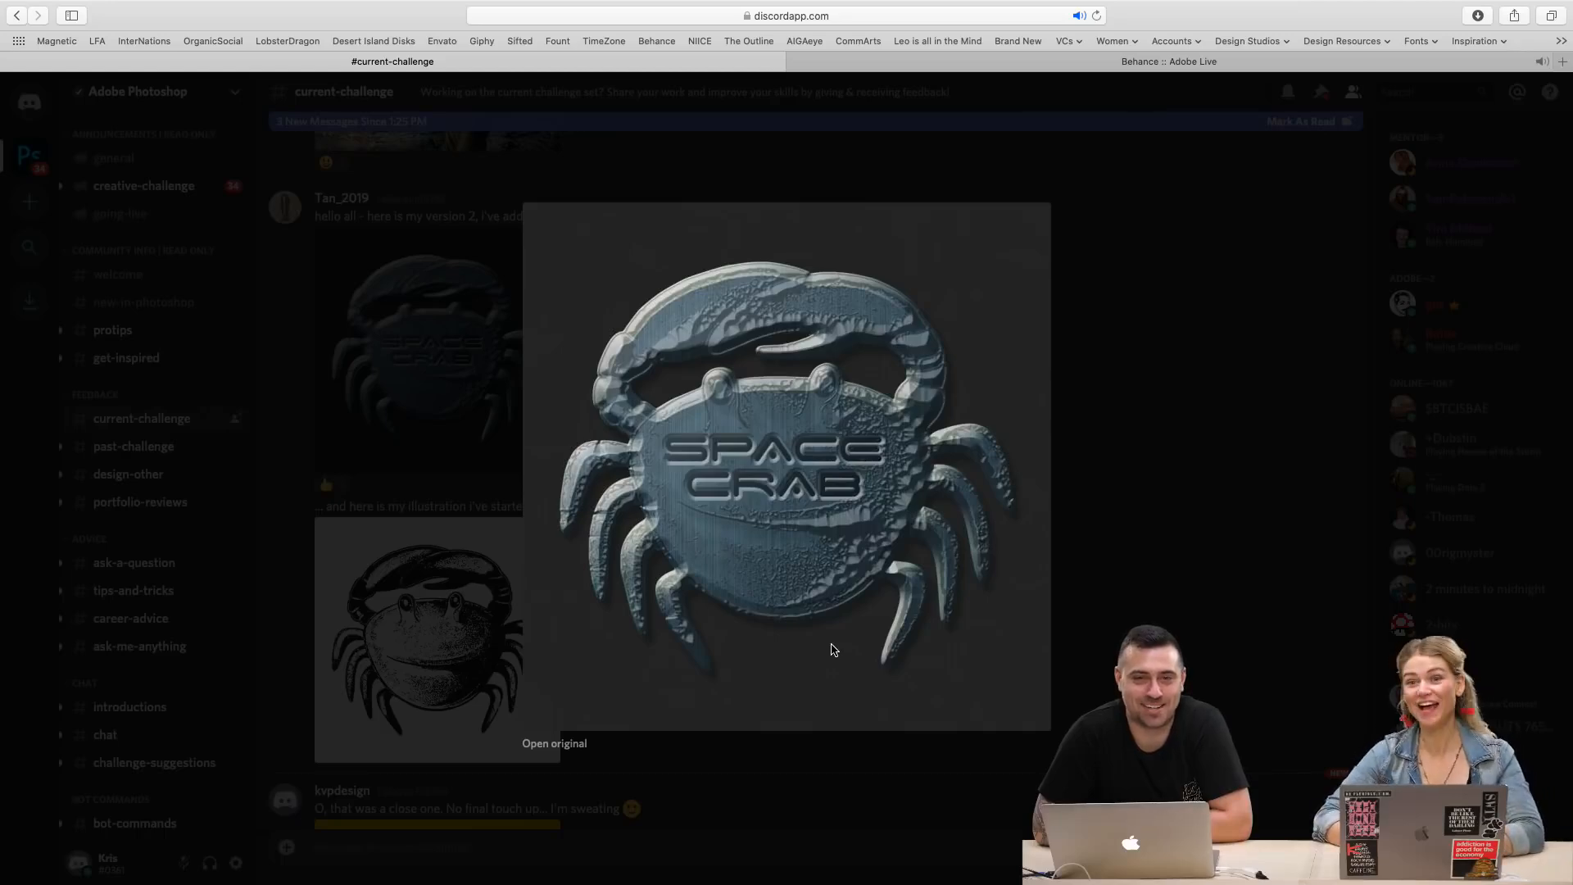
left_click(1090, 438)
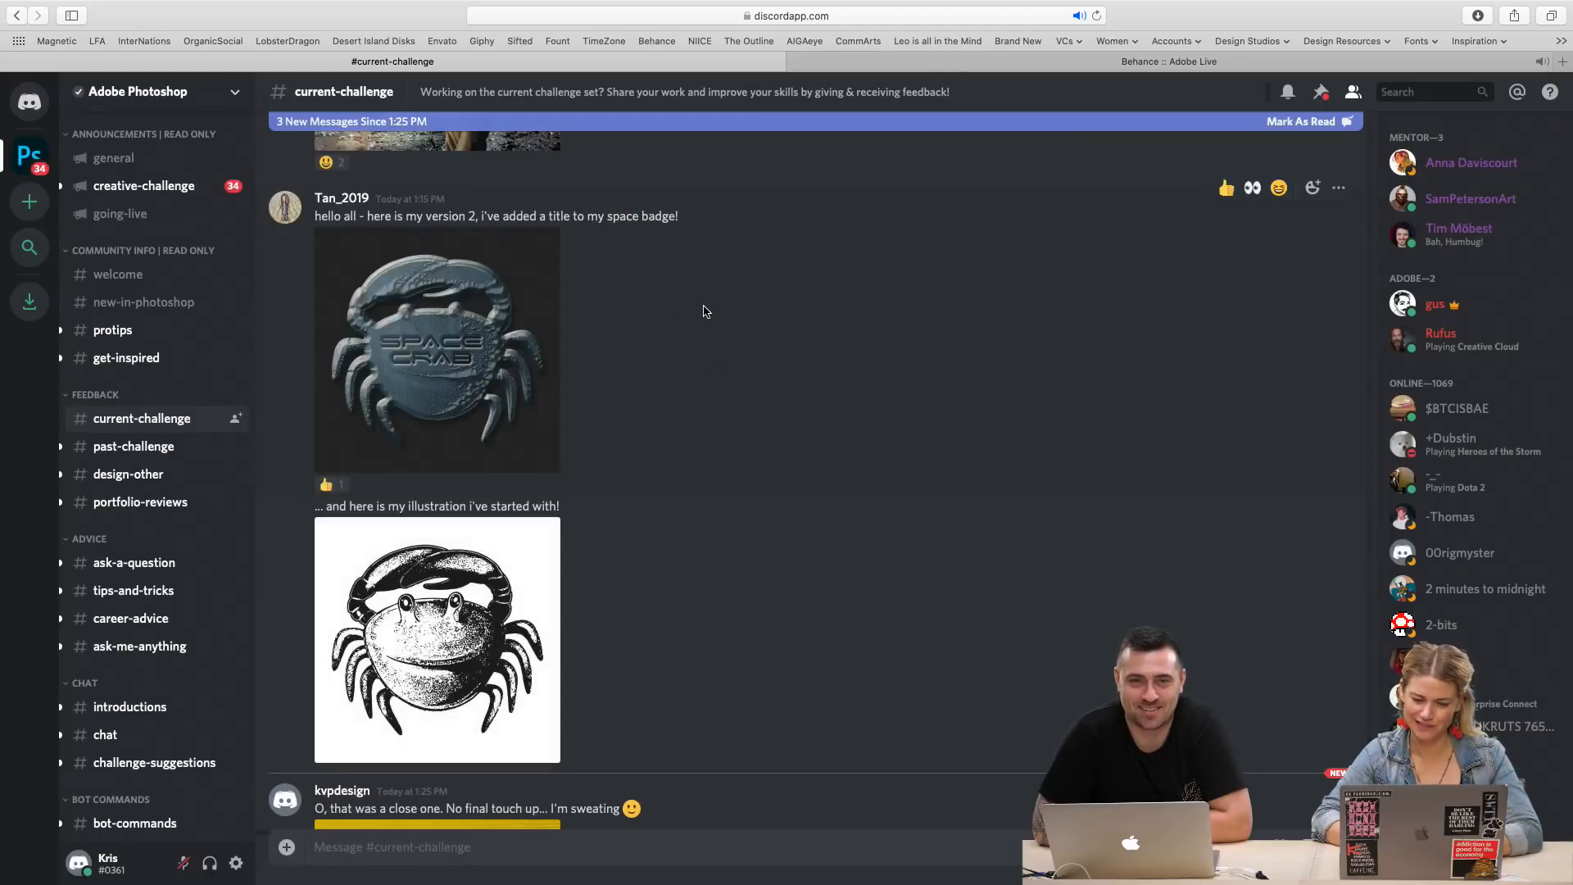
Step: Examine the round brushed-metal SPICE UP YOUR SPACE badge on yellow fabric at enlarged size
scroll(705, 312, "down", 6)
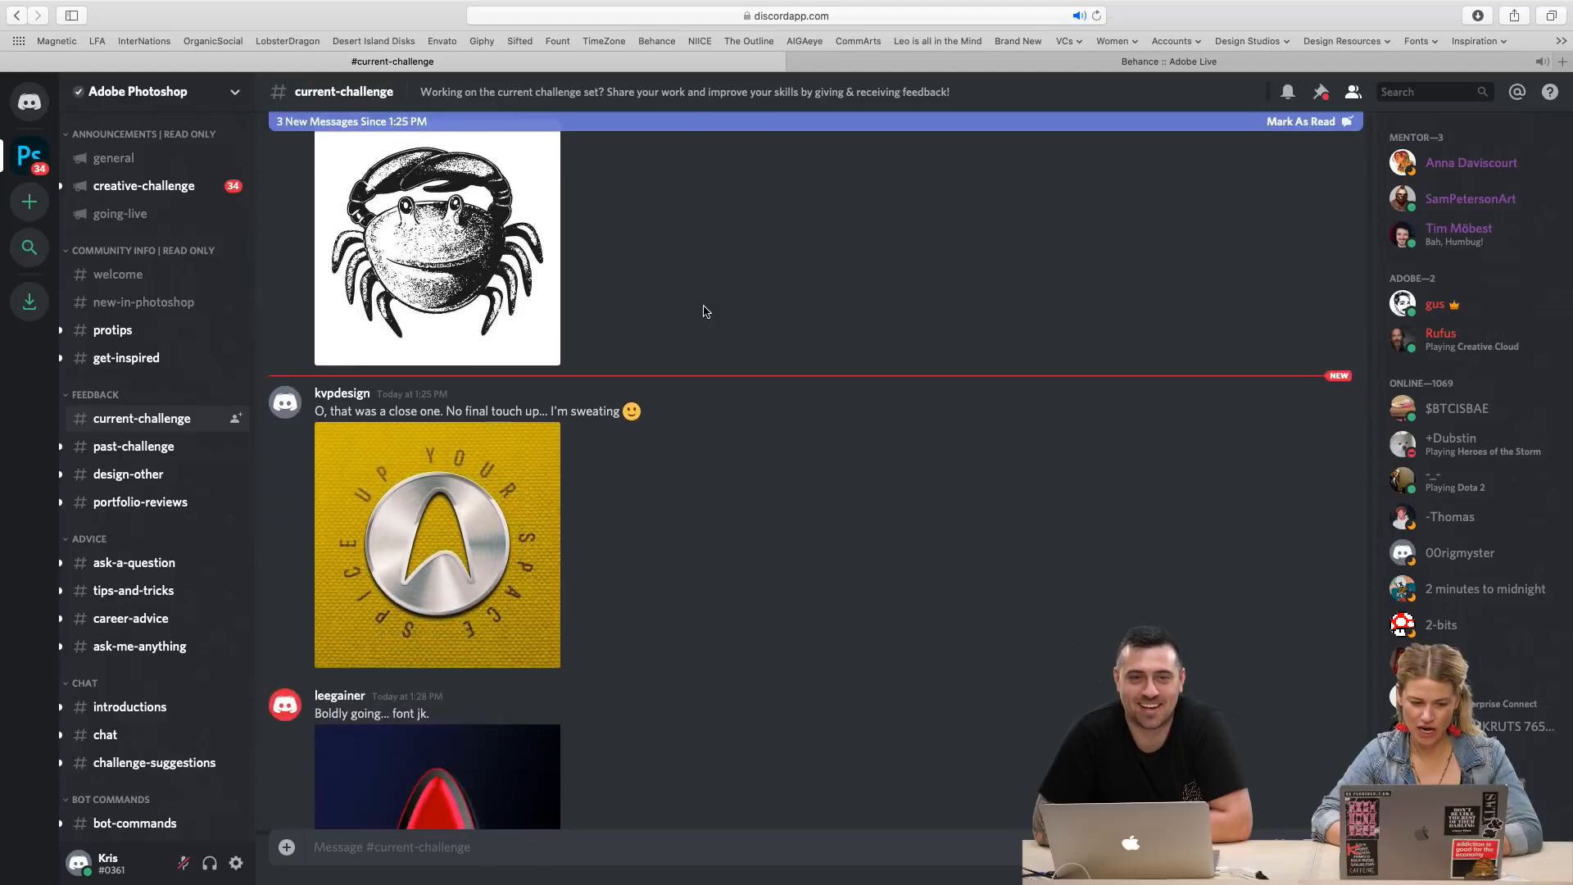
scroll(705, 311, "down", 2)
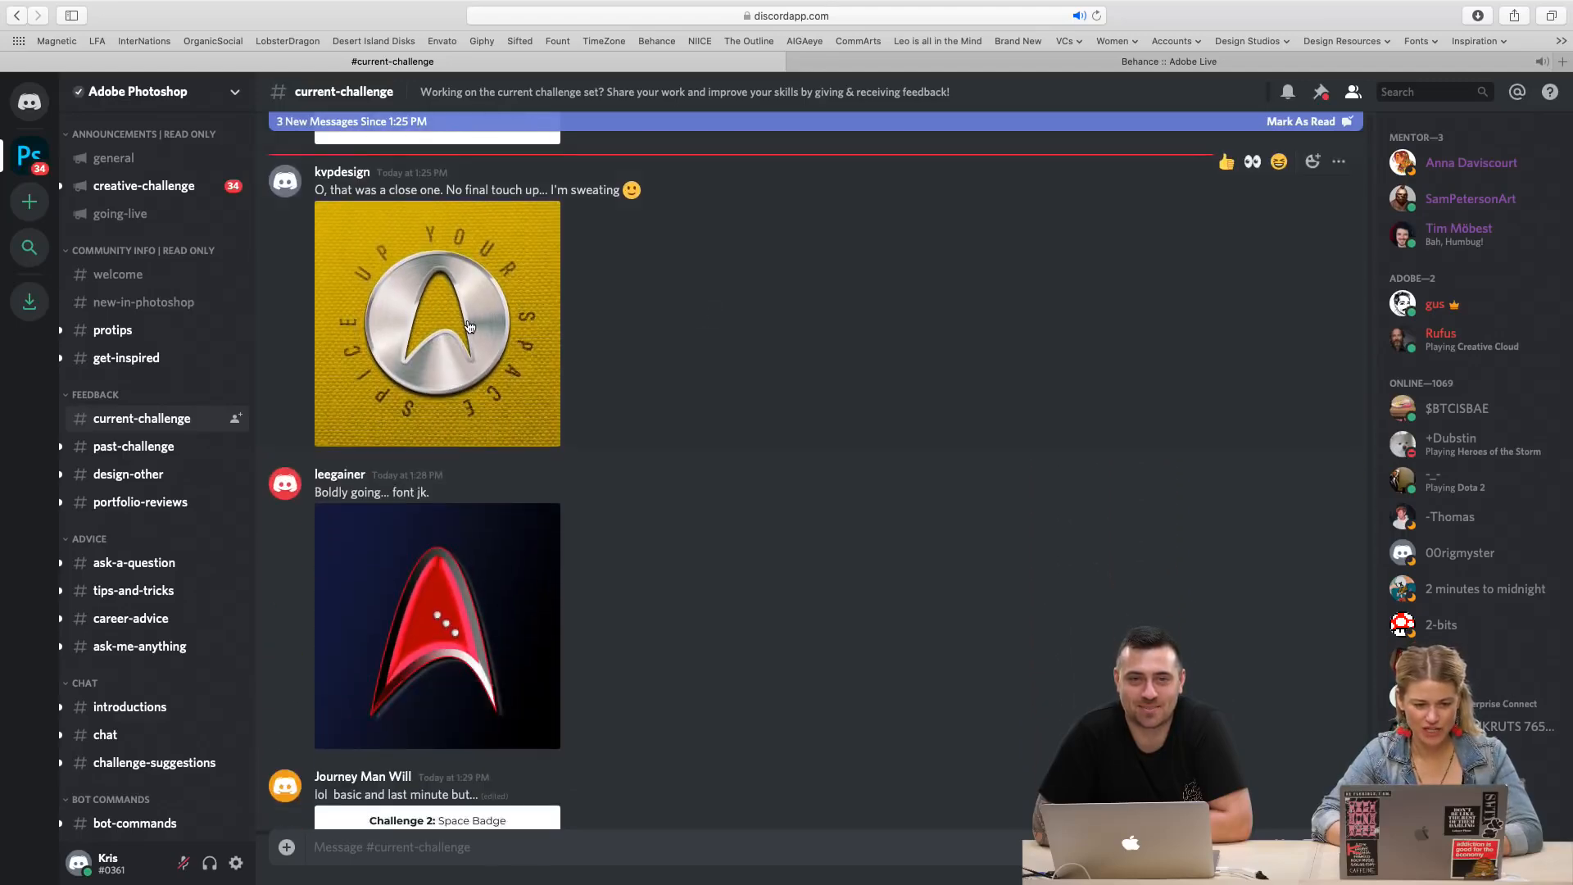
left_click(456, 289)
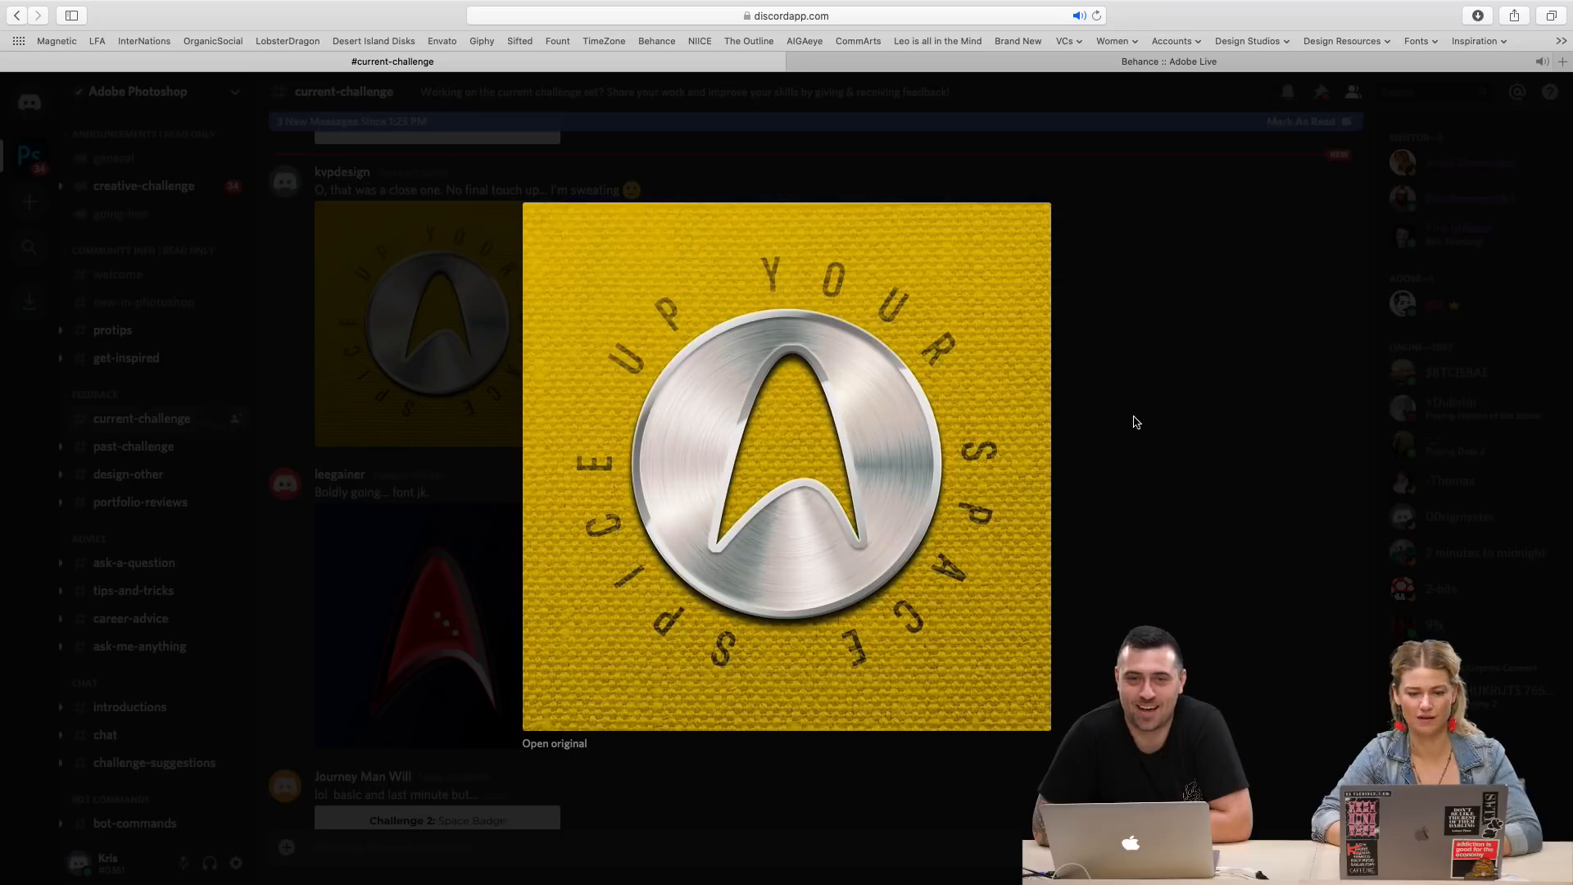
left_click(1136, 447)
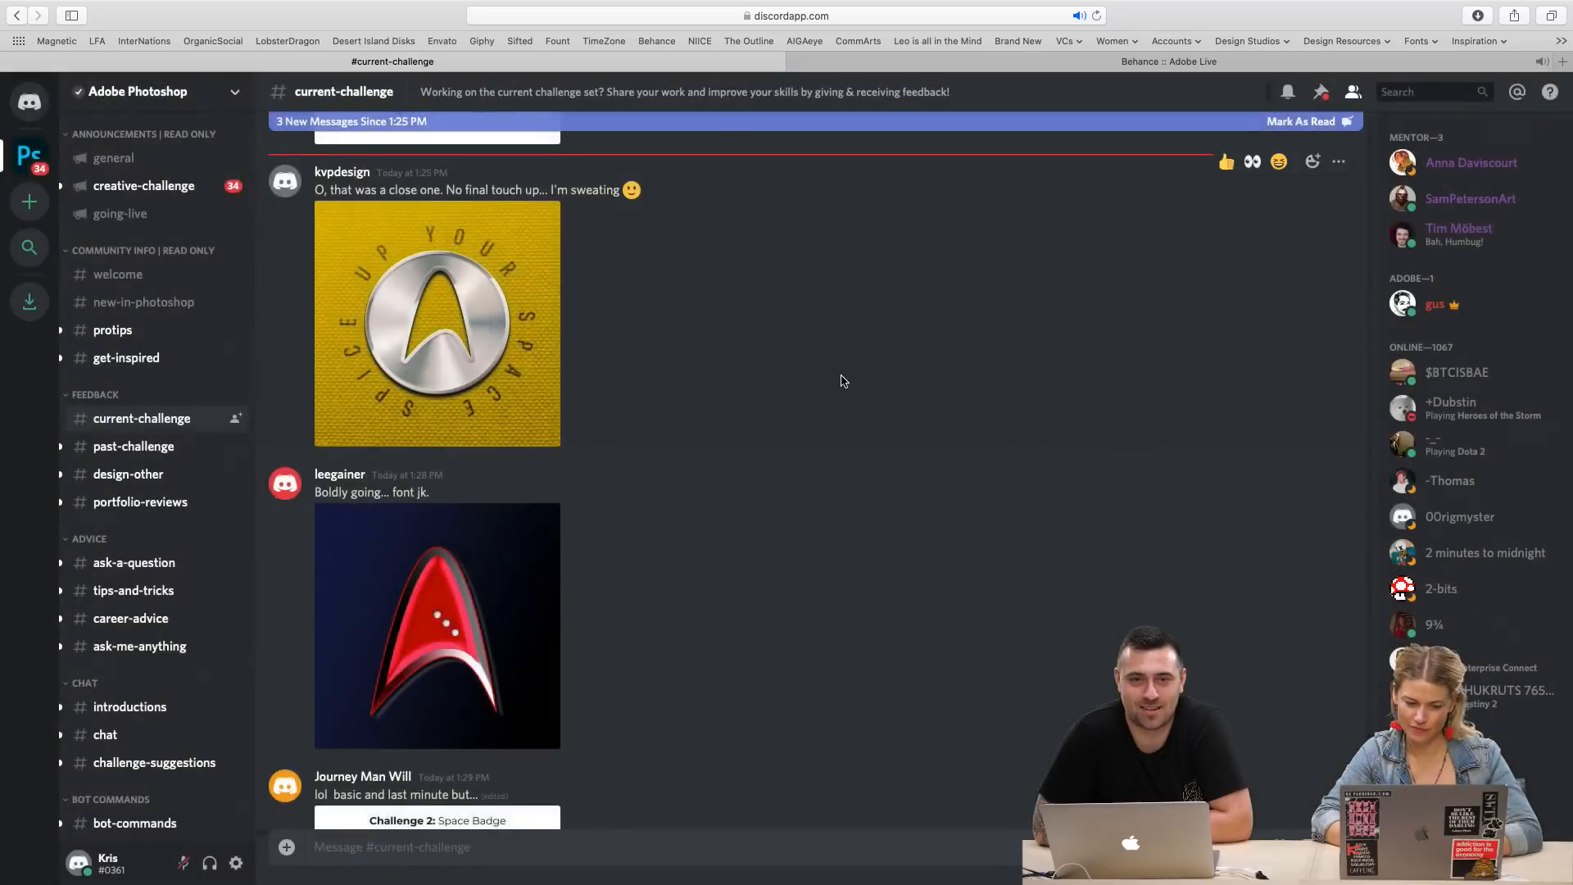
Step: Examine the red arrowhead badge and the plain grey Challenge 2: Space Badge submission at enlarged size
scroll(843, 381, "down", 3)
scroll(843, 381, "down", 1)
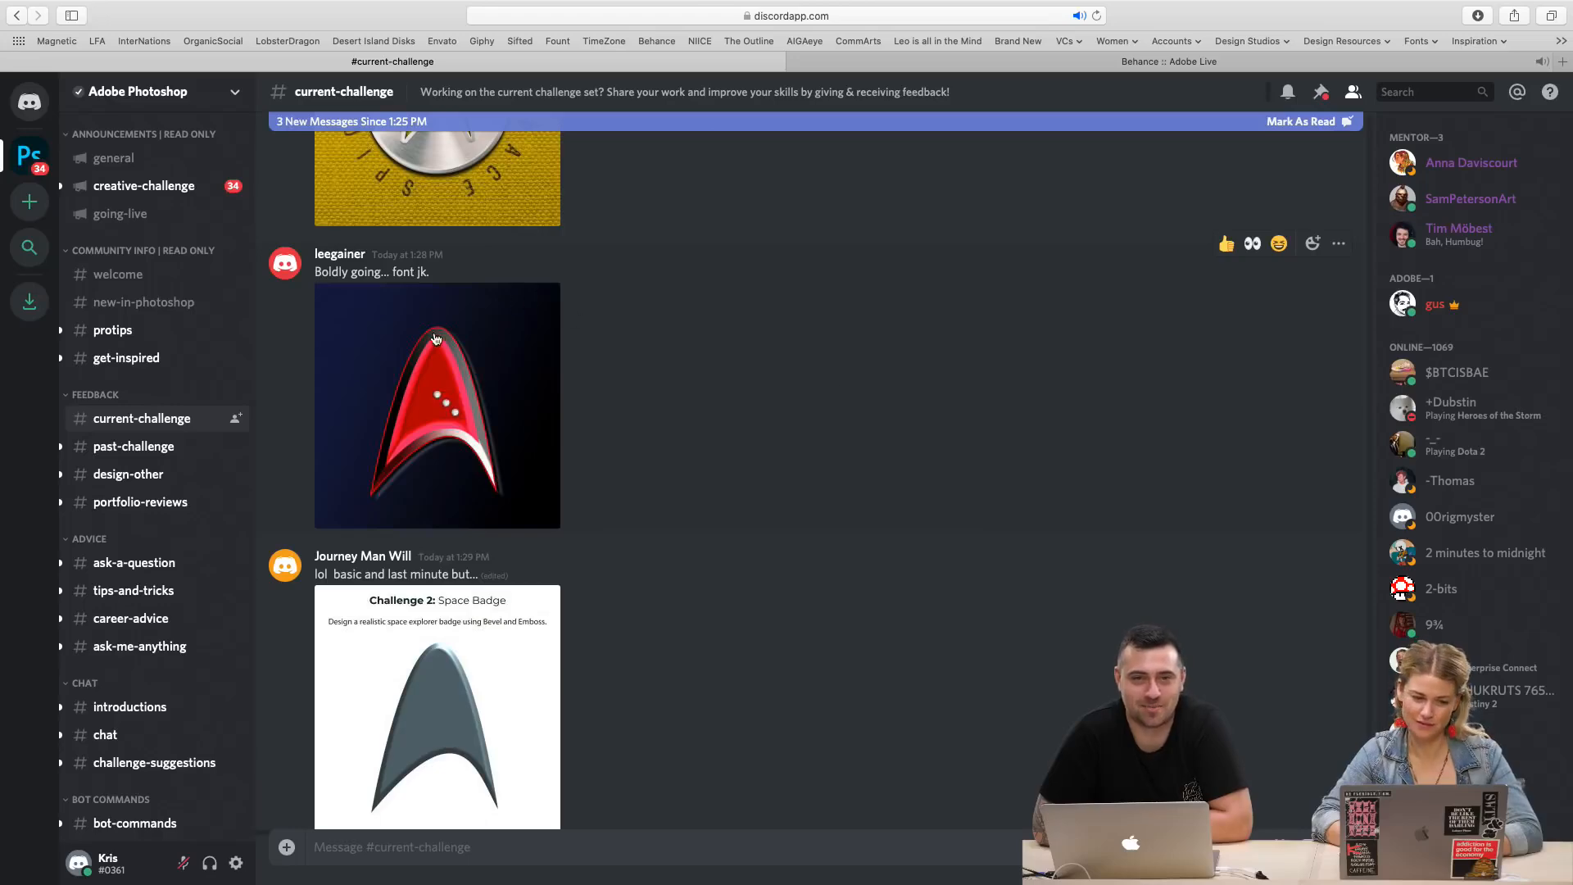
left_click(481, 415)
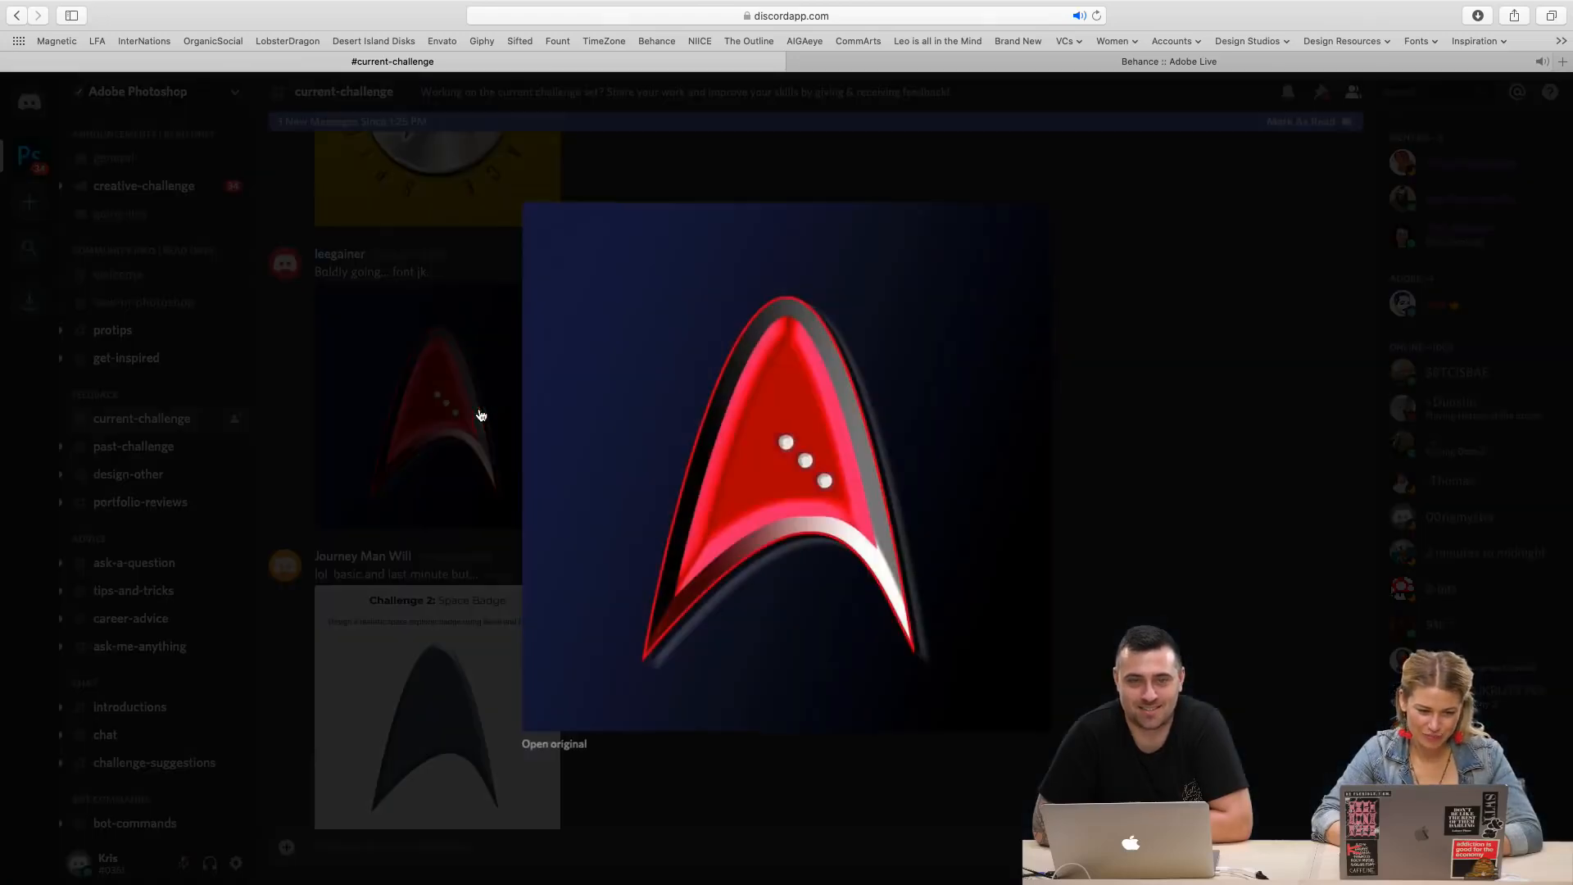
left_click(492, 292)
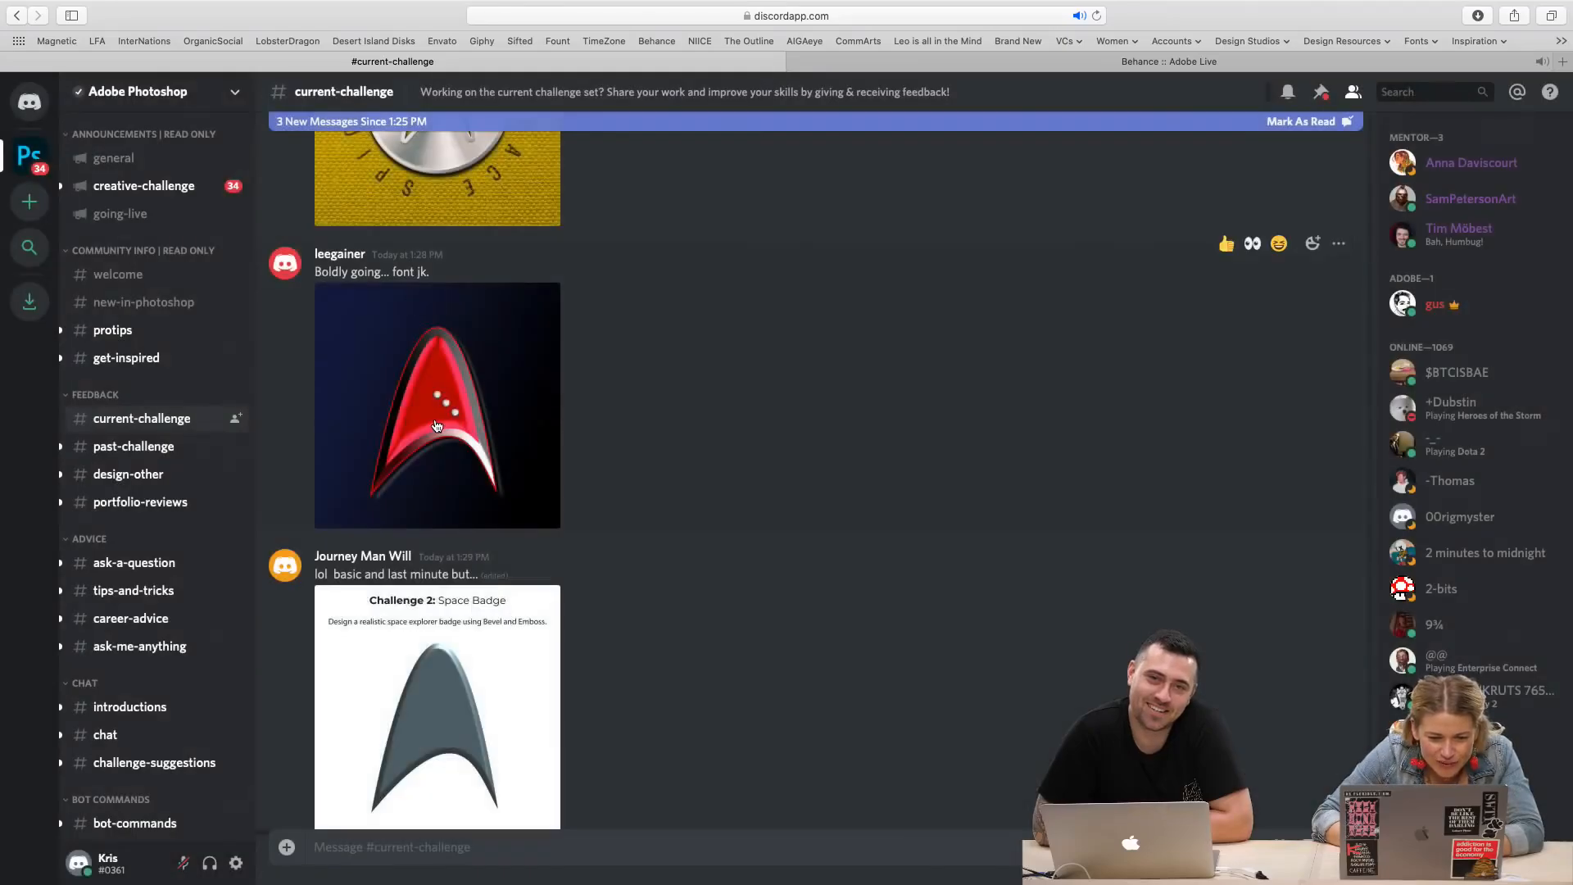
left_click(452, 410)
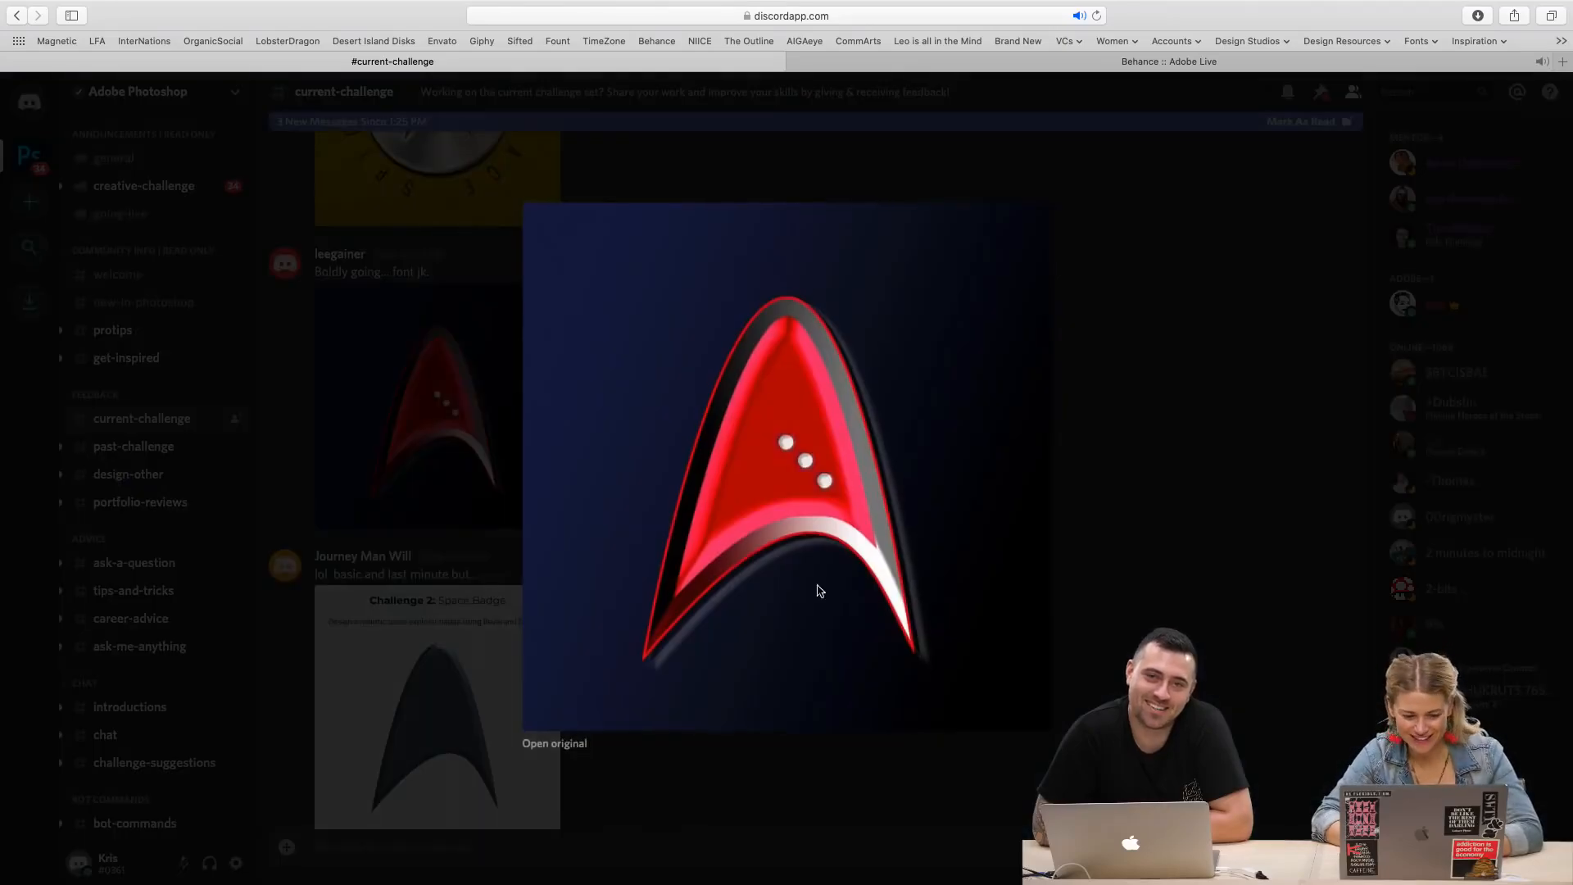
left_click(738, 776)
scroll(742, 721, "down", 1)
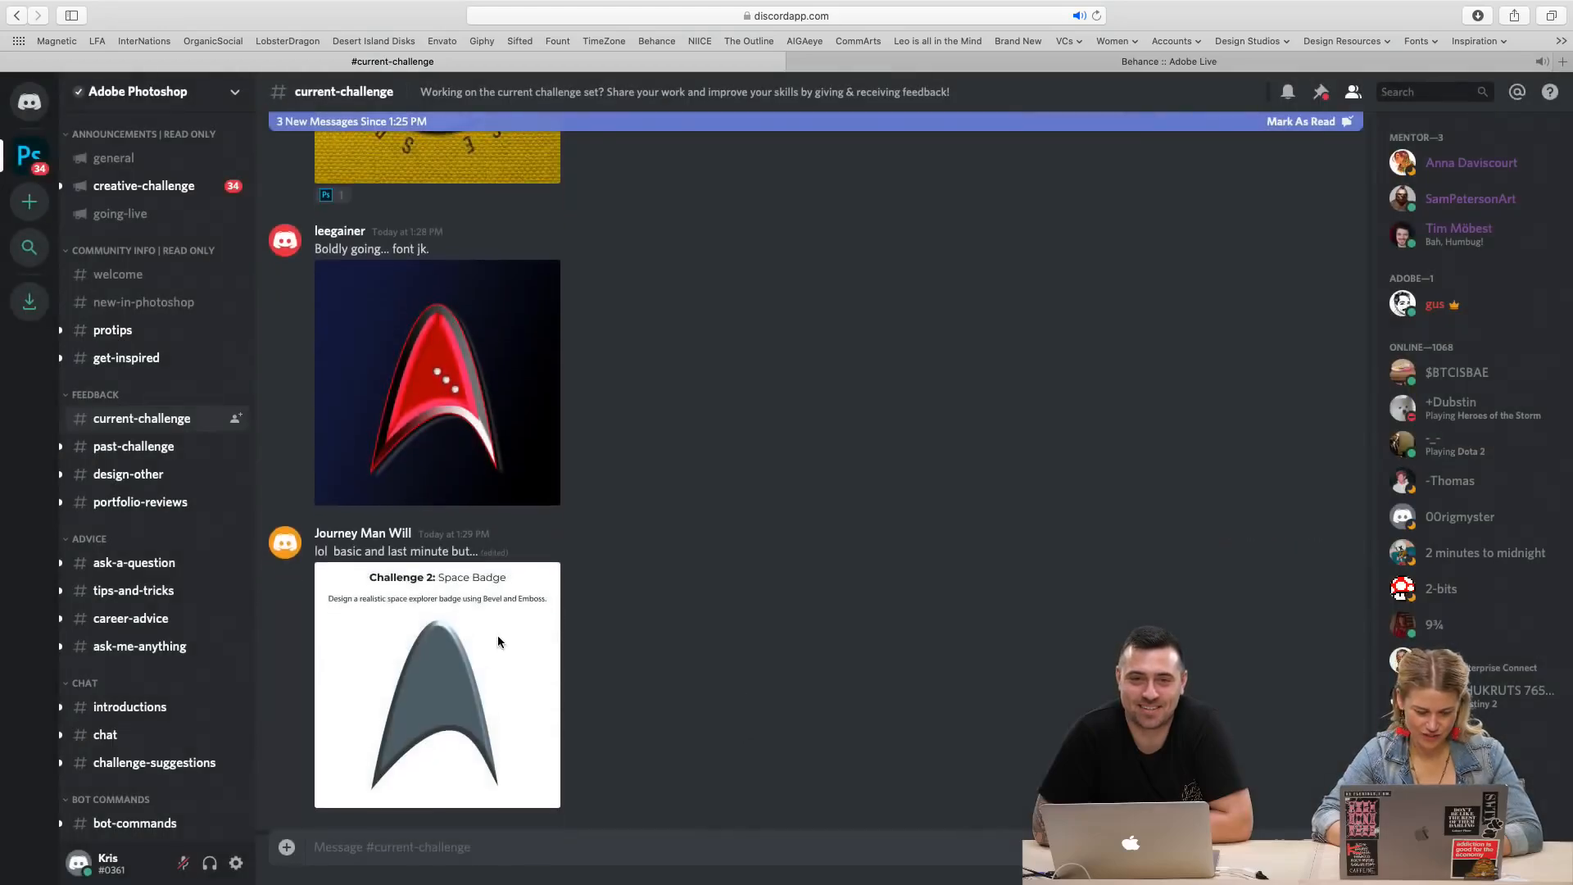
left_click(452, 691)
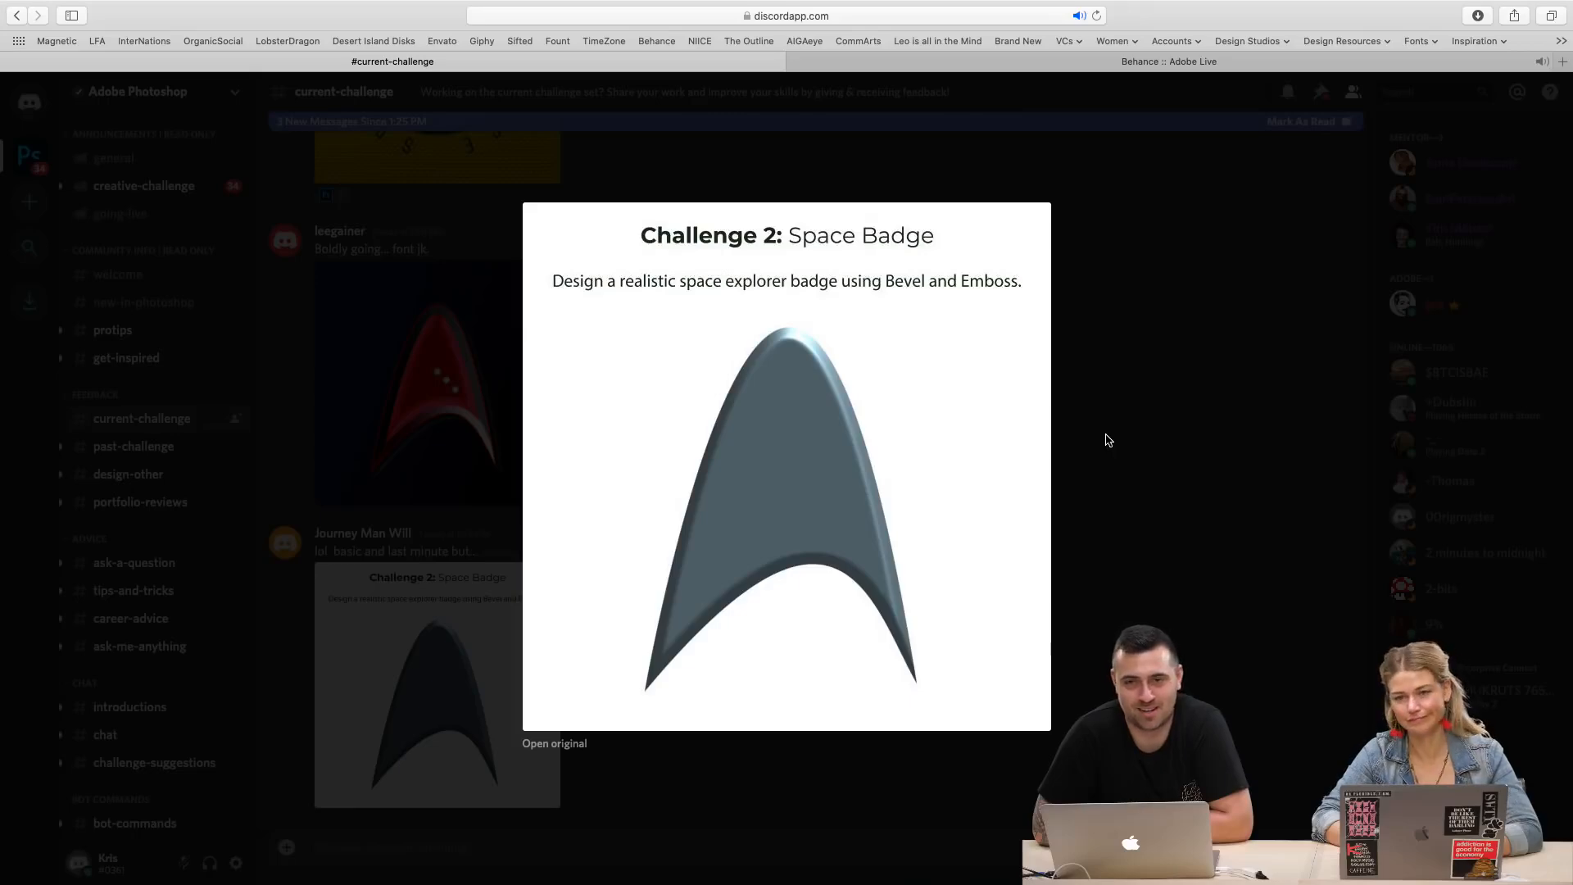
left_click(1108, 440)
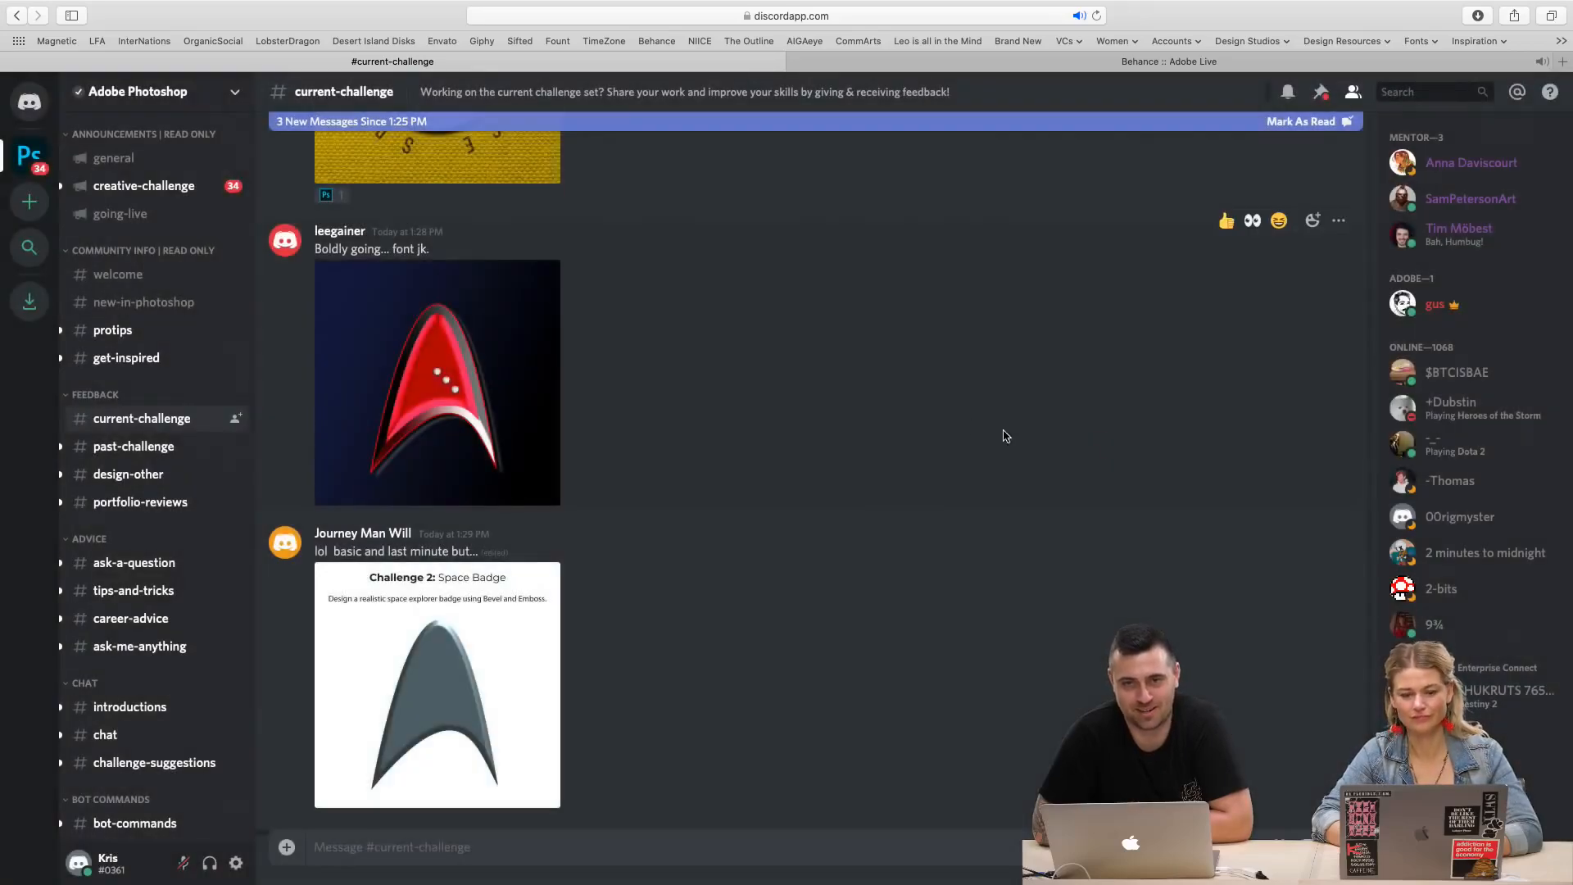
Step: Look back over the latest badge submissions and mark the channel's new messages as read
scroll(877, 426, "up", 3)
scroll(877, 427, "down", 2)
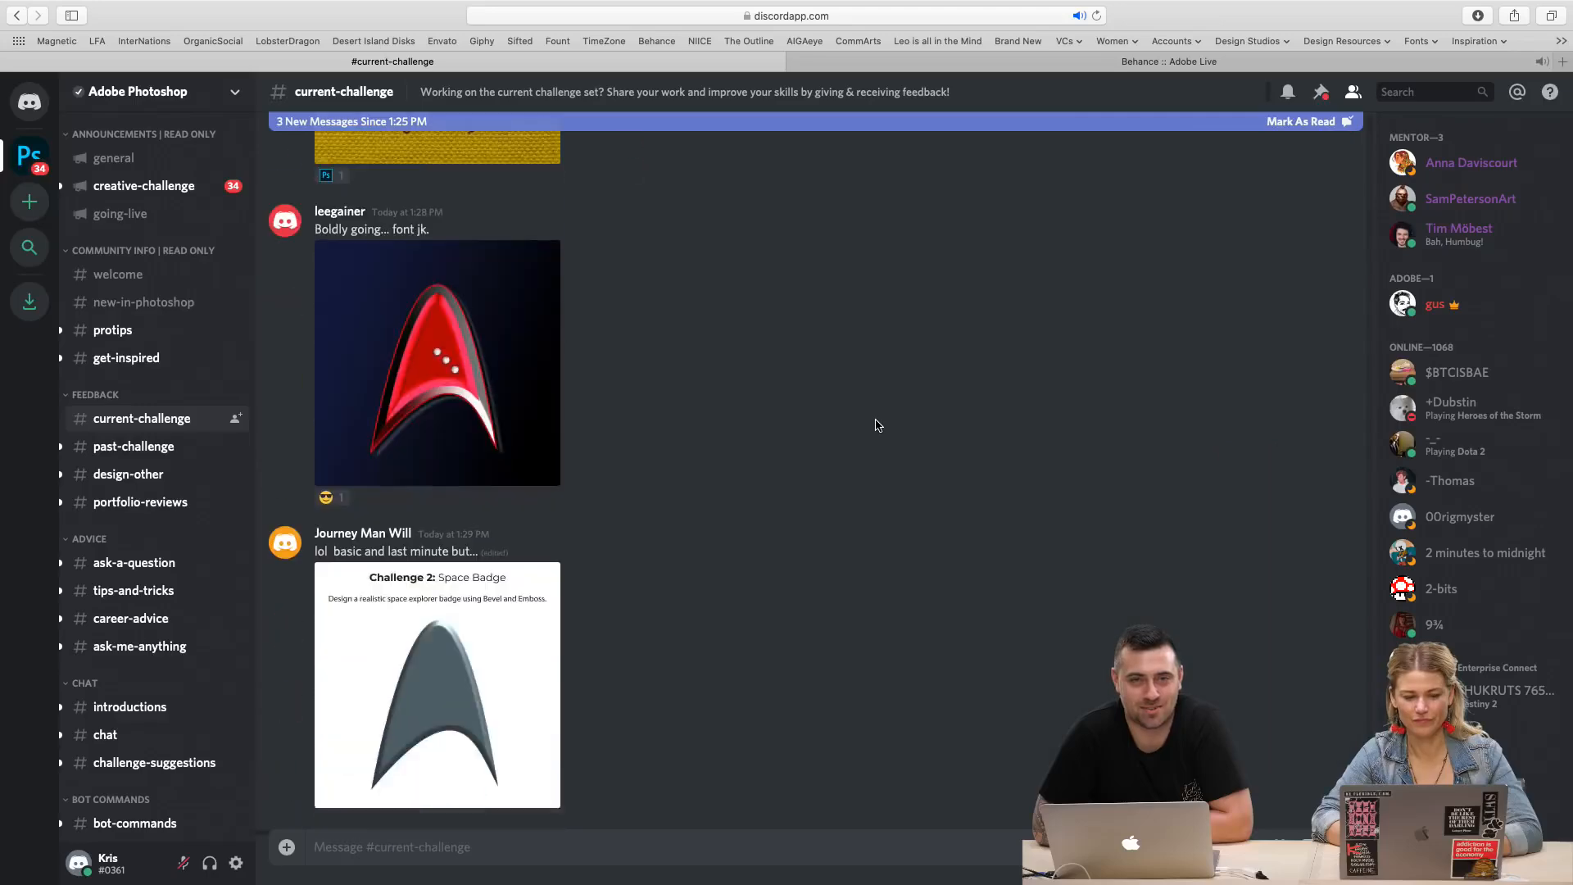
scroll(877, 426, "up", 8)
scroll(876, 423, "up", 2)
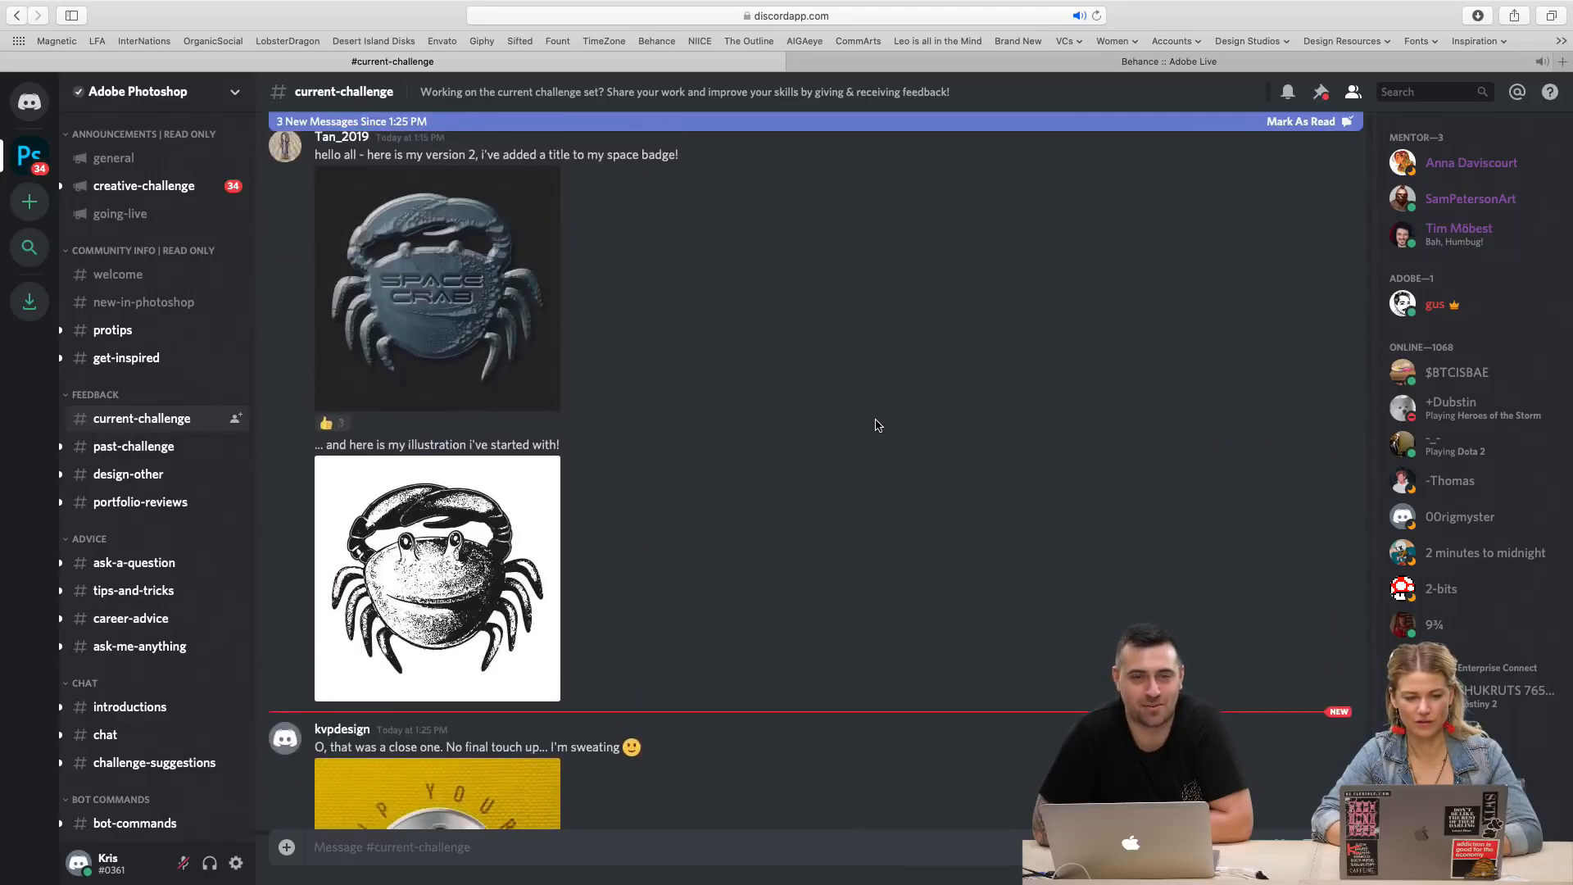
scroll(875, 421, "down", 2)
scroll(721, 438, "down", 10)
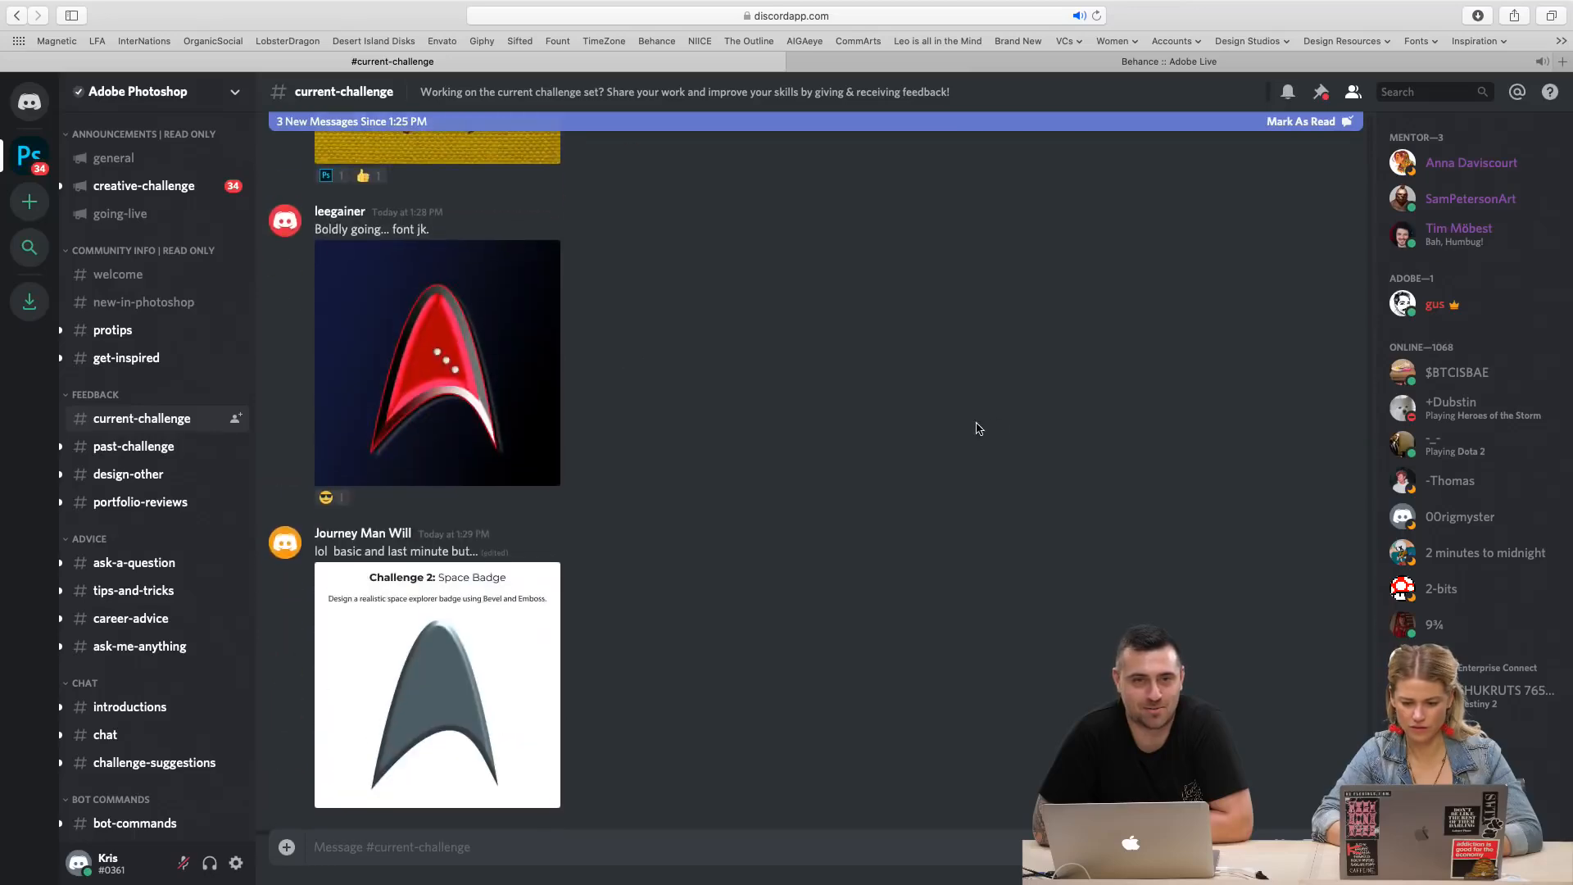
left_click(1292, 129)
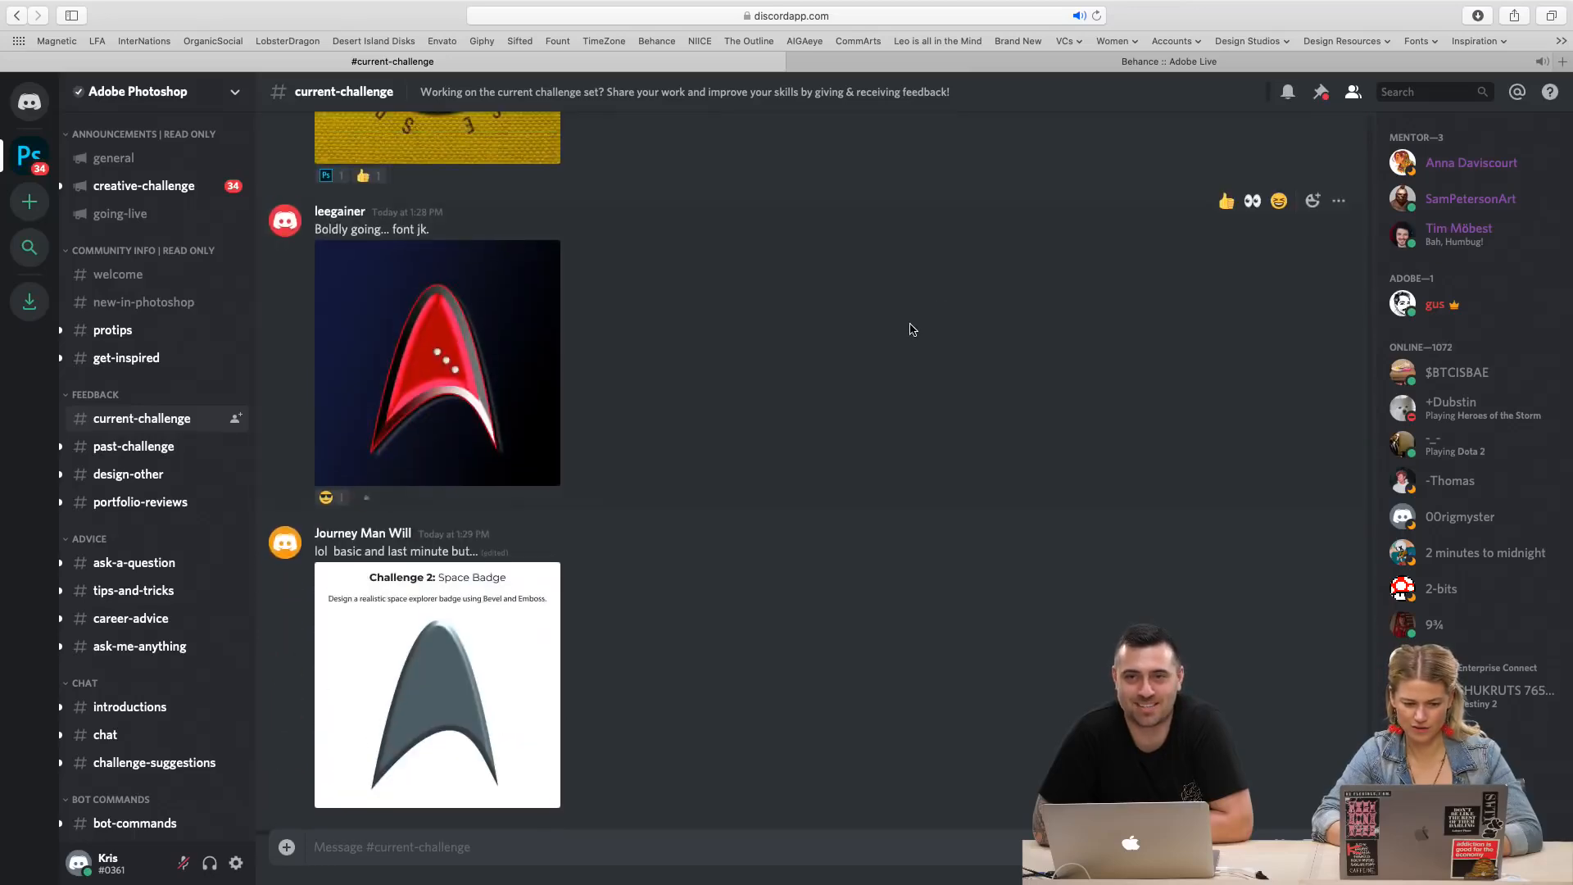
Step: Go back to the earlier submissions and examine the faceted gold space badge on purple at enlarged size
scroll(910, 327, "up", 8)
scroll(912, 329, "up", 8)
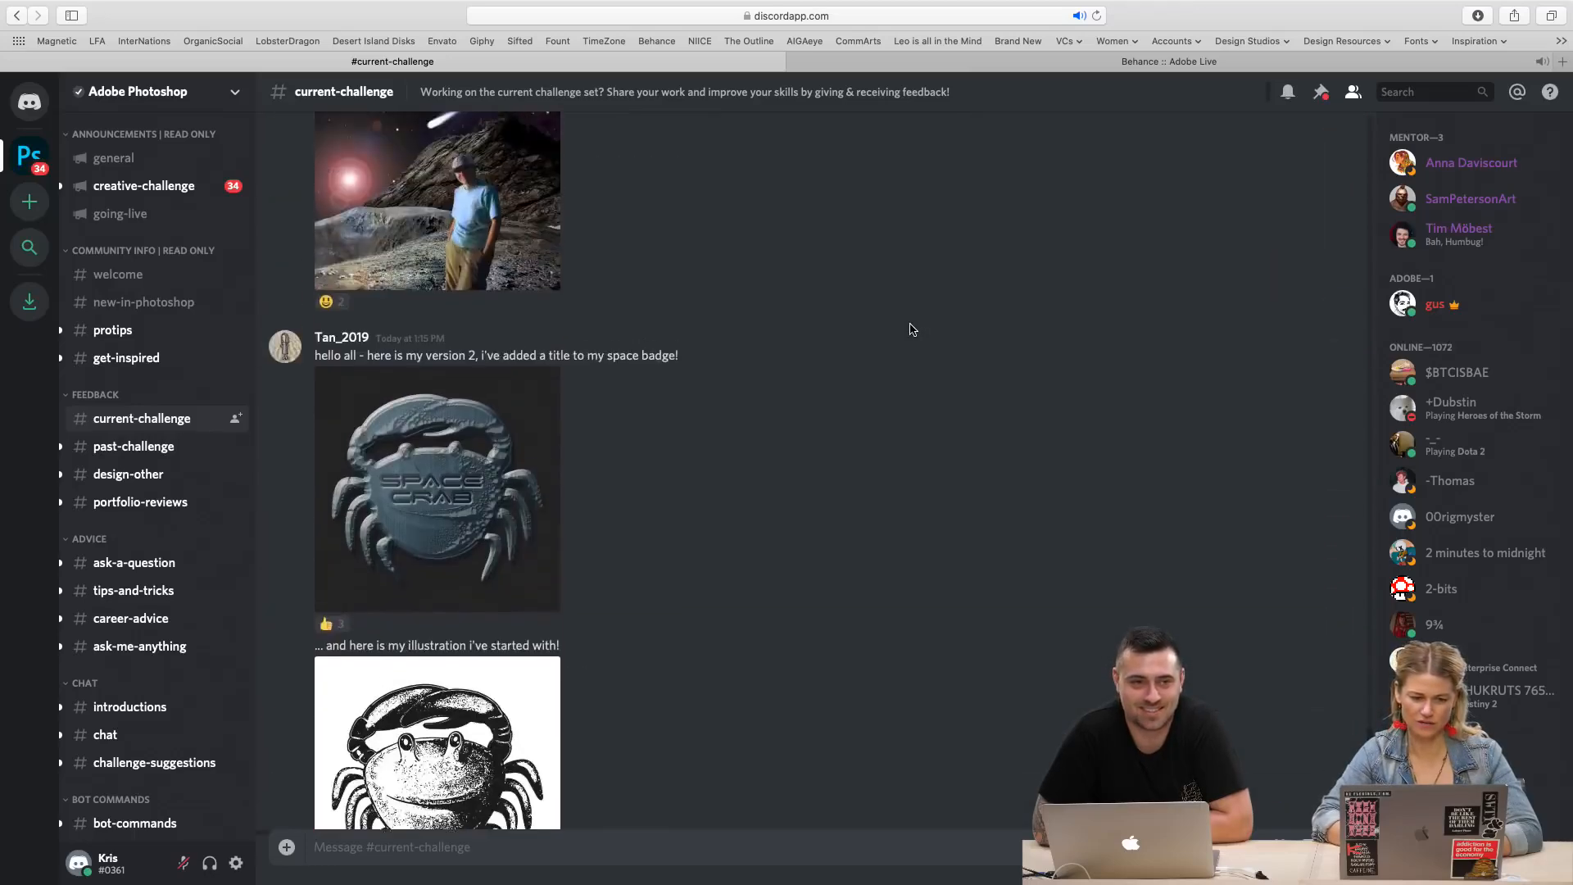
scroll(912, 330, "up", 5)
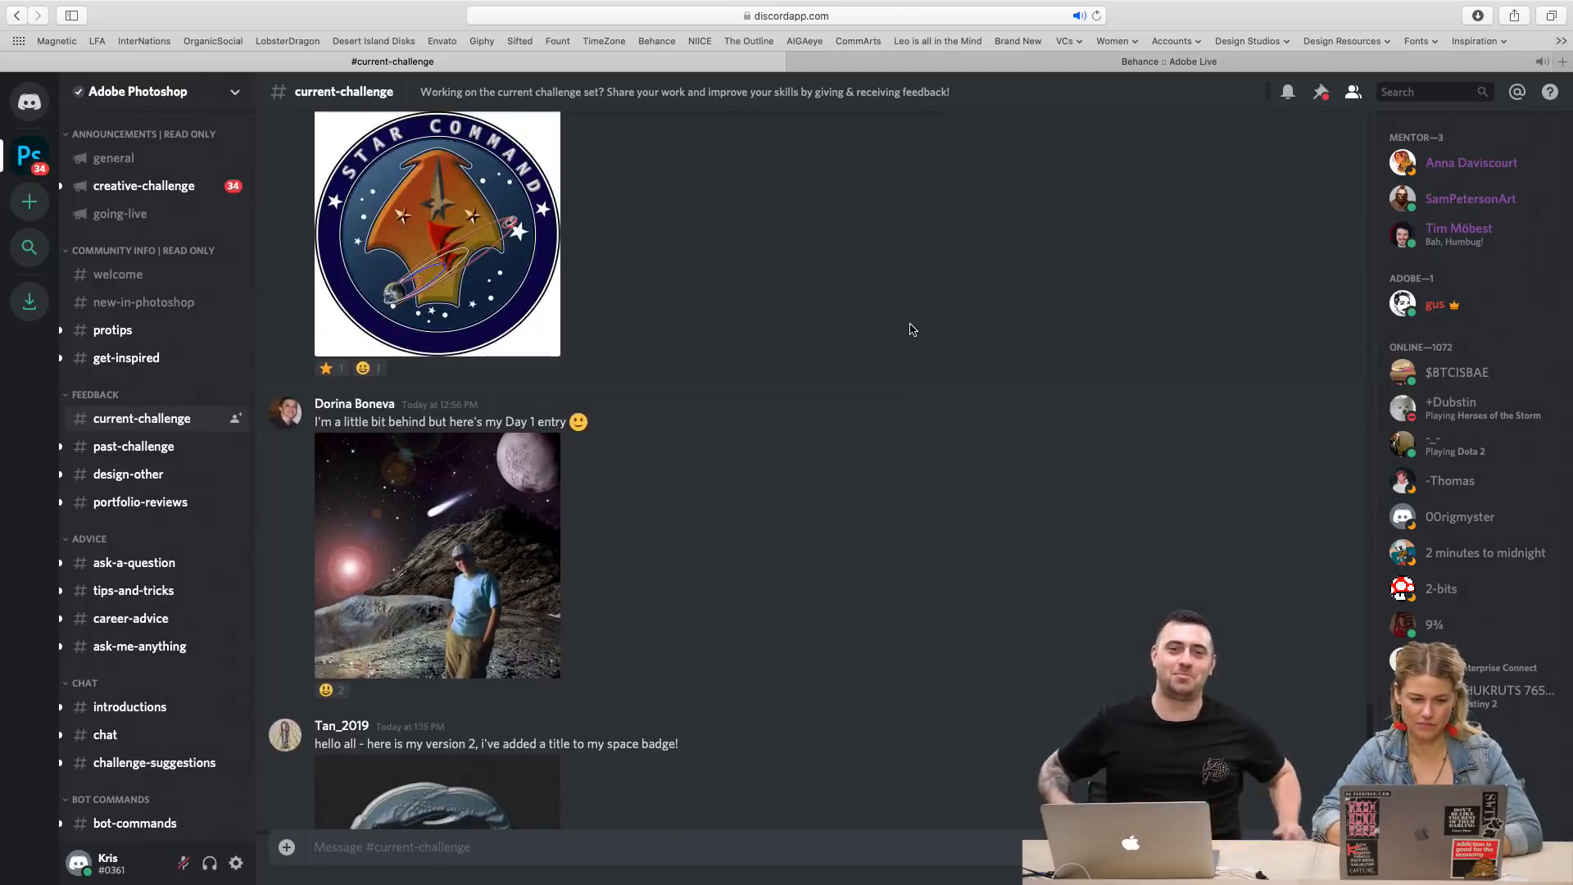
scroll(912, 329, "up", 8)
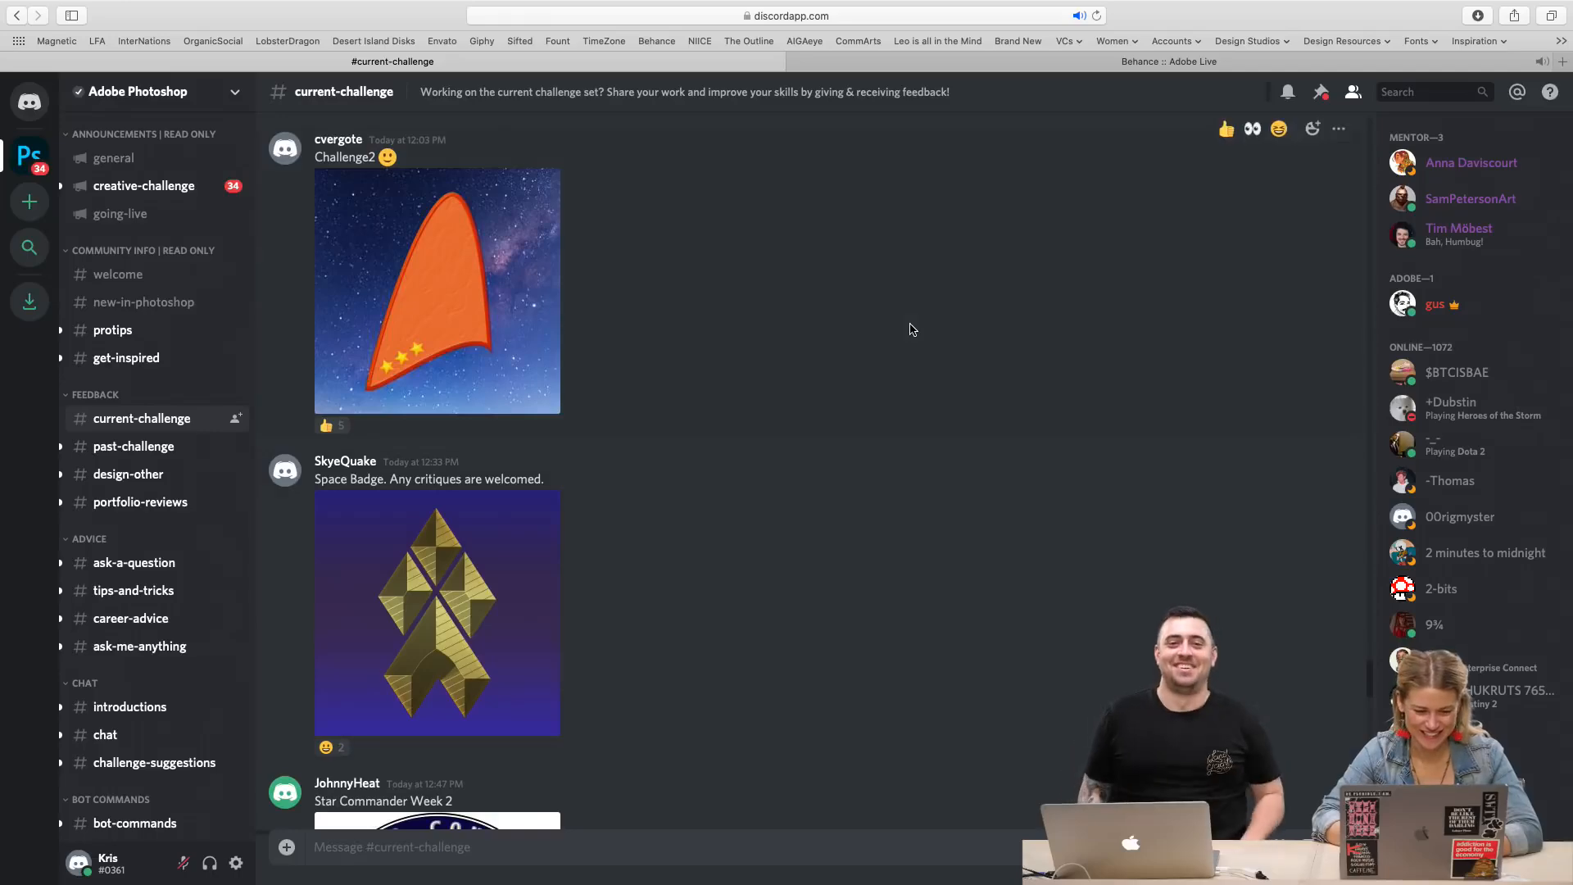
left_click(502, 596)
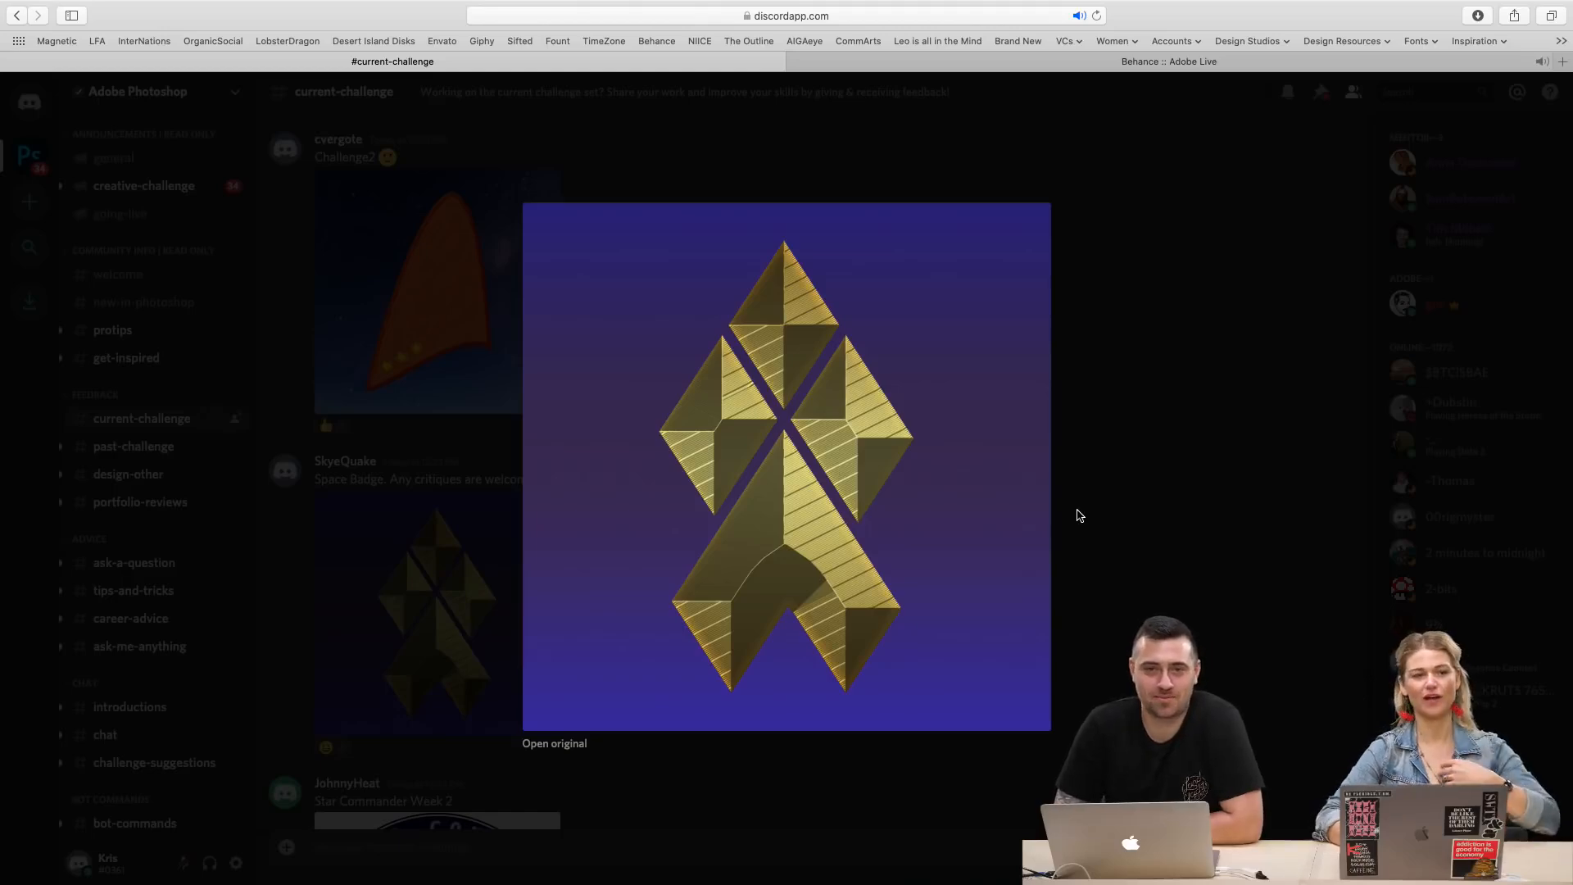
left_click(1076, 513)
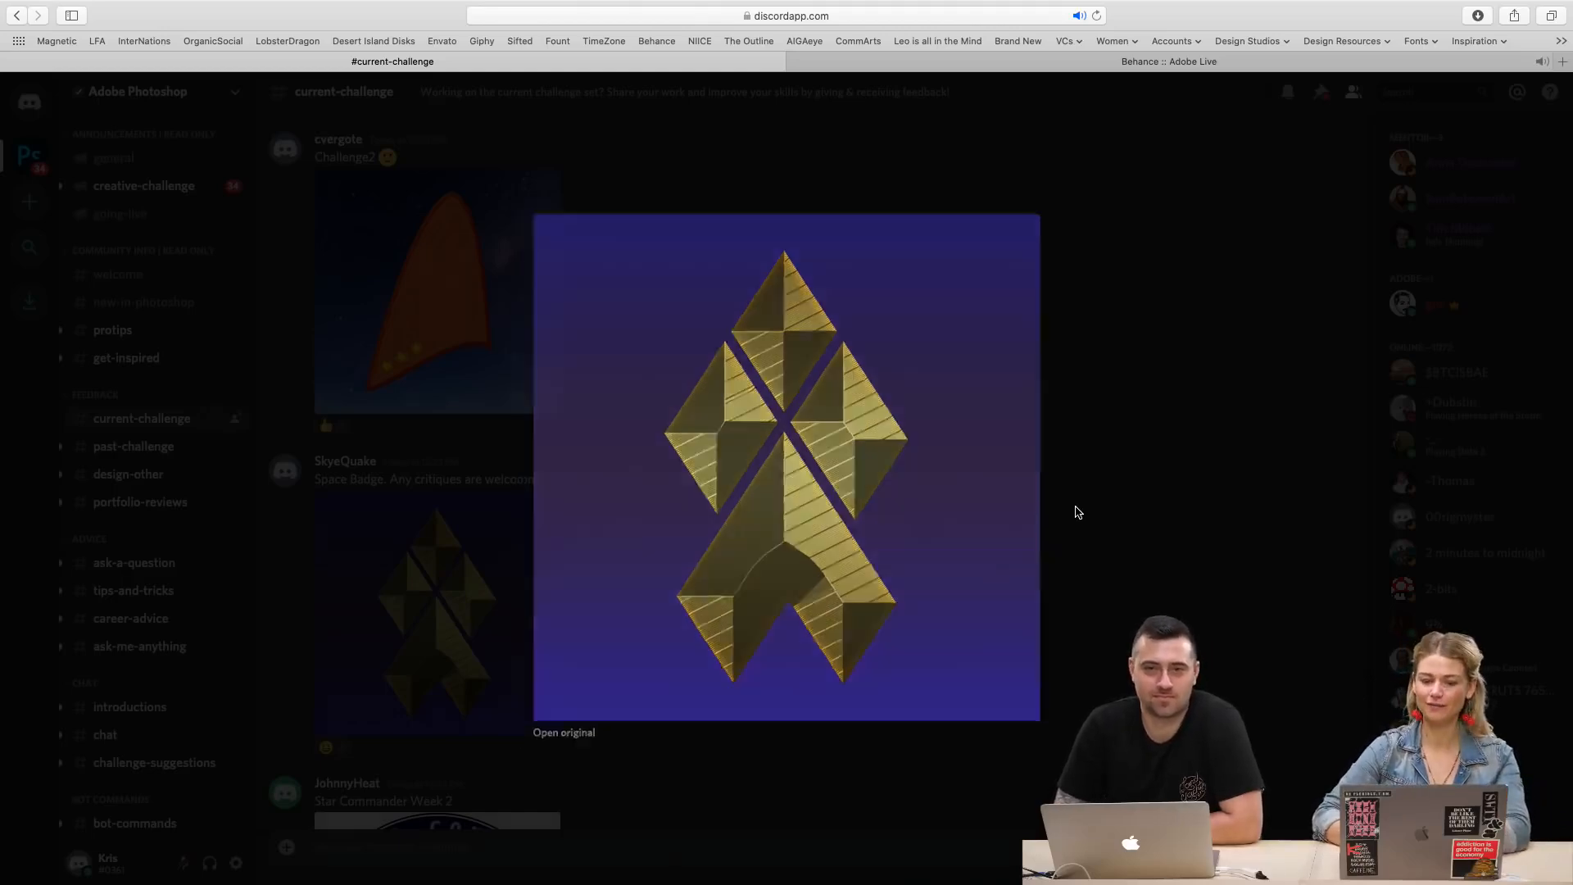
Step: Examine the orange three-star Challenge2 badge on the starry background at enlarged size
scroll(770, 441, "up", 2)
scroll(770, 441, "up", 1)
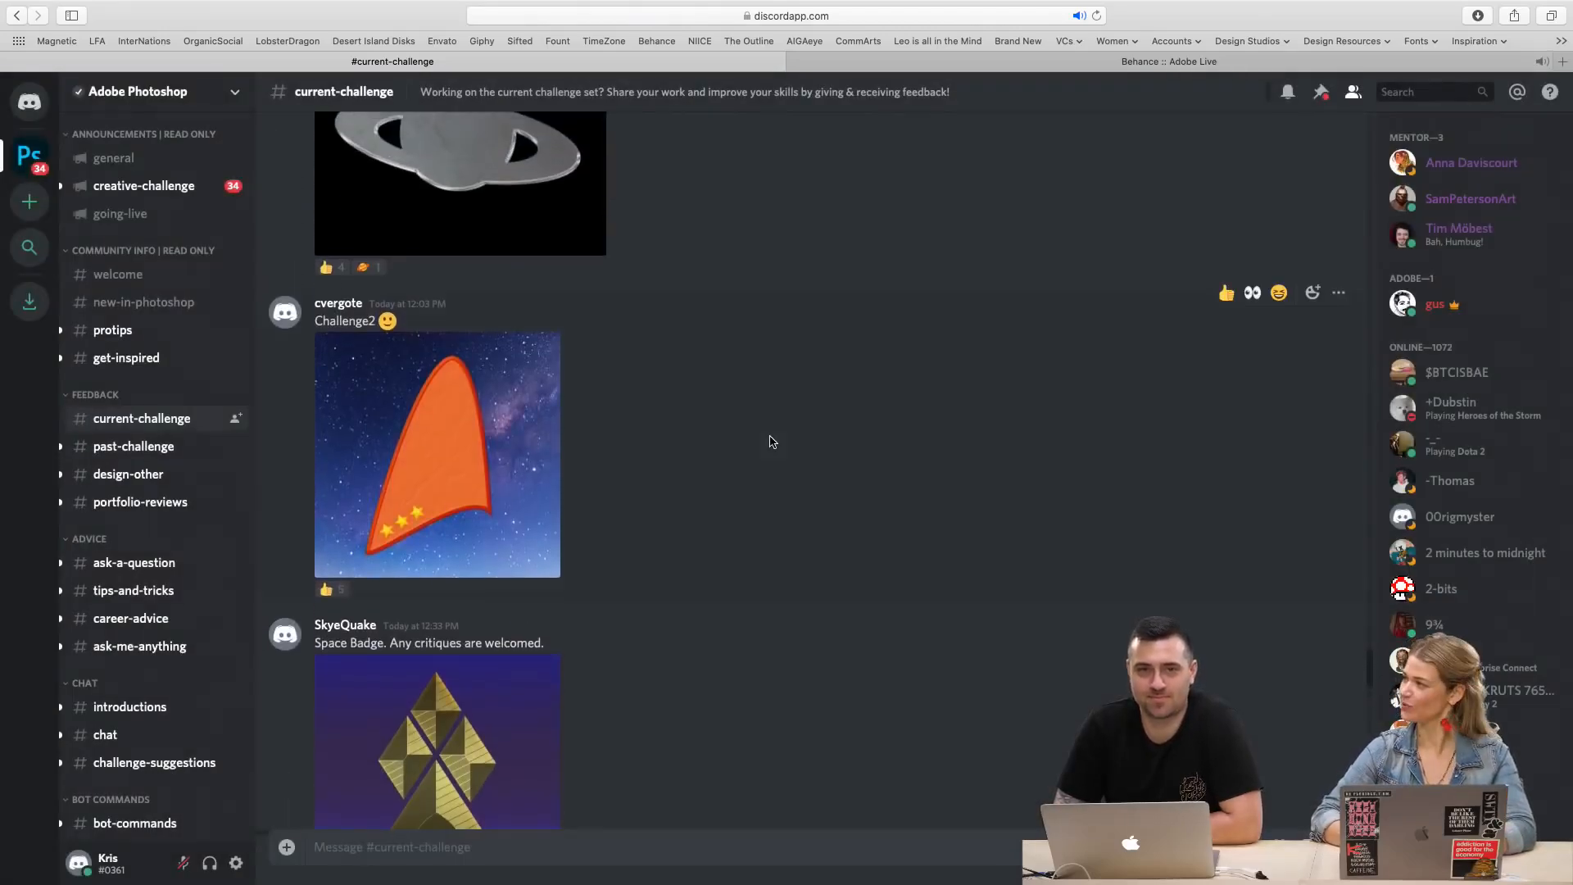
left_click(479, 483)
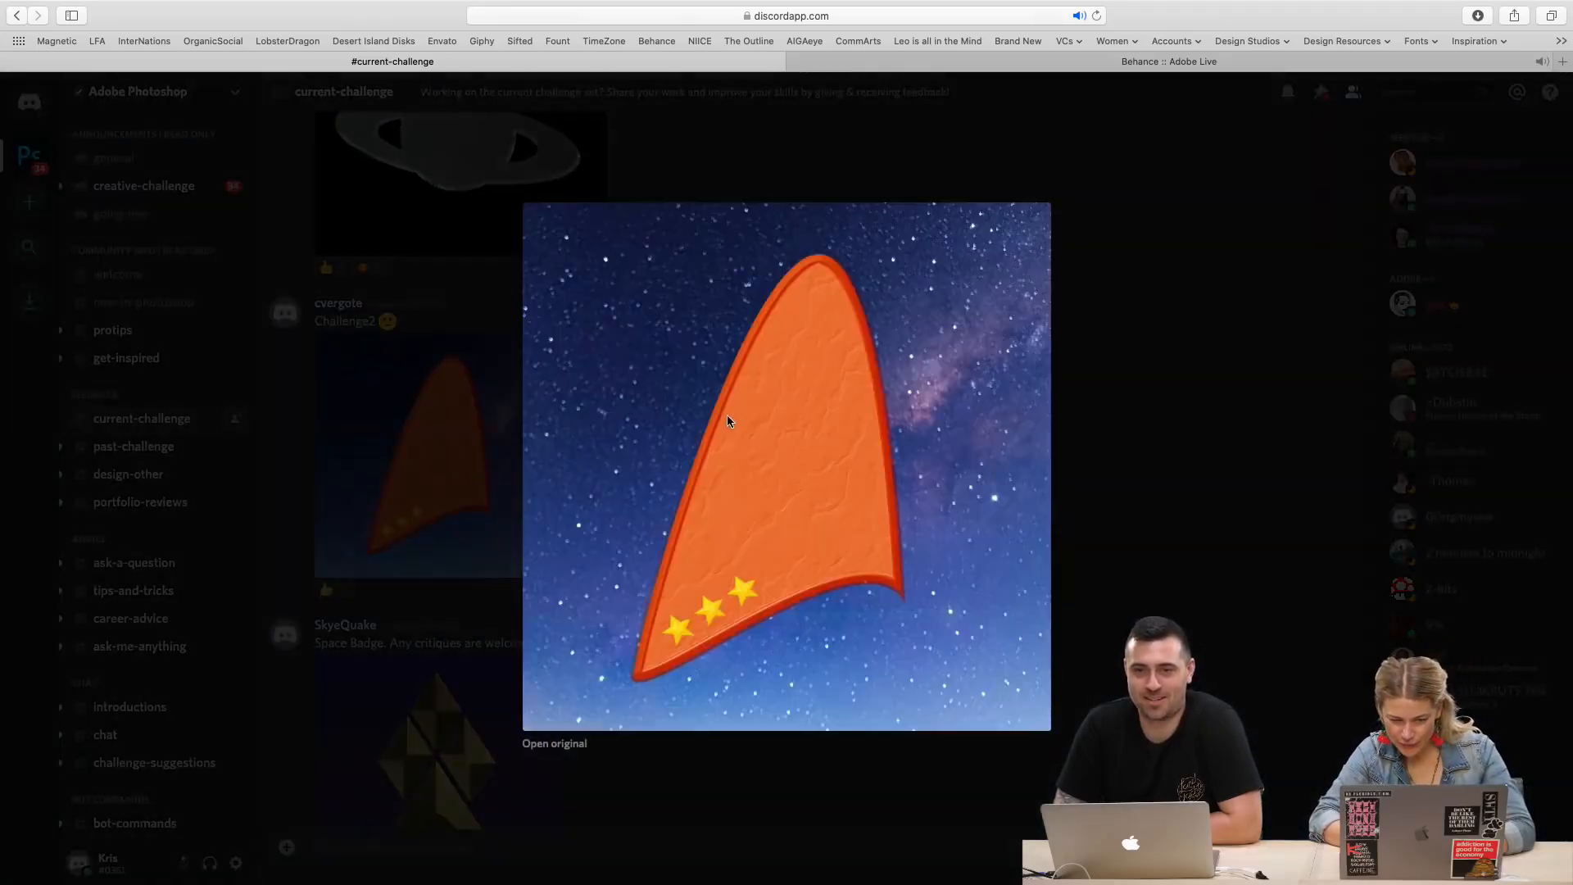
left_click(1139, 474)
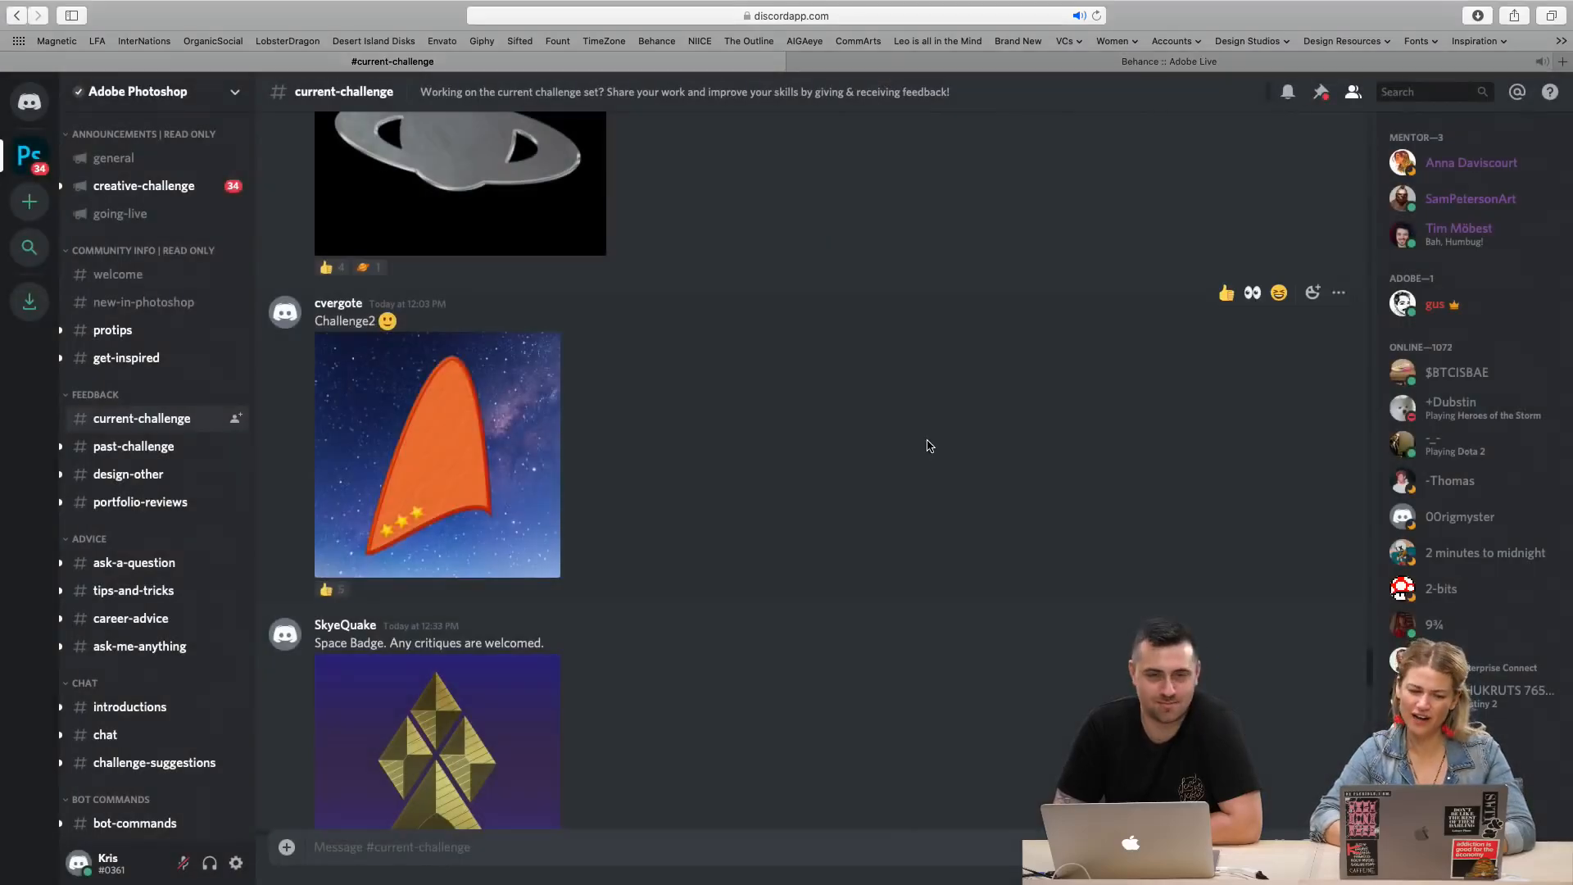
Step: Browse the earlier ringed-planet, EXPLORER rocket and atom-emblem badge submissions
scroll(929, 445, "up", 3)
scroll(929, 445, "up", 3)
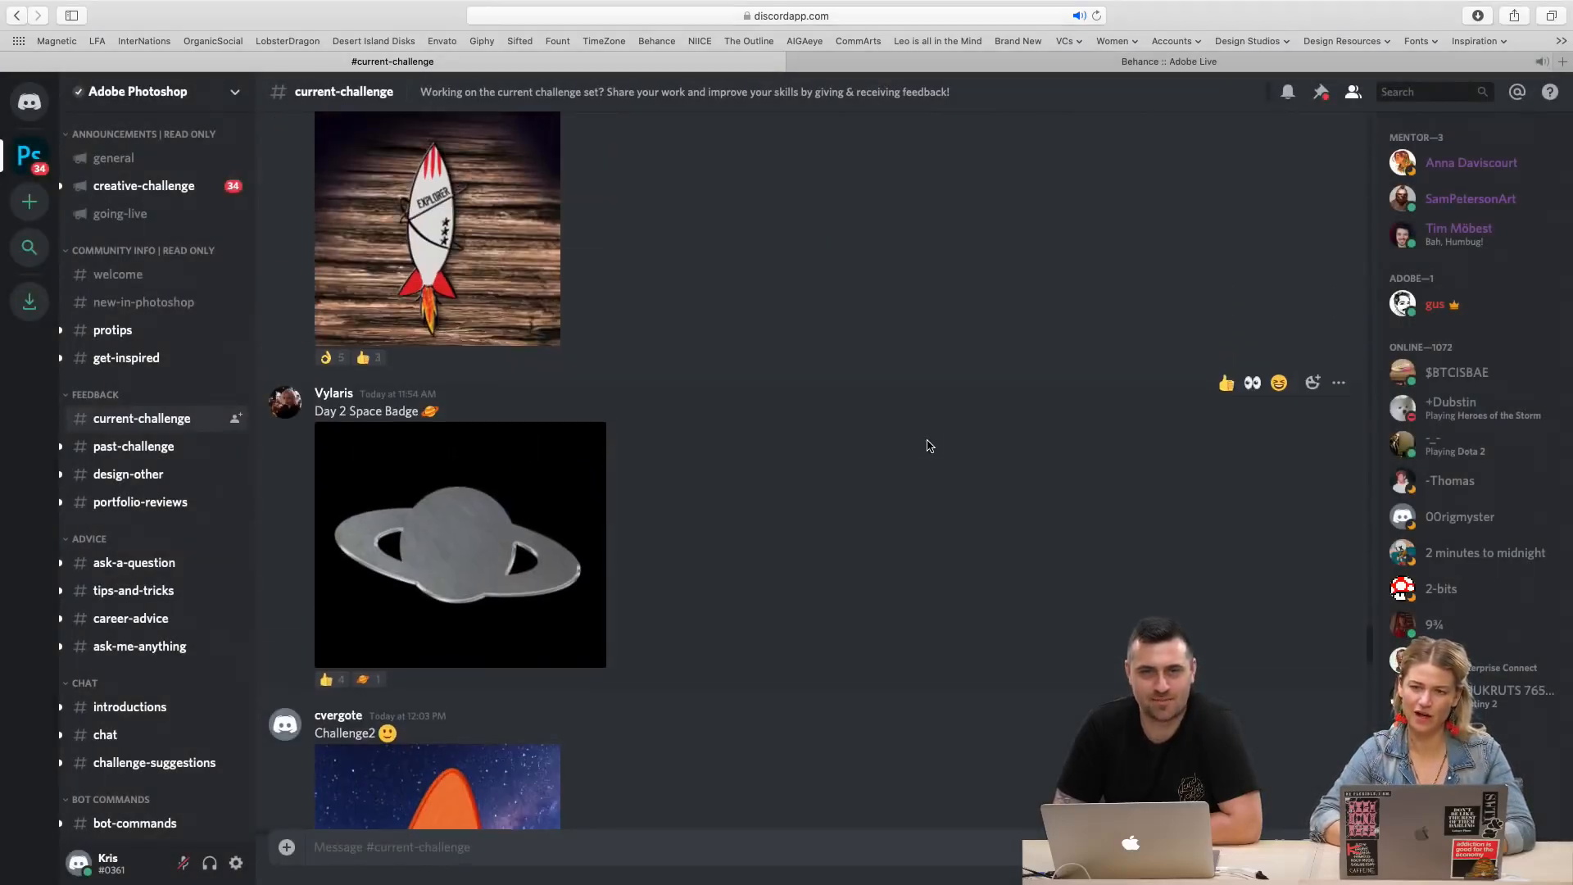
scroll(928, 445, "up", 1)
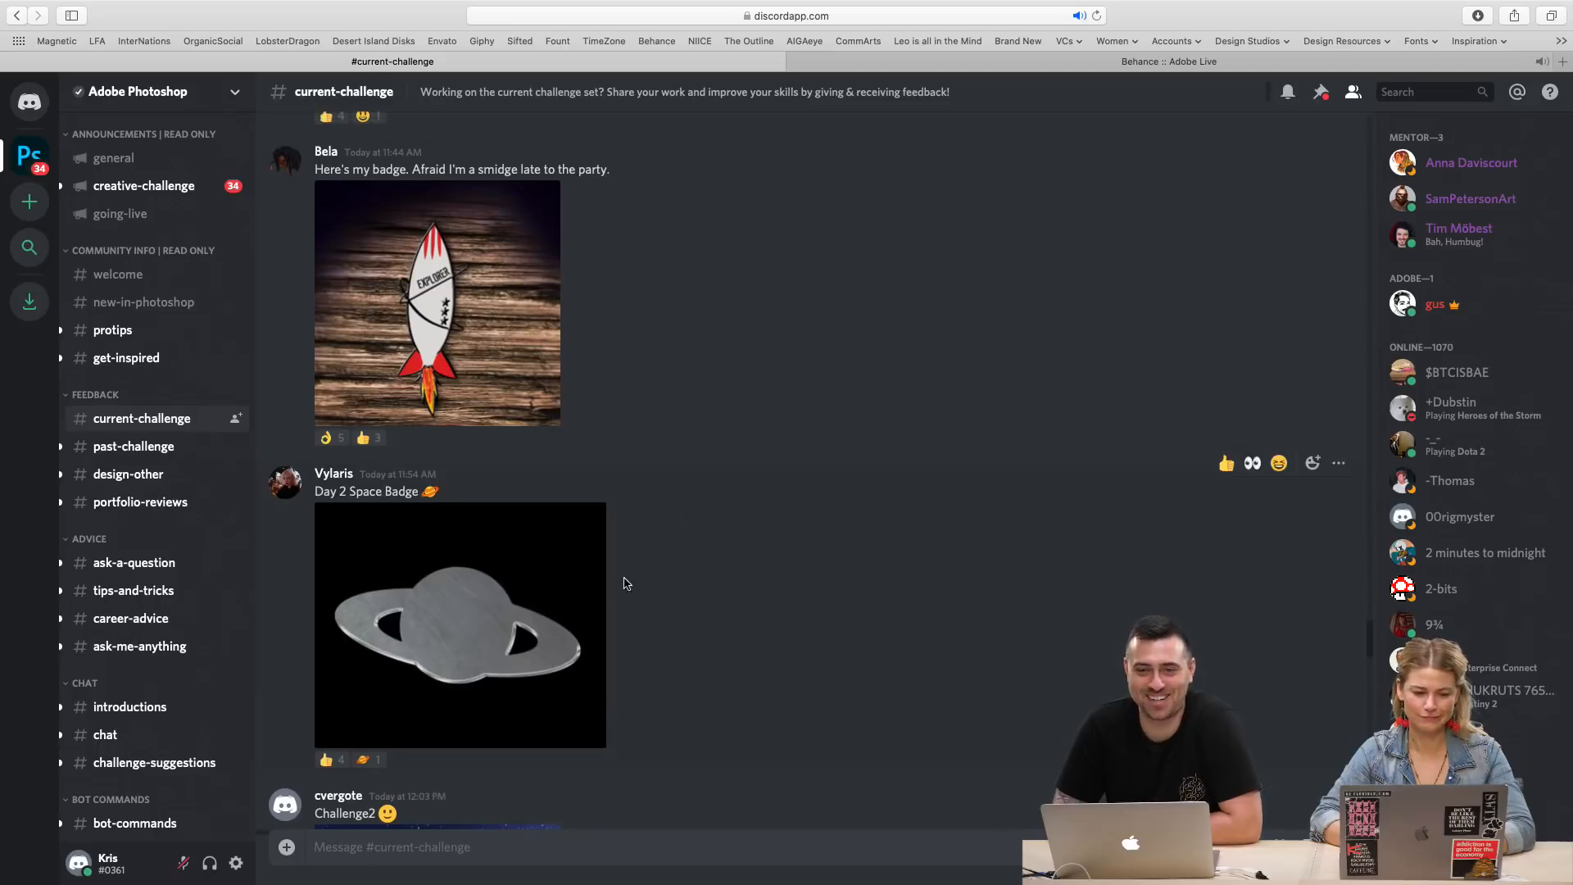
scroll(693, 627, "up", 3)
scroll(693, 627, "up", 10)
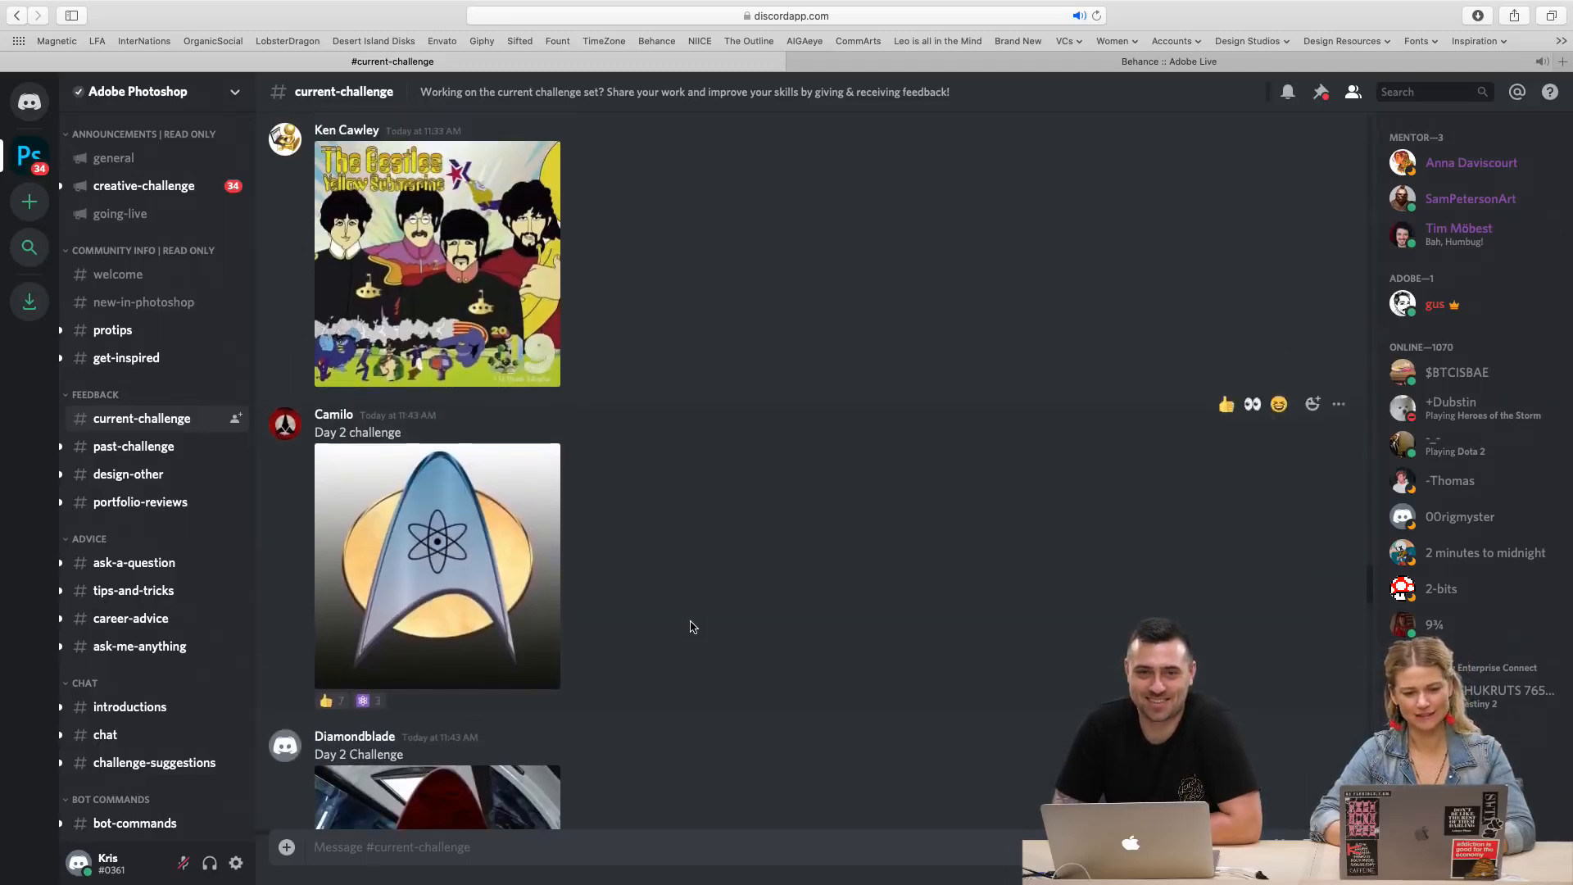
scroll(693, 627, "up", 1)
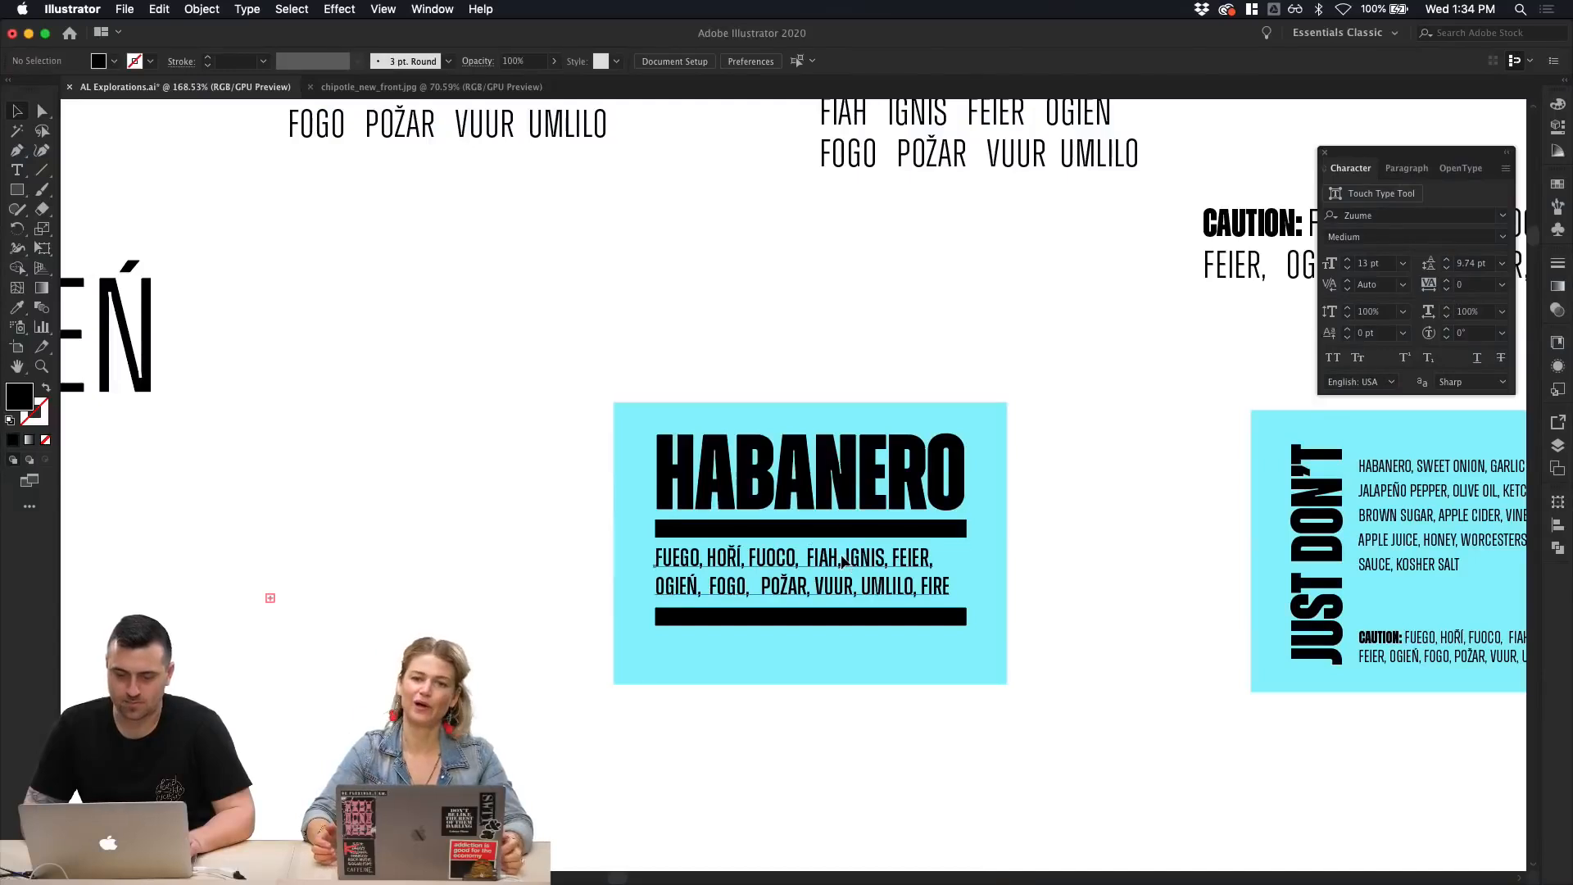
left_click(841, 559)
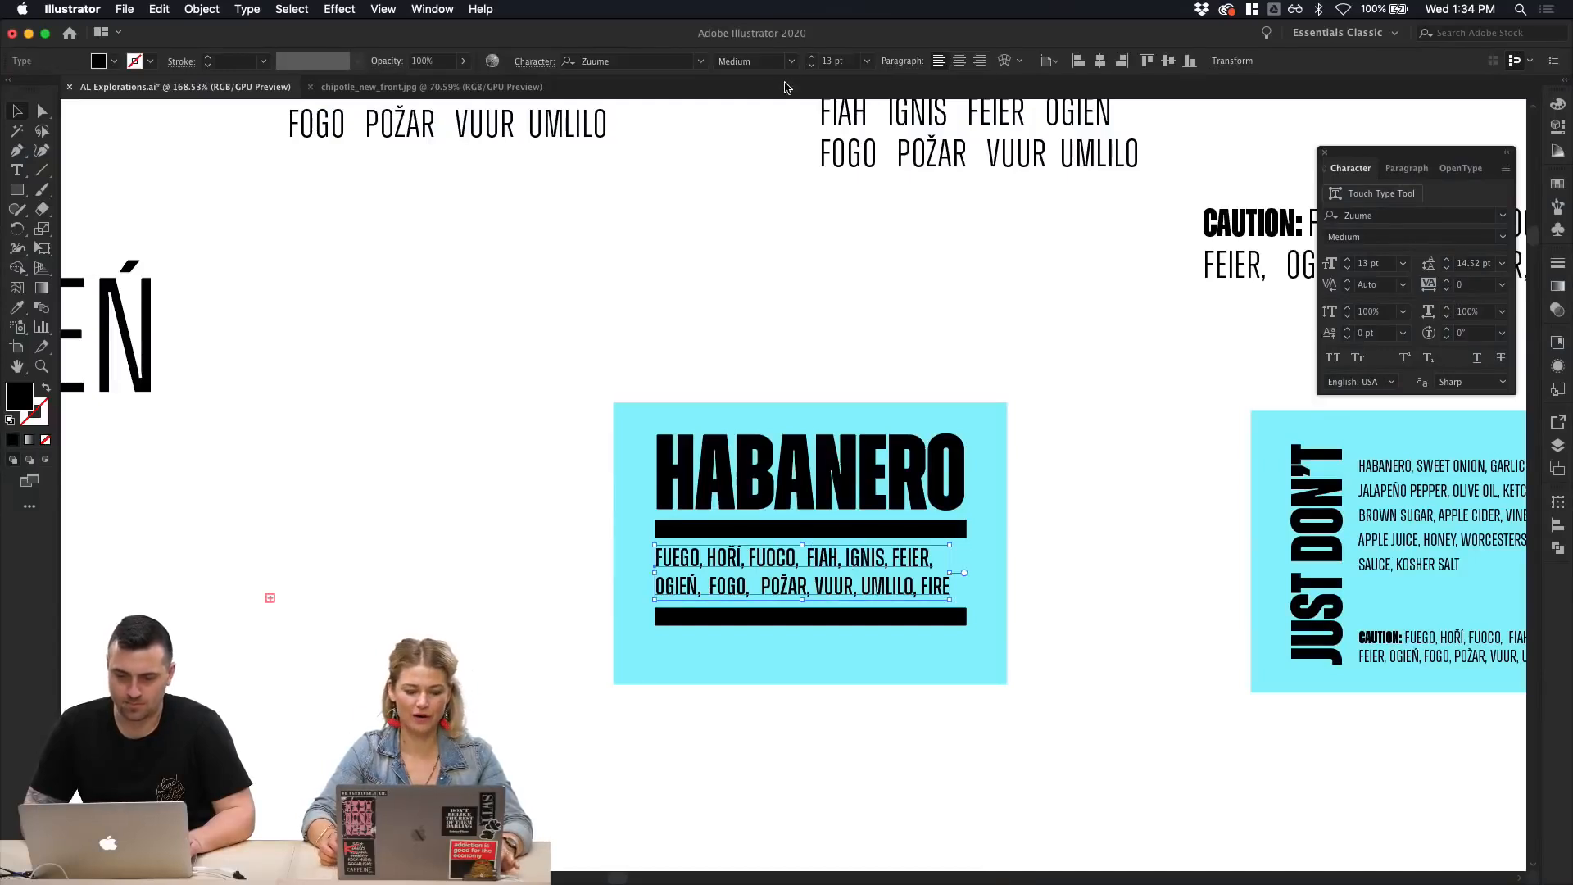
left_click(828, 252)
scroll(828, 252, "down", 1)
scroll(828, 253, "right", 5)
scroll(828, 253, "down", 3)
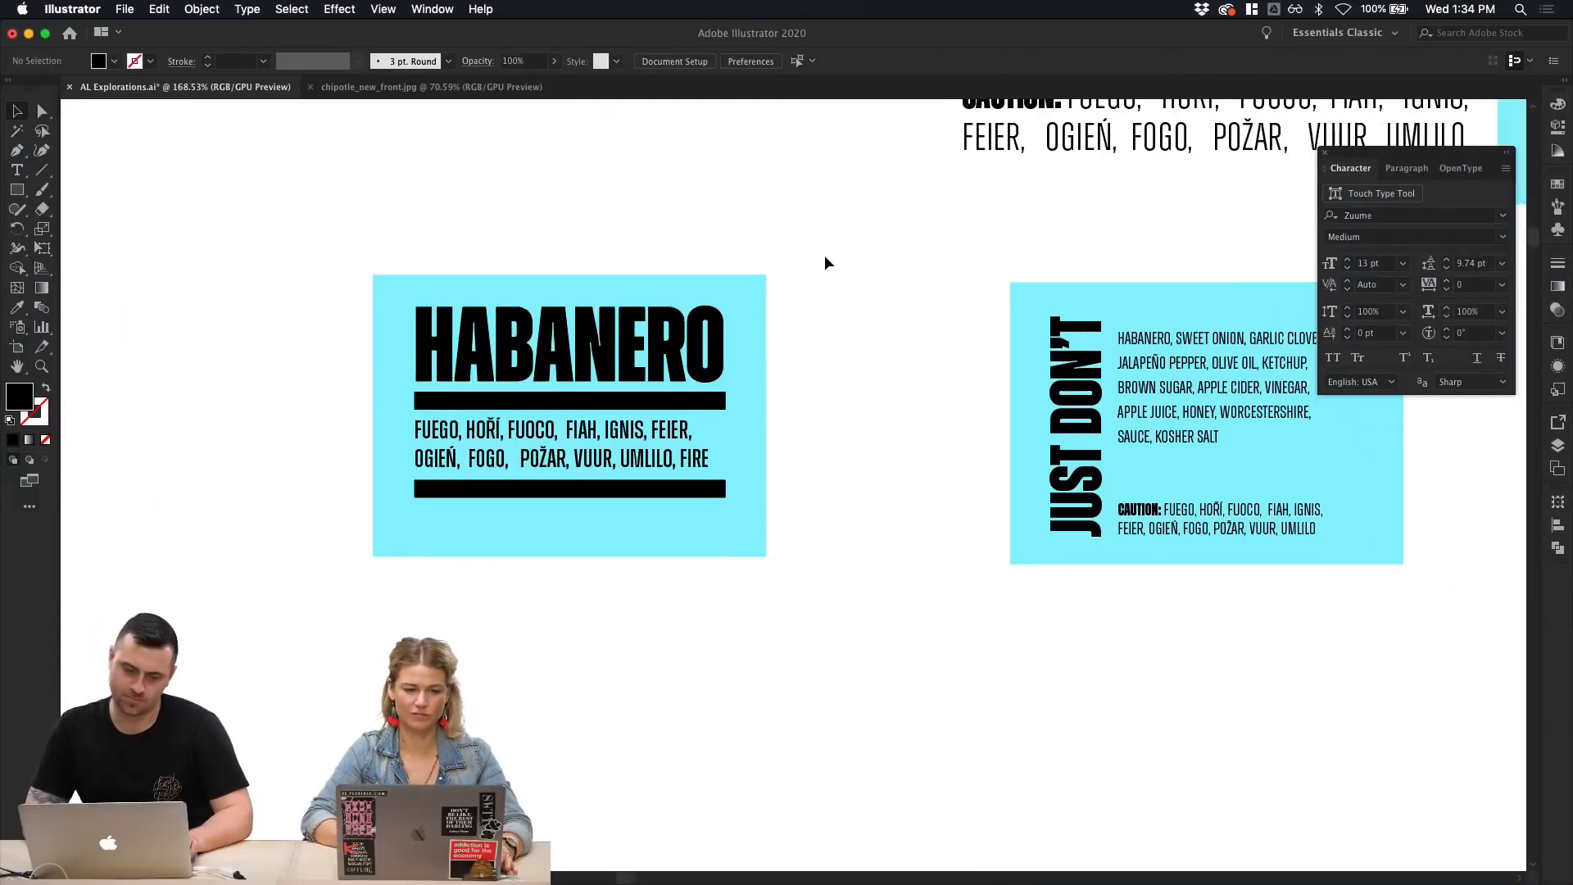
scroll(856, 474, "left", 3)
scroll(855, 473, "down", 1)
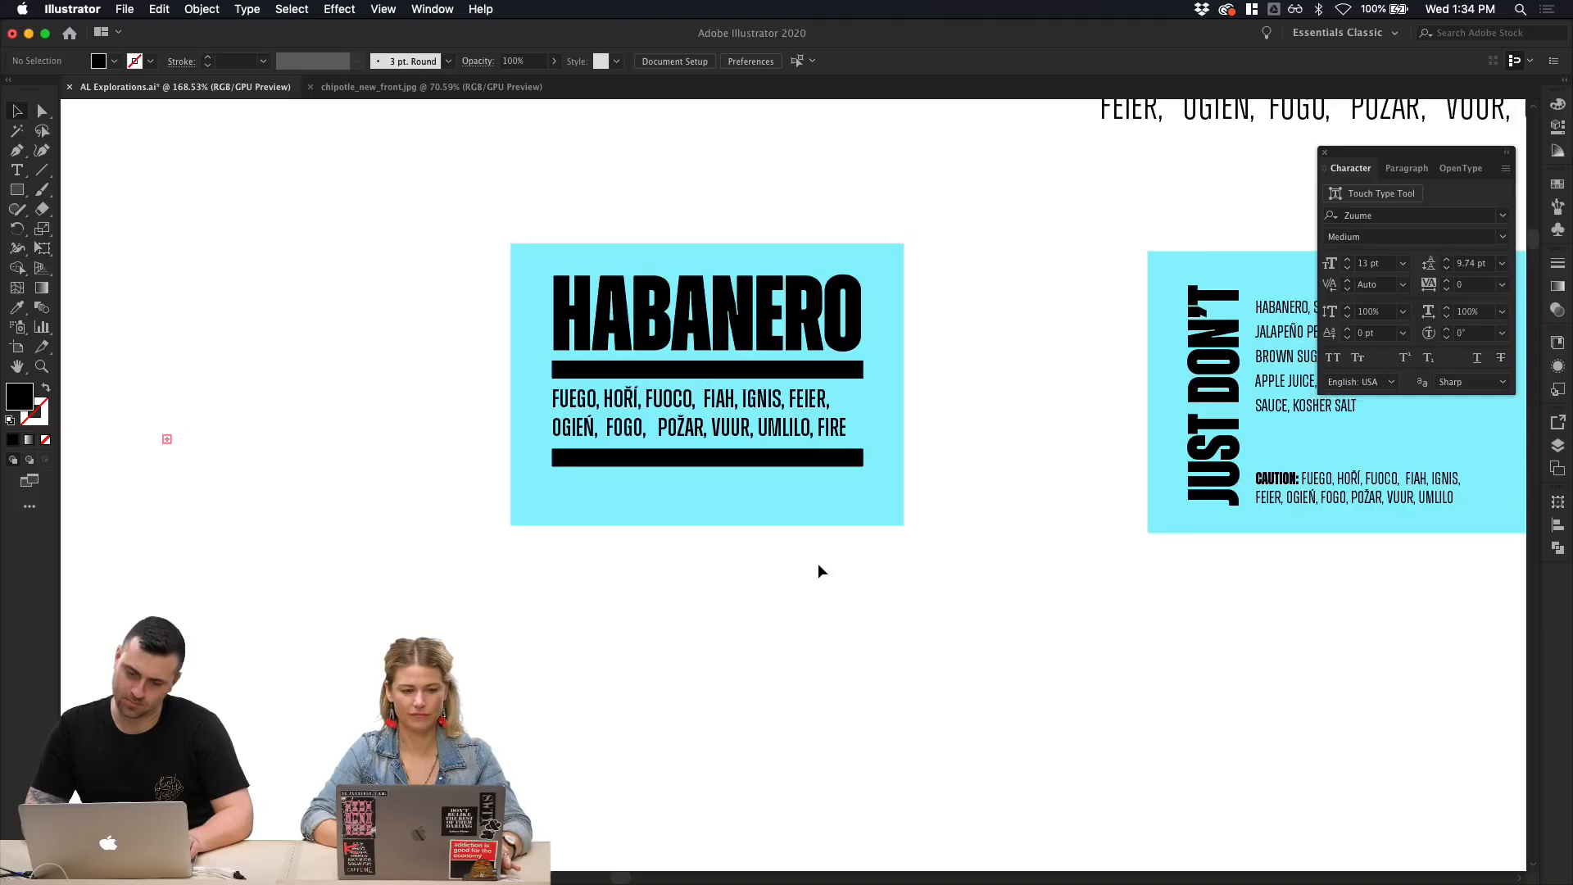
scroll(820, 570, "right", 3)
scroll(820, 569, "up", 2)
left_click_drag(807, 616, 458, 492)
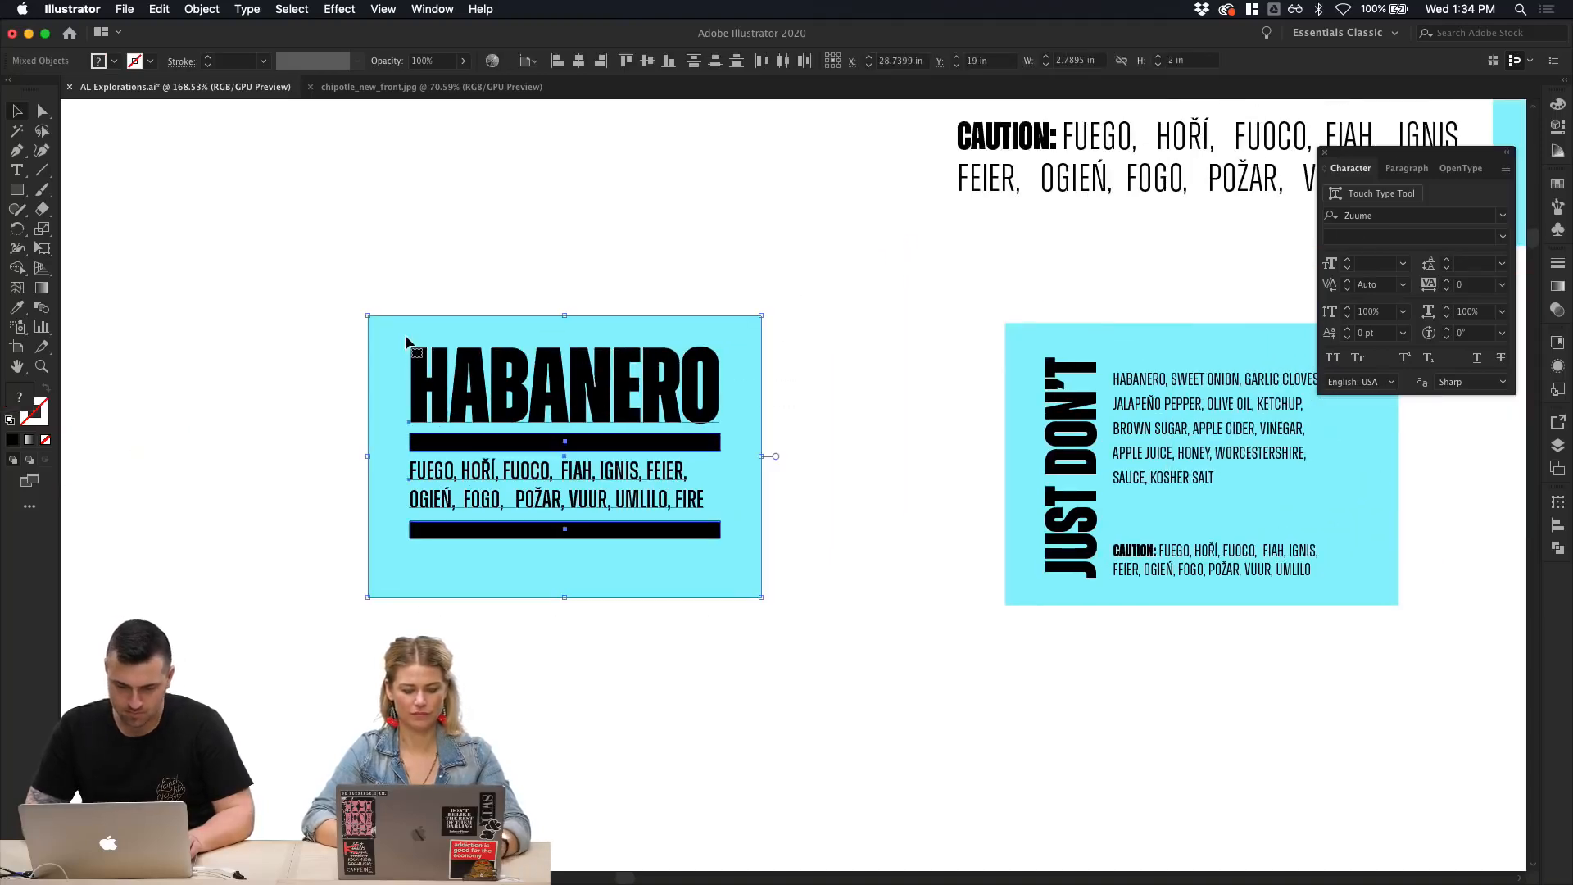
left_click(504, 670)
Step: Set the HABANERO label's word list to 11 pt Regular and widen its text area to the bars' width
left_click(581, 502)
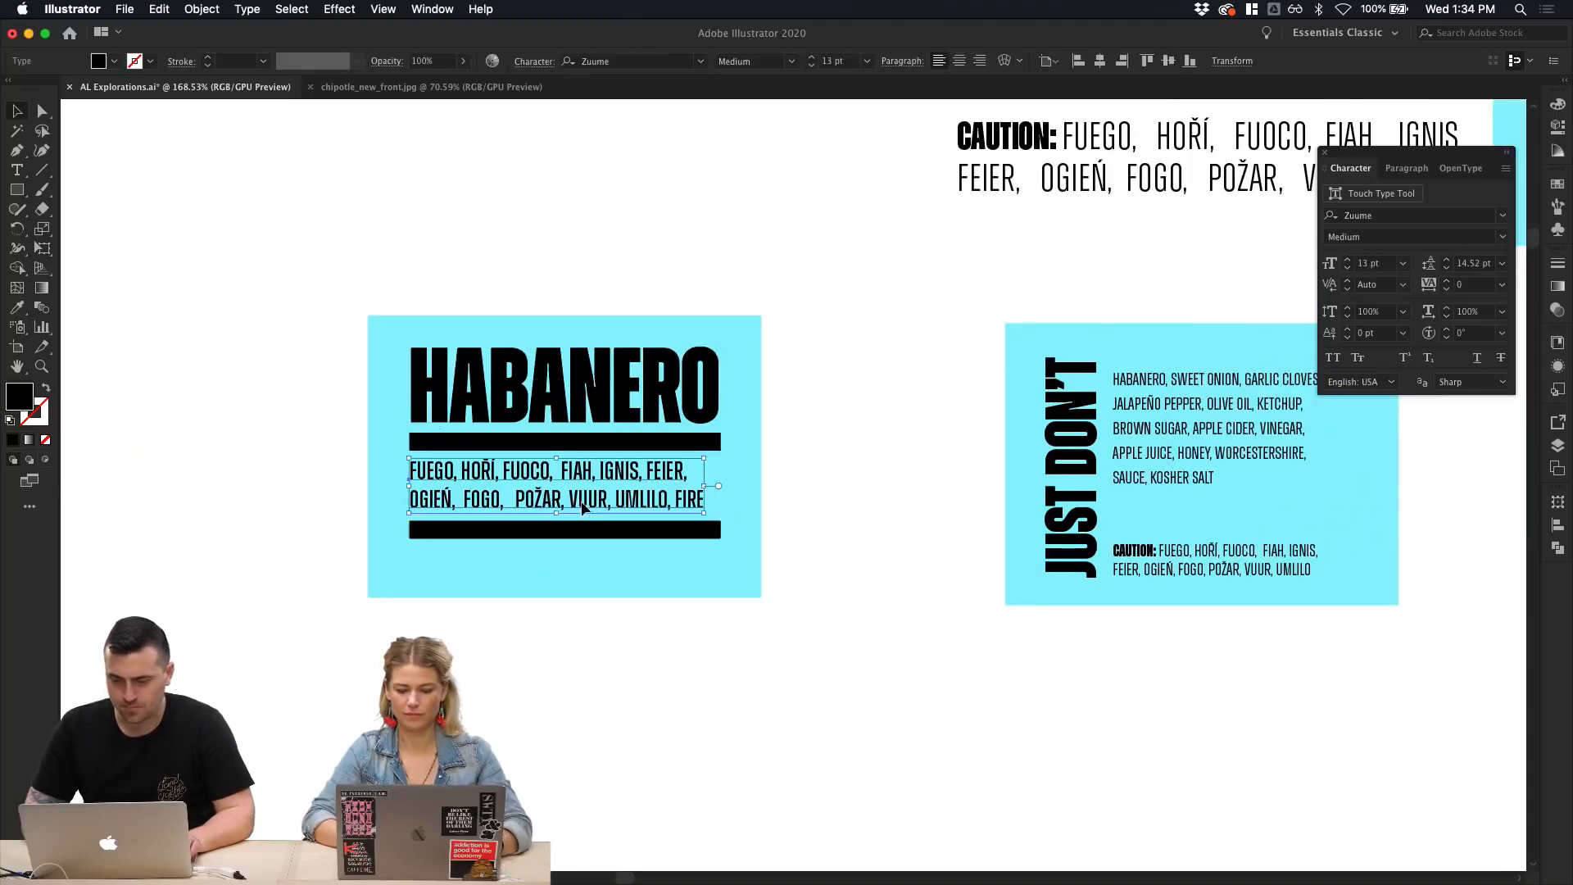
left_click(812, 67)
left_click(812, 66)
left_click(793, 62)
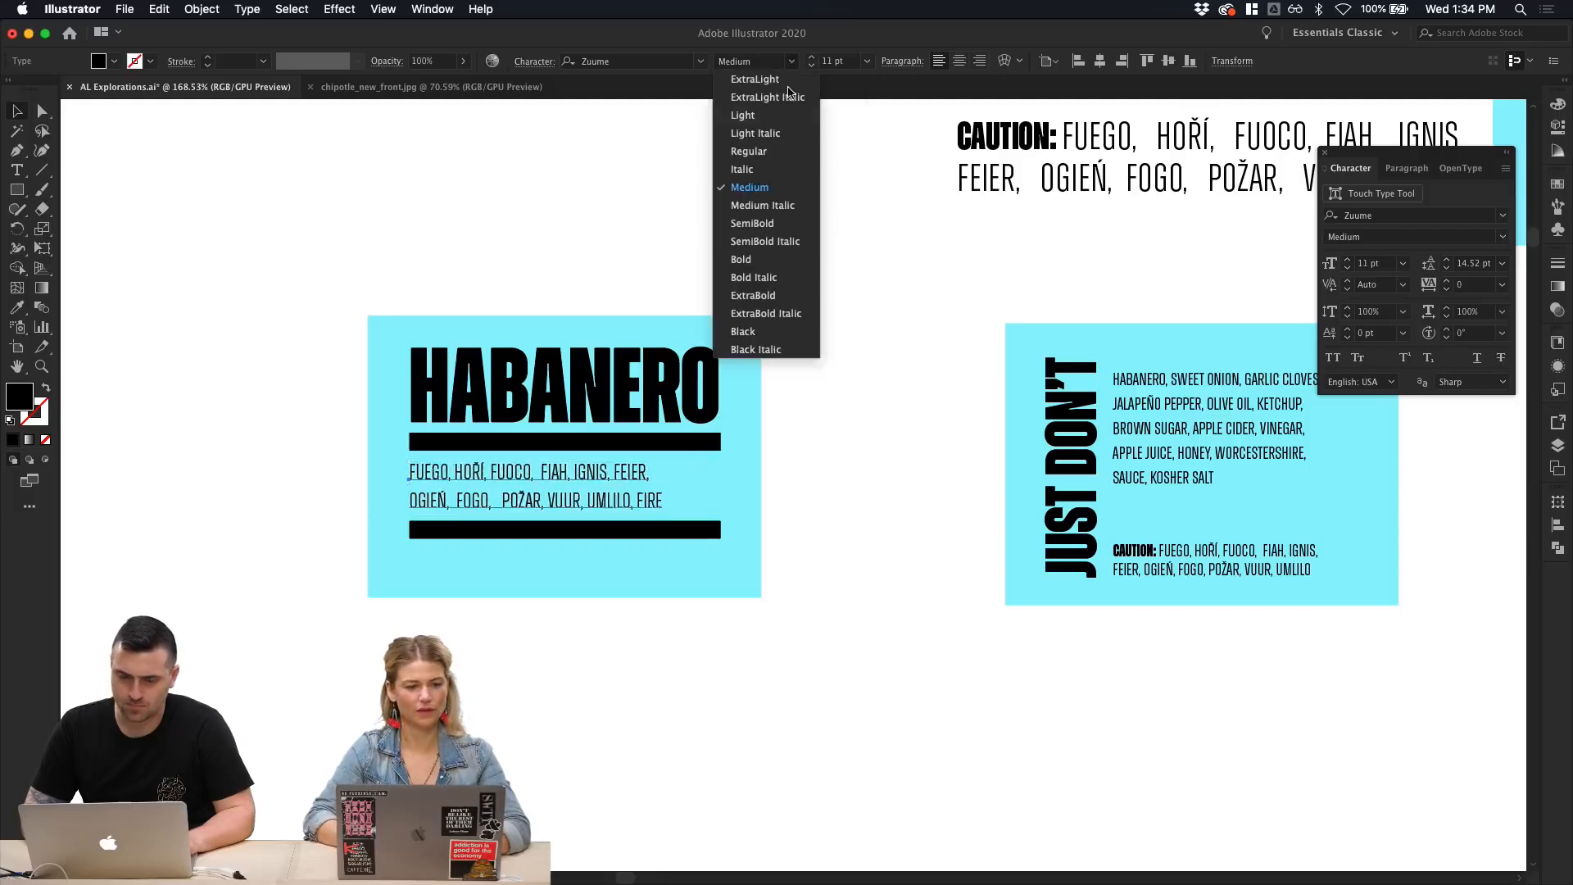
left_click(766, 154)
left_click(766, 154)
left_click(606, 508)
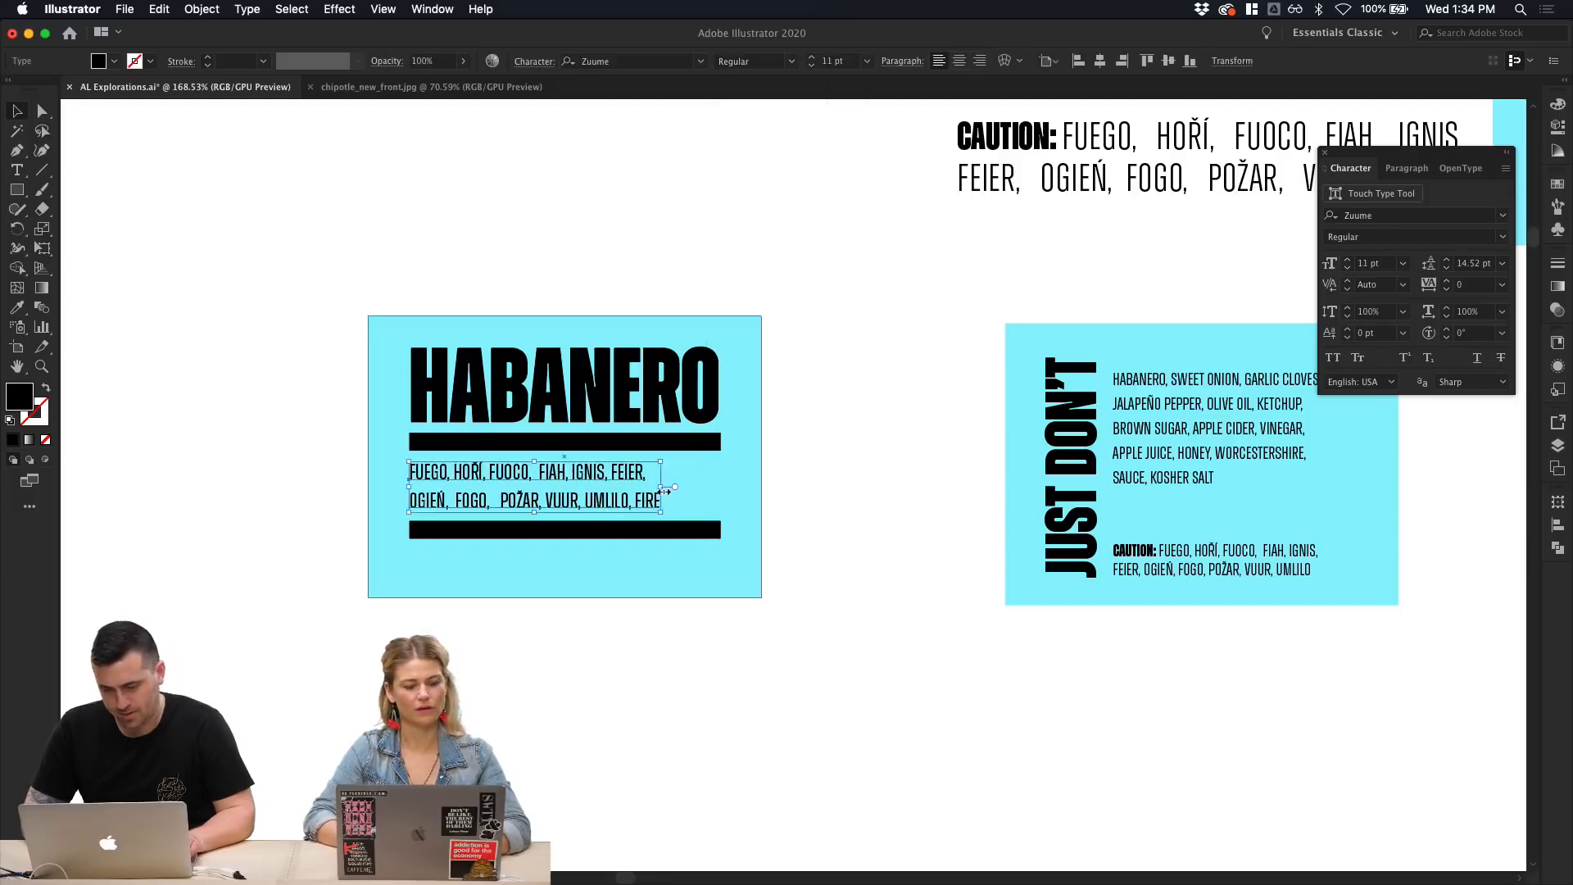
left_click_drag(664, 492, 710, 488)
Step: Remove the line break before OGIEŃ and the extra spaces before POŽAR and FIAH in the word list
key("t")
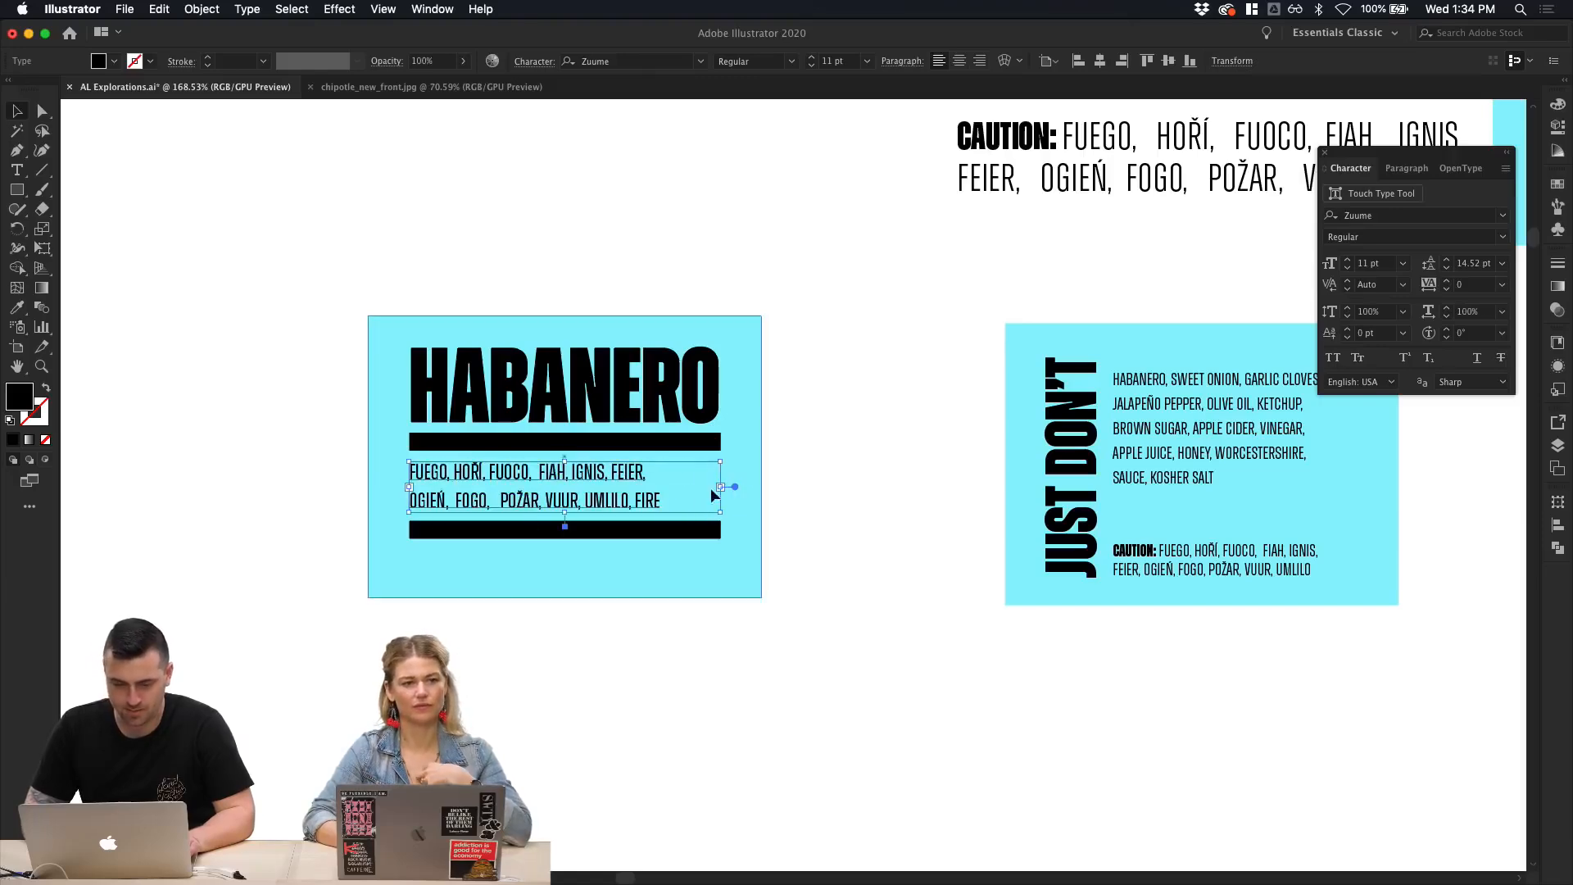
scroll(443, 482, "up", 5)
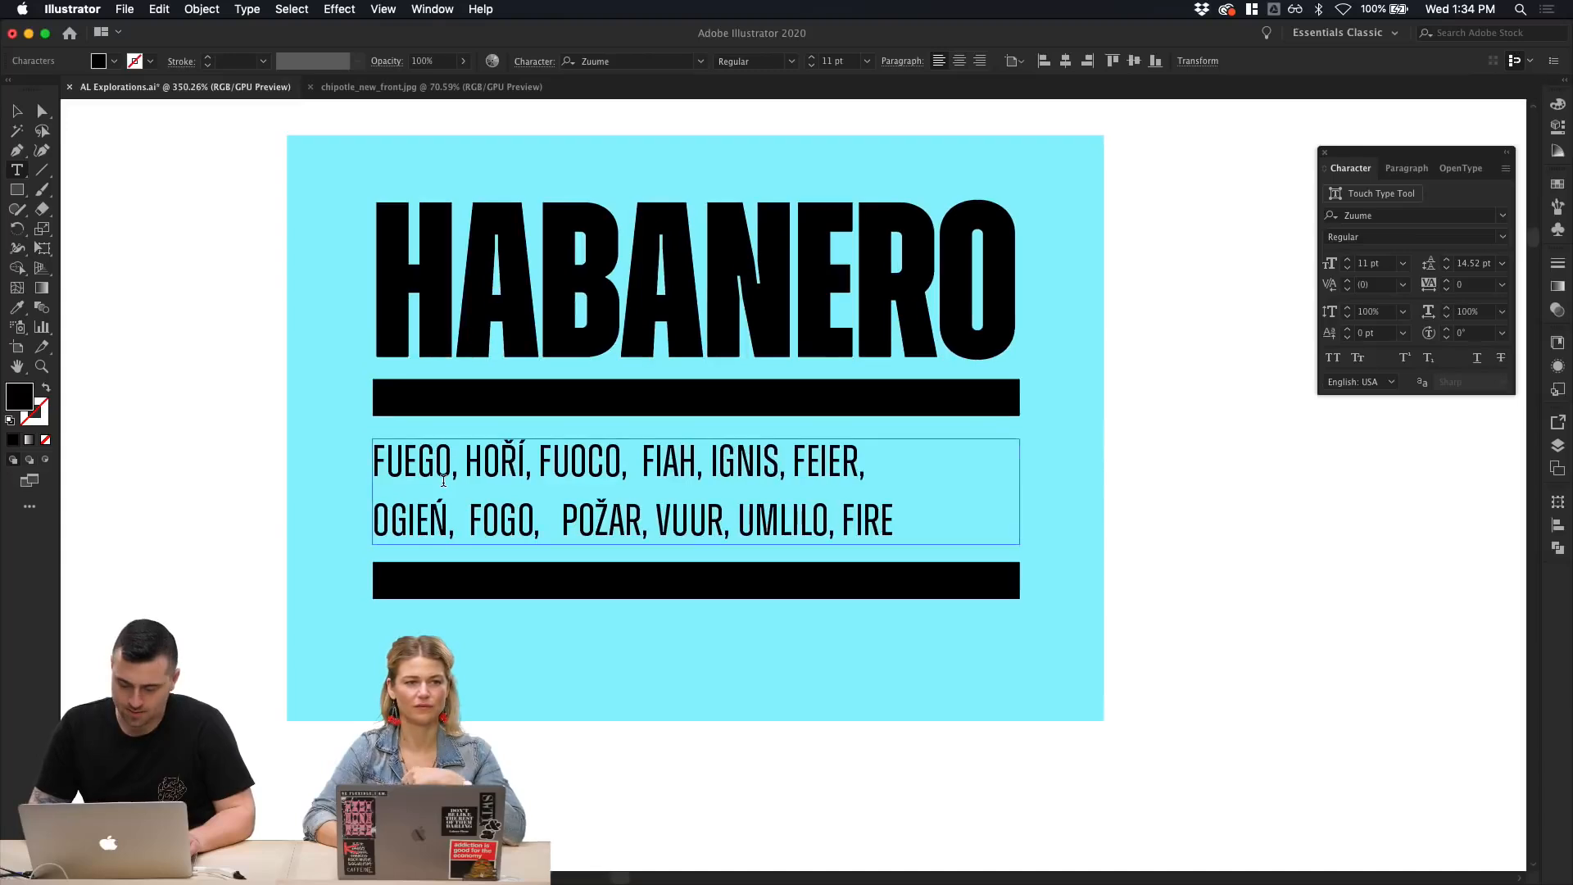
key("BackSpace")
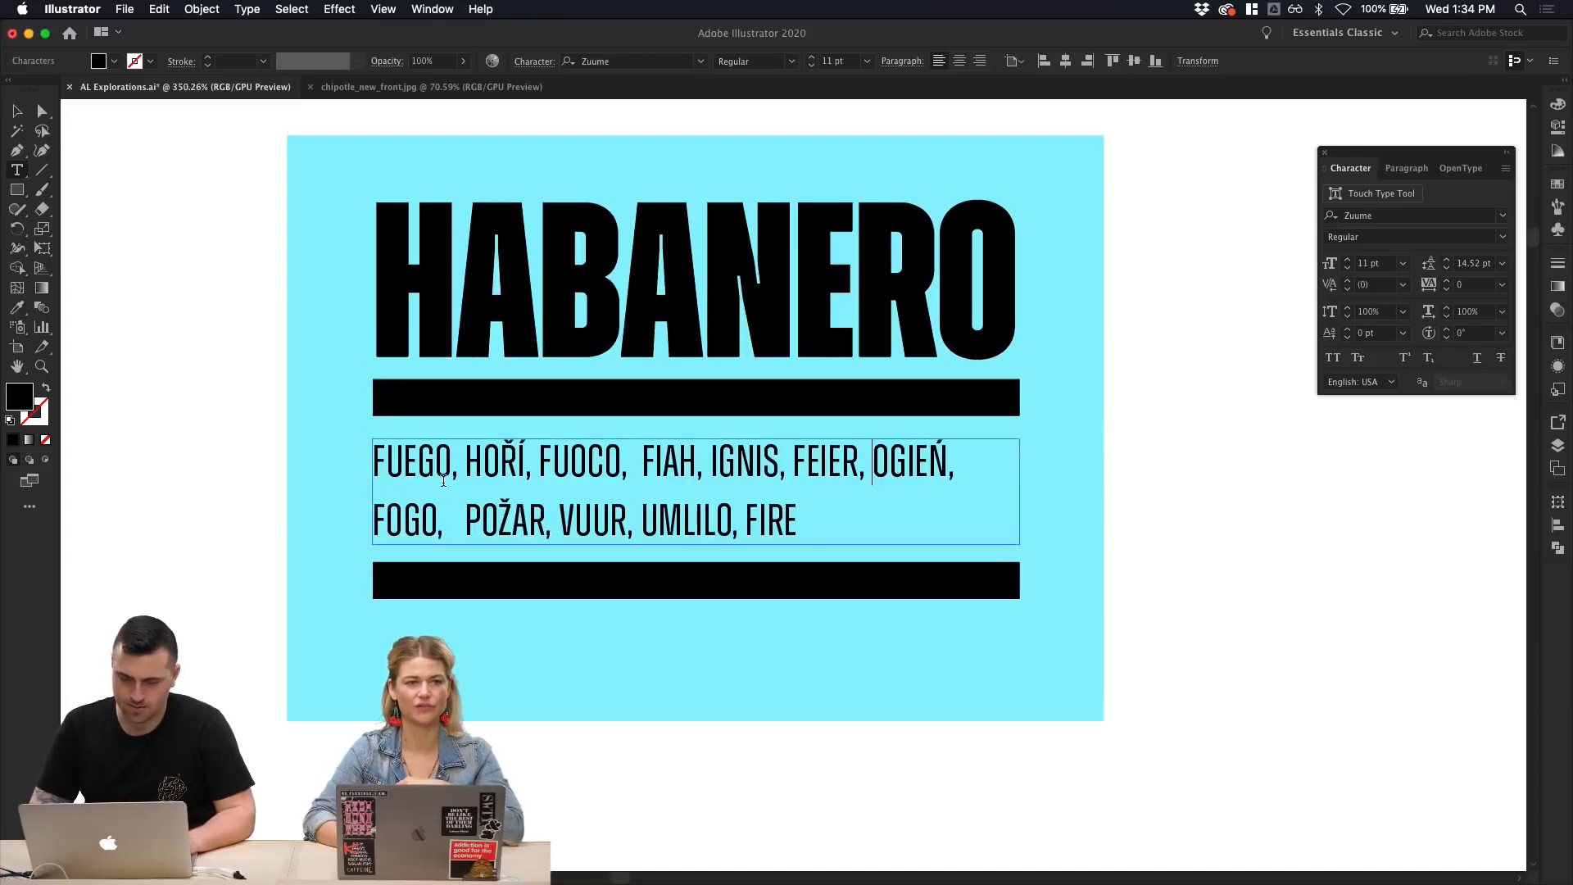
double_click(453, 517)
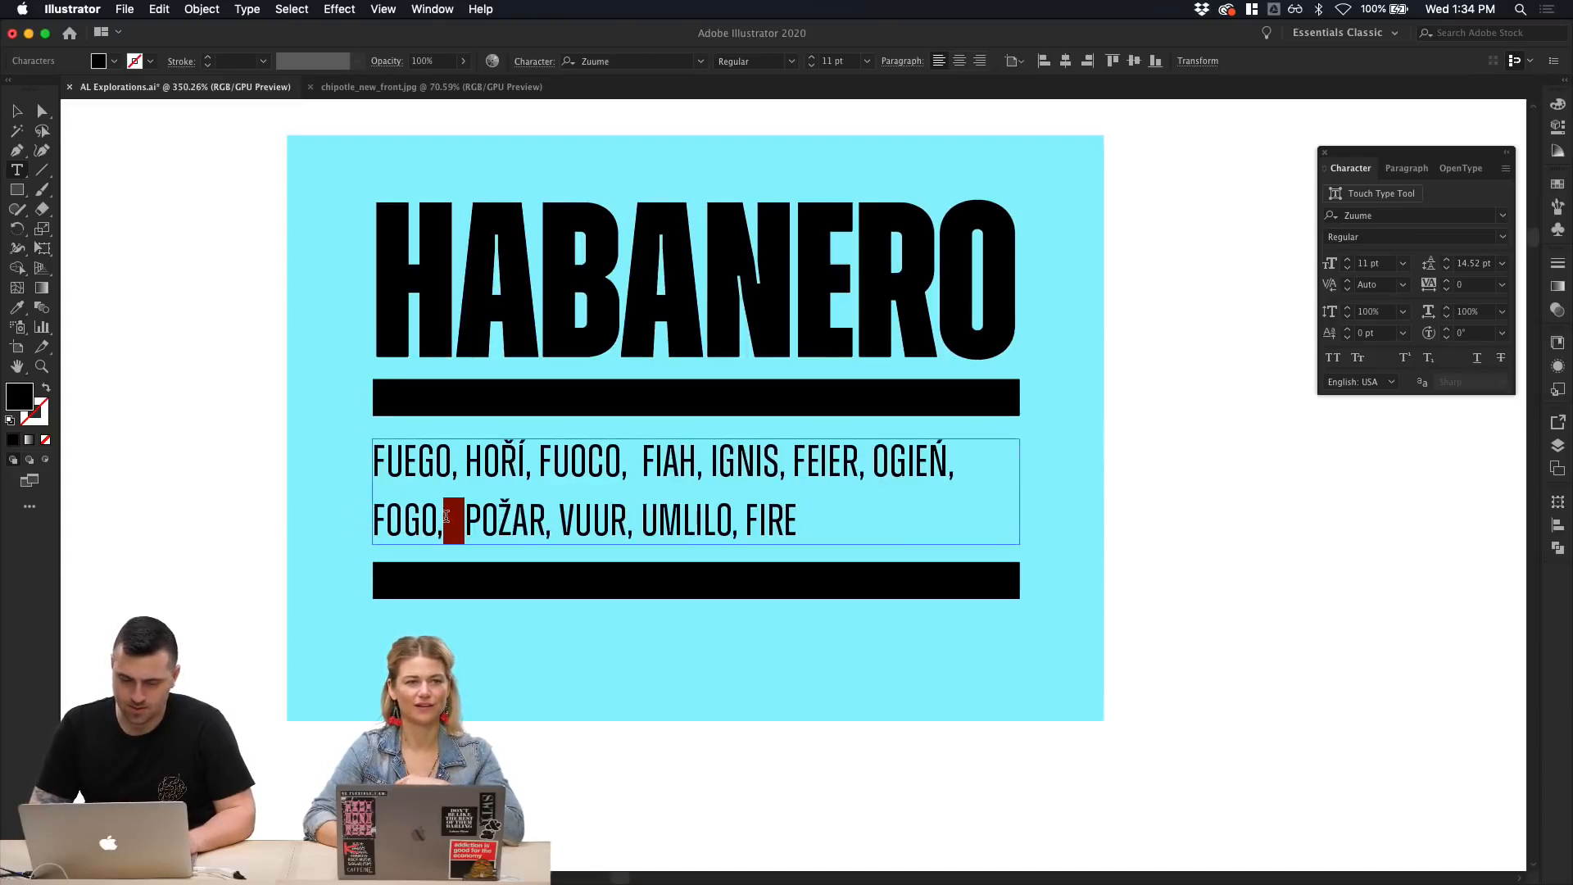
key("BackSpace")
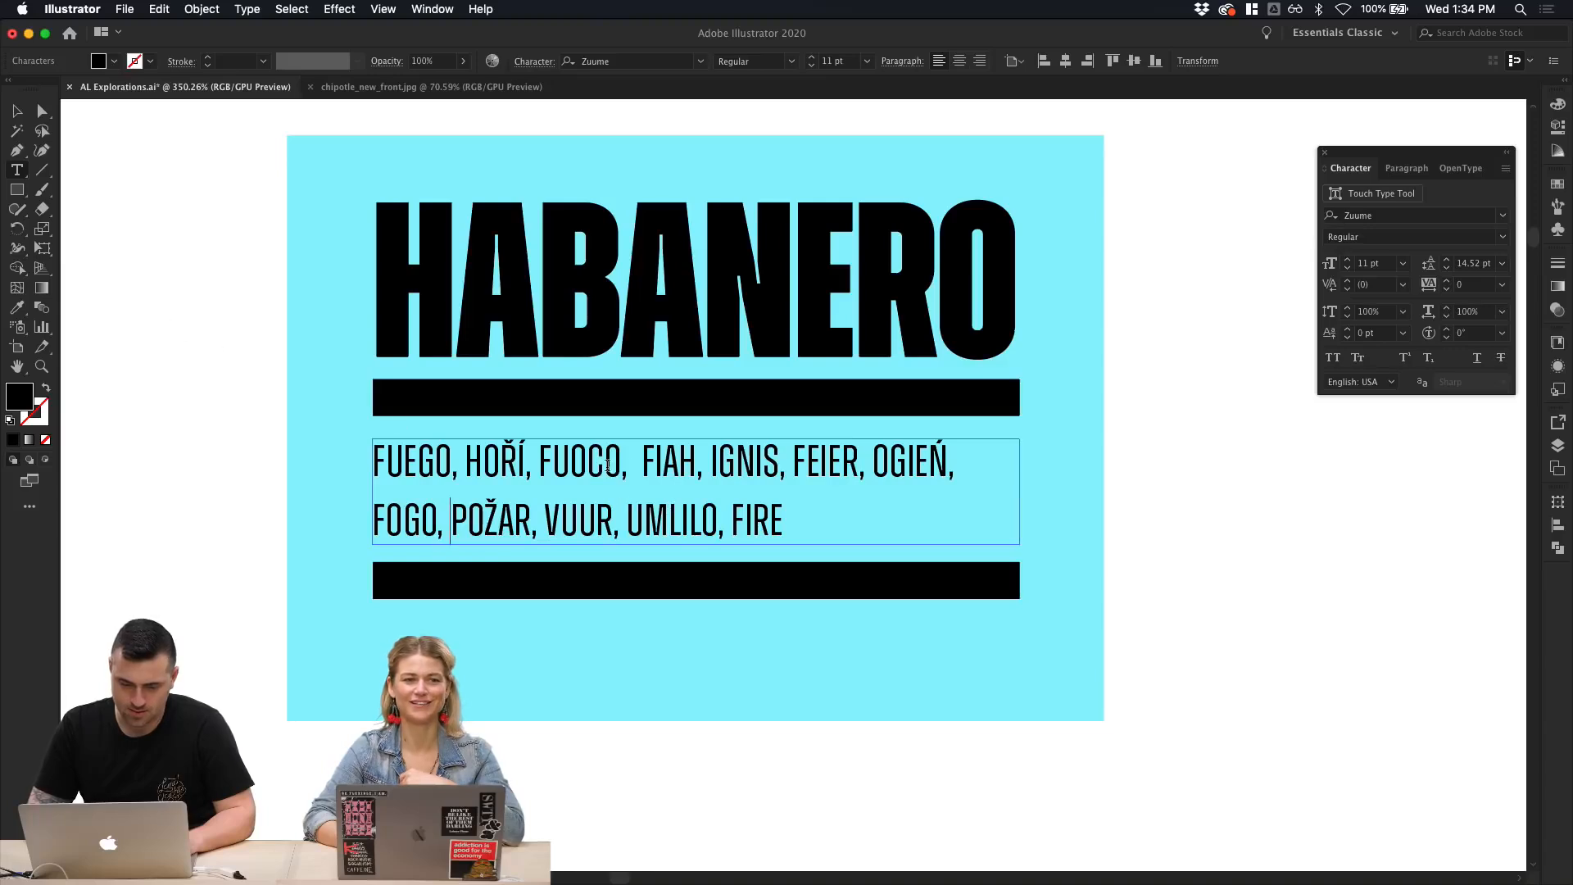
double_click(636, 463)
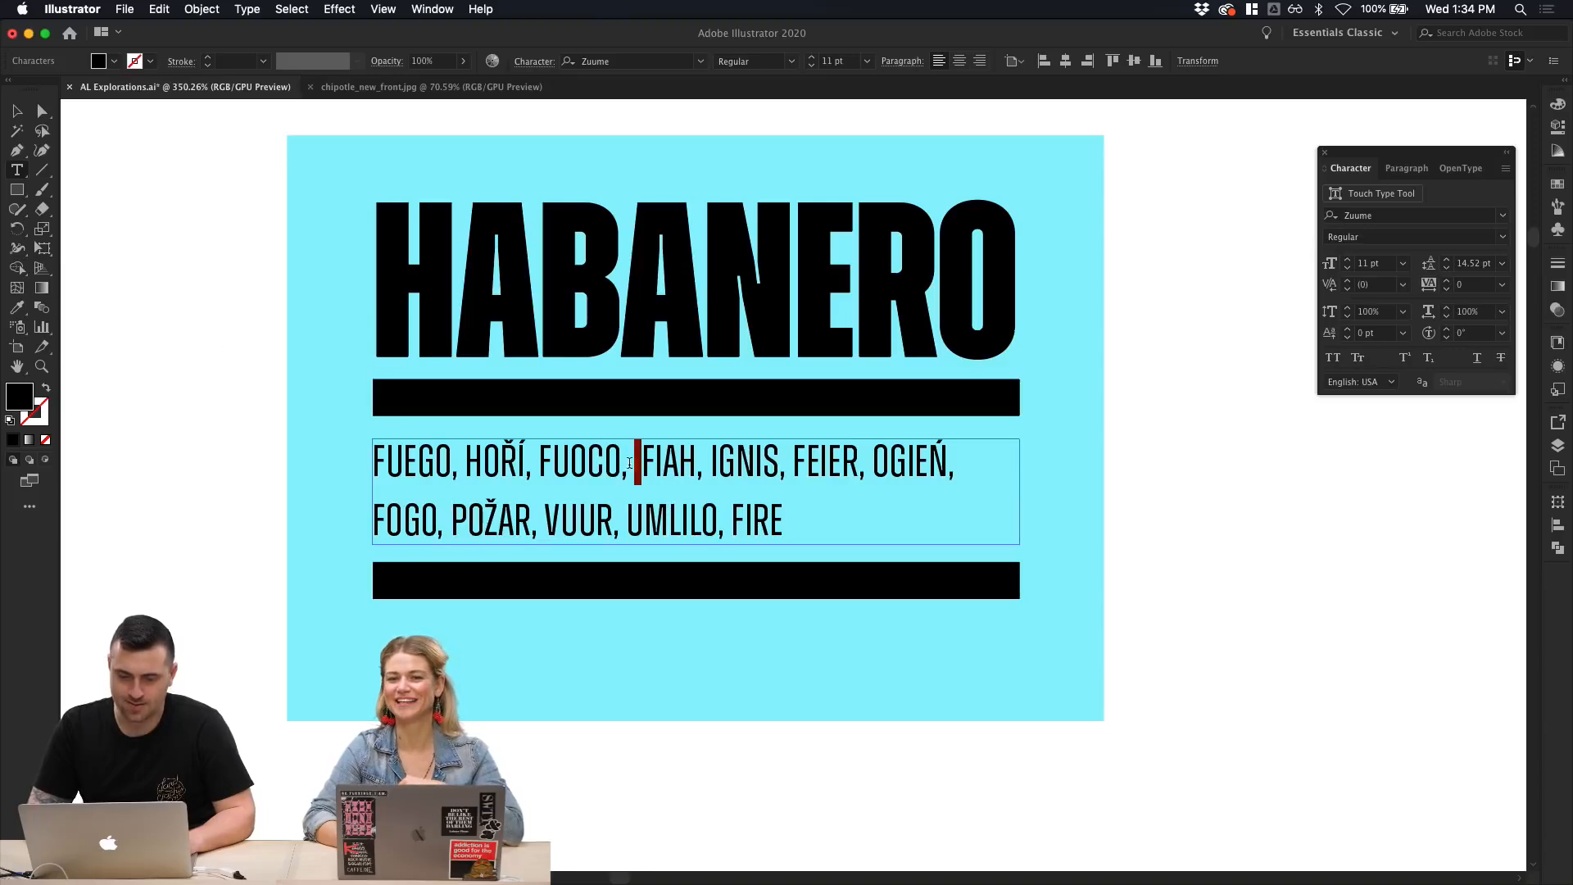
key("BackSpace")
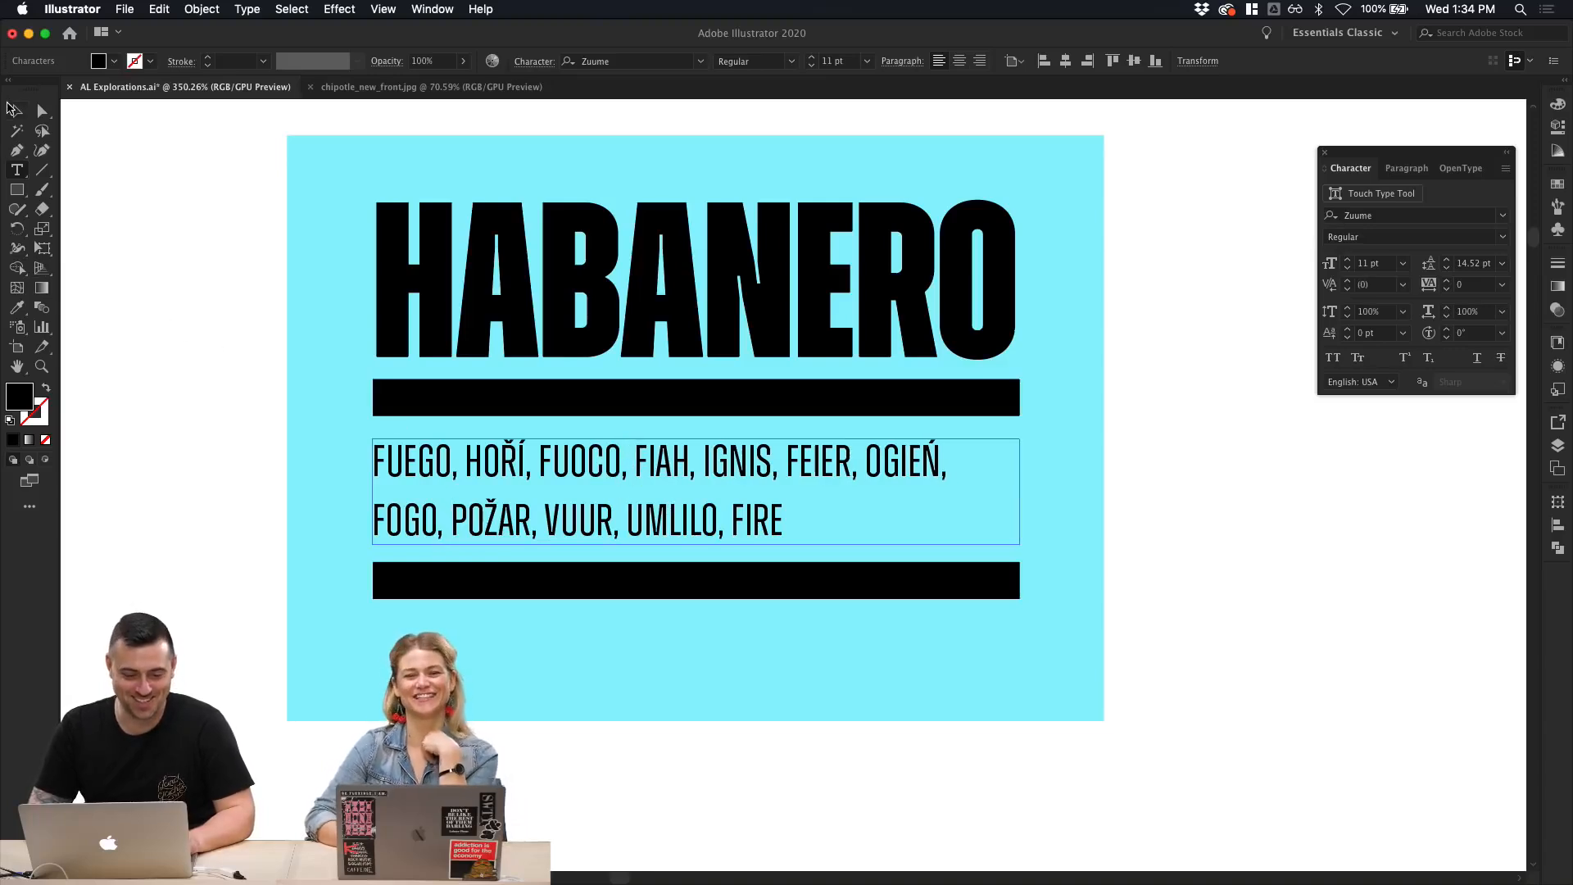
key("Escape")
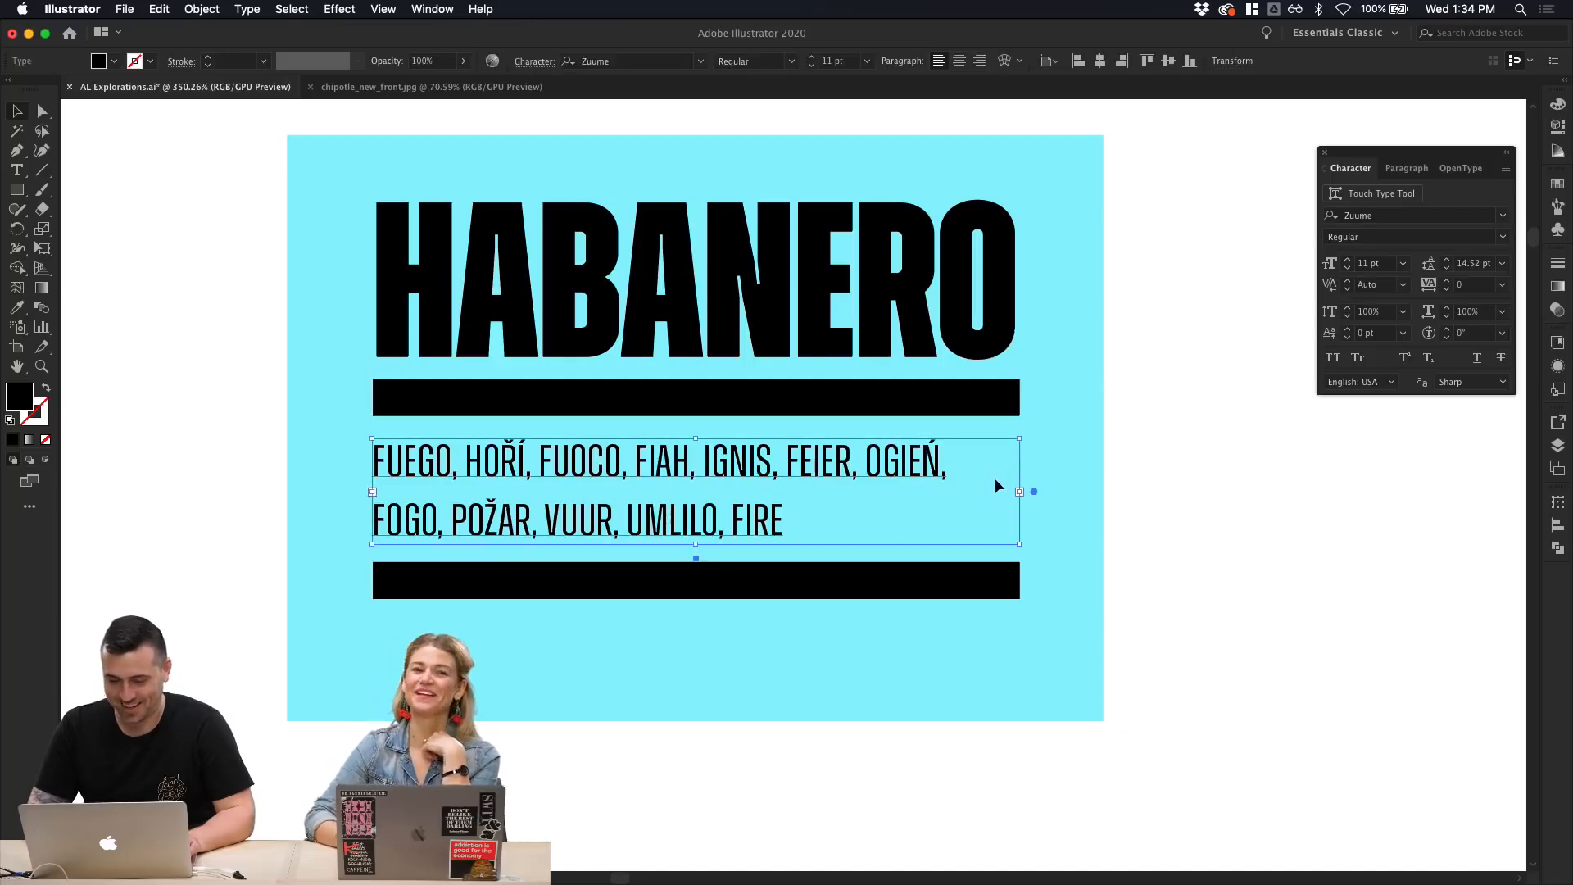
Step: Widen the word list's text area to fit FOGO on the first line, and scale it to 10.75 pt to match the bars' width
left_click_drag(1024, 493, 1042, 493)
left_click(1339, 508)
left_click(957, 481)
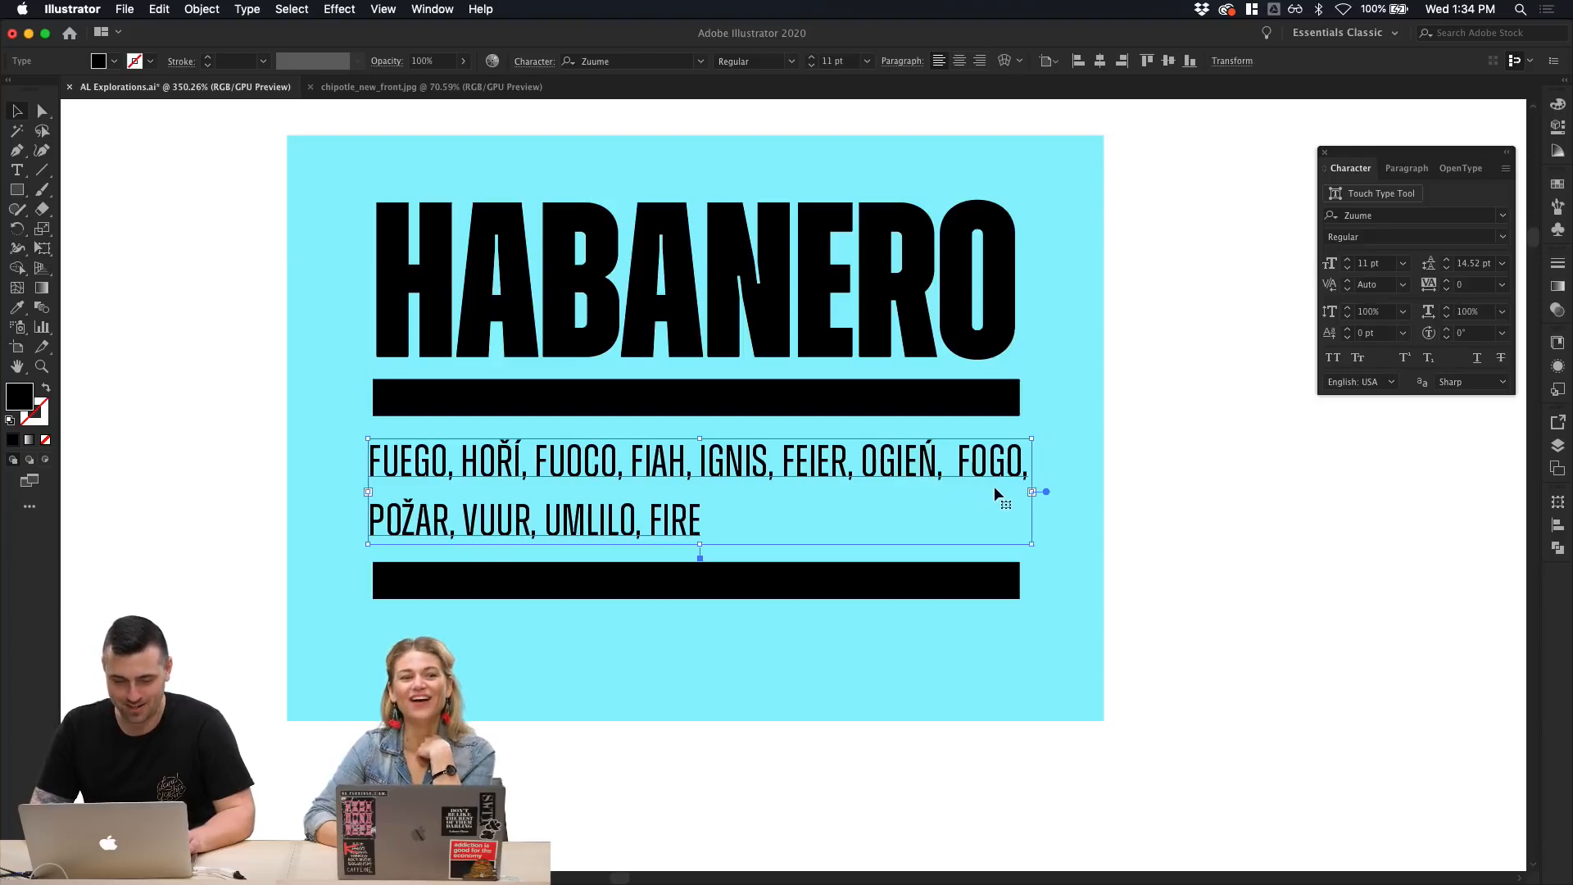
double_click(1054, 495)
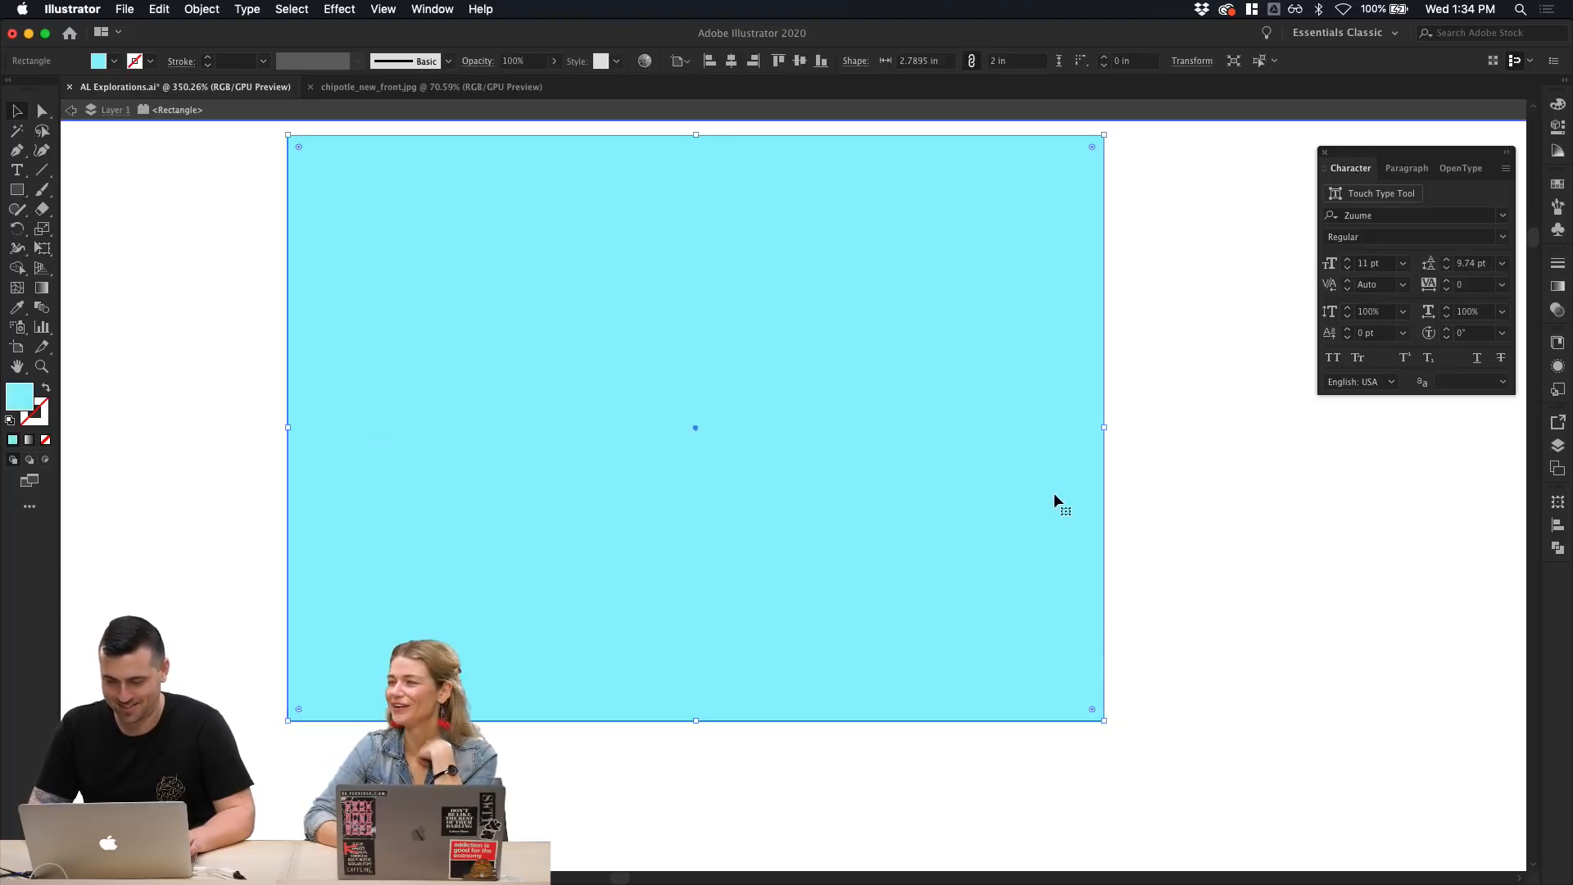
double_click(1170, 480)
left_click(987, 475)
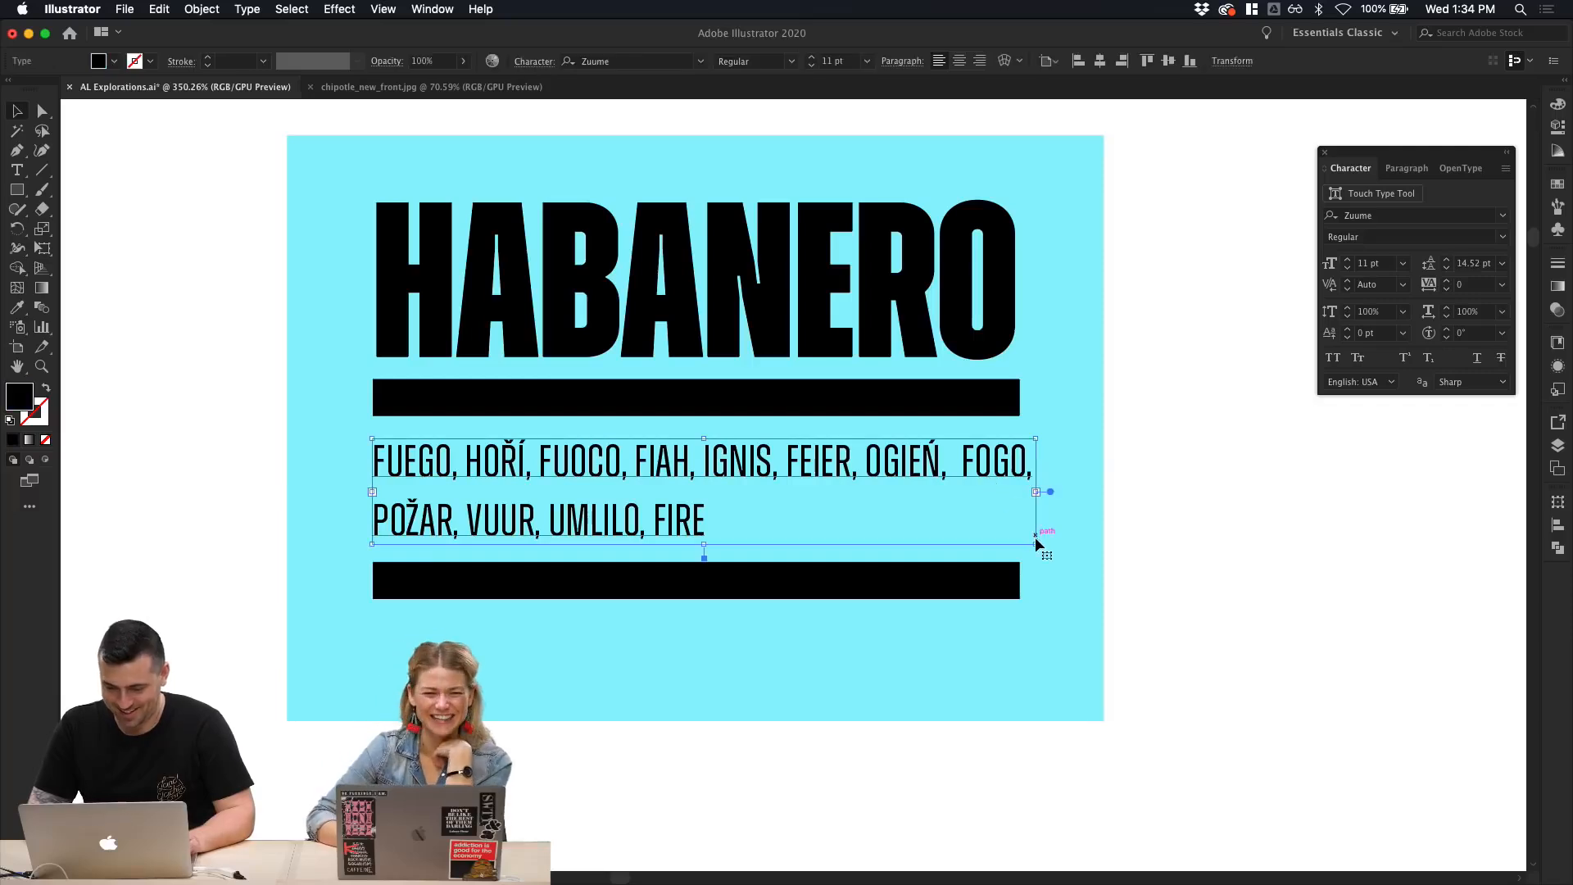
left_click_drag(1035, 543, 1042, 547)
left_click(1134, 554)
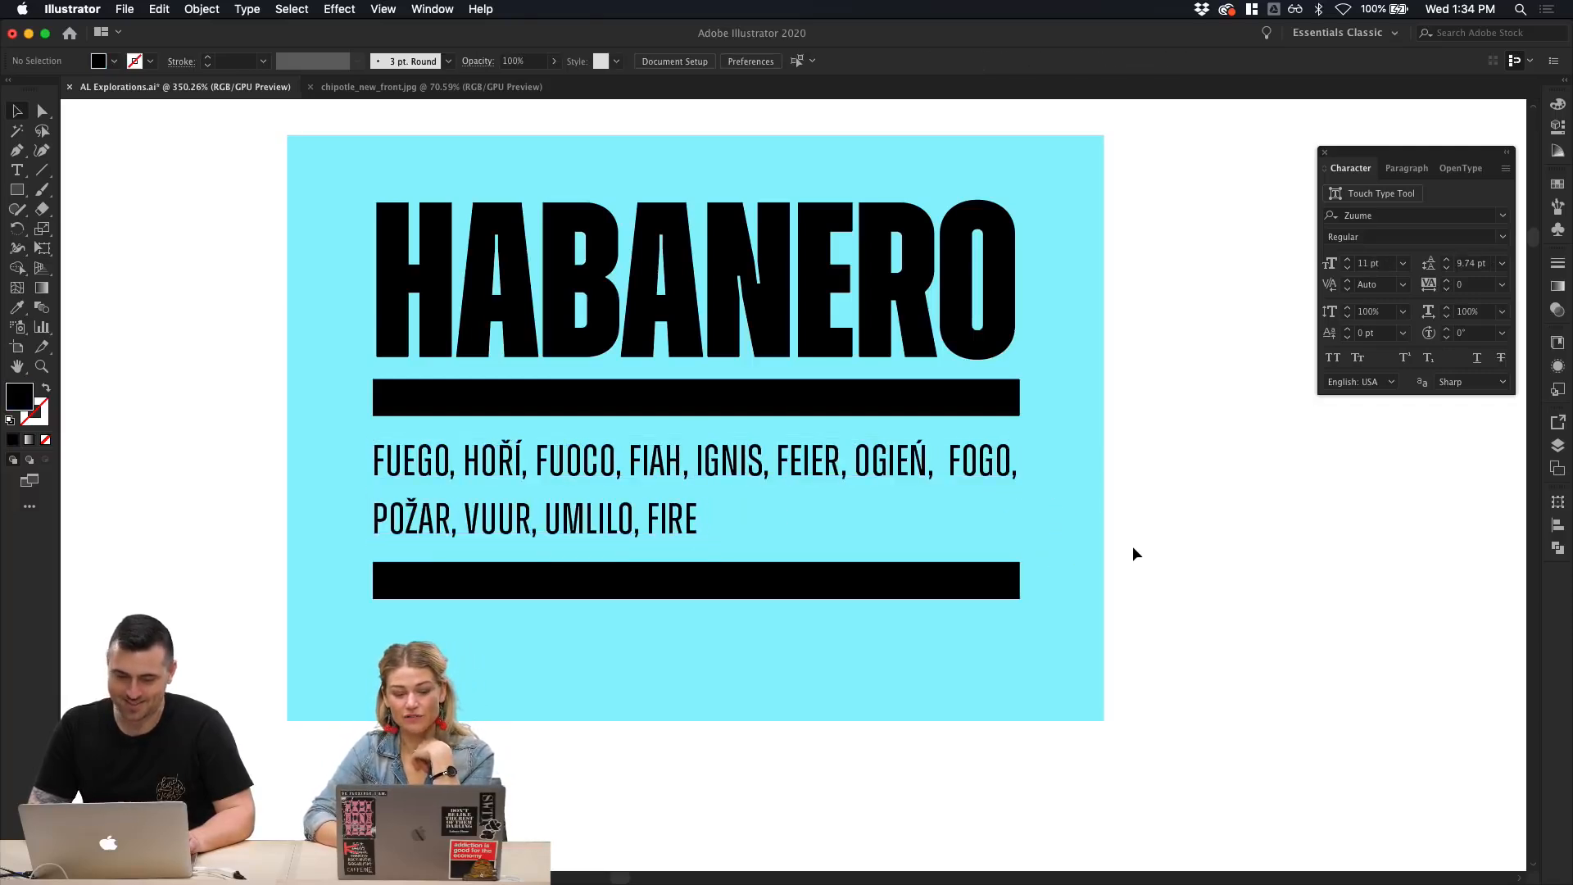
Step: Tighten the leading of the whole word list to 10.19 pt
scroll(1133, 546, "down", 3)
key("t")
left_click(944, 498)
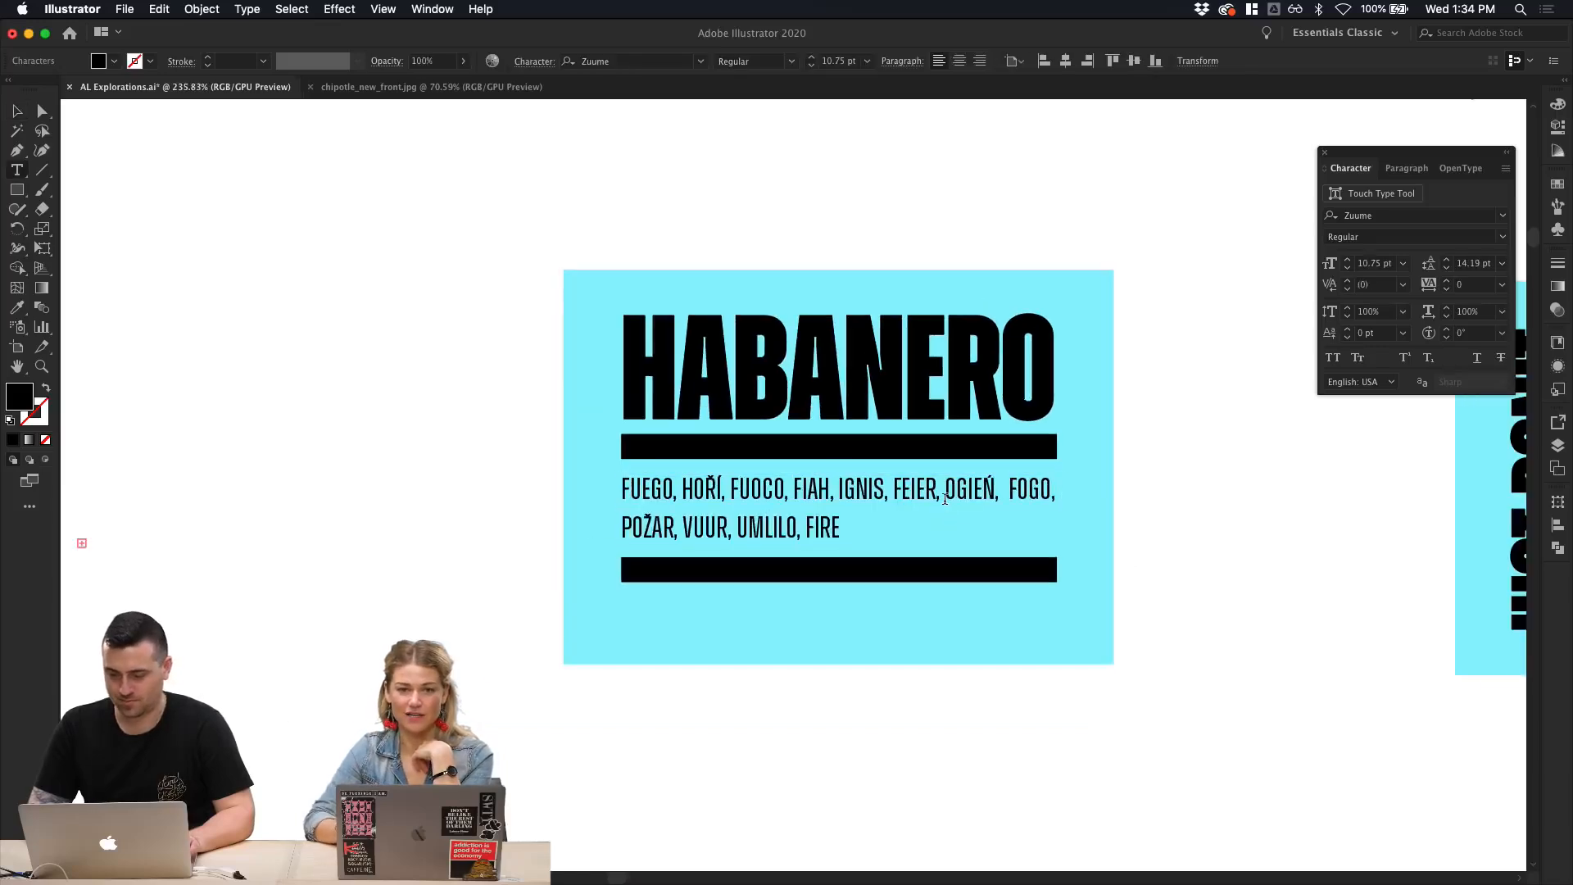
key("super+a")
key("alt+Up")
key("alt+Up")
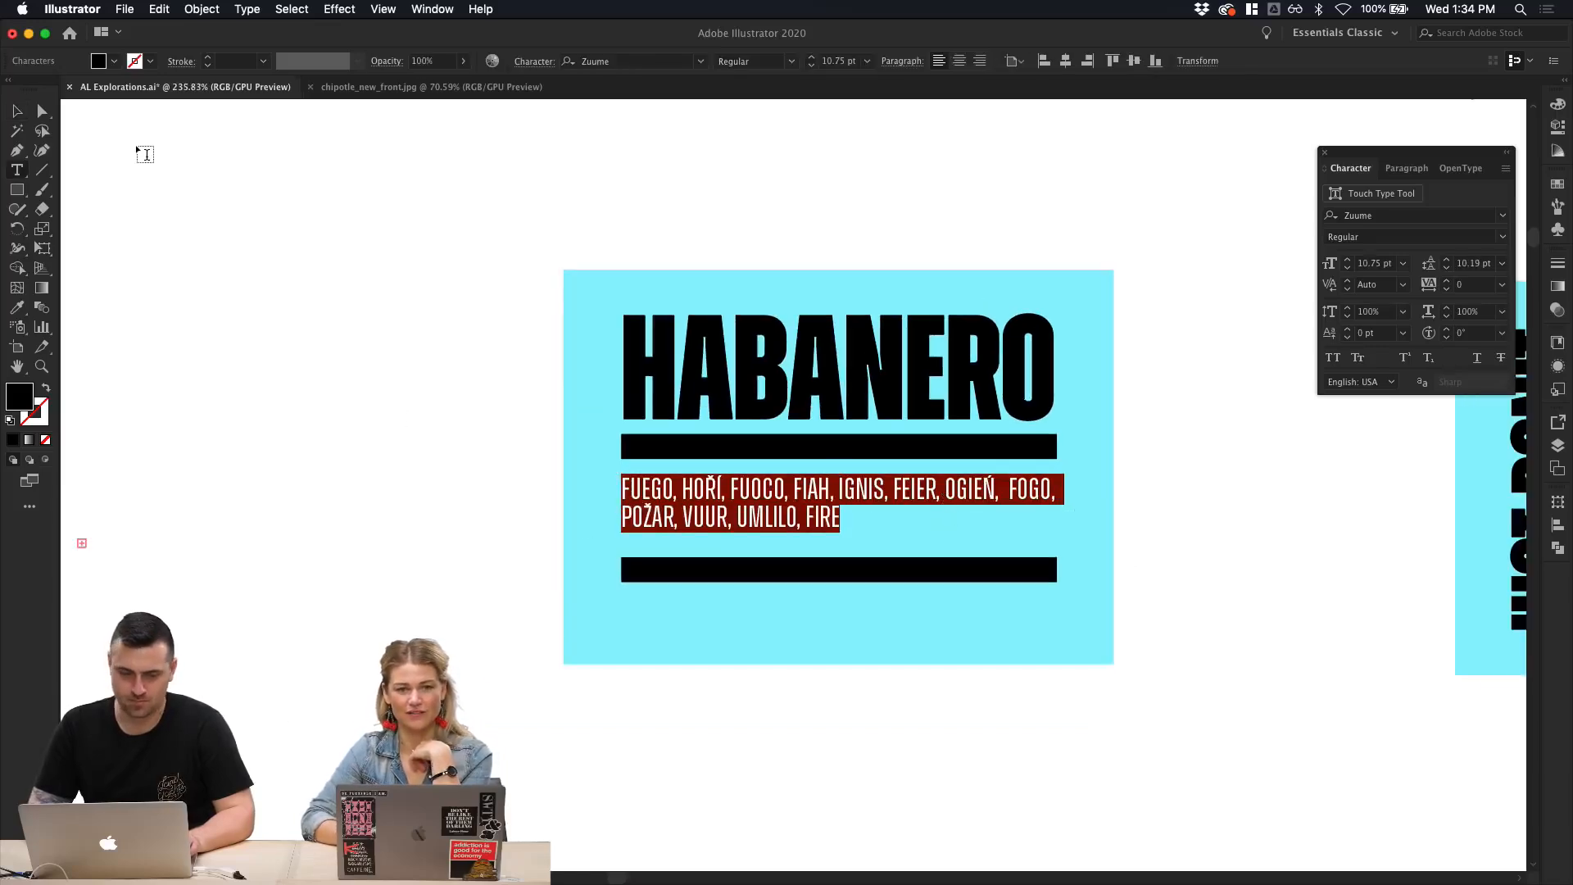
left_click(23, 113)
left_click(216, 188)
Step: Copy "FUEGO, HOŘÍ, FUOCO," to the end of the word list, adding a comma and space after FIRE
scroll(218, 188, "up", 3)
scroll(218, 189, "right", 4)
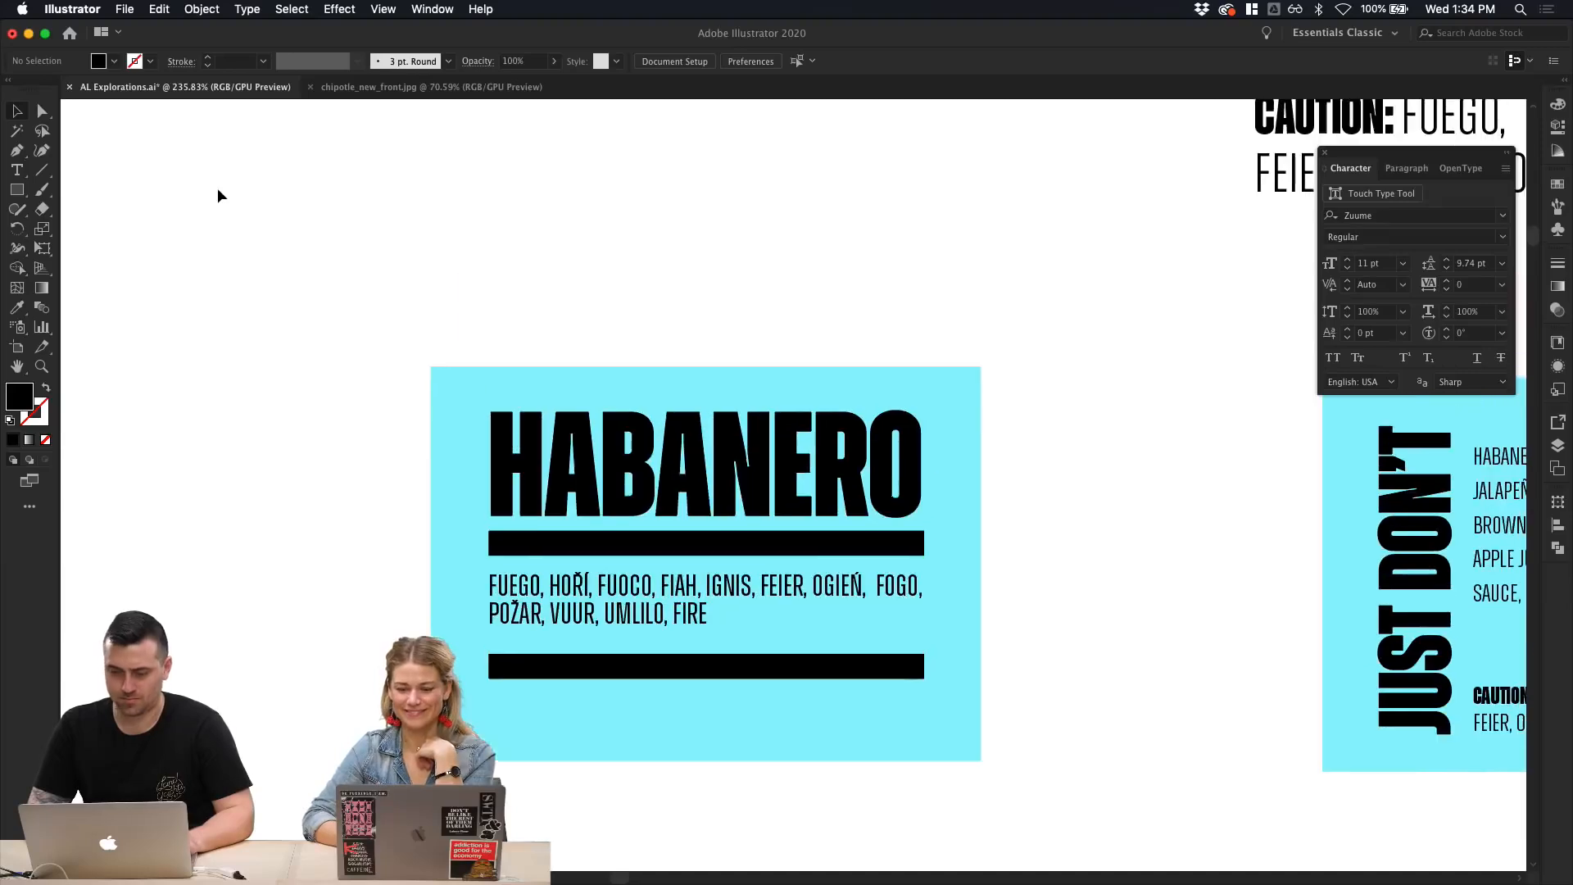
scroll(216, 193, "down", 1)
double_click(609, 589)
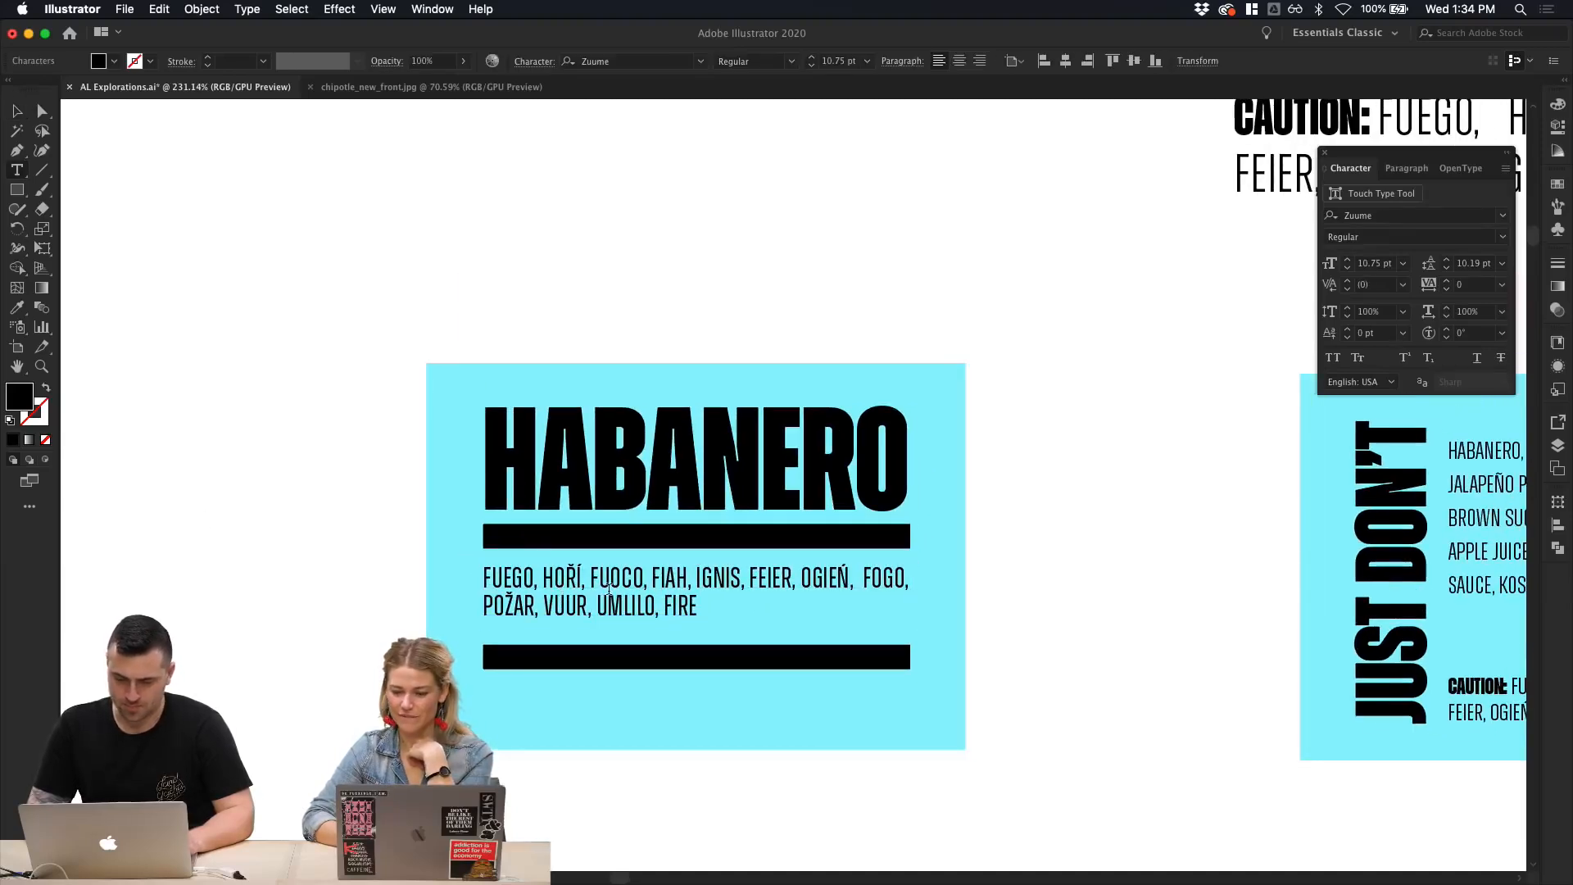
left_click_drag(644, 584, 386, 570)
key("super+c")
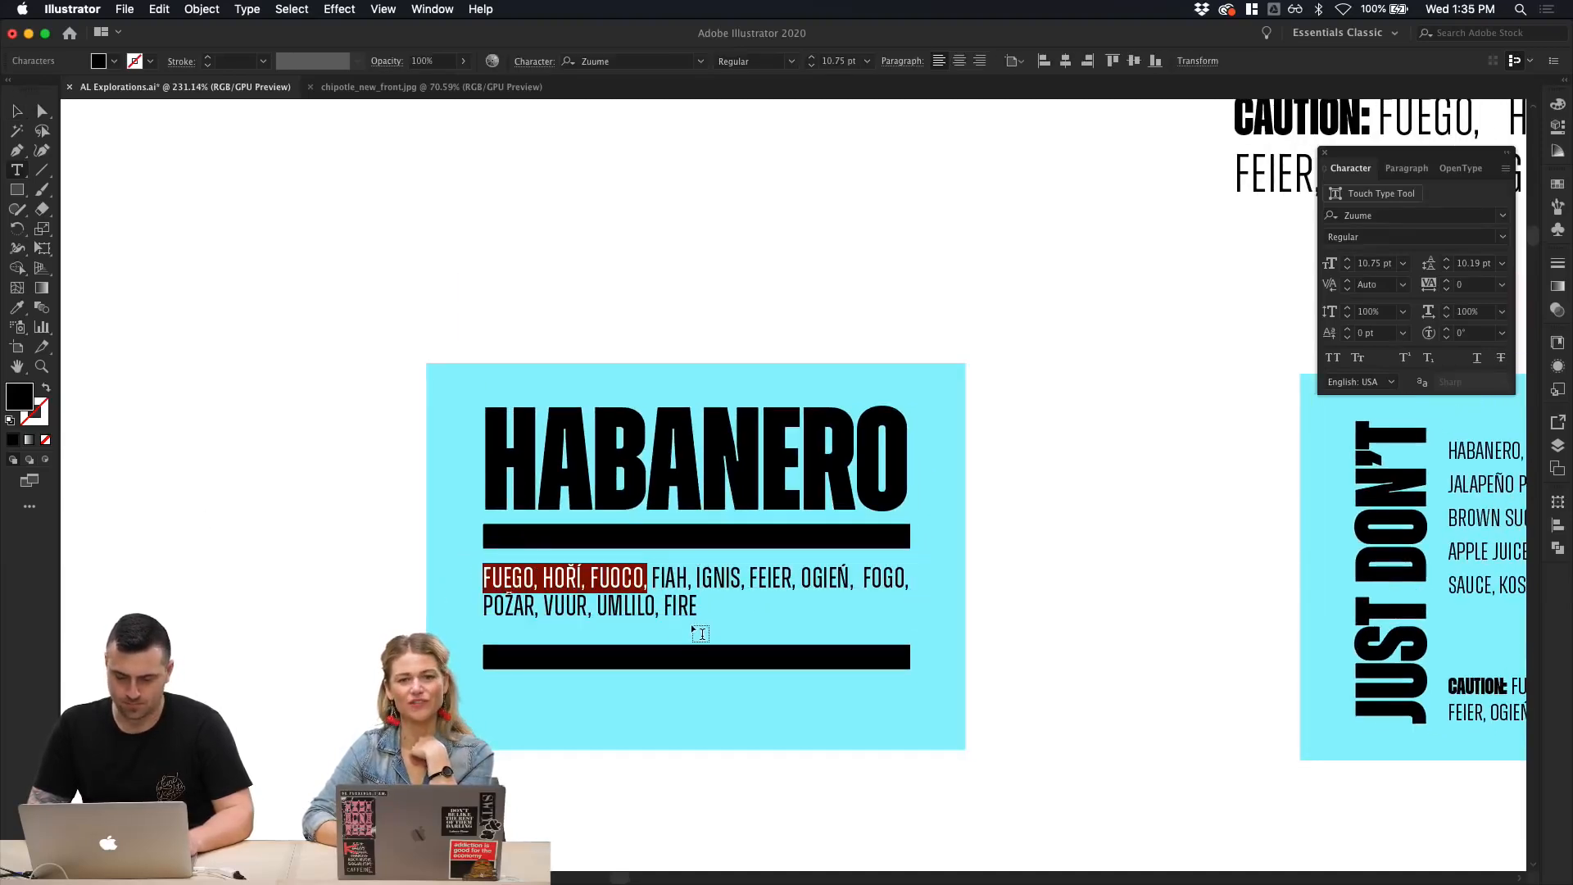
key("Escape")
key("super+v")
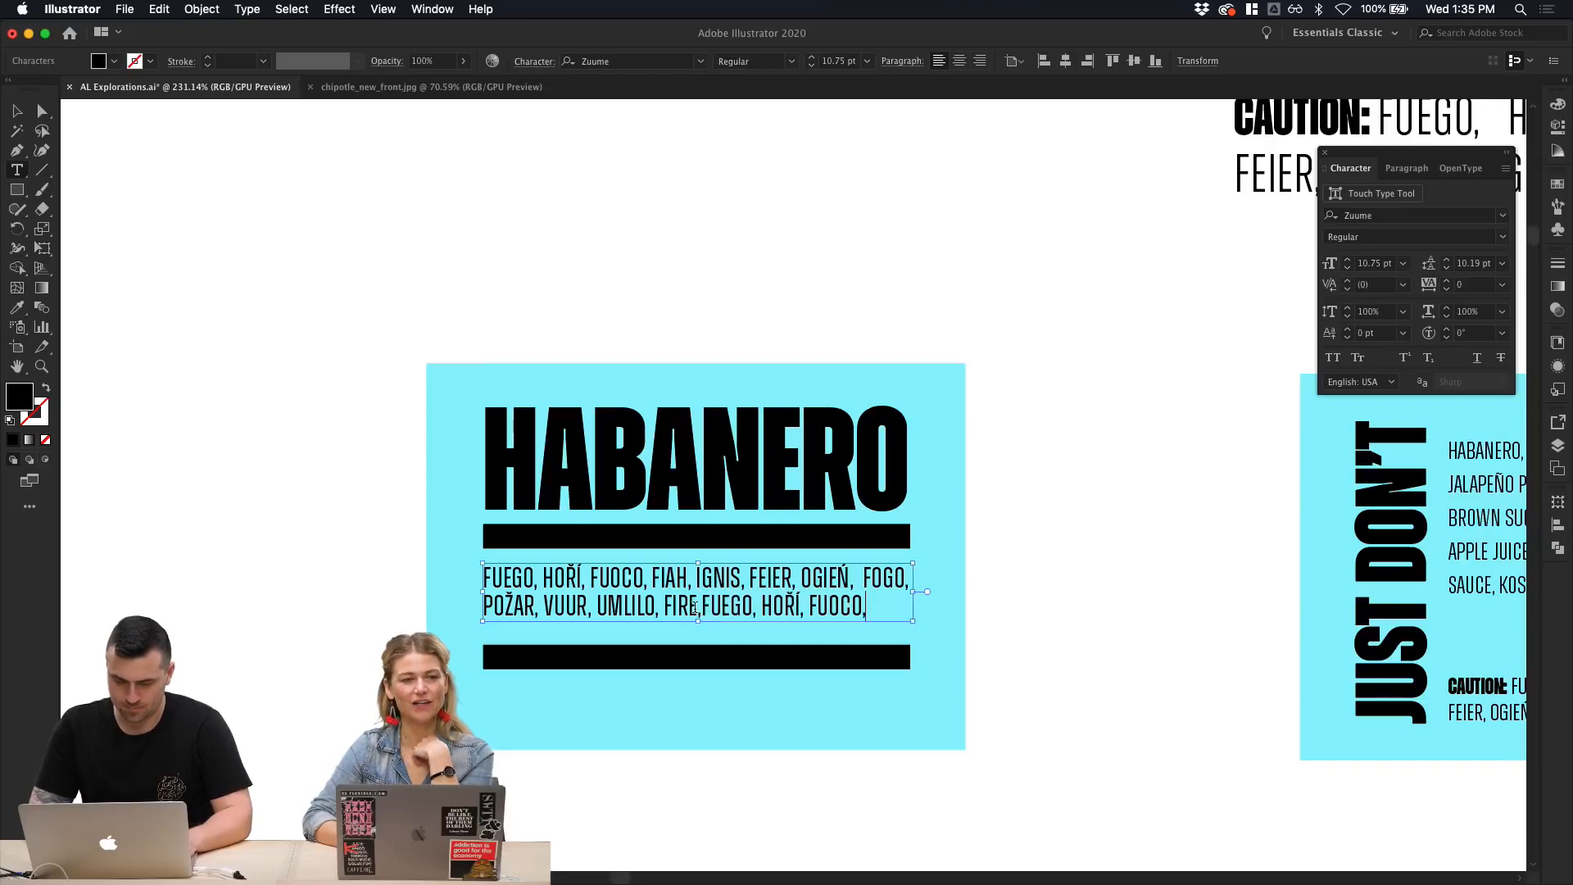
left_click(701, 605)
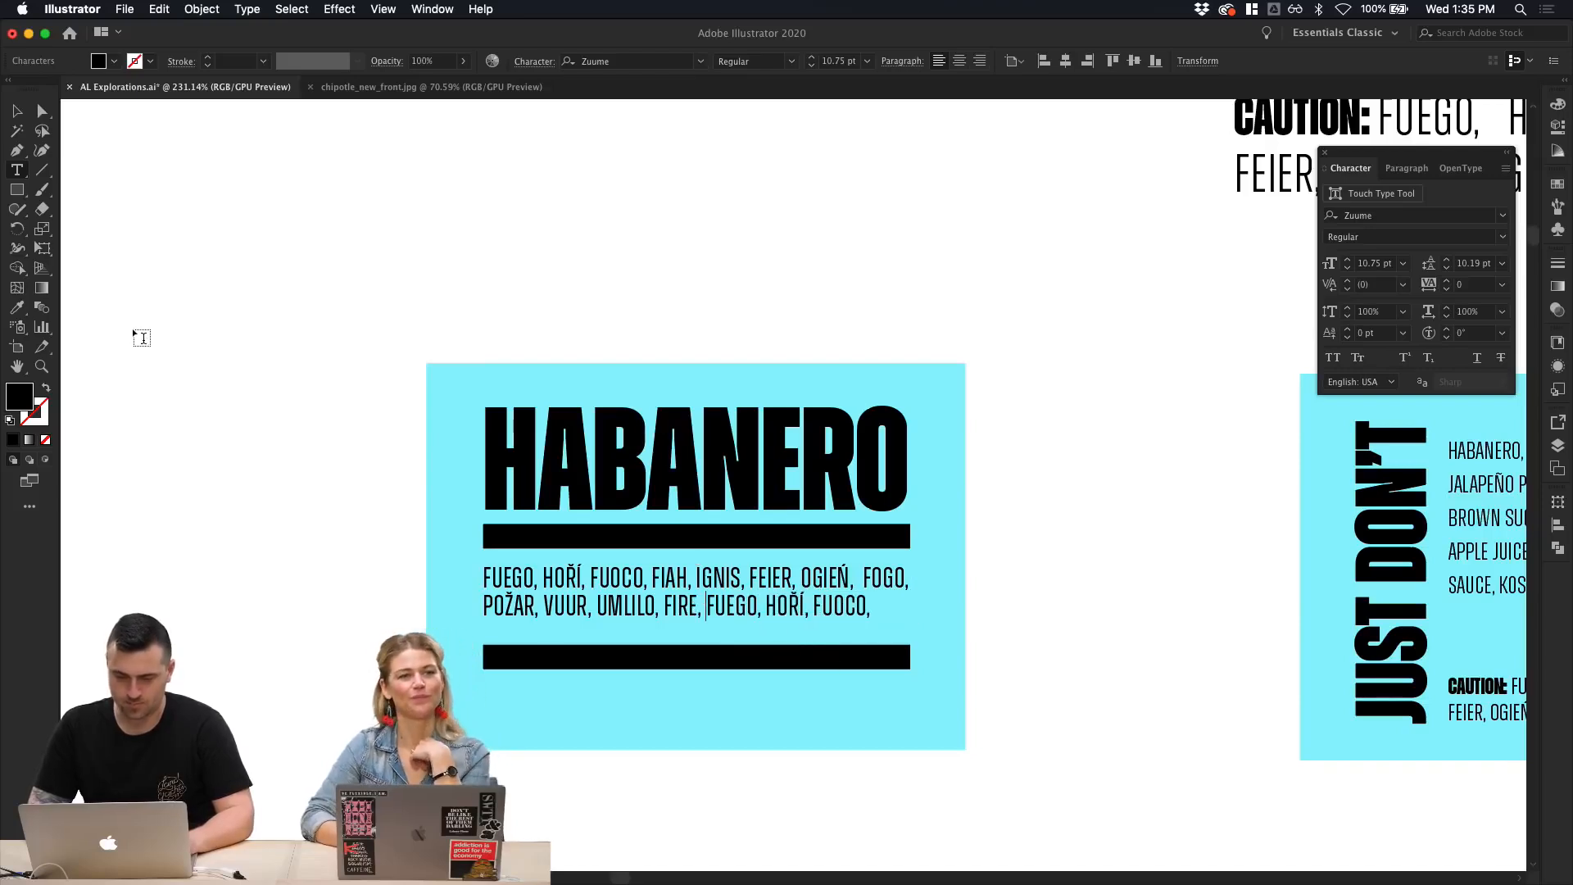
key("Escape")
left_click(126, 182)
right_click(193, 333)
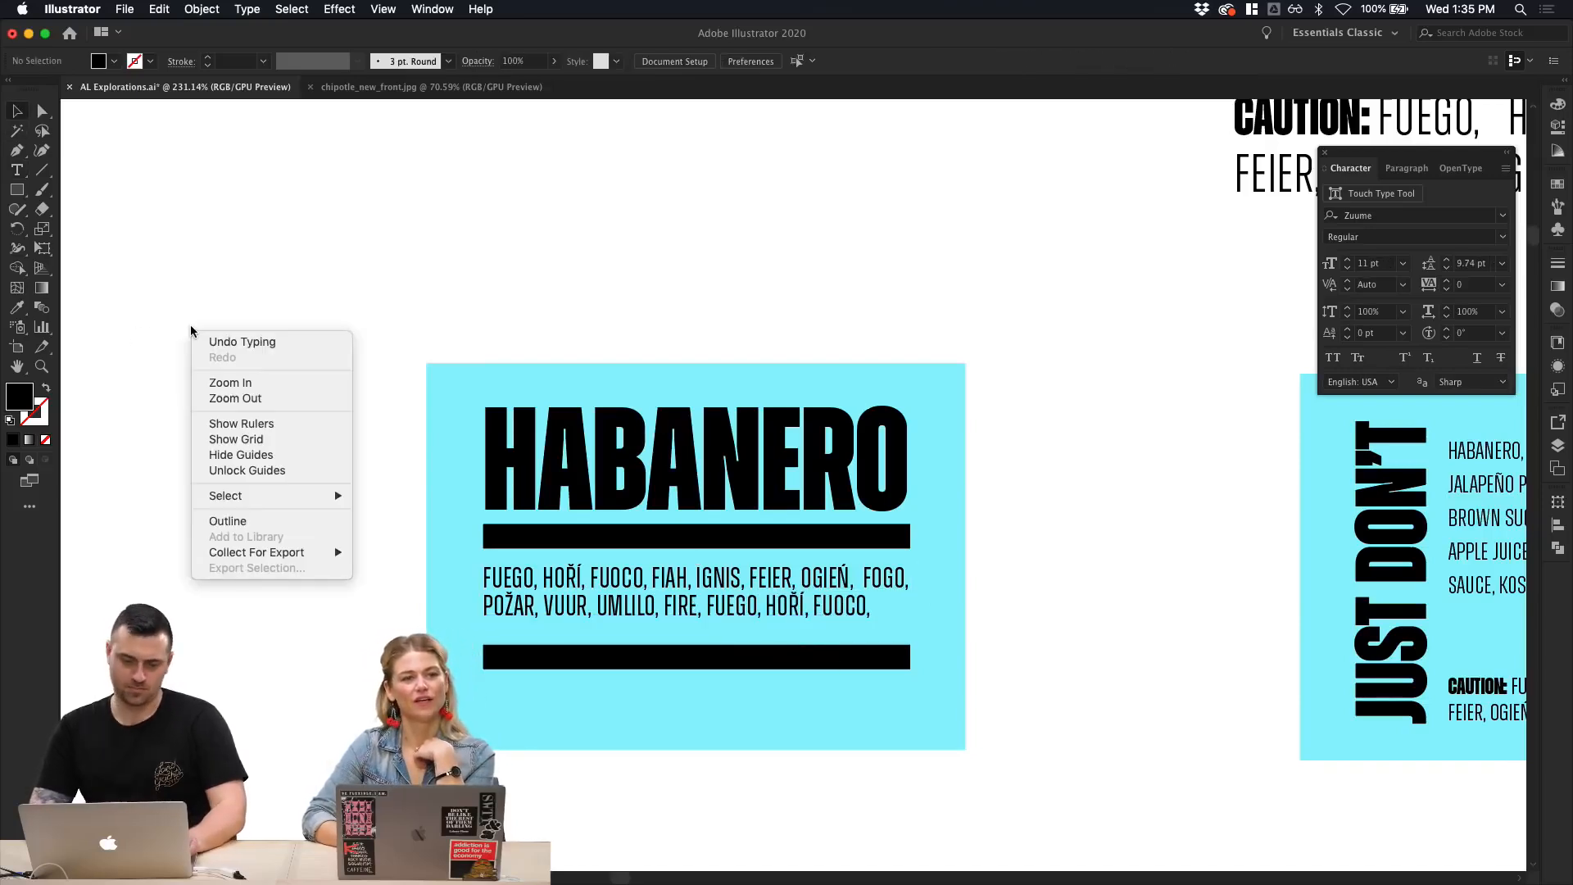
left_click(281, 239)
Step: Move the lower black bar up close beneath the word list and thin it to 0.0694 in
left_click(516, 650)
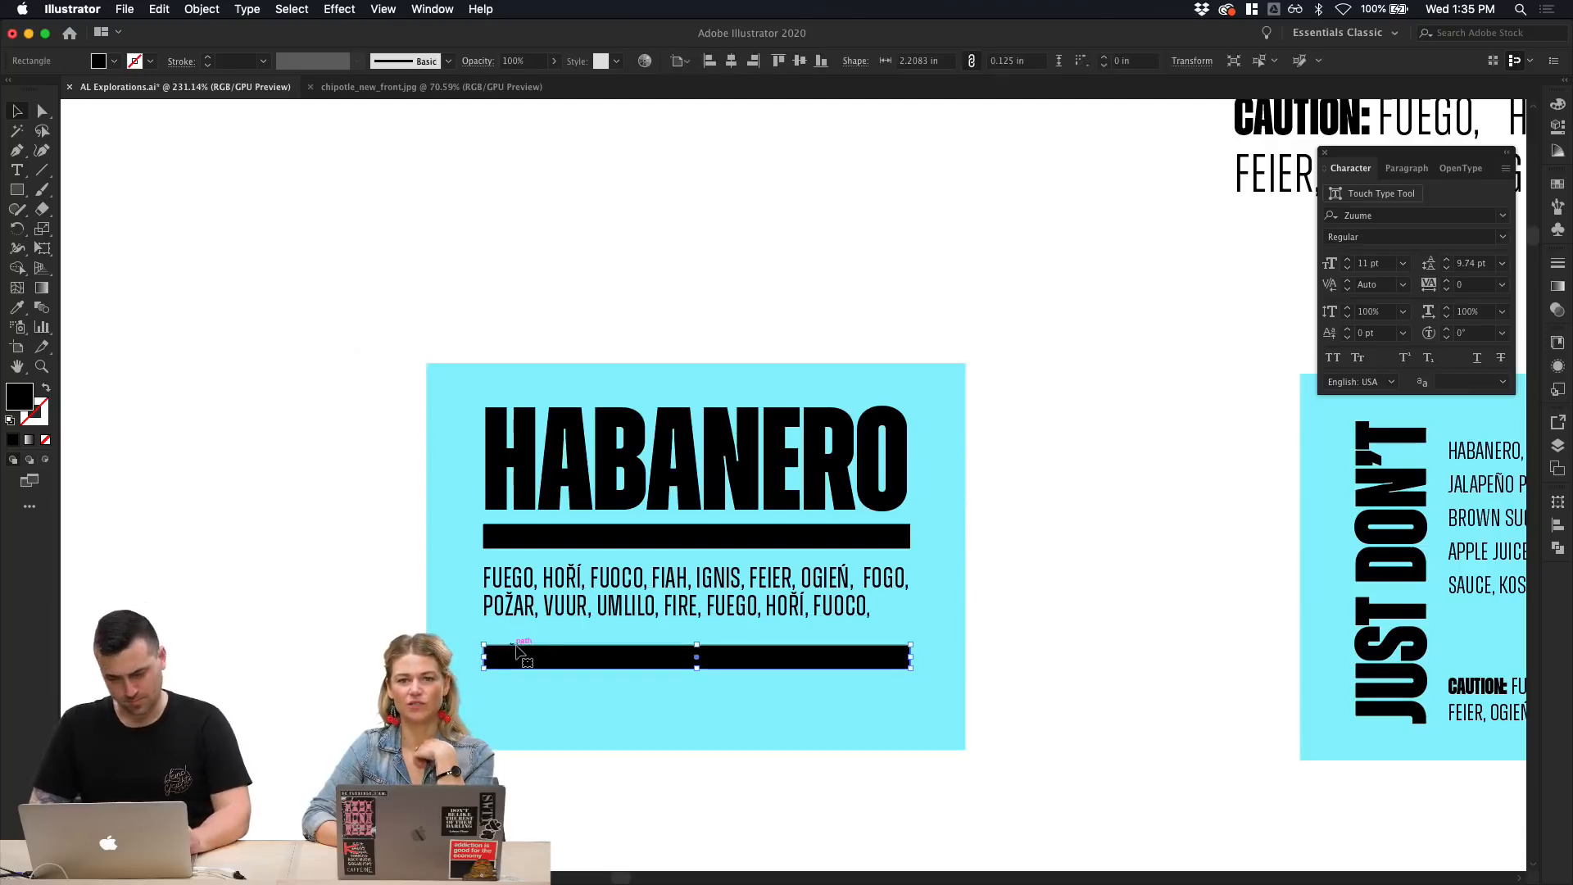
left_click_drag(538, 658, 542, 642)
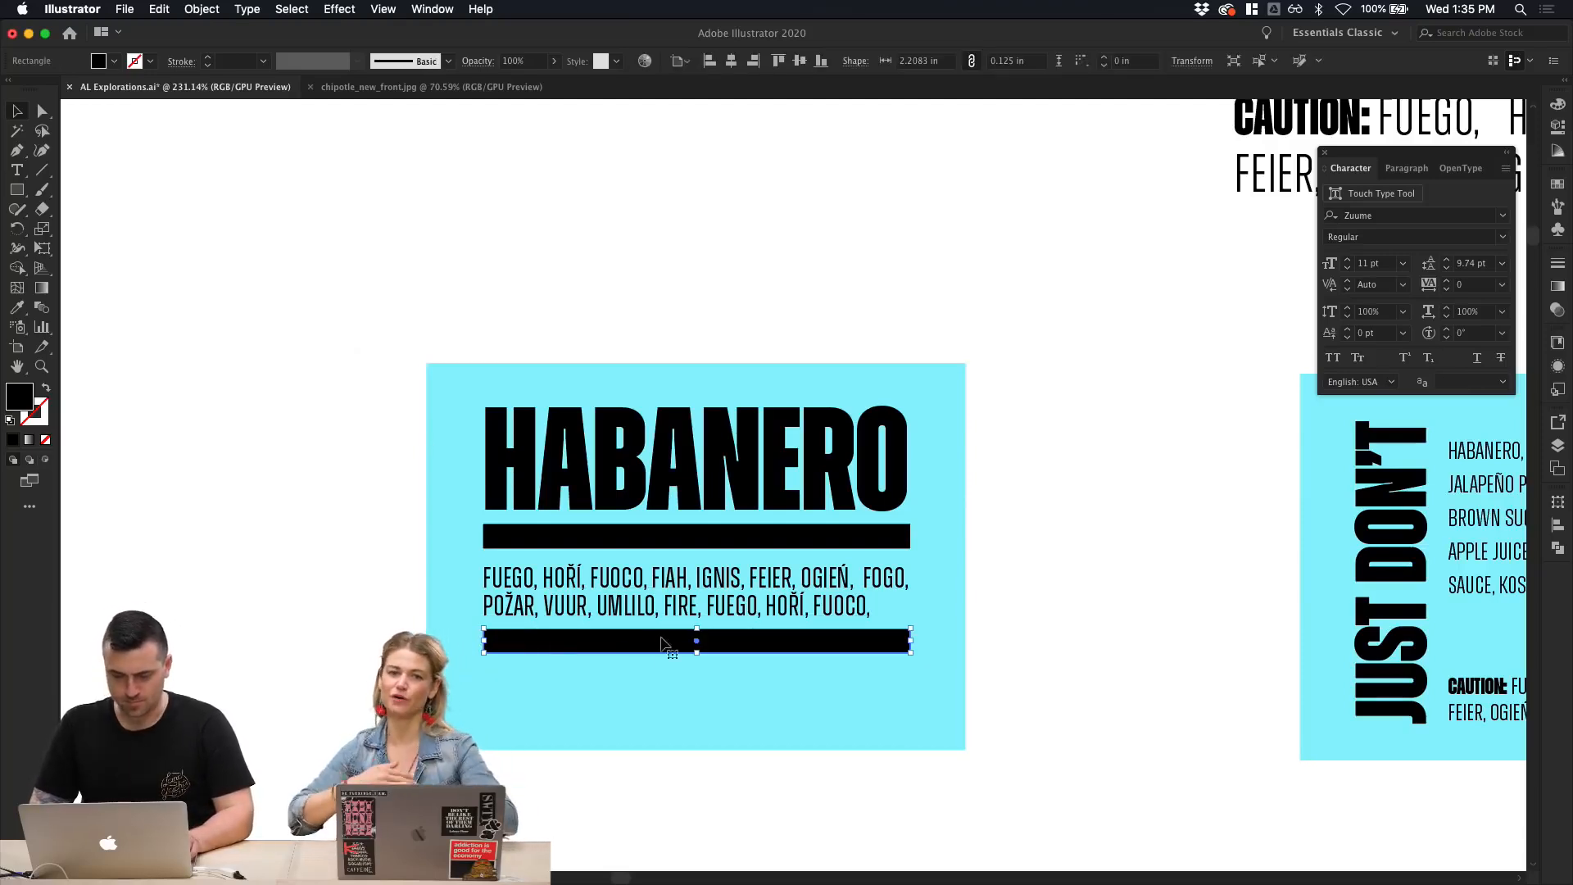
left_click_drag(696, 631, 696, 636)
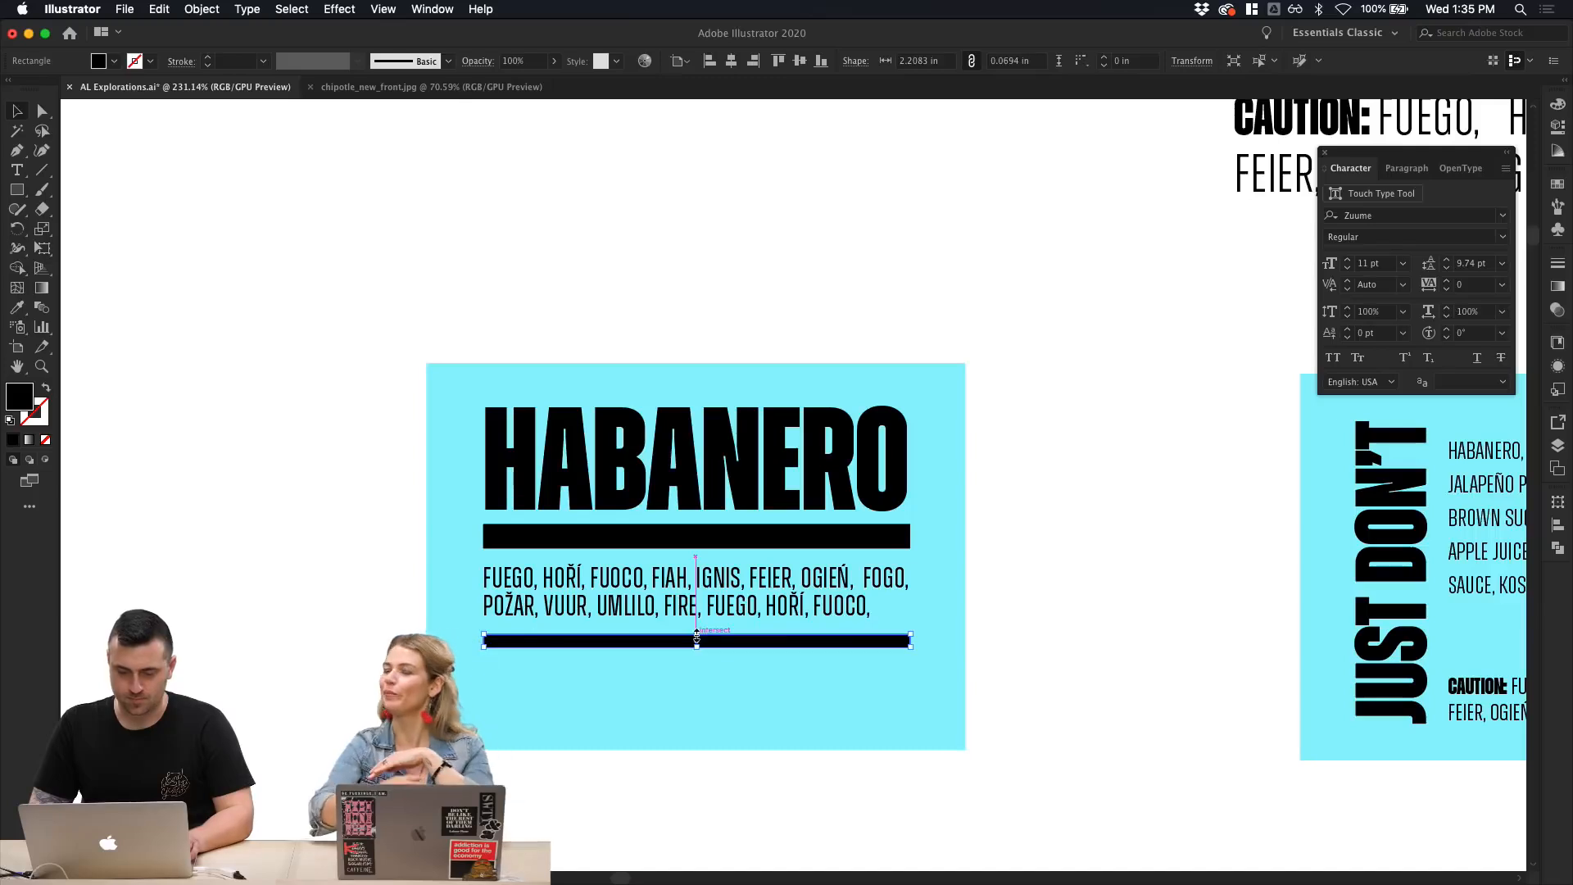
left_click(997, 622)
left_click_drag(843, 647, 844, 636)
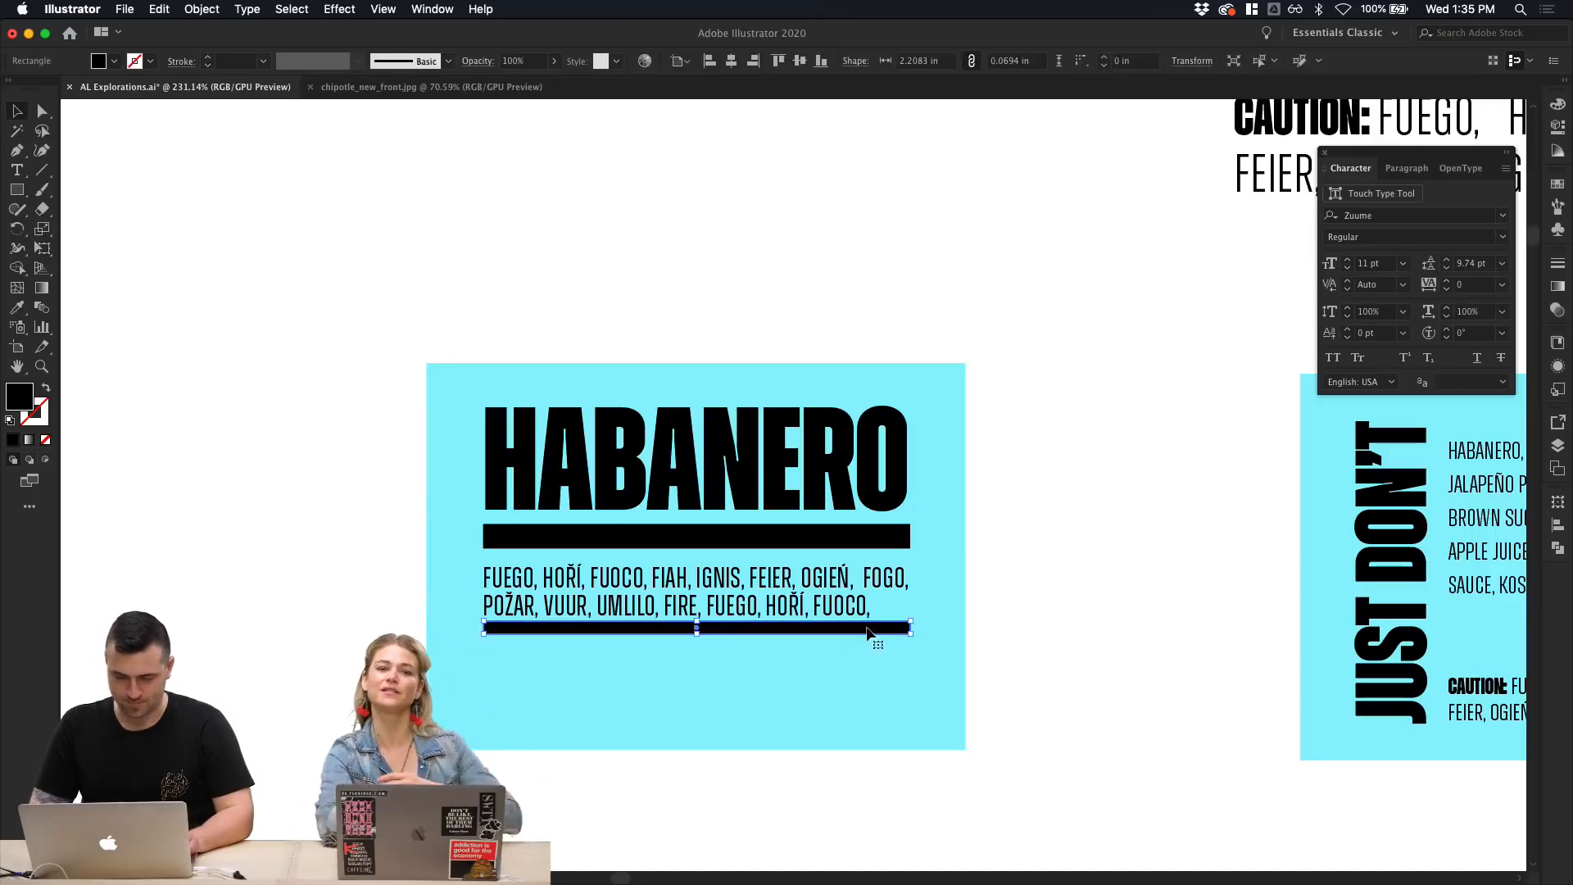
key("Down")
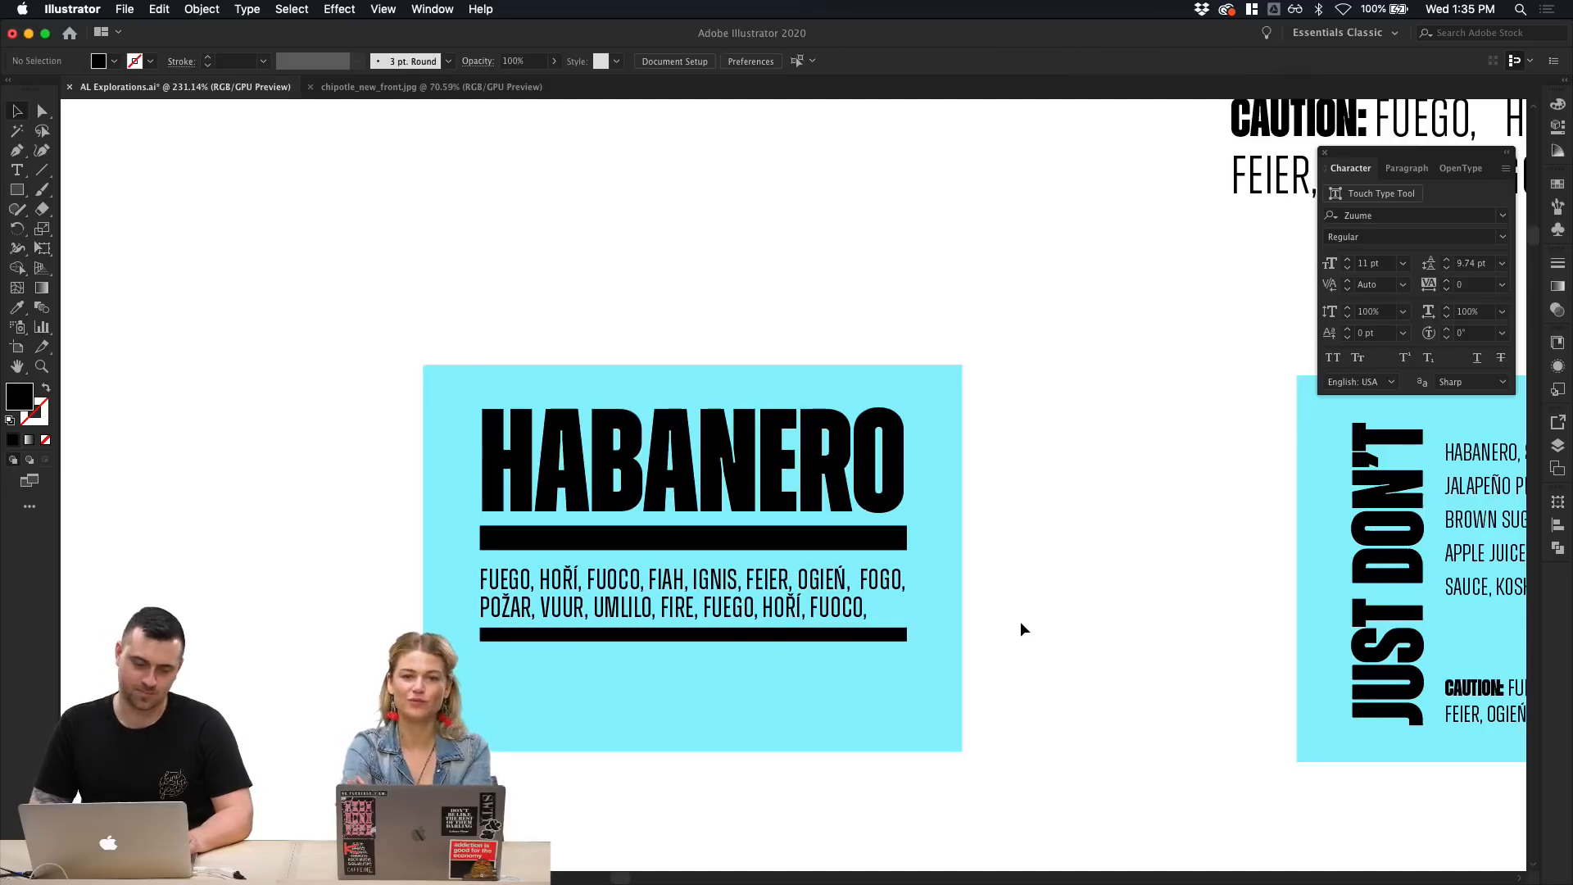
Step: Try thinning the black bar beneath the HABANERO title, and undo the change
scroll(1021, 629, "down", 1)
left_click(785, 536)
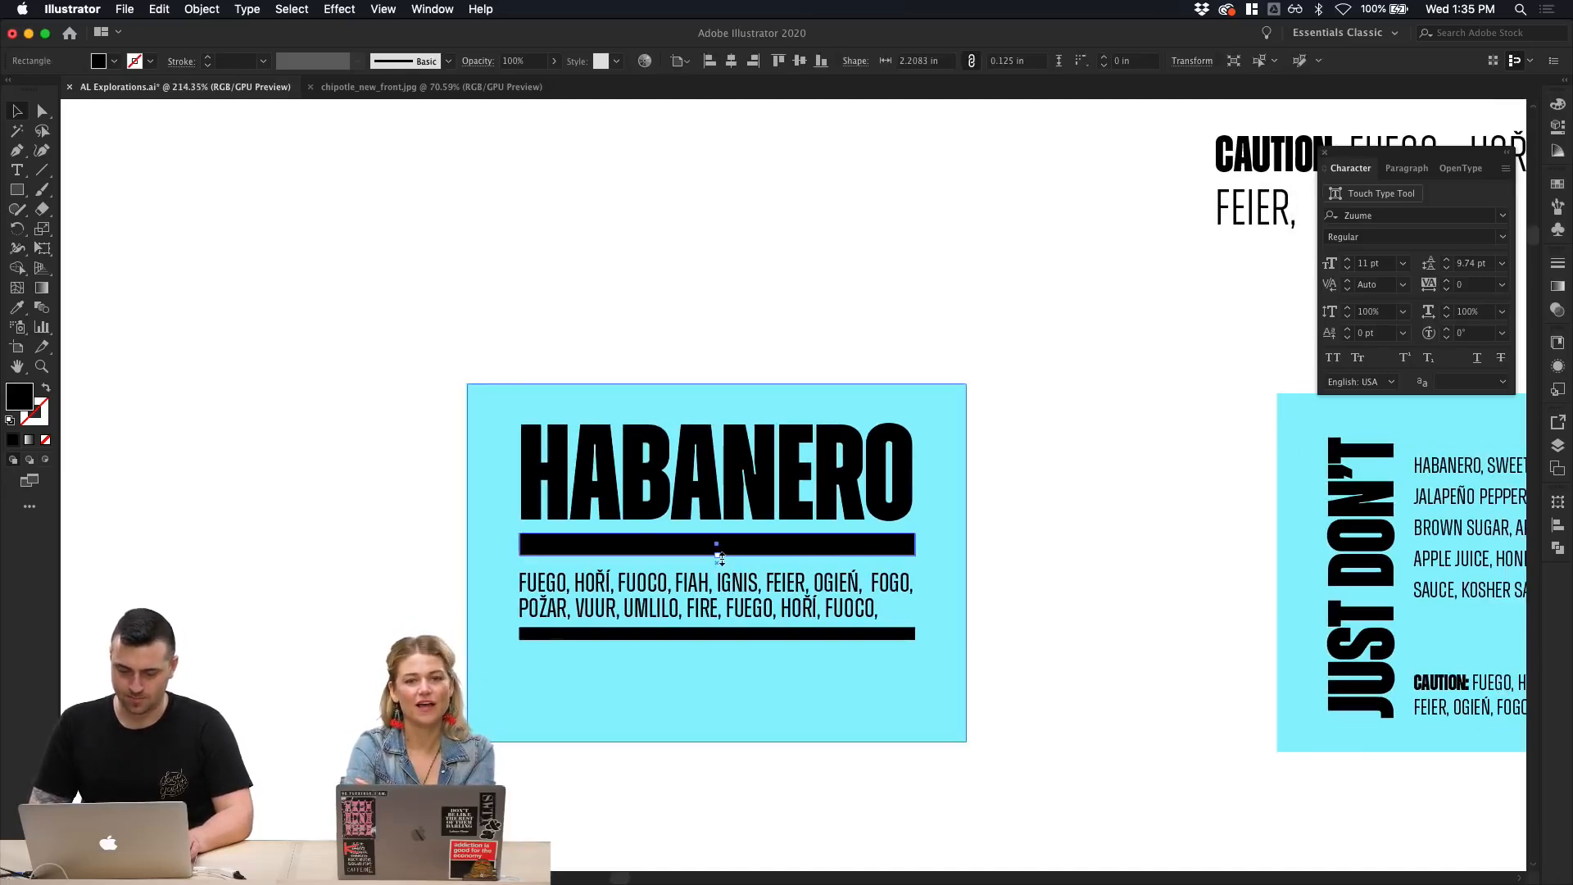
left_click_drag(719, 559, 719, 551)
left_click(1093, 531)
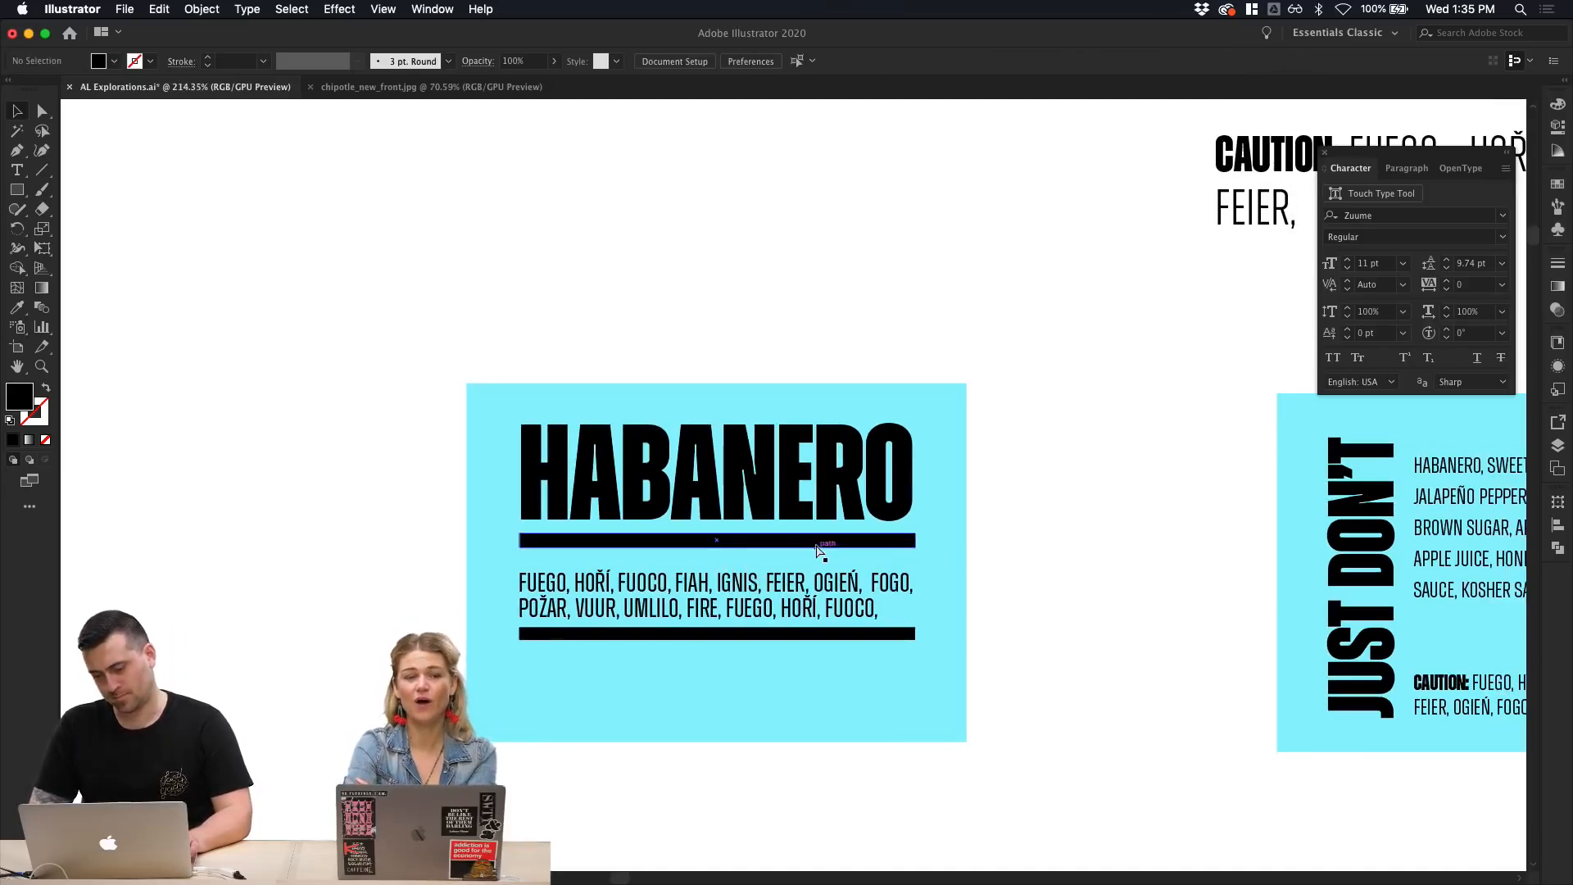
key("super+z")
left_click(1028, 606)
scroll(1028, 607, "up", 1)
left_click(818, 610)
left_click(1109, 650)
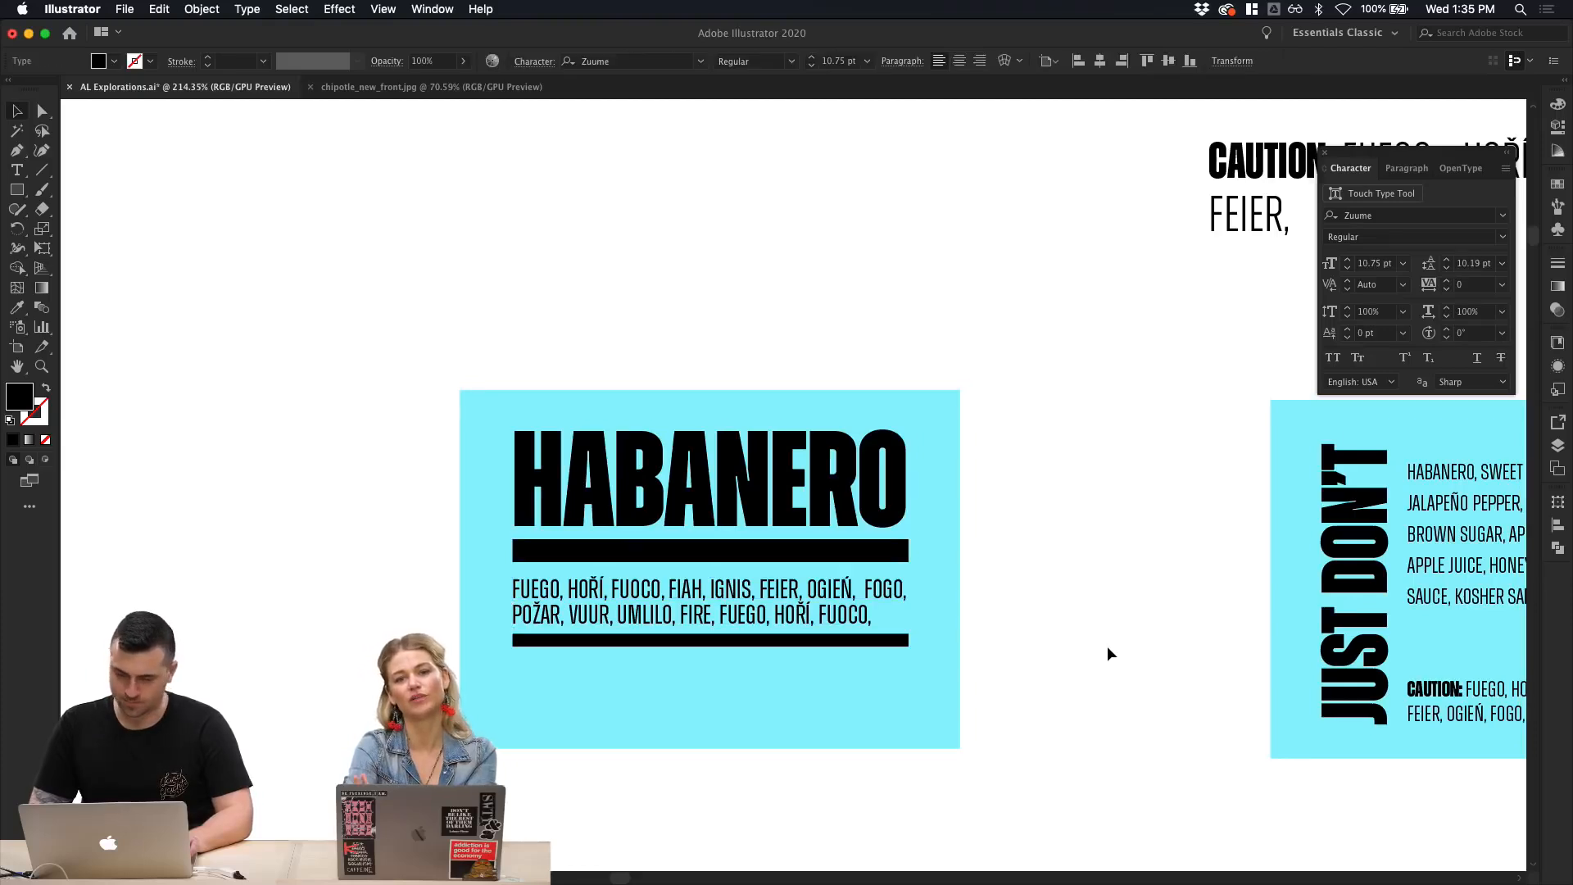
left_click(805, 616)
left_click(1120, 537)
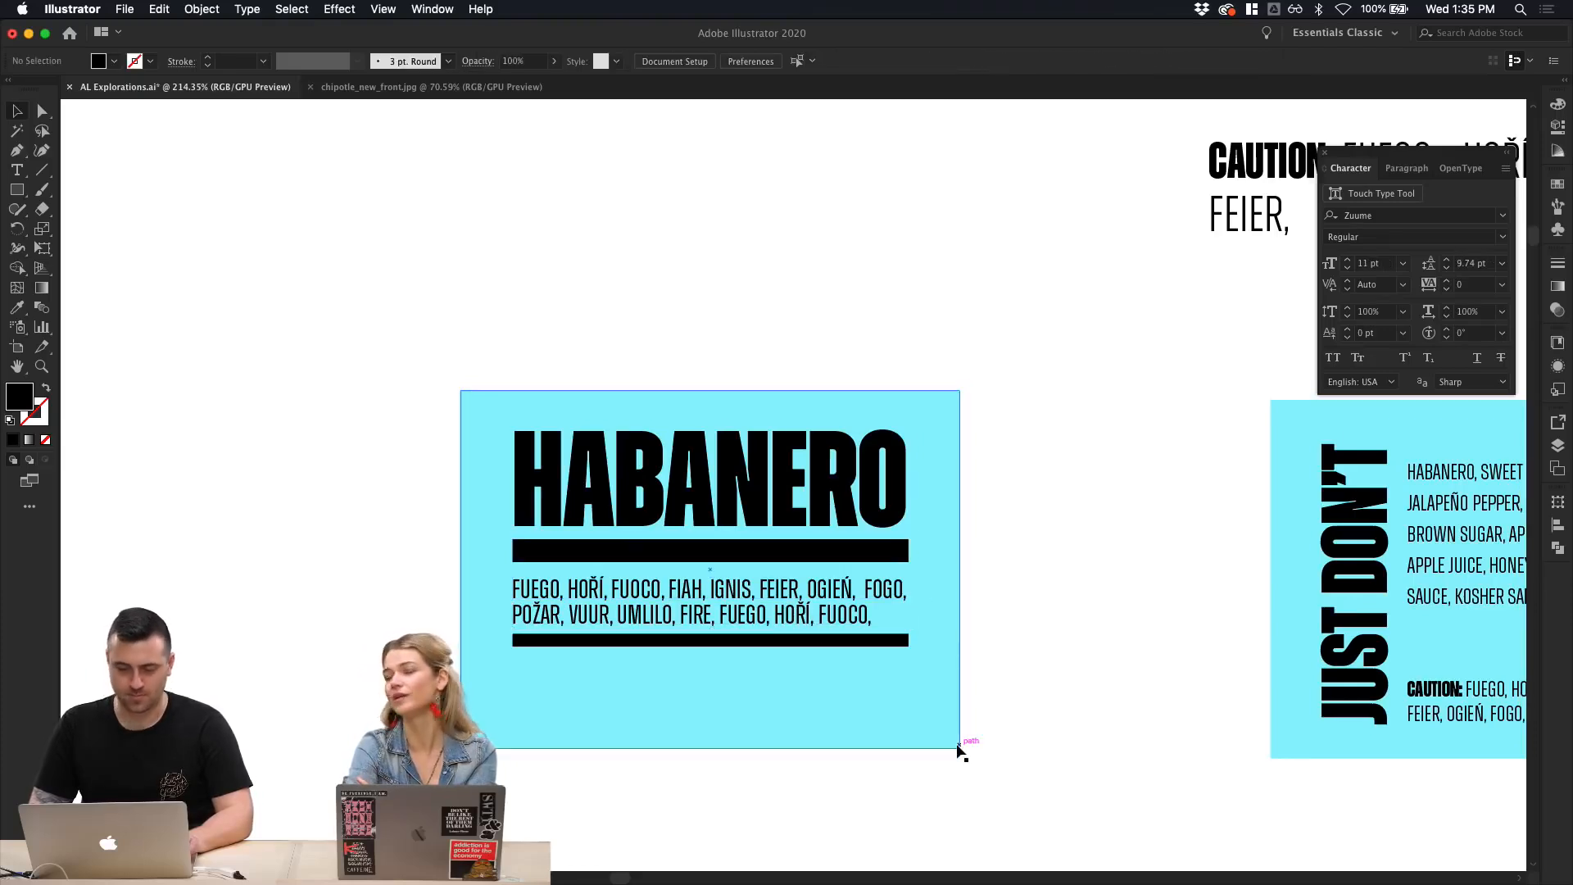
left_click_drag(957, 746, 883, 573)
key("super+z")
left_click(926, 343)
Step: Duplicate the complete HABANERO label so two versions sit side by side with a small gap between them
left_click_drag(888, 320, 882, 796)
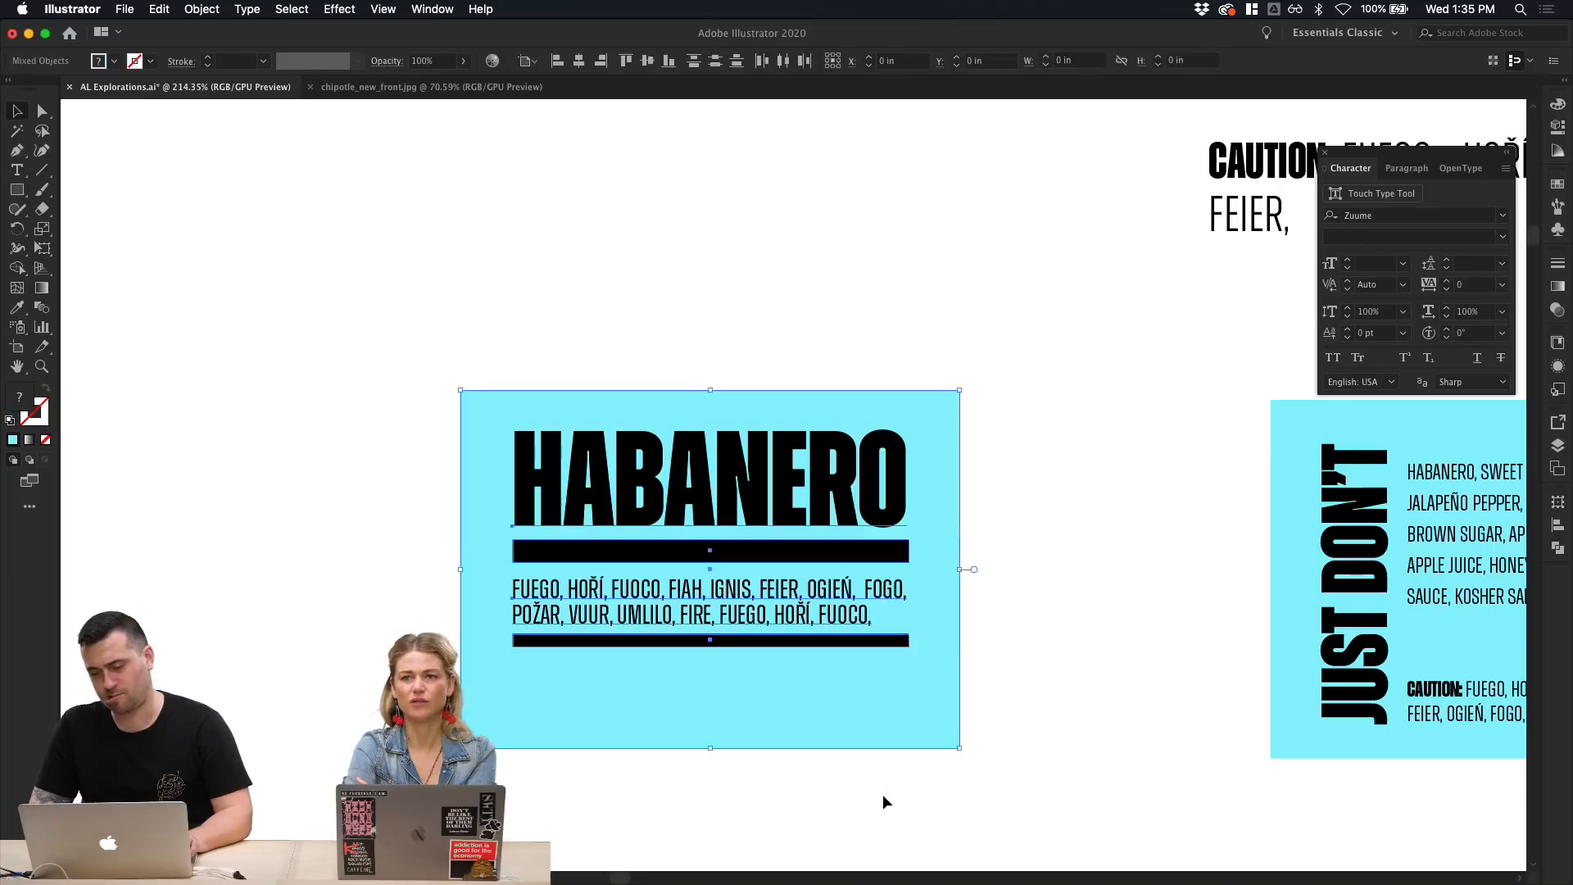
left_click_drag(860, 724, 376, 721)
left_click(575, 723)
left_click_drag(537, 802, 879, 523)
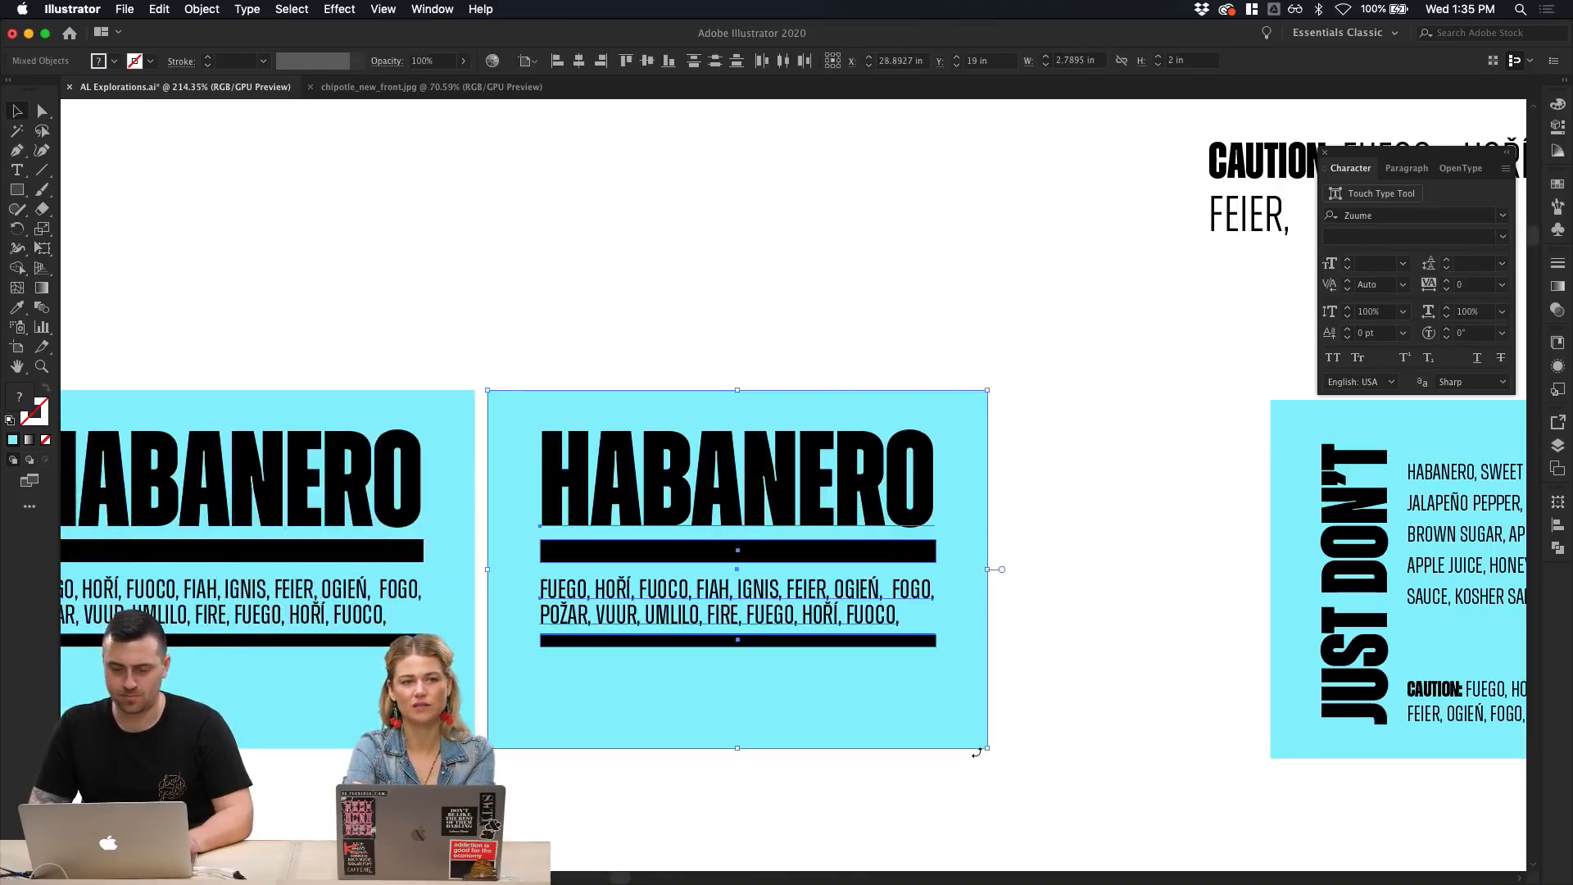
Step: Stretch the bar beneath the right-hand HABANERO title downward behind the word list, making it 0.4722 in high
left_click(840, 576)
left_click(765, 562)
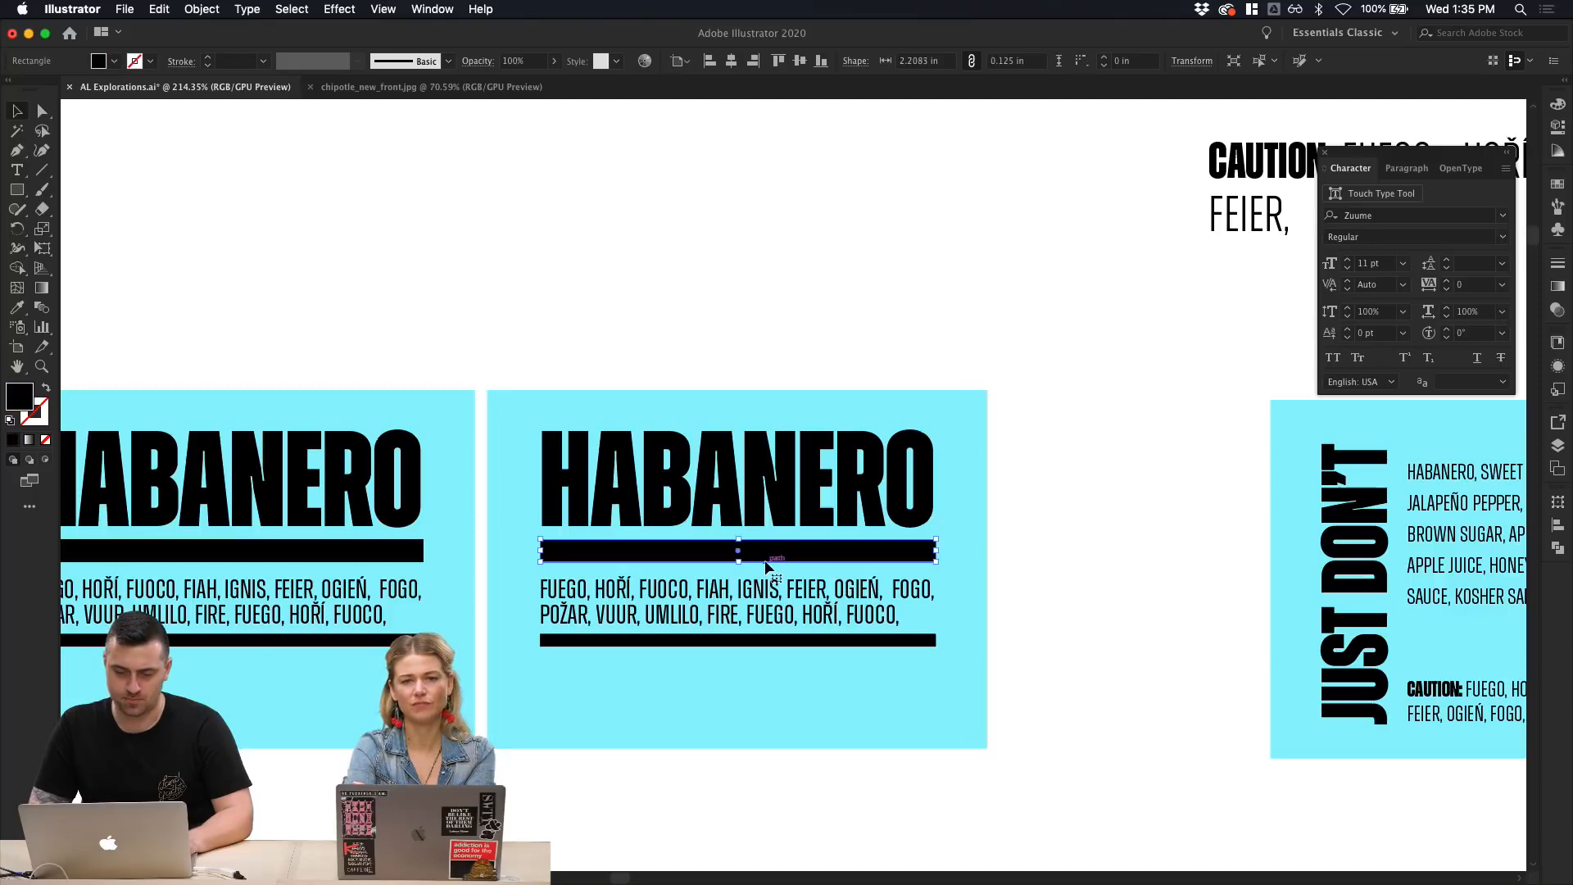
left_click_drag(740, 561, 815, 624)
key("super+z")
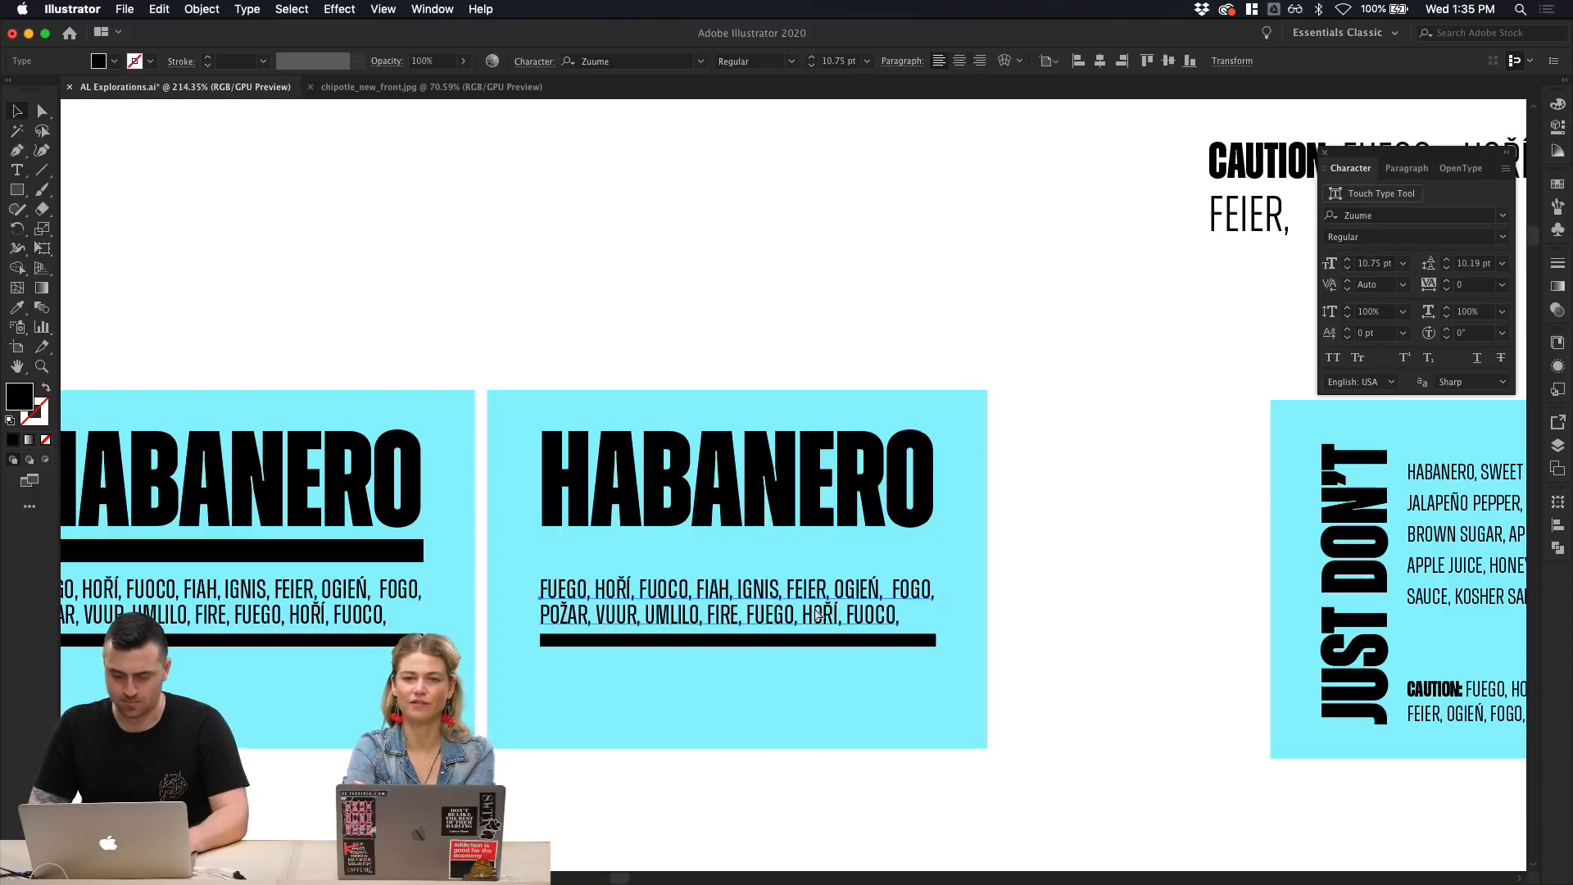
key("super+shift+z")
Step: Recolour the word list over the enlarged black bar white by sampling the blank canvas with the Eyedropper
left_click(1194, 625)
left_click(968, 621)
left_click(871, 602)
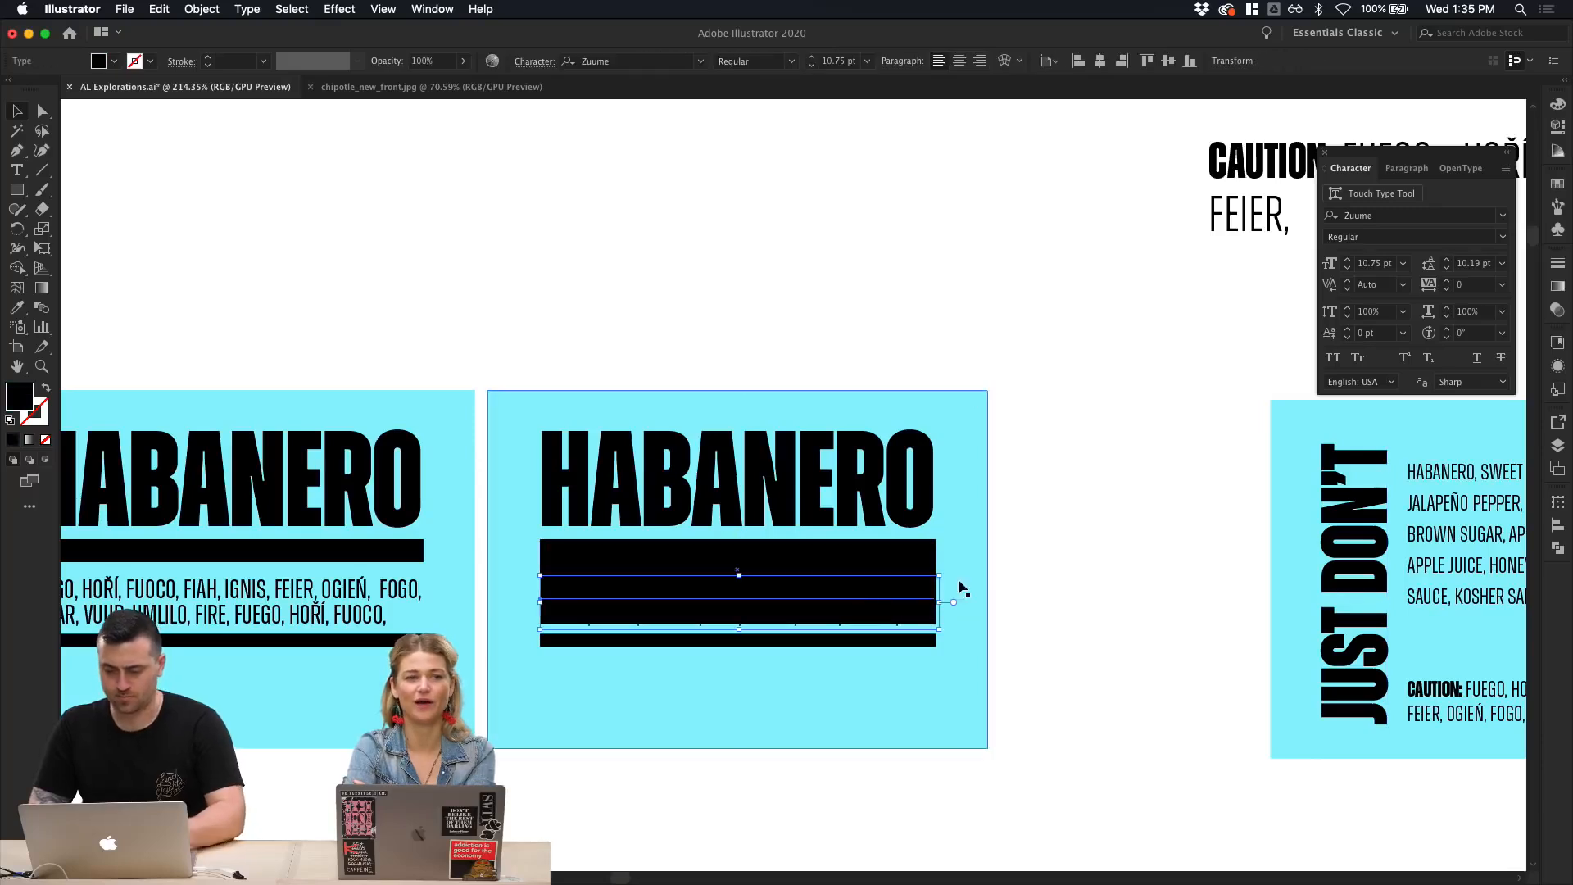
key("i")
left_click(1034, 541)
key("v")
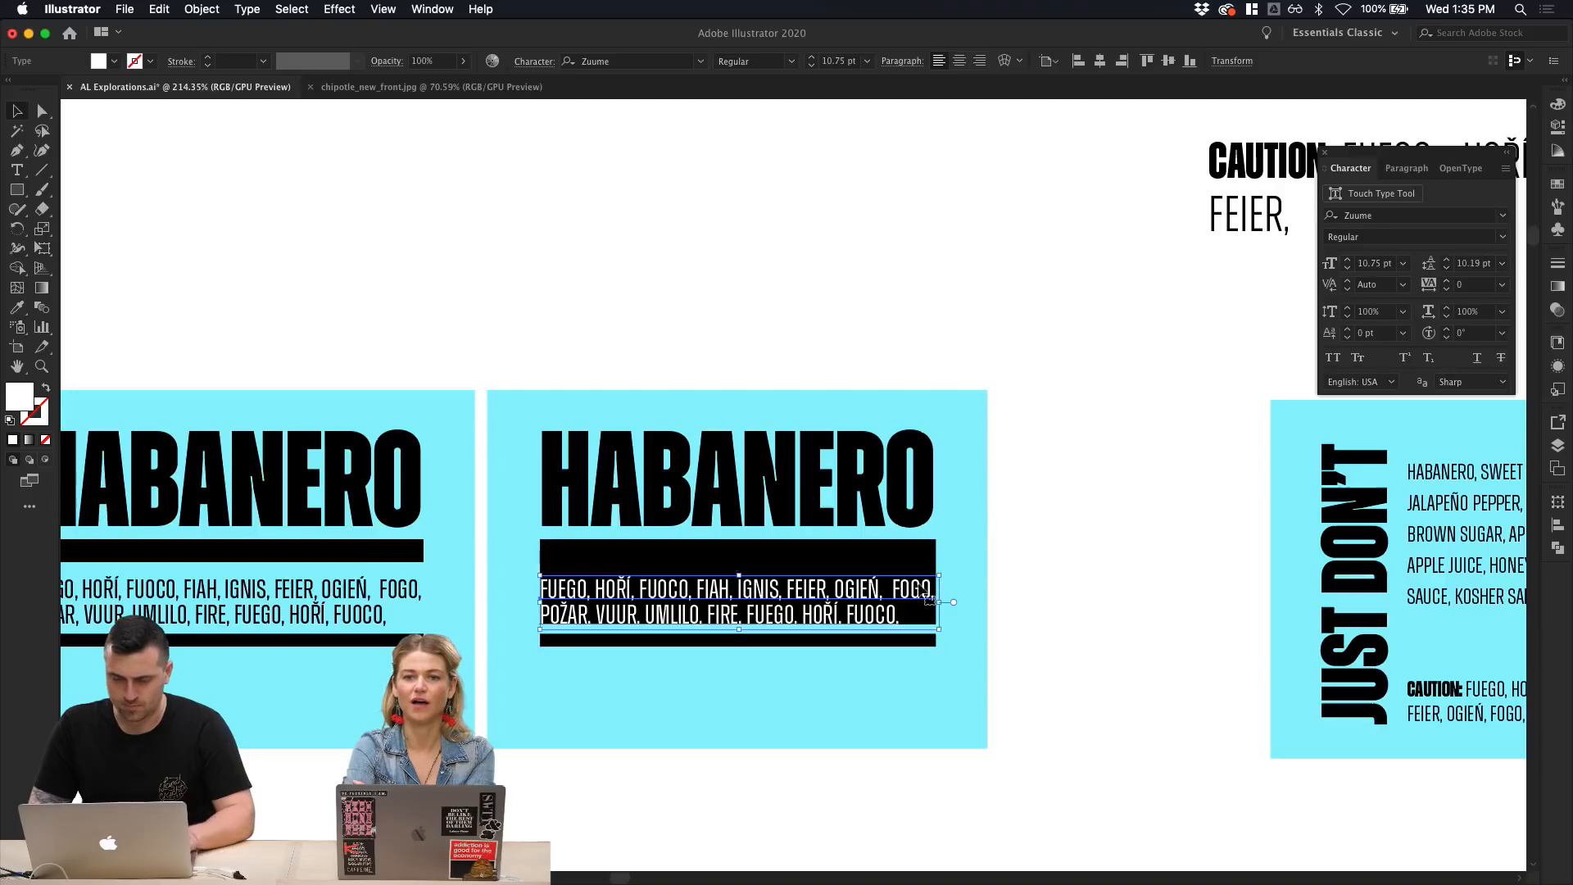
Step: Reduce the white word list's font size to 8 pt
left_click(810, 64)
left_click(810, 64)
left_click(811, 64)
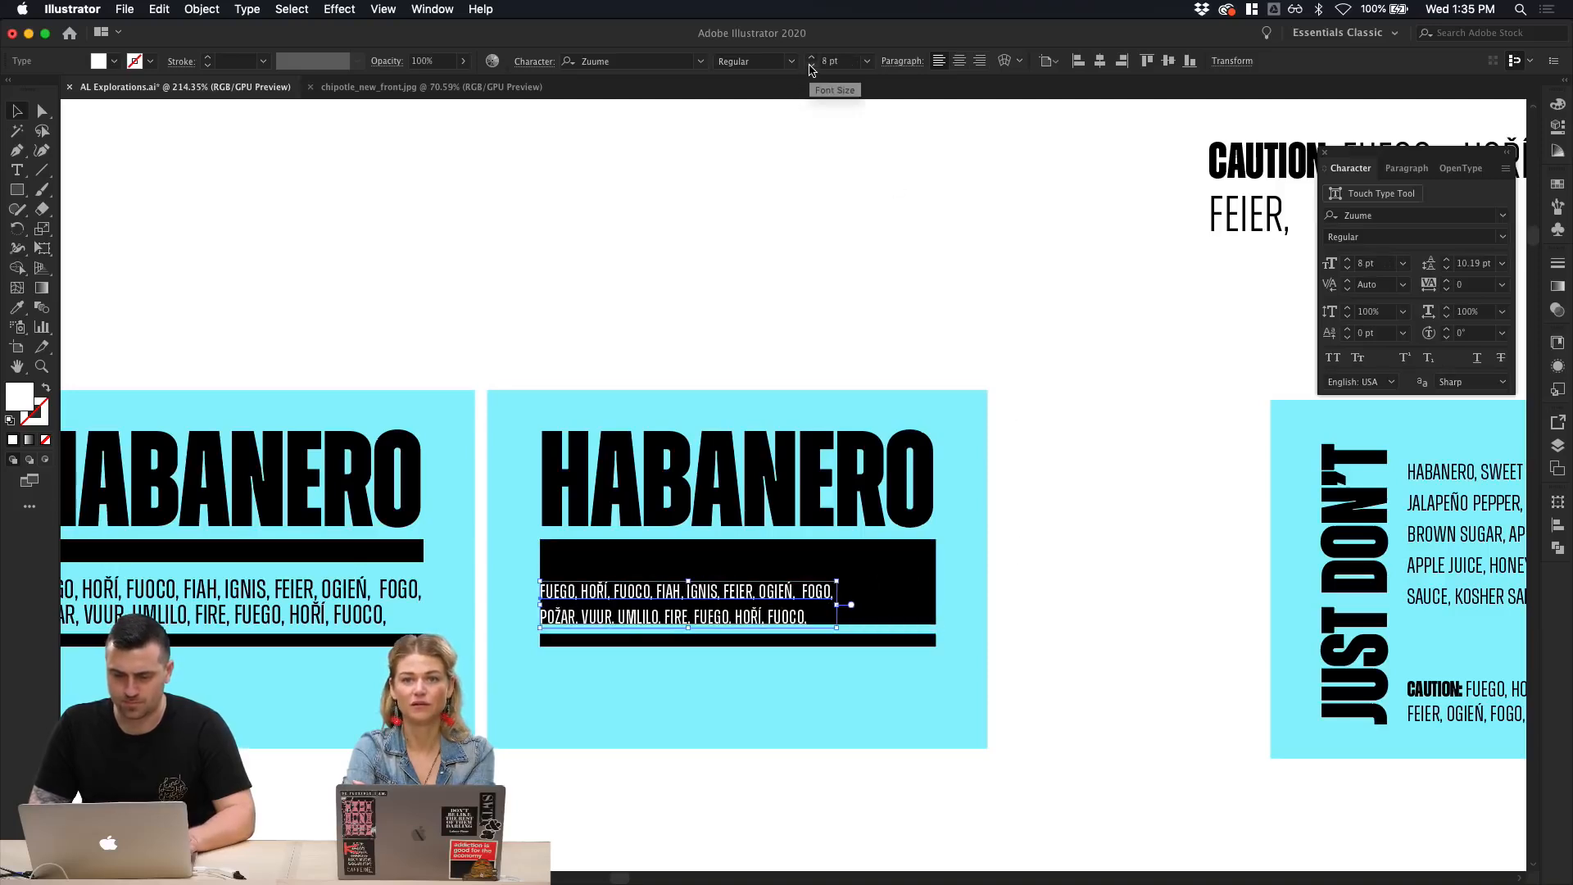
left_click(1002, 342)
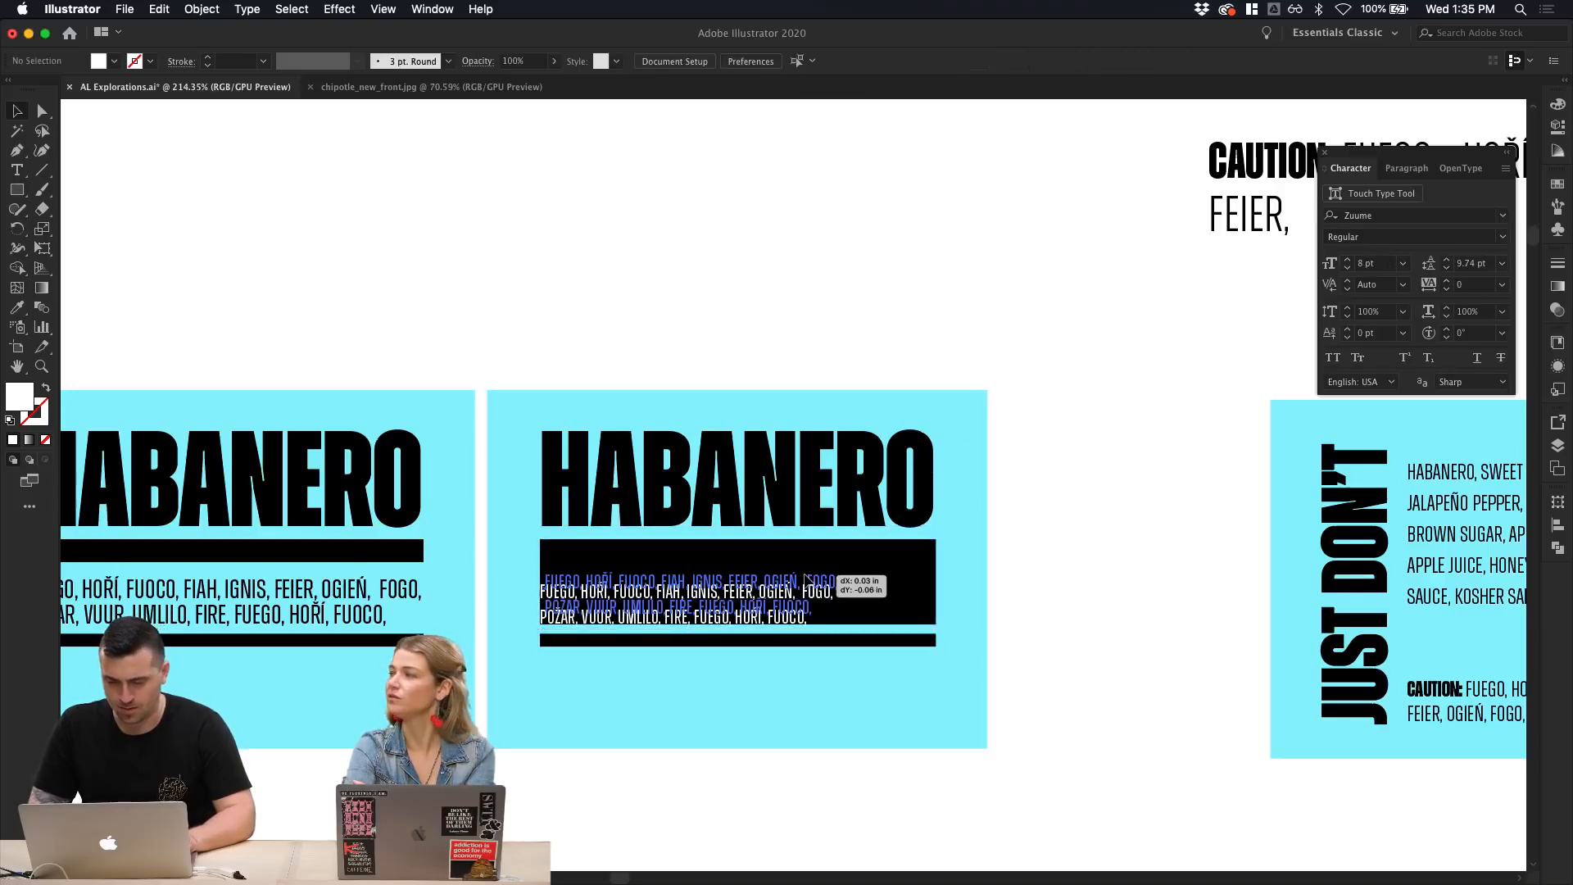
Step: Position the white word list inside the black bar with side padding and widen its text area nearly to the bar's right edge
left_click_drag(861, 590, 893, 590)
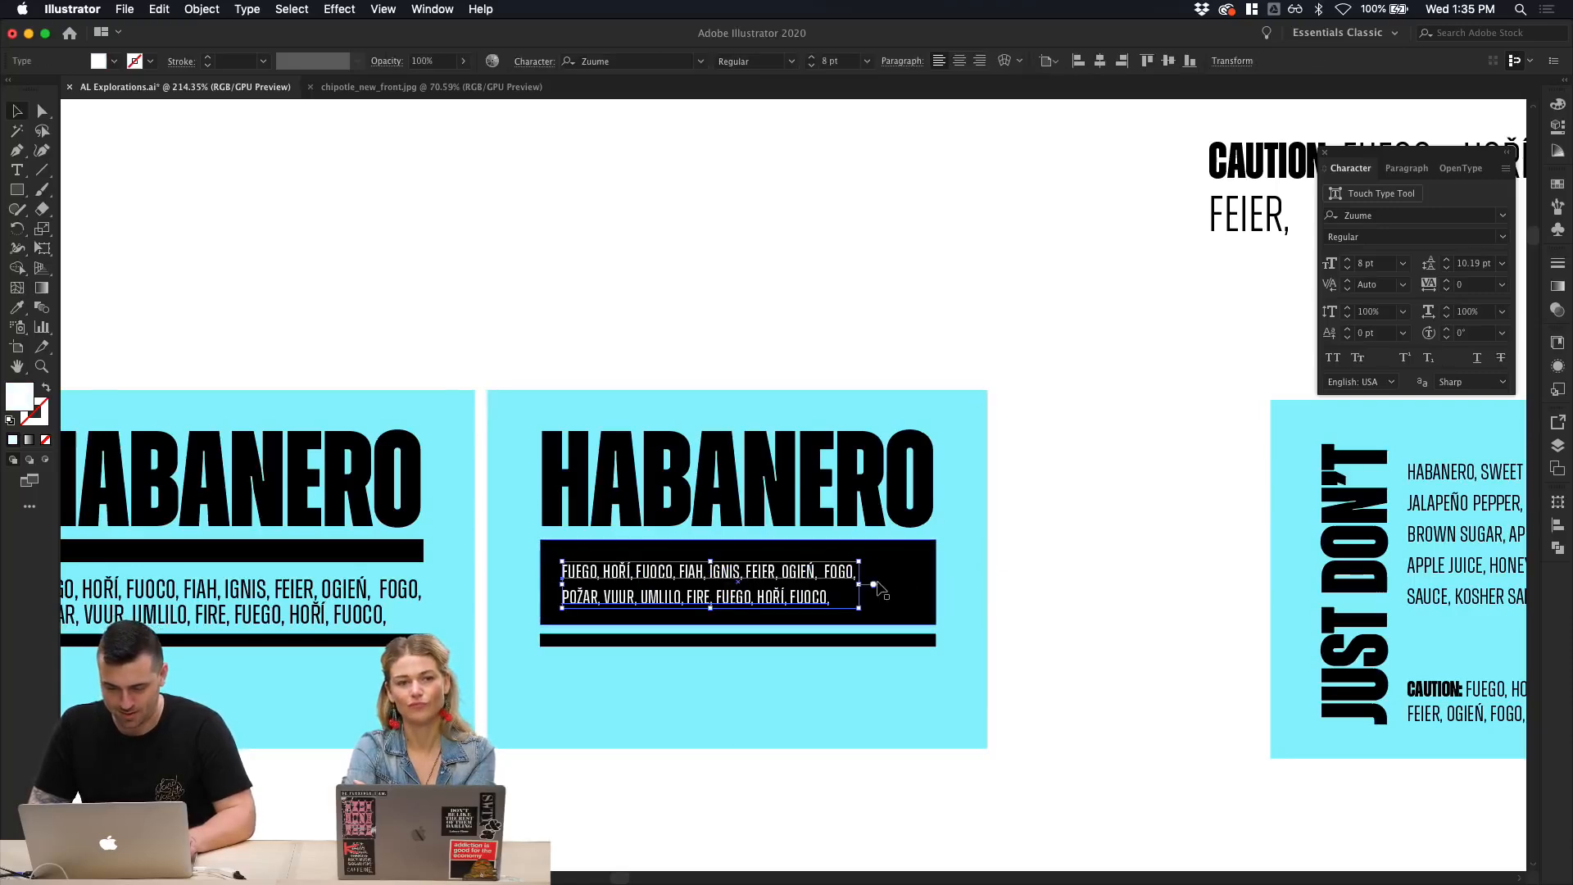
left_click(878, 583)
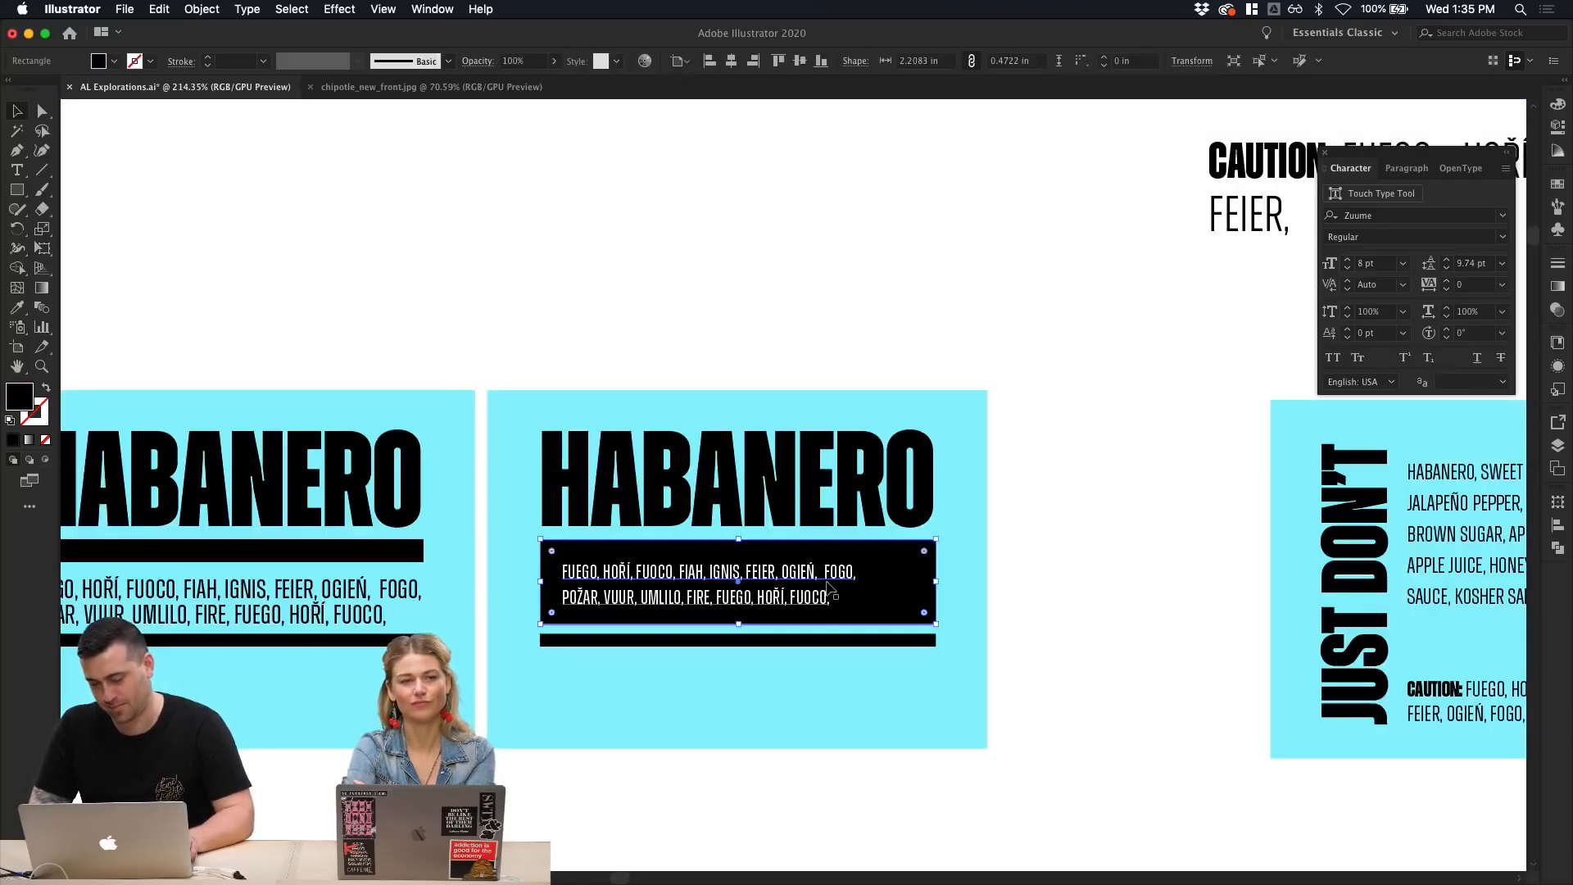
left_click(829, 584)
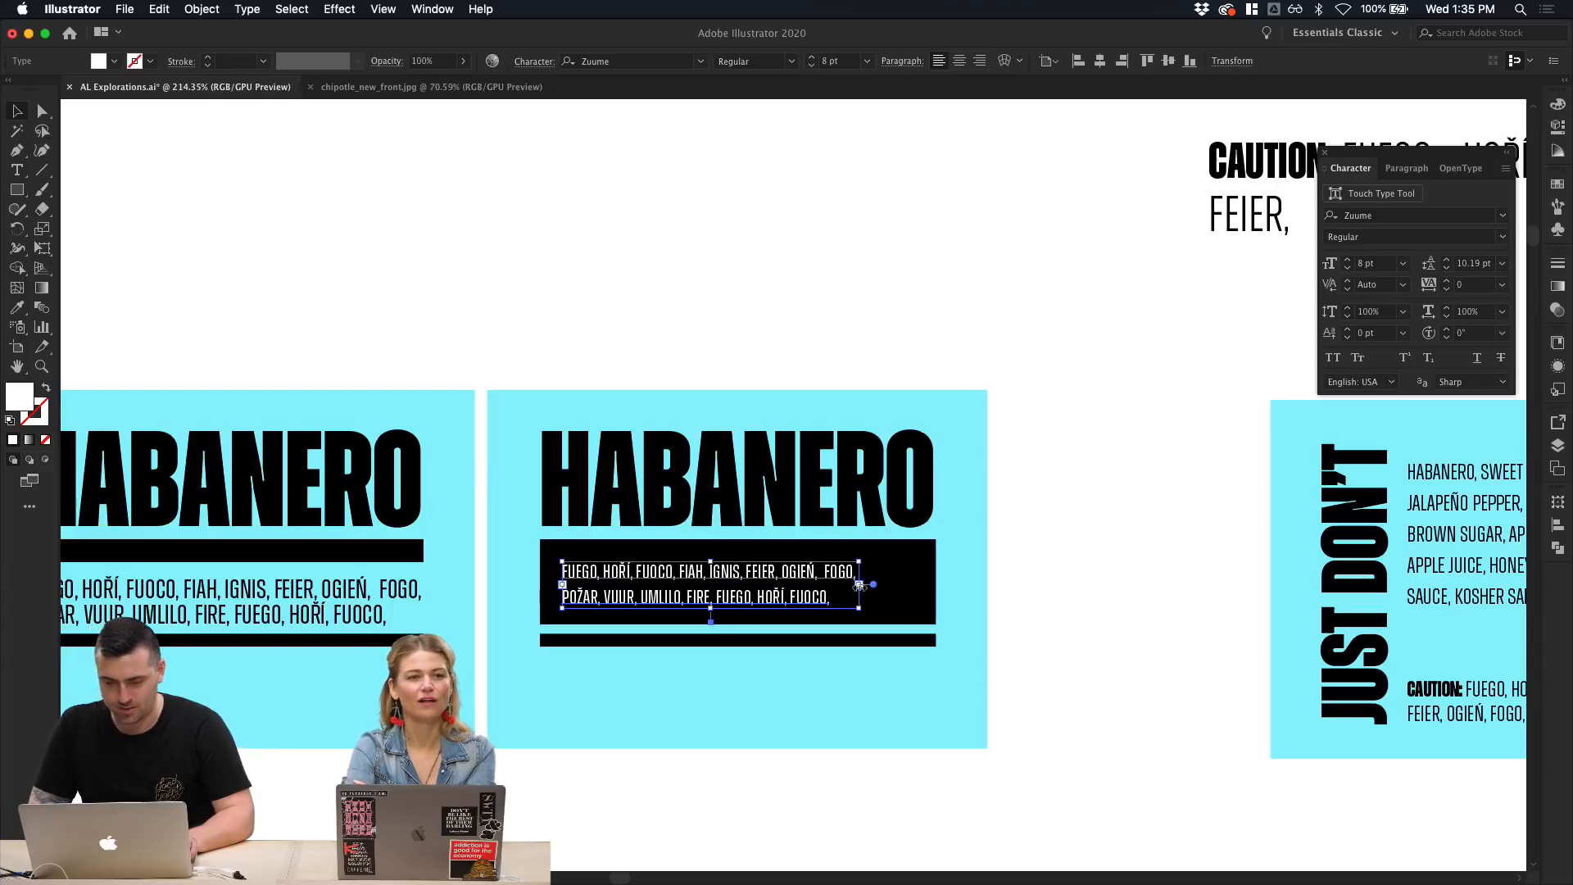
left_click_drag(859, 585, 926, 587)
left_click(1078, 593)
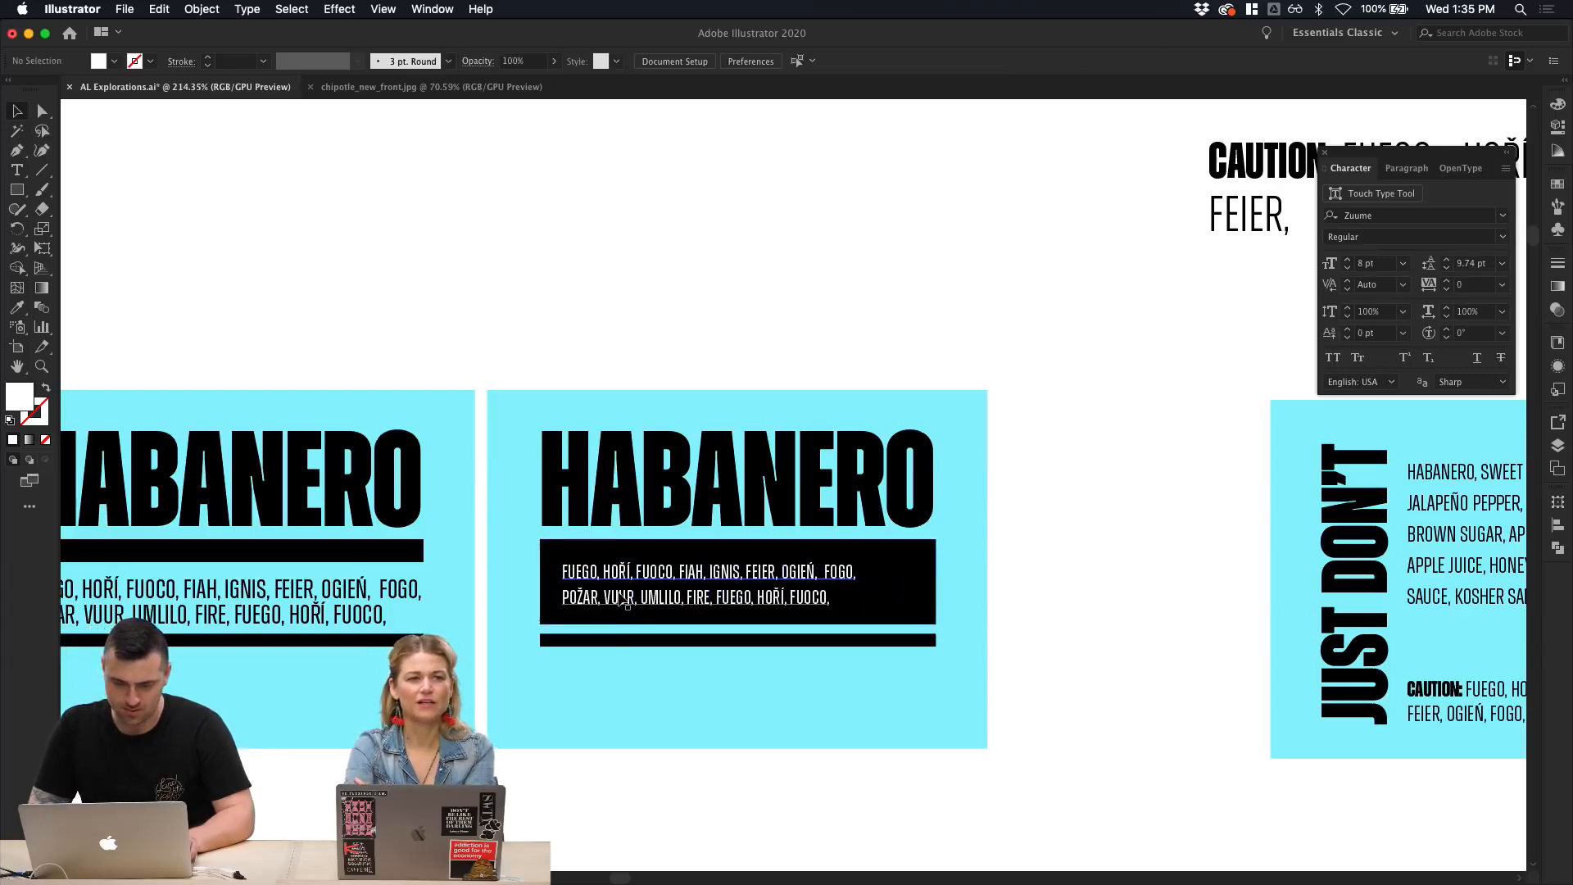
Step: Remove the line break before POŽAR in the white word list so it follows FOGO on the first line
double_click(624, 598)
key("super+a")
left_click(575, 592)
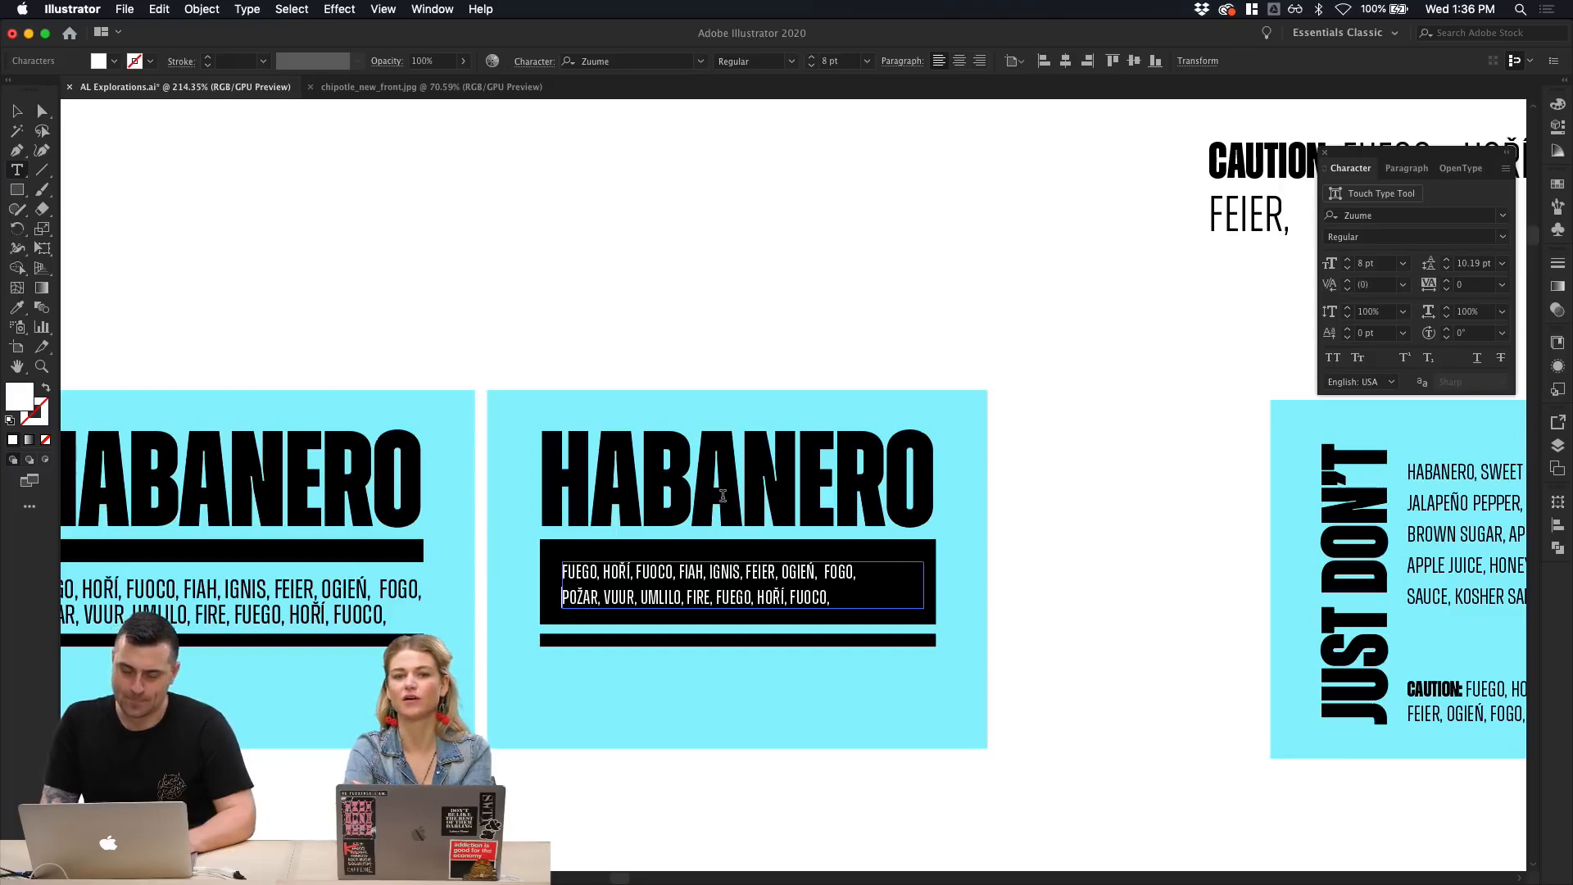
key("BackSpace")
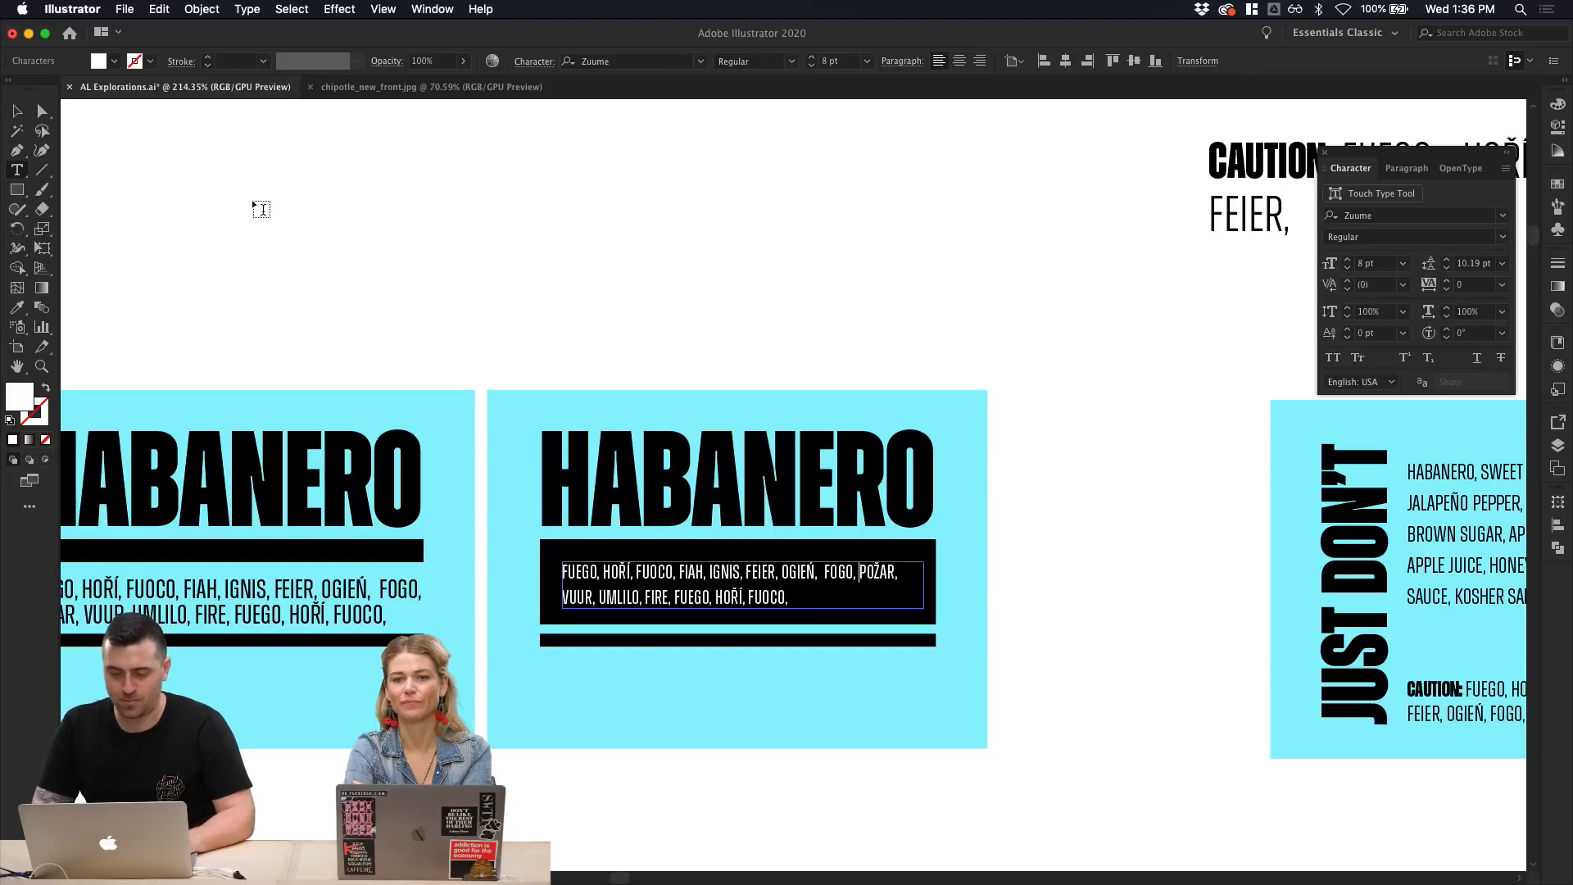
key("Escape")
left_click(385, 220)
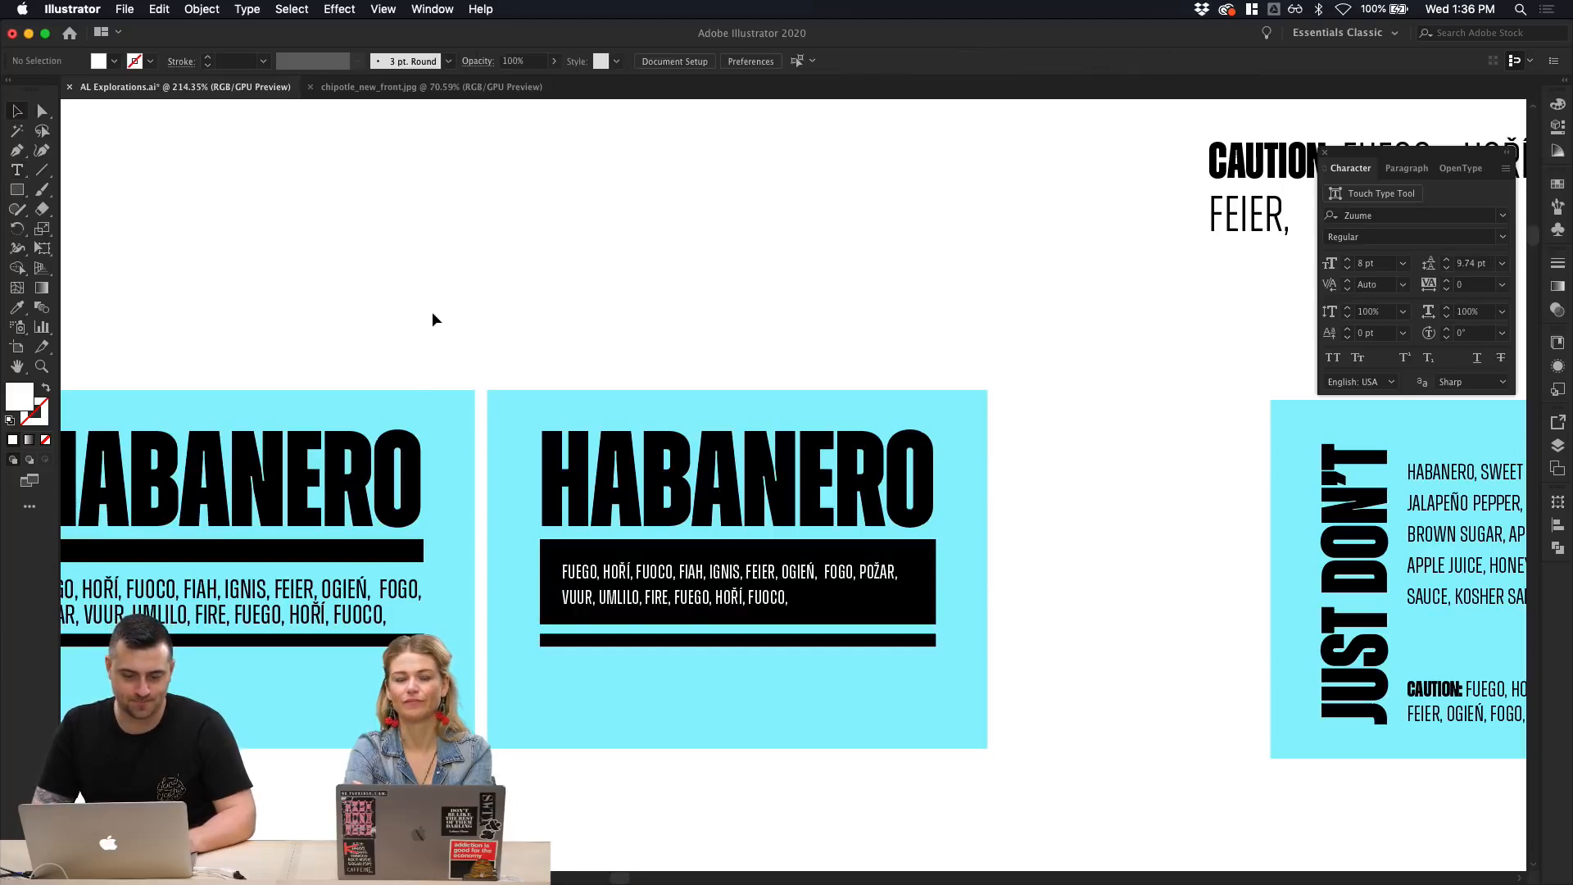
Step: Nudge the white word list slightly upward inside the enlarged black bar
left_click(649, 607)
key("shift+Up")
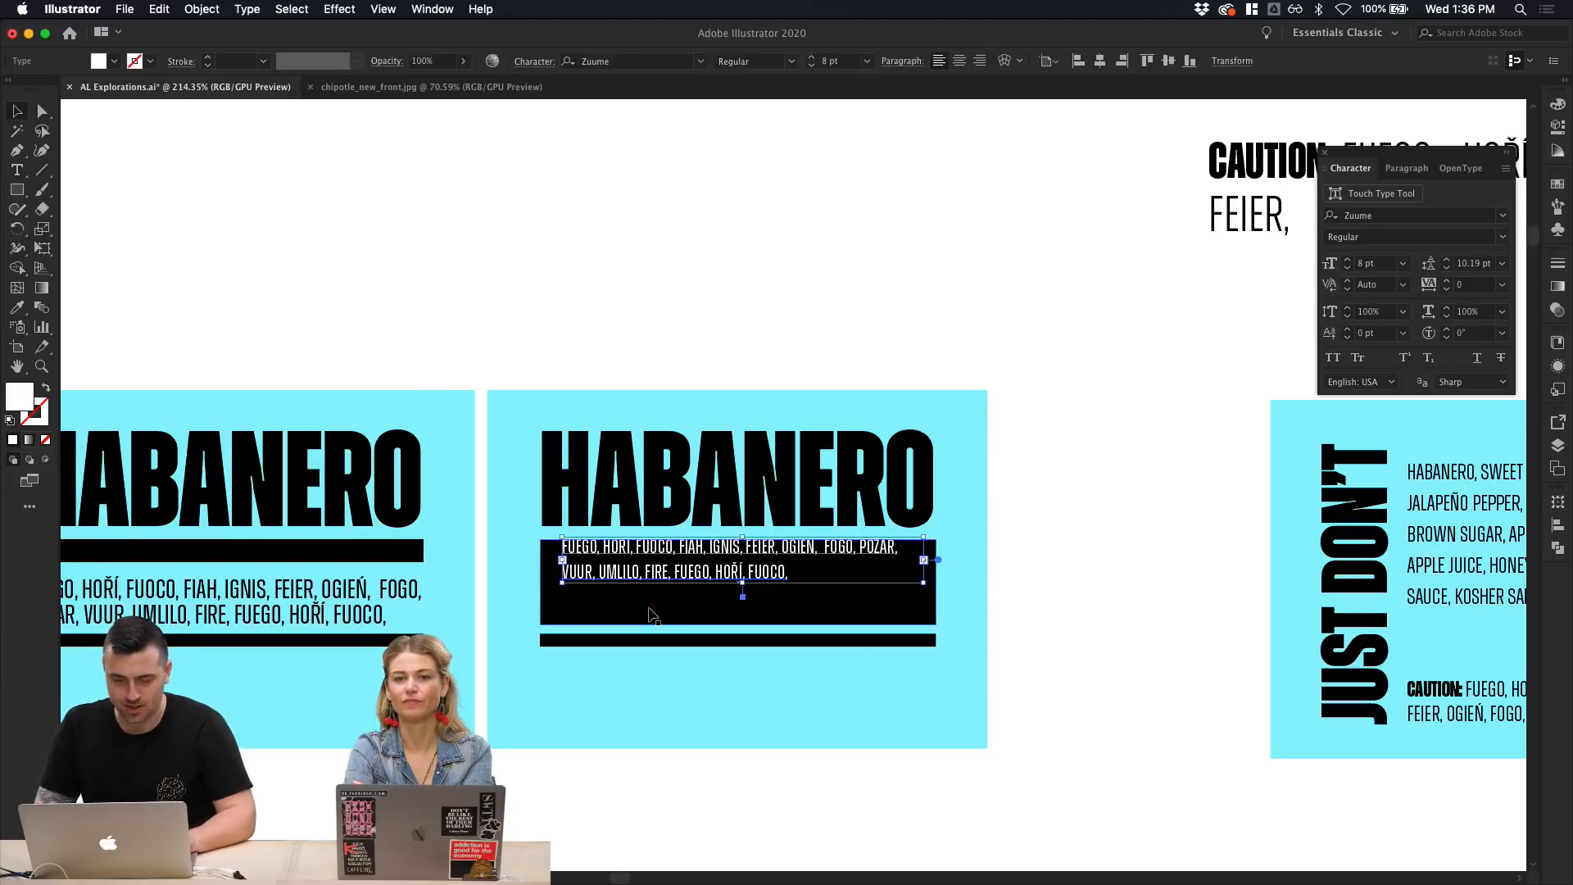
key("Down")
key("Down")
key("Down")
key("Down")
key("Down")
key("Down")
key("Down")
key("Down")
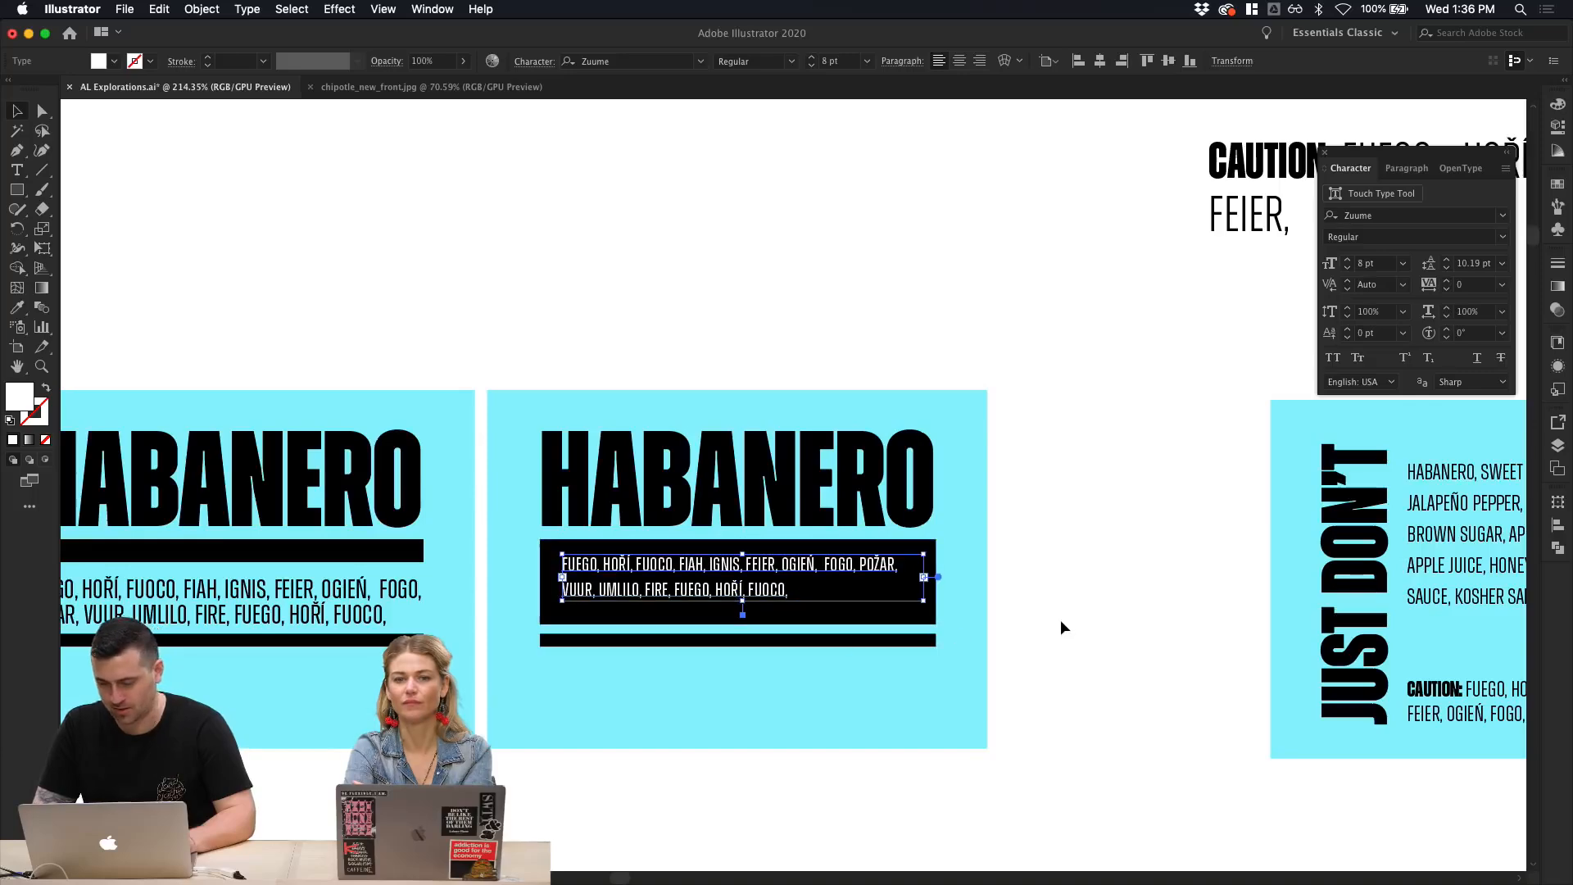
left_click(1059, 621)
Step: Fine-tune the white word list's vertical position by lowering it one small nudge within the black bar
scroll(1060, 620, "down", 2)
scroll(1058, 618, "down", 1)
scroll(1051, 621, "up", 4)
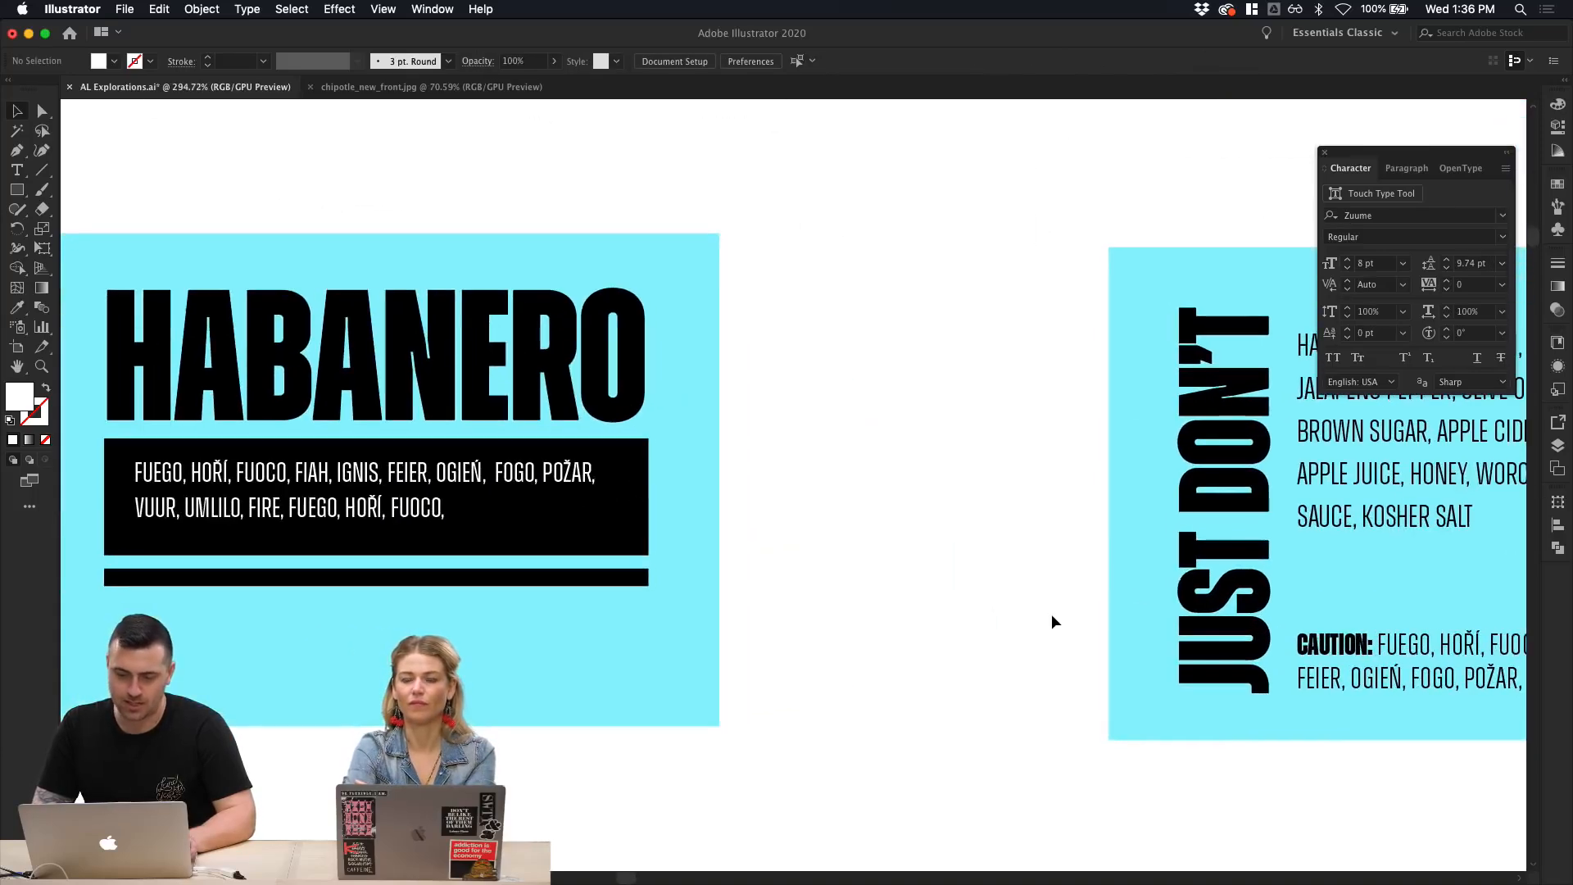
left_click(548, 490)
key("Down")
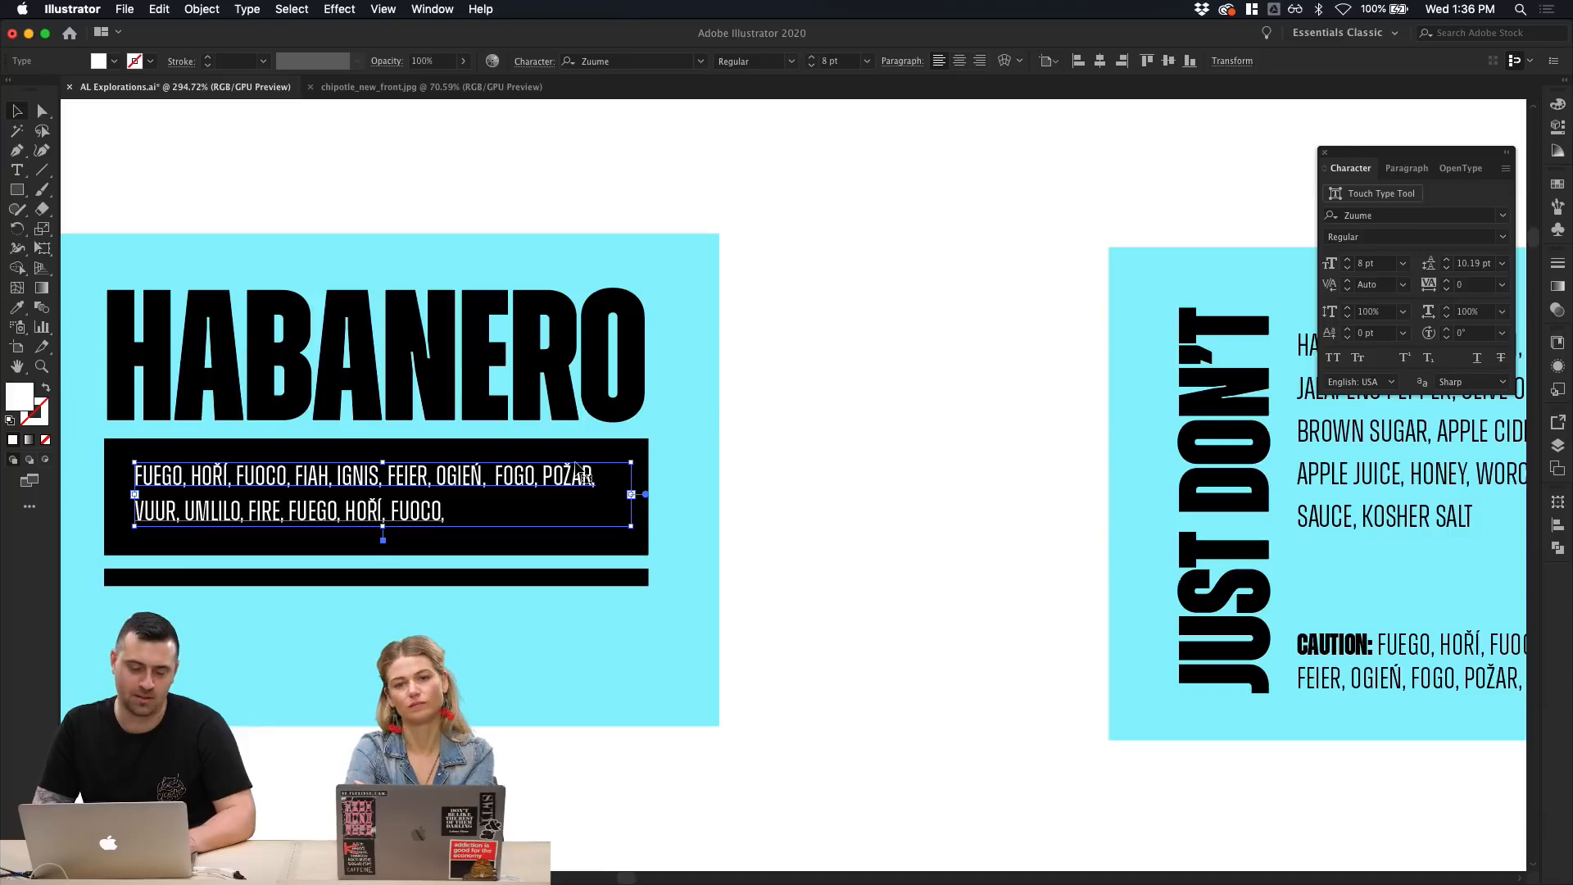
left_click(931, 399)
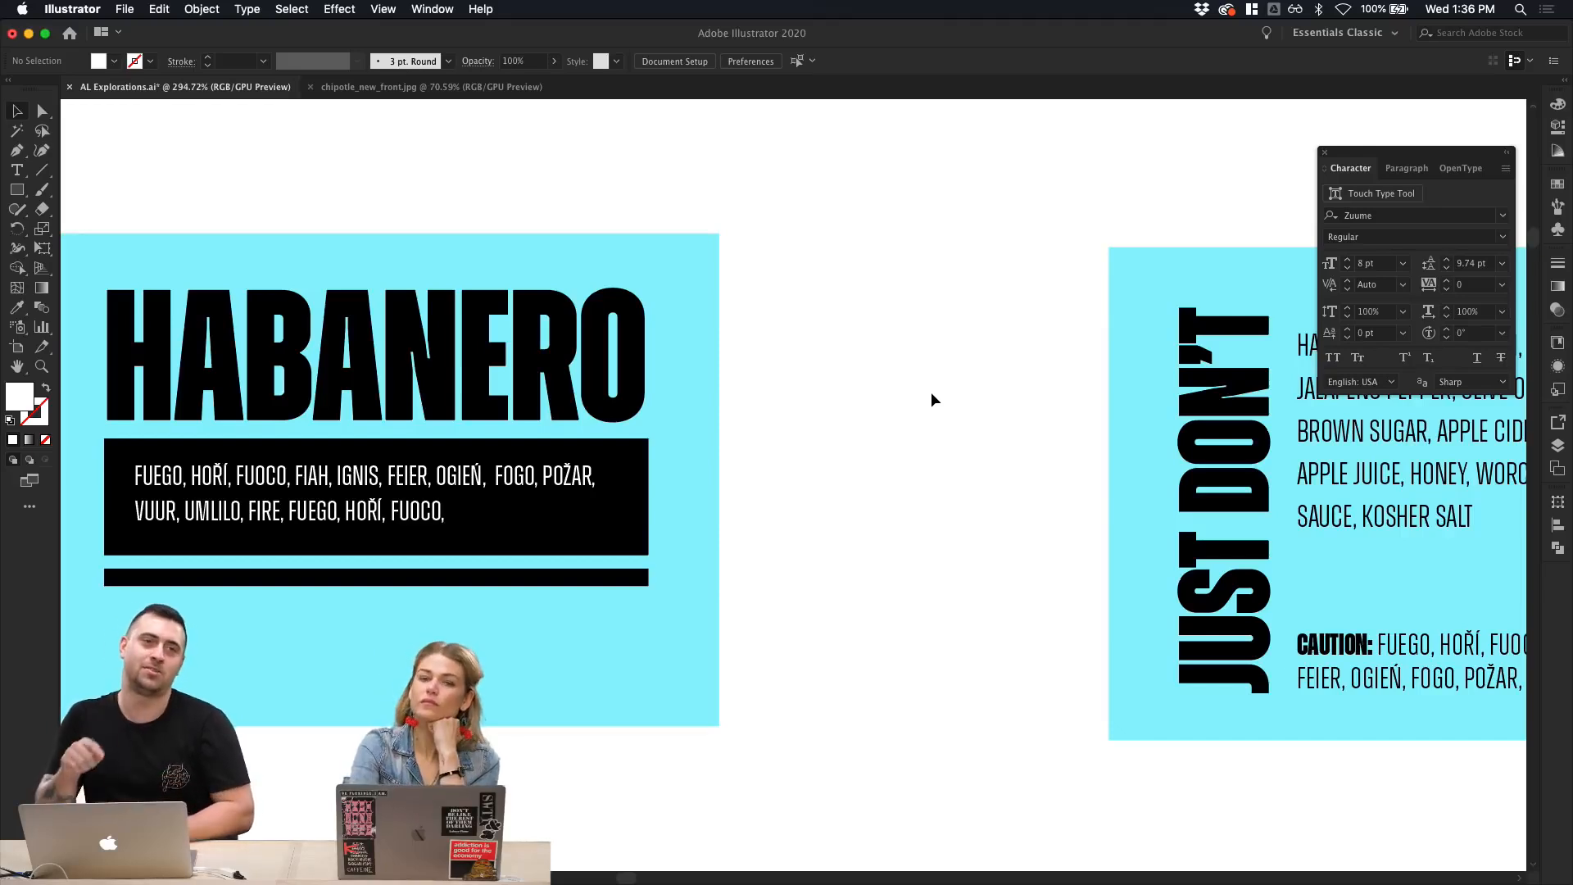
scroll(918, 399, "down", 1)
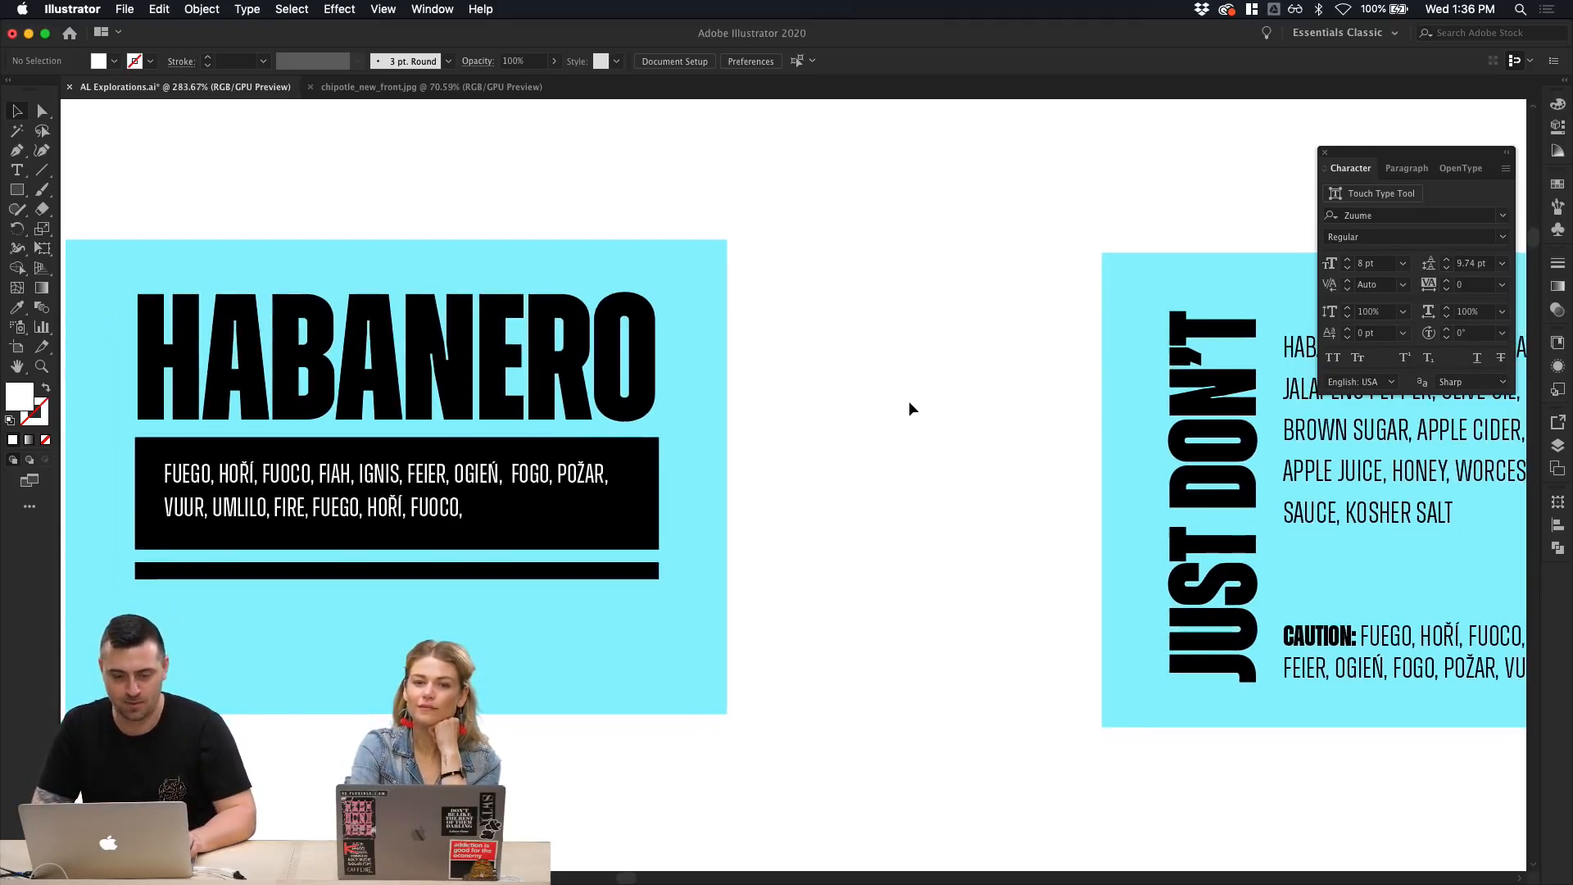
left_click(560, 485)
left_click(788, 514)
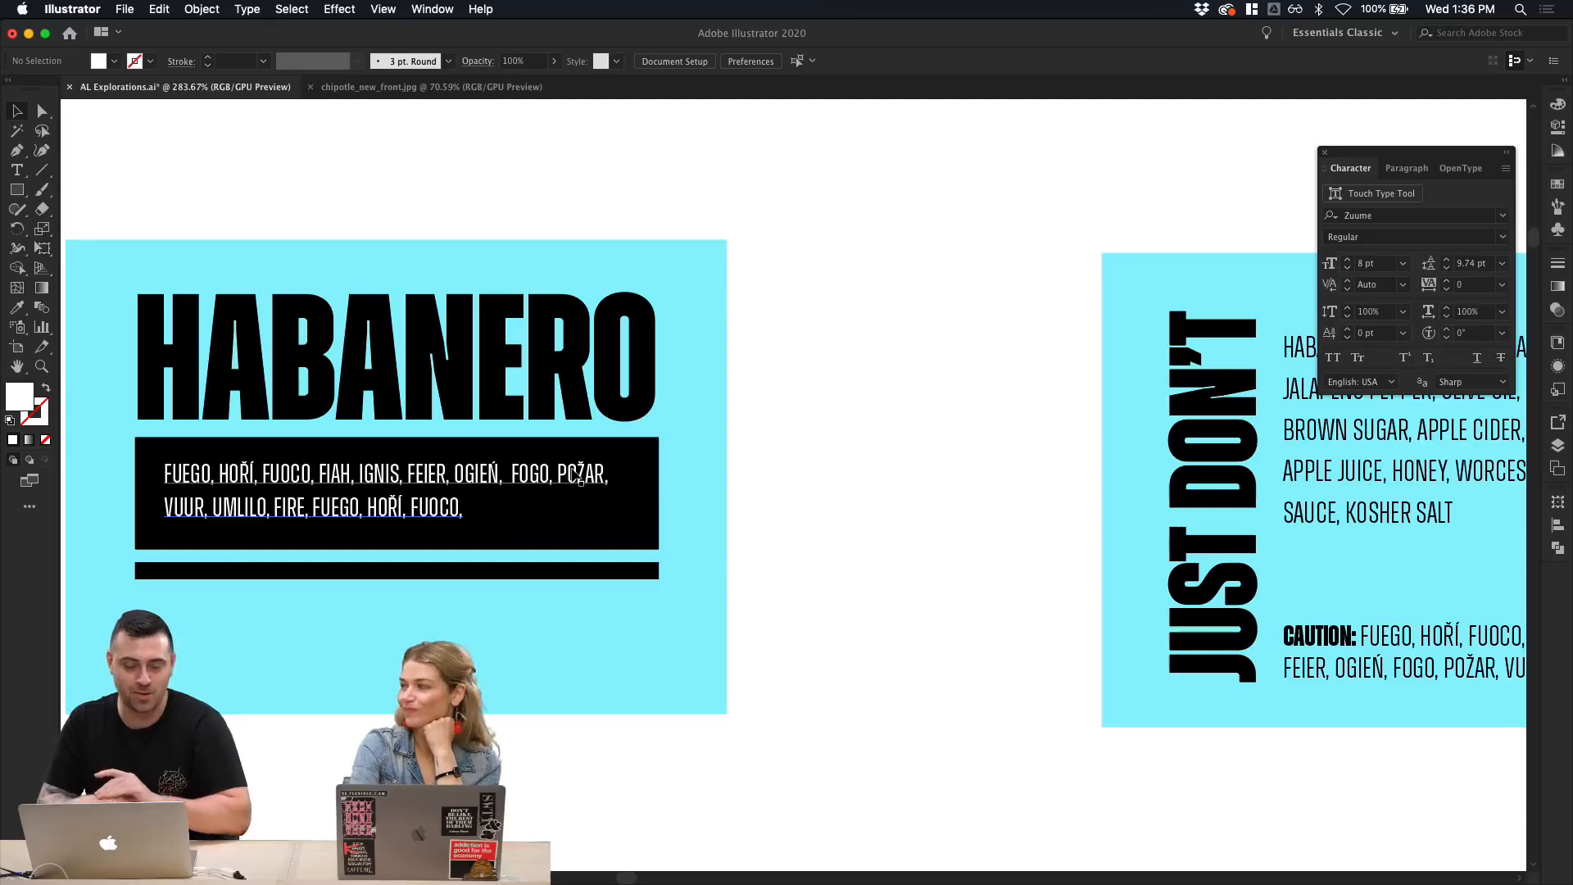
Step: Move both HABANERO labels farther left together, away from the JUST DON'T label
scroll(779, 485, "left", 5)
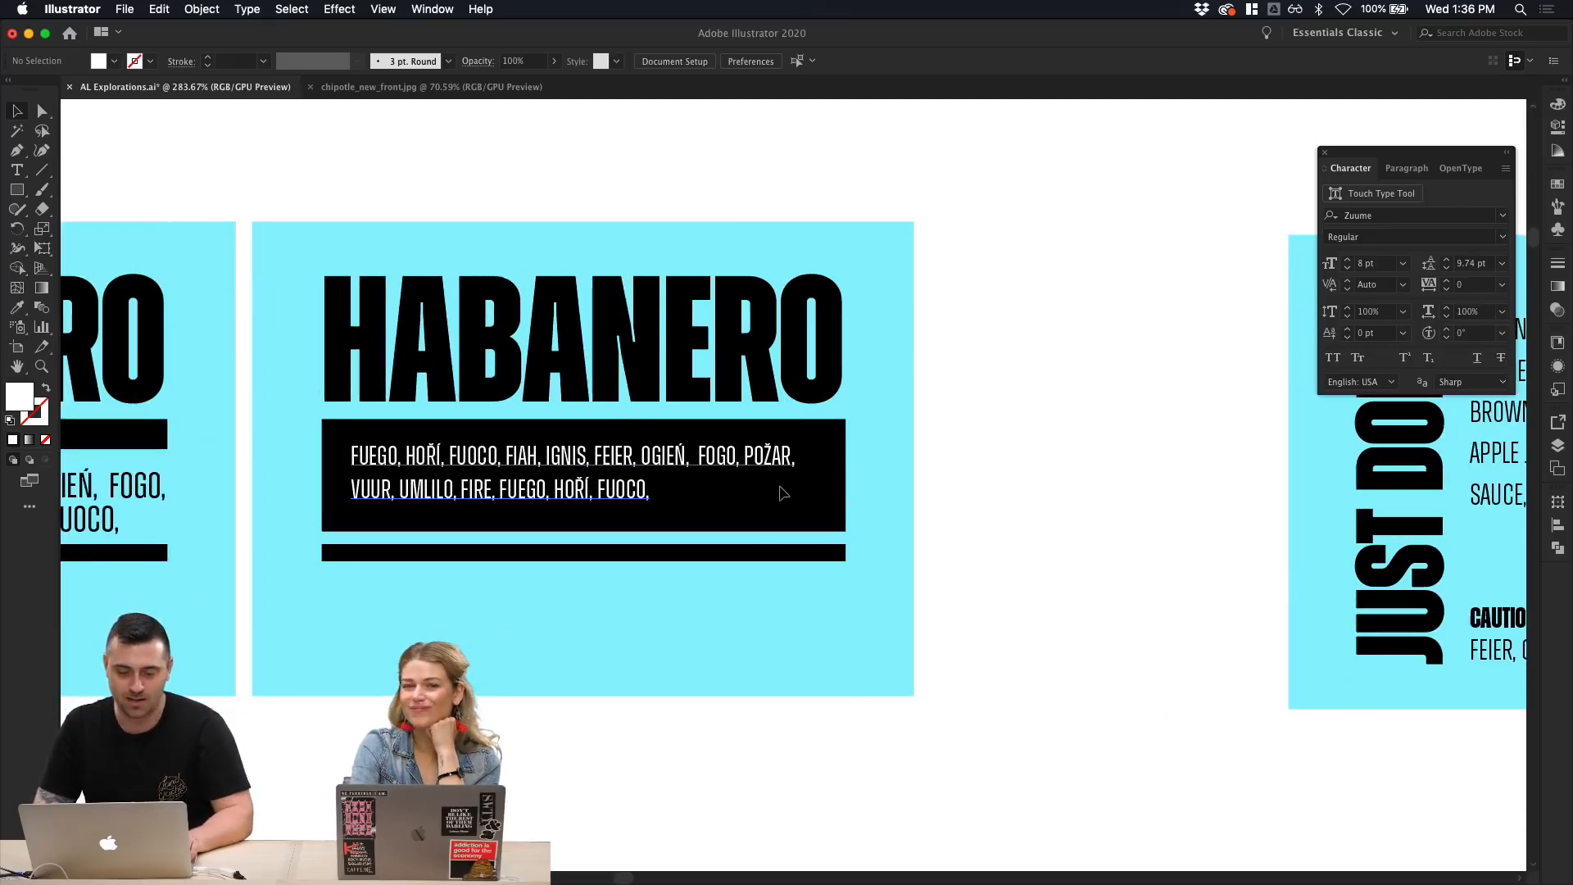
scroll(977, 699, "down", 3)
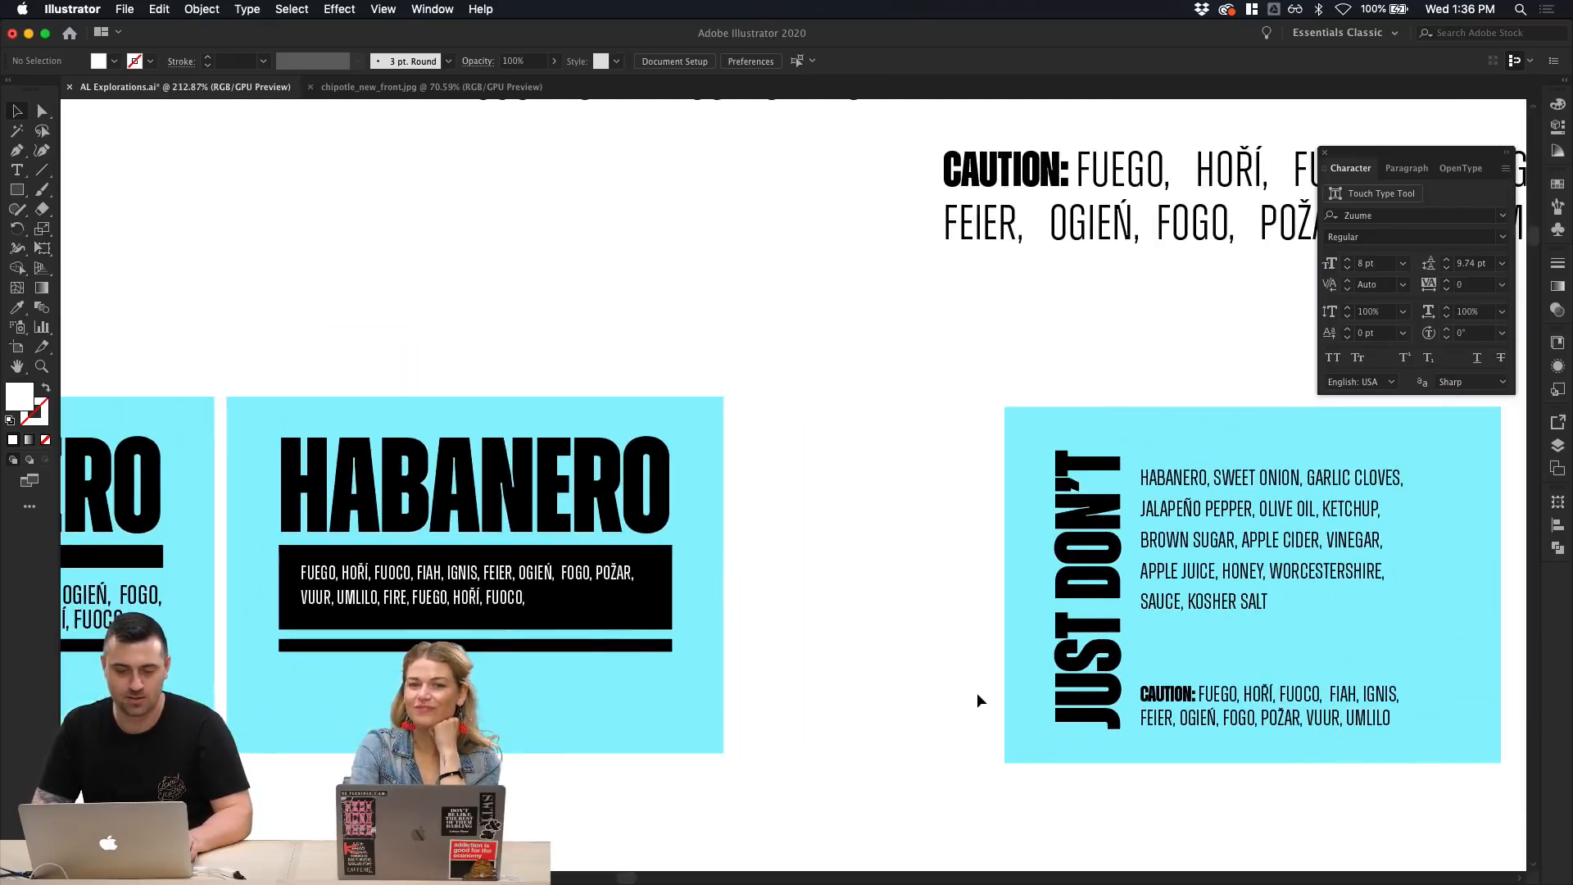
scroll(978, 695, "left", 10)
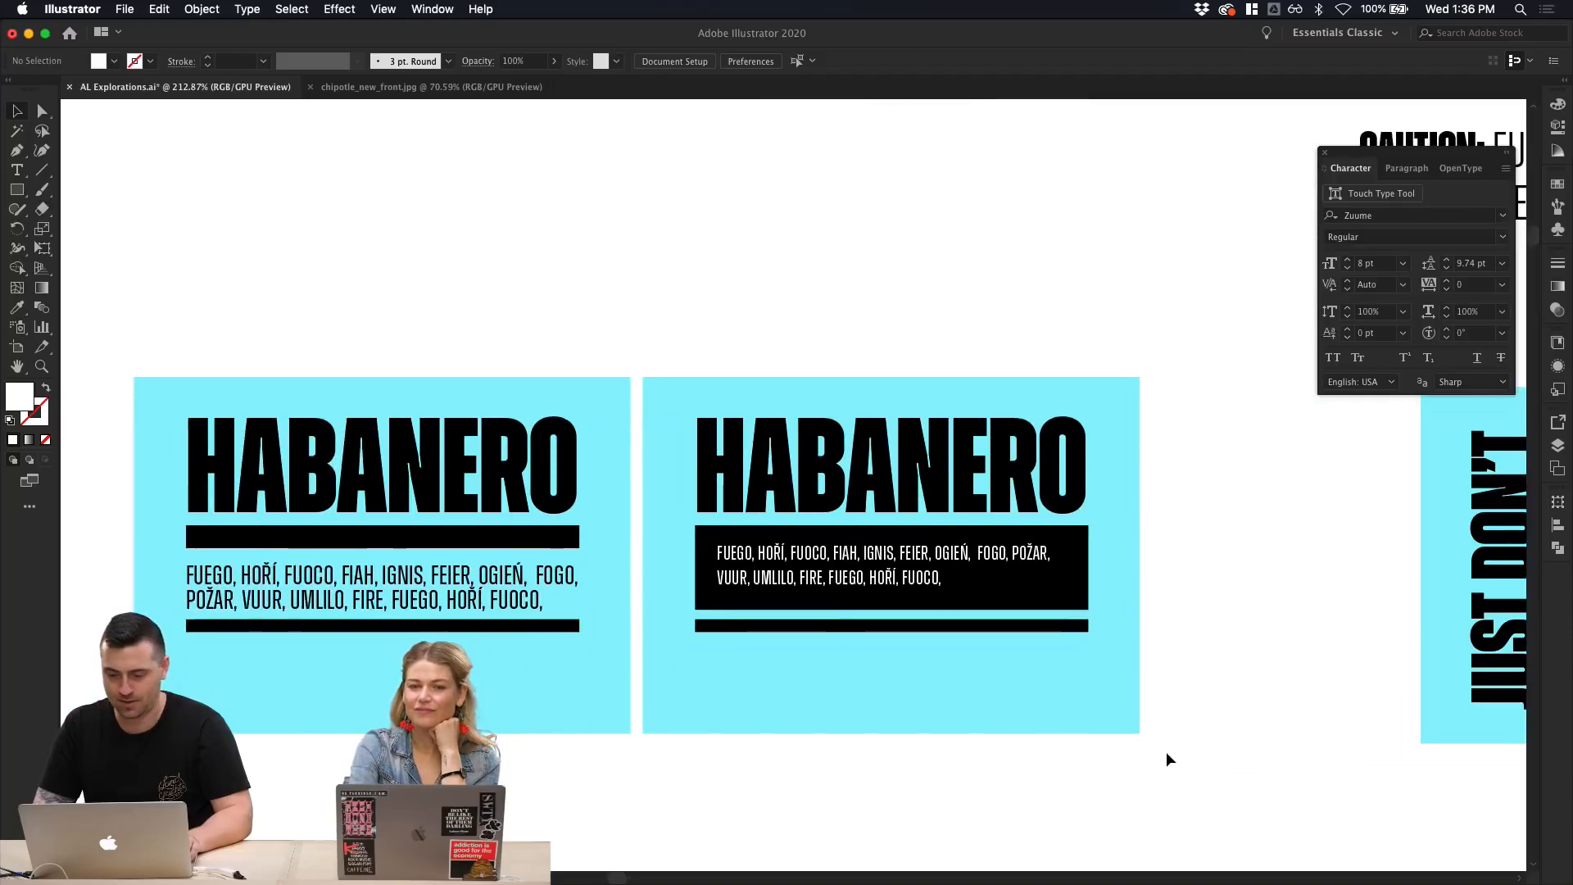
left_click_drag(1167, 750, 125, 434)
left_click(330, 240)
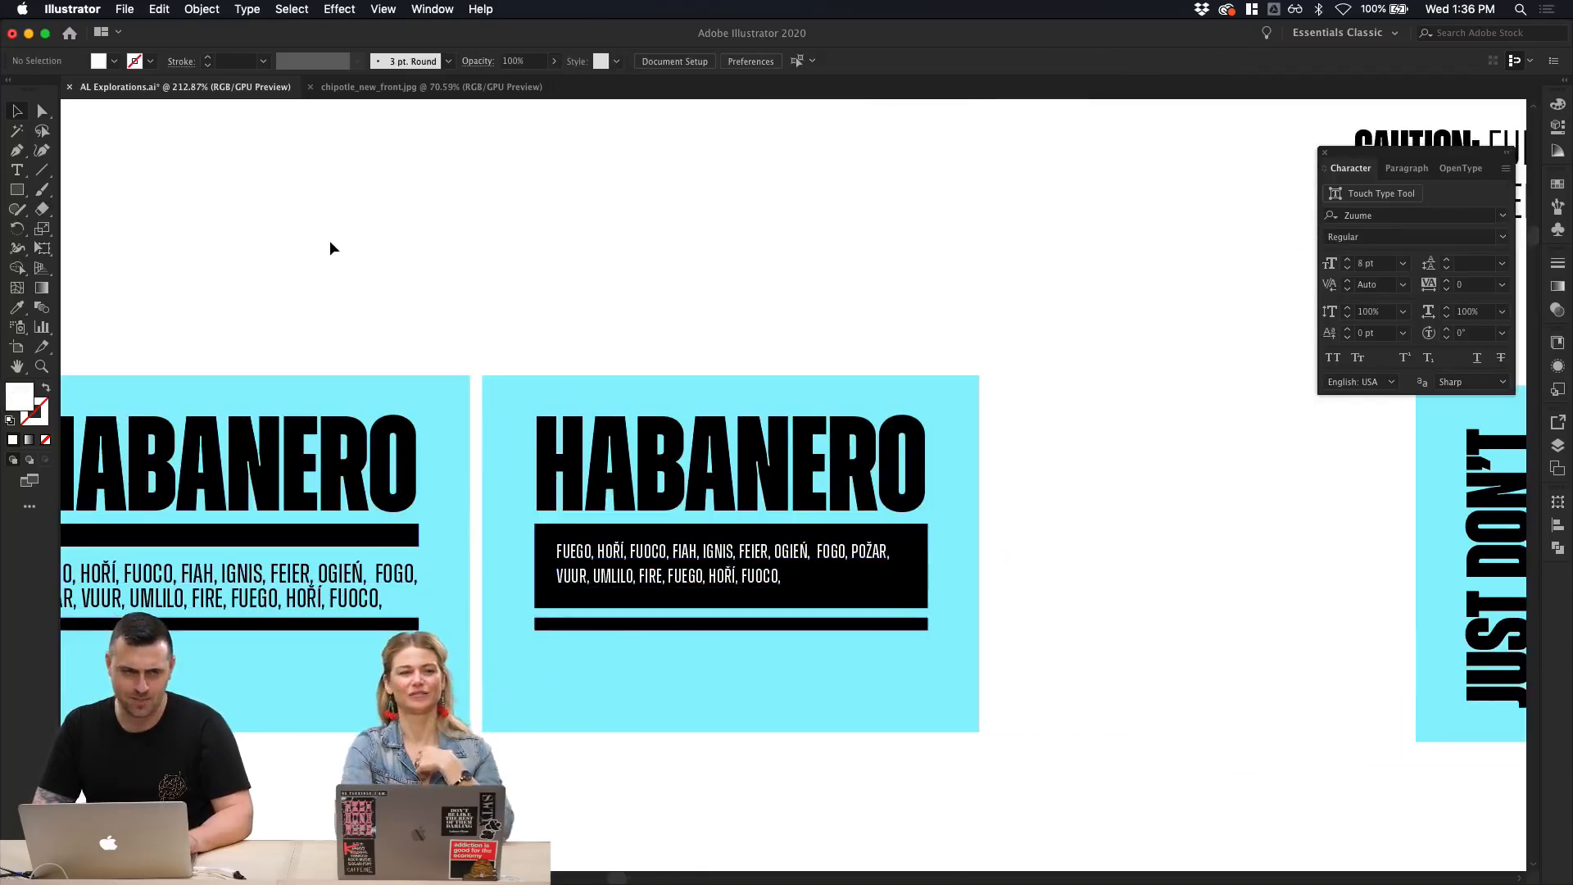
scroll(329, 239, "right", 3)
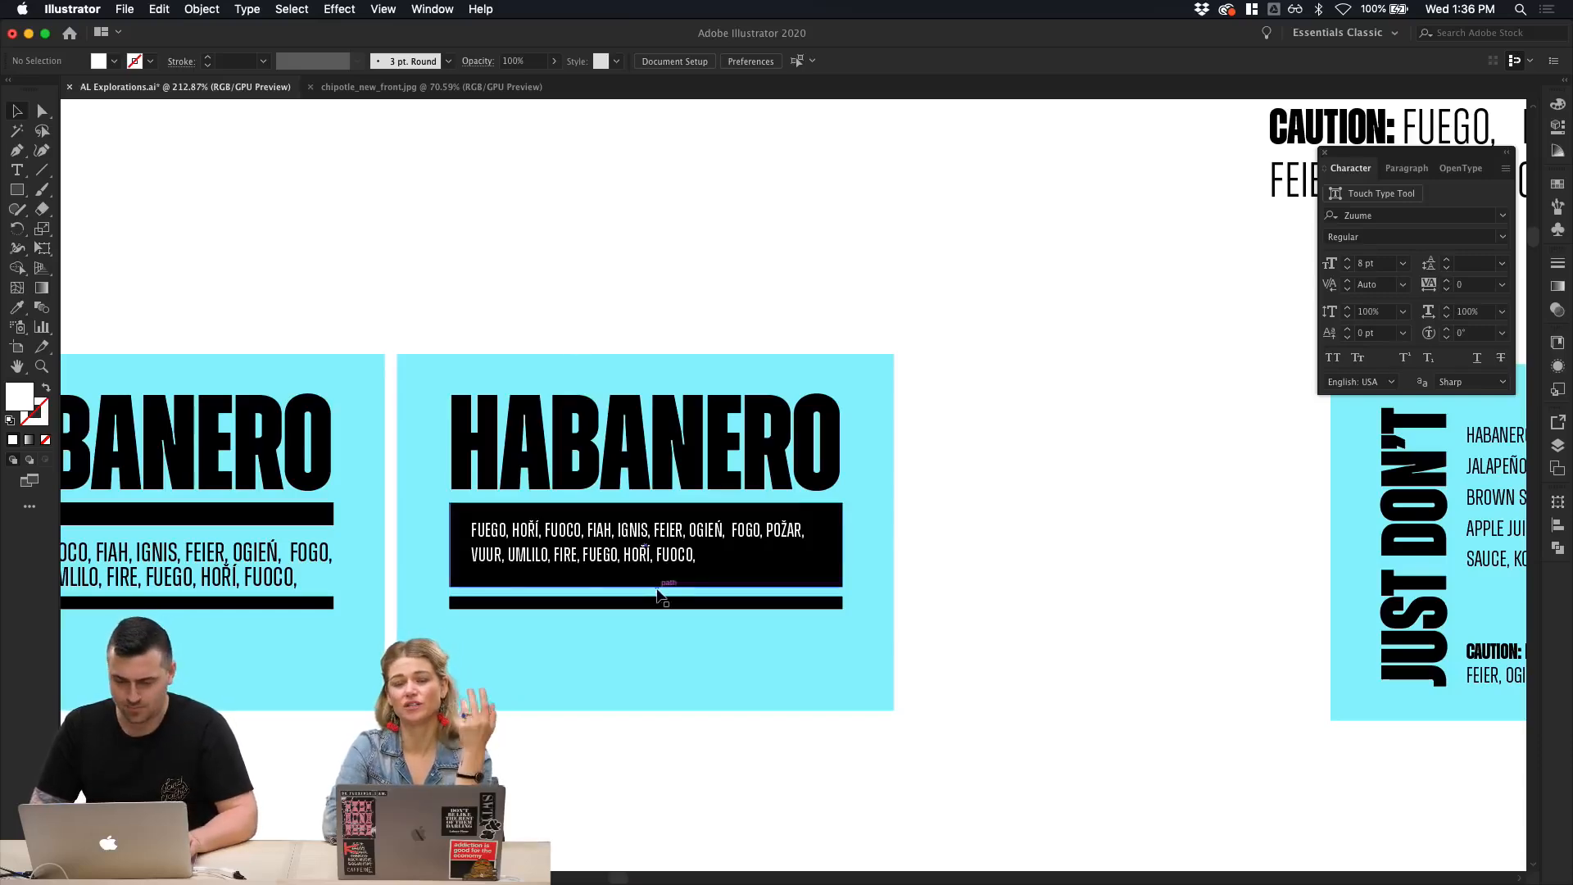
scroll(656, 597, "down", 3)
scroll(665, 681, "down", 3)
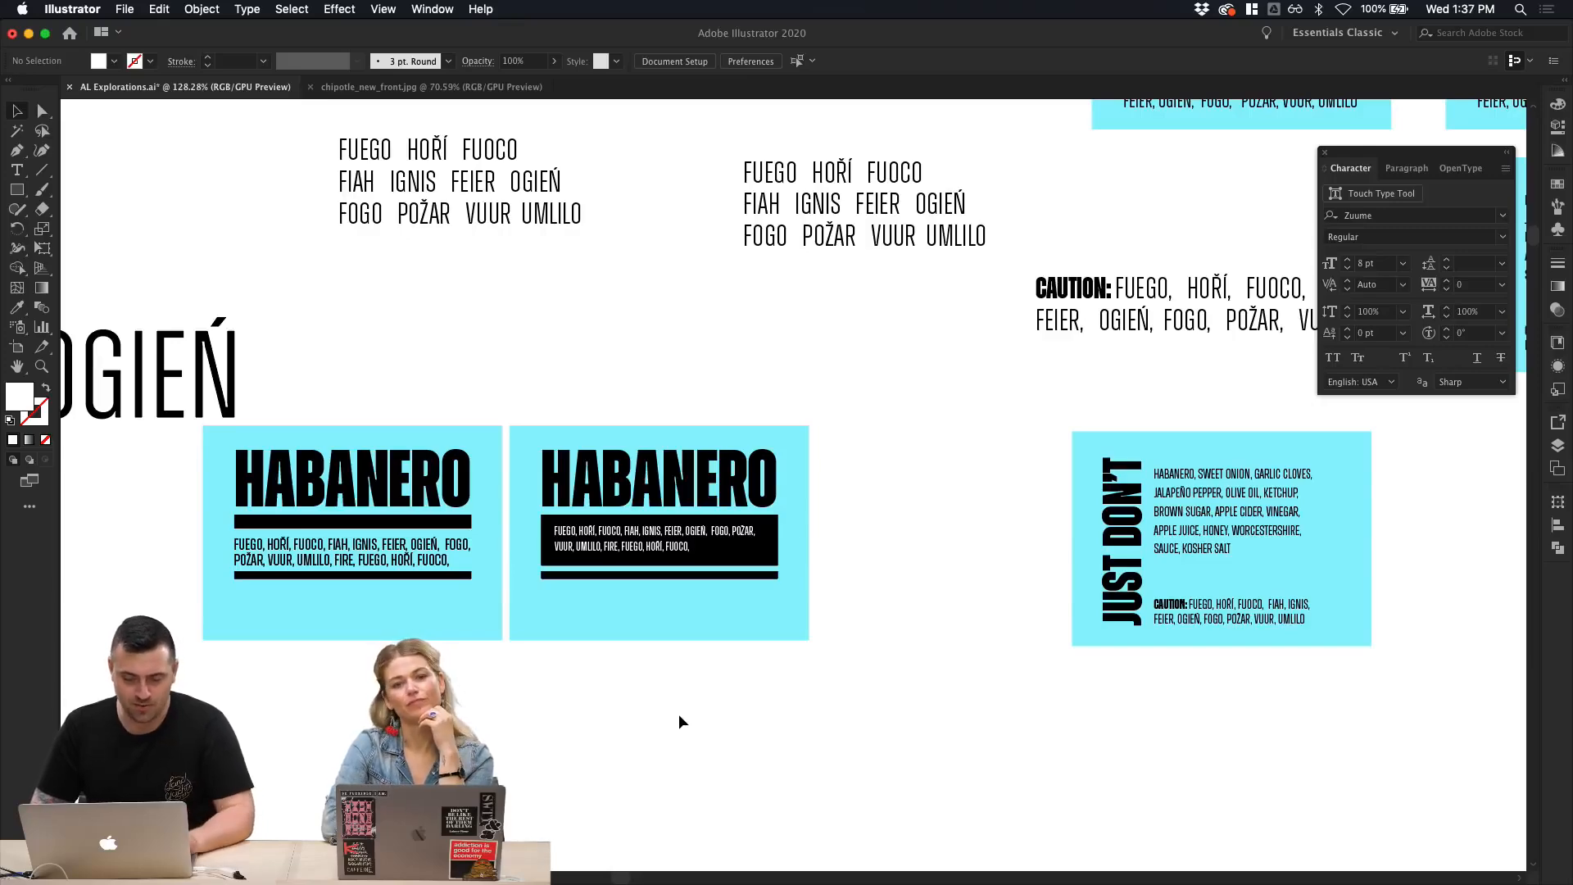
scroll(679, 714, "up", 3)
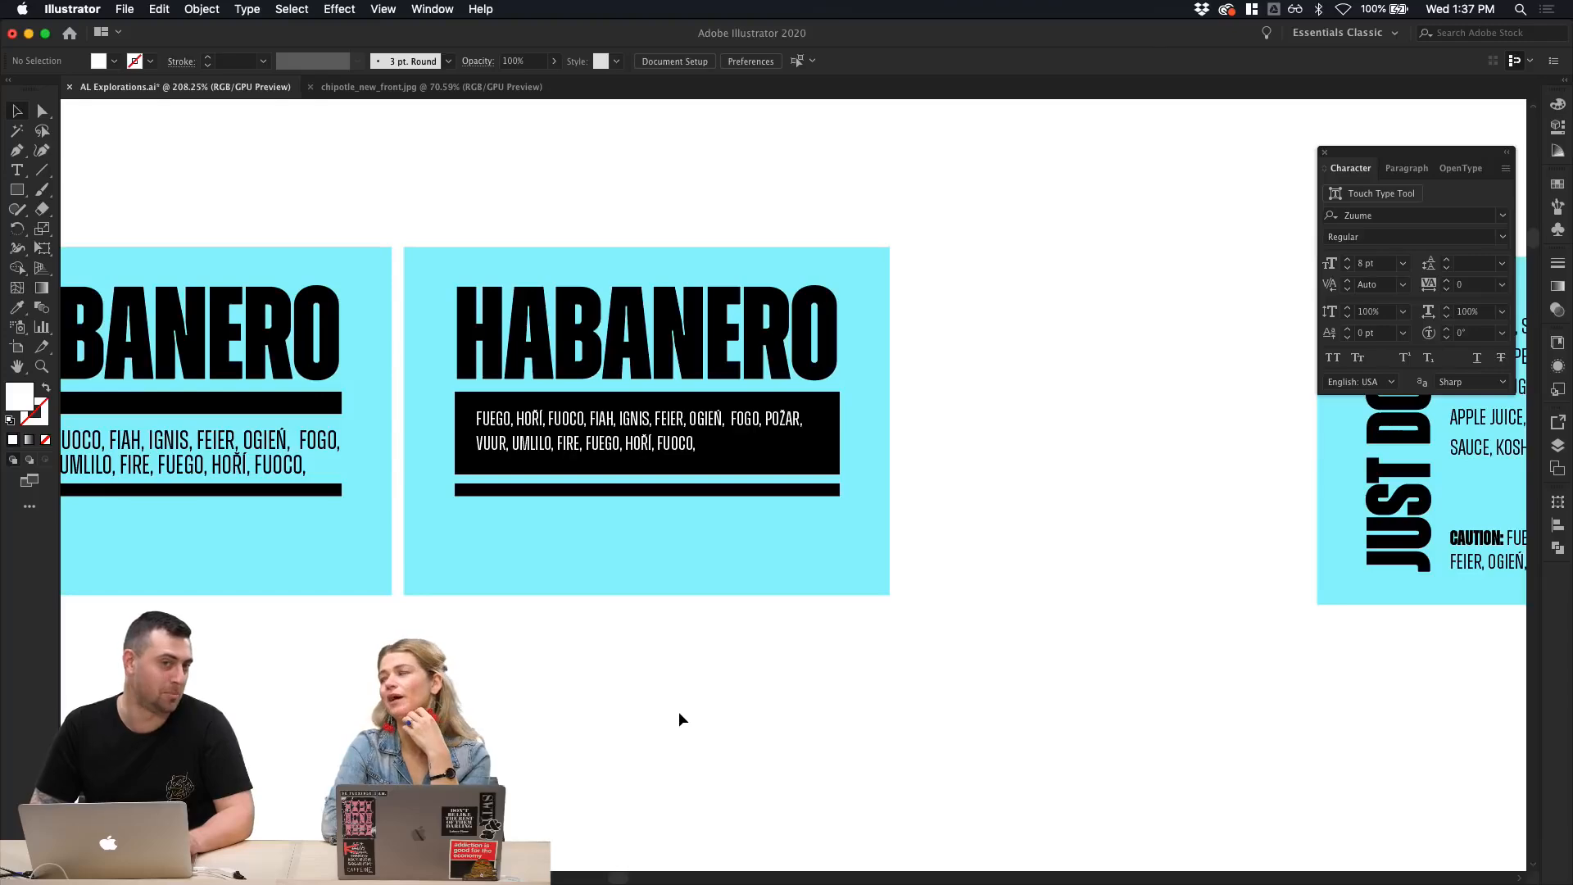
left_click_drag(679, 712, 635, 213)
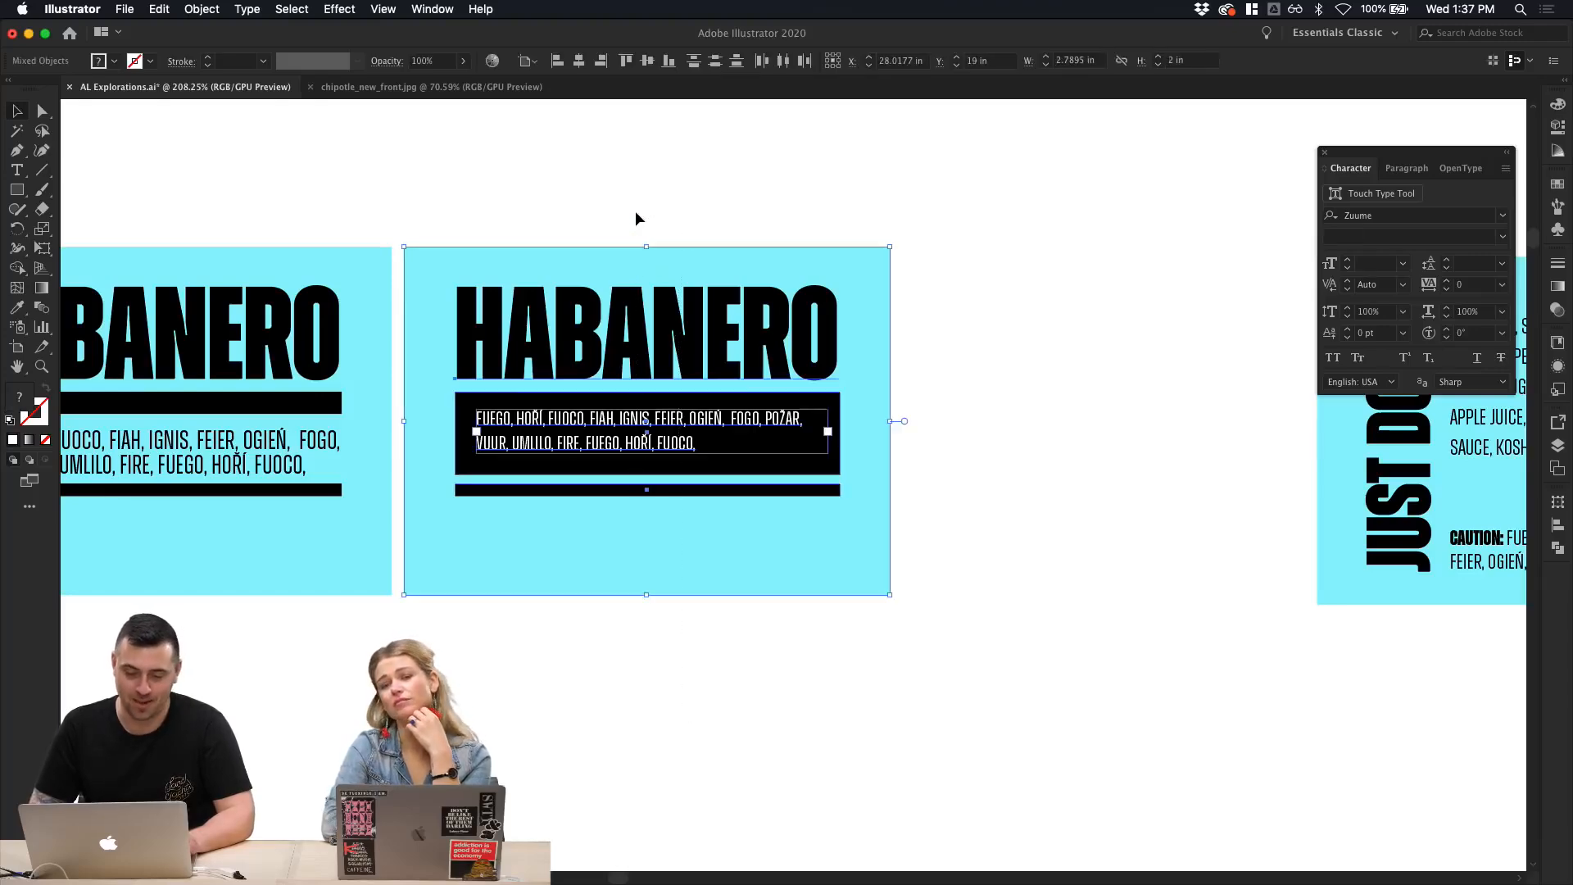
left_click(706, 688)
scroll(710, 685, "up", 5)
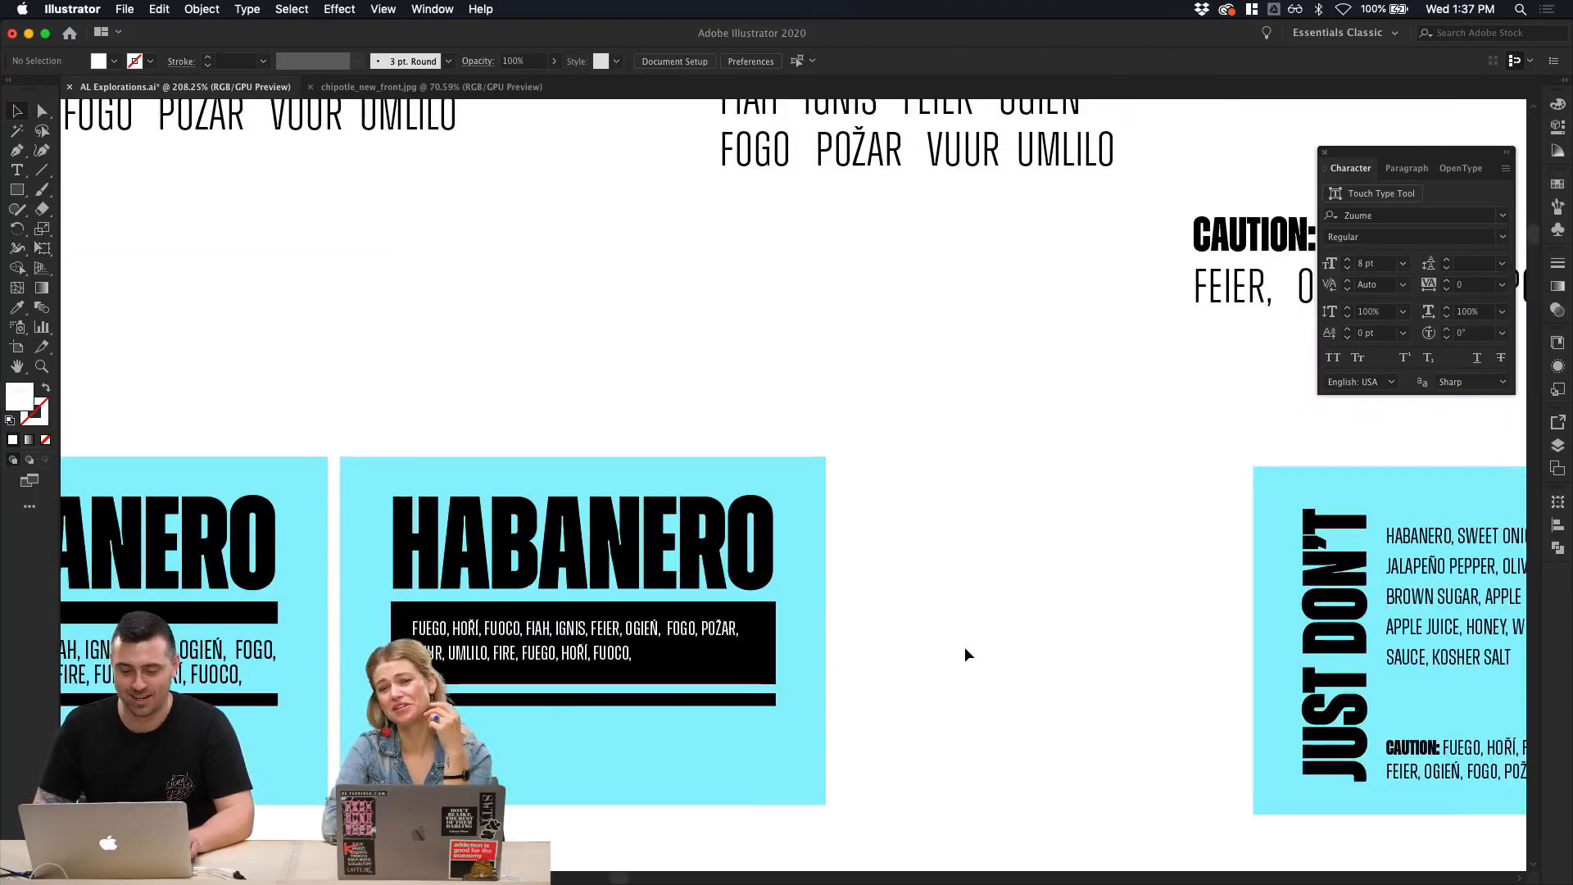
Step: Draw a square about 0.36 in wide below the black bars on the second HABANERO label and fill it with their black
scroll(965, 648, "down", 3)
scroll(965, 649, "left", 1)
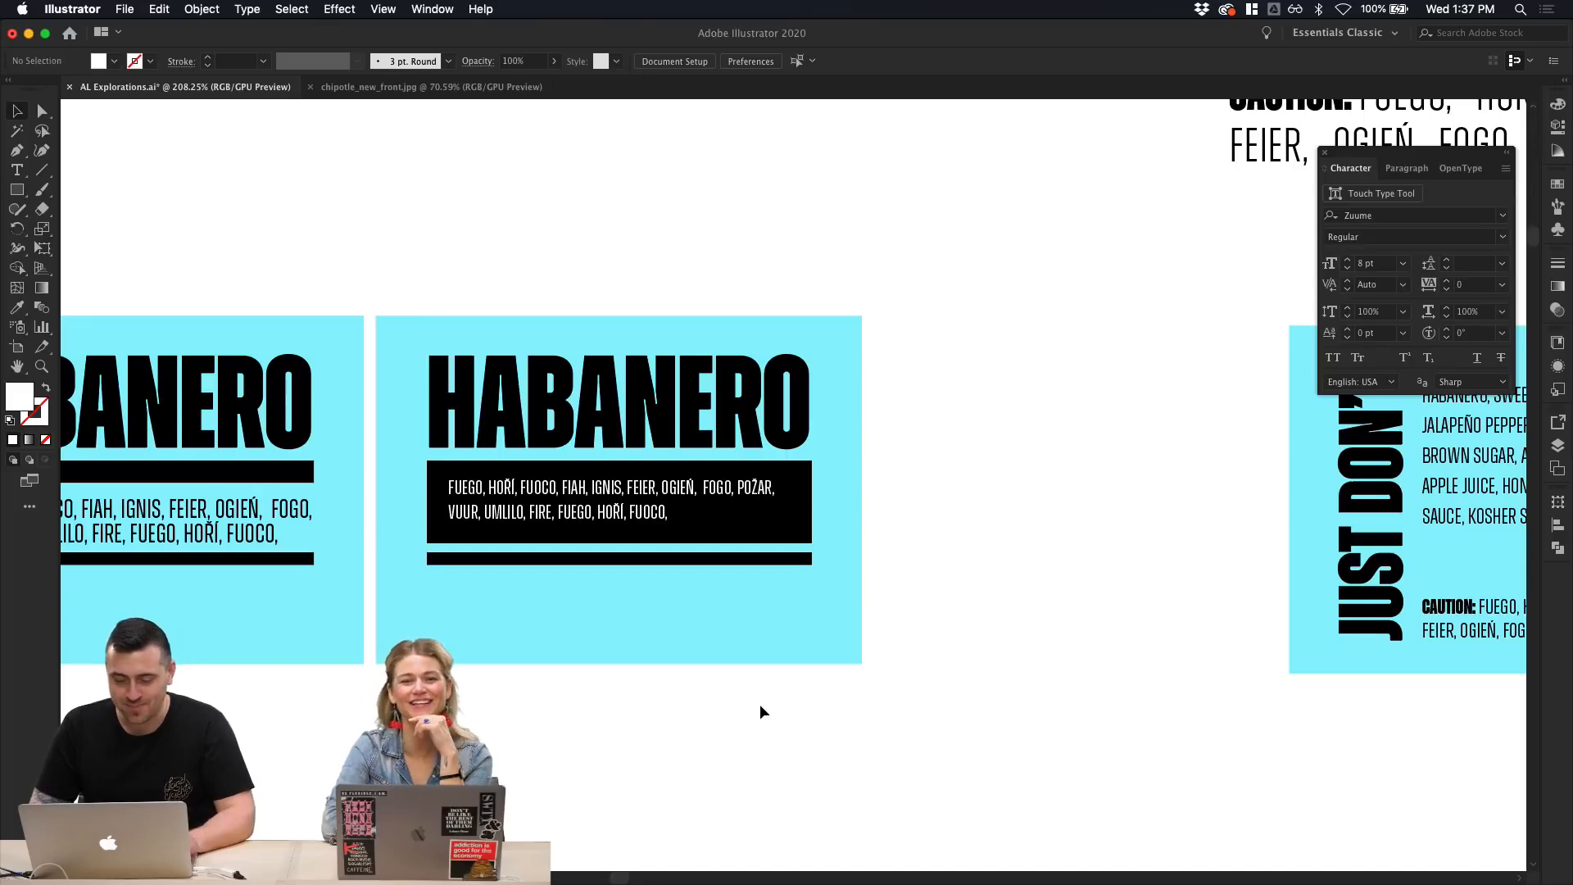
key("m")
left_click_drag(802, 645, 739, 581)
key("v")
key("i")
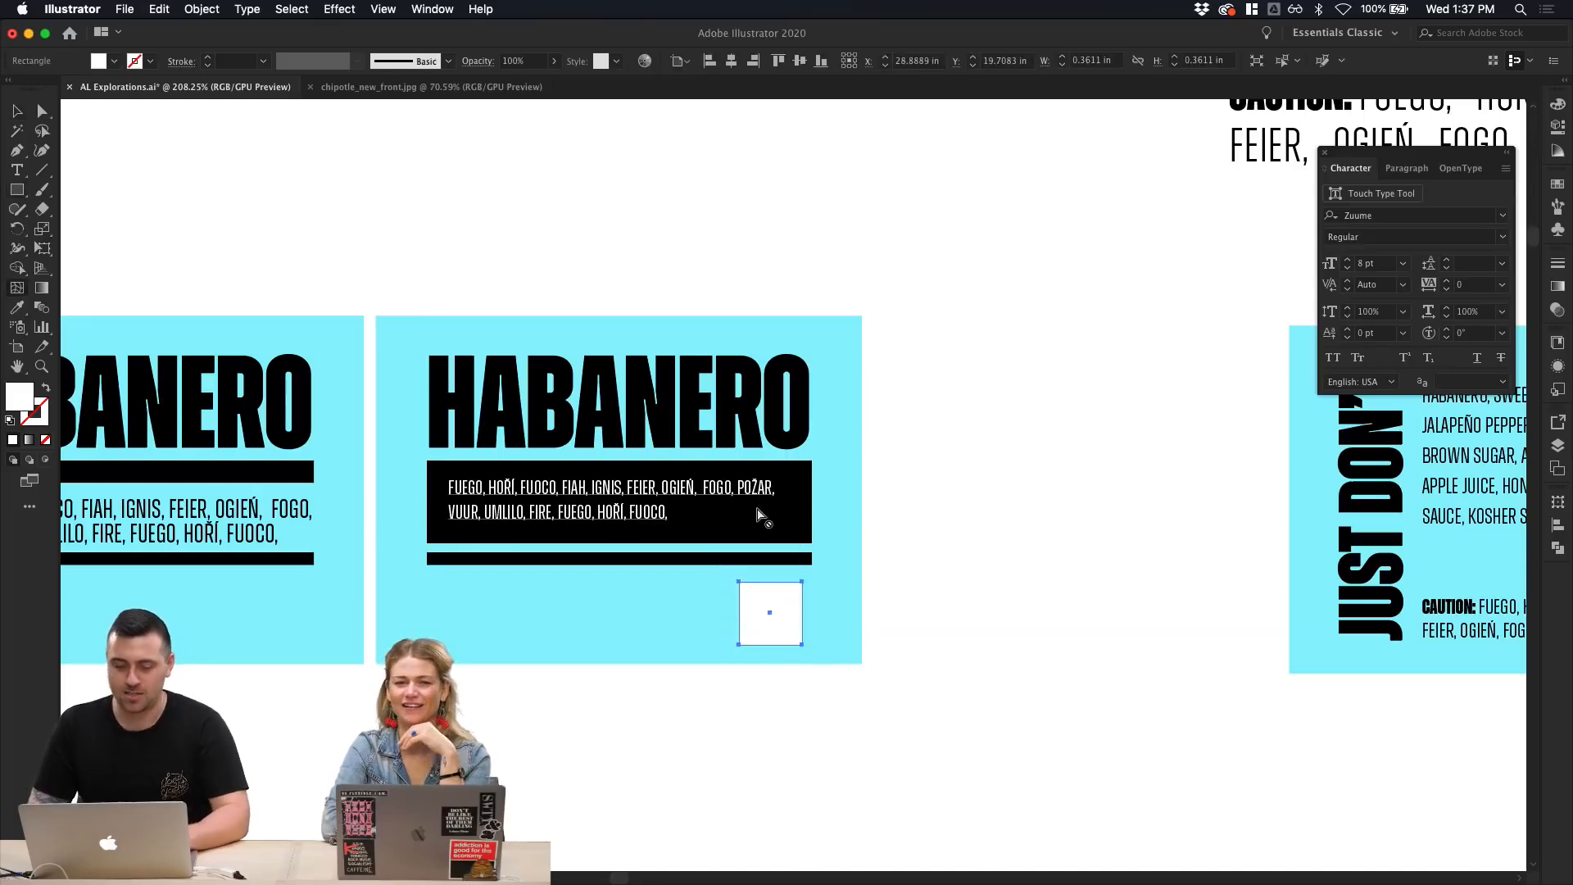
left_click(770, 518)
key("v")
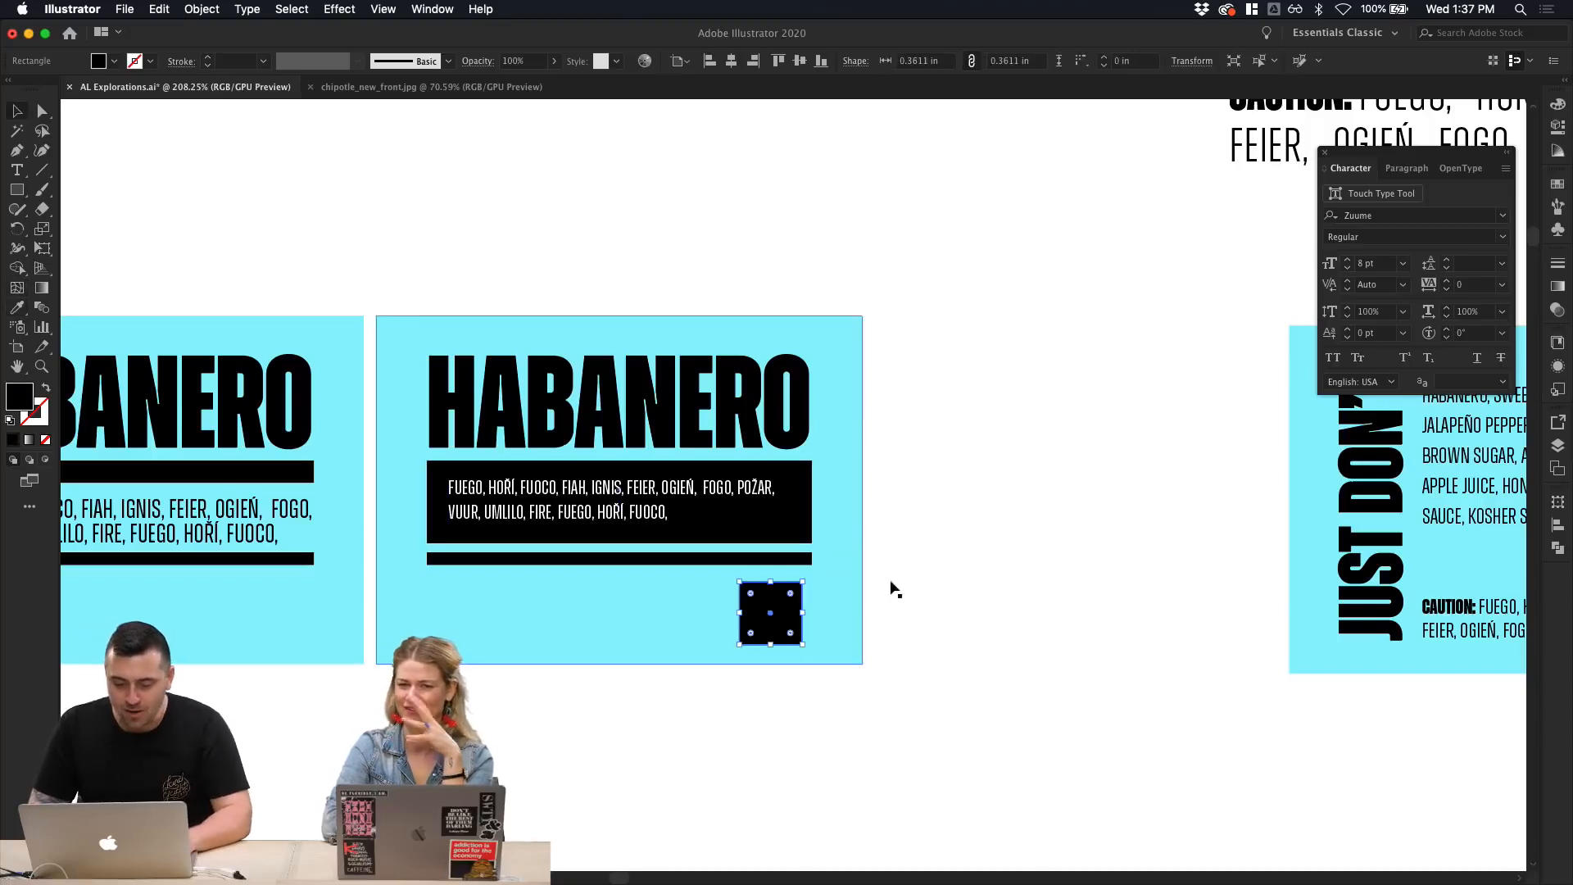
Step: Duplicate the black square beside the label and delete the copy's lower-left anchor point to turn it into a triangle
left_click(905, 586)
left_click_drag(799, 621, 953, 567)
left_click(982, 634)
left_click(912, 601)
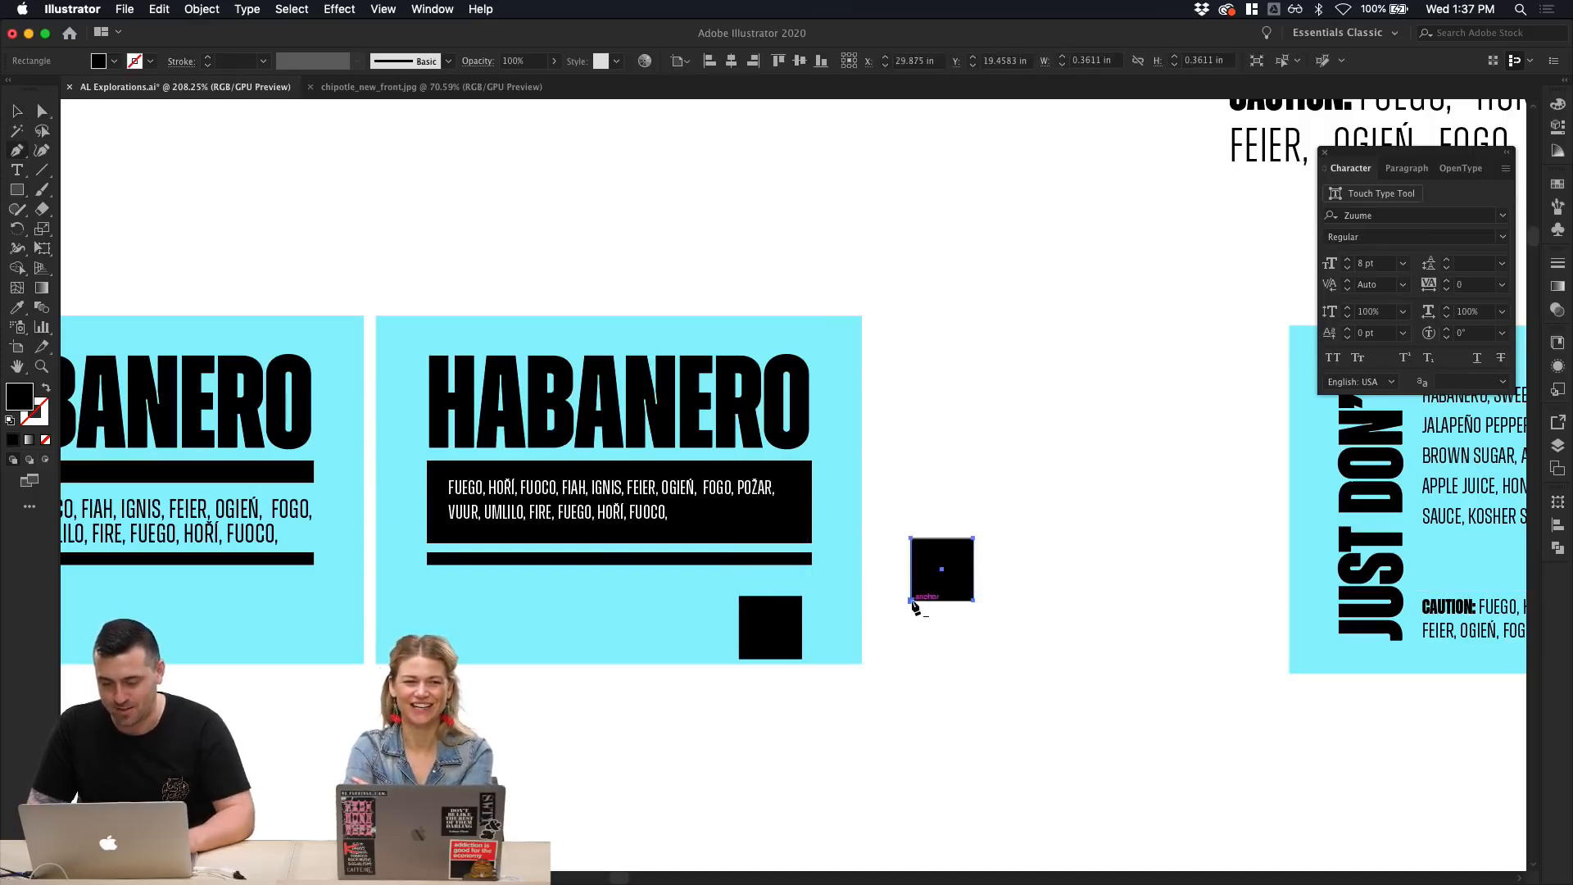
key("Delete")
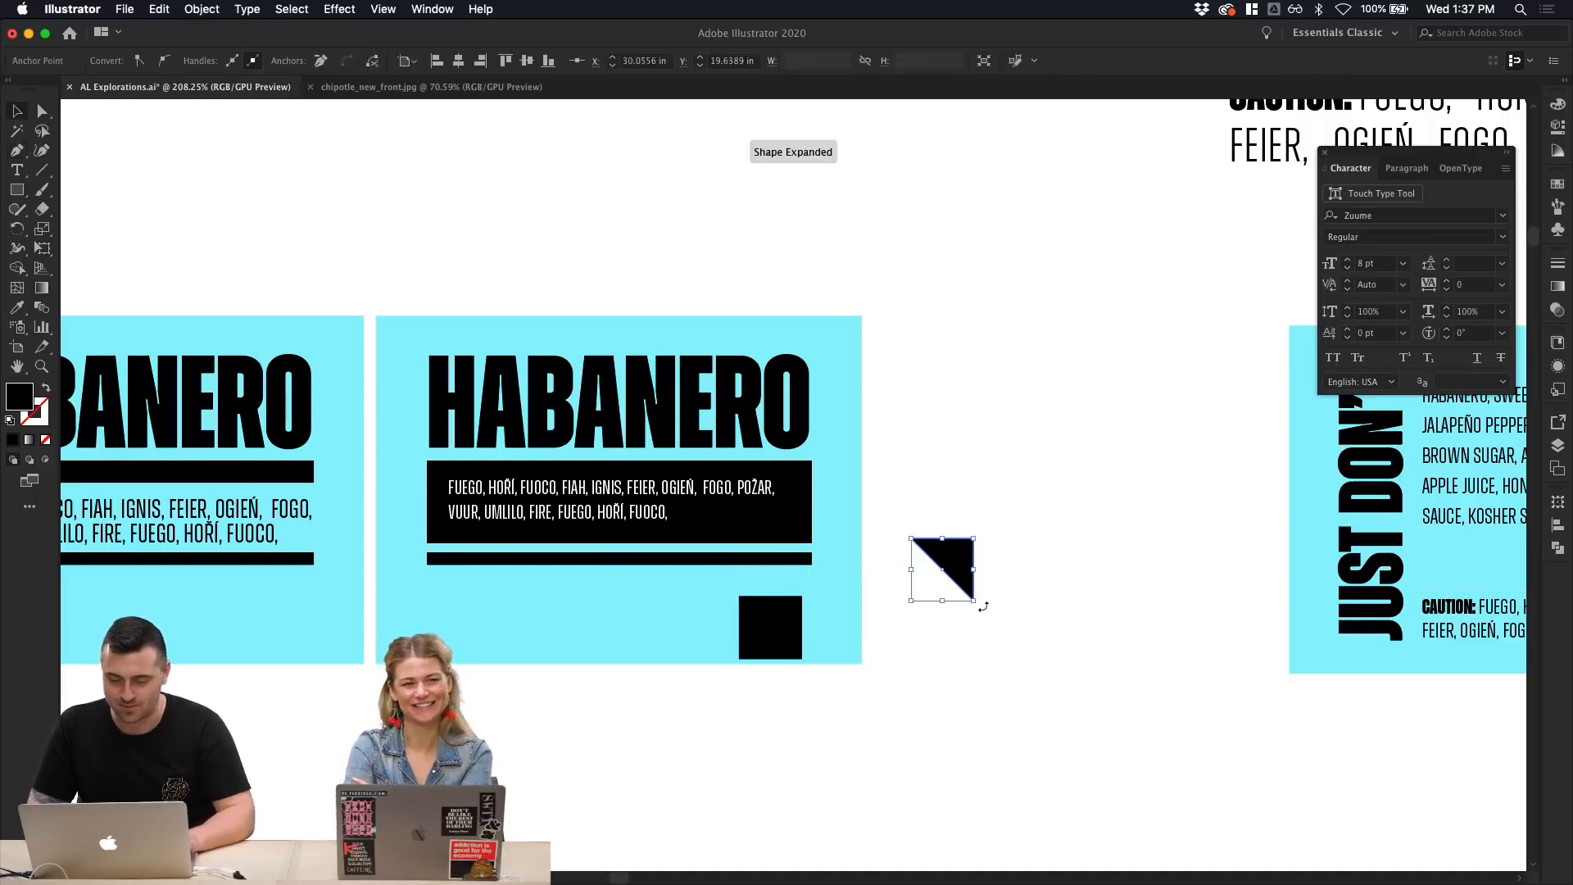
Step: Rotate the triangle point-up and centre it on top of the black square to form an upward arrow under the thin bar
left_click_drag(990, 611, 765, 596)
left_click(1006, 558)
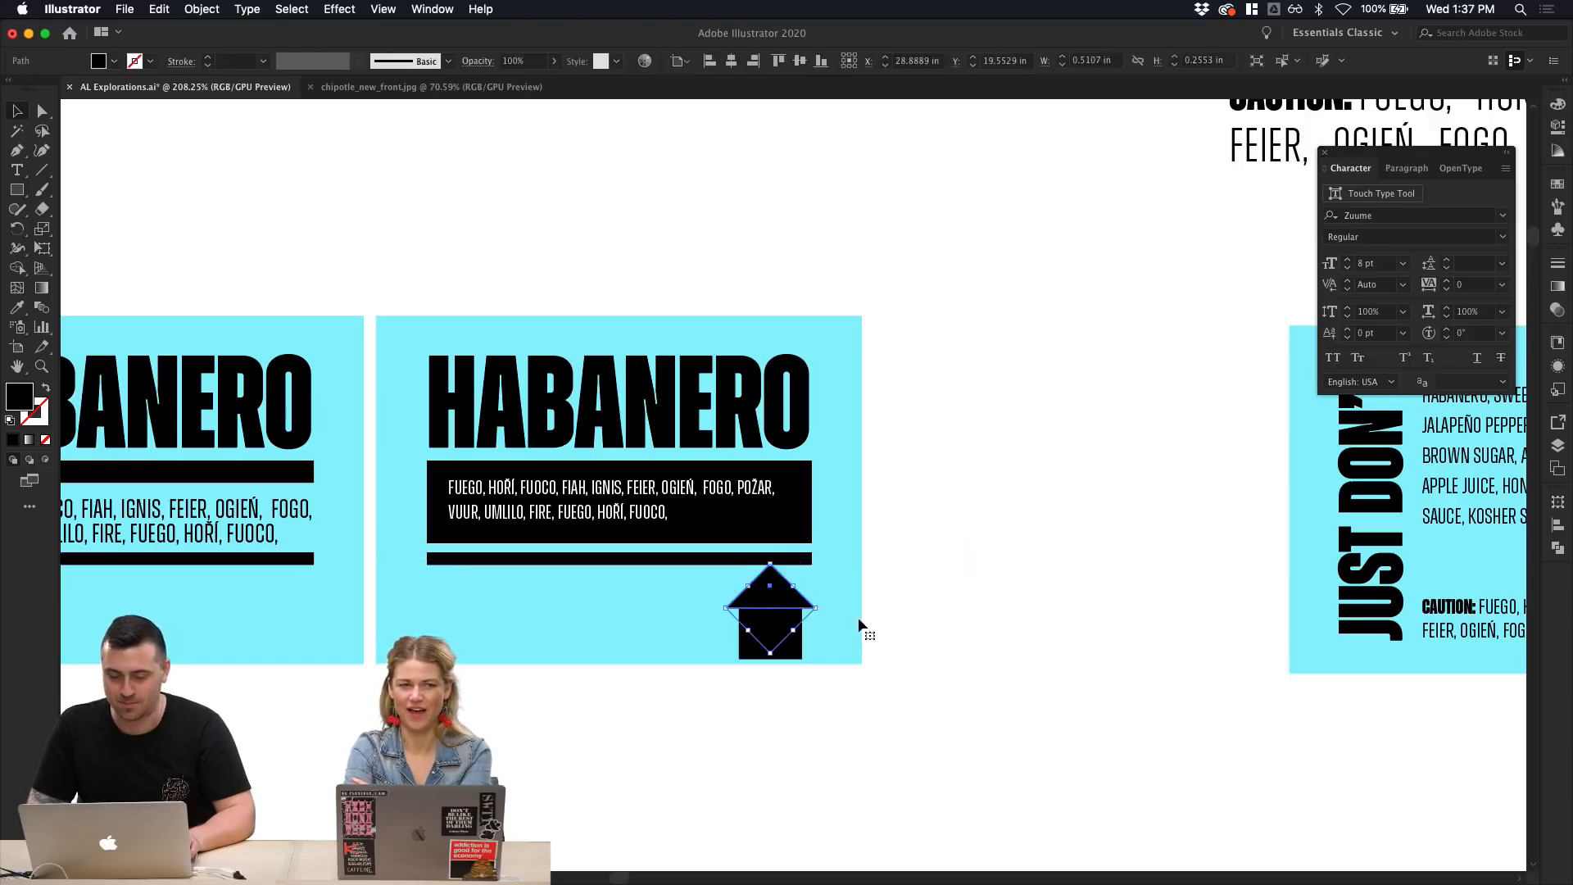
left_click(858, 617)
left_click(783, 646)
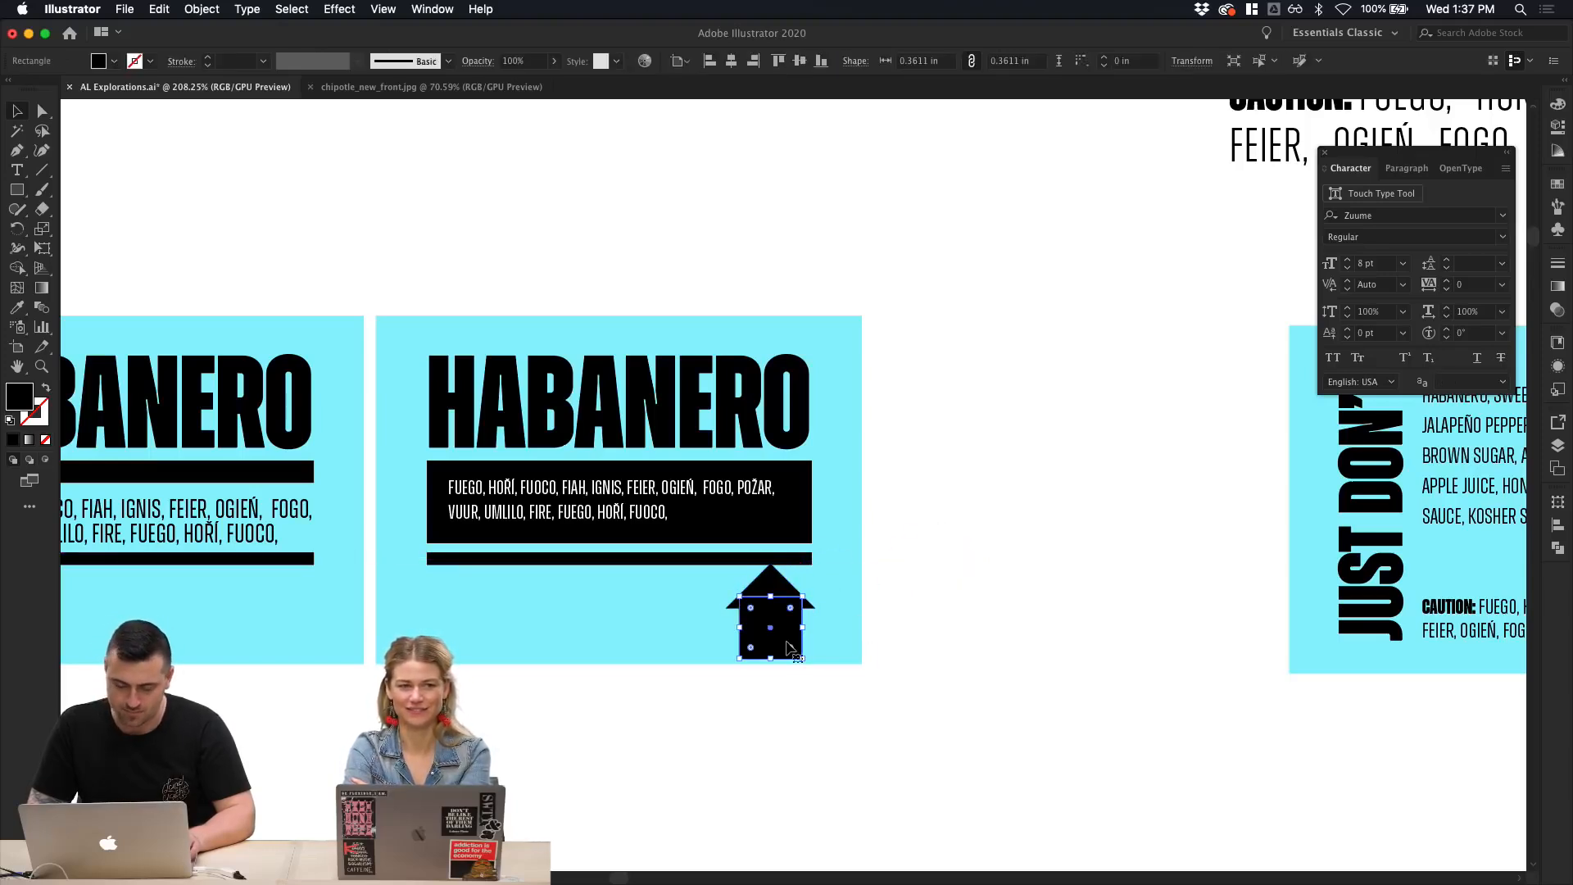
Step: Duplicate the white fire-words text block outside the label and replace the copy's text with 45
scroll(858, 667, "up", 5)
left_click(940, 679)
scroll(940, 679, "left", 2)
scroll(940, 679, "down", 1)
scroll(939, 678, "left", 1)
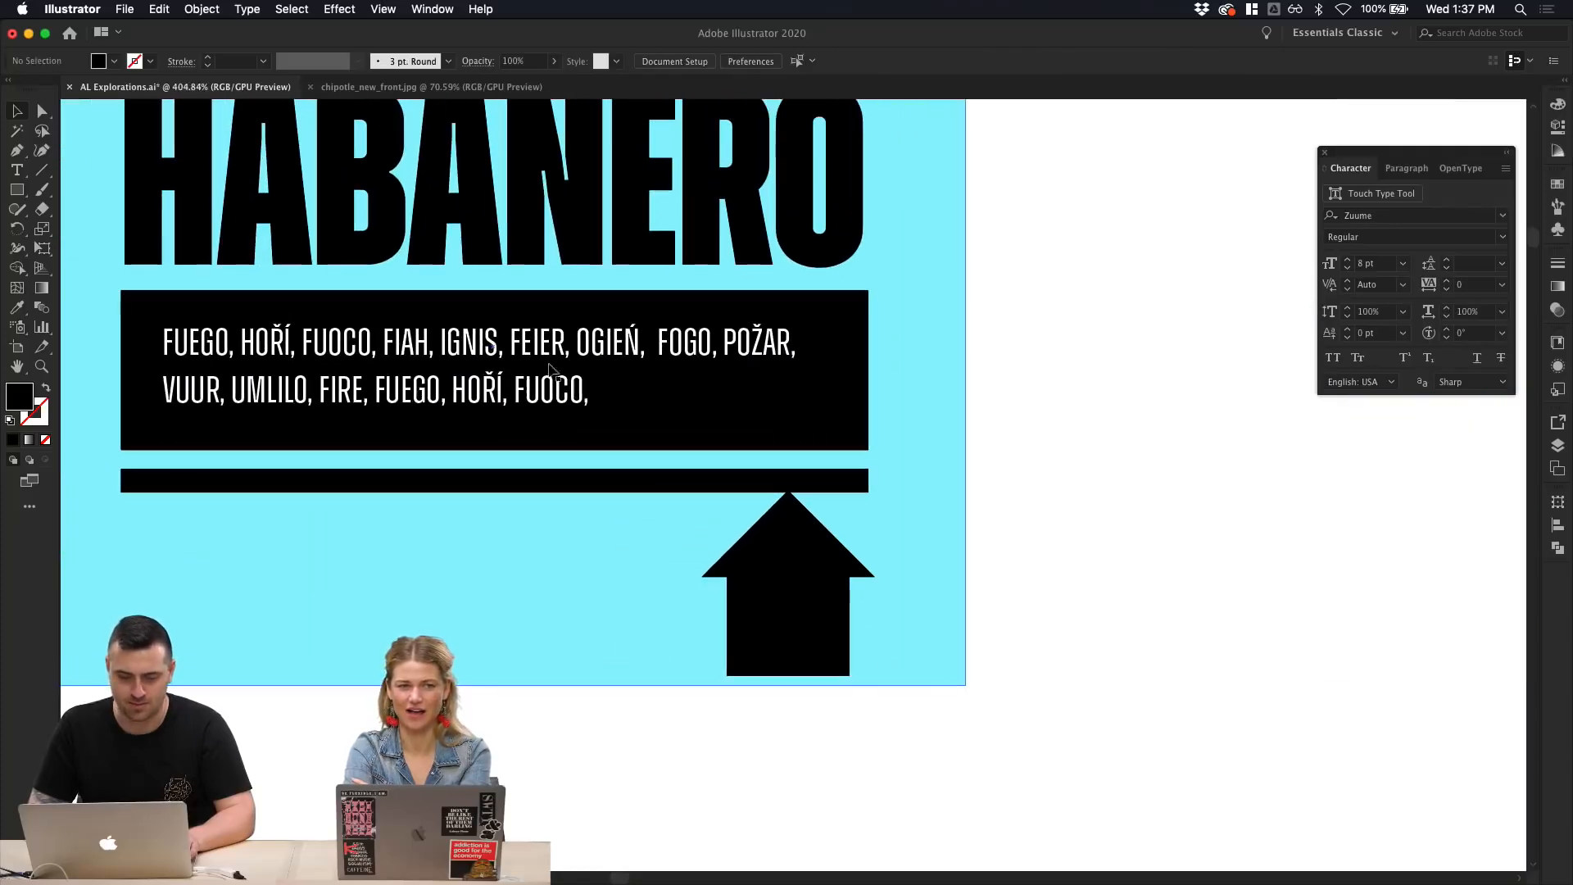
left_click_drag(540, 347, 1380, 455)
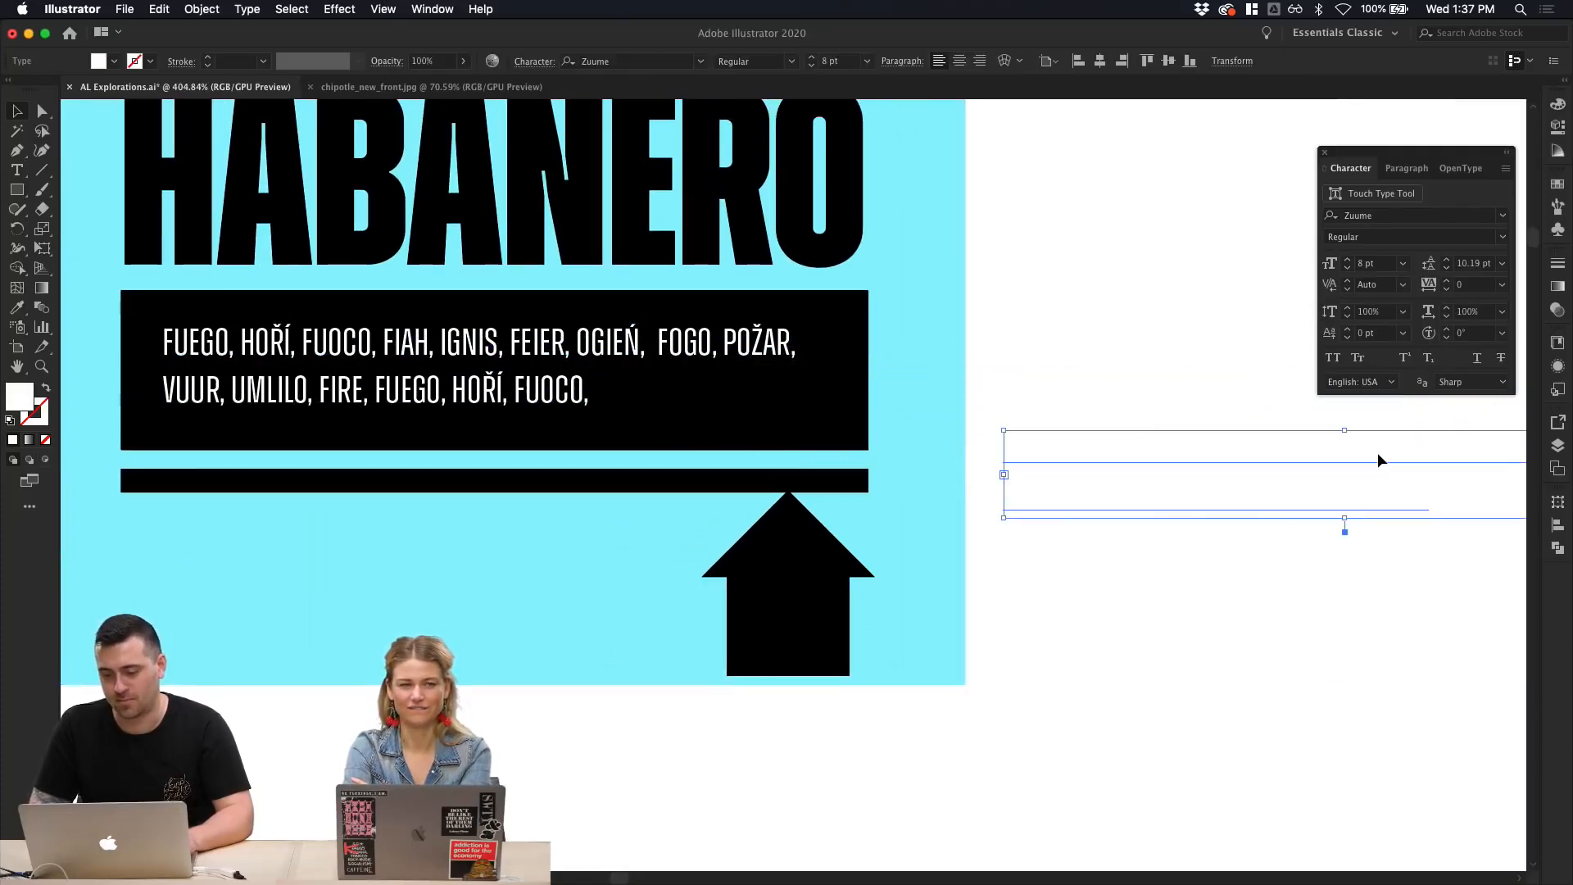
double_click(1380, 455)
key("super+a")
key("BackSpace")
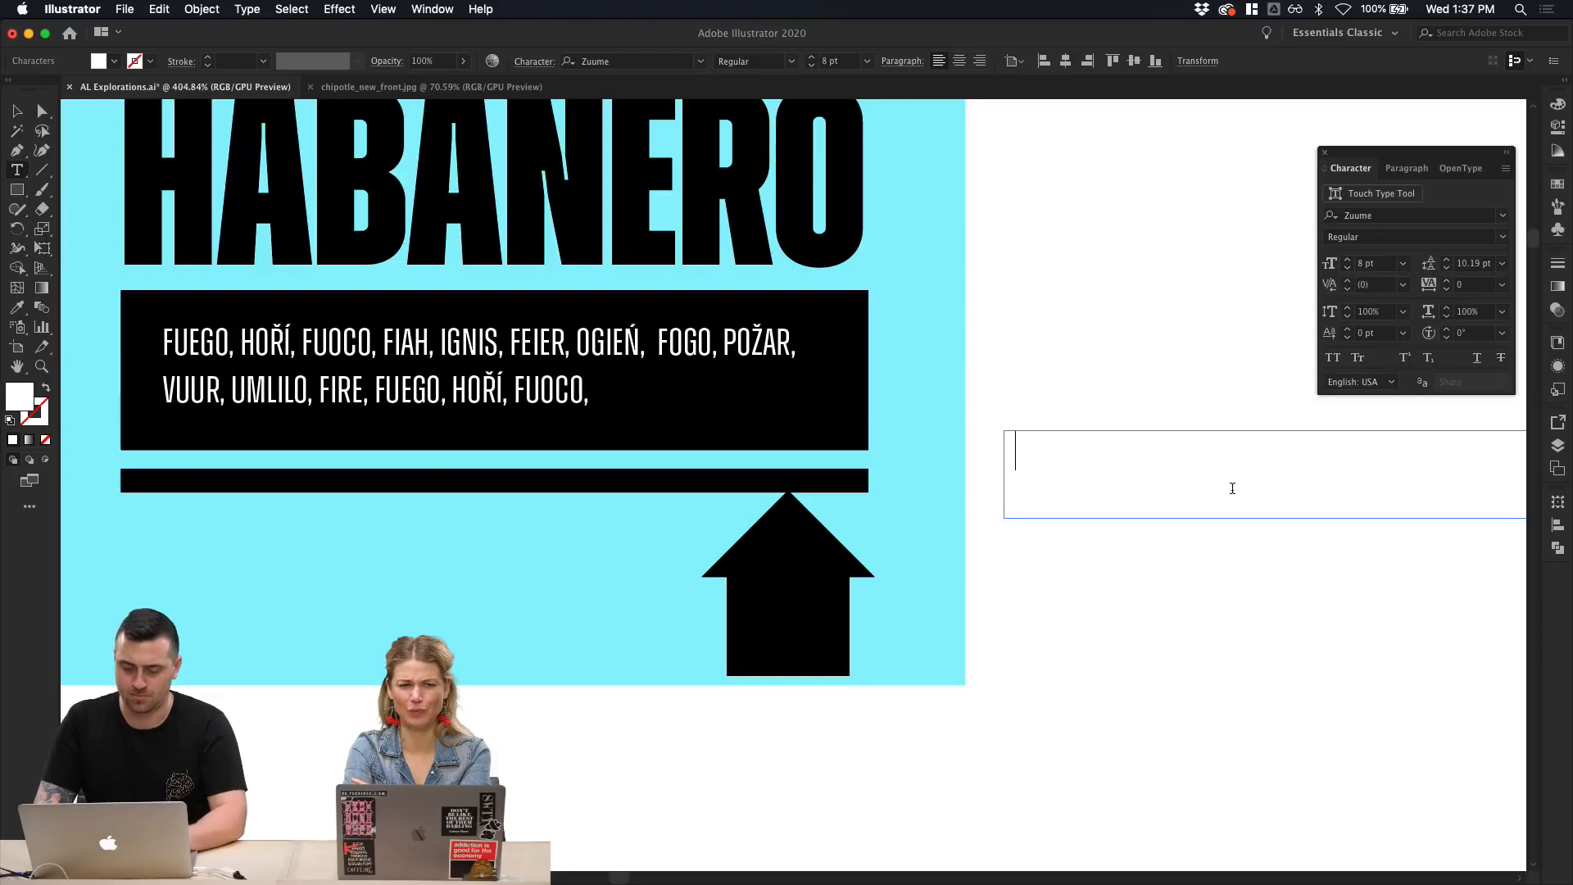
key("super+a")
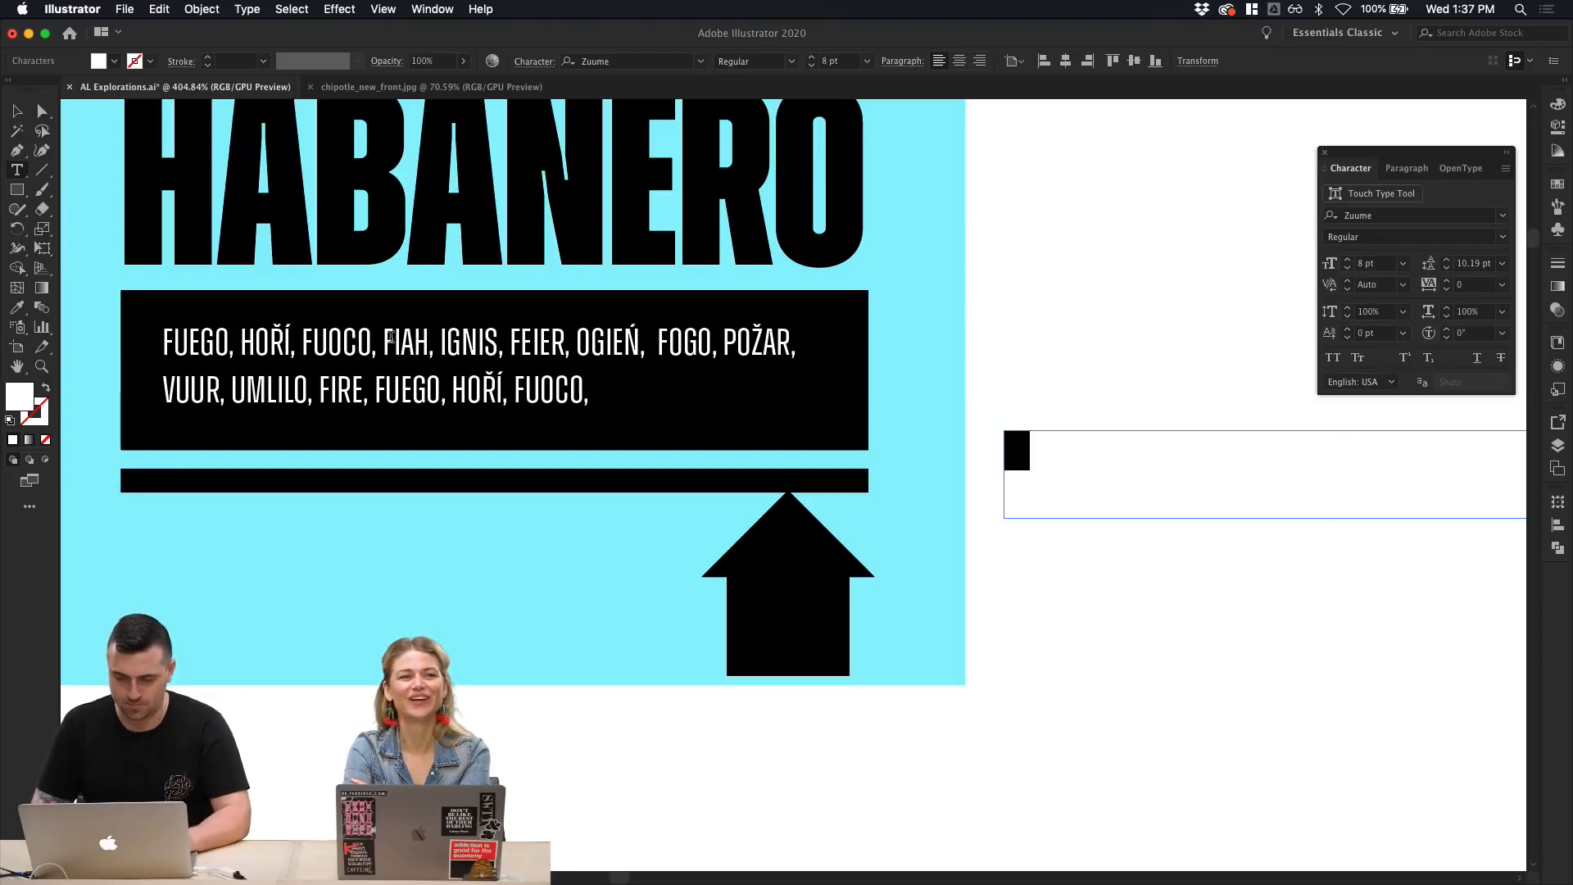
key("Escape")
Step: Recolour the 45 text with the black sampled from the label's text box
key("i")
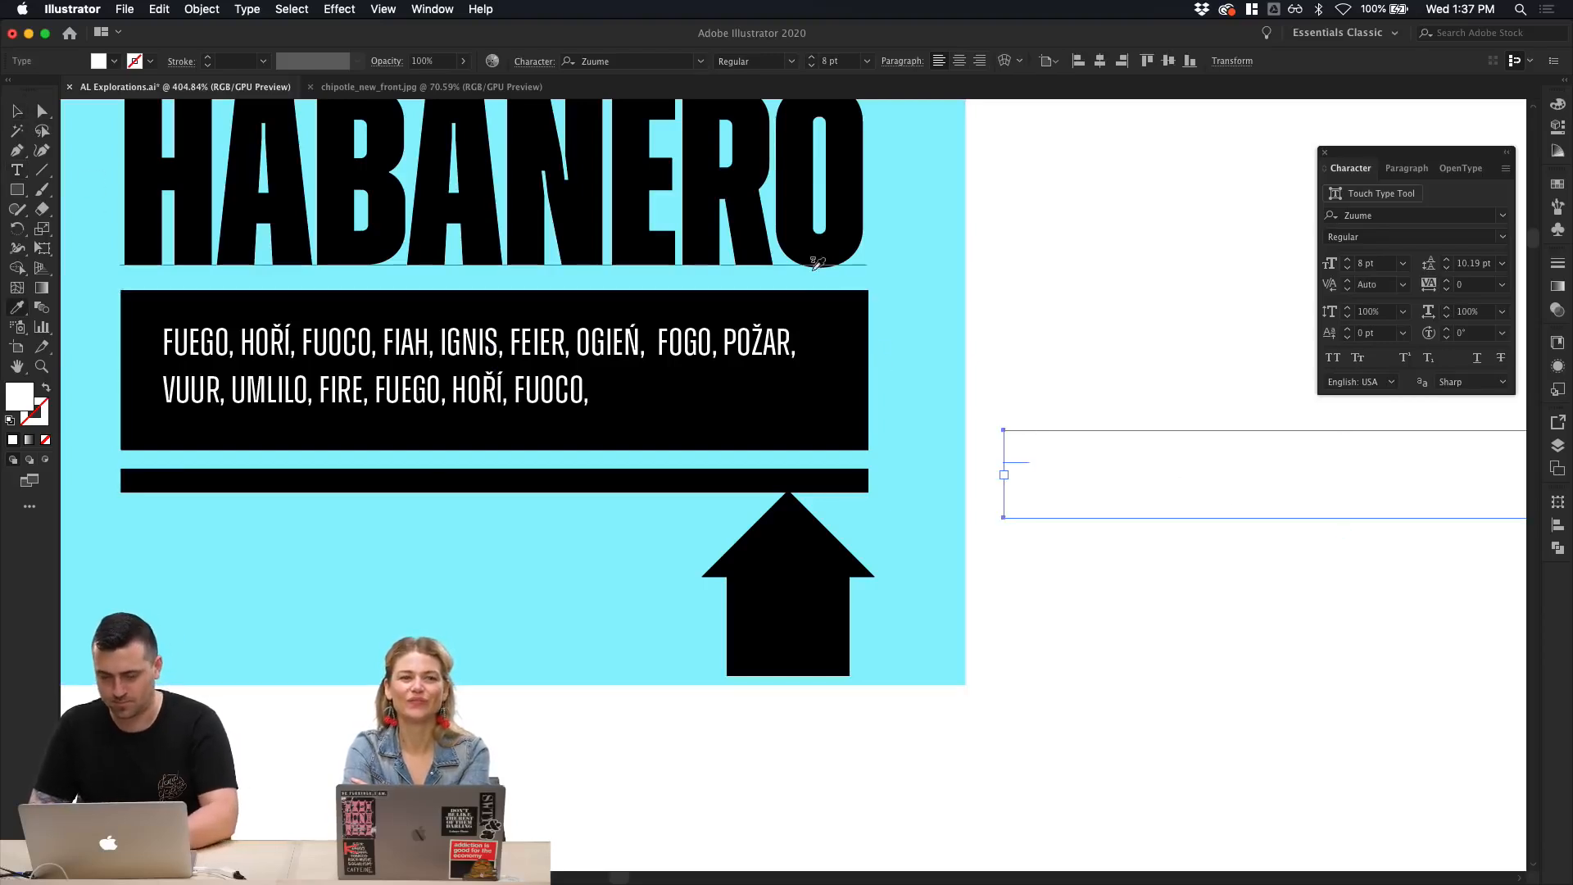
left_click(815, 256)
left_click(910, 404)
left_click(828, 391)
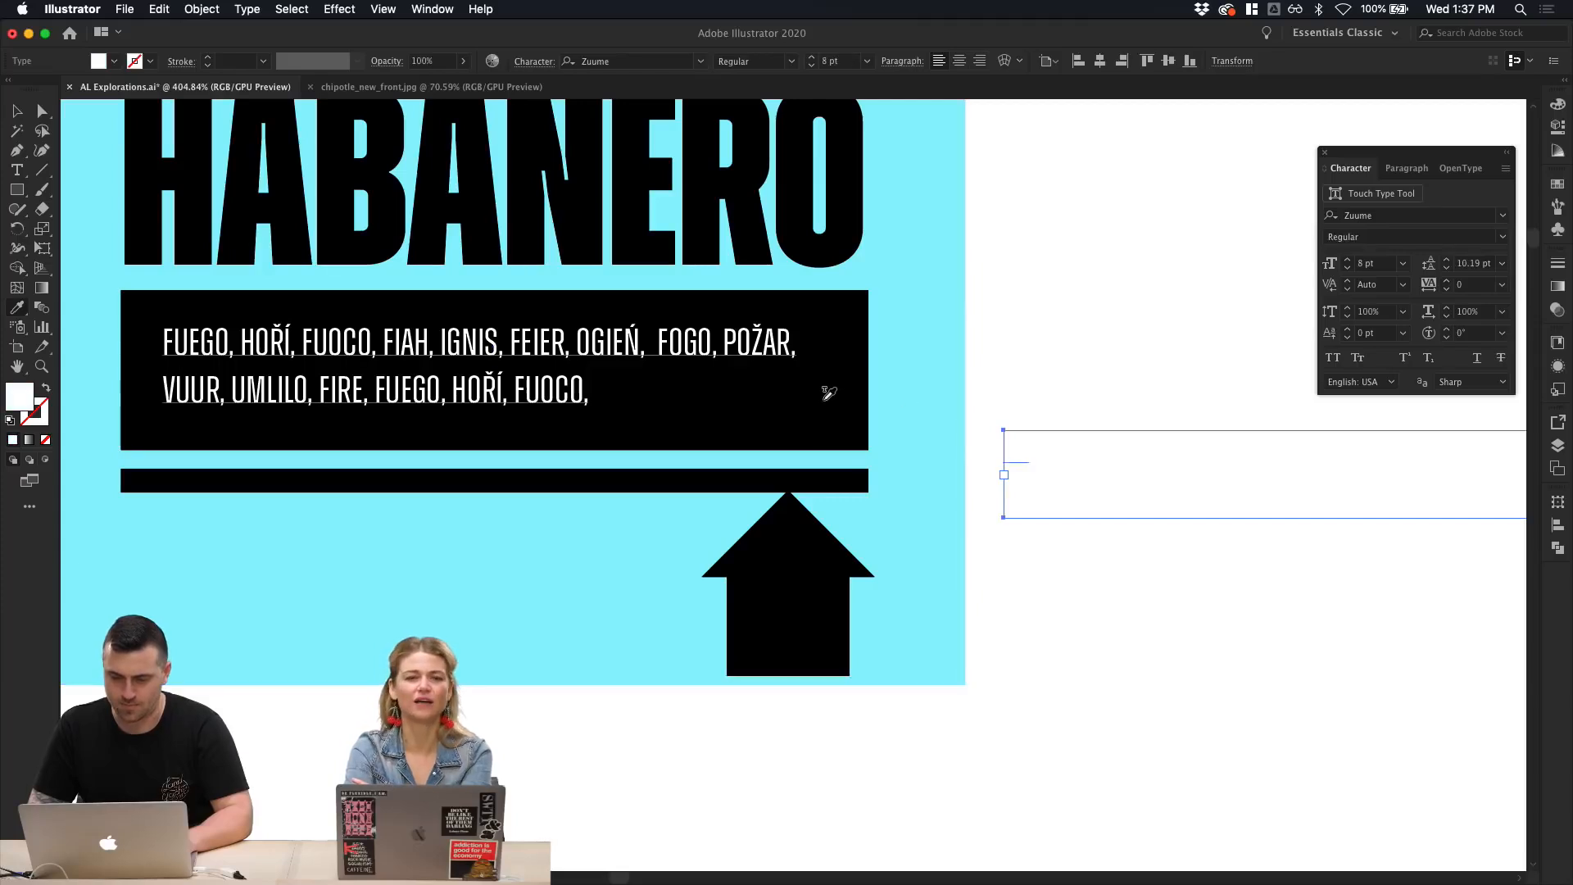
left_click(841, 424)
key("v")
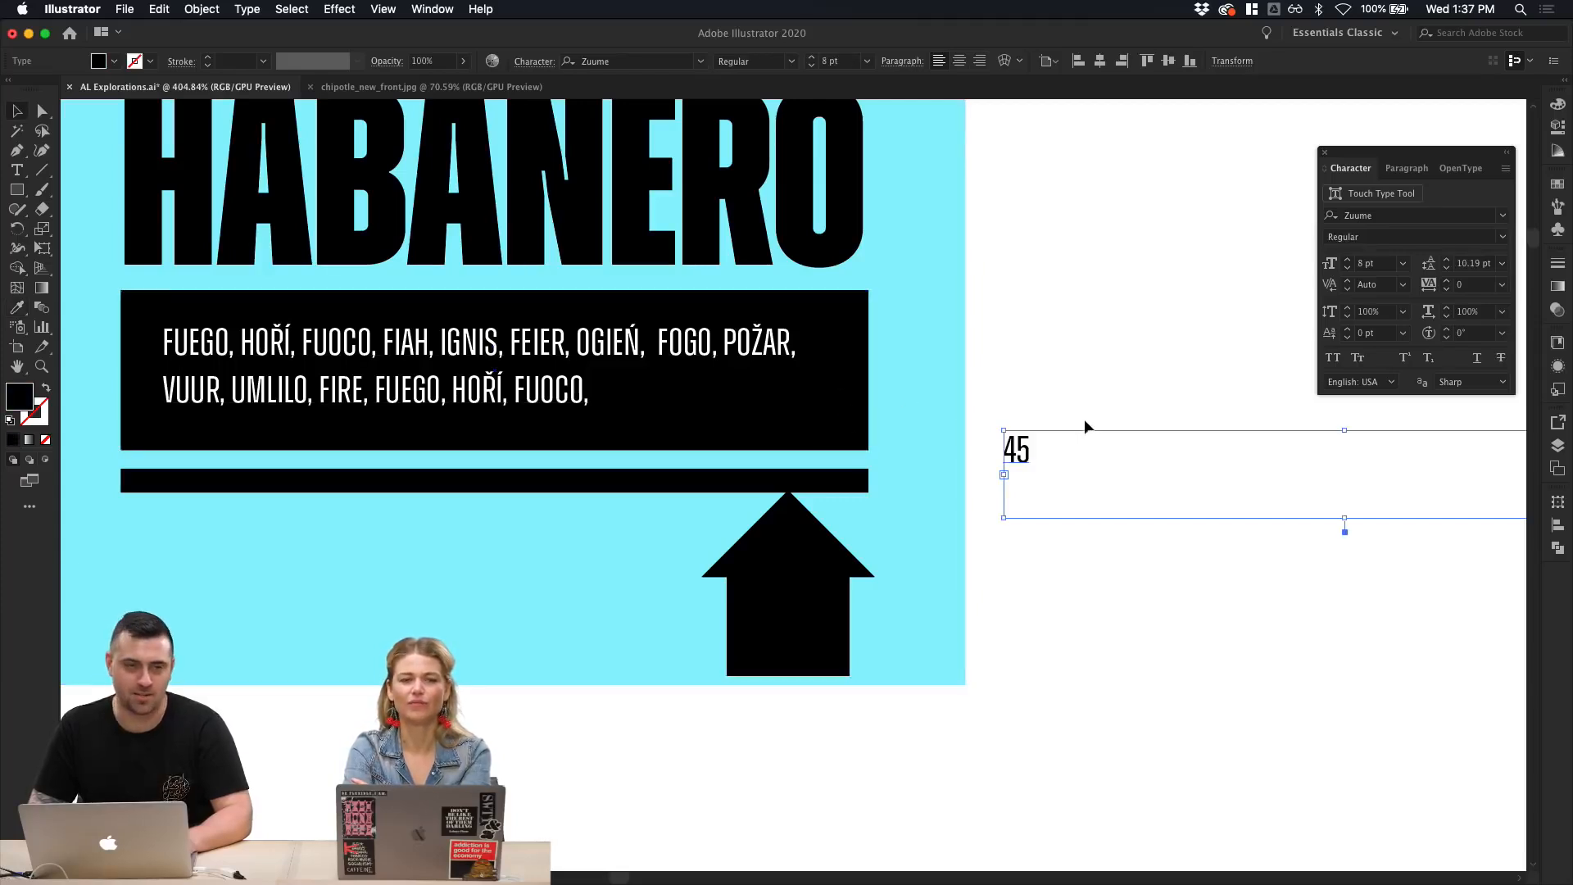
left_click(1084, 421)
left_click(1056, 444)
left_click_drag(1055, 444, 1157, 465)
key("super+z")
double_click(1043, 456)
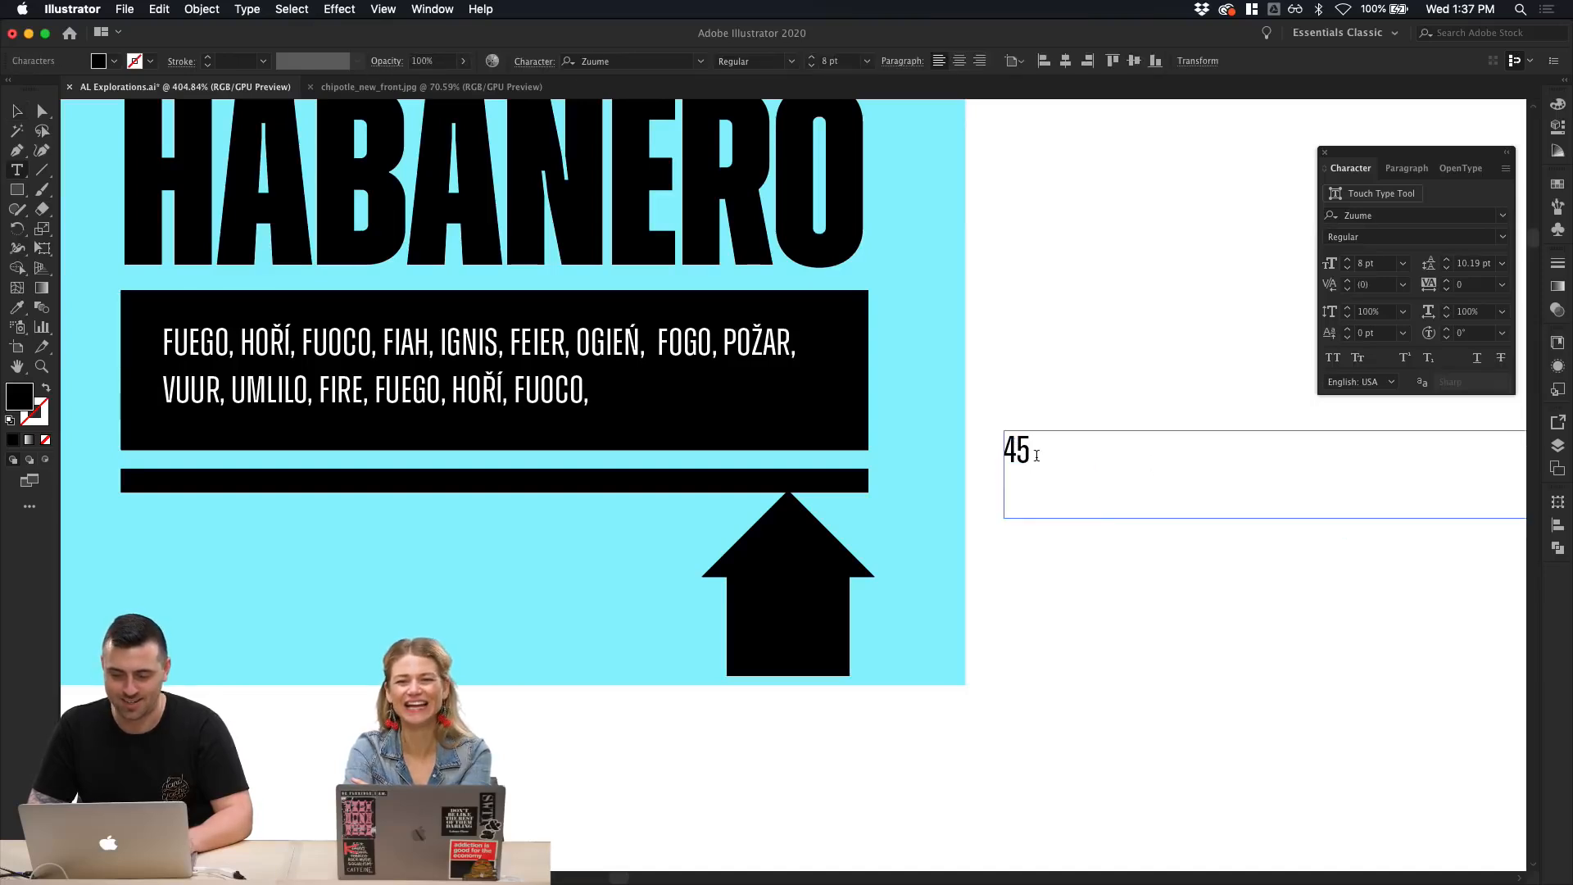
left_click_drag(1041, 450, 942, 451)
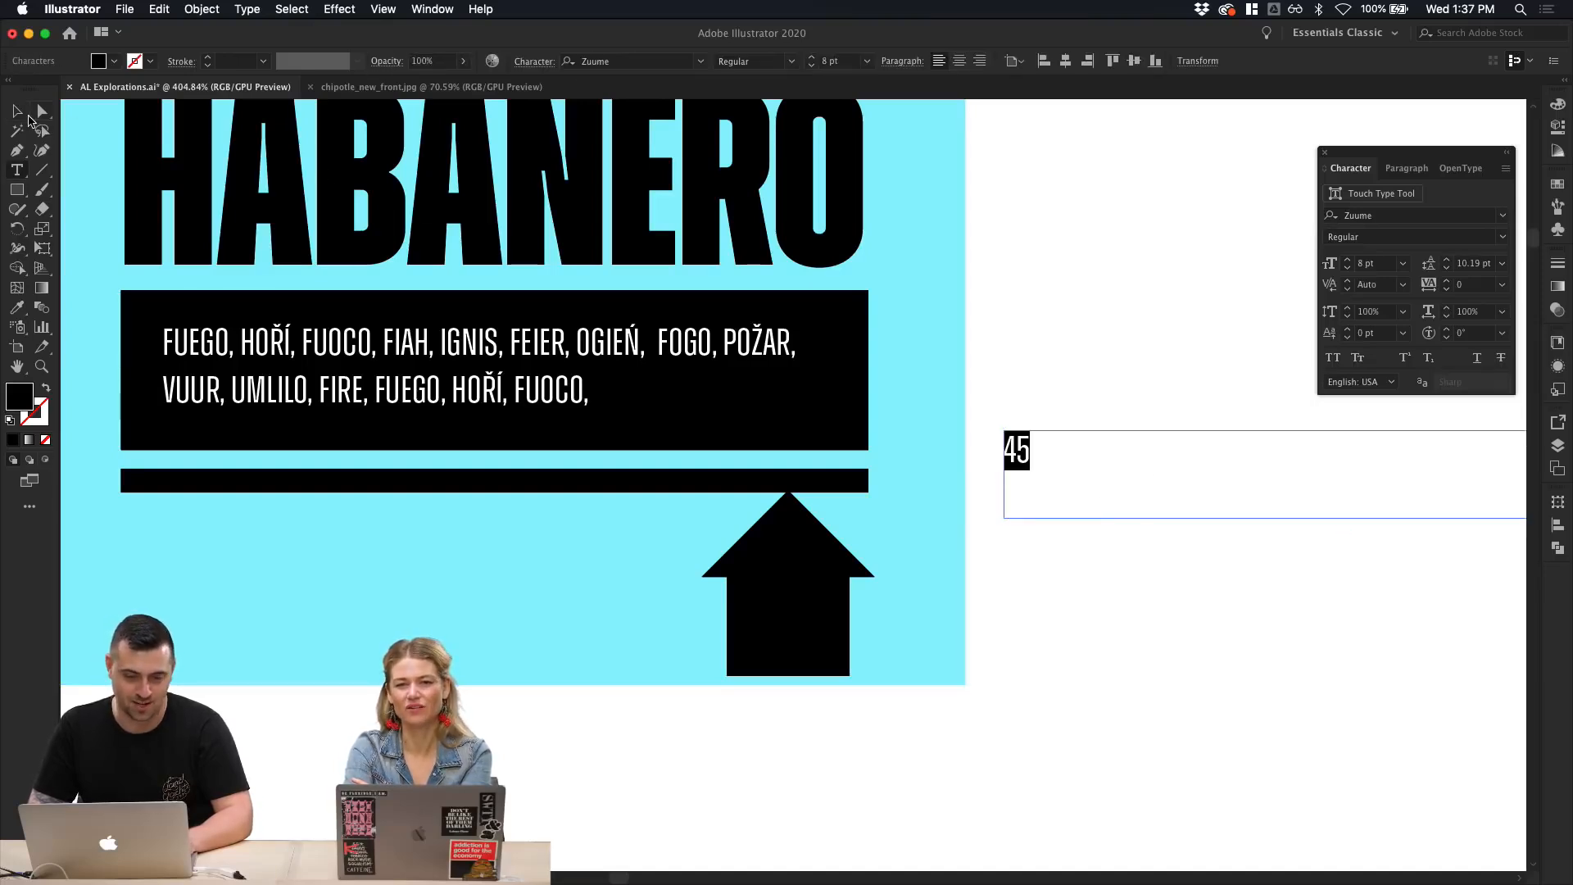
left_click(27, 117)
Step: Duplicate the 45 text frame below the original, outside the label
scroll(1157, 454, "down", 2)
left_click(1107, 553)
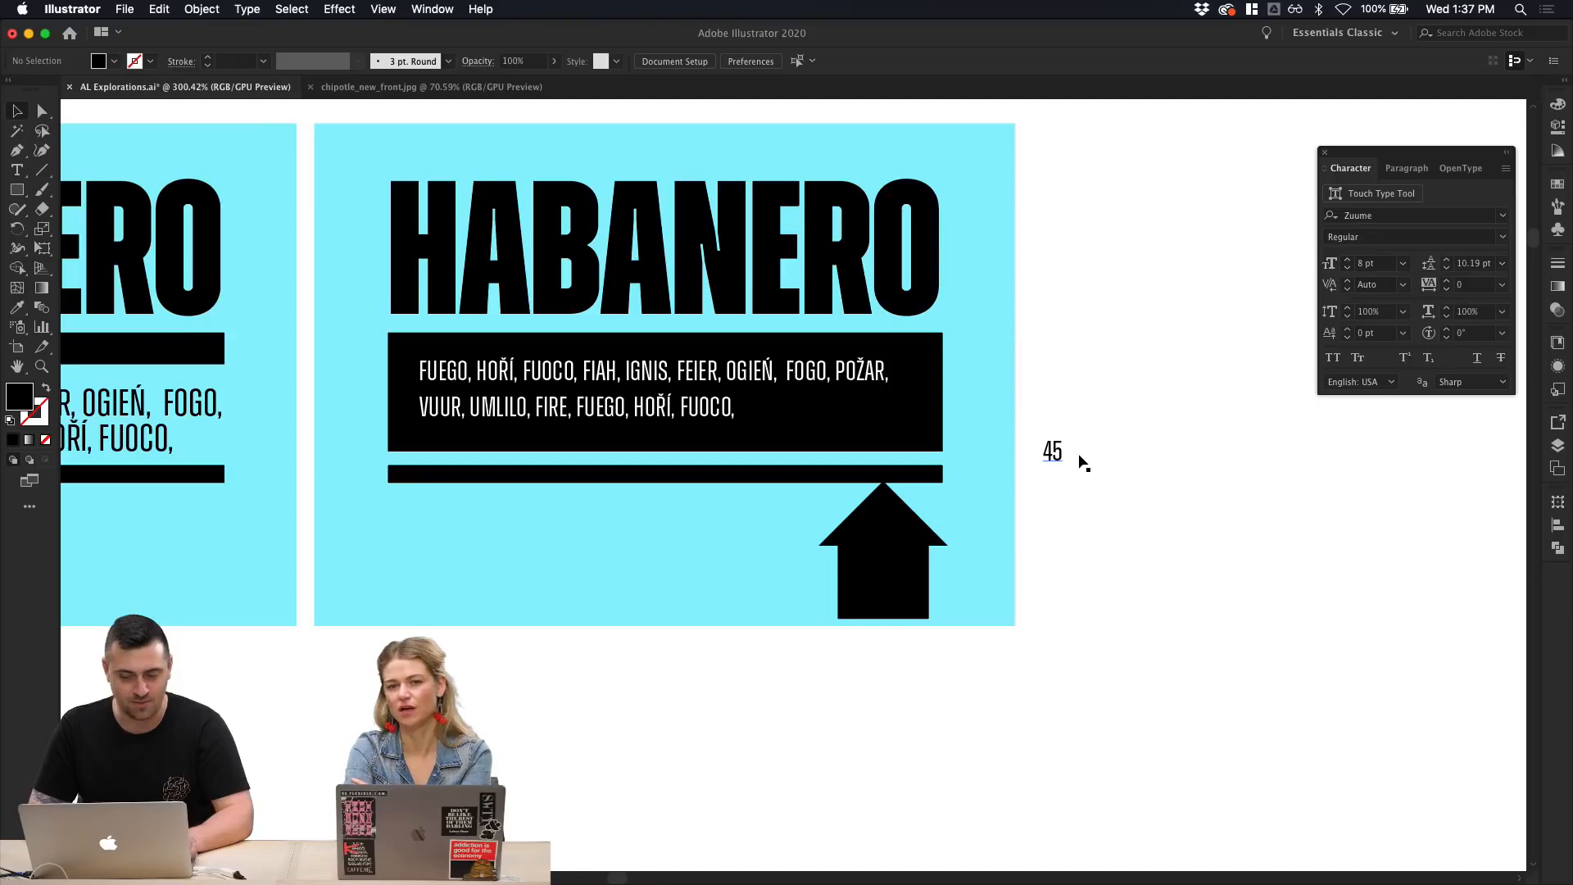
left_click_drag(1082, 463, 1071, 642)
double_click(1065, 643)
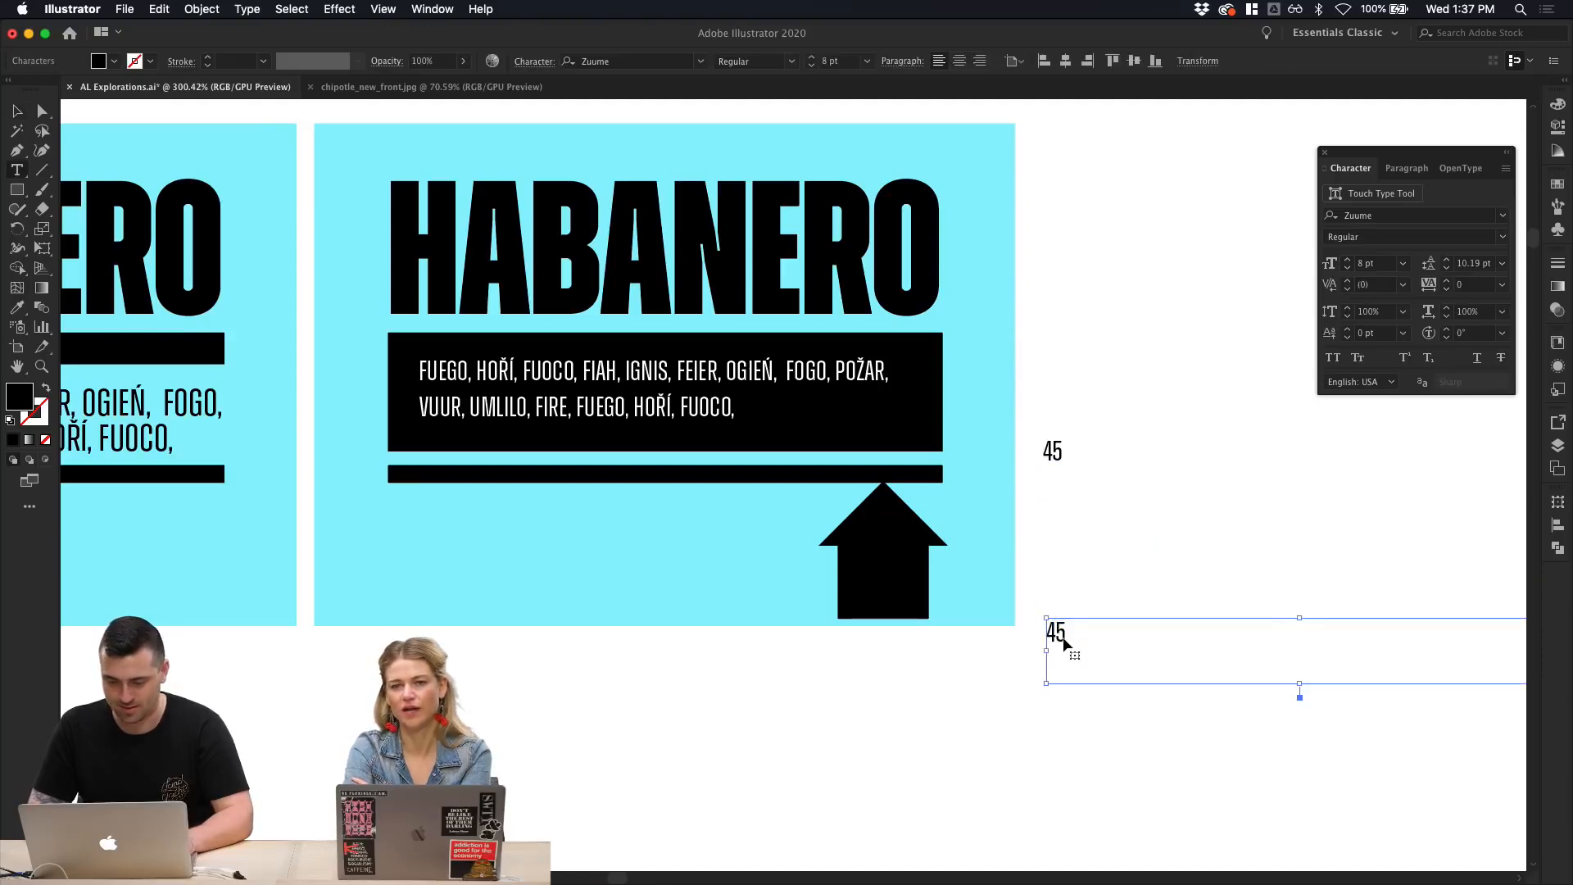
double_click(1061, 633)
left_click(13, 113)
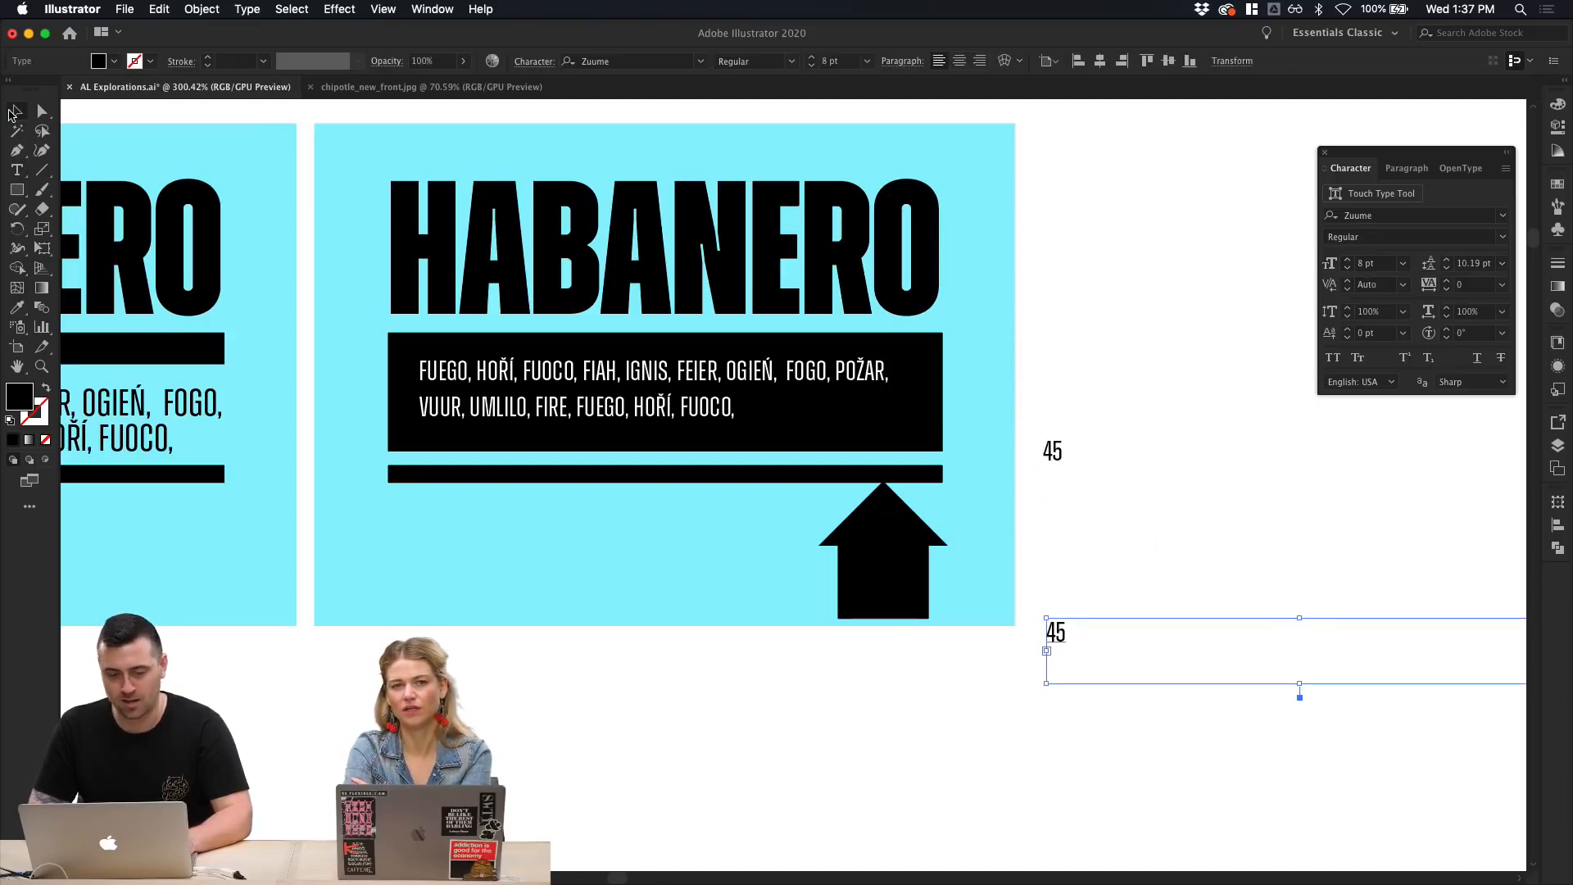
Step: Recolour the duplicated 45 with the light blue sampled from the label background and deselect it
key("i")
left_click(569, 587)
key("v")
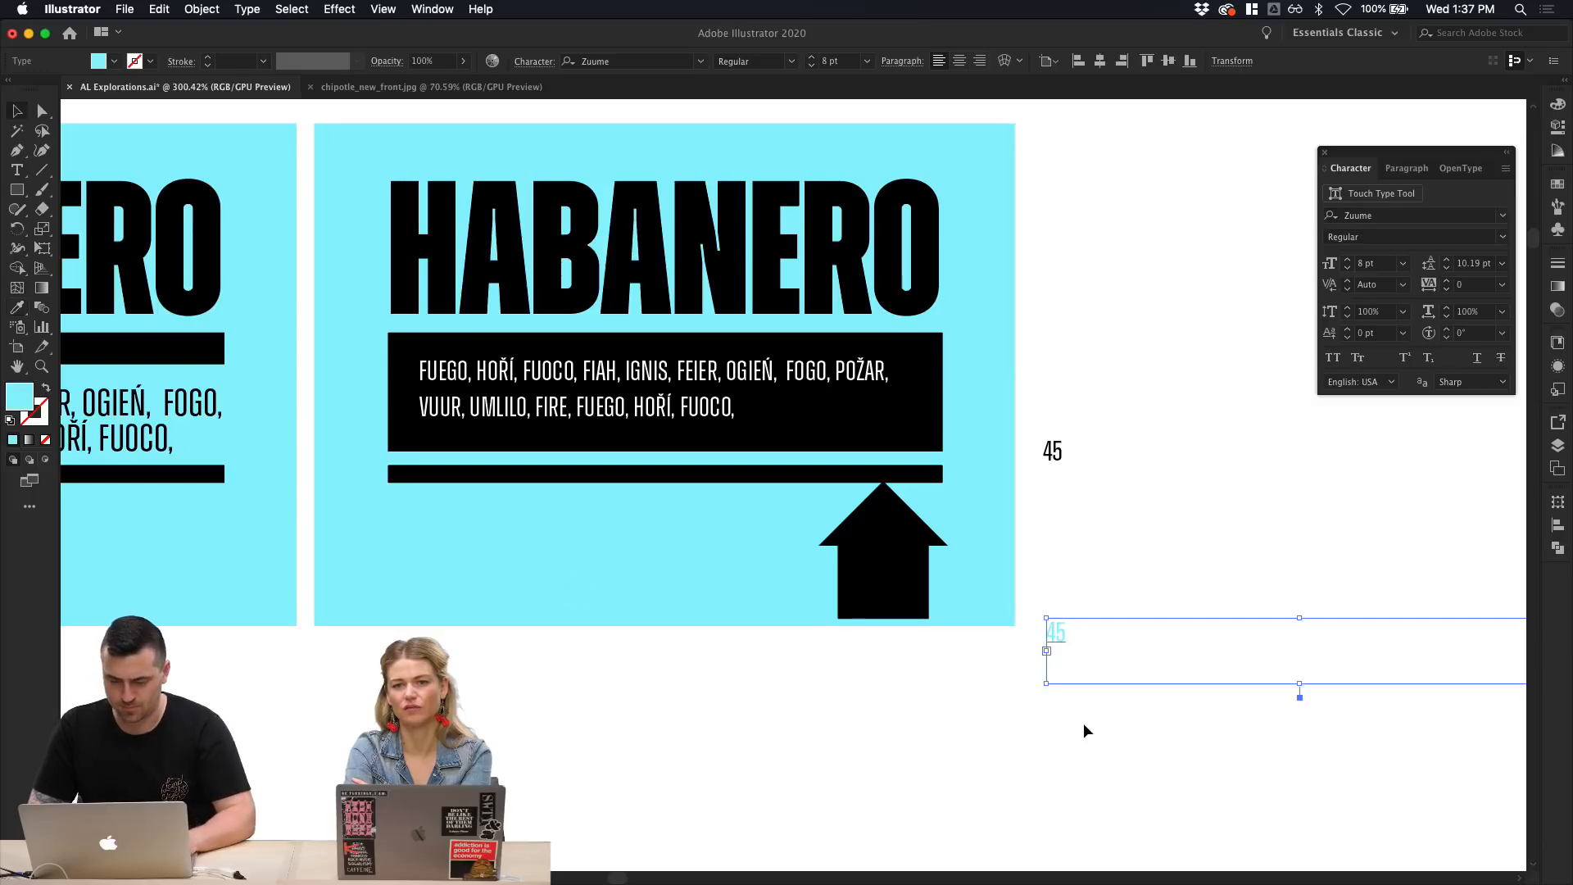
left_click(1083, 723)
left_click(1117, 629)
key("super+shift+a")
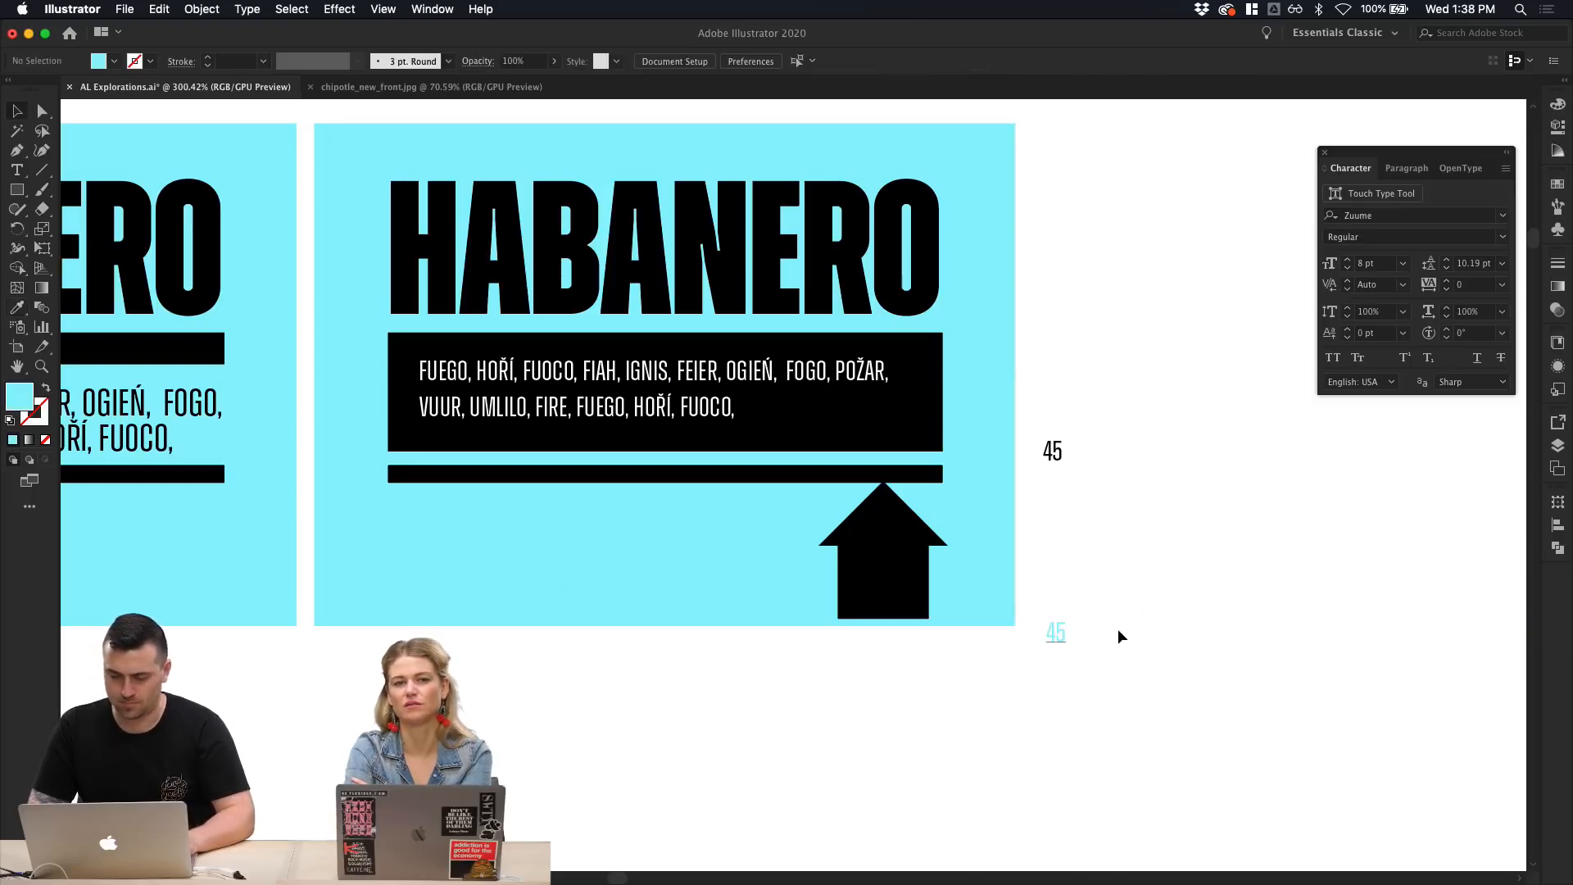
Step: Convert the light blue 45 to point type and enlarge it to about 34.25 pt
scroll(1096, 650, "down", 2)
left_click(1092, 644)
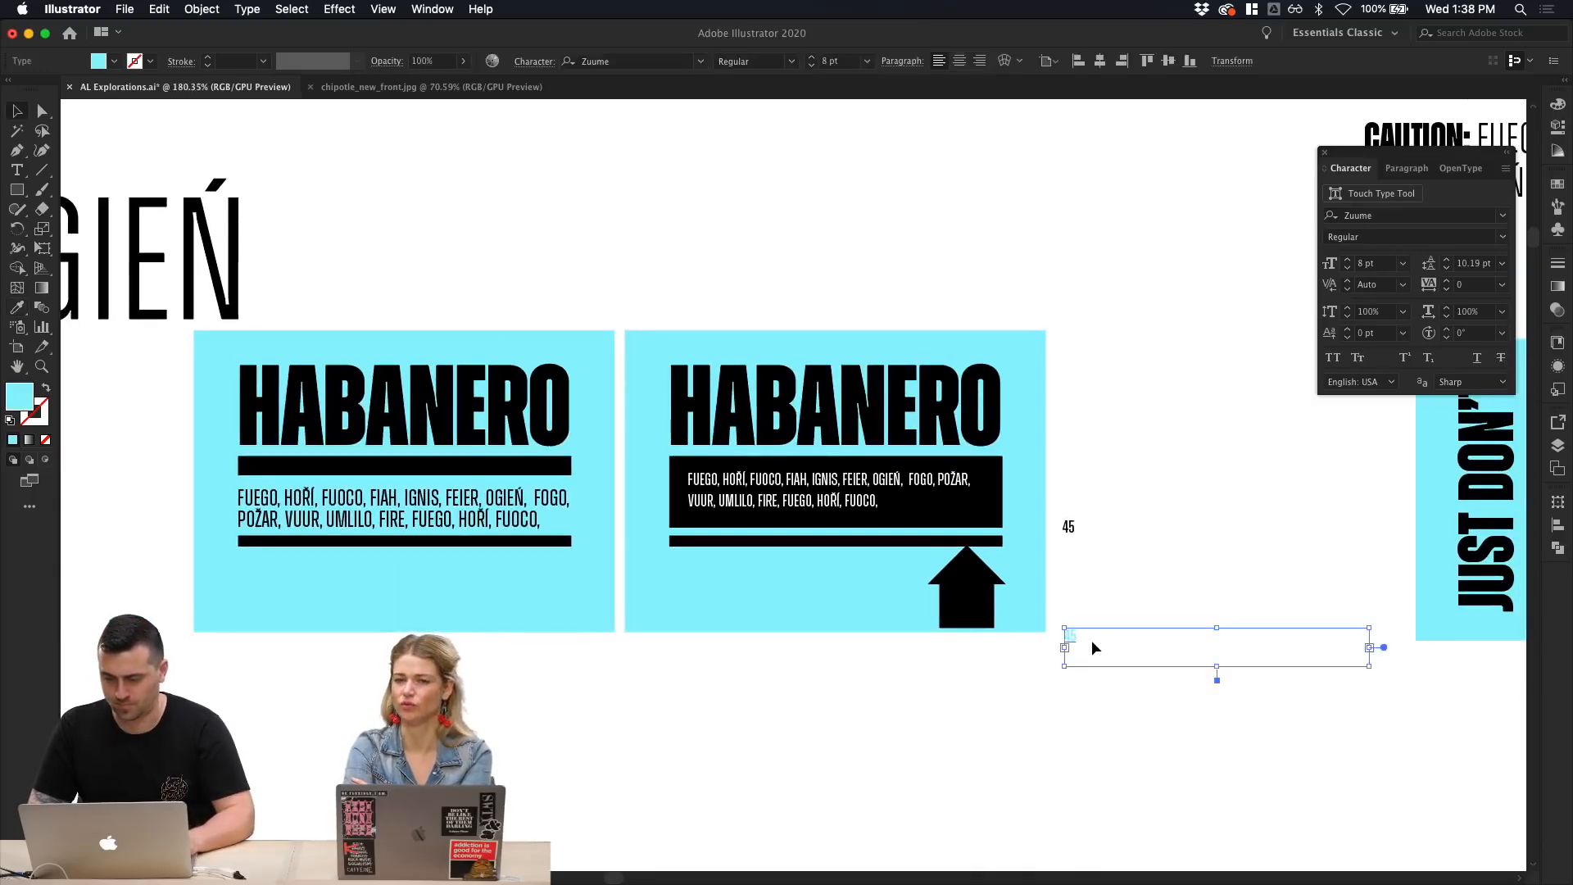
double_click(1384, 647)
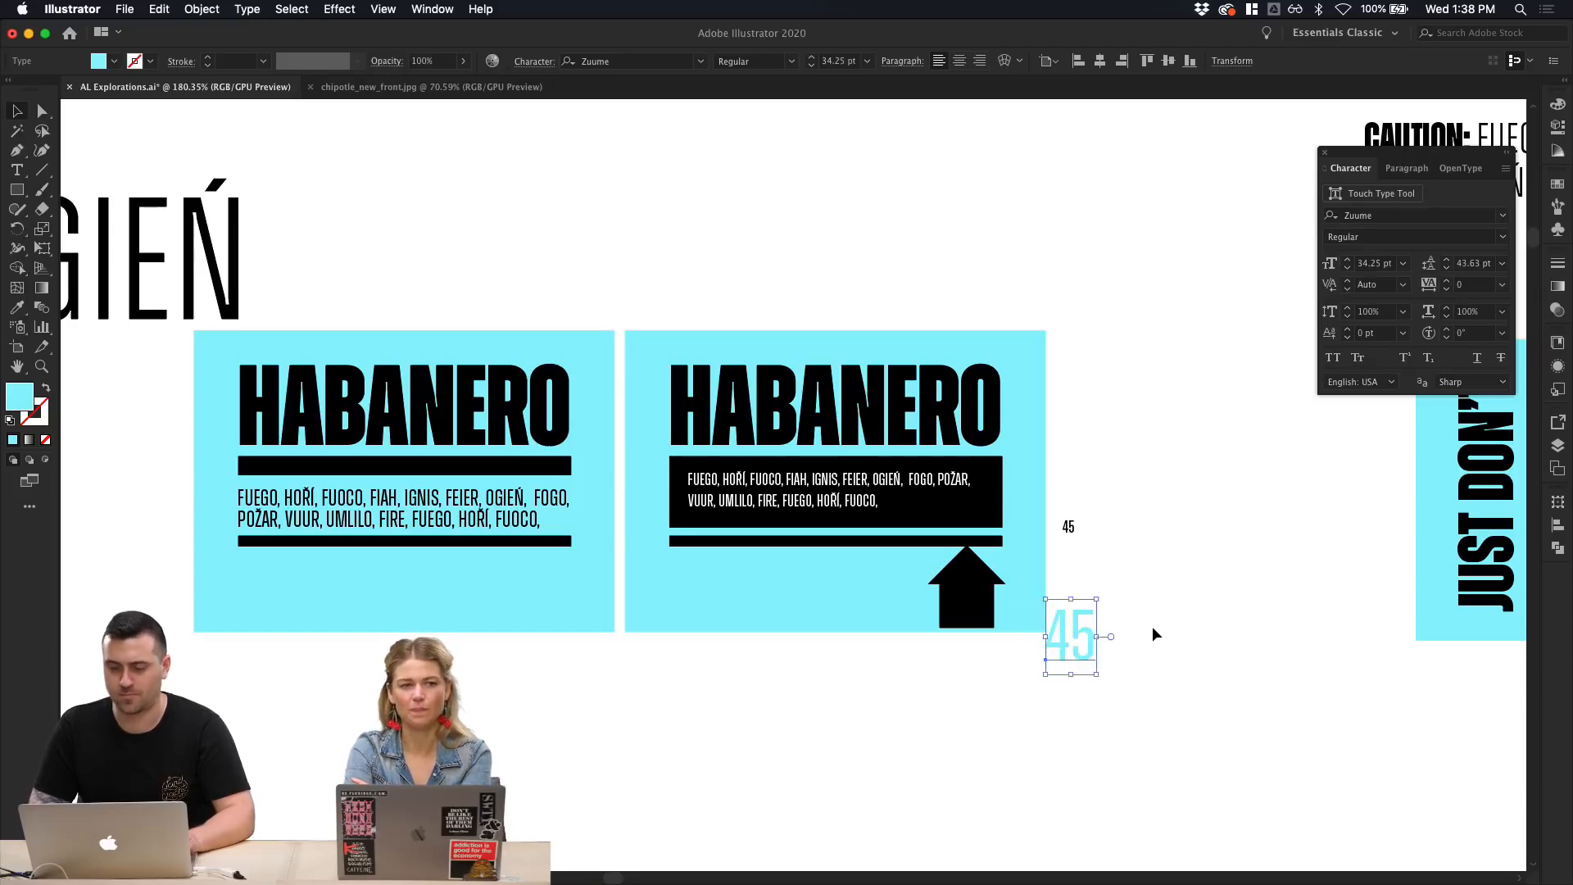
left_click(1152, 627)
Step: Place the light blue 45 over the arrow and bring it in front of both the square and the triangle
left_click_drag(1087, 642, 984, 602)
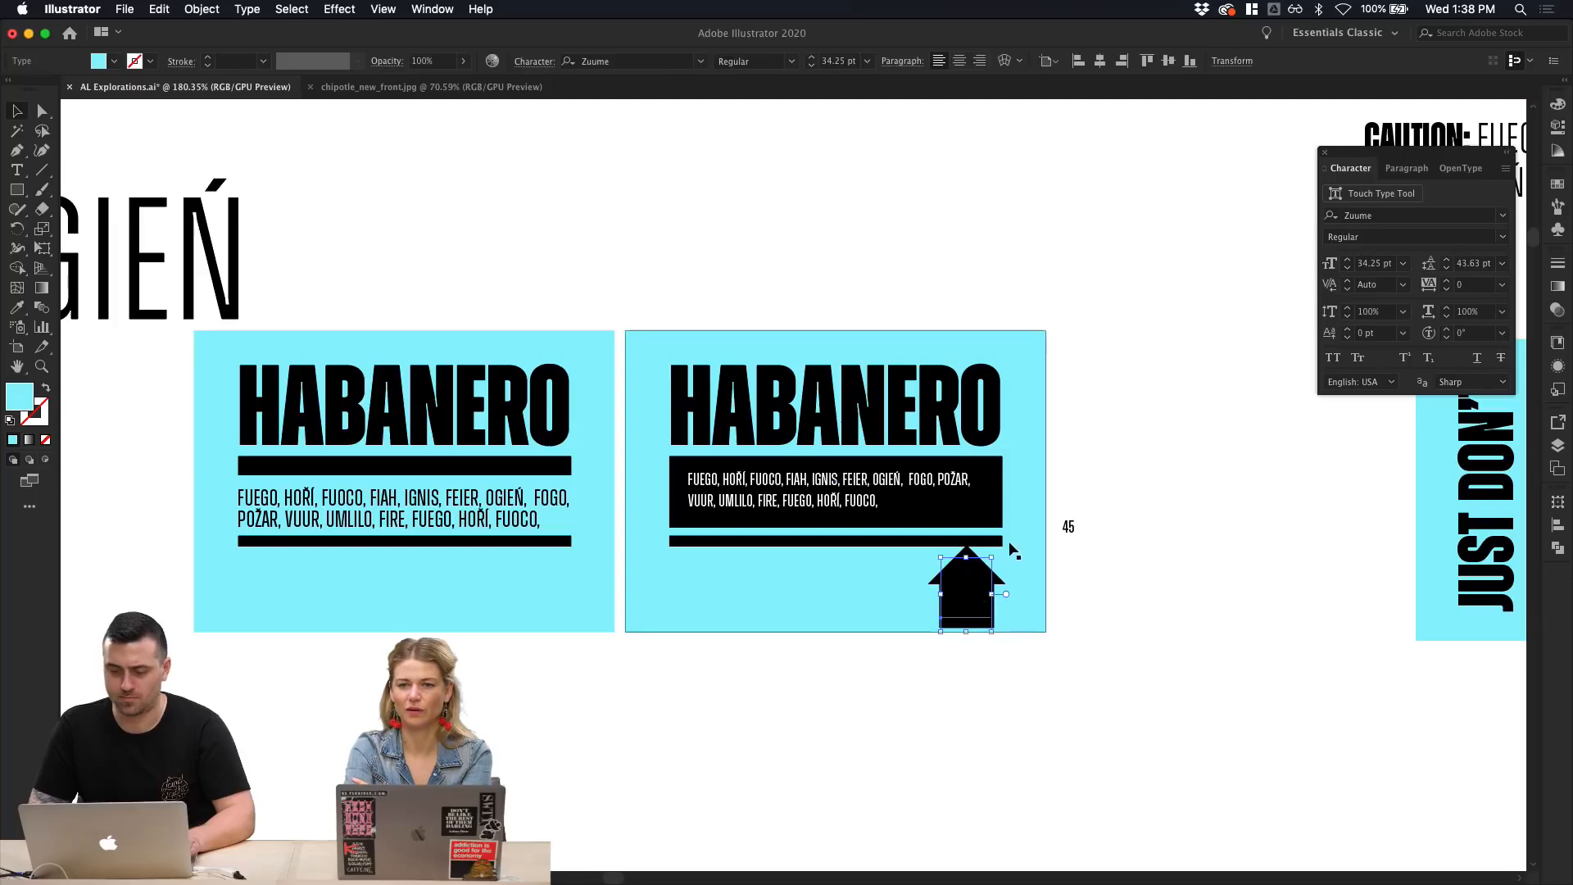
key("super+x")
left_click(968, 601)
key("super+f")
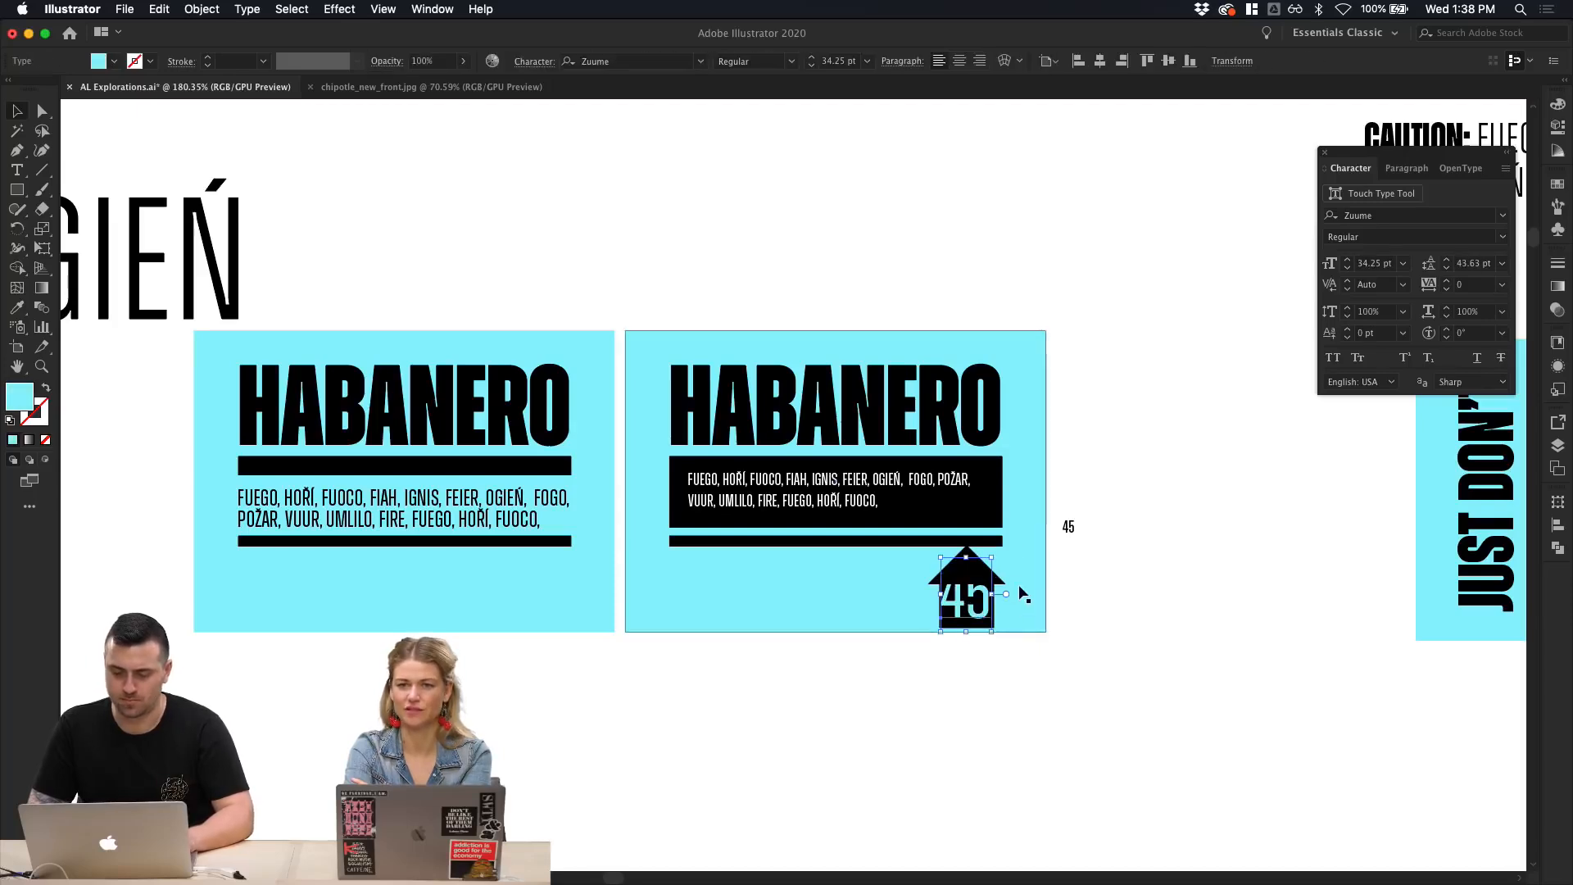
key("super+x")
left_click(992, 581)
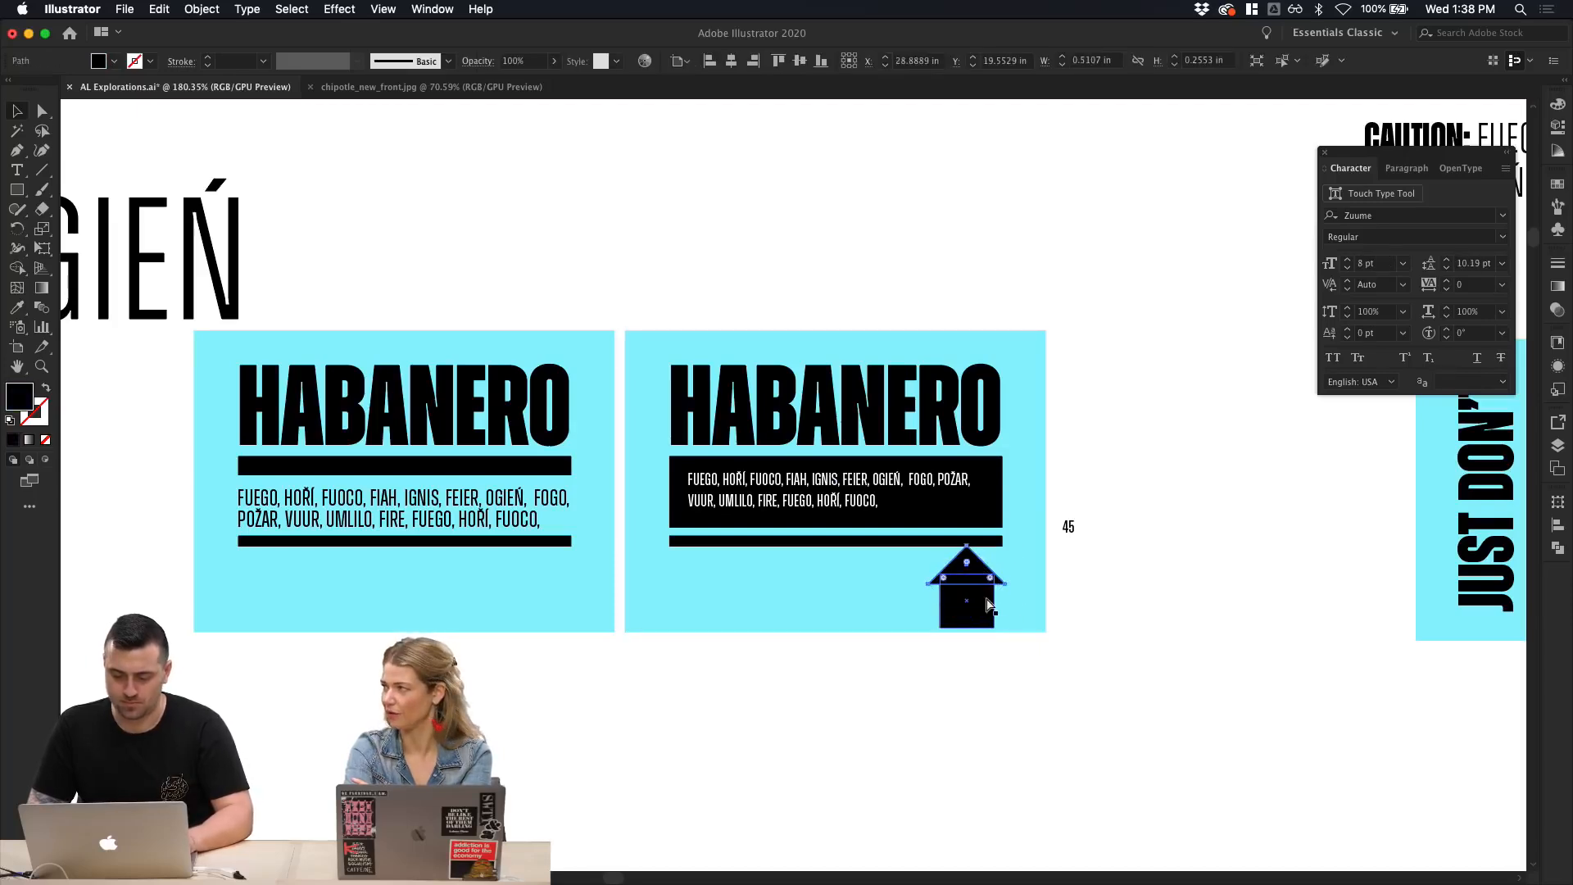
key("super+f")
scroll(1064, 527, "up", 5)
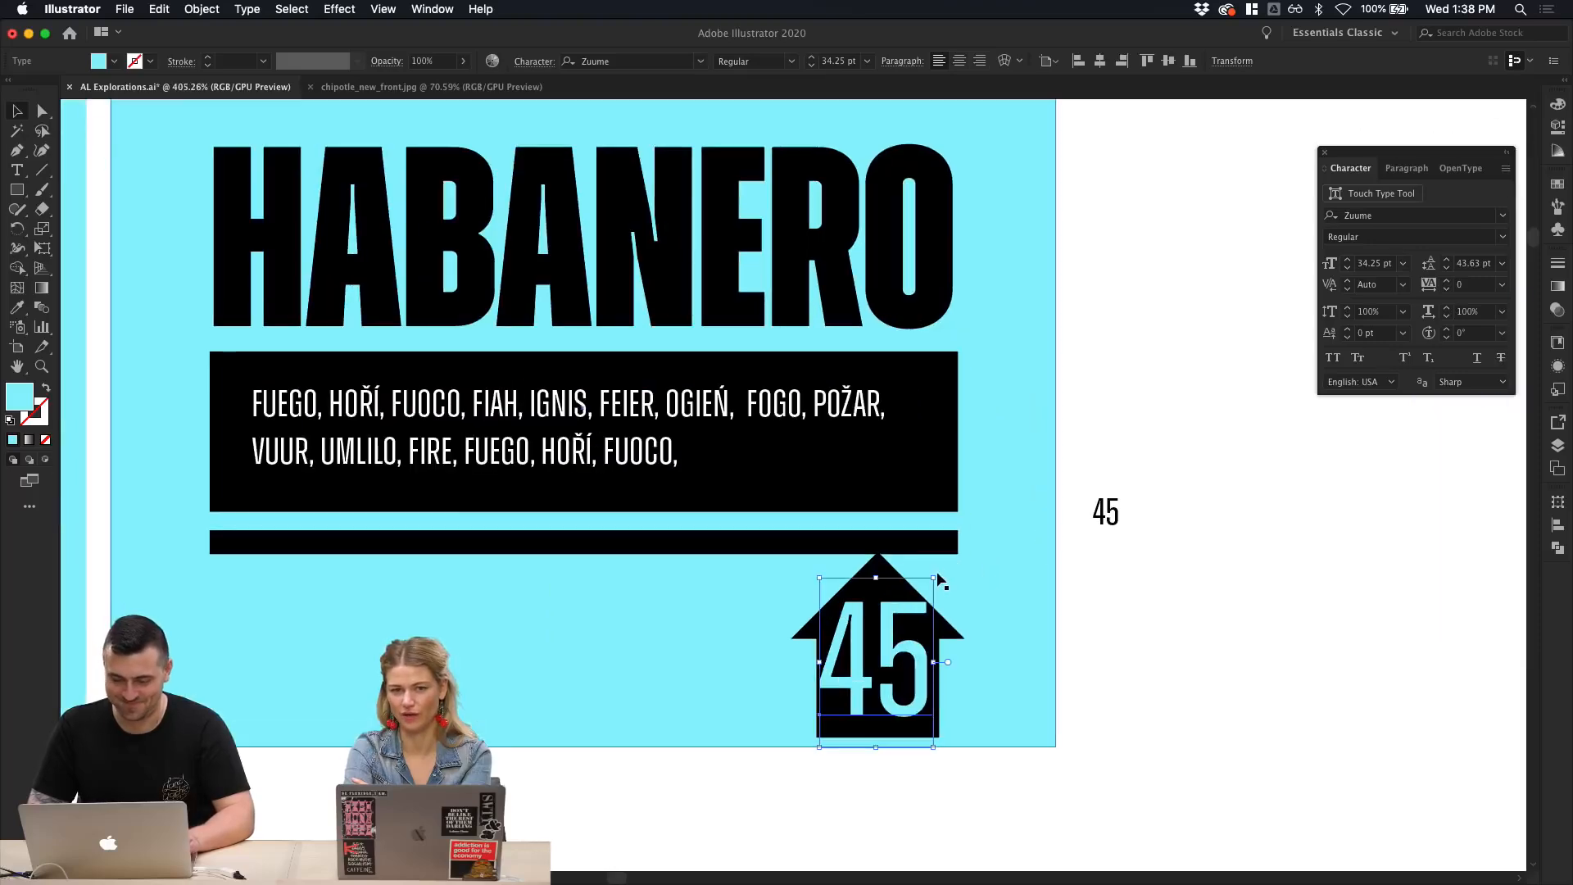
Step: Shrink the light blue 45 to about 20.94 pt and nudge it down and right within the arrow's shaft
left_click_drag(937, 578, 915, 592)
left_click(1114, 642)
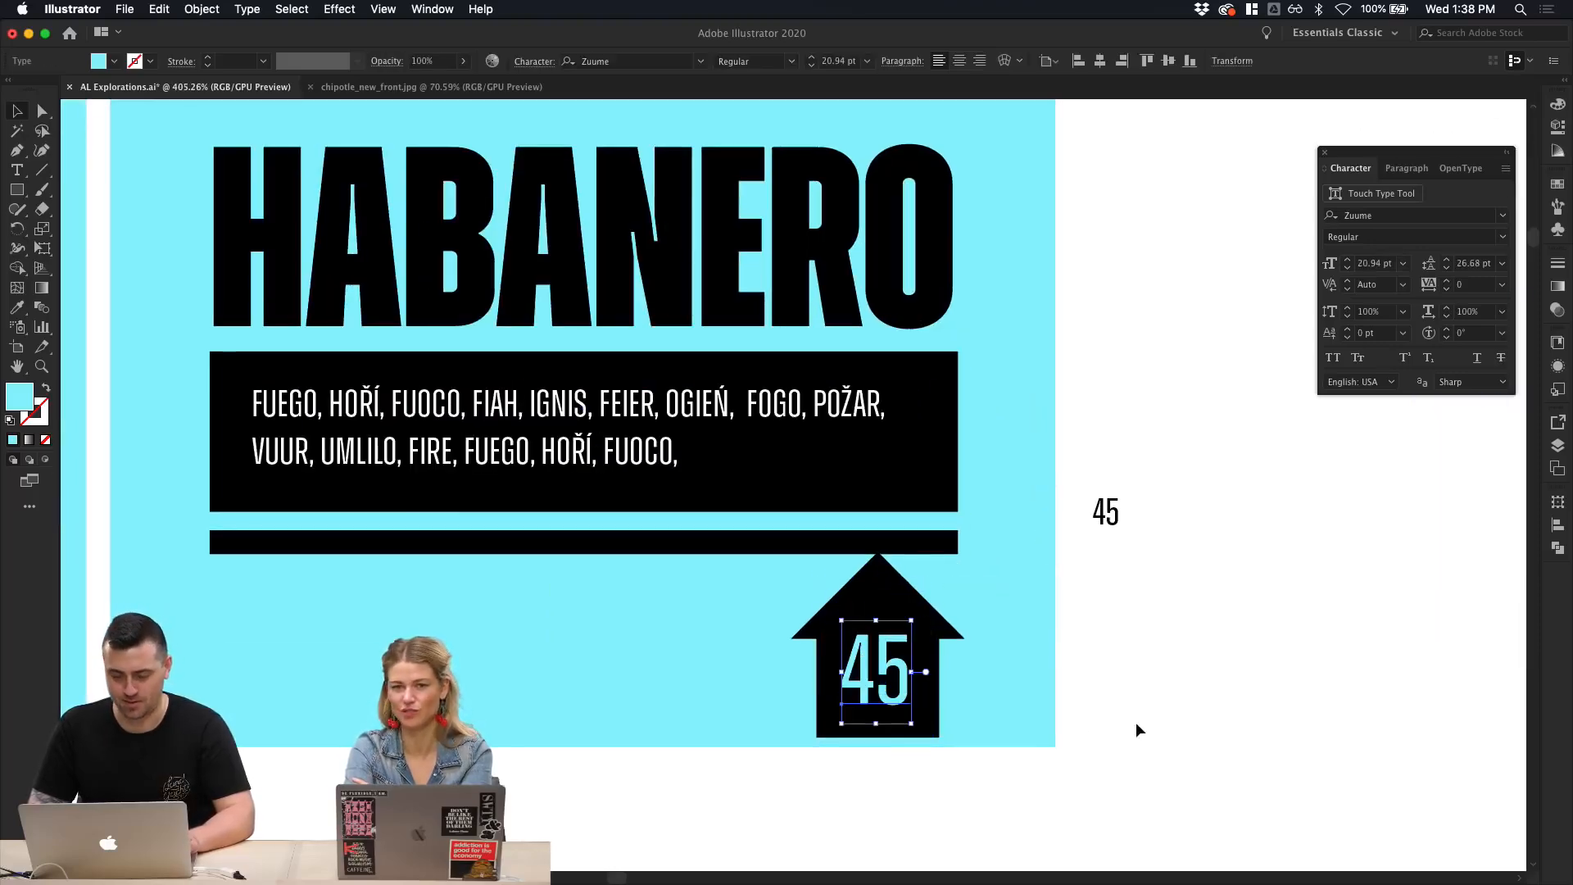
left_click(929, 708)
left_click(876, 671)
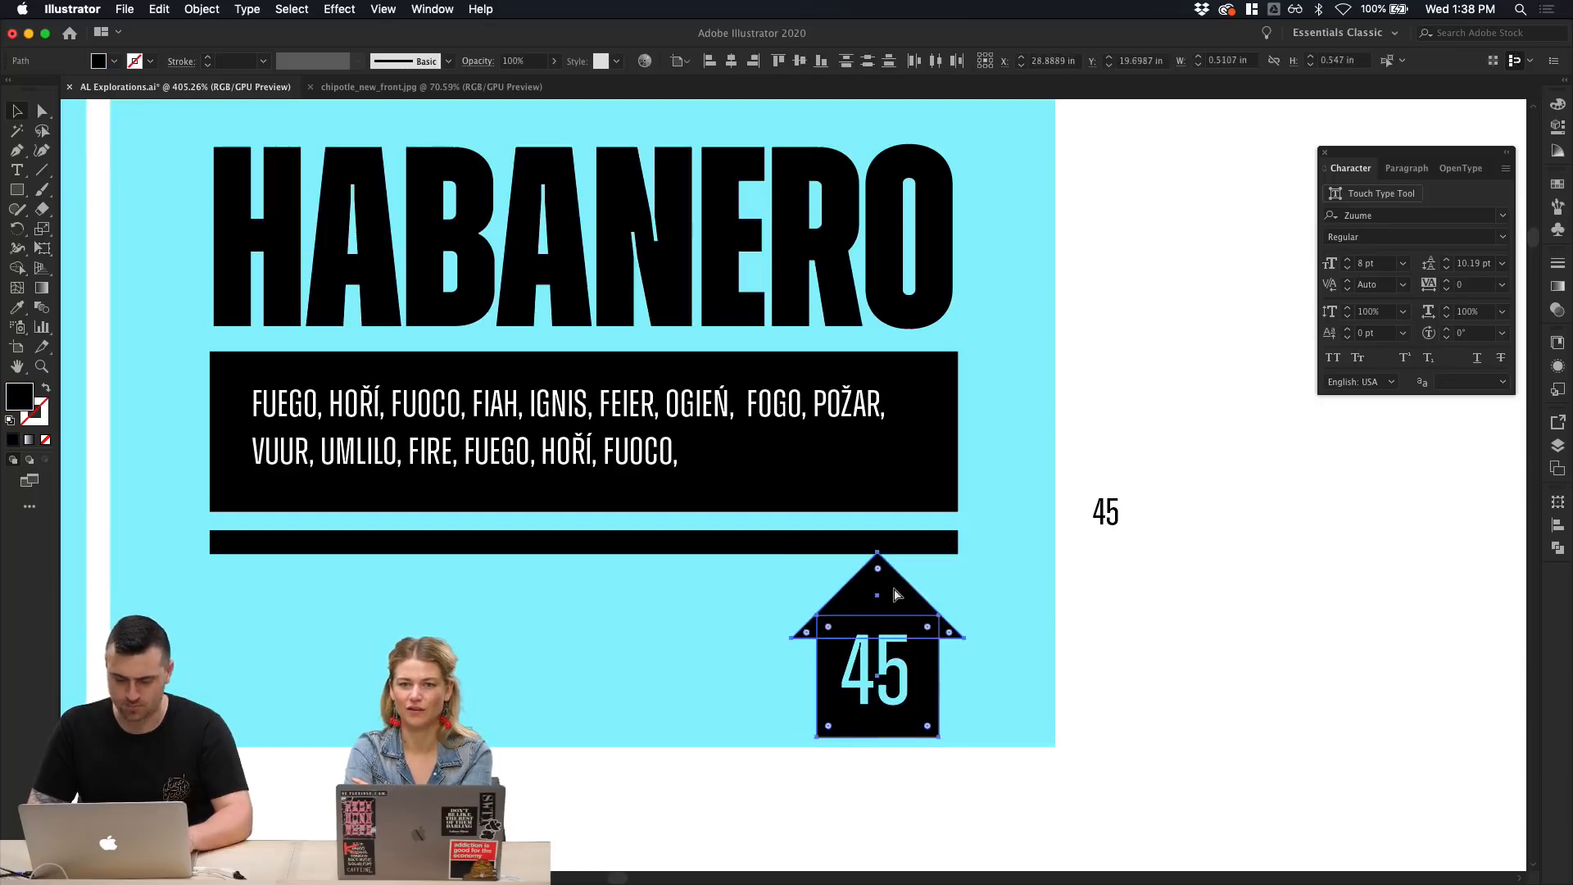
key("Down")
key("Down")
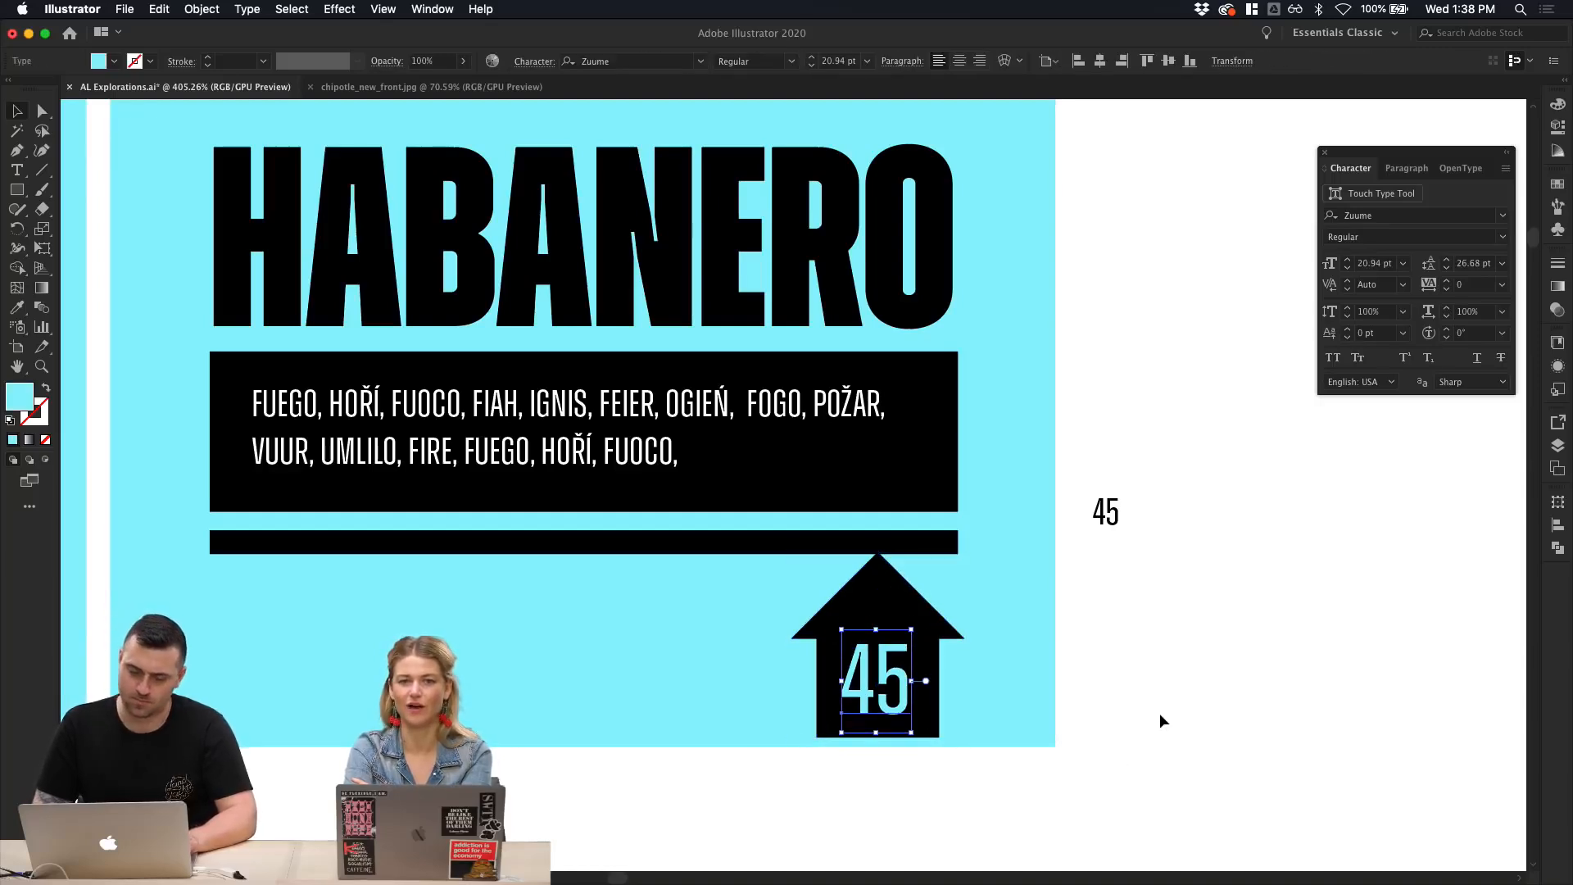
key("Right")
left_click(1143, 712)
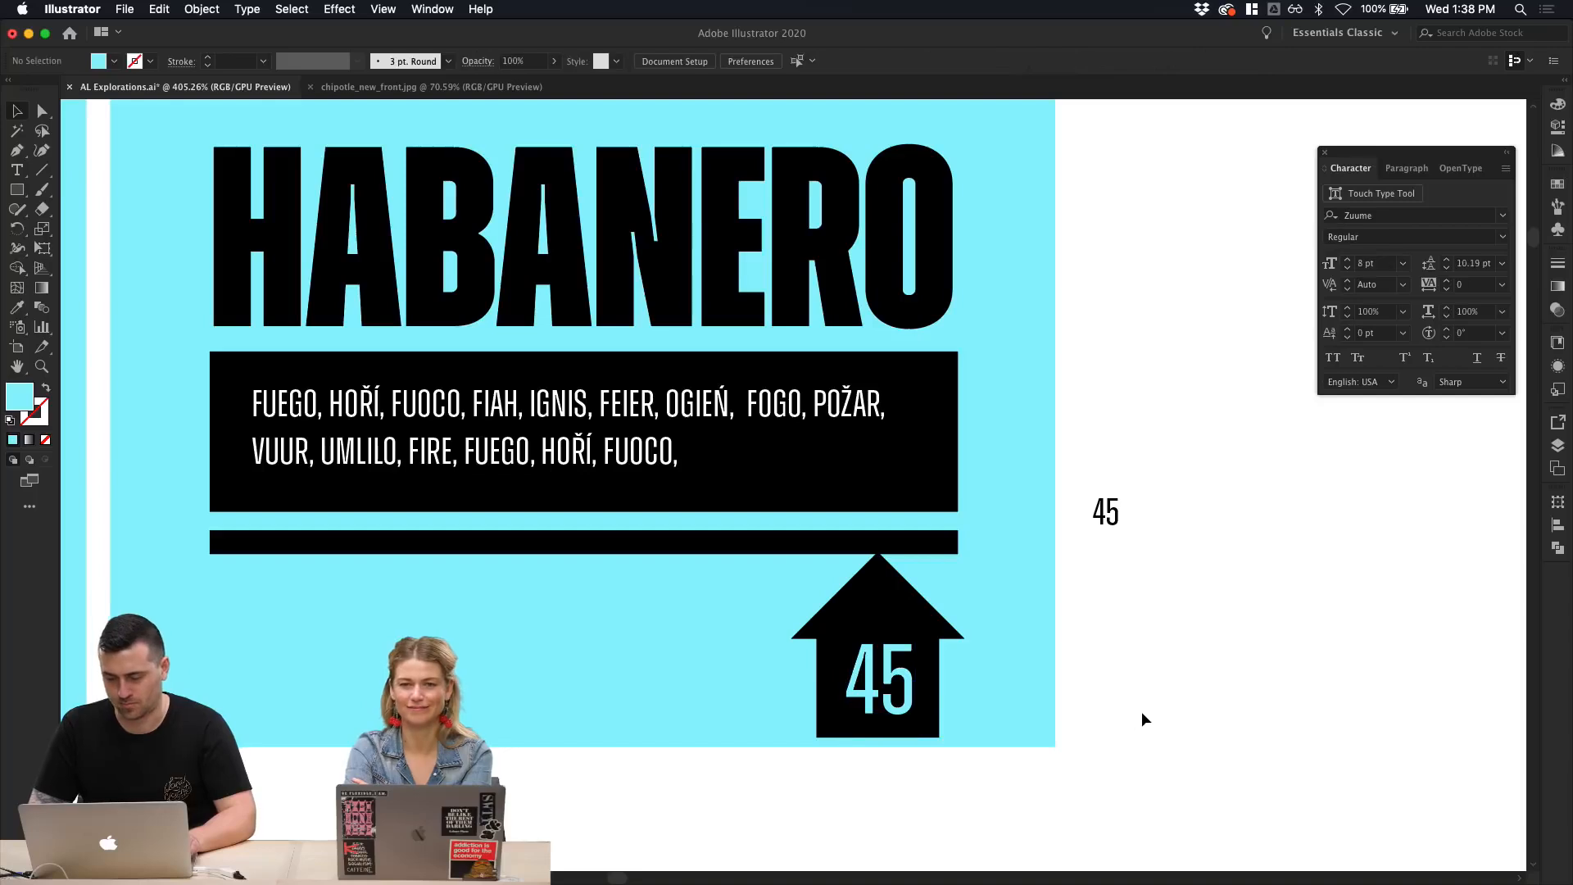
Step: Enlarge the light blue 45 in the arrow to about 26.78 pt and shift it slightly up and left
left_click(876, 702)
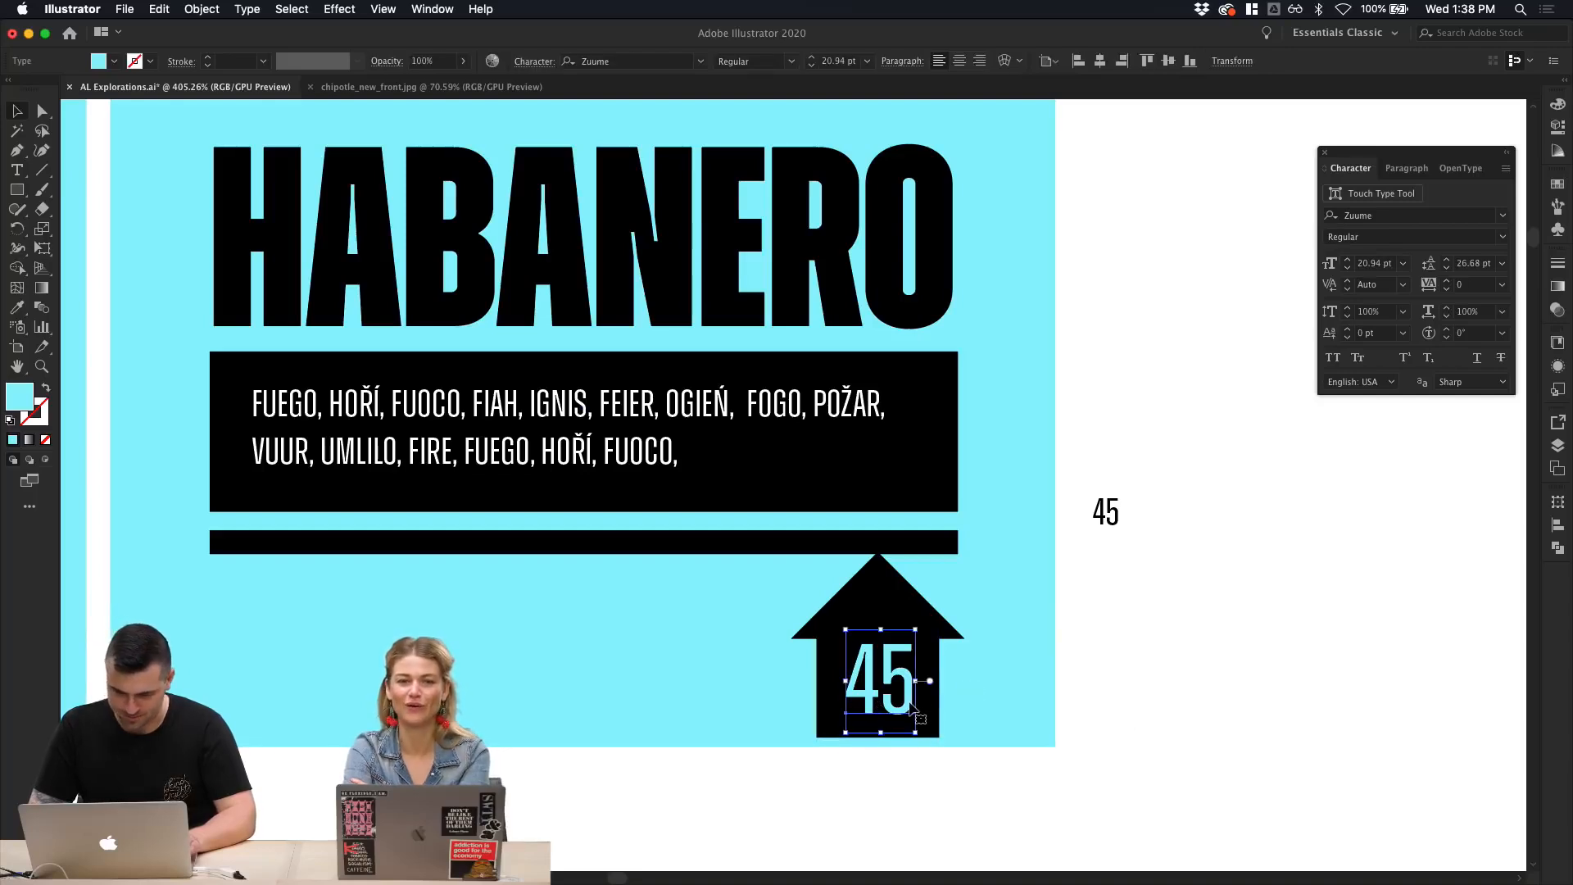
key("Up")
key("super+z")
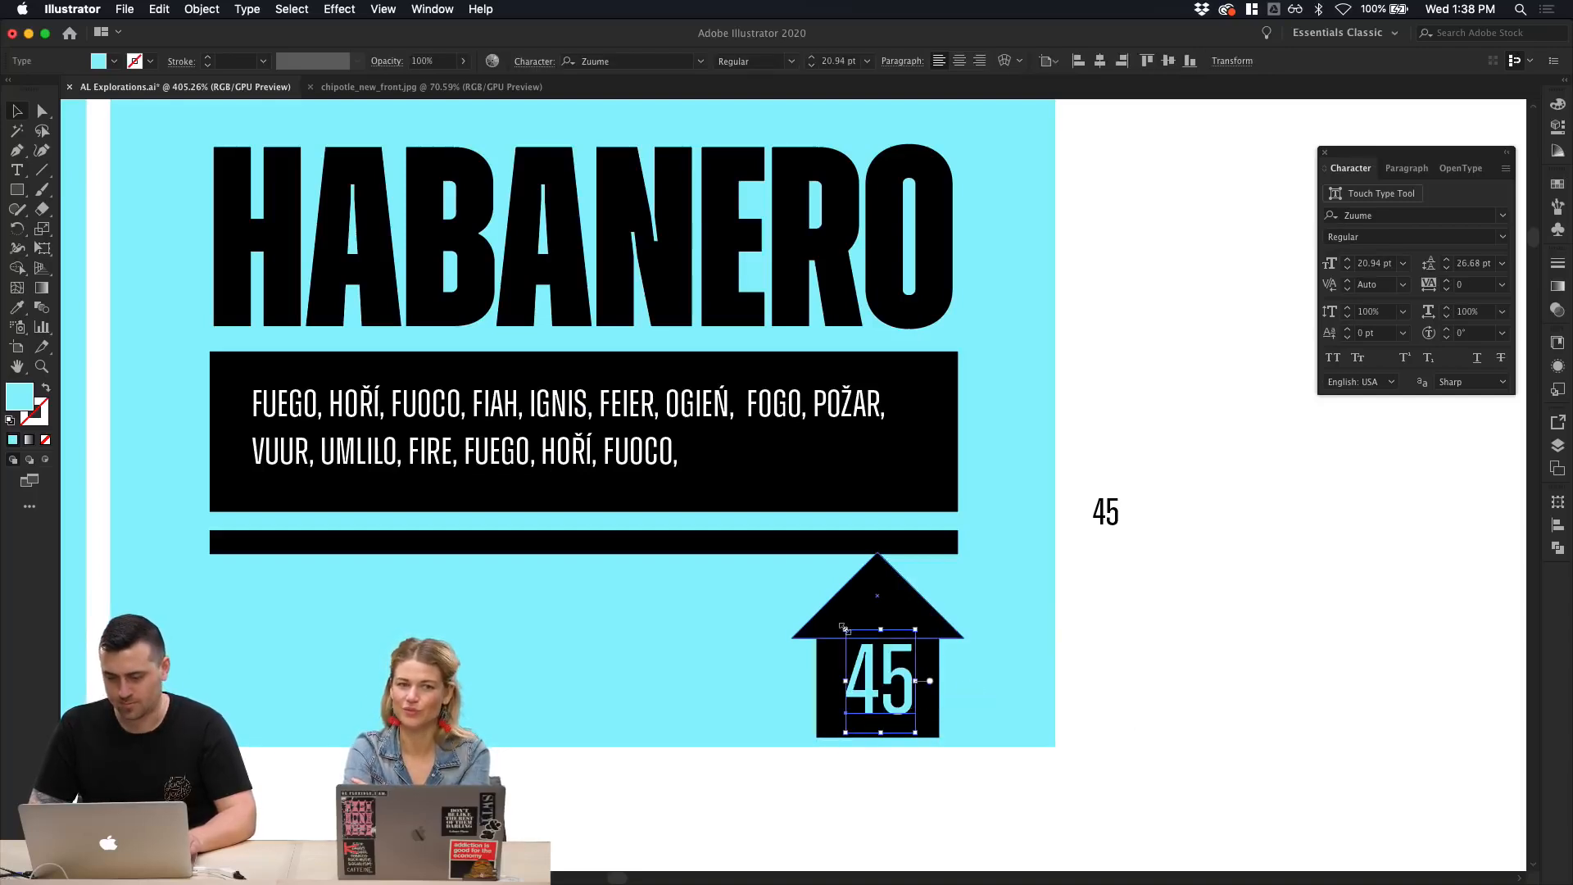
left_click_drag(844, 628, 837, 614)
left_click_drag(866, 670, 857, 656)
left_click(1122, 722)
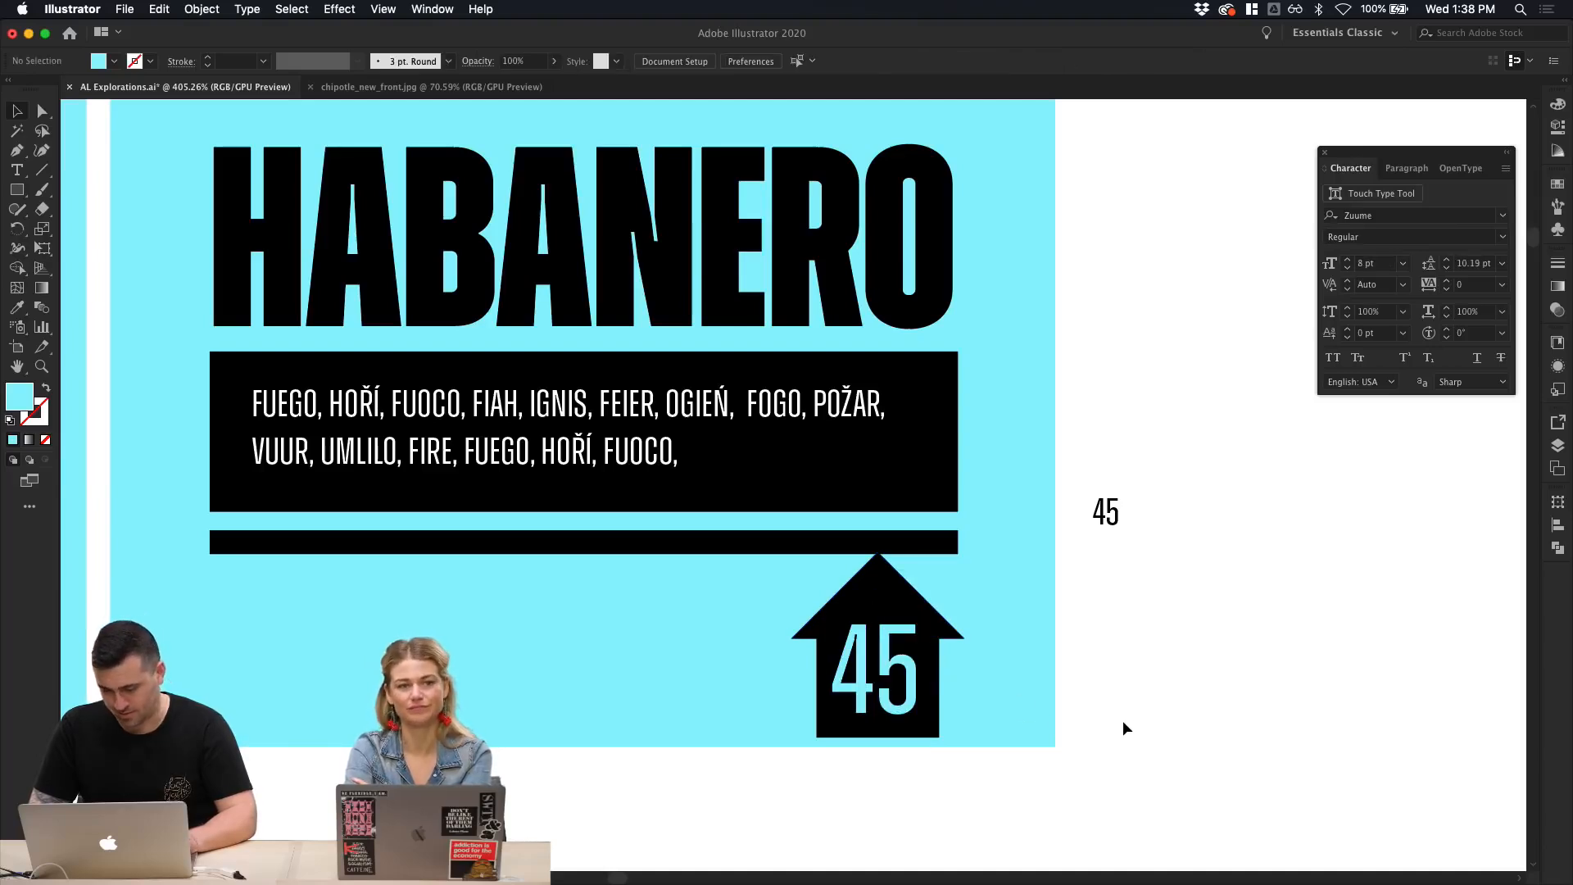
Step: Center the light blue 45 horizontally within the black arrow and deselect
left_click(901, 688)
key("Right")
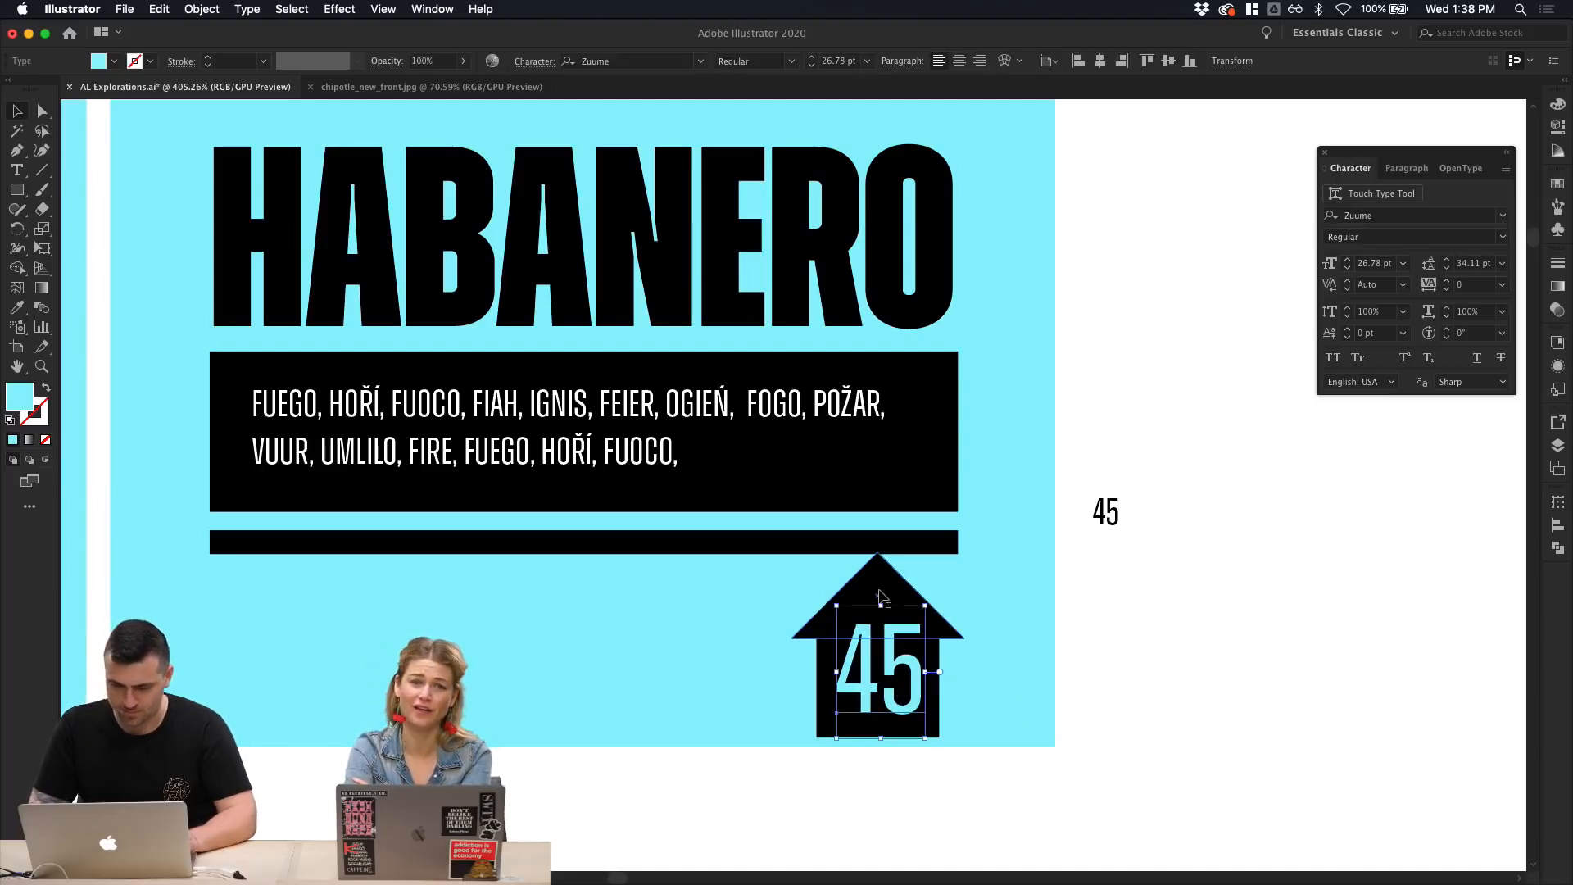
left_click(880, 596, "shift")
left_click(1465, 643)
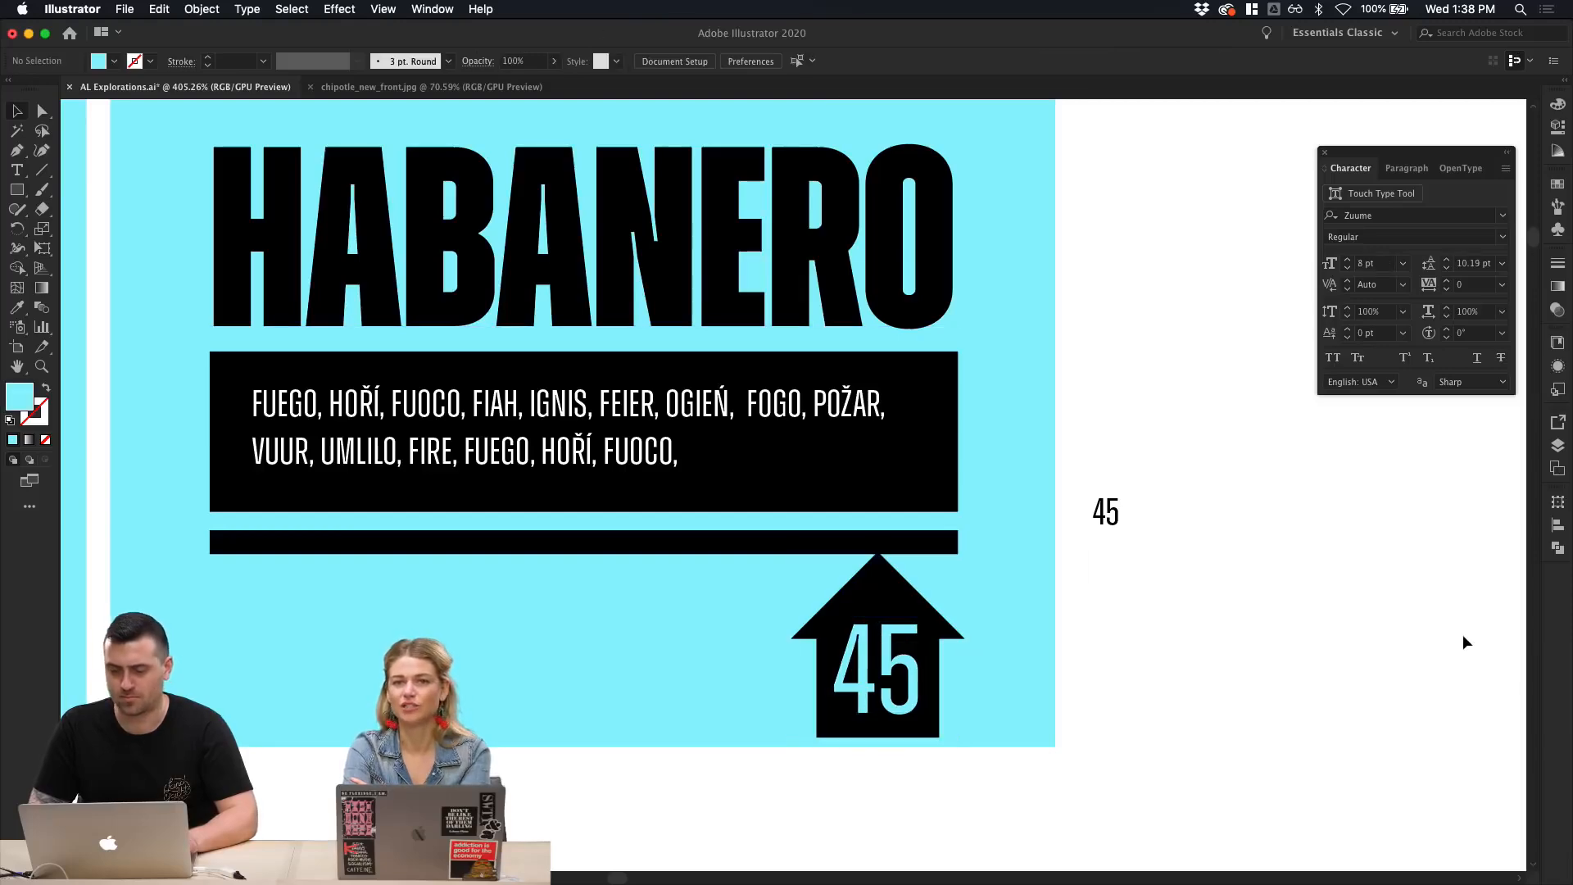
Step: Delete the stray black 45 beside the HABANERO label
scroll(1326, 693, "down", 8)
scroll(1326, 693, "up", 4)
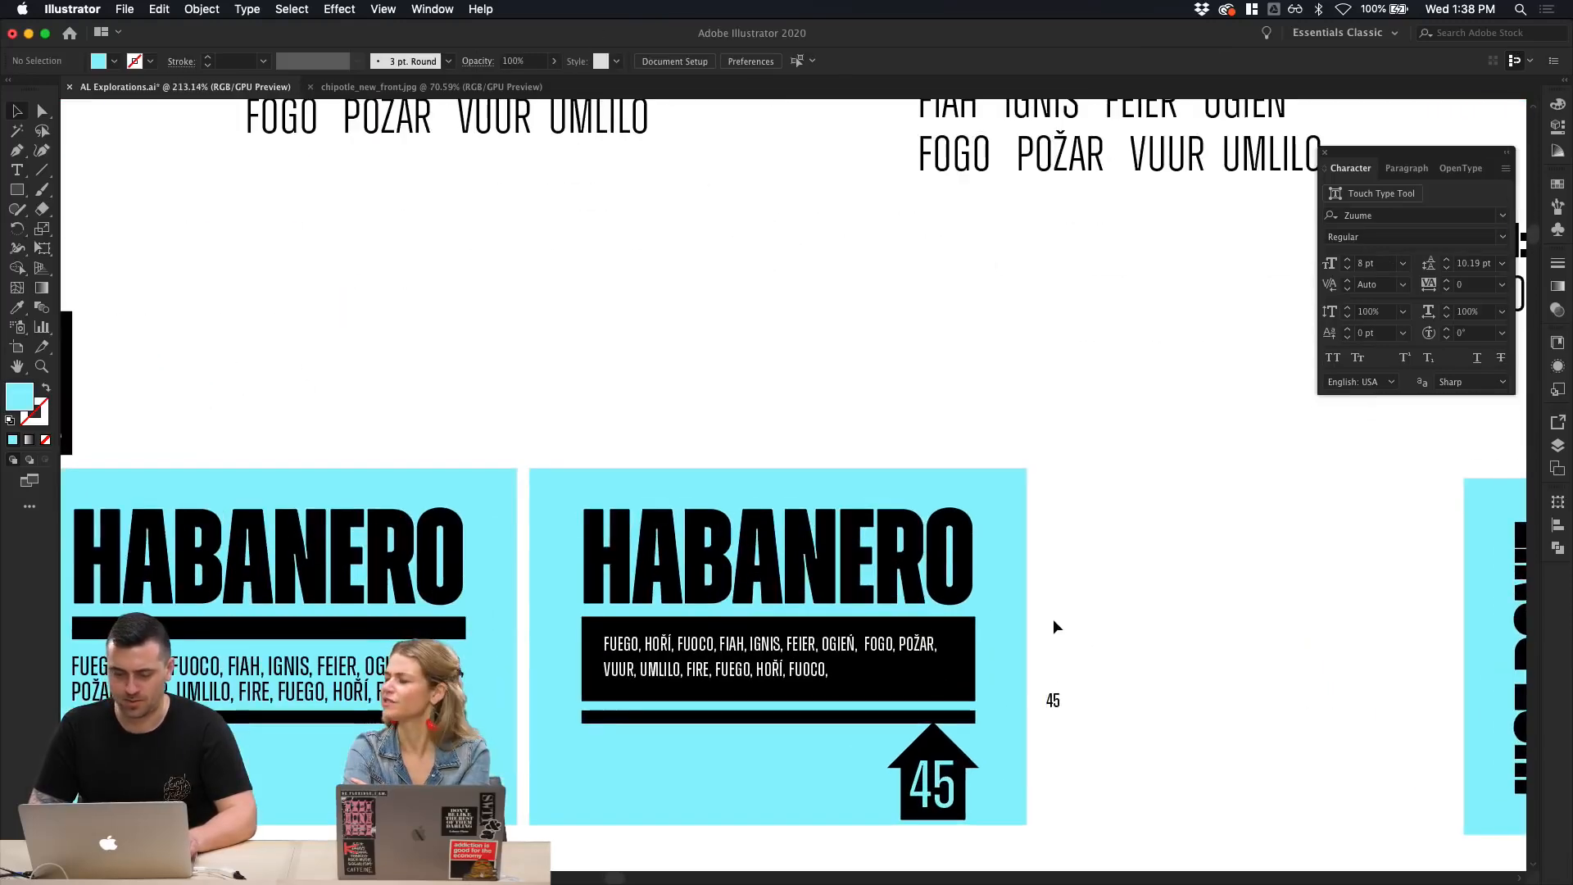
left_click(1055, 705)
key("Delete")
scroll(1001, 678, "down", 6)
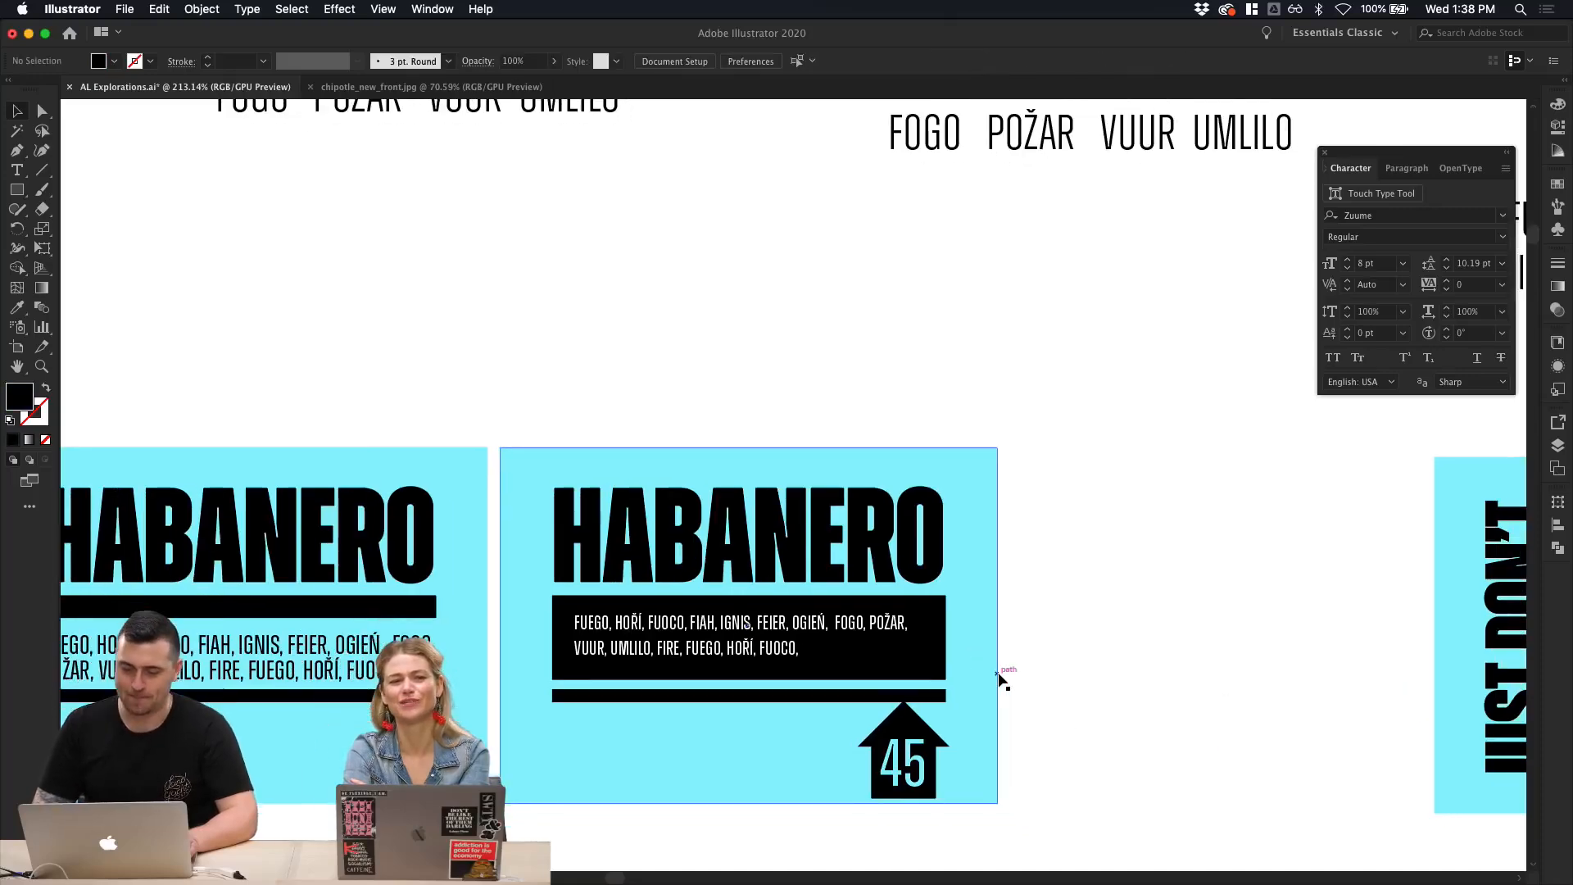
scroll(1001, 679, "up", 3)
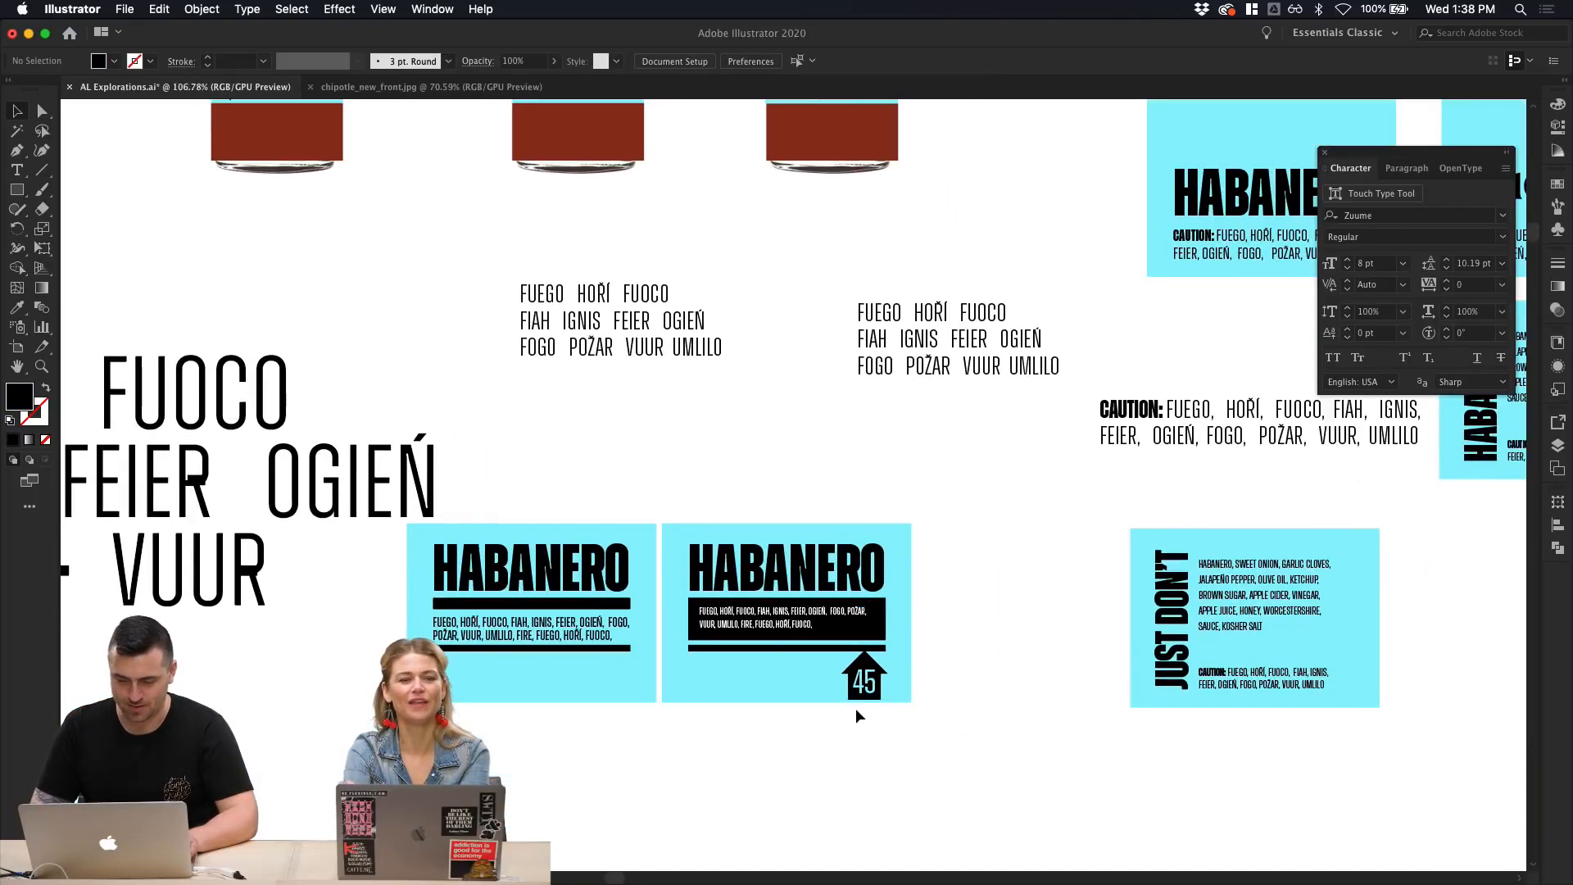
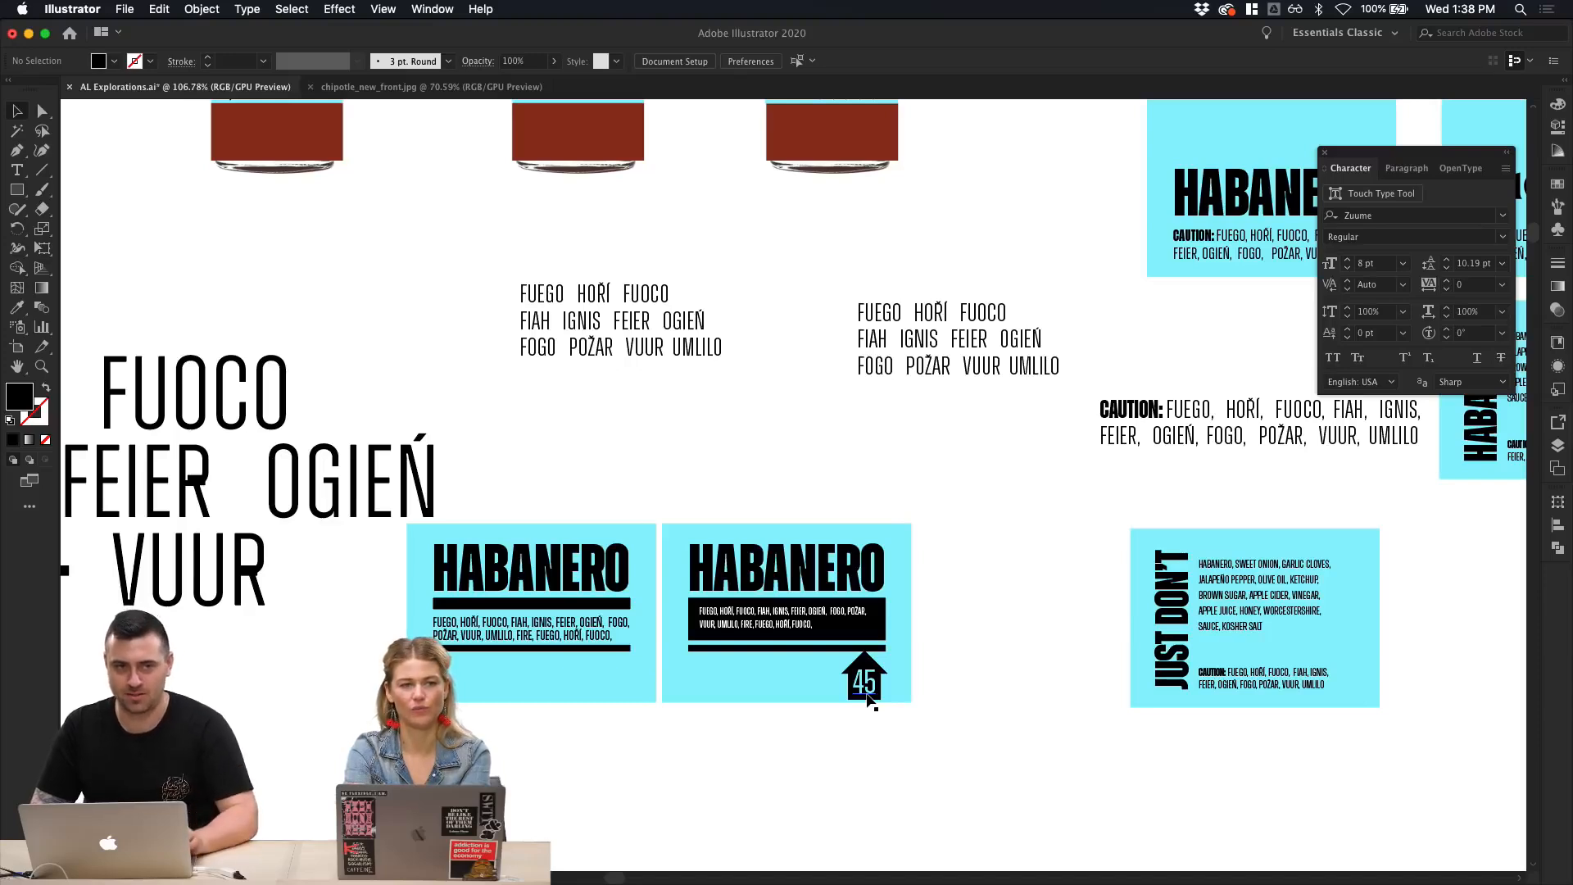
left_click(866, 697)
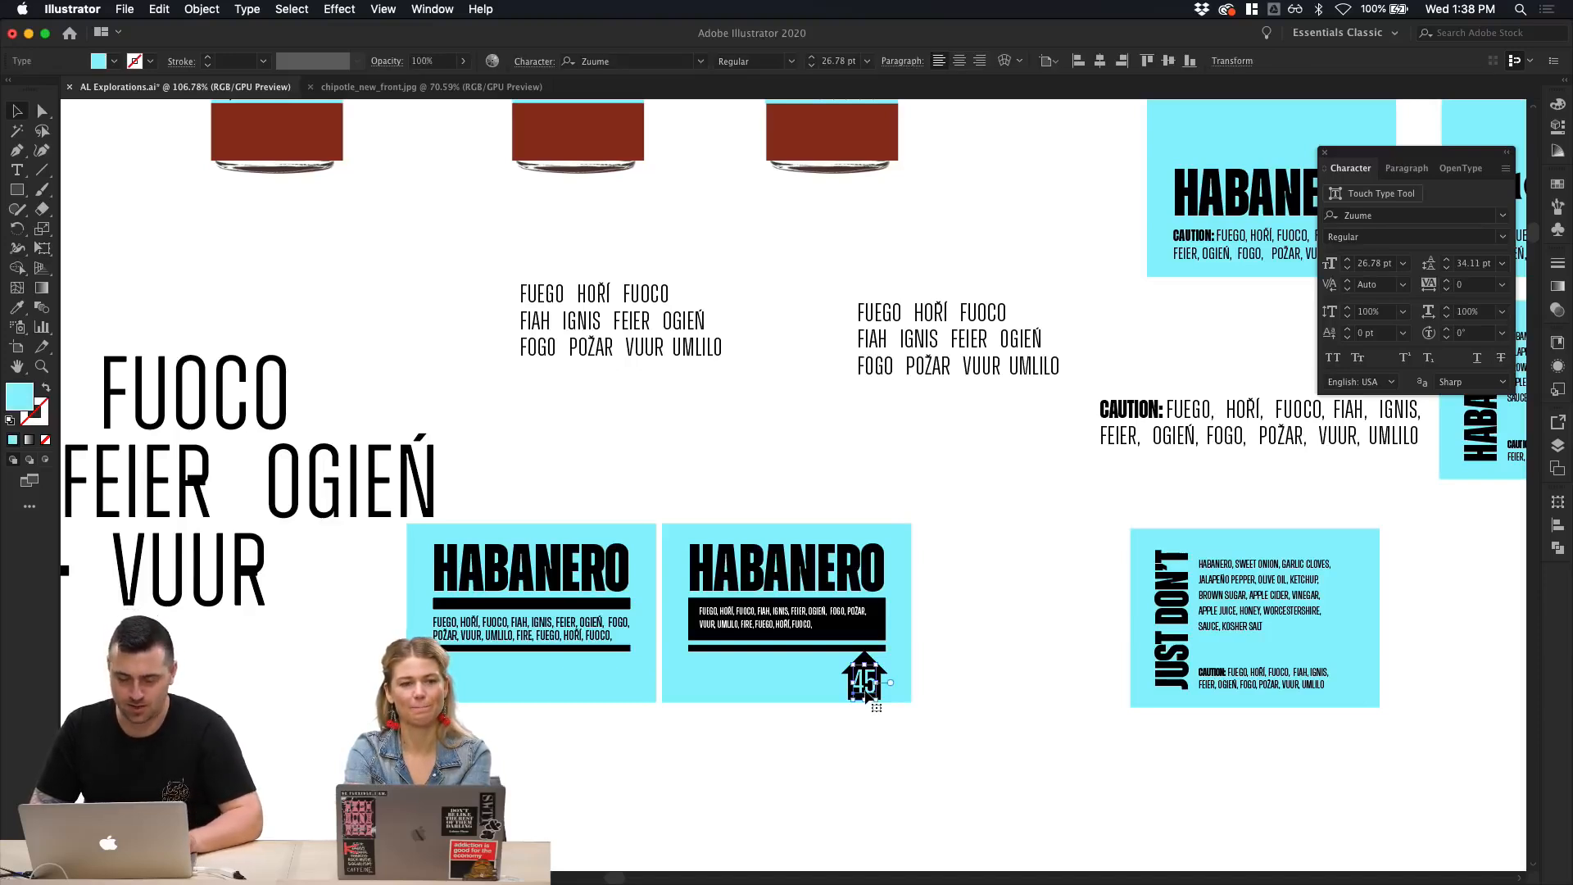
scroll(873, 672, "up", 4)
left_click(866, 655, "shift")
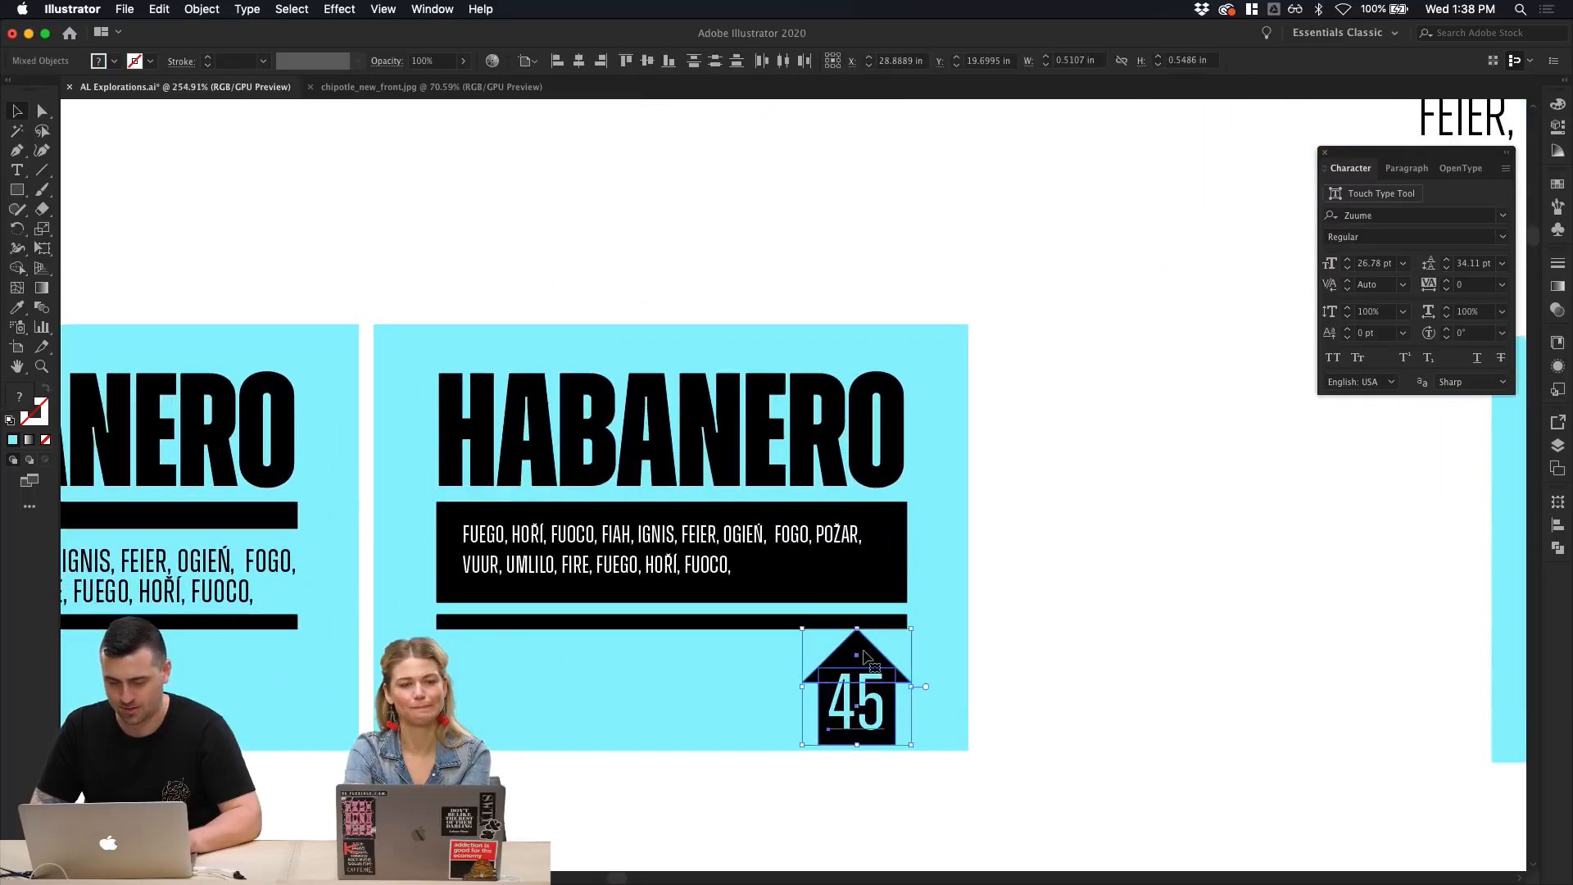
left_click_drag(866, 655, 1068, 318)
key("super+z")
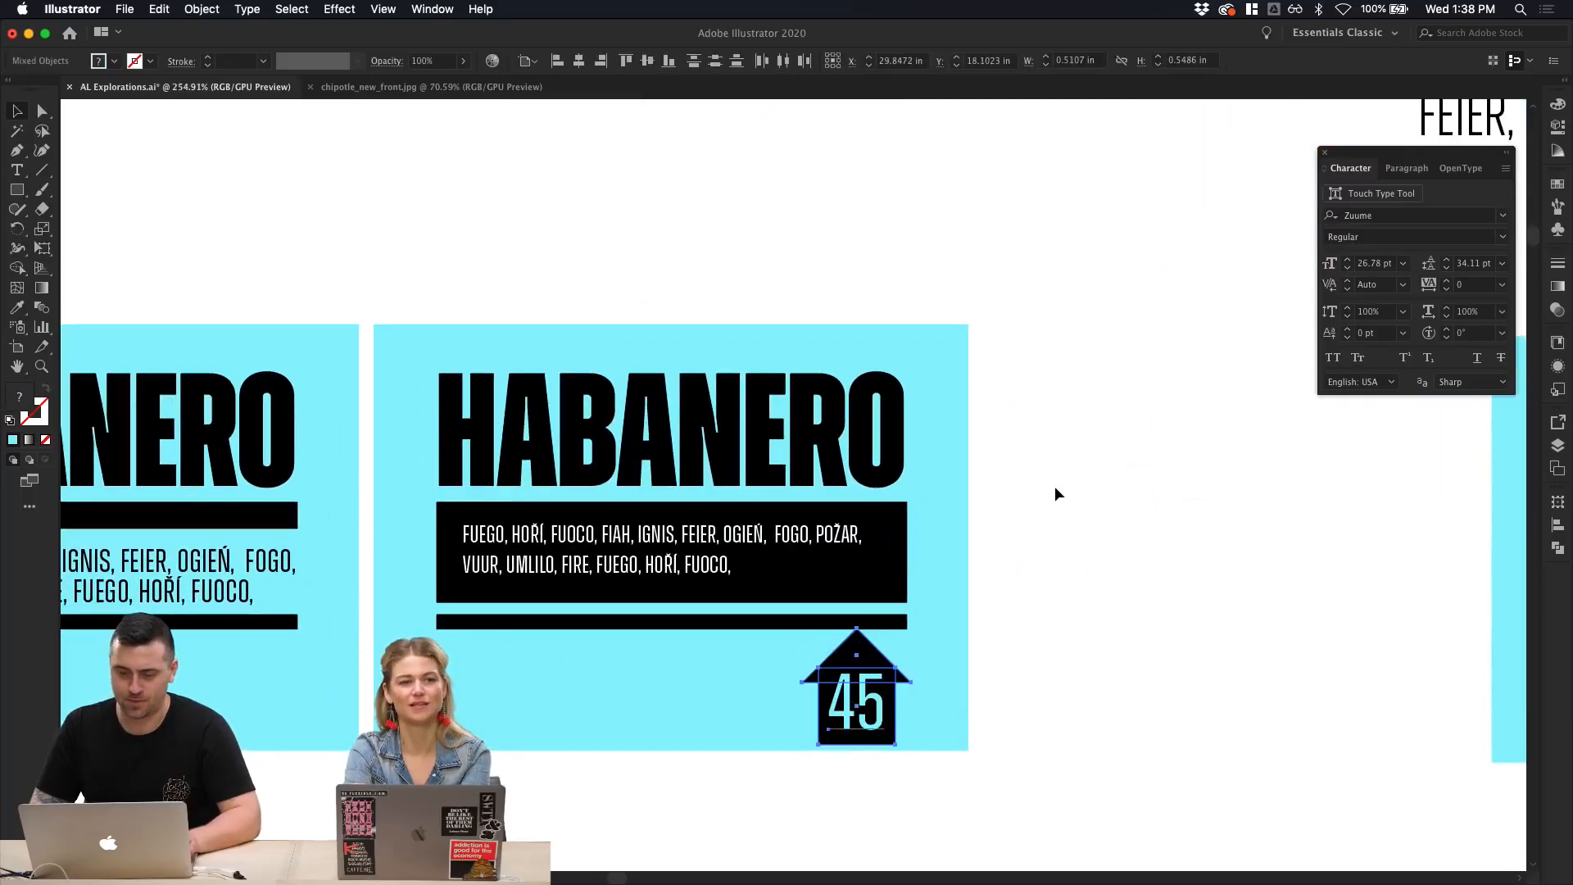
left_click(1055, 485)
Step: Duplicate the complete arrow with its 45 into the empty space above the HABANERO label
left_click(863, 701)
left_click(867, 640, "shift")
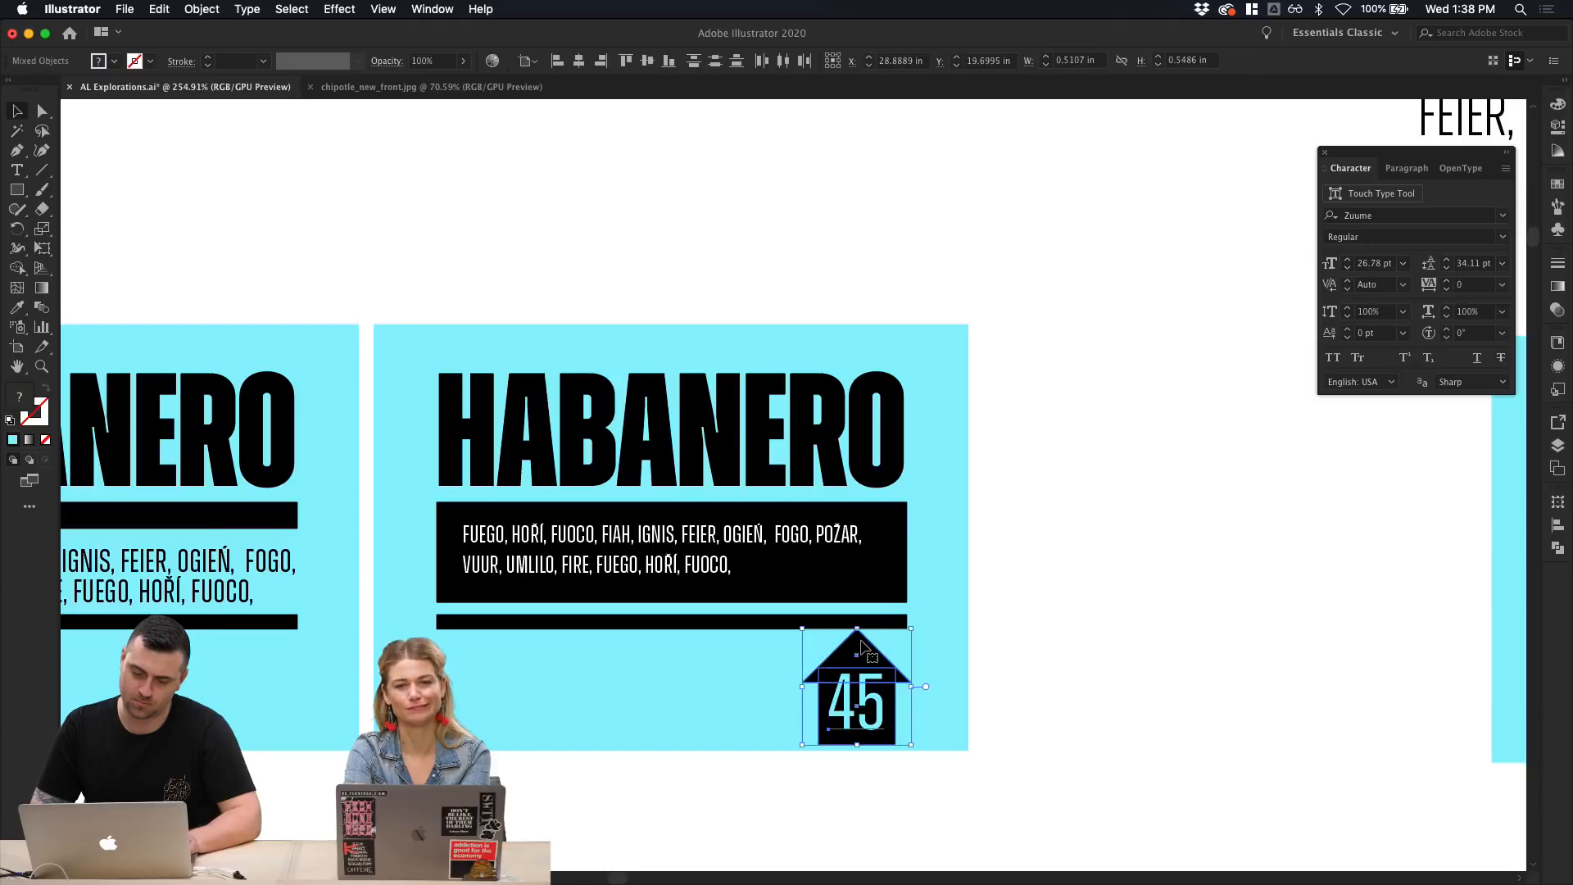
left_click_drag(866, 640, 880, 162)
left_click(1082, 282)
scroll(1081, 282, "down", 4)
scroll(1082, 288, "up", 5)
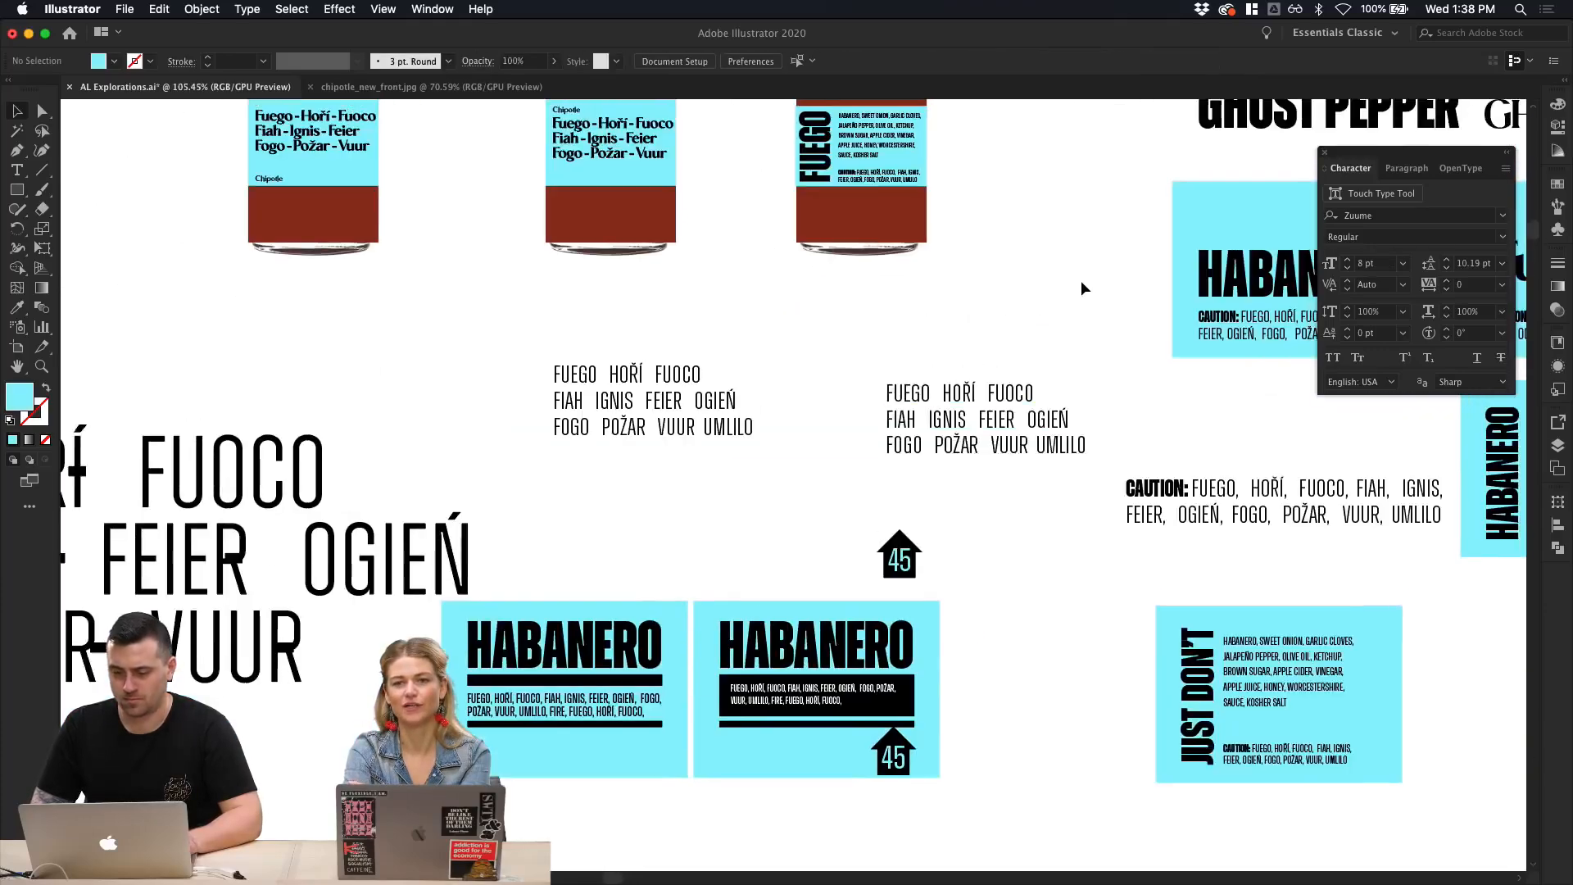
scroll(1082, 288, "up", 5)
scroll(1082, 288, "down", 5)
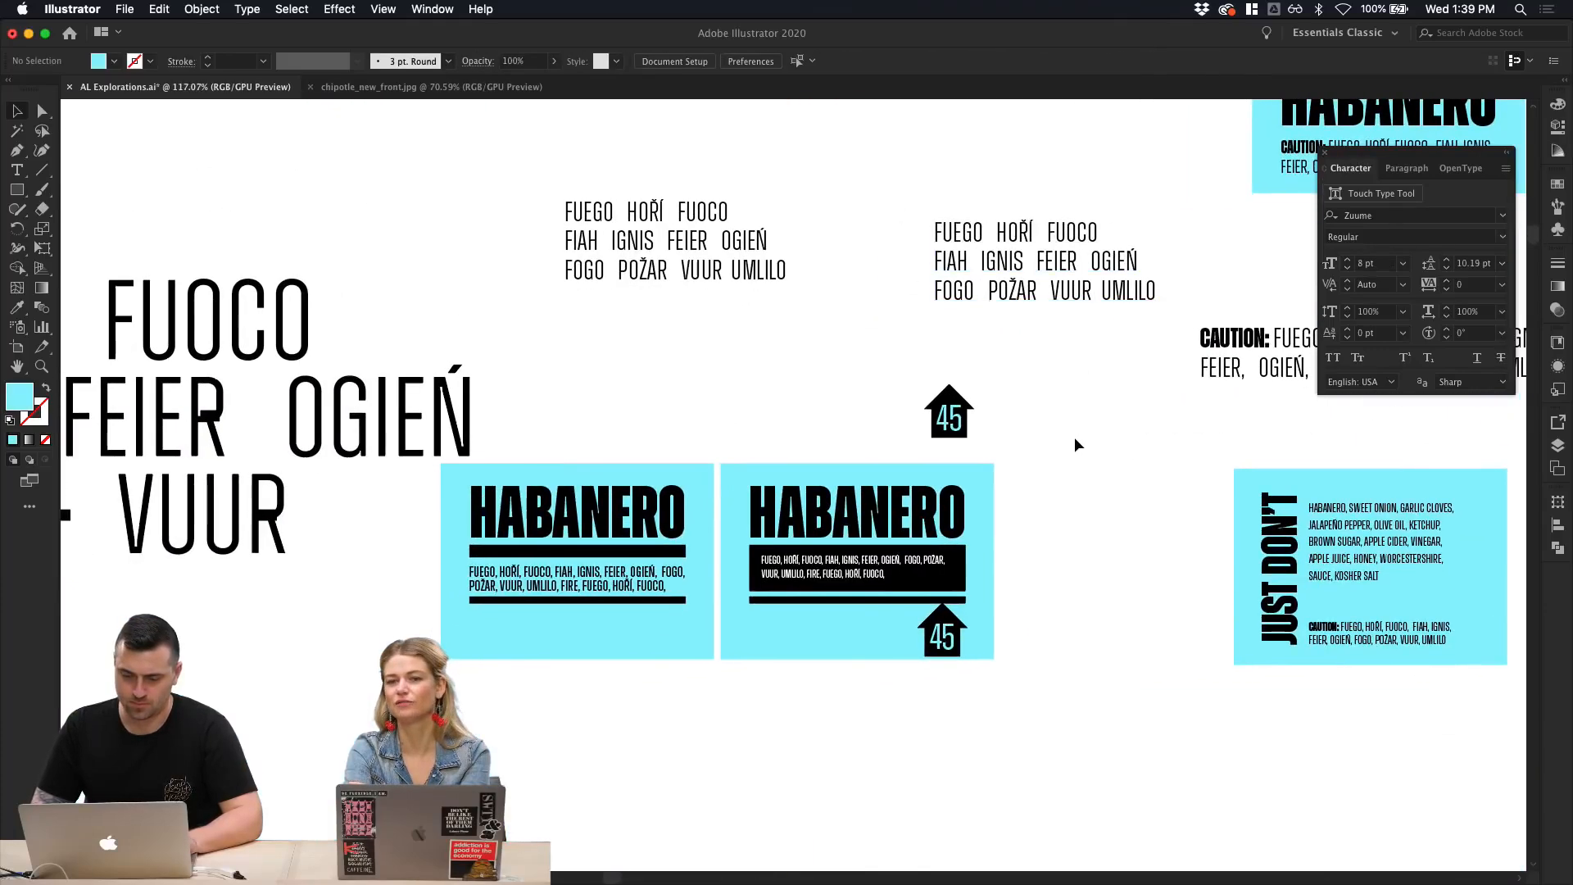
scroll(1074, 436, "right", 5)
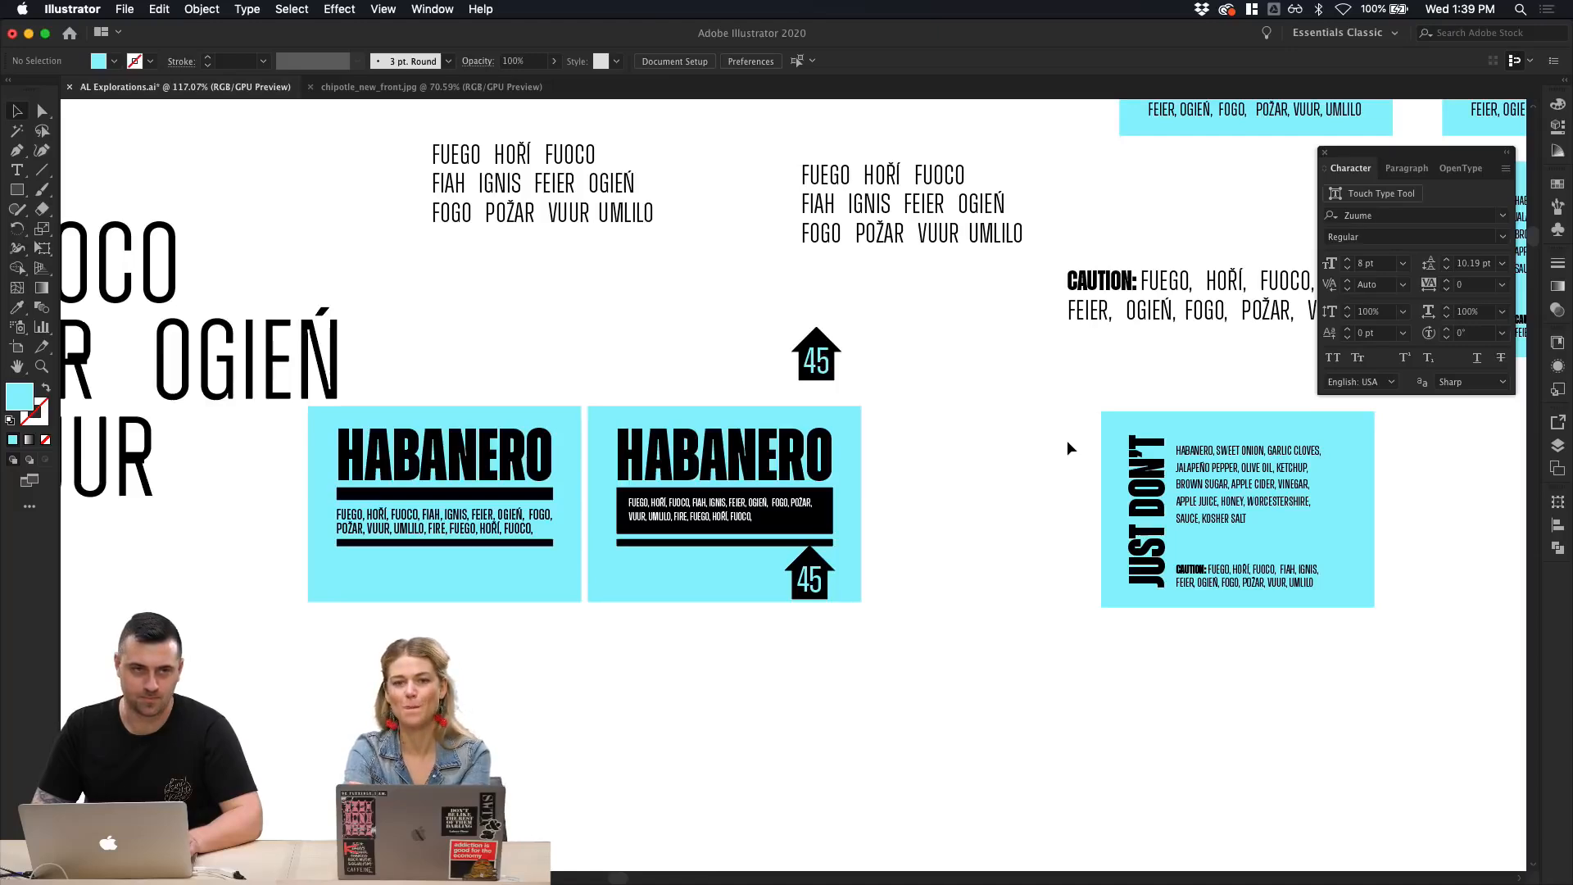
scroll(1002, 385, "up", 3)
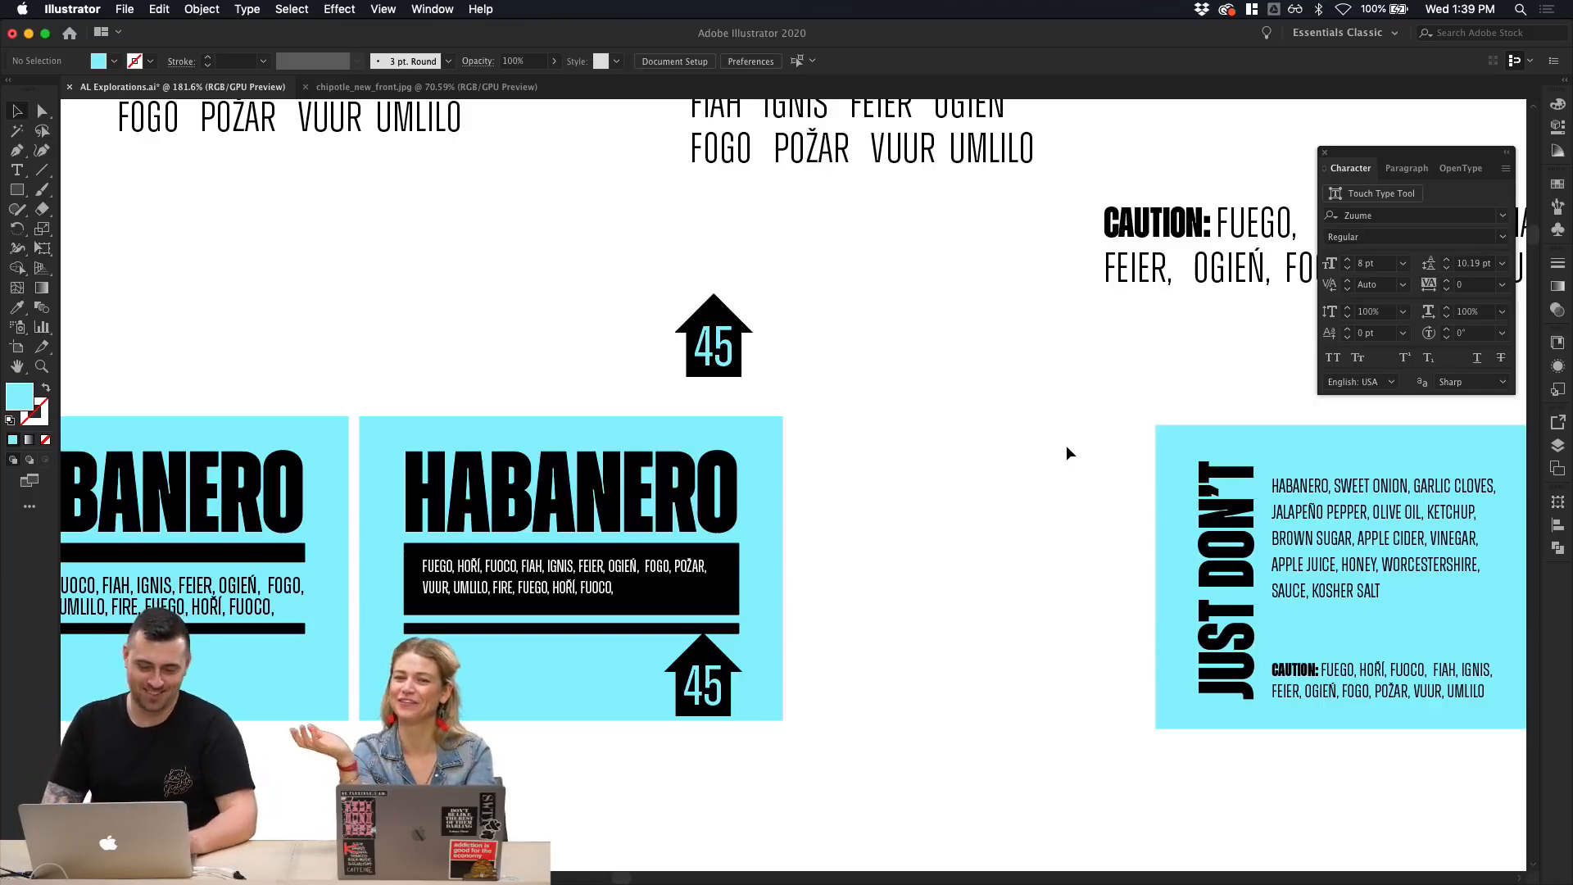
Step: Remove the stray quotation marks before 13,650 in the Scoville rating line of the reference notes
left_click(660, 524)
scroll(718, 615, "left", 3)
scroll(718, 615, "down", 6)
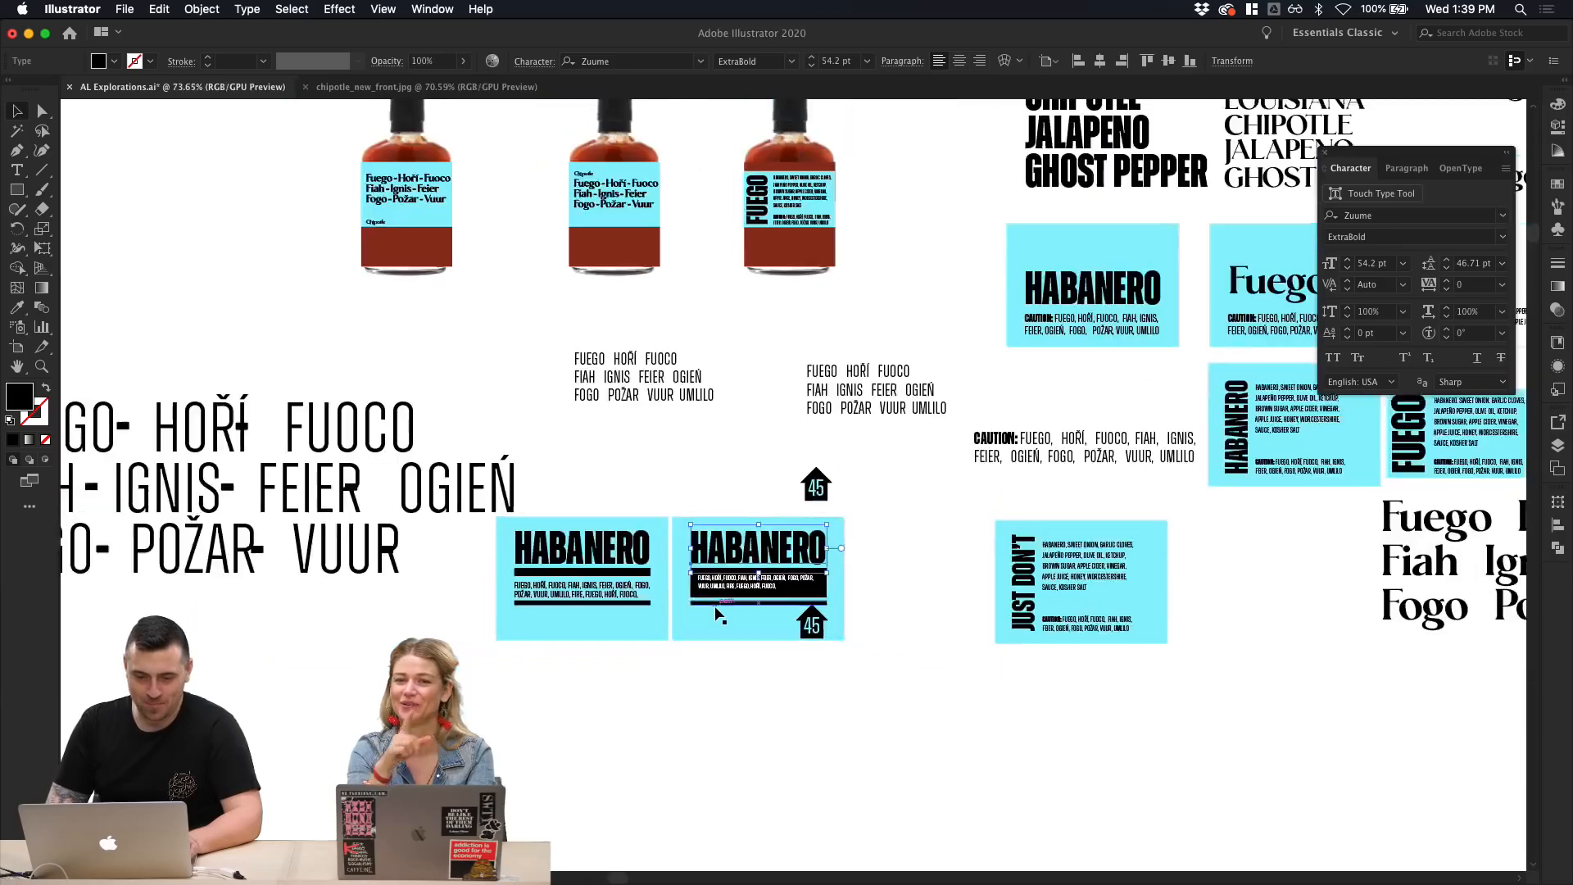
scroll(718, 615, "left", 10)
scroll(718, 614, "up", 4)
scroll(715, 613, "up", 12)
scroll(716, 613, "left", 10)
scroll(715, 613, "down", 1)
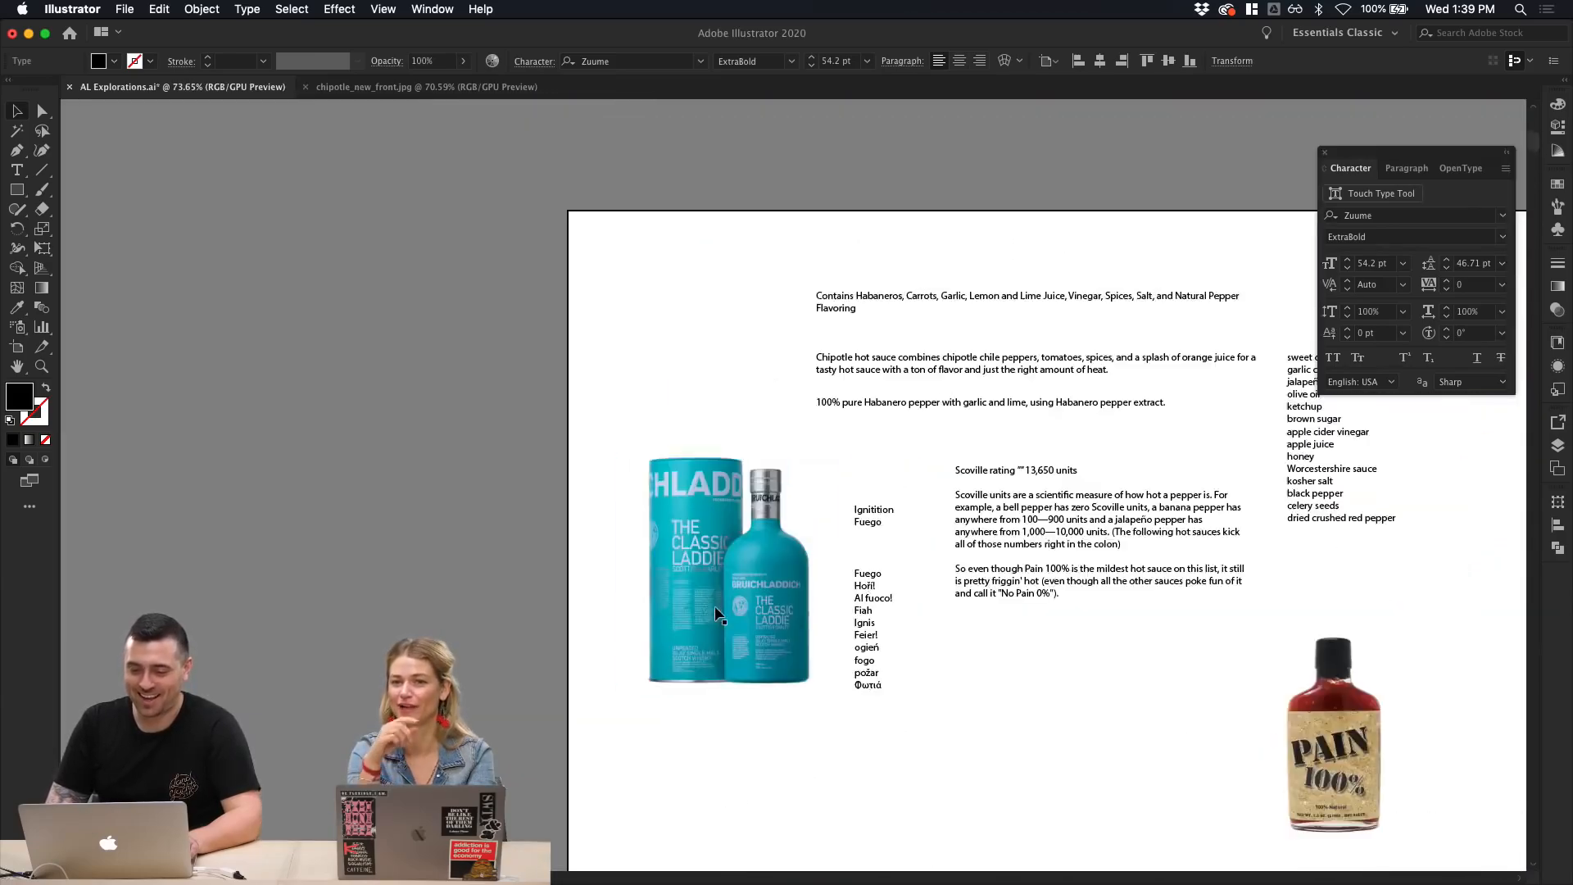
scroll(715, 613, "up", 2)
scroll(716, 613, "right", 3)
scroll(715, 613, "up", 5)
scroll(715, 612, "down", 1)
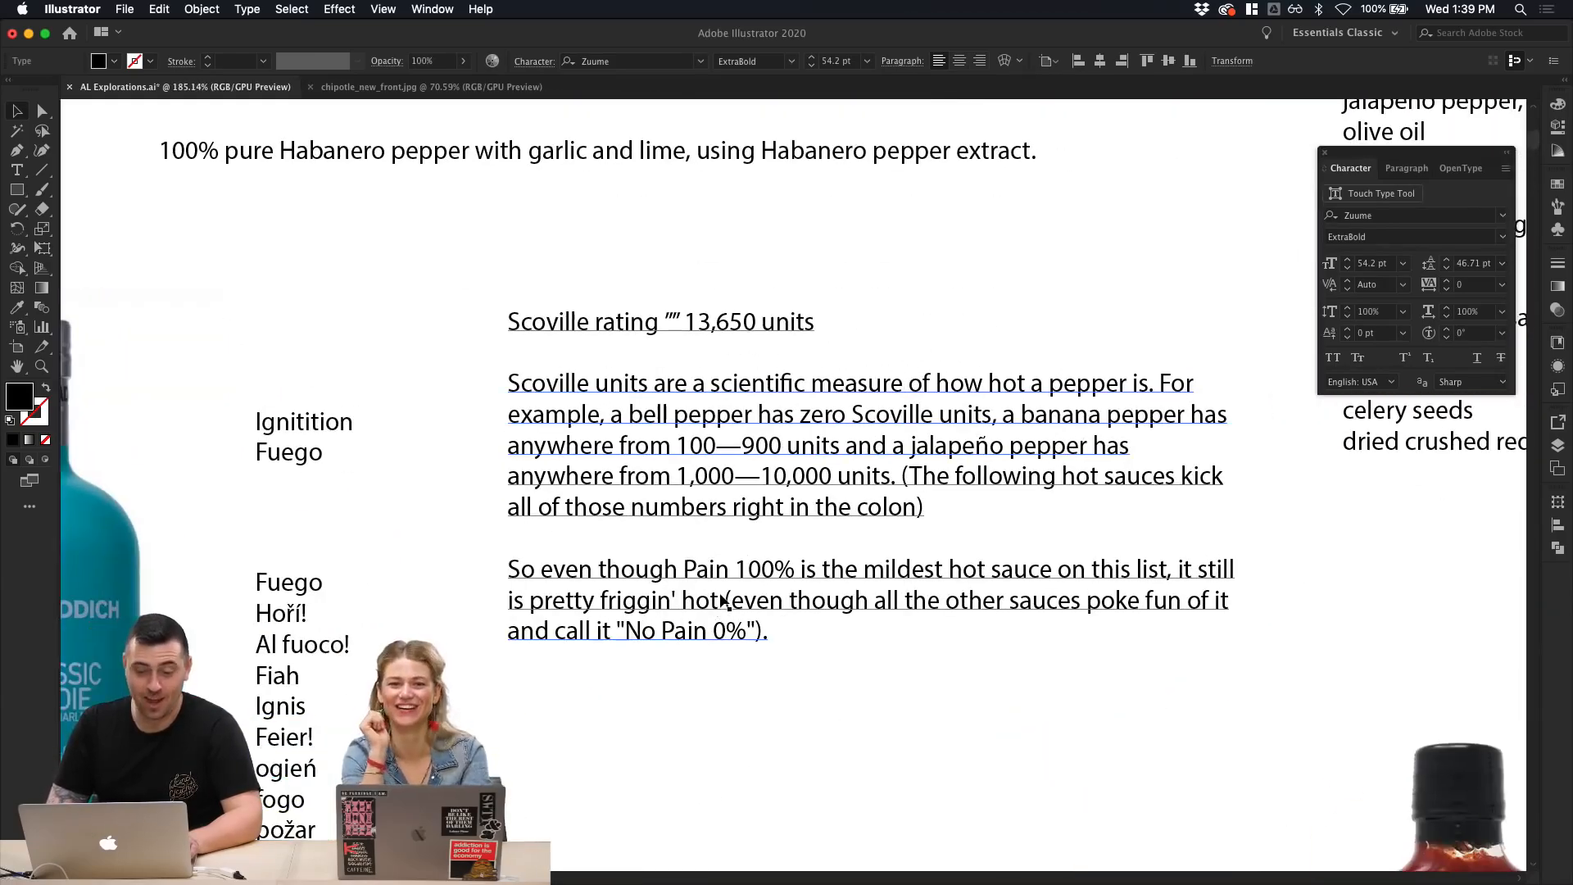
scroll(721, 340, "up", 5)
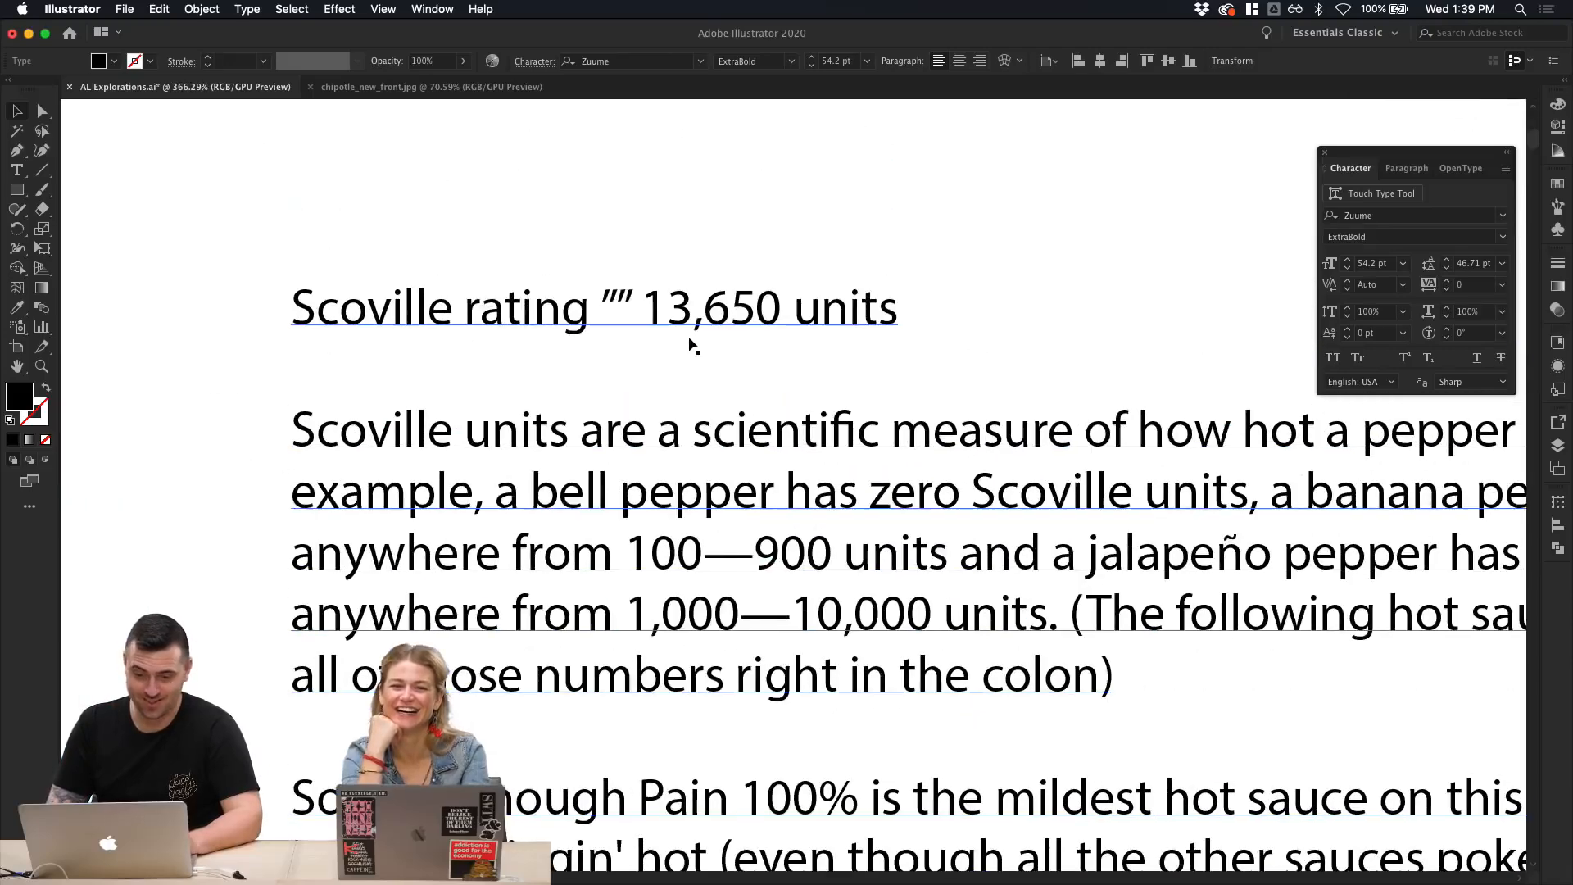
left_click(688, 336)
double_click(656, 311)
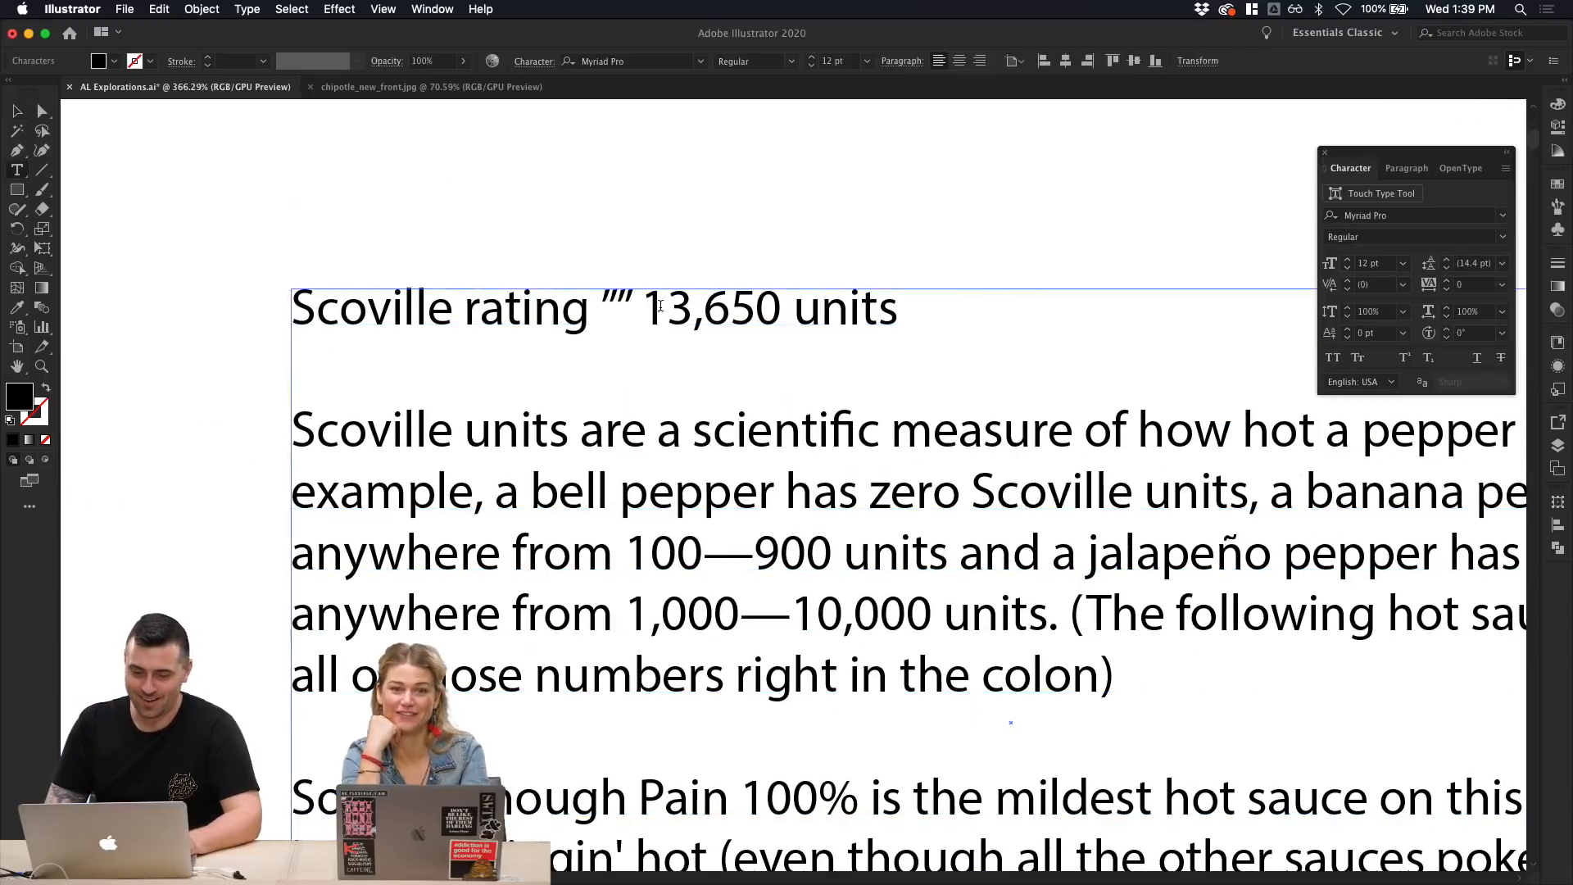
key("BackSpace")
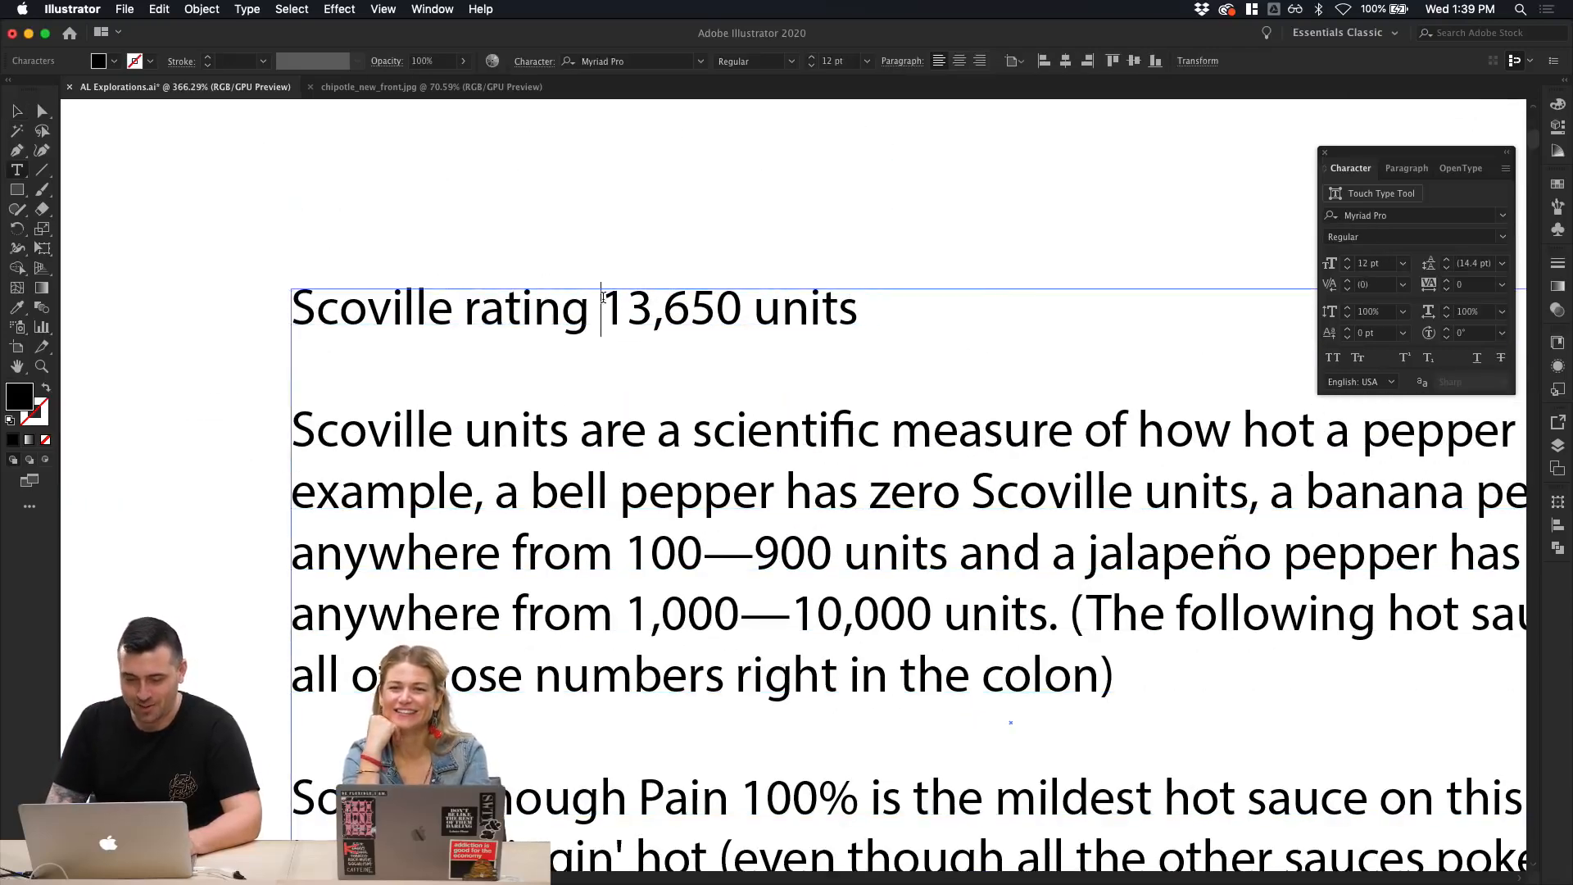
Step: Copy the line "Scoville rating 13,650 units" from the reference notes and deselect the text
triple_click(582, 303)
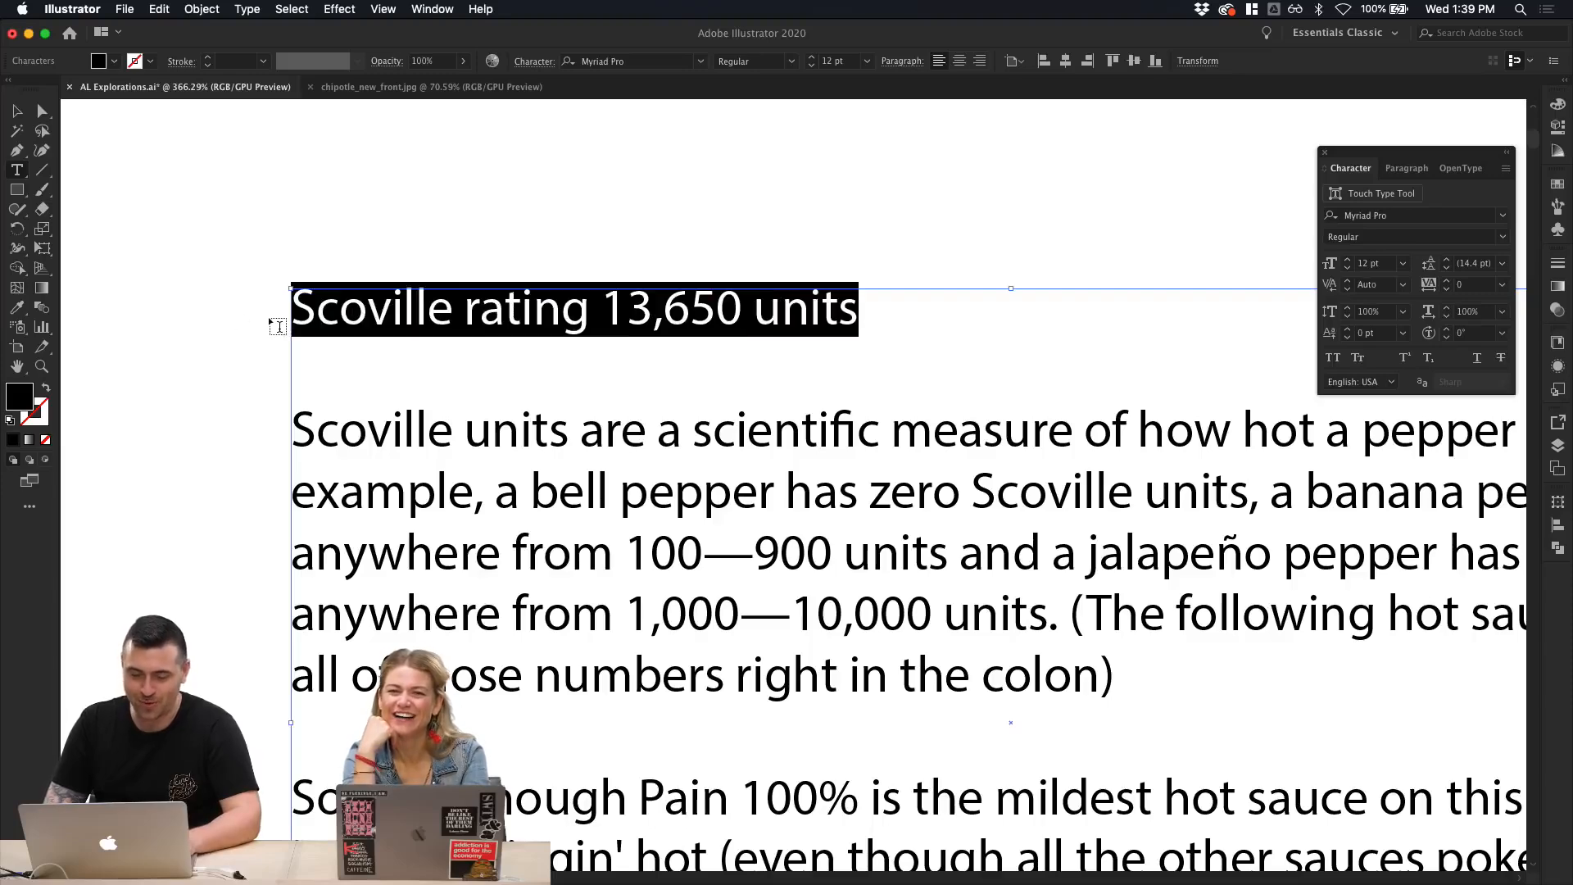
left_click(18, 115)
left_click(621, 144)
scroll(621, 144, "down", 8)
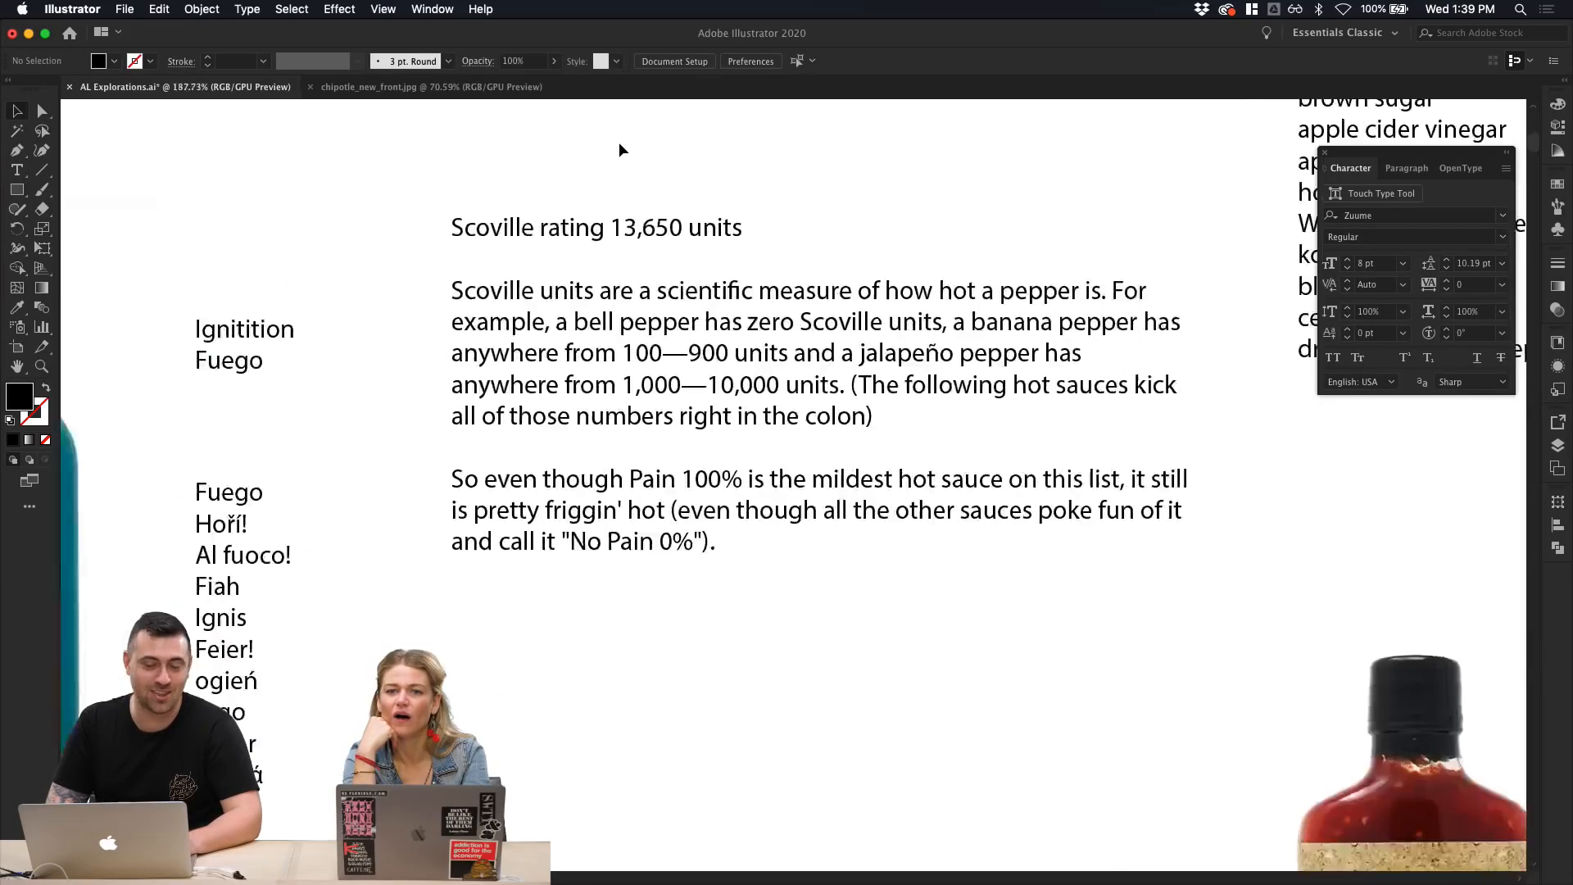
Step: Paste the Scoville rating line as a separate text and place it between the HABANERO and JUST DON'T labels
scroll(621, 144, "right", 5)
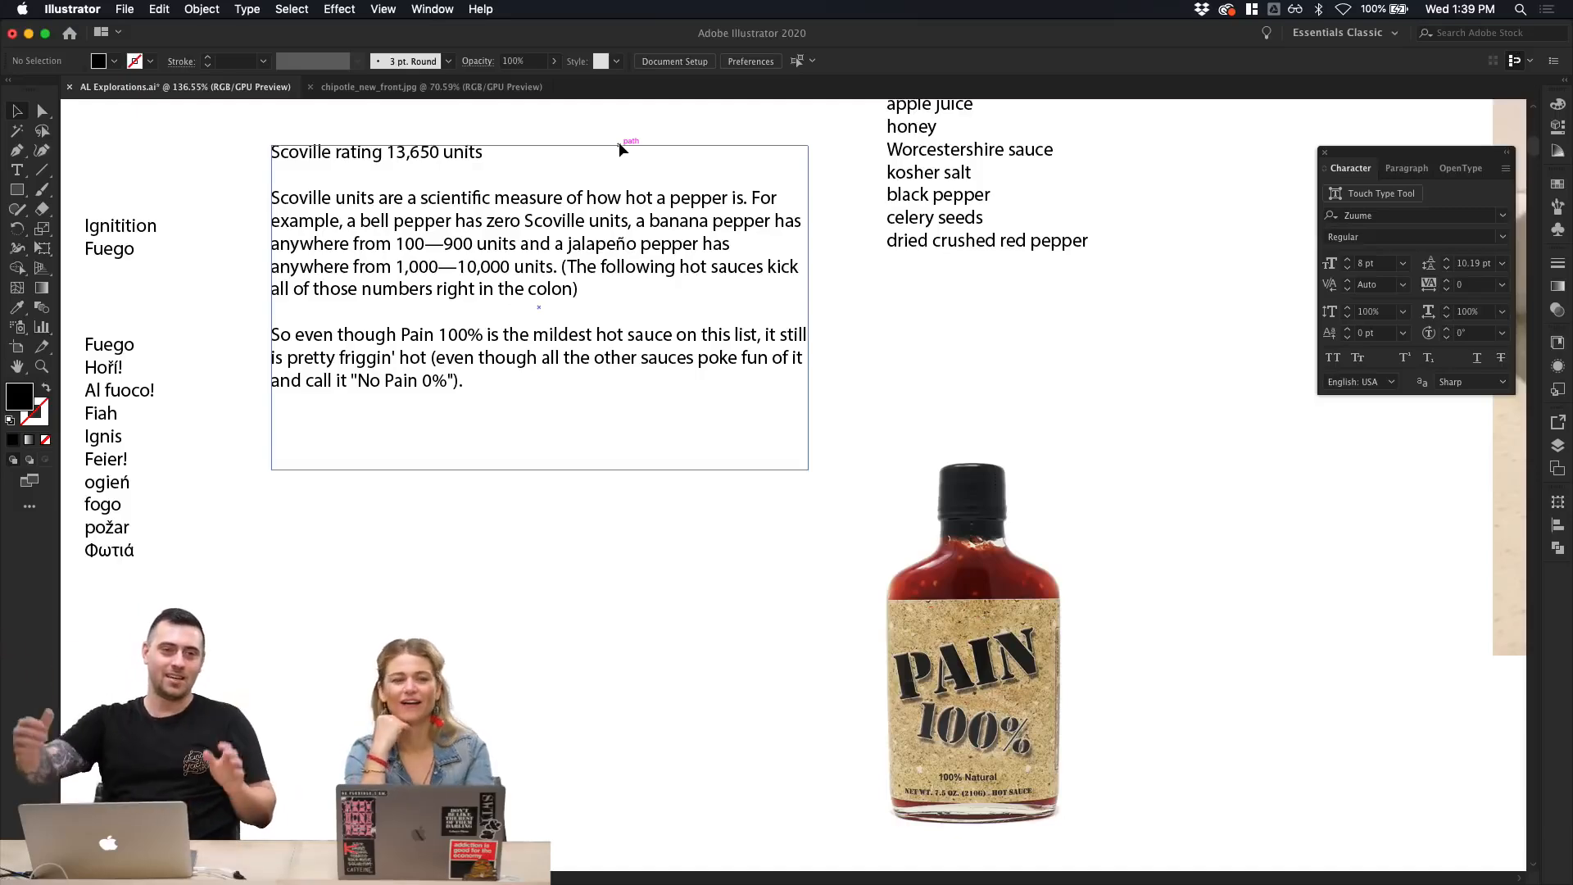
scroll(595, 322, "down", 6)
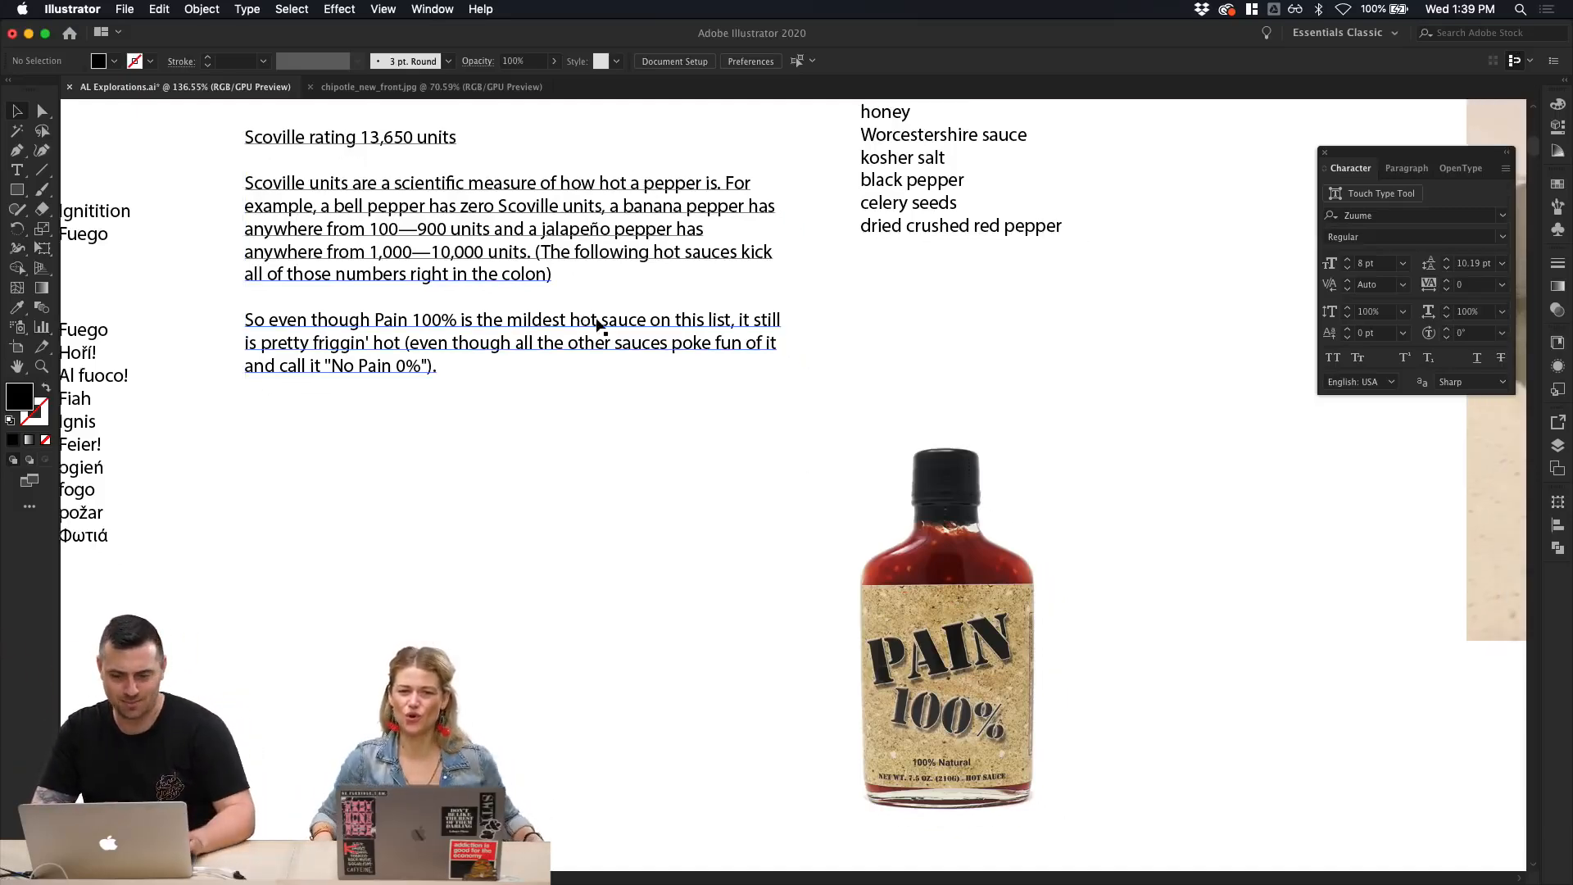
scroll(596, 322, "down", 10)
scroll(596, 322, "right", 10)
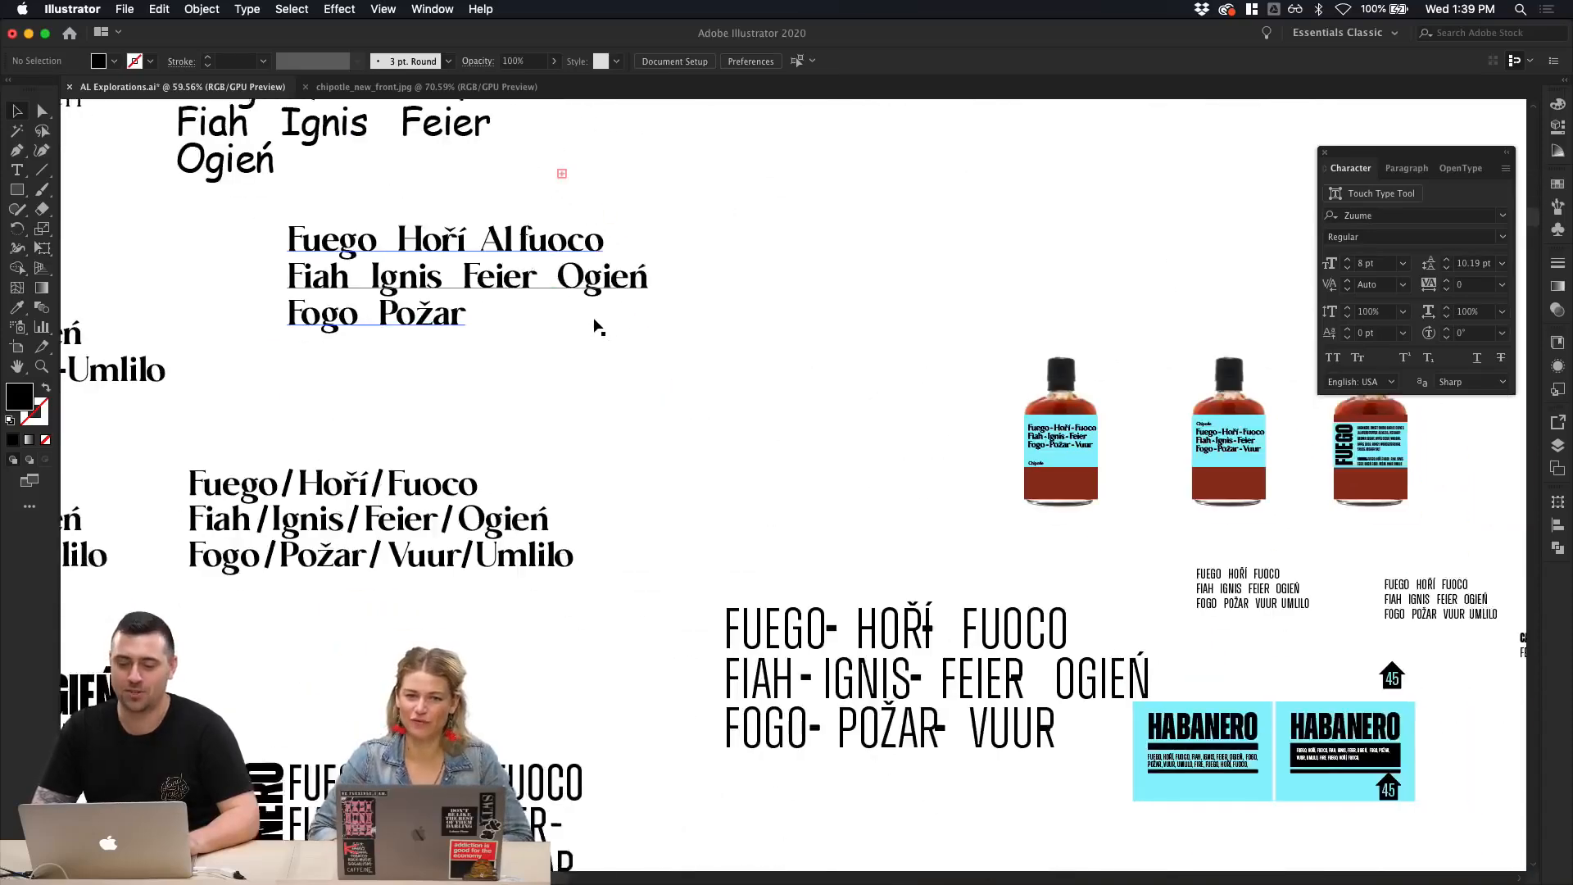
scroll(1138, 643, "up", 6)
scroll(1138, 643, "up", 6)
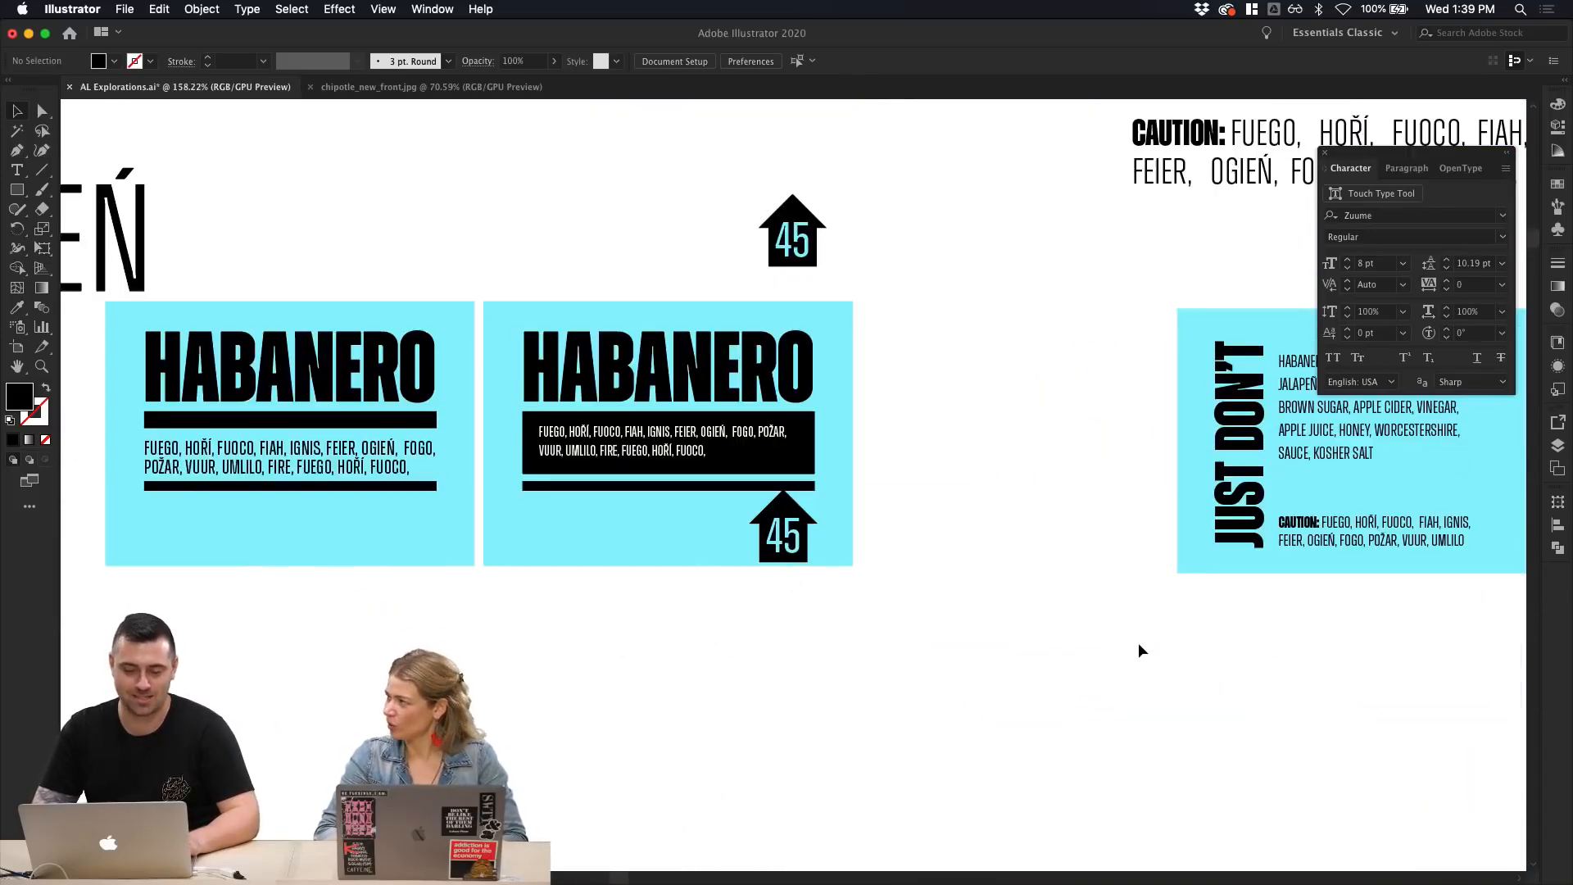
scroll(1138, 623, "down", 2)
key("super+v")
left_click_drag(916, 497, 1114, 515)
left_click(1137, 478)
left_click(1104, 574)
scroll(921, 490, "up", 1)
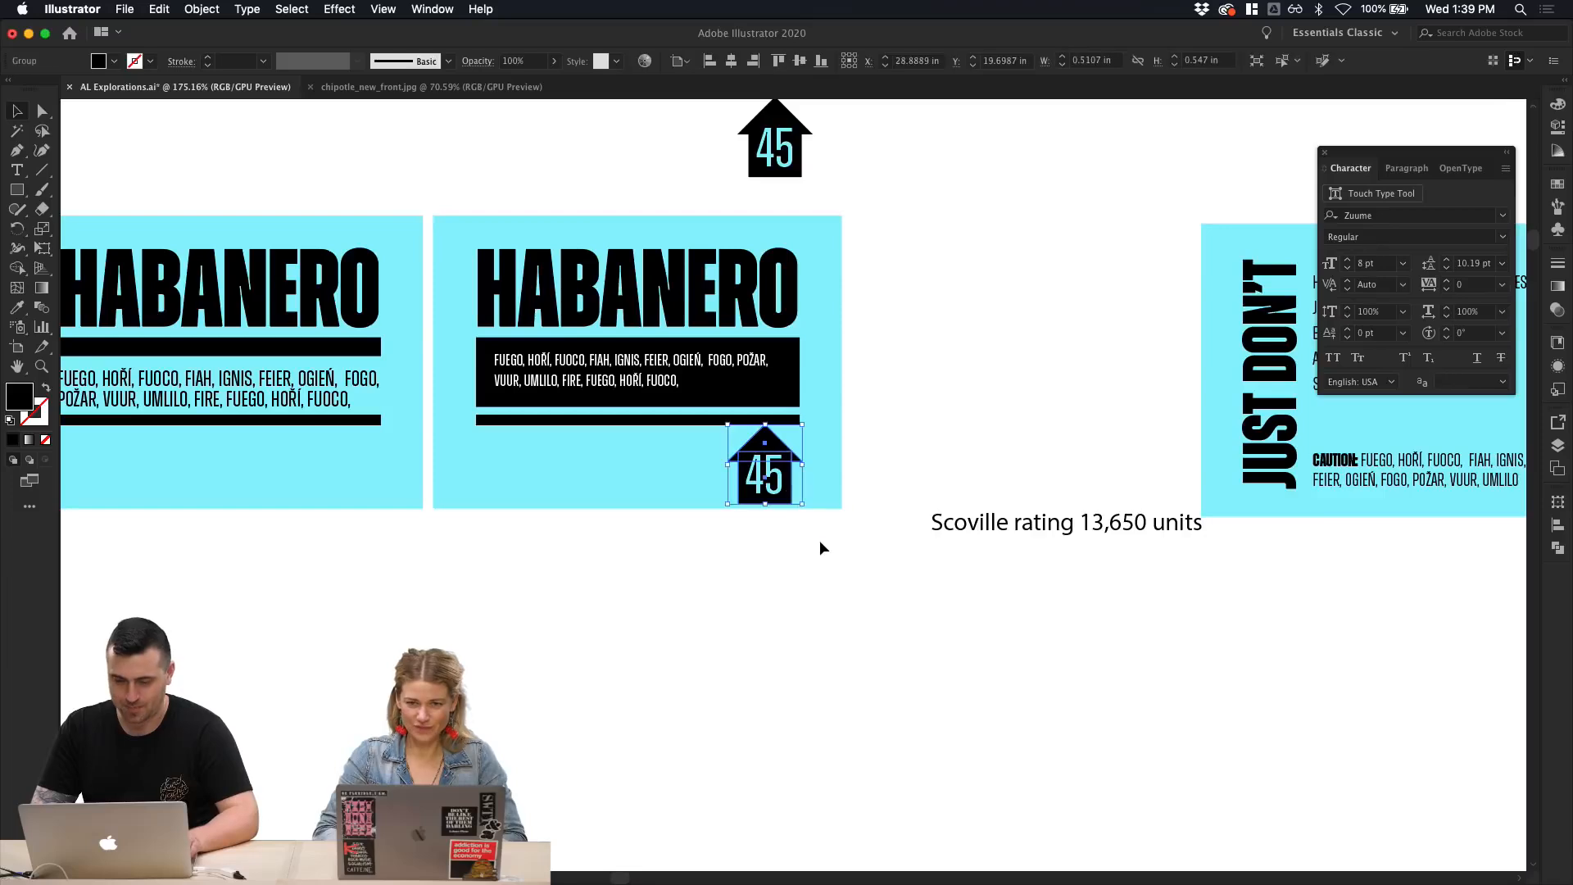
Step: Duplicate the HABANERO title directly below the label that has the arrow
left_click(692, 308)
left_click_drag(705, 306, 707, 625)
double_click(723, 630)
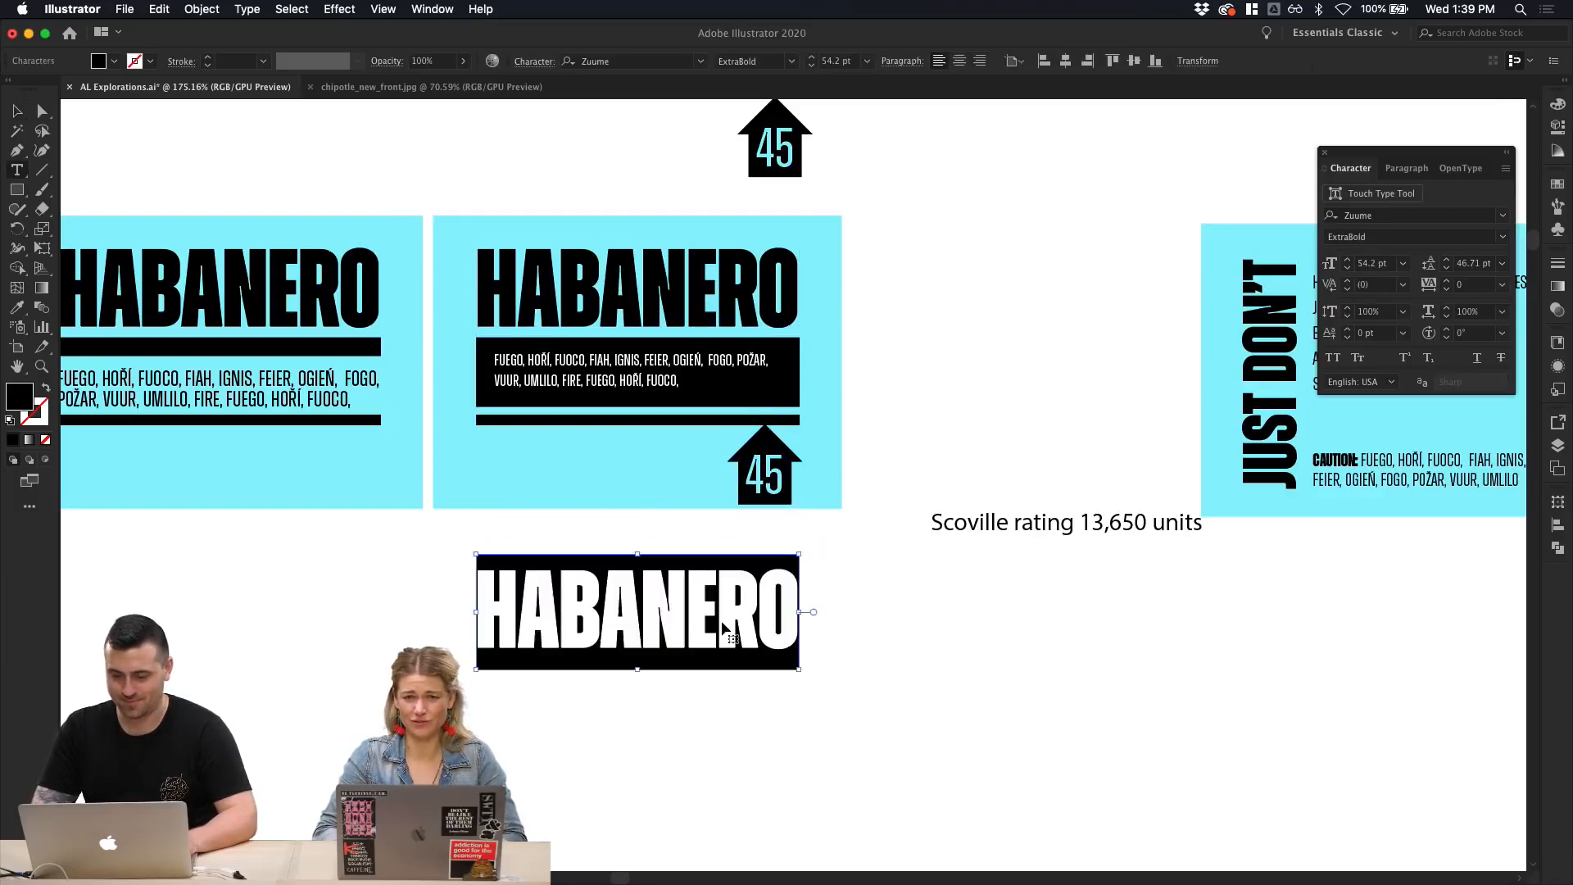
Step: Replace the duplicated title's text with 13,650 from the Scoville line and match the HABANERO title's Zuume ExtraBold 54.2 pt style
left_click(1120, 525)
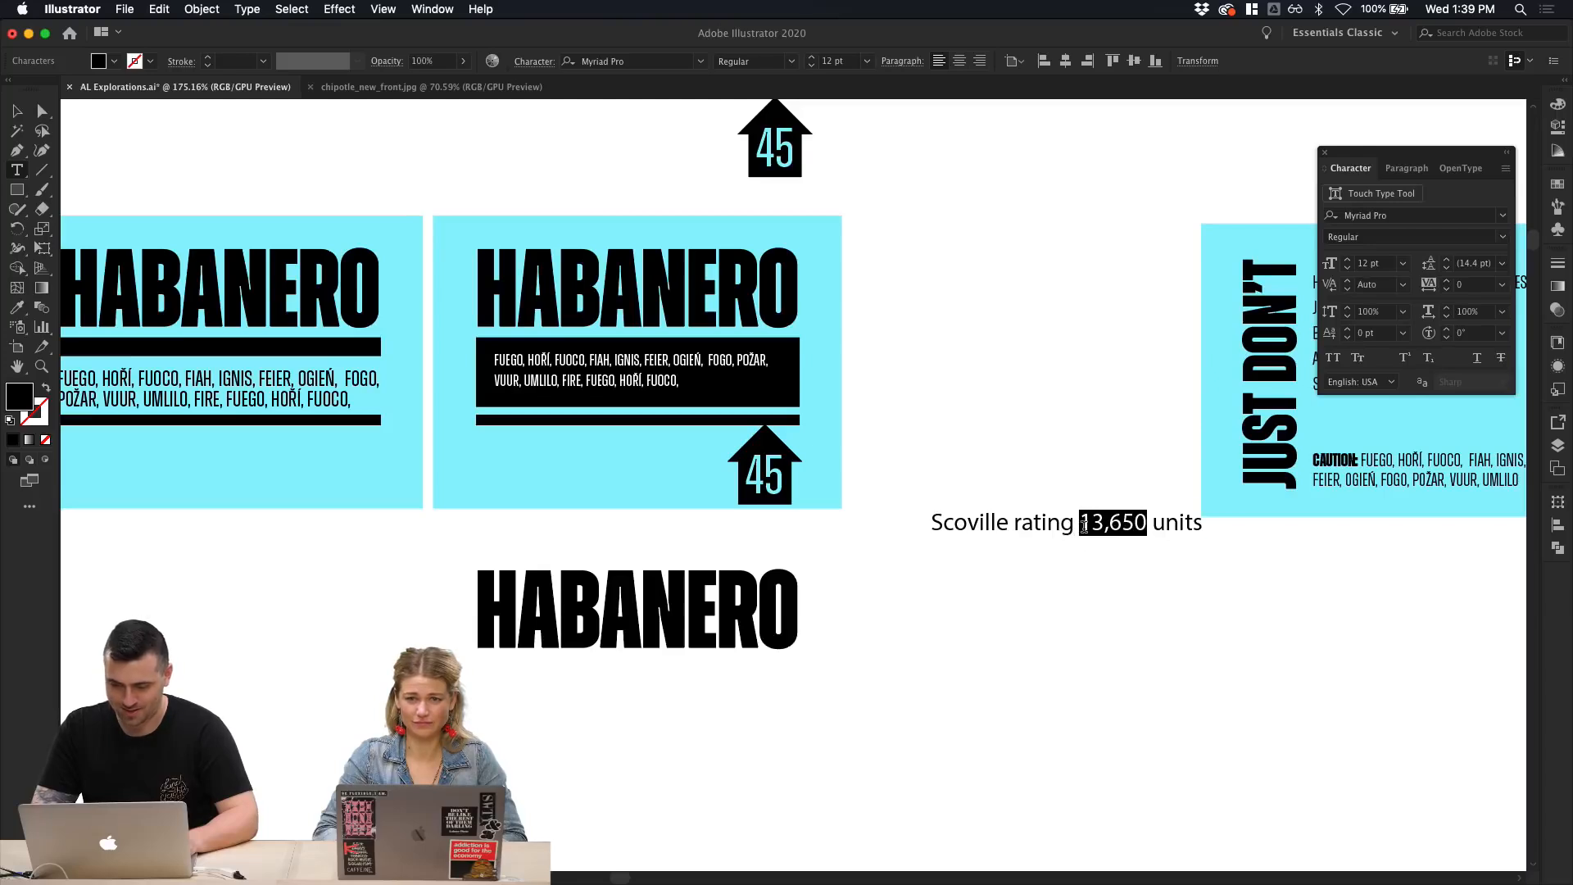
double_click(789, 625)
type("13,650")
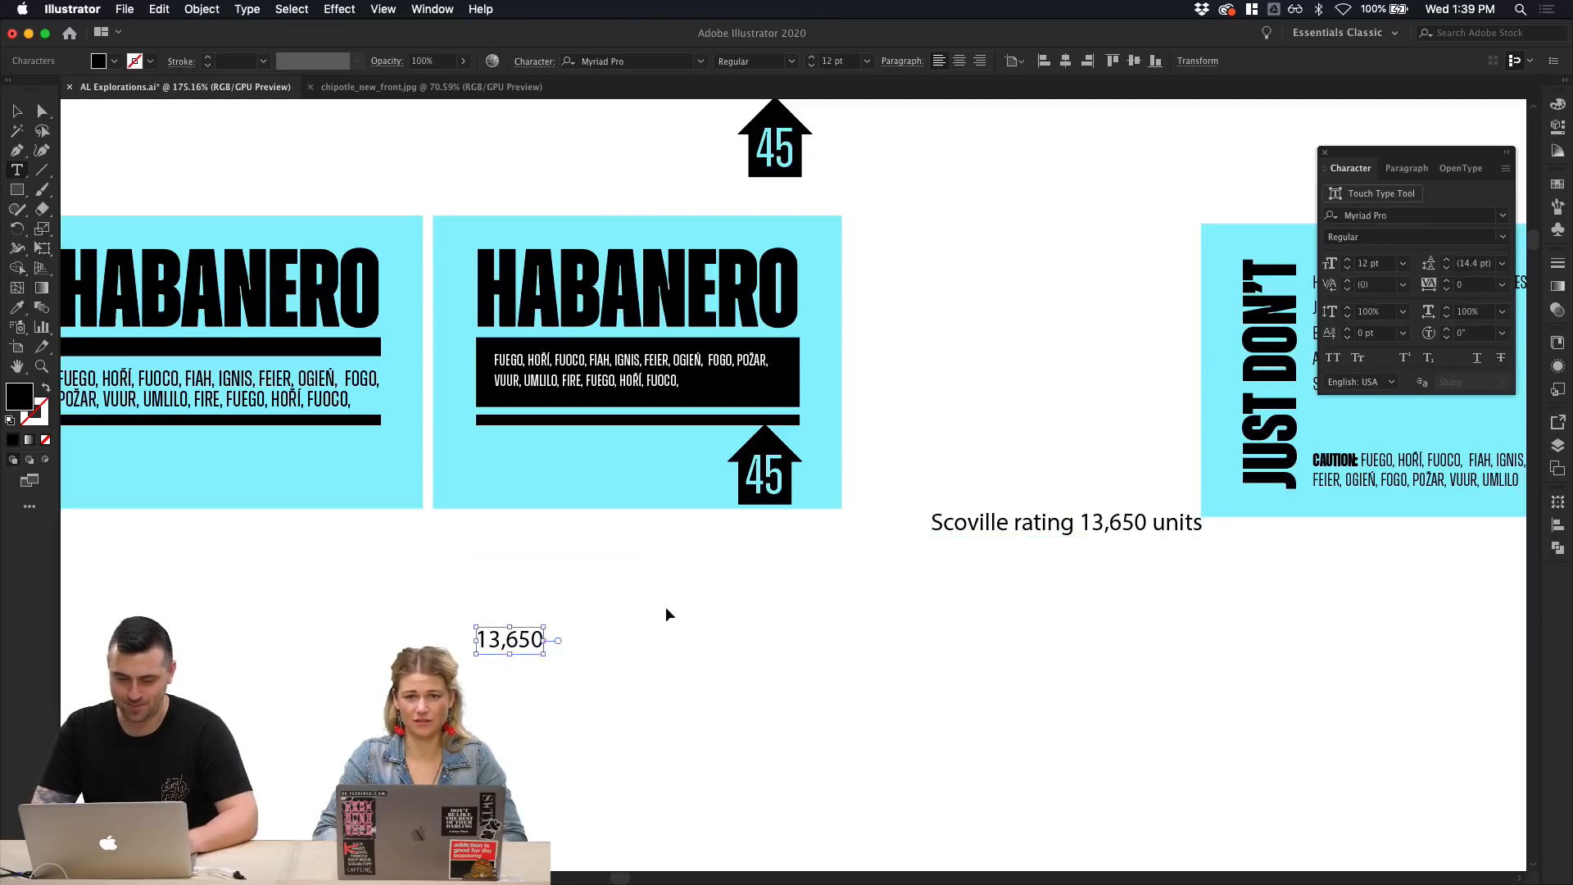
left_click(517, 261)
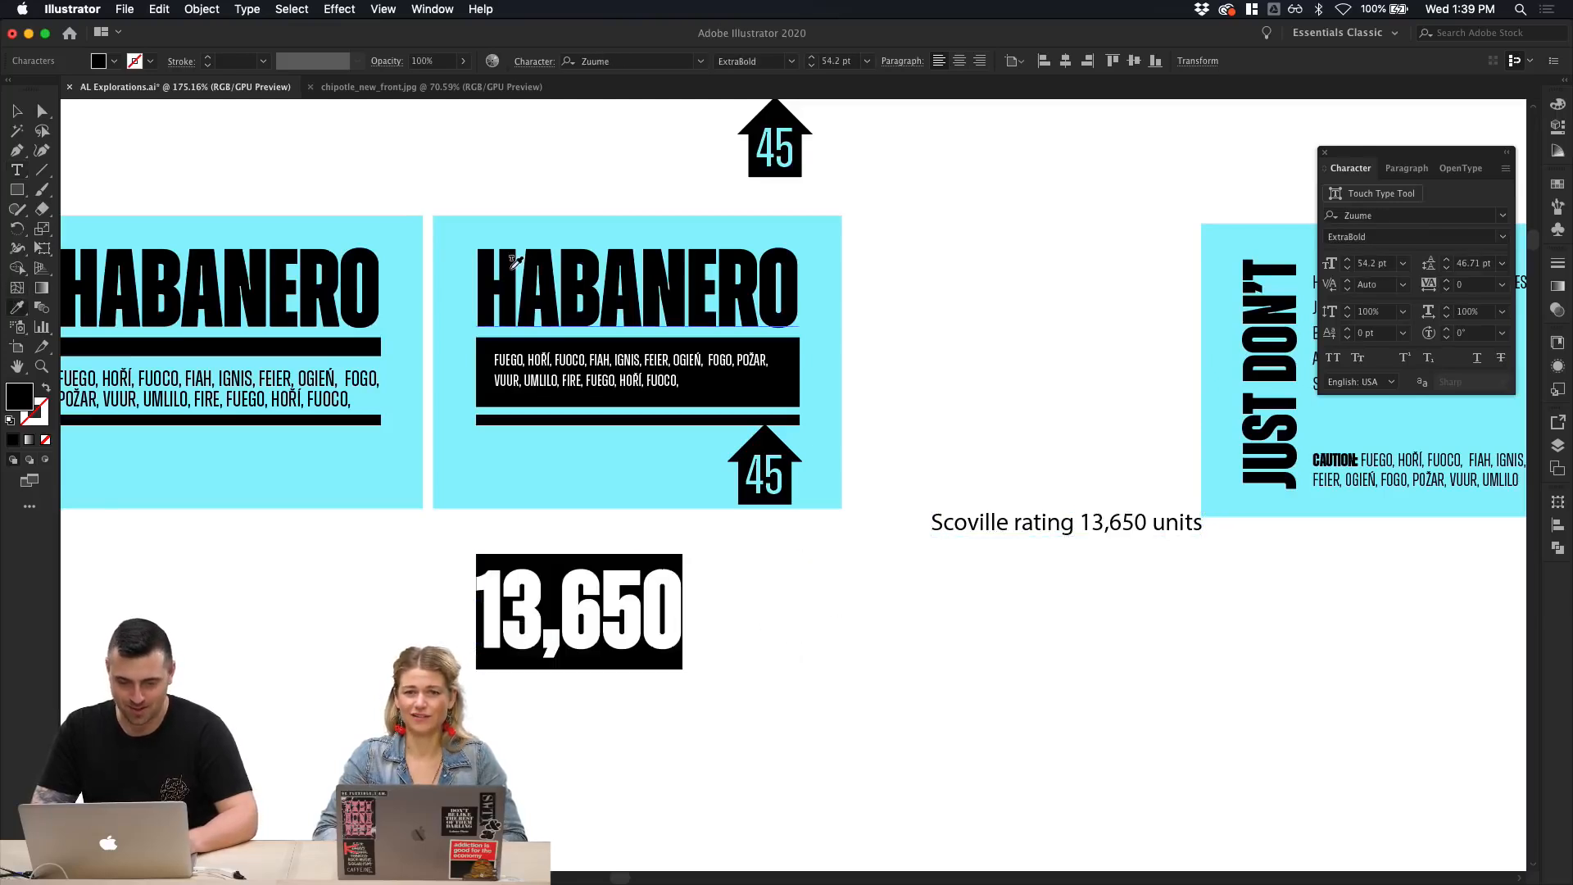
left_click(11, 115)
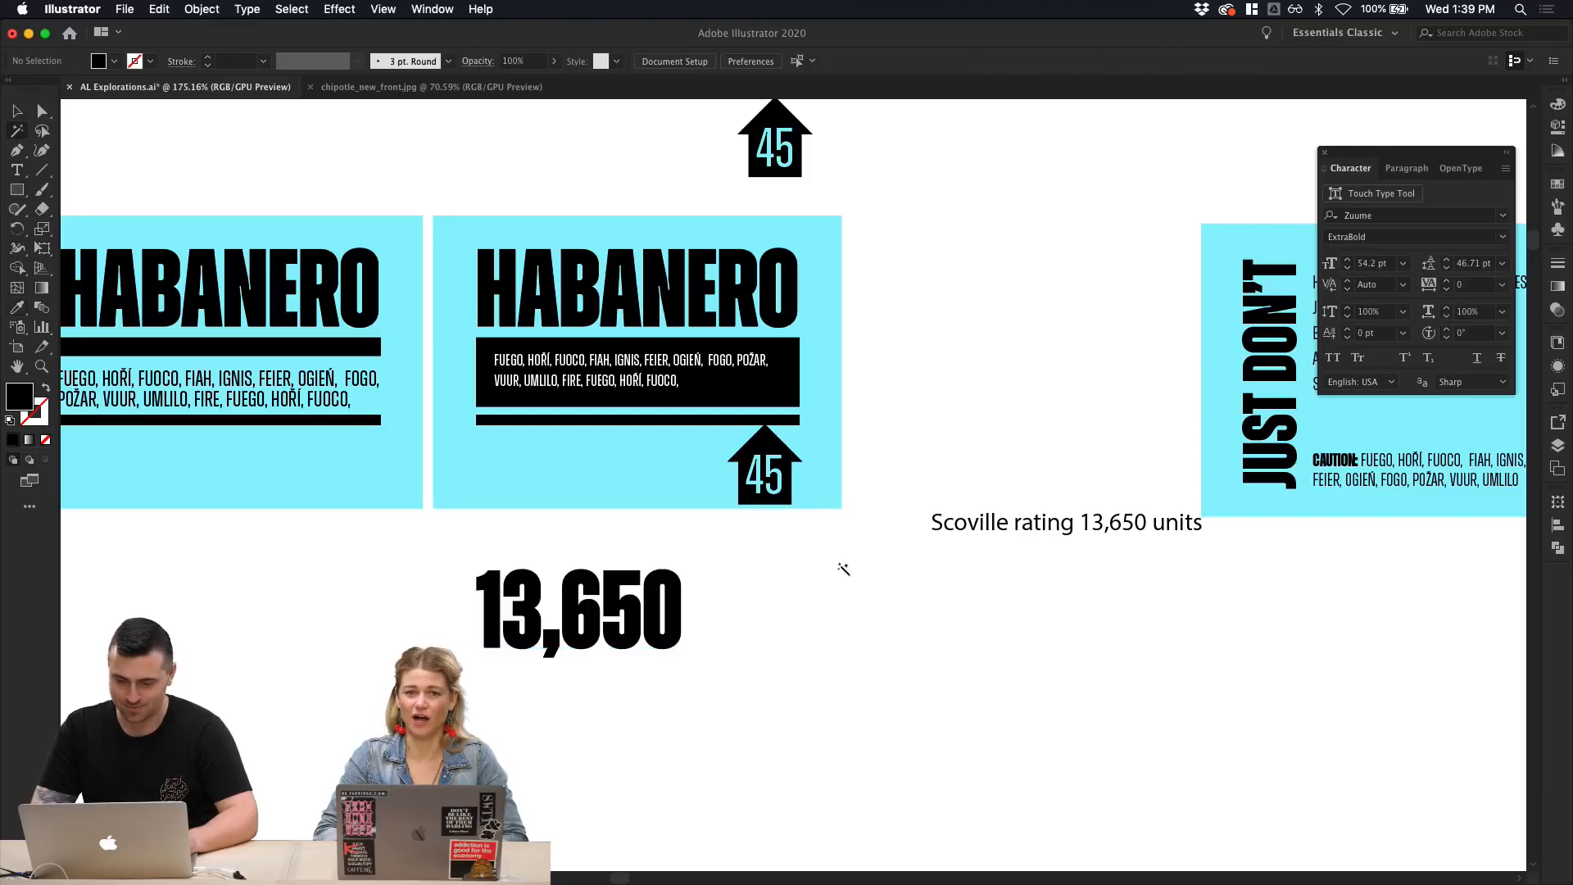
Step: Align the 13,650 number with the right edge of the HABANERO title and copy the word Scoville from the rating line
left_click_drag(660, 638, 776, 638)
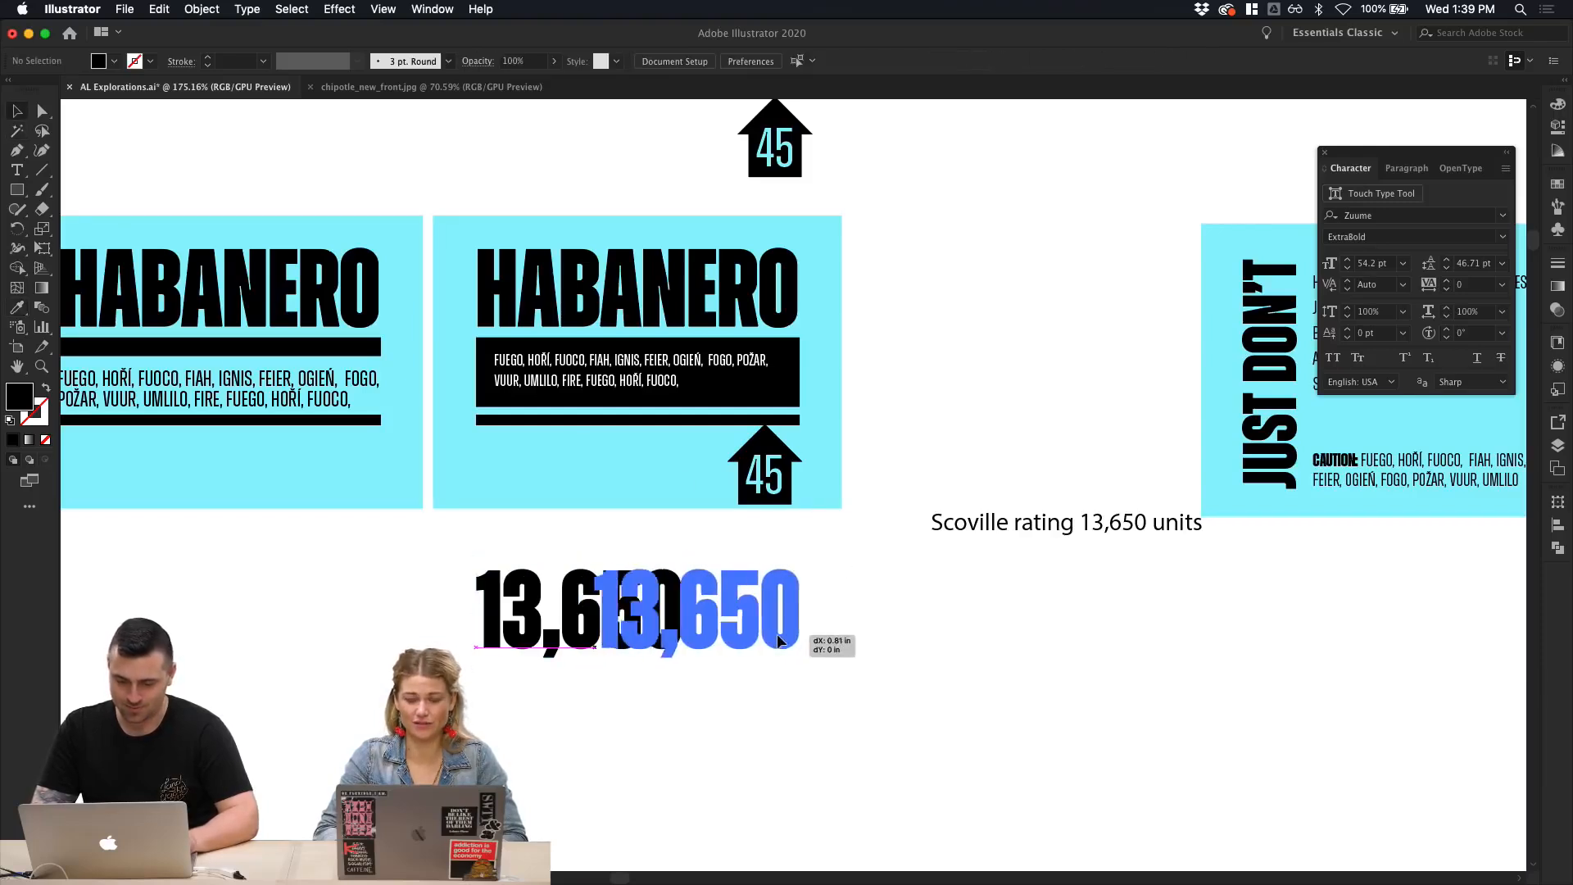
left_click(1068, 716)
double_click(1012, 525)
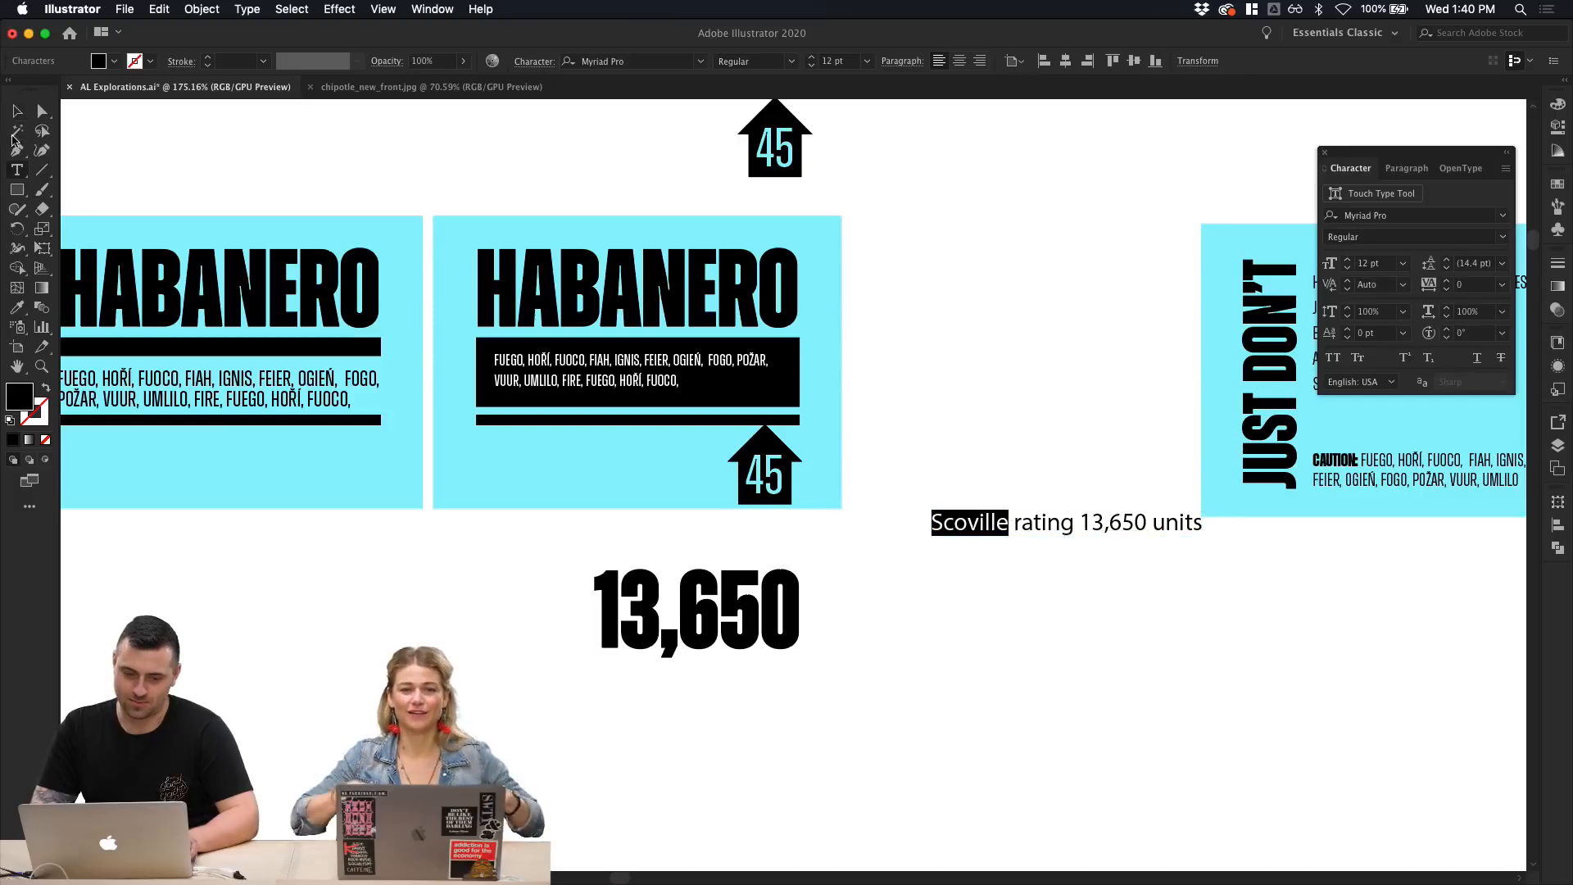
left_click(15, 112)
left_click(317, 685)
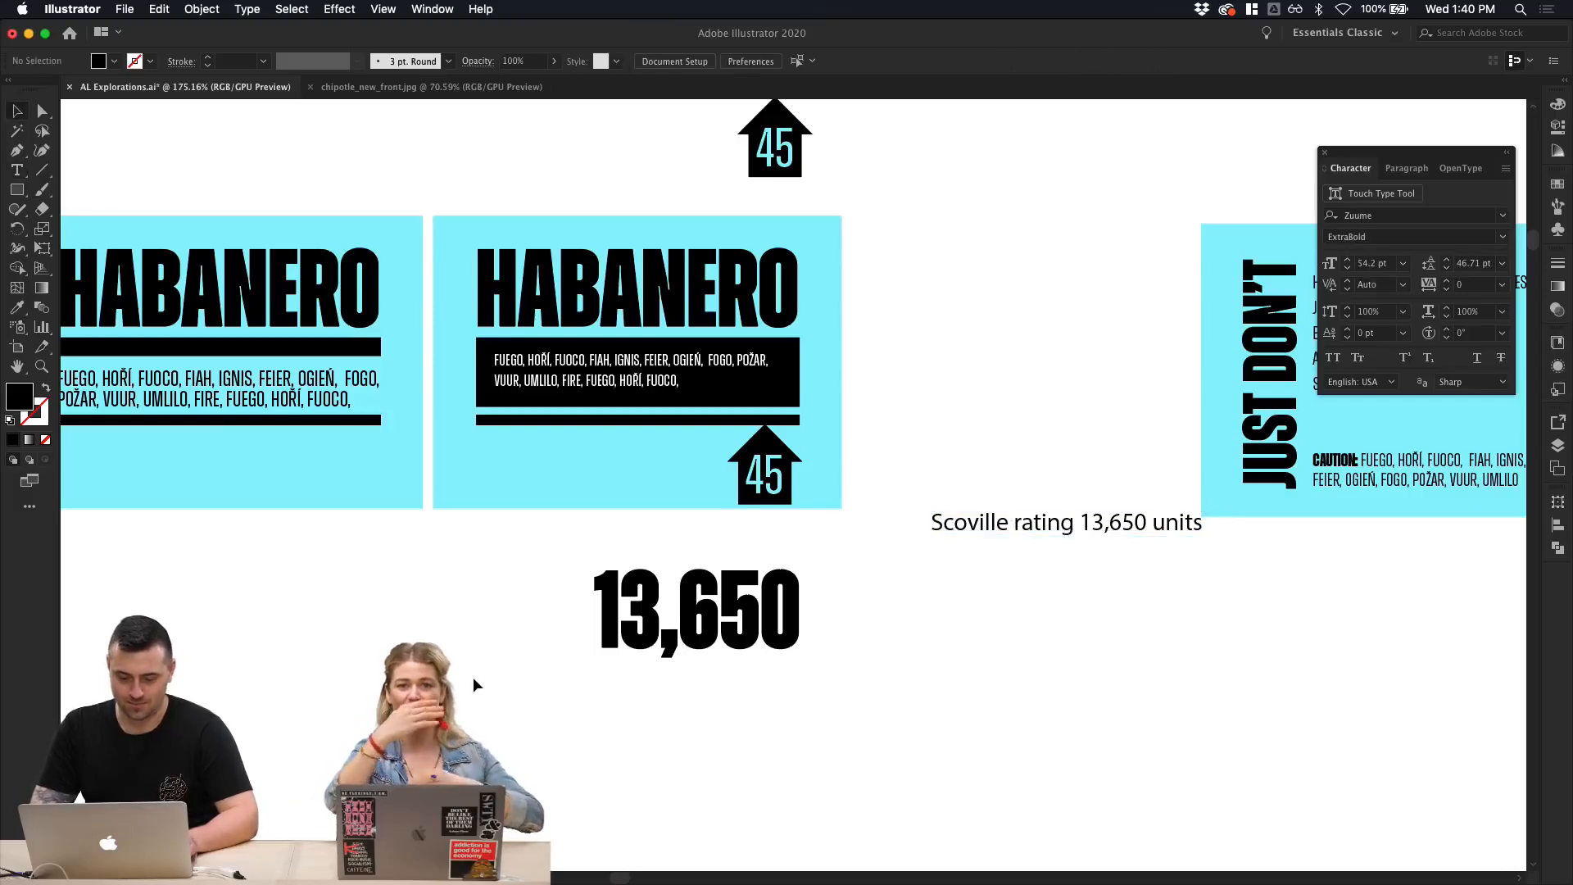
Step: Paste Scoville as a separate text and match it to the HABANERO title's Zuume ExtraBold 54.2 pt style
key("super+v")
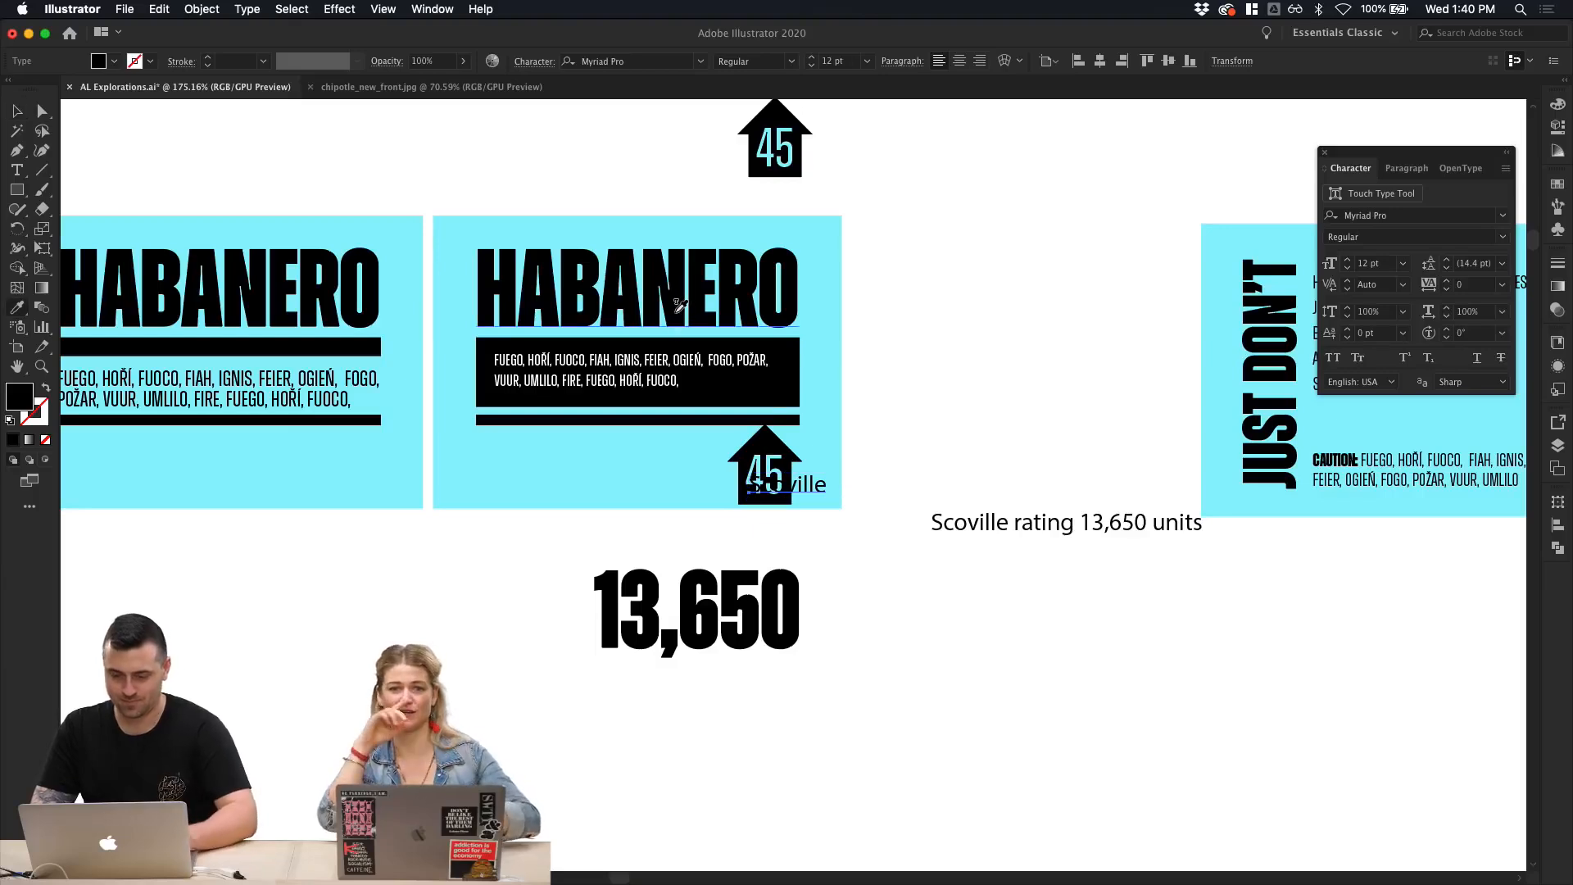
left_click(679, 306)
key("v")
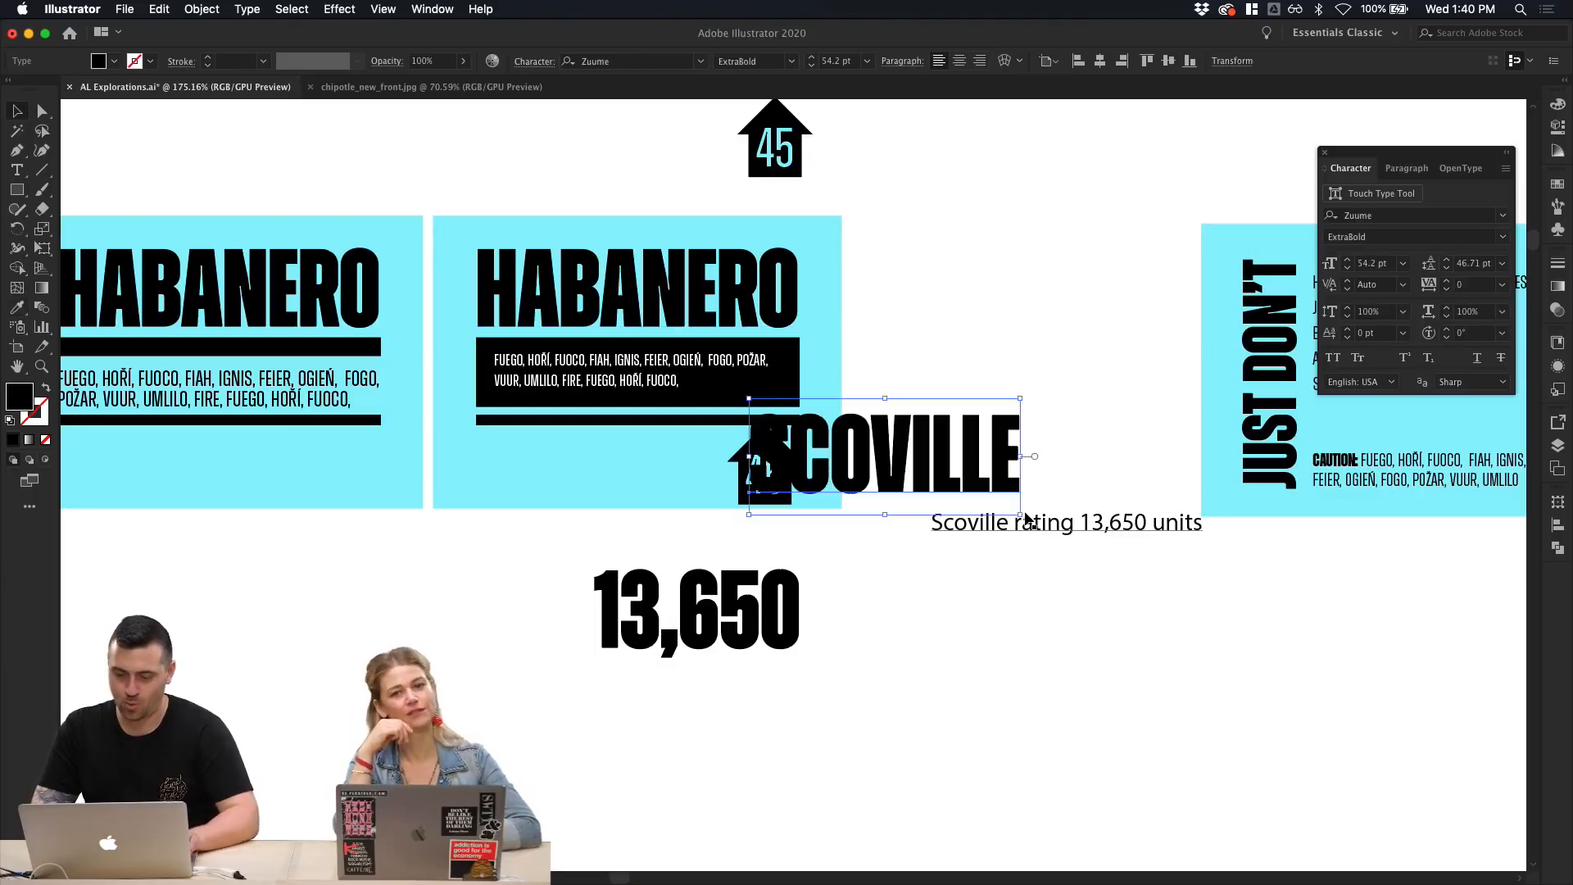
Step: Scale SCOVILLE down to 19.53 pt, rotate it to read upwards and place it directly left of 13,650
left_click_drag(1026, 518, 592, 583)
left_click(562, 550)
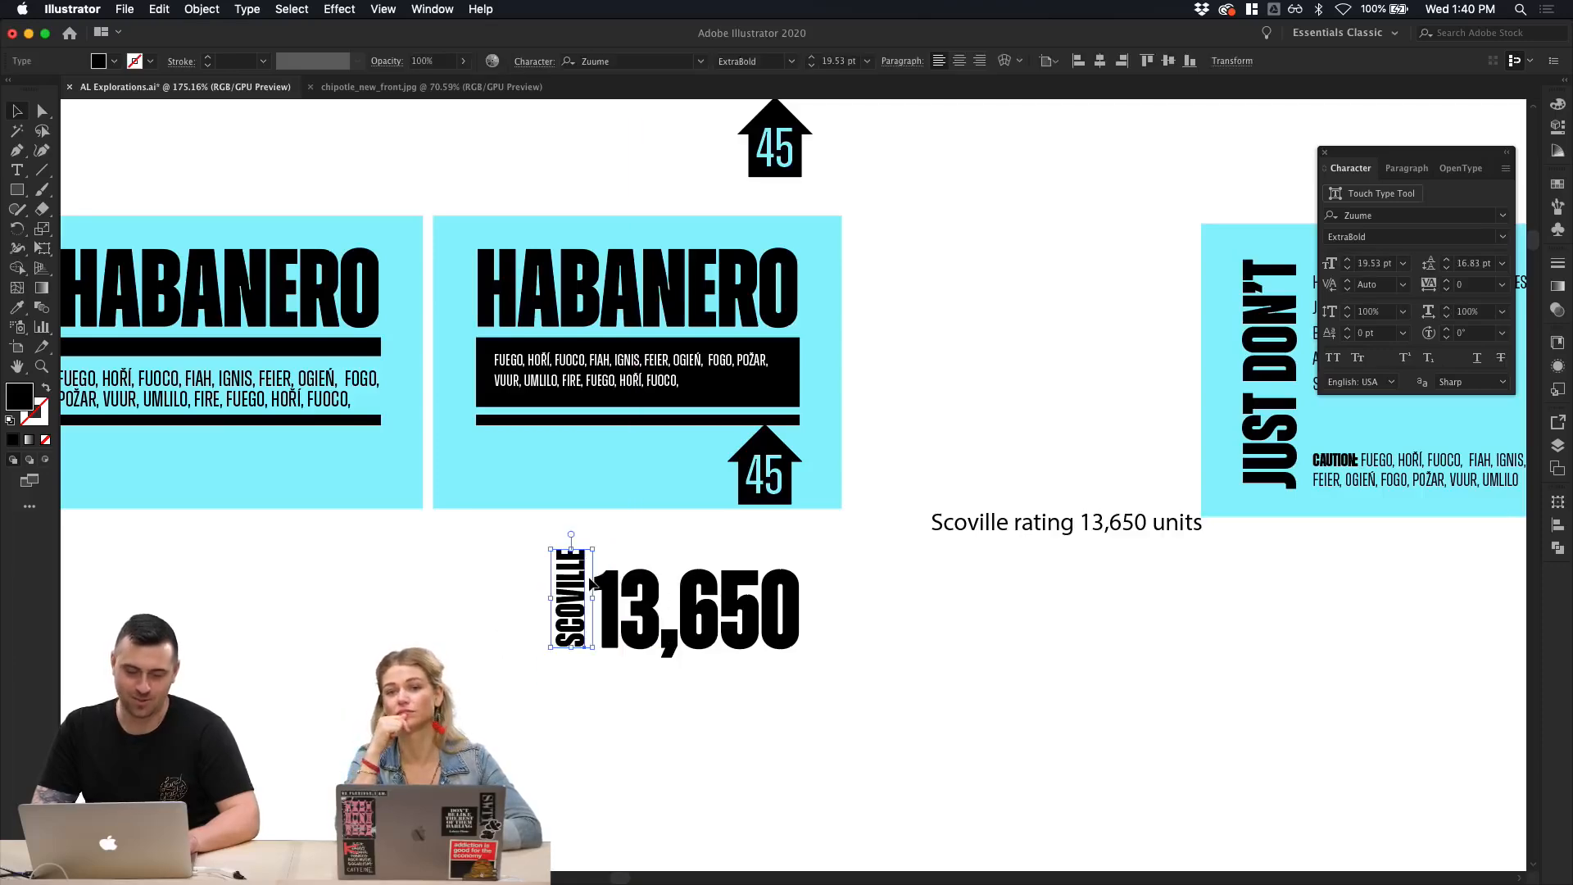
Step: Examine the PAIN 100%, Chipotle and Xtreme bottle labels in the reference photo and look over the earlier label explorations
scroll(361, 602, "down", 5)
scroll(360, 602, "left", 10)
scroll(360, 602, "up", 8)
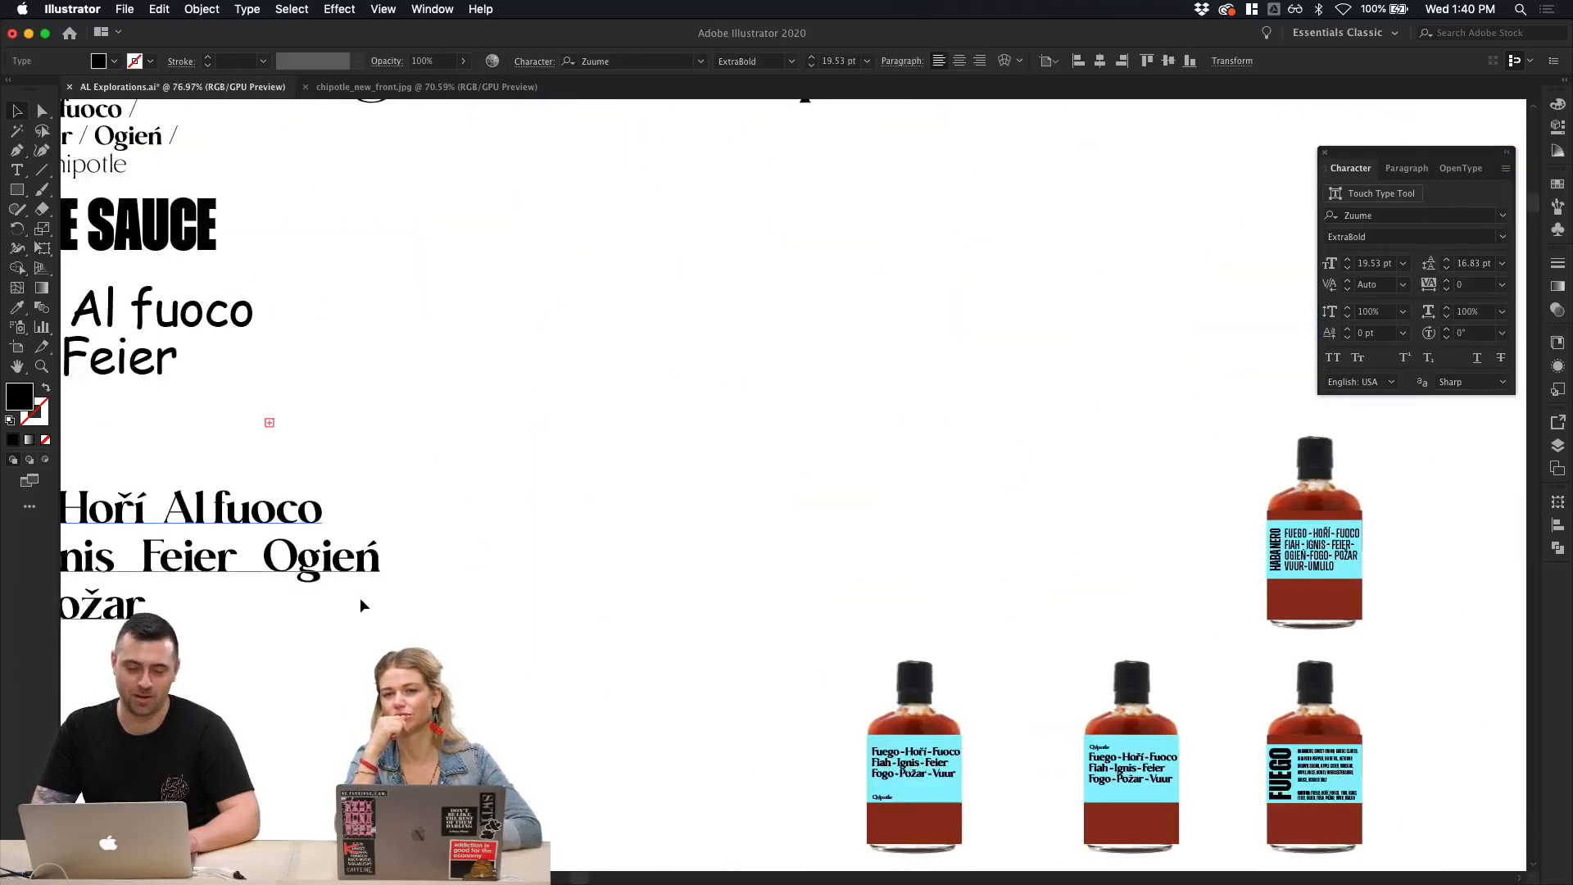
scroll(361, 606, "down", 2)
scroll(361, 605, "right", 8)
scroll(360, 606, "up", 2)
scroll(361, 606, "down", 2)
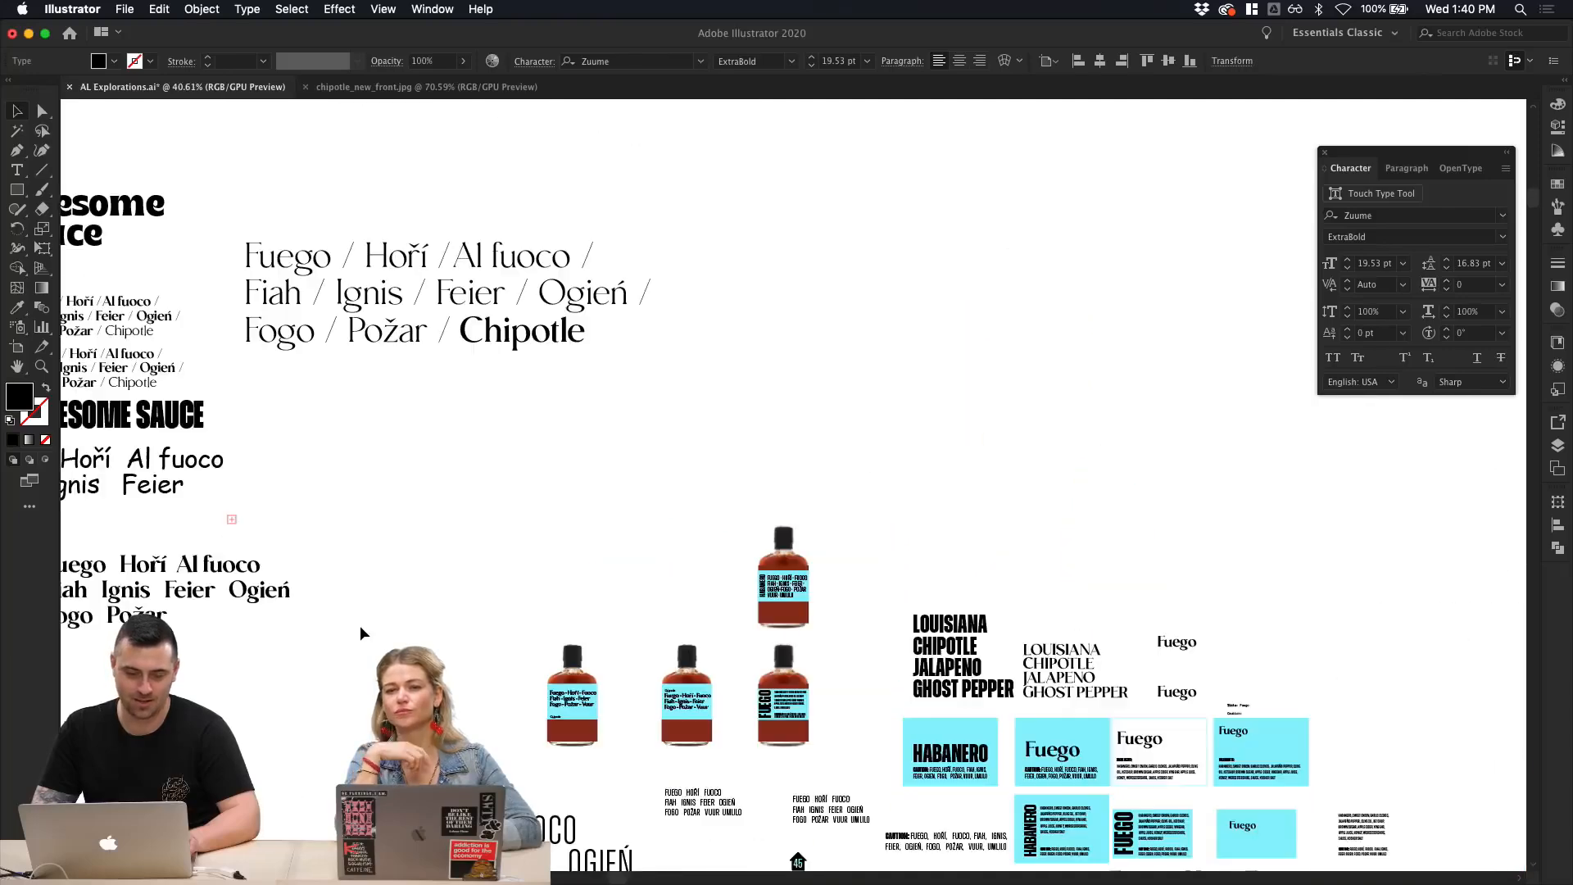
scroll(360, 626, "up", 5)
scroll(360, 626, "left", 5)
scroll(360, 626, "up", 4)
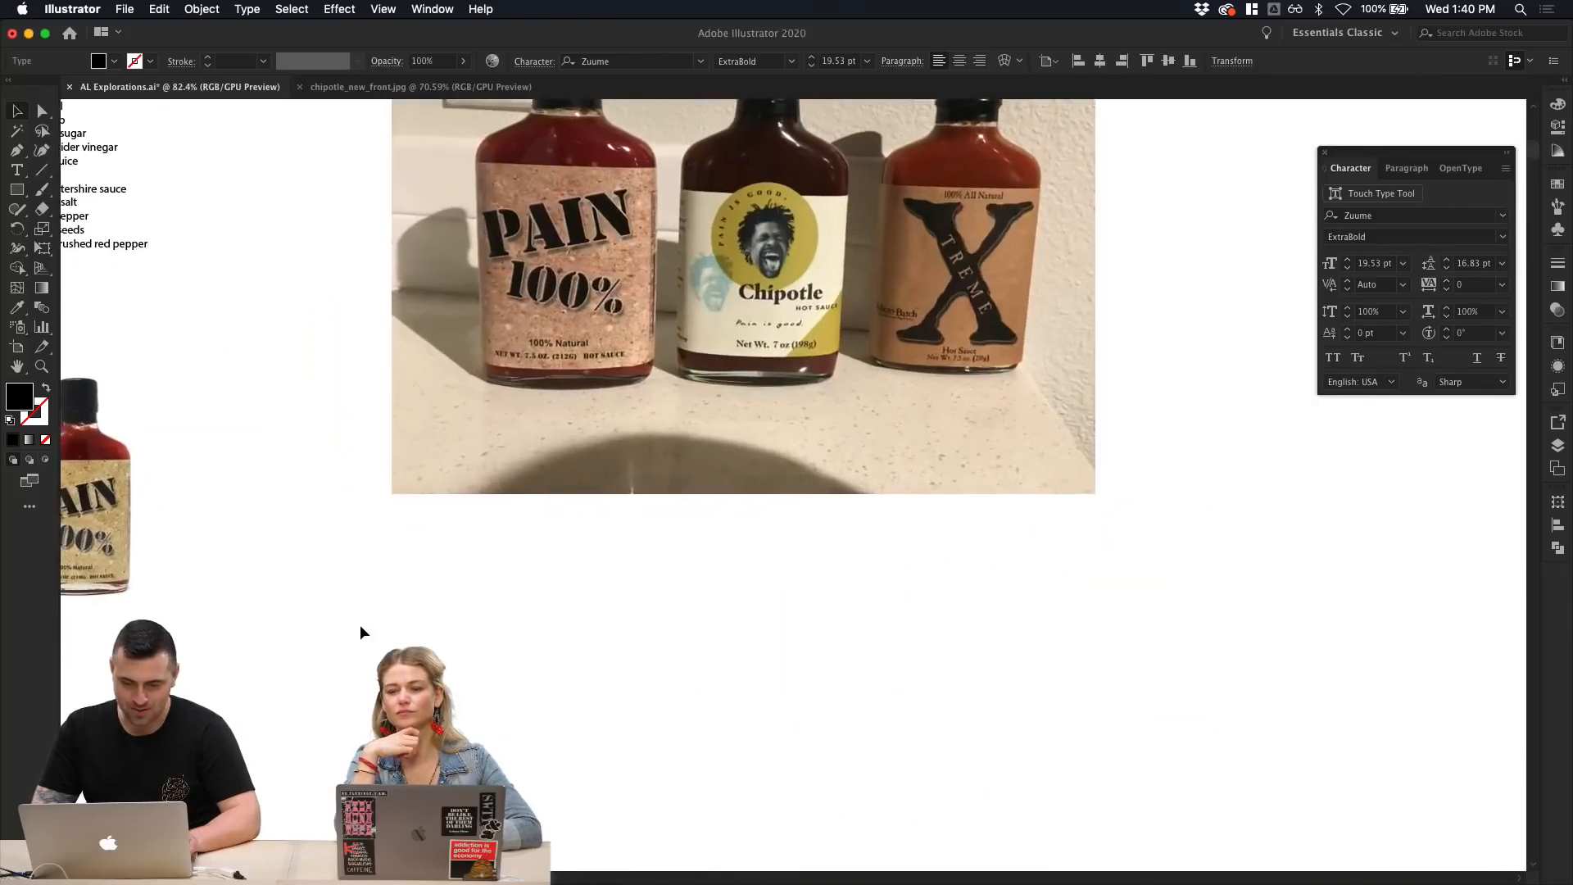
scroll(360, 633, "down", 1)
left_click(732, 359)
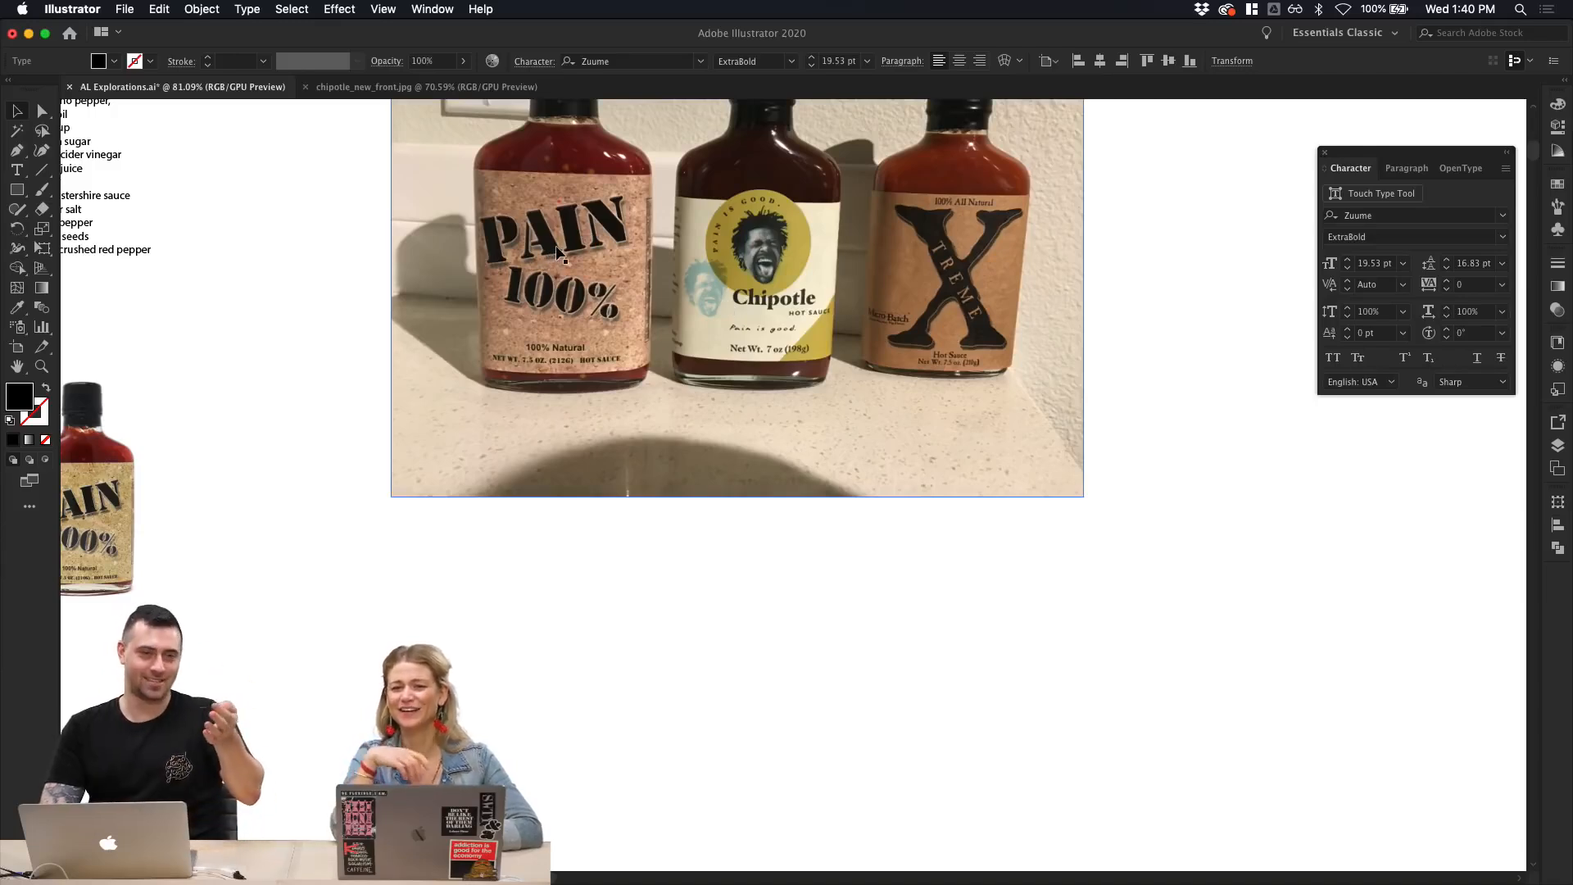
scroll(846, 524, "up", 3)
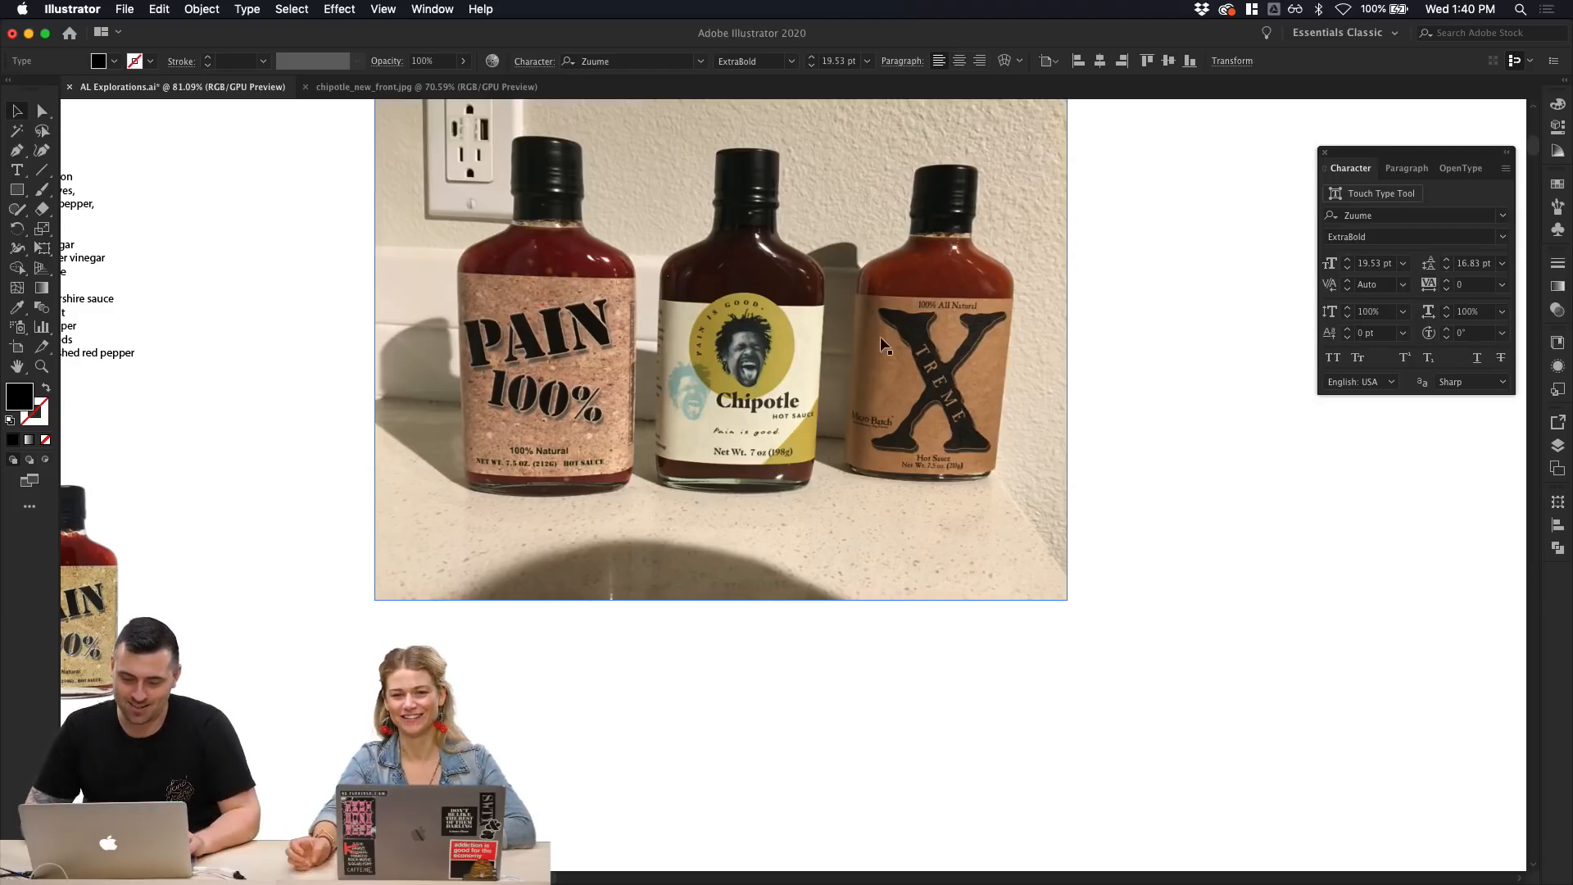
scroll(884, 344, "up", 5)
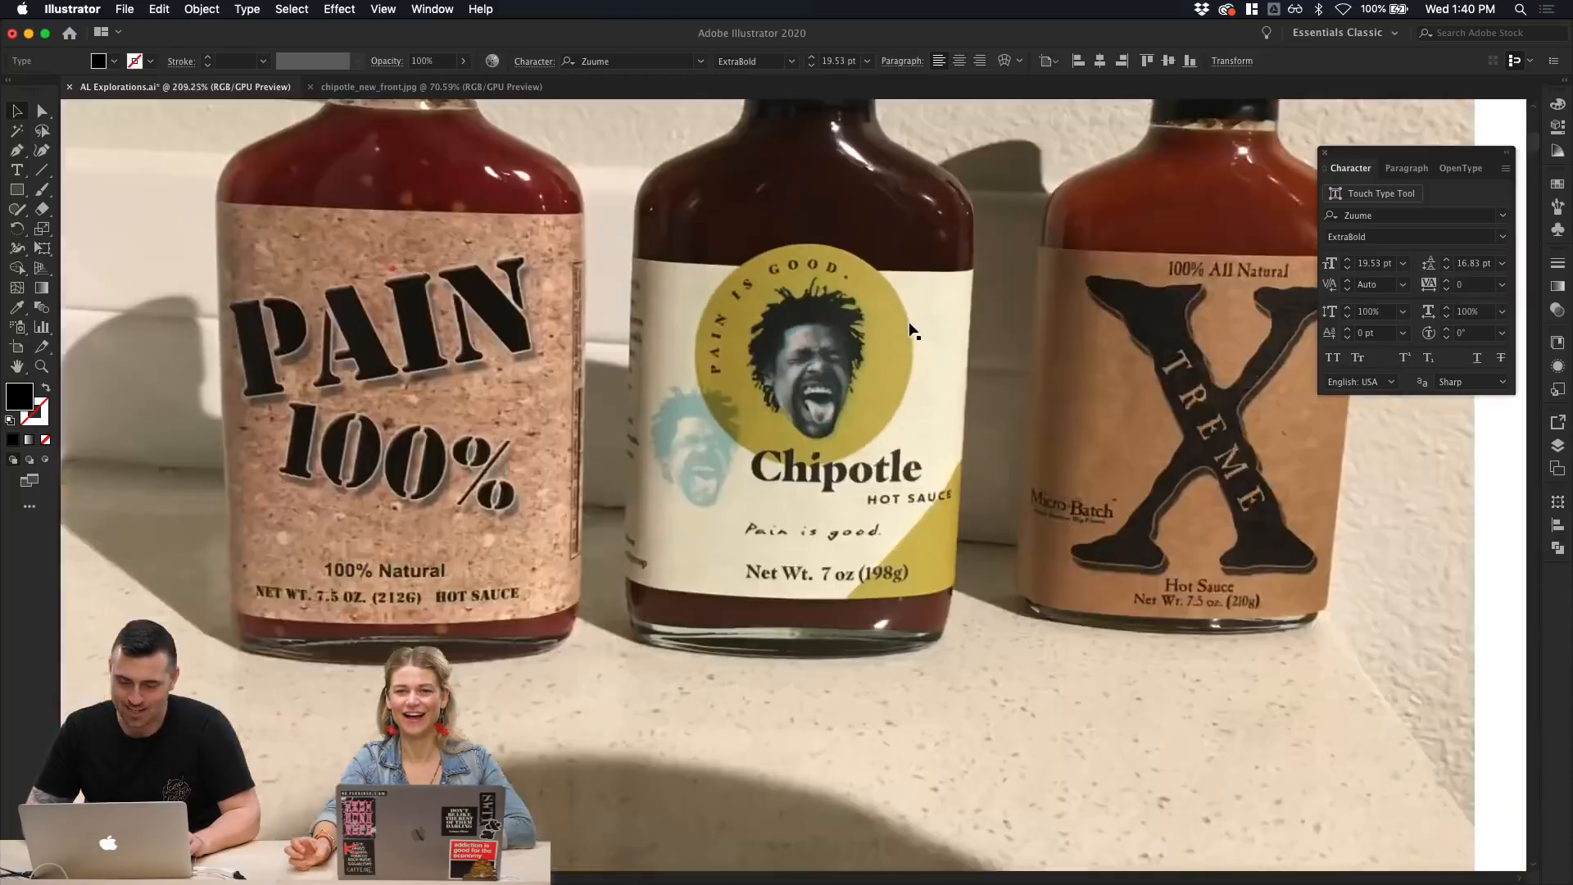
scroll(911, 329, "down", 5)
scroll(741, 422, "down", 3)
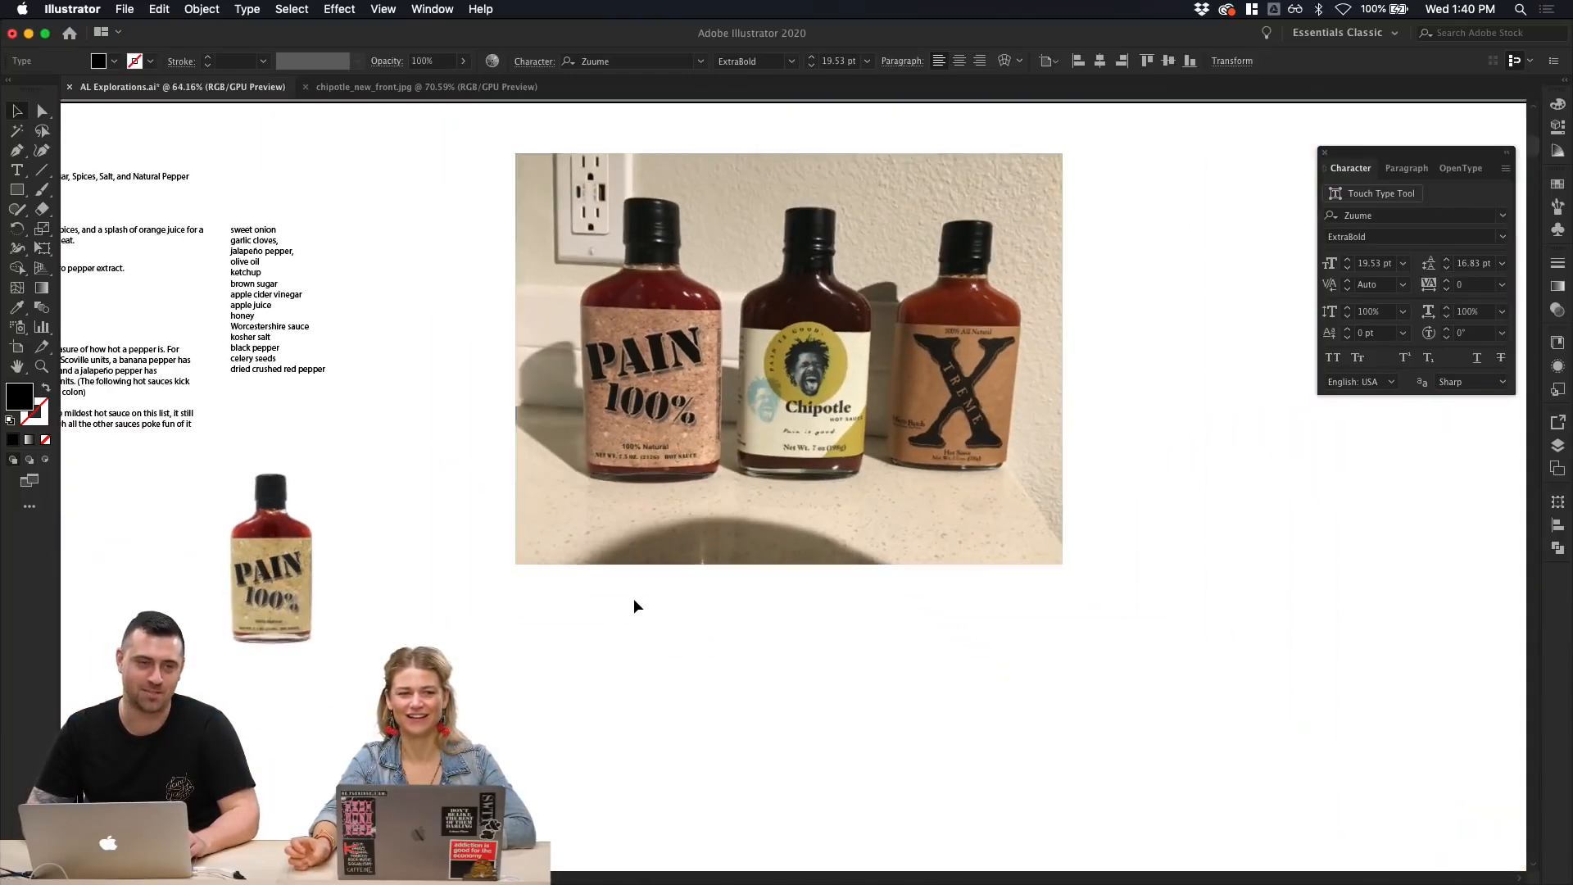
left_click(635, 605)
scroll(635, 604, "down", 3)
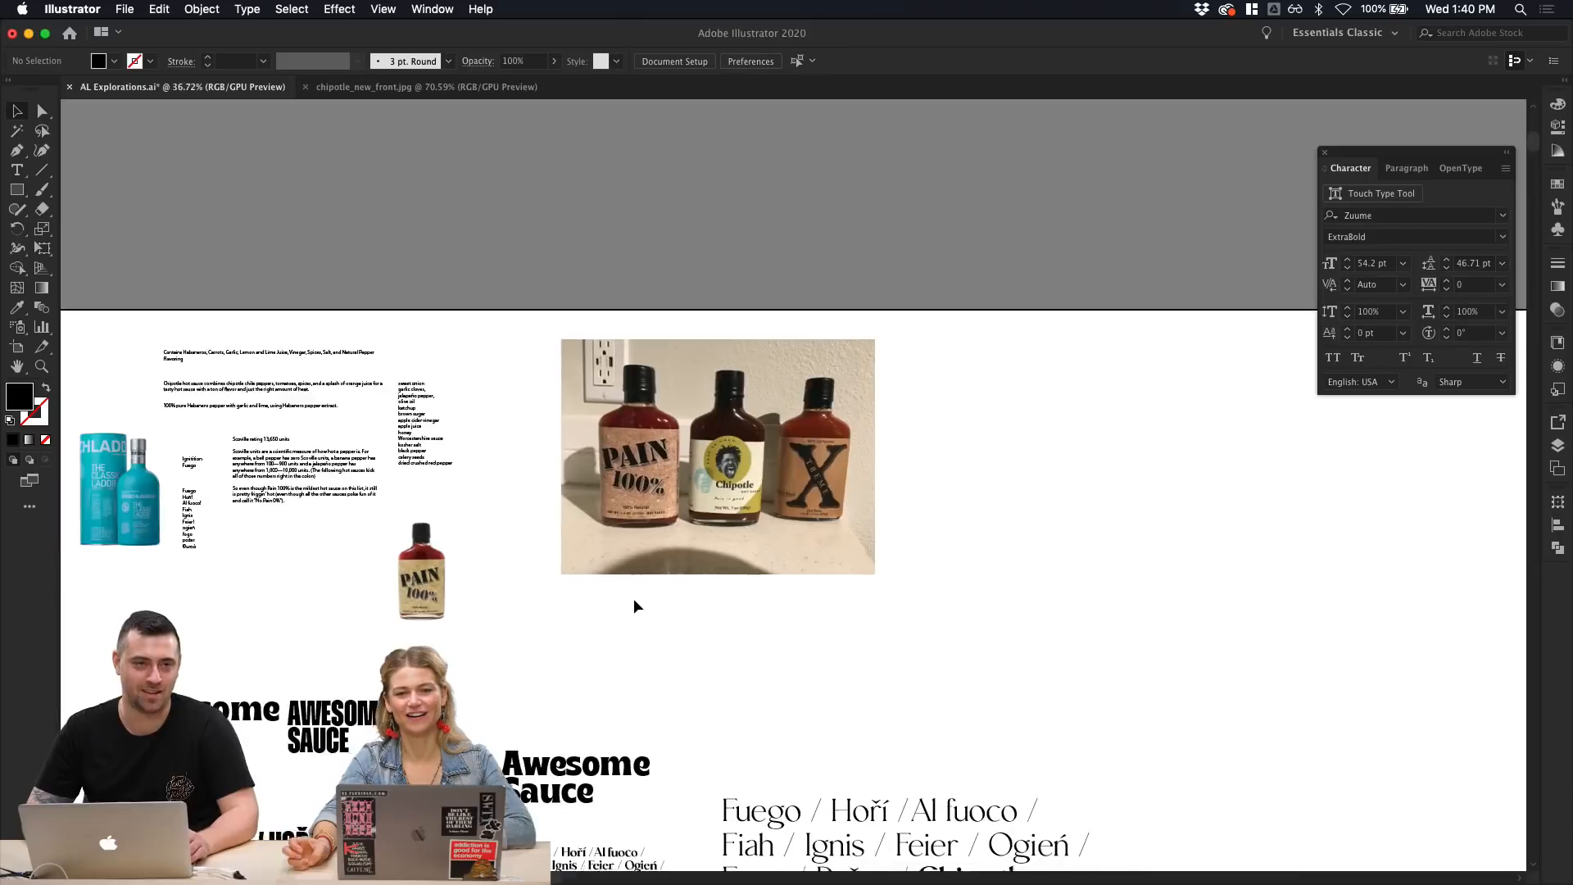
scroll(635, 604, "down", 3)
scroll(635, 605, "down", 10)
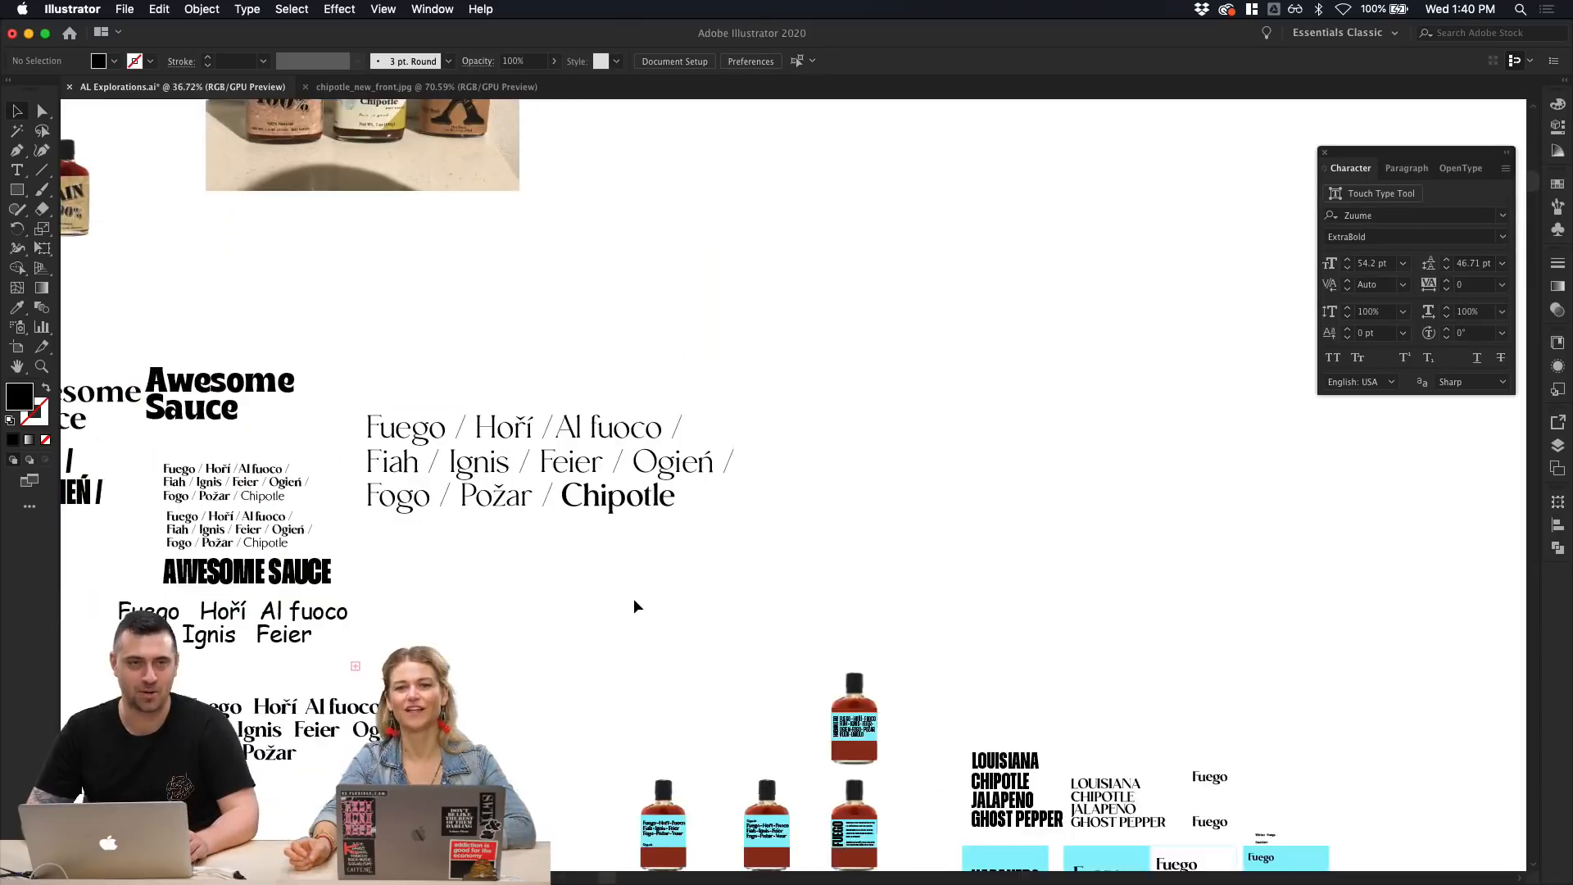
scroll(635, 605, "down", 3)
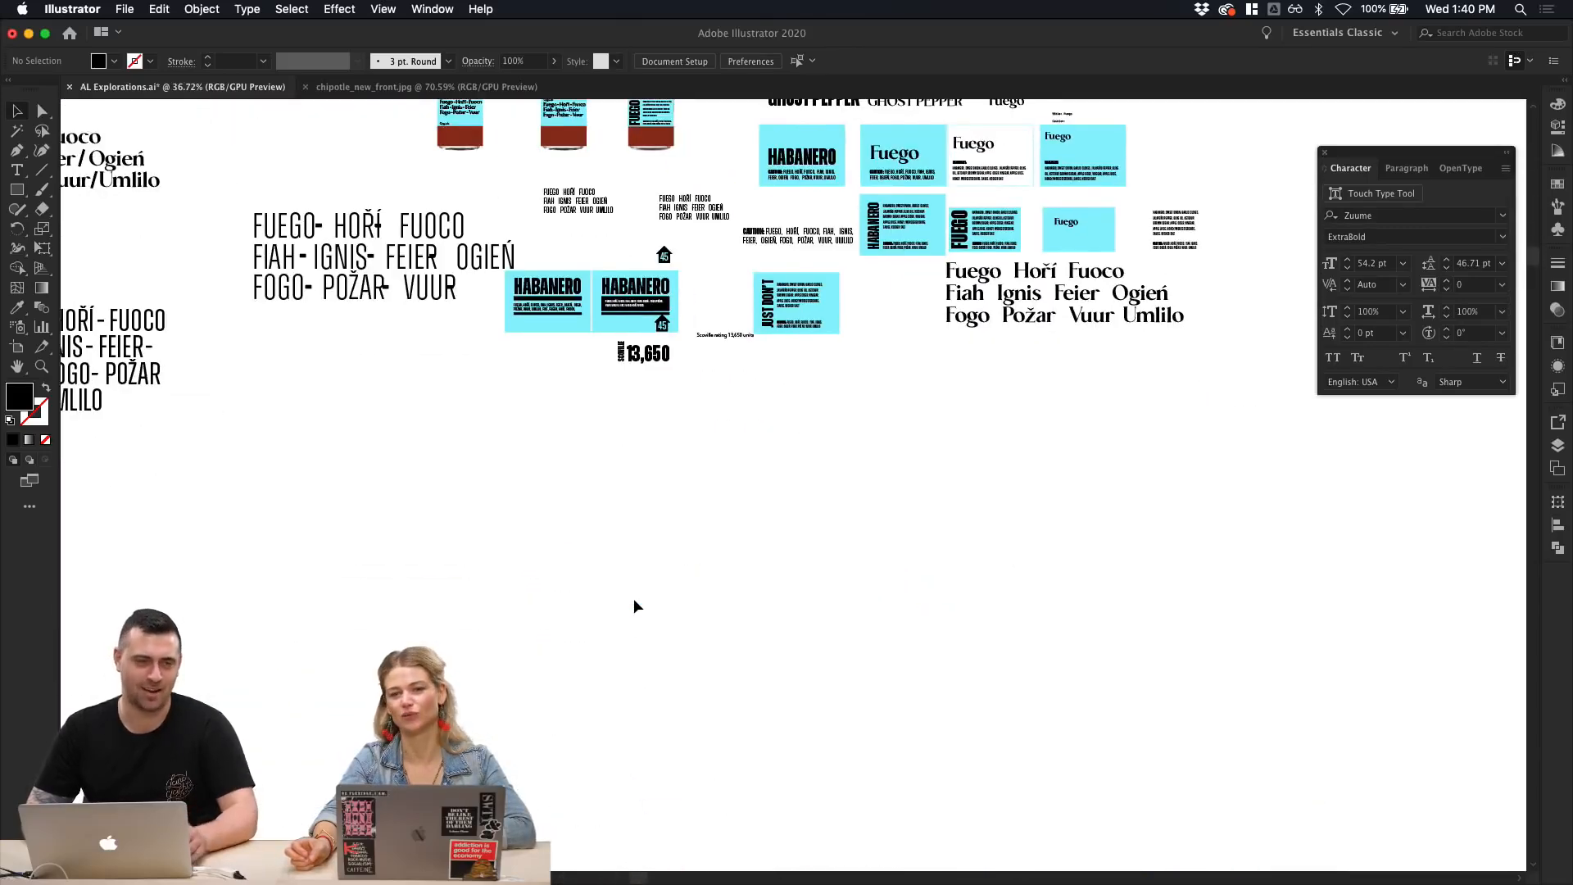
Step: Scale the vertical SCOVILLE to 15.5 pt to match the height of the 13,650 digits and set it just left of them
scroll(634, 600, "up", 5)
scroll(635, 600, "up", 10)
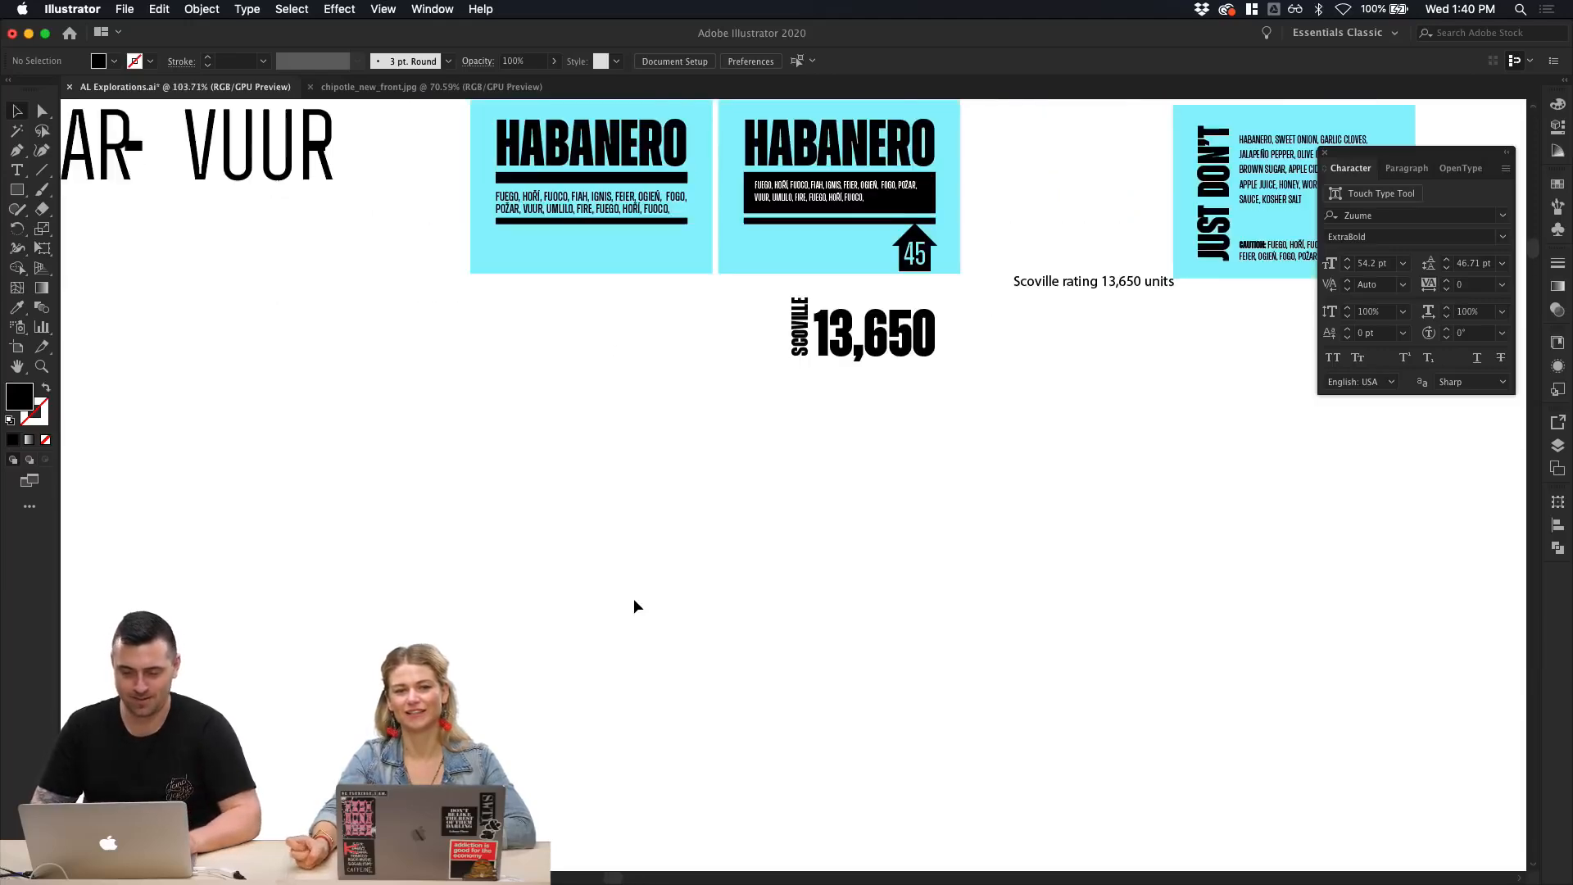
scroll(651, 582, "up", 3)
scroll(650, 580, "right", 6)
scroll(650, 578, "up", 5)
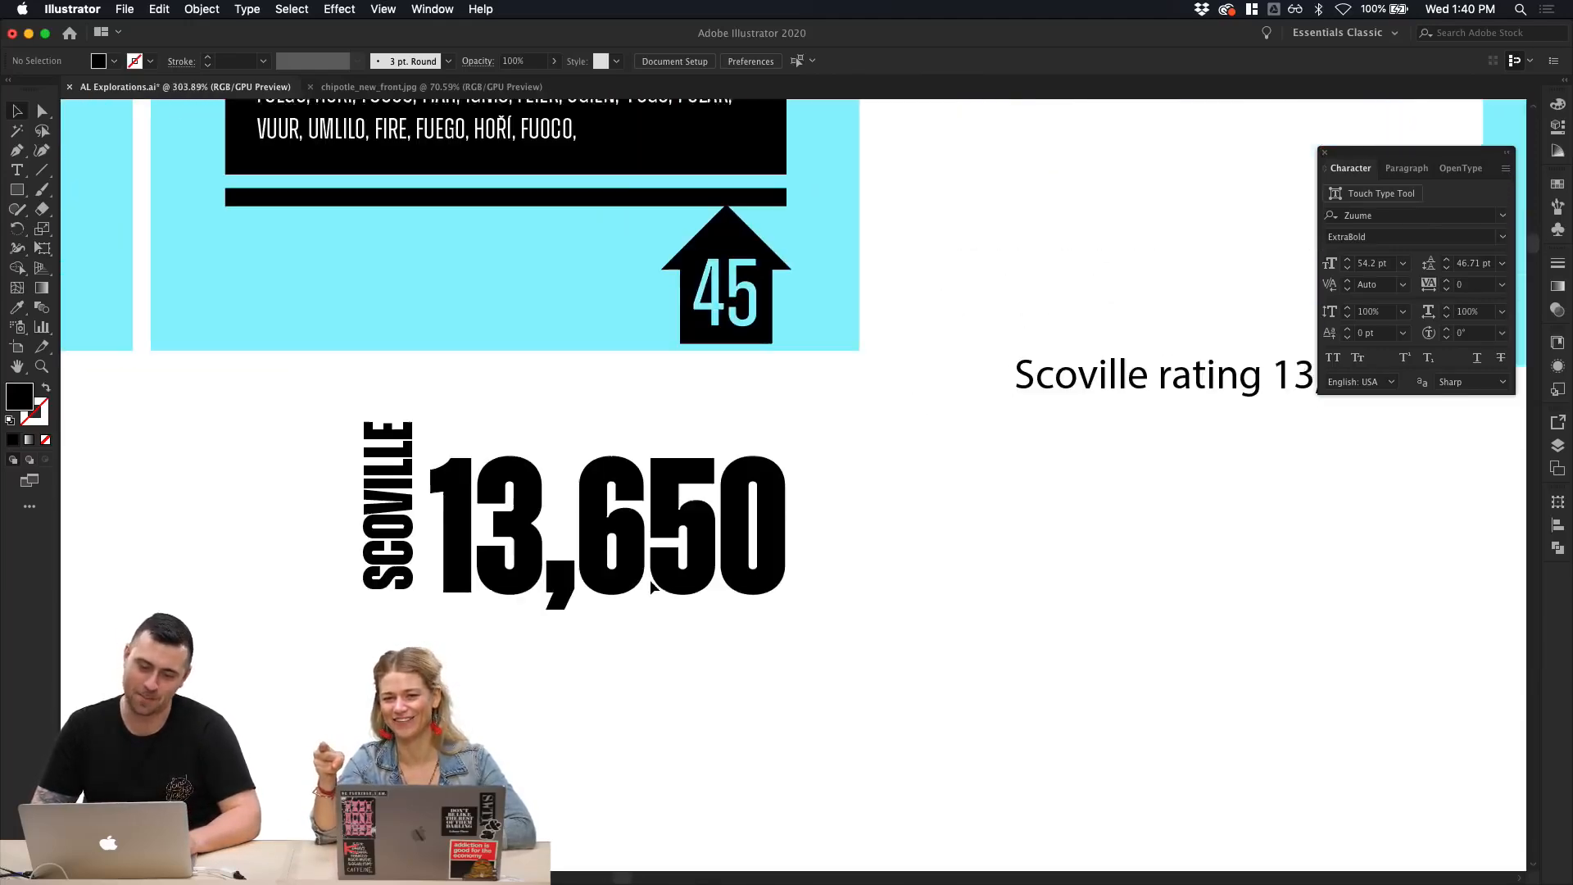
scroll(650, 579, "up", 1)
left_click(412, 492)
left_click_drag(440, 443, 542, 498)
left_click(499, 455)
scroll(518, 439, "left", 3)
scroll(518, 439, "down", 1)
scroll(542, 496, "up", 8)
left_click_drag(629, 332, 625, 350)
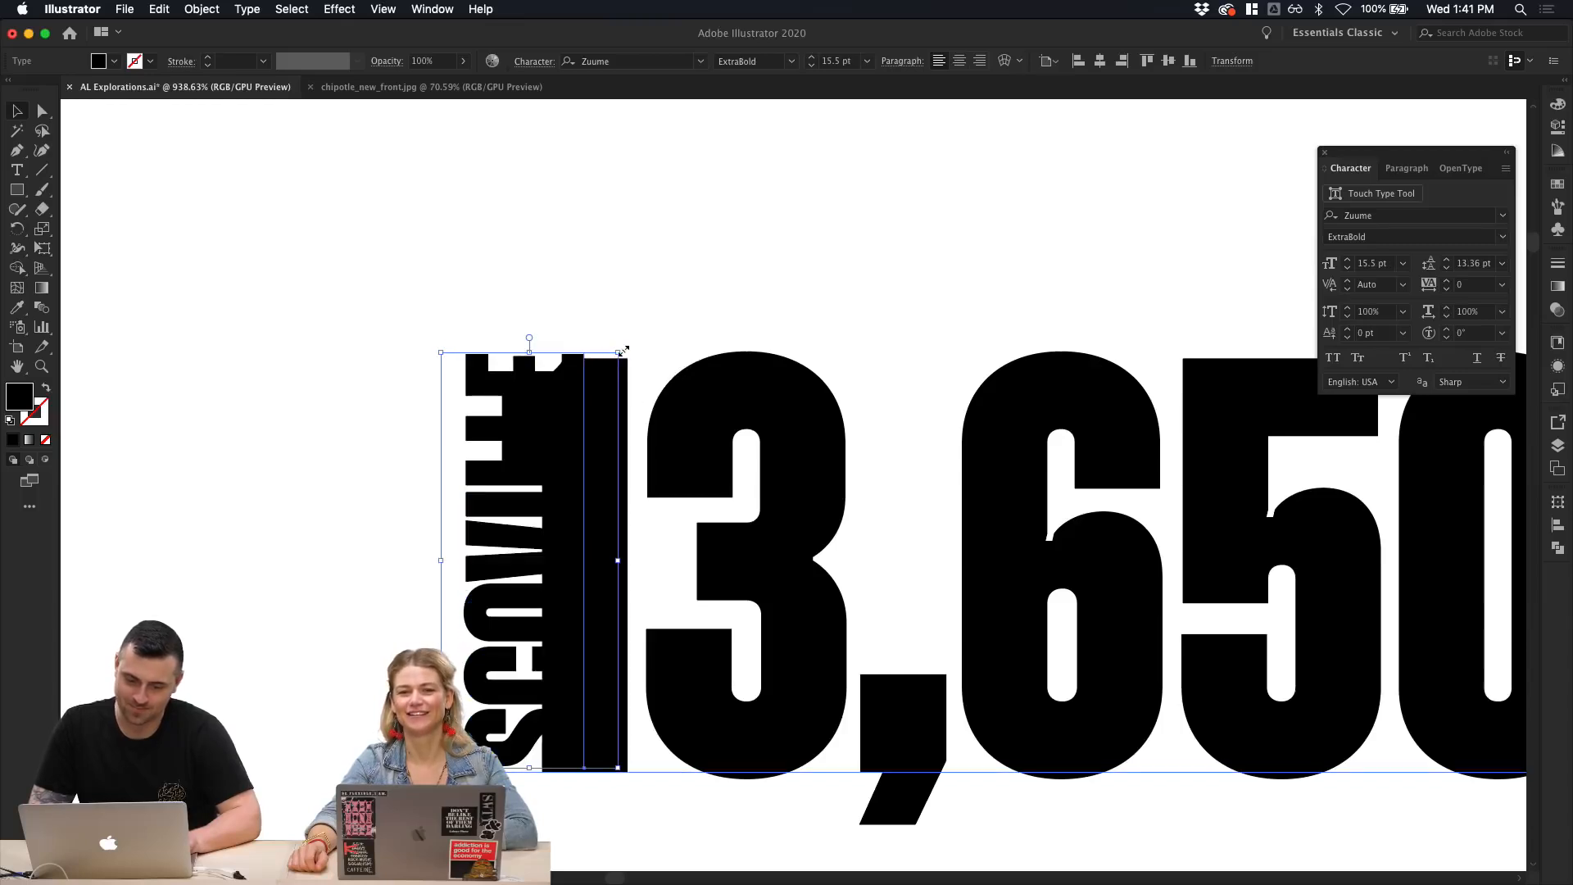
key("shift+Left")
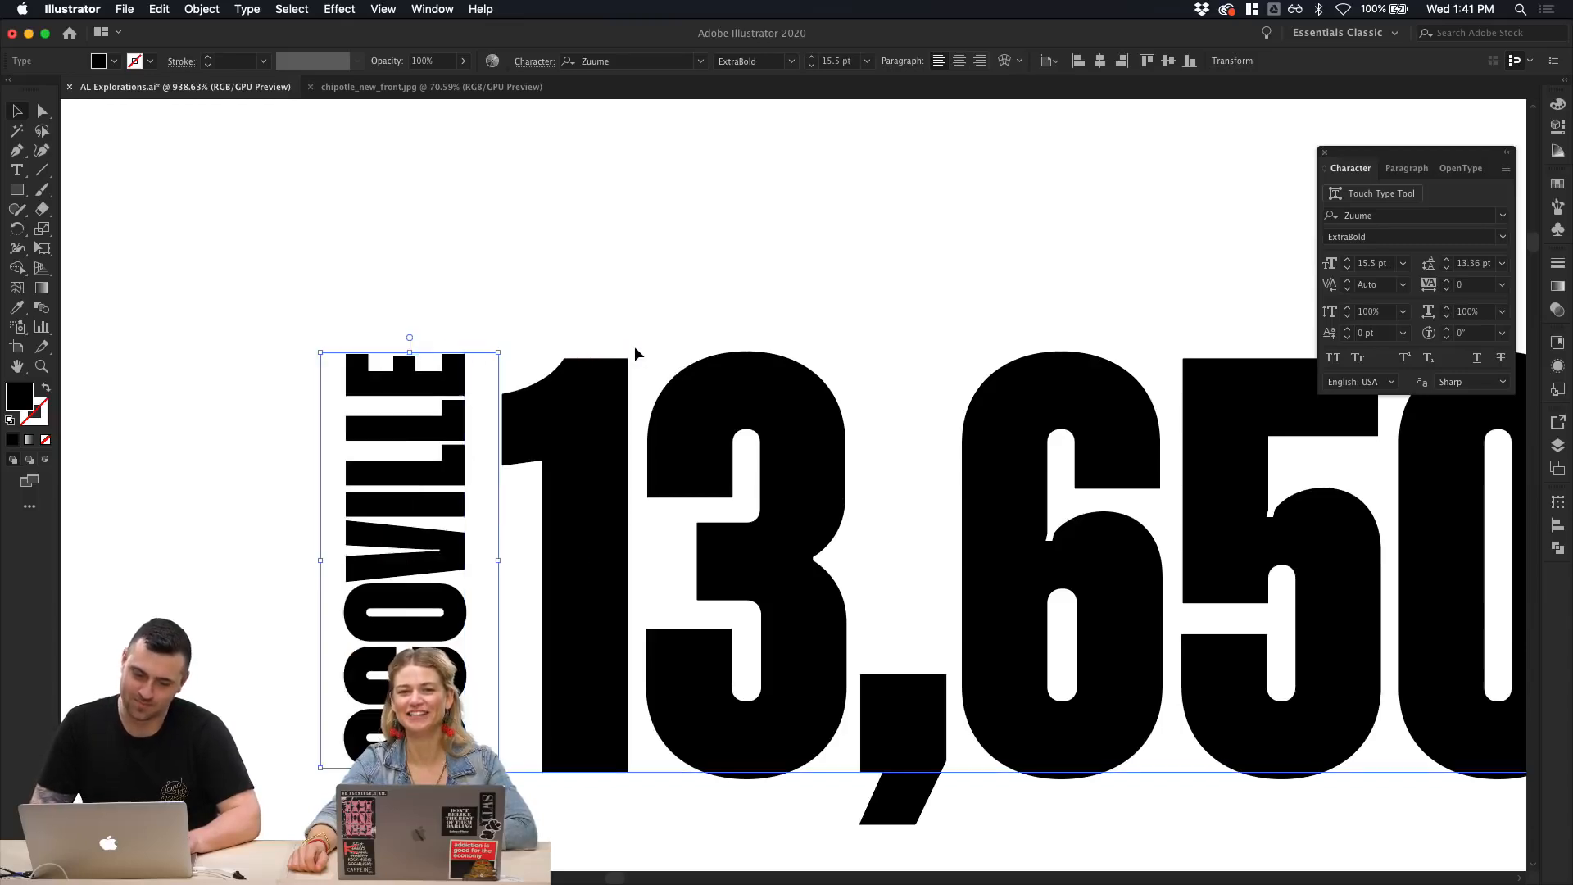
scroll(634, 346, "down", 5)
left_click(450, 282)
Step: Move the 45 arrow marker off the HABANERO label into the blank space above the Scoville rating line
scroll(454, 278, "down", 3)
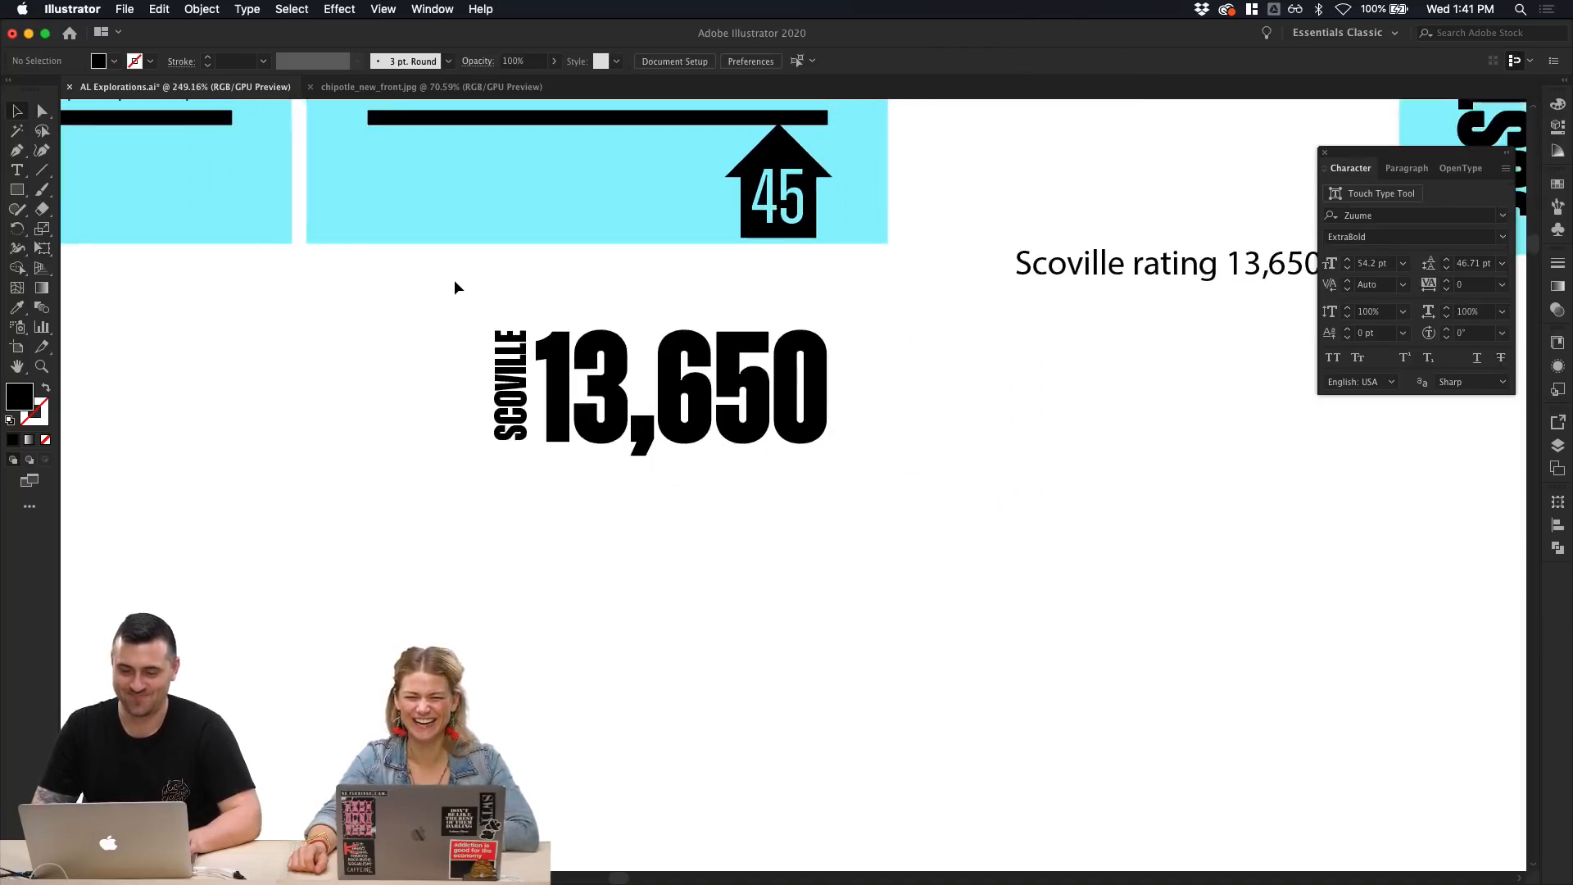
scroll(455, 283, "up", 3)
left_click(723, 353)
left_click(737, 328, "shift")
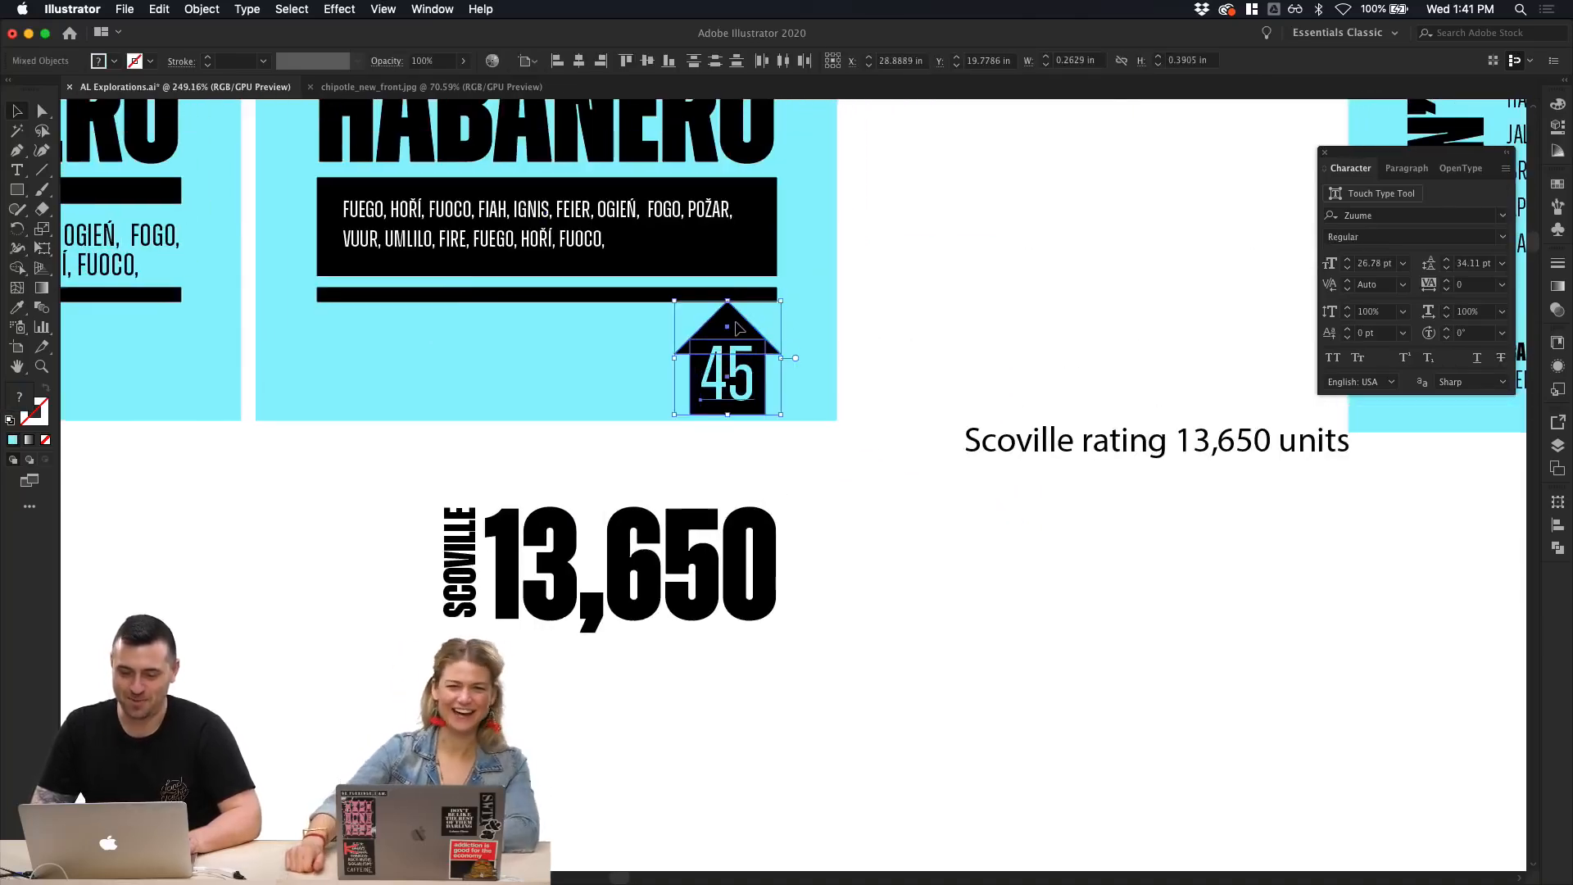
left_click_drag(737, 329, 1040, 314)
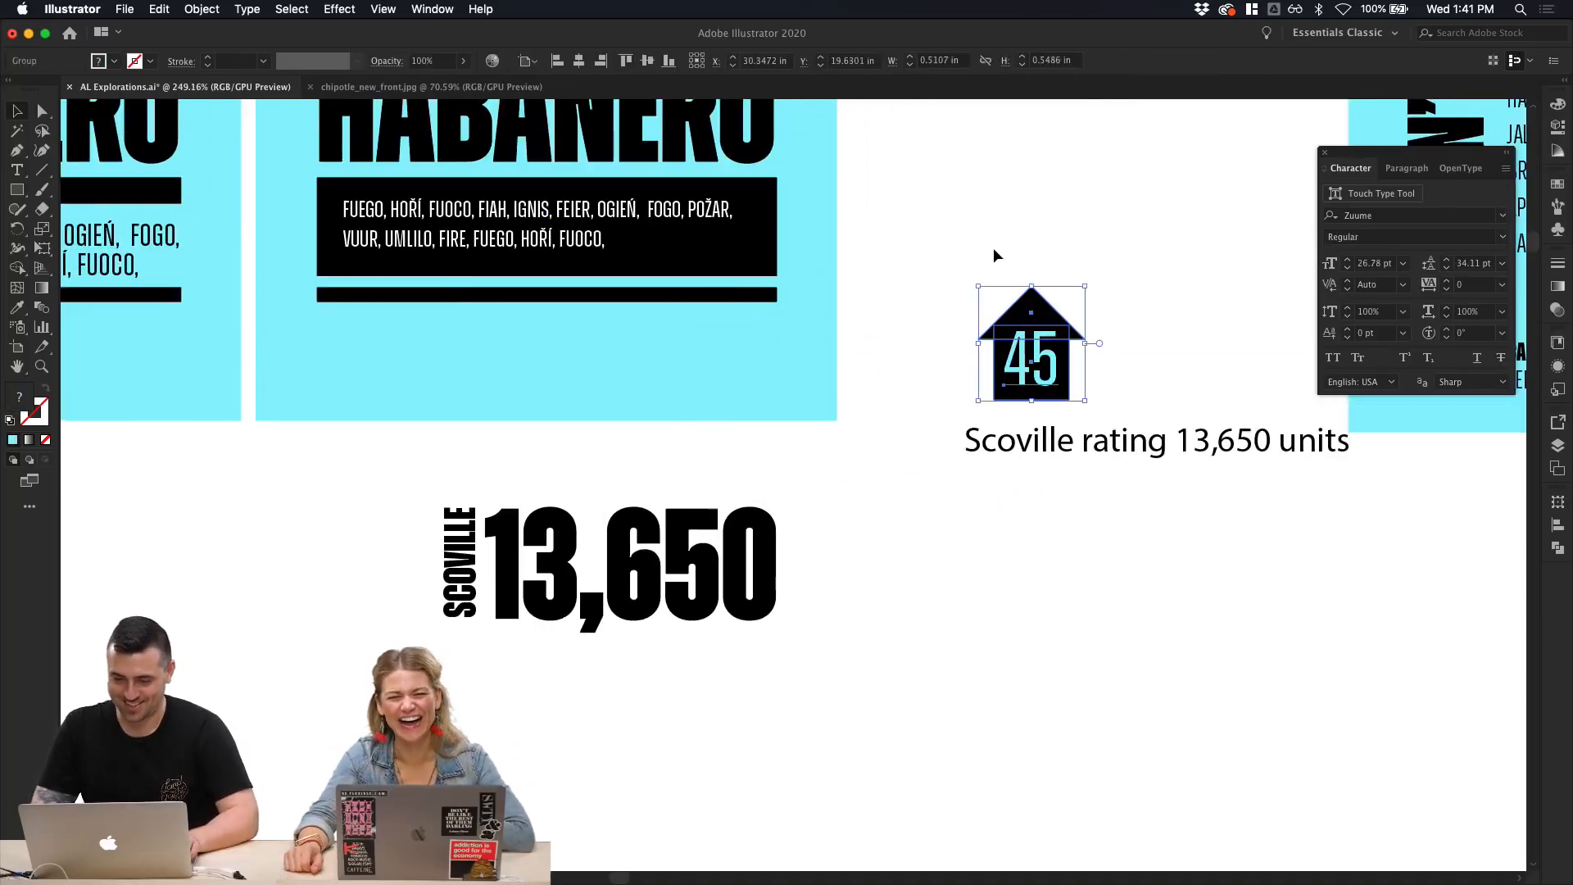
left_click(994, 253)
scroll(799, 580, "left", 3)
scroll(799, 580, "up", 2)
left_click(651, 610)
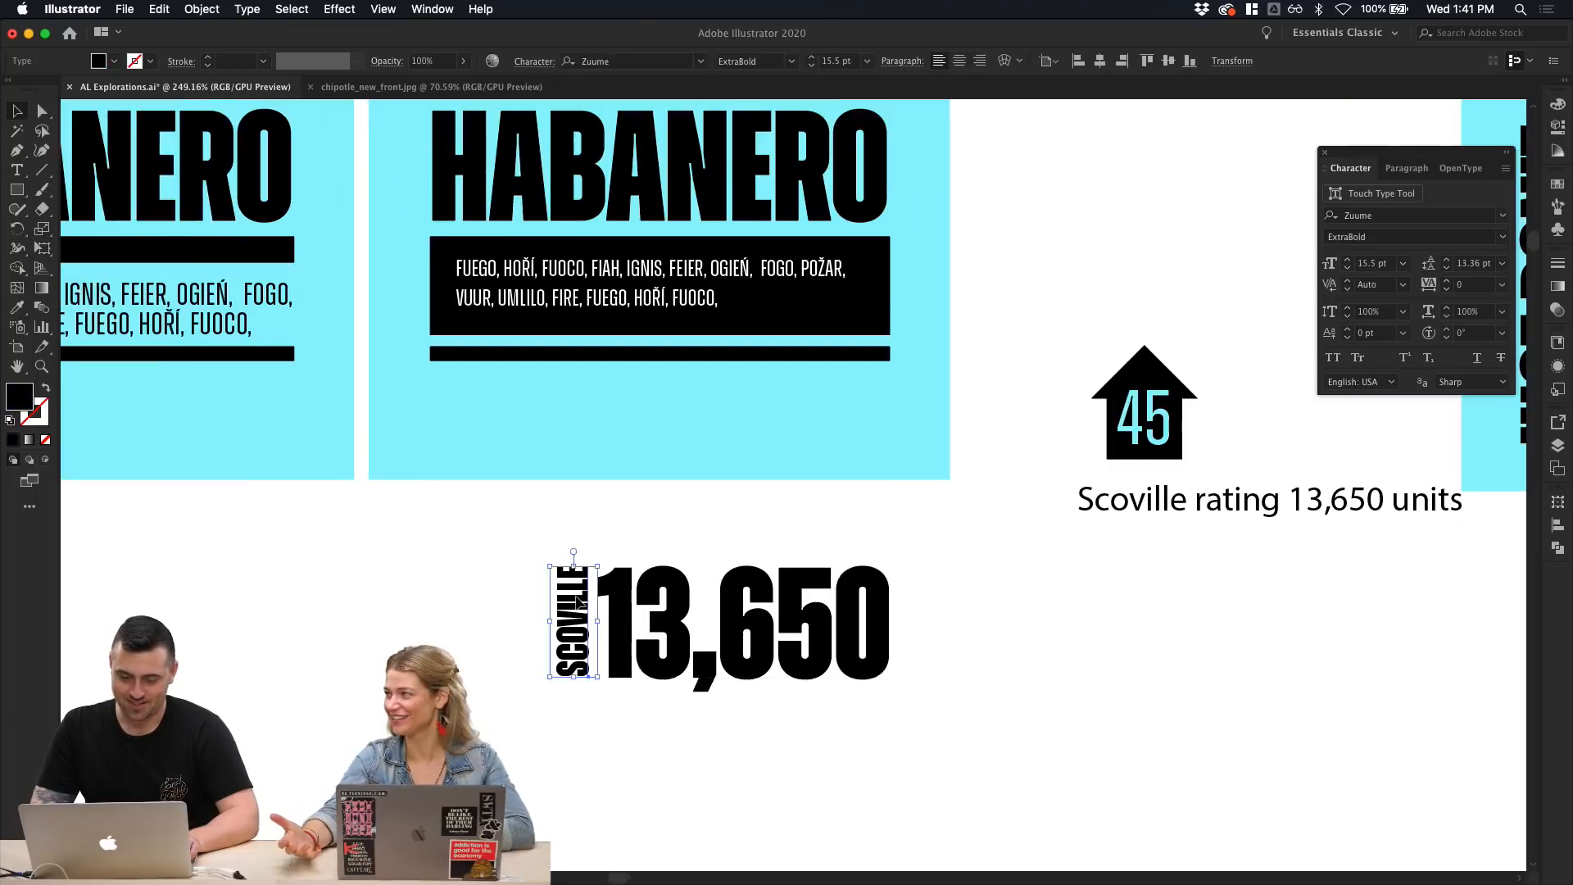
left_click(580, 631, "shift")
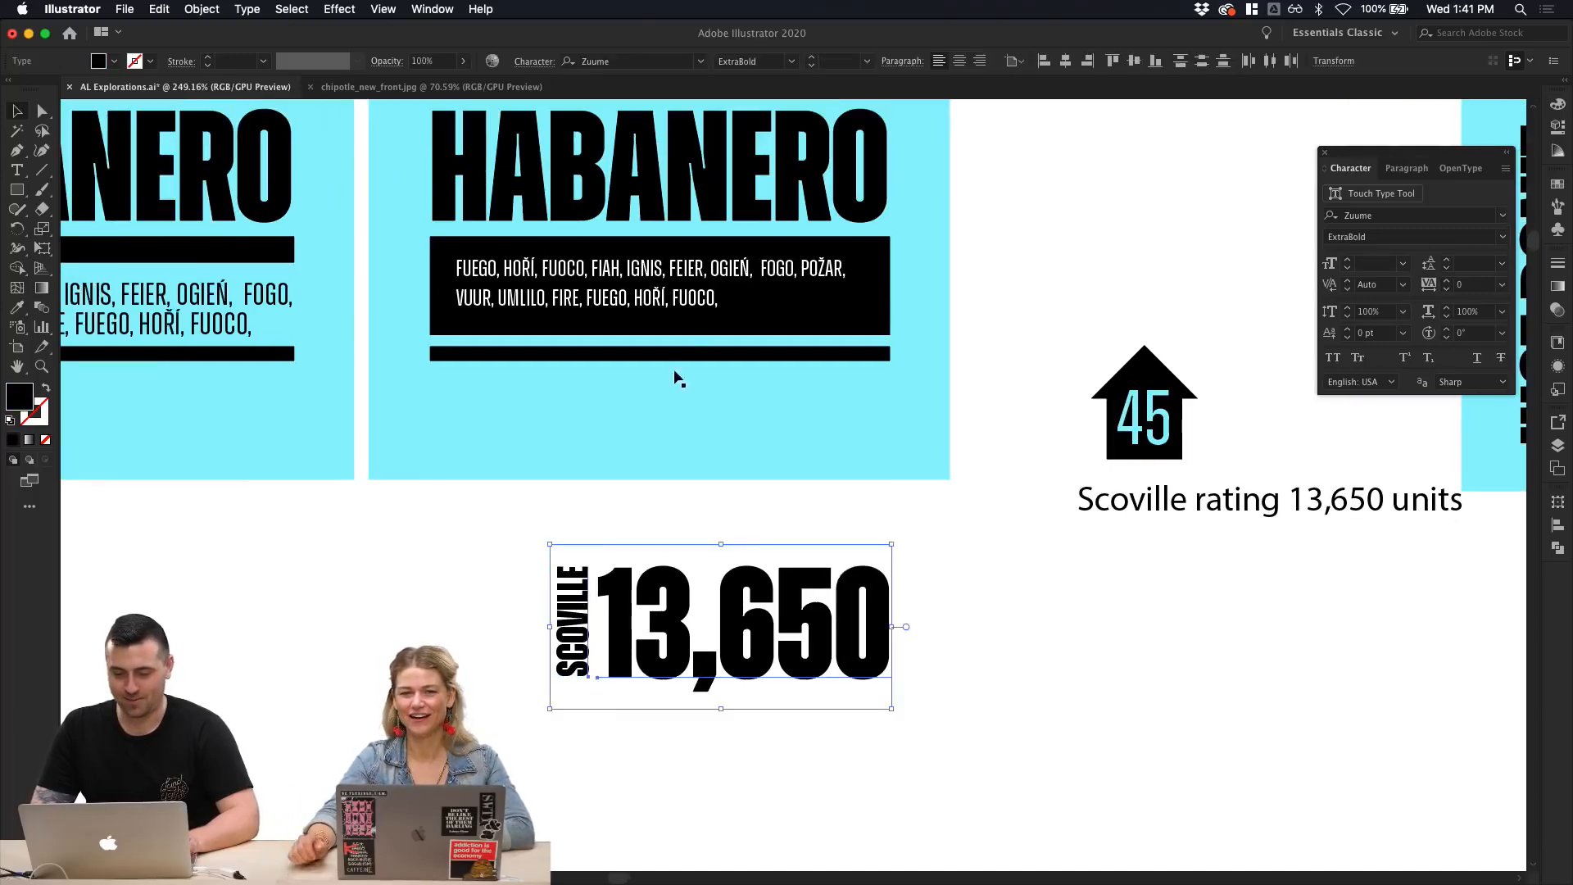
left_click(699, 328)
left_click(701, 302, "shift")
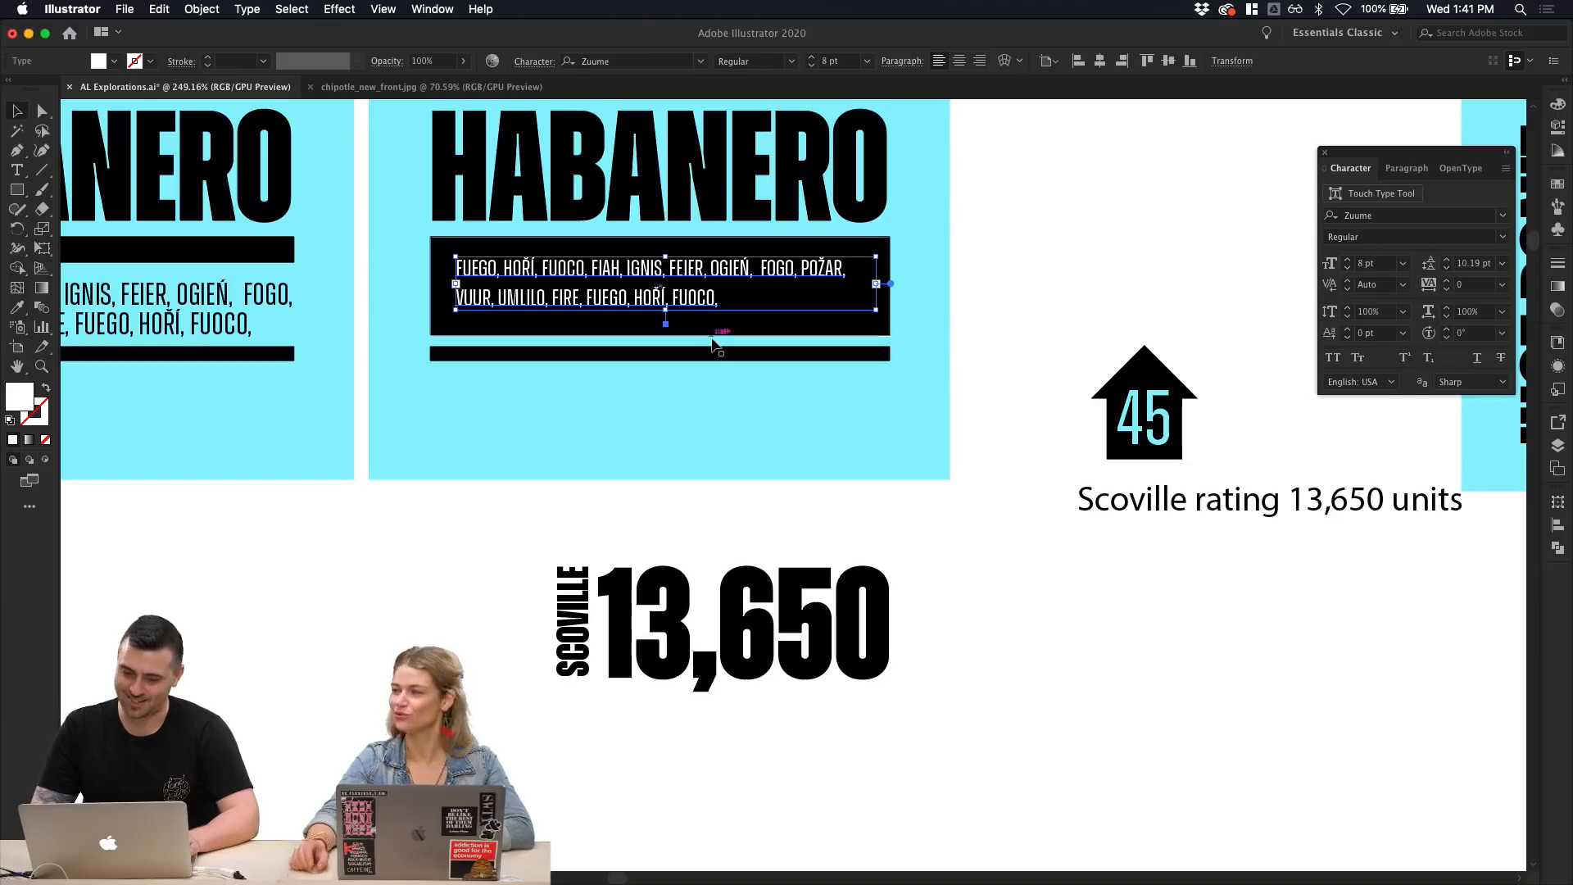
left_click(709, 354, "shift")
scroll(713, 330, "down", 5)
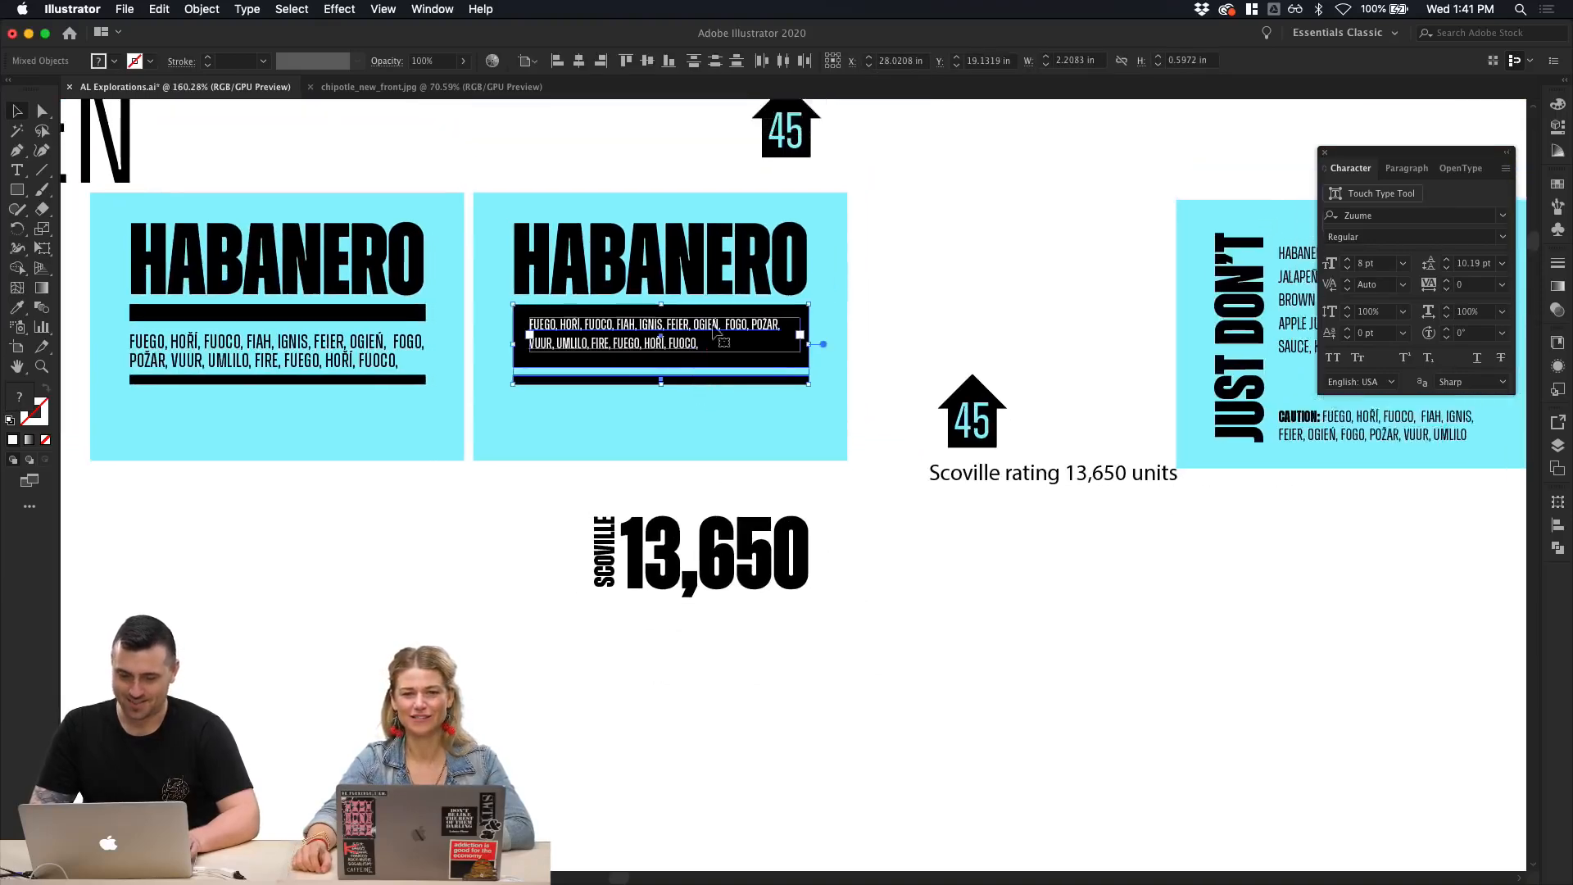
left_click(856, 425)
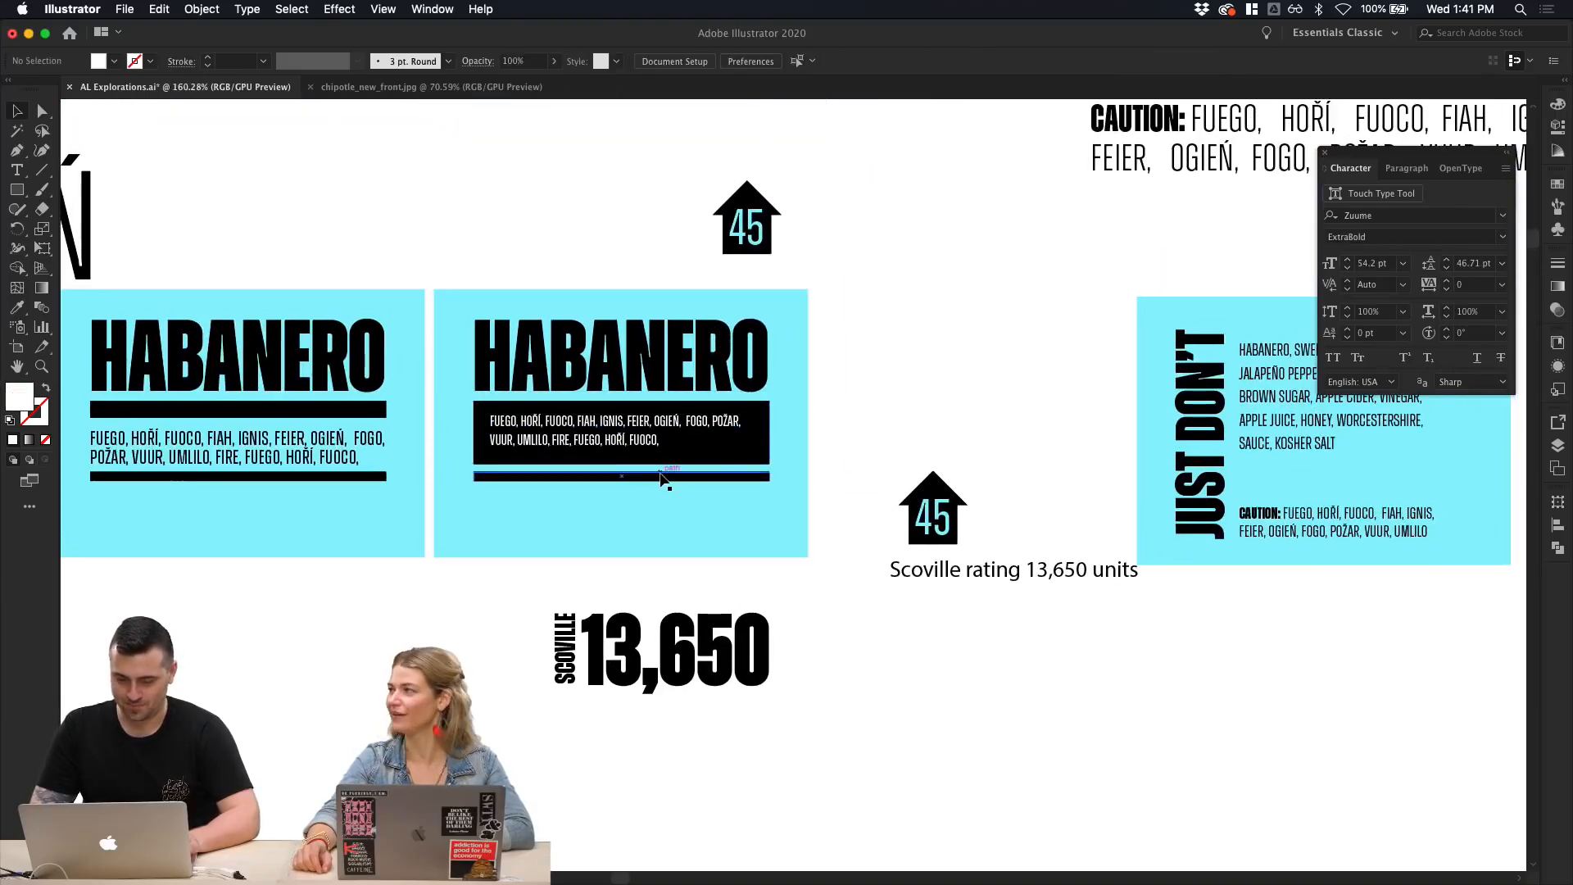
Step: Move the label's lower black bar off to the side and place a scaled-down SCOVILLE 13,650 below the black box, aligned to its left edge
left_click_drag(664, 476, 1025, 323)
left_click(769, 680)
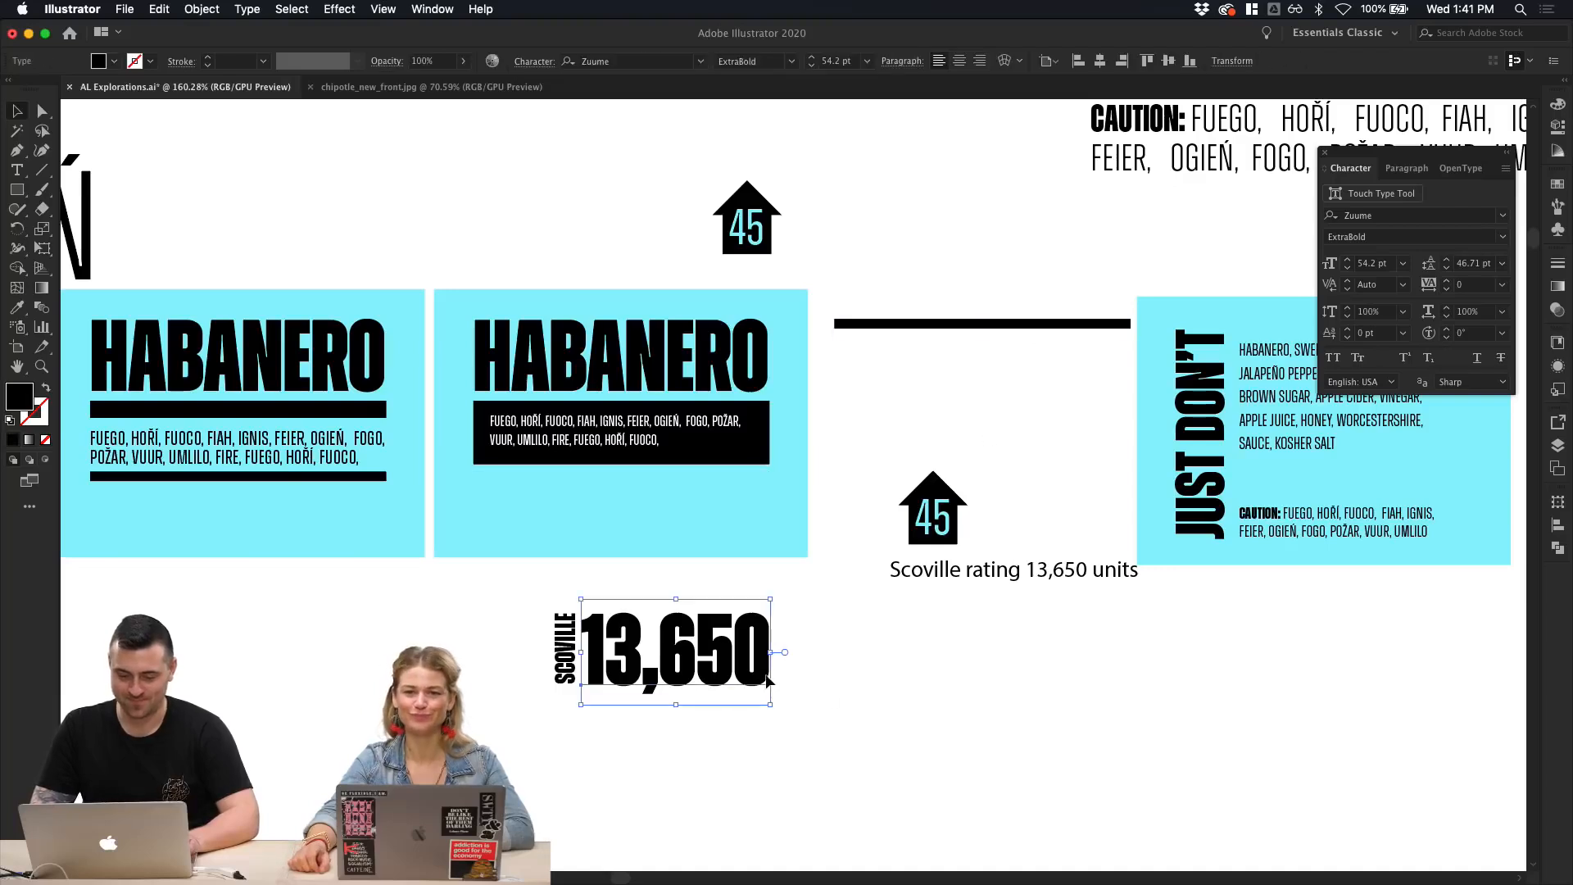
left_click(565, 651, "shift")
left_click_drag(572, 641, 503, 537)
left_click_drag(692, 461, 589, 506)
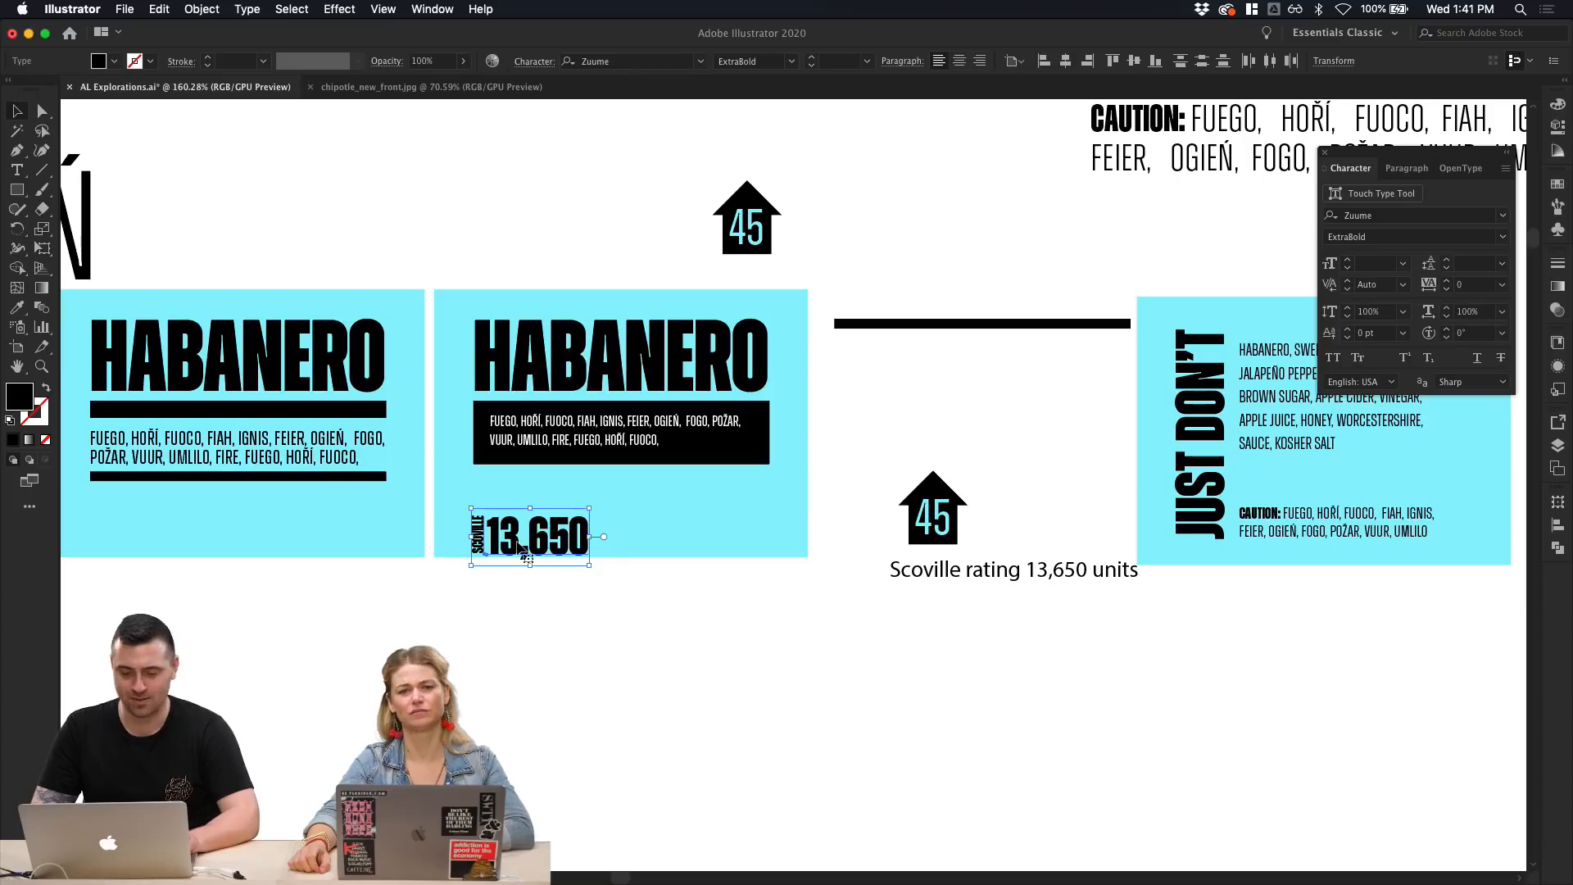
left_click_drag(521, 548, 521, 521)
Step: Shorten the black box behind the white text slightly by raising its lower edge
left_click(546, 584)
scroll(549, 598, "up", 1)
scroll(549, 598, "up", 10)
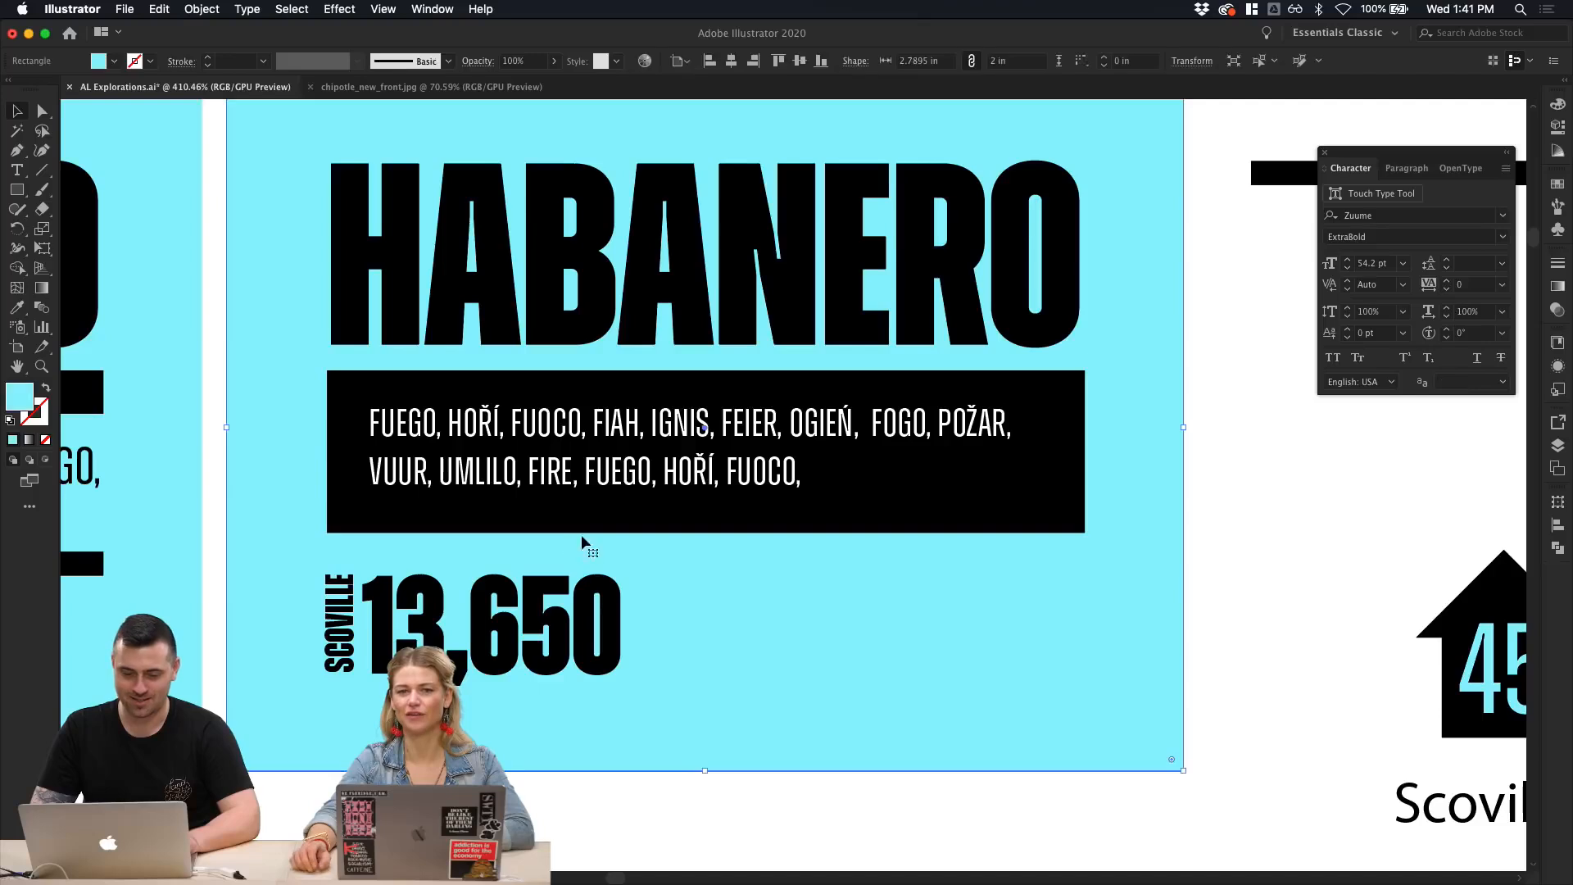
left_click(612, 532)
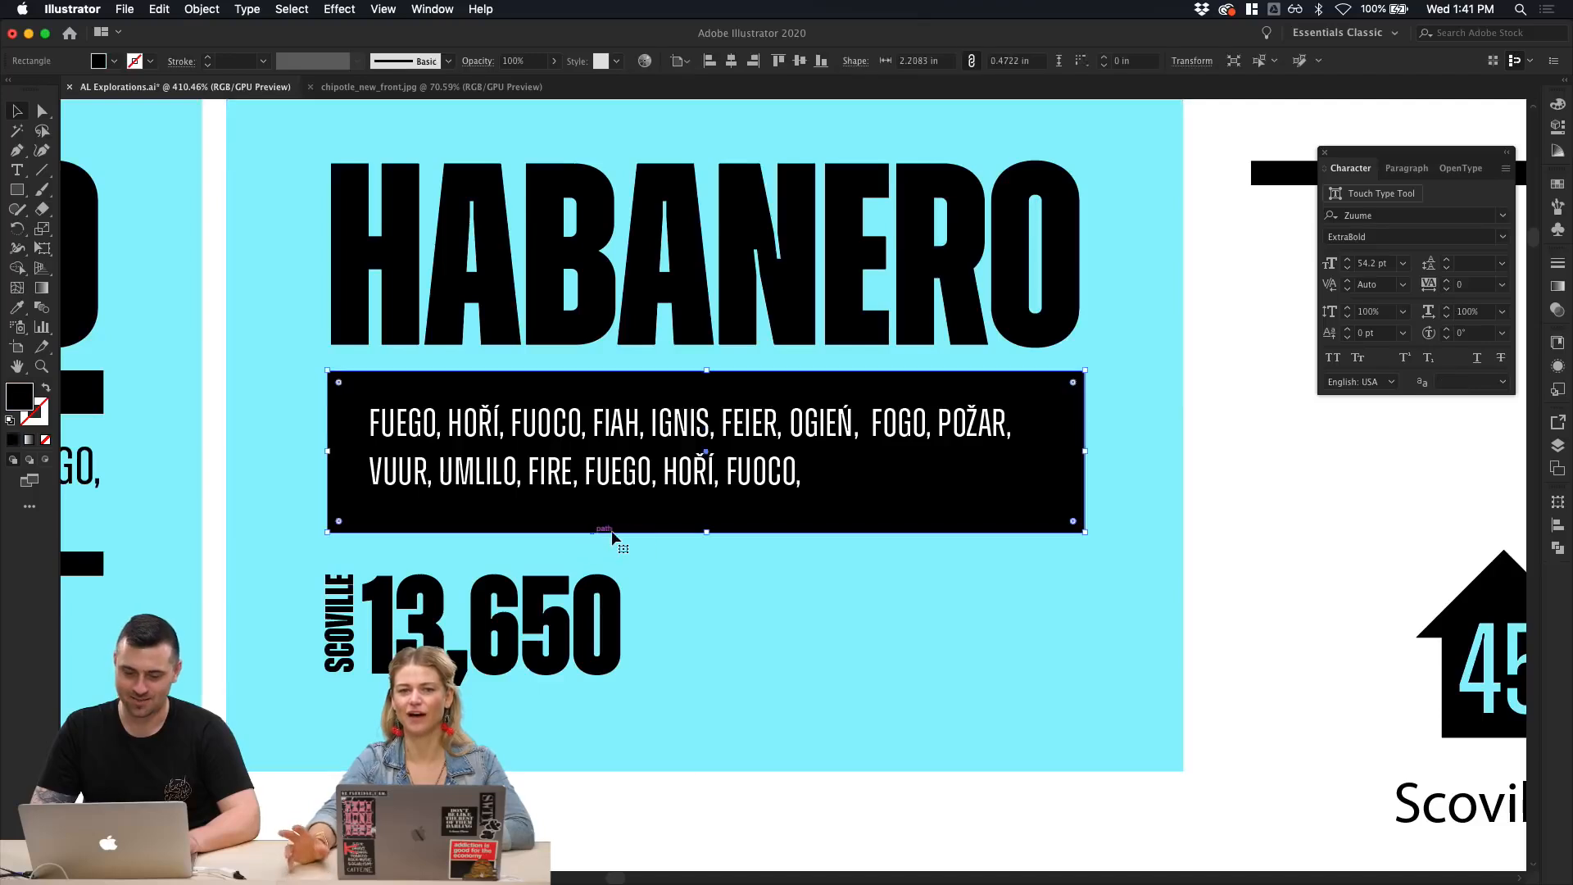
left_click_drag(708, 529, 709, 518)
left_click(772, 808)
scroll(770, 802, "up", 2)
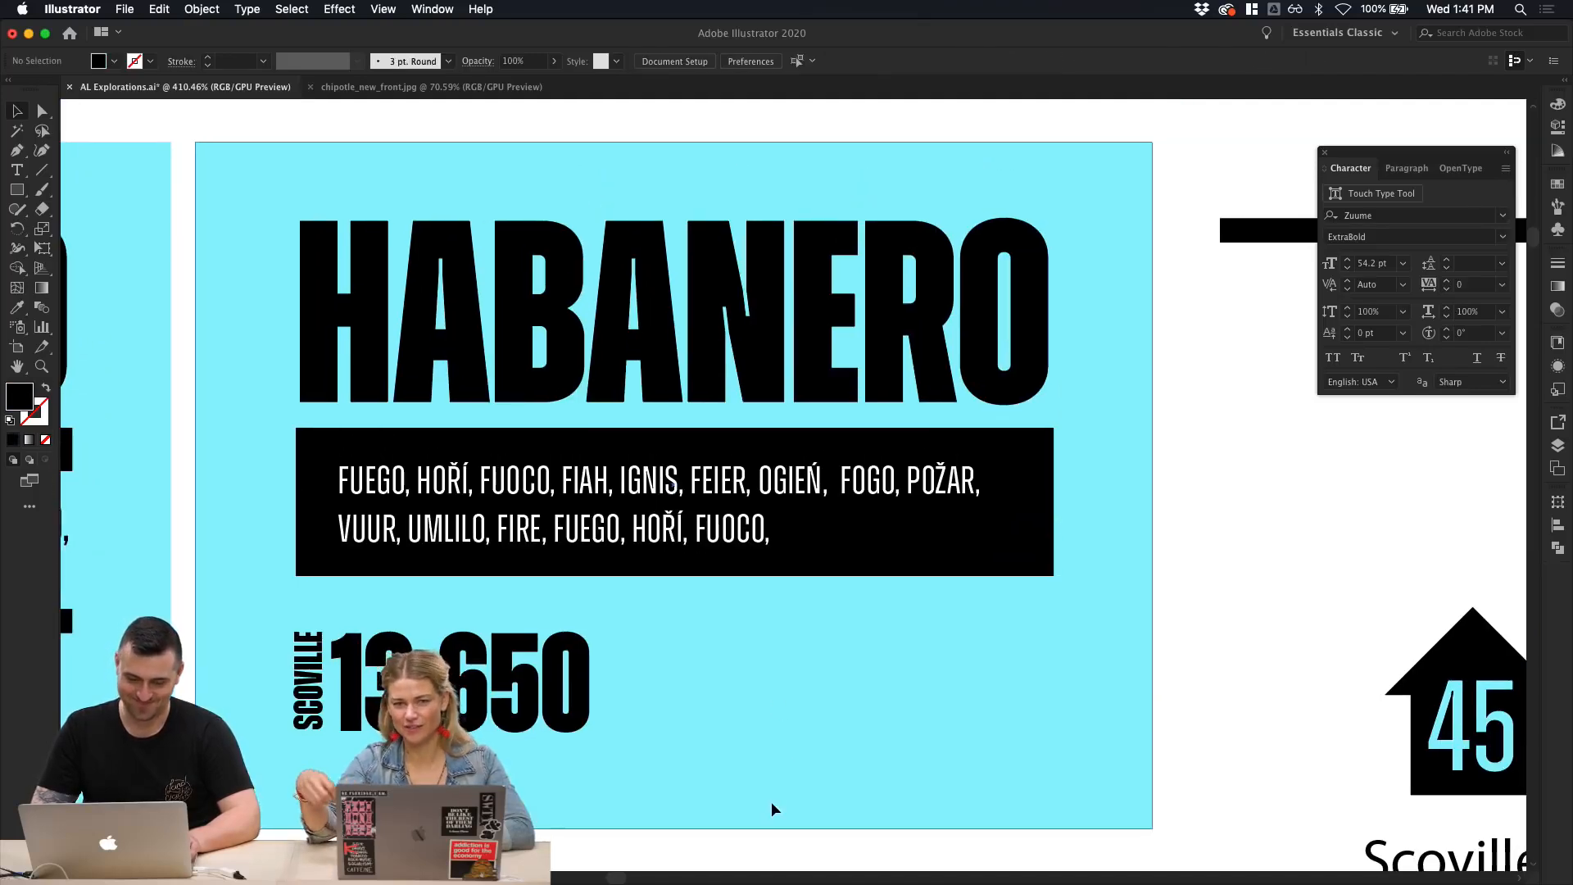
left_click(736, 486)
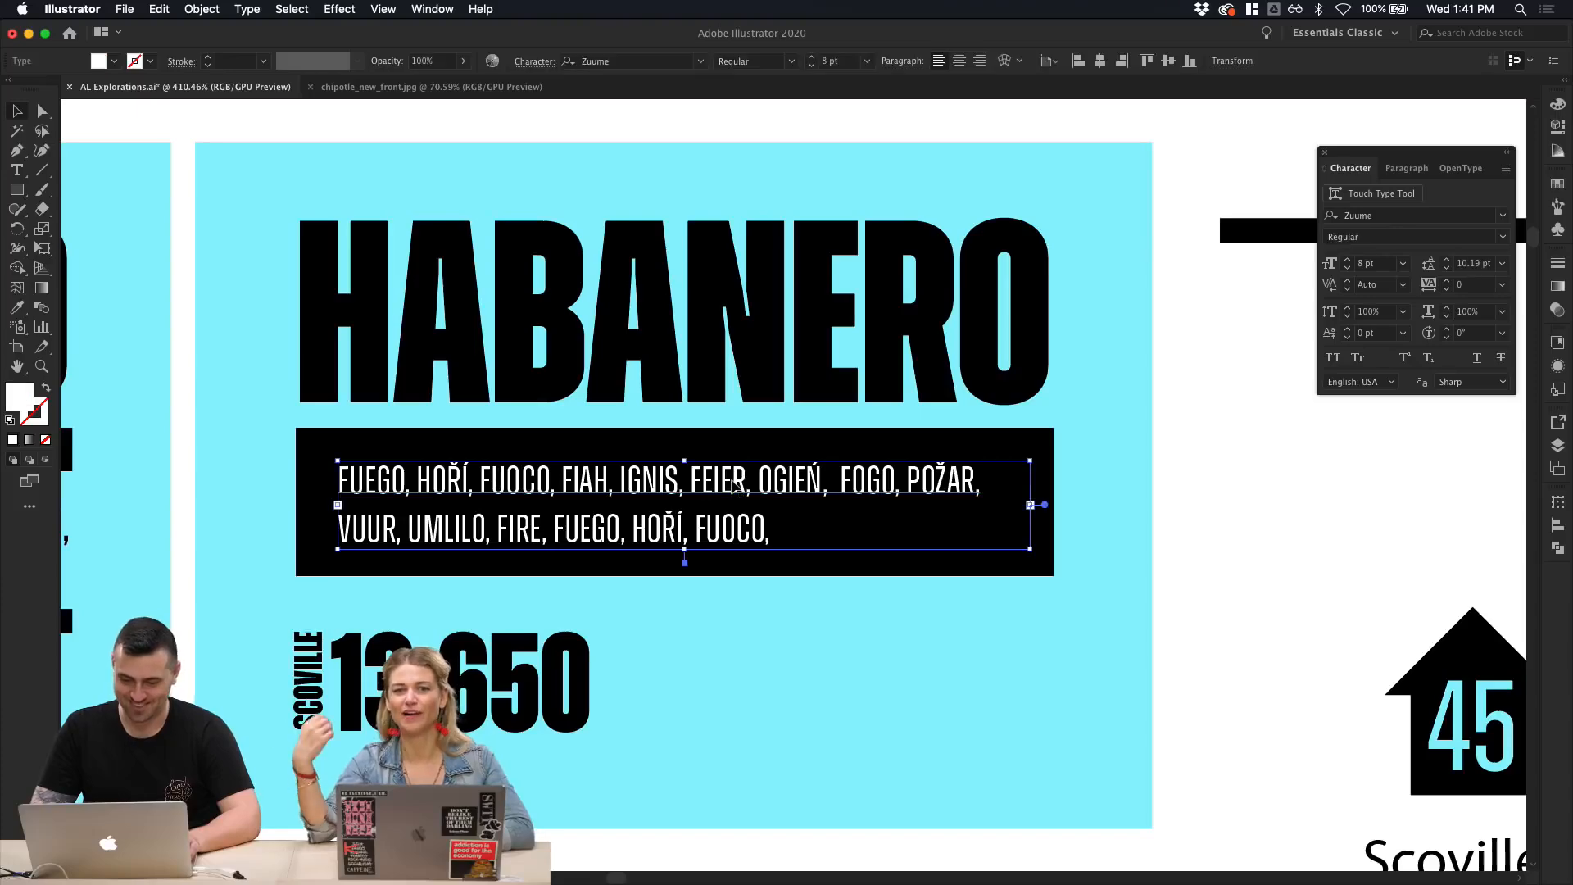
scroll(1182, 535, "down", 2)
scroll(1182, 537, "down", 3)
scroll(1182, 537, "right", 3)
left_click(1183, 536)
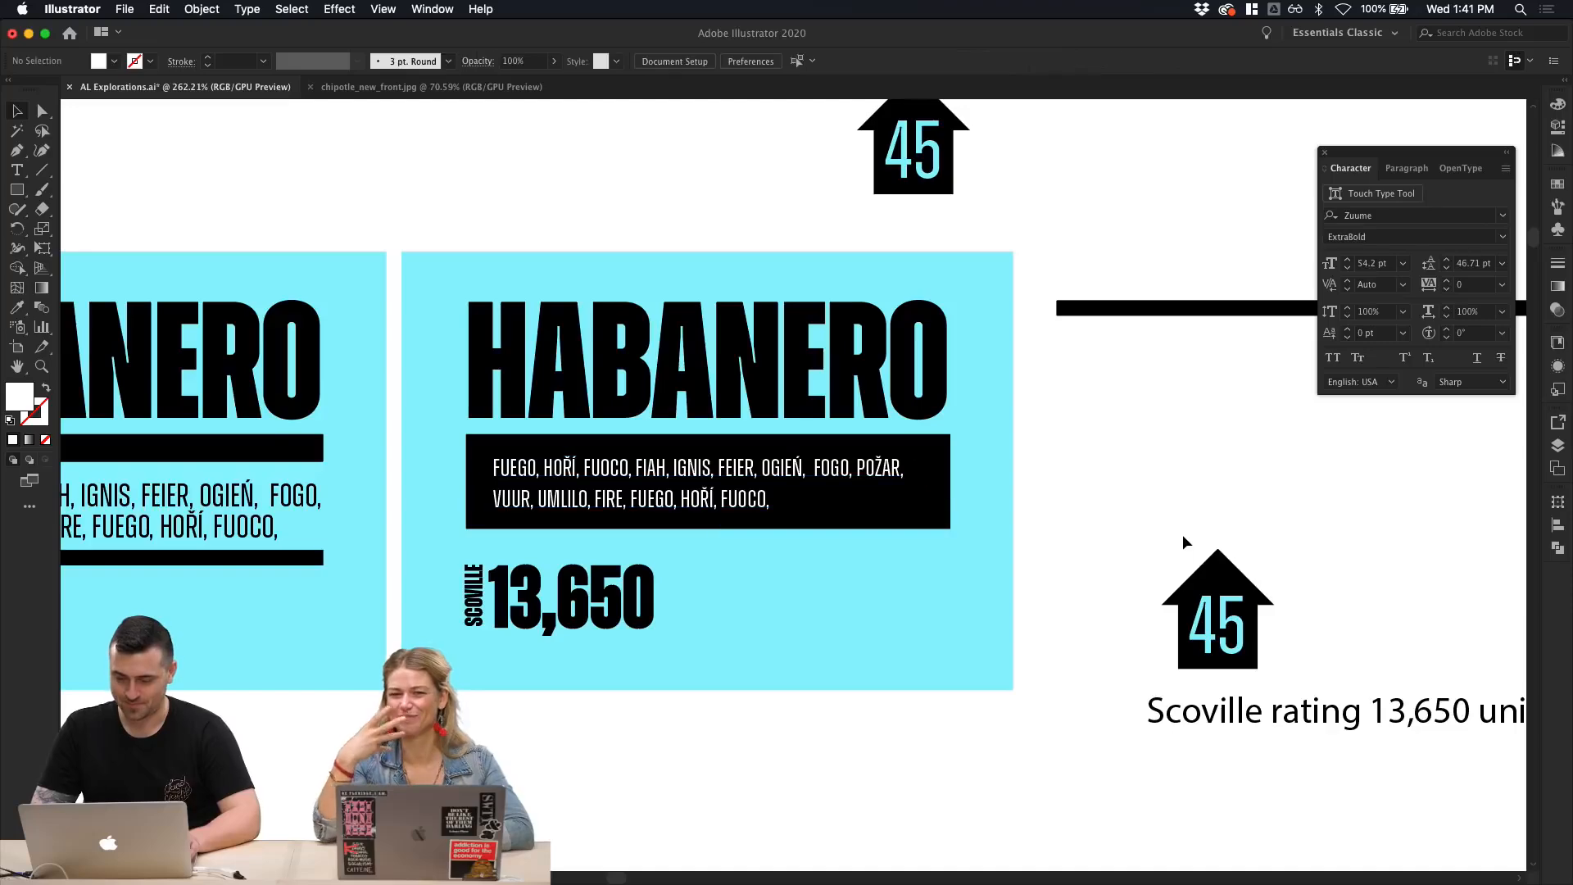
Step: Align the SCOVILLE 13,650 rating with the black box's left edge, group its two parts and move it up closer to the box
scroll(1163, 531, "right", 1)
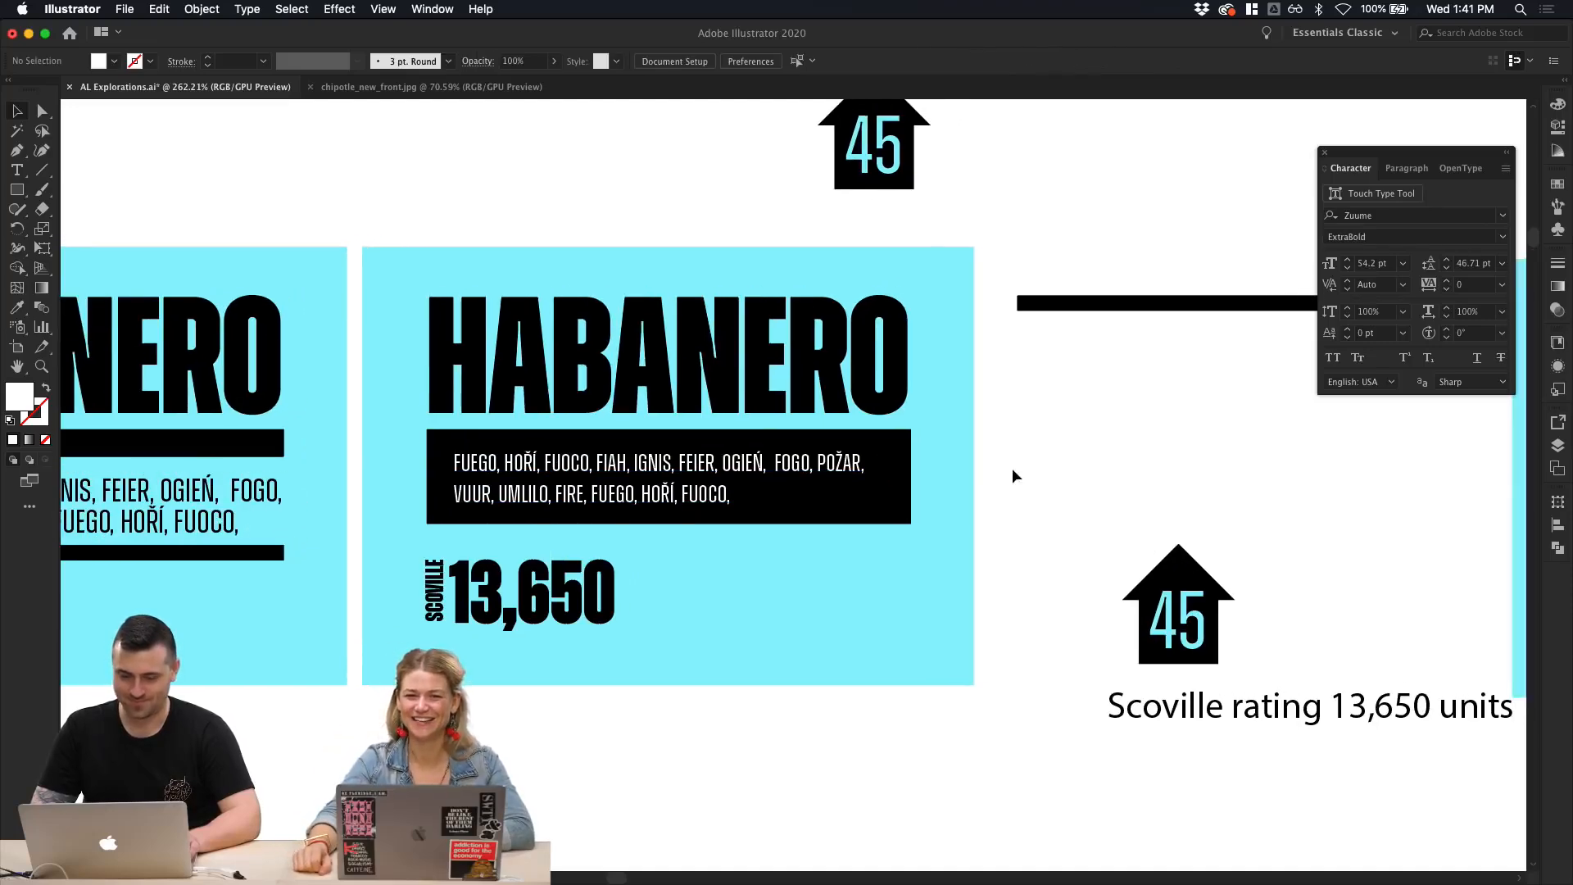
scroll(1054, 483, "down", 2)
scroll(1055, 483, "down", 1)
scroll(1054, 484, "up", 2)
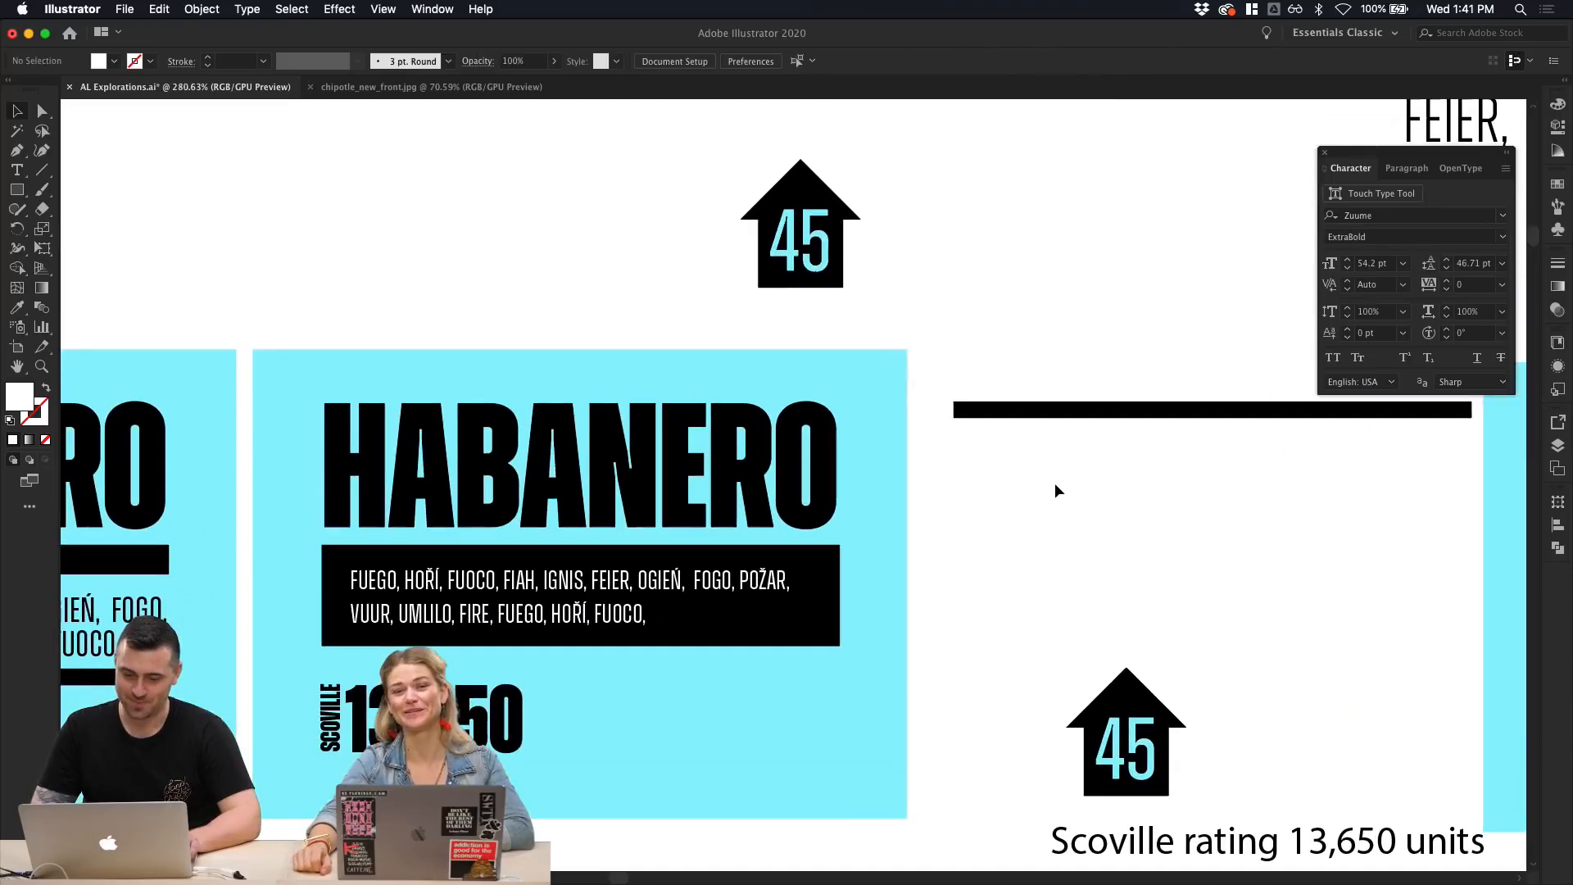
left_click(489, 688)
left_click(334, 705, "shift")
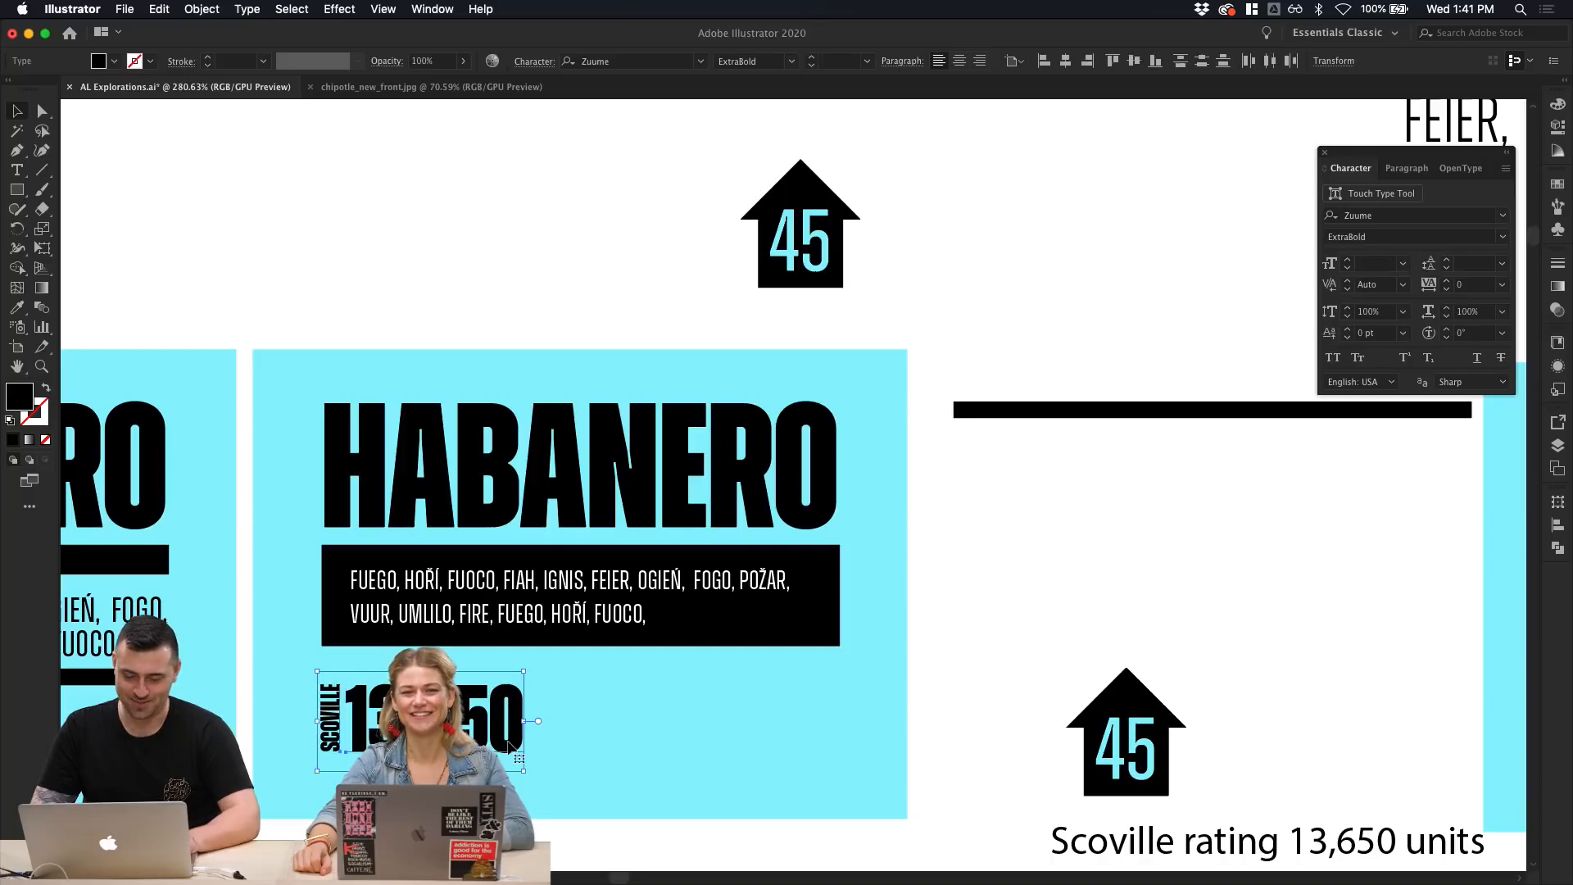
left_click(727, 639, "shift")
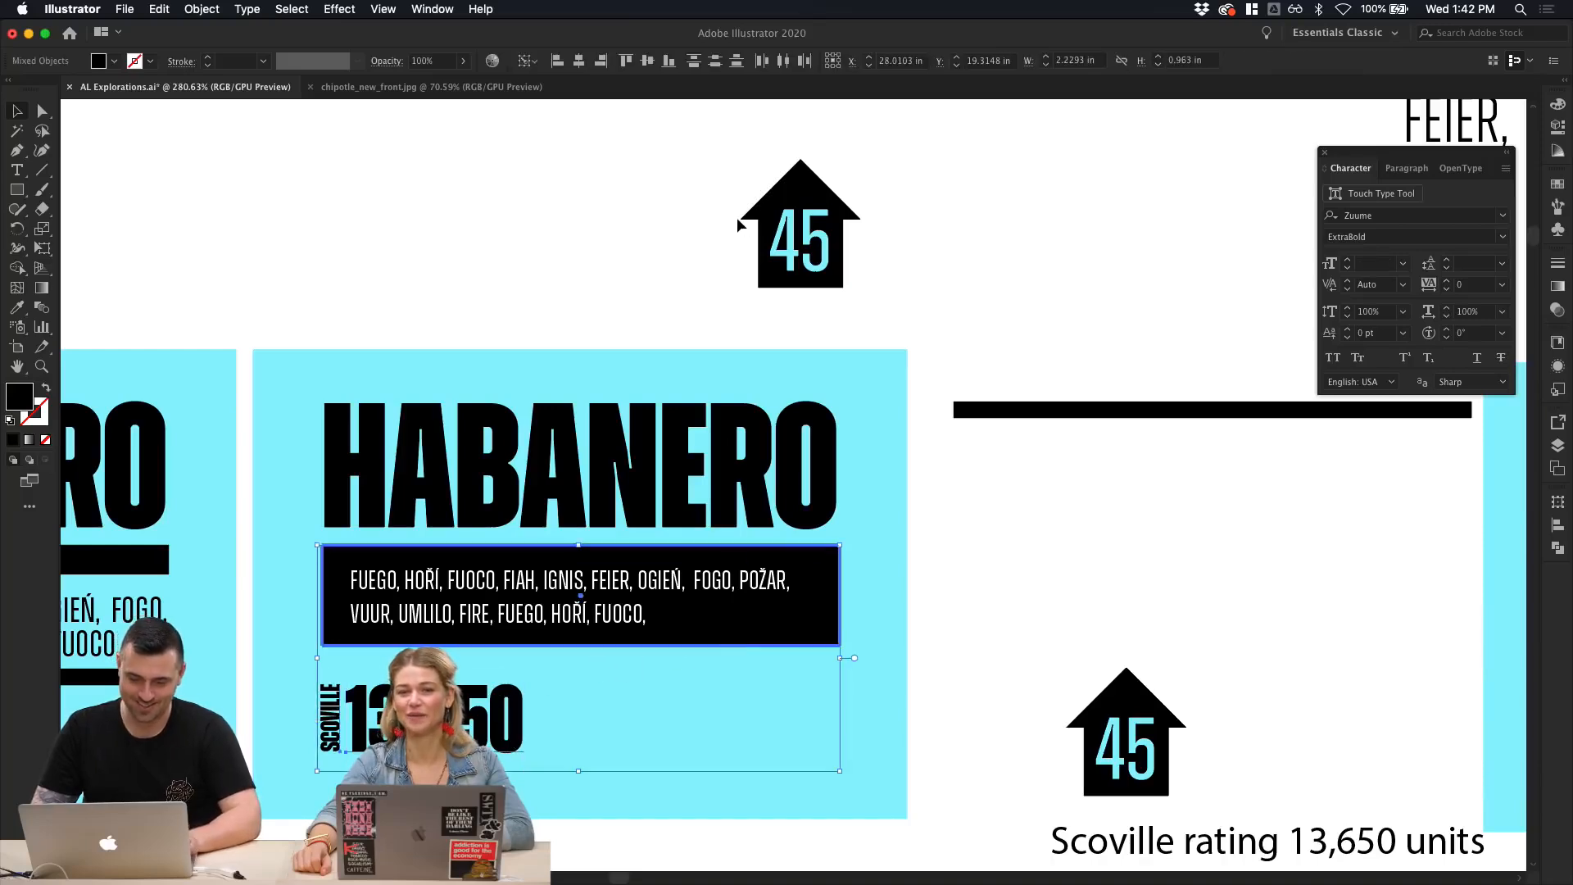
left_click(600, 316)
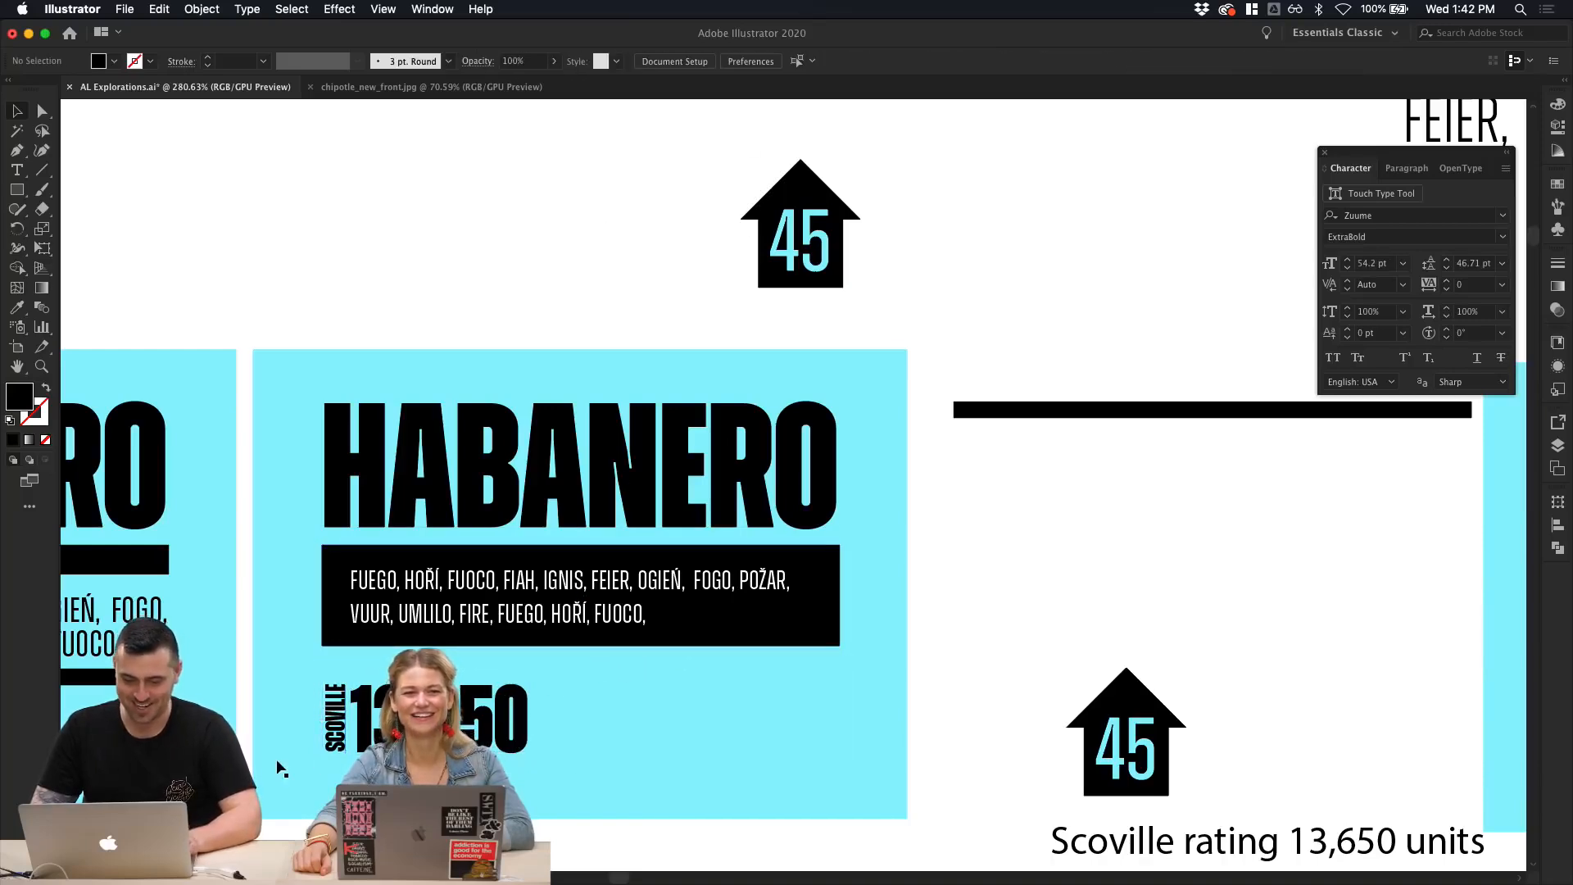
left_click_drag(363, 723, 363, 706)
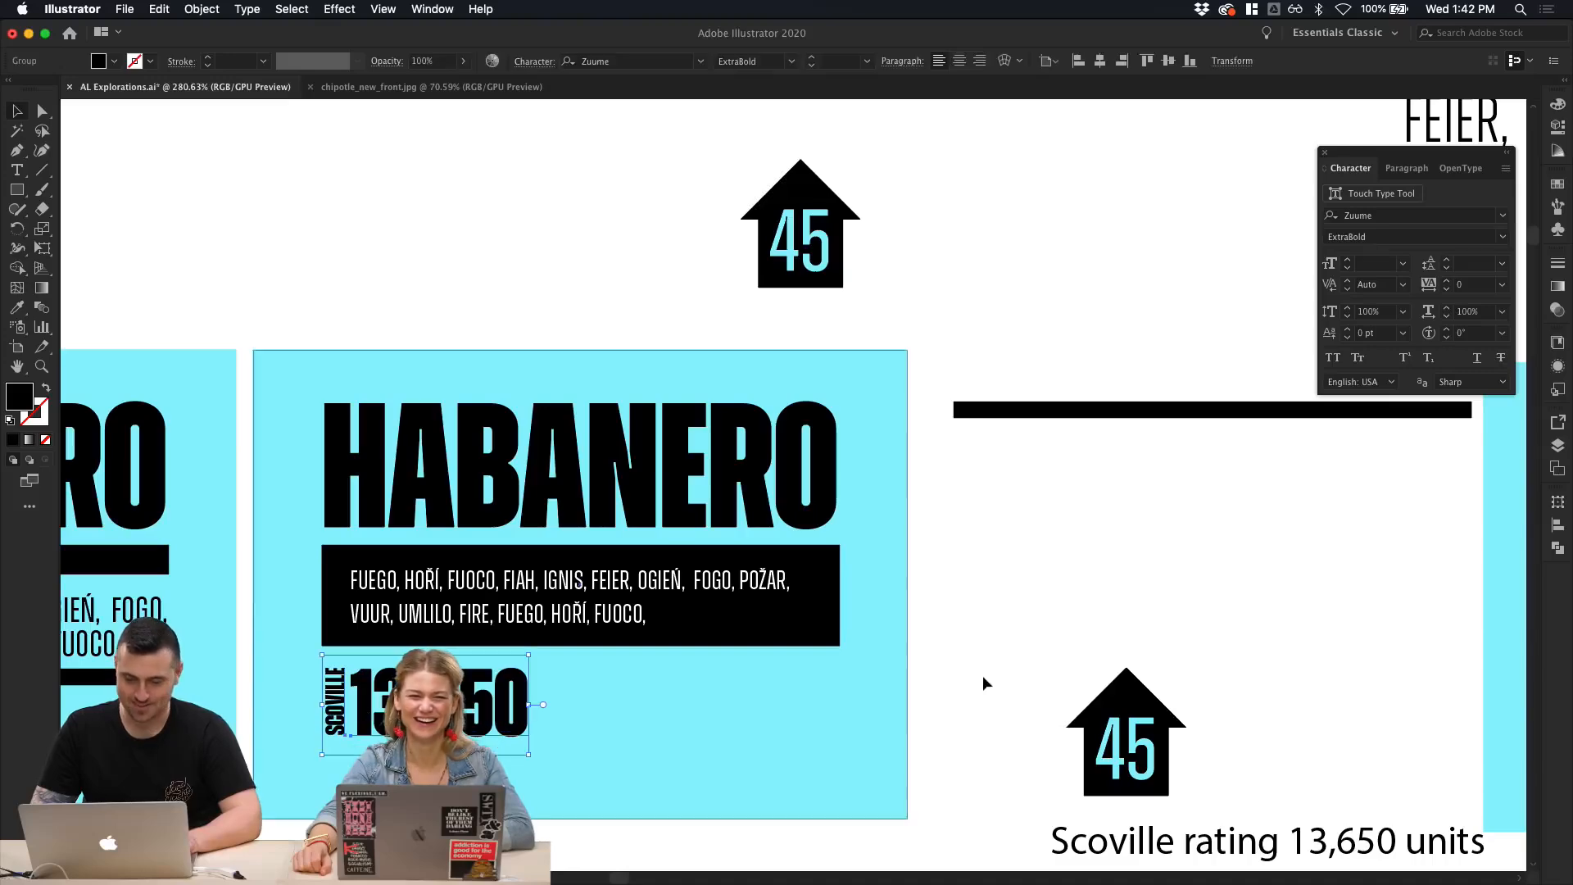
left_click(996, 672)
scroll(996, 672, "right", 5)
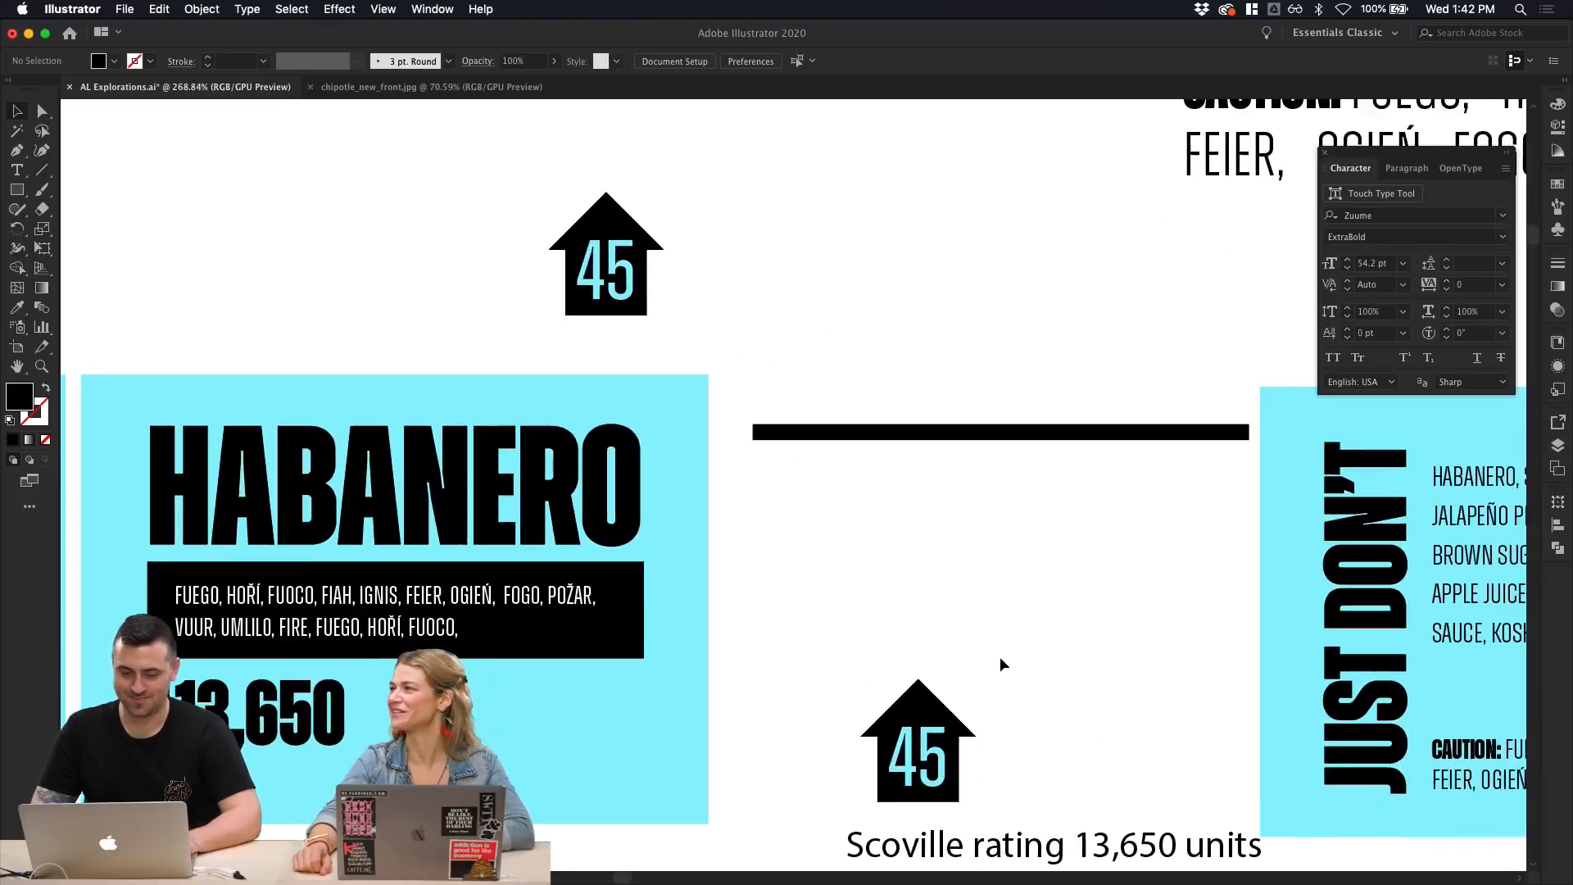
scroll(1000, 659, "down", 3)
scroll(1001, 659, "left", 3)
left_click(643, 483)
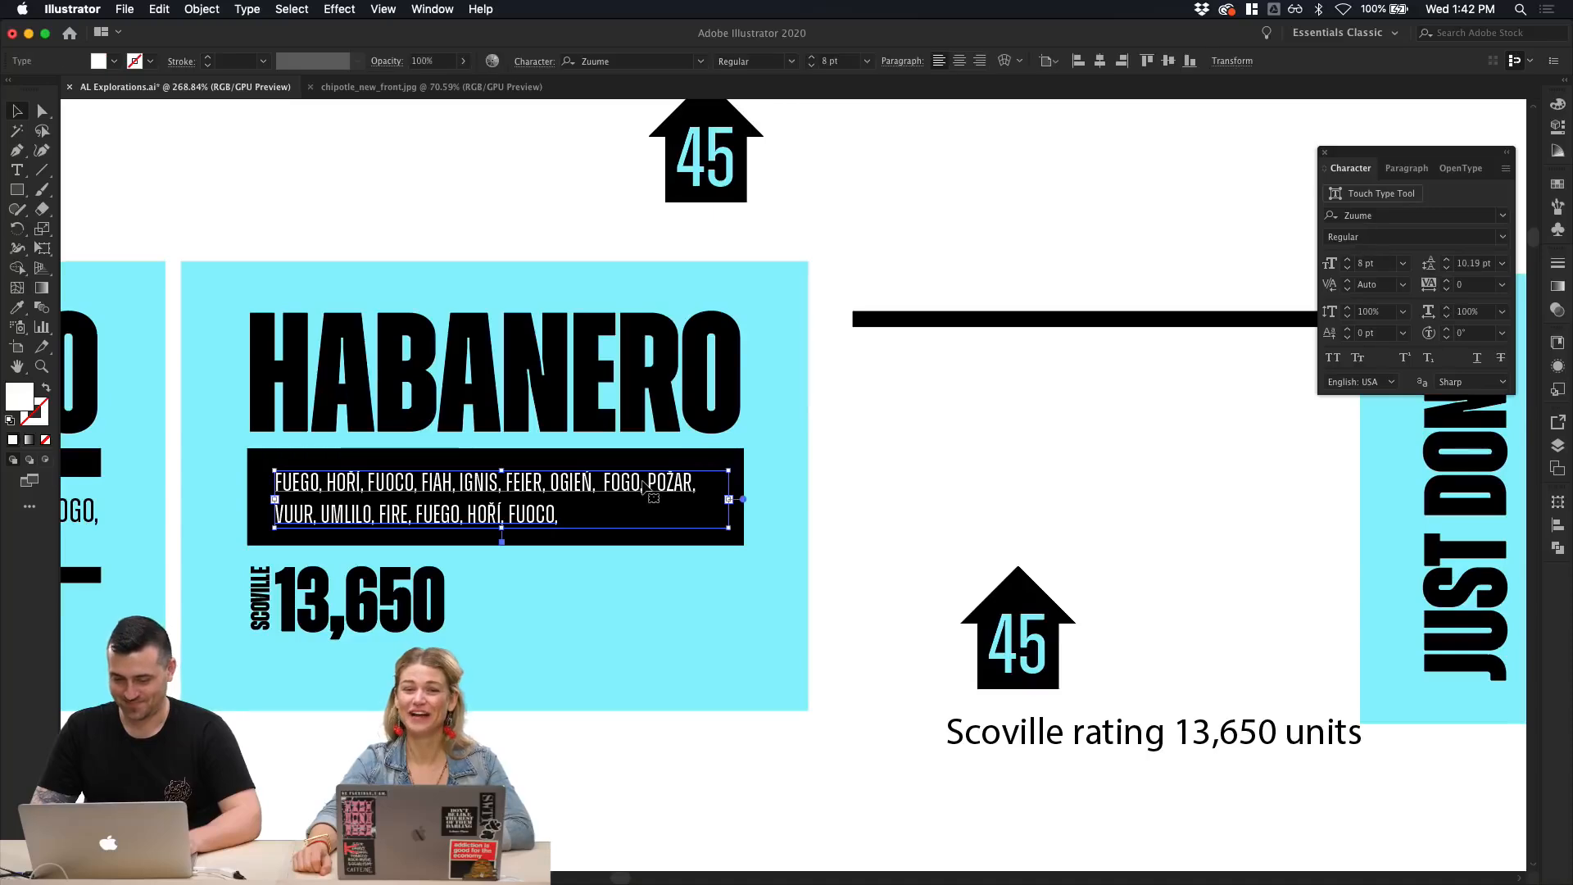
scroll(660, 475, "down", 3)
scroll(660, 475, "left", 2)
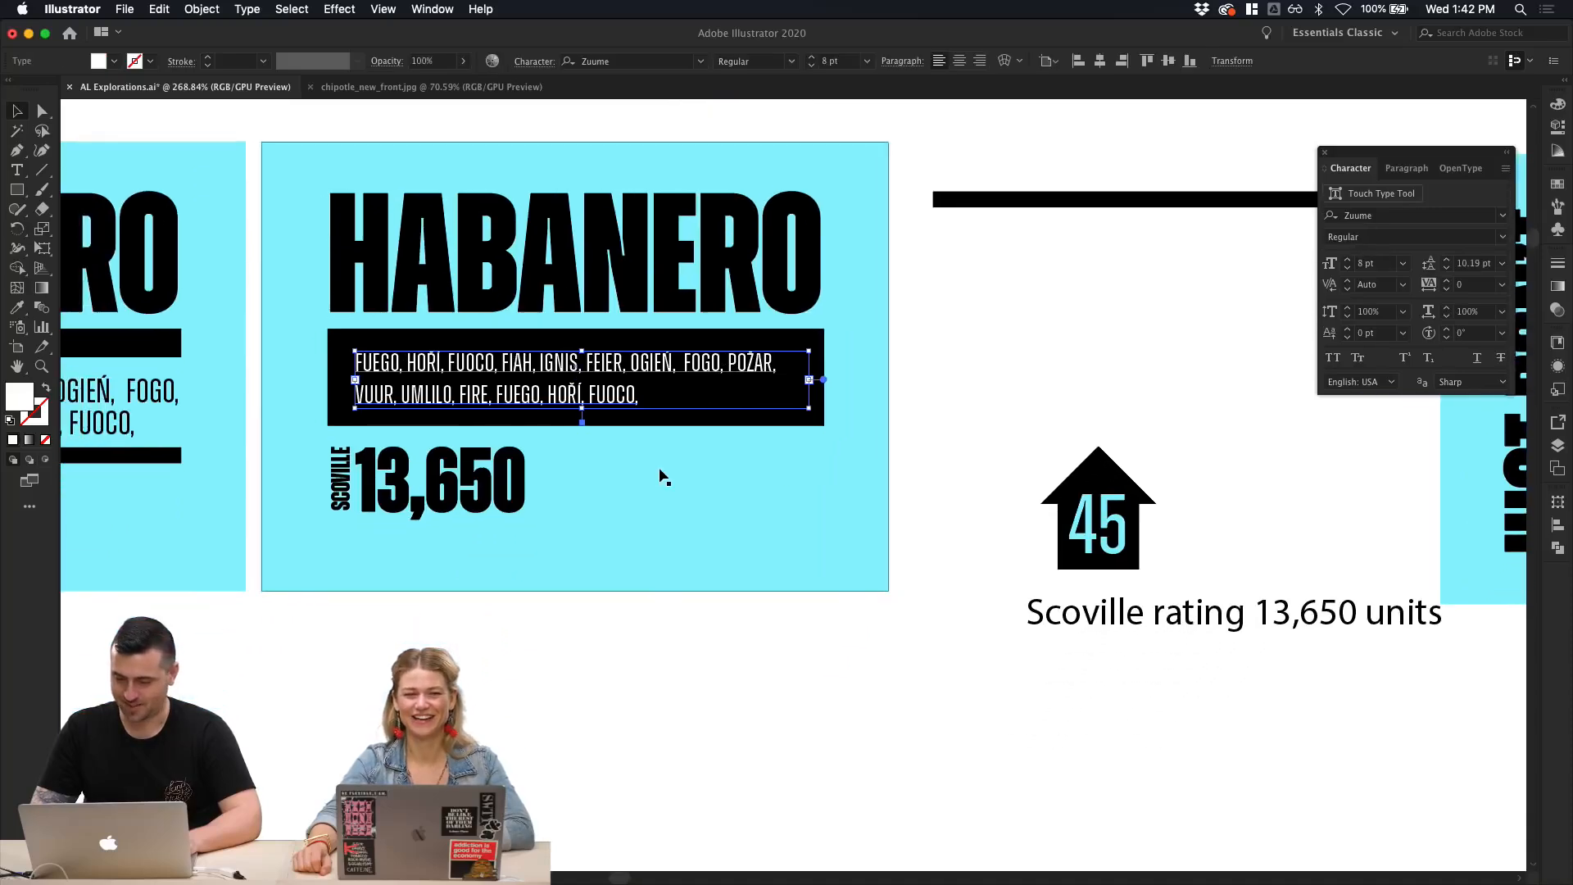
scroll(660, 476, "right", 10)
scroll(661, 476, "up", 4)
scroll(661, 476, "left", 15)
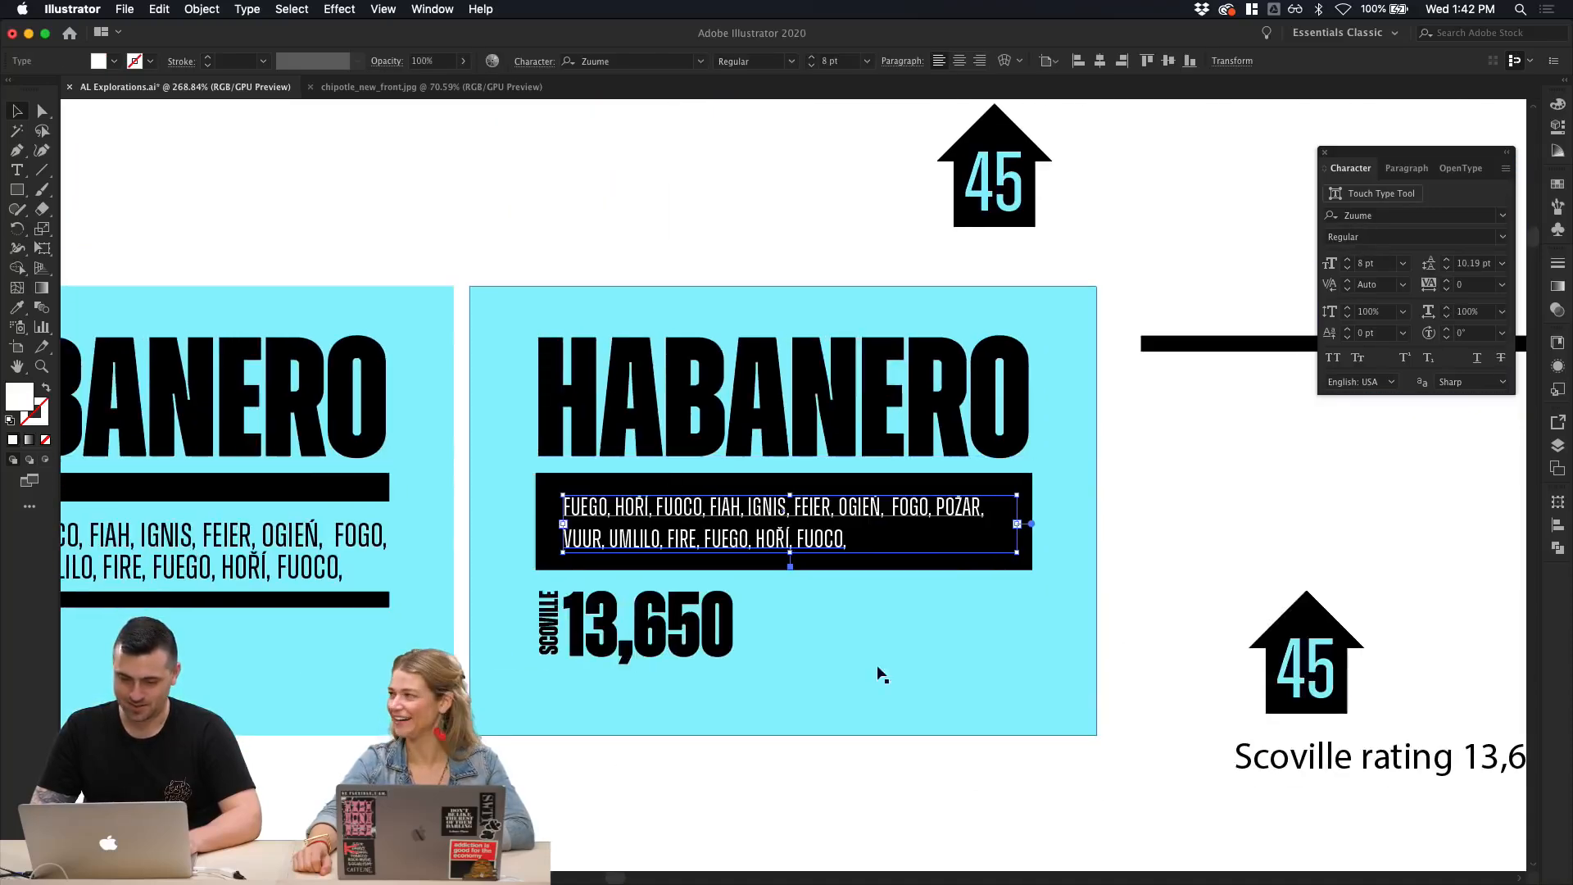
Step: Nudge the SCOVILLE 13,650 group slightly higher toward the black text box
left_click(843, 789)
left_click(666, 621)
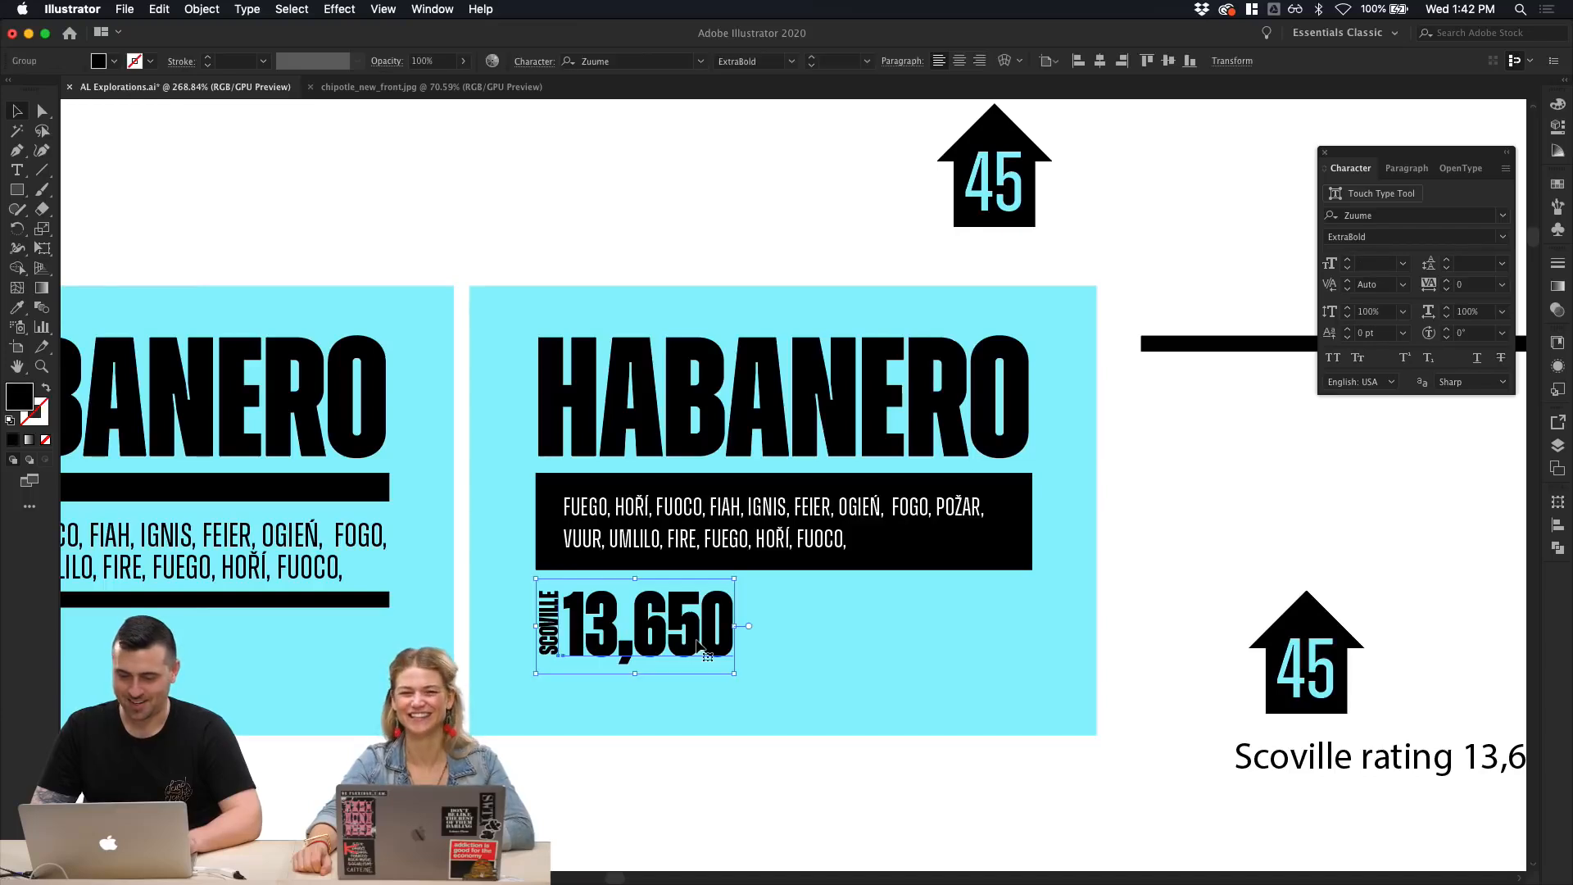
left_click_drag(698, 646, 698, 643)
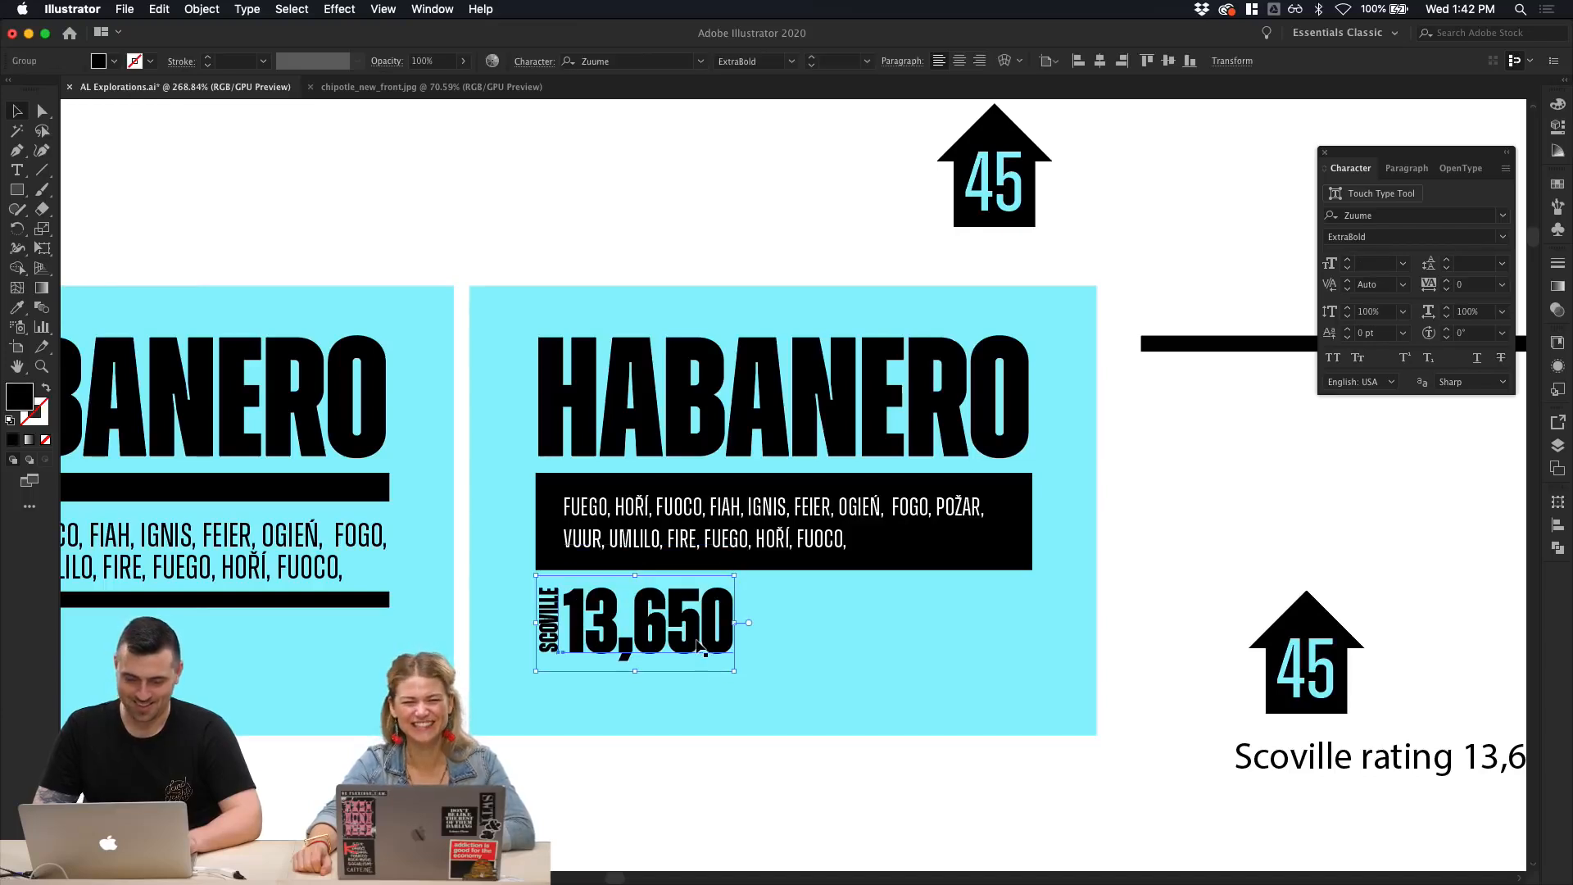
left_click(687, 787)
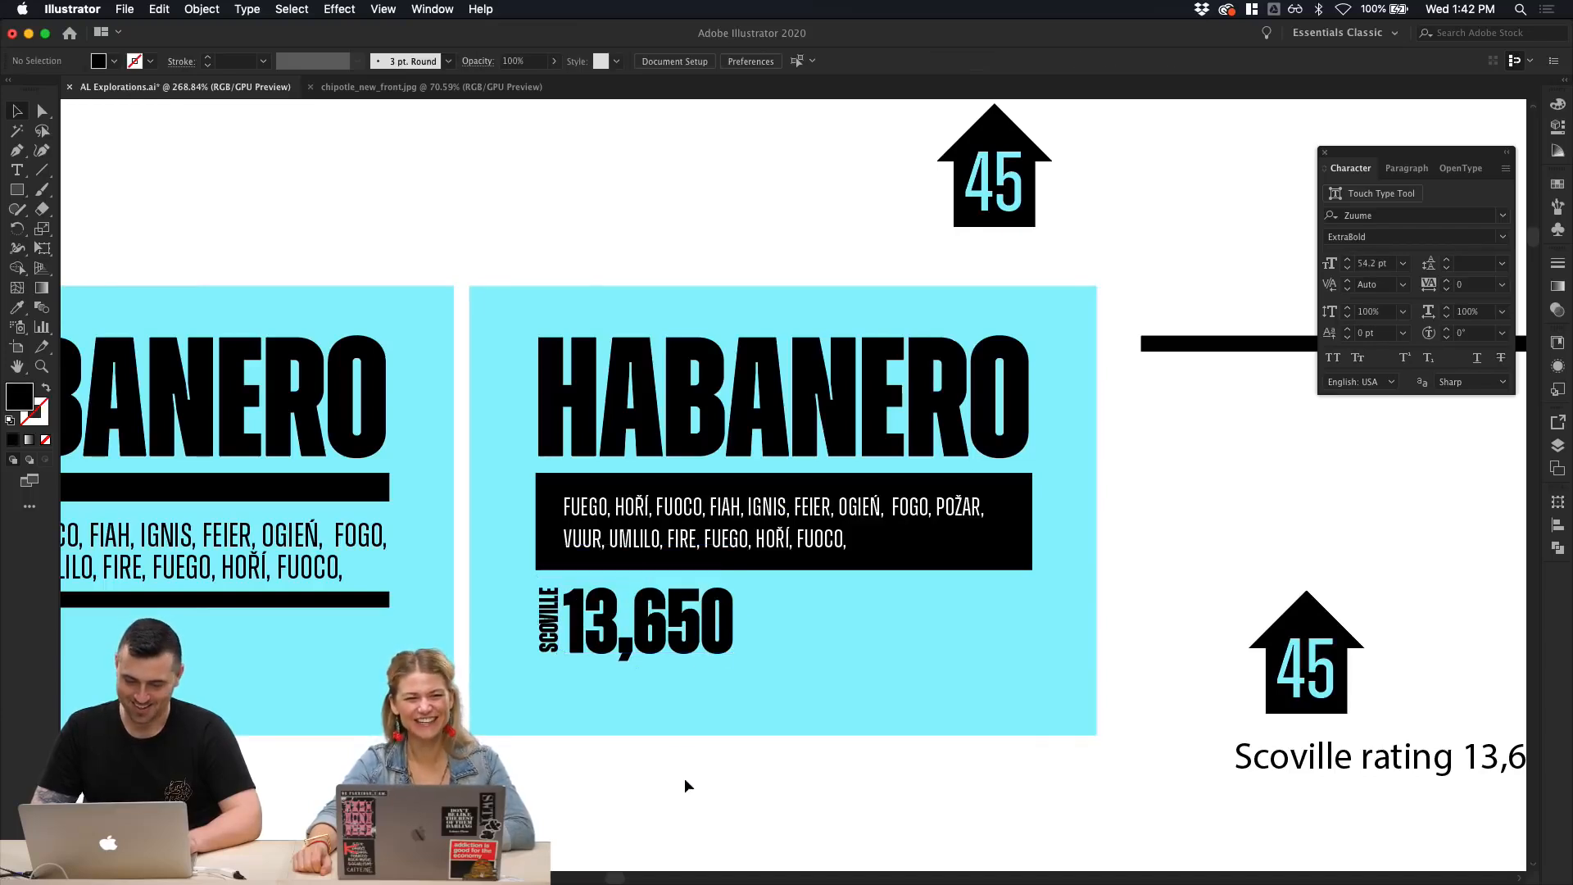
left_click(653, 632)
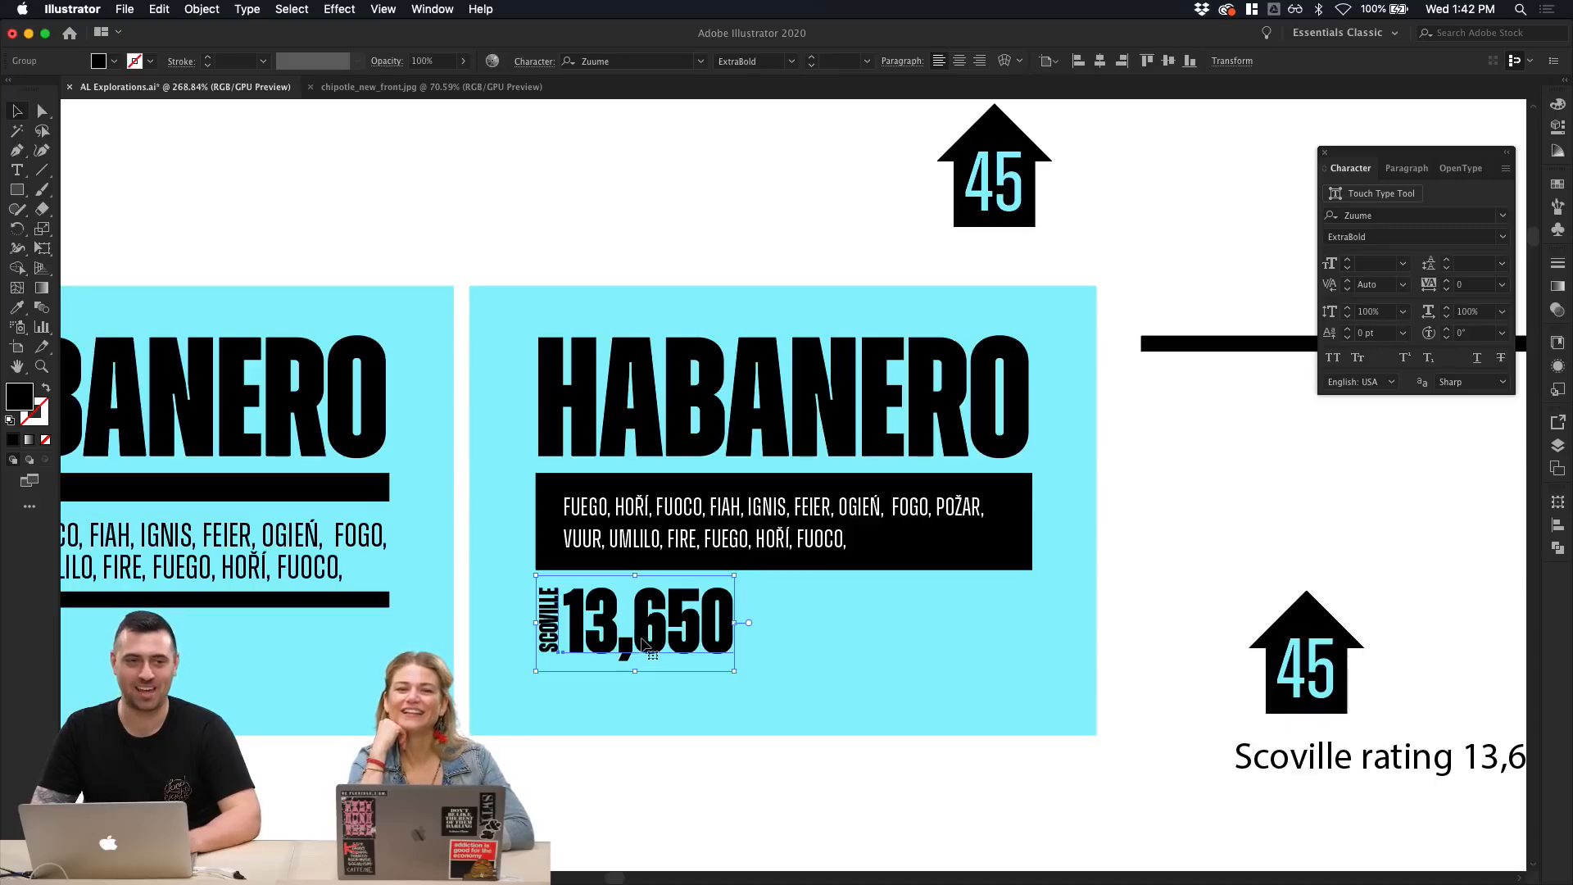
left_click(611, 814)
Step: Compare the revised HABANERO label with the neighbouring label variations
scroll(610, 815, "right", 5)
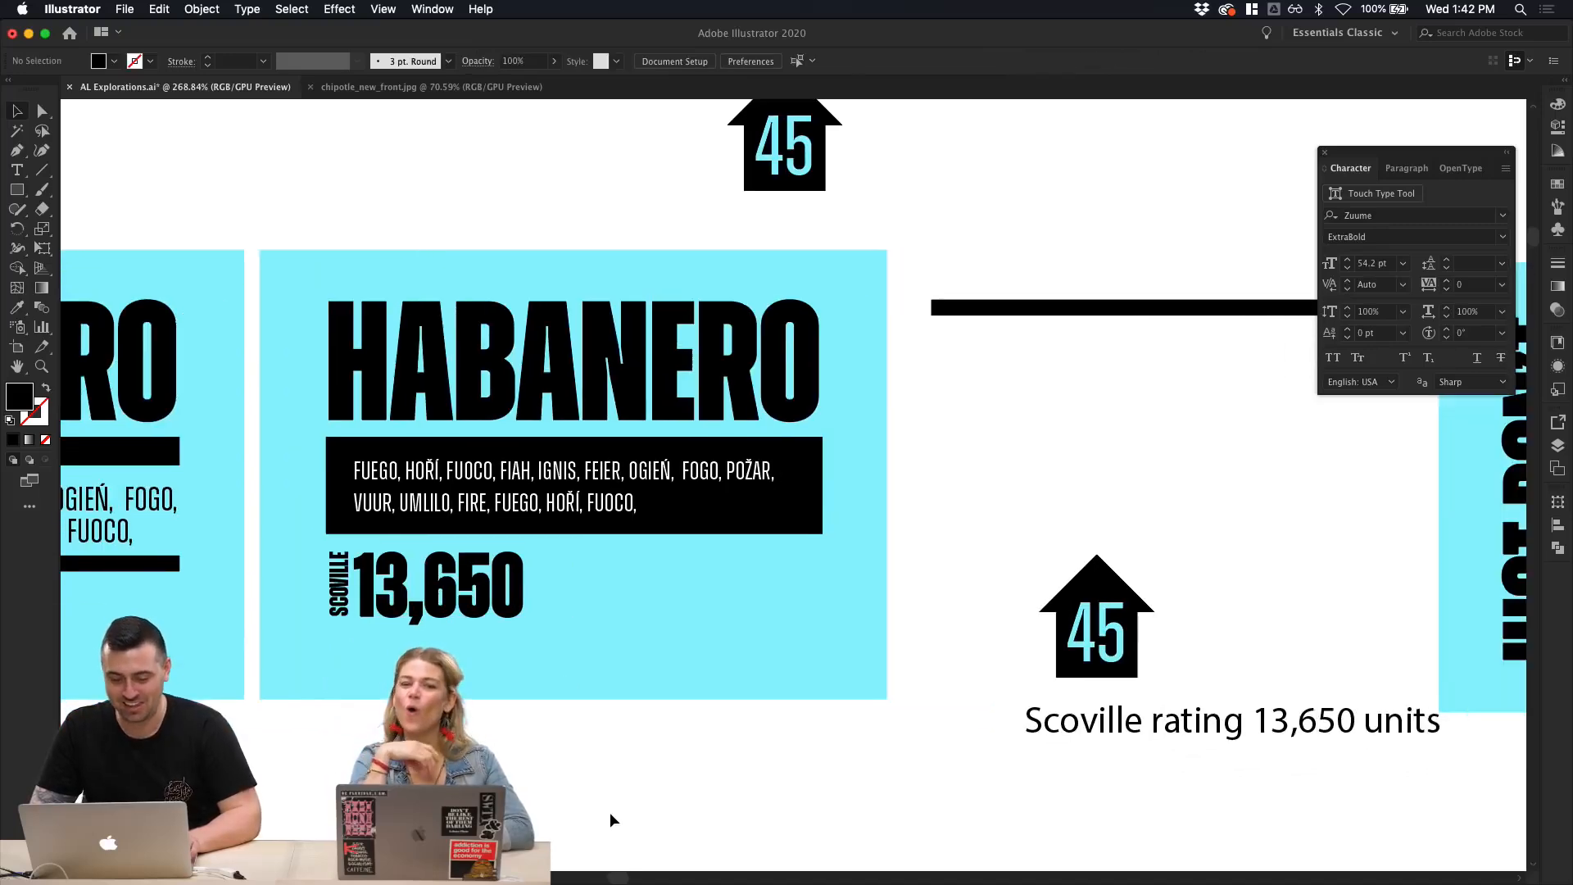
scroll(611, 815, "down", 3)
scroll(611, 814, "right", 1)
scroll(612, 821, "down", 5)
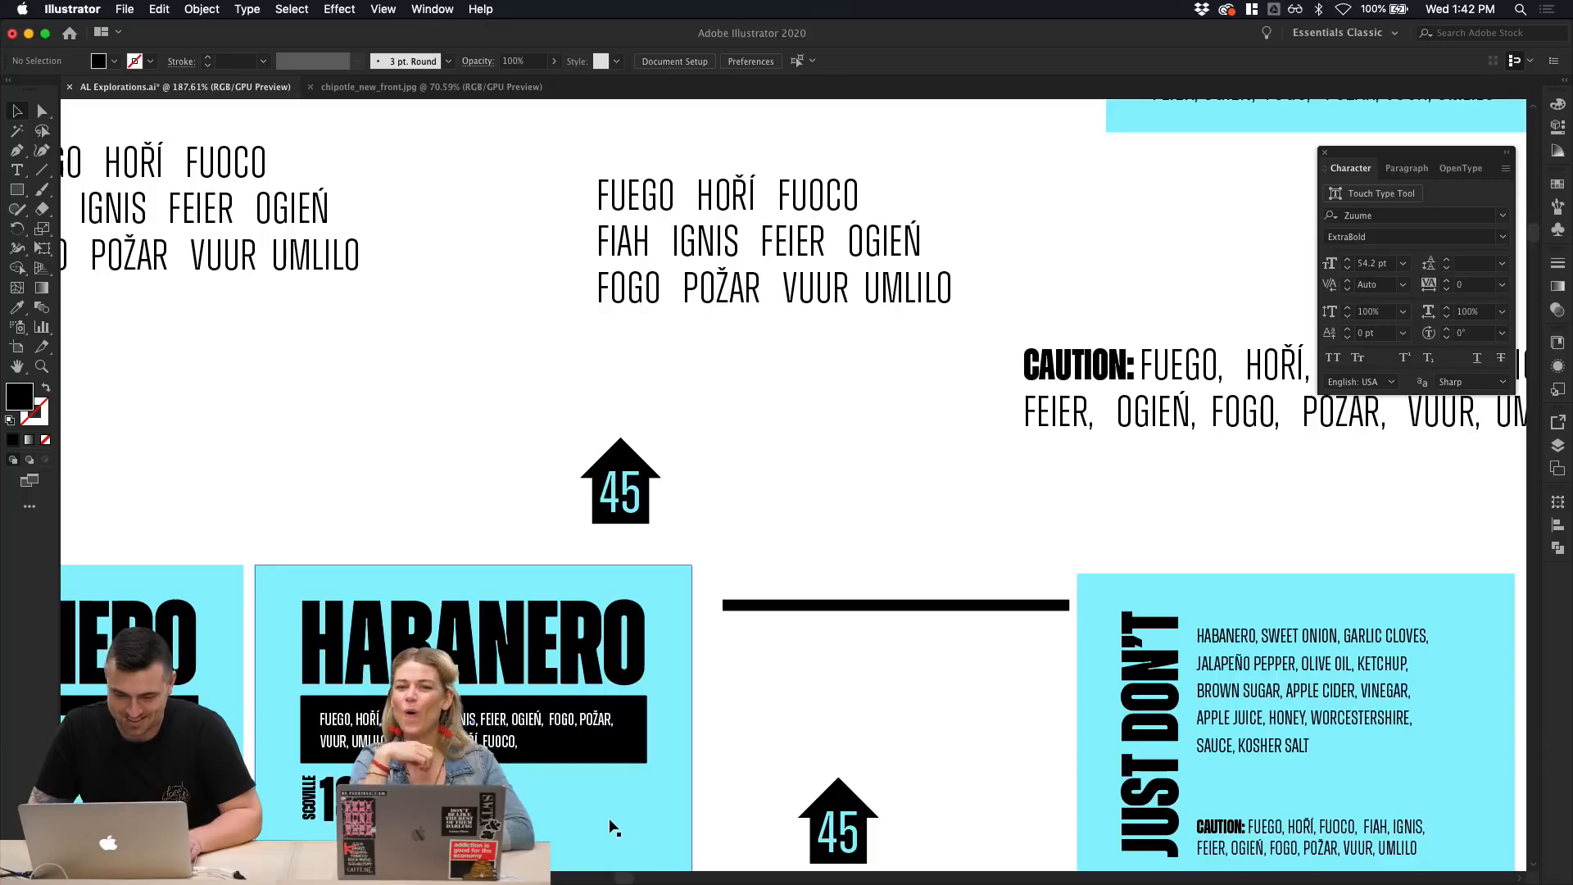
scroll(611, 821, "down", 3)
scroll(610, 821, "left", 2)
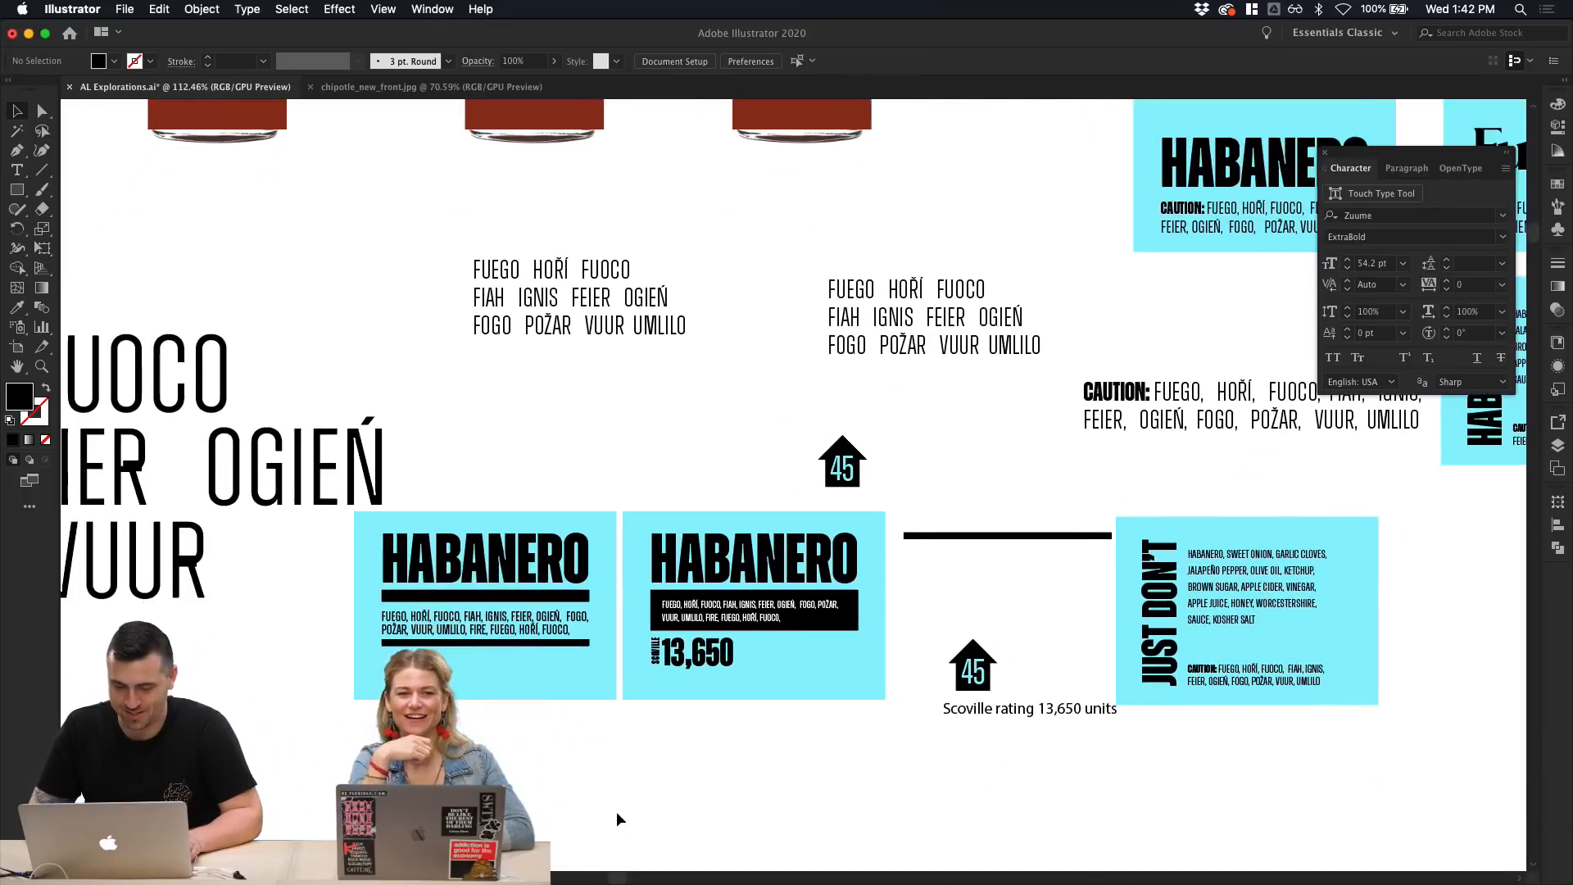
scroll(621, 762, "down", 2)
scroll(621, 748, "up", 4)
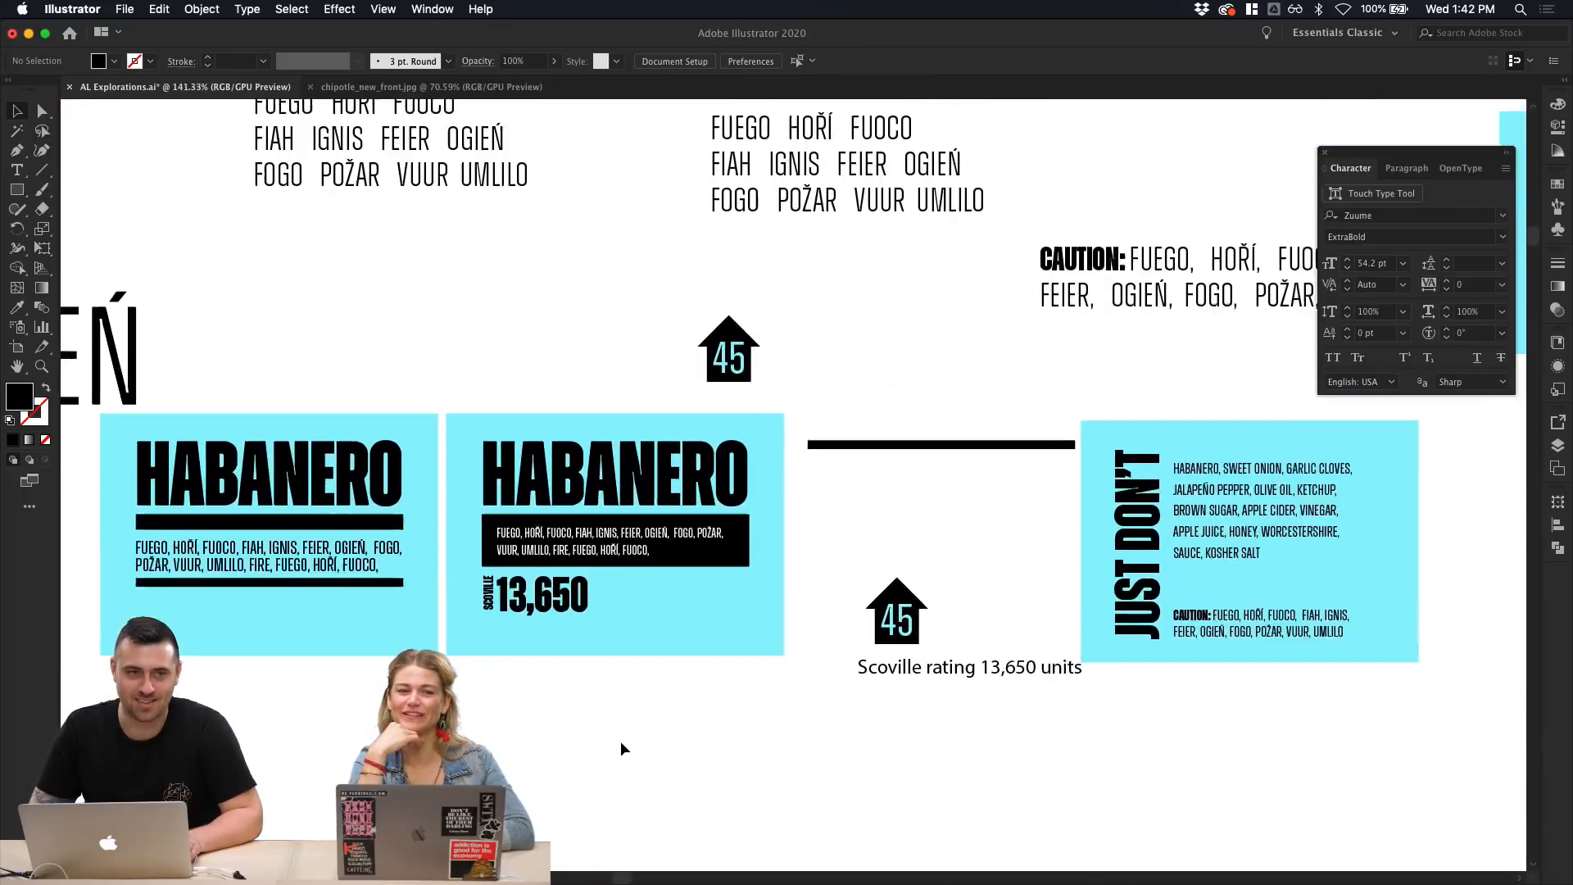
scroll(621, 745, "up", 2)
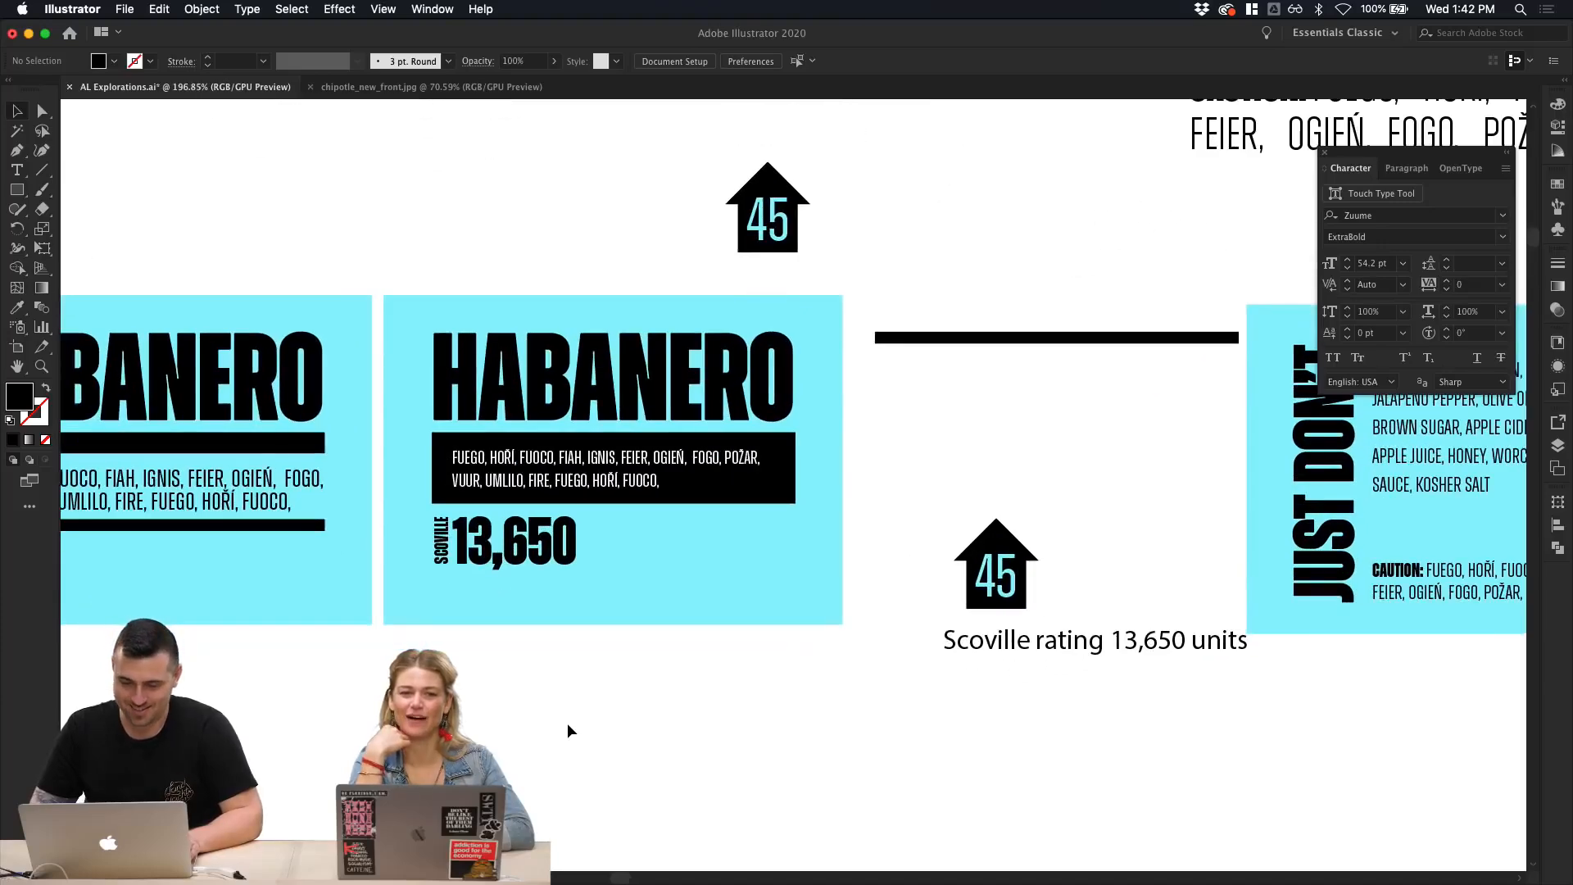
Step: Duplicate the SCOVILLE 13,650 group just to the right of the original, level with it below the black box
scroll(569, 730, "up", 3)
left_click(492, 643)
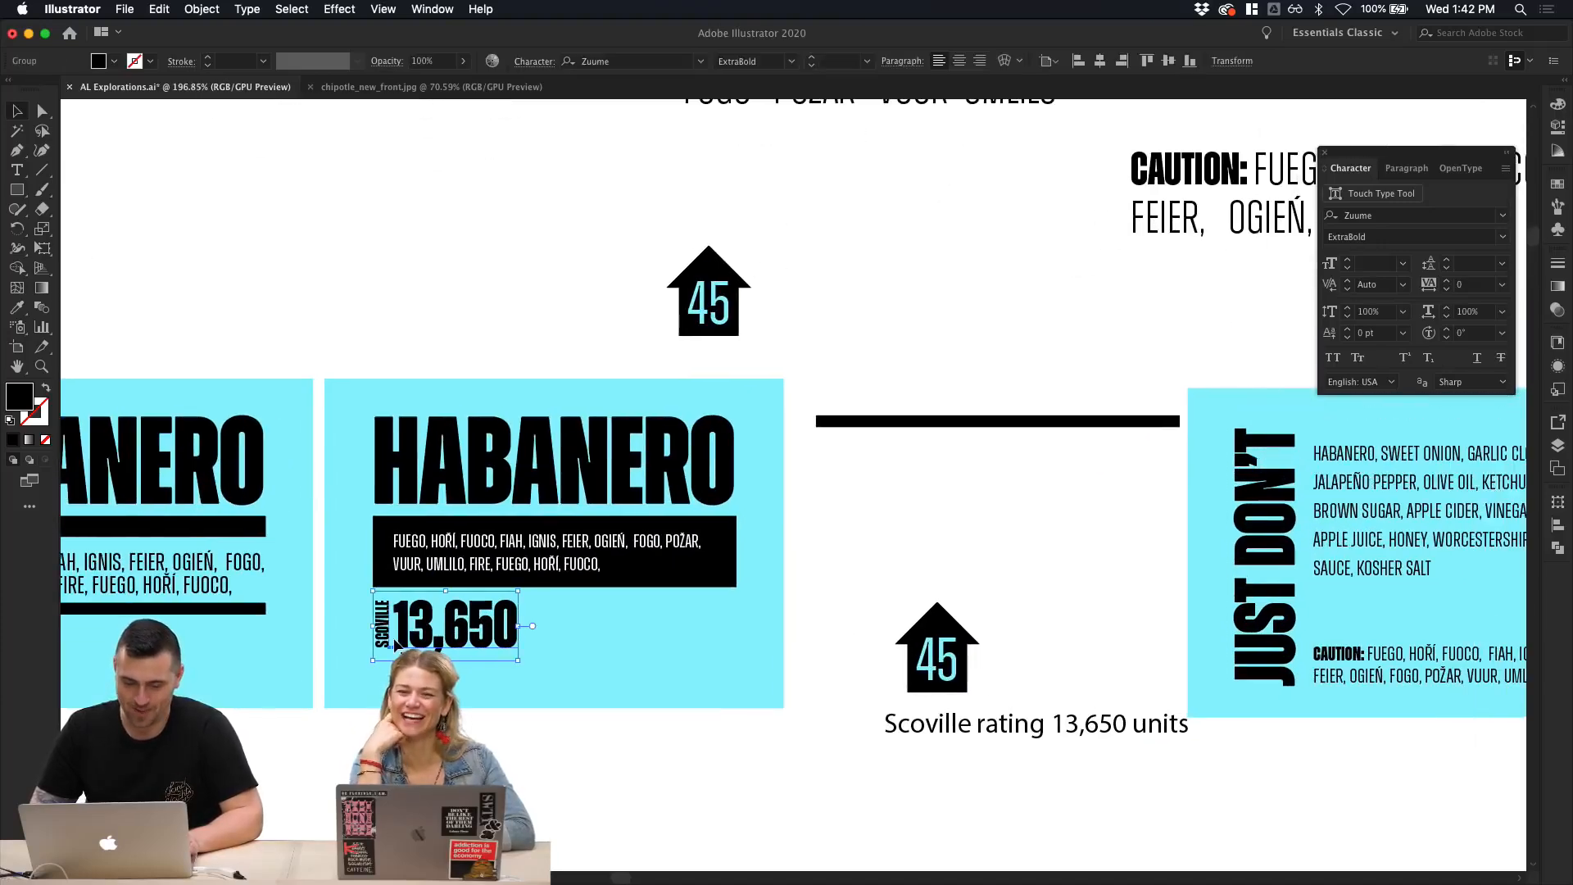
left_click_drag(414, 637, 580, 639)
left_click(618, 718)
scroll(618, 718, "up", 3)
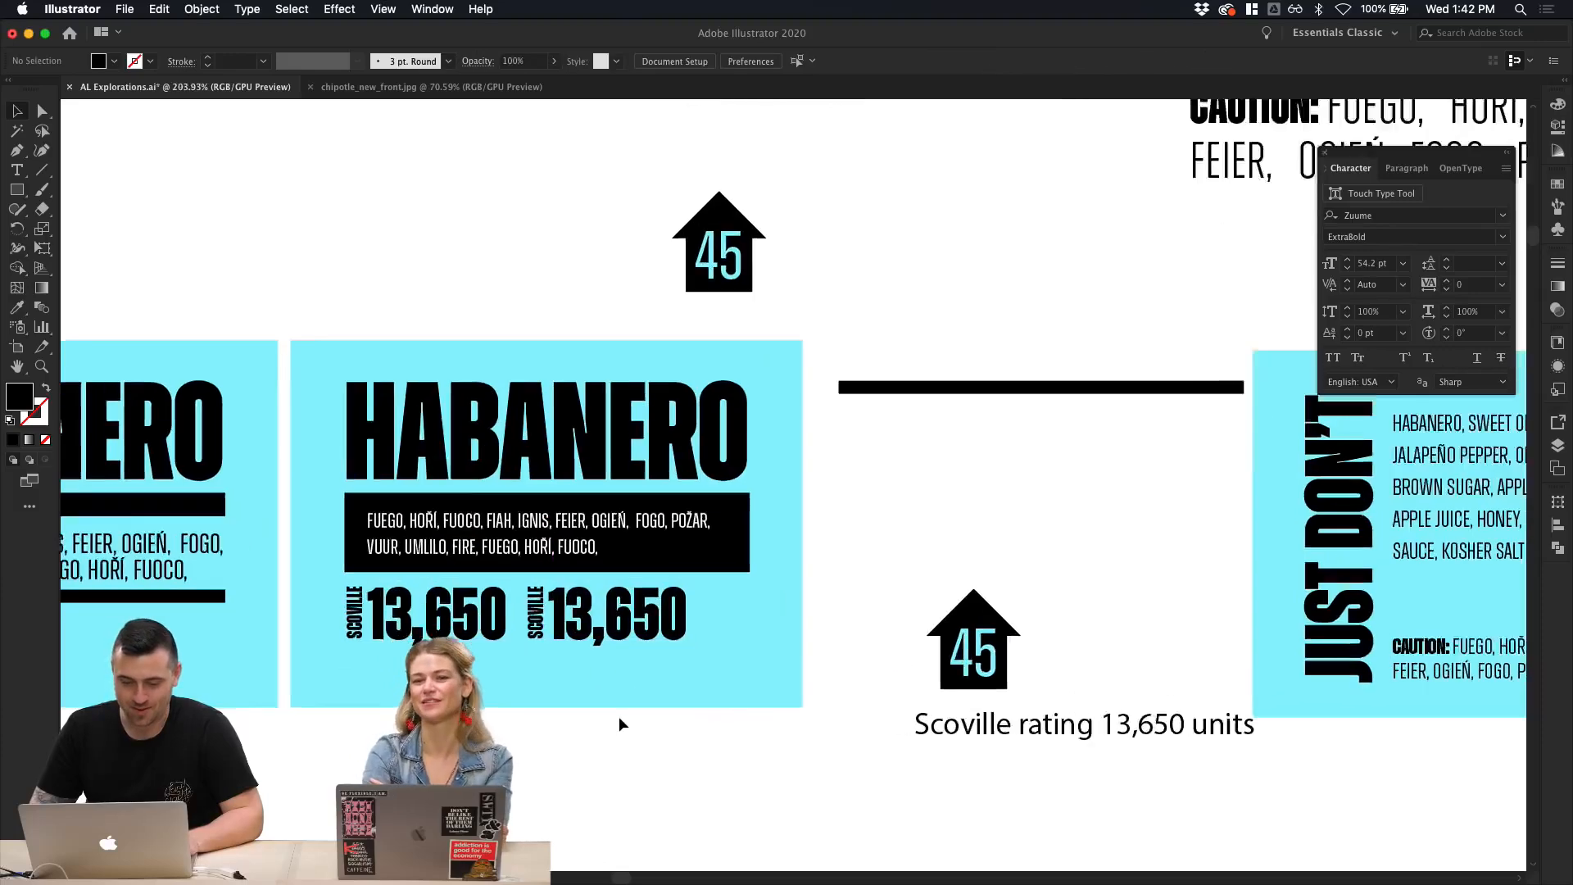
Step: Change the copied rating's number to 16 and its vertical label to OUNCES
left_click(585, 559)
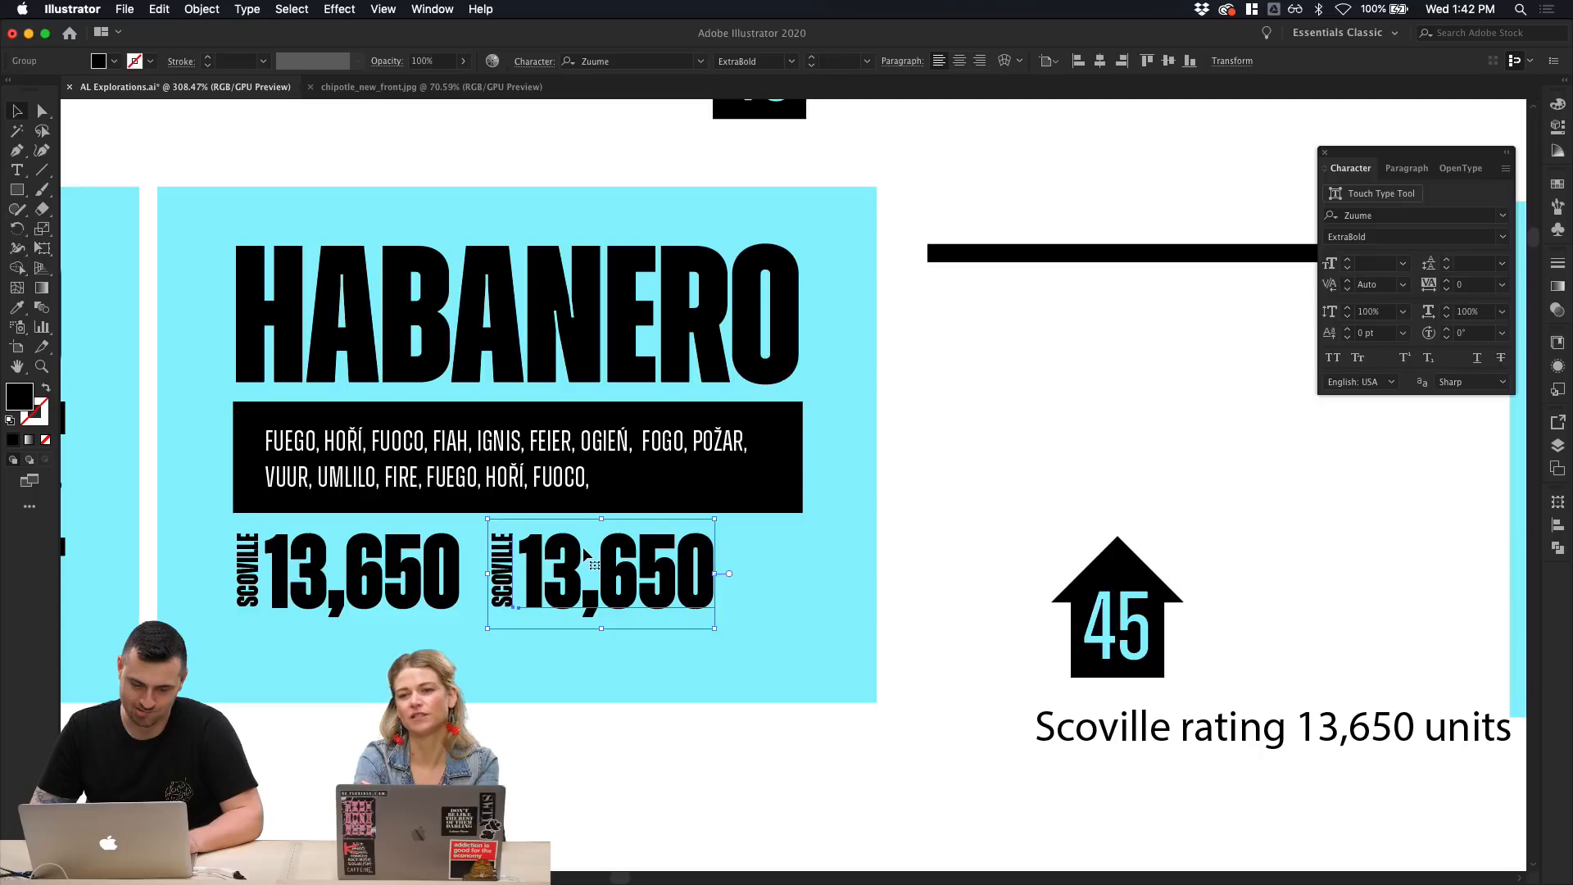
double_click(585, 555)
double_click(586, 554)
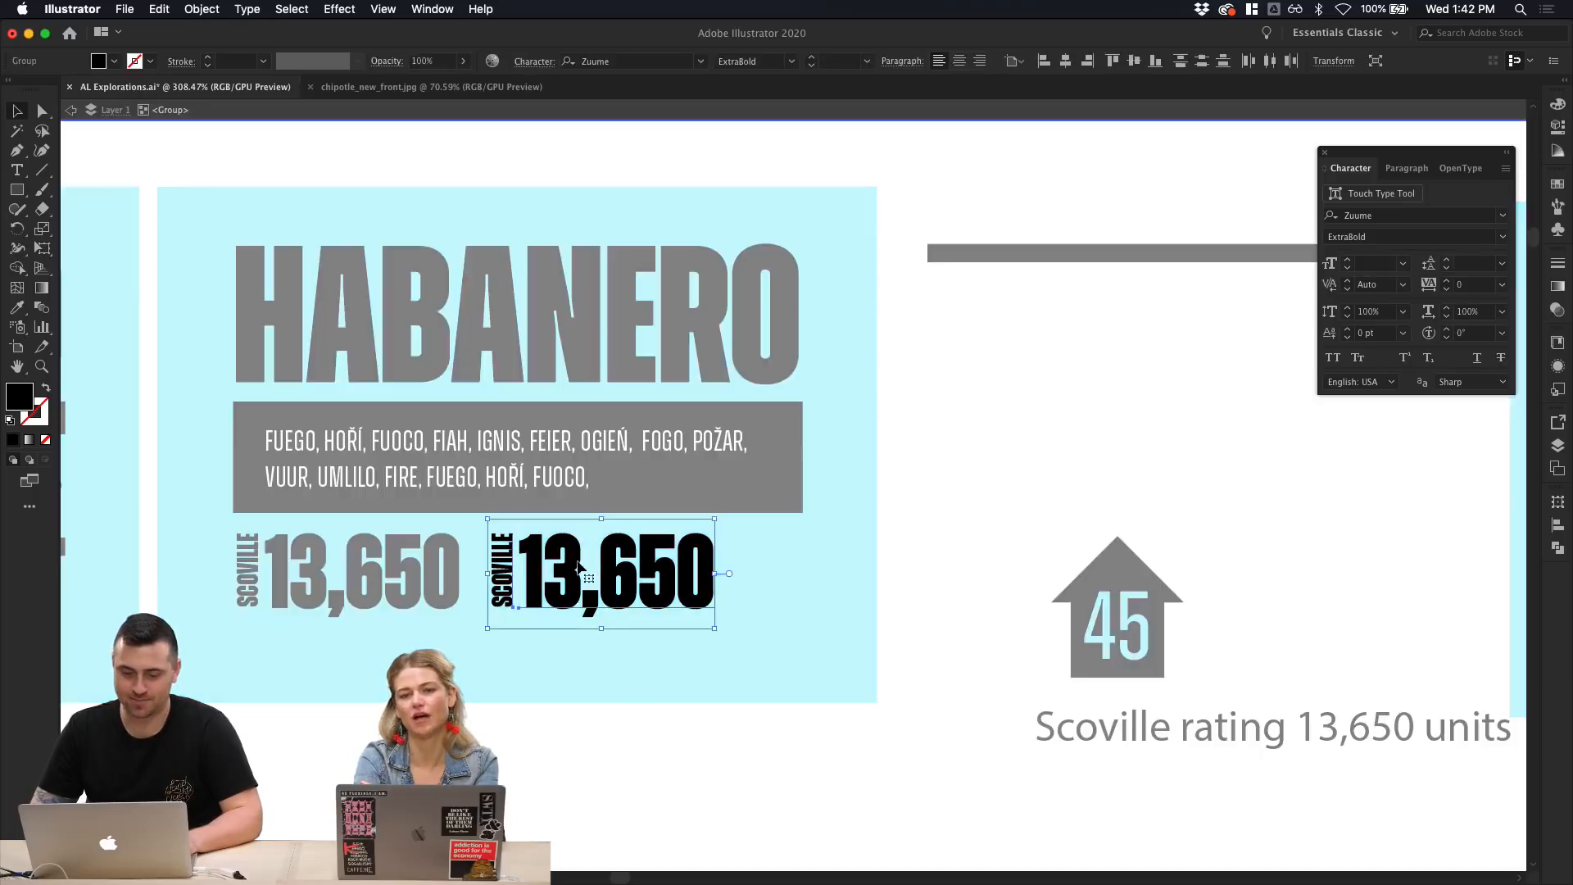
double_click(575, 571)
left_click_drag(531, 558, 814, 576)
type("16")
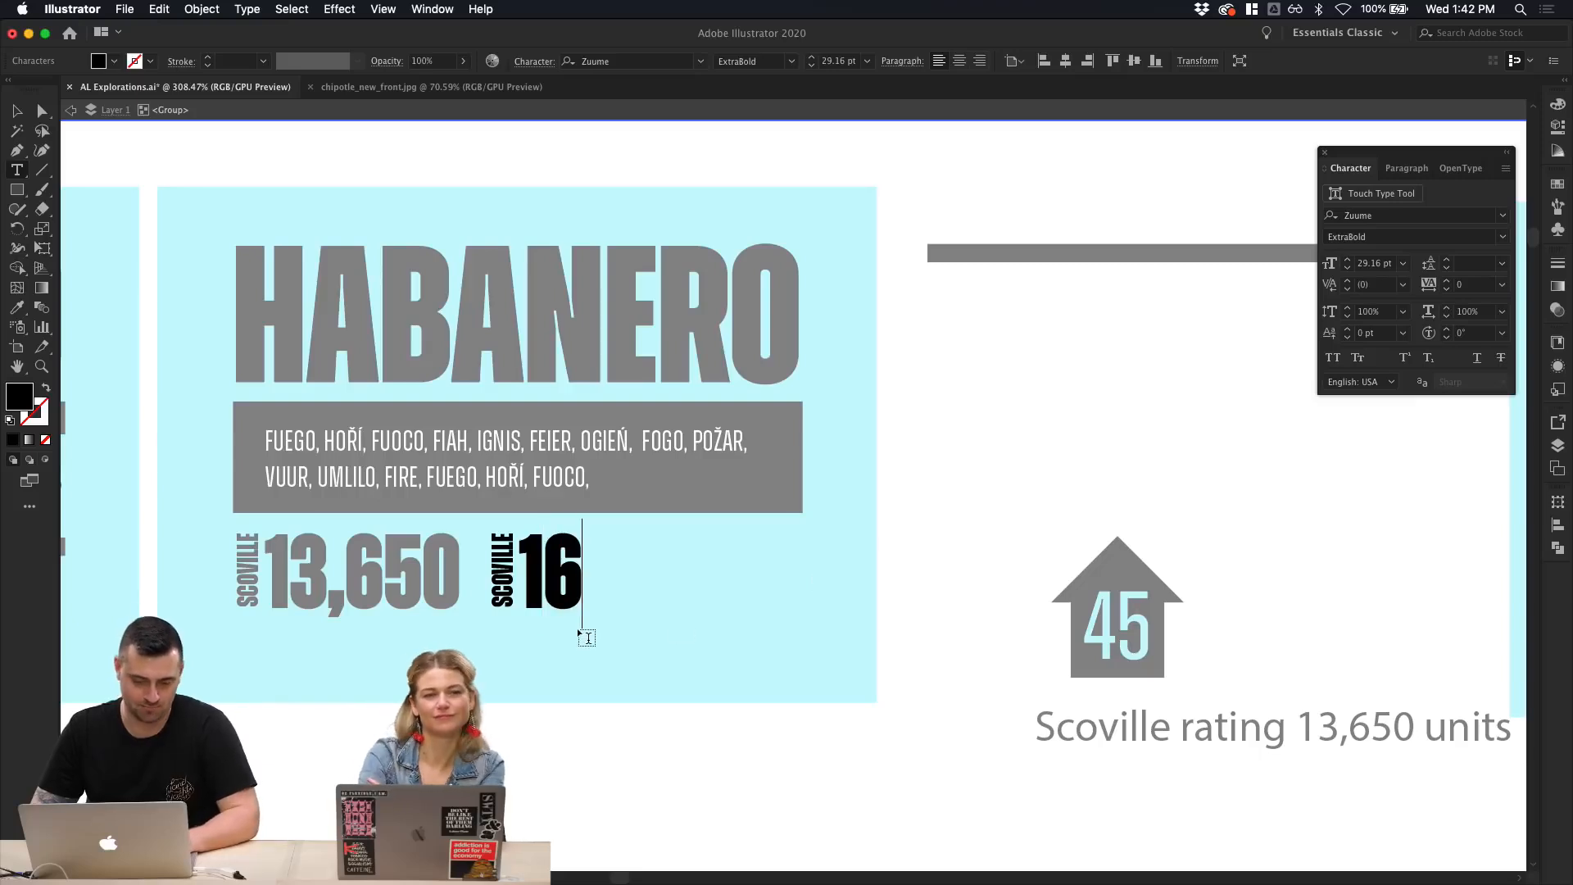
key("BackSpace")
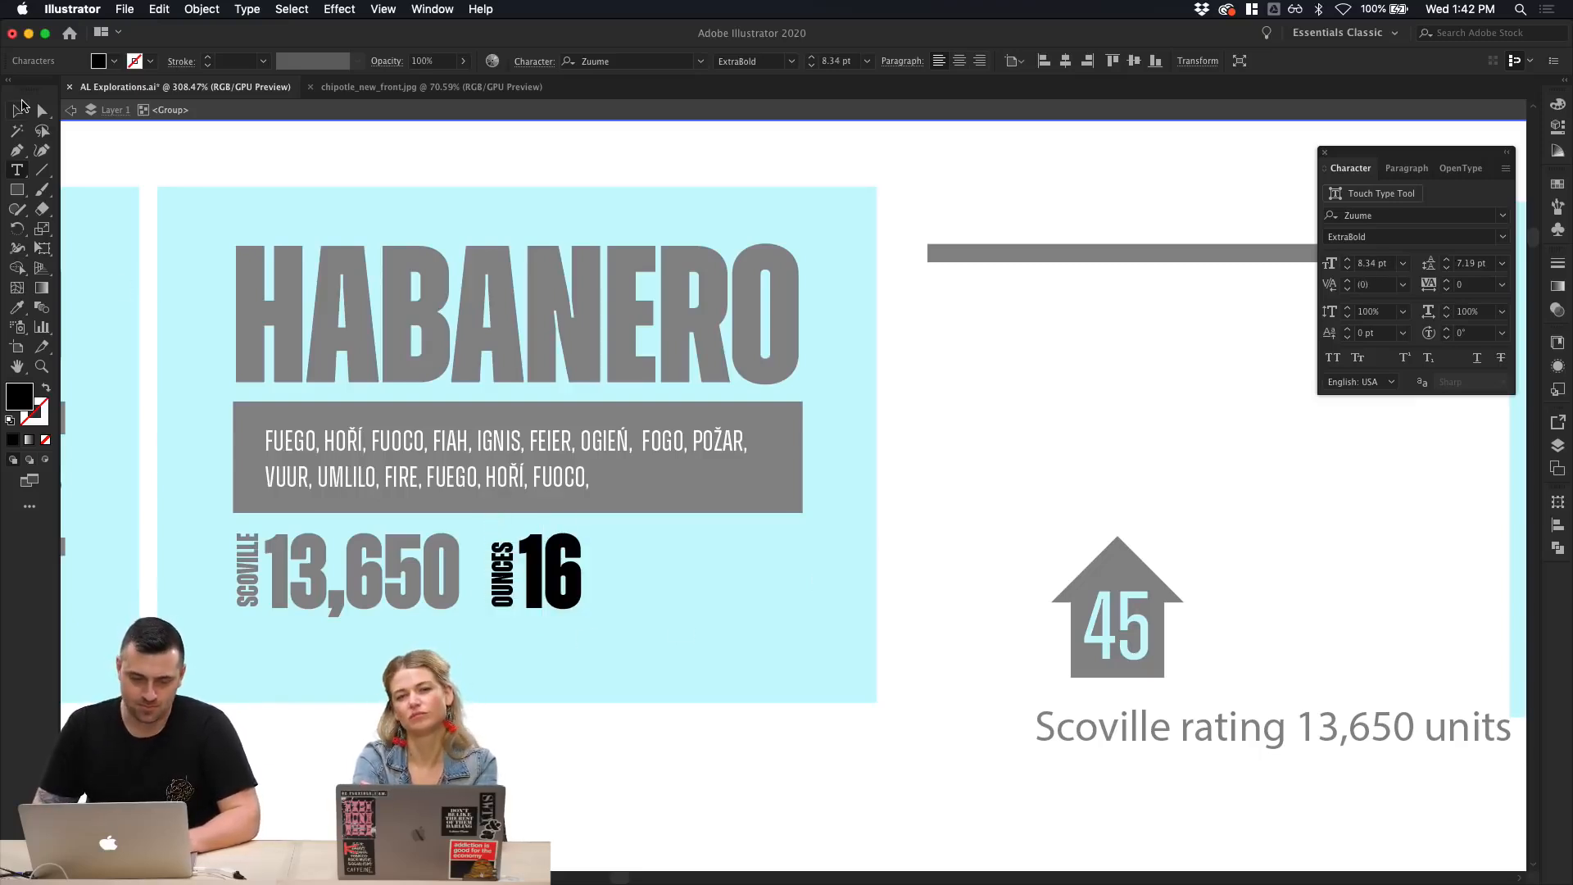
key("Escape")
Step: Change the number beside OUNCES to 12 and leave the group's isolation mode
double_click(576, 598)
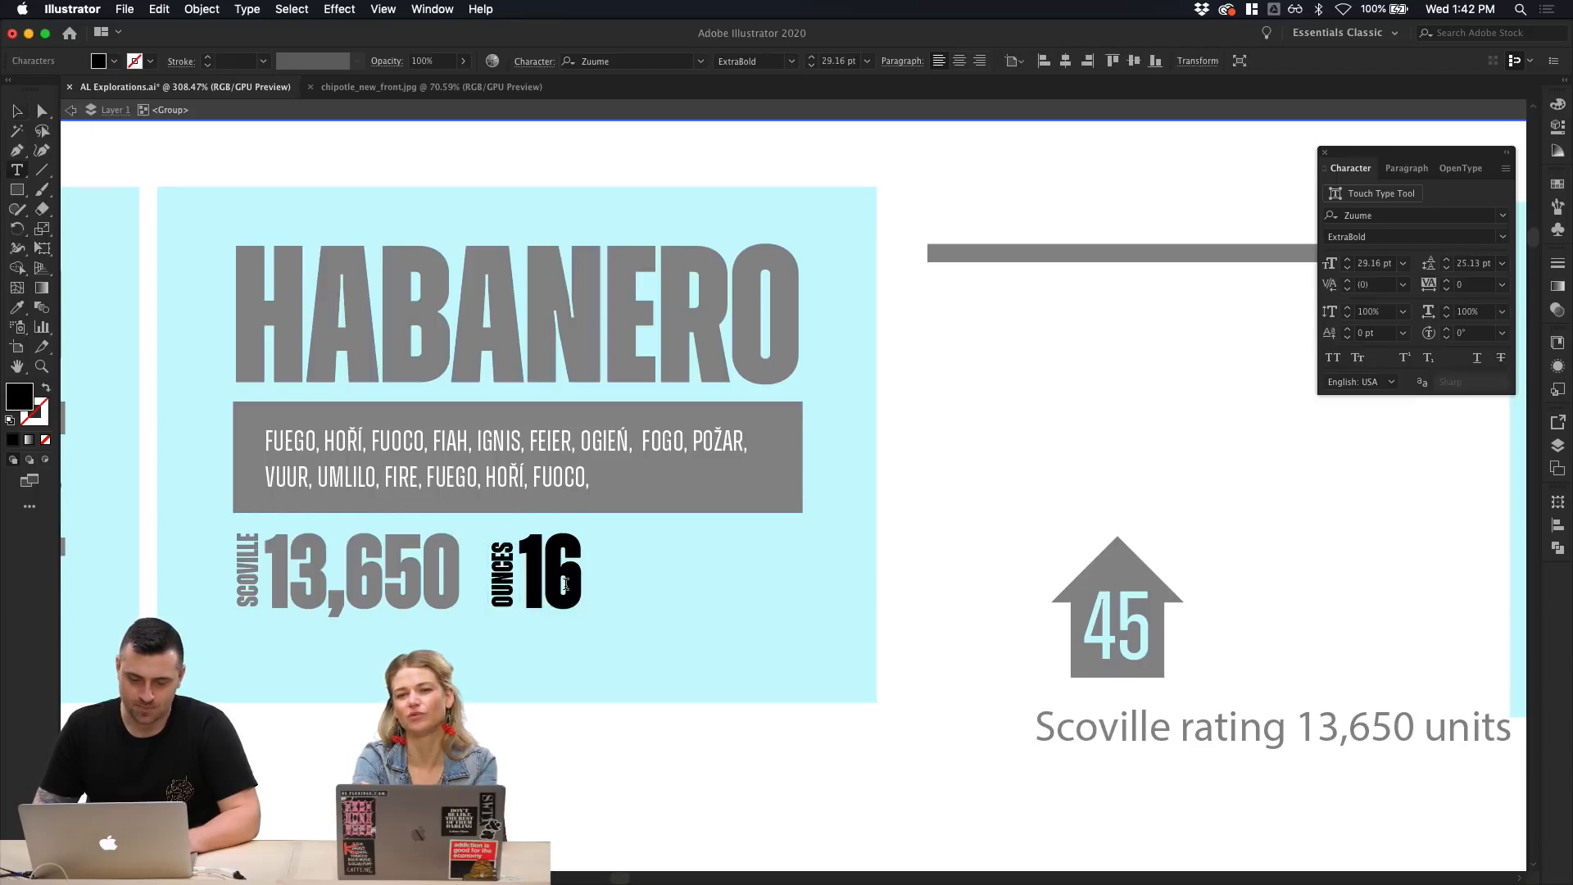
left_click_drag(573, 585, 548, 585)
type("2")
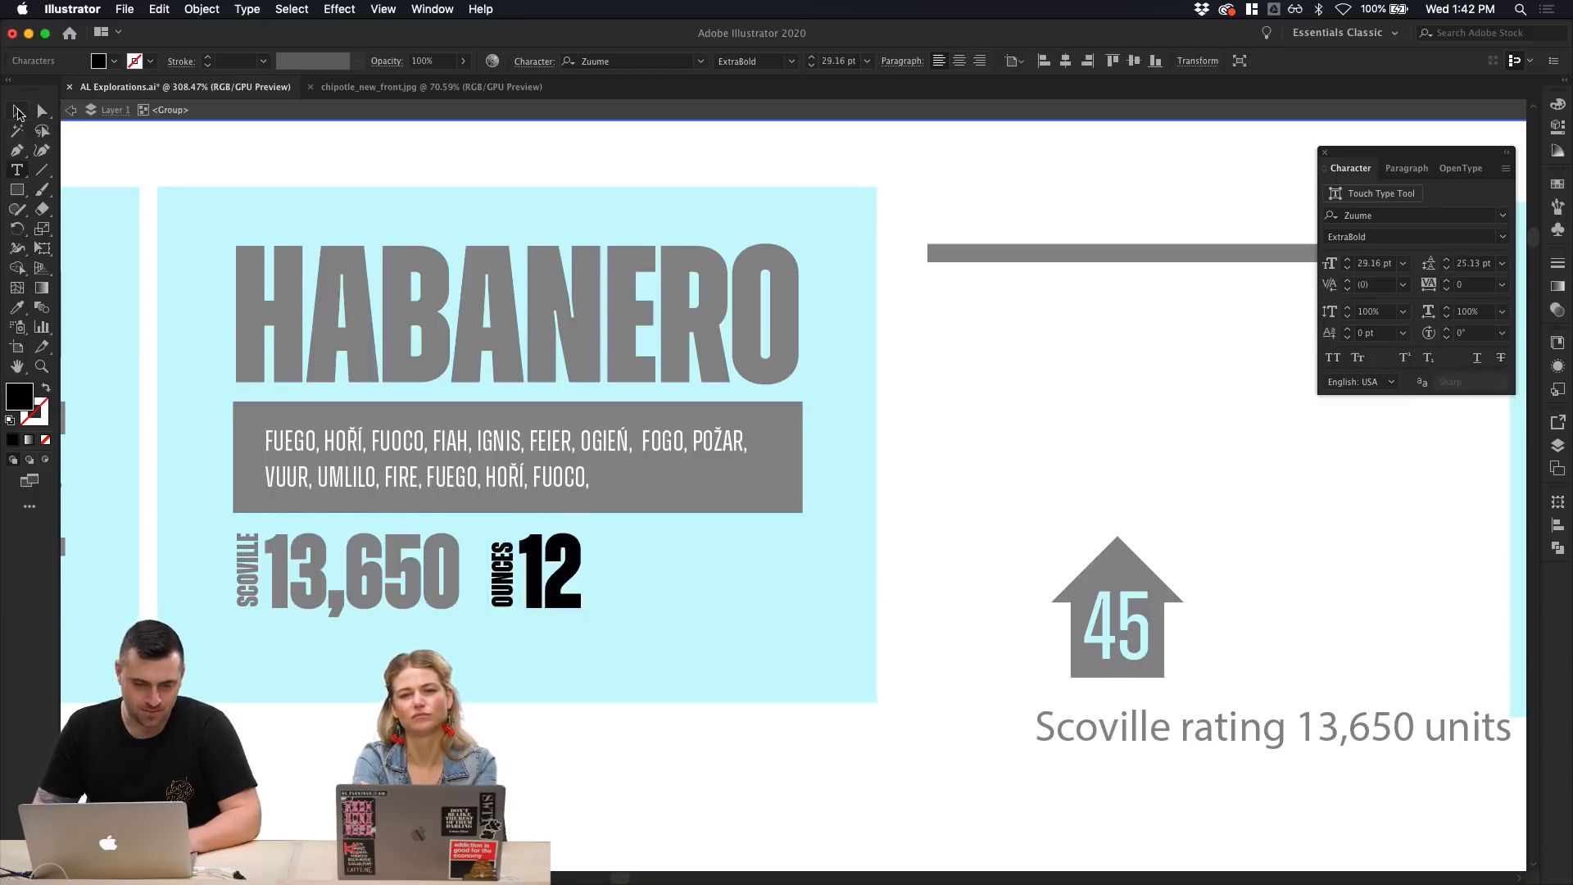
left_click(18, 112)
double_click(195, 155)
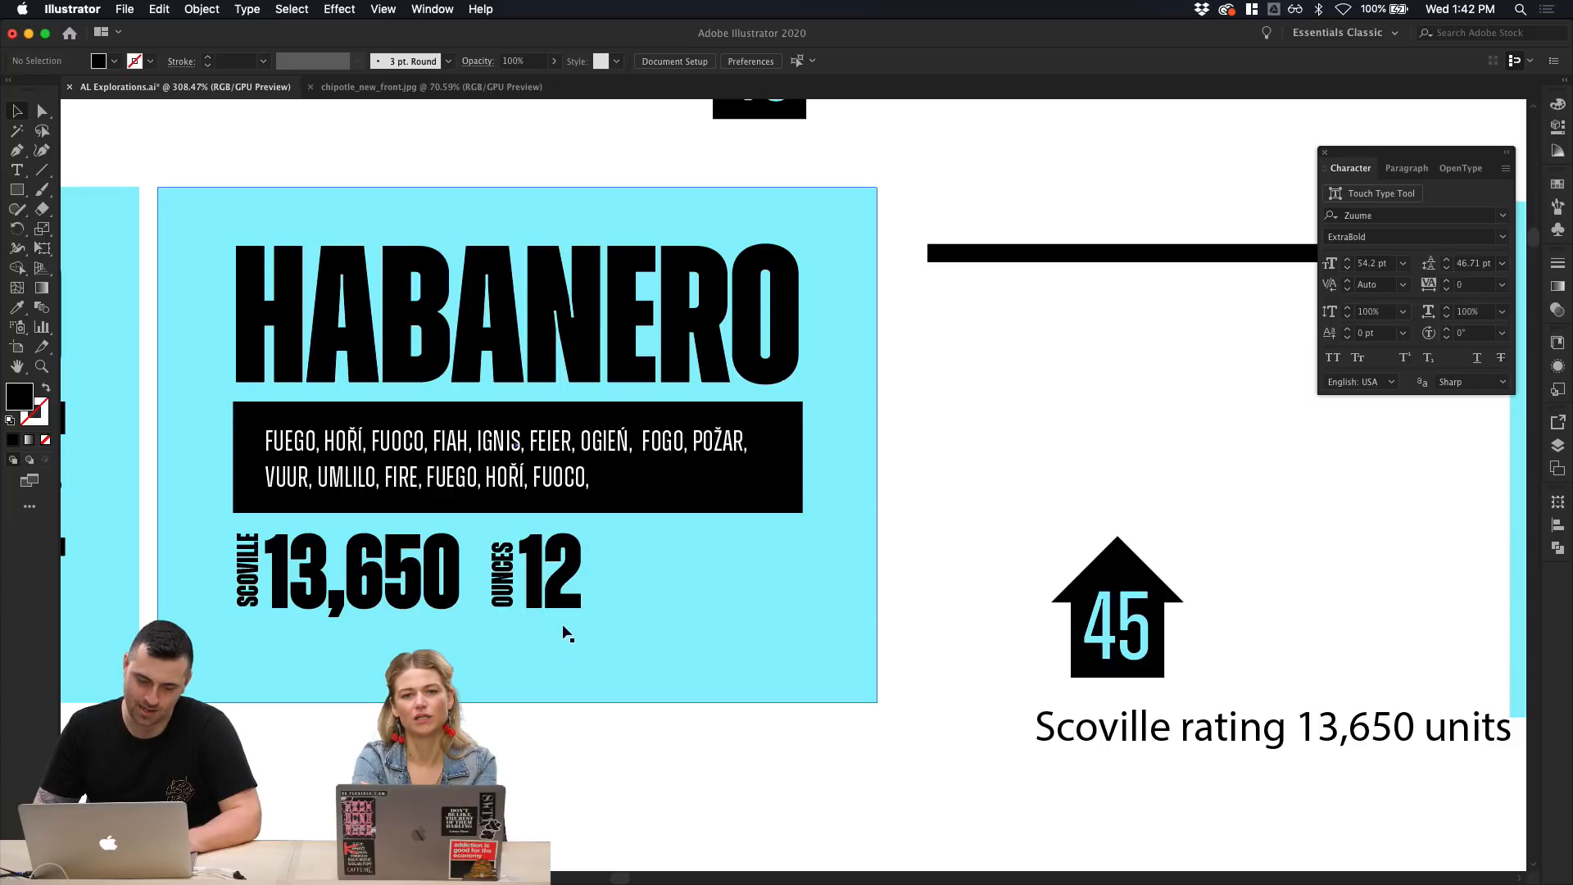
Step: Duplicate the OUNCES 12 group to its right and change the copy's vertical label to DEATHS
left_click(519, 612)
scroll(953, 788, "left", 5)
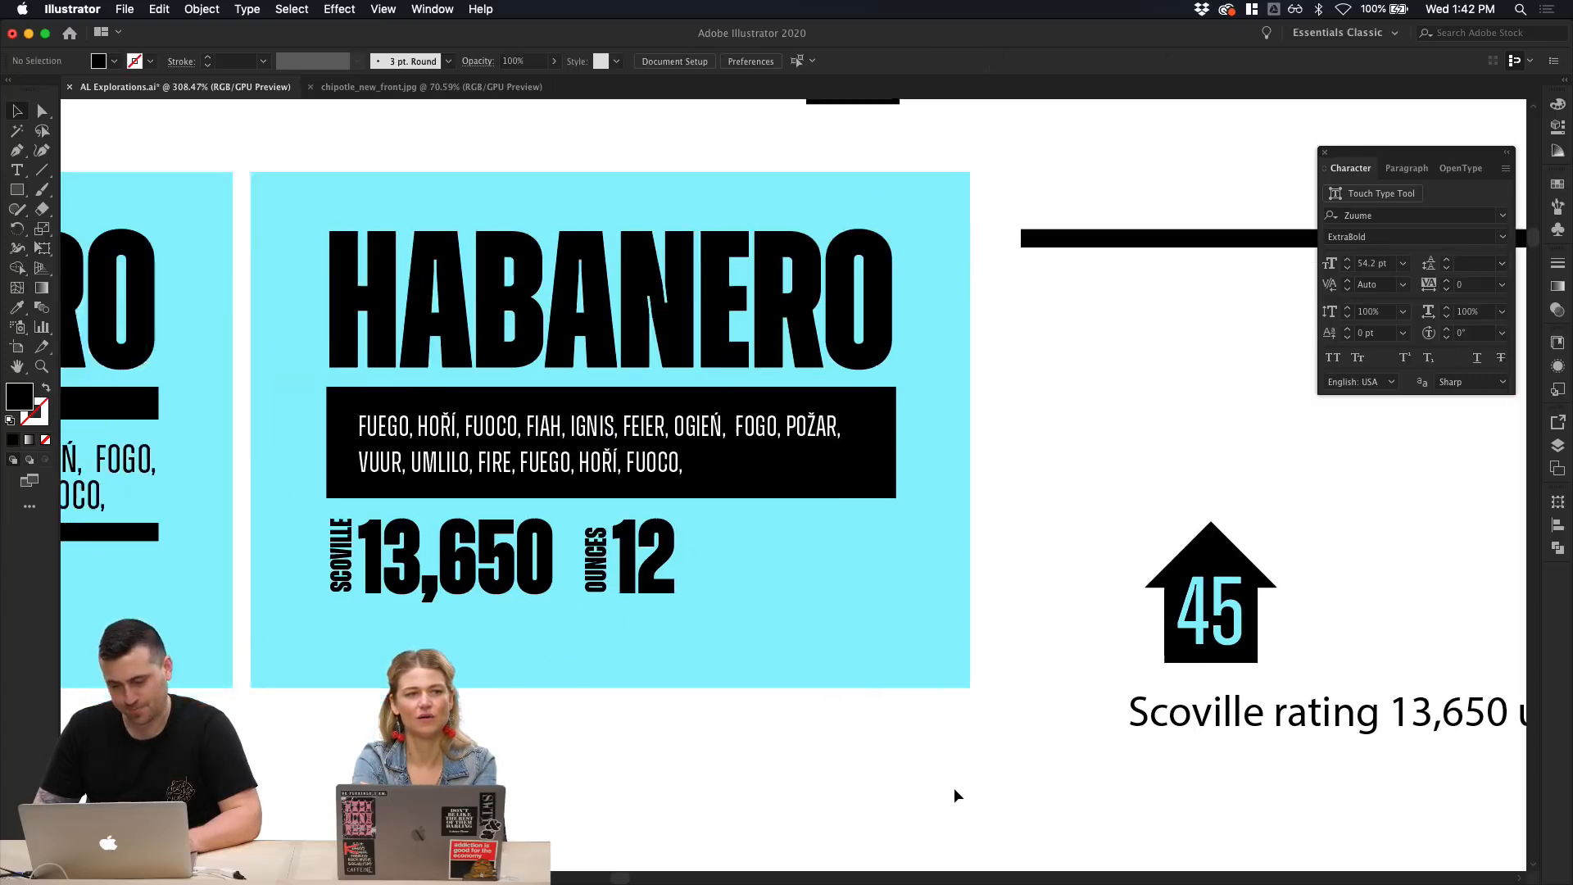
scroll(954, 788, "up", 2)
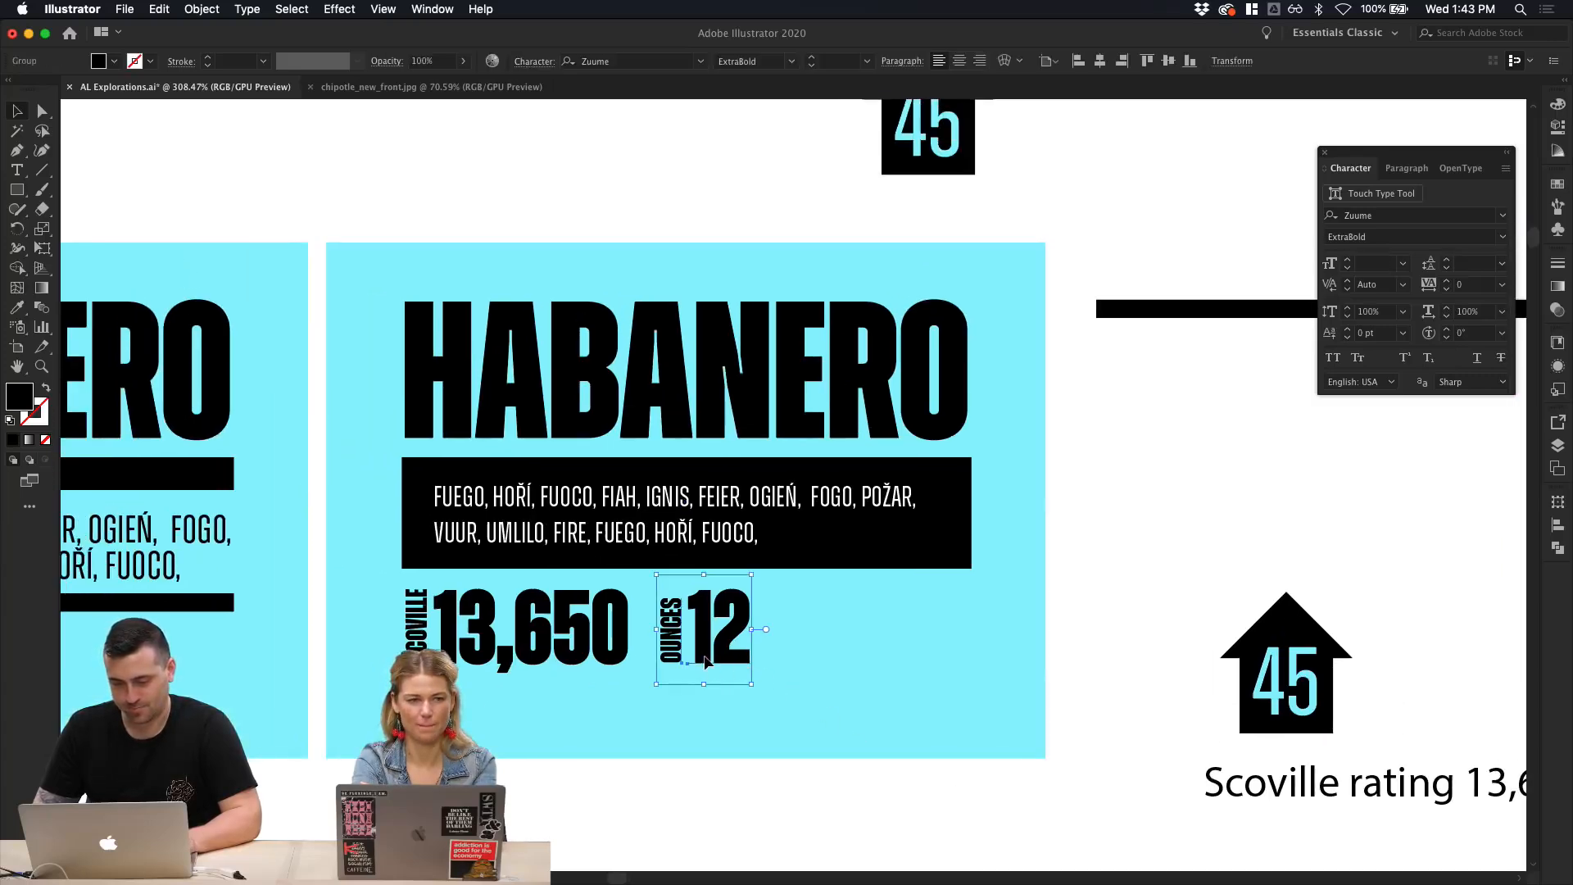
left_click_drag(706, 662, 822, 658, "alt")
double_click(822, 658)
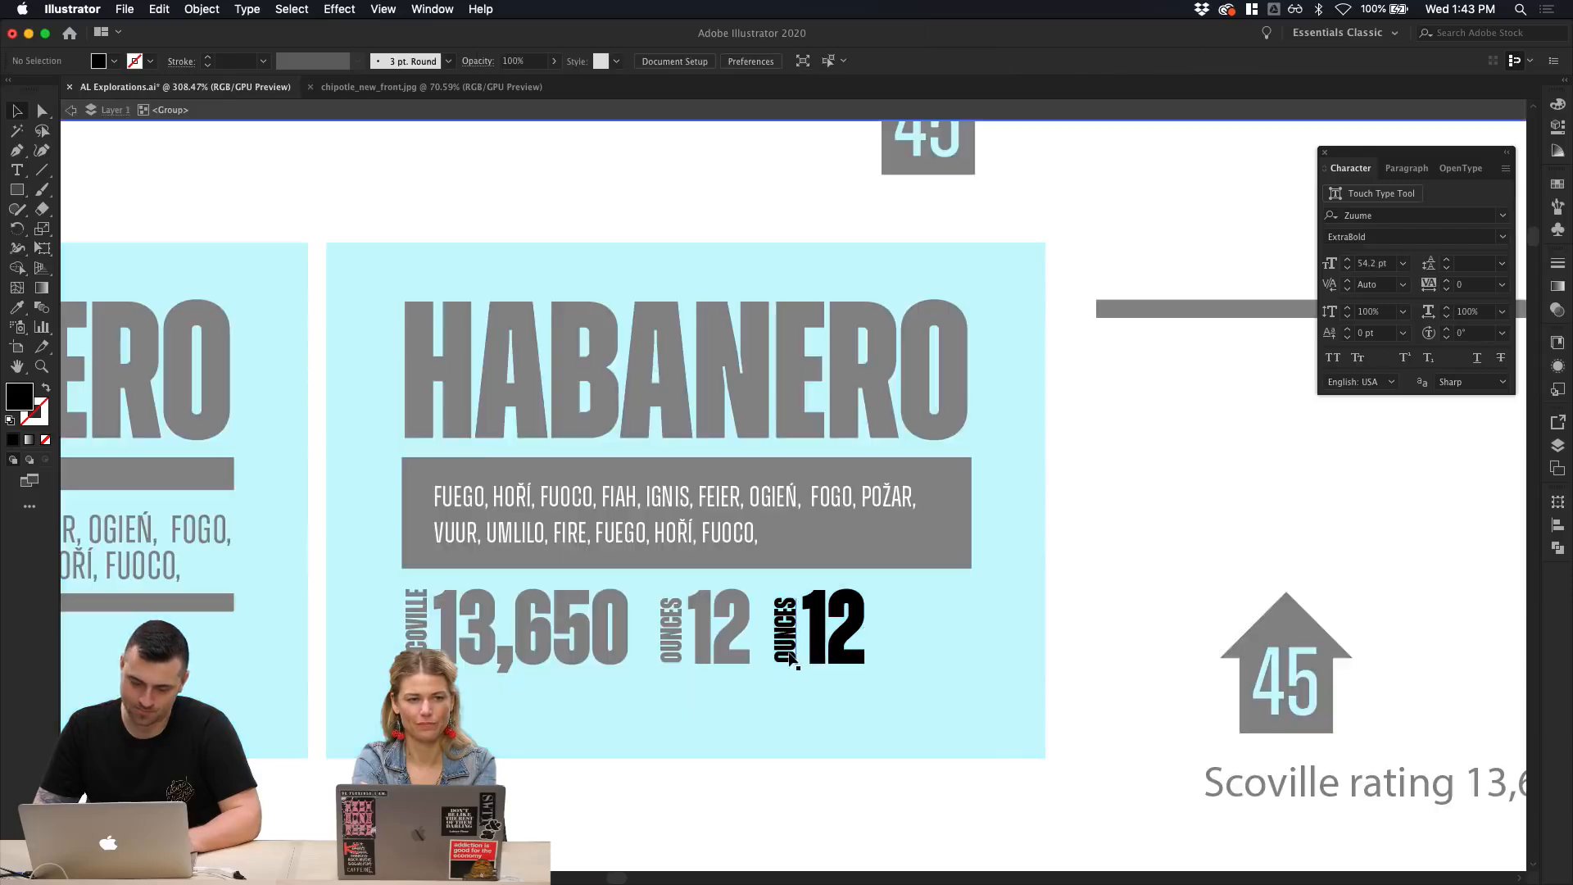
double_click(790, 656)
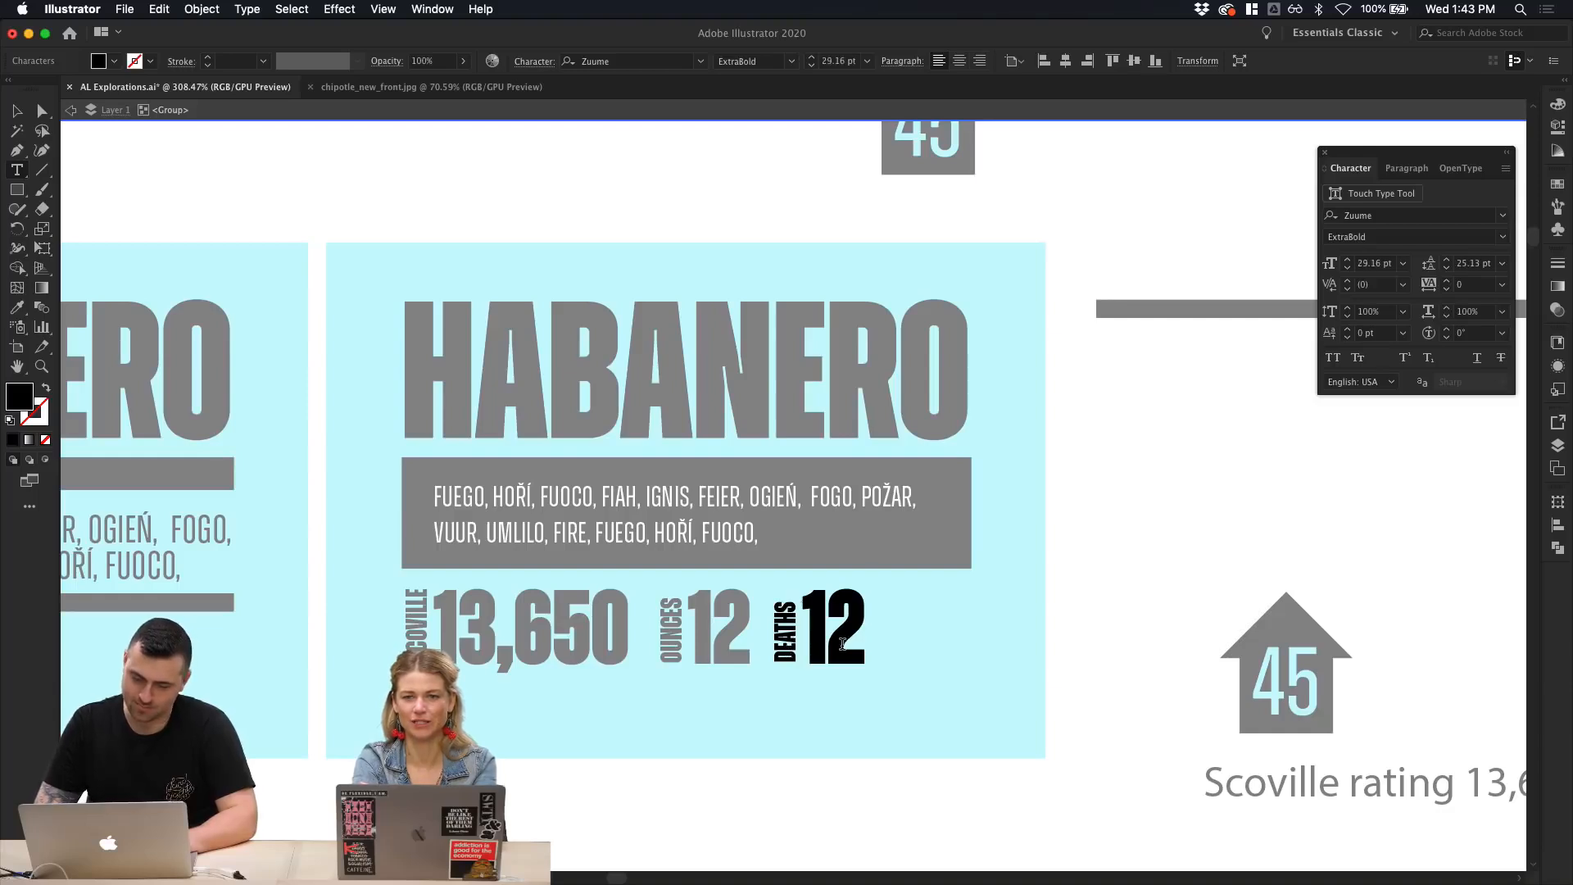
Step: Set the number beside the vertical DEATHS label to 01
left_click_drag(842, 644, 873, 639)
type("0")
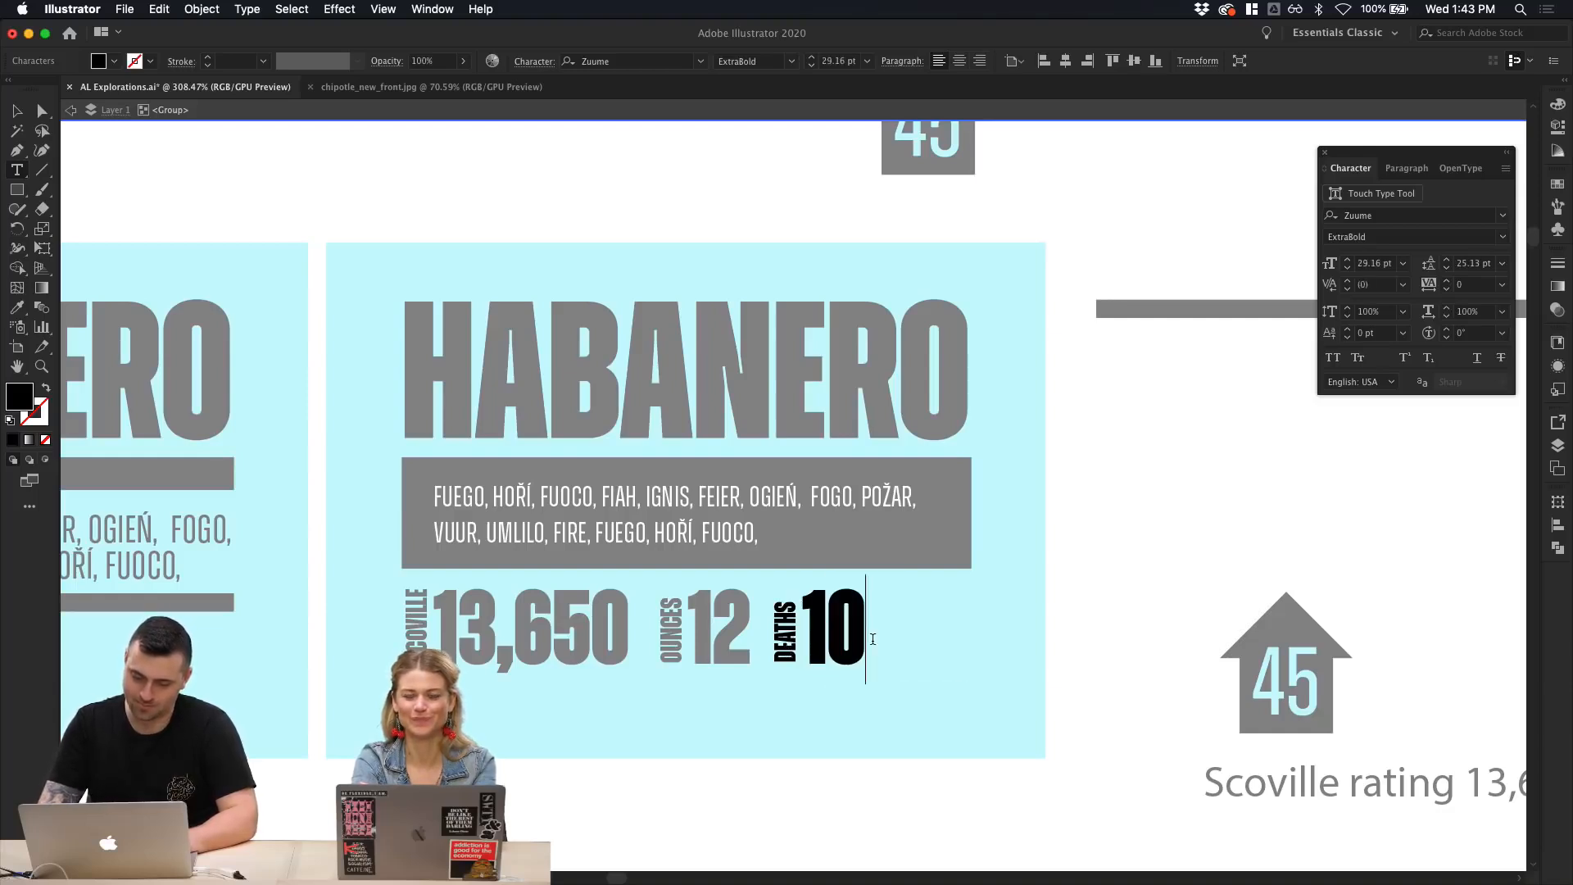
key("BackSpace")
key("BackSpace")
type("01")
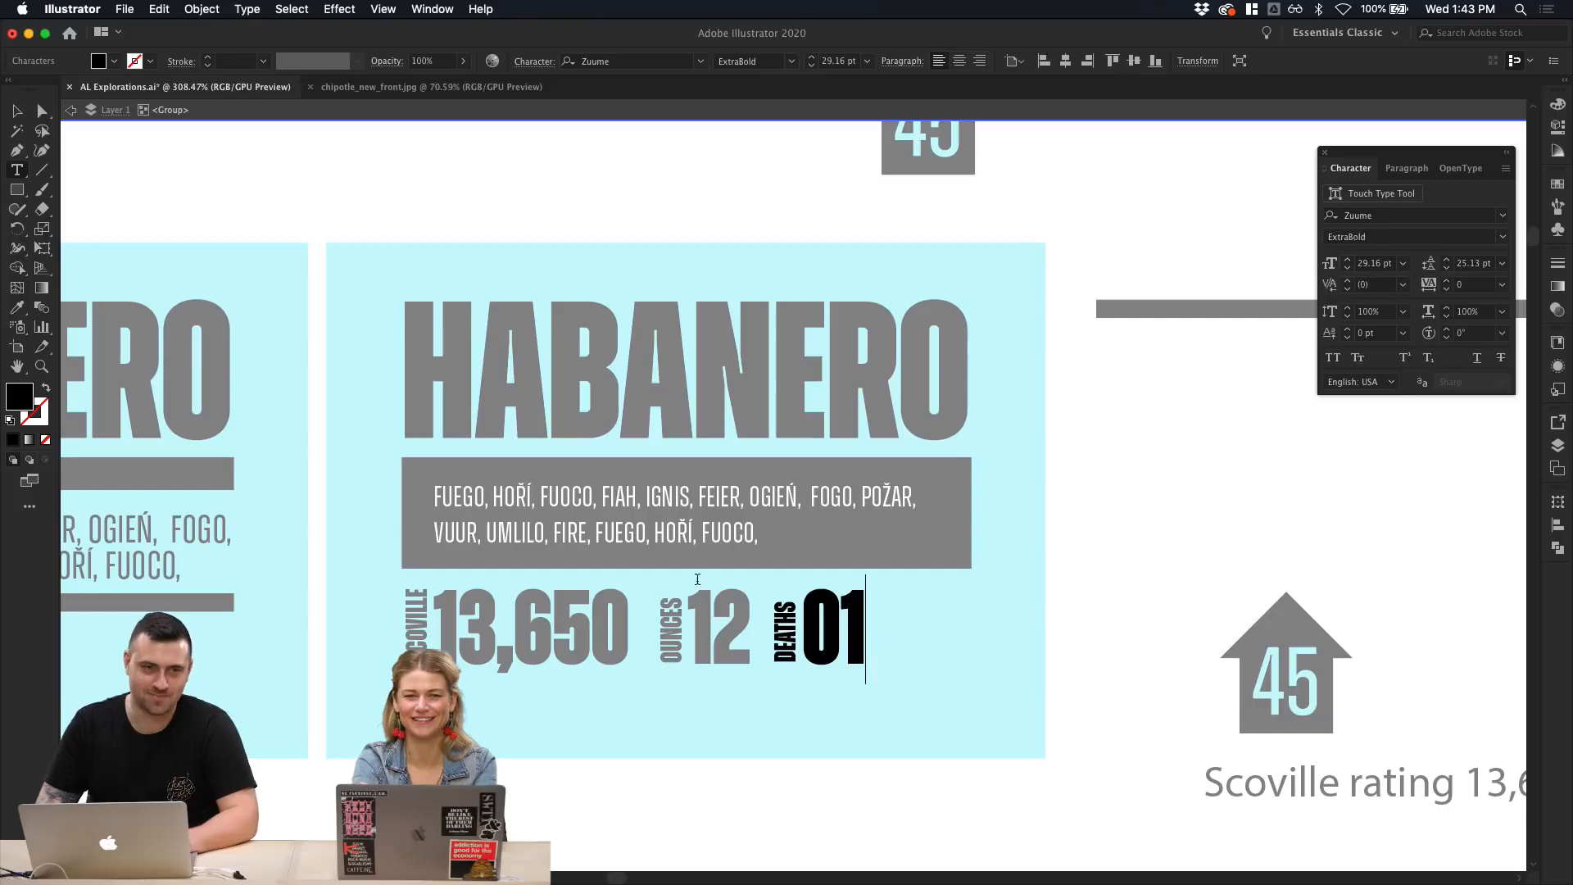
key("Escape")
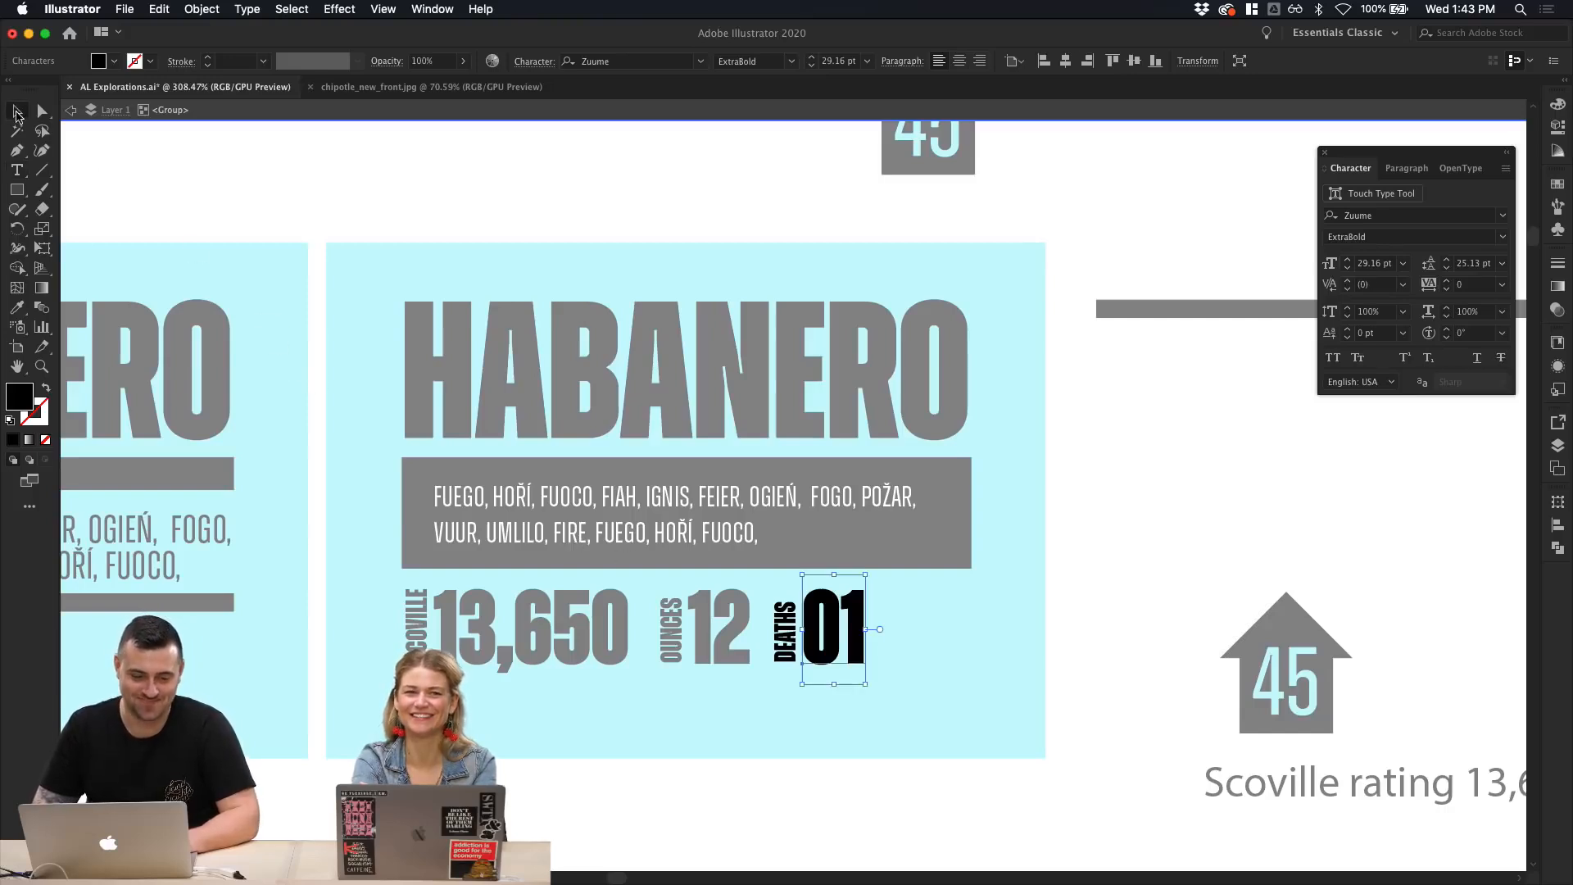
Step: Scale up the row of SCOVILLE, OUNCES and DEATHS stats to match the width of the black text box
double_click(146, 145)
scroll(146, 145, "right", 3)
left_click(647, 639)
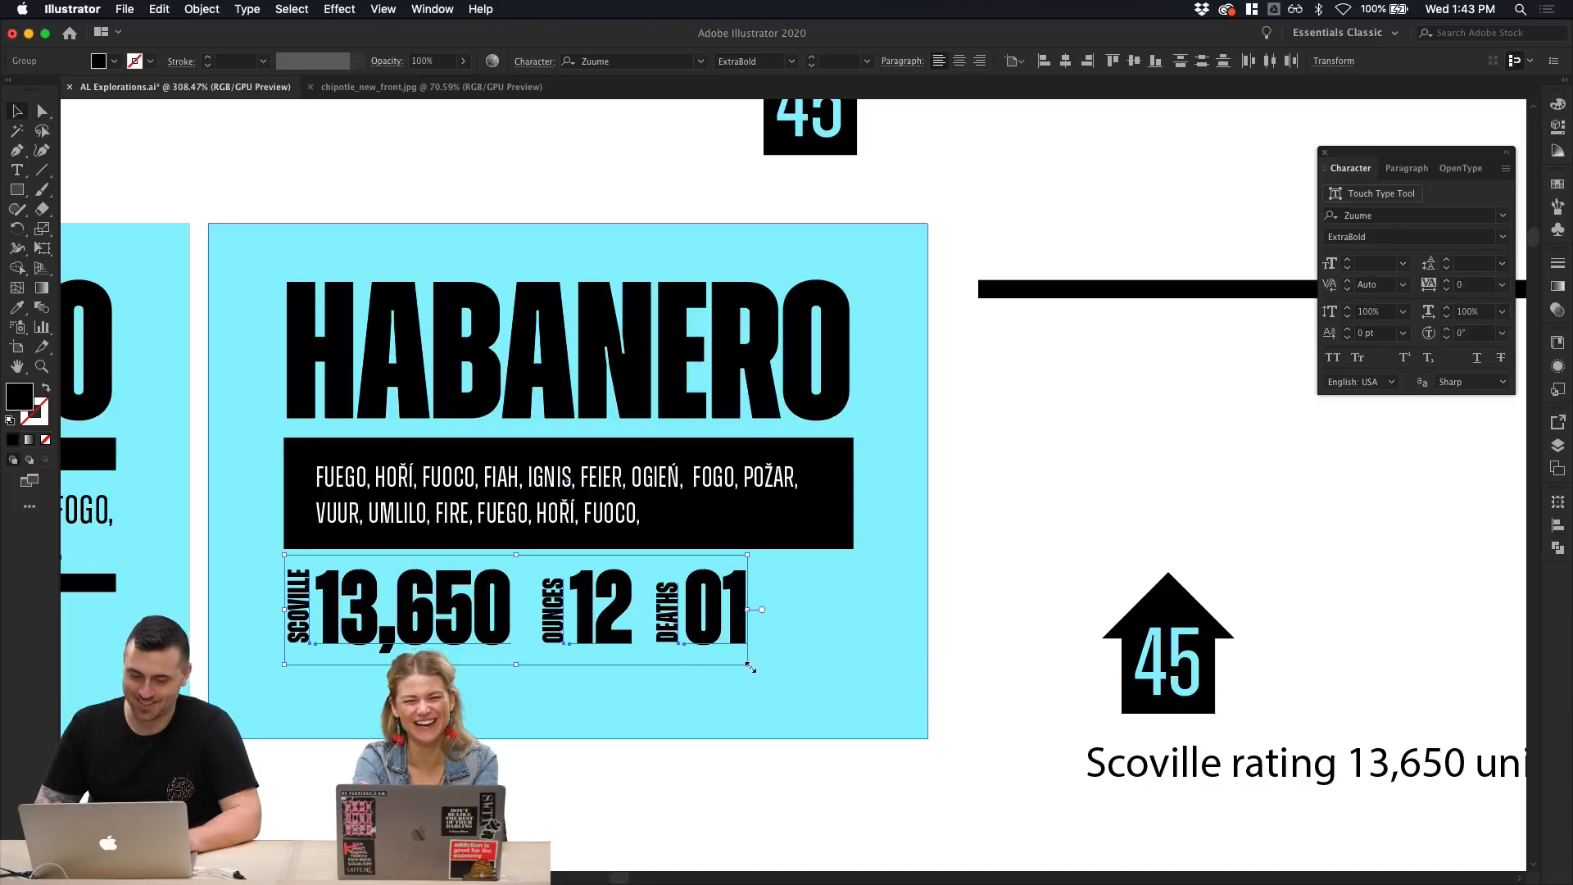
left_click_drag(748, 666, 854, 708)
left_click(927, 818)
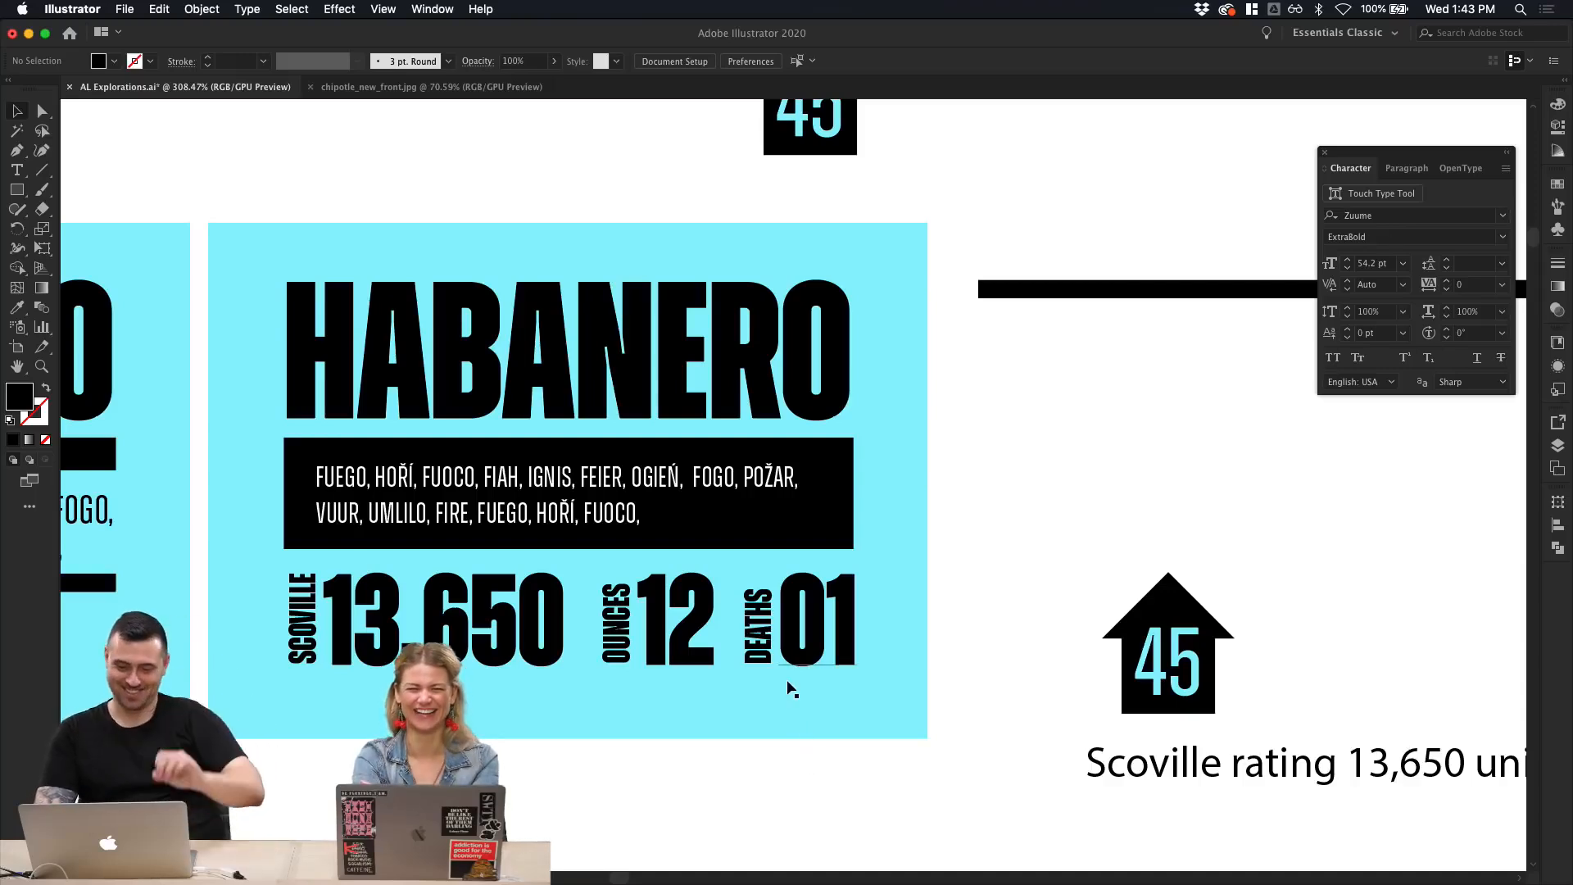
left_click(755, 659)
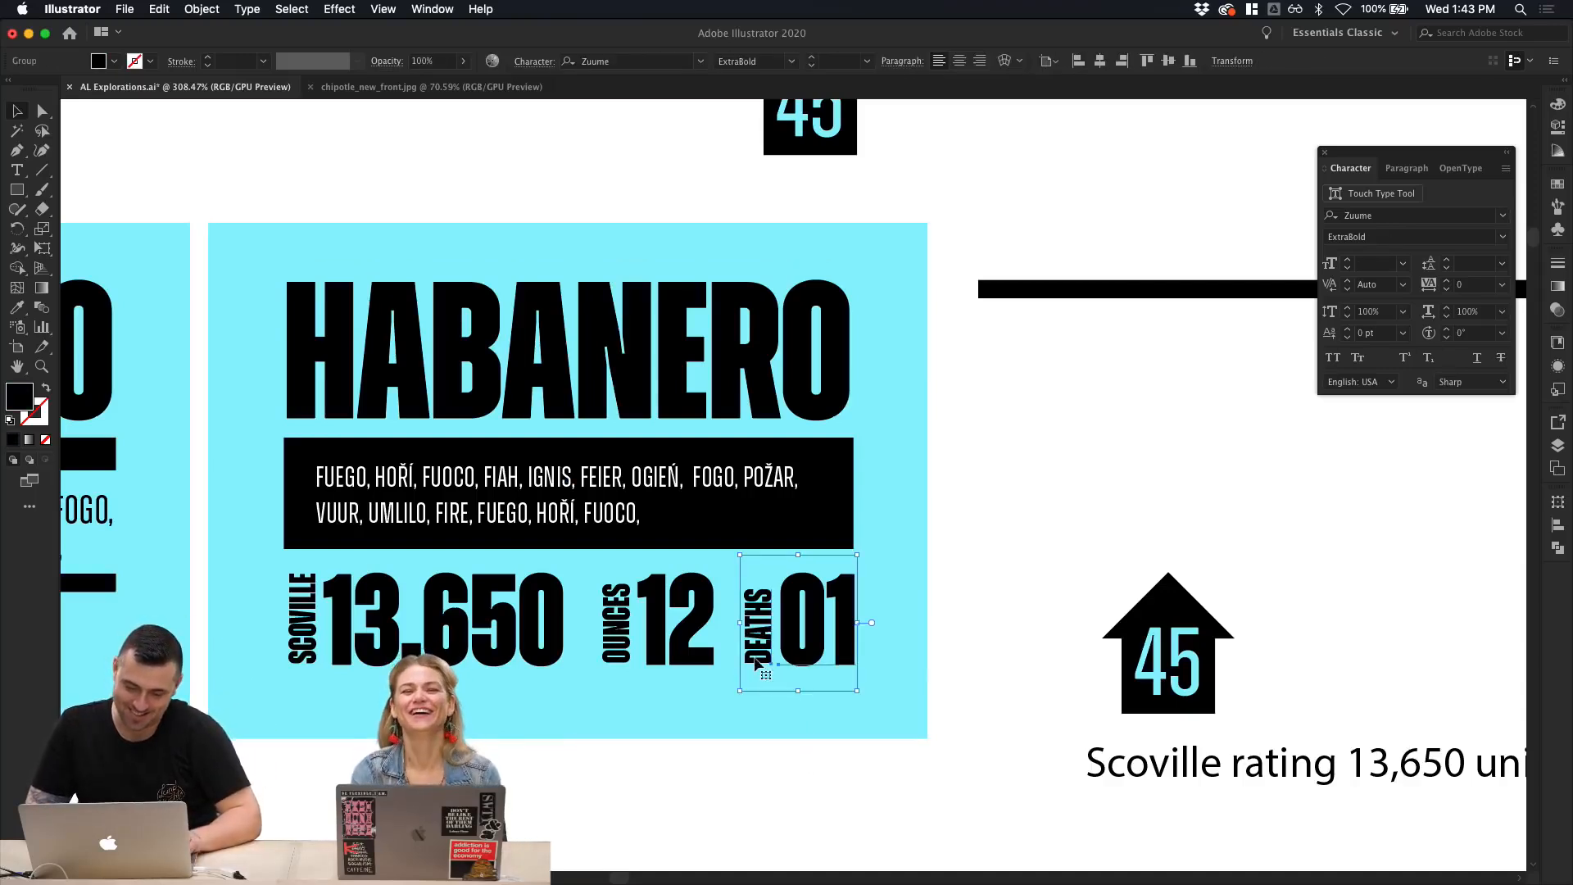
left_click(761, 768)
left_click_drag(760, 663, 760, 850)
key("super+z")
left_click(935, 623)
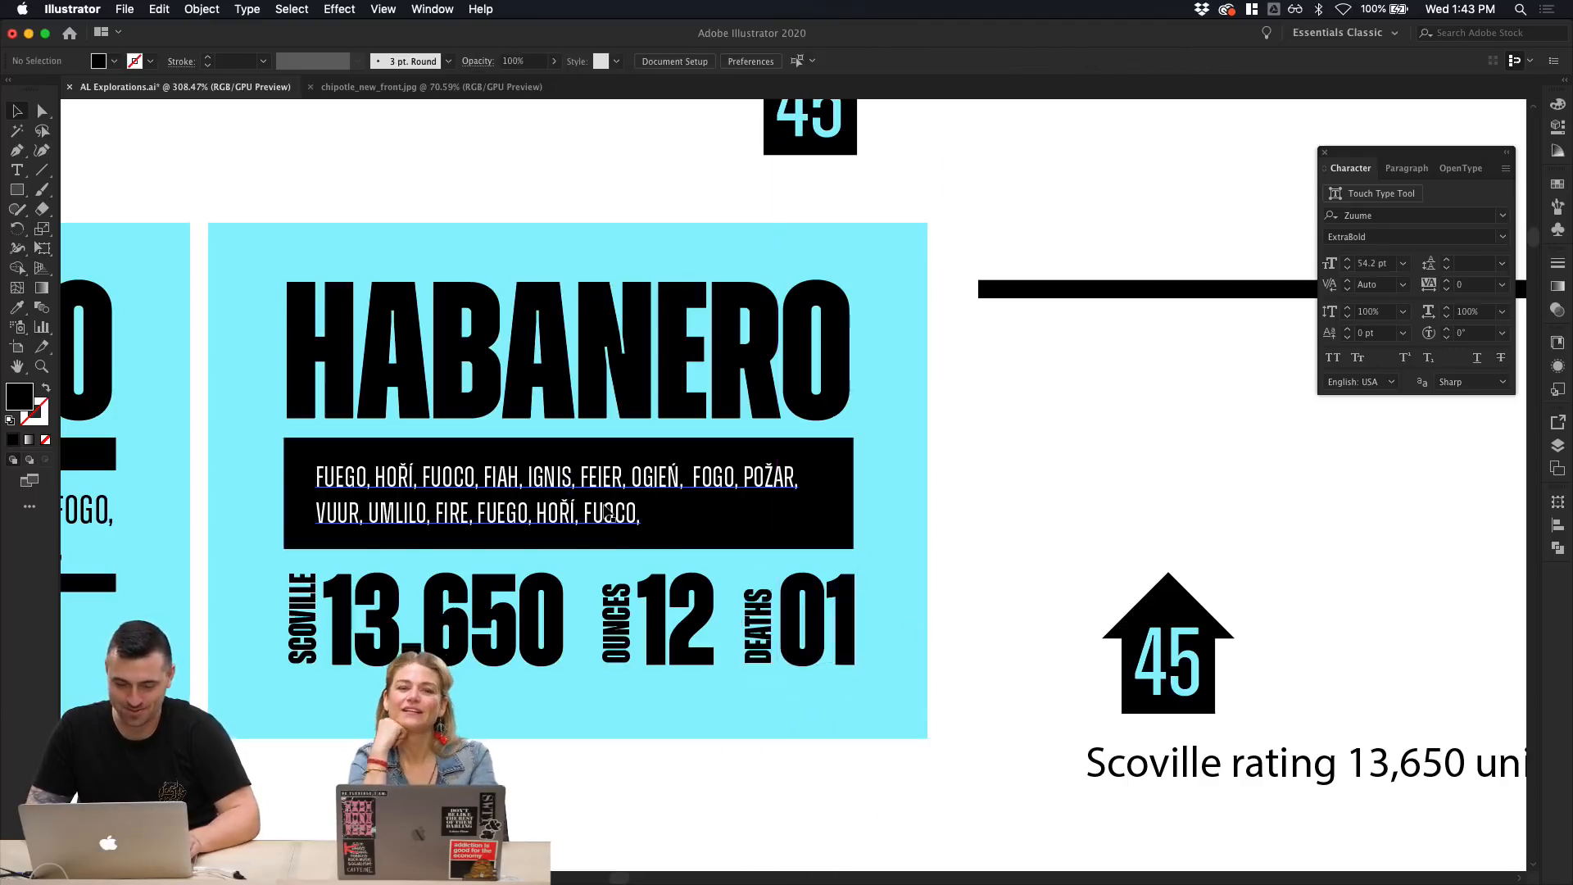
Step: Duplicate the white FUEGO text block below the stats row and replace the copy's text with NOT REALLY
left_click_drag(608, 513, 641, 731)
double_click(641, 731)
key("super+a")
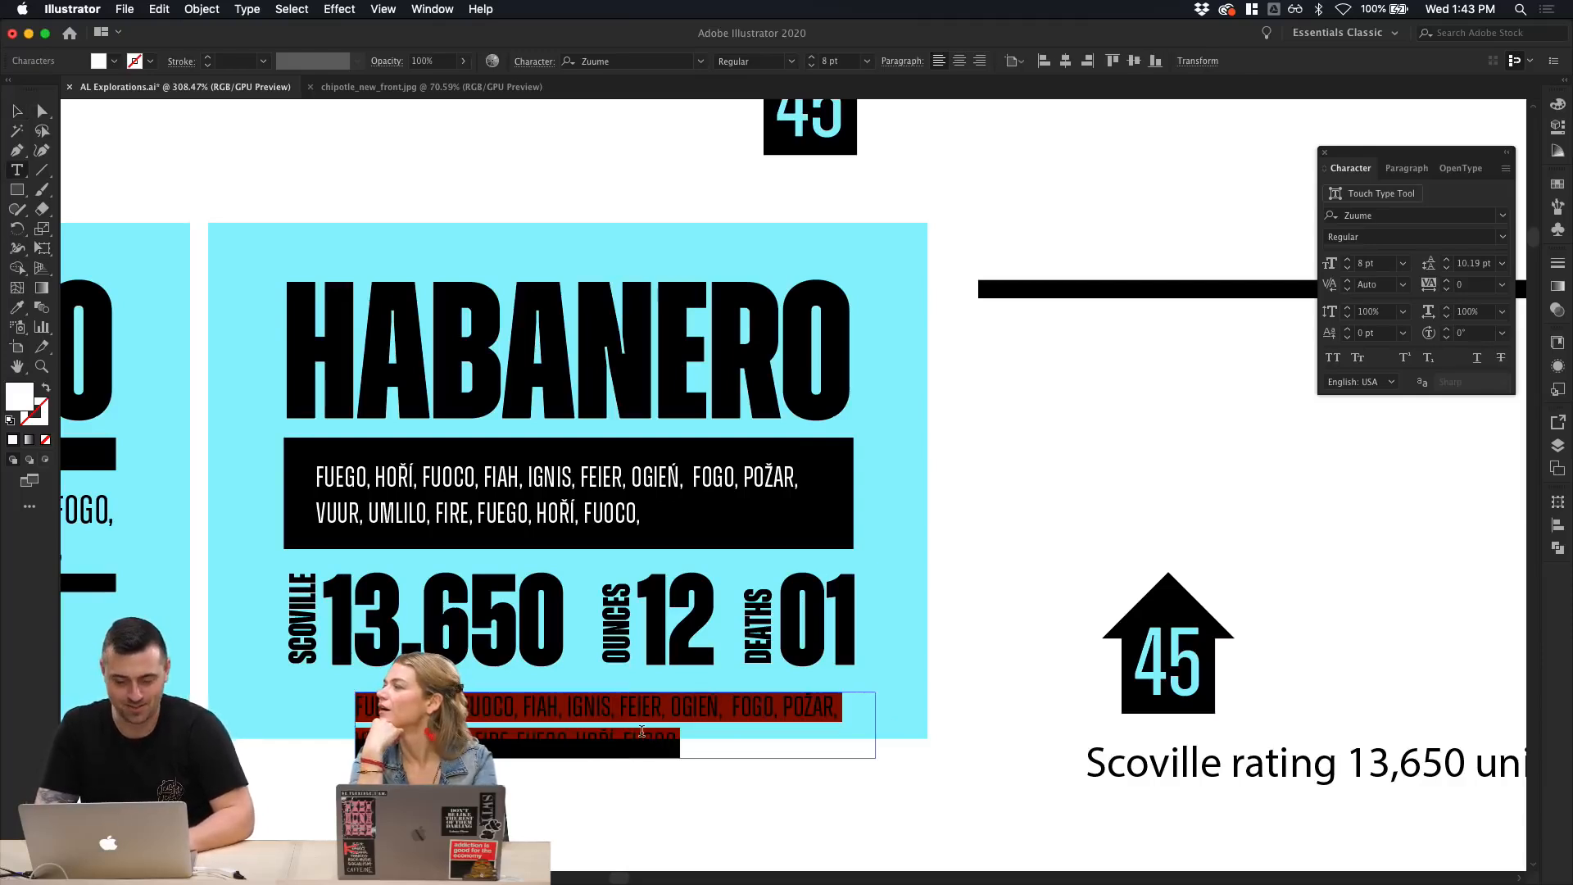
key("BackSpace")
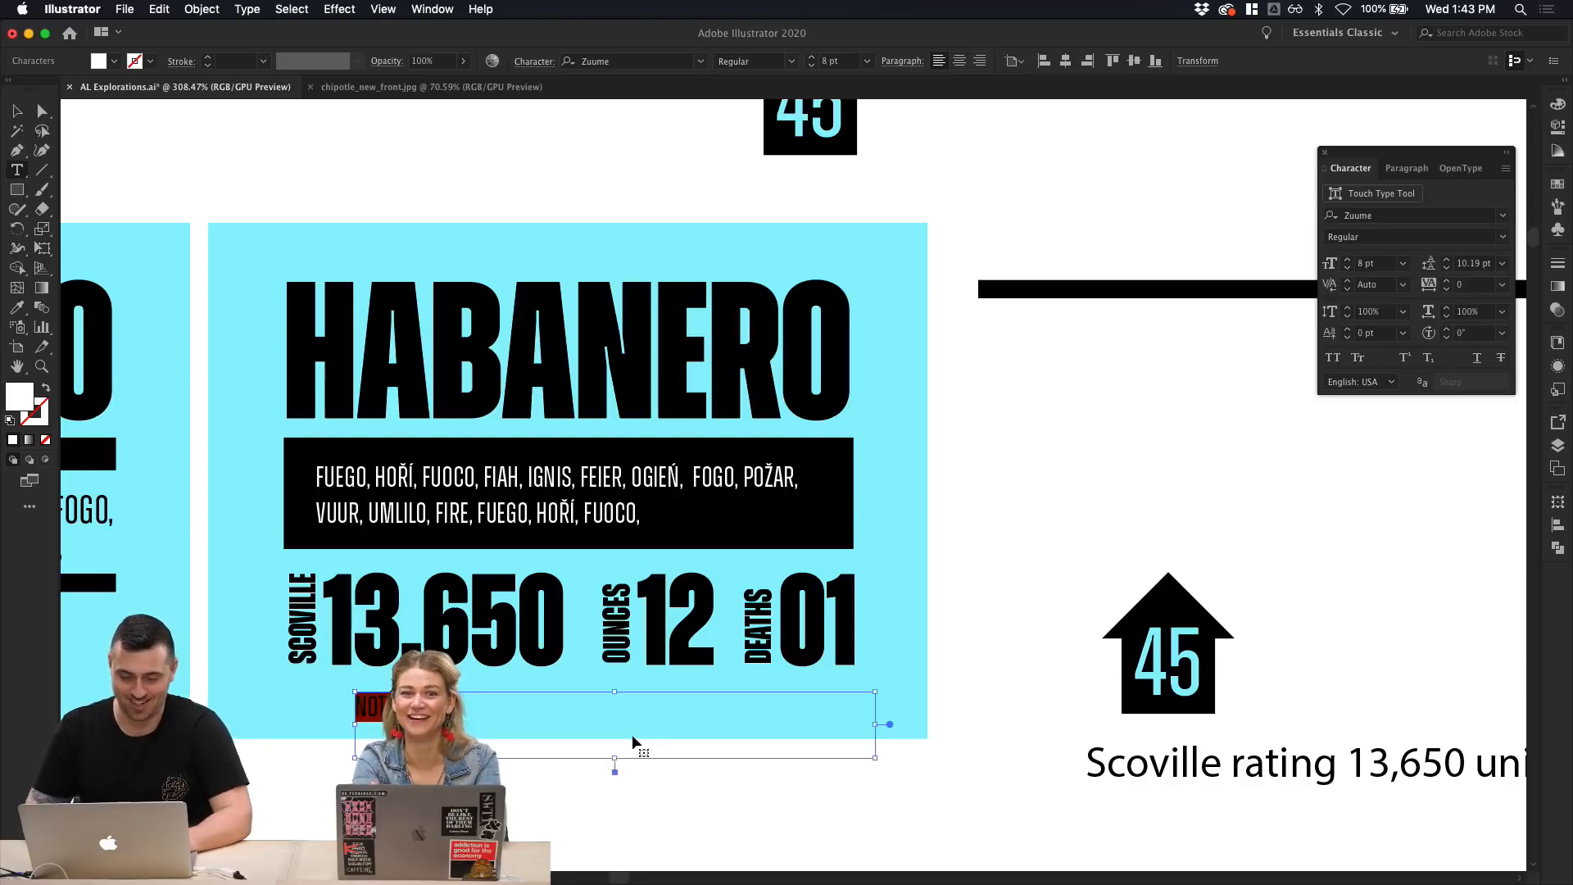
key("Escape")
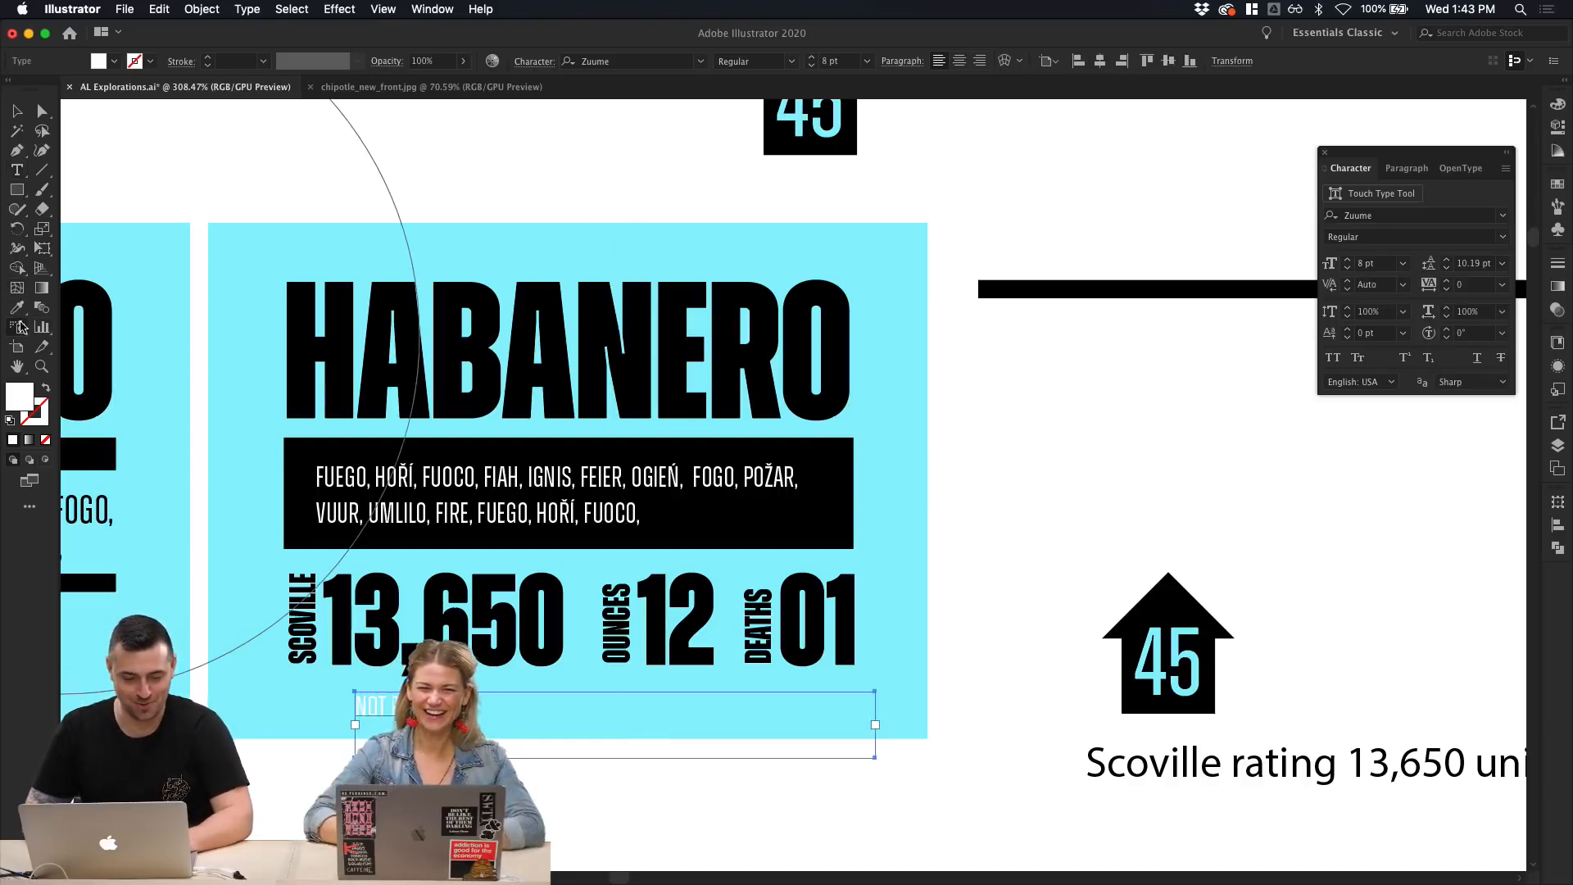
Step: Color the NOT REALLY text black by sampling the black text box with the Eyedropper
left_click(17, 308)
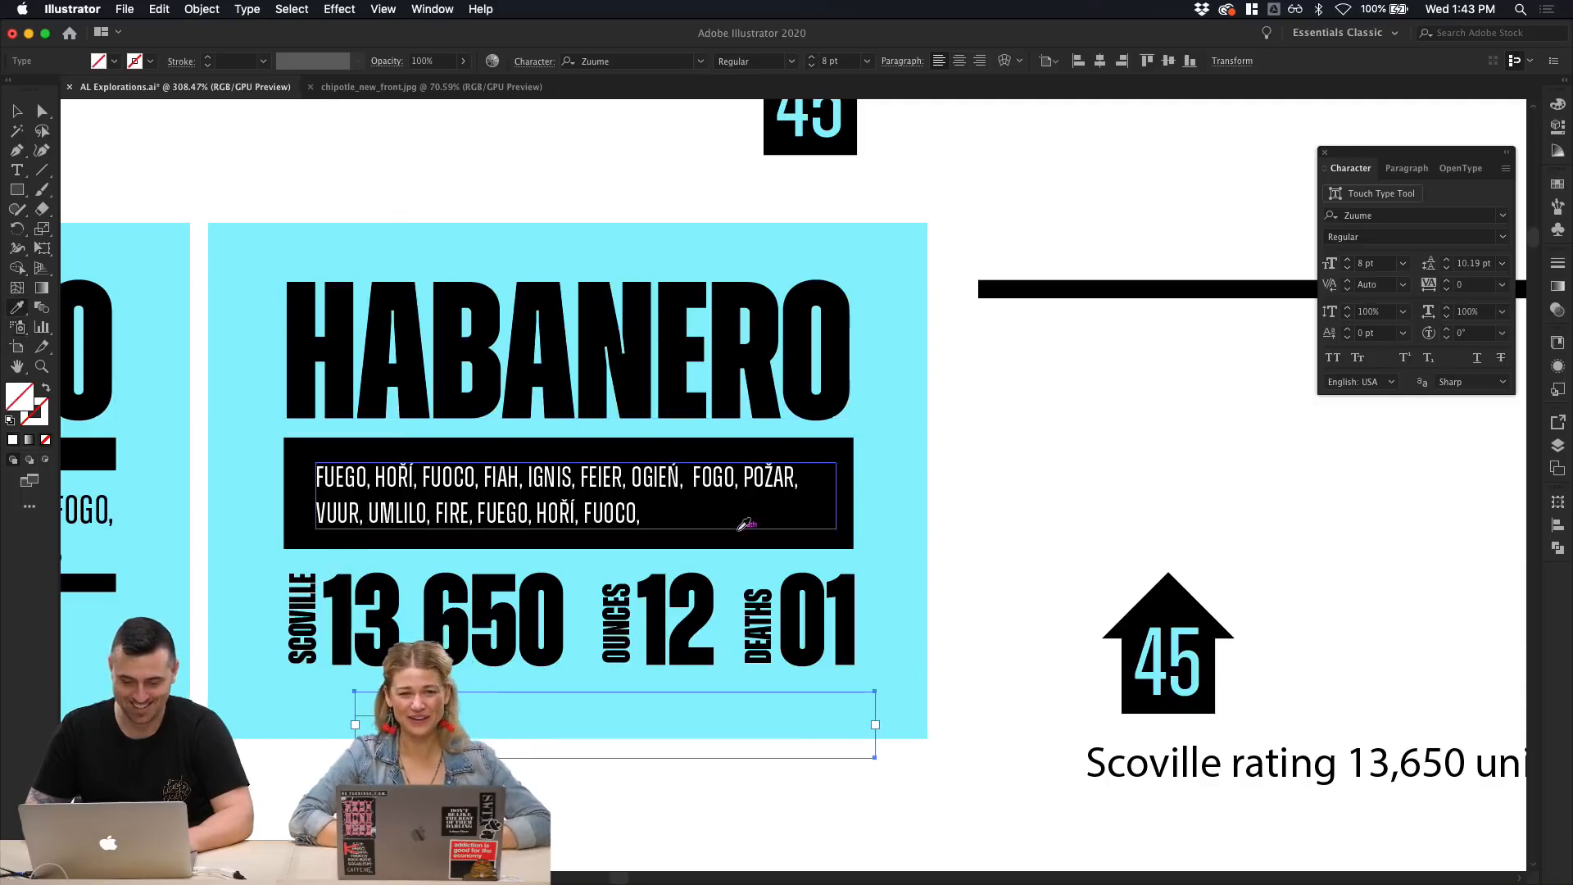
left_click(774, 518)
key("v")
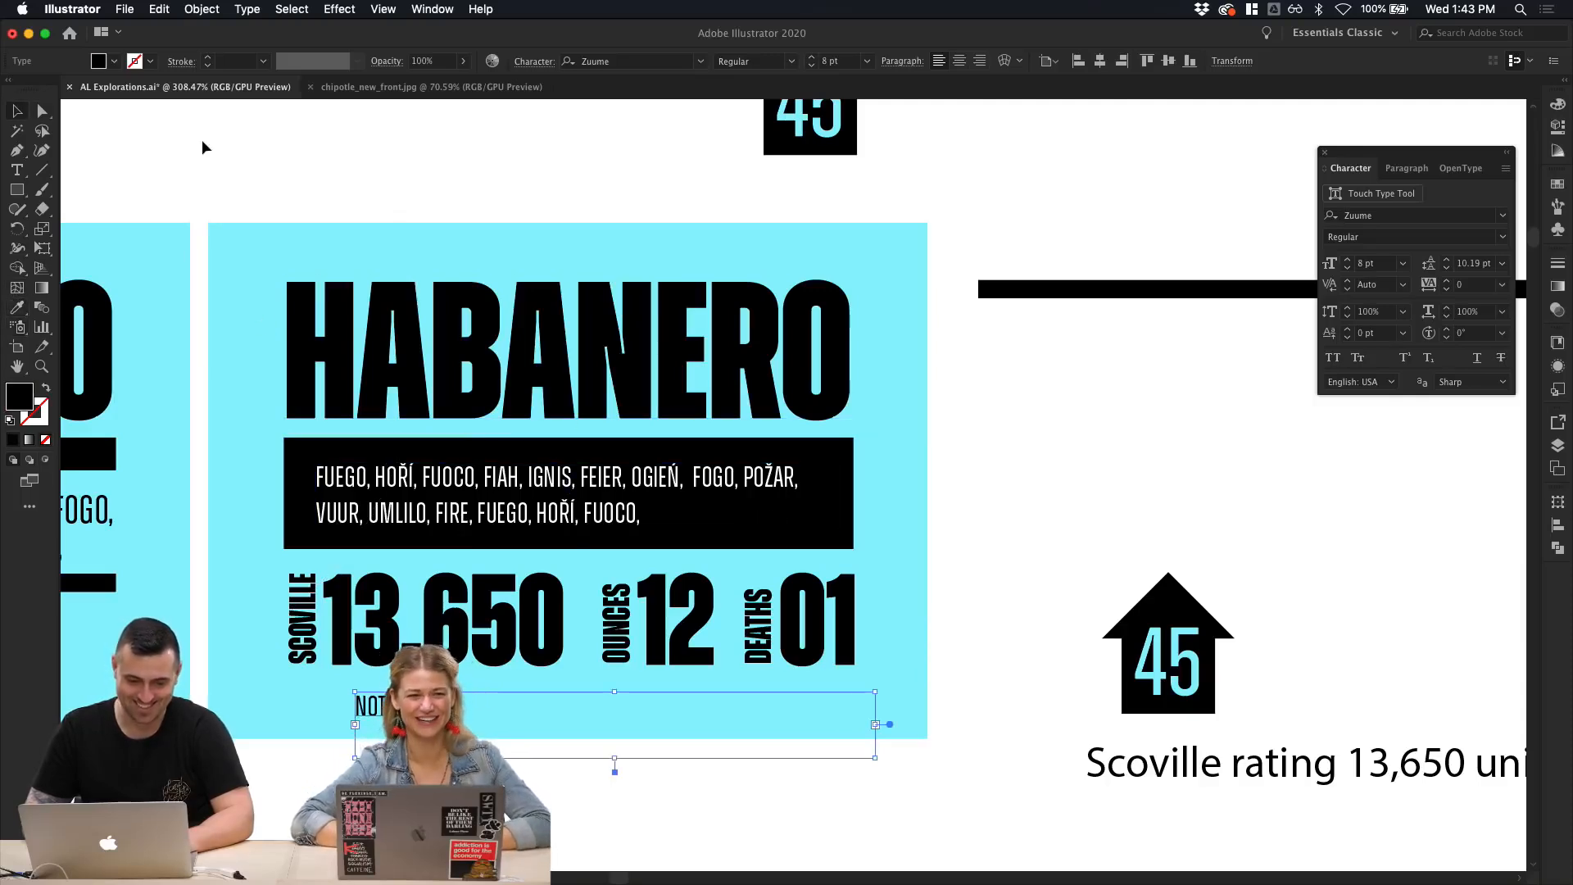
left_click(355, 195)
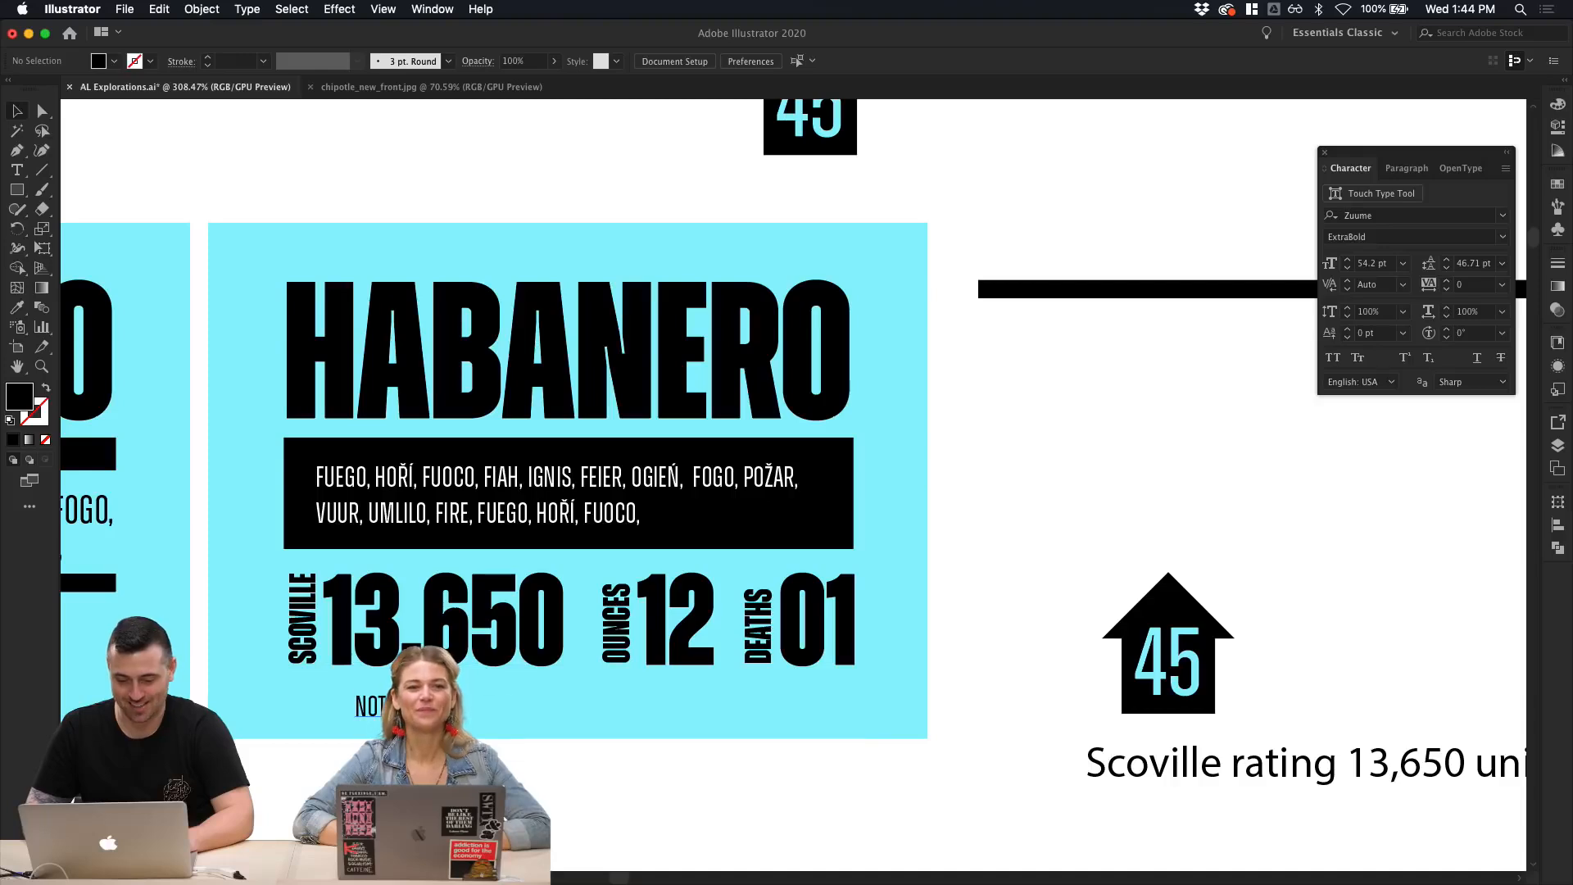
Step: Add an asterisk in front of the NOT REALLY text
left_click(366, 706)
double_click(460, 721)
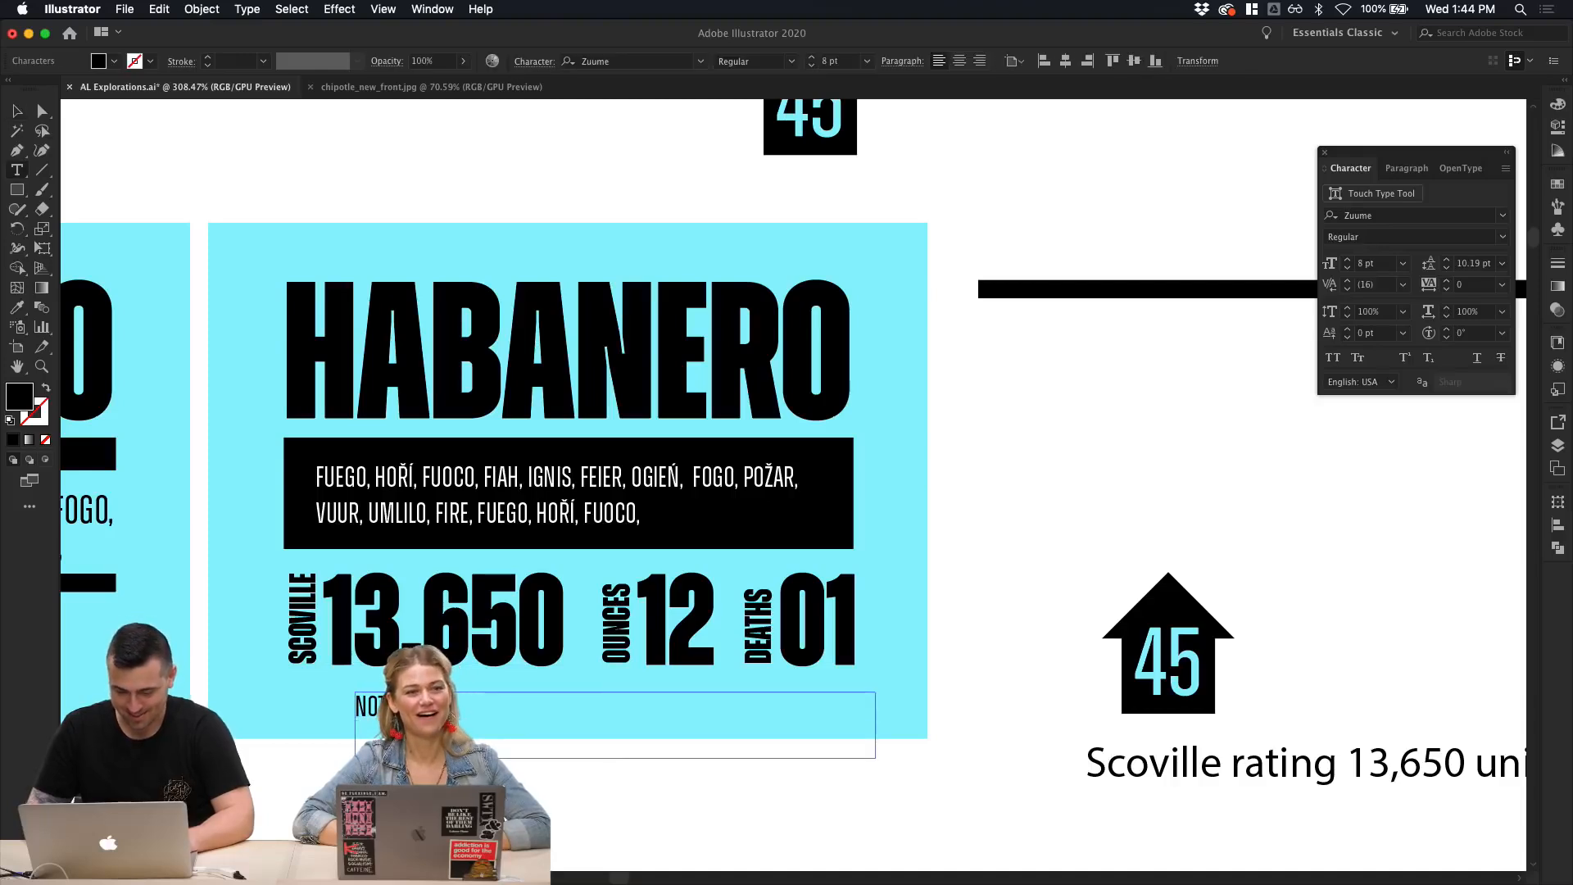
key("BackSpace")
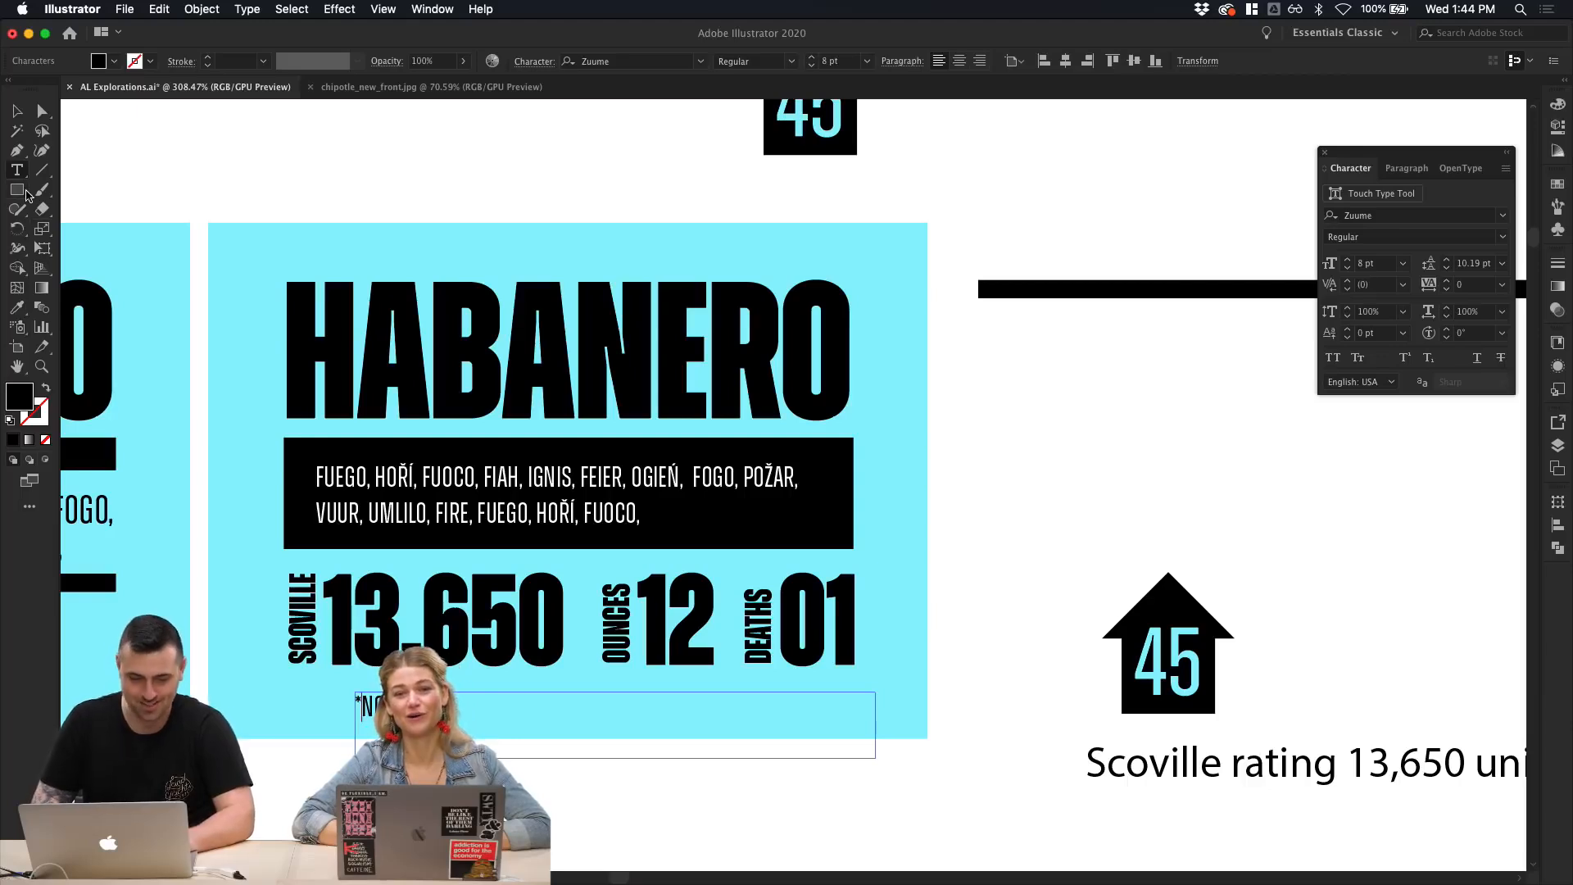
left_click(16, 110)
left_click(231, 157)
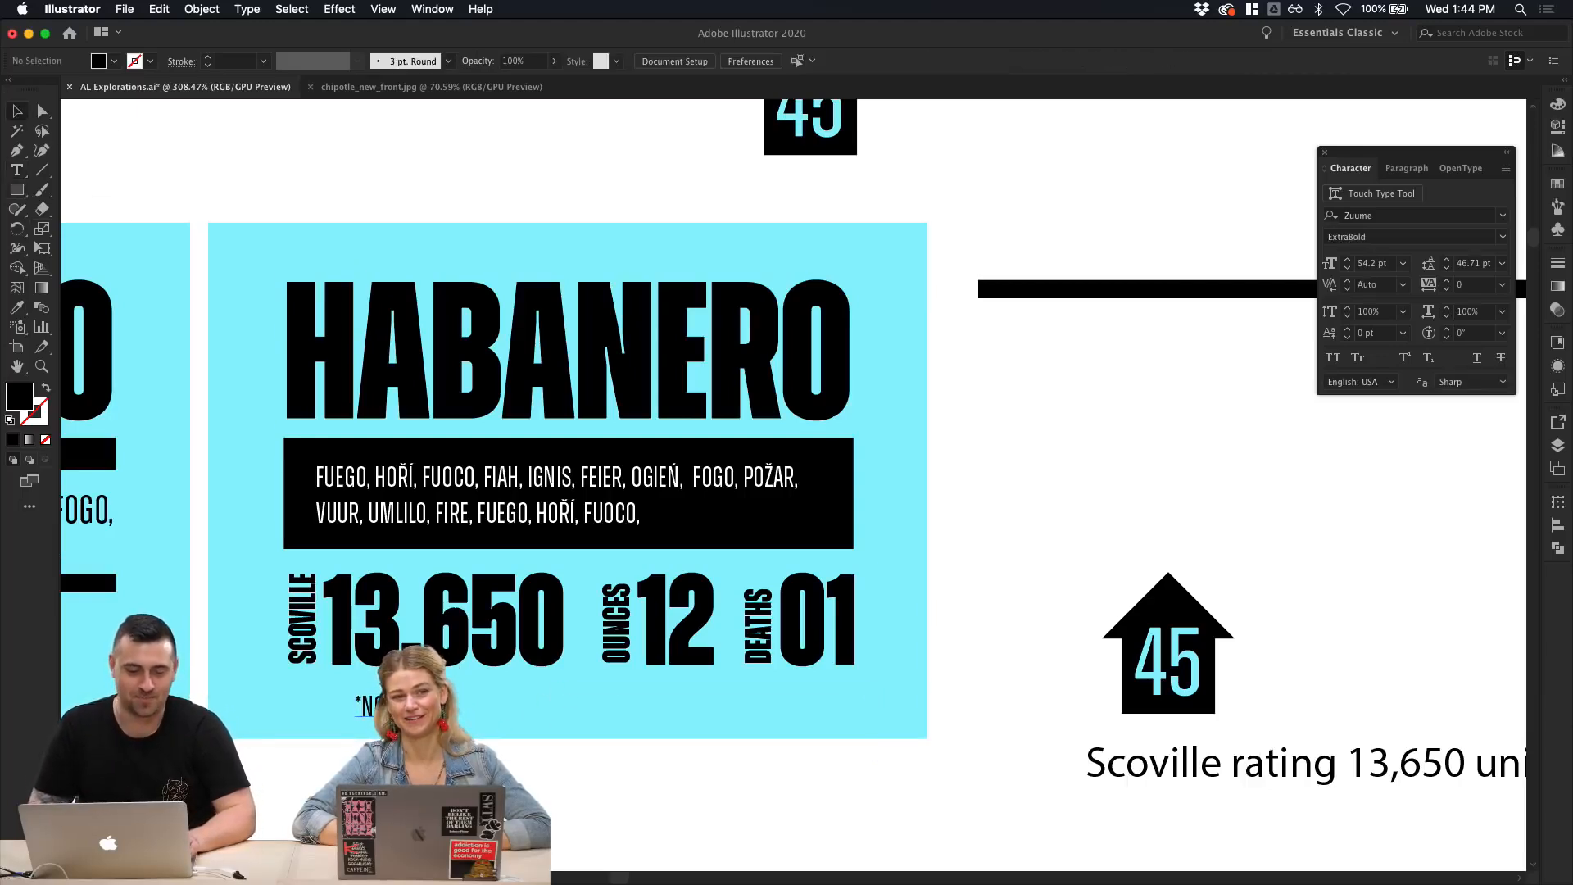
Step: Move the *NOT REALLY note beneath the OUNCES 12 and convert its text frame from area type to point type
left_click_drag(400, 711, 669, 686)
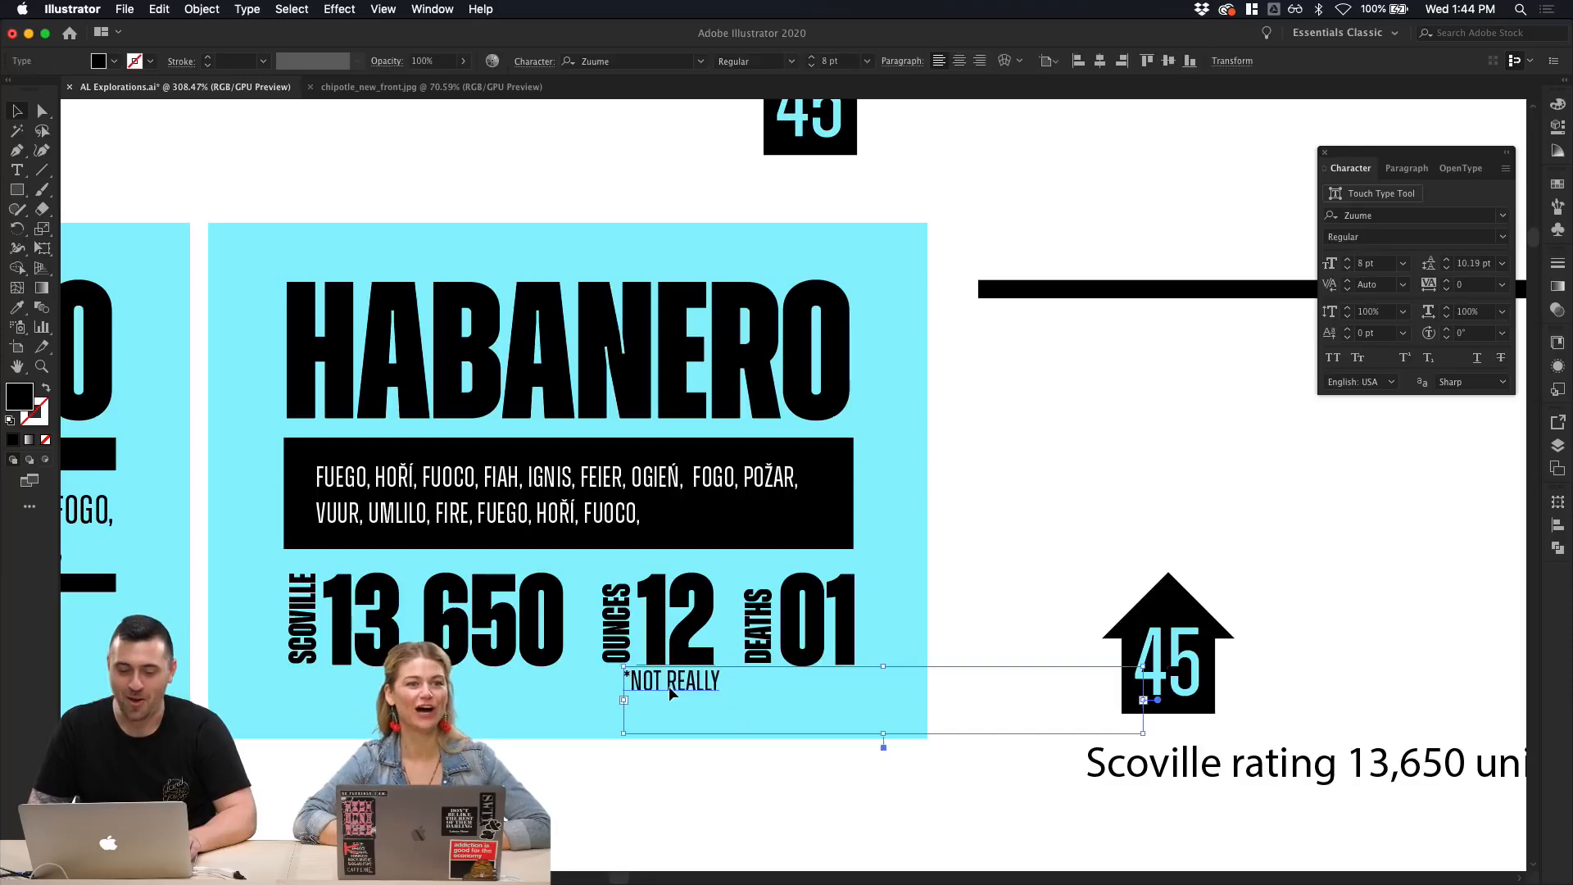
double_click(1148, 710)
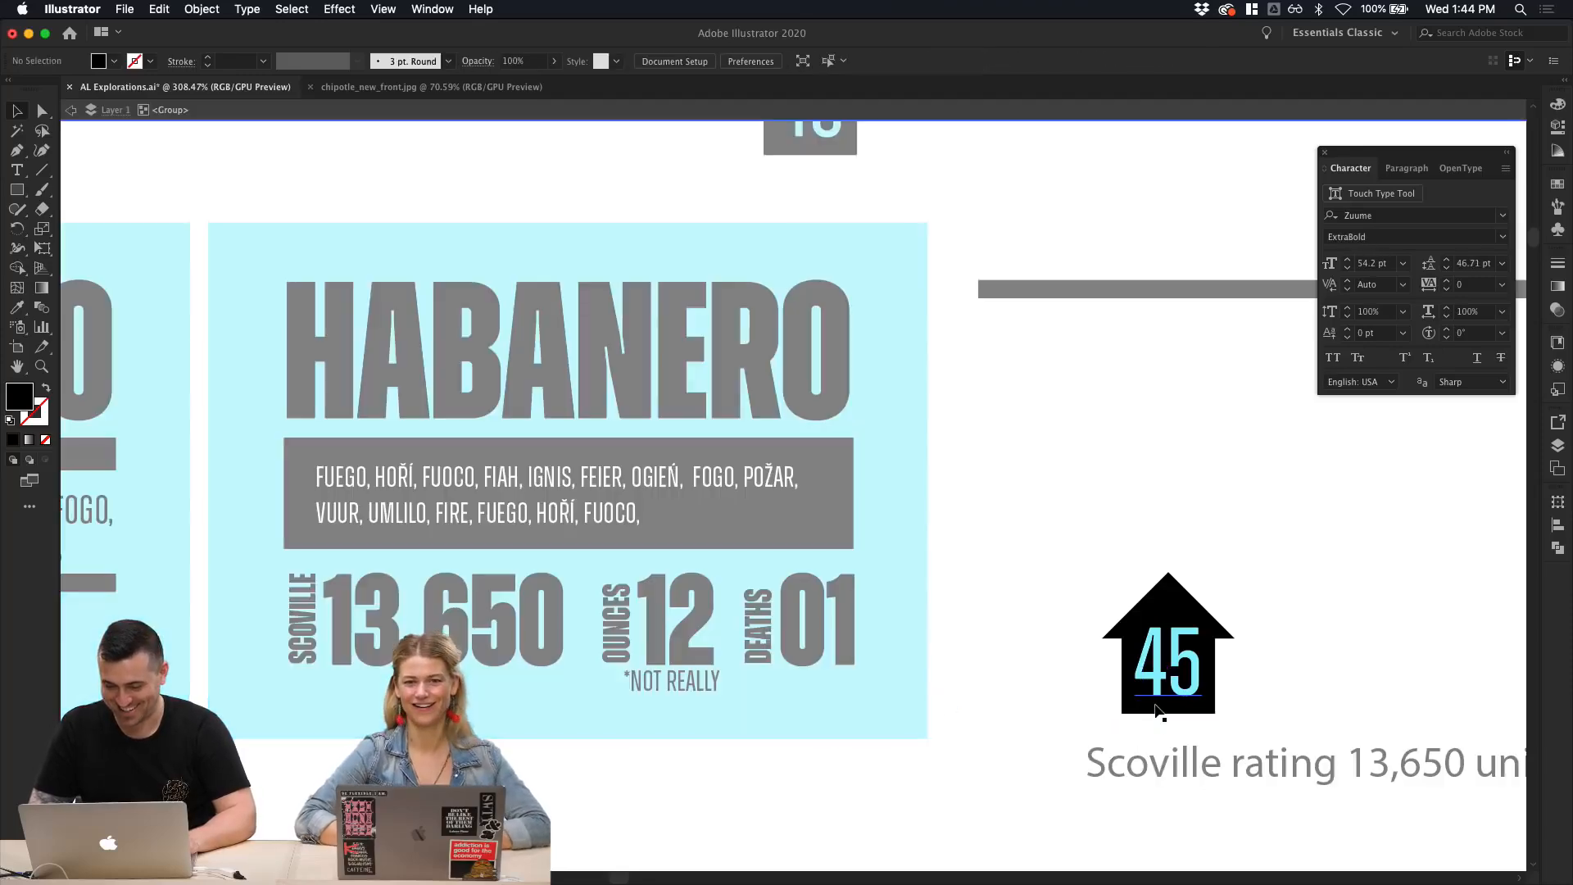
double_click(975, 652)
left_click(709, 687)
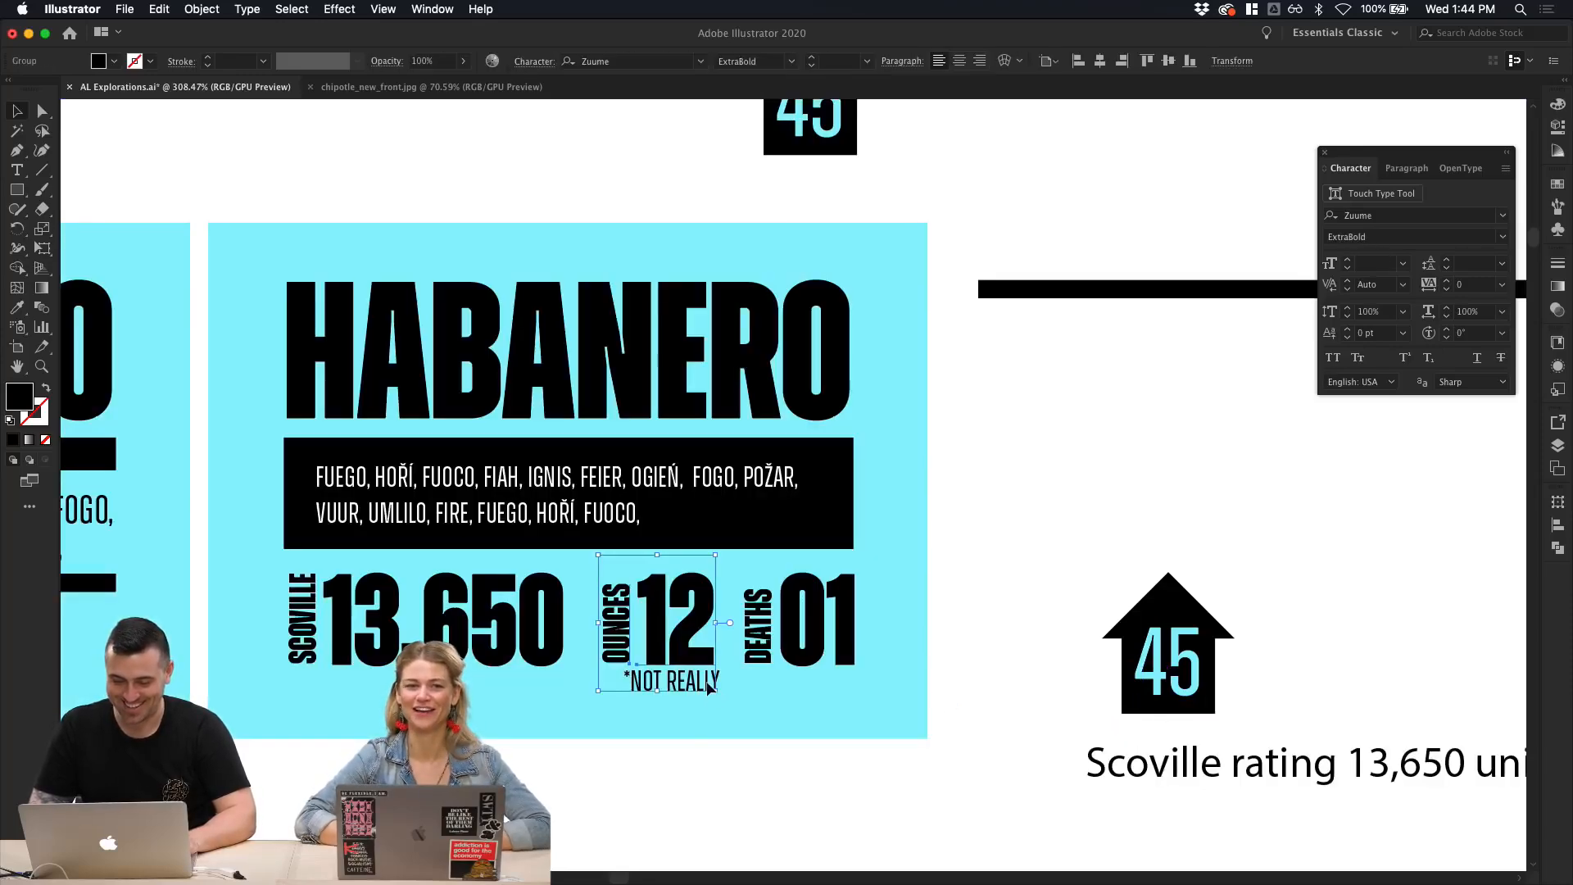
double_click(708, 685)
double_click(729, 775)
left_click(719, 697)
left_click(701, 687)
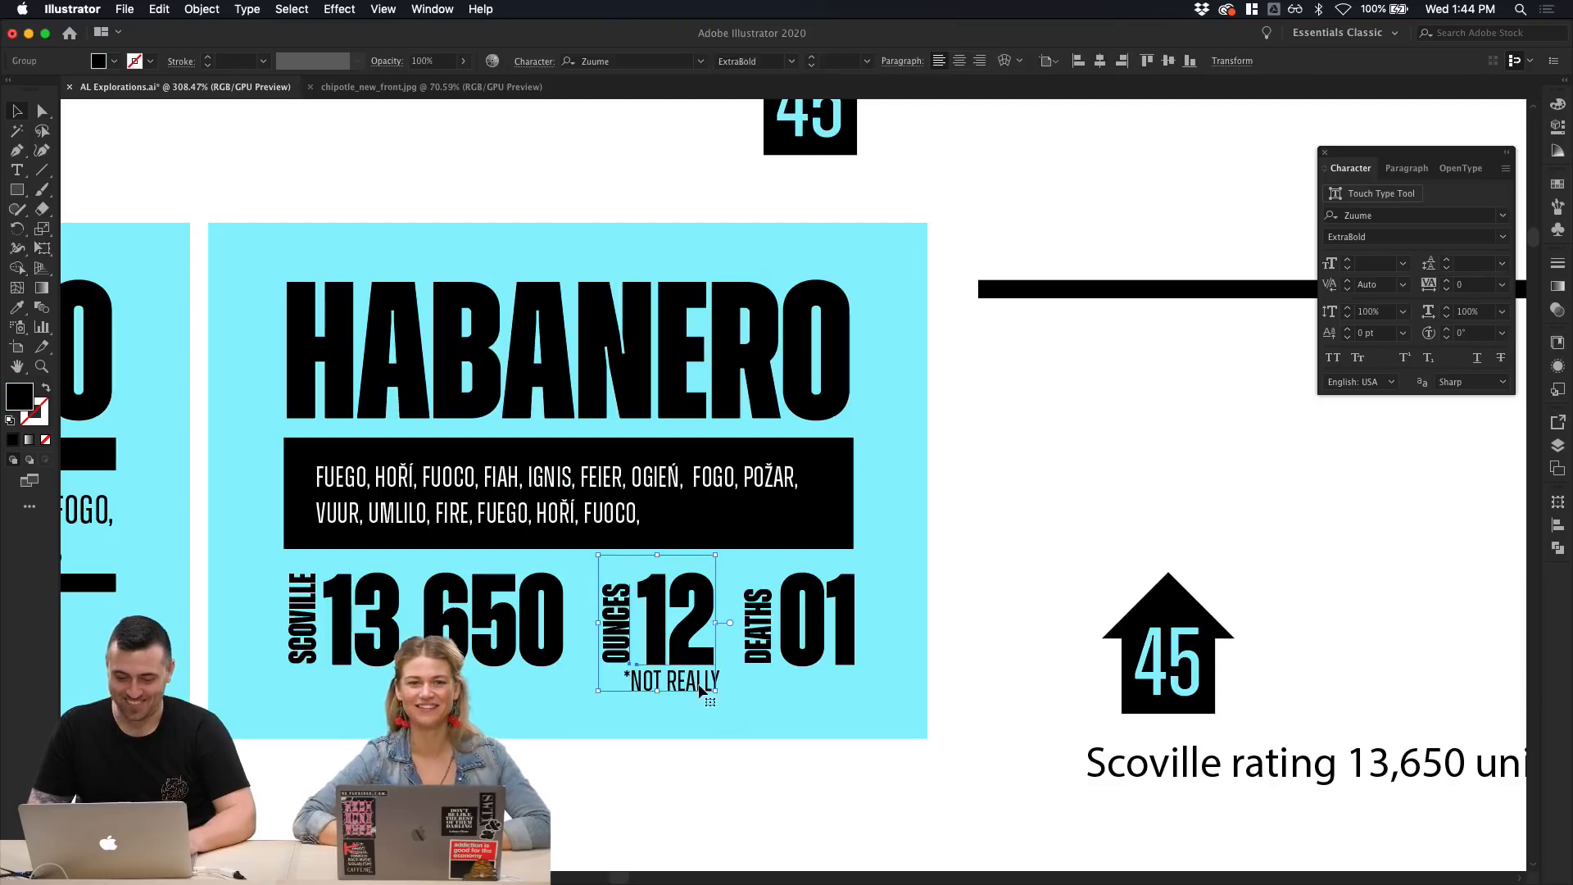
left_click(720, 681)
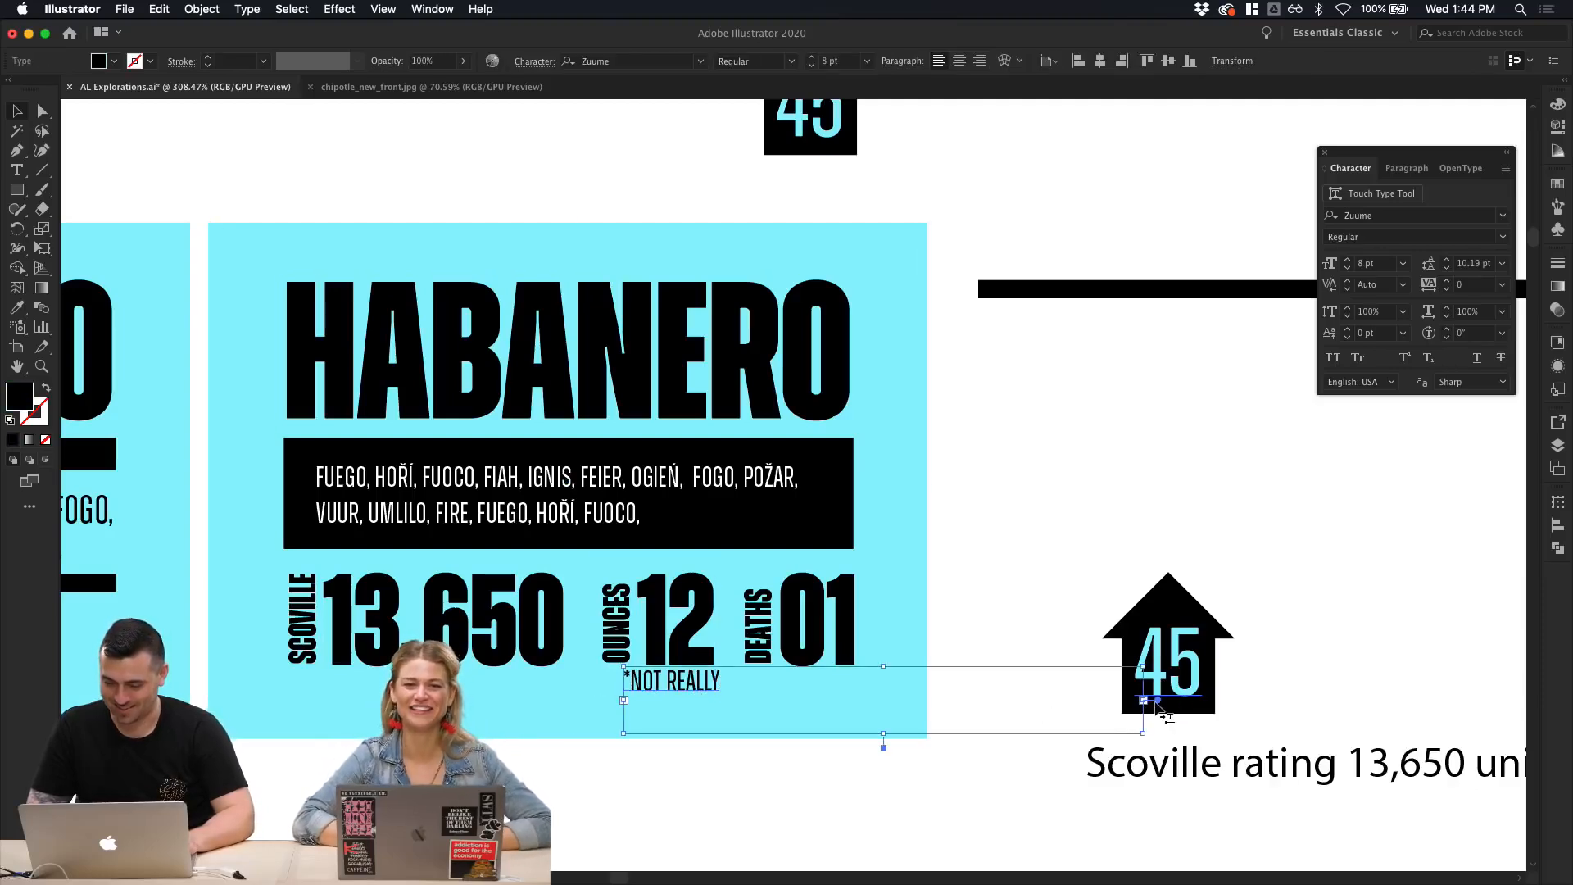
left_click(983, 701)
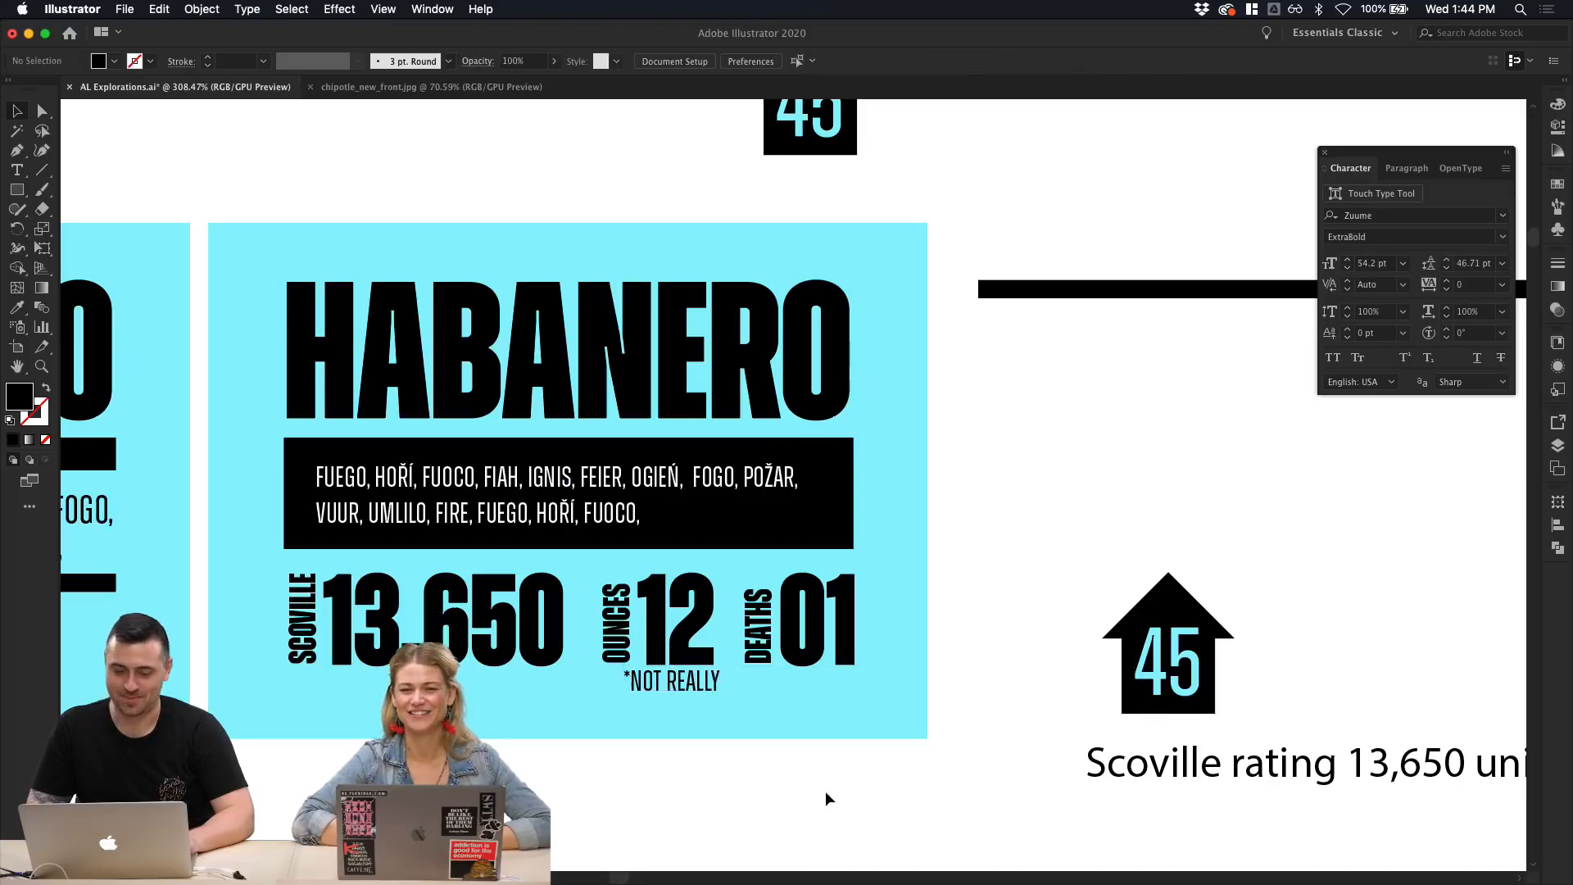
Step: Reduce the *NOT REALLY note to 6 pt and nudge it flush with the right edge of the 12
scroll(824, 790, "up", 3)
left_click(656, 633)
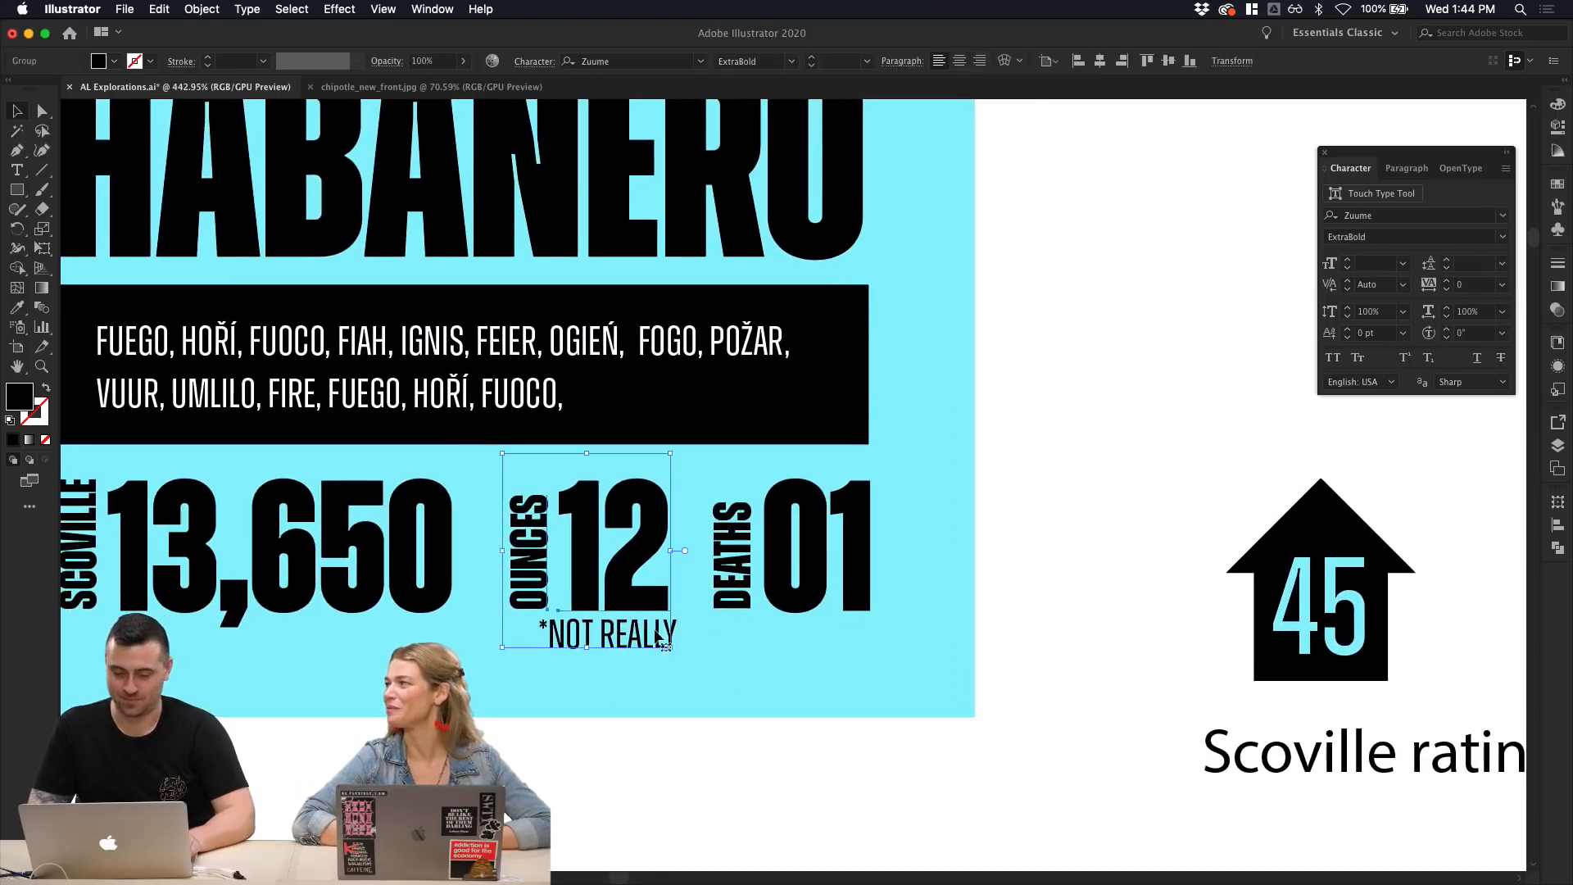
left_click(613, 653)
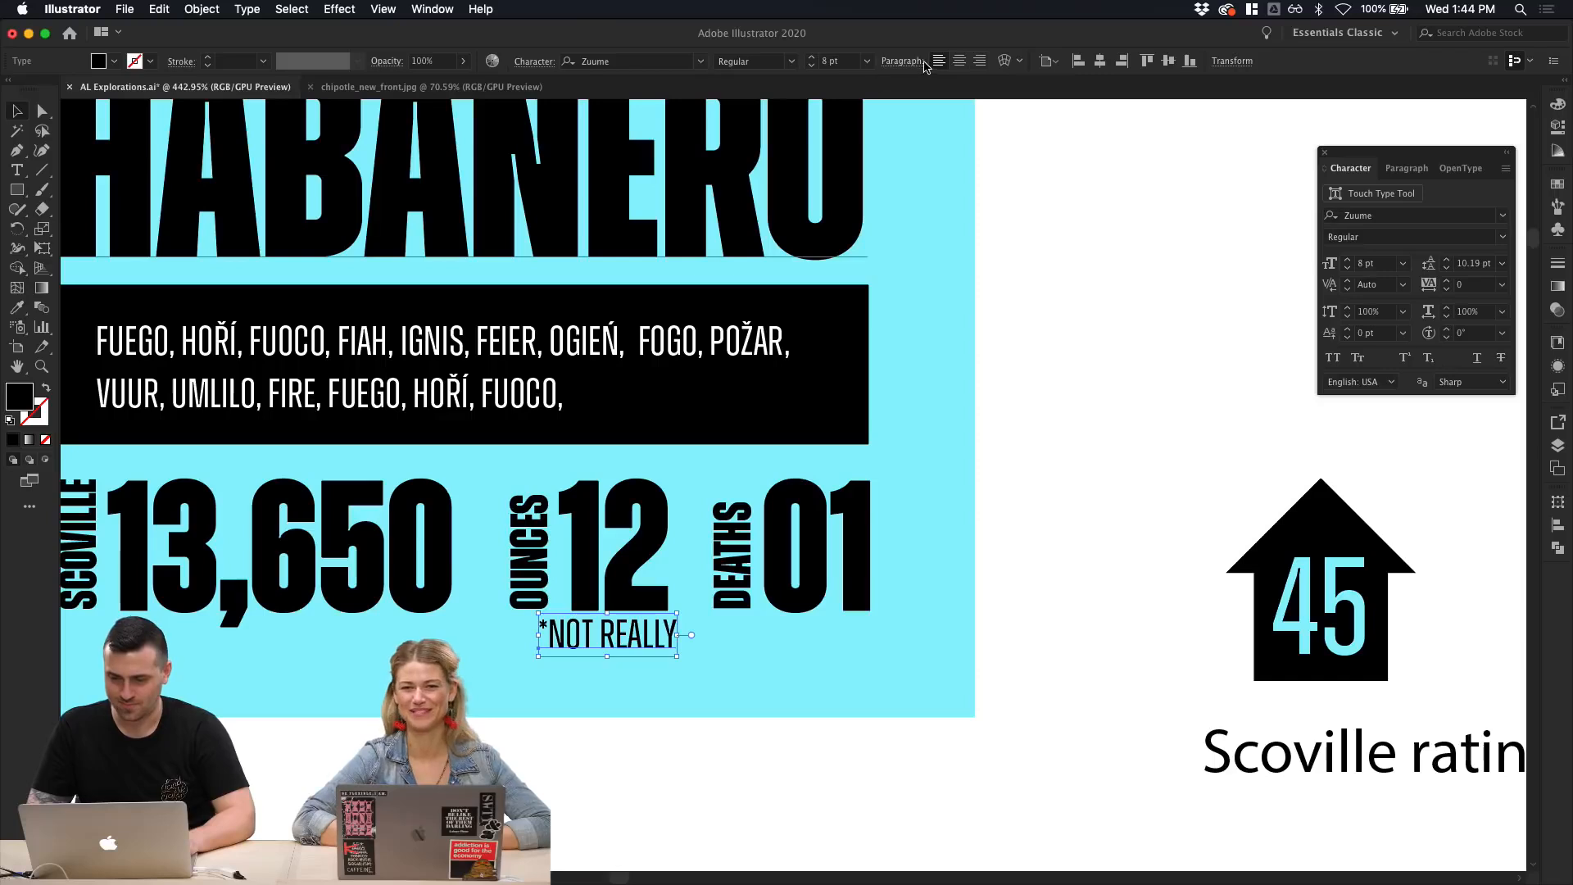
left_click(811, 65)
left_click(811, 65)
key("shift+Right")
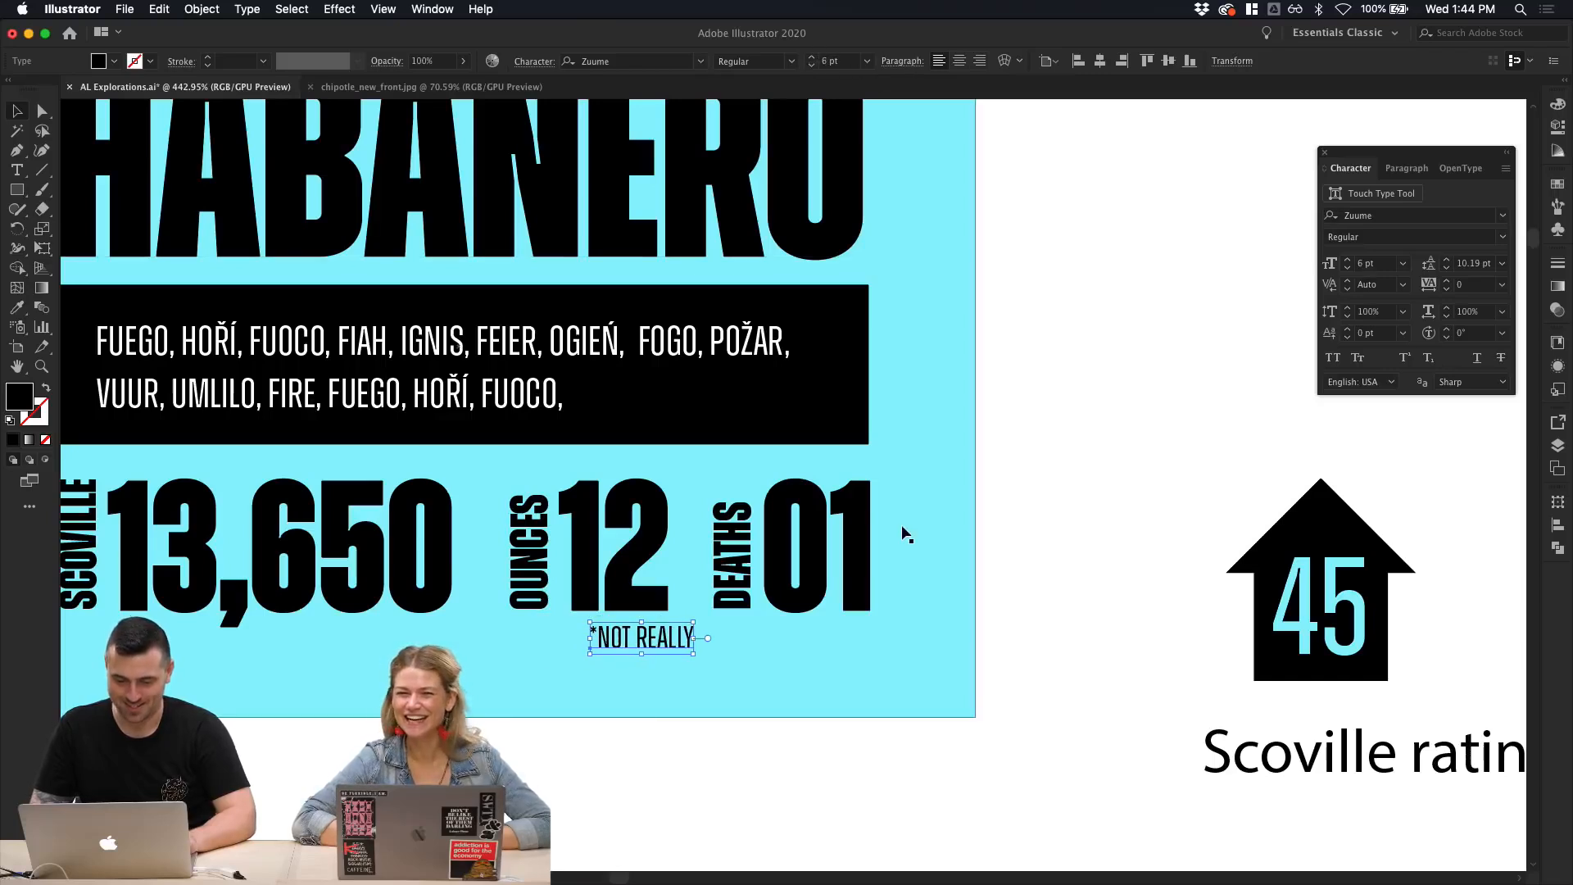
key("Left")
key("Left")
key("Left")
key("Left")
key("Left")
key("Left")
key("Left")
key("Up")
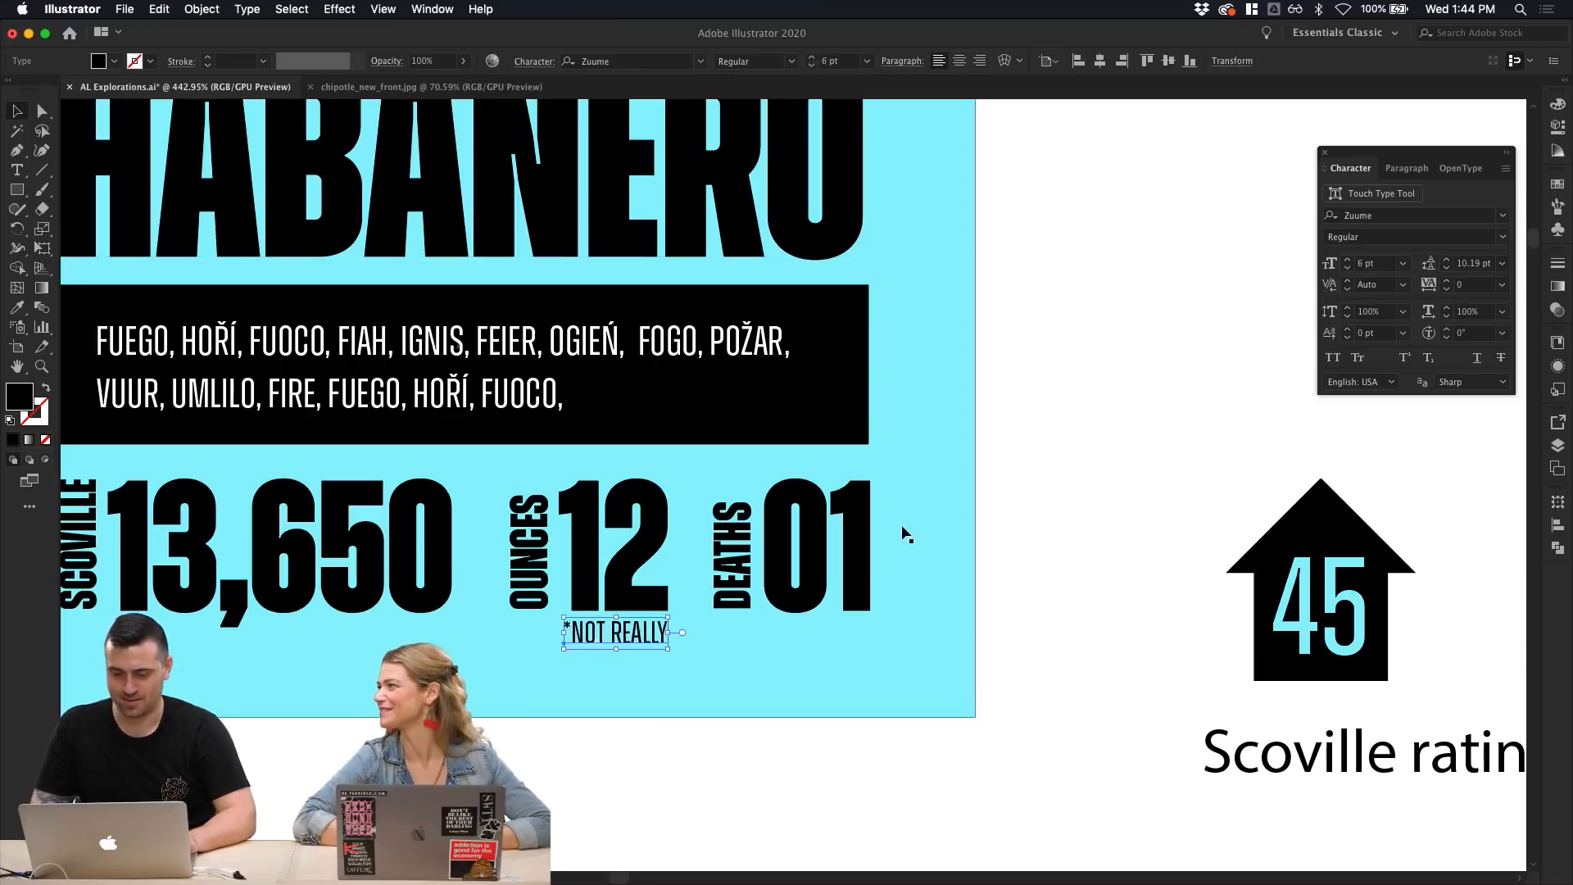
Step: Move the *NOT REALLY note beneath the DEATHS 01, flush with the number's right edge
left_click_drag(595, 632, 753, 632)
key("super+z")
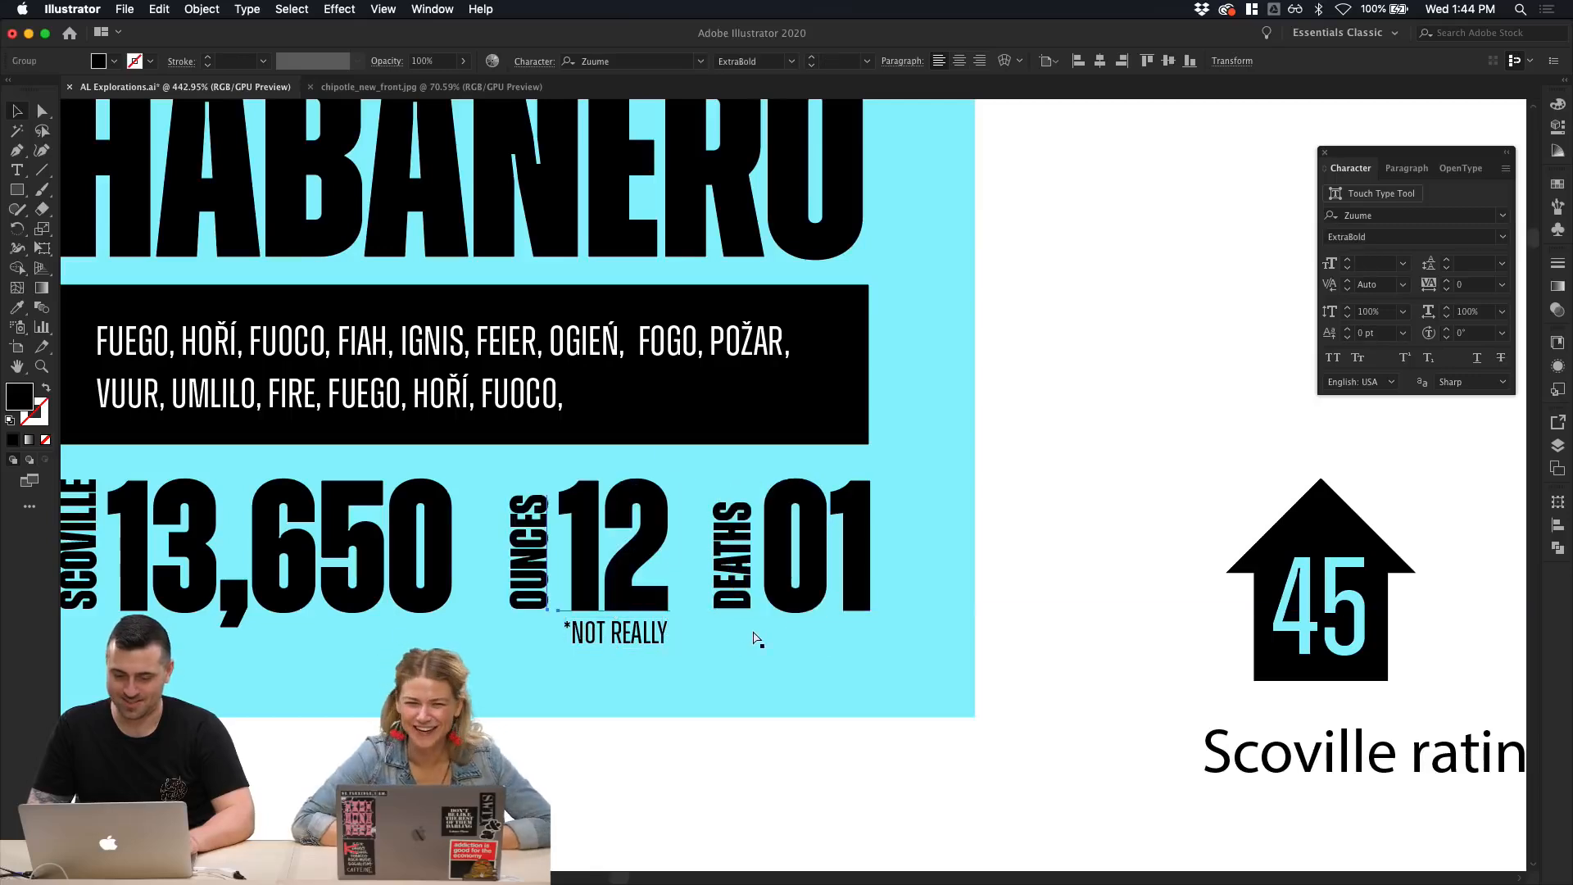
left_click(754, 639)
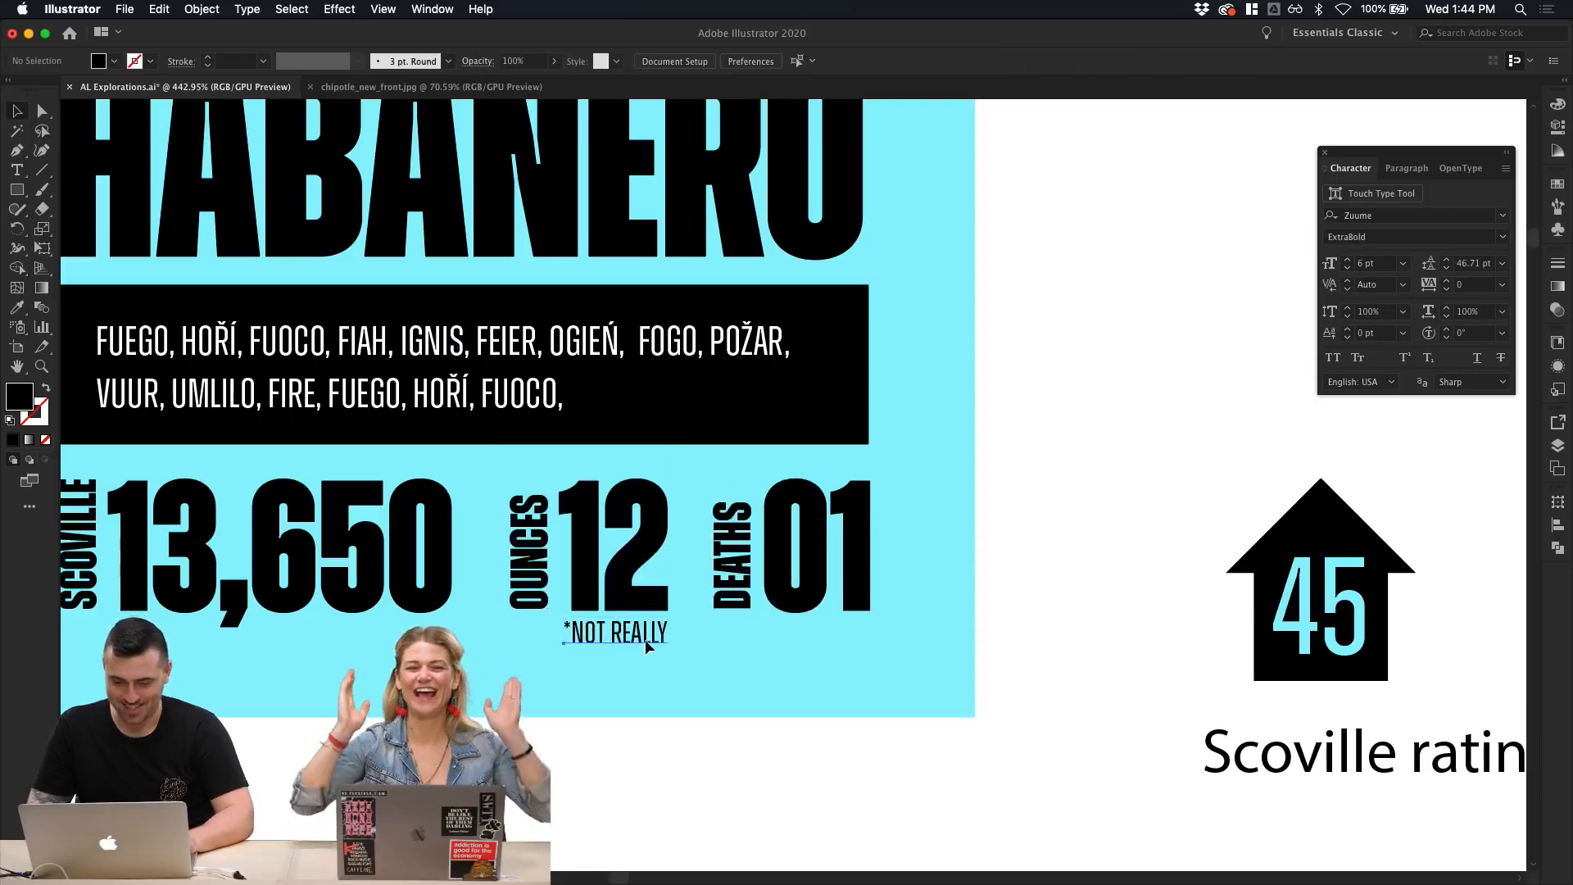
left_click_drag(648, 646, 821, 633)
left_click(981, 587)
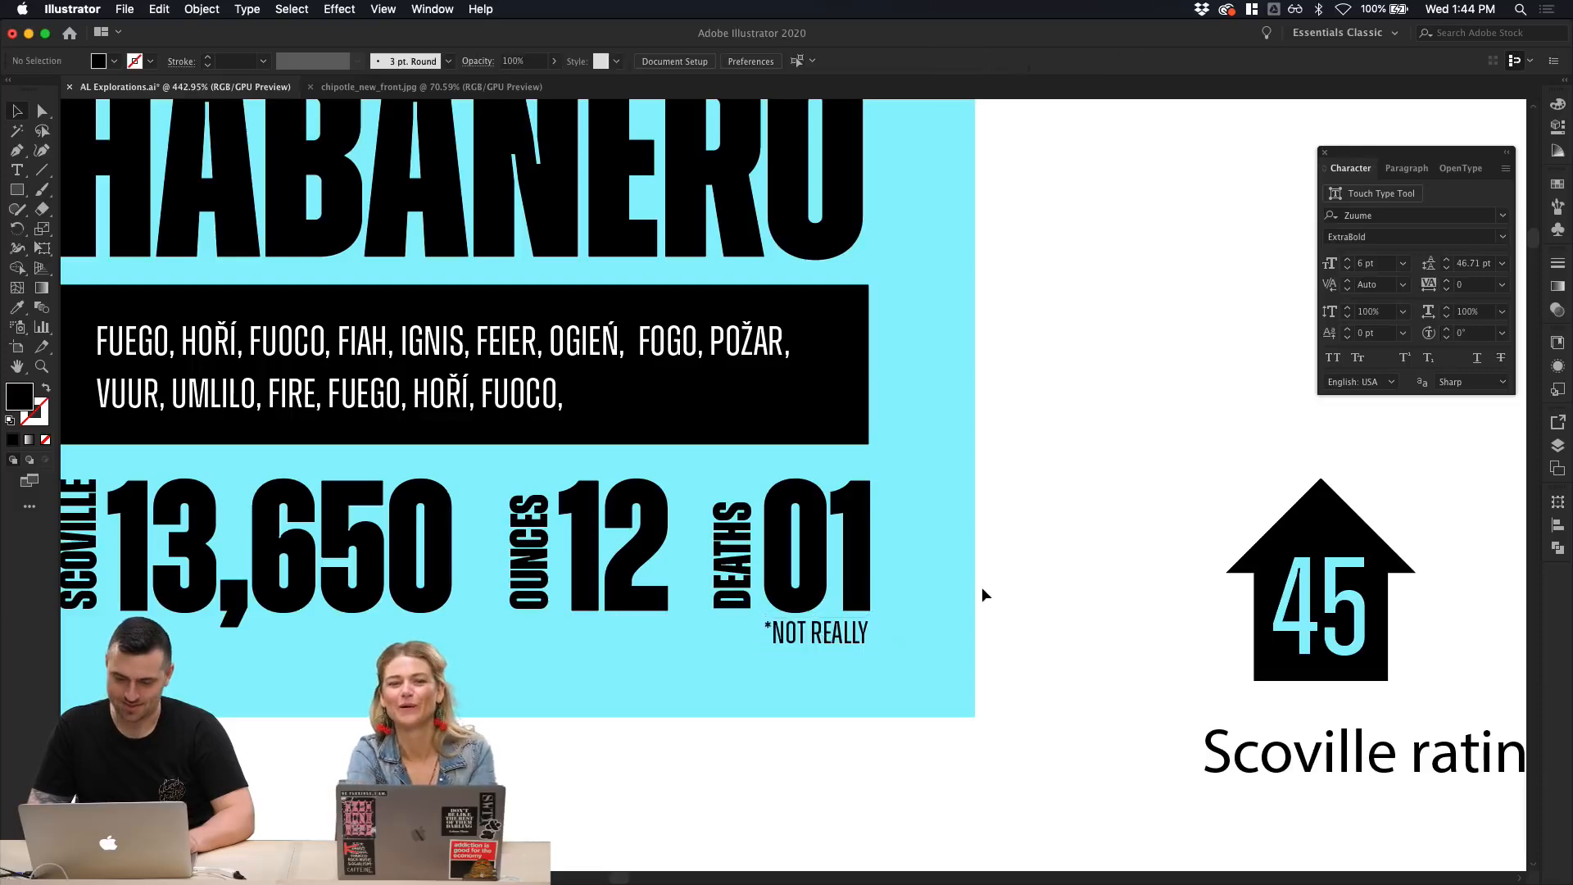
Step: Examine the HABANERO label's stats row and note alongside the neighboring label layouts and spare arrow badges
scroll(996, 626, "down", 3)
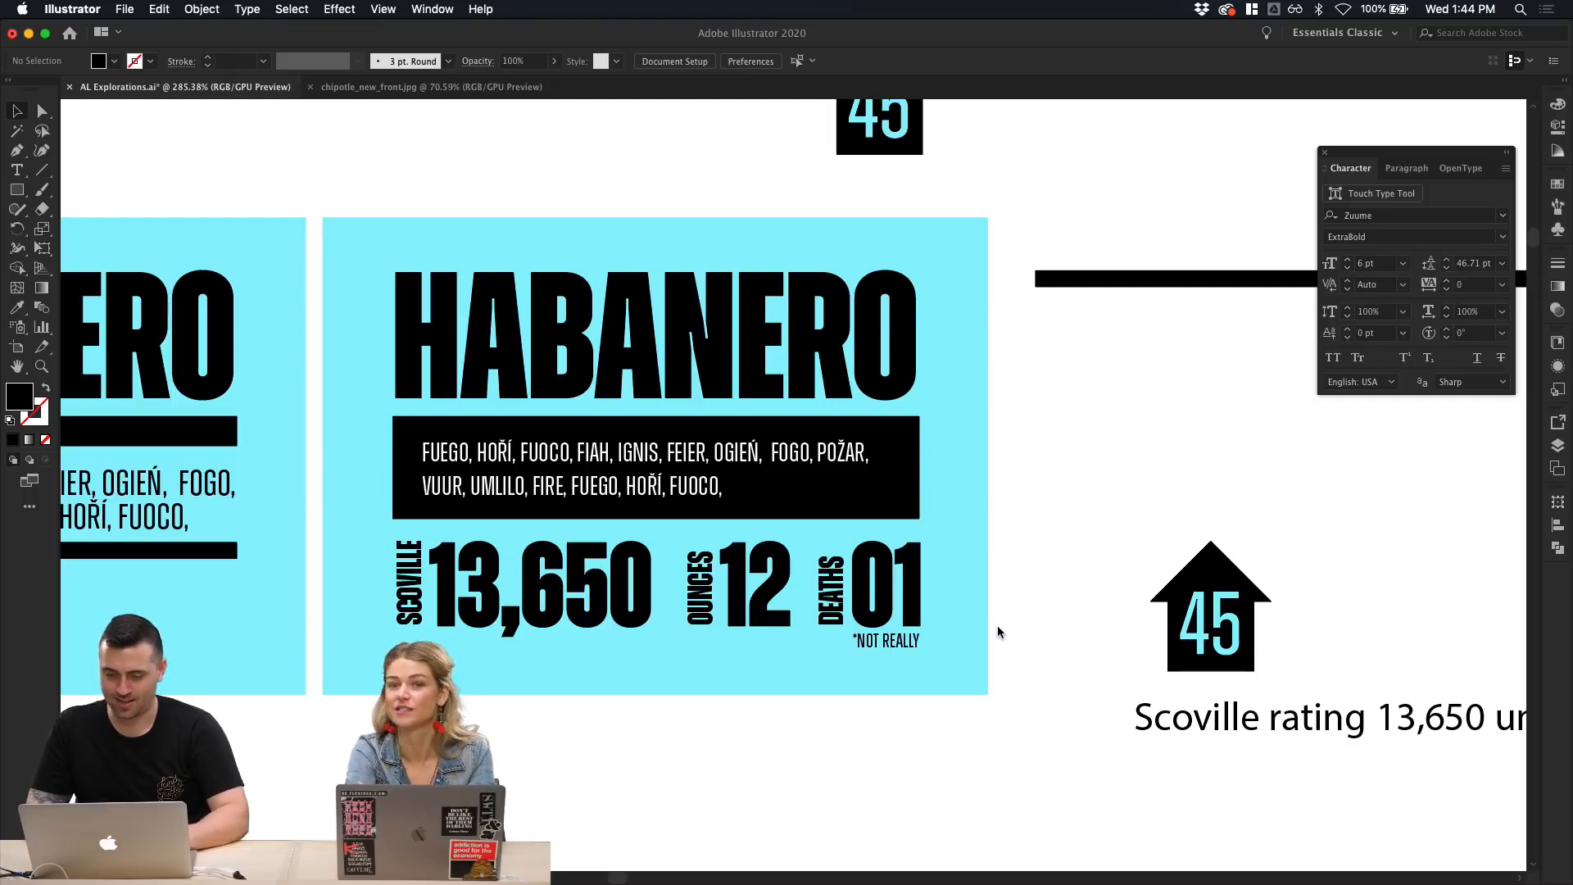
key("alt+super+s")
left_click(1016, 630)
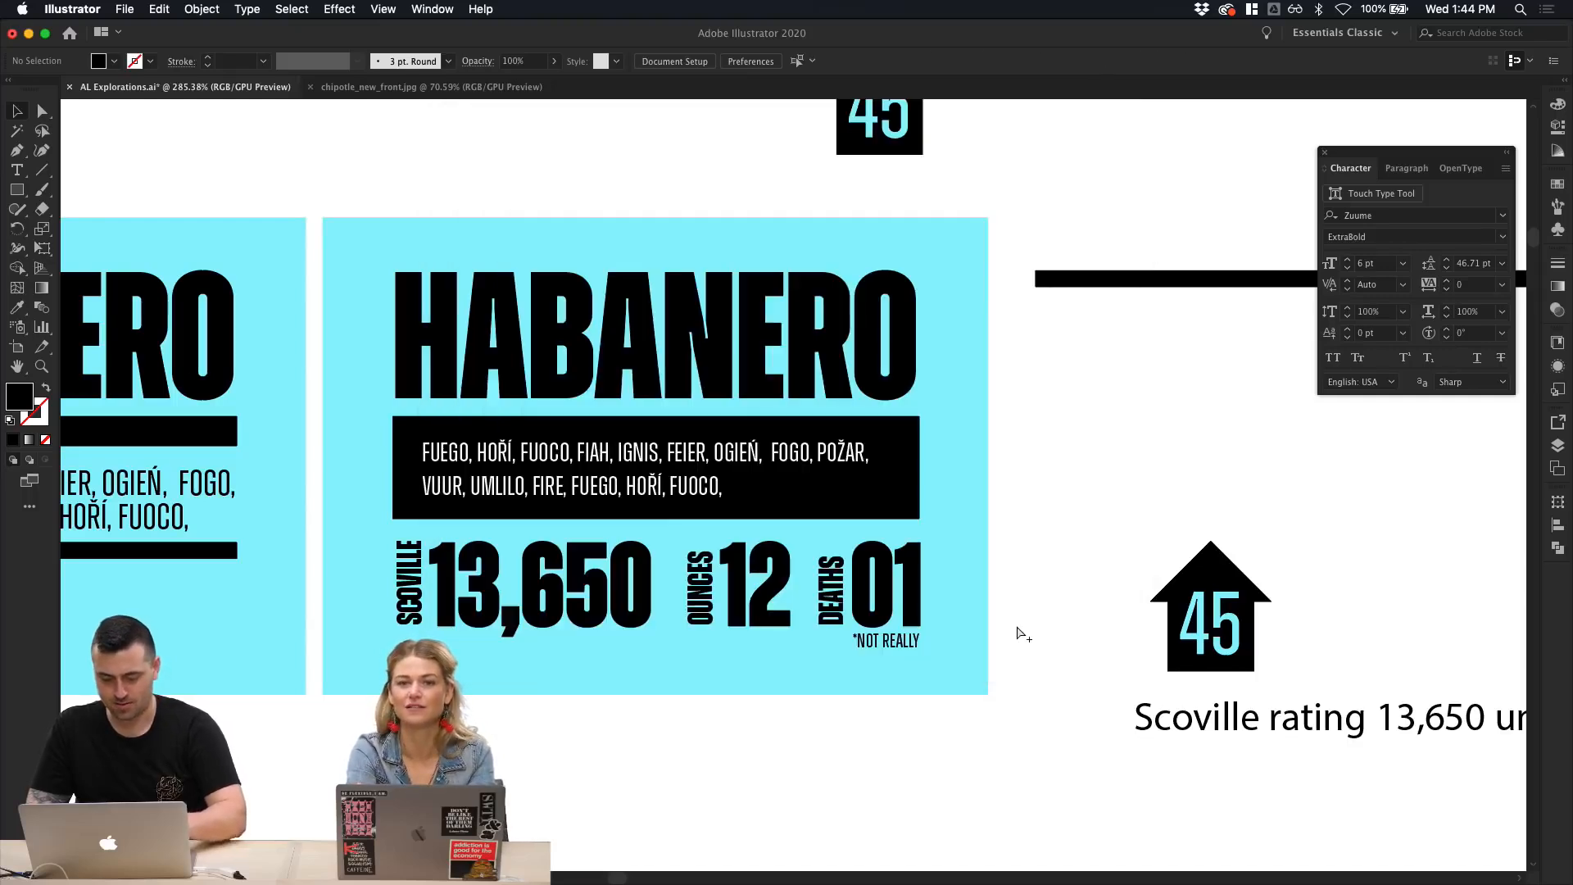
scroll(1011, 640, "down", 1)
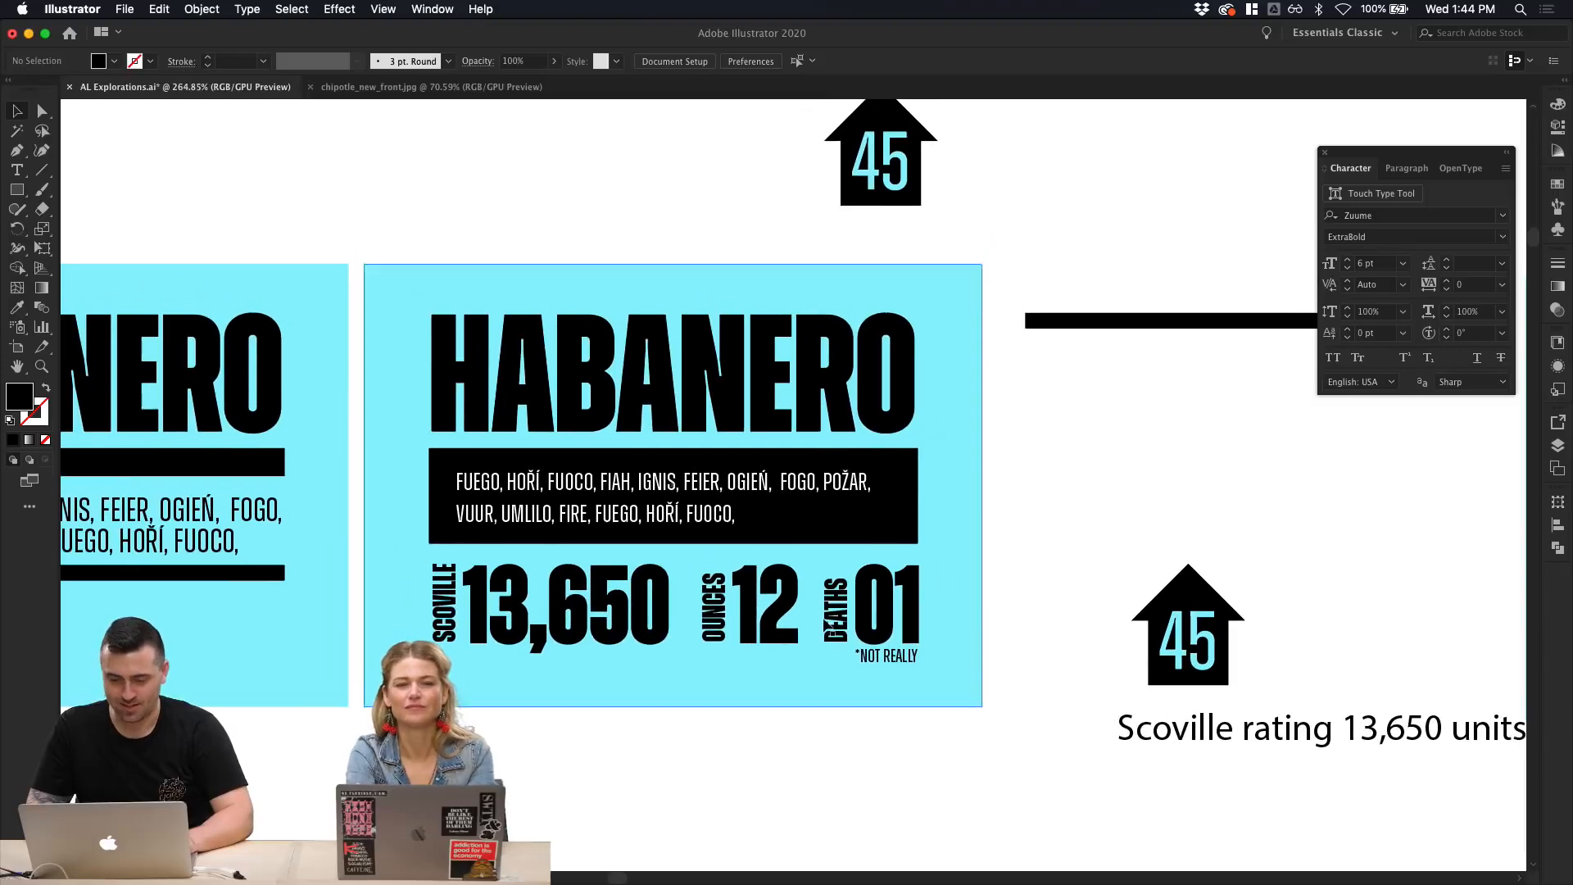
scroll(723, 627, "up", 2)
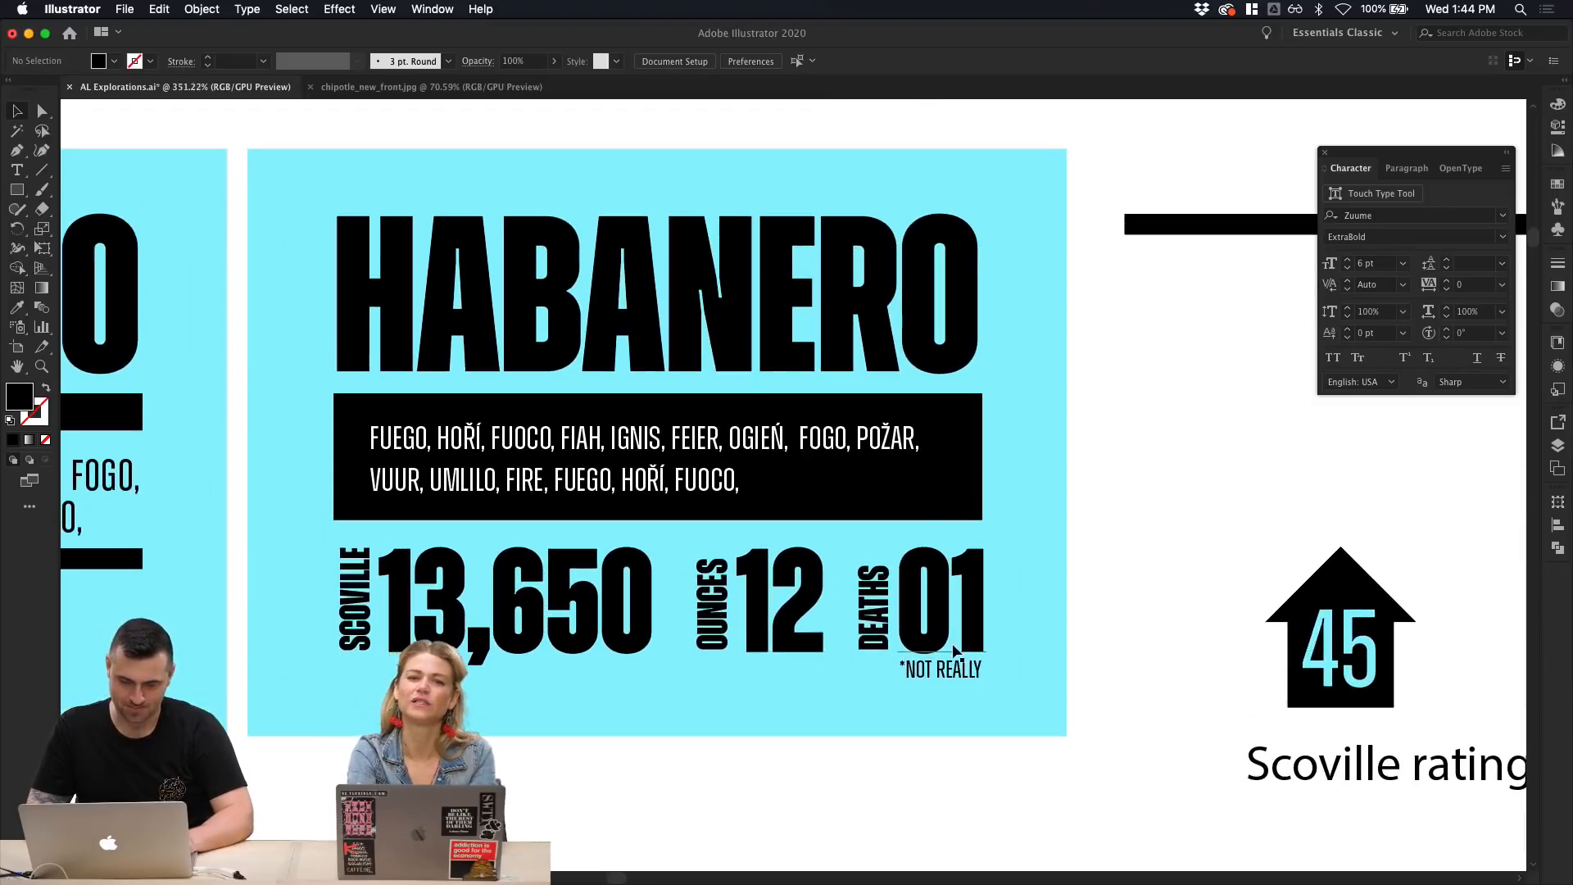
scroll(954, 650, "down", 1)
scroll(901, 598, "down", 3)
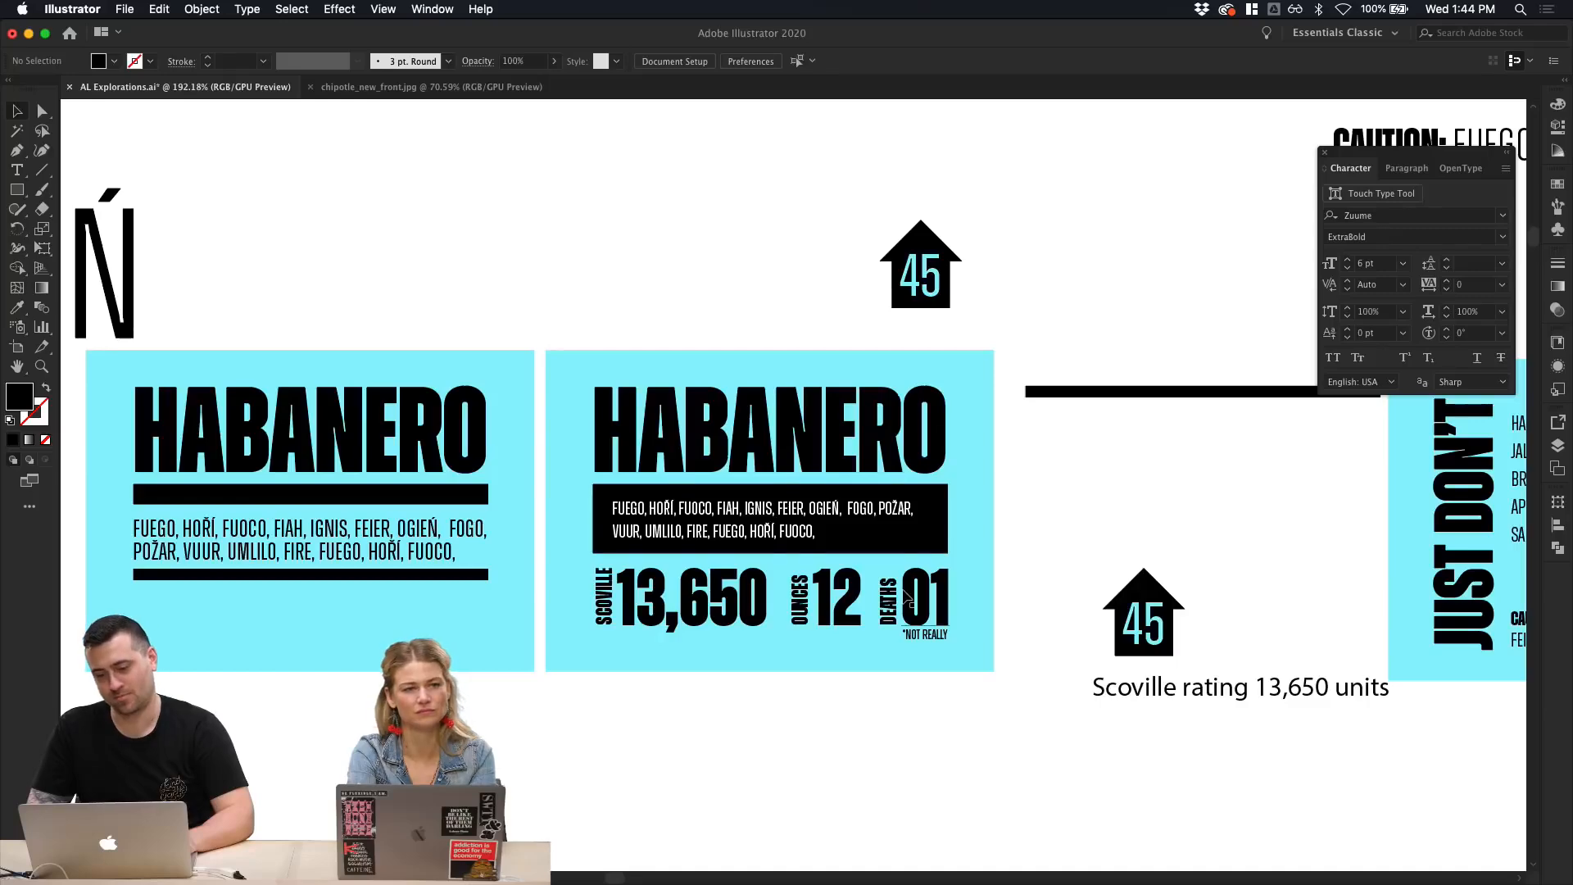
scroll(906, 598, "right", 3)
scroll(906, 597, "up", 1)
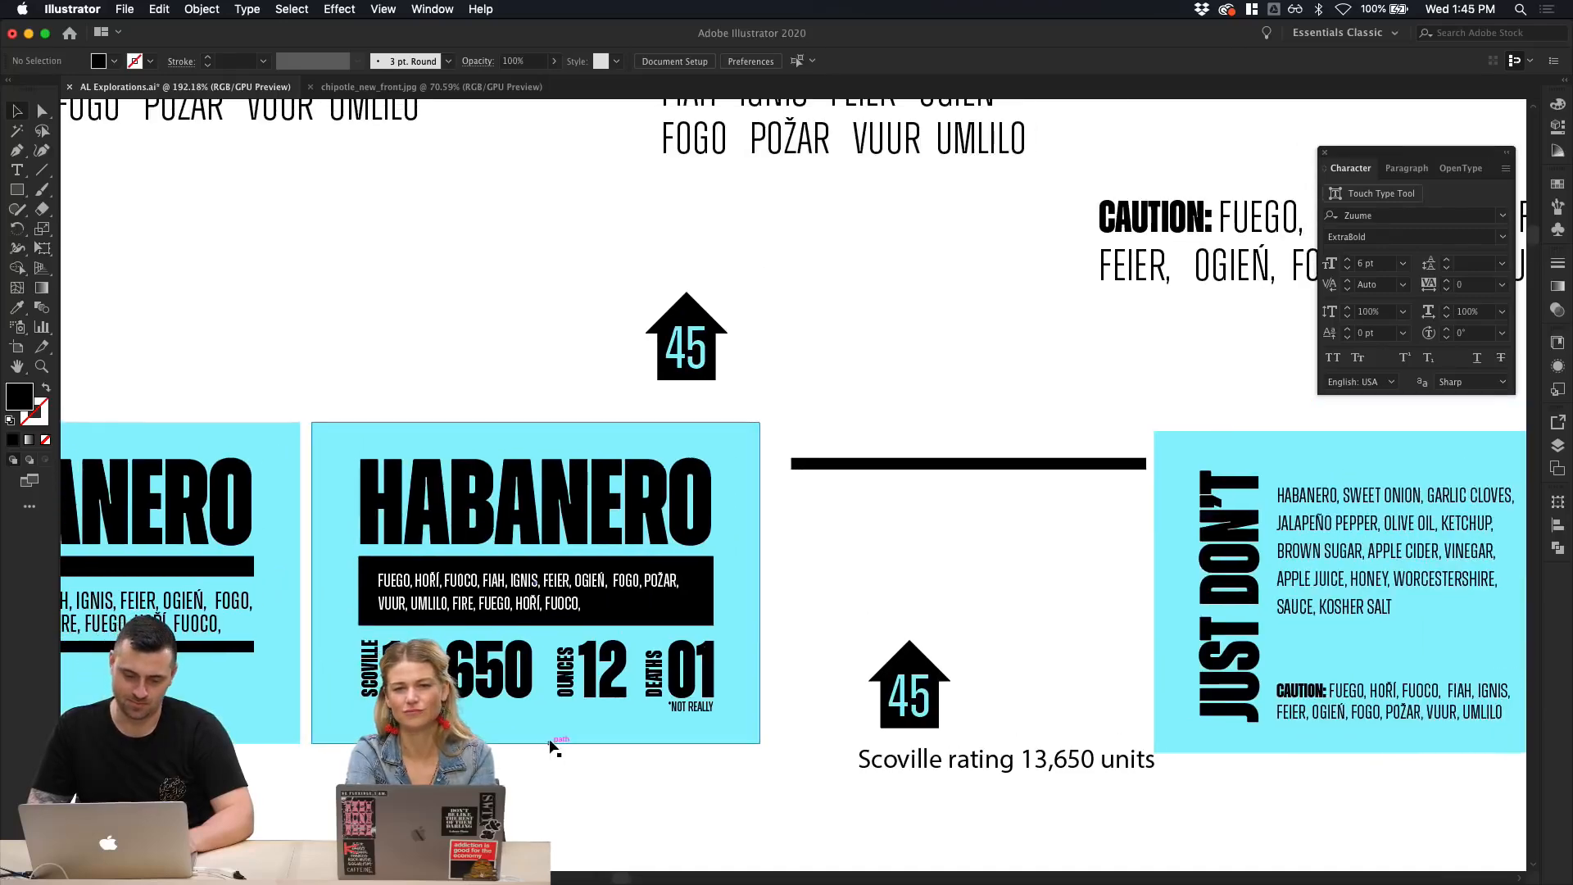
scroll(550, 745, "up", 1)
left_click(944, 716)
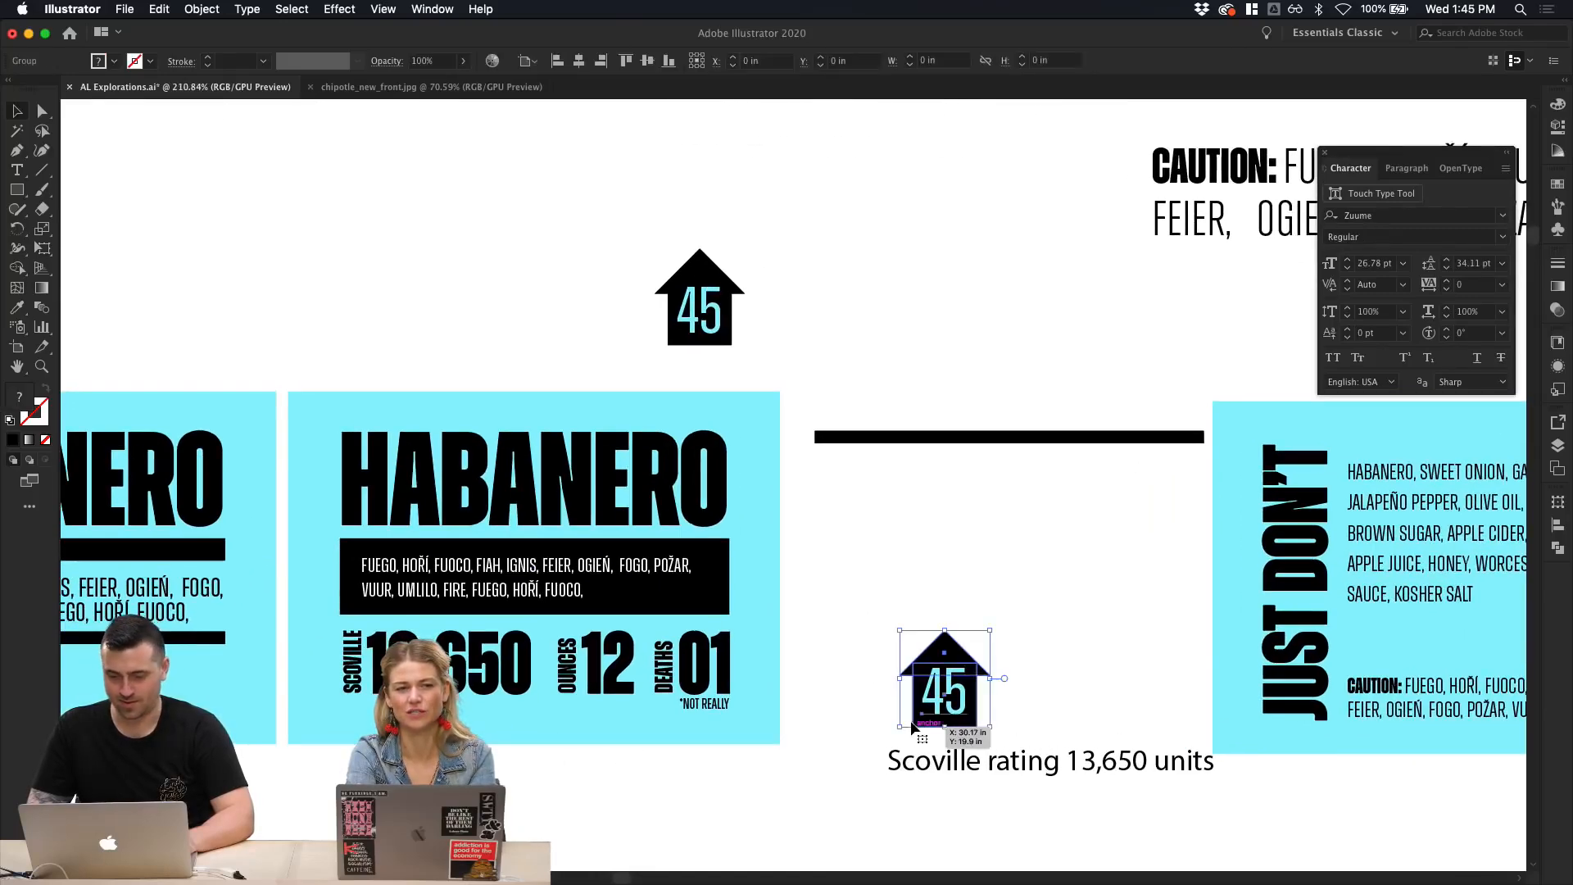
left_click(833, 673)
scroll(833, 673, "up", 4)
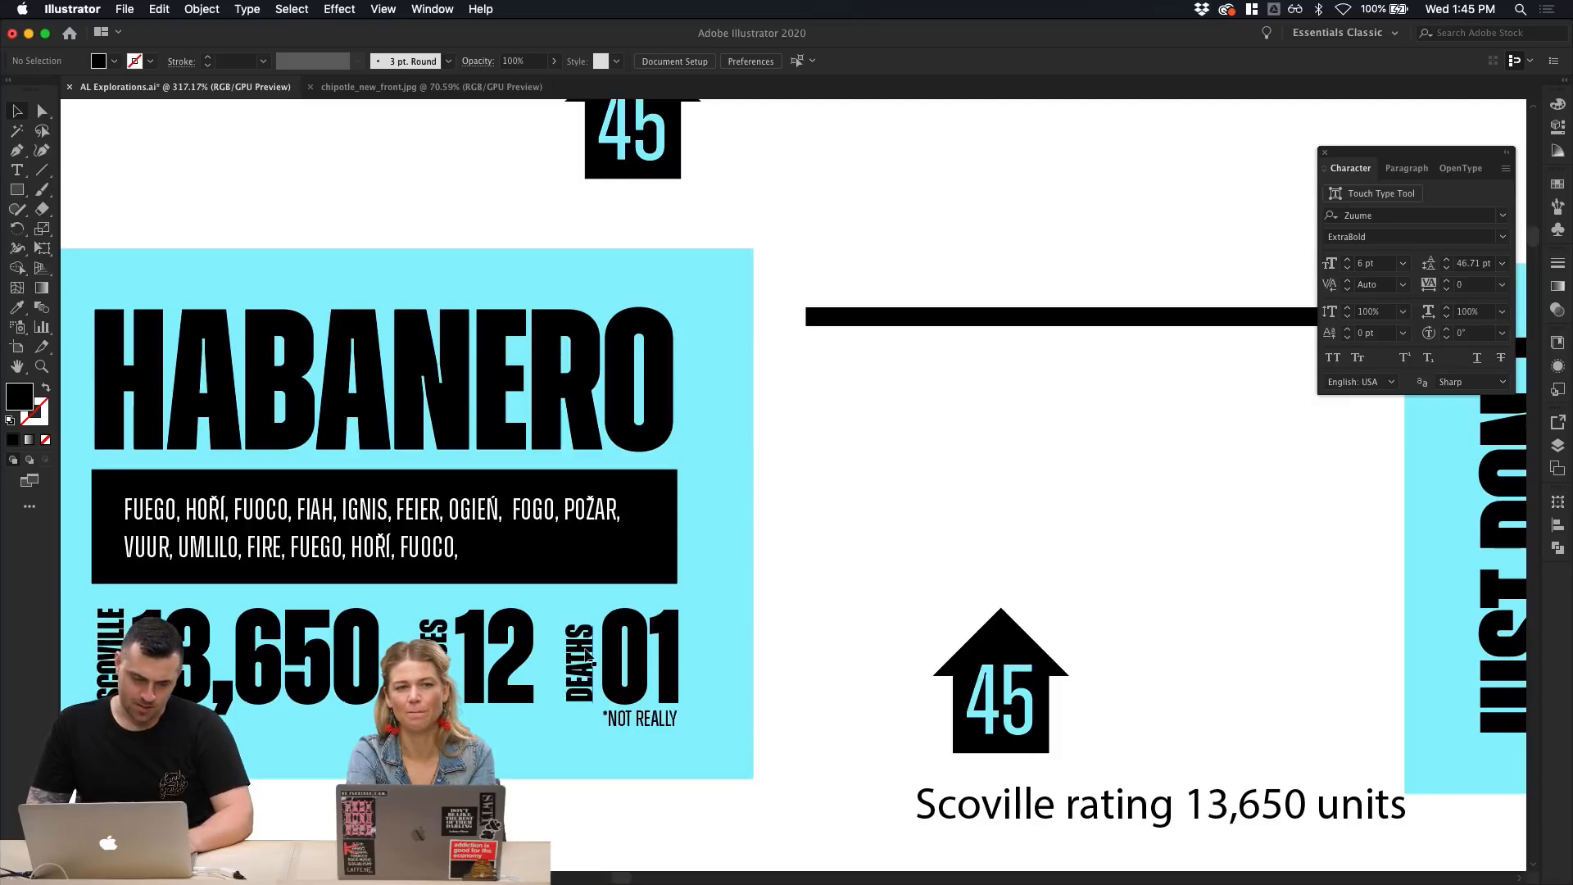
scroll(832, 642, "left", 2)
scroll(1031, 465, "down", 4)
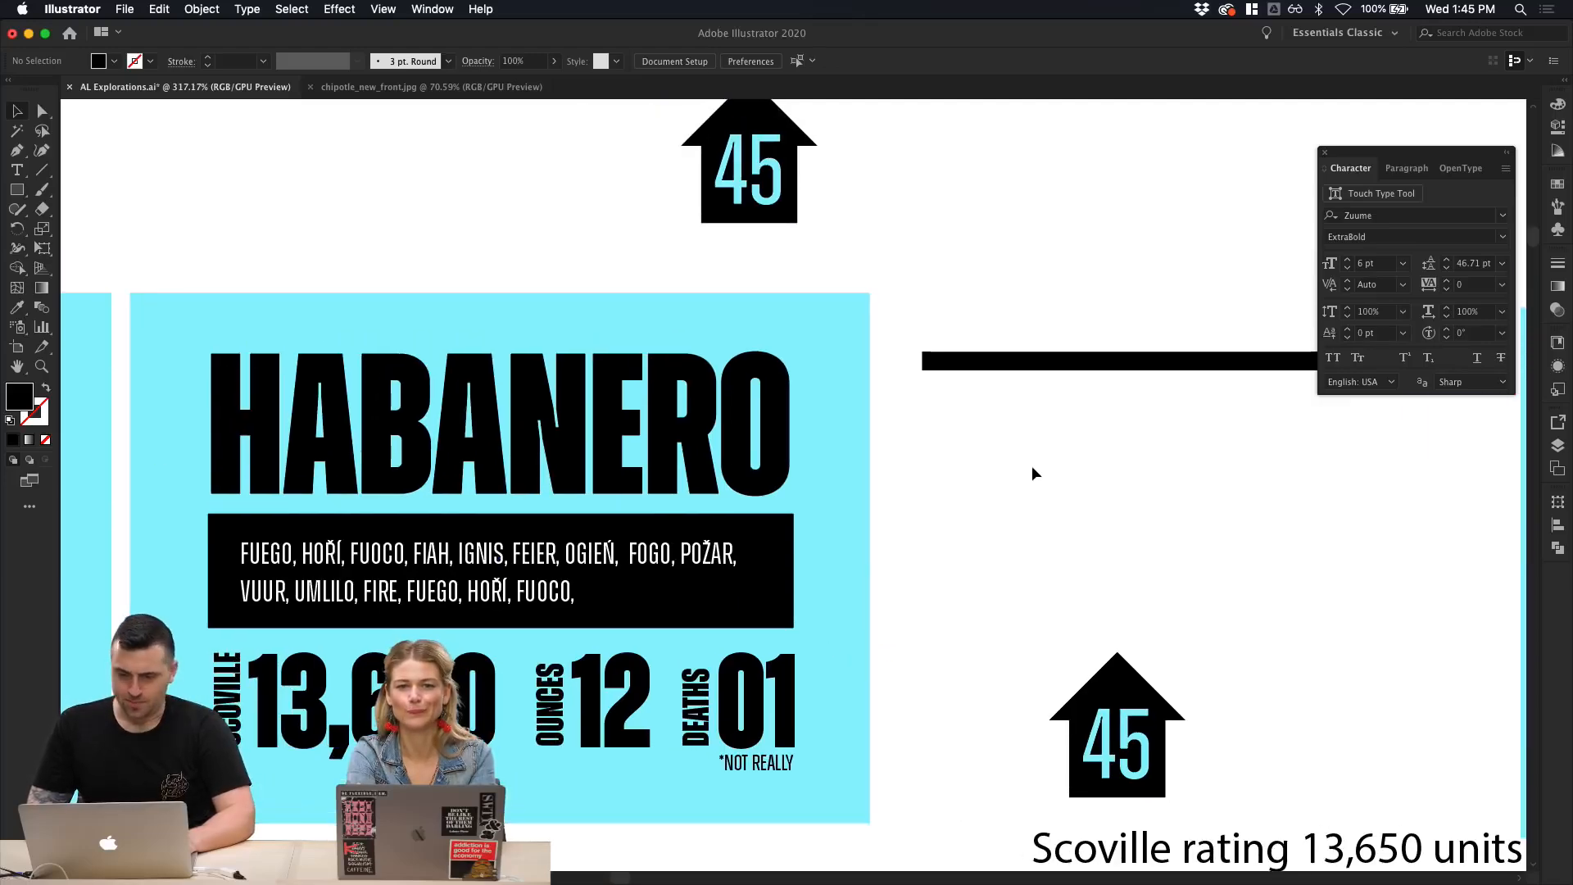
Step: Duplicate the complete HABANERO stats label, with its background, directly below the original
left_click_drag(957, 607, 536, 348)
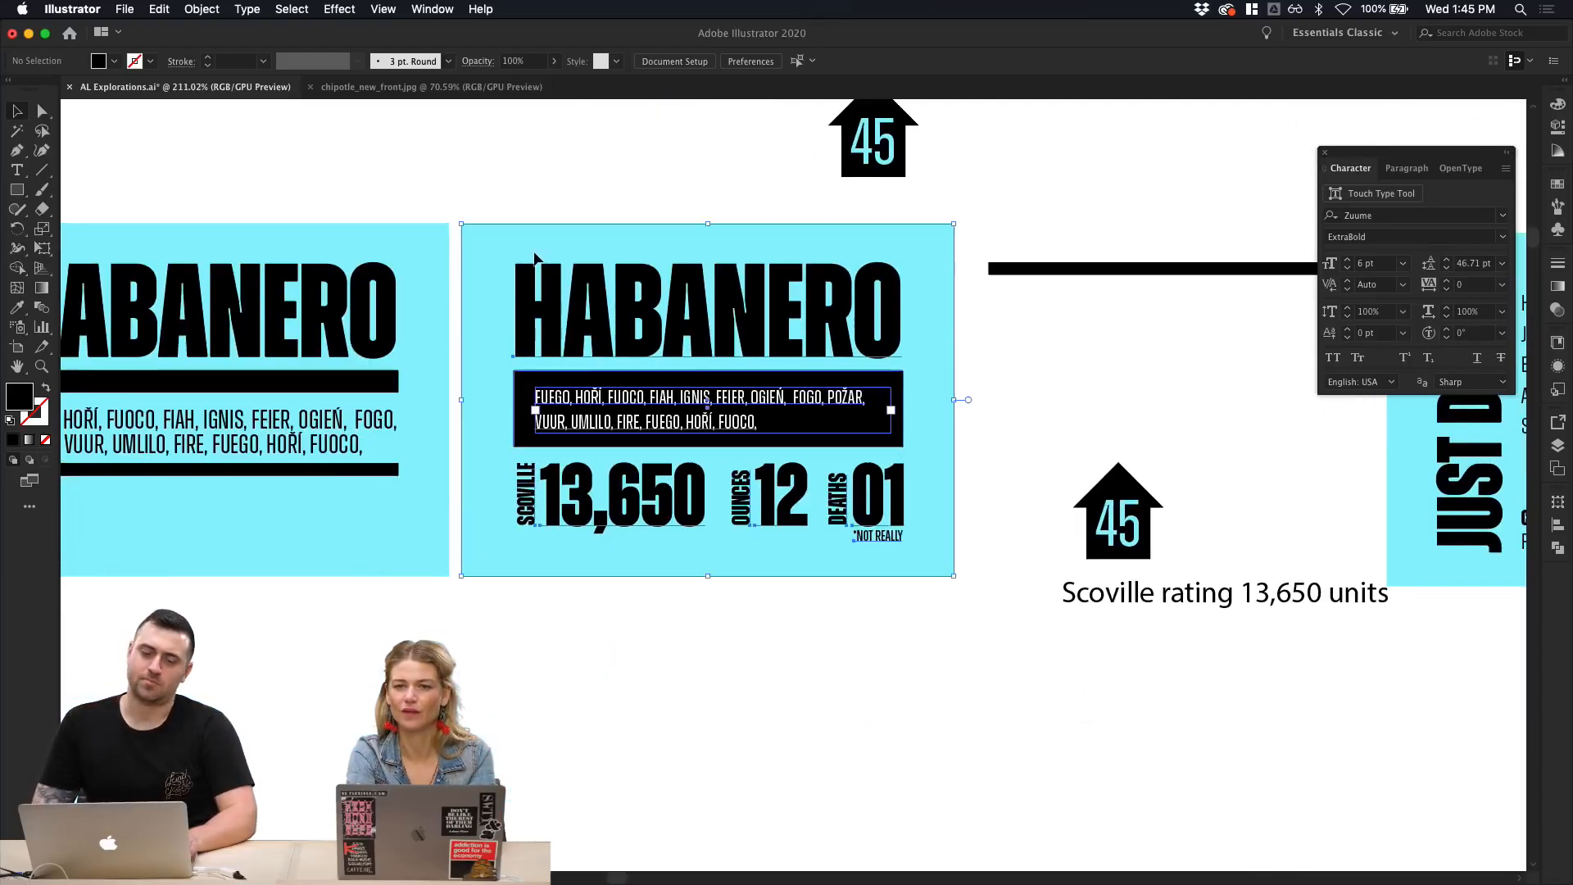
left_click(522, 213)
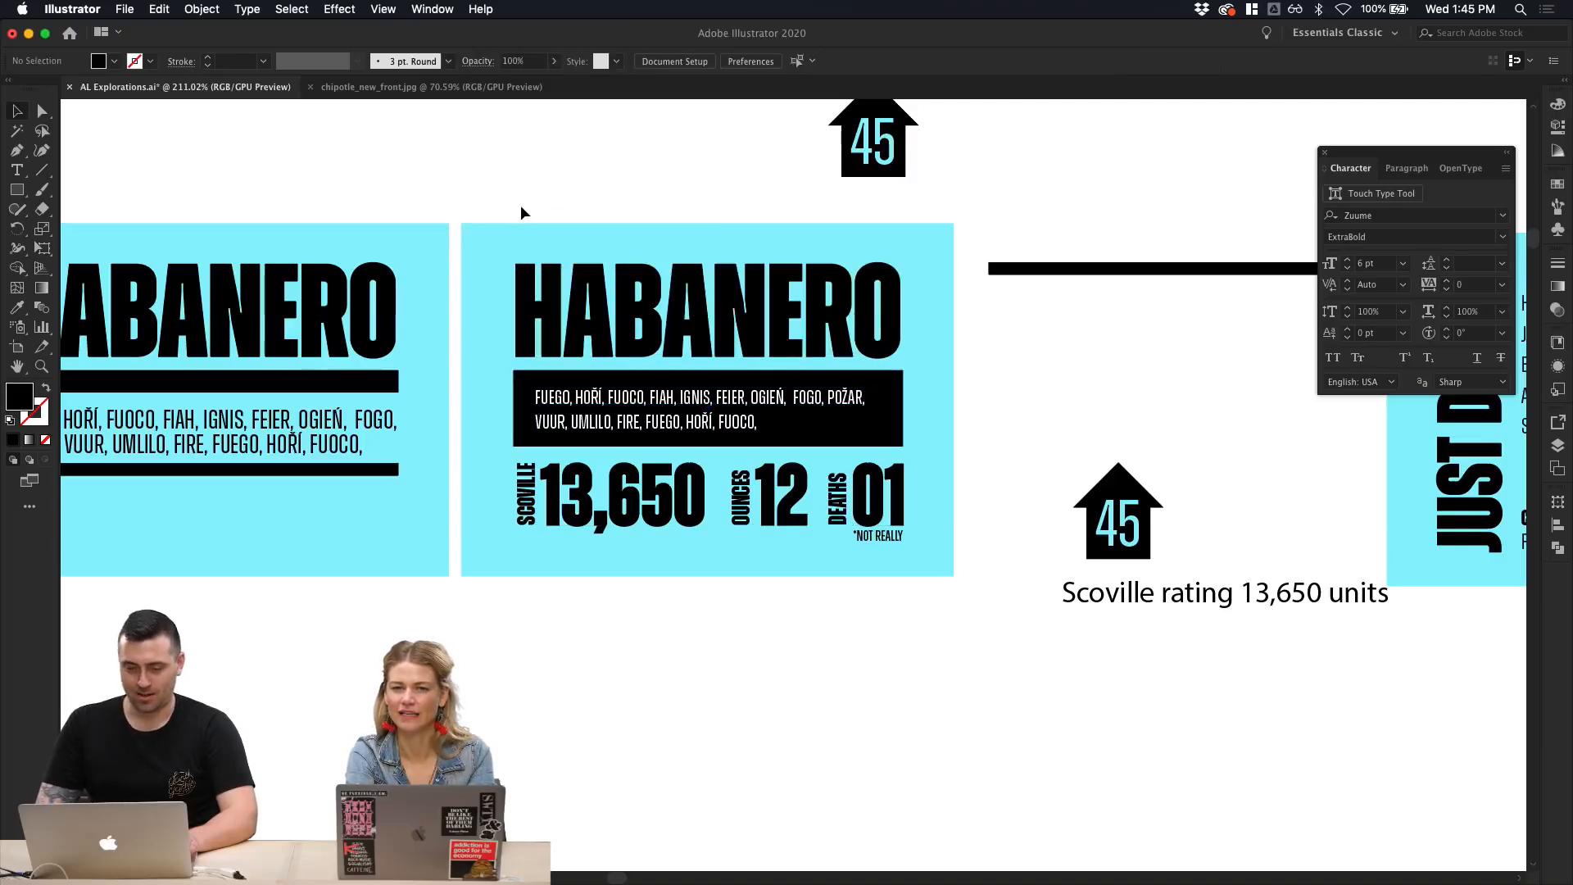
left_click_drag(954, 592, 954, 602)
scroll(708, 364, "down", 2)
left_click_drag(707, 362, 708, 645)
left_click(1039, 744)
scroll(1039, 744, "up", 6)
scroll(1038, 746, "down", 2)
scroll(1037, 745, "left", 6)
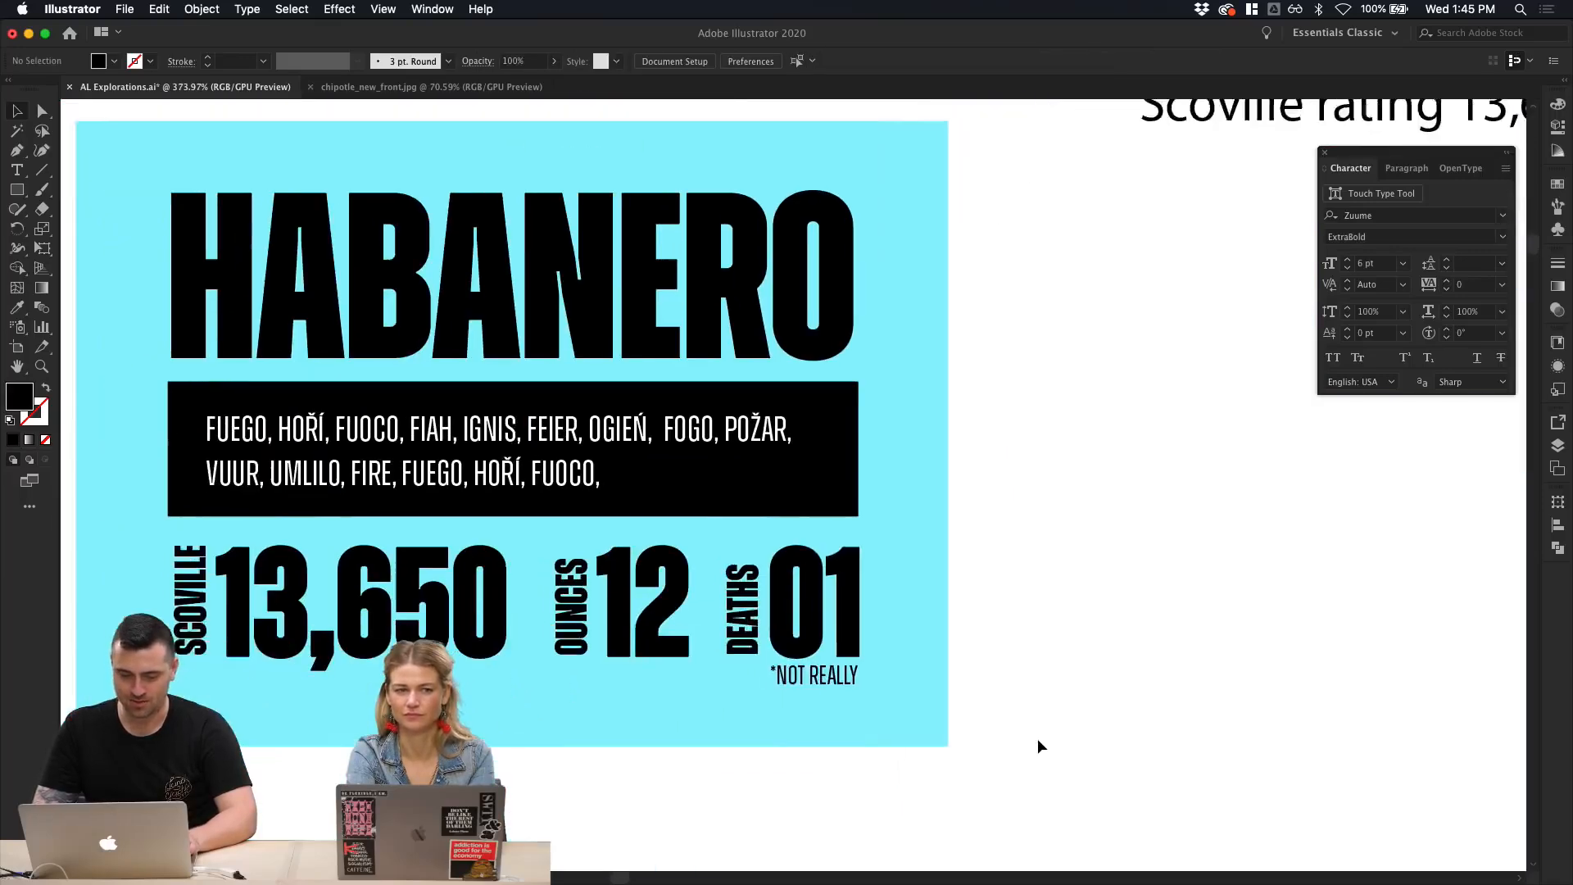
Step: Replace the duplicated label's headline with FUEGO, keeping it in Zuume ExtraBold
left_click(680, 490)
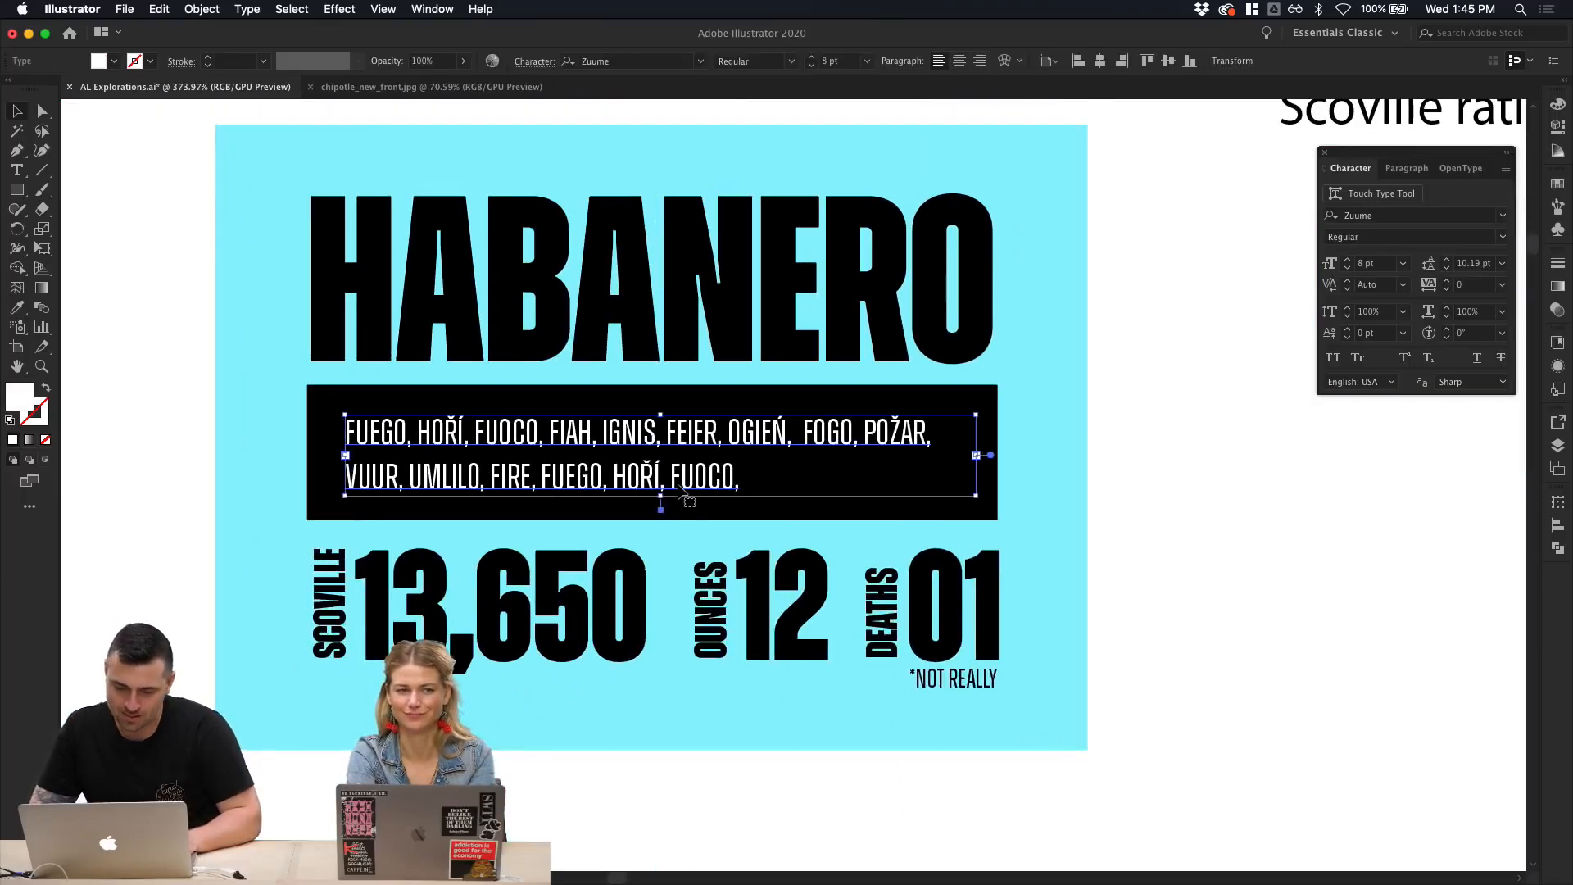
double_click(653, 265)
double_click(653, 265)
type("F")
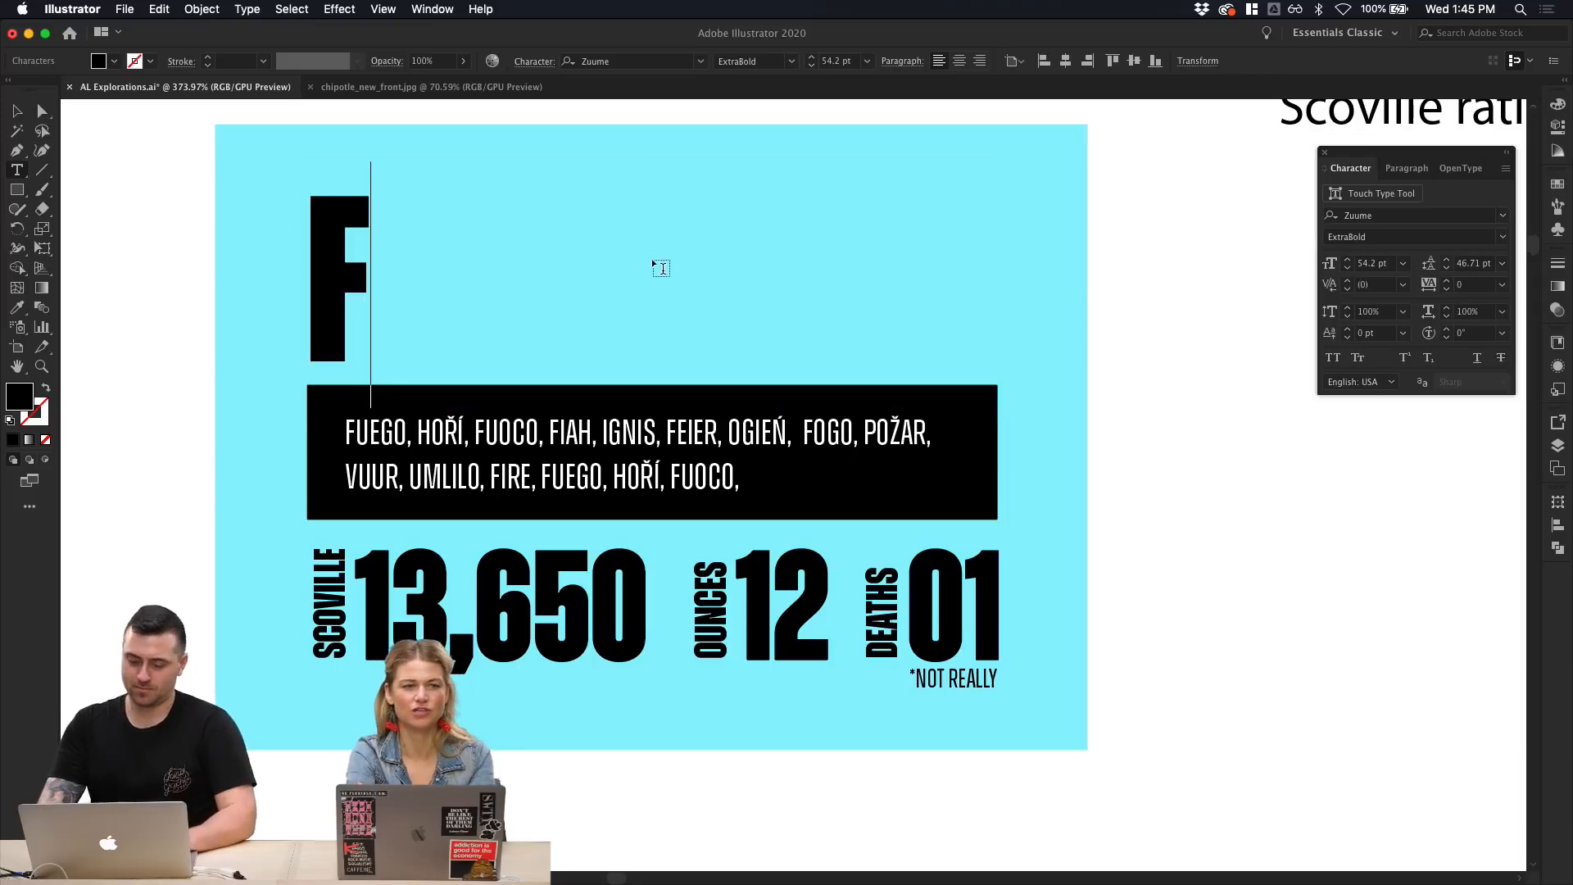
type("UEGO")
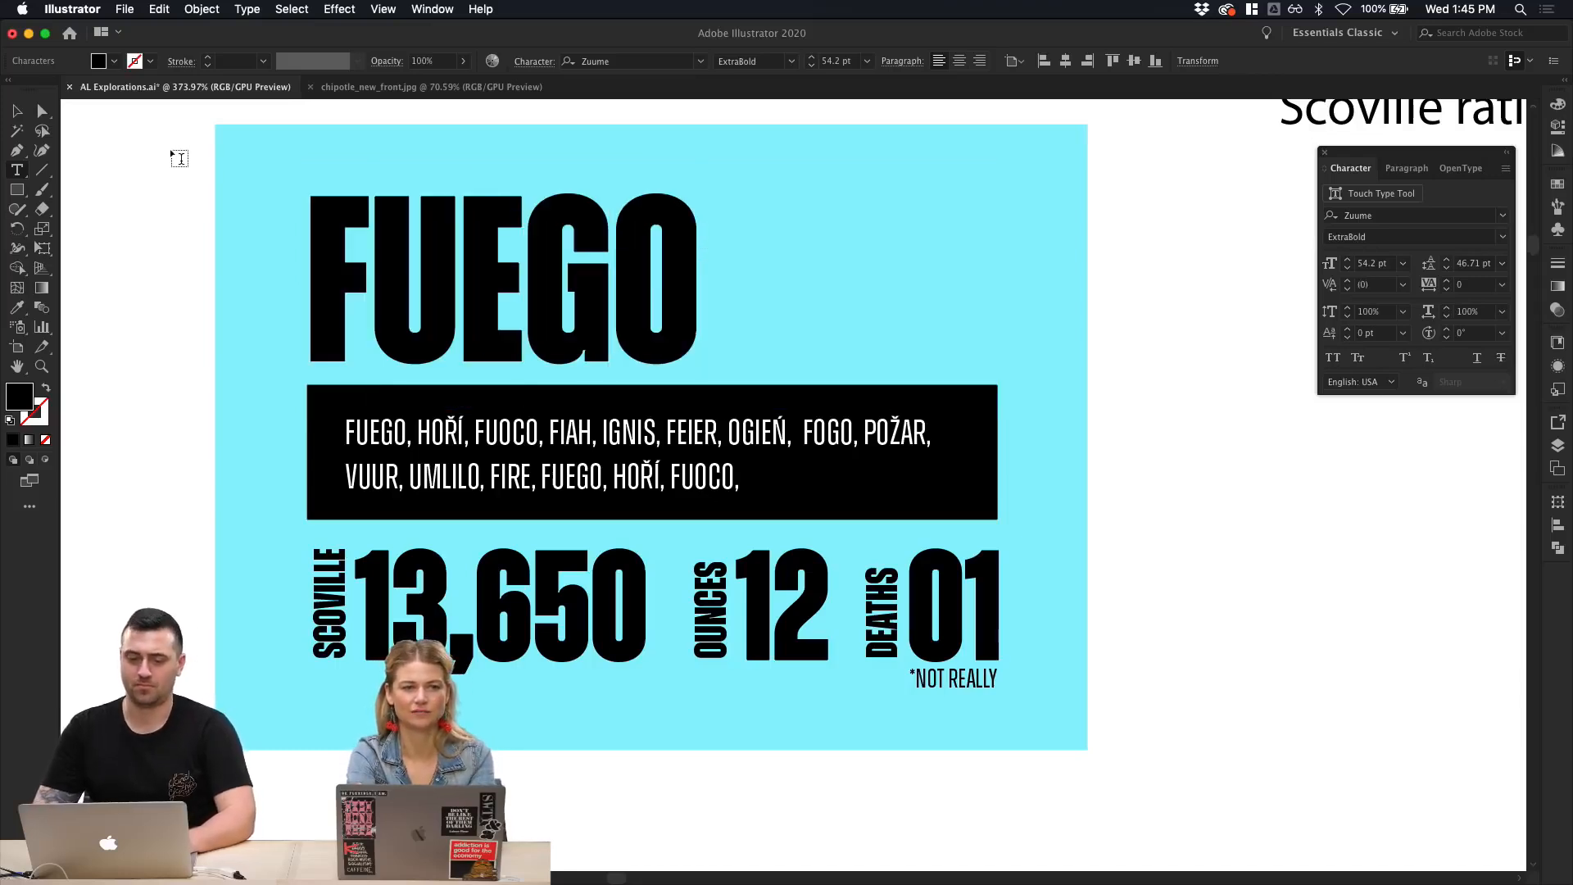
left_click(14, 109)
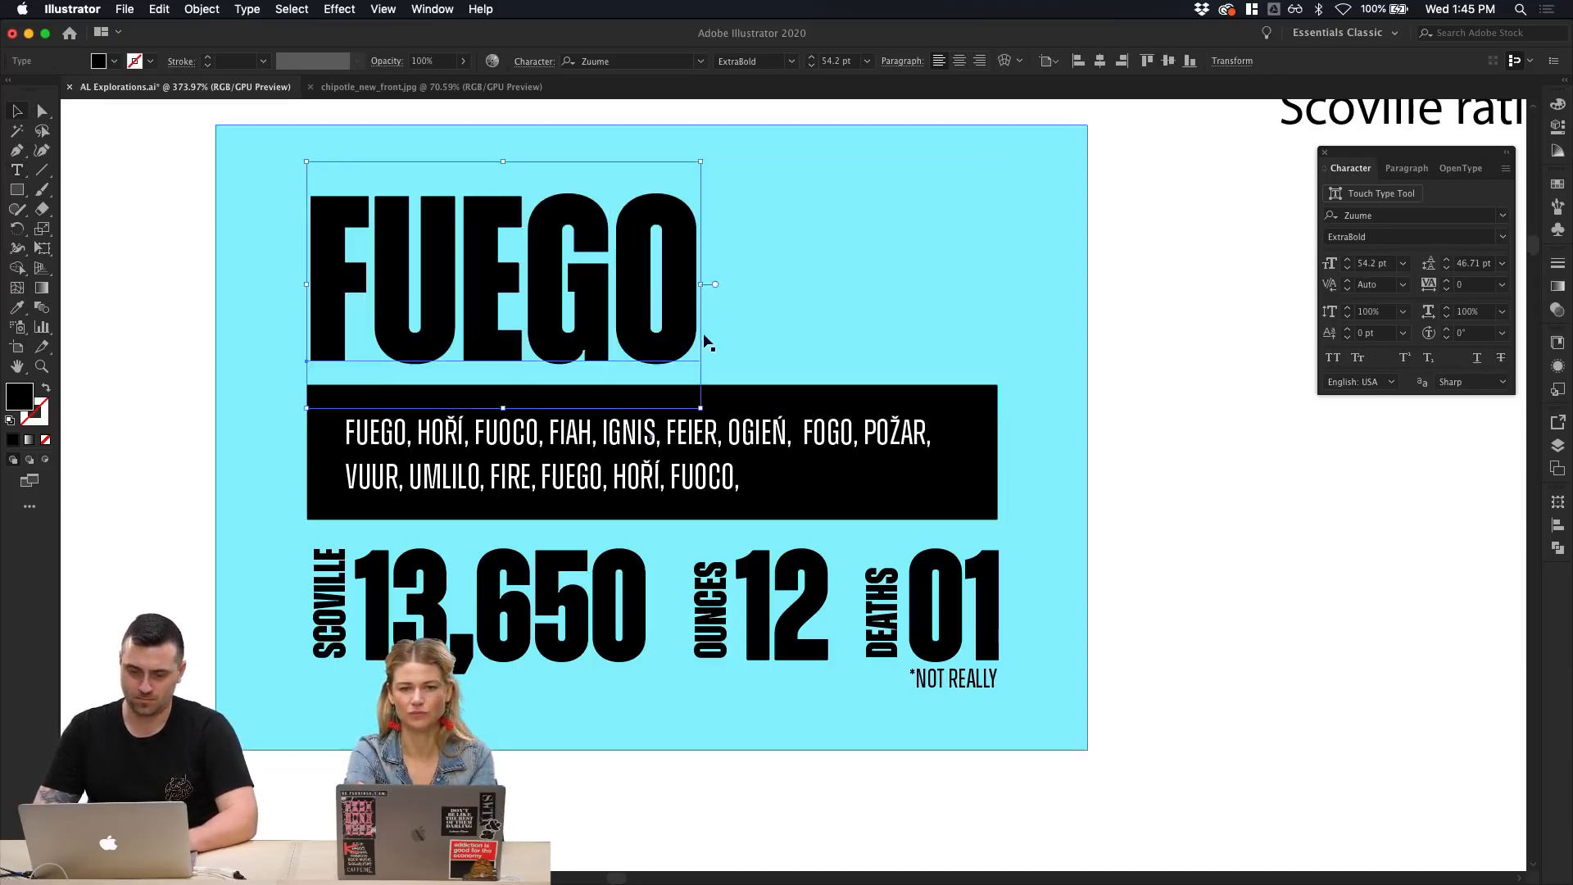
left_click(792, 60)
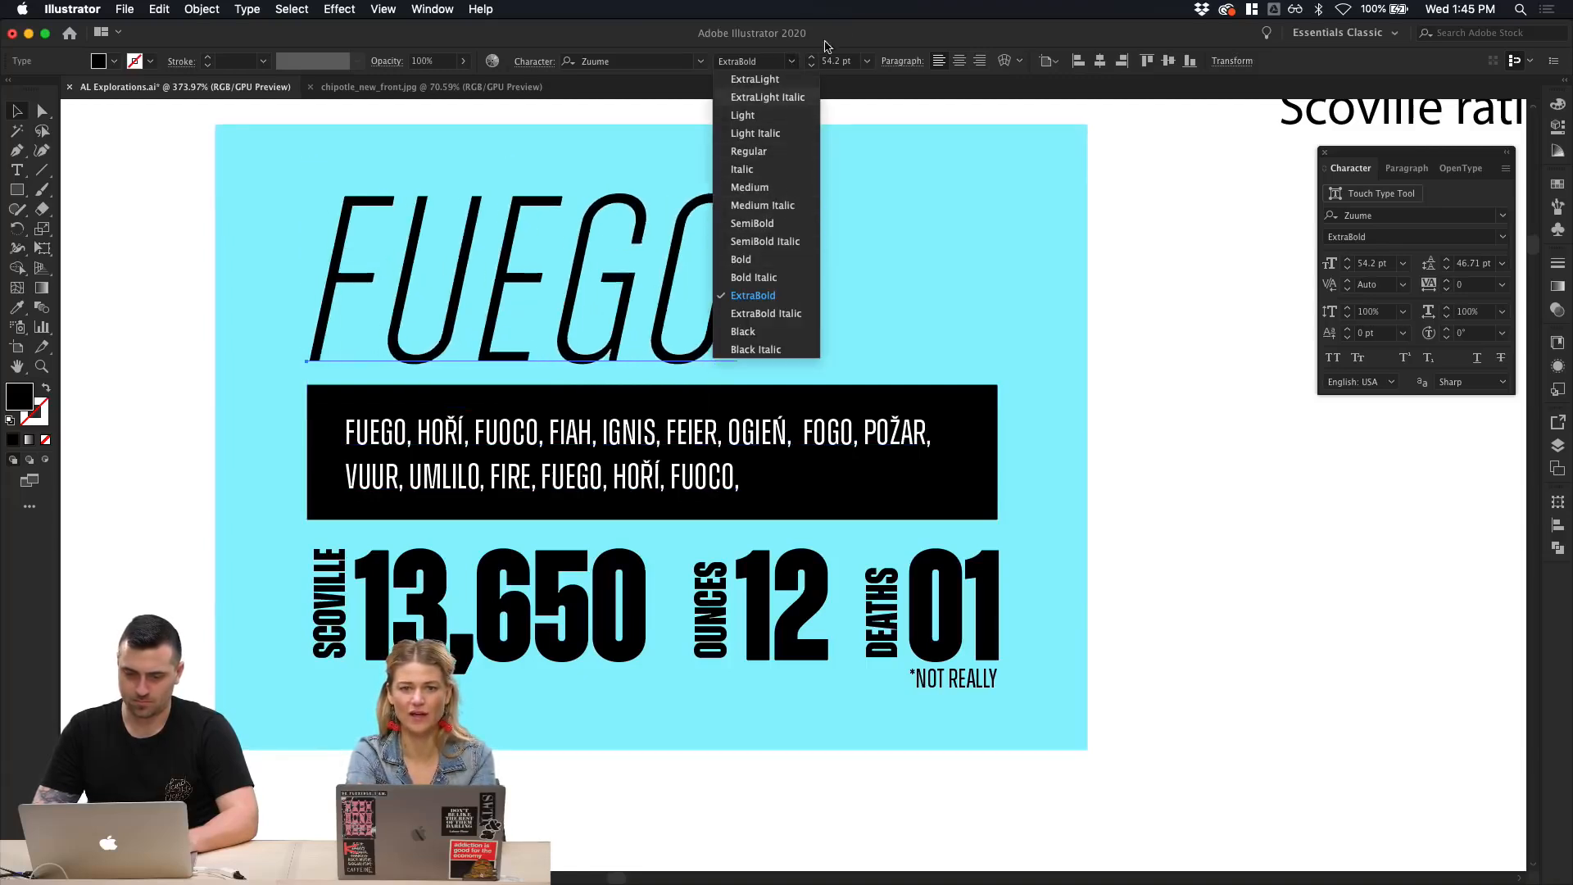
left_click(1131, 309)
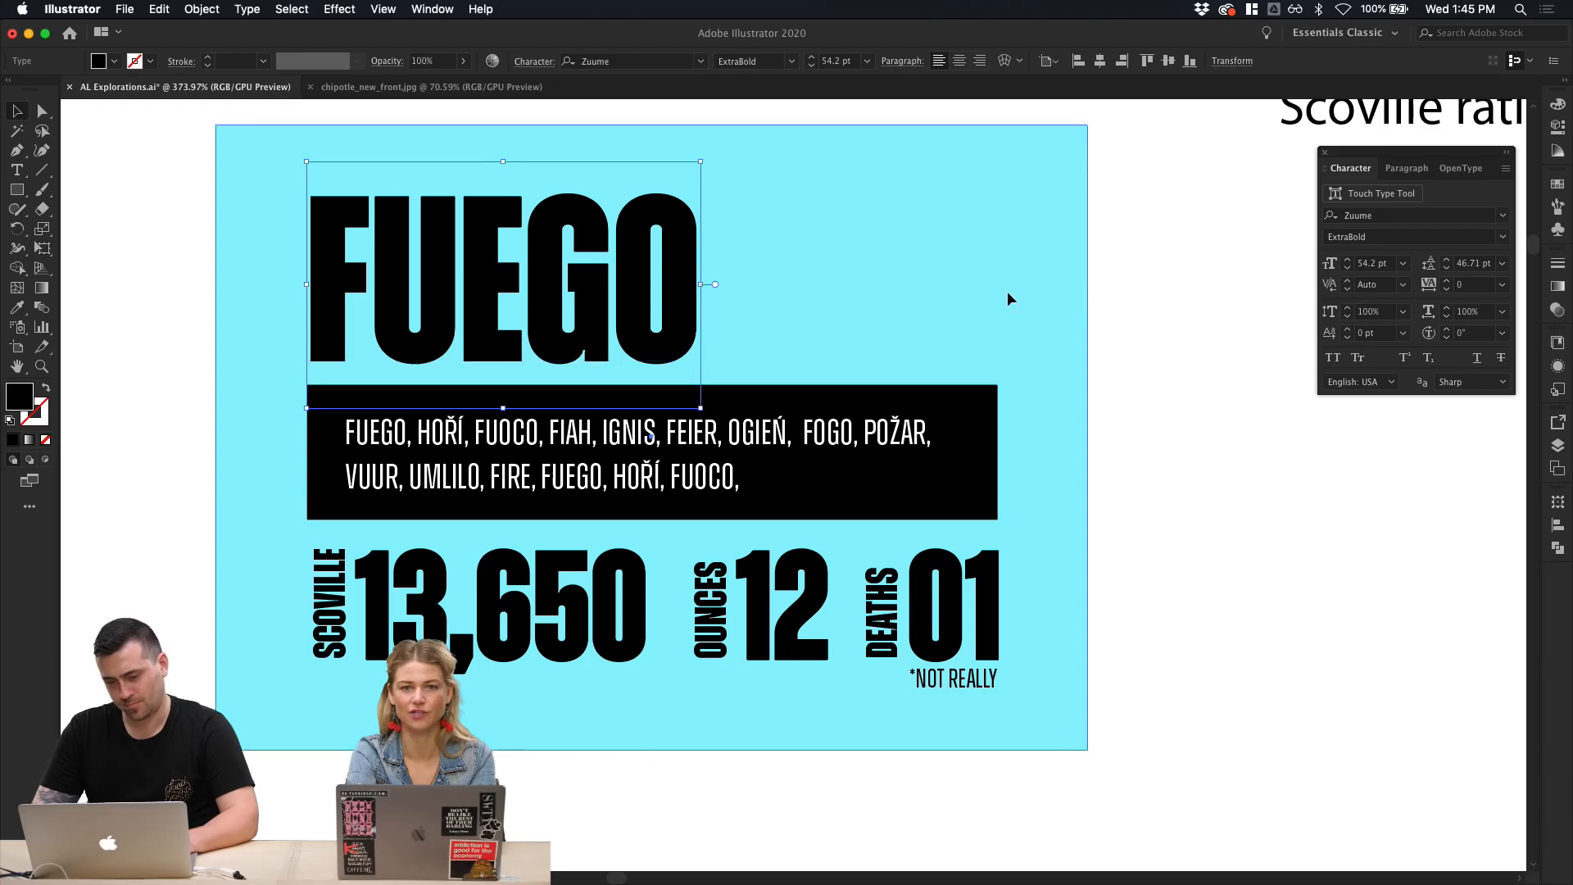
Step: Copy the full ingredient list from the blue label with the vertical HABANERO title
left_click(777, 508)
left_click(777, 508)
scroll(819, 461, "down", 3)
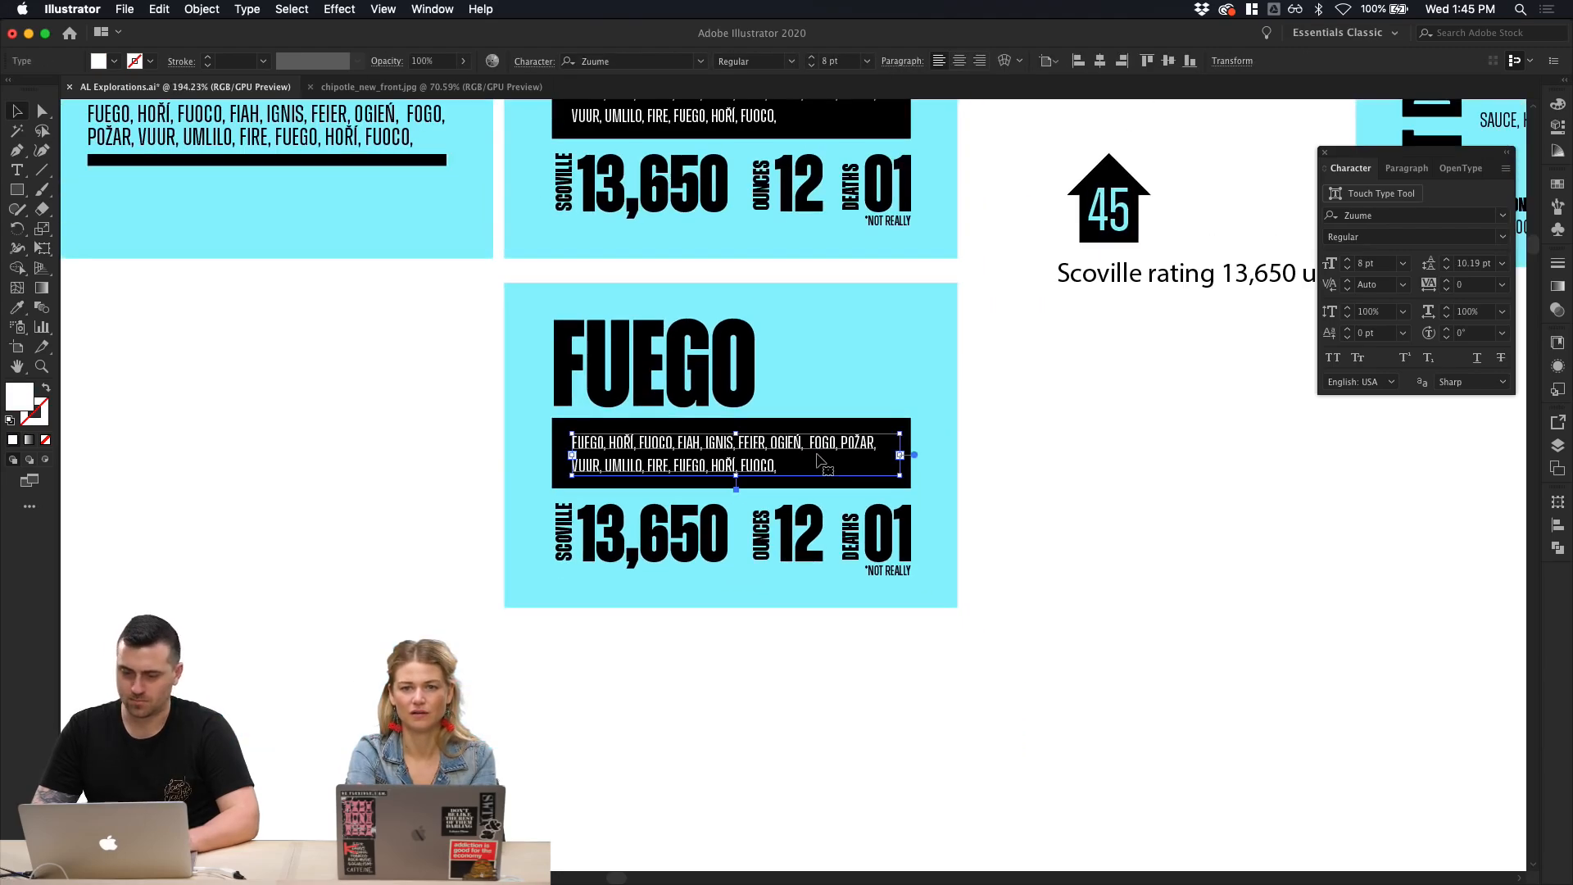
scroll(817, 458, "down", 5)
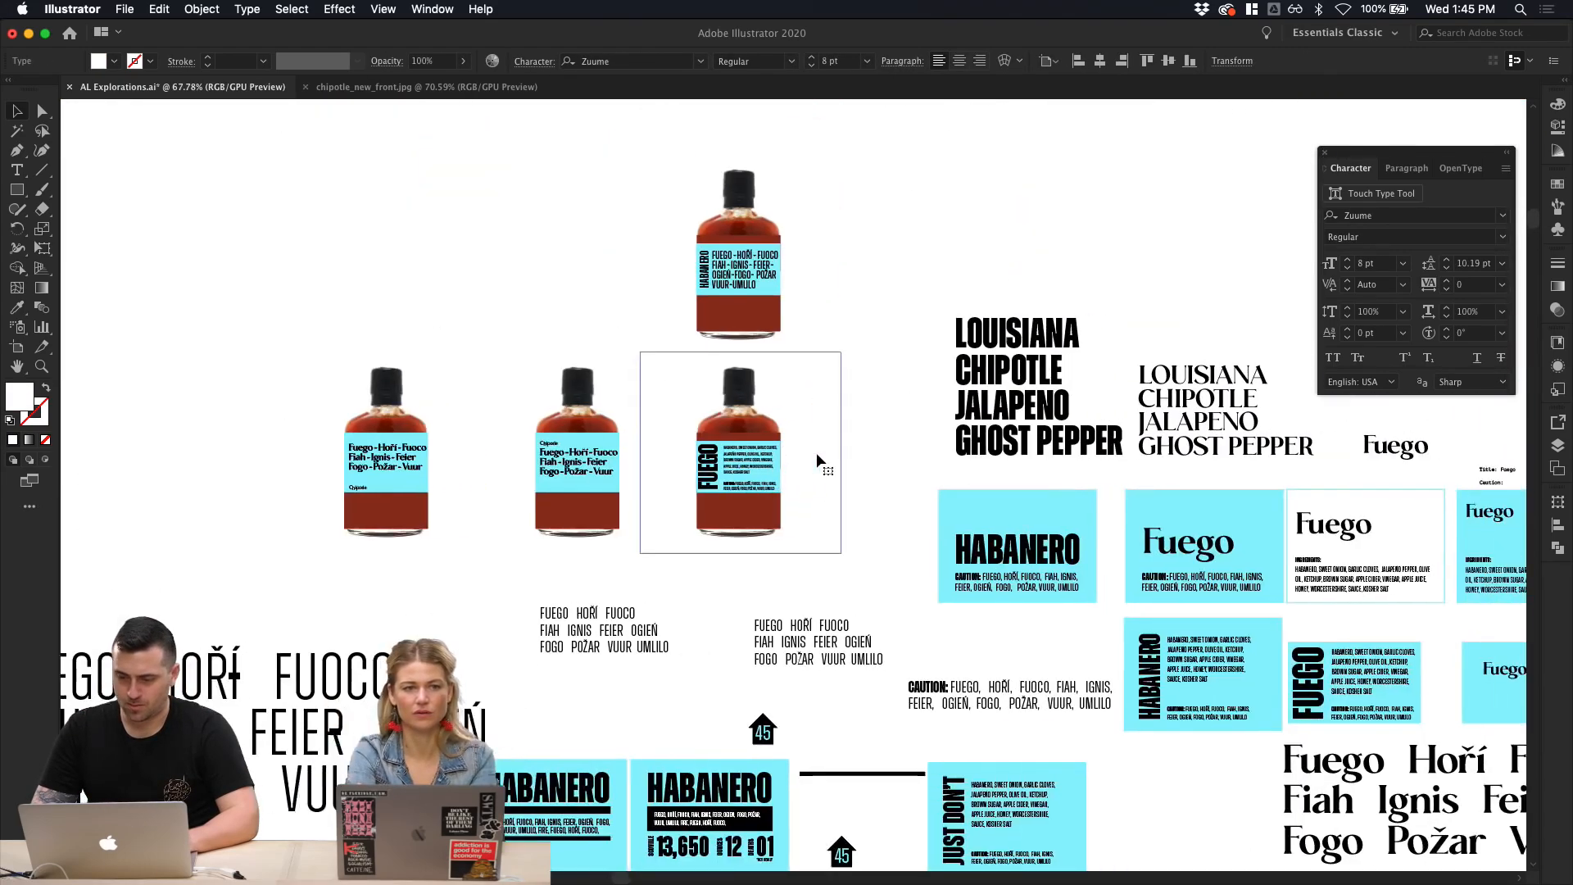
scroll(816, 453, "down", 1)
scroll(898, 654, "up", 6)
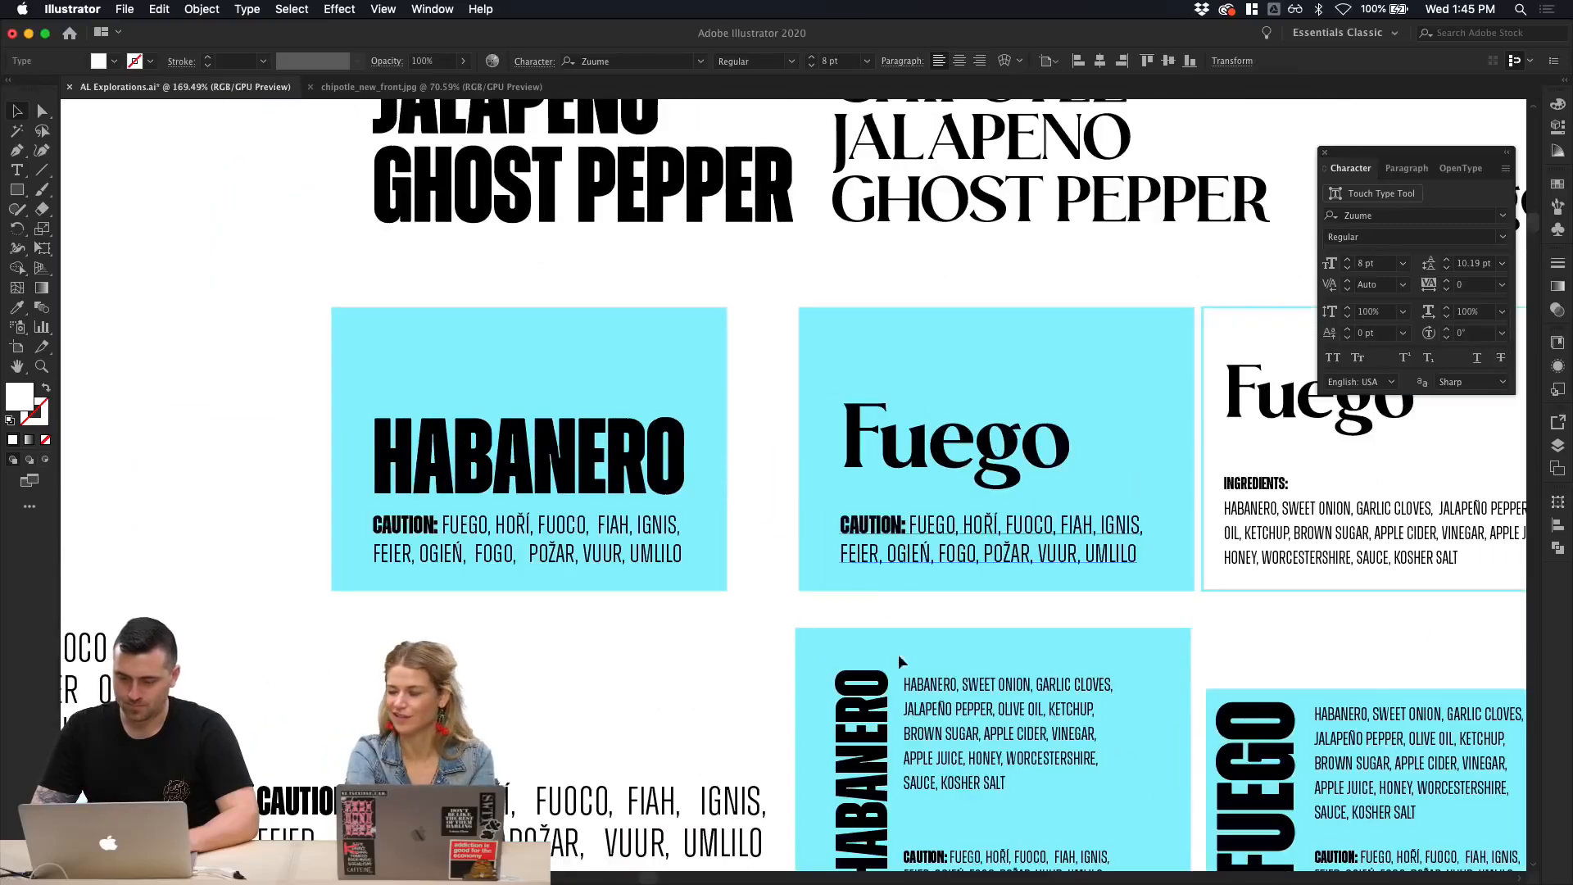
triple_click(920, 695)
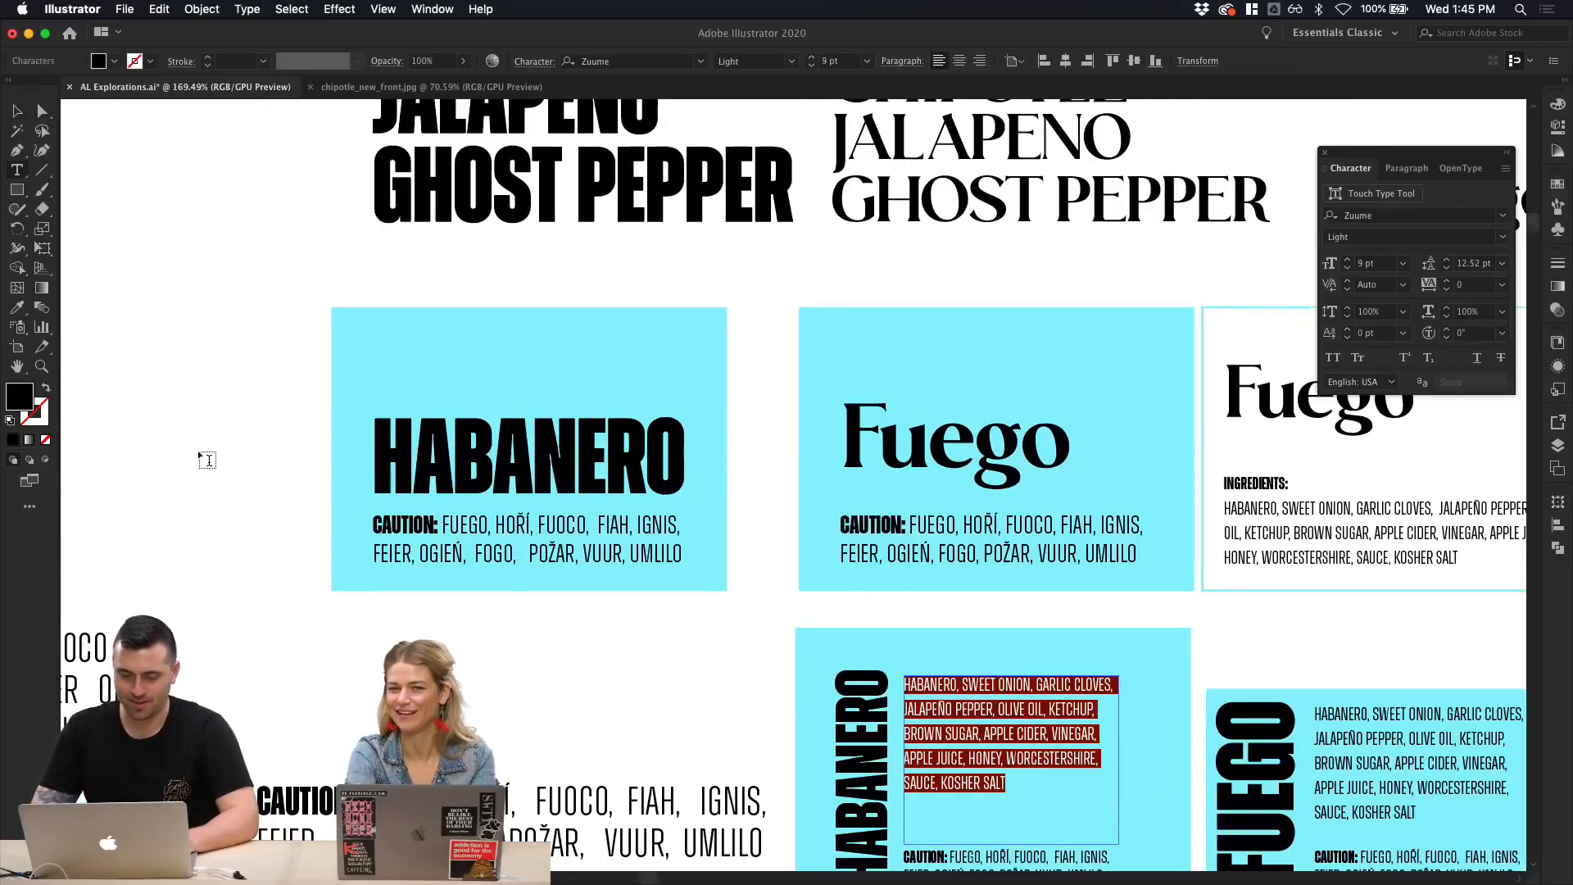
left_click(15, 115)
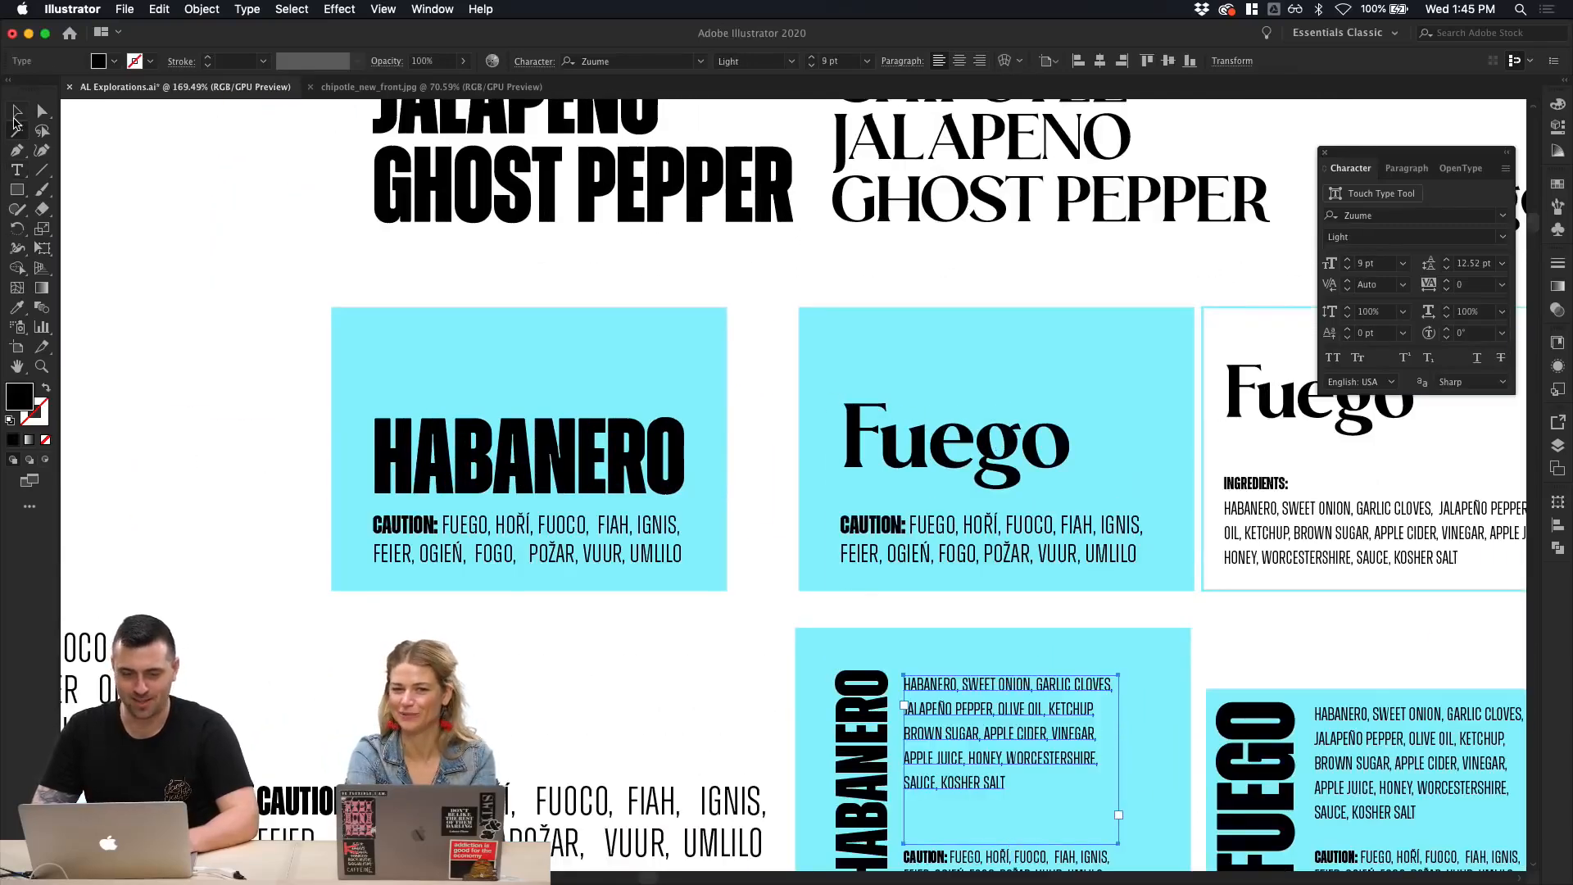
Step: Replace the text inside the FUEGO label's black bar with the copied ingredient list
left_click(164, 259)
scroll(159, 260, "down", 10)
scroll(159, 261, "left", 5)
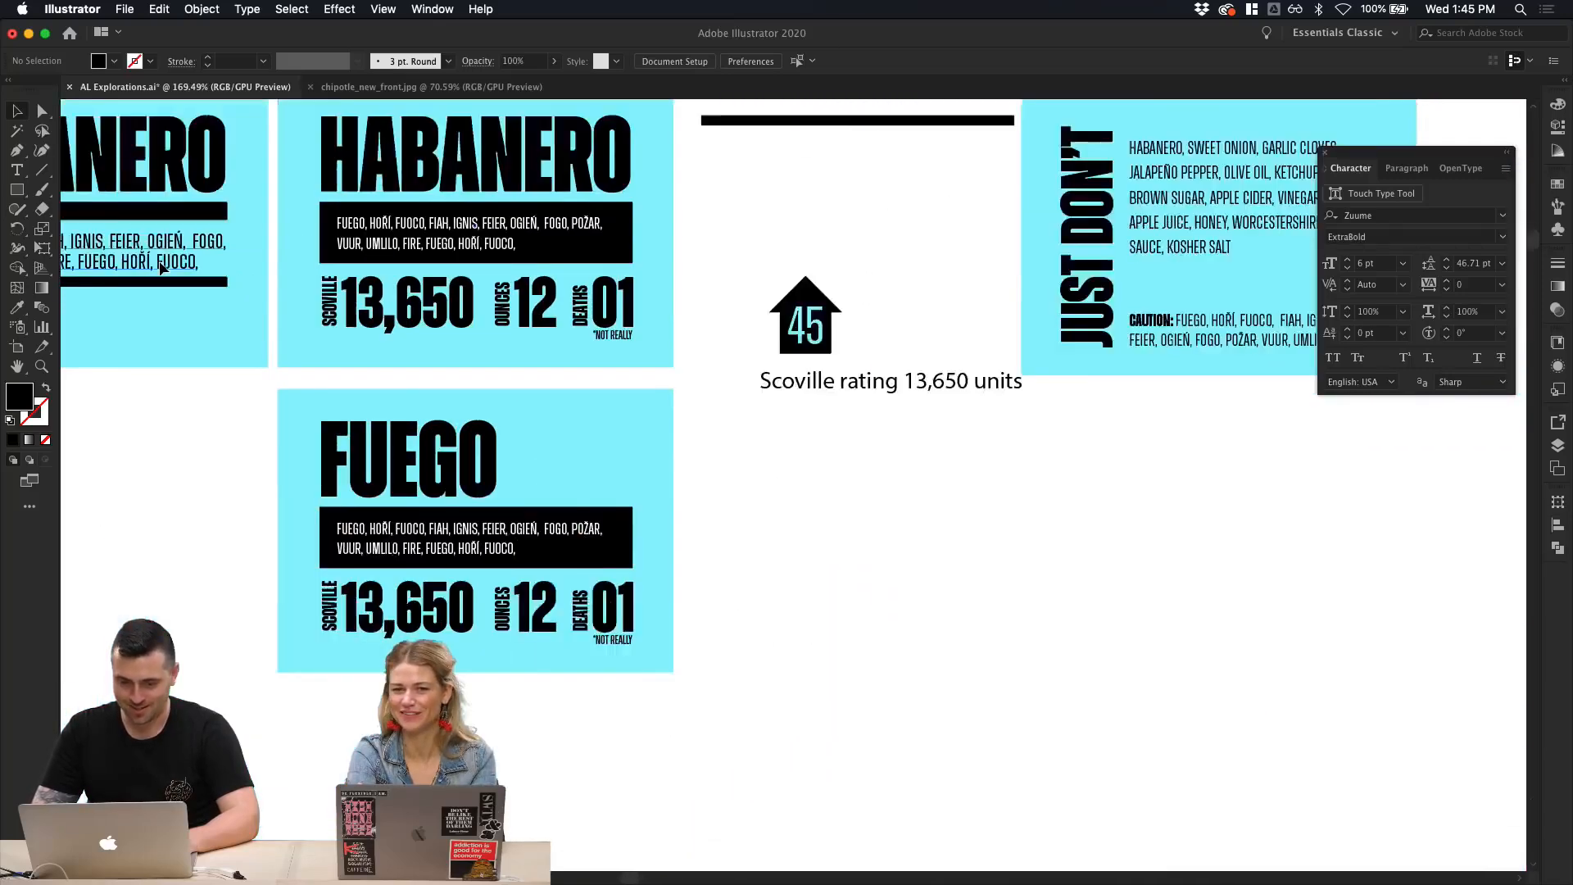
scroll(159, 261, "down", 2)
scroll(158, 261, "left", 1)
scroll(322, 532, "up", 5)
double_click(566, 422)
key("super+a")
key("super+v")
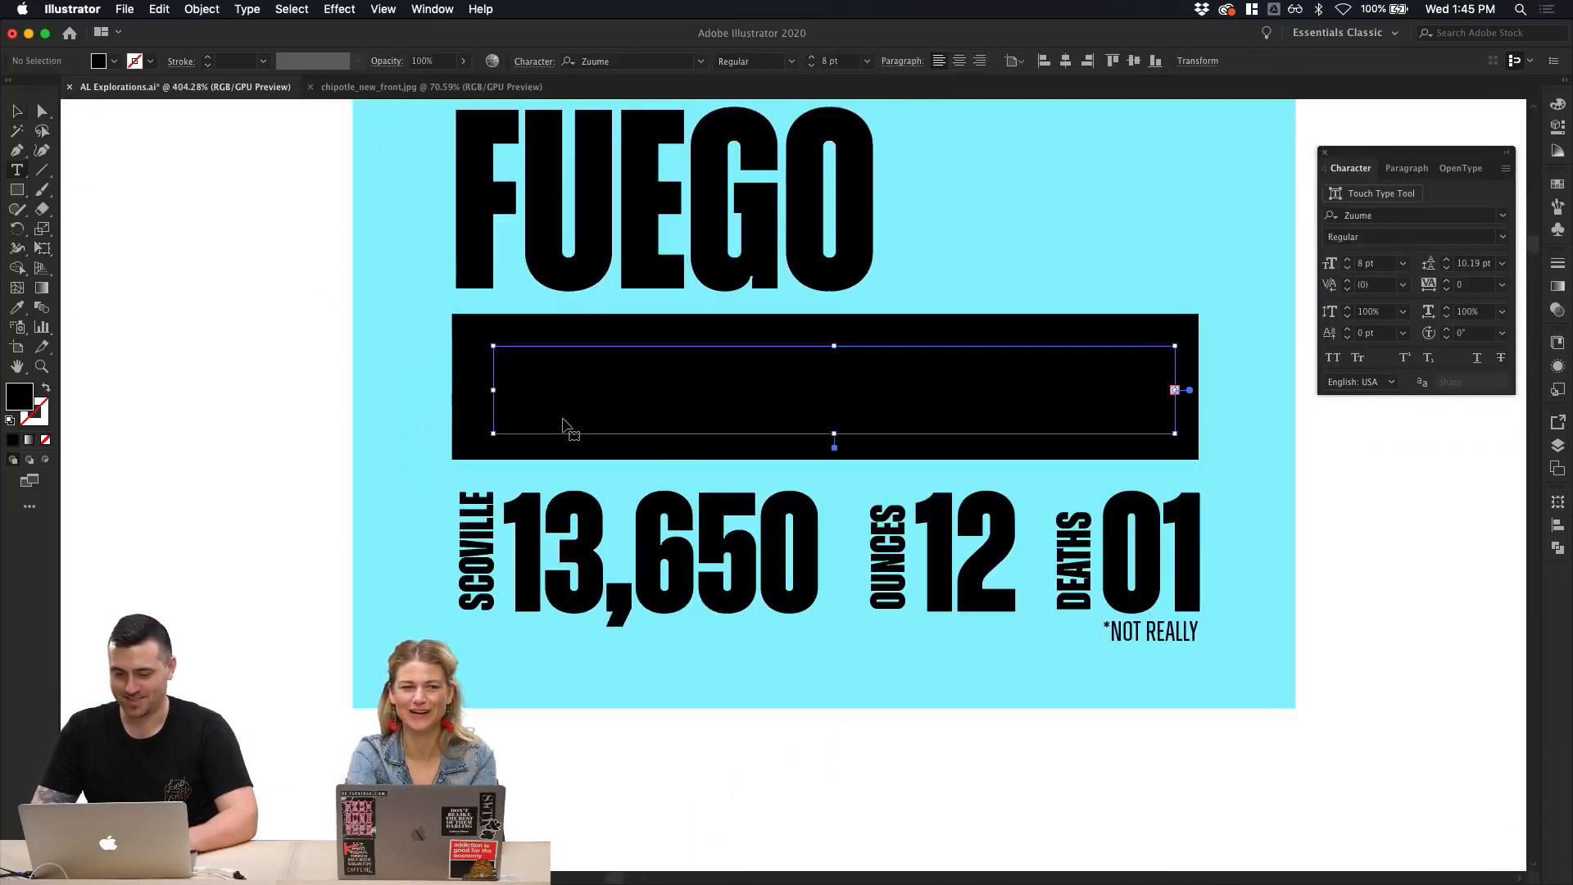
key("super+a")
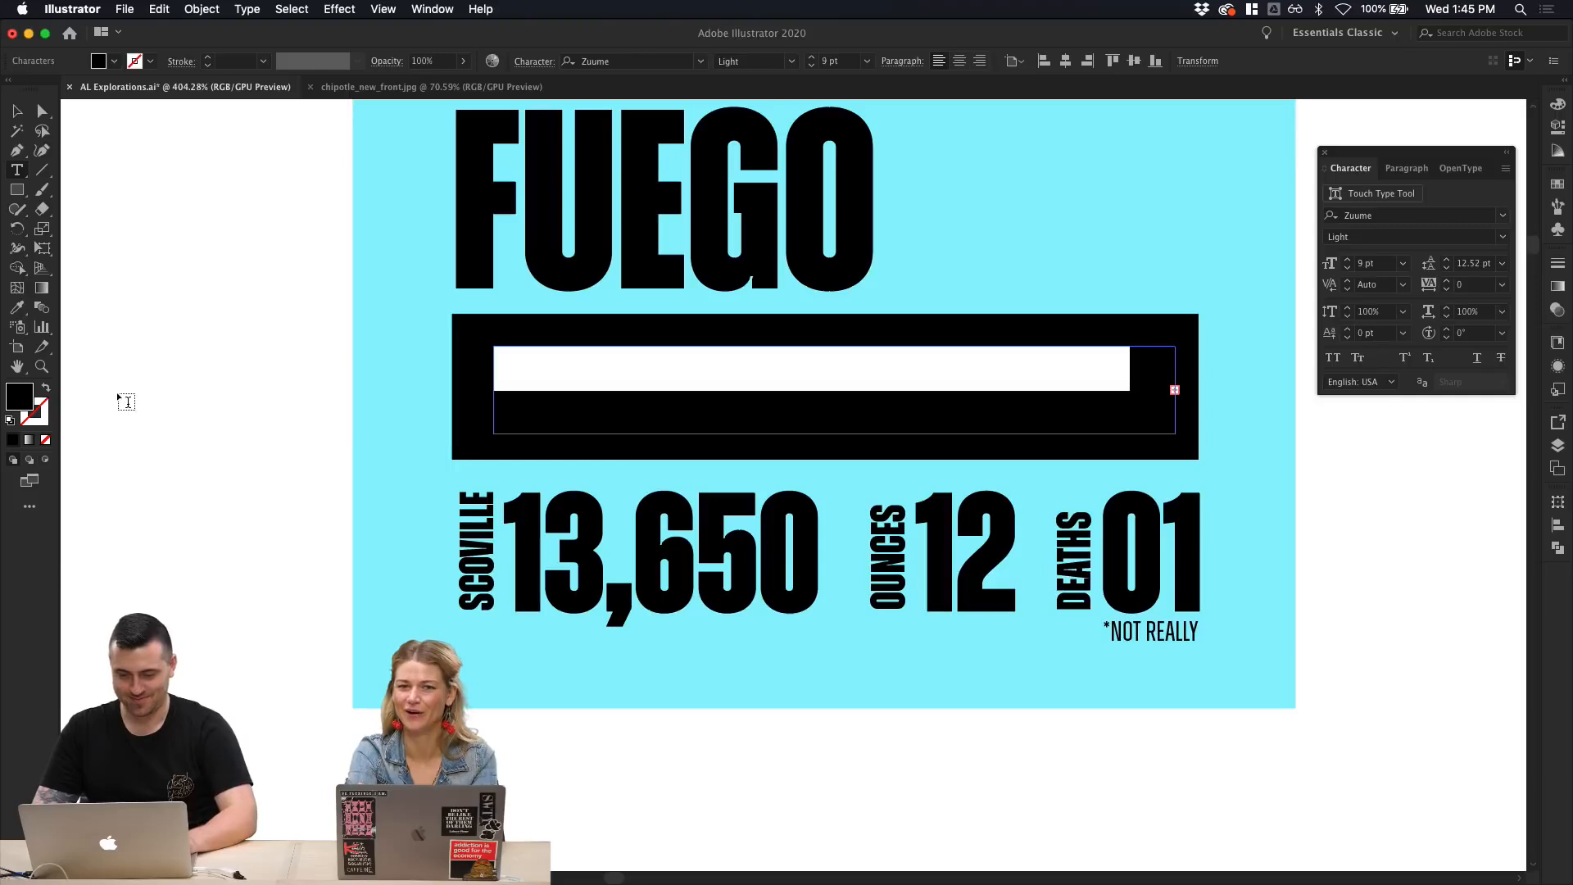
Step: Color the ingredient list white by sampling the artboard and extend its text frame downward
left_click(17, 111)
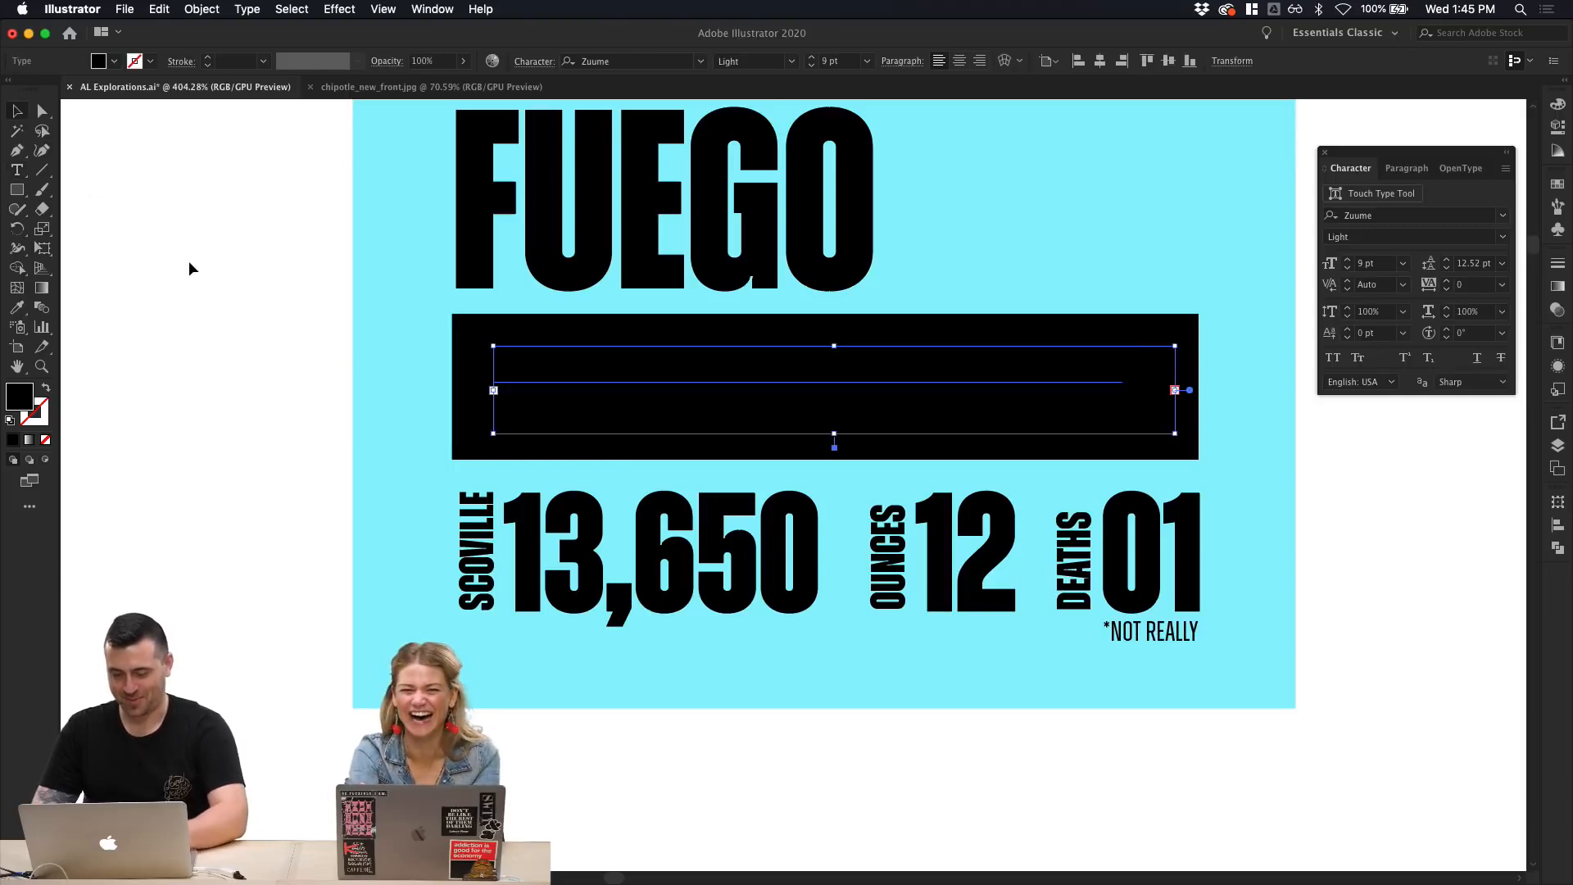
key("i")
left_click(191, 263)
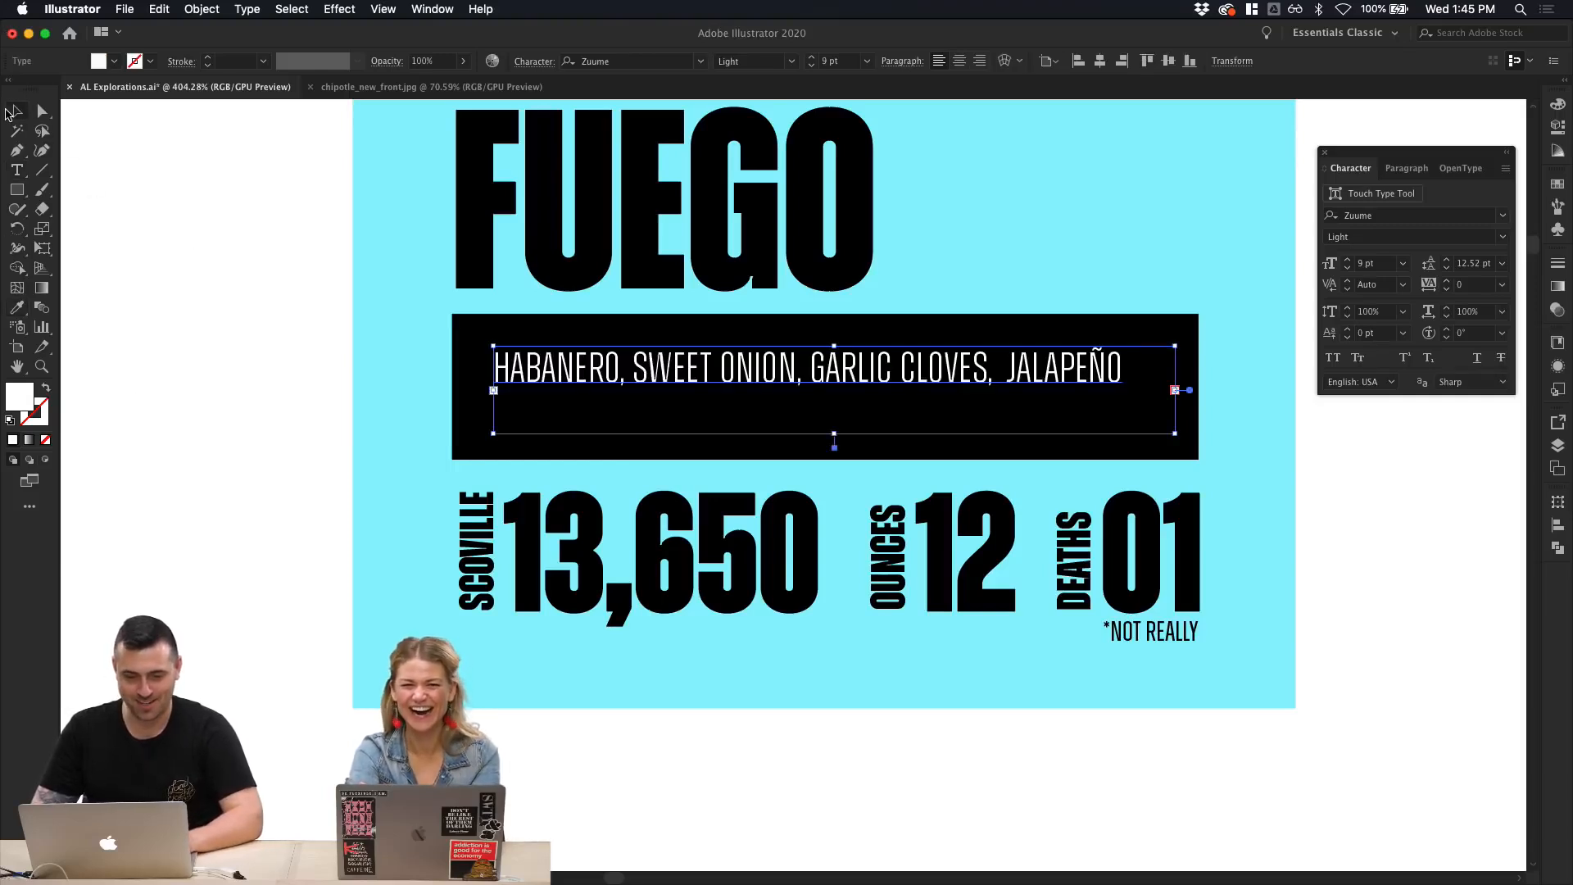
left_click_drag(834, 434, 836, 546)
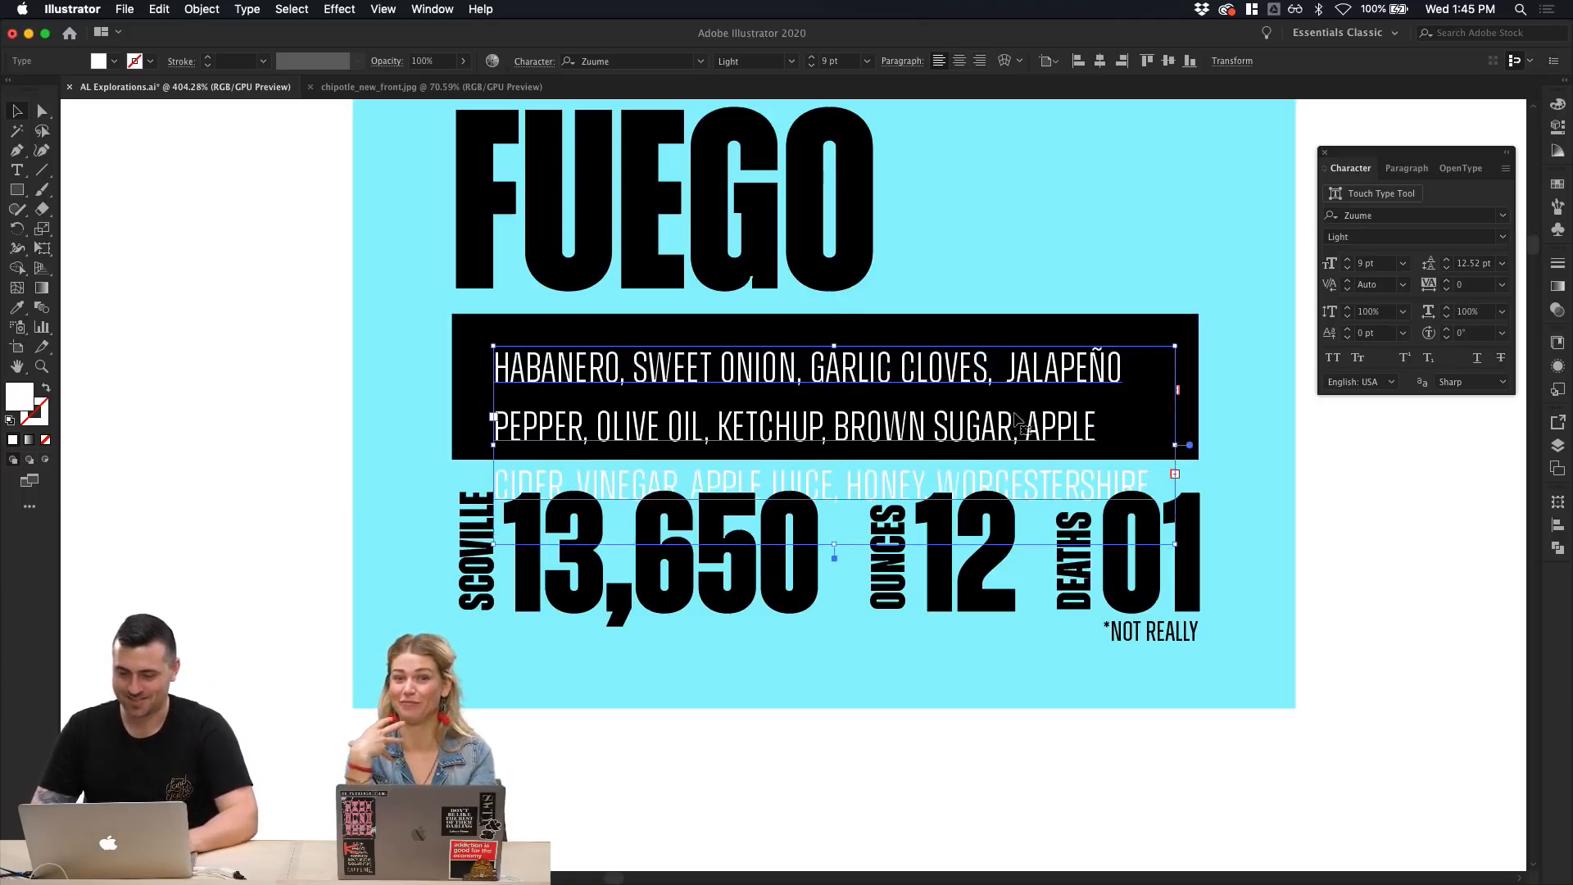
left_click_drag(1016, 419, 267, 406)
scroll(267, 407, "left", 6)
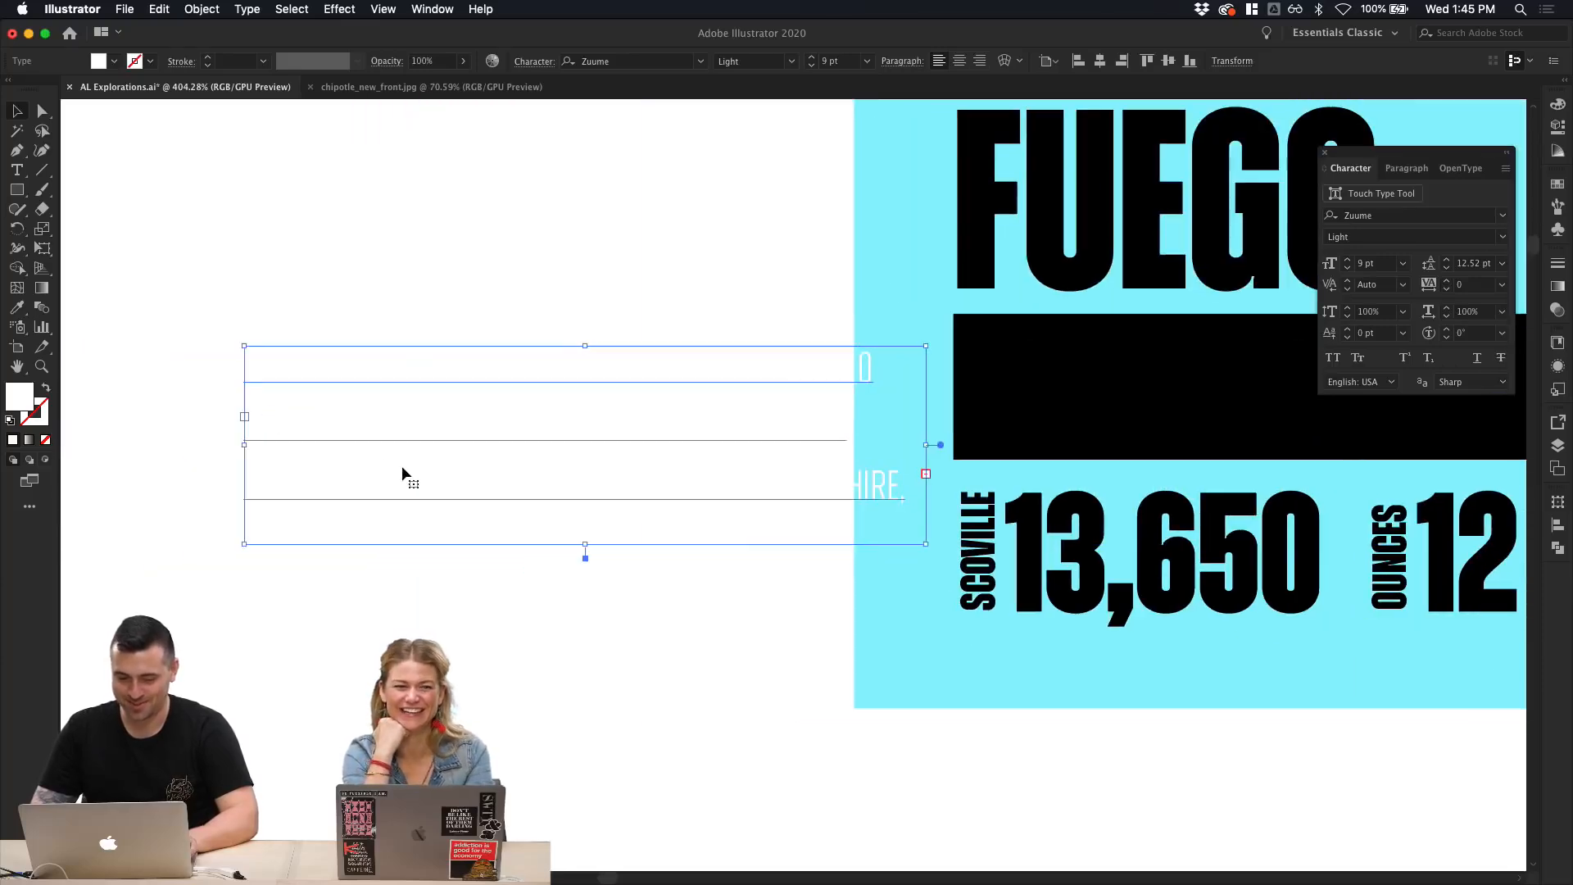
key("super+z")
scroll(597, 446, "right", 6)
scroll(596, 446, "down", 2)
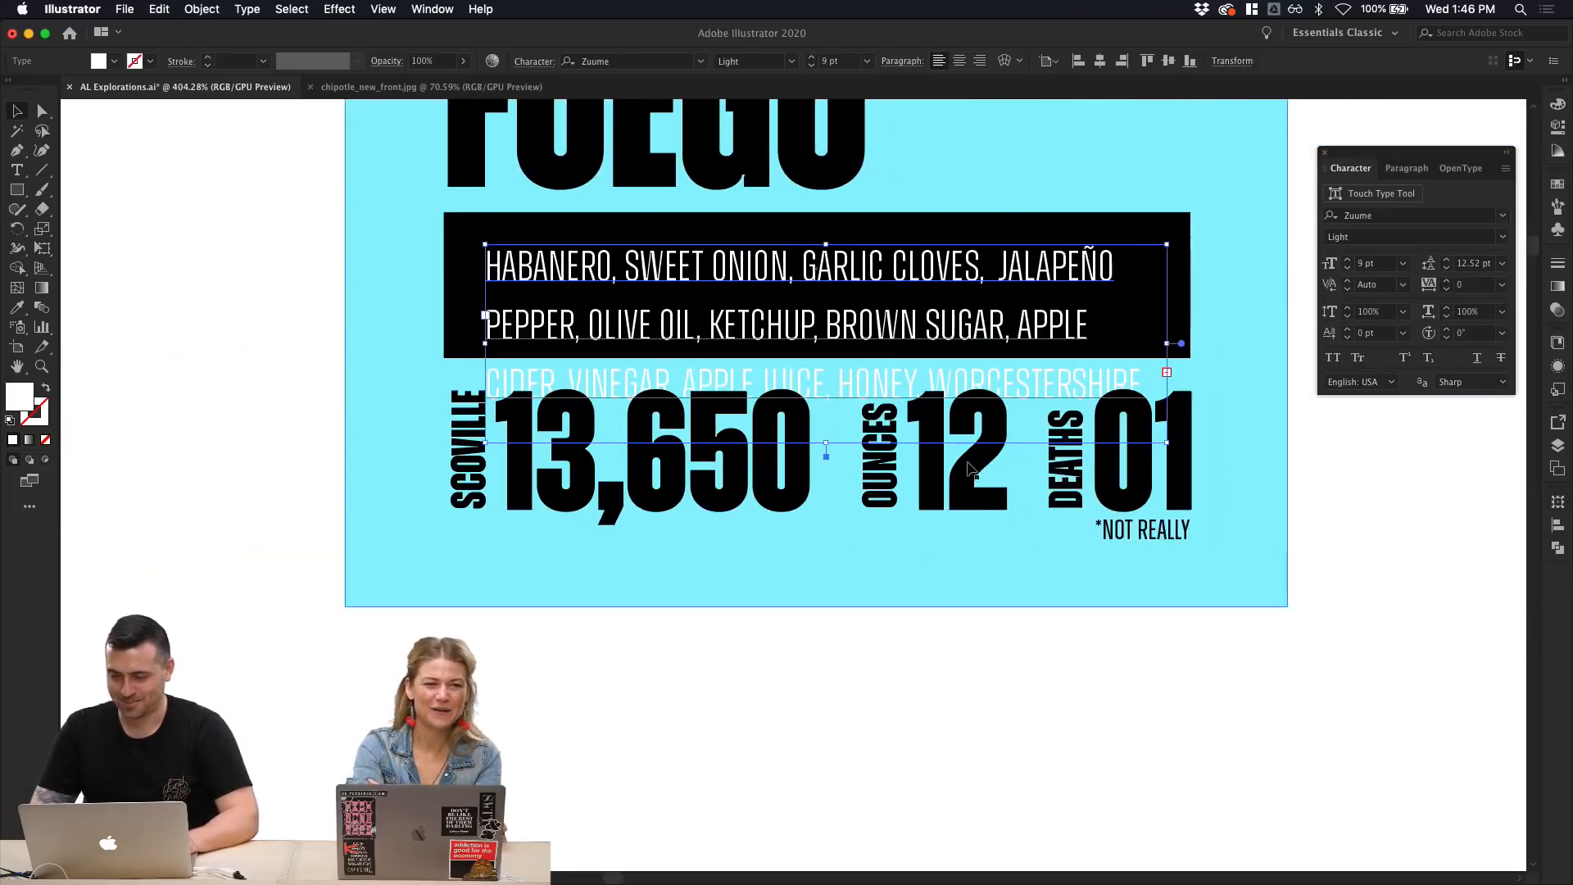
Step: Widen the ingredient frame slightly on both sides, shorten it to two lines, and nudge it upward inside the black bar
left_click_drag(1169, 343, 1174, 344)
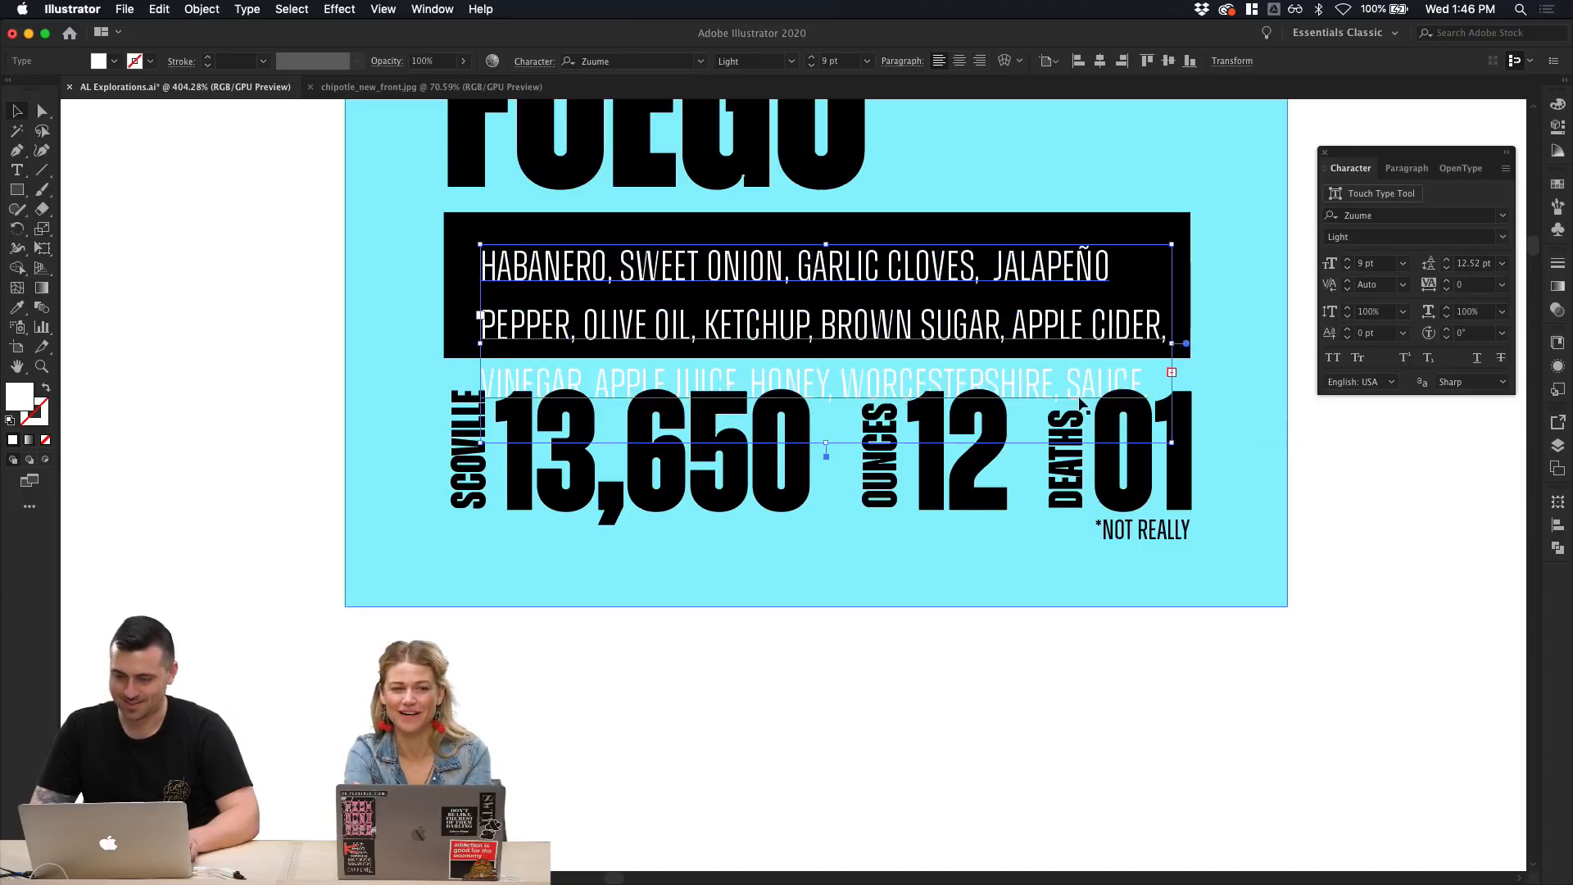
left_click_drag(826, 443, 826, 361)
left_click(970, 702)
scroll(970, 701, "right", 5)
scroll(970, 701, "up", 5)
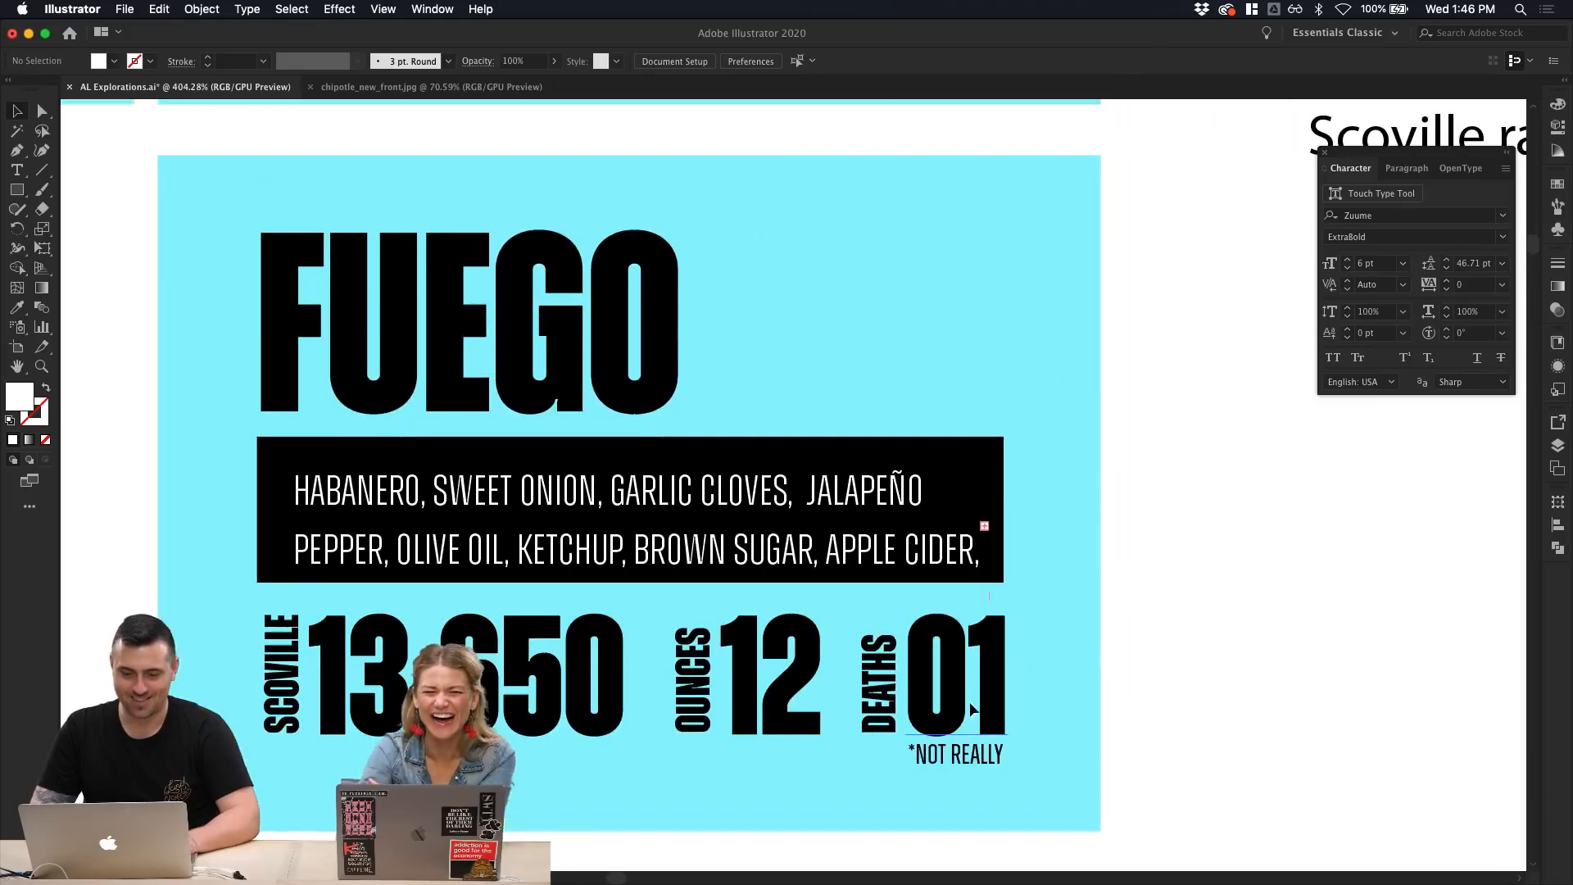
left_click(796, 534)
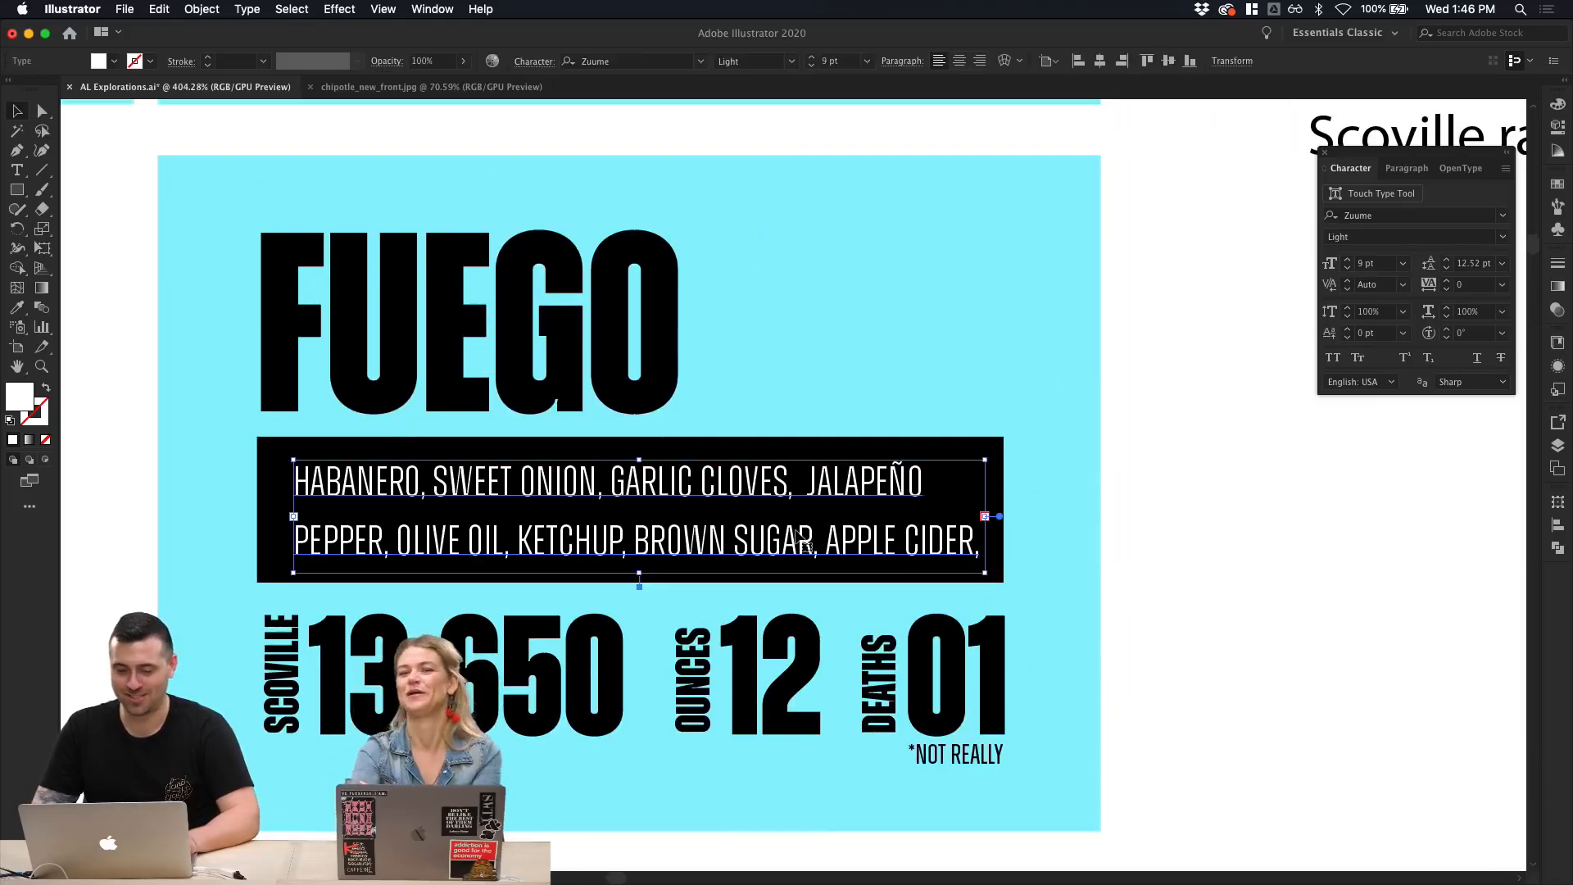
left_click(1183, 504)
Step: Select the FUEGO headline text and compare it with the HABANERO headlines on the neighboring labels
left_click(678, 381)
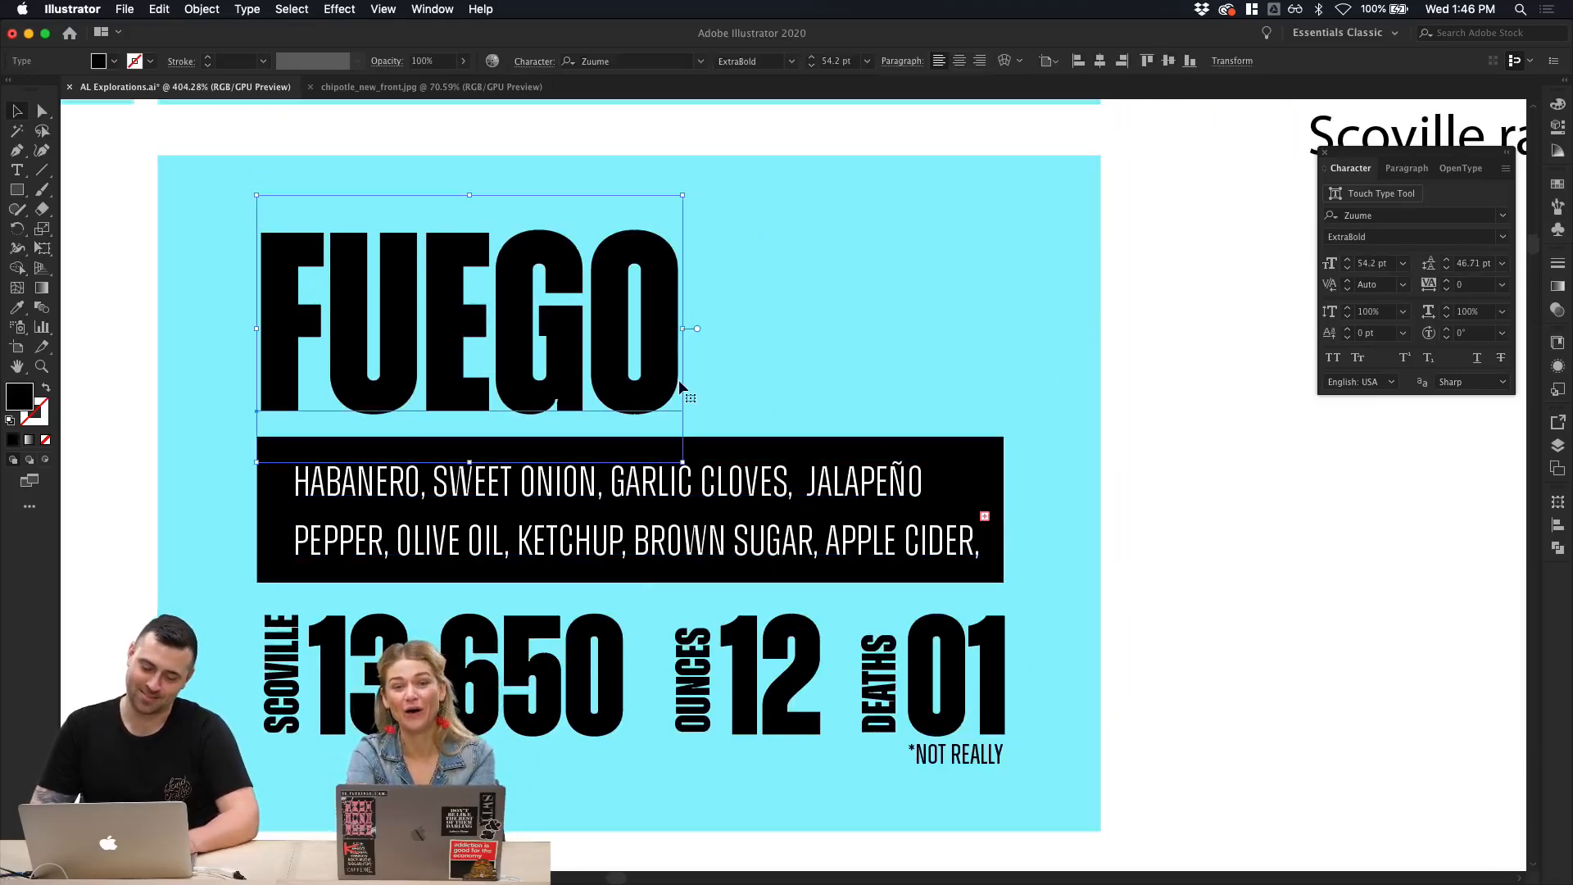
scroll(680, 385, "down", 5)
right_click(988, 465)
left_click(988, 459)
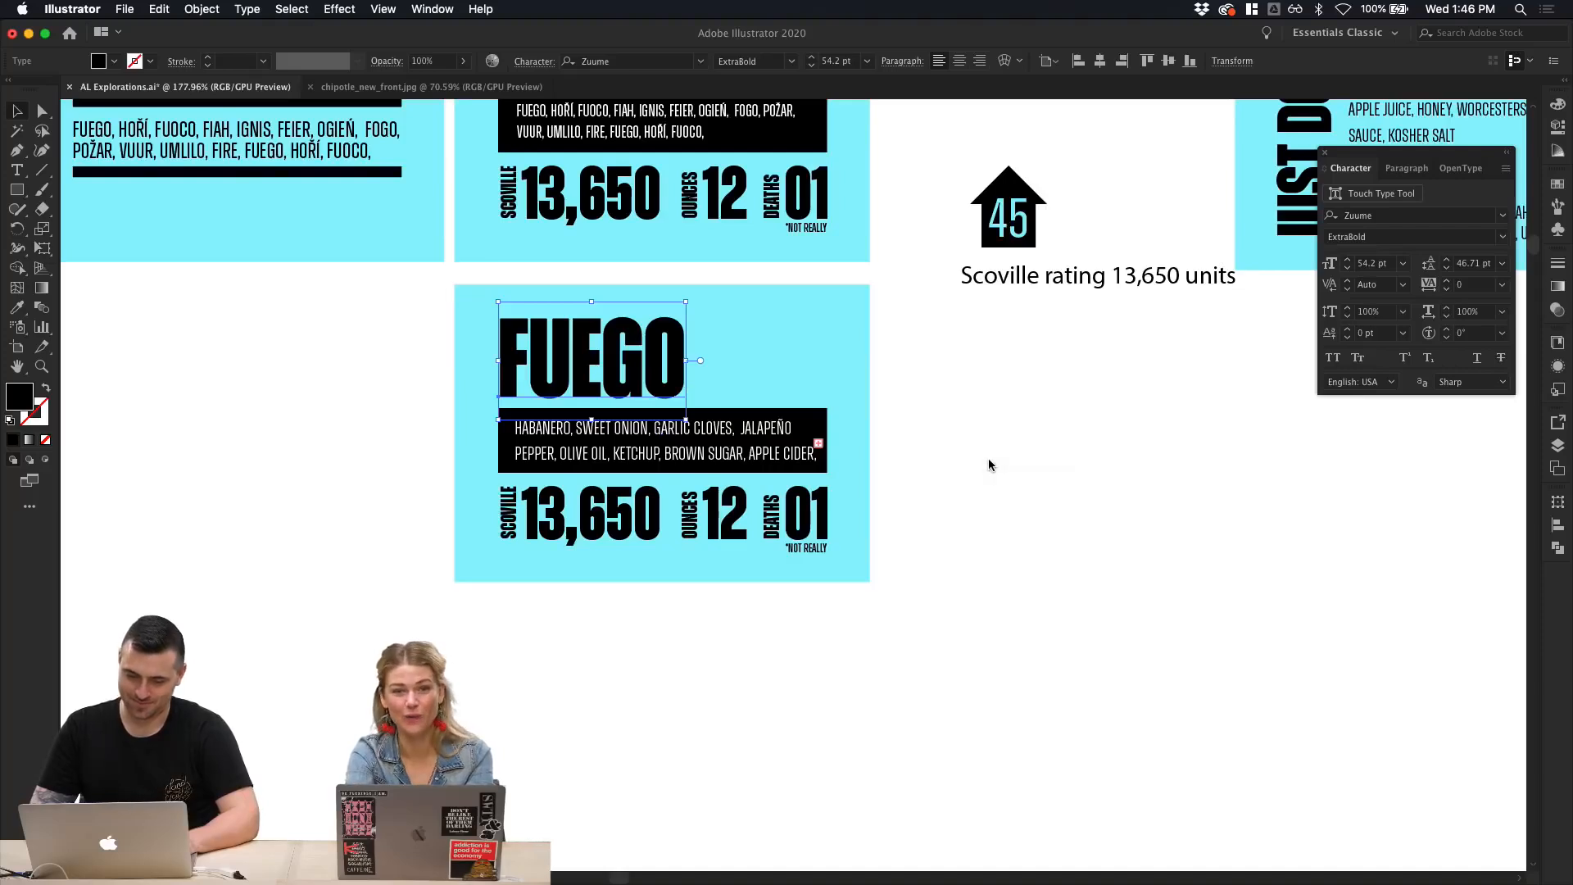
scroll(989, 459, "up", 3)
double_click(598, 462)
double_click(598, 461)
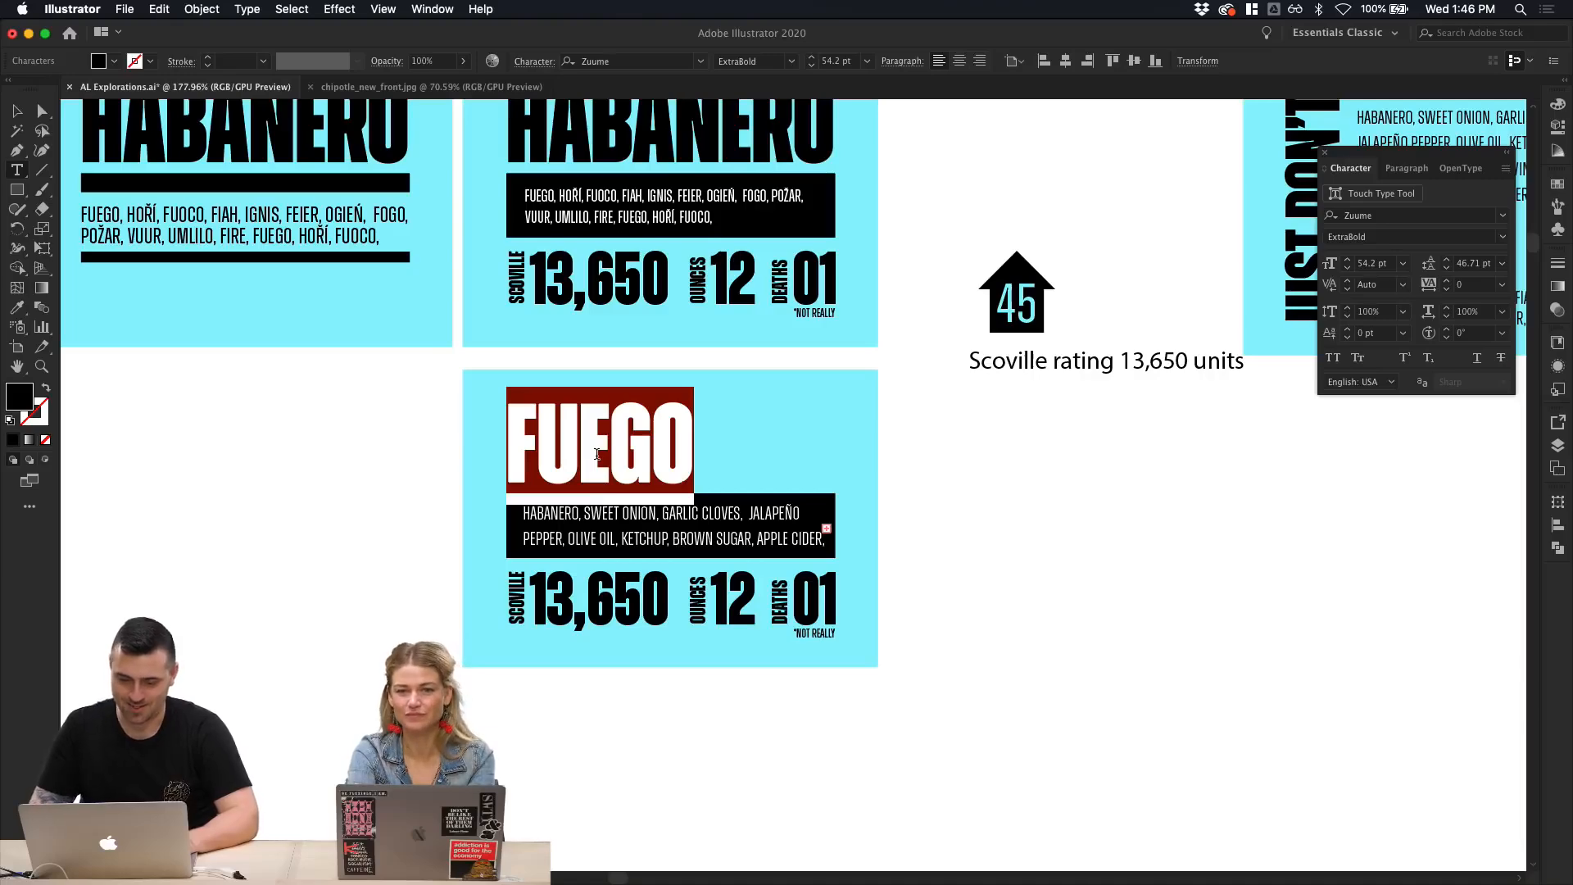
left_click(597, 455)
scroll(573, 452, "down", 2)
double_click(565, 450)
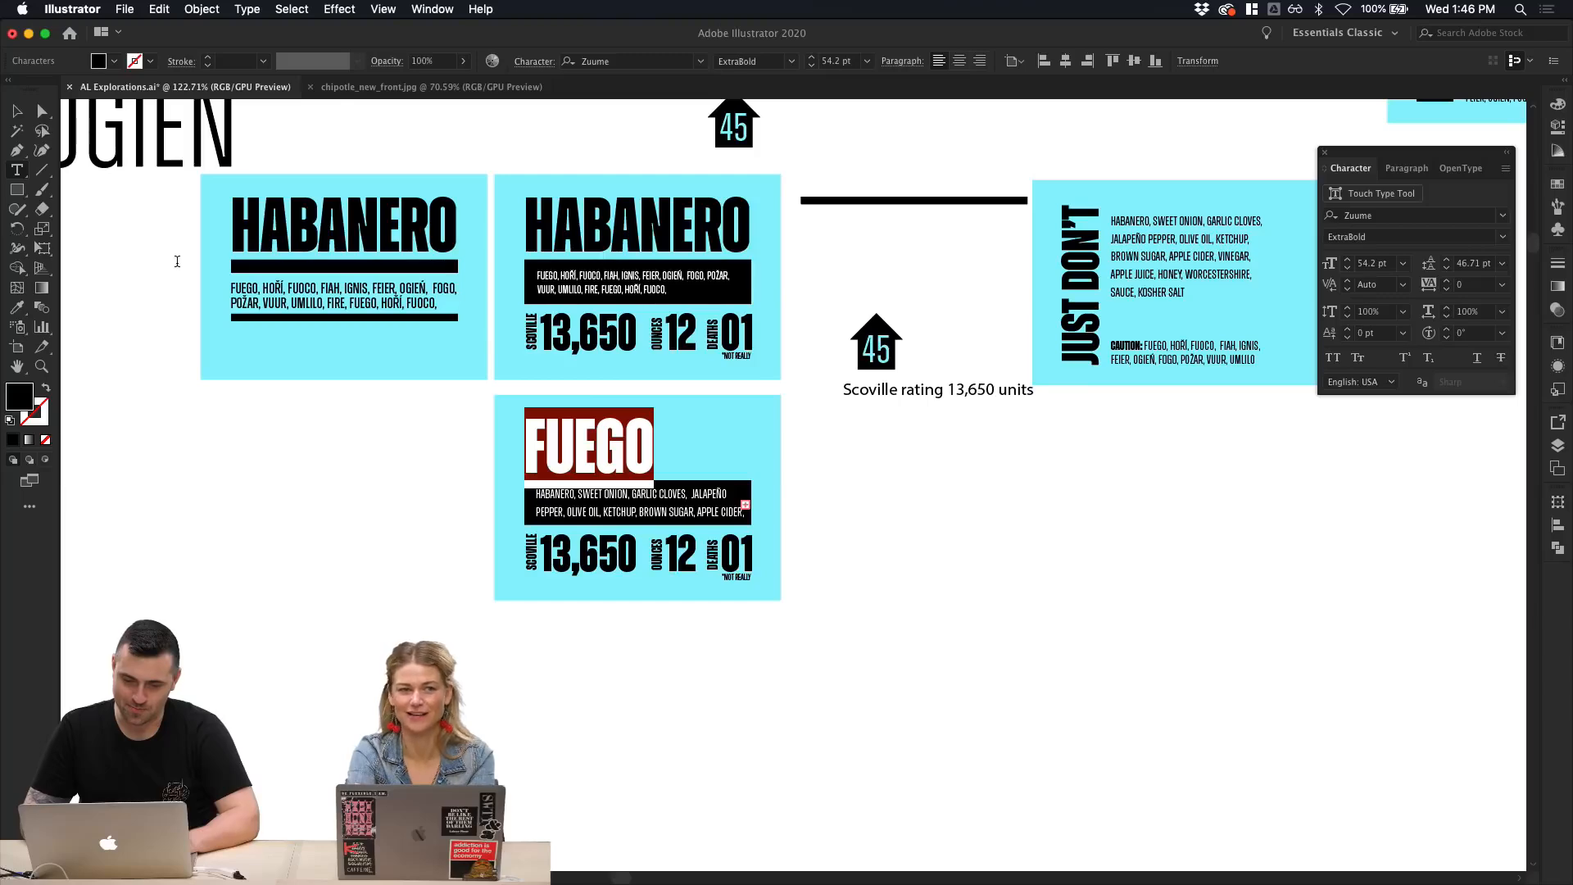
left_click(18, 111)
left_click(323, 566)
Step: Examine the FUEGO label's ingredient bar and stats row against the HABANERO version above it
scroll(324, 566, "up", 5)
scroll(323, 566, "right", 5)
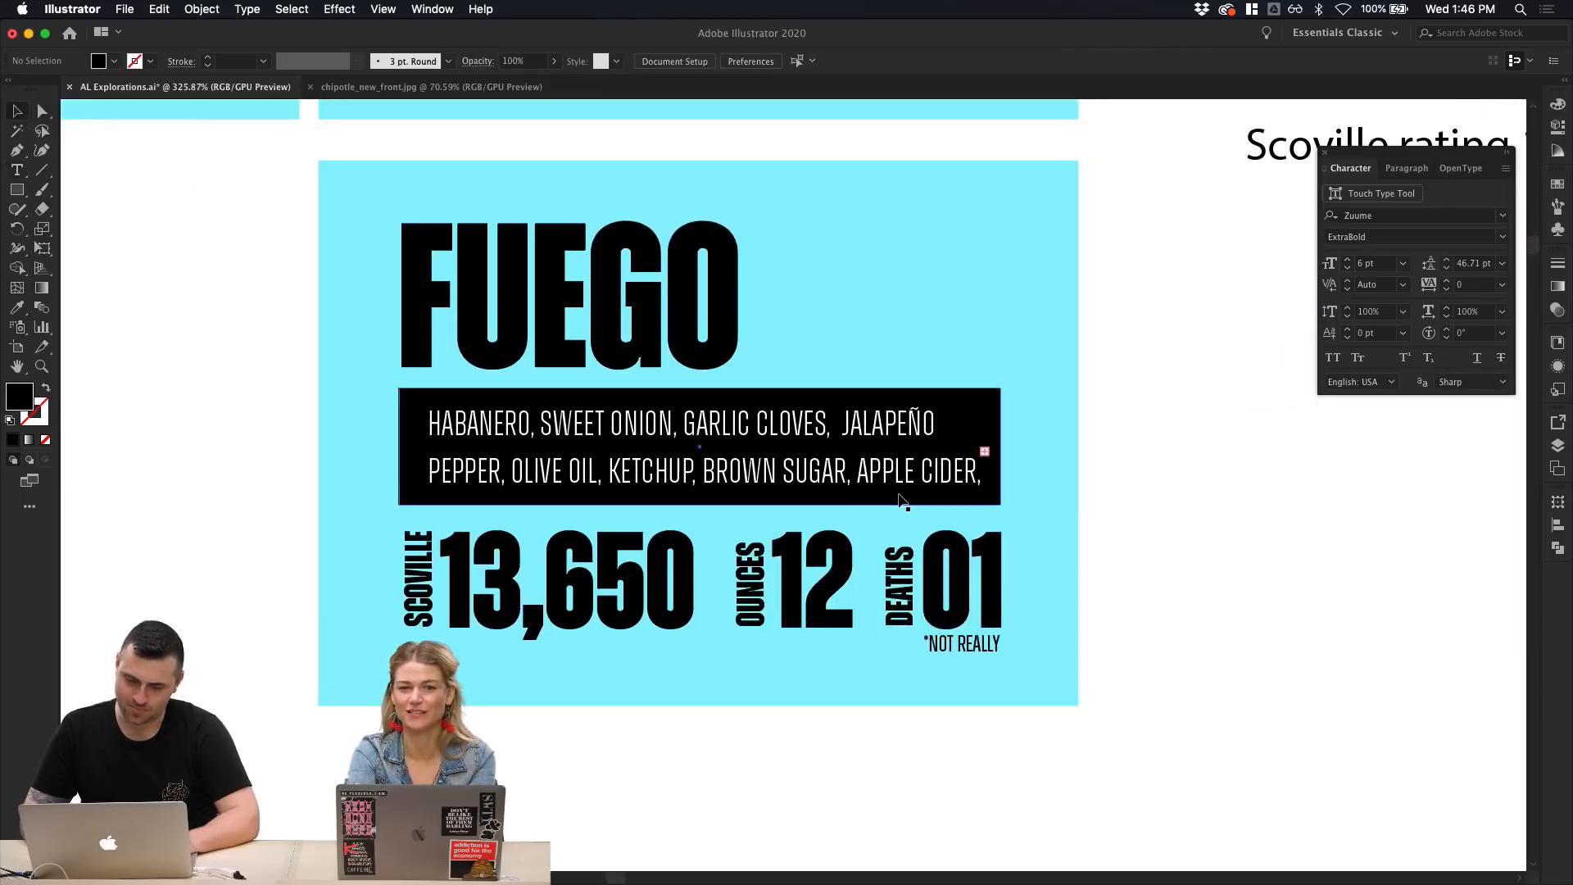
scroll(904, 501, "up", 1)
scroll(904, 502, "right", 1)
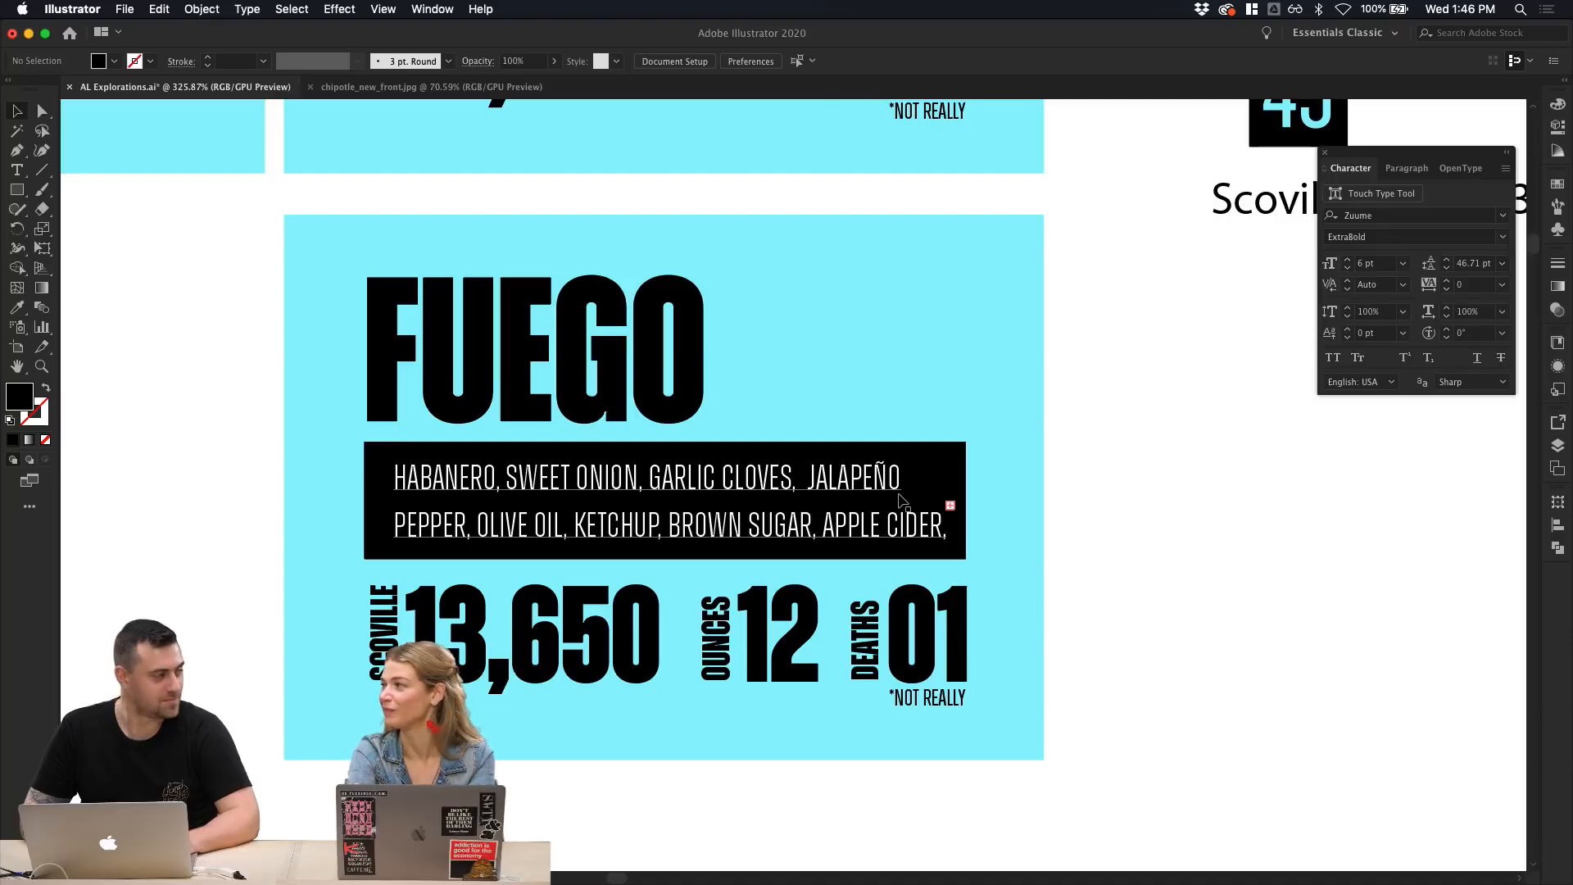
scroll(904, 502, "up", 2)
scroll(904, 502, "right", 2)
scroll(903, 492, "down", 5)
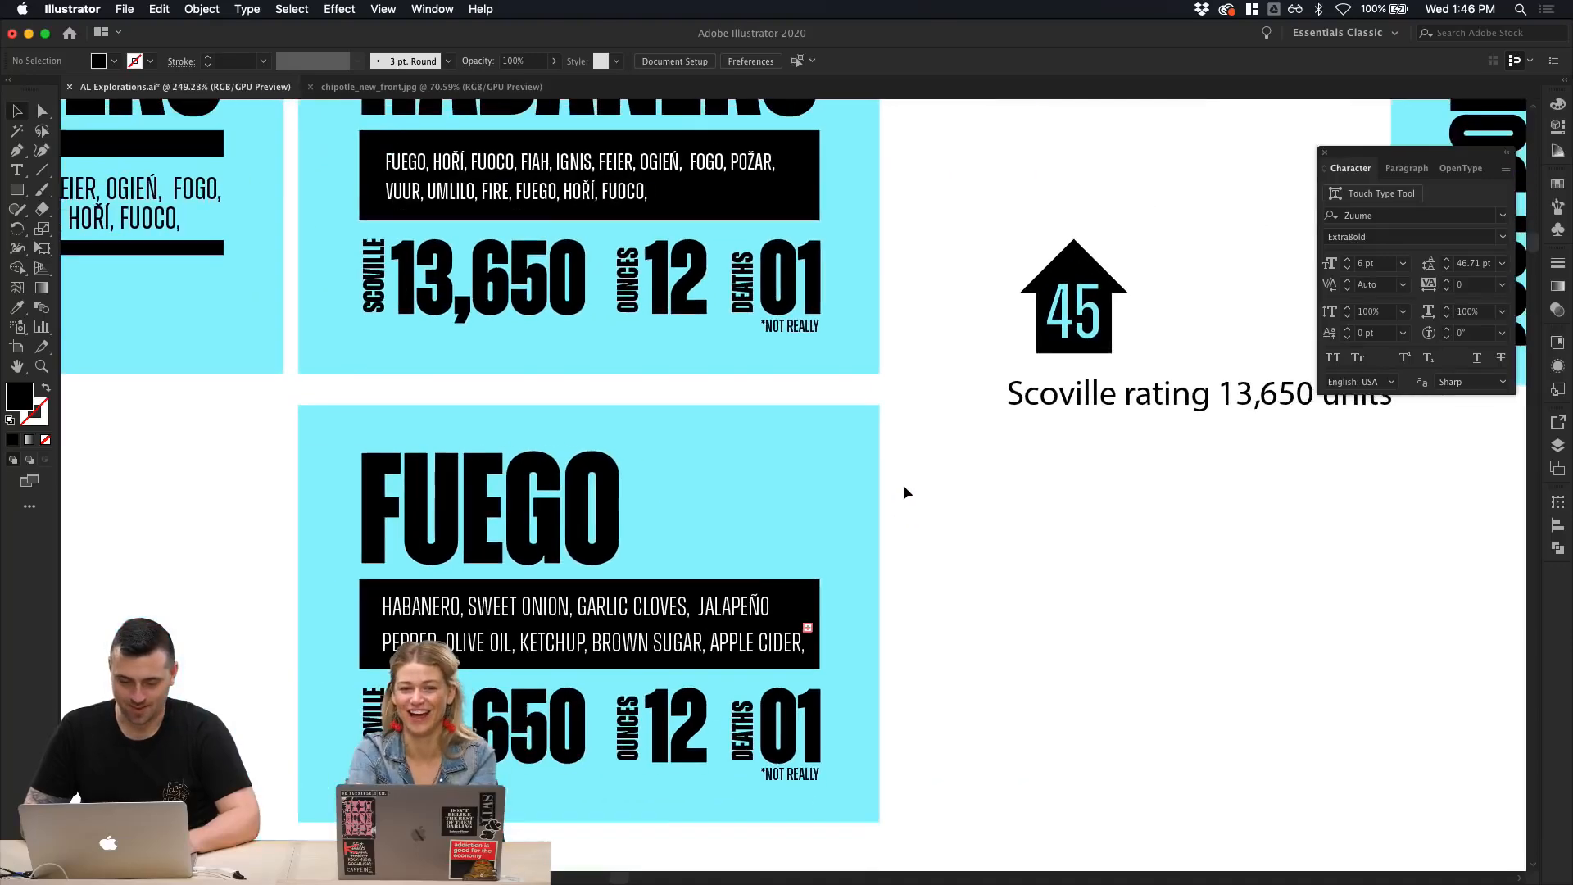
scroll(906, 492, "up", 4)
left_click(830, 514)
left_click(574, 422)
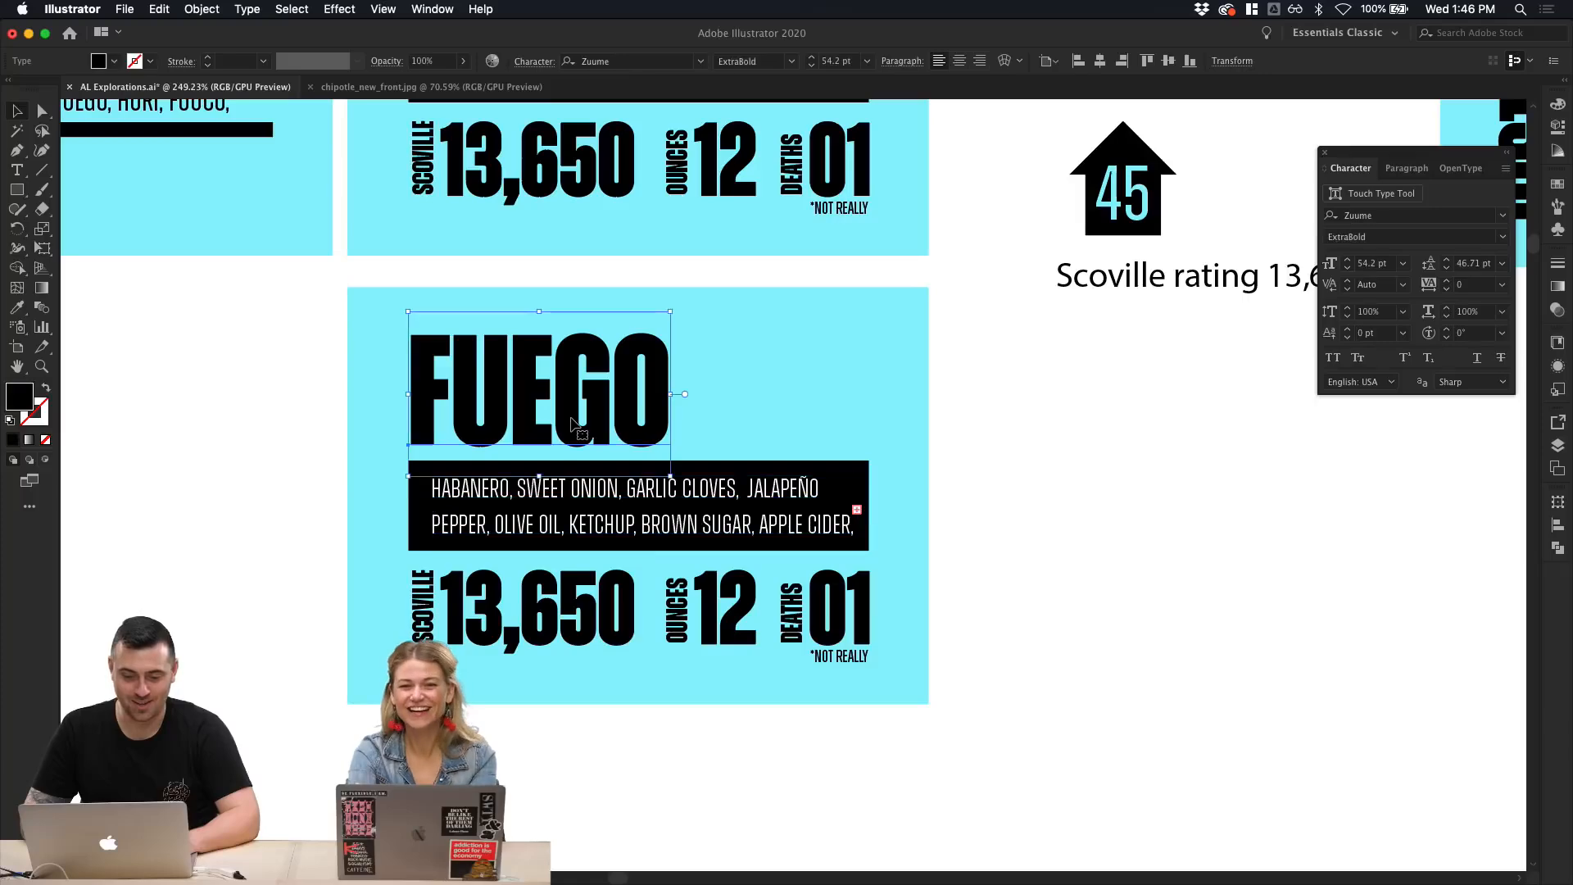
scroll(837, 545, "up", 2)
scroll(837, 545, "right", 1)
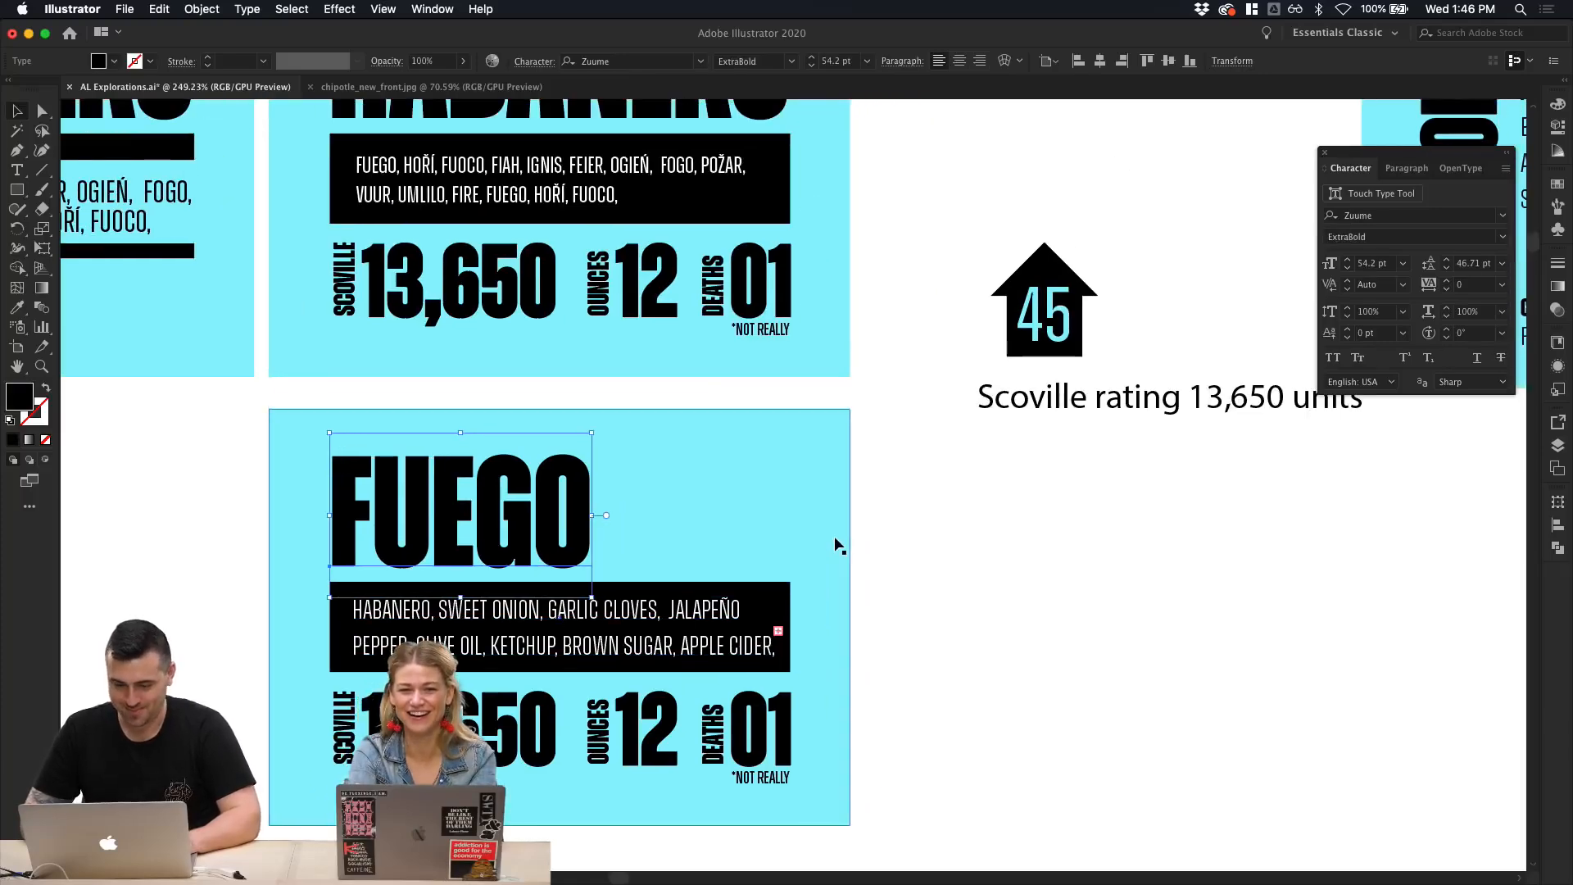
scroll(835, 540, "up", 2)
scroll(835, 541, "right", 2)
scroll(832, 540, "down", 1)
scroll(831, 540, "left", 1)
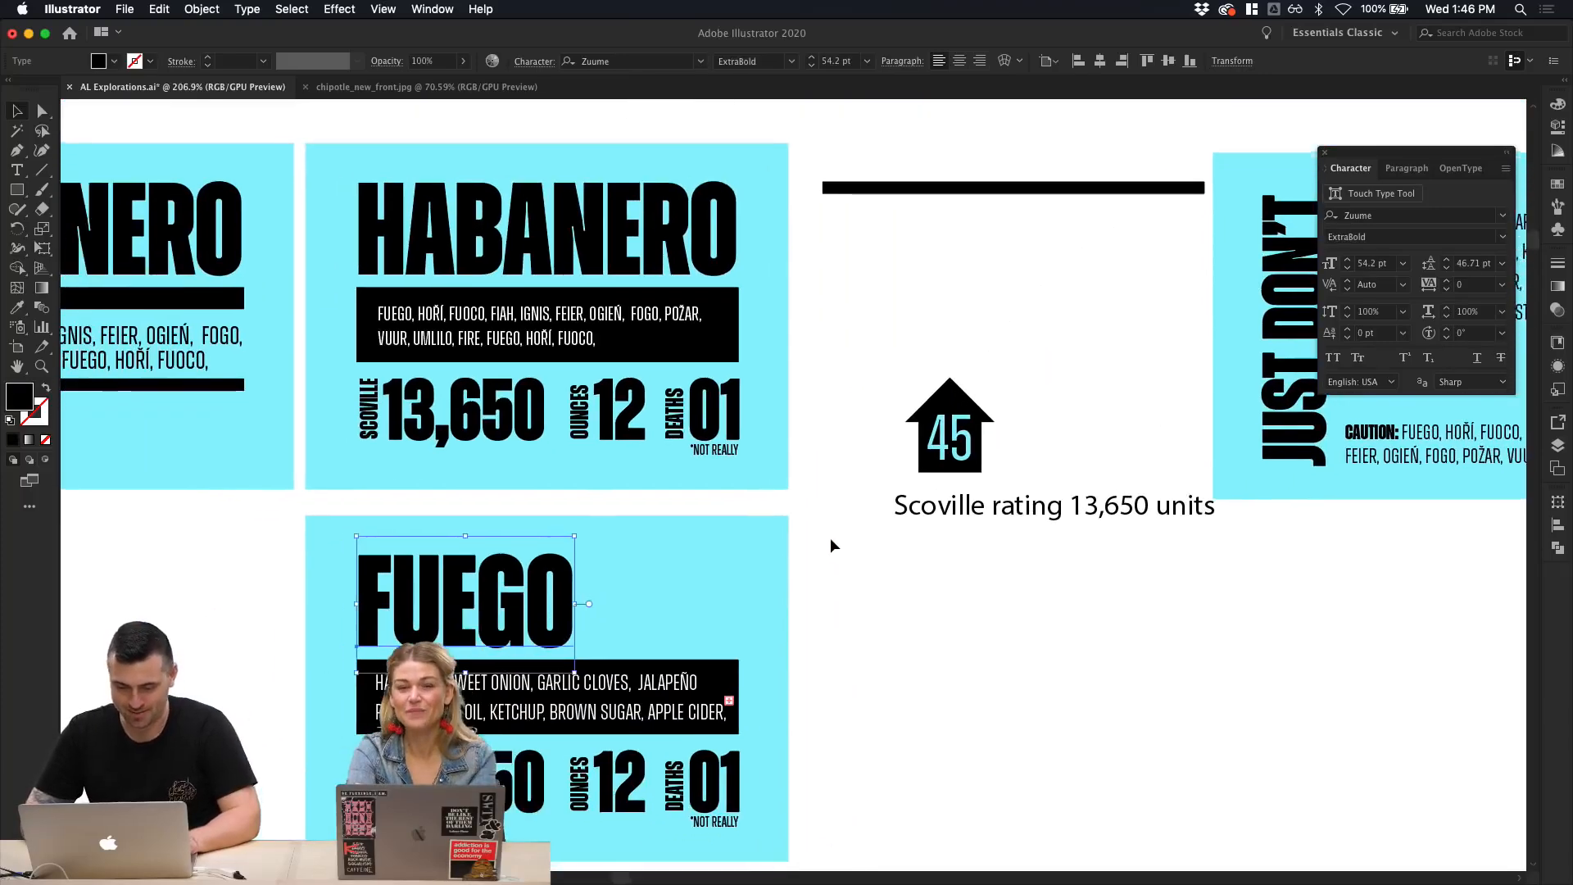
Step: Examine the FUEGO label's layout alongside the HABANERO labels and the surrounding explorations
scroll(830, 545, "down", 1)
scroll(830, 544, "left", 1)
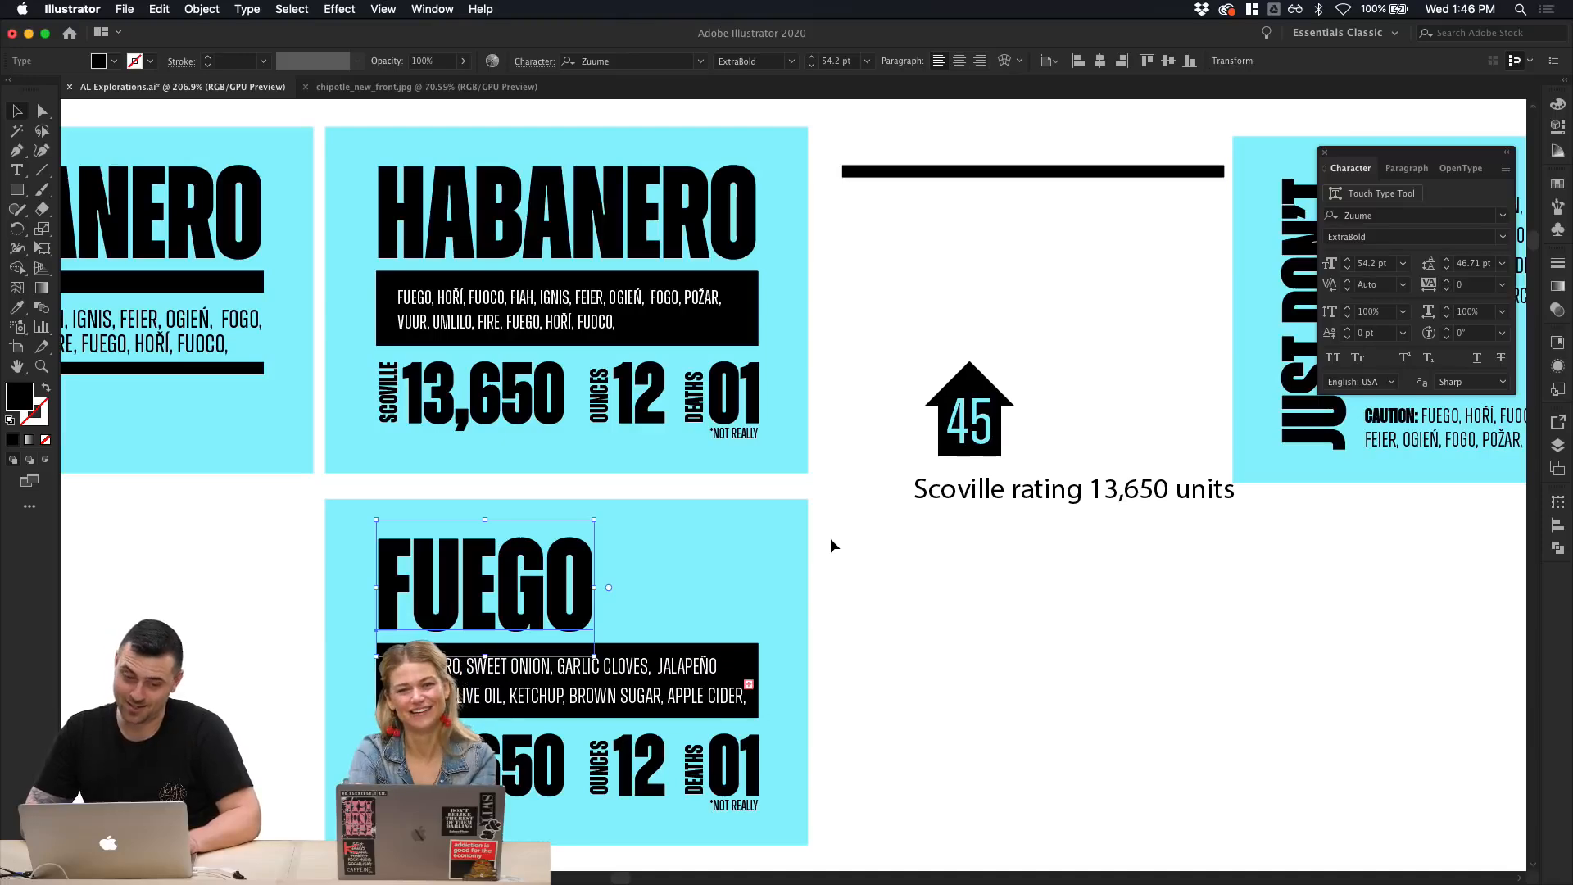
scroll(831, 541, "down", 3)
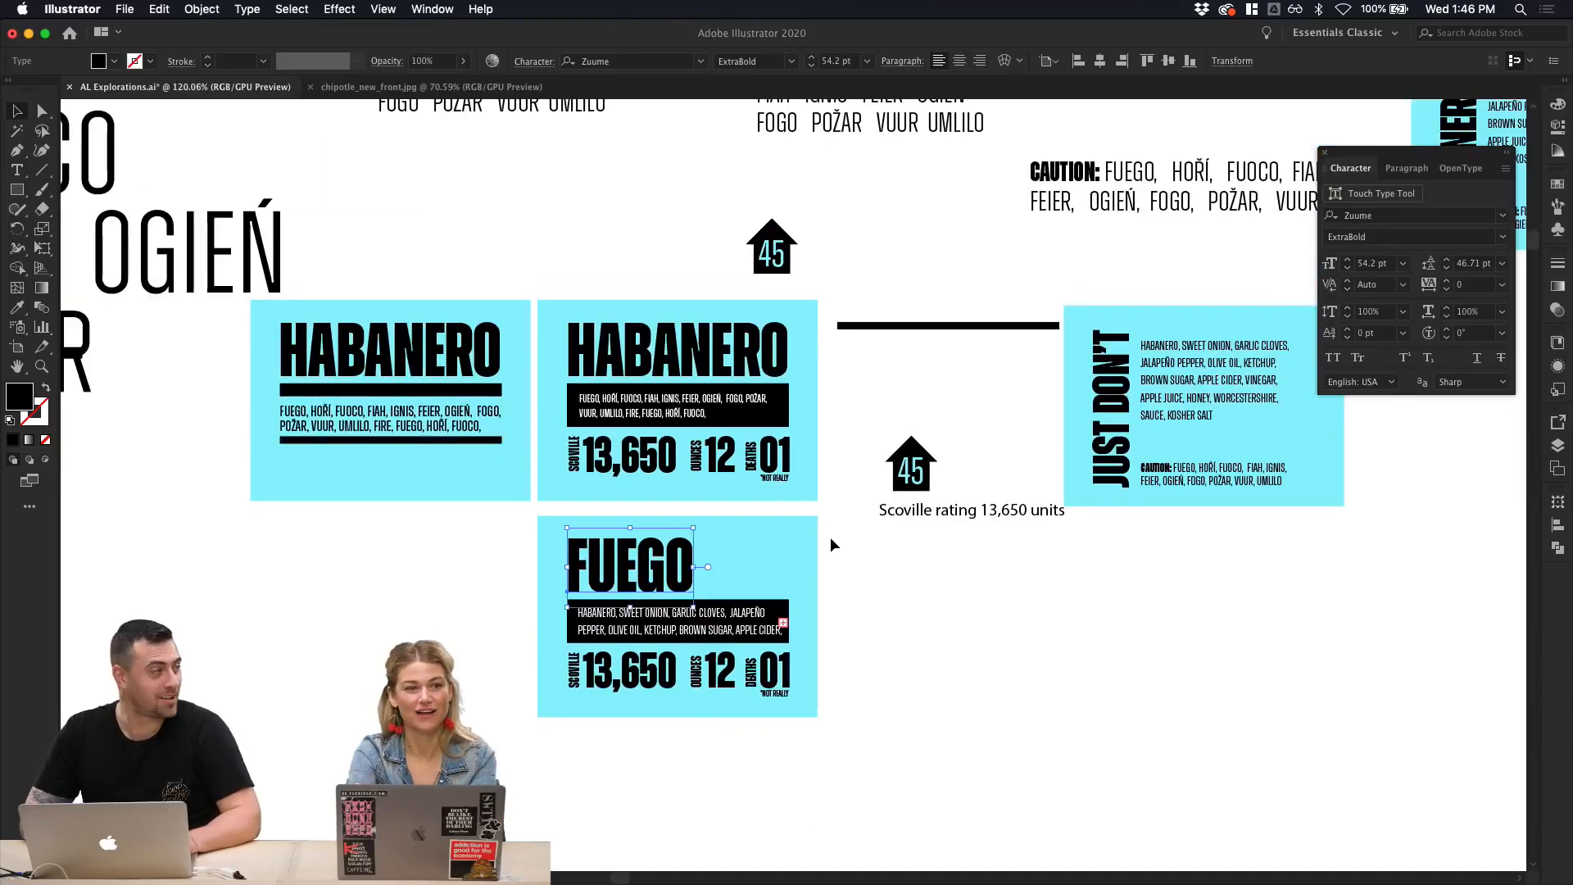
scroll(831, 541, "up", 3)
scroll(831, 541, "left", 2)
scroll(831, 541, "down", 3)
left_click(929, 569)
scroll(928, 567, "up", 2)
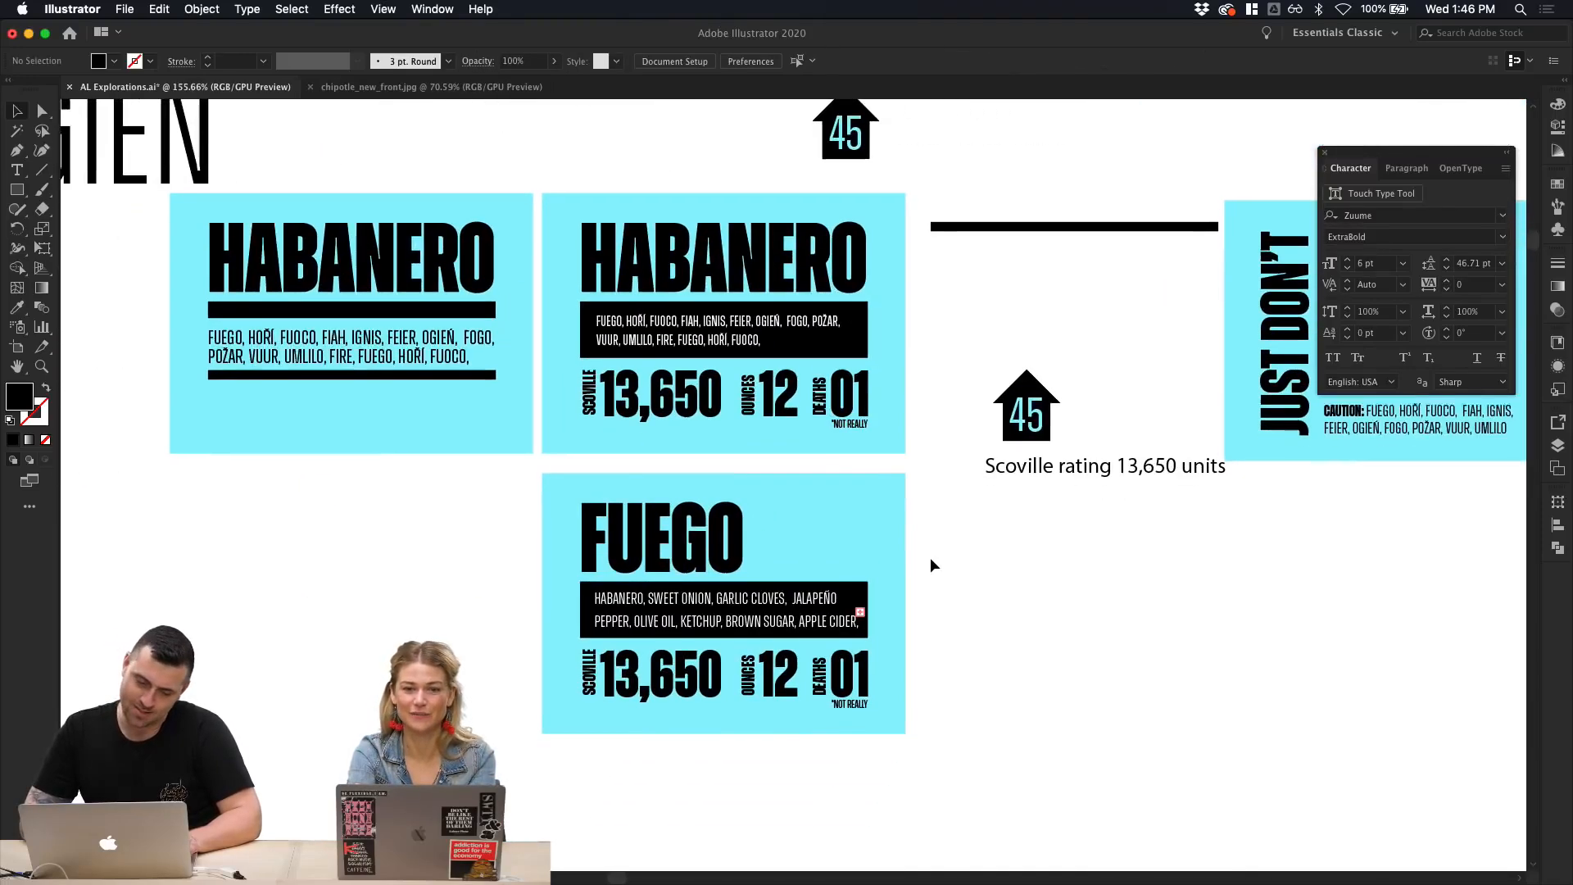
scroll(927, 566, "down", 3)
Step: Rotate the FUEGO headline 90 degrees to read upward along the label's edge, and move the black ingredient bar with its text off the label
left_click(637, 443)
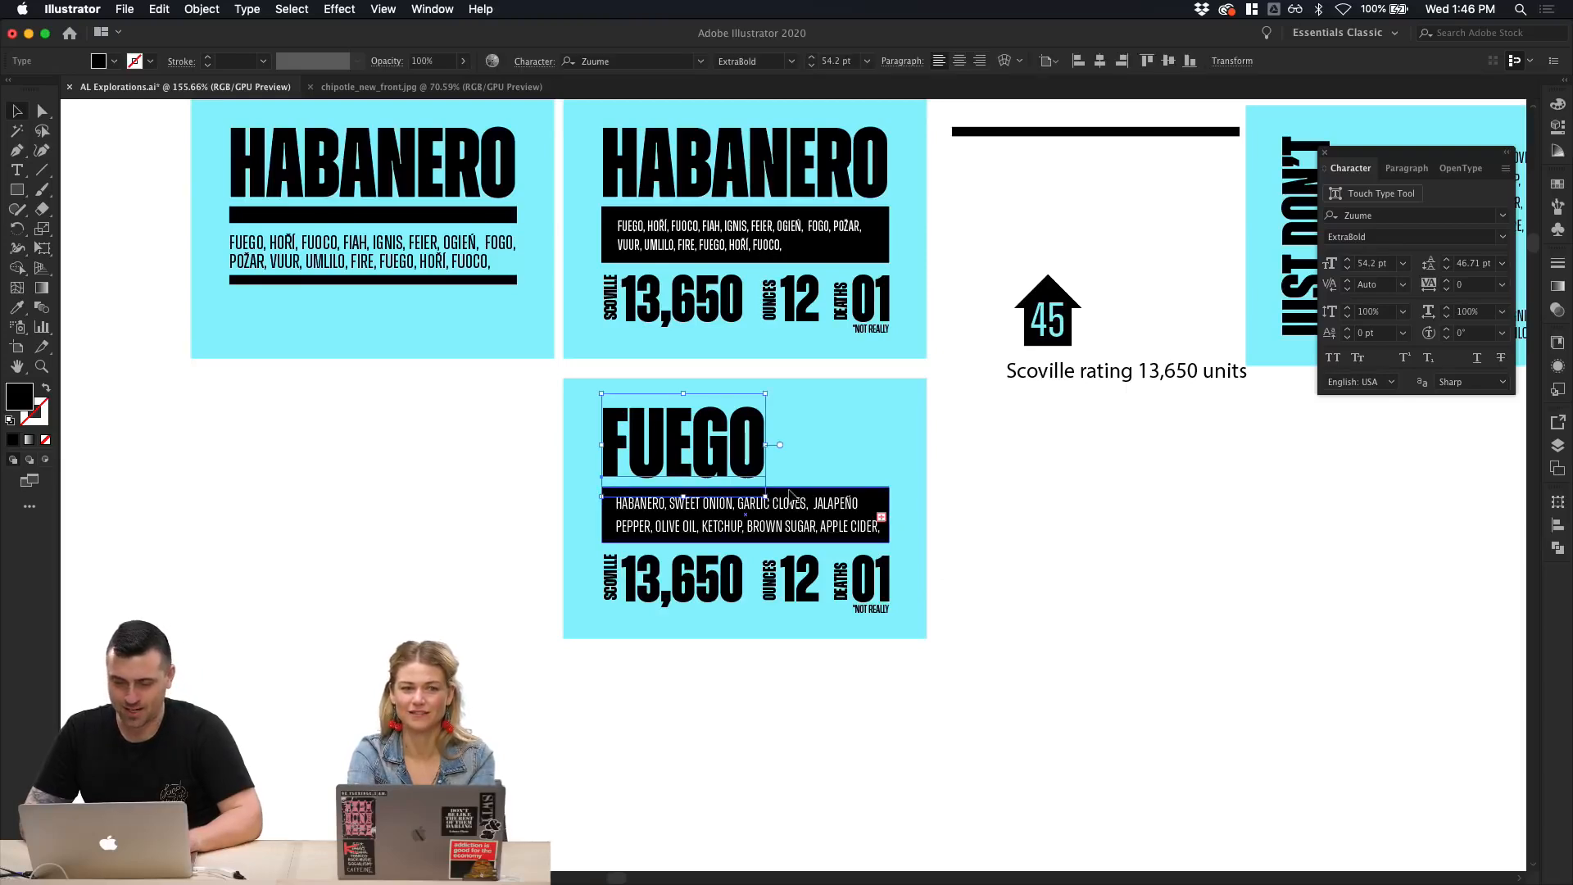
left_click_drag(774, 497, 621, 429)
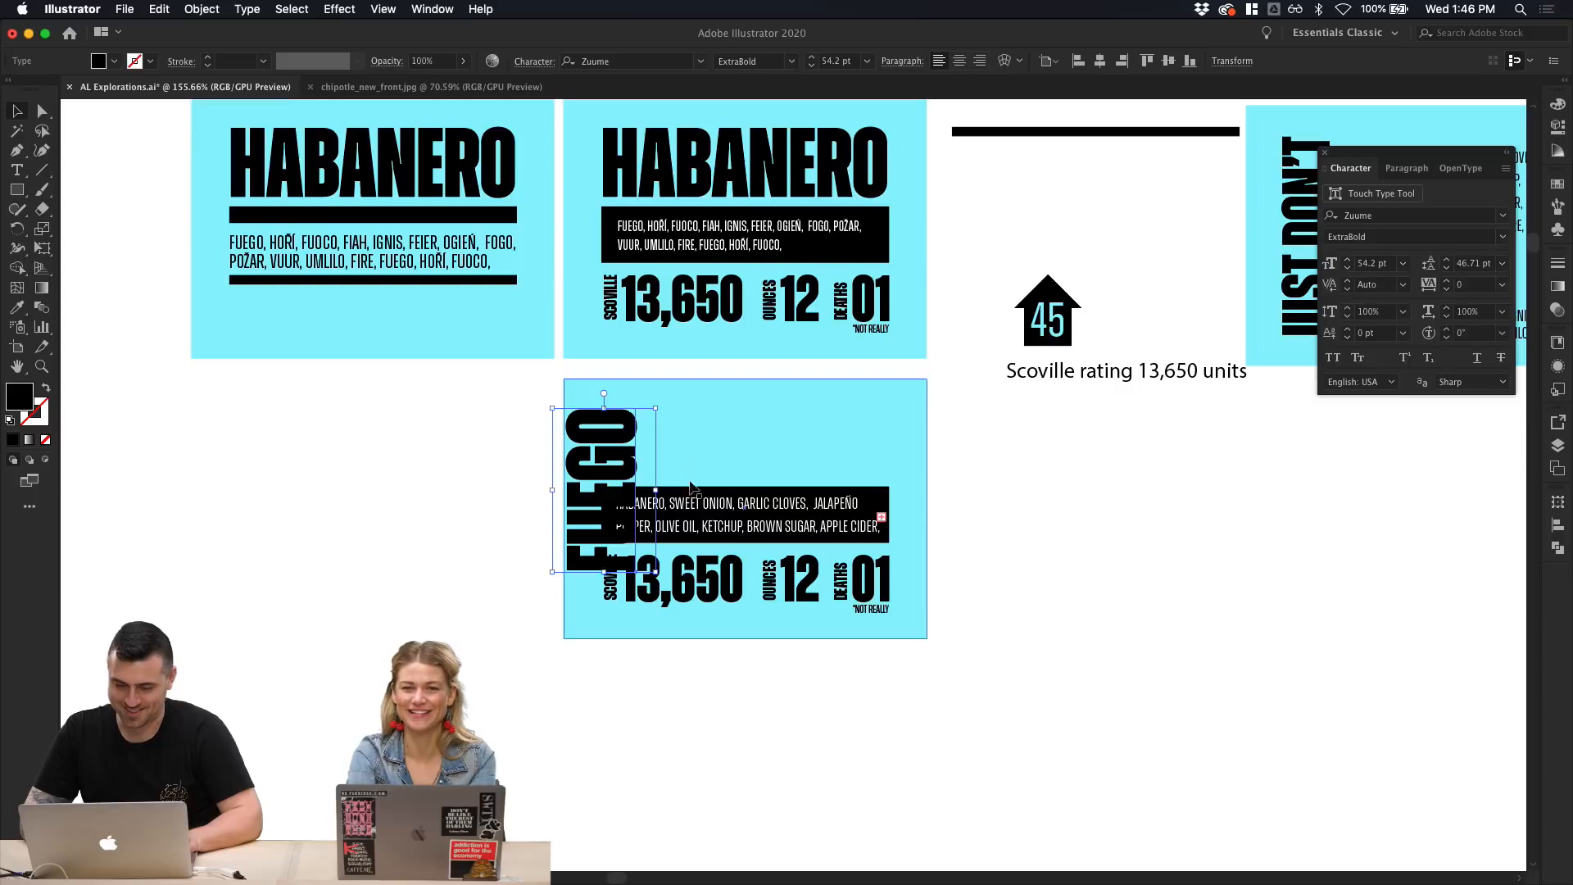
left_click(803, 503)
left_click(817, 497, "shift")
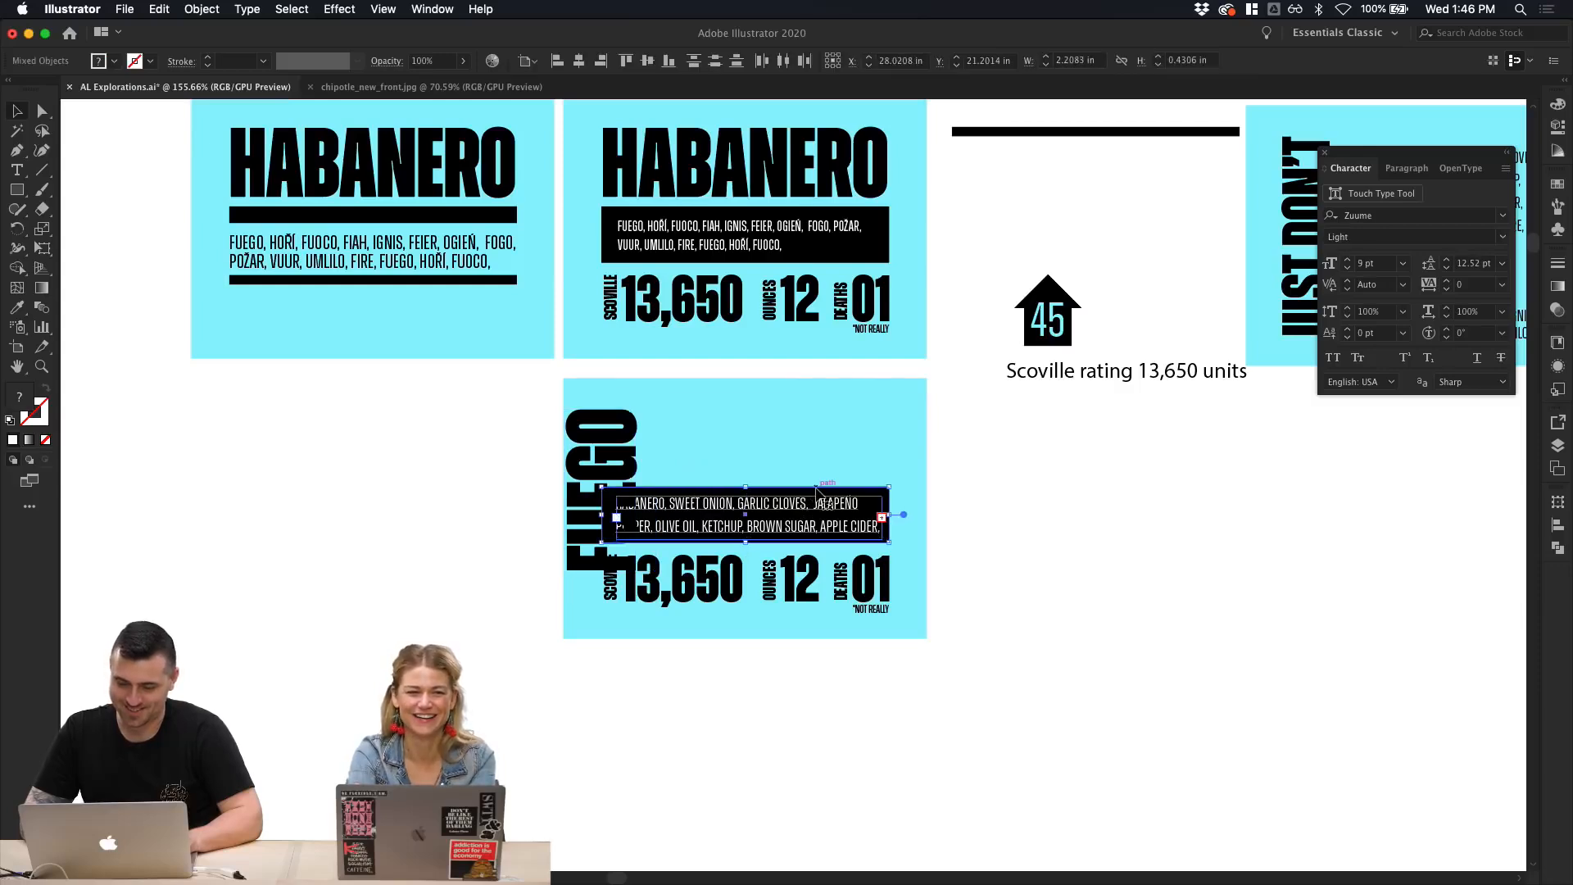
left_click_drag(817, 497, 1168, 467)
Step: Stack the SCOVILLE 13,650, OUNCES 12 and DEATHS 01 stats in a column beside the vertical FUEGO headline
left_click(656, 583)
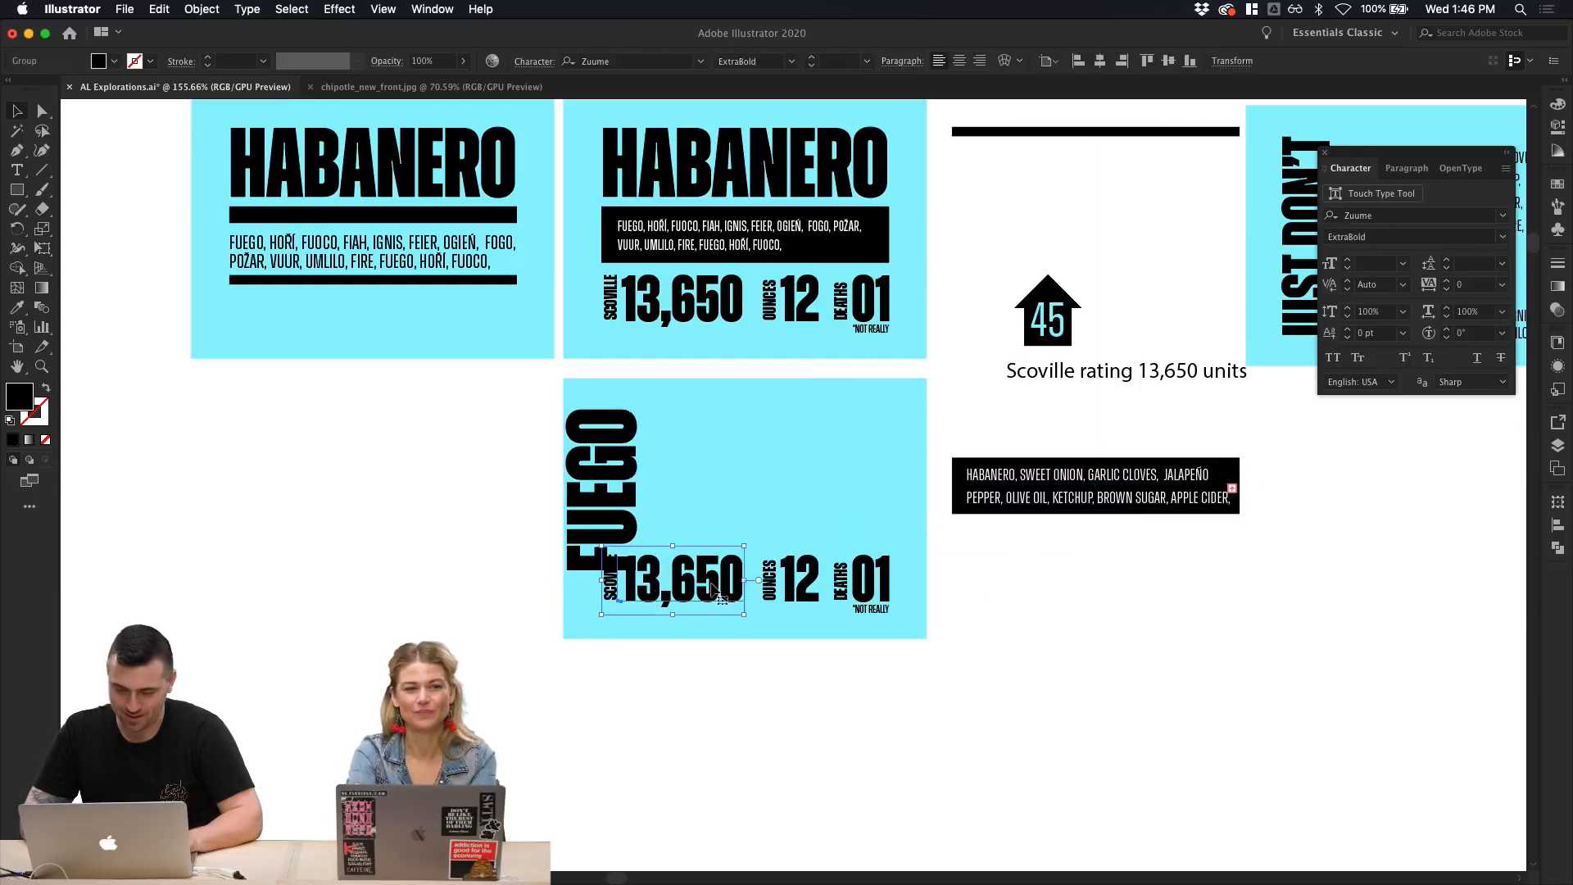
left_click_drag(699, 591, 741, 566)
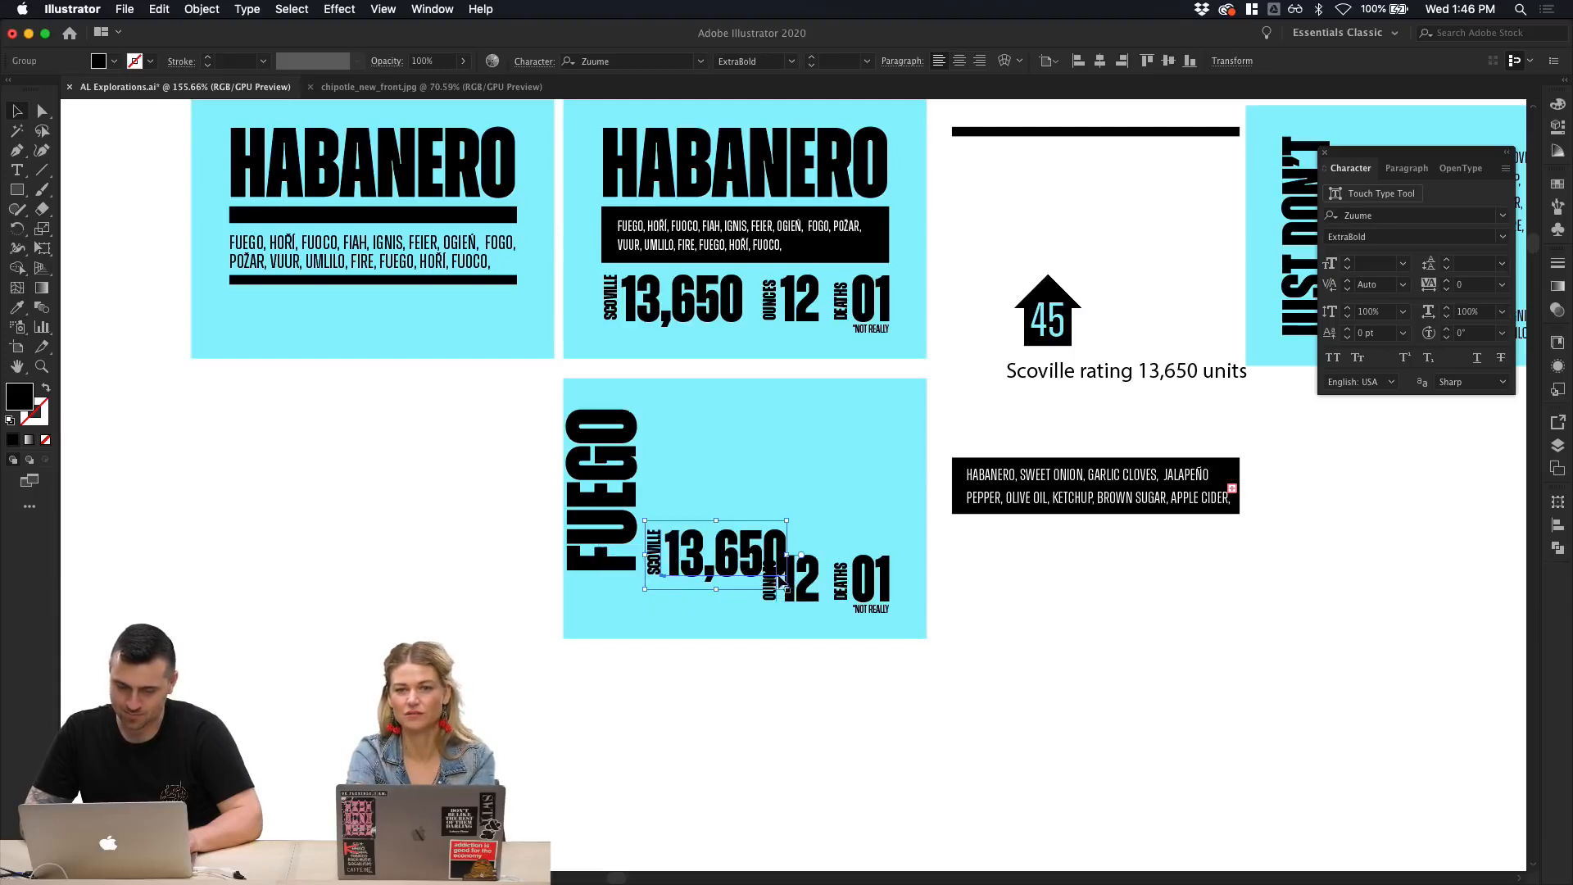
left_click_drag(807, 599, 691, 510)
left_click_drag(715, 576, 716, 459)
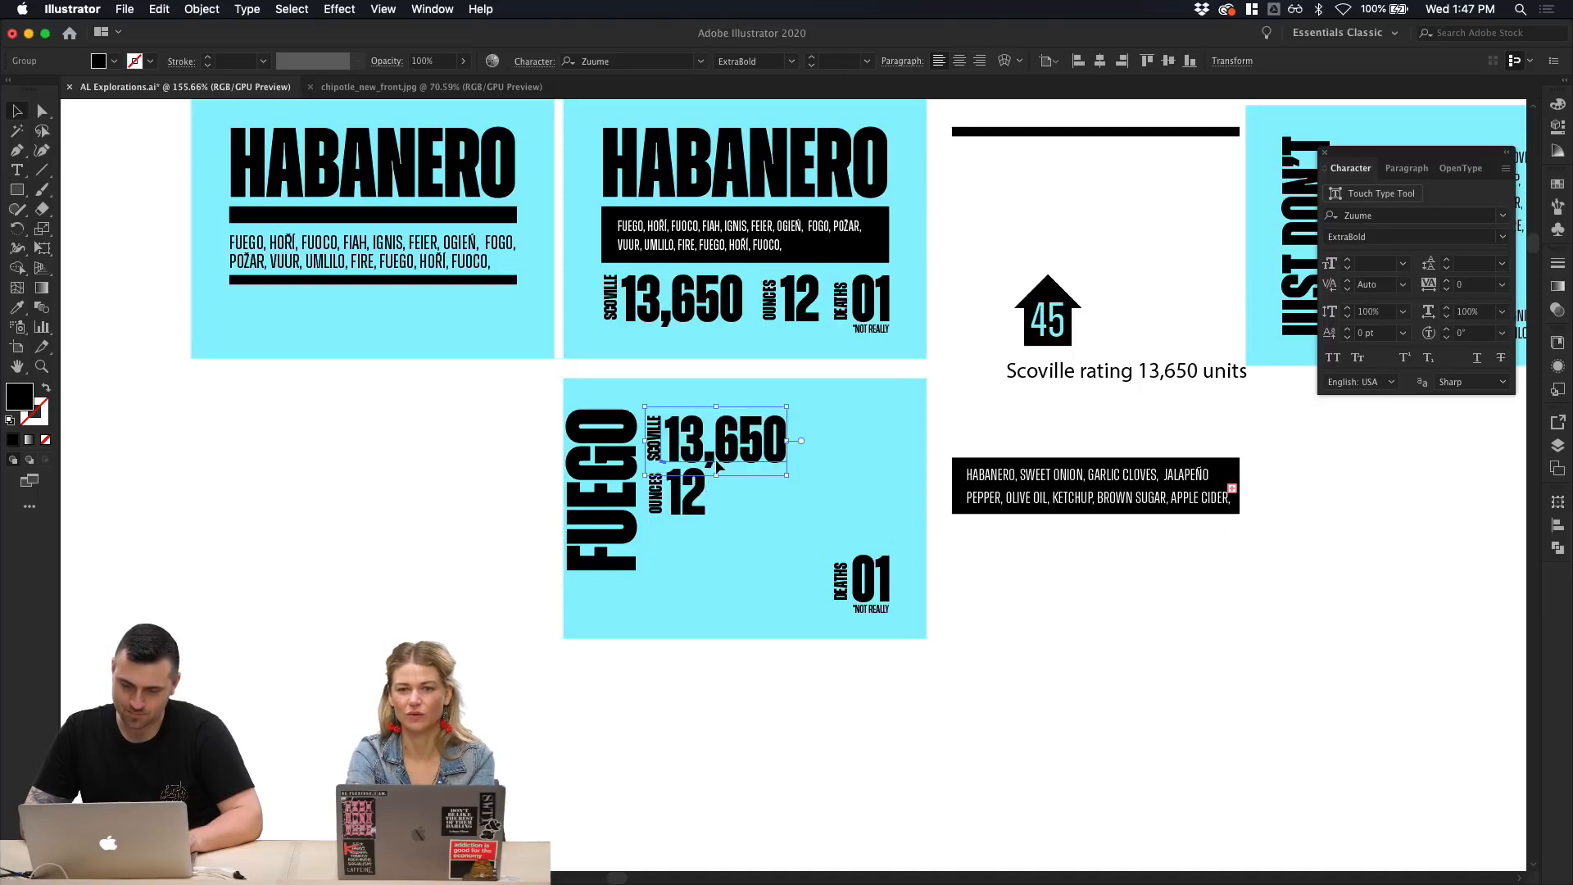
left_click_drag(880, 589, 696, 561)
left_click(658, 591)
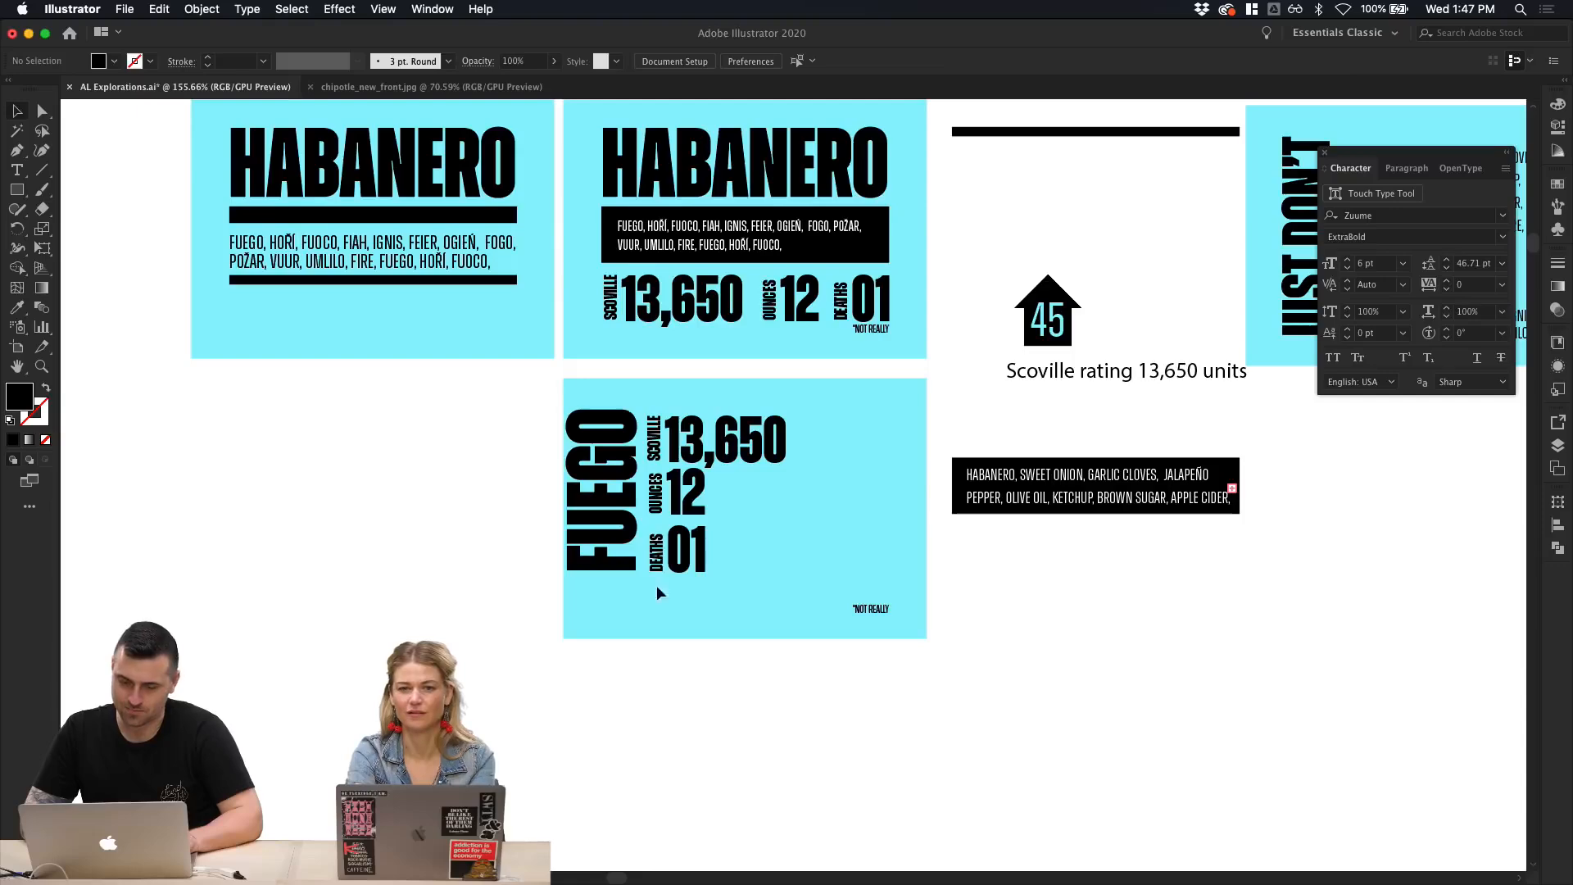
Step: Shift the three stacked stats together with the vertical FUEGO headline inward from the label's left edge
left_click(695, 579)
left_click(688, 501, "shift")
left_click(710, 443, "shift")
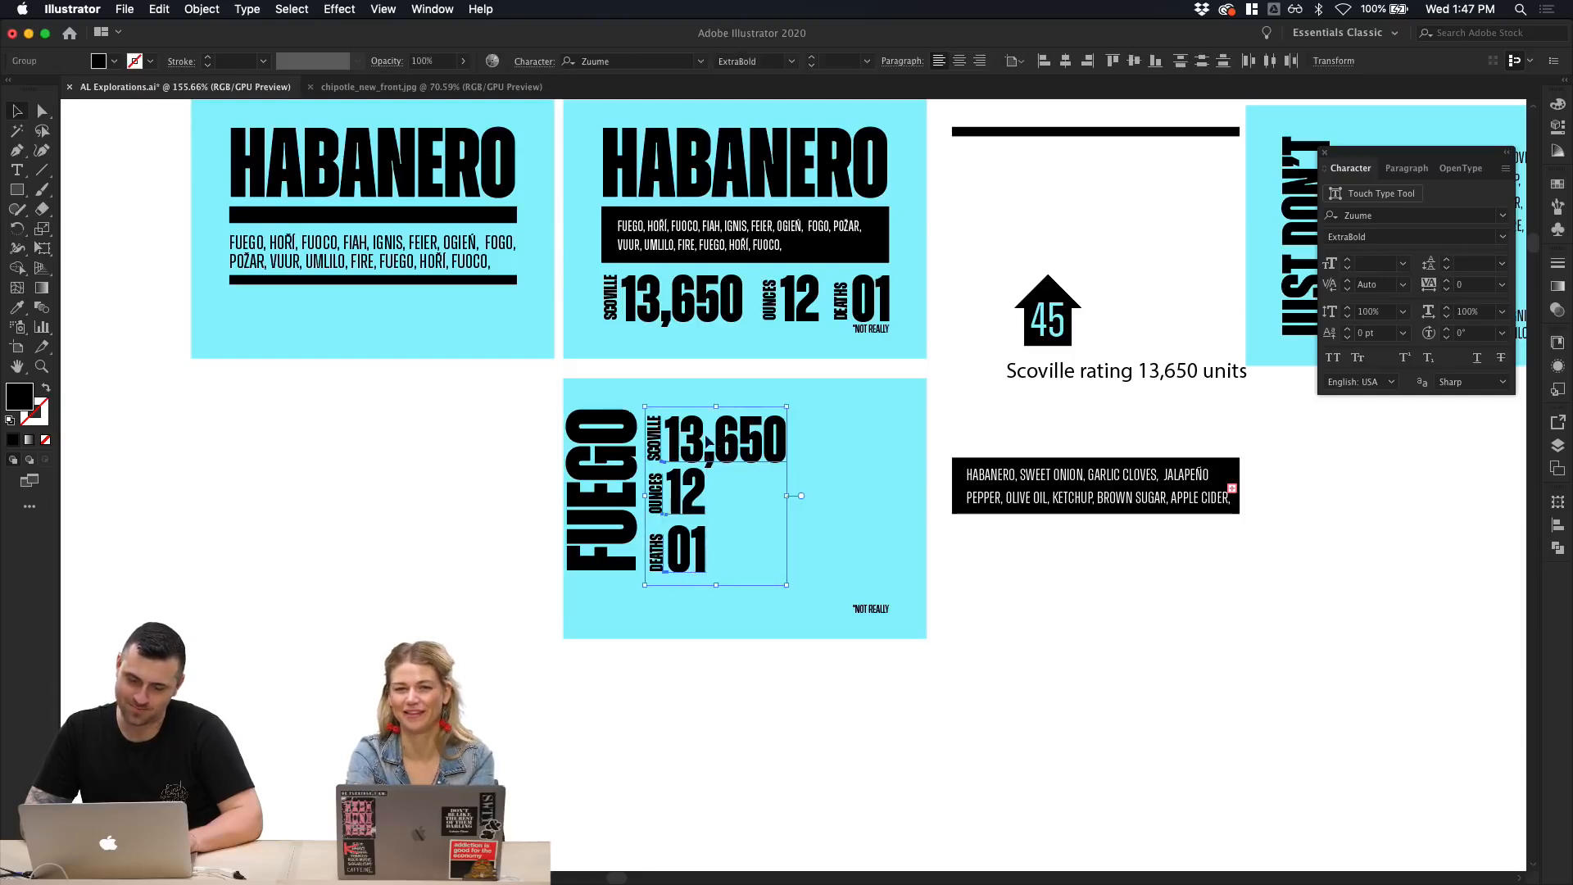
left_click_drag(614, 449, 645, 450)
left_click(685, 709)
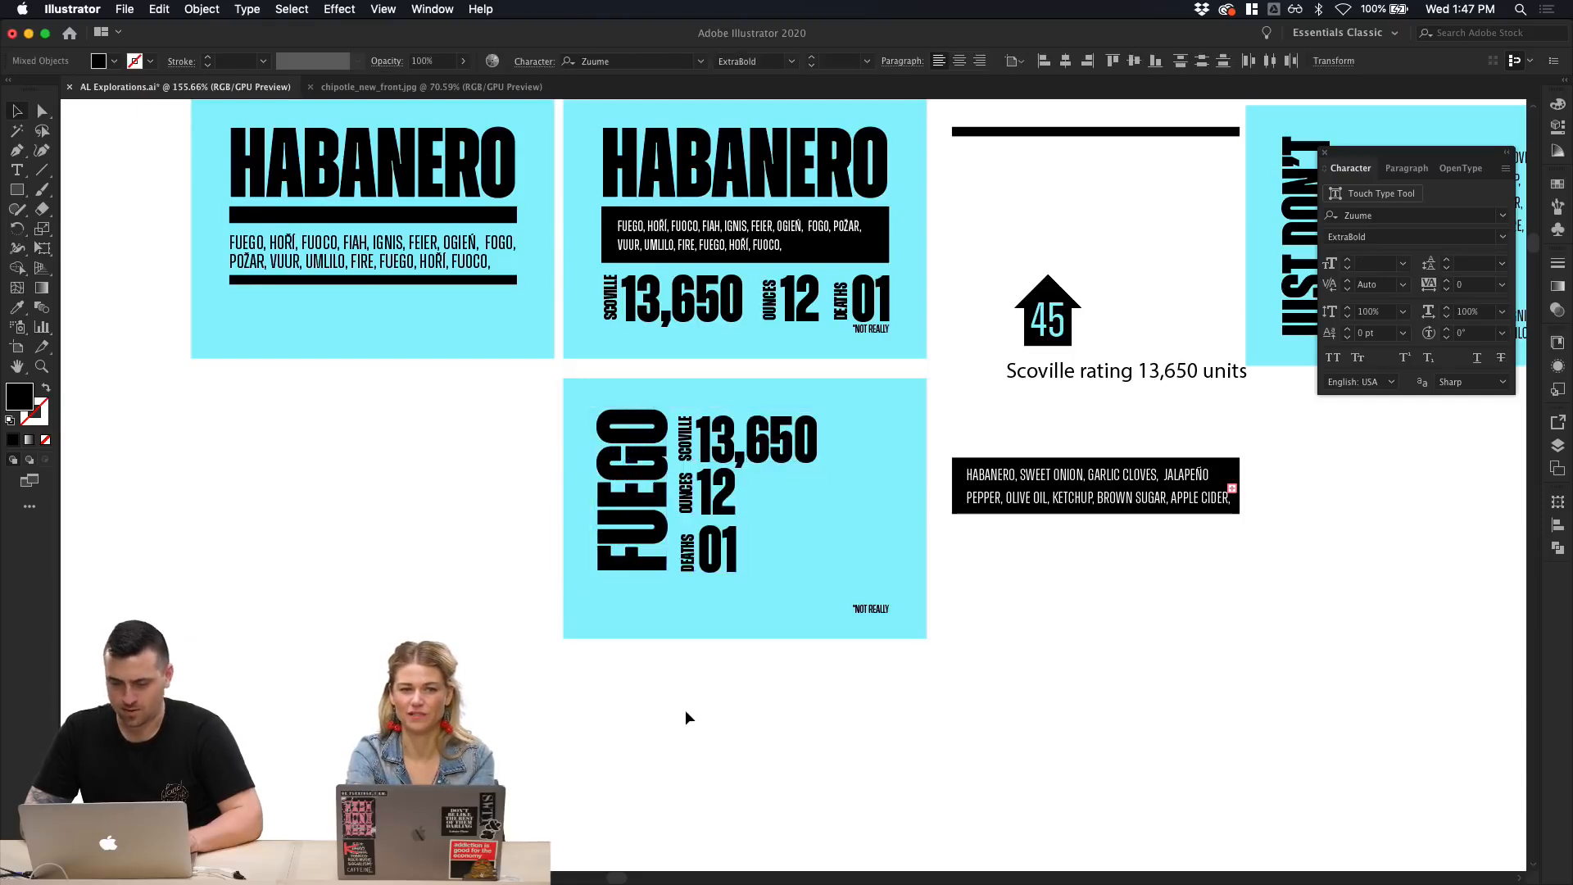
Step: Place the *NOT REALLY footnote directly beneath the DEATHS 01 stat on the FUEGO label
scroll(685, 709, "down", 2)
scroll(685, 709, "up", 4)
scroll(685, 710, "up", 2)
scroll(682, 667, "up", 1)
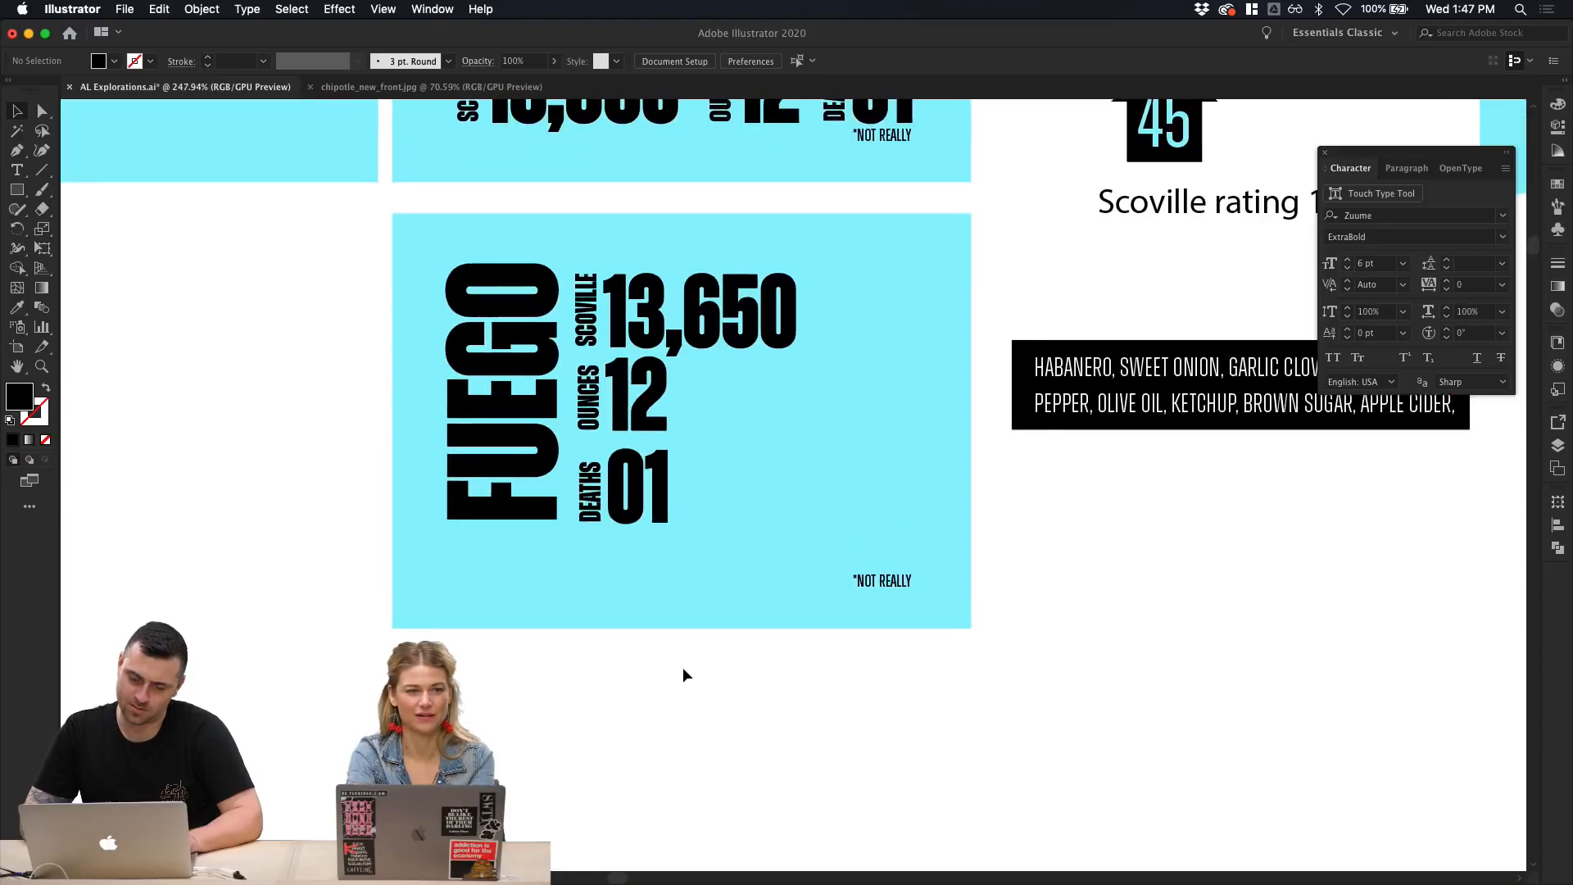
scroll(683, 668, "up", 3)
scroll(699, 642, "left", 3)
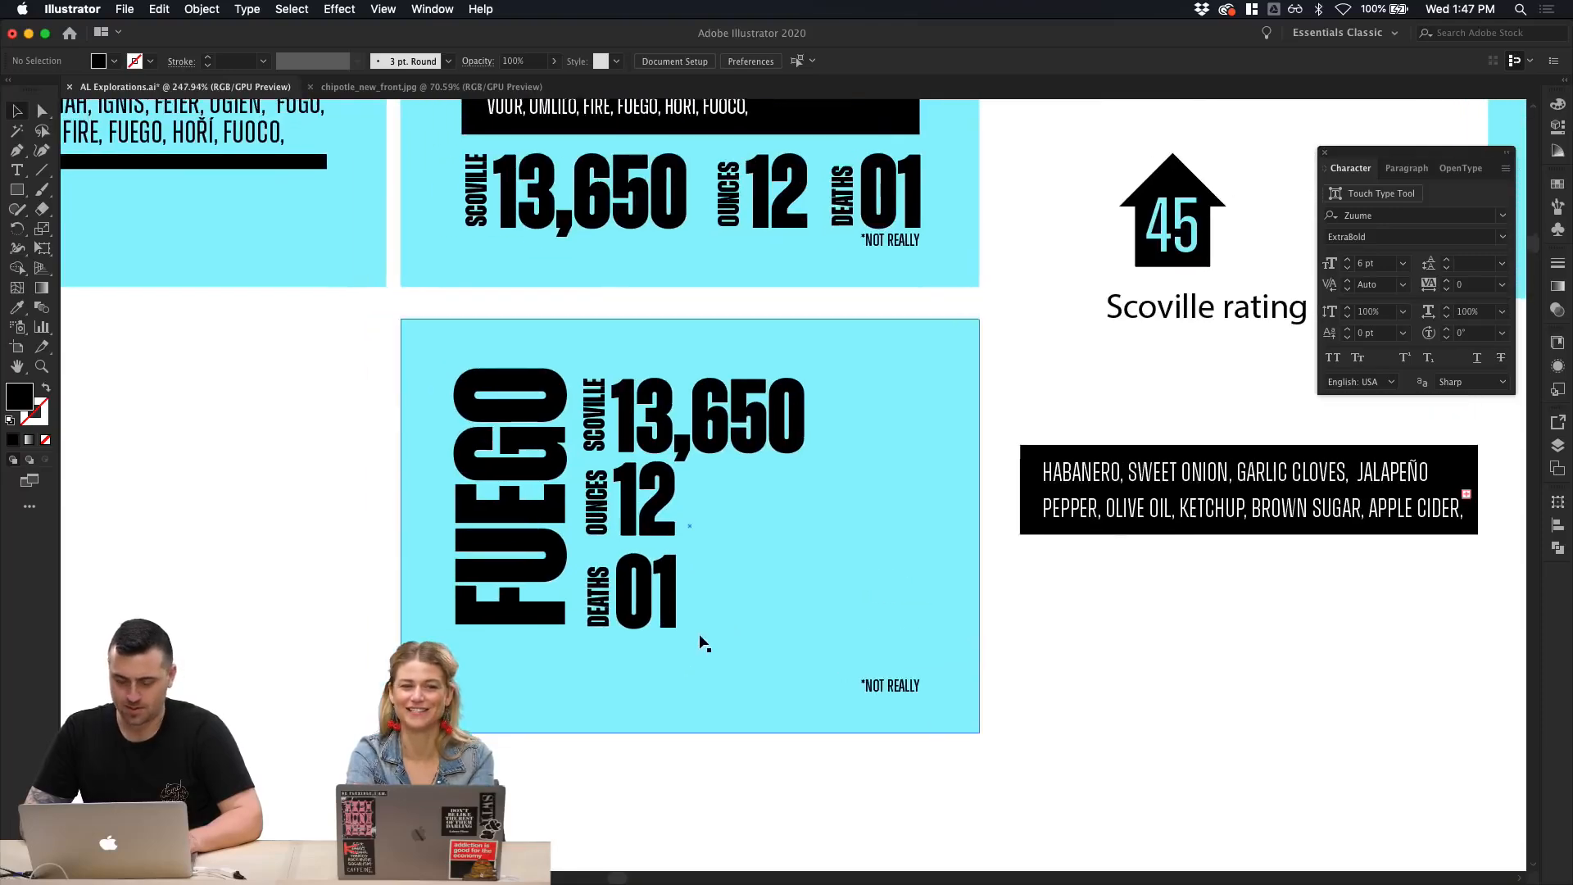
left_click(658, 407)
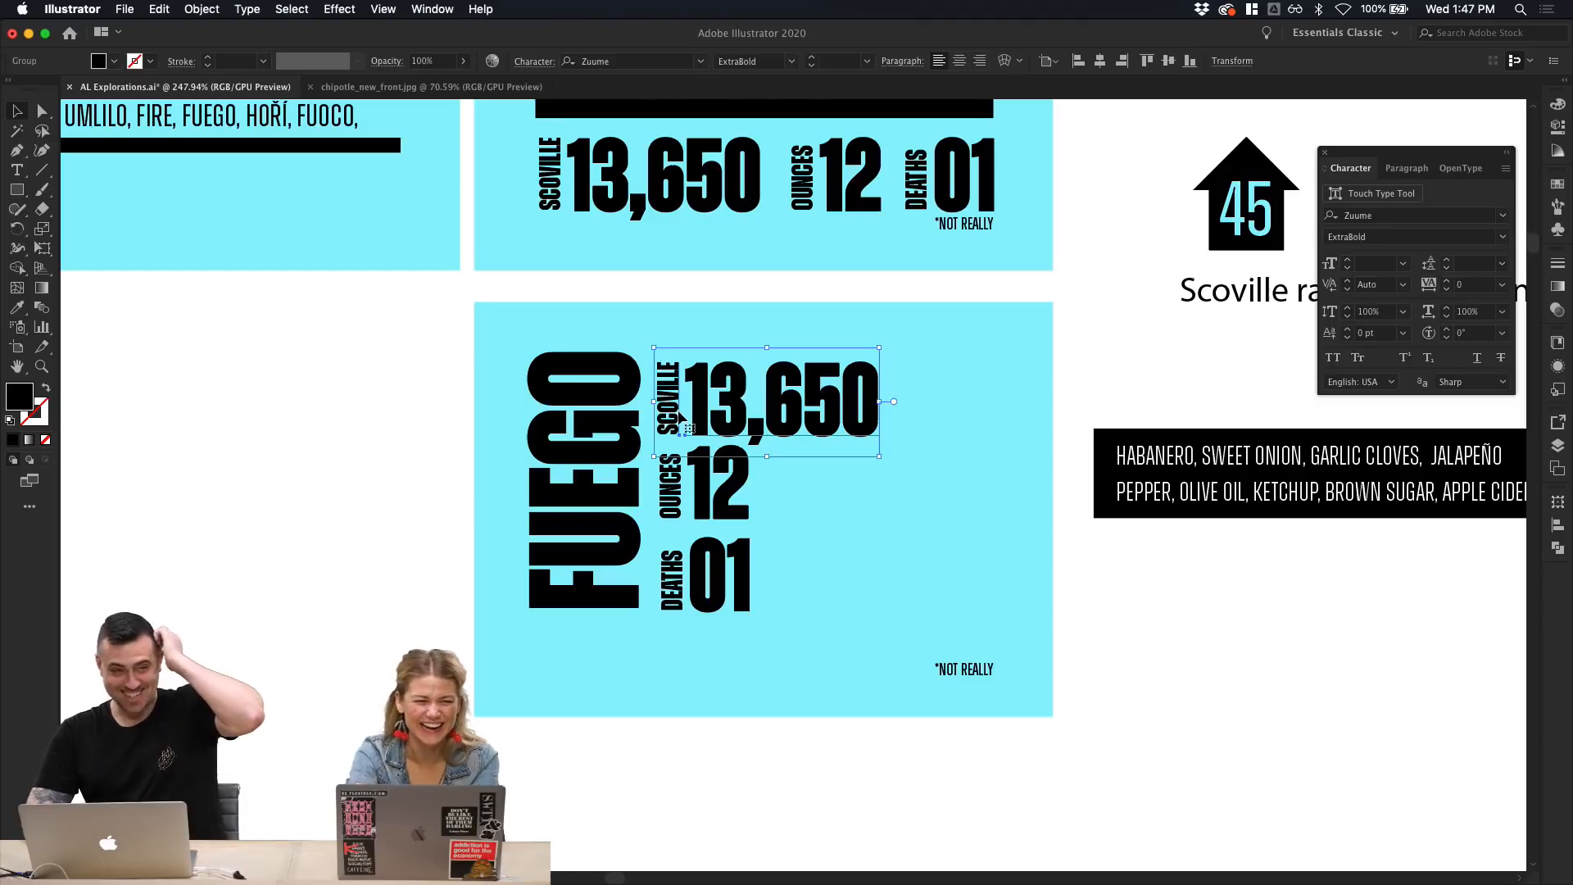
left_click_drag(949, 672, 709, 629)
left_click(744, 784)
Step: Ungroup the Scoville stat and rotate its SCOVILLE label to horizontal, placing it above 13,650 and flush with the number's left edge
scroll(744, 784, "up", 5)
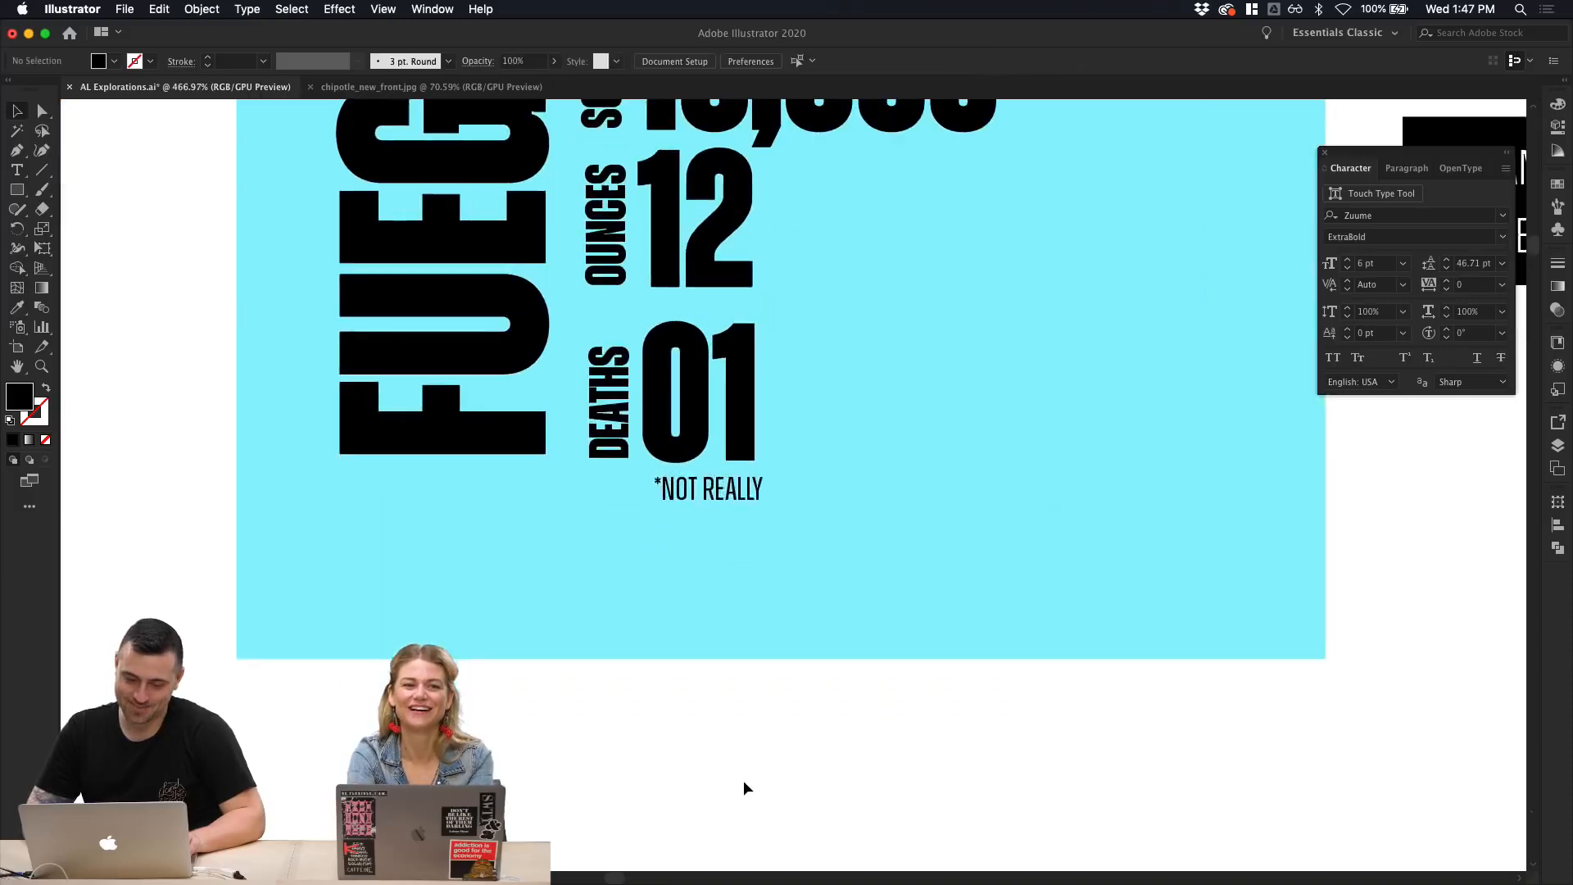
scroll(744, 784, "up", 3)
left_click(547, 283)
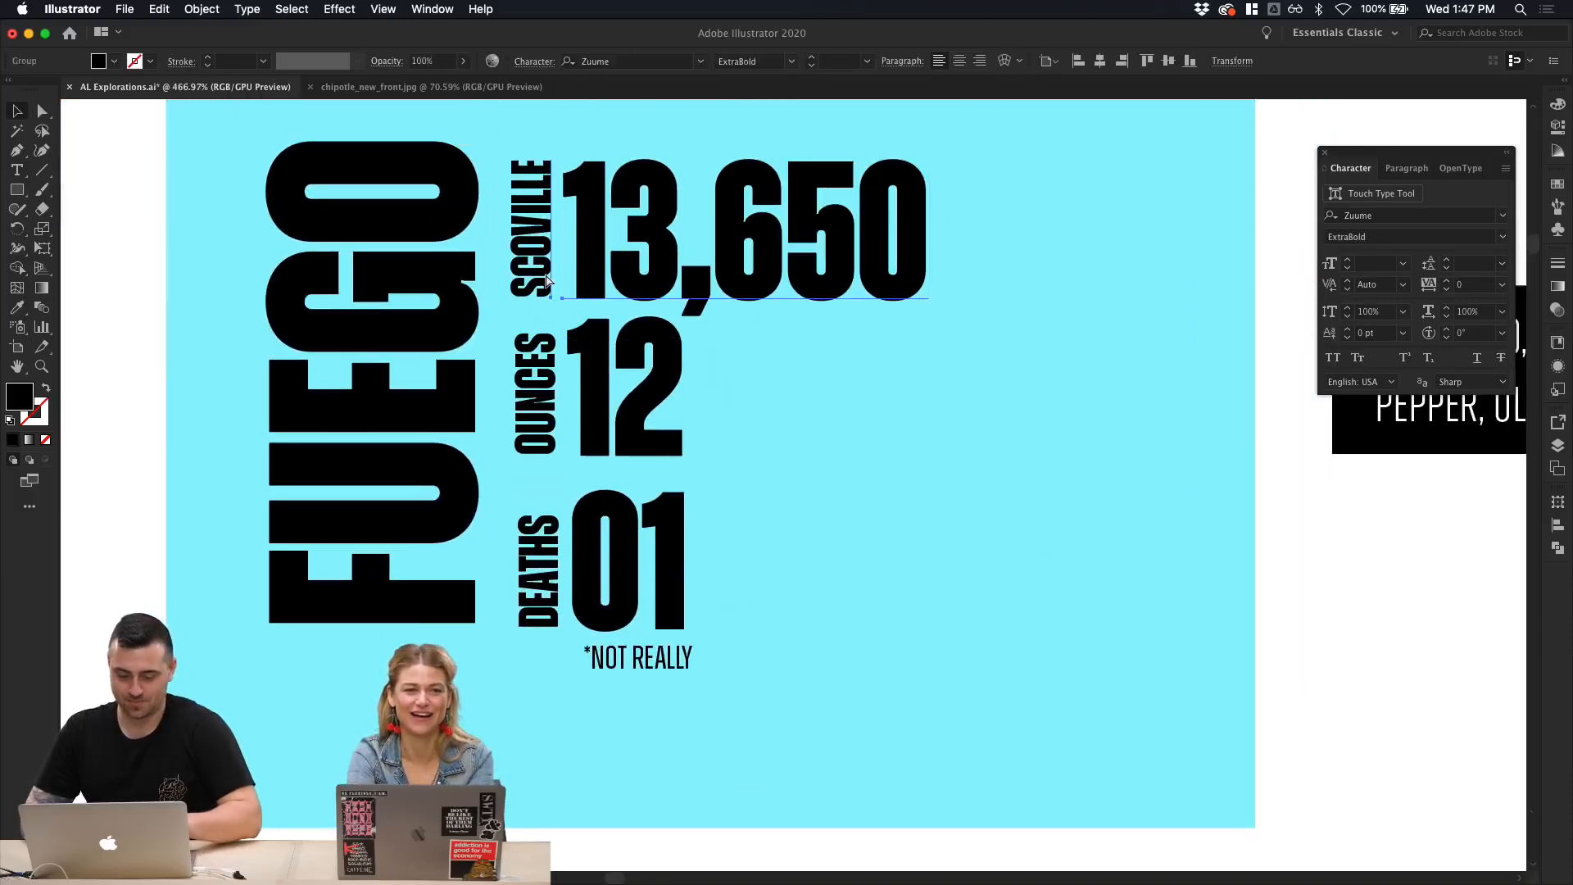
scroll(237, 368, "up", 5)
left_click(150, 370)
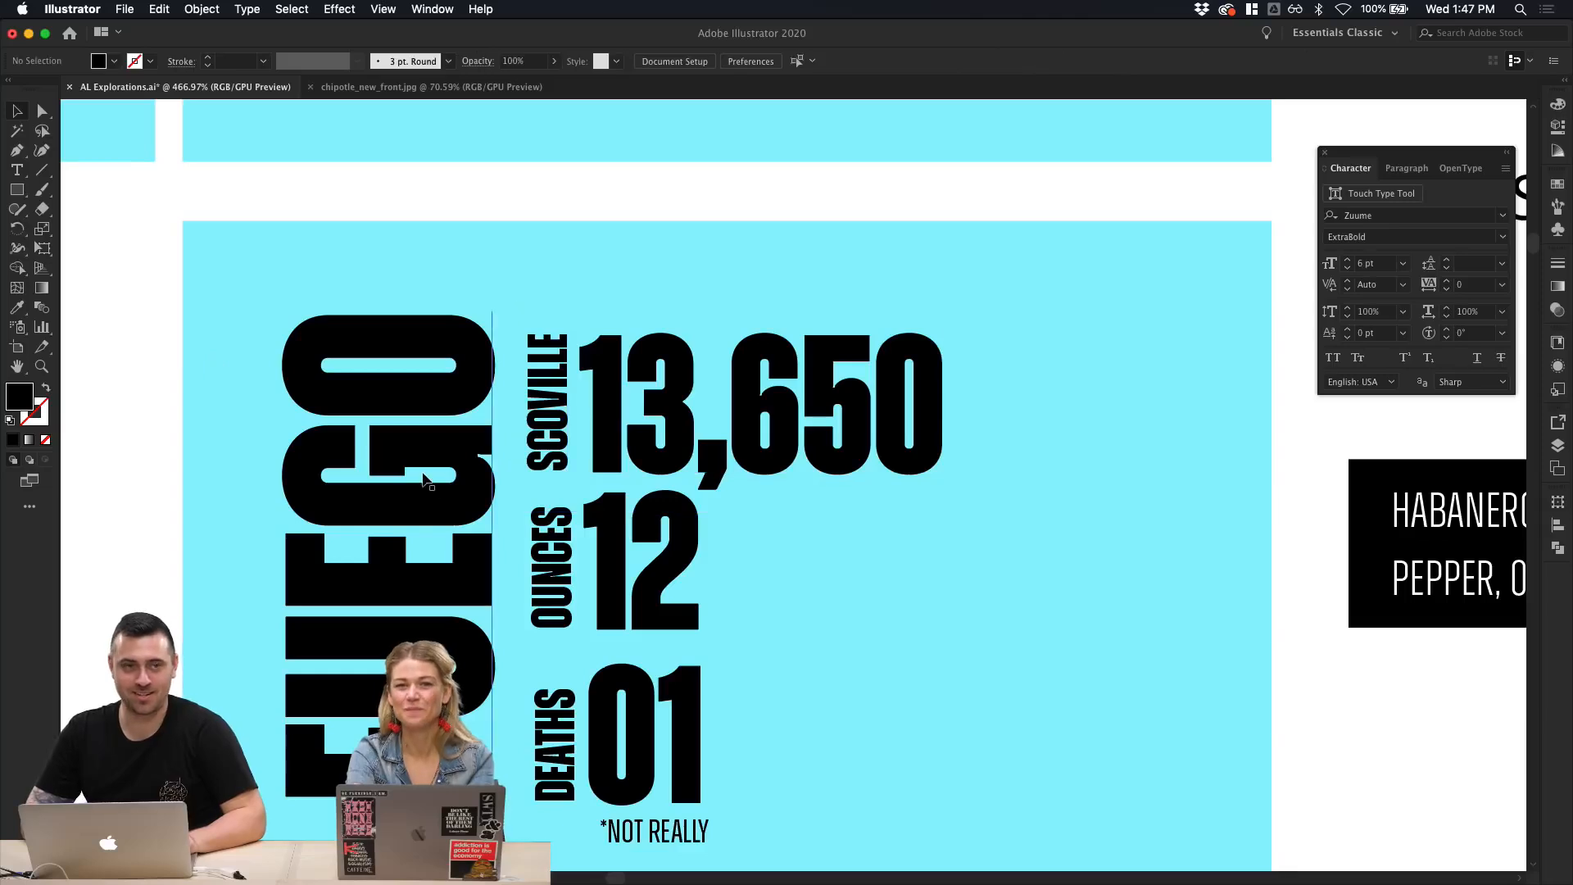
left_click(537, 445)
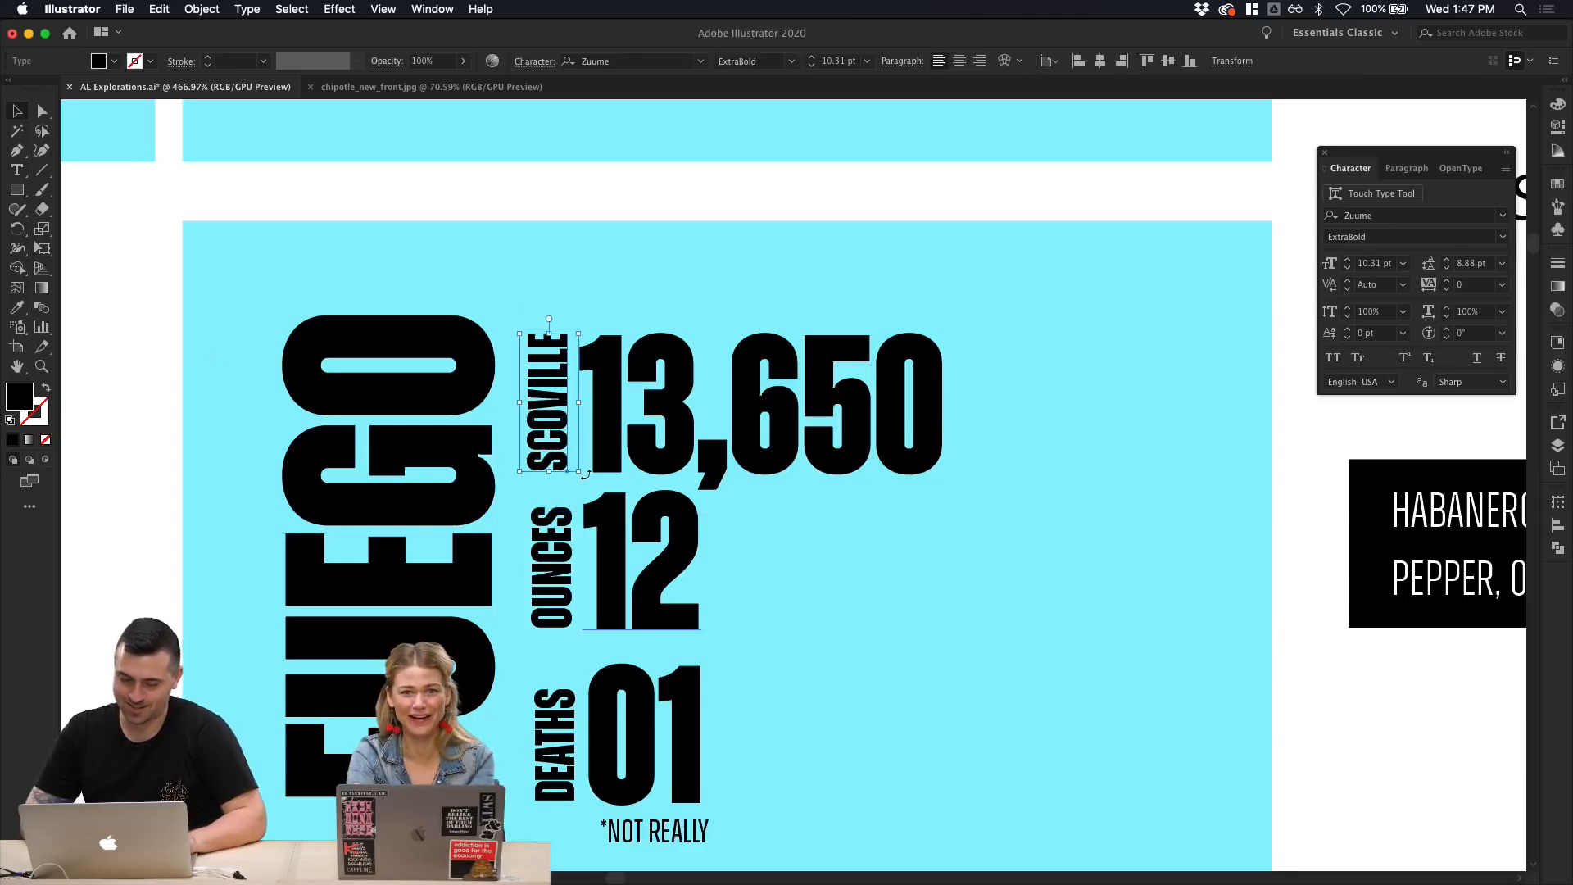
left_click_drag(585, 475, 627, 306)
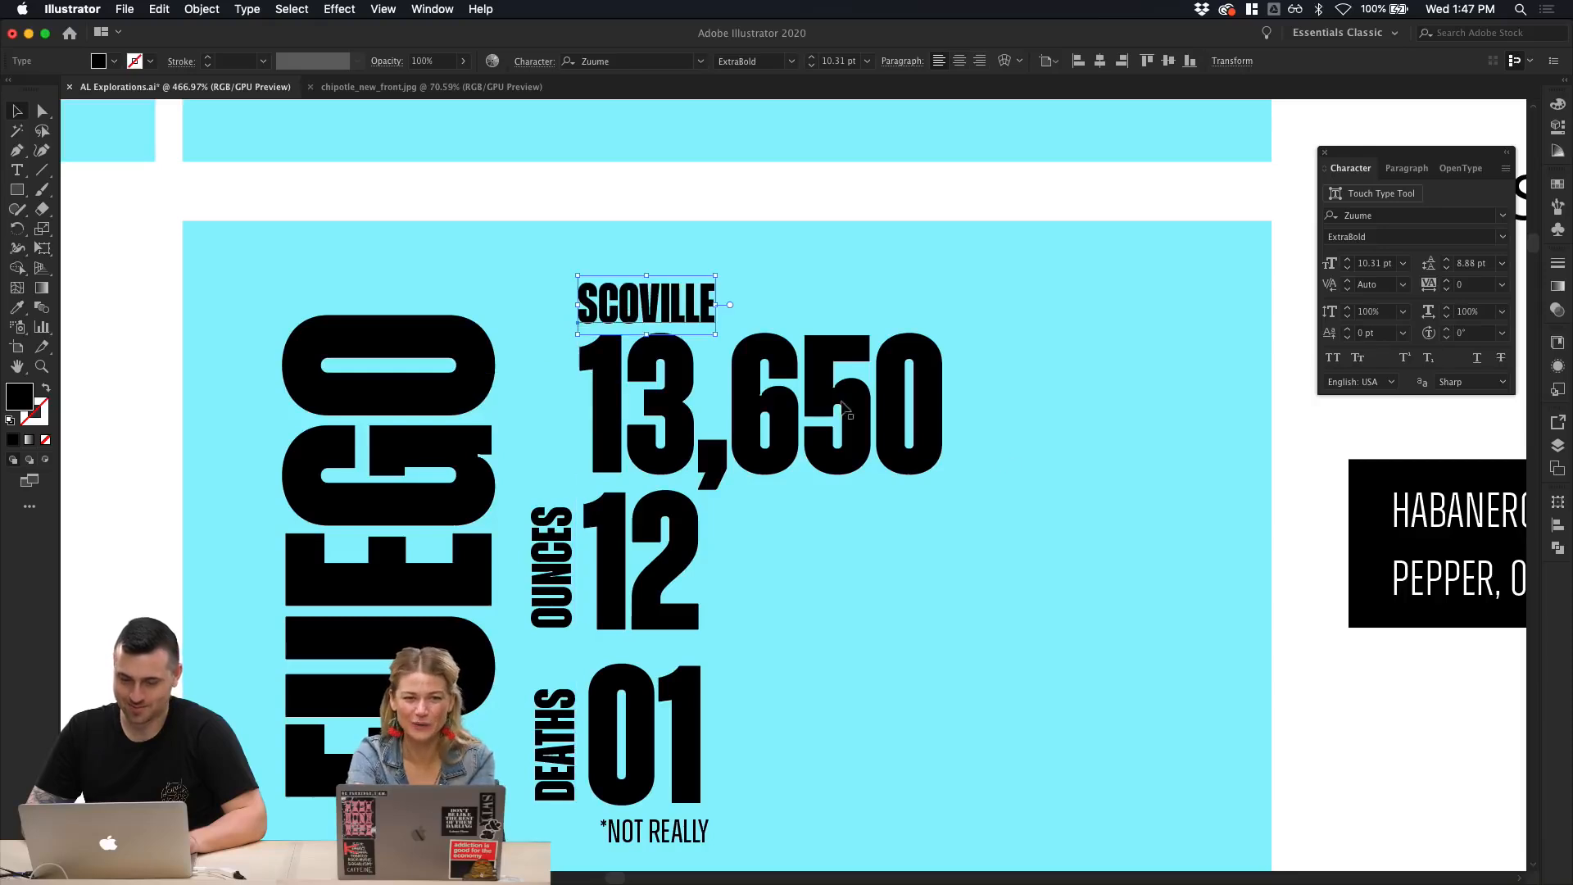
Step: Ungroup the ounces stat and rotate its OUNCES label to horizontal, positioned over the top of the 12
left_click(1283, 492)
left_click(562, 605)
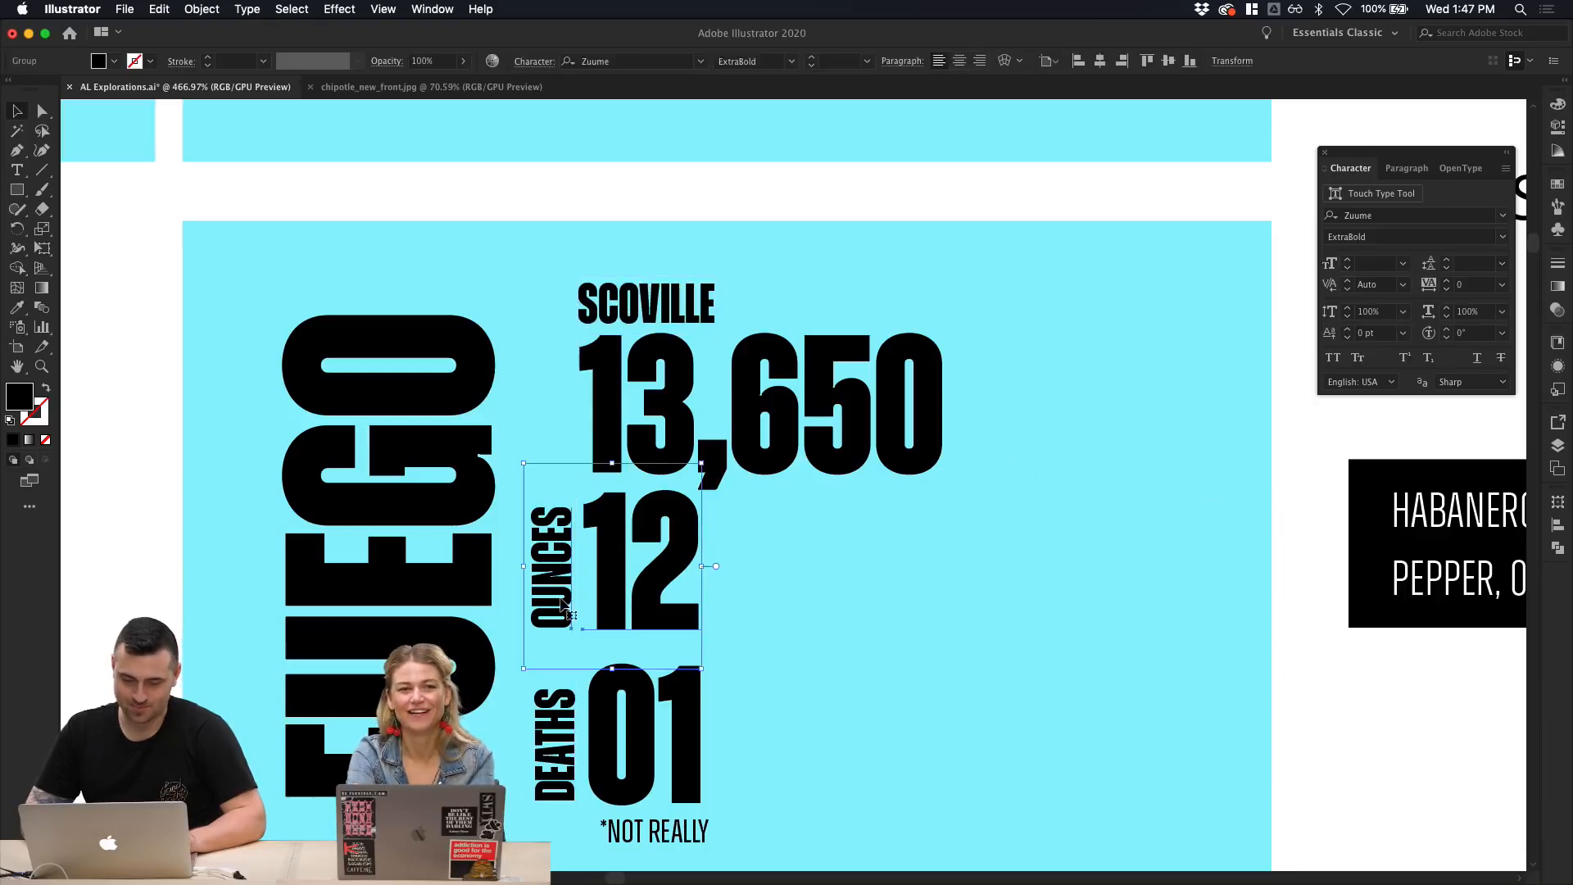
right_click(562, 605)
left_click(615, 738)
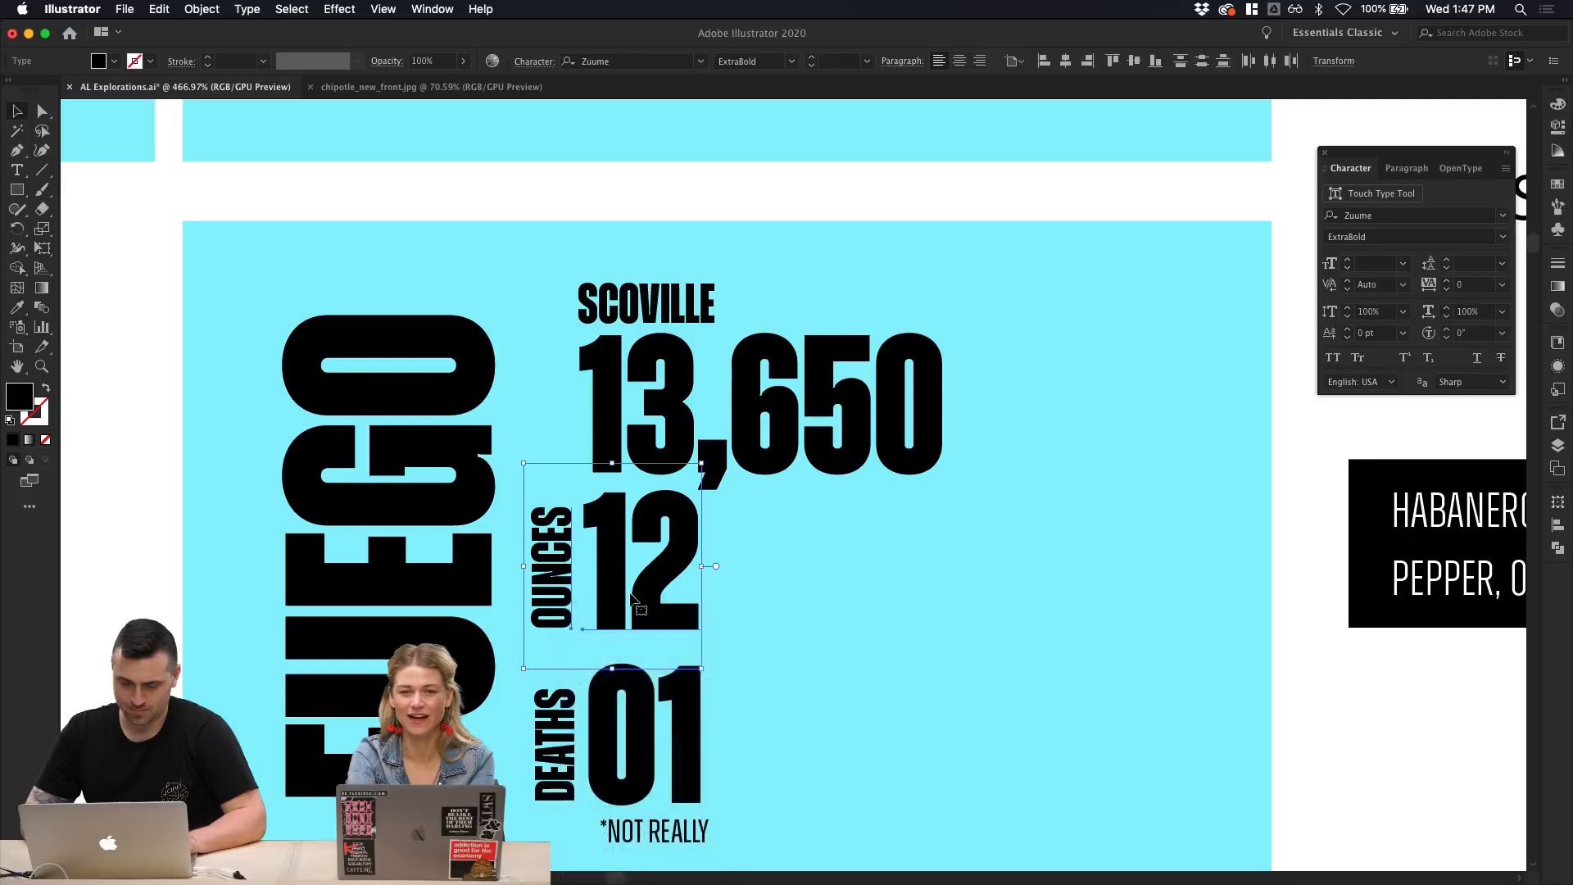
left_click(564, 585)
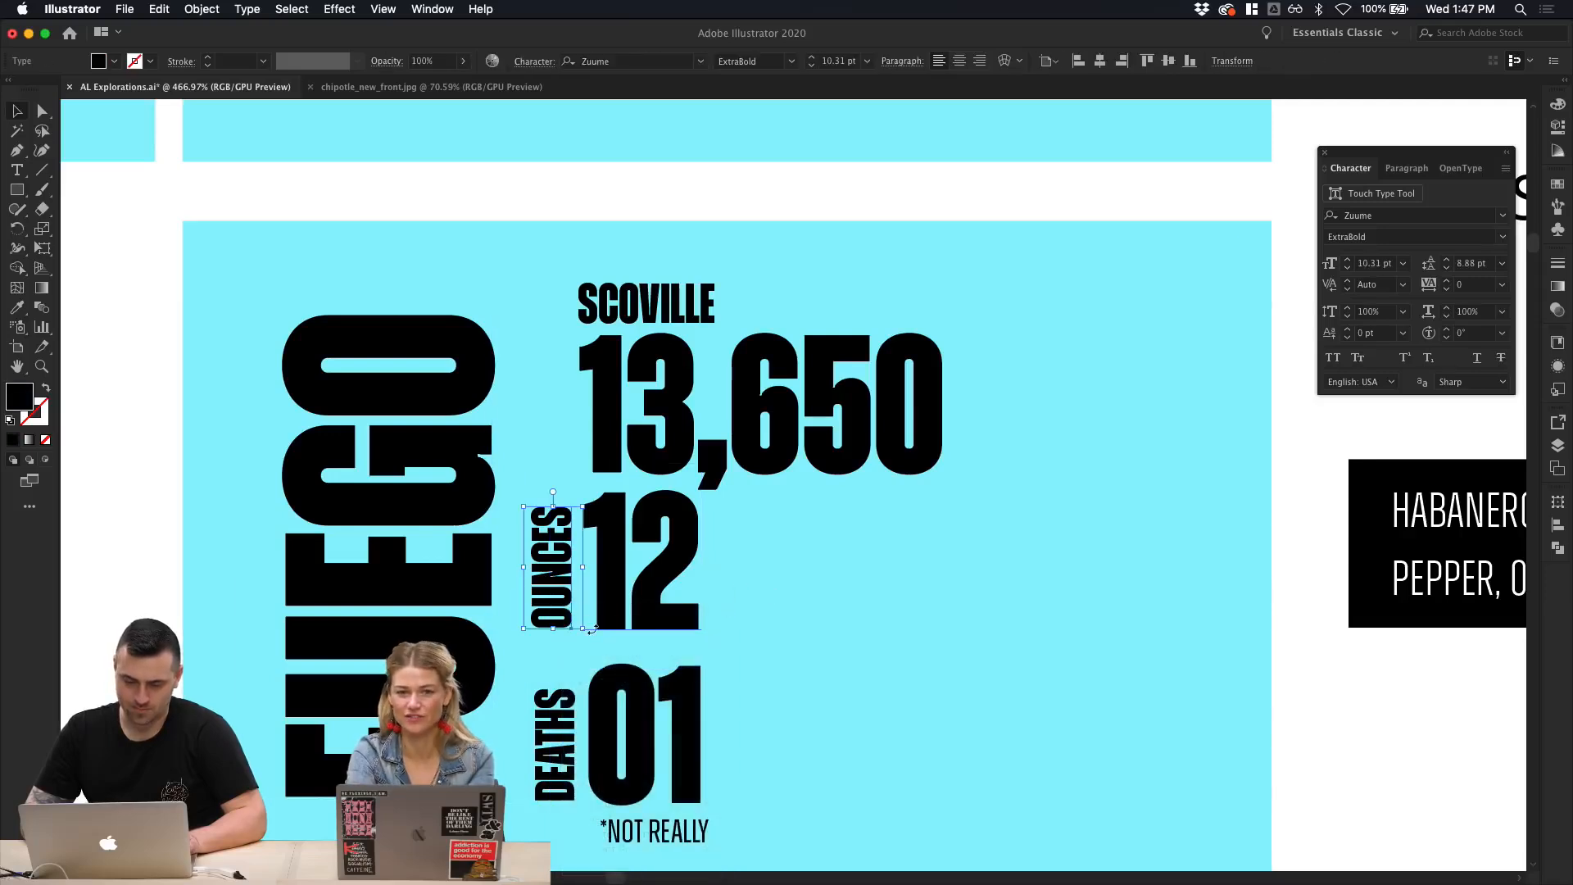
left_click_drag(585, 630, 606, 484)
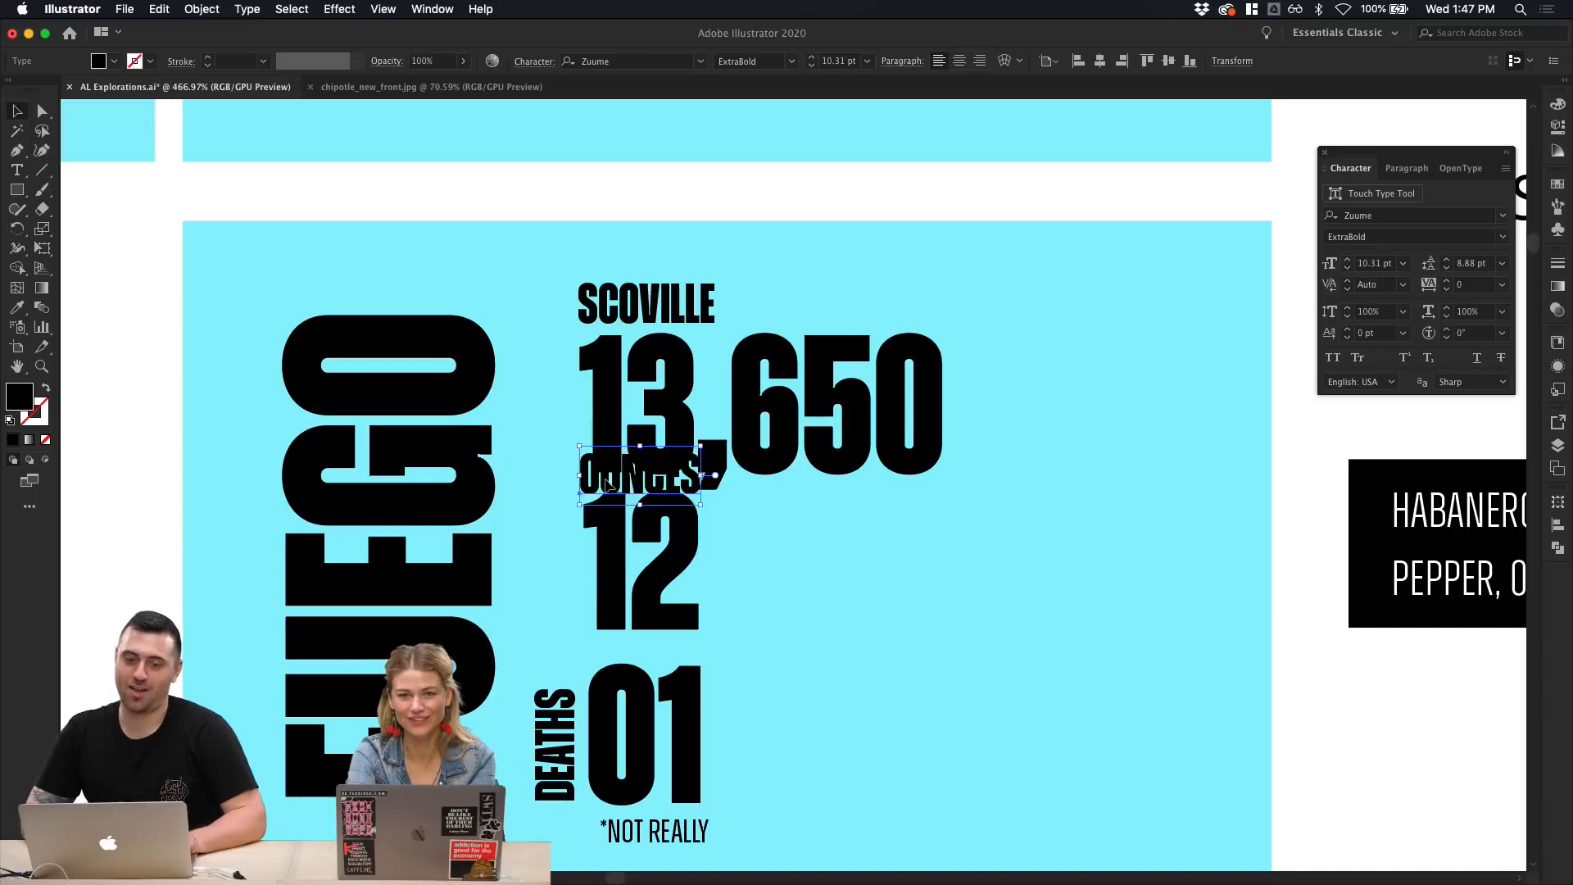
Step: Move OUNCES with its 12 down clear of 13,650, and lower the DEATHS 01 stat together with its *NOT REALLY footnote
left_click(619, 538, "shift")
left_click_drag(619, 539, 613, 581)
left_click(676, 750)
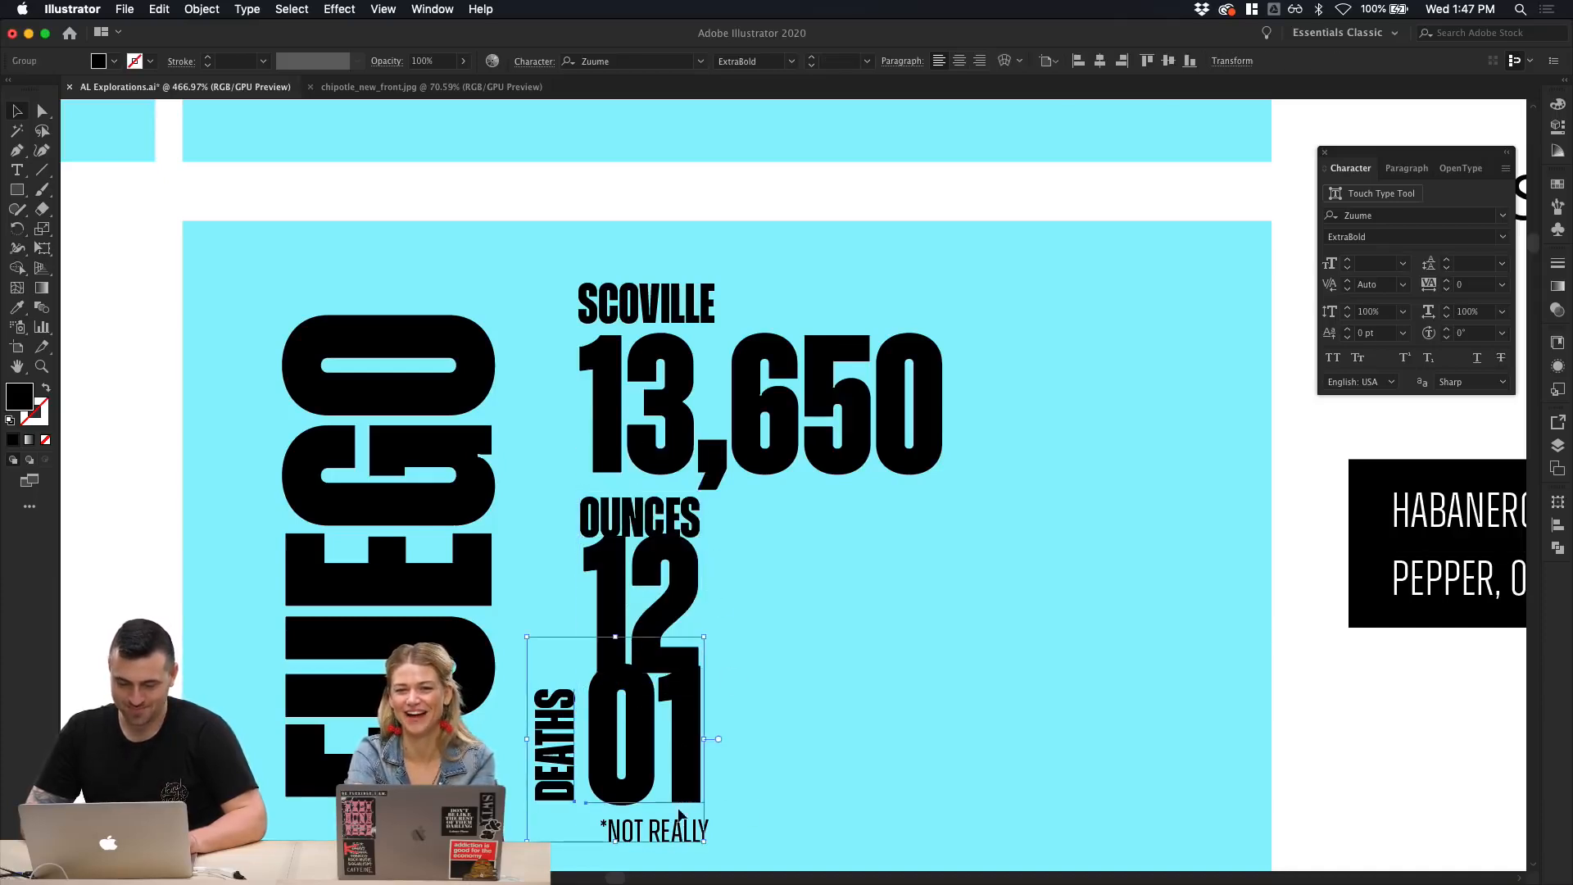
scroll(679, 815, "down", 4)
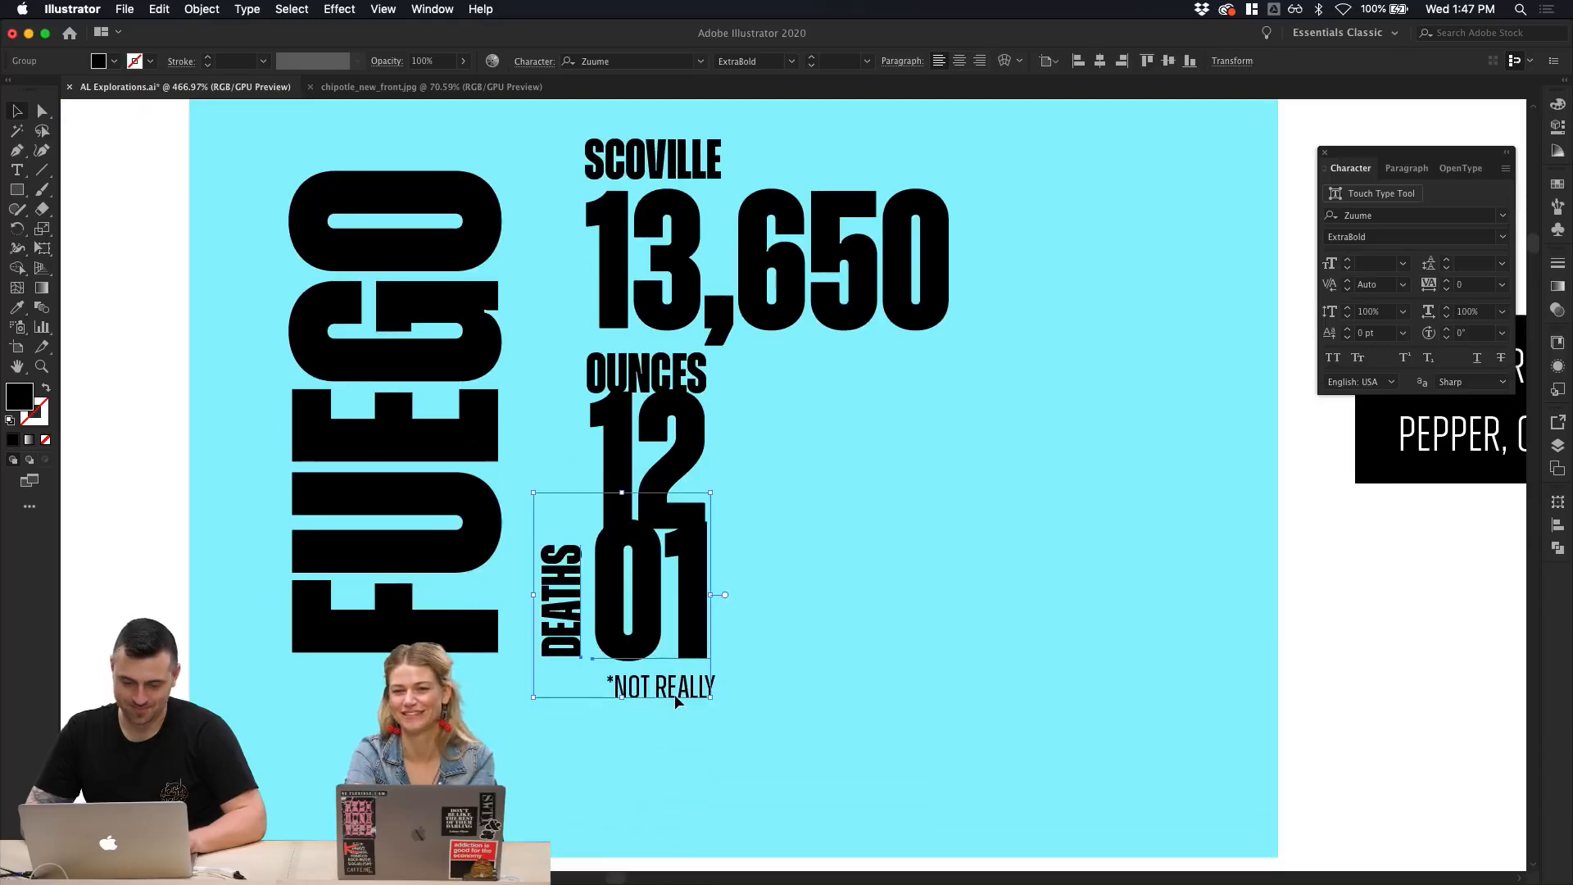
left_click(715, 684, "shift")
left_click_drag(668, 631, 669, 728)
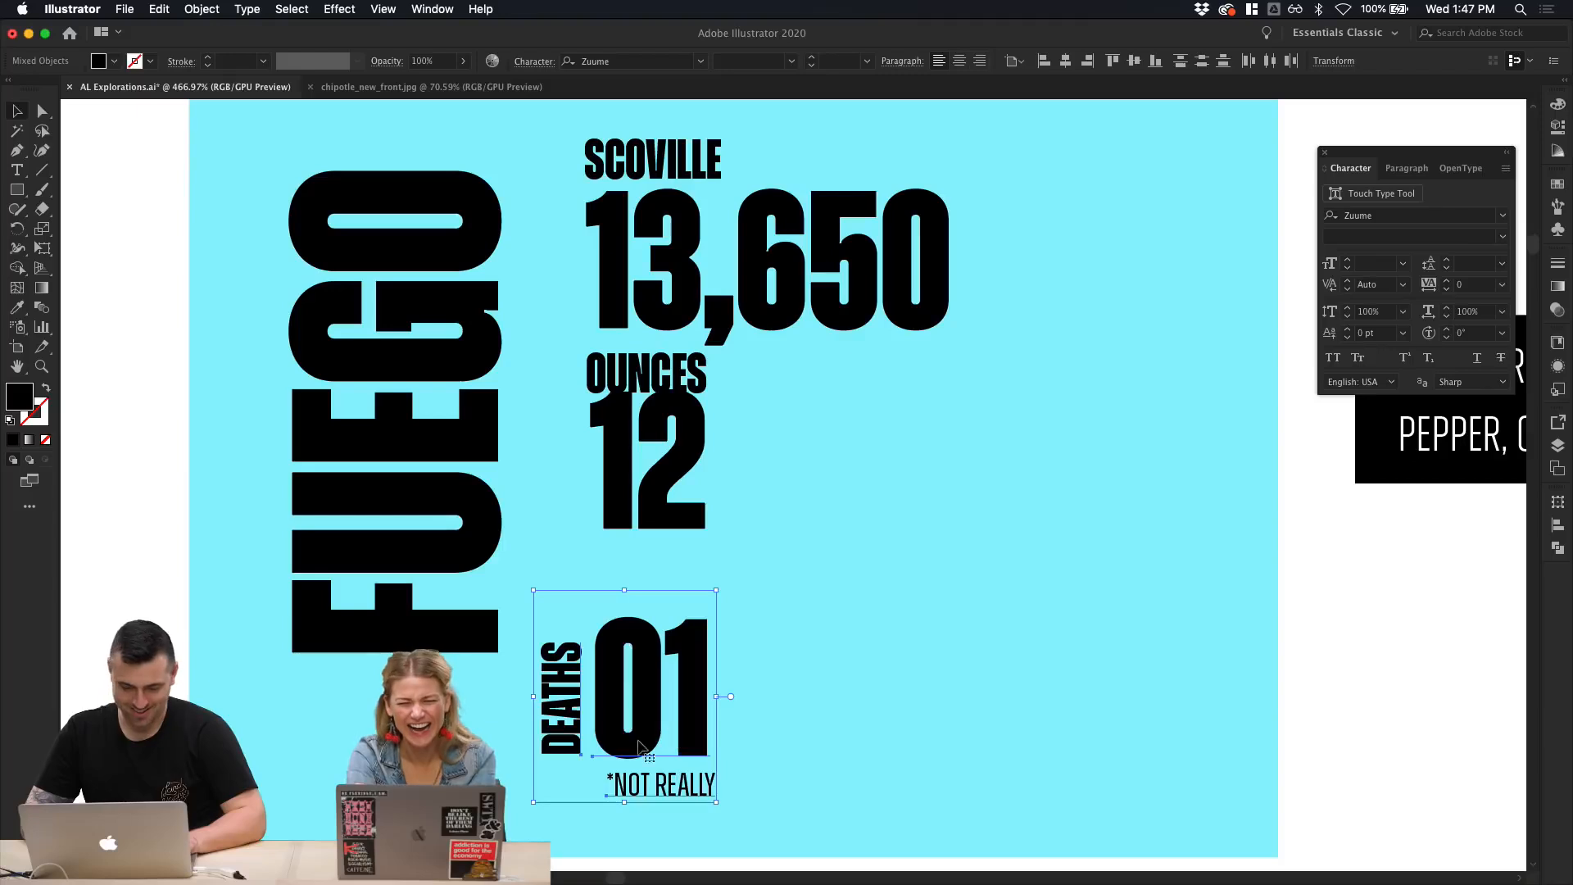
Step: Isolate the deaths group, cut and repaste its DEATHS label, and rotate the label to horizontal
left_click(550, 690)
left_click(852, 842)
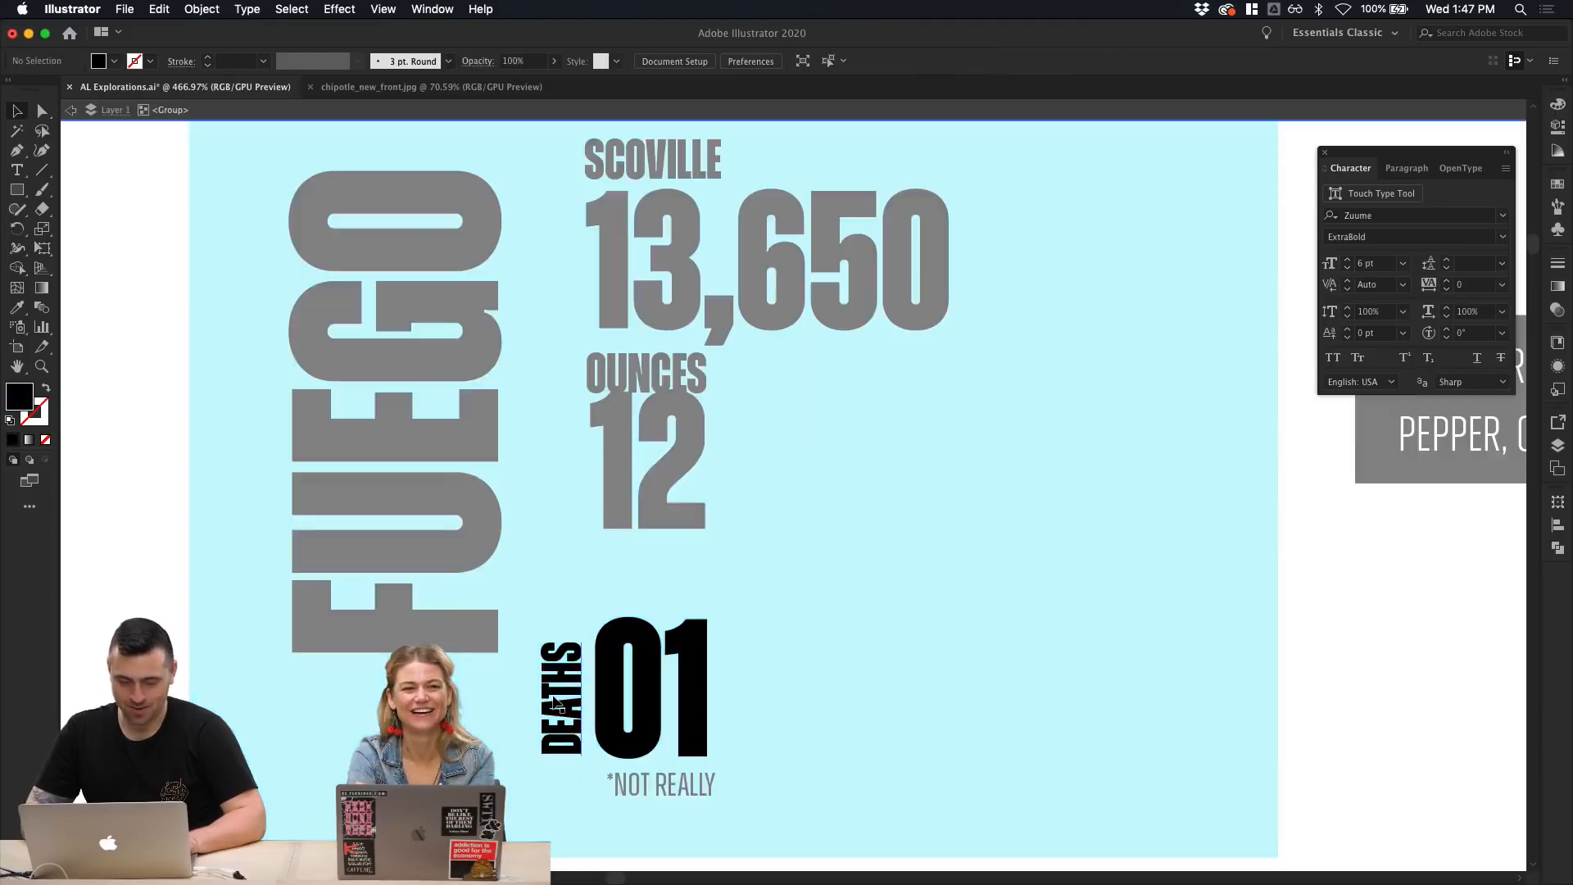
double_click(557, 703)
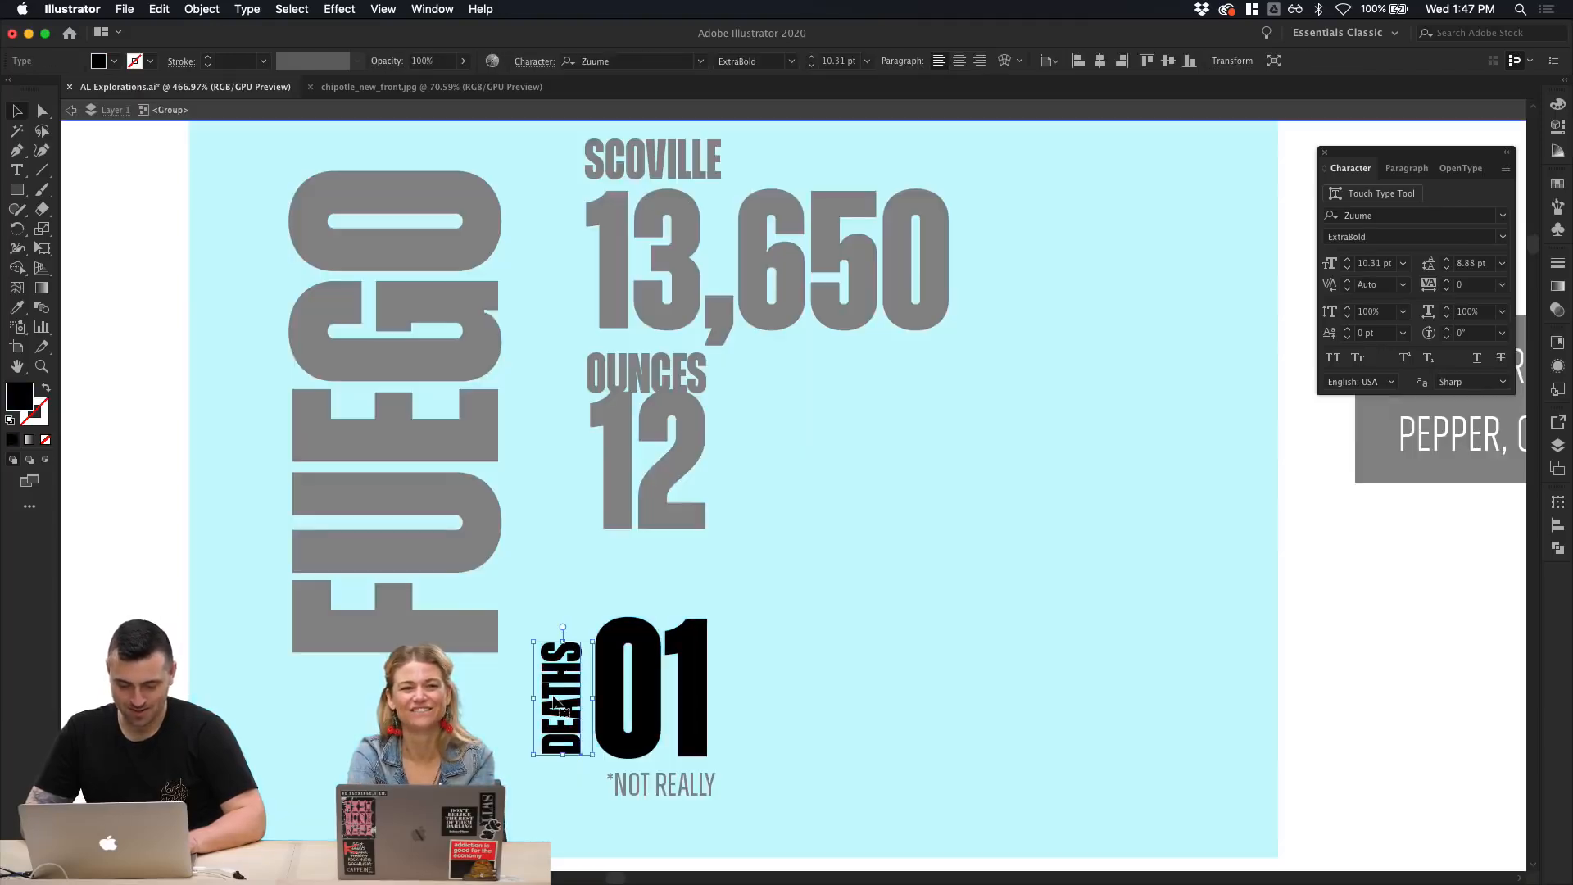
key("Delete")
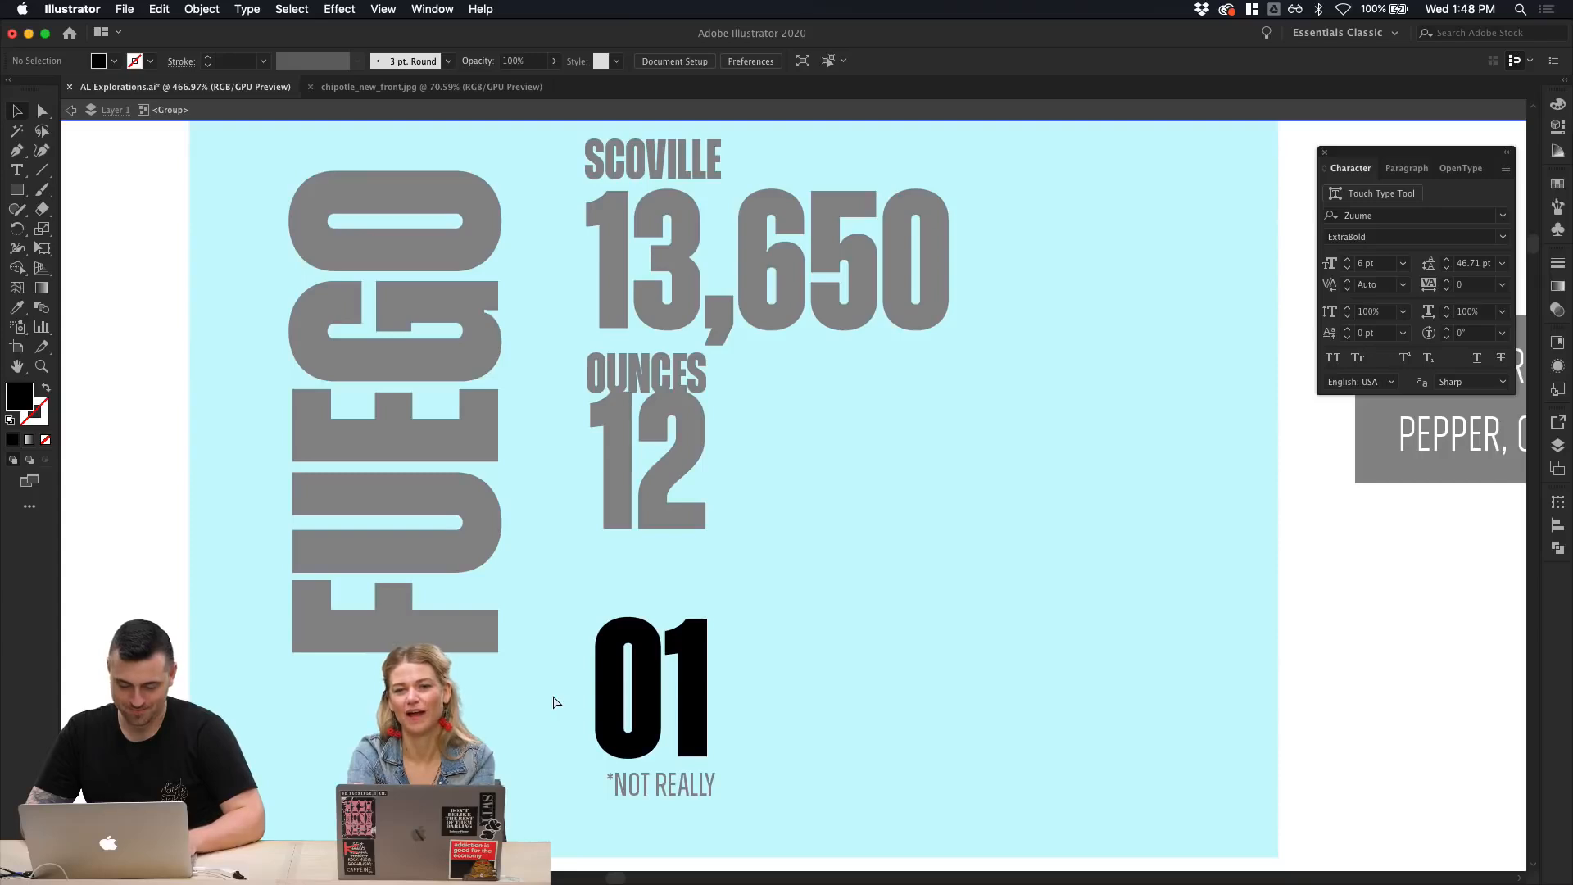
key("super+v")
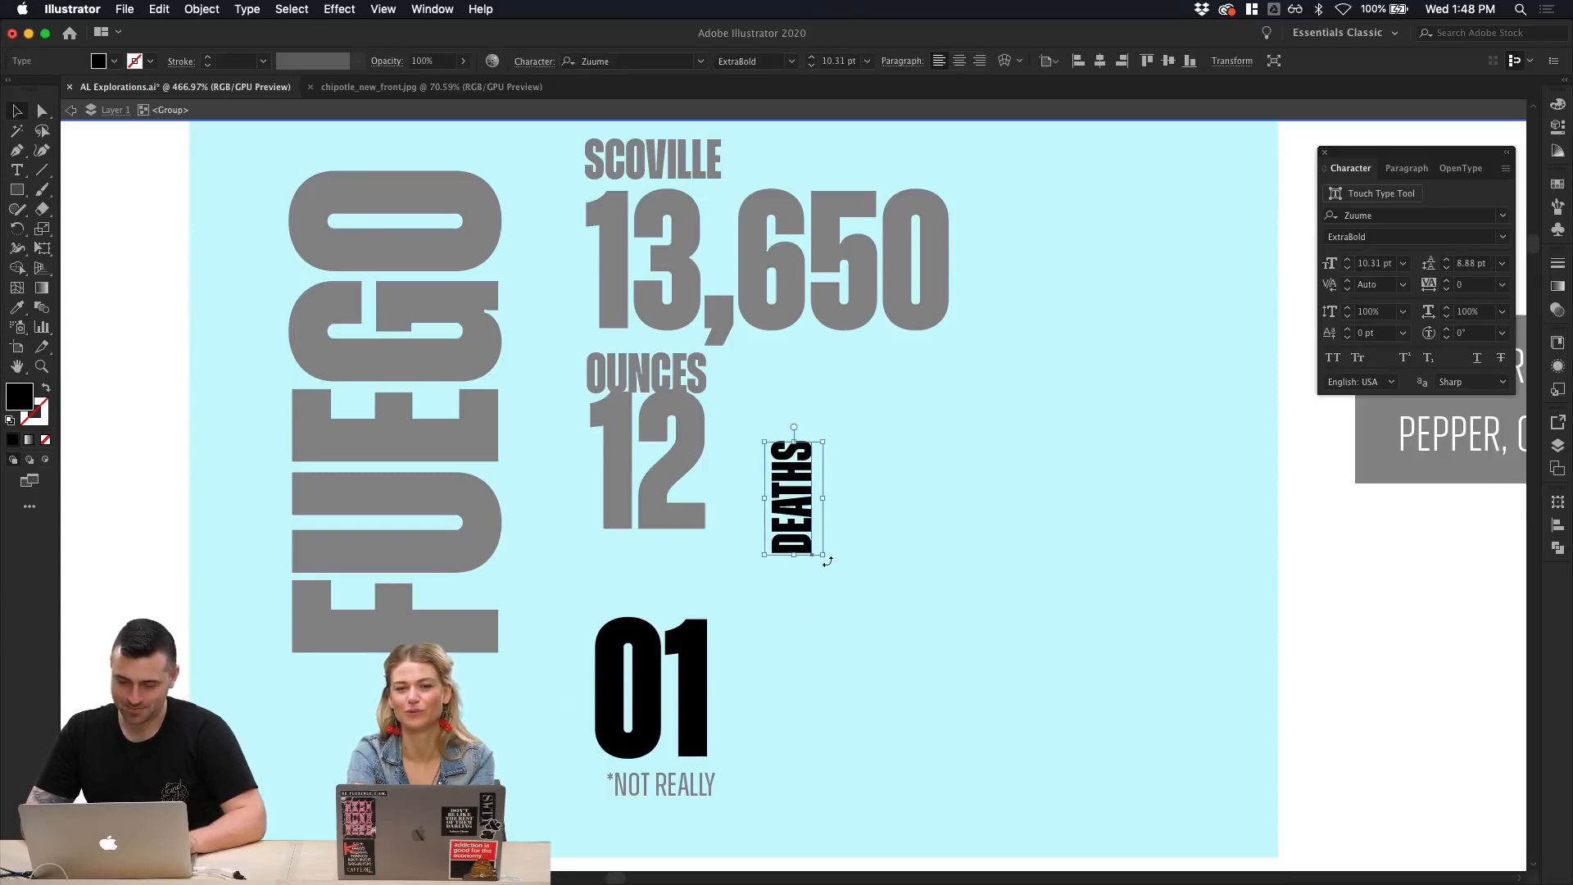
left_click_drag(828, 562, 709, 574)
Step: Left-align the DEATHS label with 01, move it down to sit just above the number, and nudge it slightly right
left_click(710, 643)
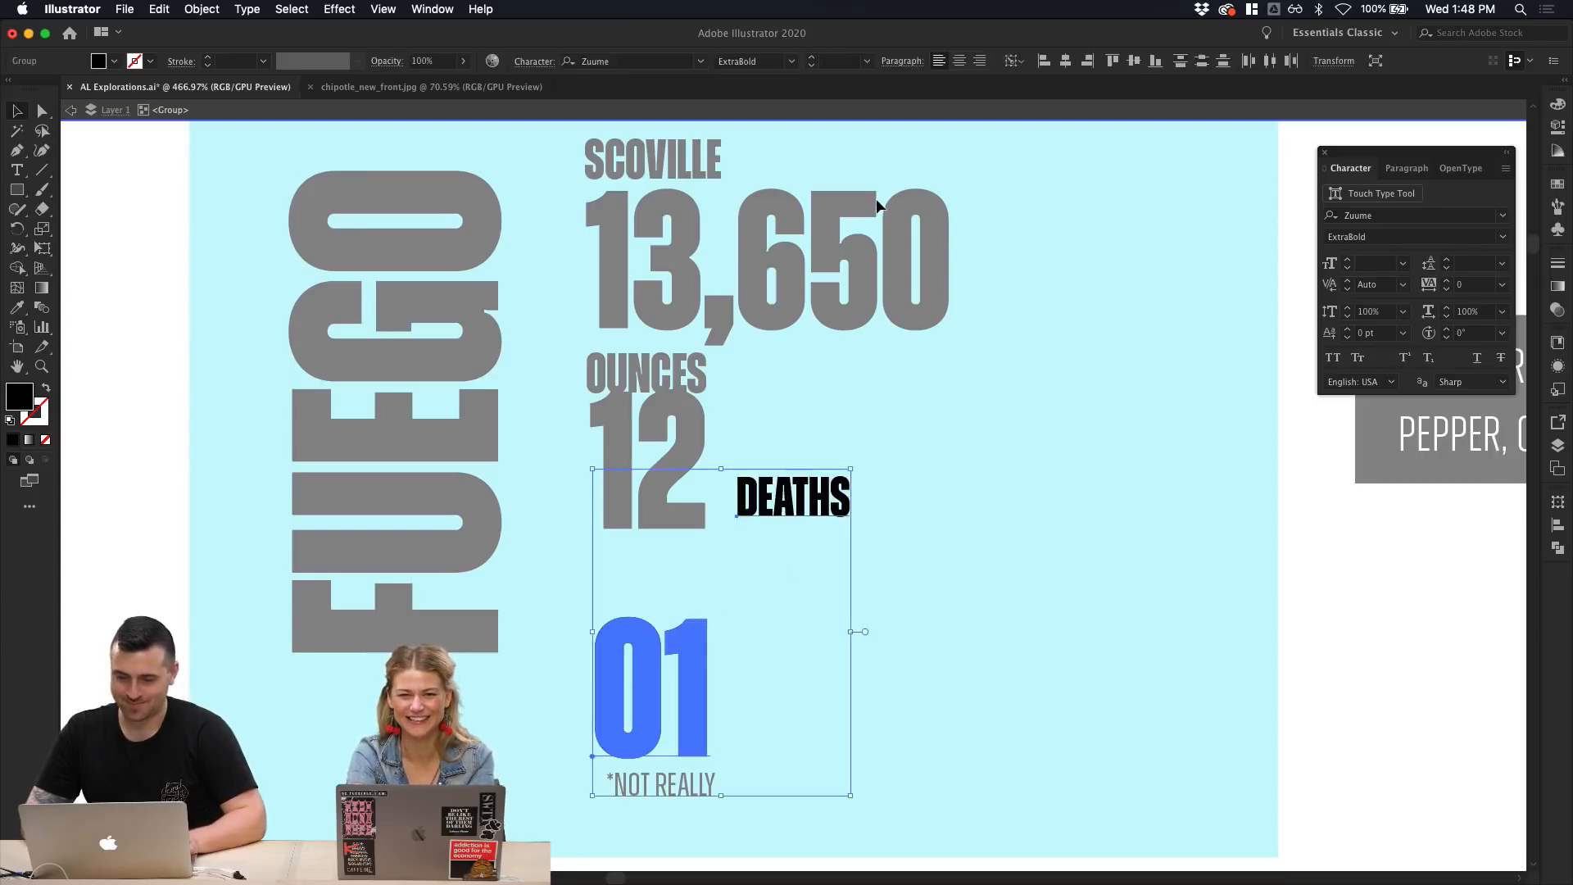
left_click(1046, 60)
left_click(1265, 574)
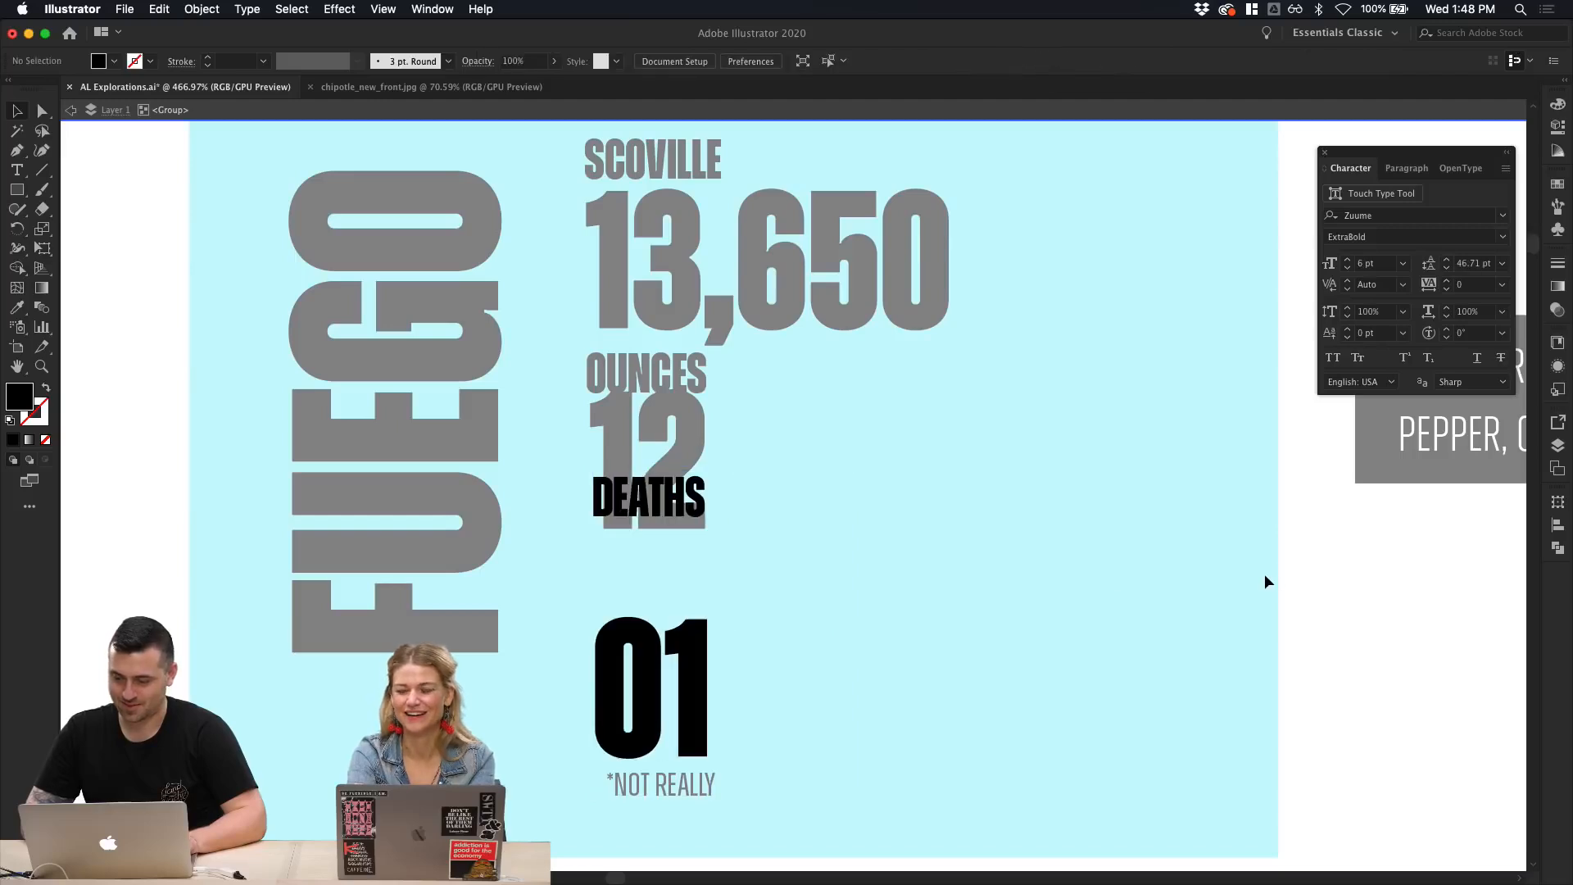
left_click_drag(664, 496, 665, 577, "alt")
left_click(698, 655)
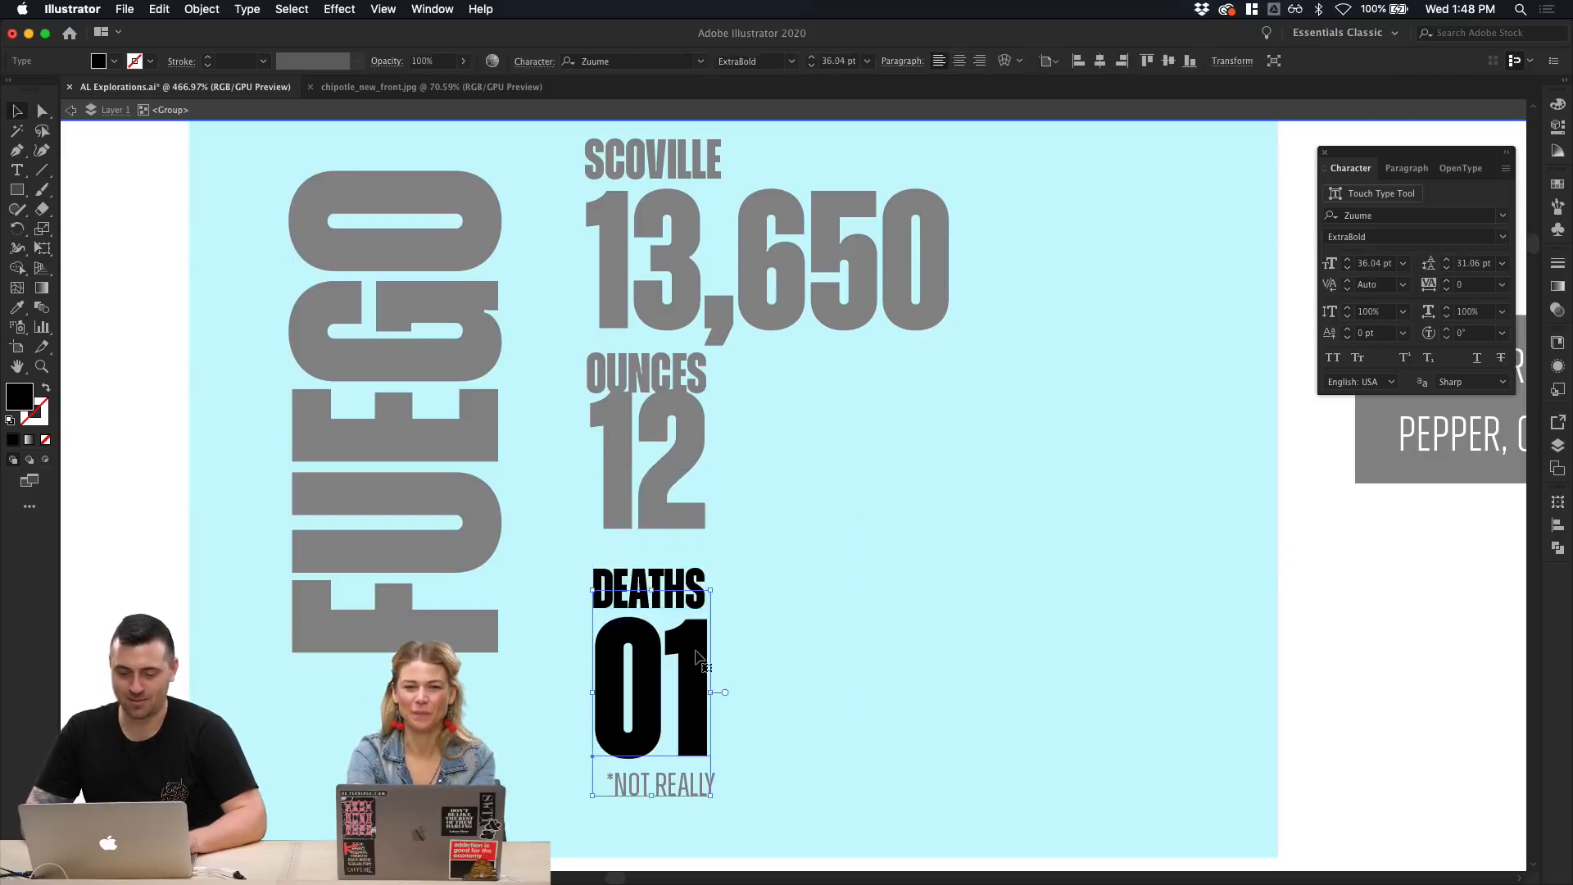
left_click(662, 586)
key("Right")
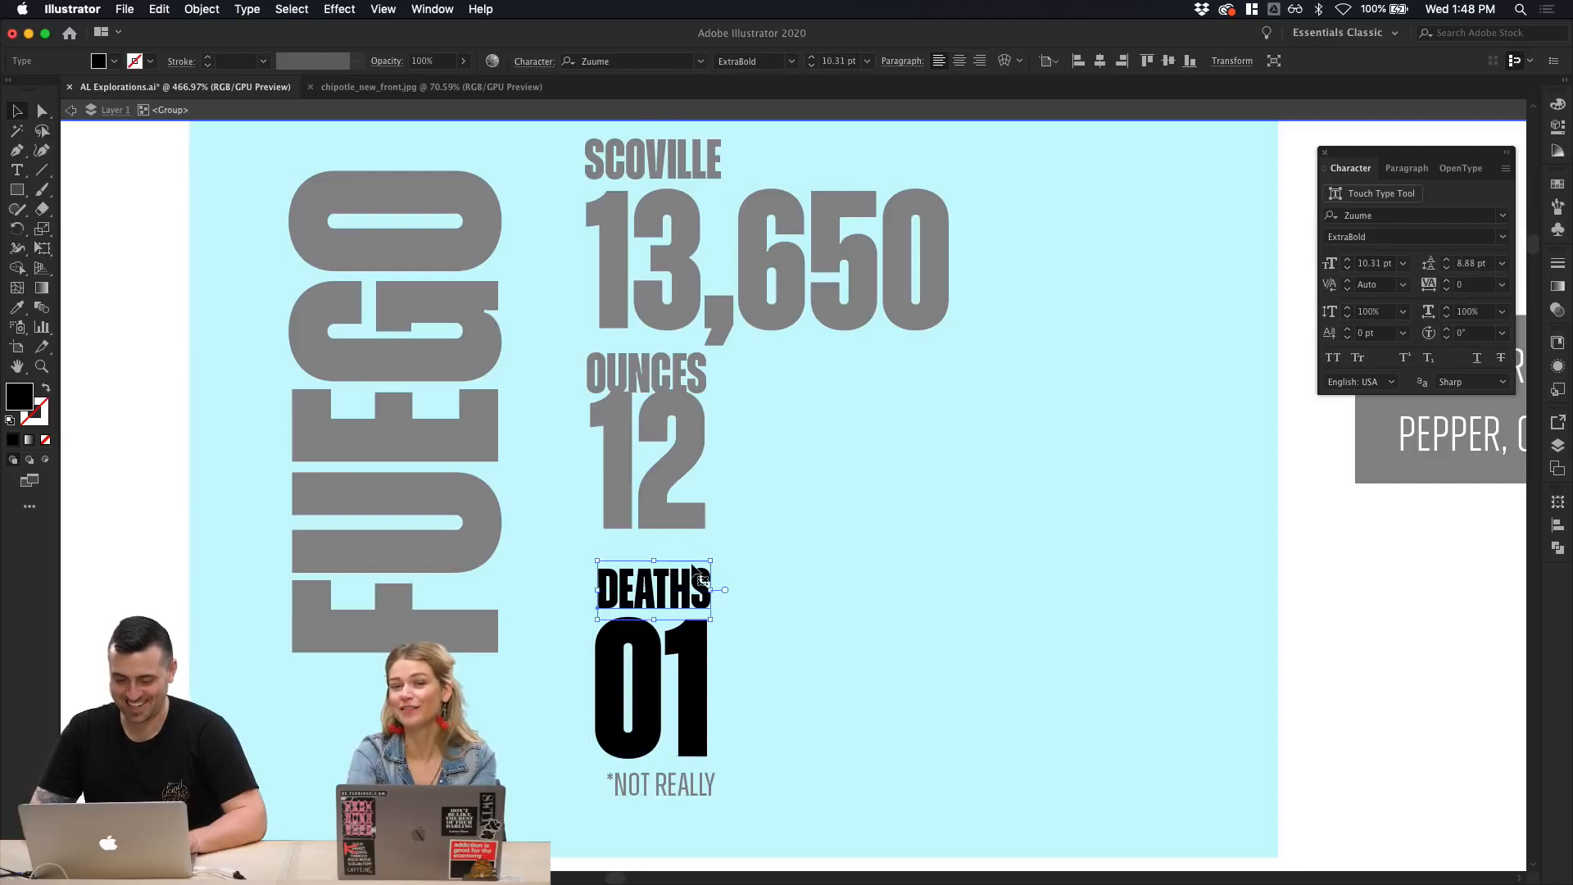
Step: Deselect the DEATHS label and leave isolation mode for the deaths group
left_click(652, 790)
left_click(741, 765)
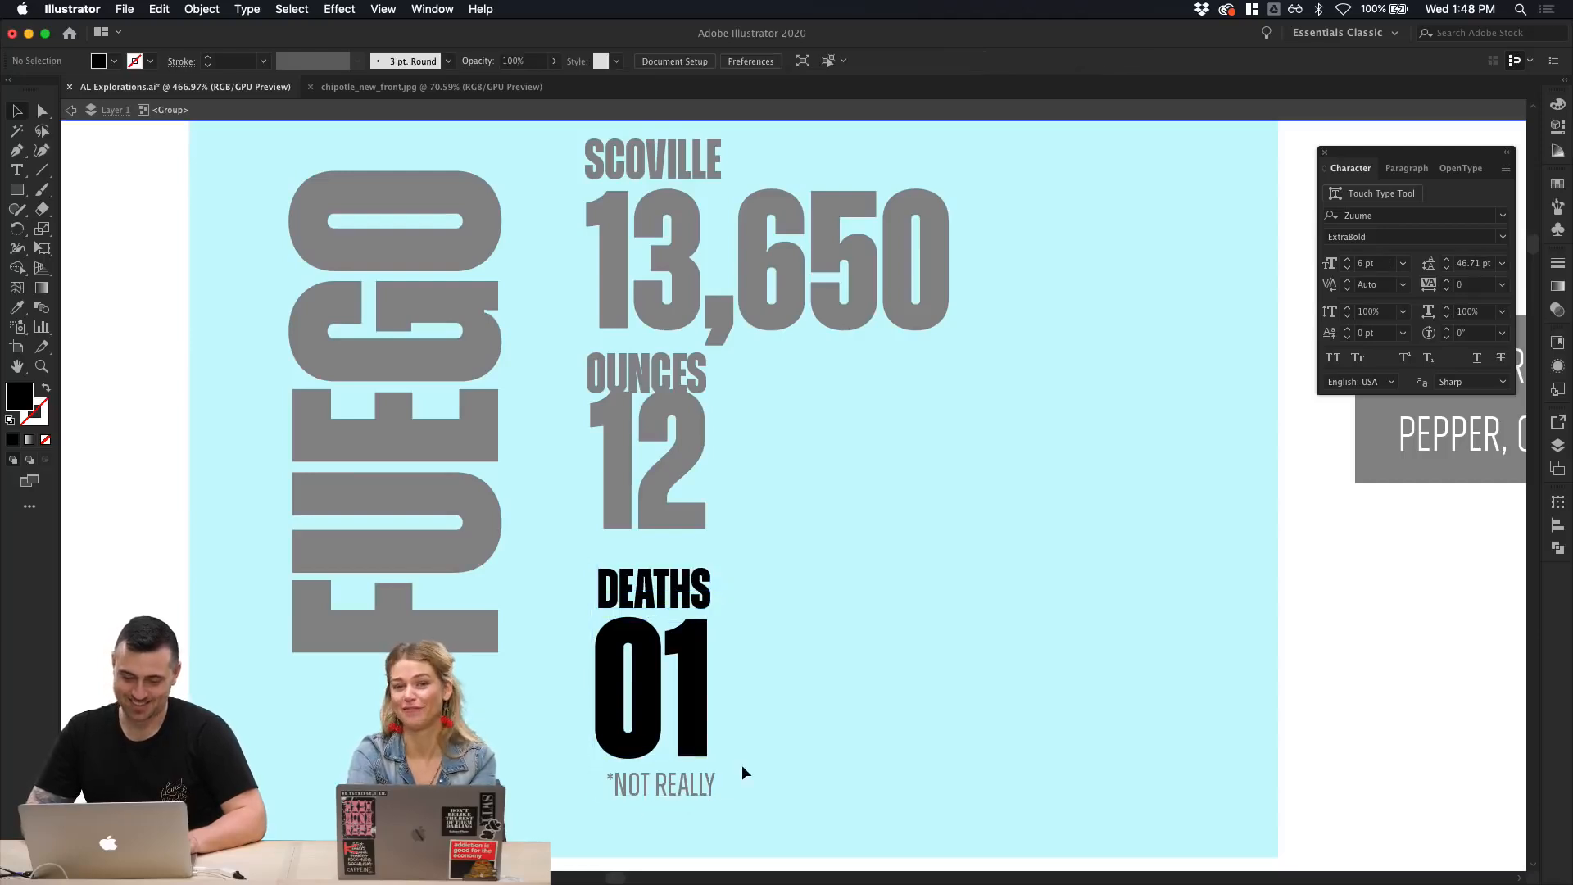
double_click(109, 597)
Step: Rotate the *NOT REALLY footnote to vertical and place it close along the right side of the 01
left_click(661, 794)
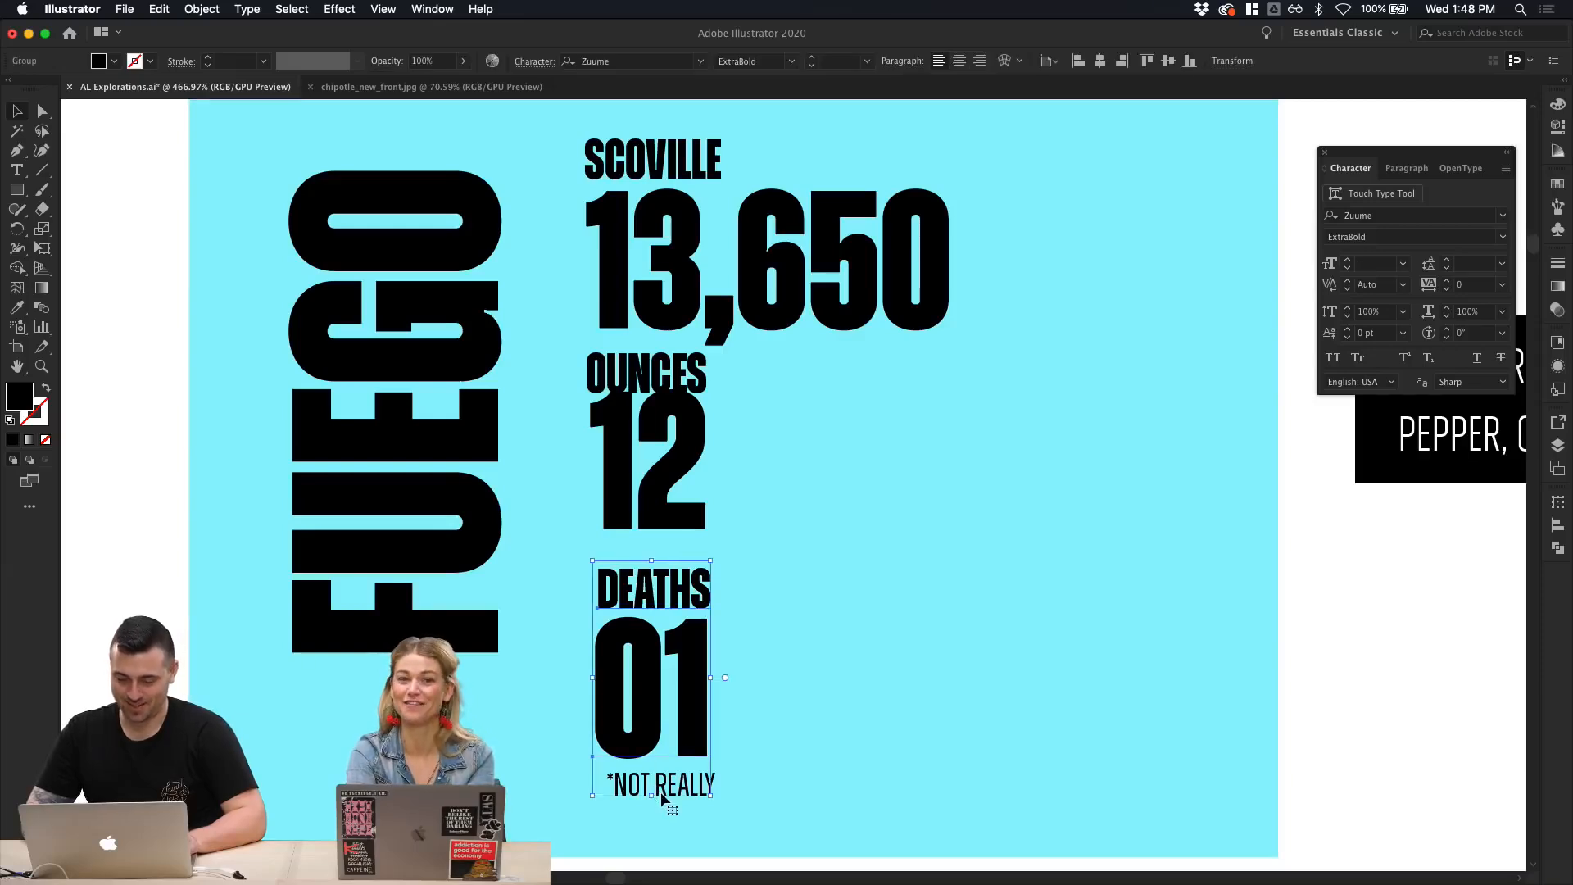
left_click(727, 780)
left_click(713, 783)
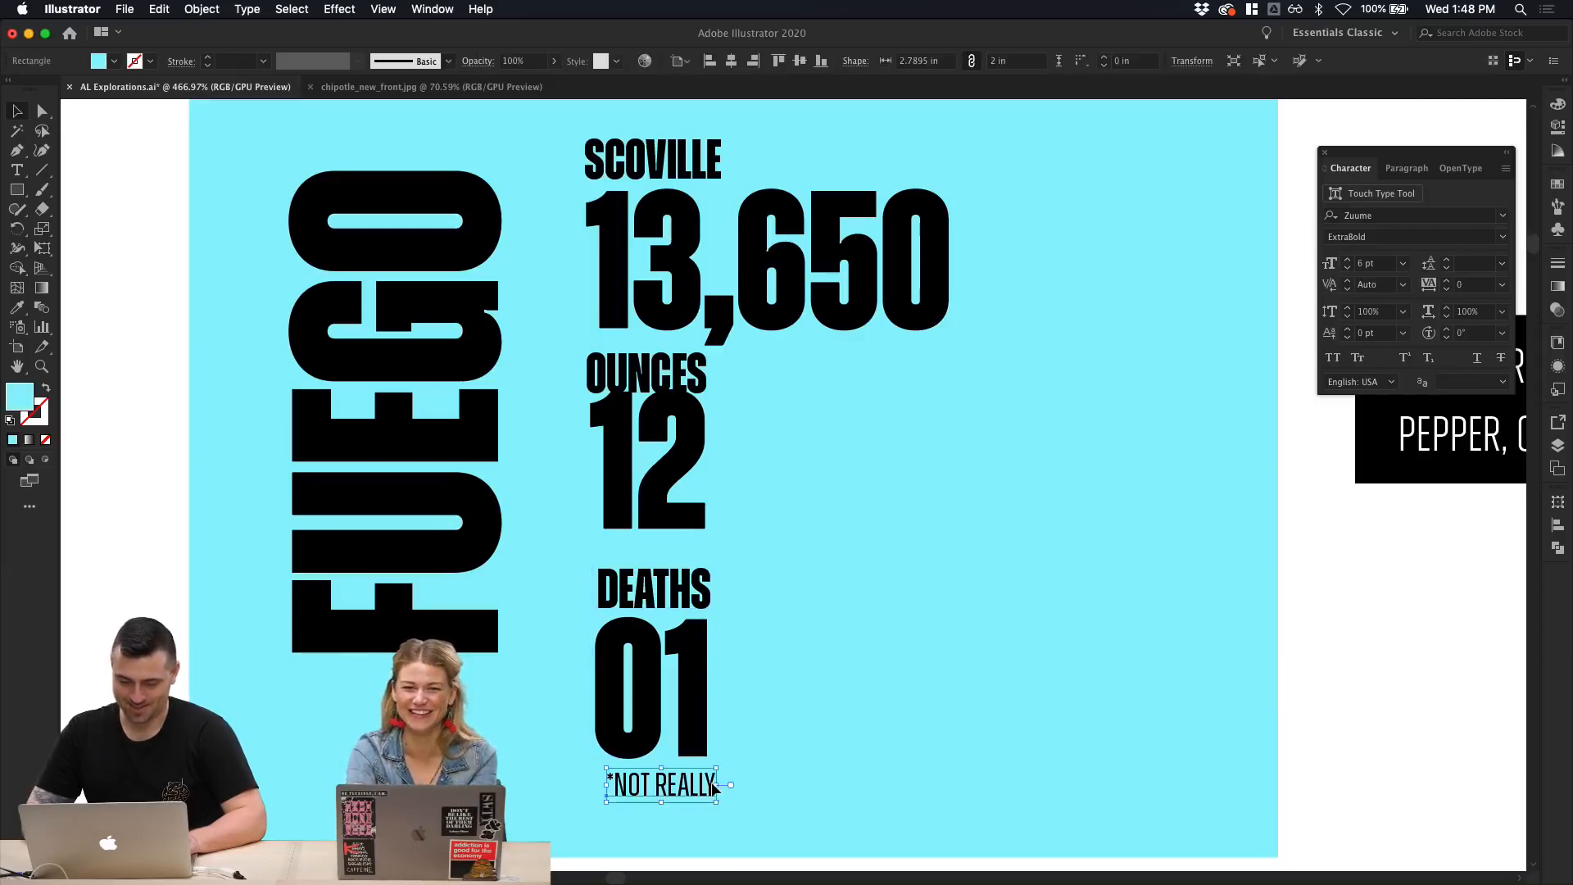
left_click_drag(695, 788, 749, 770)
key("super+z")
left_click(708, 789)
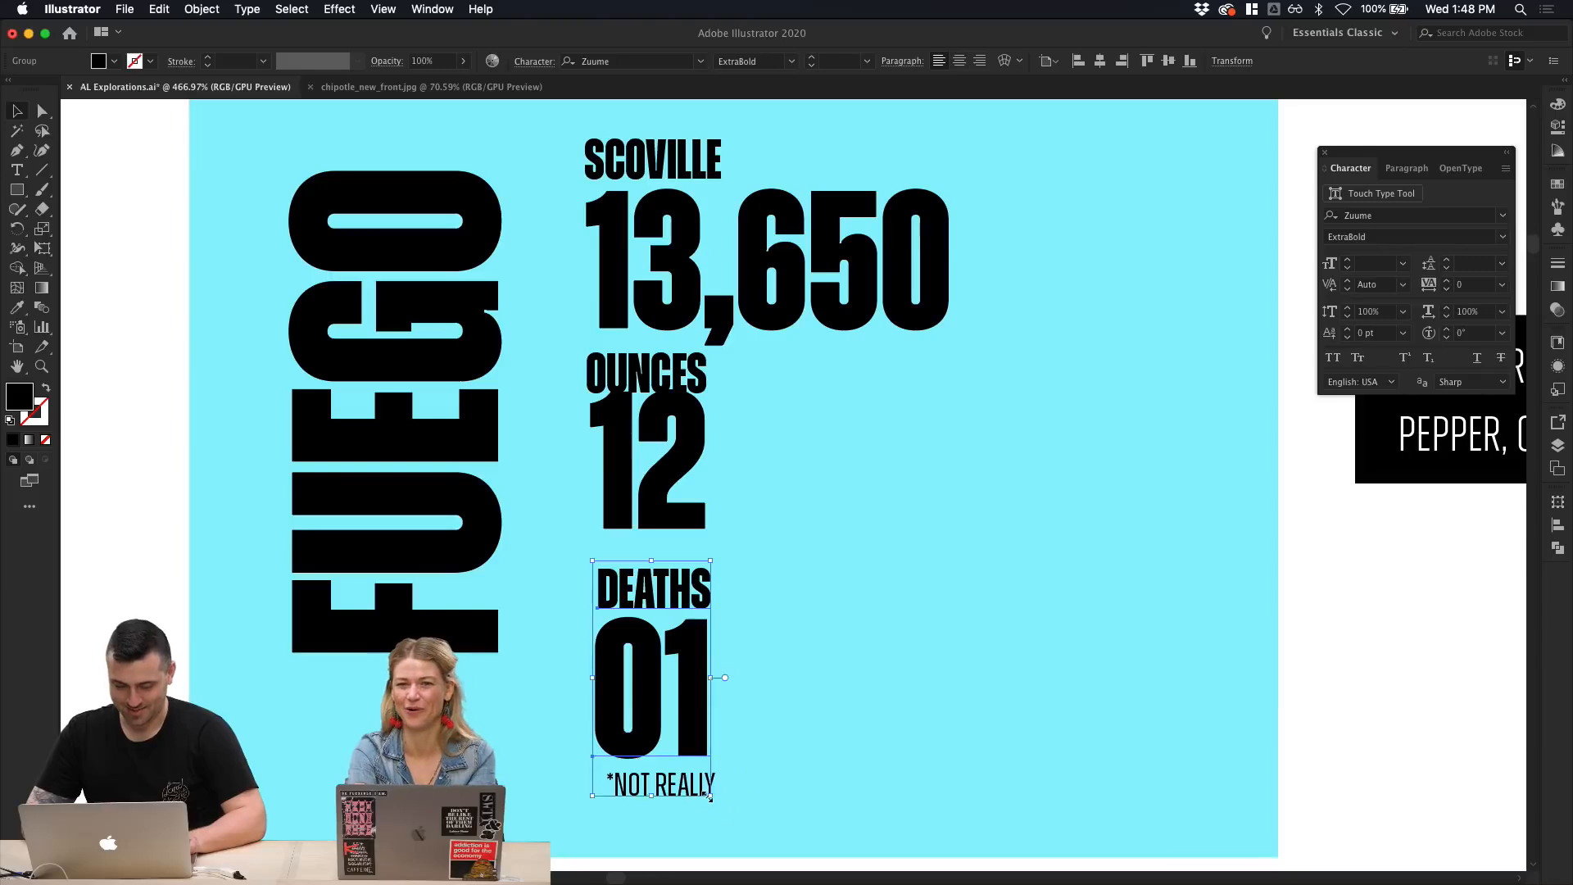
left_click(727, 796)
left_click(674, 735)
left_click(683, 784)
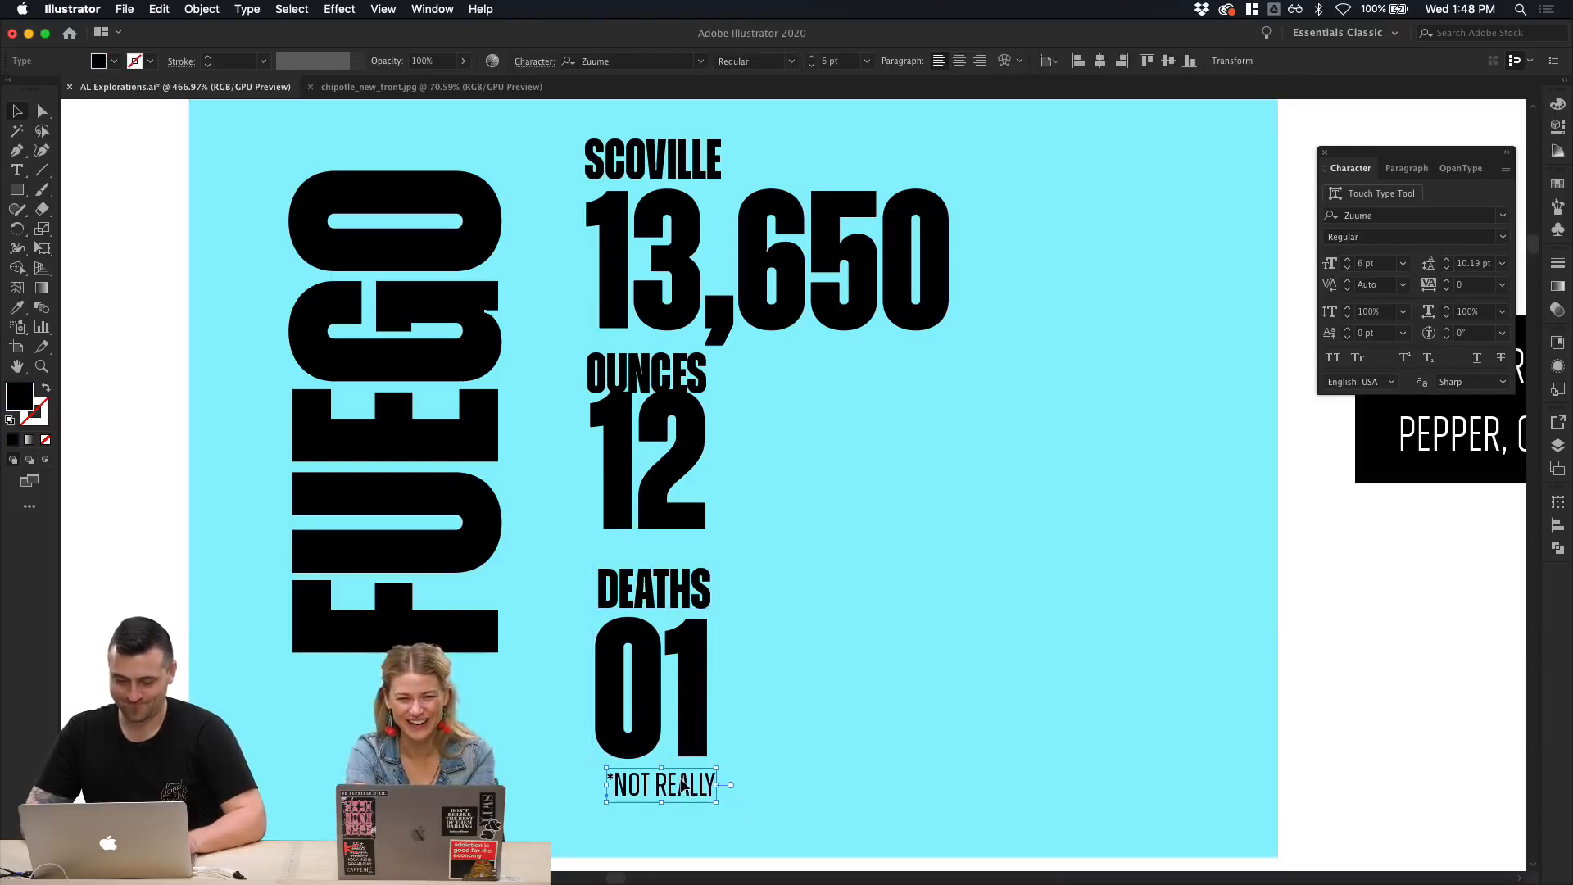
left_click_drag(655, 789, 820, 625)
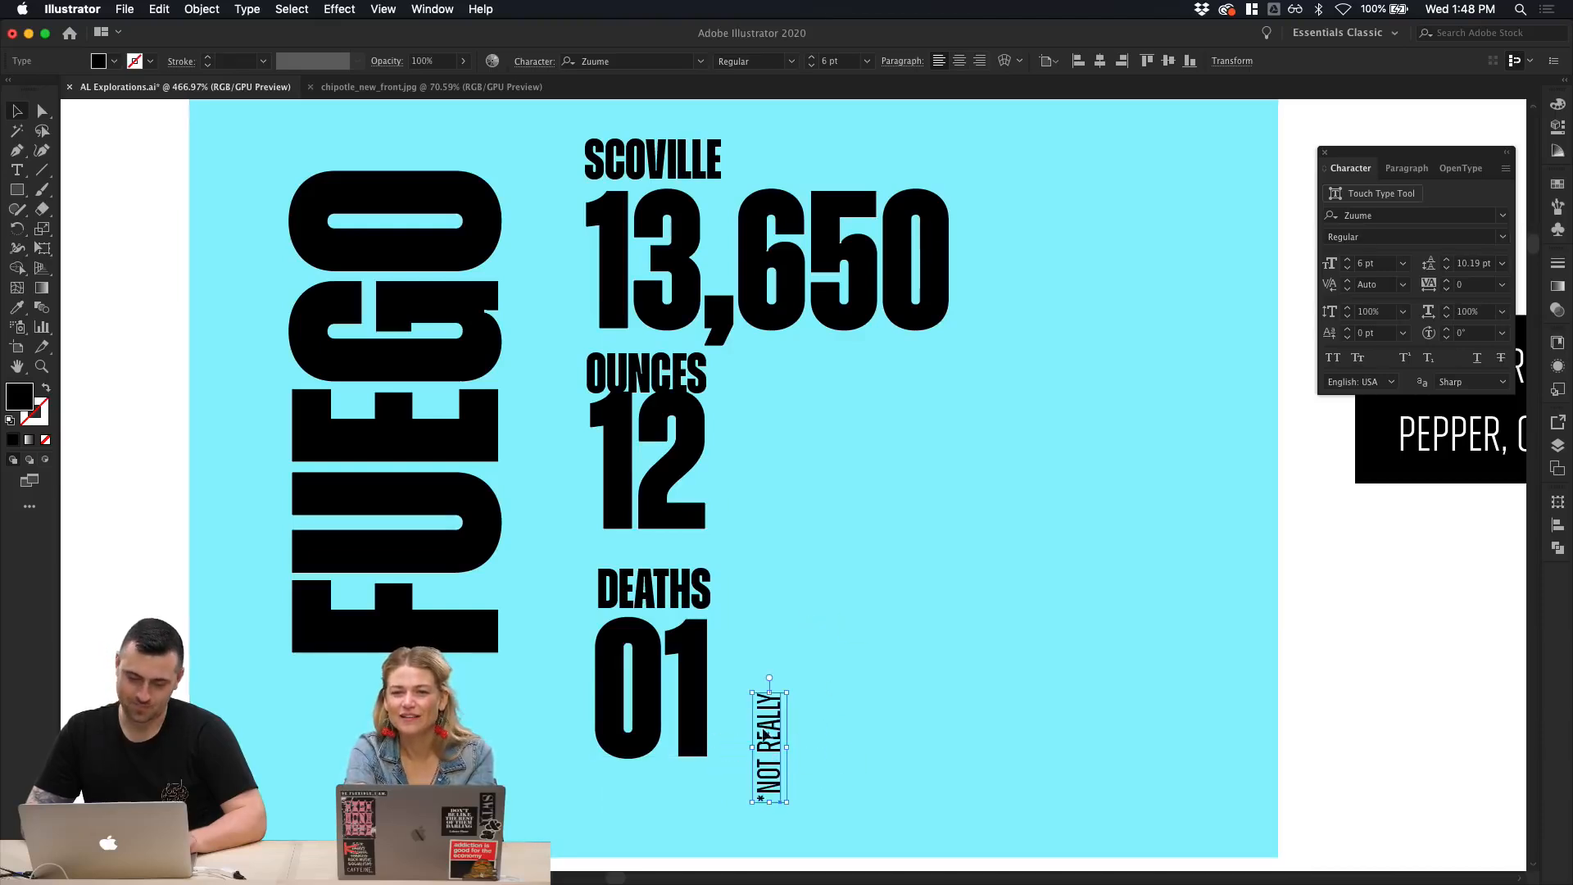
left_click_drag(770, 748, 730, 710)
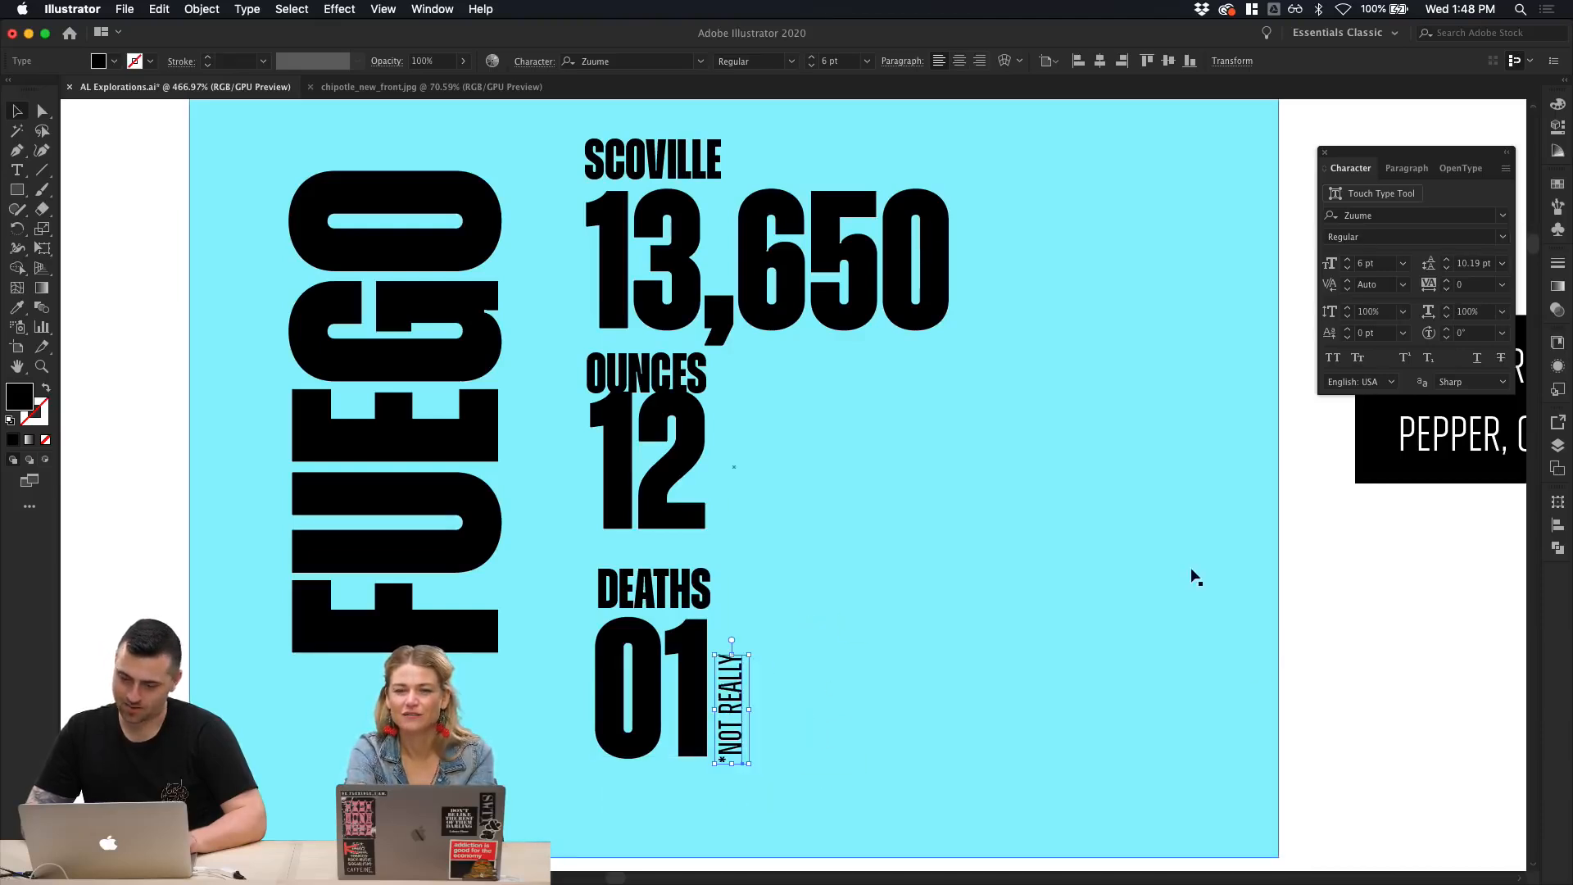
left_click(1356, 572)
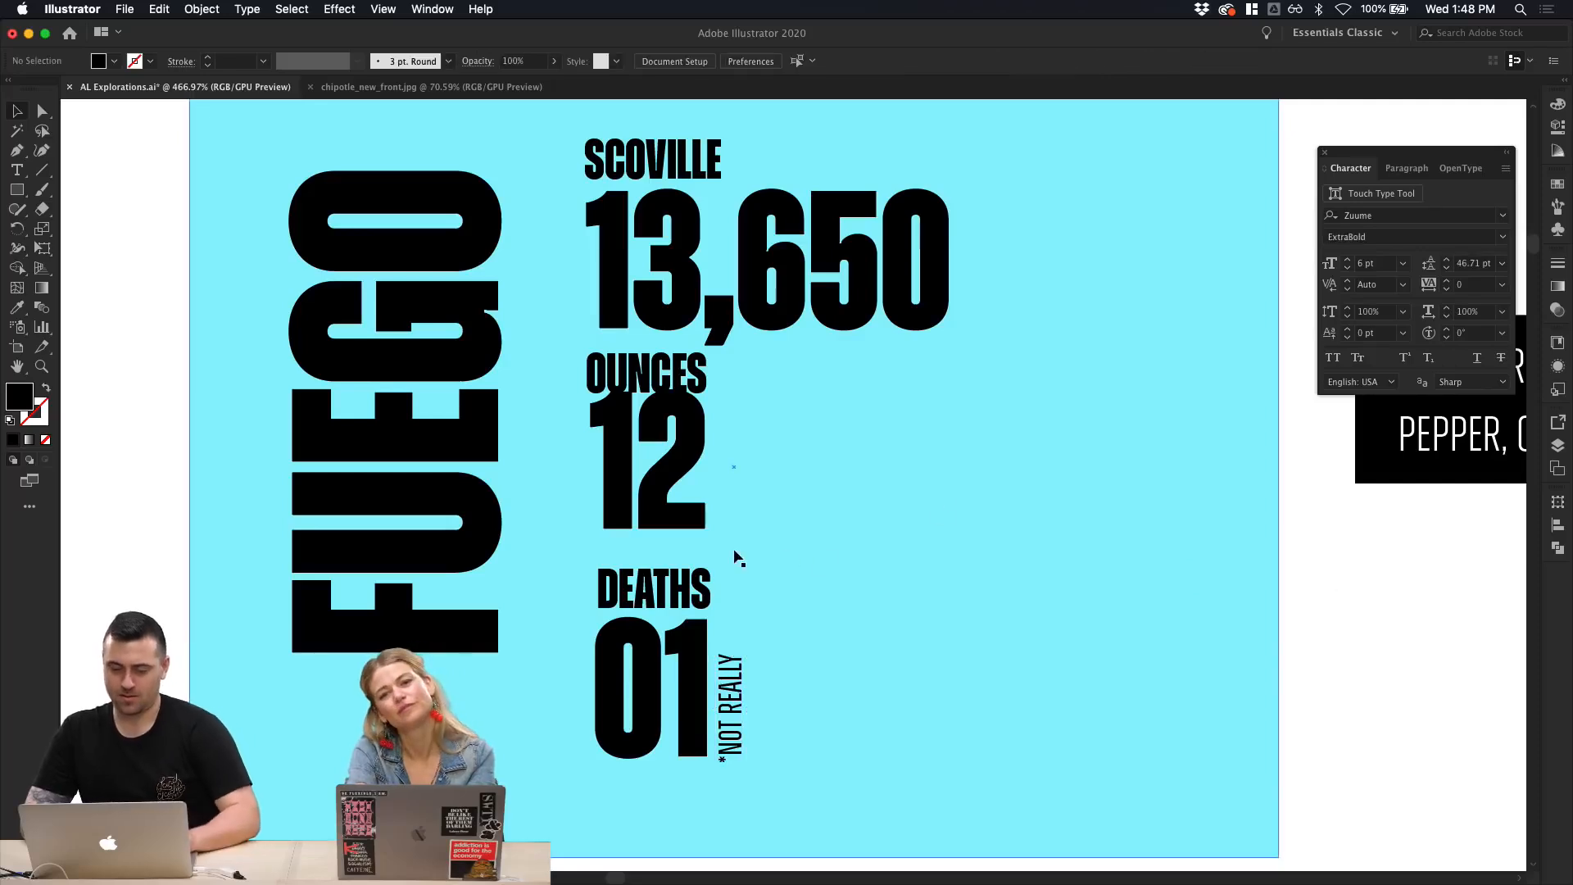
Step: Move the 12 down clear of its OUNCES label, then lower both together to open space beneath 13,650
left_click(701, 443)
key("Down")
key("Down")
key("Down")
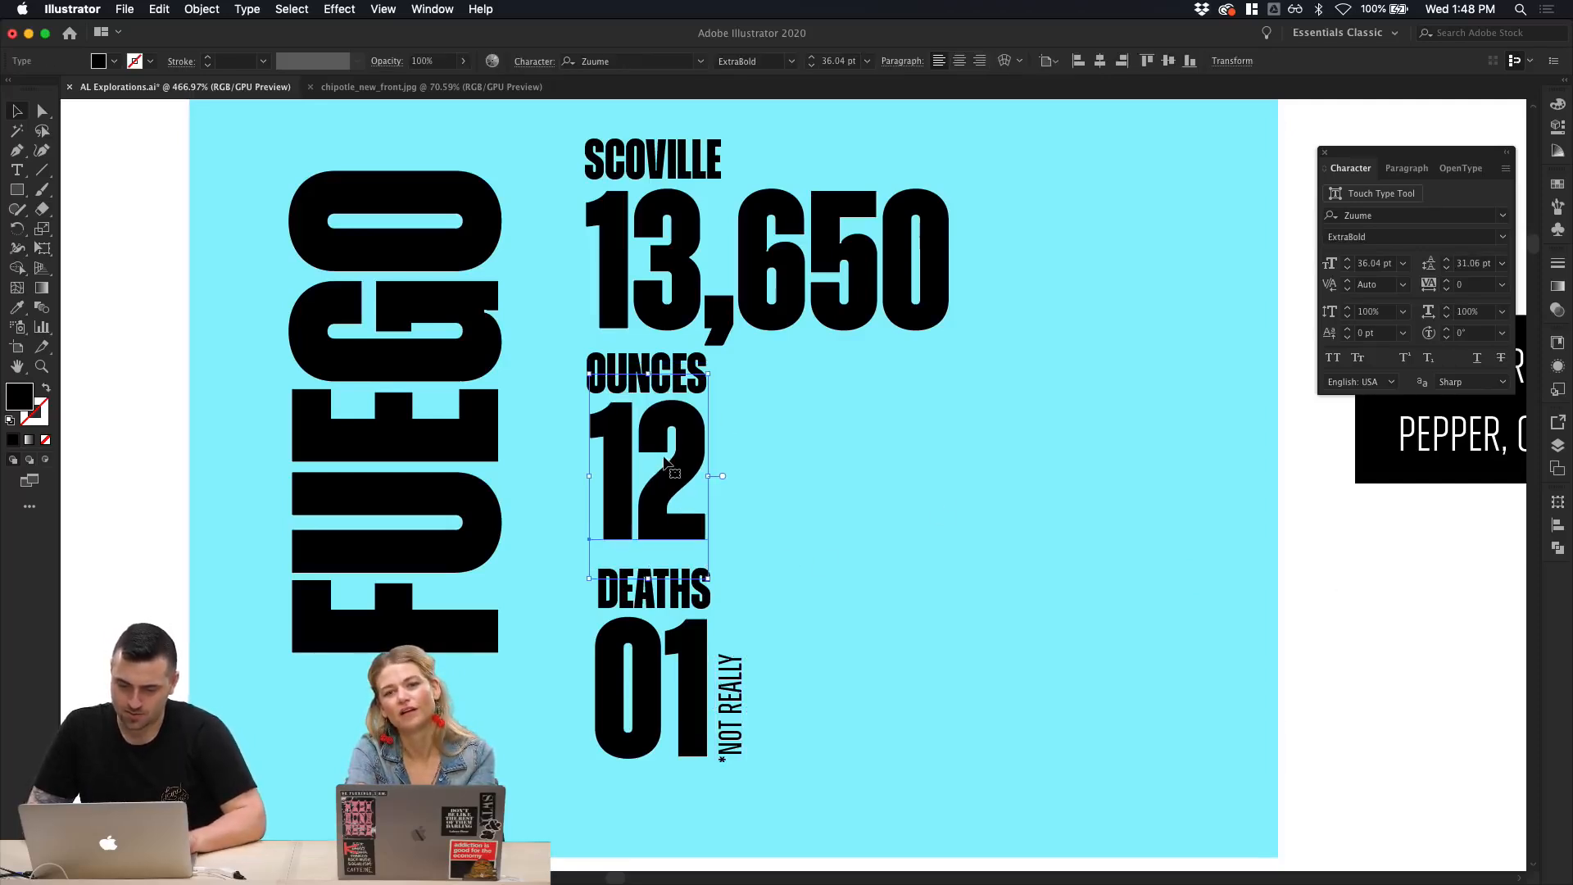
left_click(667, 358, "shift")
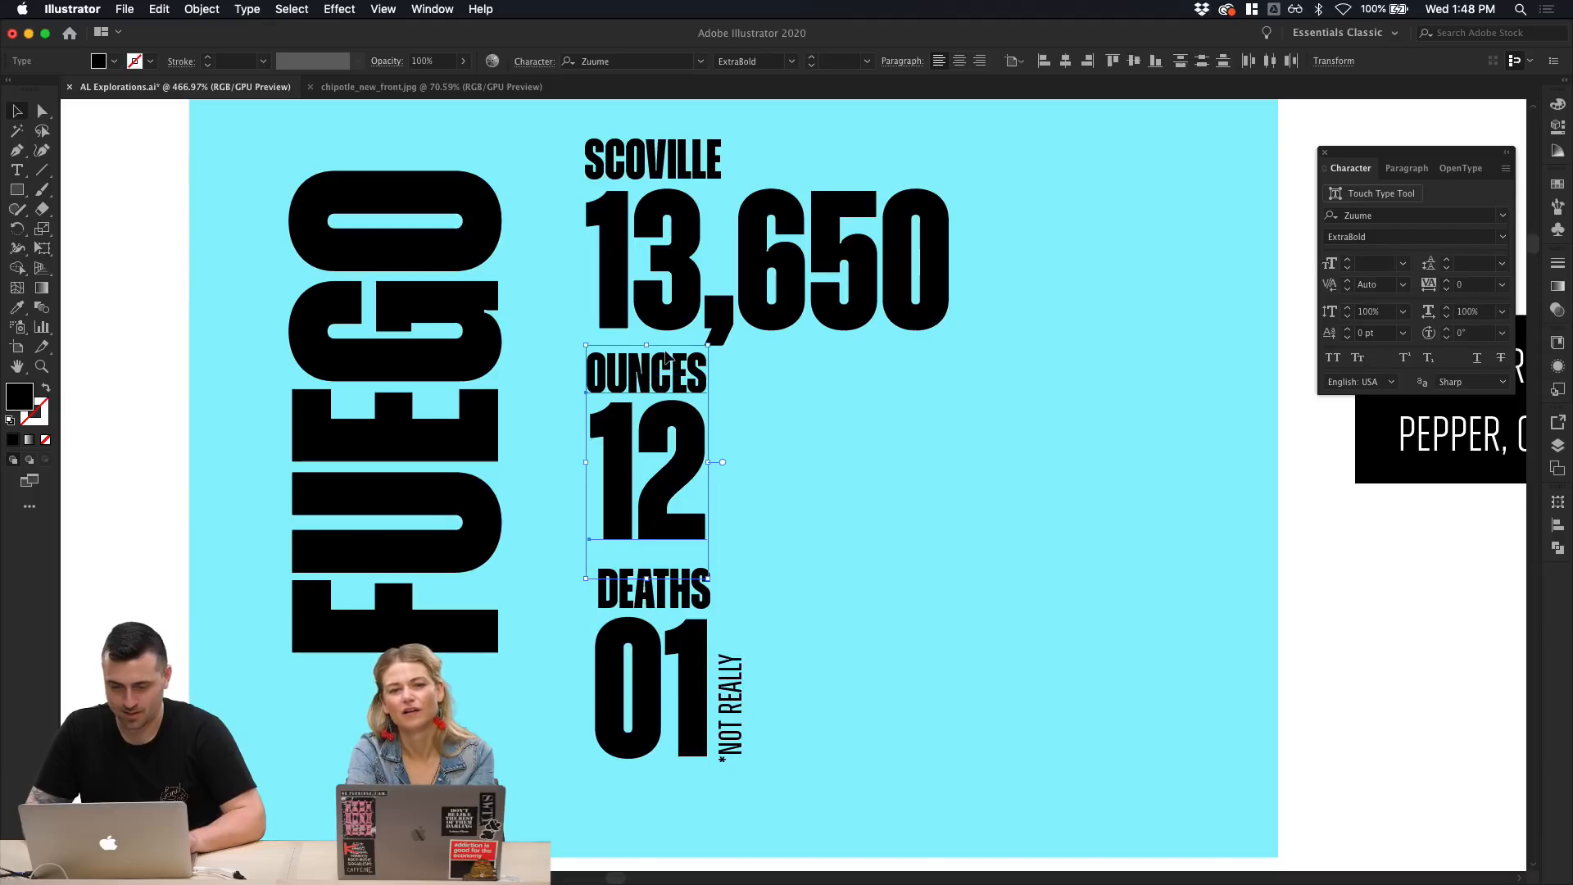
key("shift+Down")
key("shift+Up")
key("Down")
key("Down")
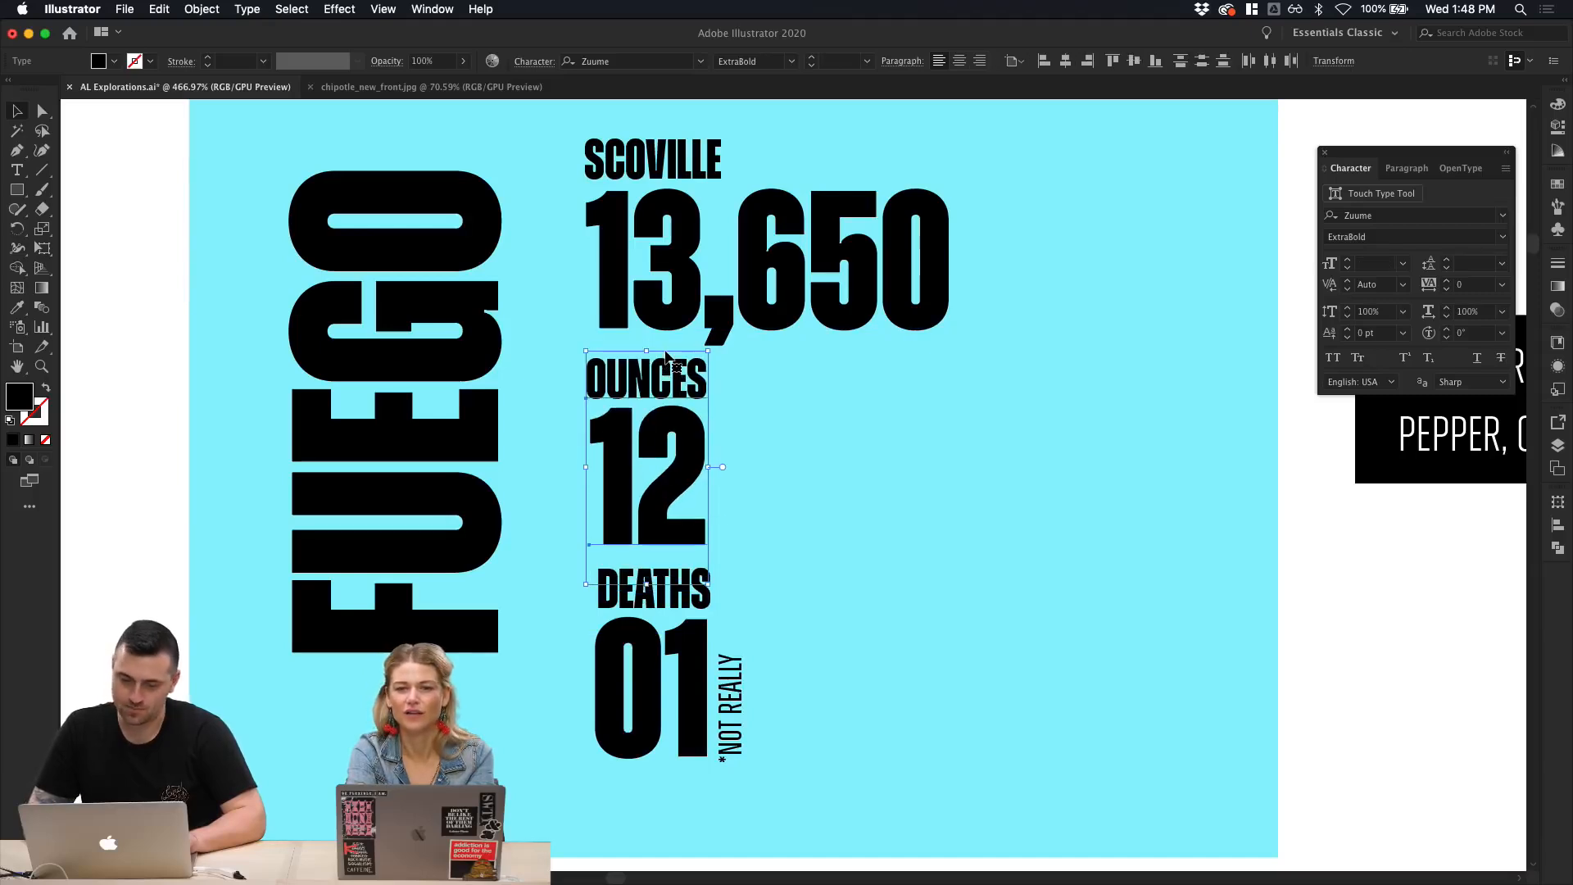
left_click(689, 621)
left_click(700, 588)
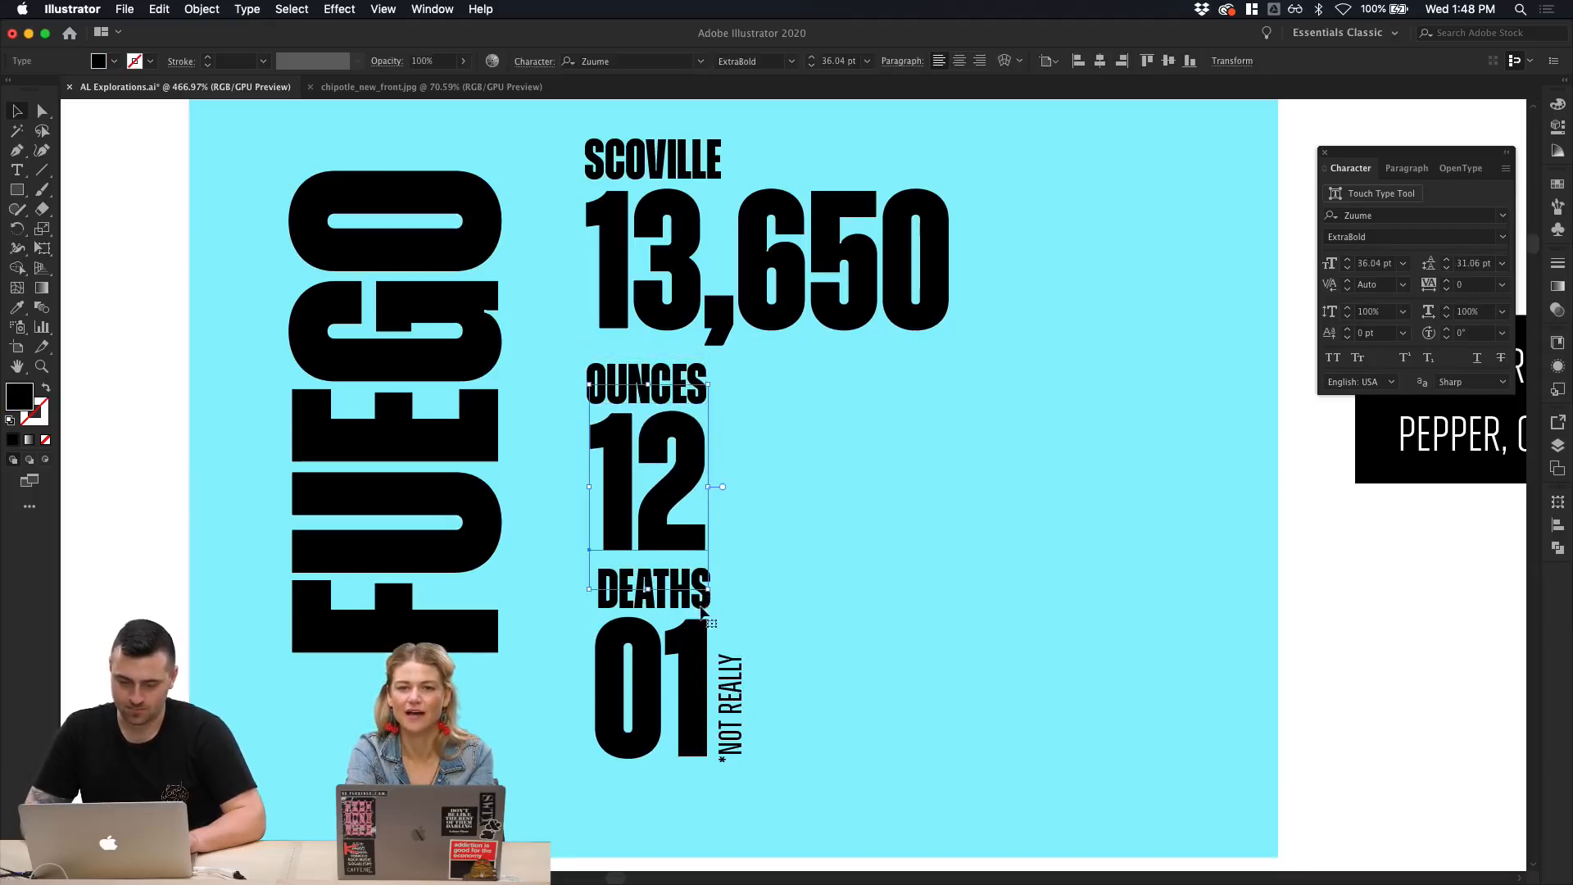
Step: Isolate the deaths group and add an asterisk to the end of the DEATHS label
double_click(699, 602)
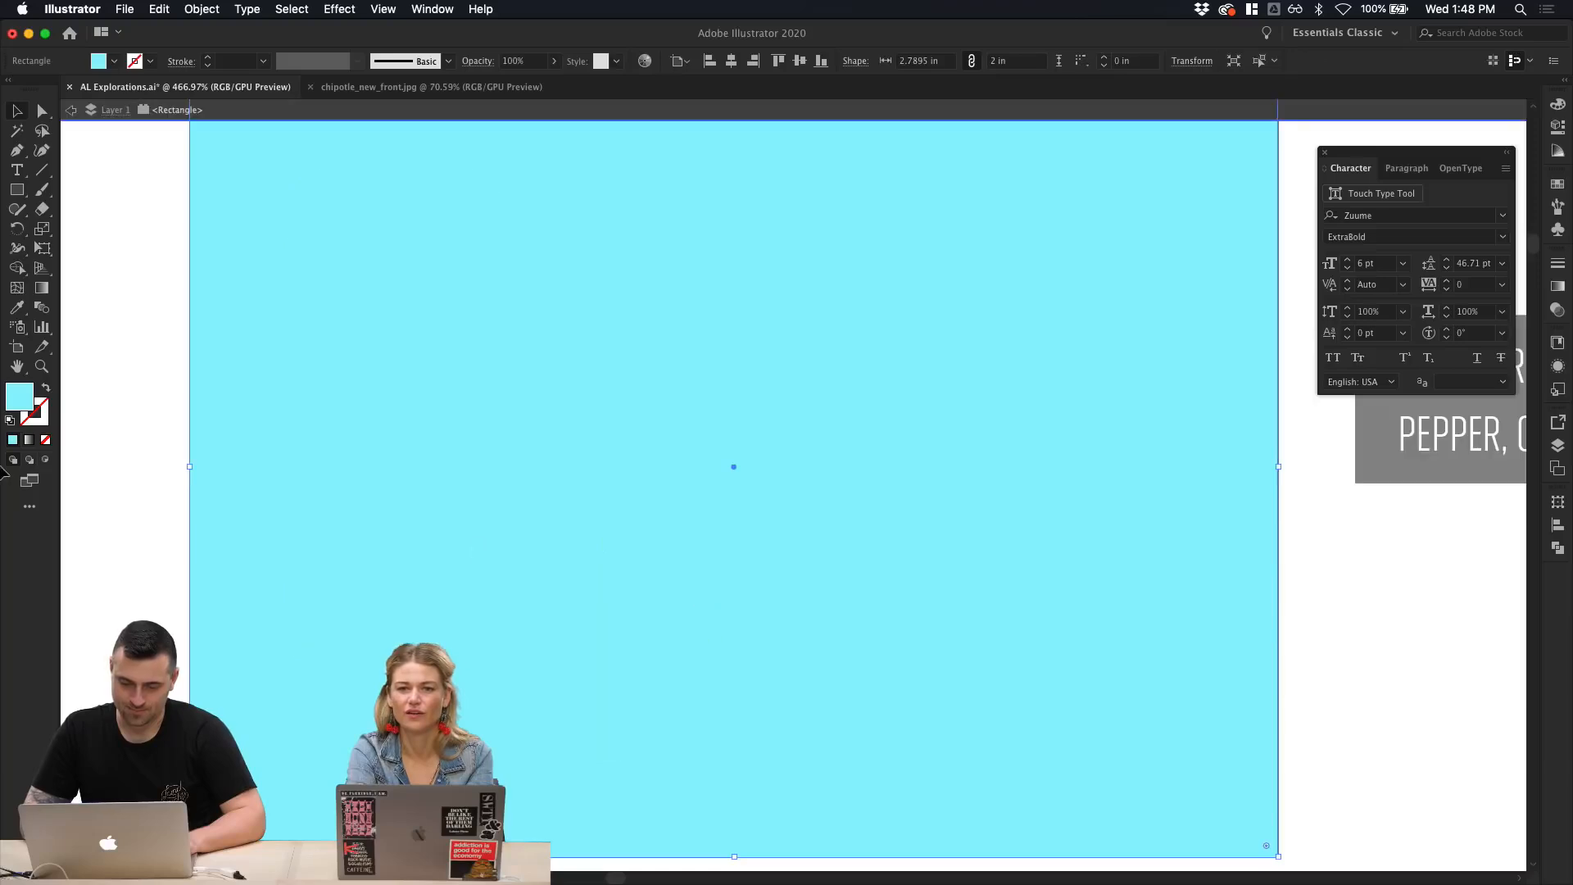
double_click(162, 493)
scroll(493, 557, "up", 5)
scroll(496, 559, "right", 4)
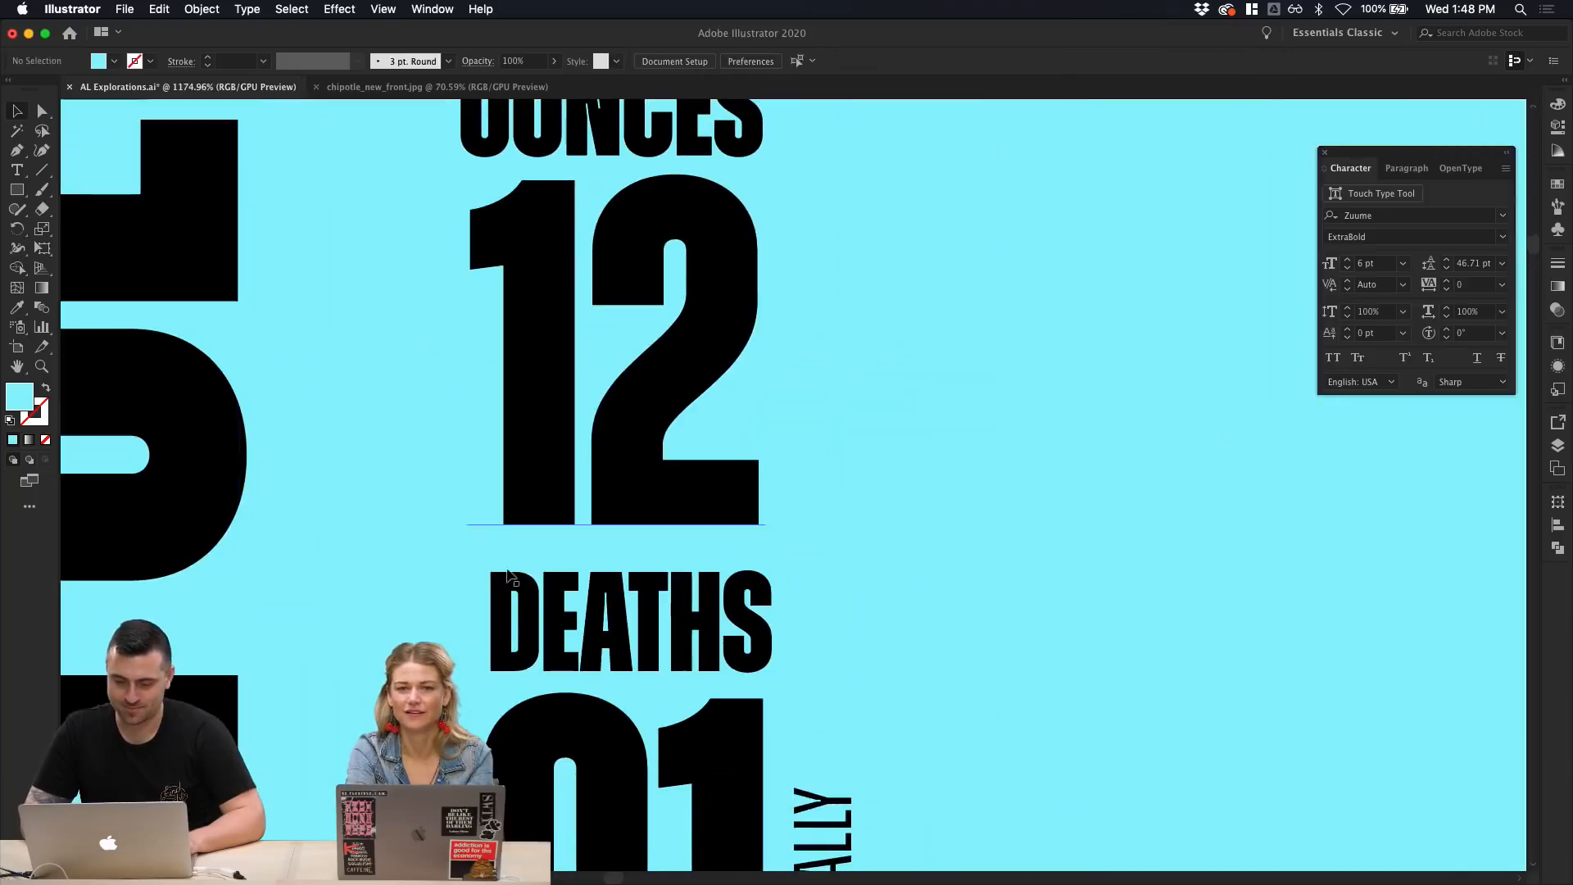
left_click(532, 609)
left_click(565, 651)
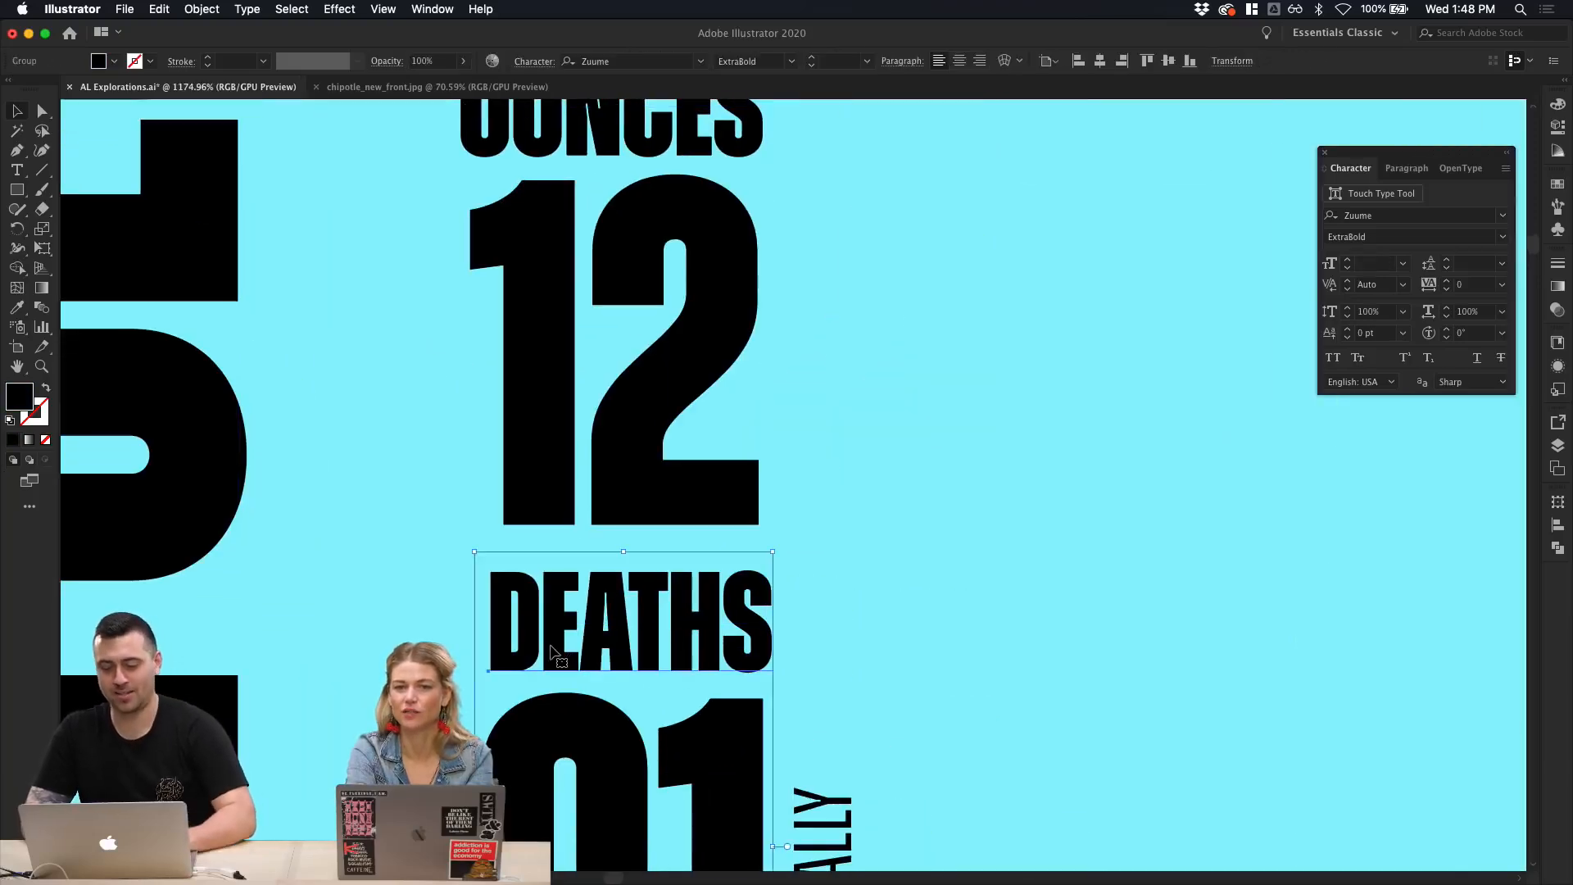
double_click(574, 650)
double_click(574, 649)
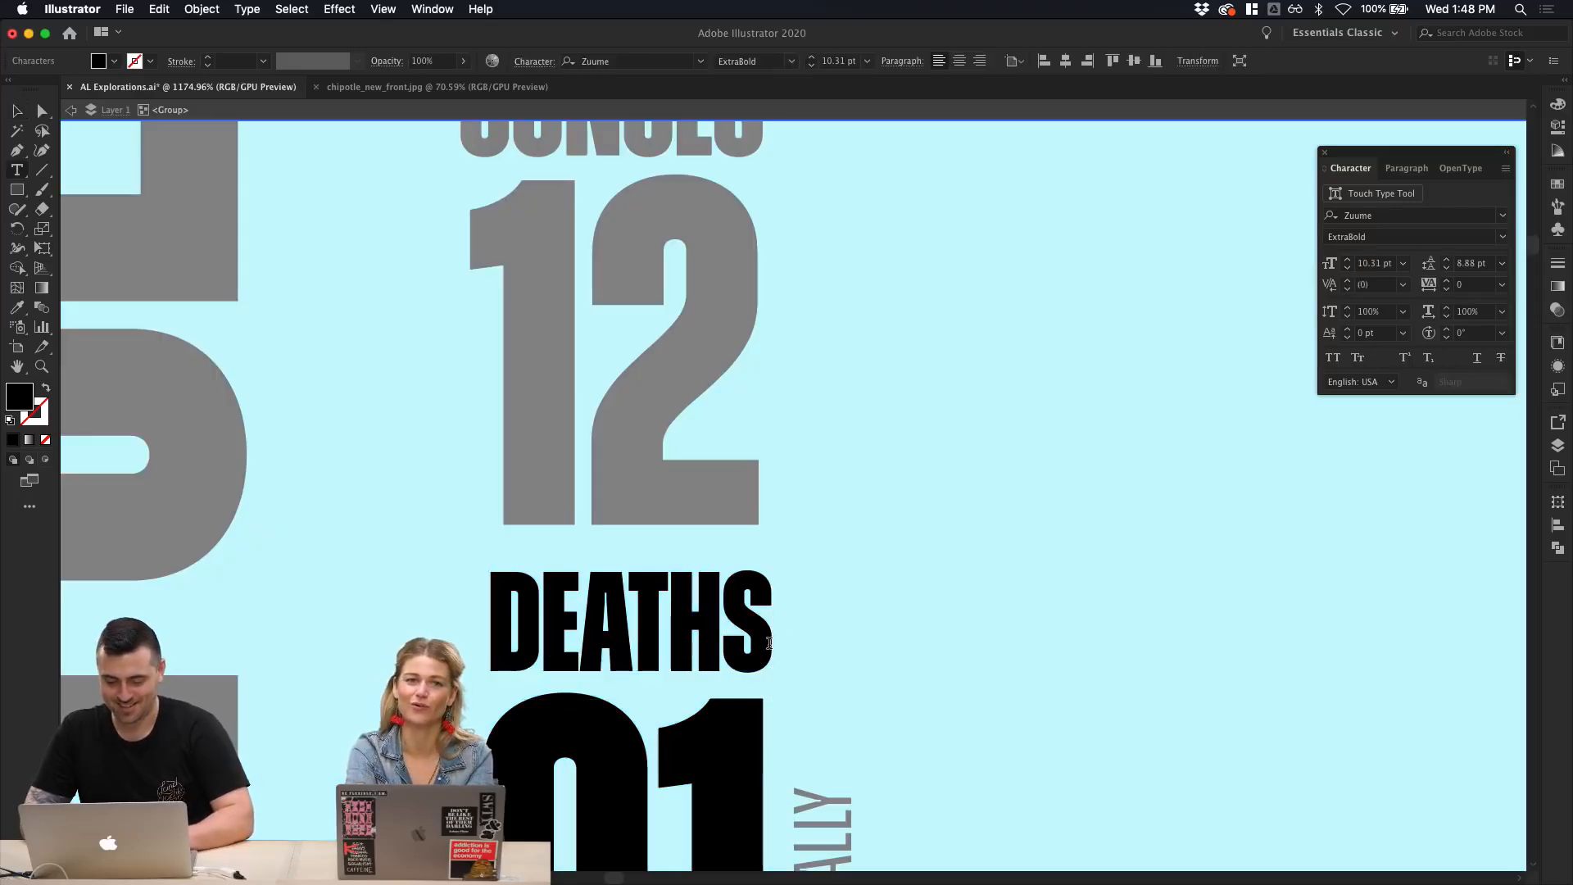
type("*")
scroll(769, 643, "down", 5)
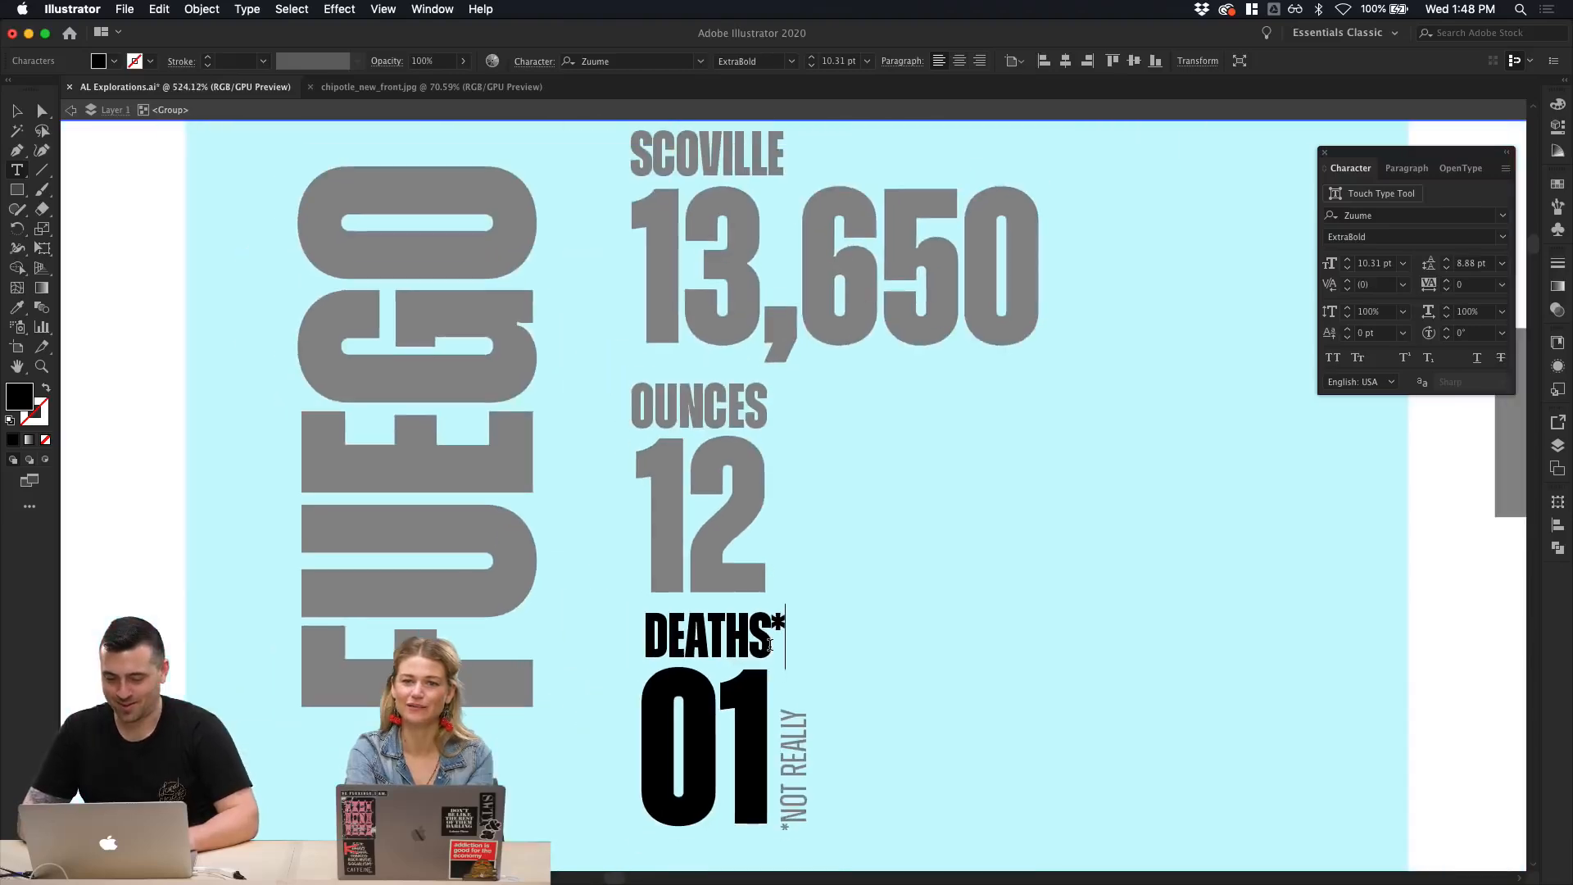
left_click(17, 111)
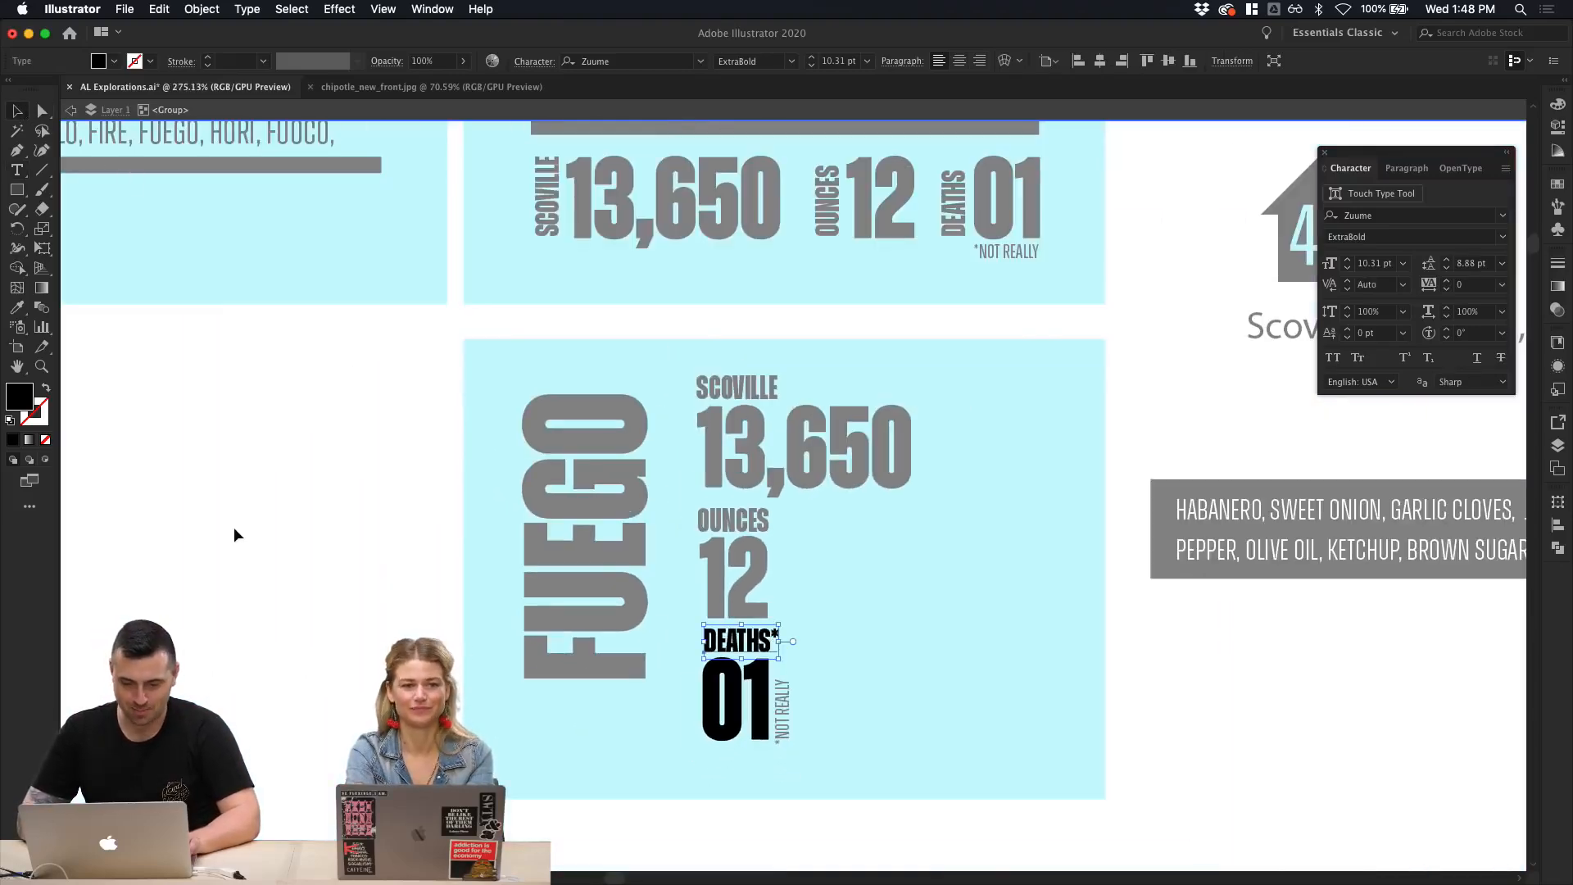
Step: Leave group isolation and move the DEATHS* 01 stat with its footnote up to the right of the OUNCES 12 stat
left_click(241, 546)
scroll(241, 547, "down", 2)
scroll(241, 545, "down", 2)
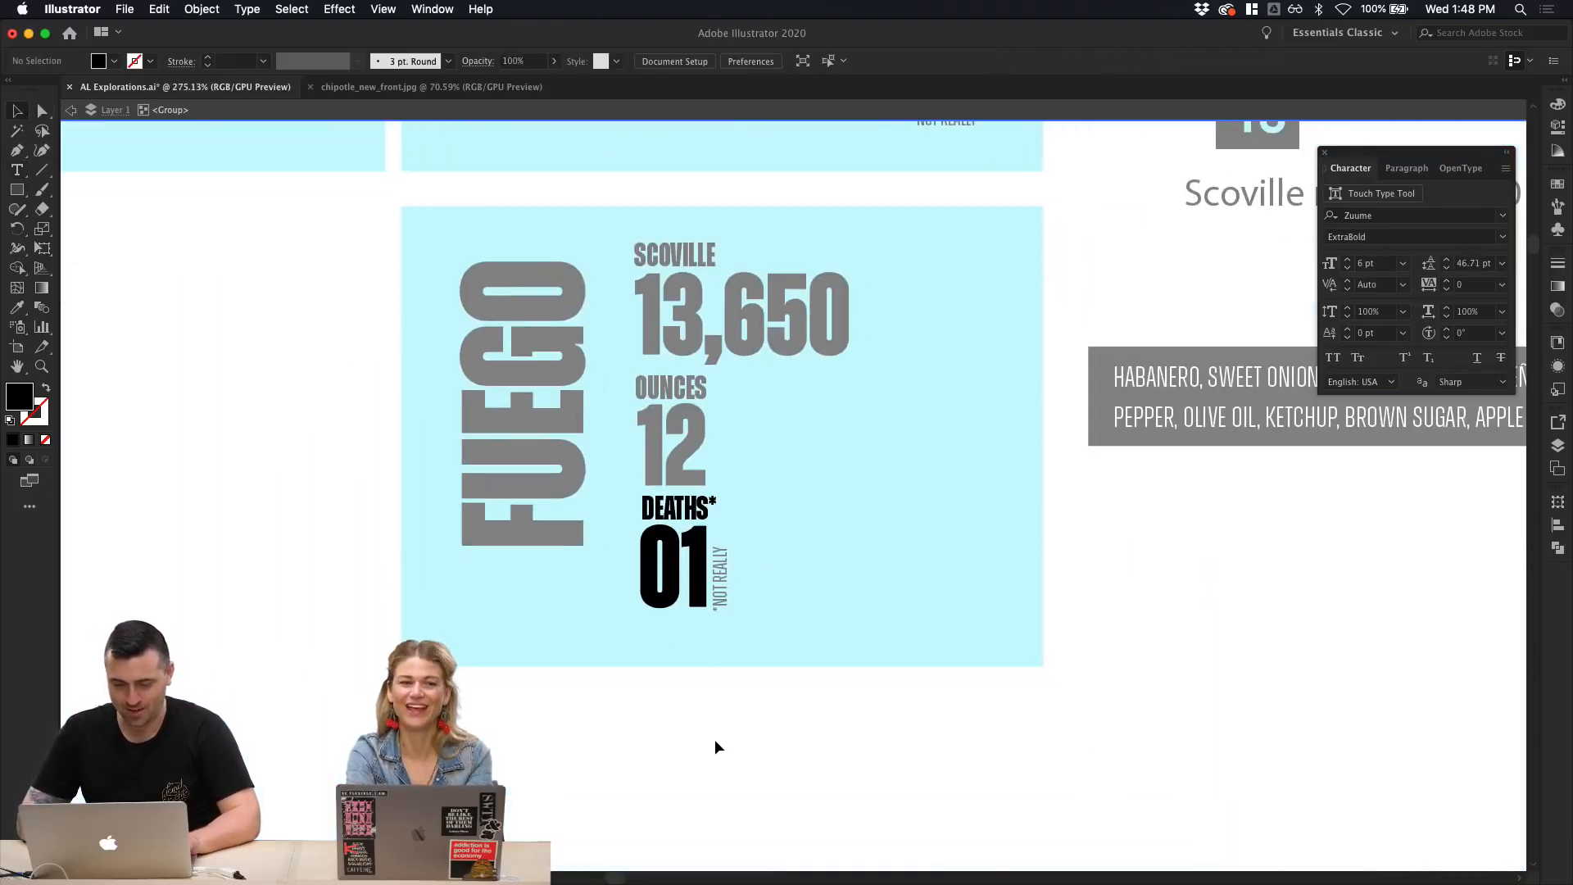
scroll(686, 635, "up", 2)
left_click(670, 574)
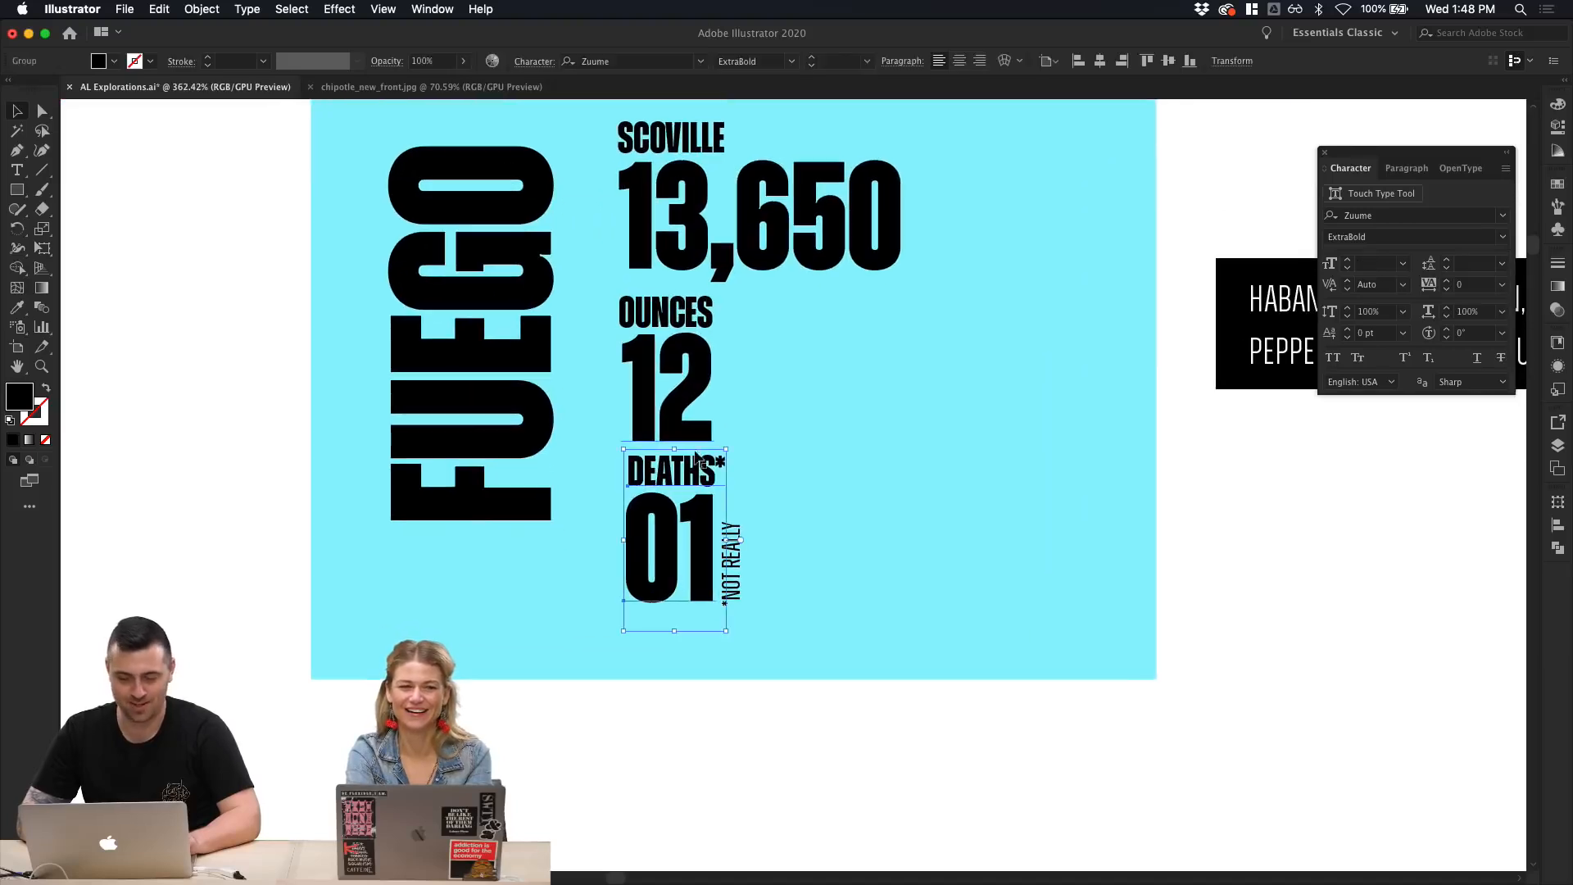
left_click_drag(738, 565, 848, 400)
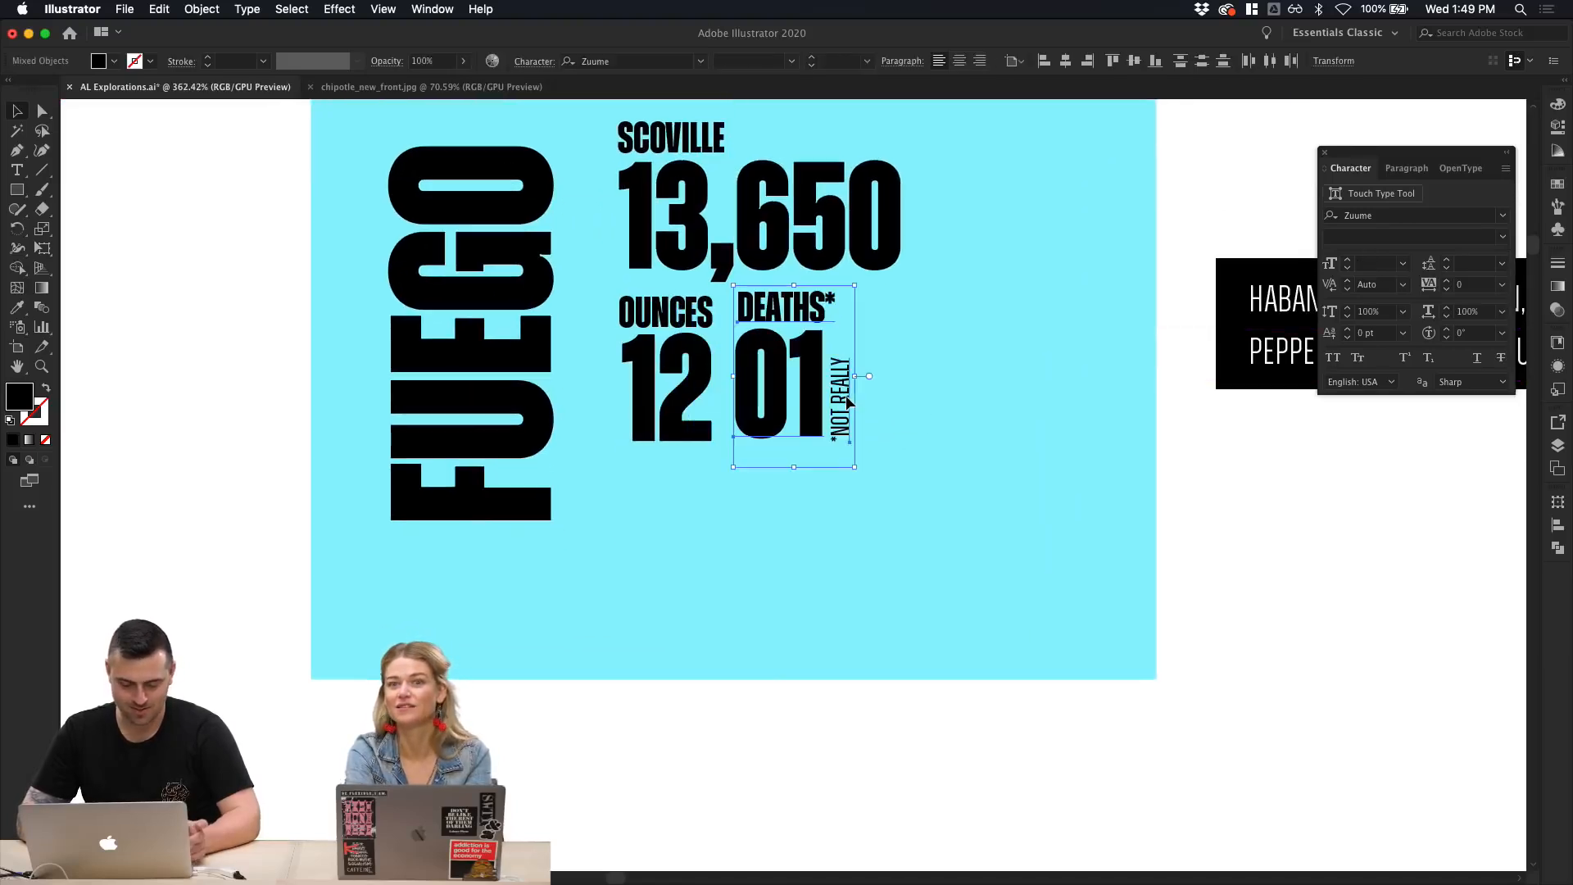
Step: Align the baseline of 01 with that of 12, keeping the deaths stat spaced to the right of the ounces stat
scroll(723, 456, "up", 3)
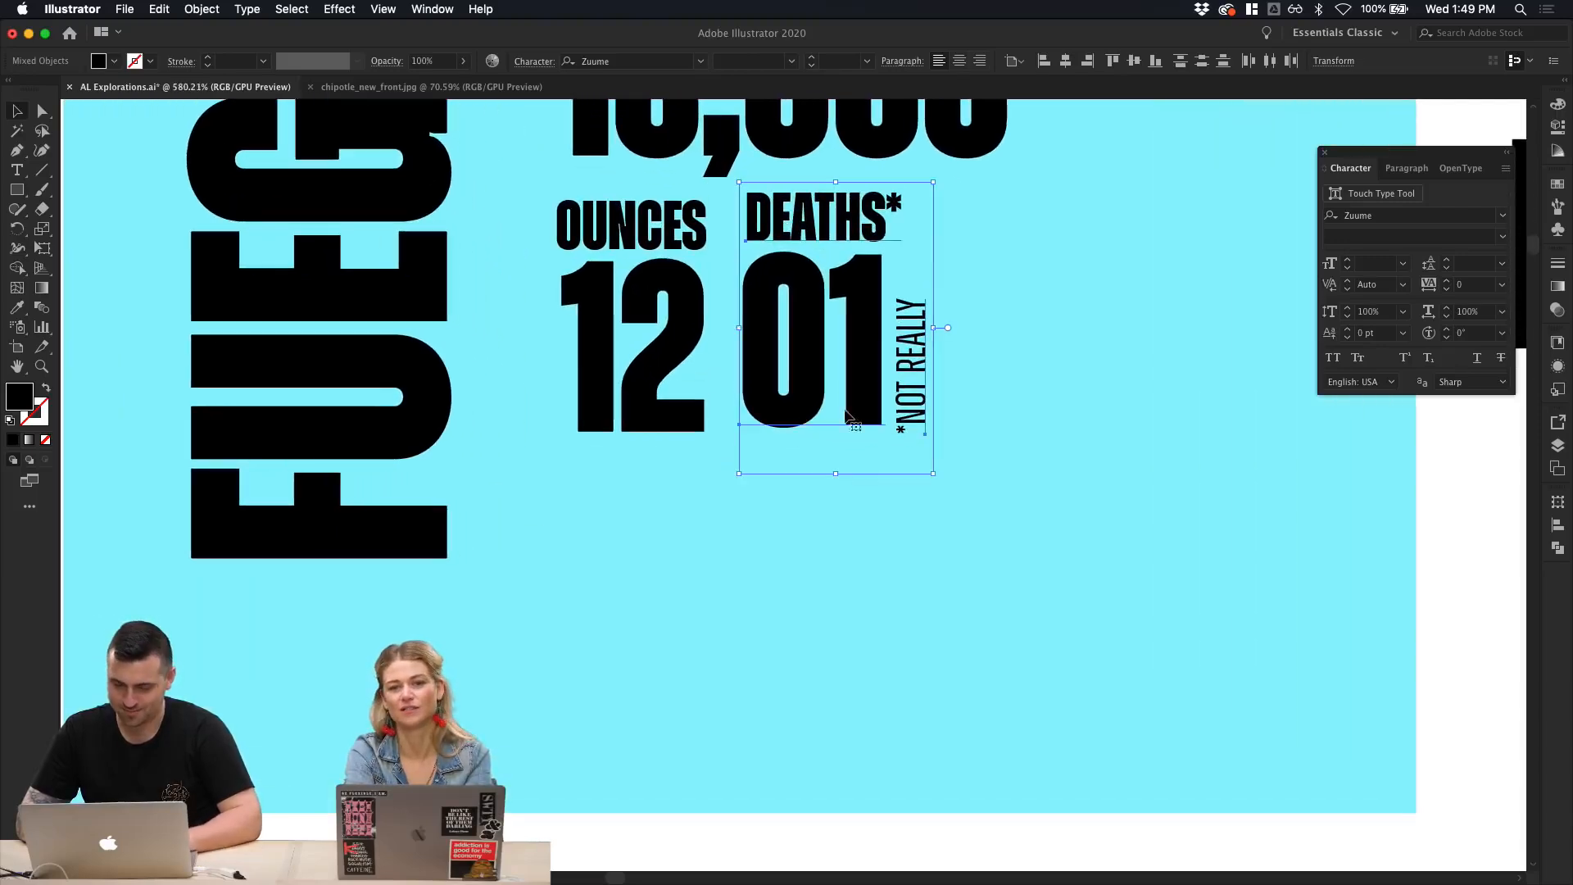
left_click_drag(800, 416, 689, 420)
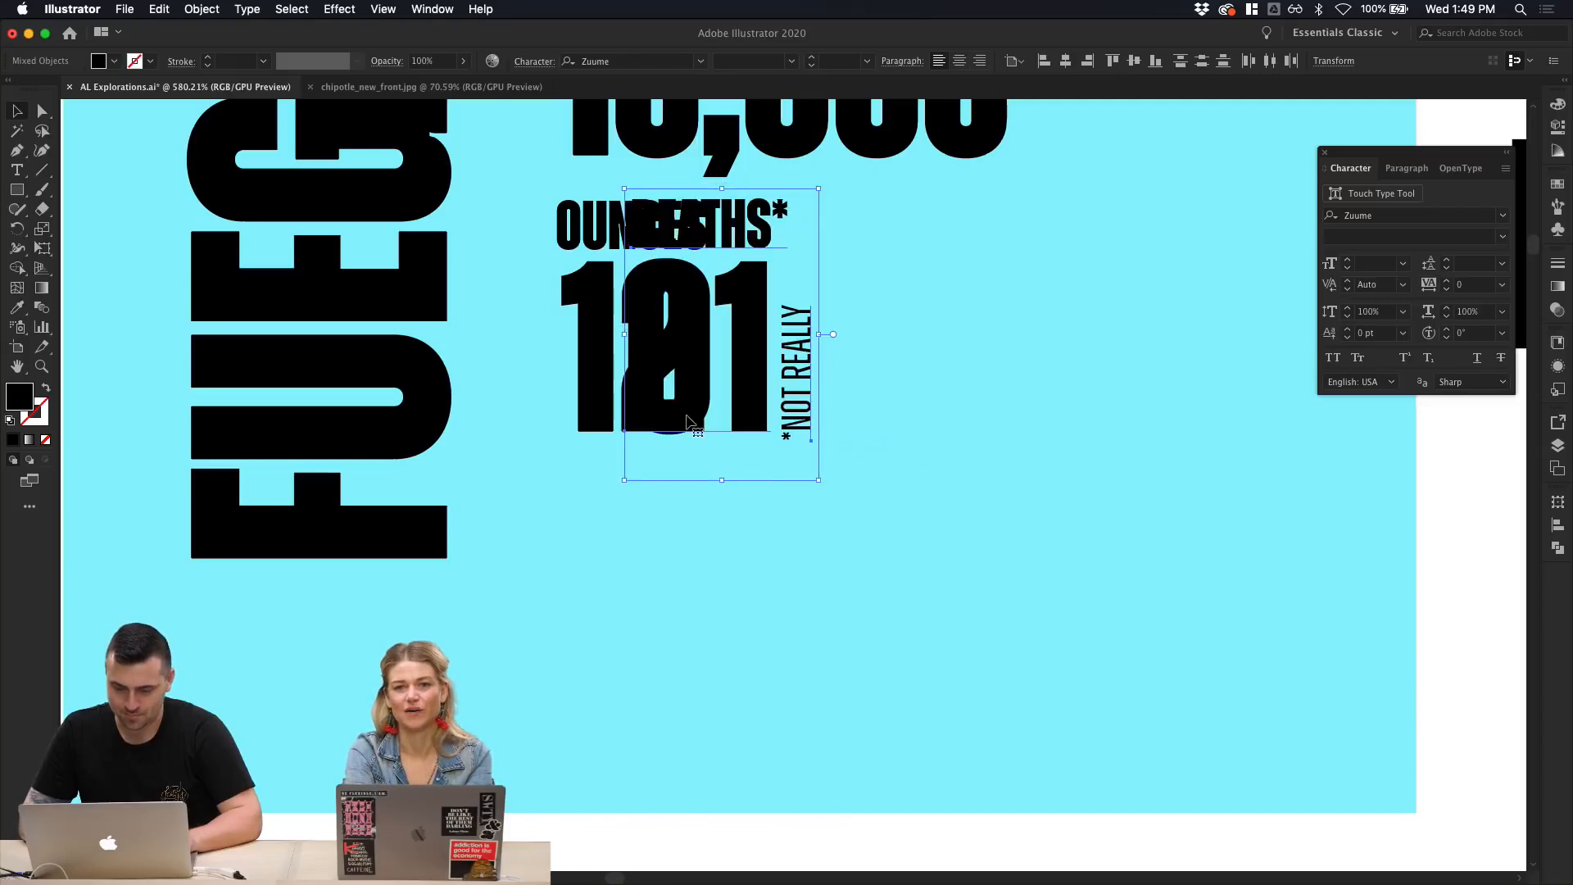
scroll(687, 419, "up", 6)
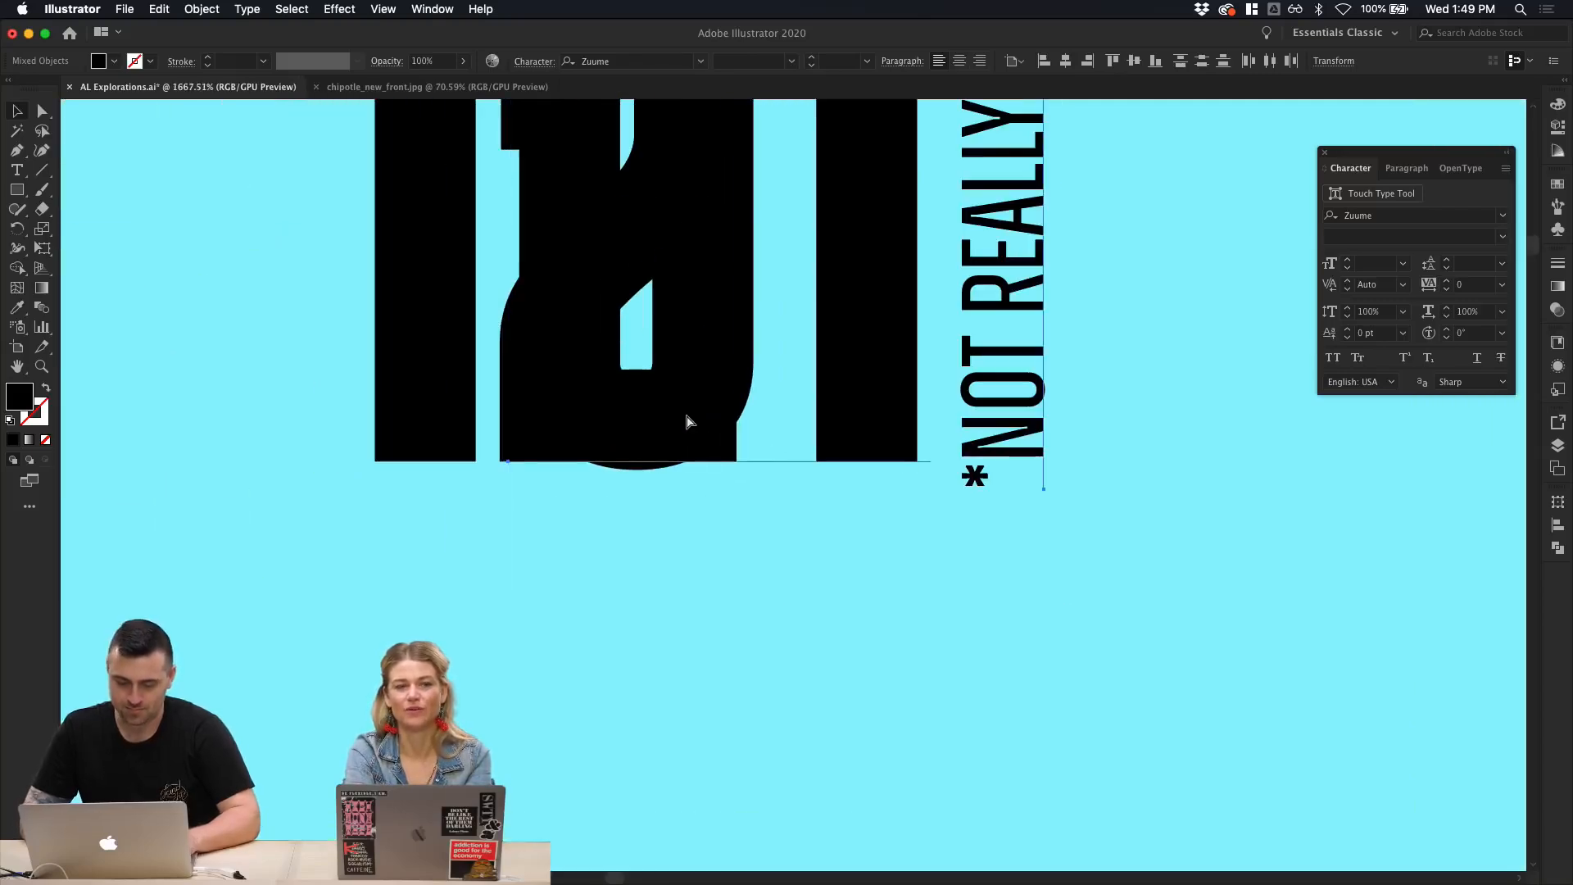
key("super+y")
key("super+z")
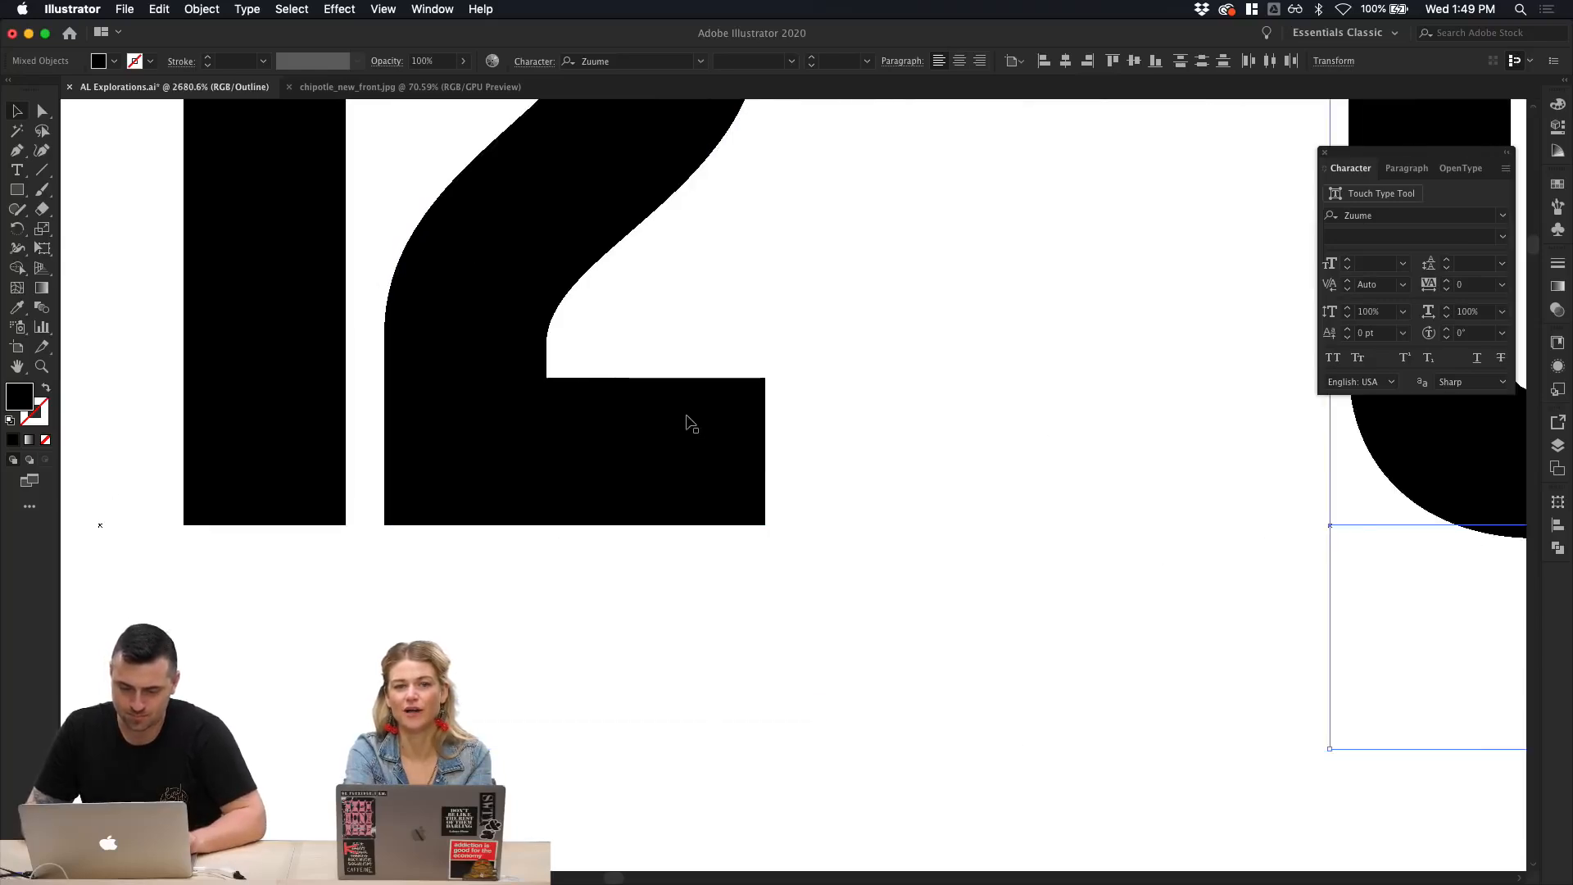
key("super+y")
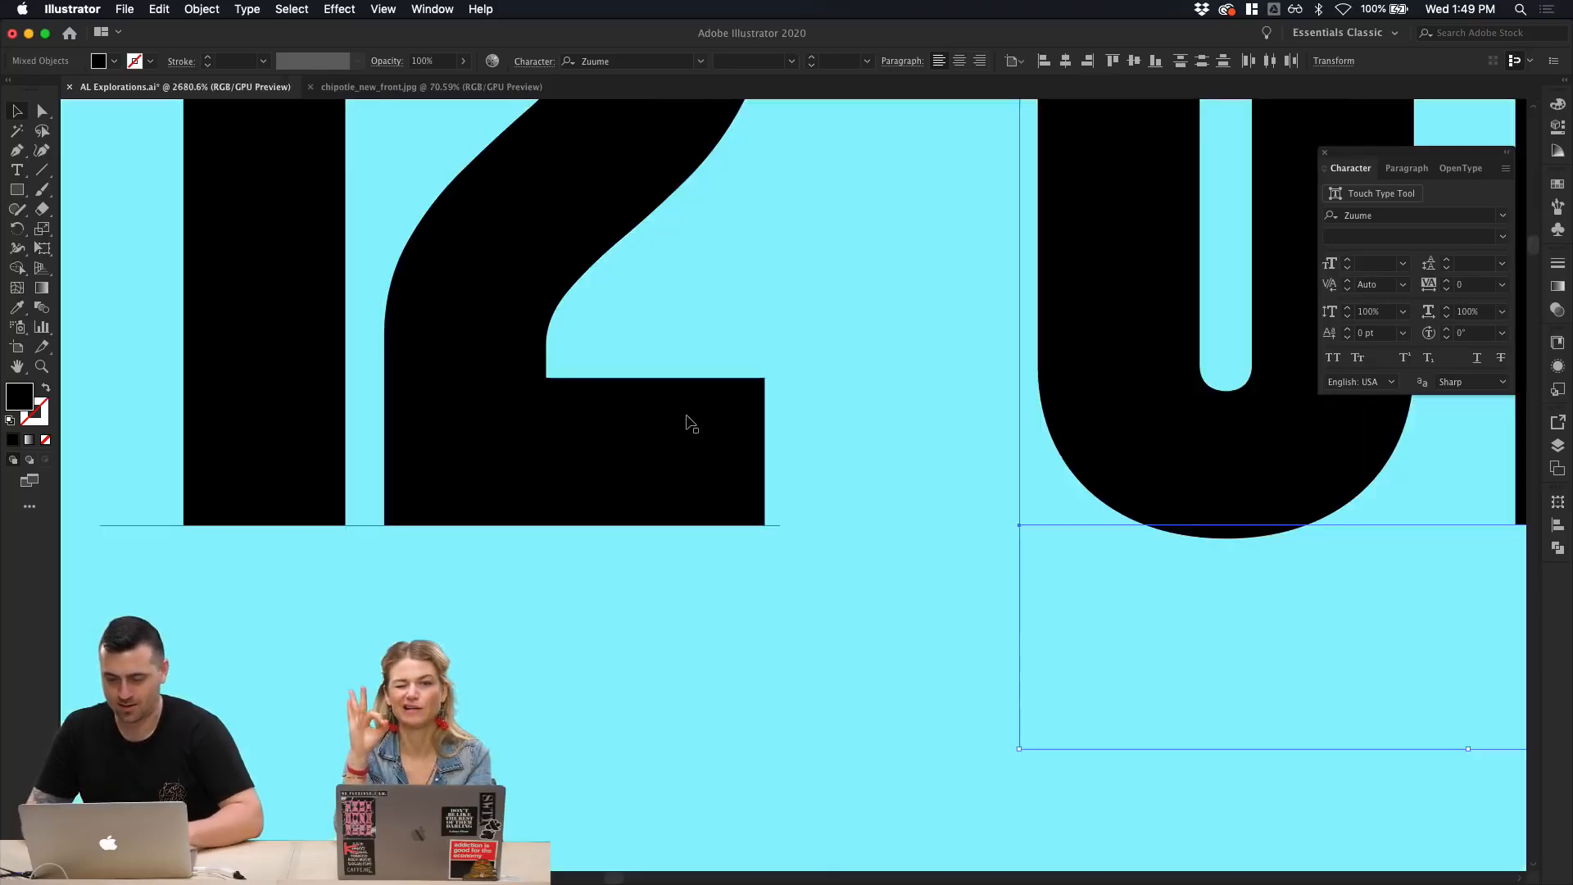
scroll(688, 420, "down", 5)
left_click(728, 401)
scroll(728, 406, "down", 4)
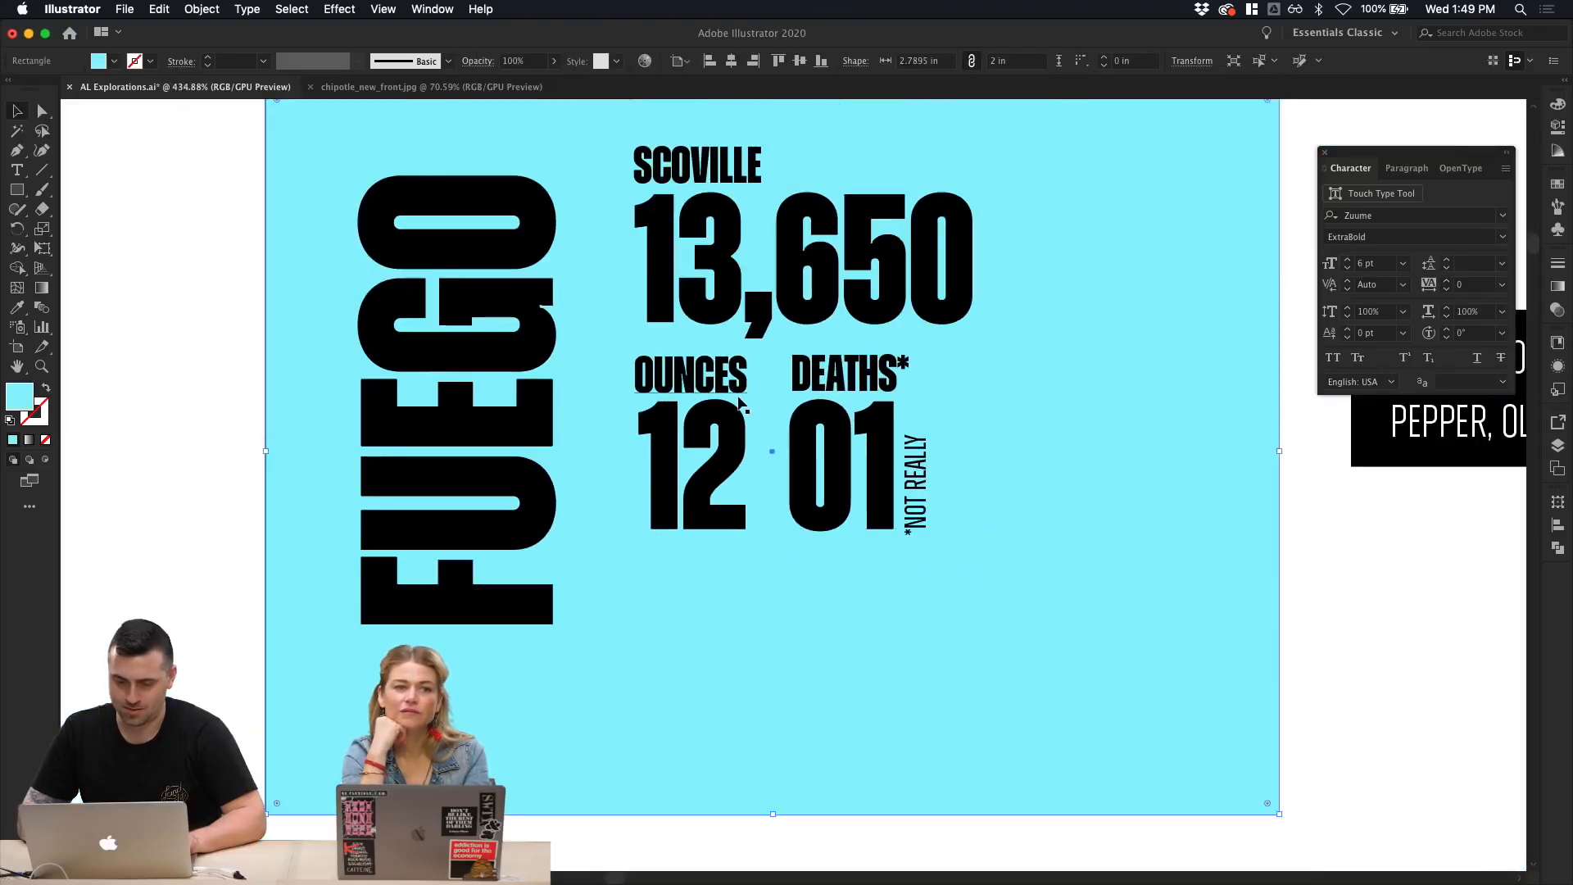
Step: Move the Scoville, ounces and deaths stats down together so the SCOVILLE label starts near the top of FUEGO
left_click(740, 395)
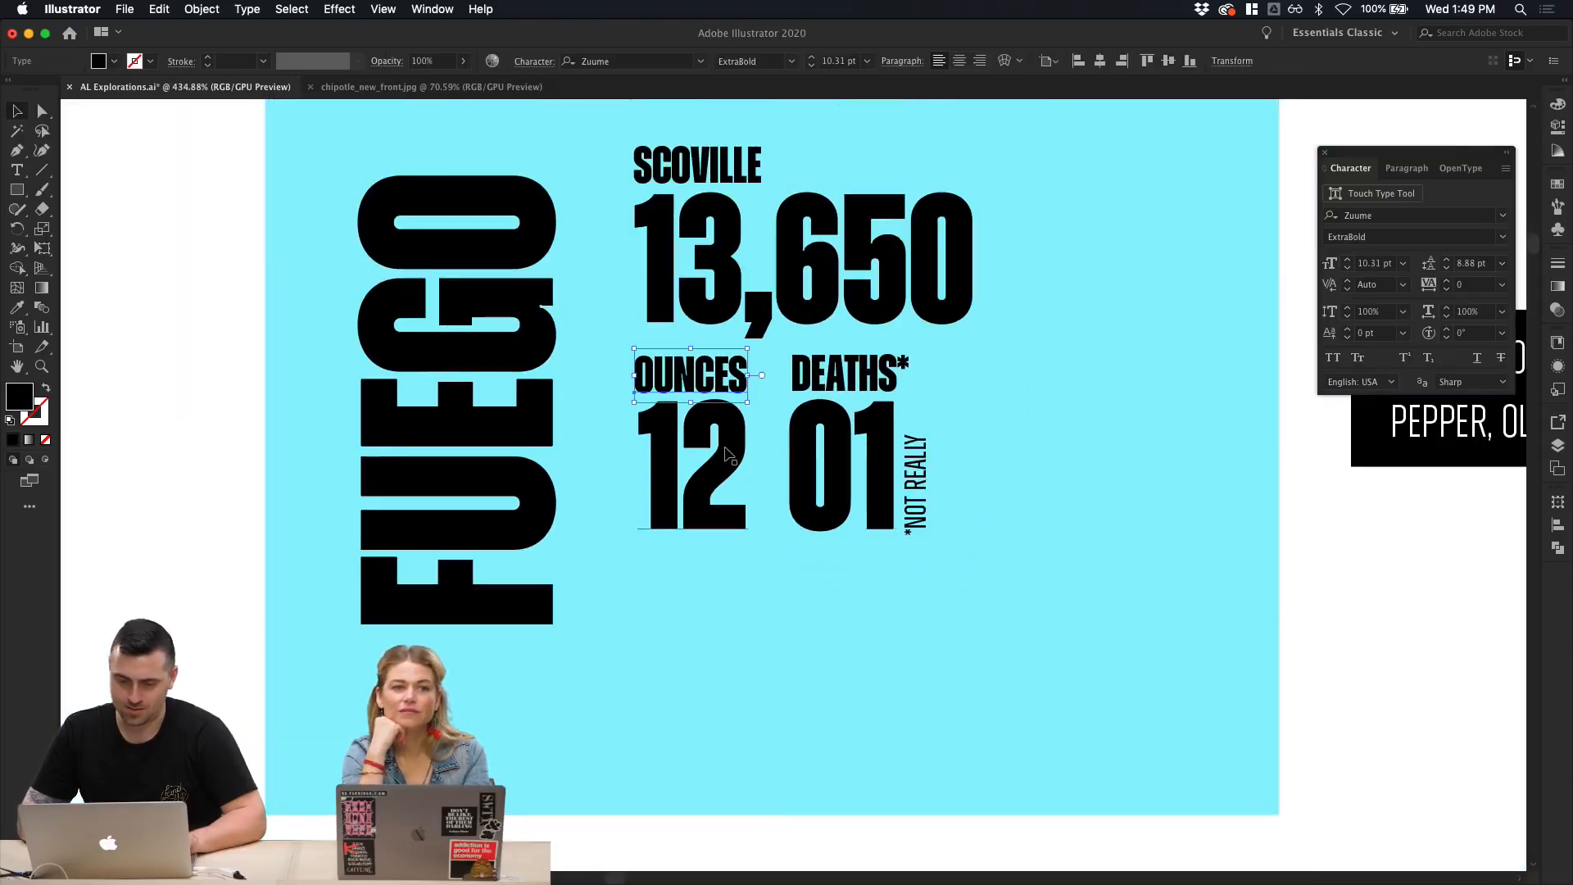
left_click(729, 451, "shift")
left_click(822, 383, "shift")
left_click(829, 468, "shift")
left_click(912, 484, "shift")
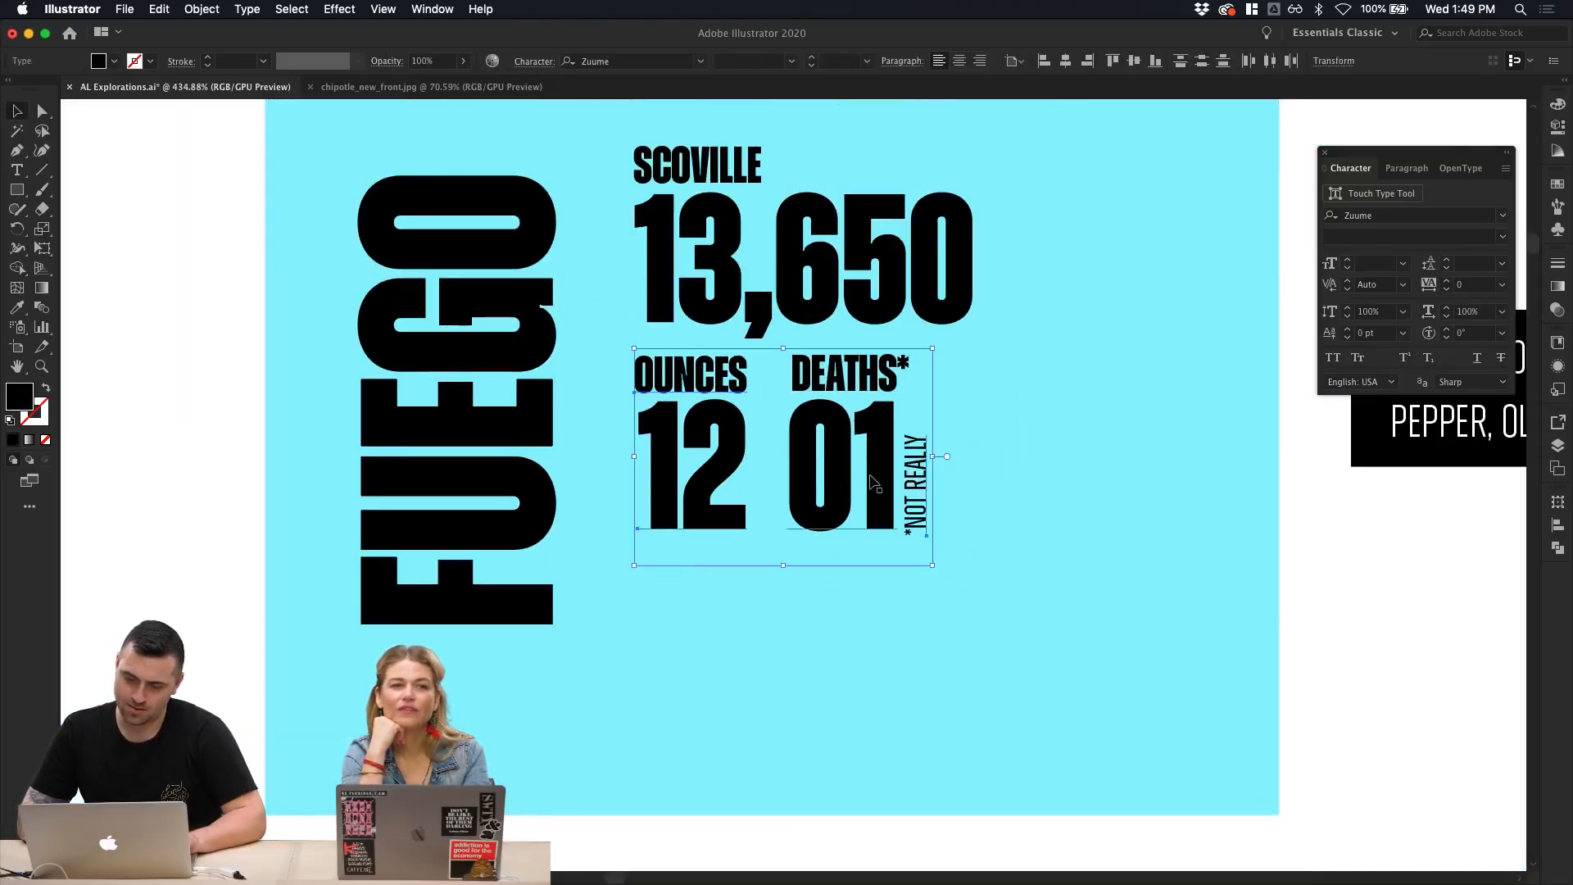
left_click(907, 265, "shift")
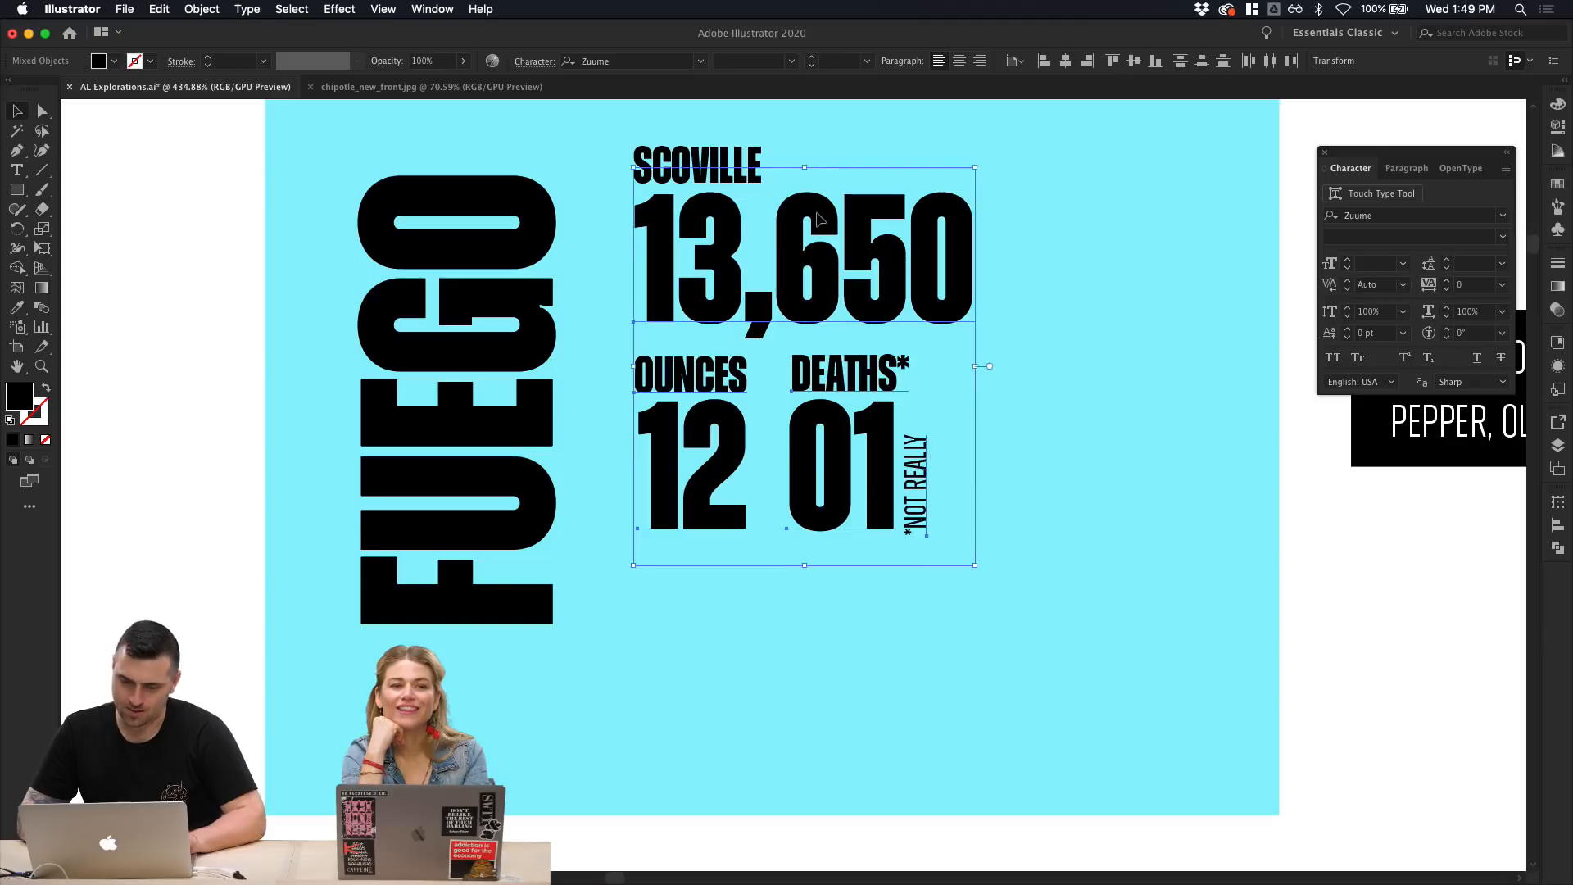
left_click(754, 173, "shift")
left_click_drag(740, 178, 740, 198)
left_click(1343, 558)
scroll(1344, 560, "up", 2)
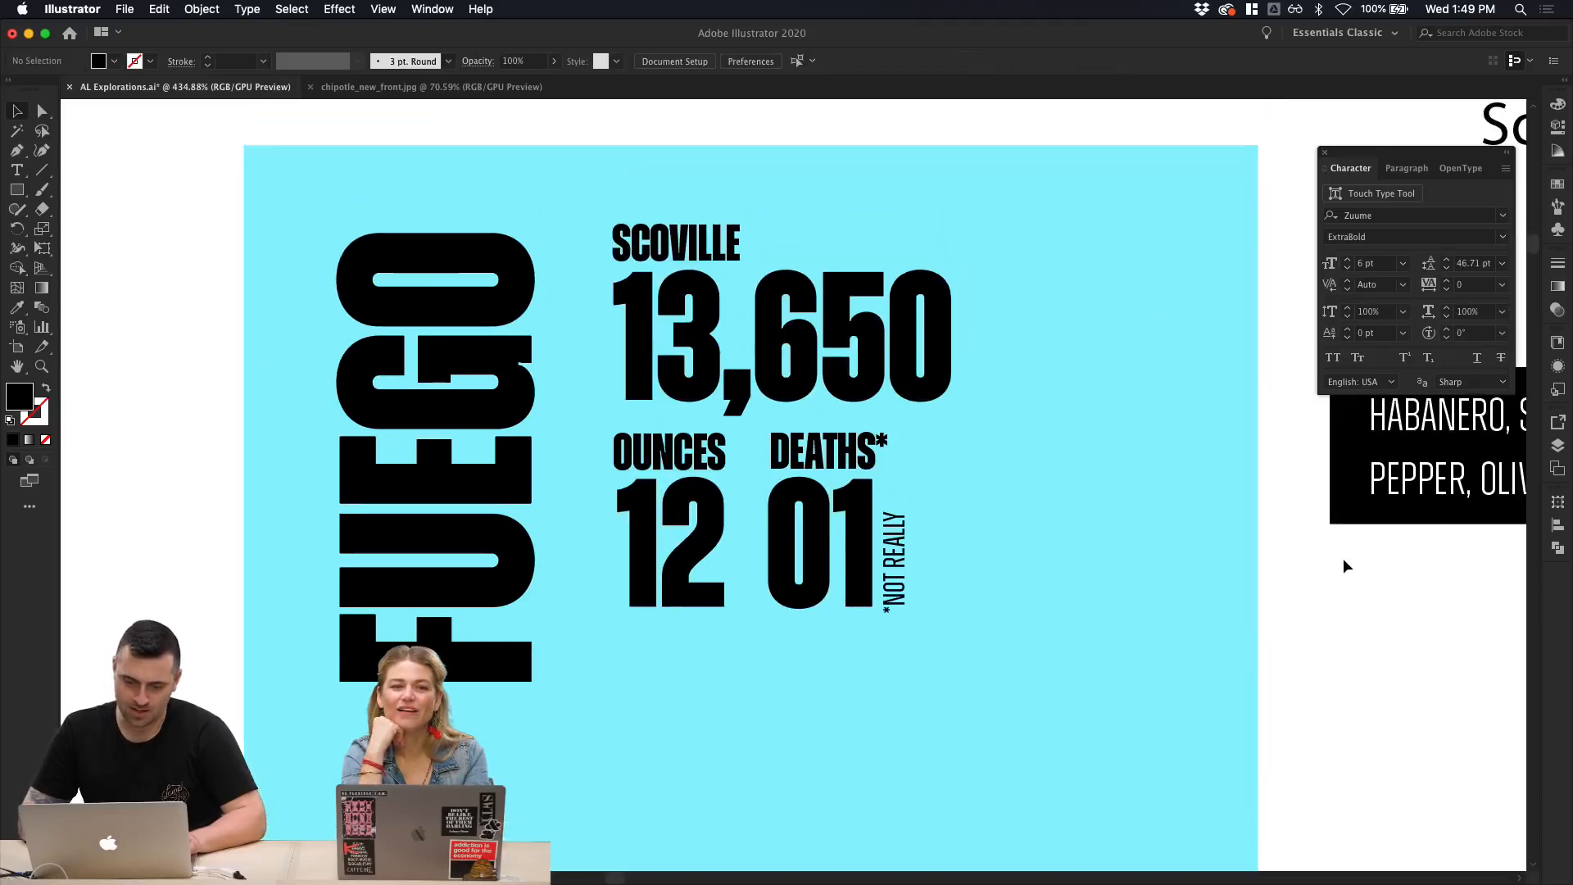
Step: Reselect all three stats with the footnote and nudge them further down beside the vertical FUEGO headline
left_click(872, 475)
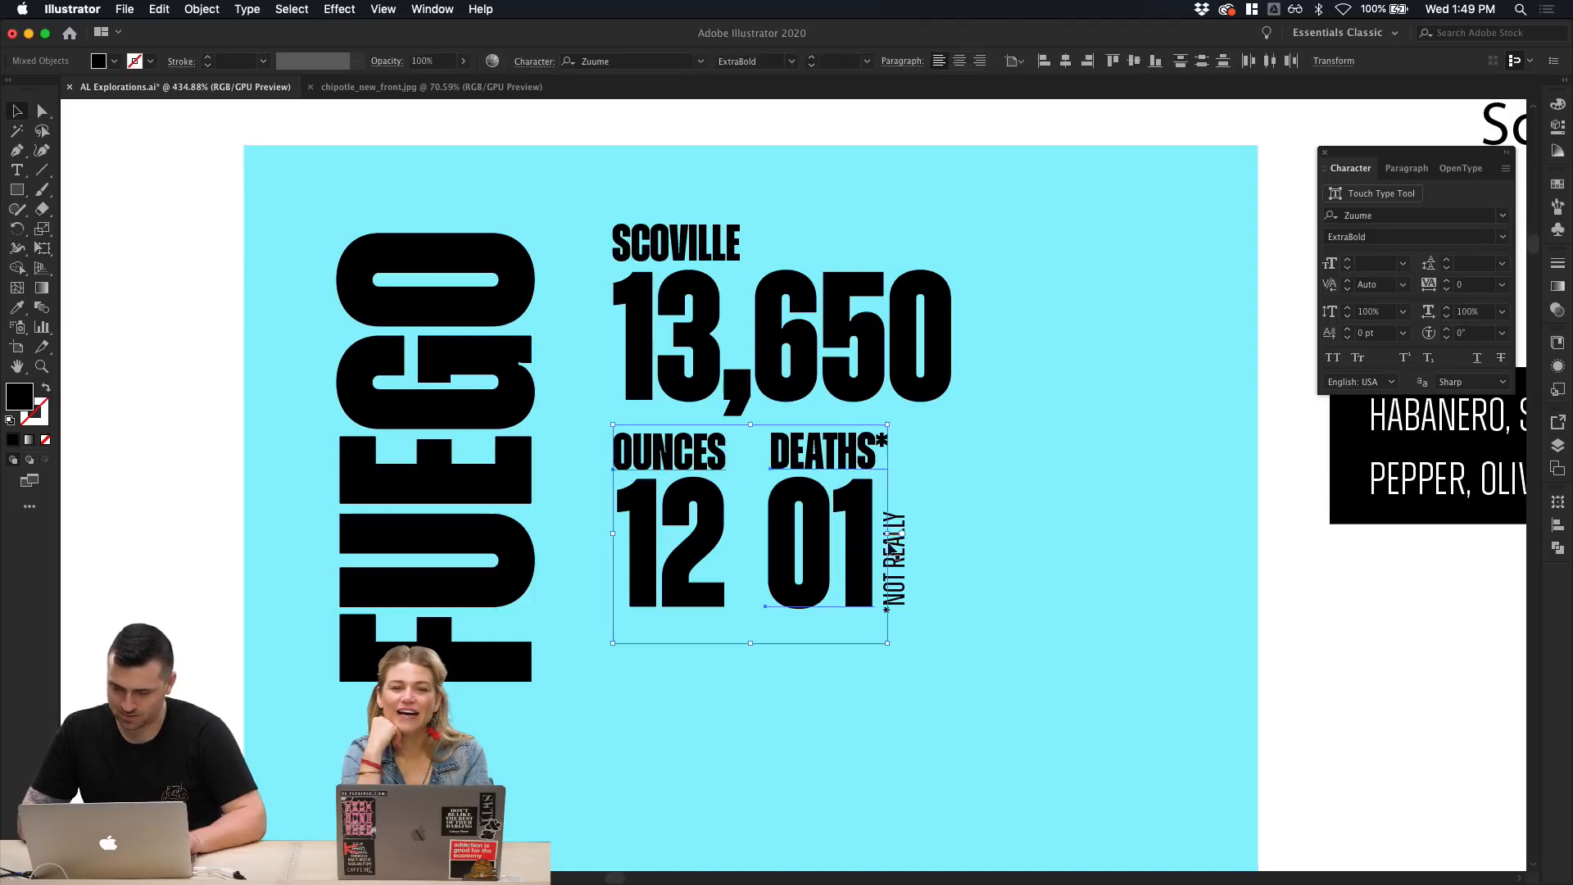
left_click(895, 548, "shift")
left_click(721, 375, "shift")
left_click(711, 253, "shift")
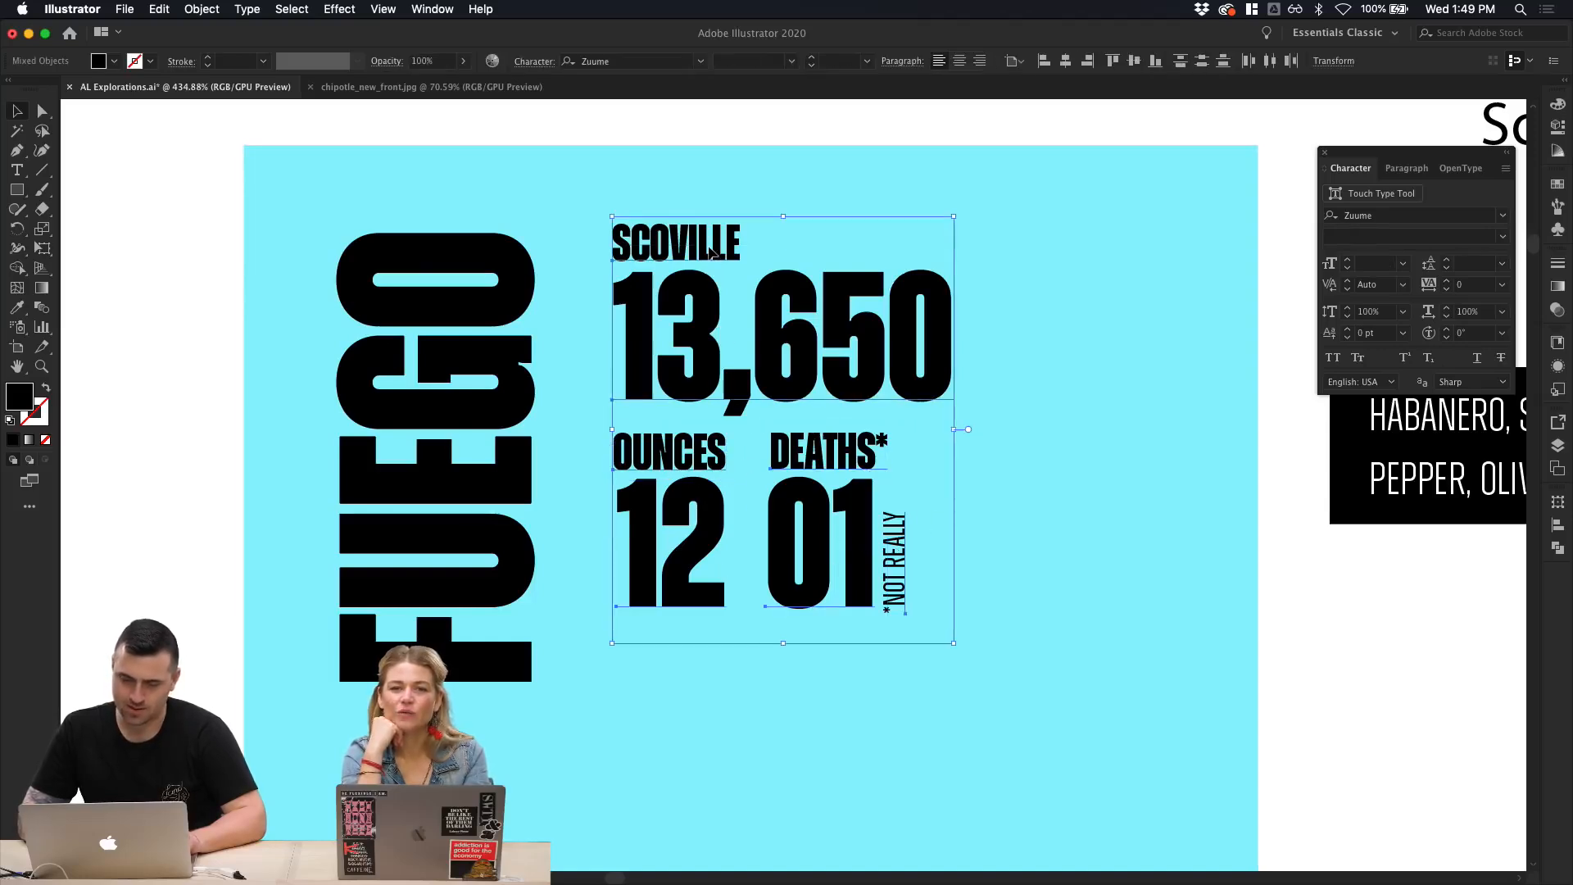
key("Down")
key("Down")
key("Down")
key("Down")
key("Down")
key("Down")
key("Down")
key("Down")
key("Down")
key("Down")
key("Down")
key("Down")
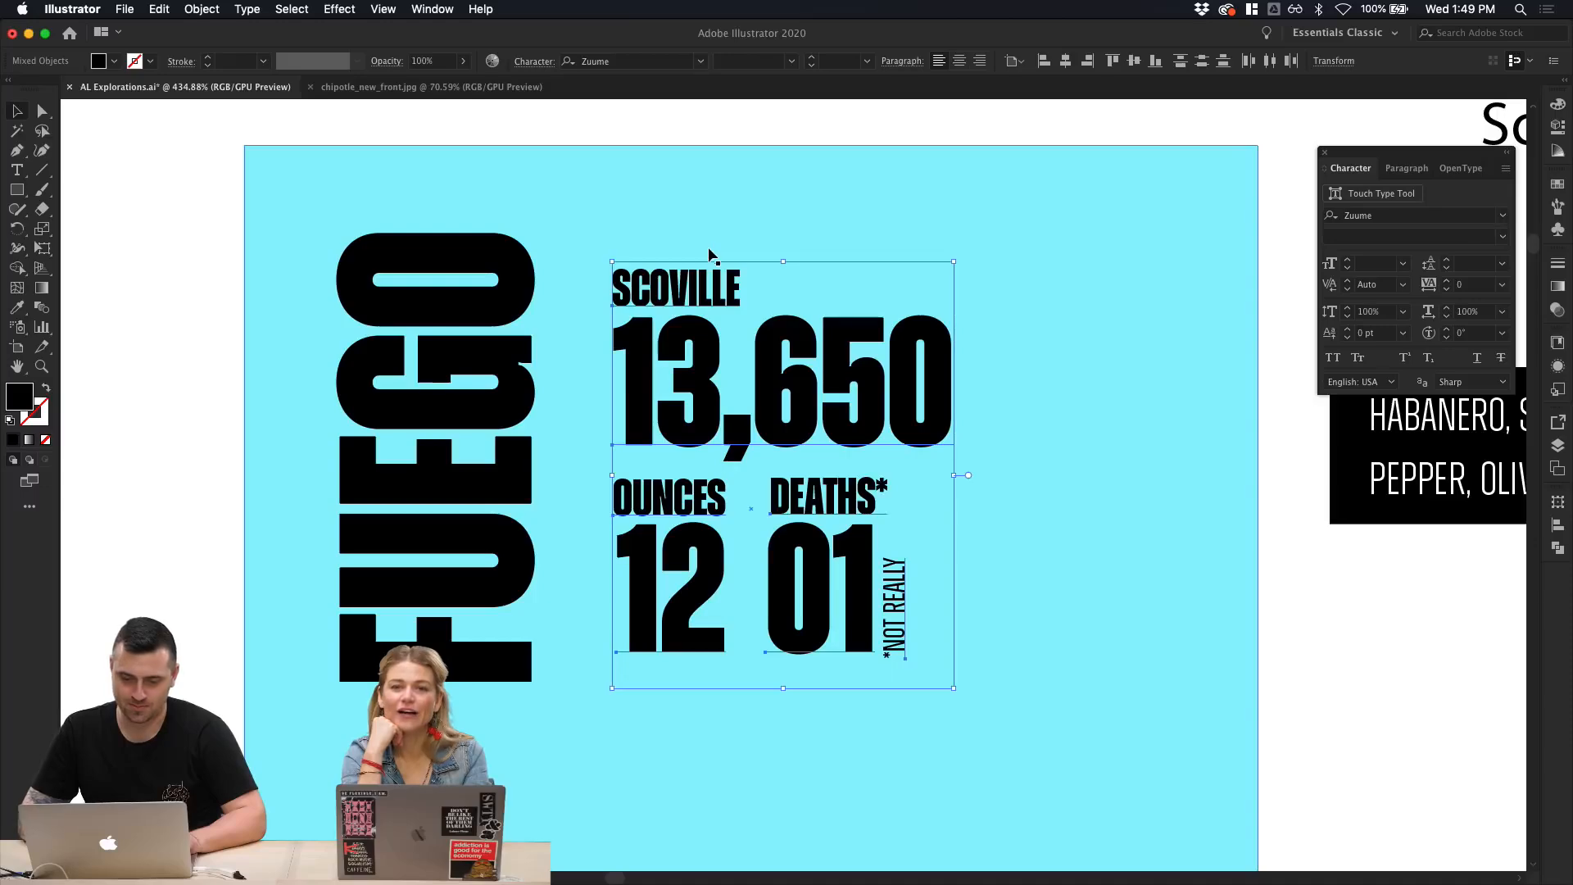
Step: Move the stats block up and left, close beside FUEGO with SCOVILLE level with the headline's top
left_click_drag(690, 293, 480, 261)
key("ctrl+z")
key("ctrl+shift+z")
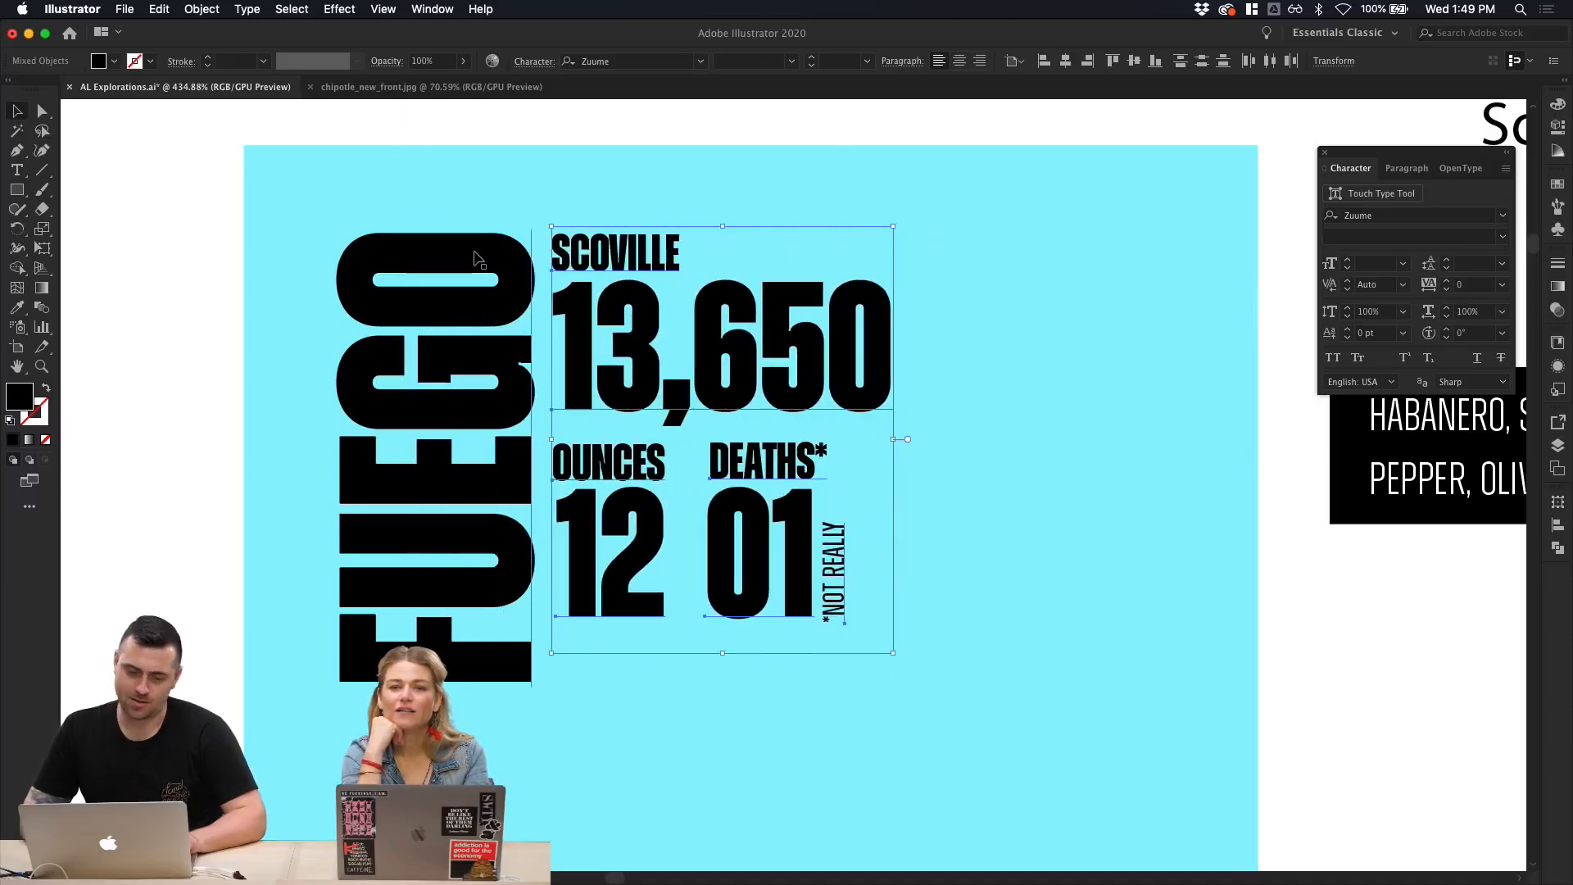
Step: Scale the vertical FUEGO headline down to 45.68 pt so its height matches the stats block beside it
scroll(480, 260, "down", 4)
left_click(516, 559)
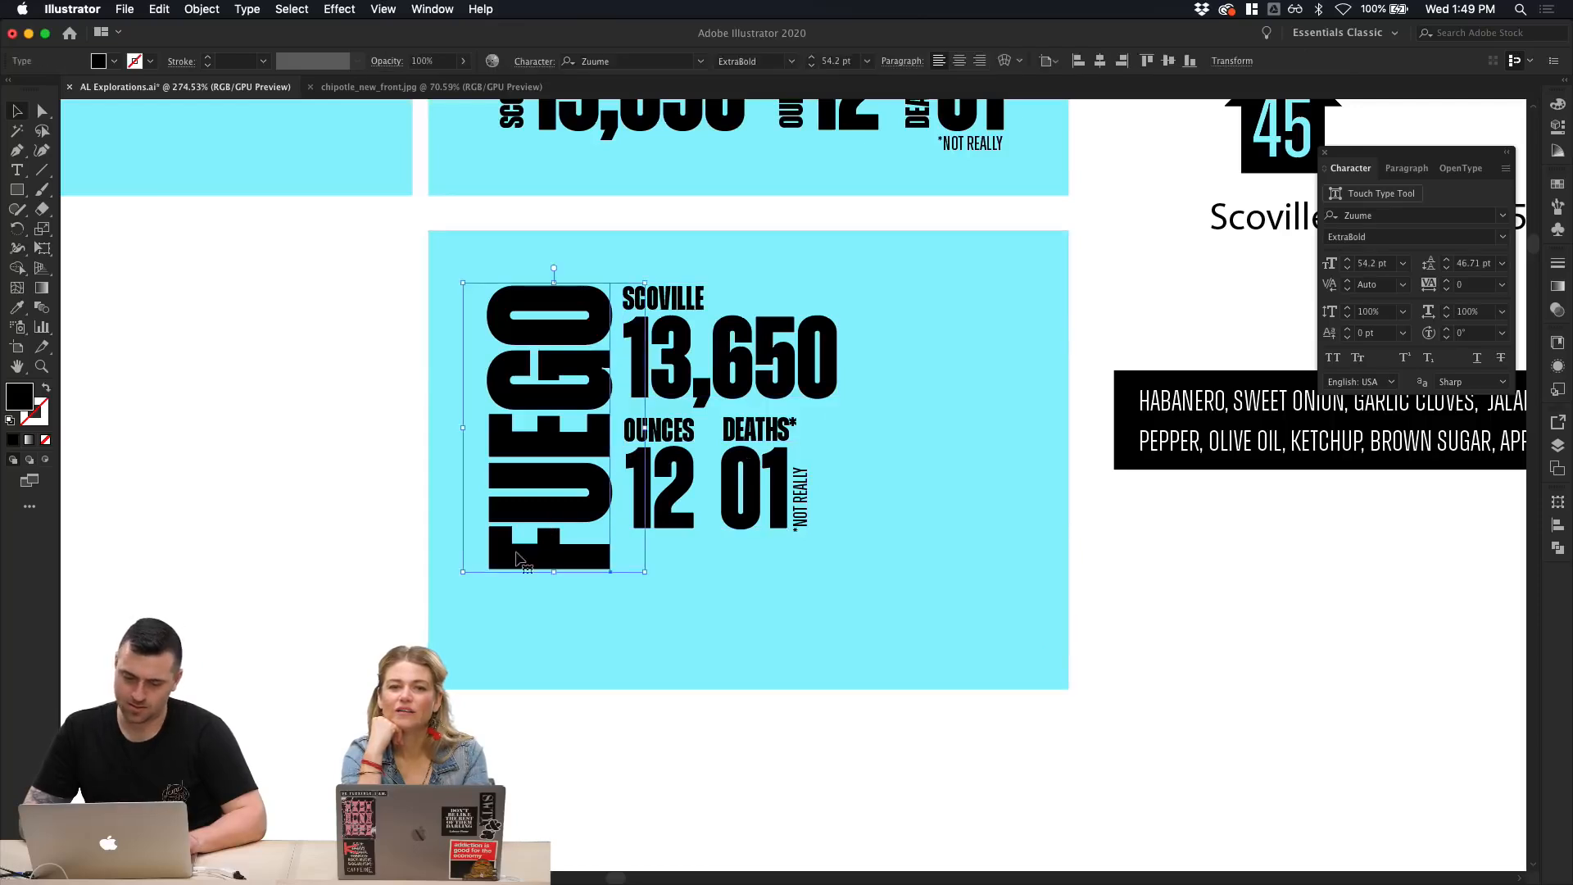
left_click_drag(464, 572, 488, 535)
left_click(604, 857)
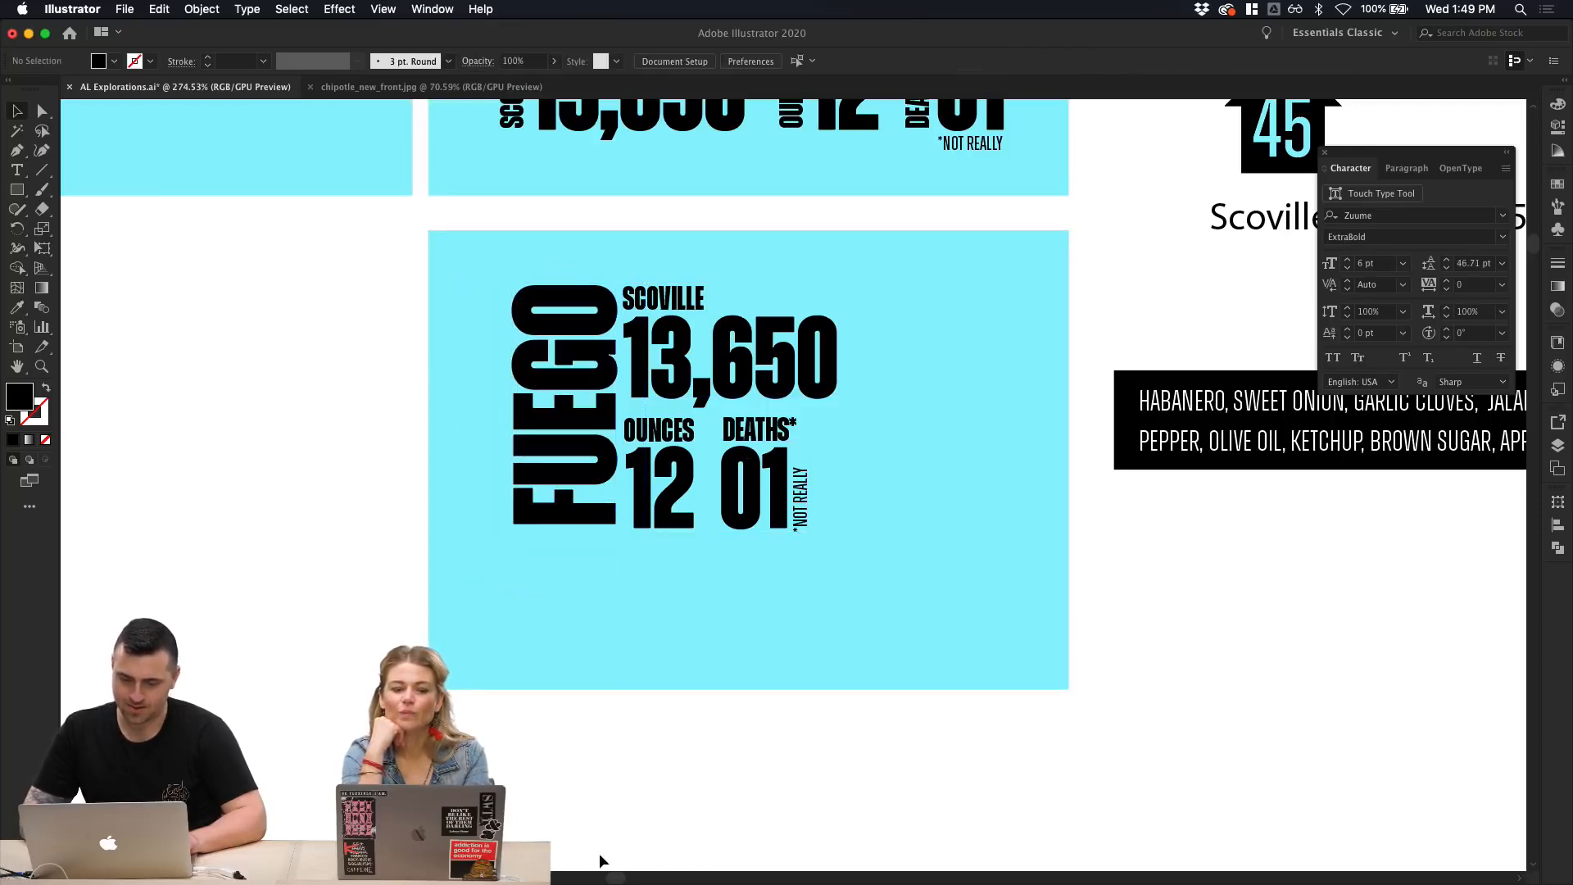
Step: Remove the light blue rectangle behind the FUEGO layout and select the headline together with all the stats
scroll(725, 751, "right", 1)
scroll(725, 747, "down", 3)
left_click(726, 744)
scroll(728, 737, "up", 4)
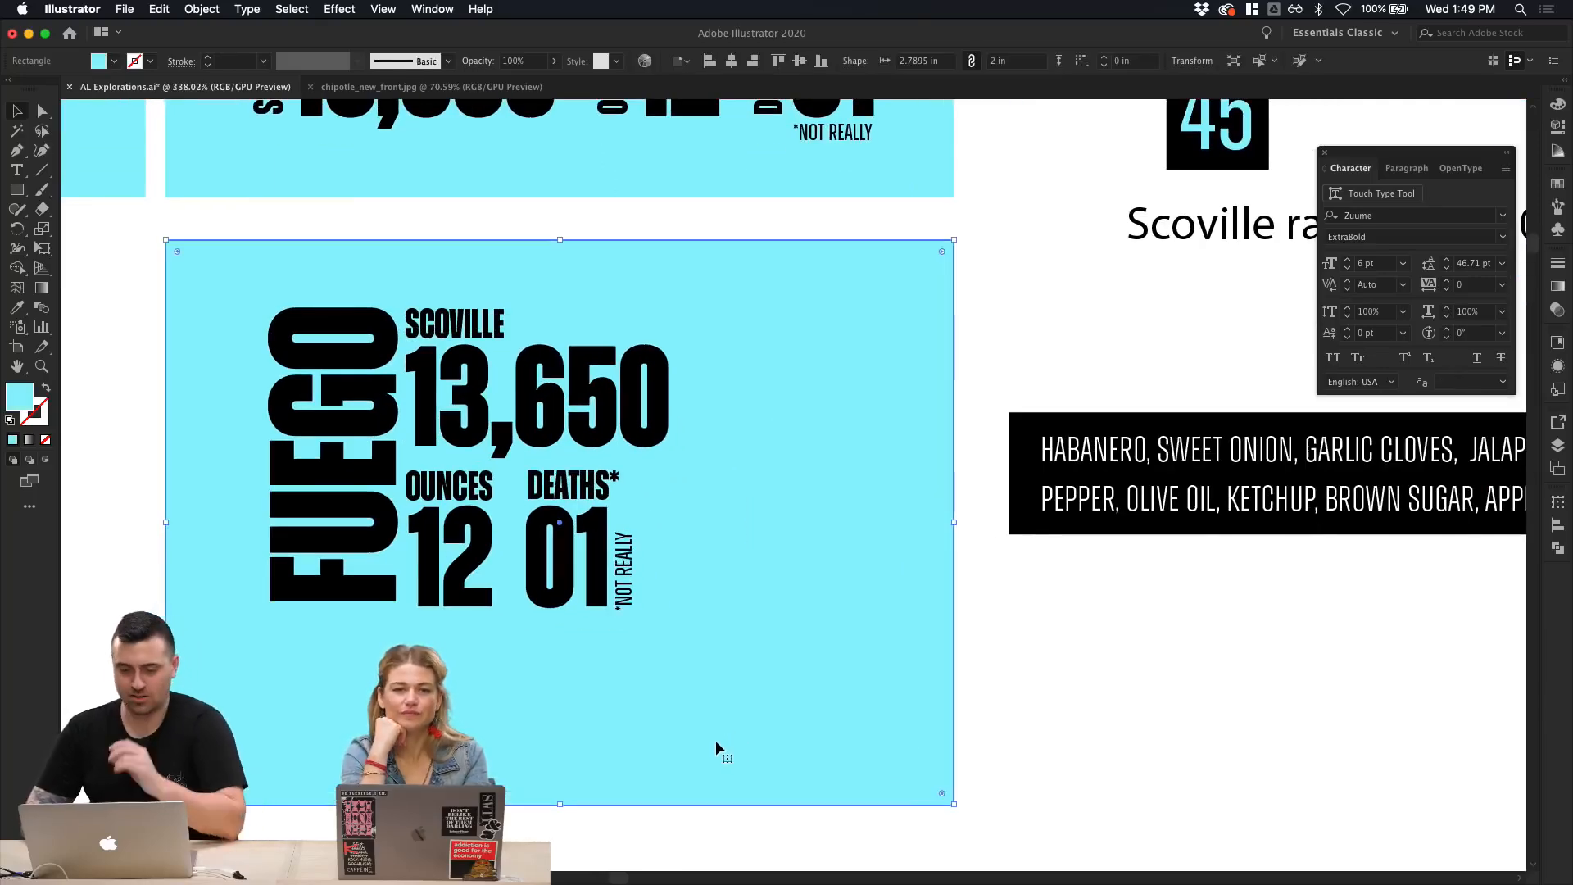
scroll(716, 740, "left", 2)
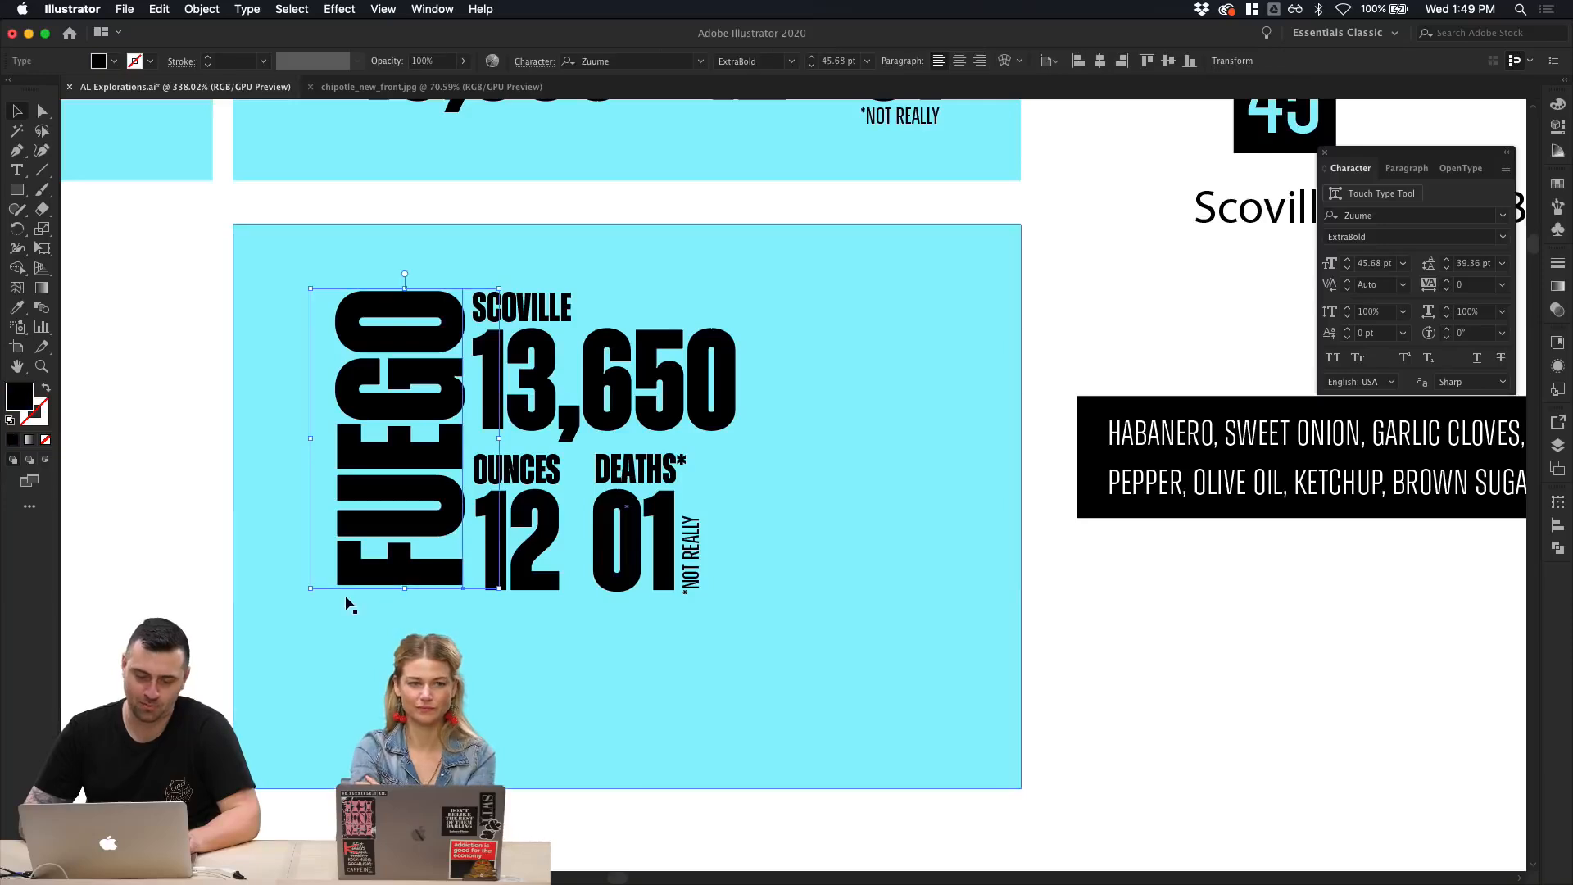
key("Delete")
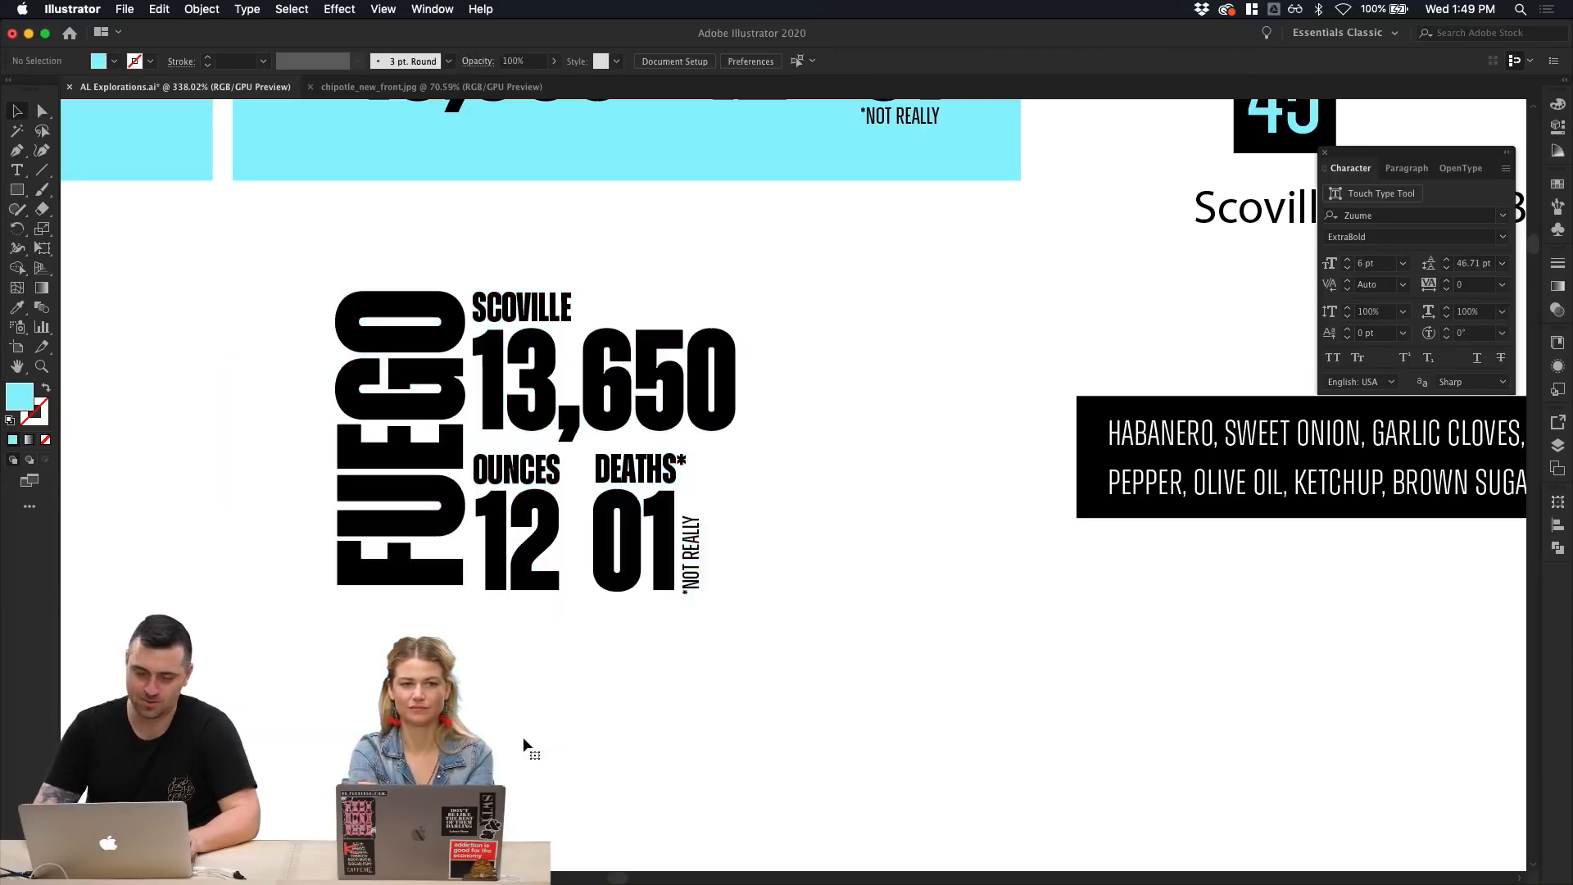
left_click_drag(814, 651, 270, 308)
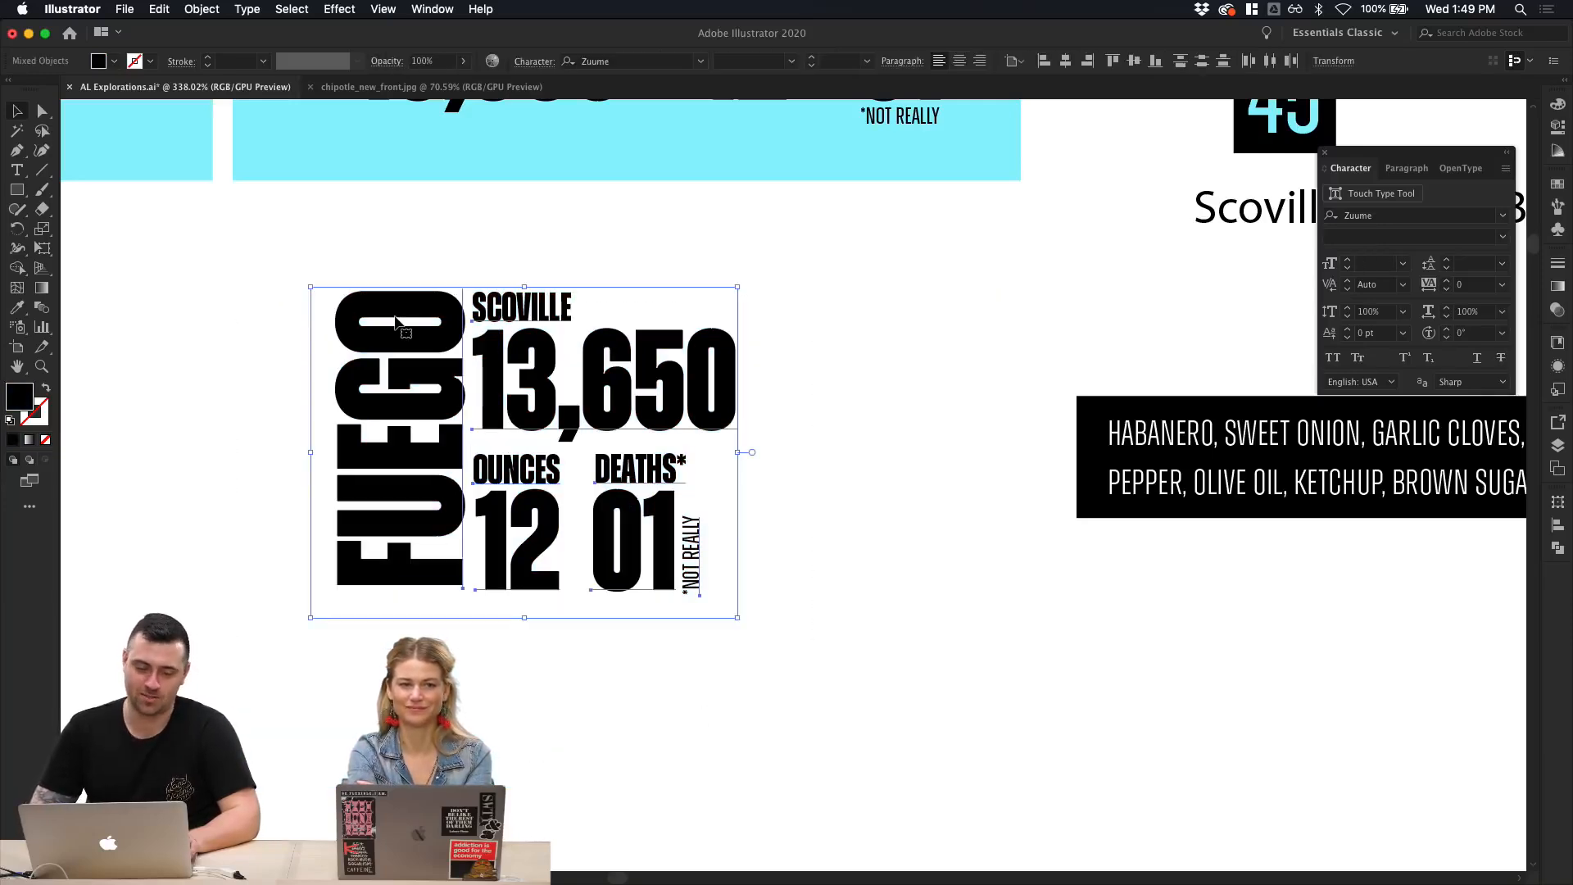
Step: Compare the FUEGO stats layout with the surrounding HABANERO label variants
scroll(456, 249, "down", 2)
scroll(456, 249, "up", 6)
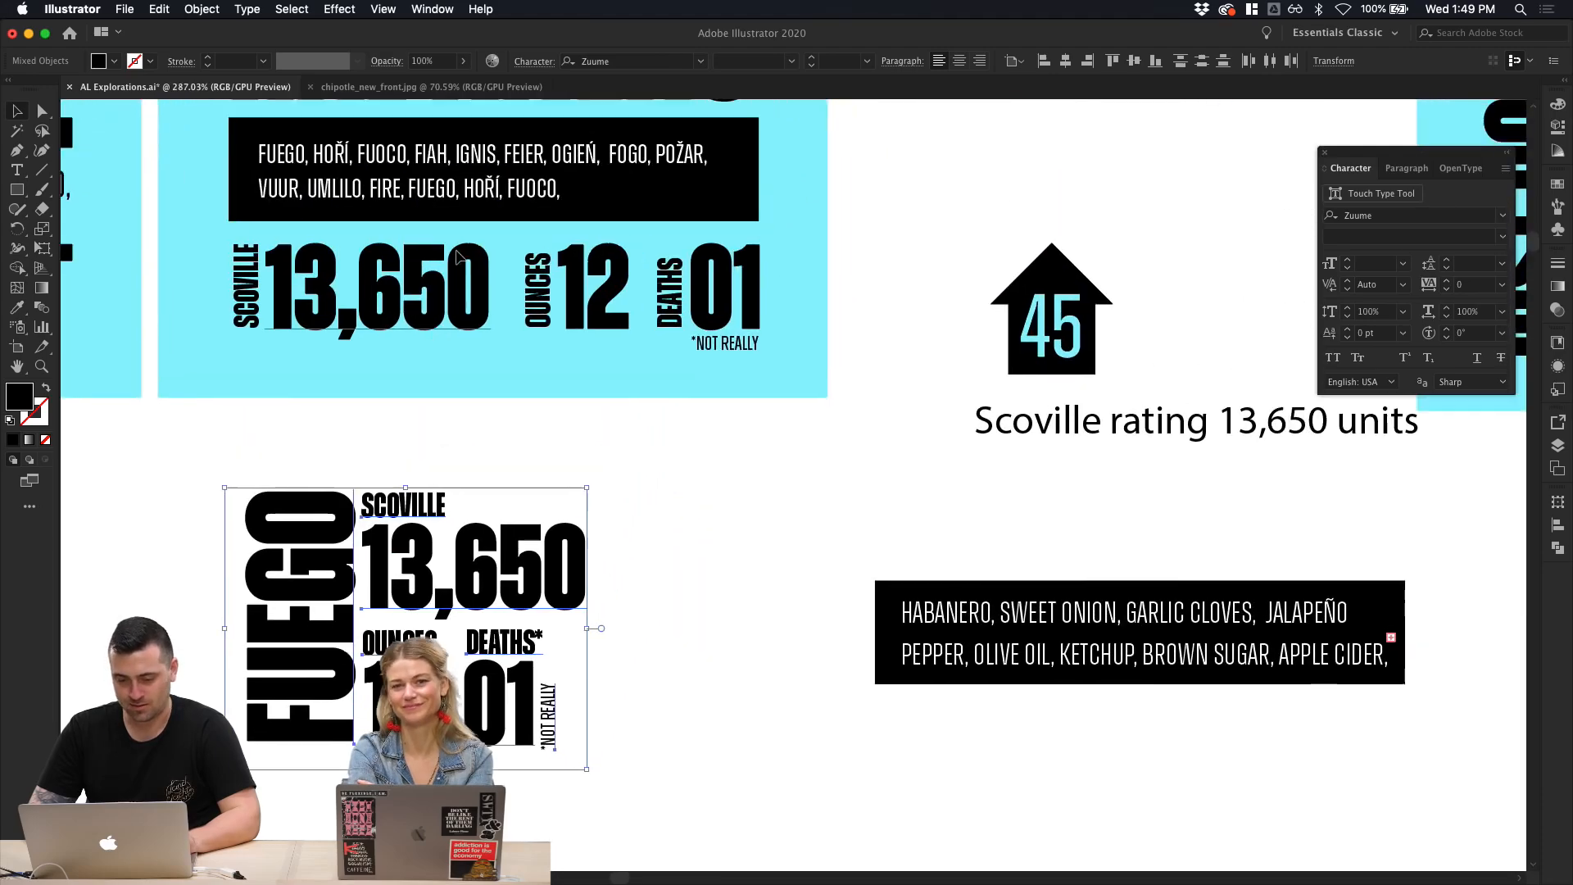
scroll(455, 254, "down", 5)
scroll(456, 254, "up", 6)
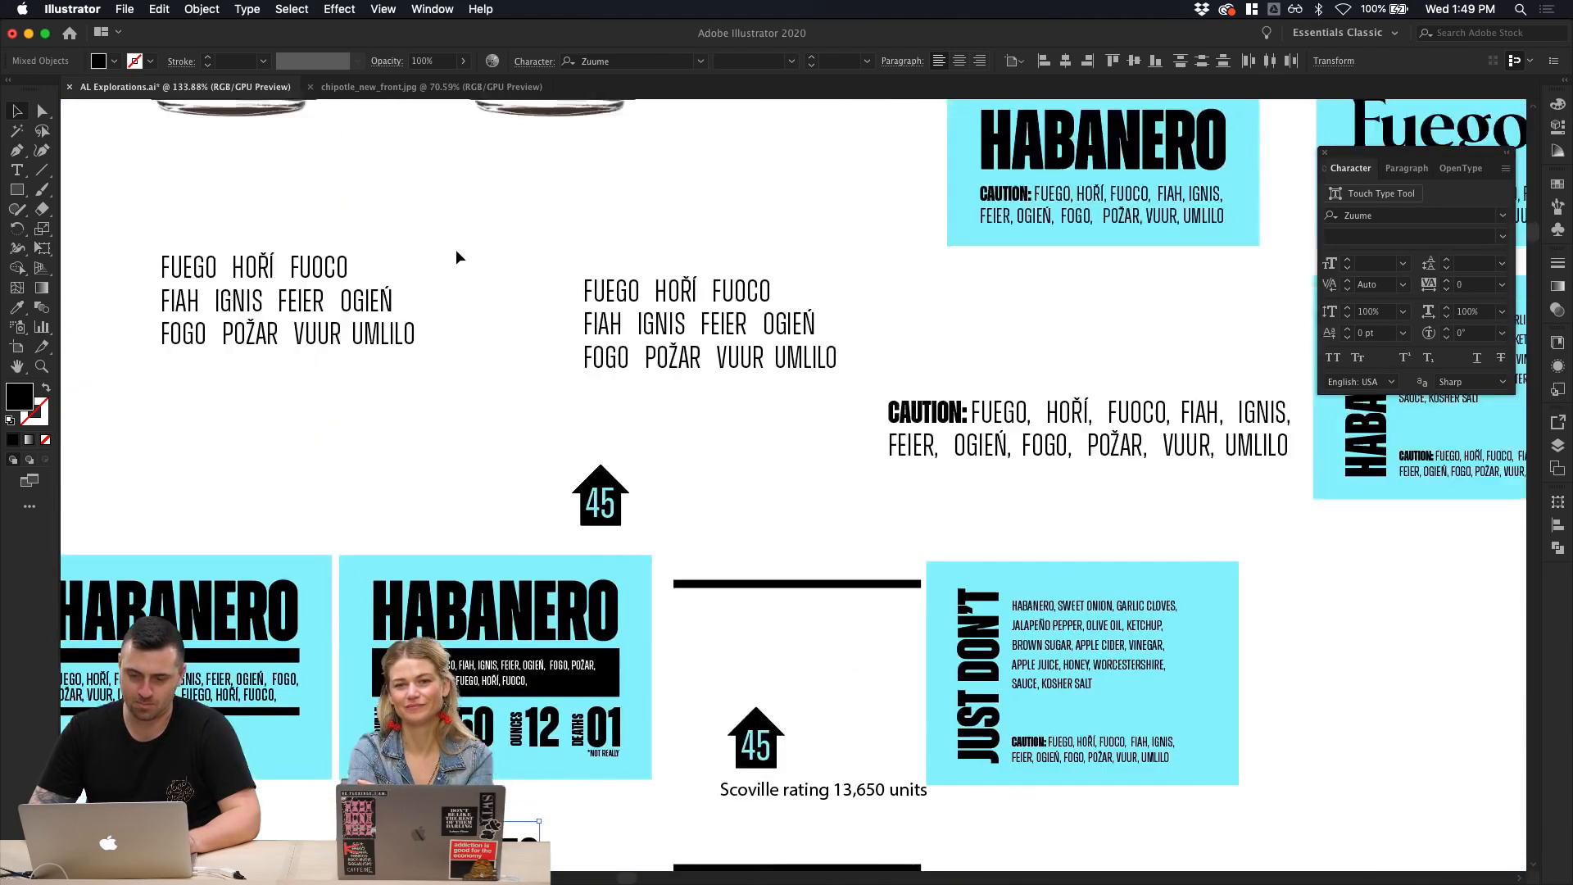
scroll(455, 249, "down", 4)
scroll(454, 253, "up", 4)
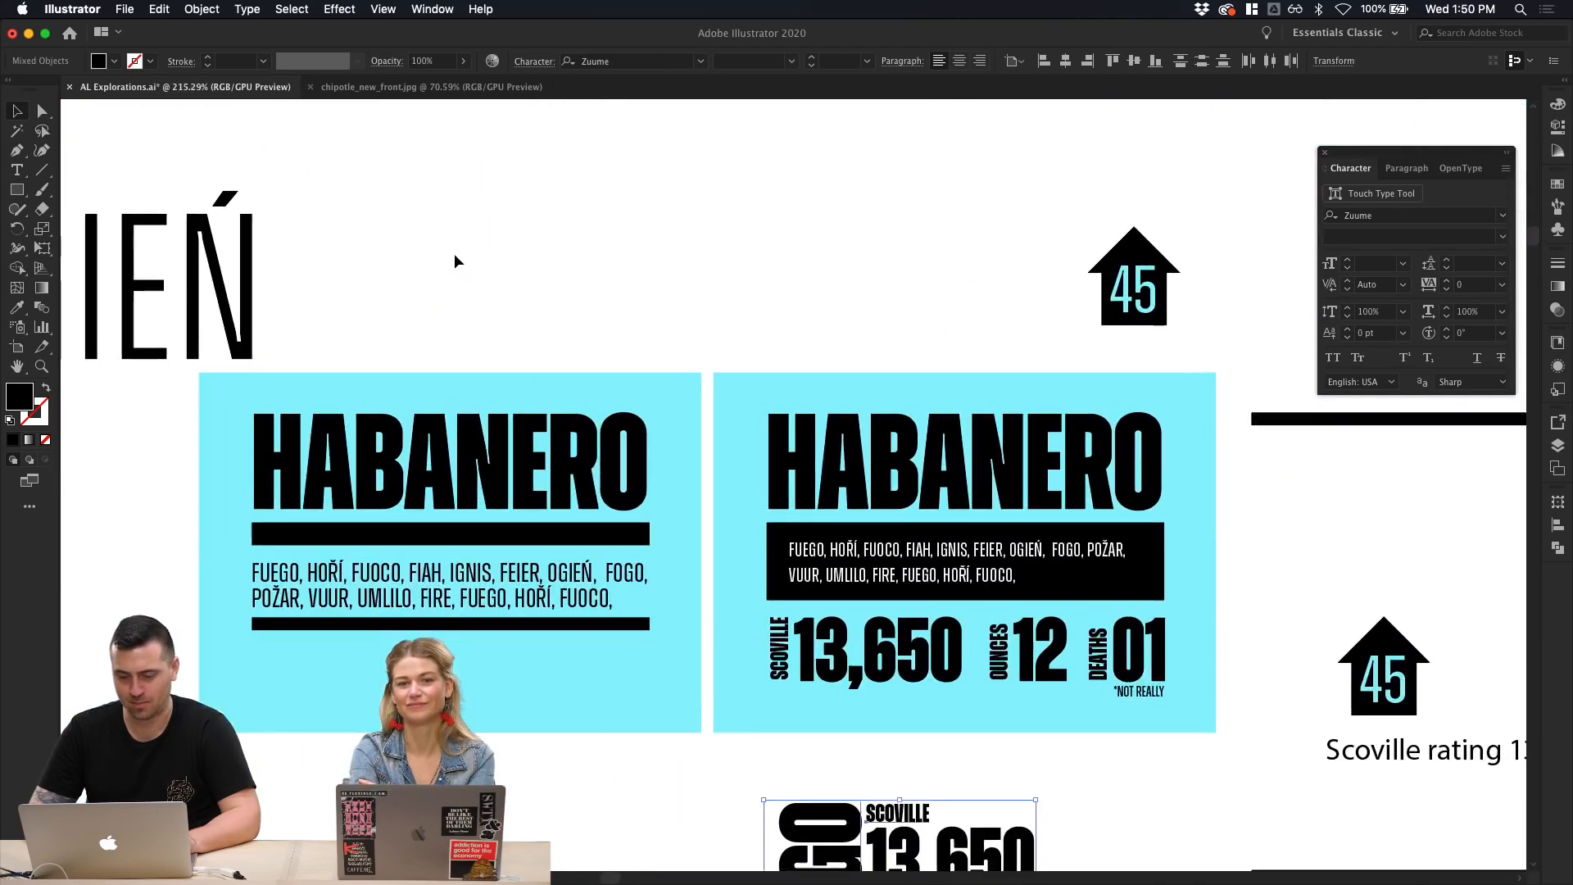
scroll(454, 254, "down", 3)
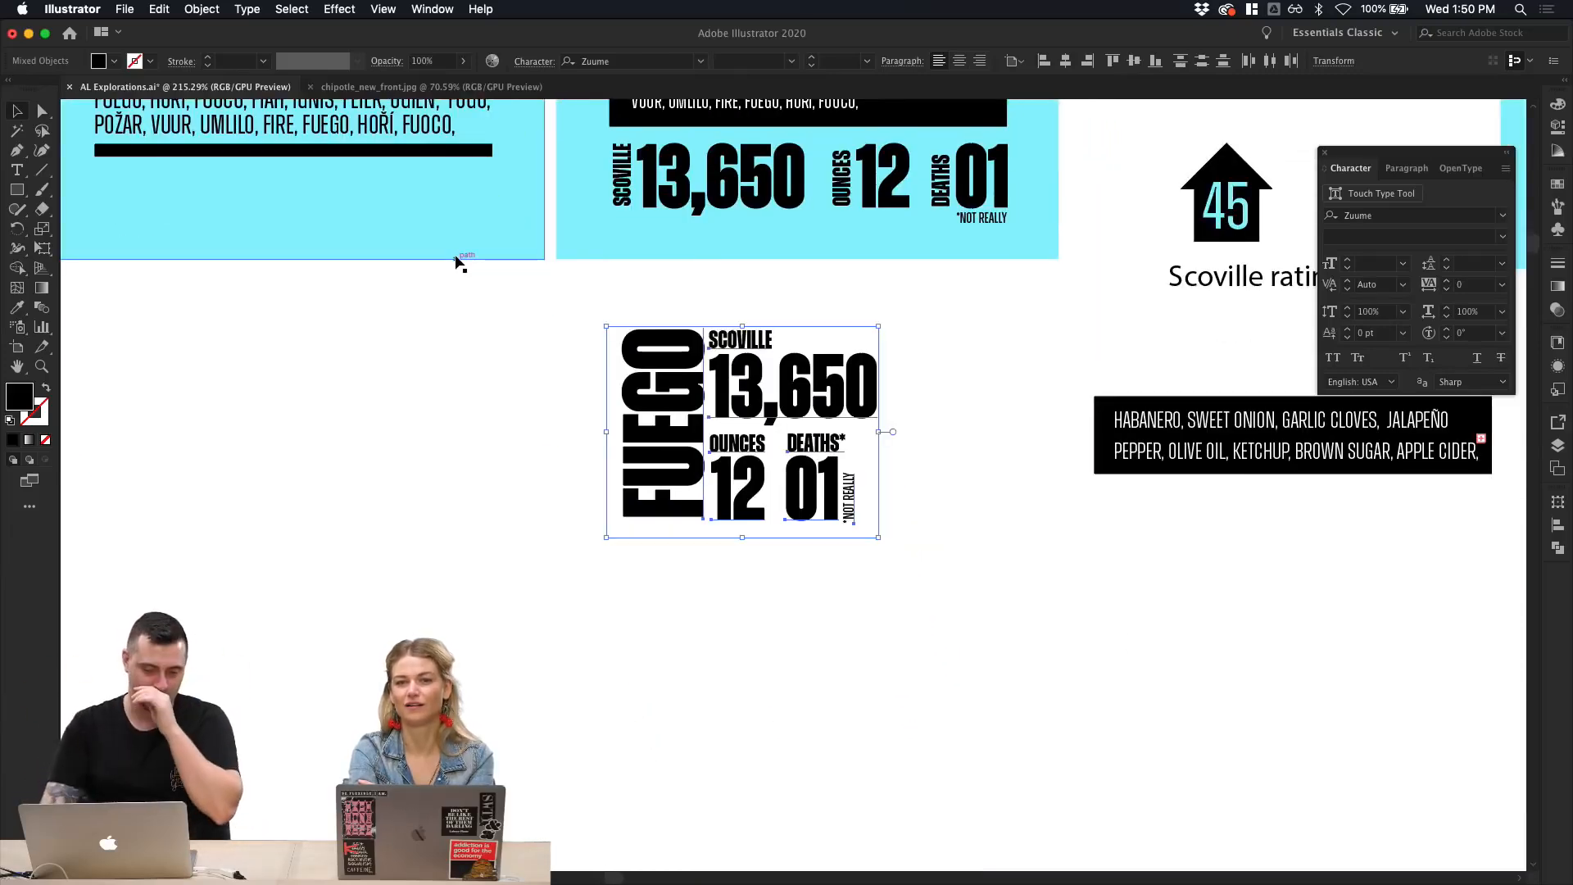
scroll(456, 480, "up", 4)
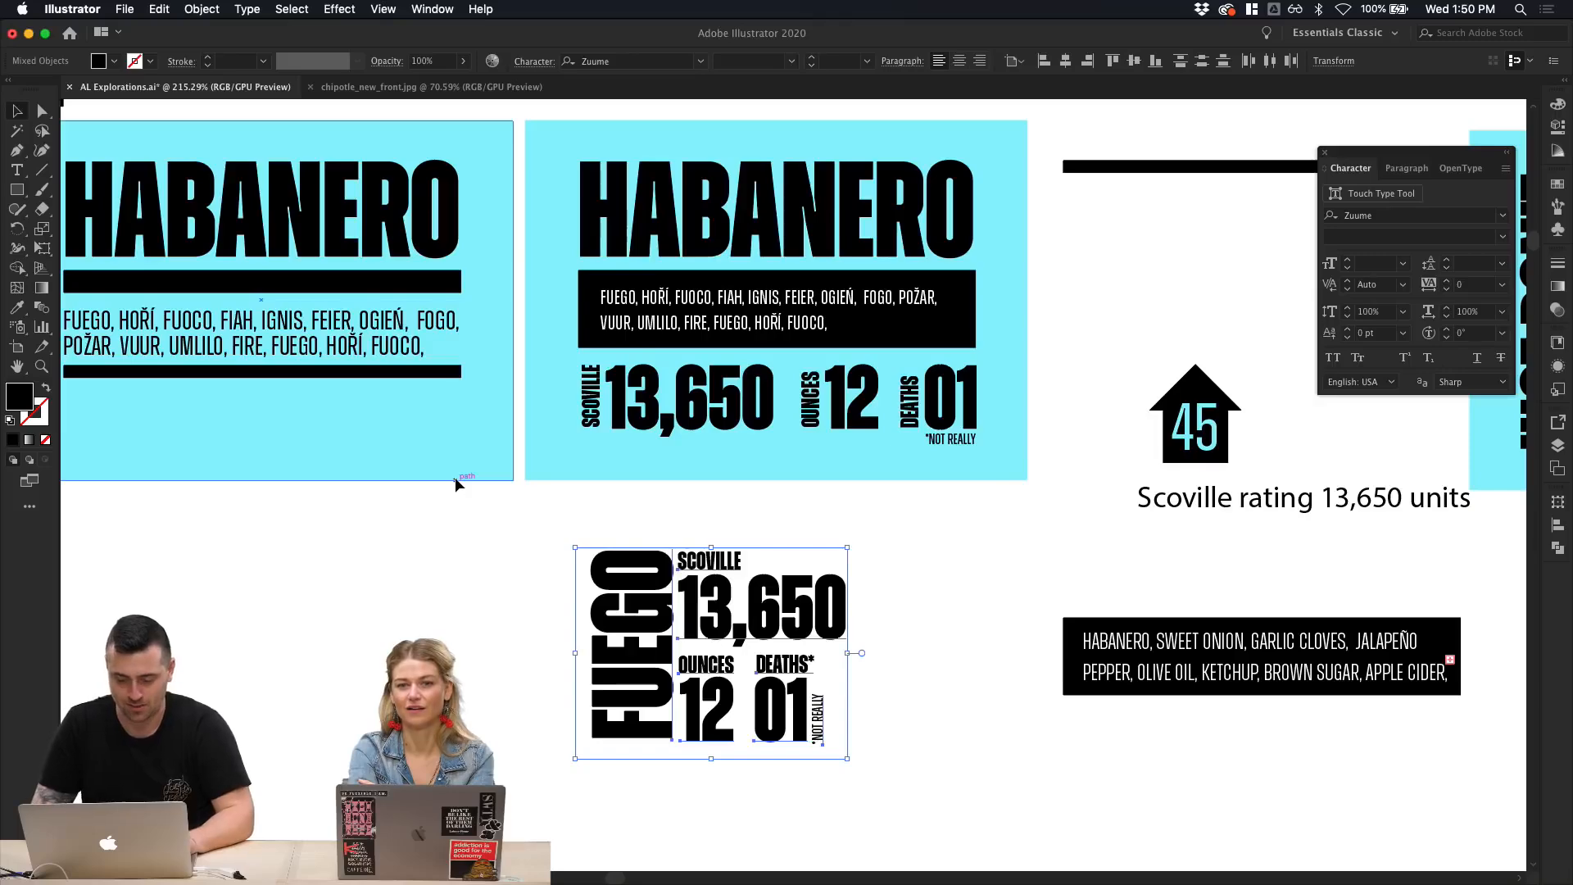
Step: Paste the light blue rectangle back behind the FUEGO layout and select the headline and stats without it
key("super+b")
left_click(456, 480, "shift")
scroll(417, 584, "down", 5)
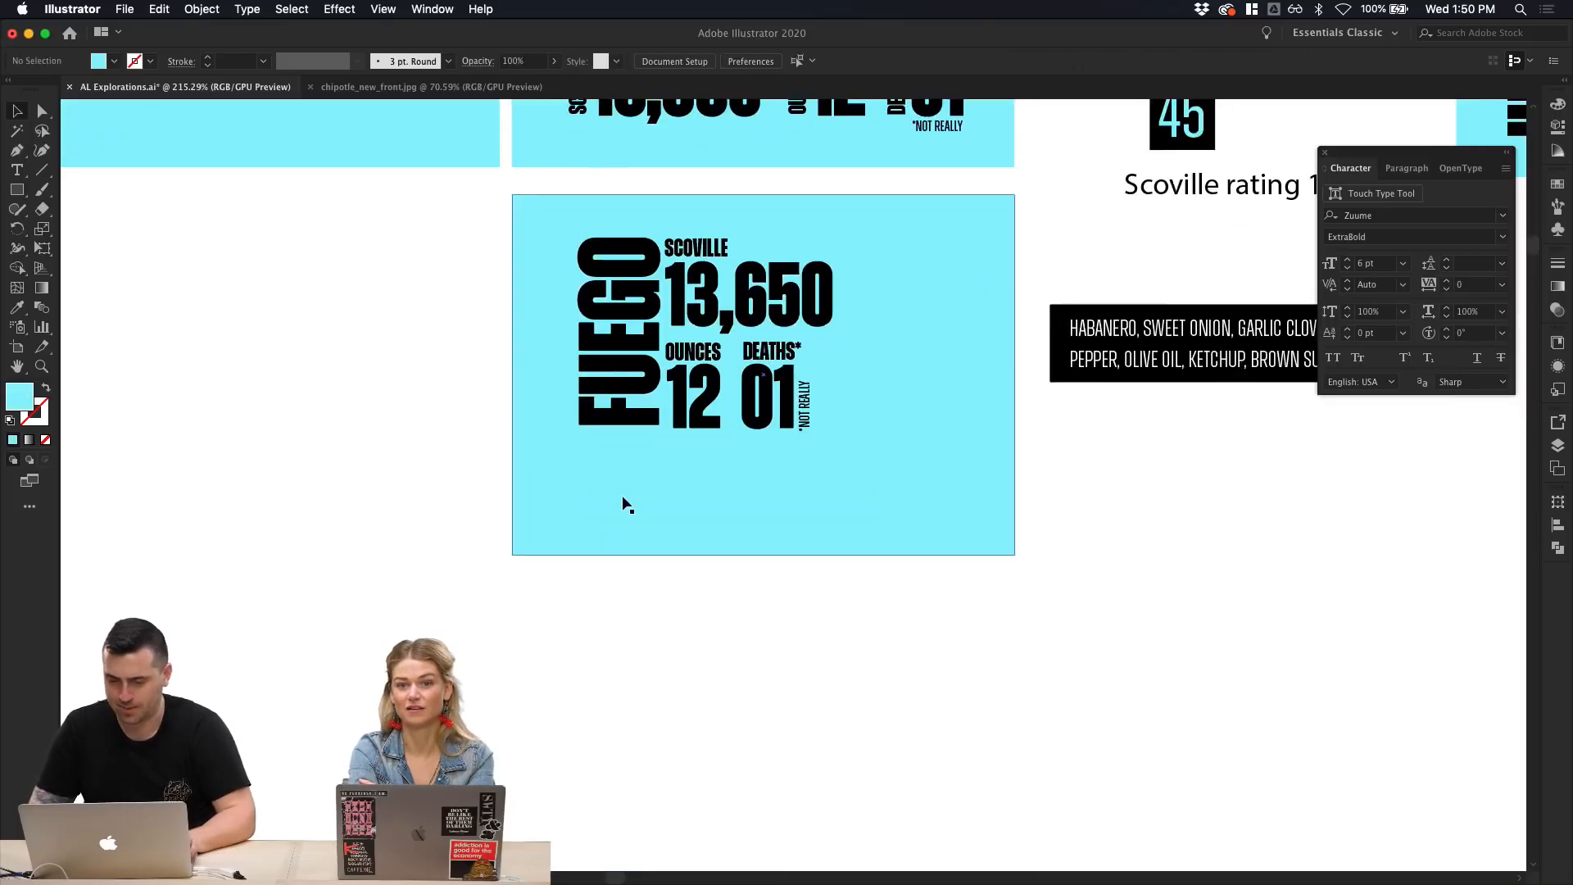
key("super+shift+a")
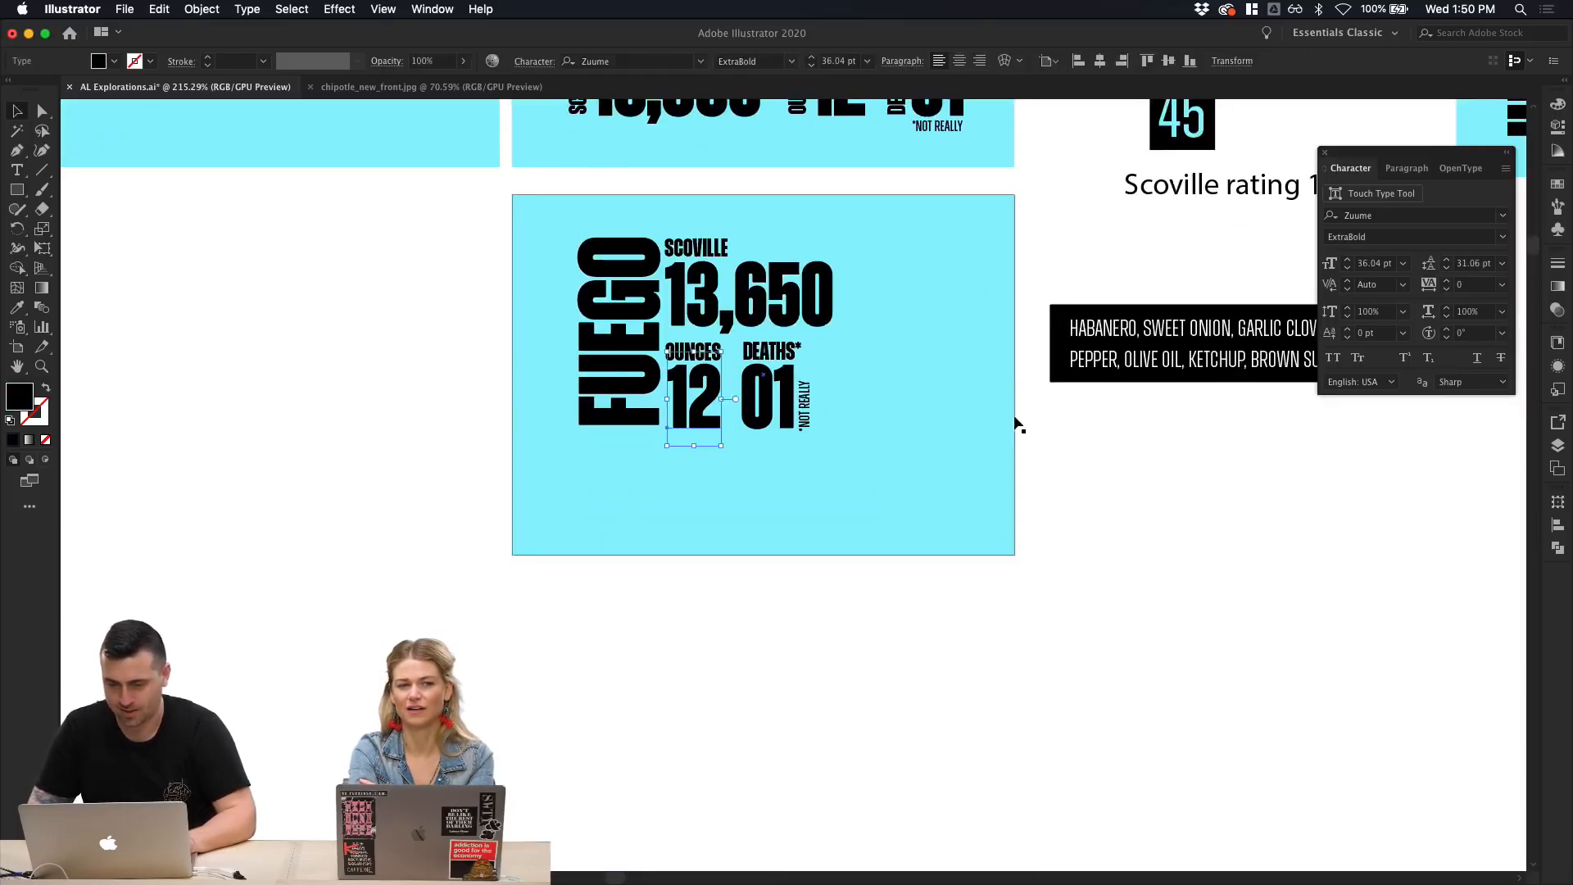
left_click_drag(1022, 416, 512, 215)
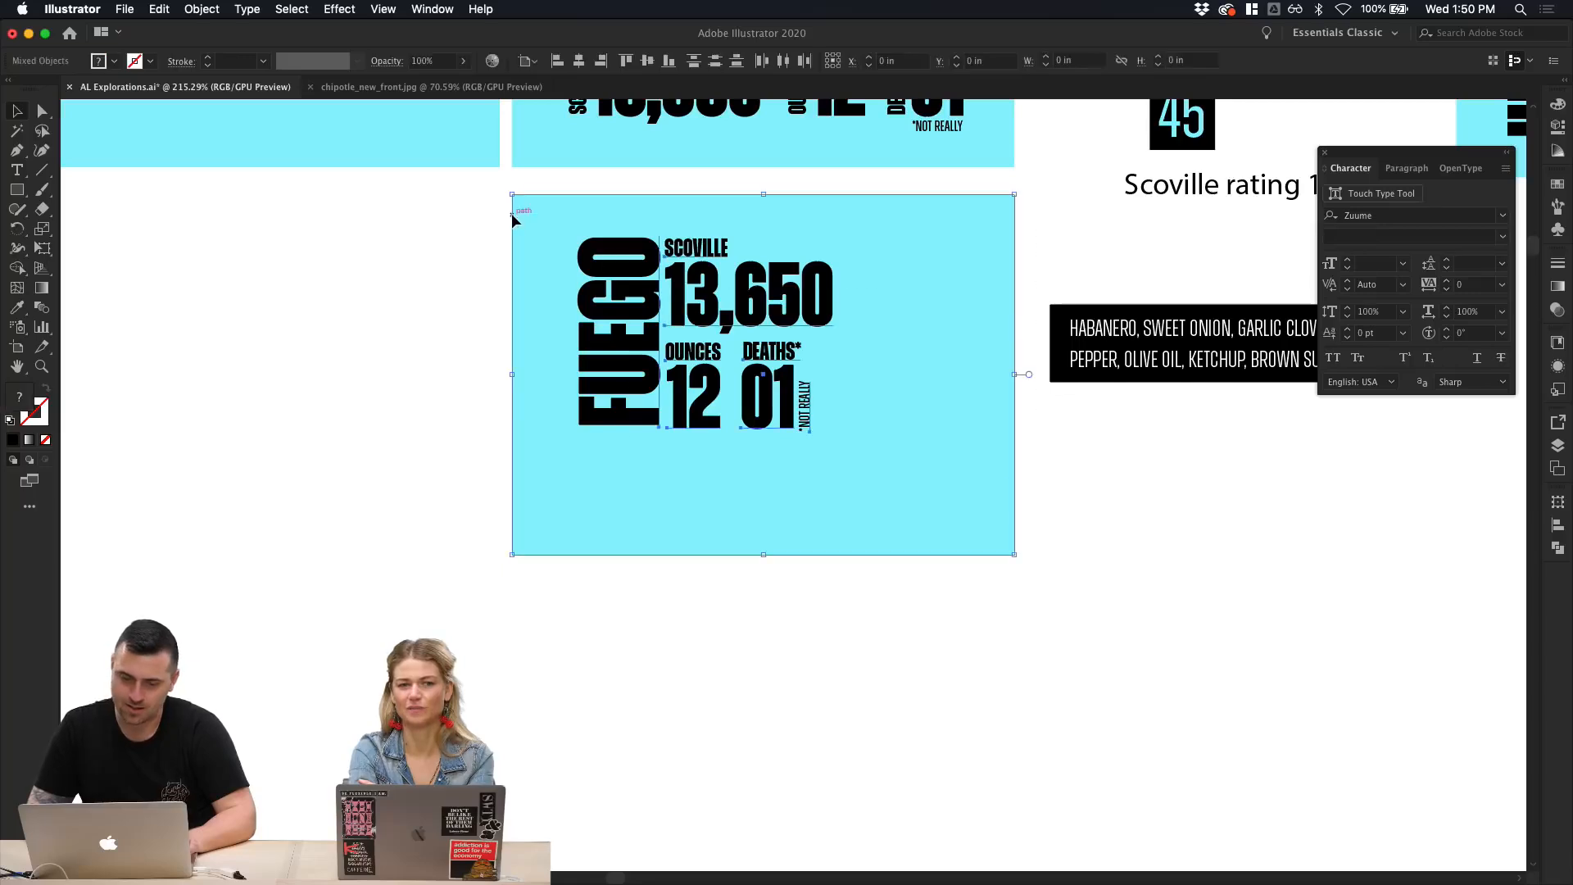
left_click(549, 267, "shift")
scroll(688, 404, "up", 5, "alt")
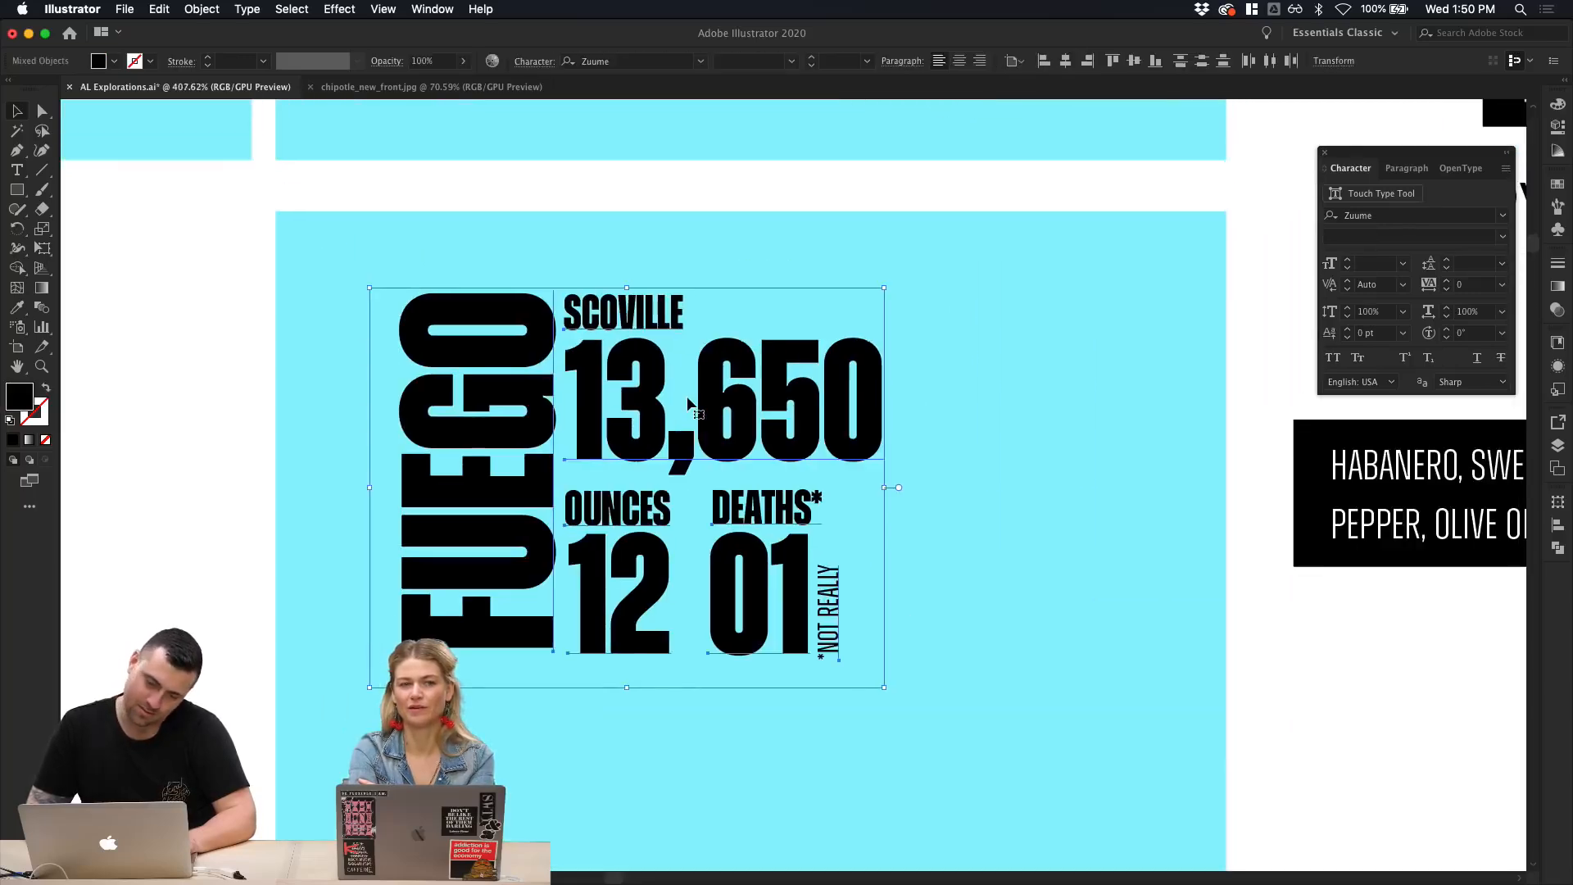
Step: Shrink the light blue background from opposite corners to about 1.89 by 1.32 in, closely framing FUEGO and the stats
left_click(953, 610)
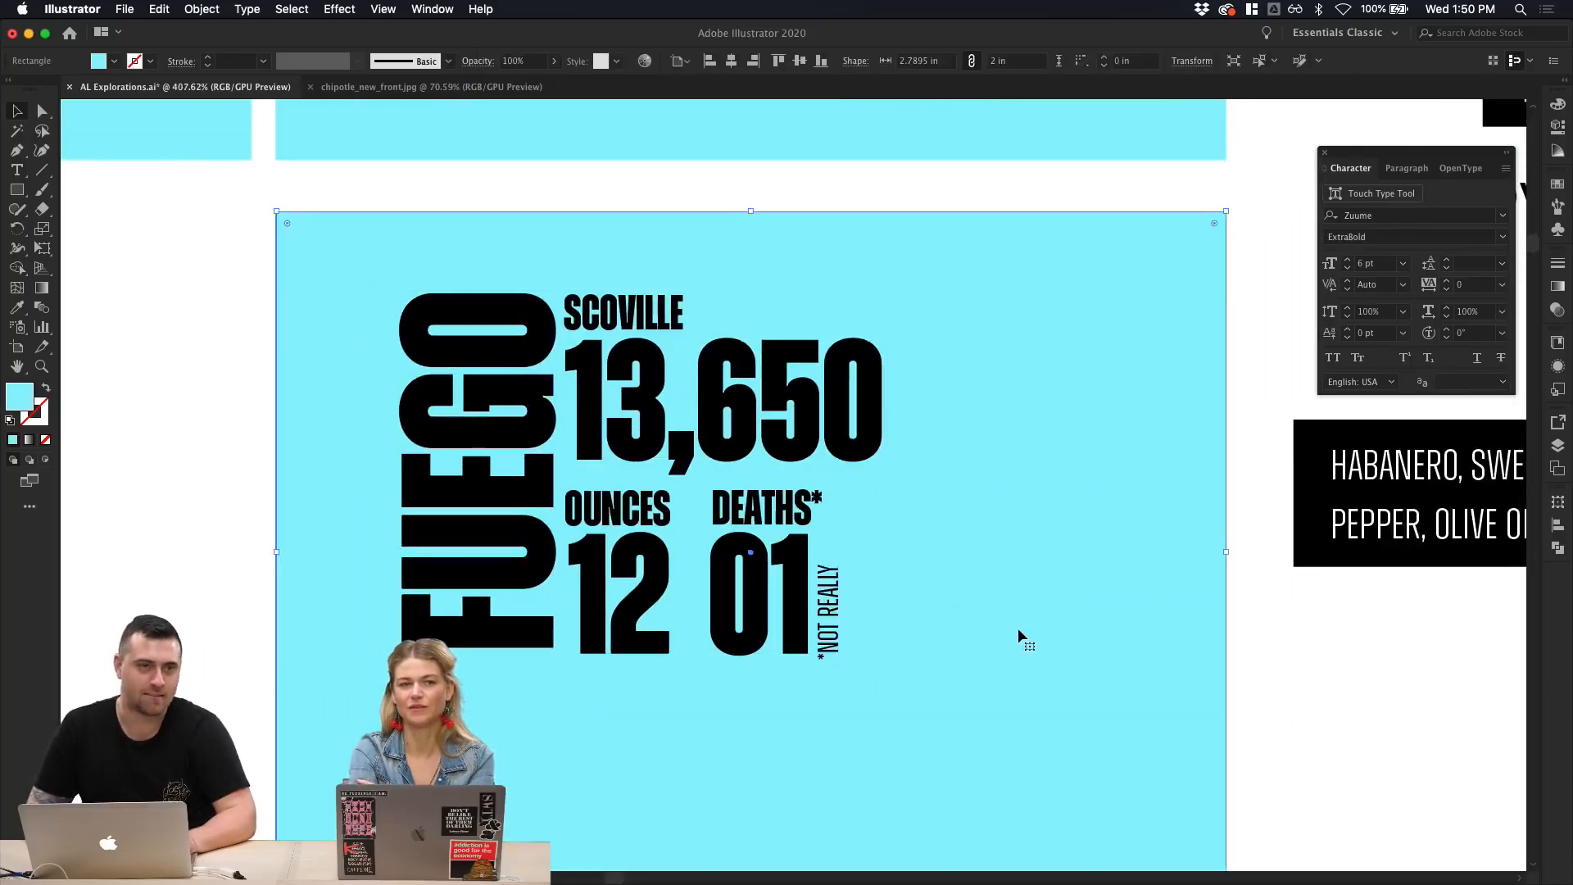
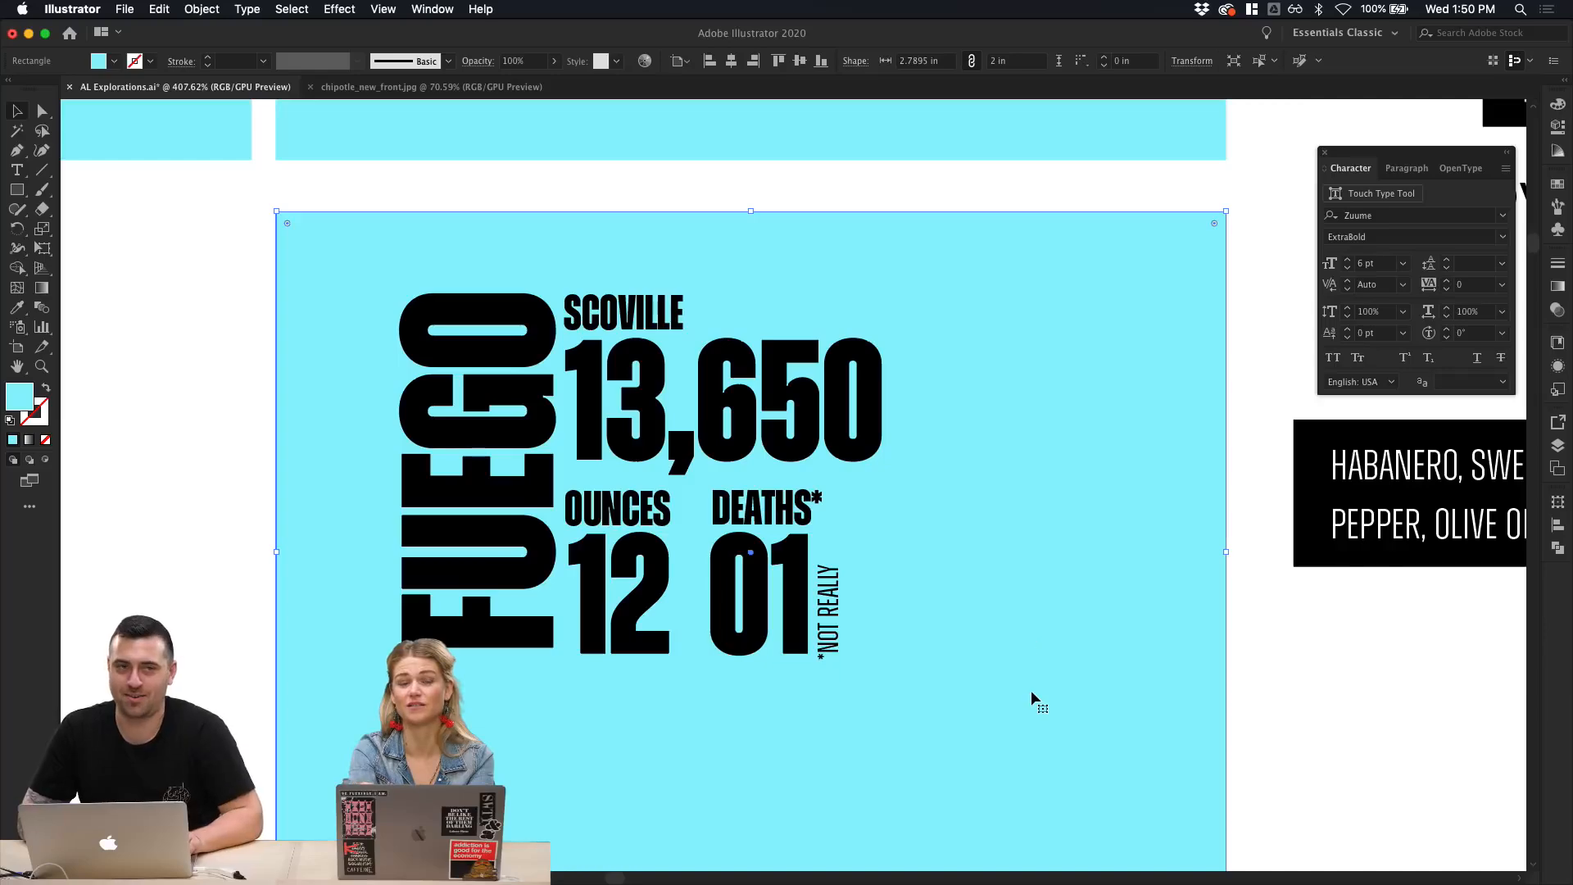
scroll(1031, 690, "down", 5)
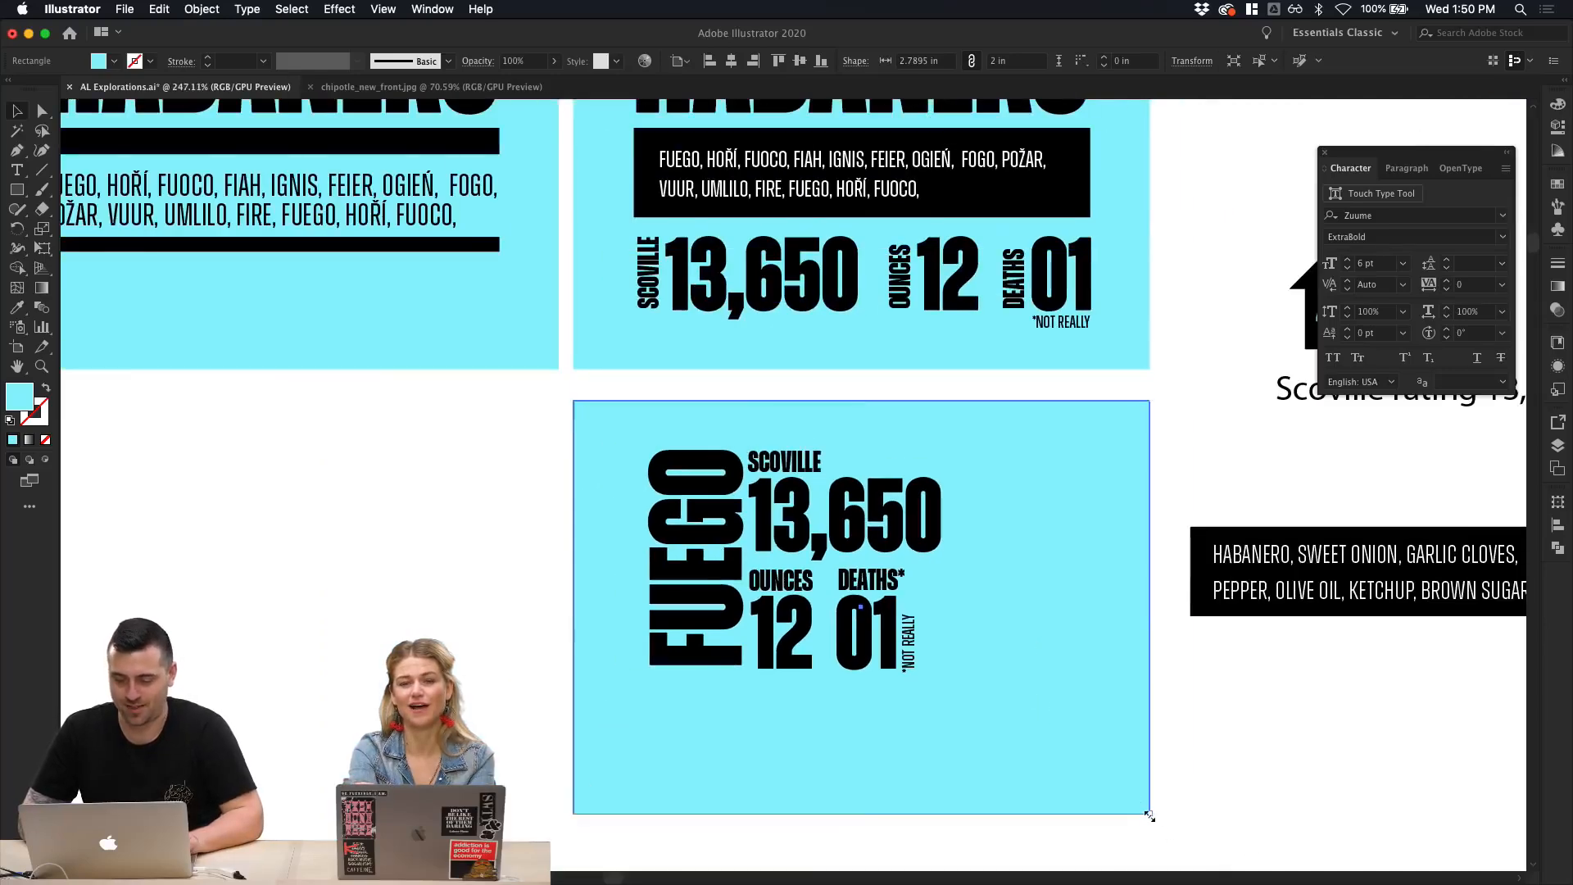
left_click_drag(1150, 812, 1024, 721)
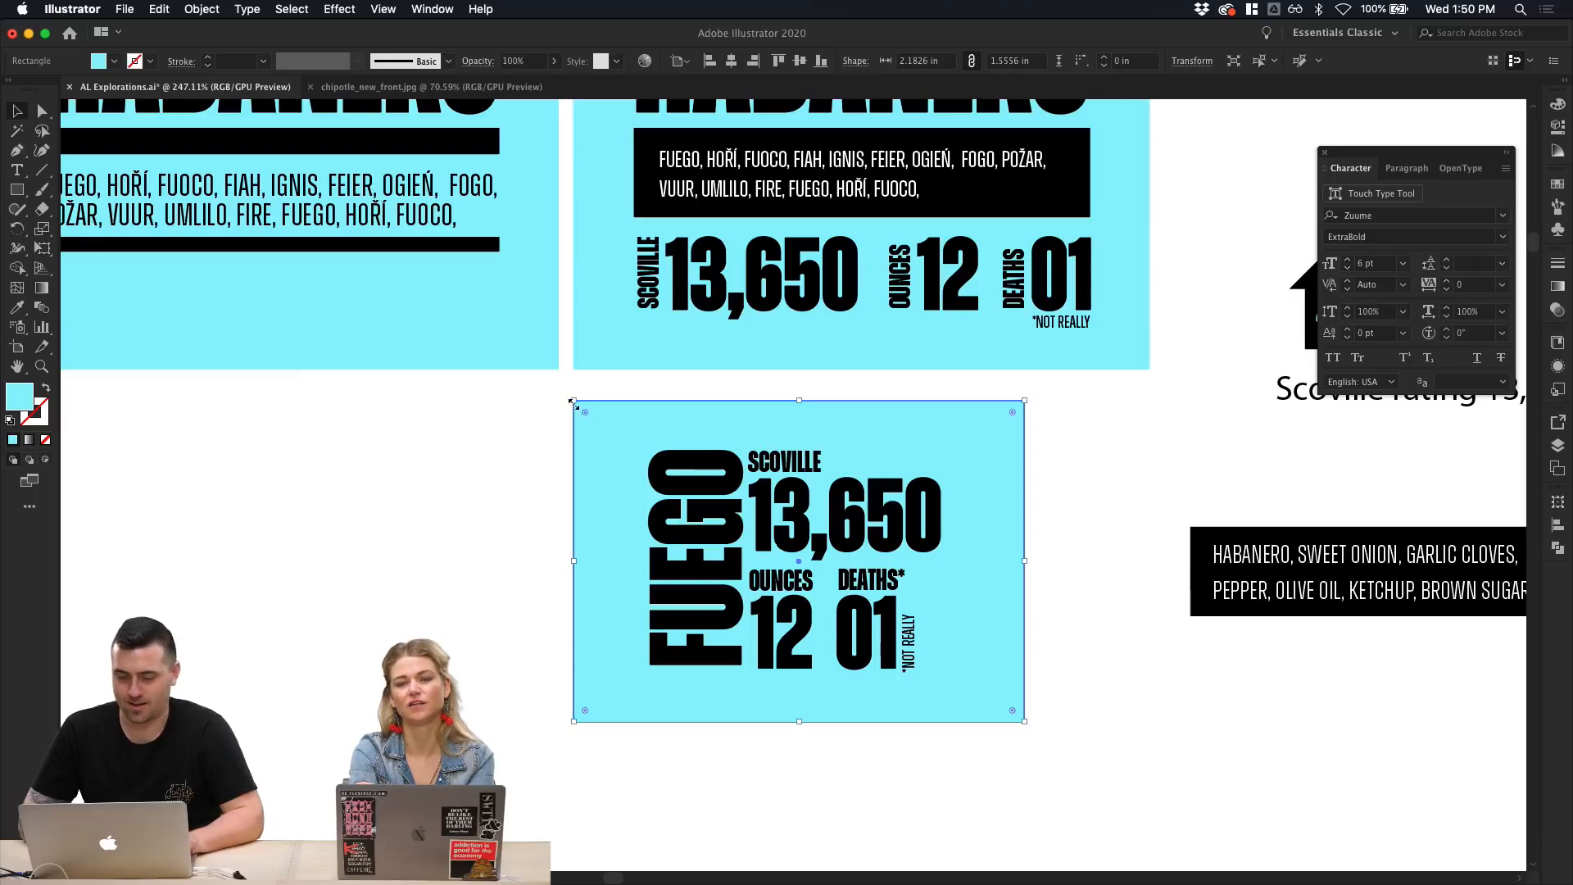
left_click_drag(572, 401, 608, 424)
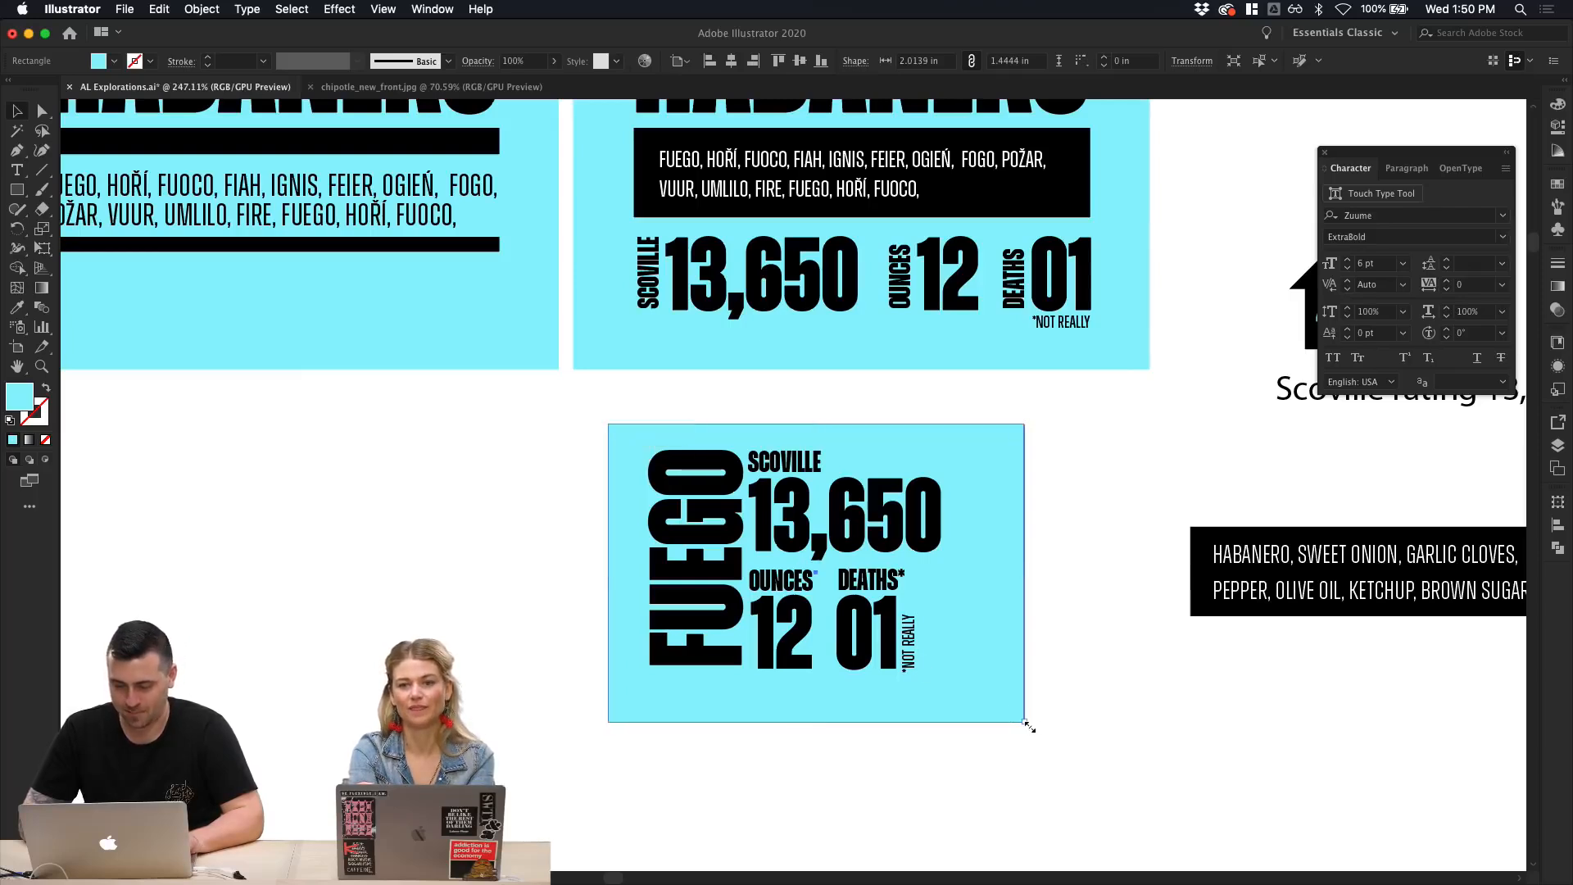
left_click_drag(1028, 724, 998, 696)
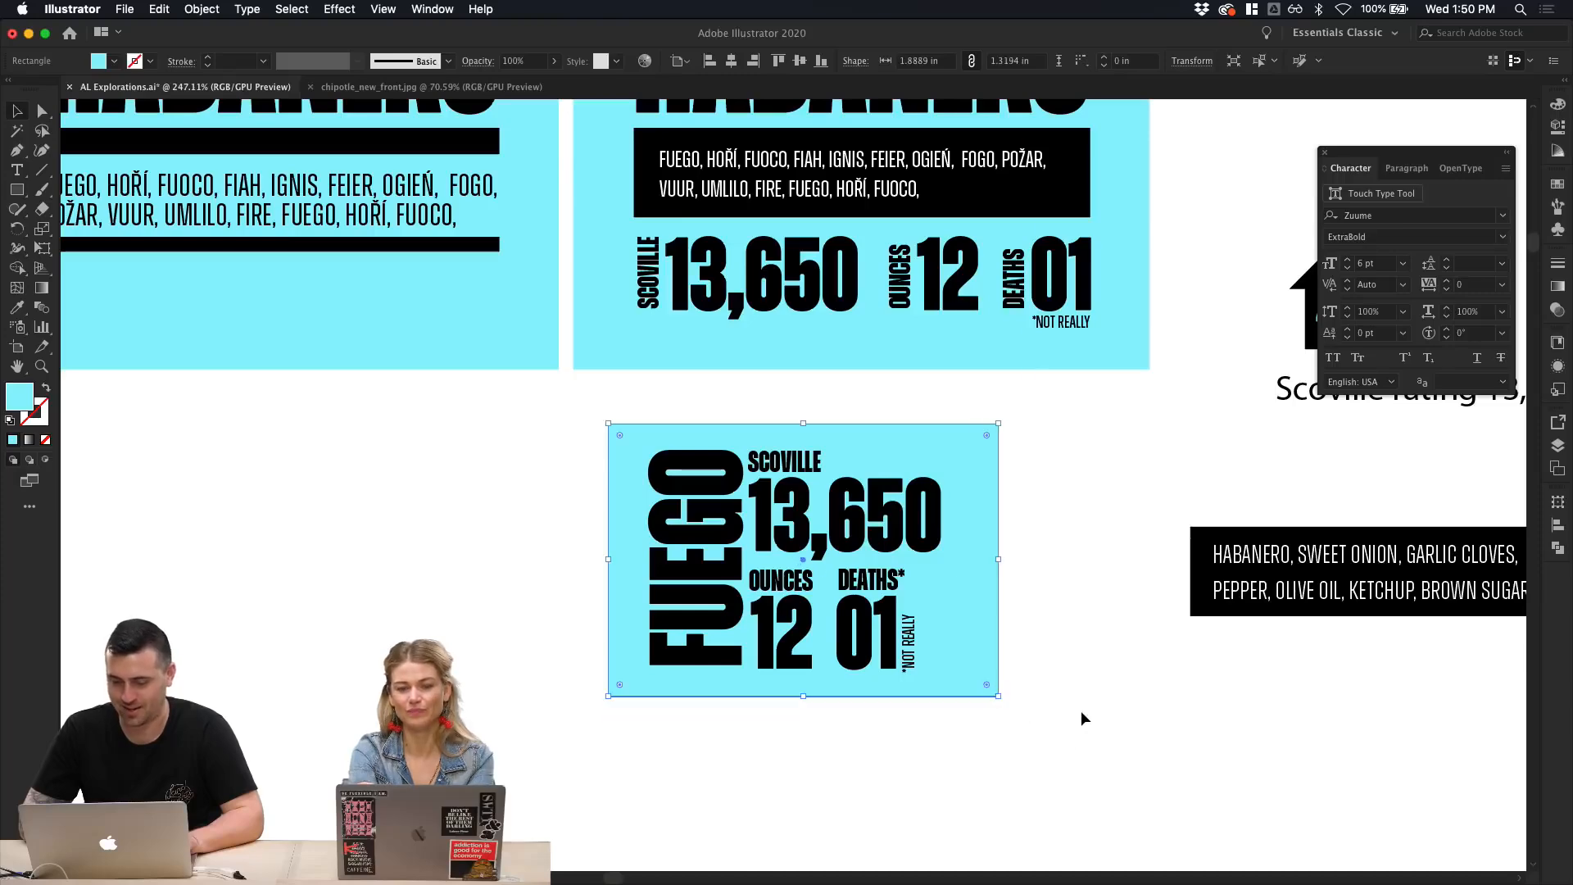
left_click(1080, 710)
Step: Review the cropped FUEGO label and compare it with the light blue Chipotle labels on the bottle mockups
scroll(1080, 688, "up", 3)
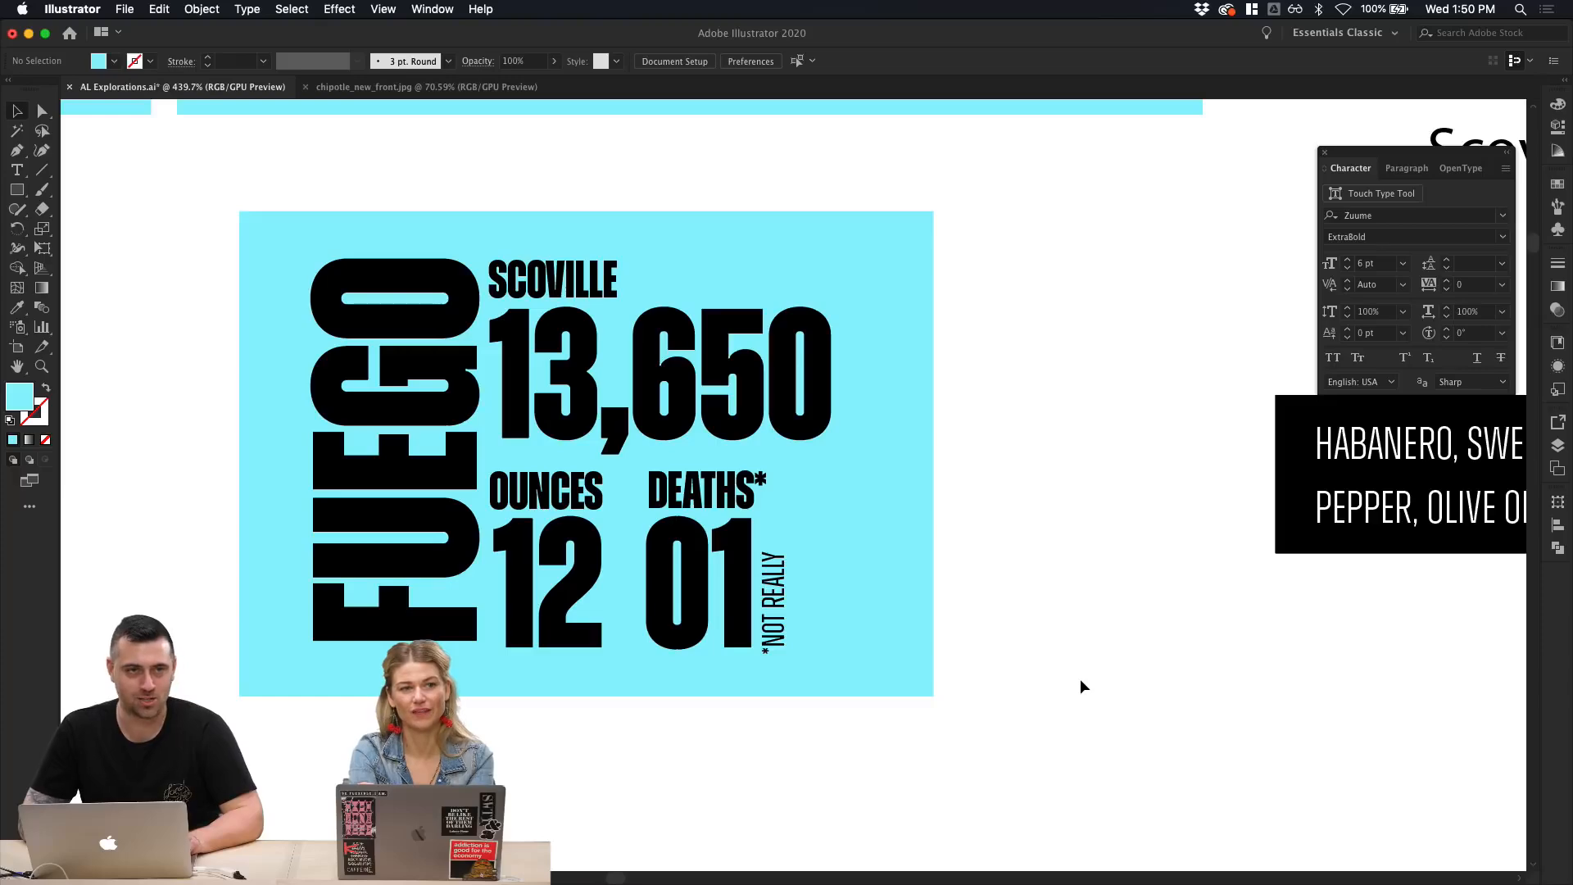
scroll(1080, 679, "down", 3)
scroll(1080, 678, "up", 1)
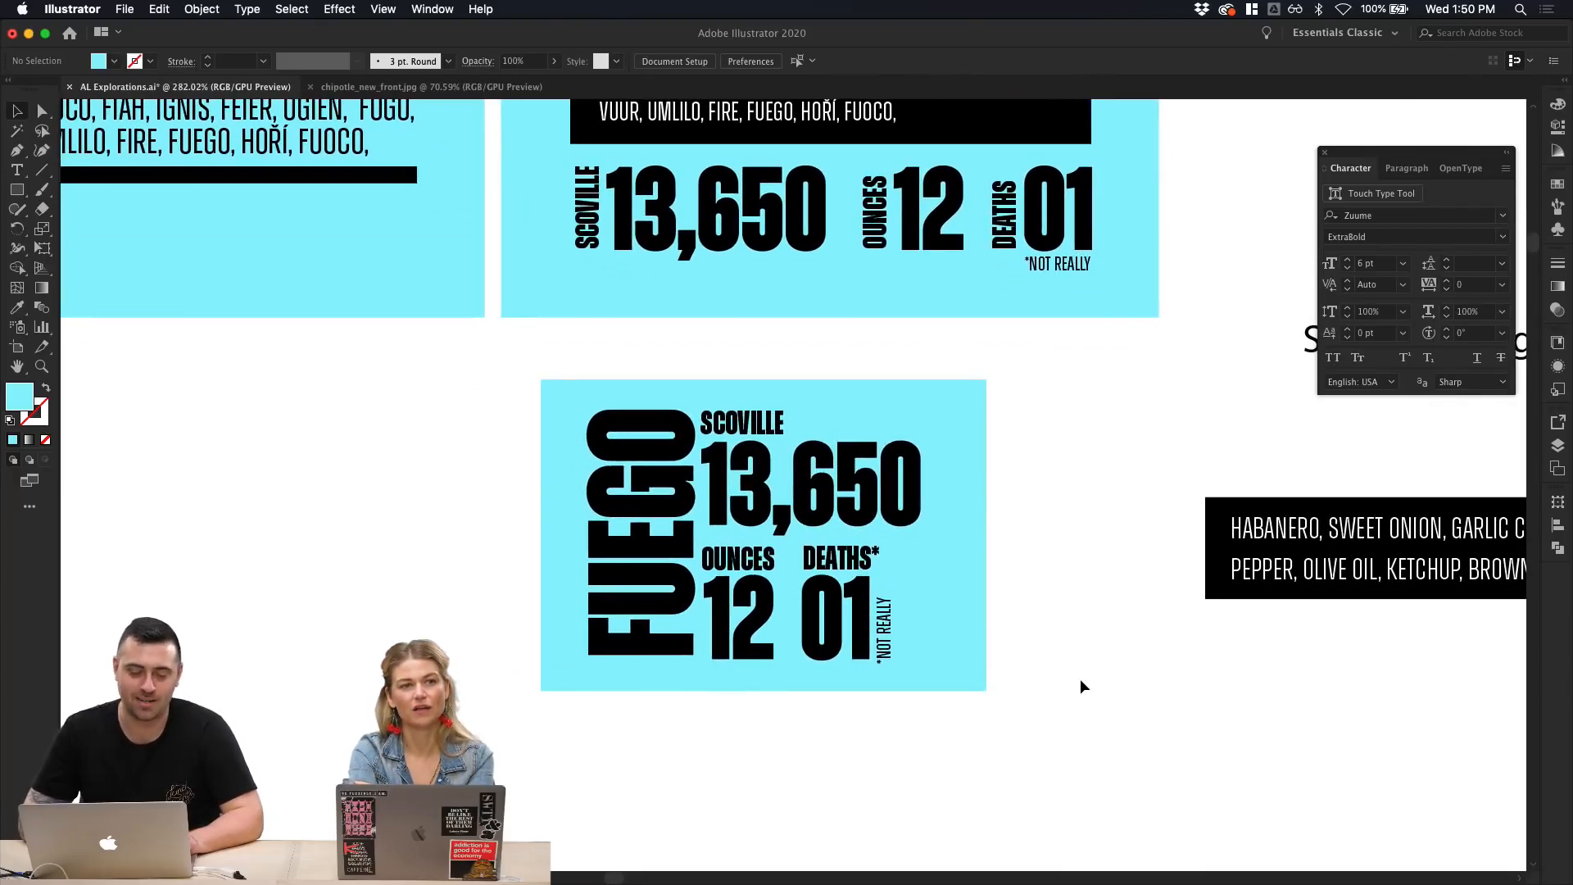
scroll(1080, 686, "down", 5)
scroll(1079, 686, "up", 7)
scroll(1080, 686, "left", 4)
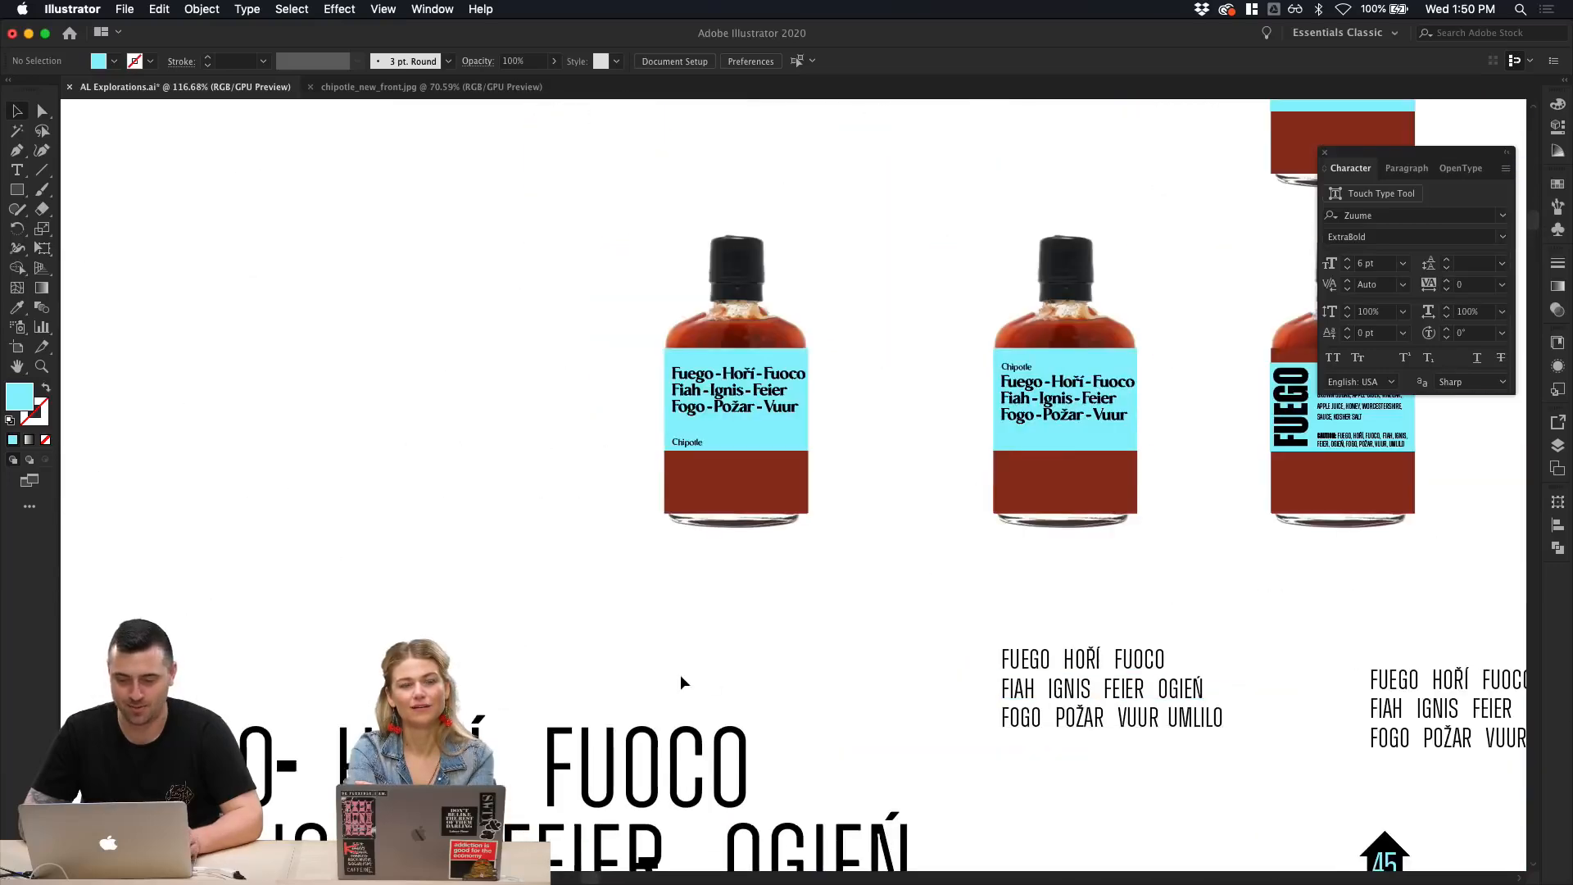
scroll(705, 561, "up", 5)
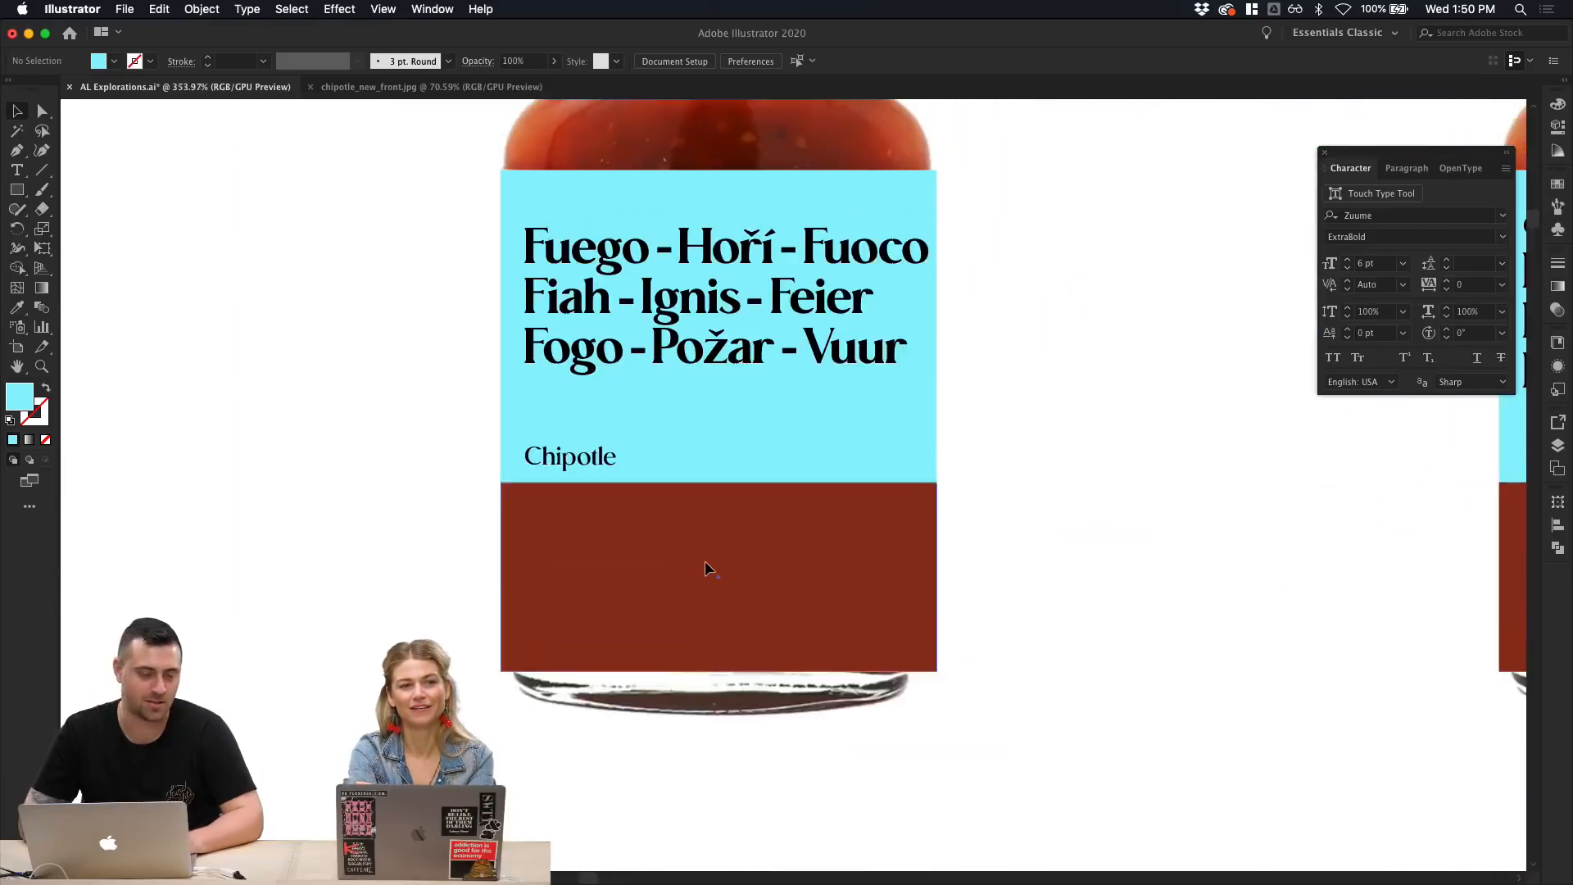
scroll(705, 561, "down", 3)
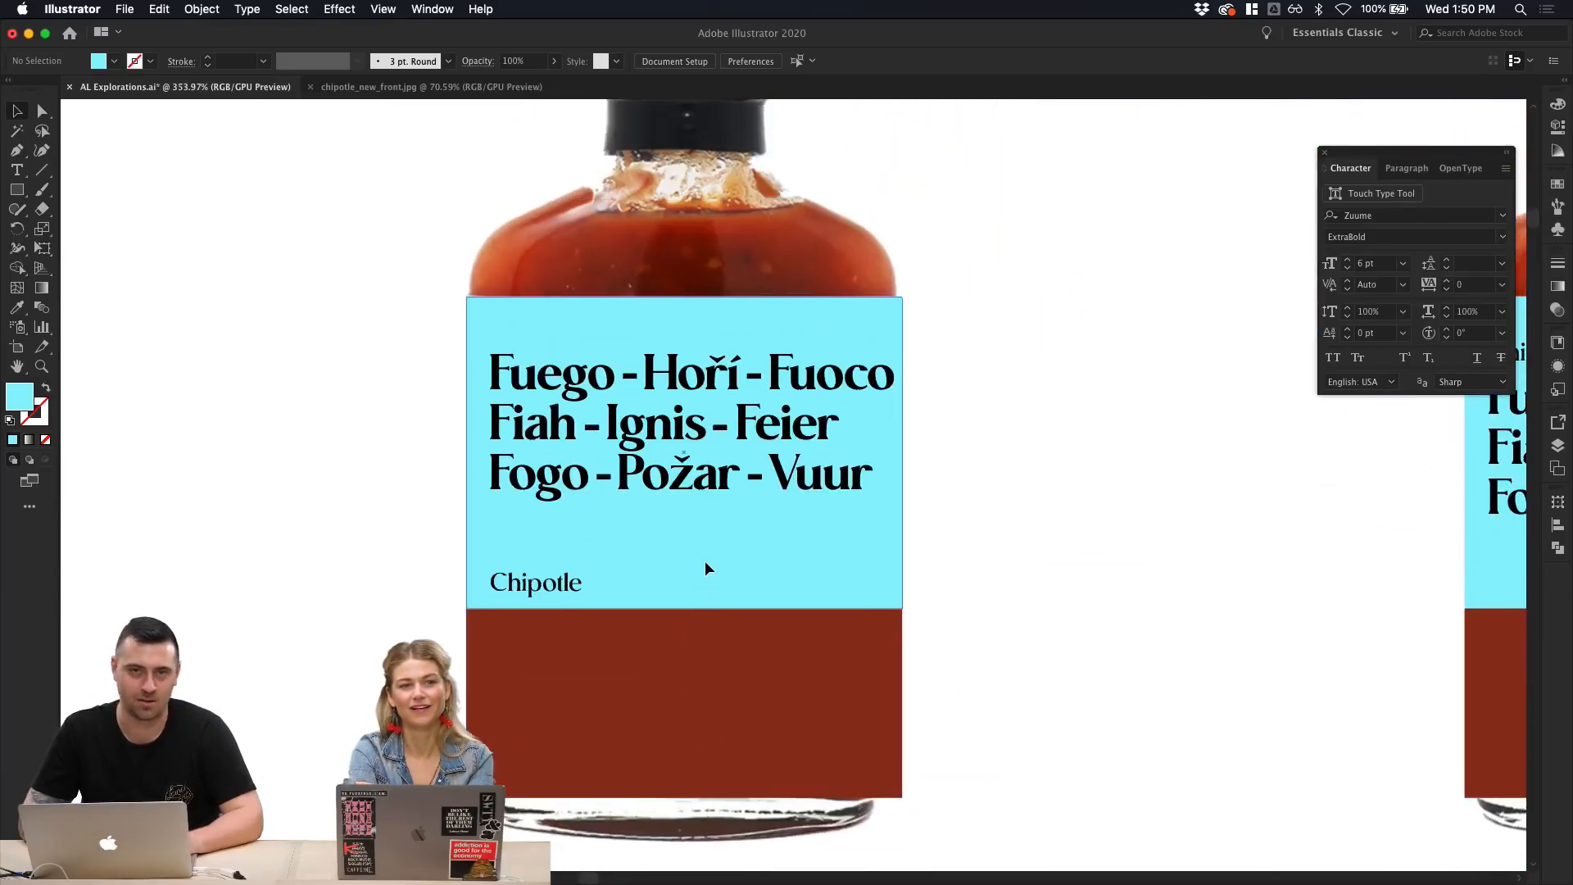
scroll(705, 560, "down", 3)
scroll(704, 560, "up", 2)
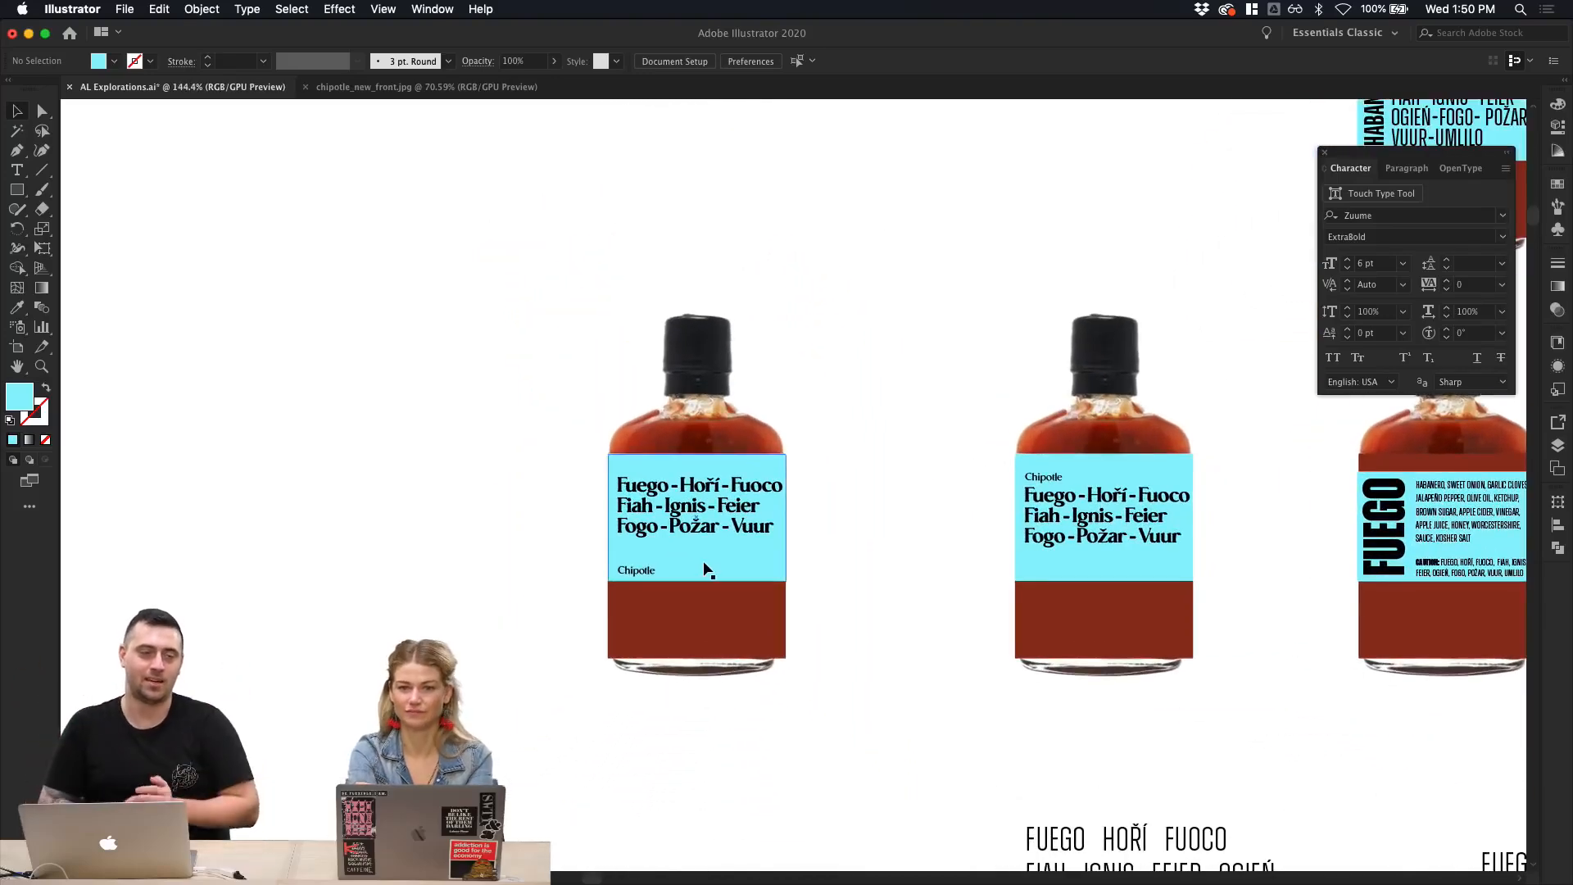
scroll(705, 570, "down", 5)
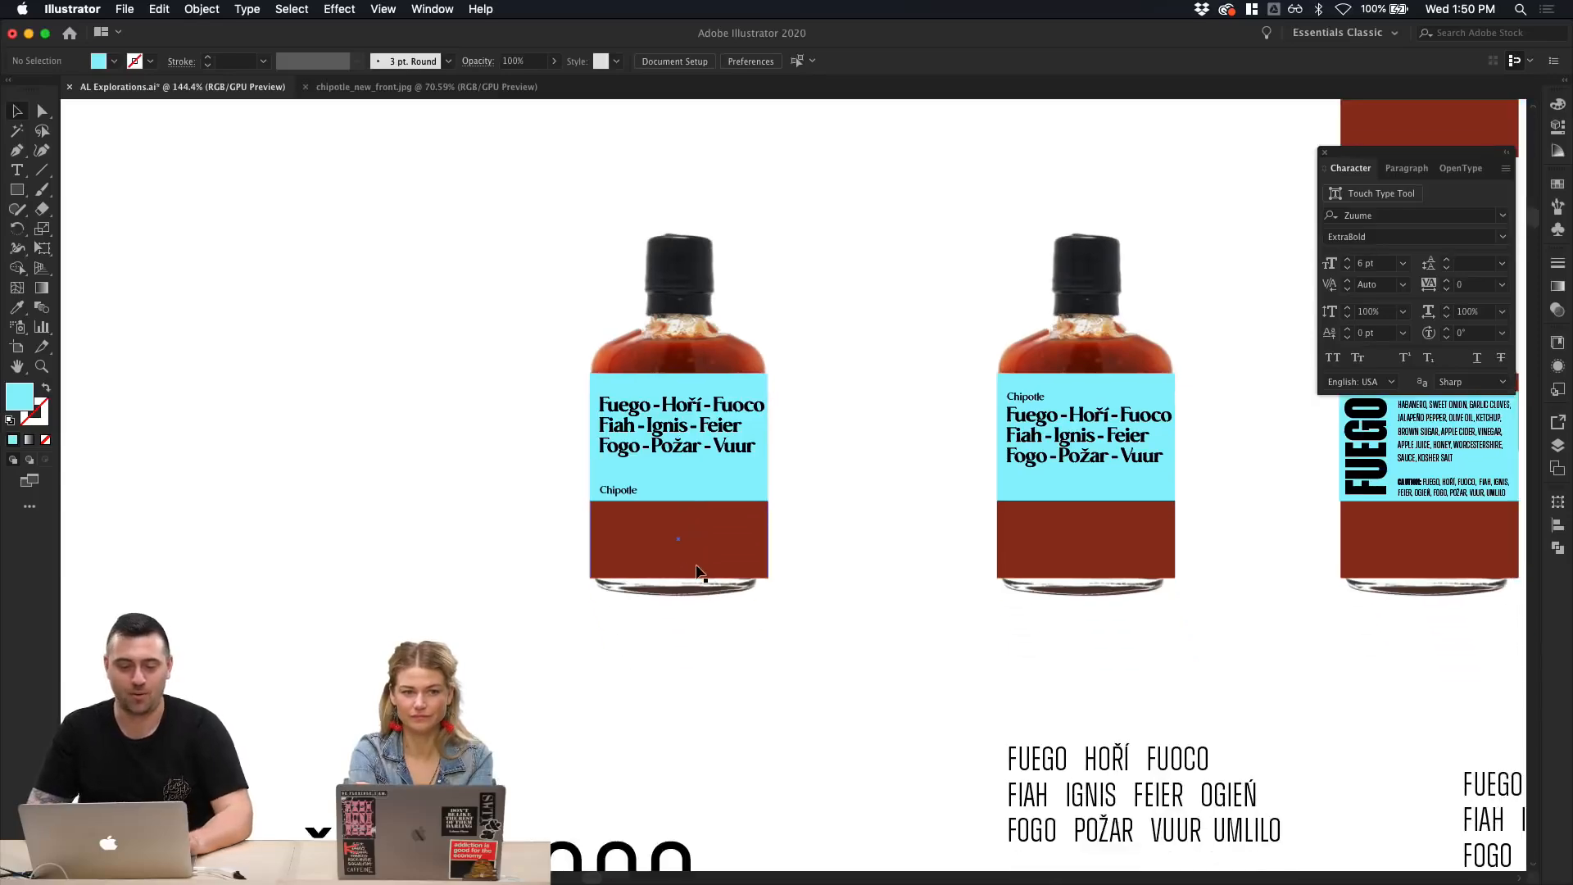
scroll(697, 568, "up", 5)
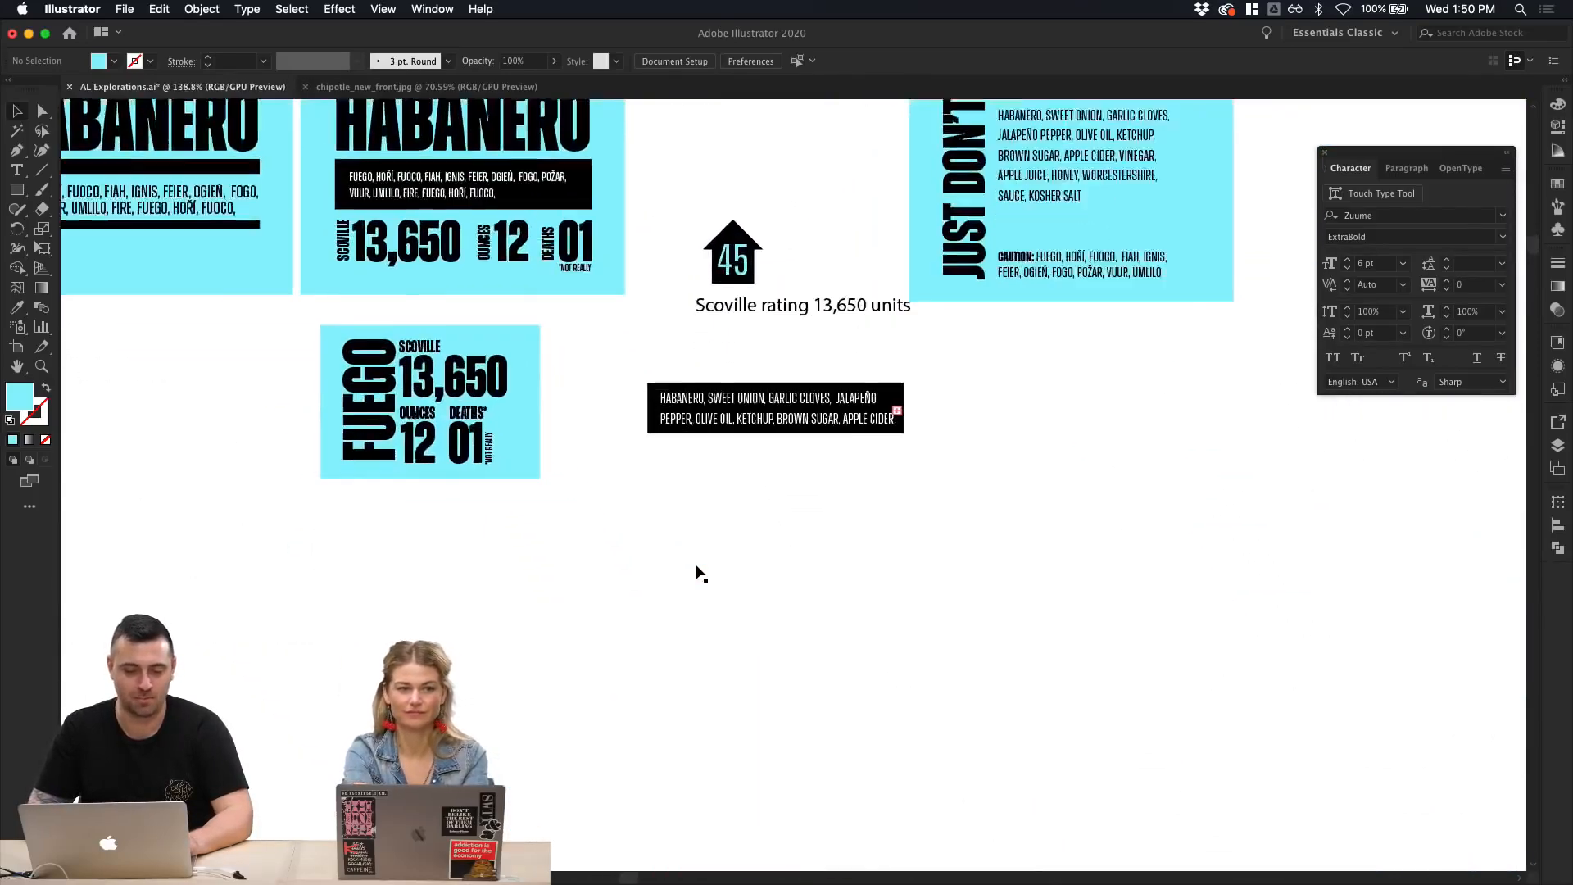
scroll(817, 587, "up", 3)
scroll(817, 583, "up", 2)
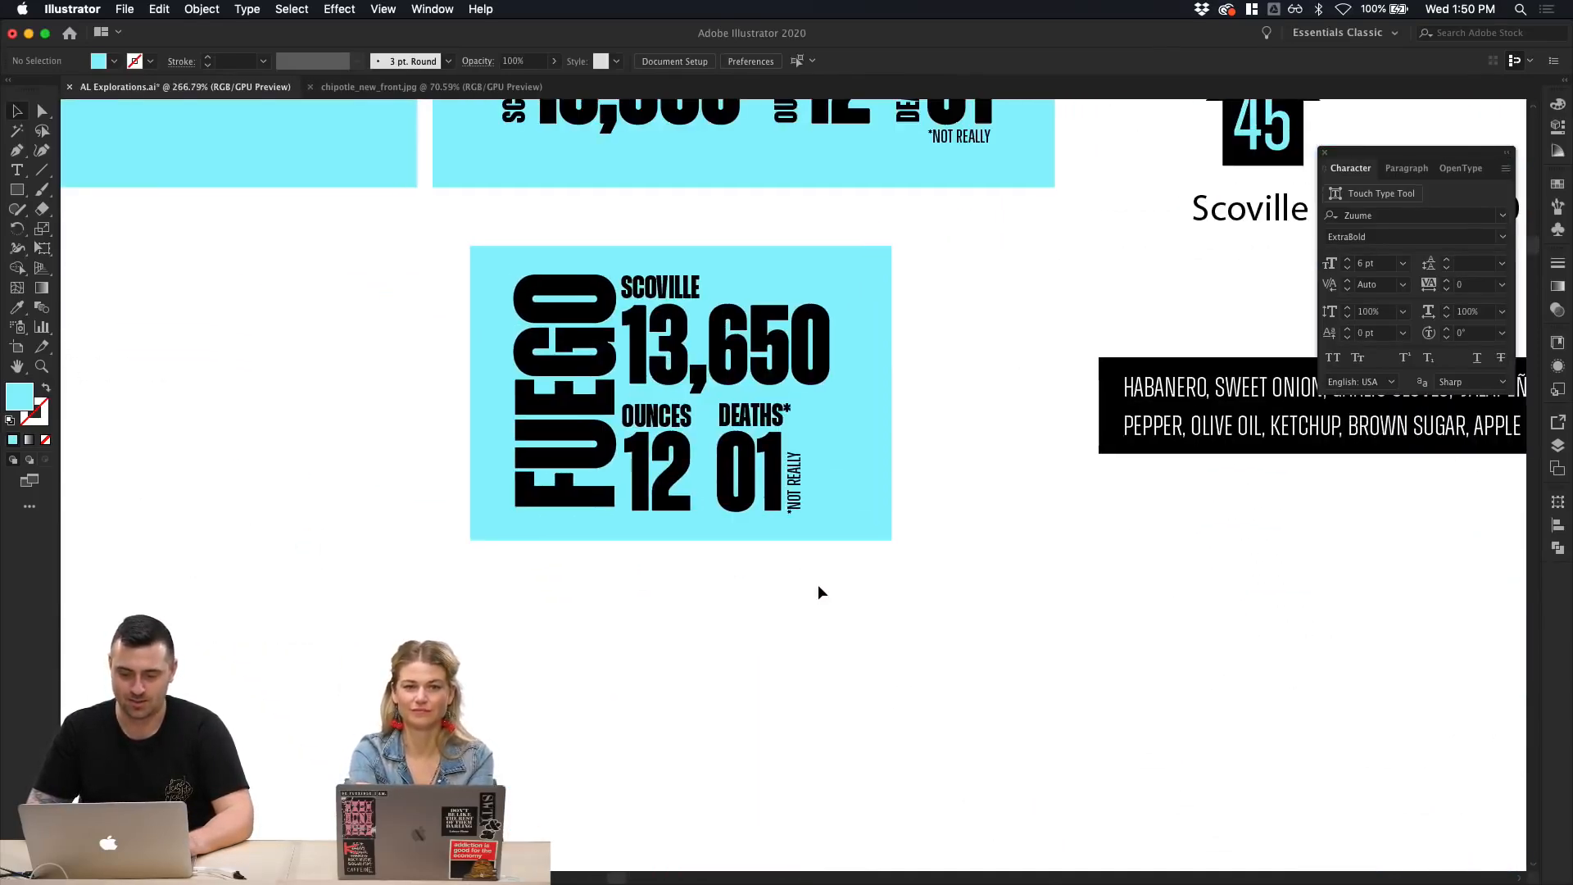
left_click(892, 451)
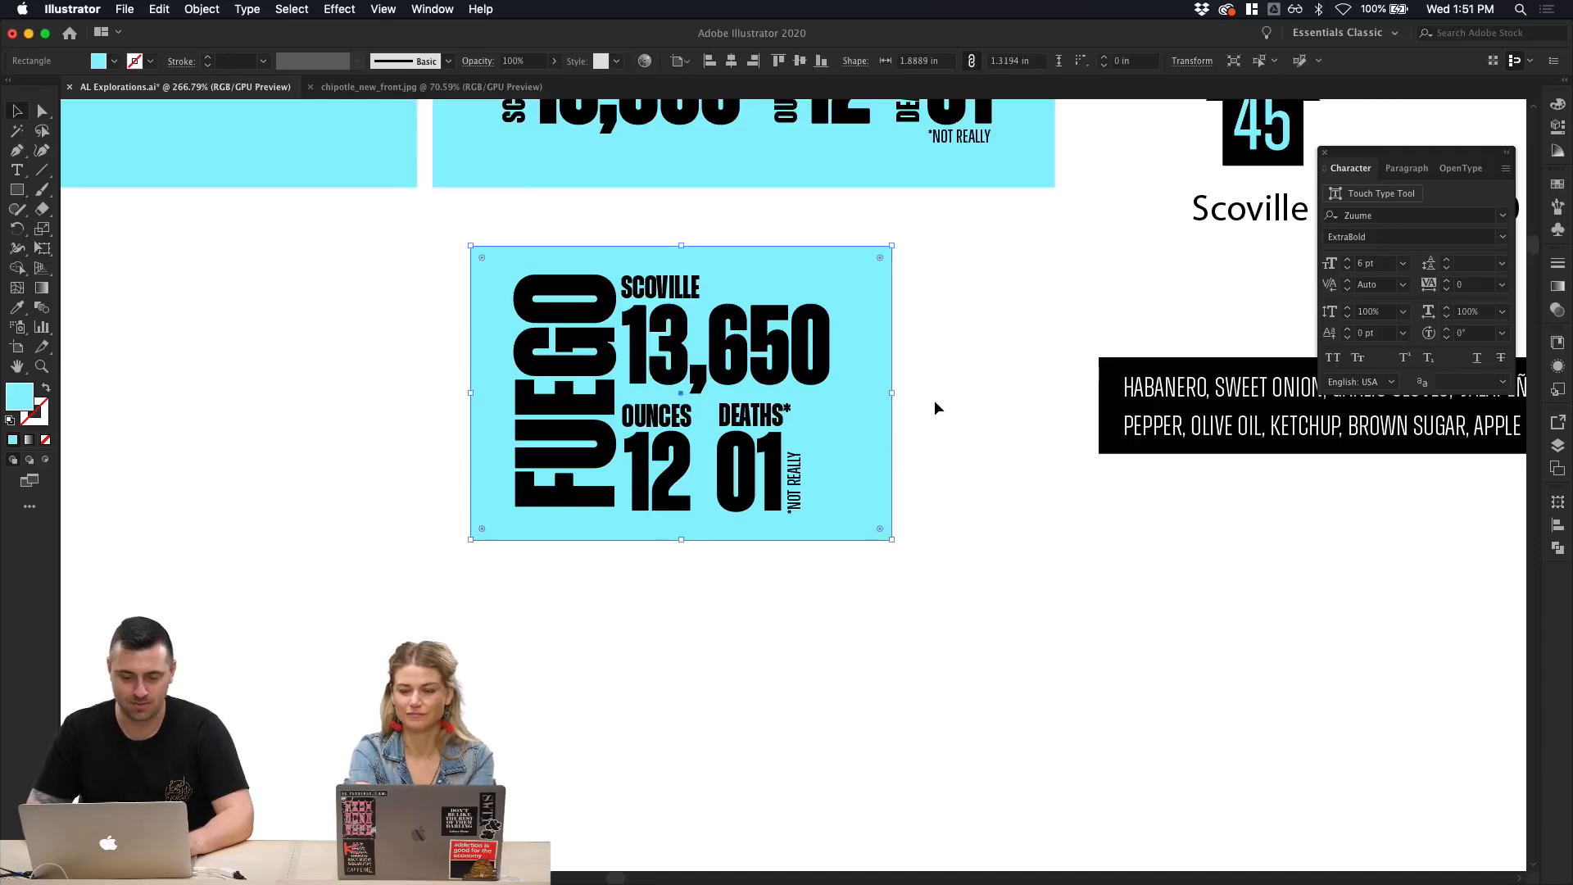
left_click(931, 391)
scroll(931, 391, "up", 3)
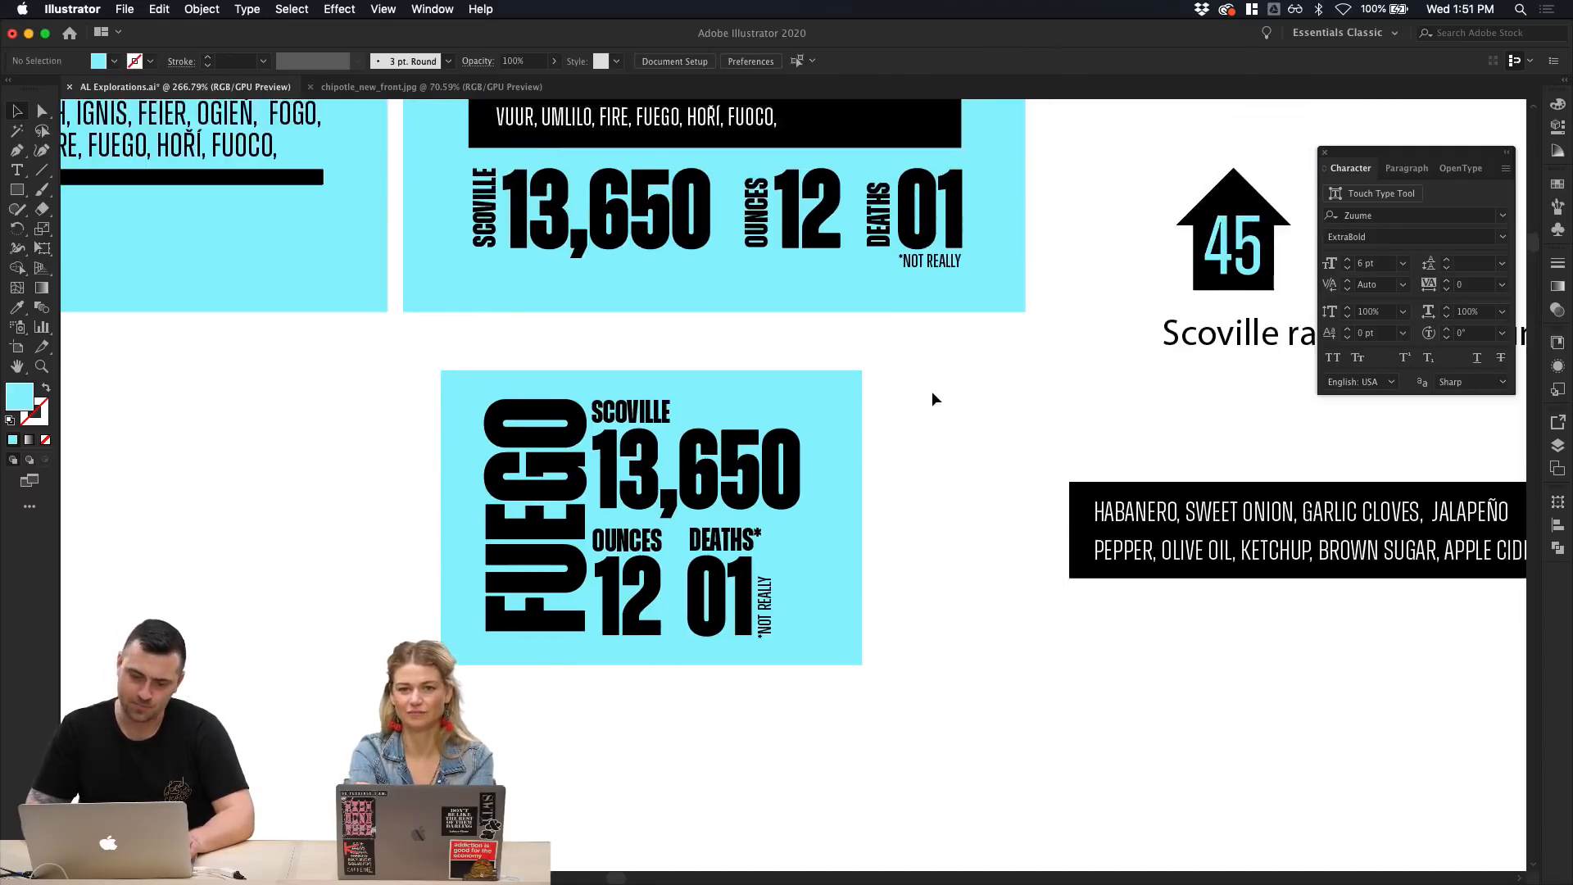
Step: Change the vertical FUEGO headline's Zuume font style to Medium
scroll(932, 391, "up", 3)
left_click(279, 556)
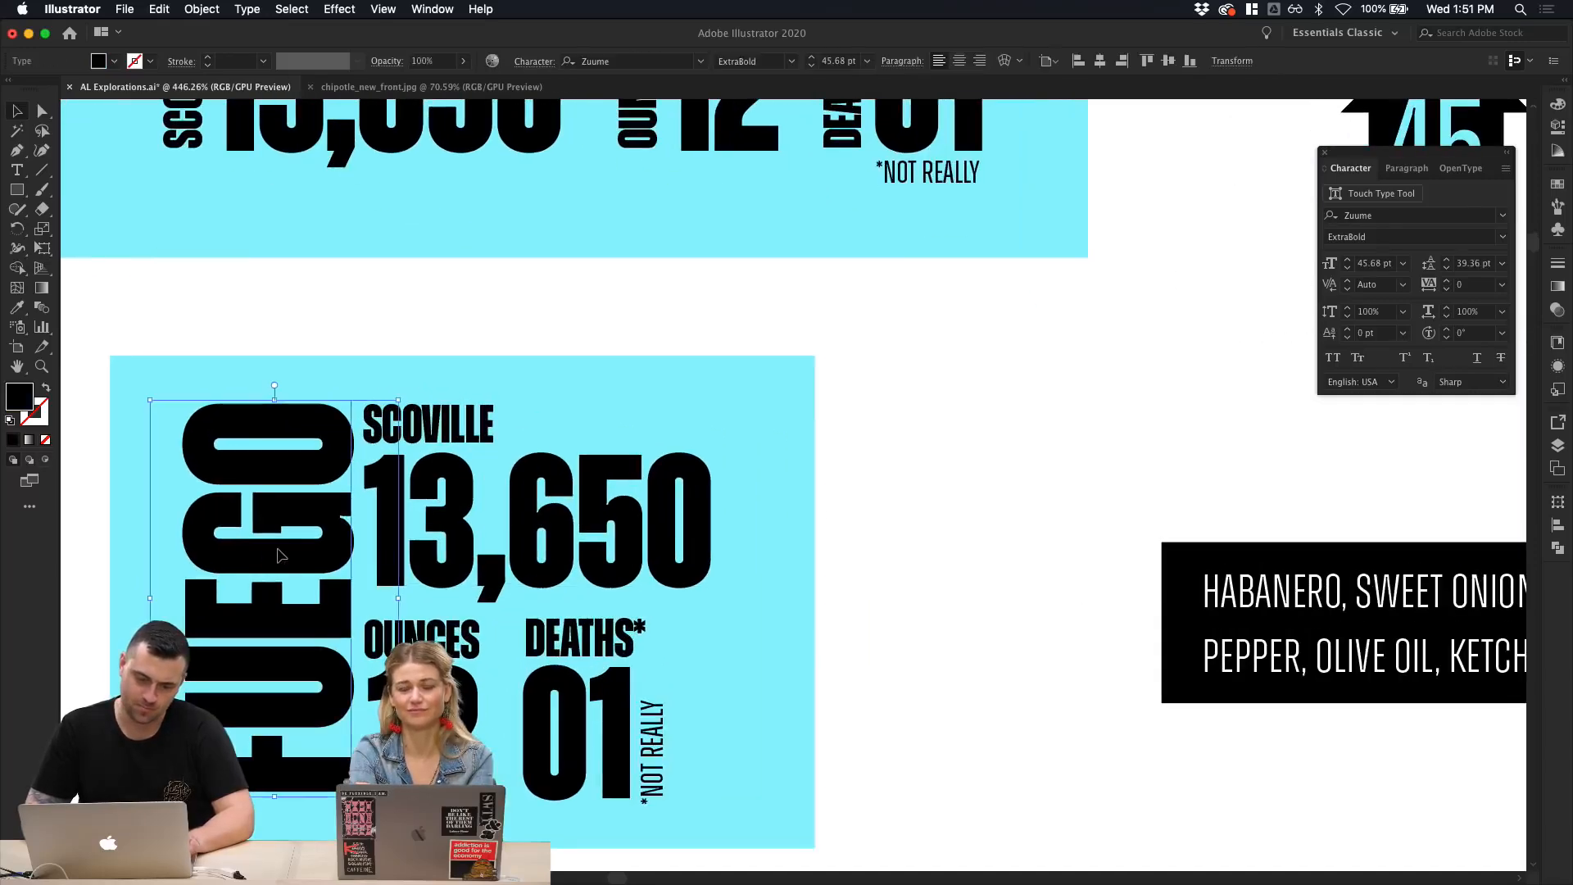
left_click(791, 61)
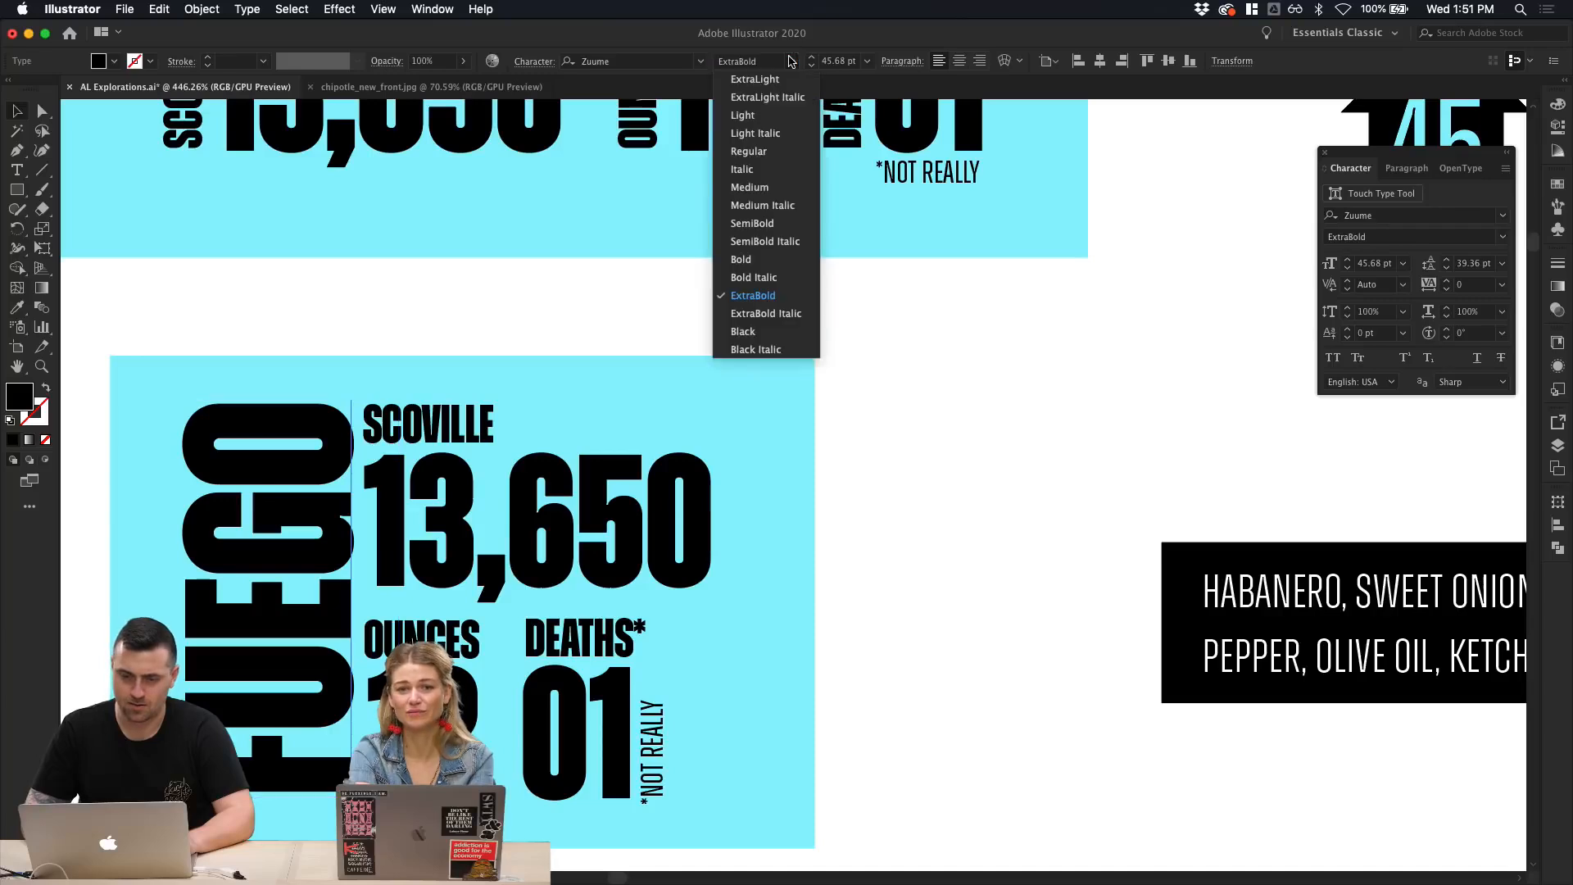
left_click(779, 189)
scroll(967, 472, "down", 6)
scroll(967, 472, "left", 3)
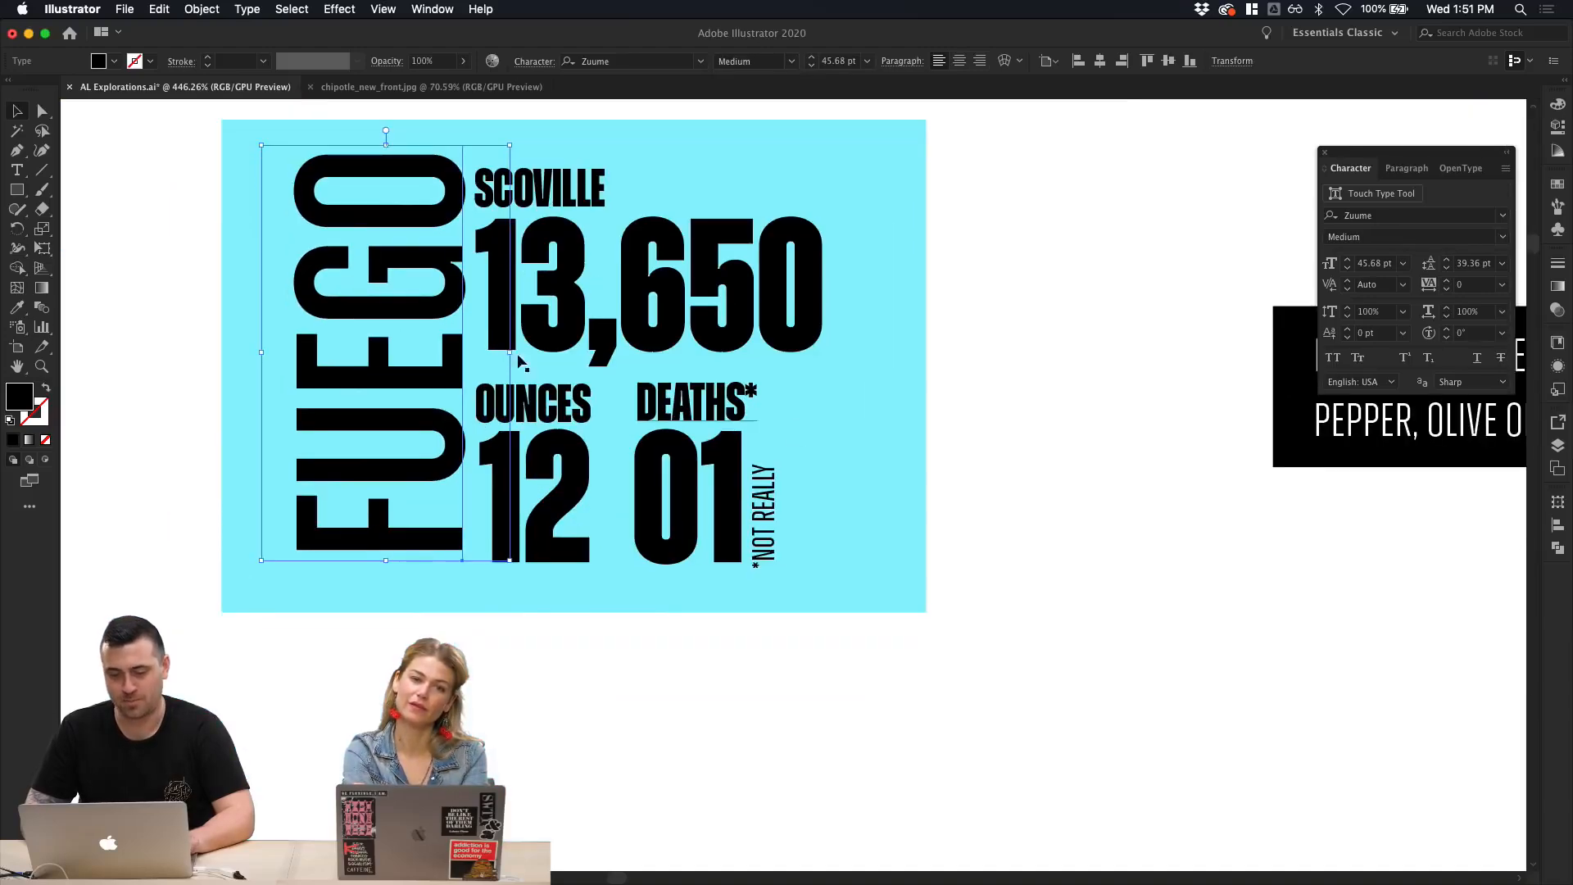
Step: Nudge the vertical FUEGO headline slightly away from the stats and set its Zuume font style to SemiBold
key("Left")
key("Left")
key("Left")
key("Left")
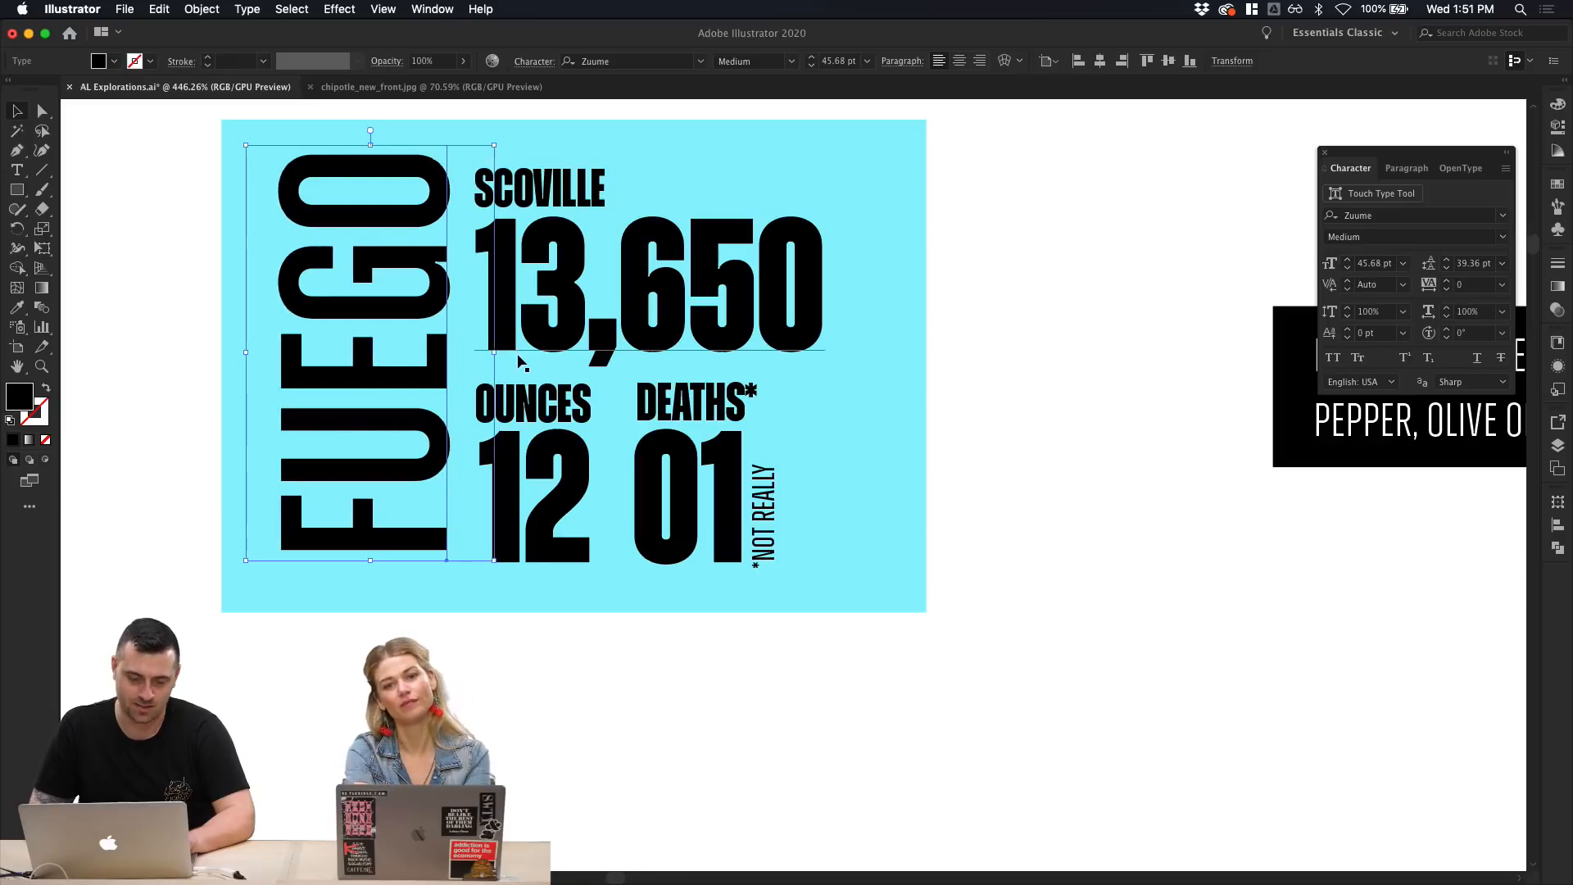
left_click(793, 62)
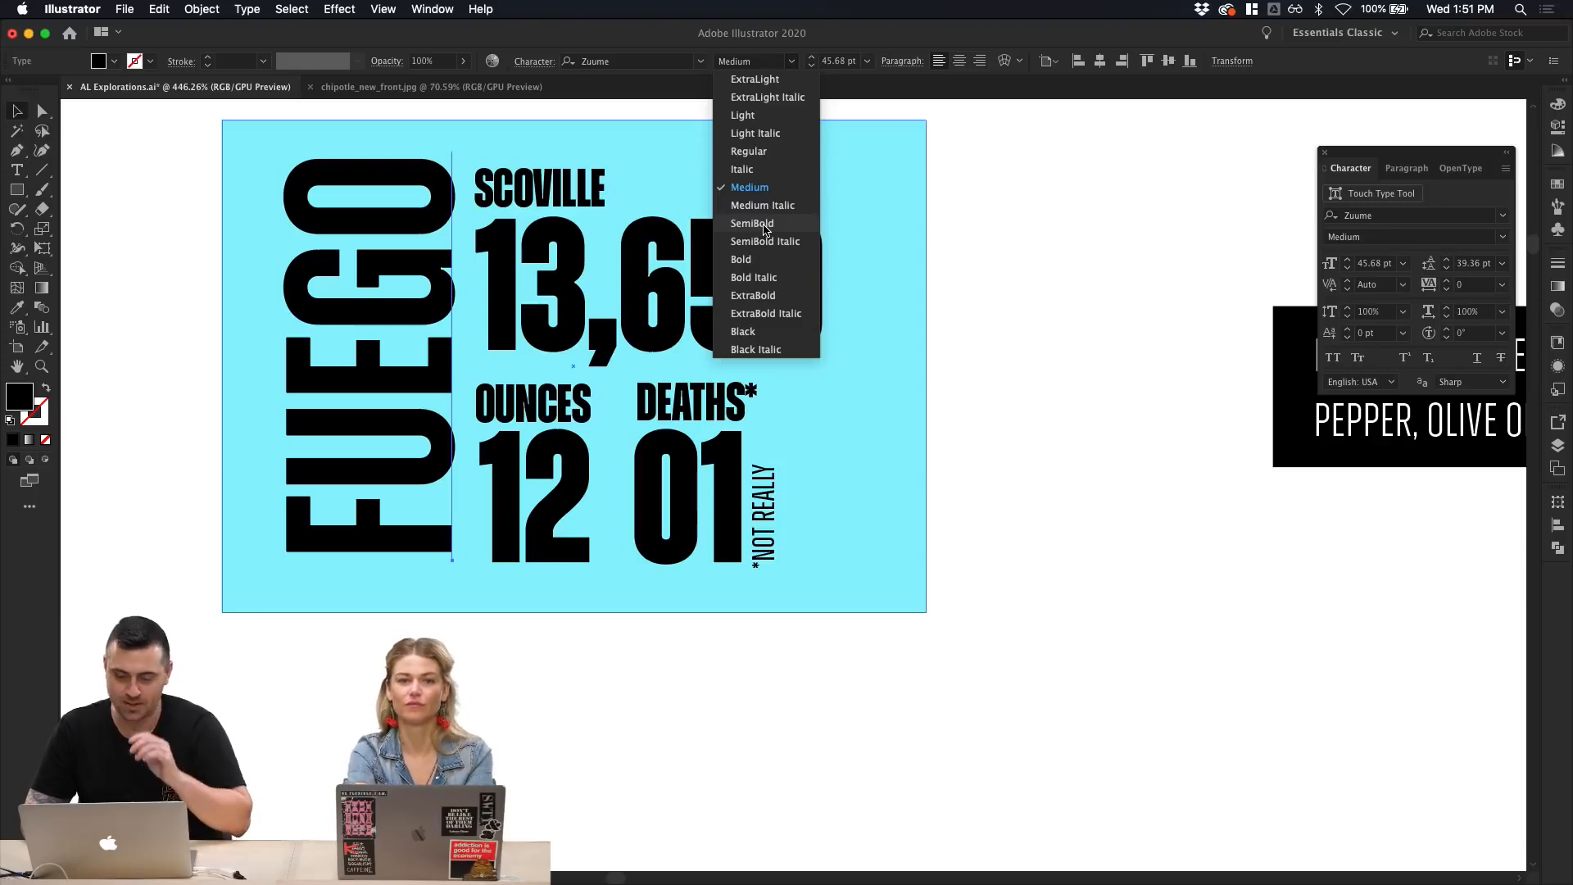
left_click(762, 227)
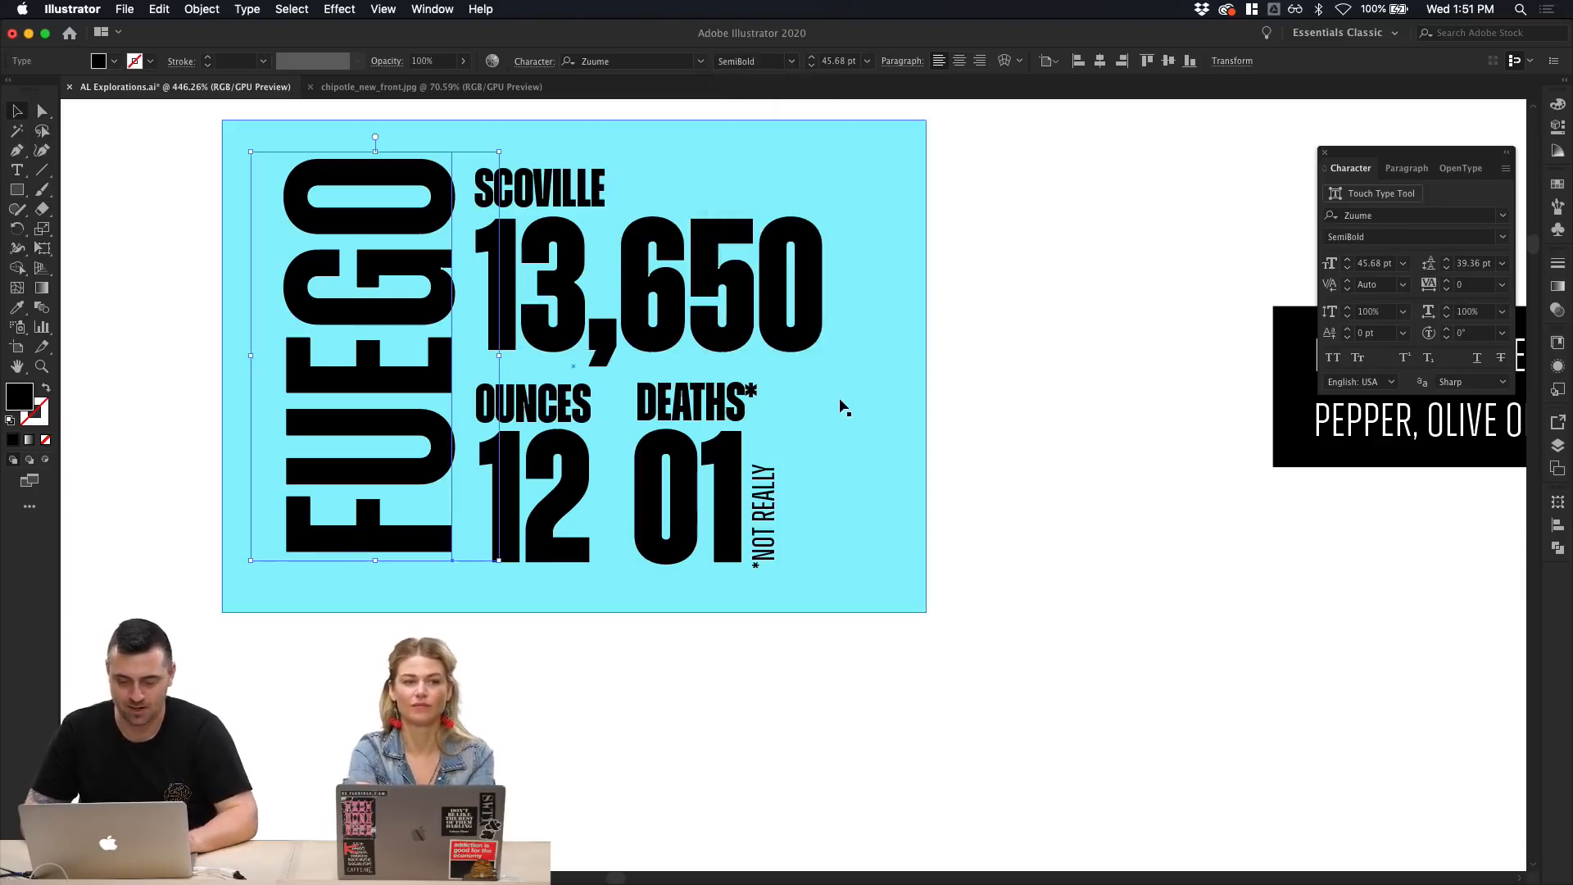
left_click(991, 391)
Step: Set the 13,650 Scoville figure's font style to Regular
left_click(593, 277)
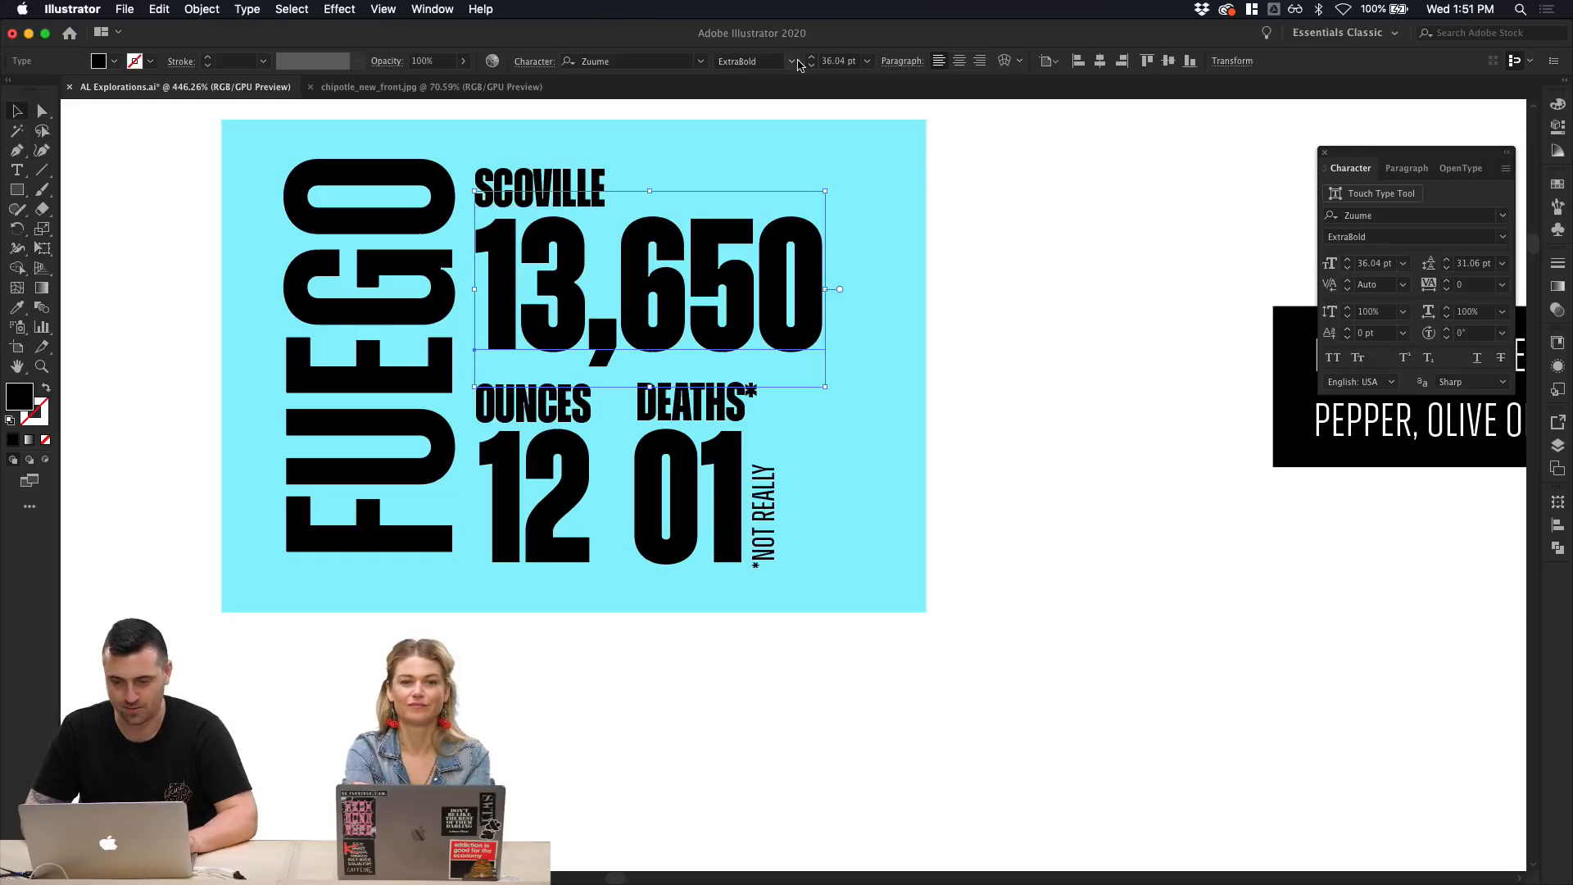
left_click(792, 60)
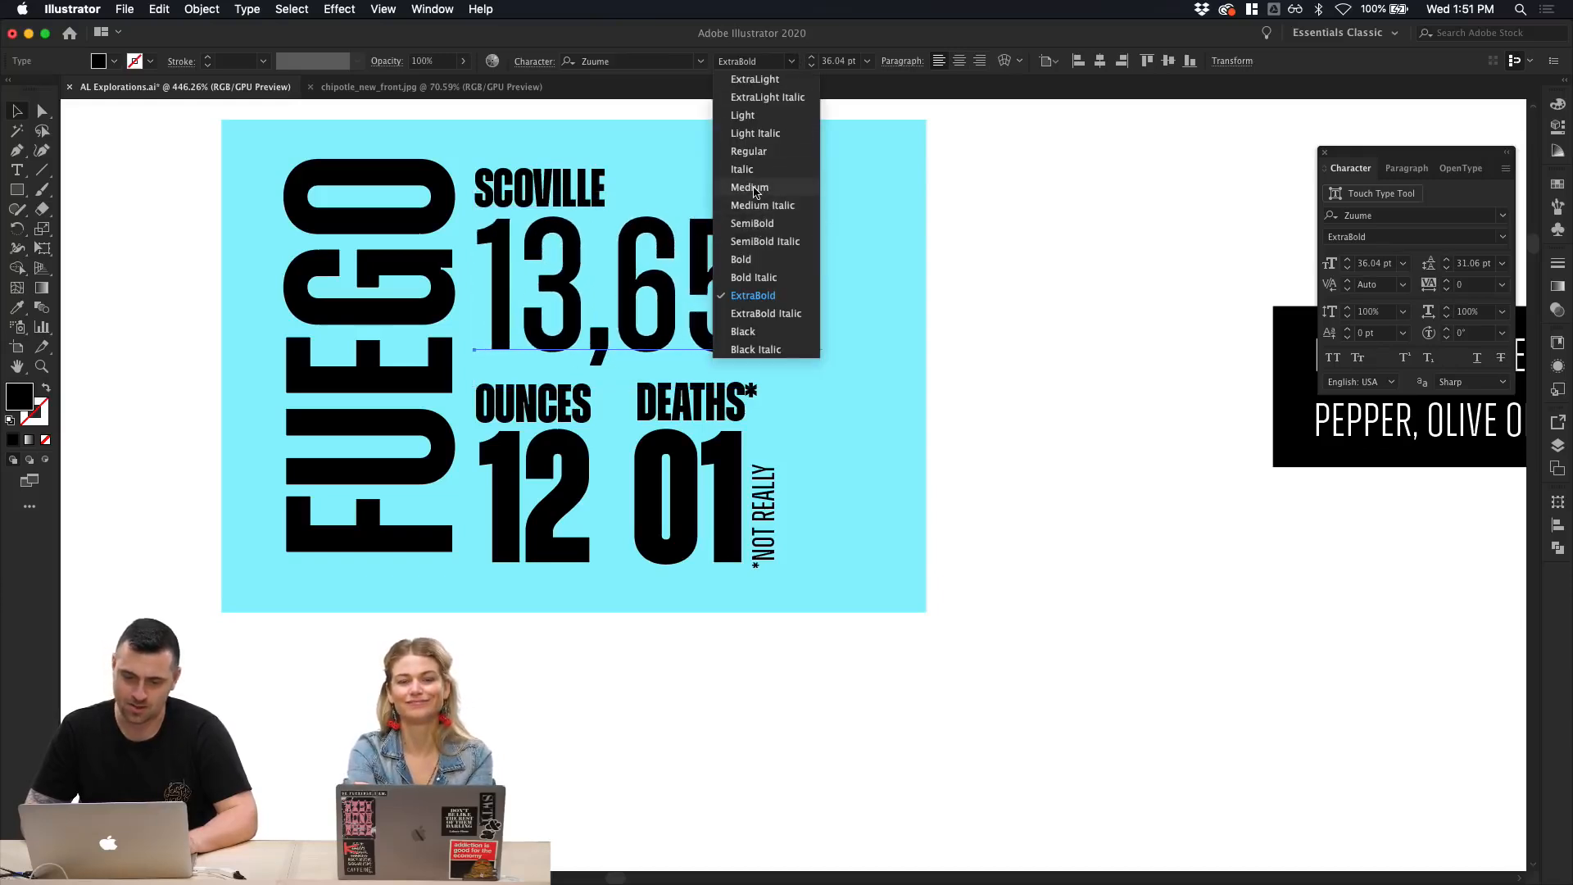
left_click(747, 152)
Step: Change the vertical FUEGO headline's font style to Black
left_click(653, 548)
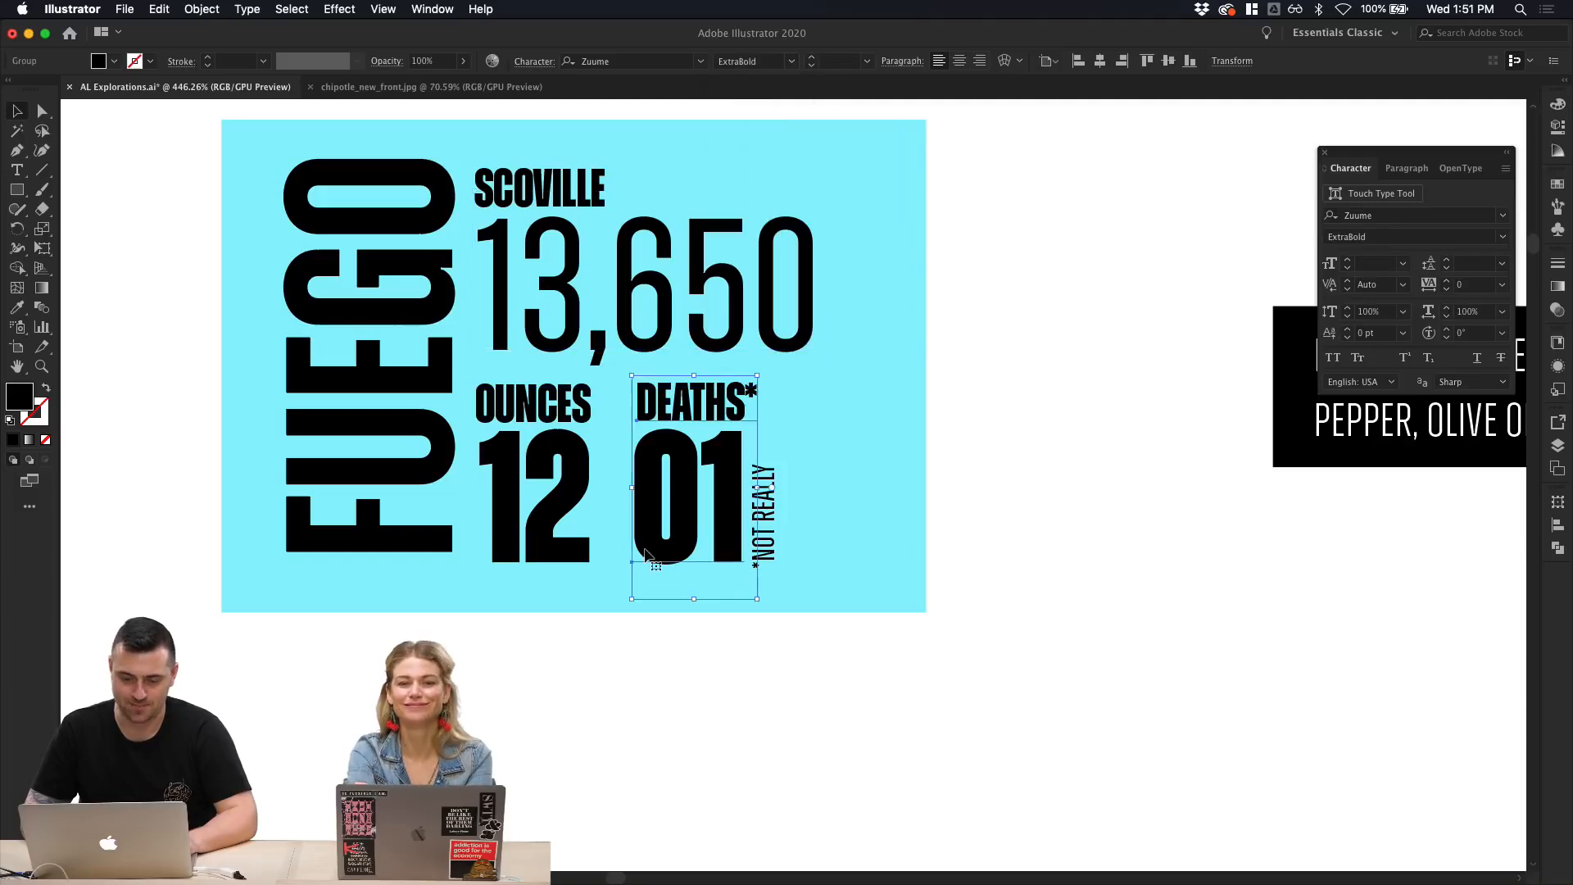
left_click(457, 385)
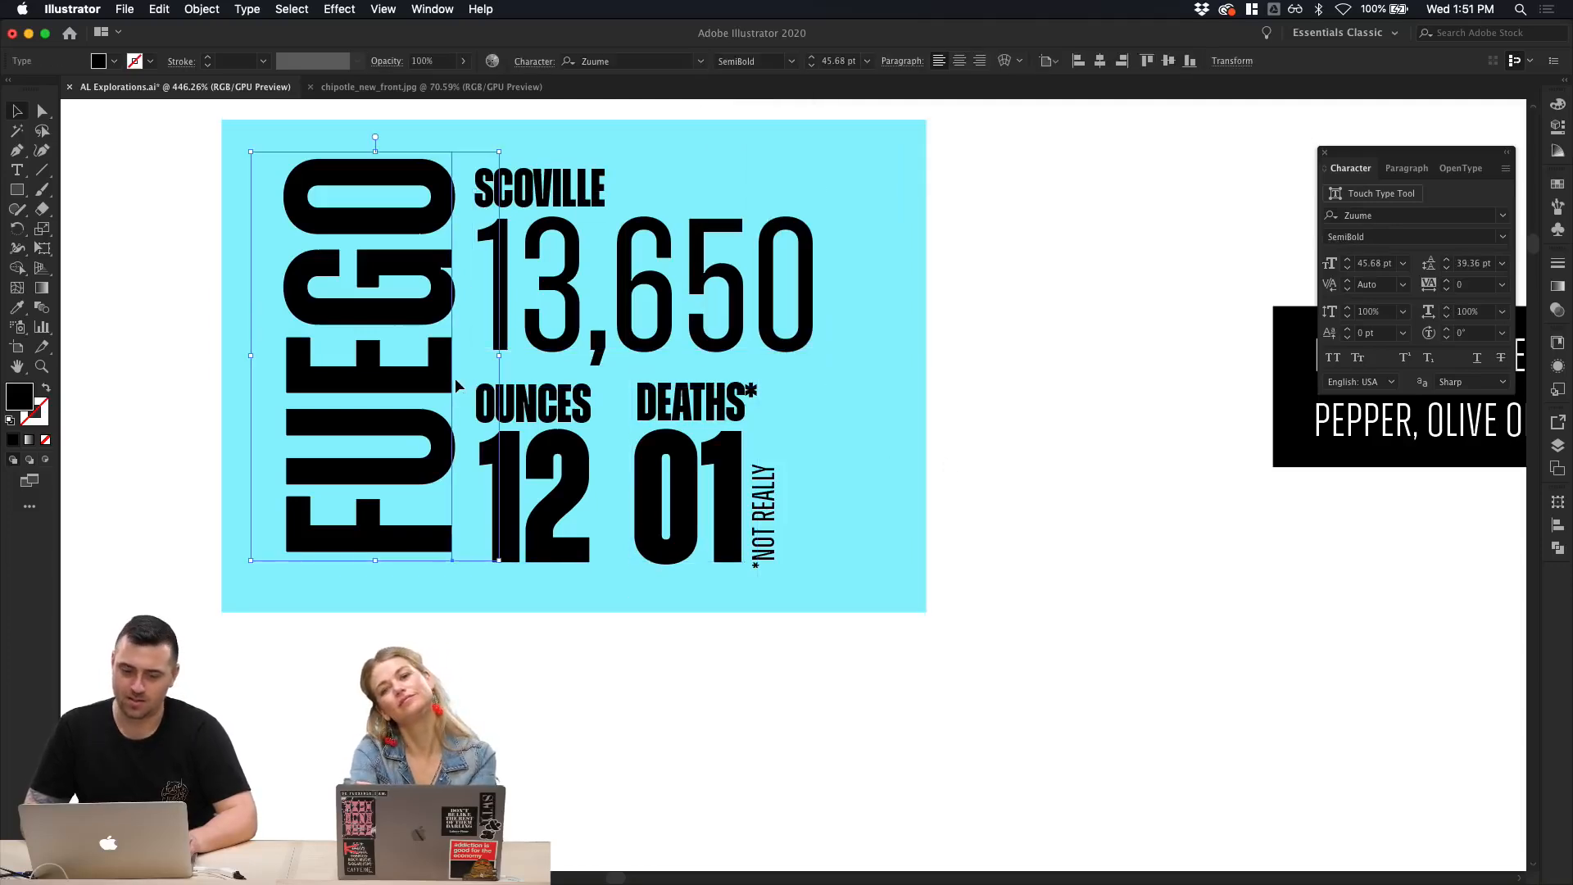
left_click(791, 61)
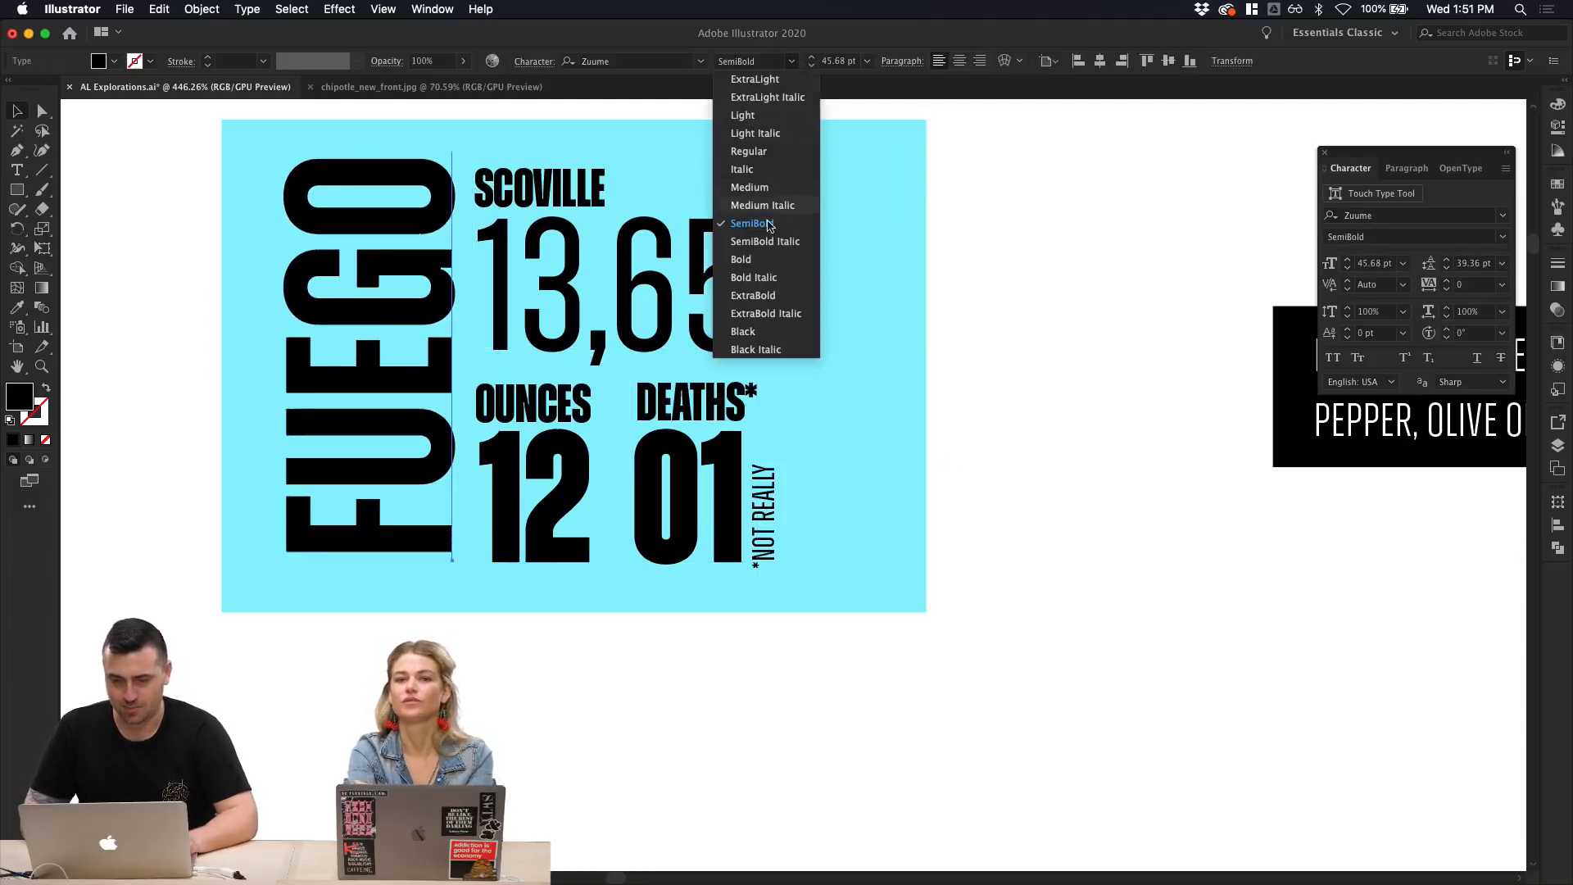
left_click(762, 340)
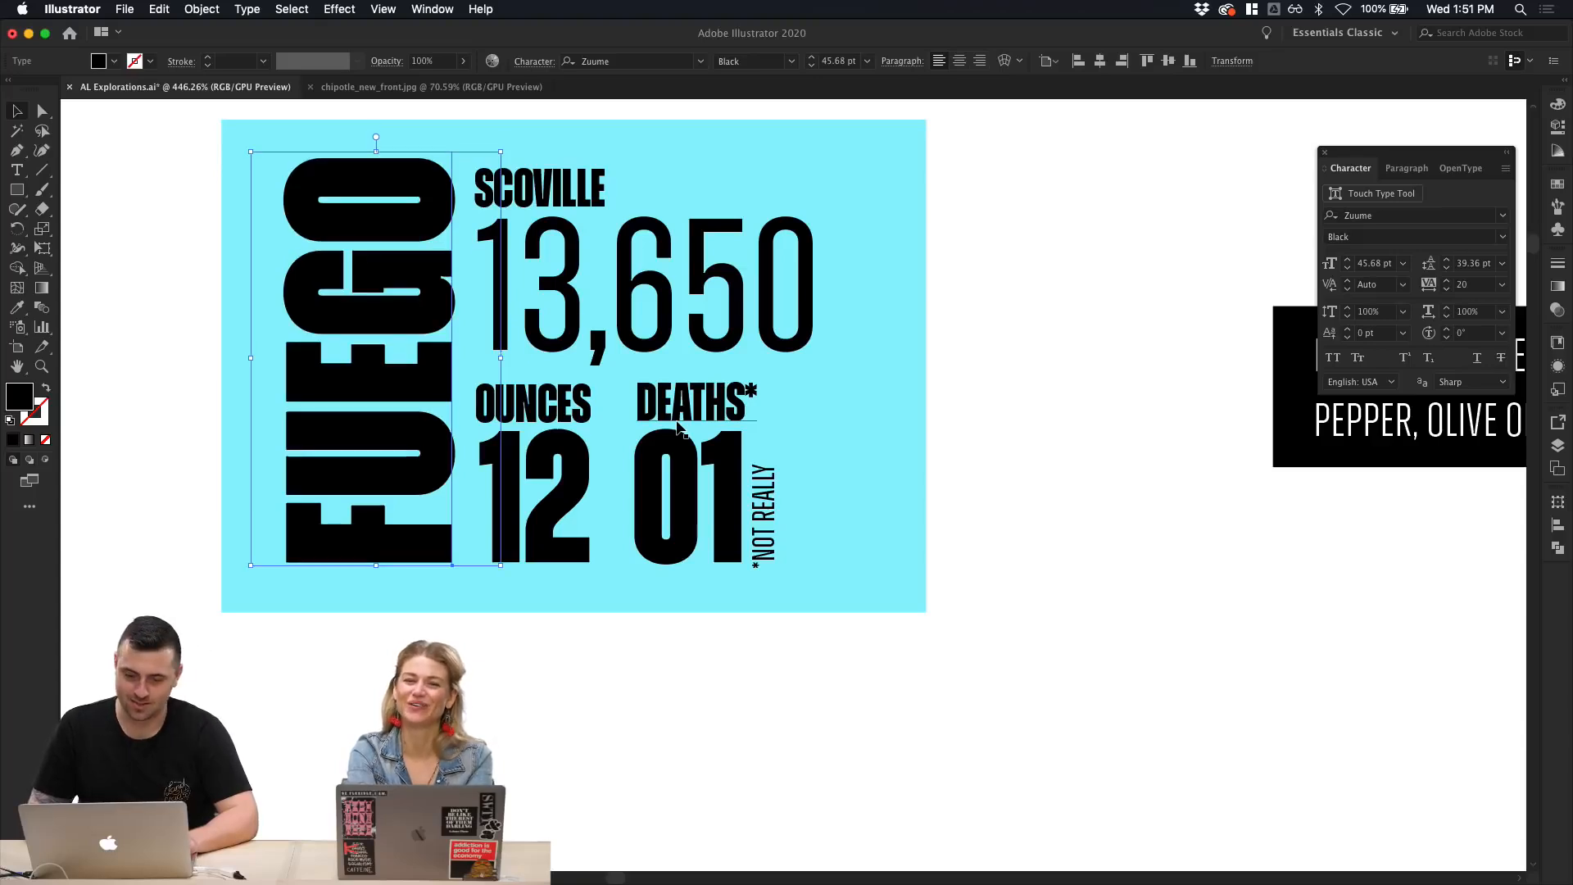
left_click(1074, 527)
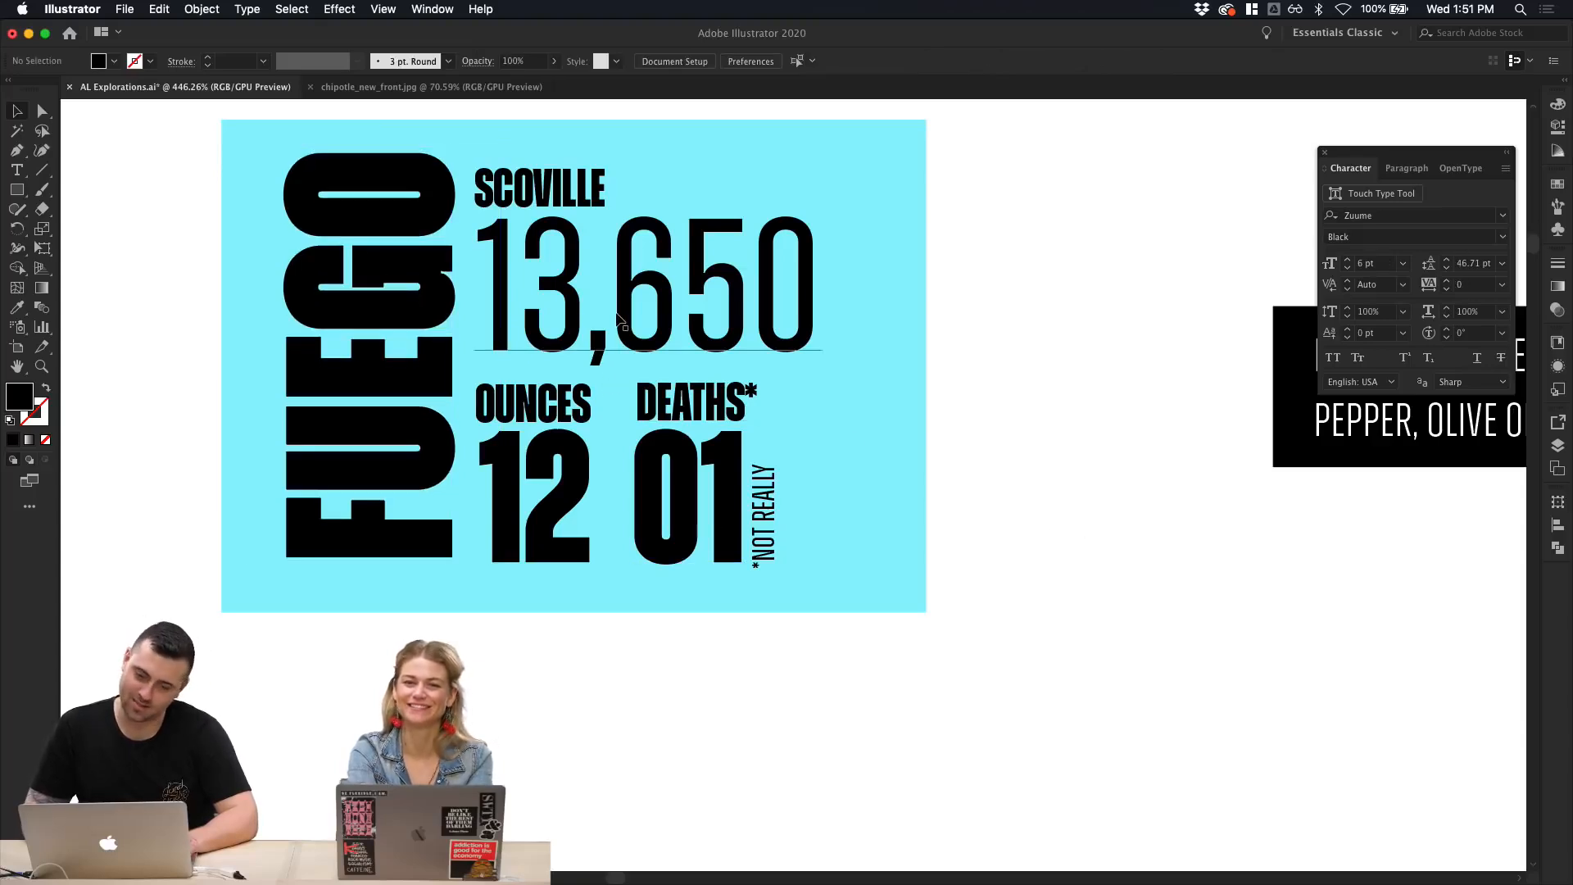
Step: Set the SCOVILLE label's font style to Regular and scale it down to 6.82 pt
left_click(578, 201)
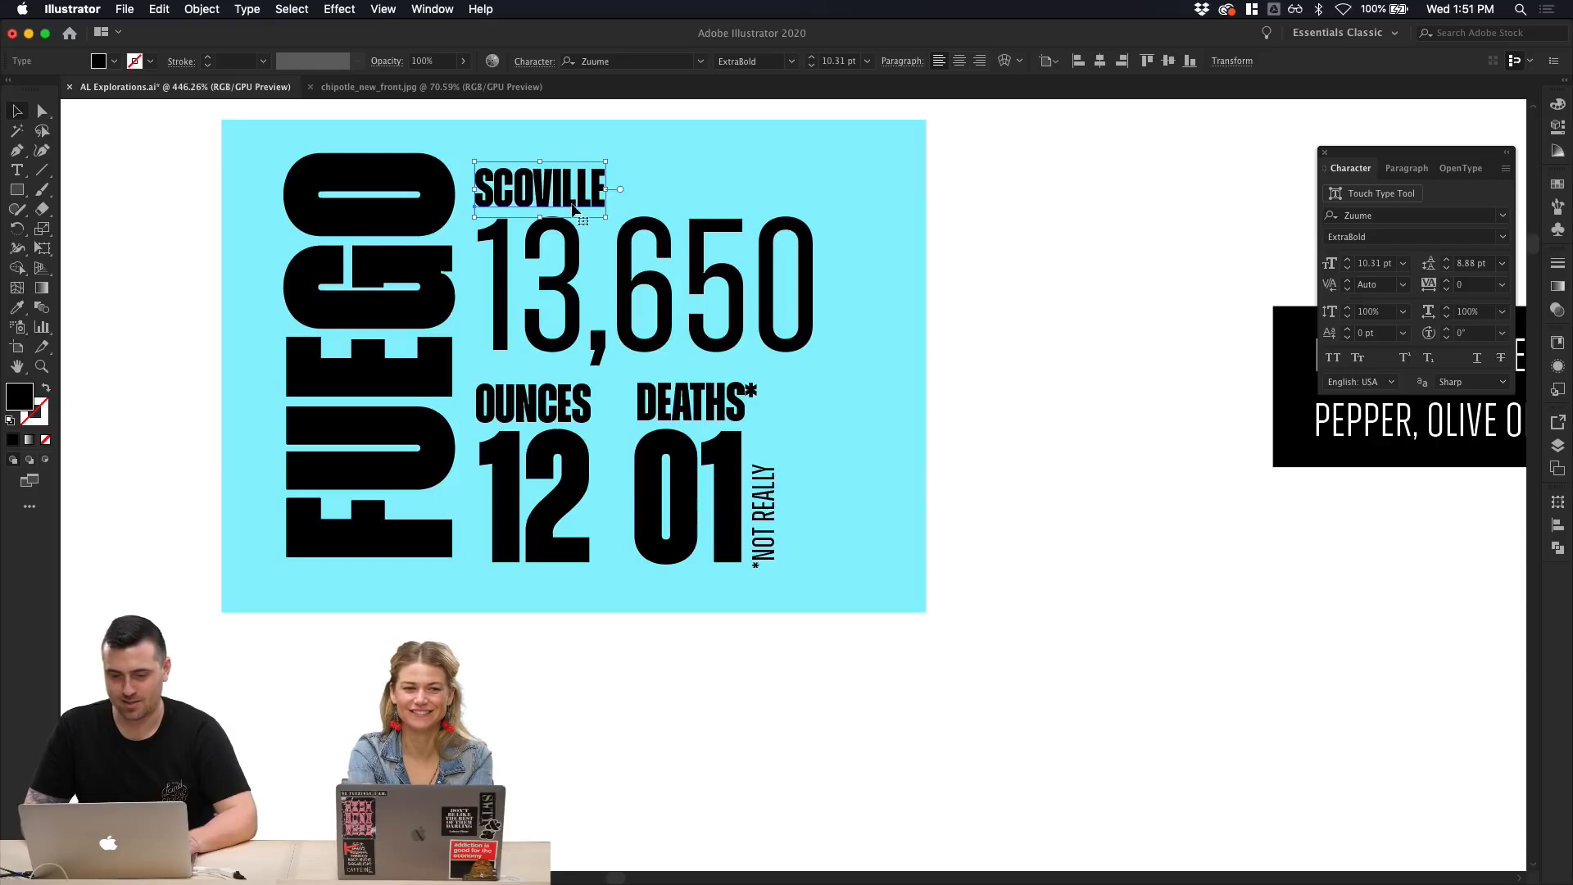
left_click(791, 60)
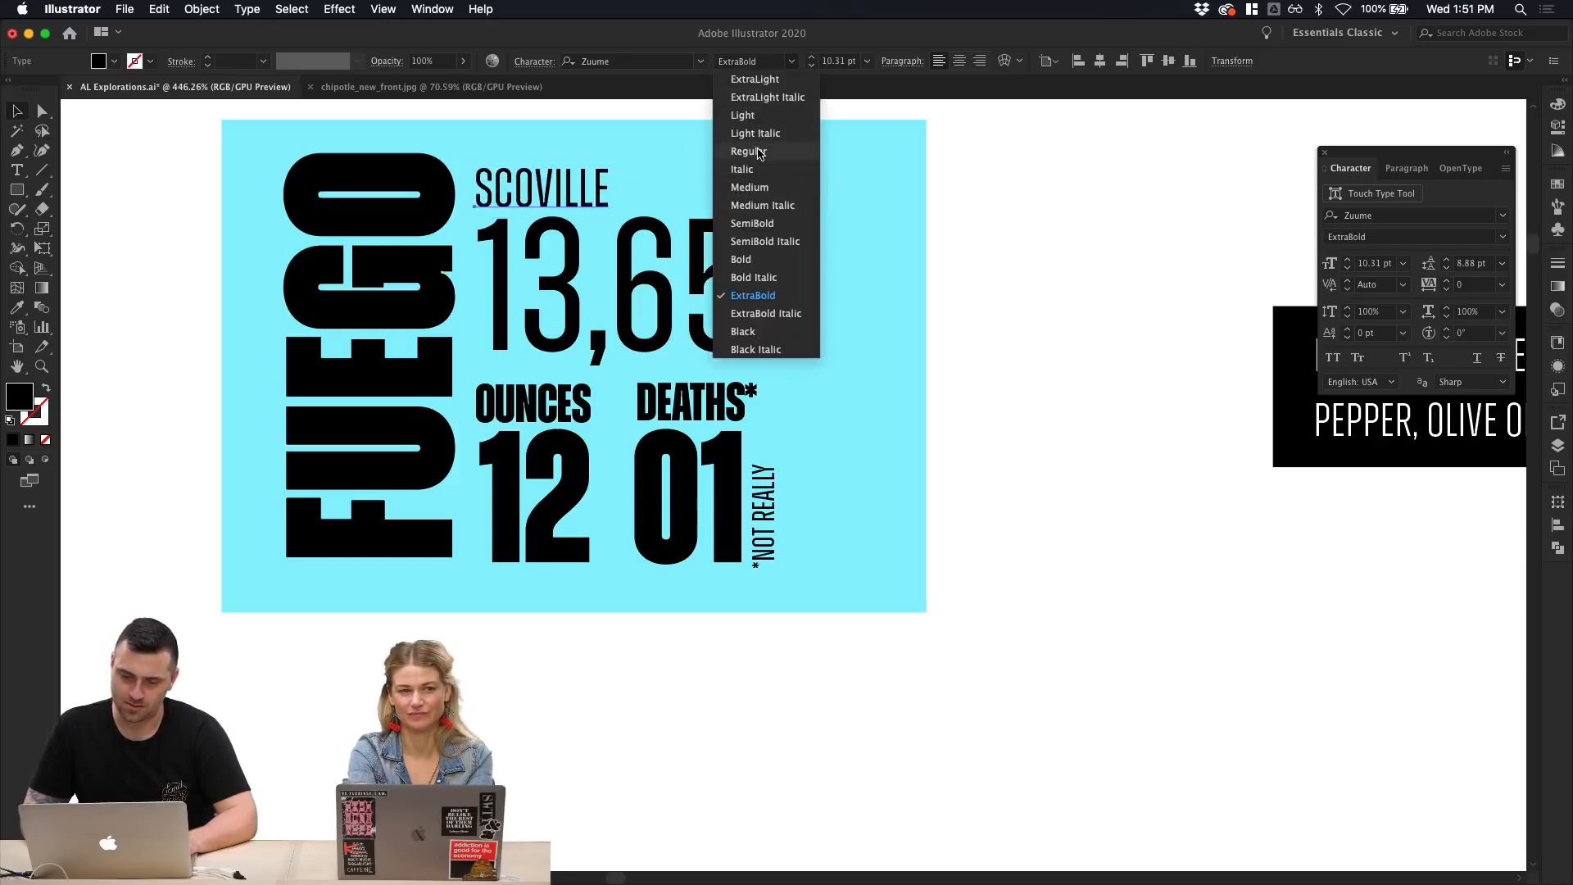
left_click(748, 151)
left_click_drag(609, 165, 578, 167)
left_click(1169, 291)
Step: Move the SCOVILLE label upward to clear the number, and raise the 13,650 figure slightly beneath it
scroll(597, 334, "up", 5)
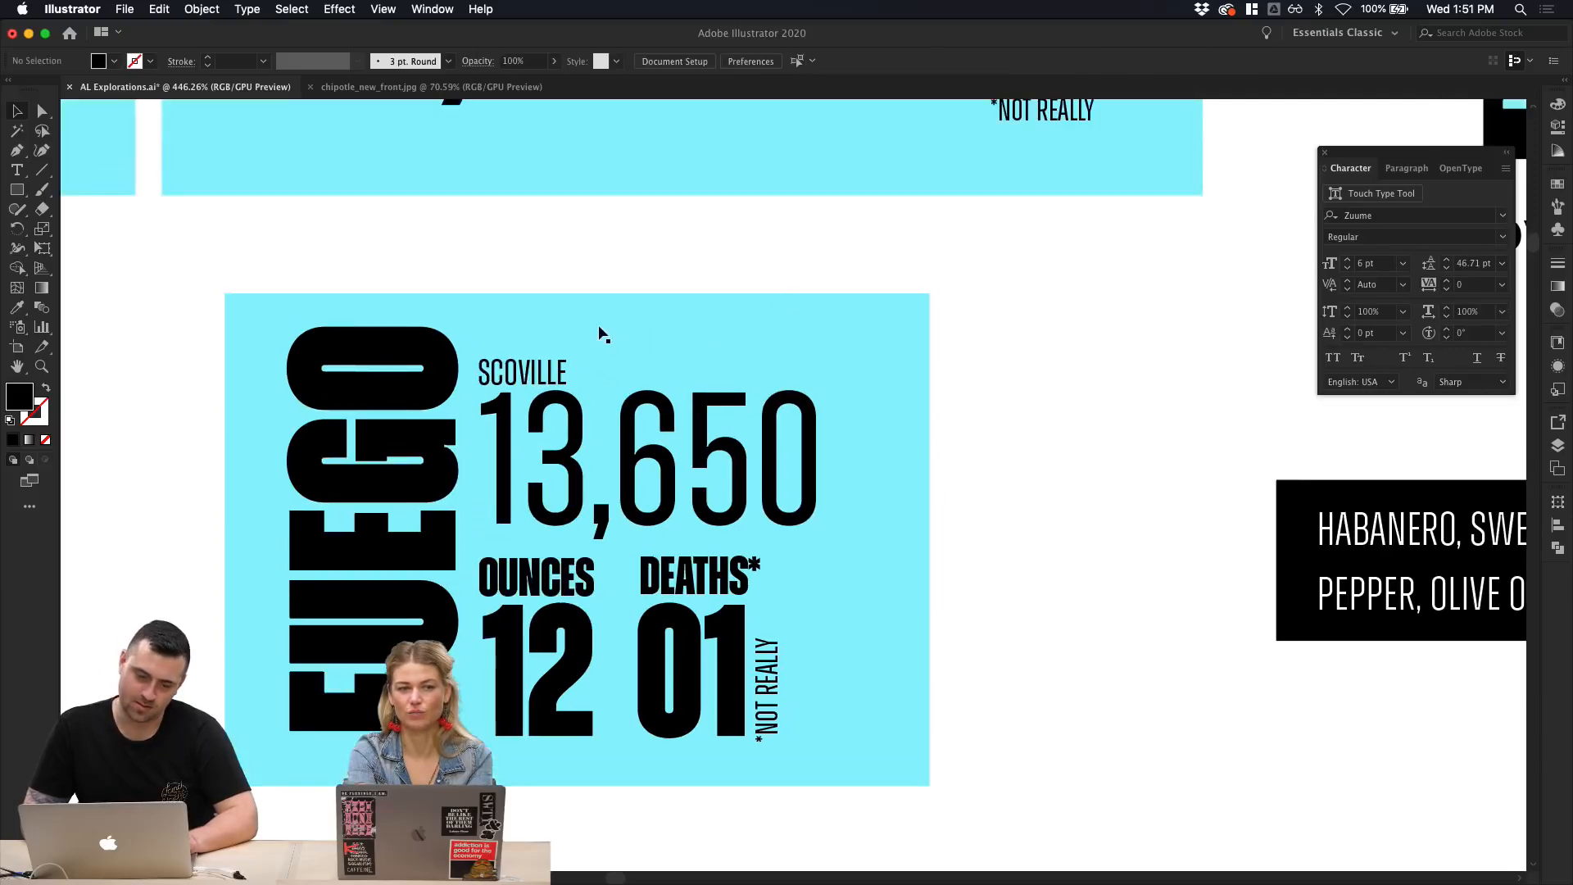
left_click_drag(541, 373, 540, 352)
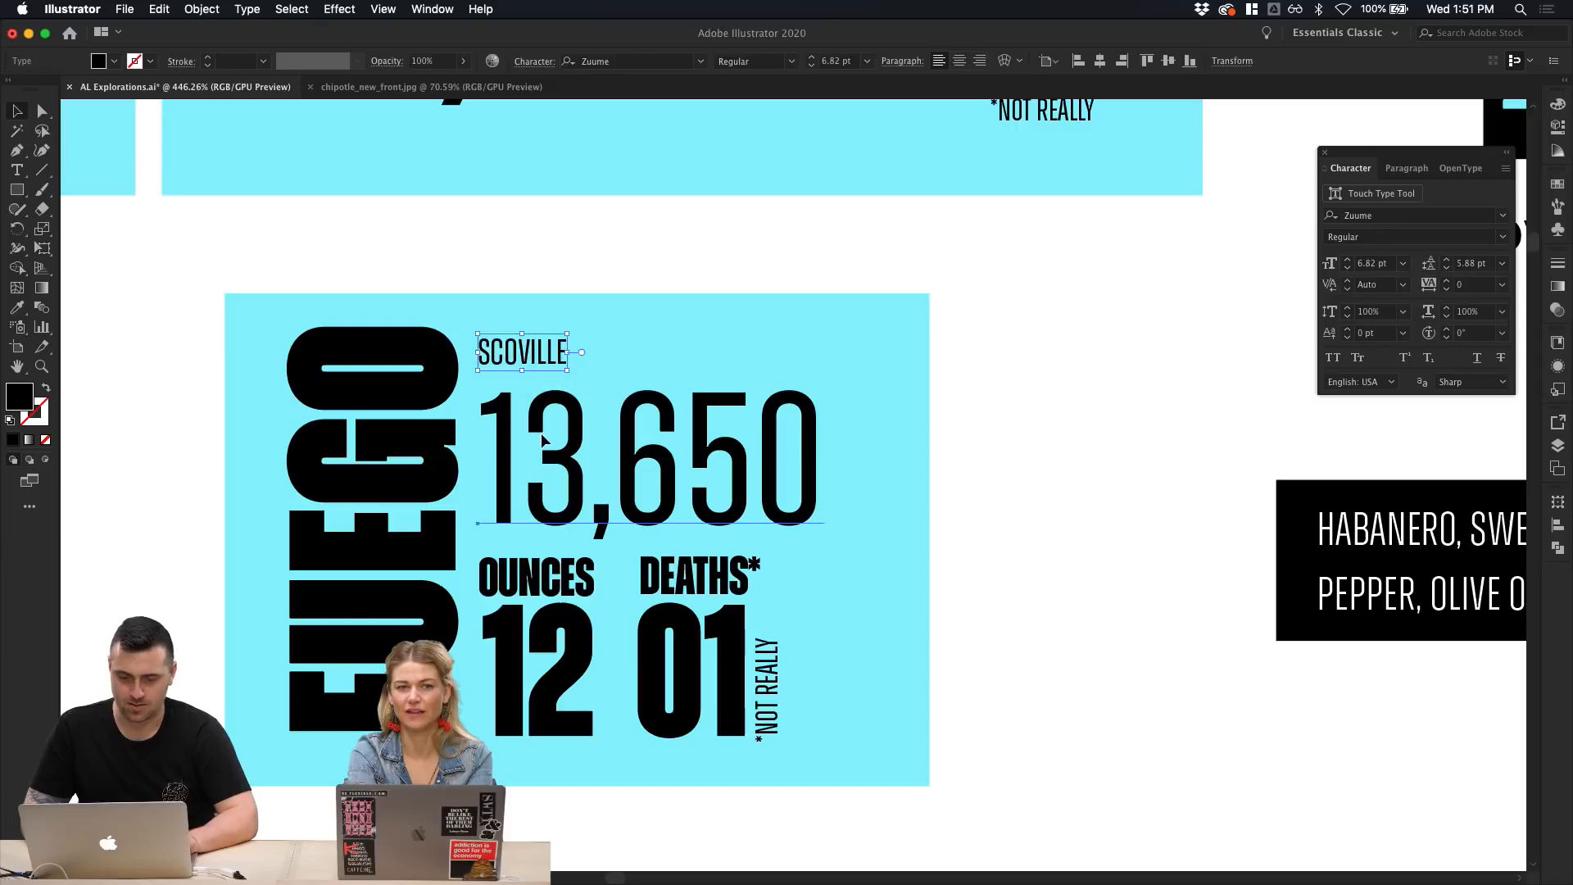
left_click_drag(579, 446, 579, 436)
Step: Change all of the 13,650 figure's text to the Medium font style
double_click(580, 437)
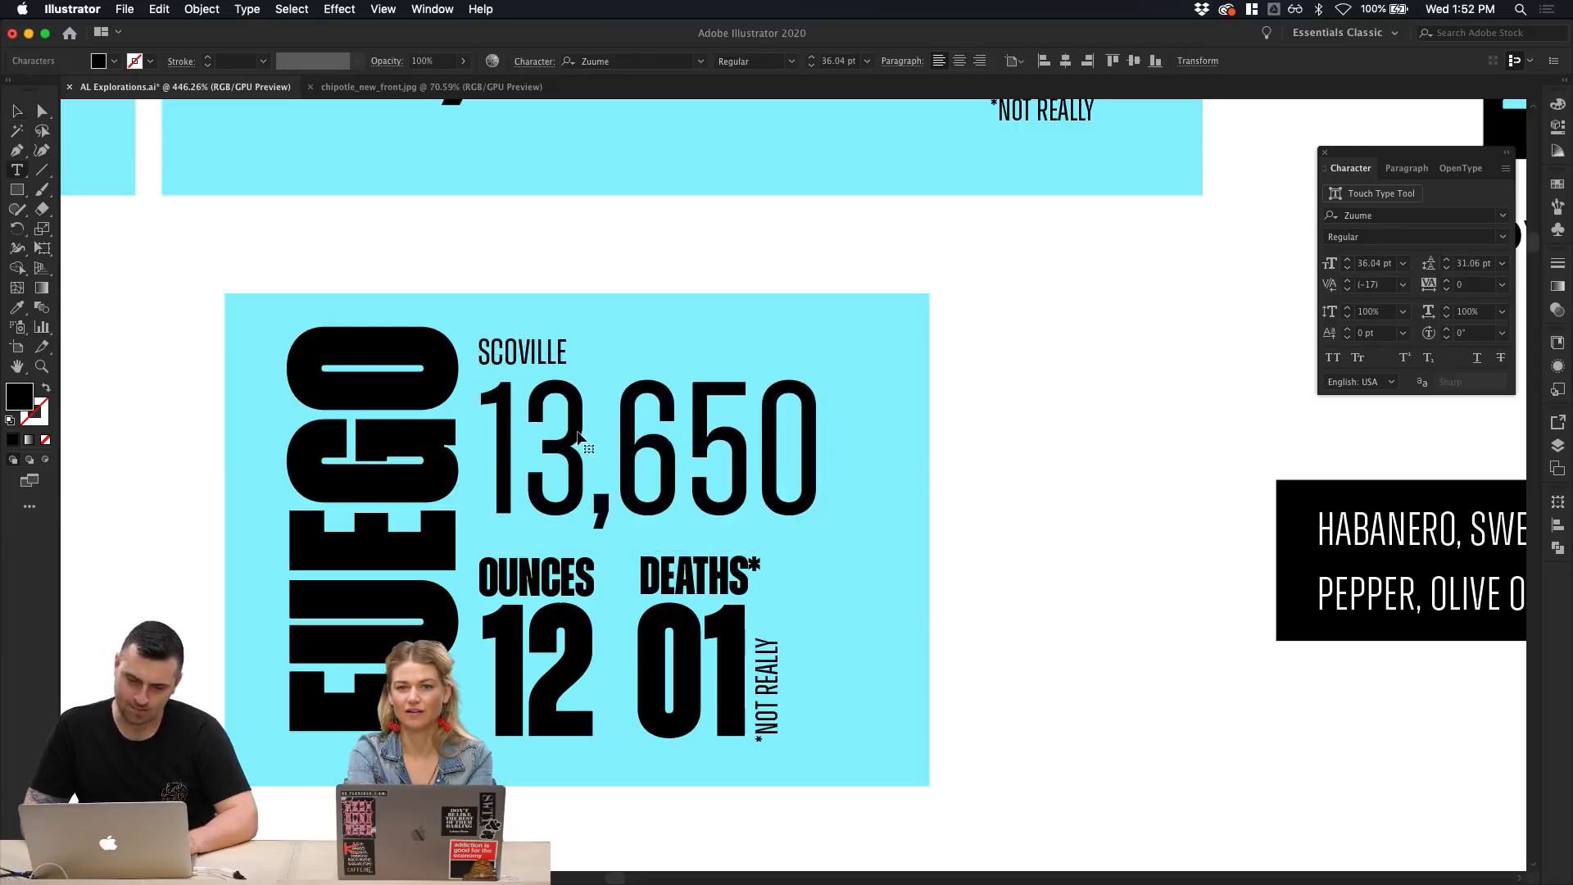
double_click(610, 407)
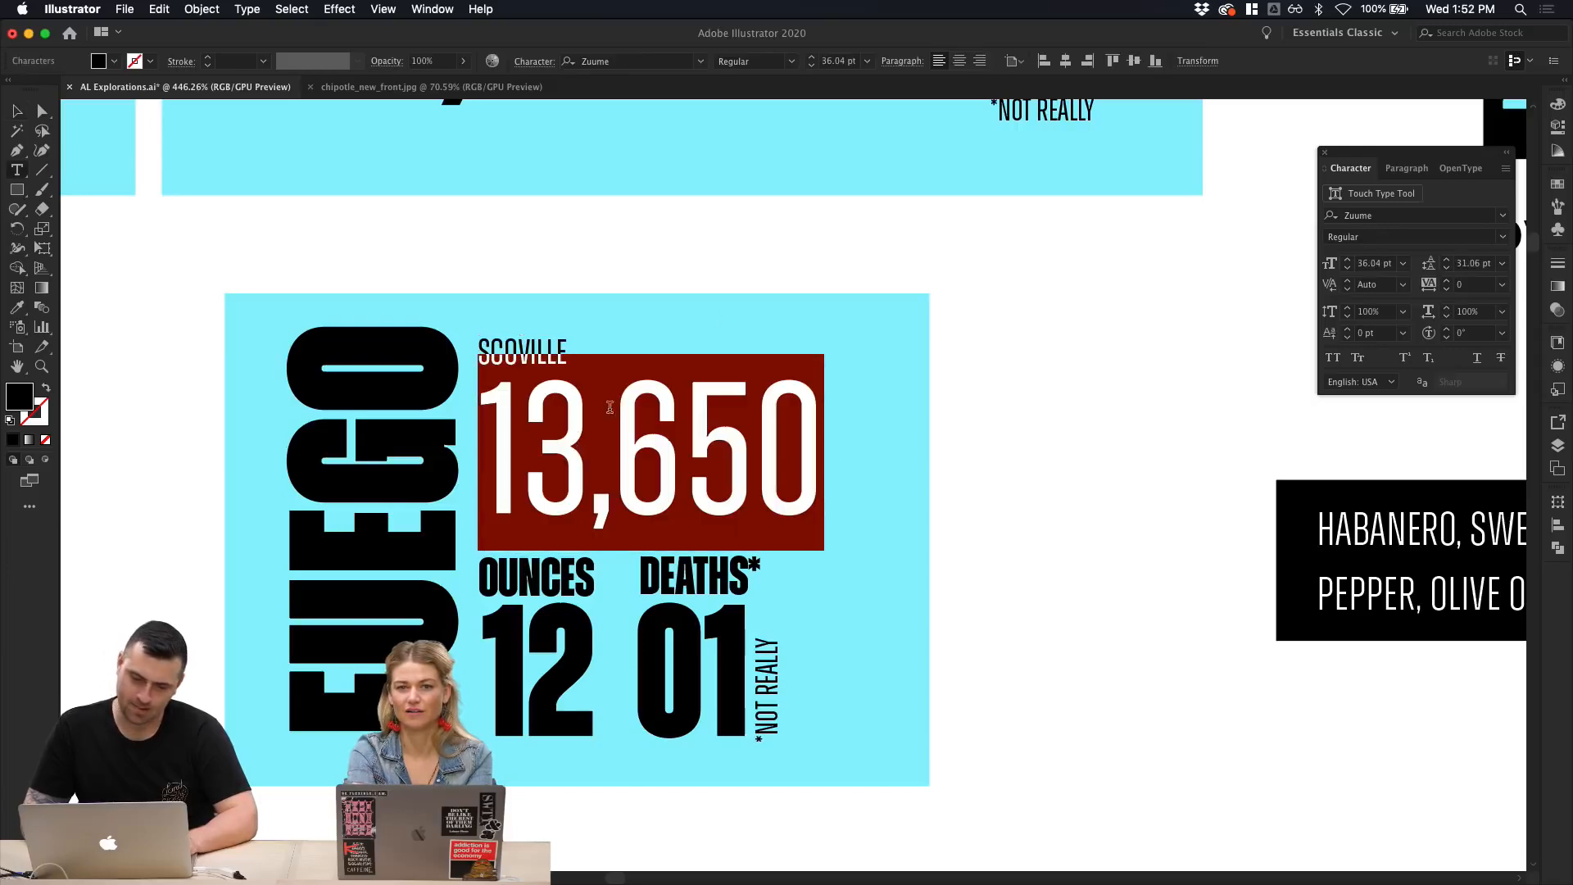
left_click(790, 61)
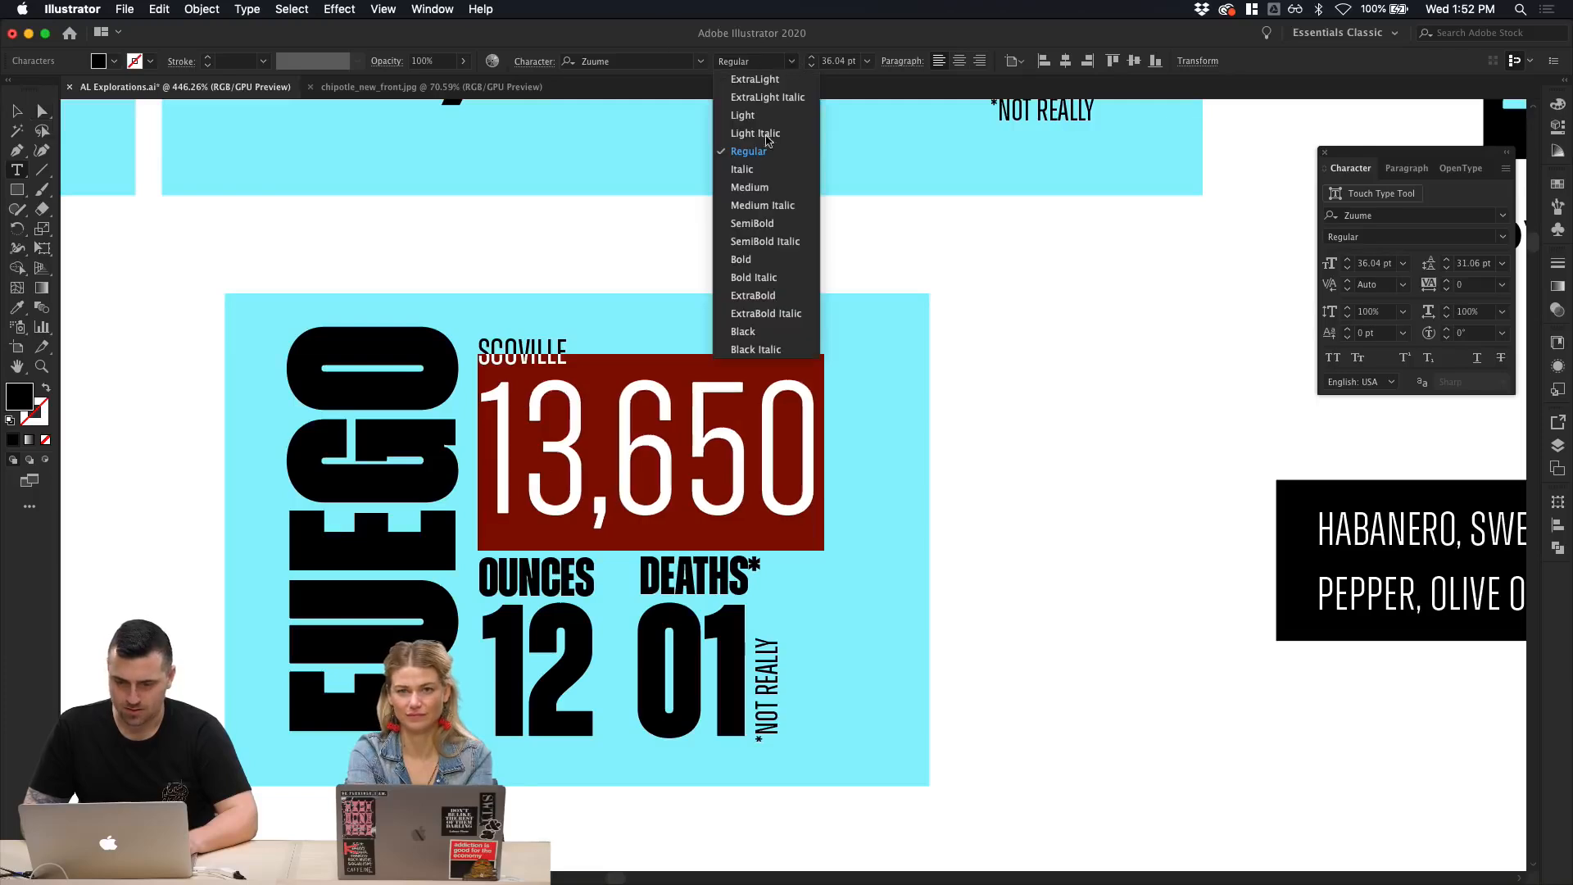
left_click(762, 186)
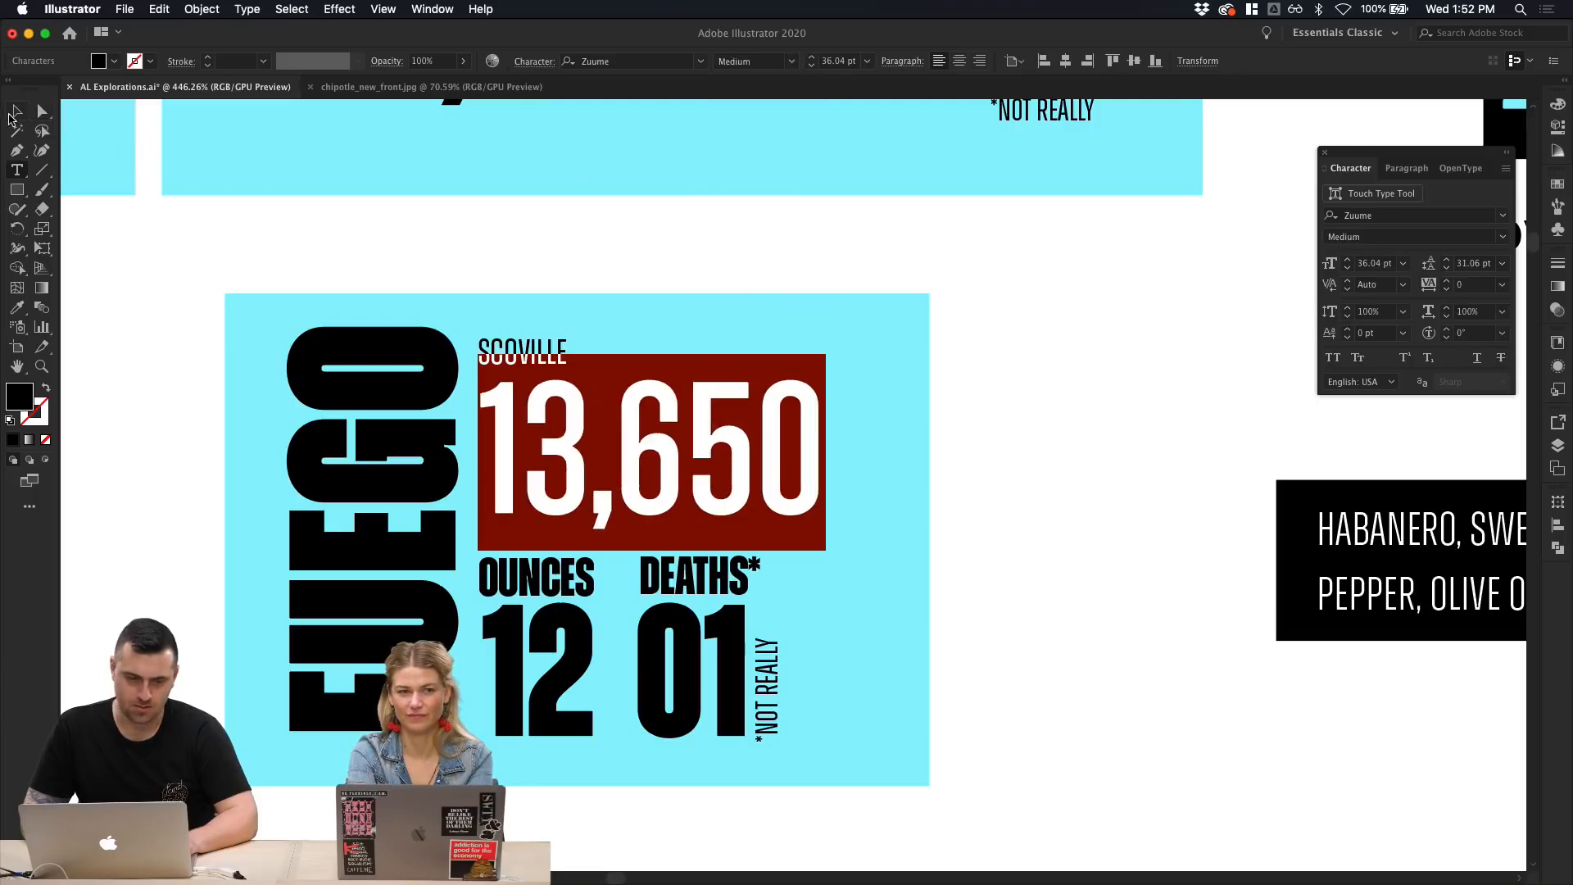
left_click(12, 114)
scroll(109, 232, "down", 1)
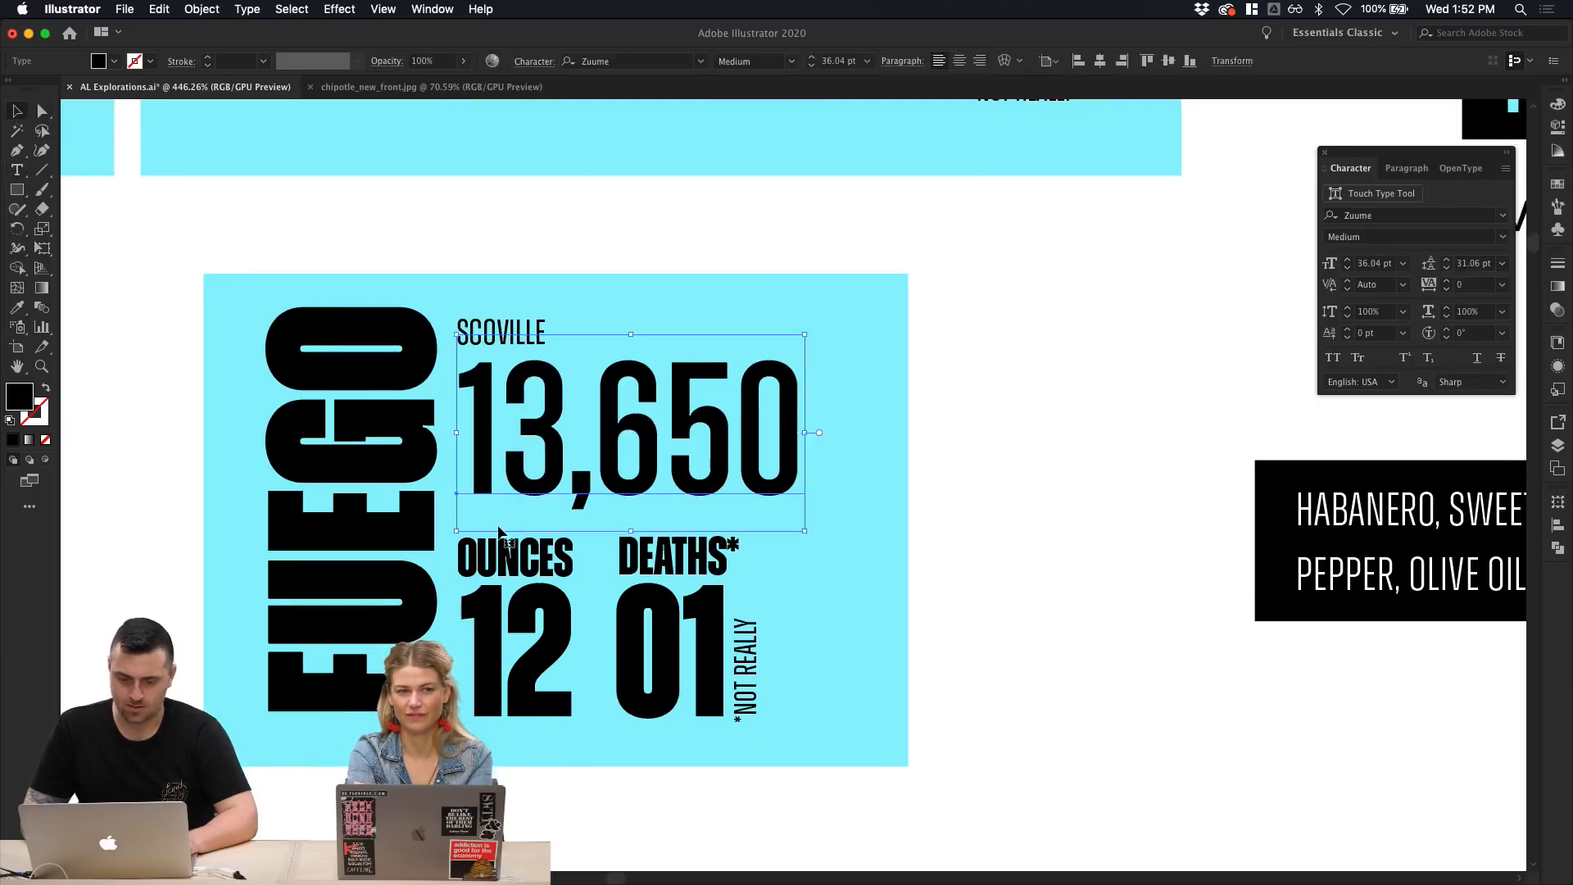
Step: Match the OUNCES and DEATHS* labels to the SCOVILLE label's Regular 6.82 pt type by sampling it with the Eyedropper
left_click_drag(499, 532, 663, 560)
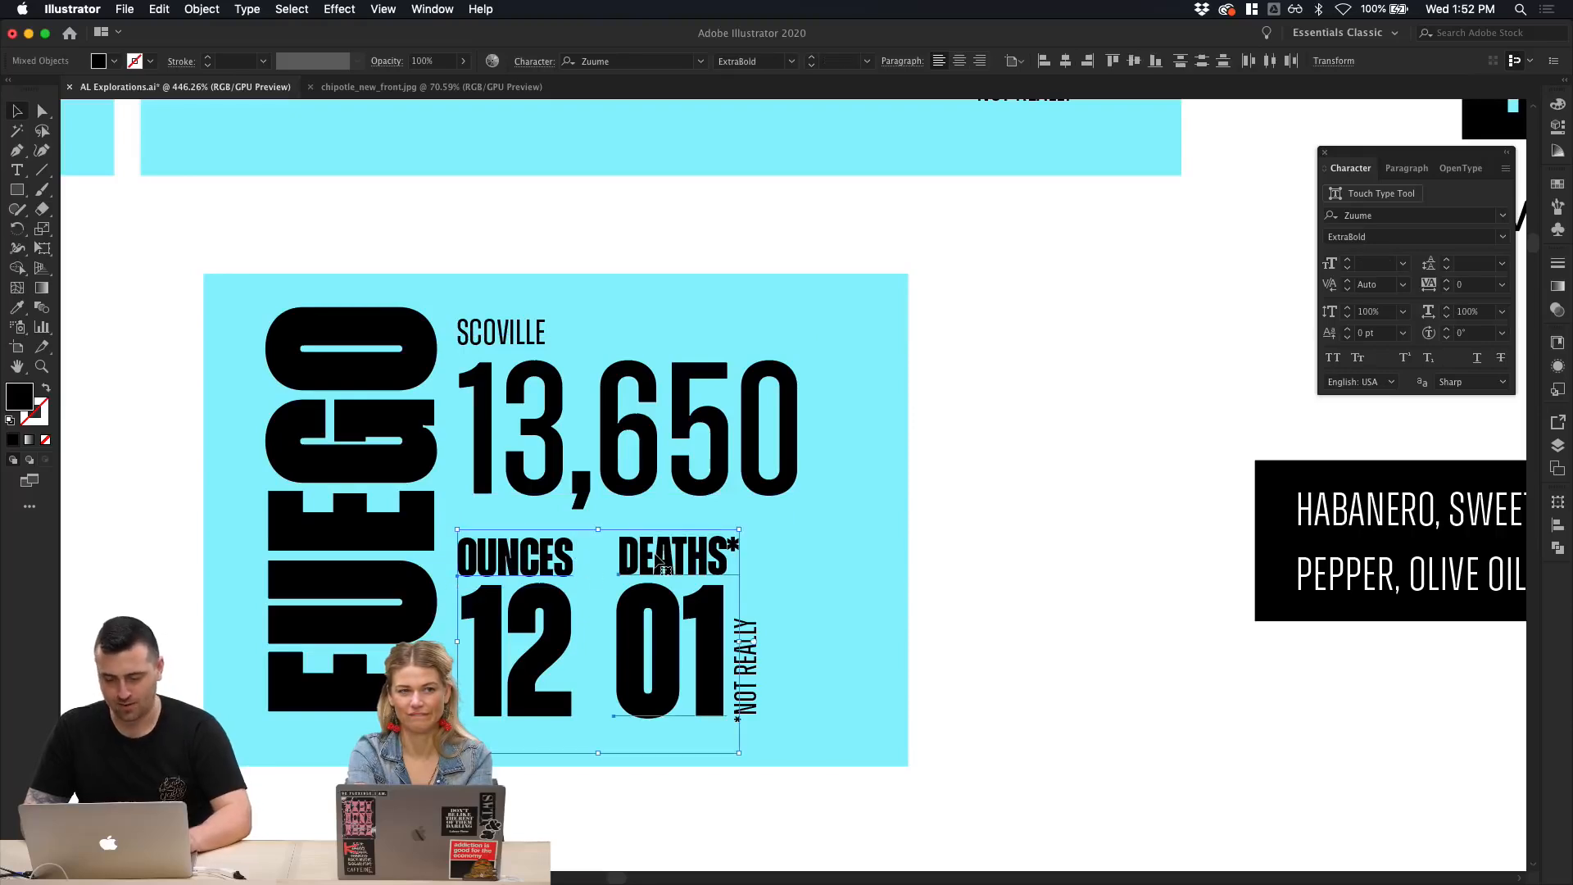
left_click(565, 566)
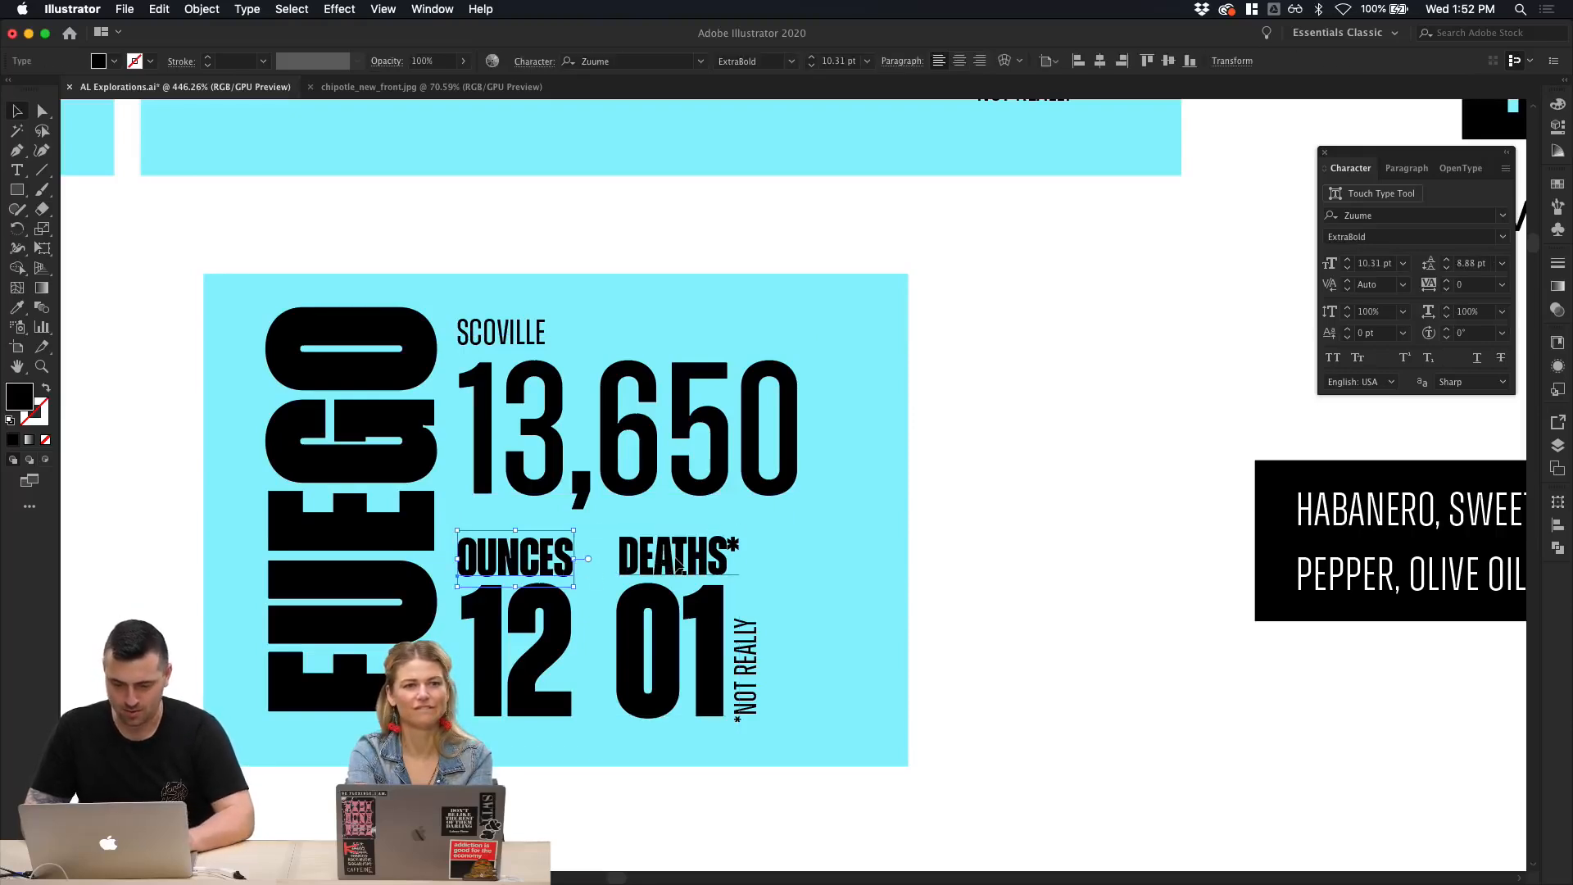
left_click(678, 565, "shift")
key("i")
left_click(497, 332)
key("v")
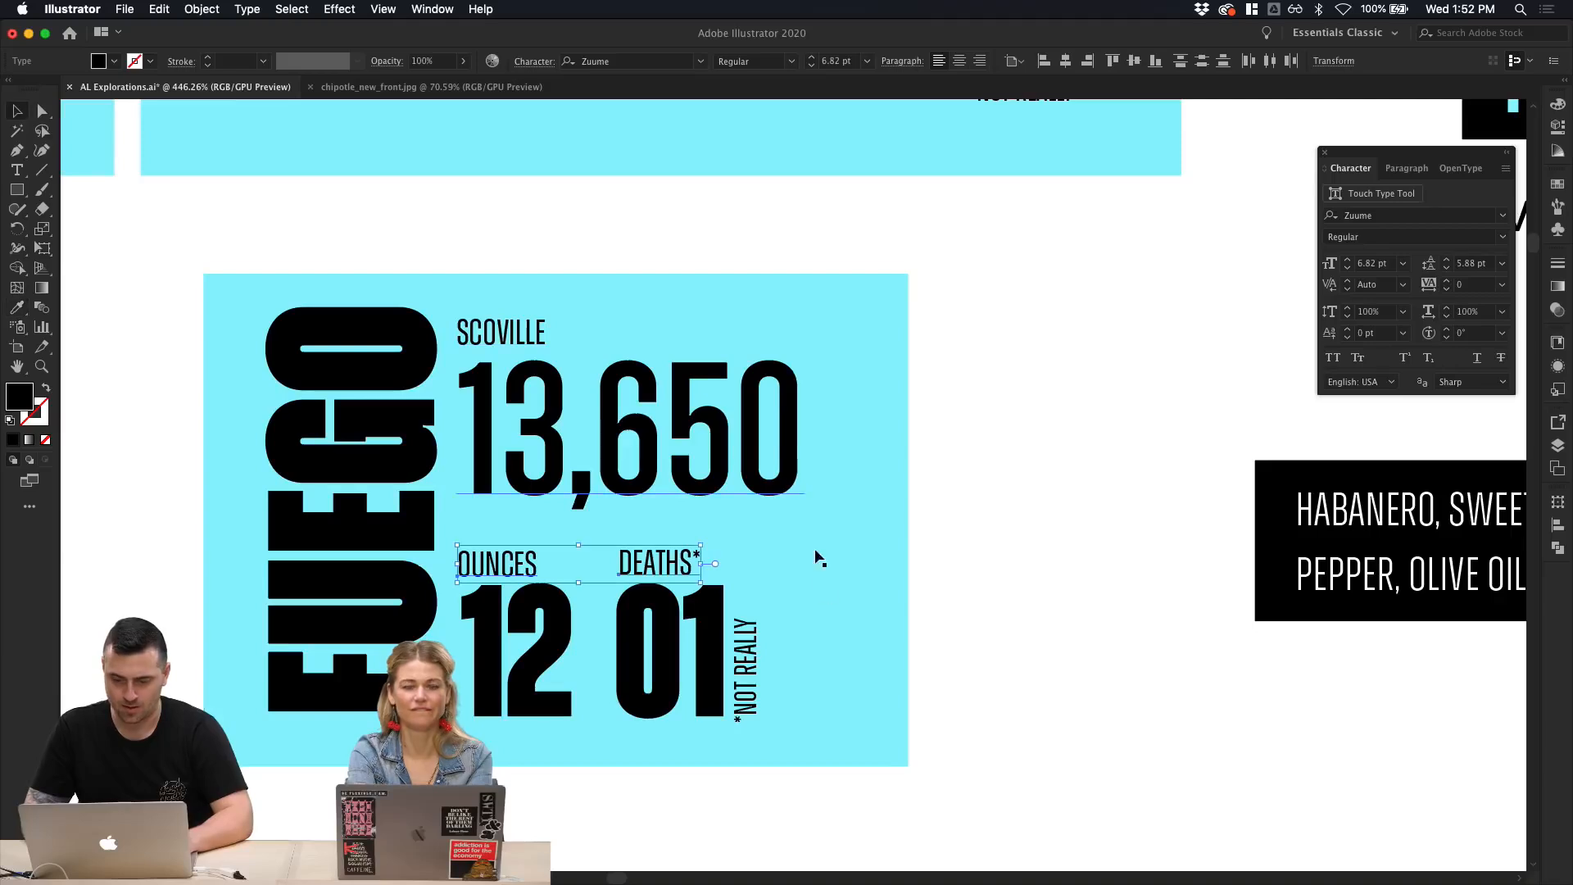
left_click(819, 559)
Step: Match the vertical *NOT REALLY note to the DEATHS* label's 6.82 pt type using the Eyedropper
left_click(524, 571)
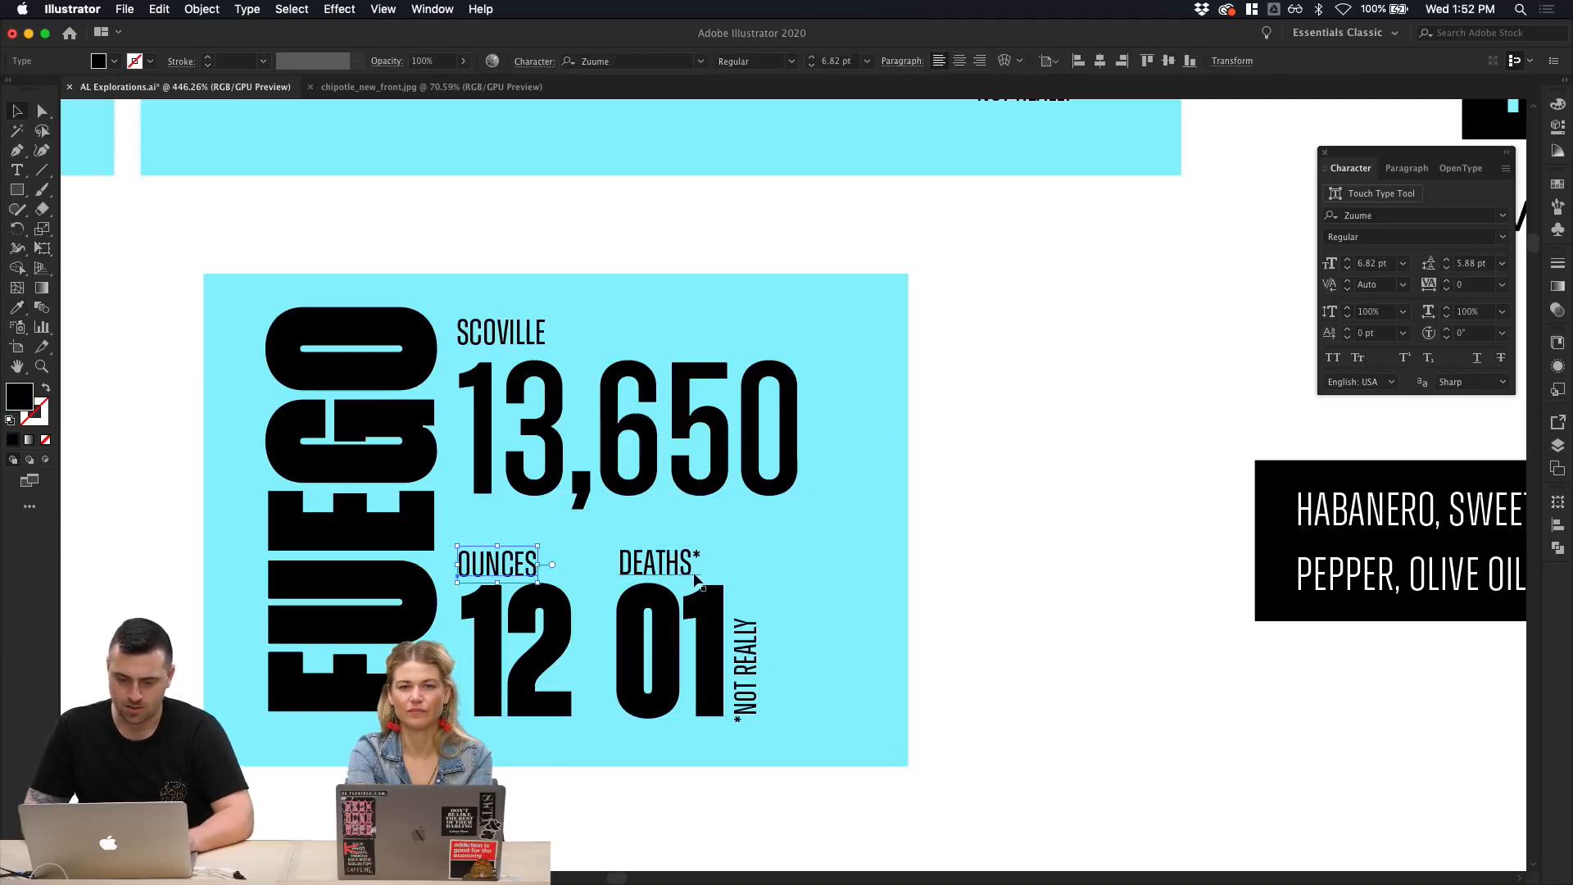
left_click(739, 655)
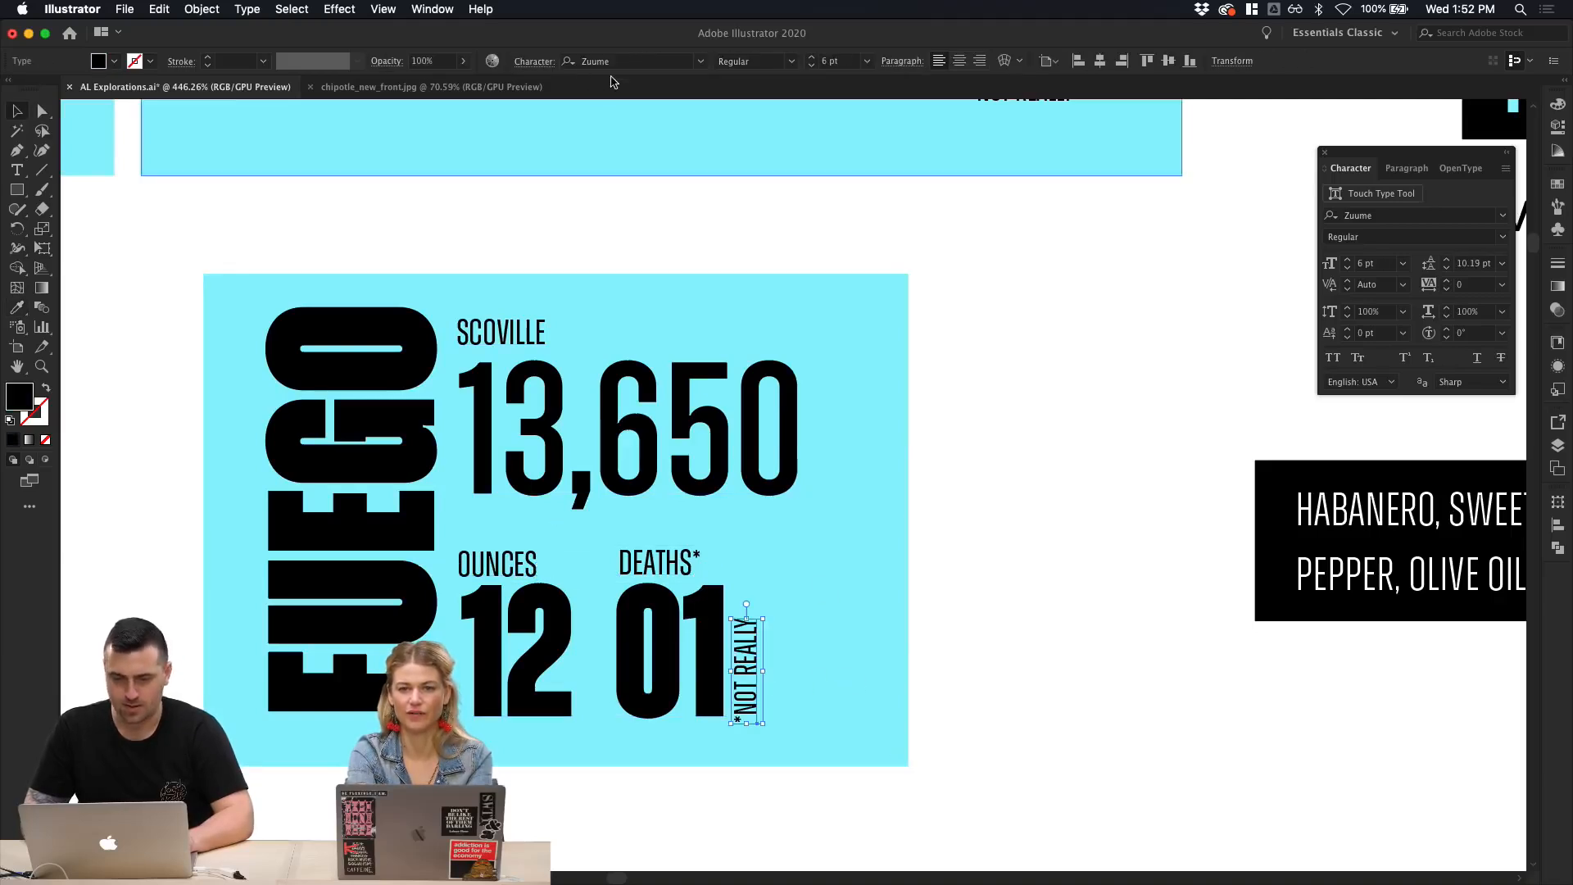
key("i")
left_click(683, 564)
key("v")
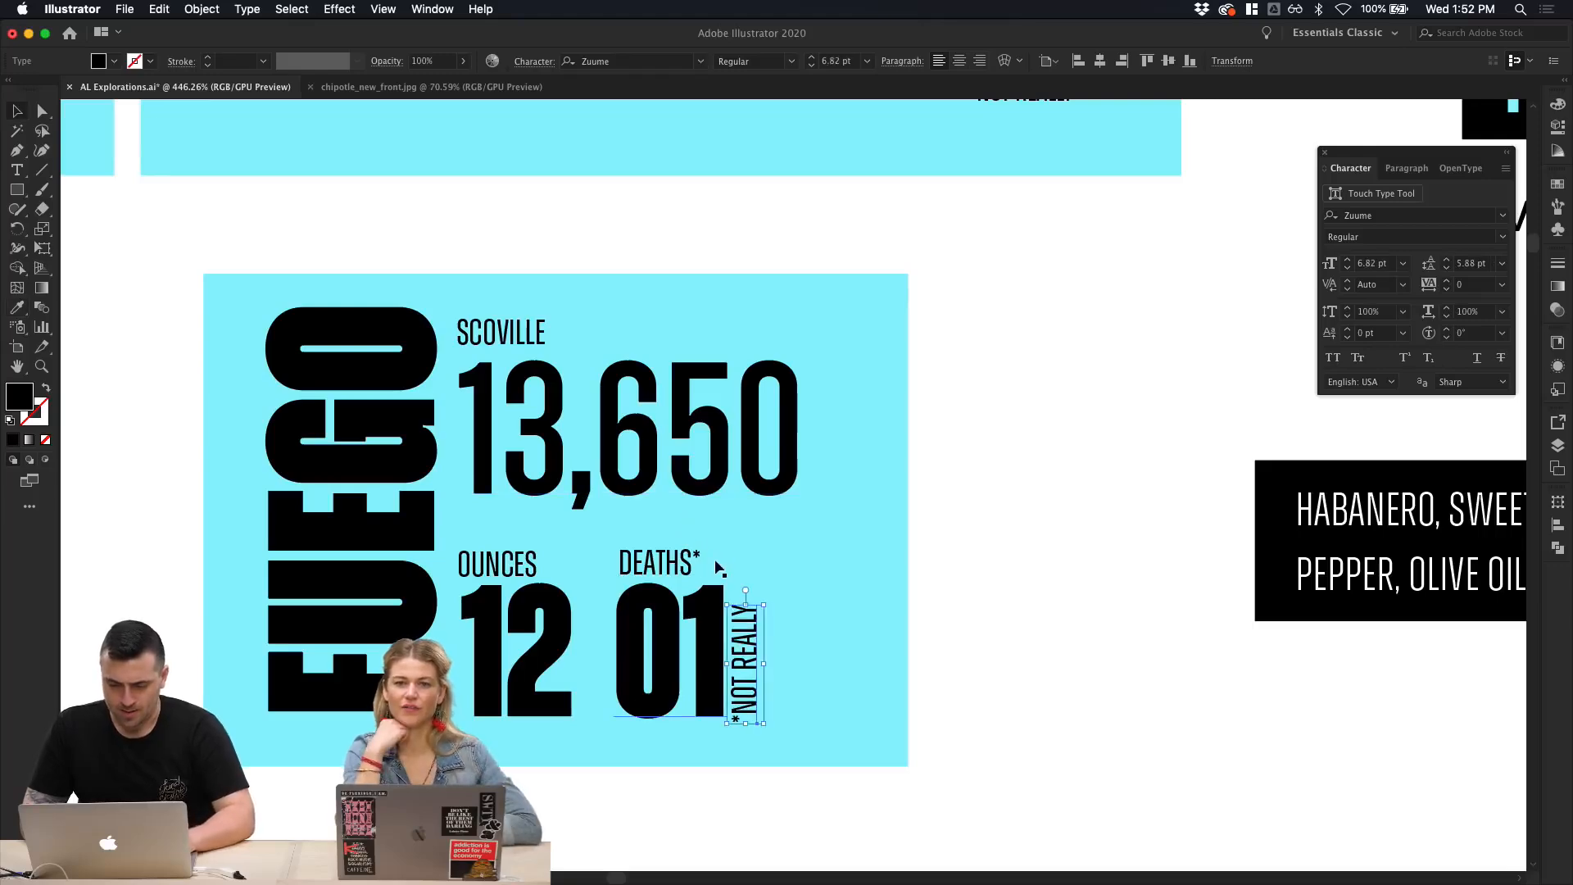
left_click(1037, 608)
scroll(1037, 609, "down", 2)
scroll(1036, 609, "left", 2)
scroll(1036, 615, "up", 2)
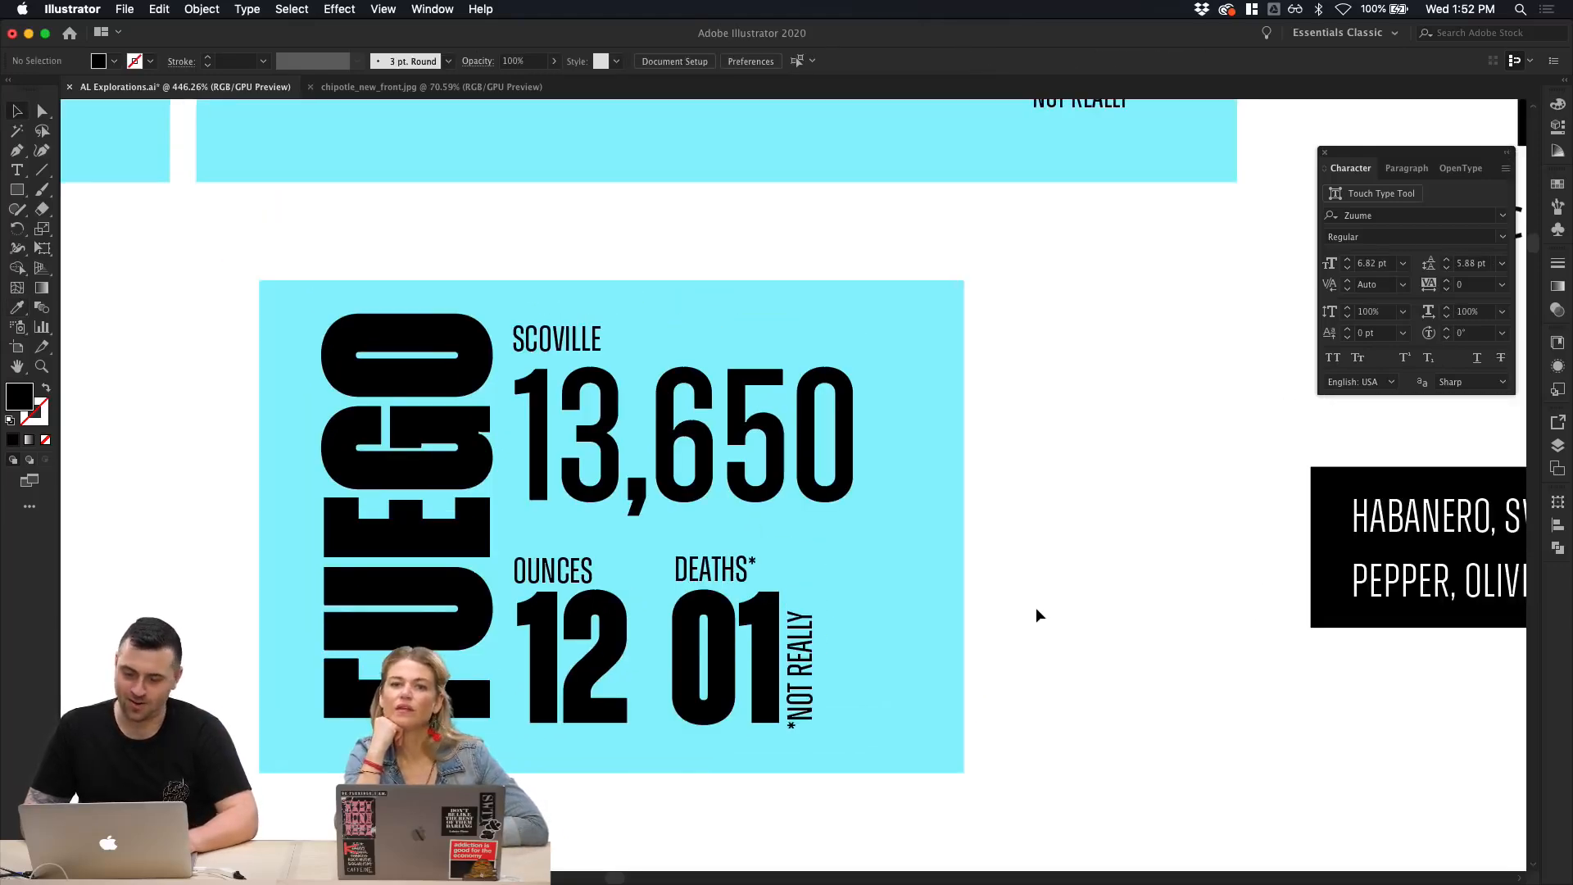
Step: Try a 101 version of the deaths figure by adding a leading 1, and remove the extra digit
scroll(1035, 615, "down", 2, "alt")
left_click(779, 631)
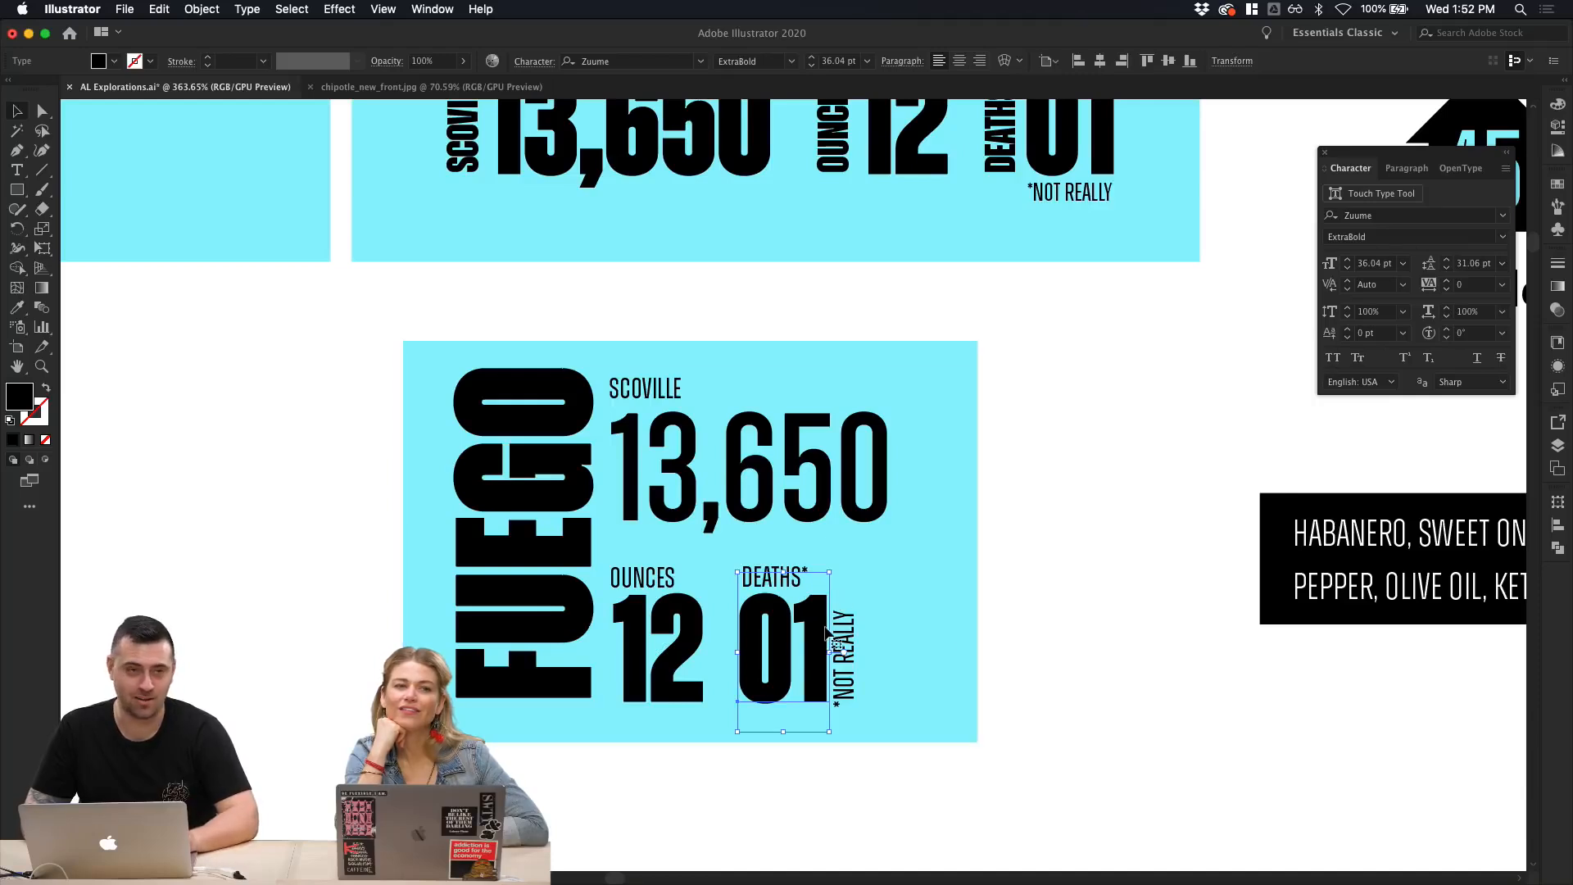
scroll(826, 628, "up", 5, "alt")
left_click(735, 550)
left_click(863, 697, "shift")
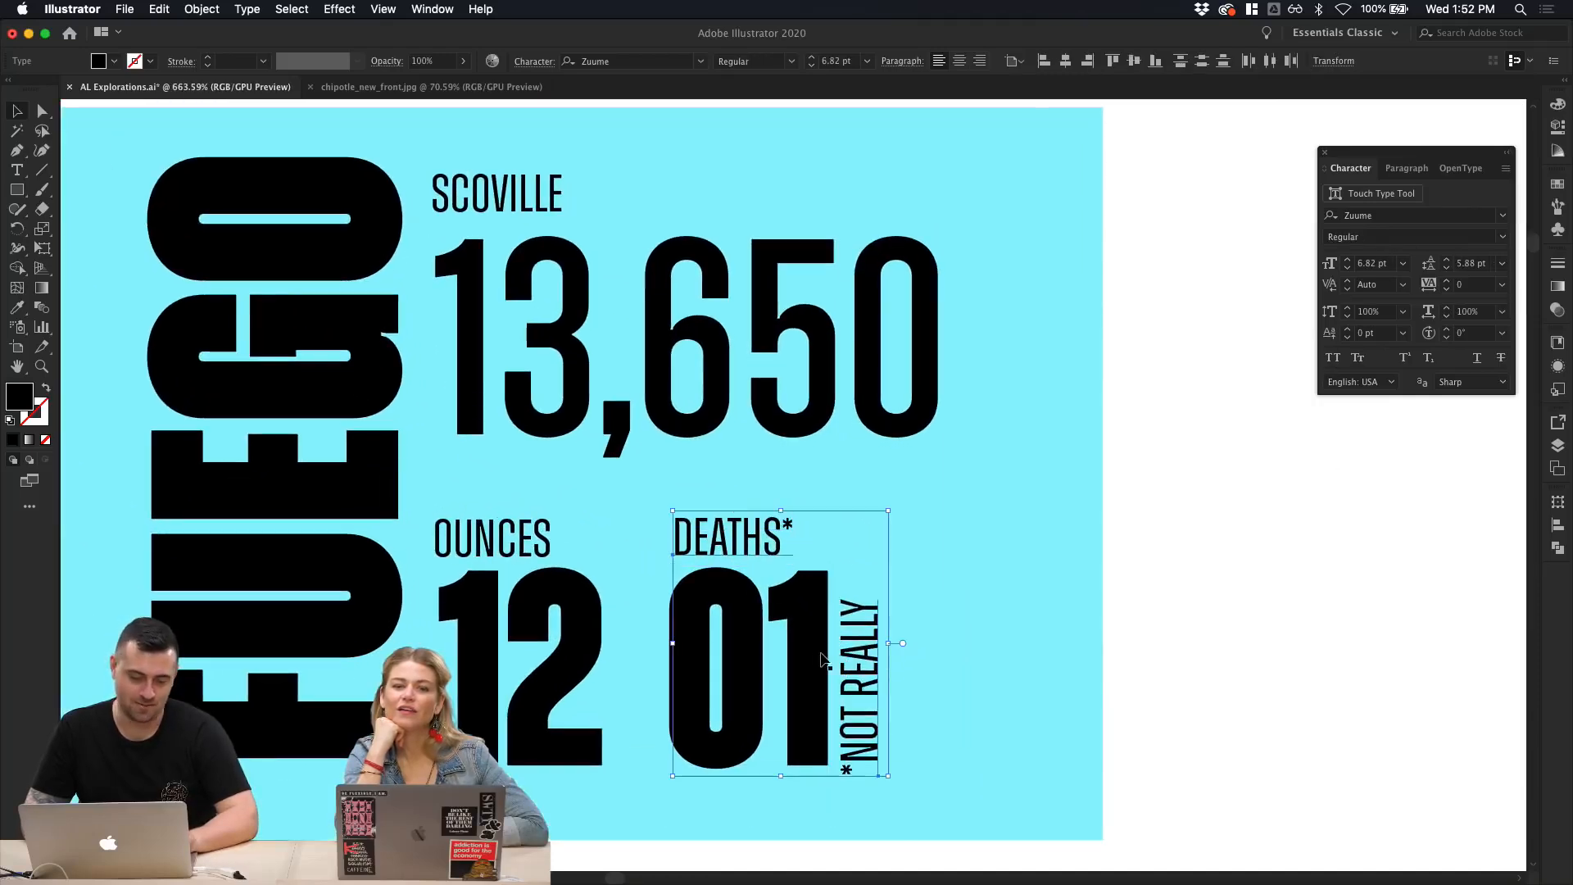
left_click(823, 659, "shift")
left_click(545, 638, "shift")
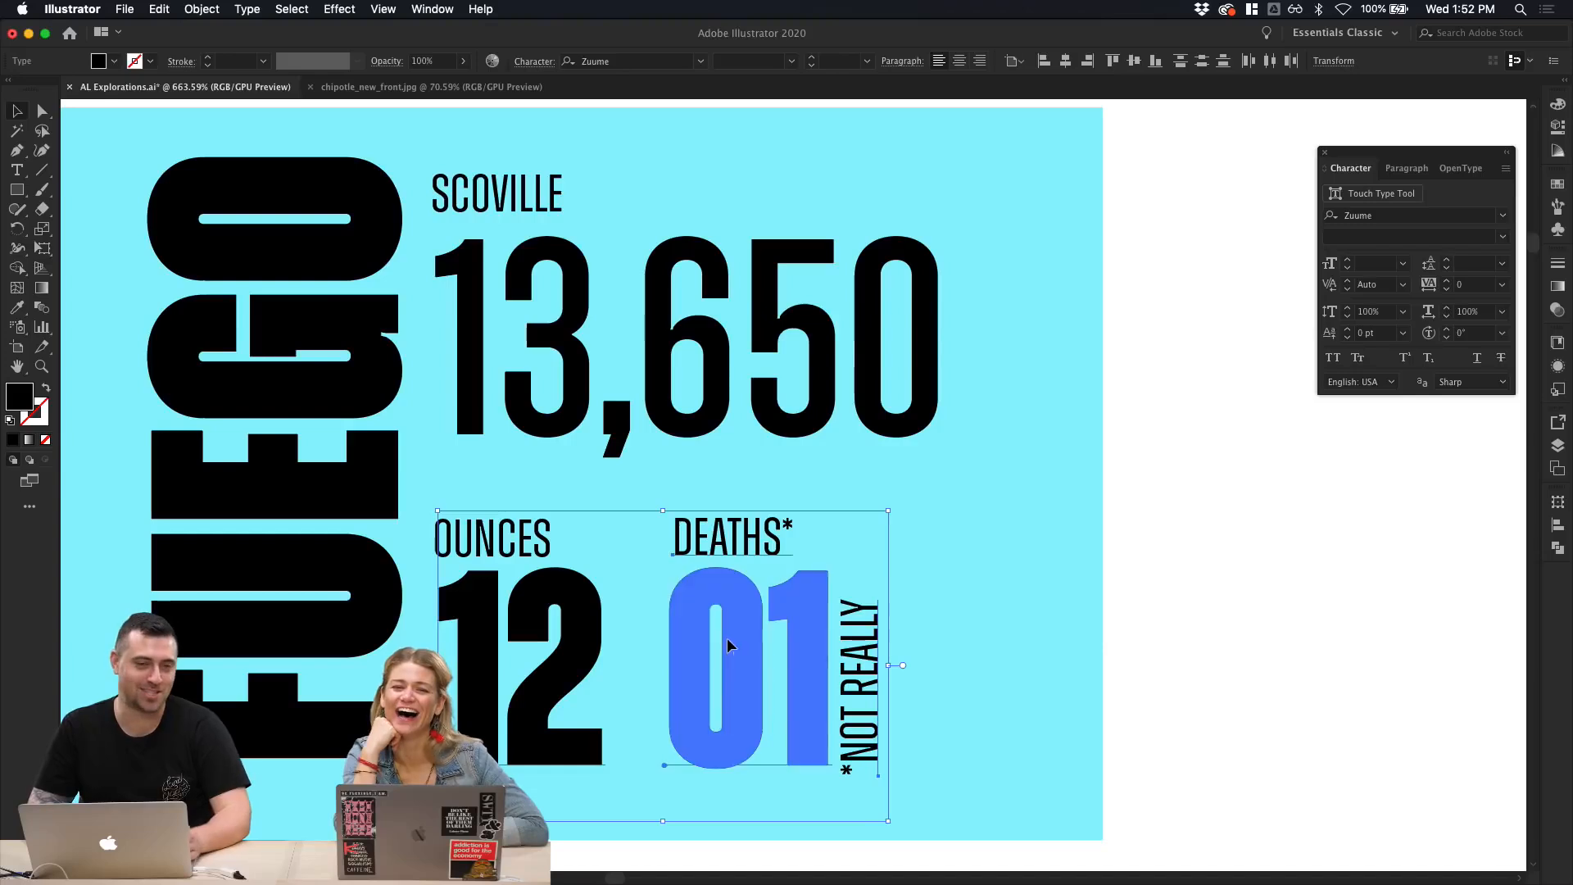
double_click(749, 647)
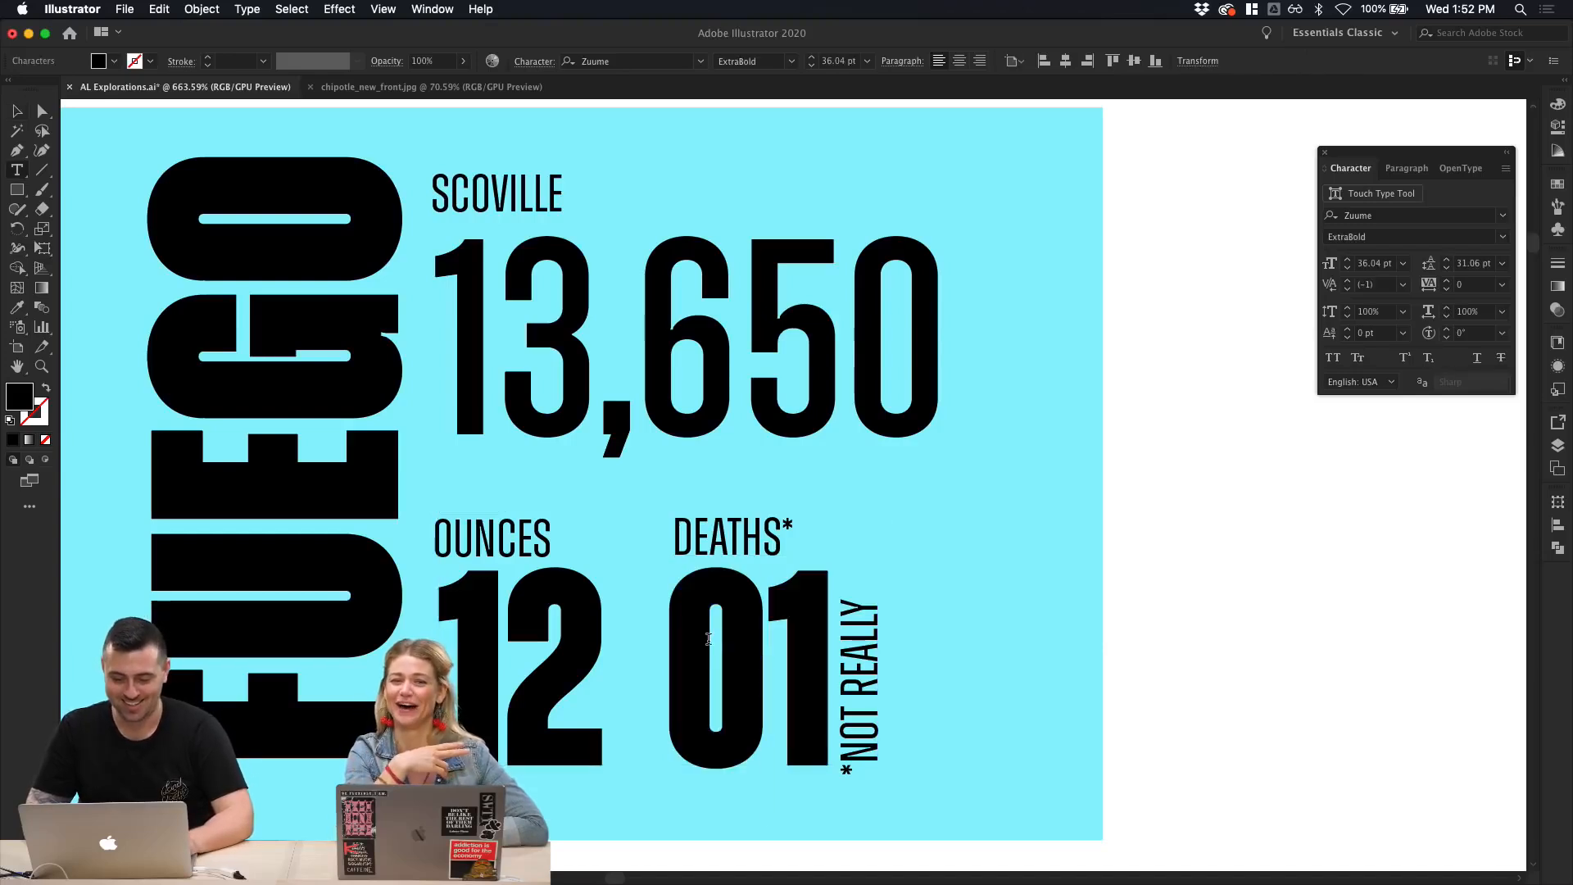
type("1")
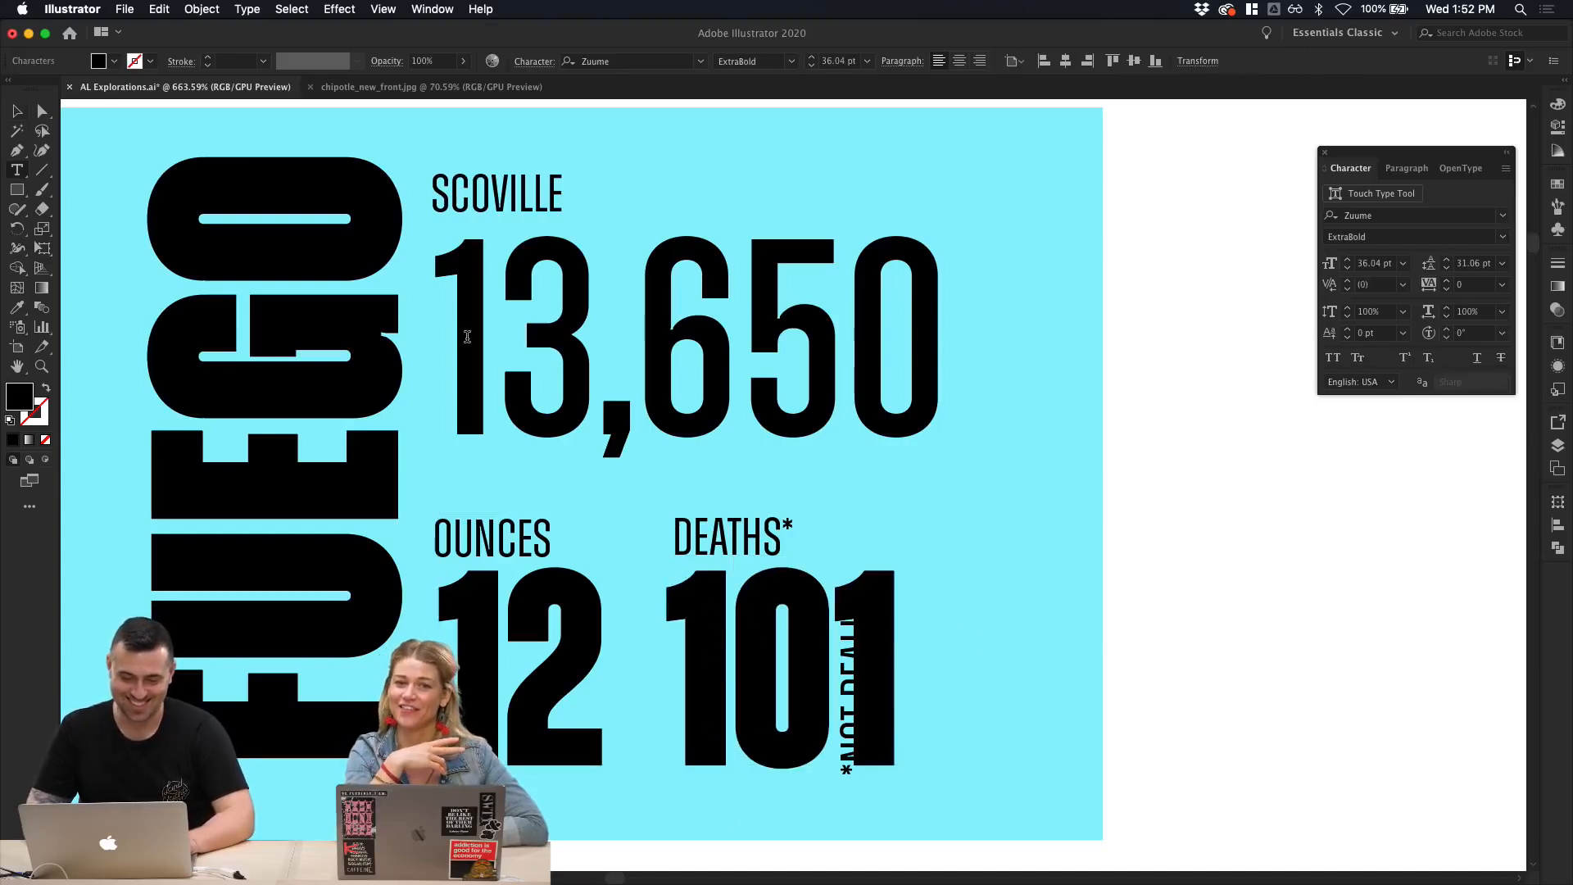
key("shift+Left")
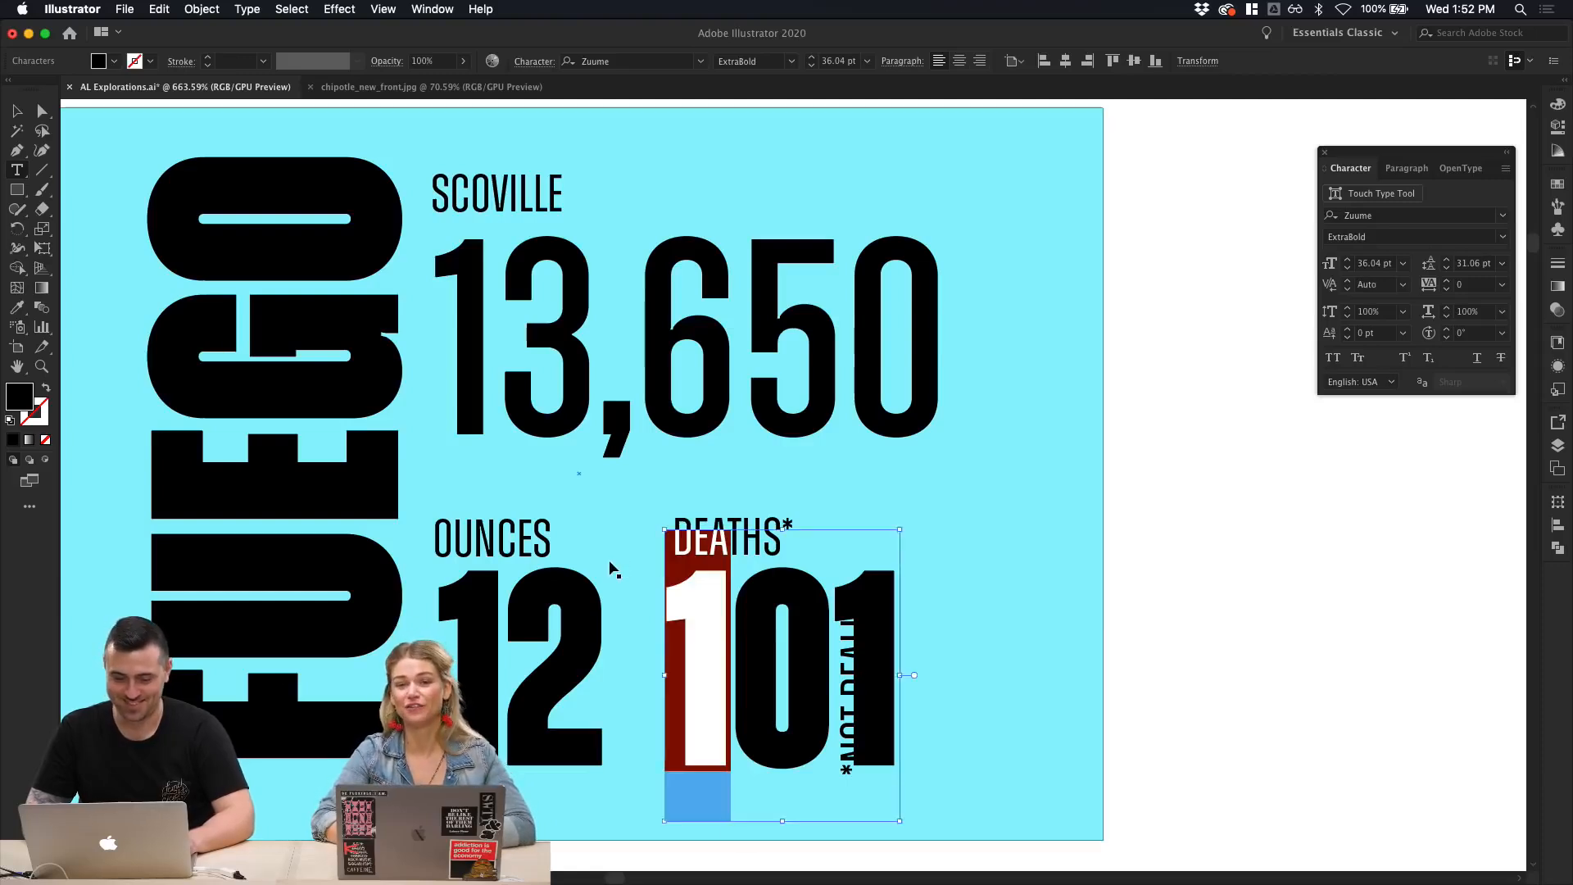
key("BackSpace")
key("Escape")
left_click(1176, 357)
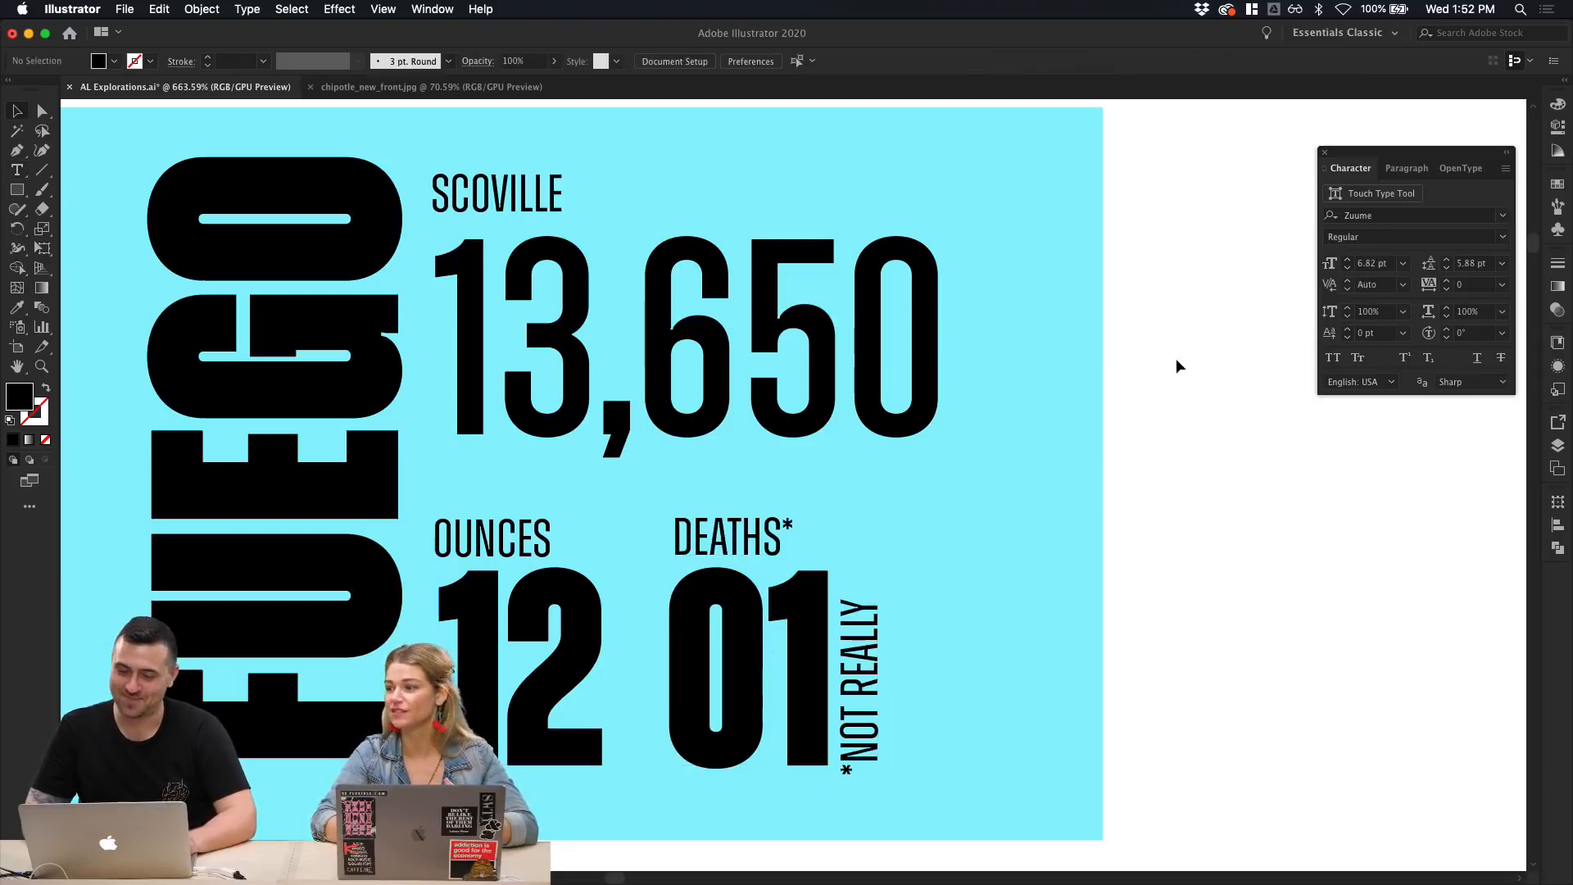
Step: Match the 12 ounces and 01 deaths figures to the 13,650 figure's Medium 36.04 pt type using the Eyedropper
scroll(1176, 357, "down", 5)
scroll(1177, 357, "right", 3)
scroll(1177, 356, "up", 2)
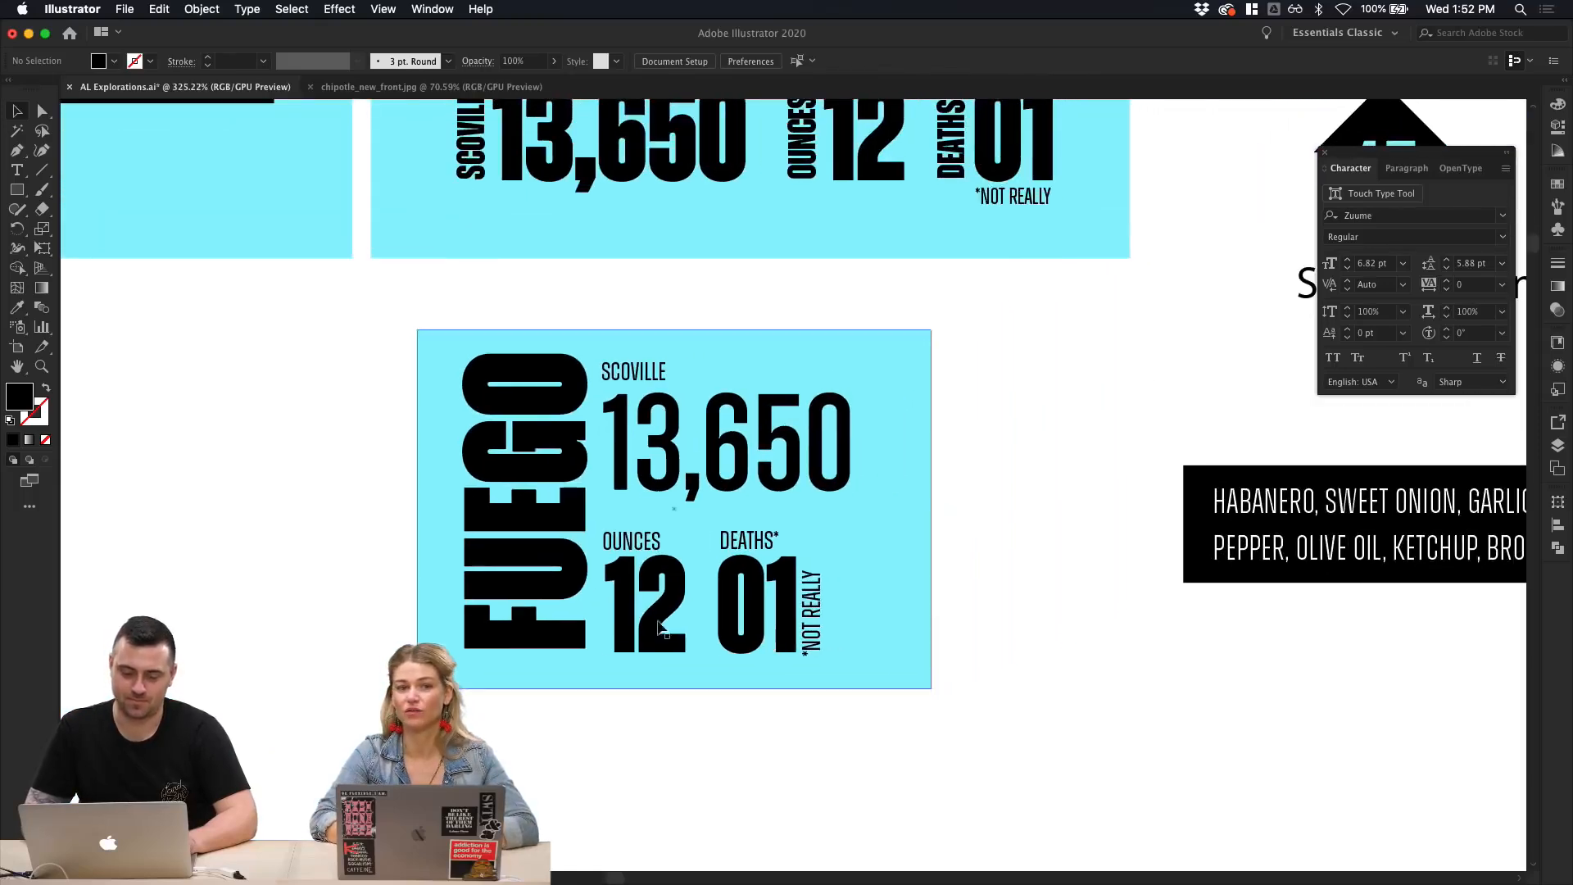
left_click(647, 619)
left_click(752, 631, "shift")
key("i")
left_click(773, 483)
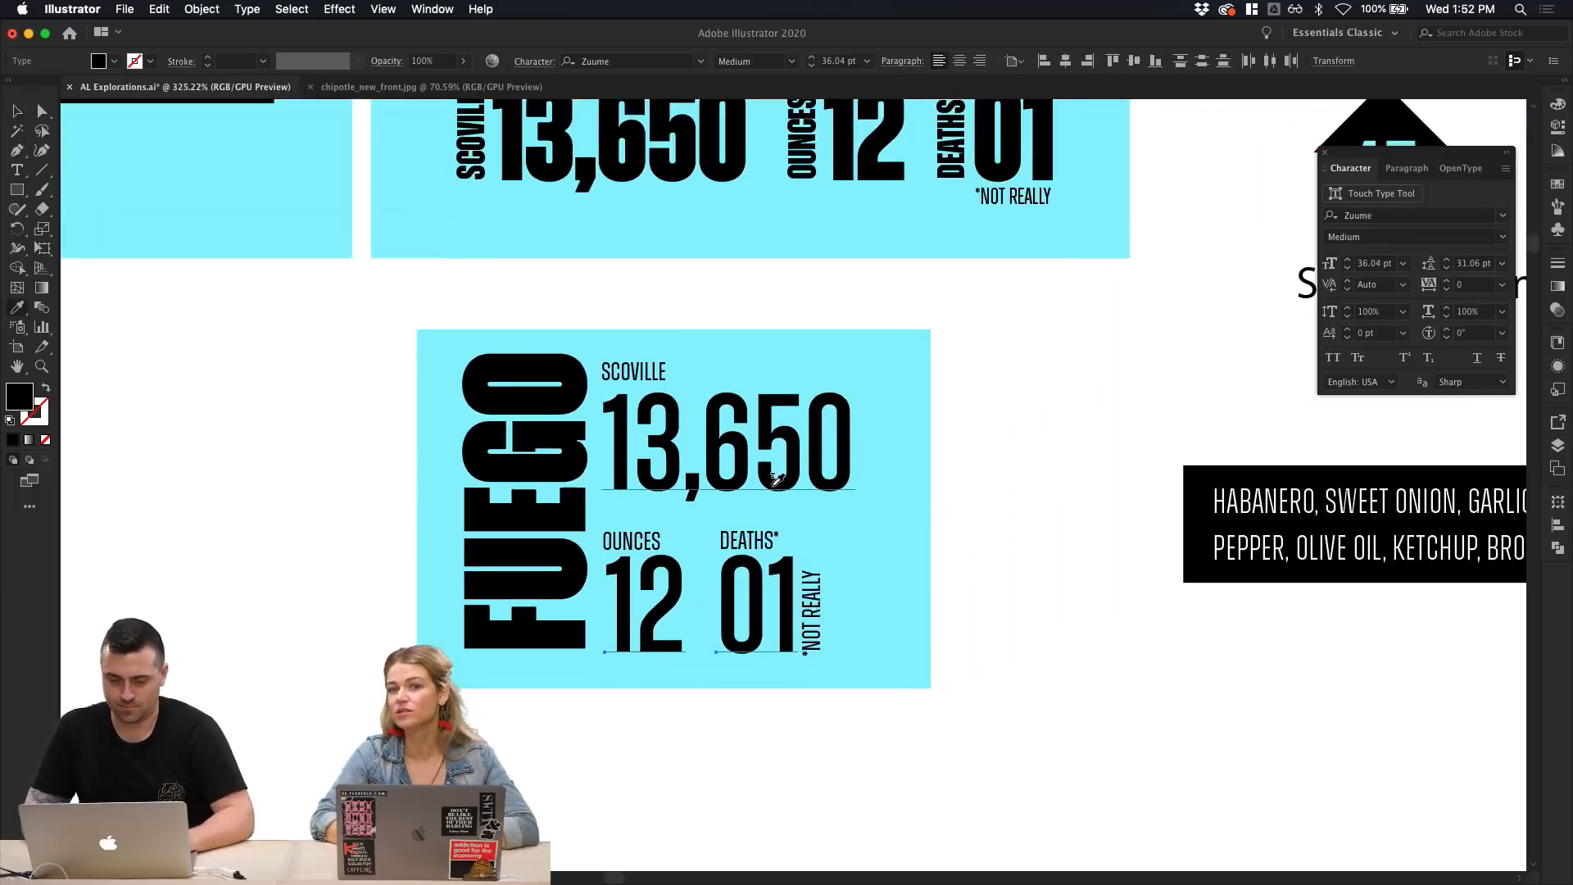
Step: Deselect the figures, compare the FUEGO label with the other explorations, and look at the Classic Laddie whisky packaging reference
key("v")
left_click(183, 313)
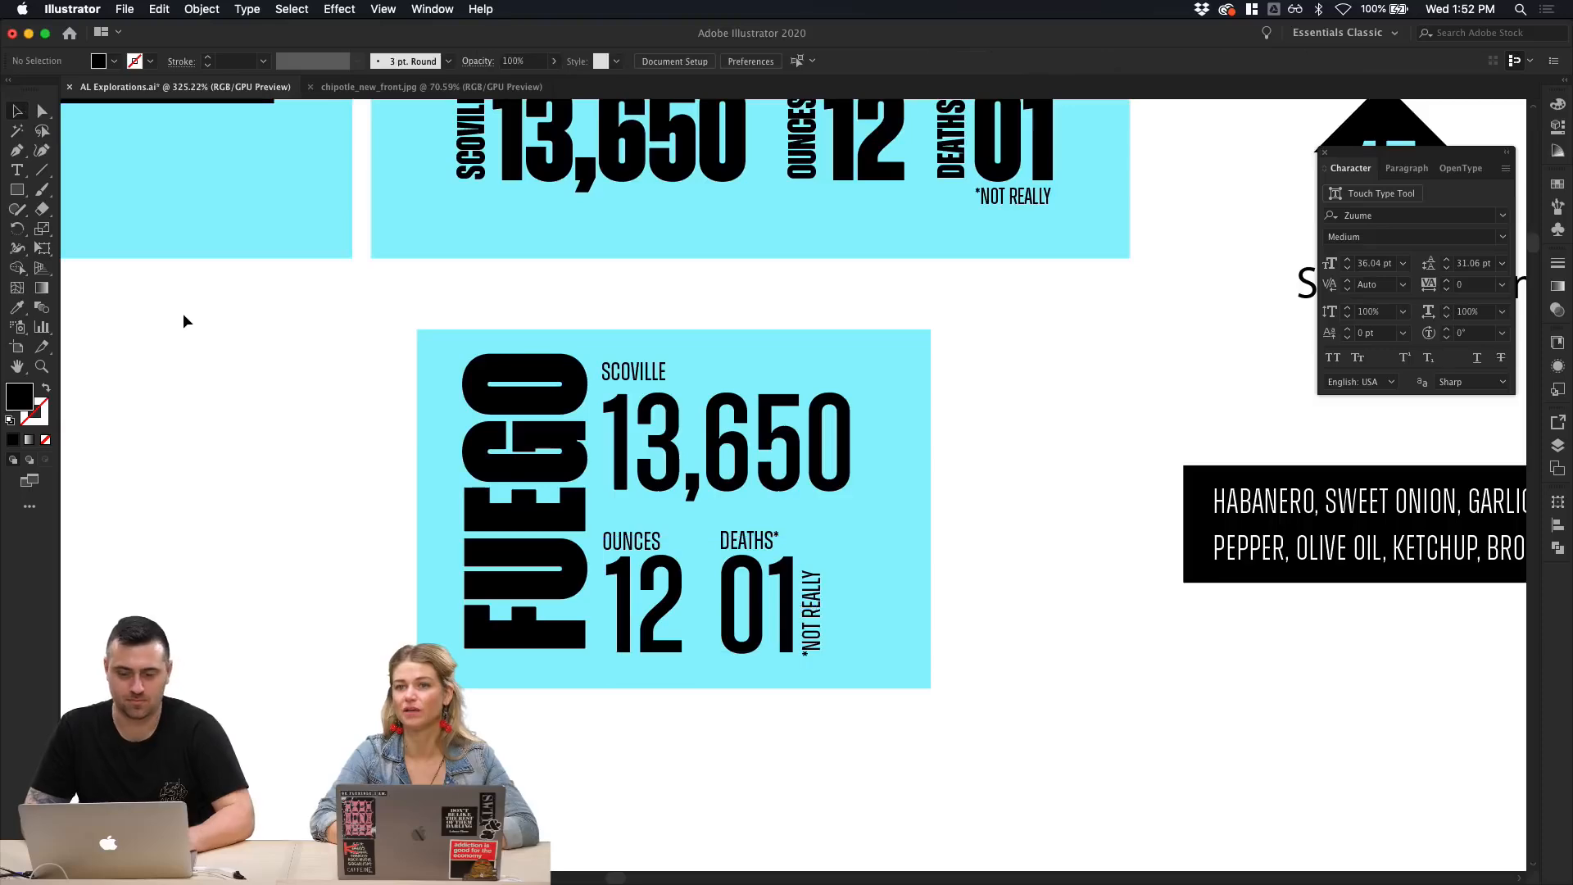
scroll(183, 313, "down", 3)
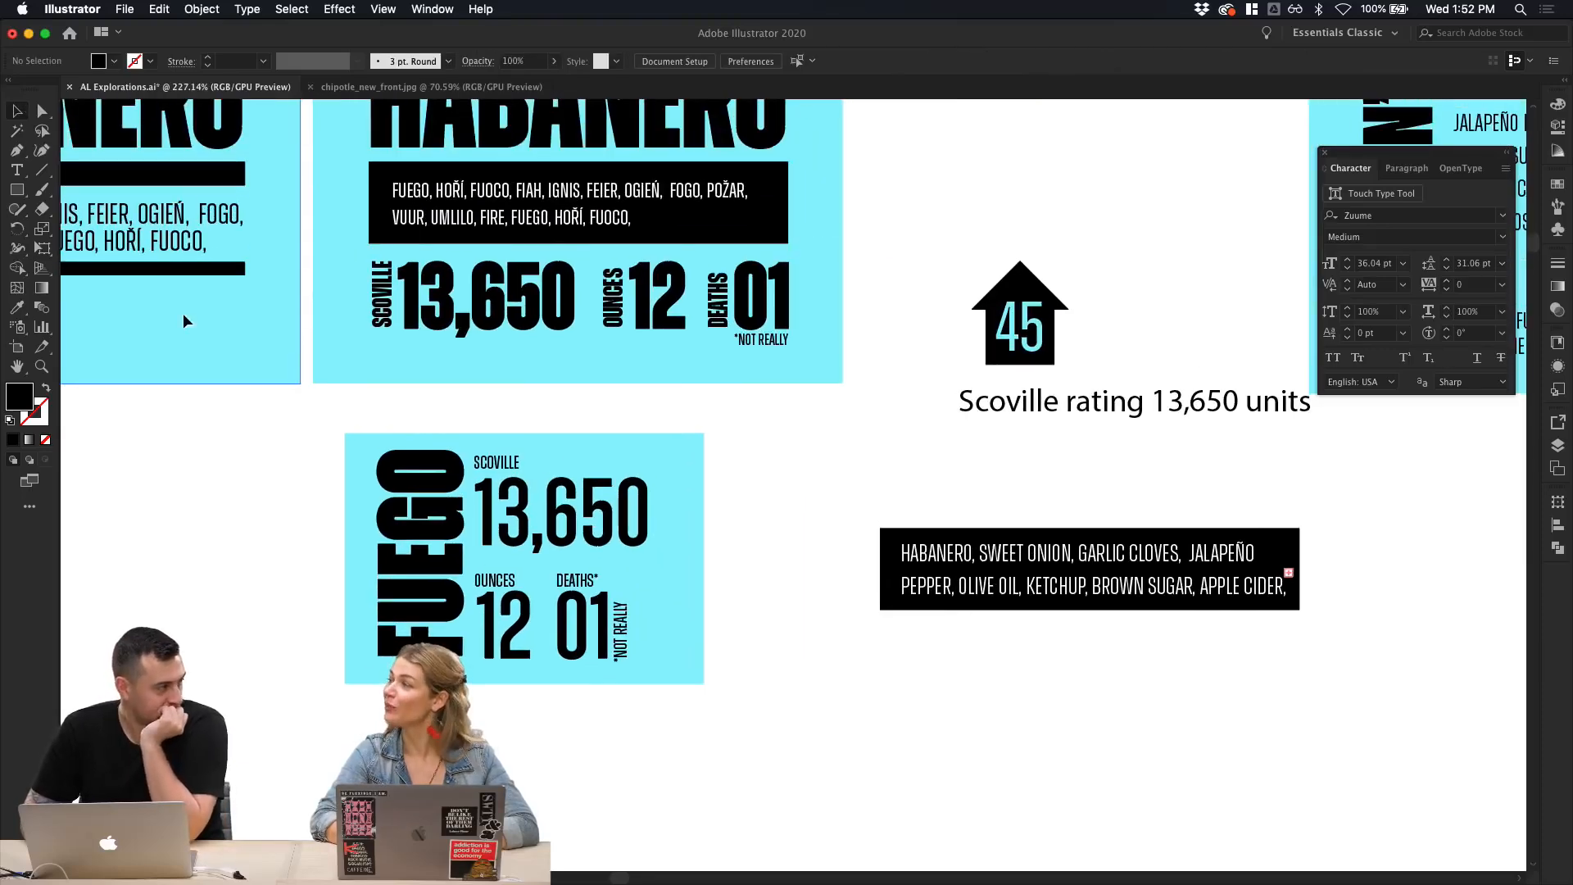
scroll(183, 313, "down", 2)
scroll(184, 314, "down", 6)
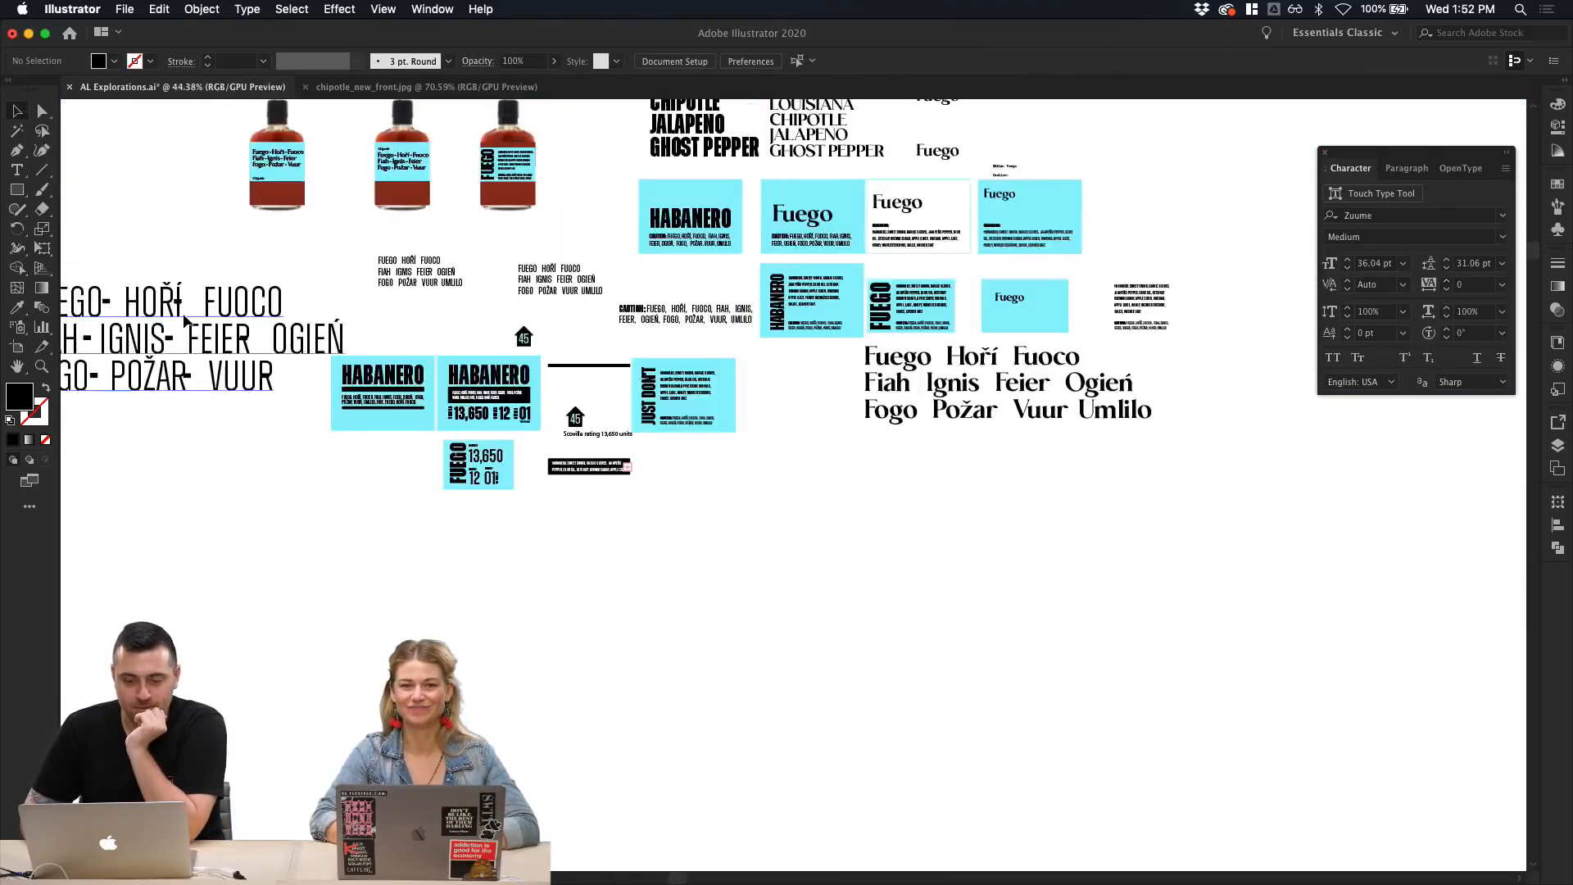
scroll(184, 320, "up", 3)
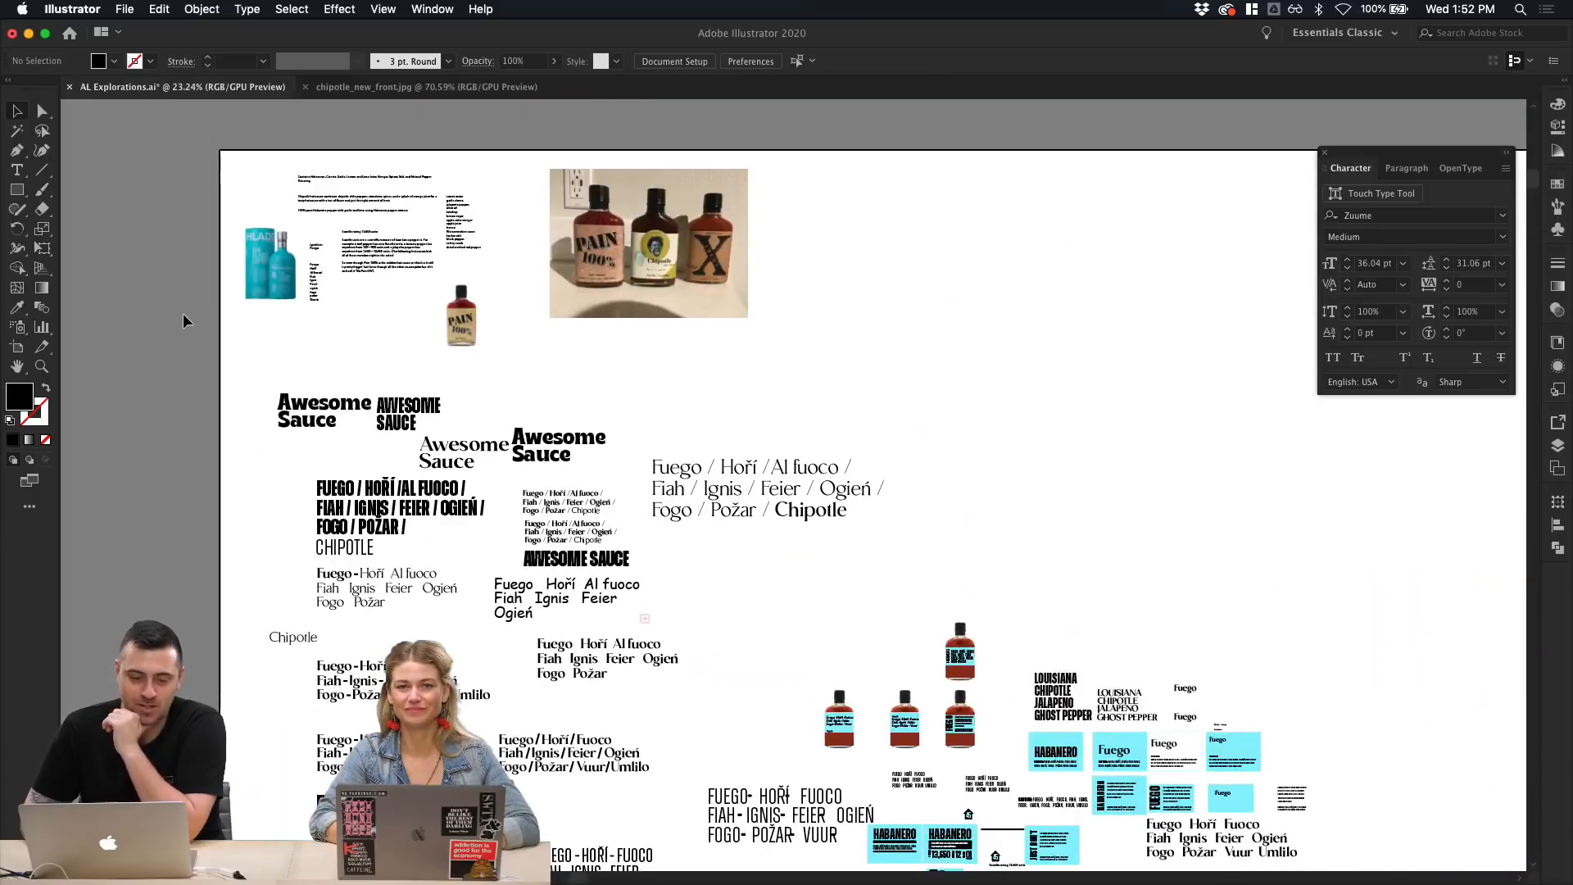
scroll(183, 320, "up", 3)
scroll(289, 312, "up", 4)
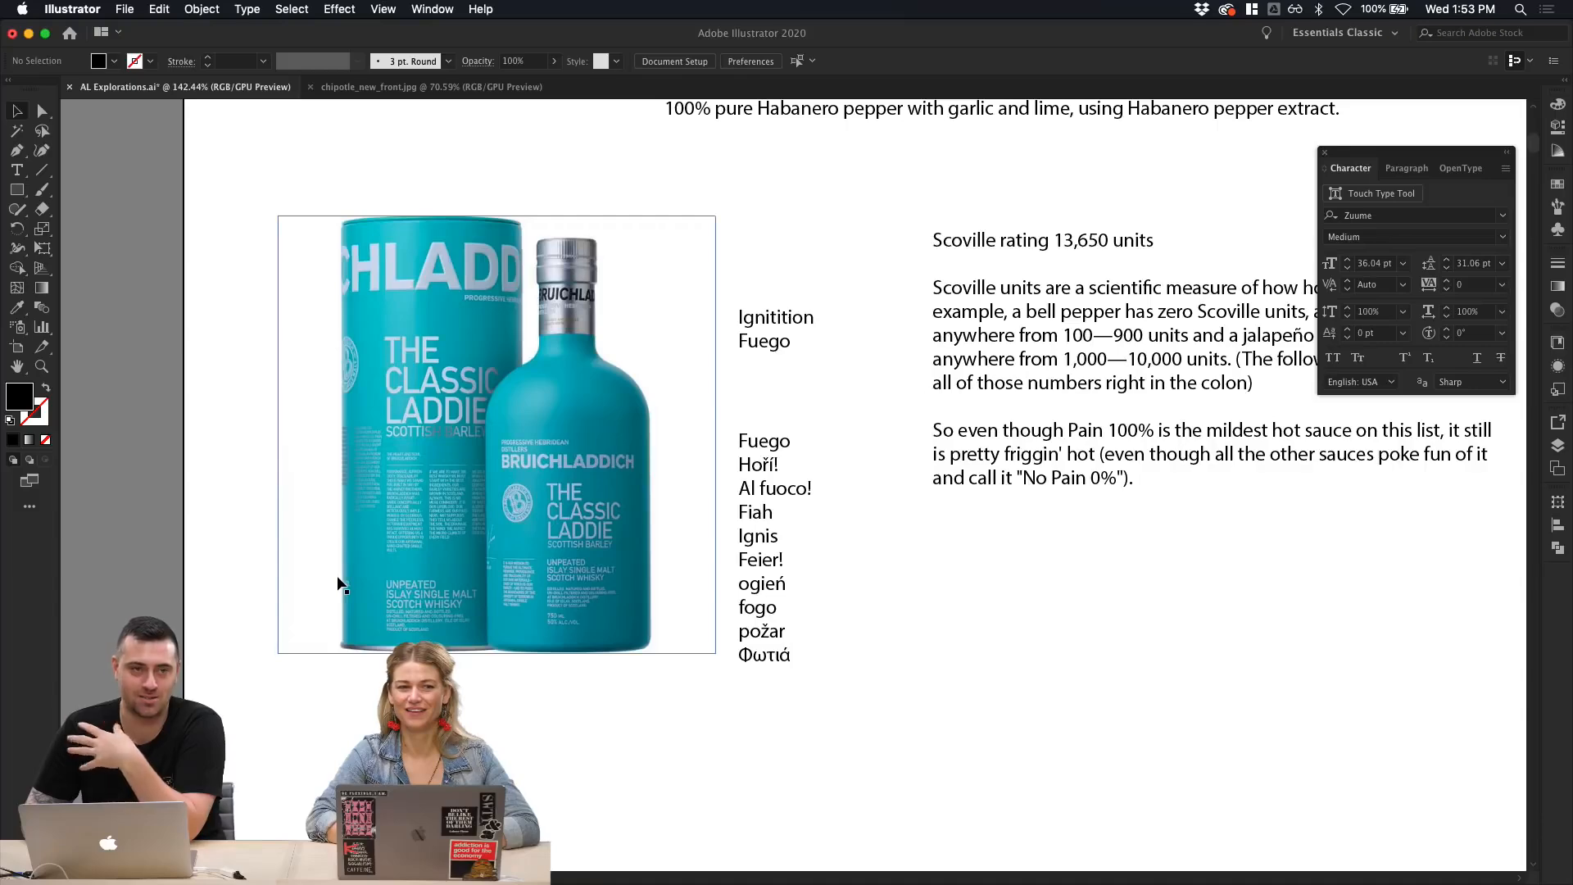
Step: Review the early Awesome Sauce wordmarks and the Fuego word lists set in different typefaces
scroll(341, 584, "down", 10)
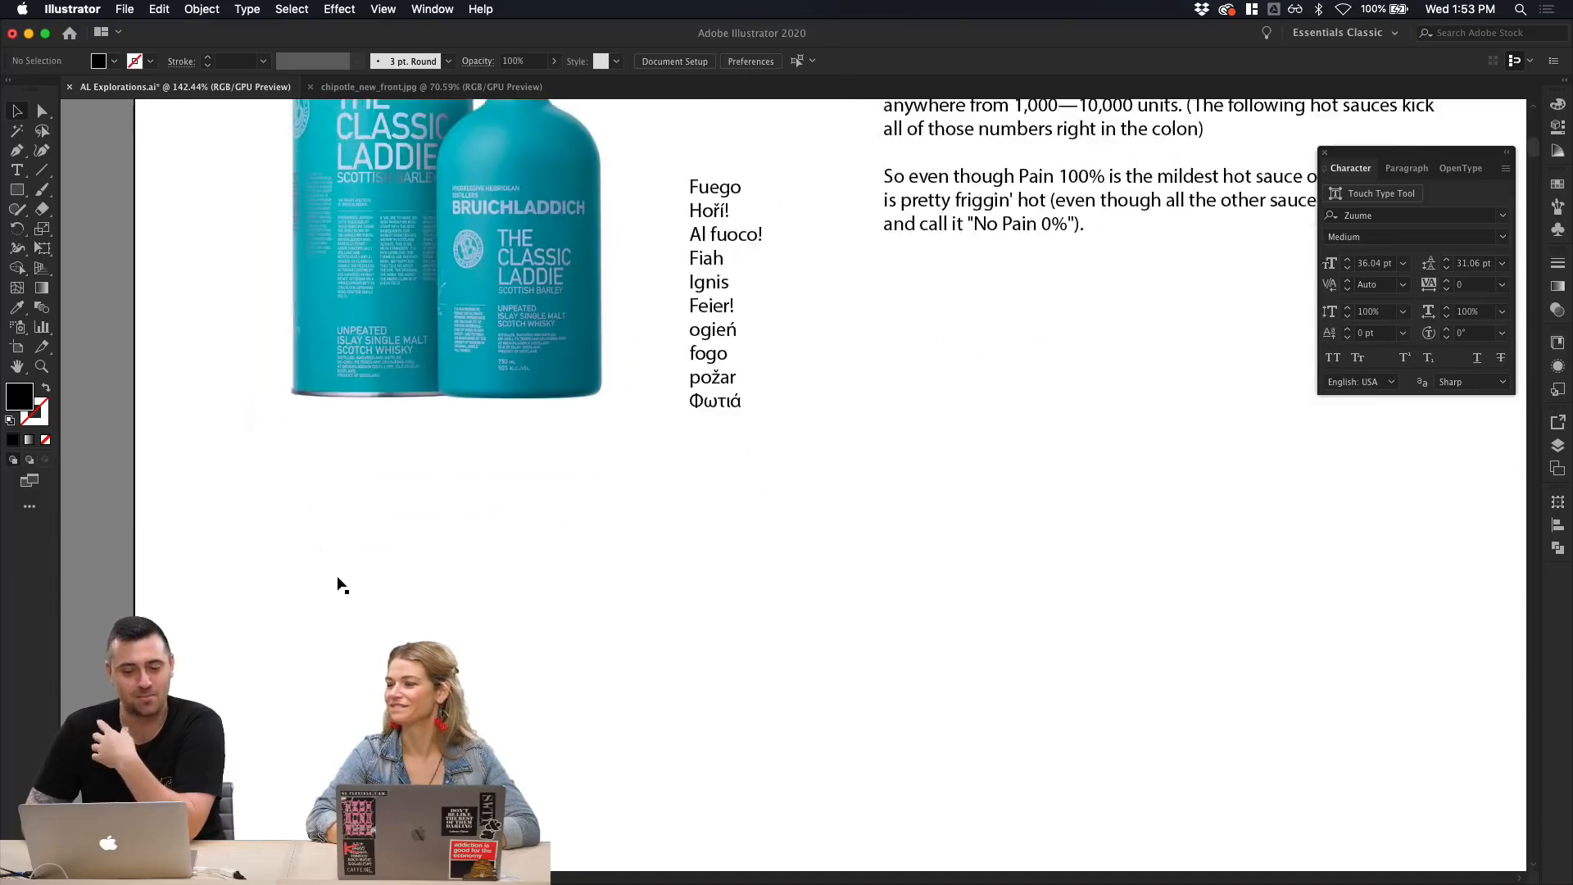
scroll(341, 584, "down", 3)
scroll(337, 577, "down", 10)
scroll(337, 576, "right", 5)
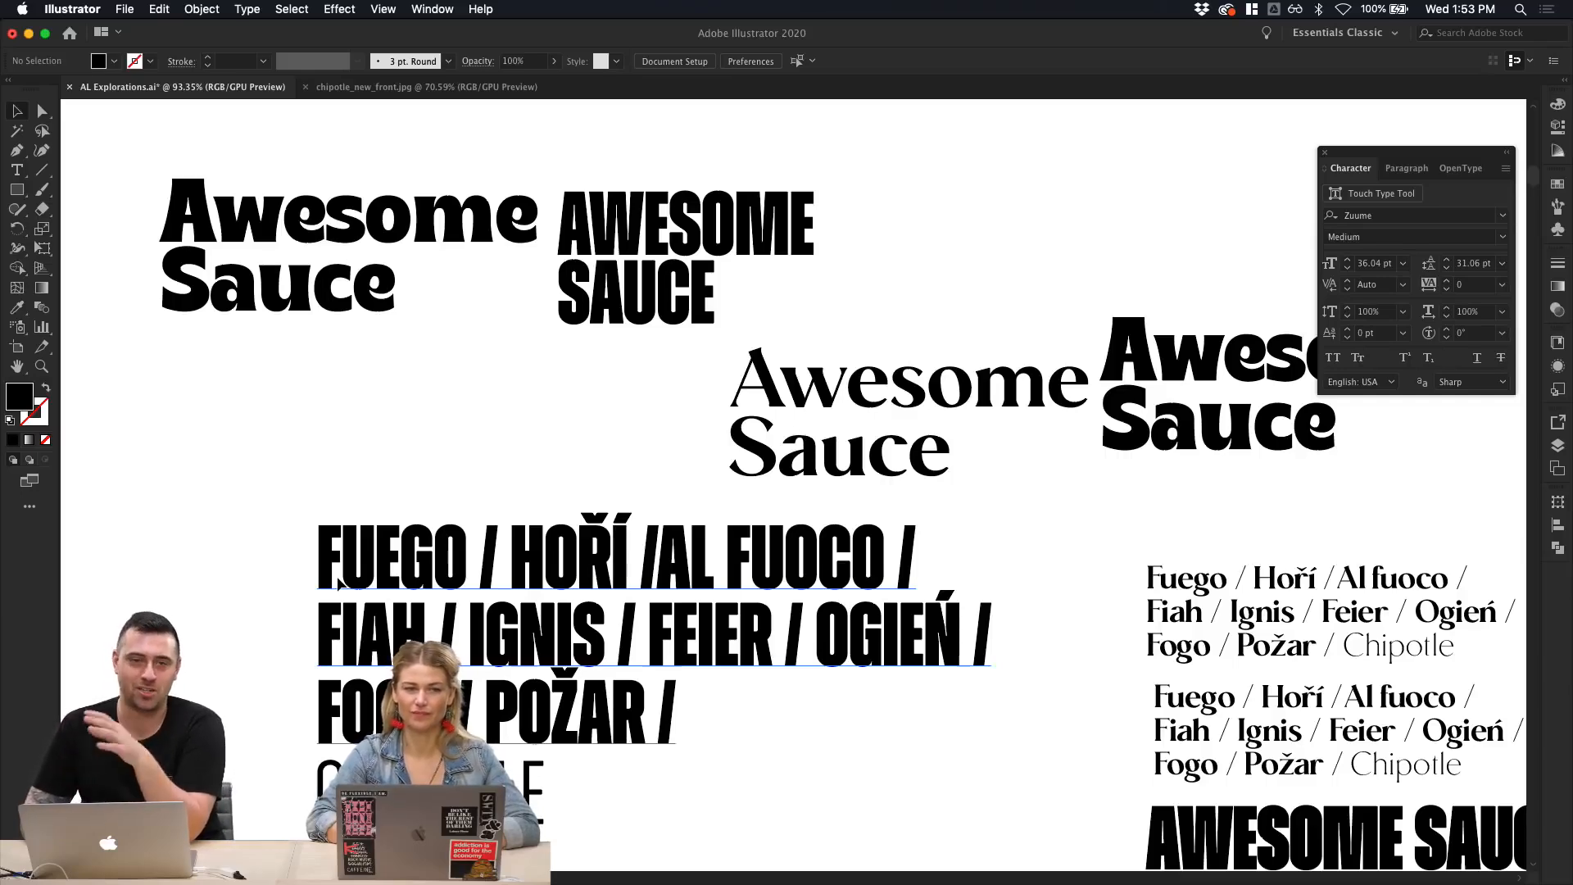
scroll(339, 584, "down", 5)
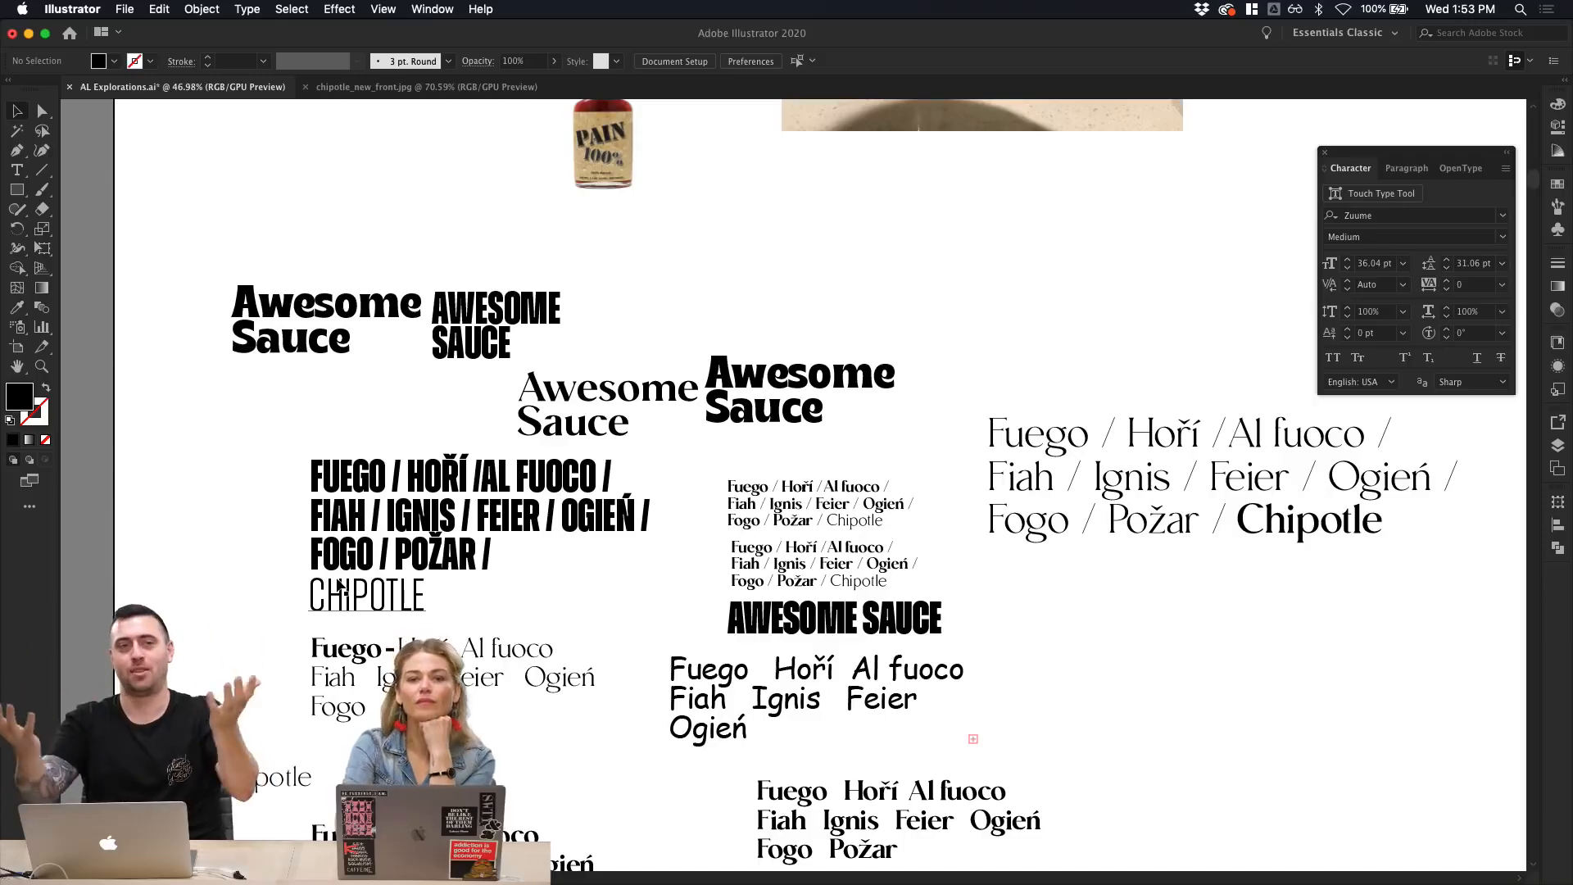
Step: Examine the Pain 100% bottle cutout and the reference photo of the three existing hot sauce bottles
scroll(339, 583, "up", 10)
scroll(338, 583, "up", 8)
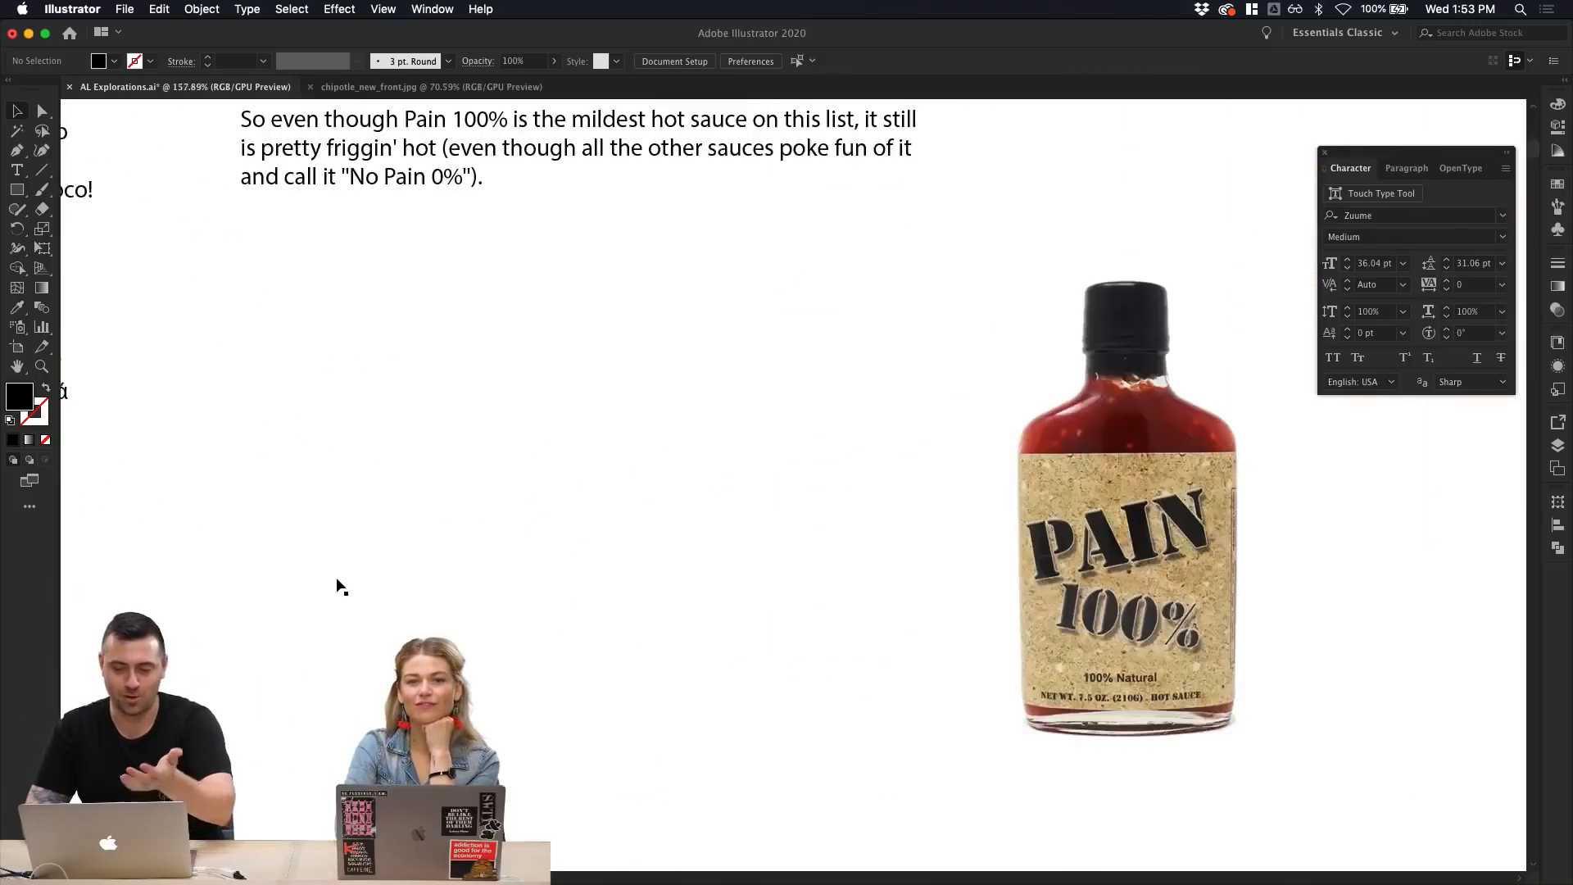
scroll(338, 583, "right", 10)
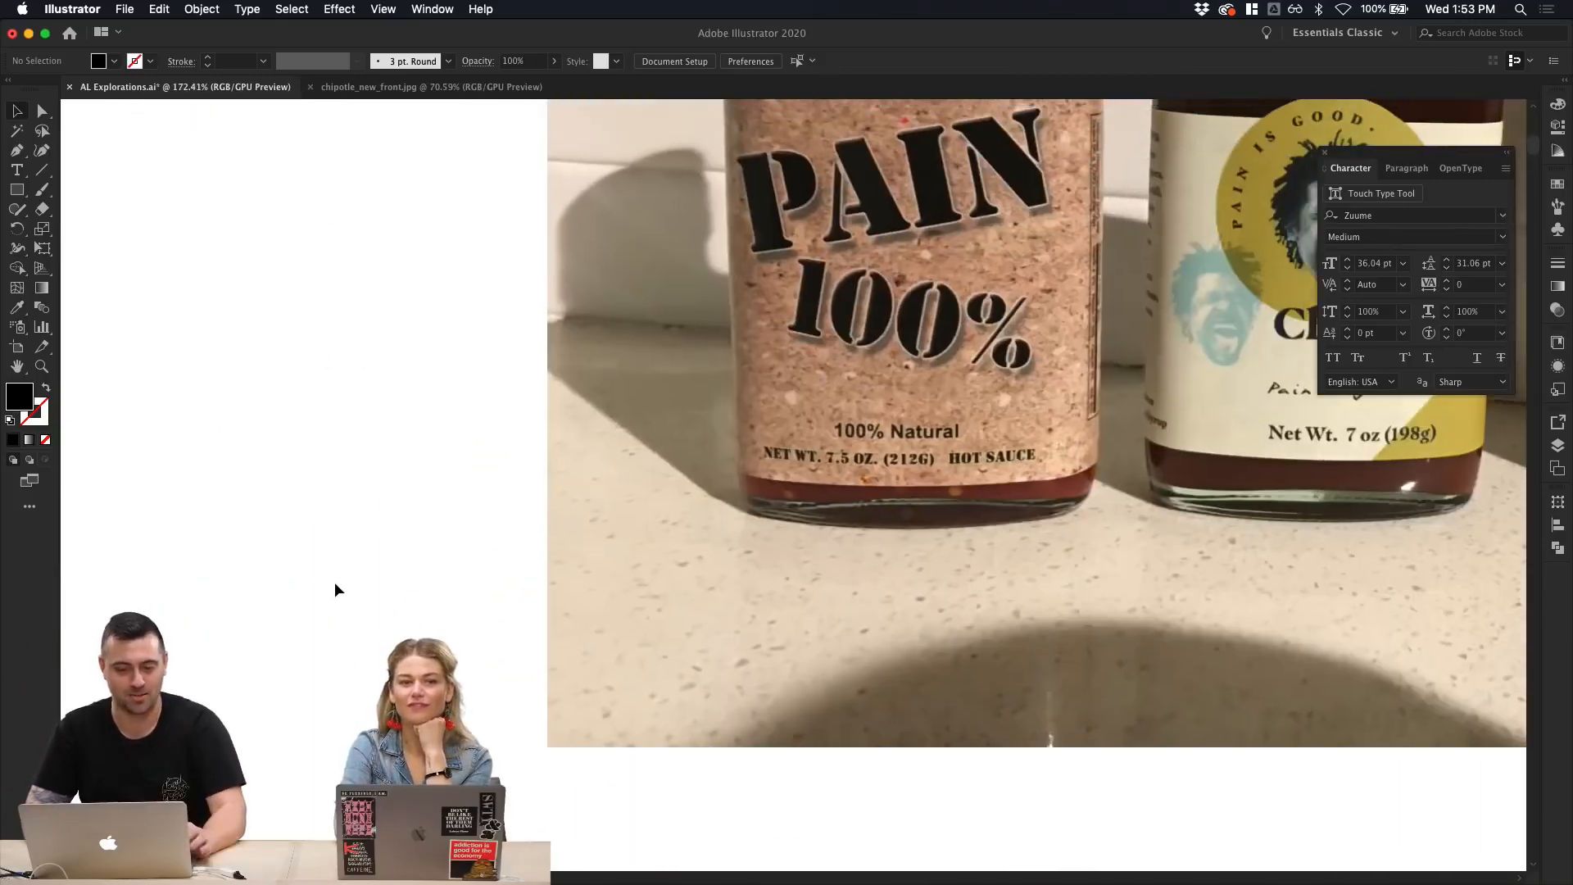
scroll(334, 590, "down", 8)
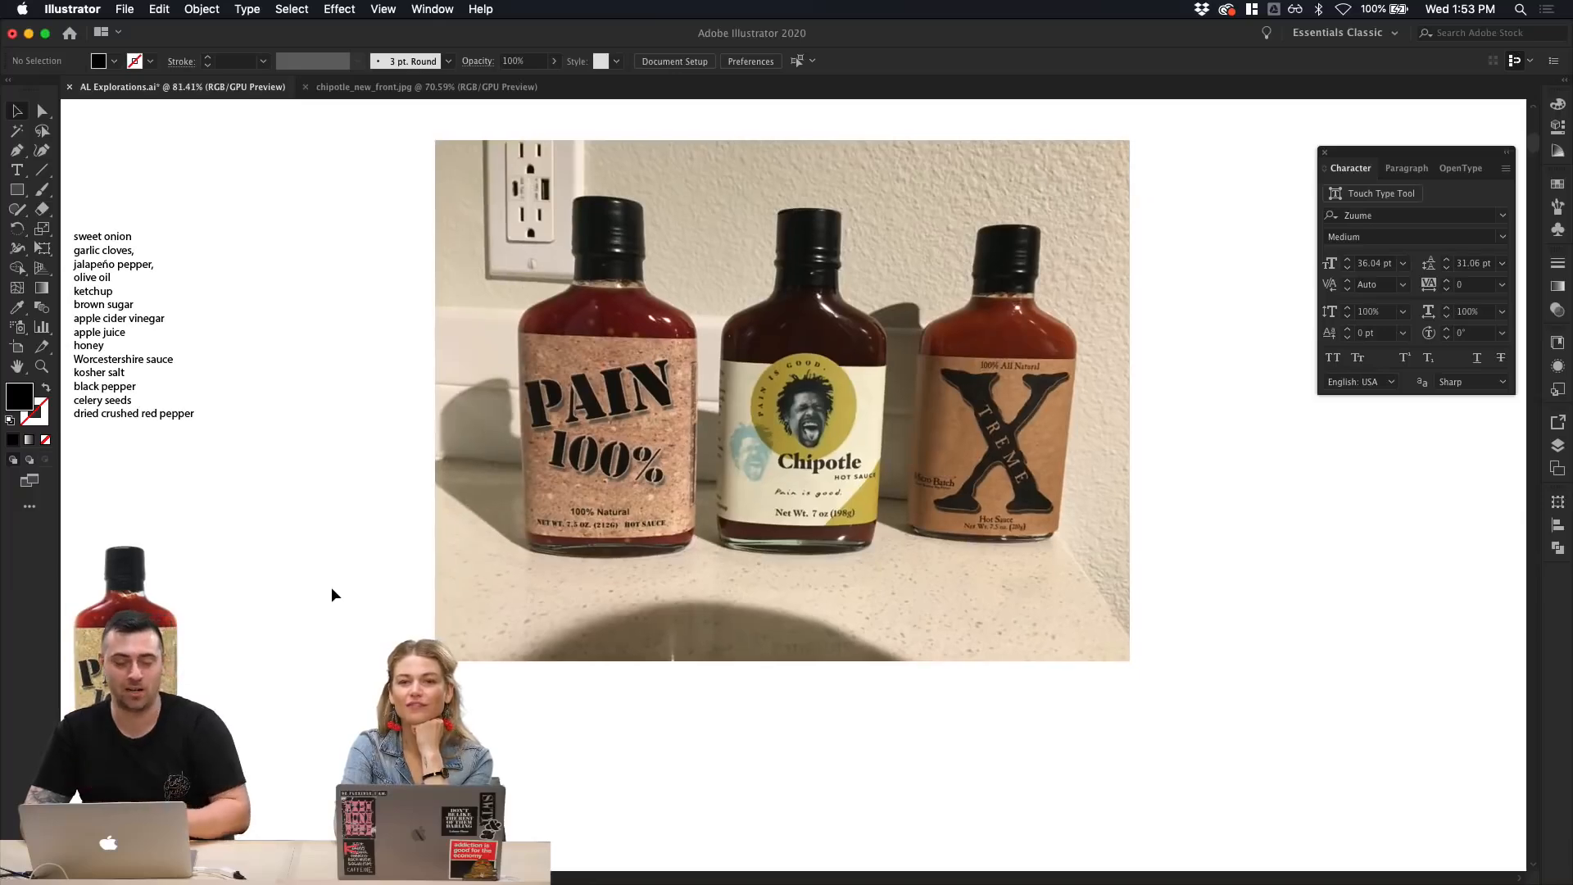
scroll(331, 587, "down", 5)
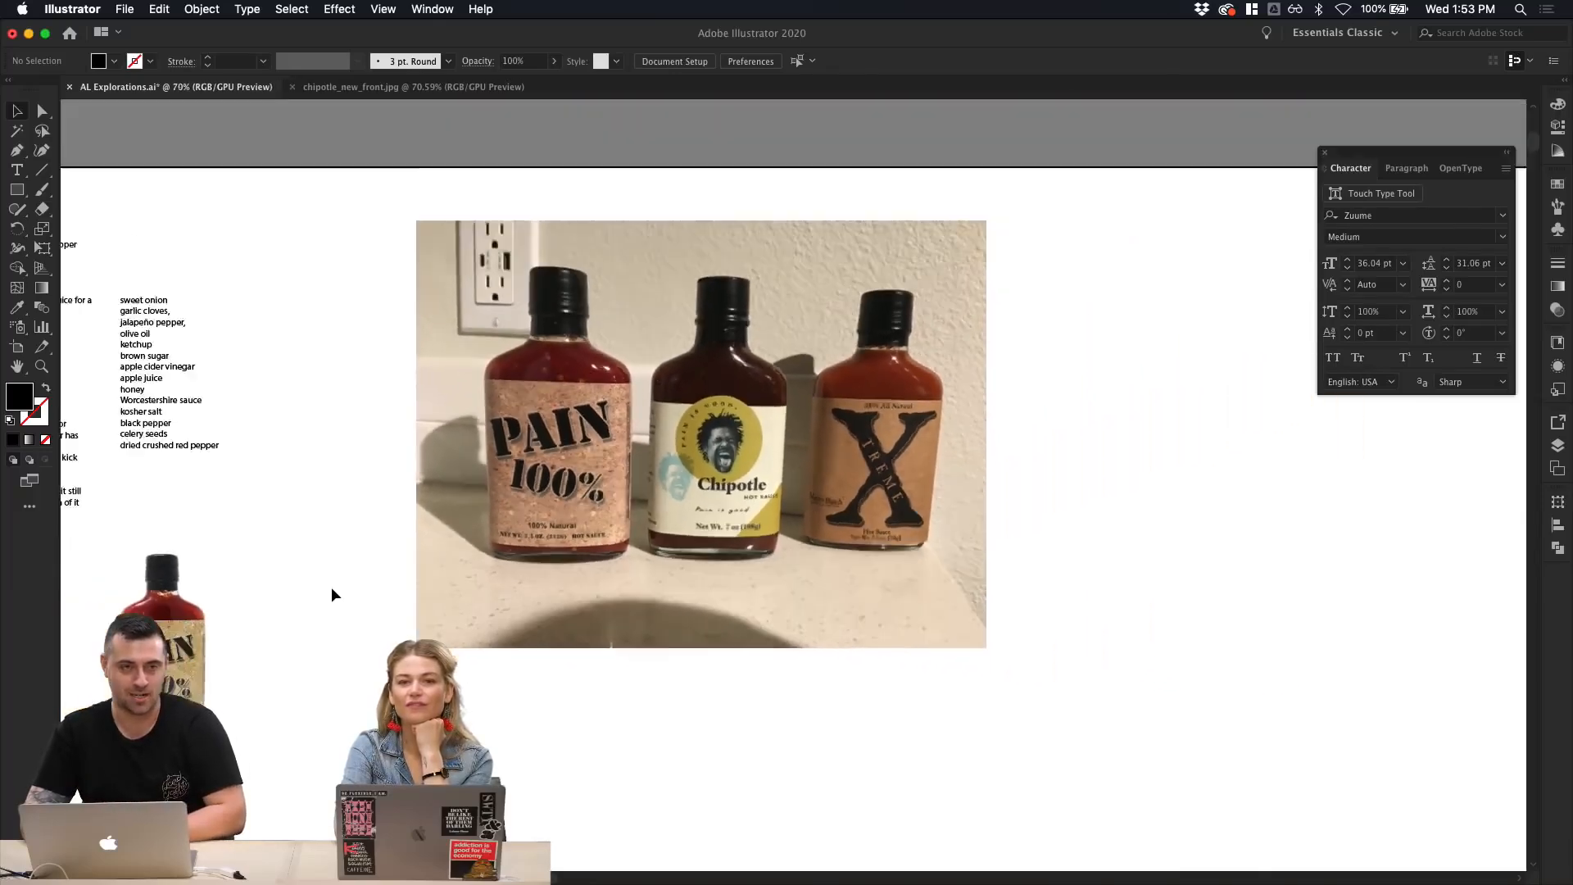
scroll(331, 586, "down", 2)
scroll(331, 587, "down", 2)
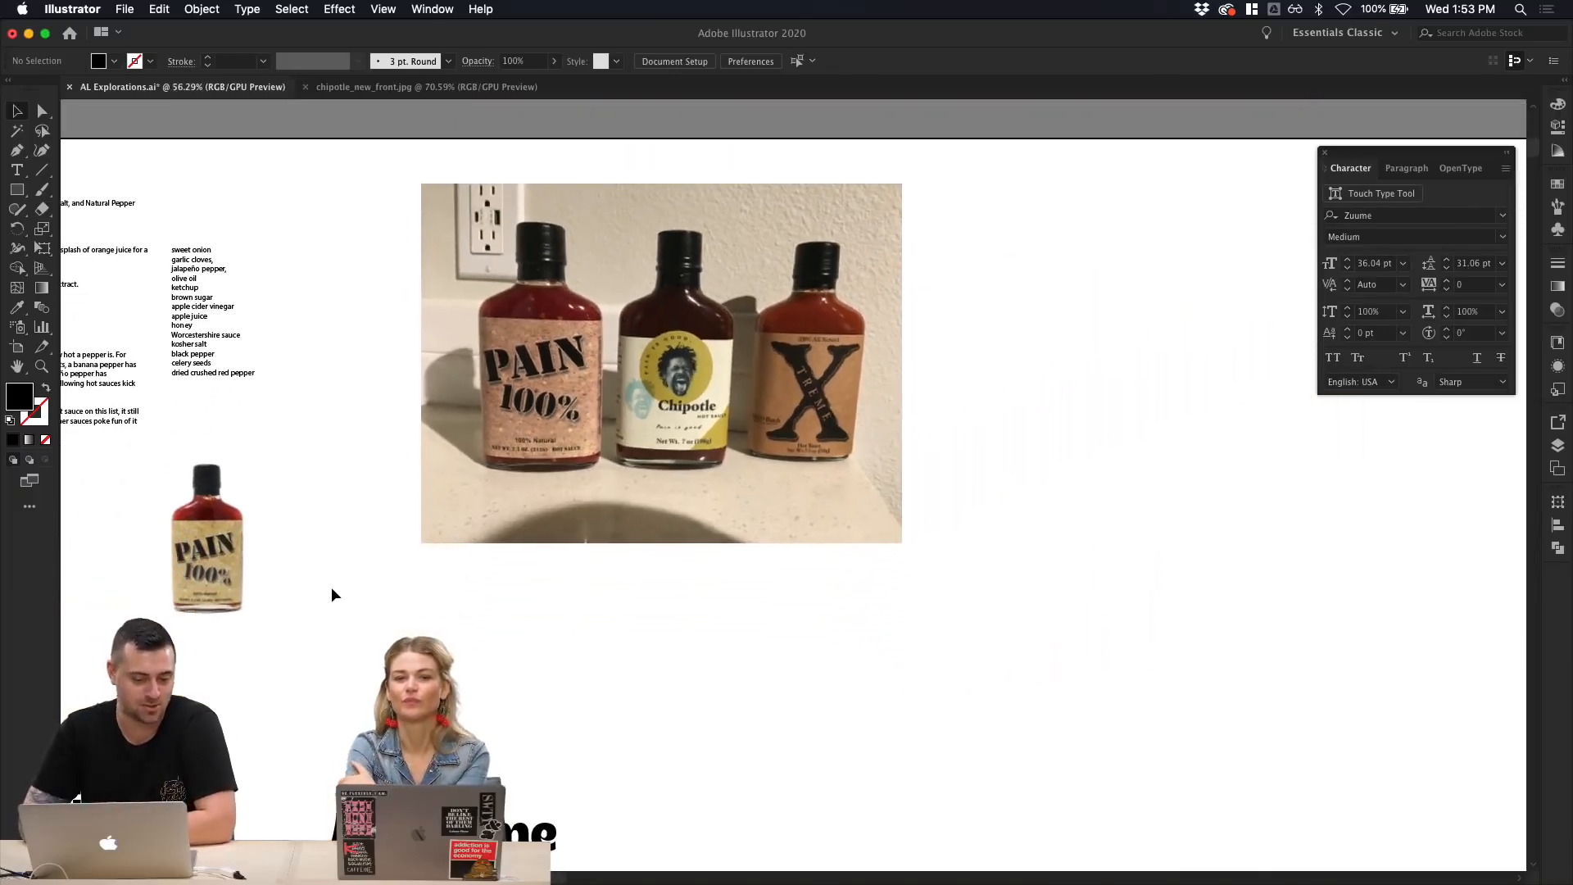
scroll(331, 587, "down", 6)
scroll(331, 586, "left", 2)
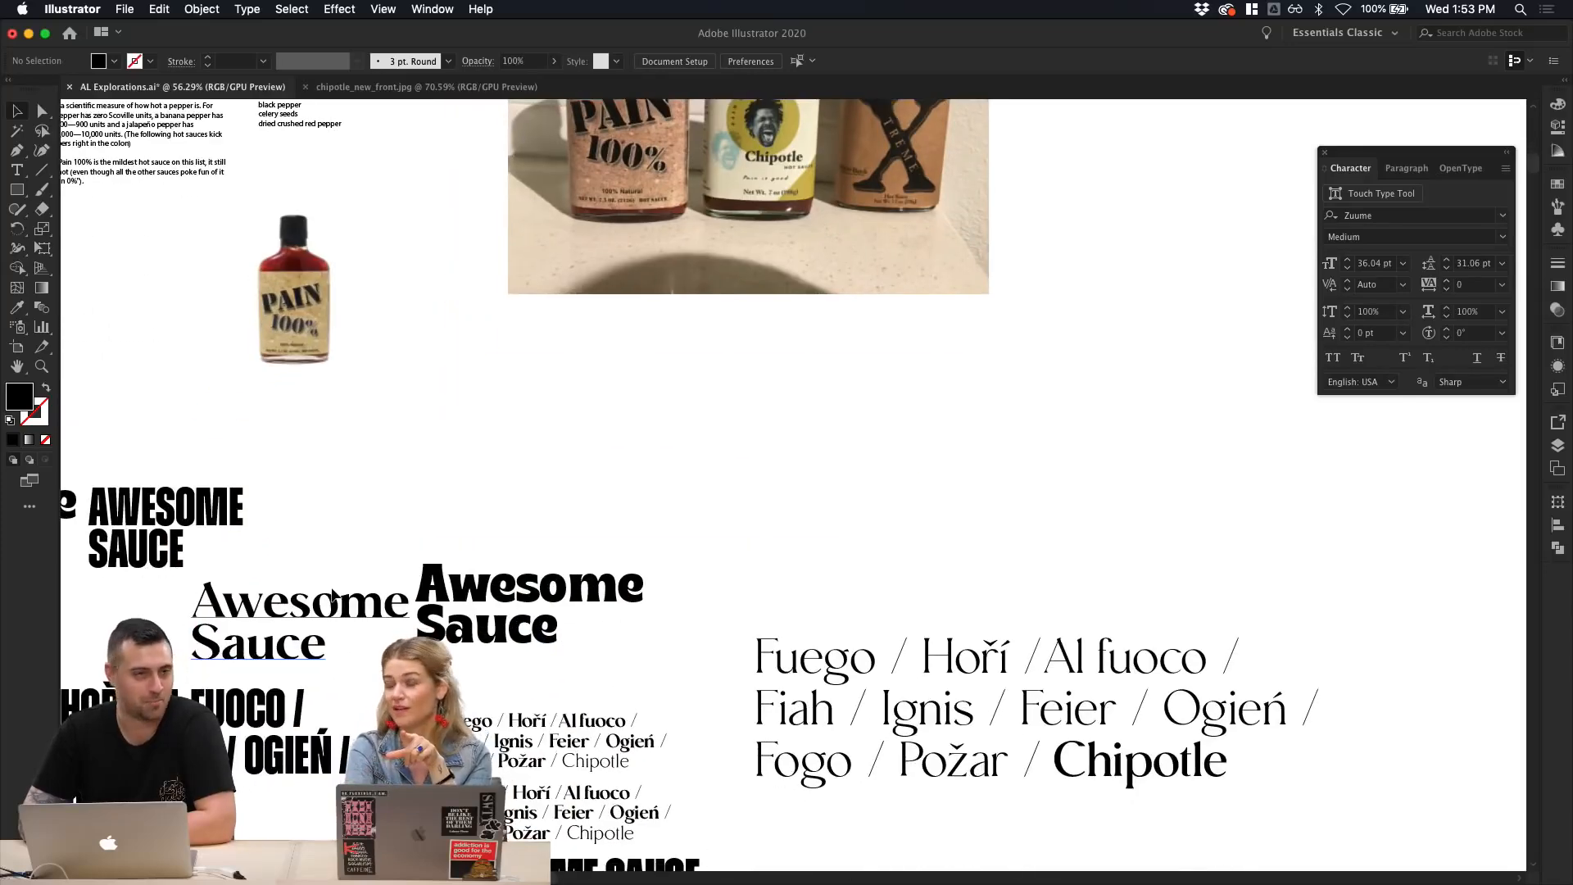
scroll(431, 467, "up", 6)
scroll(431, 467, "right", 2)
scroll(431, 467, "up", 3)
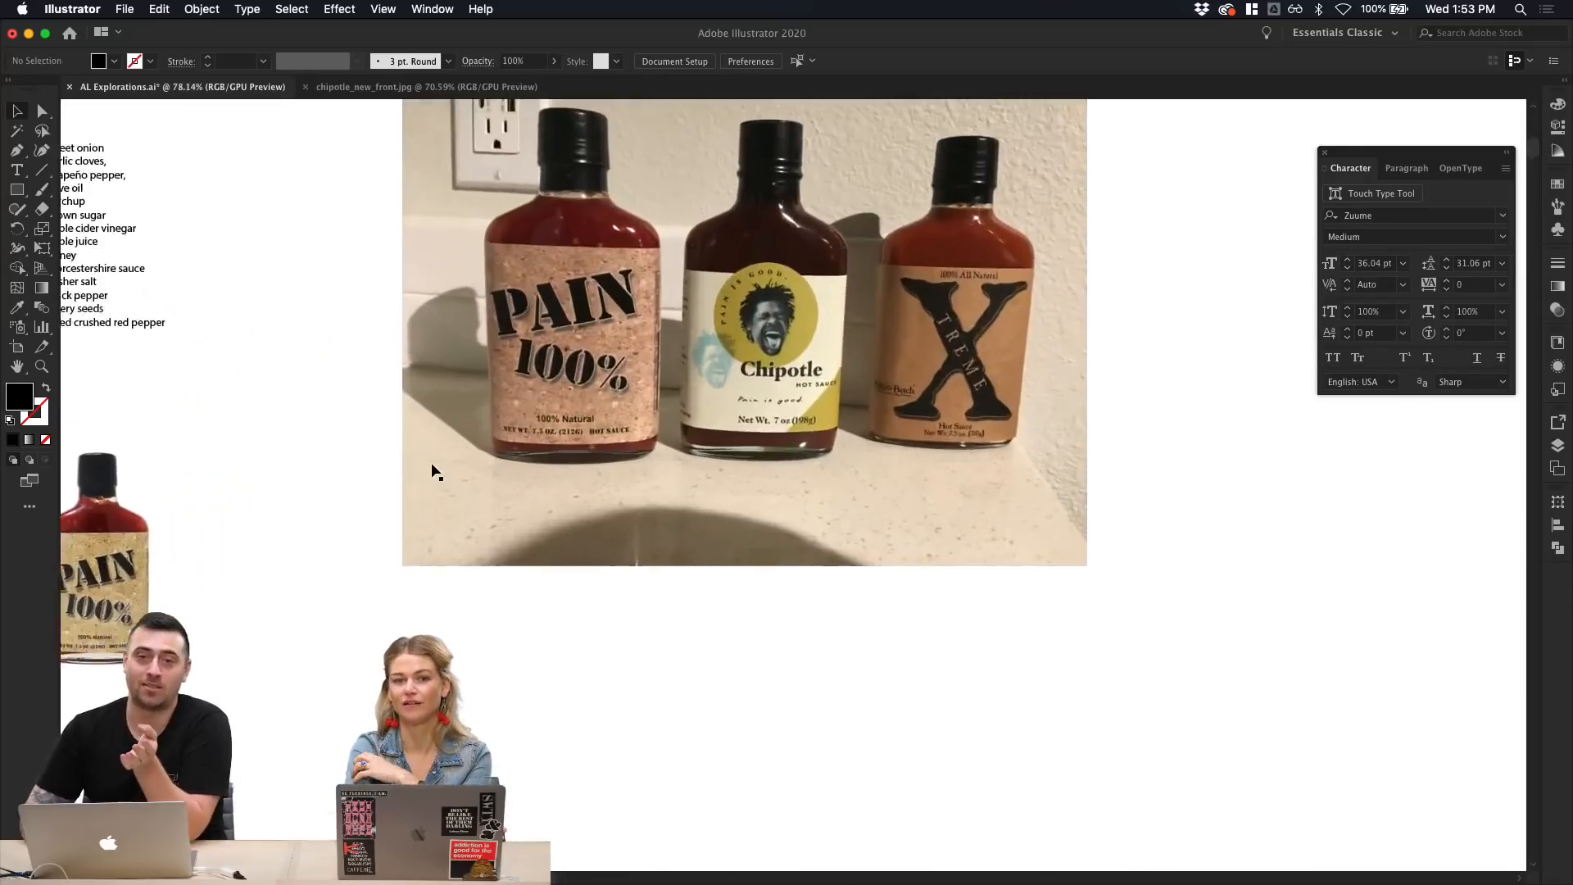
Step: Compare the Pain 100%, Chipotle and Xtreme labels in the reference photo, up close and as a group
scroll(431, 467, "up", 4)
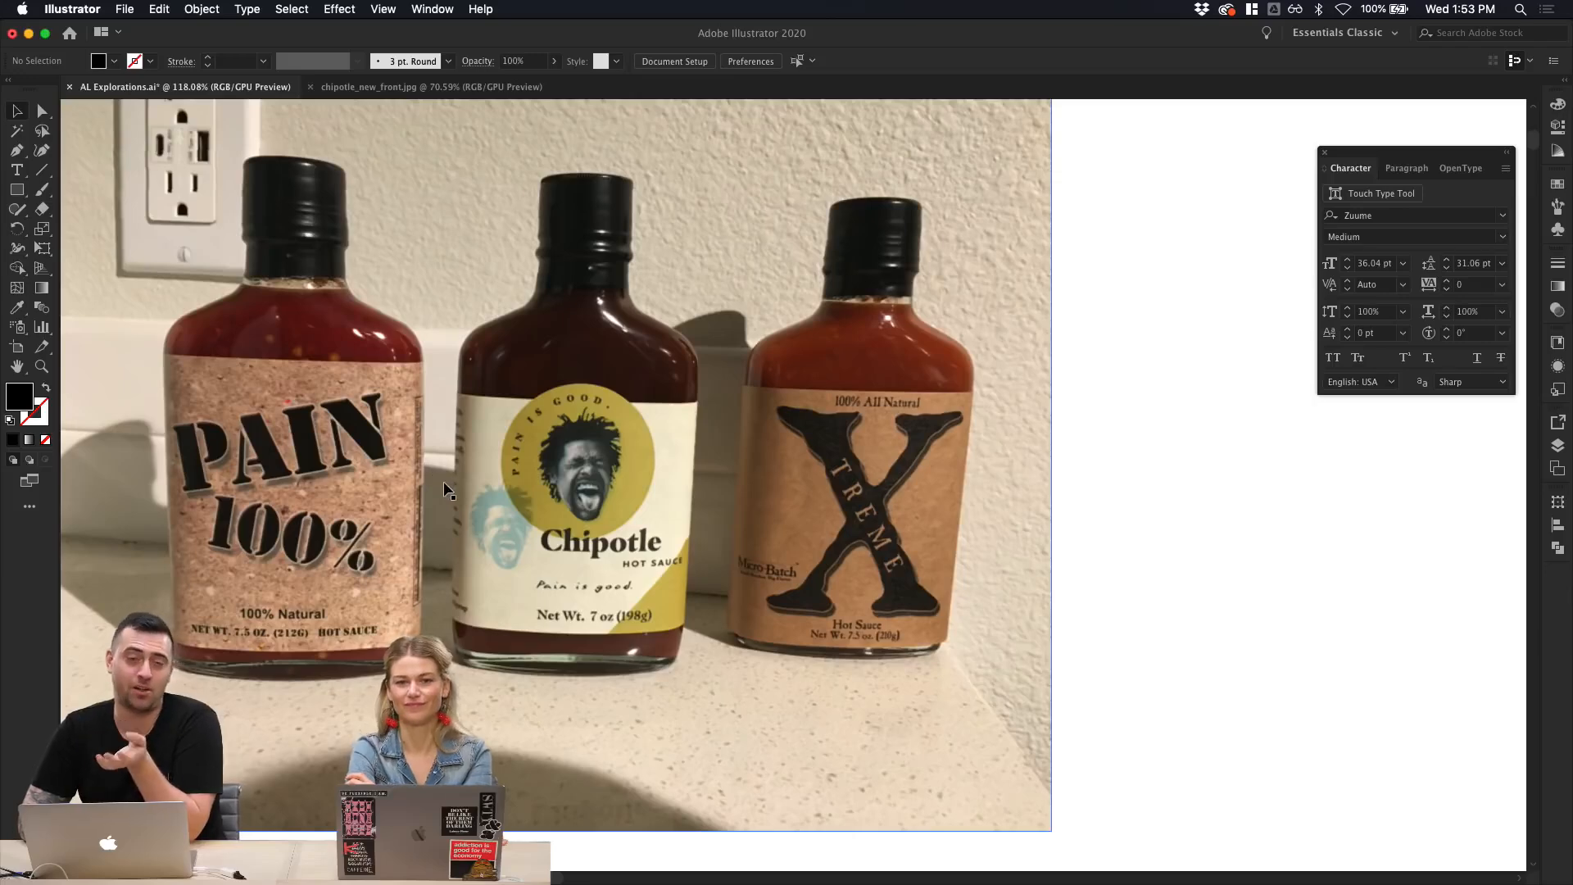
scroll(444, 477, "up", 5)
scroll(444, 490, "down", 5)
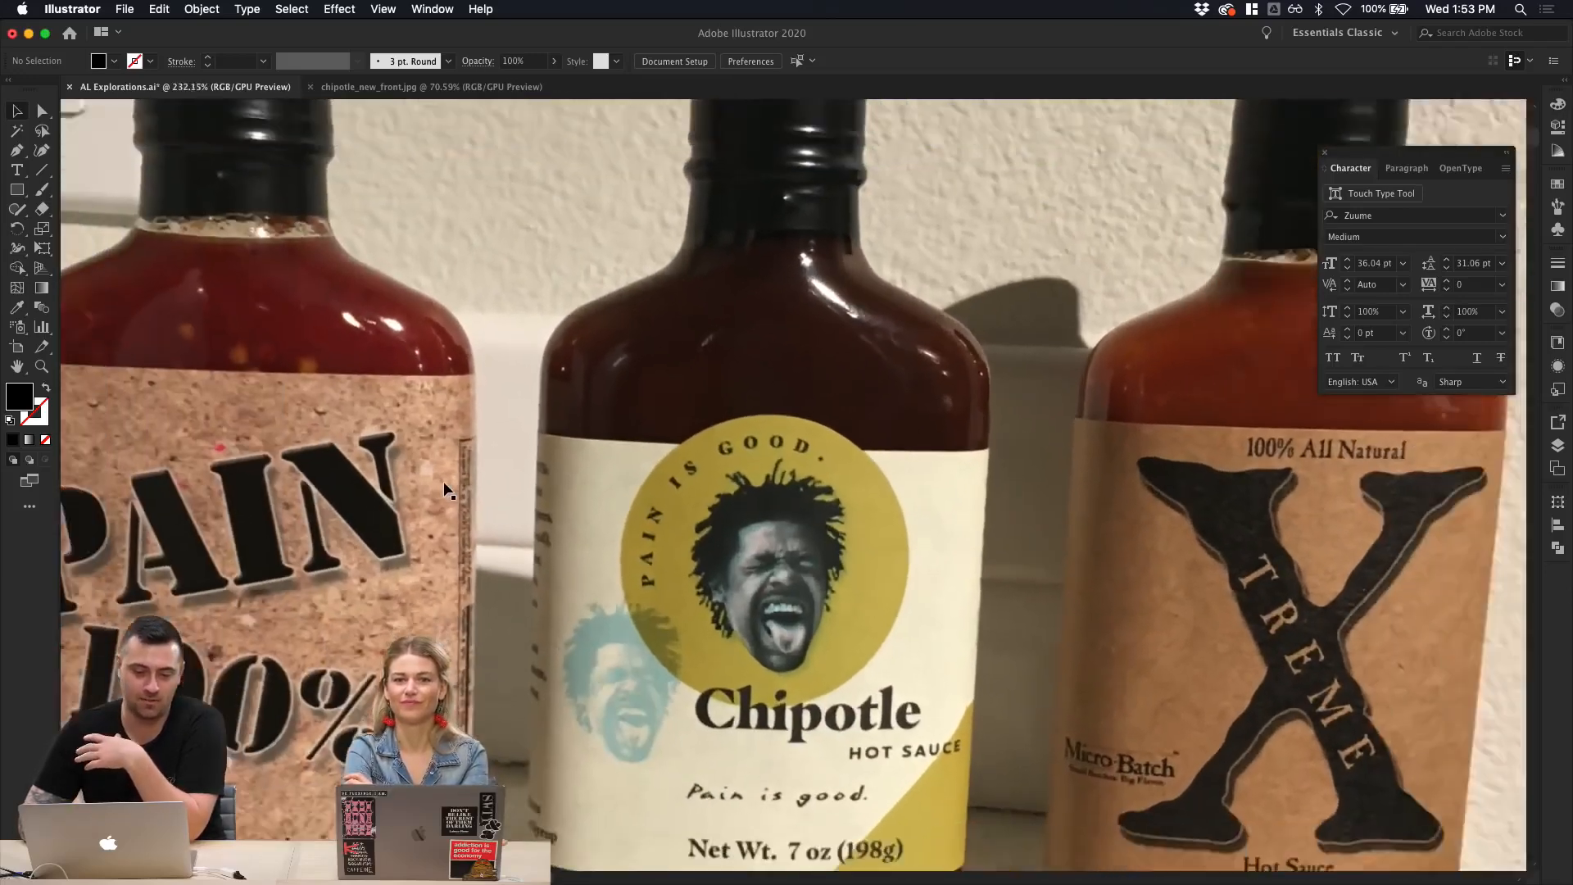
scroll(444, 490, "up", 5)
scroll(444, 490, "down", 2)
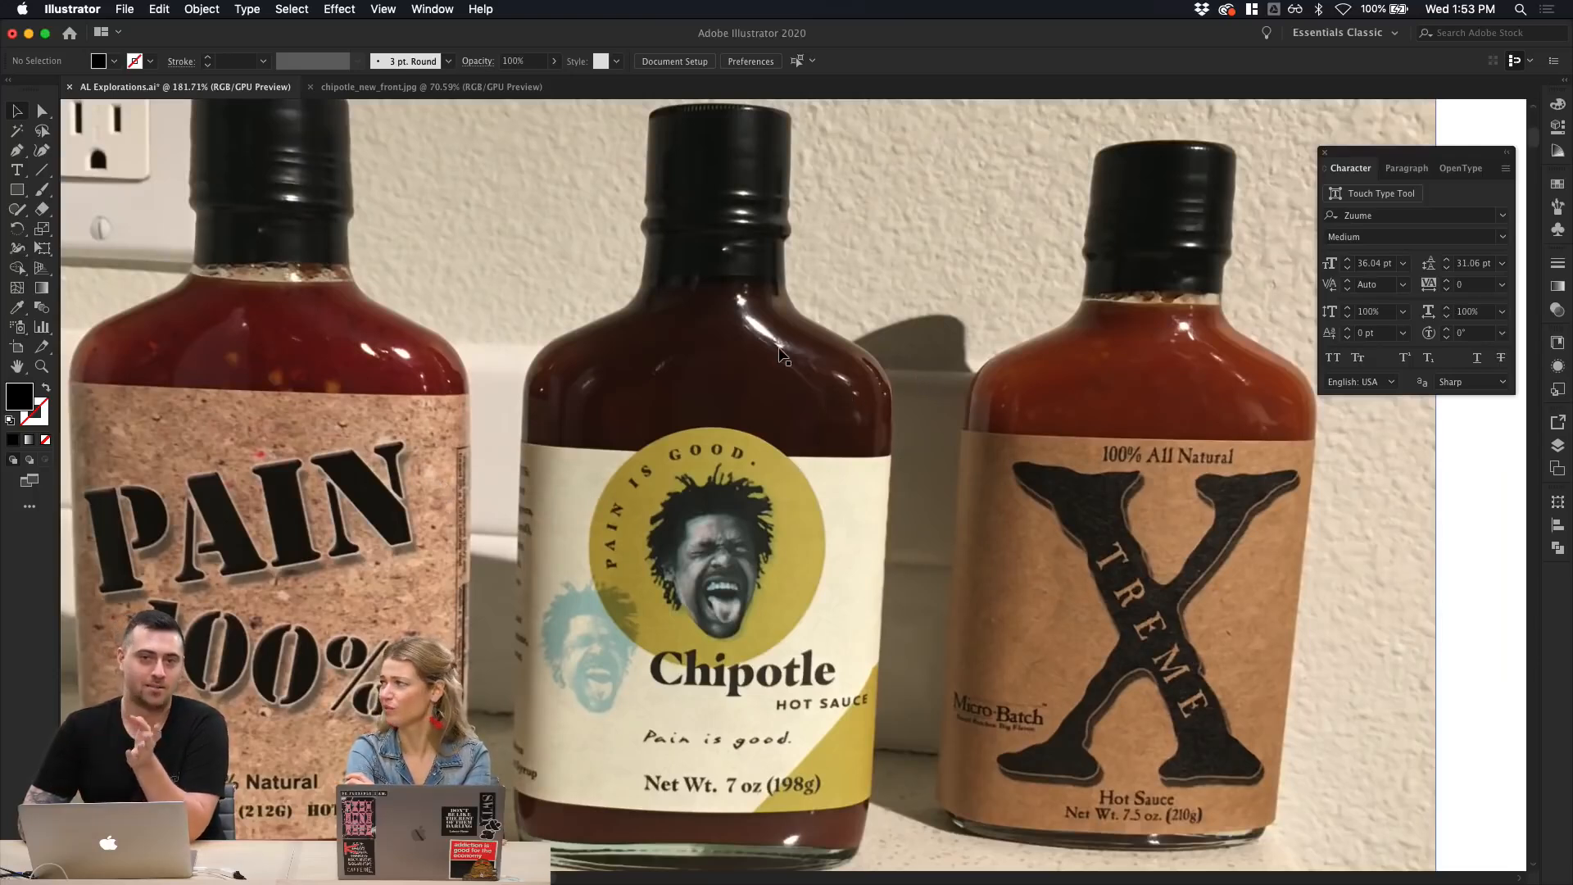
scroll(779, 354, "down", 2)
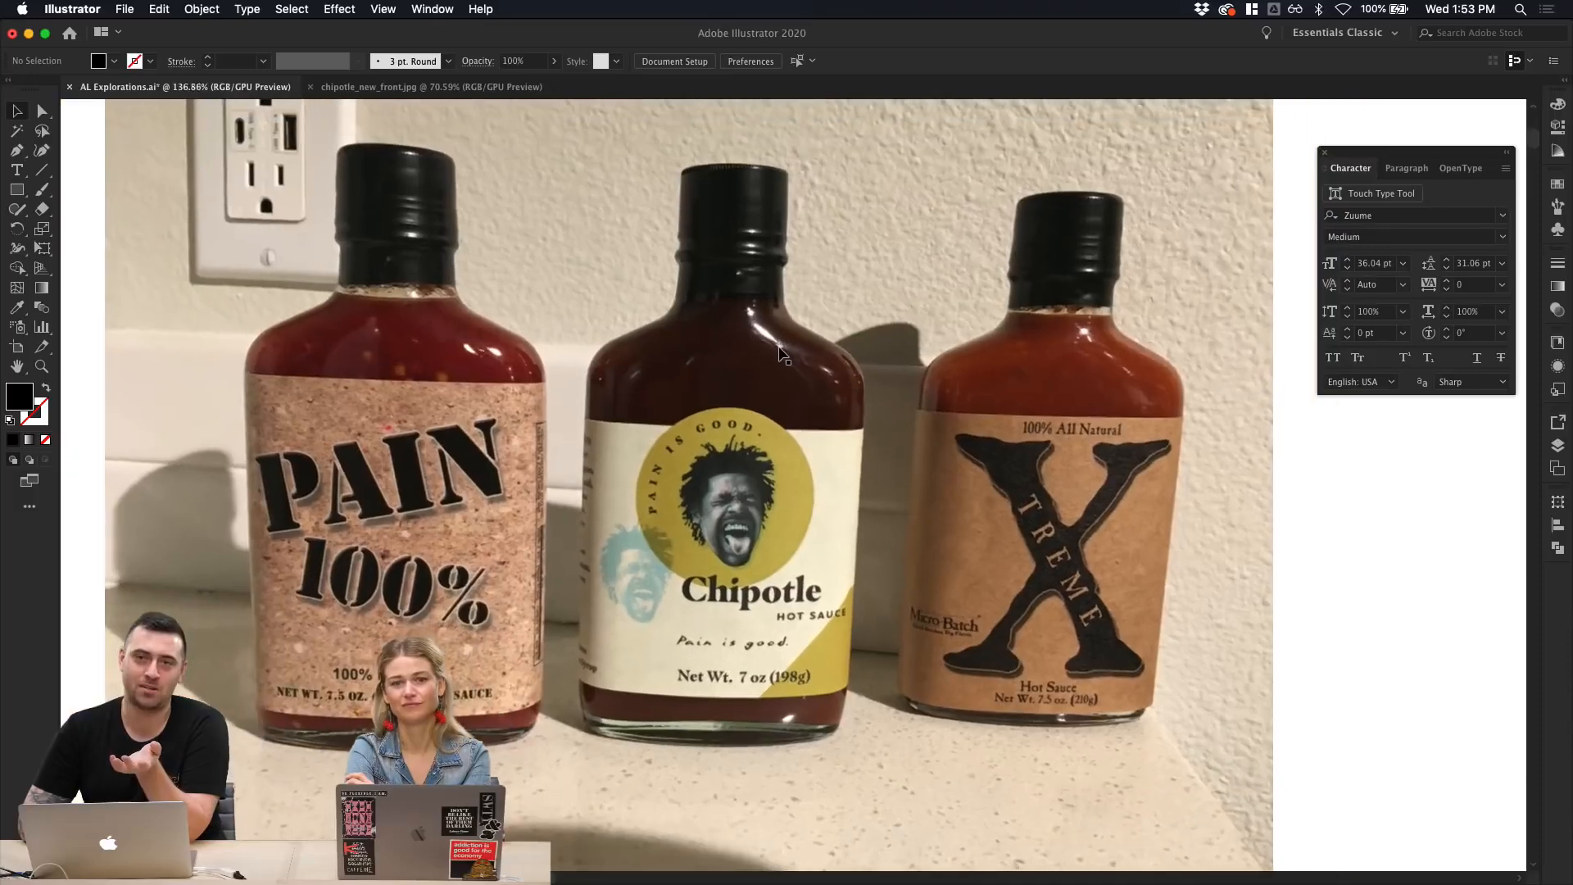
scroll(779, 354, "down", 2)
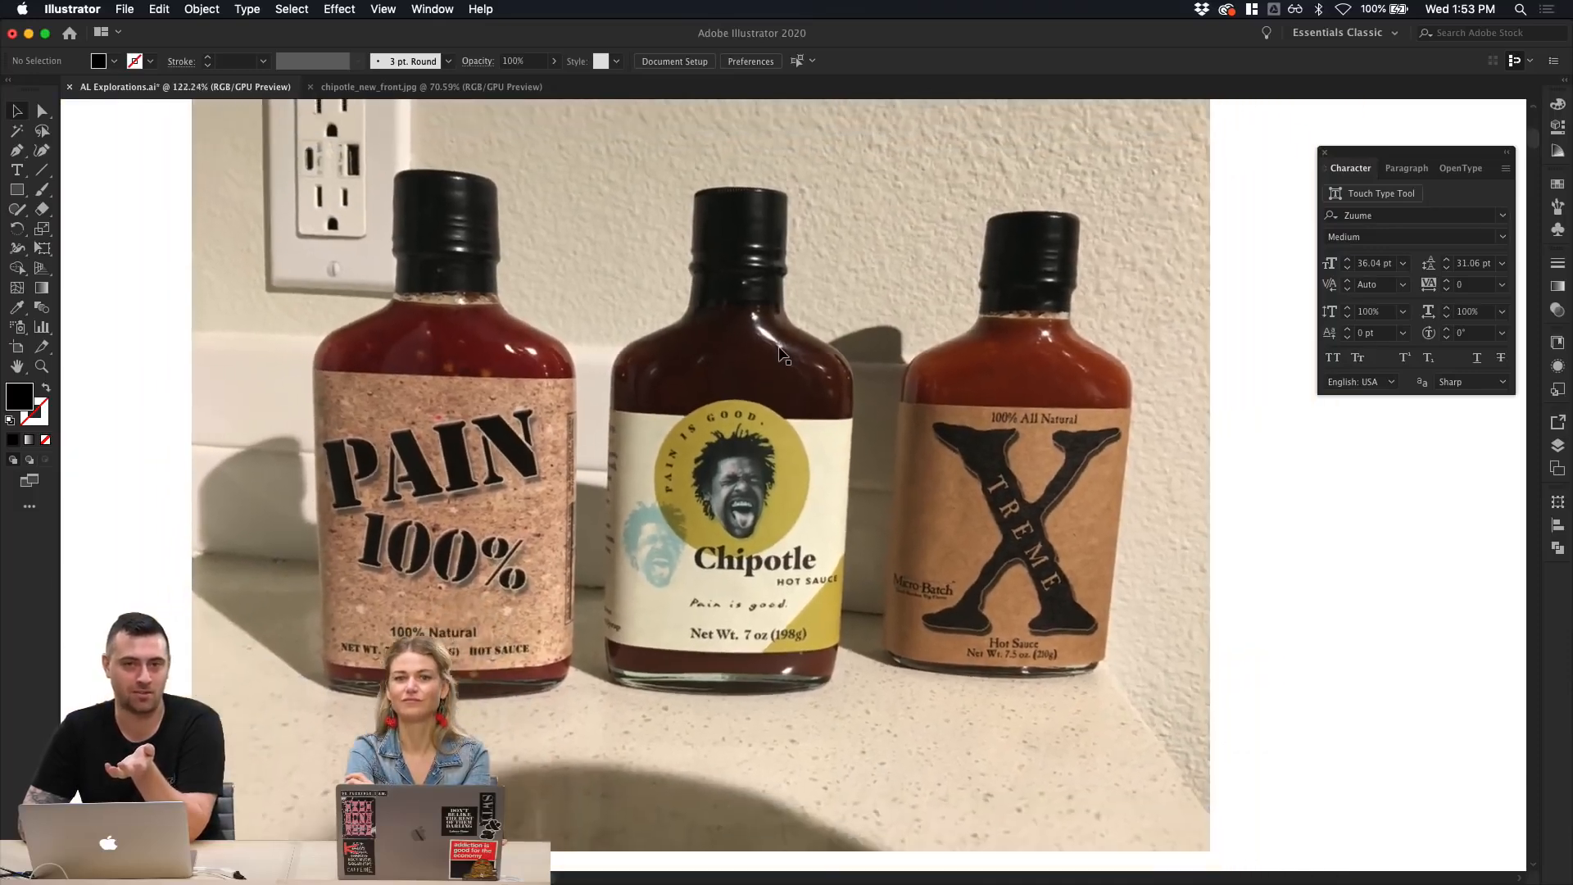
scroll(779, 354, "down", 1)
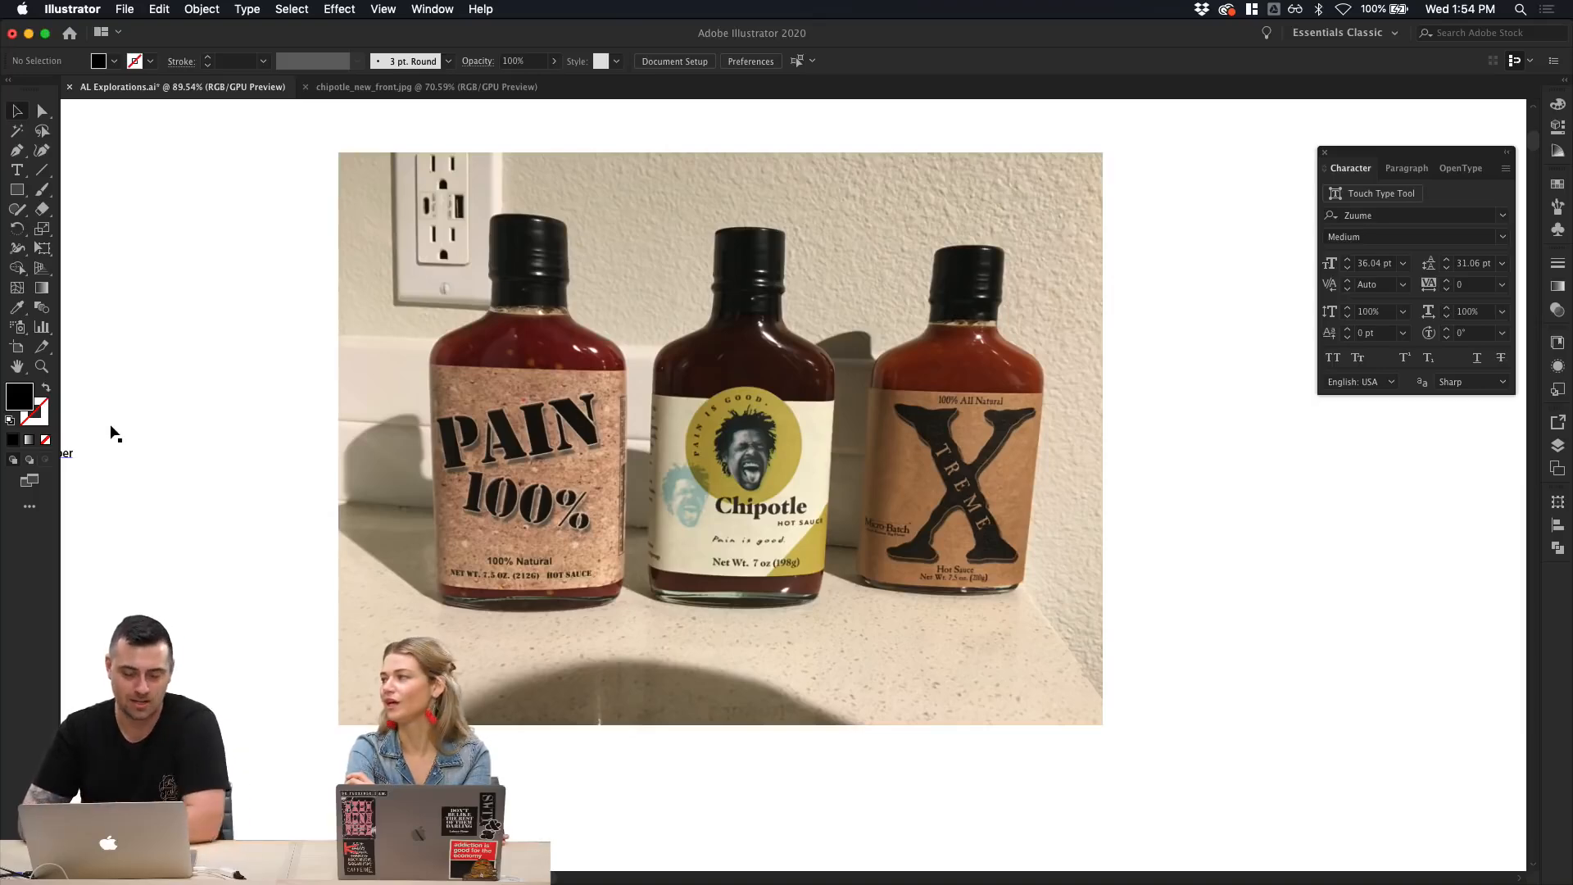
scroll(256, 445, "down", 2)
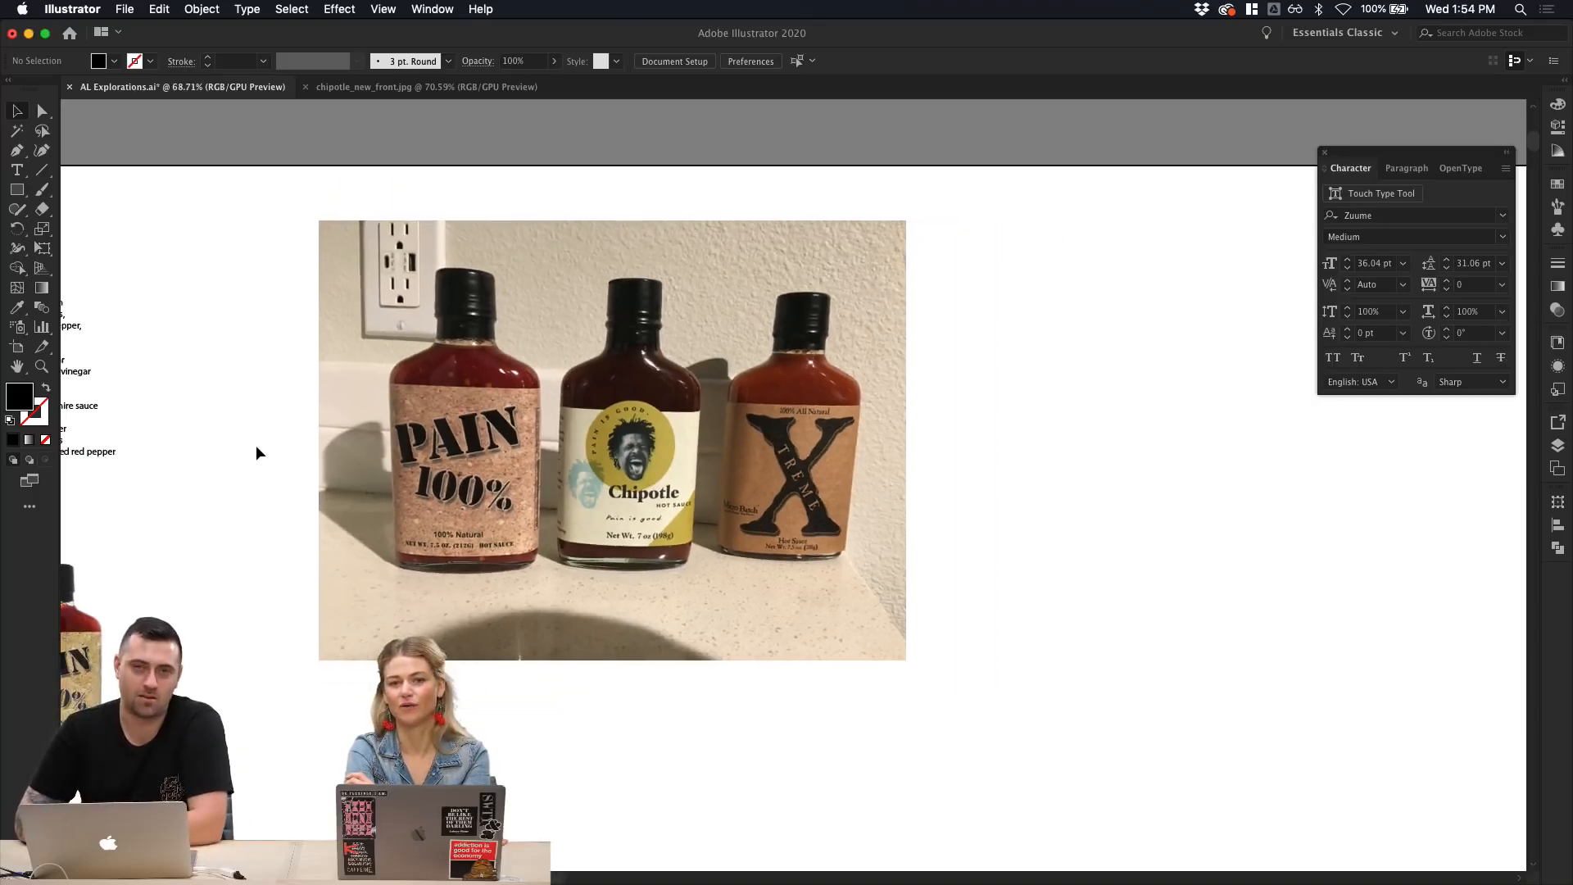
scroll(255, 445, "down", 3)
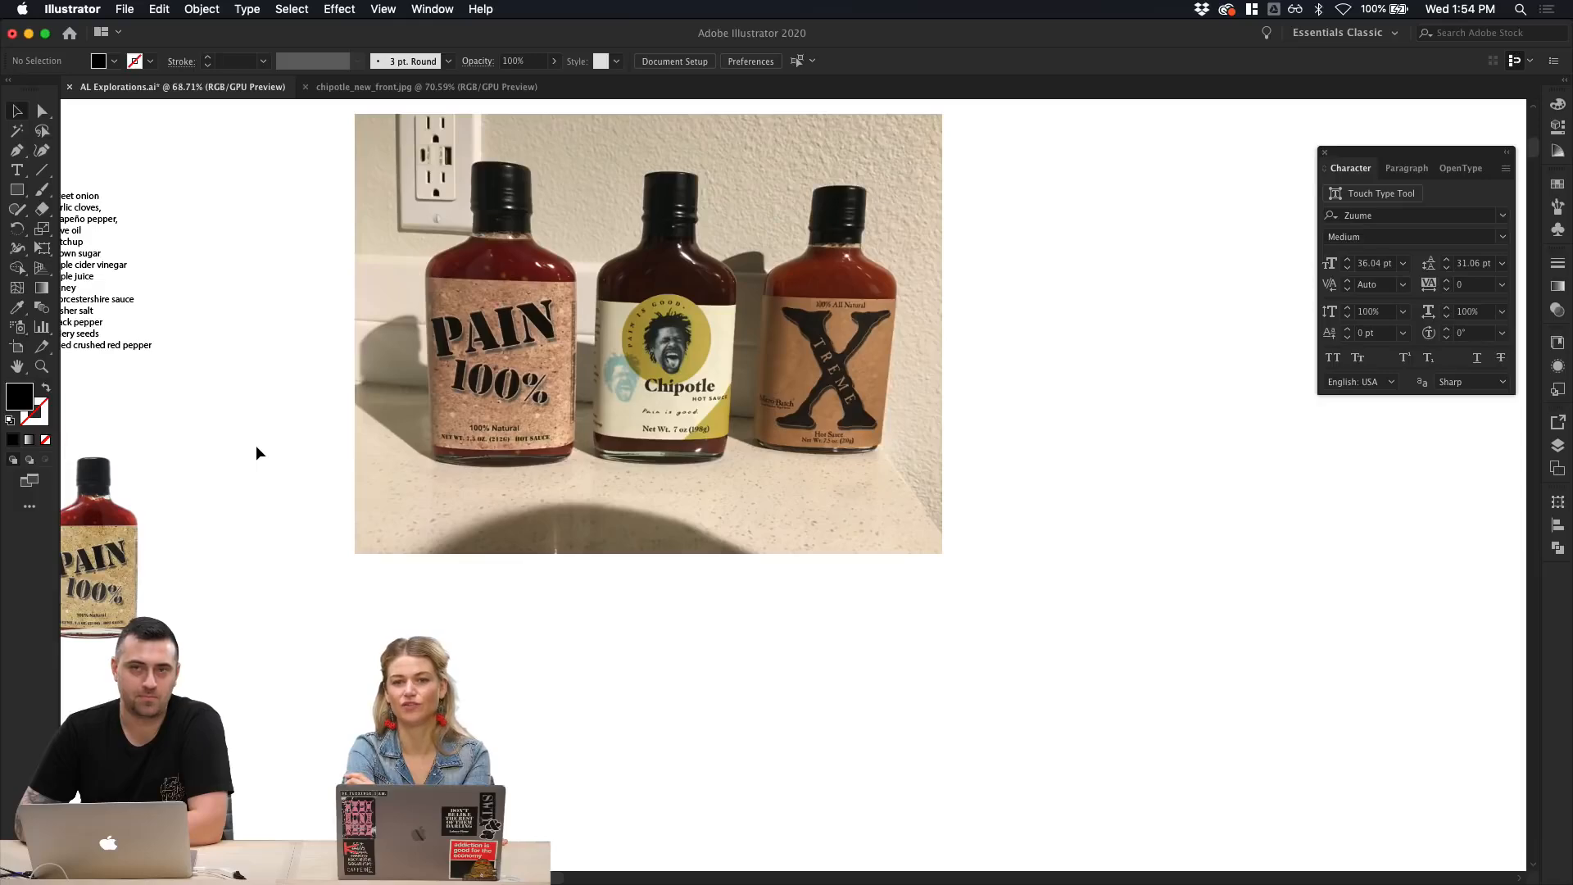
Step: Revisit the Awesome Sauce wordmarks and the slash-separated Fuego word lists ending in Chipotle
scroll(256, 445, "down", 3)
scroll(256, 445, "down", 3)
scroll(256, 445, "down", 4)
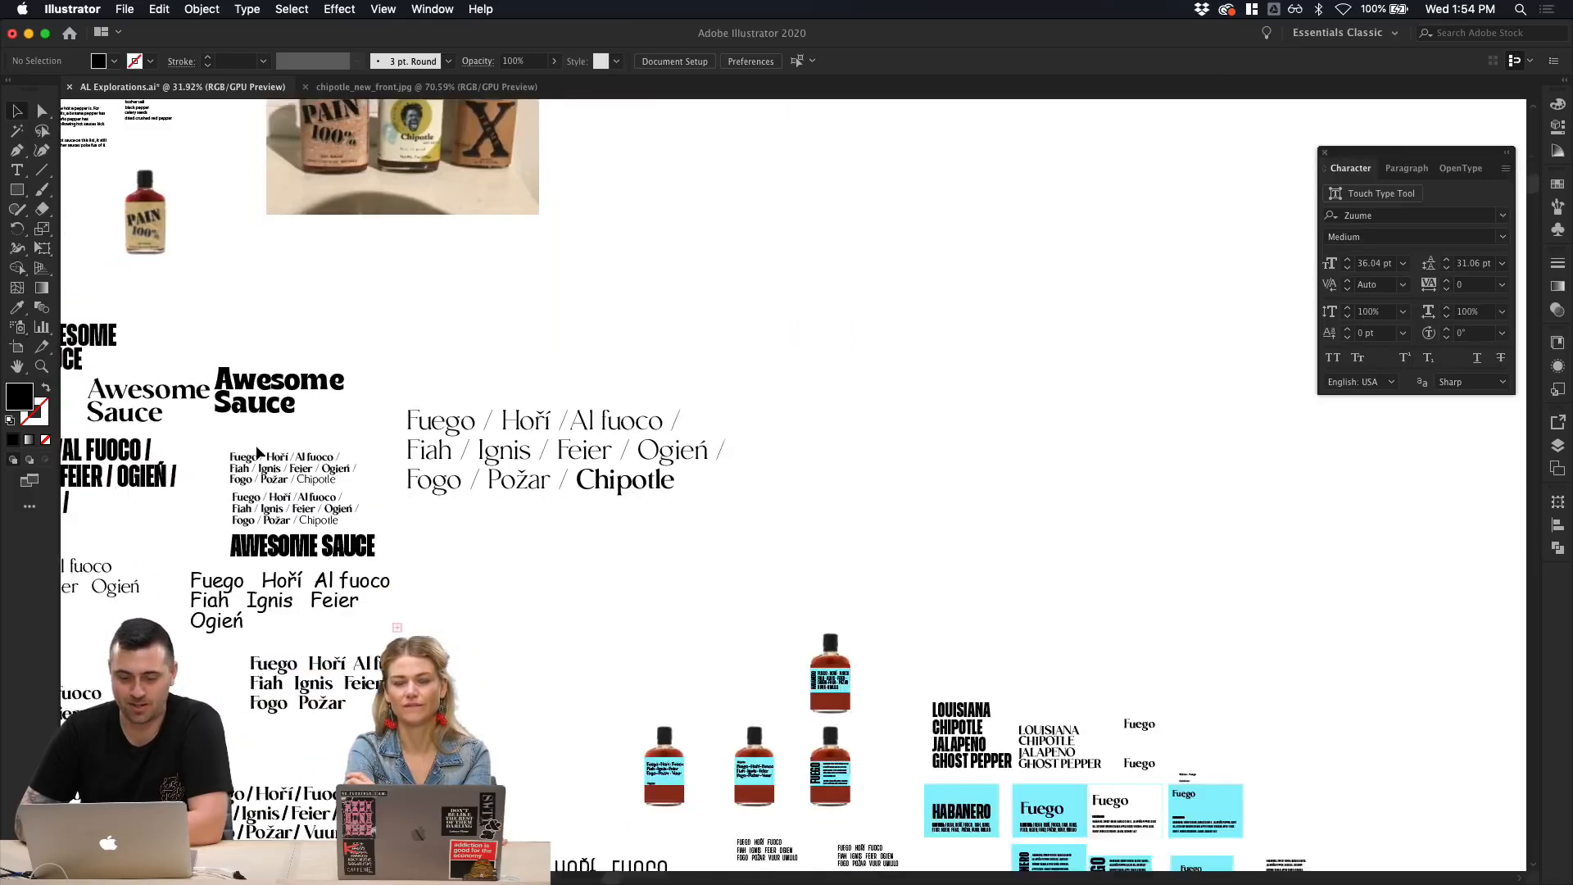
scroll(255, 445, "left", 4)
scroll(256, 445, "up", 3)
scroll(492, 558, "up", 5)
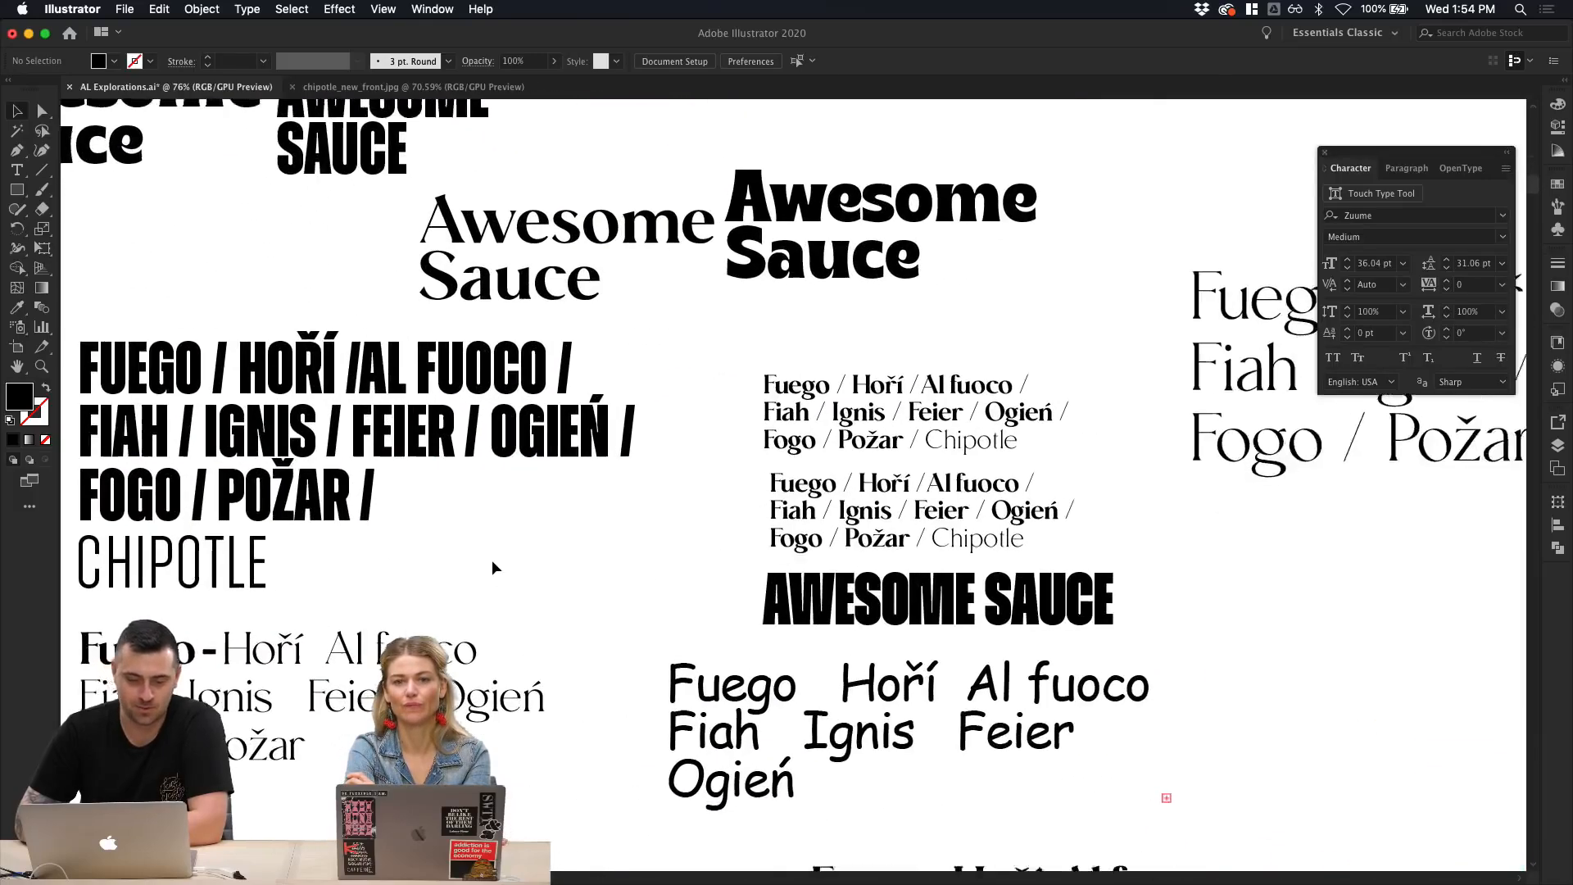
scroll(490, 559, "up", 5)
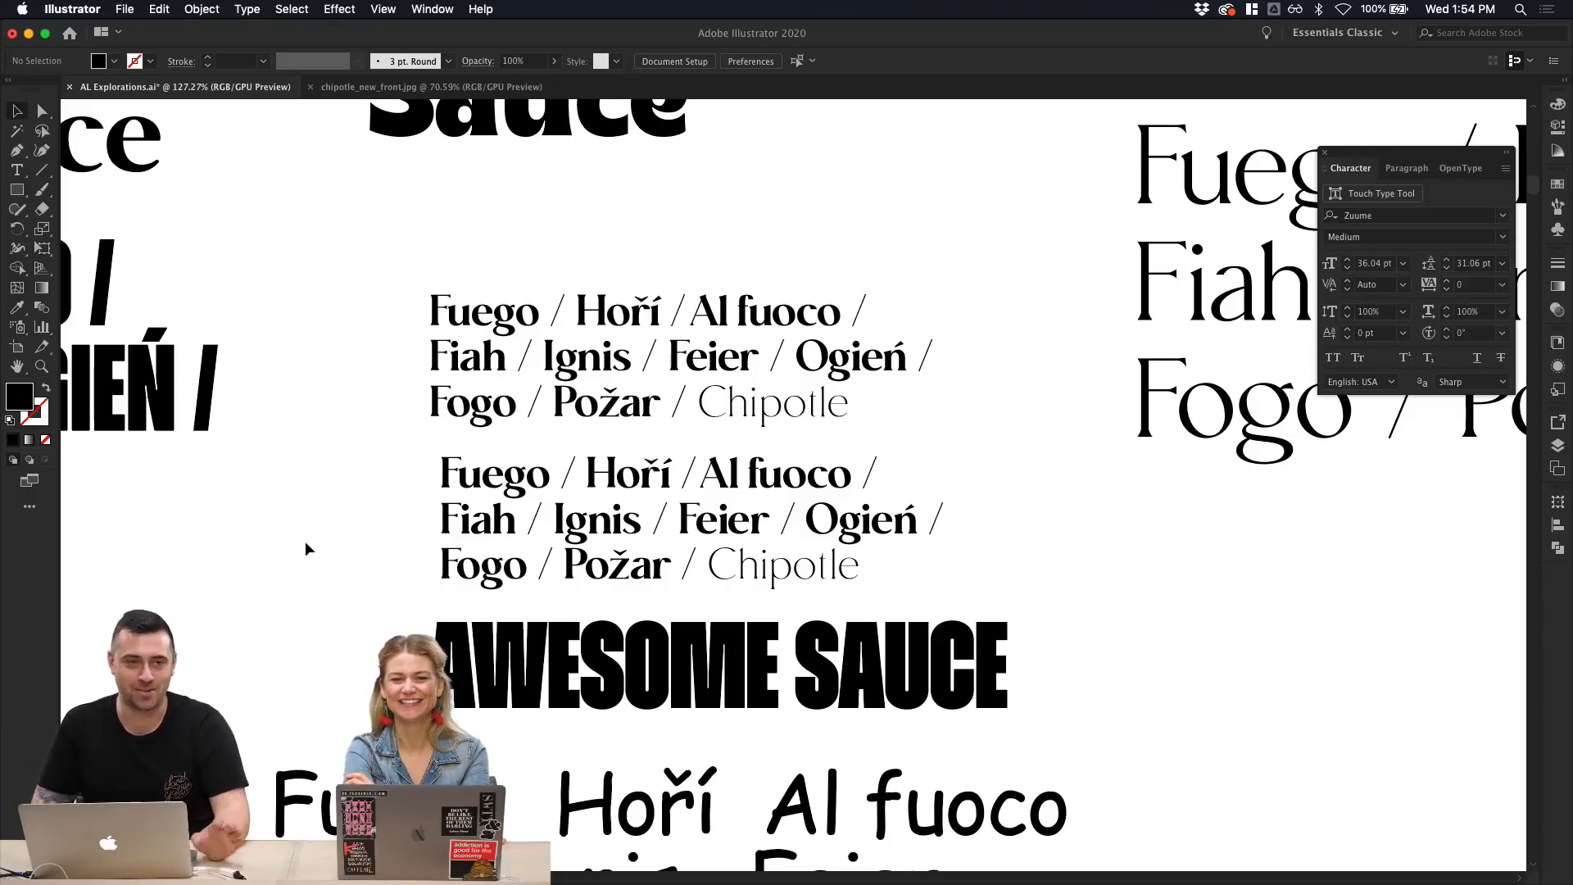
scroll(170, 542, "down", 4)
scroll(171, 542, "down", 2)
scroll(170, 542, "left", 3)
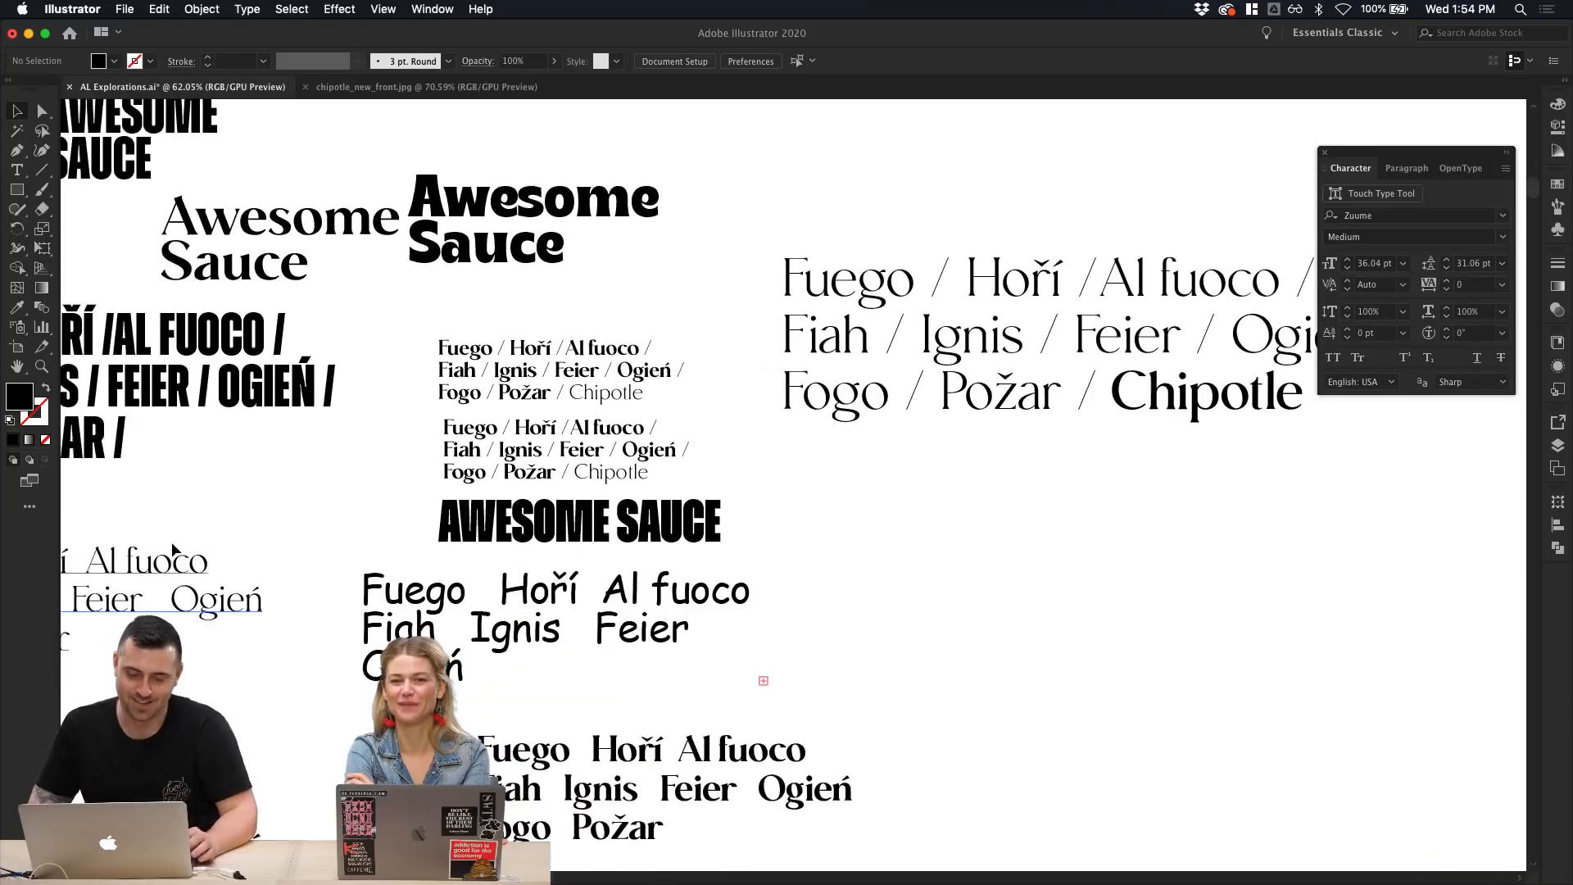
Step: Compare the hyphenated, spaced and slash-separated versions of the bold serif Fuego word lists
scroll(205, 484, "down", 5)
scroll(420, 485, "left", 4)
scroll(420, 485, "down", 3)
scroll(421, 485, "left", 5)
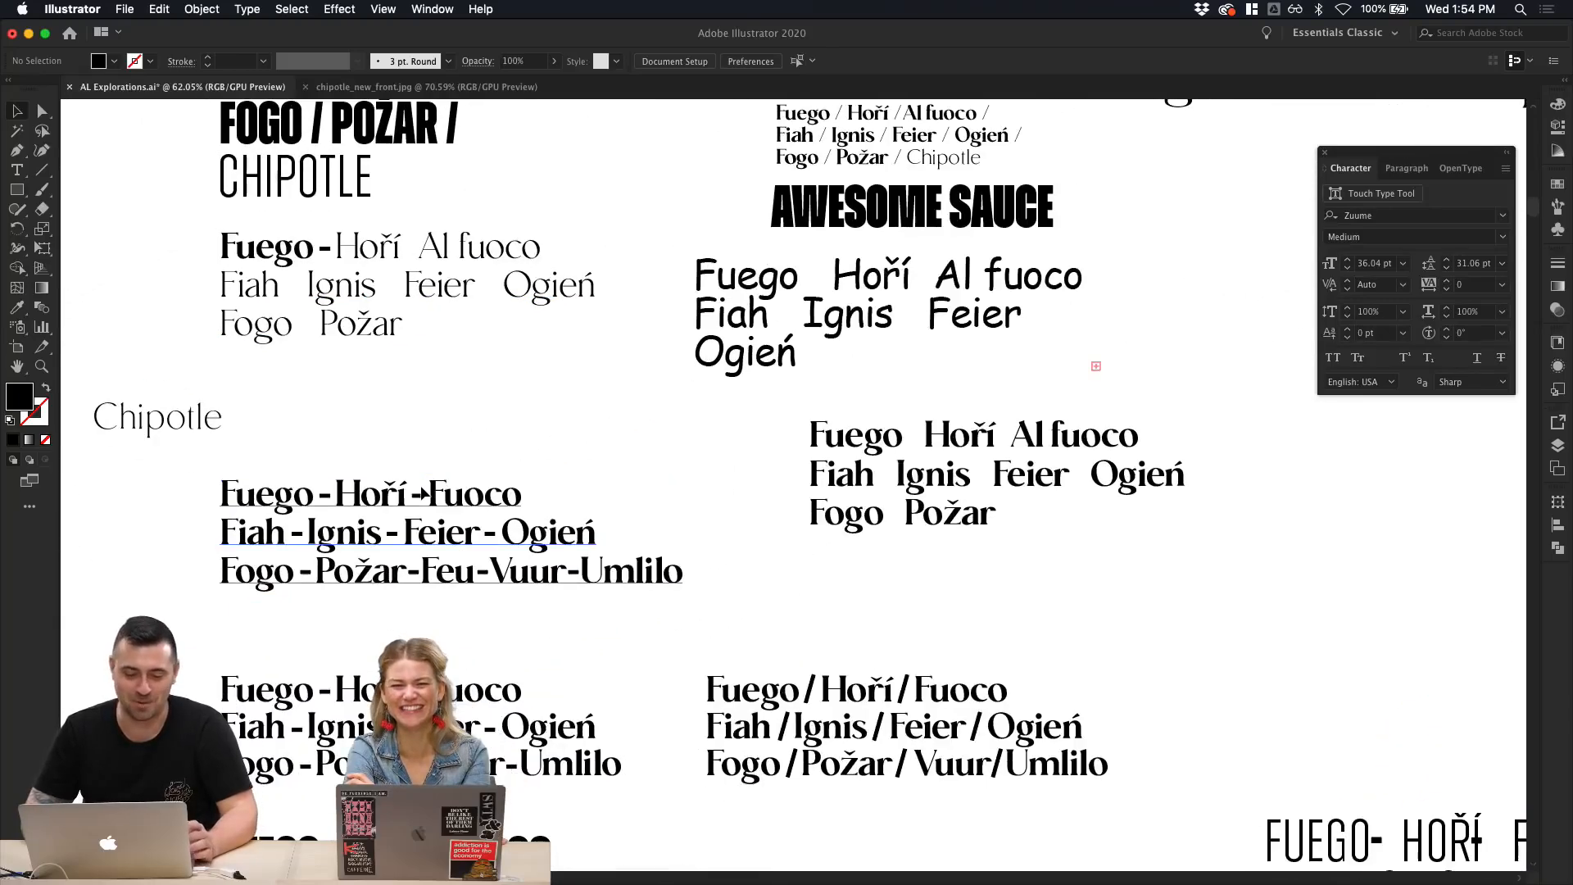
scroll(603, 354, "down", 1)
scroll(603, 354, "left", 1)
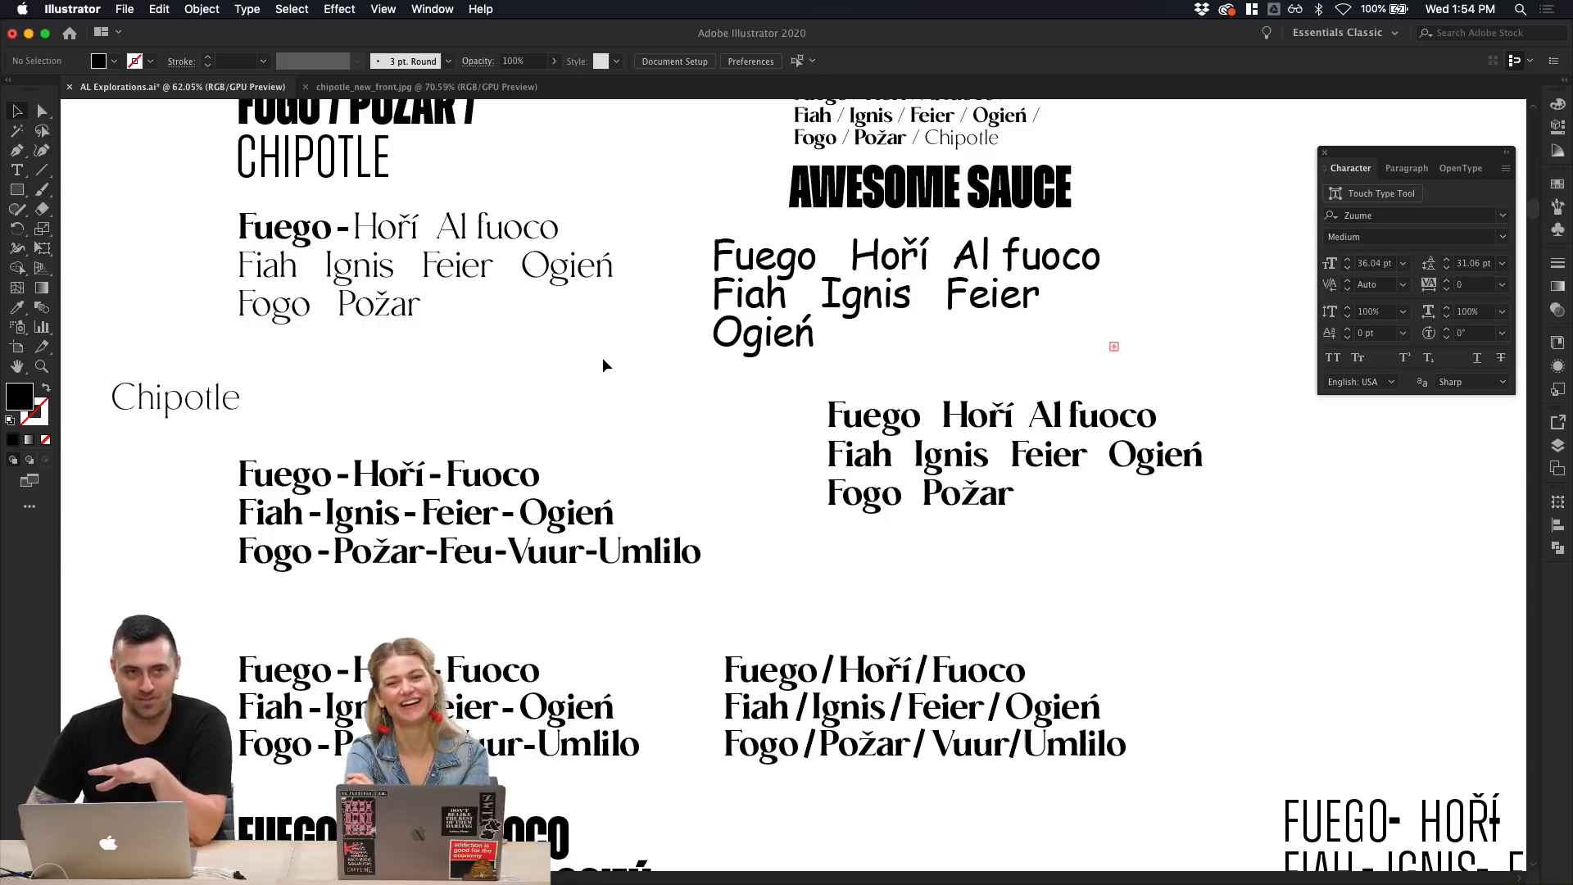
scroll(602, 365, "right", 3)
scroll(602, 365, "down", 1)
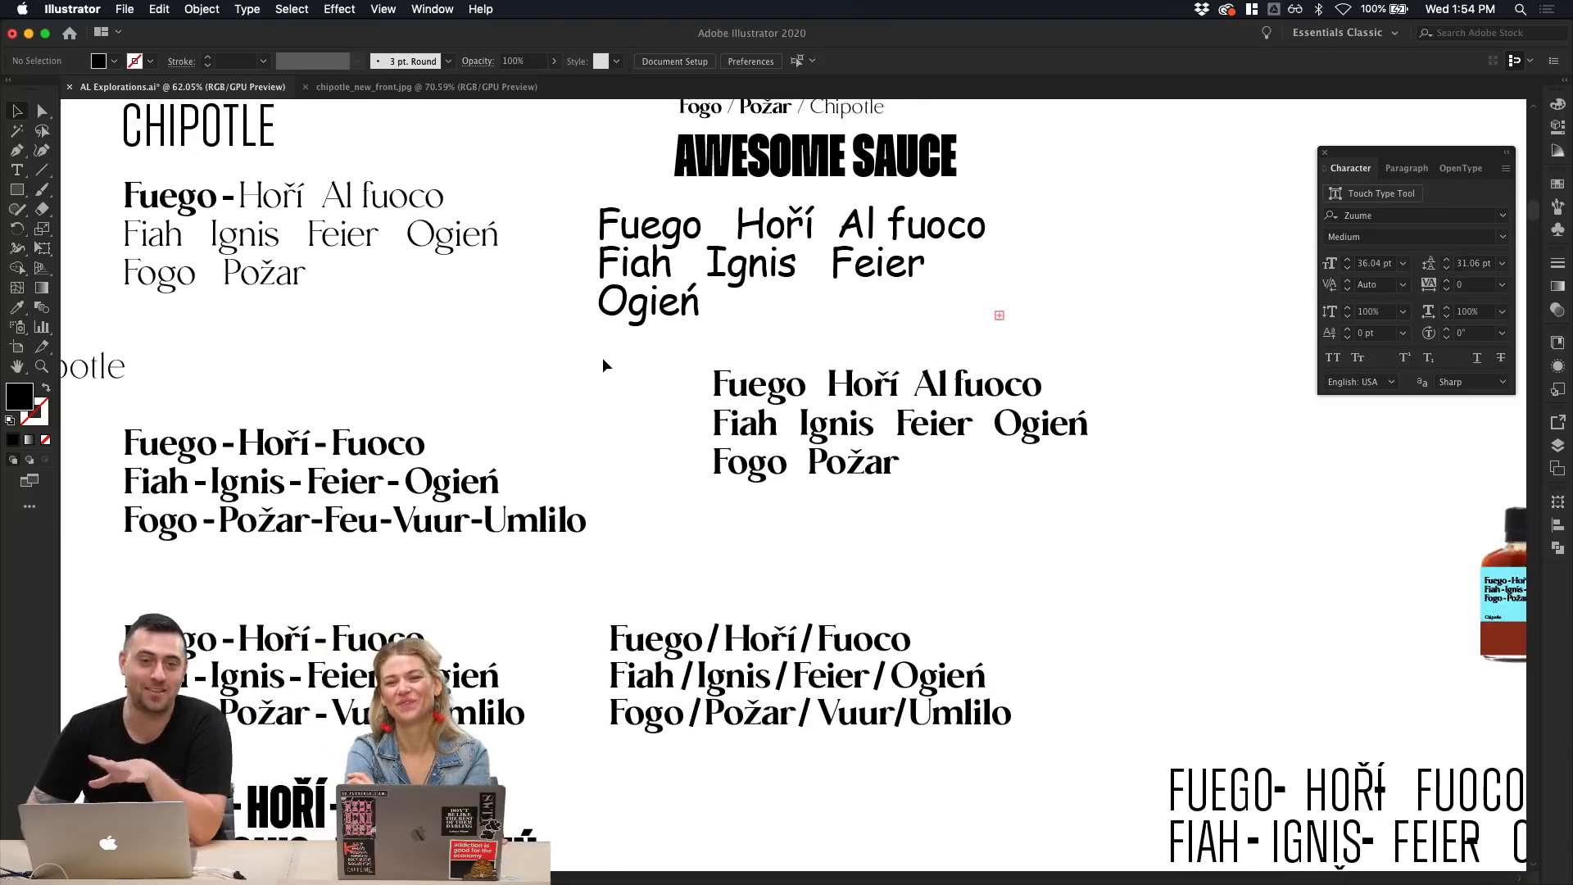
scroll(604, 365, "up", 2)
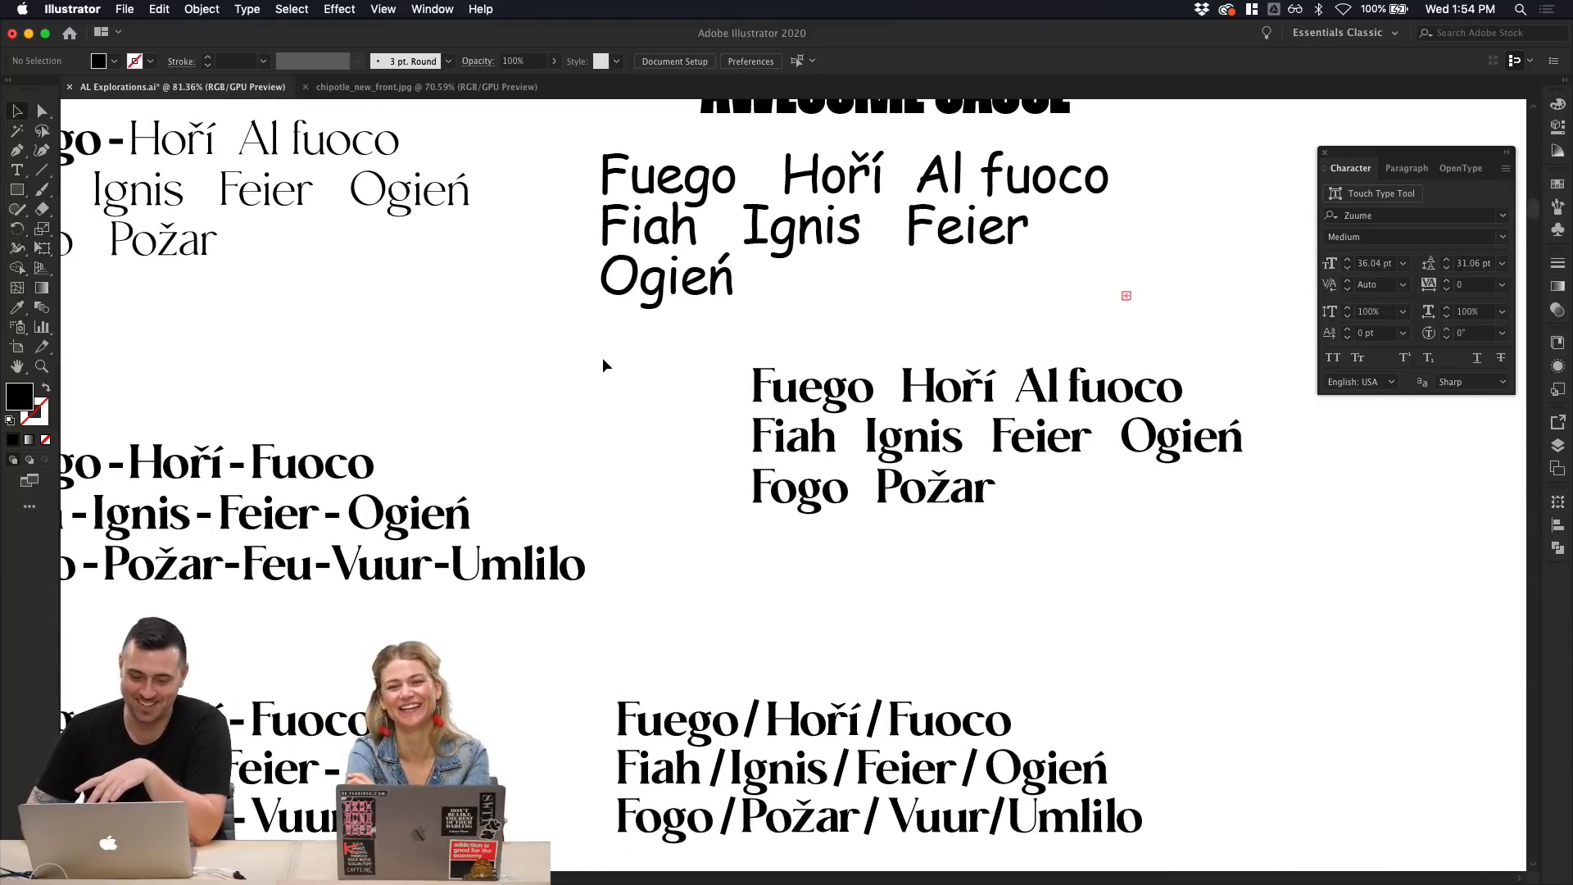
scroll(604, 364, "down", 4)
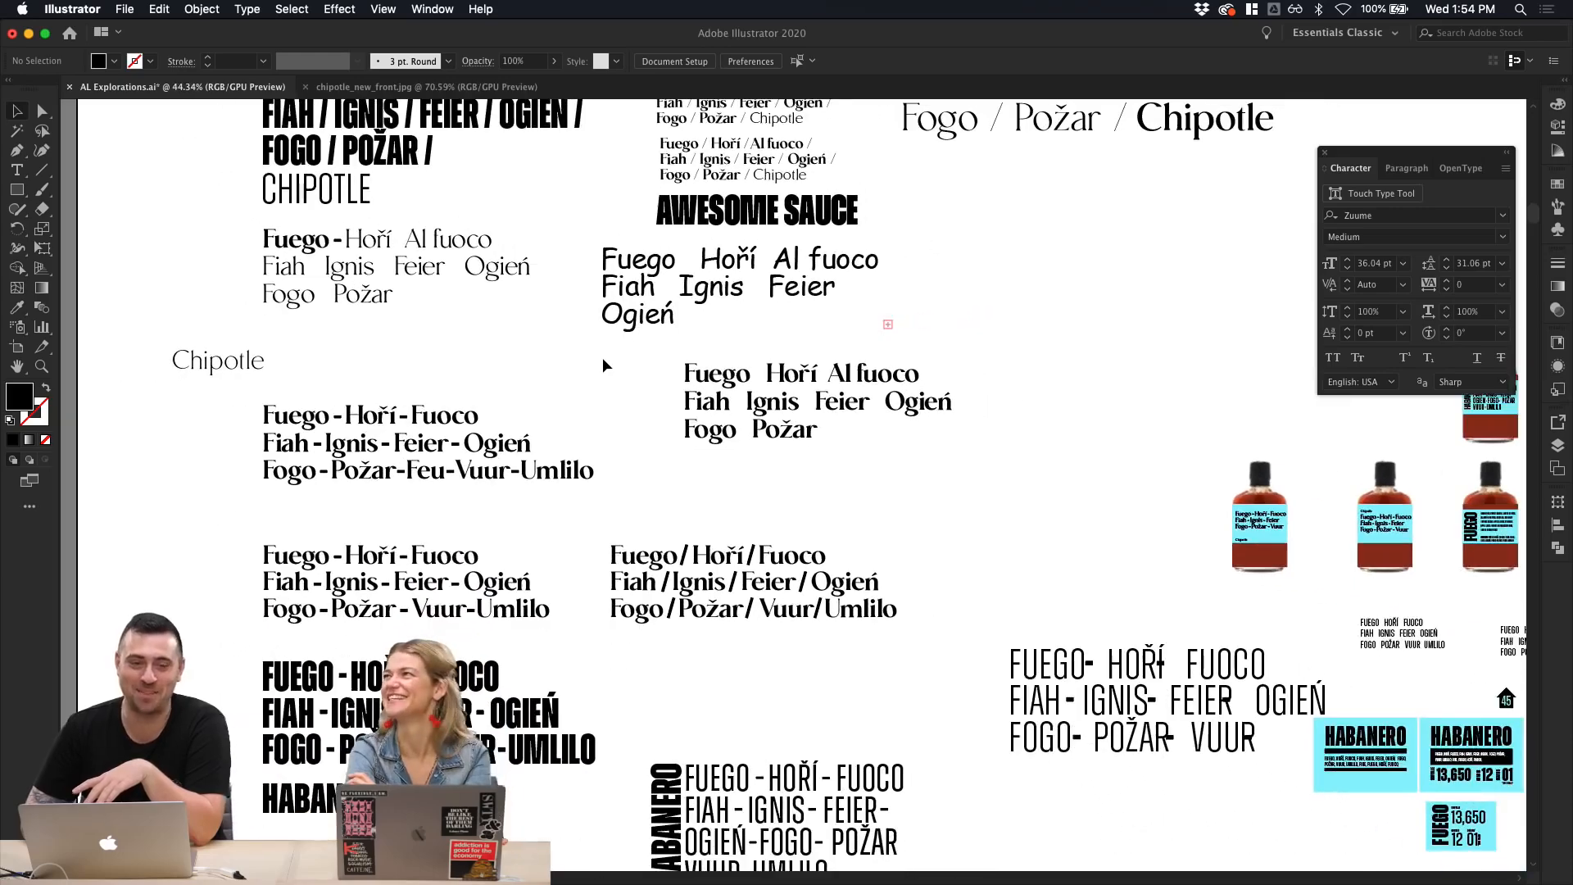
Step: Review the bottle mockups alongside the light blue HABANERO and Fuego label variants
scroll(603, 362, "down", 3)
scroll(603, 362, "right", 5)
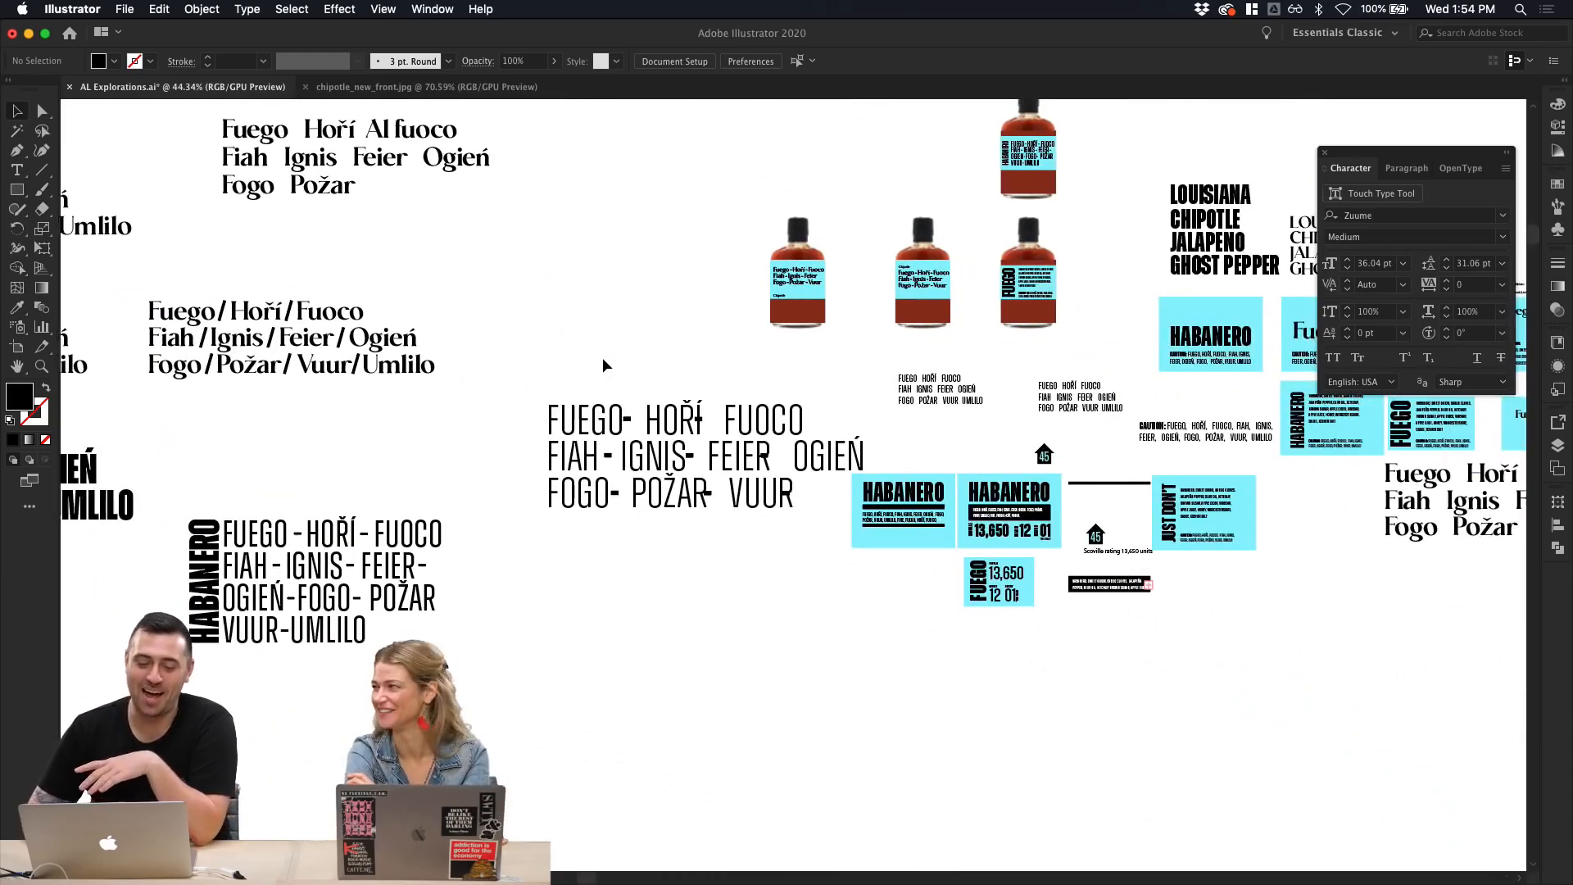
scroll(587, 346, "right", 4)
scroll(575, 341, "up", 3)
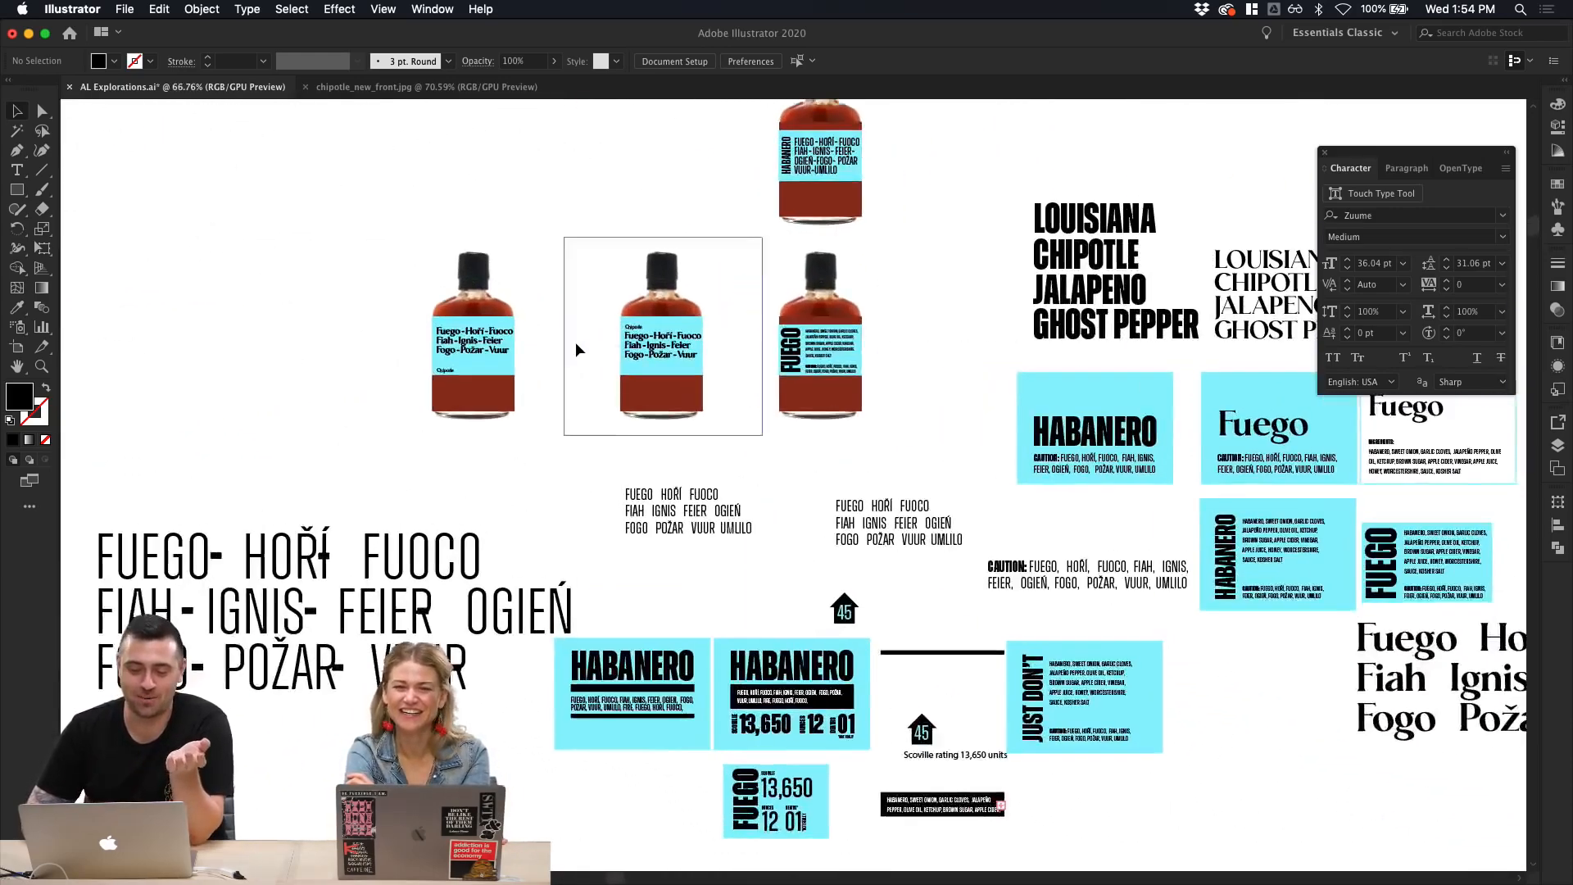
scroll(575, 341, "right", 4)
scroll(576, 342, "up", 1)
scroll(655, 369, "up", 3)
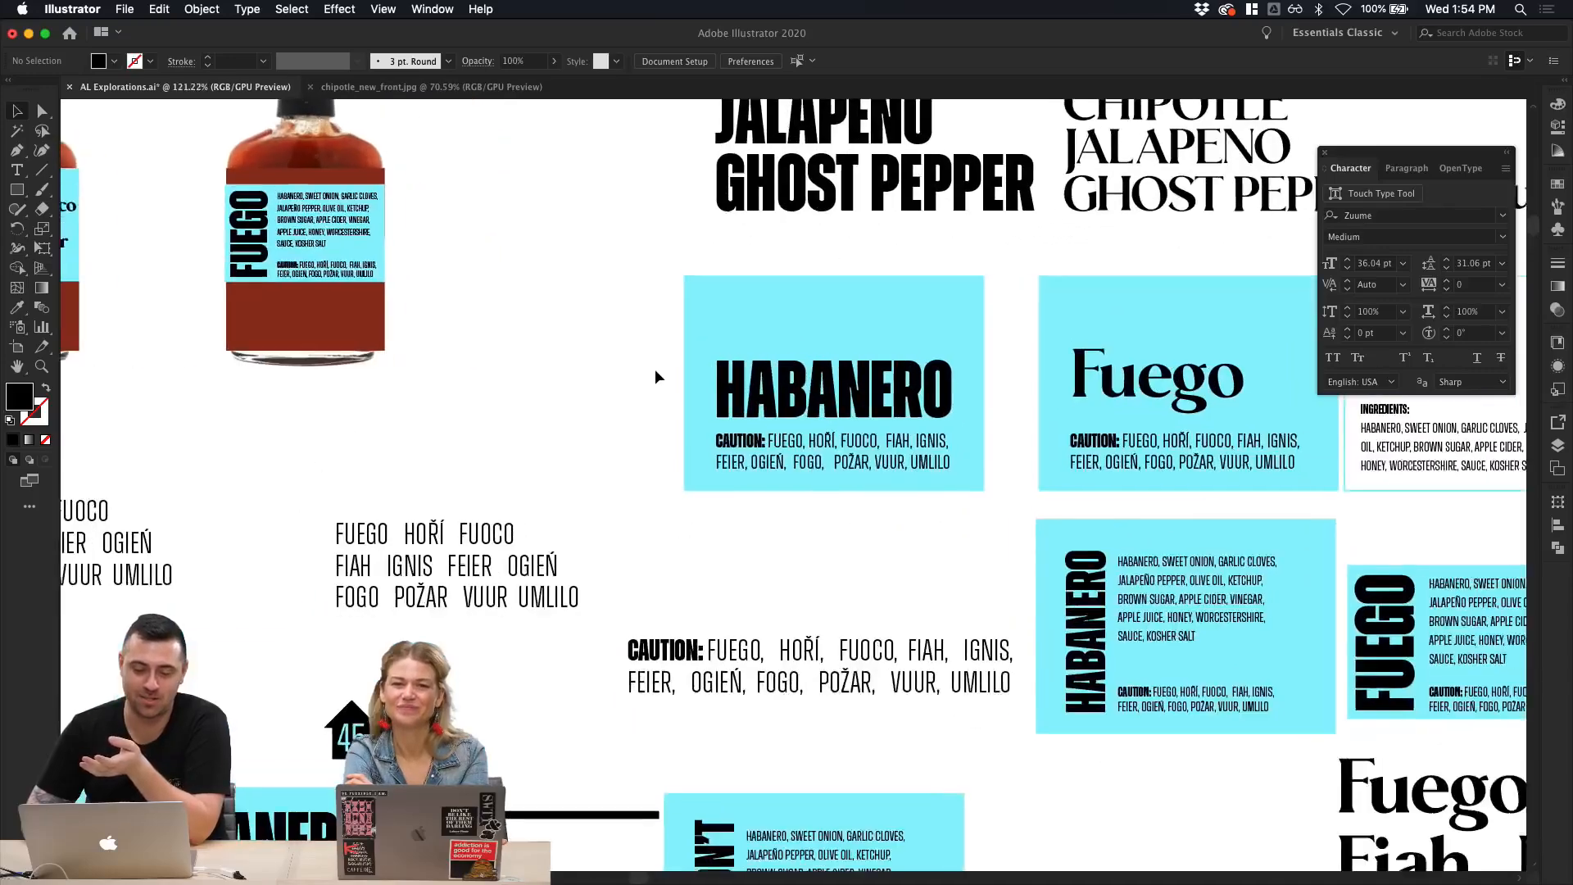
Step: Compare the HABANERO and Fuego label variants with the bold condensed and serif lists of flavor names, singling out the bold LOUISIANA text
scroll(655, 377, "up", 1)
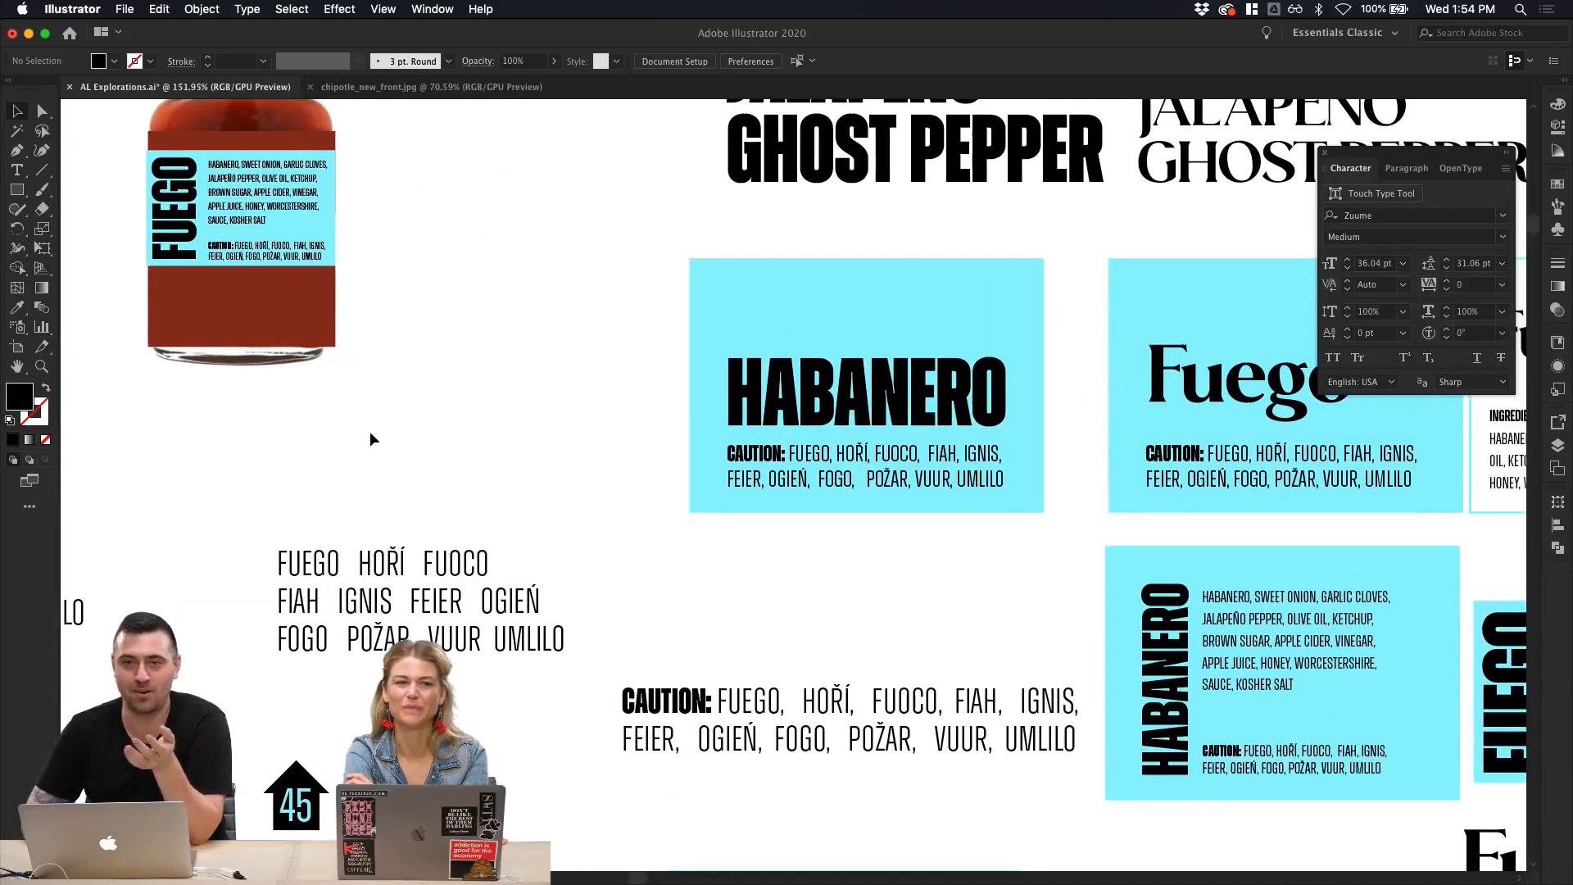
scroll(371, 431, "right", 3)
scroll(371, 431, "down", 1)
scroll(362, 446, "down", 4)
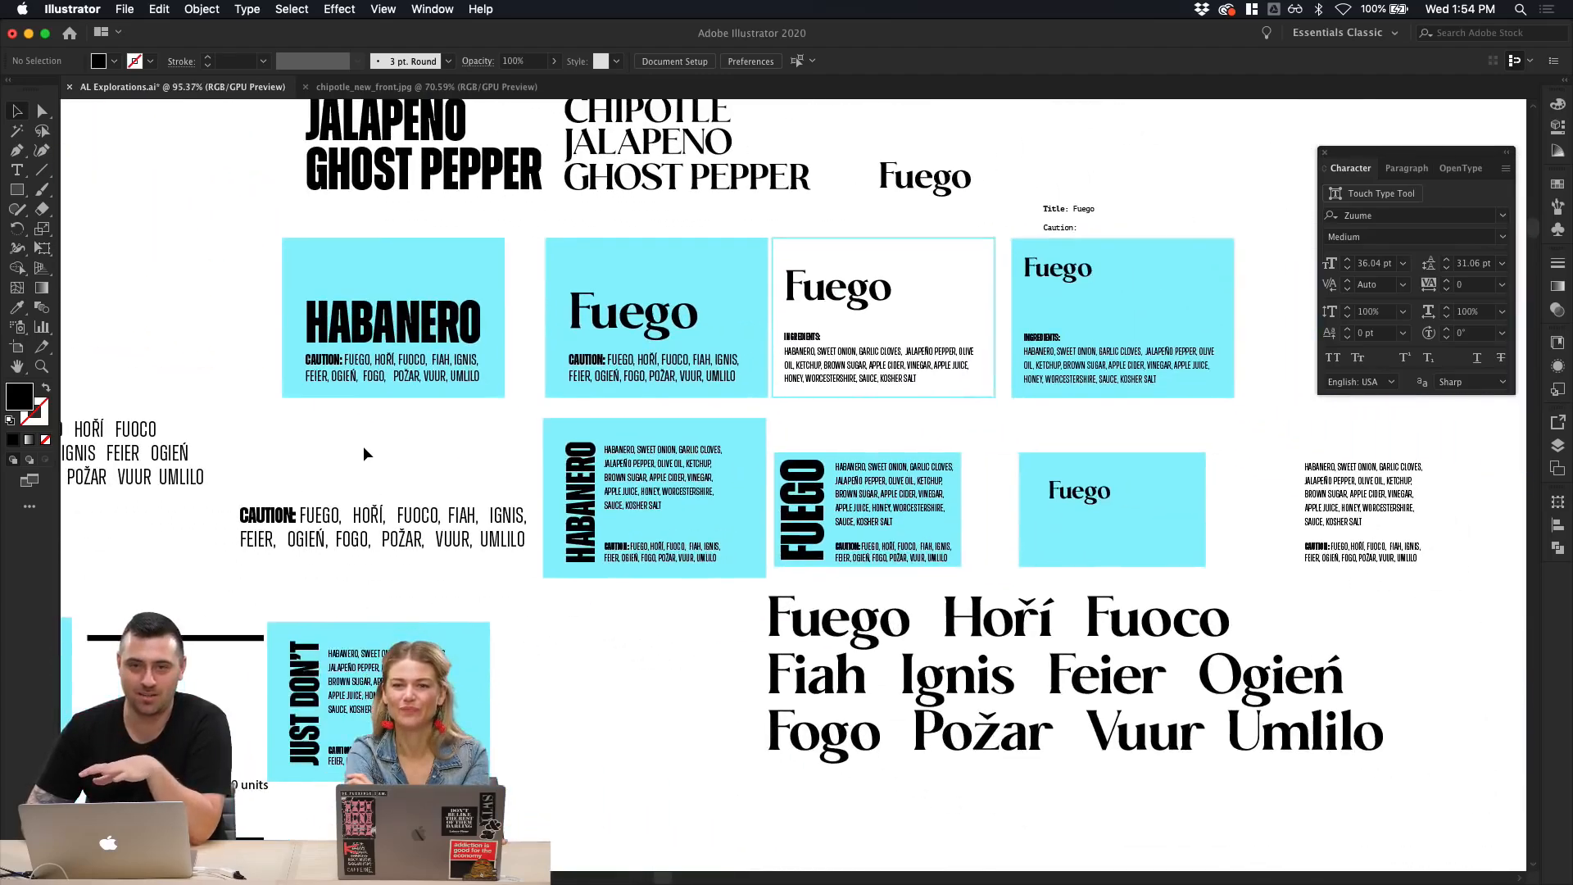
scroll(361, 446, "up", 2)
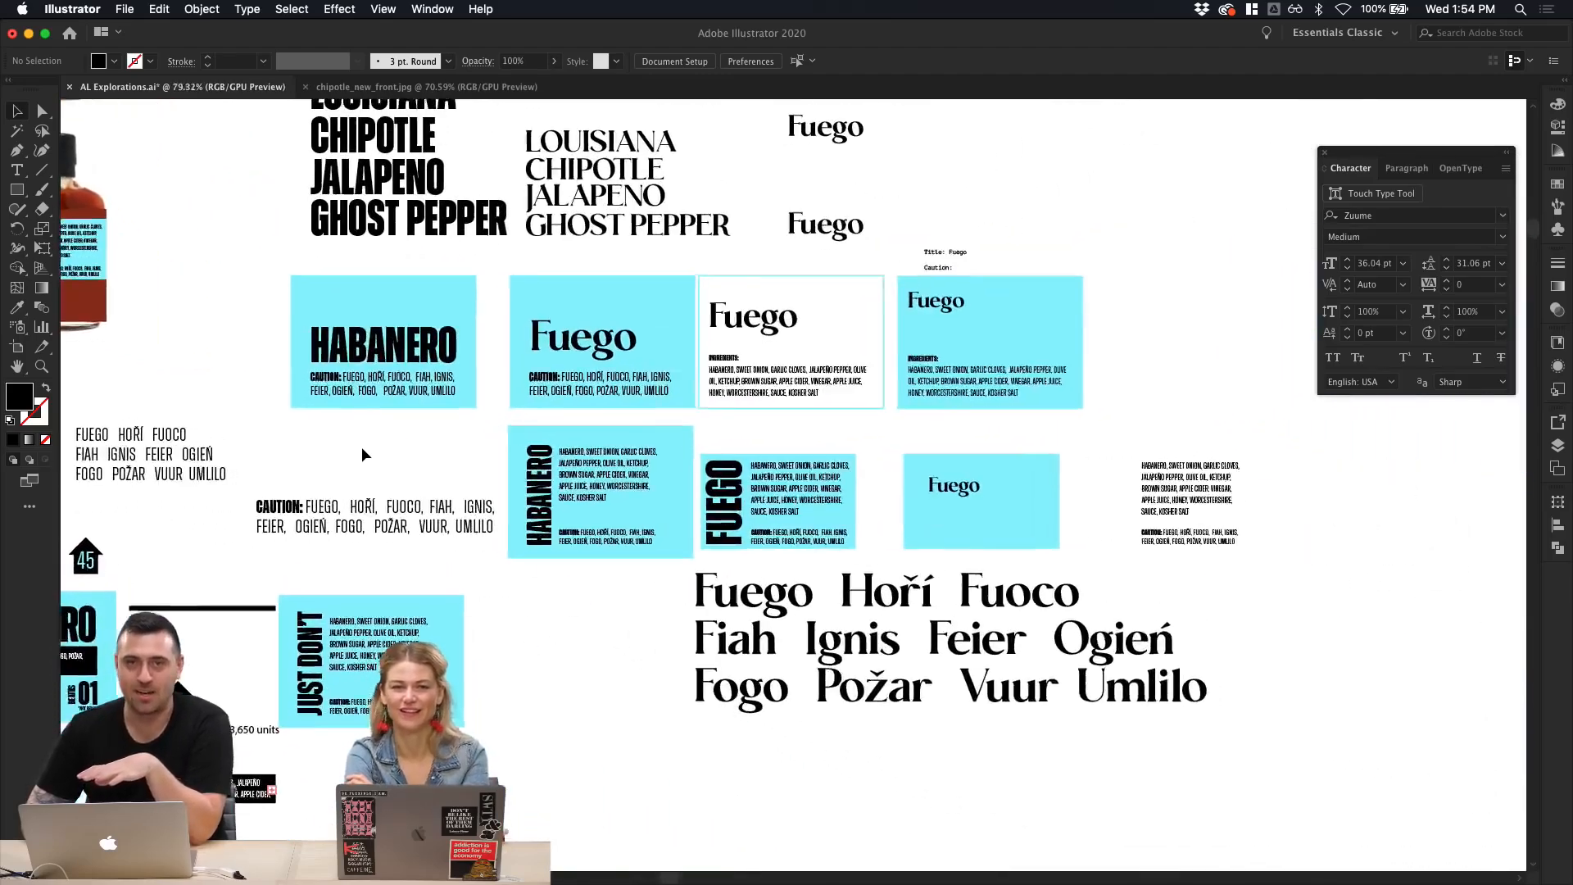
scroll(362, 446, "up", 1)
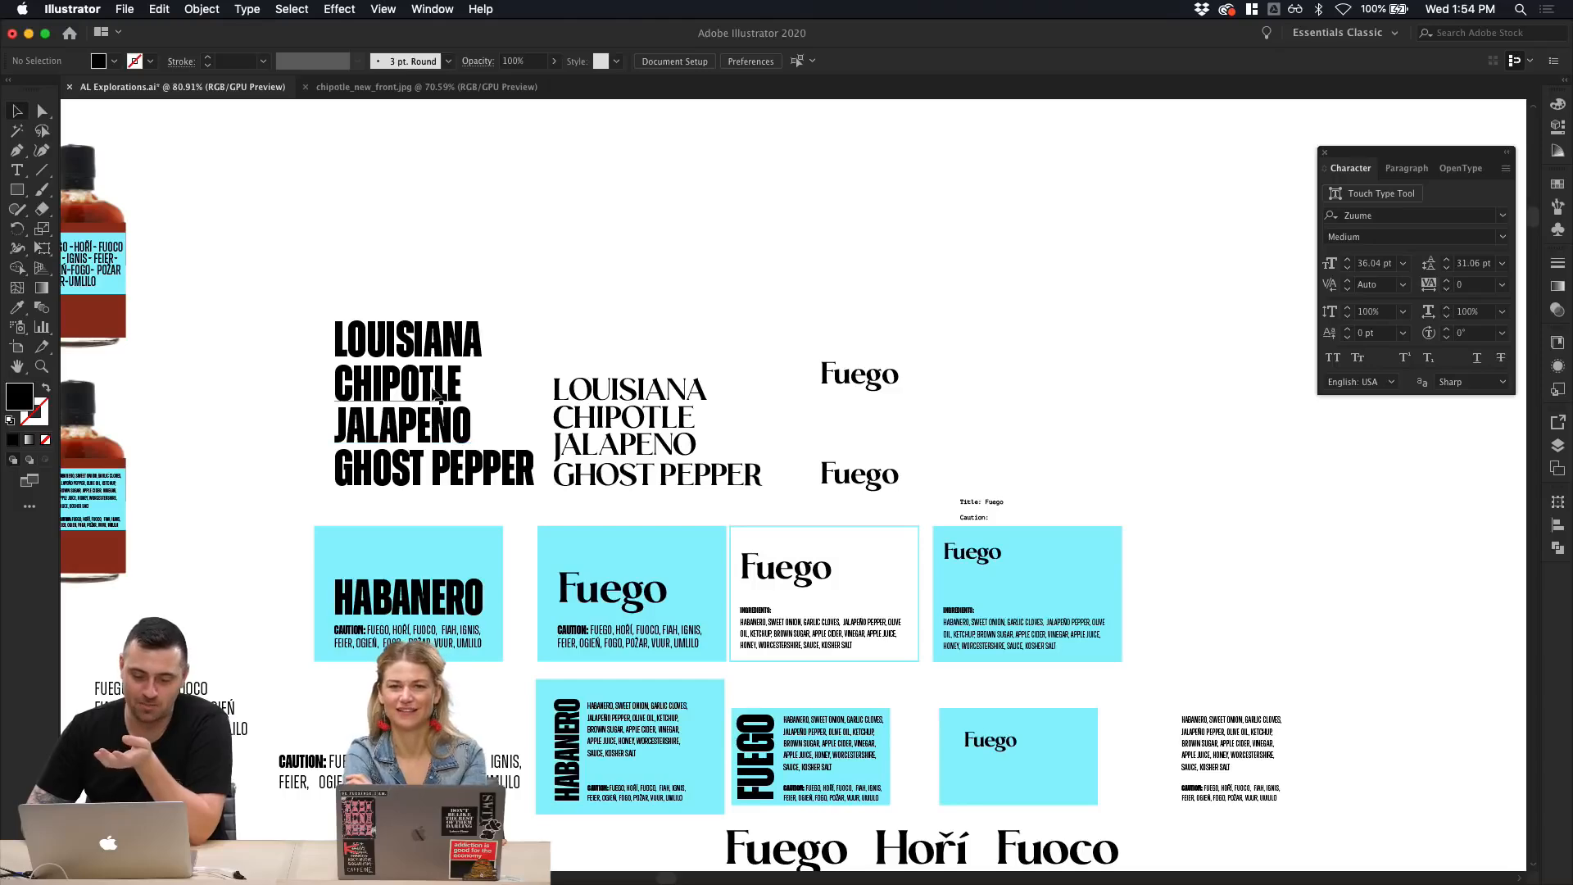
left_click(434, 344)
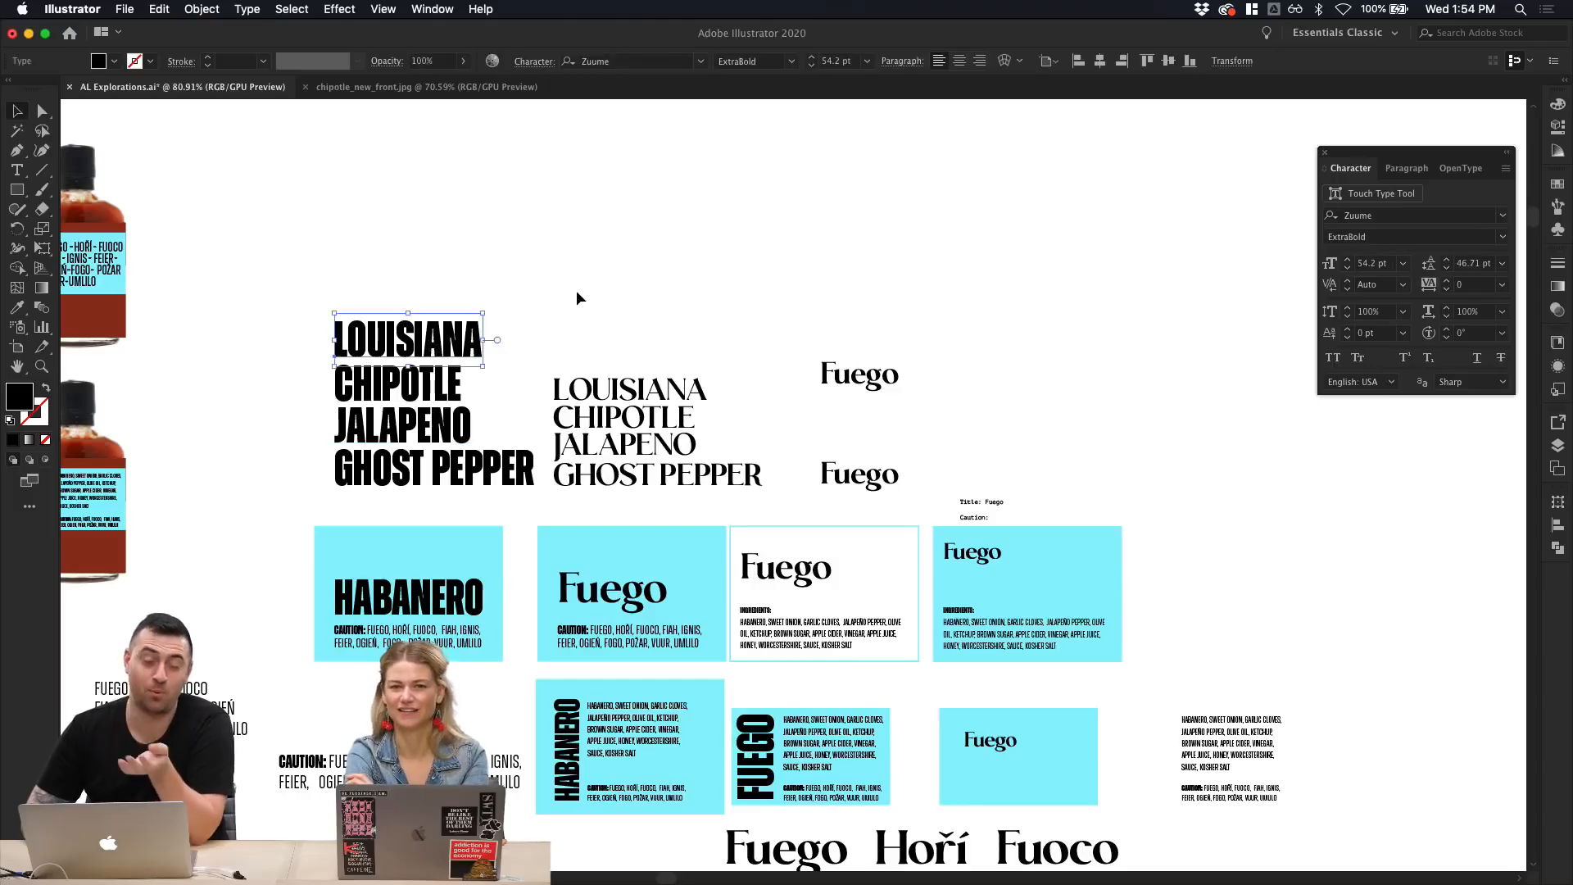
scroll(578, 296, "left", 3)
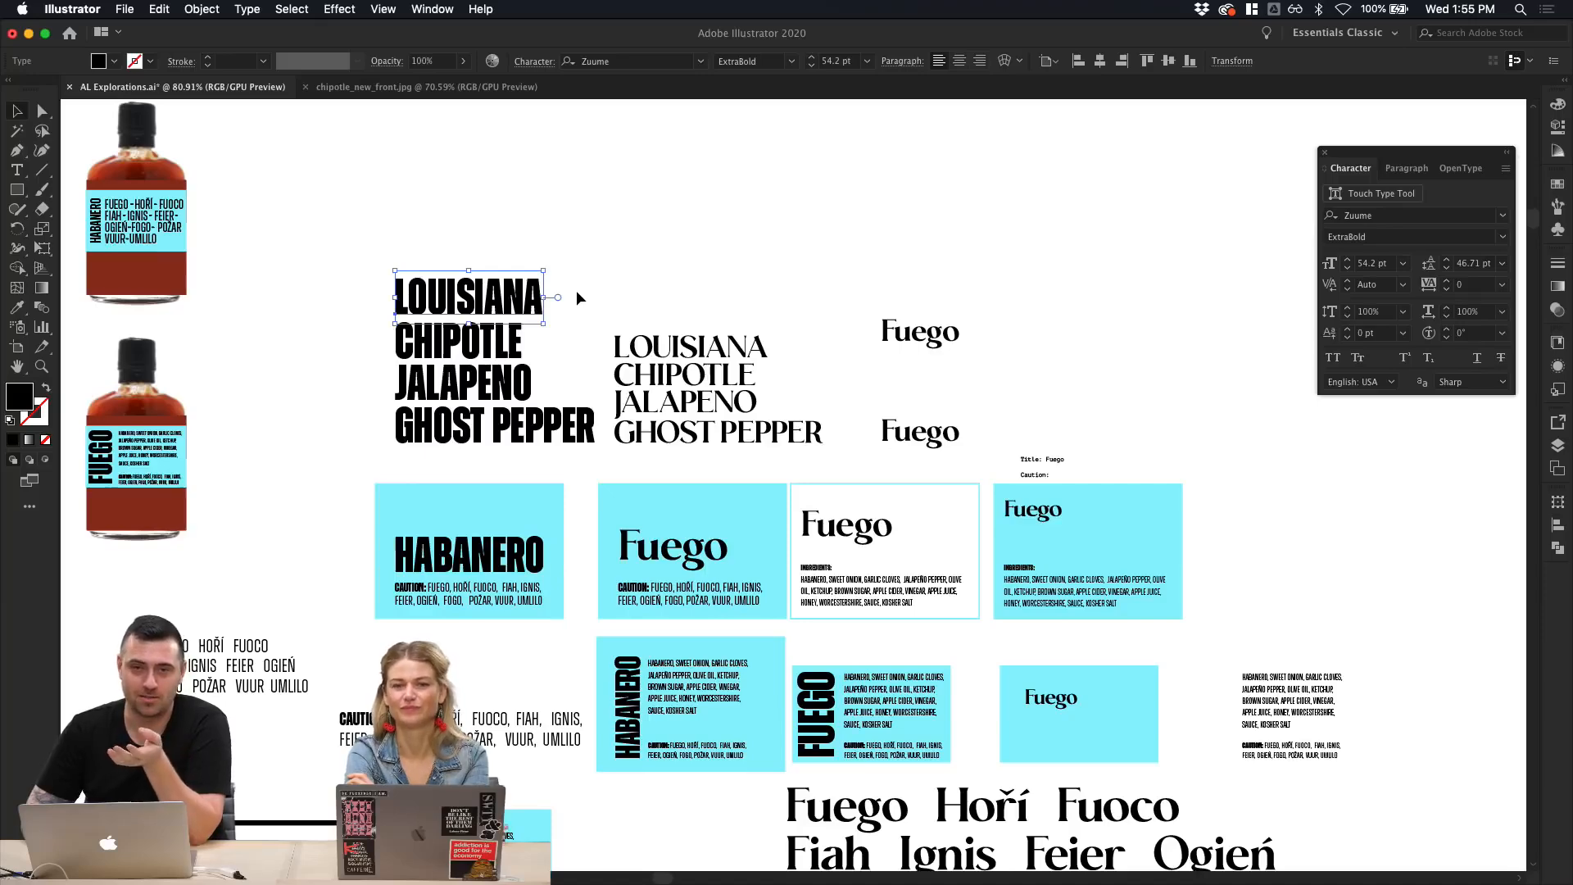
Step: Examine the HABANERO label with the black word band and the compact FUEGO label's Scoville, ounces and deaths figures up close
scroll(577, 297, "down", 5)
scroll(576, 290, "down", 4)
scroll(577, 290, "left", 10)
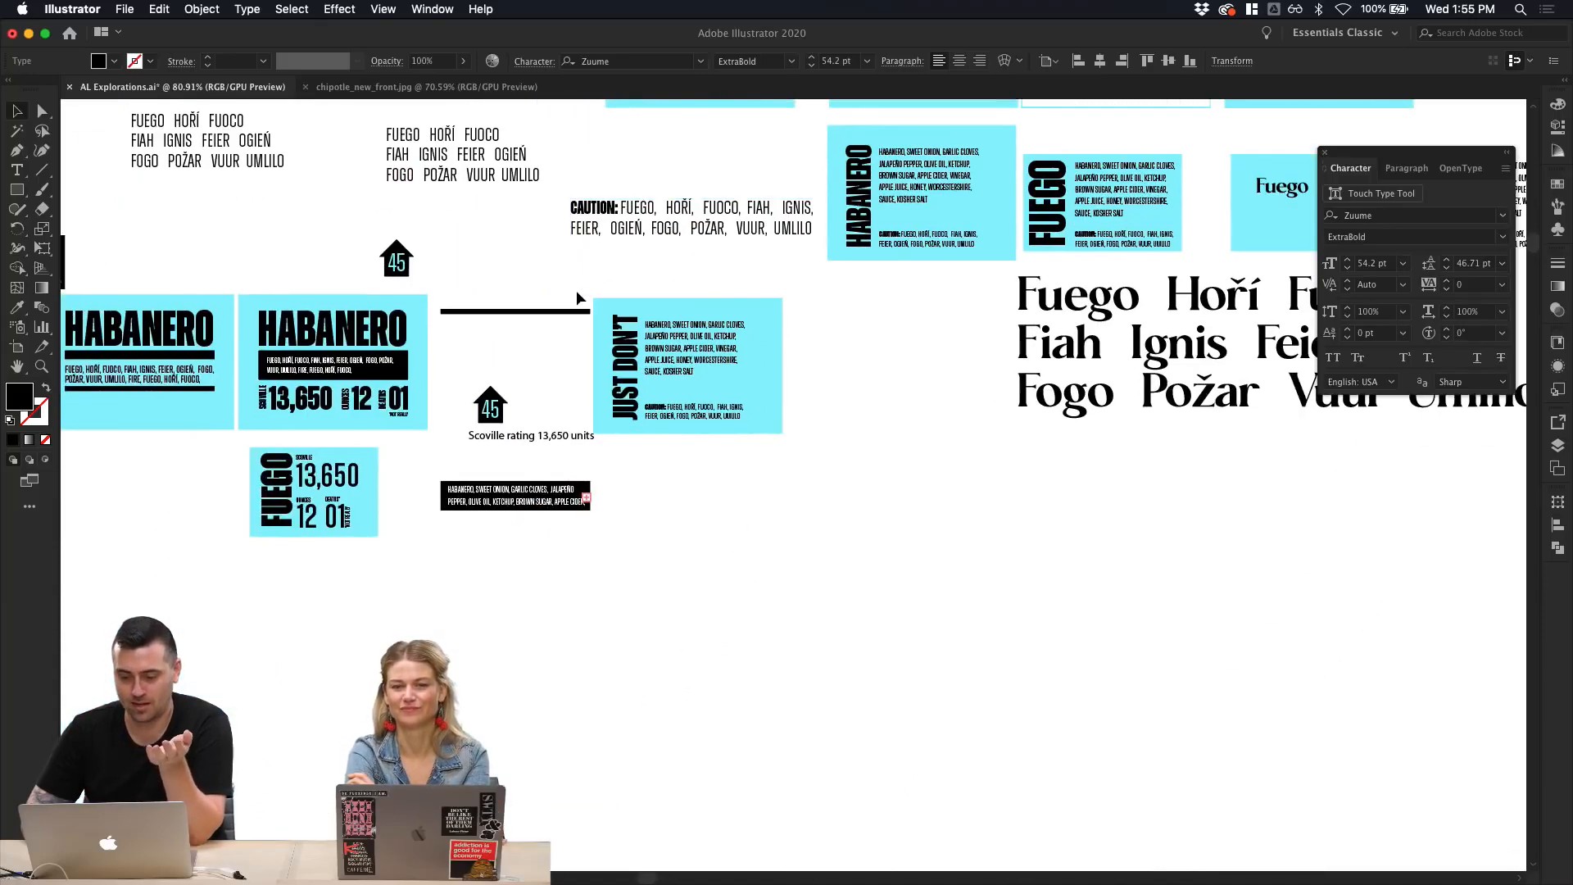
scroll(671, 388, "up", 6)
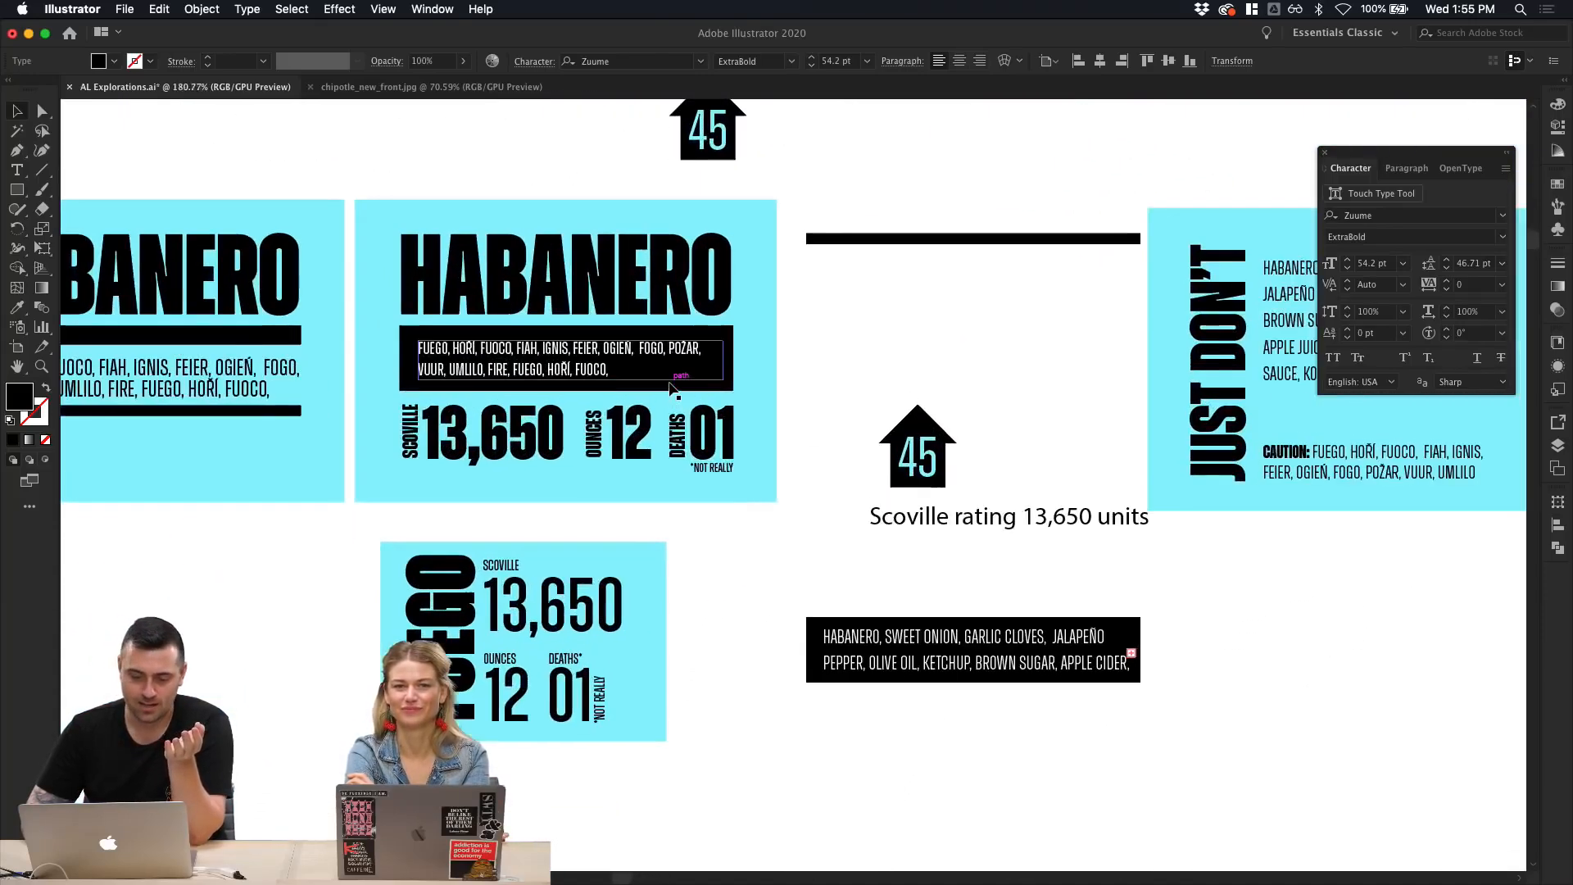
scroll(814, 546, "up", 2)
scroll(814, 546, "left", 3)
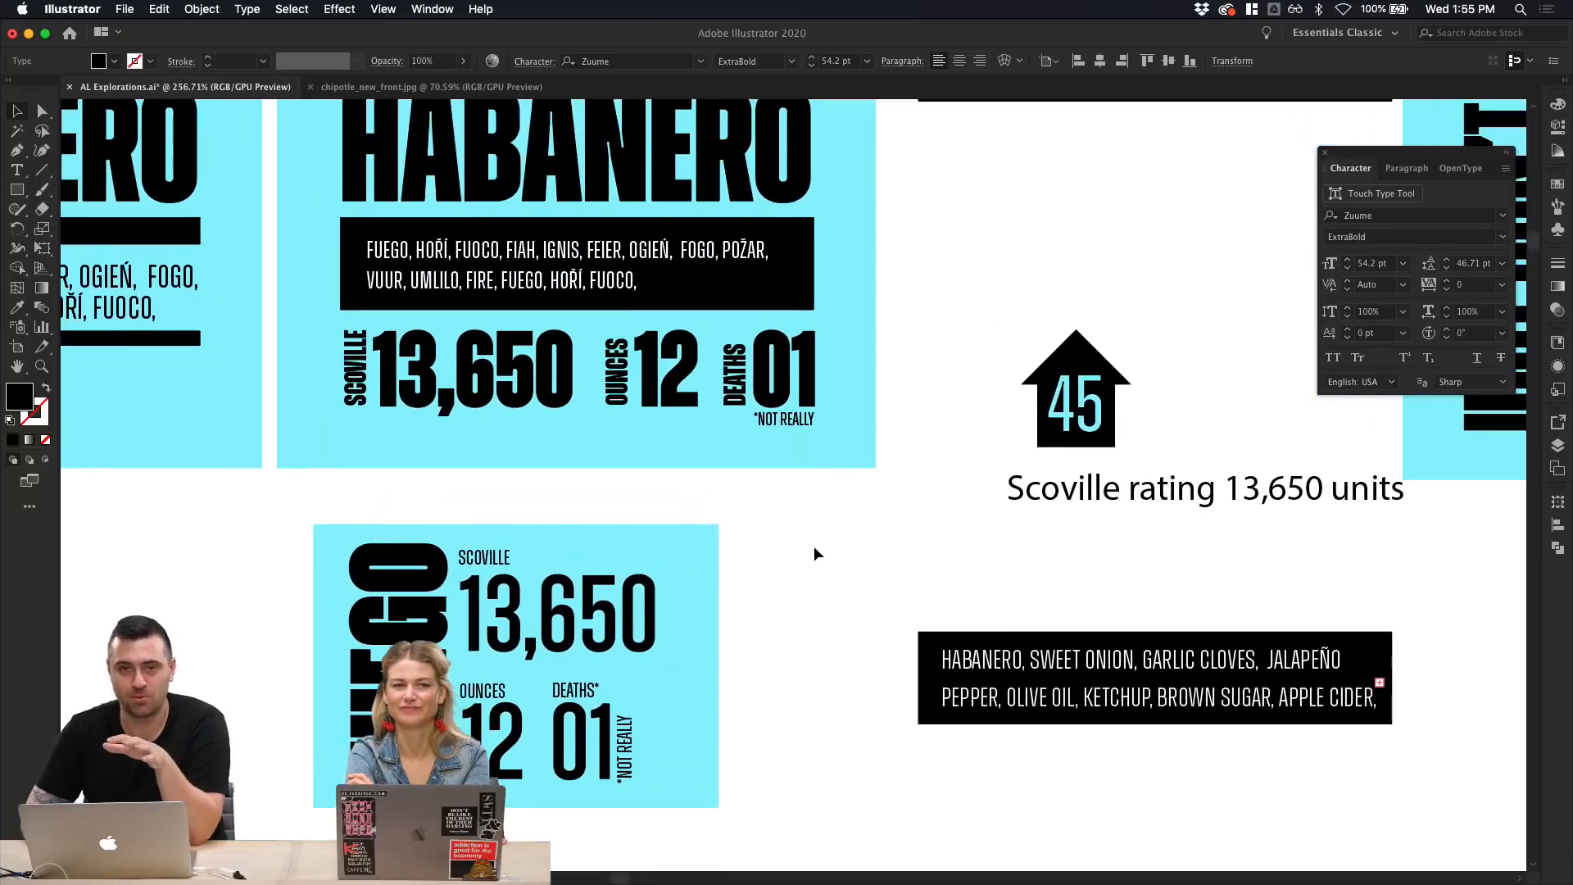
scroll(814, 545, "down", 5)
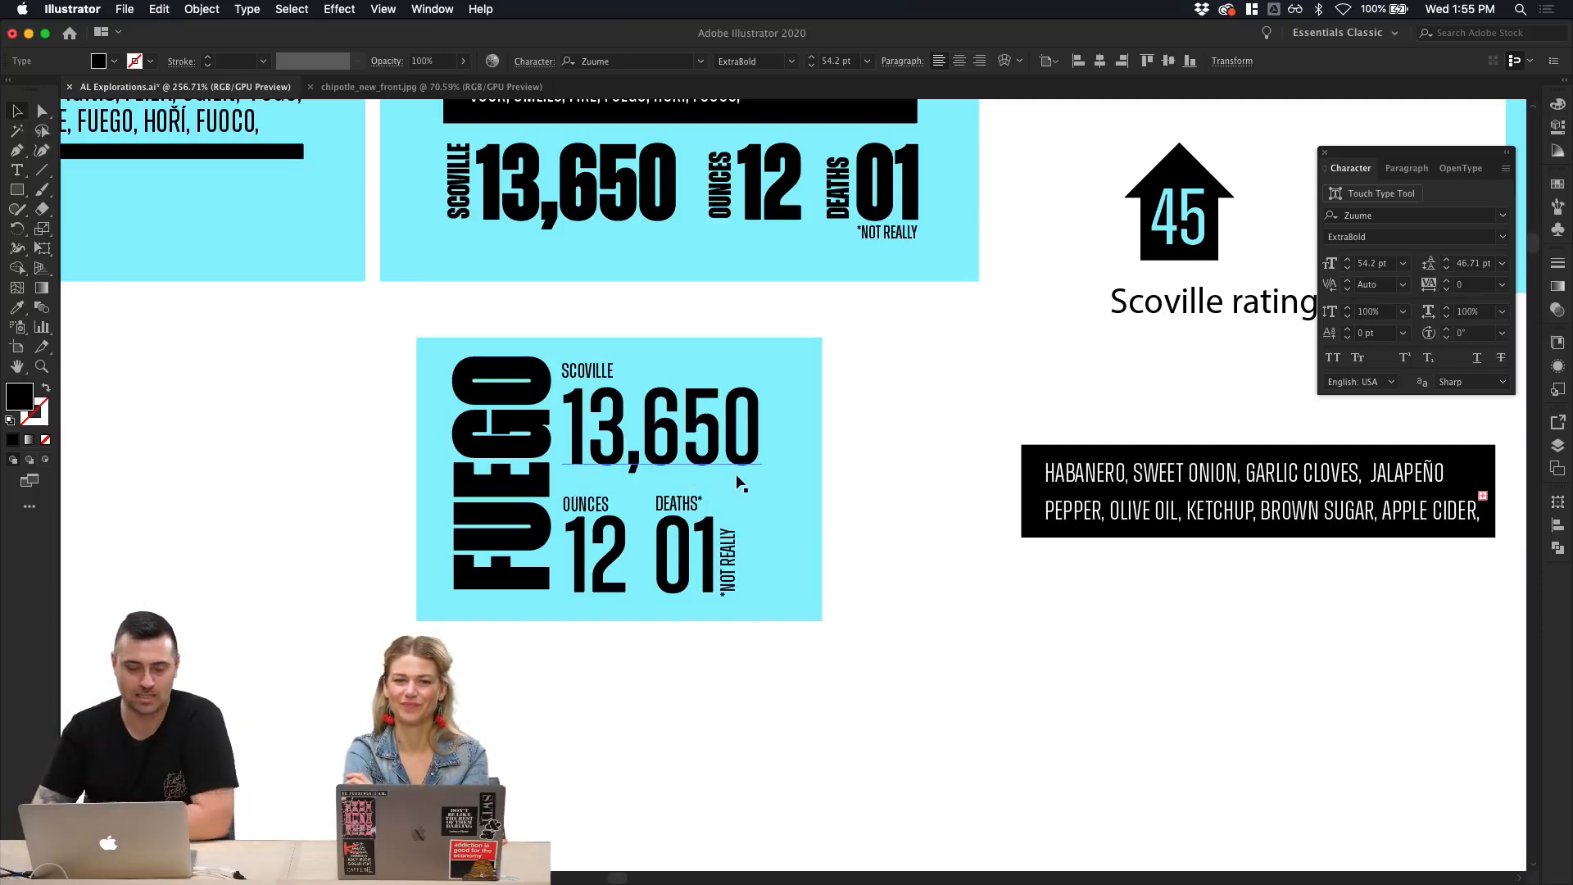
left_click(854, 489)
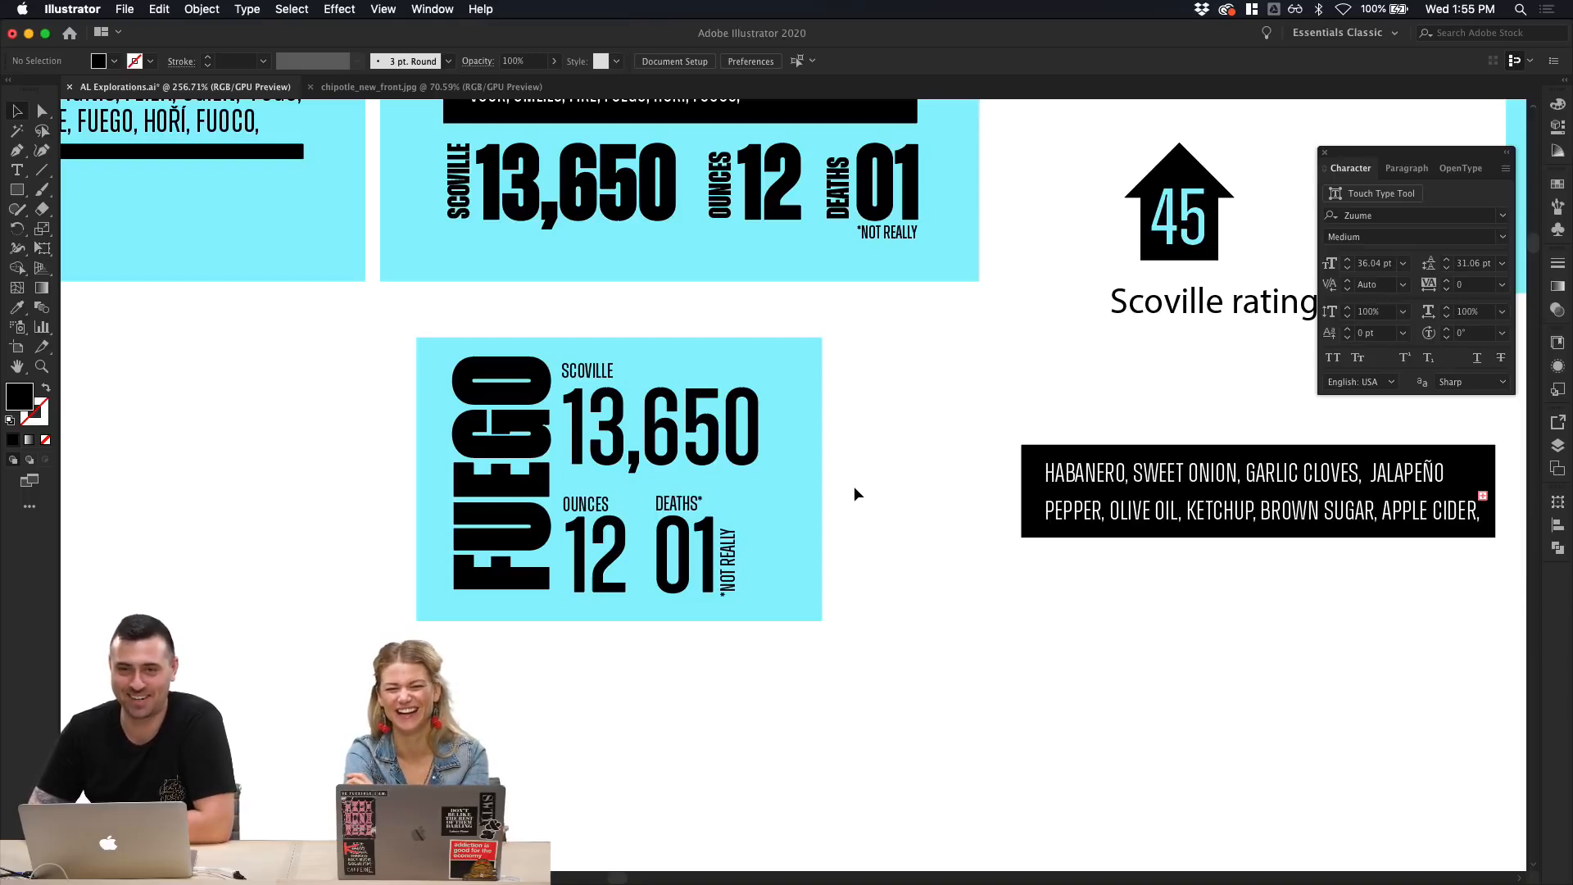
scroll(855, 489, "right", 2)
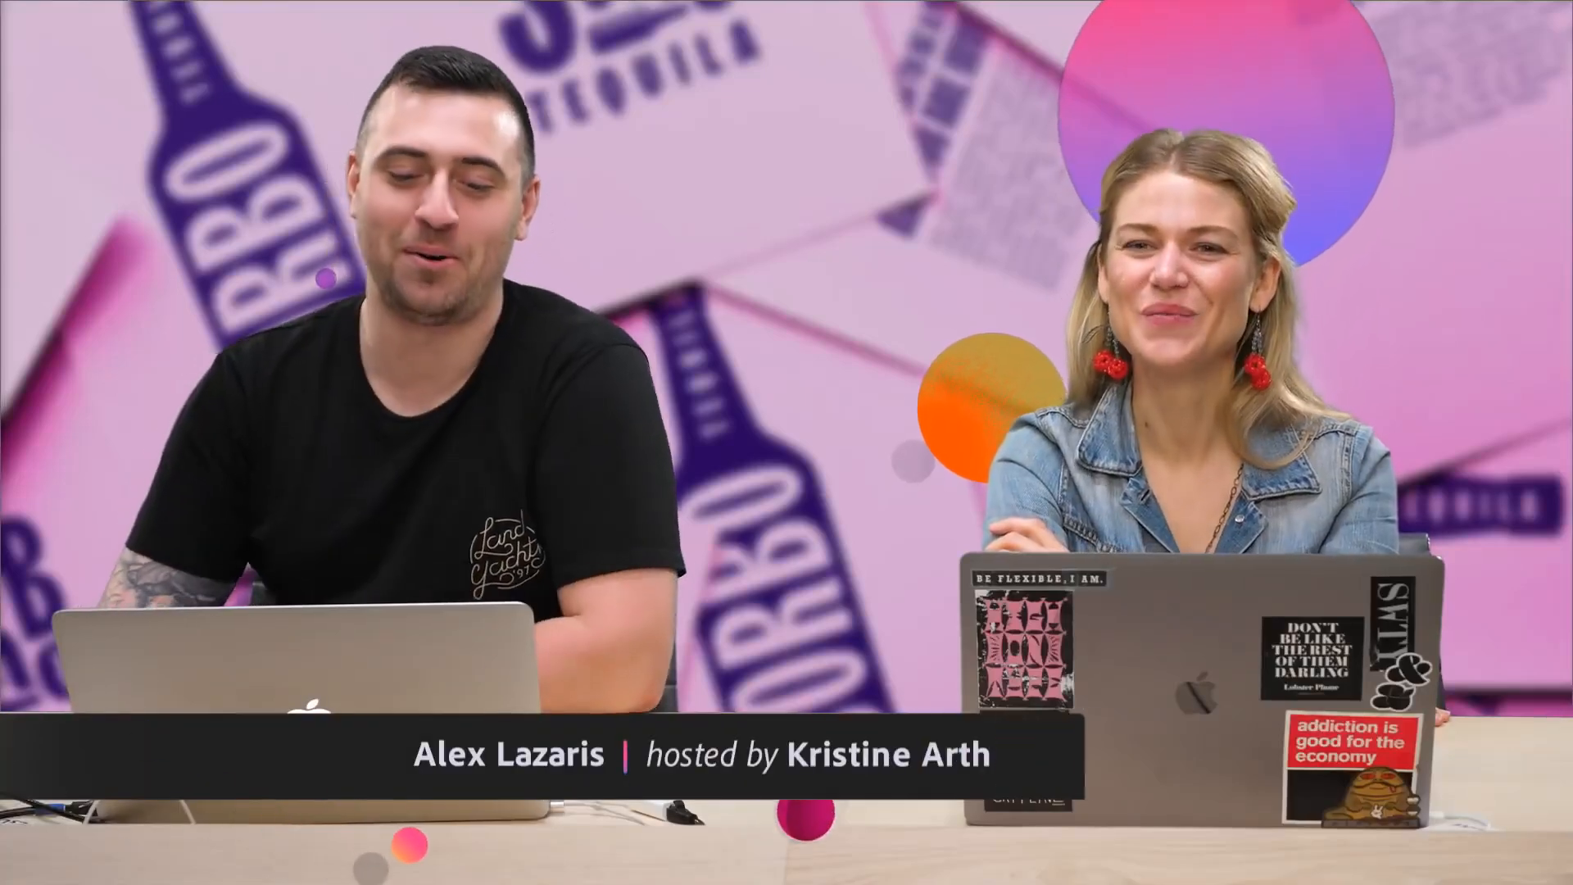